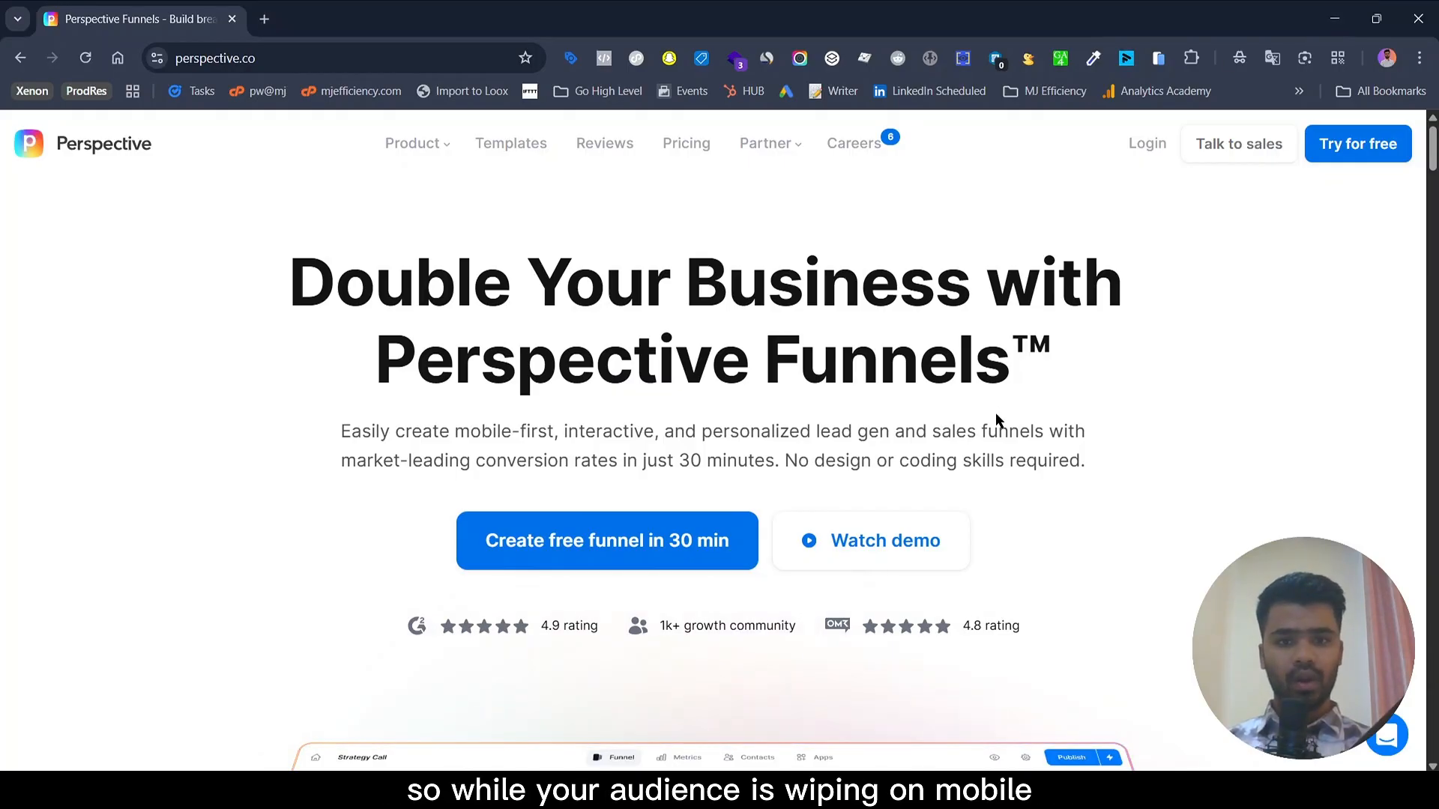
- Scroll down the perspective.co homepage to the 40+ new features launch video
{"action": "scroll", "coordinate": [997, 418], "scroll_direction": "down", "scroll_amount": 5}
{"action": "scroll", "coordinate": [997, 420], "scroll_direction": "down", "scroll_amount": 7}
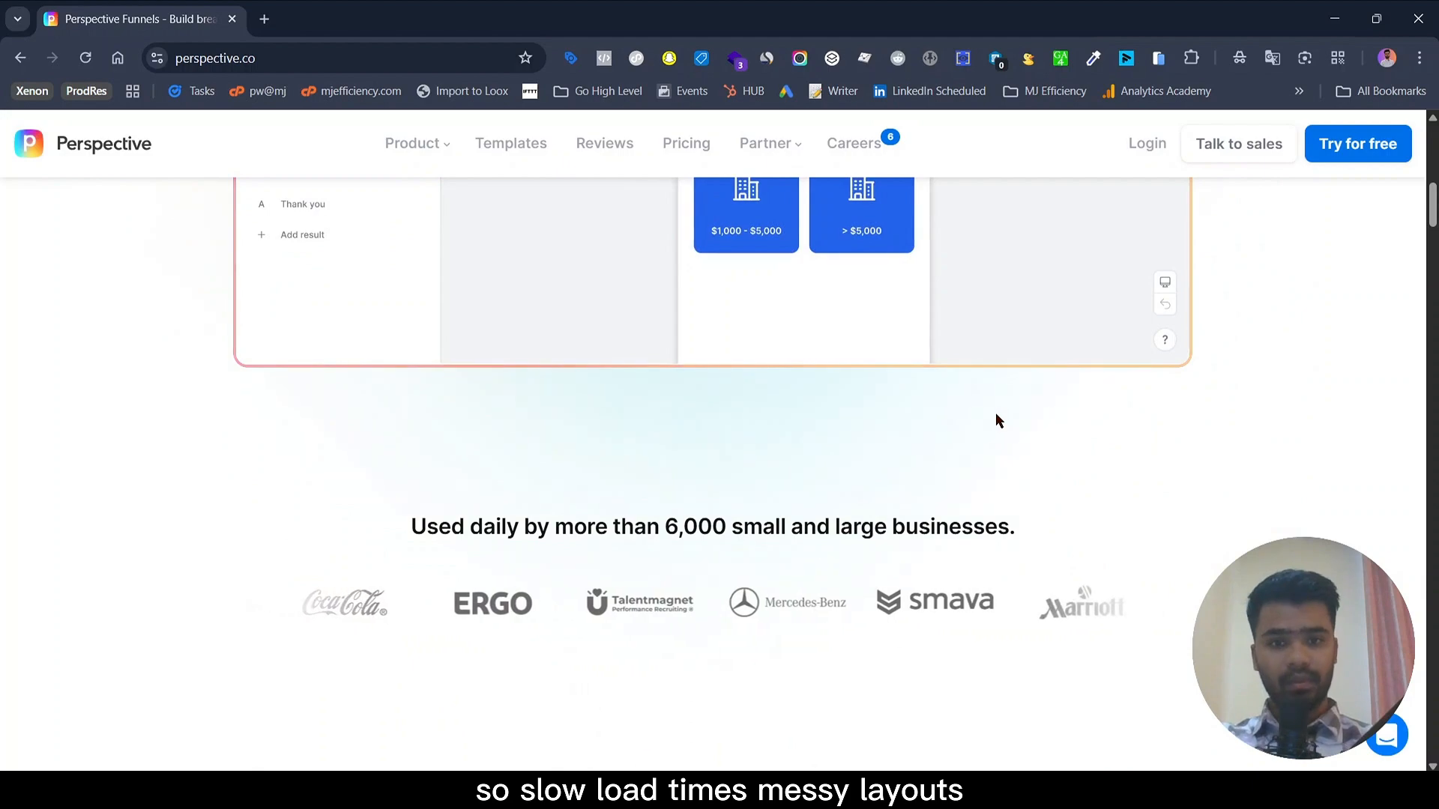
{"action": "scroll", "coordinate": [996, 414], "scroll_direction": "down", "scroll_amount": 3}
{"action": "scroll", "coordinate": [997, 420], "scroll_direction": "down", "scroll_amount": 3}
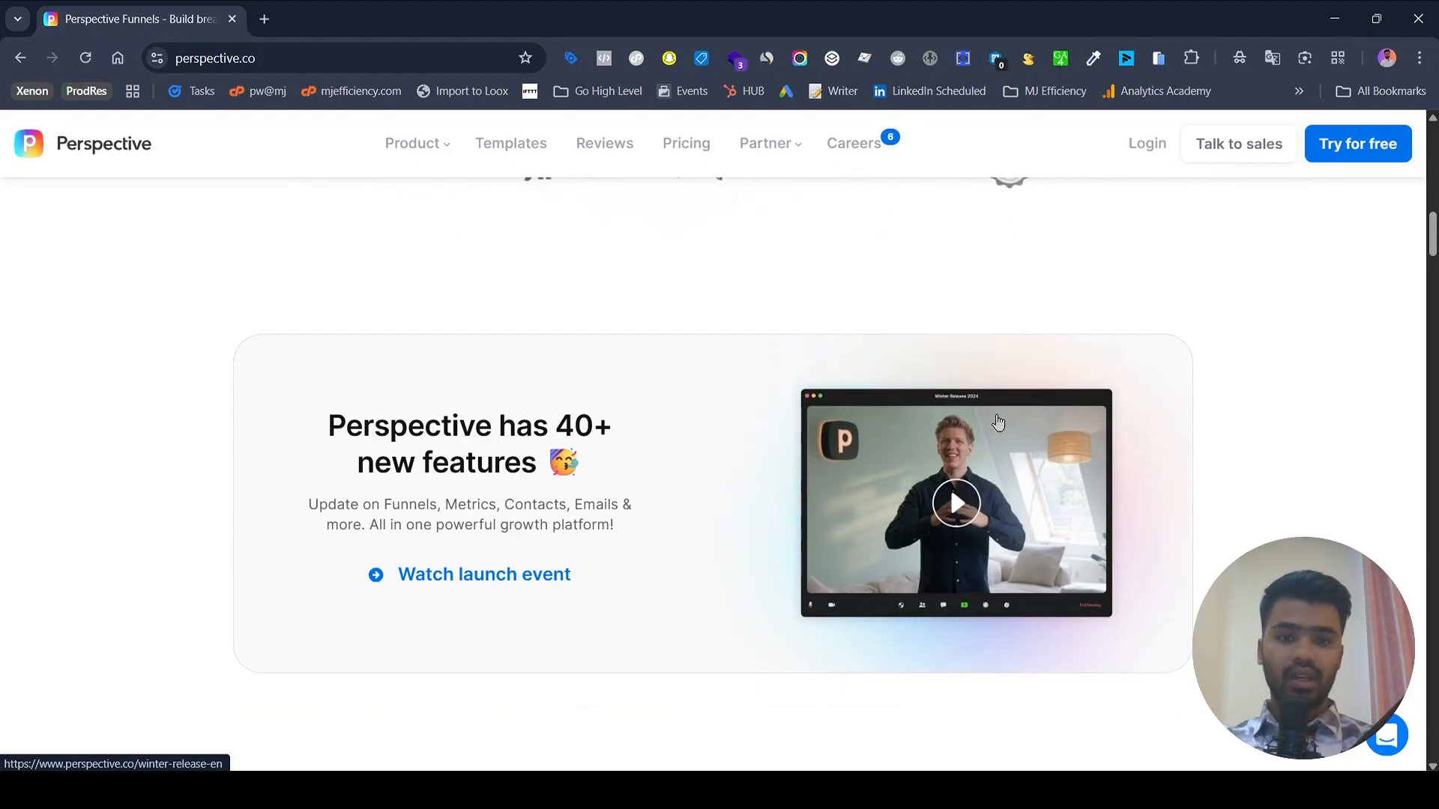
{"action": "scroll", "coordinate": [997, 423], "scroll_direction": "down", "scroll_amount": 3}
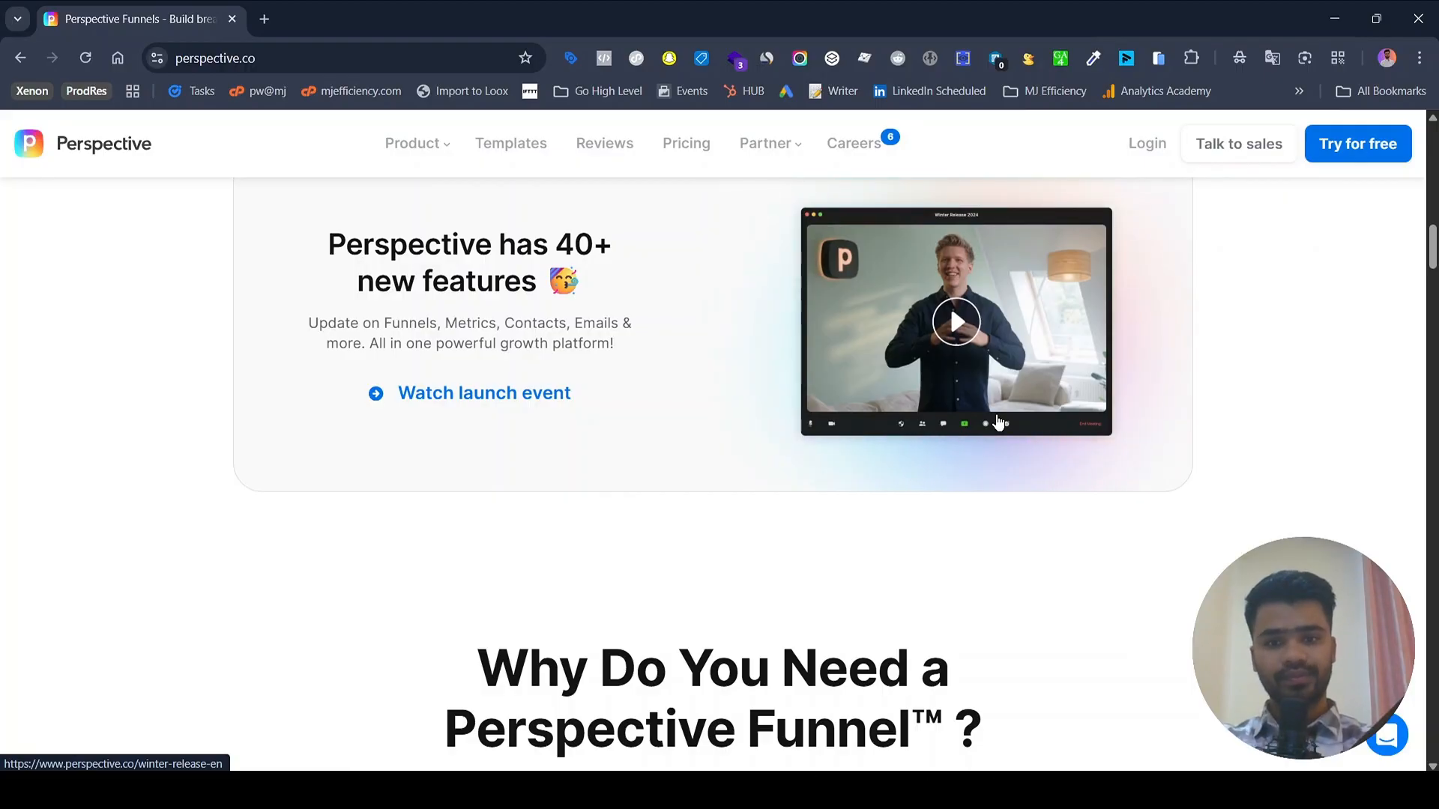
{"action": "scroll", "coordinate": [997, 422], "scroll_direction": "down", "scroll_amount": 3}
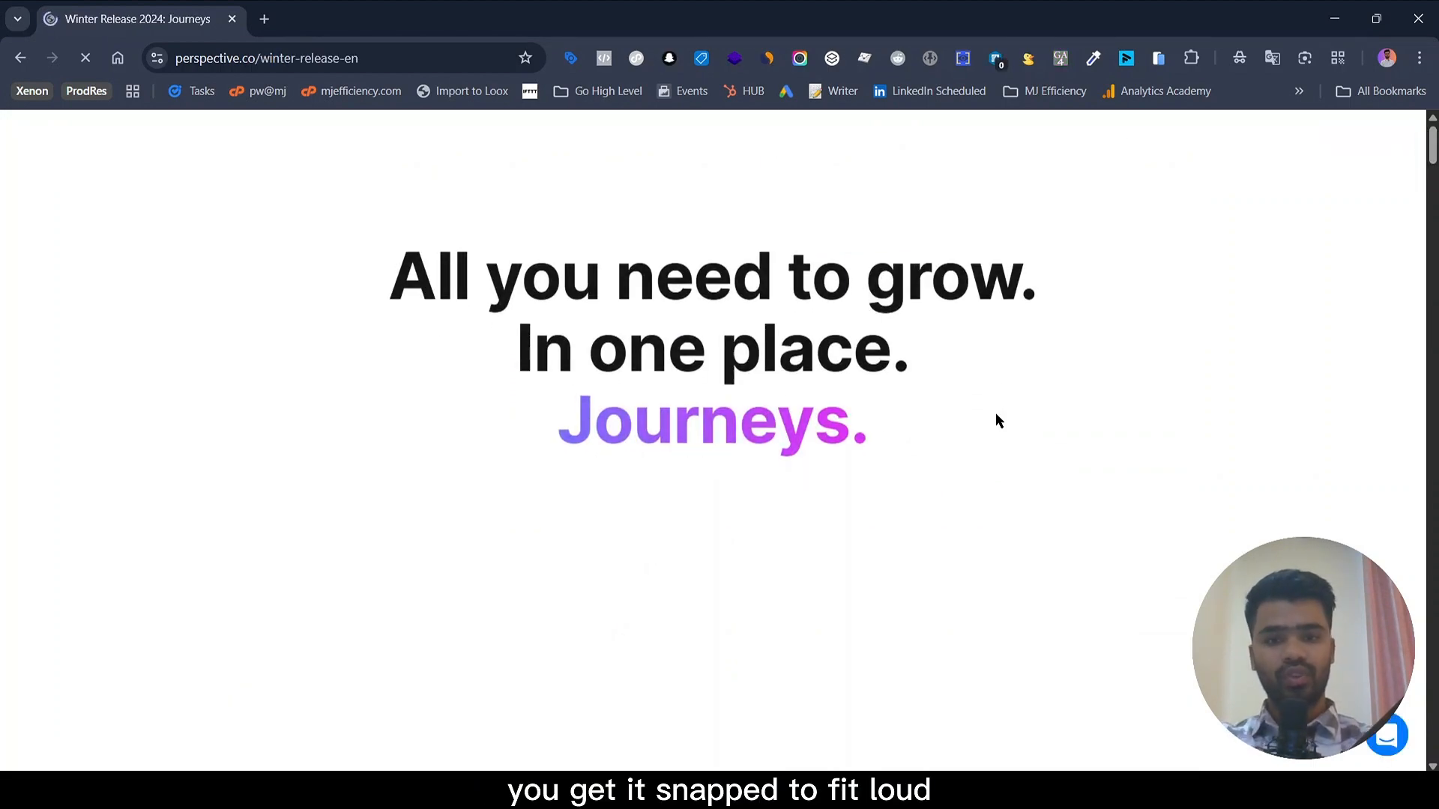
{"action": "scroll", "coordinate": [996, 422], "scroll_direction": "down", "scroll_amount": 2}
{"action": "scroll", "coordinate": [996, 420], "scroll_direction": "down", "scroll_amount": 1}
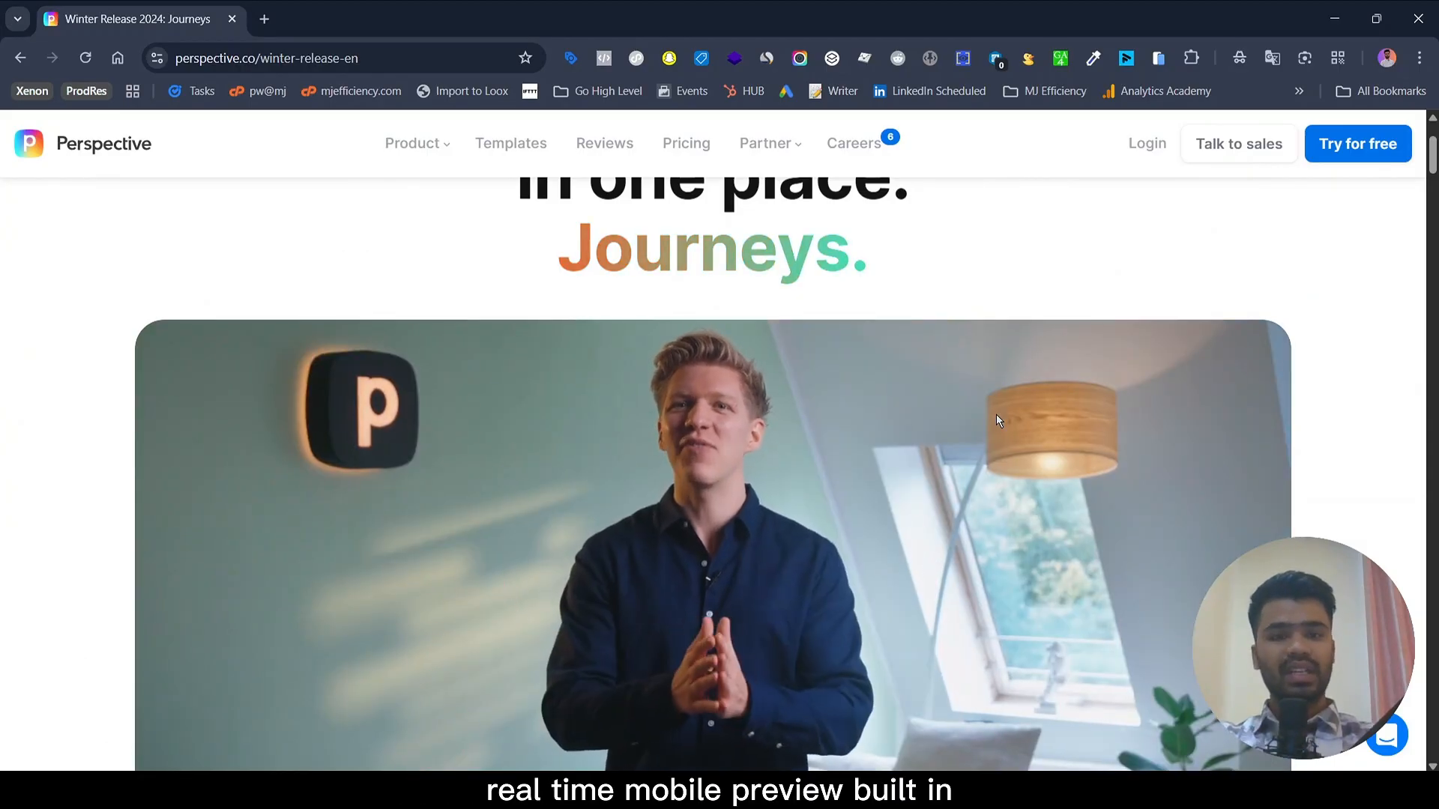
{"action": "scroll", "coordinate": [995, 420], "scroll_direction": "down", "scroll_amount": 3}
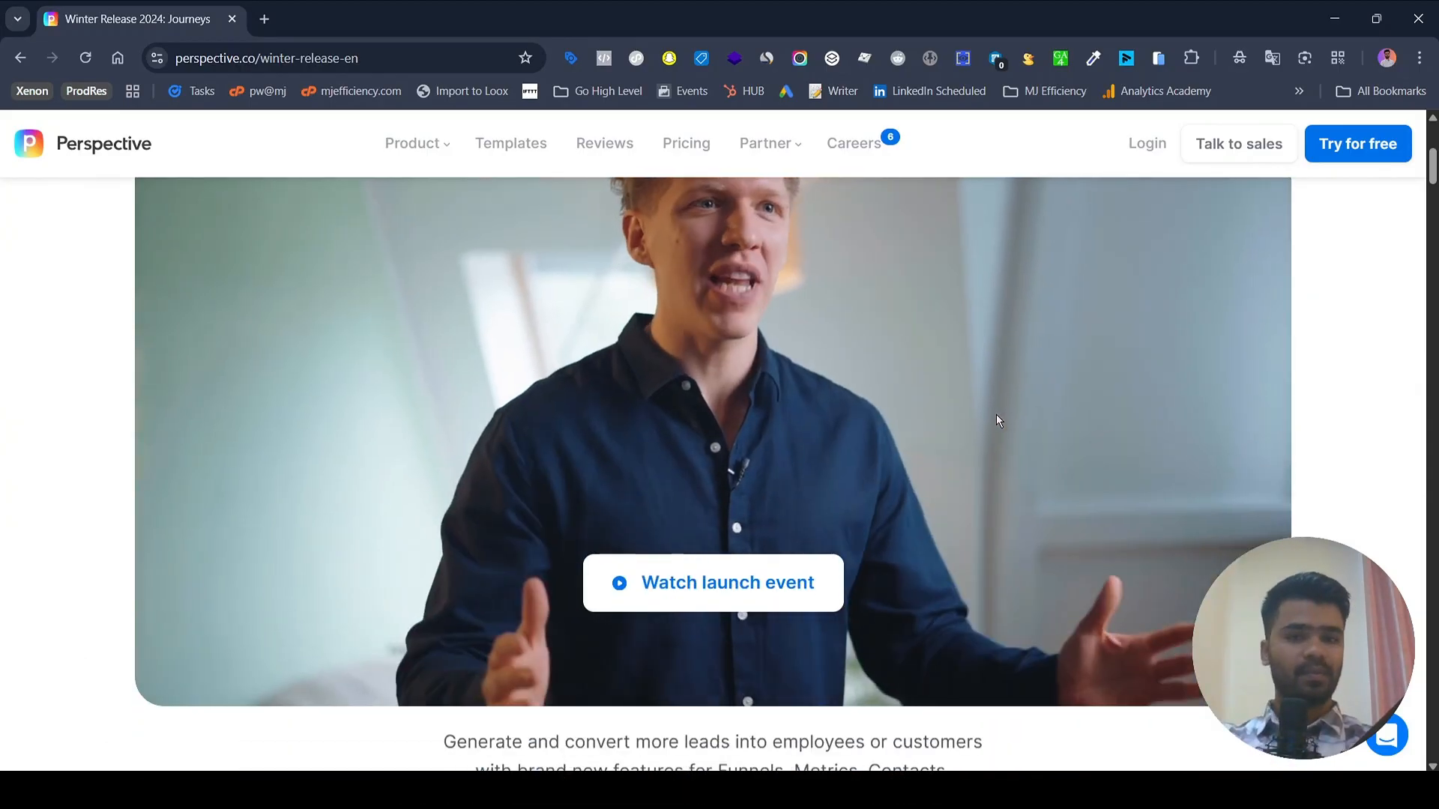
{"action": "scroll", "coordinate": [996, 420], "scroll_direction": "down", "scroll_amount": 4}
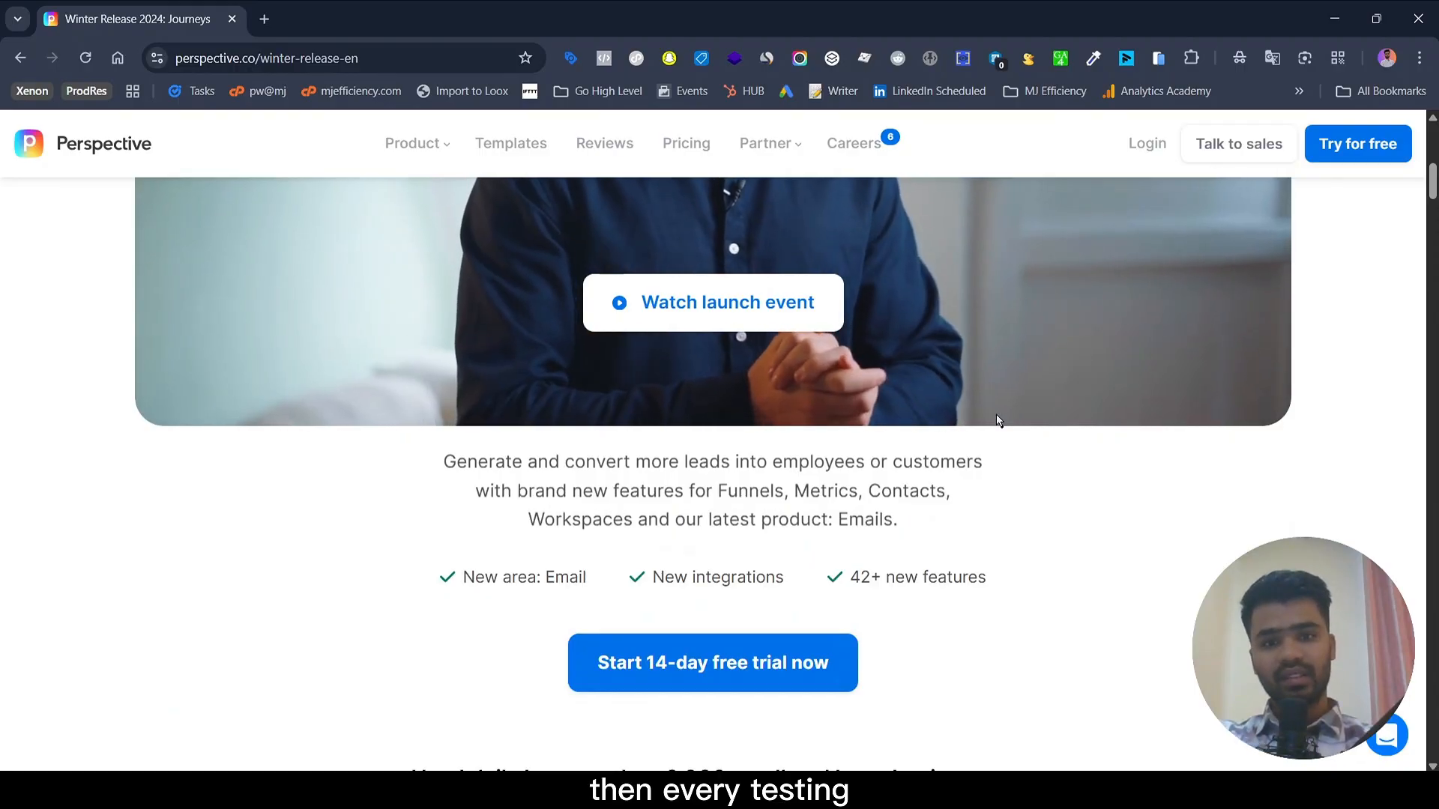
{"action": "scroll", "coordinate": [996, 421], "scroll_direction": "down", "scroll_amount": 1}
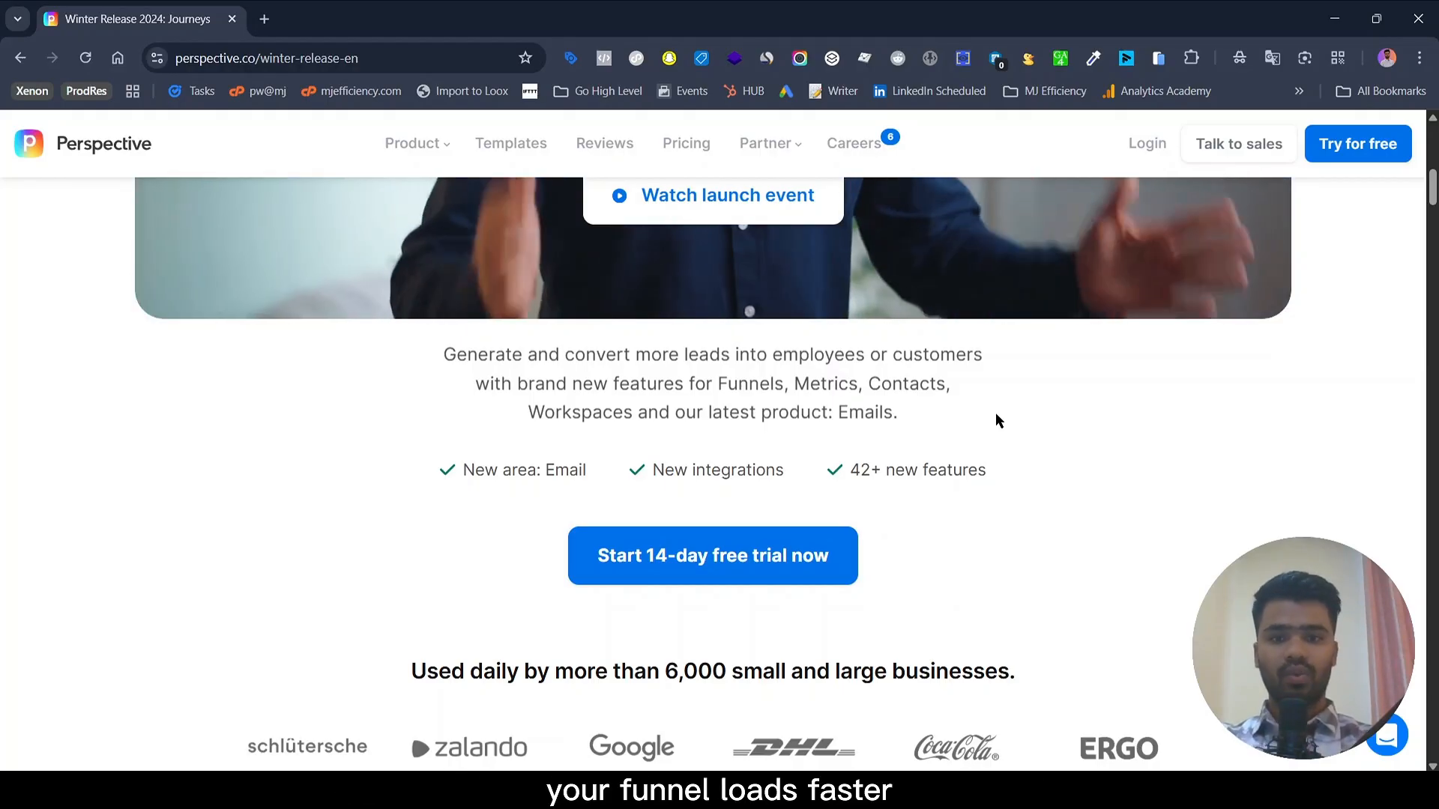
{"action": "scroll", "coordinate": [996, 420], "scroll_direction": "down", "scroll_amount": 2}
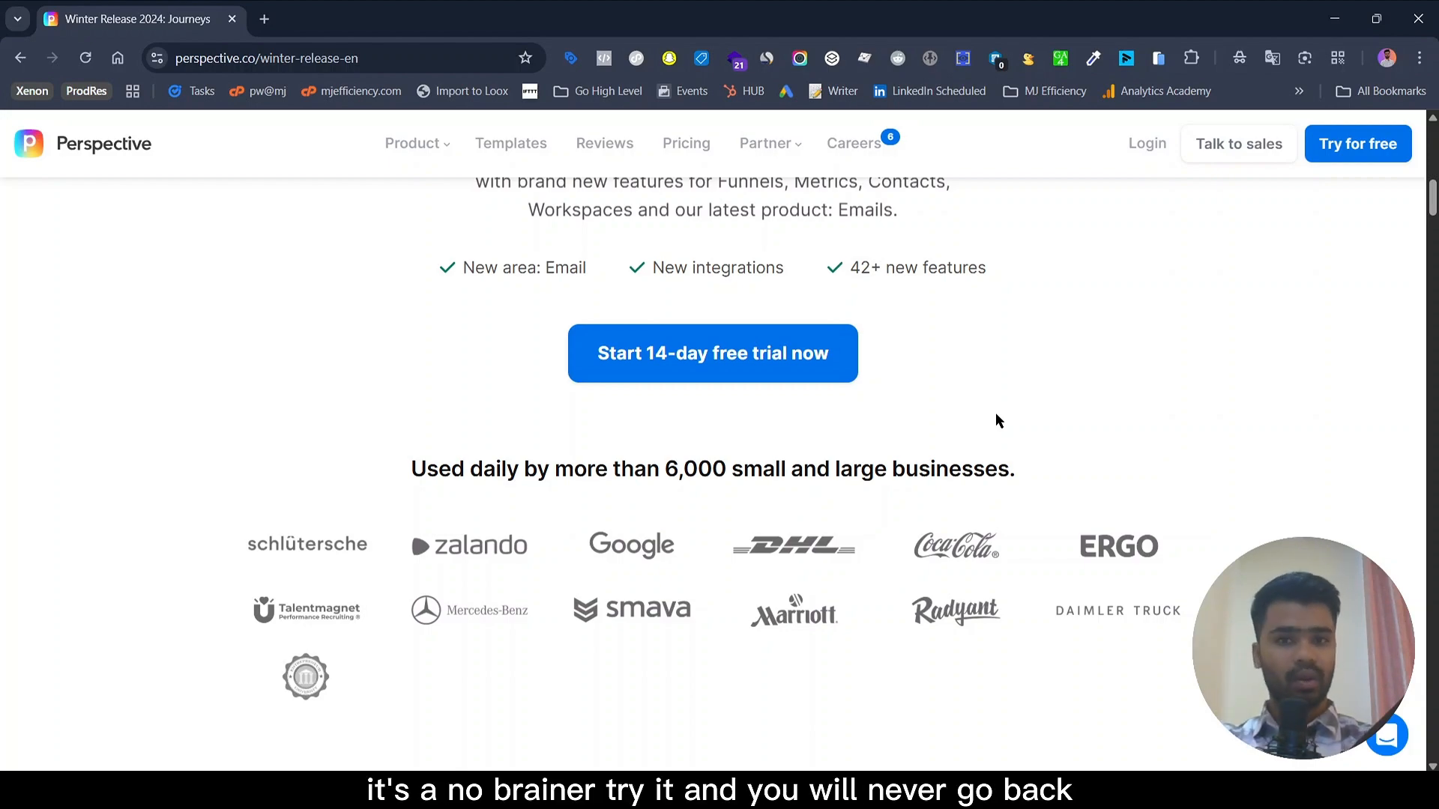
{"action": "scroll", "coordinate": [996, 413], "scroll_direction": "down", "scroll_amount": 3}
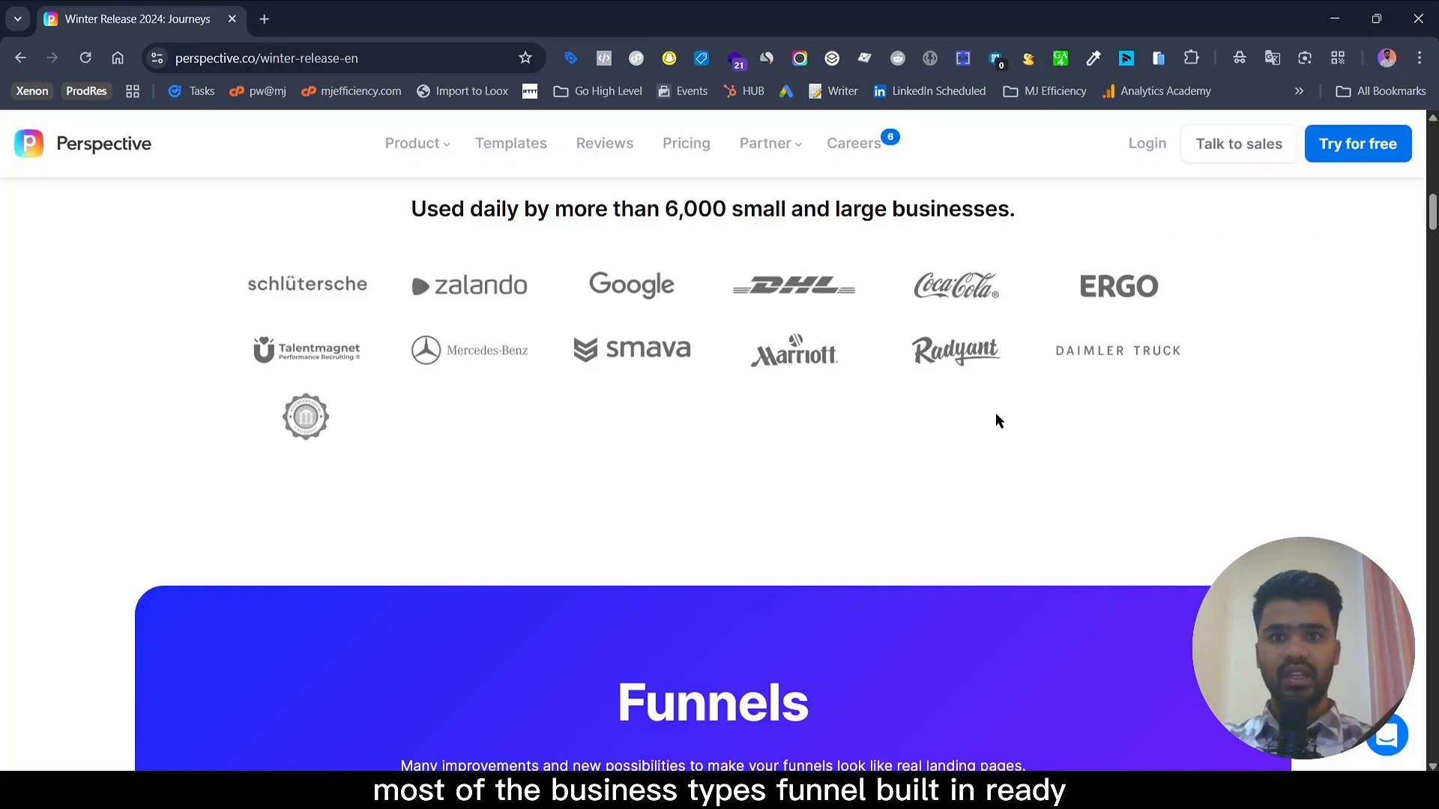
- Load the starting page of the lead-solar-qu Solar Quote funnel in a new tab
{"action": "left_click", "coordinate": [267, 16]}
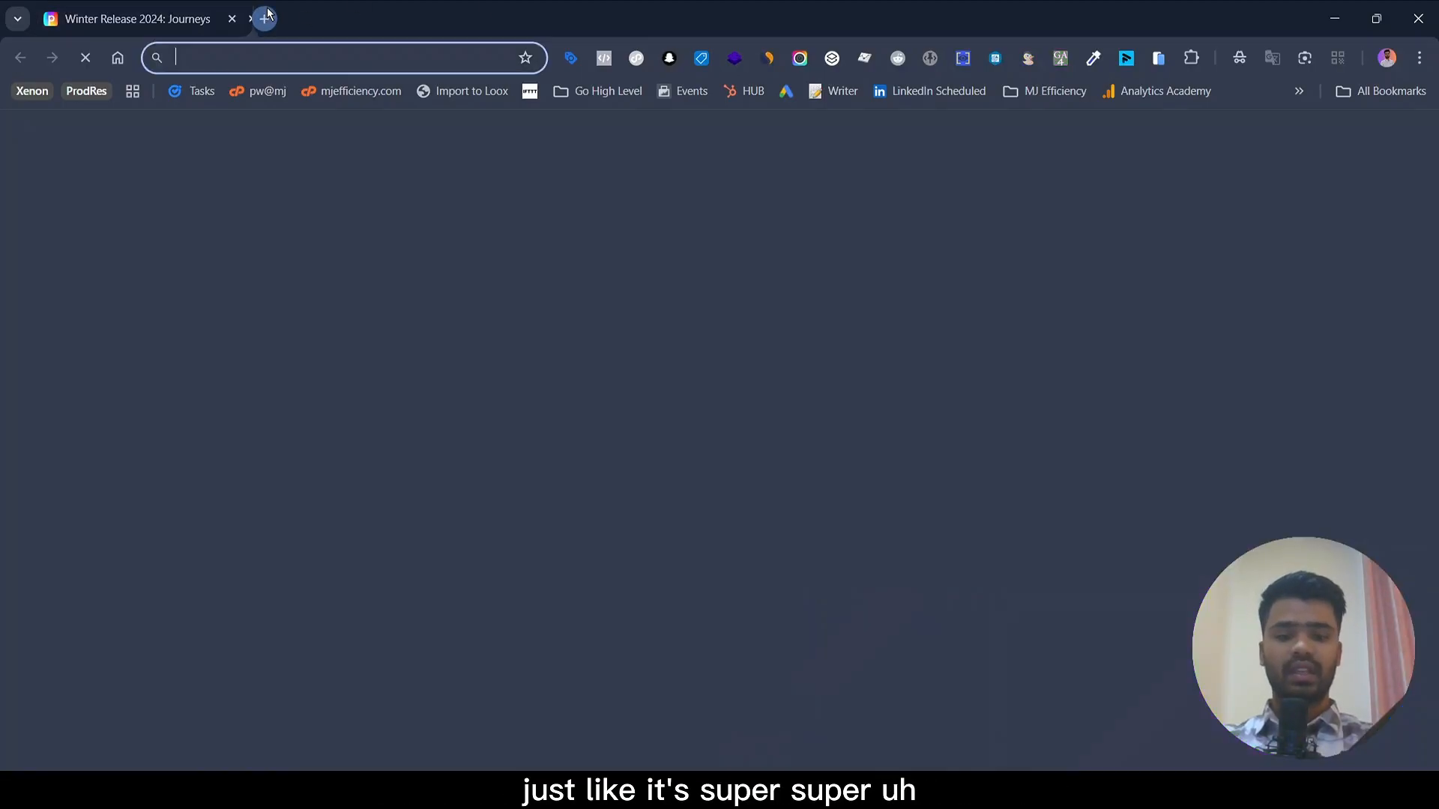
{"action": "type", "text": "per"}
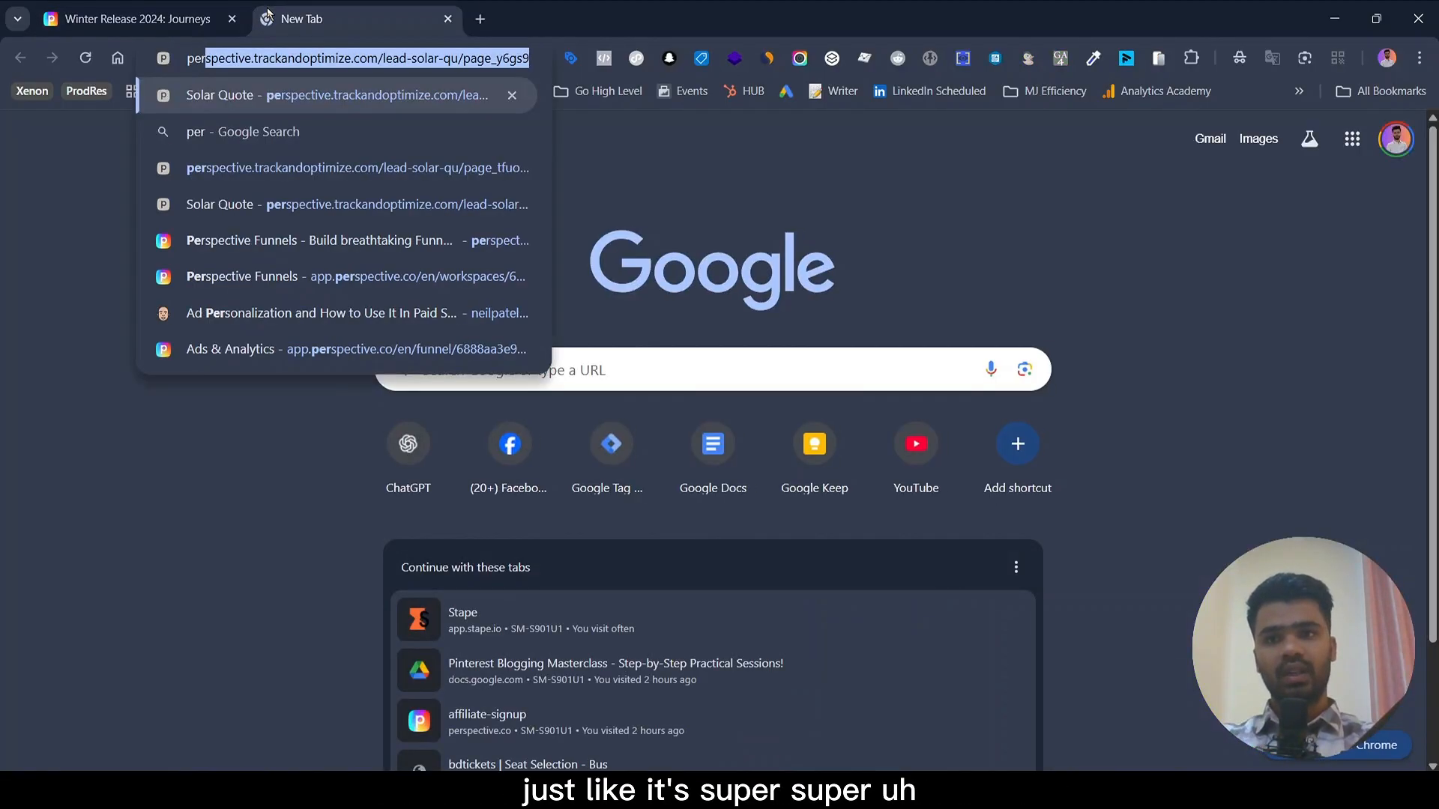
{"action": "key", "text": "Return"}
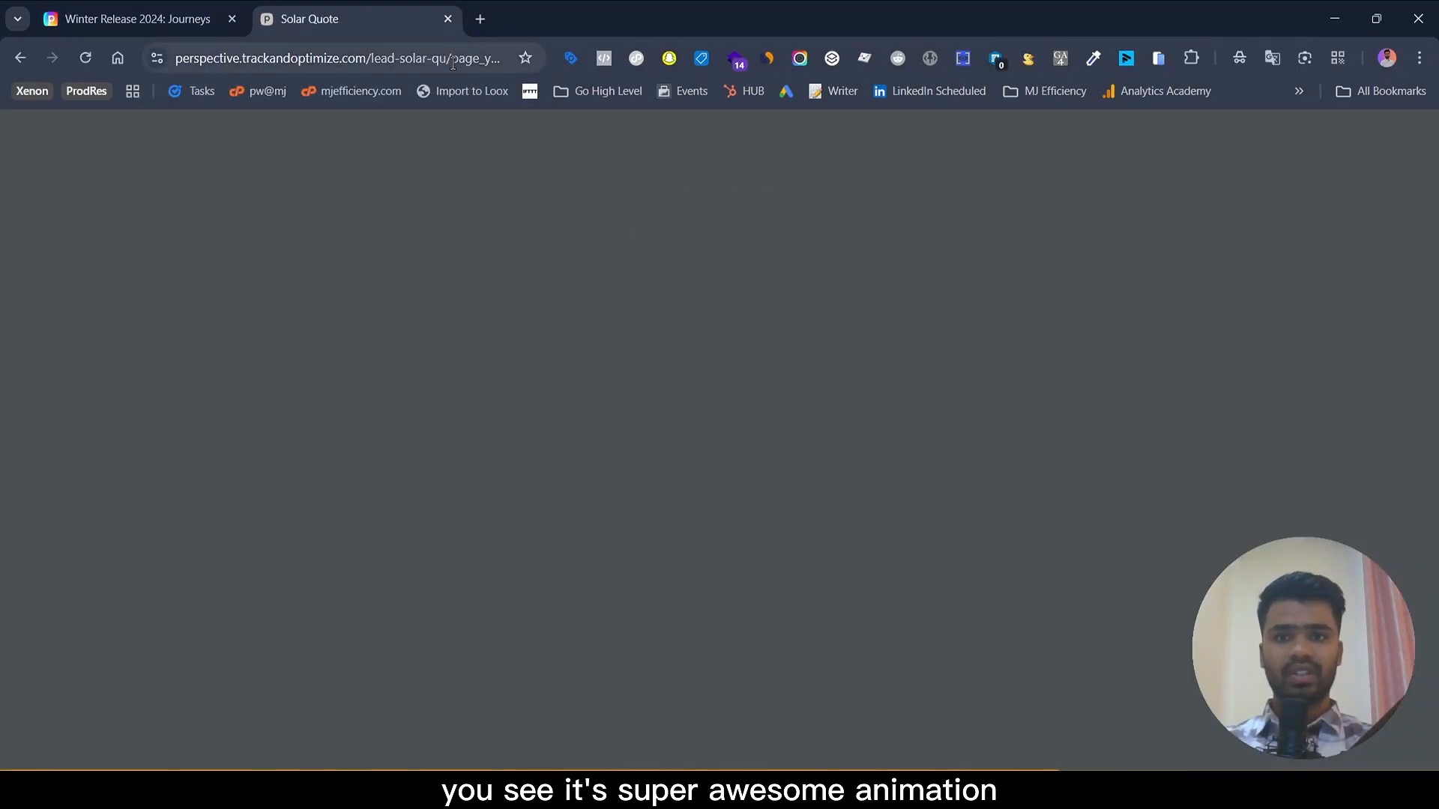
{"action": "left_click_drag", "start_coordinate": [453, 63], "coordinate": [509, 60]}
{"action": "key", "text": "BackSpace"}
{"action": "key", "text": "Return"}
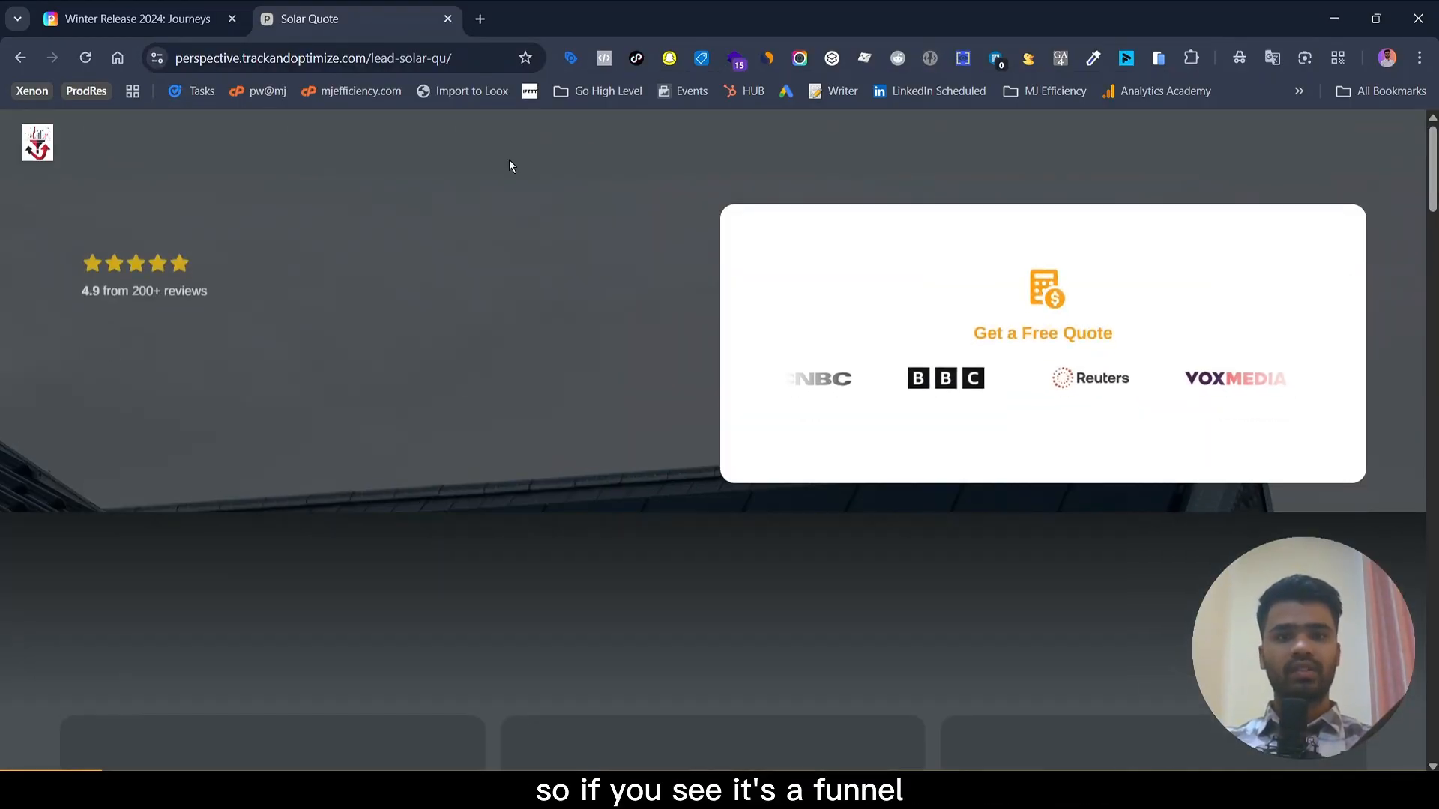
{"action": "scroll", "coordinate": [510, 159], "scroll_direction": "down", "scroll_amount": 7}
{"action": "scroll", "coordinate": [510, 159], "scroll_direction": "up", "scroll_amount": 7}
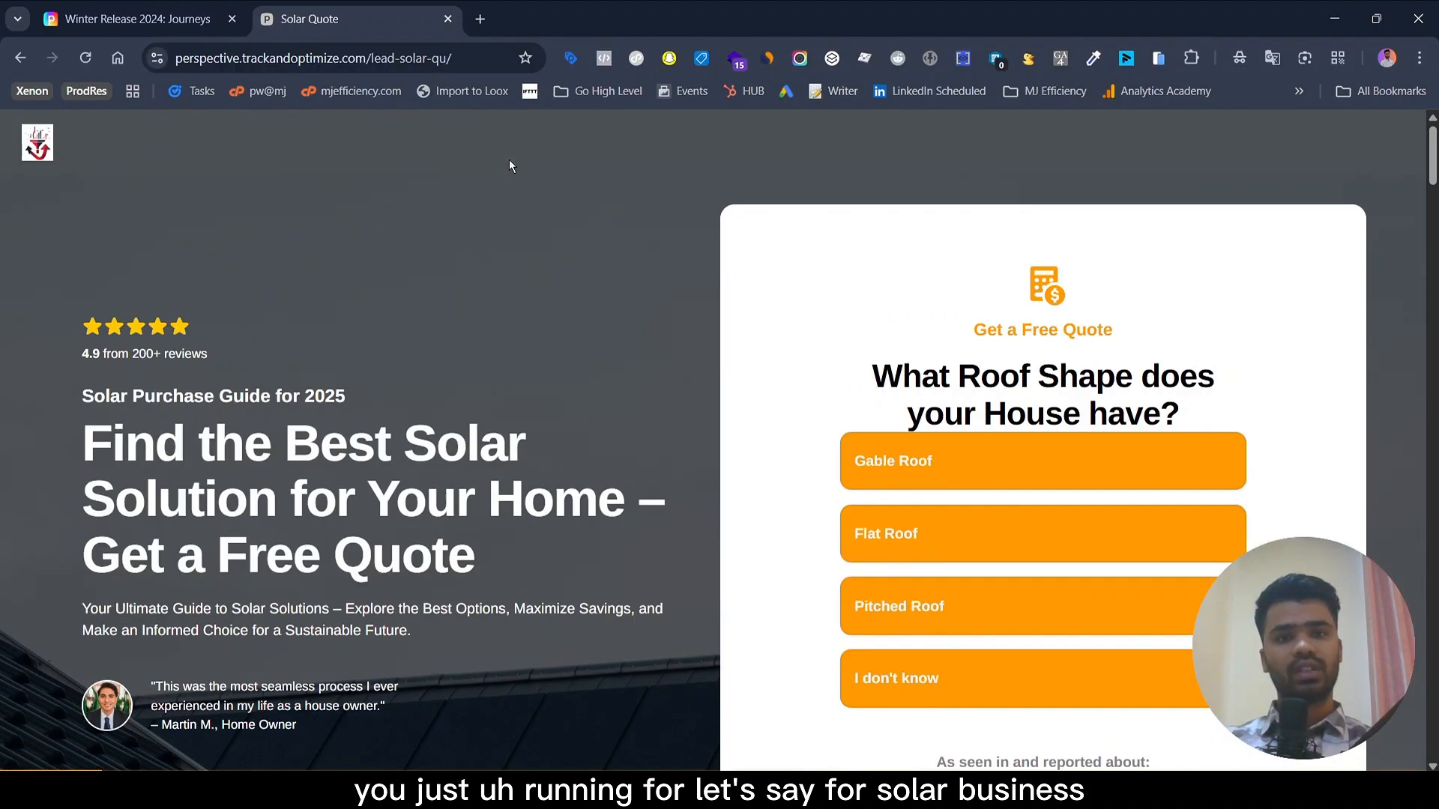
- Answer the quiz with Gable Roof, Townhouse, 1-2 people, an electricity usage card, and No to ownership
{"action": "left_click", "coordinate": [1074, 463]}
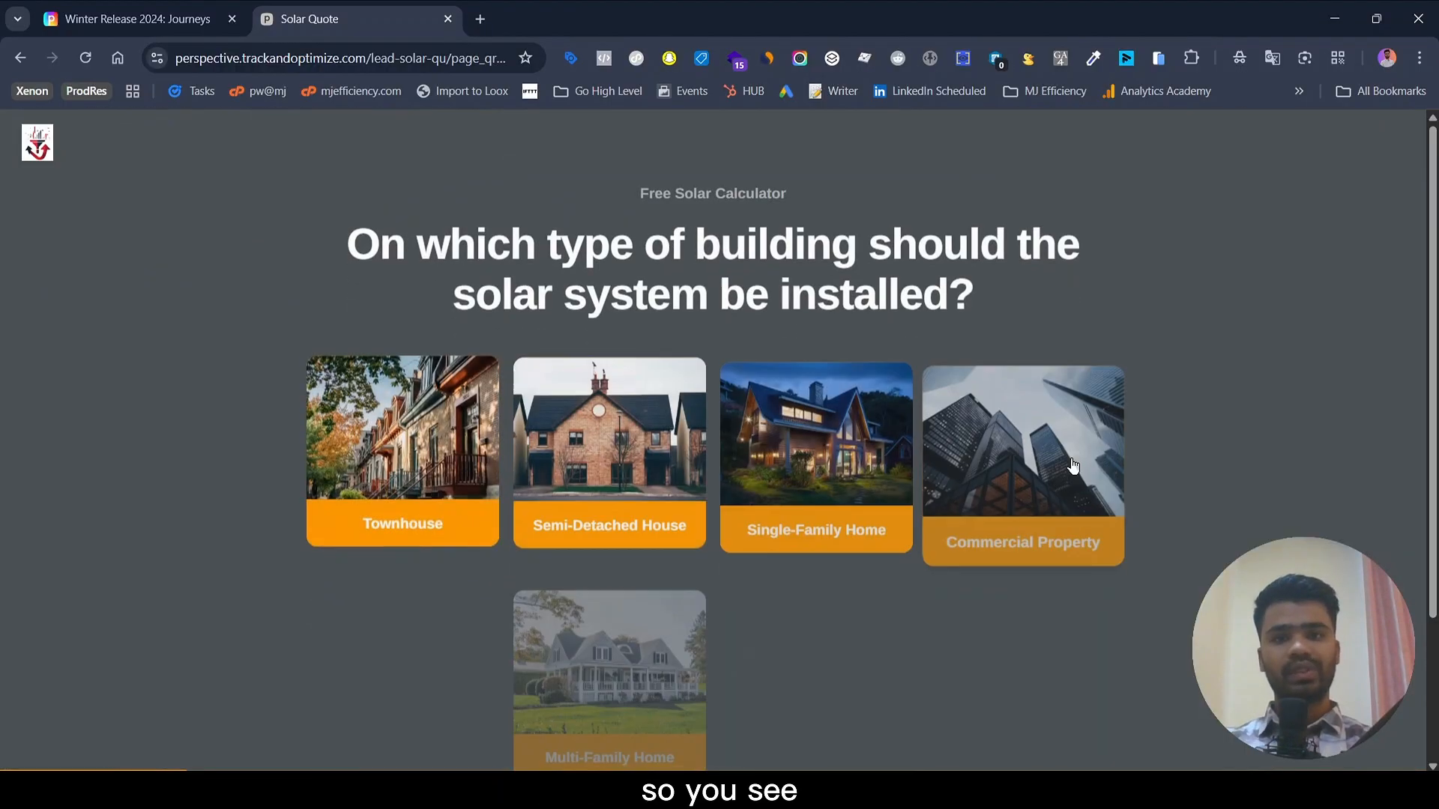
{"action": "left_click", "coordinate": [494, 424]}
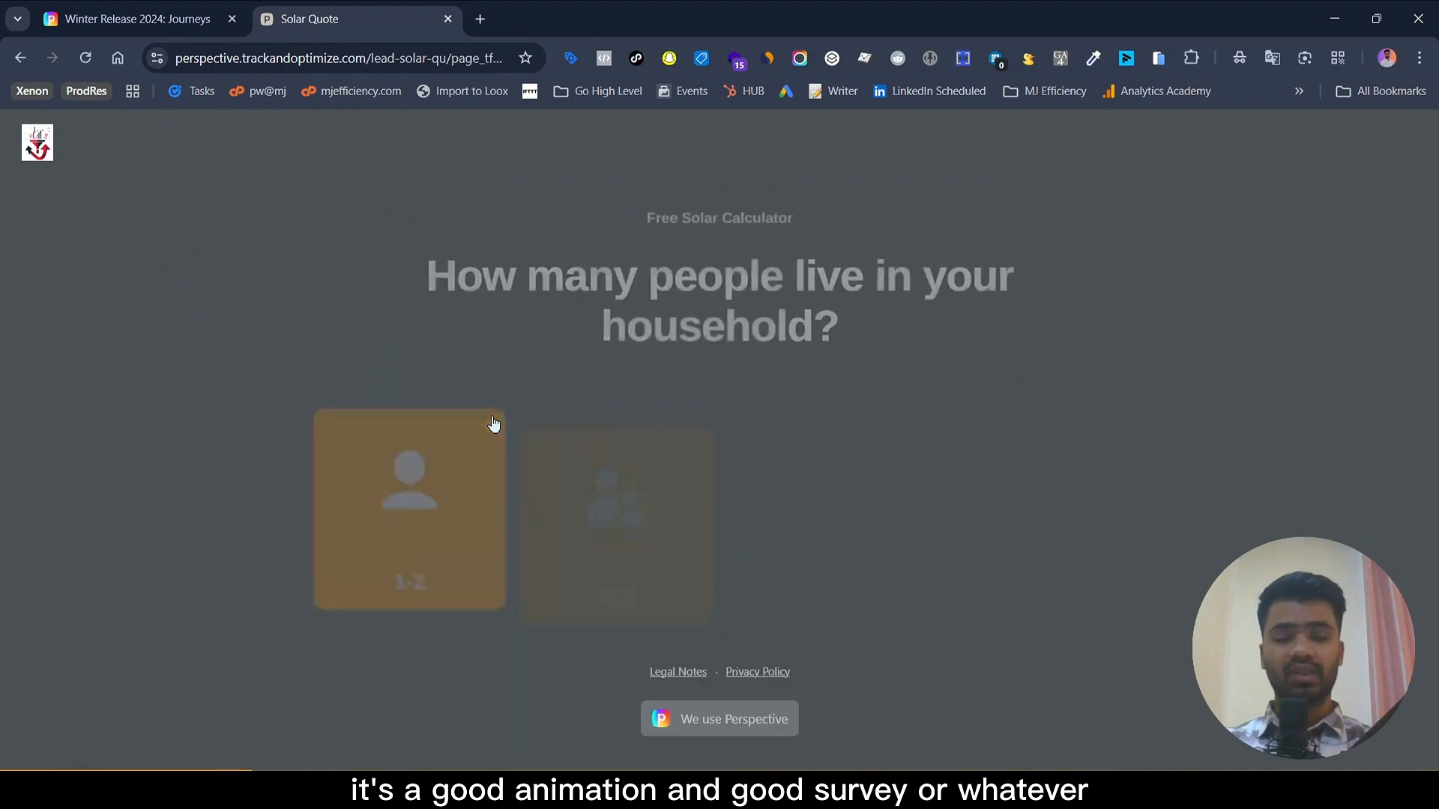
{"action": "left_click", "coordinate": [423, 421]}
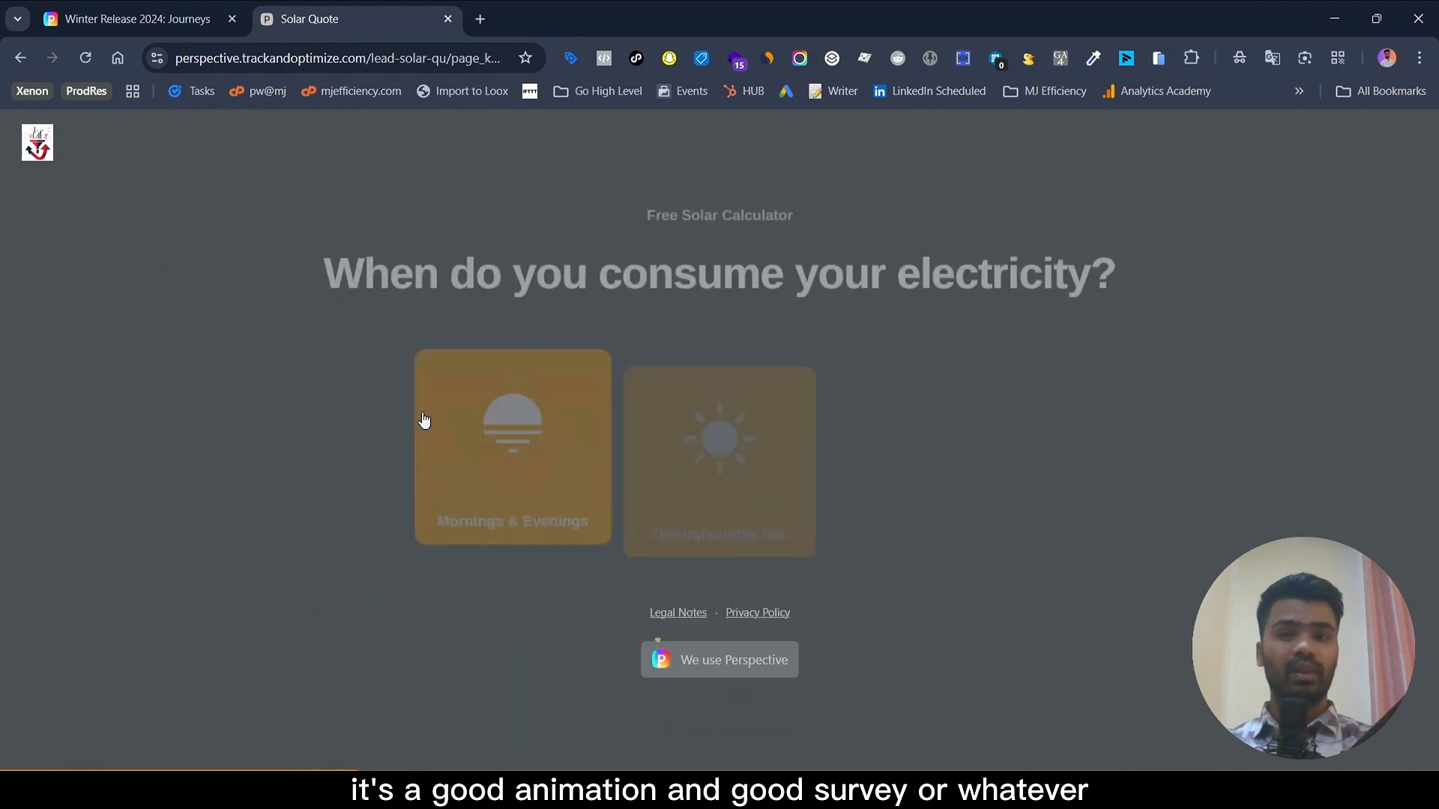
{"action": "left_click", "coordinate": [907, 407]}
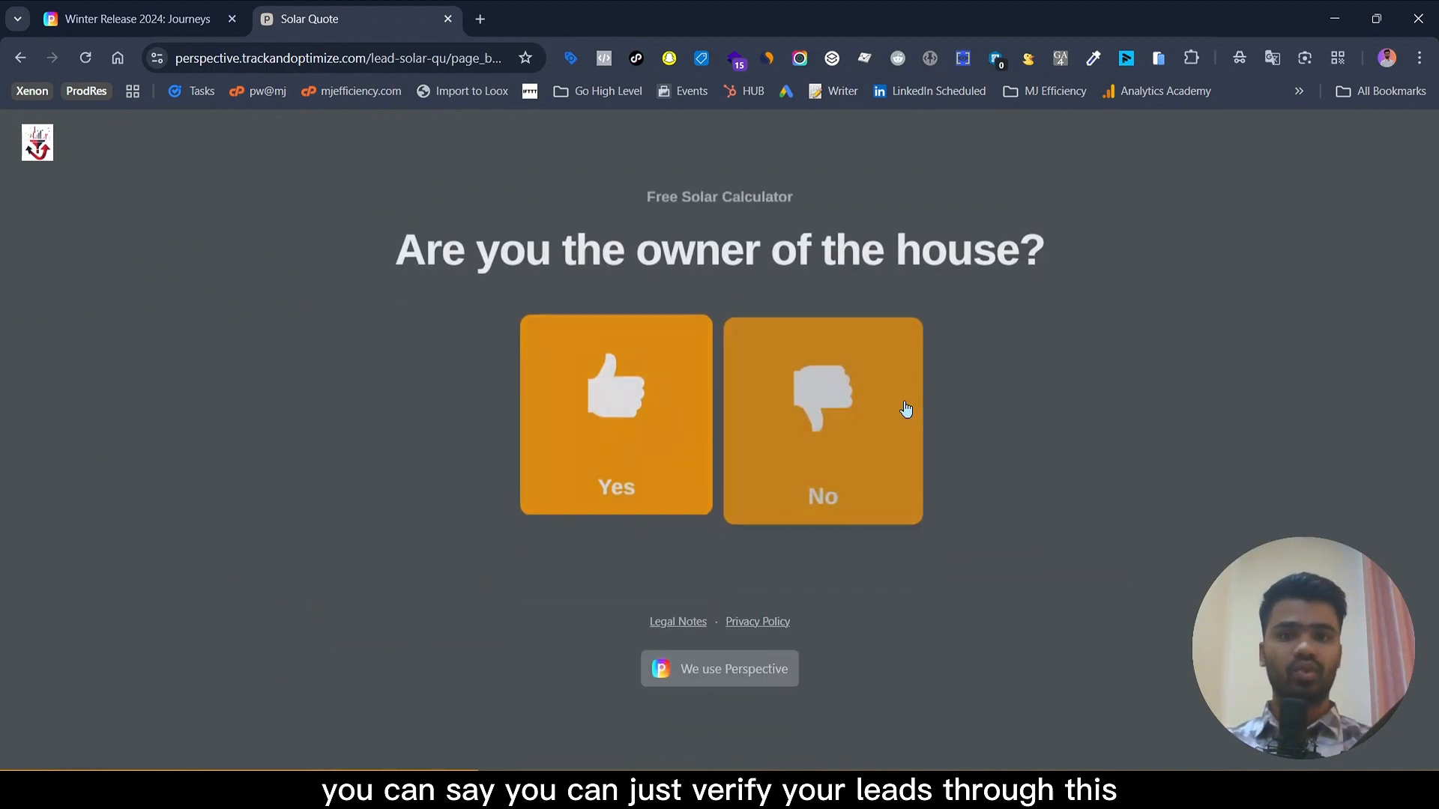
{"action": "left_click", "coordinate": [906, 408]}
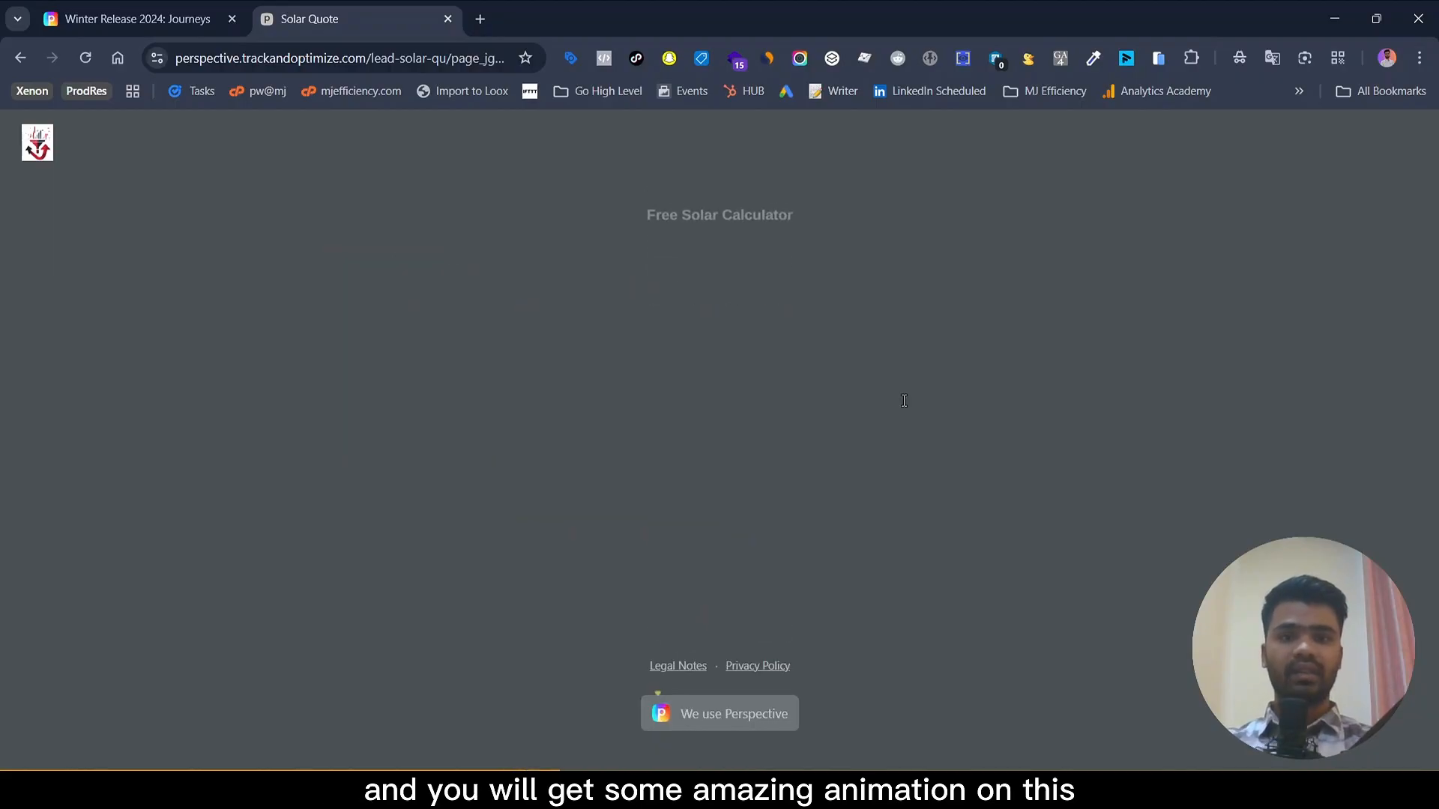
- Autofill the house location from a saved address and submit it
{"action": "left_click", "coordinate": [480, 324]}
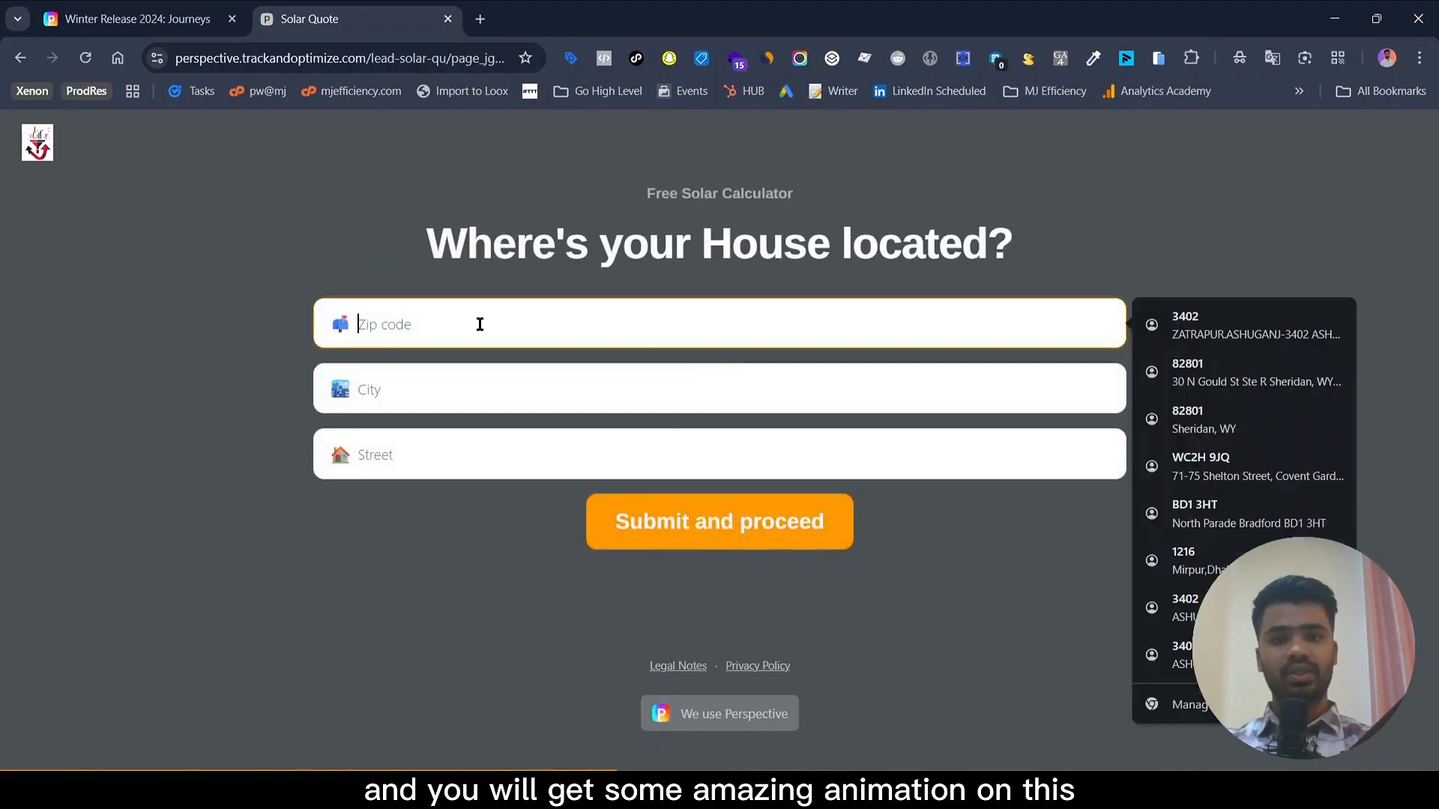
{"action": "left_click", "coordinate": [1234, 306]}
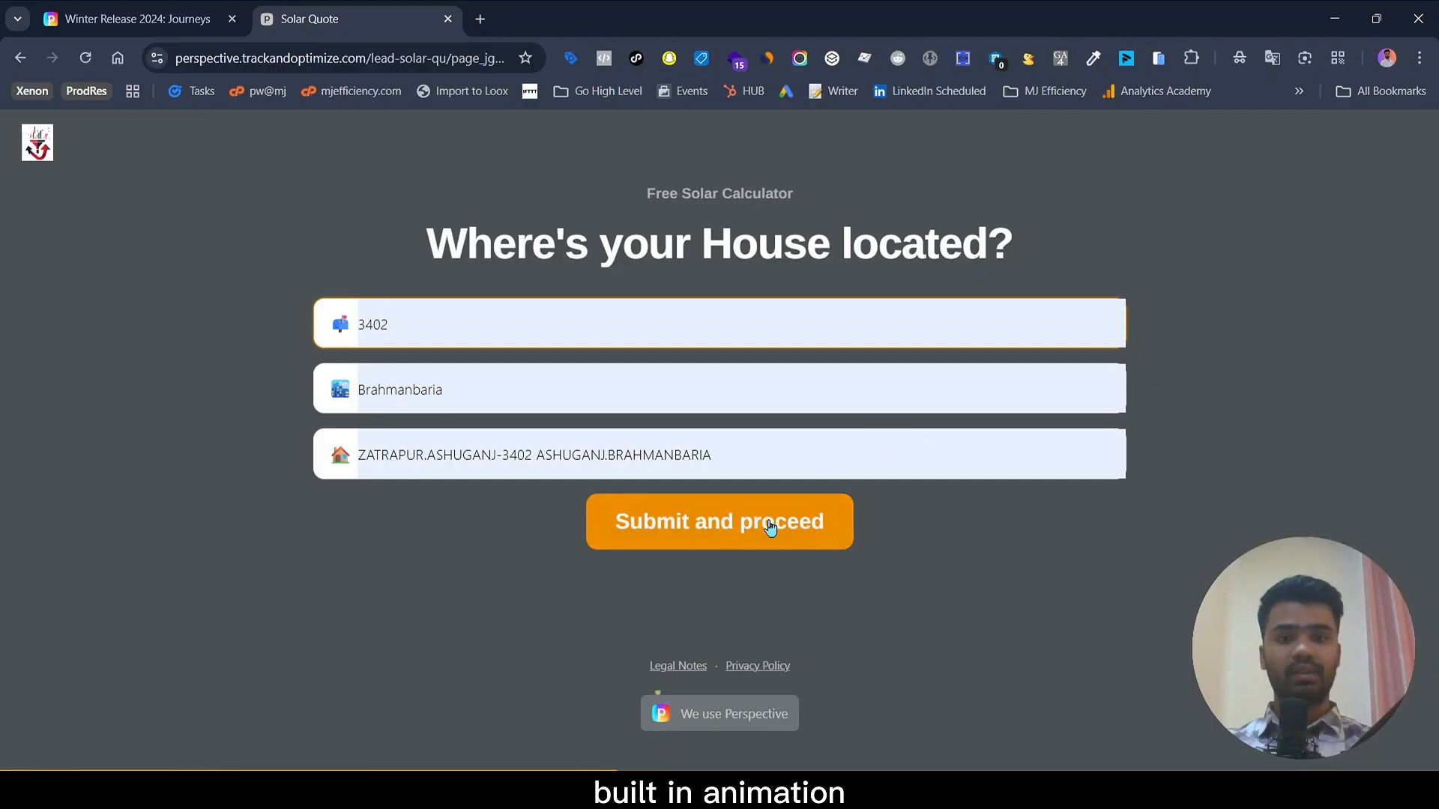
{"action": "left_click", "coordinate": [742, 523]}
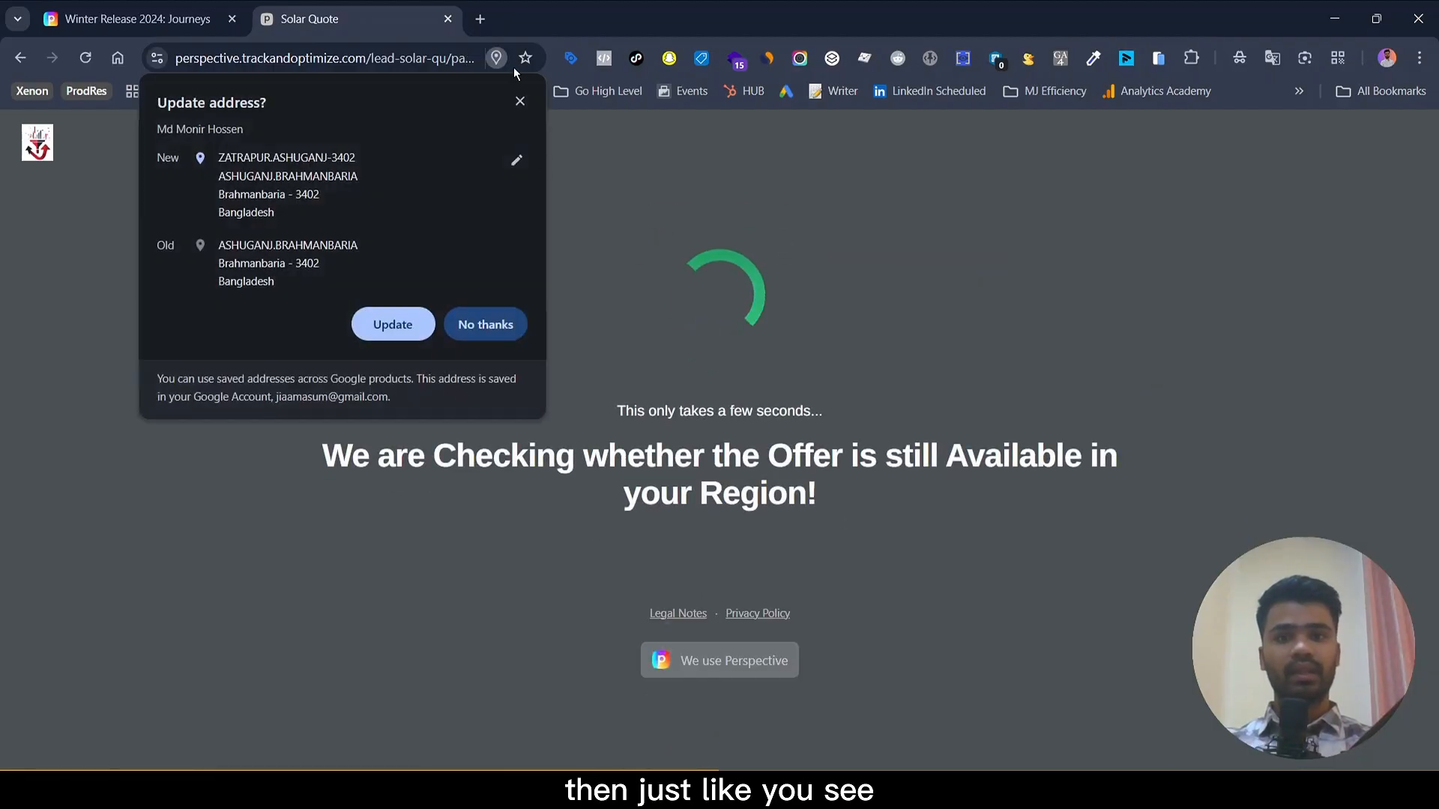
{"action": "left_click", "coordinate": [520, 102]}
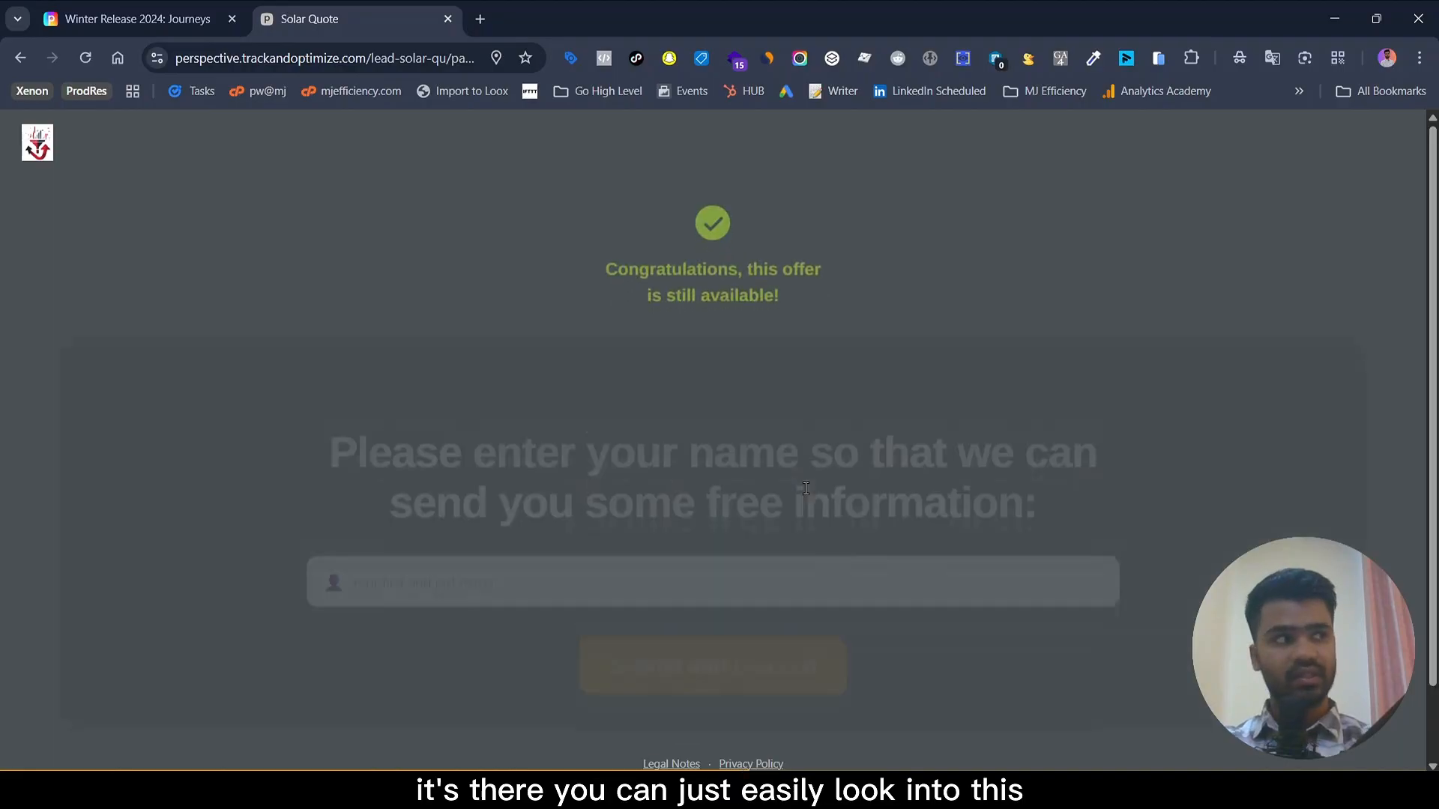
- Focus the first and last name field, then dismiss its saved suggestions without filling it
{"action": "left_click", "coordinate": [769, 505]}
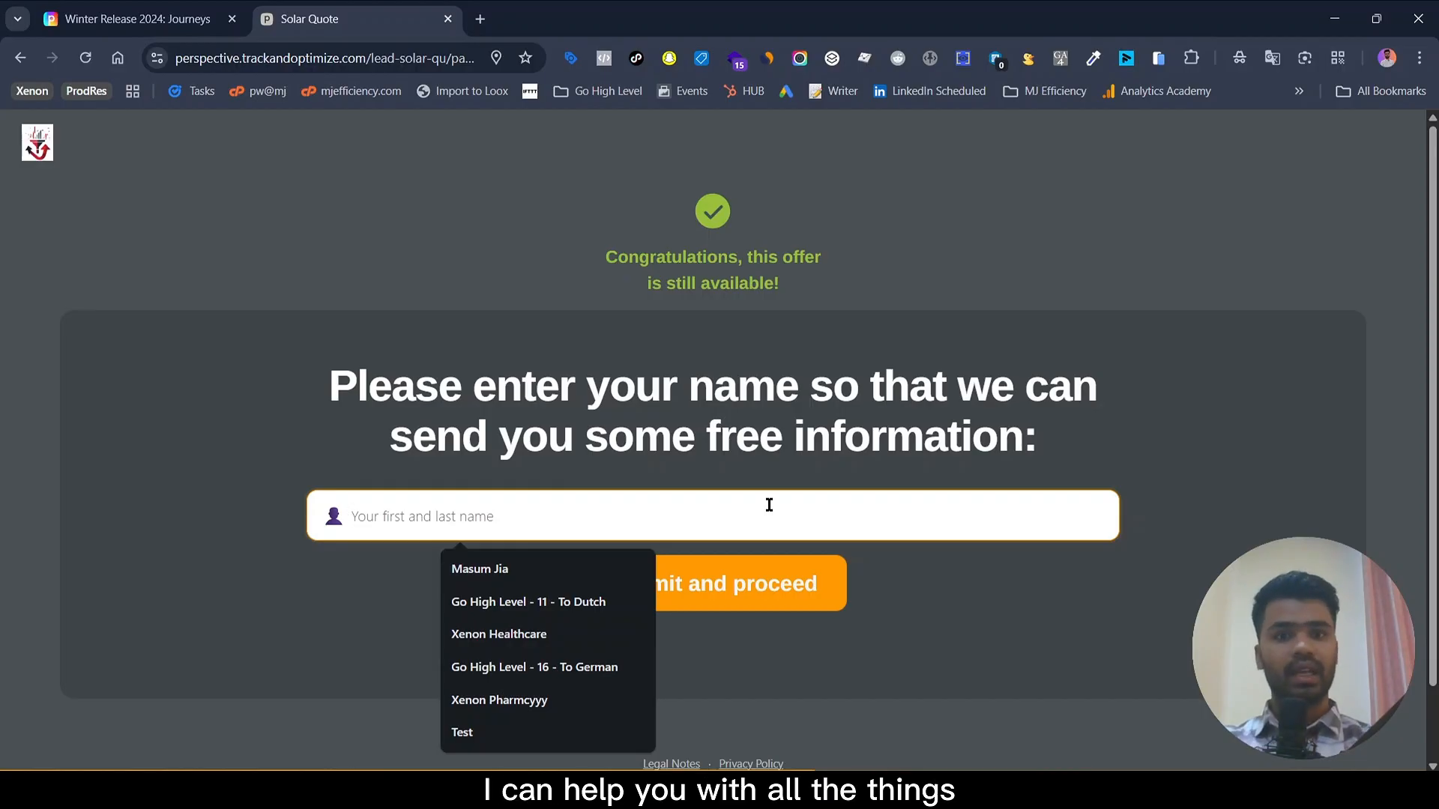
{"action": "left_click", "coordinate": [652, 418]}
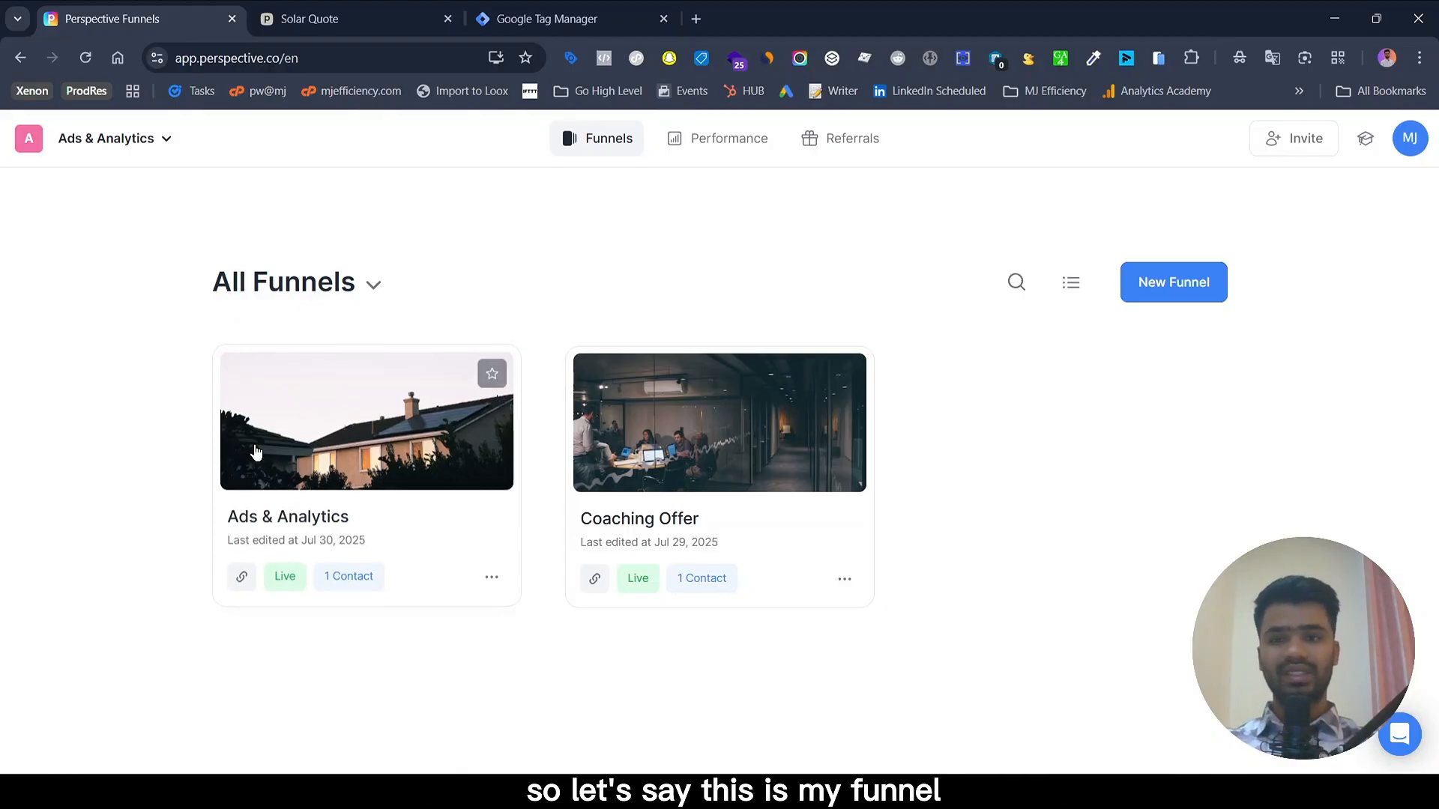
- Open the Ads & Analytics funnel, then switch to the Google Tag Manager tab
{"action": "left_click", "coordinate": [390, 525]}
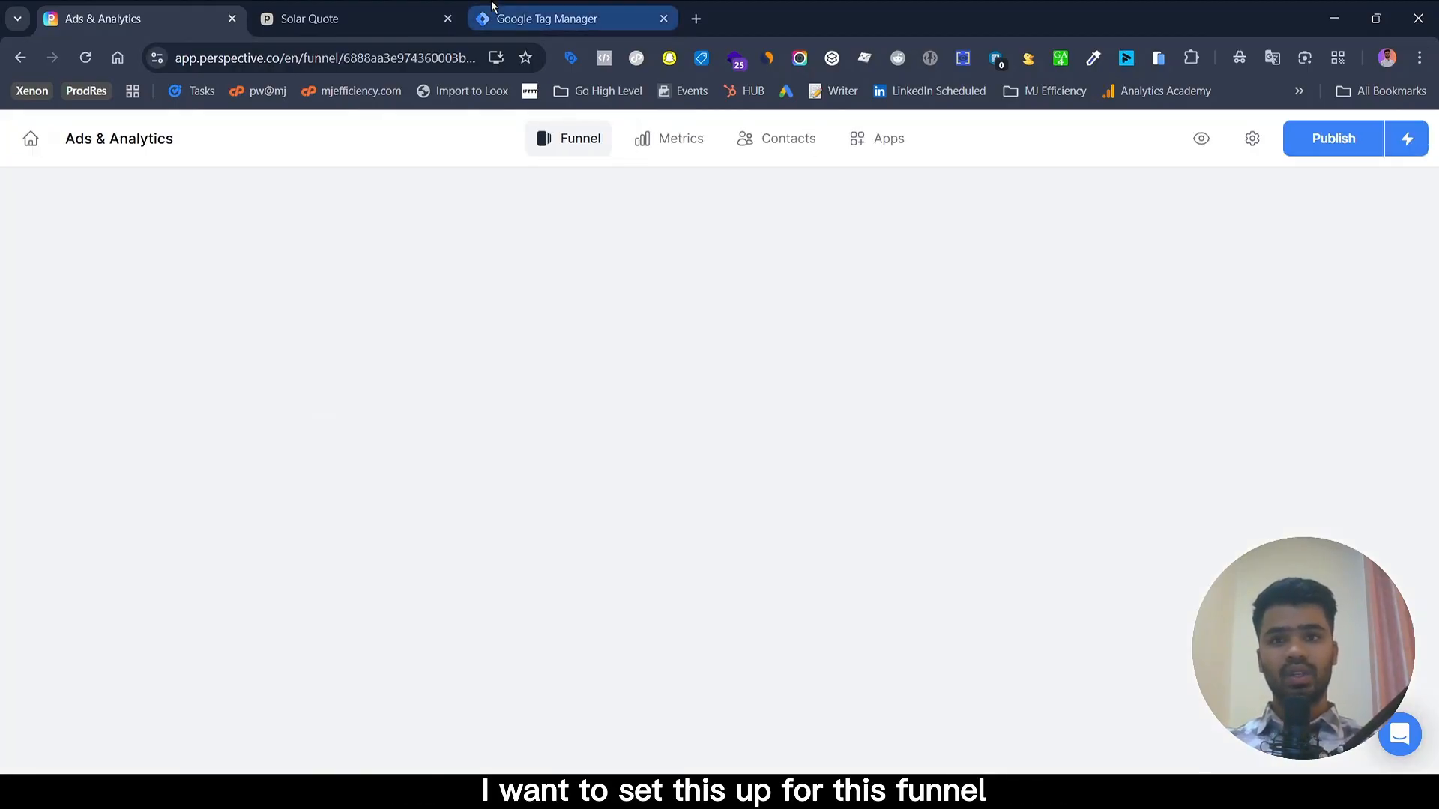
{"action": "left_click", "coordinate": [493, 10]}
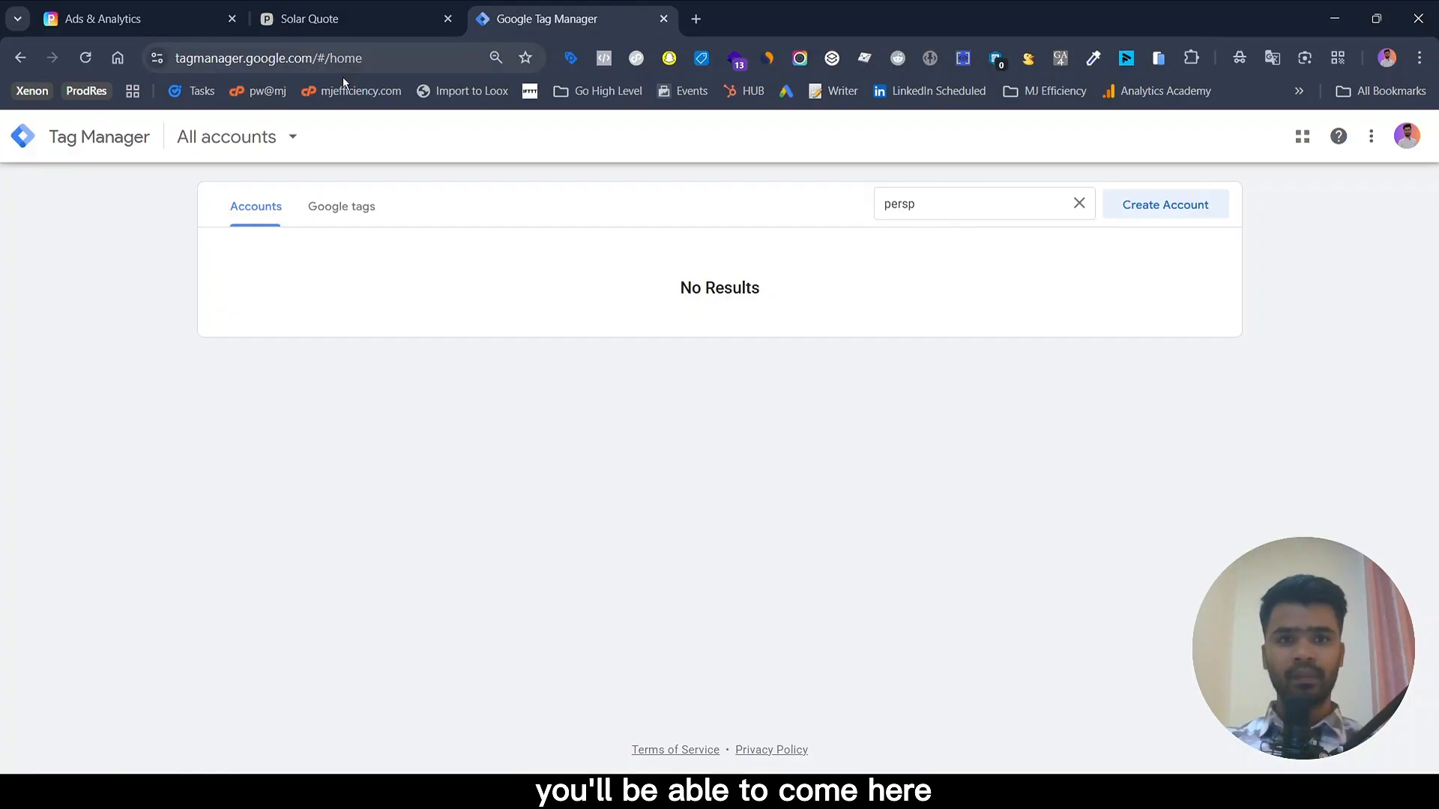
- Start a new Tag Manager account named 'Ads & Analytics'
{"action": "left_click", "coordinate": [1173, 218]}
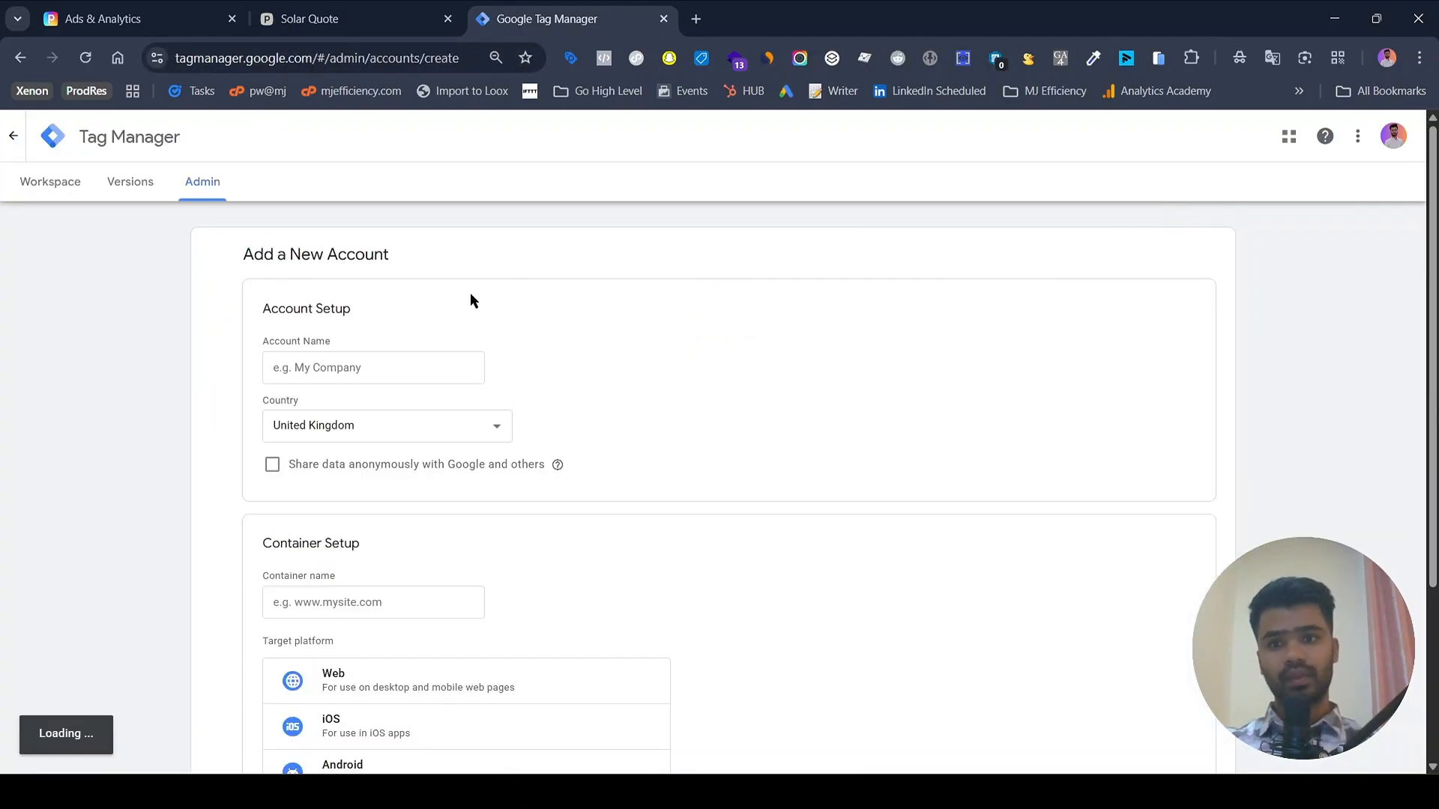
{"action": "left_click", "coordinate": [418, 355]}
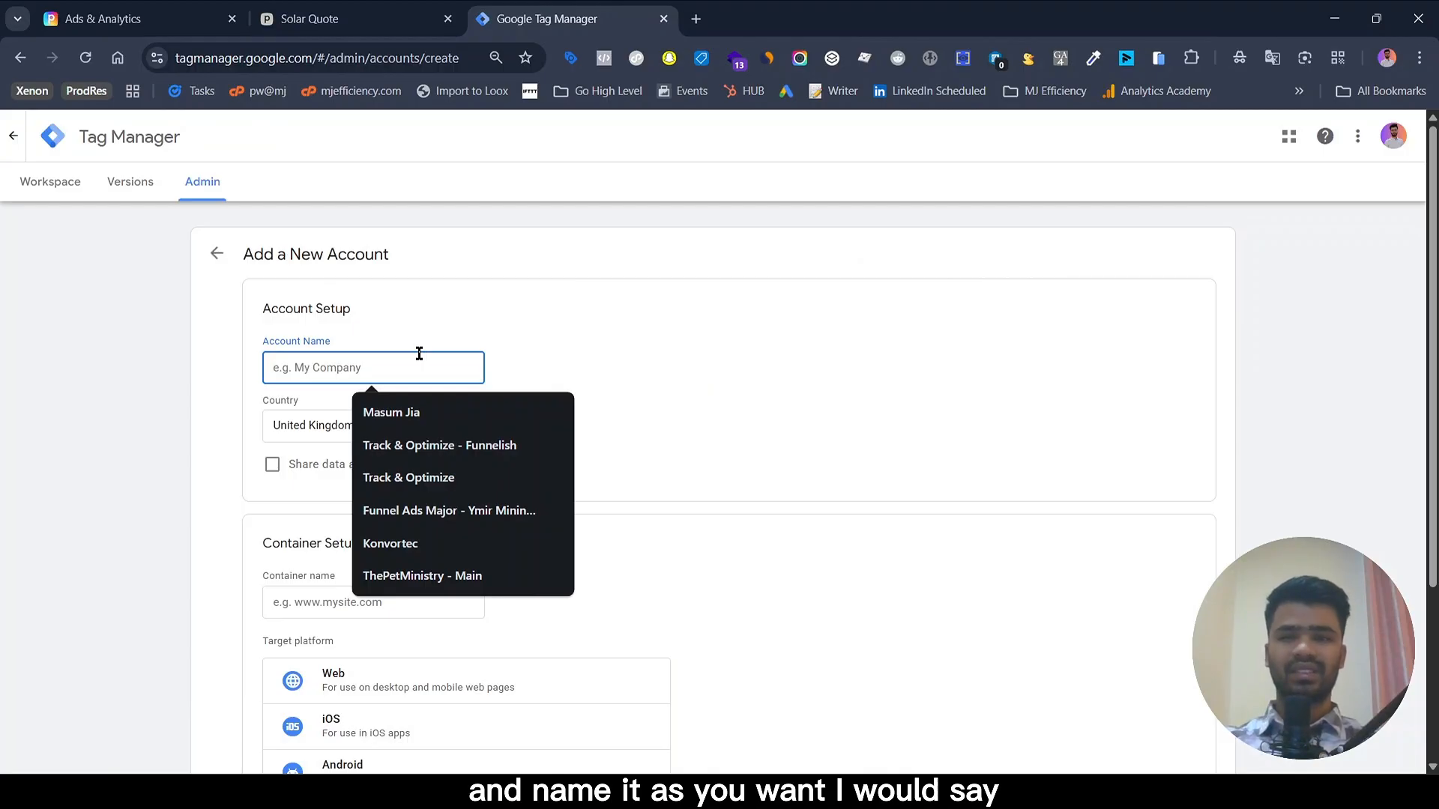
{"action": "type", "text": "PE"}
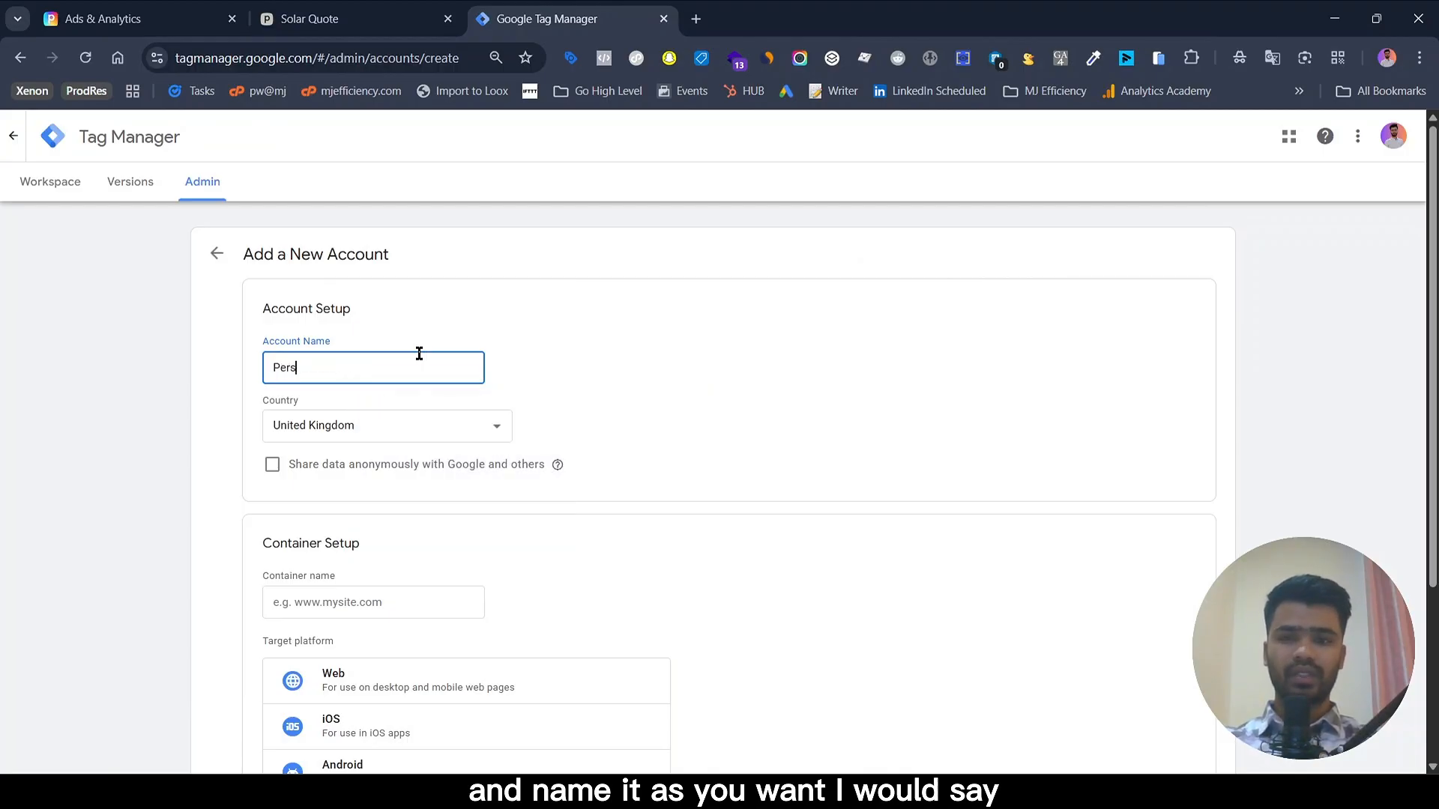
{"action": "key", "text": "BackSpace"}
{"action": "key", "text": "BackSpace"}
{"action": "type", "text": "Ads "}
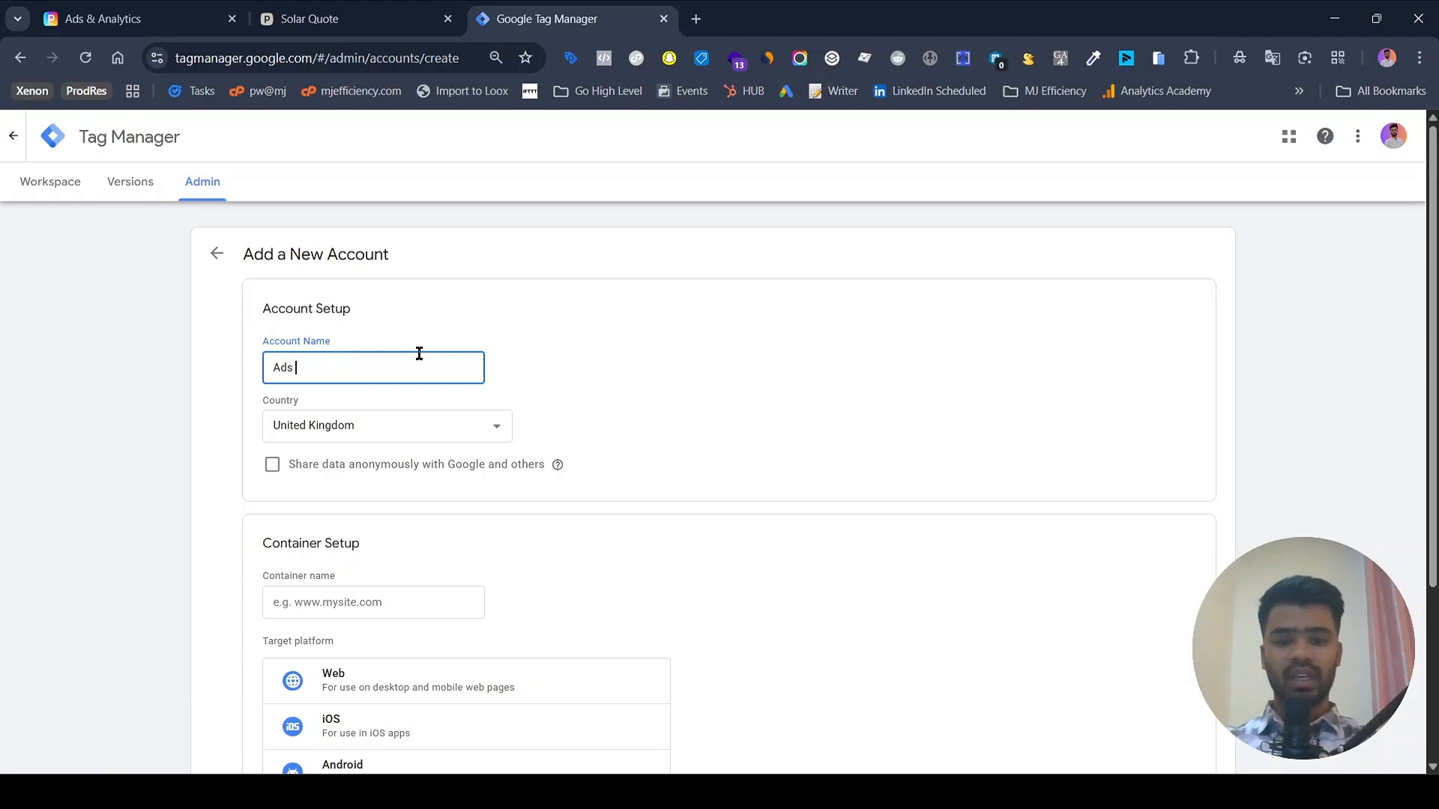
{"action": "type", "text": "& Analytics"}
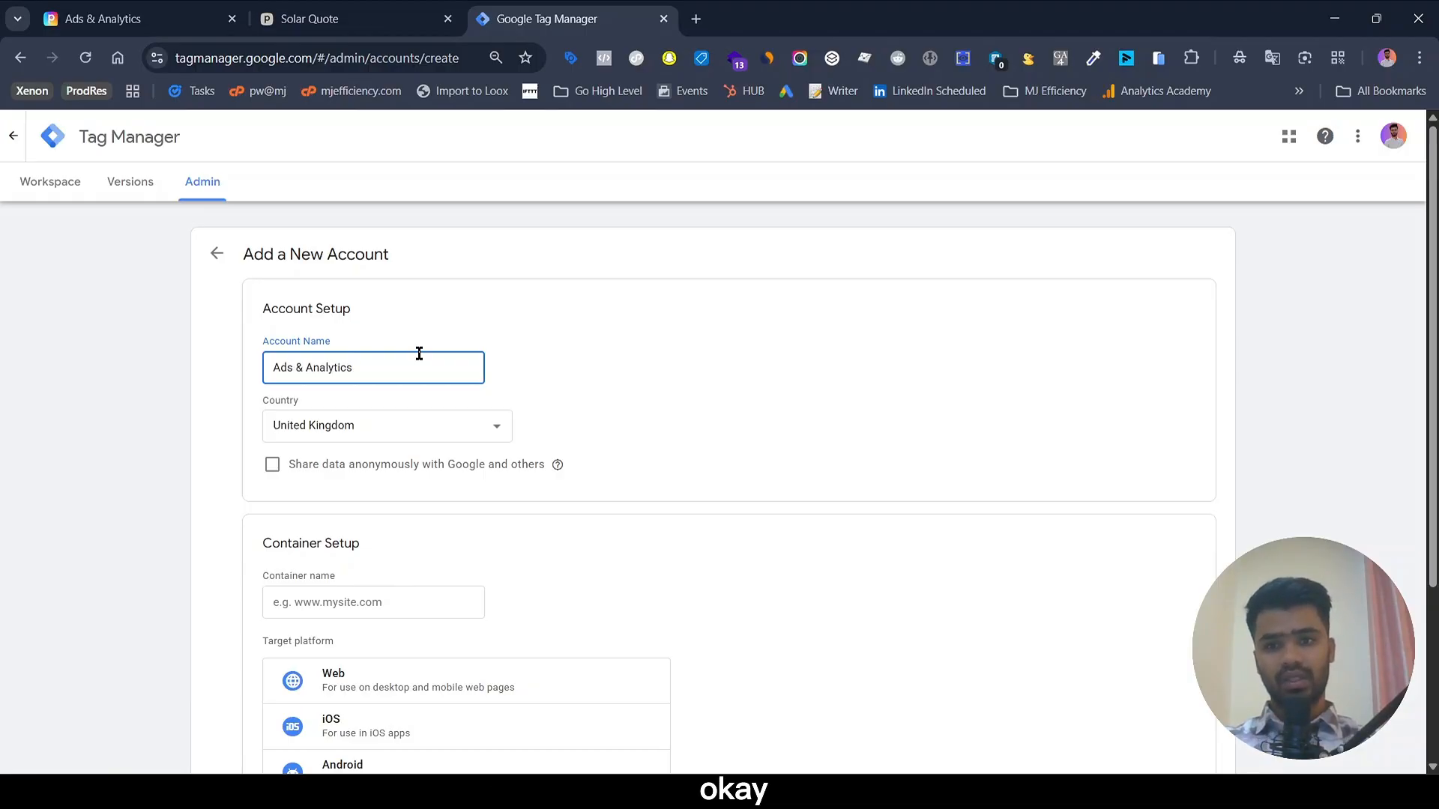
{"action": "scroll", "coordinate": [418, 352], "scroll_direction": "down", "scroll_amount": 2}
- Copy the funnel's domain and paste it as the container name perspective.trackandoptimize.com
{"action": "left_click", "coordinate": [390, 450]}
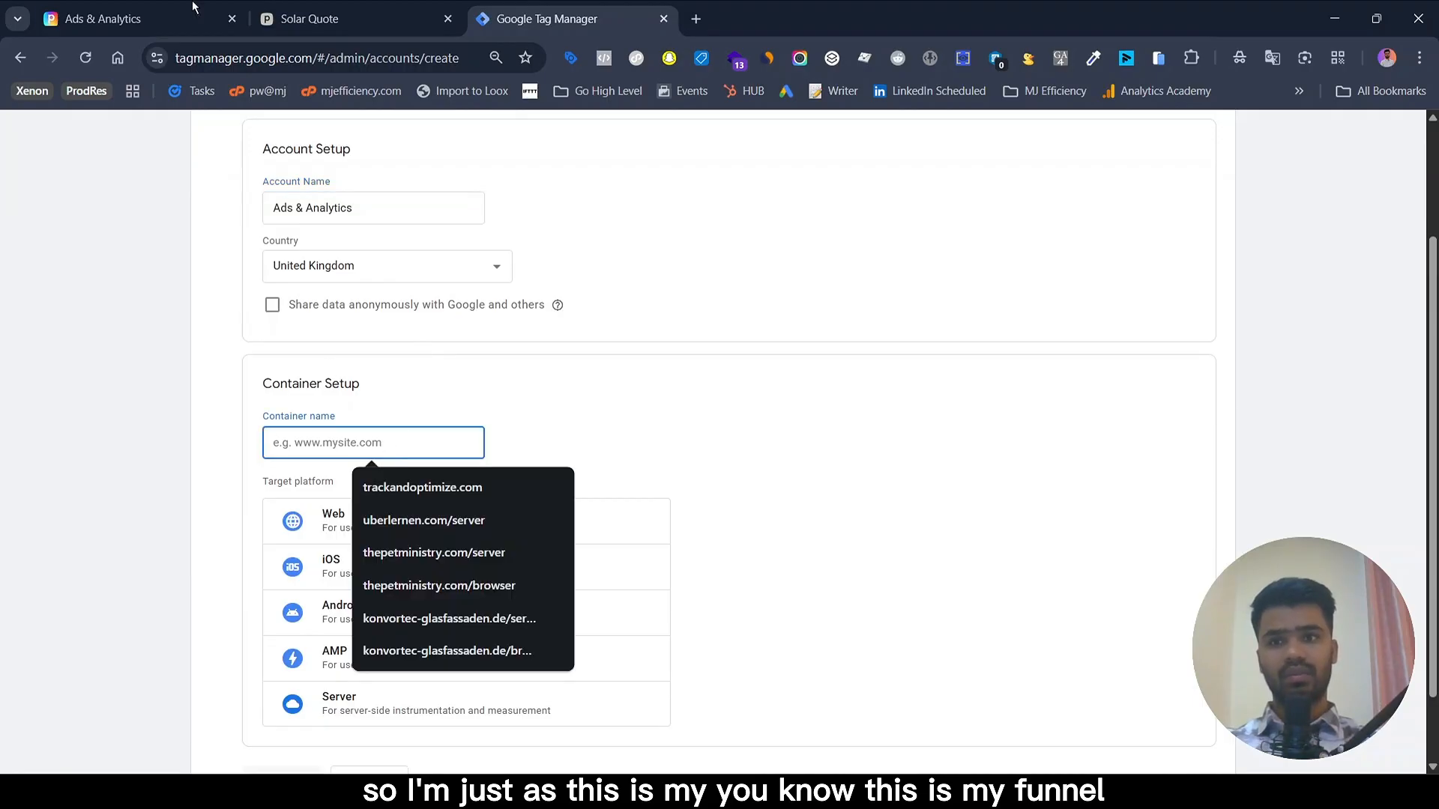
{"action": "left_click", "coordinate": [134, 19]}
{"action": "left_click", "coordinate": [300, 15]}
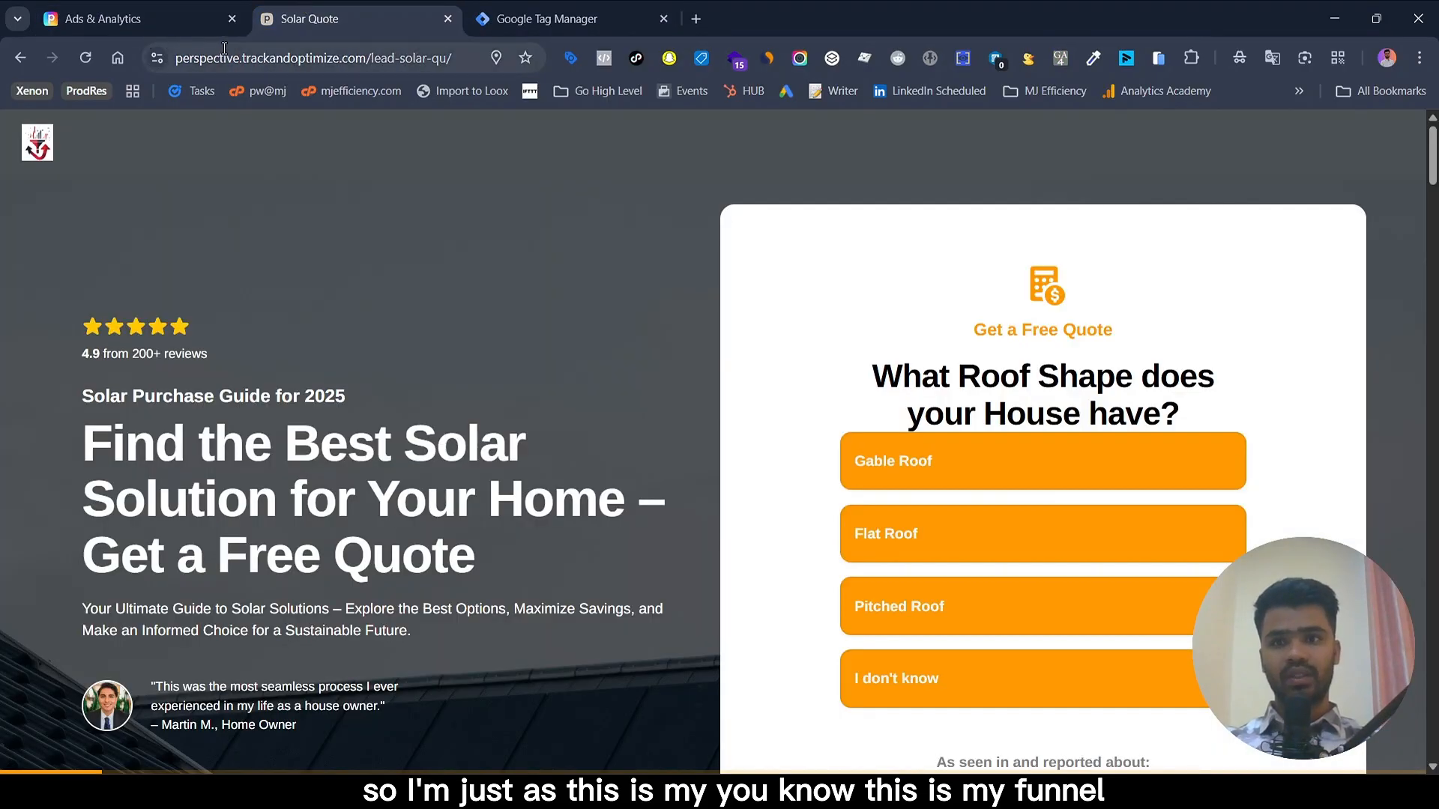
{"action": "double_click", "coordinate": [209, 67]}
{"action": "key", "text": "shift+Right"}
{"action": "key", "text": "shift+Right"}
{"action": "key", "text": "shift+Right"}
{"action": "key", "text": "shift+Right"}
{"action": "key", "text": "shift+Right"}
{"action": "key", "text": "shift+Right"}
{"action": "key", "text": "shift+Right"}
{"action": "key", "text": "shift+Right"}
{"action": "key", "text": "shift+Right"}
{"action": "key", "text": "shift+Right"}
{"action": "key", "text": "shift+Right"}
{"action": "key", "text": "shift+Right"}
{"action": "key", "text": "shift+Right"}
{"action": "key", "text": "shift+Right"}
{"action": "key", "text": "shift+Right"}
{"action": "key", "text": "shift+Right"}
{"action": "key", "text": "shift+Right"}
{"action": "key", "text": "shift+Right"}
{"action": "key", "text": "shift+Right"}
{"action": "key", "text": "shift+Right"}
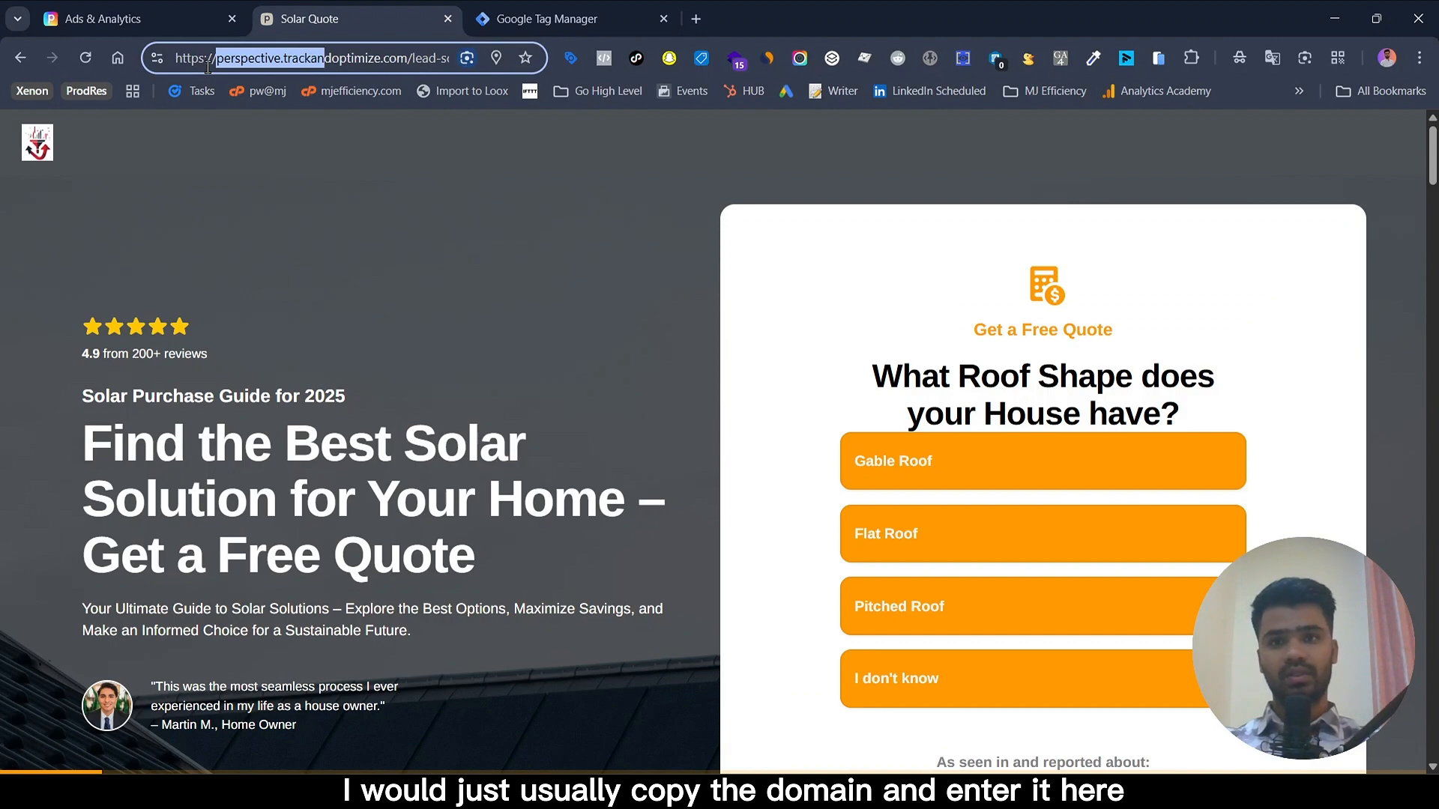
{"action": "key", "text": "shift+Right"}
{"action": "key", "text": "ctrl+c"}
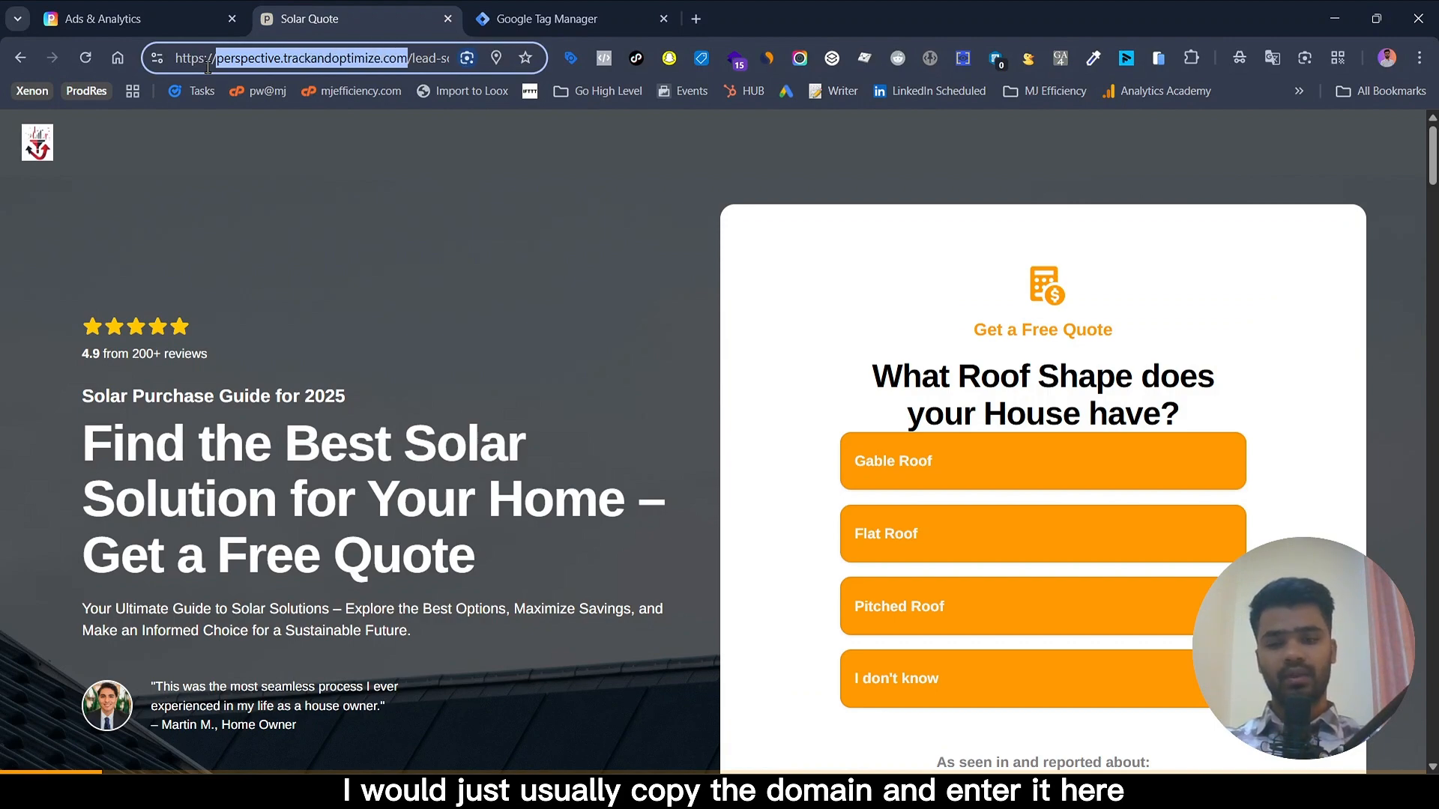
{"action": "left_click", "coordinate": [547, 19]}
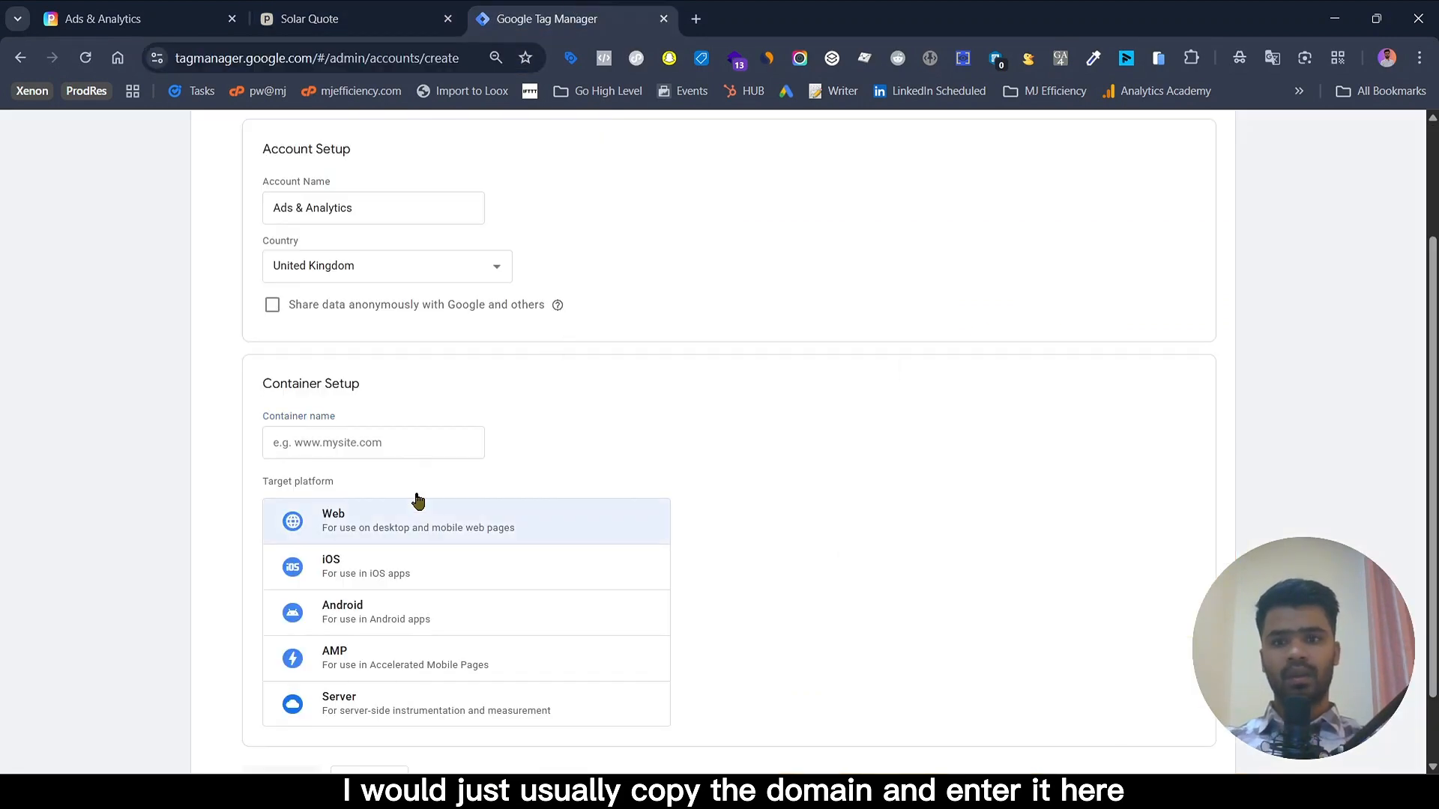
{"action": "left_click", "coordinate": [387, 443]}
{"action": "key", "text": "ctrl+v"}
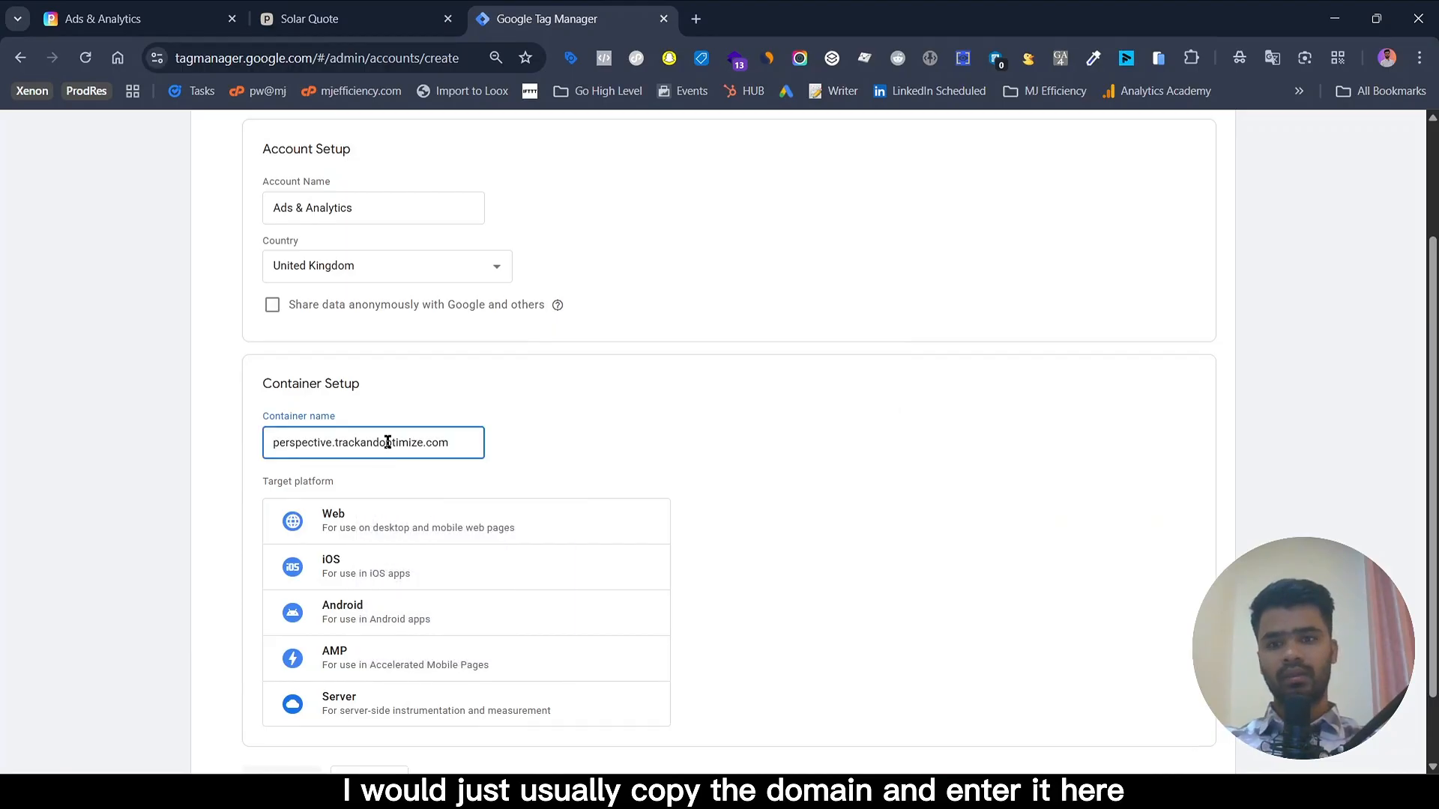
- Choose Web as the platform, create the account and container, and tick the GDPR terms
{"action": "left_click", "coordinate": [398, 534]}
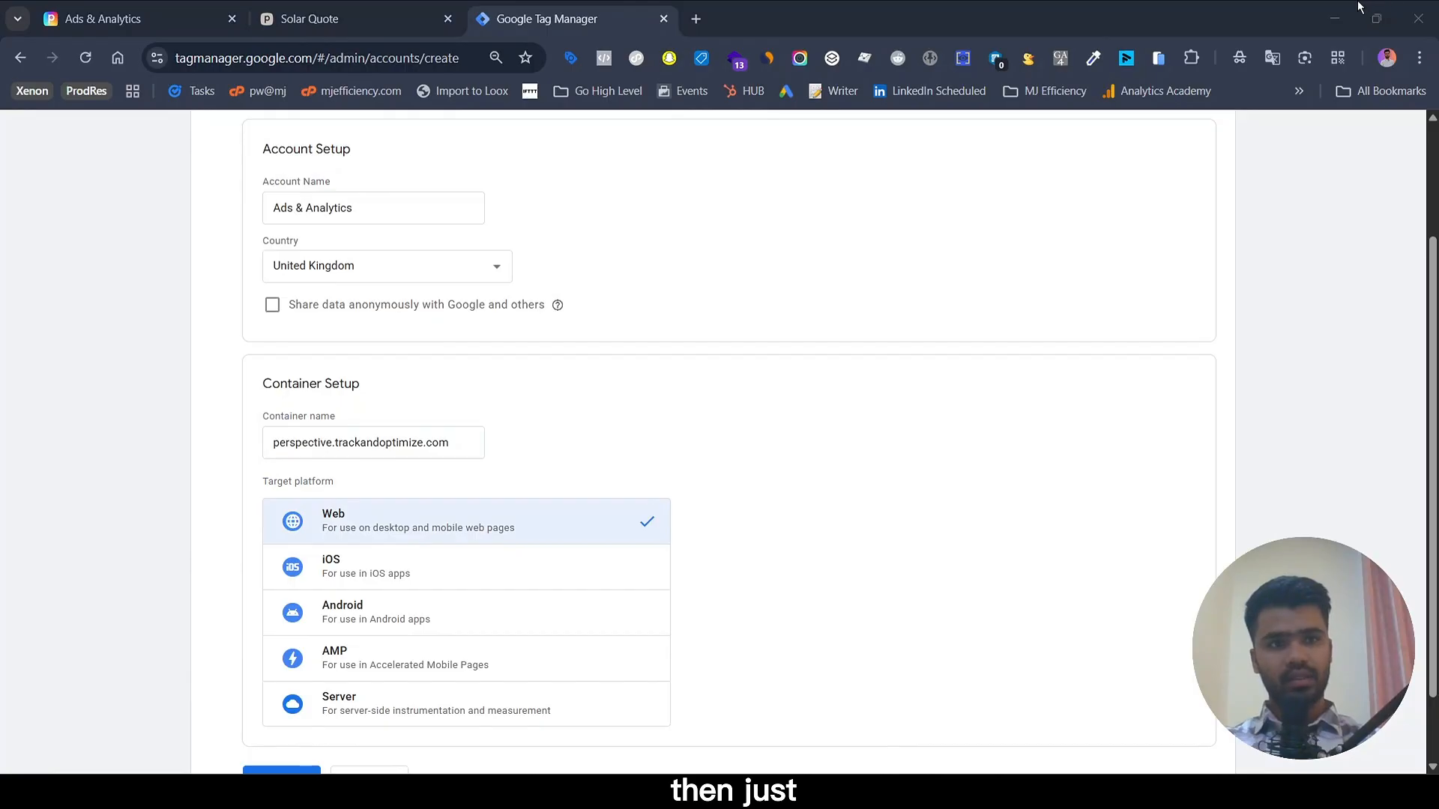
{"action": "scroll", "coordinate": [270, 653], "scroll_direction": "down", "scroll_amount": 1}
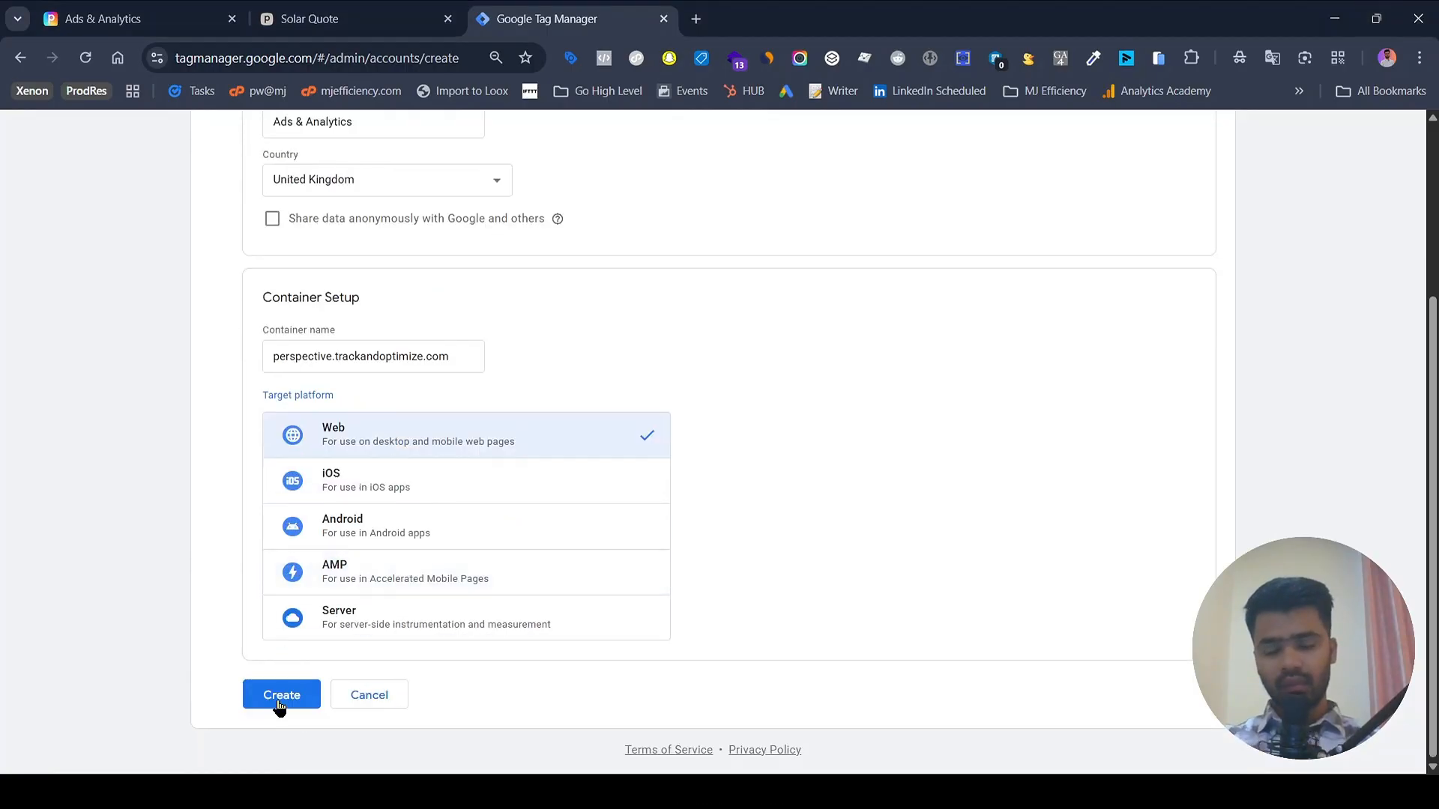
{"action": "left_click", "coordinate": [277, 693]}
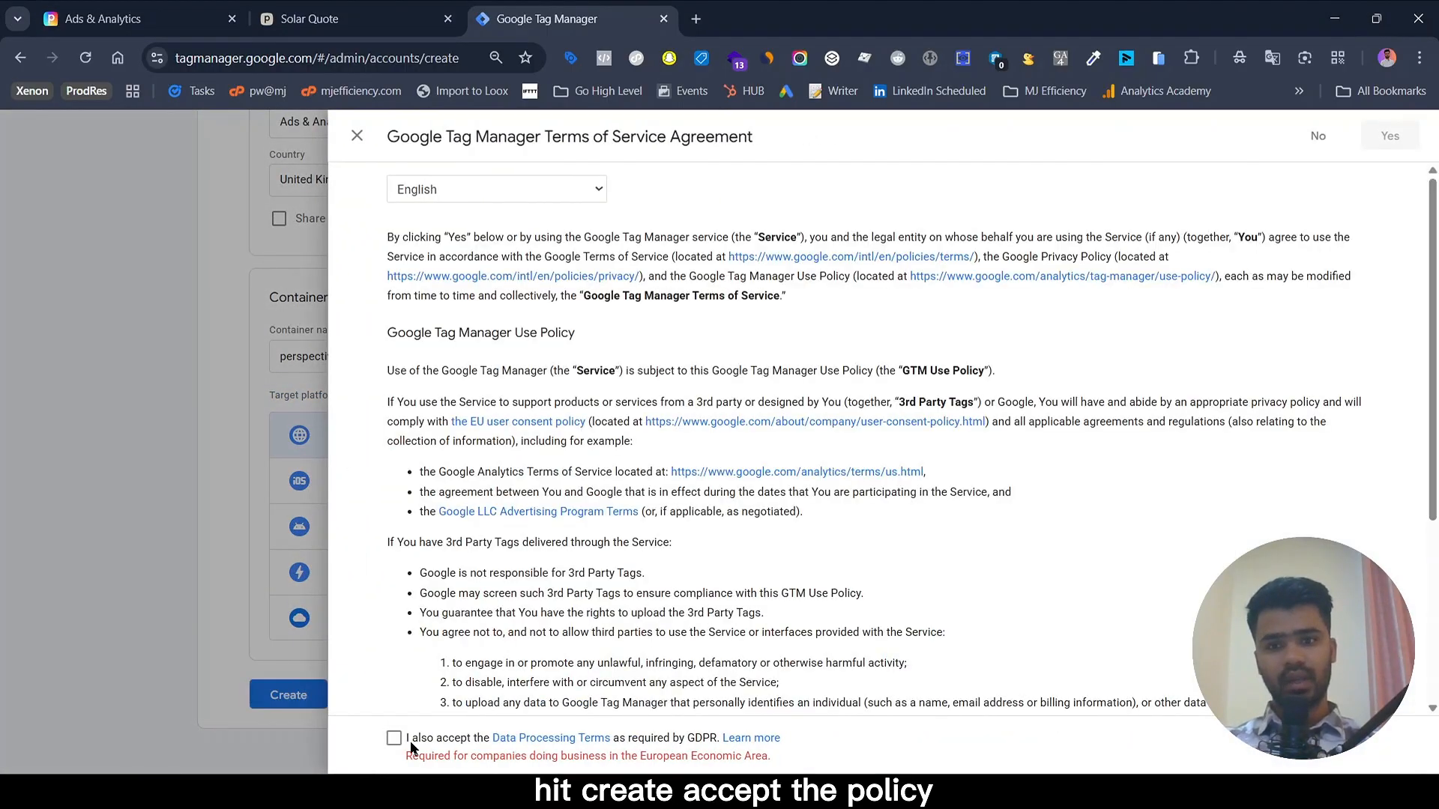
{"action": "left_click", "coordinate": [393, 738]}
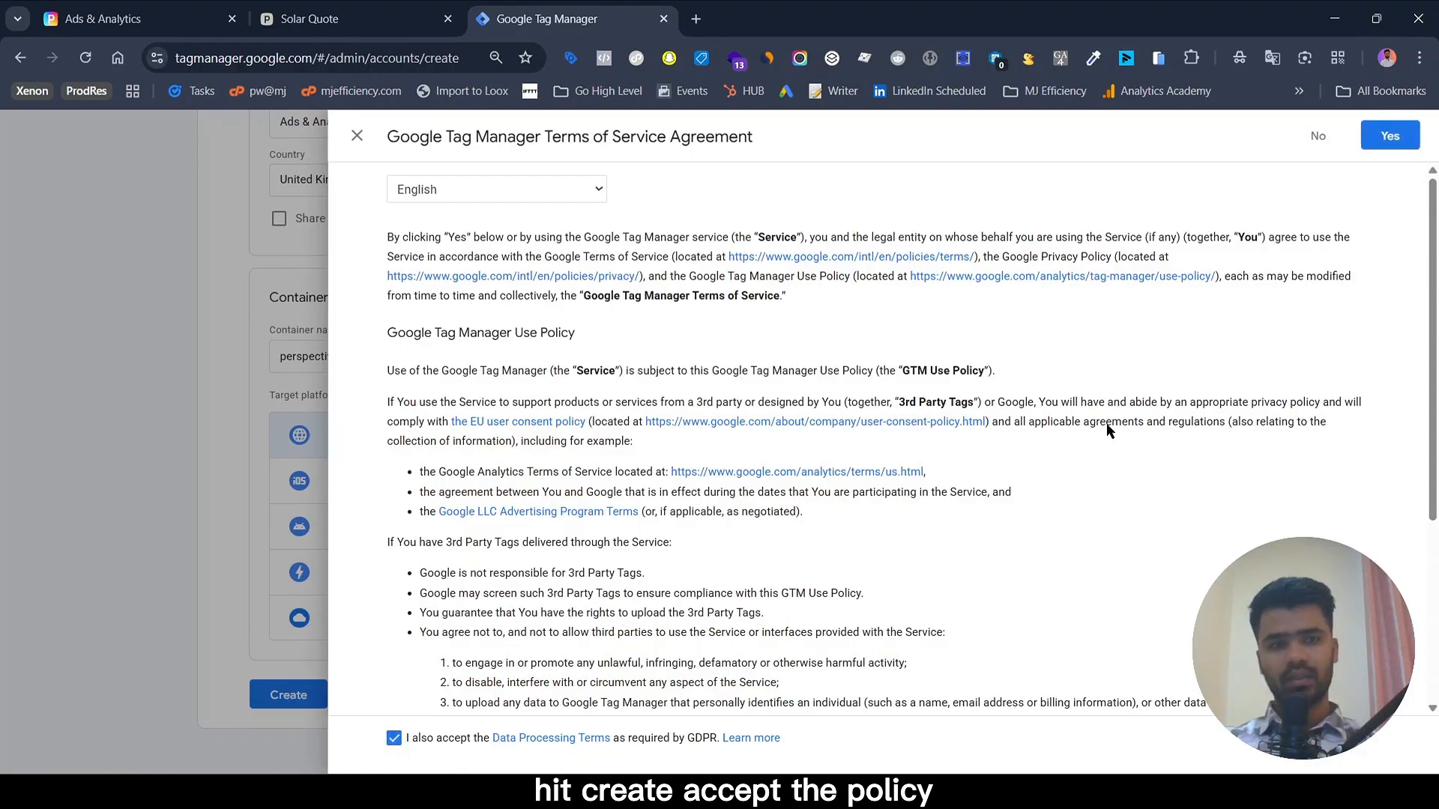
- Accept the Tag Manager terms and copy the new container's head install snippet
{"action": "left_click", "coordinate": [1390, 137]}
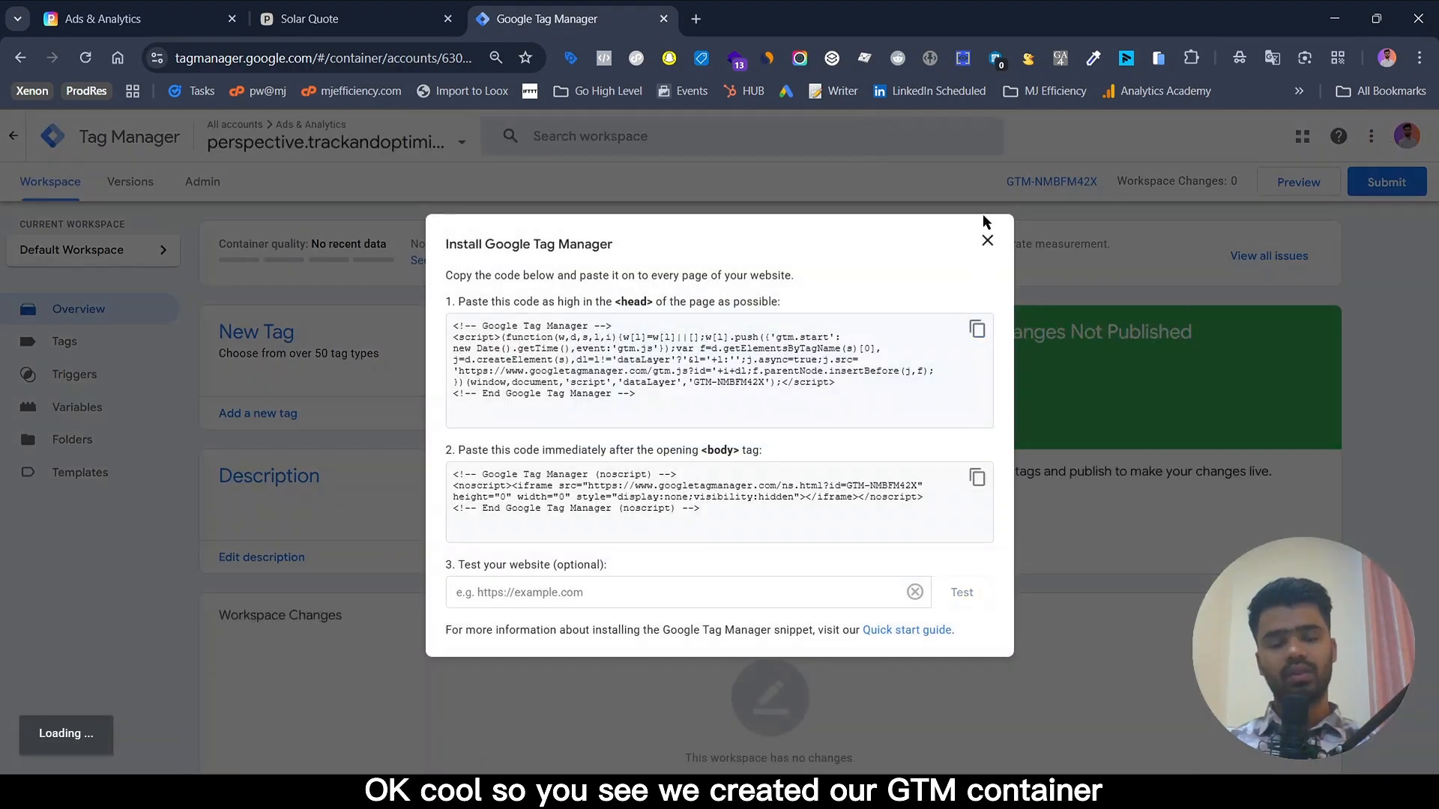
{"action": "left_click", "coordinate": [987, 238]}
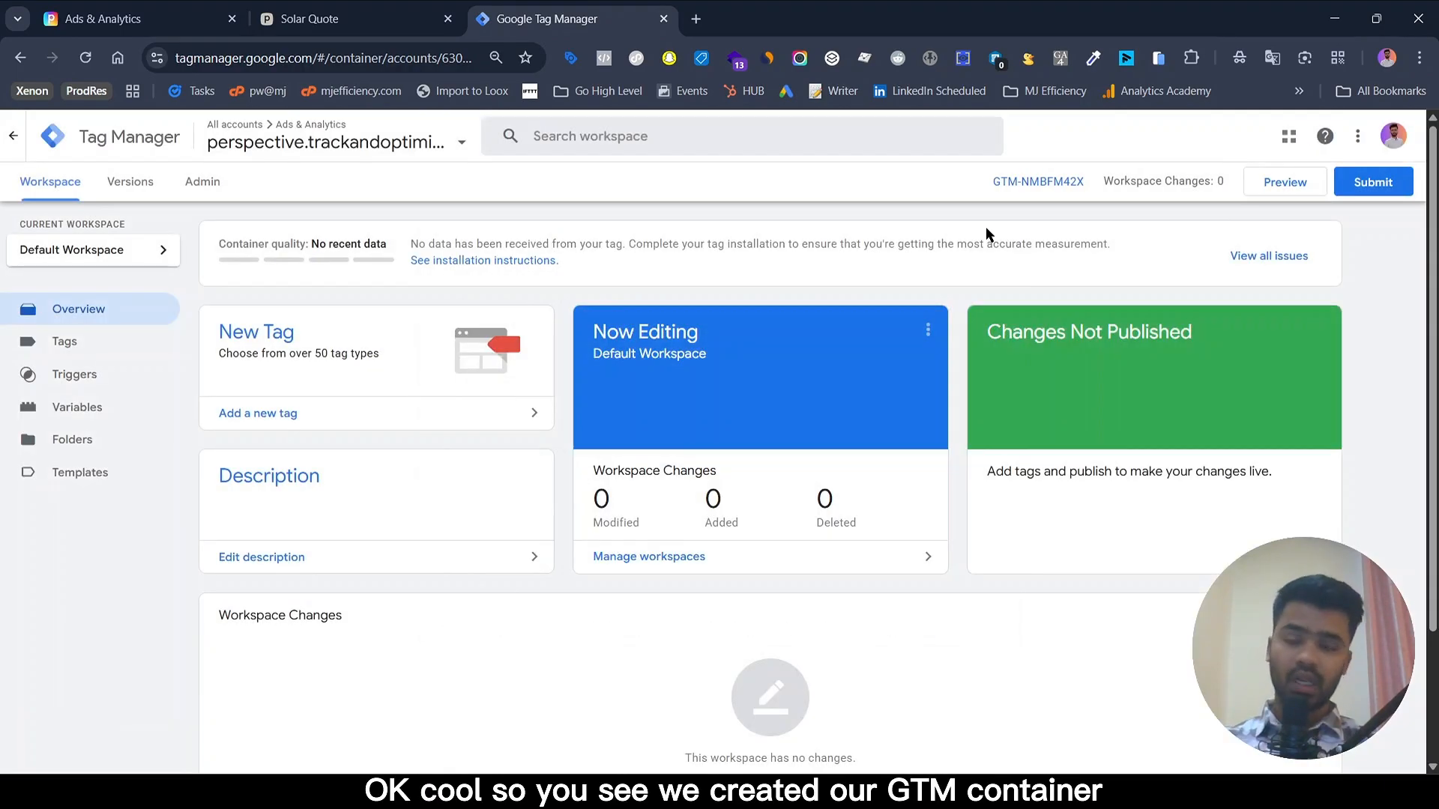
{"action": "left_click", "coordinate": [1049, 180]}
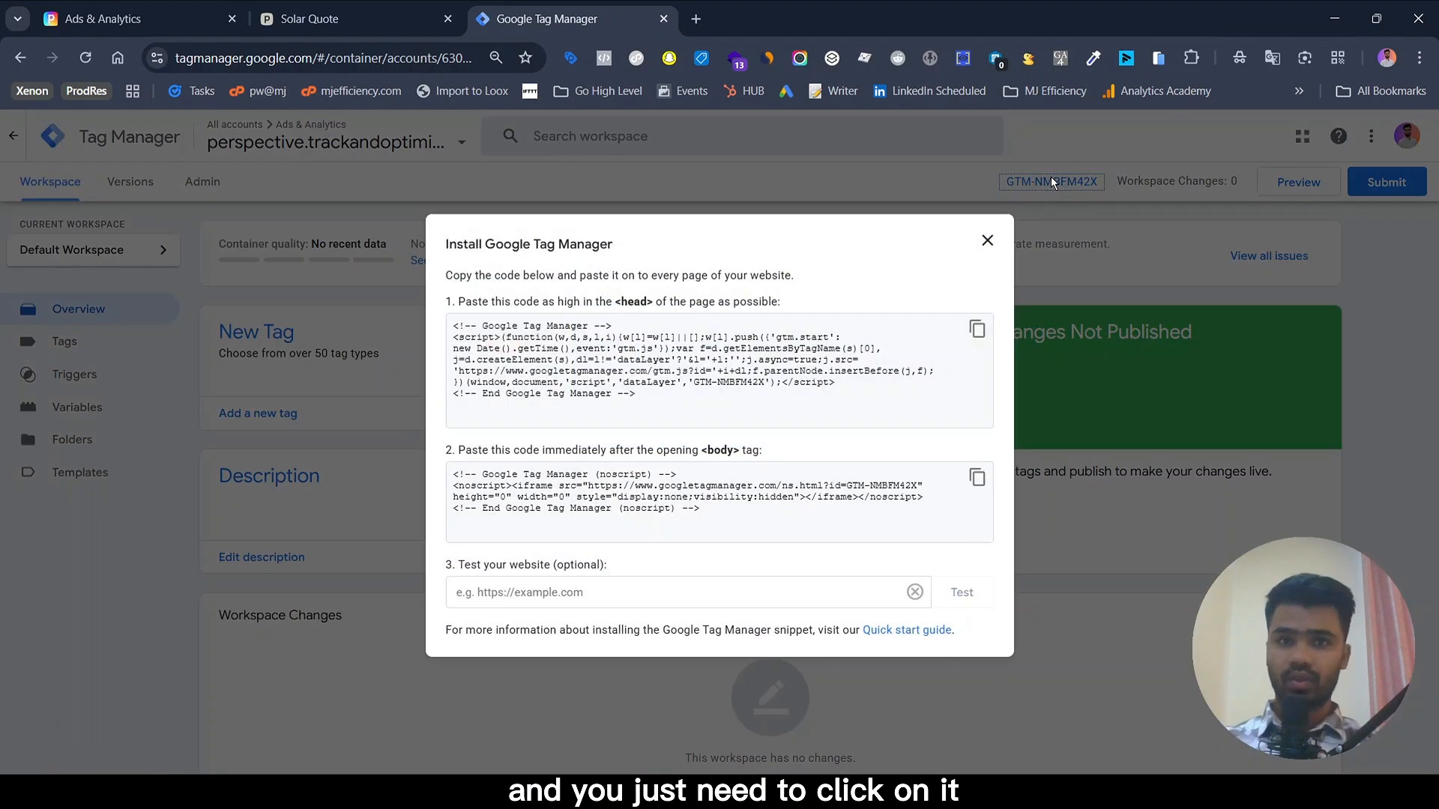
{"action": "left_click", "coordinate": [978, 333]}
{"action": "left_click", "coordinate": [901, 792]}
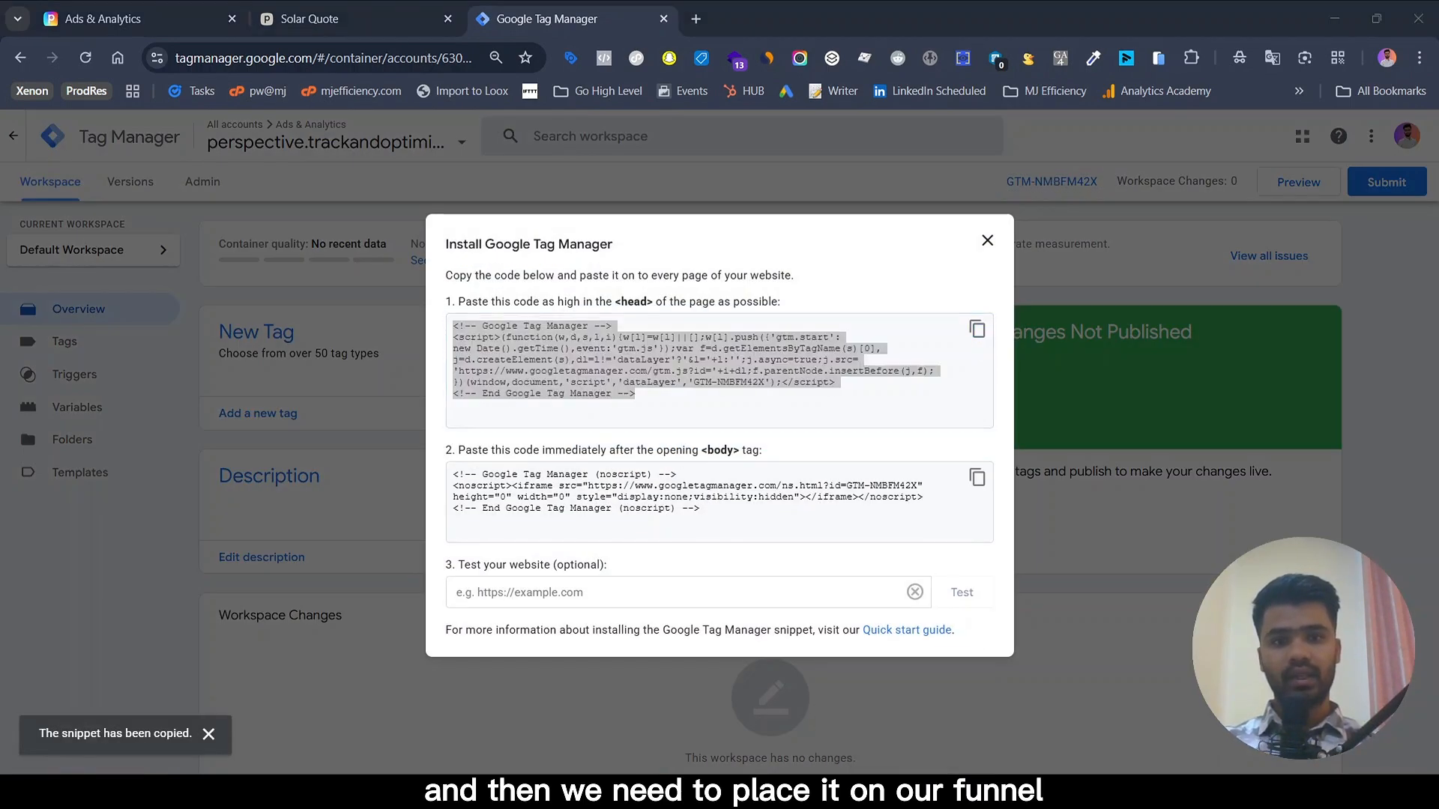
{"action": "left_click", "coordinate": [212, 9]}
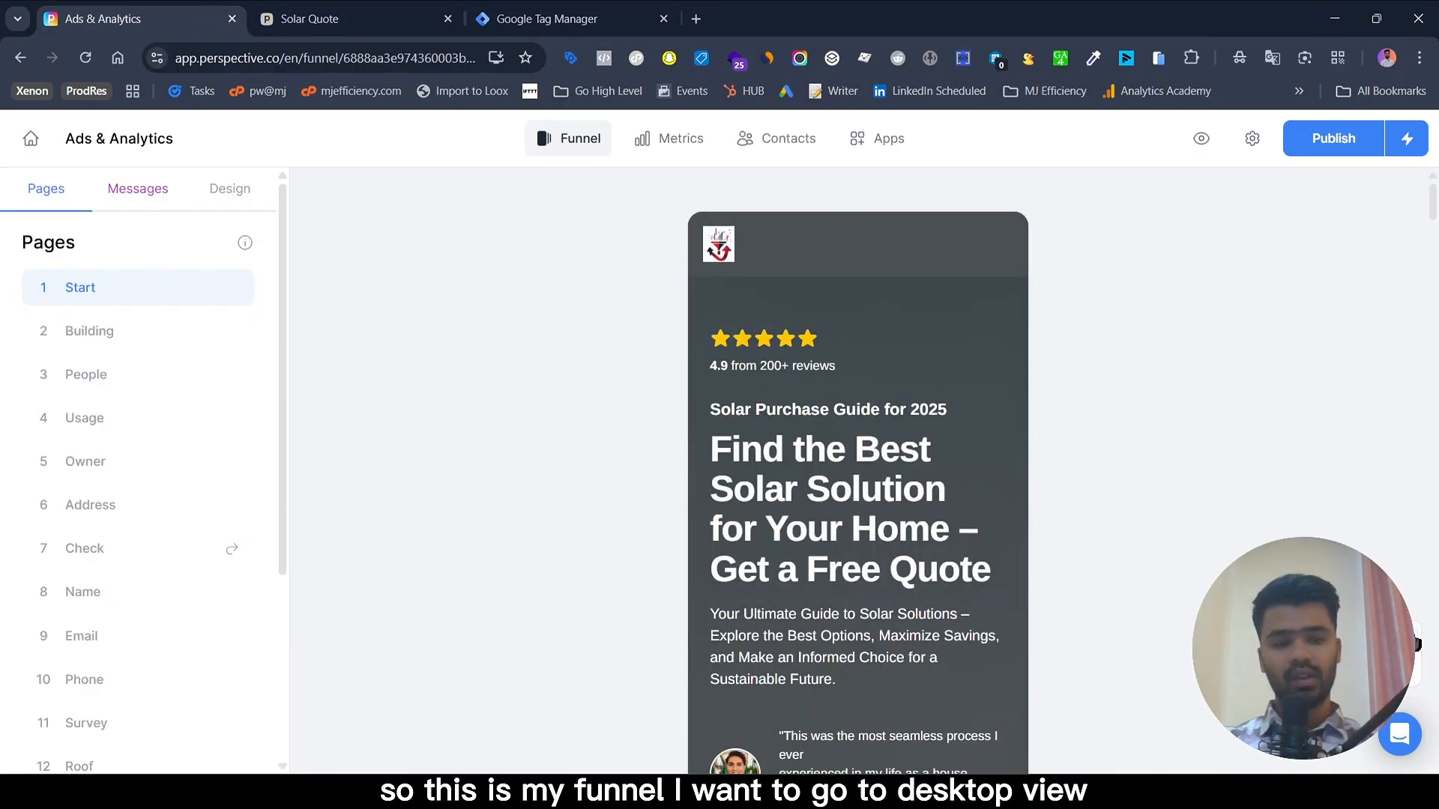
- In desktop preview, paste the GTM snippet into the Start page's Head tracking code and save
{"action": "left_click", "coordinate": [1413, 638]}
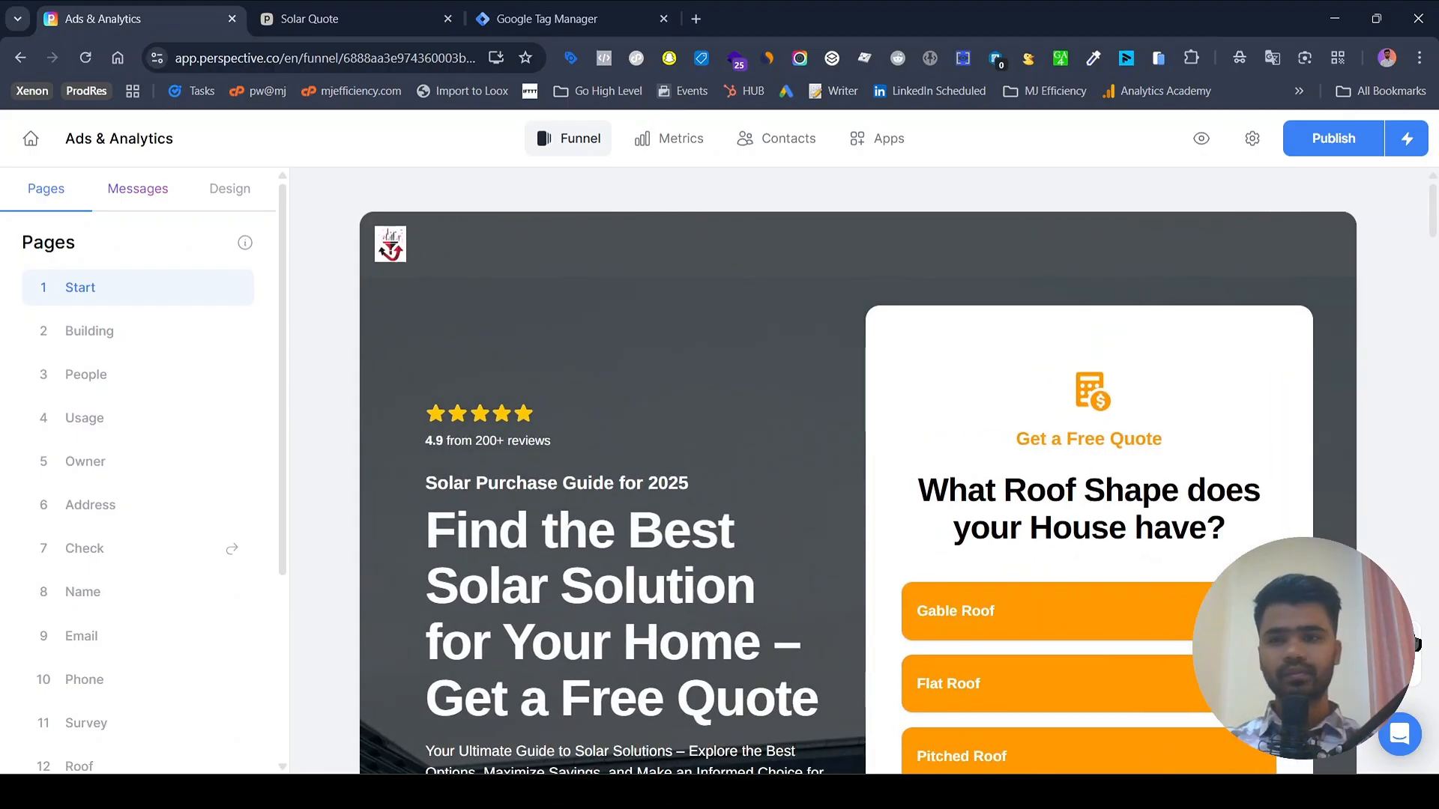
{"action": "left_click", "coordinate": [231, 288]}
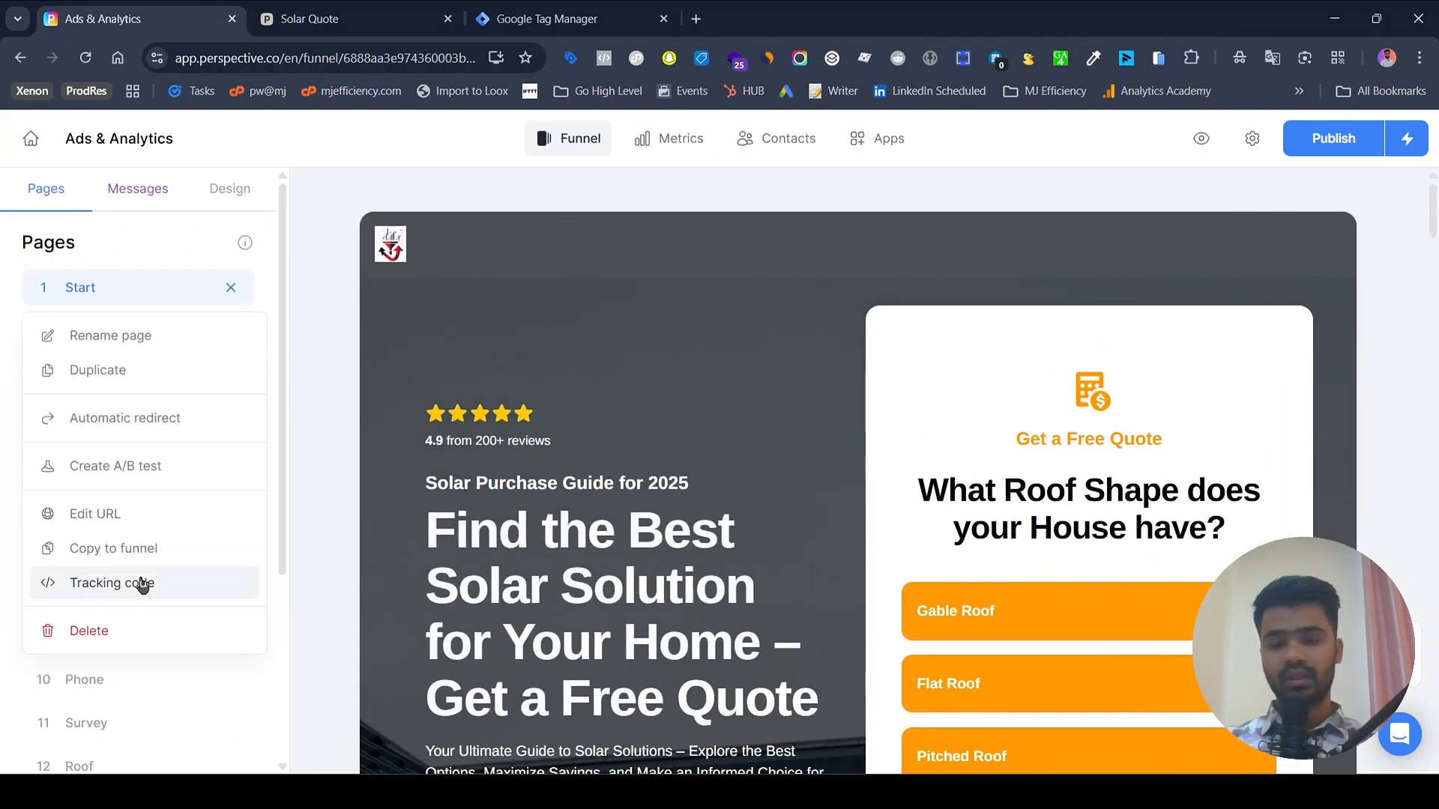
{"action": "left_click", "coordinate": [142, 583]}
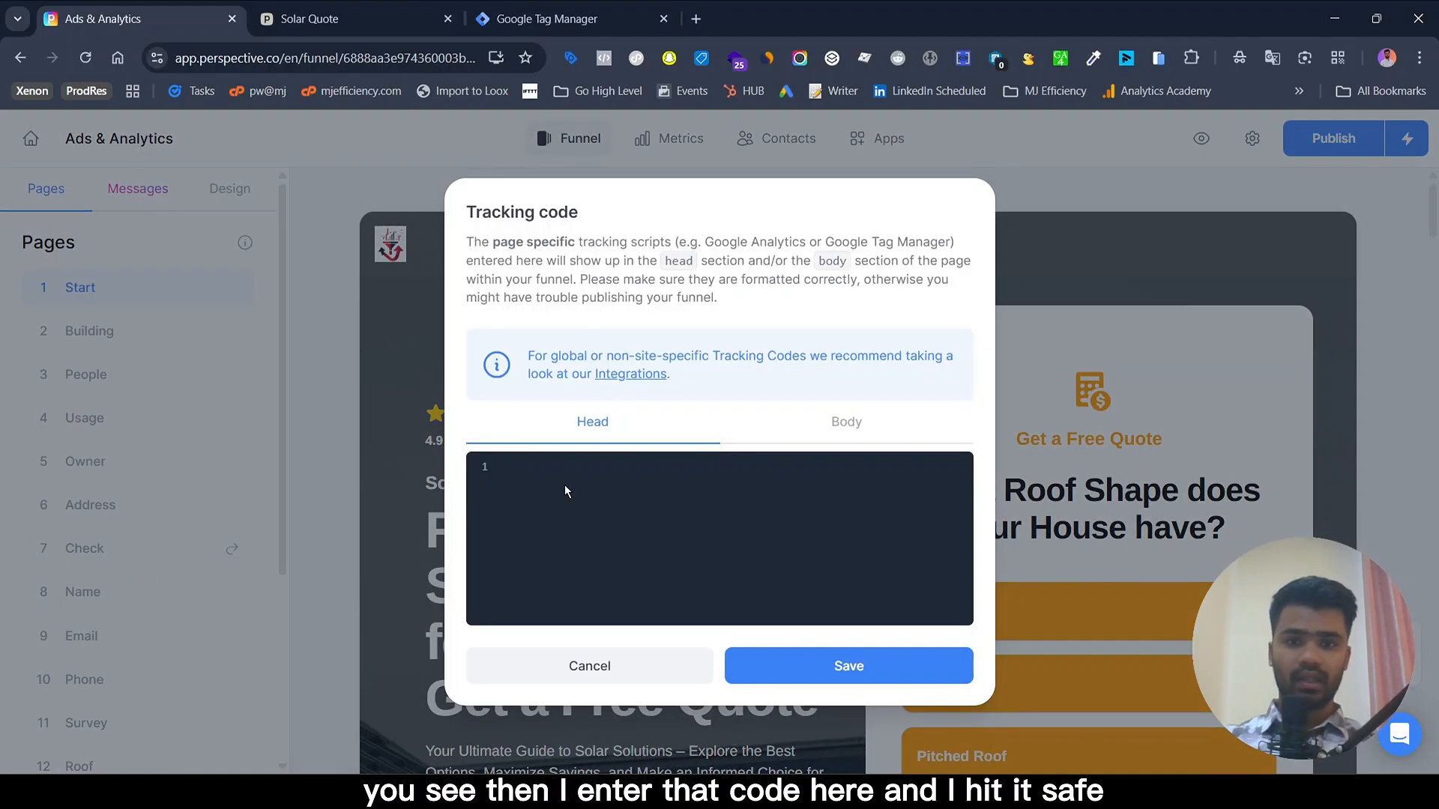
{"action": "key", "text": "ctrl+v"}
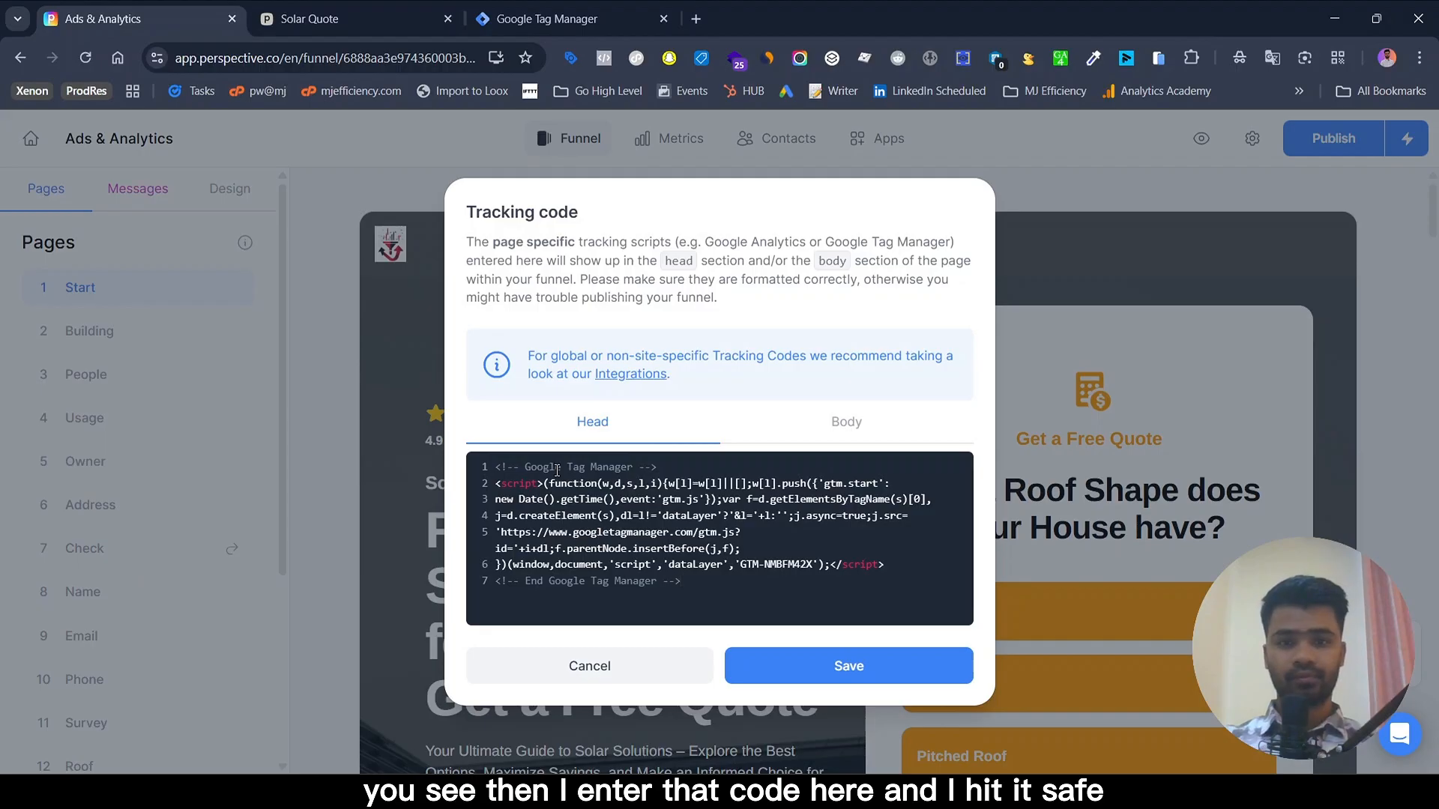
{"action": "left_click", "coordinate": [809, 662]}
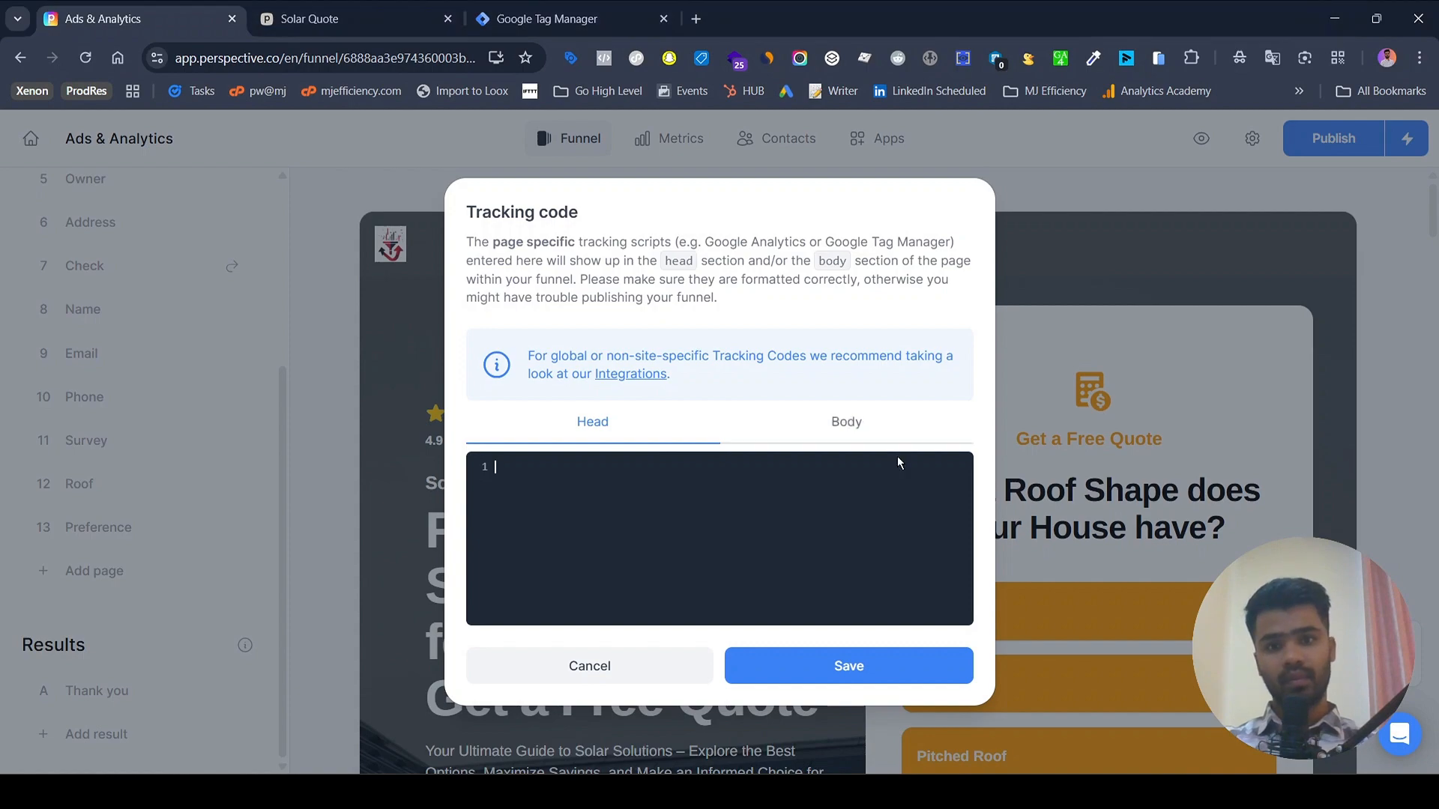
{"action": "left_click", "coordinate": [881, 663]}
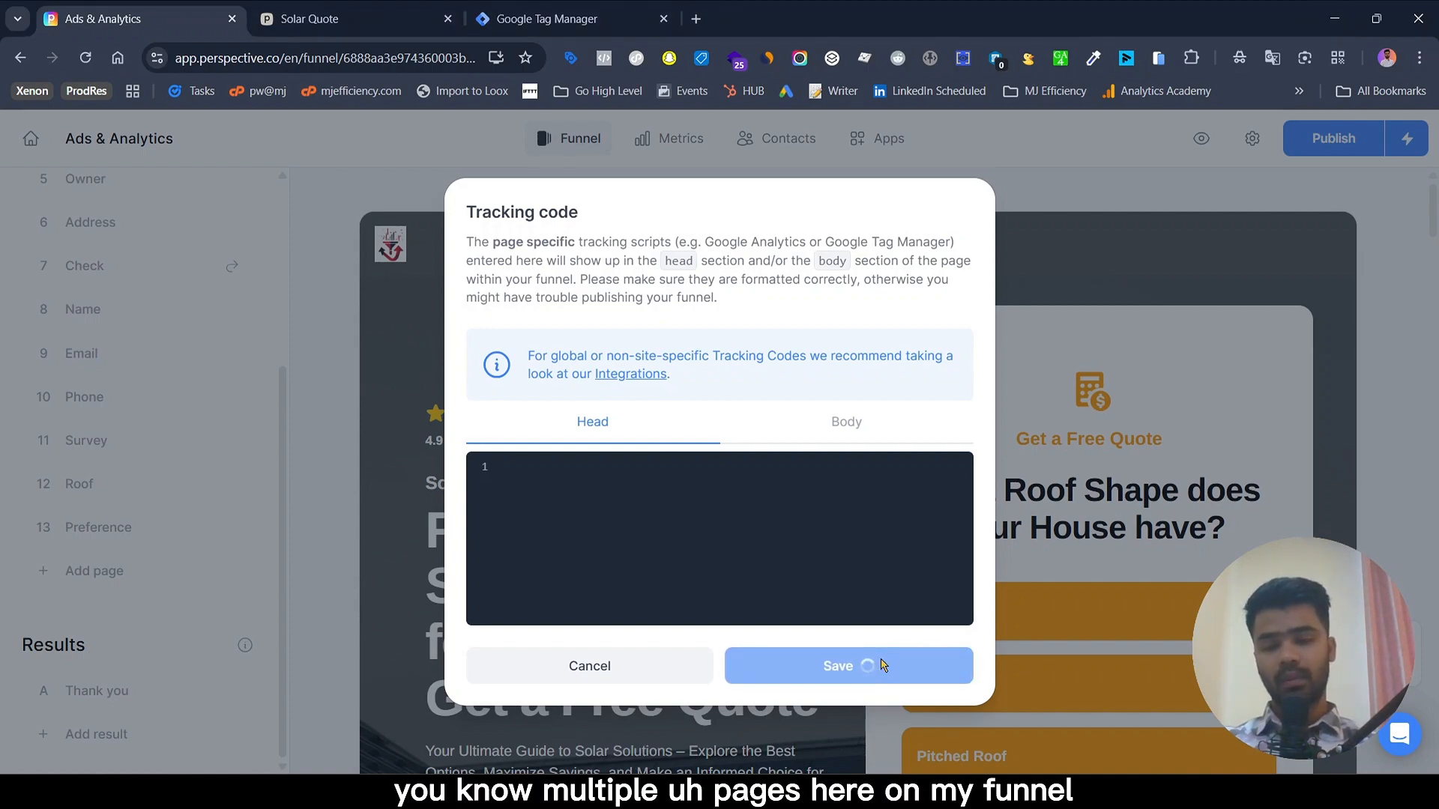
{"action": "scroll", "coordinate": [160, 367], "scroll_direction": "up", "scroll_amount": 4}
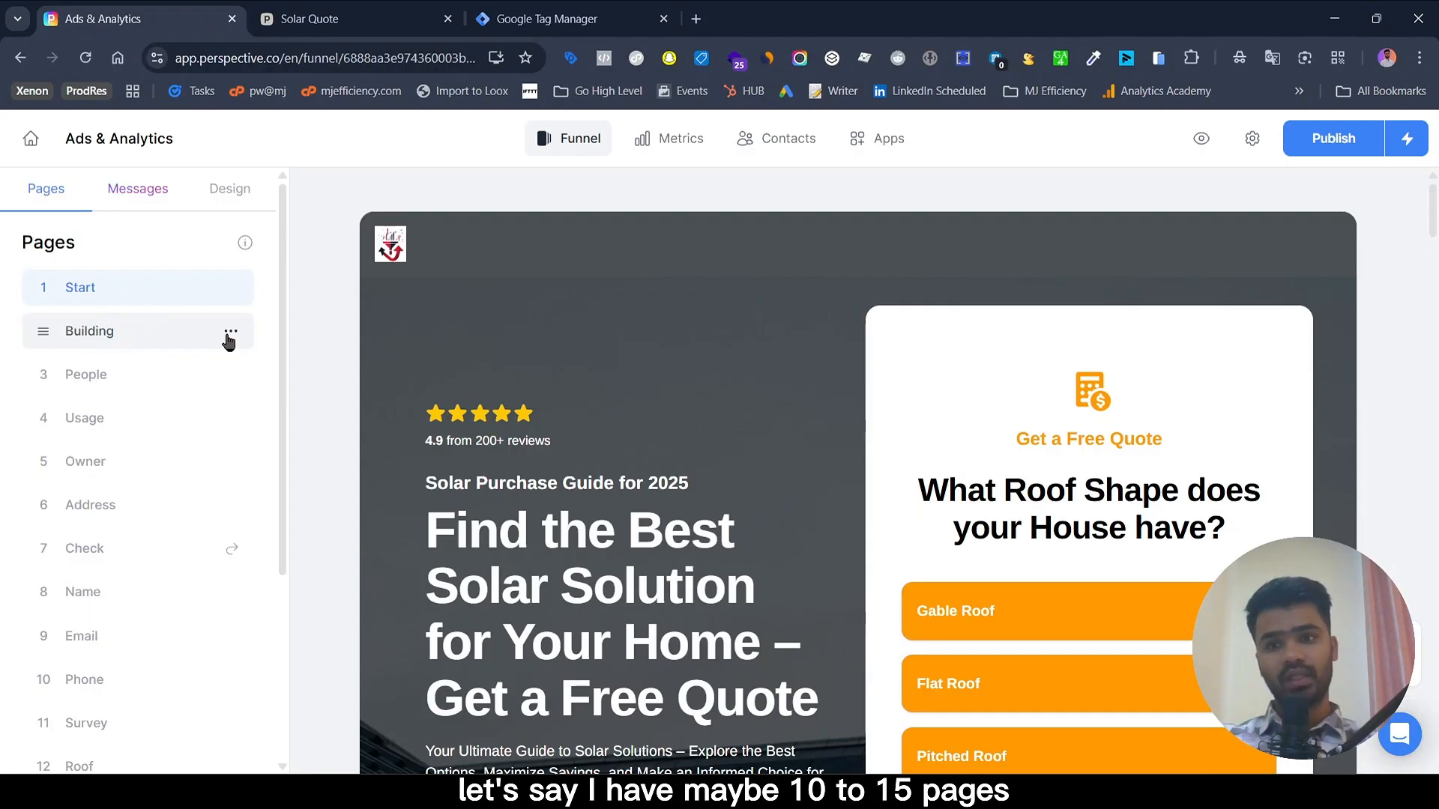
- Paste the Tag Manager snippet into the Building page's Head tracking code and save it
{"action": "left_click", "coordinate": [230, 332]}
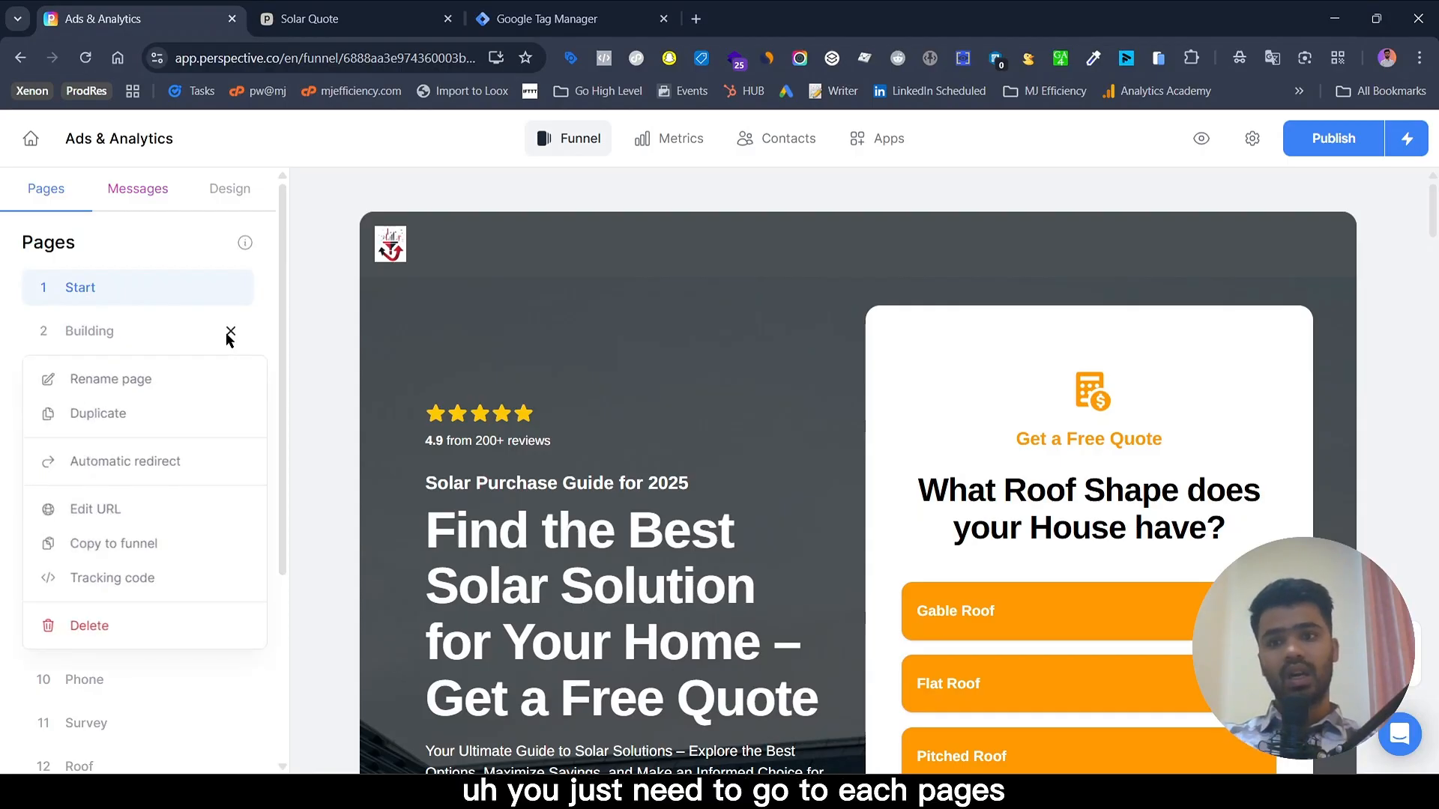
{"action": "left_click", "coordinate": [142, 590]}
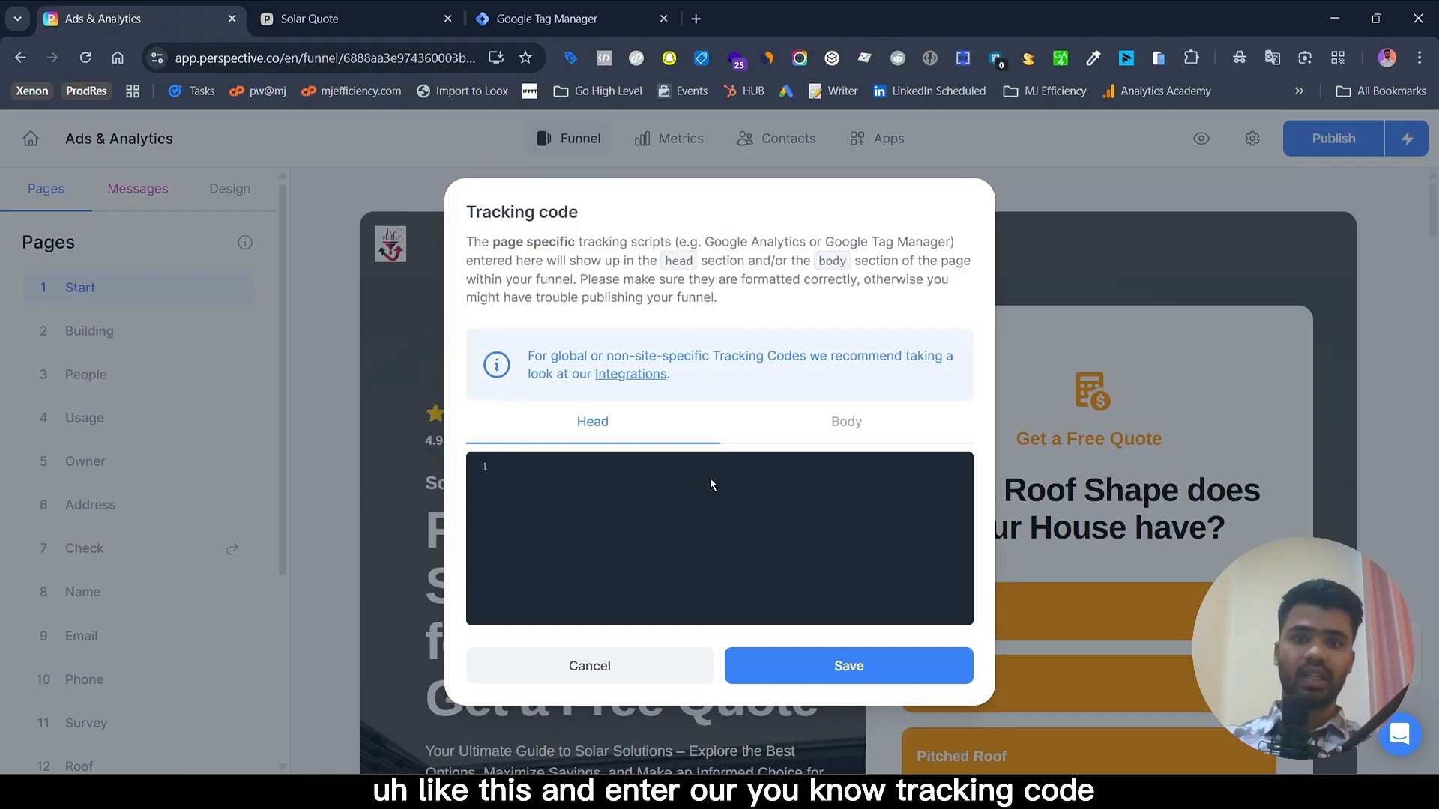
{"action": "key", "text": "super+v"}
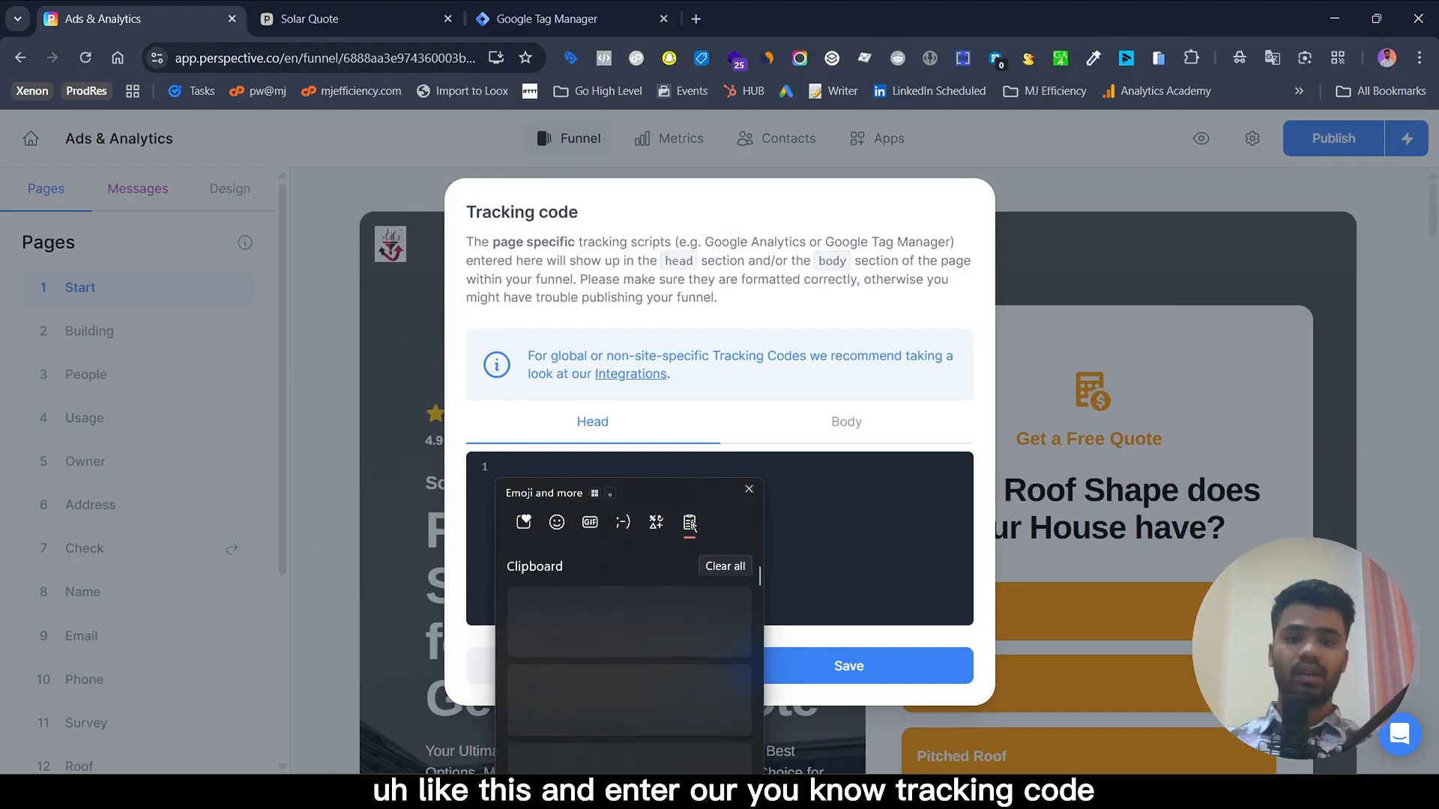
{"action": "left_click", "coordinate": [633, 717]}
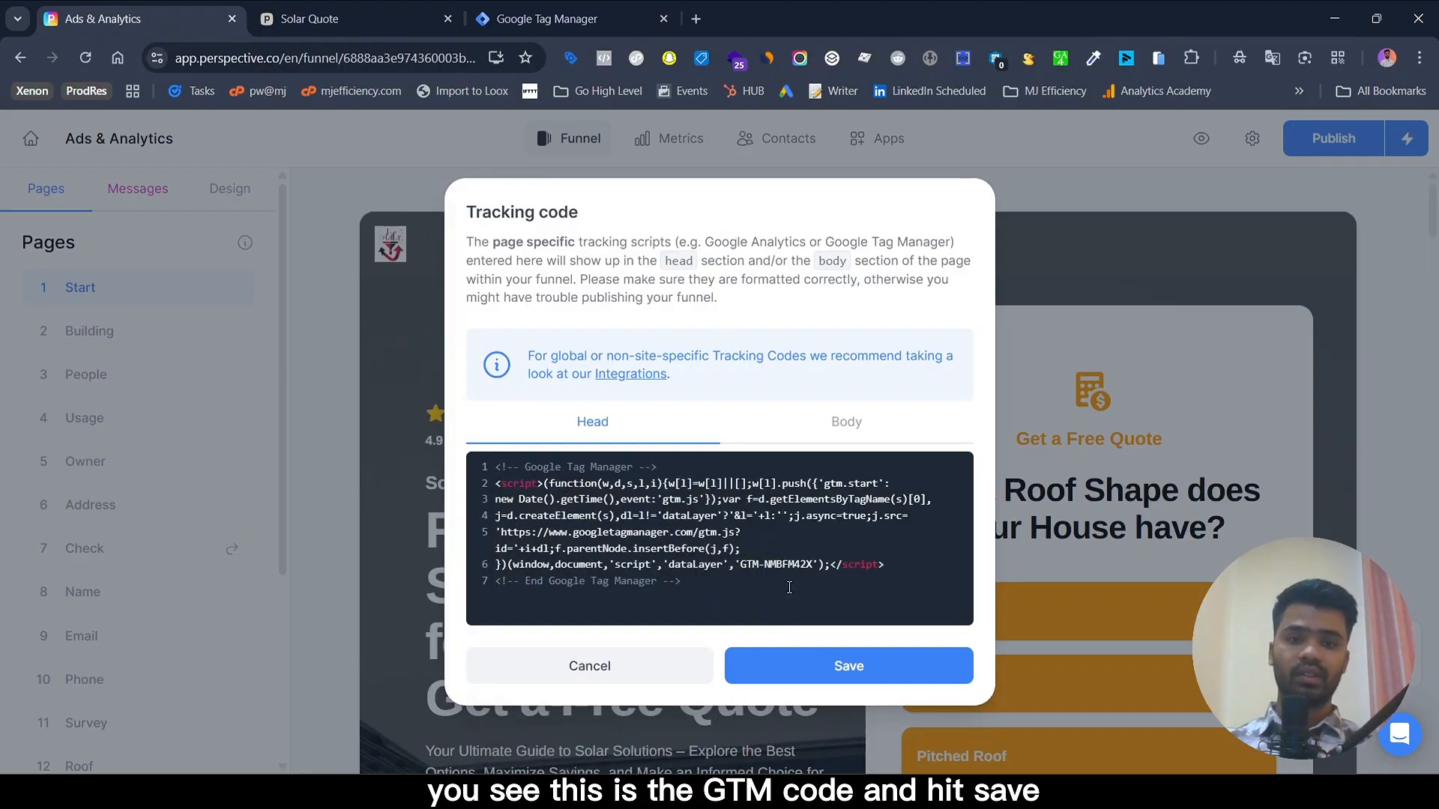
{"action": "left_click", "coordinate": [815, 661]}
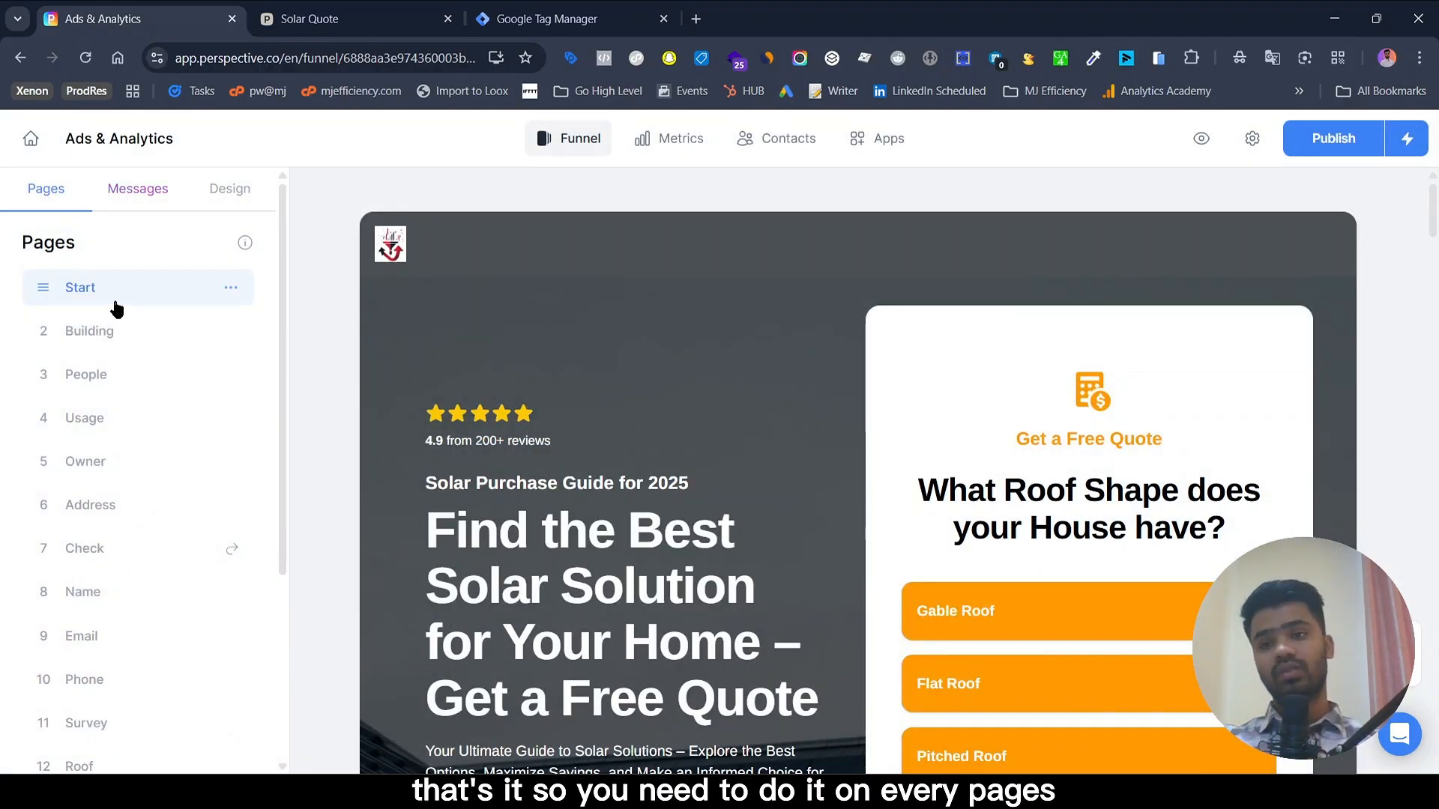
- Add the same snippet to the Thank you result page's Head code and save it
{"action": "scroll", "coordinate": [117, 308], "scroll_direction": "down", "scroll_amount": 3}
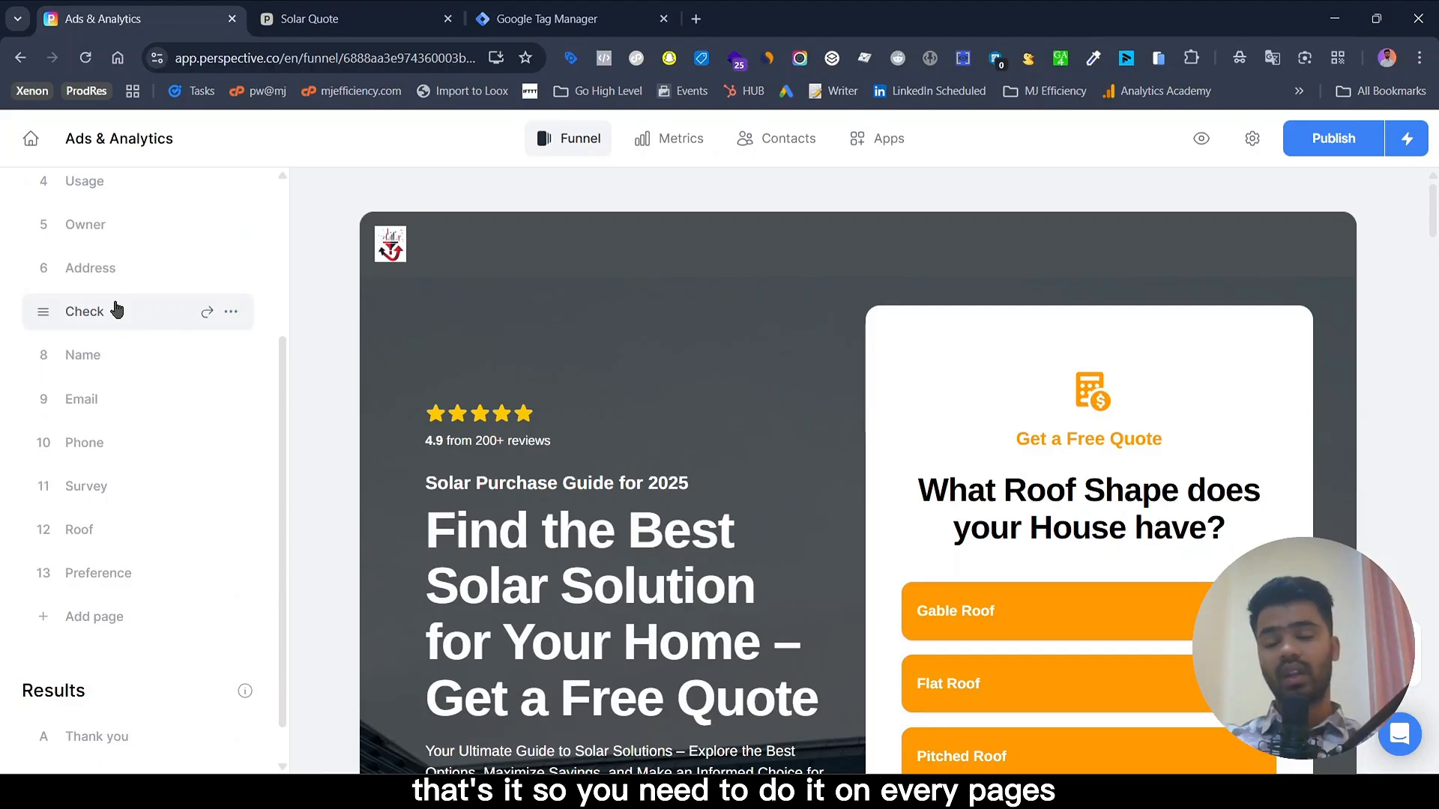
{"action": "scroll", "coordinate": [120, 322], "scroll_direction": "down", "scroll_amount": 1}
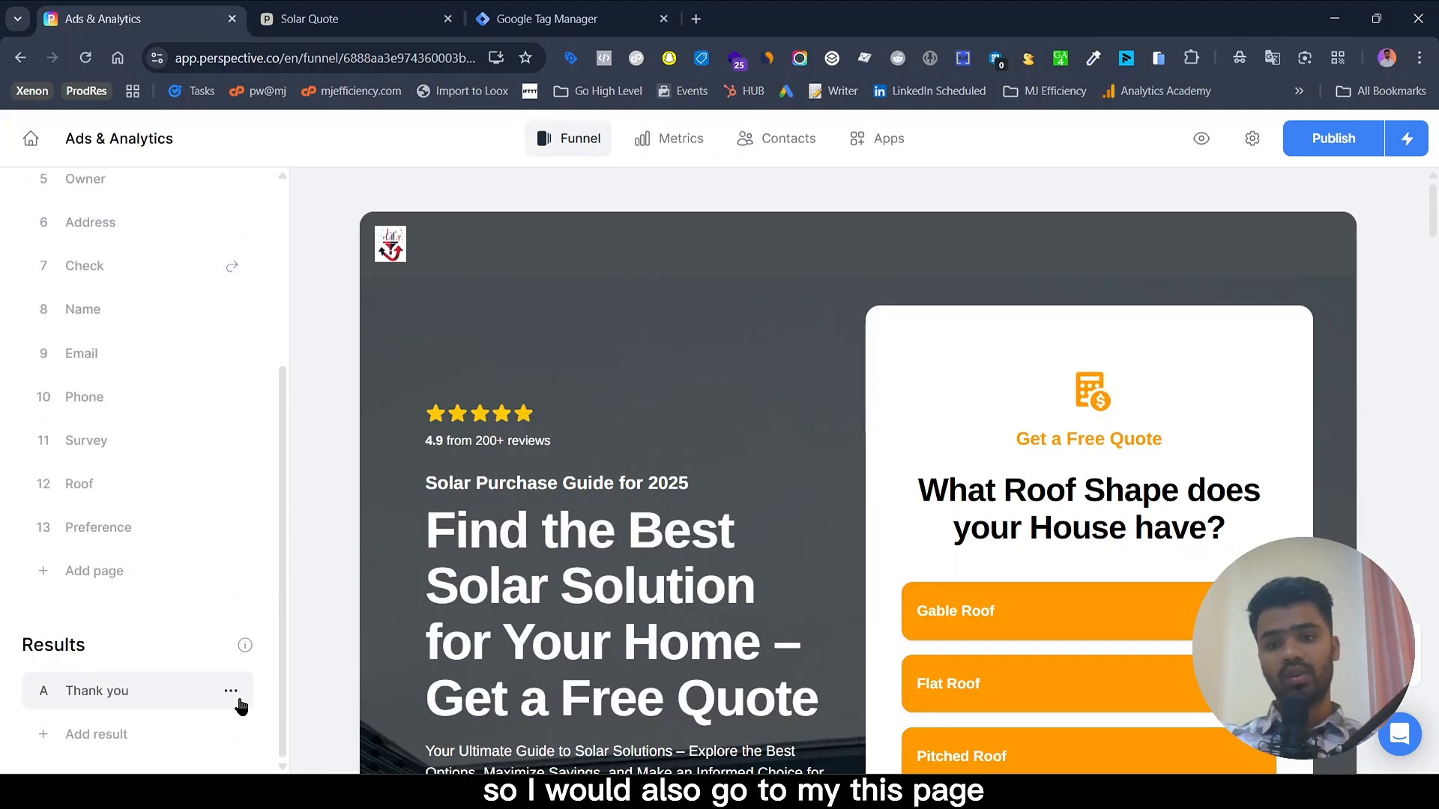
{"action": "left_click", "coordinate": [231, 691]}
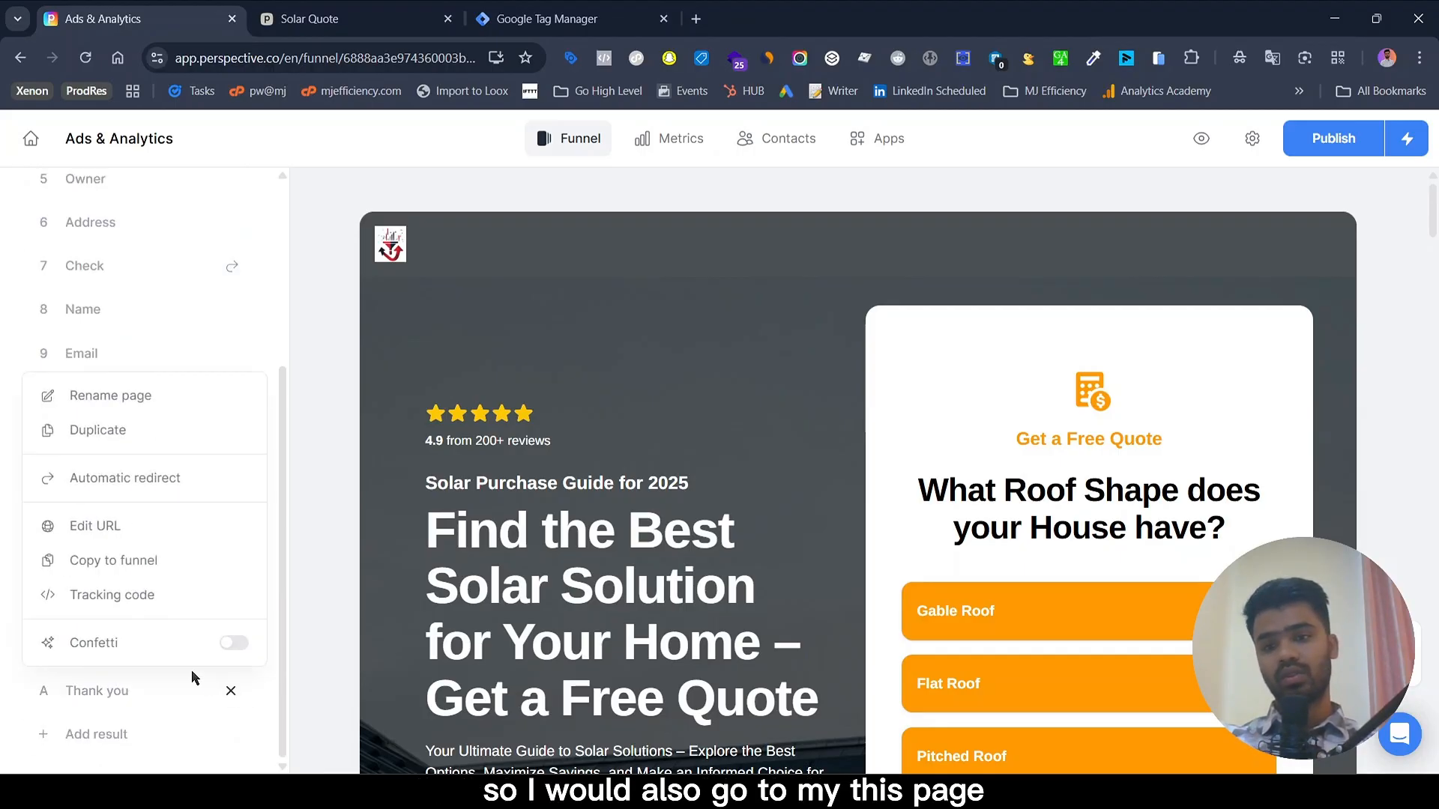
{"action": "left_click", "coordinate": [133, 603]}
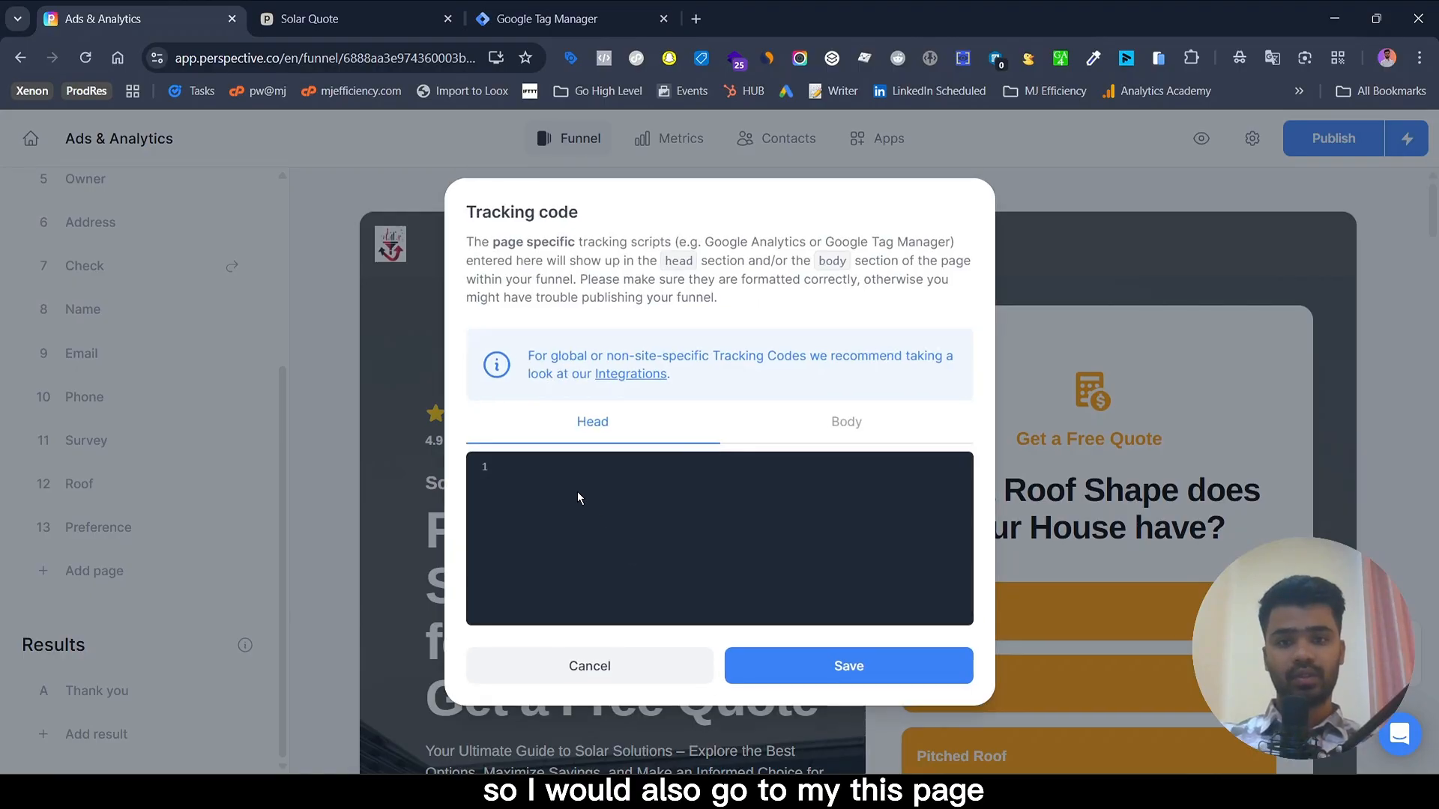
{"action": "left_click", "coordinate": [559, 470]}
{"action": "type", "text": "<!-- Google Tag Manager --> <script>(function(w,d,s,l,i){w[l]=w[l]||[];w[l].push({'gtm.start': new Date().getTime(),event:'gtm.js'});var f=d.getElementsByTagName(s)[0], j=d.createElement(s),dl=l!='dataLayer'?'&l='+l:'';j.async=true;j.src= 'https://www.googletagmanager.com/gtm.js?id='+i+dl;f.parentNode.insertBefore(j,f); })(window,document,'script','dataLayer','GTM-NMBFM42X');</script> <!-- End Google Tag Manager -->"}
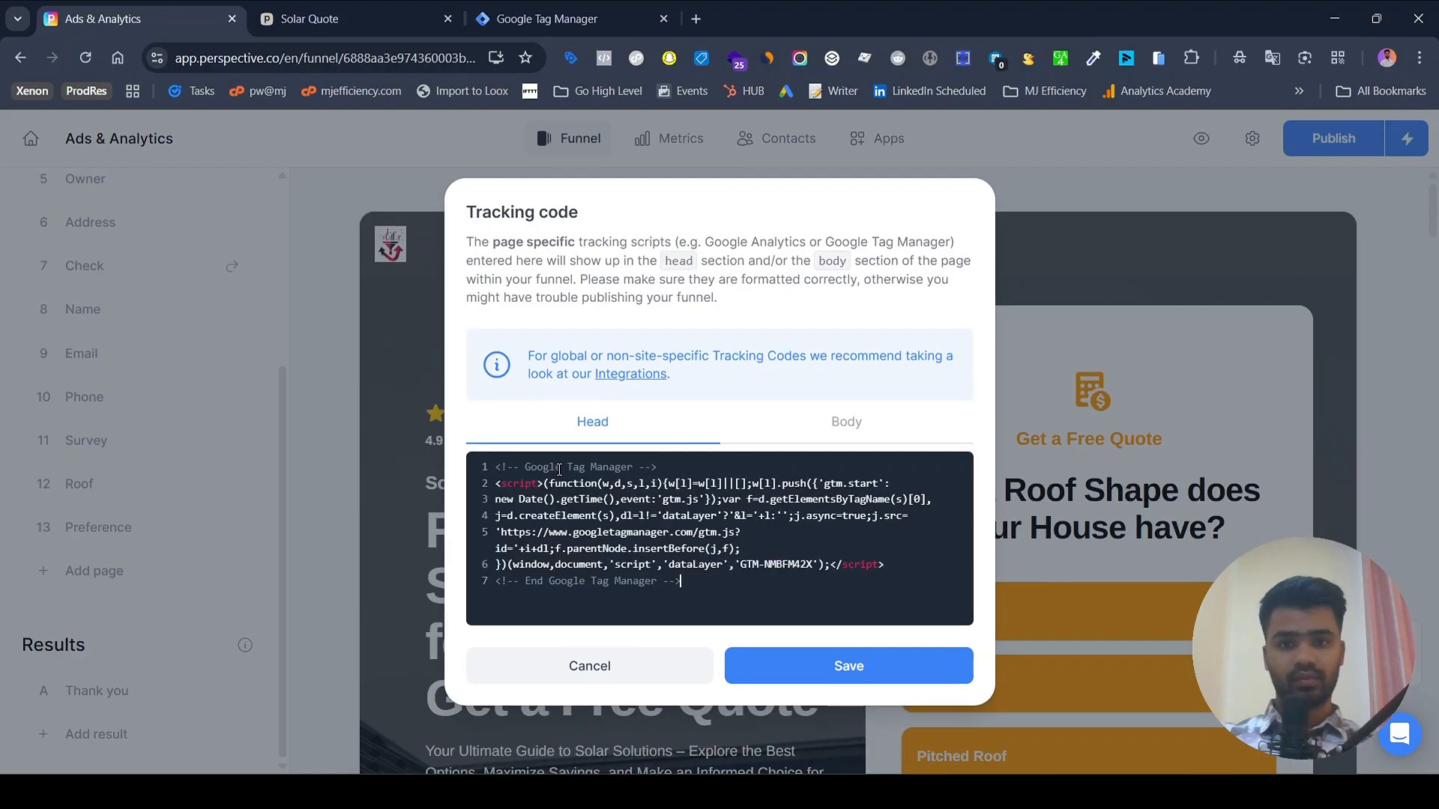
{"action": "left_click", "coordinate": [793, 653]}
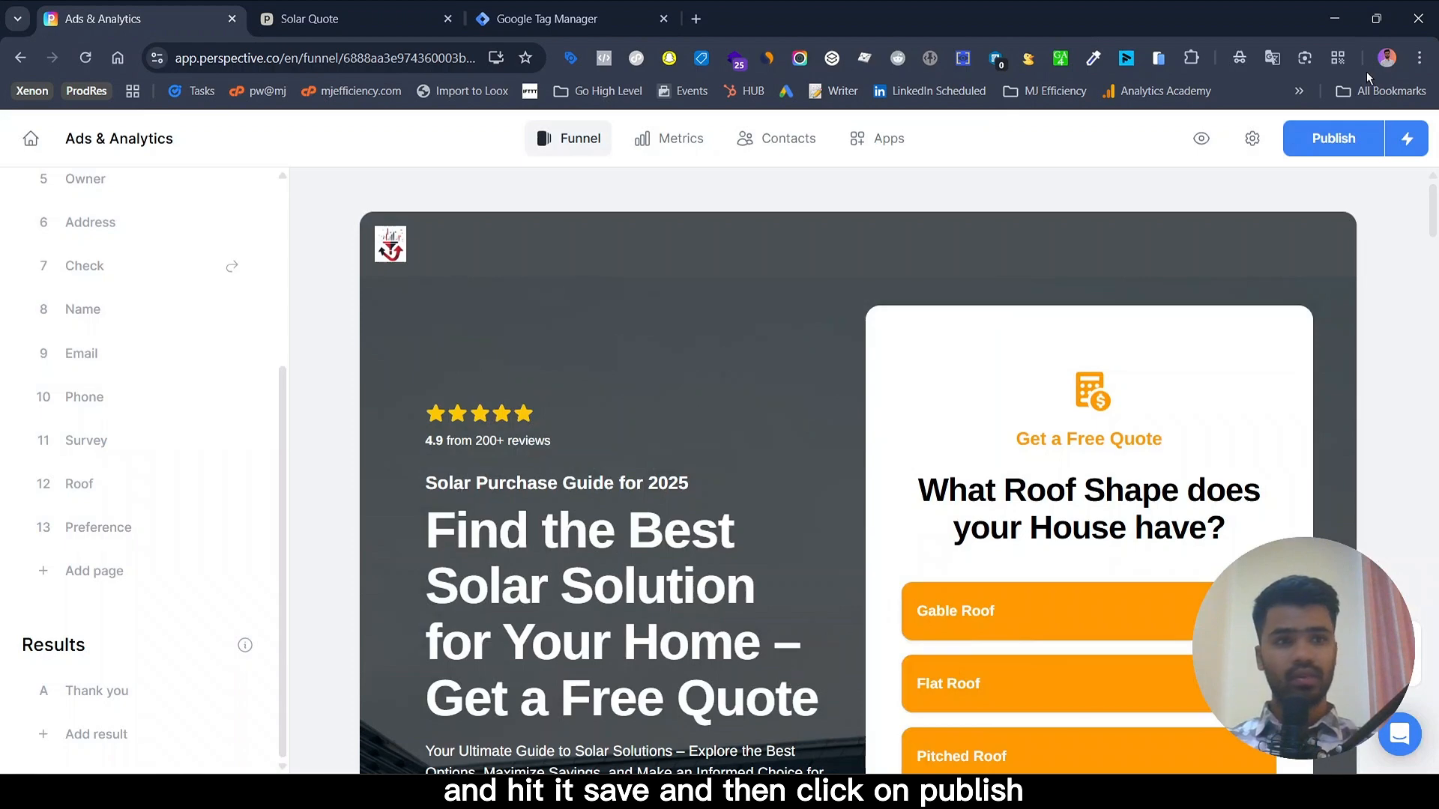
- Publish the funnel and select the live Solar Quote landing page's address
{"action": "left_click", "coordinate": [1406, 141]}
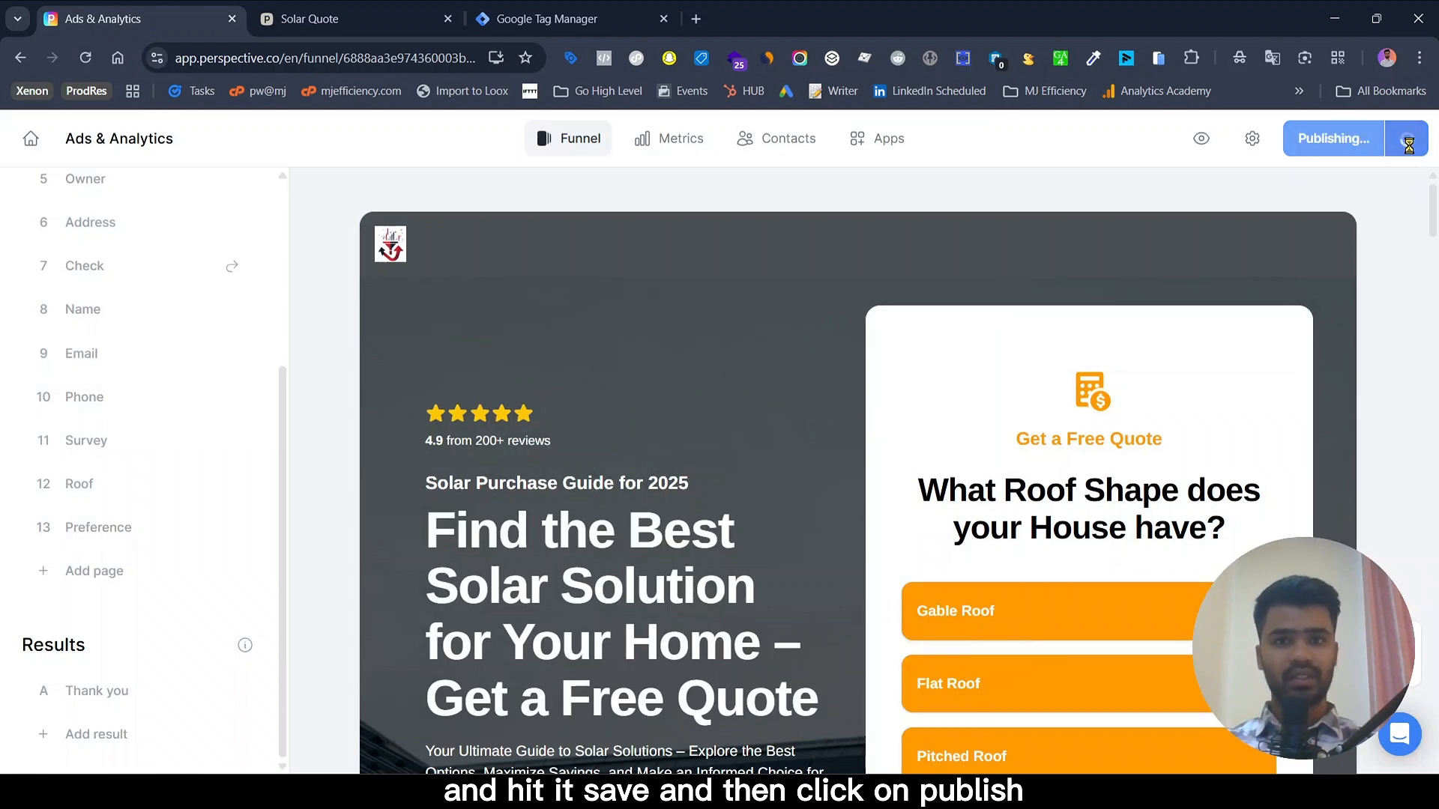
{"action": "left_click", "coordinate": [427, 9]}
{"action": "left_click_drag", "start_coordinate": [402, 51], "coordinate": [375, 81]}
{"action": "key", "text": "ctrl+c"}
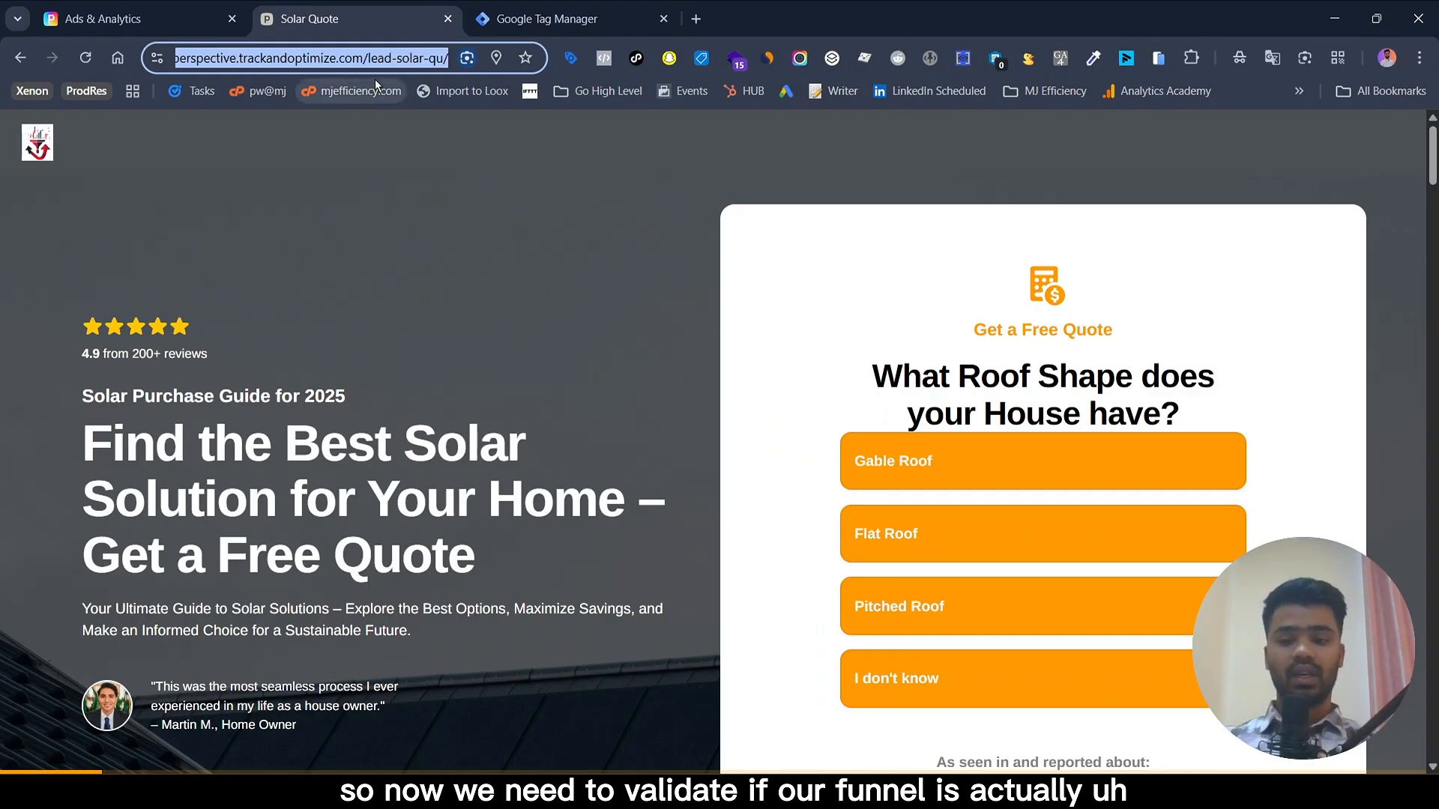
- Close GTM's install instructions, then run Tag Assistant on the reloaded Solar Quote landing page
{"action": "left_click", "coordinate": [547, 19]}
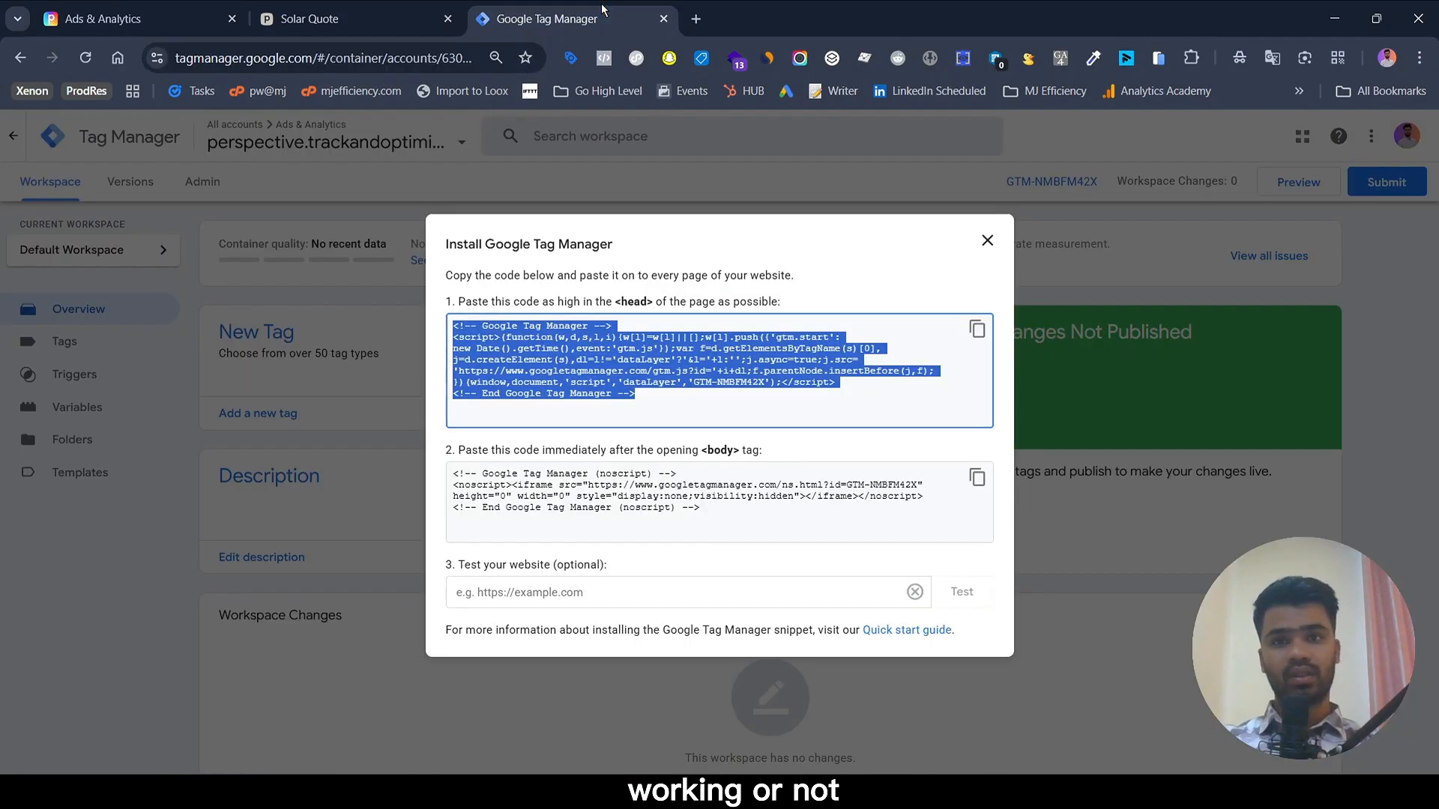
{"action": "left_click", "coordinate": [987, 241]}
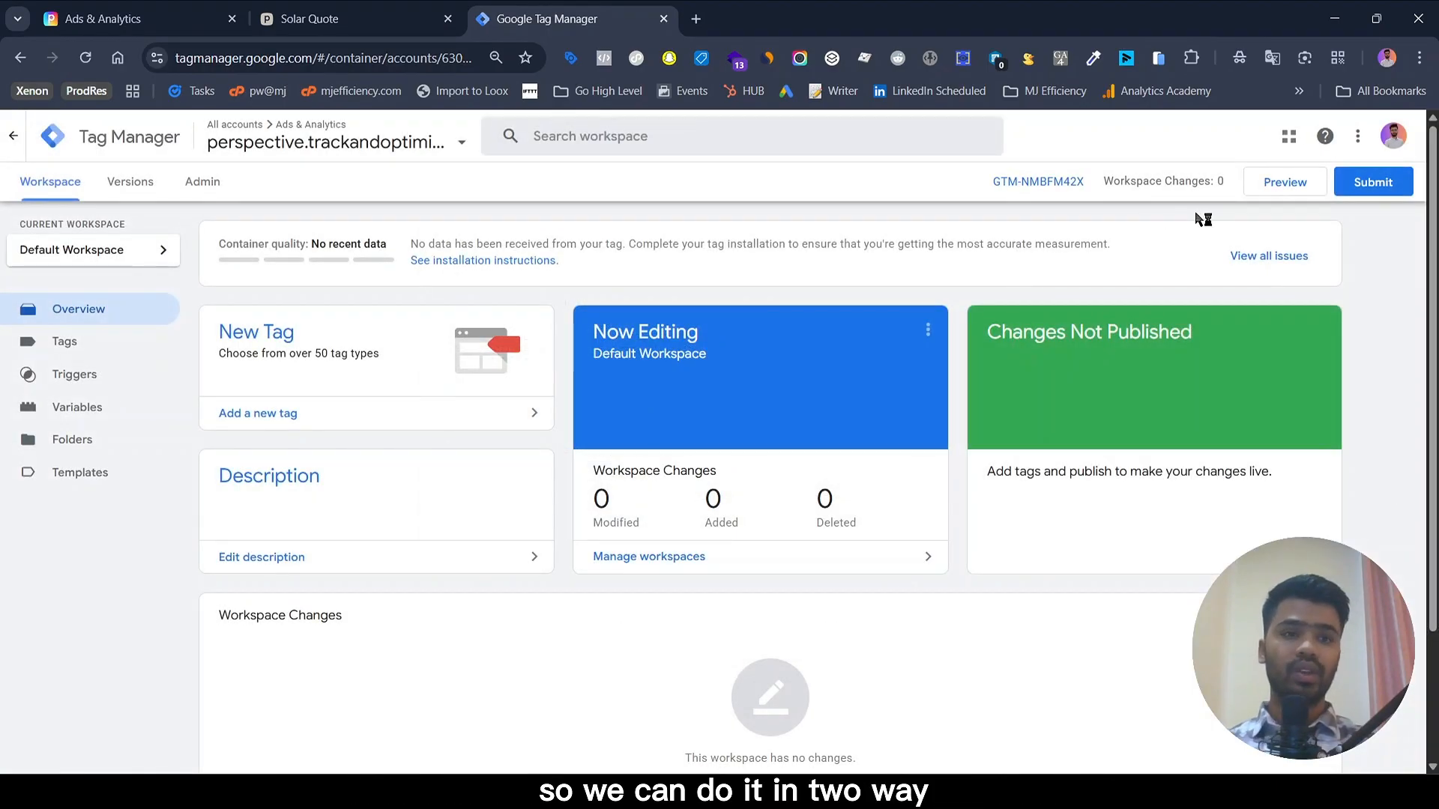
{"action": "left_click", "coordinate": [315, 18]}
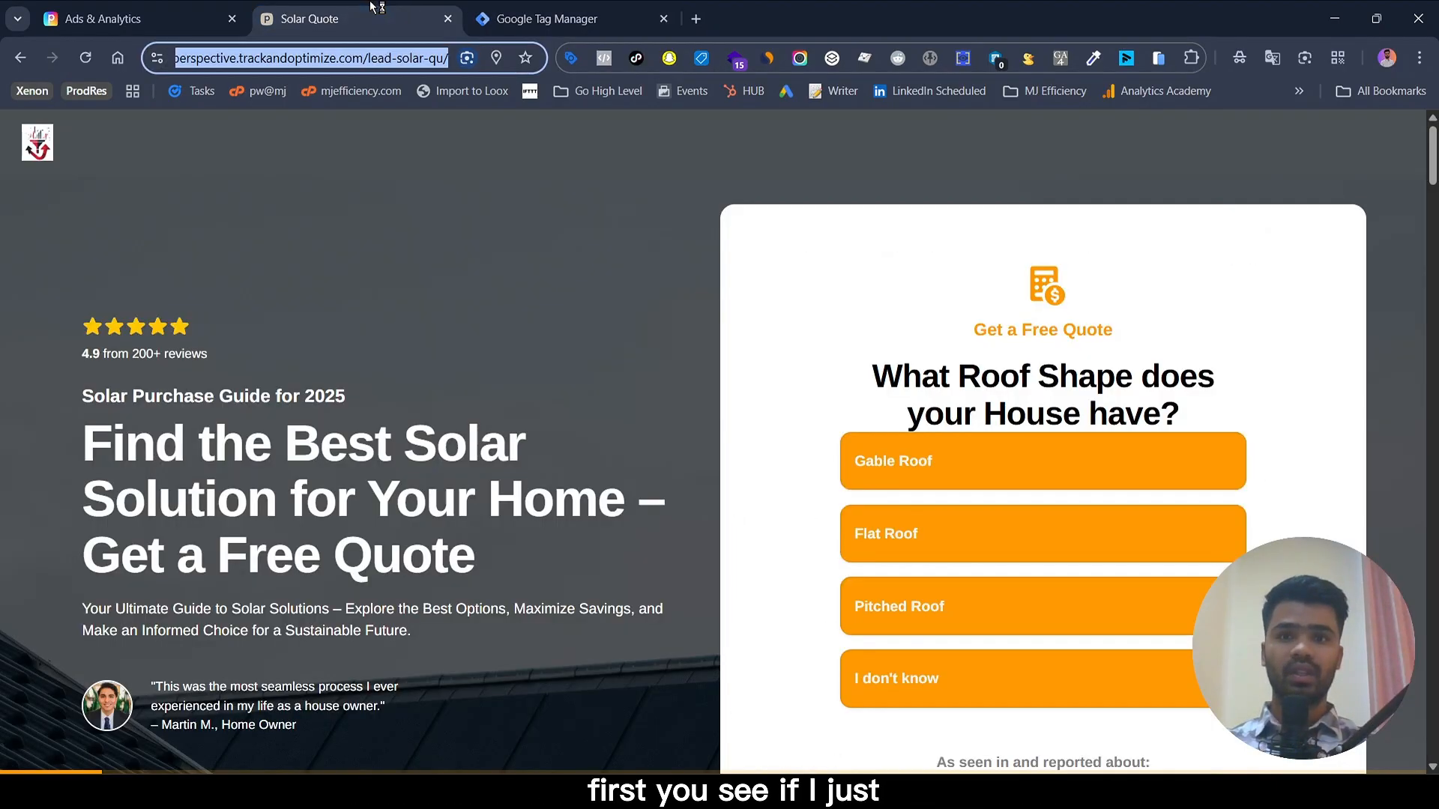
{"action": "left_click", "coordinate": [574, 59]}
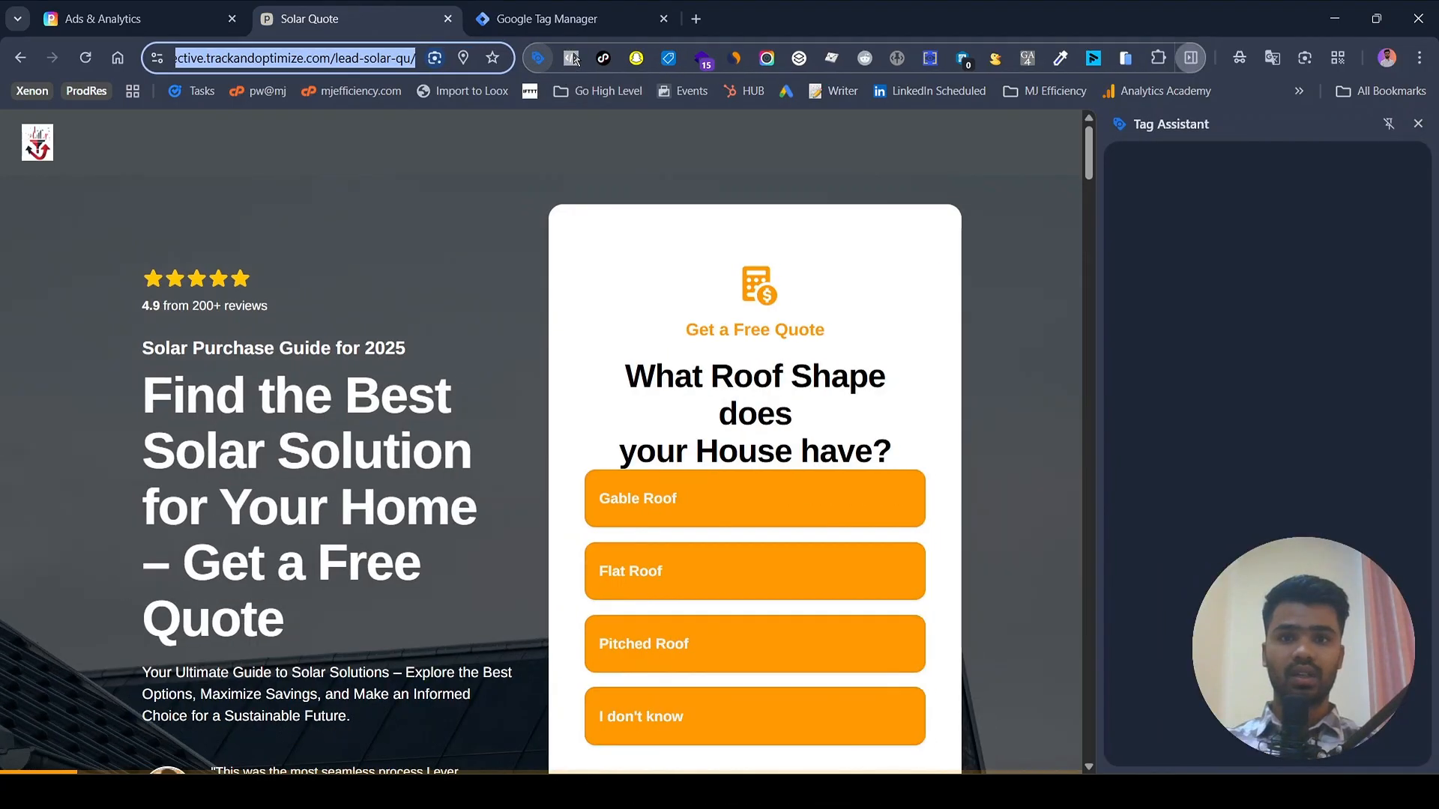
{"action": "left_click", "coordinate": [517, 131]}
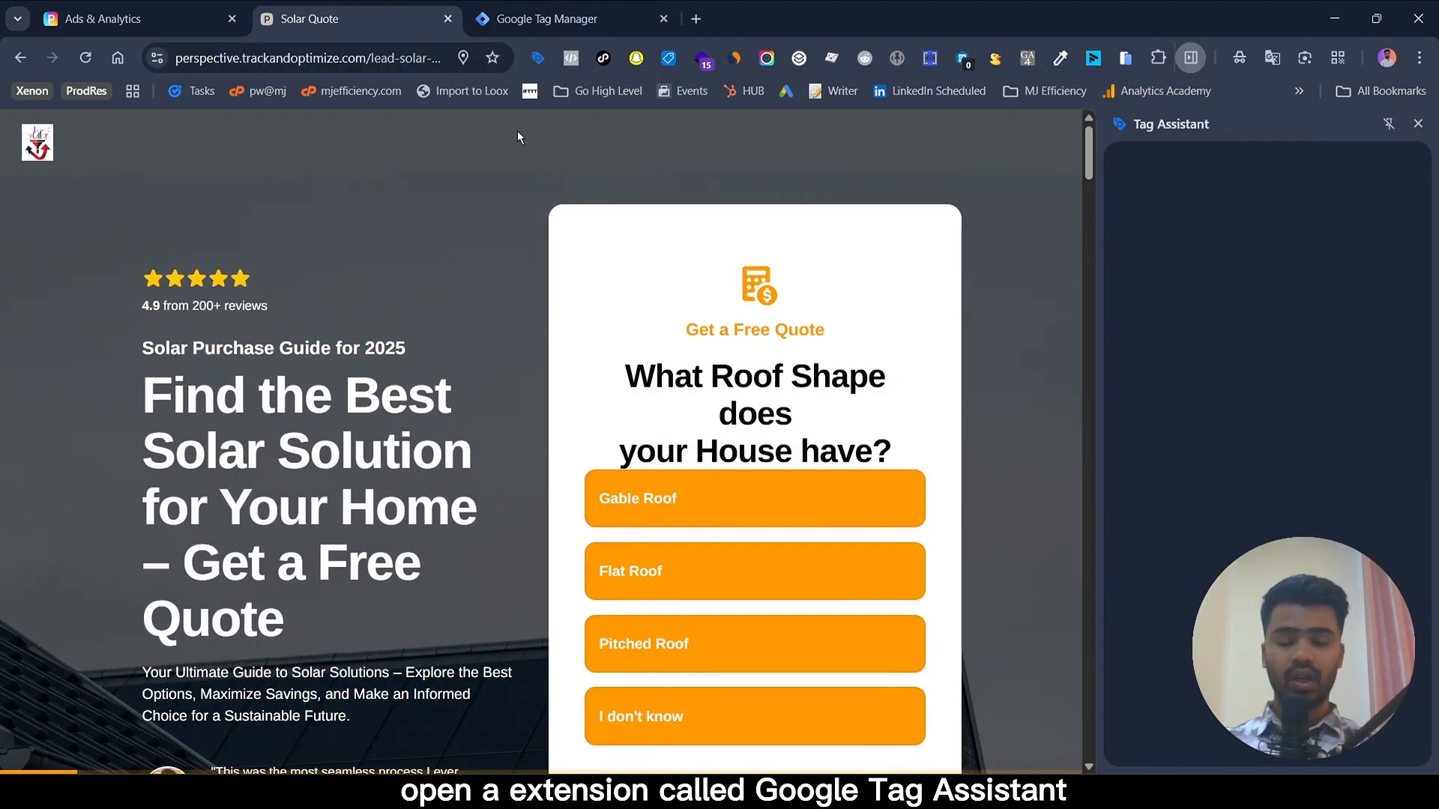
{"action": "key", "text": "ctrl+r"}
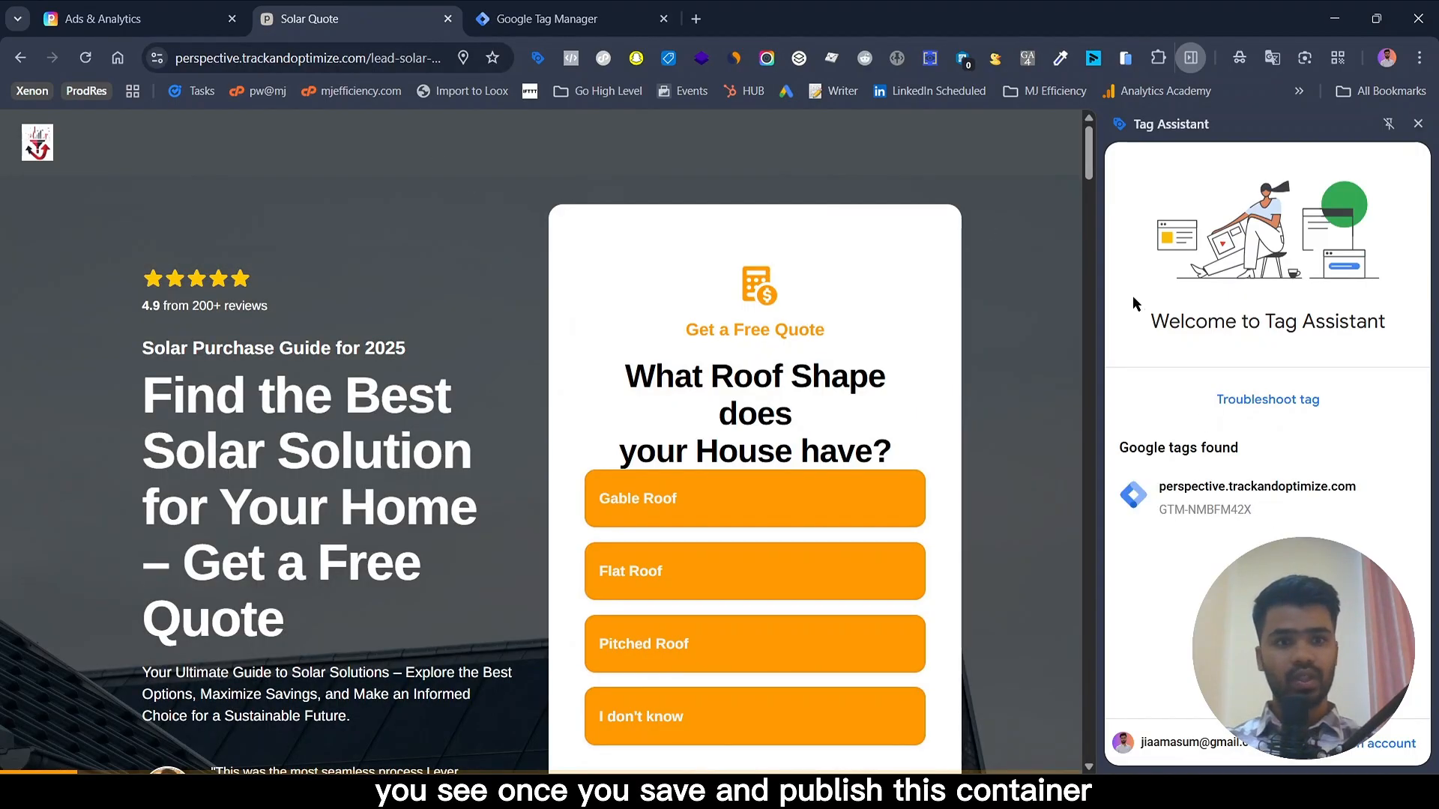
- Check publishing in the funnel editor, then return via the landing page to the GTM workspace
{"action": "left_click", "coordinate": [529, 8]}
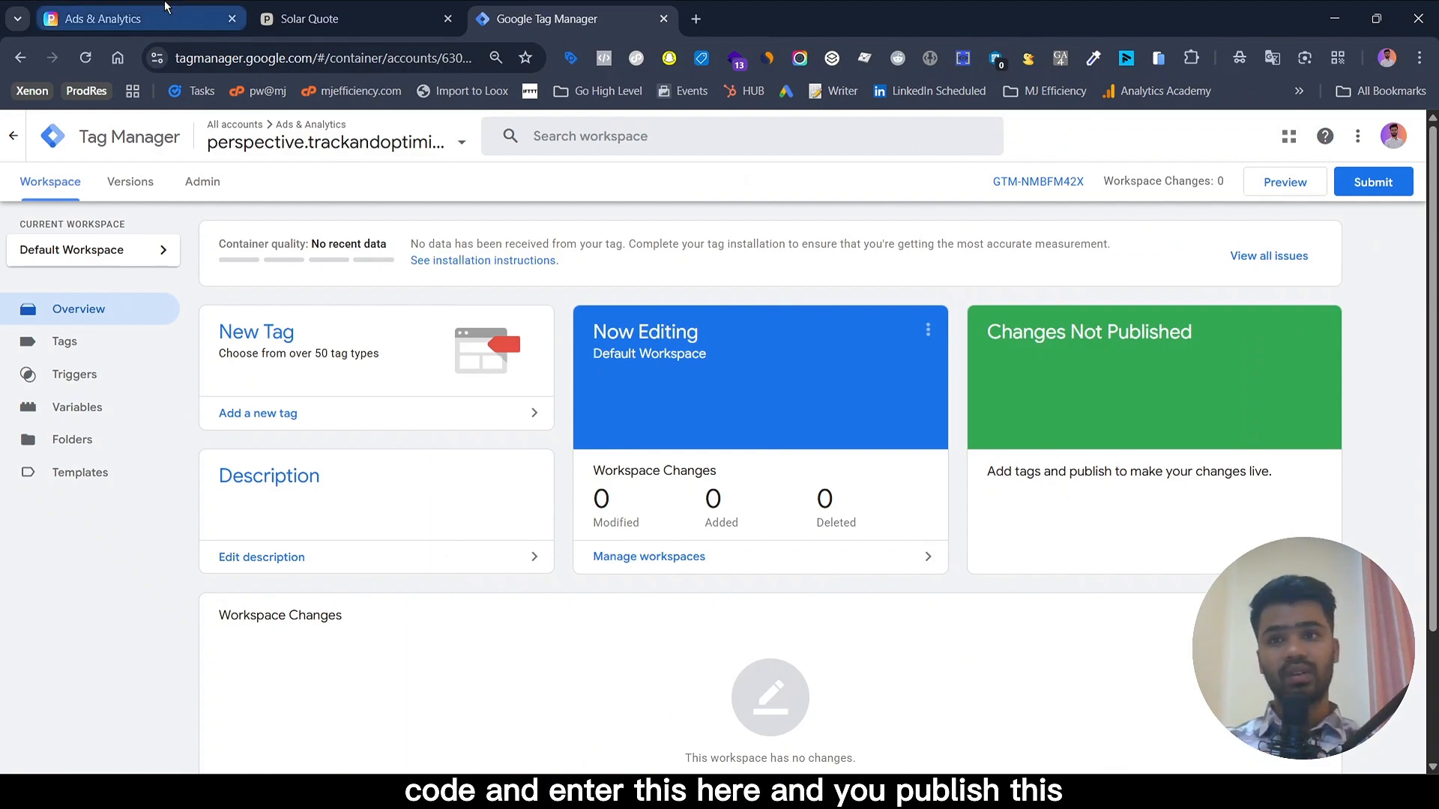
{"action": "left_click", "coordinate": [102, 18]}
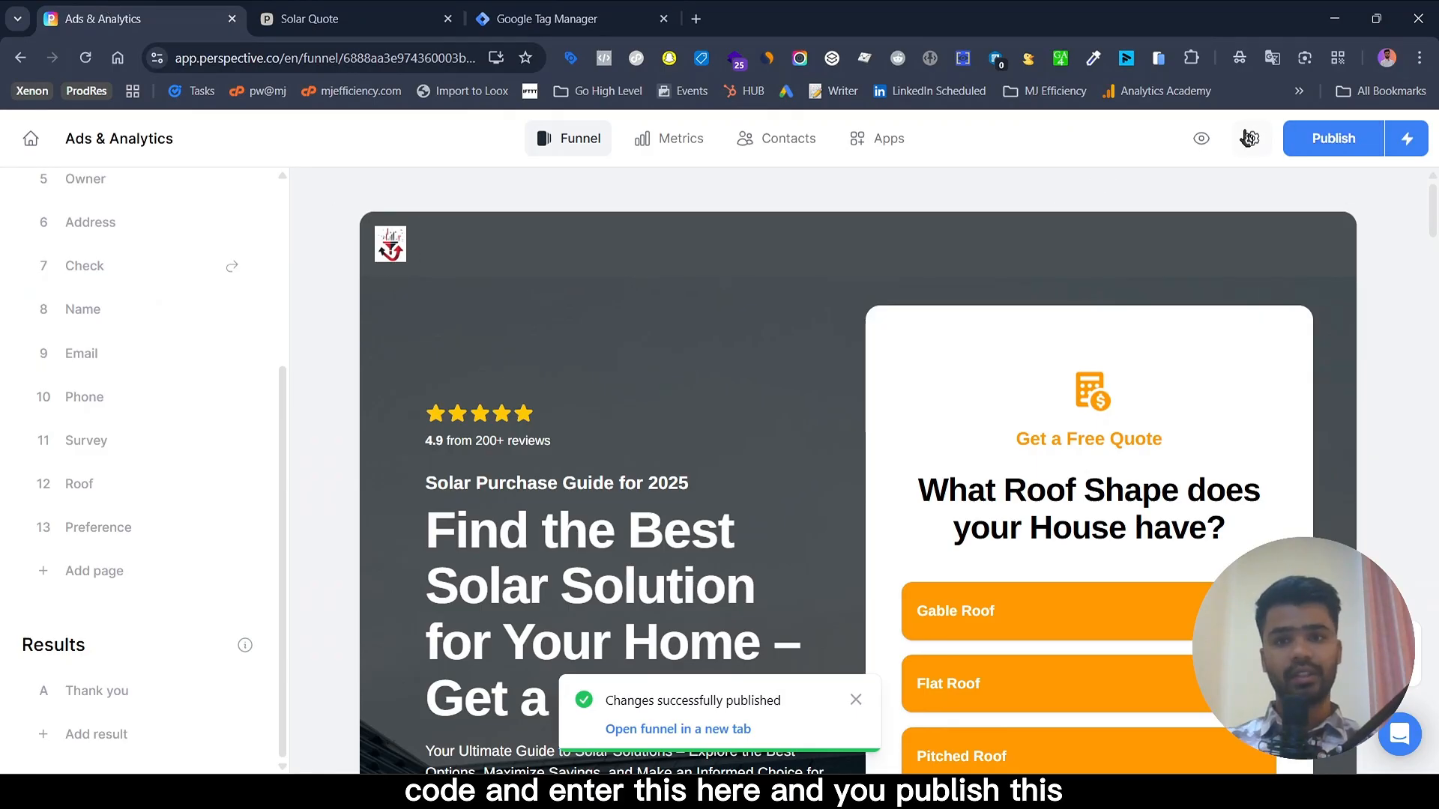
{"action": "left_click", "coordinate": [424, 11]}
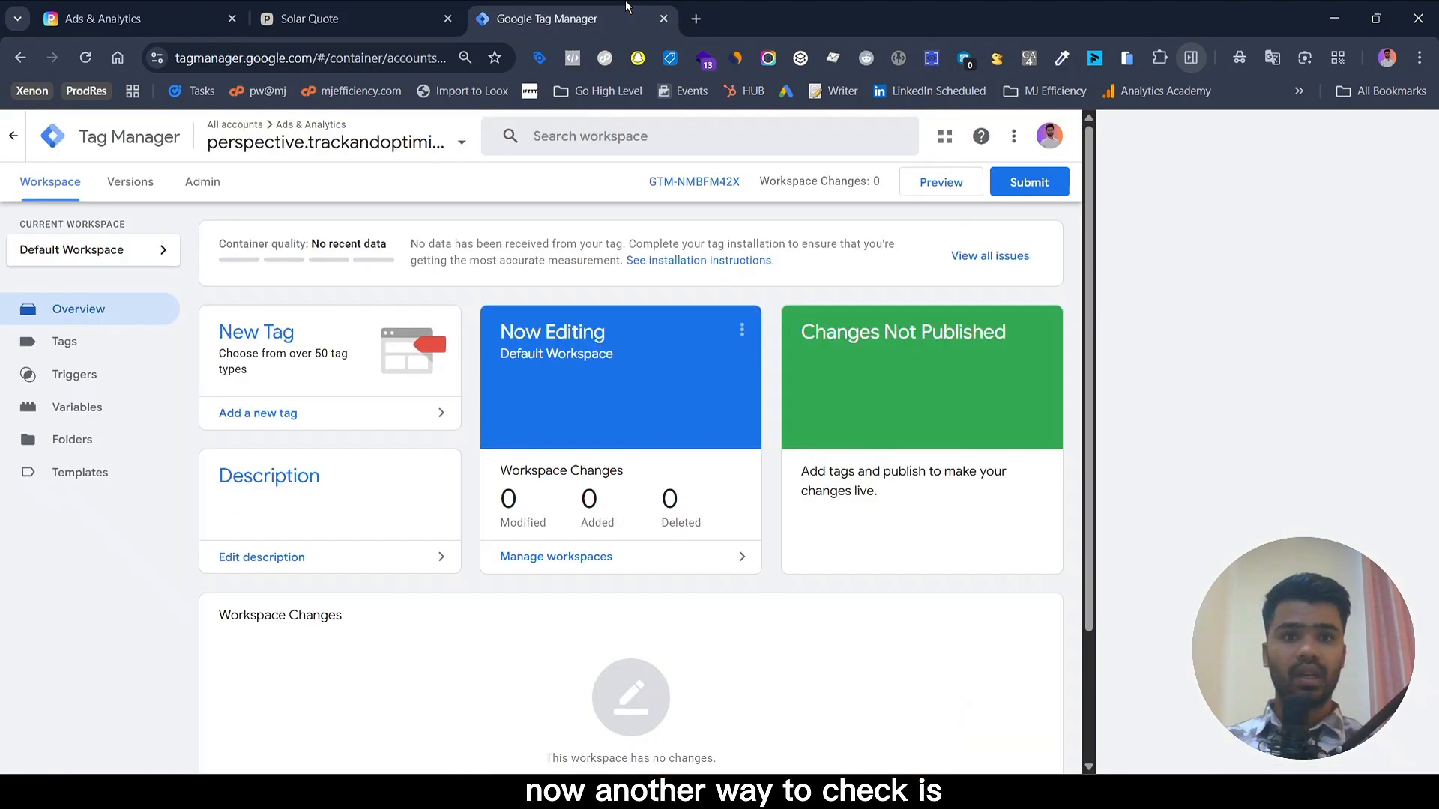
{"action": "left_click", "coordinate": [554, 18]}
- Start GTM Preview with the pasted landing page address and connect Tag Assistant to it
{"action": "left_click", "coordinate": [1292, 184]}
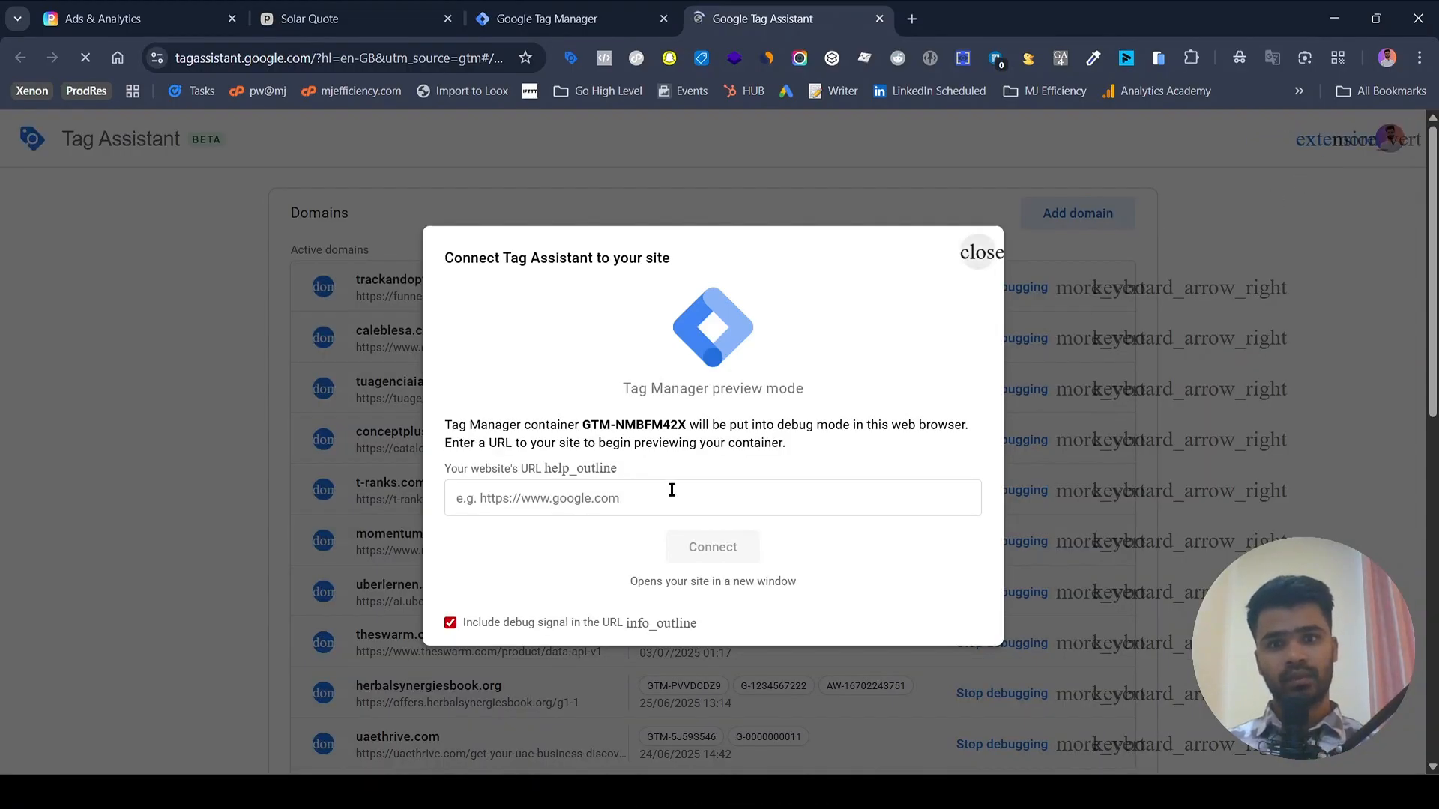
{"action": "left_click", "coordinate": [671, 490]}
{"action": "key", "text": "ctrl+v"}
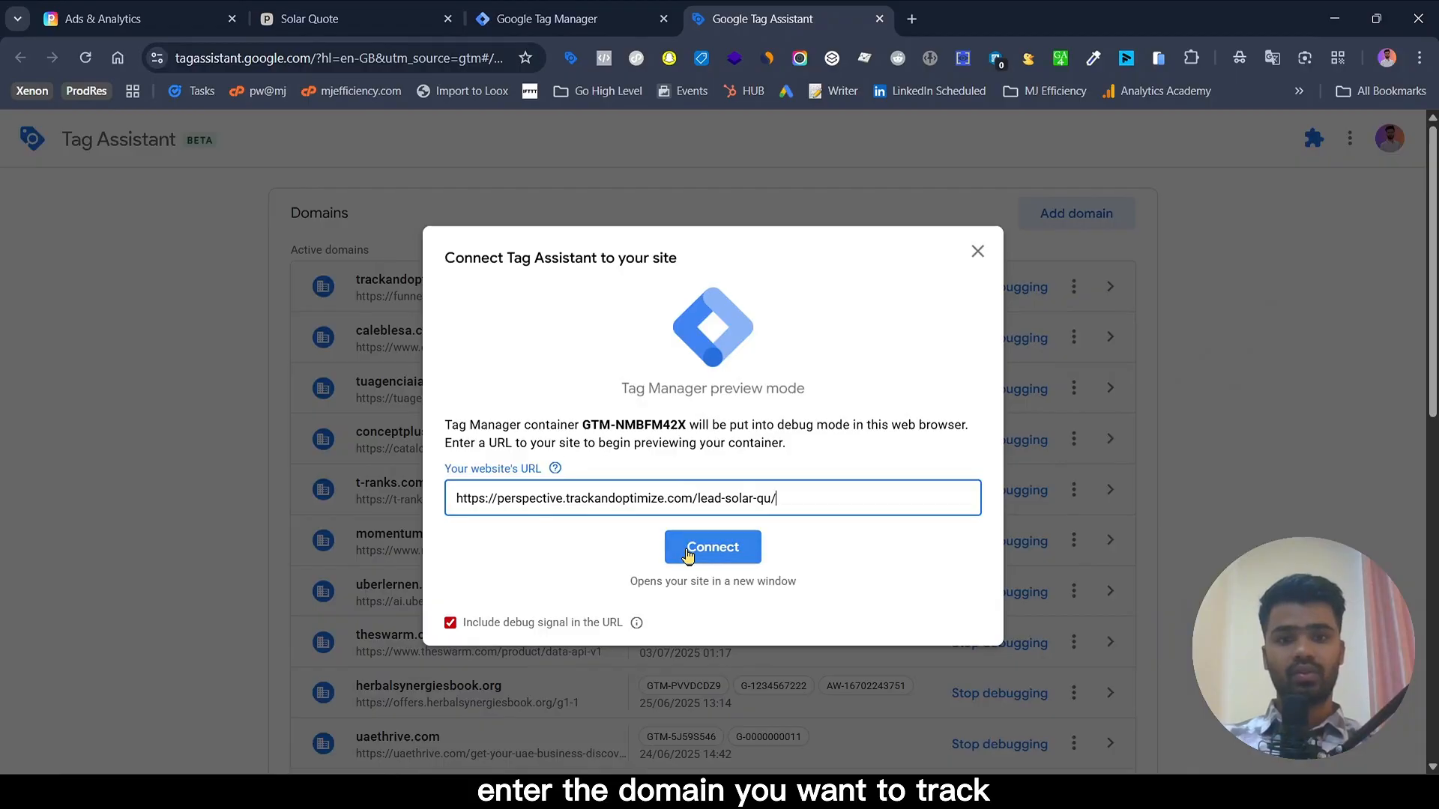
{"action": "left_click", "coordinate": [687, 553]}
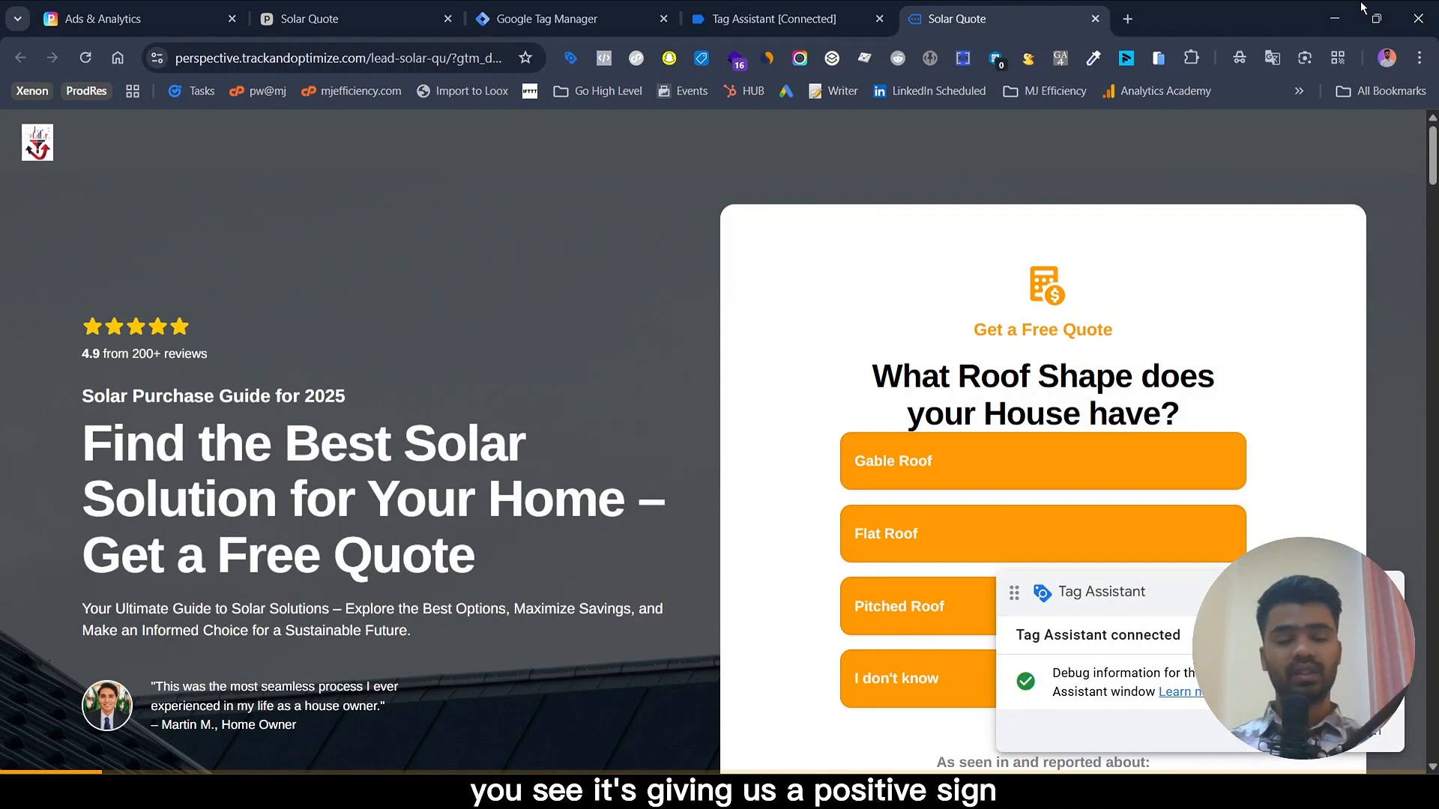
{"action": "left_click_drag", "start_coordinate": [1063, 579], "coordinate": [424, 233]}
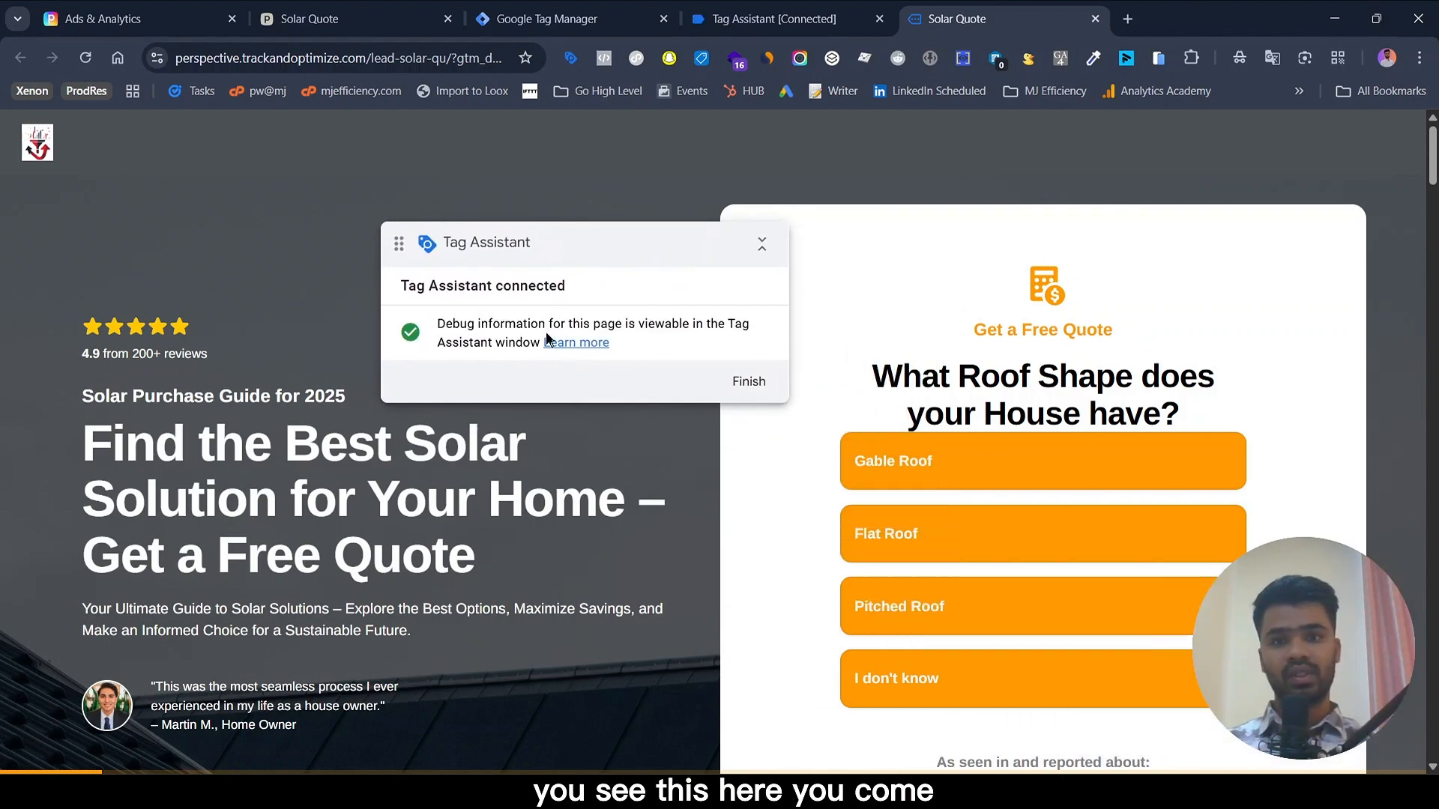
{"action": "left_click", "coordinate": [774, 8]}
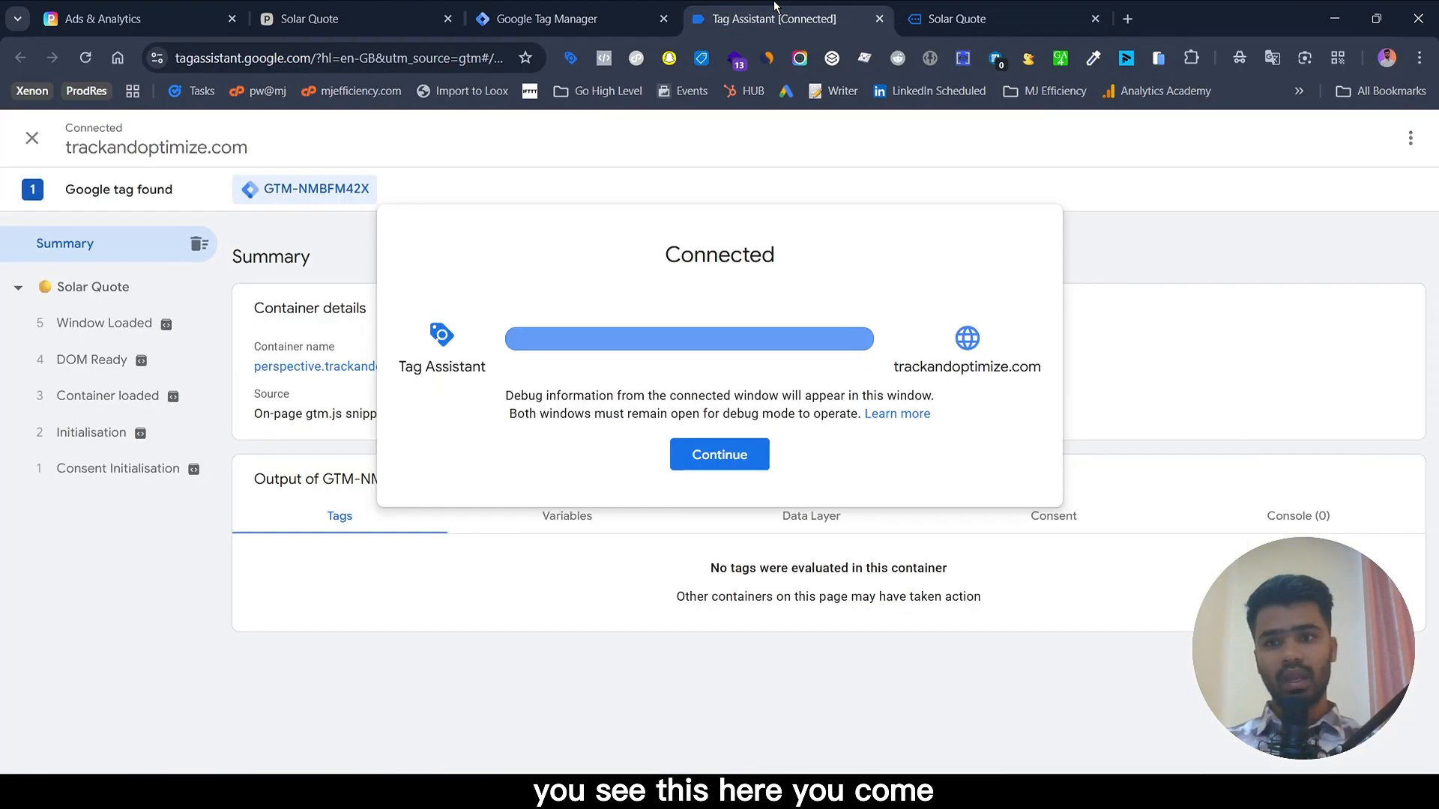
{"action": "left_click", "coordinate": [727, 453]}
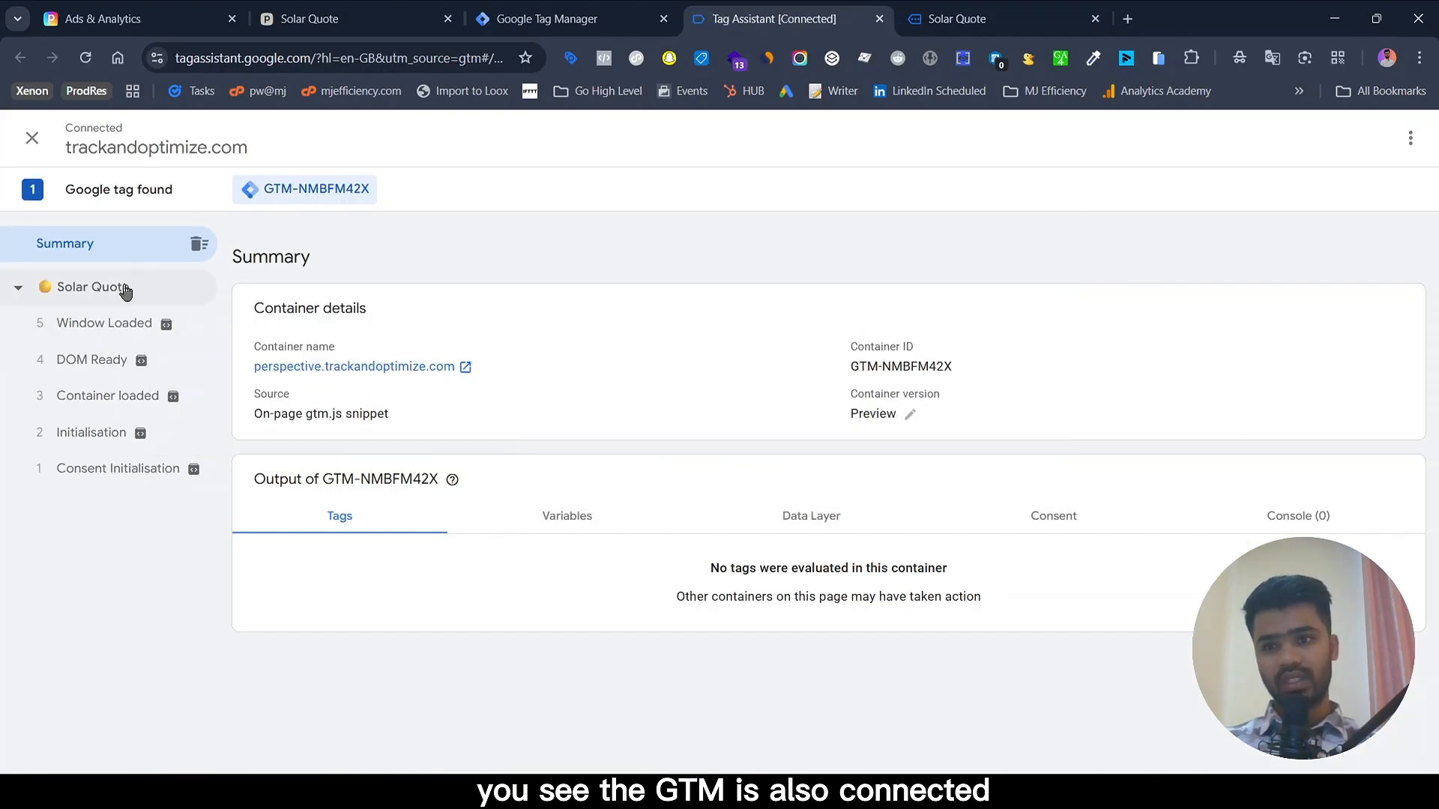
- Check the Container loaded event's variables: page hostname, page path /lead-solar-qu/, and page URL
{"action": "left_click", "coordinate": [88, 395]}
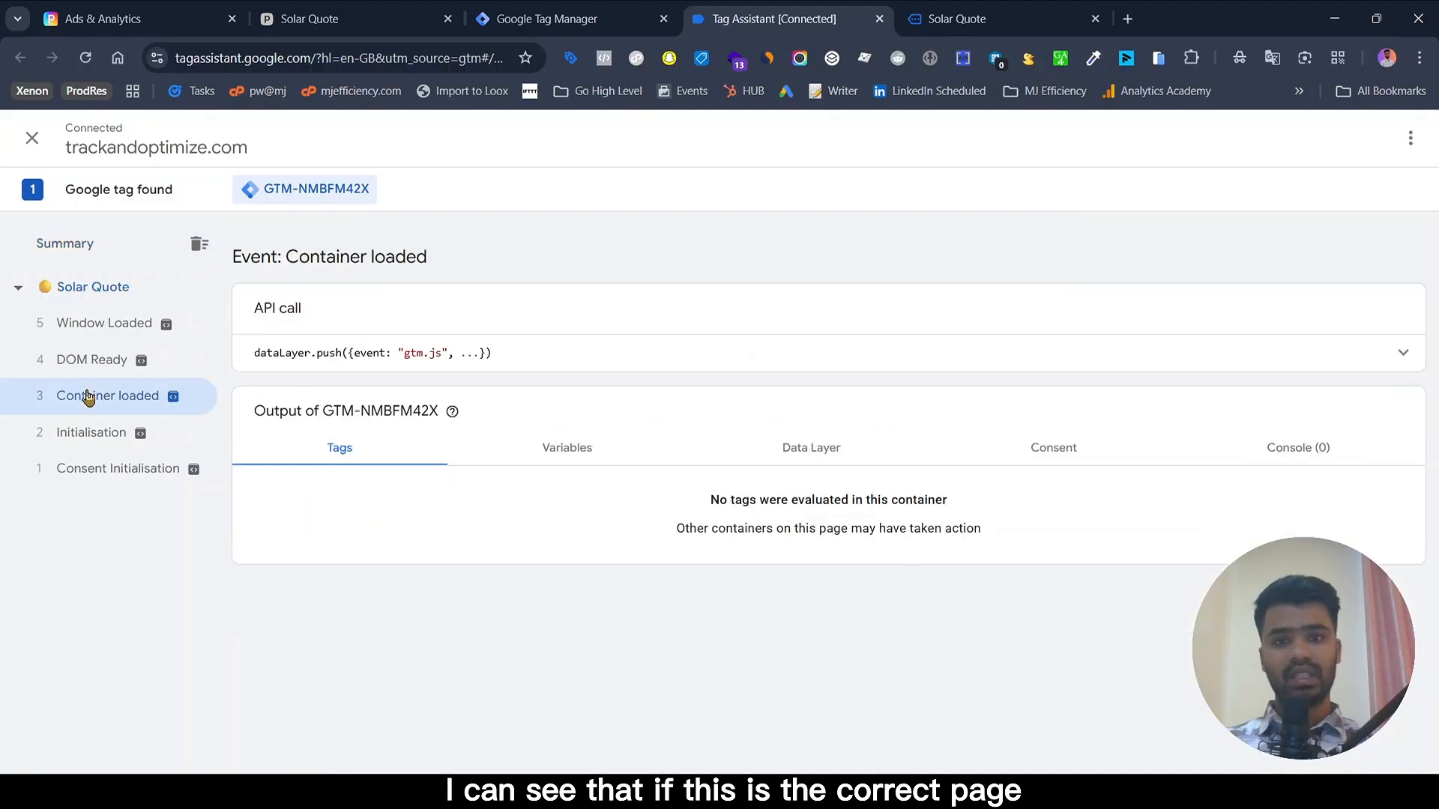
{"action": "left_click", "coordinate": [592, 467]}
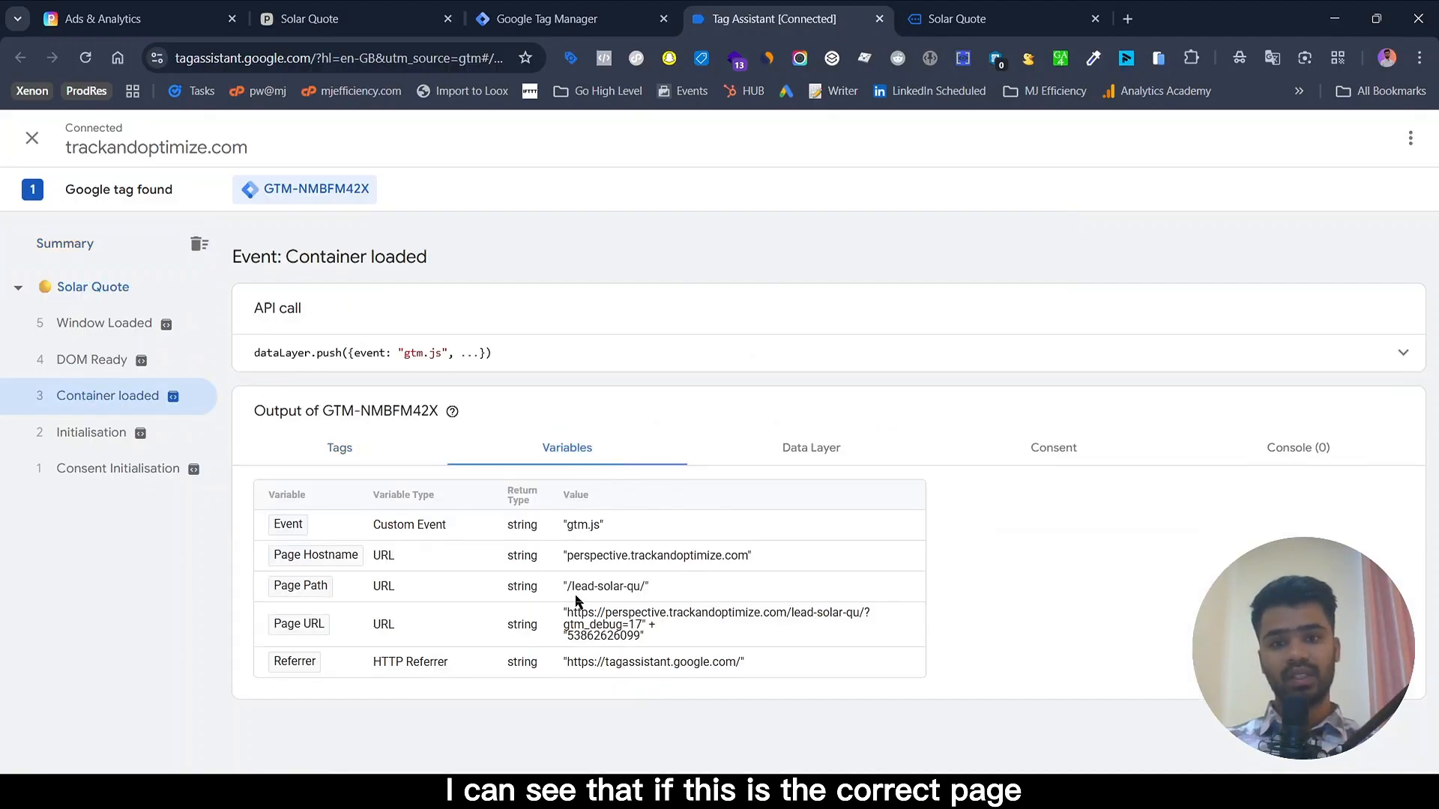
{"action": "double_click", "coordinate": [575, 567]}
{"action": "left_click", "coordinate": [573, 570]}
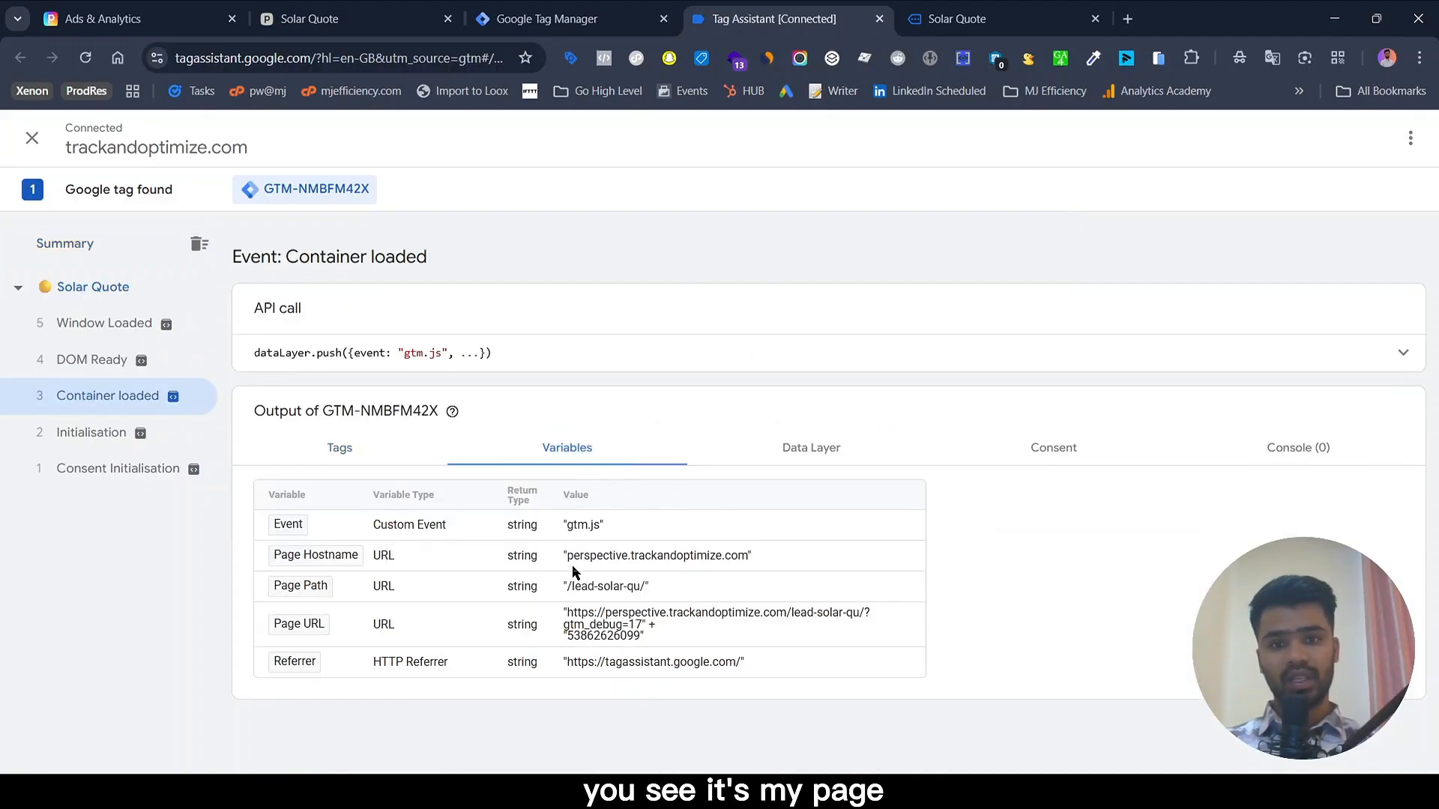
{"action": "triple_click", "coordinate": [578, 598]}
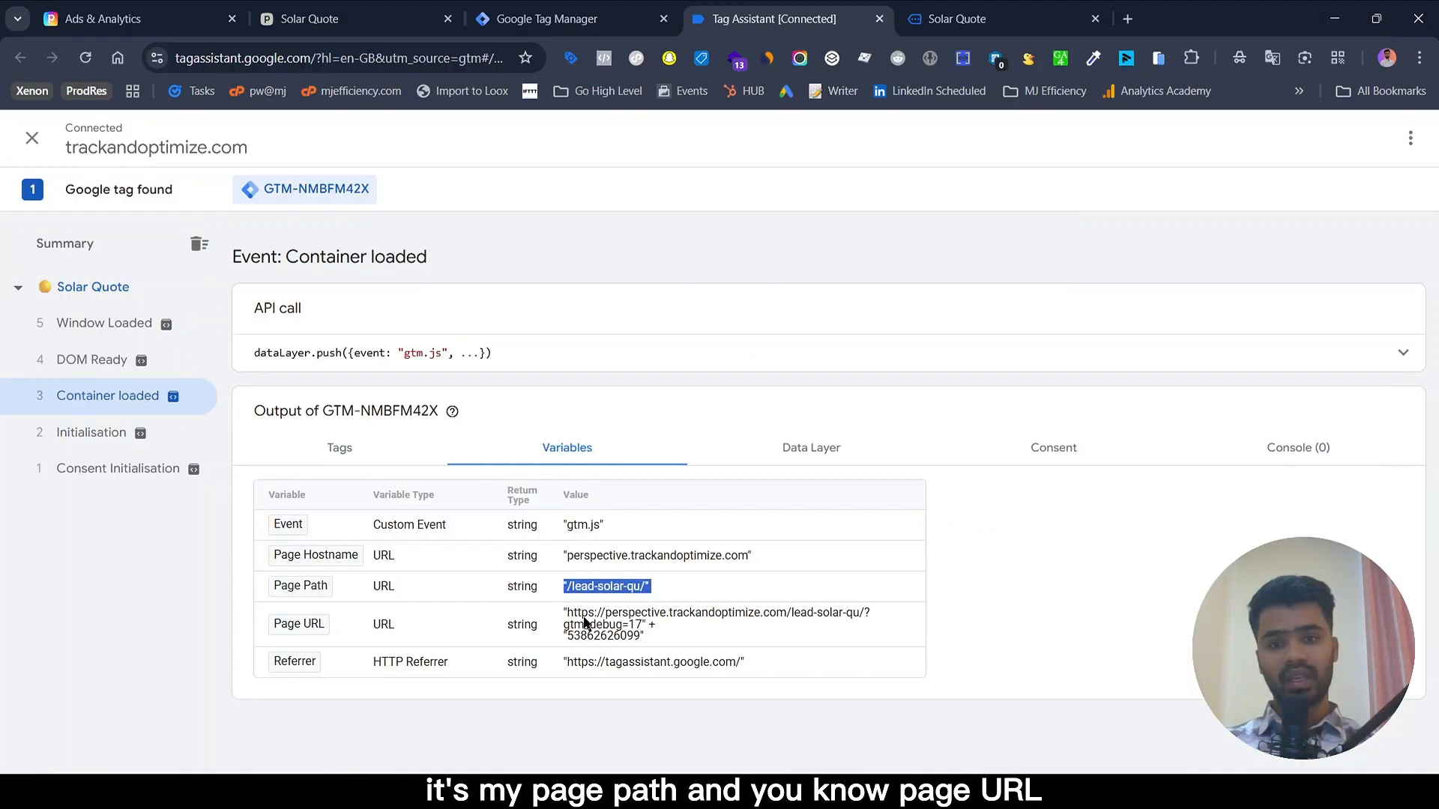
{"action": "left_click", "coordinate": [586, 623]}
{"action": "triple_click", "coordinate": [588, 627]}
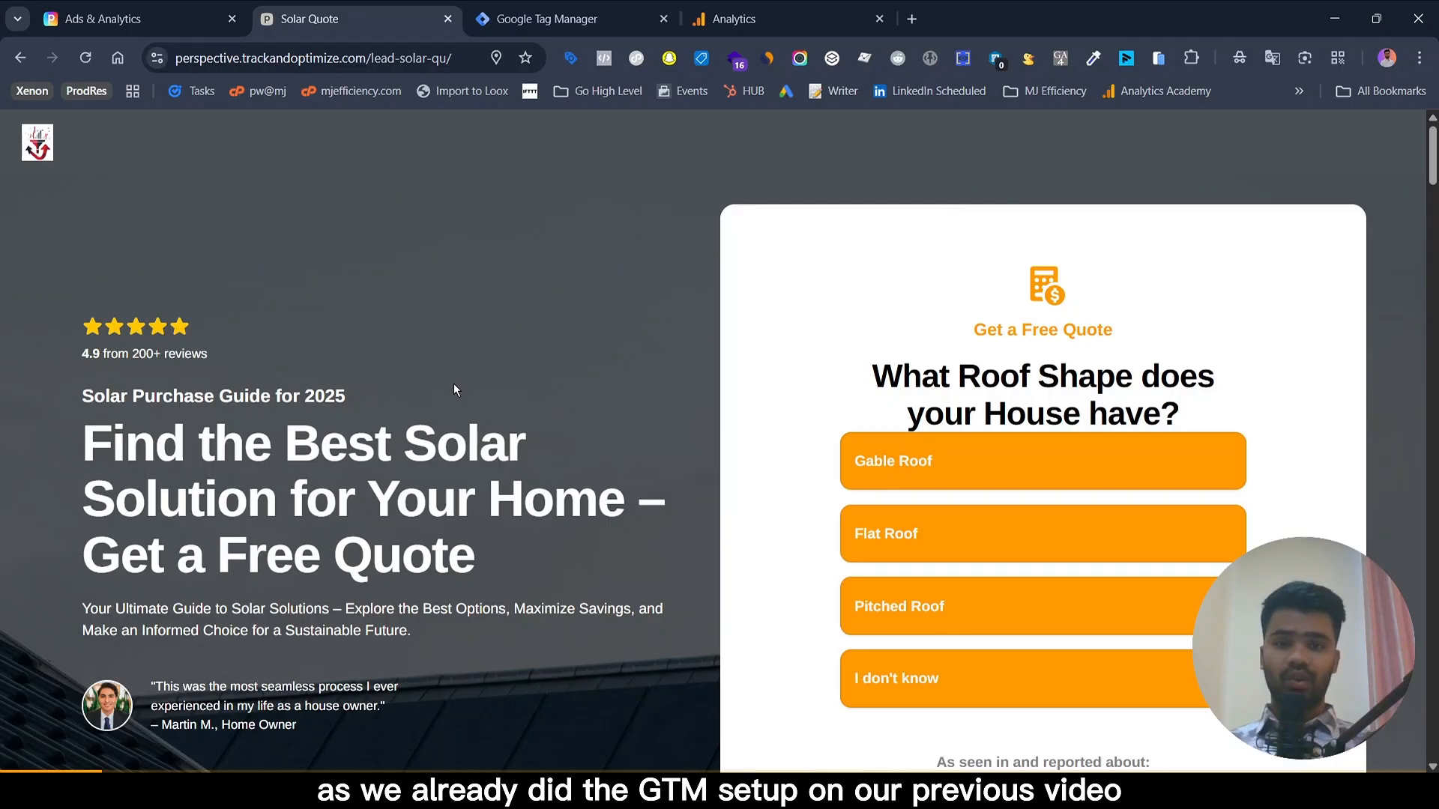
- Switch from Tag Manager to Google Analytics' Admin page for the Form & Chat Conversion property
{"action": "left_click", "coordinate": [902, 791]}
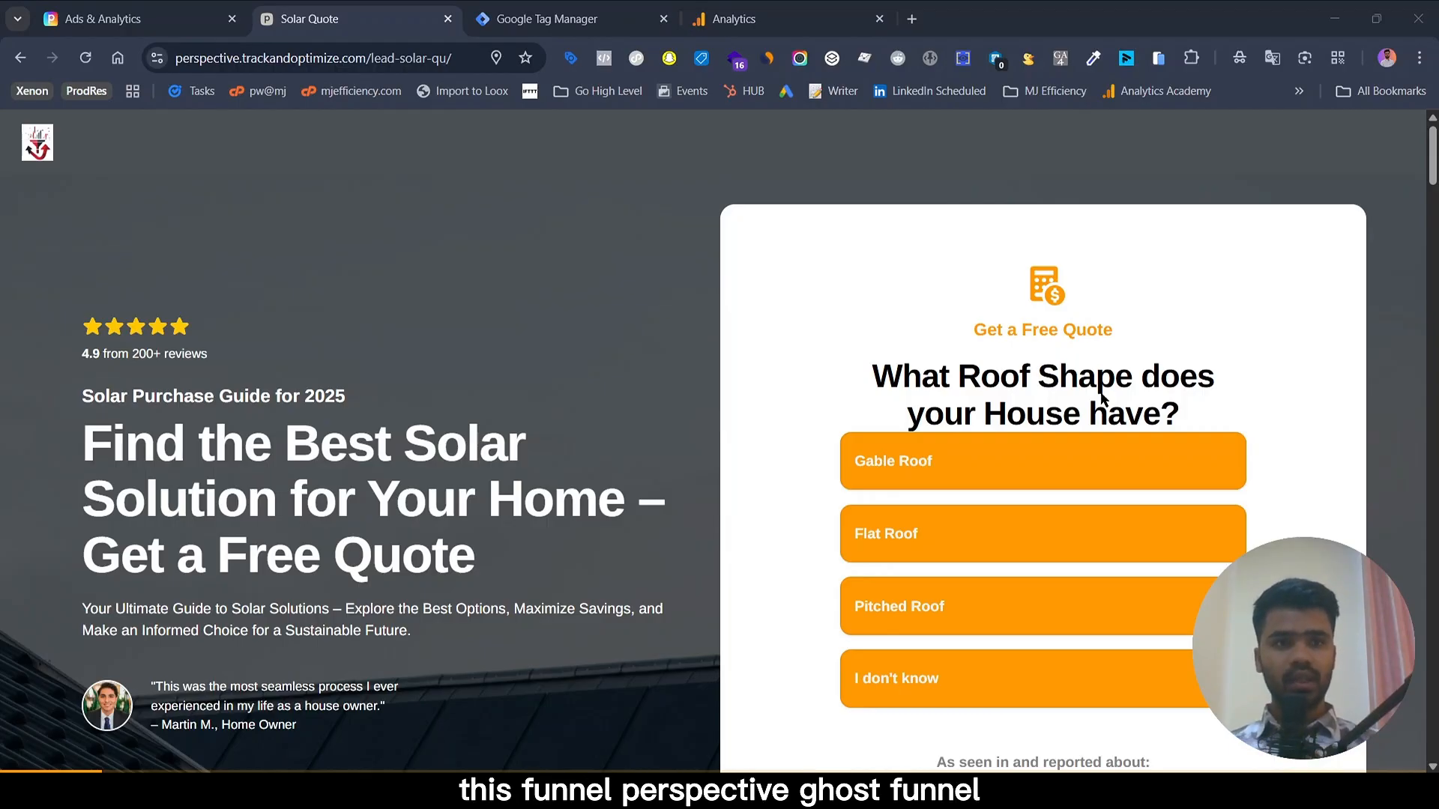
{"action": "left_click", "coordinate": [557, 6]}
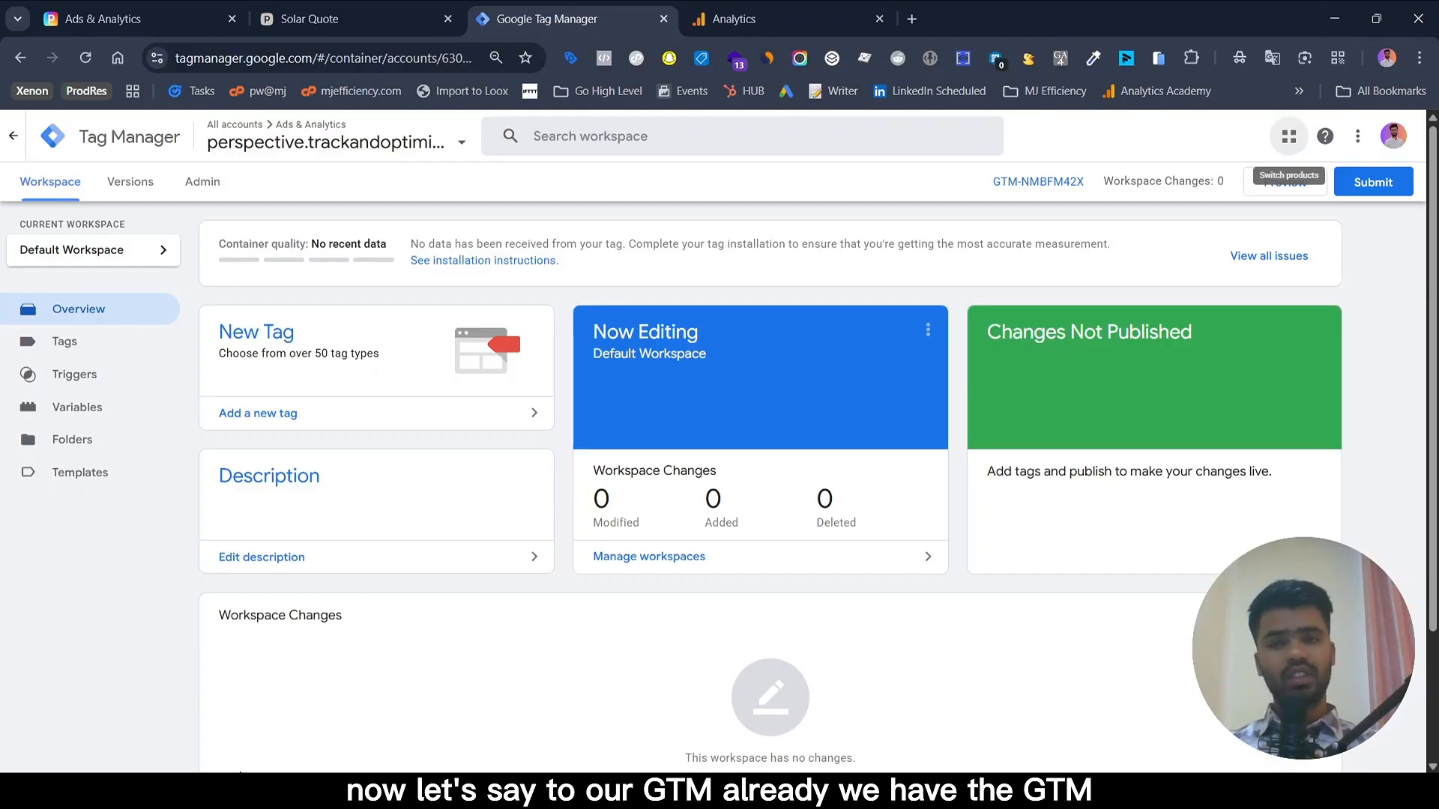
{"action": "left_click", "coordinate": [750, 18]}
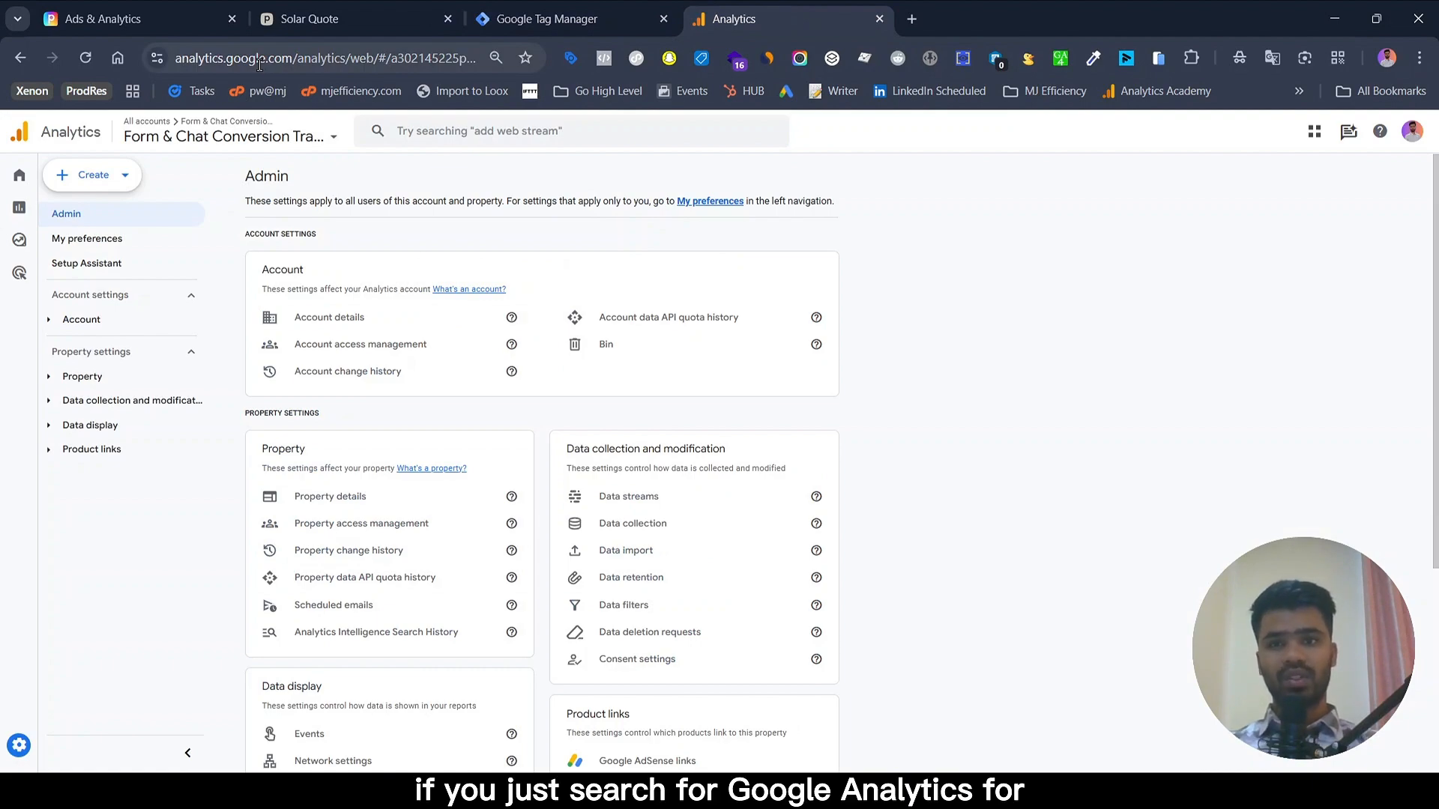
{"action": "left_click", "coordinate": [547, 19]}
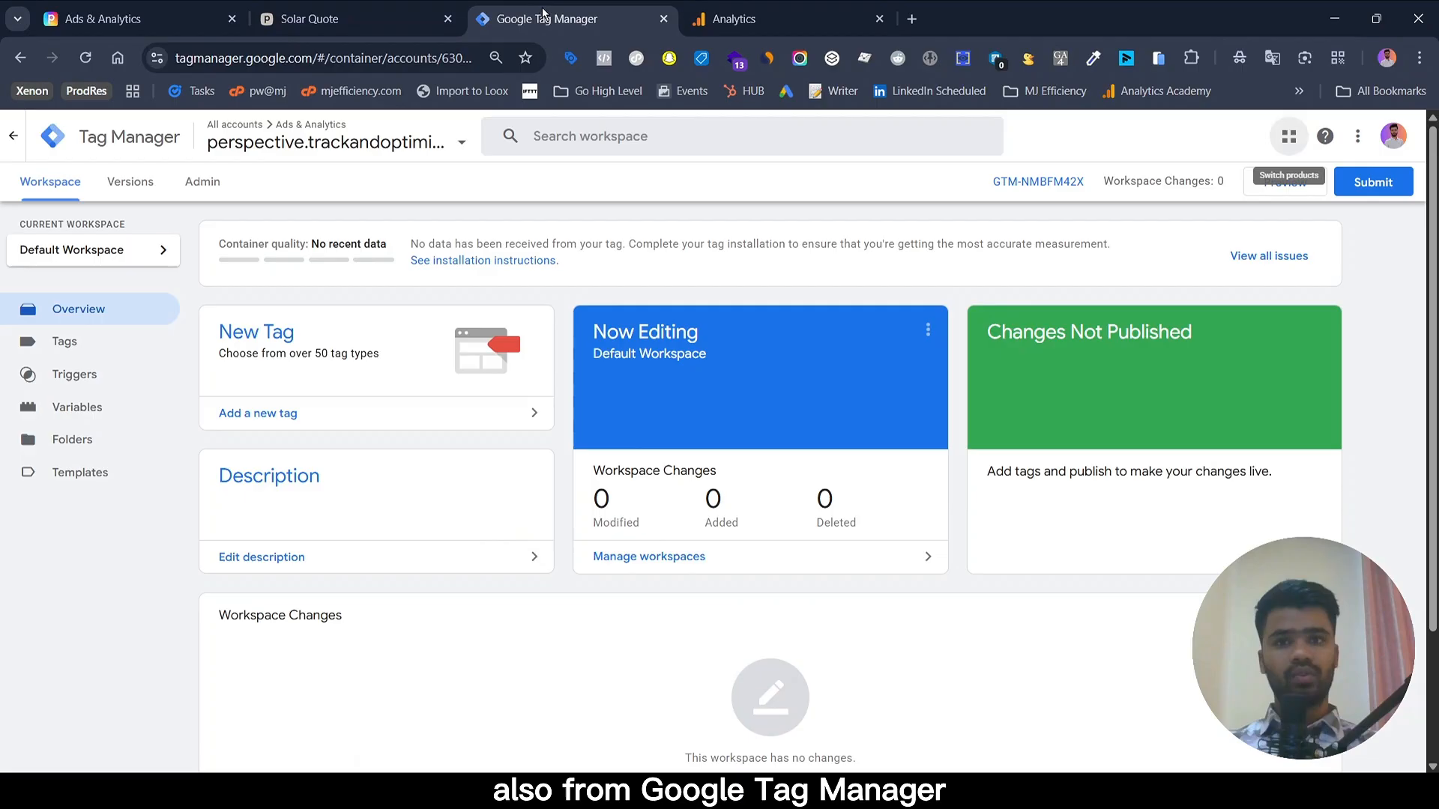
{"action": "left_click", "coordinate": [1288, 136]}
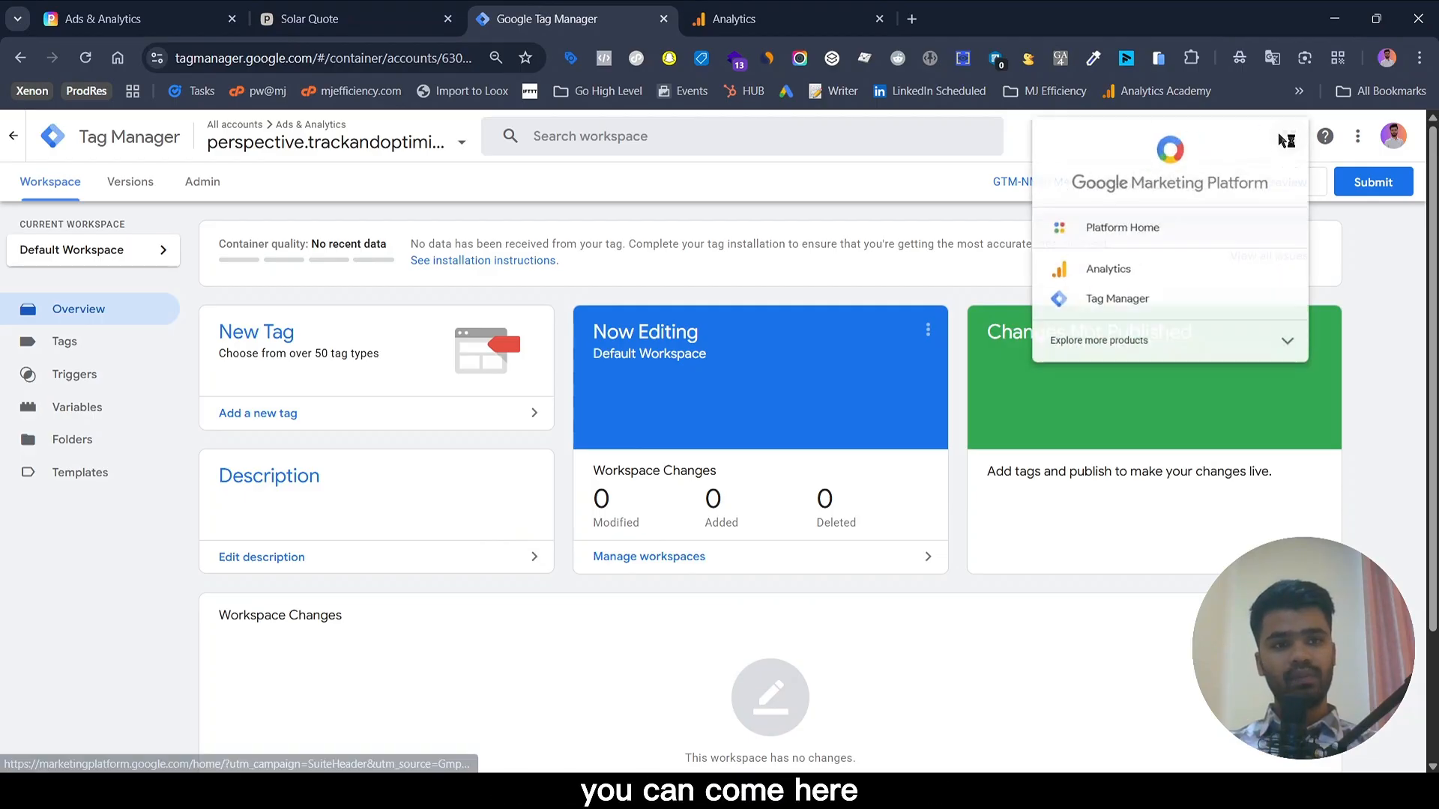
{"action": "left_click", "coordinate": [829, 251]}
{"action": "left_click", "coordinate": [719, 11]}
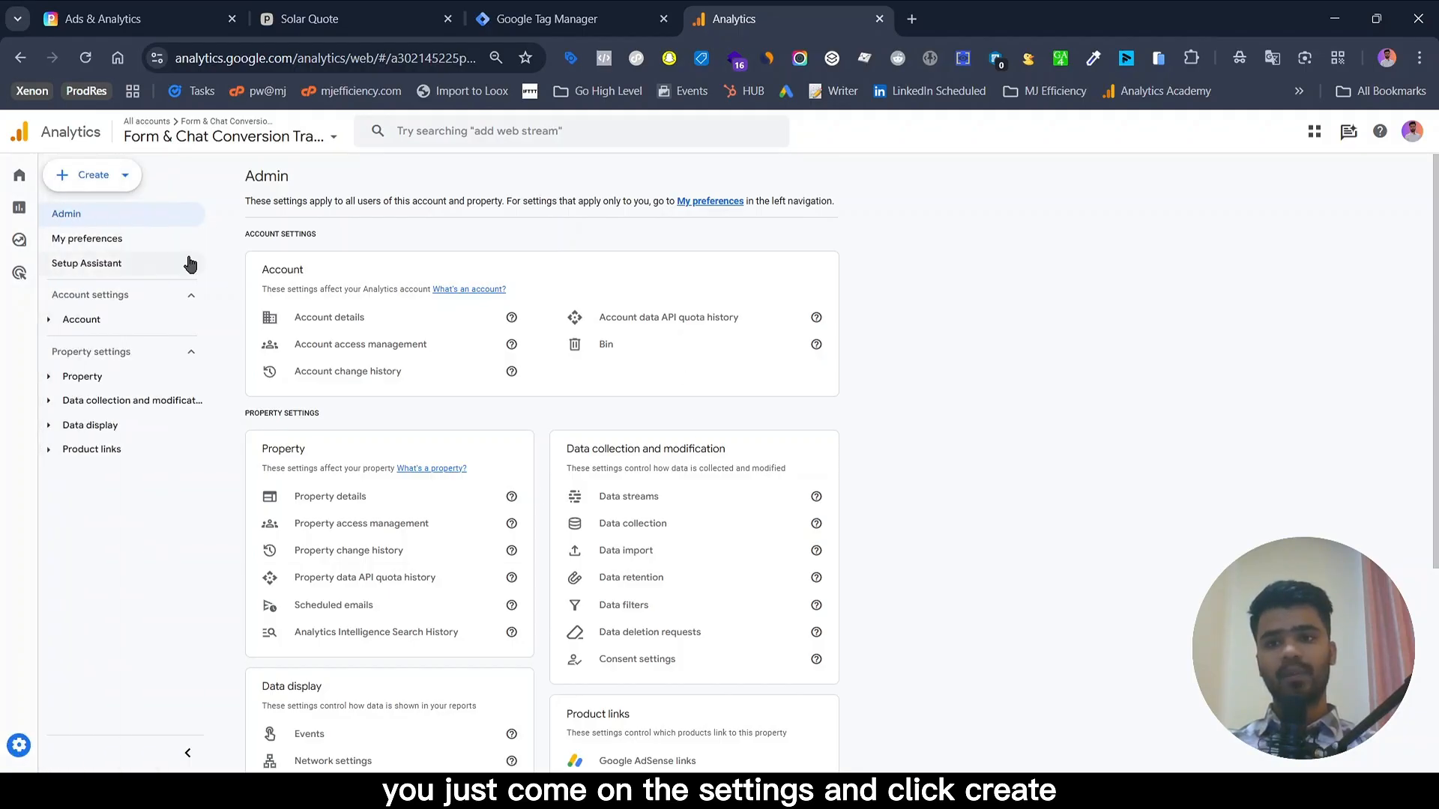
- Create an Analytics account named 'Ads & Analytics' with sharing to Google products and services enabled
{"action": "left_click", "coordinate": [119, 175]}
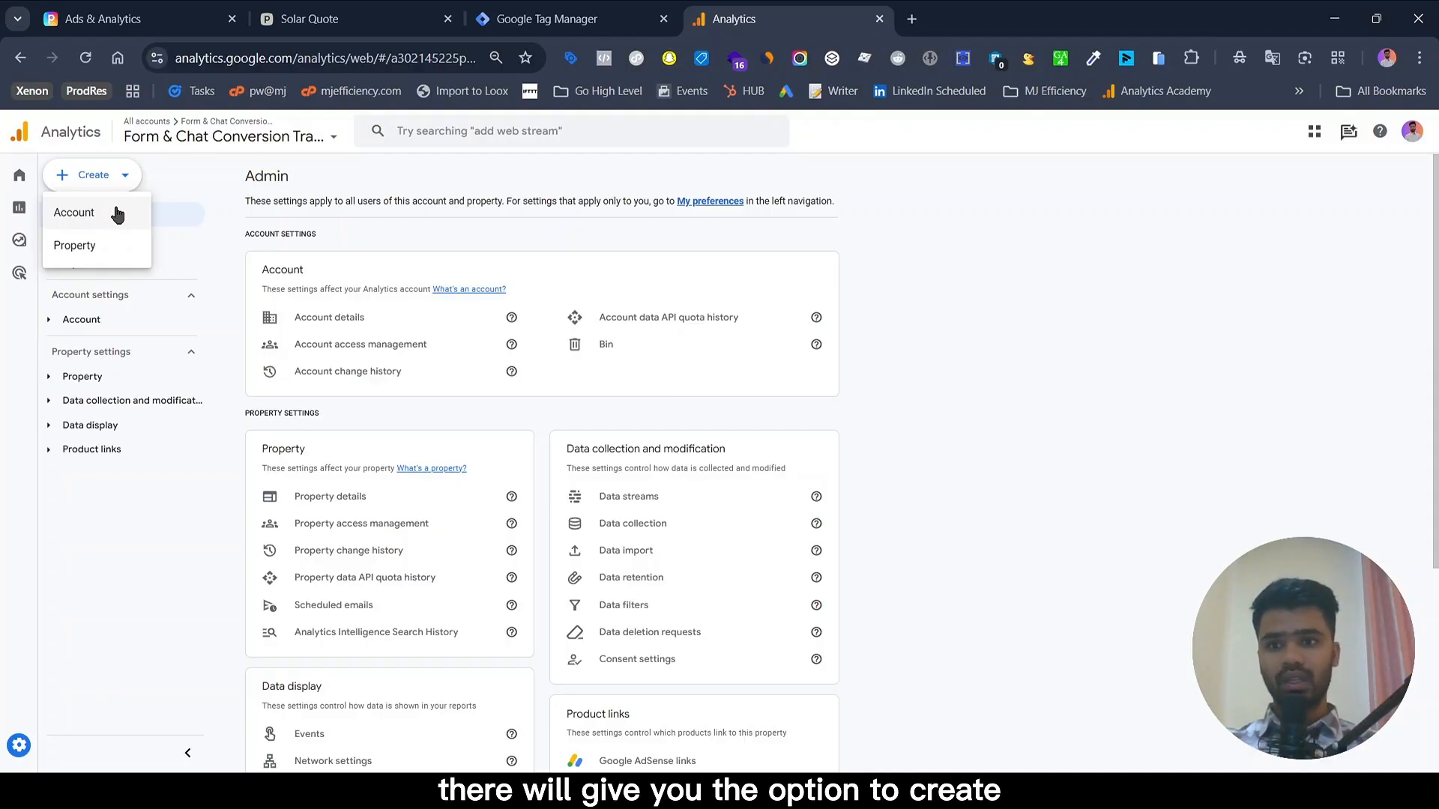
{"action": "left_click", "coordinate": [118, 215]}
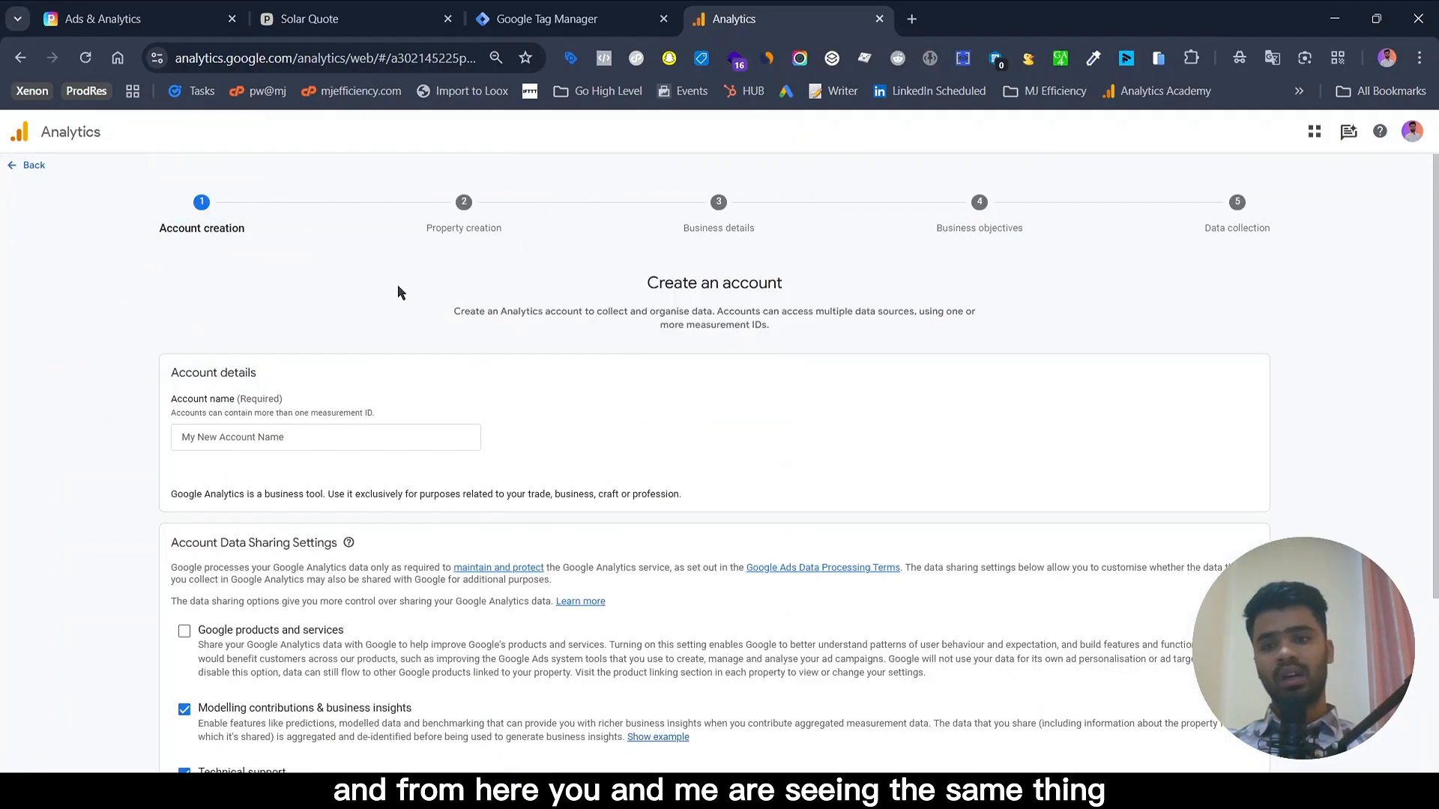
{"action": "scroll", "coordinate": [398, 293], "scroll_direction": "down", "scroll_amount": 2}
{"action": "left_click", "coordinate": [350, 318]}
{"action": "type", "text": "a"}
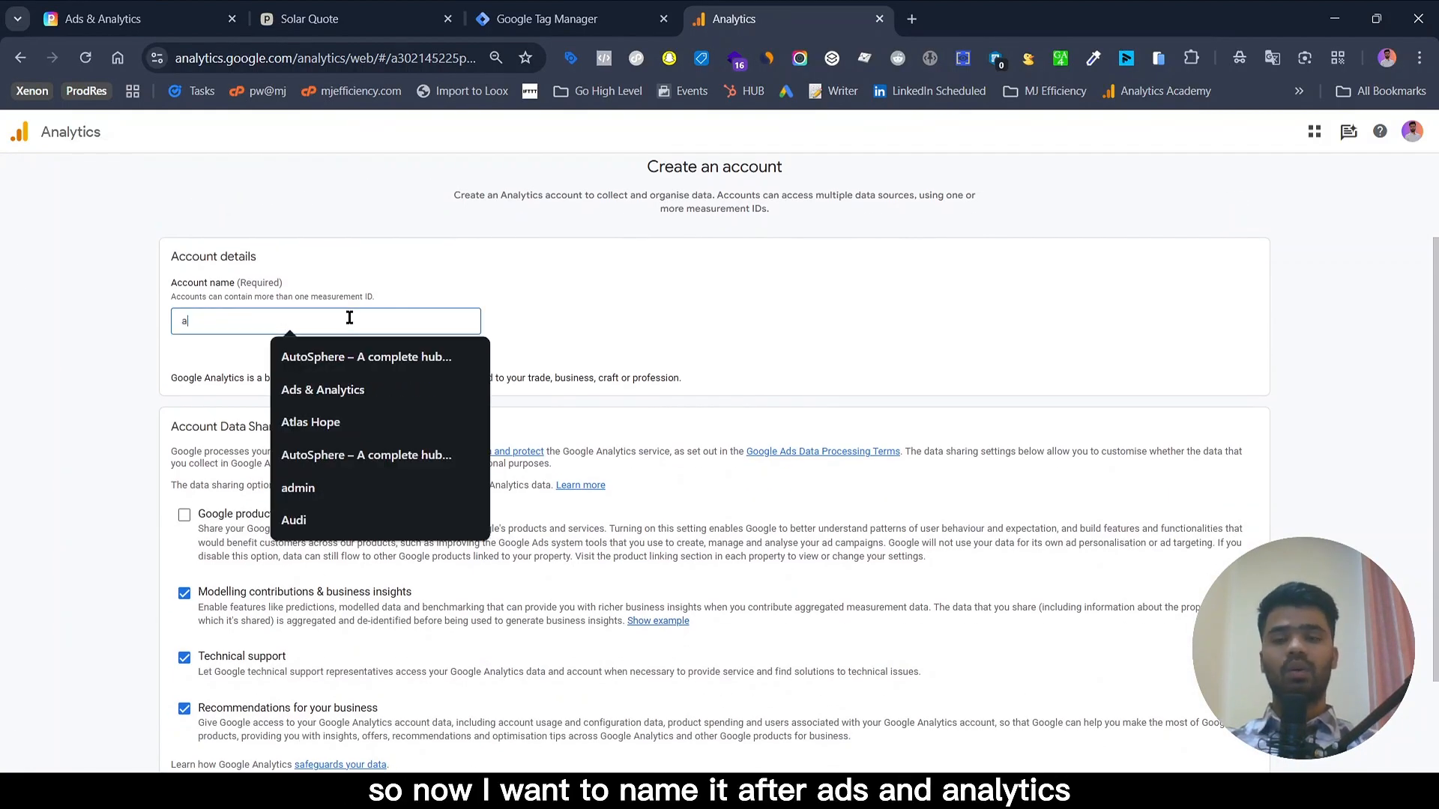
{"action": "type", "text": "ds"}
{"action": "key", "text": "Down"}
{"action": "key", "text": "Return"}
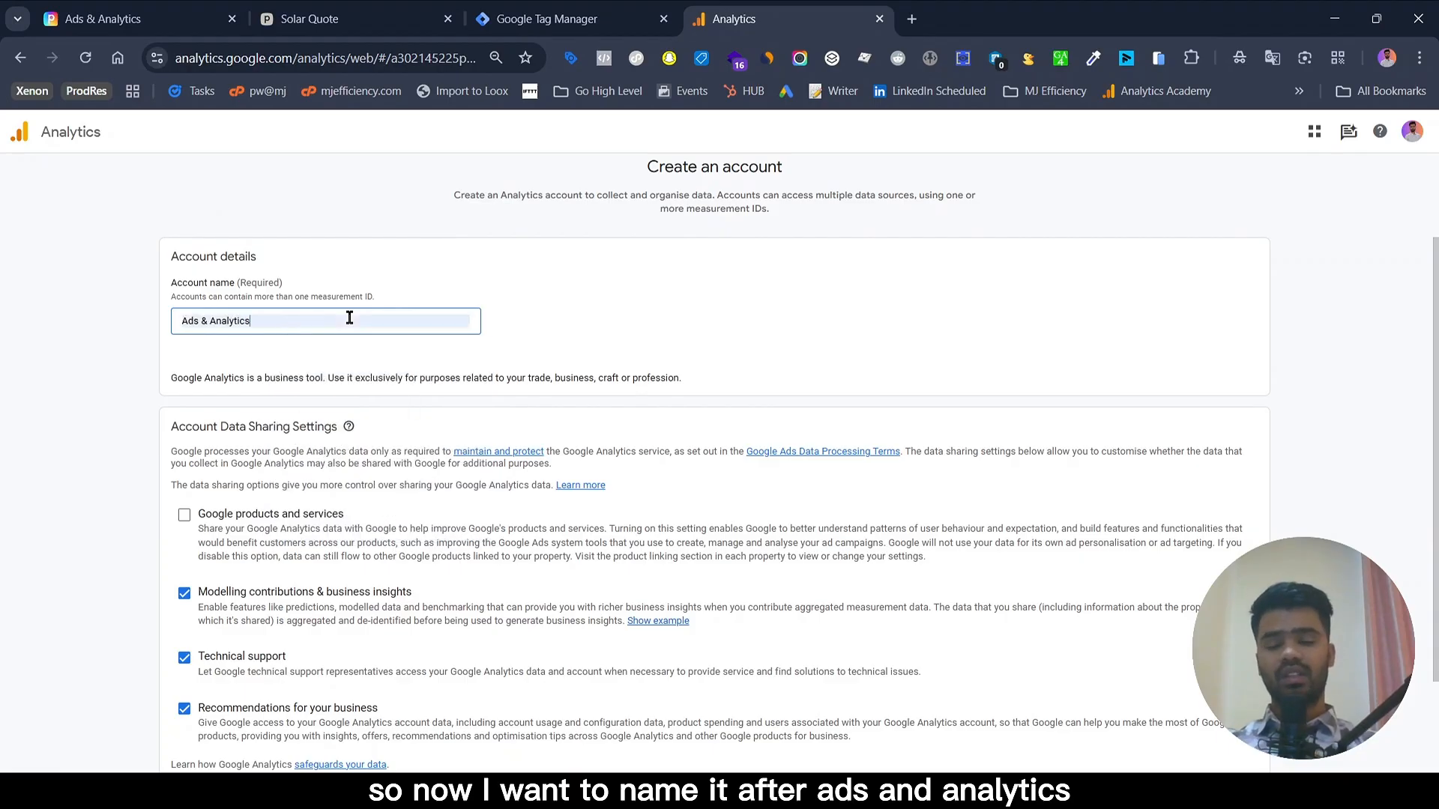
{"action": "scroll", "coordinate": [350, 321], "scroll_direction": "down", "scroll_amount": 2}
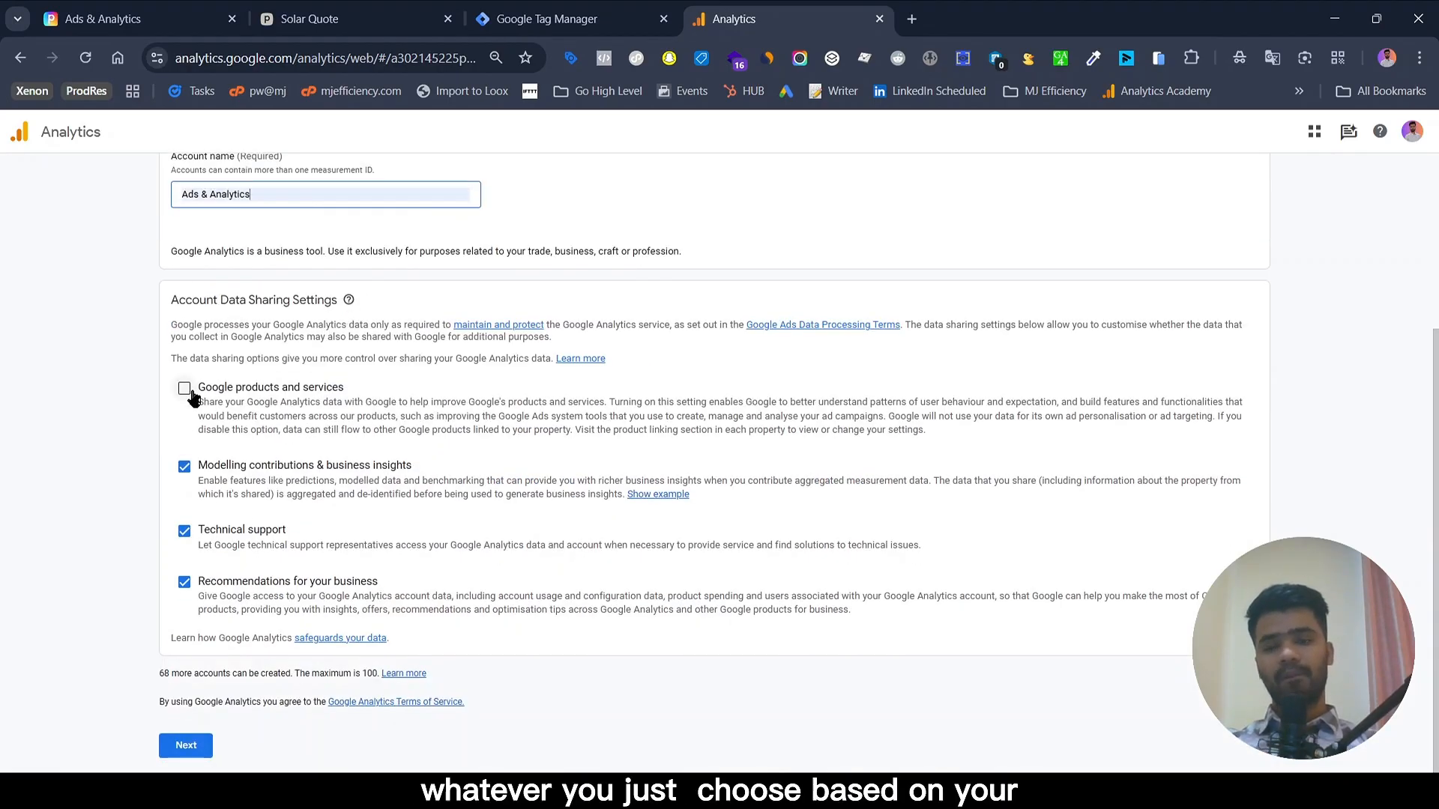
{"action": "left_click", "coordinate": [191, 392]}
{"action": "left_click", "coordinate": [191, 745]}
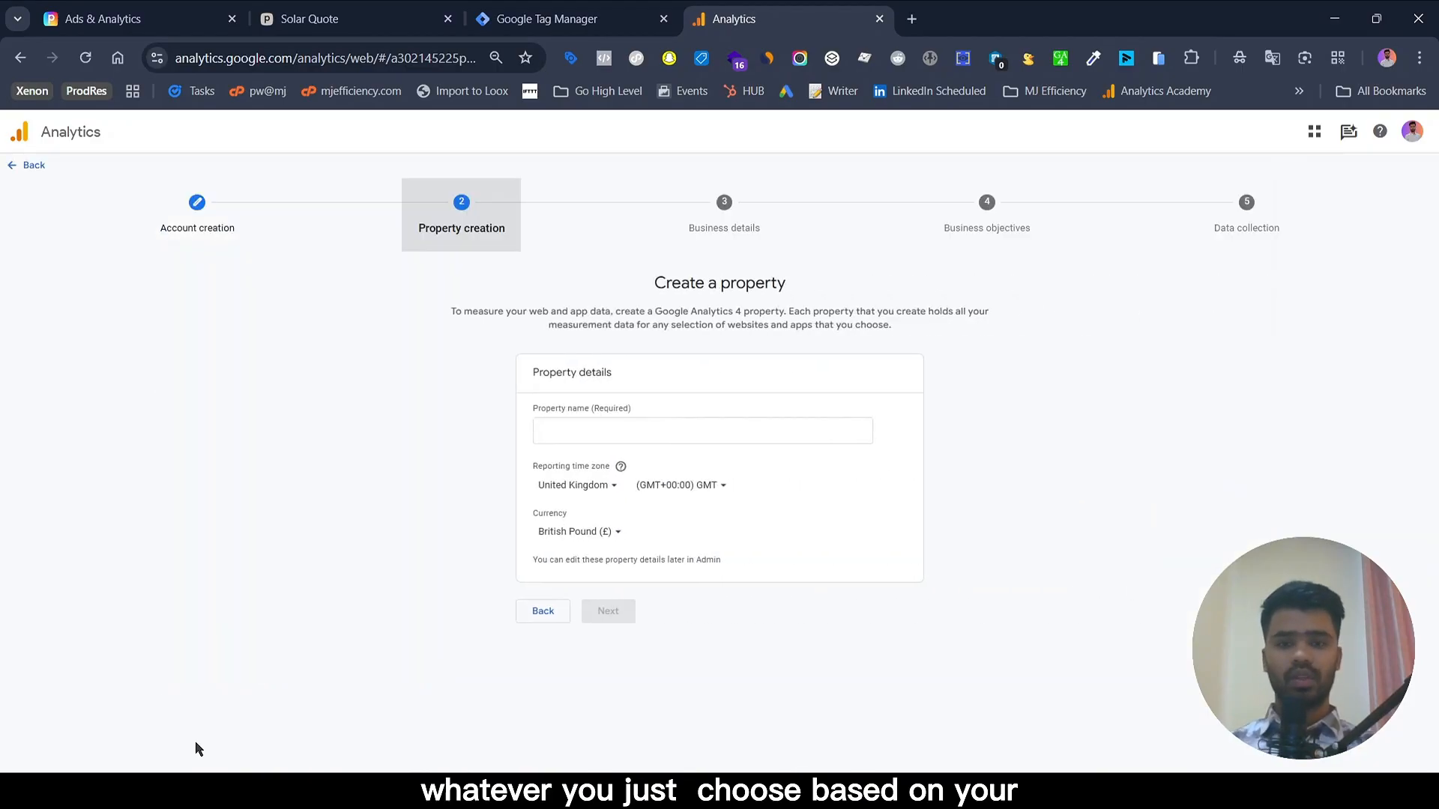
- Name the property 'Ads & Analytic' with a United States time zone and US Dollar currency
{"action": "left_click", "coordinate": [595, 433]}
{"action": "type", "text": "Ads"}
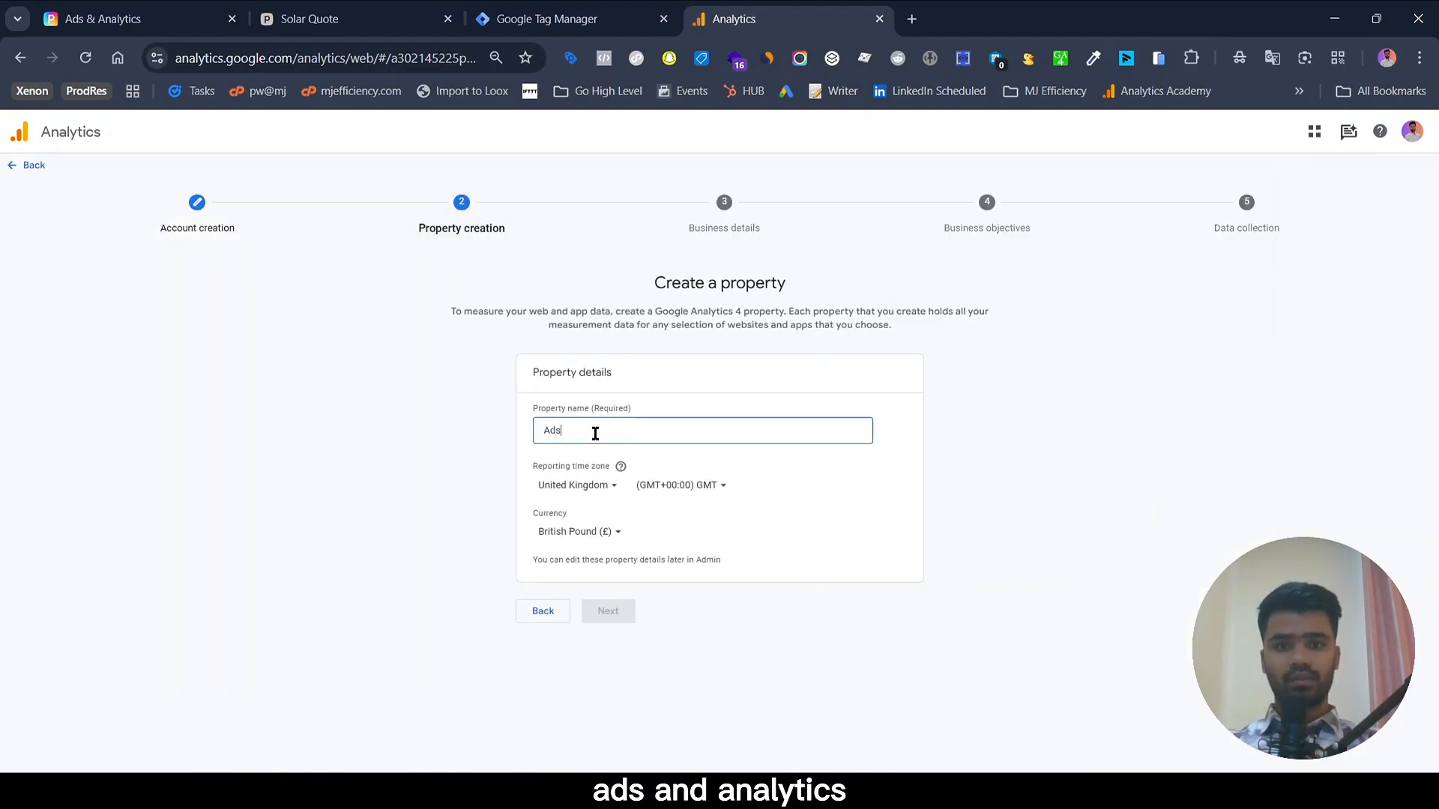
{"action": "type", "text": " & Analytics"}
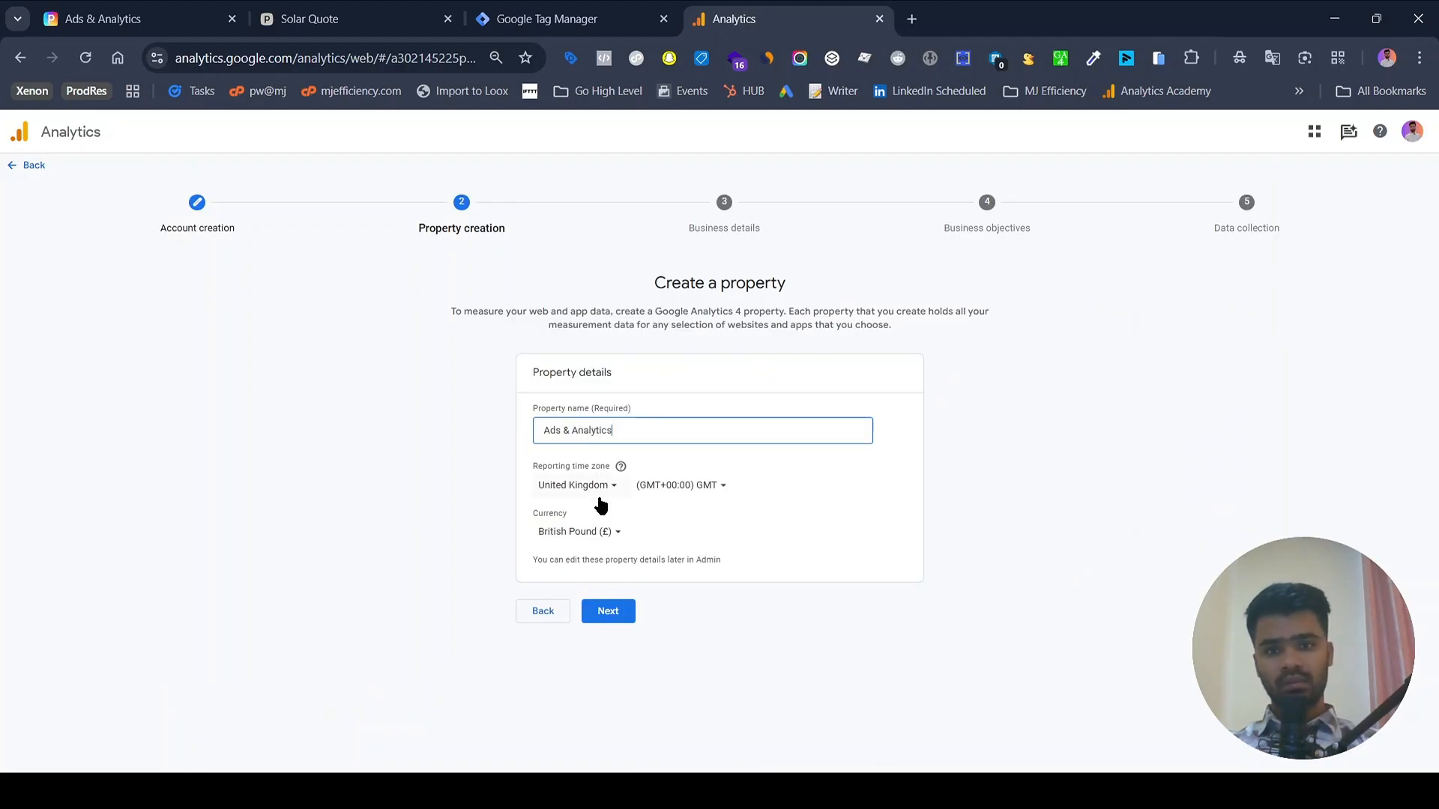
{"action": "left_click", "coordinate": [595, 496]}
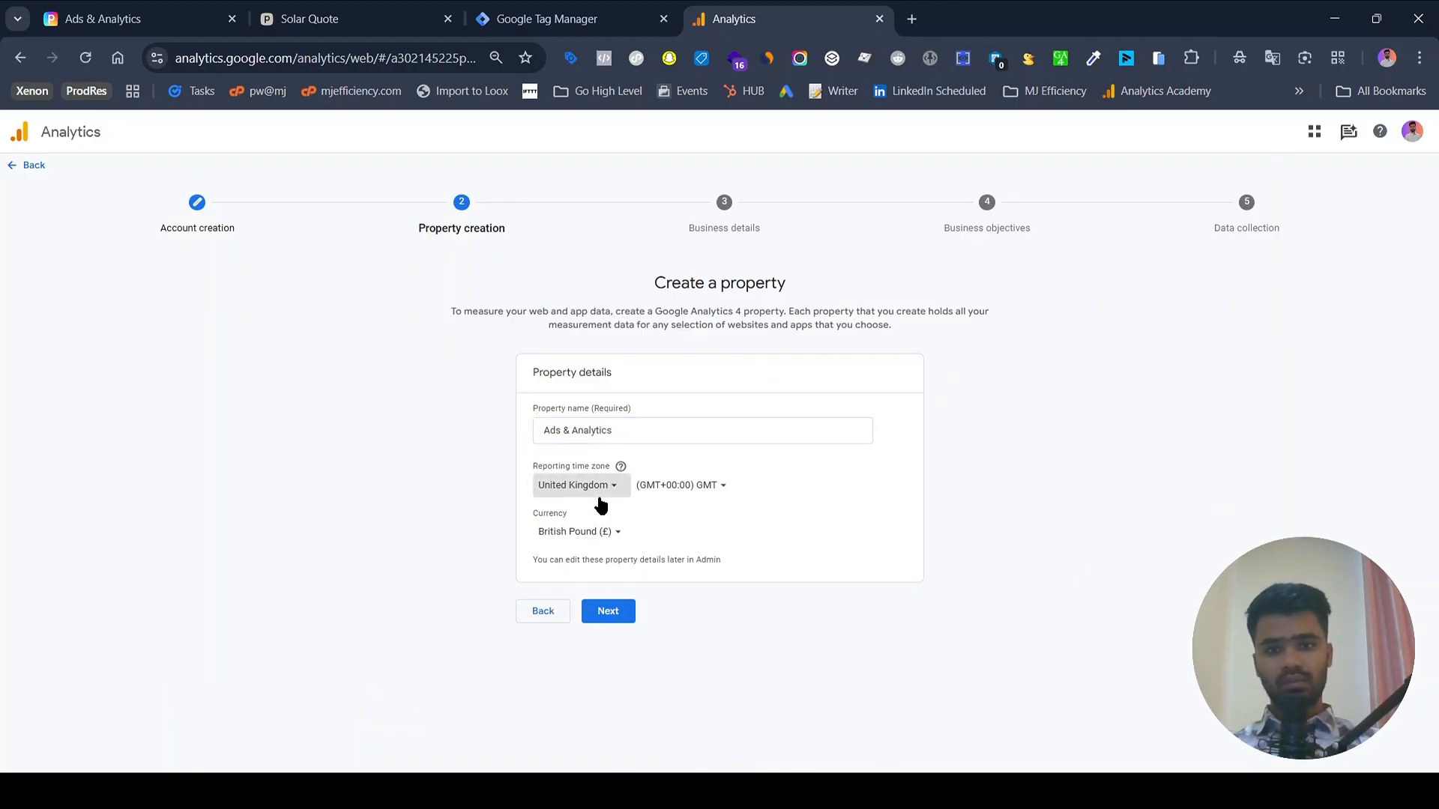
{"action": "type", "text": "united"}
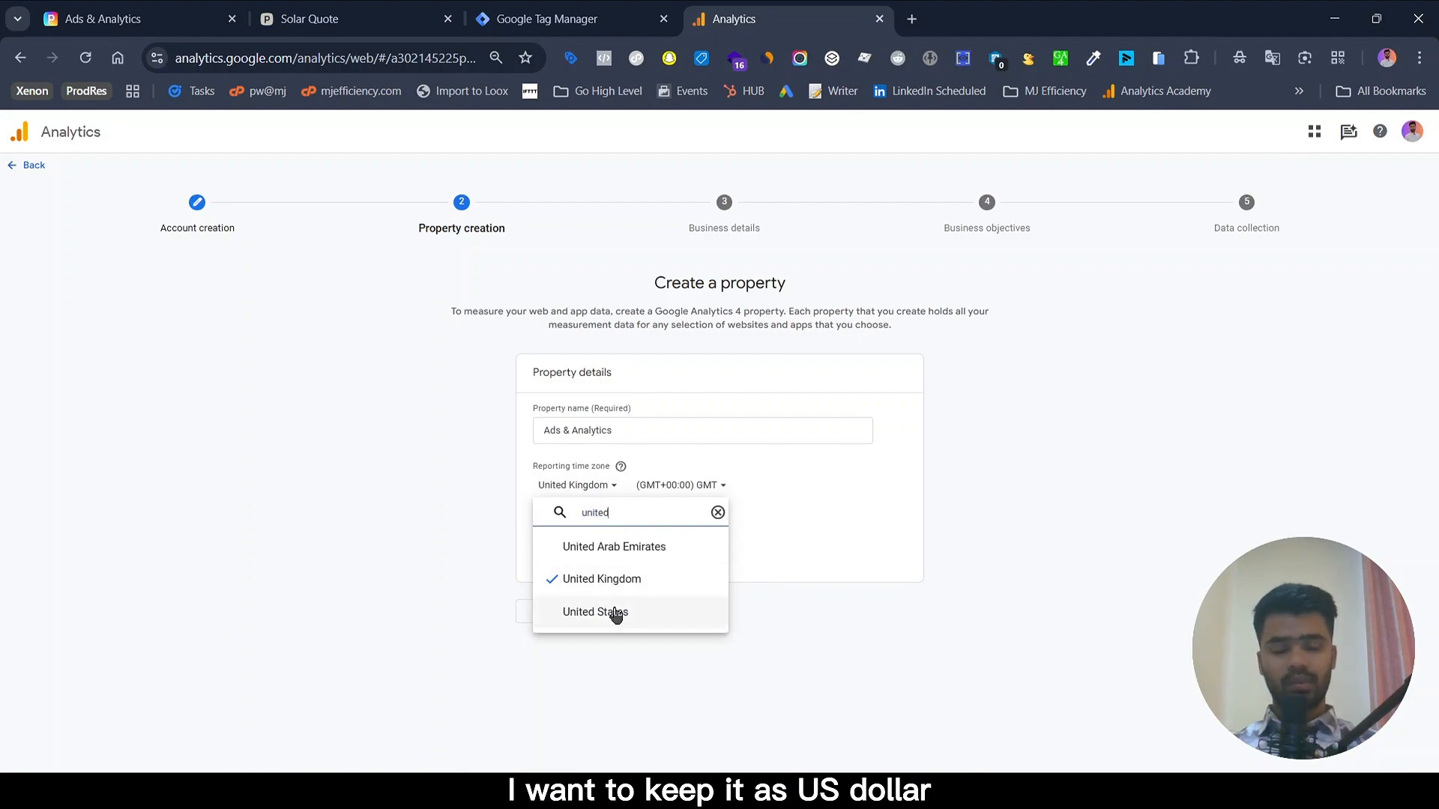
{"action": "left_click", "coordinate": [609, 612]}
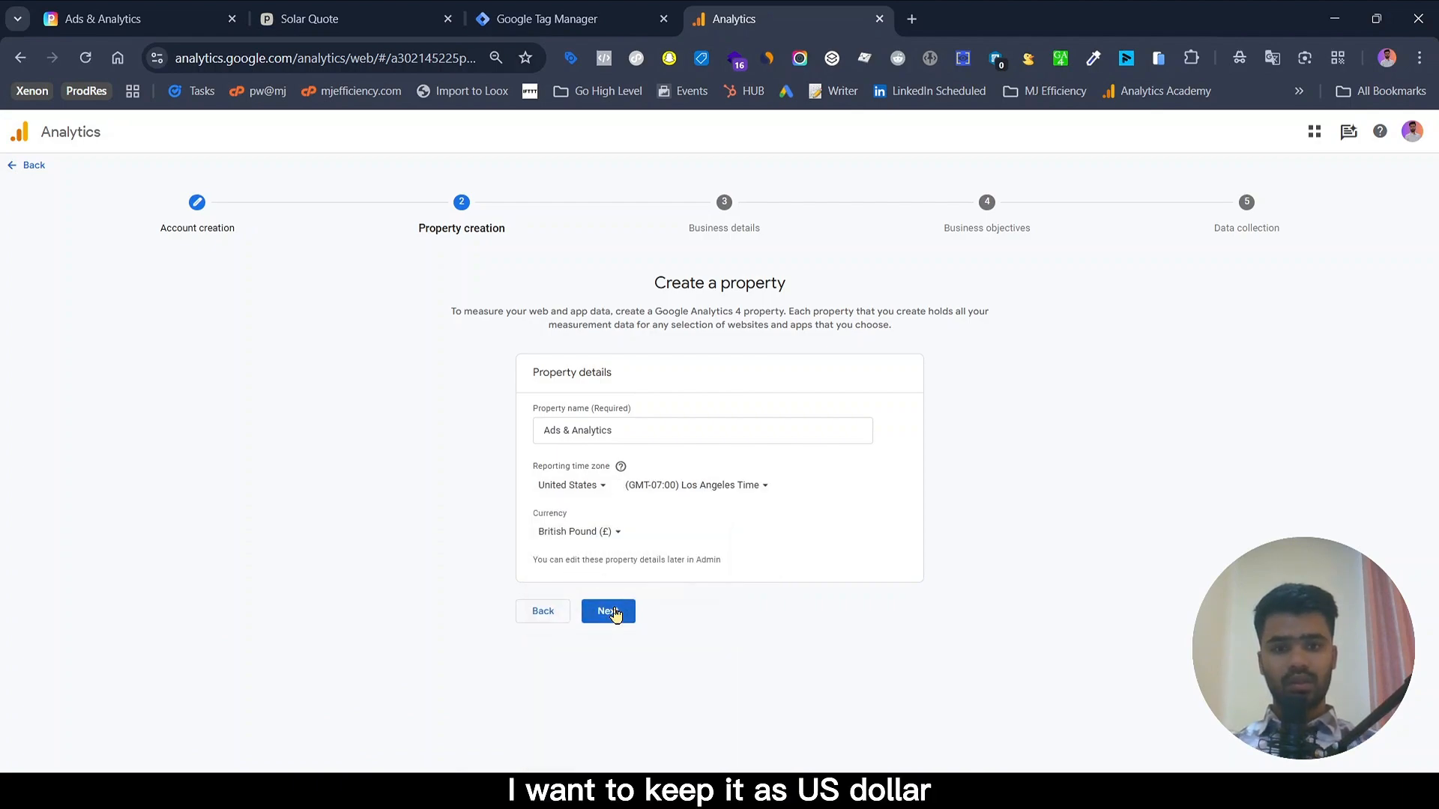
{"action": "left_click", "coordinate": [597, 536]}
{"action": "type", "text": "us"}
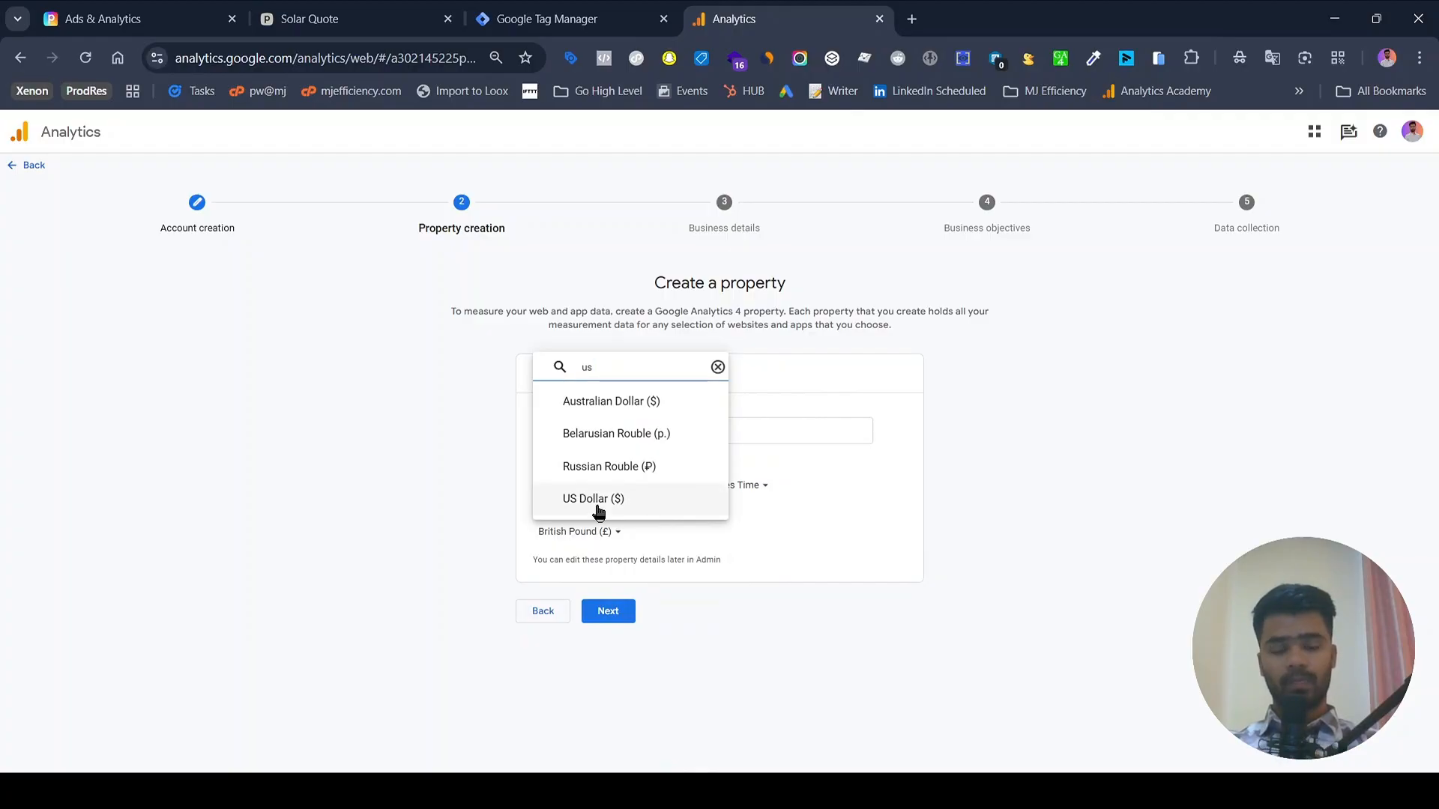
{"action": "left_click", "coordinate": [597, 500]}
{"action": "left_click", "coordinate": [609, 612]}
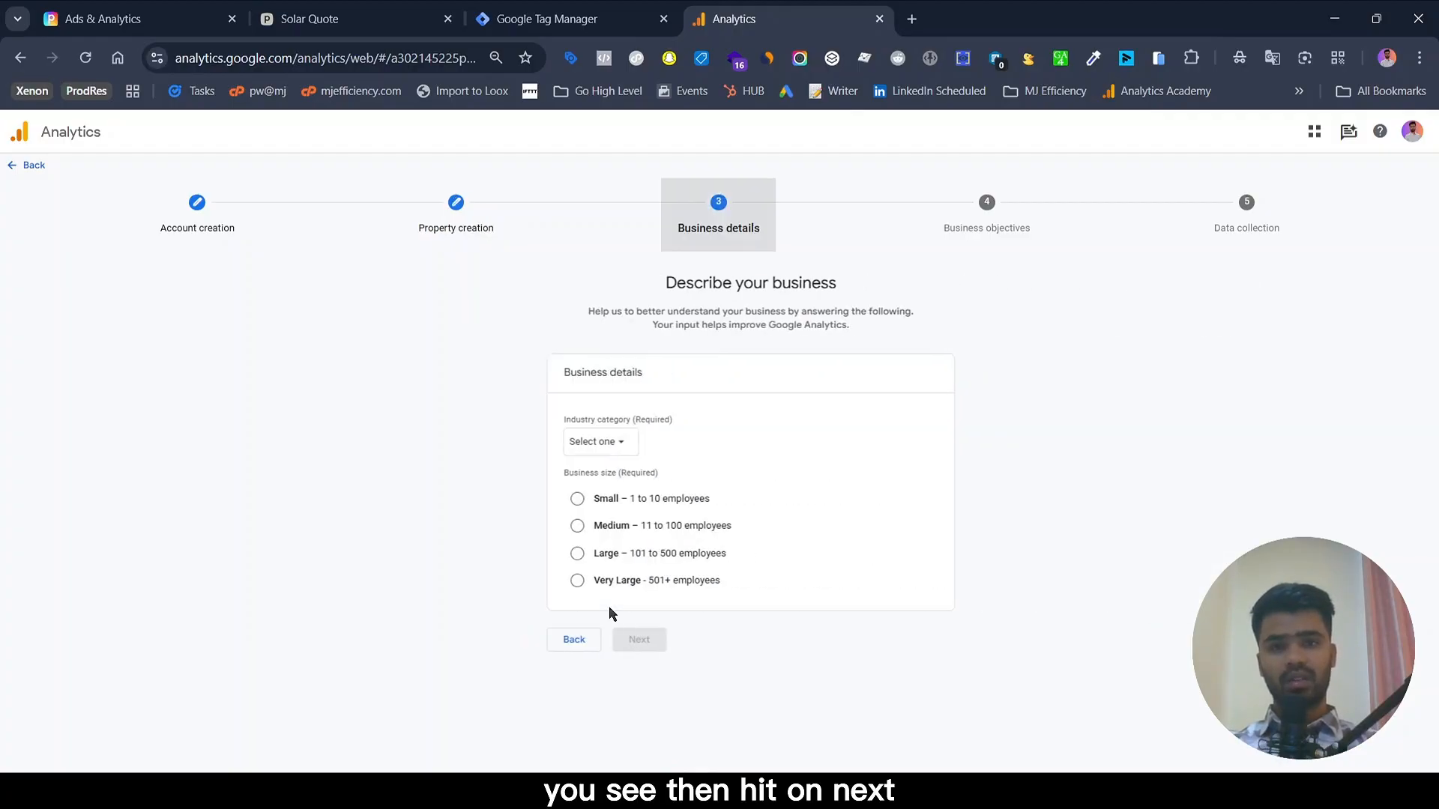
- Describe the business as small Books & Literature, aiming to drive sales and understand traffic, then create it
{"action": "left_click", "coordinate": [570, 444]}
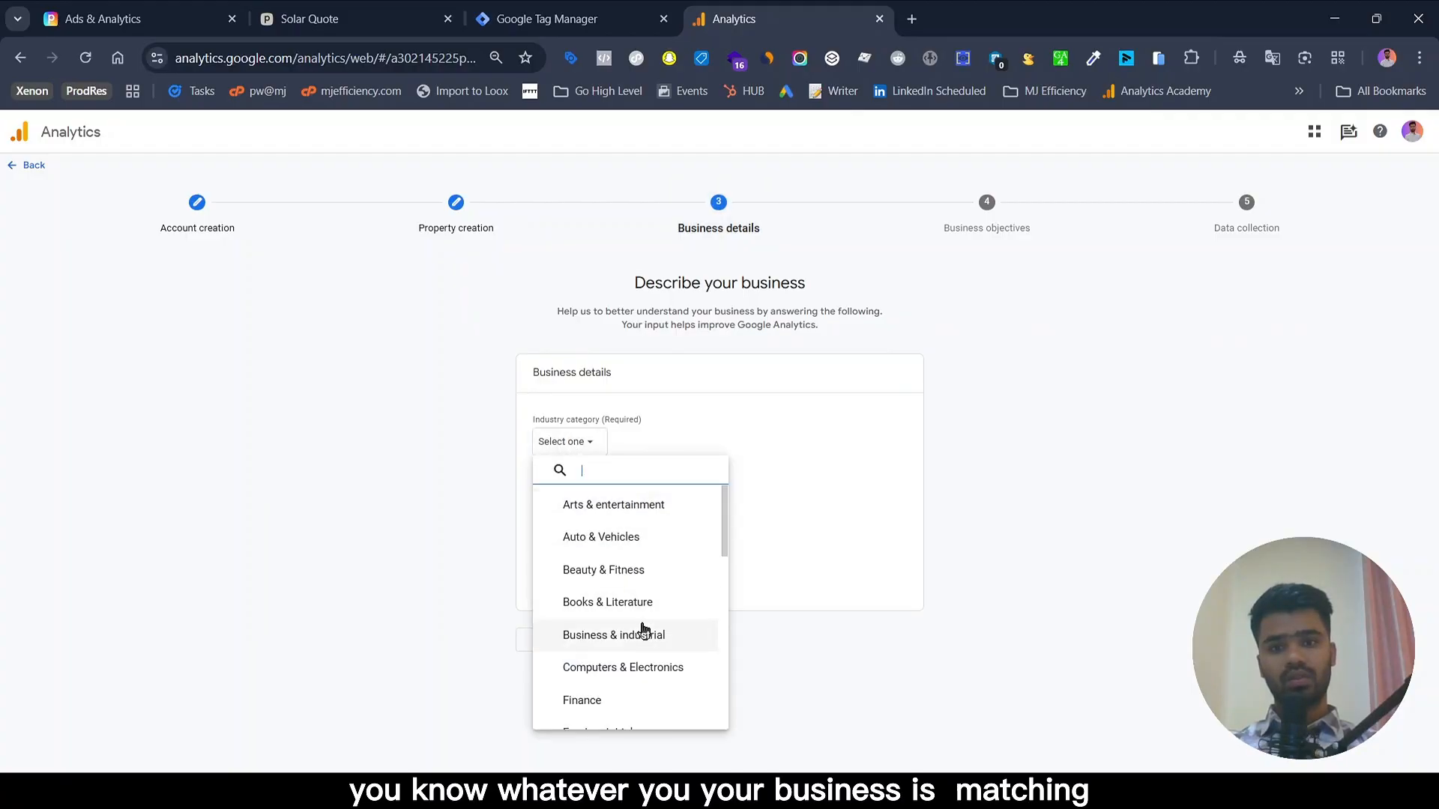
{"action": "left_click", "coordinate": [624, 603]}
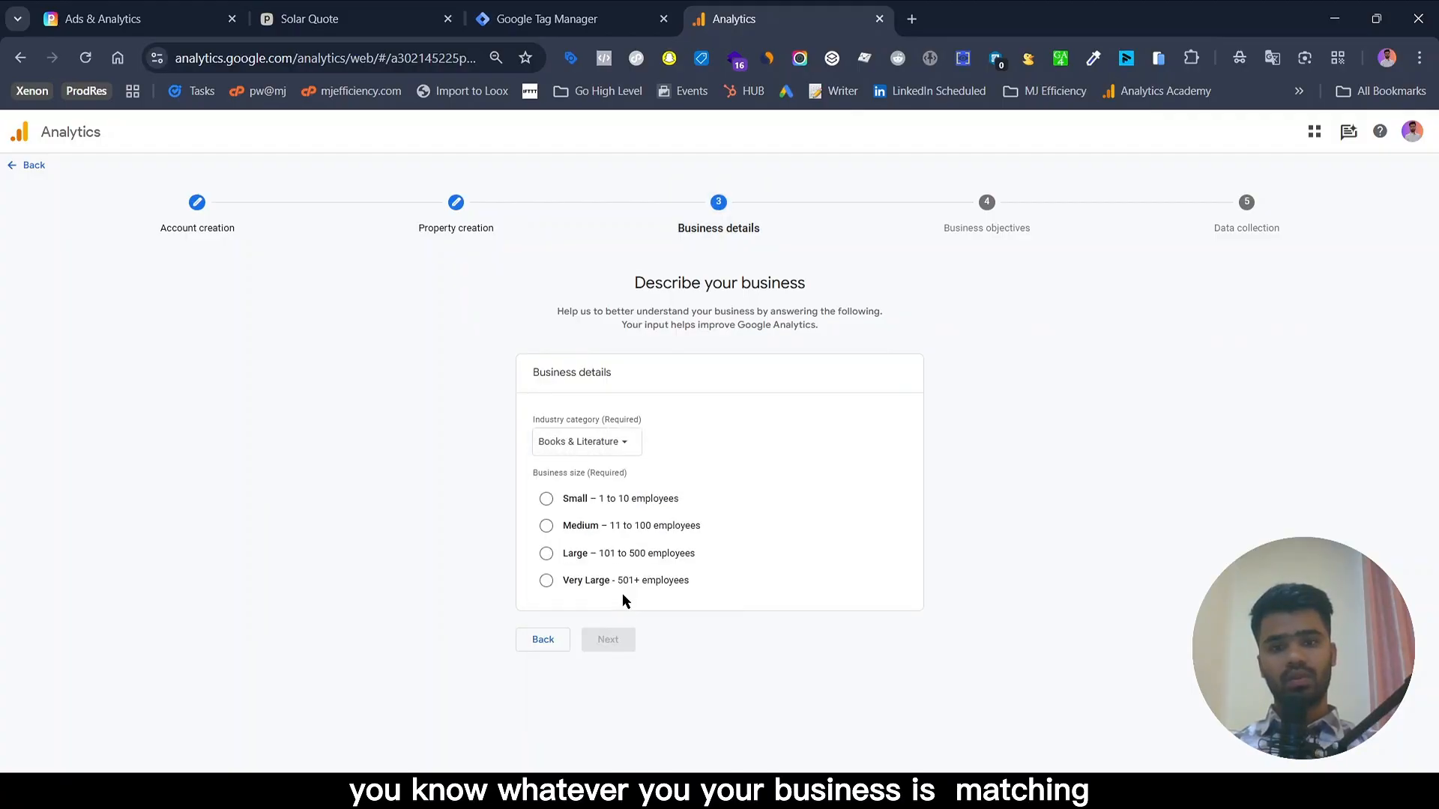
{"action": "left_click", "coordinate": [546, 499]}
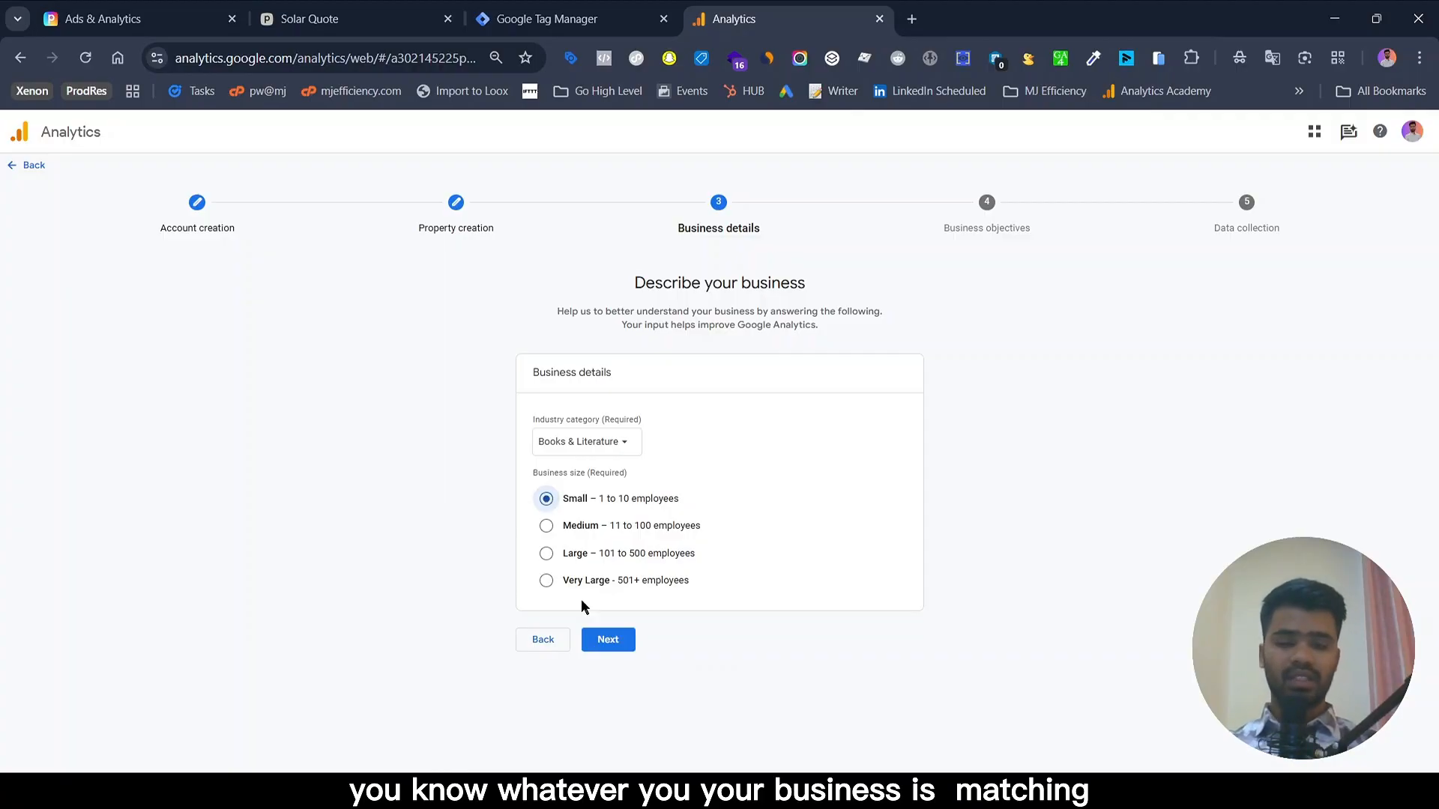
{"action": "left_click", "coordinate": [604, 638]}
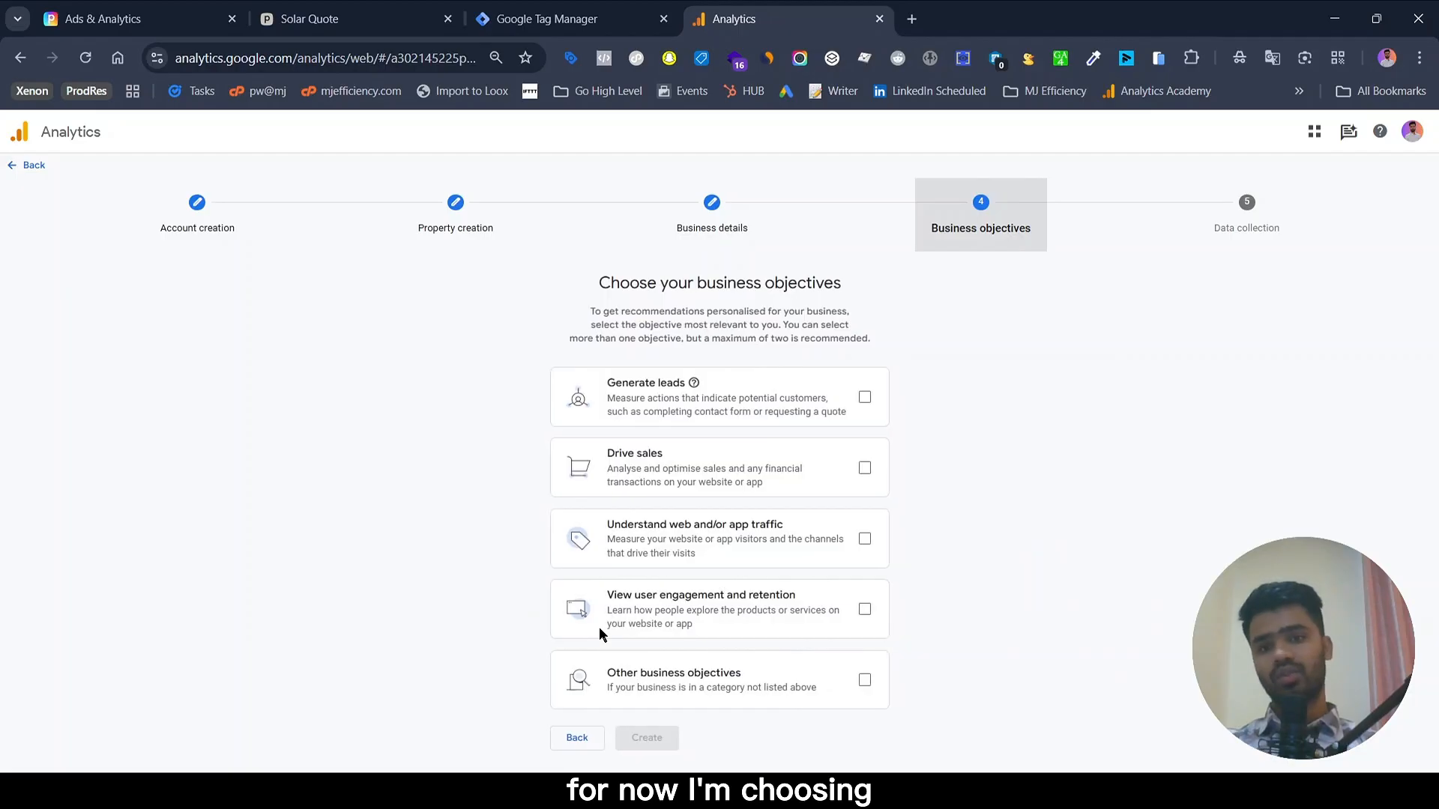
{"action": "left_click", "coordinate": [863, 469]}
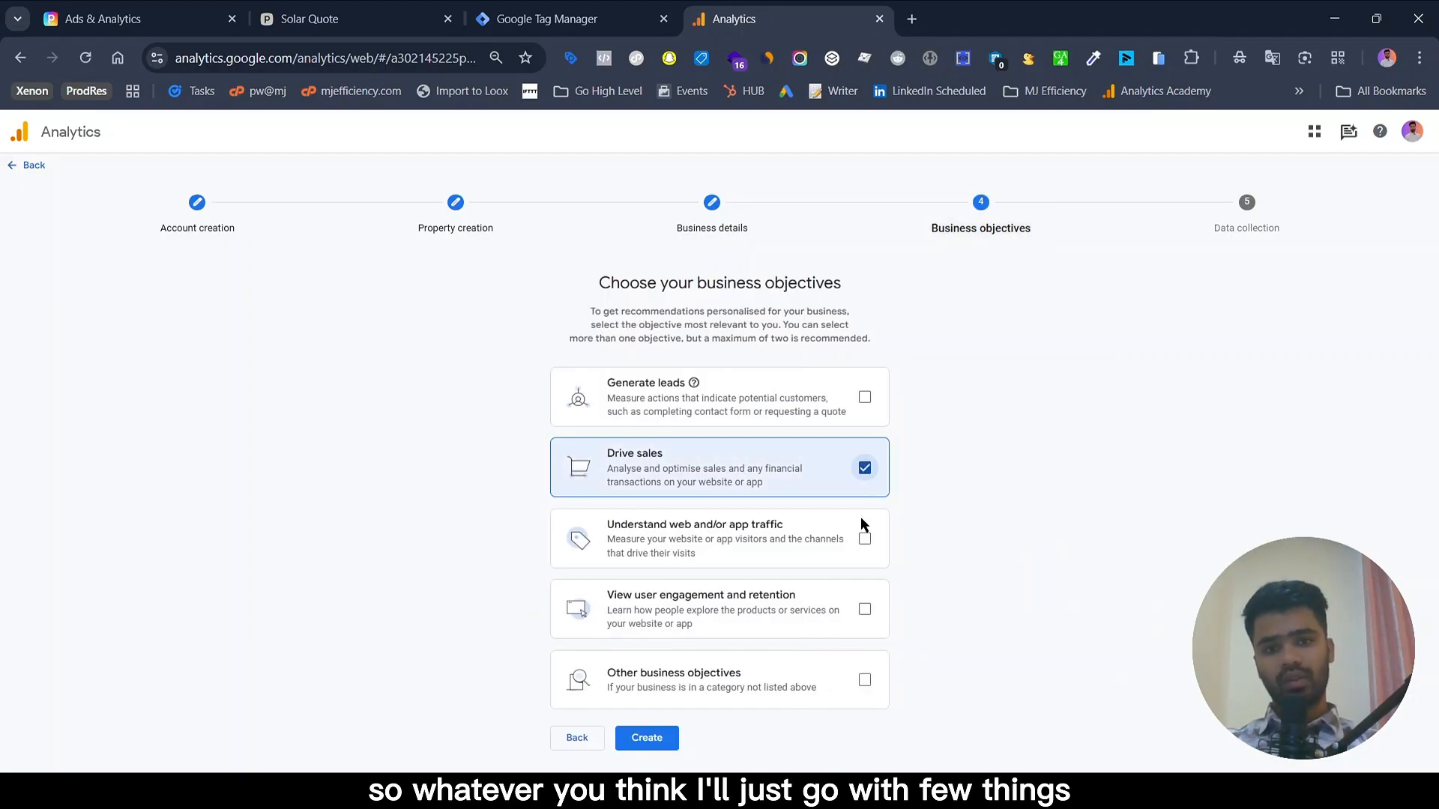
{"action": "left_click", "coordinate": [865, 539]}
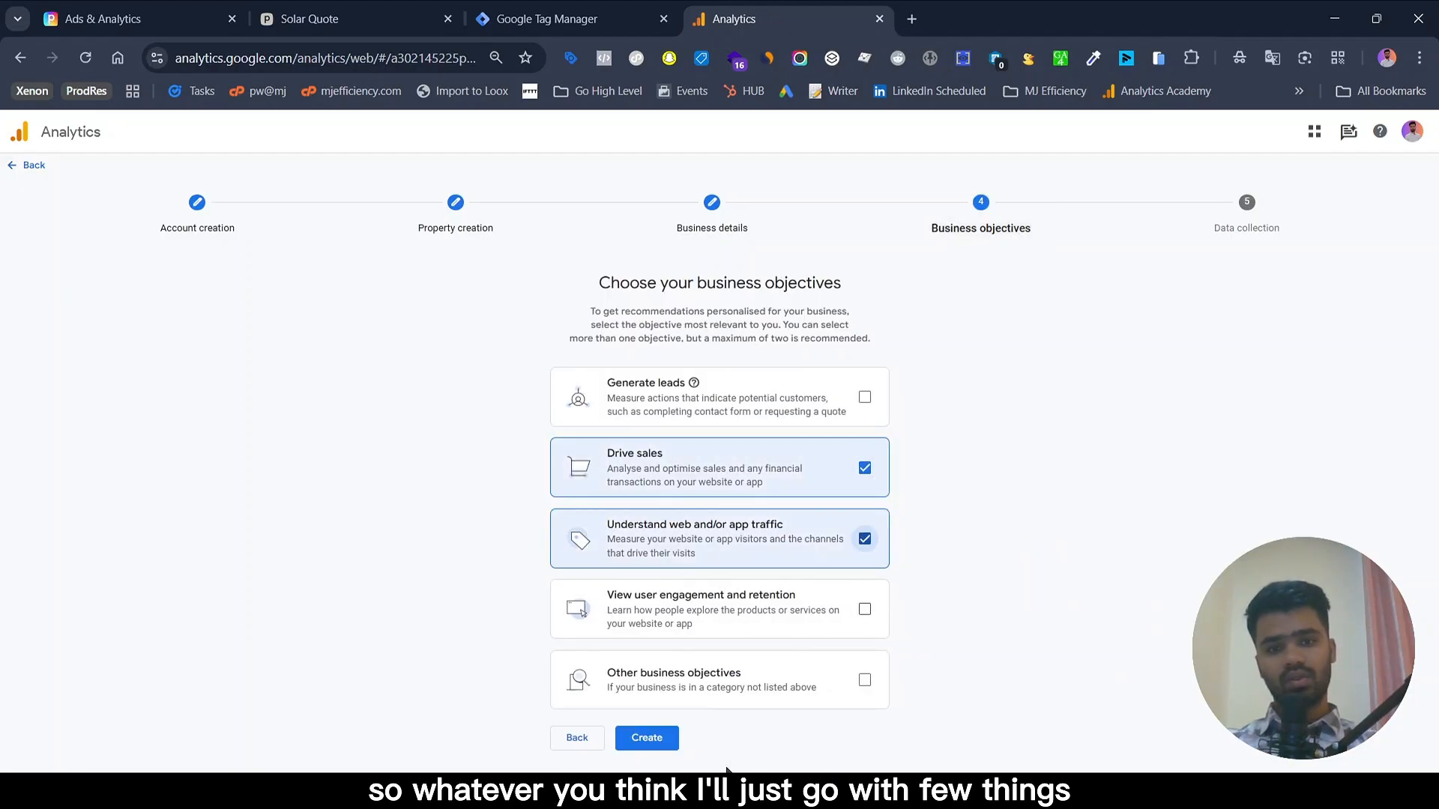
{"action": "left_click", "coordinate": [629, 739]}
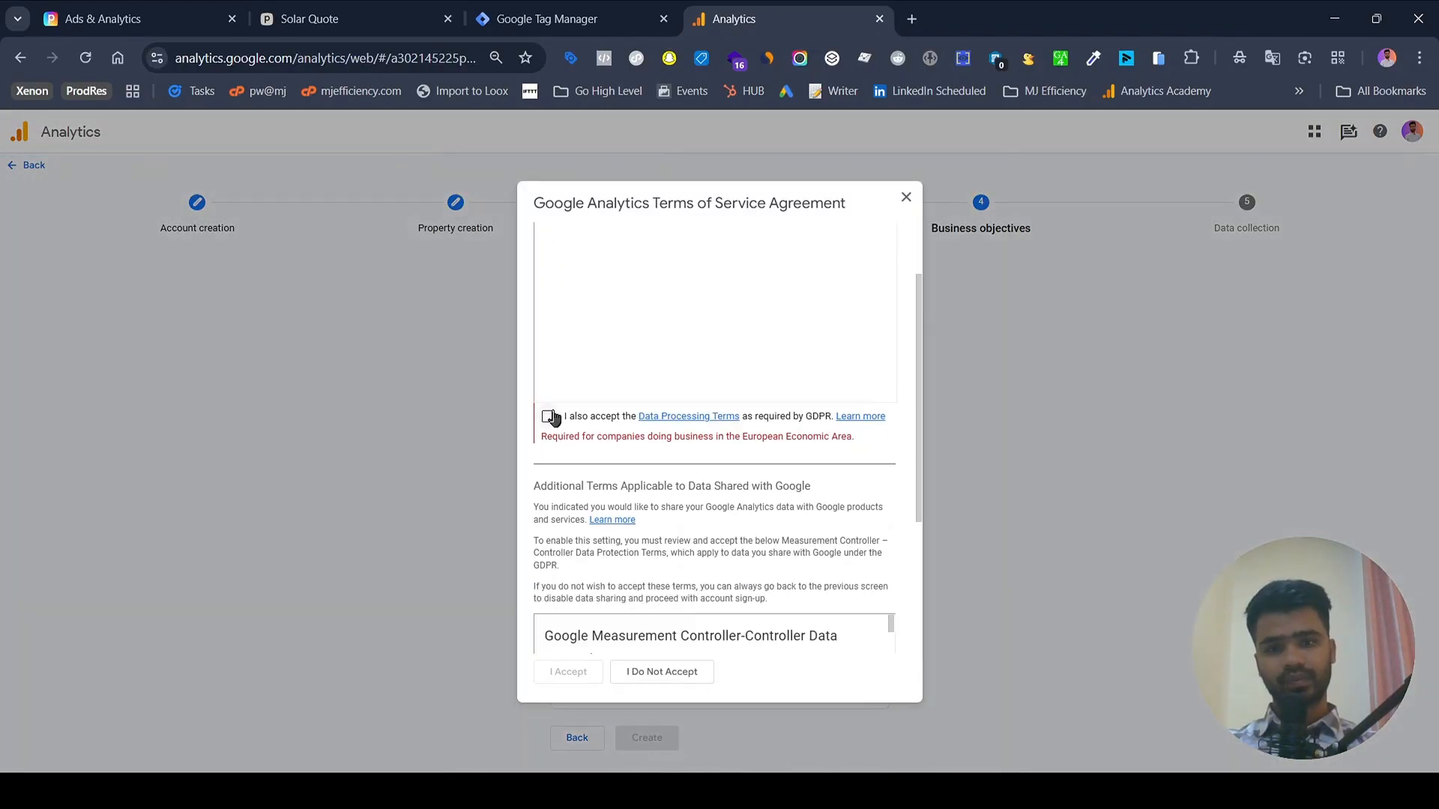
- Accept the GDPR Data Processing Terms and Measurement Controller terms, then agree to the Terms of Service
{"action": "scroll", "coordinate": [553, 419], "scroll_direction": "down", "scroll_amount": 3}
{"action": "left_click", "coordinate": [548, 238]}
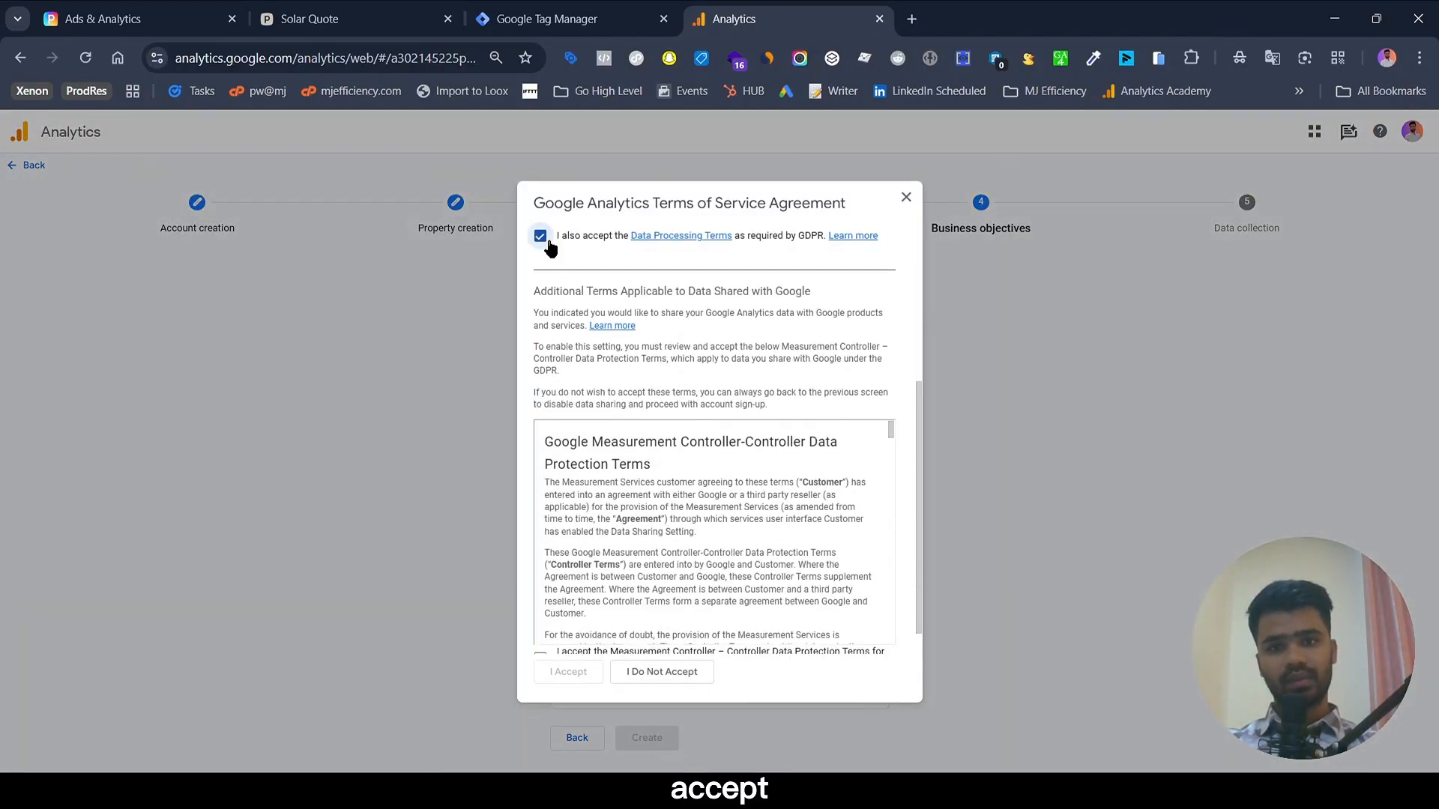
{"action": "scroll", "coordinate": [620, 494], "scroll_direction": "down", "scroll_amount": 10}
{"action": "scroll", "coordinate": [620, 499], "scroll_direction": "down", "scroll_amount": 15}
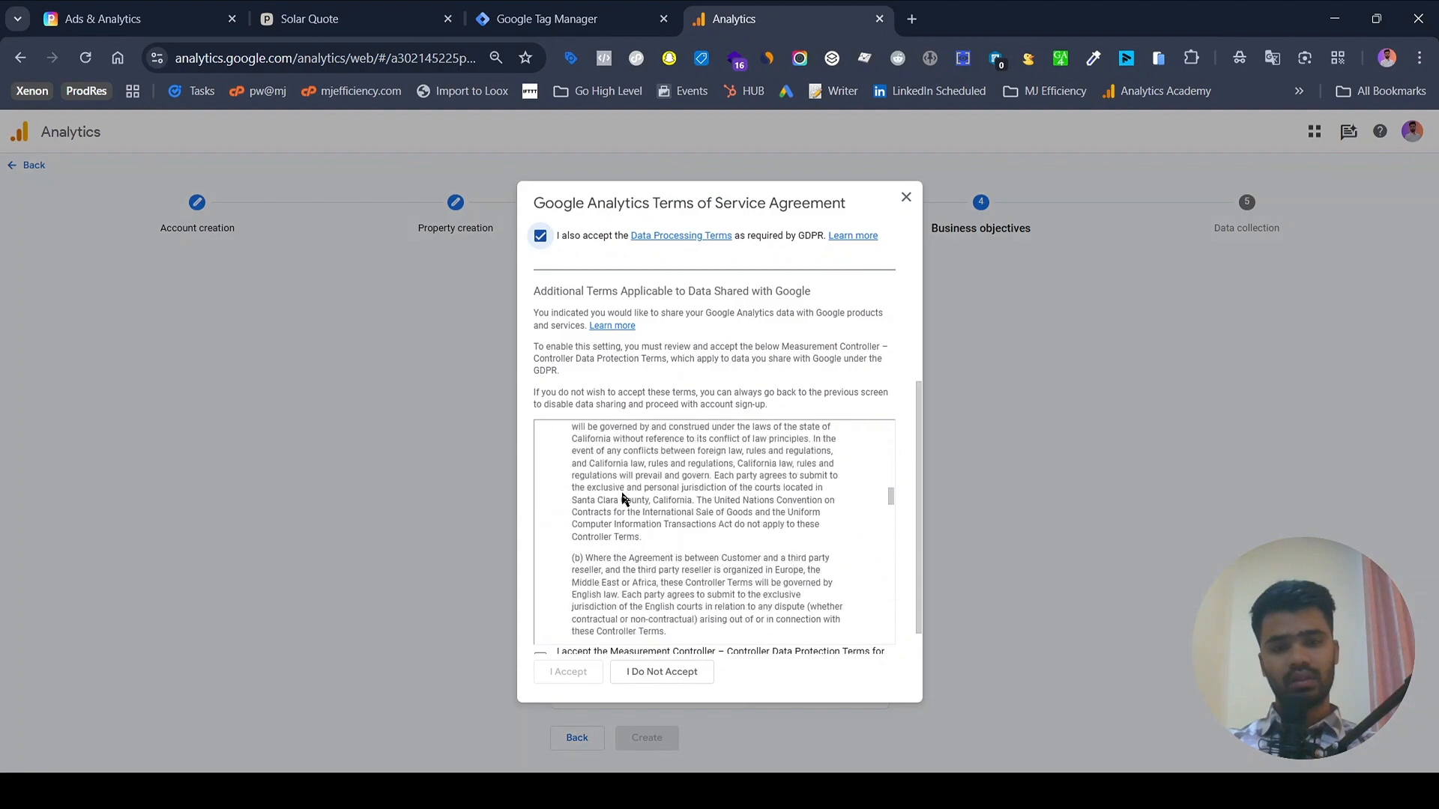
{"action": "scroll", "coordinate": [892, 416], "scroll_direction": "down", "scroll_amount": 2}
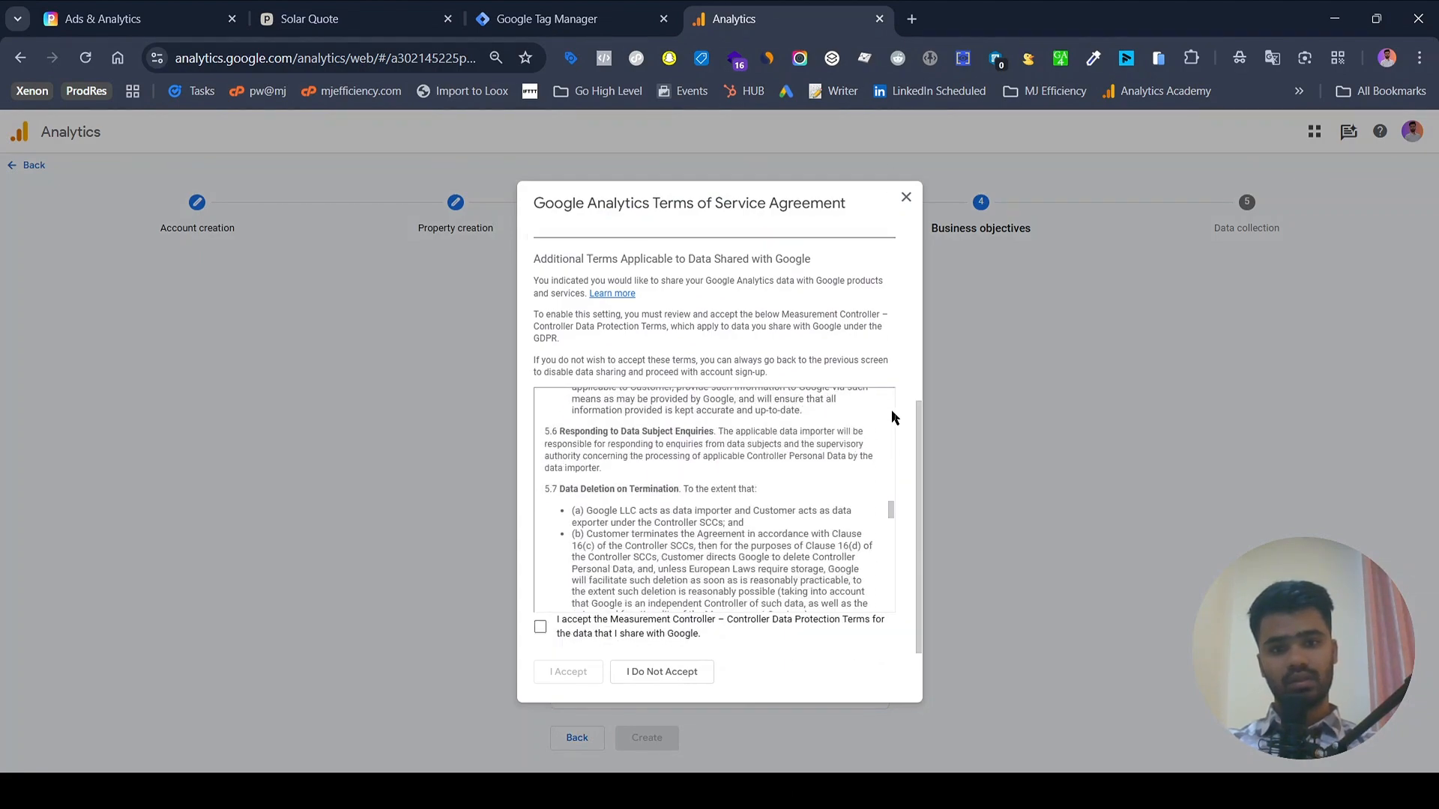
{"action": "left_click", "coordinate": [539, 633]}
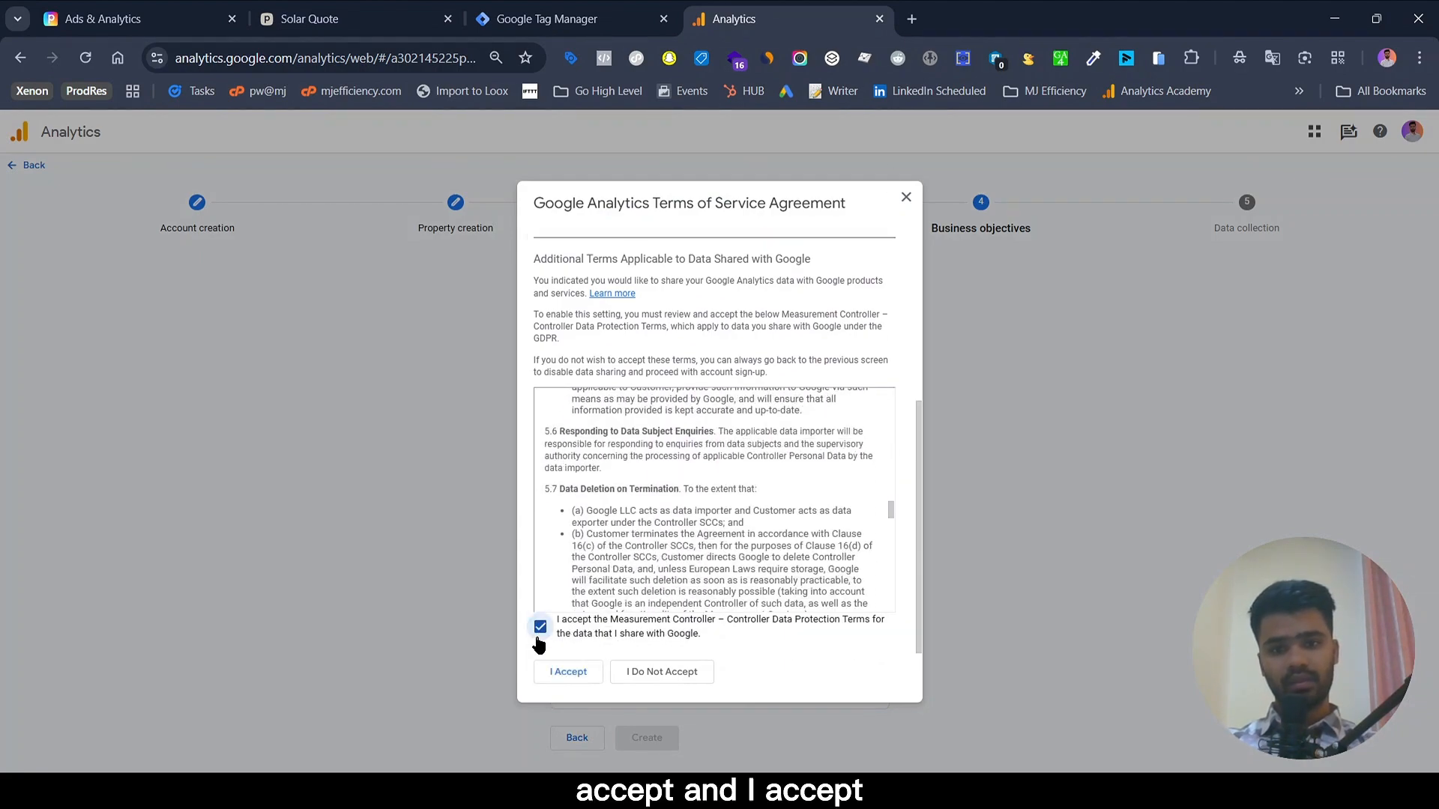
{"action": "left_click", "coordinate": [570, 673]}
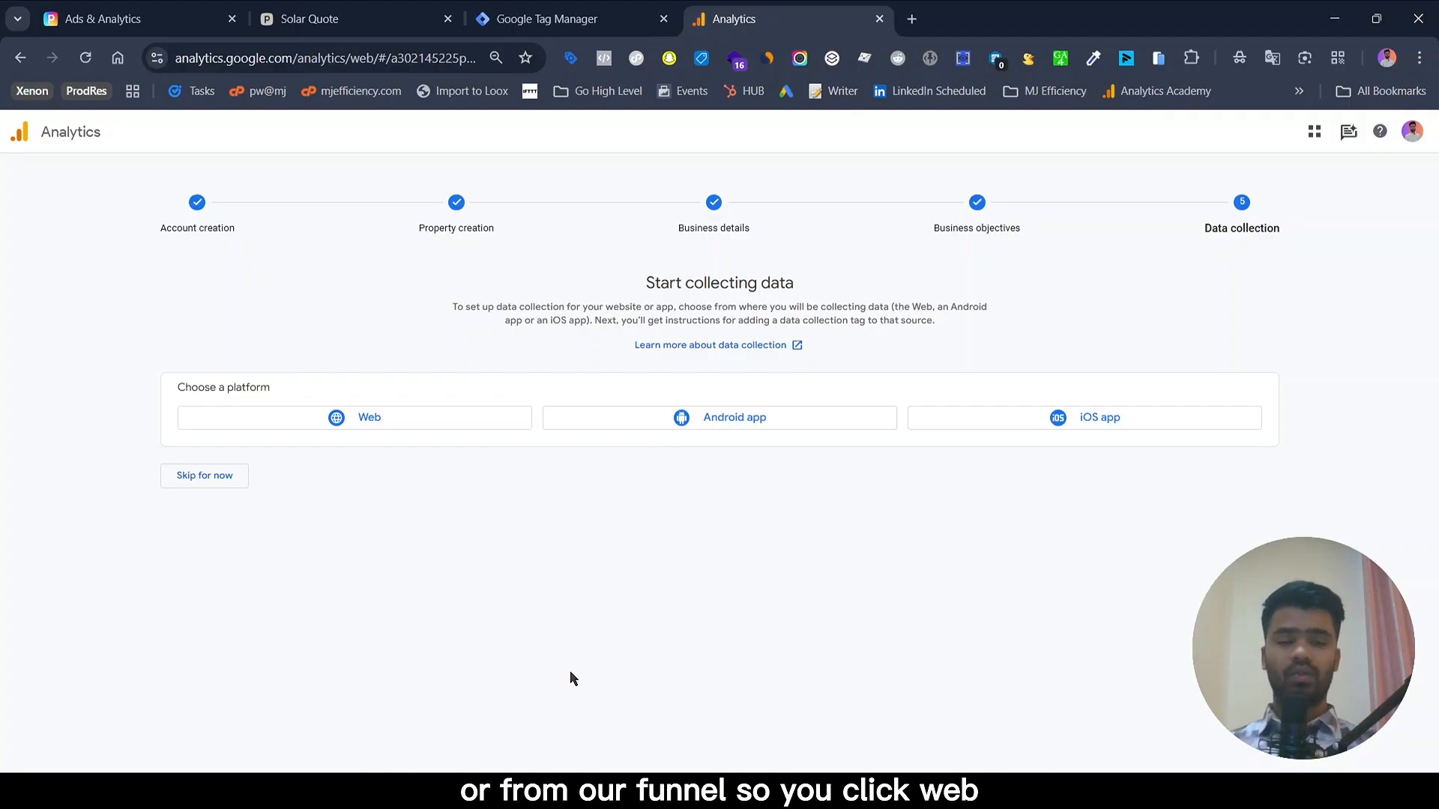
- Create a web stream named 'Ads & Analytics' using the solar quote landing page's domain as URL
{"action": "left_click", "coordinate": [392, 425]}
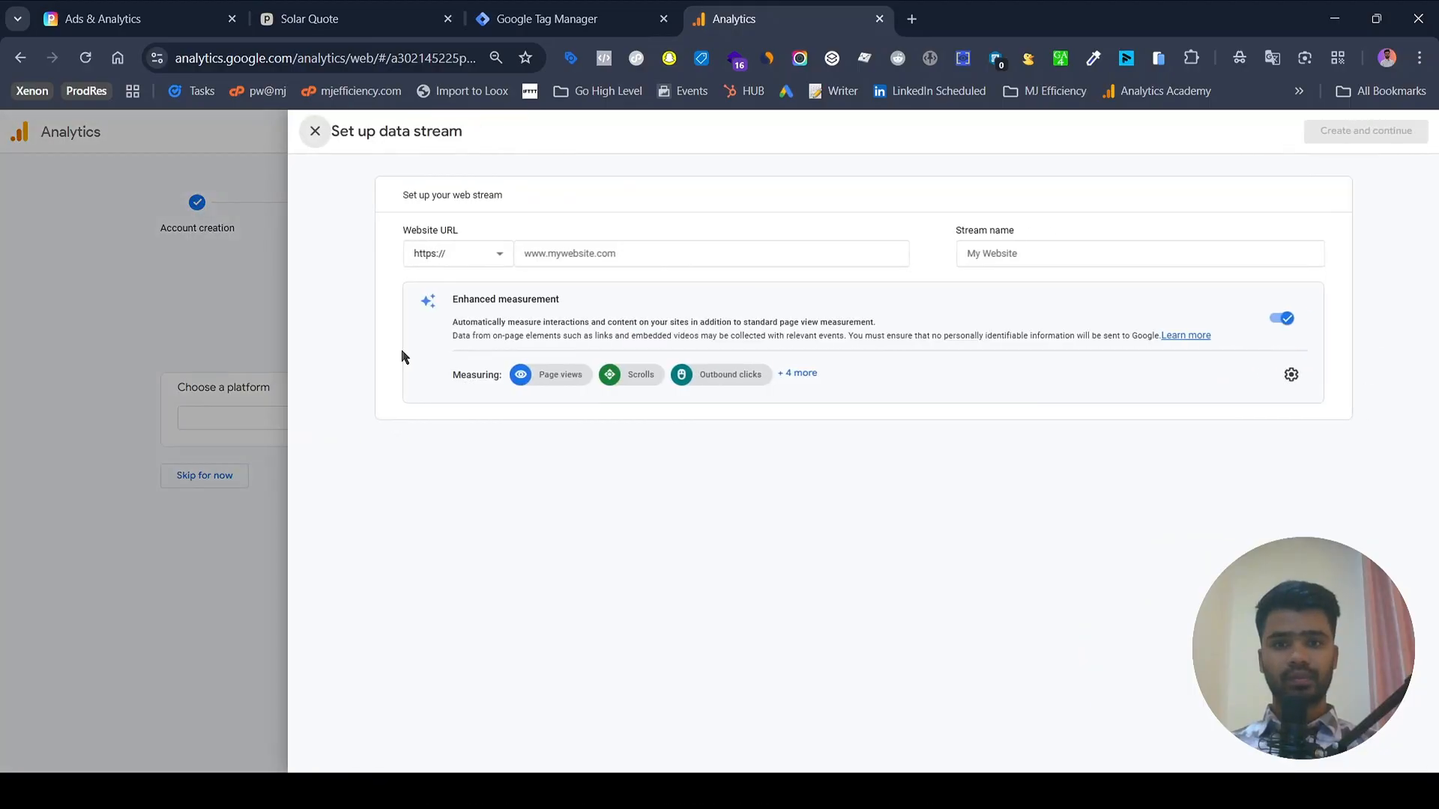
{"action": "left_click", "coordinate": [330, 18]}
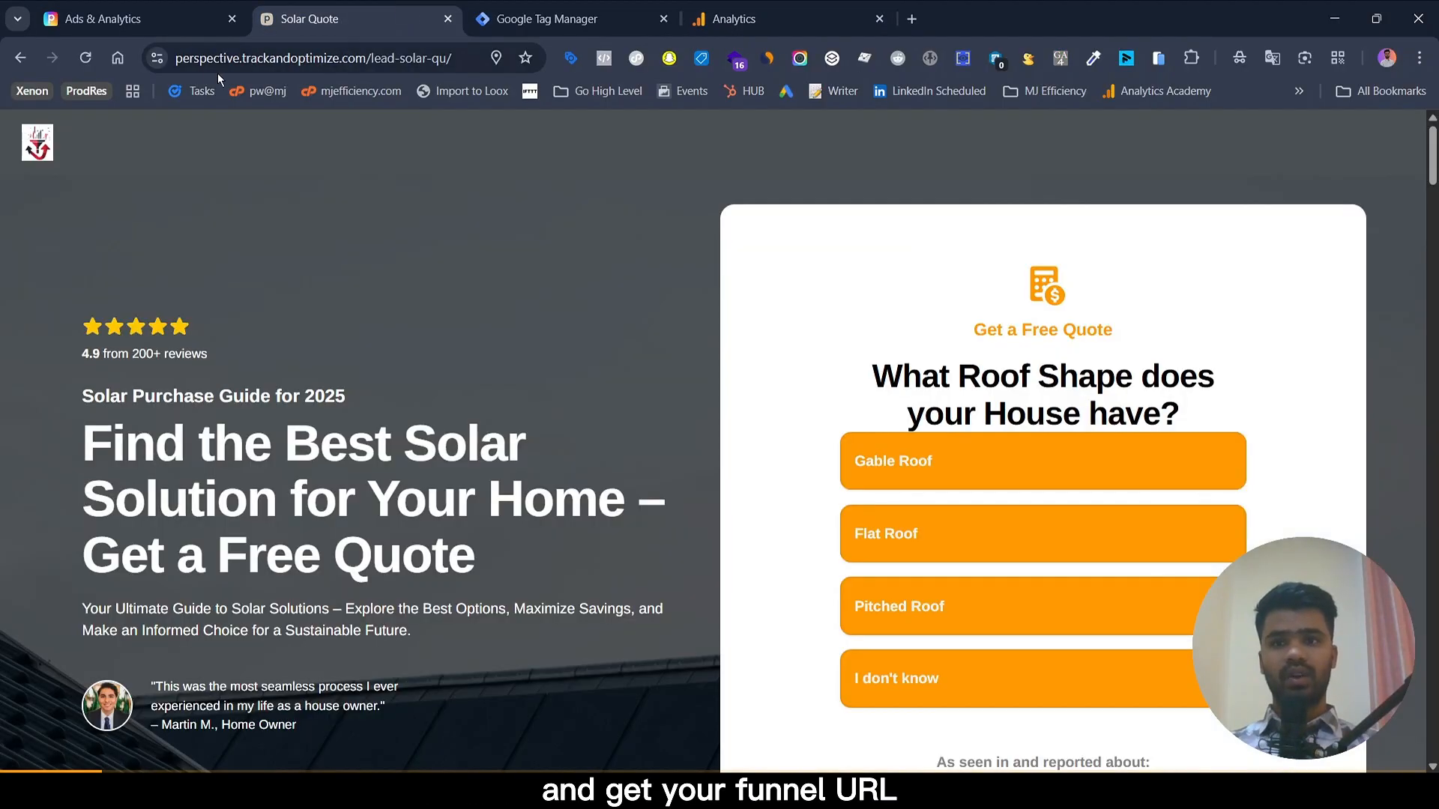
{"action": "double_click", "coordinate": [203, 54]}
{"action": "key", "text": "shift+Right"}
{"action": "key", "text": "shift+Right"}
{"action": "key", "text": "shift+Right"}
{"action": "key", "text": "shift+Right"}
{"action": "key", "text": "shift+Right"}
{"action": "key", "text": "shift+Right"}
{"action": "key", "text": "shift+Right"}
{"action": "key", "text": "shift+Right"}
{"action": "key", "text": "shift+Right"}
{"action": "key", "text": "shift+Right"}
{"action": "key", "text": "shift+Right"}
{"action": "key", "text": "shift+Right"}
{"action": "key", "text": "shift+Right"}
{"action": "key", "text": "shift+Right"}
{"action": "key", "text": "shift+Right"}
{"action": "key", "text": "shift+Right"}
{"action": "key", "text": "shift+Right"}
{"action": "key", "text": "shift+Right"}
{"action": "key", "text": "shift+Right"}
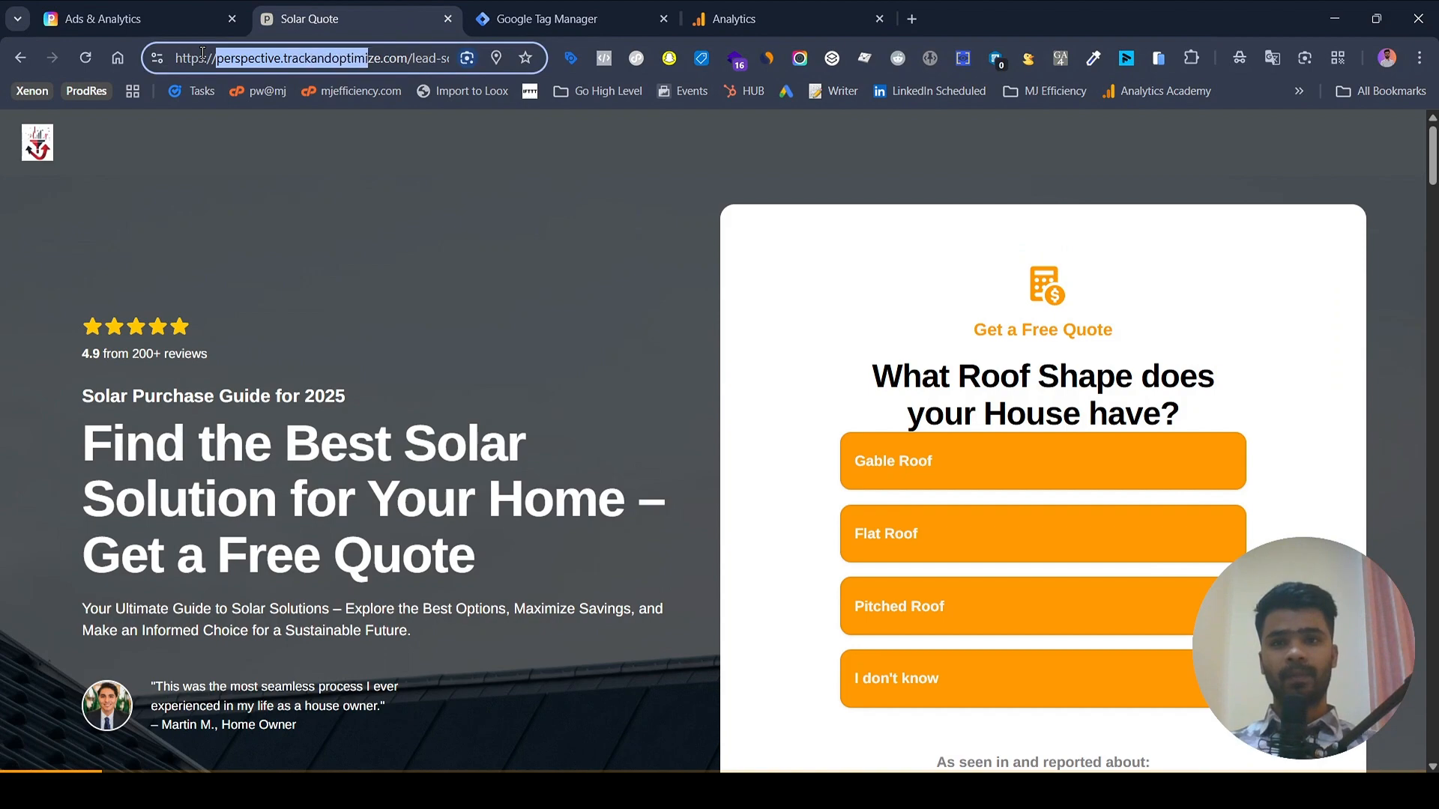
{"action": "key", "text": "shift+Right"}
{"action": "key", "text": "shift+Right"}
{"action": "key", "text": "shift+Right"}
{"action": "key", "text": "ctrl+c"}
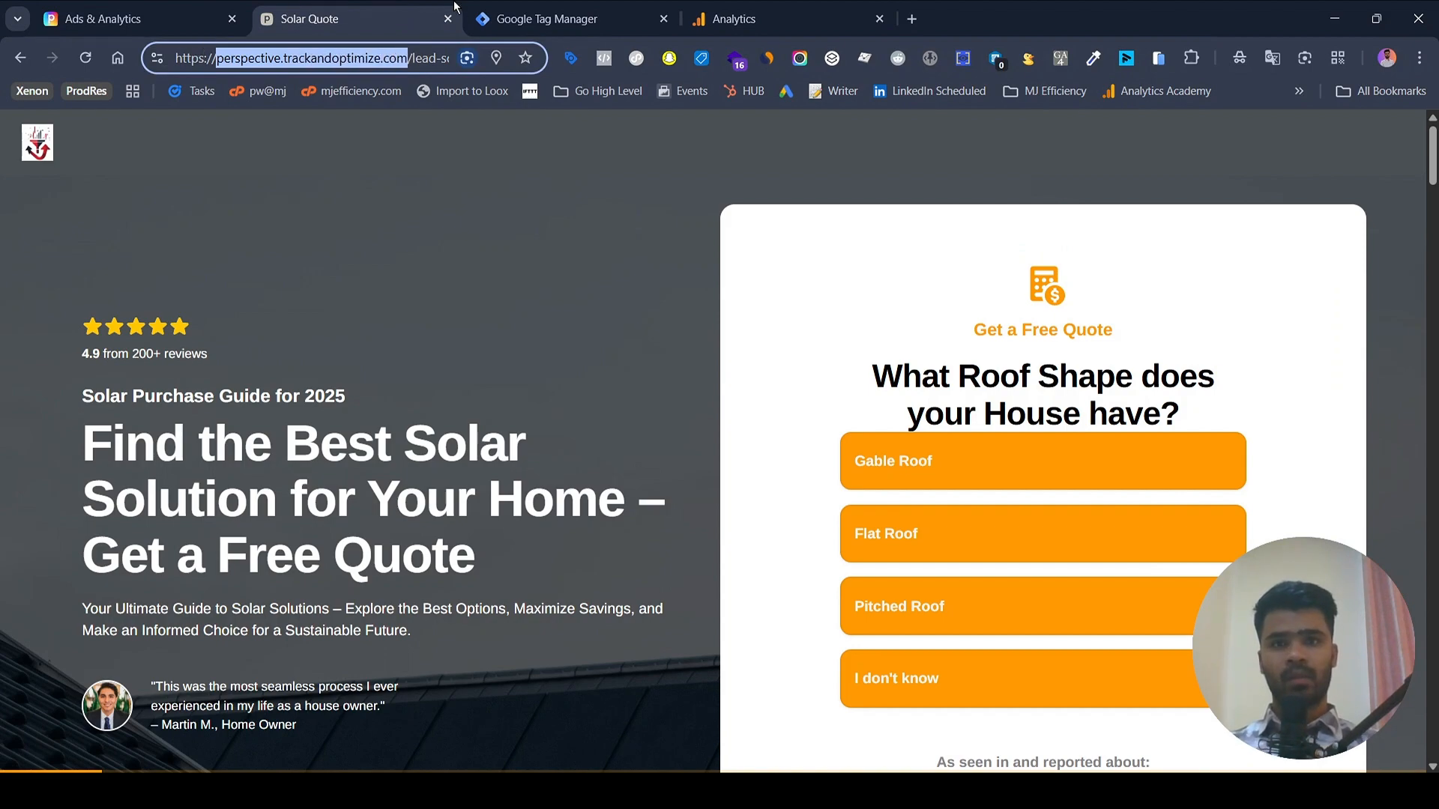
{"action": "left_click", "coordinate": [750, 19]}
{"action": "left_click", "coordinate": [690, 255]}
{"action": "key", "text": "ctrl+v"}
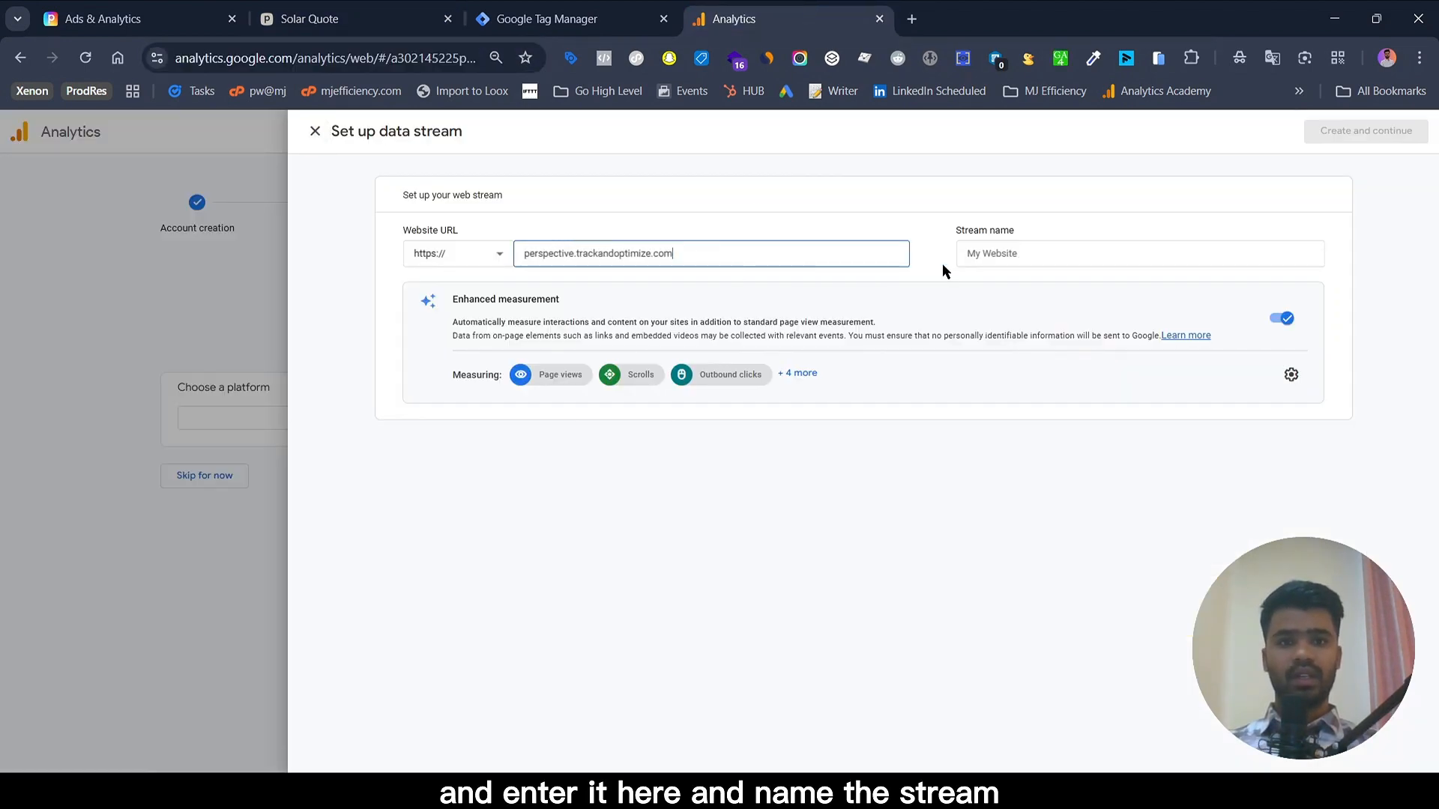
{"action": "left_click", "coordinate": [1010, 257]}
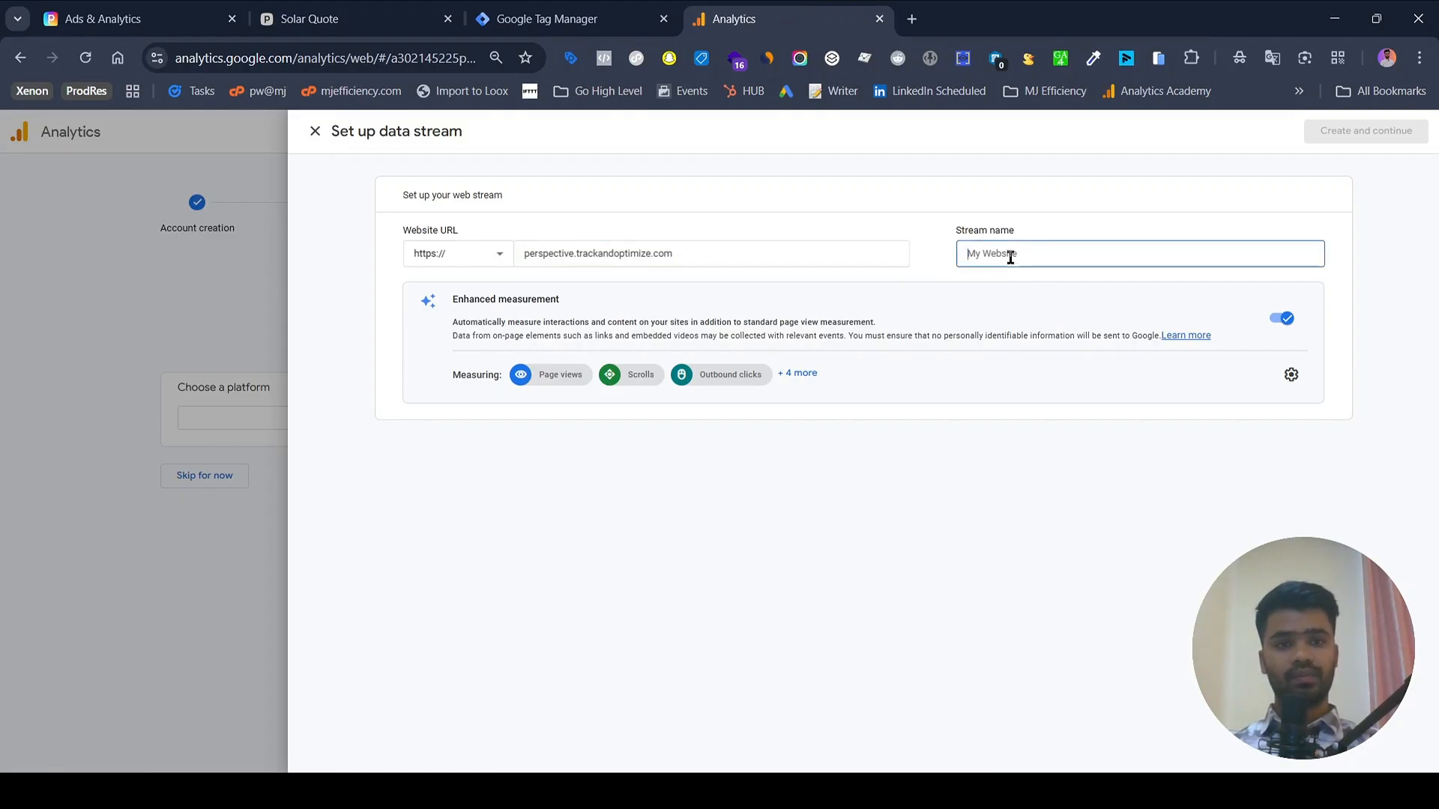
{"action": "type", "text": "Ads & Analytics"}
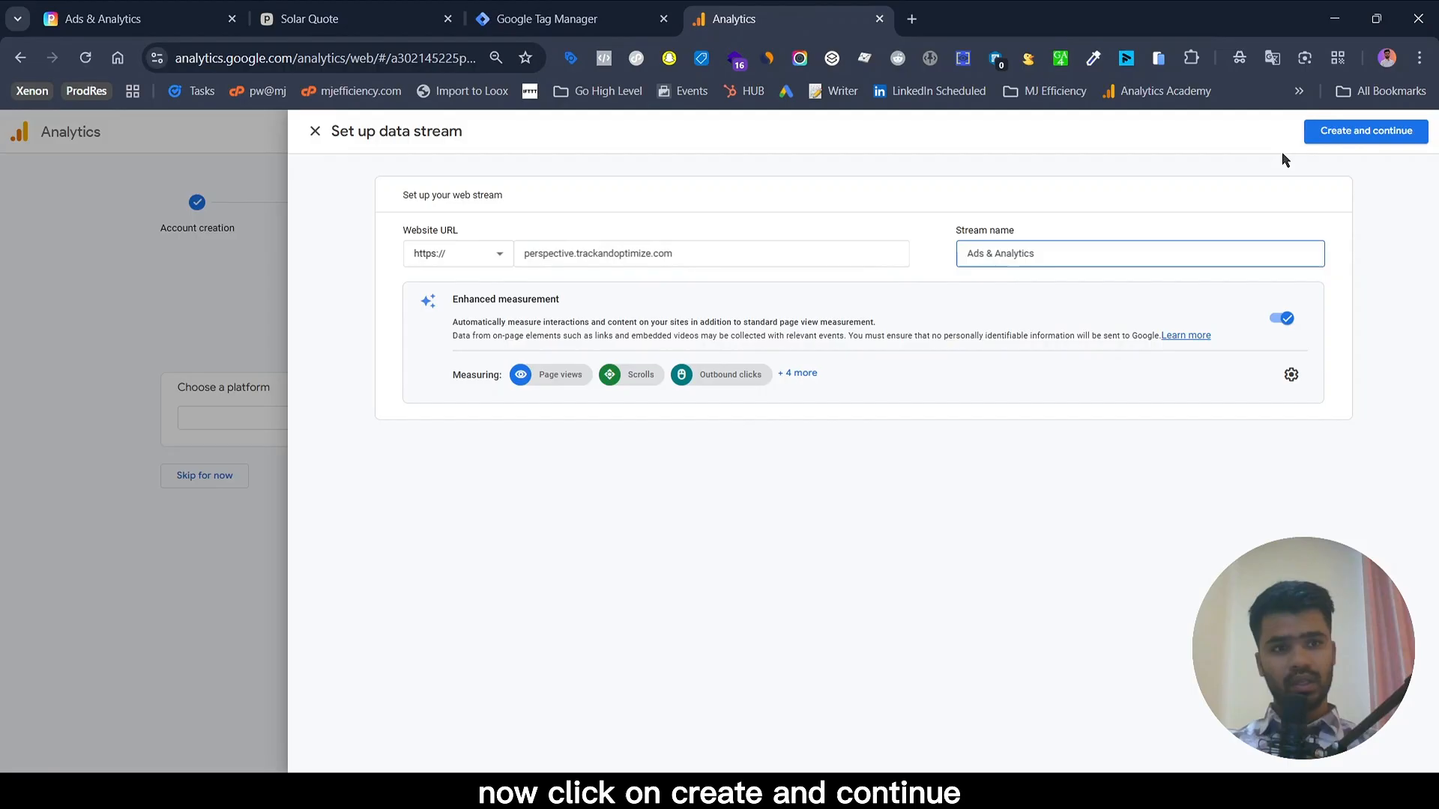
{"action": "left_click", "coordinate": [1324, 137]}
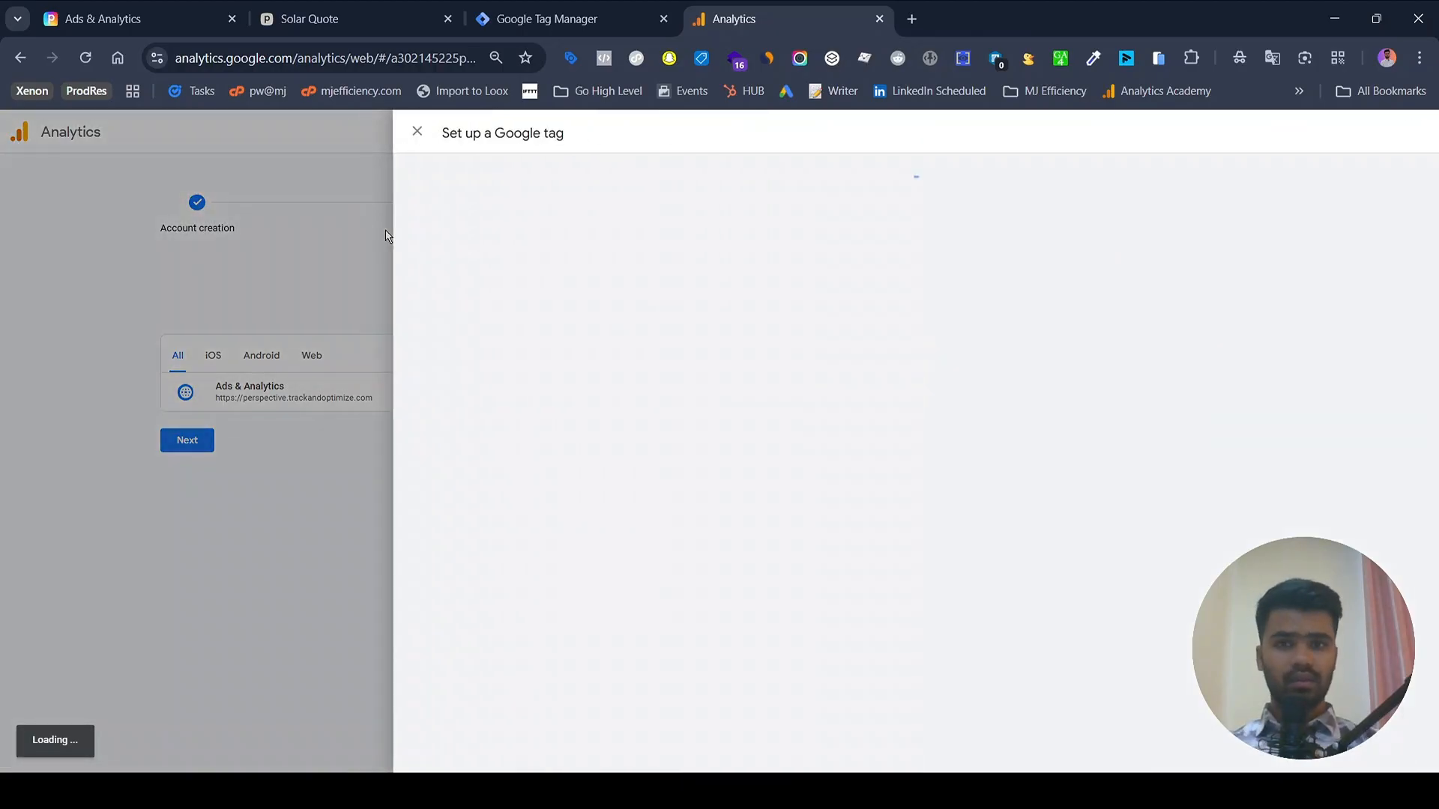
- Copy the Ads & Analytics stream's measurement ID
{"action": "left_click", "coordinate": [418, 132]}
{"action": "left_click", "coordinate": [431, 395]}
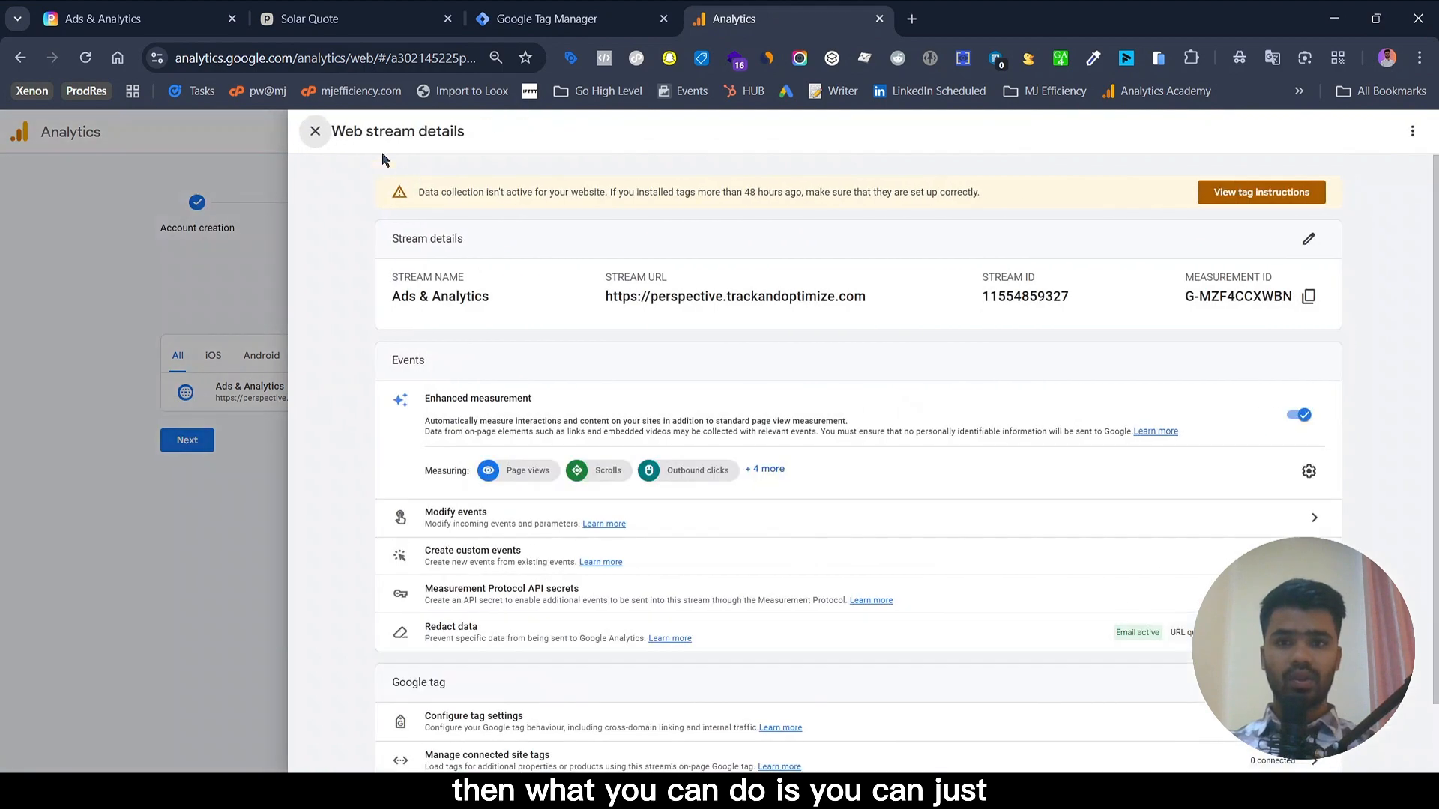
{"action": "left_click", "coordinate": [318, 138]}
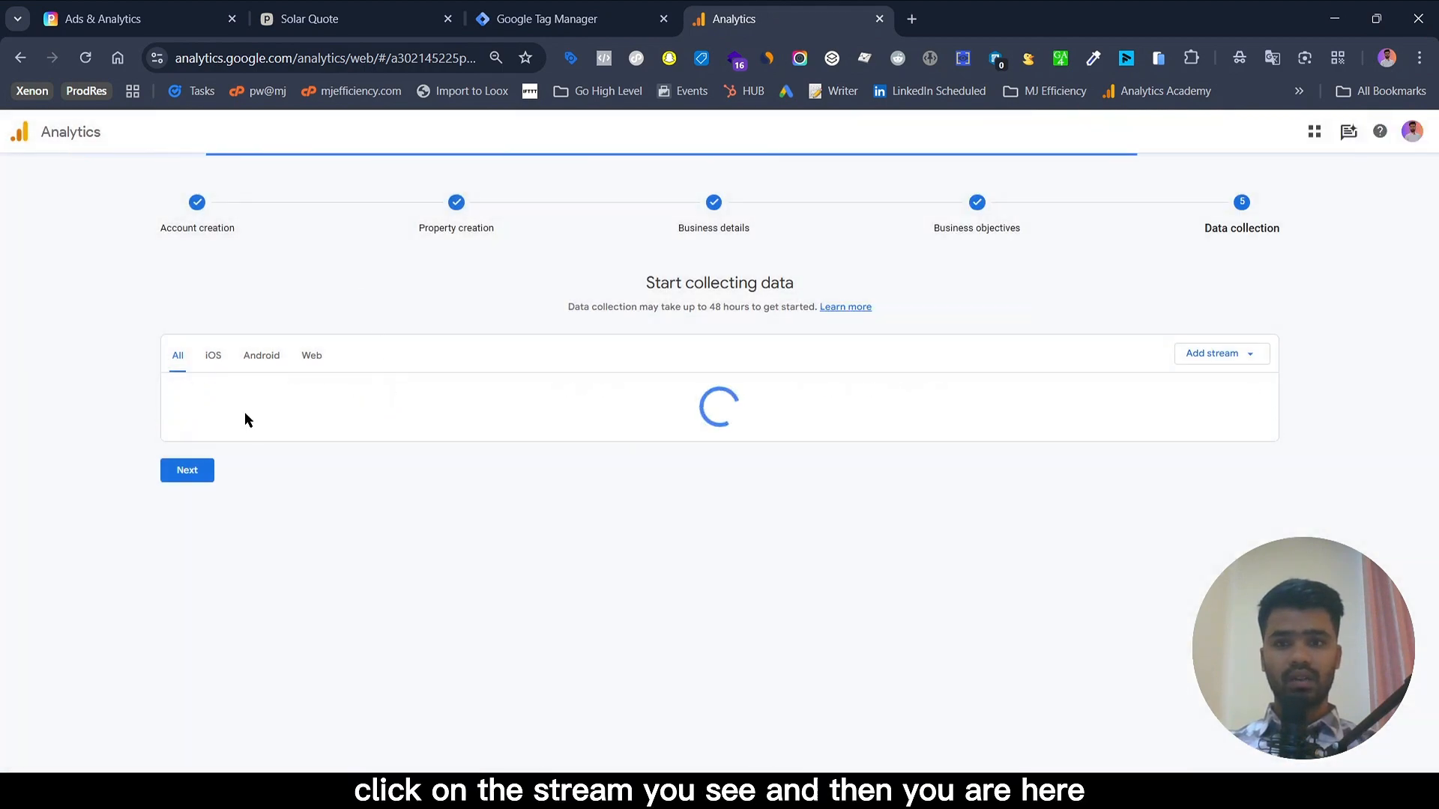
{"action": "left_click", "coordinate": [323, 408]}
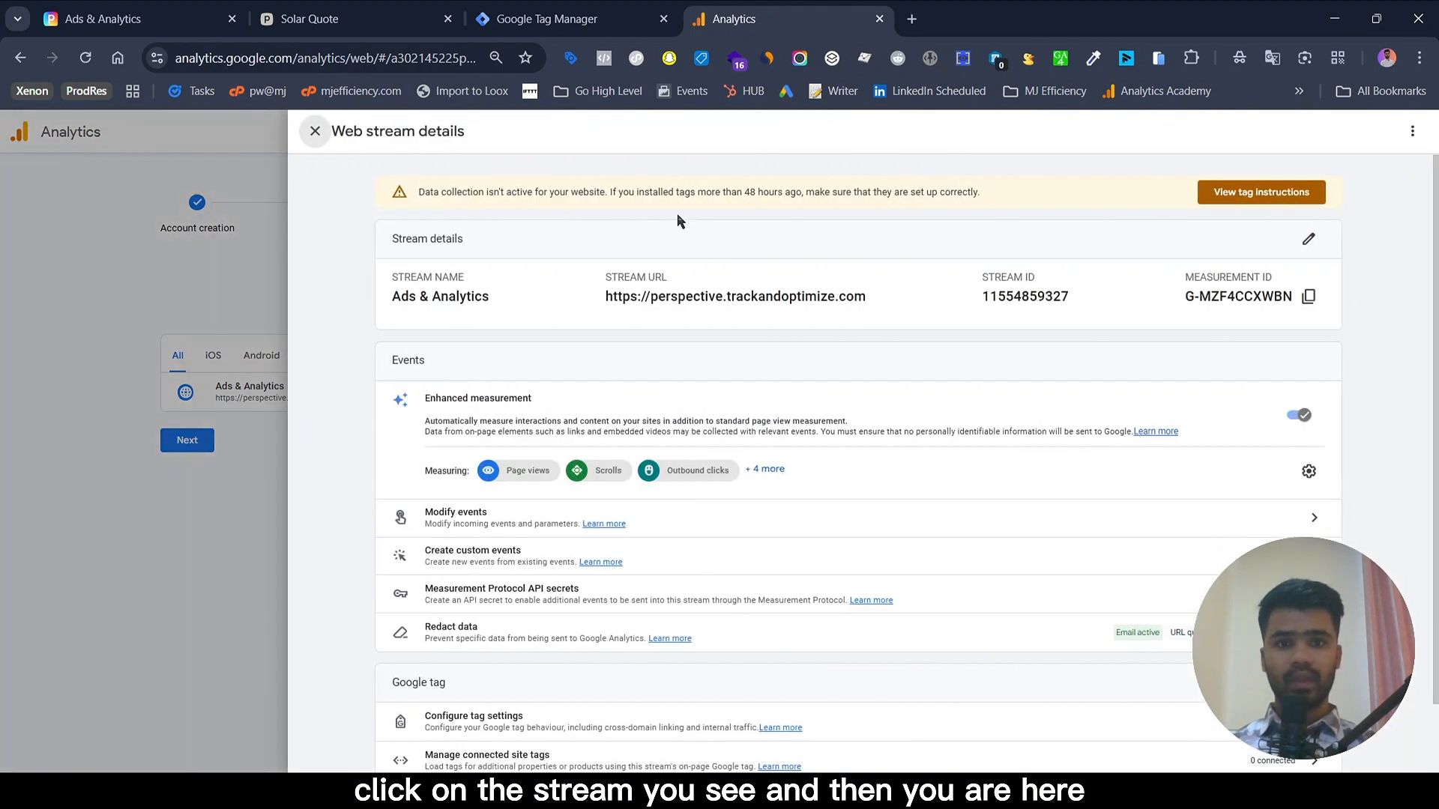
{"action": "left_click", "coordinate": [1308, 297]}
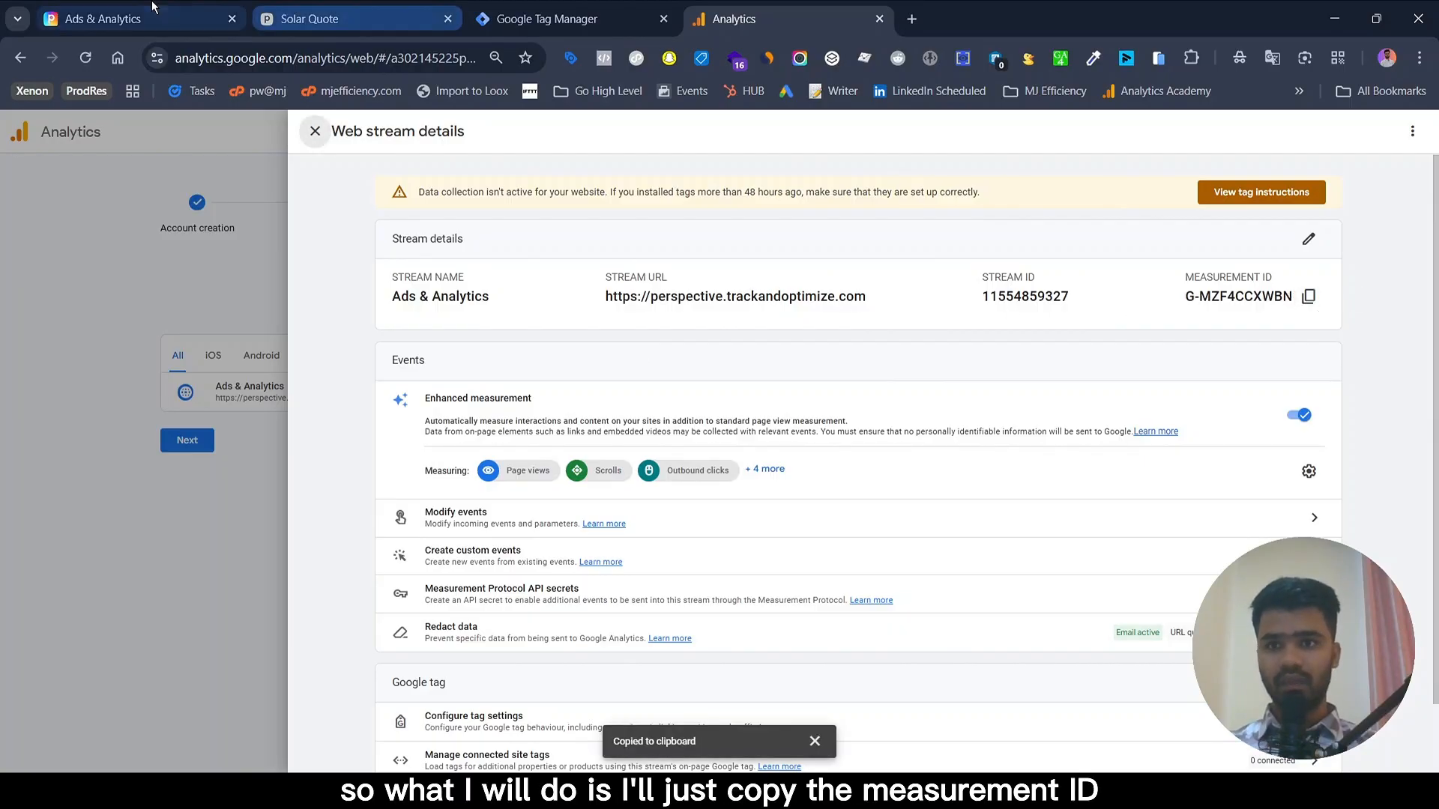
{"action": "left_click", "coordinate": [500, 10]}
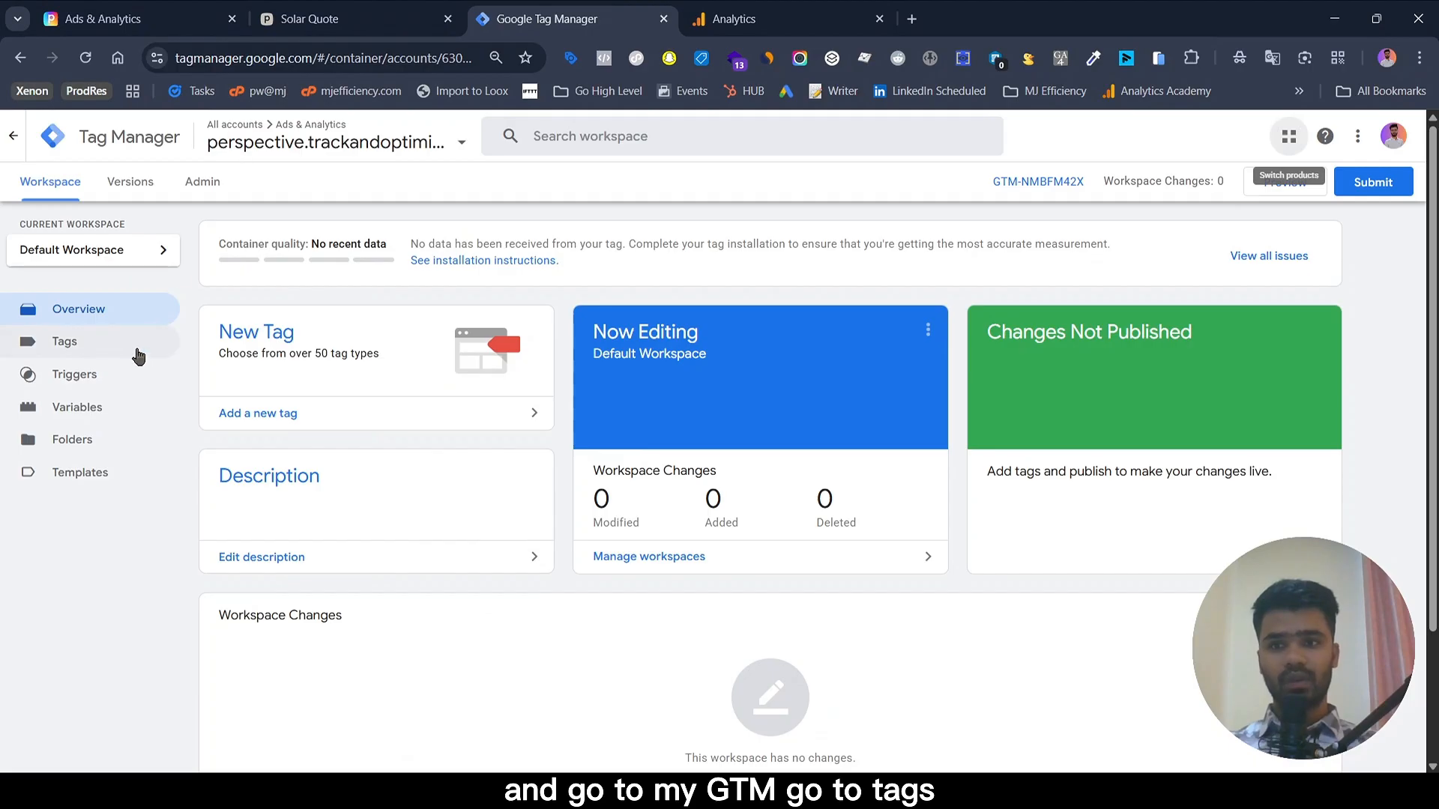
- Start a new tag of type Google Tag from the Google Analytics tag types
{"action": "left_click", "coordinate": [132, 358]}
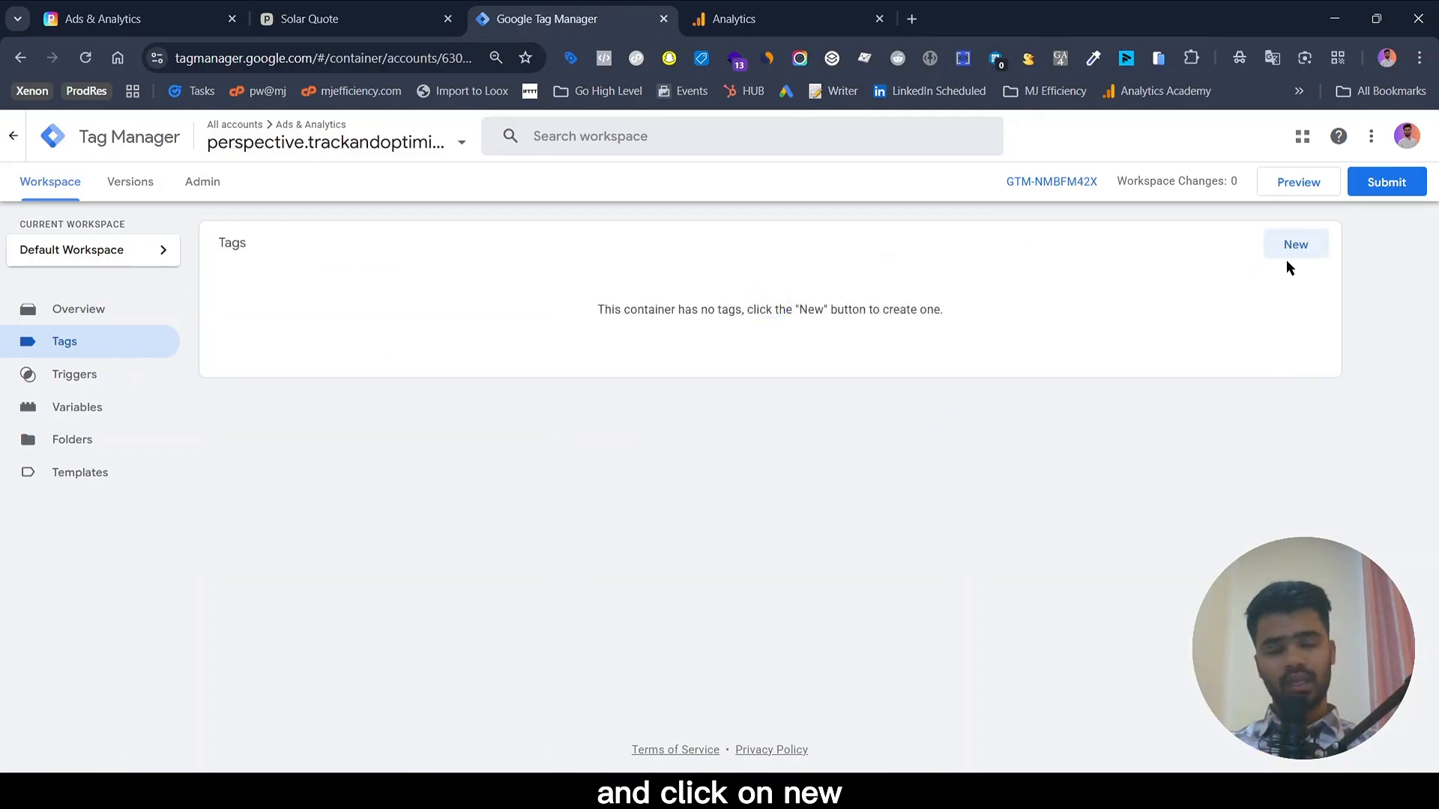
{"action": "left_click", "coordinate": [1285, 257]}
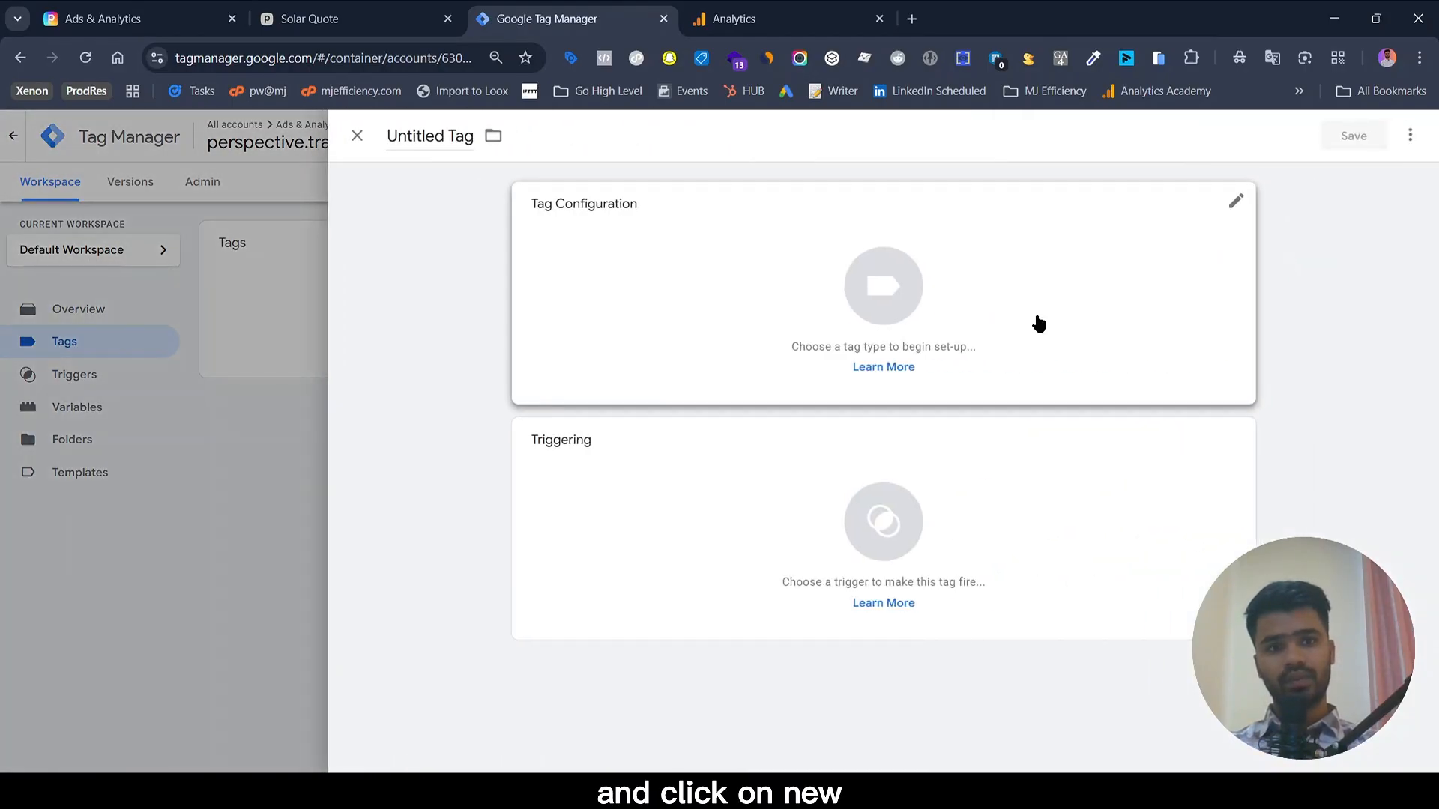
{"action": "left_click", "coordinate": [1038, 324]}
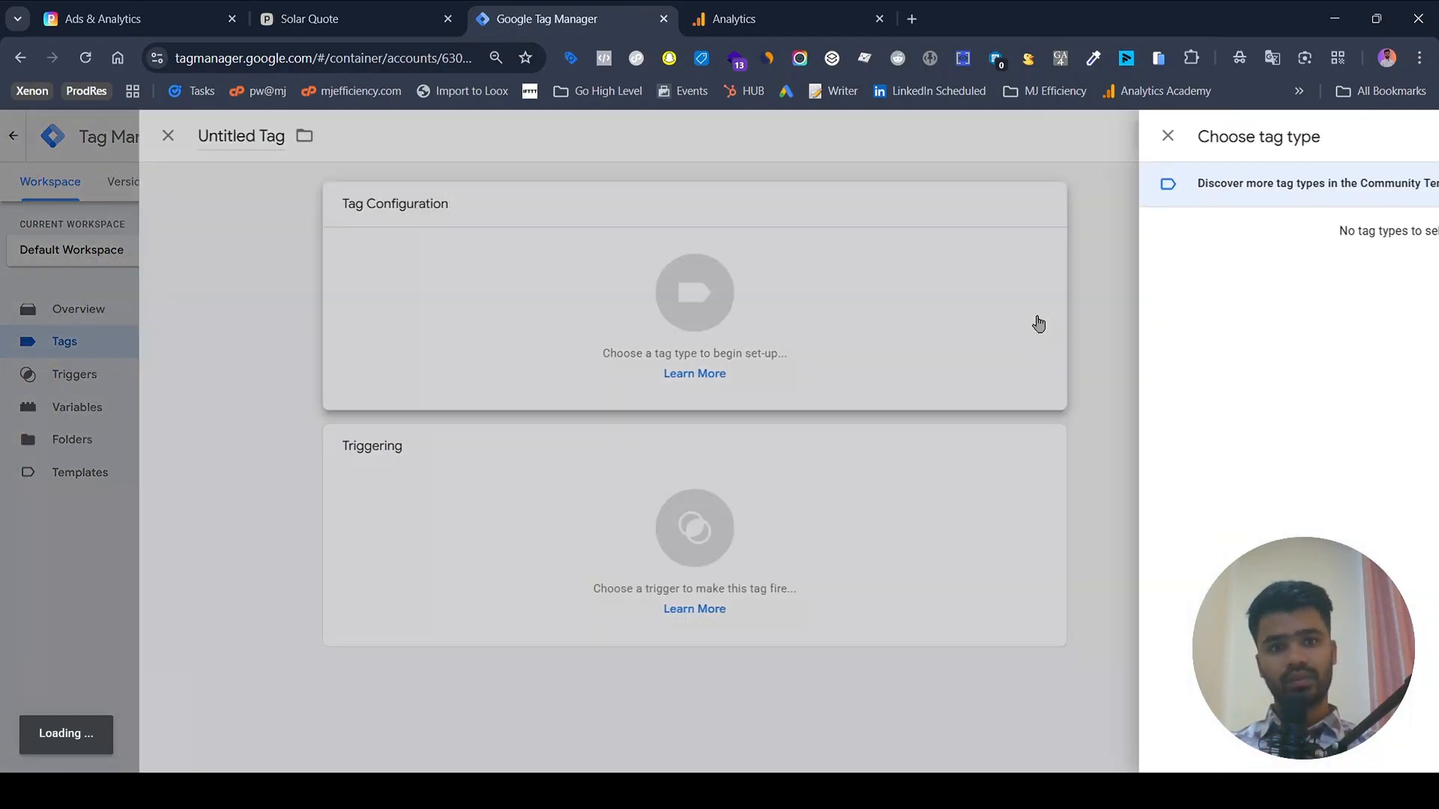
{"action": "left_click", "coordinate": [1014, 292]}
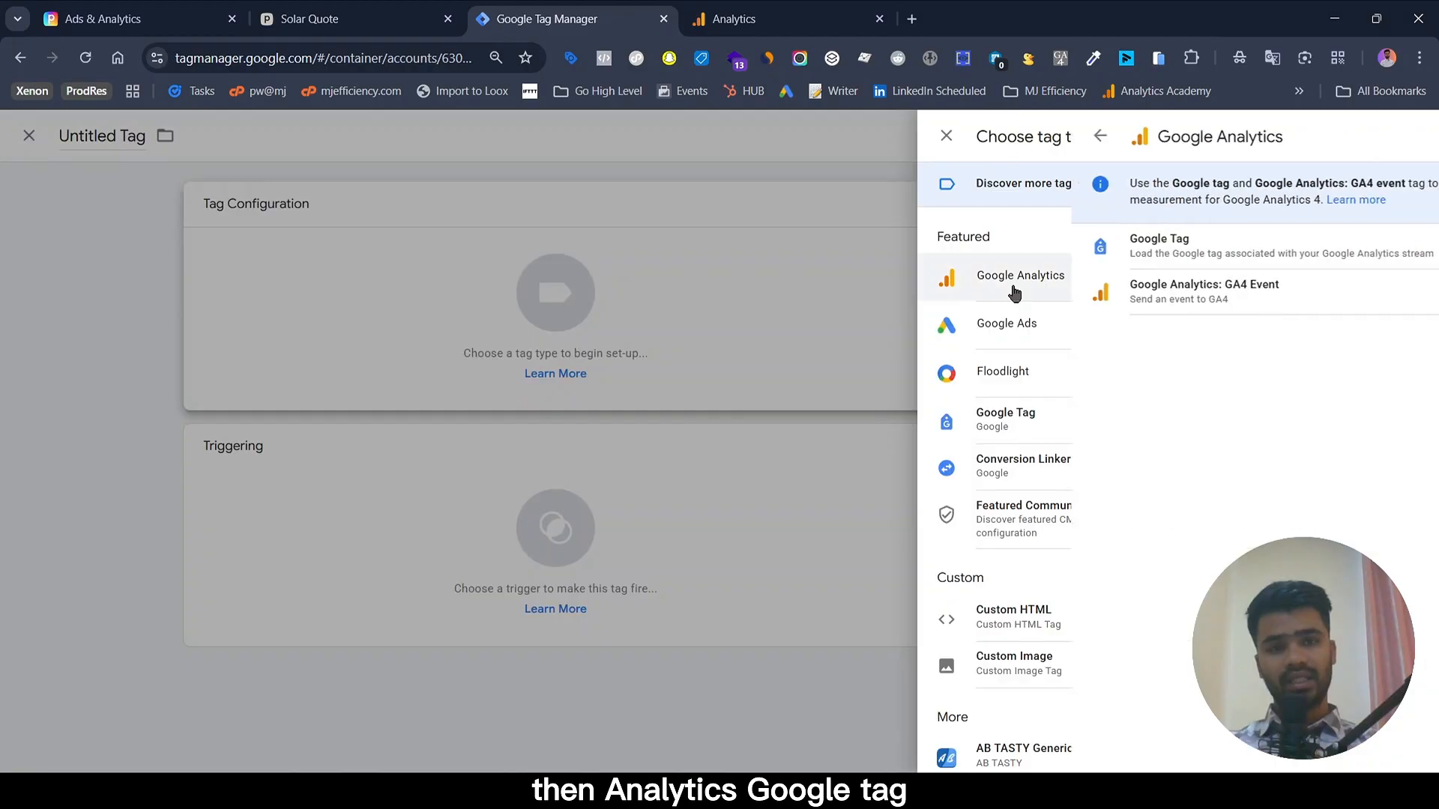
{"action": "left_click", "coordinate": [986, 258]}
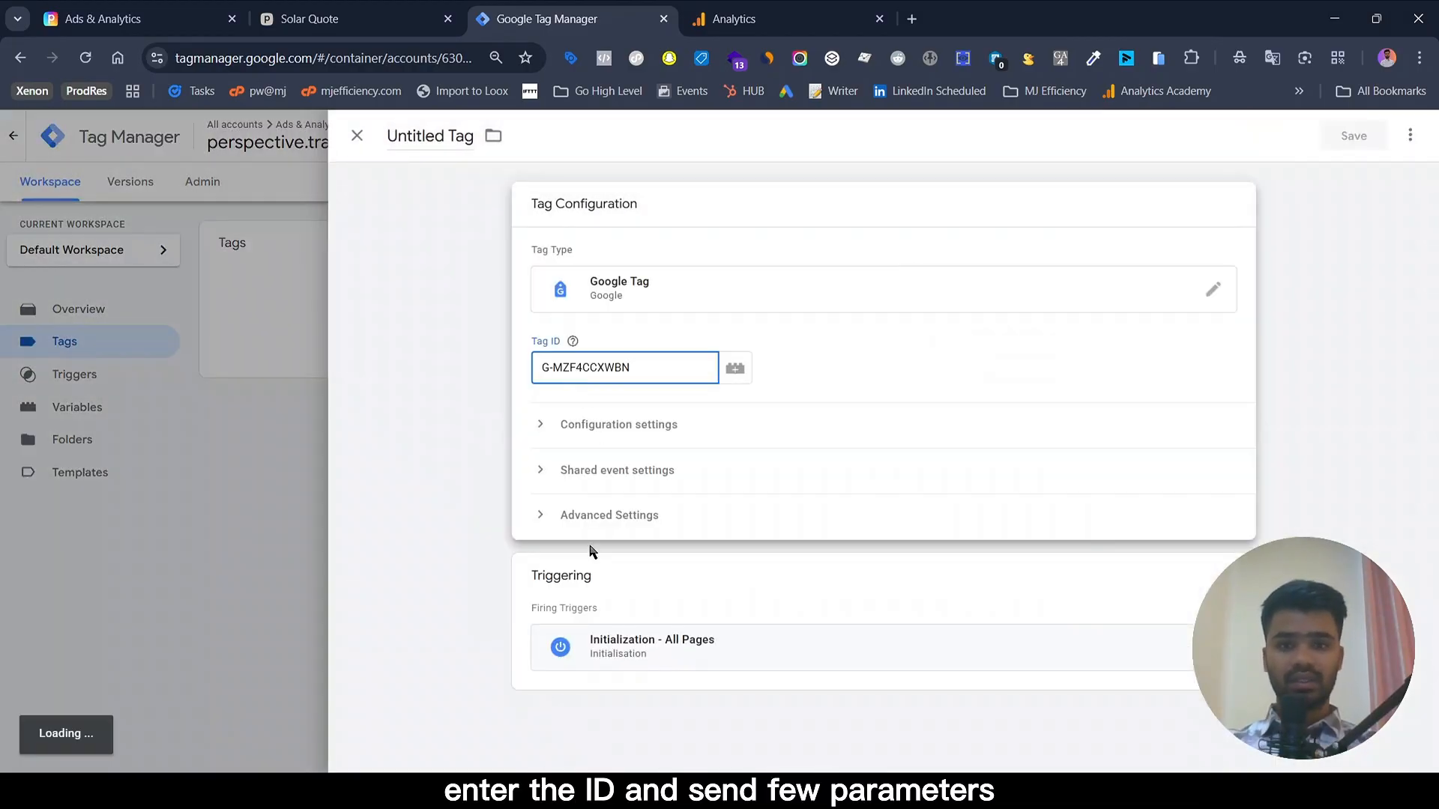
- Add a configuration settings variable with send_page_view set to true and save the tag as Google Tag
{"action": "left_click", "coordinate": [609, 437]}
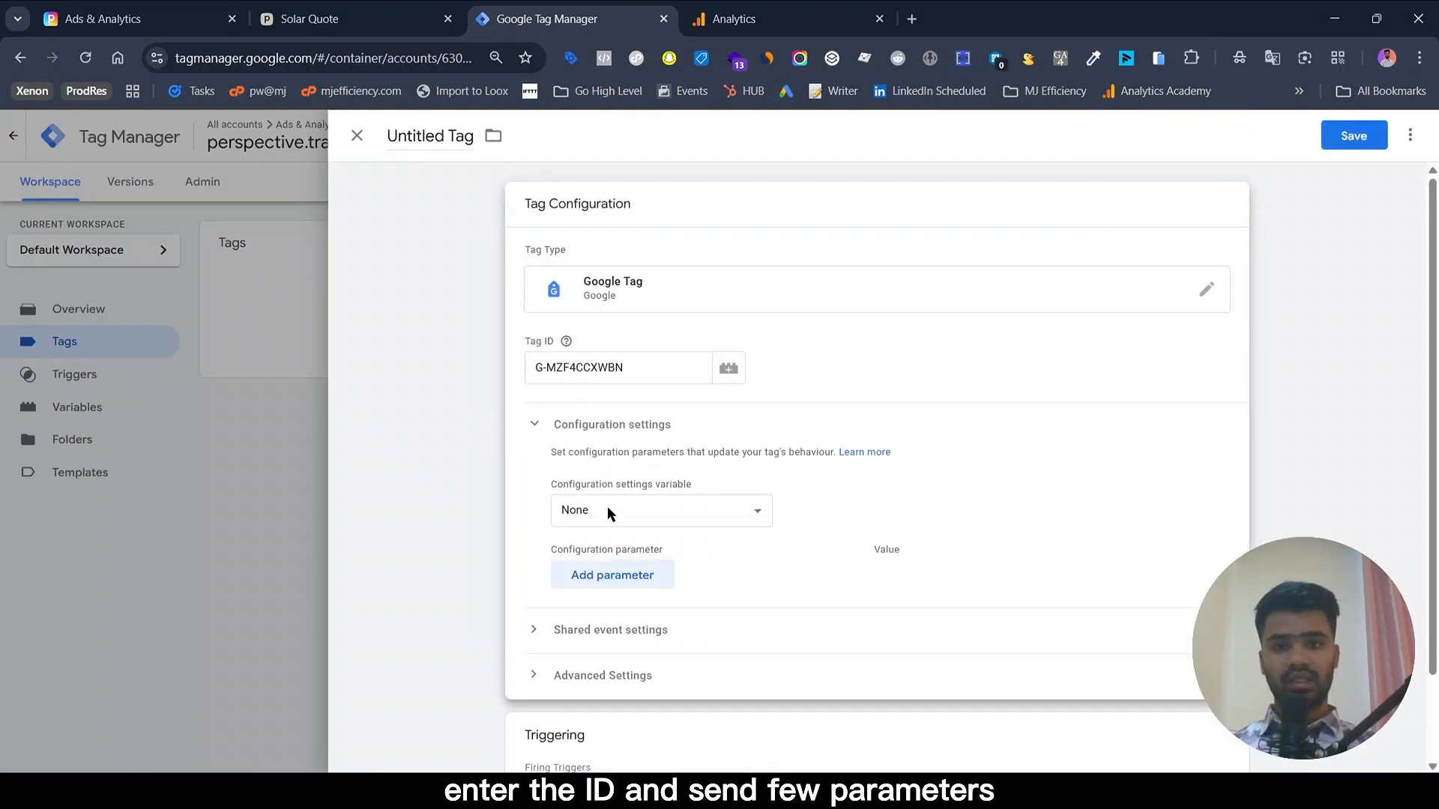
{"action": "left_click", "coordinate": [609, 516]}
{"action": "left_click", "coordinate": [599, 583]}
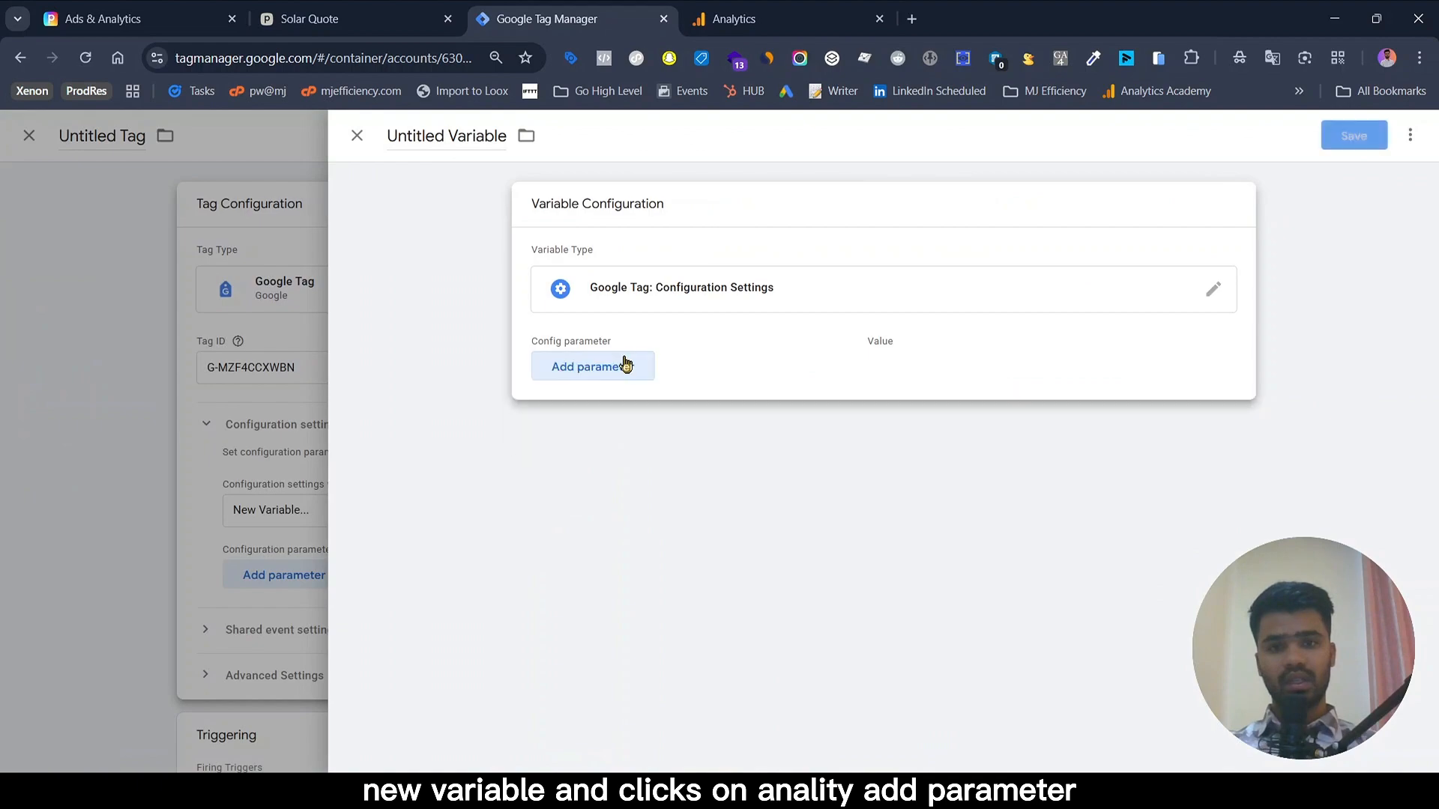
{"action": "left_click", "coordinate": [622, 367]}
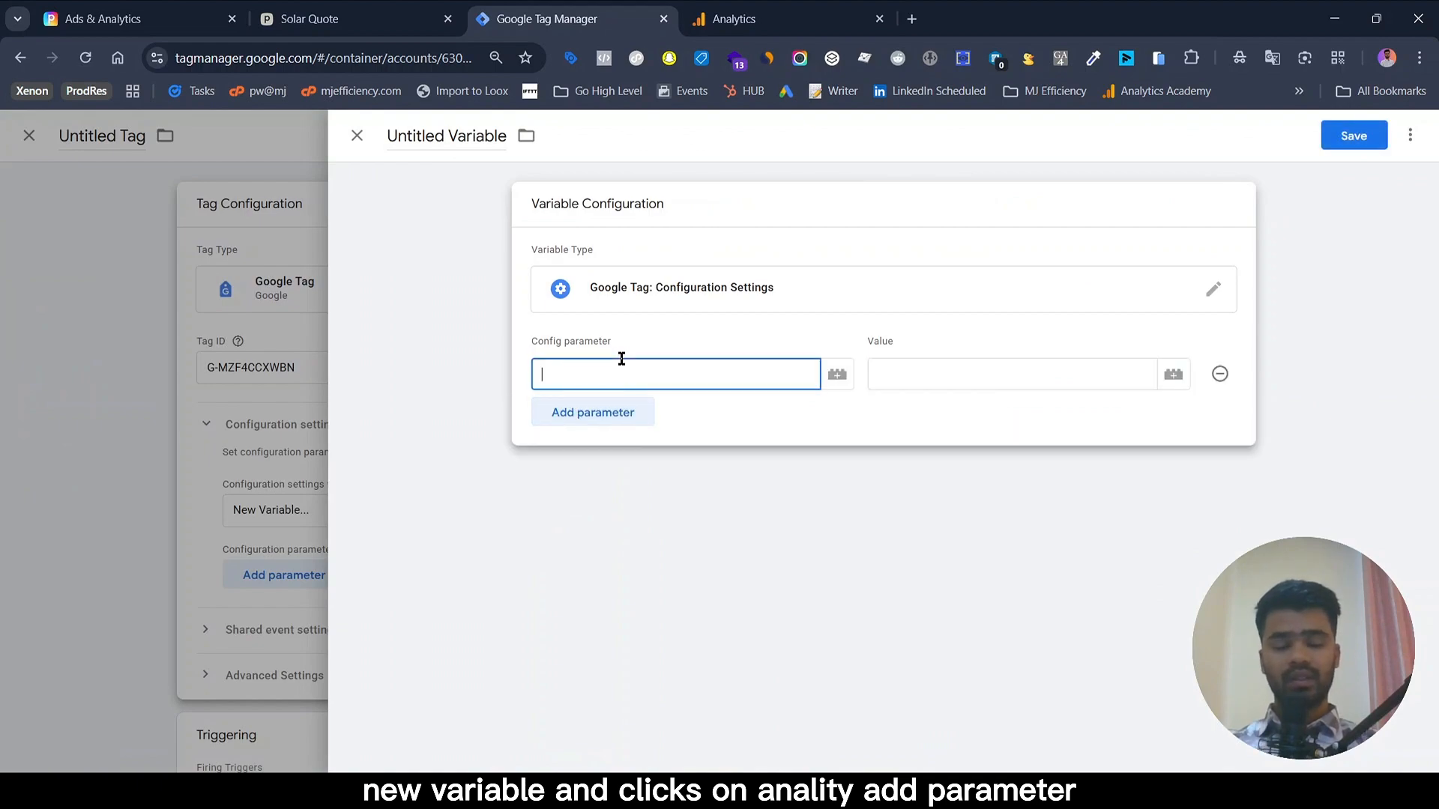
{"action": "type", "text": "sen"}
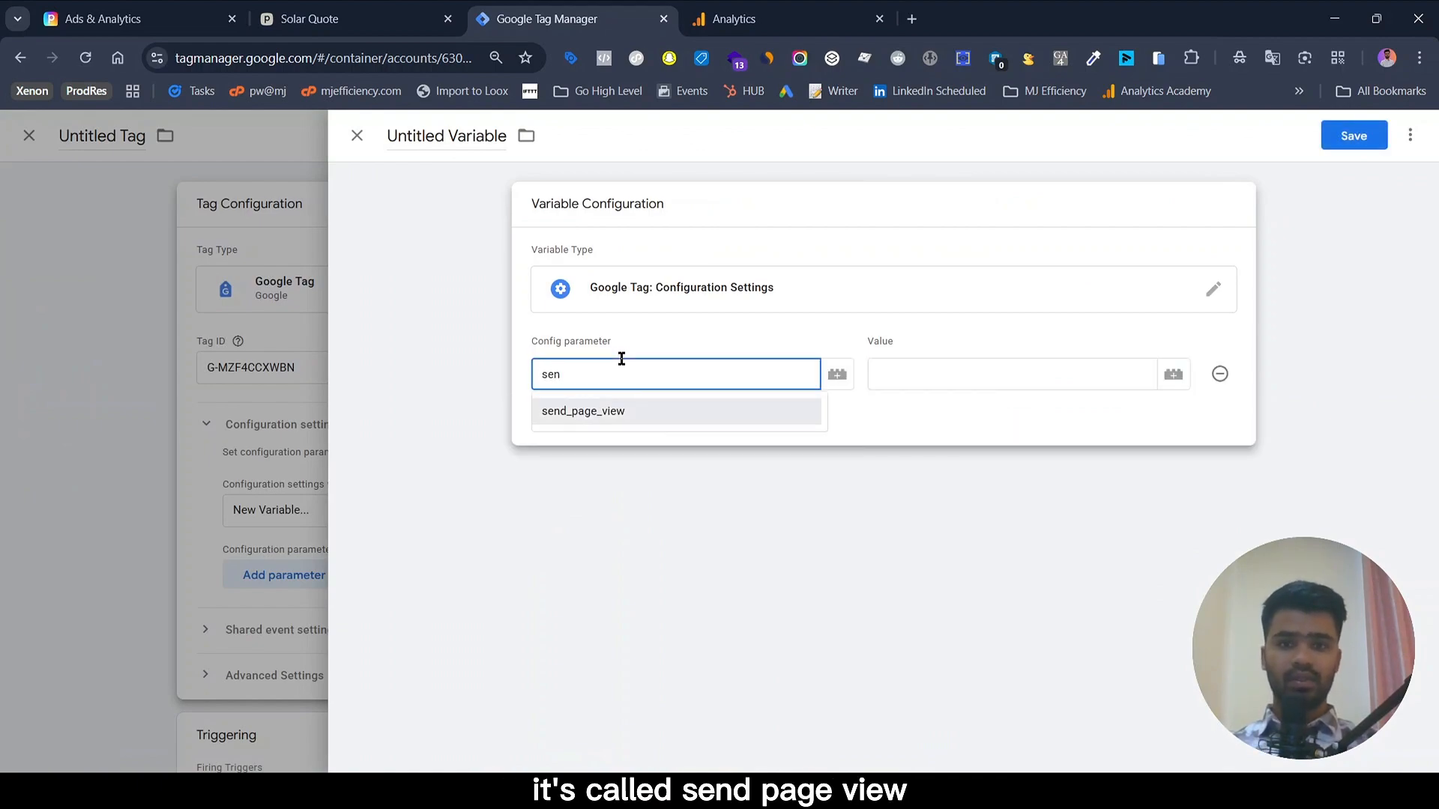
{"action": "key", "text": "Return"}
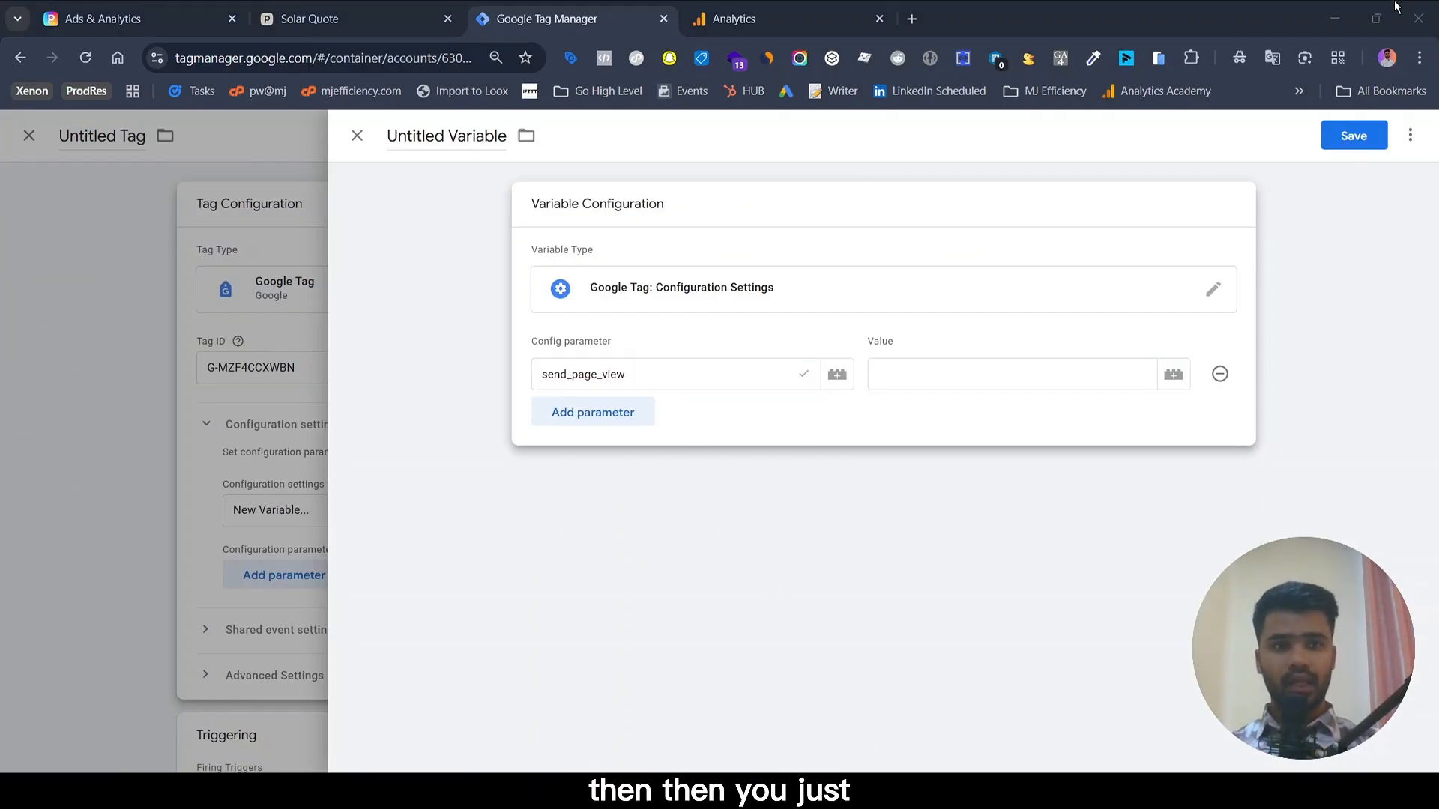
{"action": "left_click", "coordinate": [1344, 7]}
{"action": "left_click", "coordinate": [971, 372]}
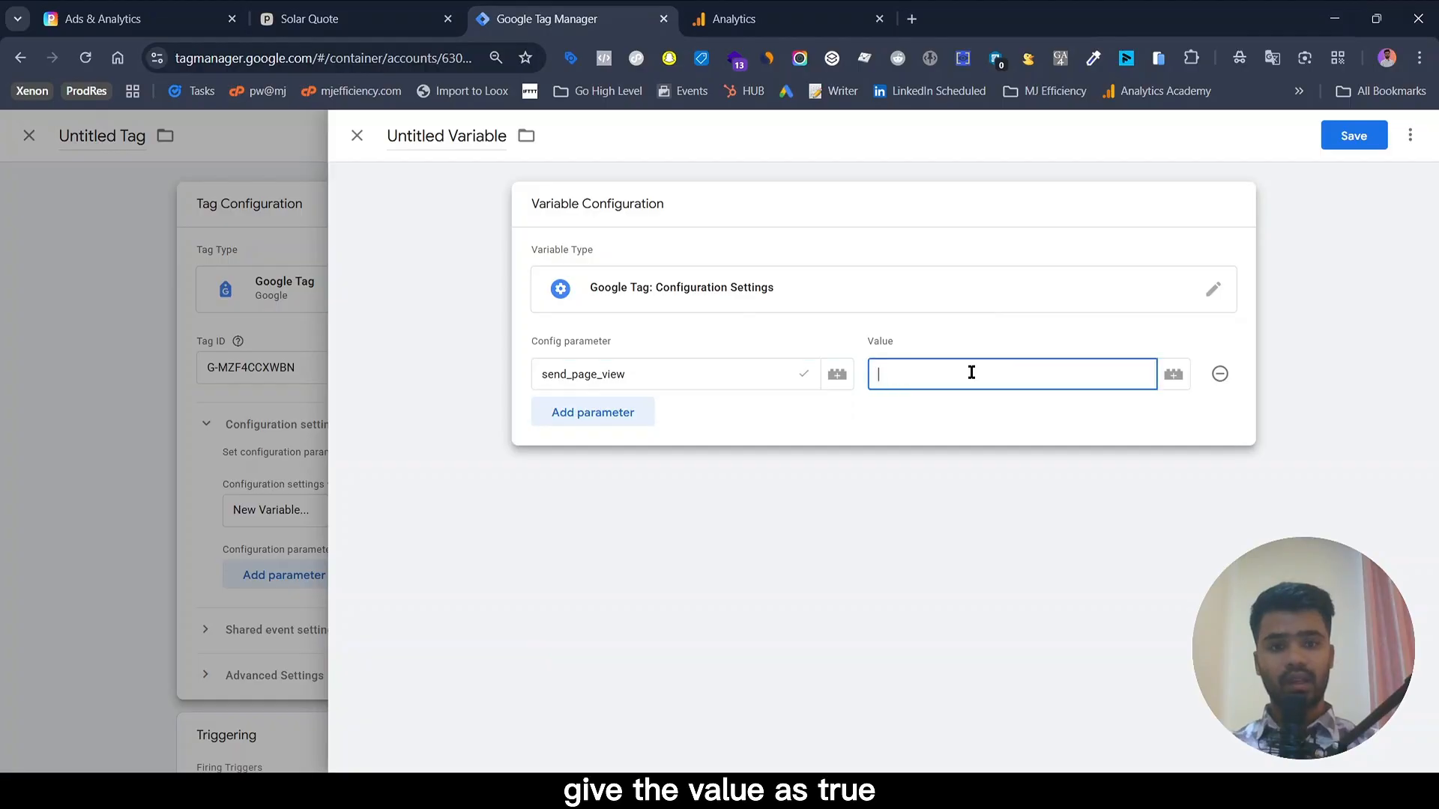
{"action": "left_click", "coordinate": [1330, 137]}
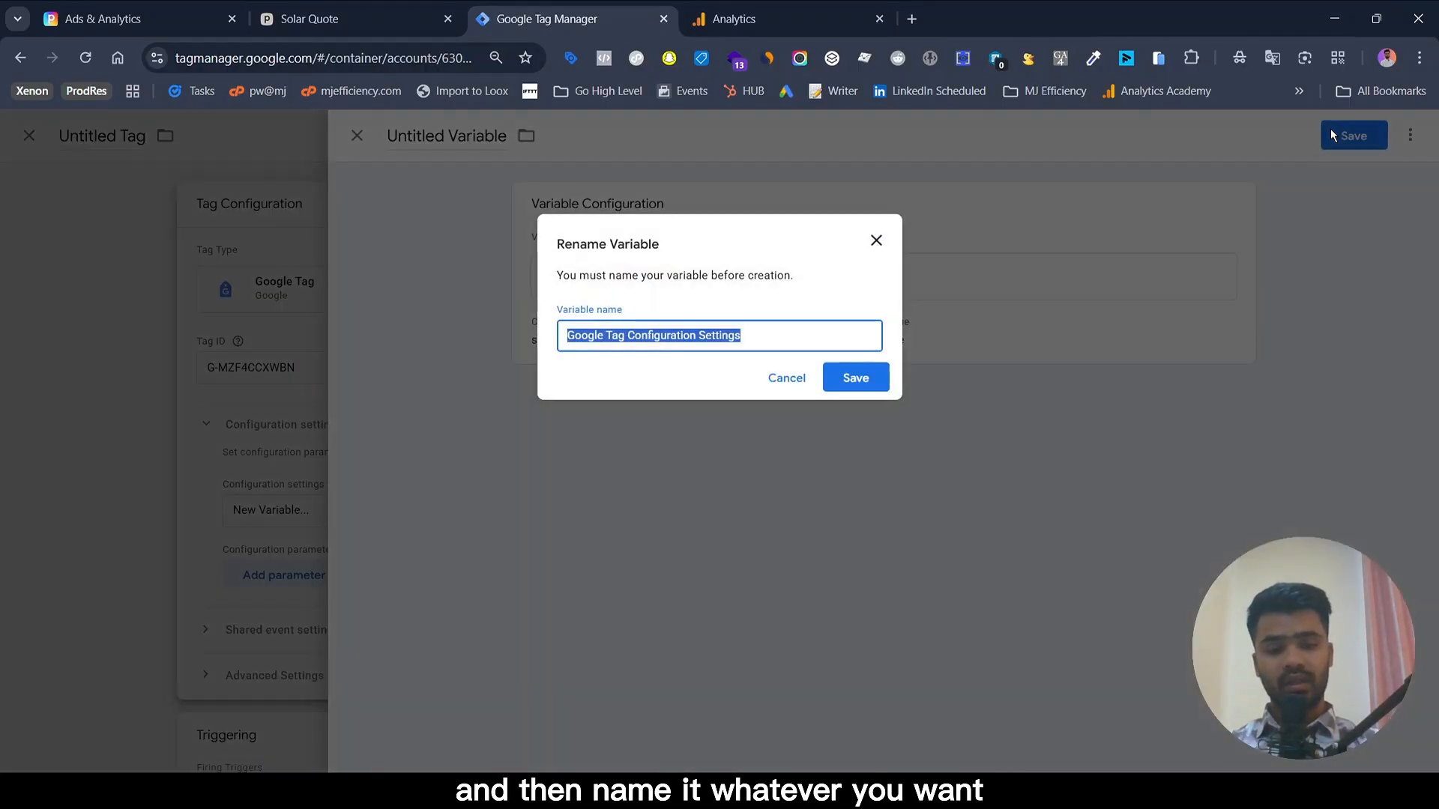
{"action": "key", "text": "Return"}
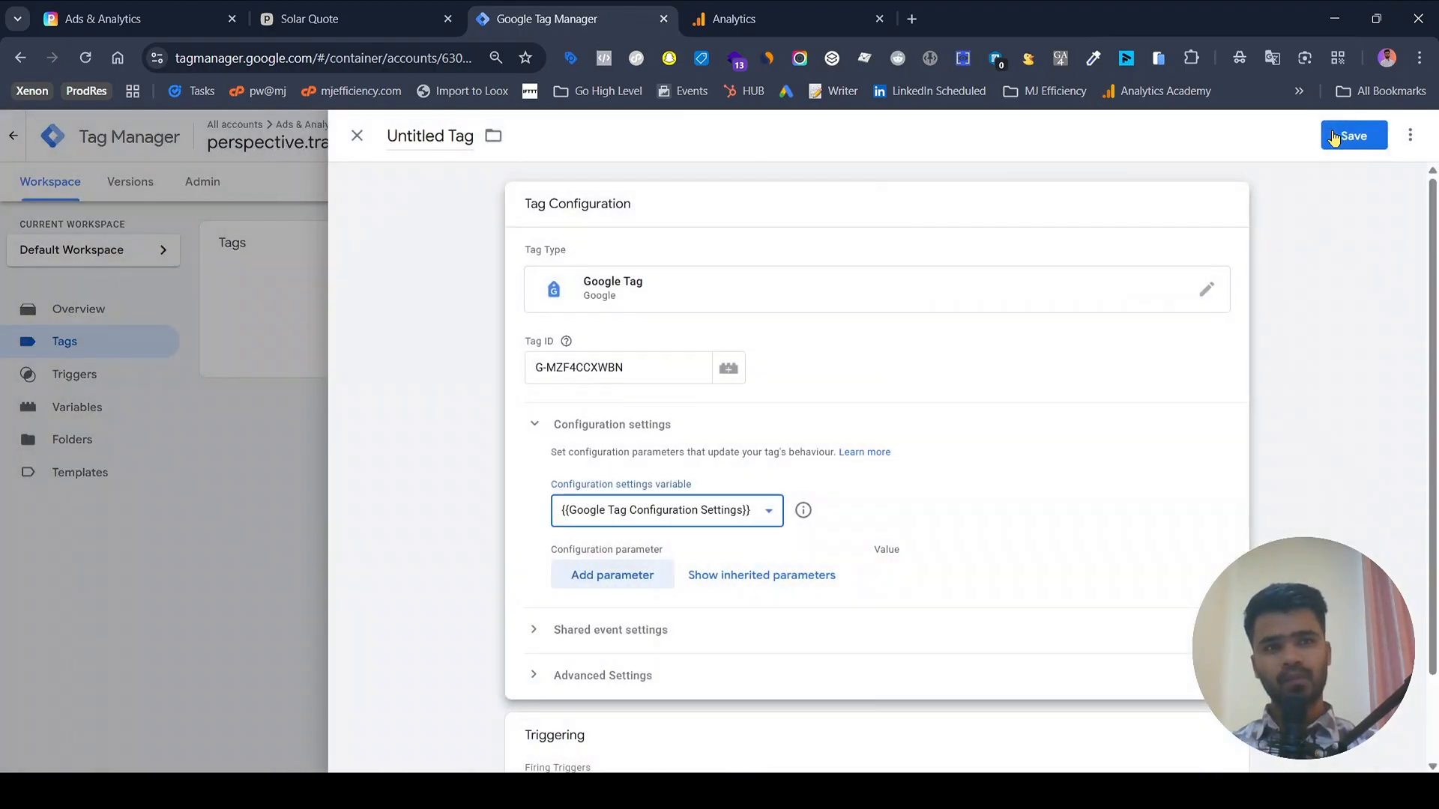
{"action": "left_click", "coordinate": [1334, 136]}
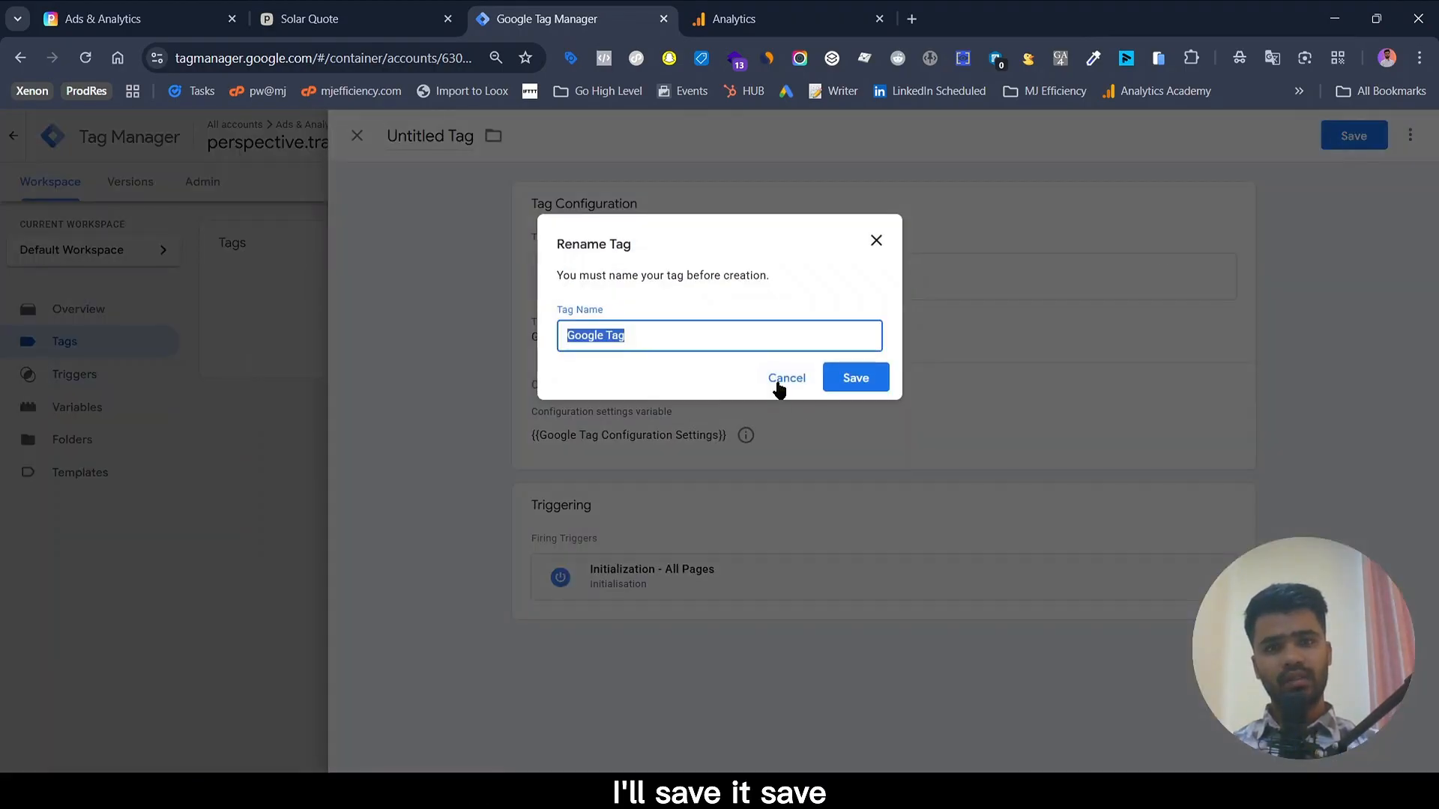
{"action": "left_click", "coordinate": [854, 378]}
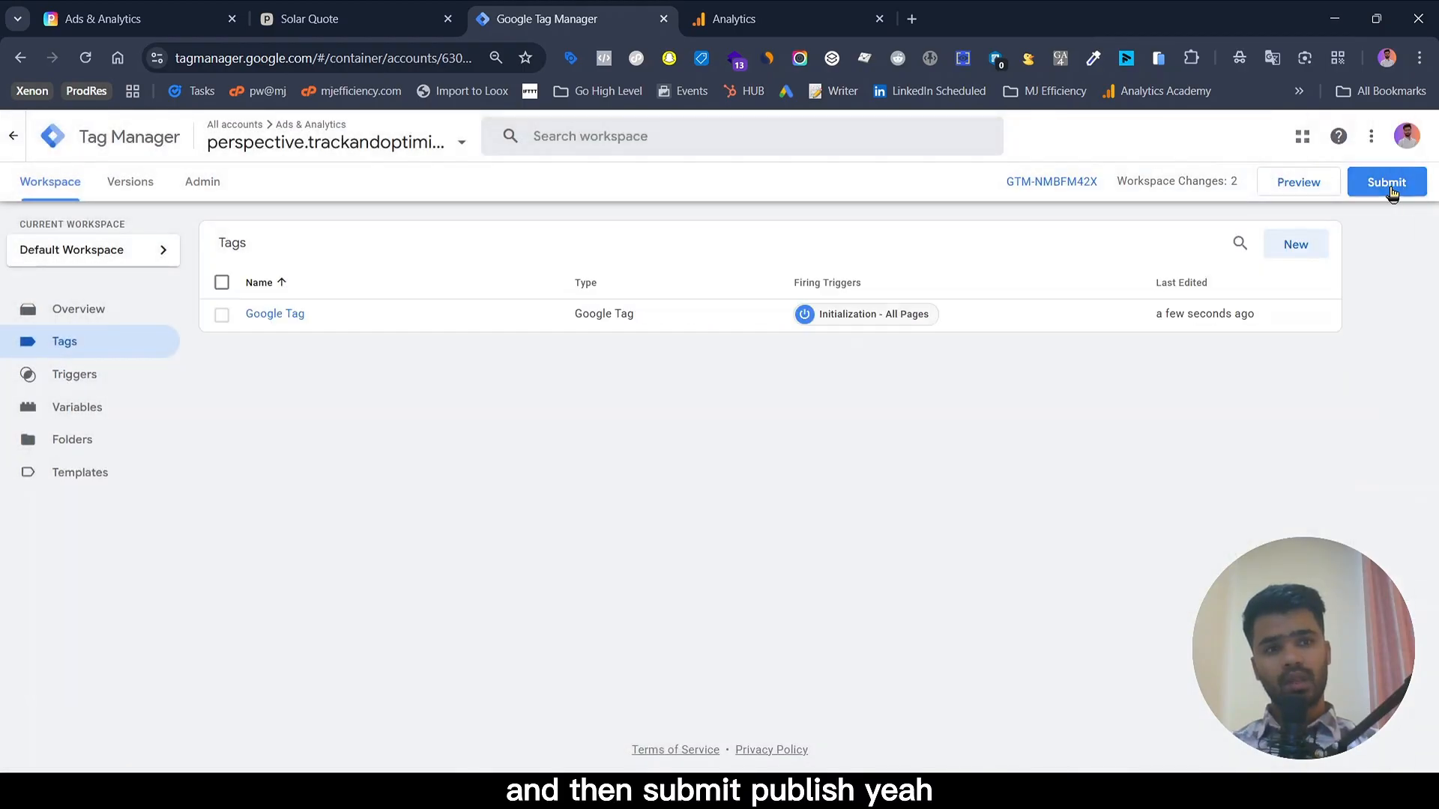
- Submit and publish the workspace as Version 2 without a description, then return to the overview
{"action": "left_click", "coordinate": [1391, 186]}
{"action": "left_click", "coordinate": [1380, 139]}
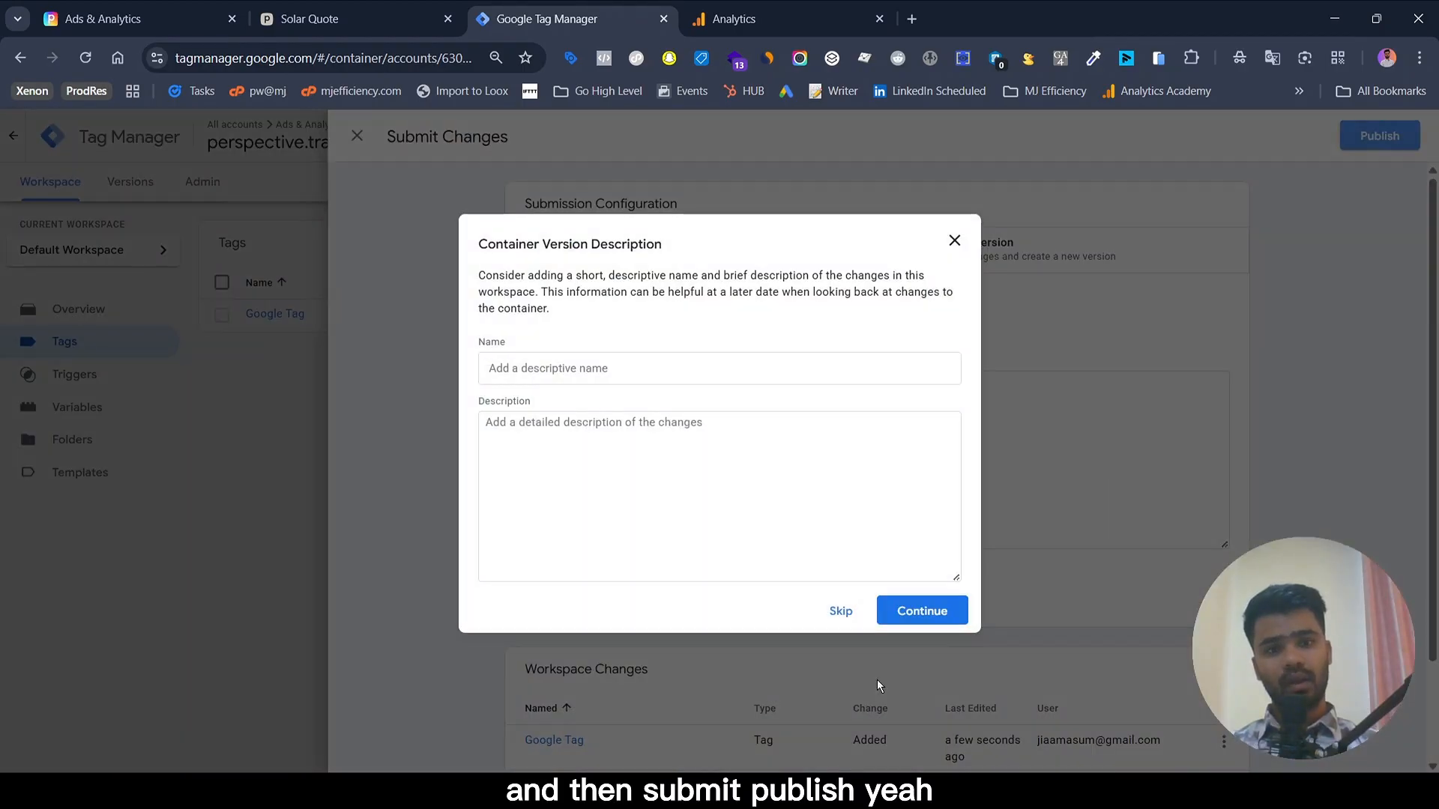
{"action": "left_click", "coordinate": [840, 611]}
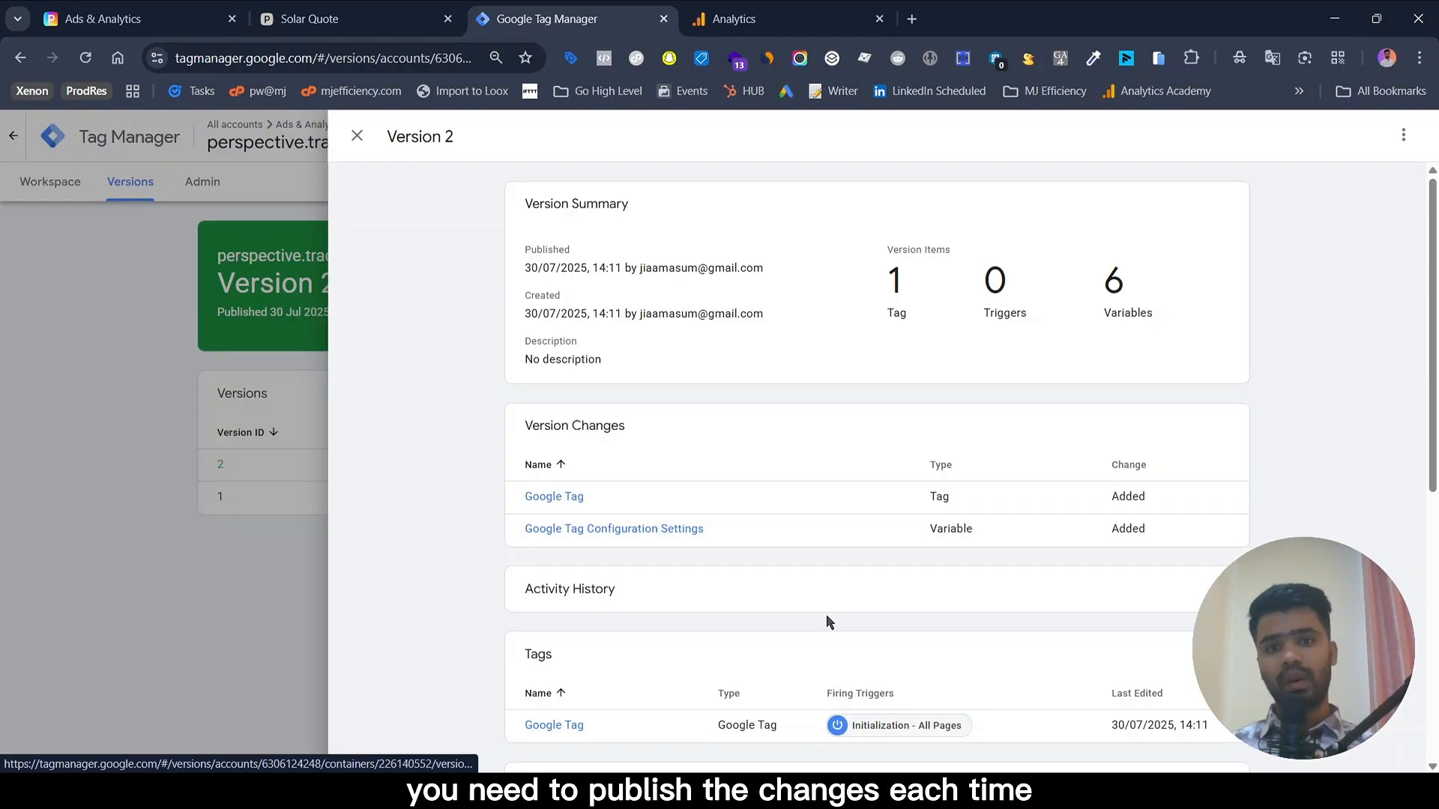
{"action": "left_click", "coordinate": [366, 149]}
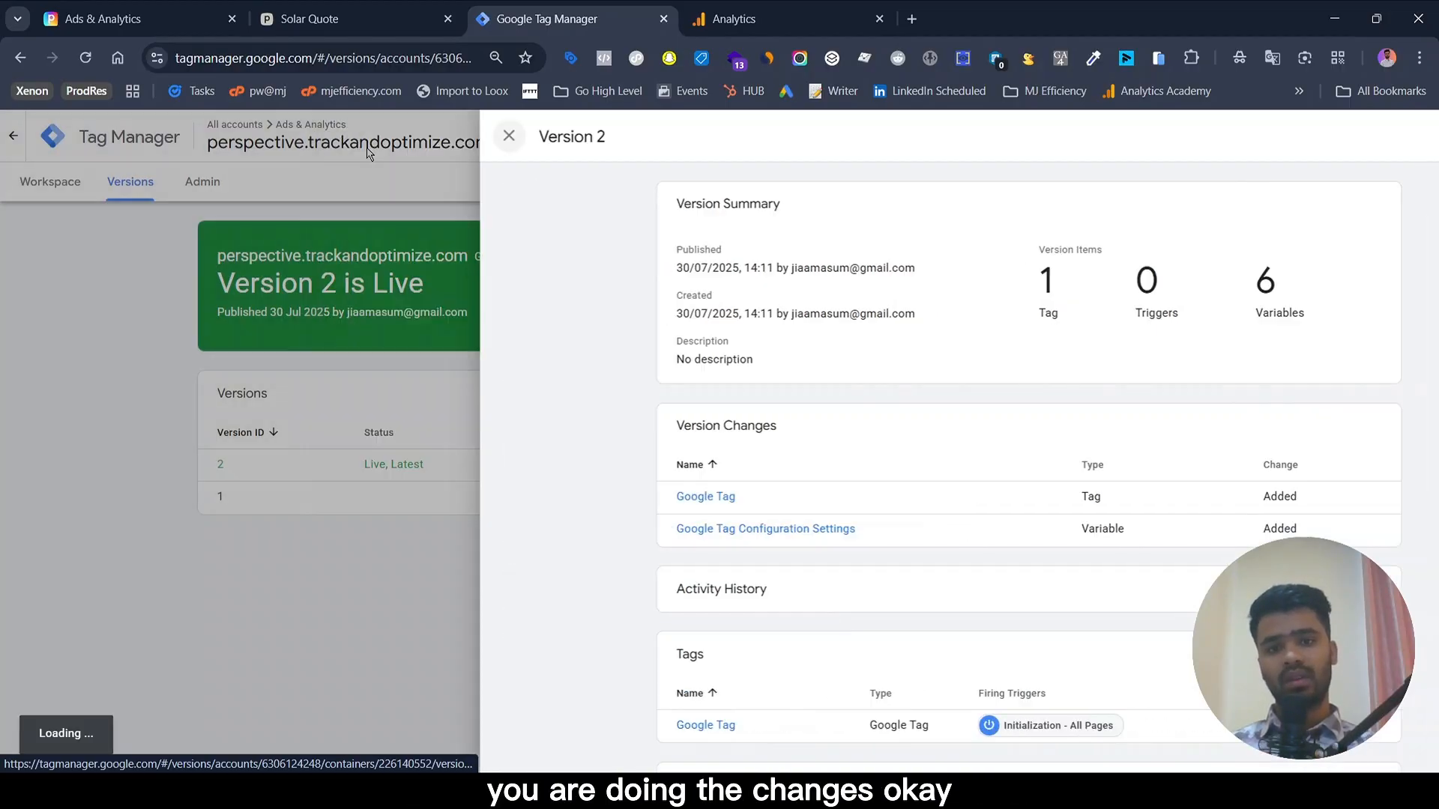
{"action": "left_click", "coordinate": [37, 190]}
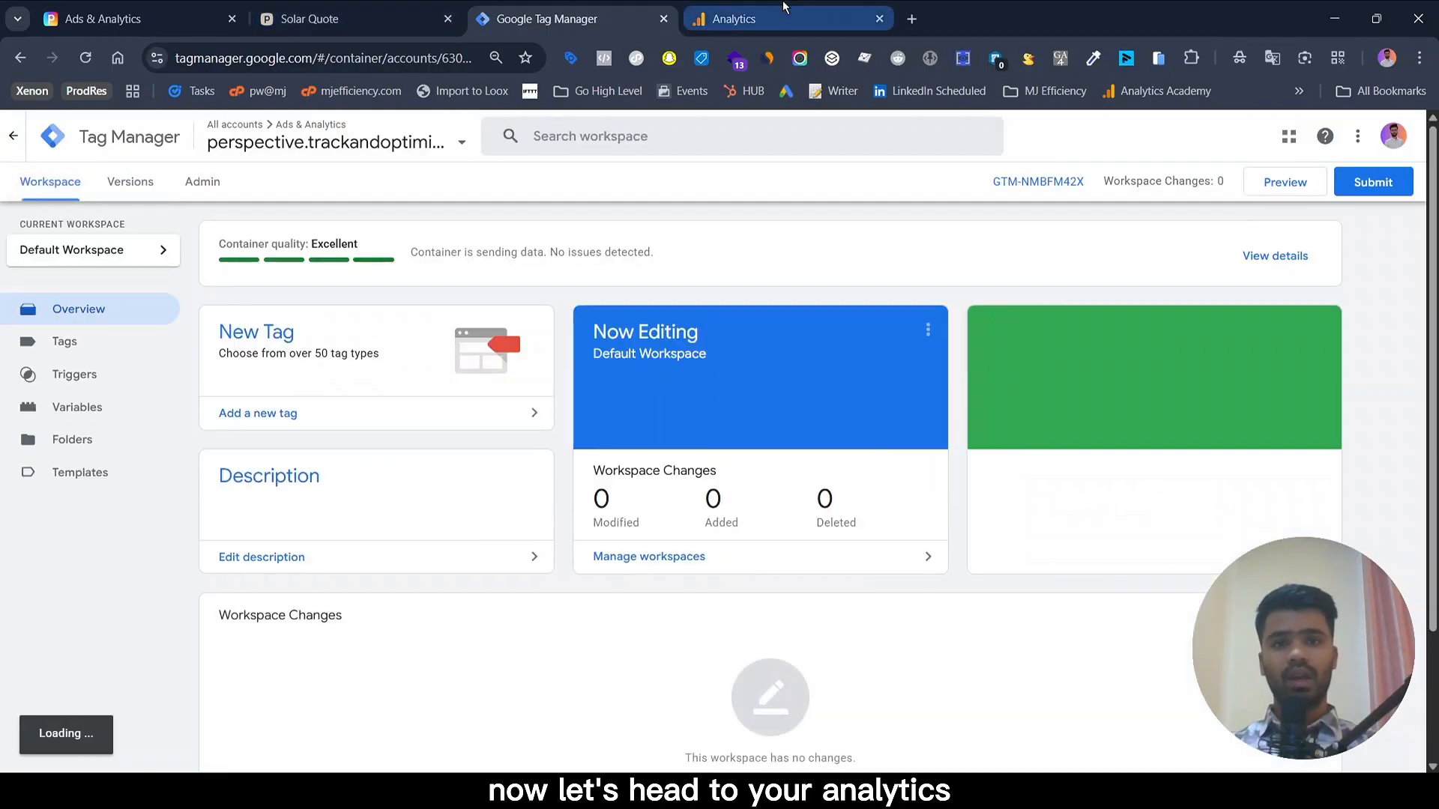
- Close the web stream details and continue through to the Ads & Analytics property Home
{"action": "left_click", "coordinate": [784, 7]}
{"action": "left_click", "coordinate": [318, 133]}
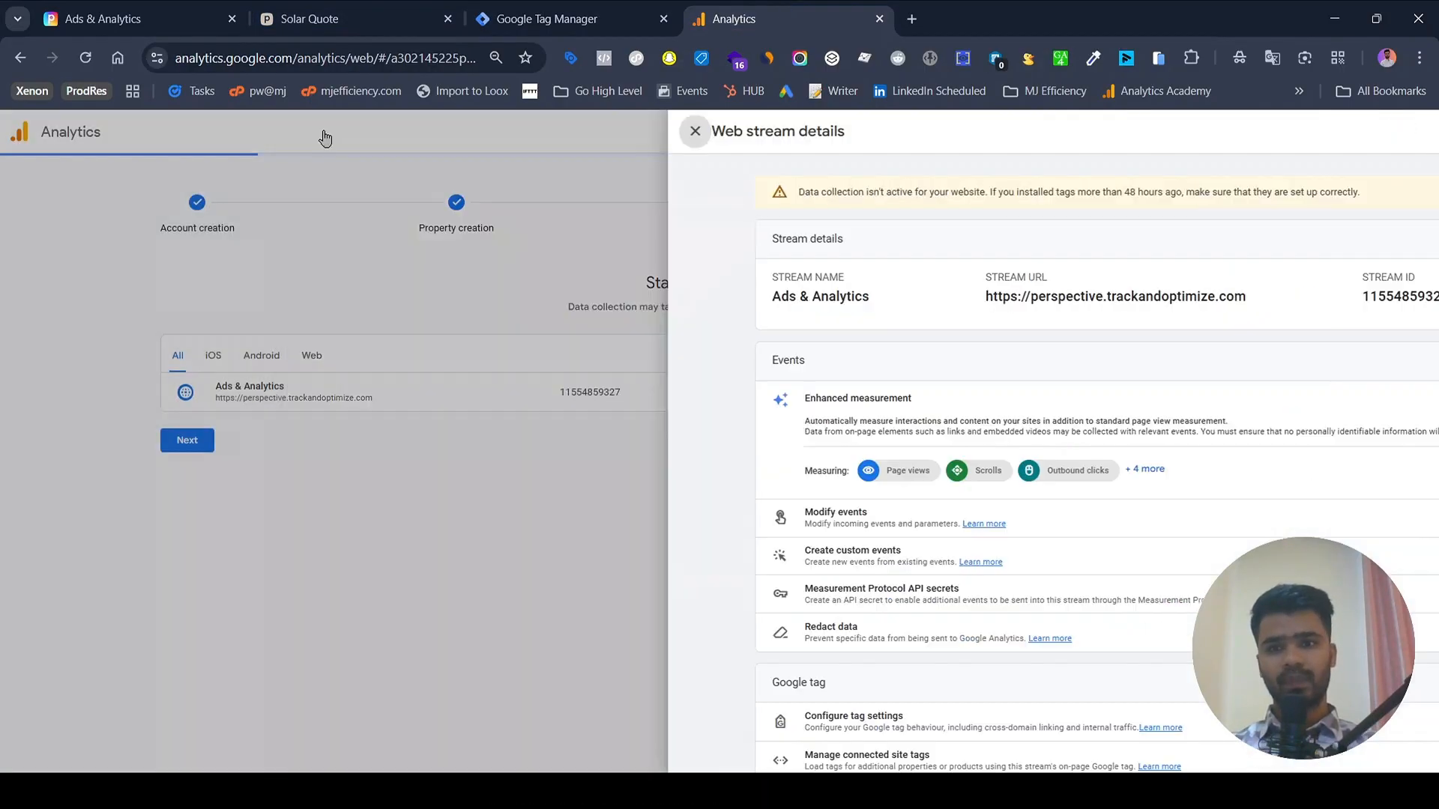
{"action": "left_click", "coordinate": [187, 442]}
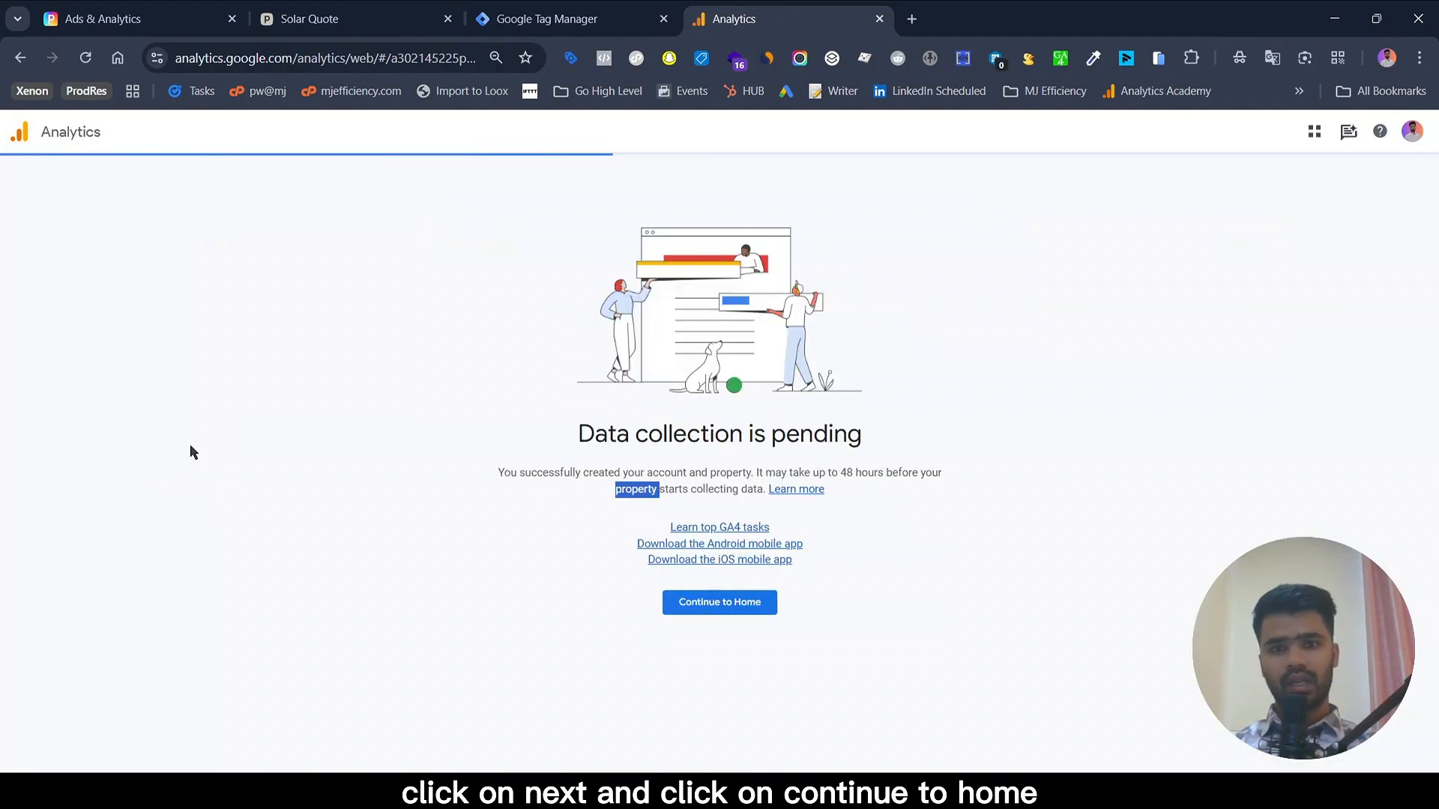
{"action": "left_click", "coordinate": [688, 610]}
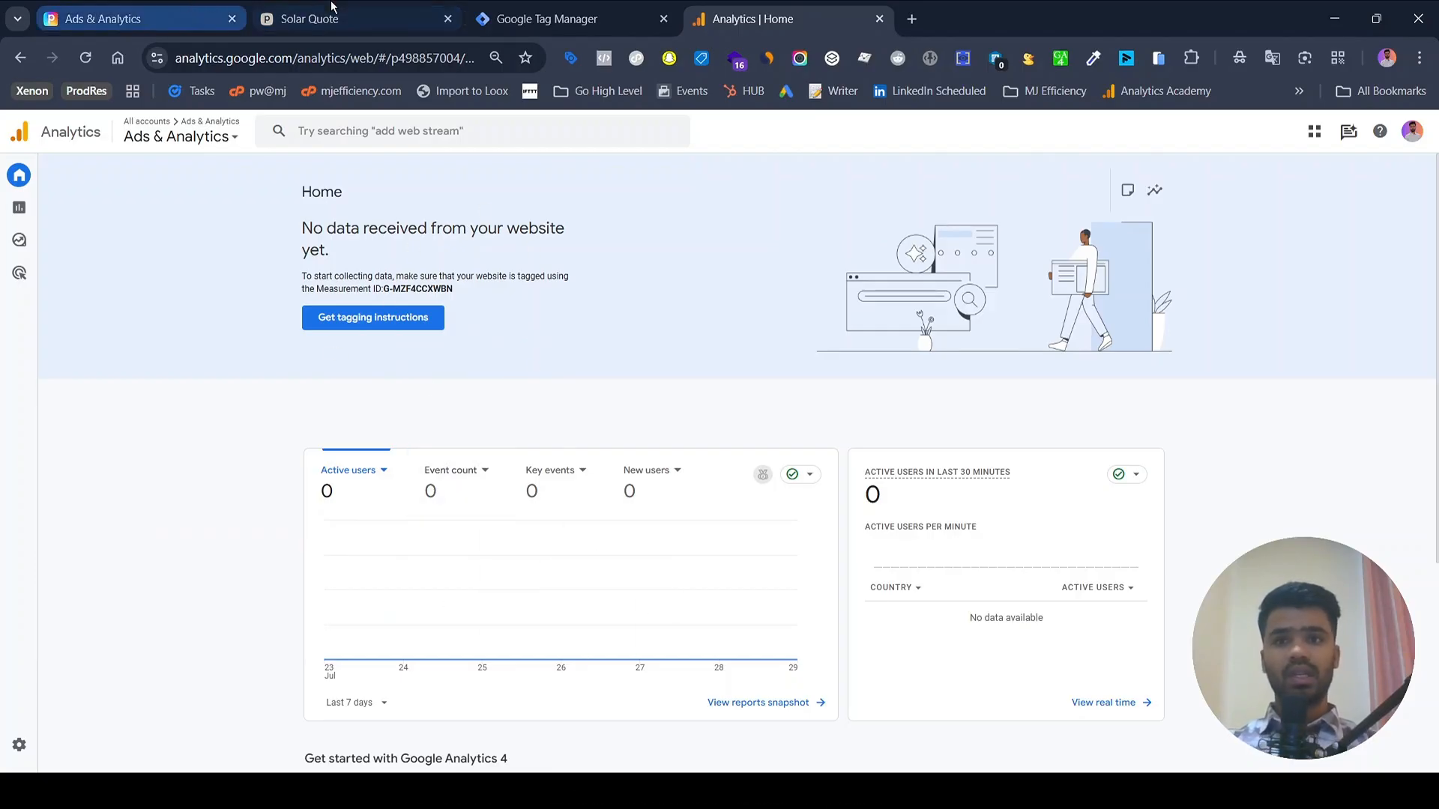
{"action": "left_click", "coordinate": [399, 9]}
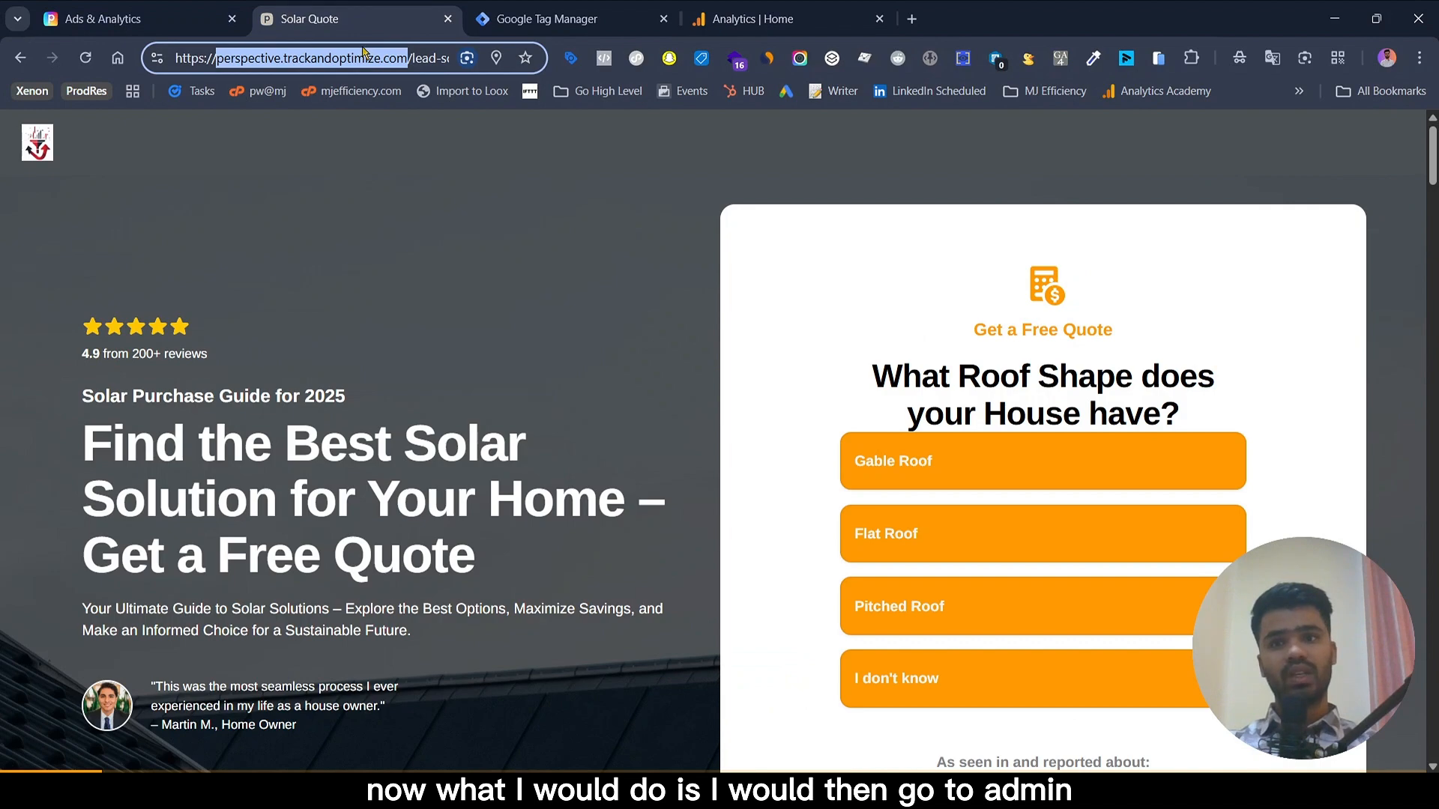
{"action": "left_click", "coordinate": [779, 18]}
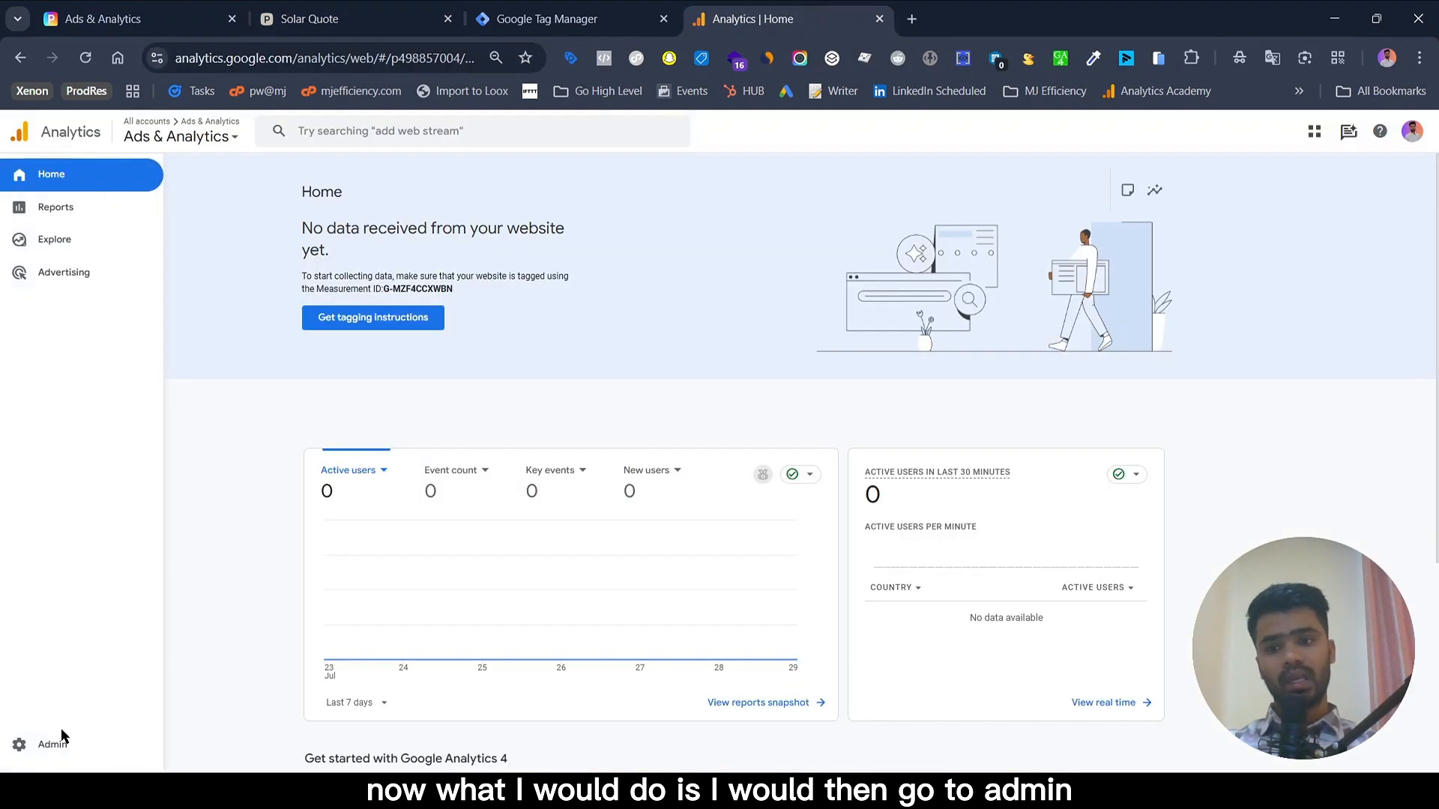
- Open DebugView from Admin's Data display settings and confirm no debug devices are listed
{"action": "left_click", "coordinate": [66, 743]}
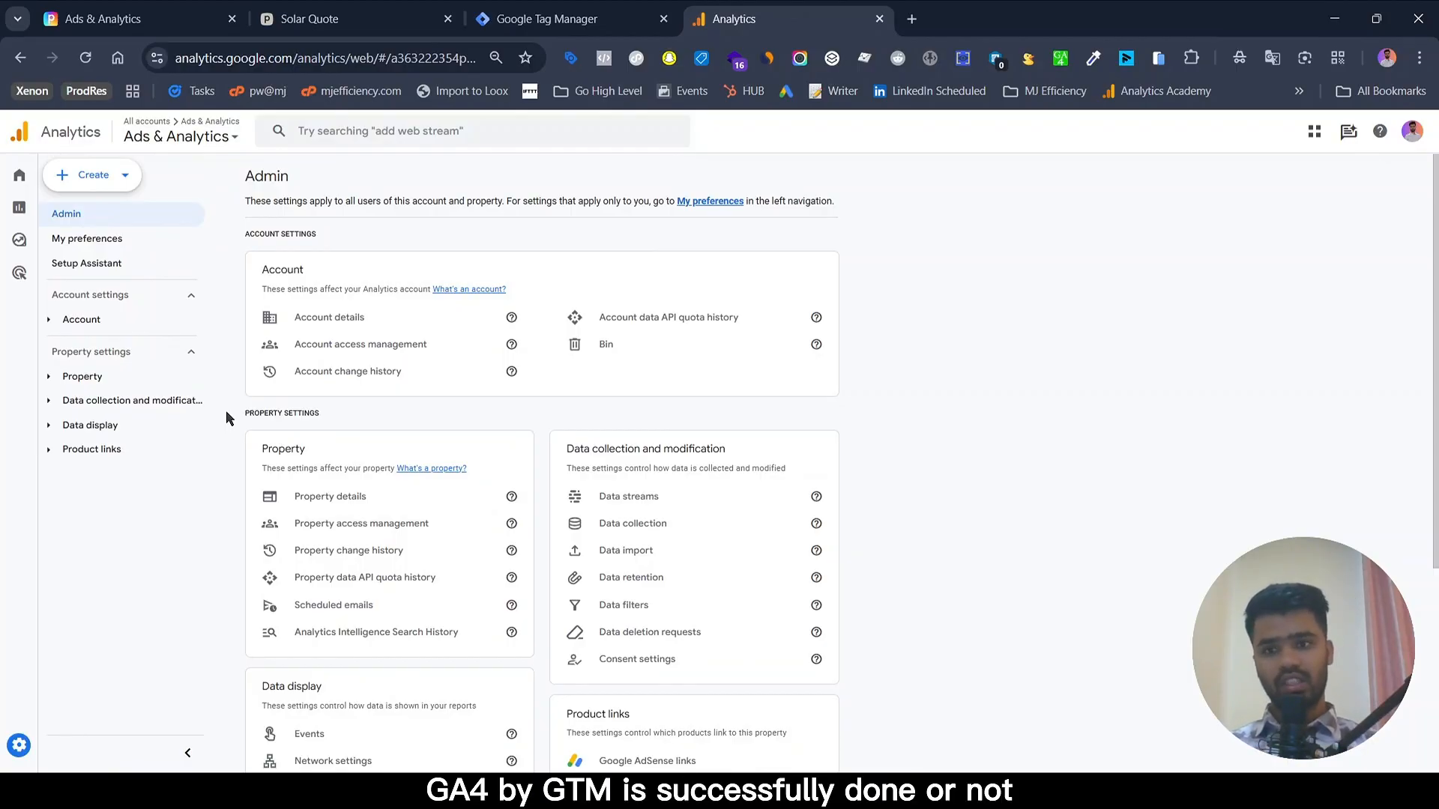
{"action": "left_click", "coordinate": [137, 423]}
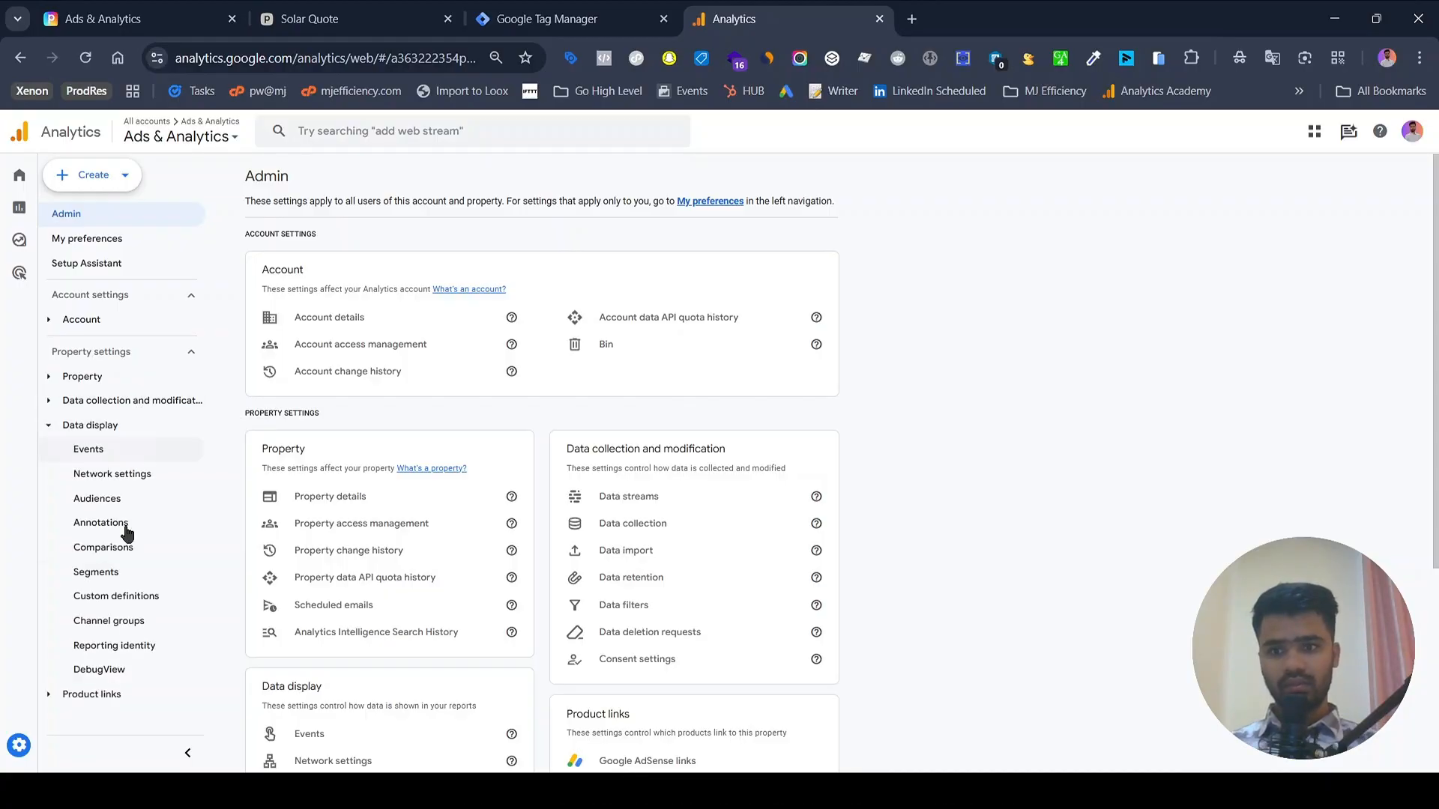
{"action": "left_click", "coordinate": [127, 672]}
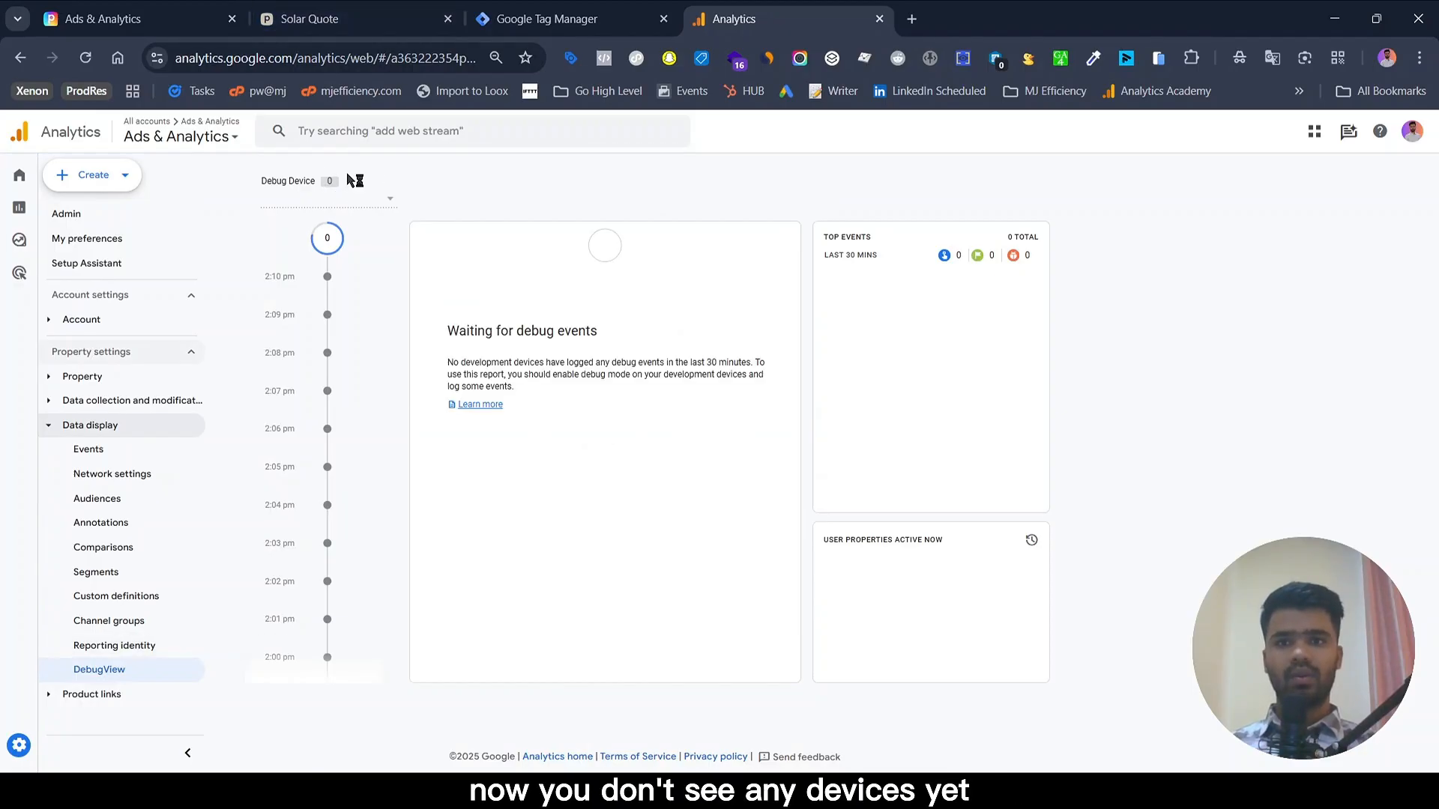
{"action": "left_click", "coordinate": [352, 201]}
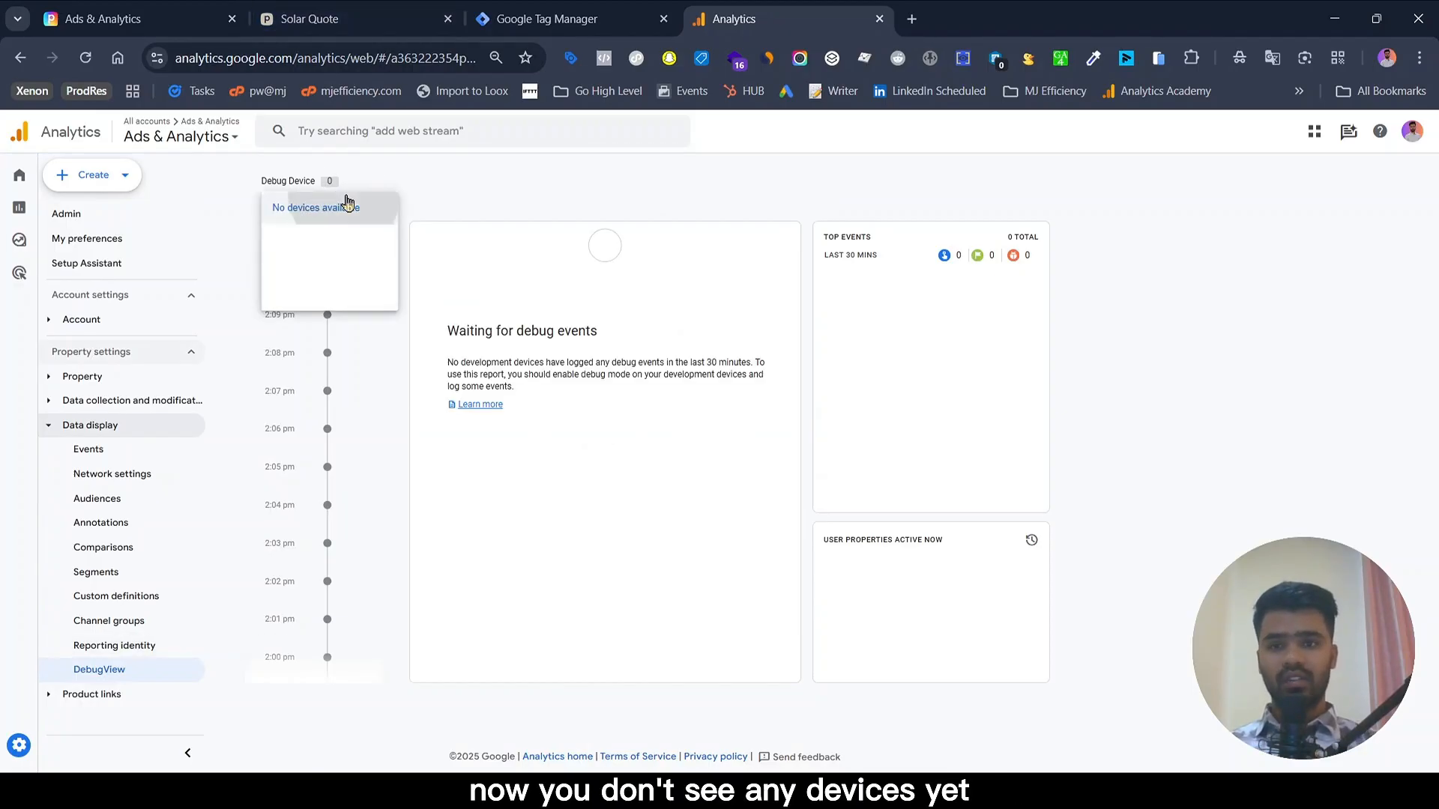
{"action": "left_click", "coordinate": [353, 200]}
{"action": "left_click", "coordinate": [384, 16]}
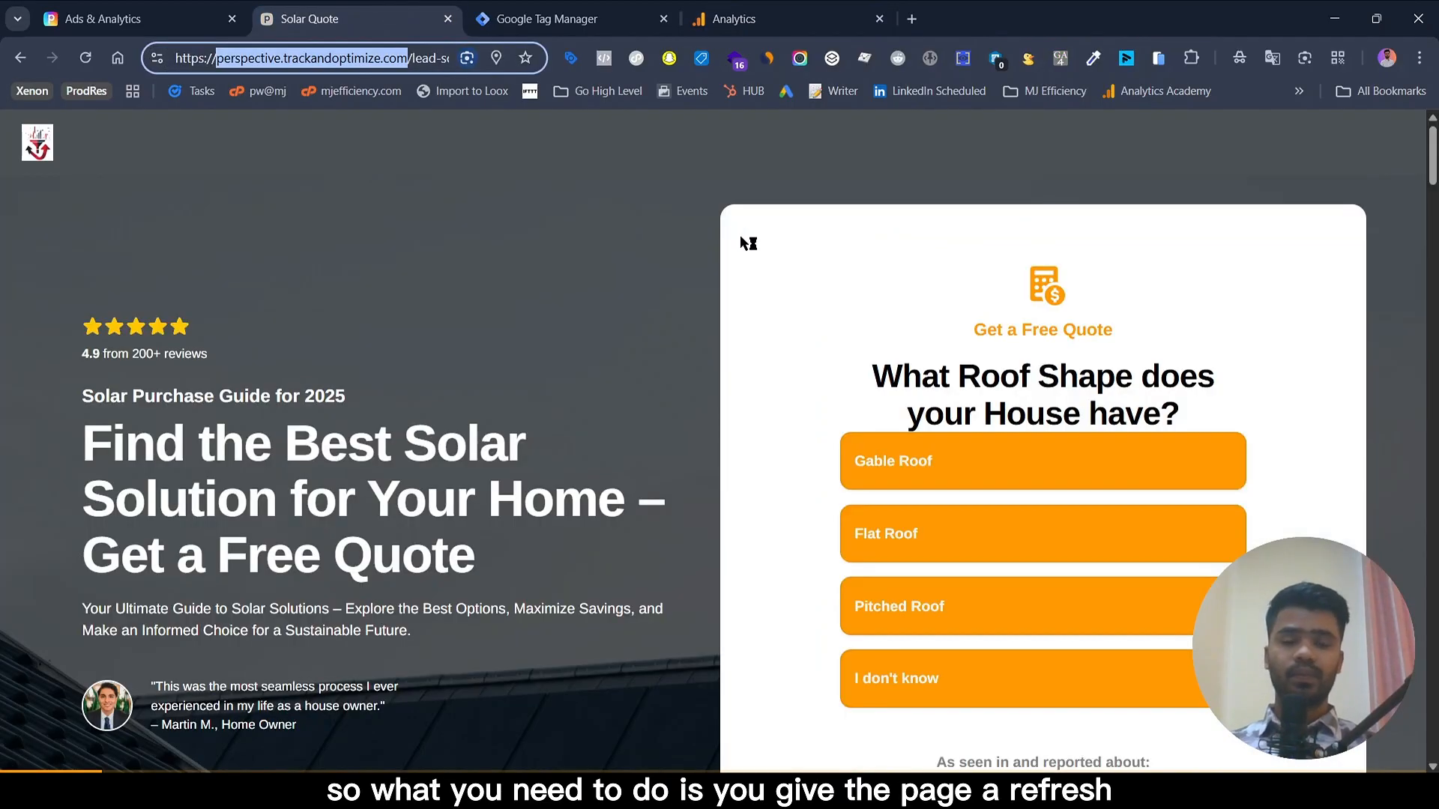
- Open Tag Assistant beside the Solar Quote page to detect GTM-NMBFM42X, then reload the page
{"action": "left_click", "coordinate": [717, 241]}
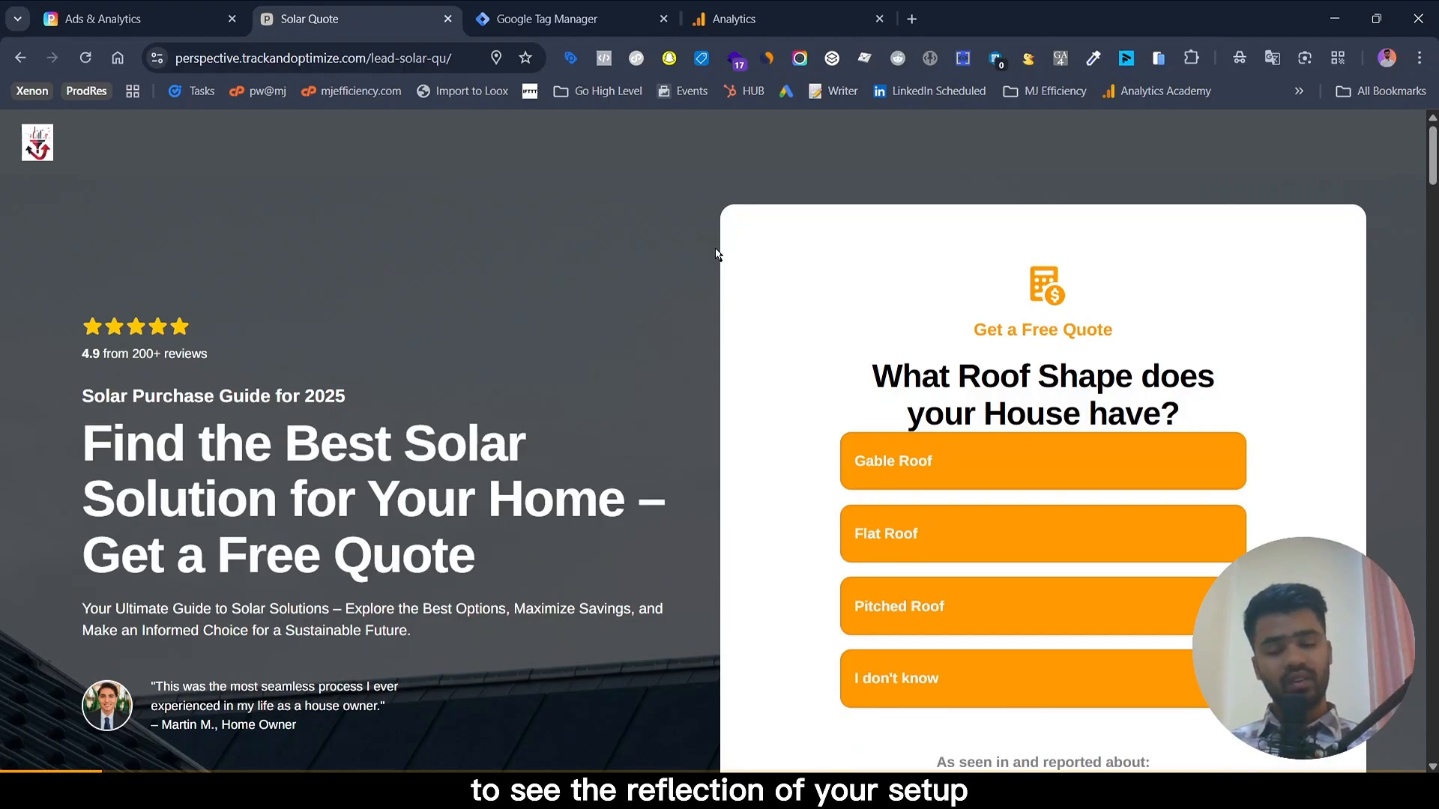
{"action": "left_click", "coordinate": [574, 13]}
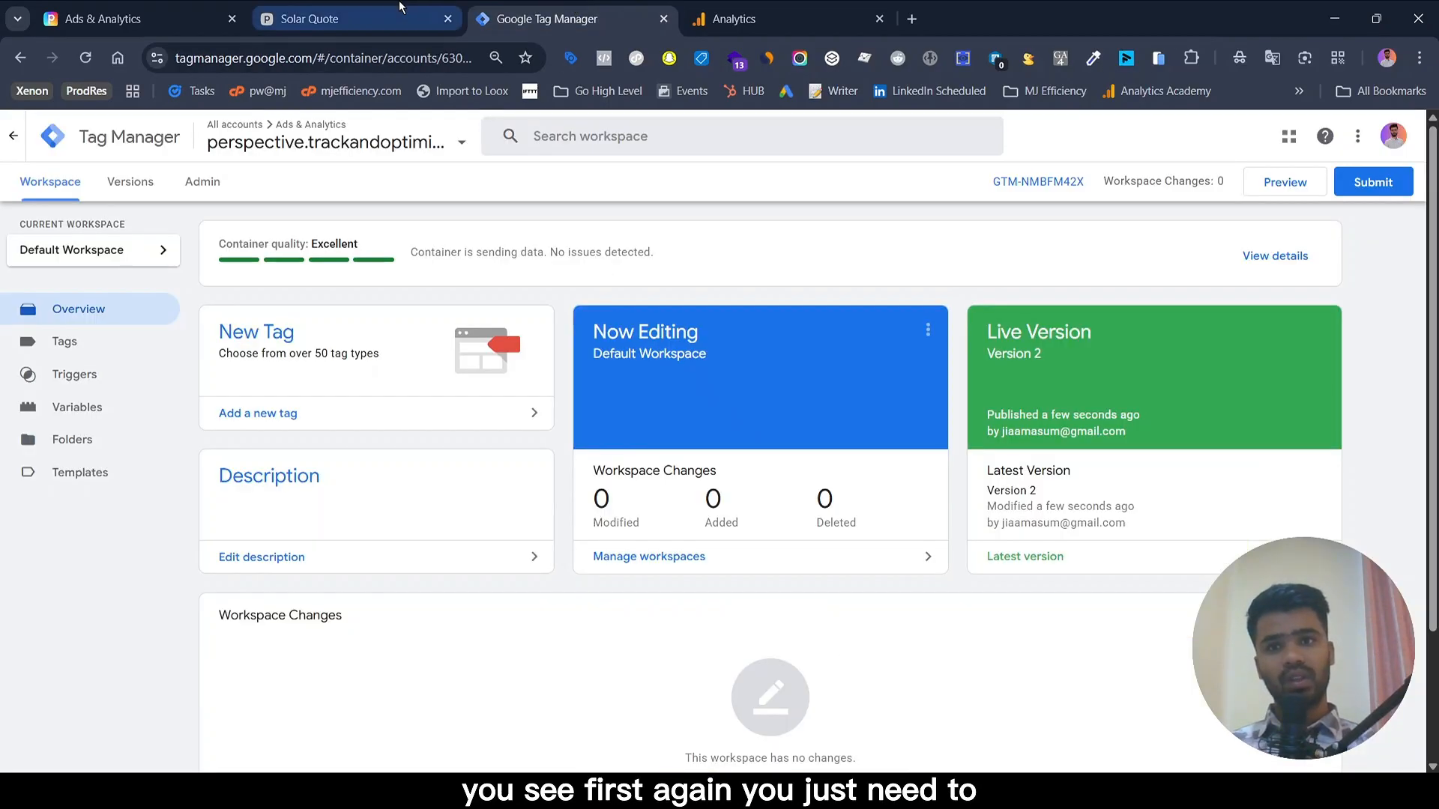
{"action": "left_click", "coordinate": [352, 19]}
{"action": "left_click", "coordinate": [568, 58]}
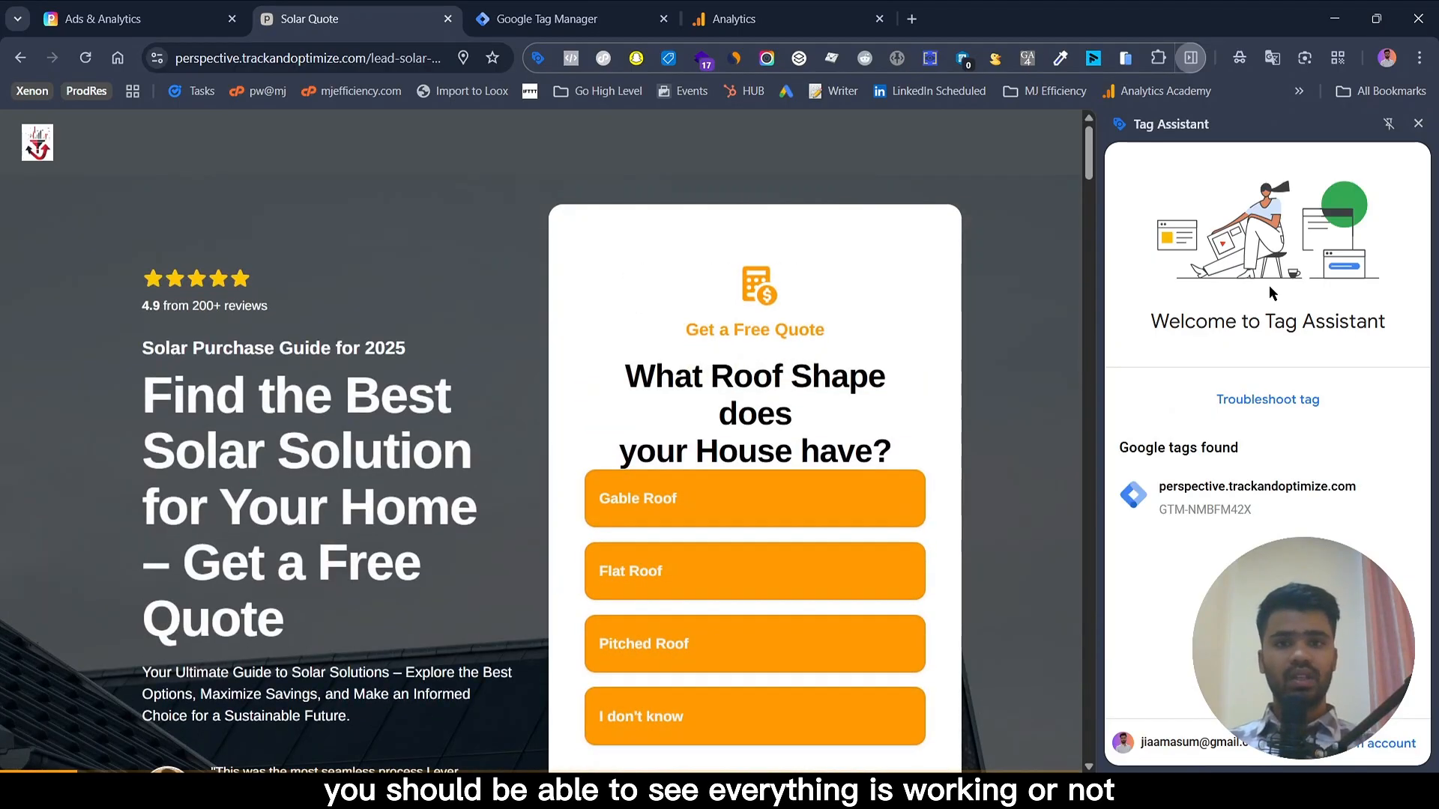
{"action": "left_click", "coordinate": [94, 65]}
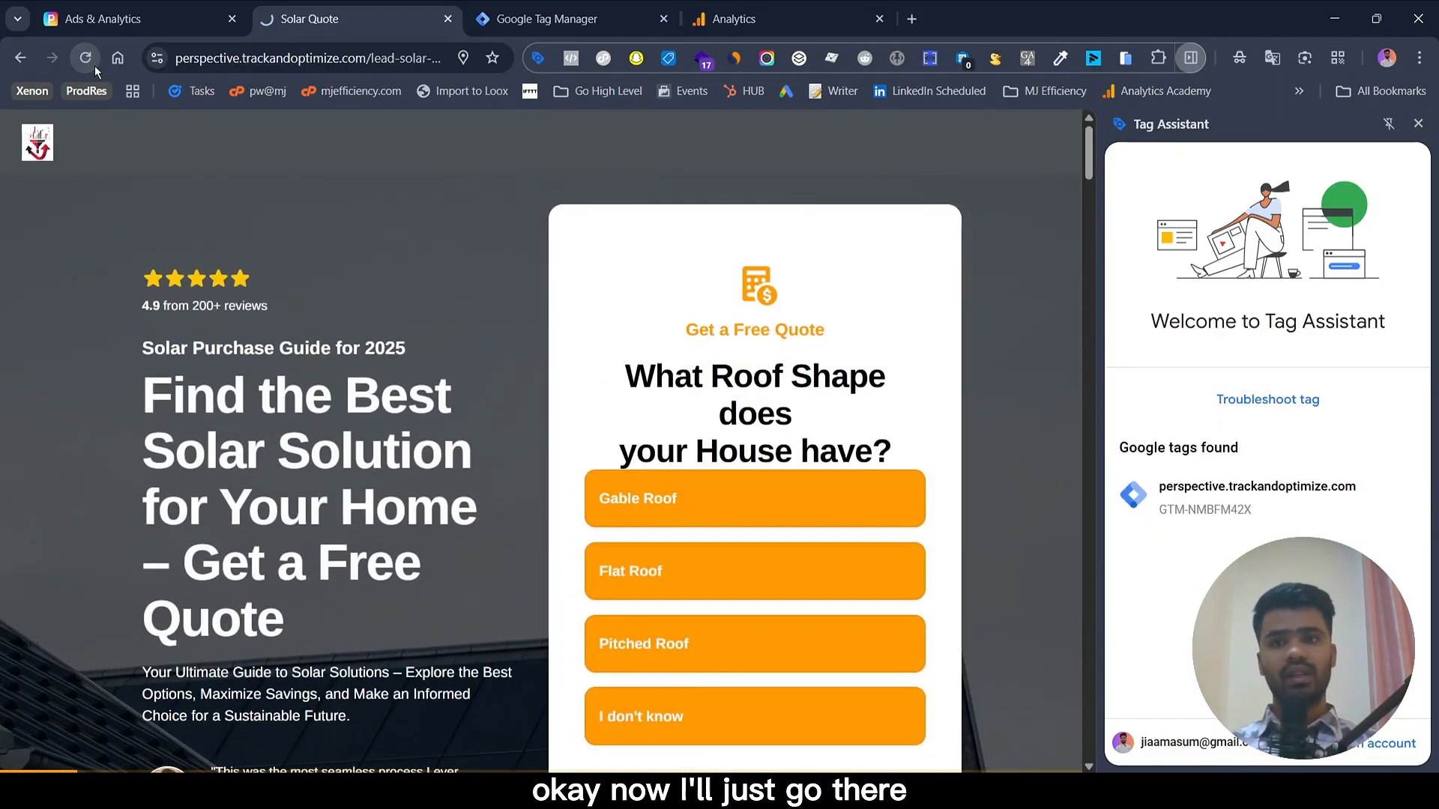
{"action": "left_click", "coordinate": [742, 9]}
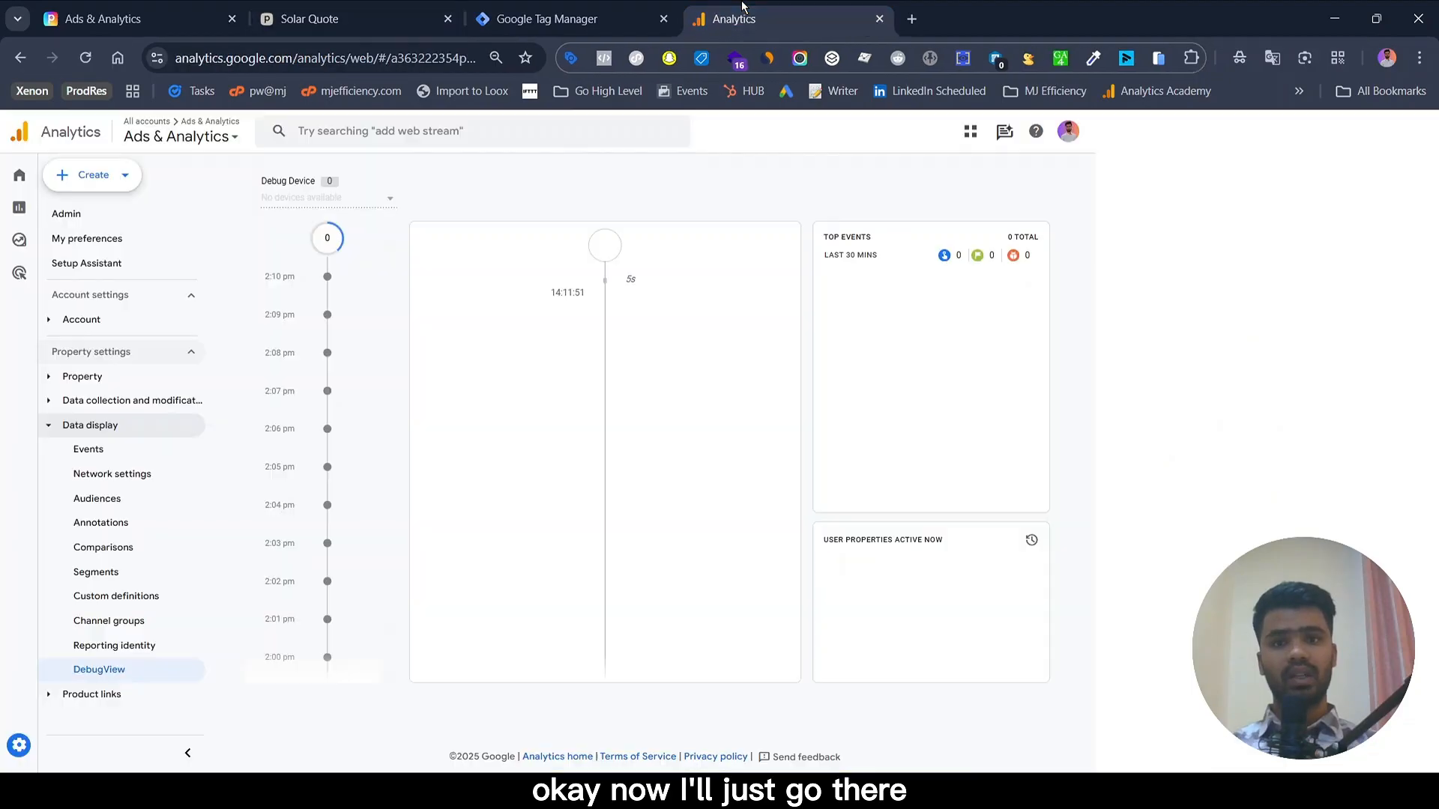
- Recheck the DebugView debug device list, which still shows no devices
{"action": "left_click", "coordinate": [284, 198]}
{"action": "left_click", "coordinate": [285, 198]}
{"action": "left_click", "coordinate": [285, 198]}
{"action": "left_click", "coordinate": [285, 198]}
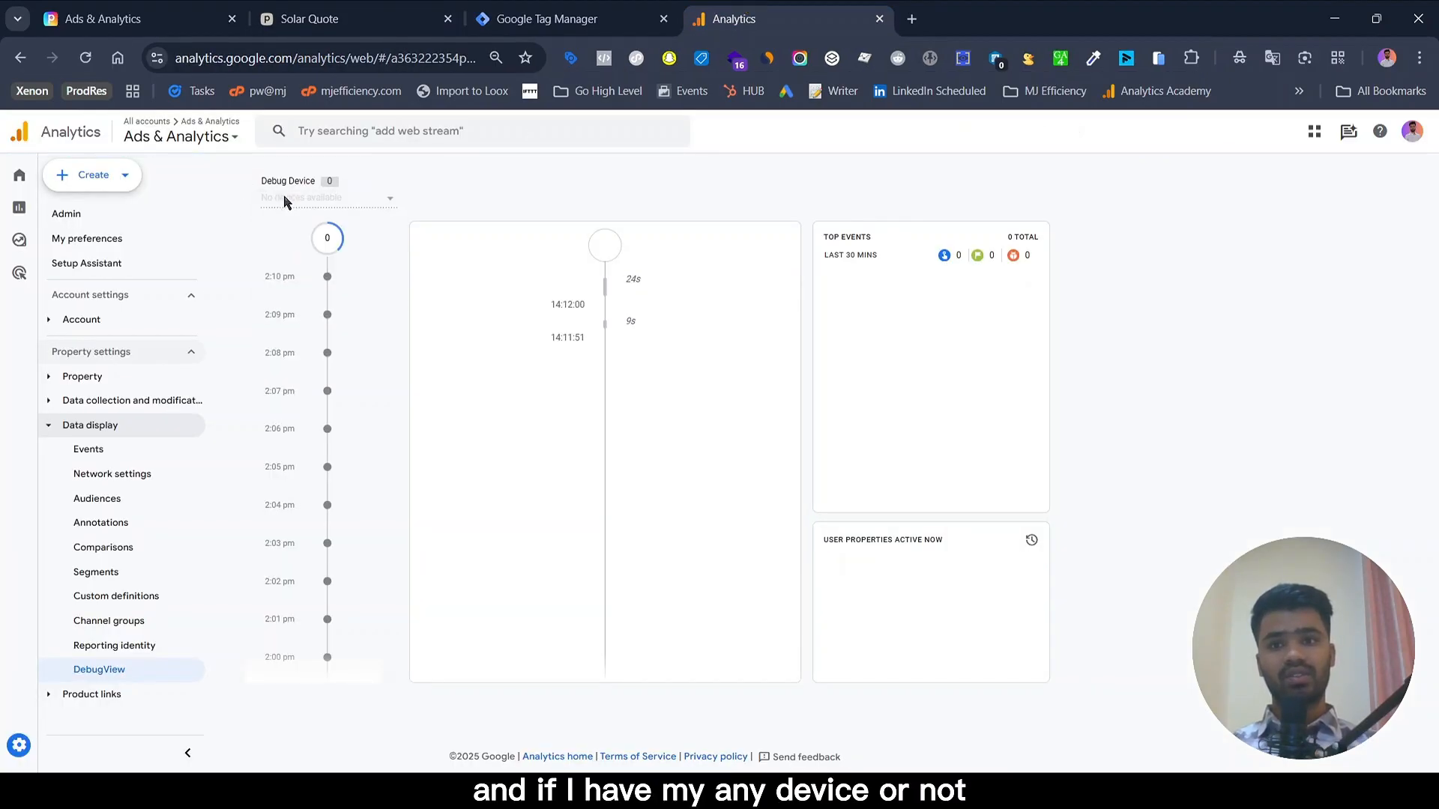
{"action": "left_click", "coordinate": [285, 198]}
{"action": "left_click", "coordinate": [285, 198]}
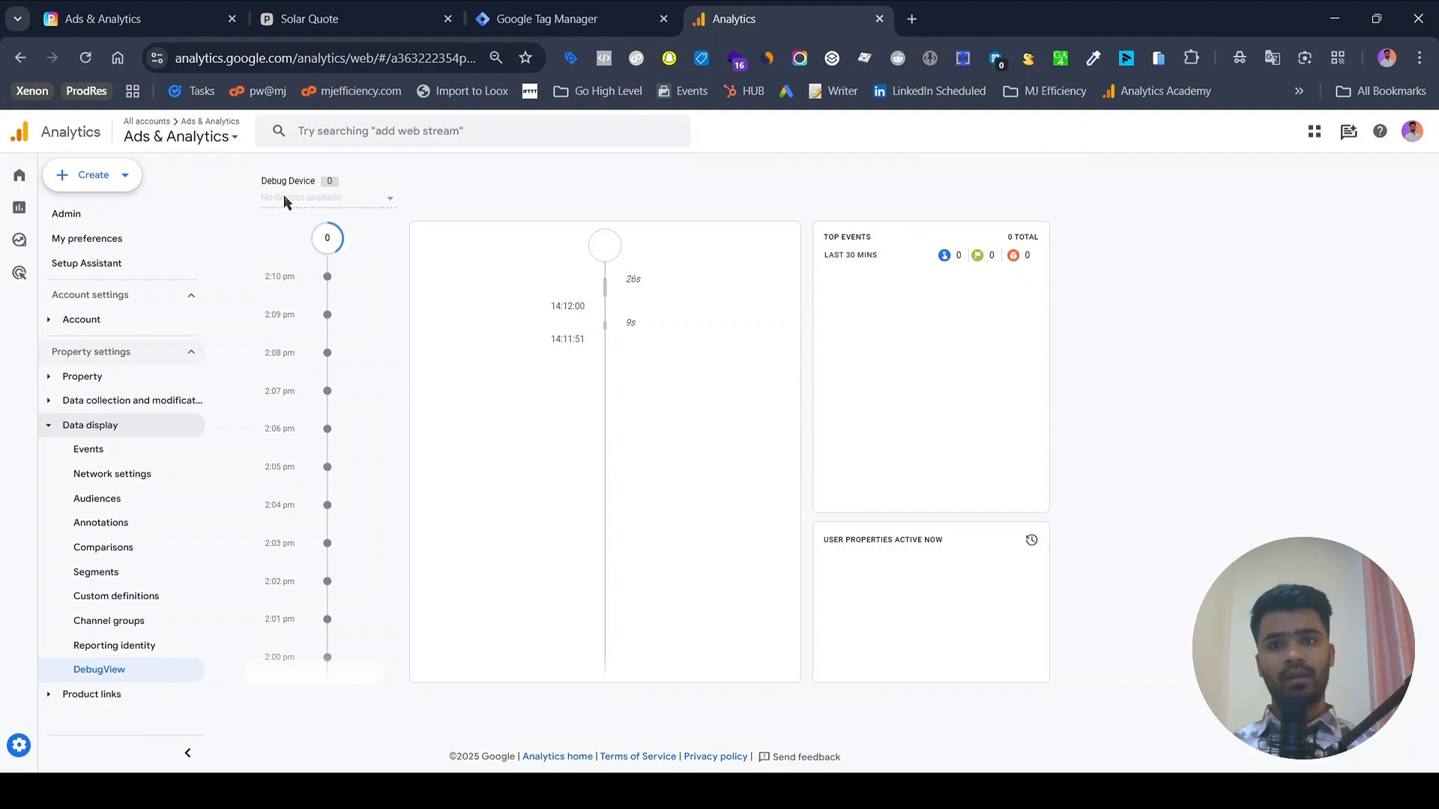
{"action": "left_click", "coordinate": [285, 198]}
{"action": "left_click", "coordinate": [284, 199]}
{"action": "left_click", "coordinate": [285, 199]}
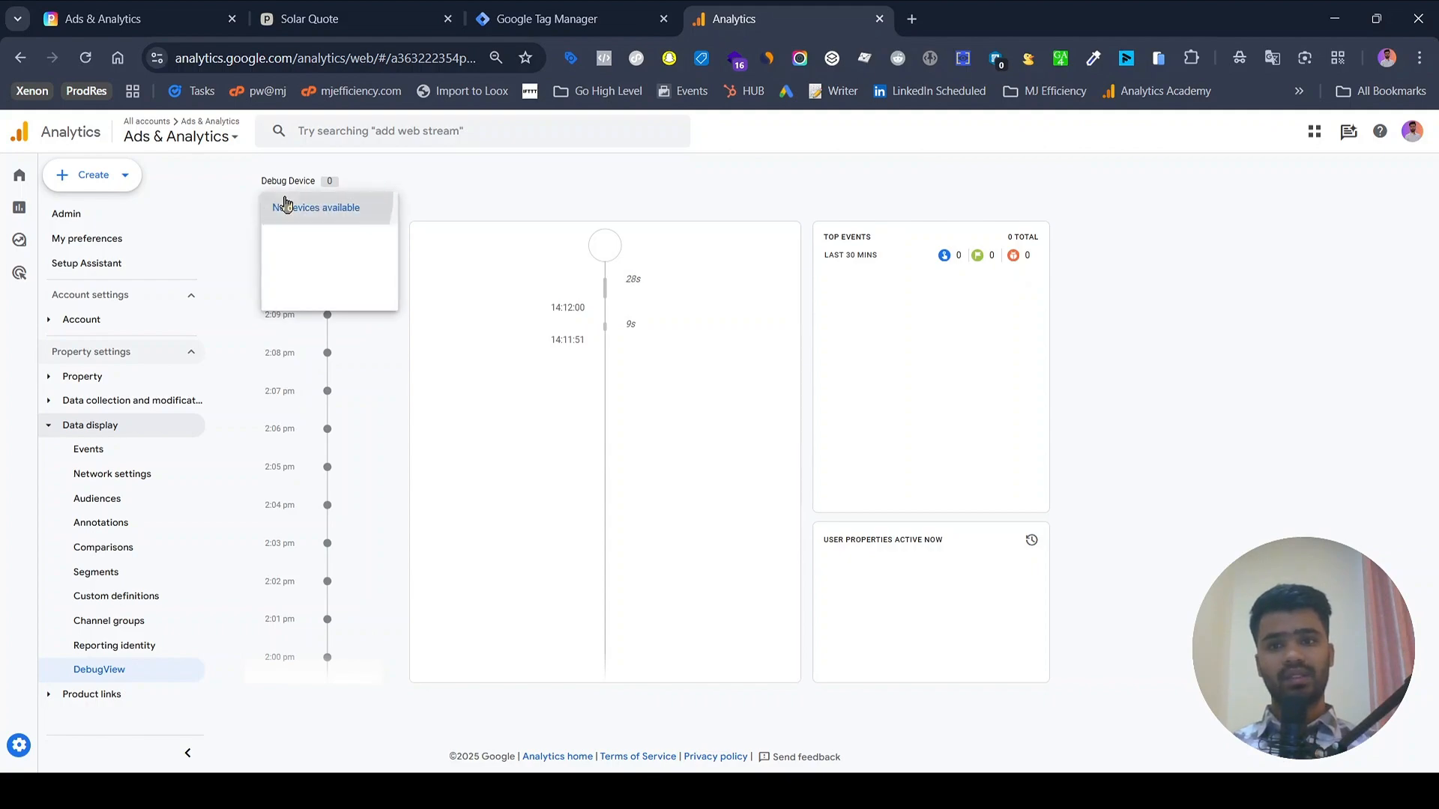
- Start Tag Manager preview and move Tag Assistant into its own window
{"action": "left_click", "coordinate": [286, 201]}
{"action": "left_click", "coordinate": [309, 19]}
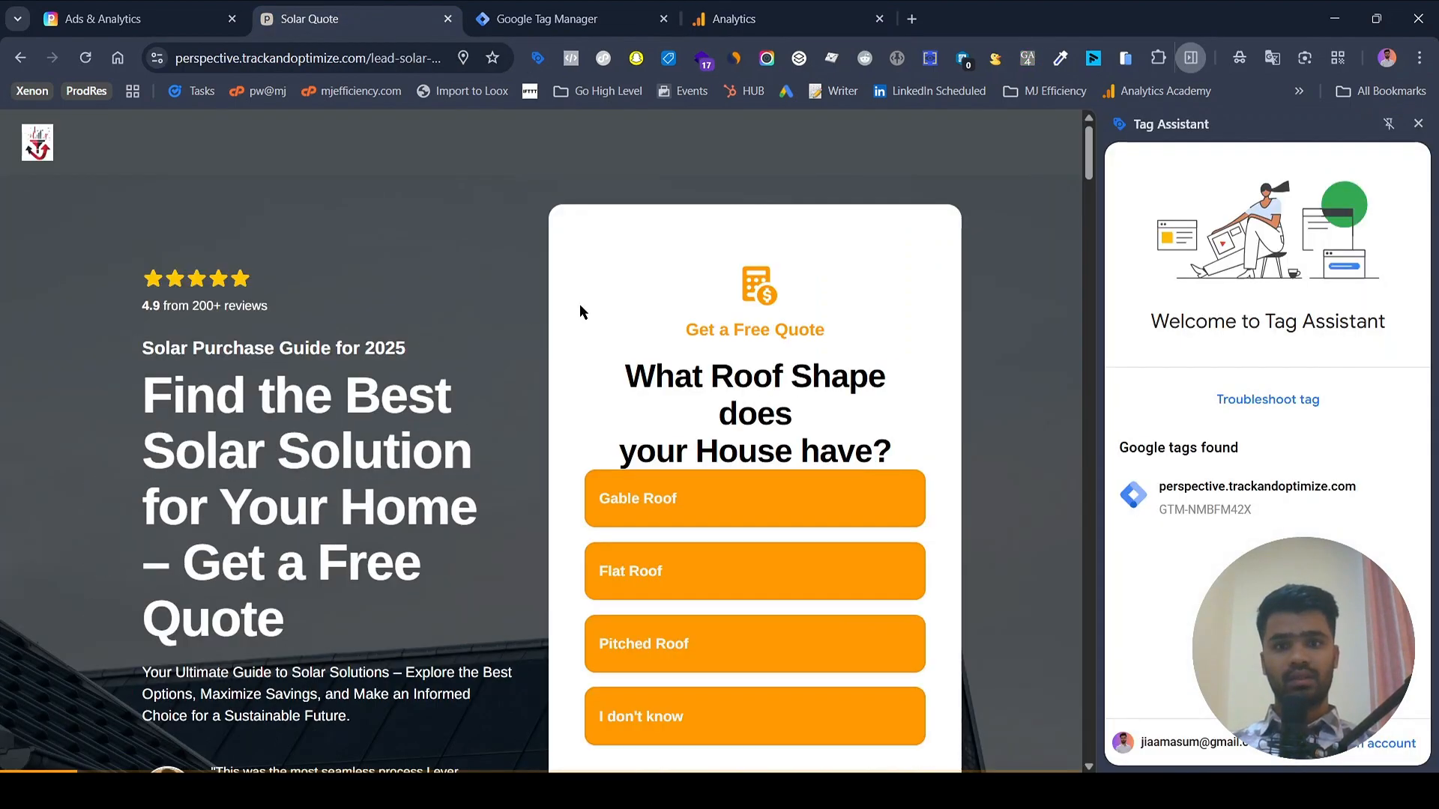
{"action": "left_click", "coordinate": [547, 19]}
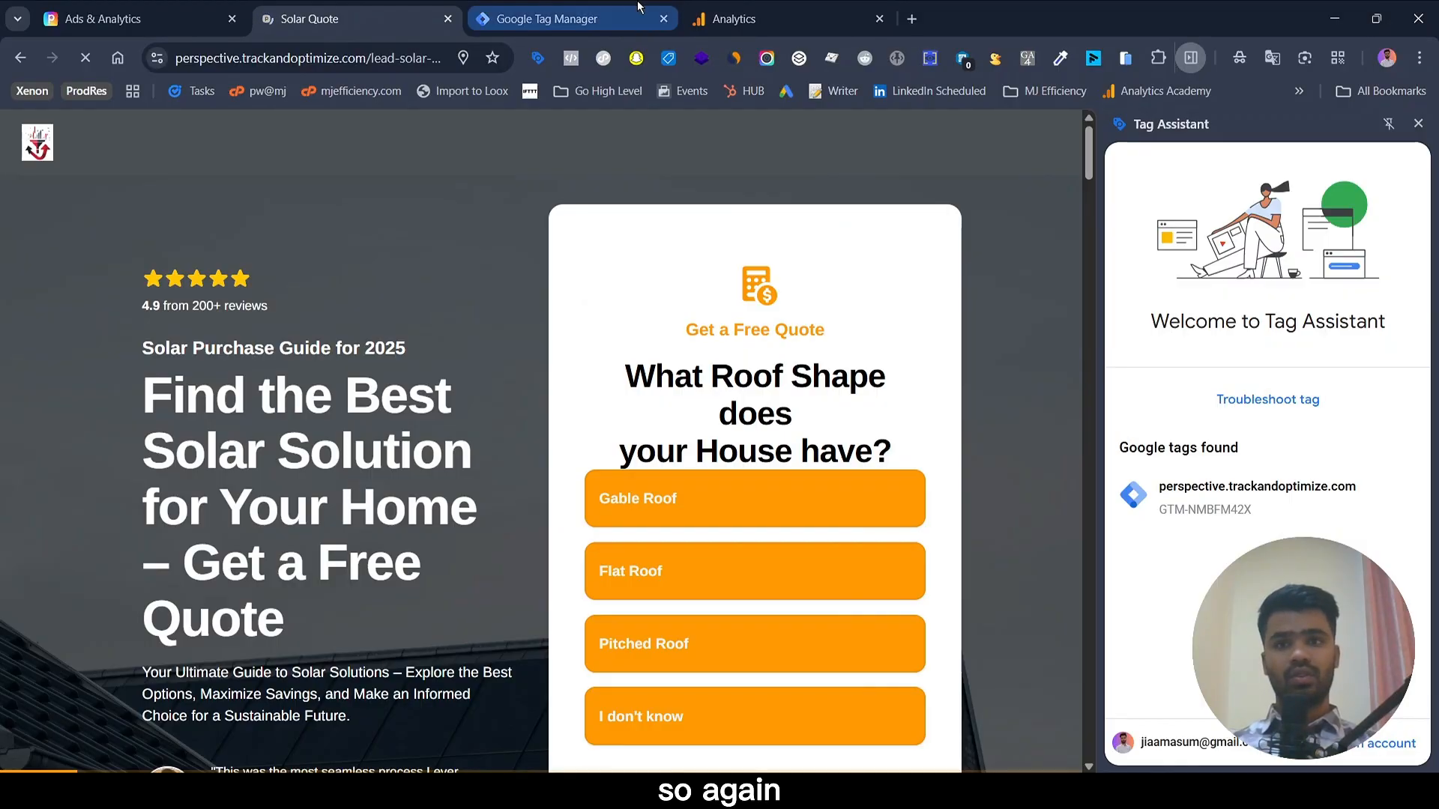
{"action": "left_click", "coordinate": [1281, 182]}
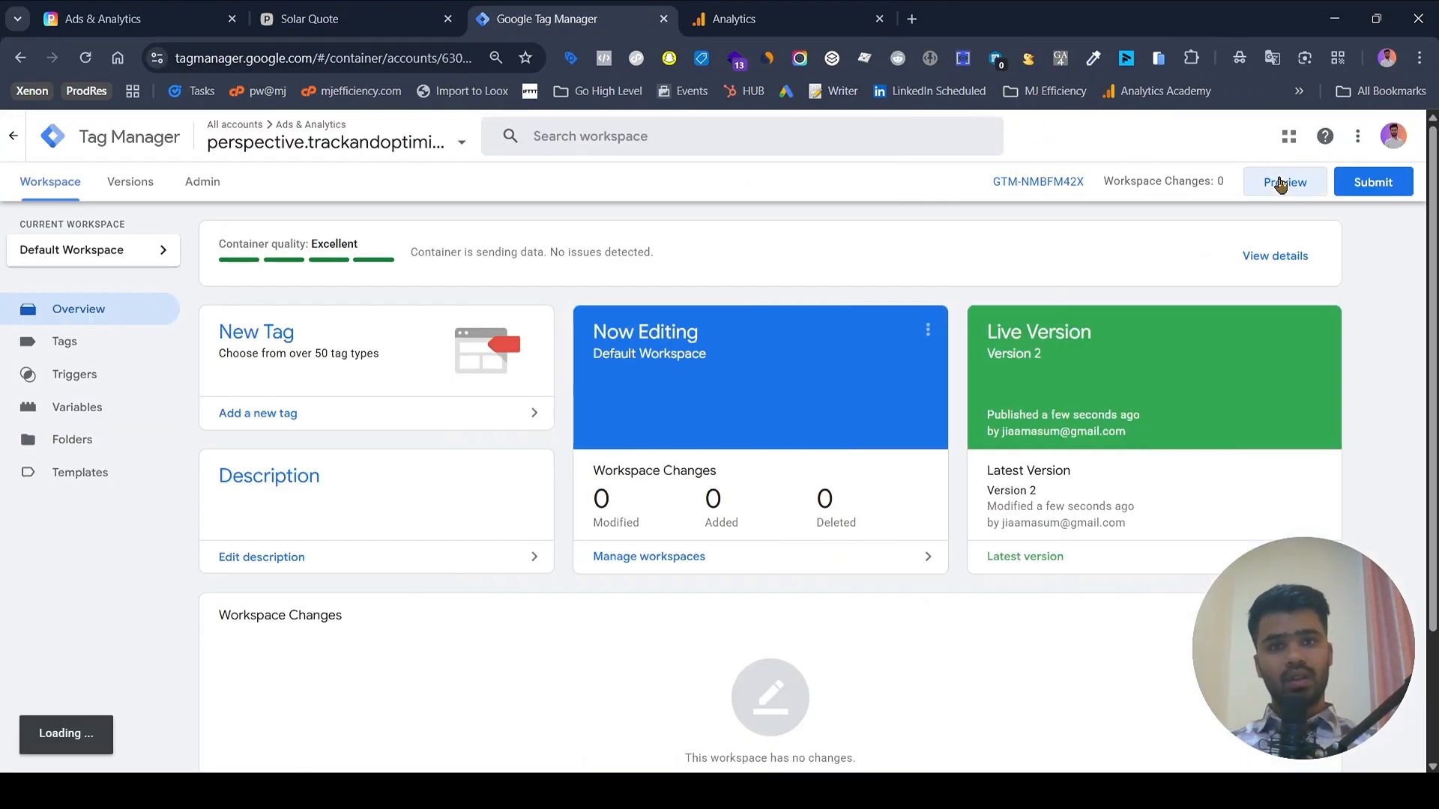
{"action": "left_click", "coordinate": [783, 7]}
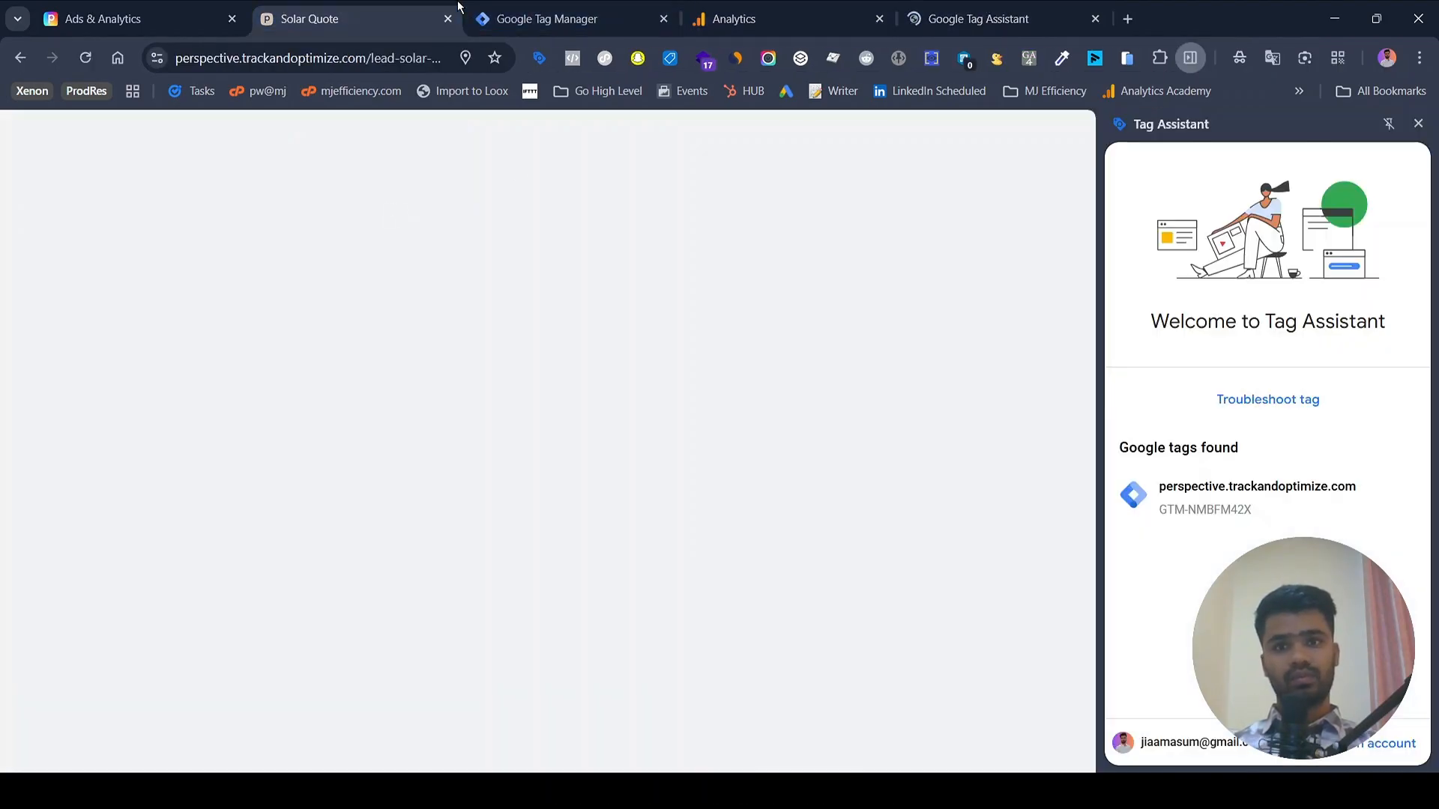
{"action": "left_click", "coordinate": [940, 8]}
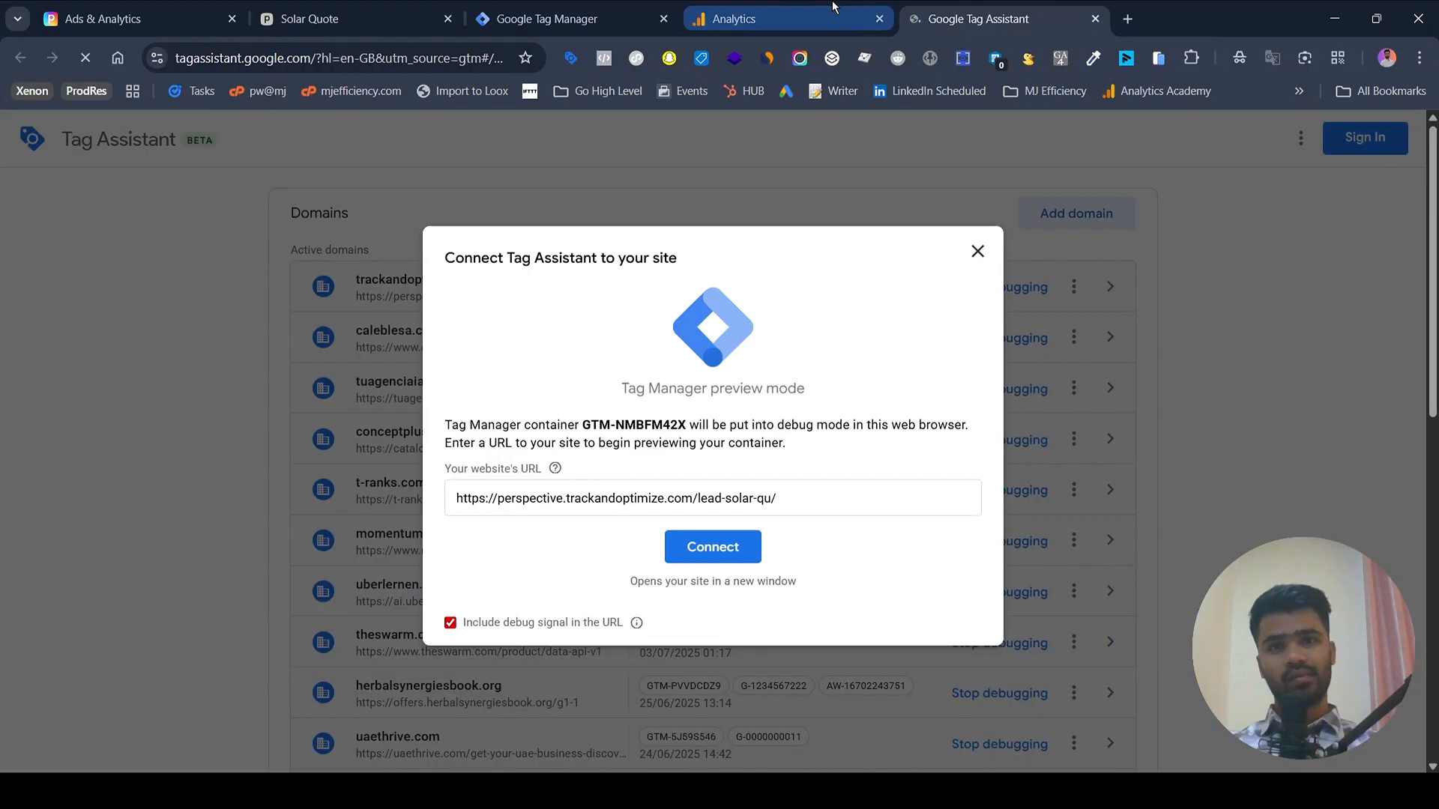
{"action": "left_click", "coordinate": [832, 7]}
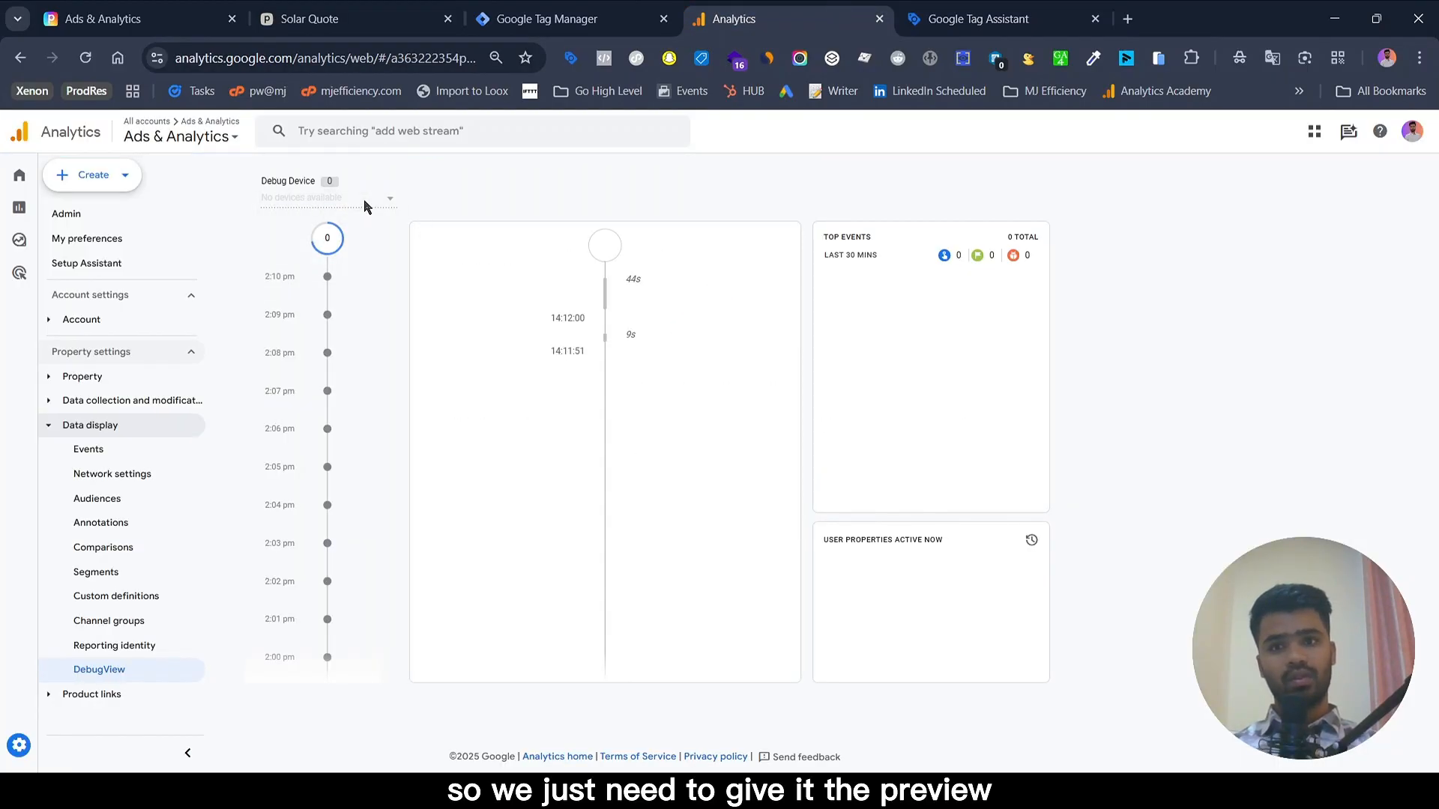
{"action": "left_click_drag", "start_coordinate": [929, 25], "coordinate": [798, 6]}
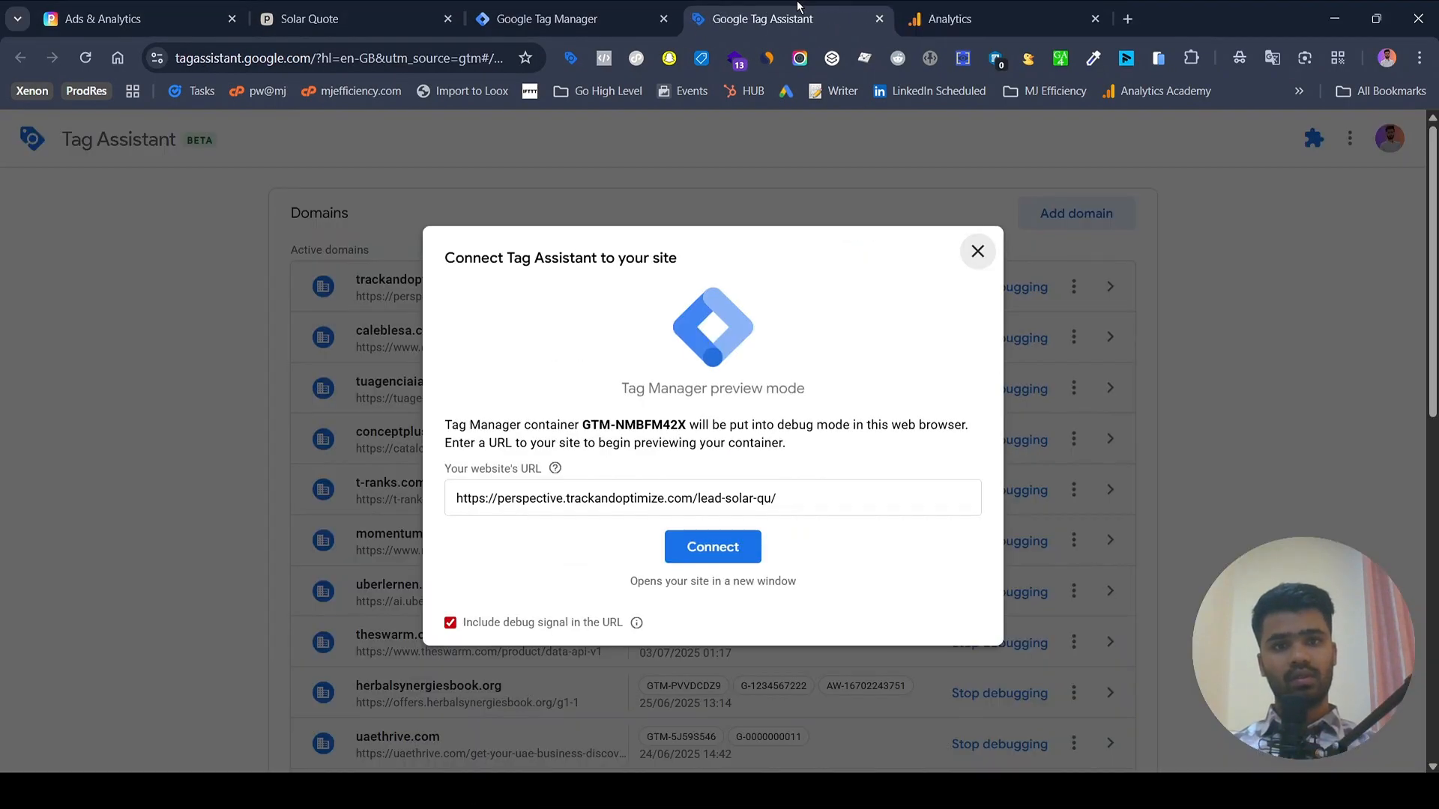
- Connect Tag Assistant to the solar quote page and dismiss the connection confirmation
{"action": "left_click", "coordinate": [703, 549]}
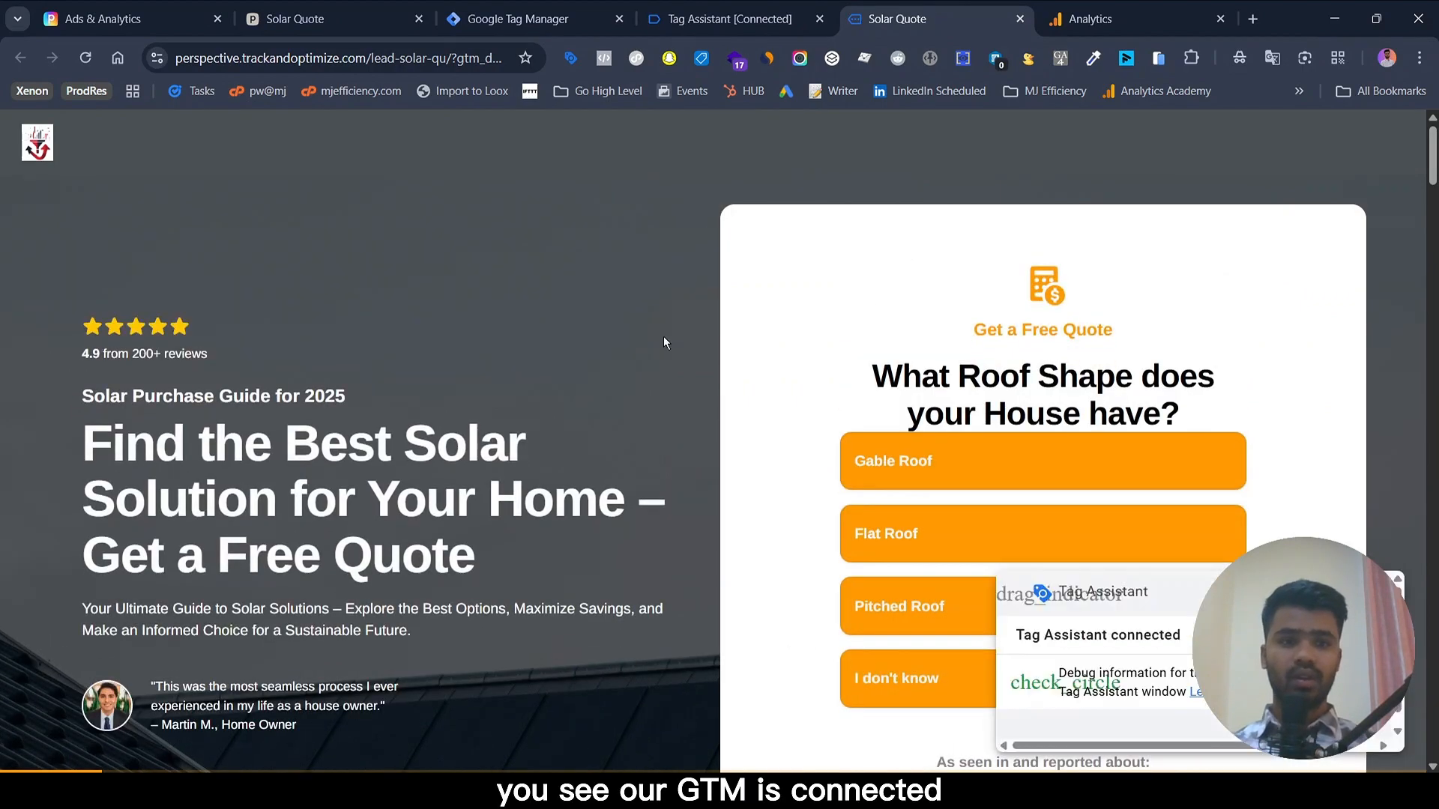
{"action": "left_click", "coordinate": [682, 6]}
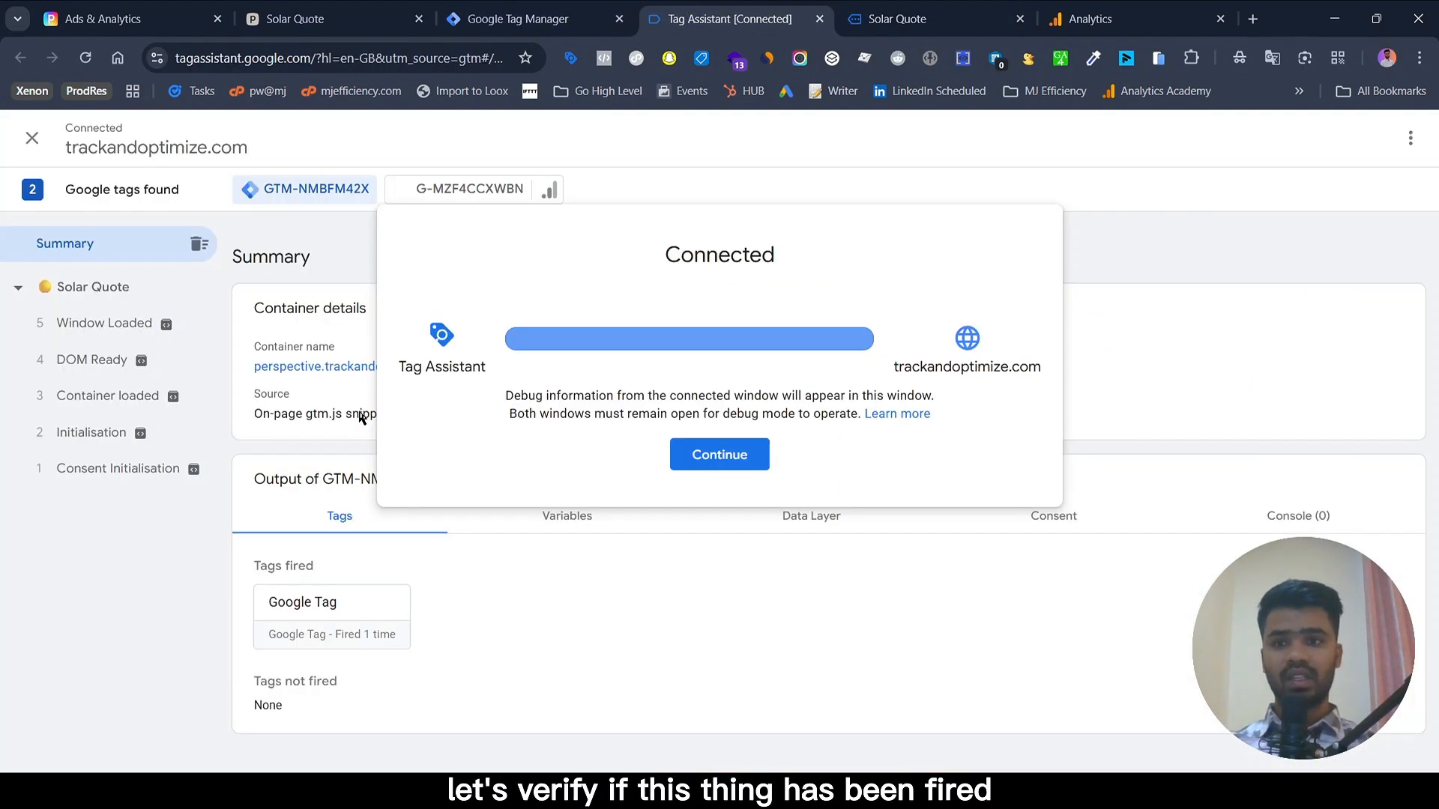
{"action": "left_click", "coordinate": [676, 454]}
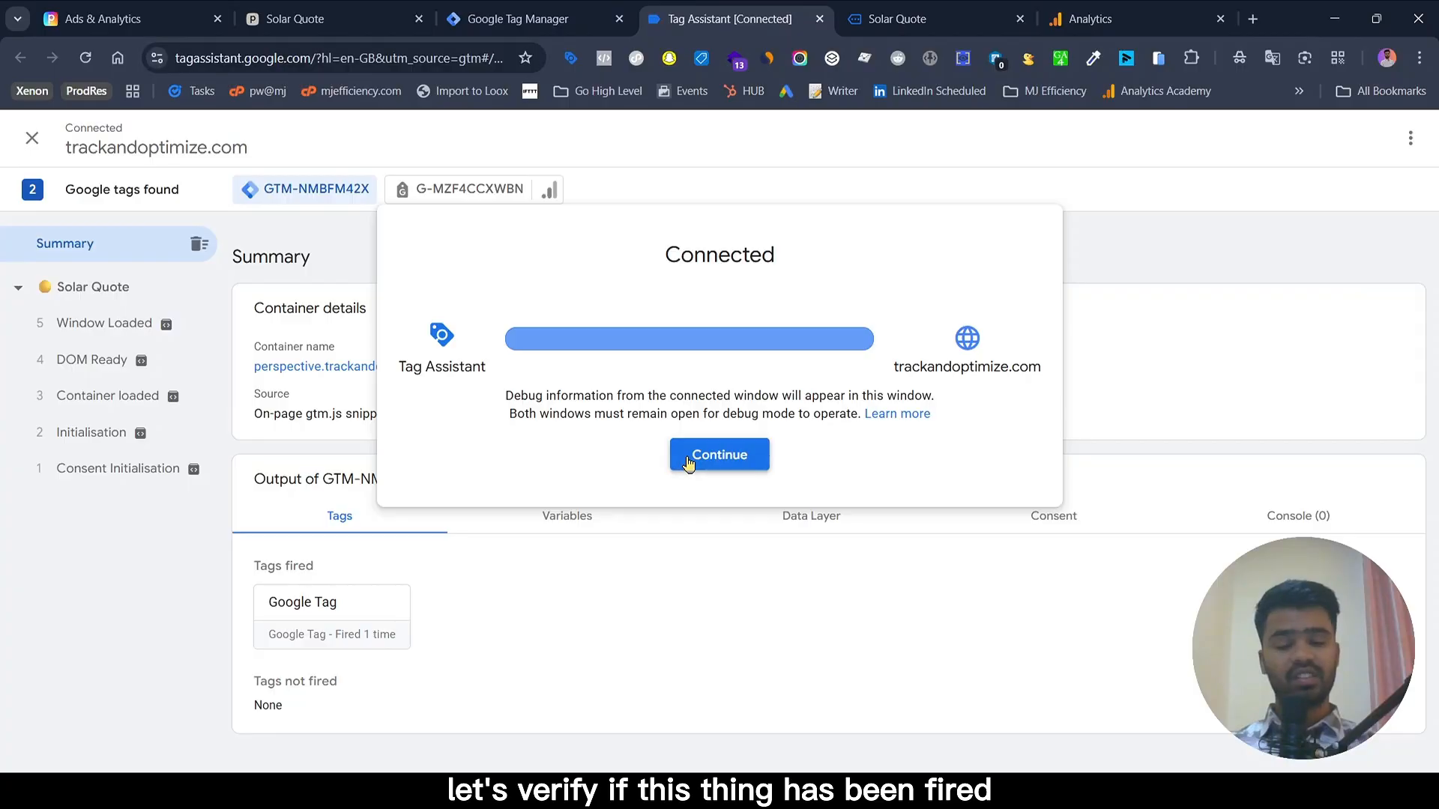
- Inspect the Google Tag fired on Initialisation and select its measurement ID MZF4CCXWBN
{"action": "left_click", "coordinate": [109, 430]}
{"action": "left_click", "coordinate": [367, 568]}
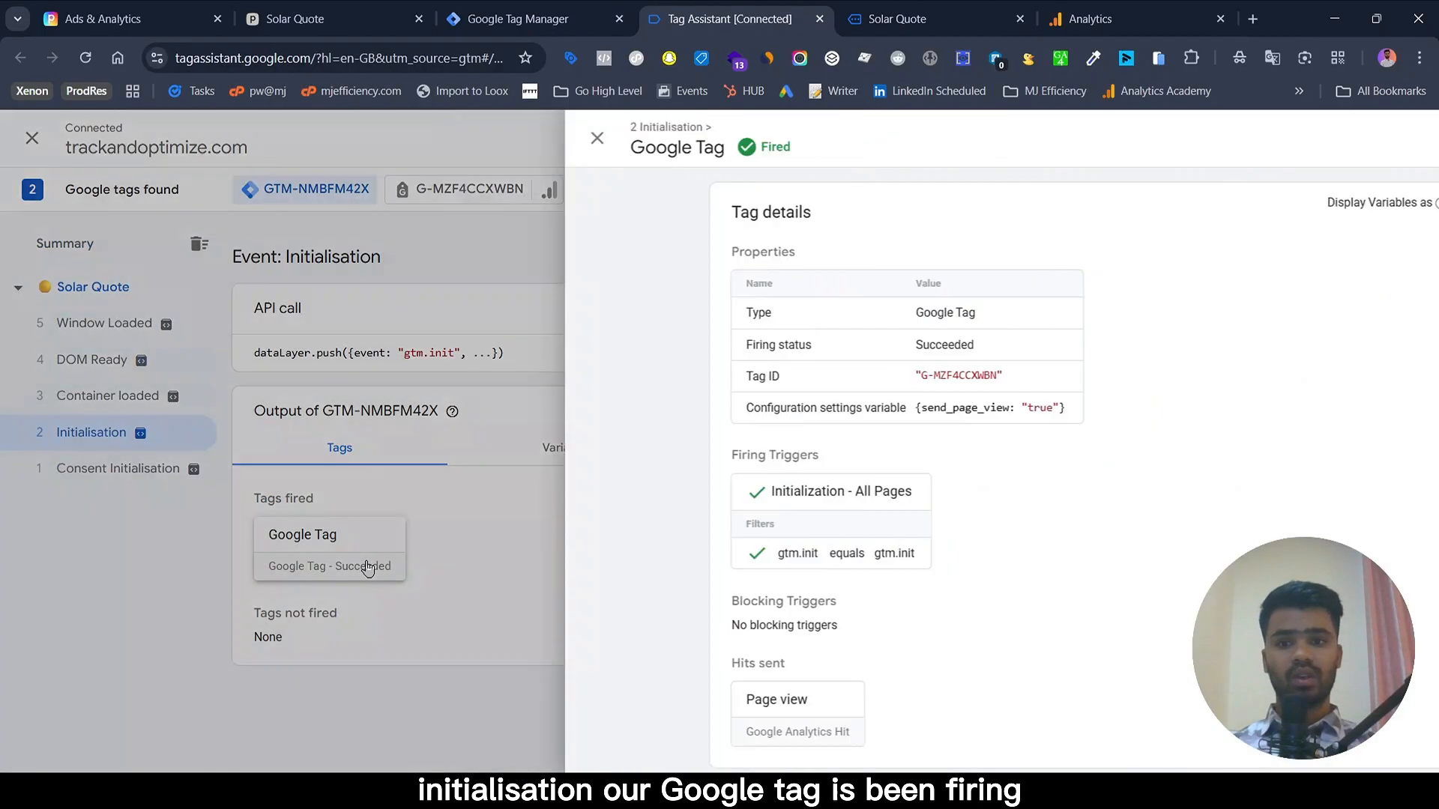
{"action": "double_click", "coordinate": [671, 376]}
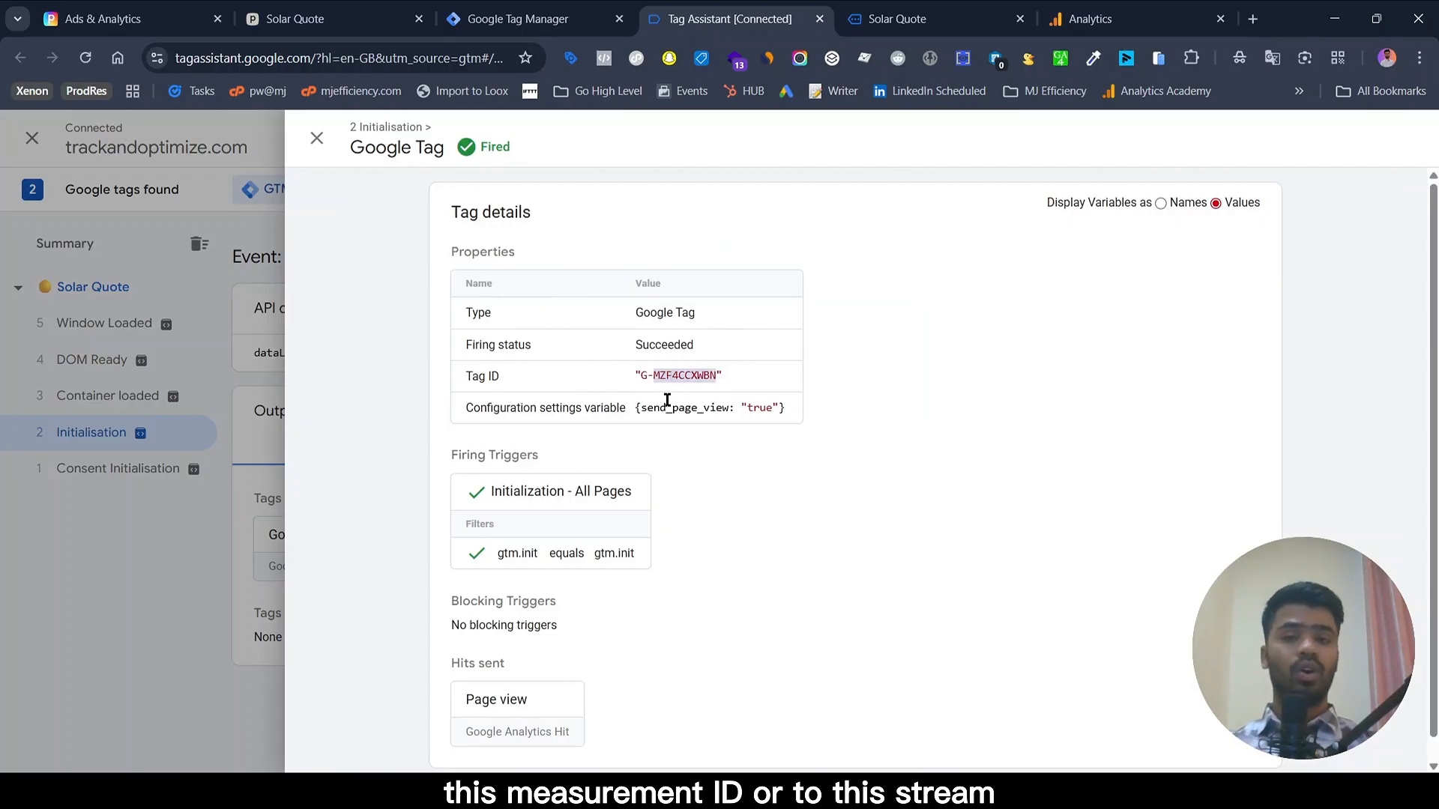
{"action": "key", "text": "ctrl+Tab"}
{"action": "key", "text": "ctrl+Tab"}
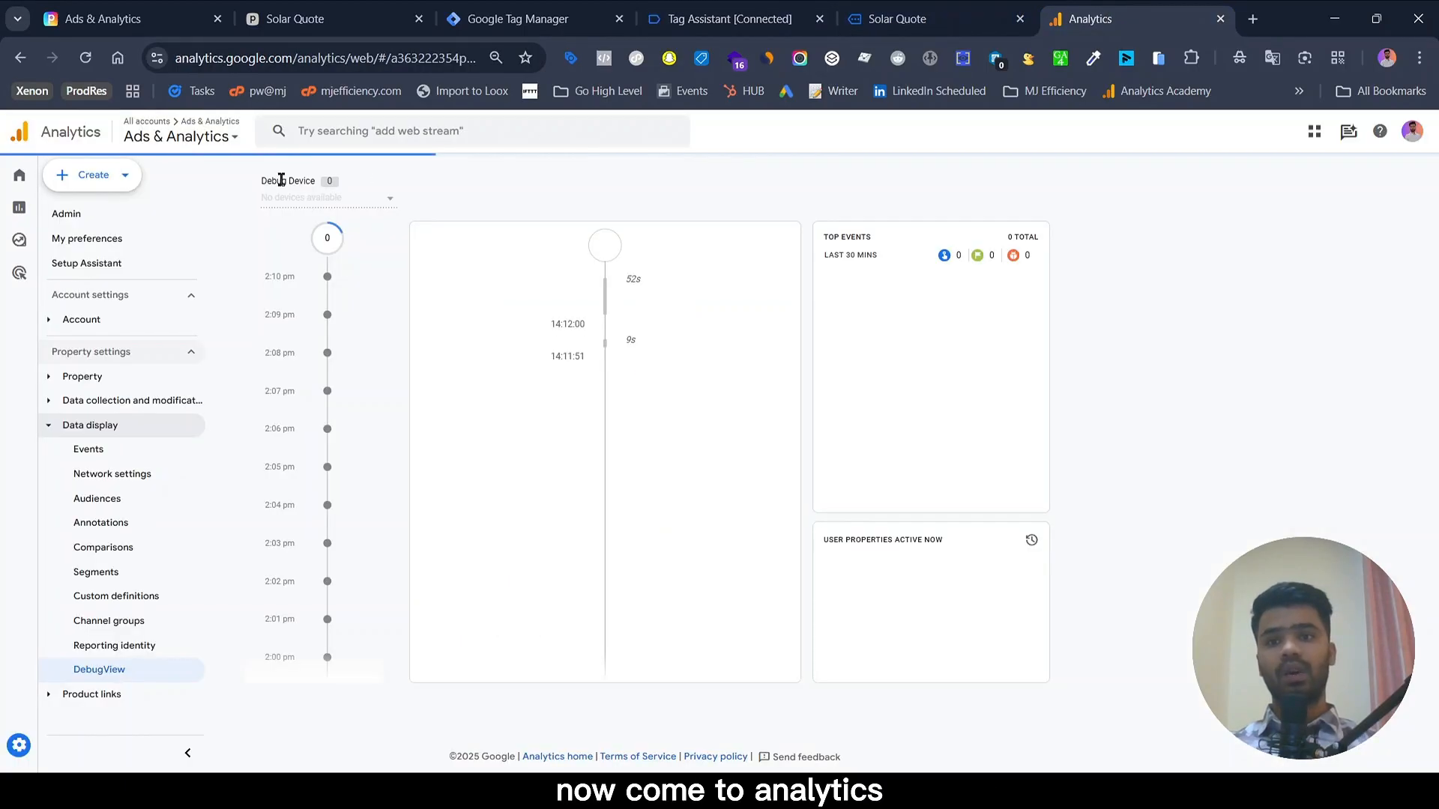
- Reload the Solar Quote preview page, then wait in DebugView for first_visit, page_view and session_start
{"action": "left_click", "coordinate": [296, 198]}
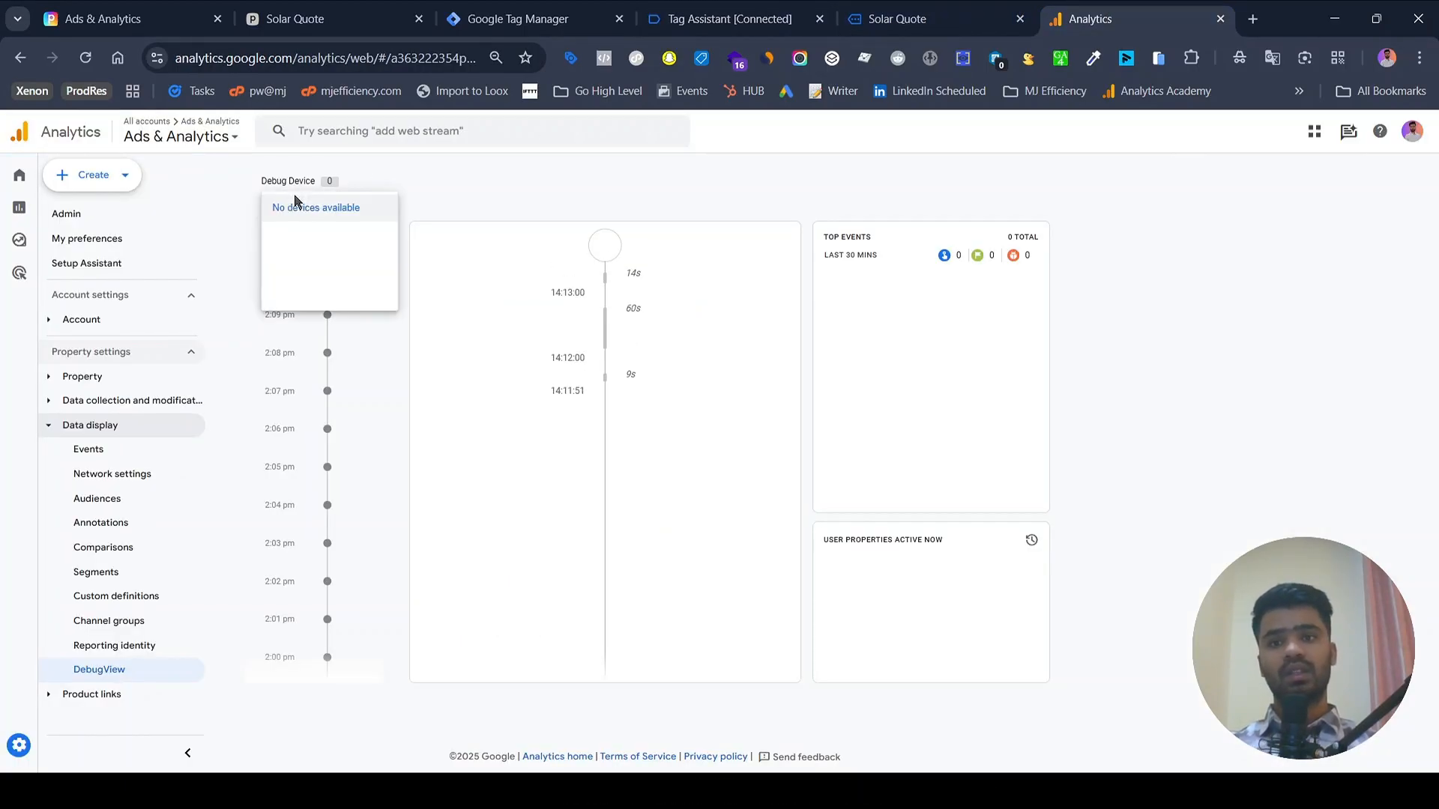
{"action": "left_click", "coordinate": [296, 200]}
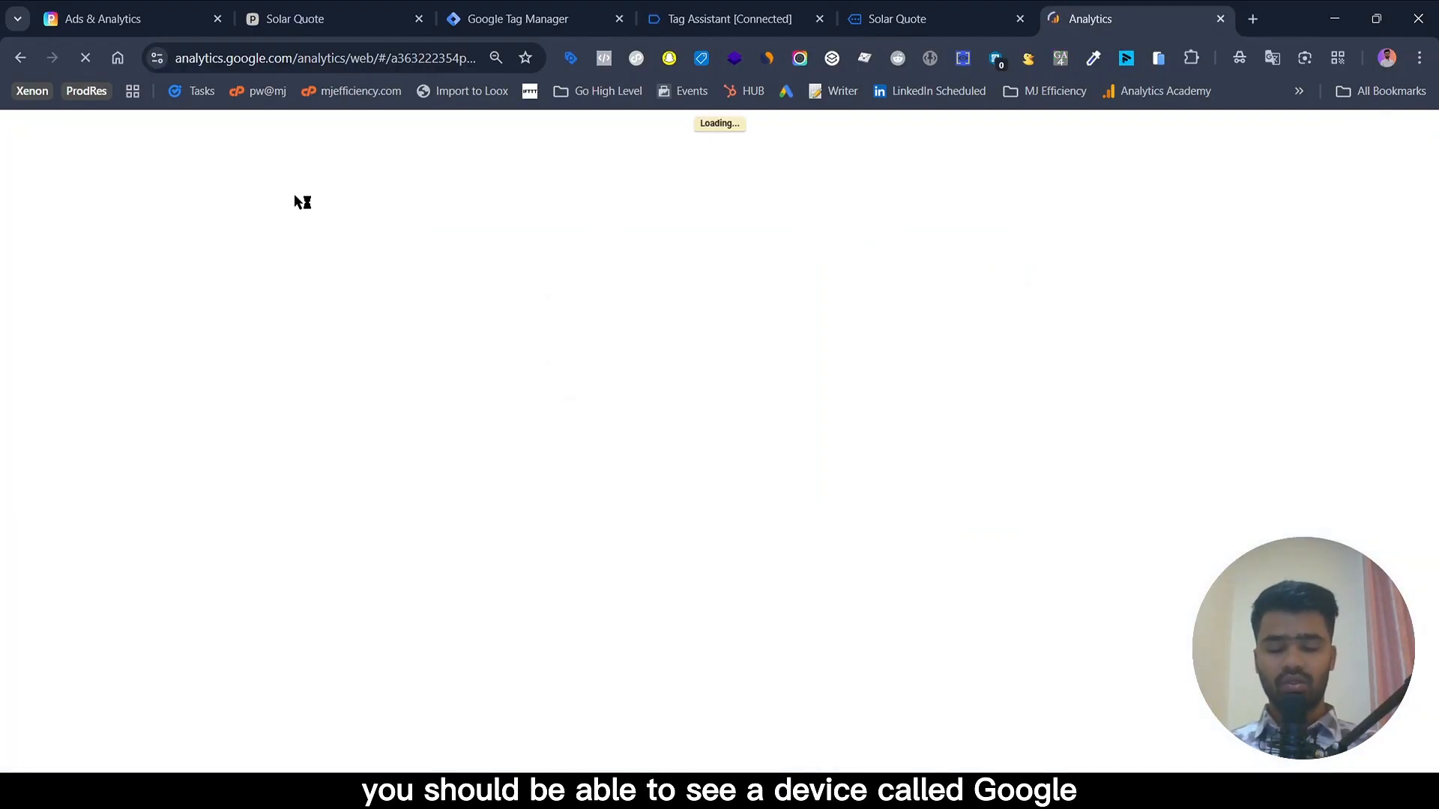
{"action": "left_click", "coordinate": [956, 10]}
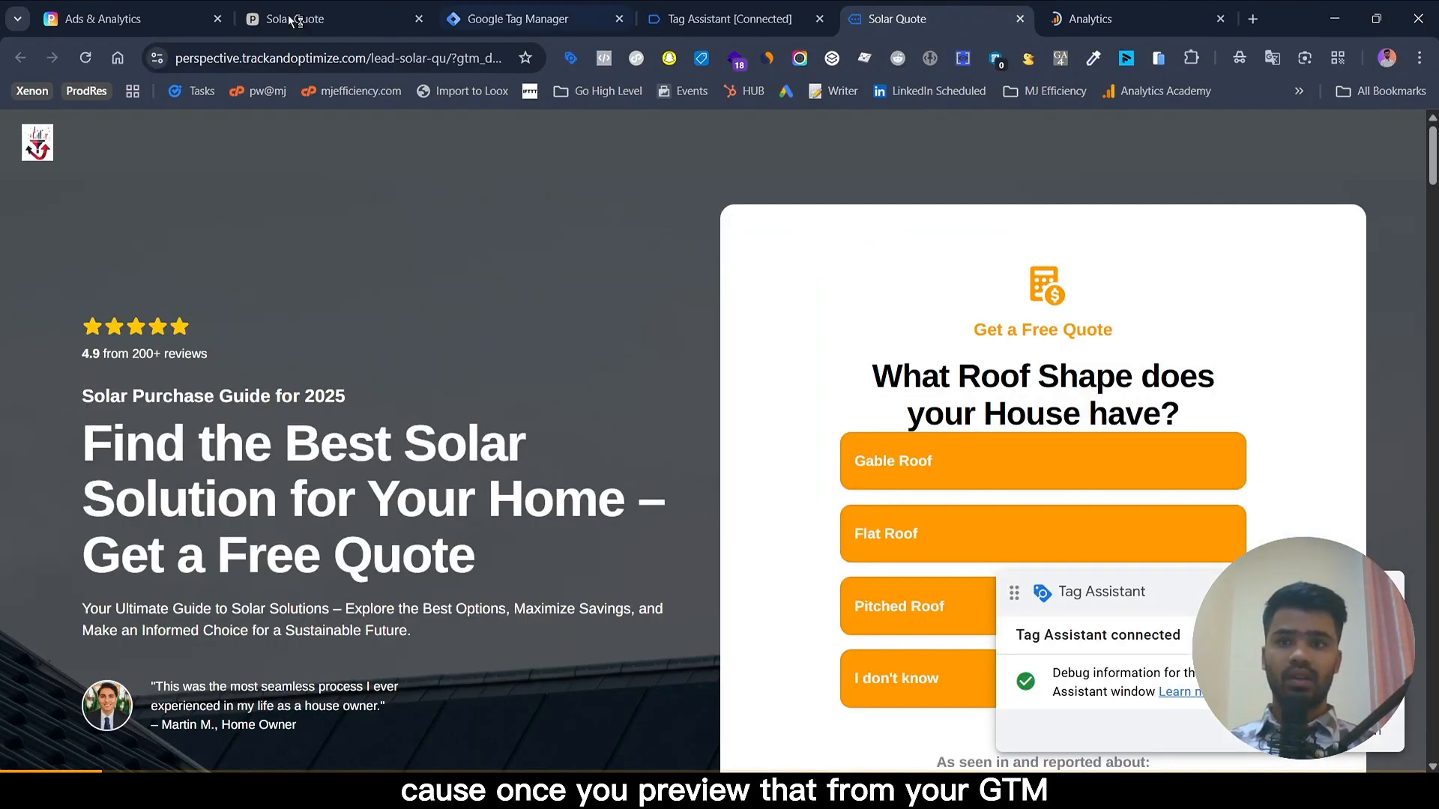
{"action": "left_click", "coordinate": [719, 15]}
{"action": "left_click", "coordinate": [558, 12]}
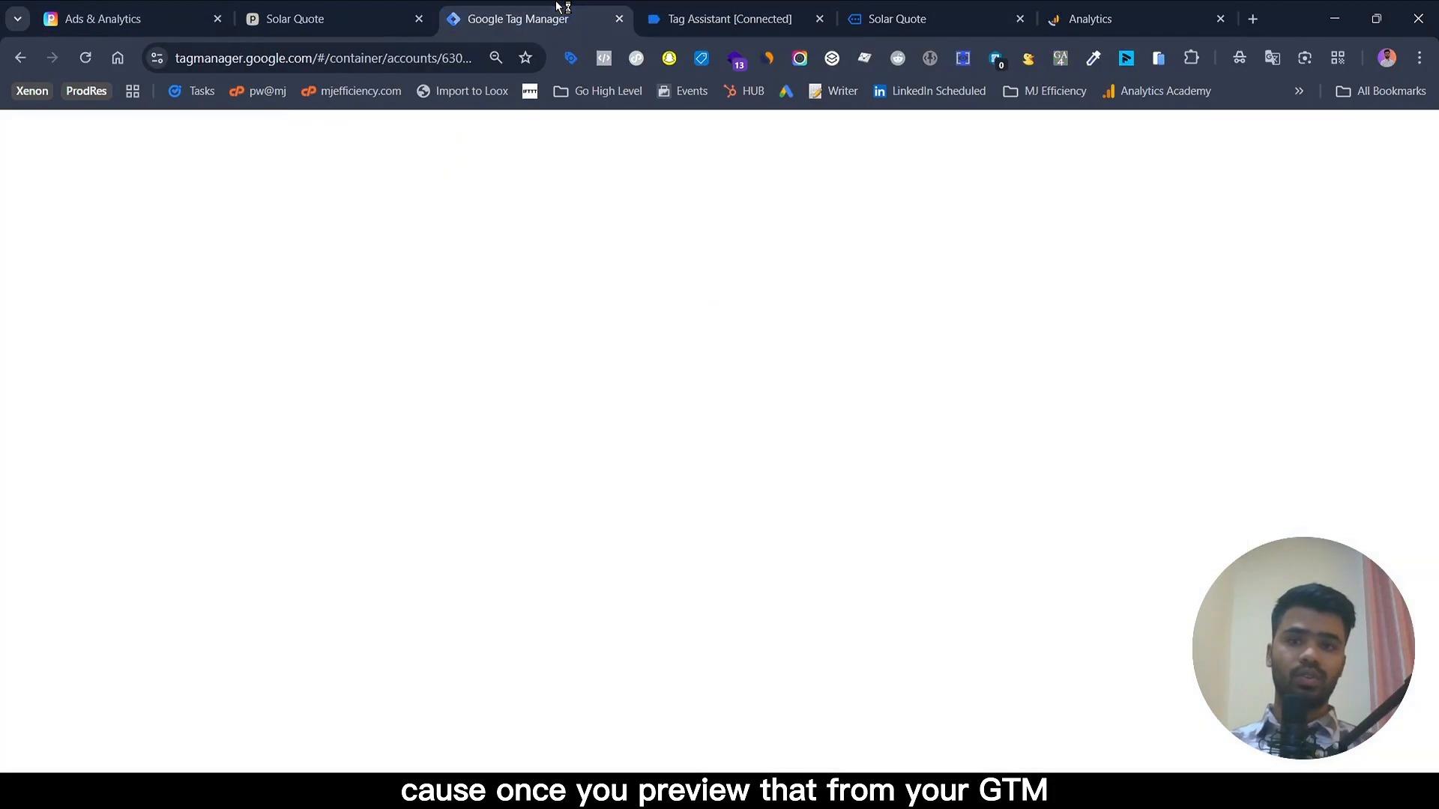
{"action": "left_click", "coordinate": [908, 8]}
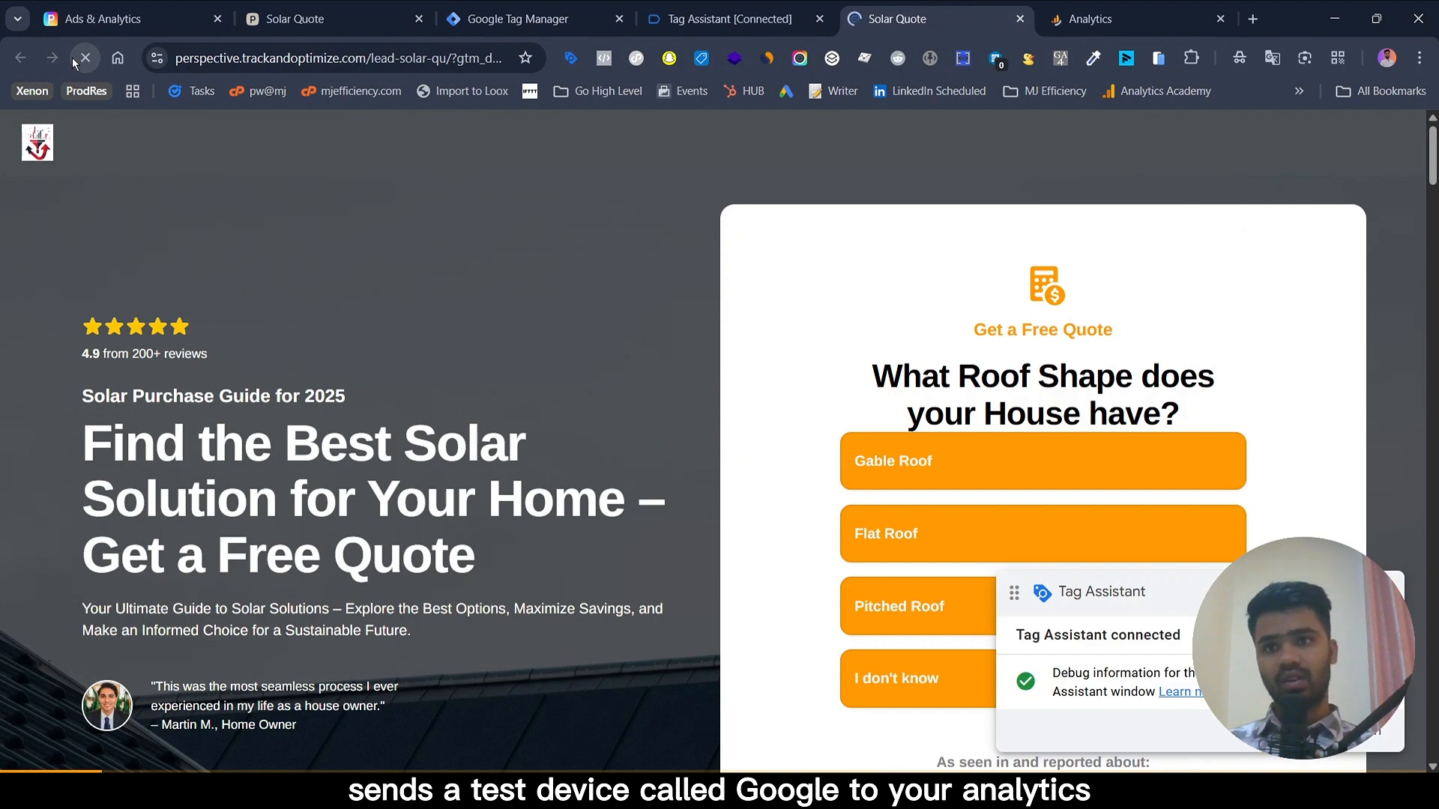
{"action": "left_click", "coordinate": [74, 58]}
{"action": "left_click", "coordinate": [1169, 15]}
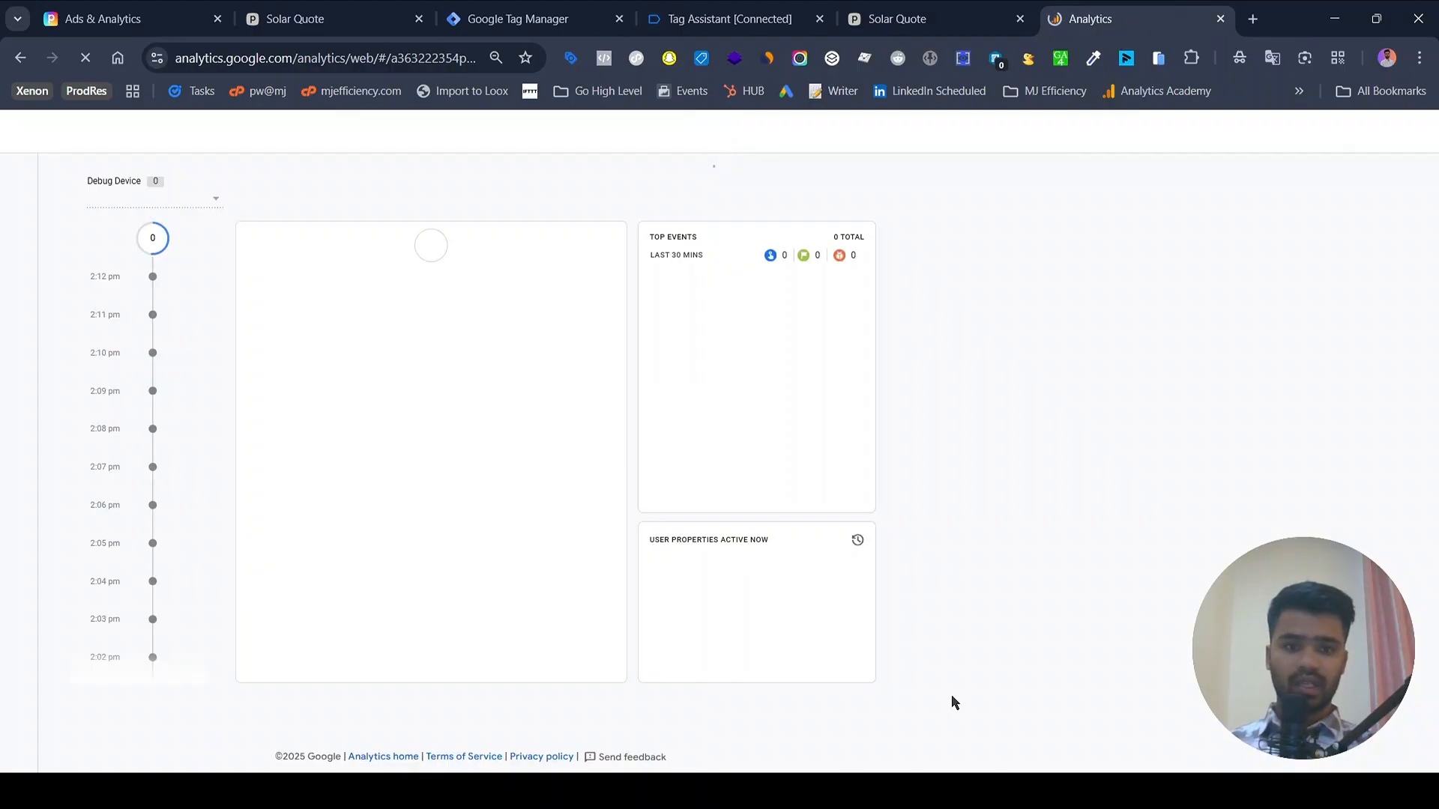
{"action": "left_click", "coordinate": [899, 791]}
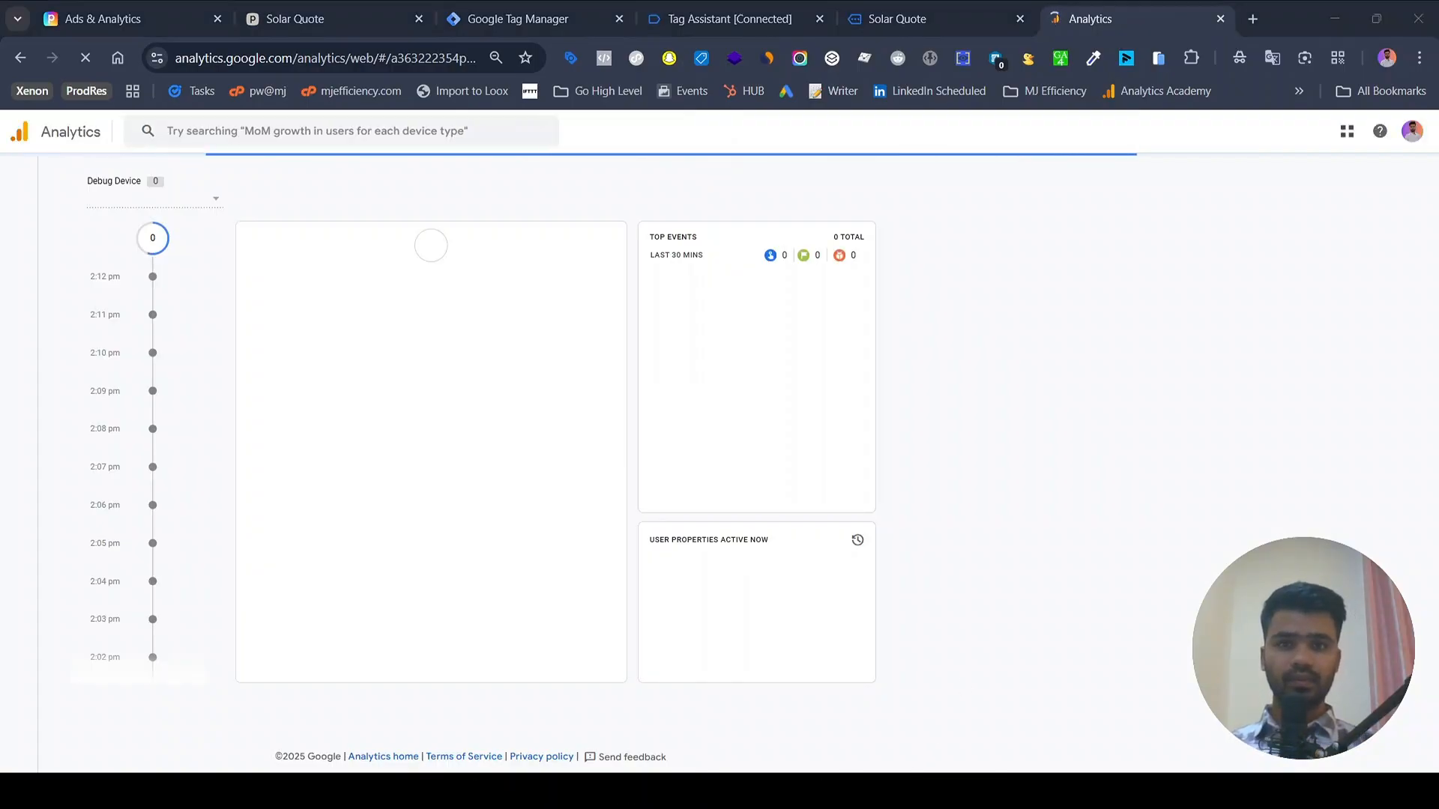
{"action": "left_click", "coordinate": [885, 788]}
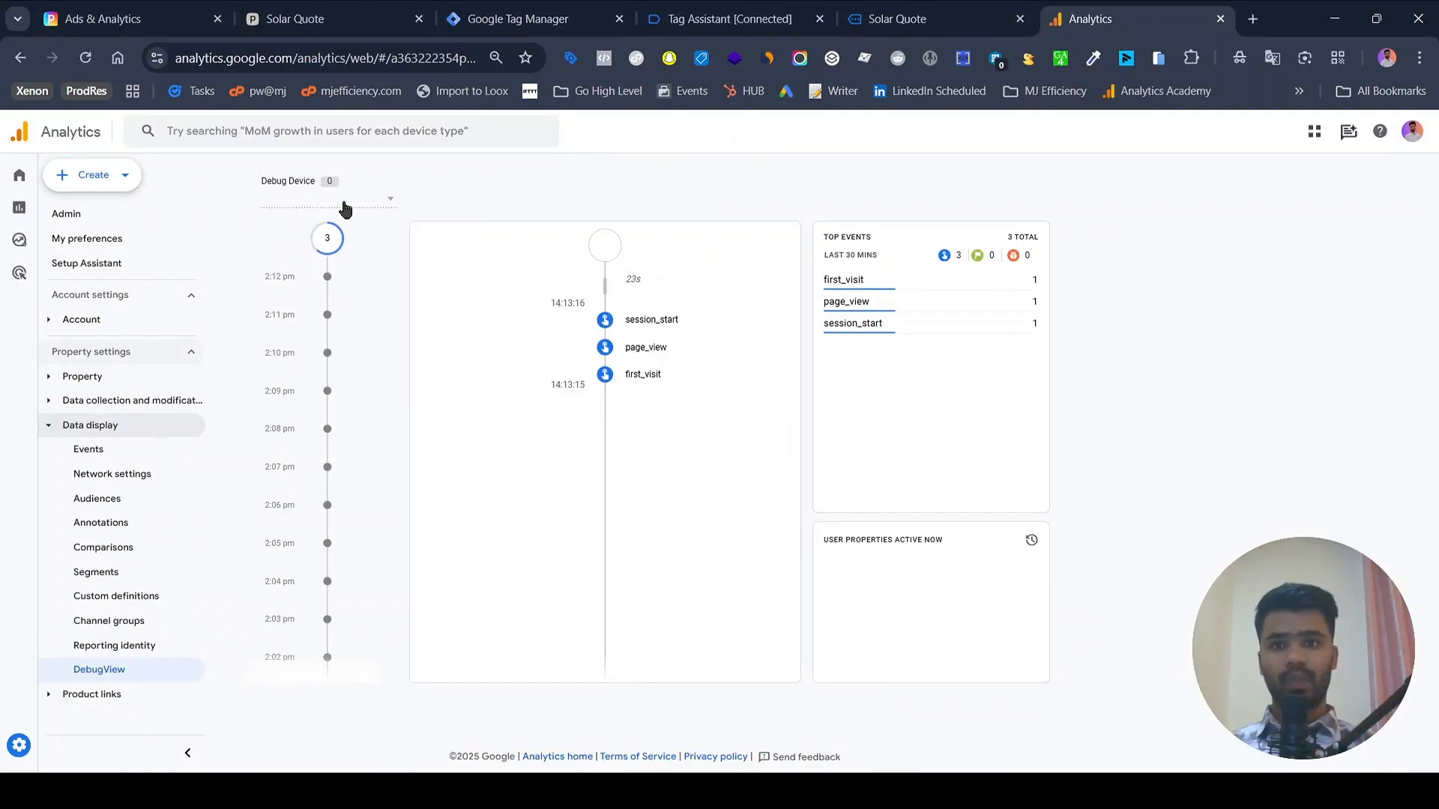
- Pick Google as debug device and review first_visit's source, page, medium and session parameters
{"action": "left_click", "coordinate": [344, 204]}
{"action": "left_click", "coordinate": [344, 208]}
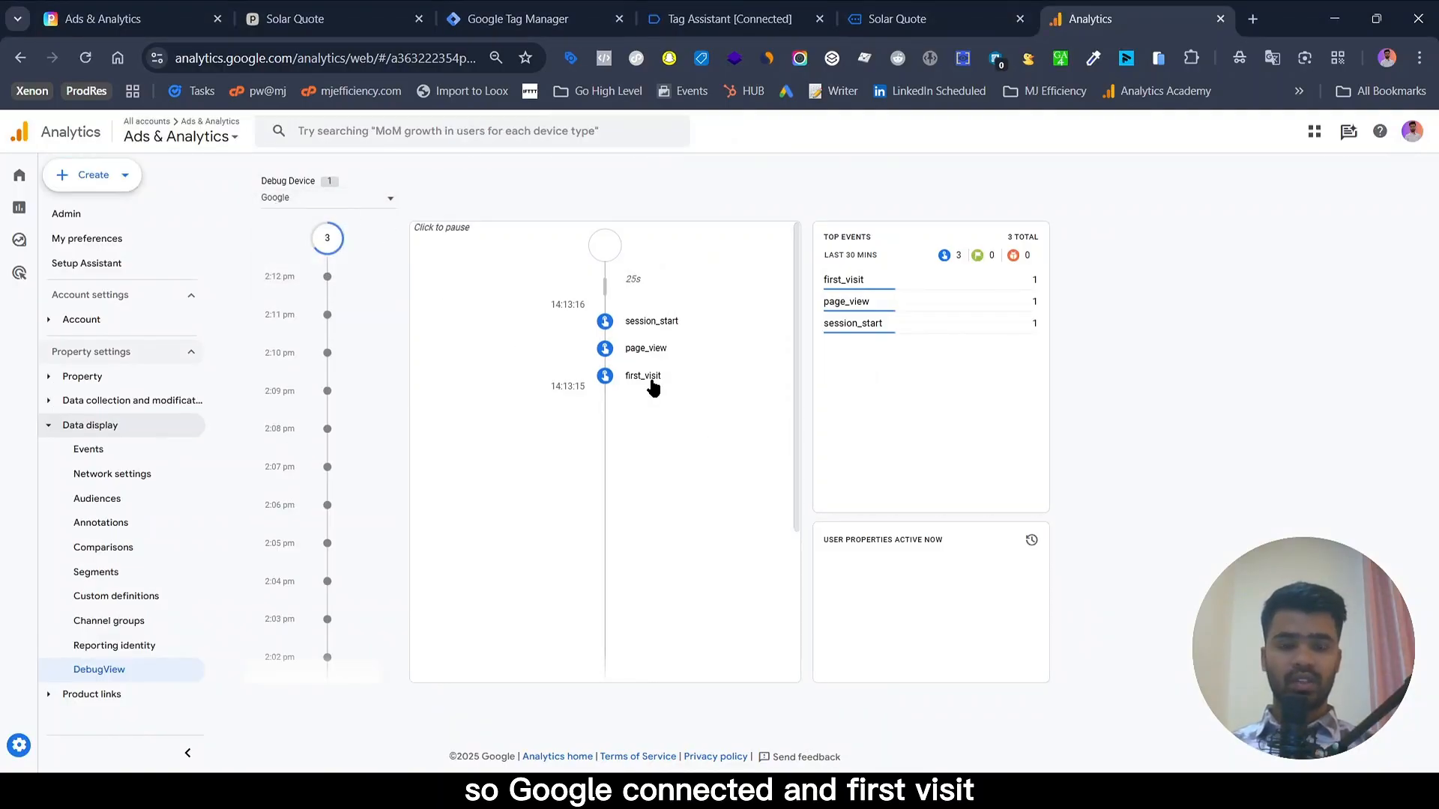
{"action": "left_click", "coordinate": [649, 379]}
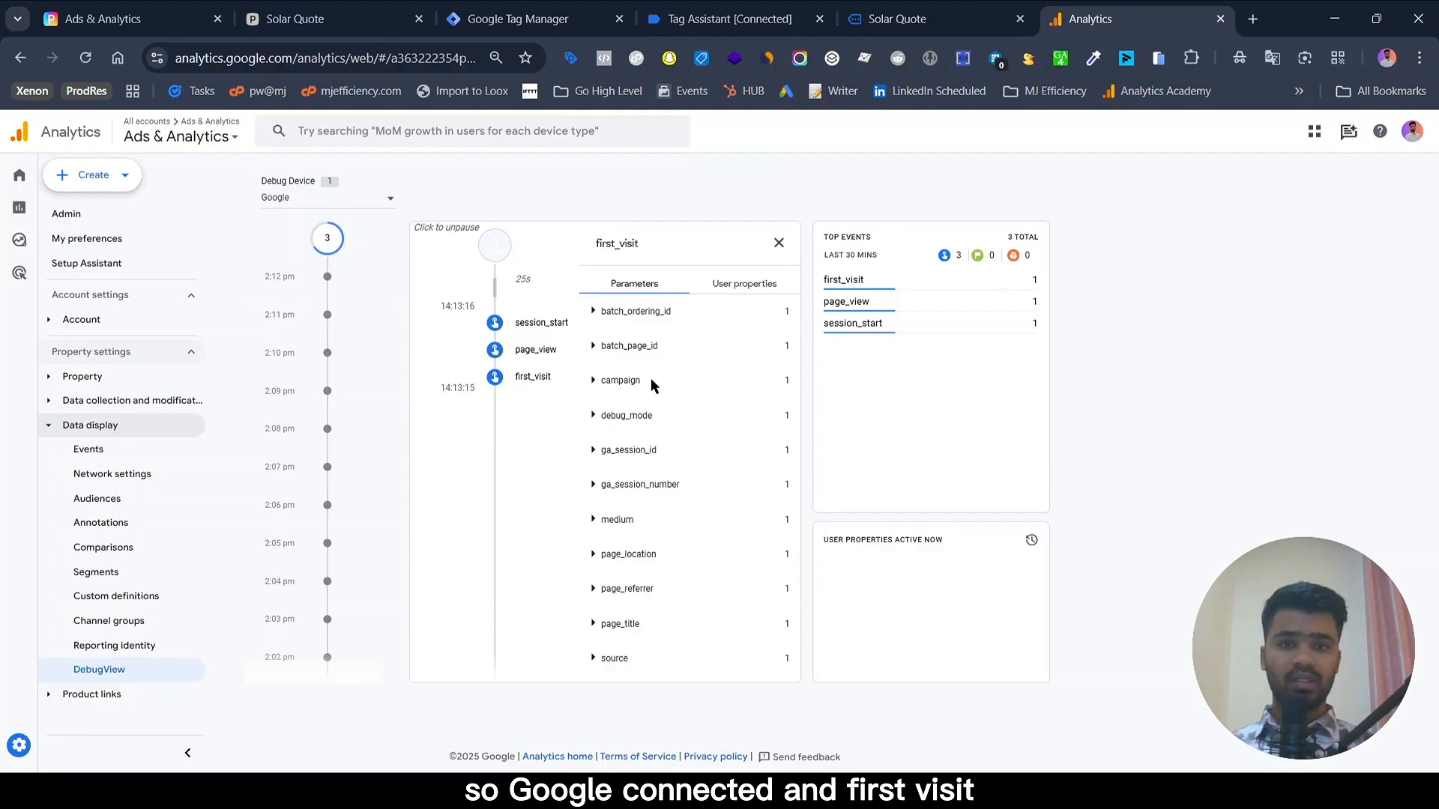
{"action": "left_click", "coordinate": [615, 661]}
{"action": "scroll", "coordinate": [617, 663], "scroll_direction": "down", "scroll_amount": 1}
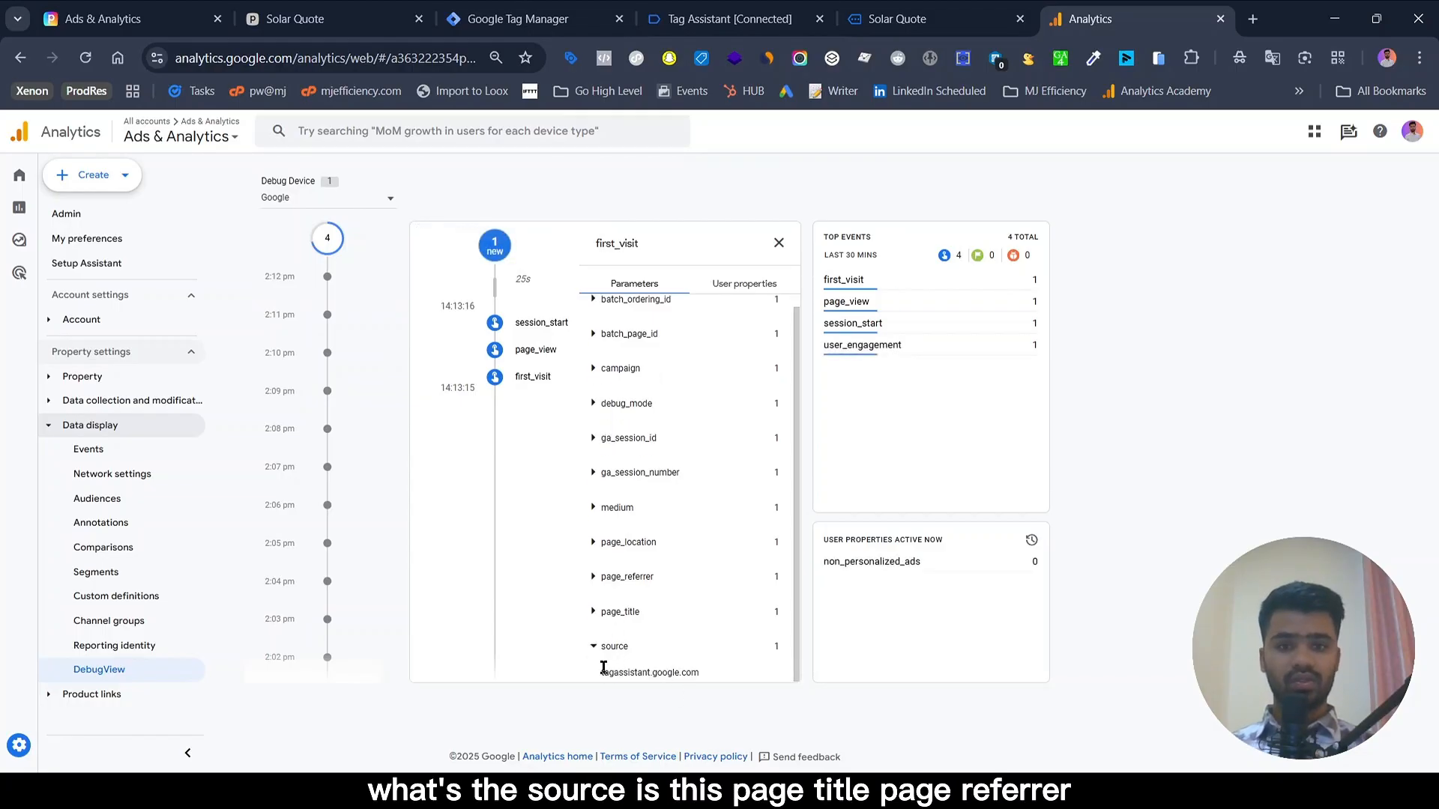
{"action": "left_click", "coordinate": [622, 619]}
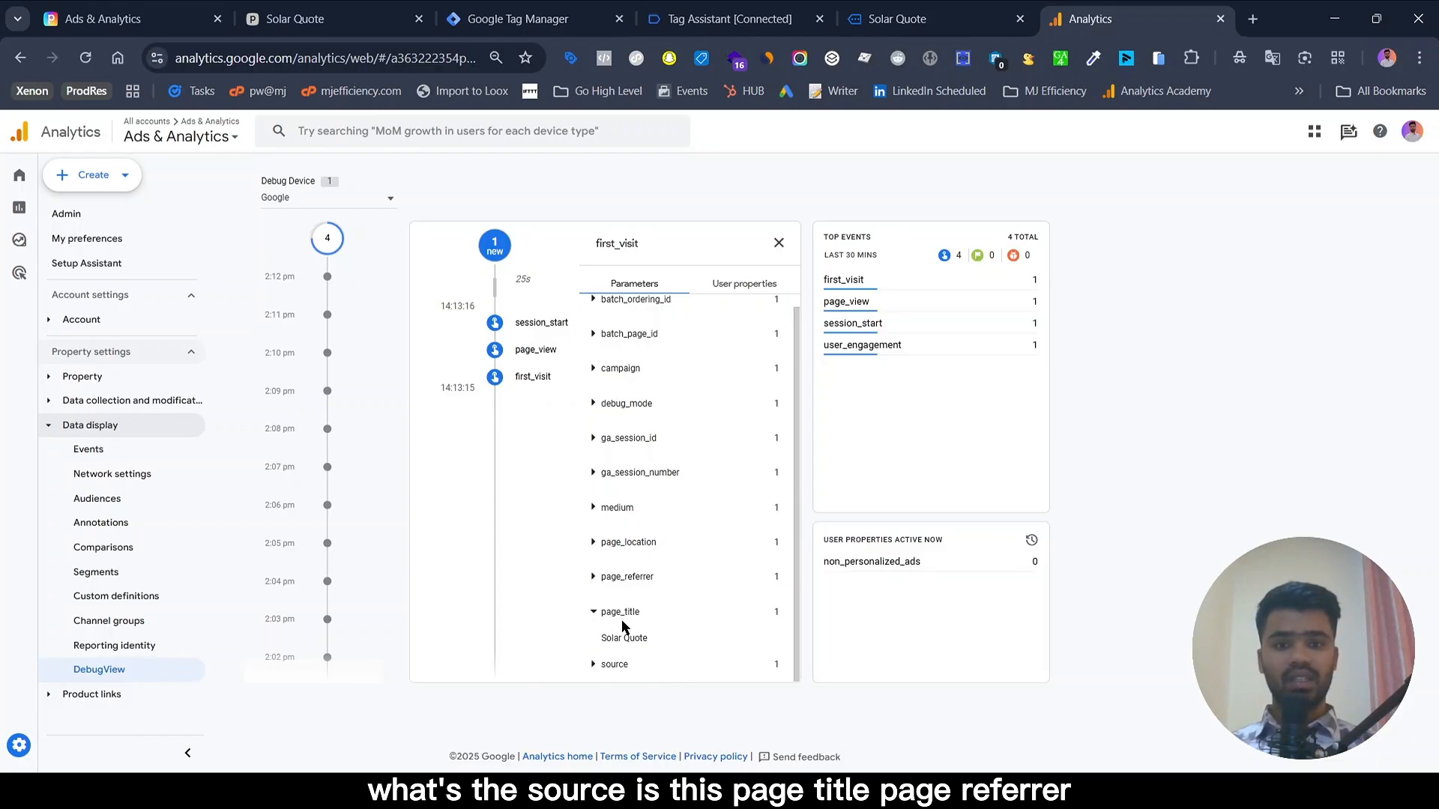
{"action": "left_click", "coordinate": [608, 582]}
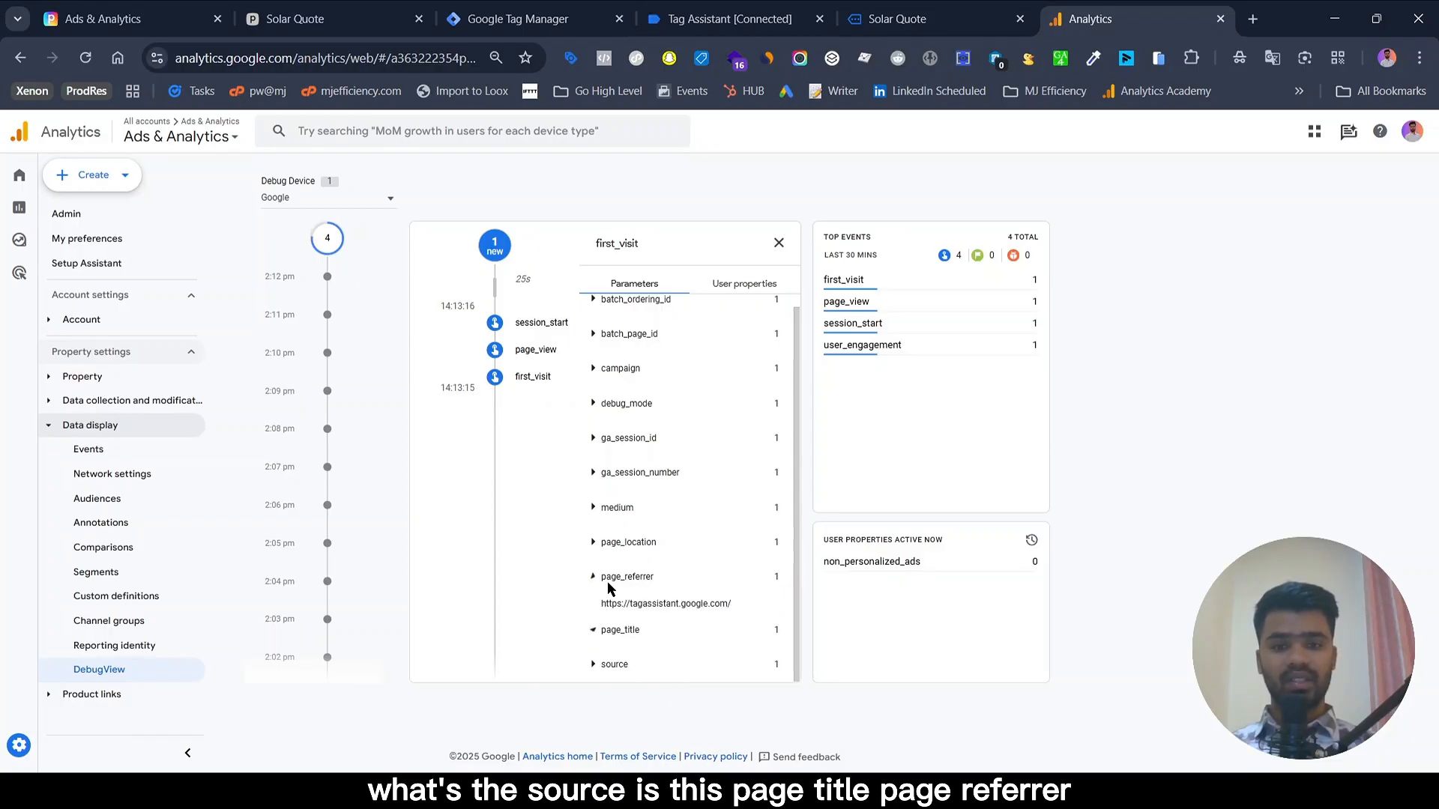
{"action": "left_click", "coordinate": [603, 543]}
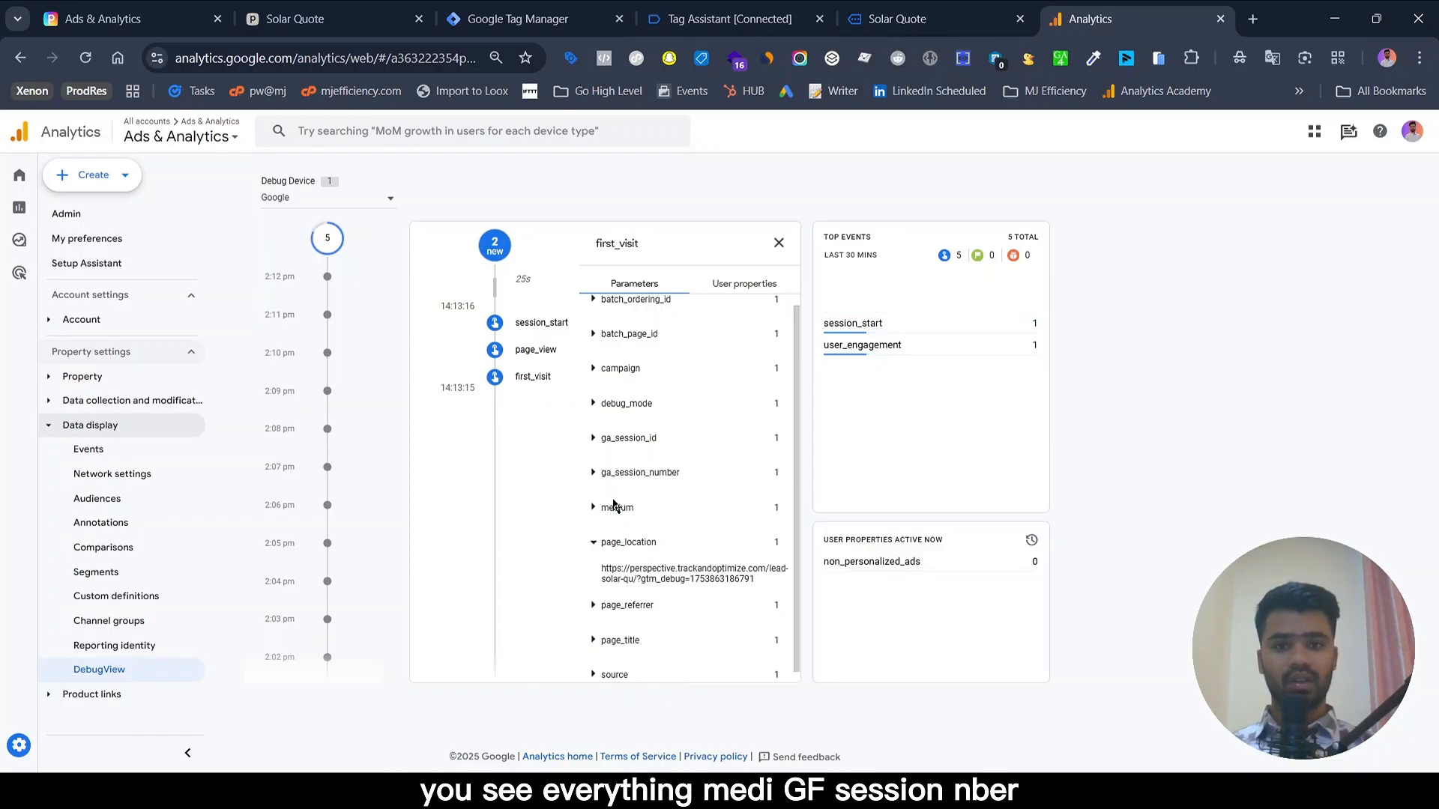
{"action": "left_click", "coordinate": [615, 508]}
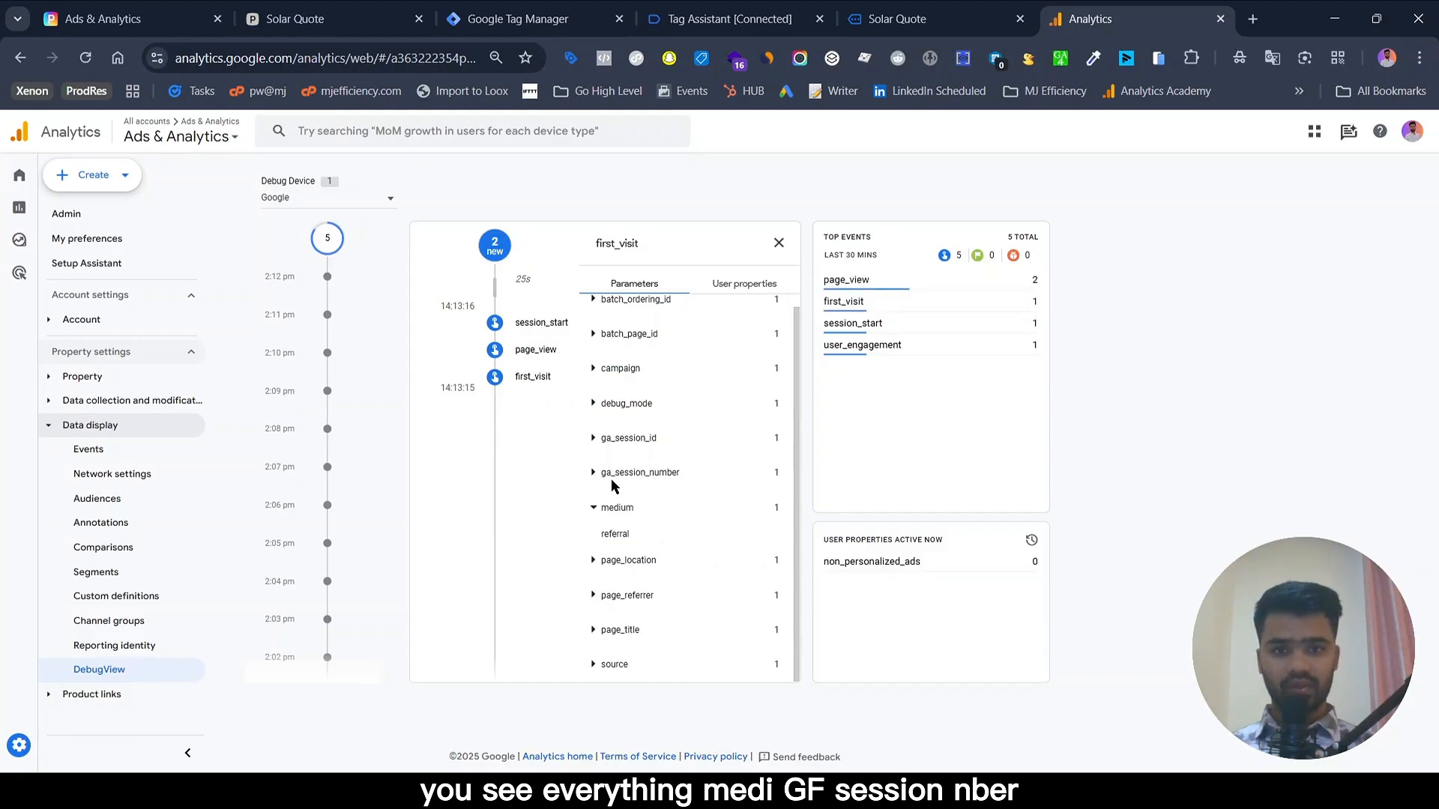
{"action": "left_click", "coordinate": [612, 478]}
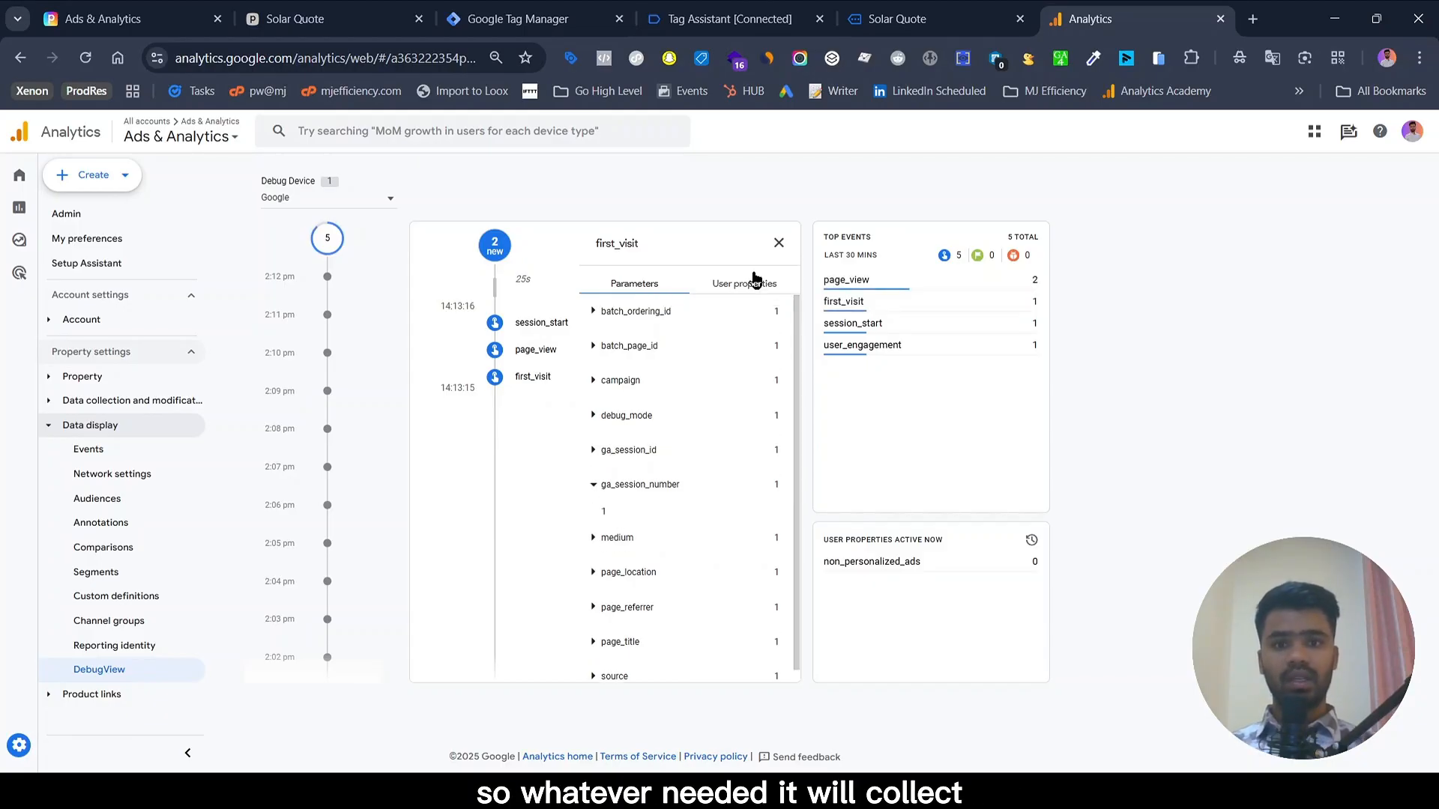
{"action": "left_click", "coordinate": [779, 244]}
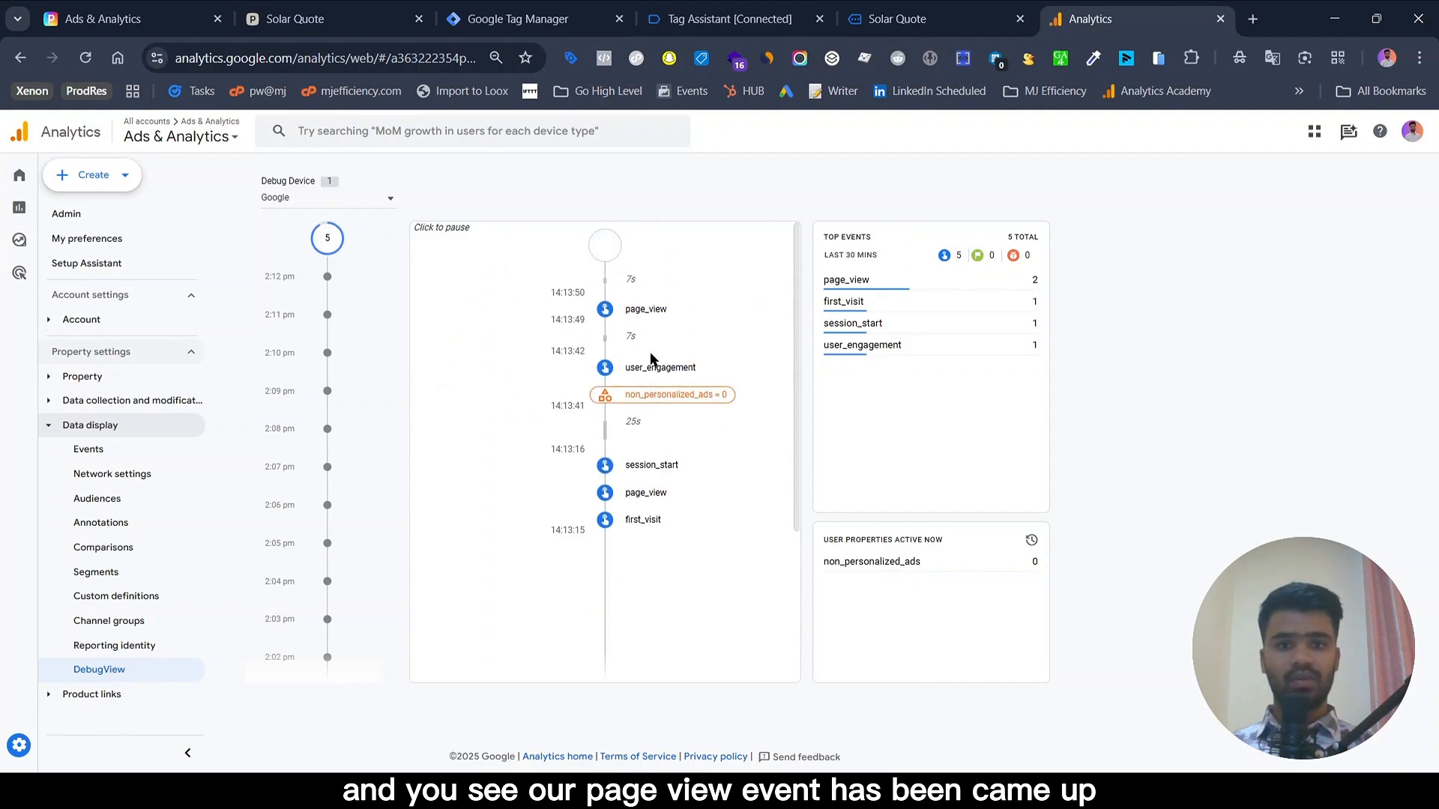
- Open page_view's parameters and view the non_personalized_ads user property
{"action": "left_click", "coordinate": [642, 492]}
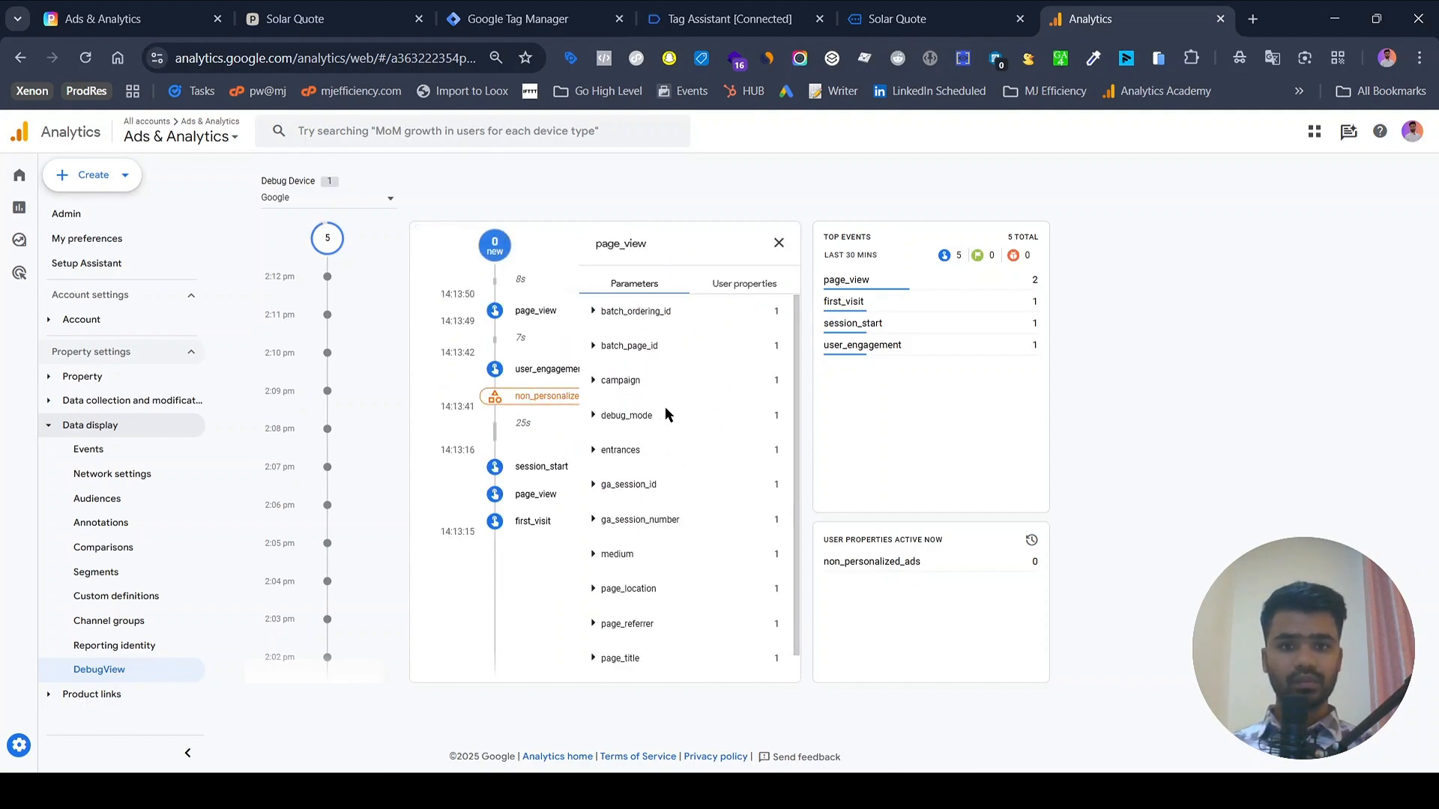
{"action": "scroll", "coordinate": [703, 559], "scroll_direction": "down", "scroll_amount": 1}
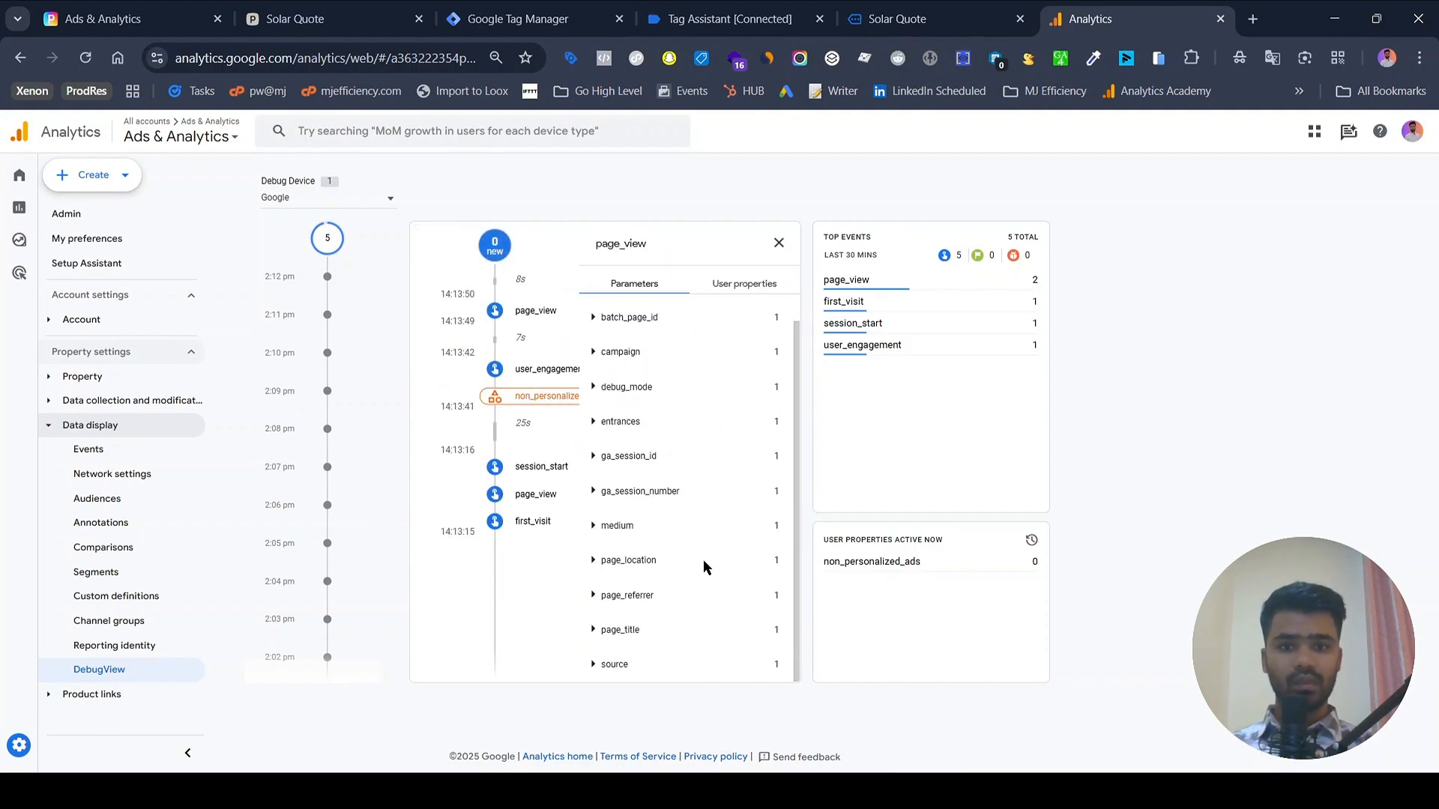
{"action": "left_click", "coordinate": [524, 410]}
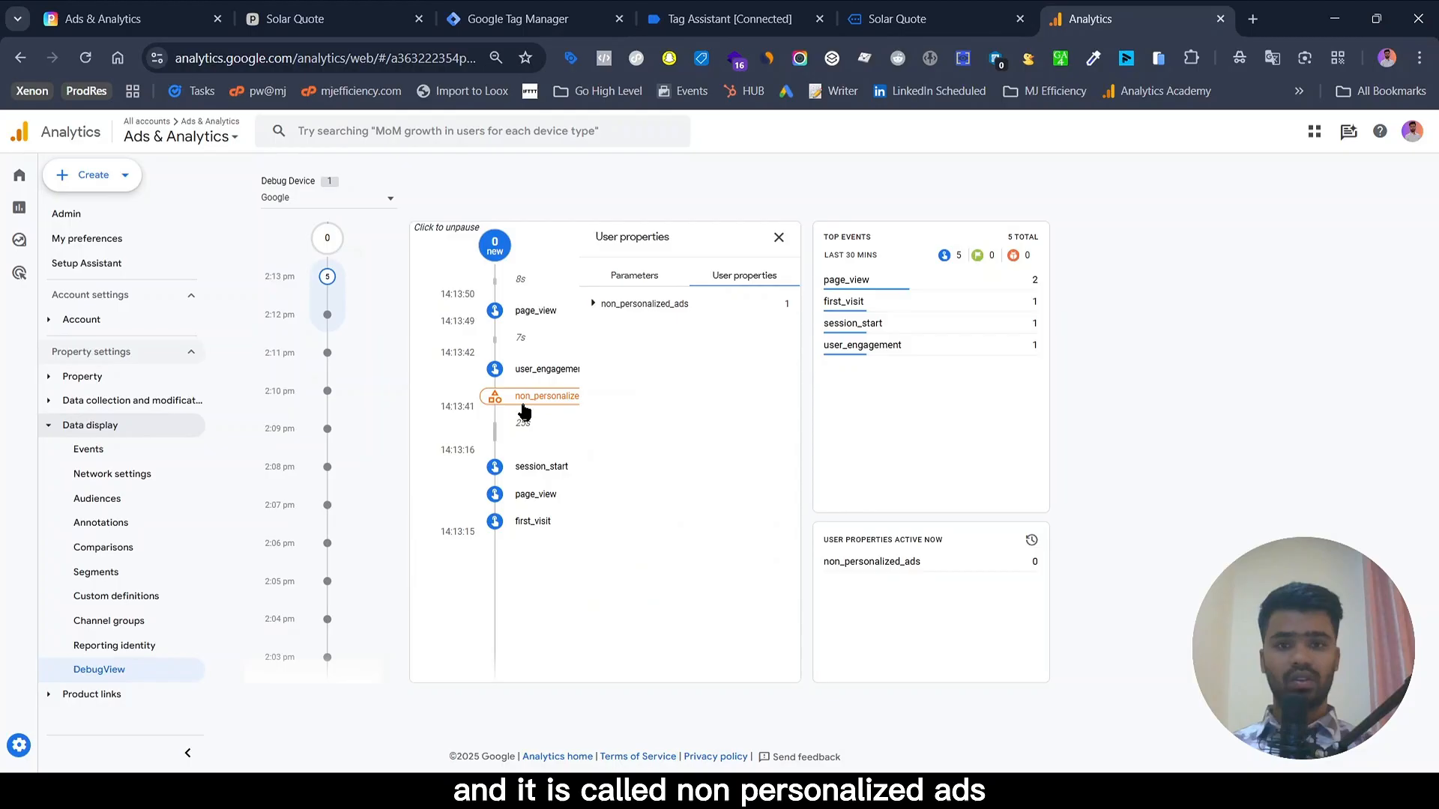
{"action": "left_click", "coordinate": [779, 237]}
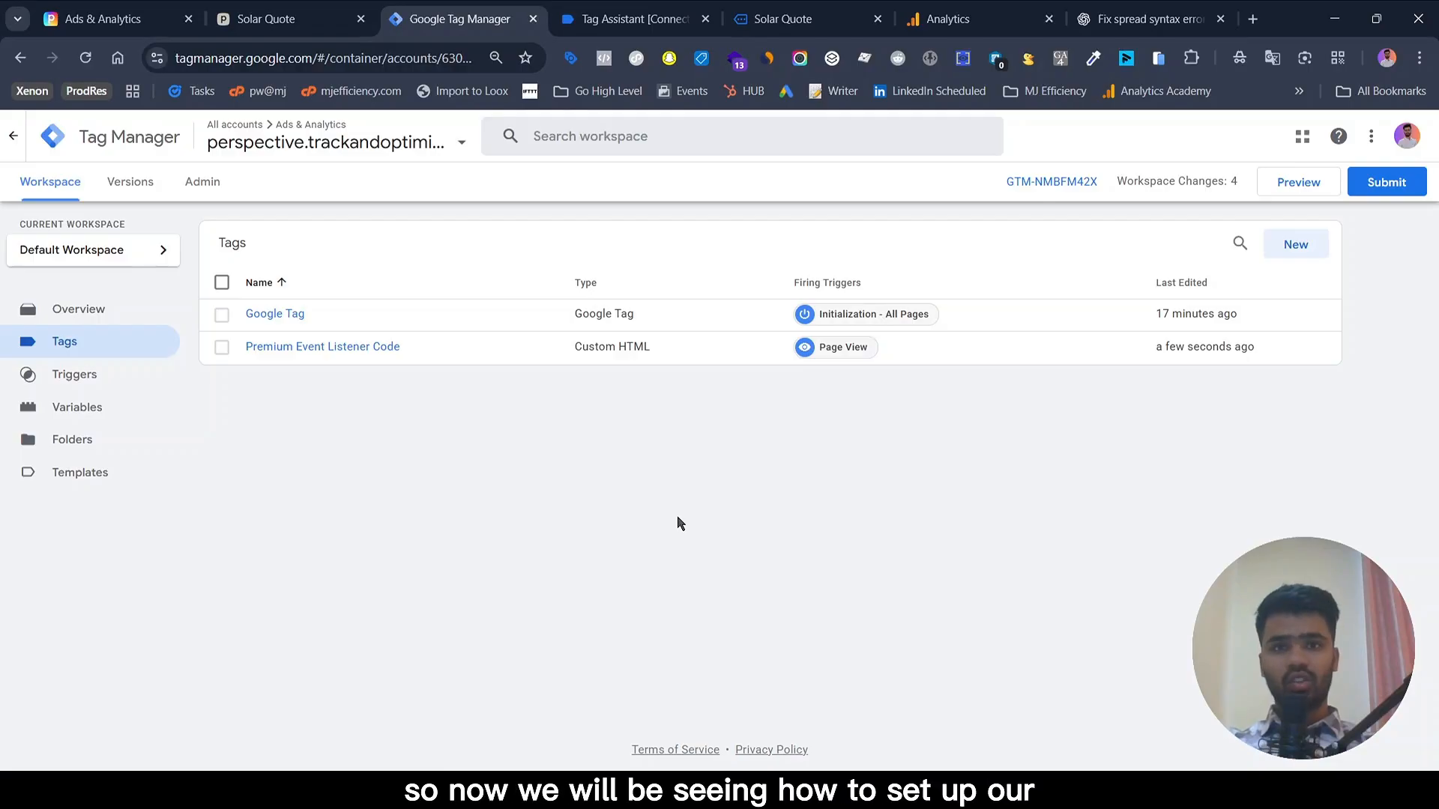
- Close the Tag Assistant page, confirming Leave site, and close the Solar Quote preview page
{"action": "left_click", "coordinate": [708, 17]}
{"action": "key", "text": "Return"}
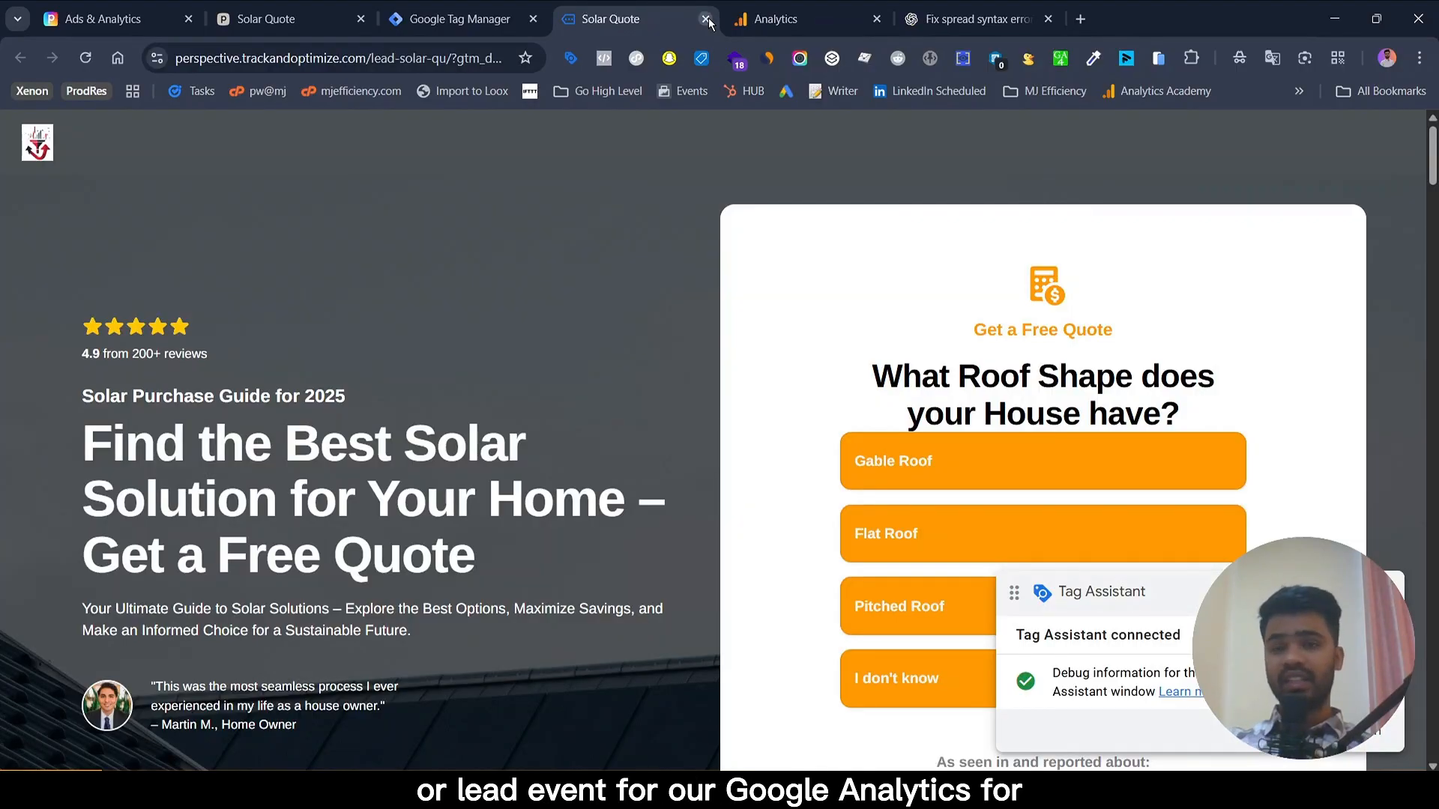
{"action": "left_click", "coordinate": [706, 20]}
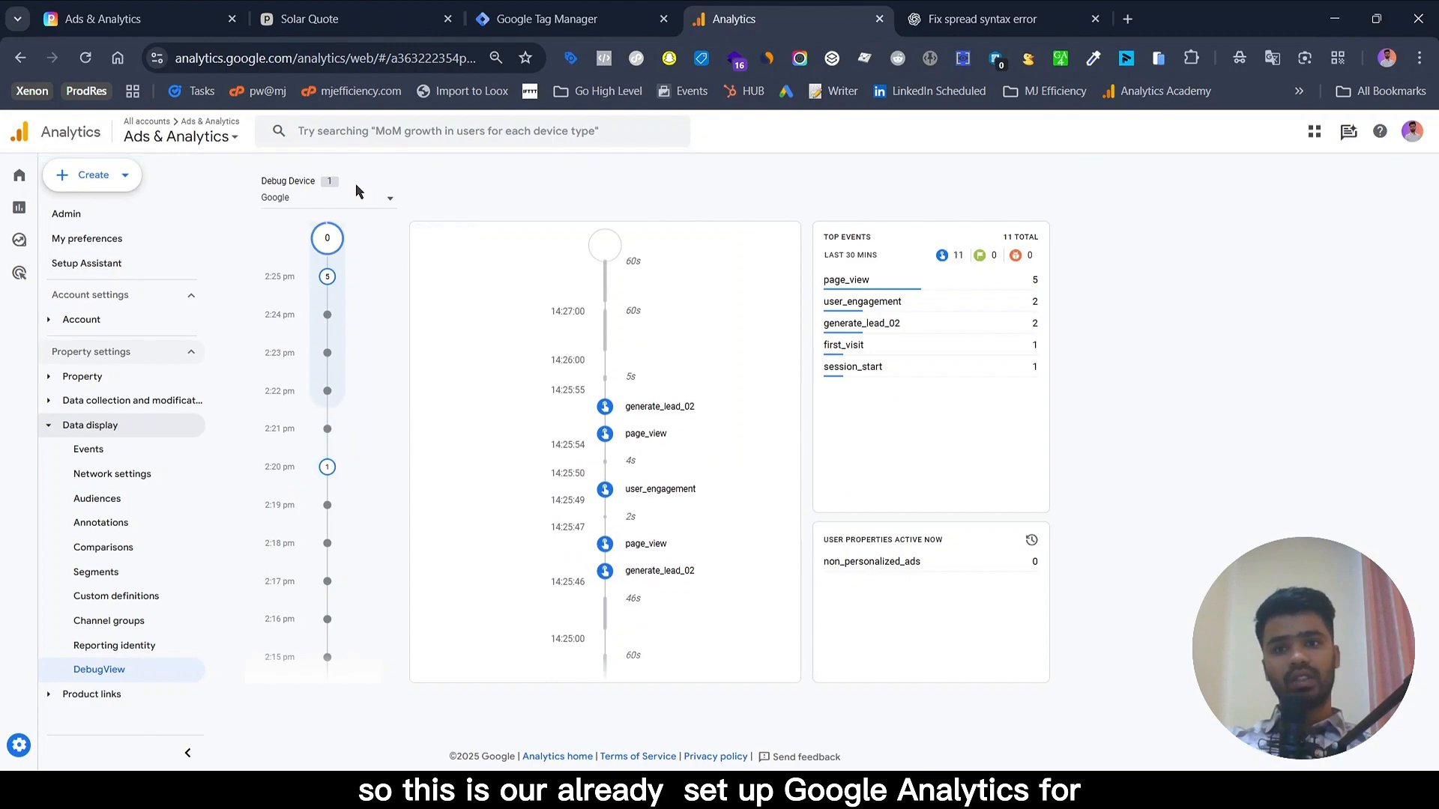
- Keep Google as the DebugView debug device, then return to the Perspective funnel editor
{"action": "left_click", "coordinate": [361, 204]}
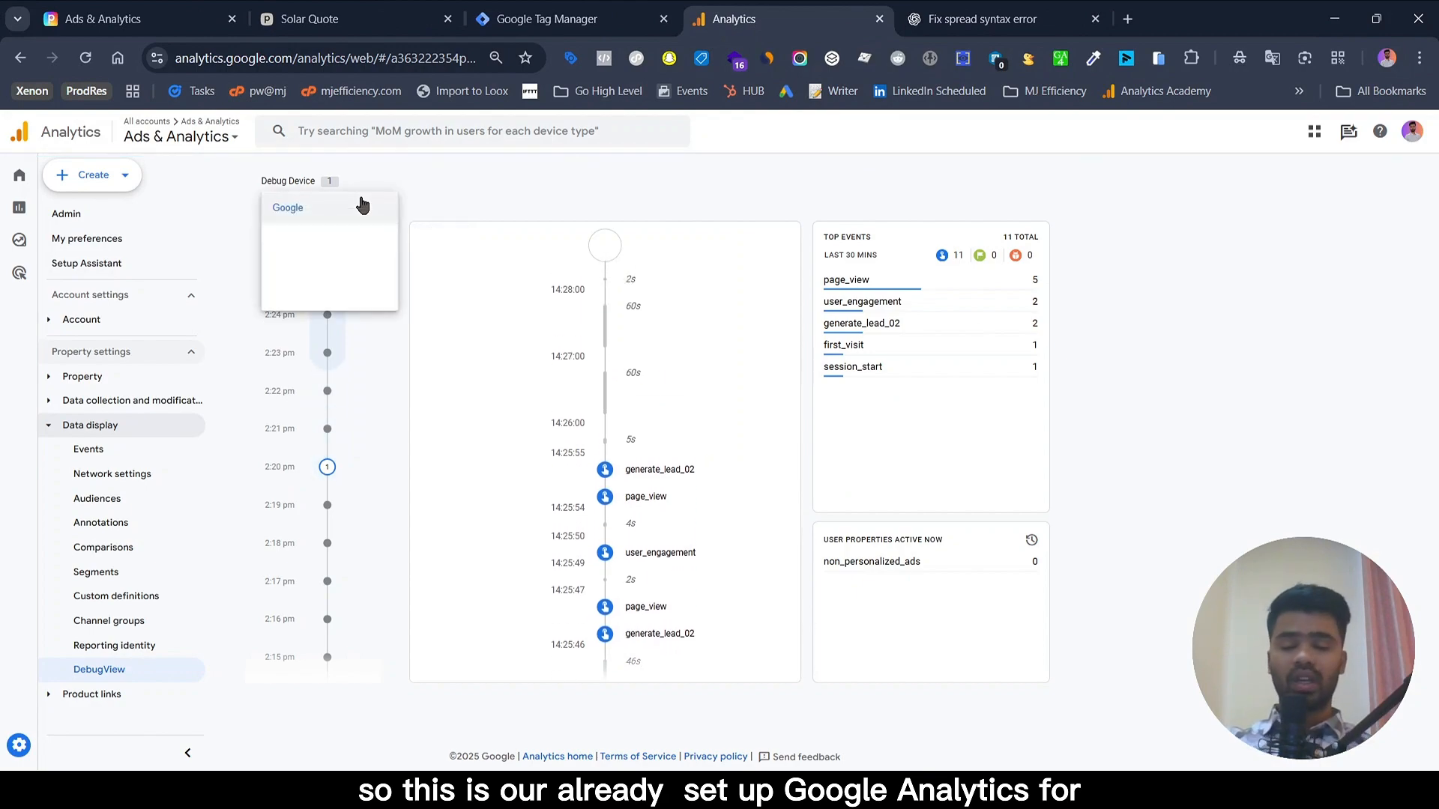
{"action": "left_click", "coordinate": [362, 205]}
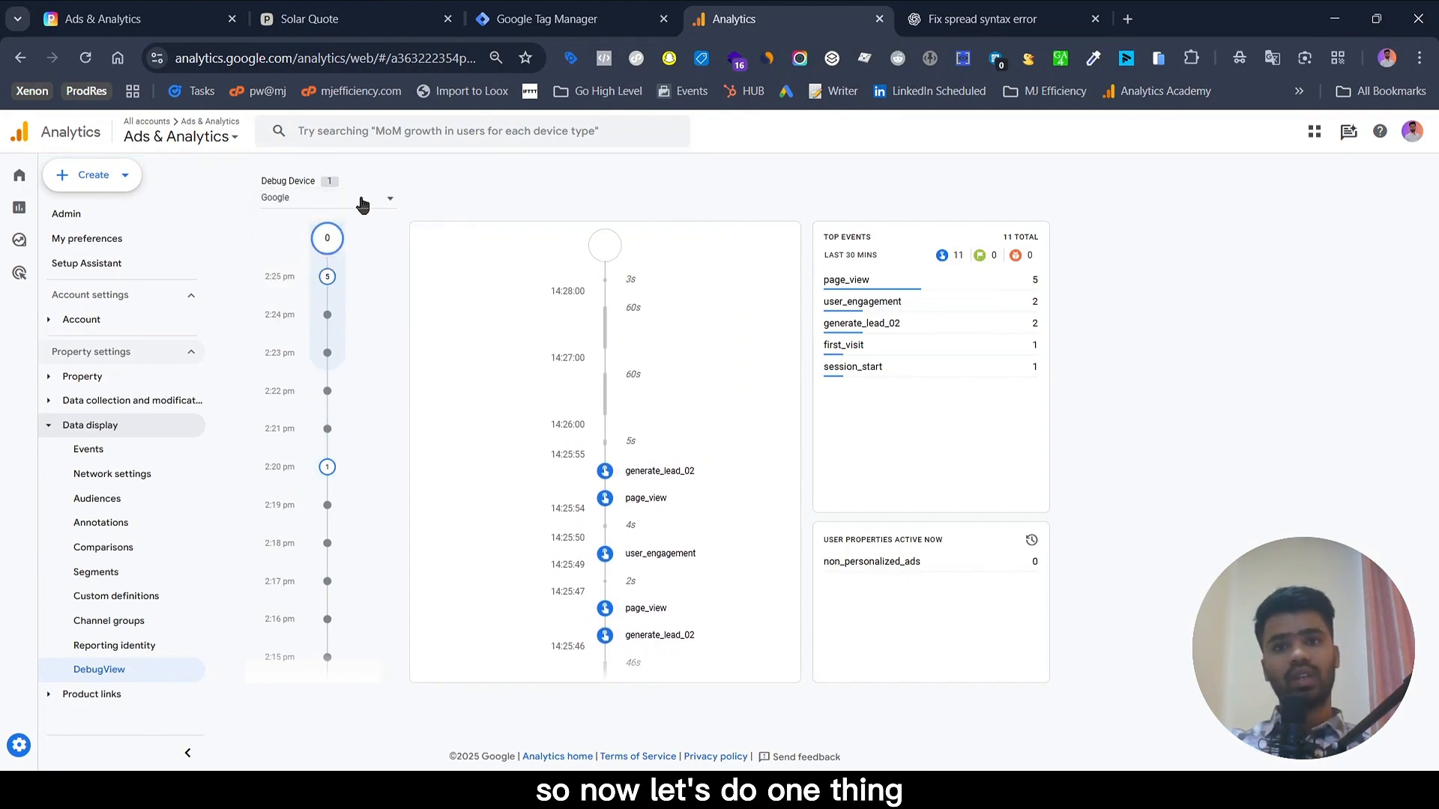
{"action": "left_click", "coordinate": [480, 7]}
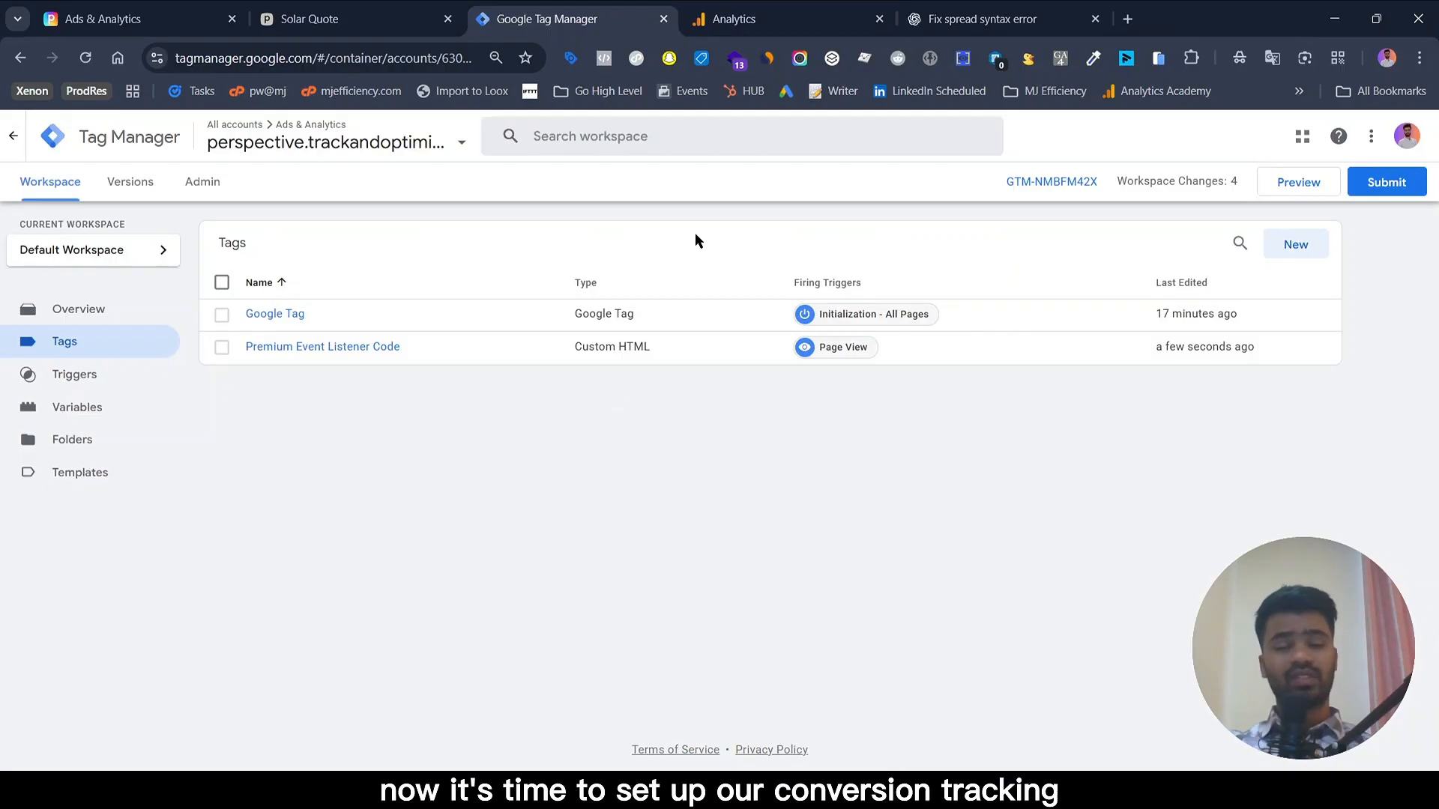
{"action": "left_click", "coordinate": [169, 9]}
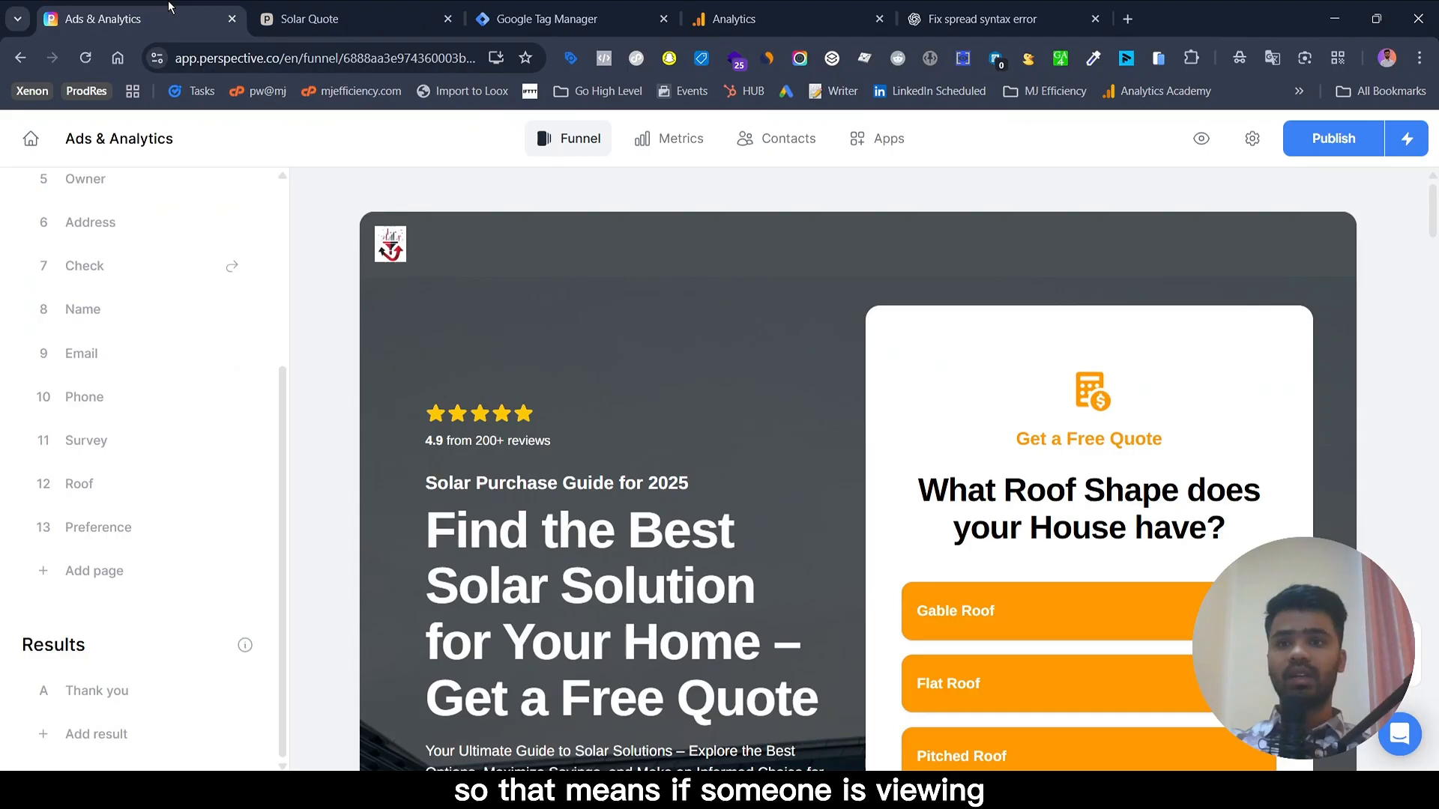
- Select the Thank you result page and open its options menu
{"action": "left_click", "coordinate": [135, 702]}
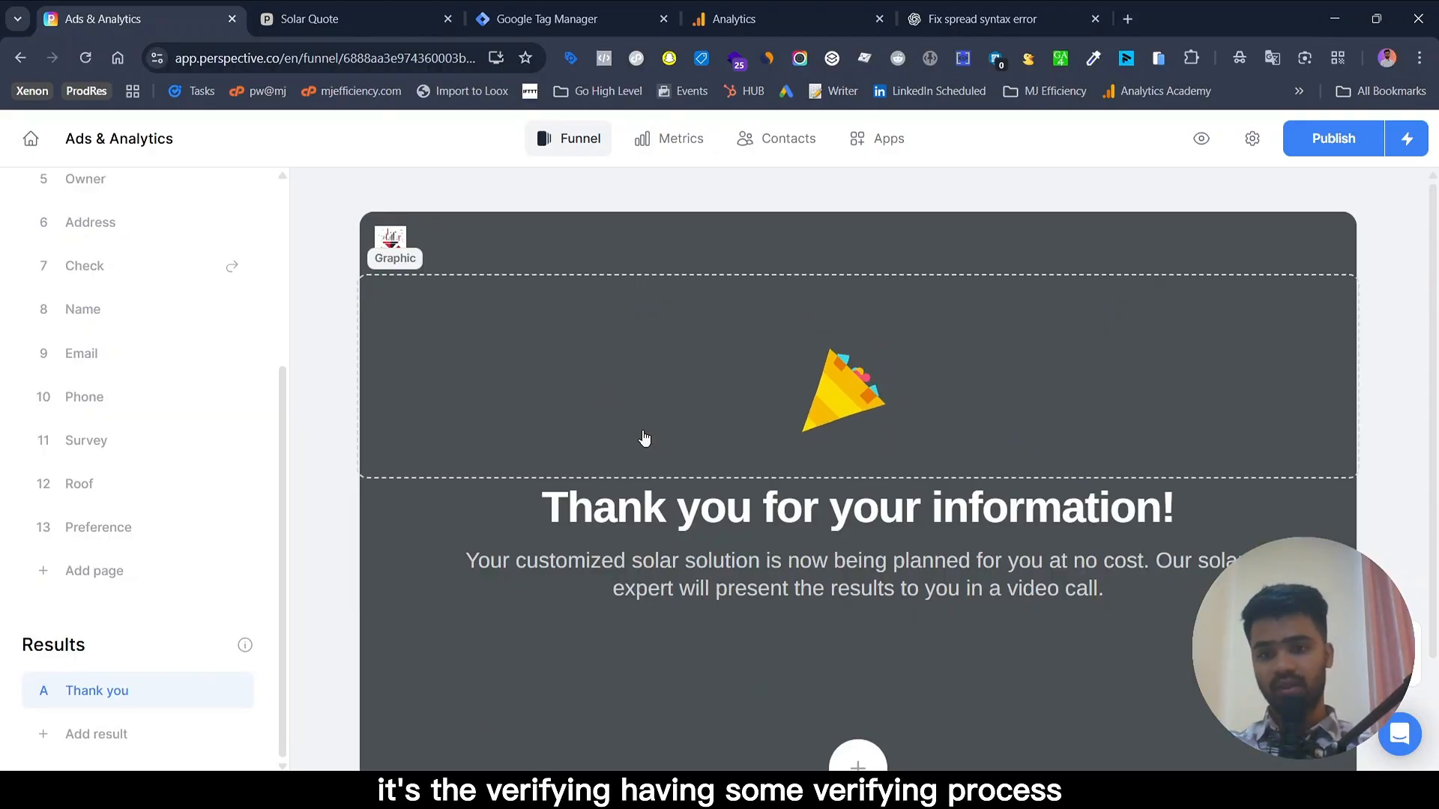
{"action": "left_click", "coordinate": [230, 693]}
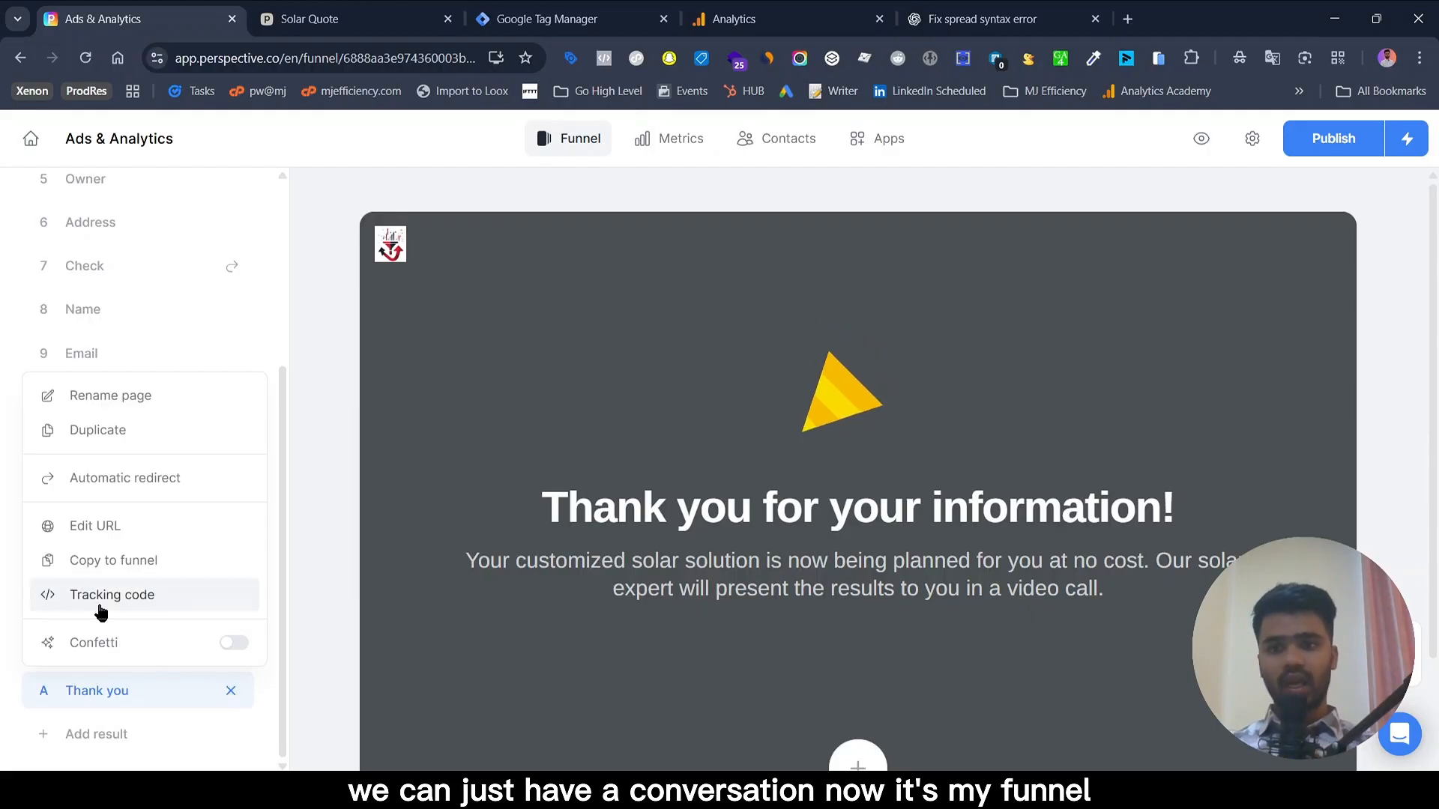
- Check the Thank you page's tracking code for the GTM head snippet, then cancel
{"action": "left_click", "coordinate": [147, 605]}
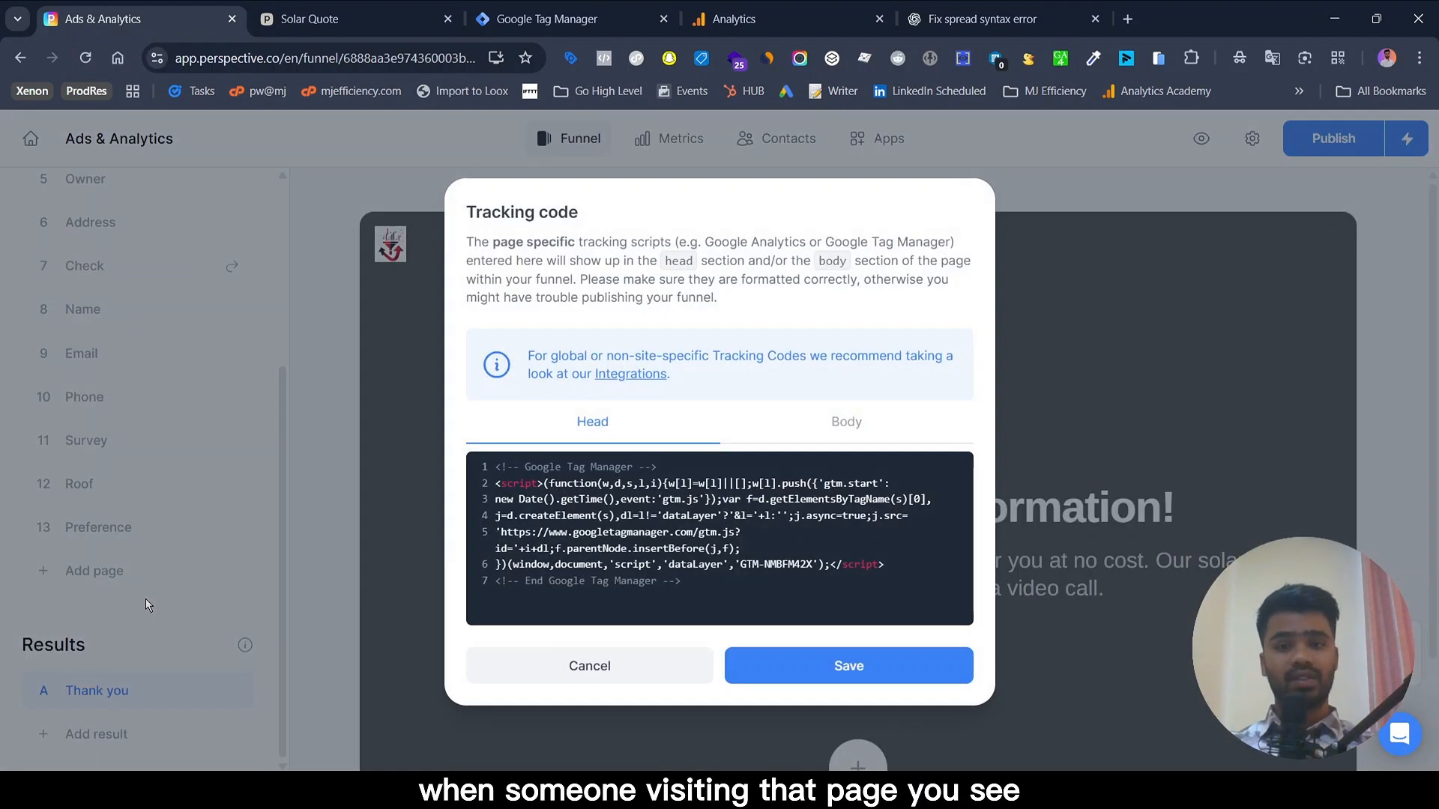
{"action": "left_click", "coordinate": [745, 548]}
{"action": "left_click", "coordinate": [604, 667]}
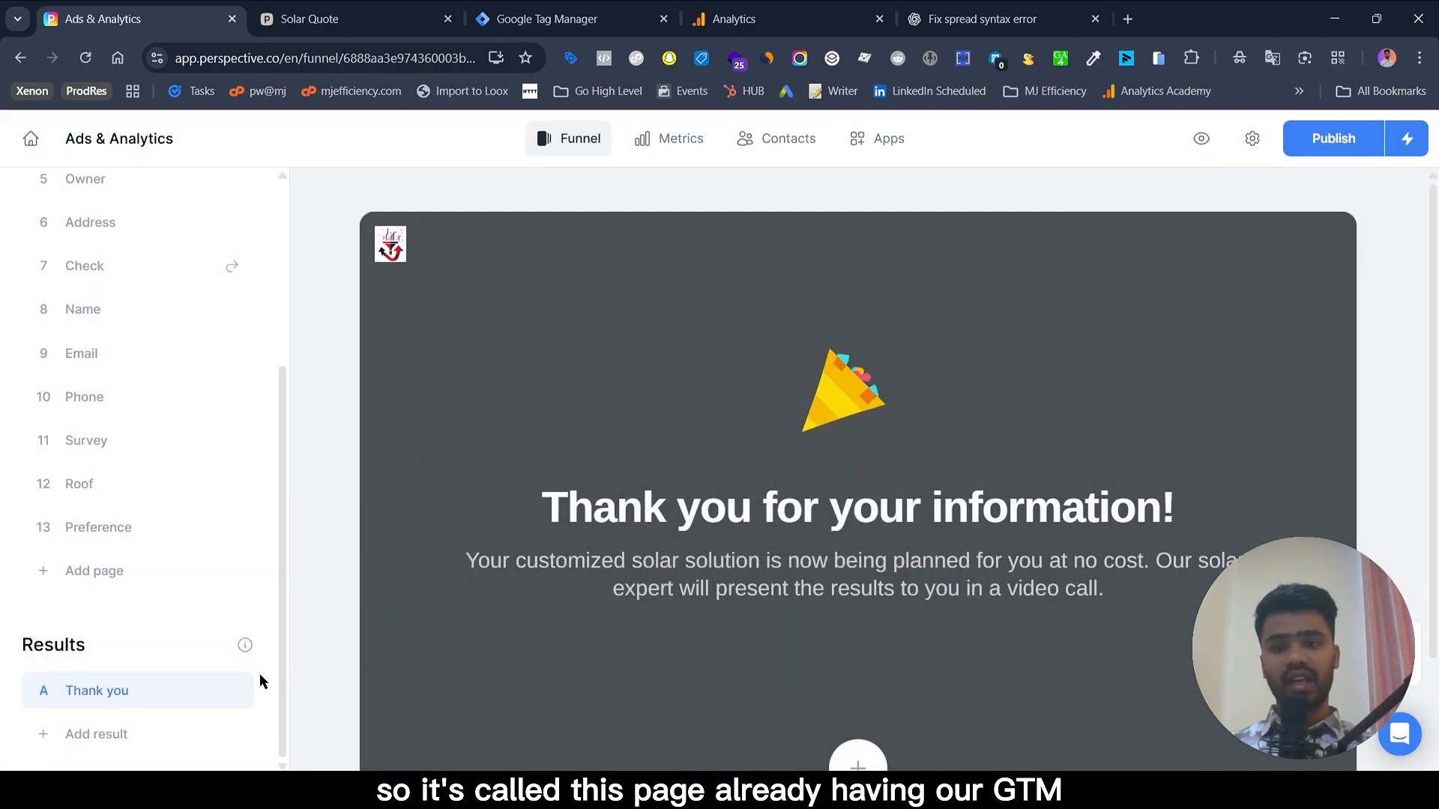
- Copy the Thank you page's /thanks link from its URL settings
{"action": "left_click", "coordinate": [232, 691]}
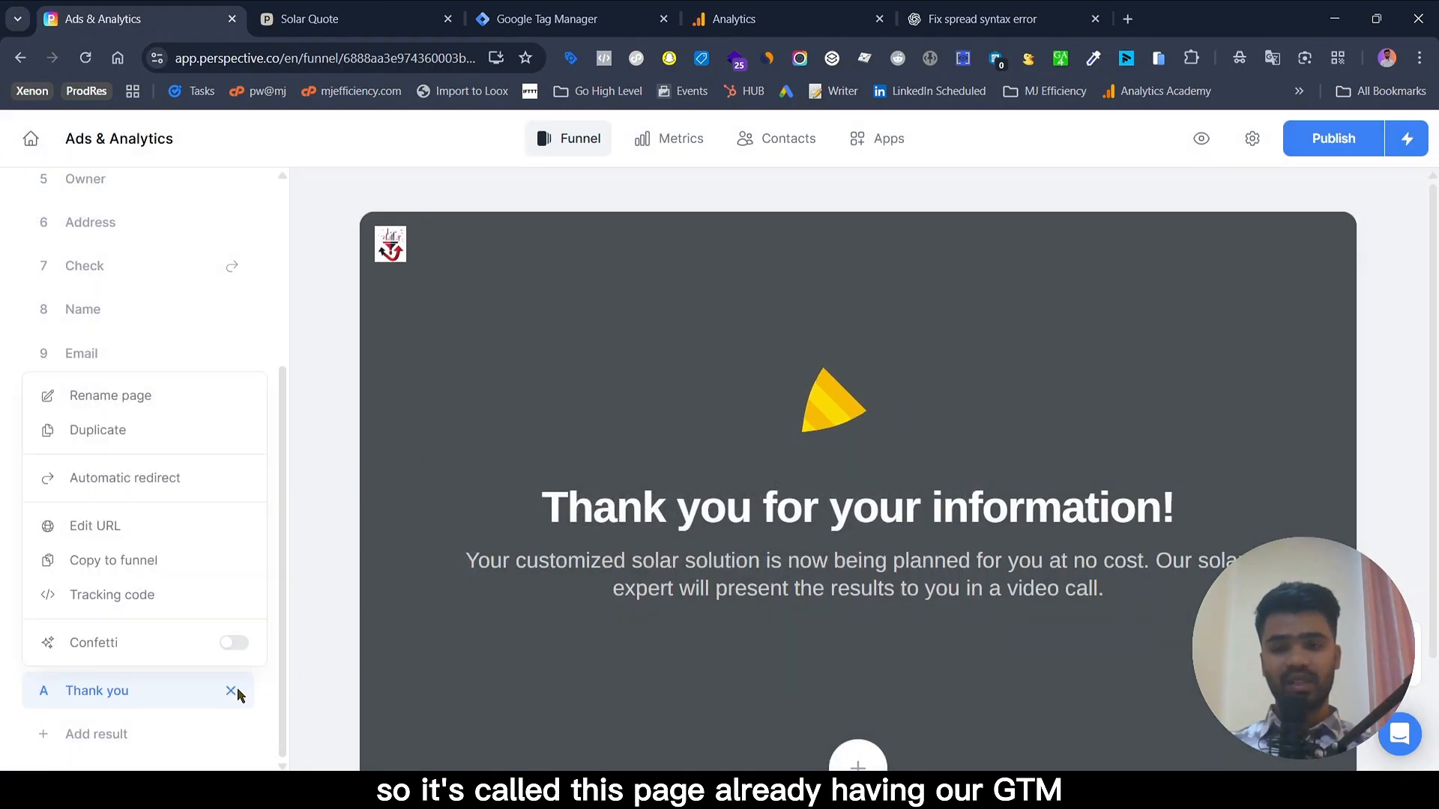
{"action": "left_click", "coordinate": [70, 525]}
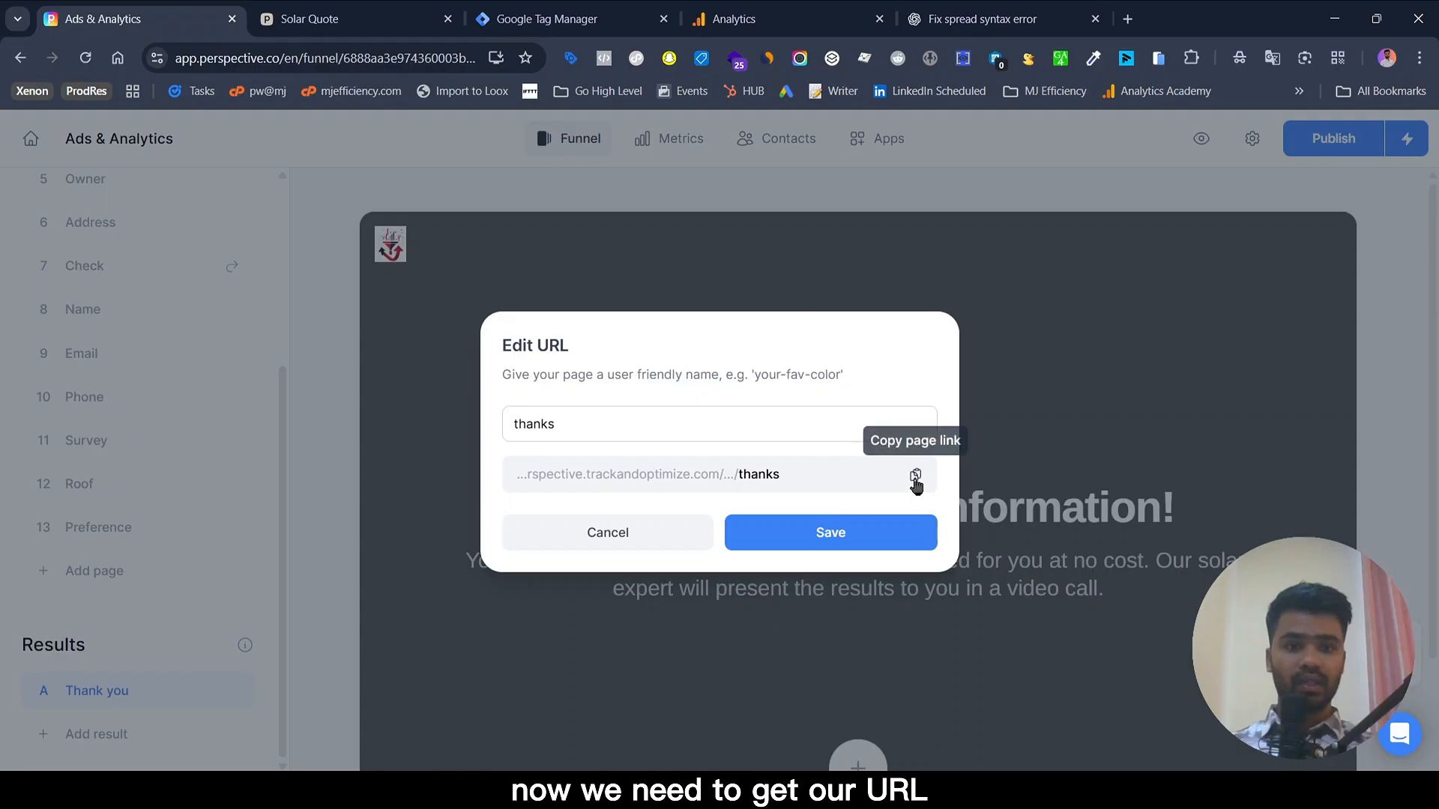
{"action": "left_click", "coordinate": [916, 480]}
- Create a GA4 Event tag with Measurement ID G-MZF4CCXWBN and event name generate_lead
{"action": "left_click", "coordinate": [545, 9]}
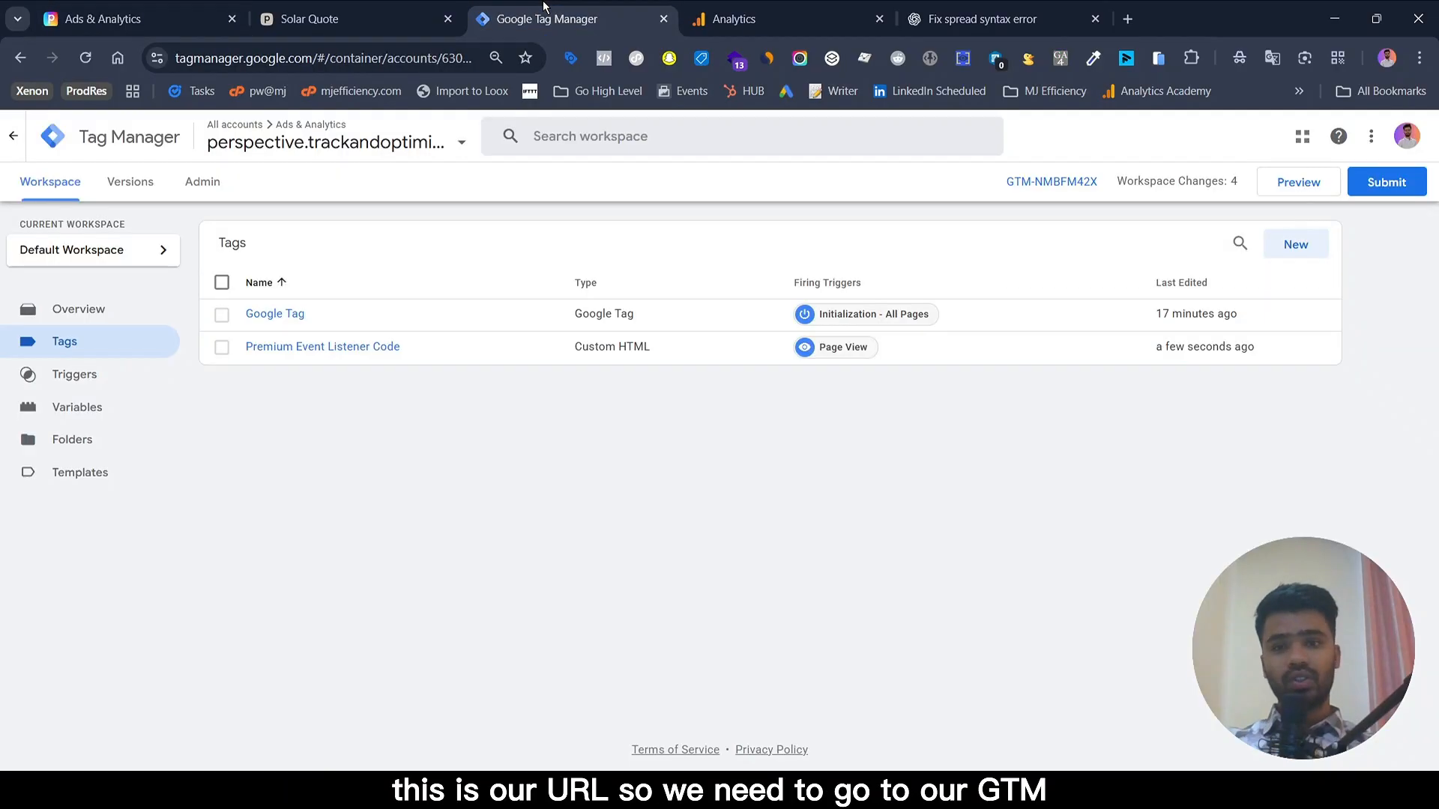
{"action": "left_click", "coordinate": [1318, 254]}
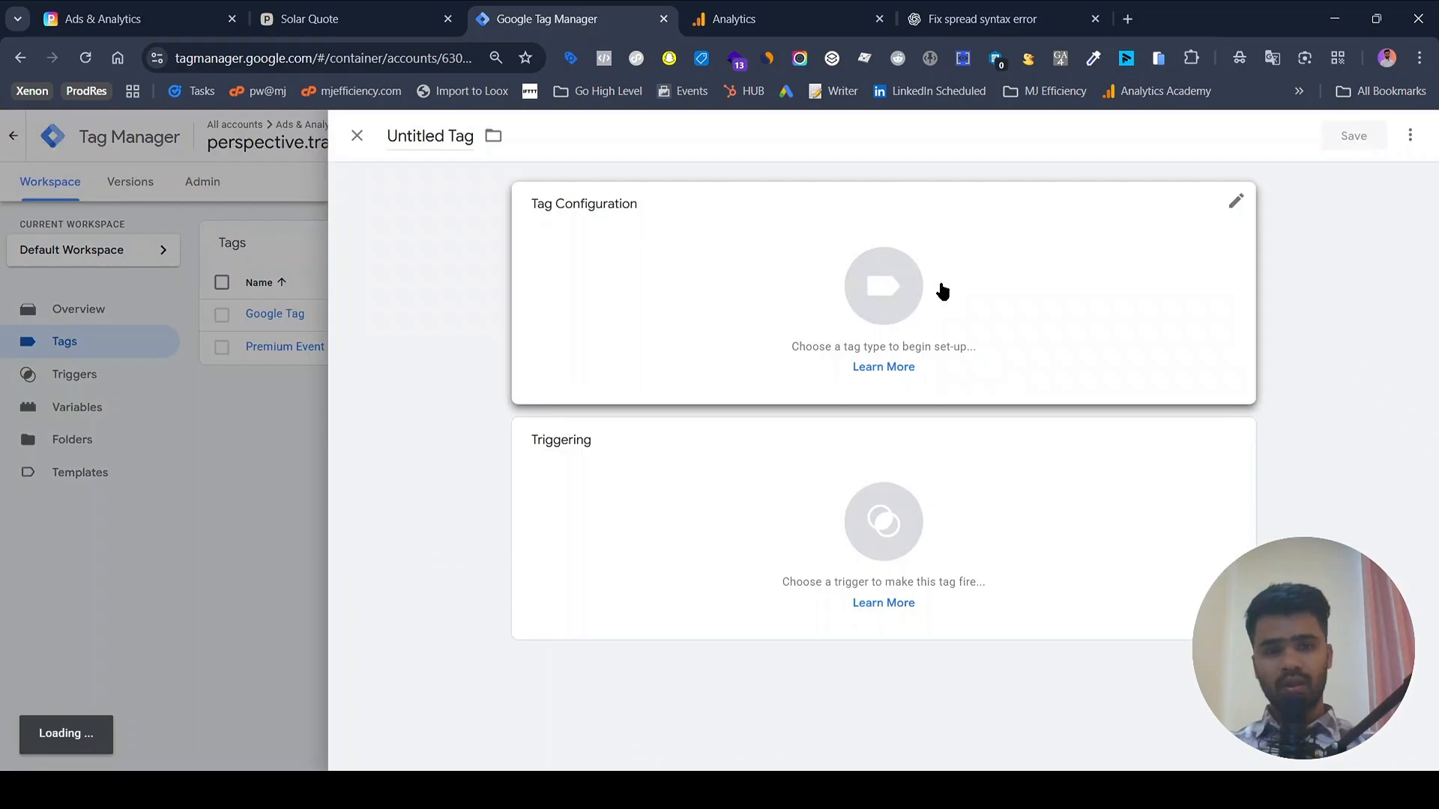
{"action": "left_click", "coordinate": [943, 292]}
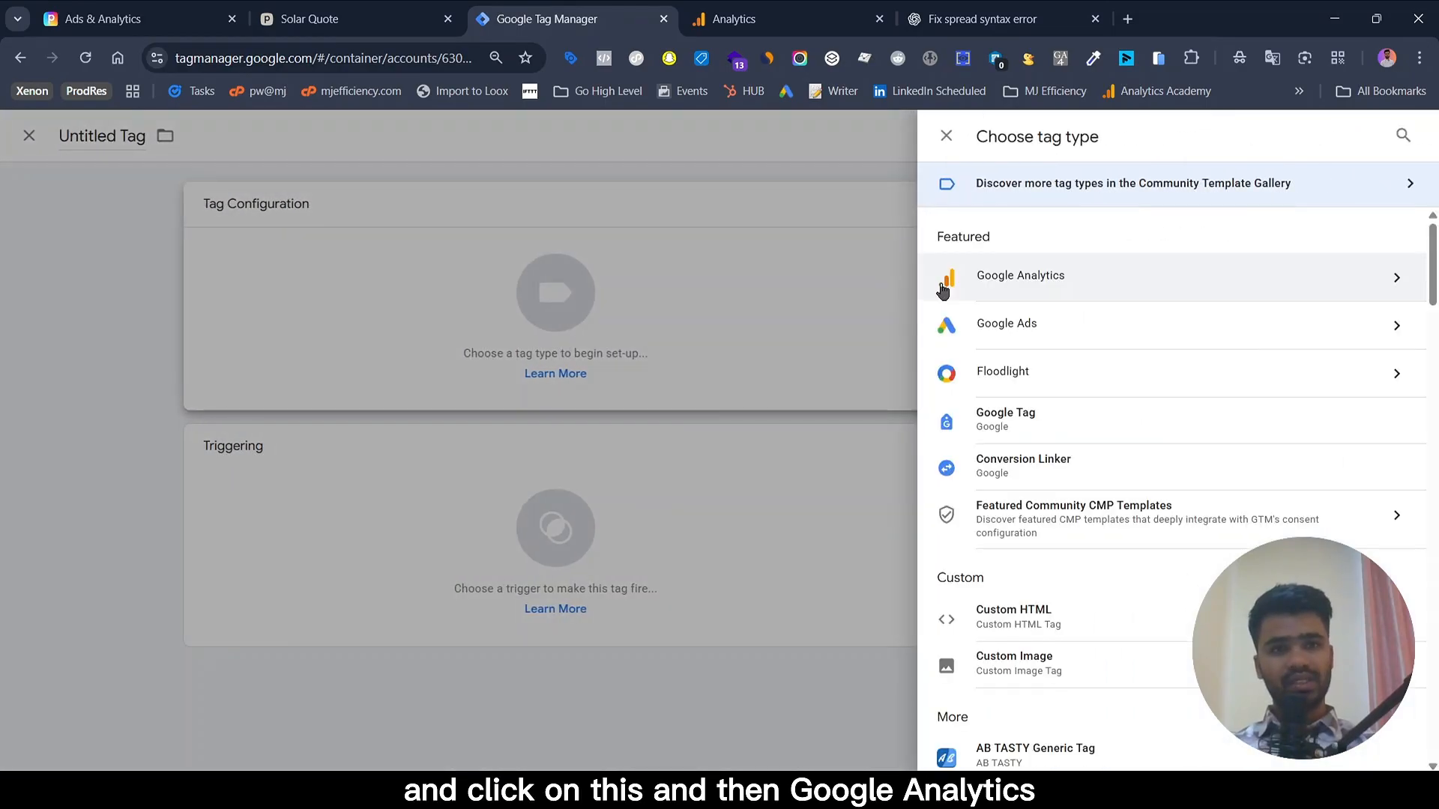
{"action": "left_click", "coordinate": [1010, 290]}
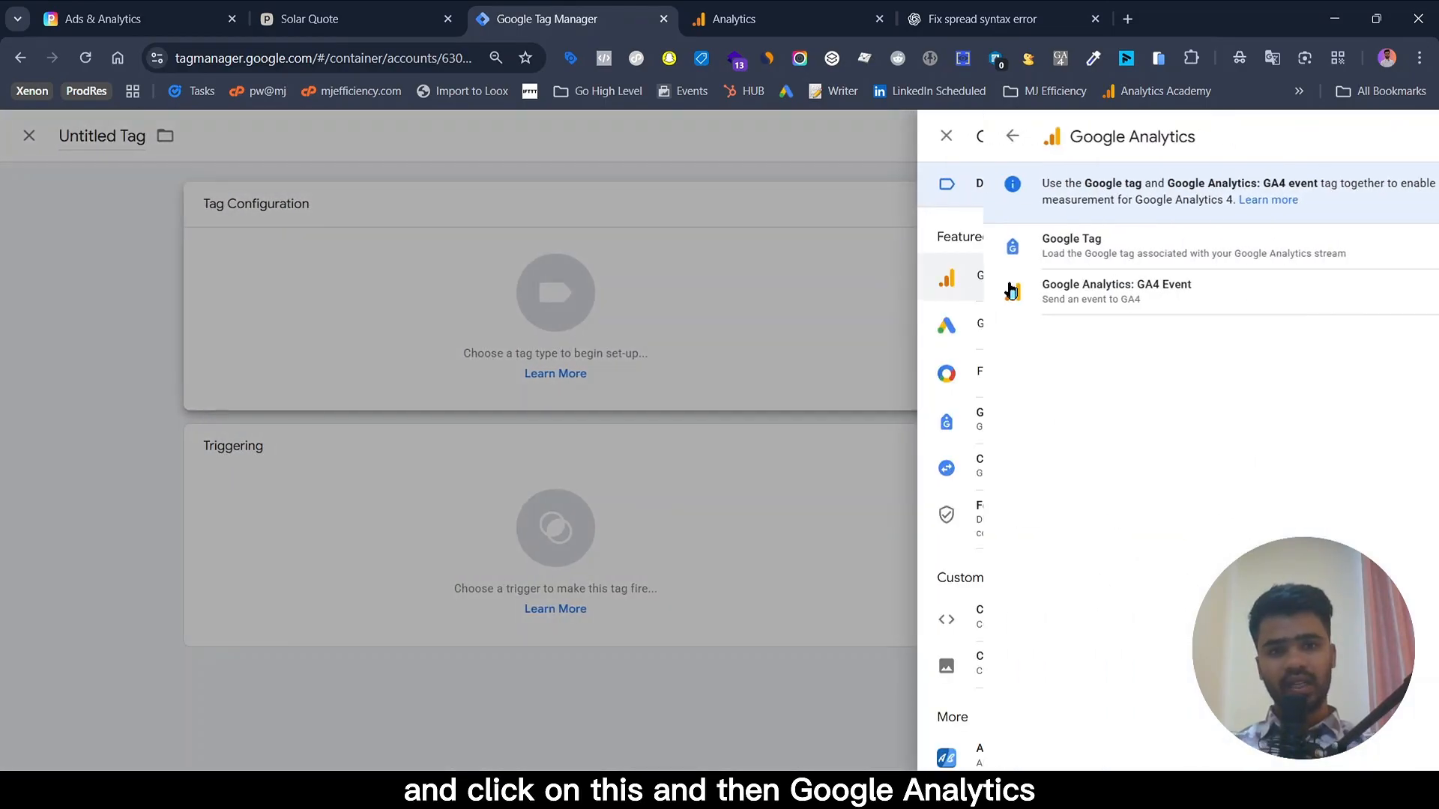
{"action": "left_click", "coordinate": [1005, 297]}
{"action": "left_click", "coordinate": [600, 371]}
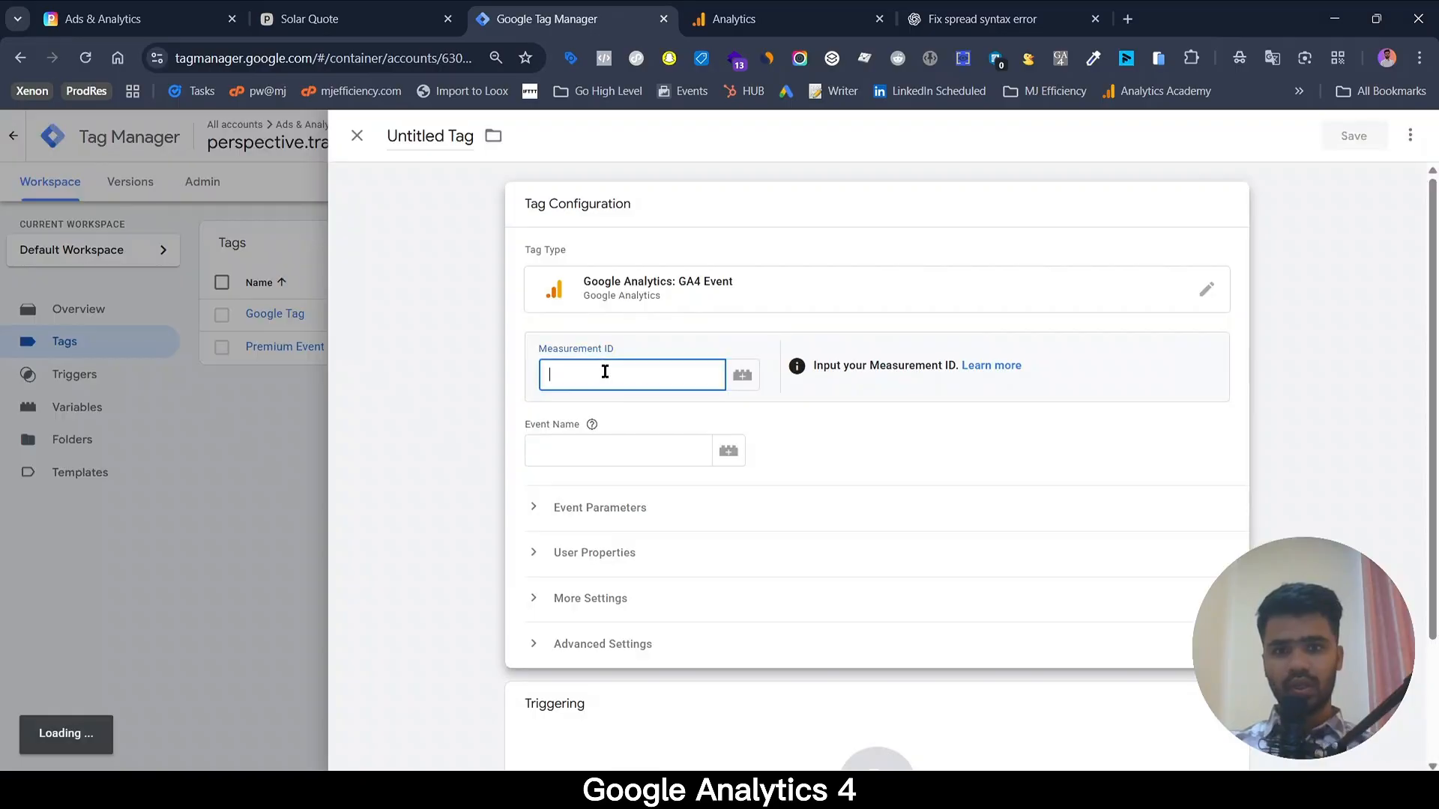
{"action": "key", "text": "super+period"}
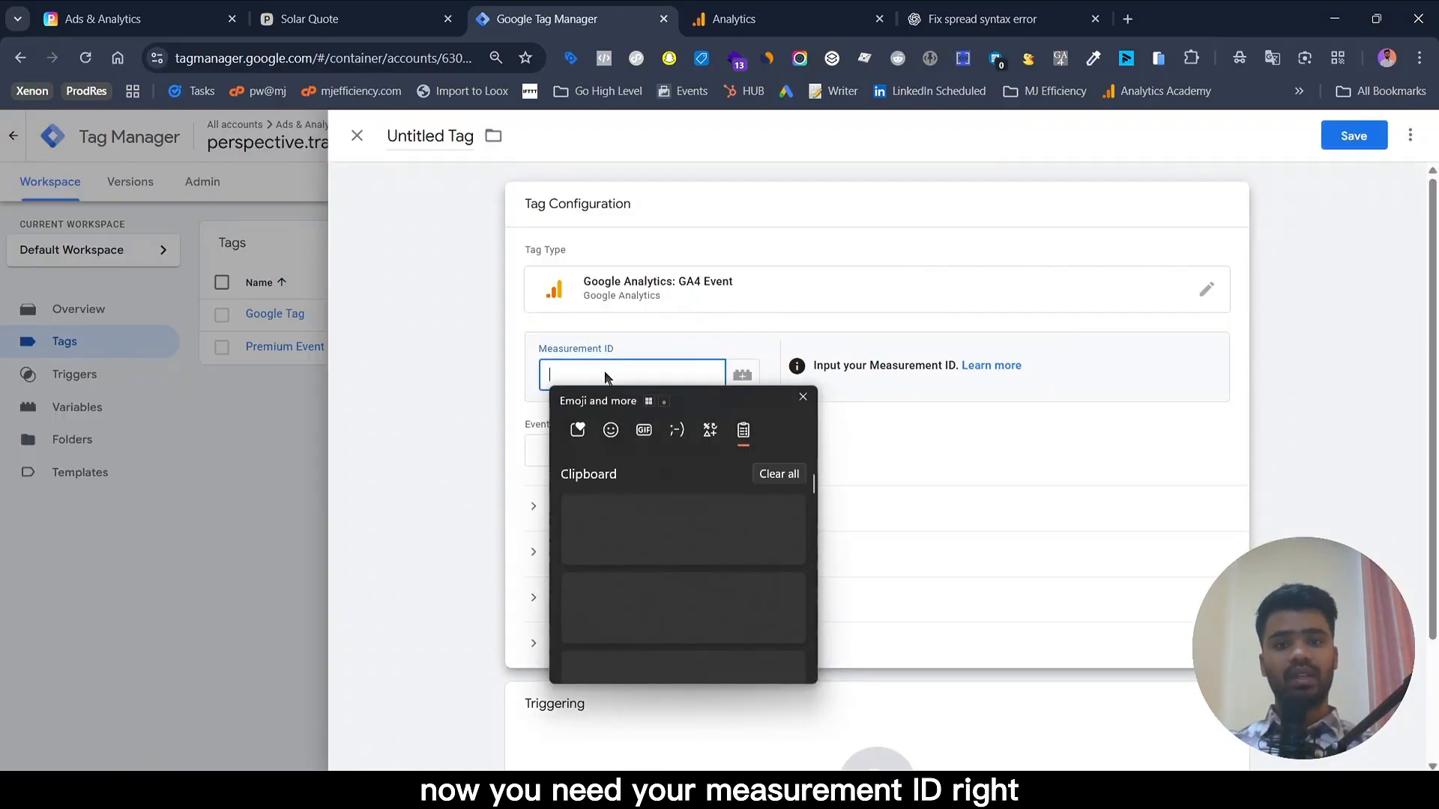
{"action": "key", "text": "Down"}
{"action": "key", "text": "Return"}
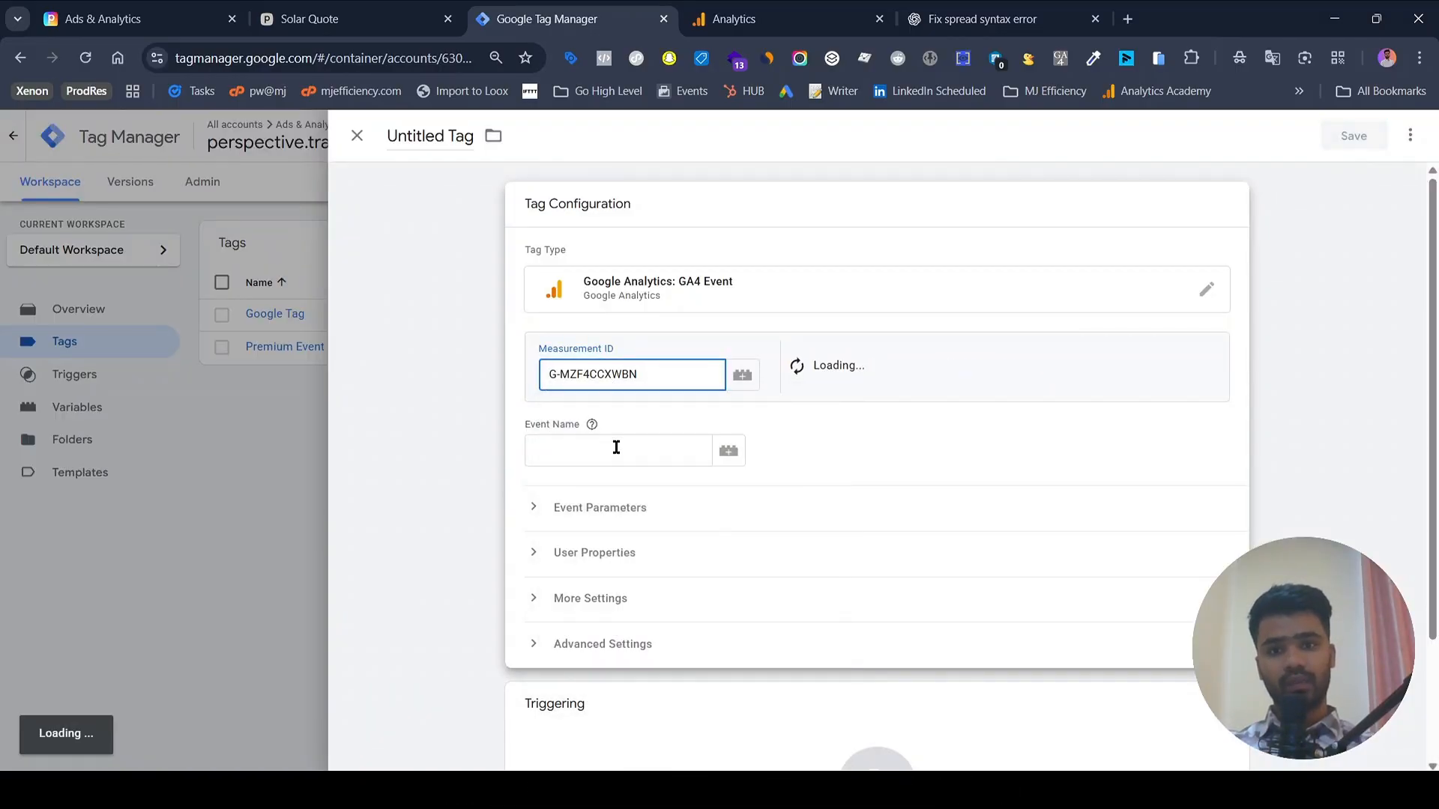
{"action": "left_click", "coordinate": [616, 447]}
{"action": "type", "text": "generate_"}
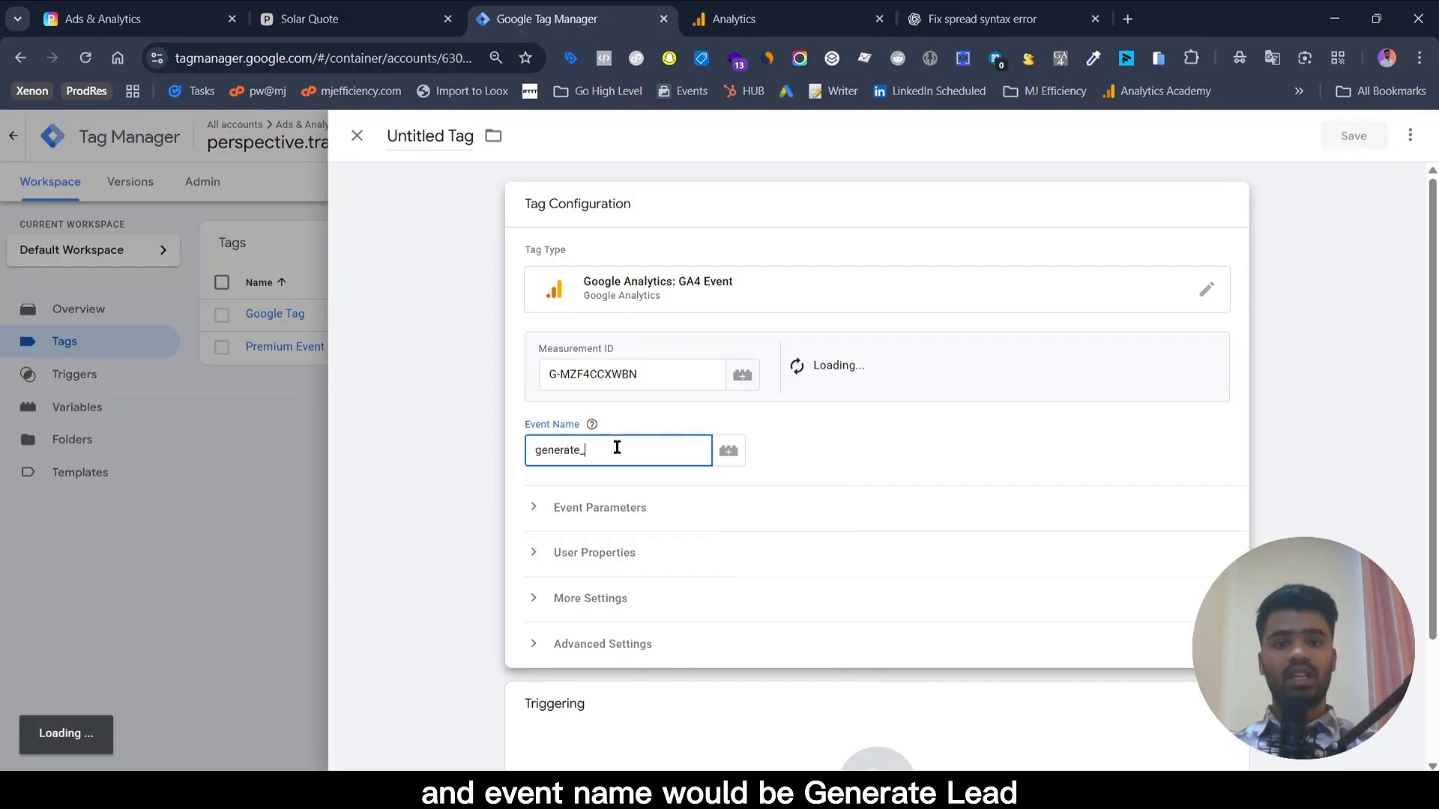
{"action": "type", "text": "lead"}
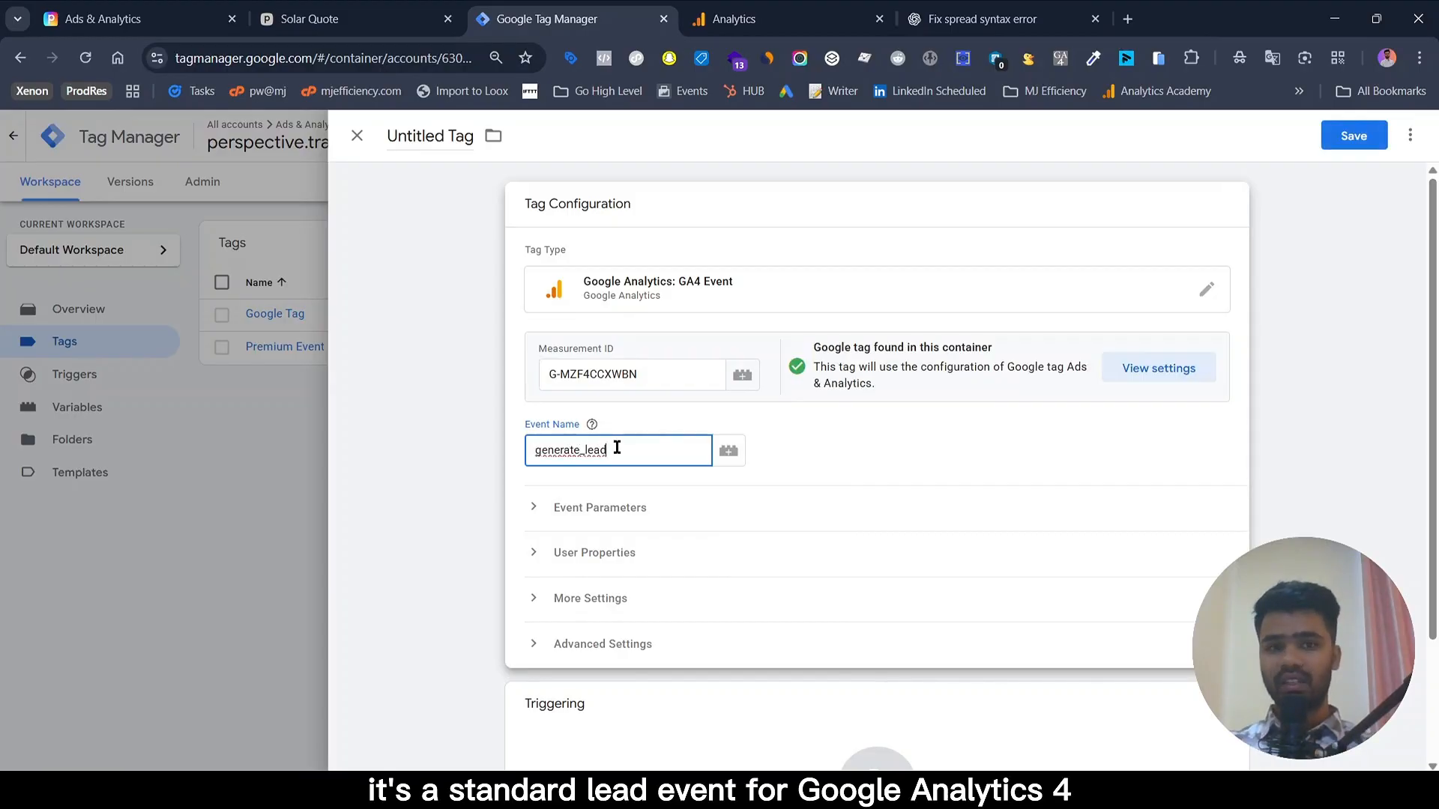
{"action": "left_click", "coordinate": [1334, 391]}
- Add a new Page View trigger firing on some page views, conditioned on {{Page URL}}
{"action": "left_click", "coordinate": [883, 546]}
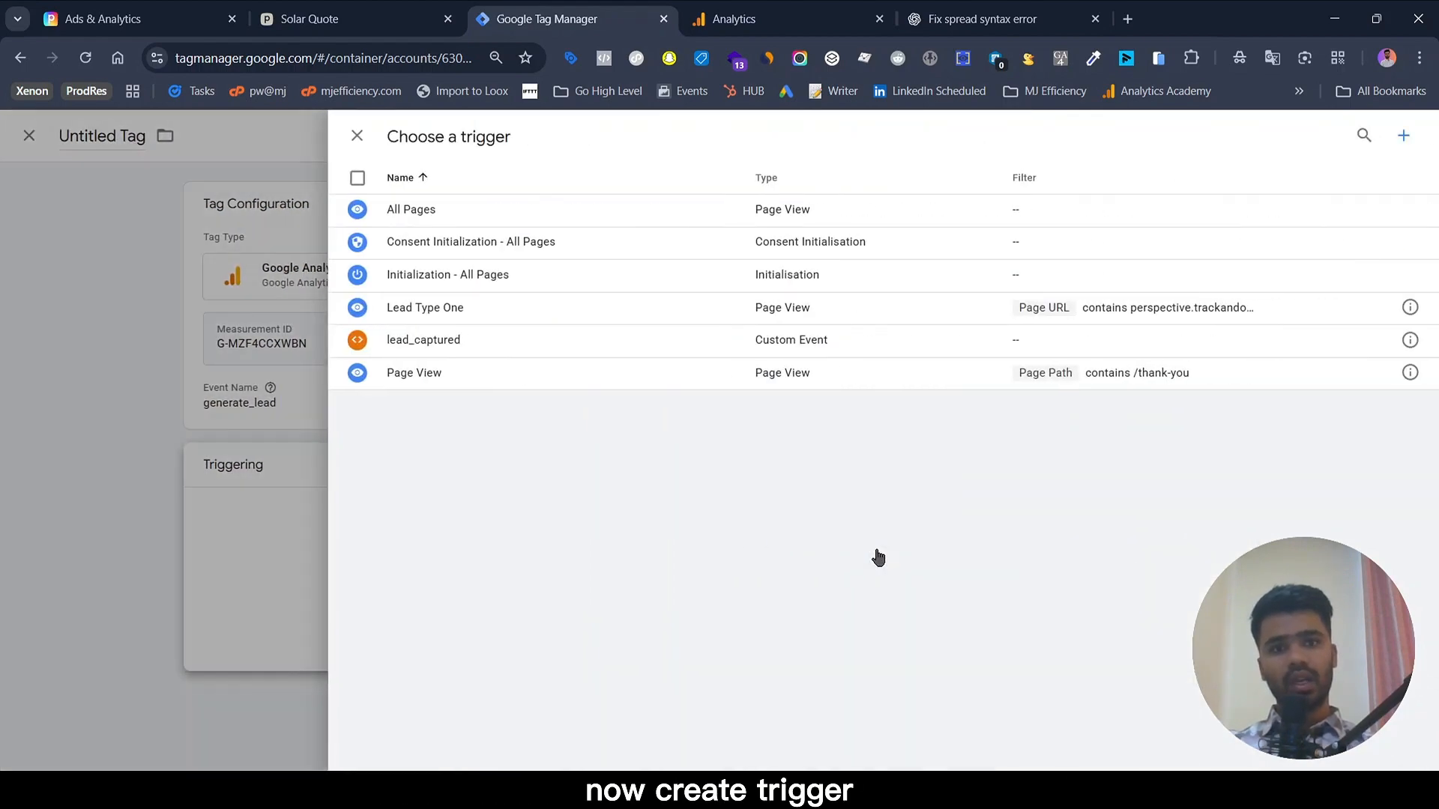
{"action": "left_click", "coordinate": [1405, 153]}
{"action": "left_click", "coordinate": [1055, 267]}
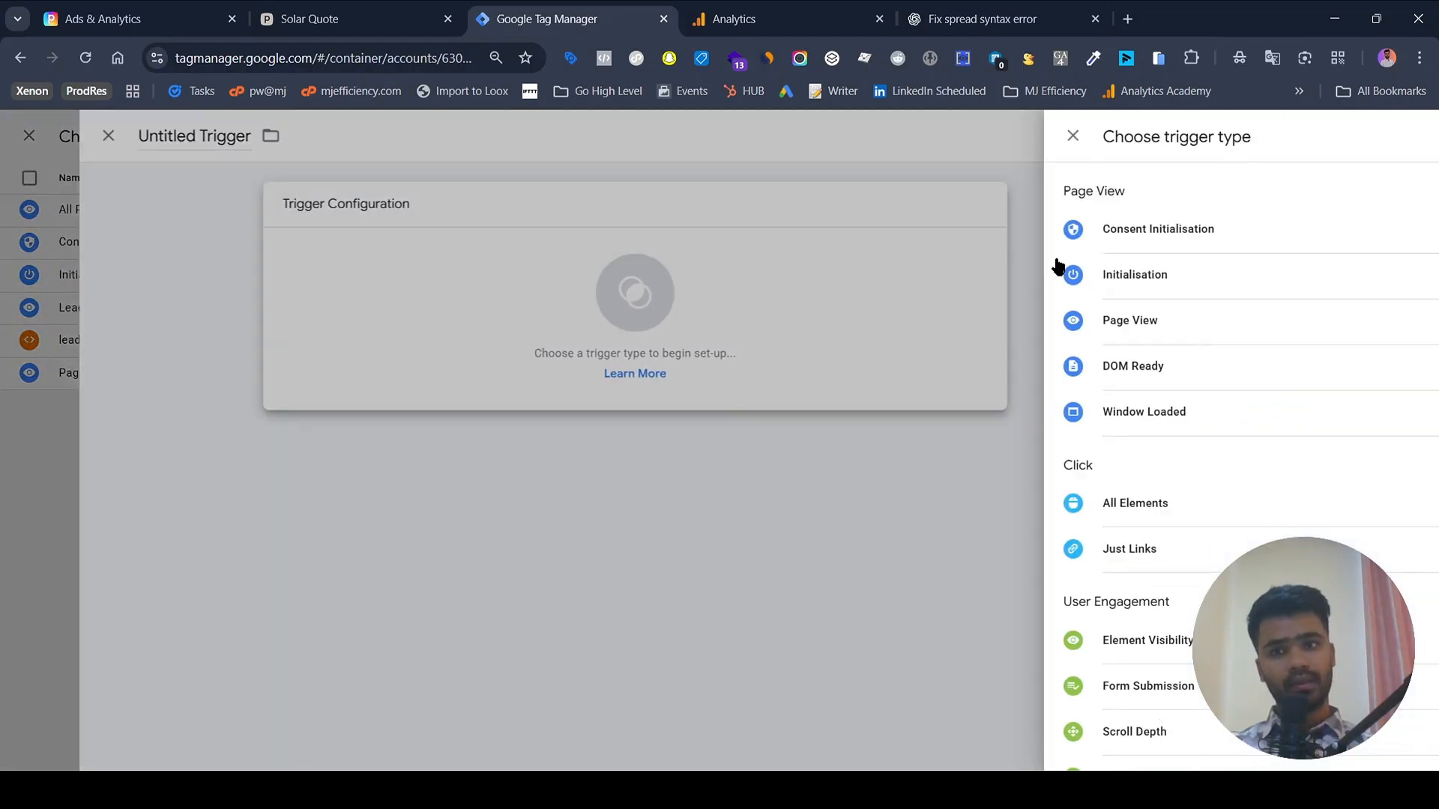
{"action": "left_click", "coordinate": [1054, 316]}
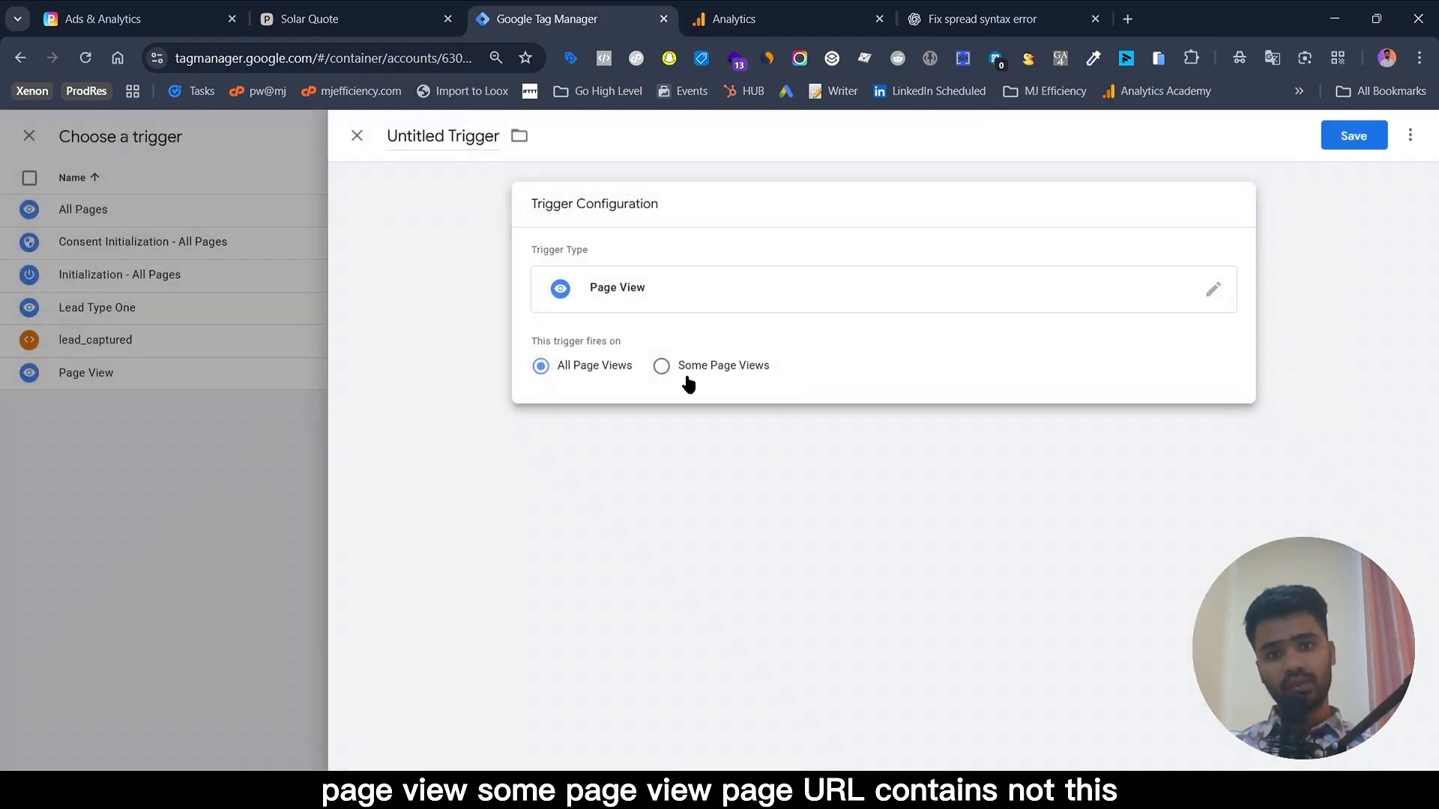
{"action": "left_click", "coordinate": [662, 366]}
{"action": "left_click", "coordinate": [632, 424]}
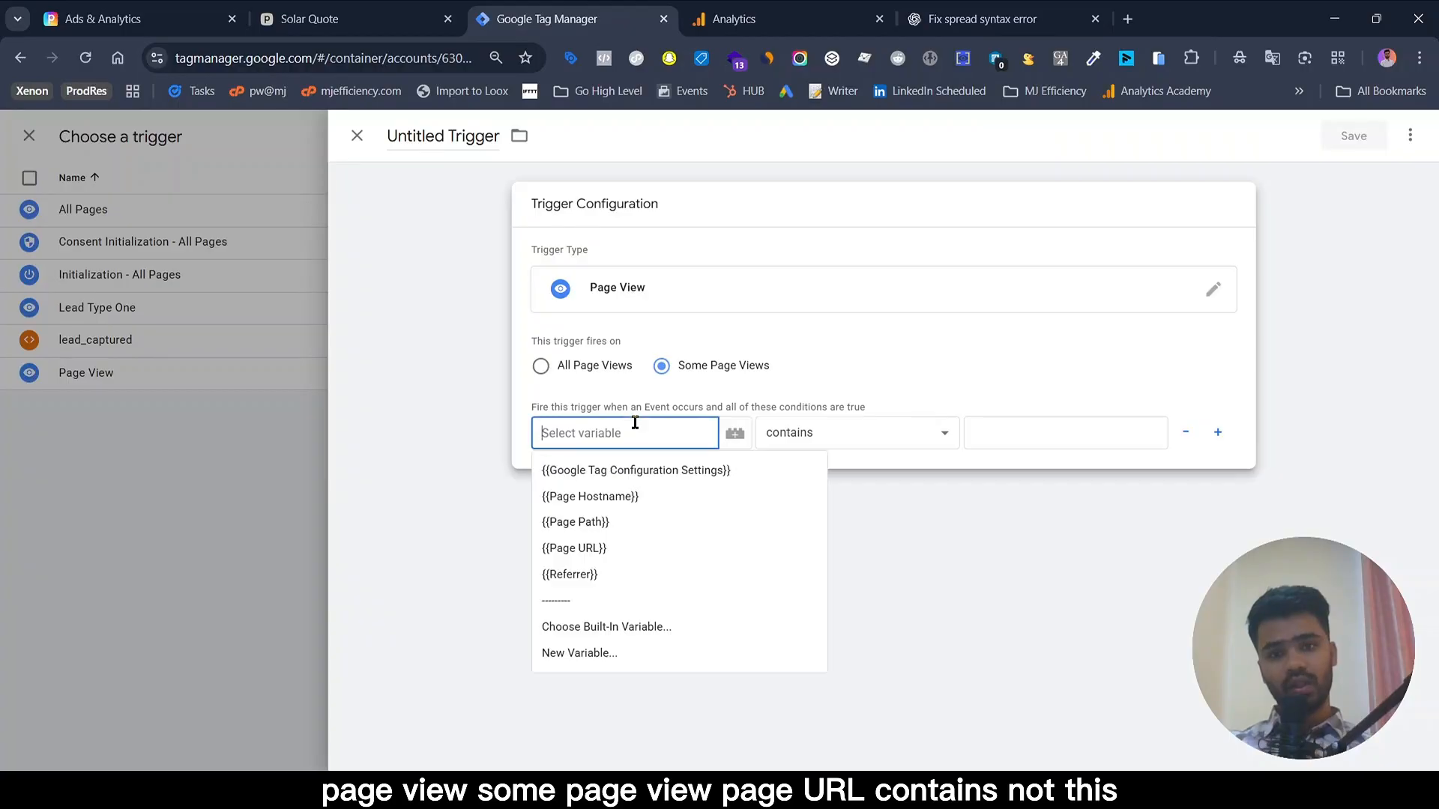
{"action": "left_click", "coordinate": [619, 550]}
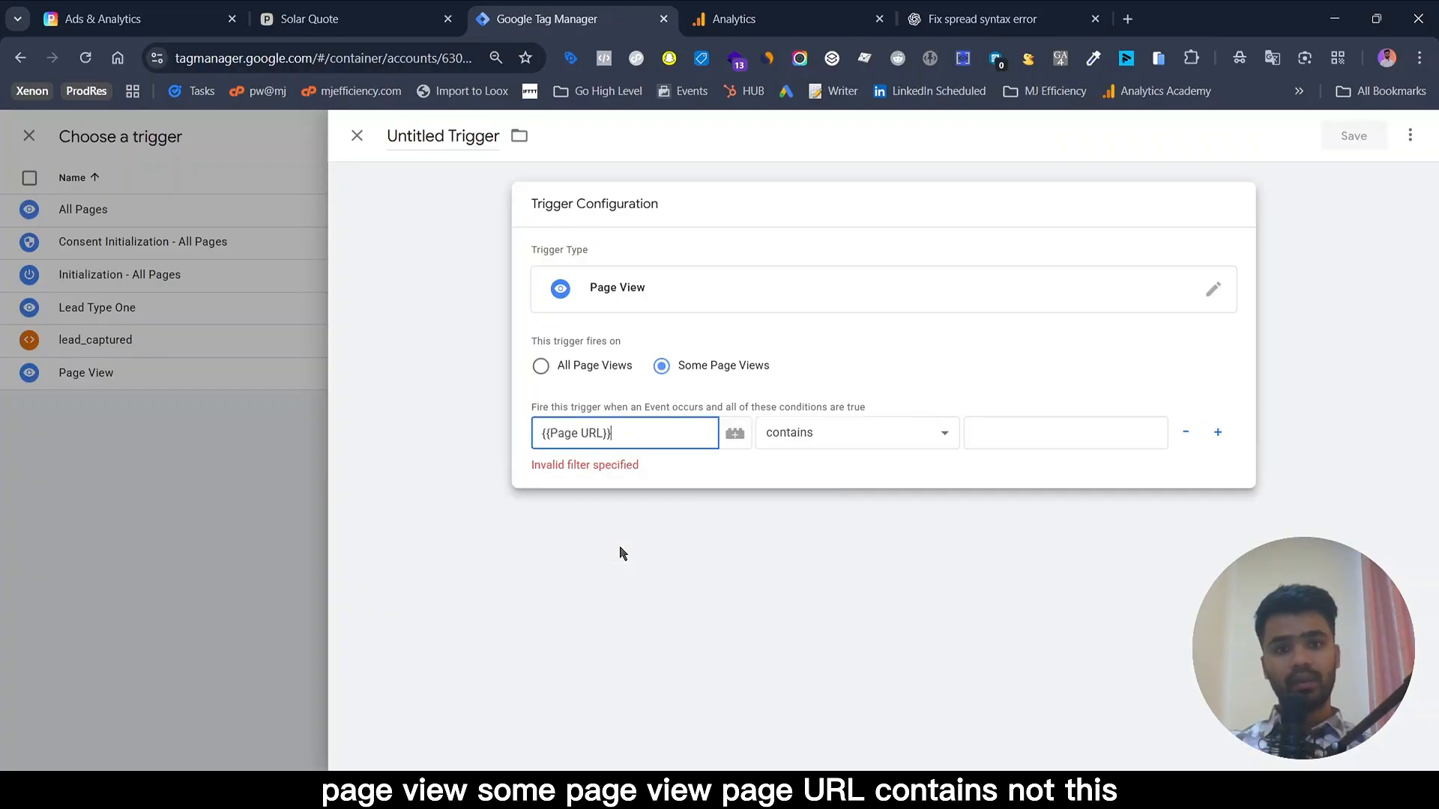
- Set the condition value to the thanks page URL and save the trigger as 'Lead Event'
{"action": "left_click", "coordinate": [1014, 433]}
{"action": "key", "text": "ctrl+v"}
{"action": "key", "text": "ctrl+a"}
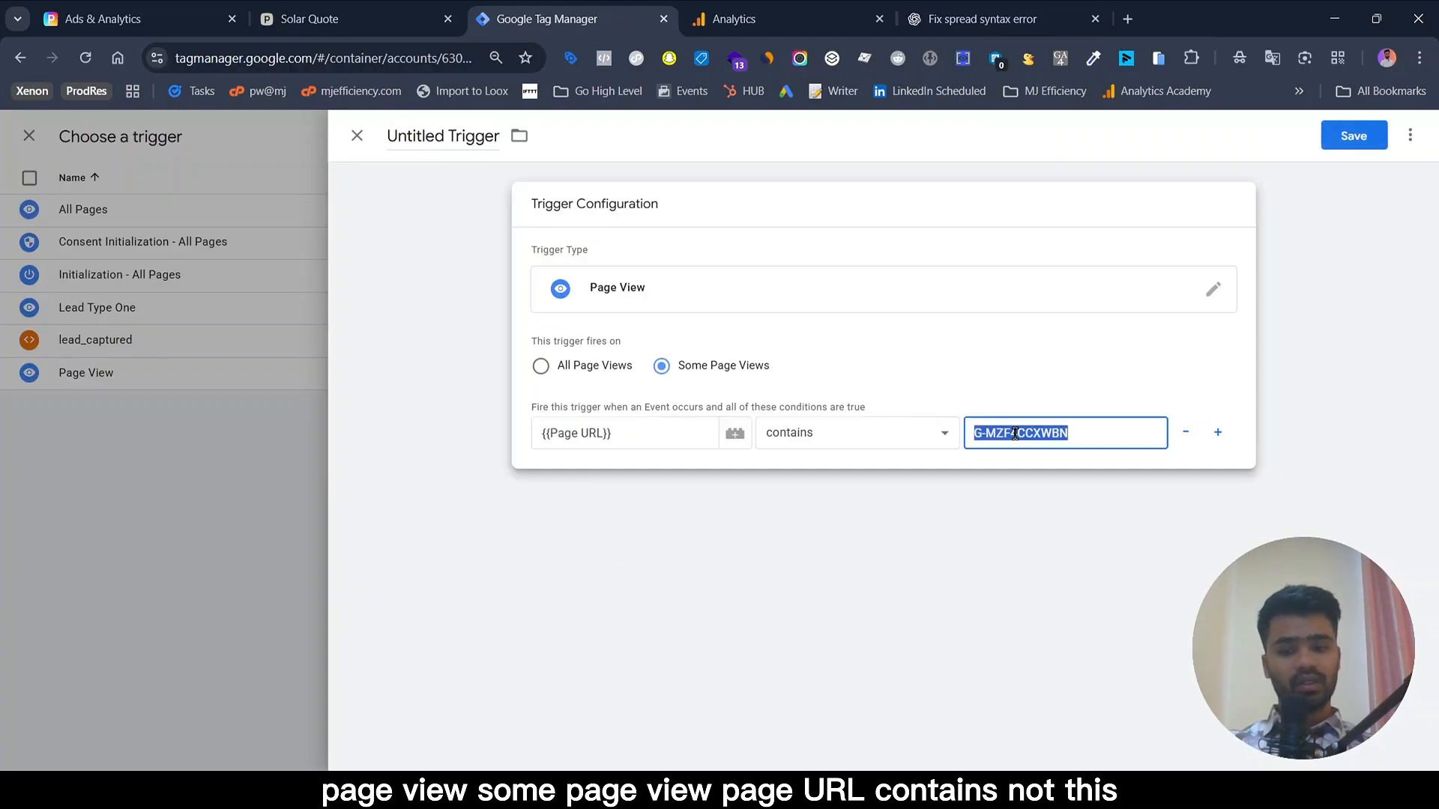
{"action": "key", "text": "super+v"}
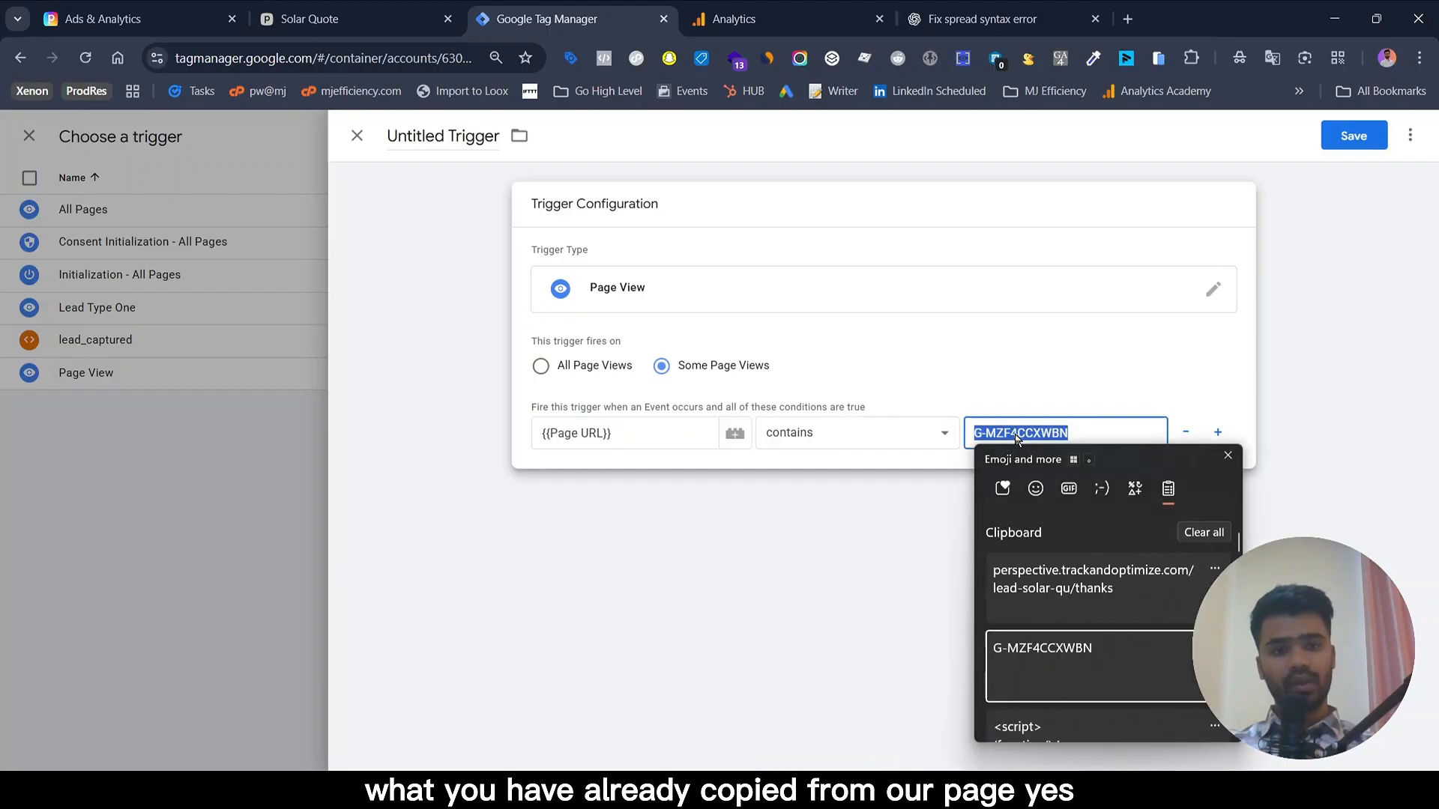
{"action": "key", "text": "Return"}
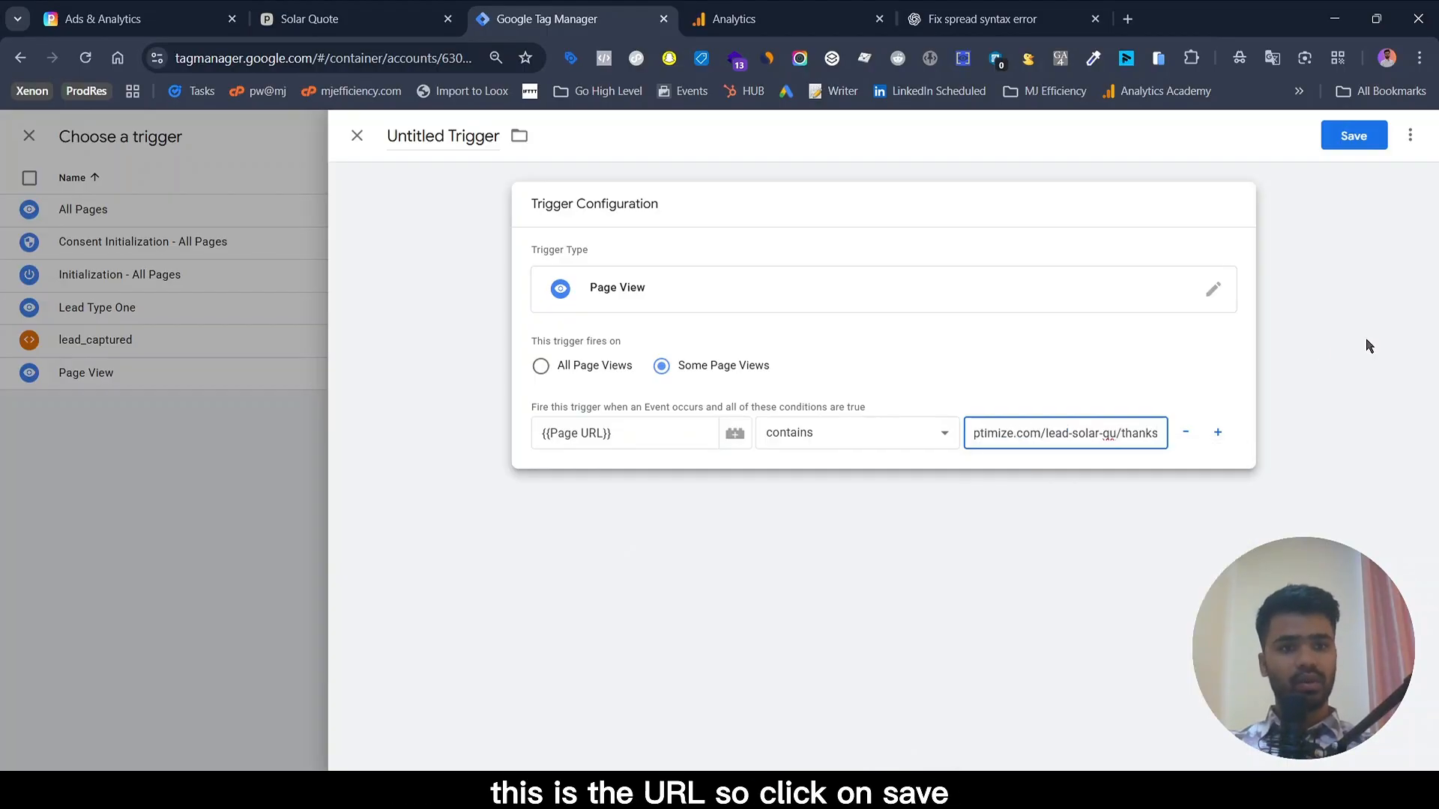
{"action": "left_click", "coordinate": [1369, 347]}
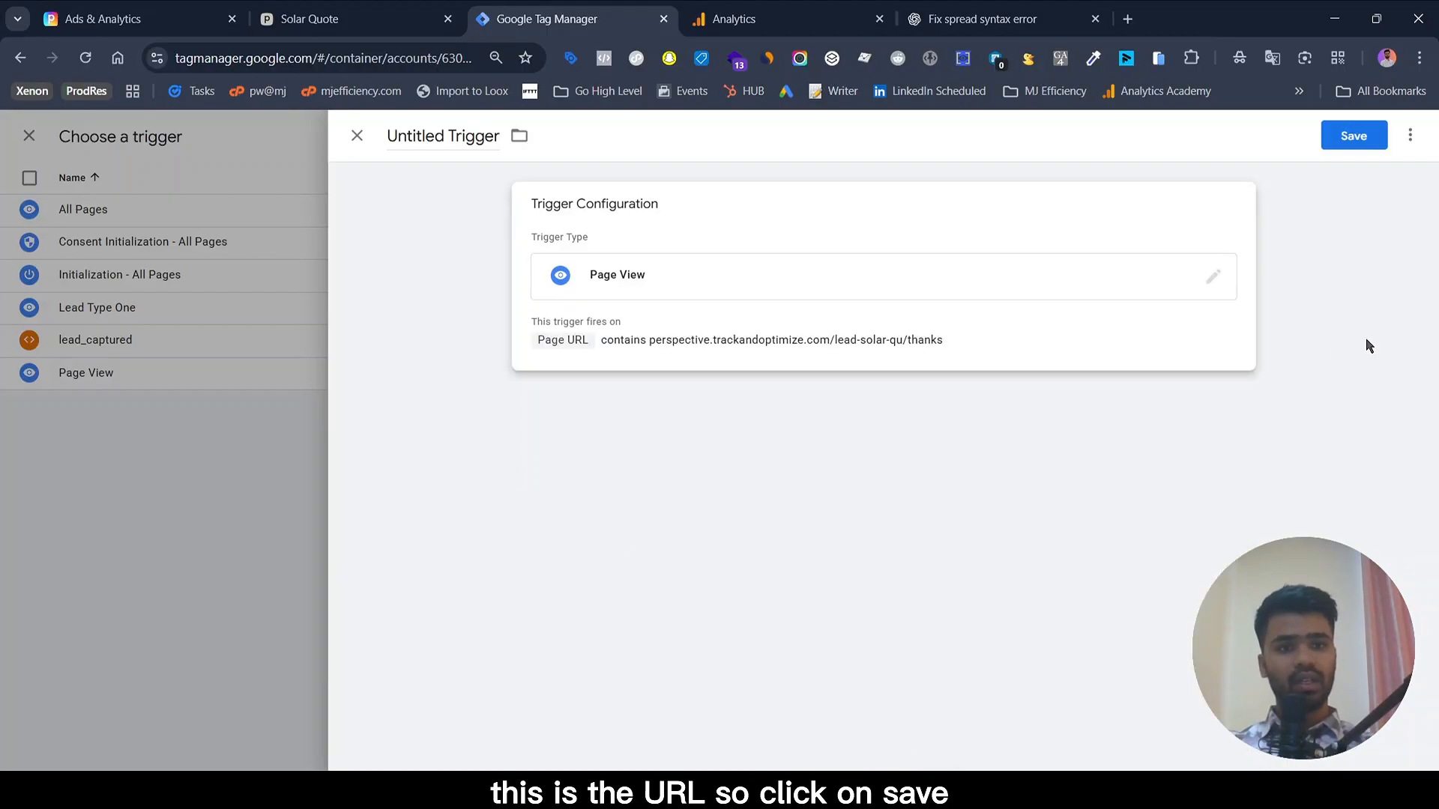
{"action": "left_click", "coordinate": [1349, 142]}
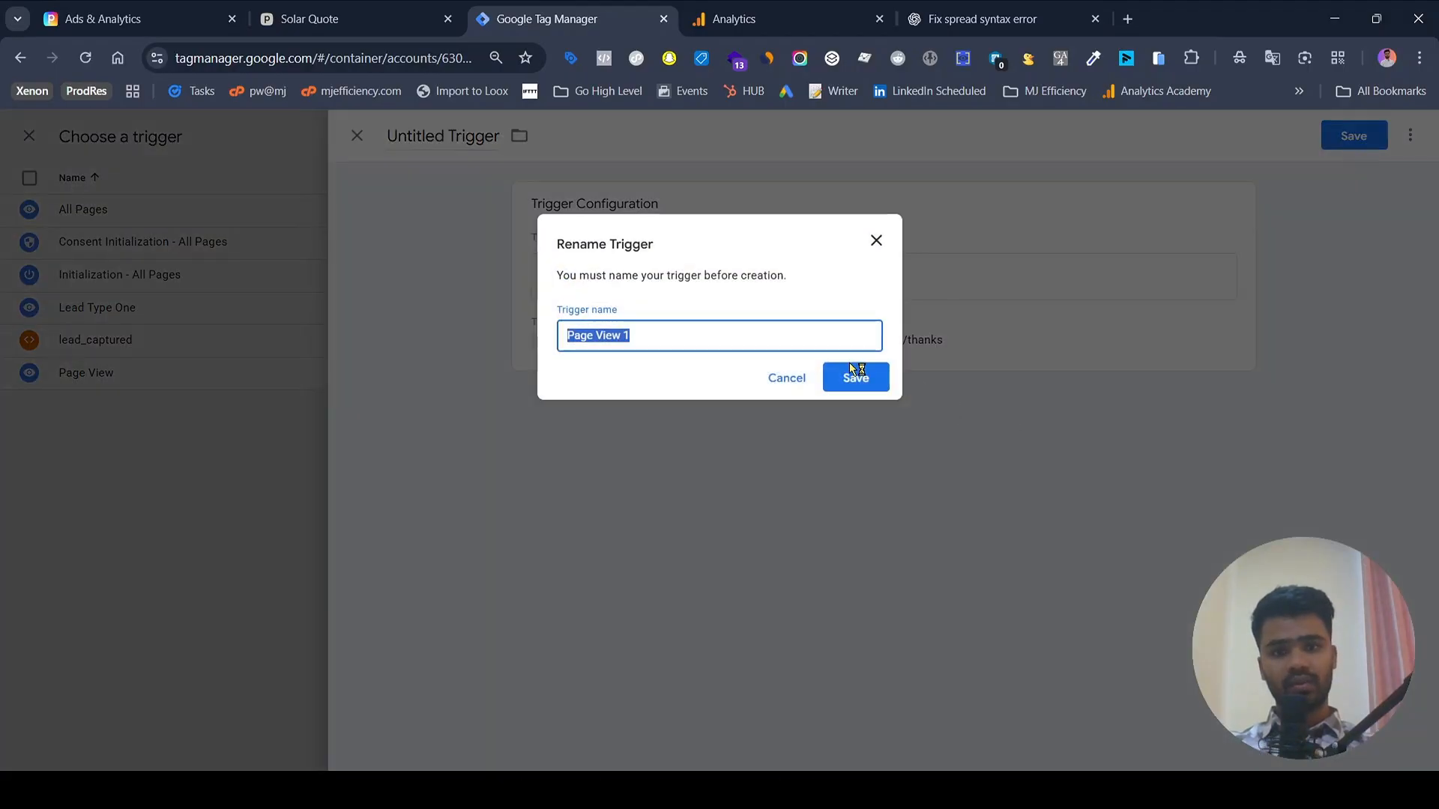
{"action": "type", "text": "Lead Event"}
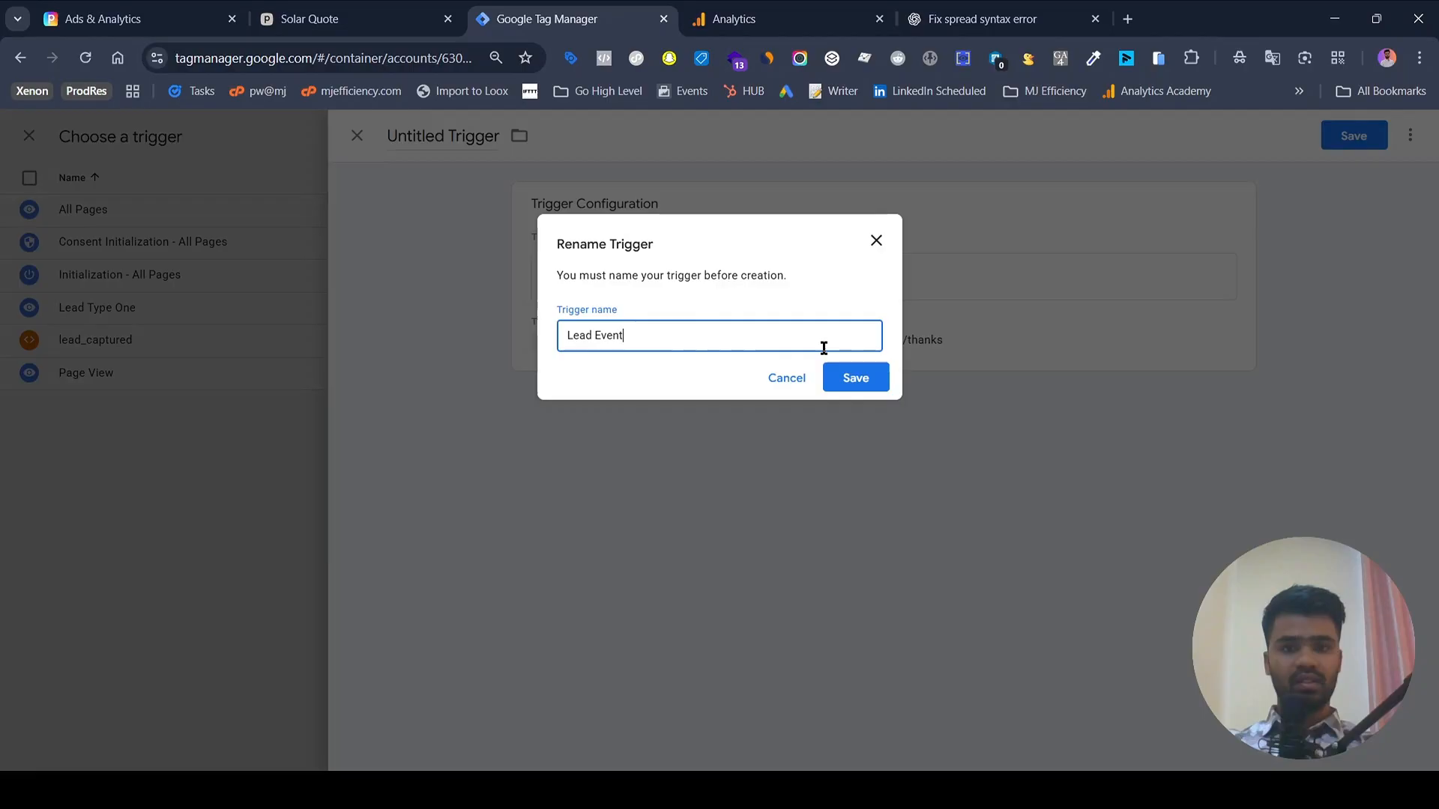
{"action": "key", "text": "Return"}
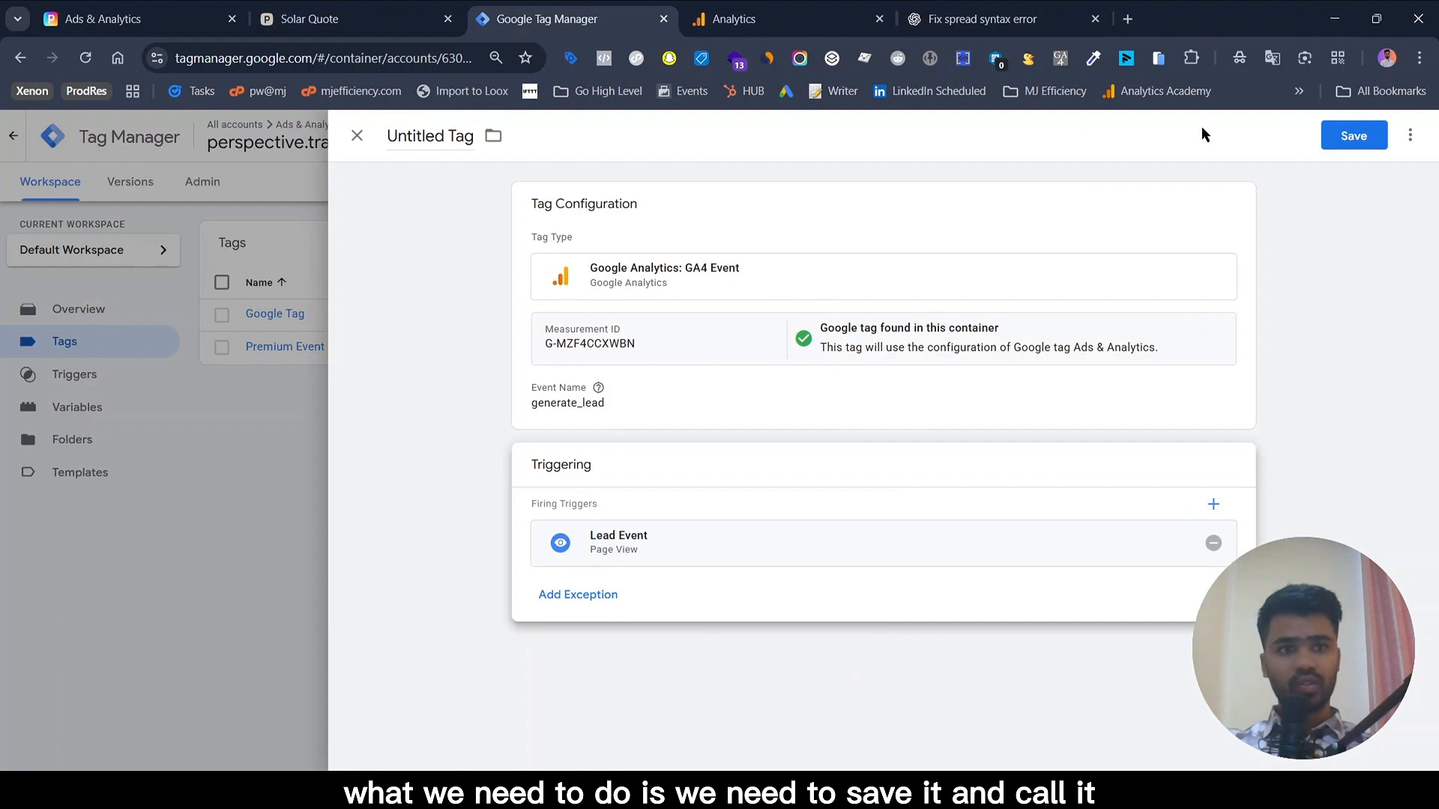
- Save the new tag as 'GA4 - Lead Event'
{"action": "left_click", "coordinate": [1327, 121]}
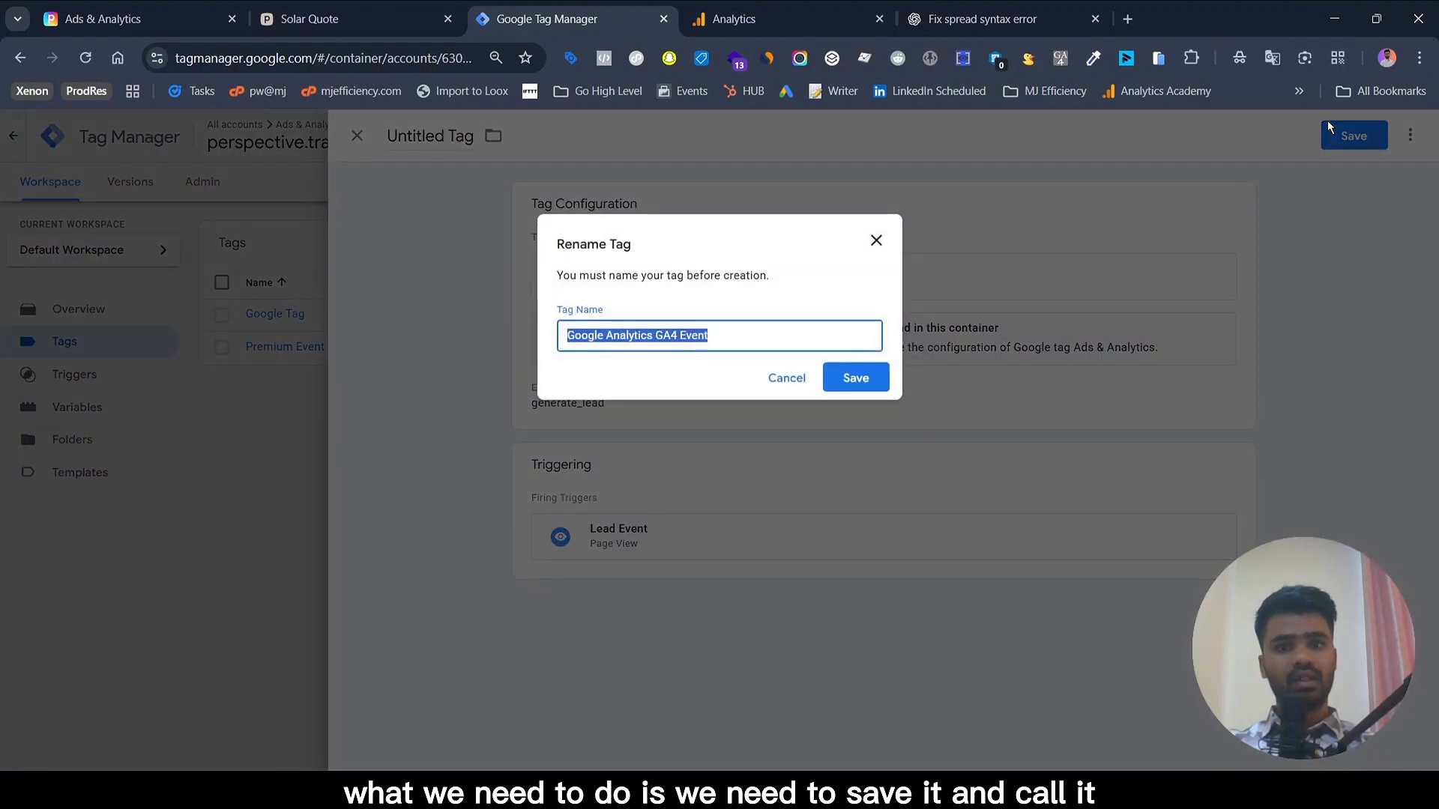
{"action": "type", "text": "GA4 -"}
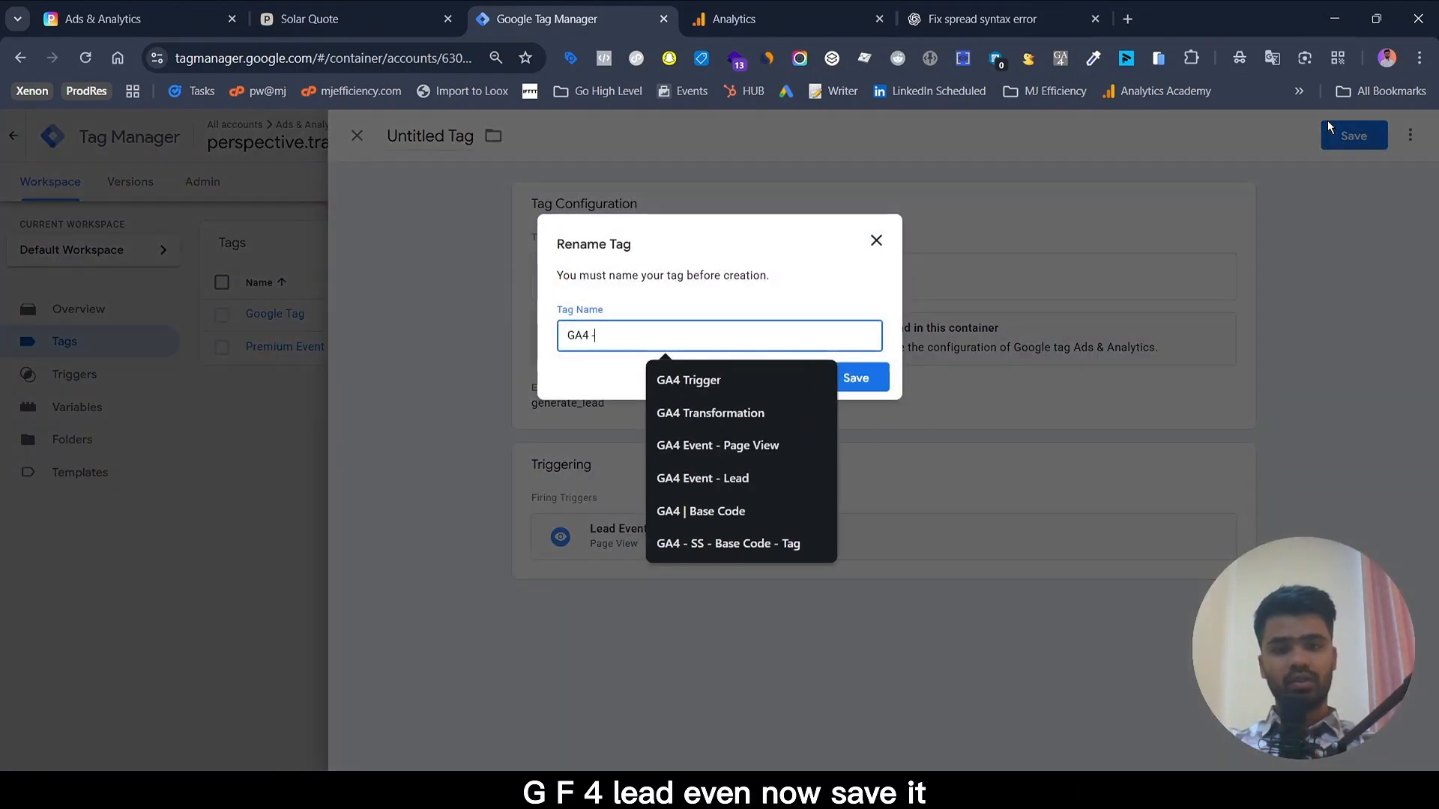
{"action": "type", "text": " Lead Event"}
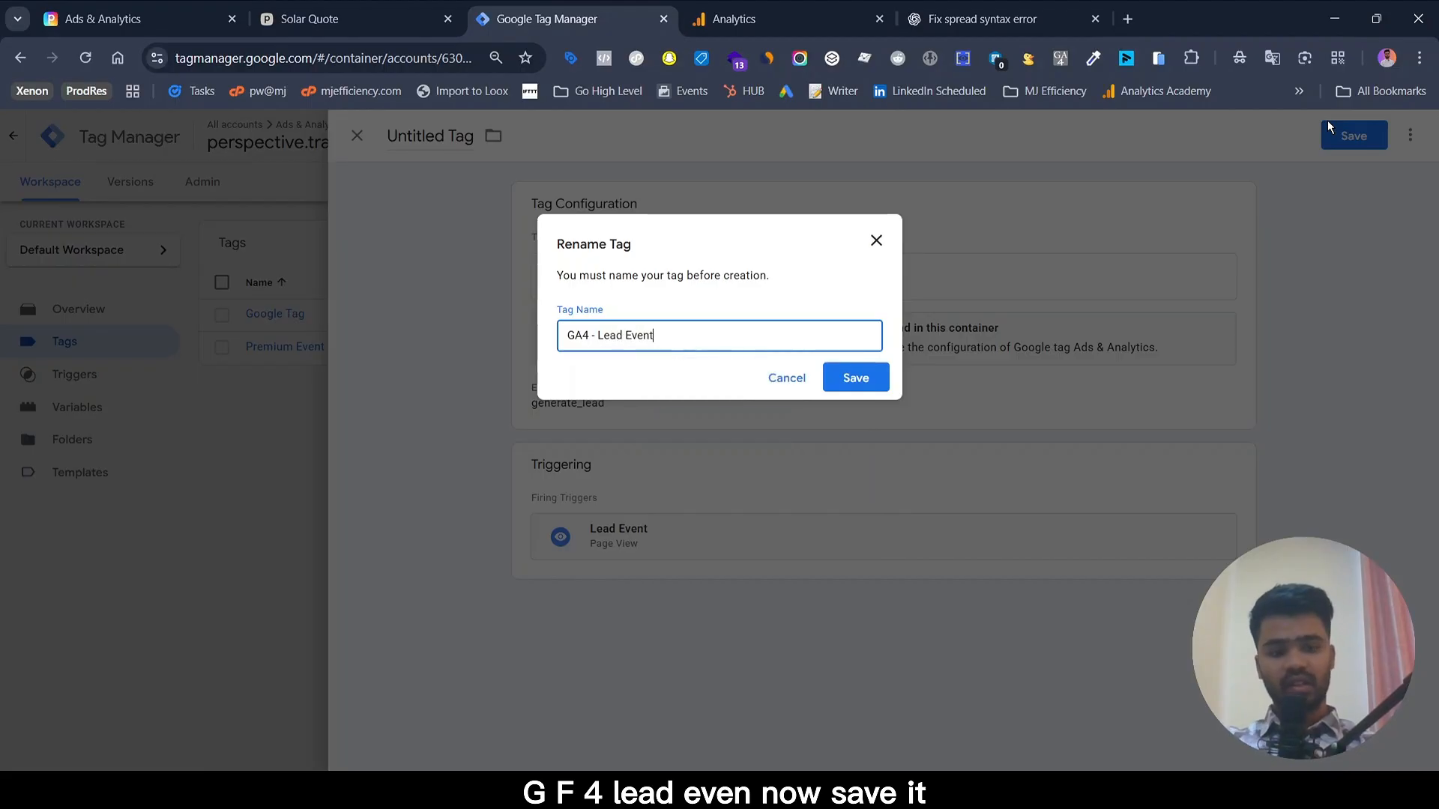
{"action": "key", "text": "Return"}
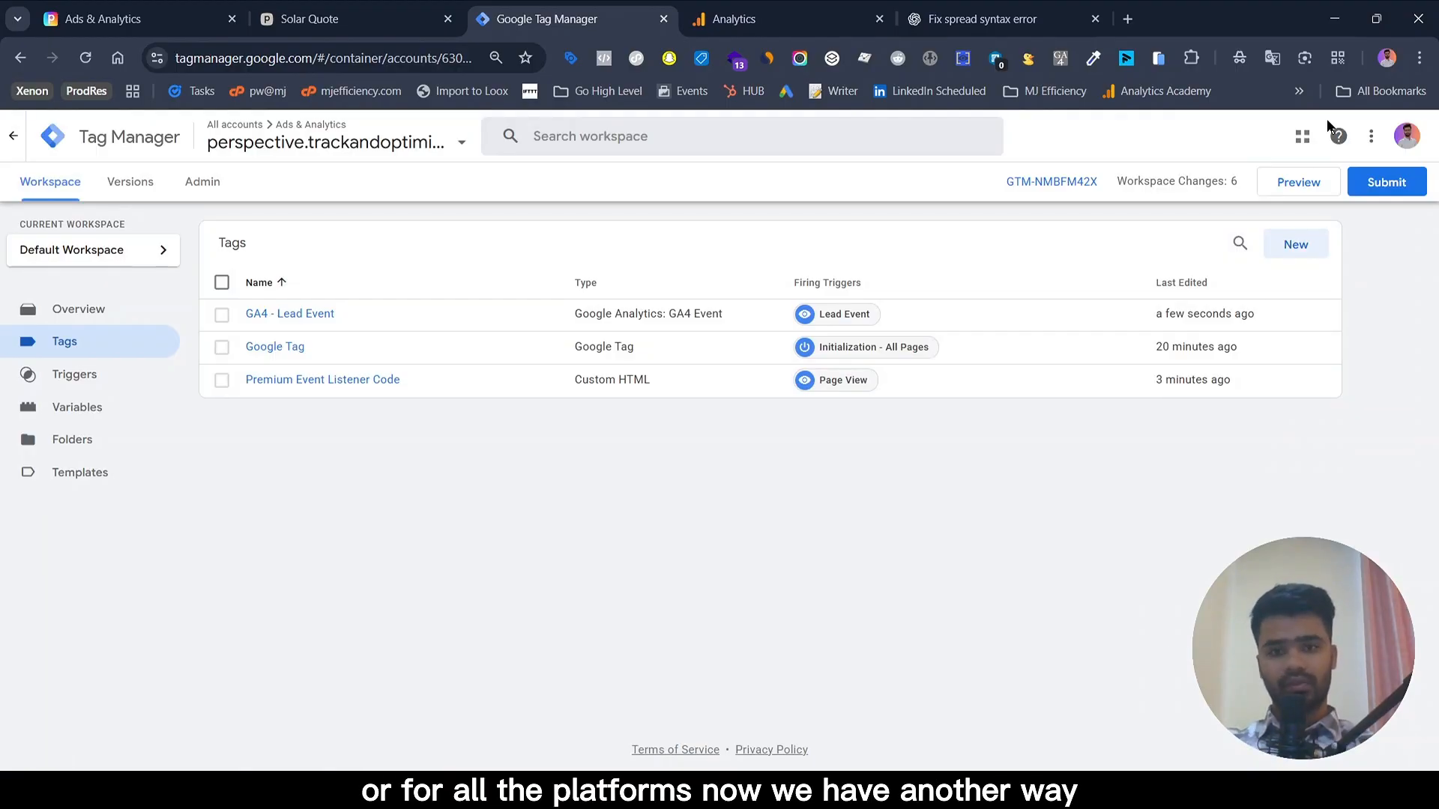
- Open and close the Premium Event Listener Code tag, then begin a new tag
{"action": "left_click", "coordinate": [335, 381]}
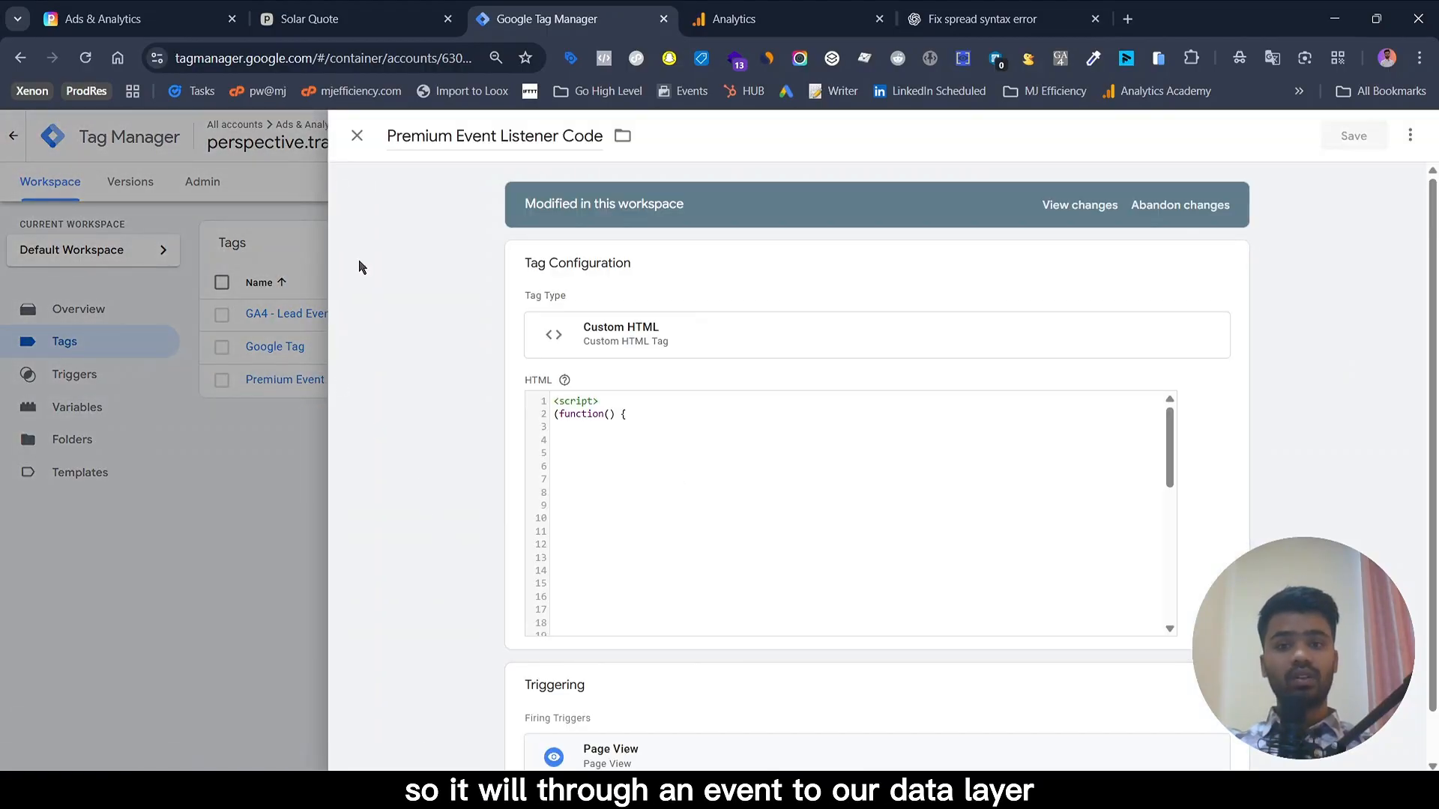
{"action": "left_click", "coordinate": [357, 137]}
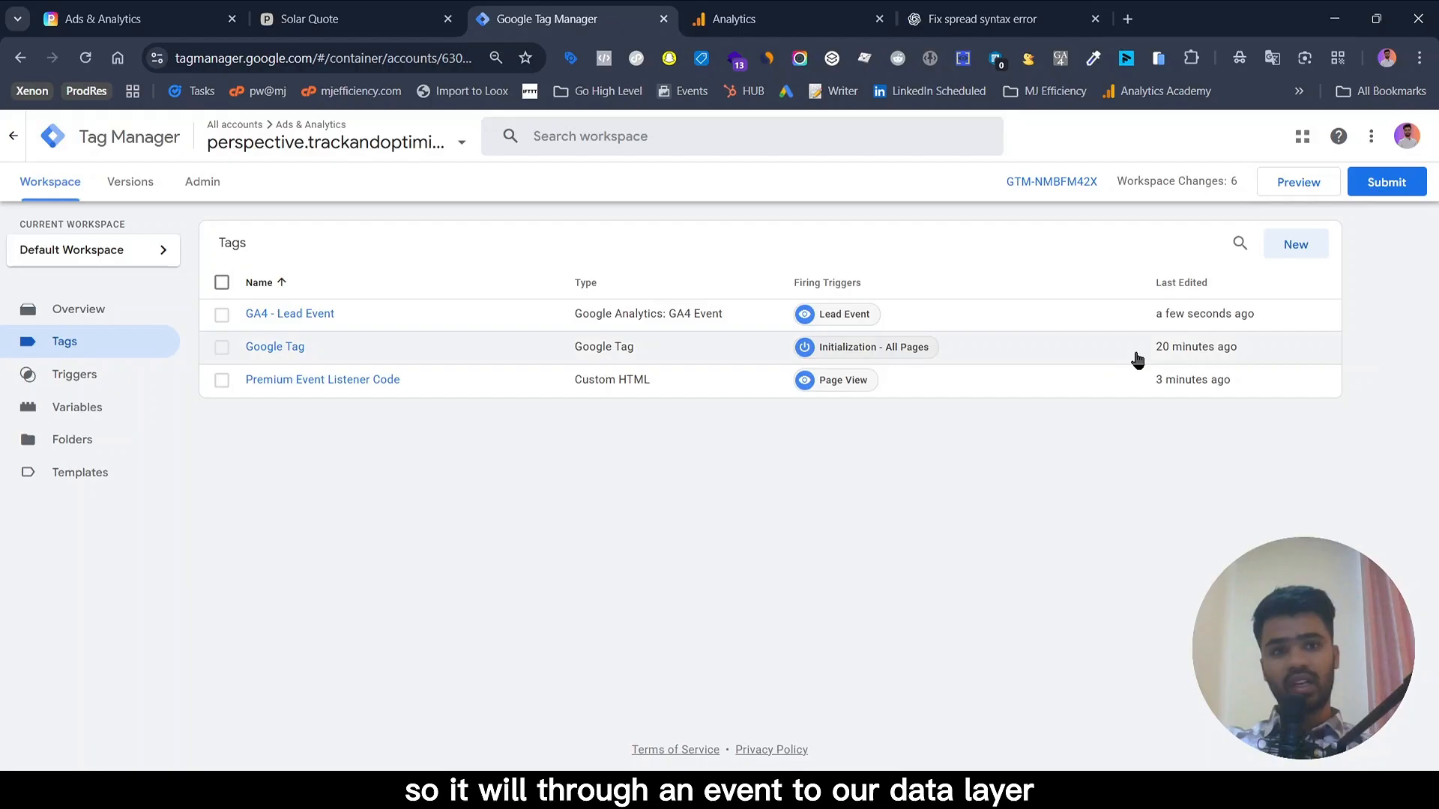
{"action": "left_click", "coordinate": [1295, 247]}
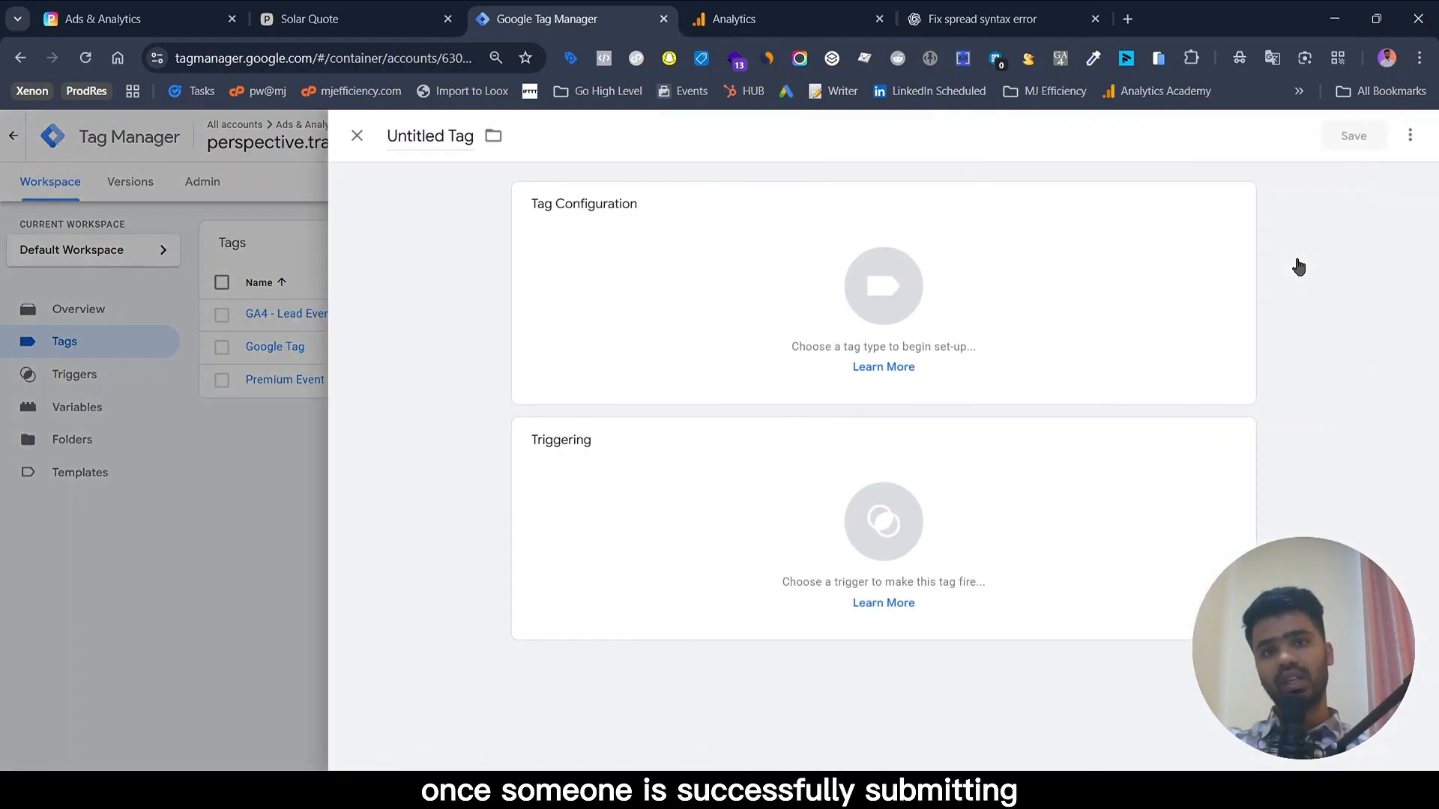
- Make the new tag a GA4 Event with the pasted Measurement ID and event name lead_test
{"action": "left_click", "coordinate": [1092, 277]}
{"action": "left_click", "coordinate": [1091, 270]}
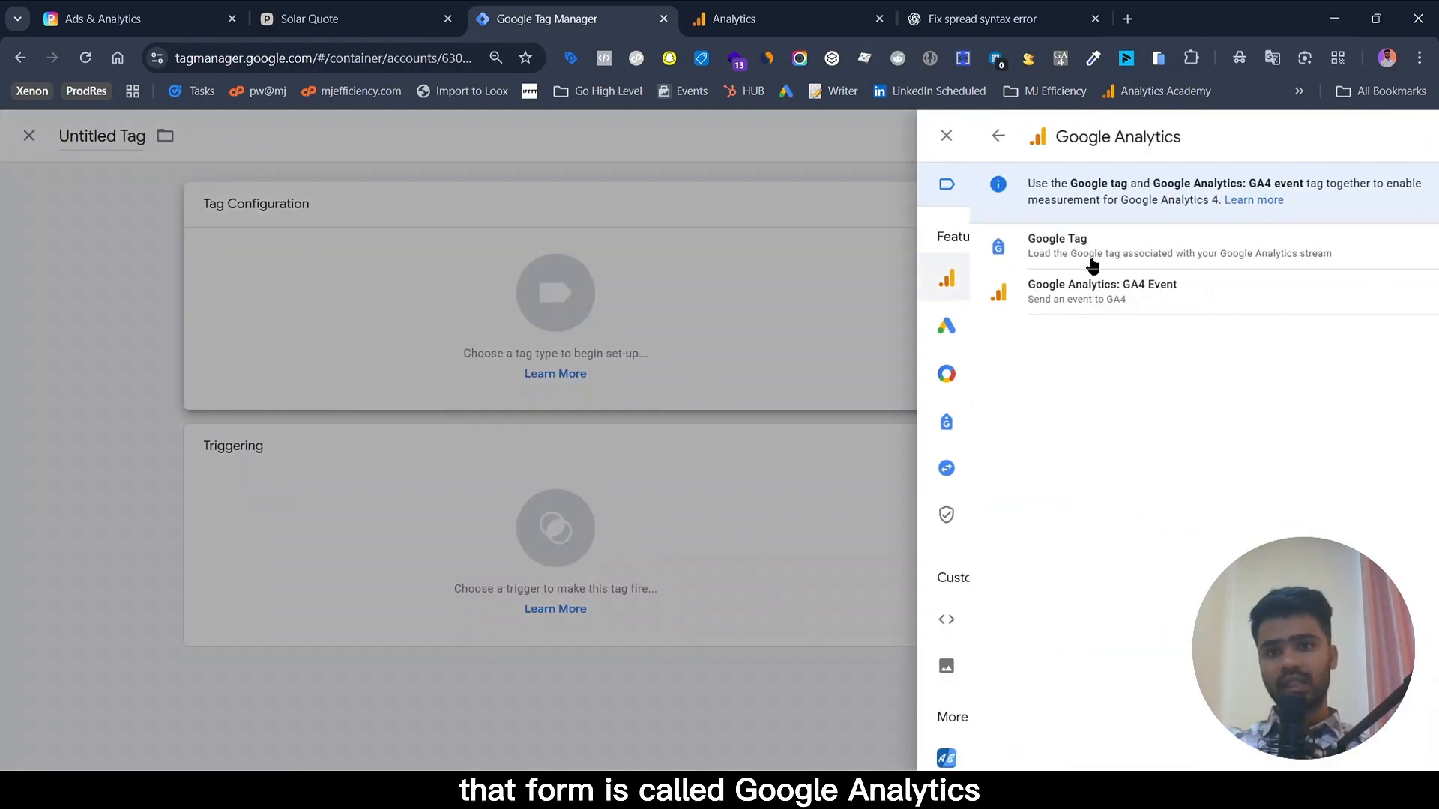
{"action": "left_click", "coordinate": [746, 346]}
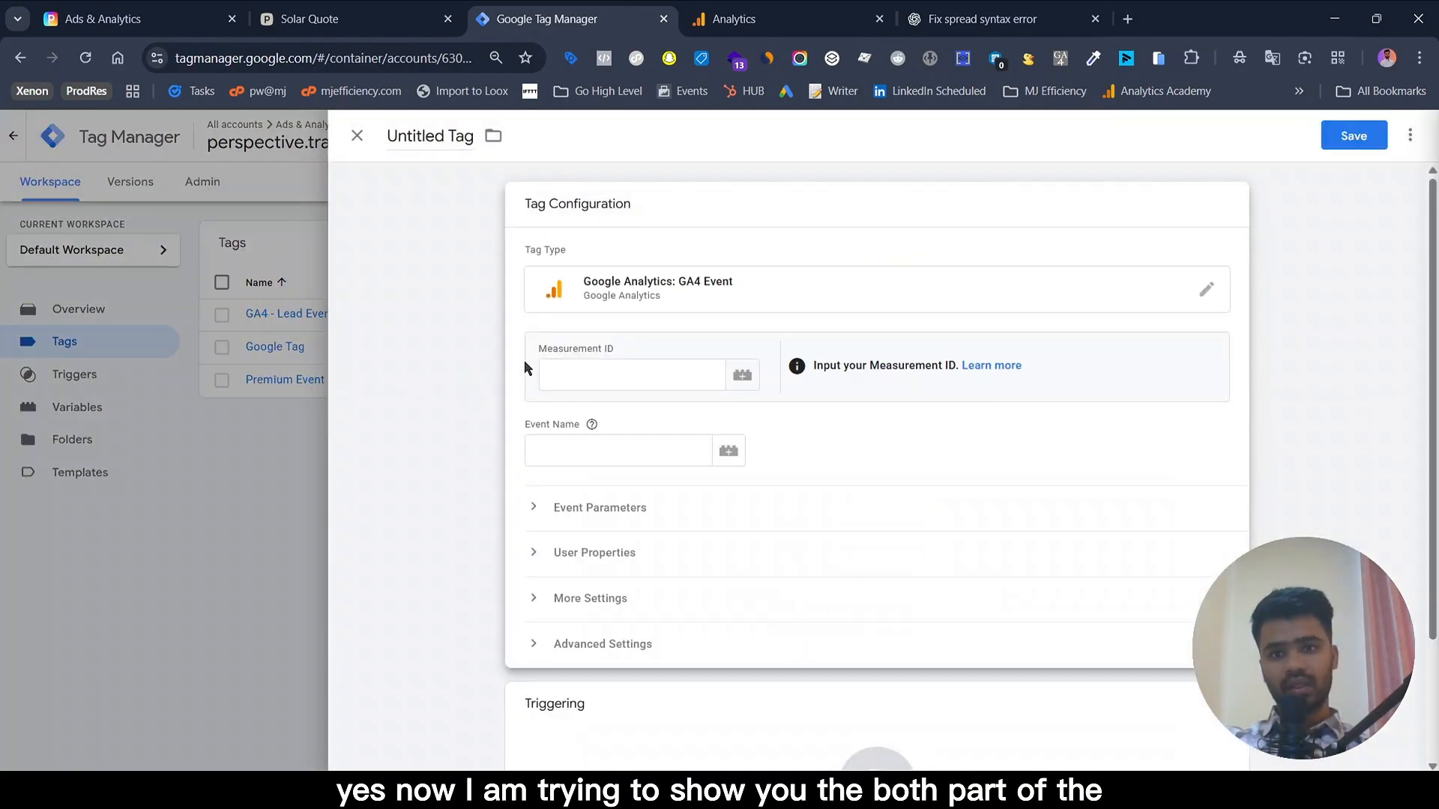
{"action": "left_click", "coordinate": [555, 374]}
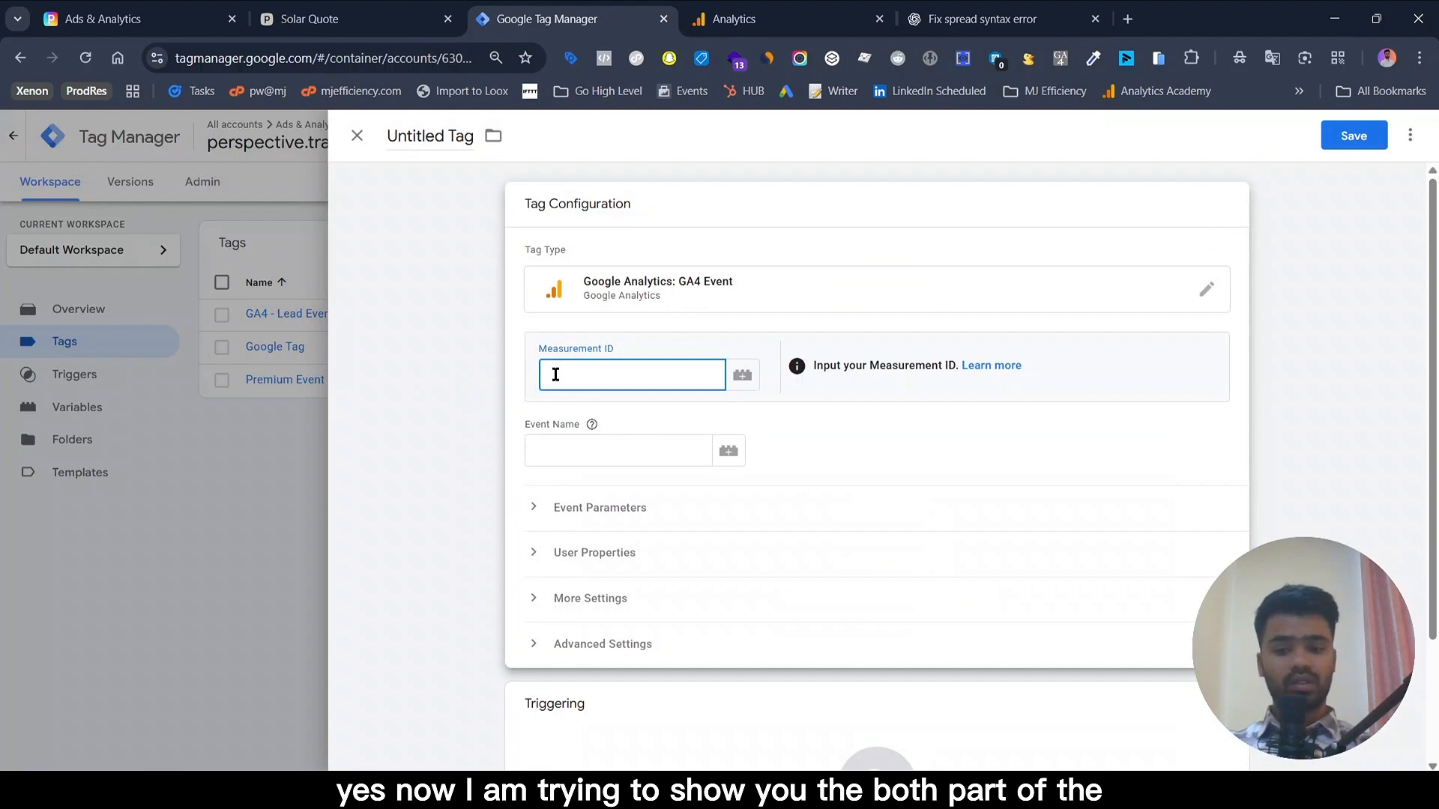
{"action": "key", "text": "super+v"}
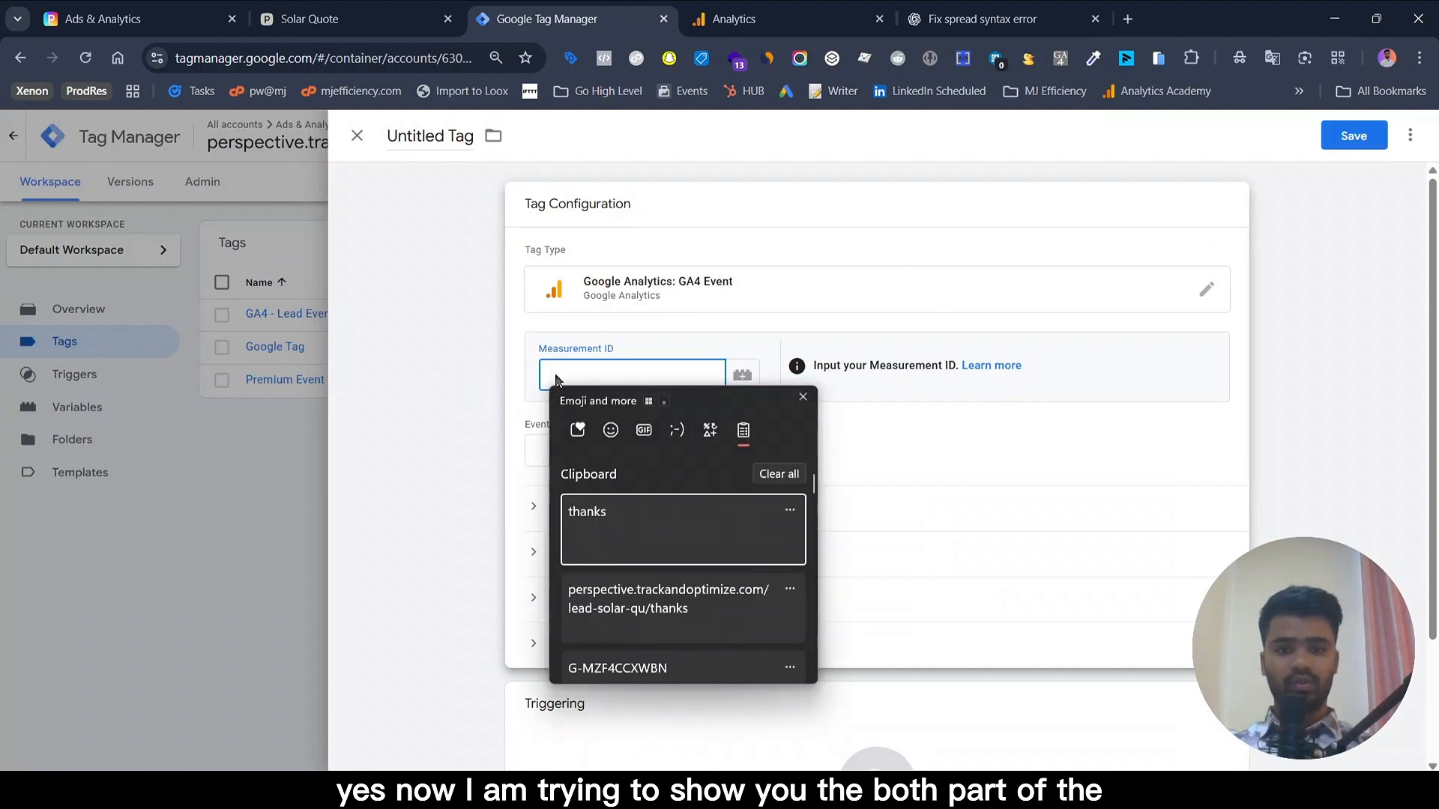
{"action": "key", "text": "Down"}
{"action": "key", "text": "Down"}
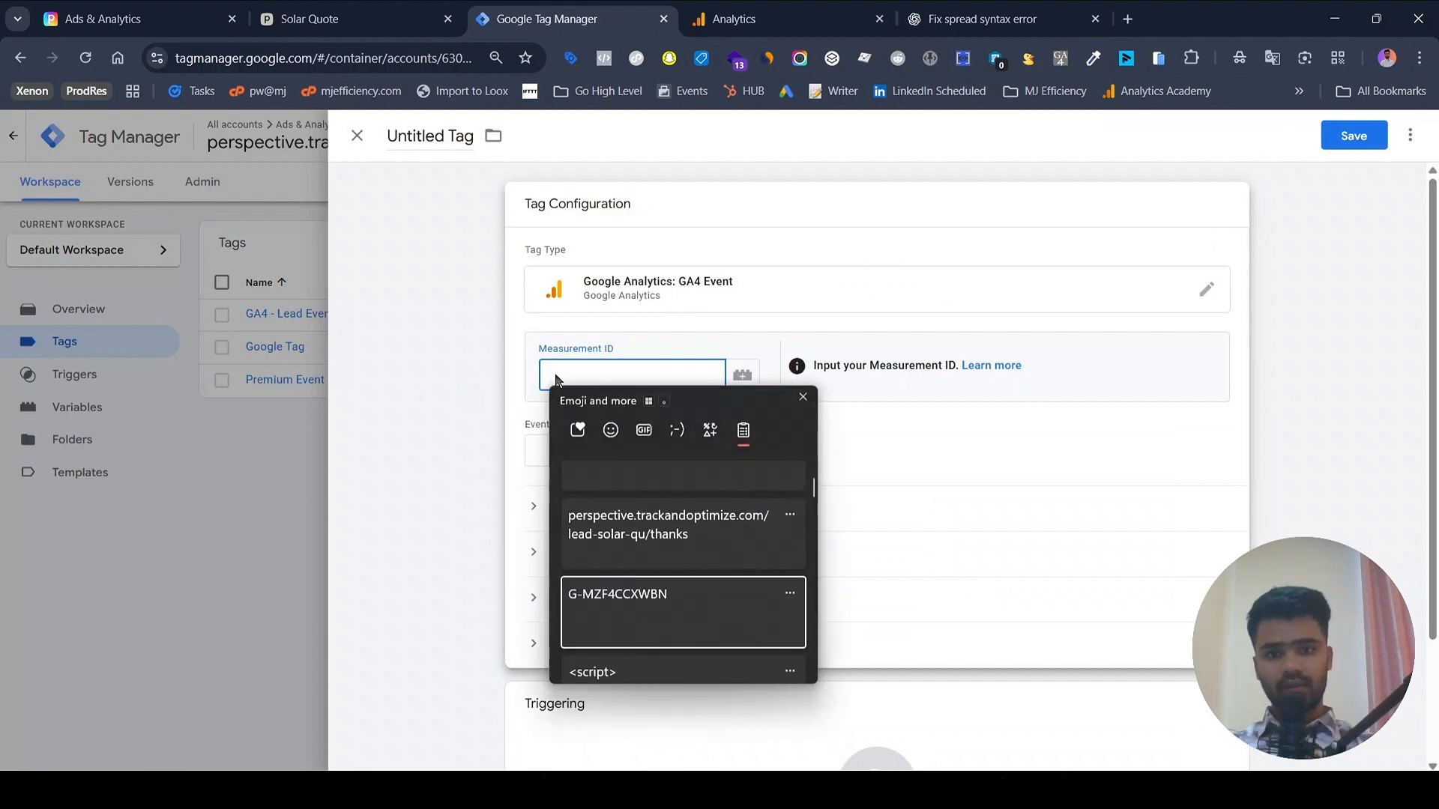
{"action": "key", "text": "Return"}
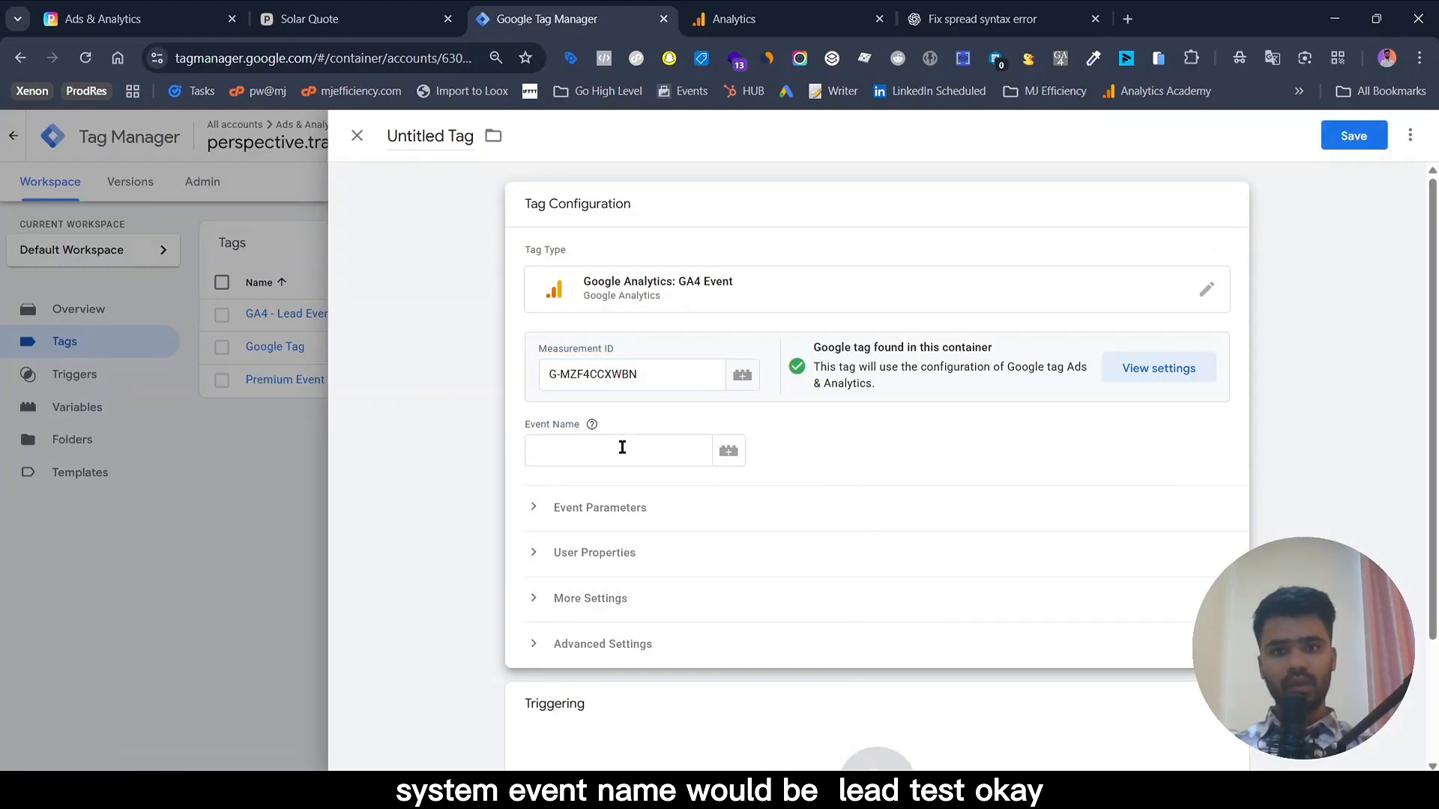
{"action": "left_click", "coordinate": [622, 448]}
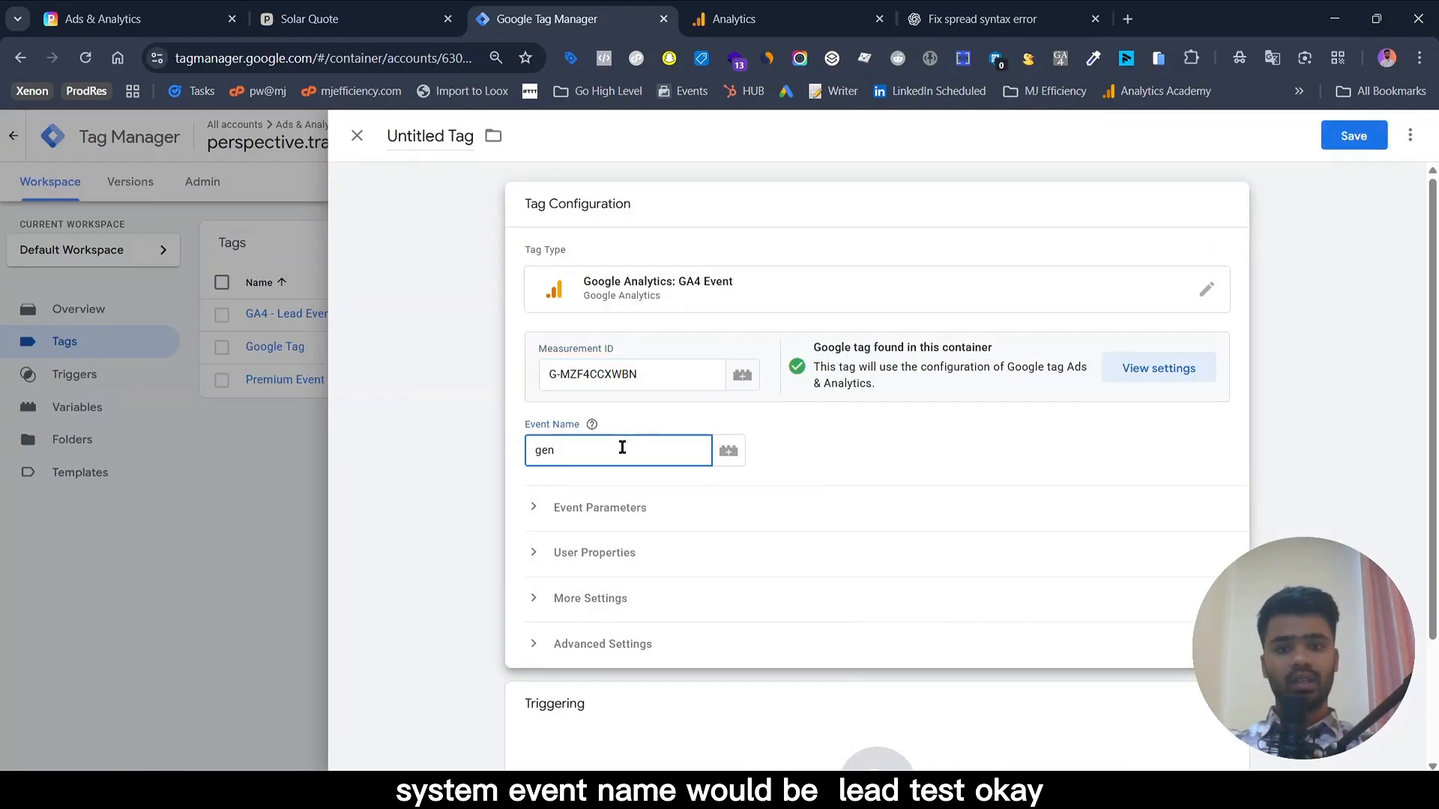
{"action": "type", "text": "lead_tes"}
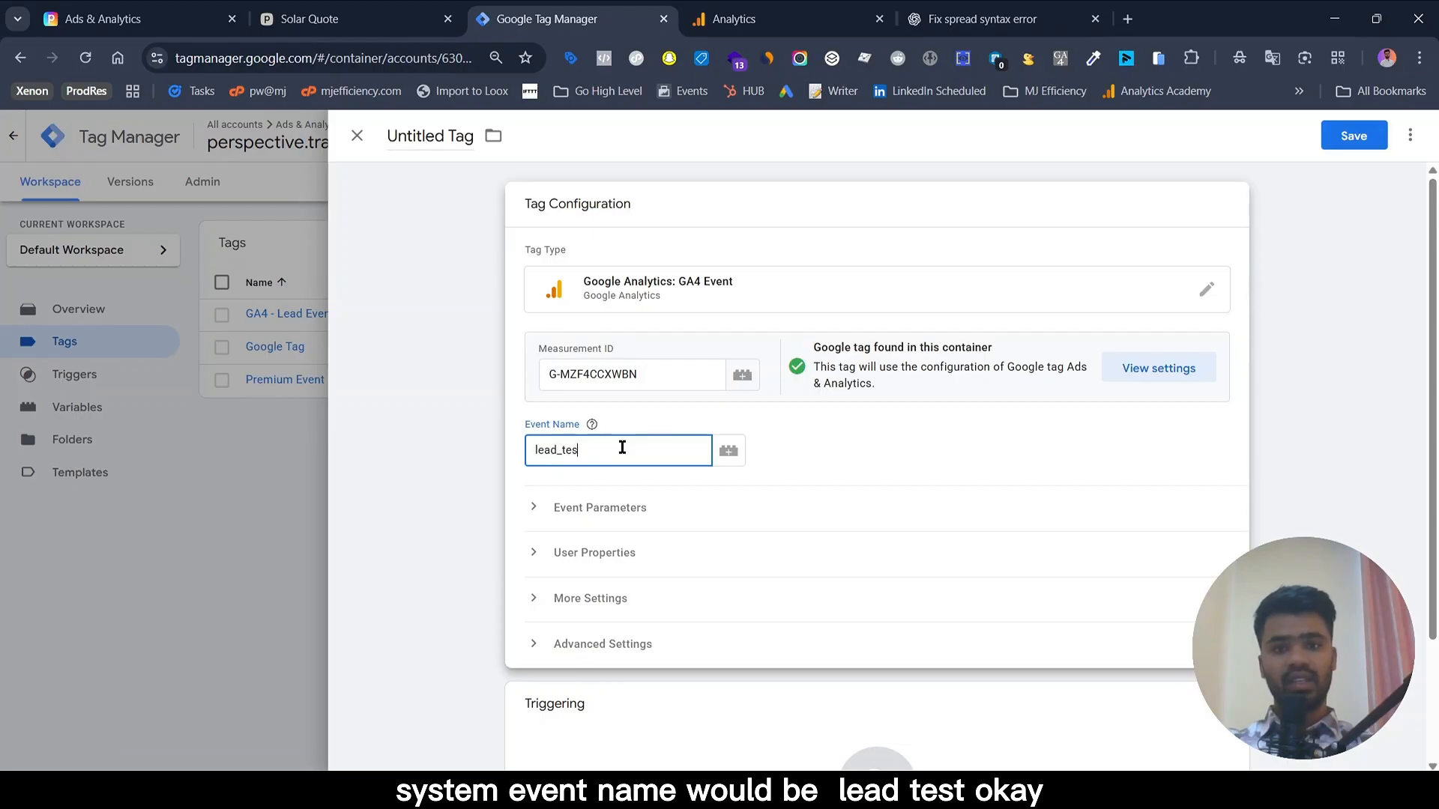
{"action": "type", "text": "t"}
{"action": "left_click", "coordinate": [1284, 379]}
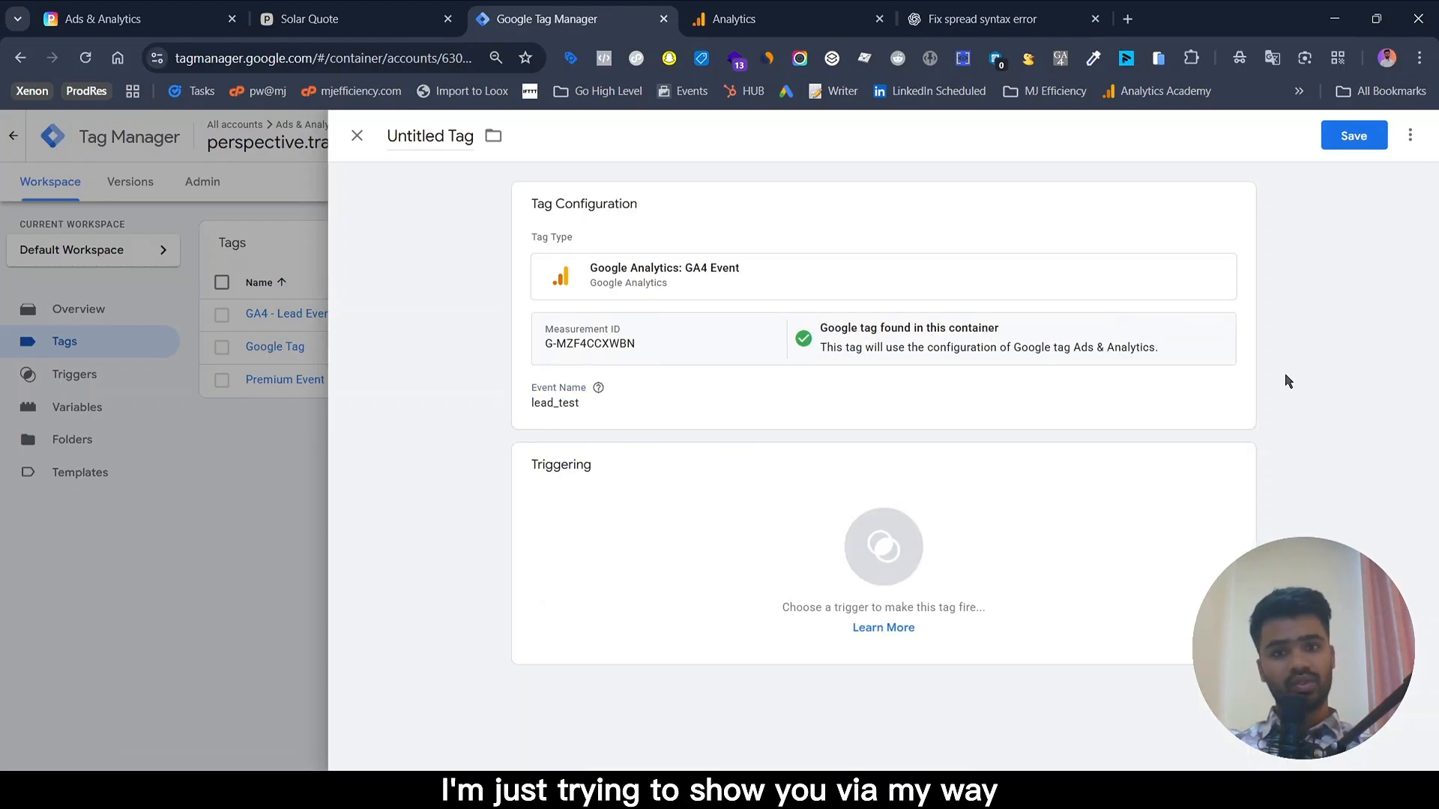
- Fire the tag with a new Custom Event trigger for lead_captured, named lead_captured-test
{"action": "left_click", "coordinate": [600, 544]}
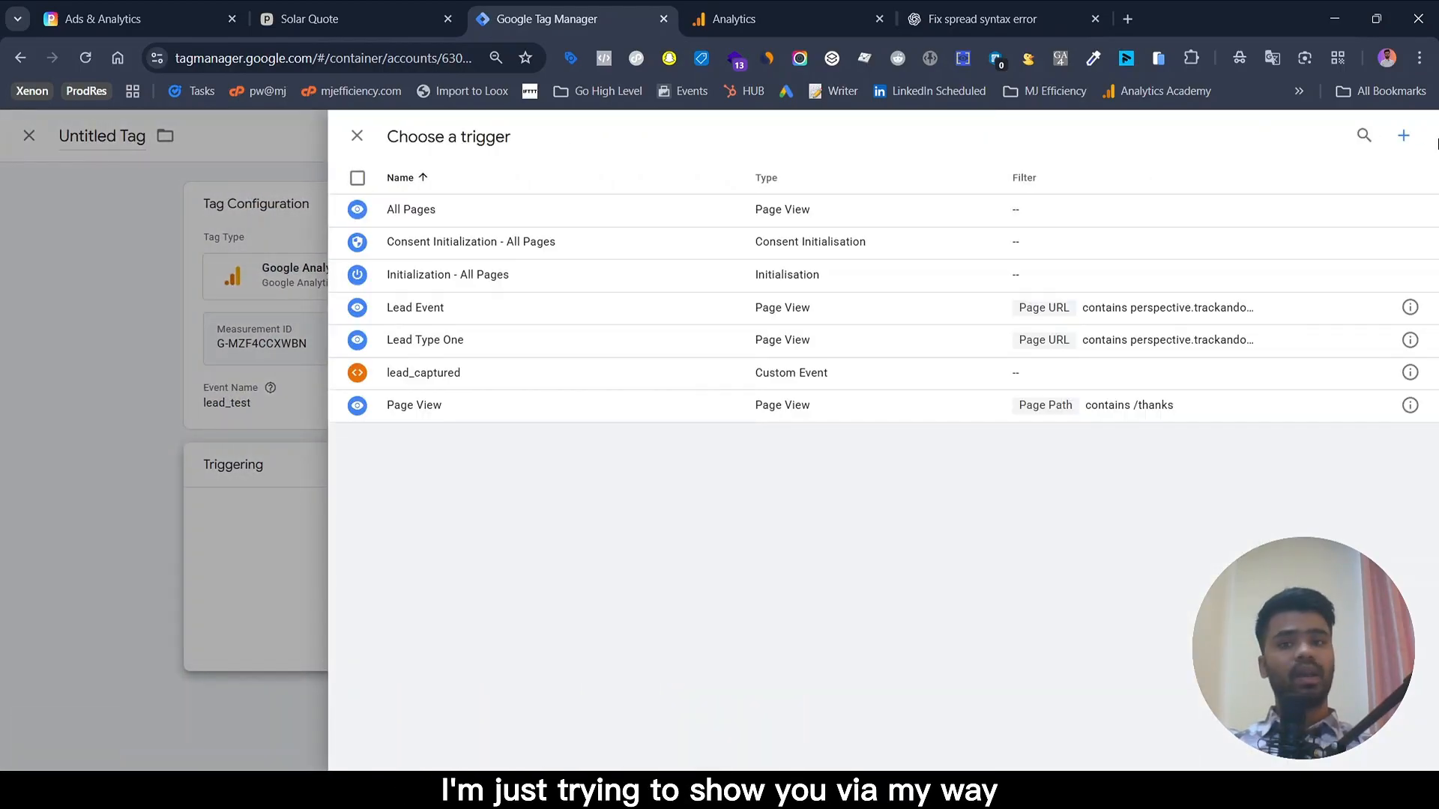
{"action": "left_click", "coordinate": [1404, 137]}
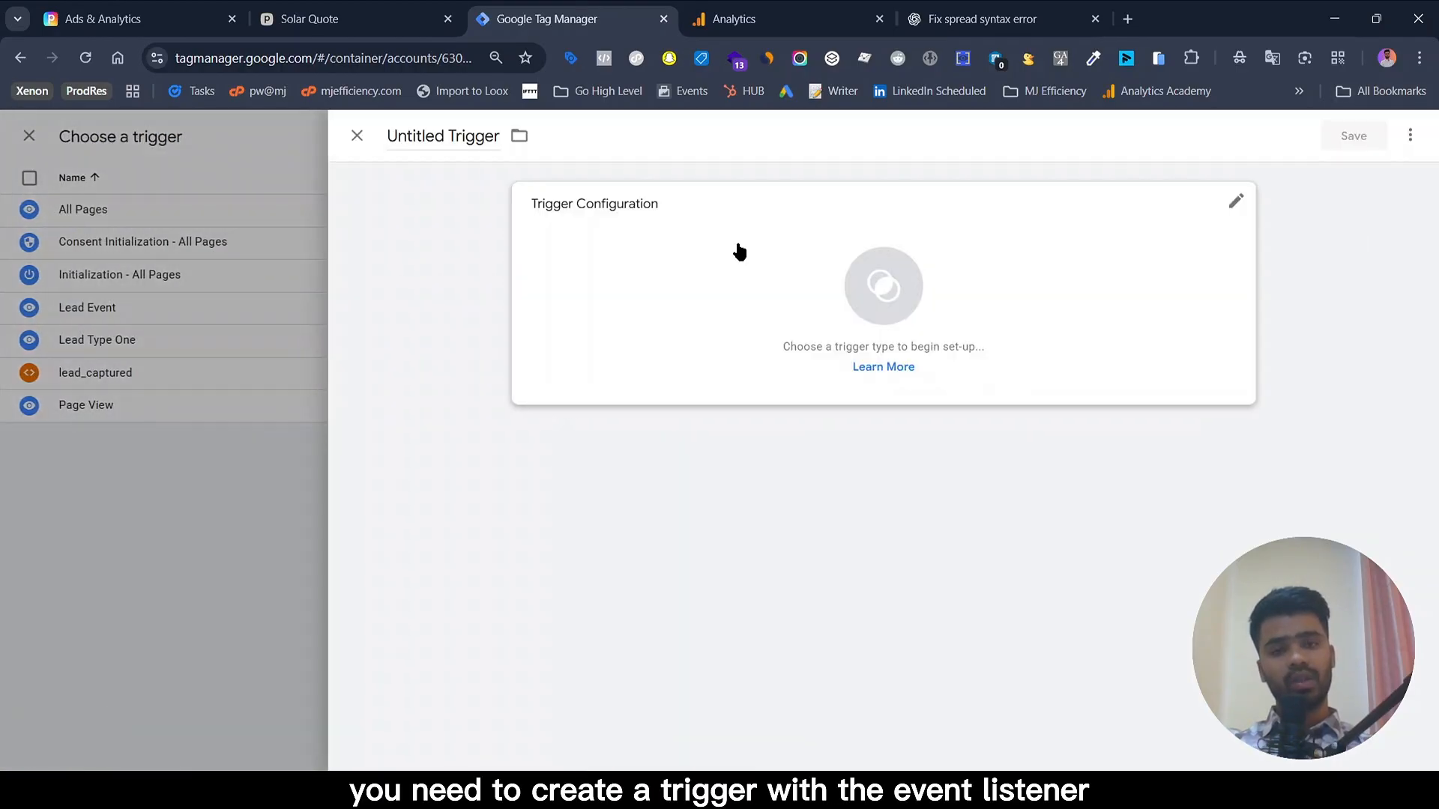
{"action": "left_click", "coordinate": [737, 251]}
{"action": "scroll", "coordinate": [1175, 442], "scroll_direction": "down", "scroll_amount": 4}
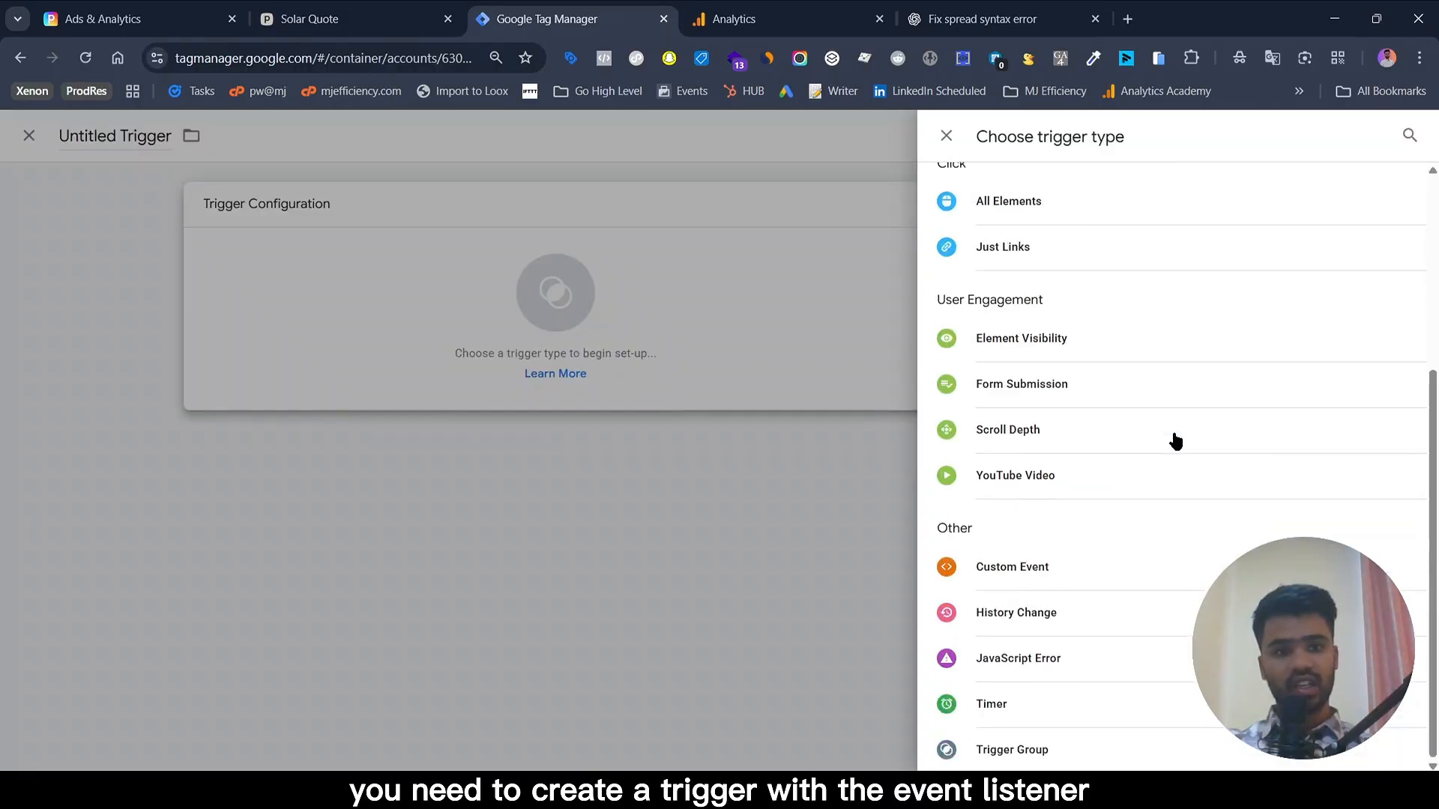
{"action": "left_click", "coordinate": [958, 581]}
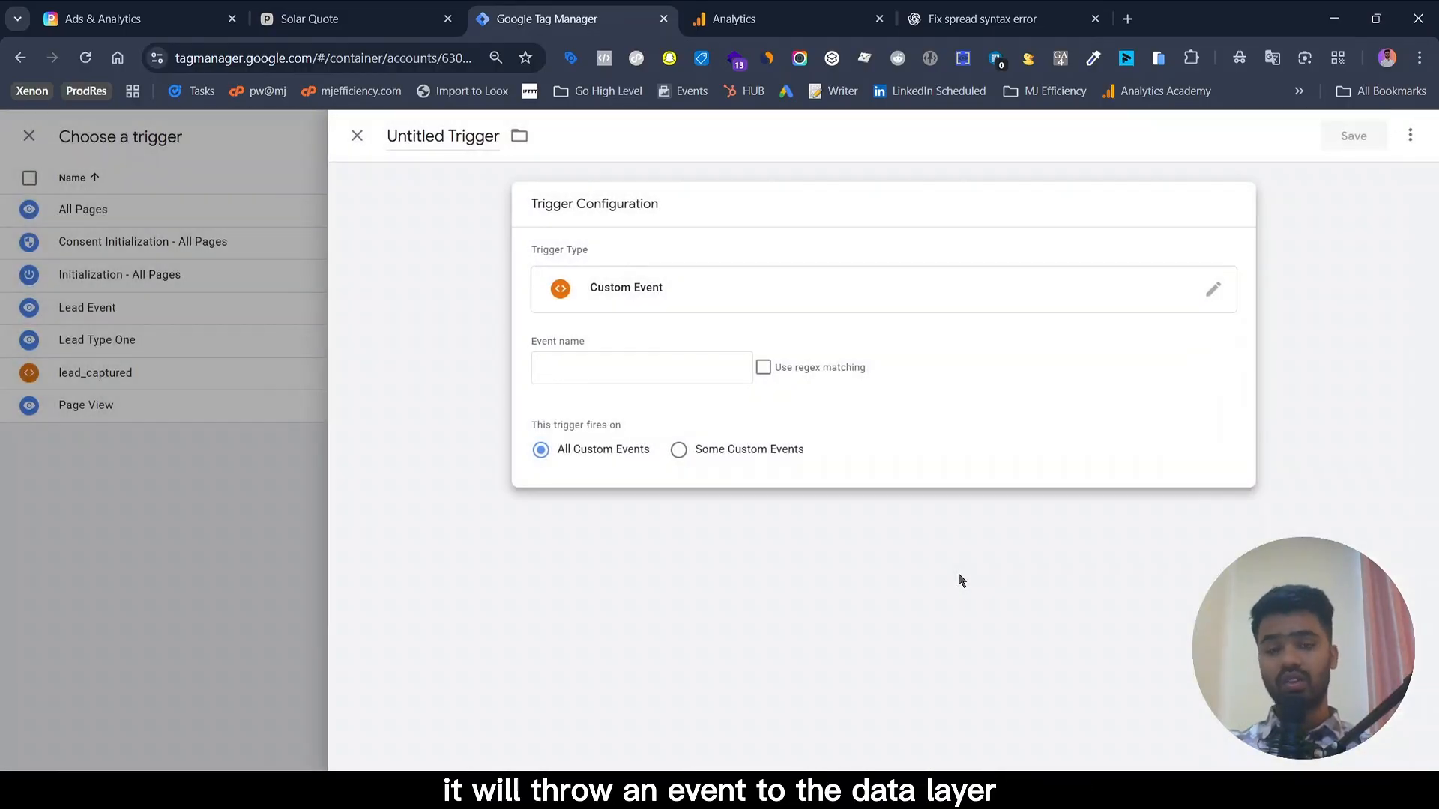
{"action": "left_click", "coordinate": [594, 355]}
{"action": "key", "text": "super+v"}
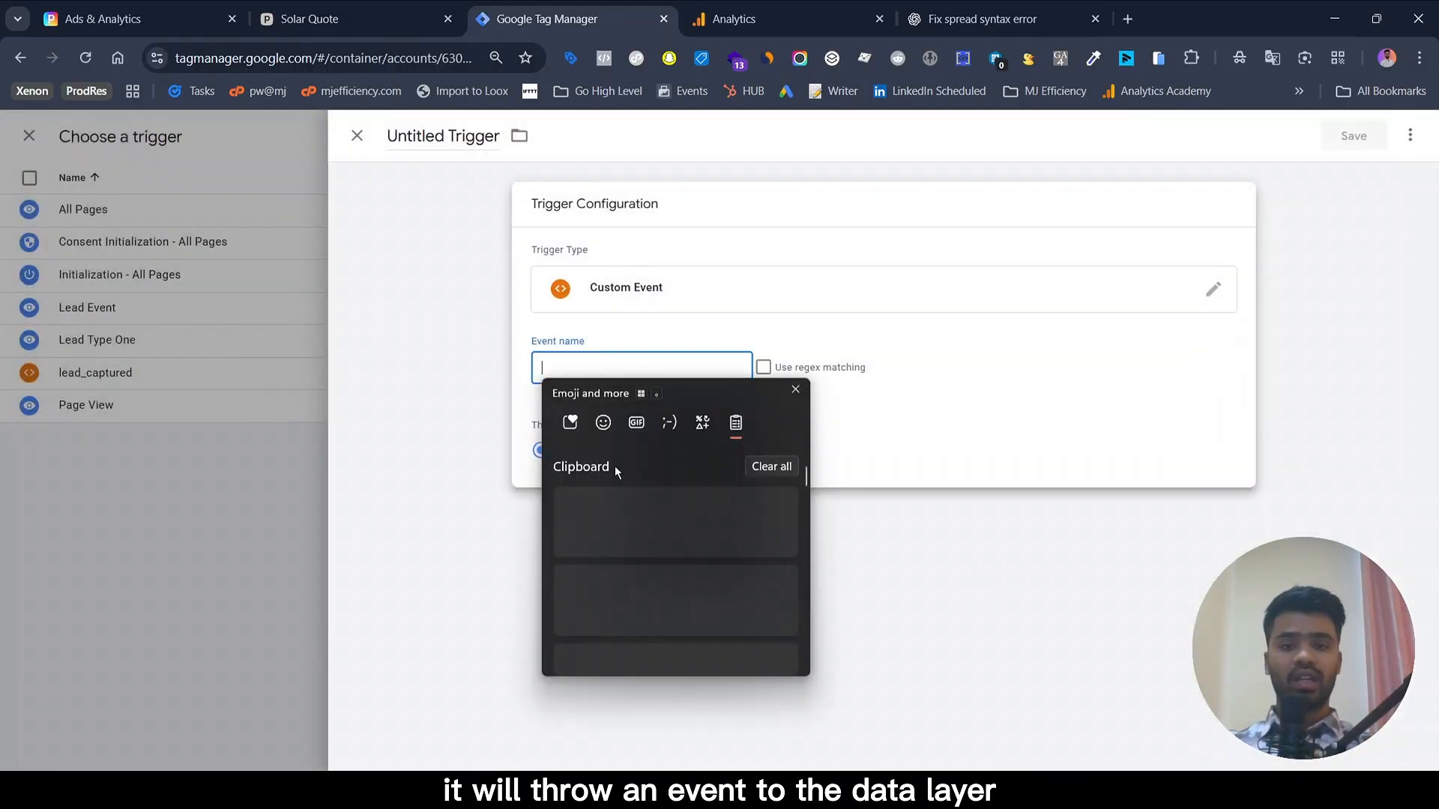
{"action": "scroll", "coordinate": [634, 557], "scroll_direction": "down", "scroll_amount": 3}
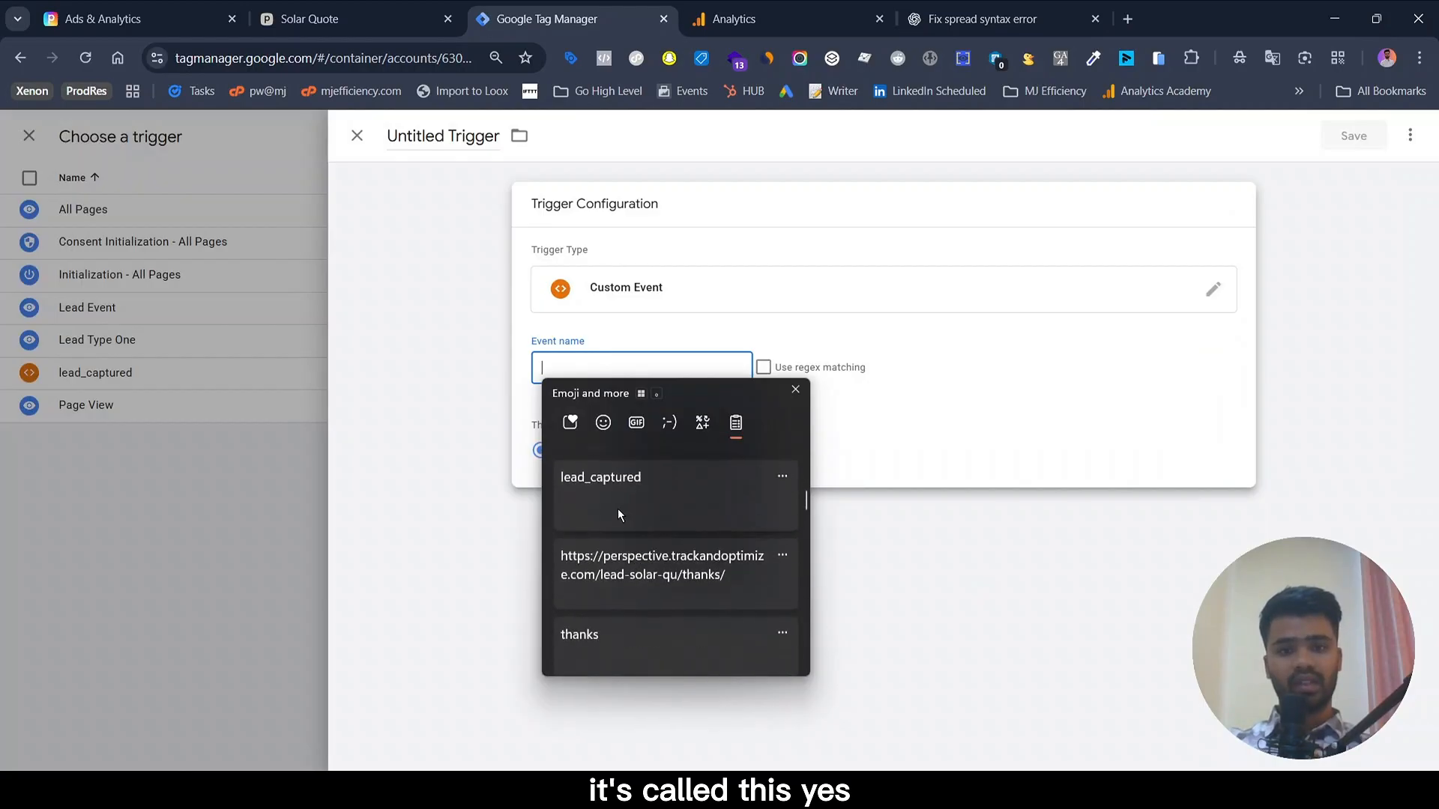
{"action": "left_click", "coordinate": [618, 508]}
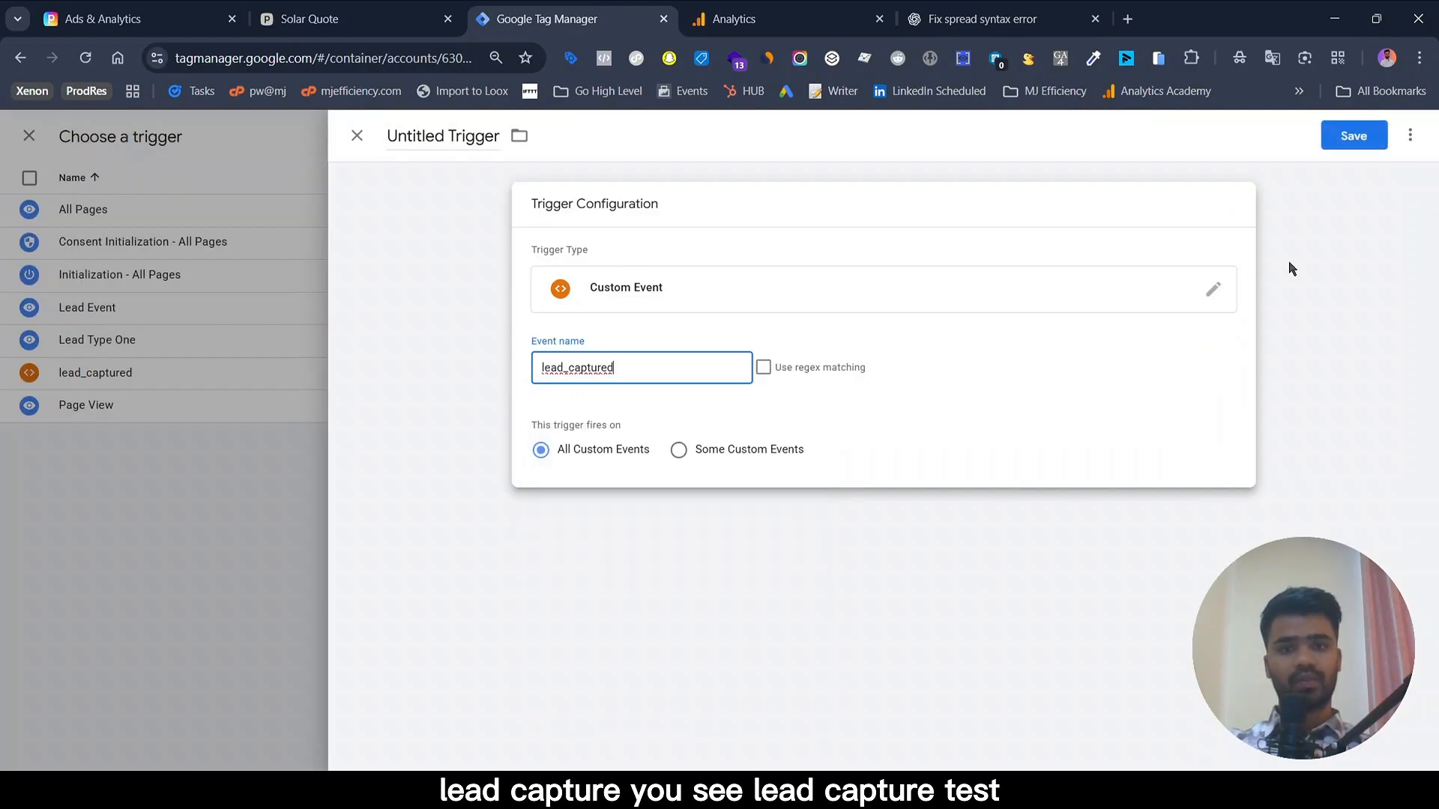
{"action": "left_click", "coordinate": [1348, 137]}
{"action": "type", "text": "-t"}
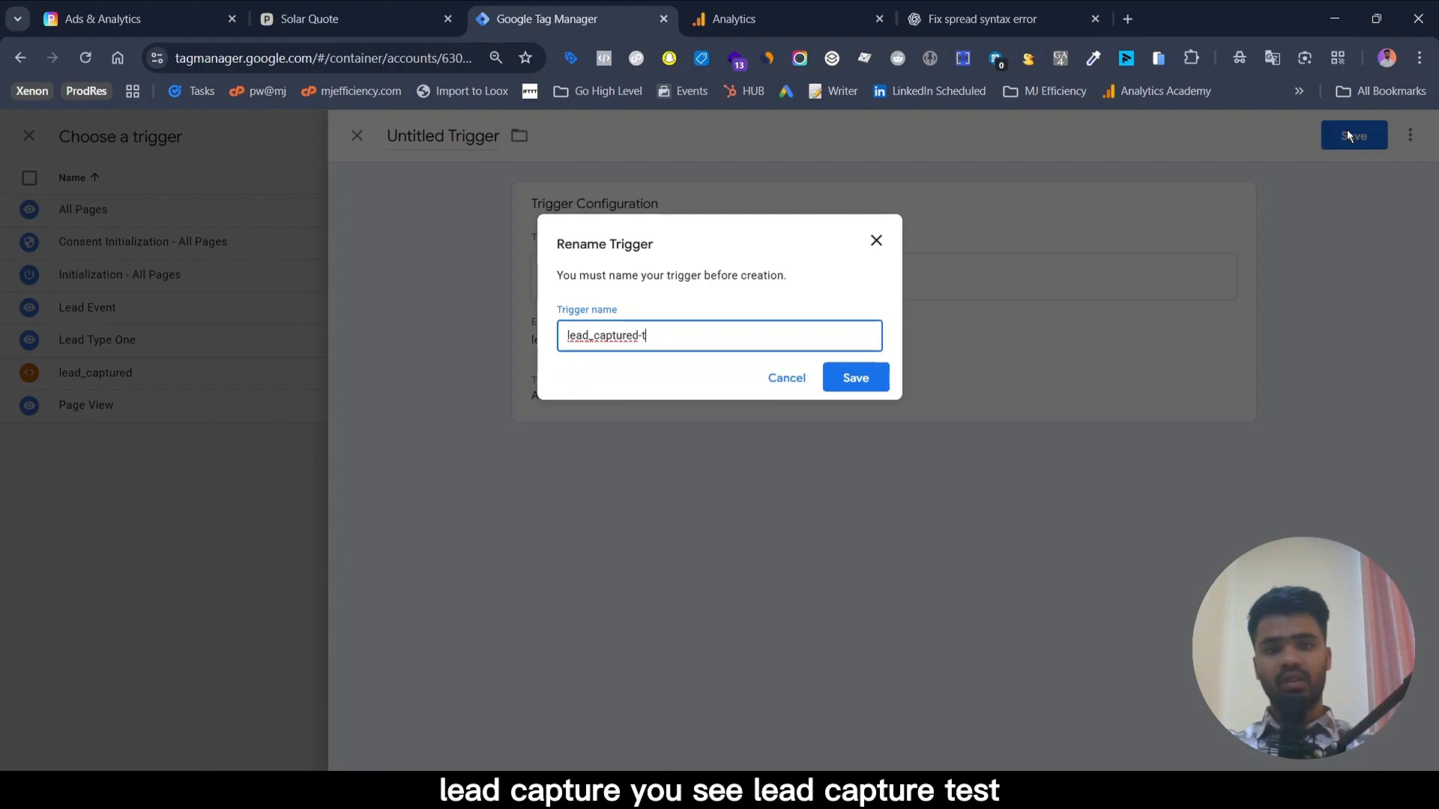
{"action": "type", "text": "est"}
{"action": "key", "text": "Return"}
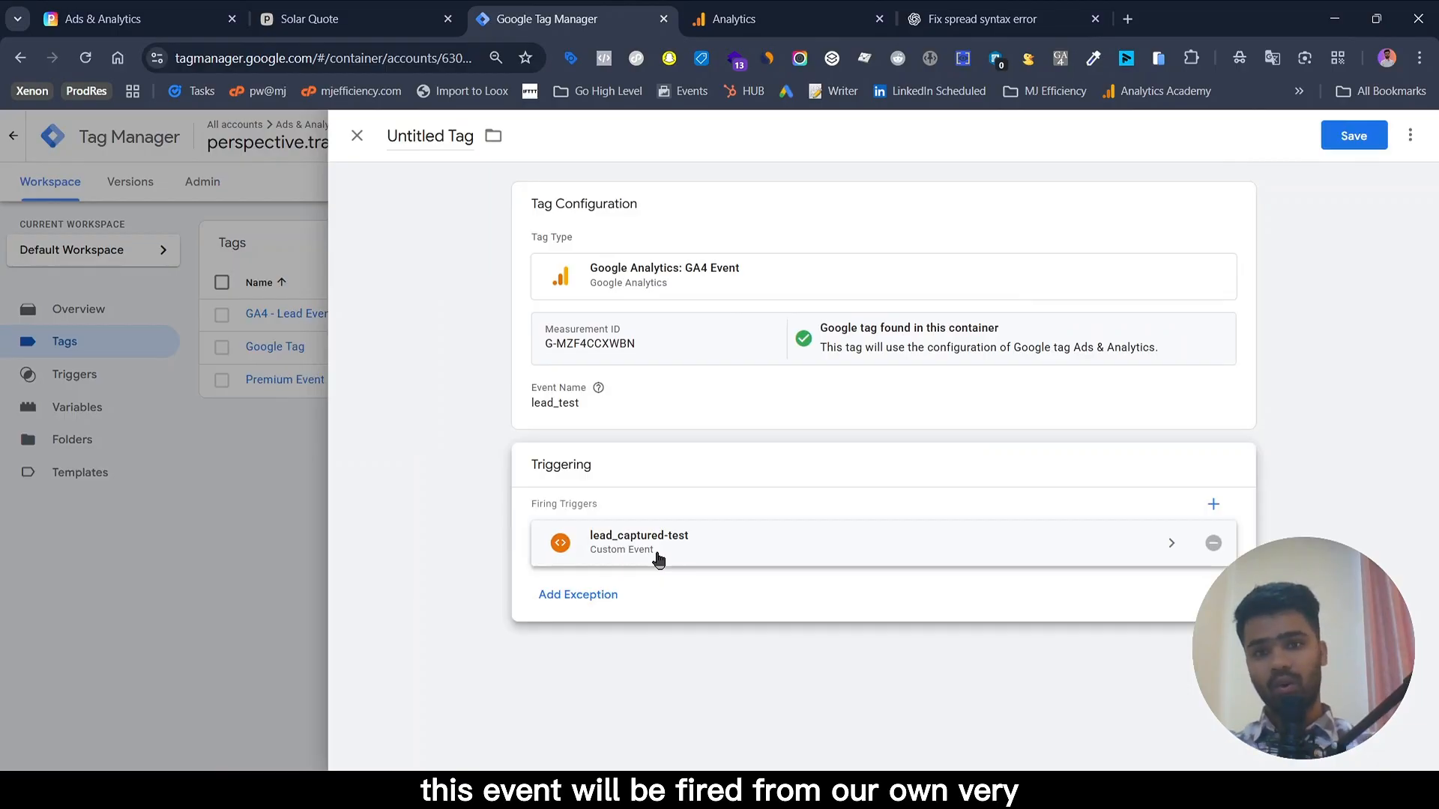
- Save the tag as 'GA4 Lead - Test - Custom Event- DL'
{"action": "left_click", "coordinate": [1353, 136]}
{"action": "type", "text": "GA4 "}
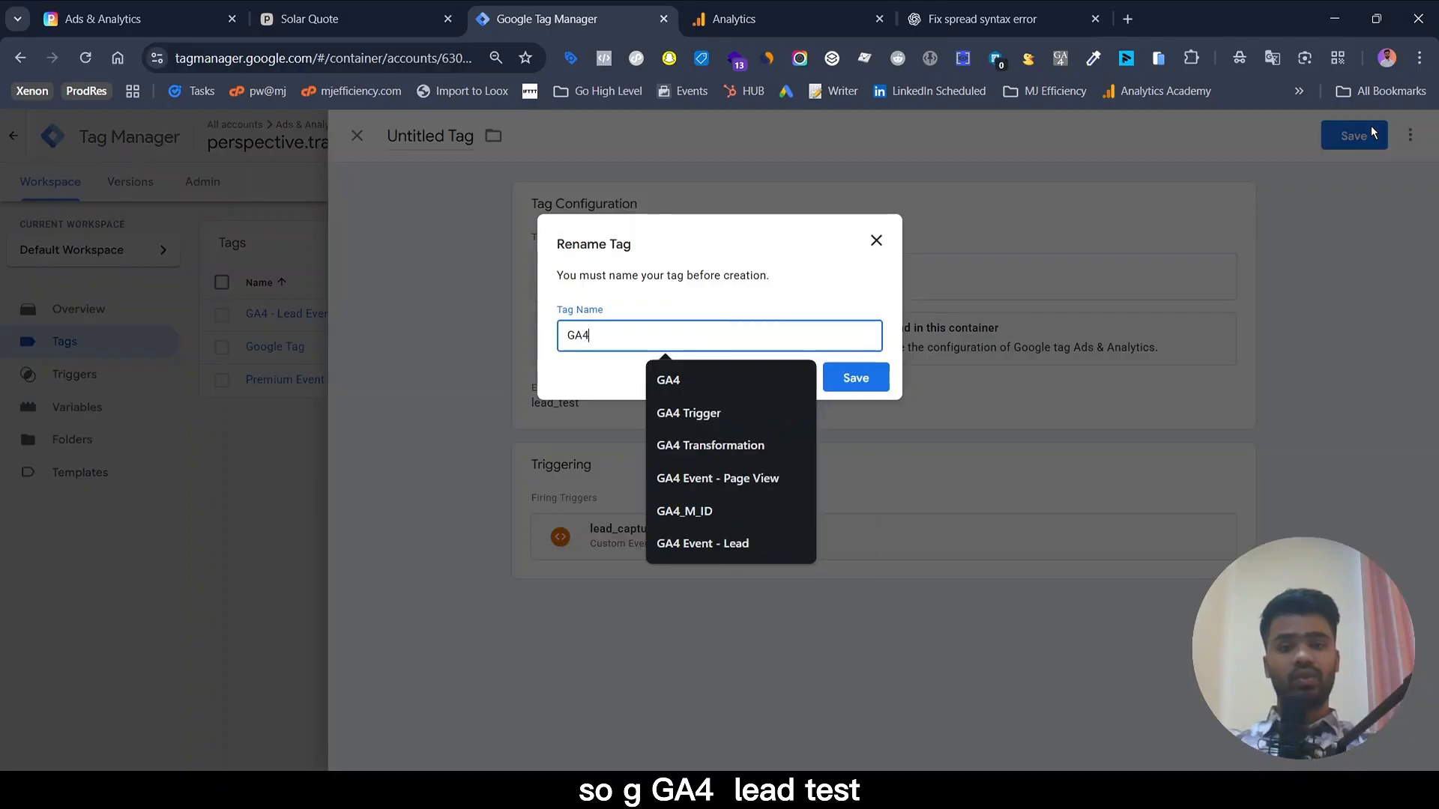
{"action": "type", "text": "Lead "}
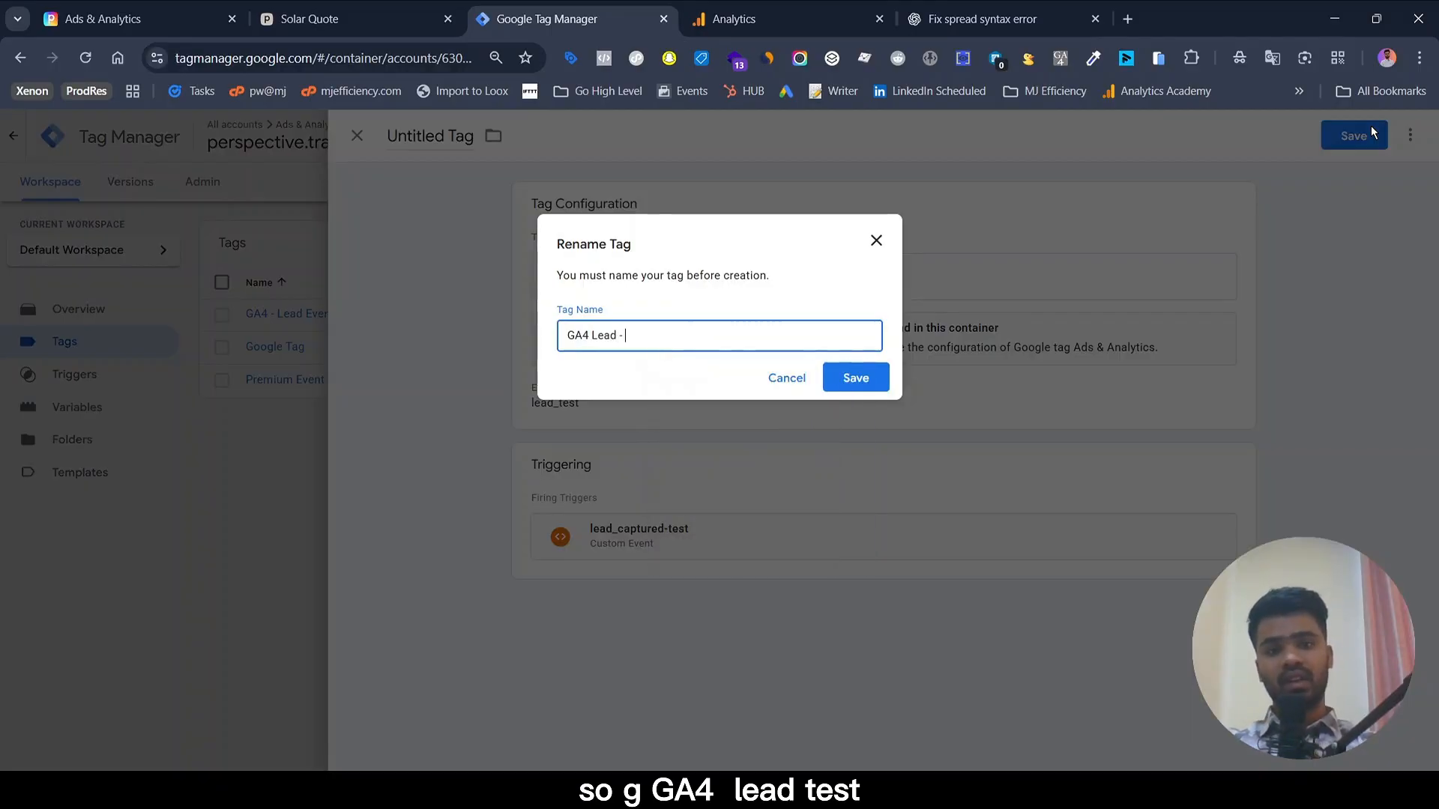
{"action": "type", "text": "- Test = "}
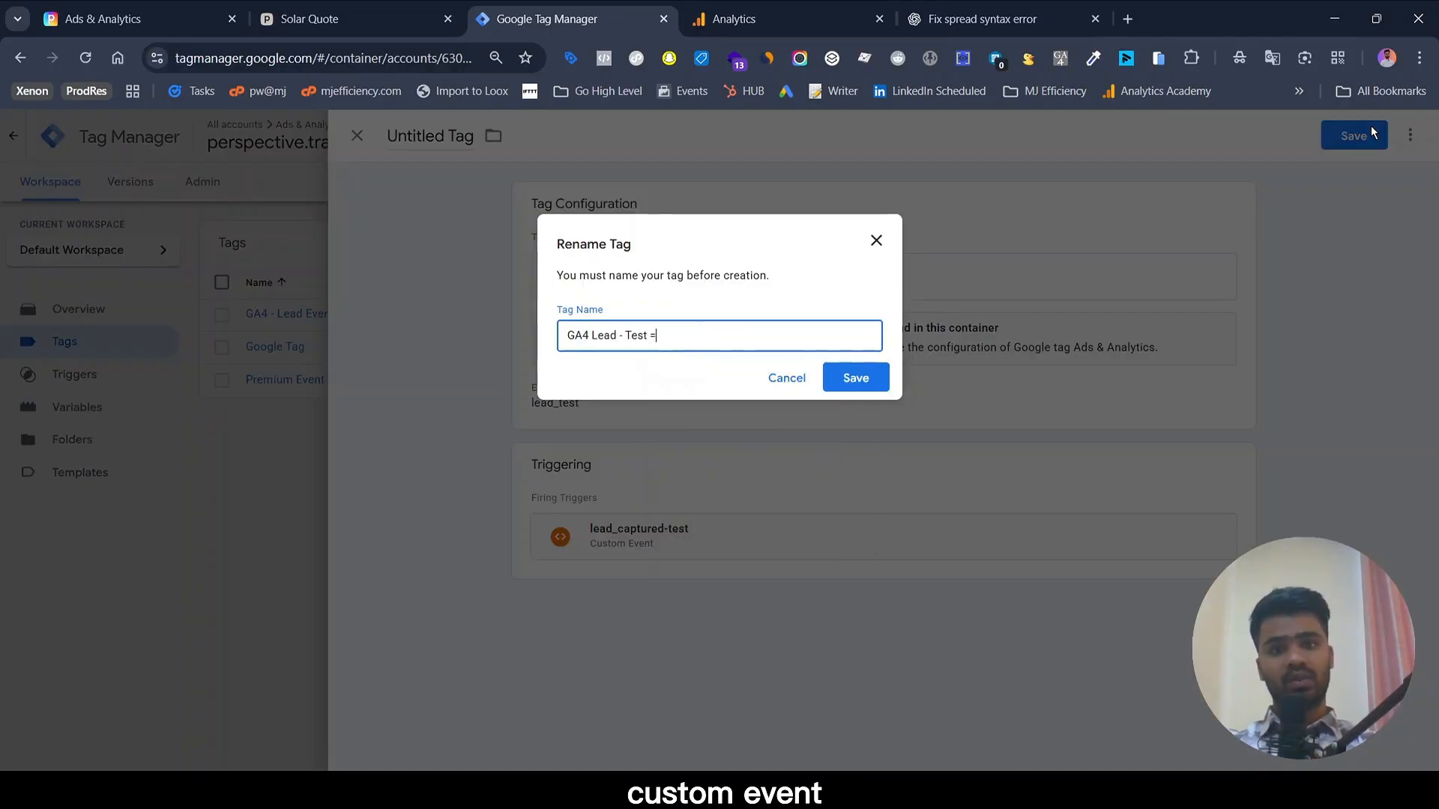
{"action": "type", "text": " - Custom Event- DL"}
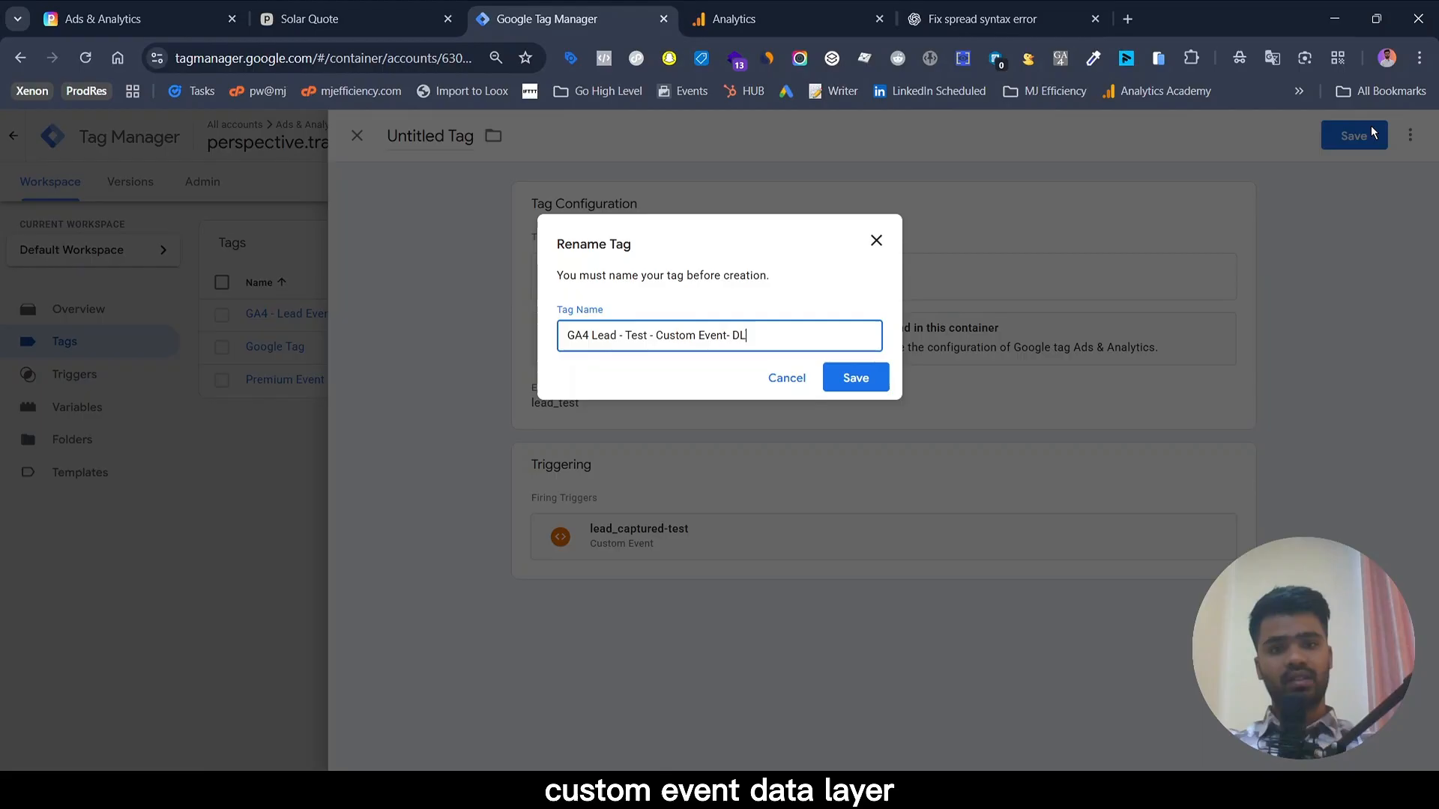
{"action": "key", "text": "Return"}
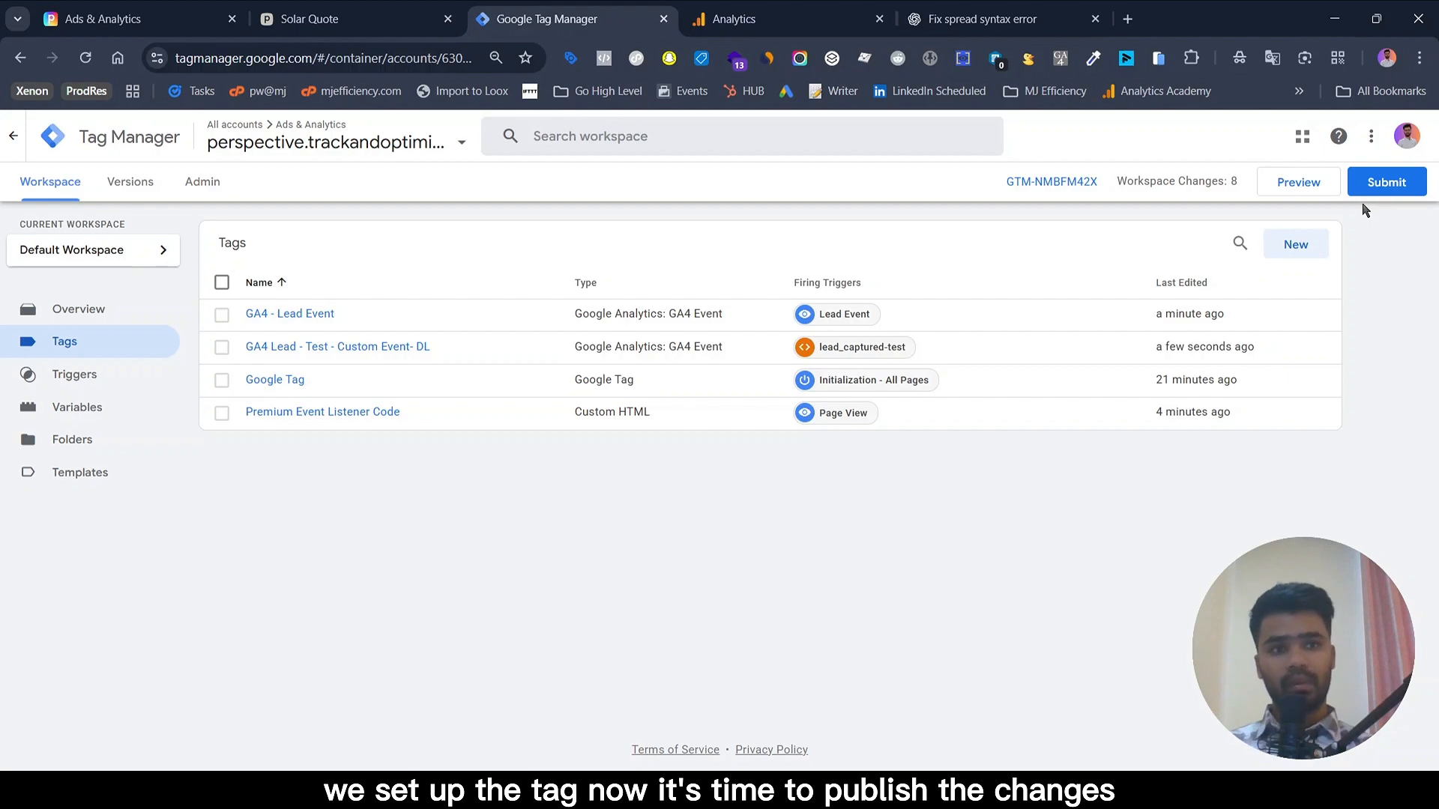
- Submit and publish the workspace changes as Version 5 without a description
{"action": "left_click", "coordinate": [1384, 183]}
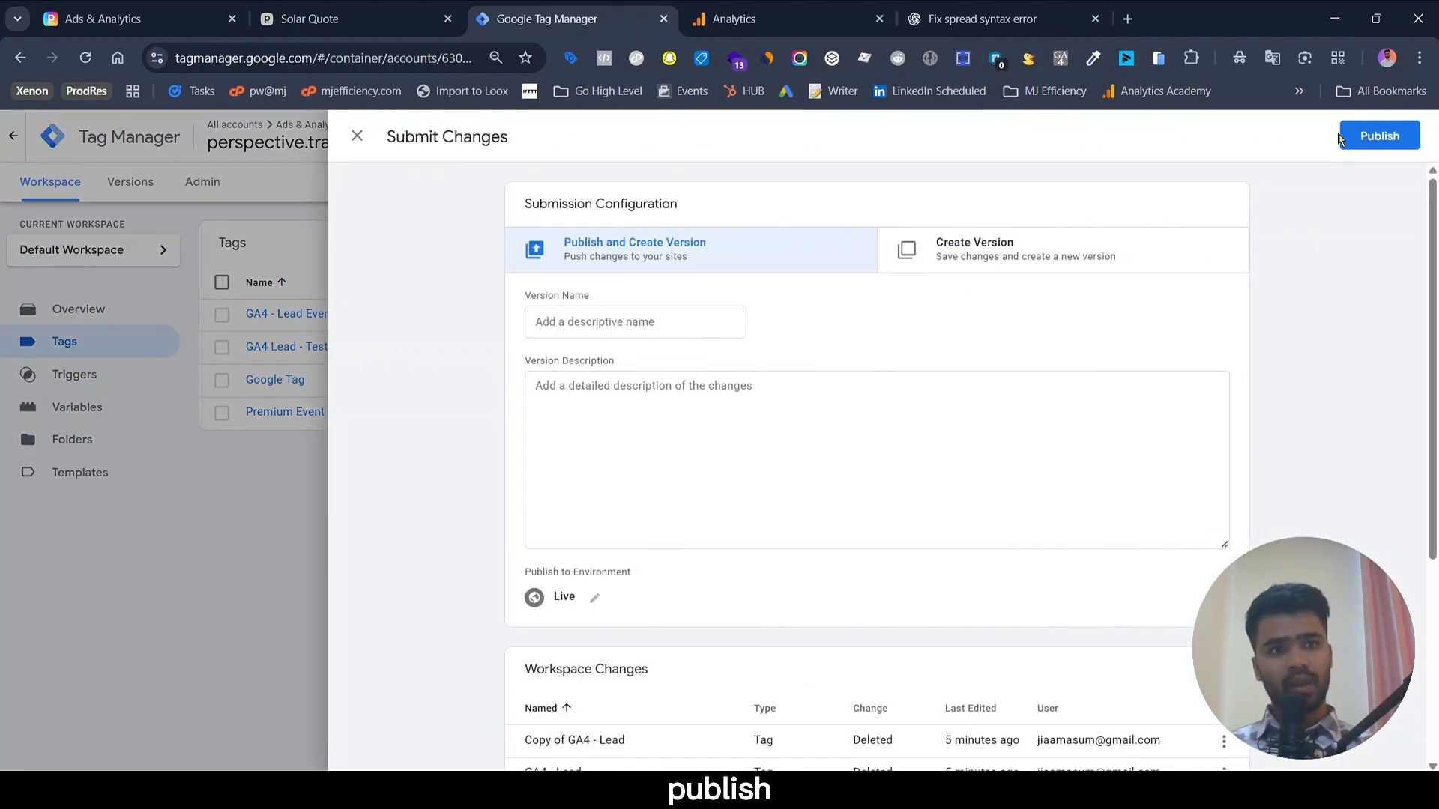
{"action": "left_click", "coordinate": [1343, 137]}
{"action": "left_click", "coordinate": [842, 605]}
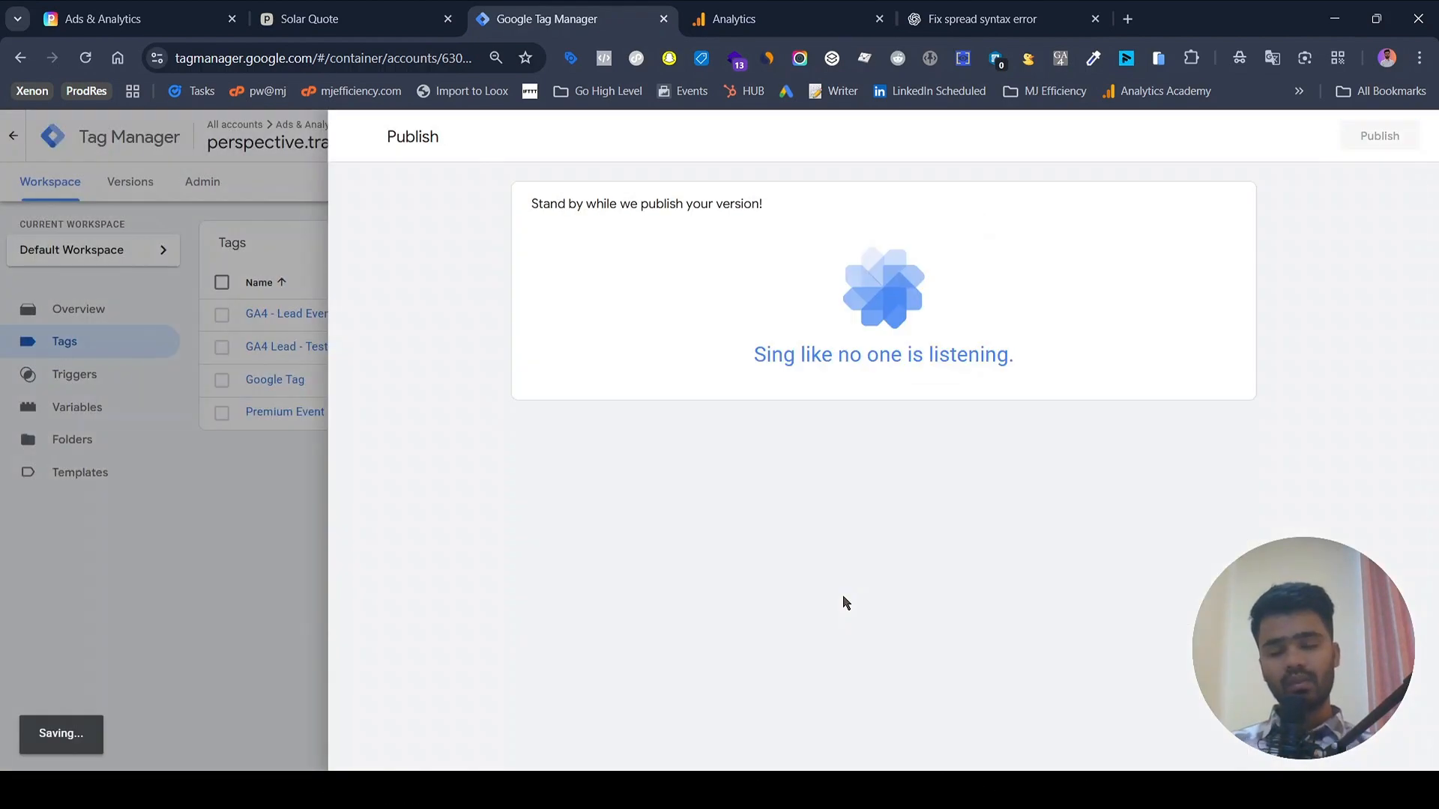
- Glance at Google Analytics, then close the Version 5 summary and return to the workspace overview
{"action": "left_click", "coordinate": [718, 7]}
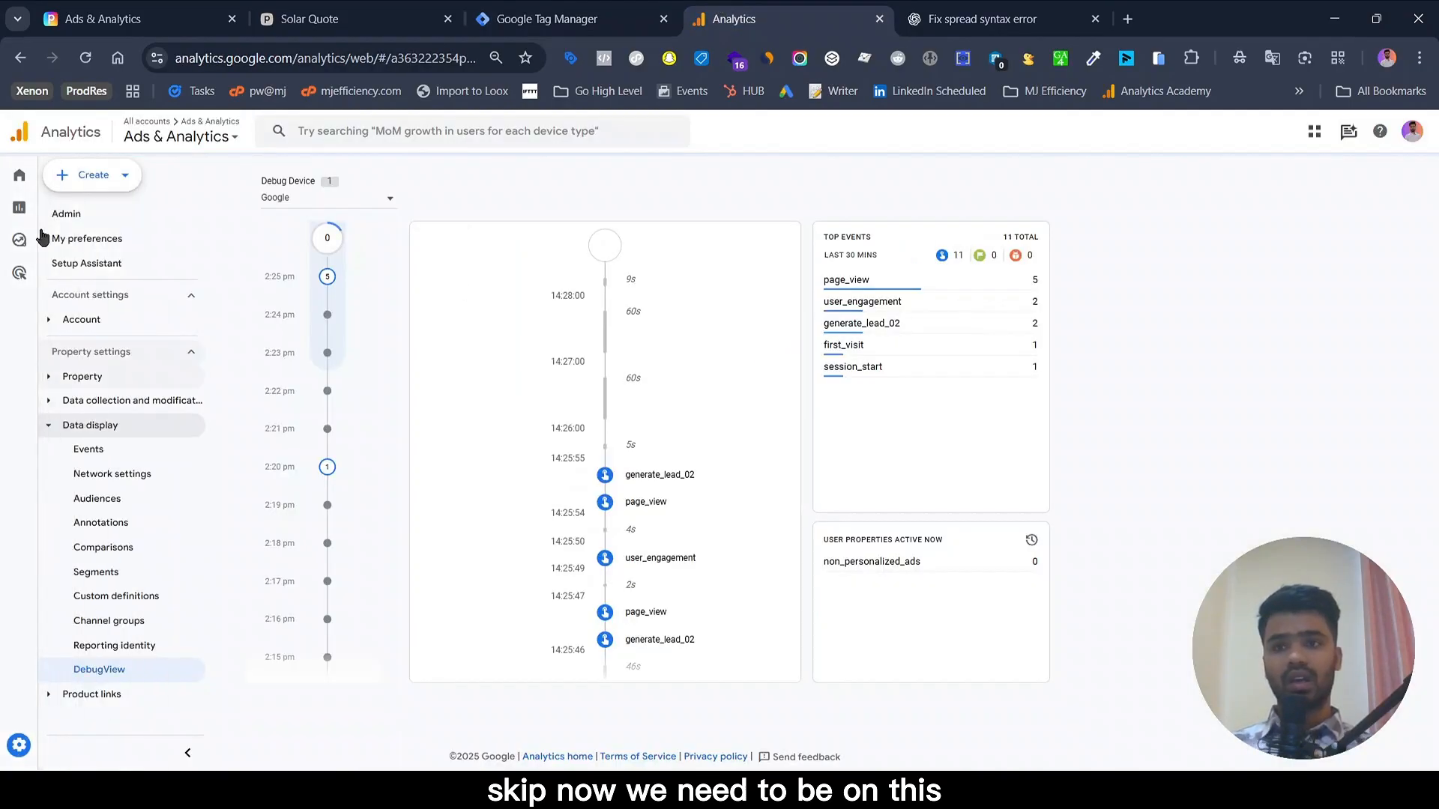
{"action": "mouse_move", "coordinate": [34, 219]}
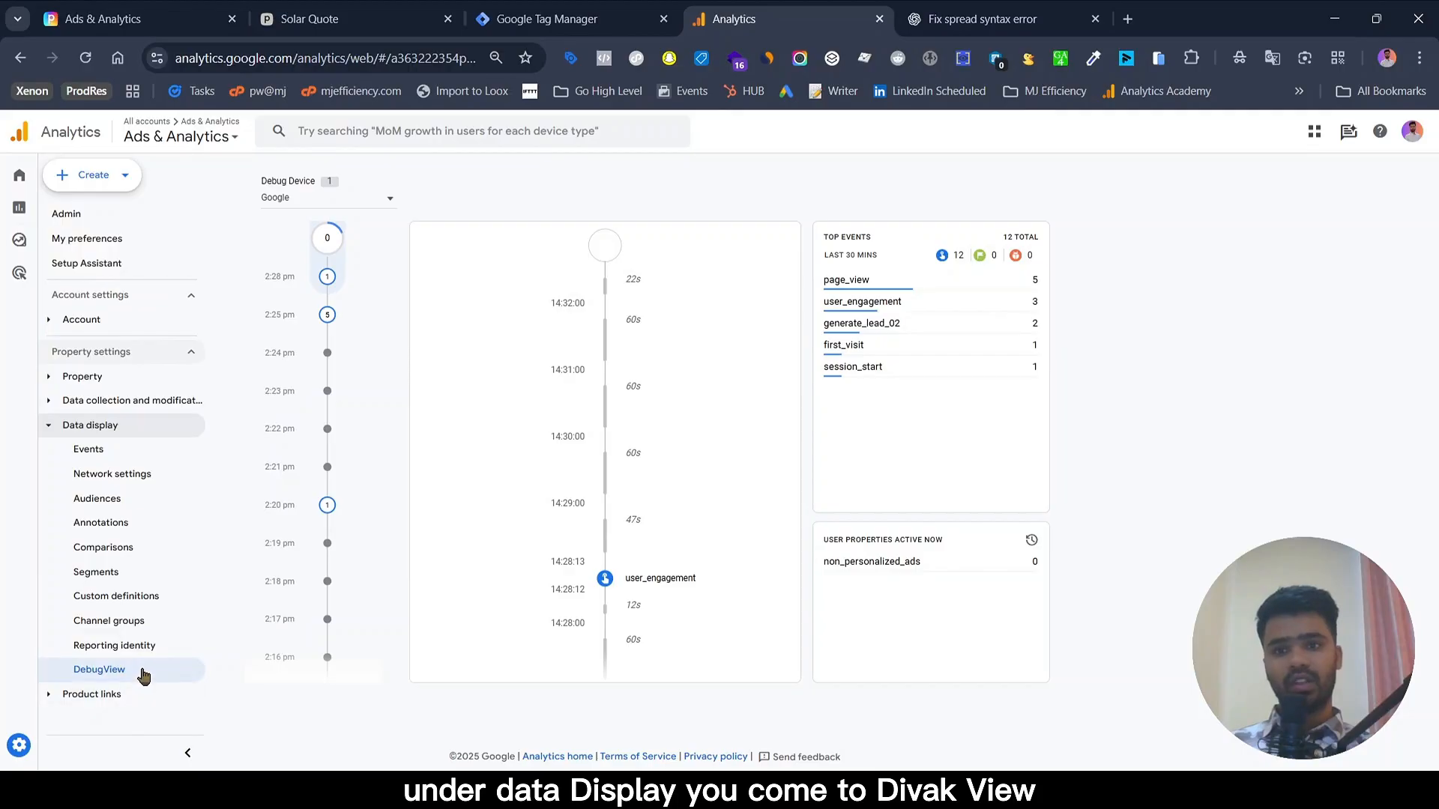
{"action": "left_click", "coordinate": [547, 15]}
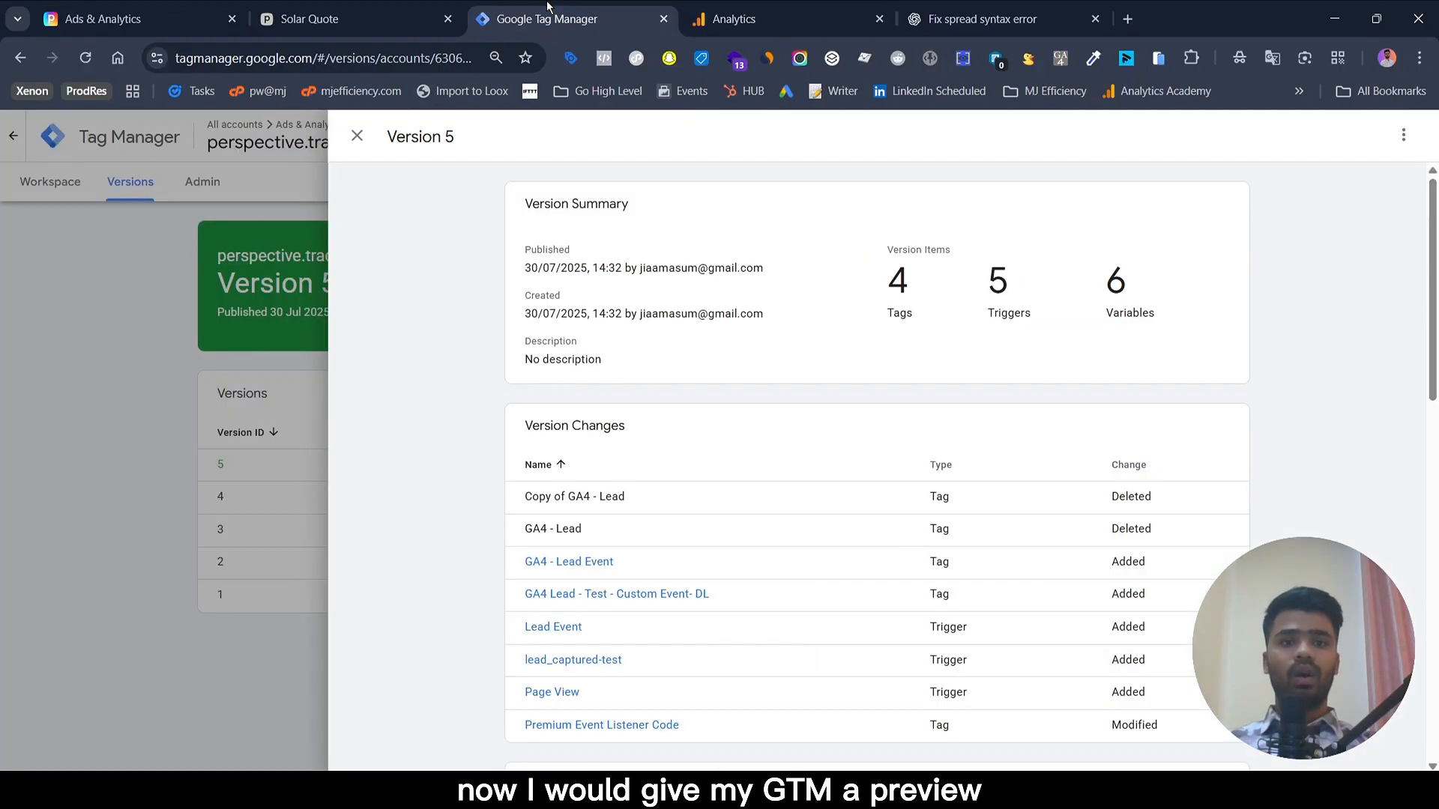
{"action": "left_click", "coordinate": [359, 137]}
{"action": "left_click", "coordinate": [64, 193]}
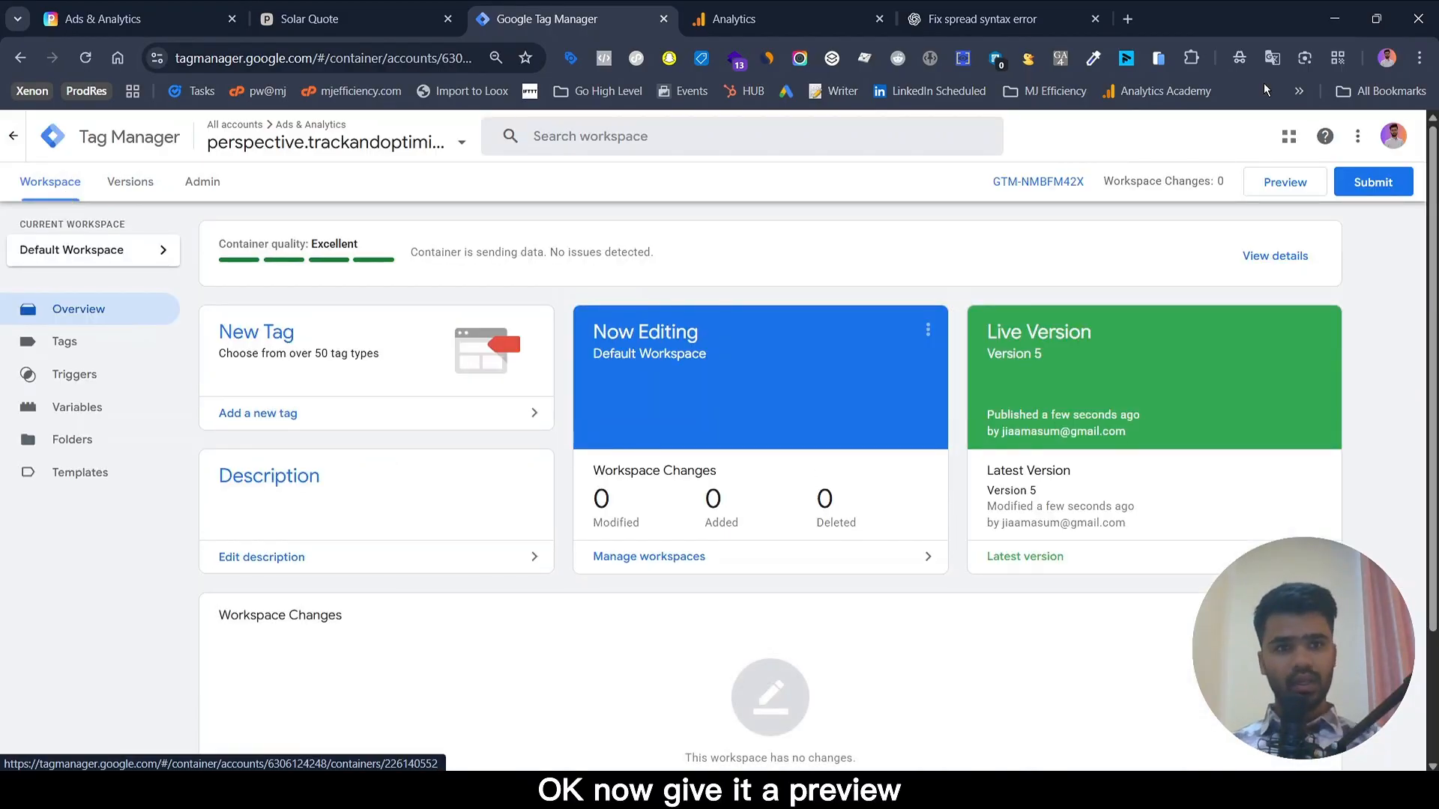
- Start Preview and connect Tag Assistant to the solar quote landing page URL
{"action": "left_click", "coordinate": [1282, 193]}
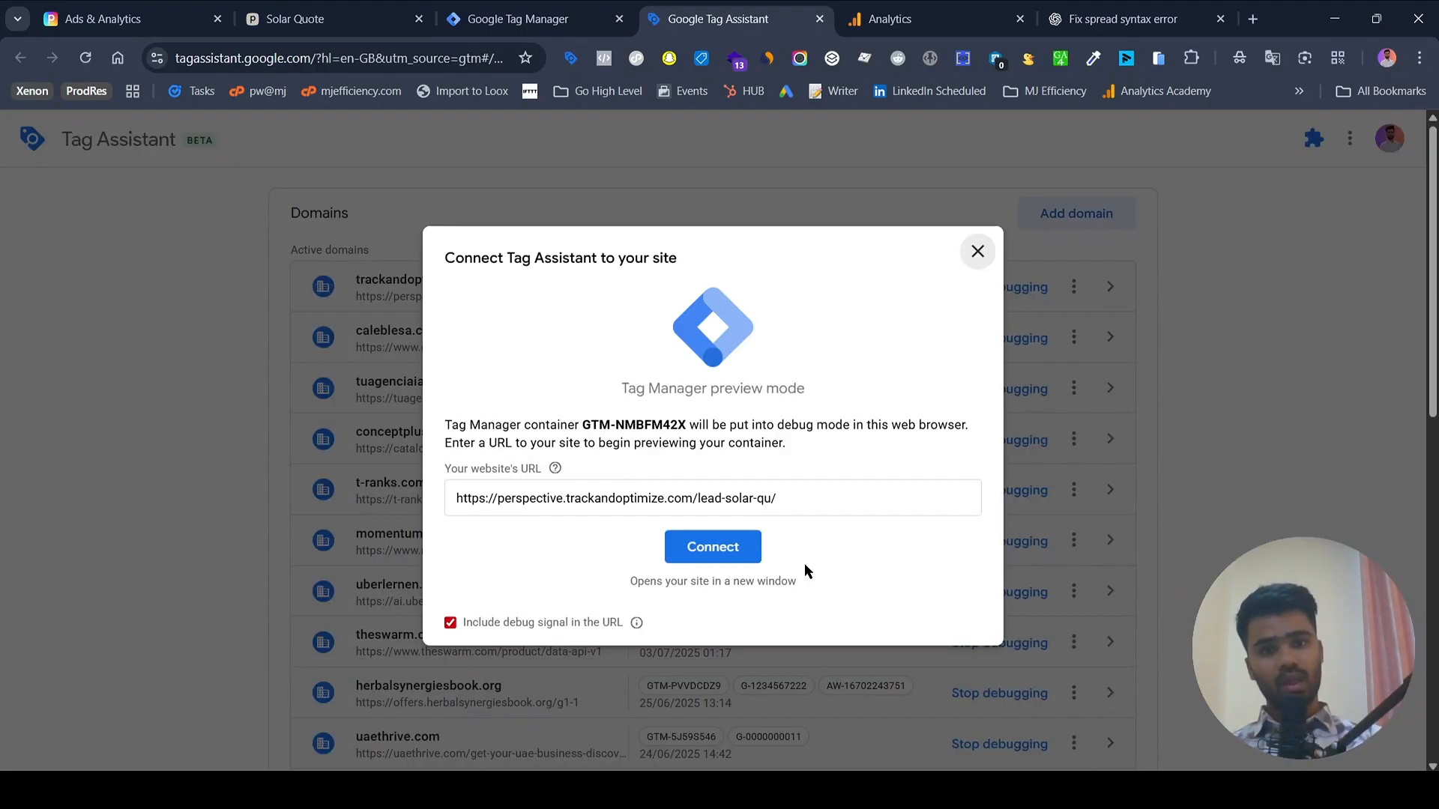
{"action": "left_click", "coordinate": [718, 548]}
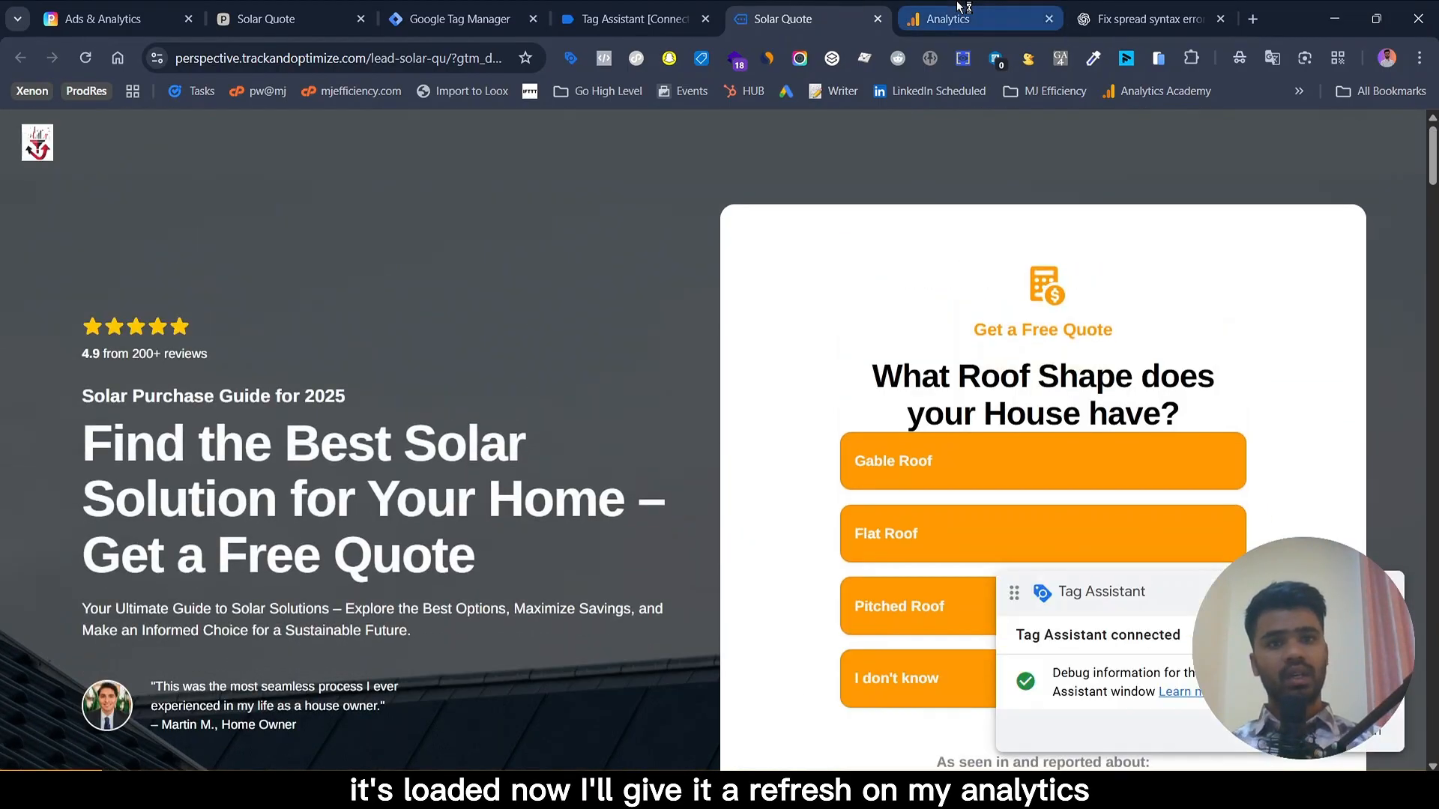
- Reload DebugView, close the spread syntax error tab, and confirm the preview's page_view arrived
{"action": "left_click", "coordinate": [948, 18]}
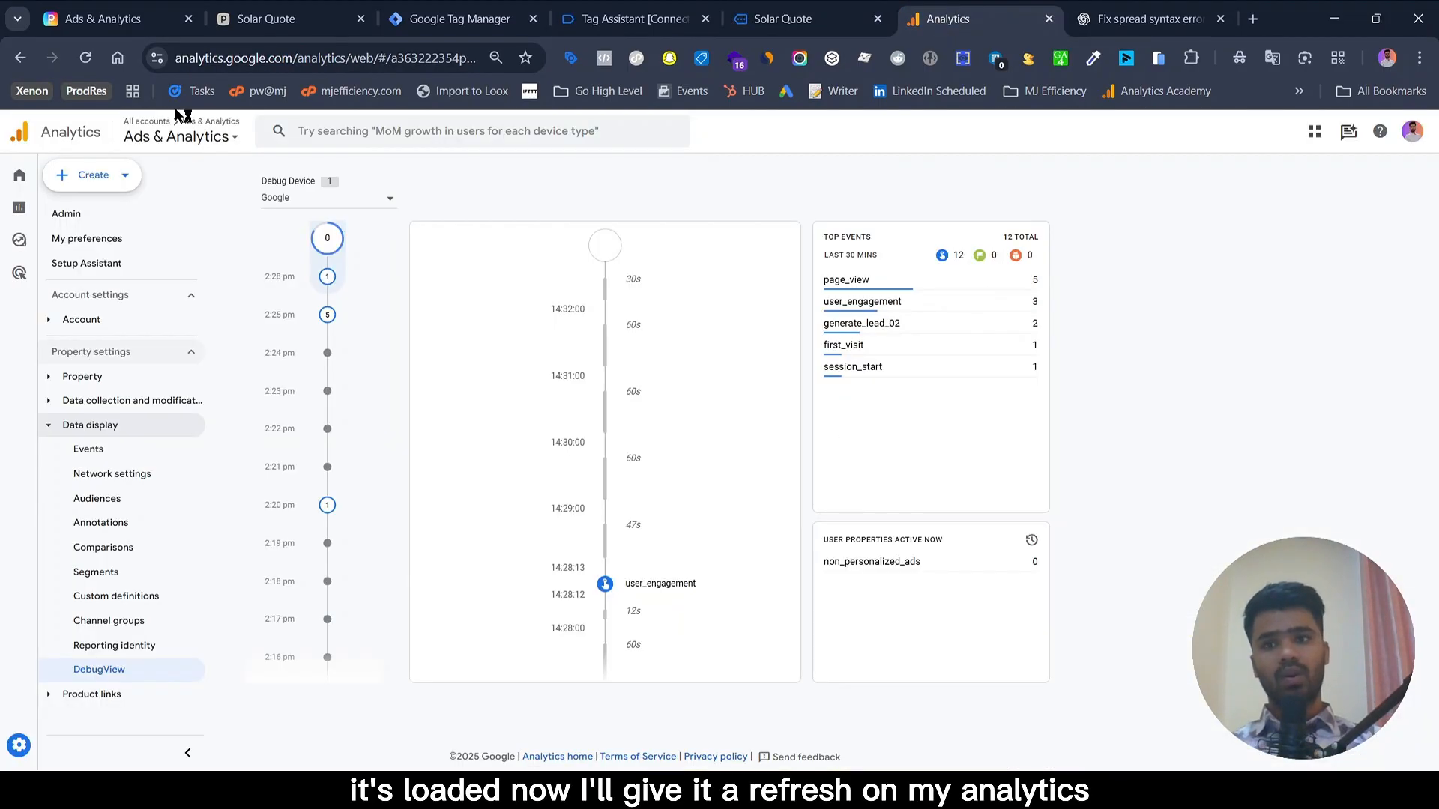
{"action": "left_click", "coordinate": [84, 59]}
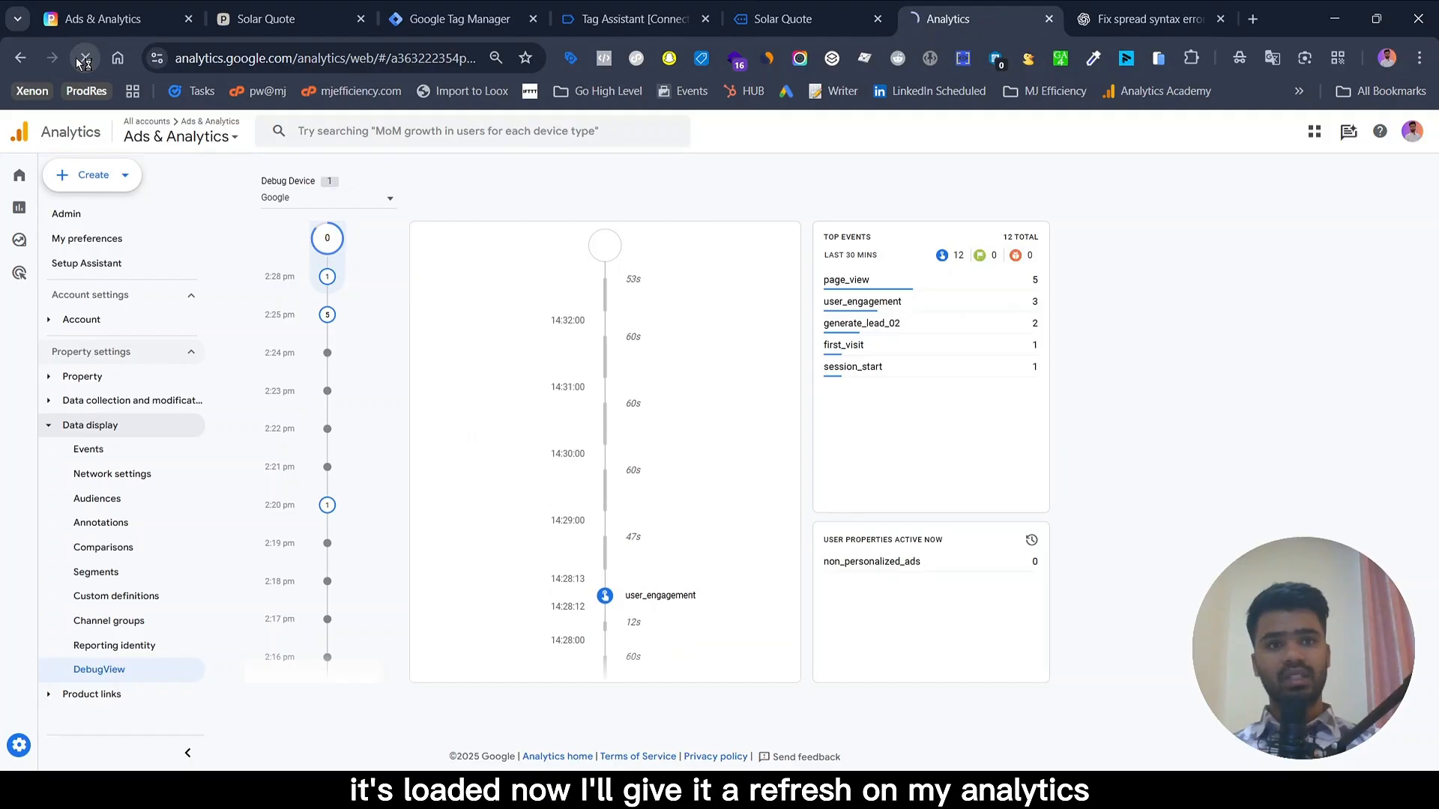
{"action": "left_click", "coordinate": [1222, 20]}
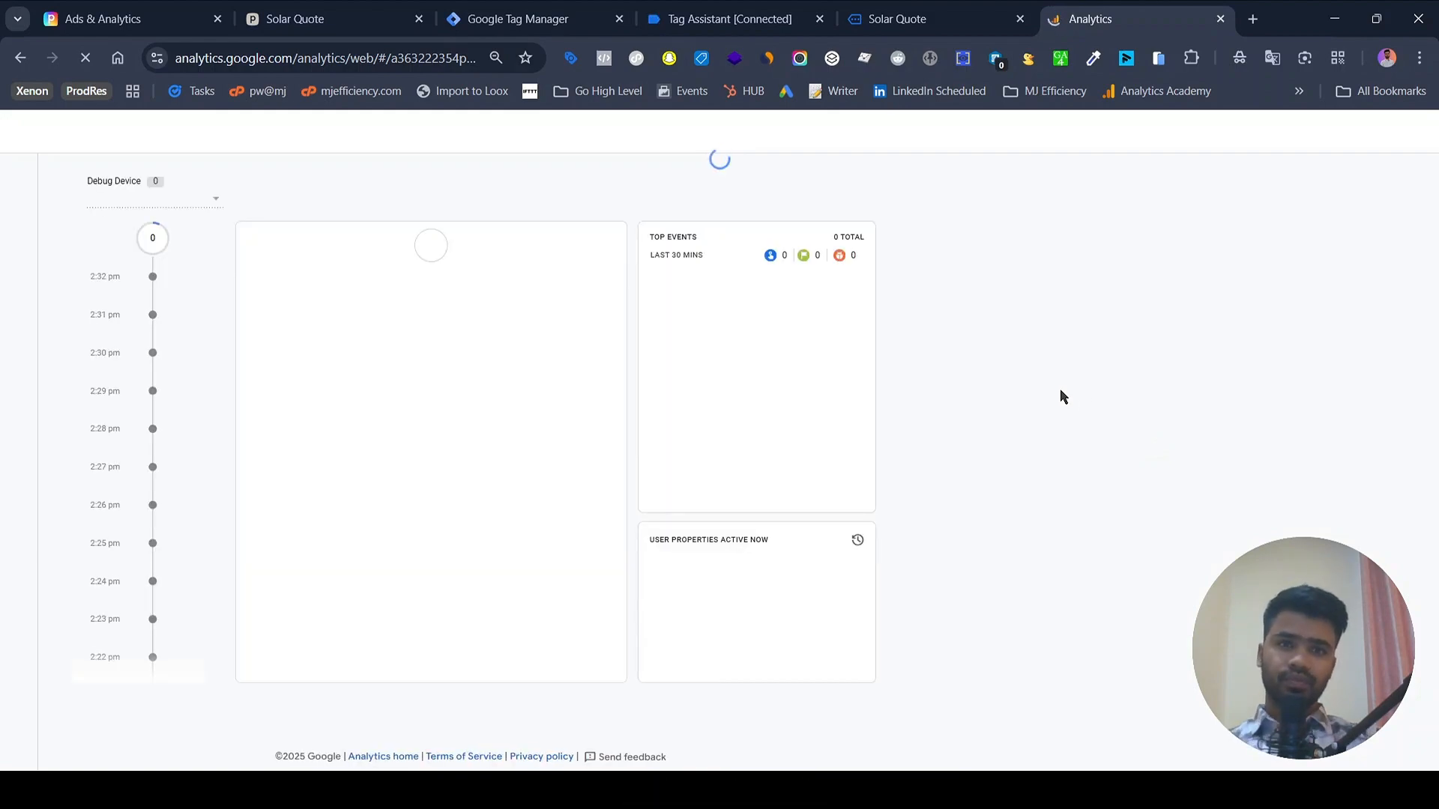
{"action": "left_click", "coordinate": [881, 9]}
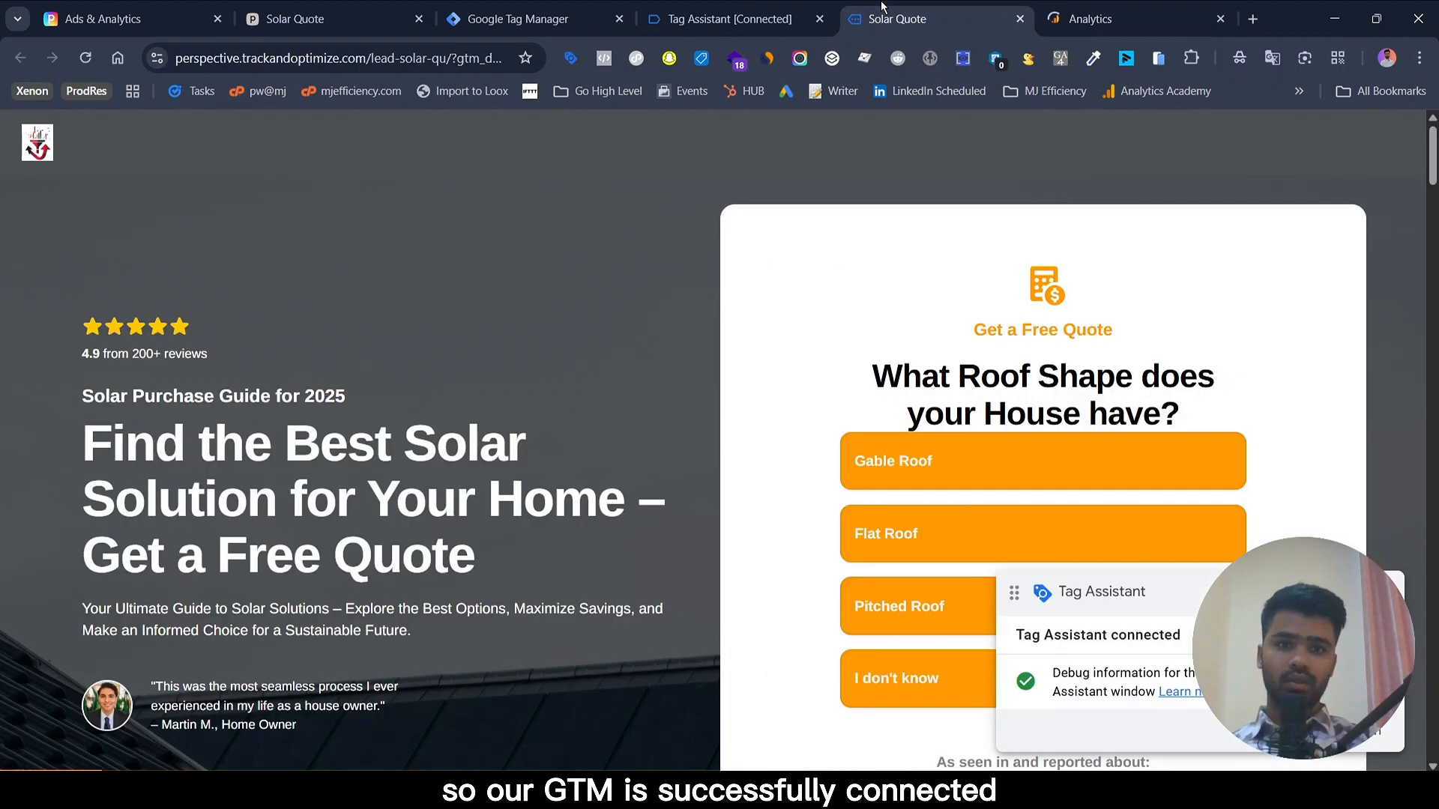
{"action": "scroll", "coordinate": [564, 458], "scroll_direction": "down", "scroll_amount": 8}
{"action": "scroll", "coordinate": [563, 457], "scroll_direction": "up", "scroll_amount": 8}
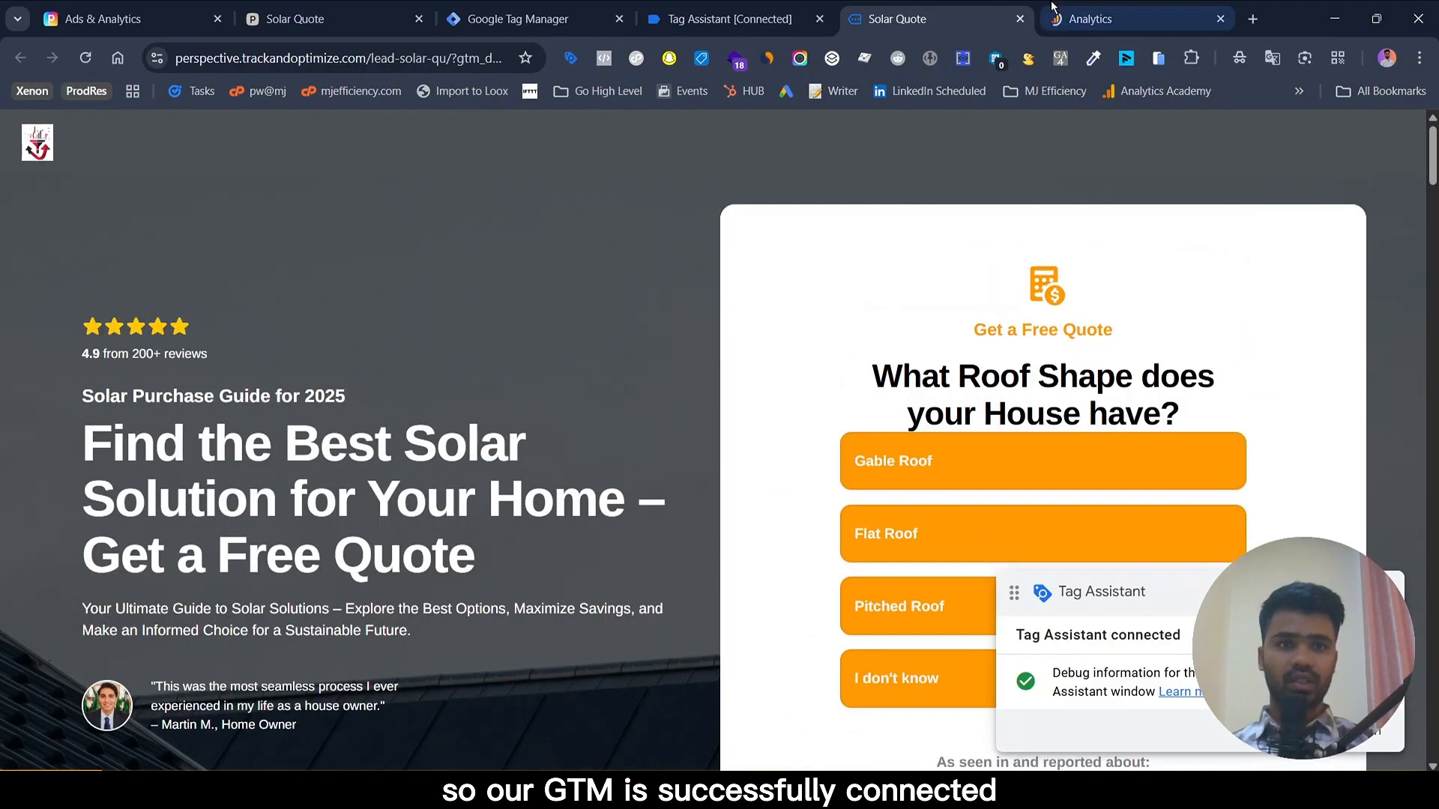
{"action": "left_click", "coordinate": [1057, 7]}
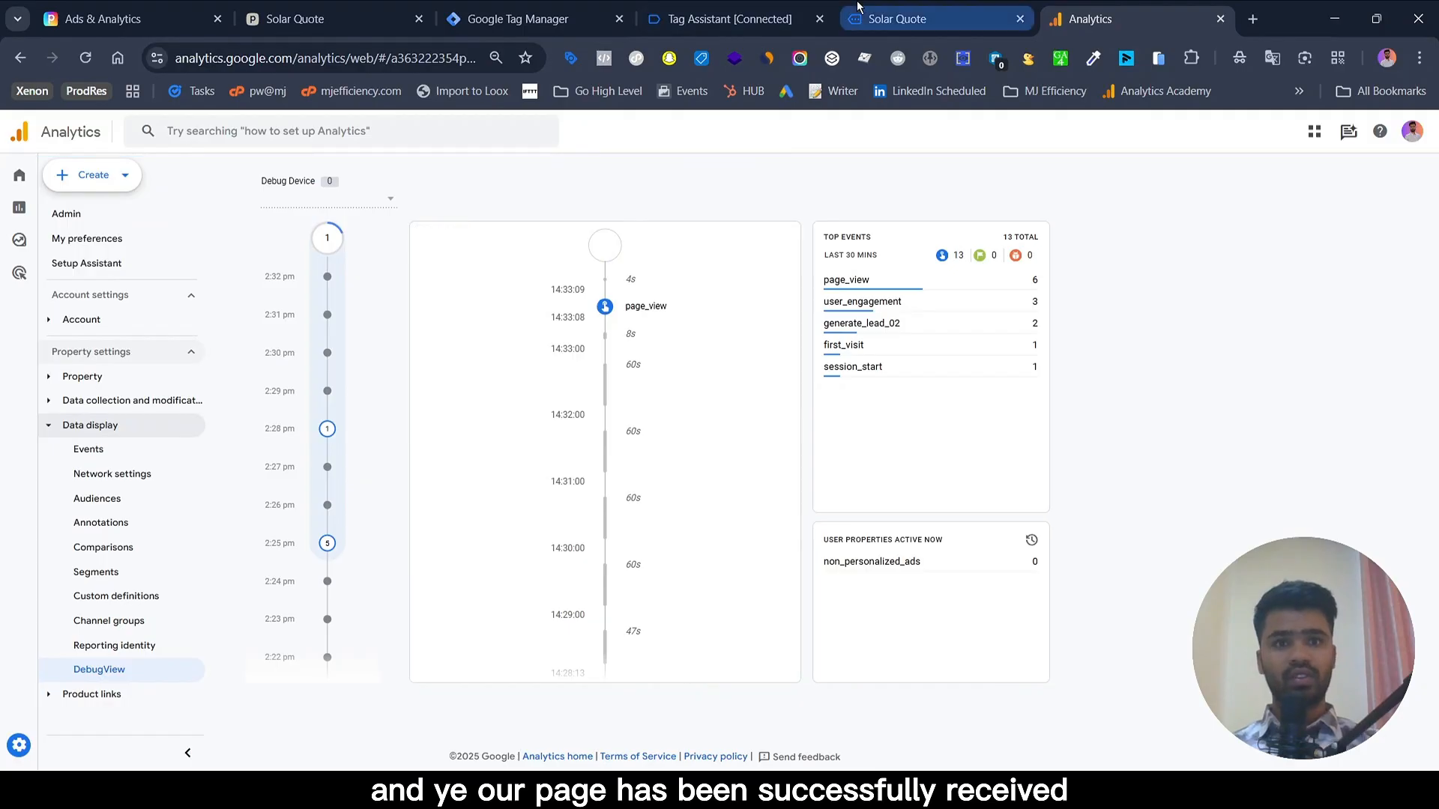
{"action": "left_click", "coordinate": [892, 17]}
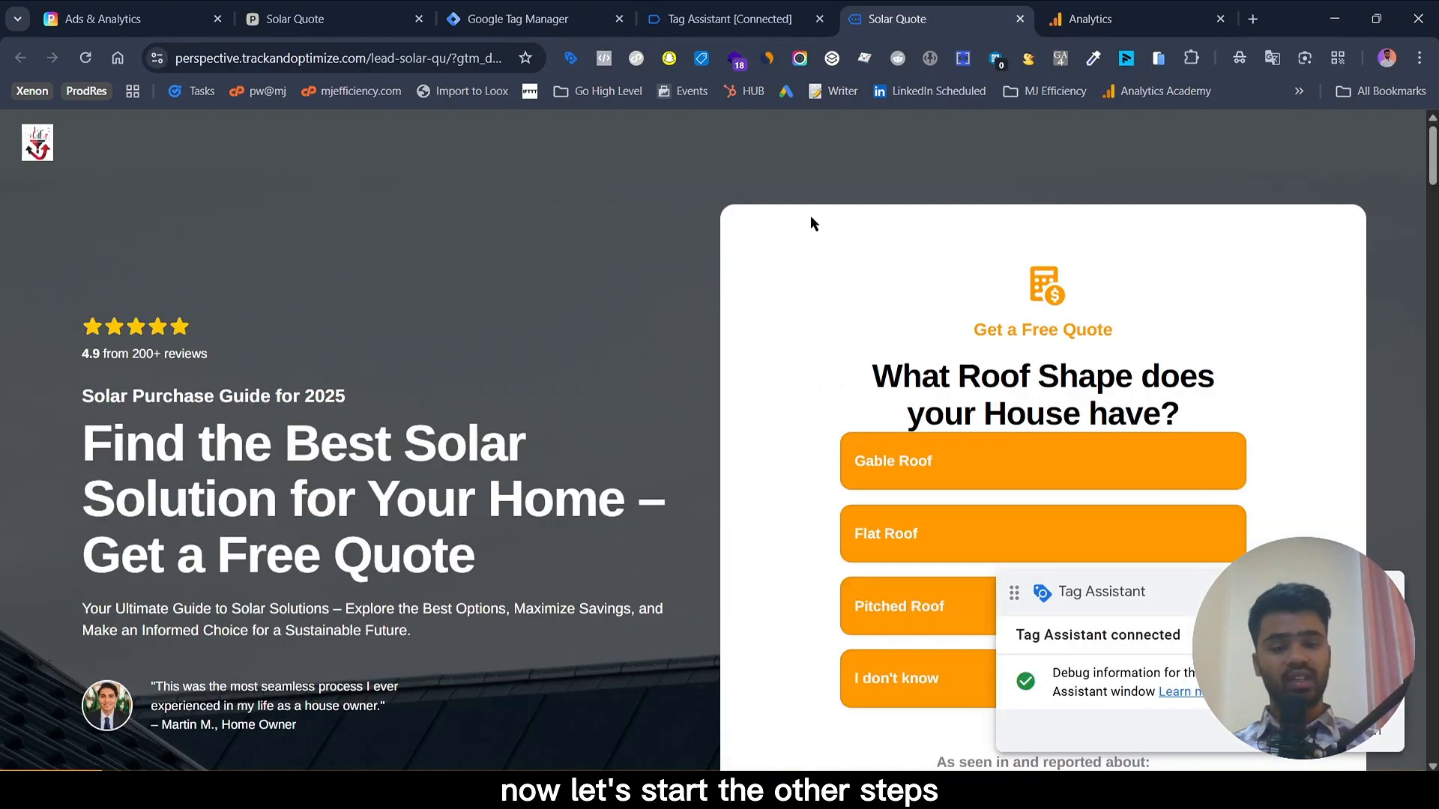
- Answer Gable Roof, Commercial Property, 3-4 people, Throughout the Day, and Yes to house ownership
{"action": "left_click", "coordinate": [945, 464]}
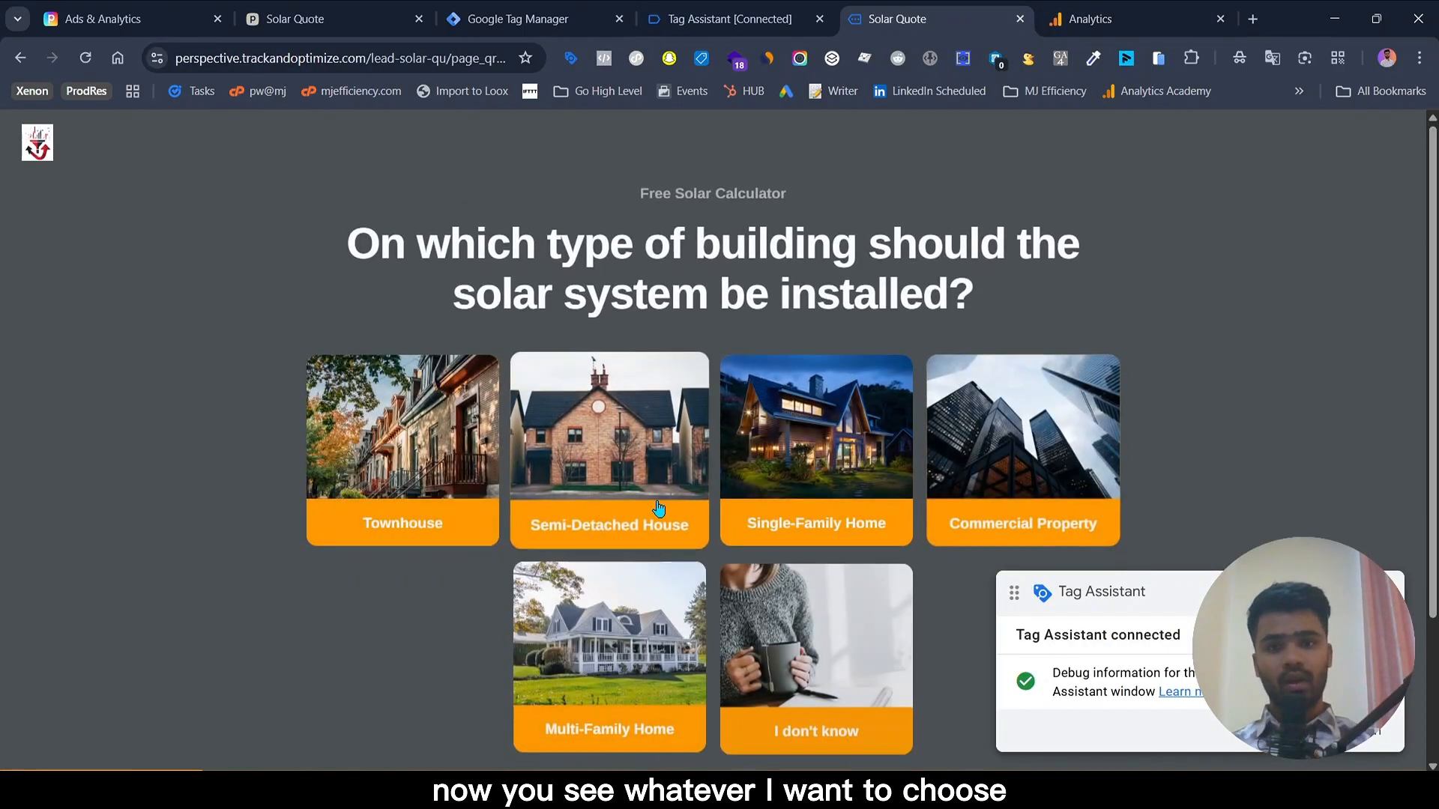
{"action": "left_click", "coordinate": [975, 446]}
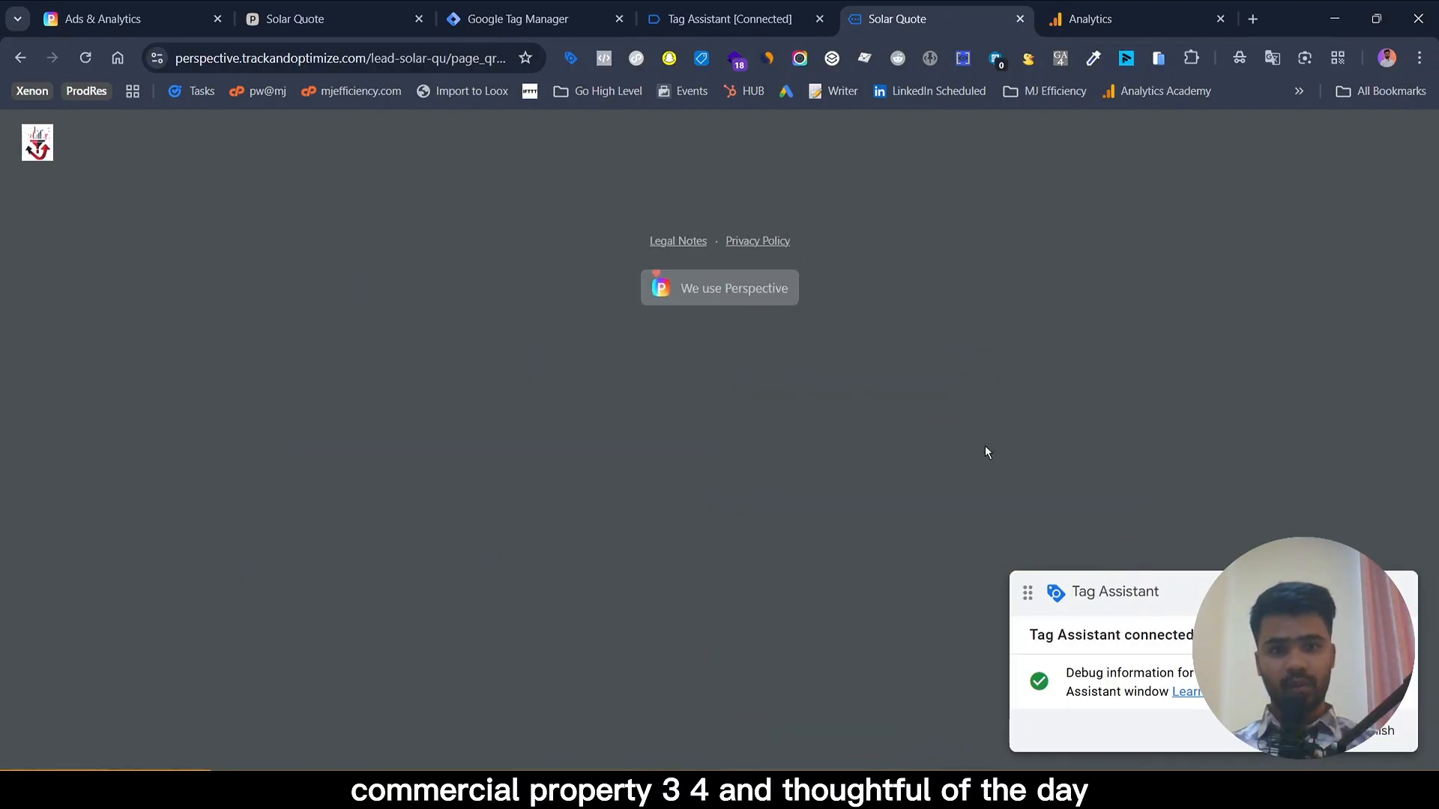
{"action": "left_click", "coordinate": [644, 440]}
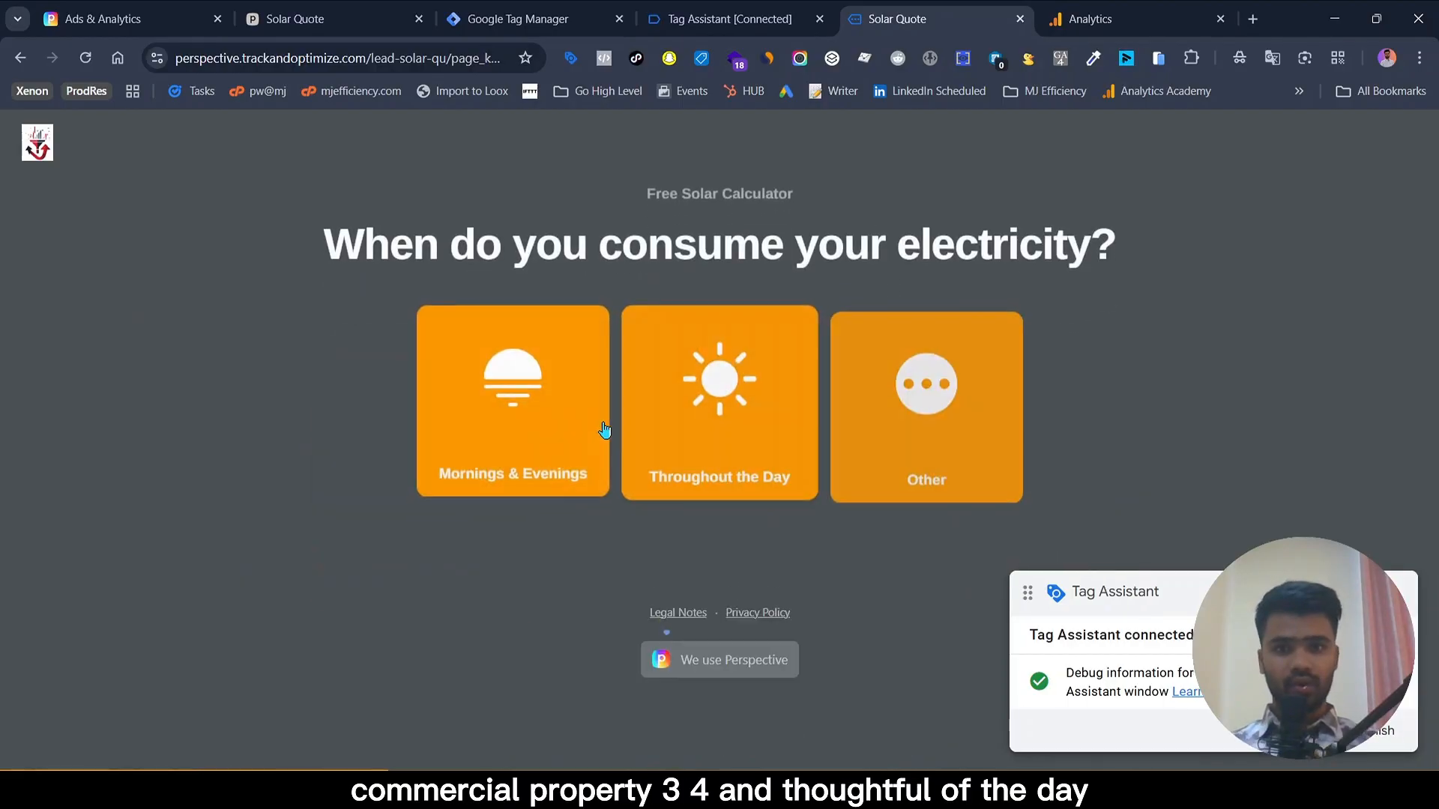
{"action": "left_click", "coordinate": [712, 419]}
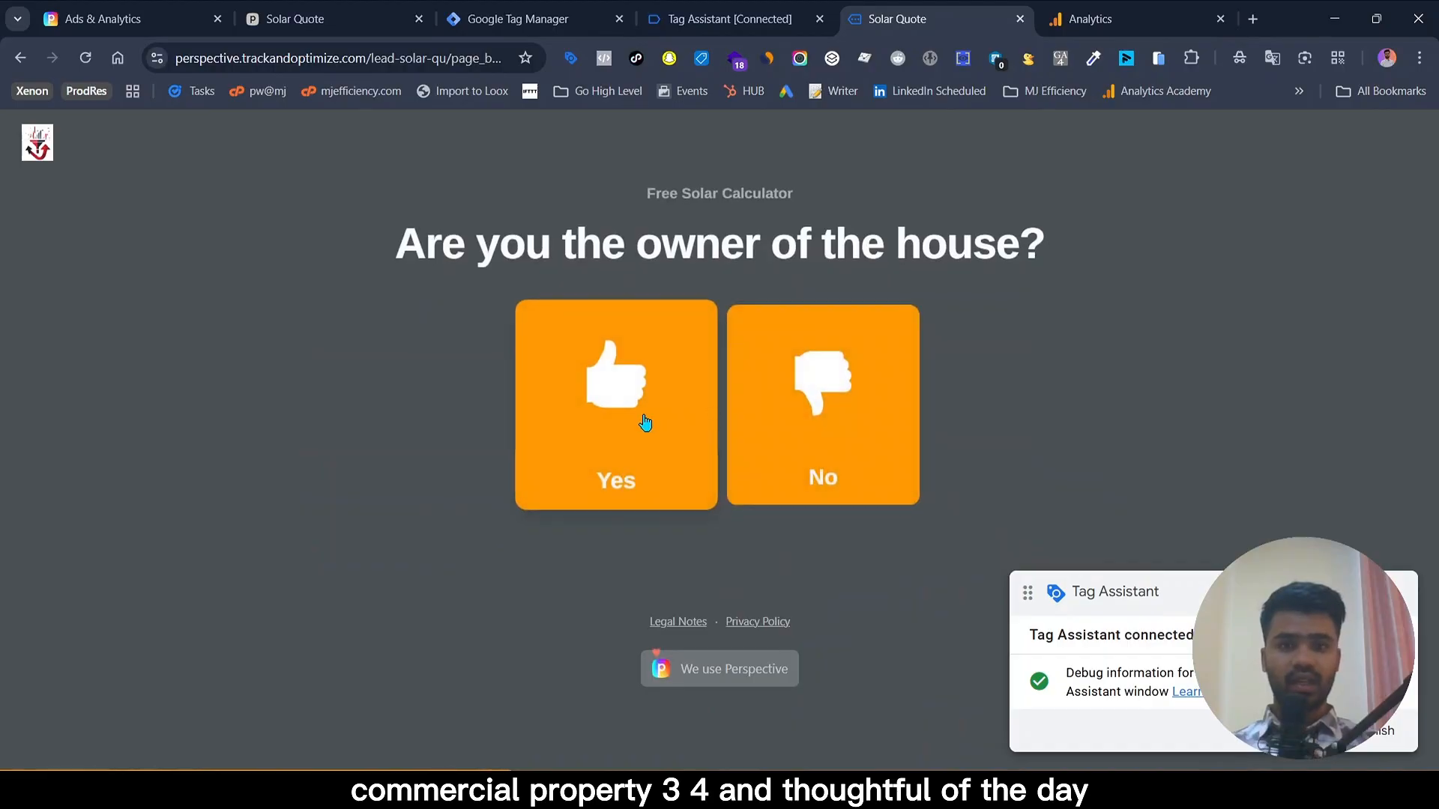
{"action": "left_click", "coordinate": [643, 421]}
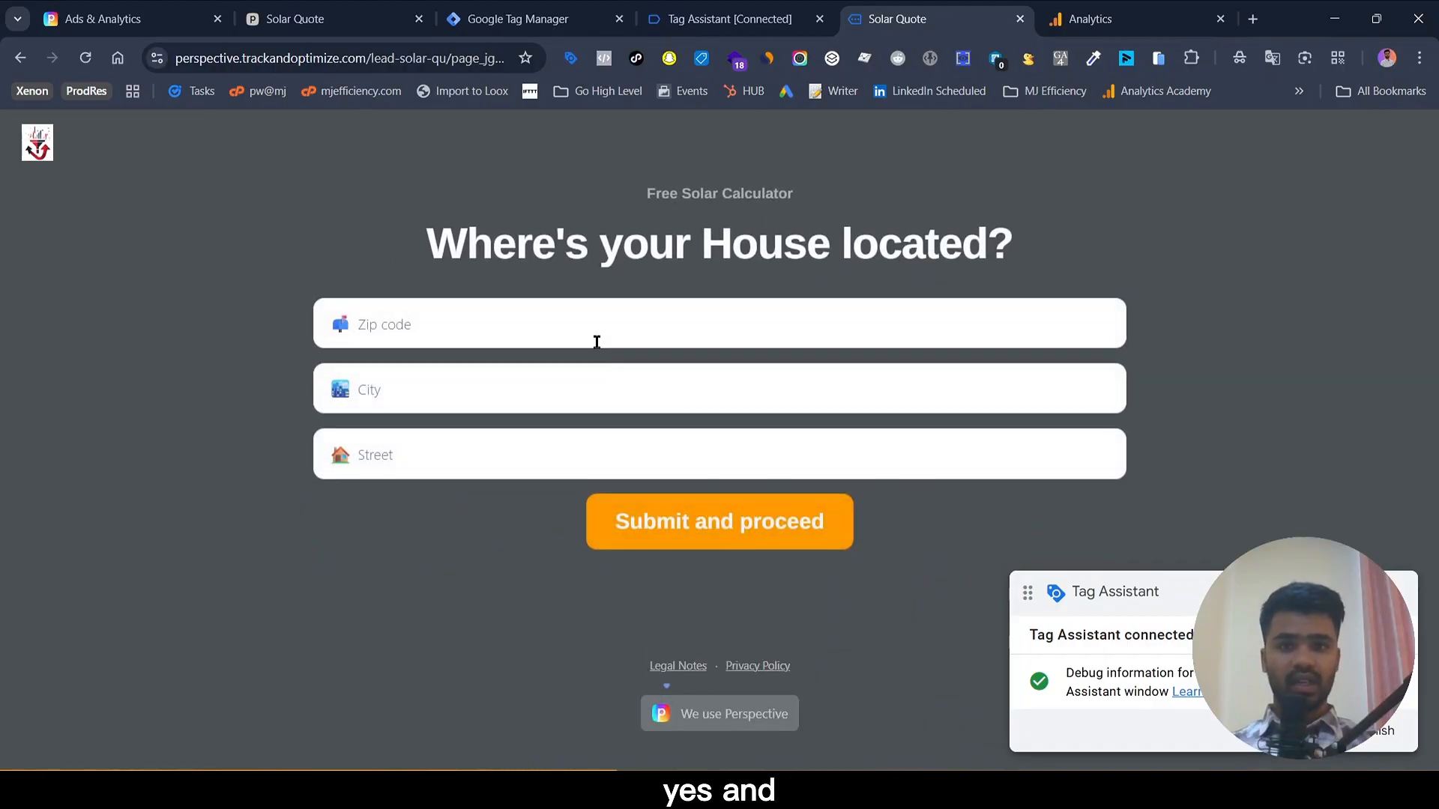
- Fill the house location from a saved address and submit it
{"action": "left_click", "coordinate": [596, 342]}
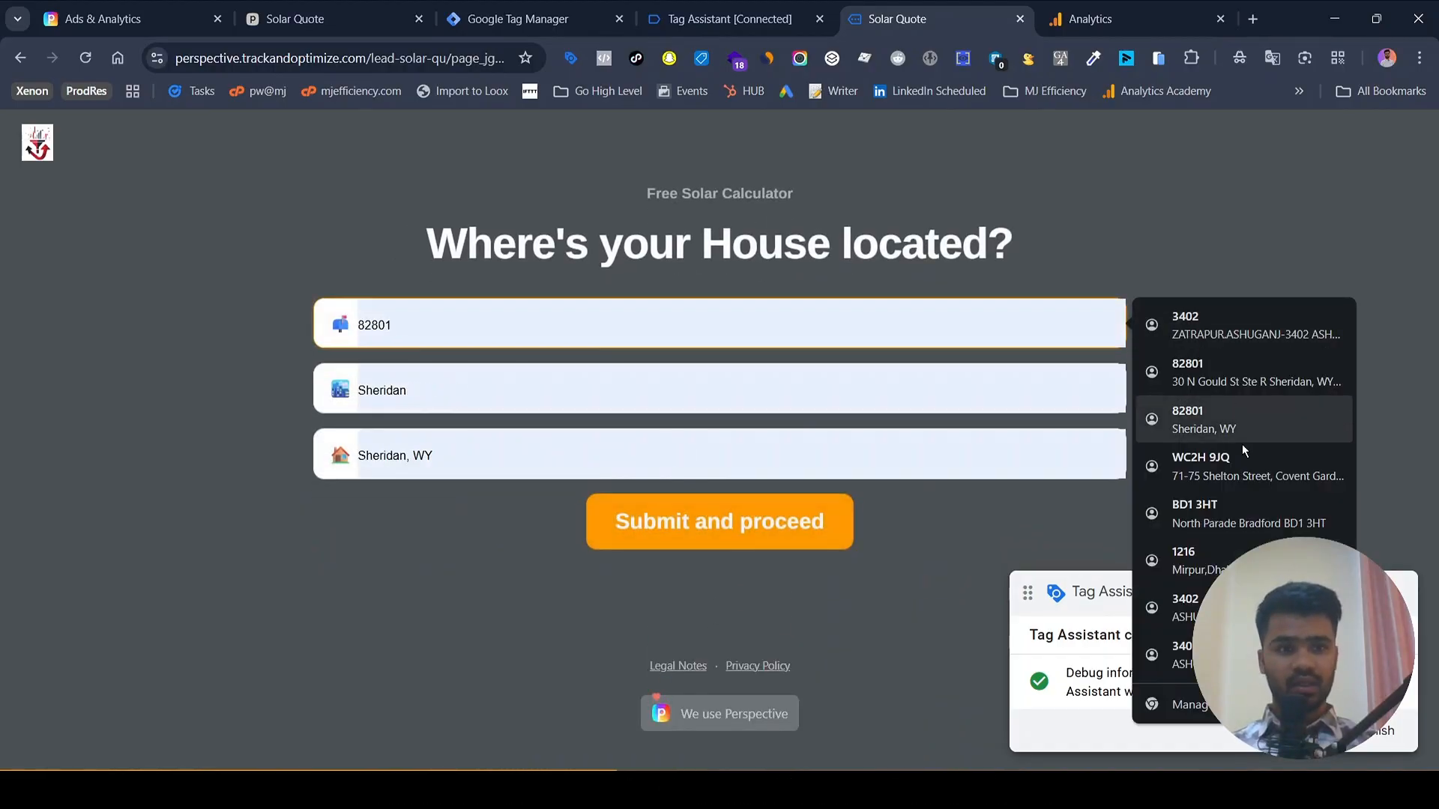
{"action": "left_click", "coordinate": [1244, 423]}
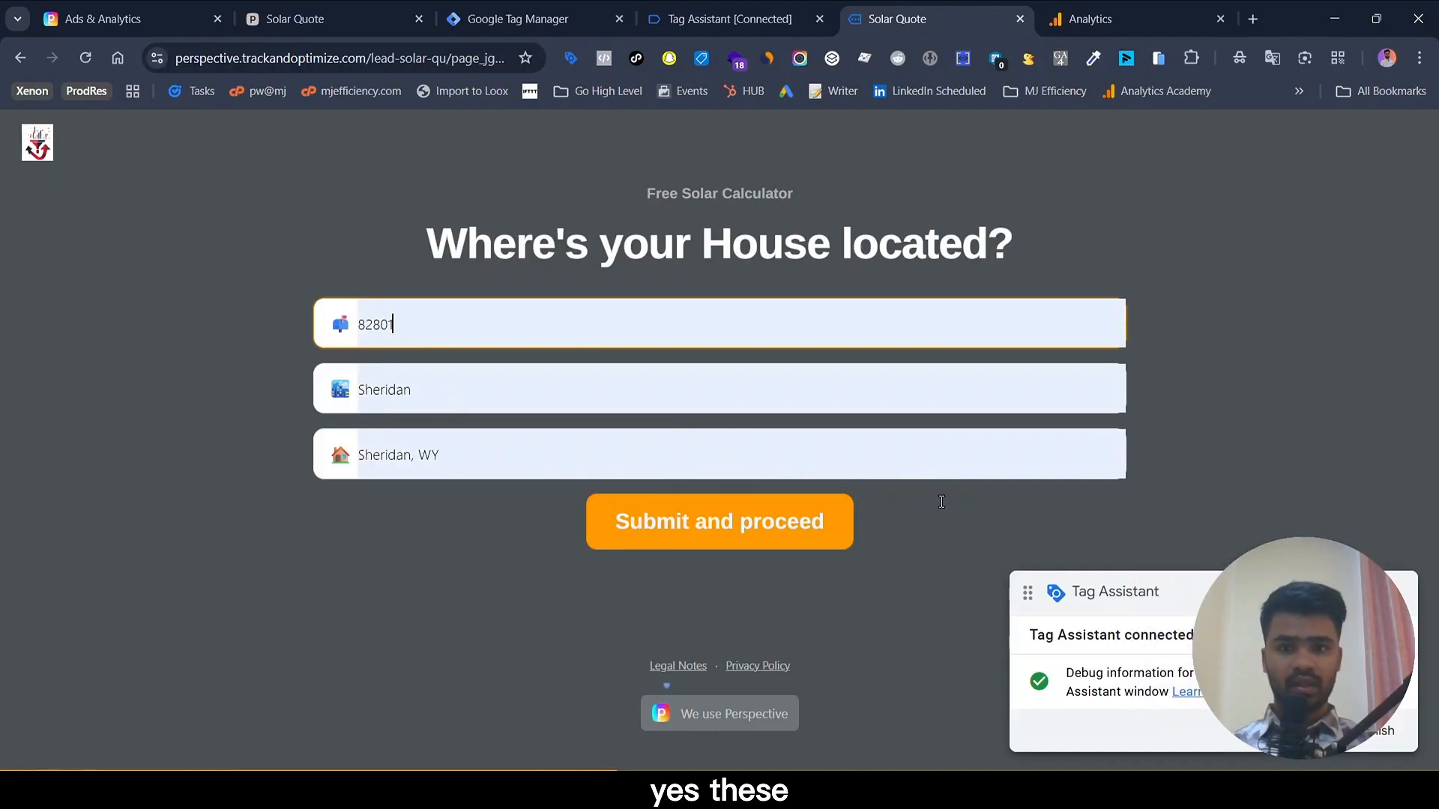
{"action": "left_click", "coordinate": [644, 549]}
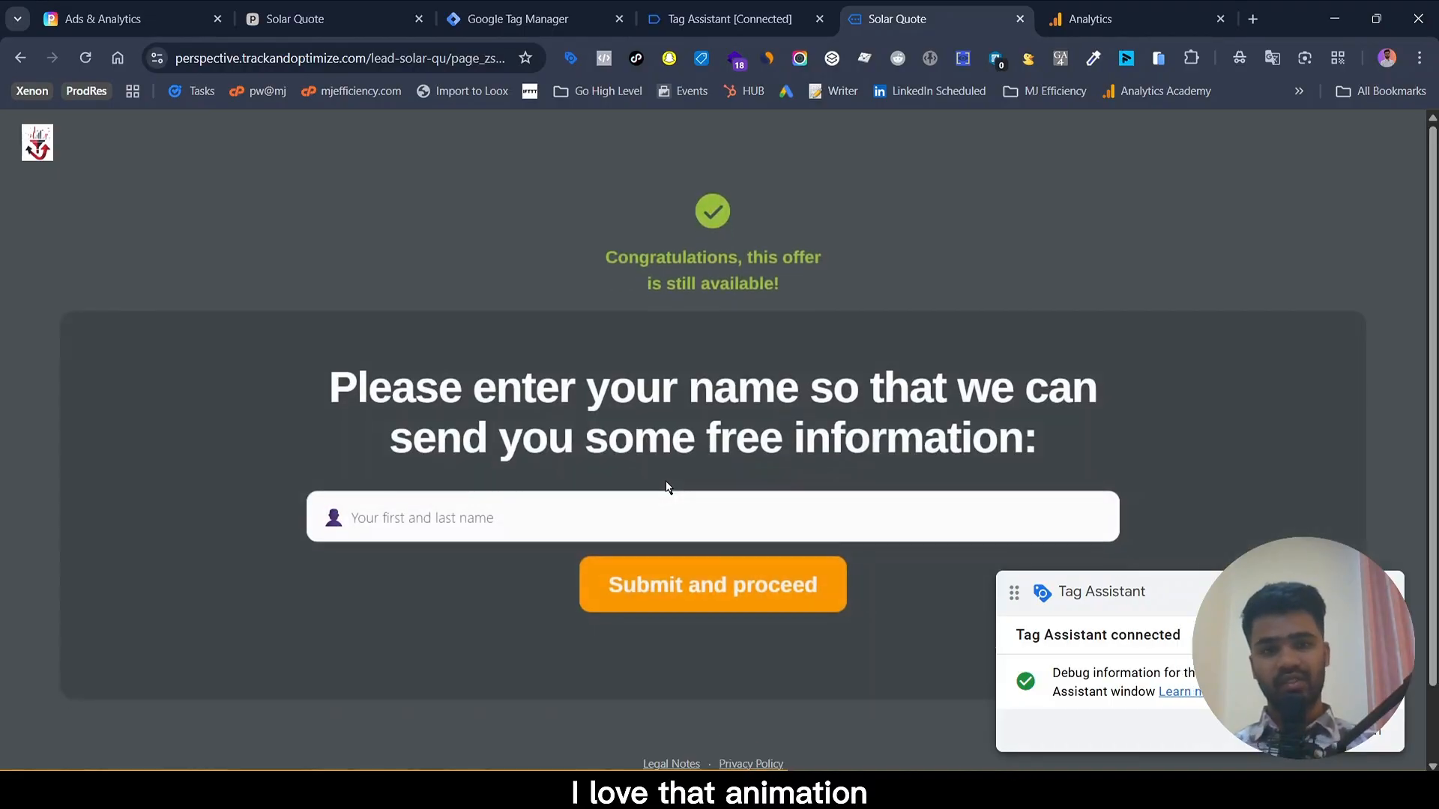
- Autofill the saved full name and e-mail address and submit them
{"action": "left_click", "coordinate": [694, 529]}
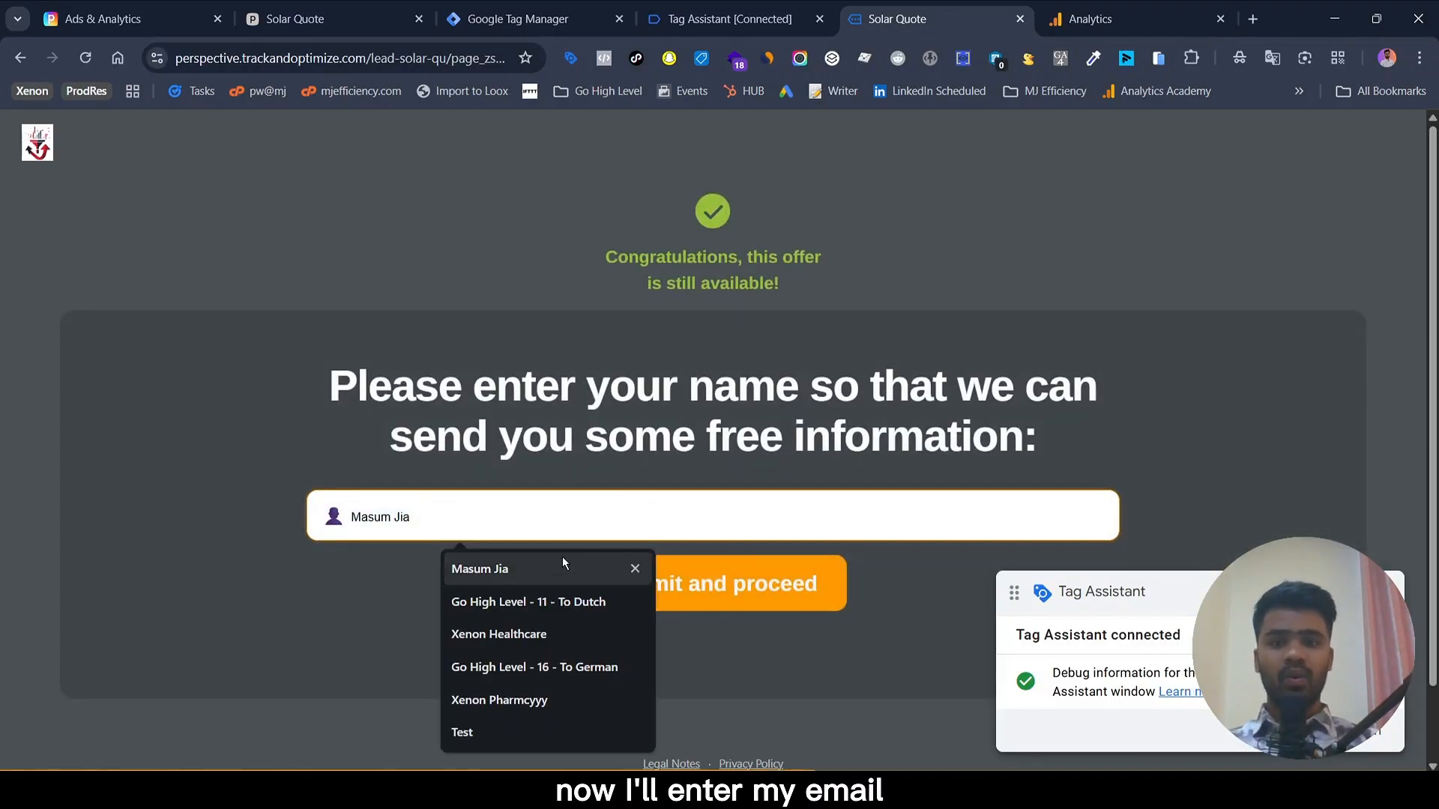
{"action": "left_click", "coordinate": [542, 568]}
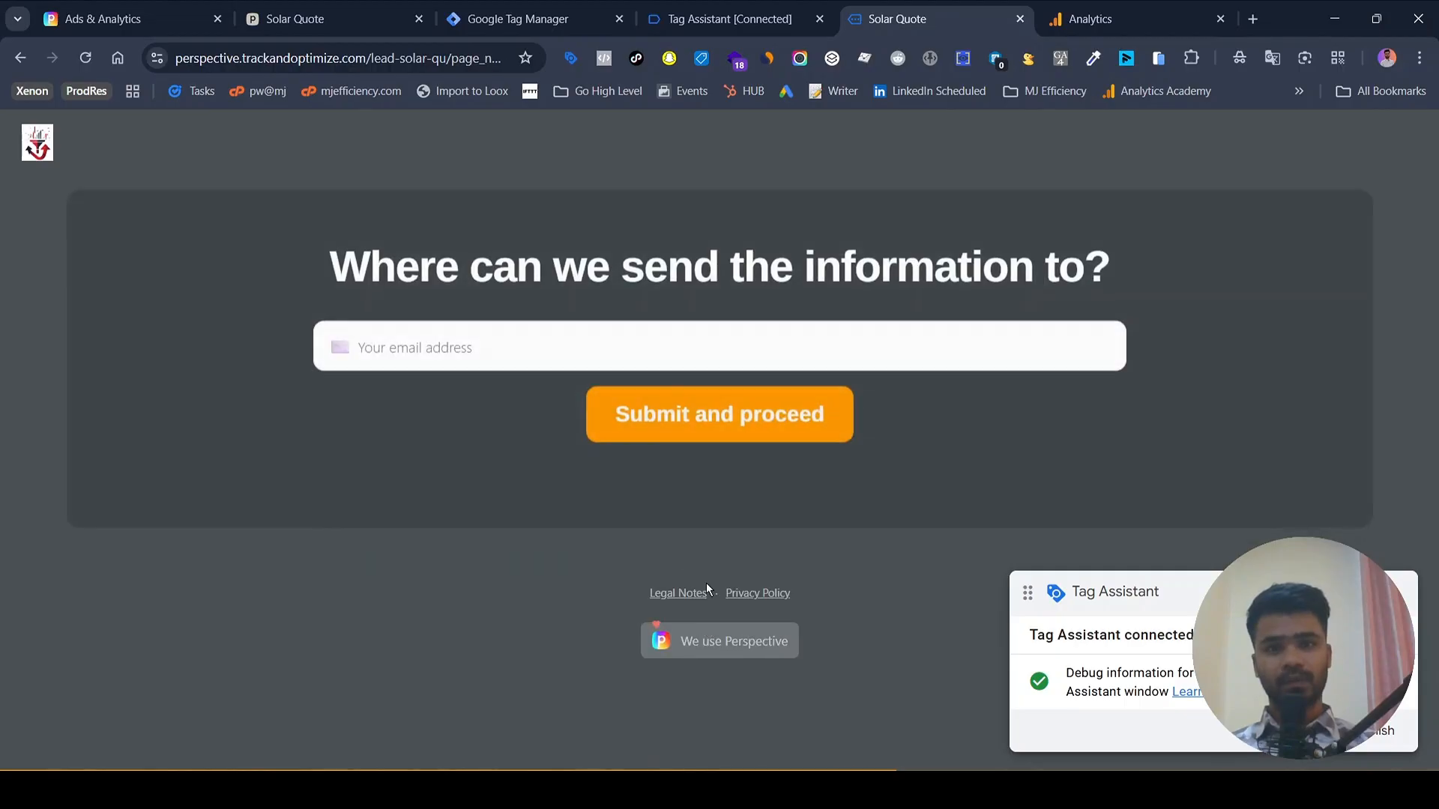
{"action": "left_click", "coordinate": [478, 337]}
{"action": "left_click", "coordinate": [534, 402]}
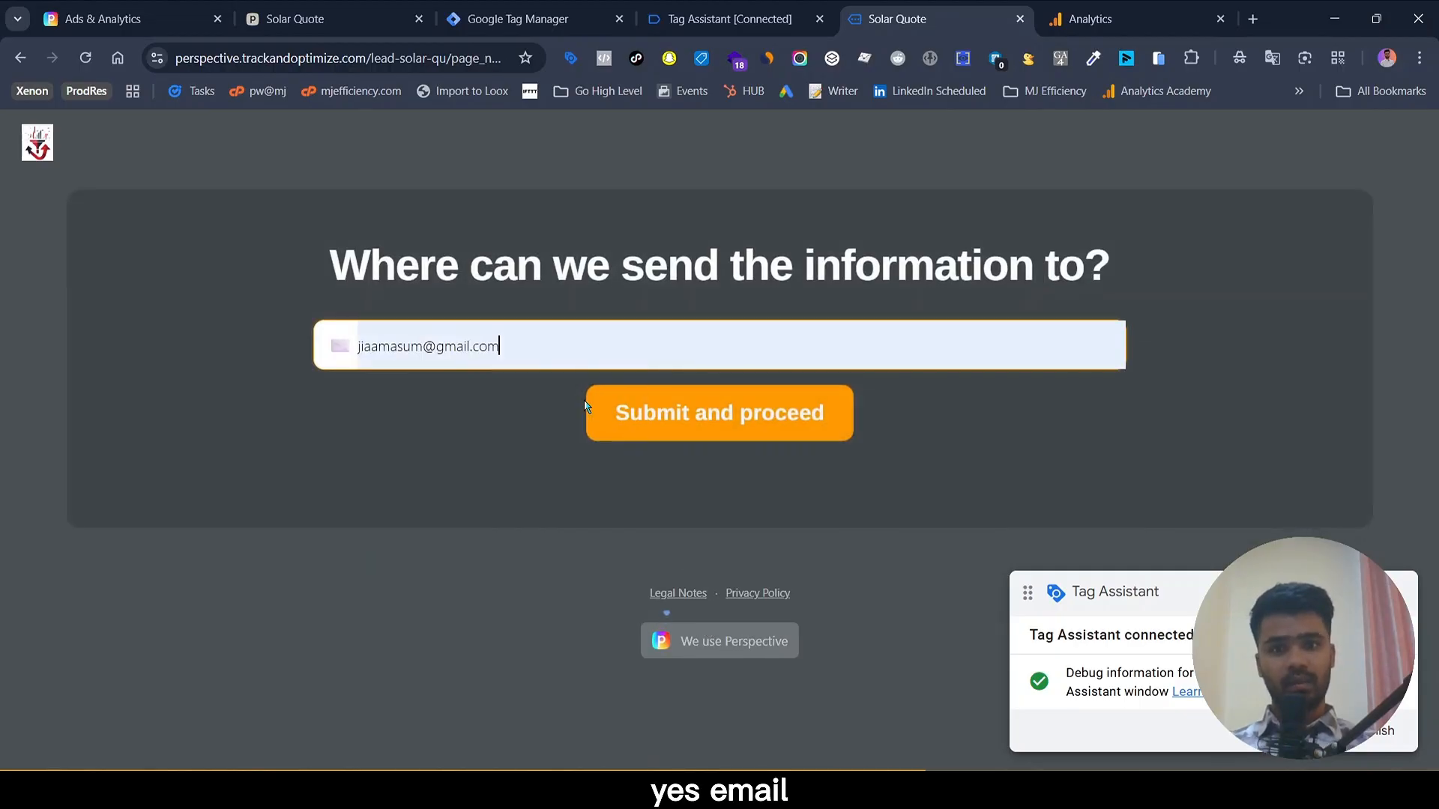
{"action": "left_click", "coordinate": [632, 410]}
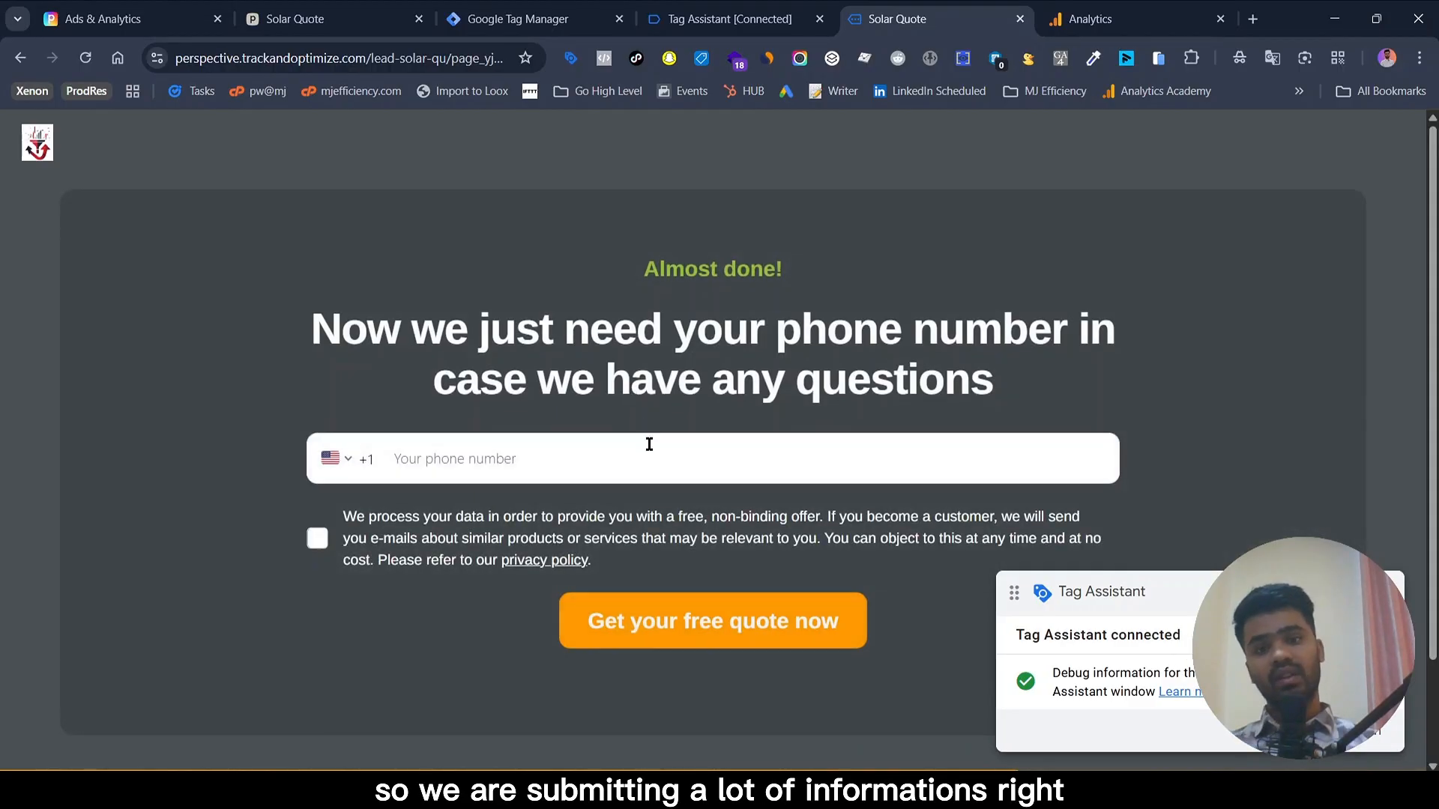
- Autofill the saved phone number, accept data processing consent, and request the free quote
{"action": "left_click", "coordinate": [648, 443]}
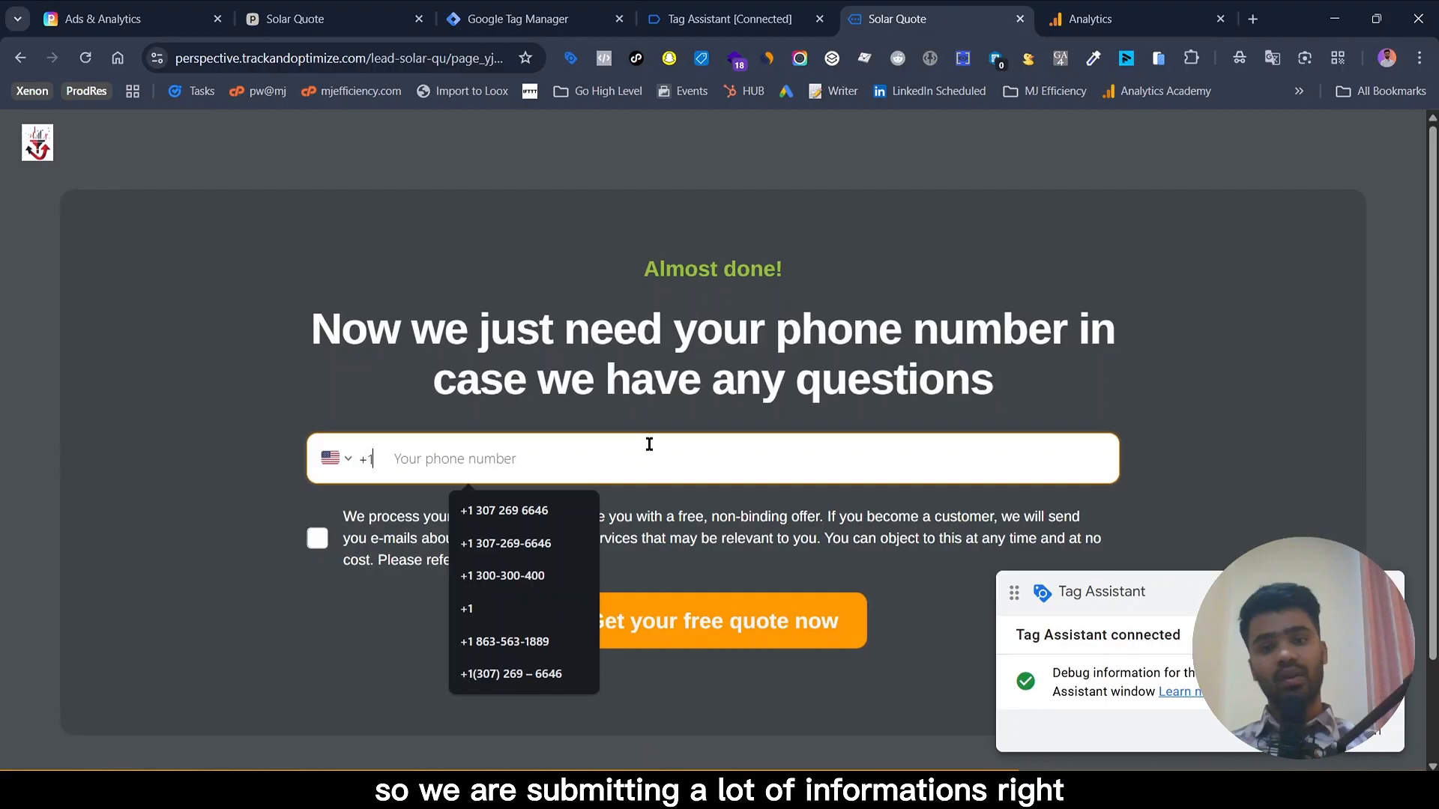
{"action": "left_click", "coordinate": [517, 674]}
{"action": "left_click", "coordinate": [352, 535]}
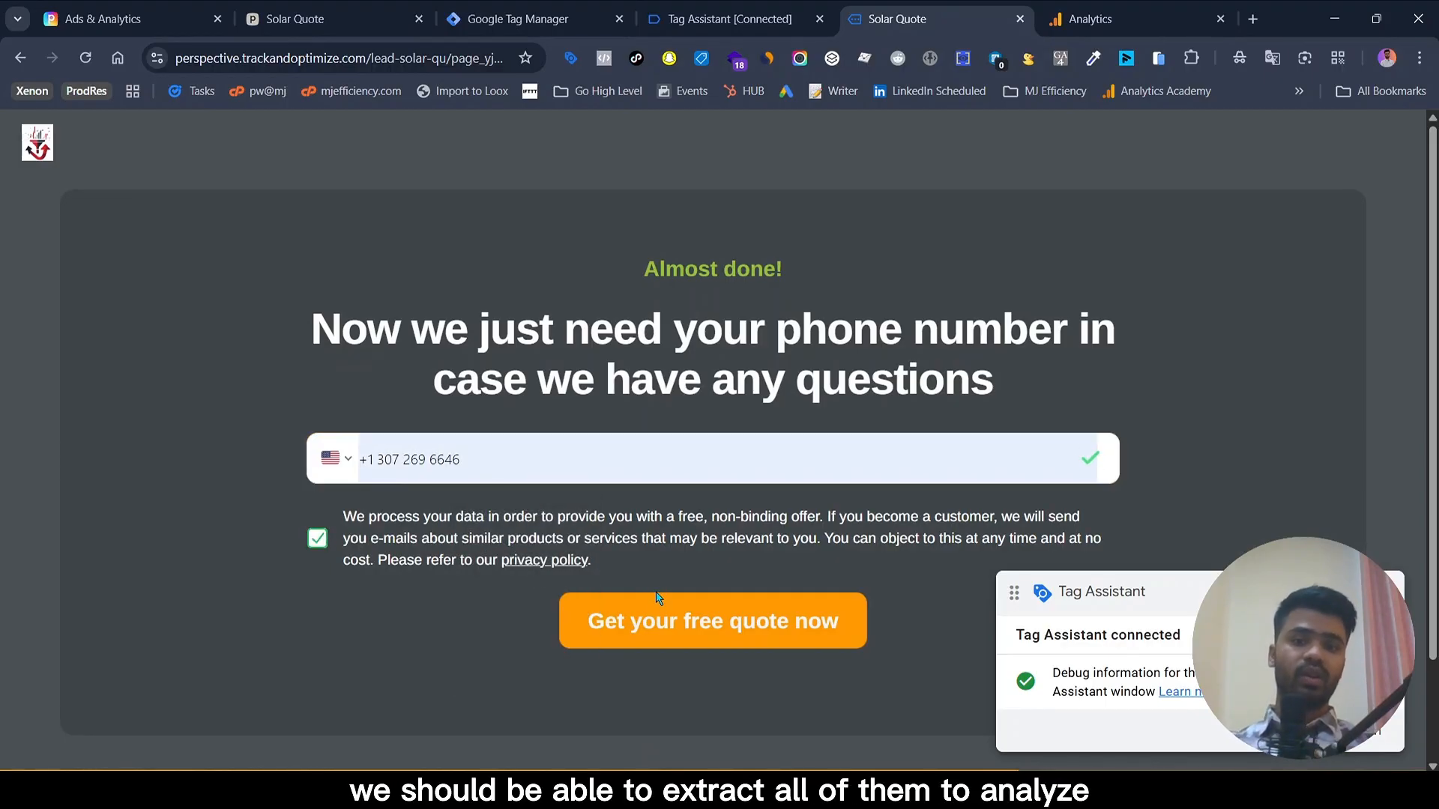
{"action": "left_click", "coordinate": [659, 608]}
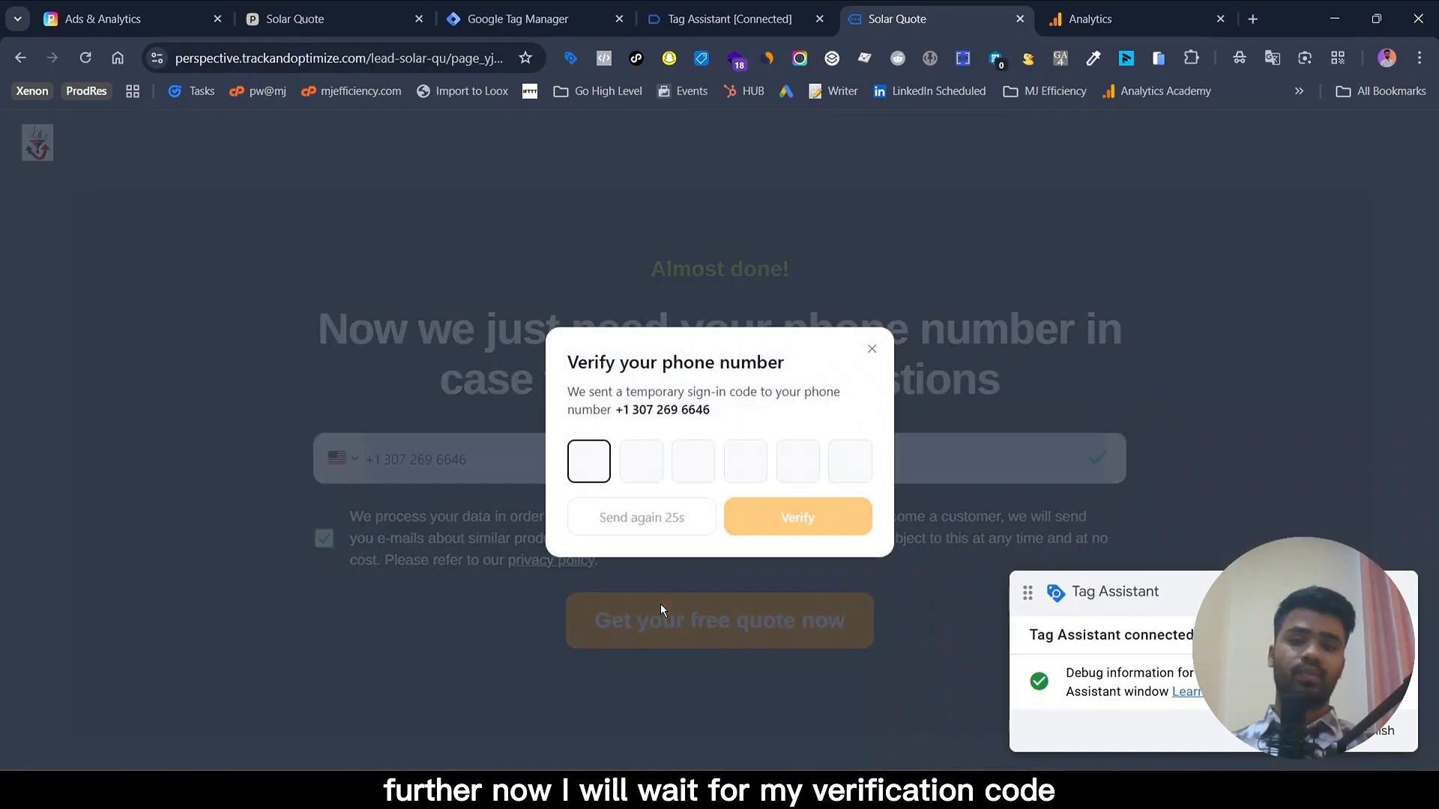
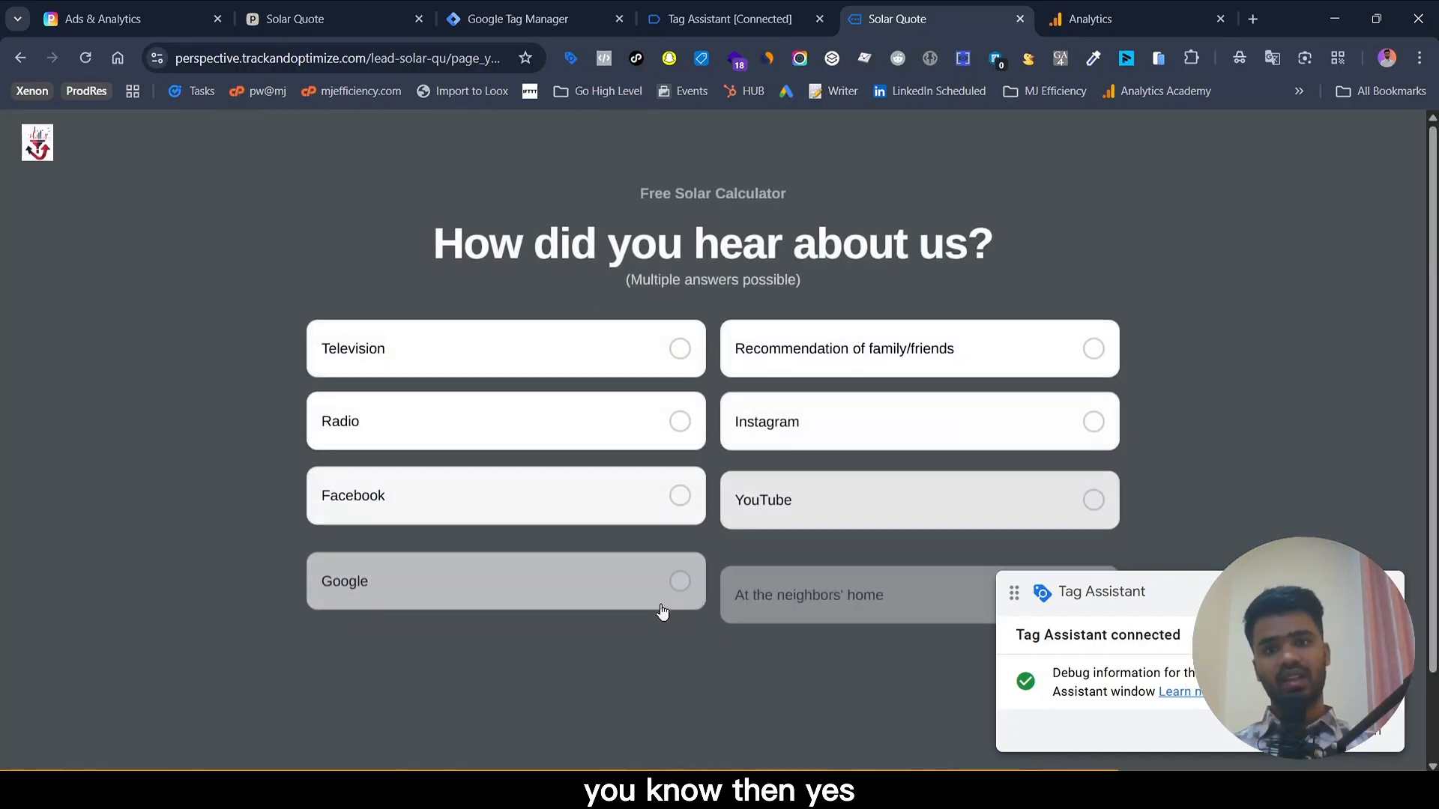
- Answer YouTube as referral source, Metal / Sheet Metal roofing and Whatsapp contact to finish the form
{"action": "left_click", "coordinate": [841, 502]}
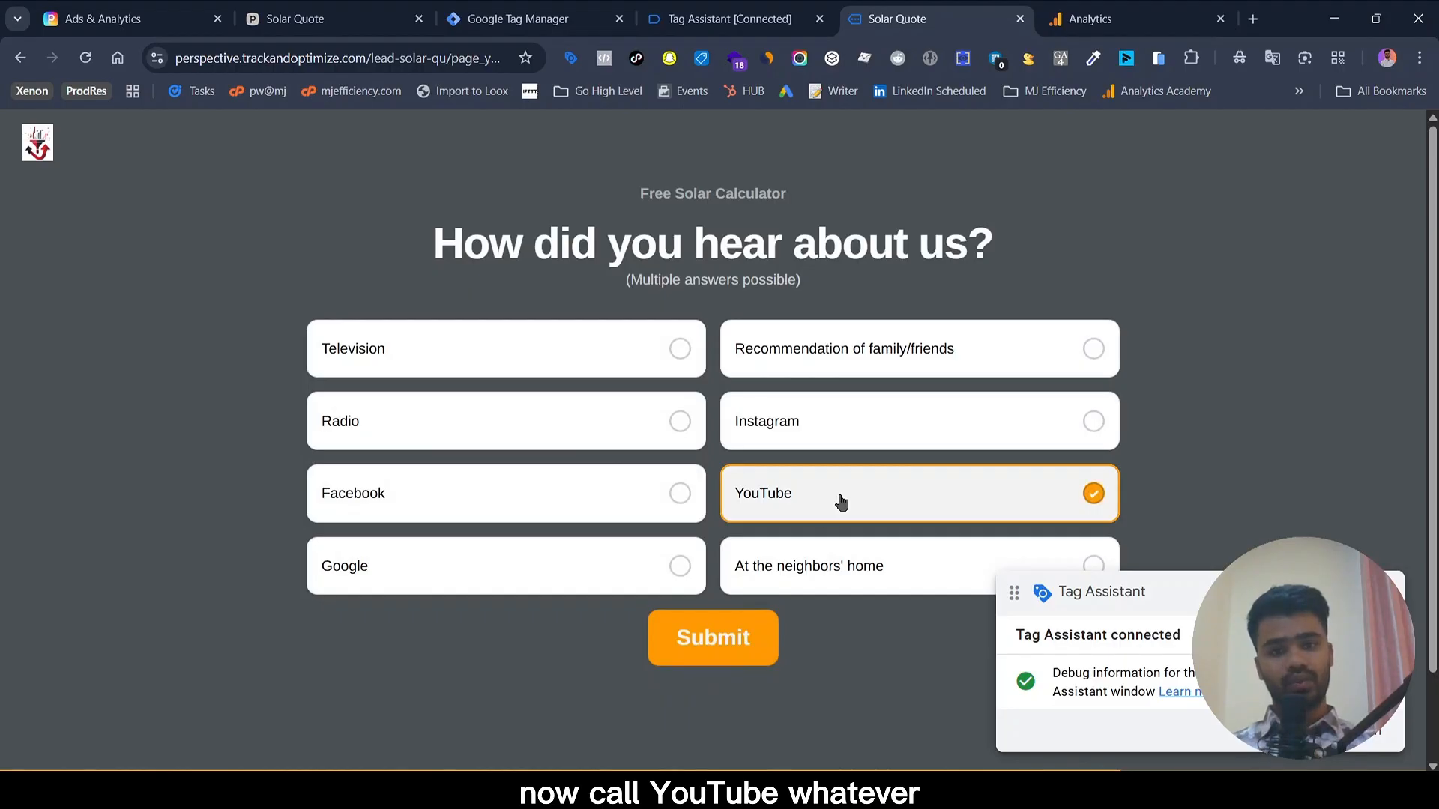
{"action": "left_click", "coordinate": [740, 653]}
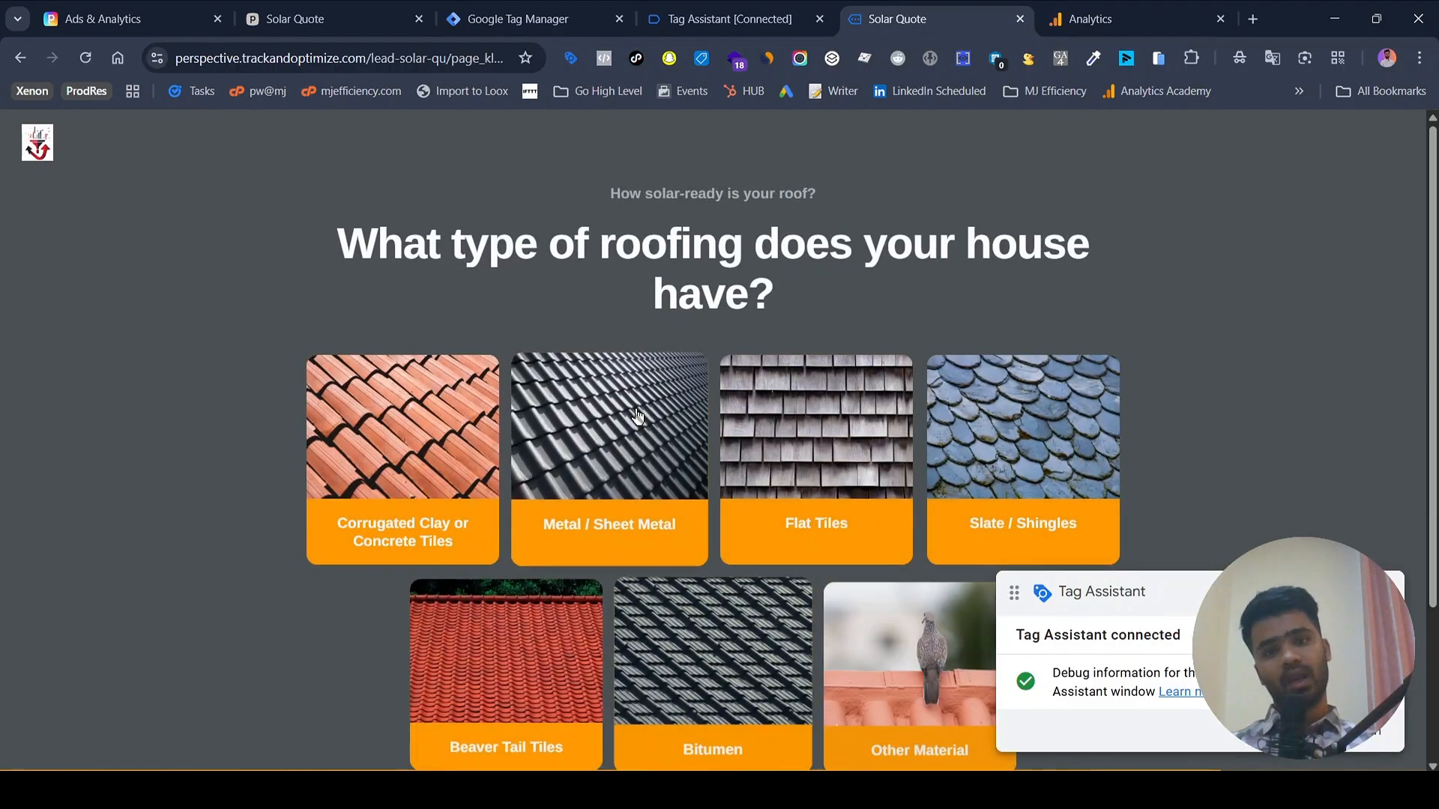
{"action": "left_click", "coordinate": [637, 414]}
{"action": "left_click", "coordinate": [636, 414]}
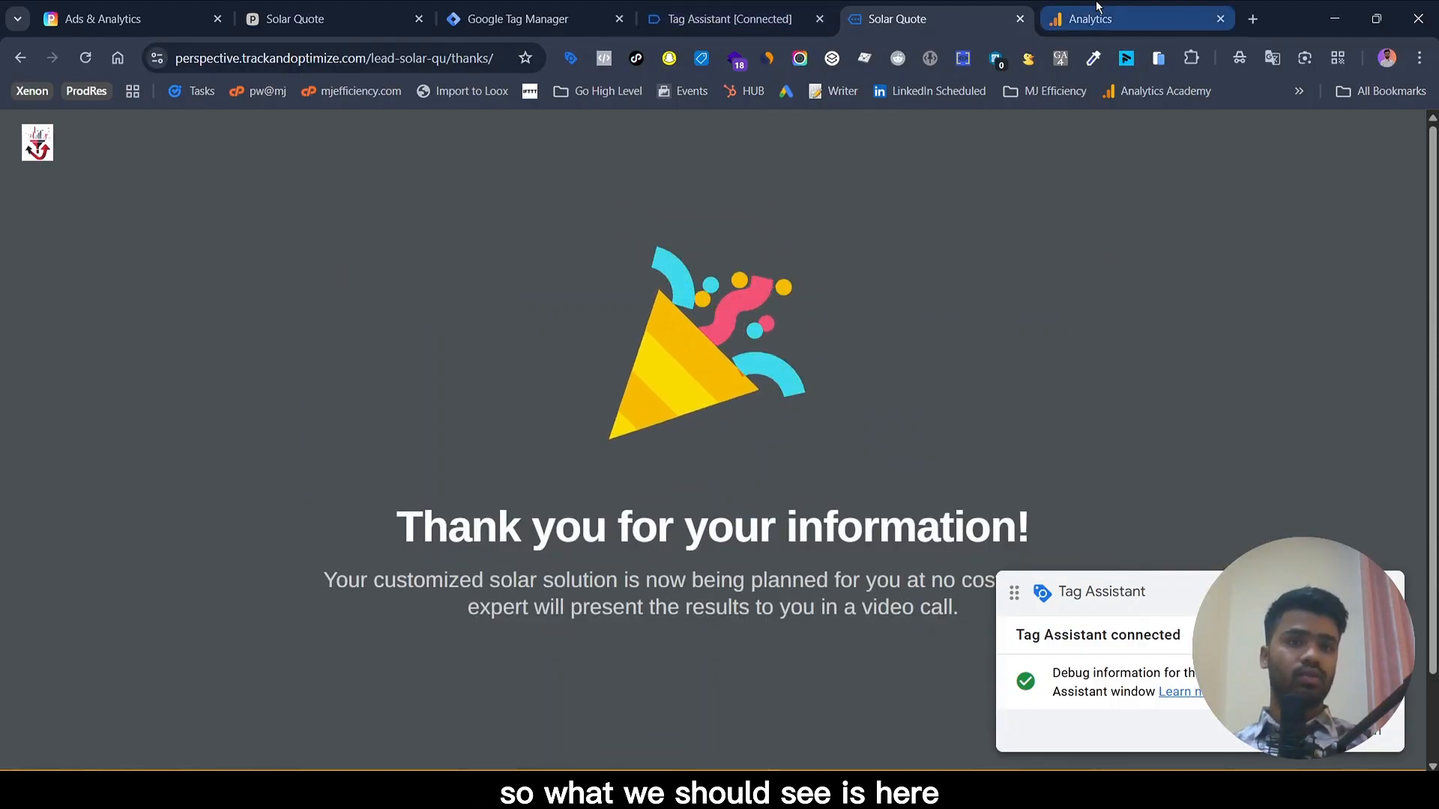
- Dismiss Tag Assistant's Connected notice and scroll through the recorded event list in the summary
{"action": "left_click", "coordinate": [731, 19]}
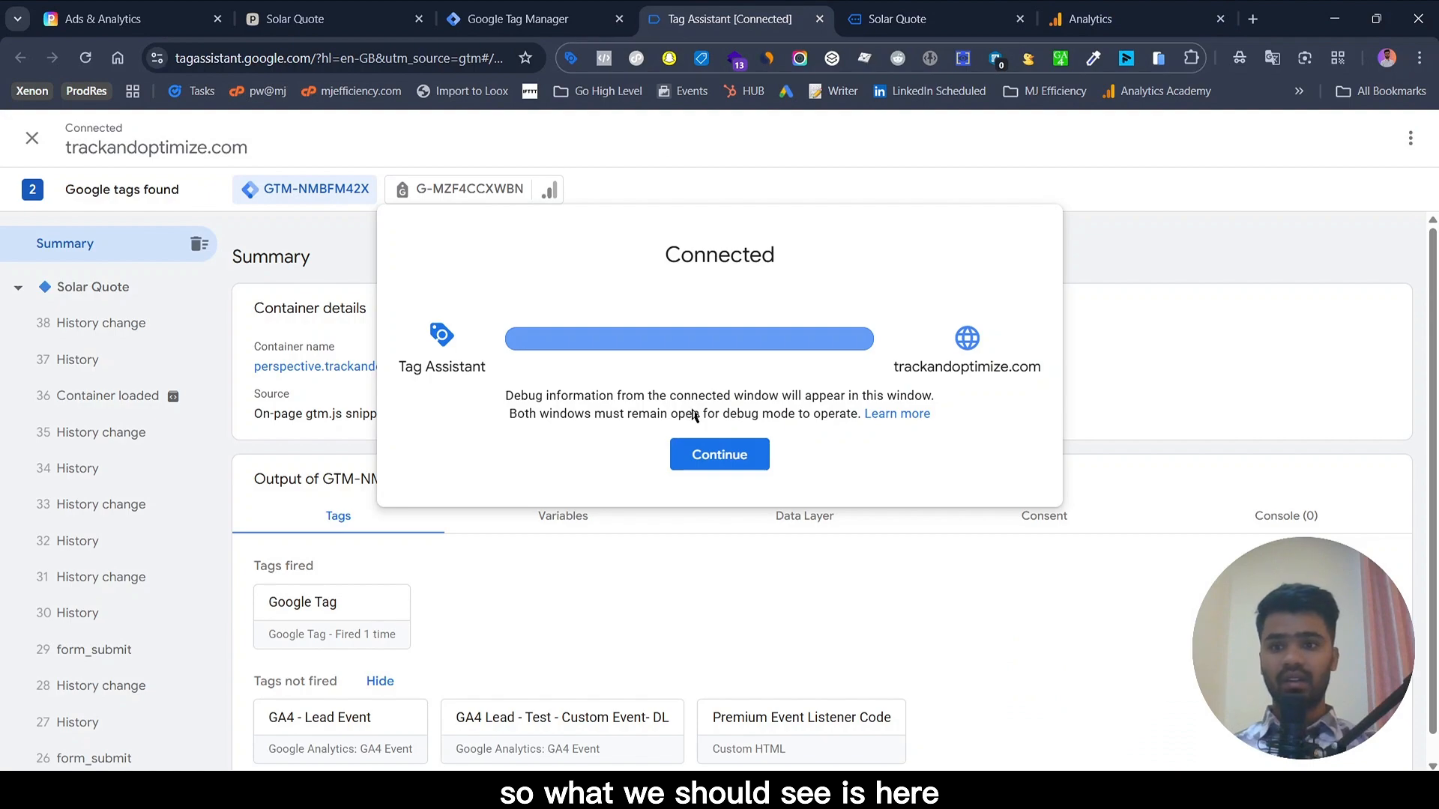
{"action": "left_click", "coordinate": [713, 460]}
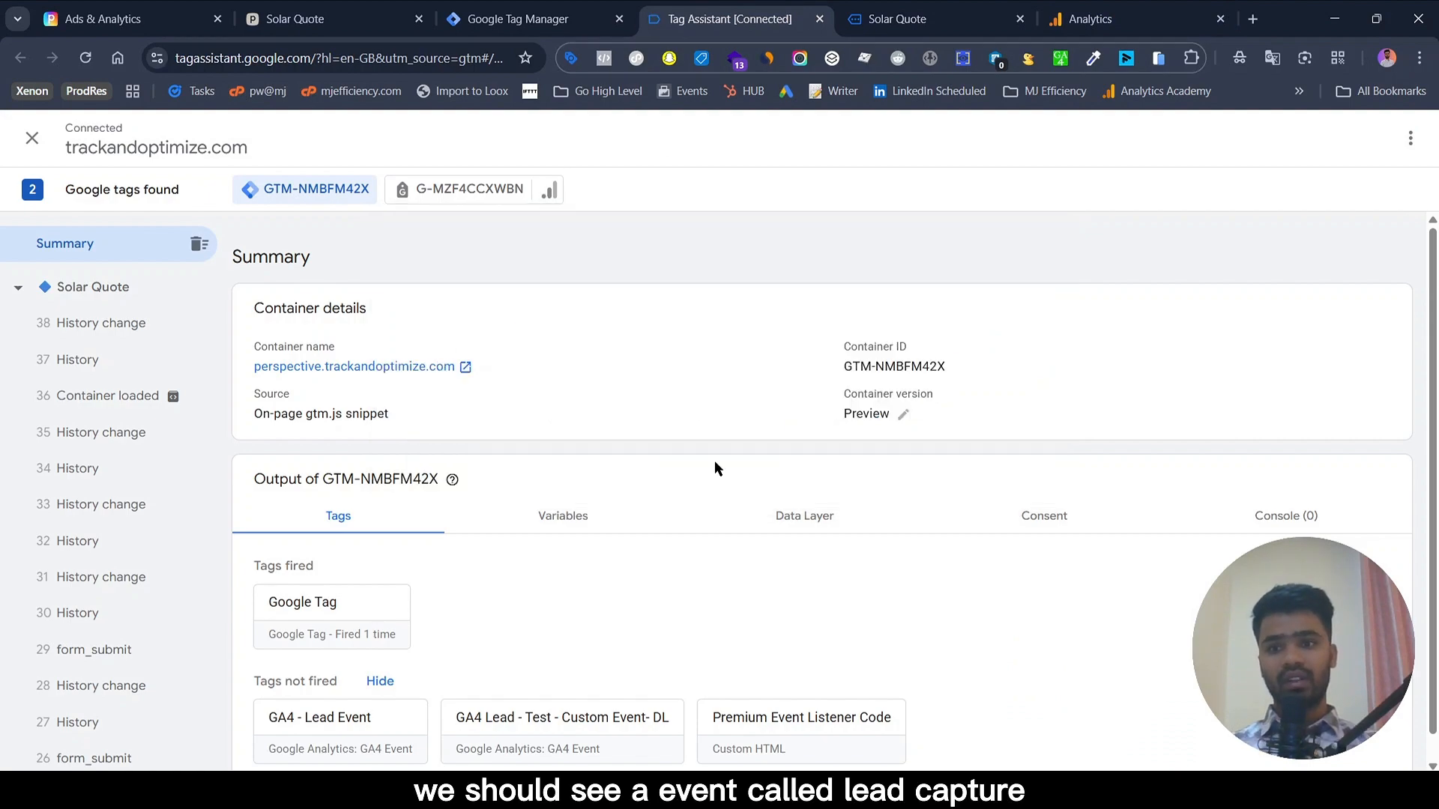
{"action": "scroll", "coordinate": [170, 371], "scroll_direction": "down", "scroll_amount": 6}
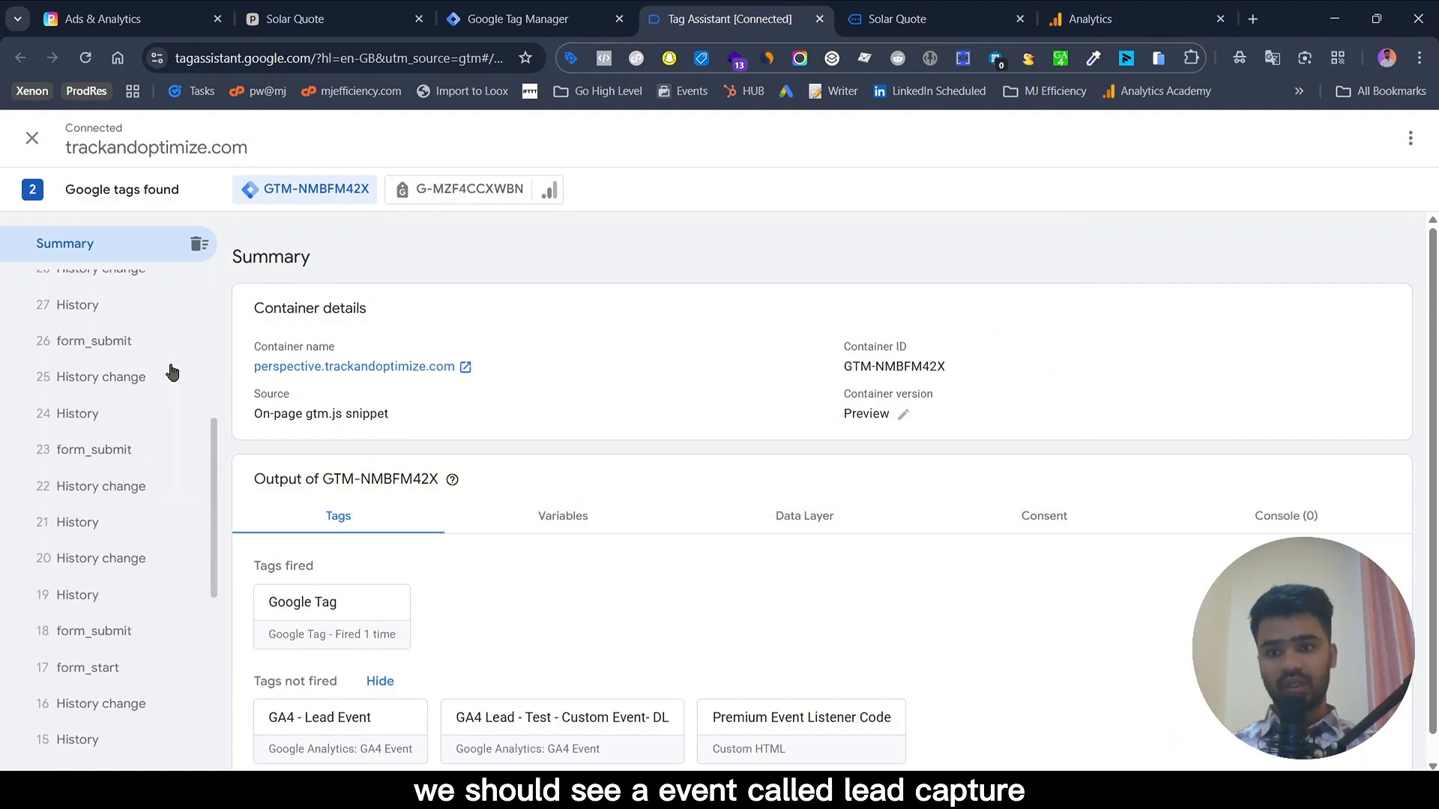
{"action": "scroll", "coordinate": [171, 371], "scroll_direction": "down", "scroll_amount": 6}
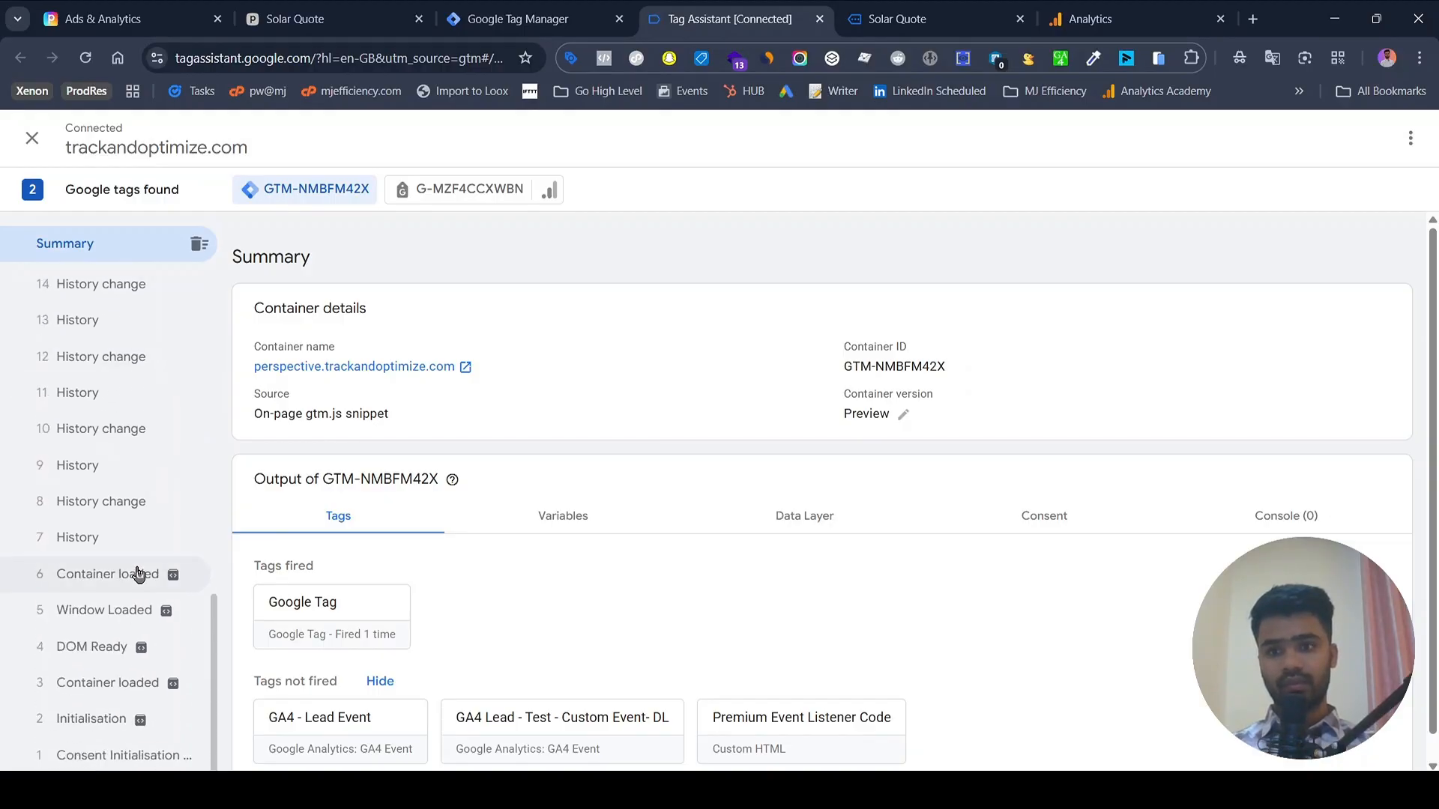
{"action": "scroll", "coordinate": [138, 572], "scroll_direction": "up", "scroll_amount": 4}
{"action": "scroll", "coordinate": [138, 574], "scroll_direction": "up", "scroll_amount": 6}
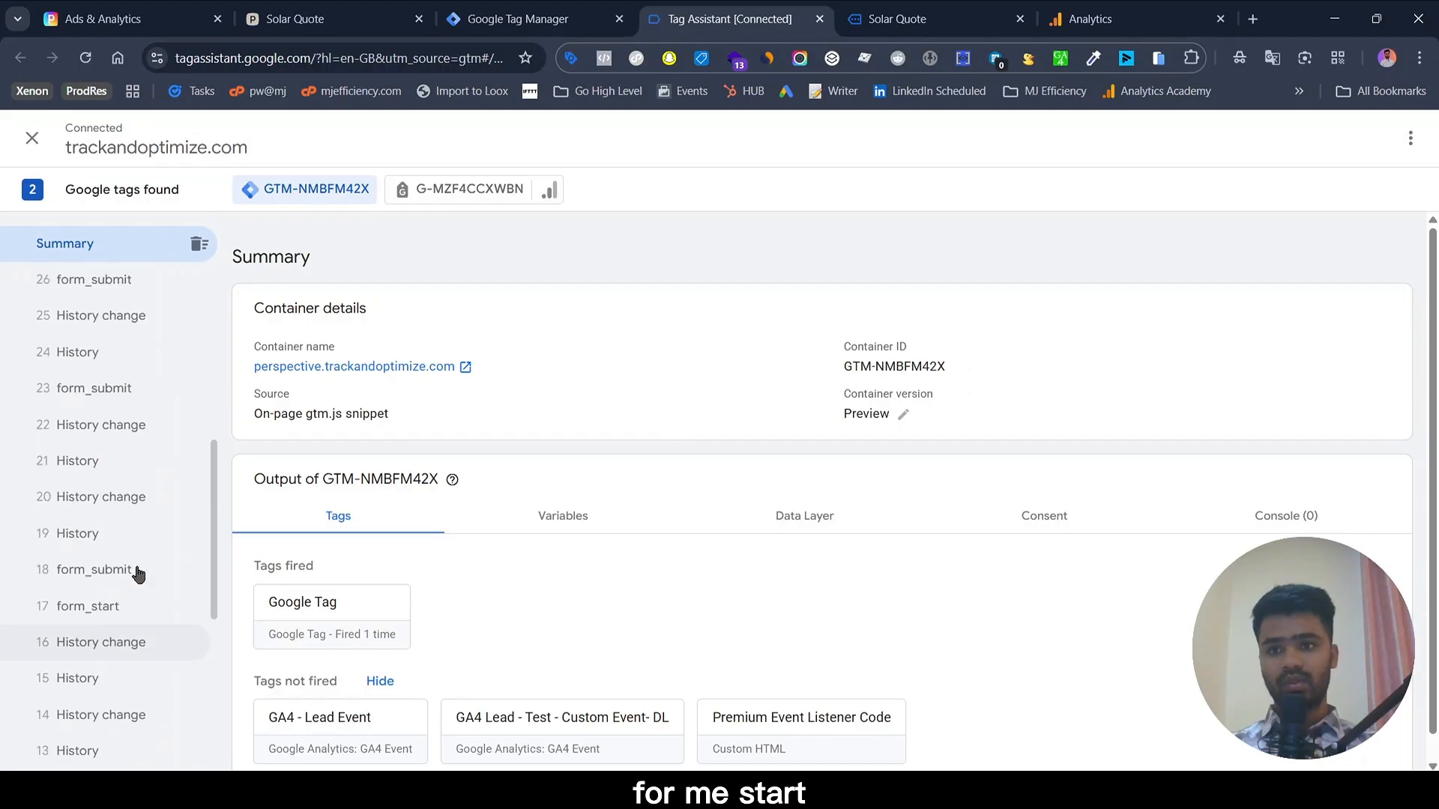
{"action": "scroll", "coordinate": [137, 573], "scroll_direction": "up", "scroll_amount": 4}
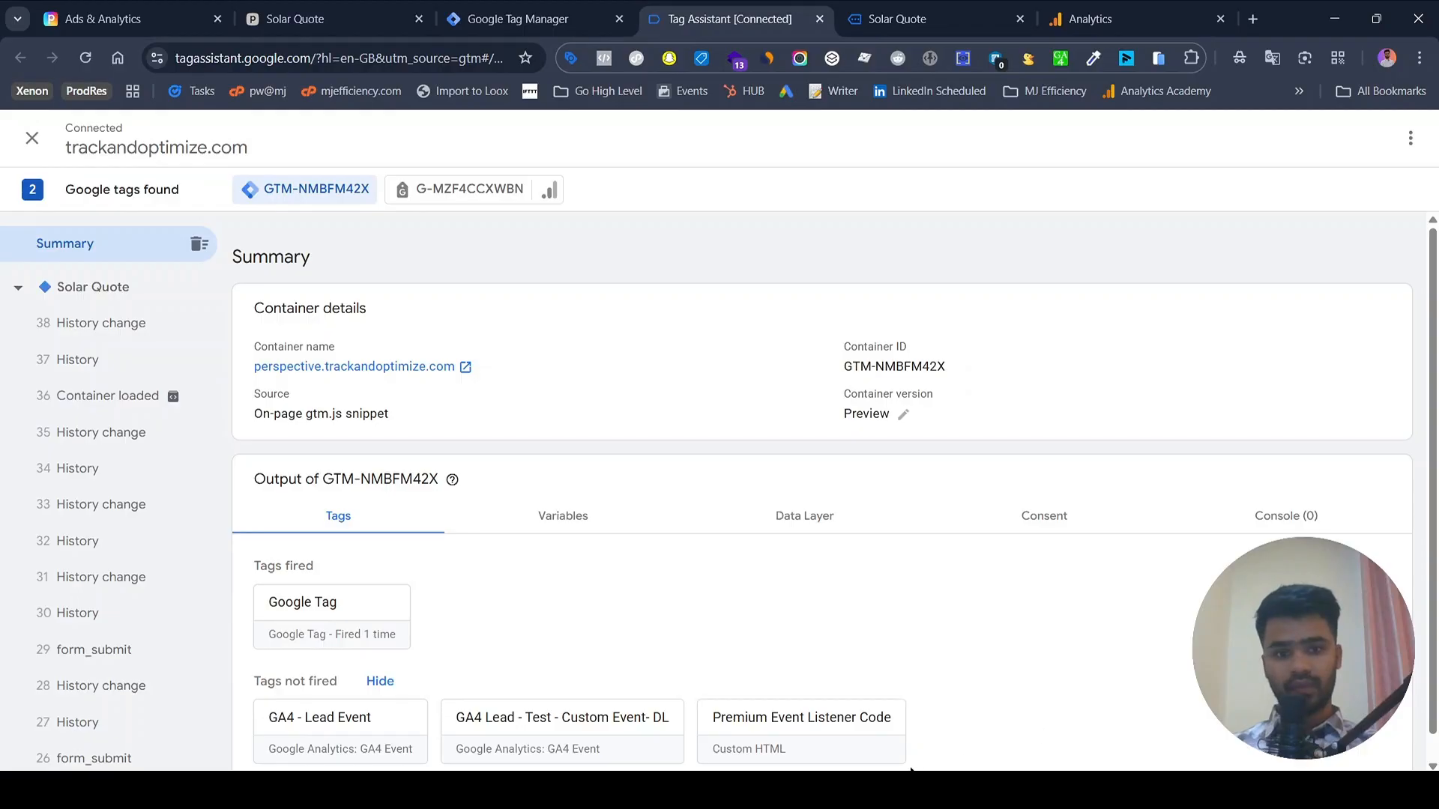
{"action": "left_click", "coordinate": [923, 790]}
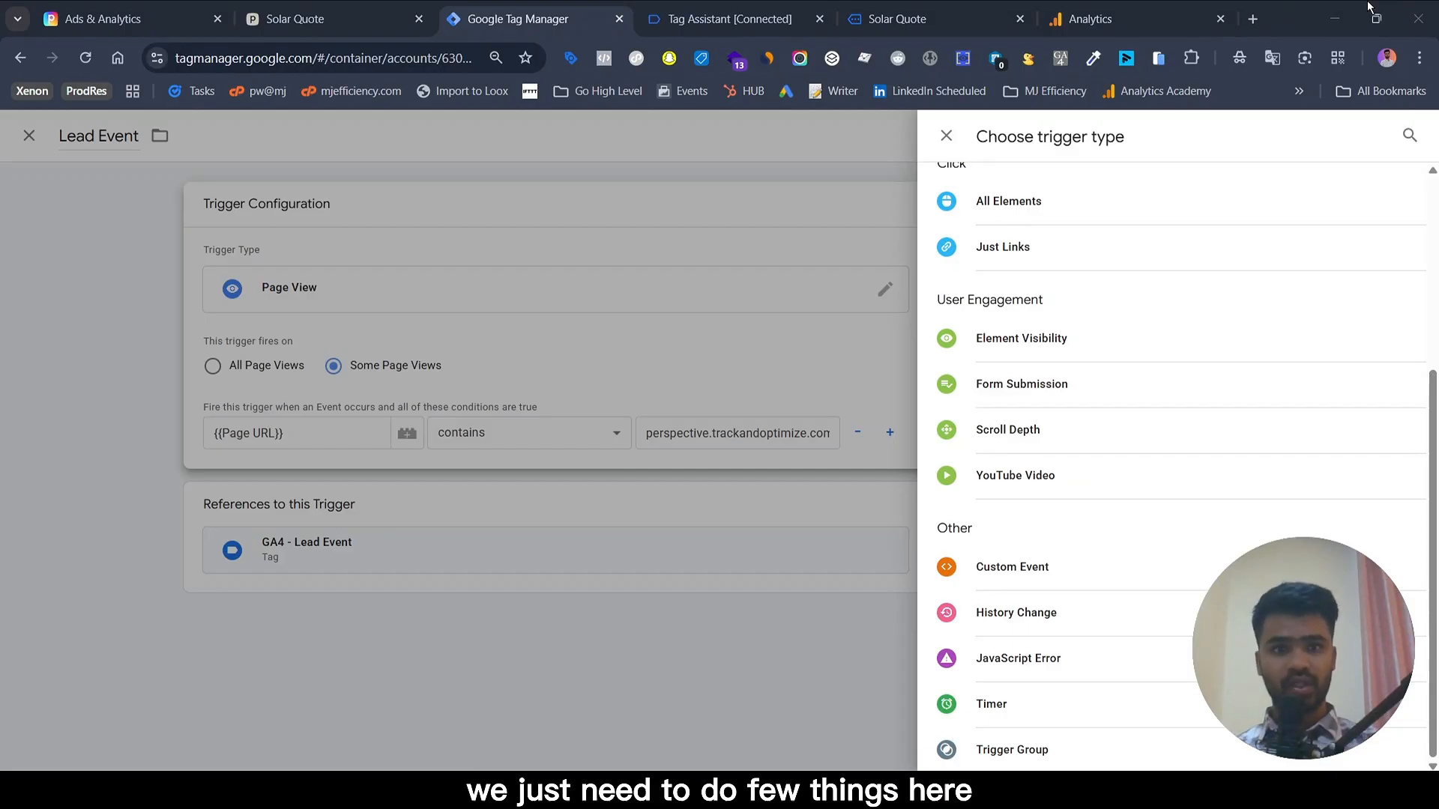
- Open the Lead Event trigger and switch its type from Page View to History Change
{"action": "left_click", "coordinate": [1369, 7]}
{"action": "mouse_move", "coordinate": [1368, 4]}
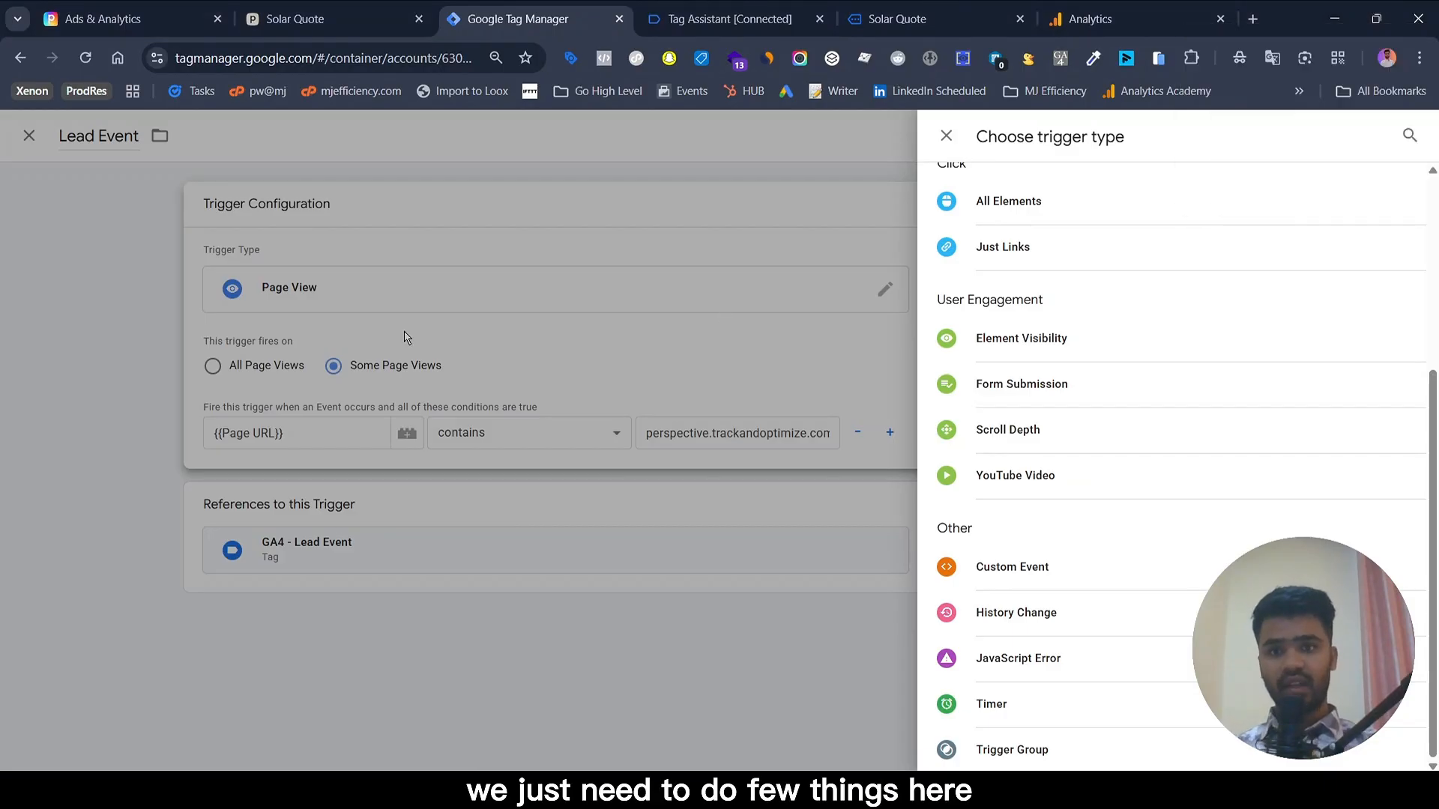
{"action": "left_click", "coordinate": [324, 307]}
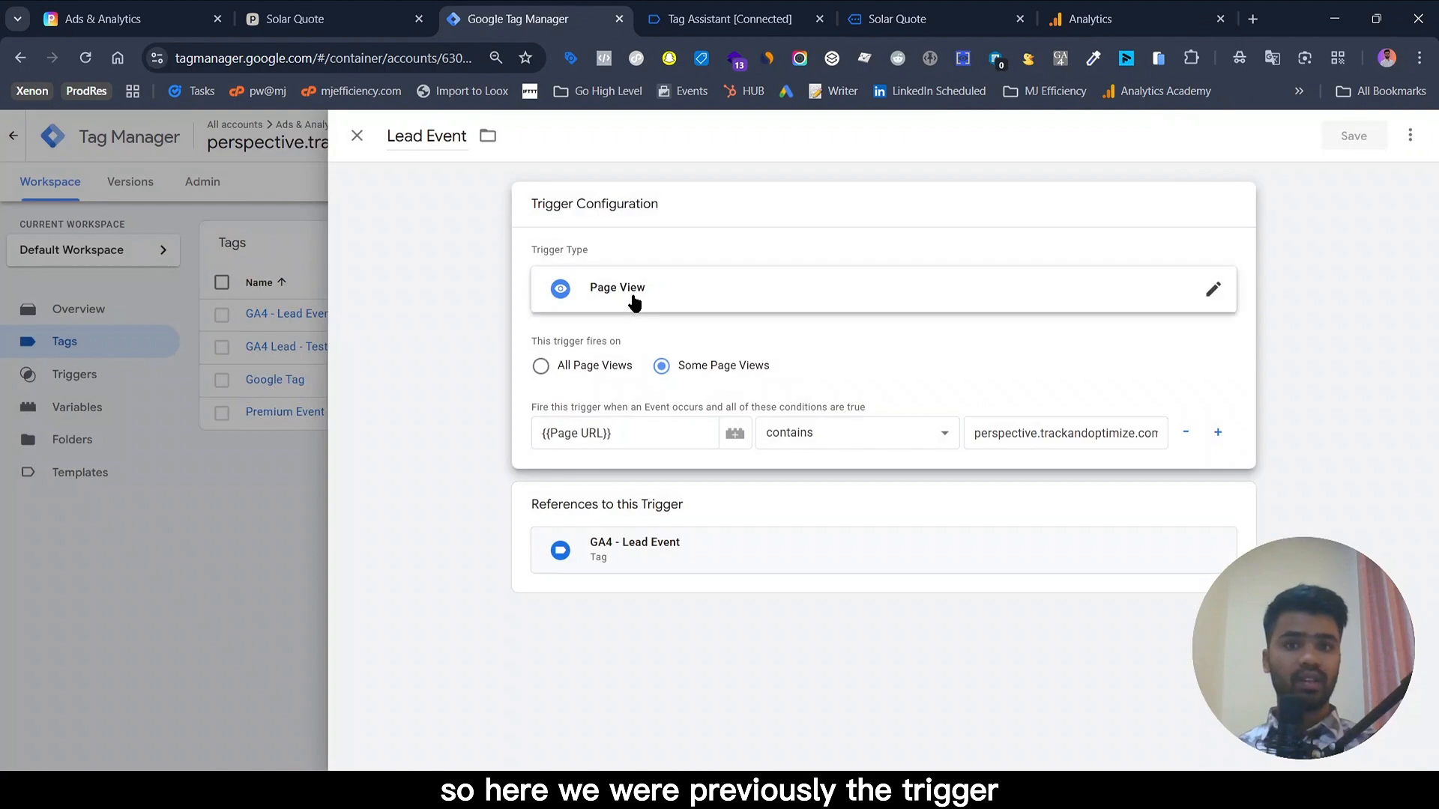
{"action": "left_click", "coordinate": [357, 137]}
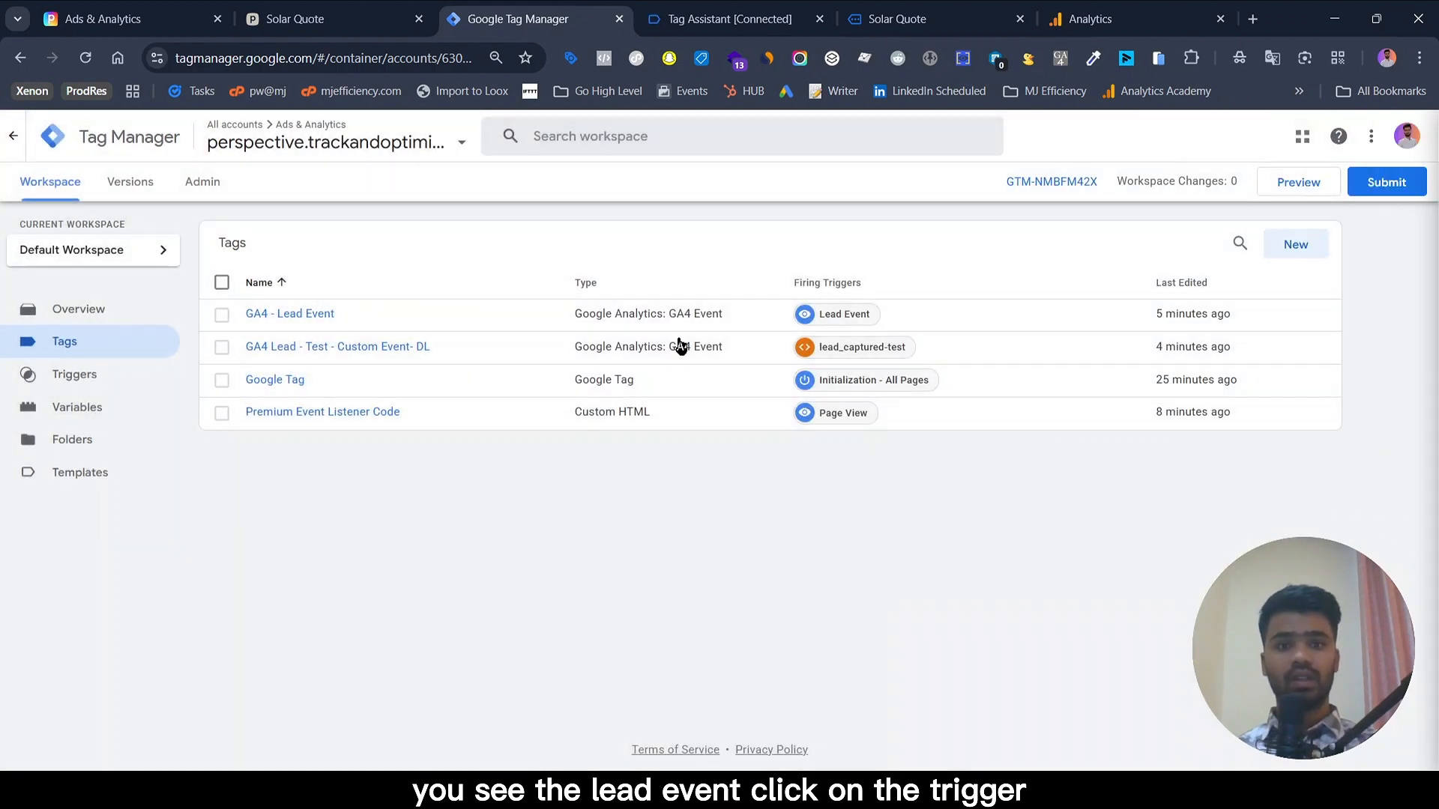
{"action": "left_click", "coordinate": [835, 316]}
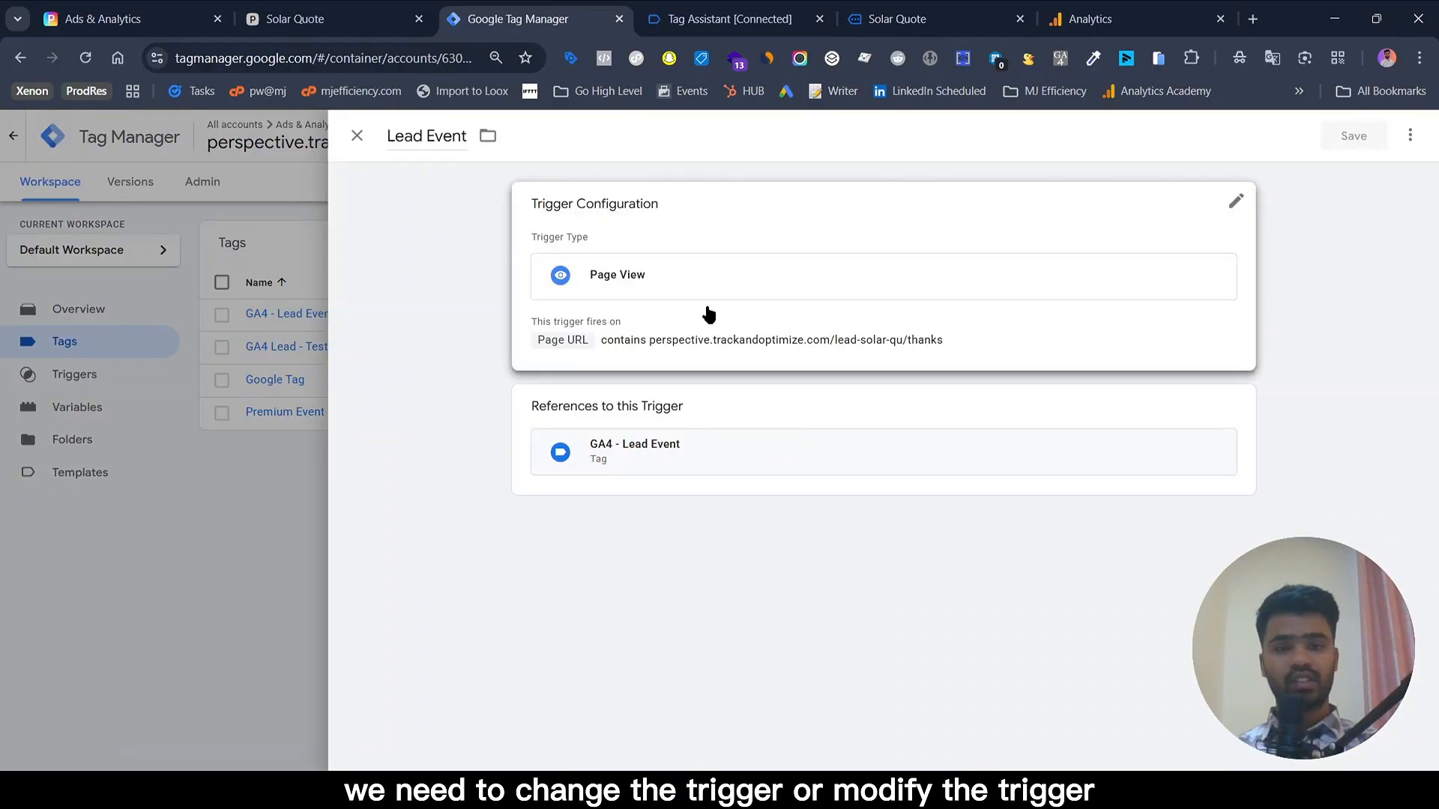
{"action": "left_click", "coordinate": [706, 312]}
{"action": "left_click", "coordinate": [668, 294]}
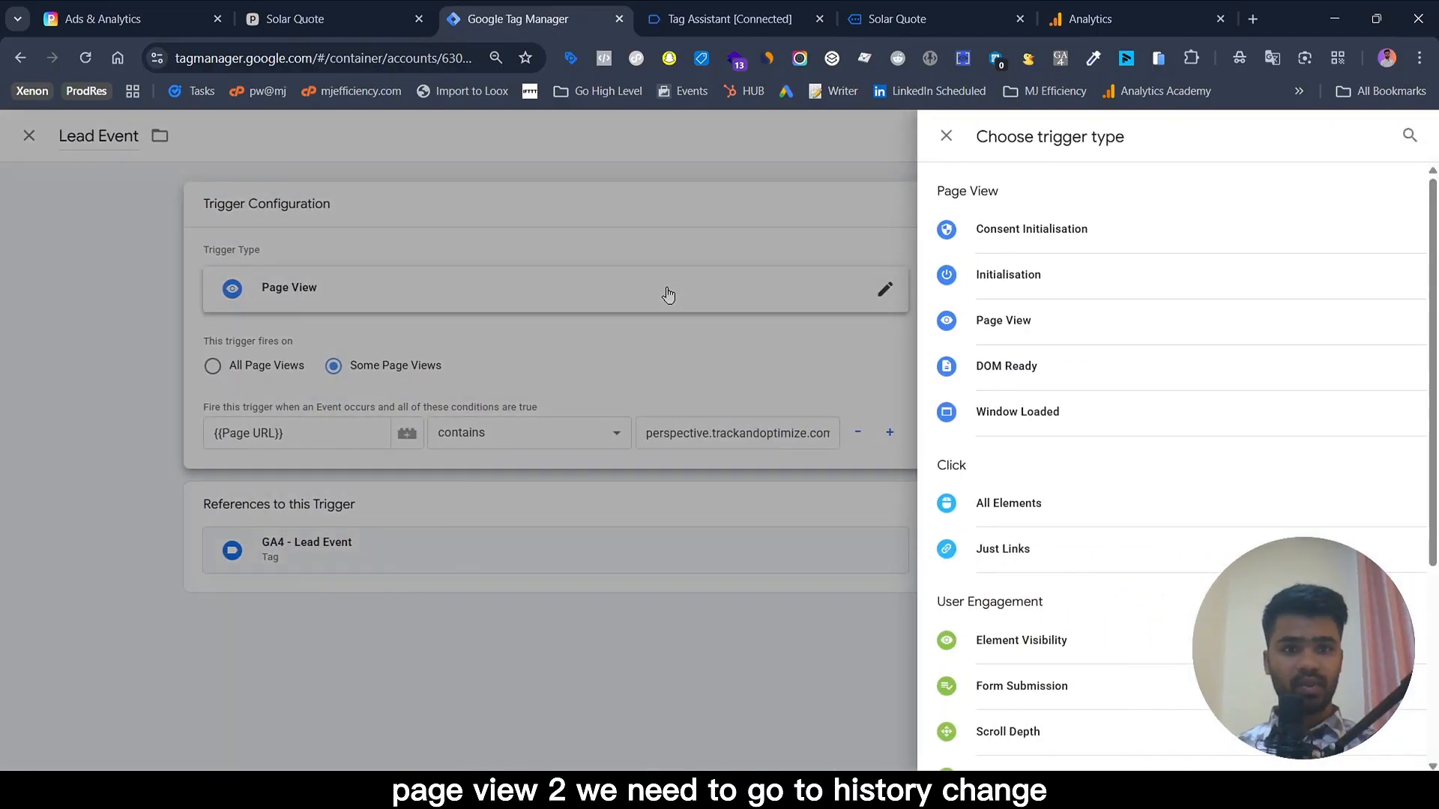
{"action": "scroll", "coordinate": [1166, 318], "scroll_direction": "down", "scroll_amount": 4}
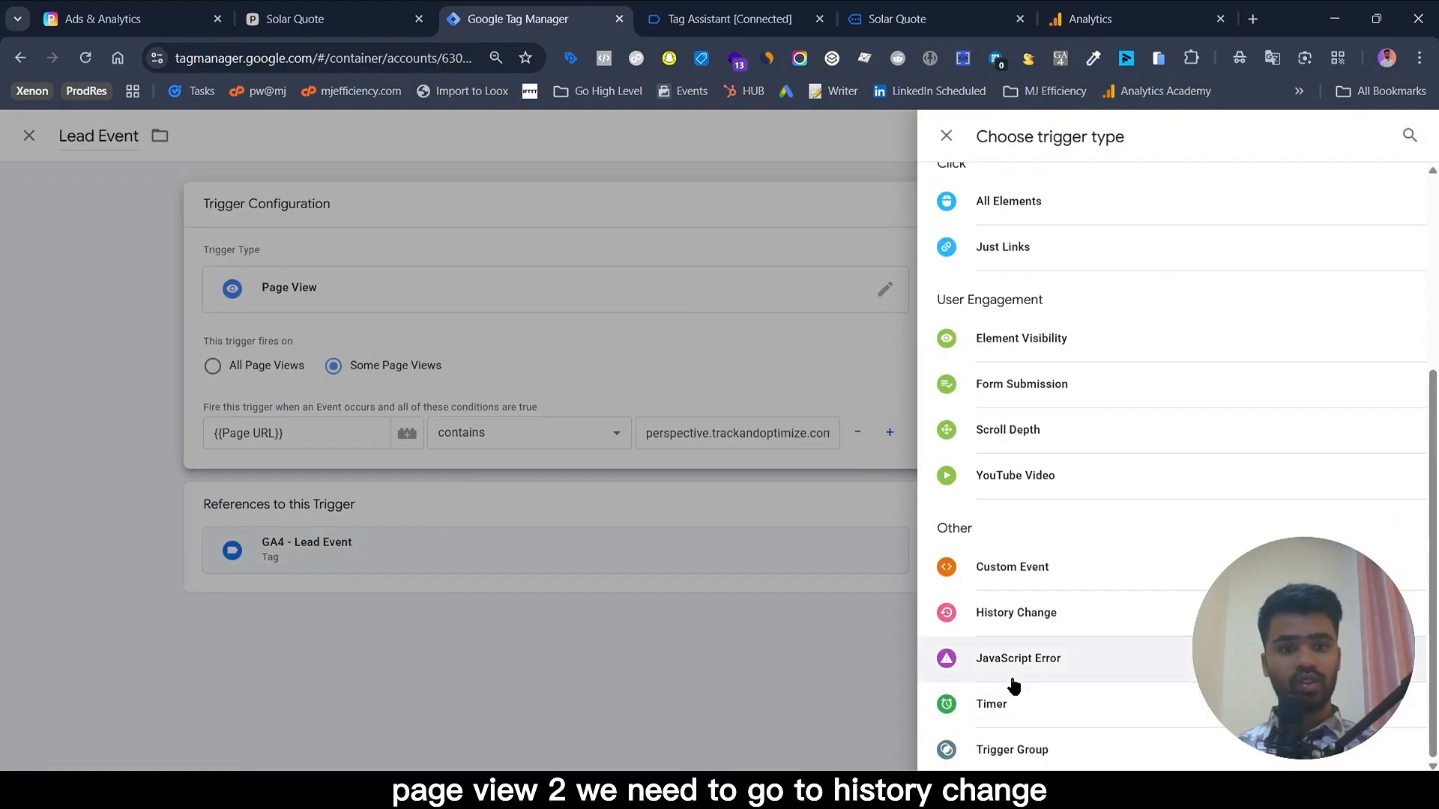
{"action": "left_click", "coordinate": [1010, 608]}
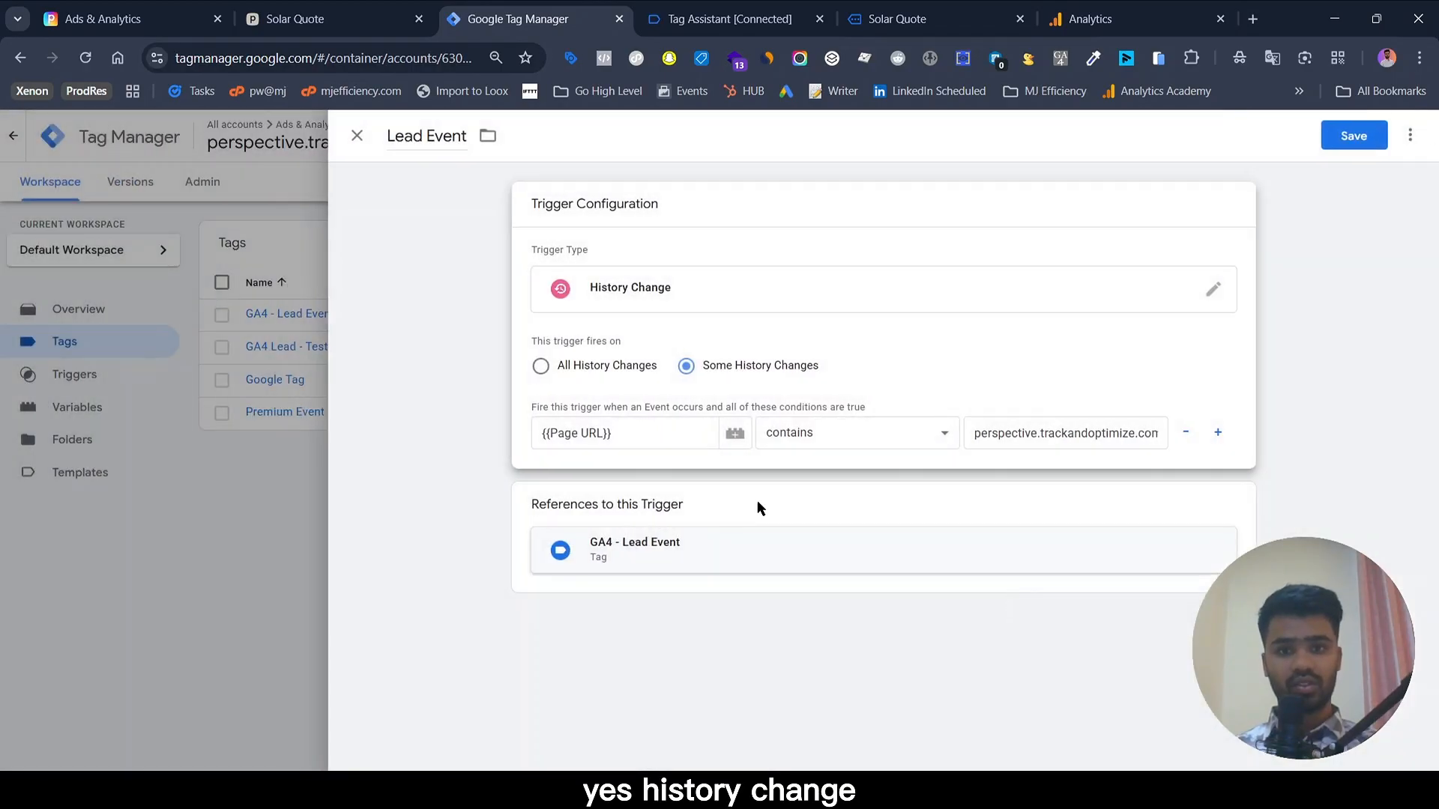
- Check the page_view History change event's URL in Tag Assistant, then save the trigger
{"action": "left_click", "coordinate": [771, 7]}
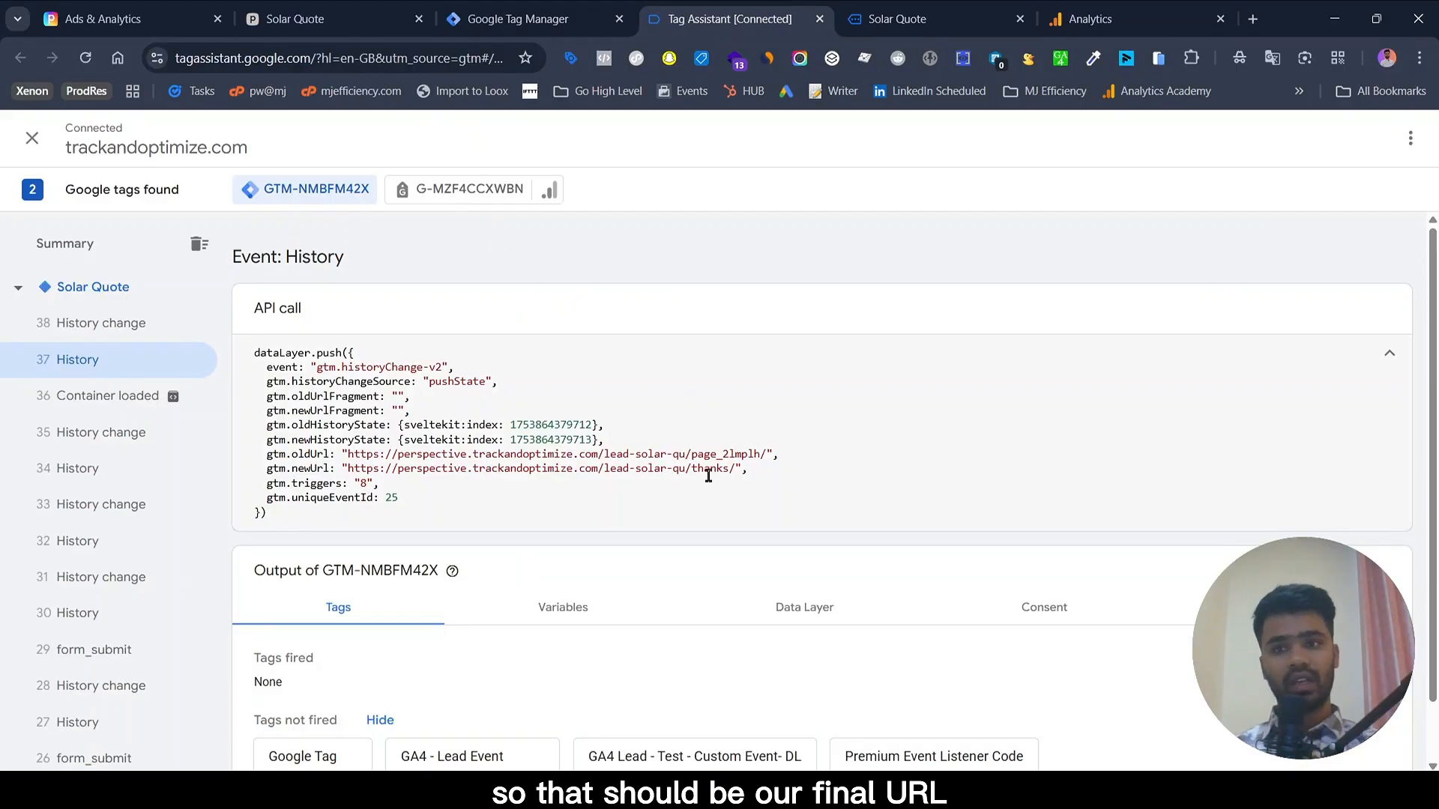
{"action": "left_click", "coordinate": [91, 332]}
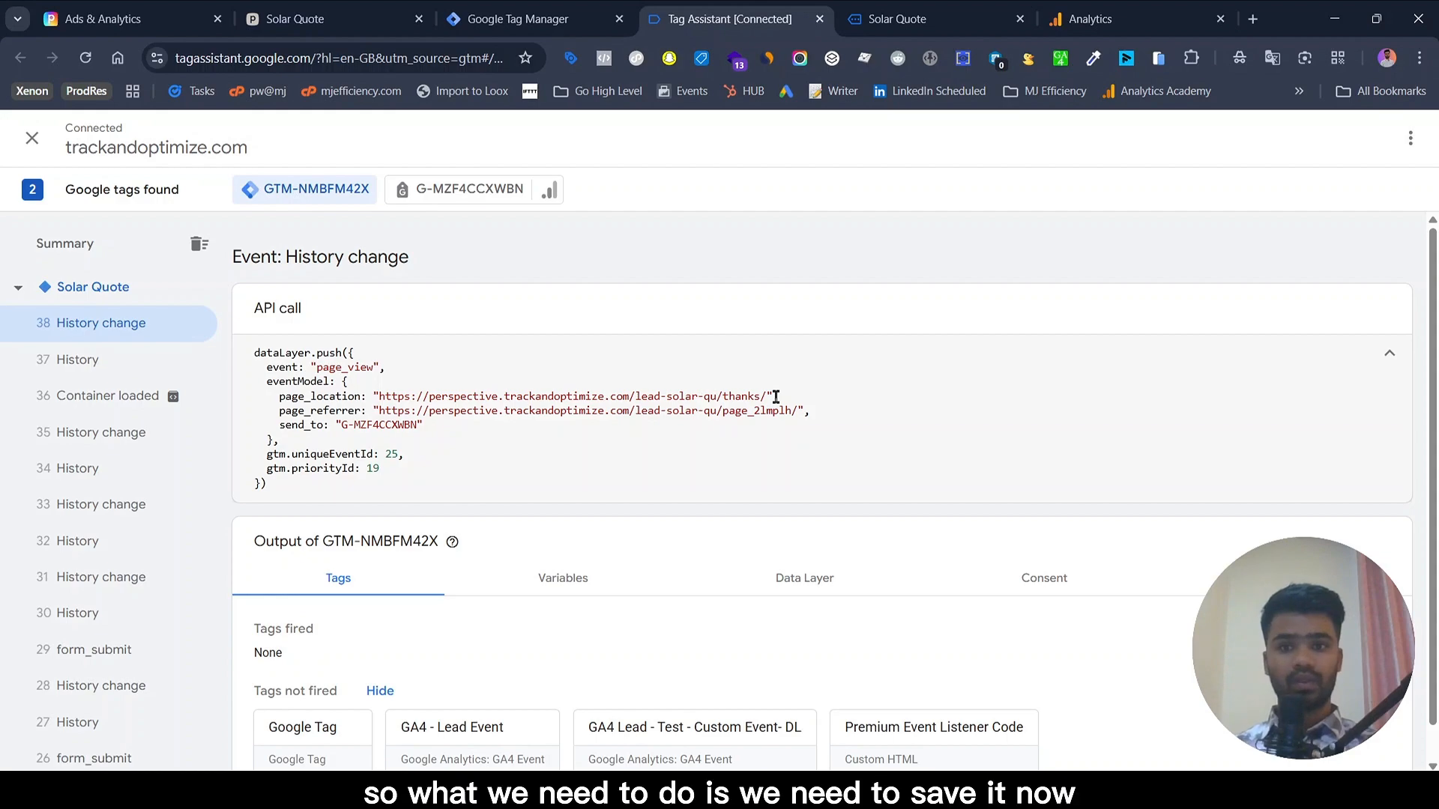
{"action": "left_click", "coordinate": [616, 6]}
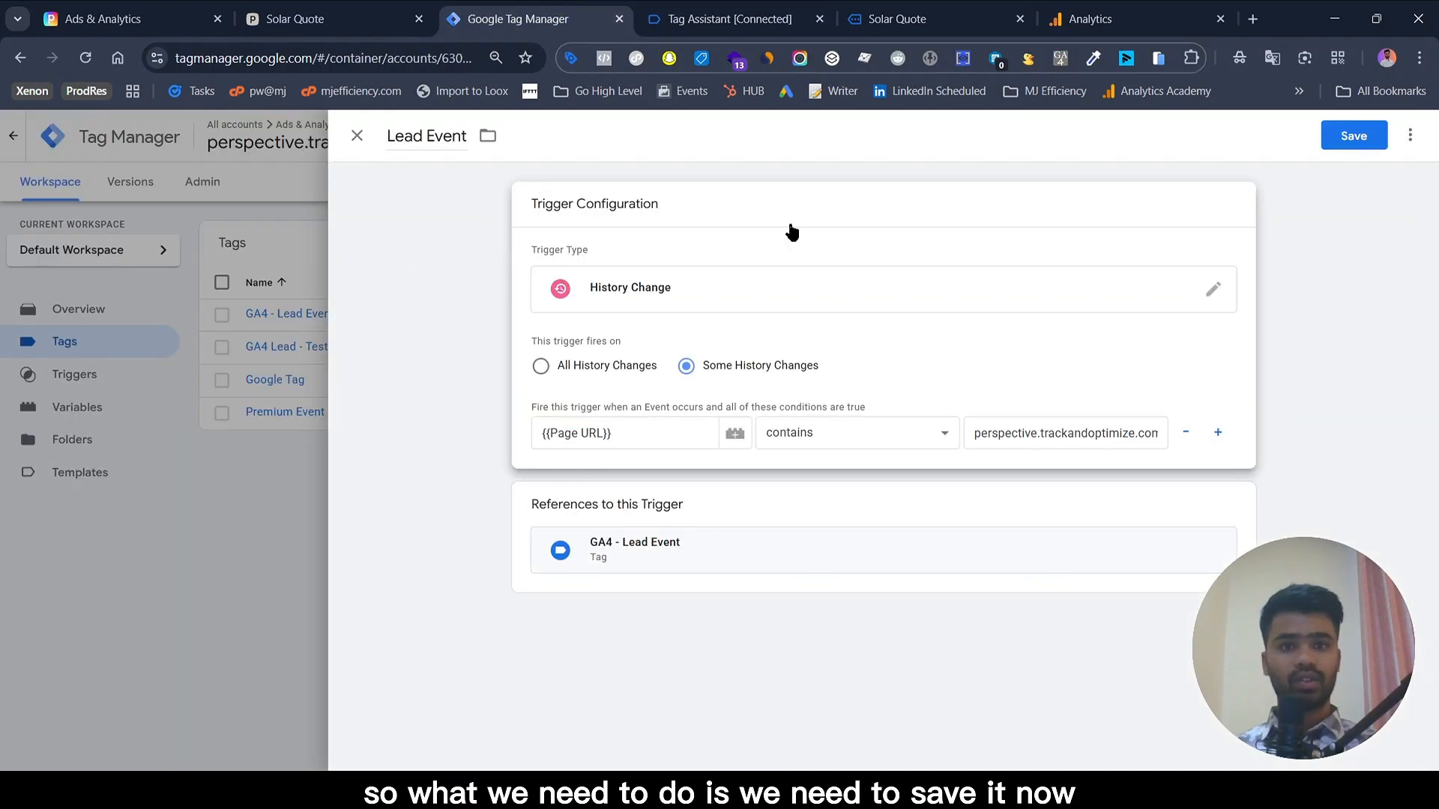
{"action": "left_click", "coordinate": [1365, 147]}
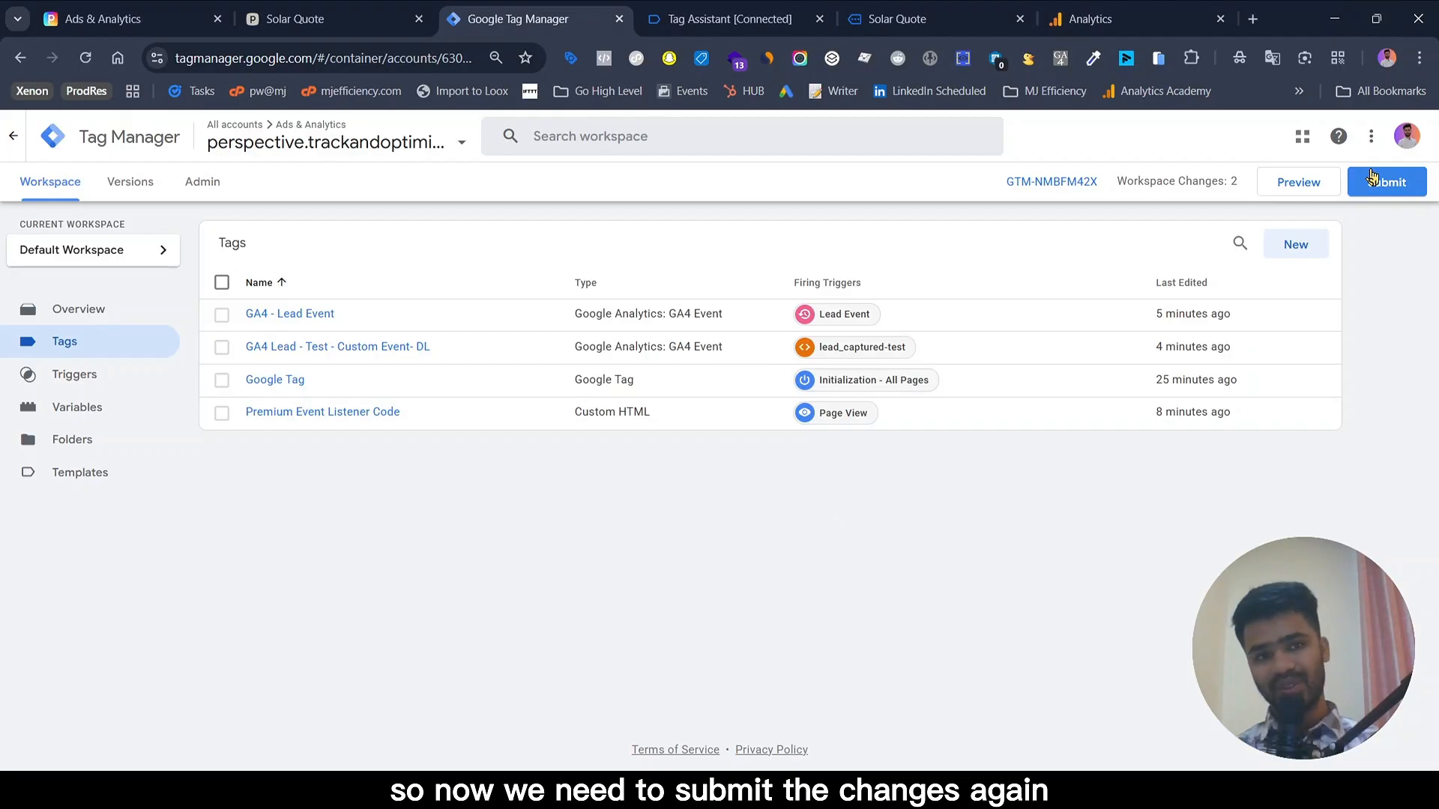
- Publish the changes as Version 6 without a version description, then return to the workspace
{"action": "left_click", "coordinate": [1372, 180]}
{"action": "left_click", "coordinate": [1365, 135]}
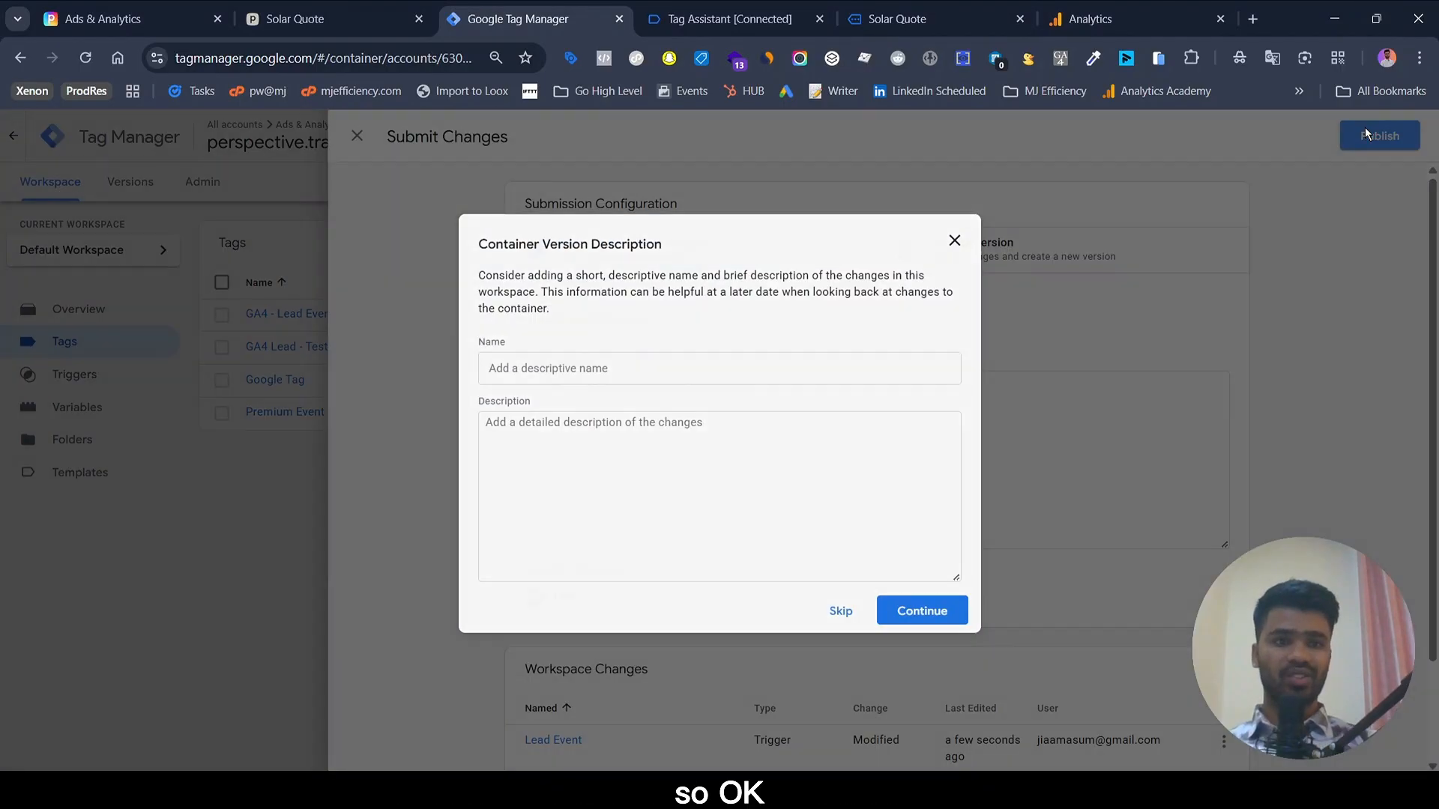
{"action": "left_click", "coordinate": [837, 611]}
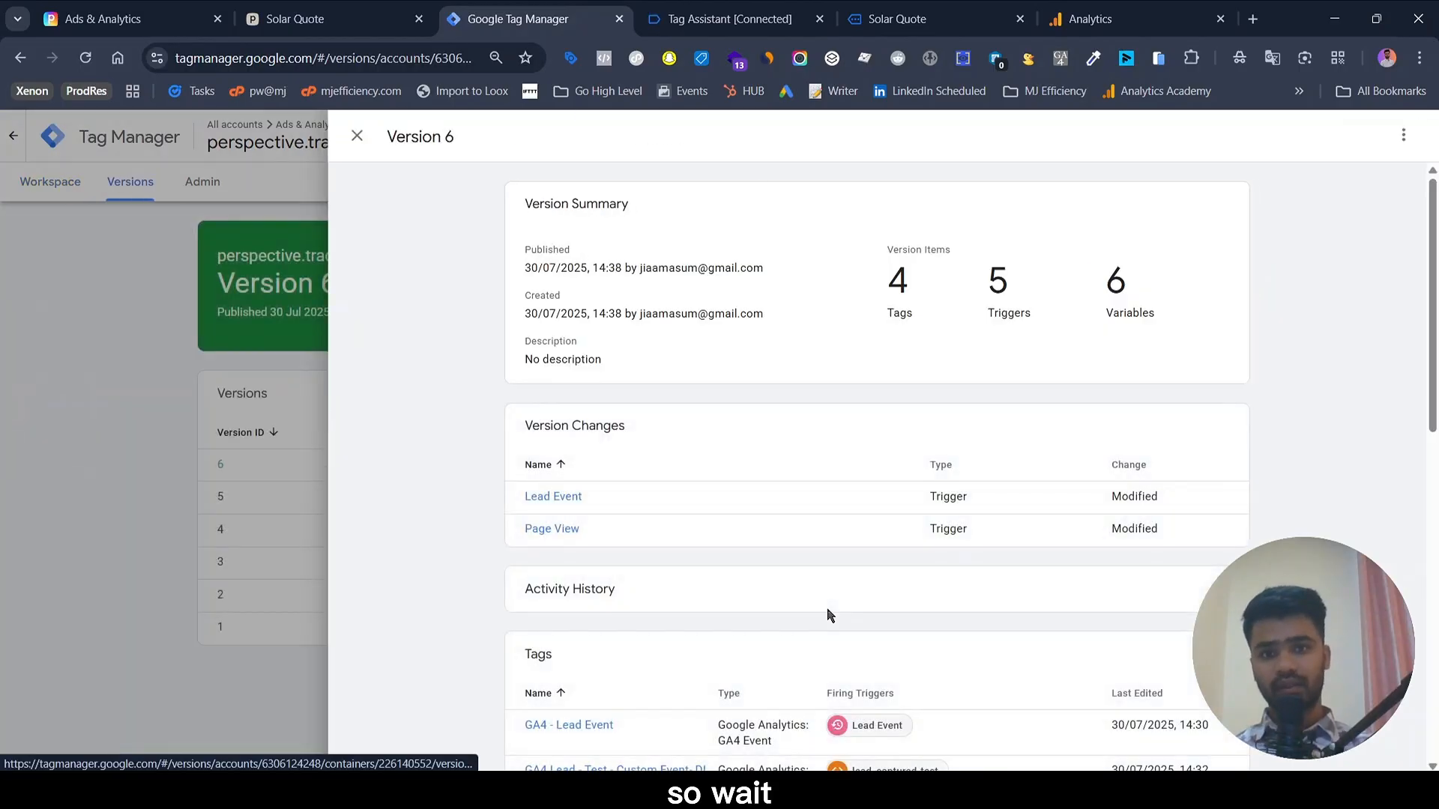
{"action": "left_click", "coordinate": [356, 136]}
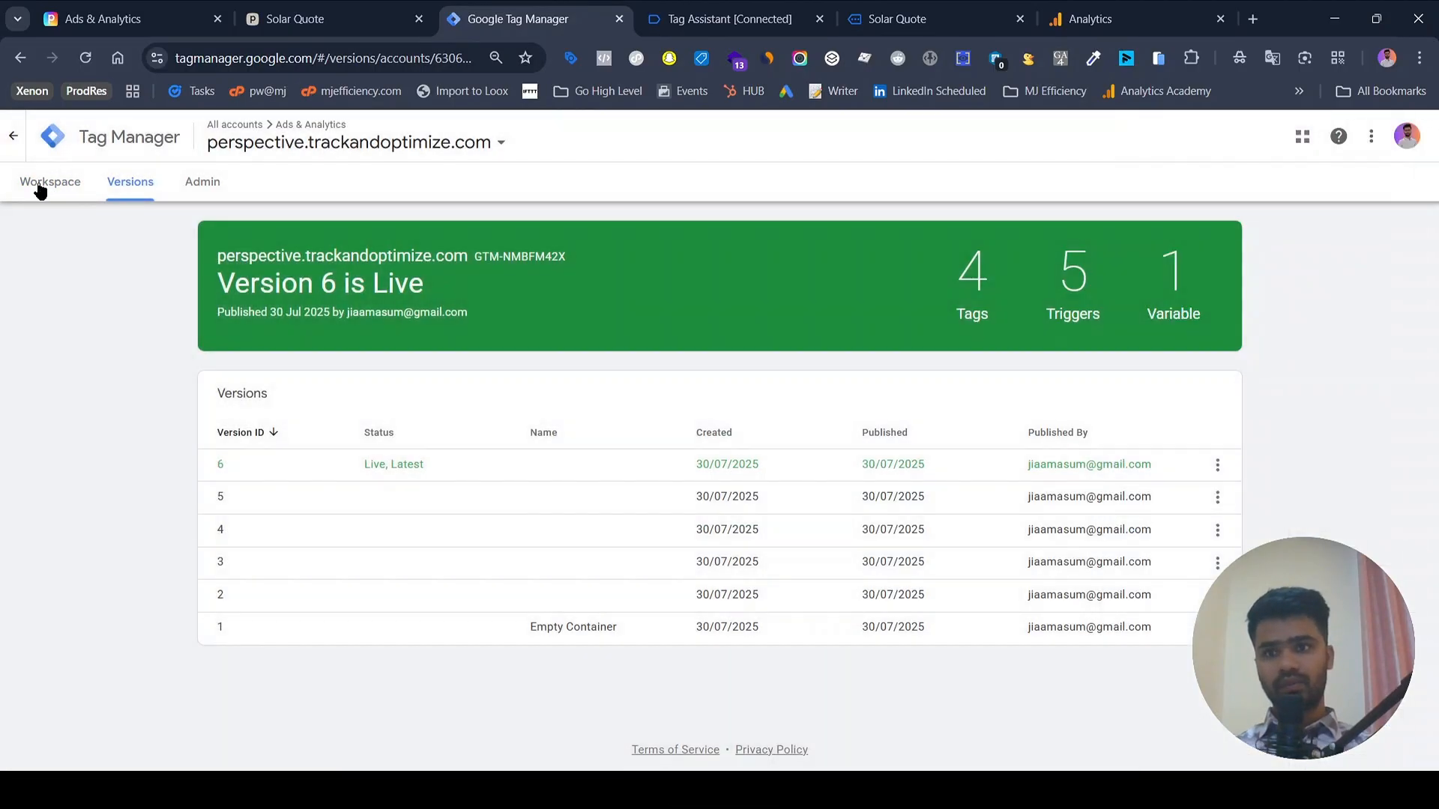
{"action": "left_click", "coordinate": [41, 189]}
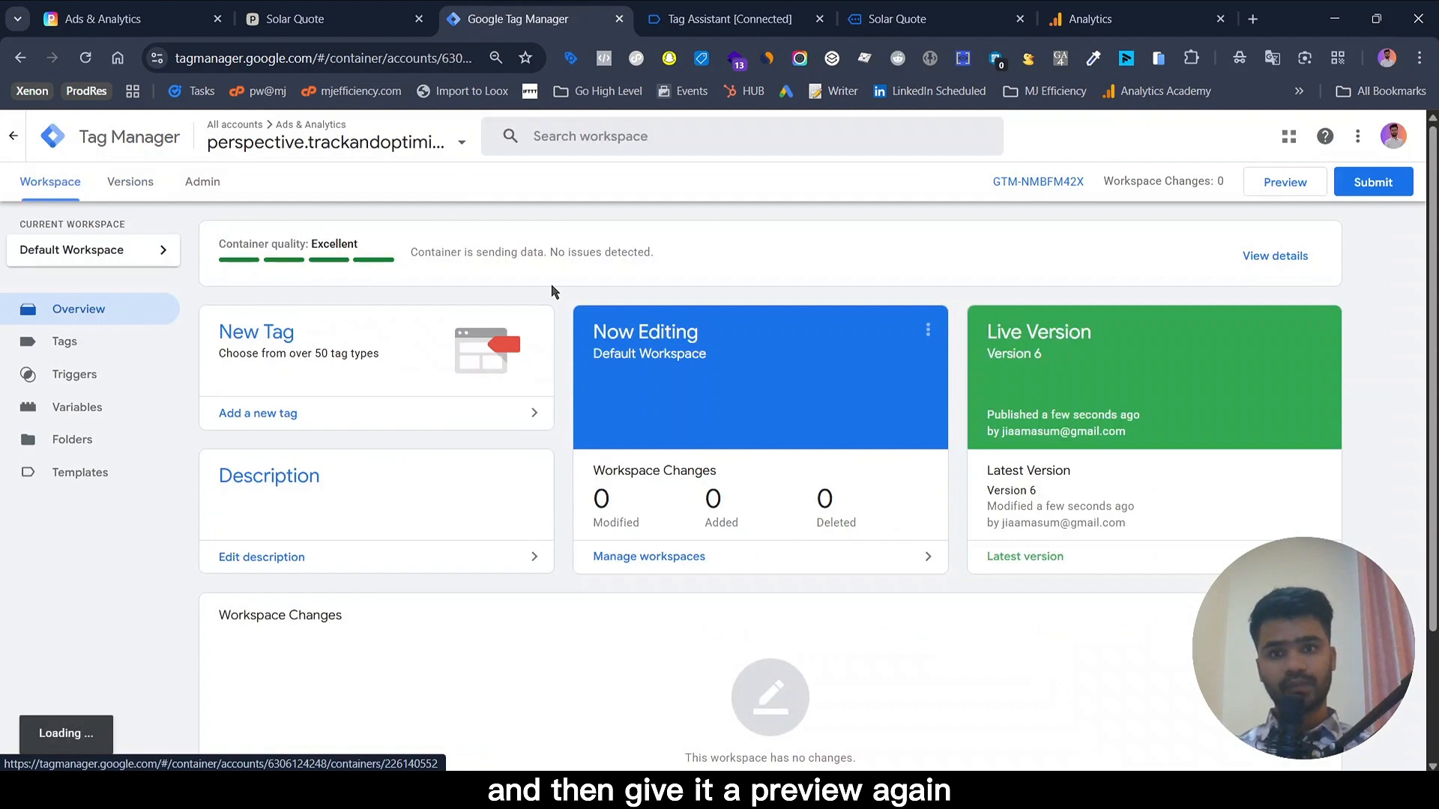
- Start a new preview session and reload the Solar Quote site so GTM-NMBFM42X connects
{"action": "left_click", "coordinate": [1298, 186]}
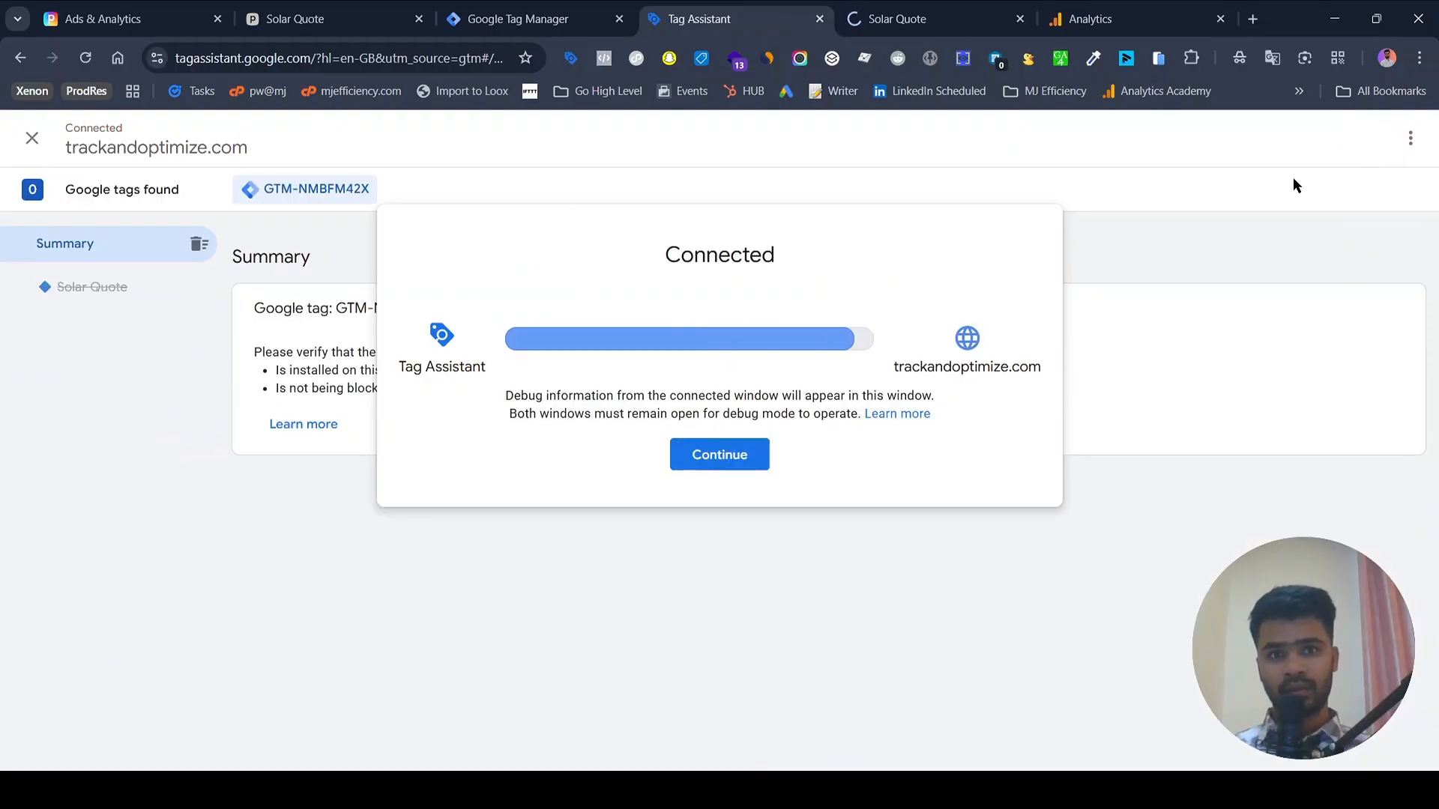
{"action": "left_click", "coordinate": [710, 455]}
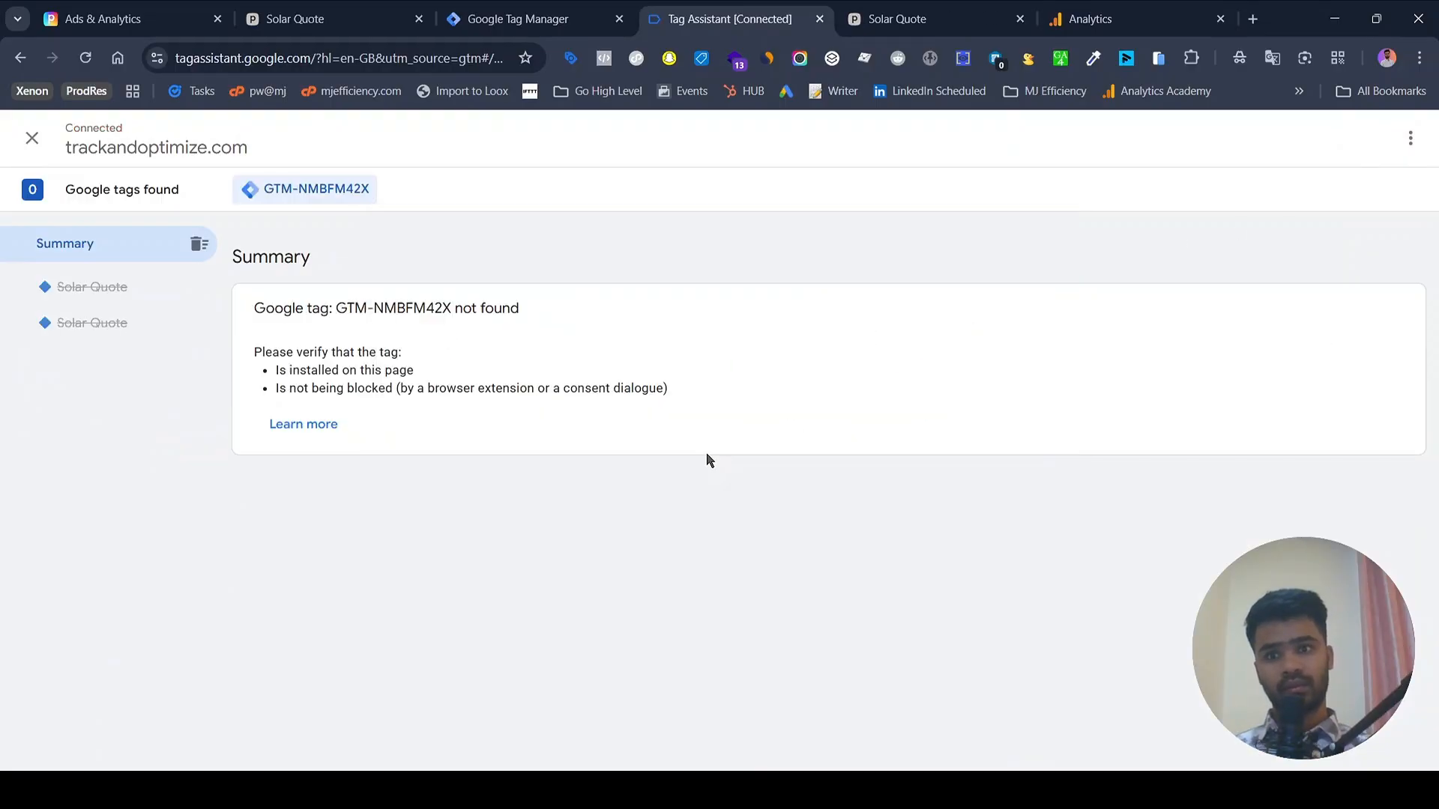
{"action": "left_click", "coordinate": [933, 8]}
{"action": "left_click", "coordinate": [776, 7]}
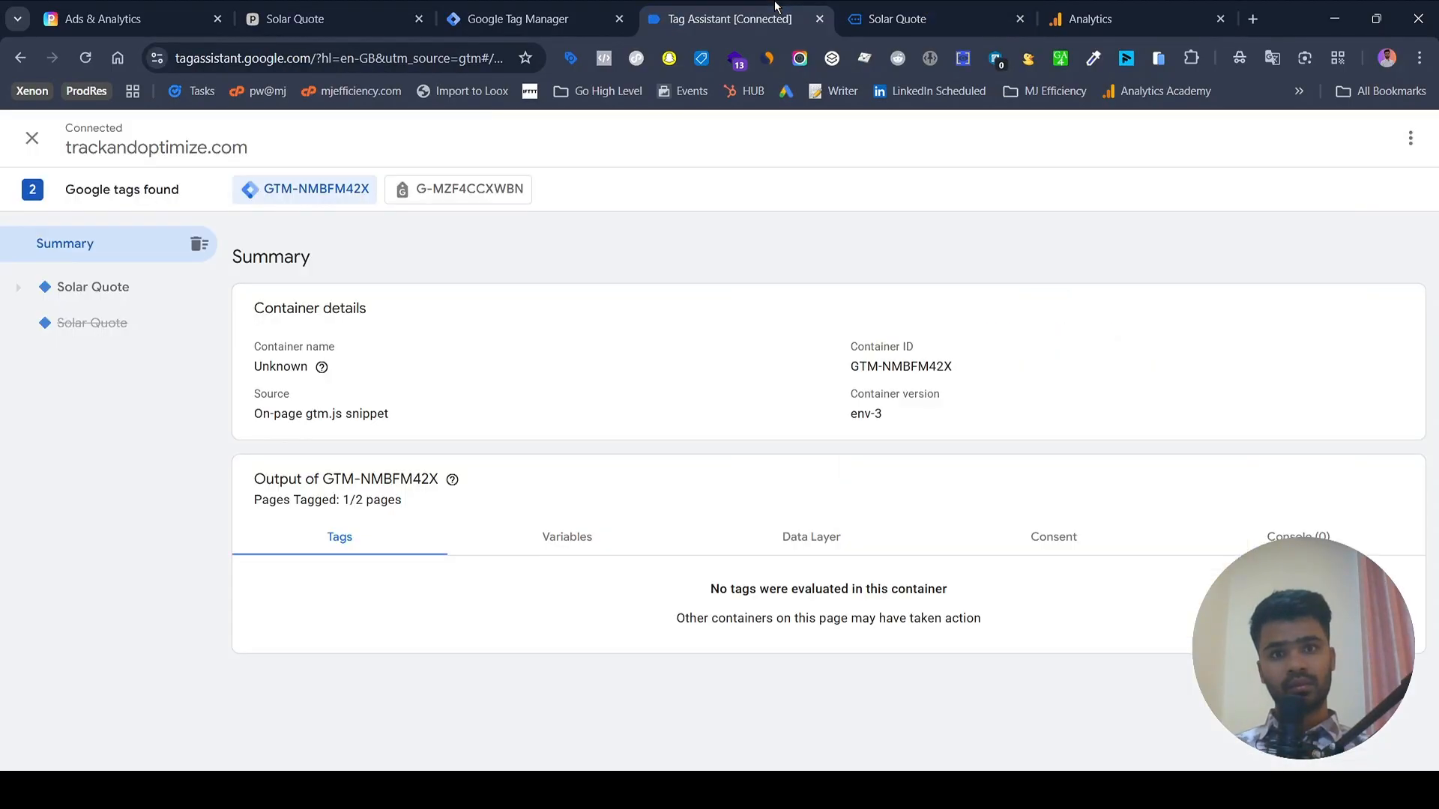
{"action": "left_click", "coordinate": [967, 11]}
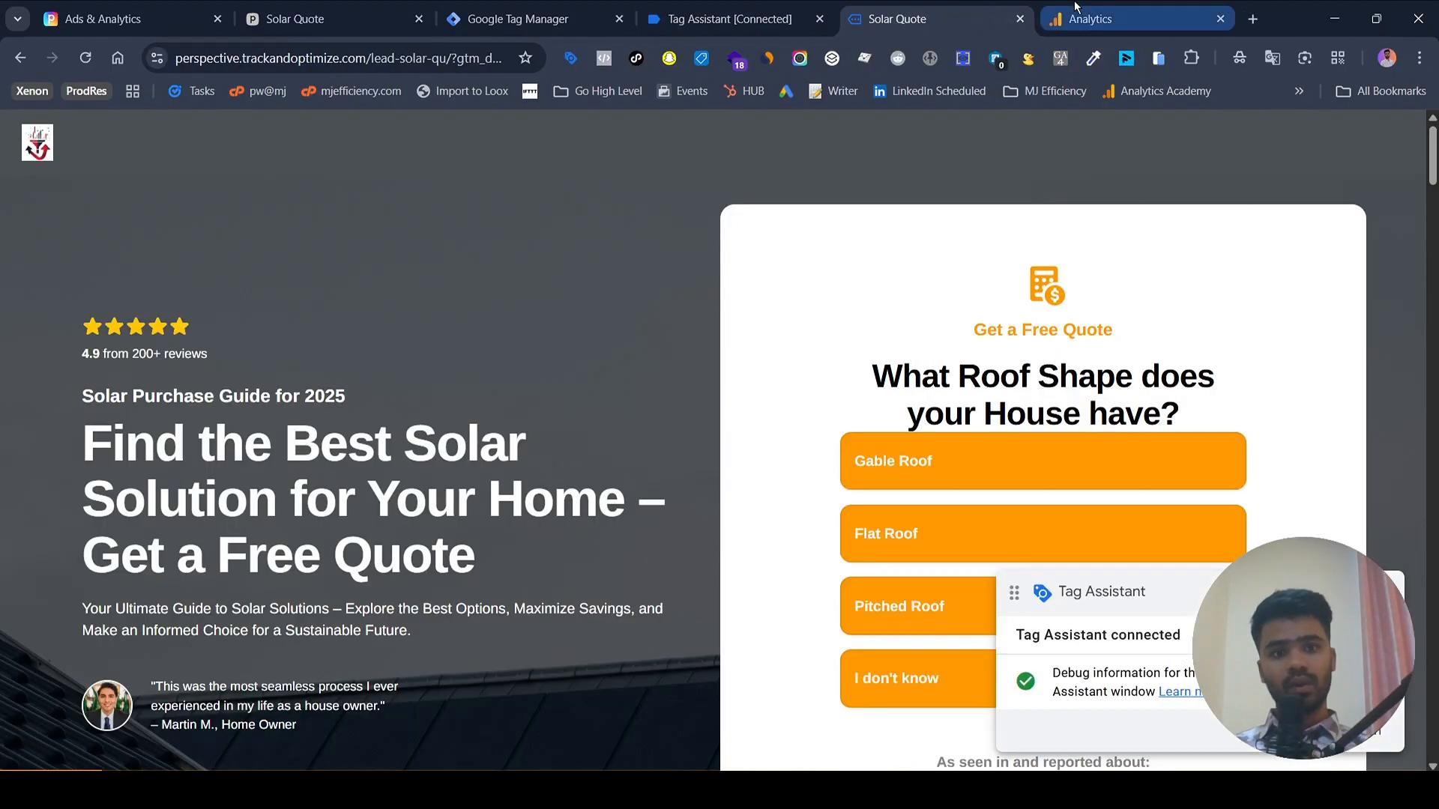
- Check GA4 DebugView for fresh events, then scroll back to the Solar Quote form
{"action": "left_click", "coordinate": [1066, 15]}
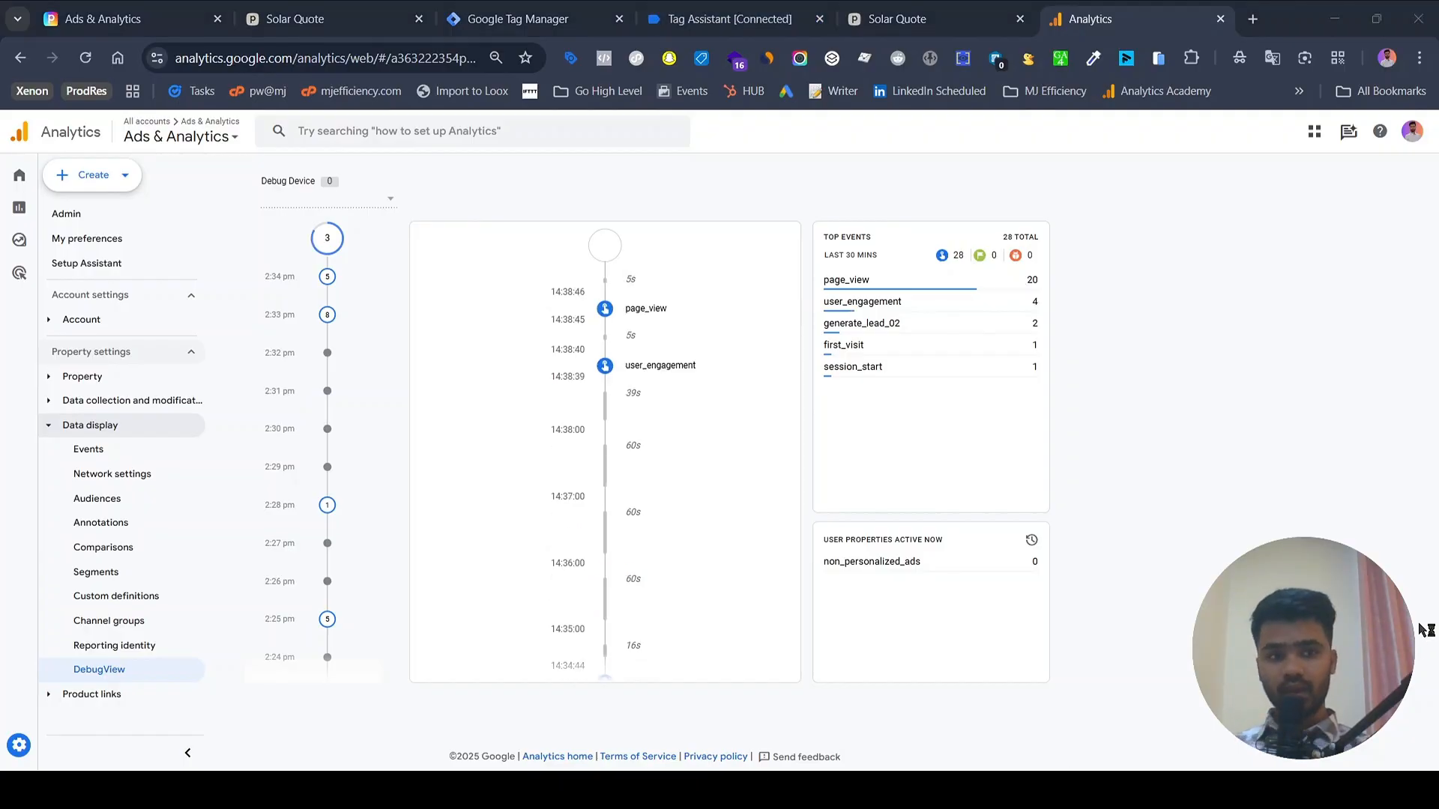
{"action": "left_click", "coordinate": [1357, 6]}
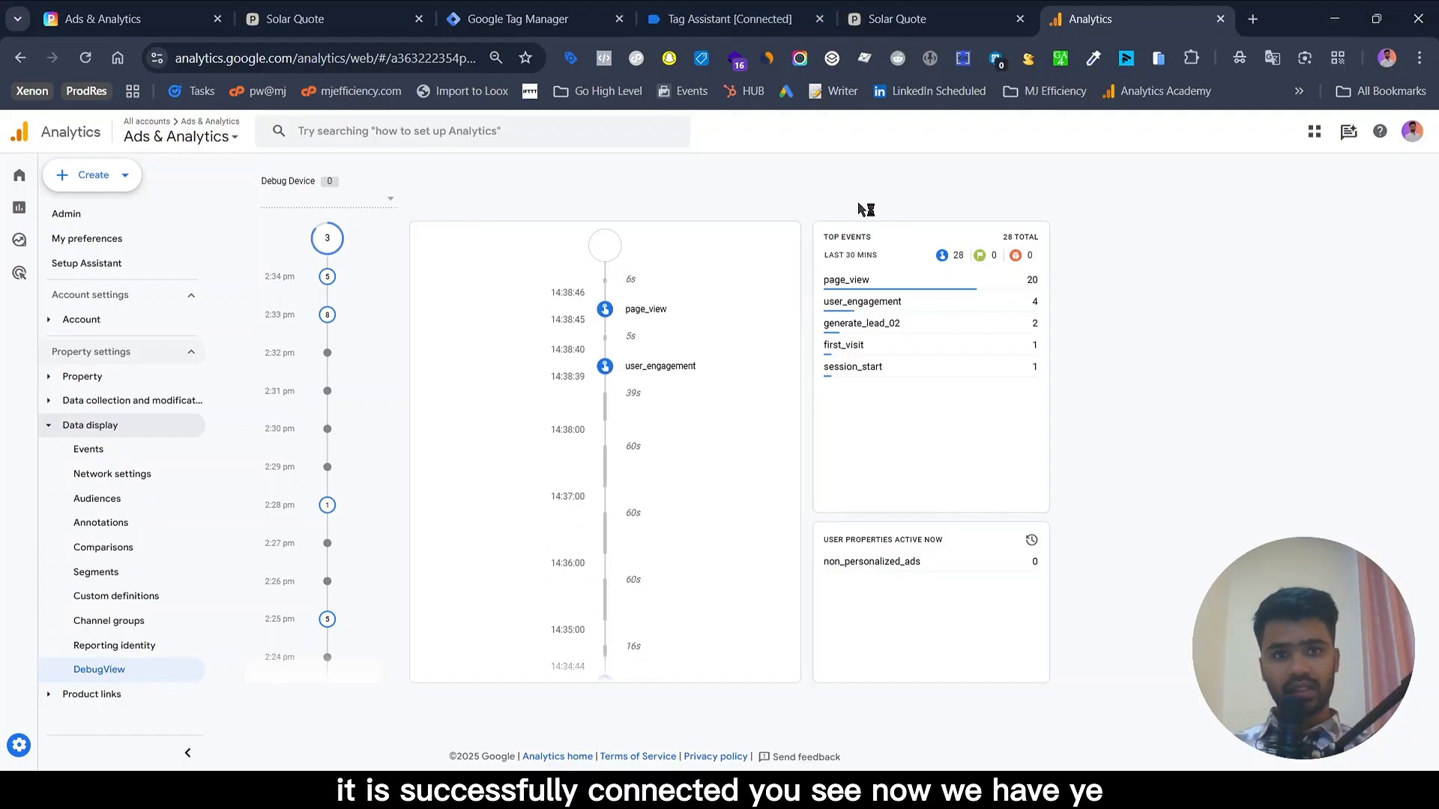
{"action": "left_click", "coordinate": [927, 6]}
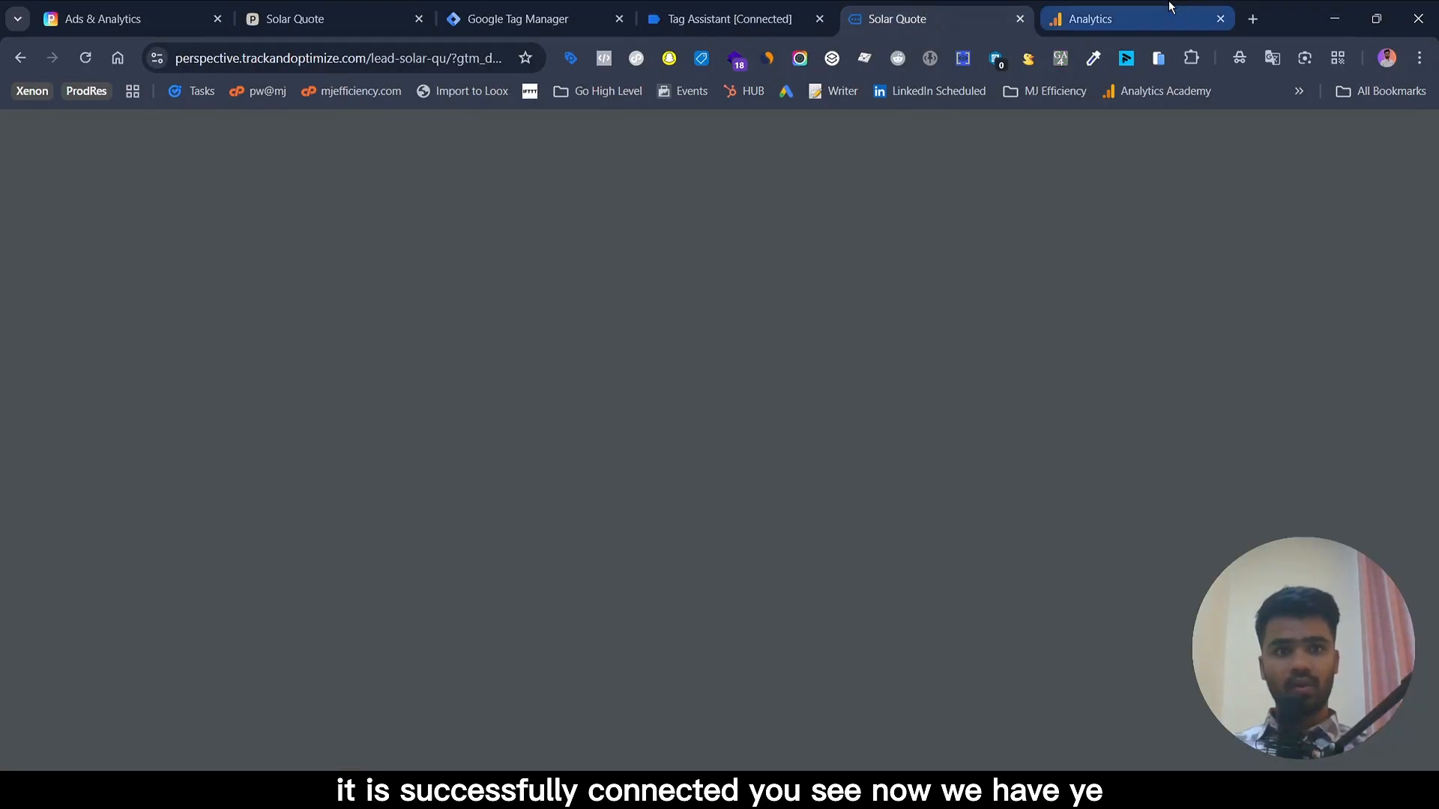
{"action": "scroll", "coordinate": [931, 367], "scroll_direction": "down", "scroll_amount": 2}
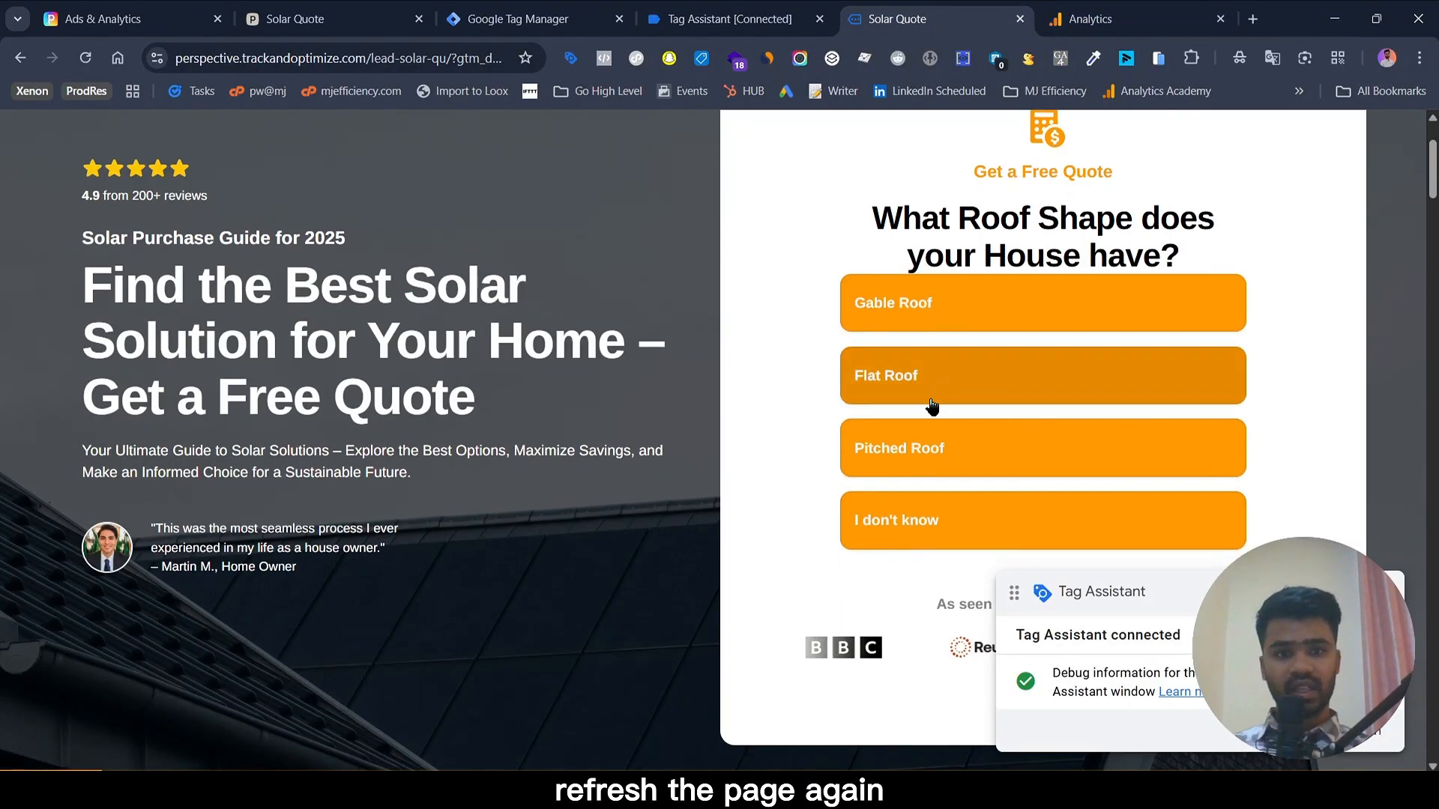
- Answer Flat Roof, Semi-Detached House, family/friends recommendation, Metal / Sheet Metal and Whatsapp
{"action": "left_click", "coordinate": [931, 407]}
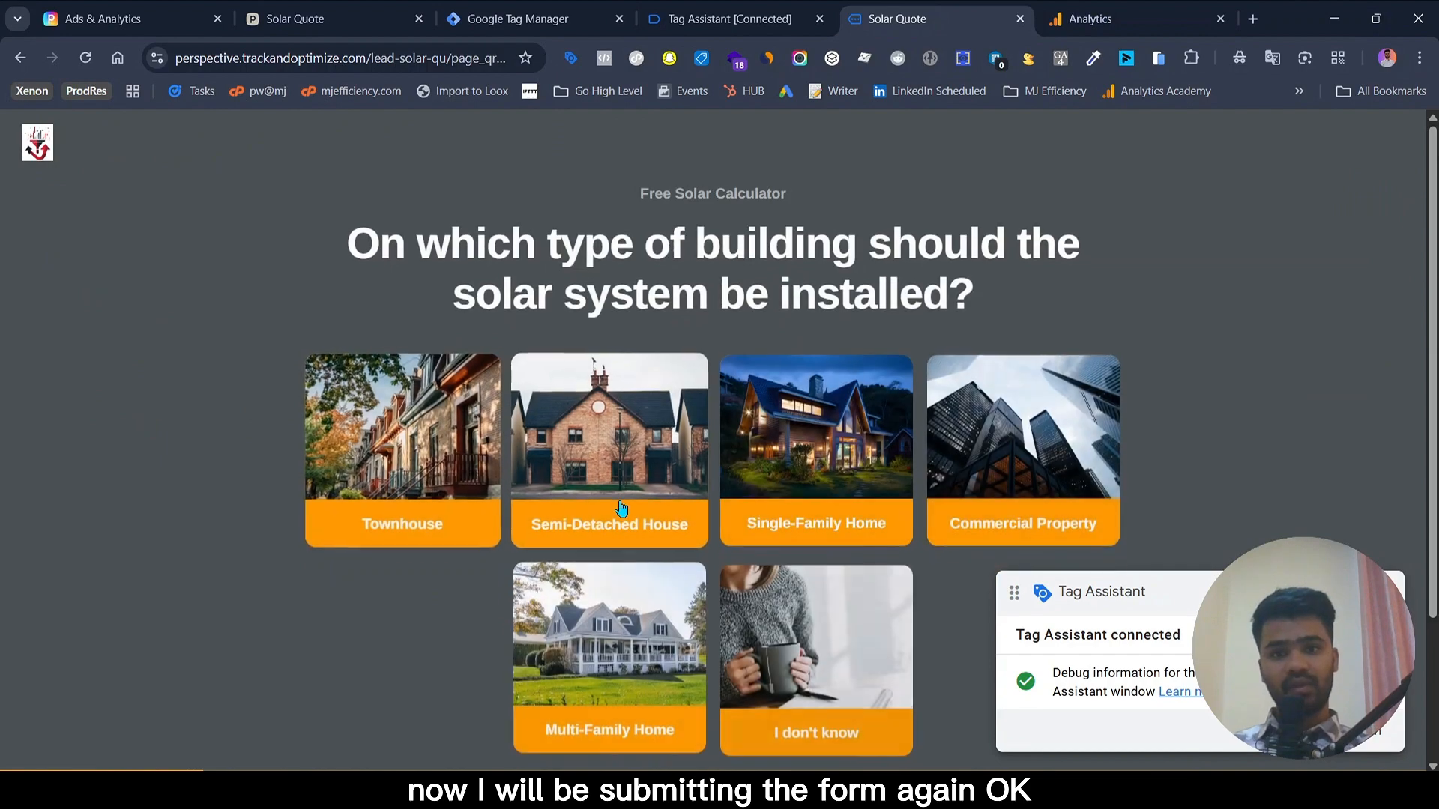
{"action": "left_click", "coordinate": [621, 509]}
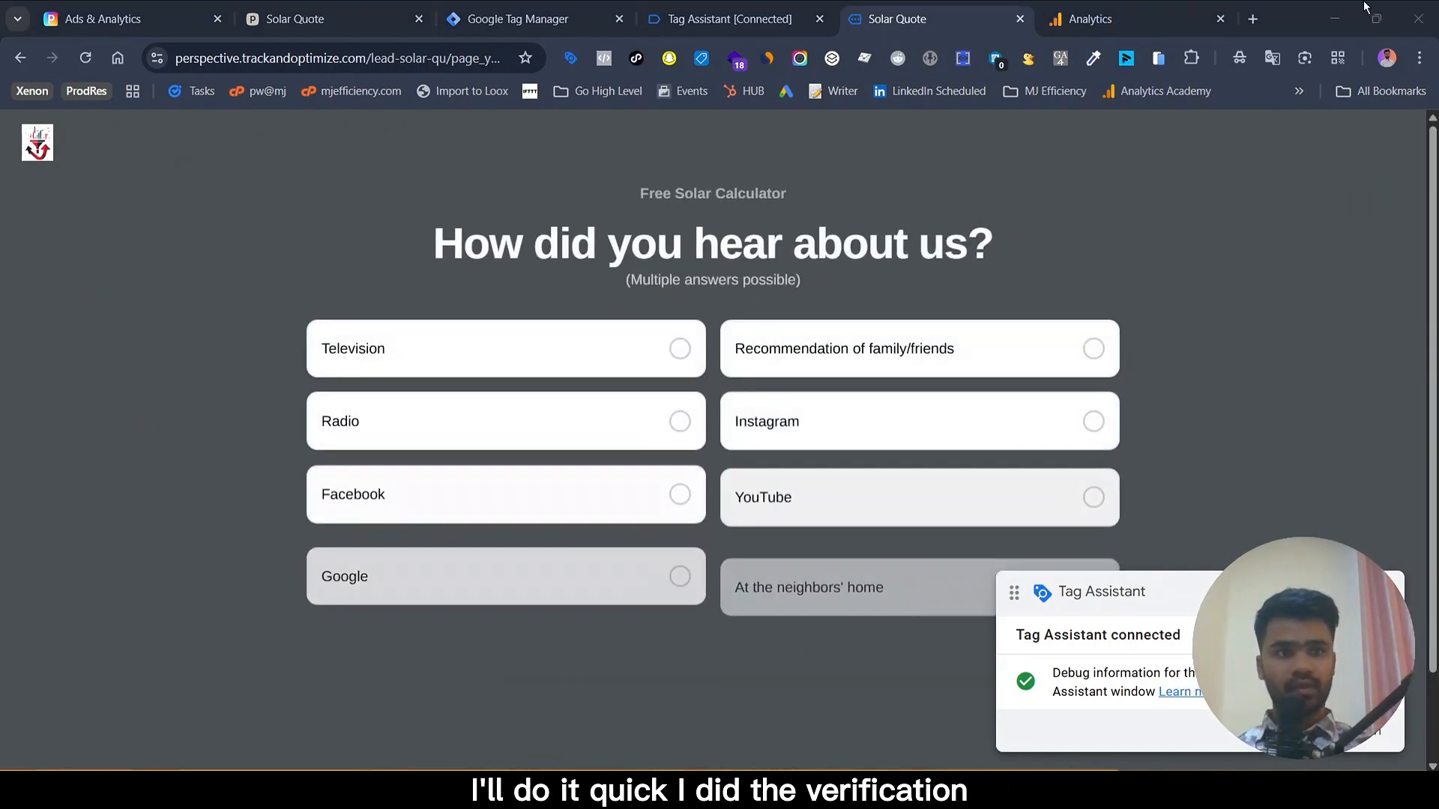
{"action": "left_click", "coordinate": [797, 347]}
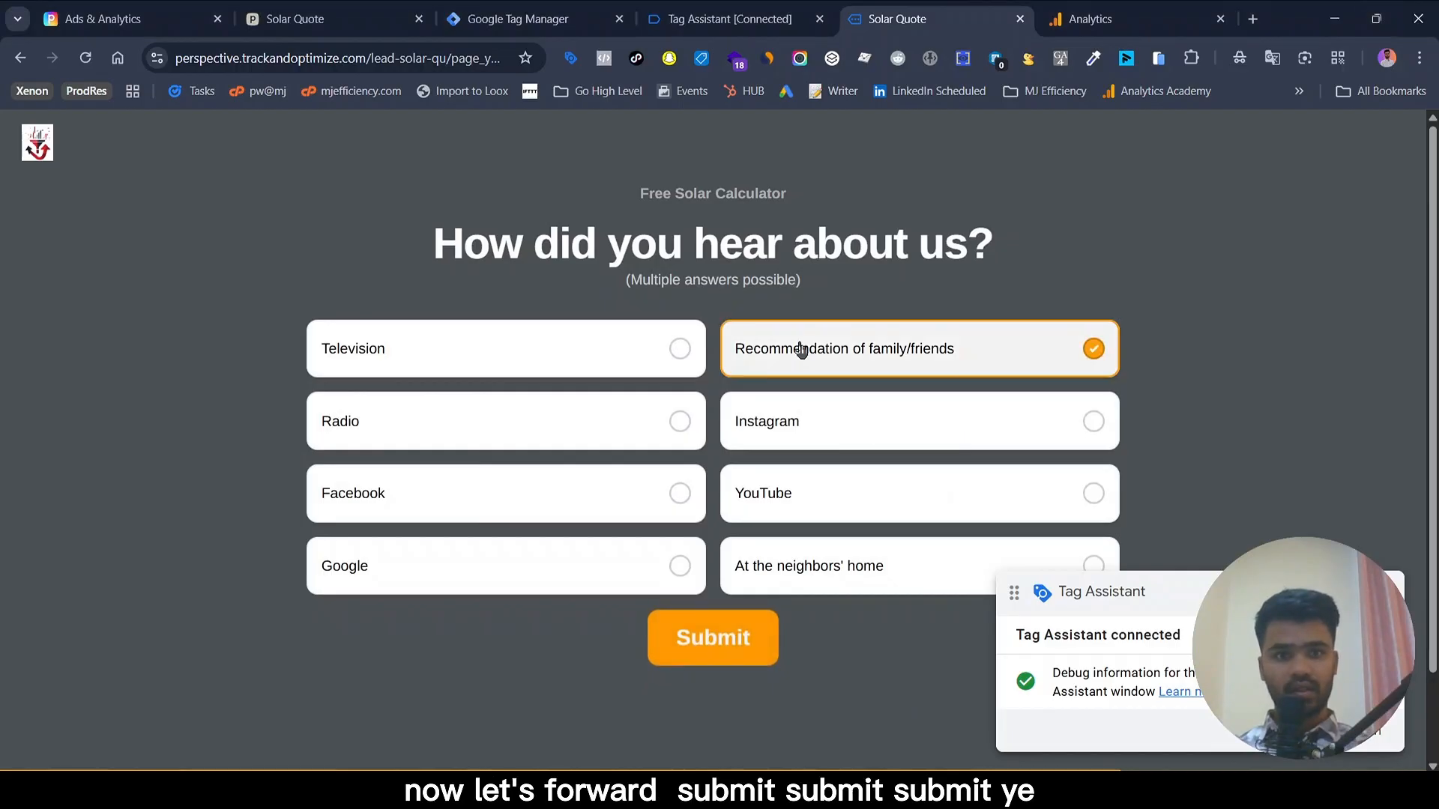
{"action": "left_click", "coordinate": [706, 652]}
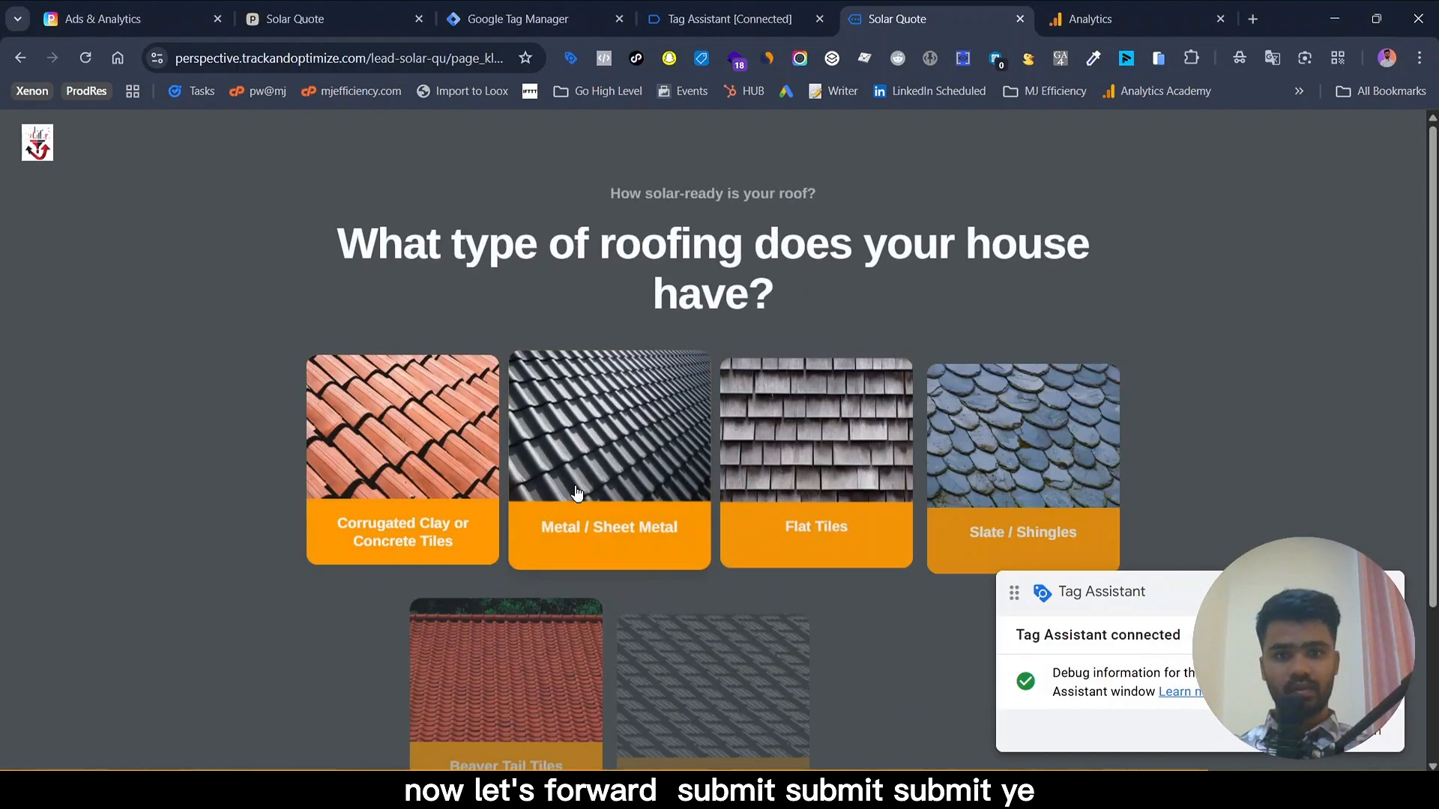
{"action": "left_click", "coordinate": [575, 489]}
{"action": "left_click", "coordinate": [667, 435]}
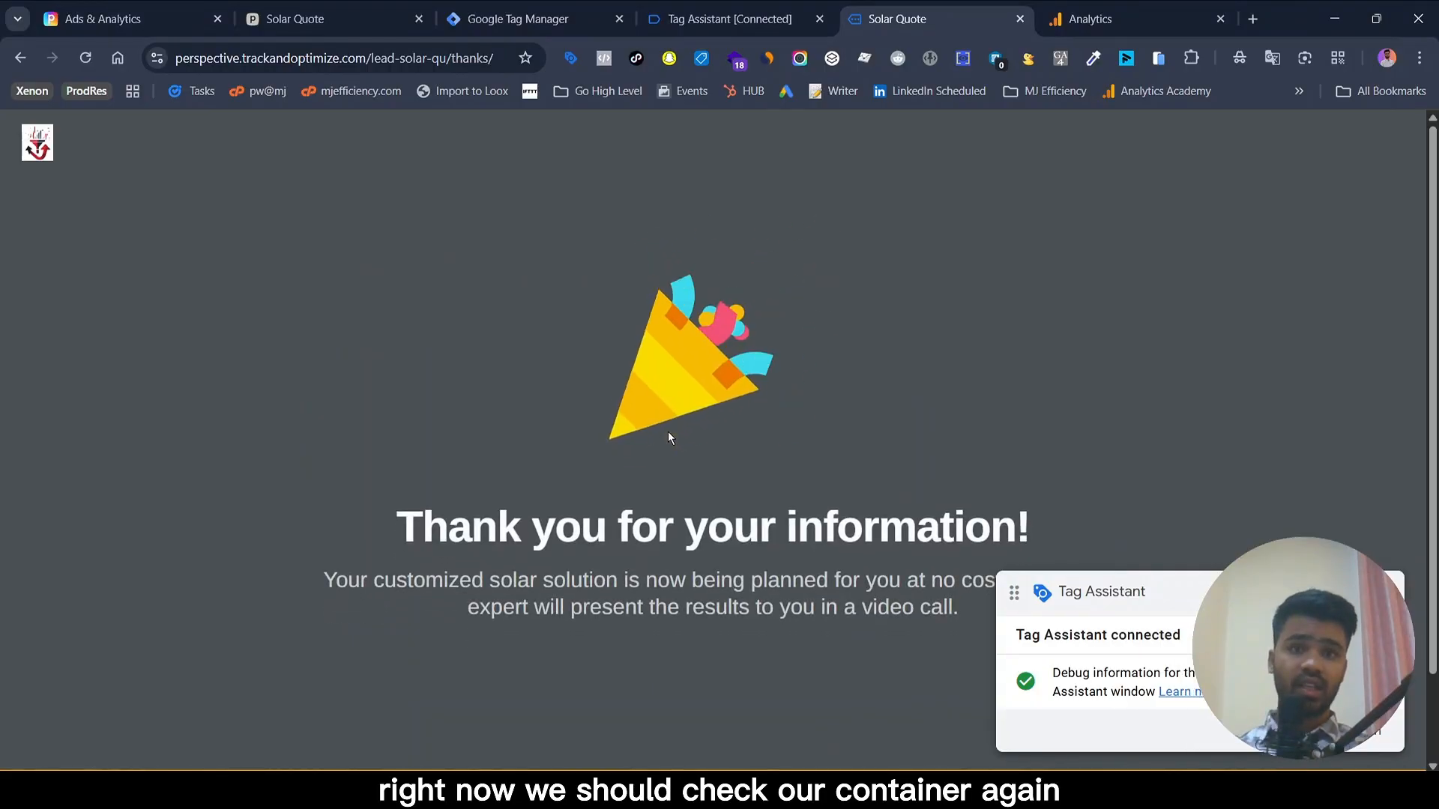
- Open the 59 History change event and expand its full dataLayer push
{"action": "left_click", "coordinate": [686, 8]}
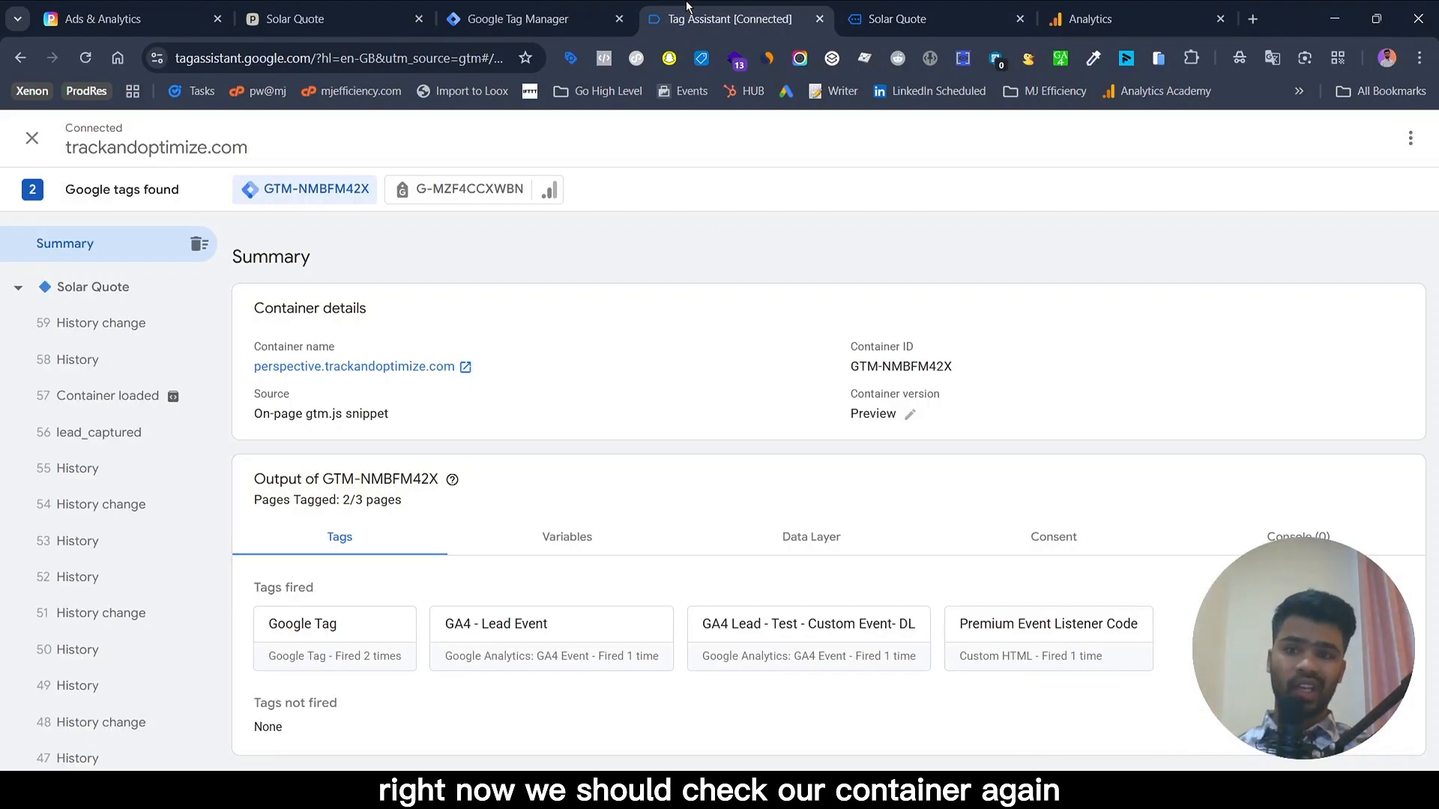
{"action": "left_click", "coordinate": [104, 325]}
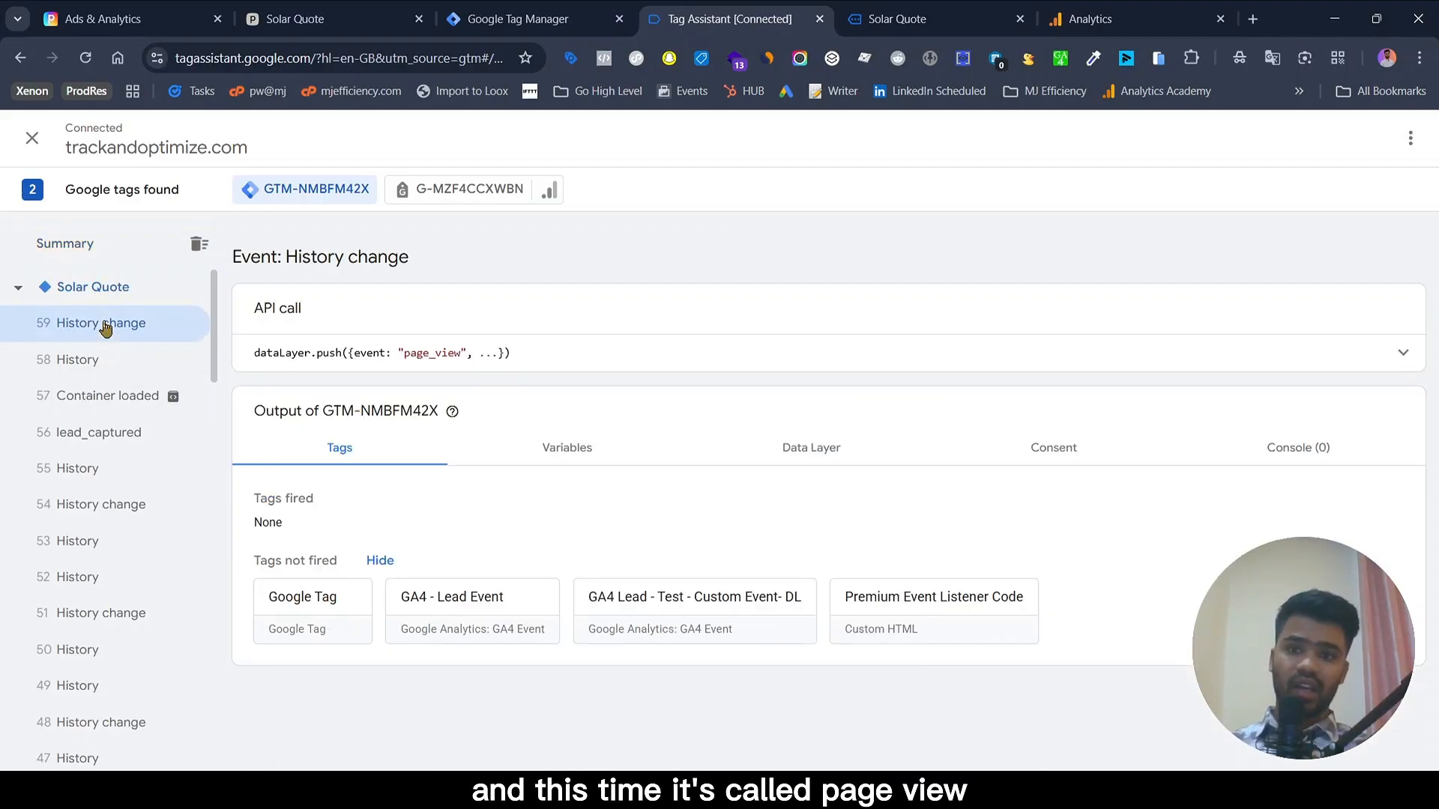
{"action": "left_click", "coordinate": [1254, 375]}
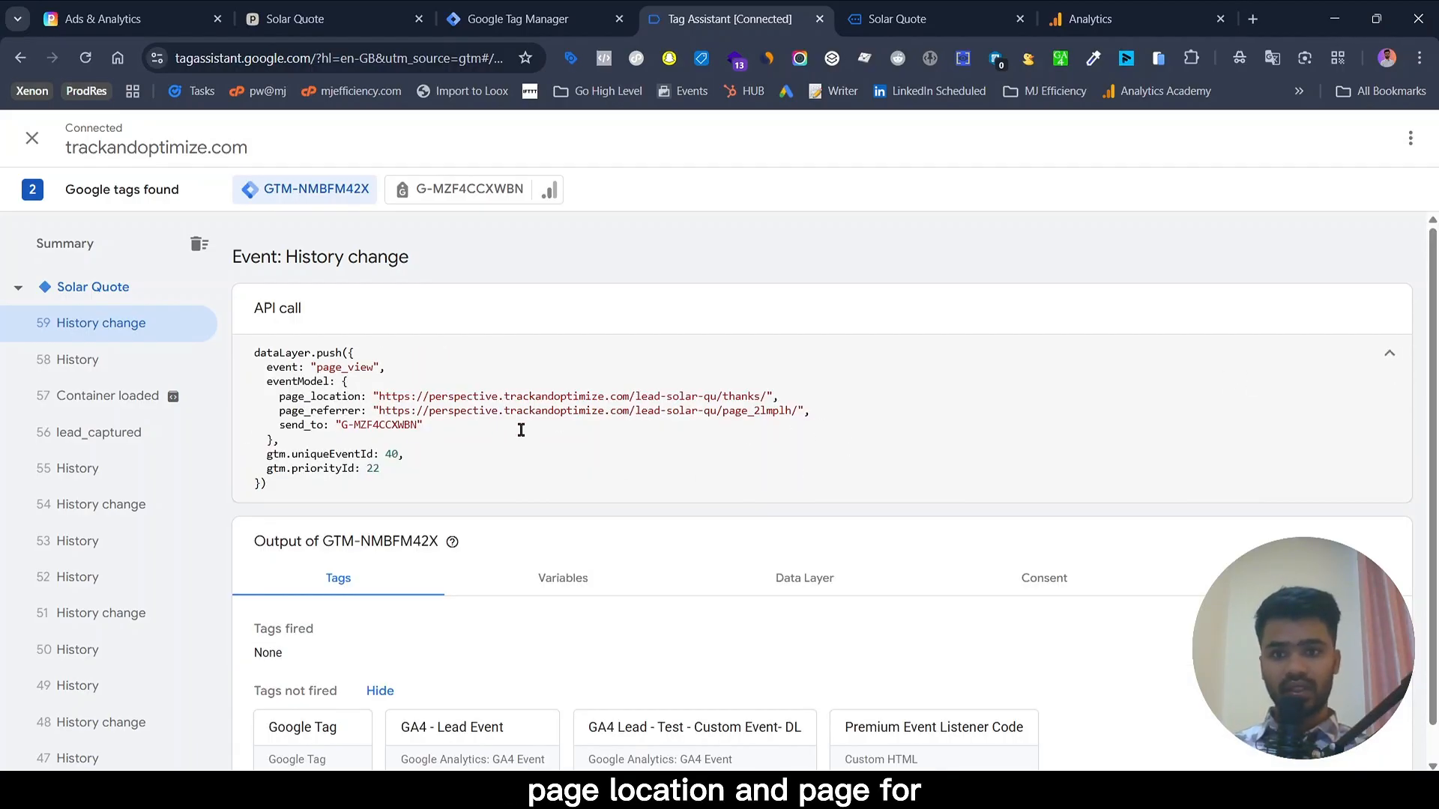
{"action": "scroll", "coordinate": [509, 418], "scroll_direction": "down", "scroll_amount": 1}
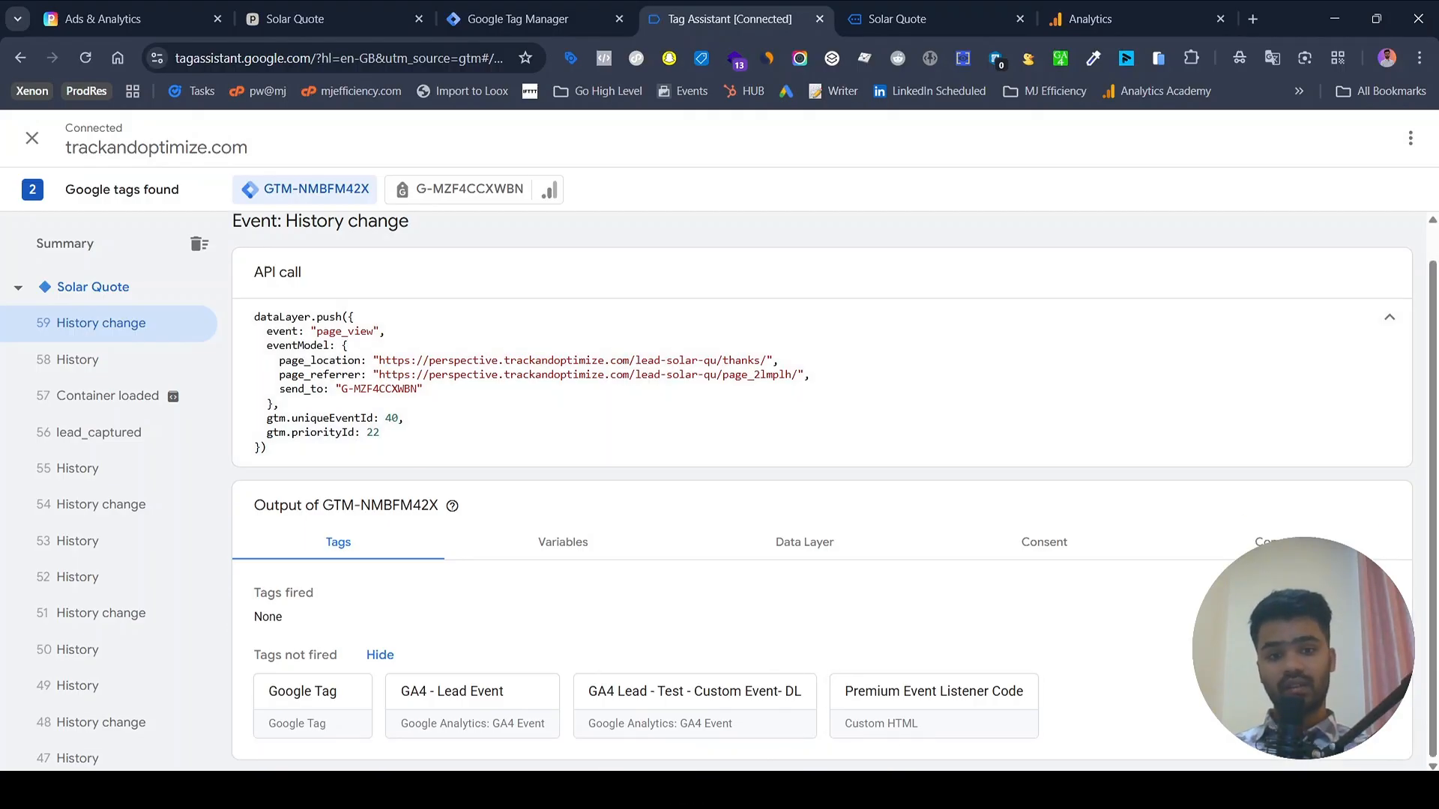
- Confirm on the 55 History event that the GA4 - Lead Event tag fired successfully
{"action": "left_click", "coordinate": [901, 790]}
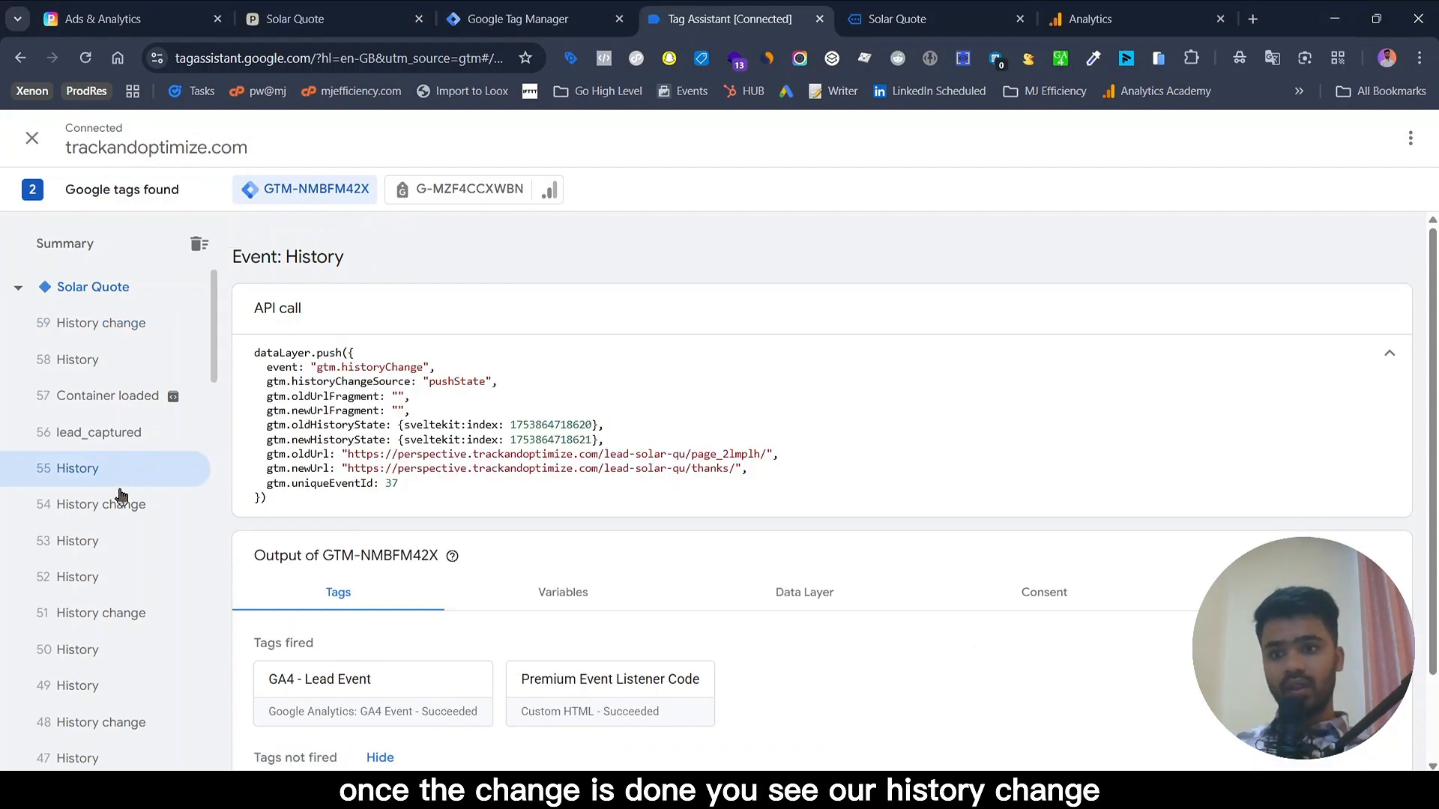
{"action": "scroll", "coordinate": [679, 598], "scroll_direction": "down", "scroll_amount": 1}
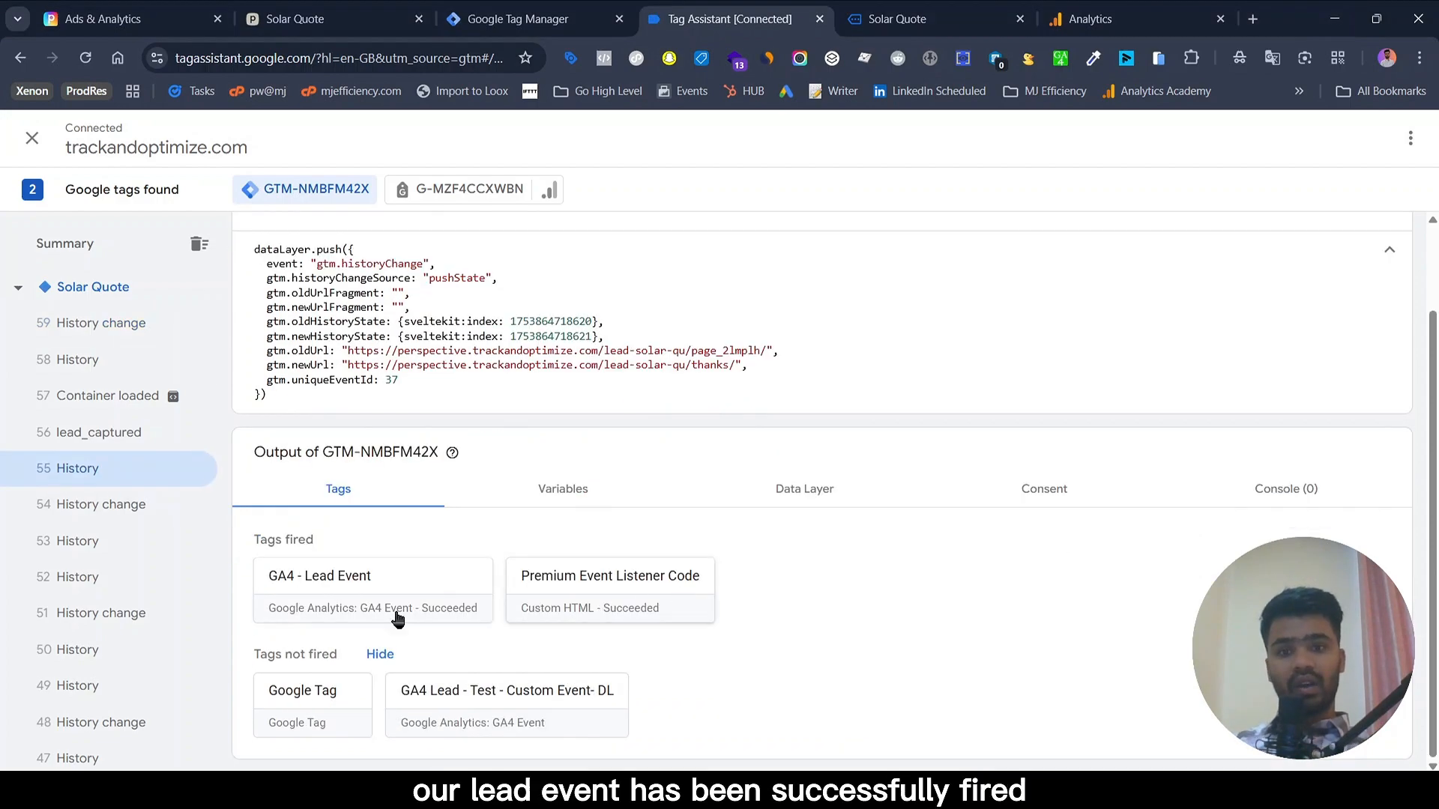
{"action": "left_click", "coordinate": [370, 607]}
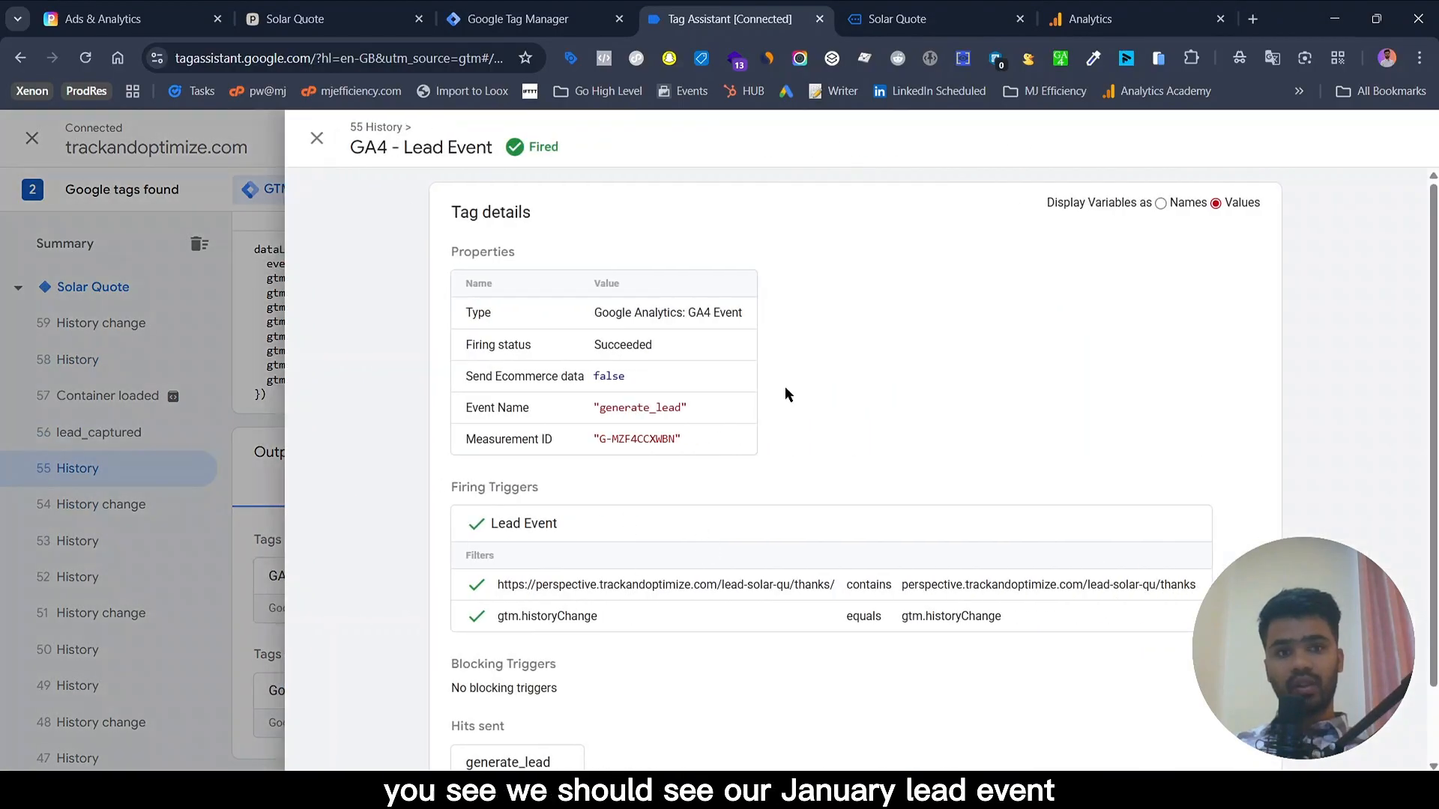
{"action": "left_click", "coordinate": [317, 137]}
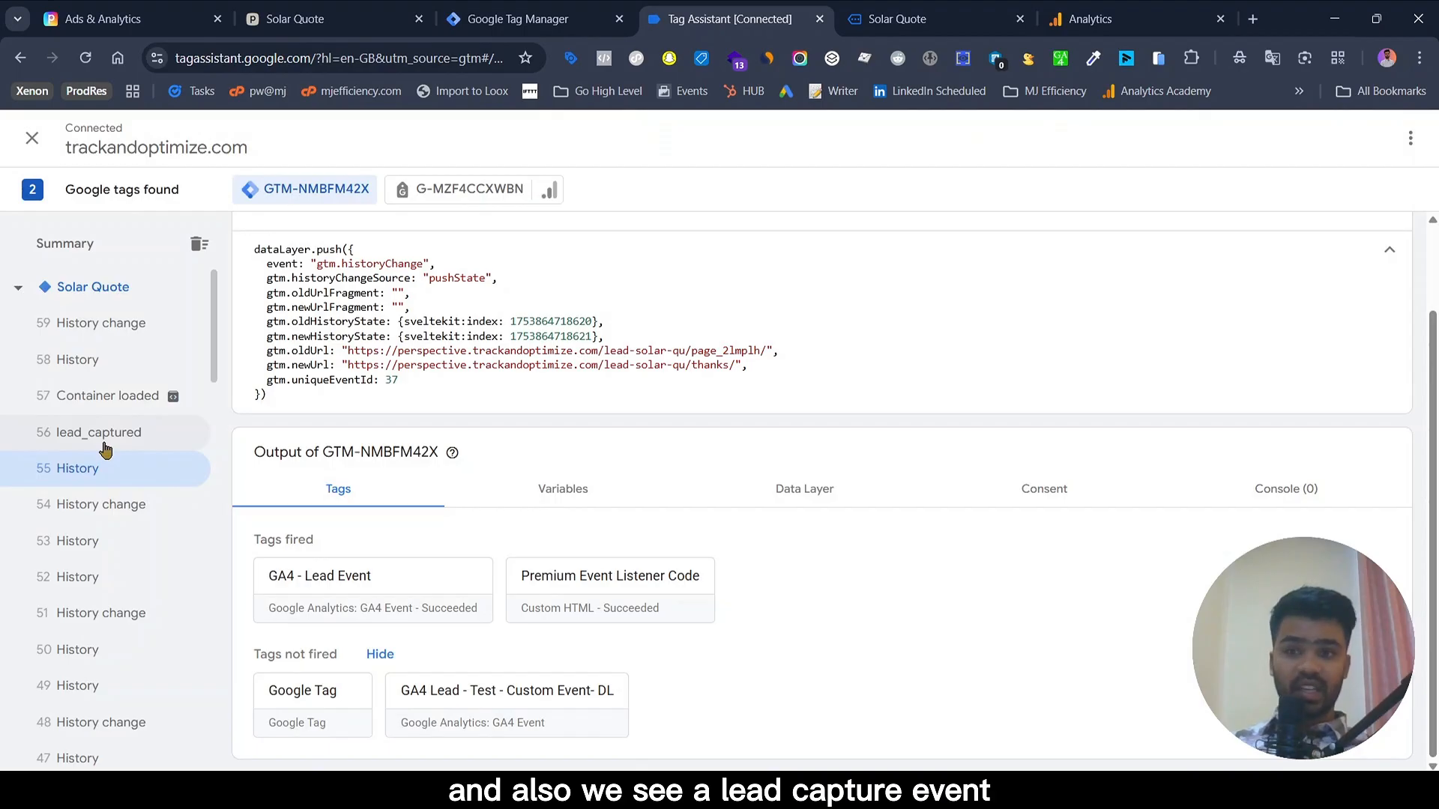
{"action": "left_click", "coordinate": [105, 442]}
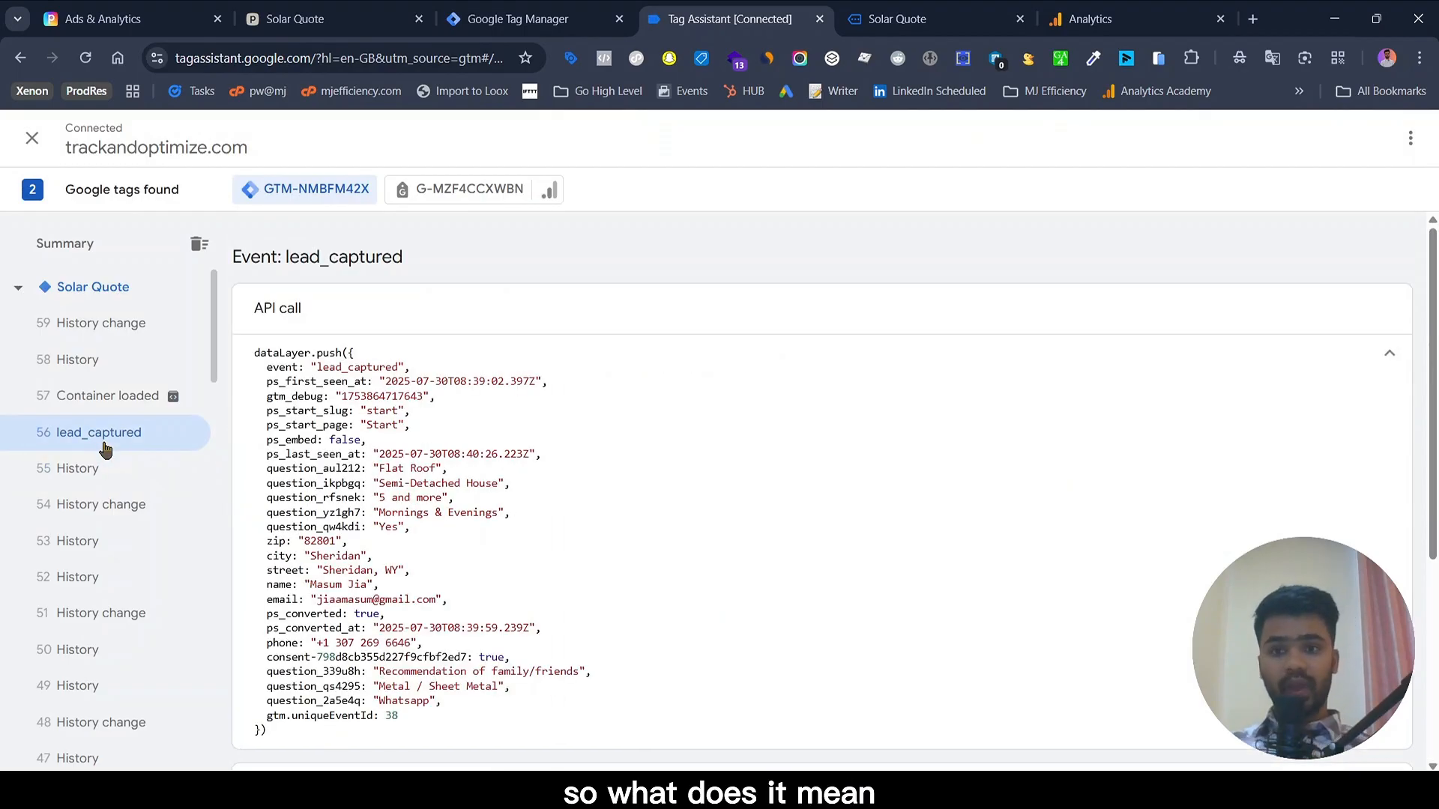
- Scroll through lead_captured's dataLayer push showing zip, city, email and phone fields
{"action": "scroll", "coordinate": [325, 410], "scroll_direction": "up", "scroll_amount": 5}
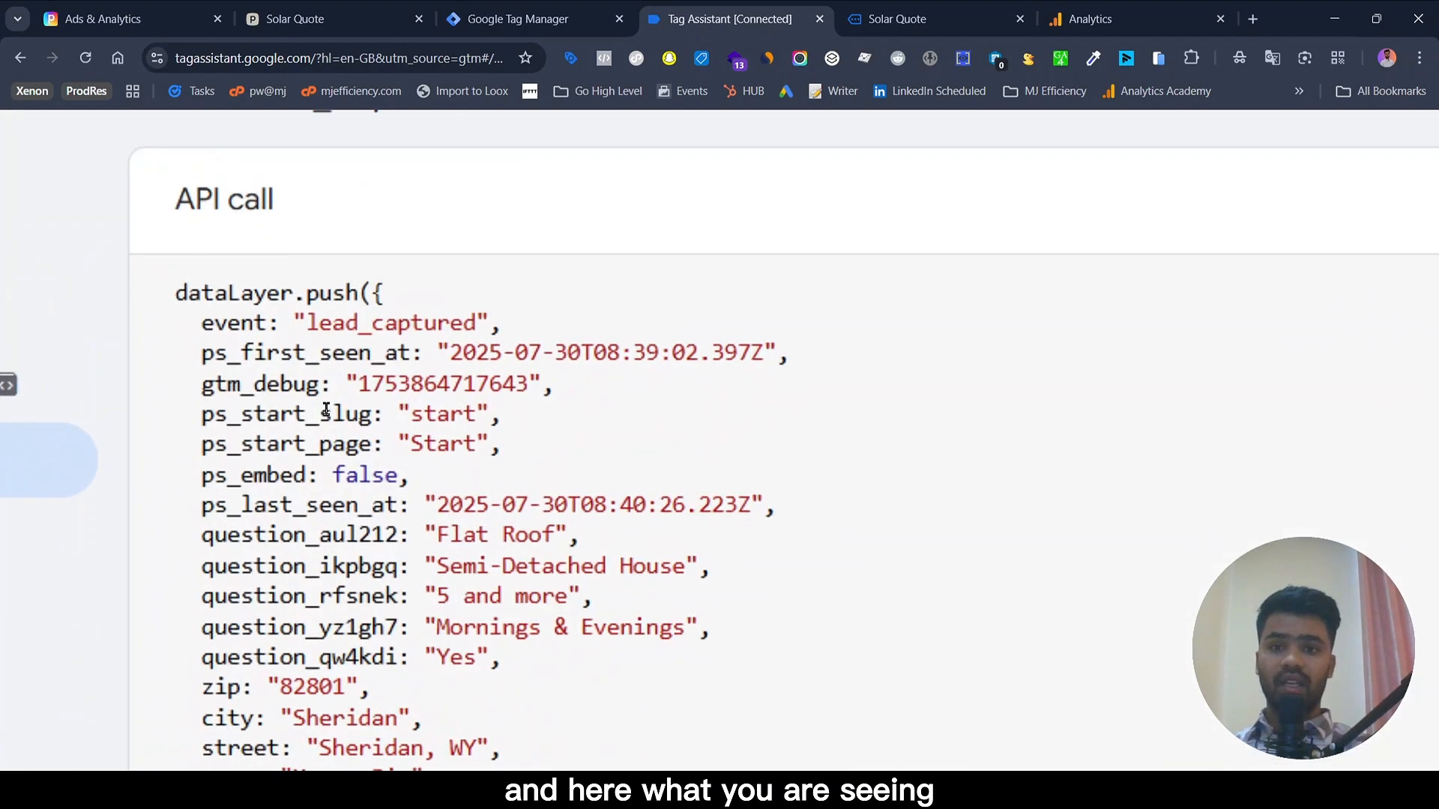
{"action": "scroll", "coordinate": [326, 409], "scroll_direction": "down", "scroll_amount": 1}
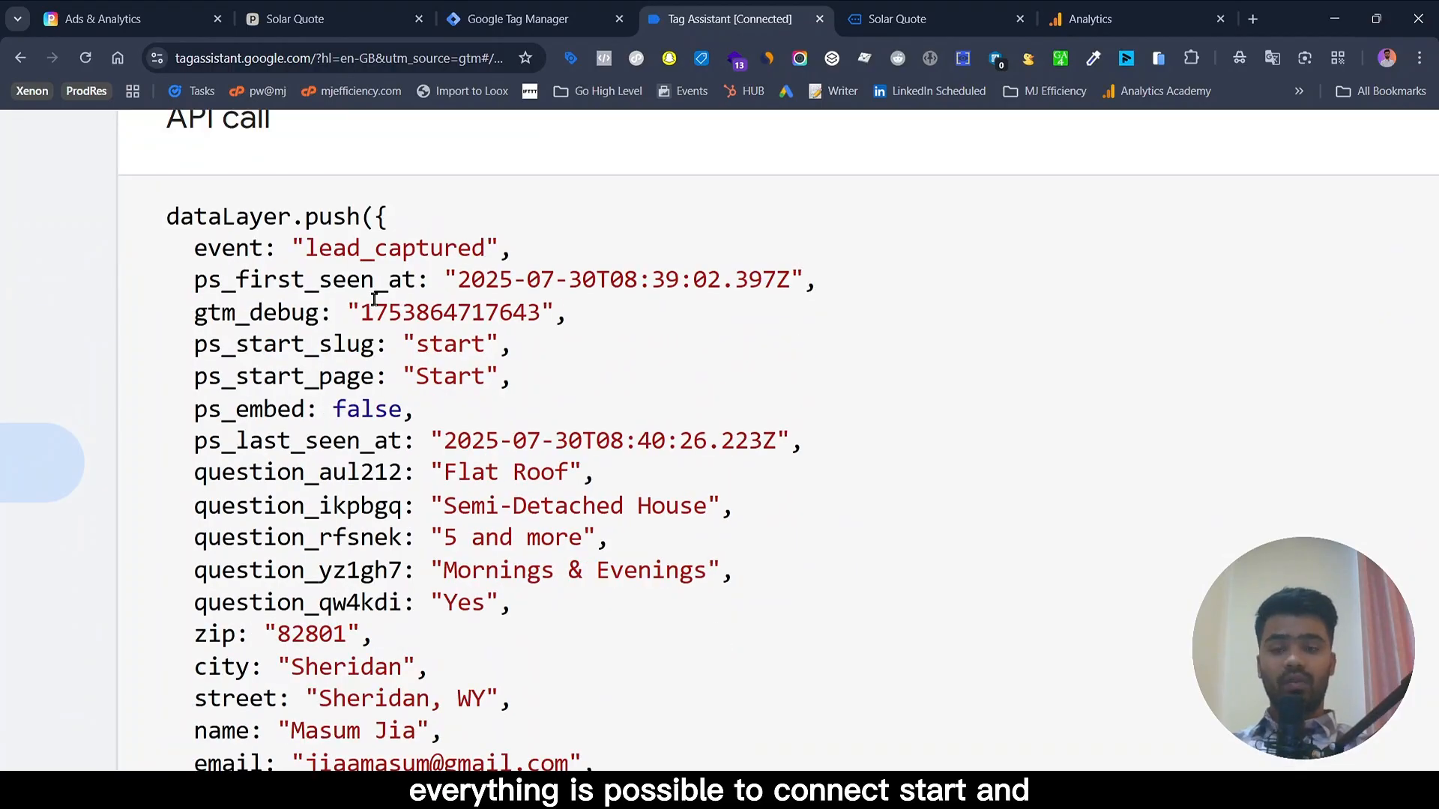
{"action": "scroll", "coordinate": [609, 325], "scroll_direction": "down", "scroll_amount": 1}
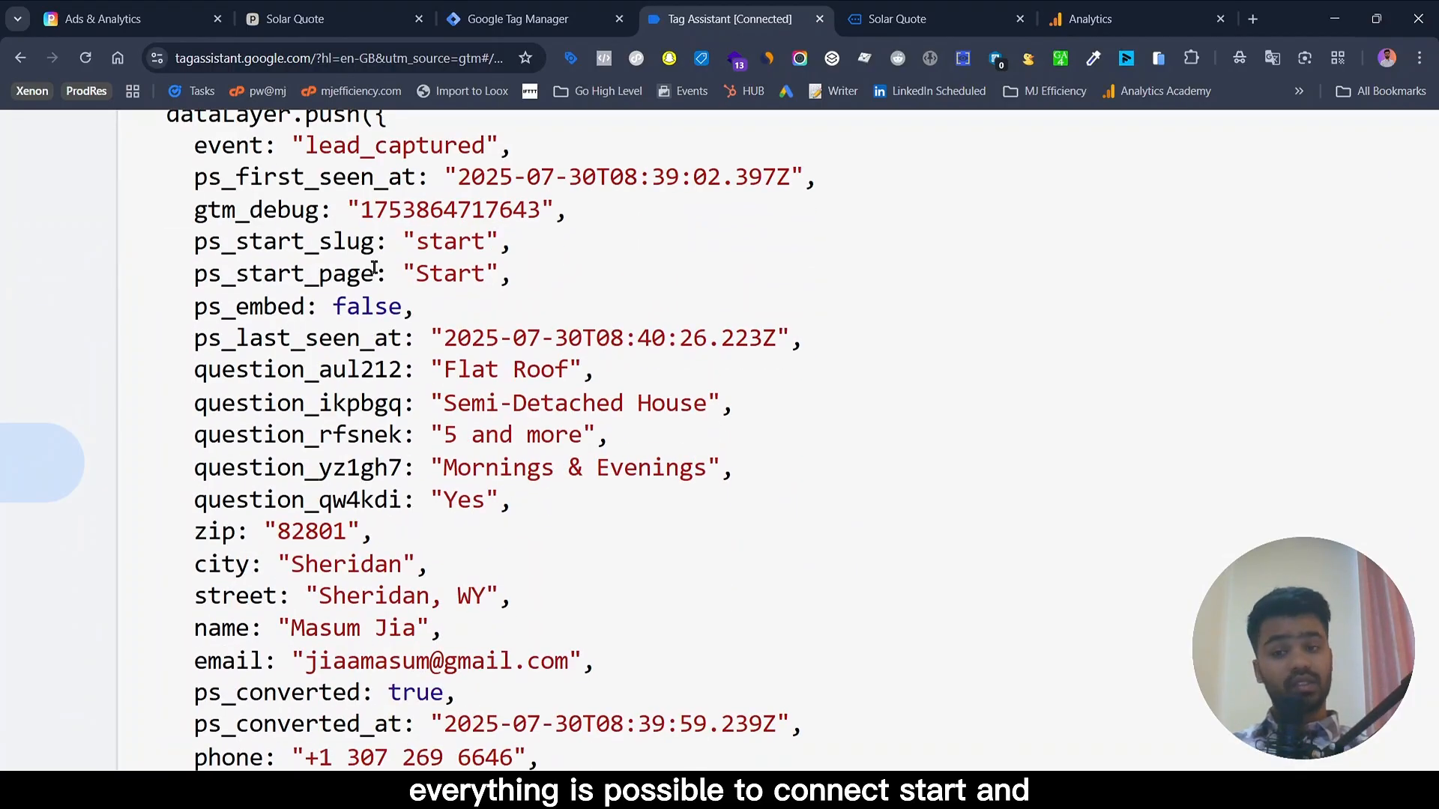
{"action": "scroll", "coordinate": [384, 272], "scroll_direction": "down", "scroll_amount": 1}
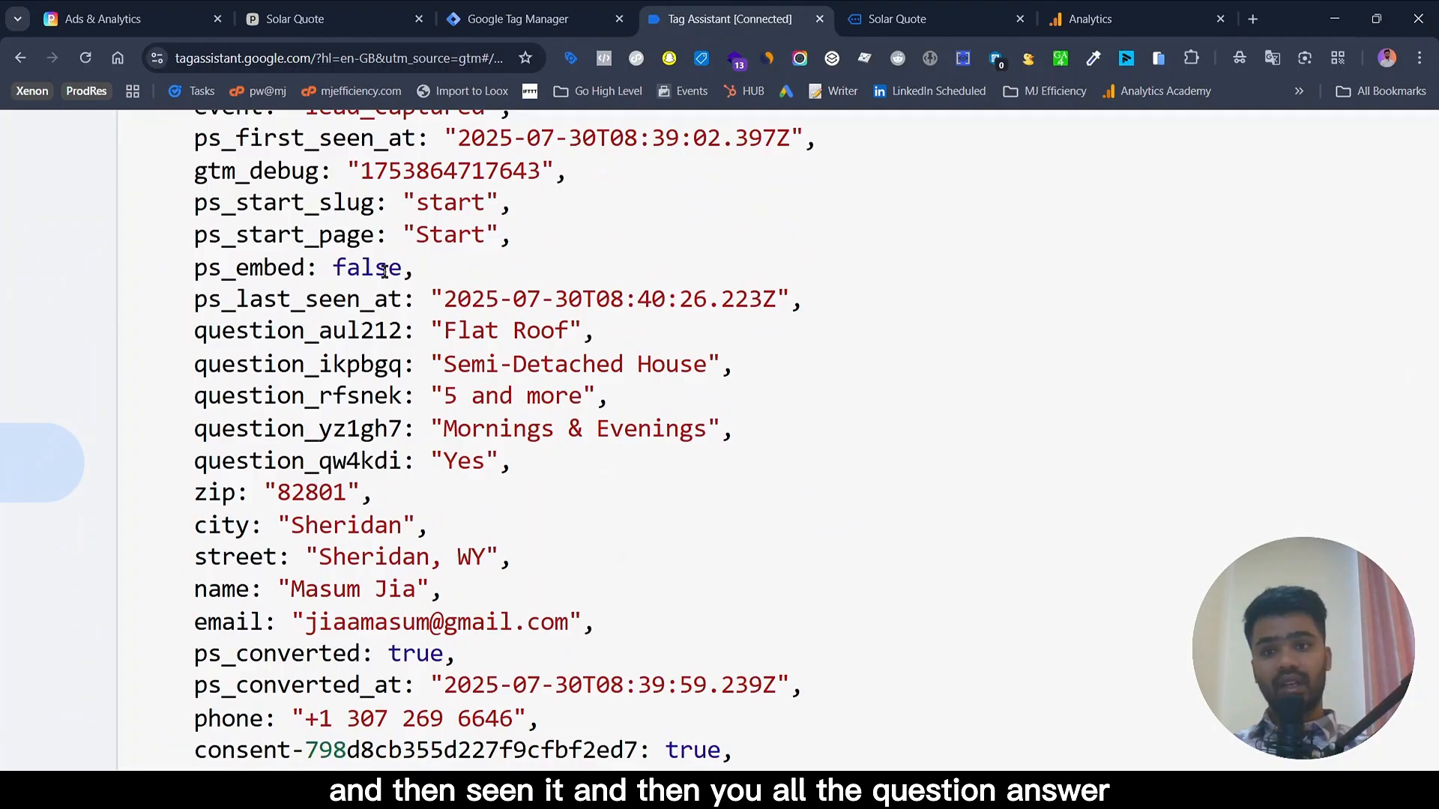
{"action": "scroll", "coordinate": [500, 334], "scroll_direction": "down", "scroll_amount": 1}
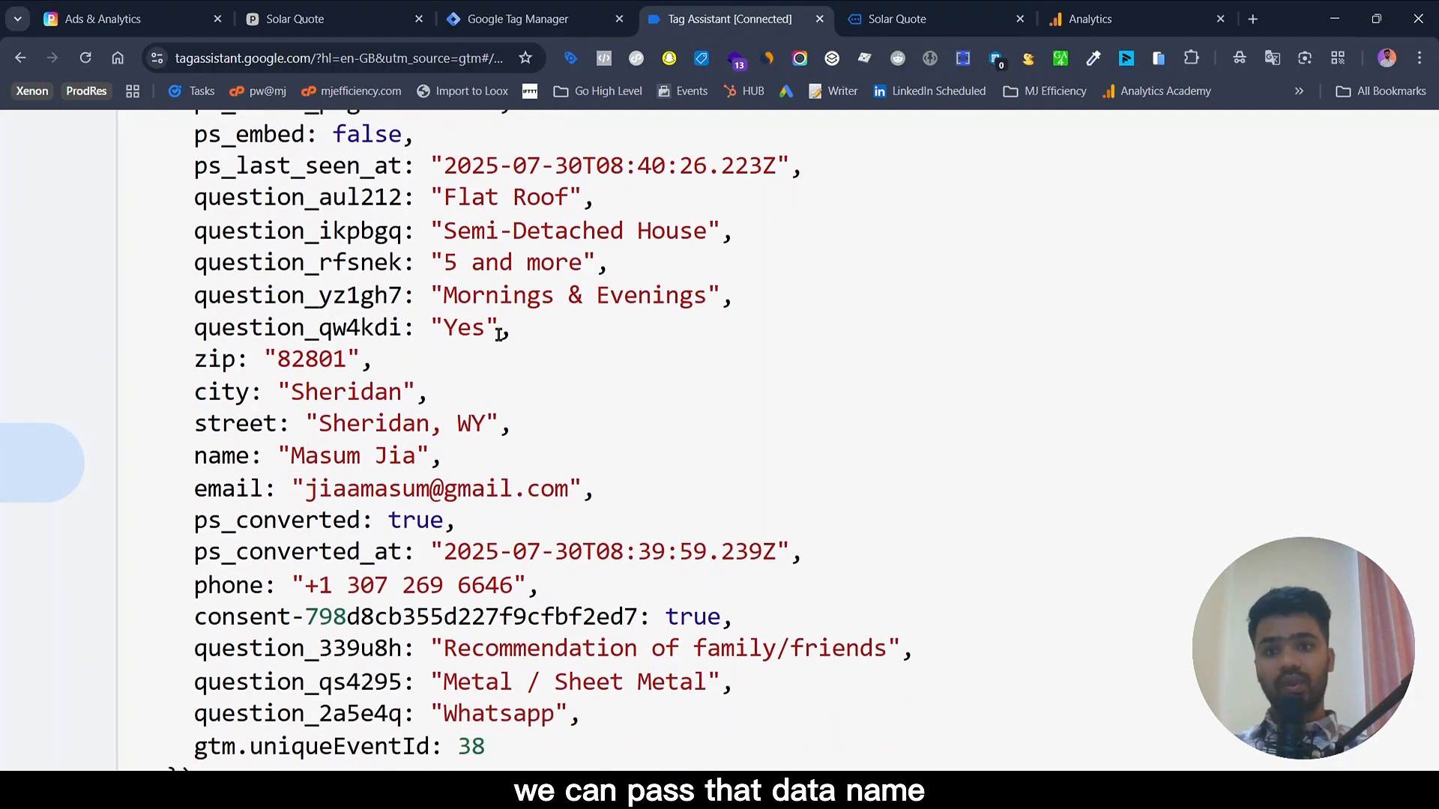
{"action": "scroll", "coordinate": [308, 443], "scroll_direction": "down", "scroll_amount": 1}
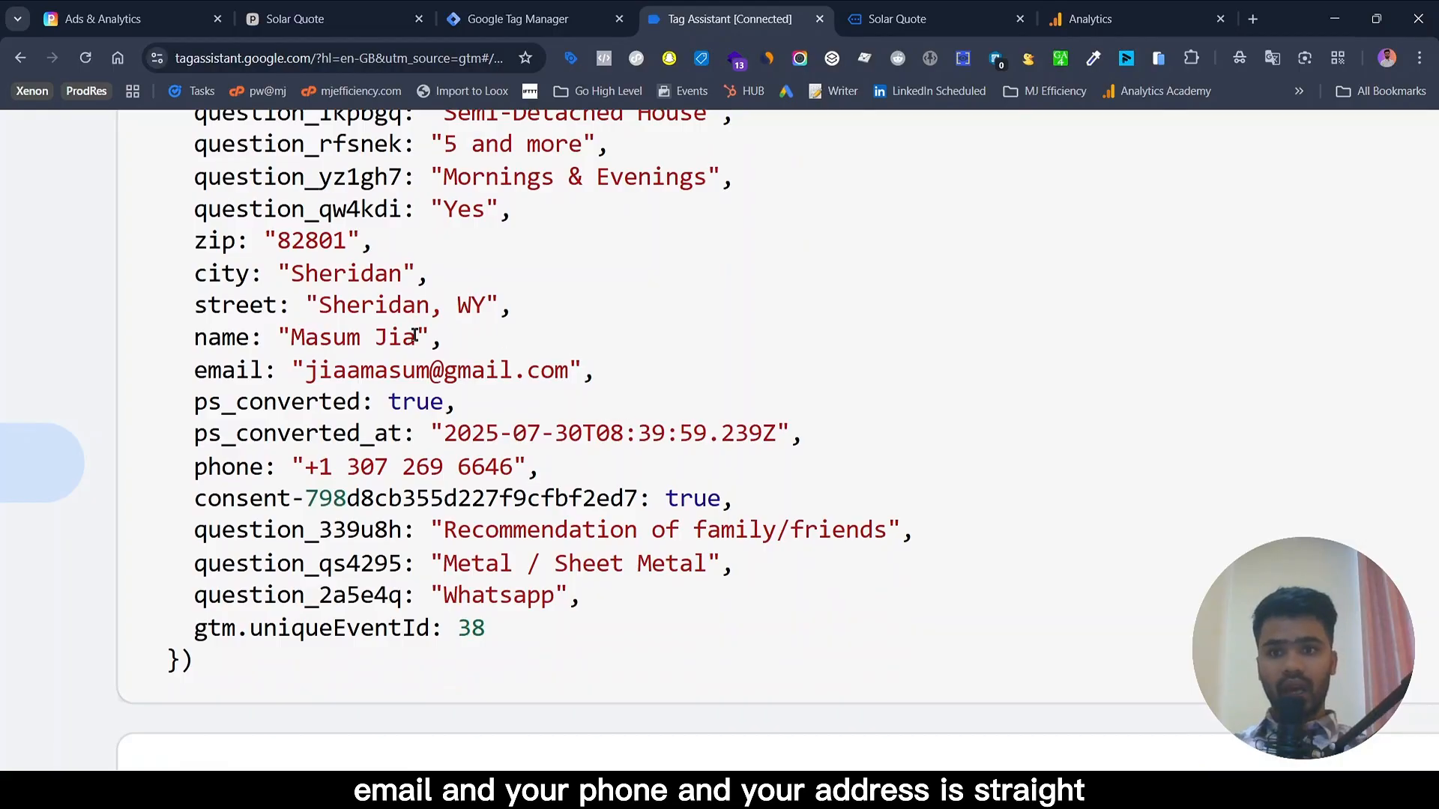
{"action": "scroll", "coordinate": [604, 570], "scroll_direction": "down", "scroll_amount": 5}
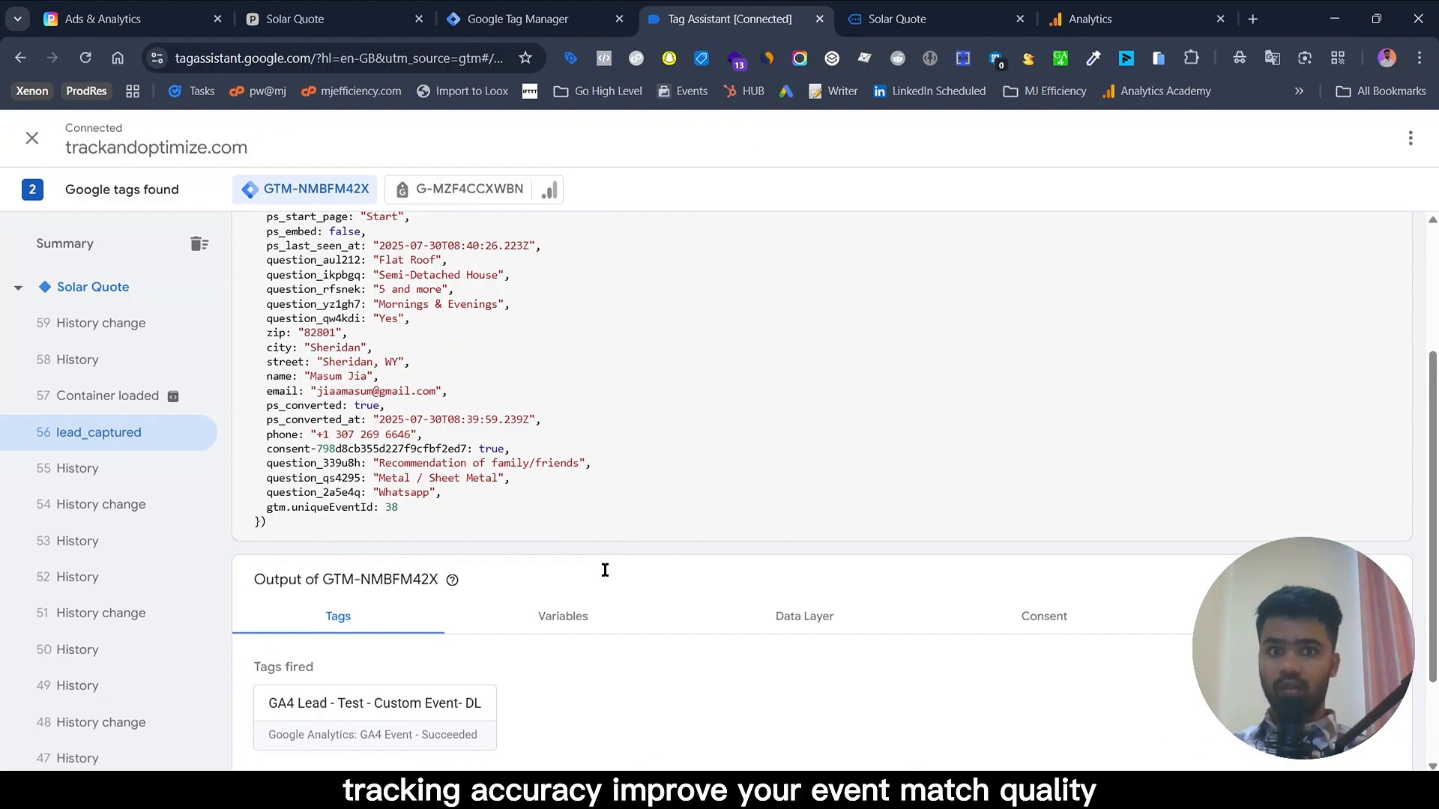
{"action": "left_click", "coordinate": [1073, 17]}
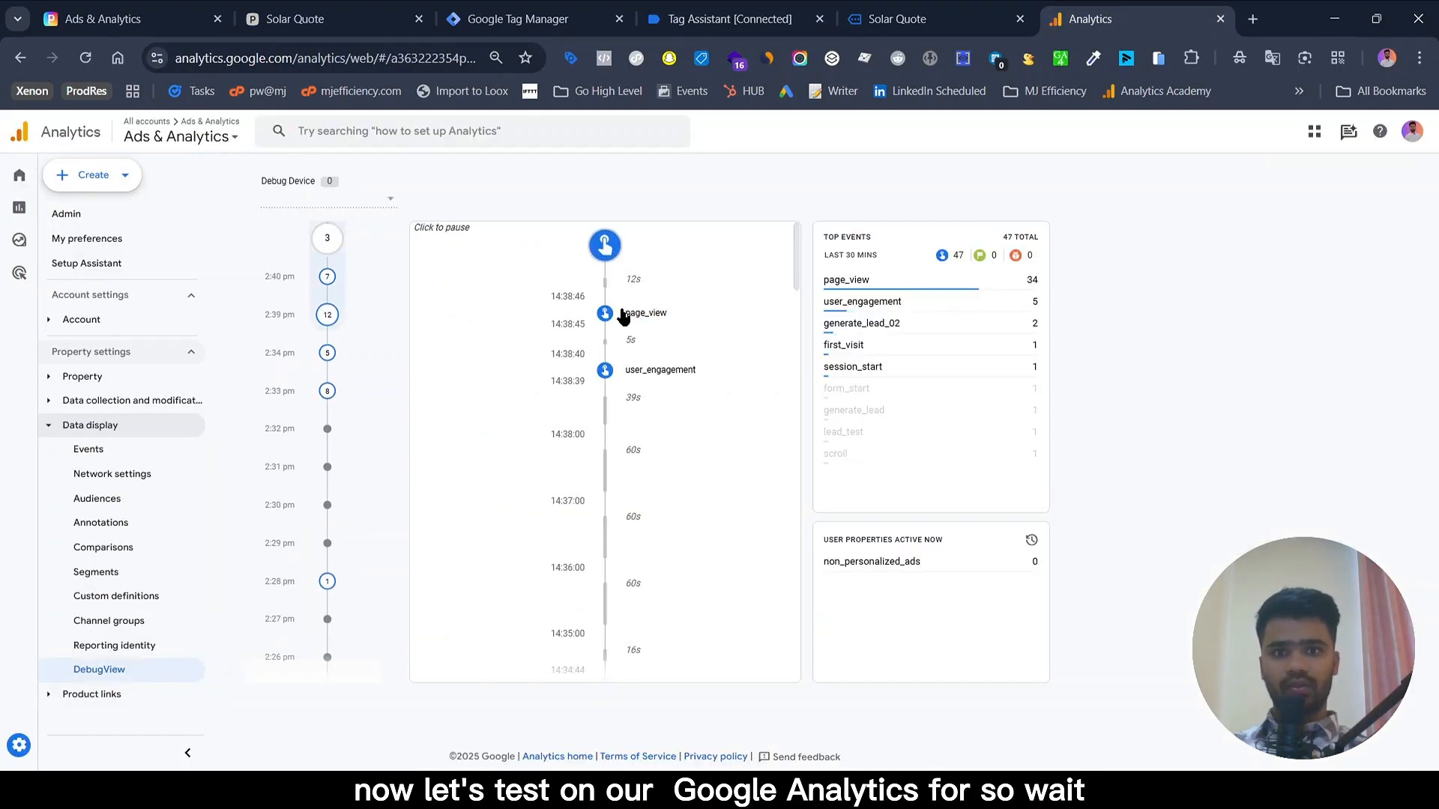
- Inspect the generate_lead event's parameters in GA4 DebugView
{"action": "scroll", "coordinate": [621, 313], "scroll_direction": "down", "scroll_amount": 3}
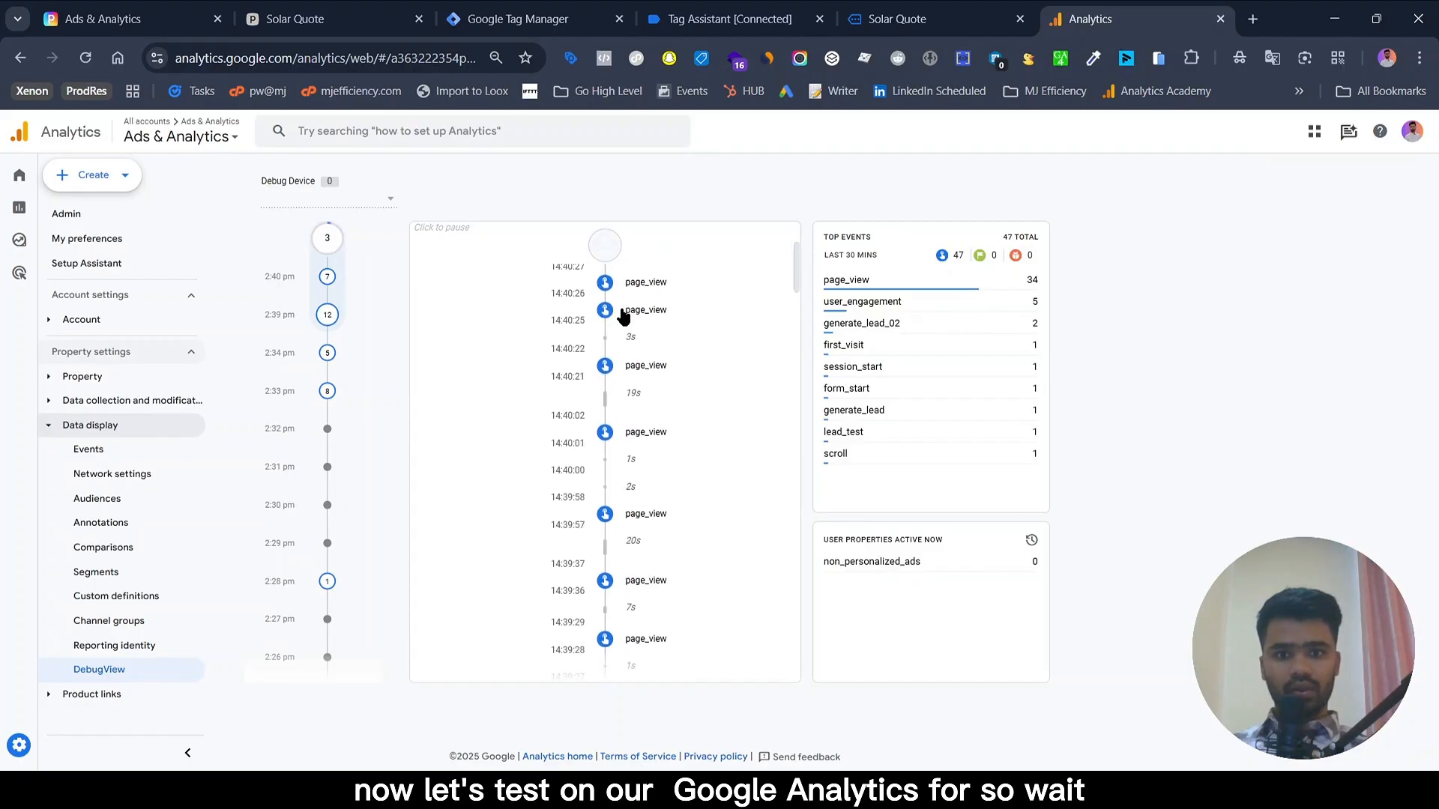
{"action": "scroll", "coordinate": [620, 313], "scroll_direction": "down", "scroll_amount": 5}
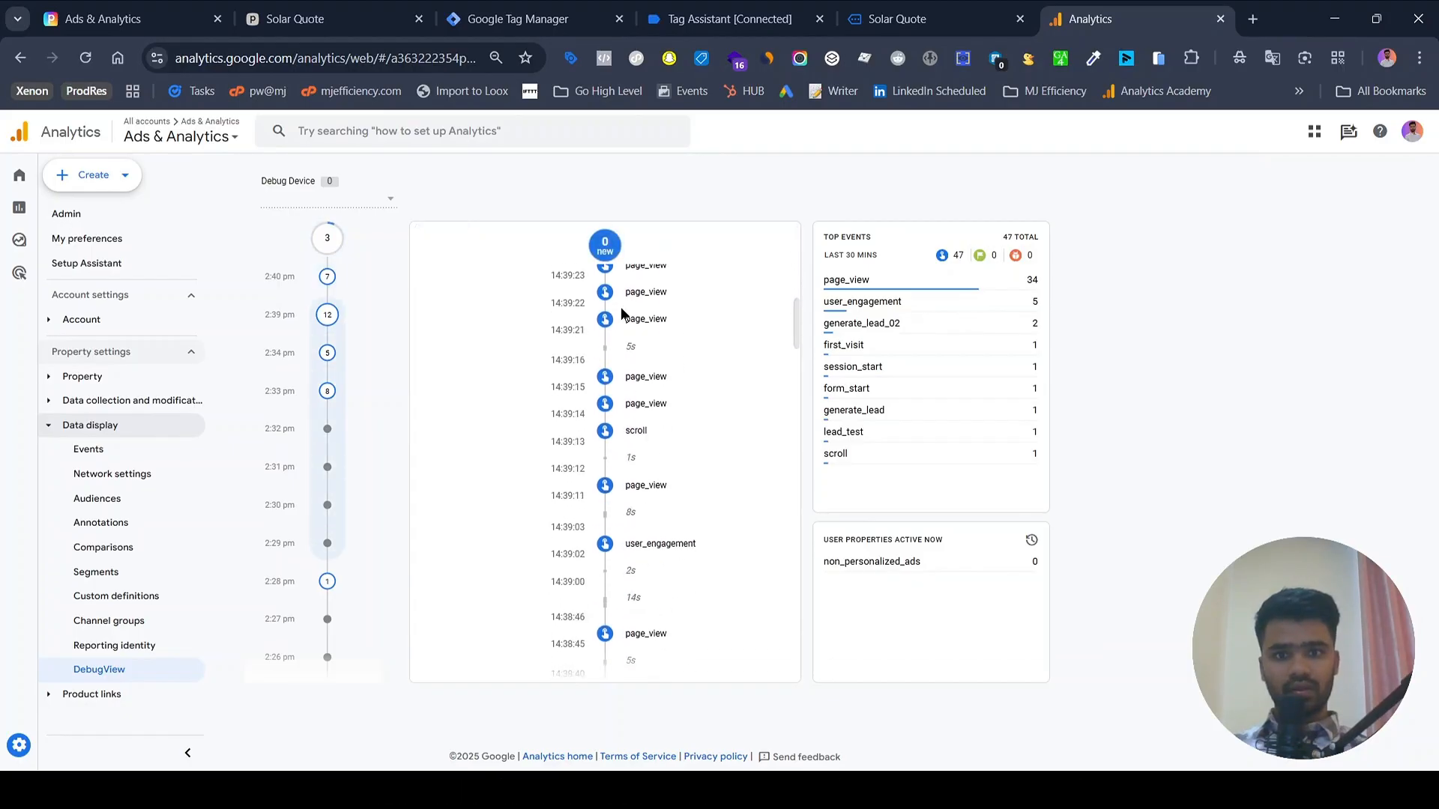
{"action": "scroll", "coordinate": [620, 307], "scroll_direction": "up", "scroll_amount": 8}
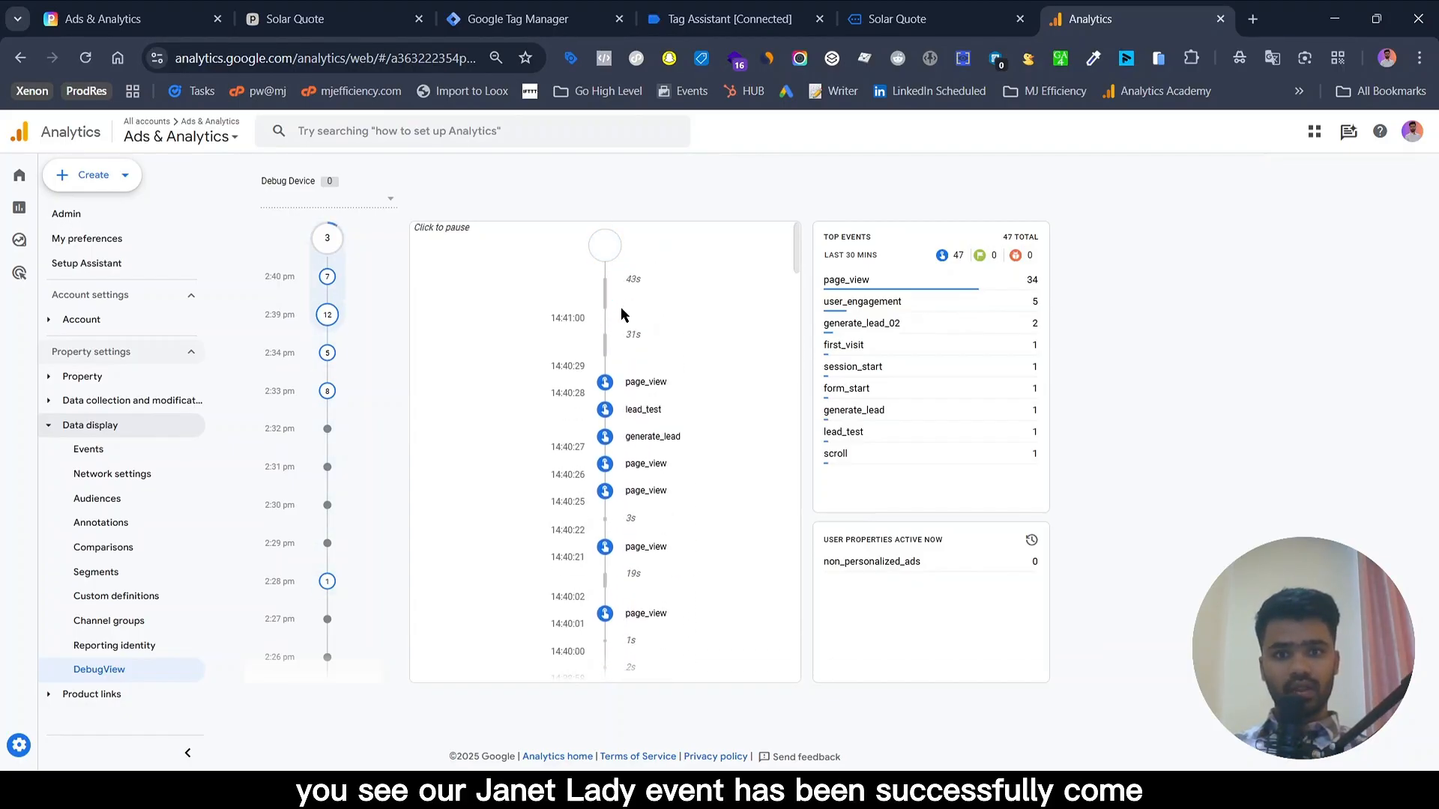
{"action": "left_click", "coordinate": [641, 439]}
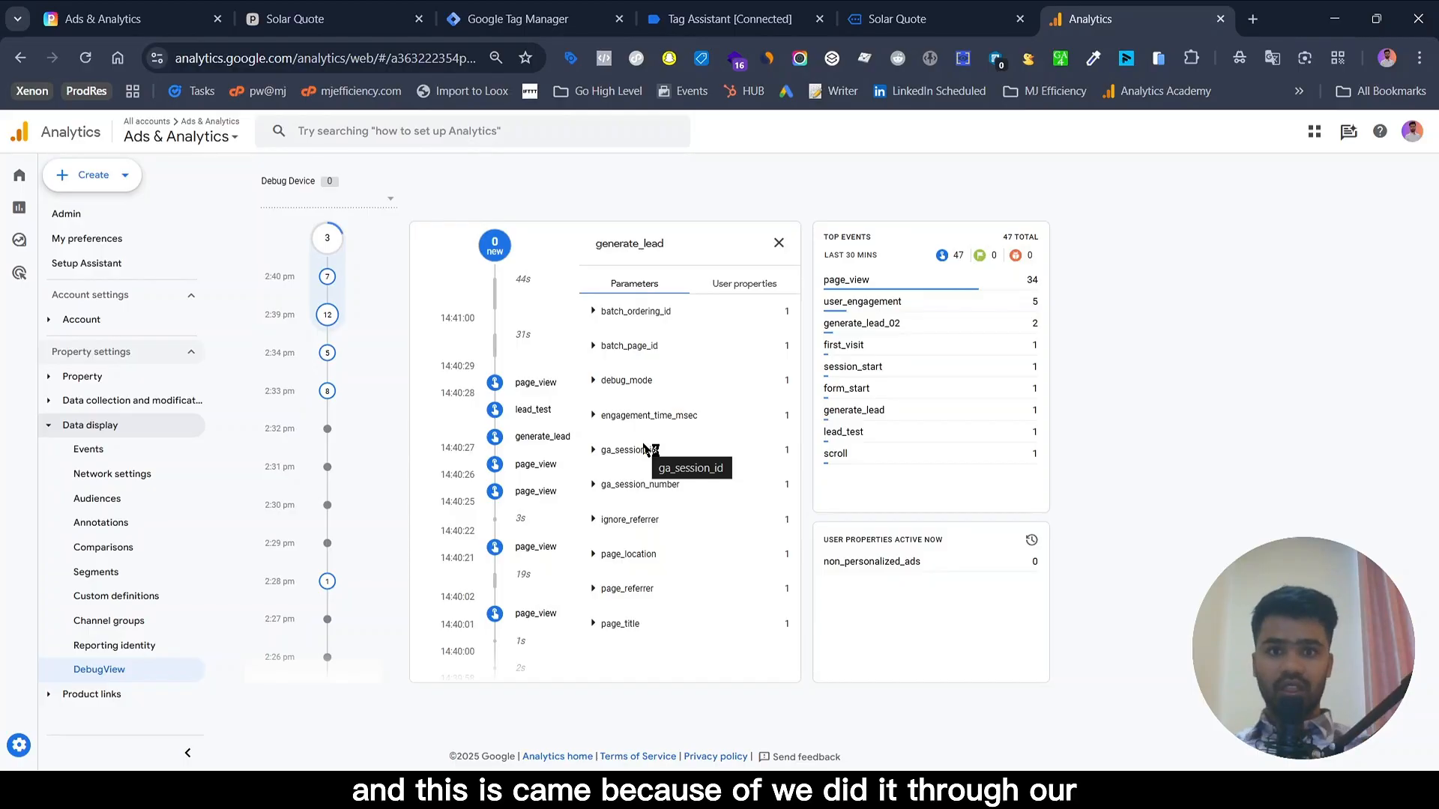
- Glance at the container's tag list in Tag Manager, then view the lead_test event's details
{"action": "left_click", "coordinate": [517, 19]}
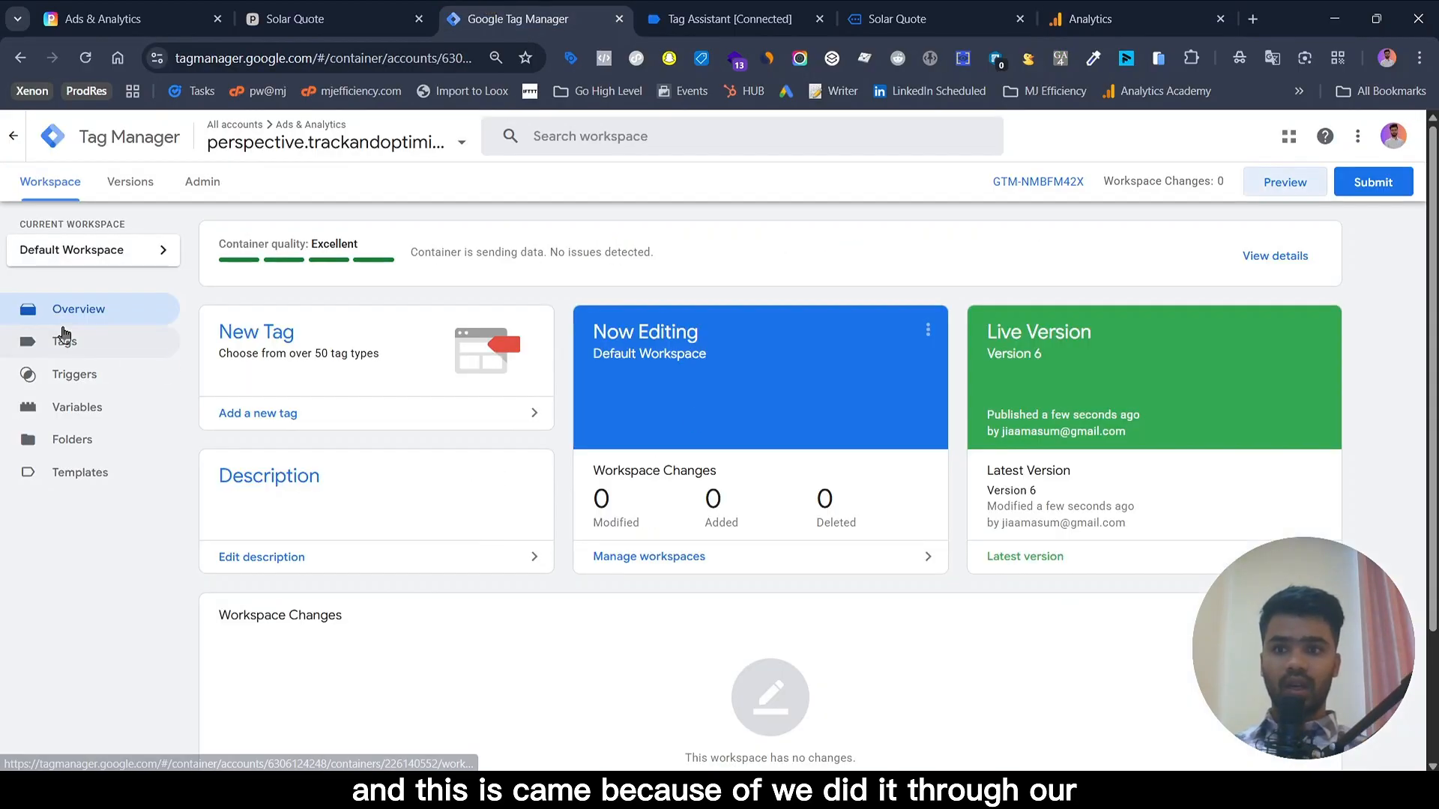
{"action": "left_click", "coordinate": [64, 340]}
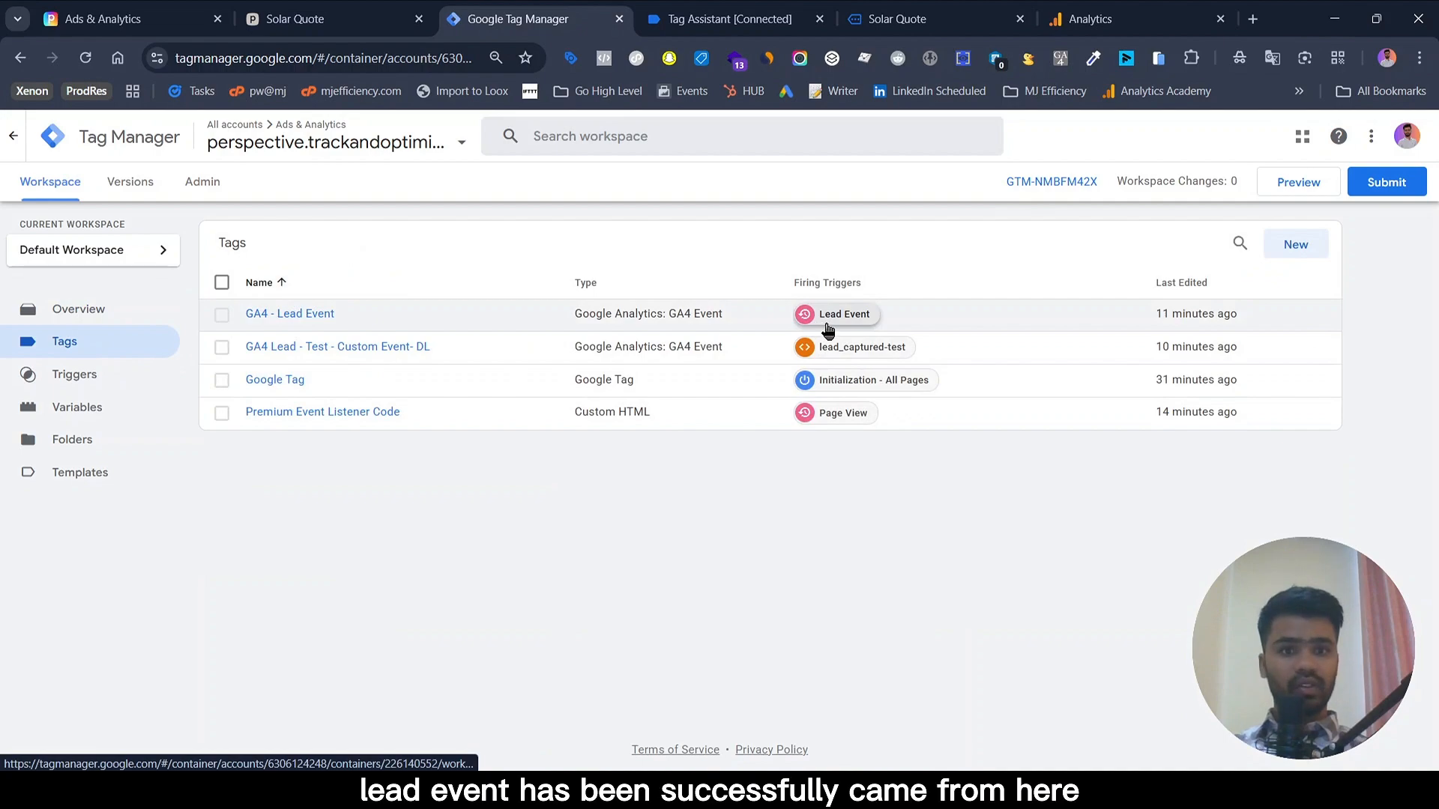
{"action": "left_click", "coordinate": [1163, 26]}
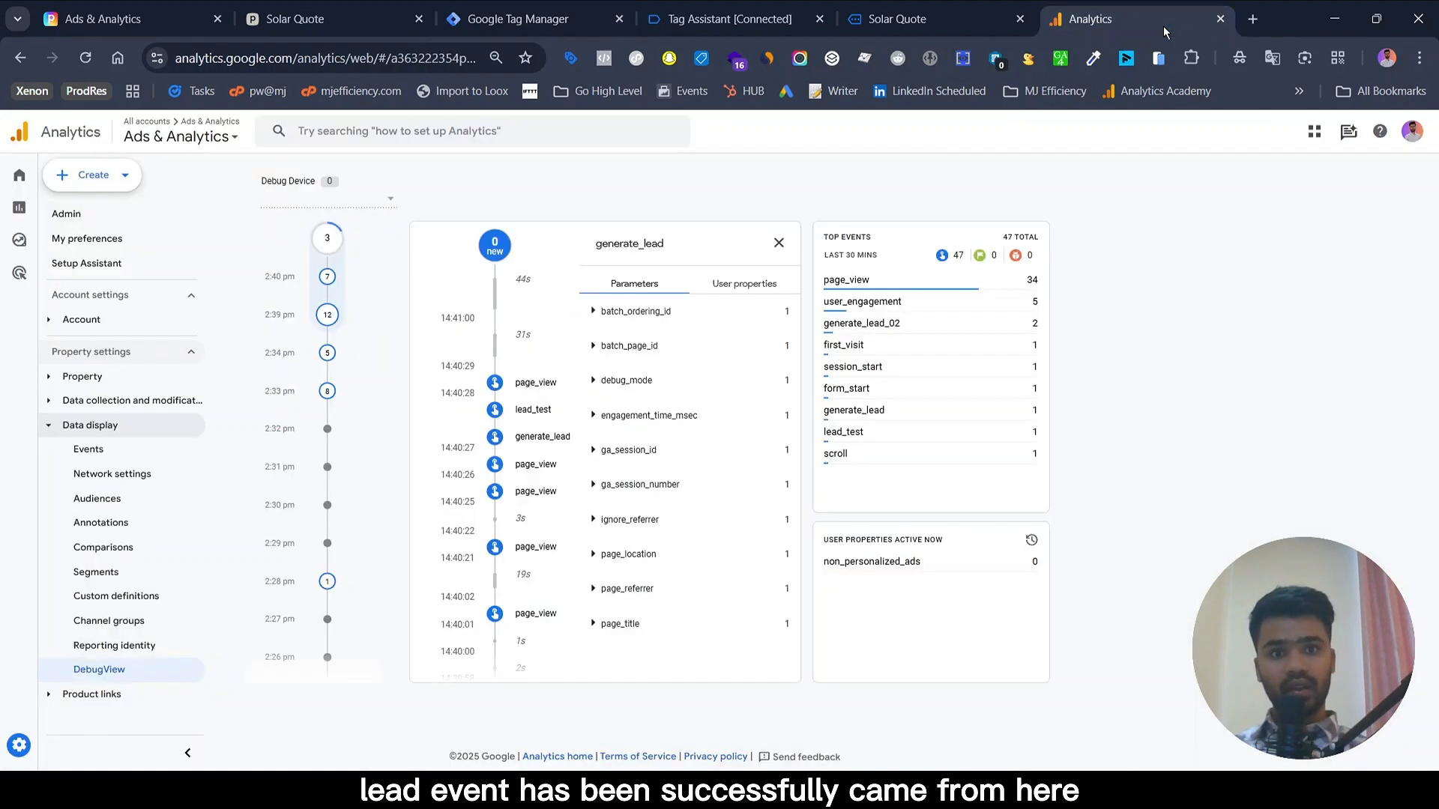
{"action": "left_click", "coordinate": [523, 411]}
- Review lead_captured's data layer and the tags fired on 54 History change and 55 History
{"action": "left_click", "coordinate": [719, 19]}
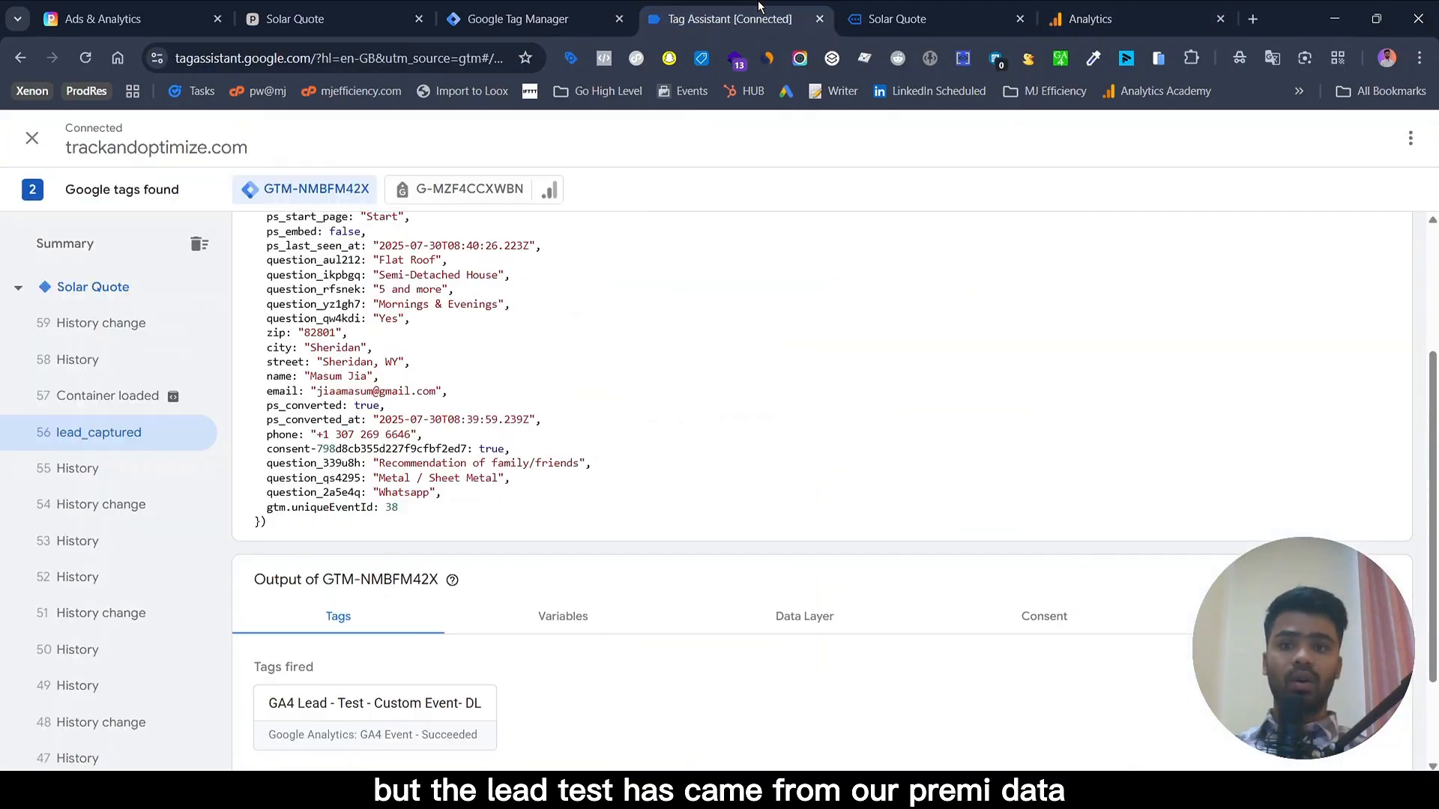
{"action": "scroll", "coordinate": [394, 453], "scroll_direction": "up", "scroll_amount": 2}
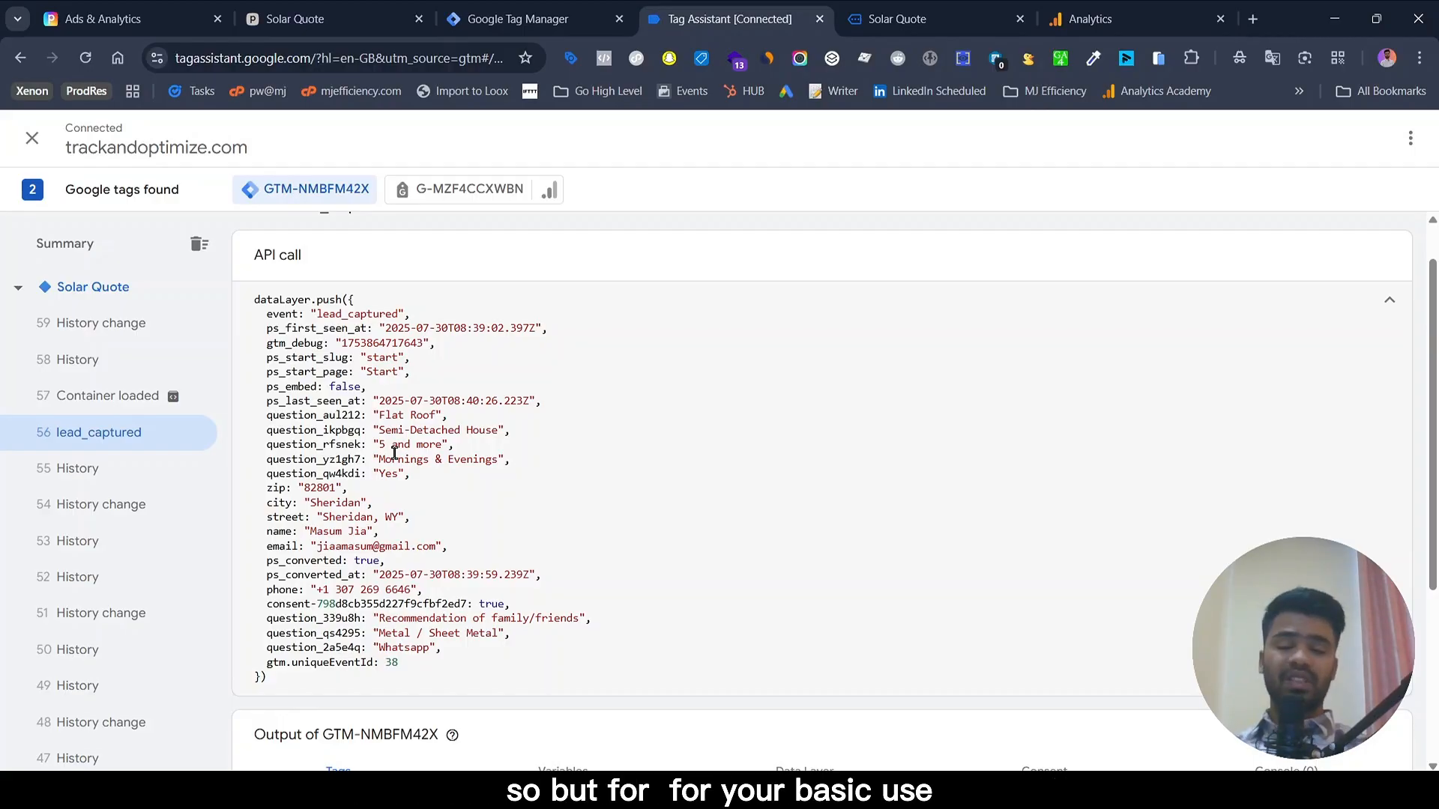
{"action": "left_click", "coordinate": [83, 504]}
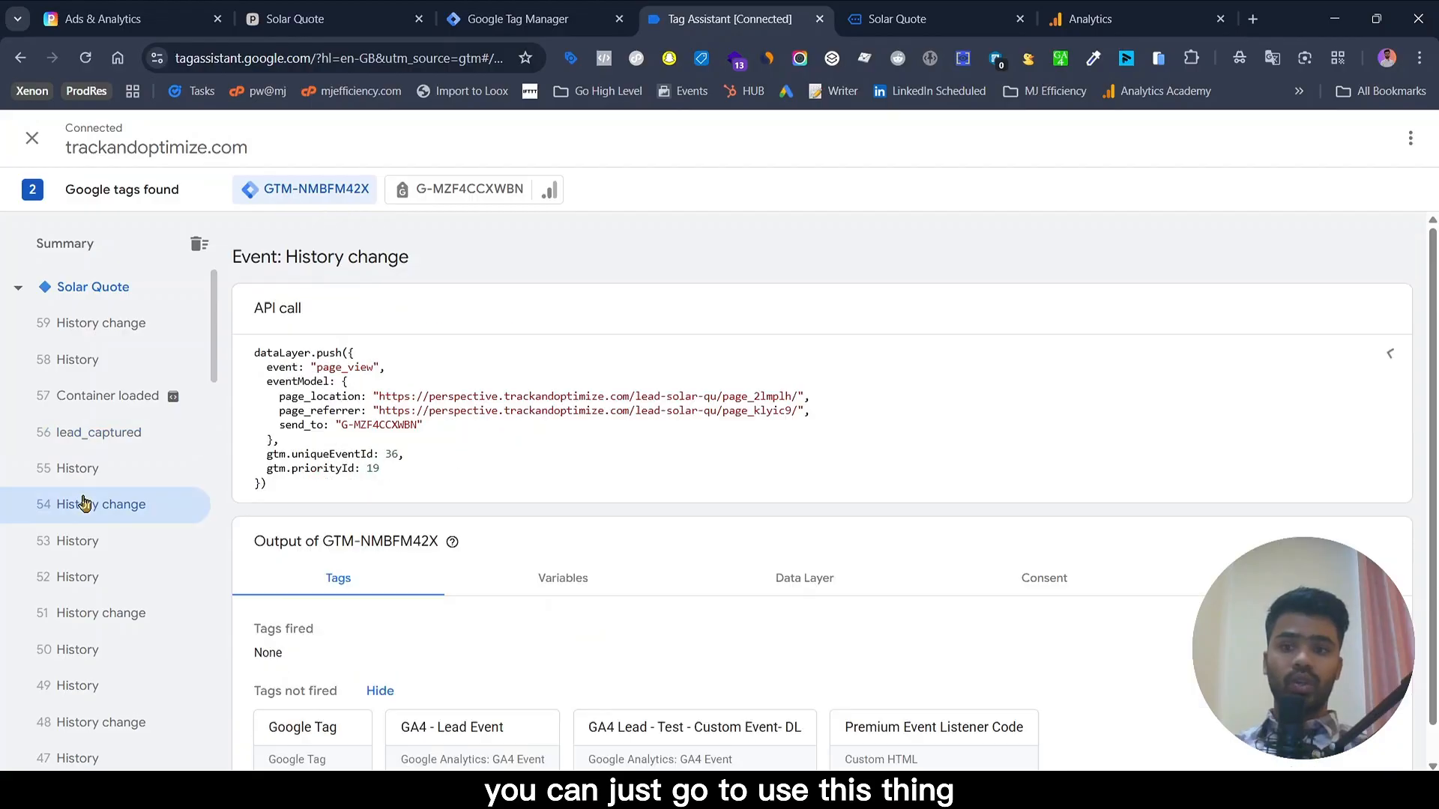
{"action": "left_click", "coordinate": [78, 472]}
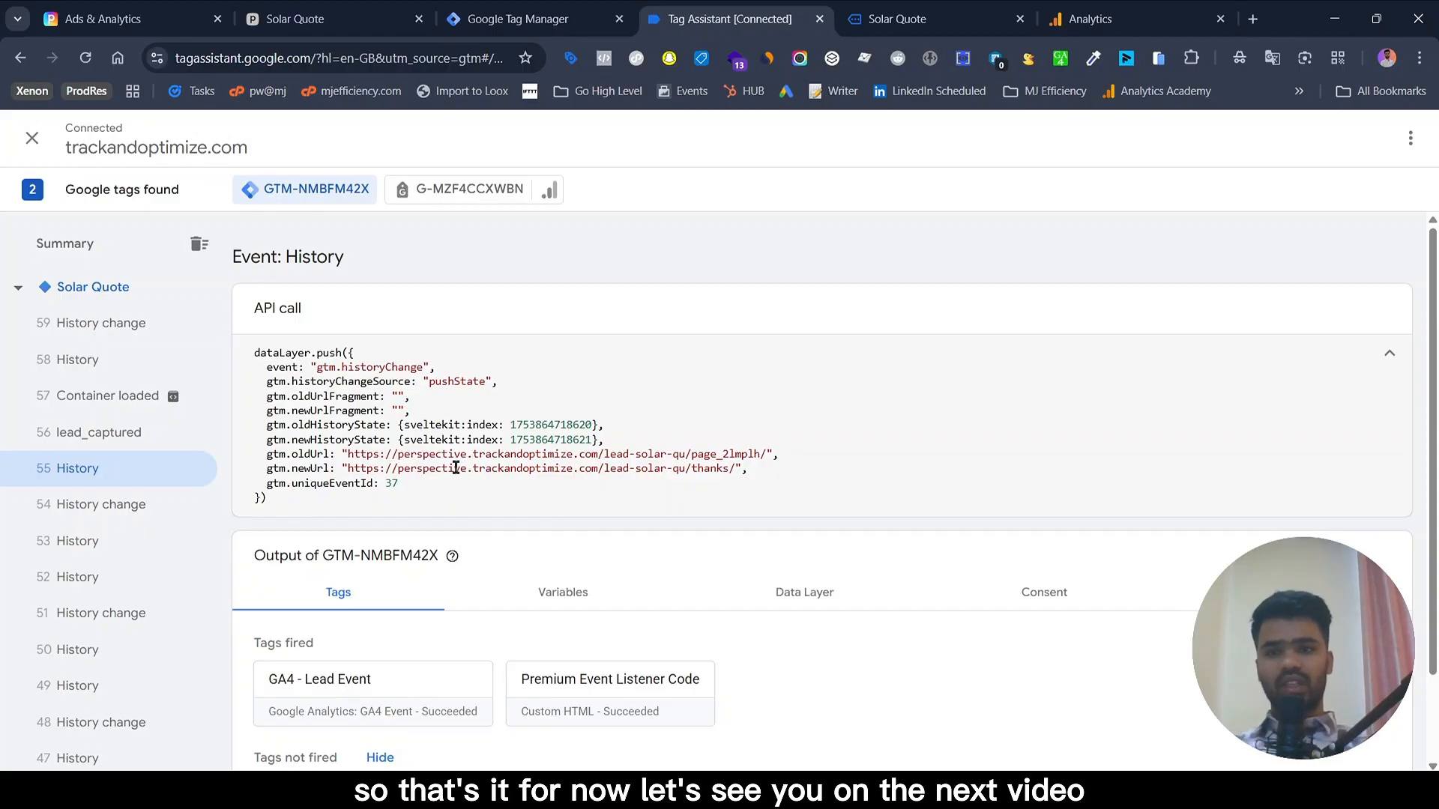
{"action": "left_click", "coordinate": [937, 790]}
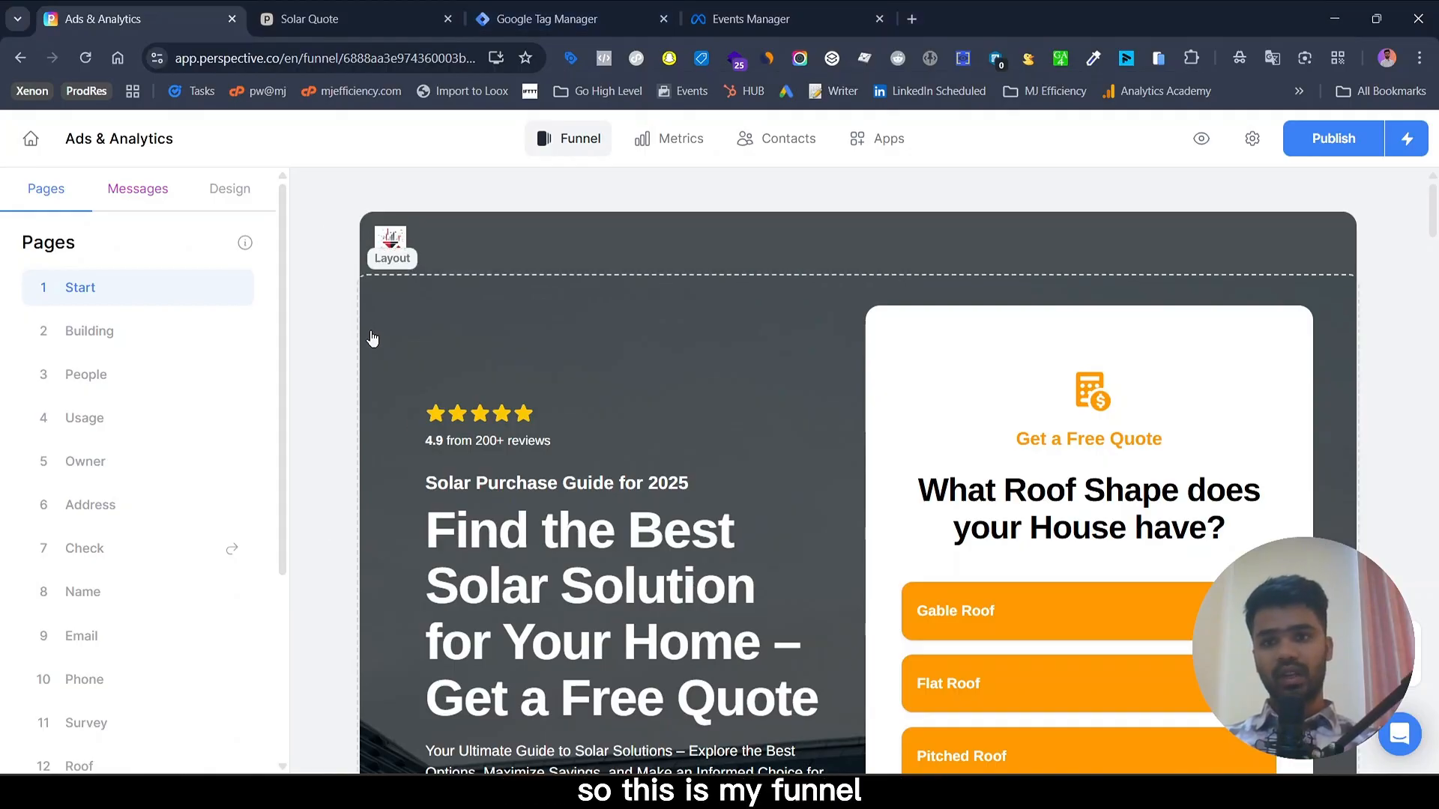
- Glance over the live Solar Quote funnel page, then start a new tag in Tag Manager
{"action": "left_click", "coordinate": [545, 18]}
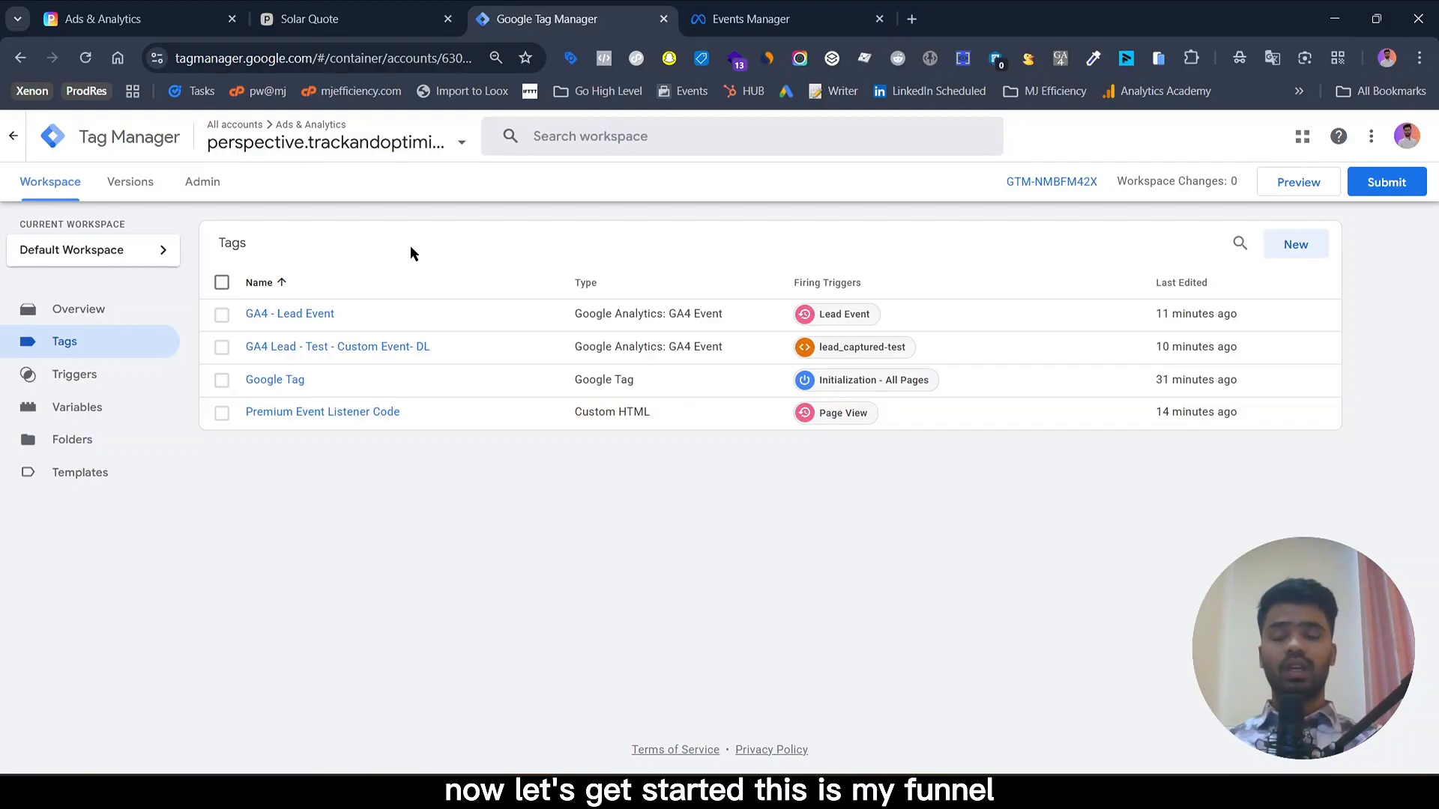
{"action": "left_click", "coordinate": [410, 12]}
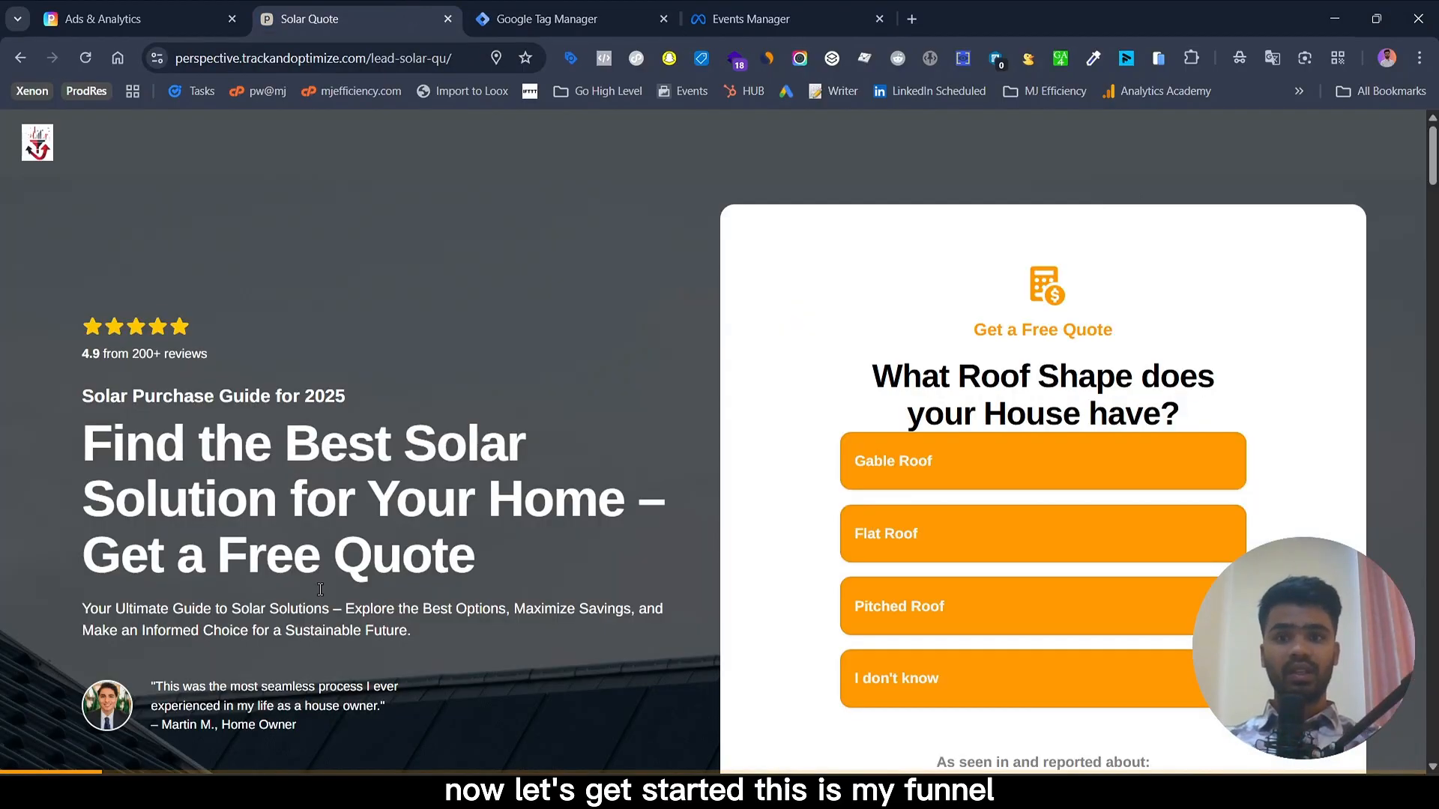
{"action": "scroll", "coordinate": [389, 175], "scroll_direction": "down", "scroll_amount": 6}
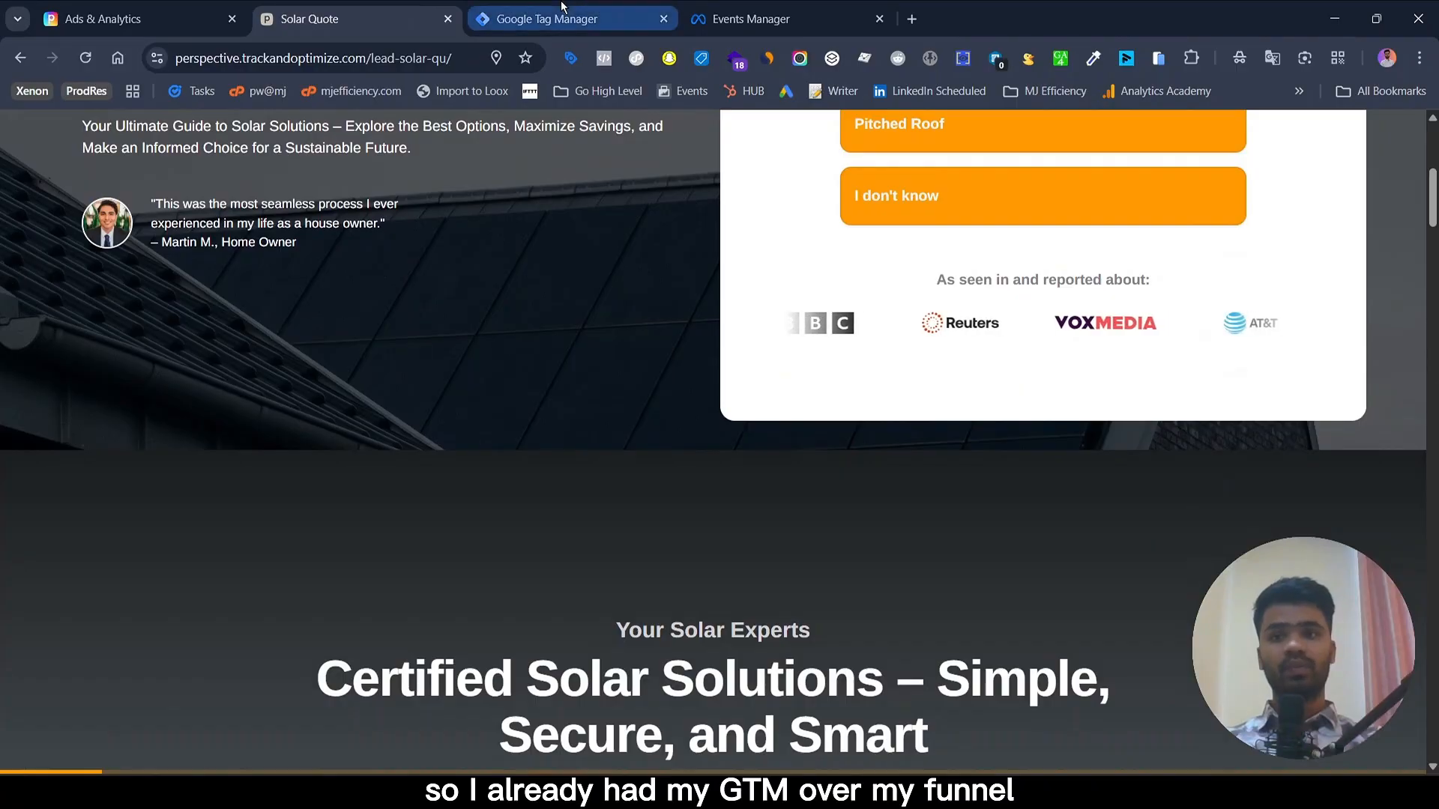
{"action": "left_click", "coordinate": [562, 12]}
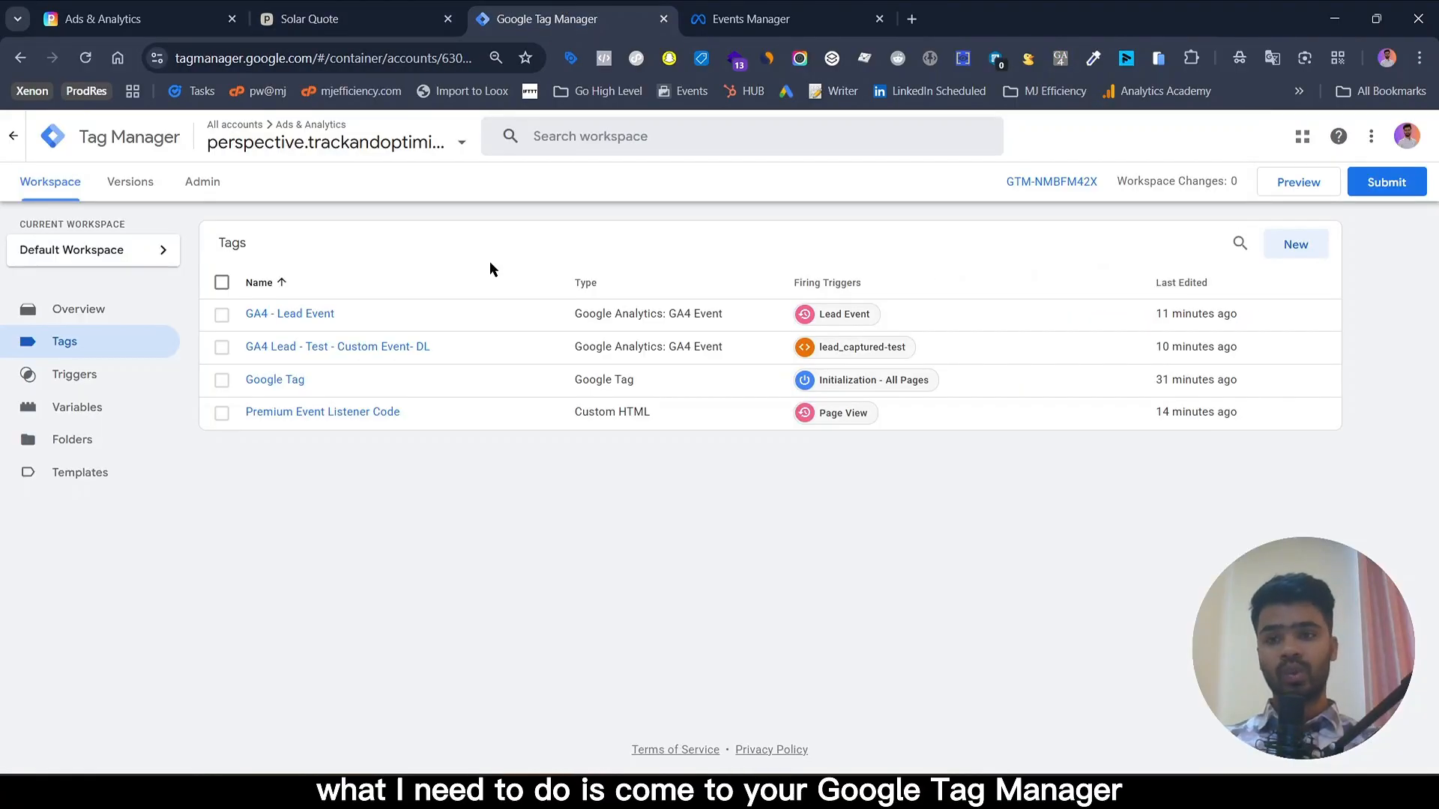
{"action": "left_click", "coordinate": [1290, 248]}
- Set the new tag's type to the Facebook Pixel community template, found by searching 'facebook'
{"action": "left_click", "coordinate": [1023, 290]}
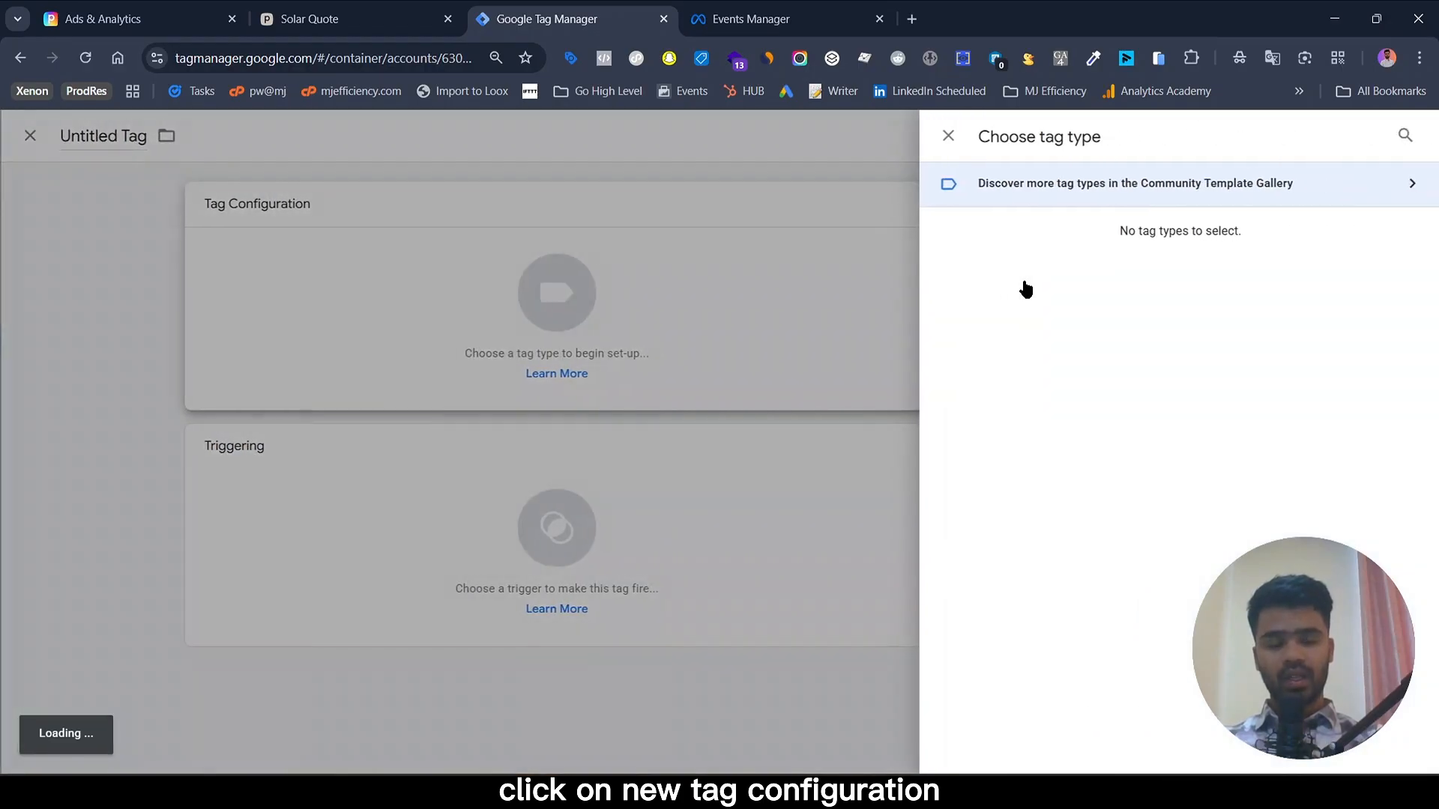
{"action": "left_click", "coordinate": [1042, 199]}
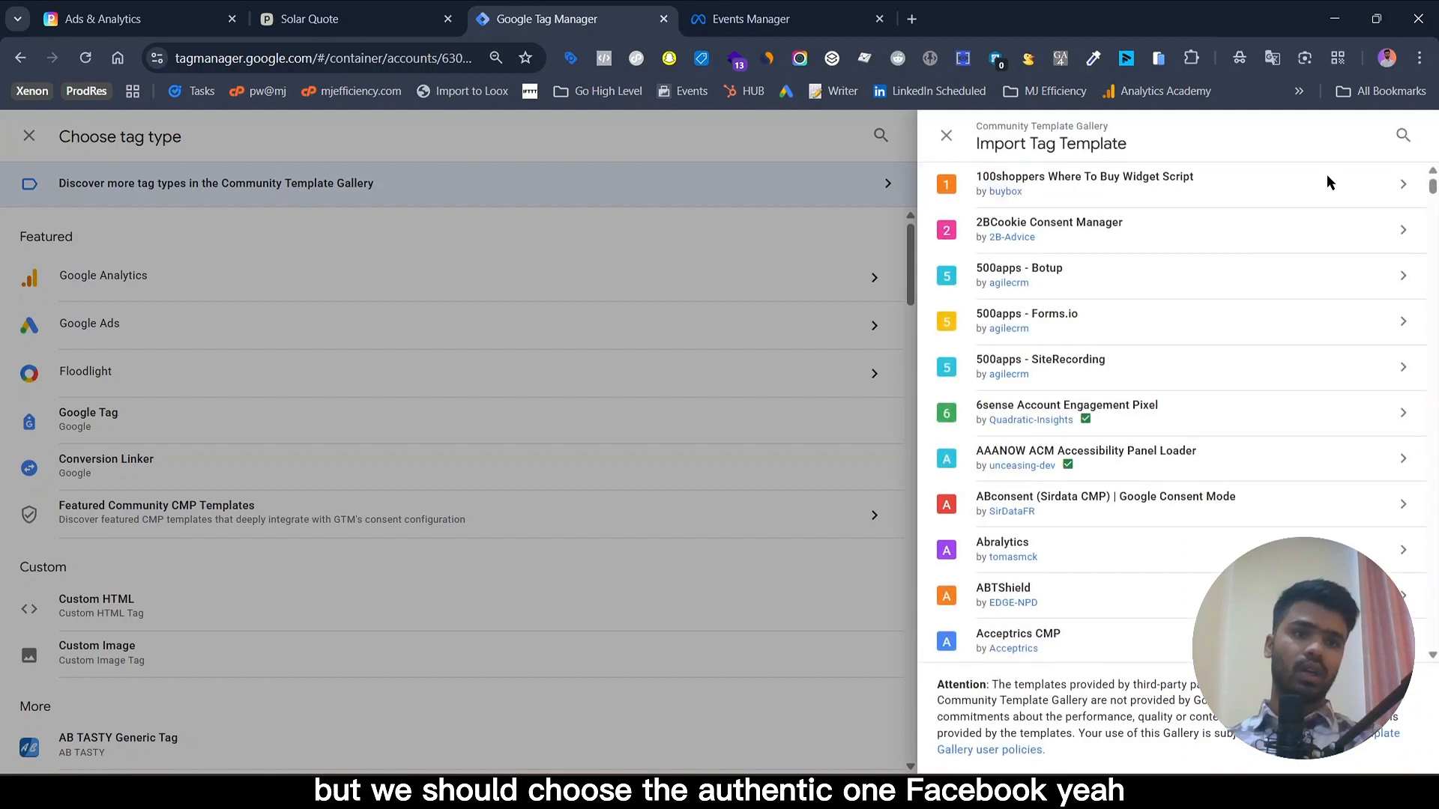
{"action": "left_click", "coordinate": [1403, 137]}
{"action": "type", "text": "f"}
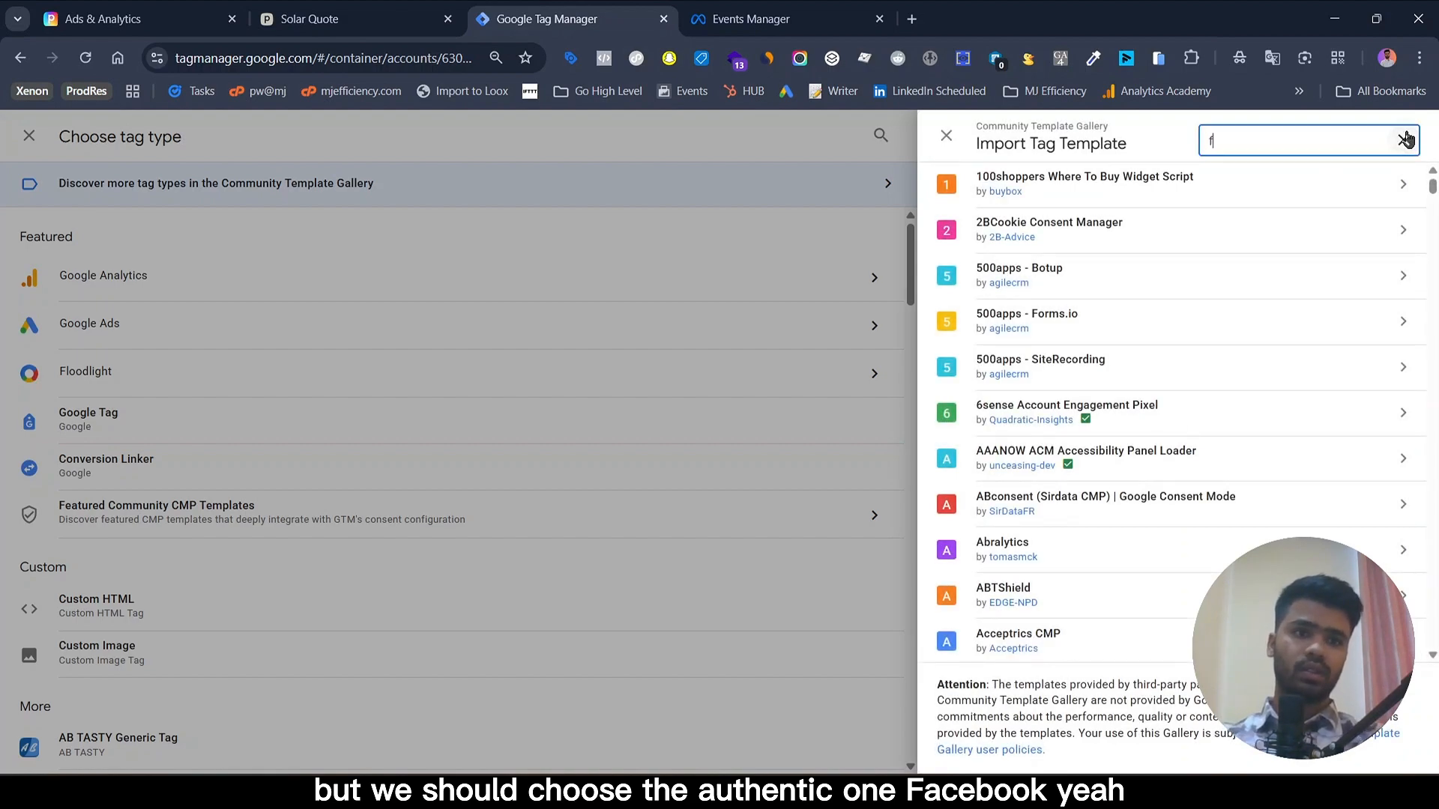
{"action": "type", "text": "acebook"}
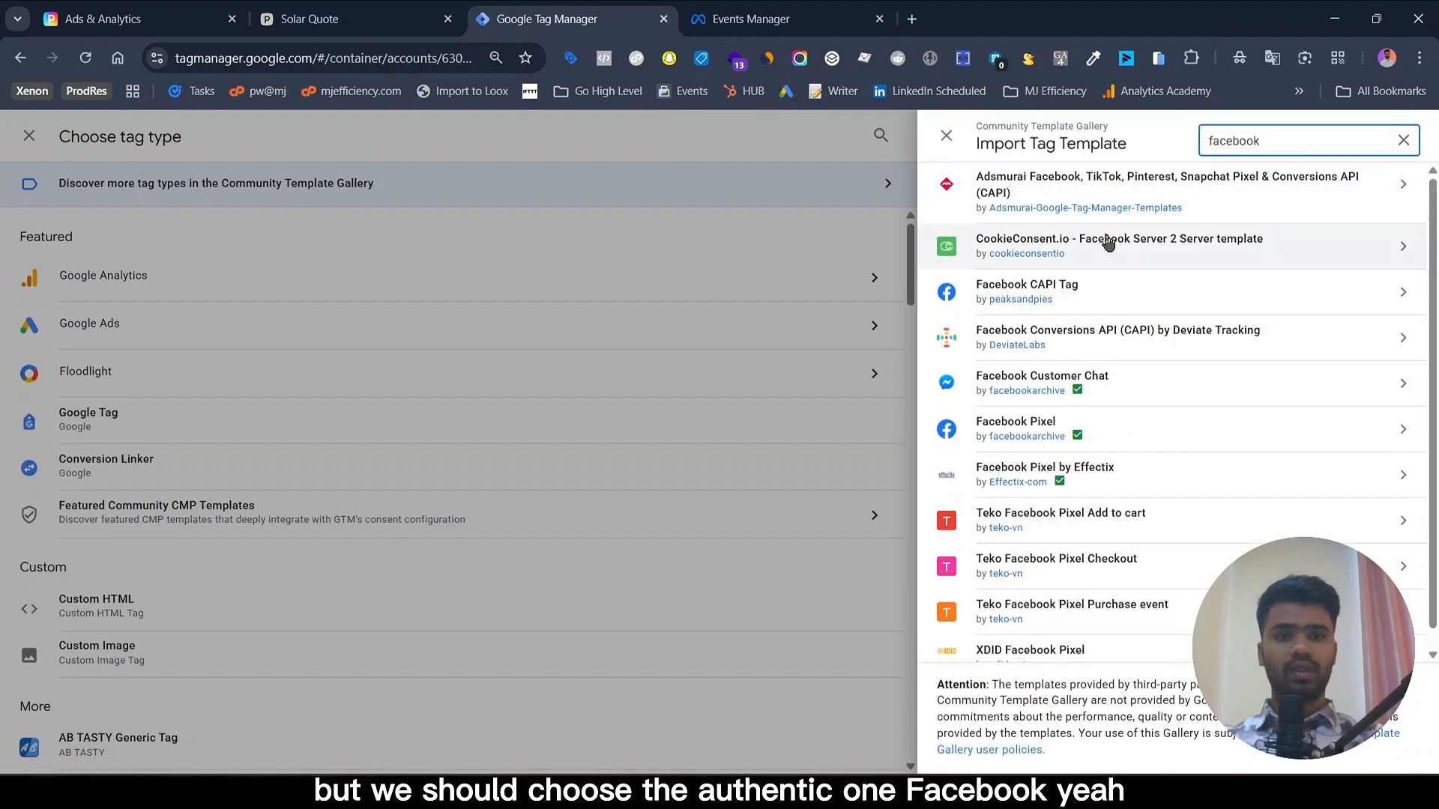
{"action": "mouse_move", "coordinate": [1024, 442]}
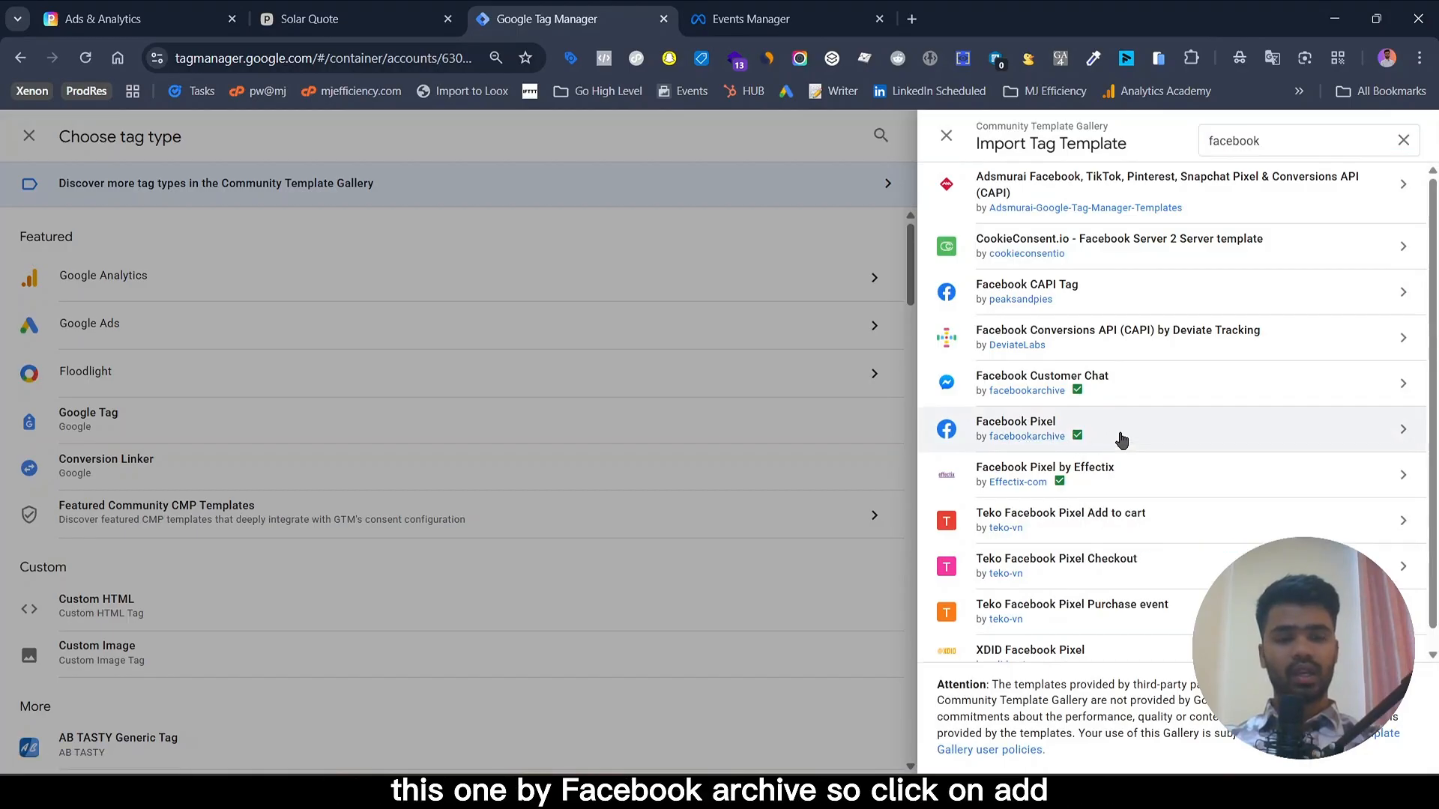
{"action": "left_click", "coordinate": [1121, 440]}
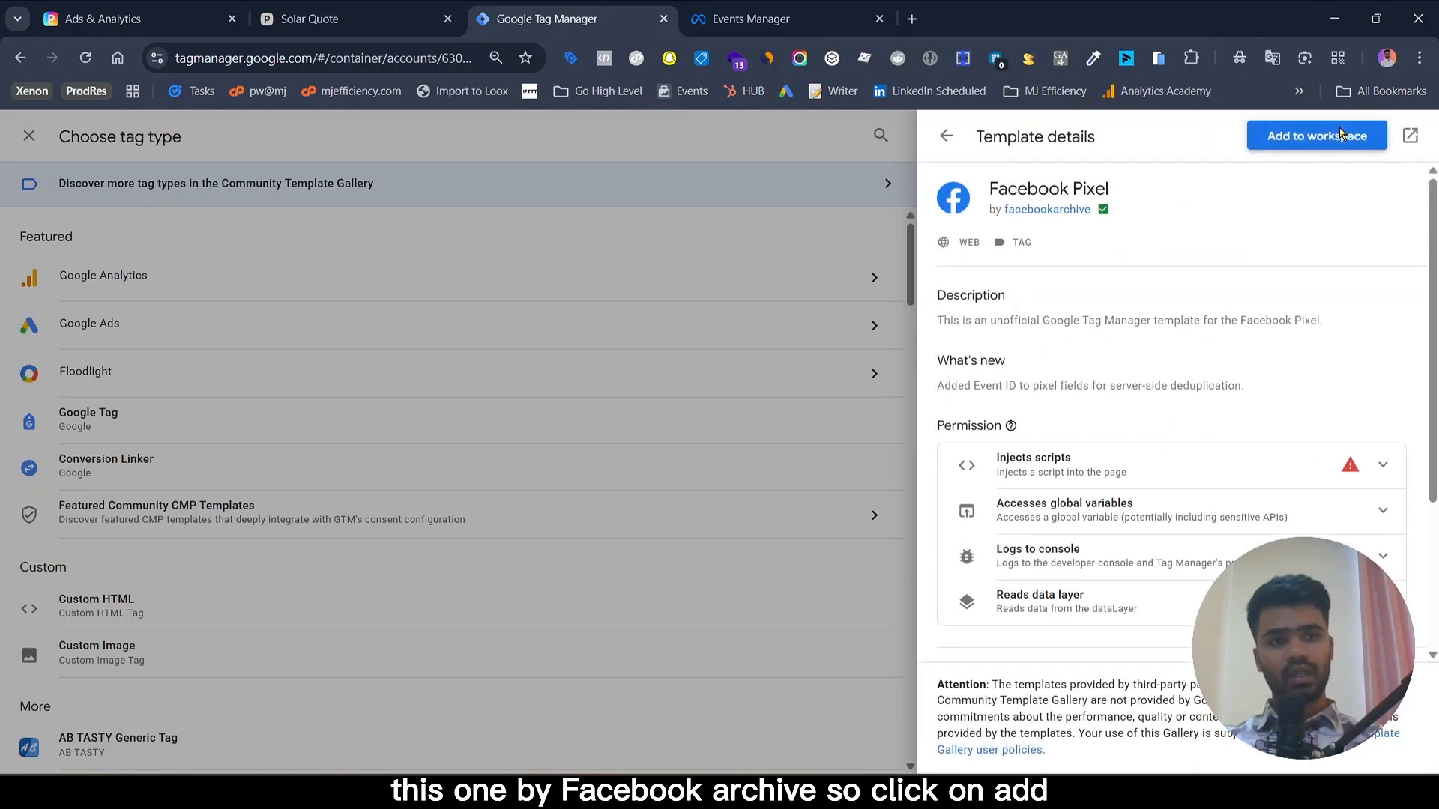
{"action": "left_click", "coordinate": [1271, 135]}
{"action": "left_click", "coordinate": [936, 528]}
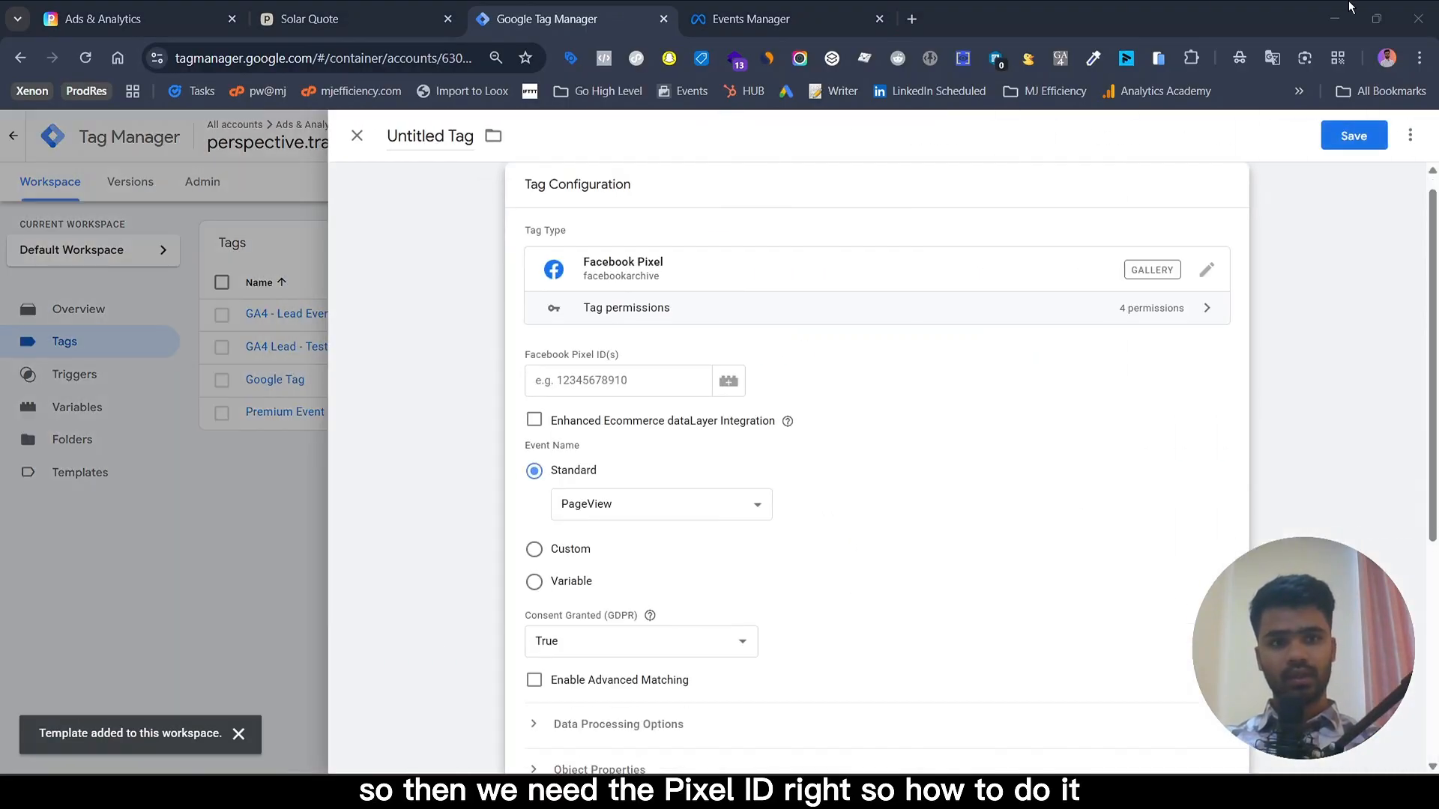
{"action": "left_click", "coordinate": [629, 381]}
- Browse Meta Events Manager's data sources, backing out of connecting a new one
{"action": "left_click", "coordinate": [762, 9]}
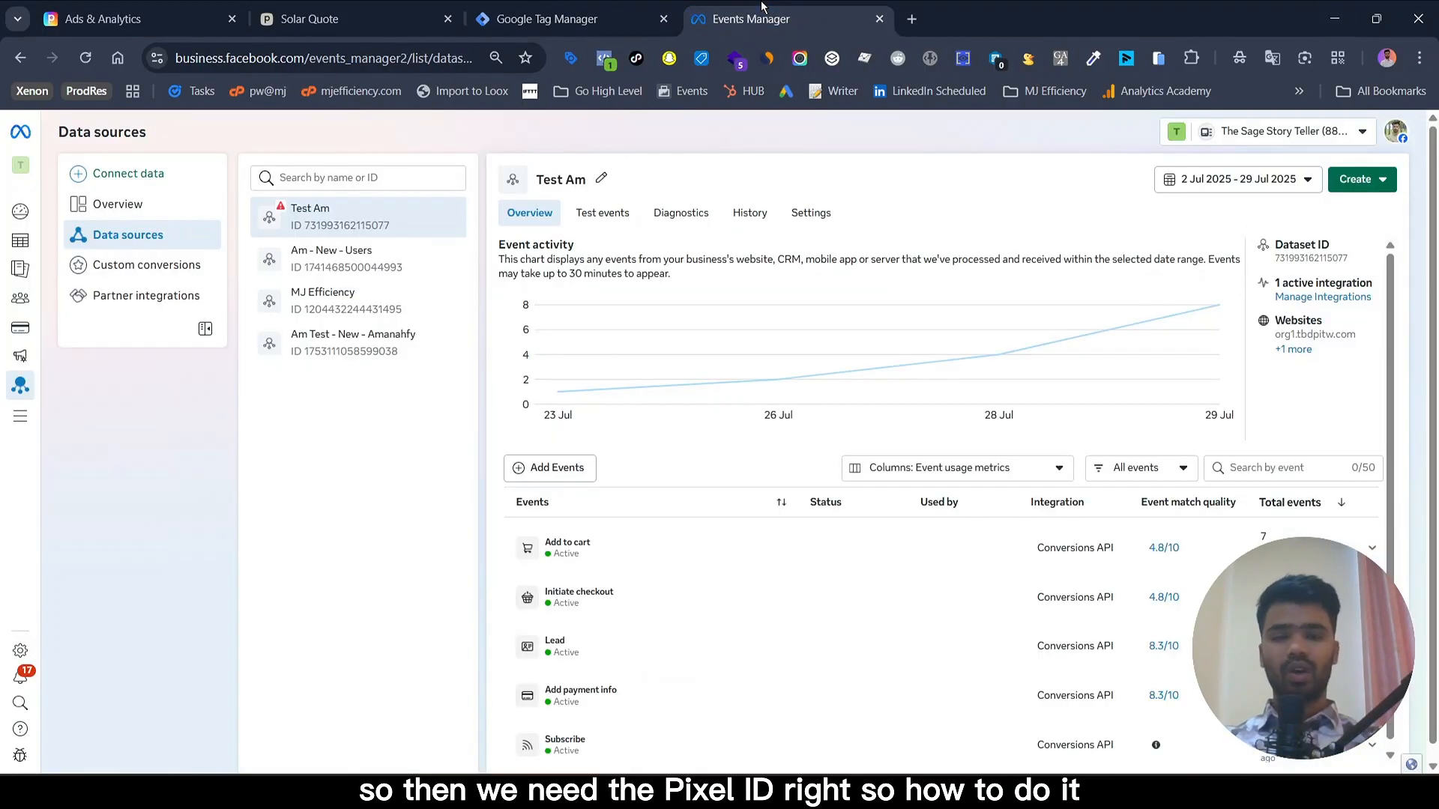
{"action": "left_click", "coordinate": [139, 176]}
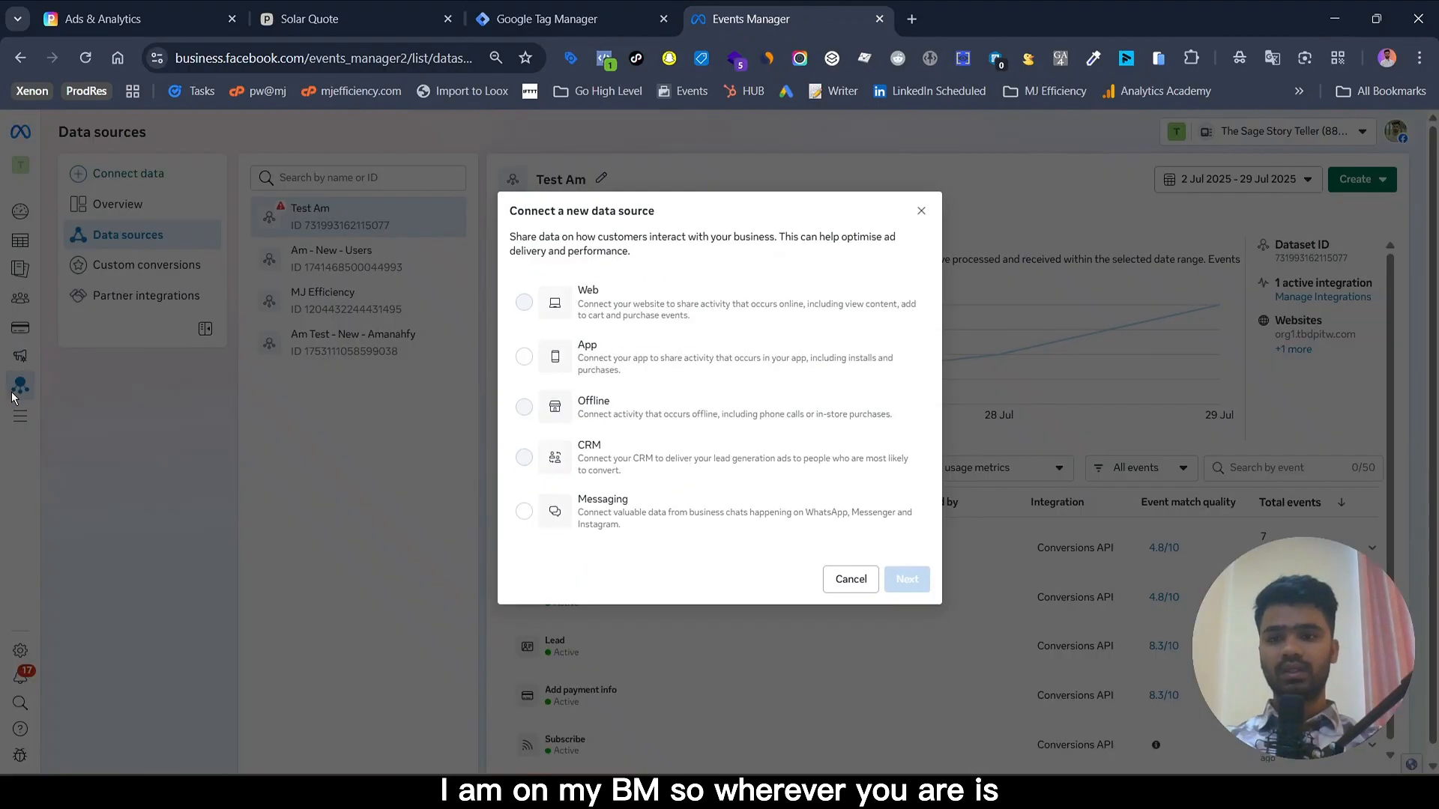
{"action": "left_click", "coordinate": [22, 421]}
{"action": "left_click", "coordinate": [25, 416]}
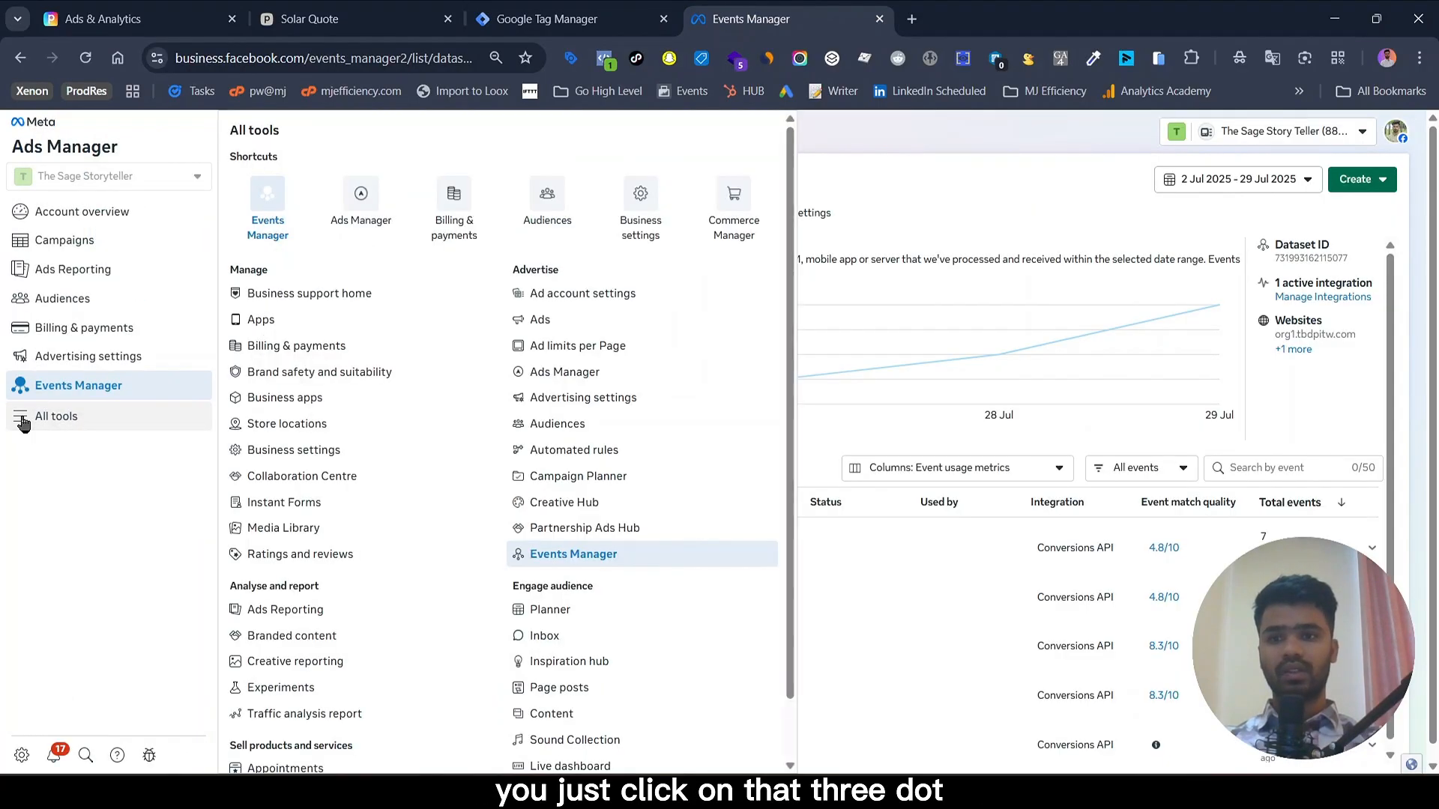
{"action": "left_click", "coordinate": [271, 219]}
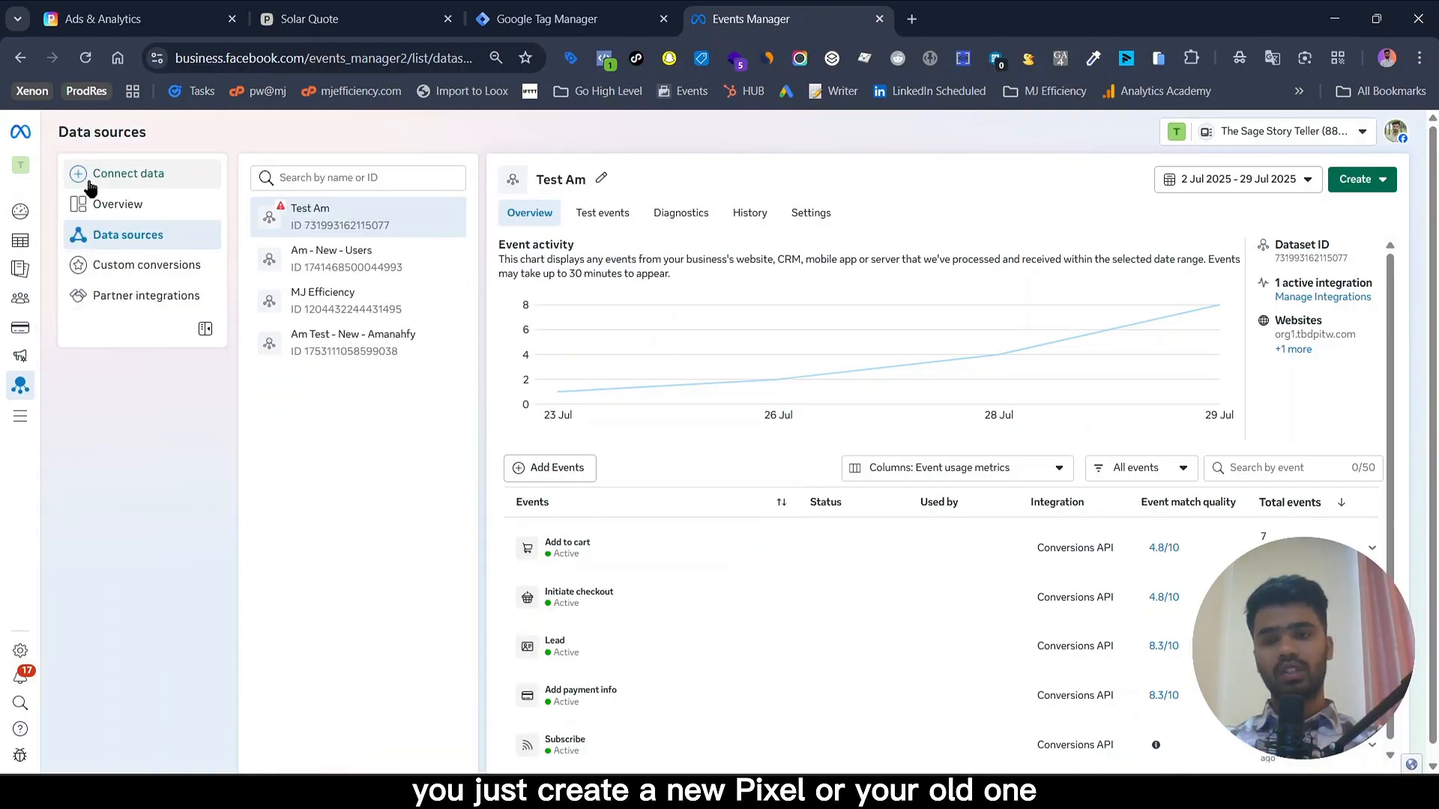
{"action": "left_click", "coordinate": [89, 180]}
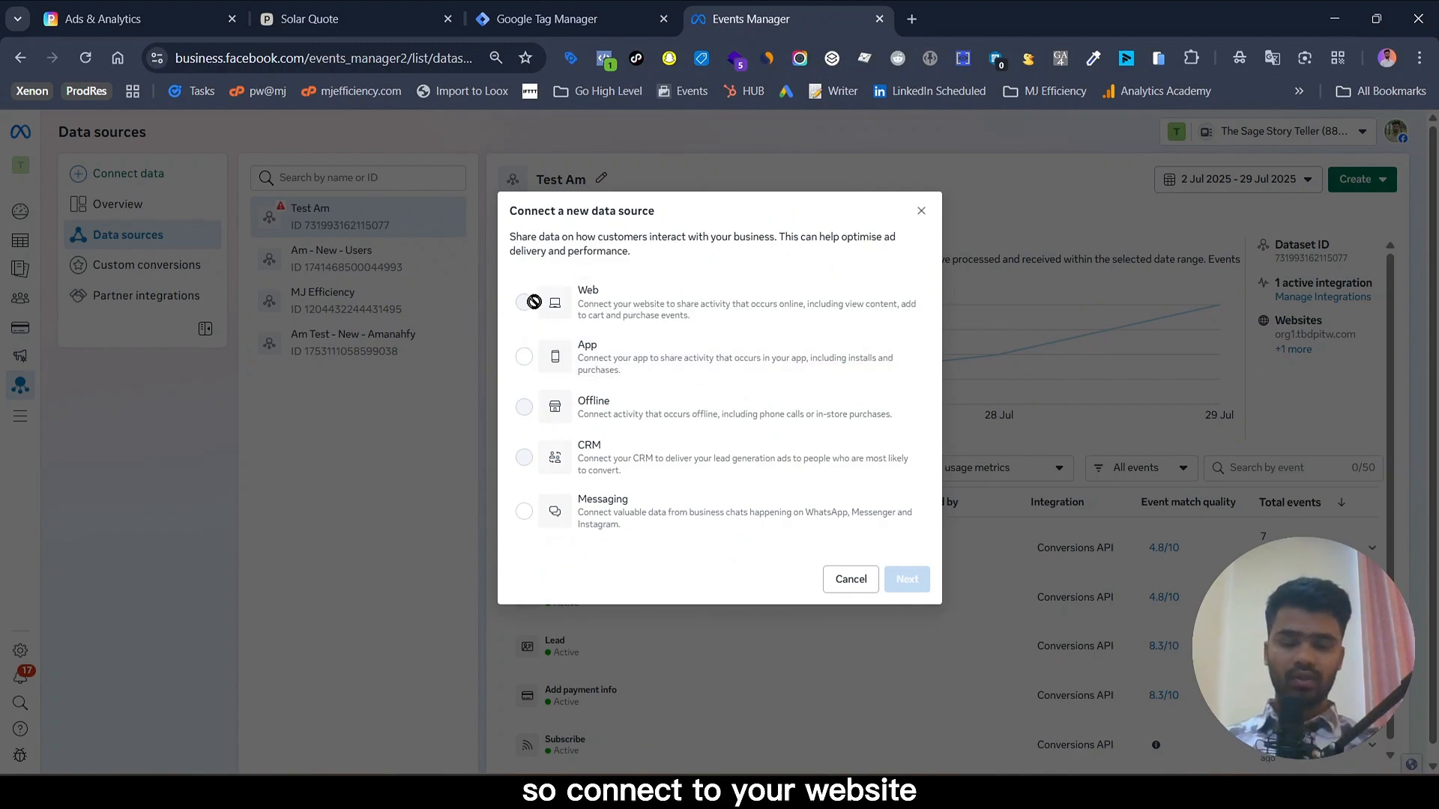
{"action": "left_click", "coordinate": [839, 579]}
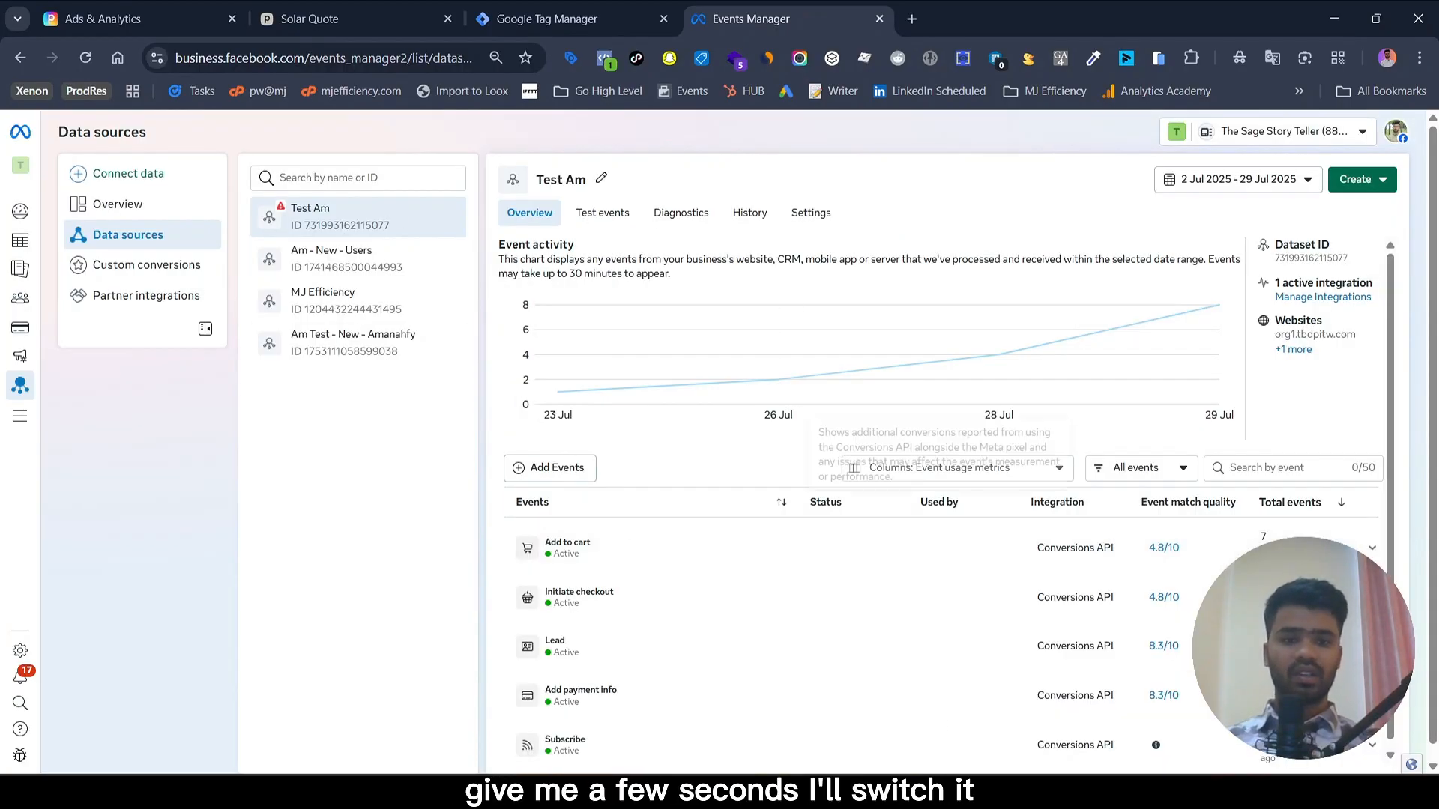
- Open the MJ Efficiency dataset's settings to locate its dataset ID
{"action": "left_click", "coordinate": [901, 791]}
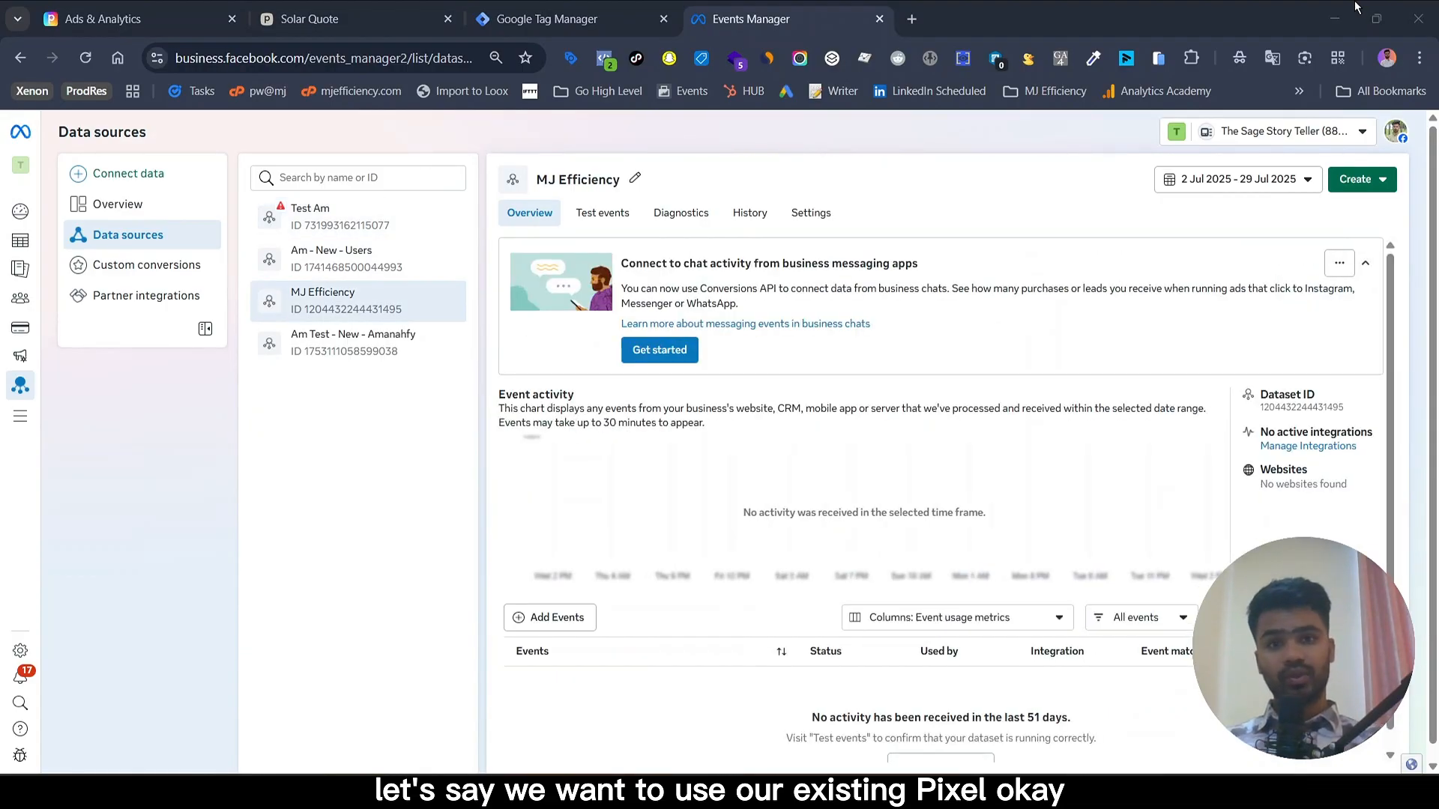
{"action": "left_click", "coordinate": [1355, 8]}
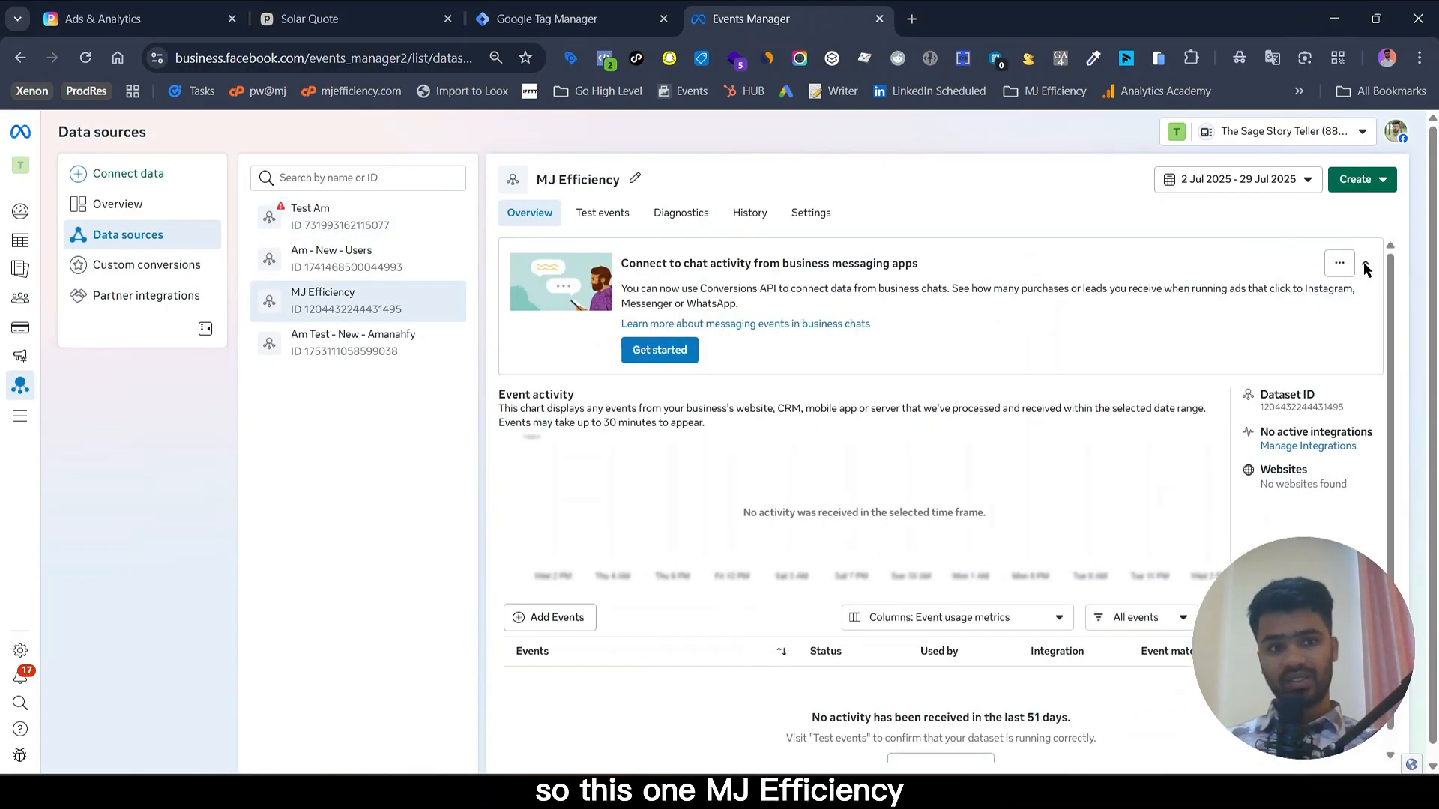
{"action": "left_click", "coordinate": [1365, 263]}
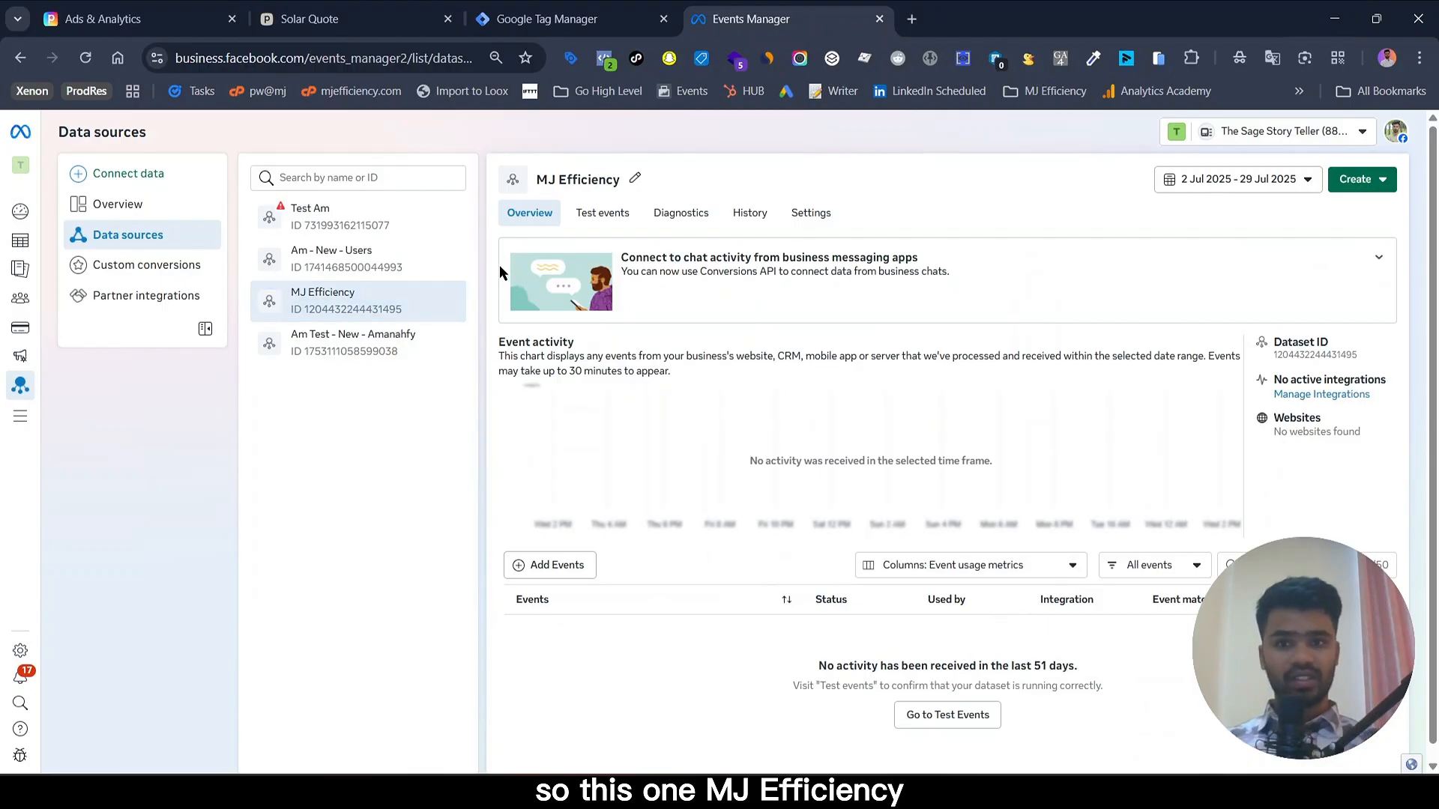
{"action": "left_click", "coordinate": [807, 215]}
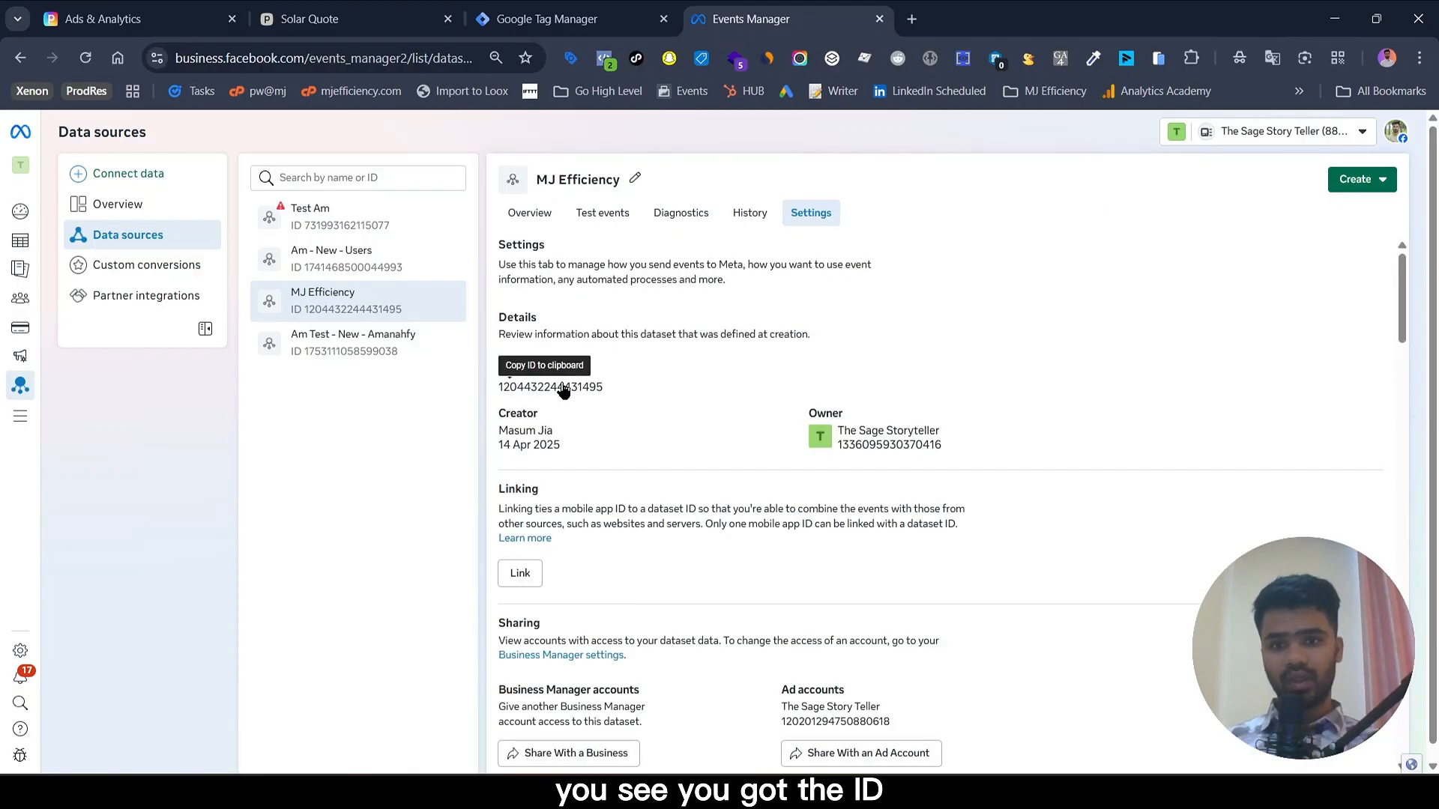
{"action": "left_click", "coordinate": [586, 10]}
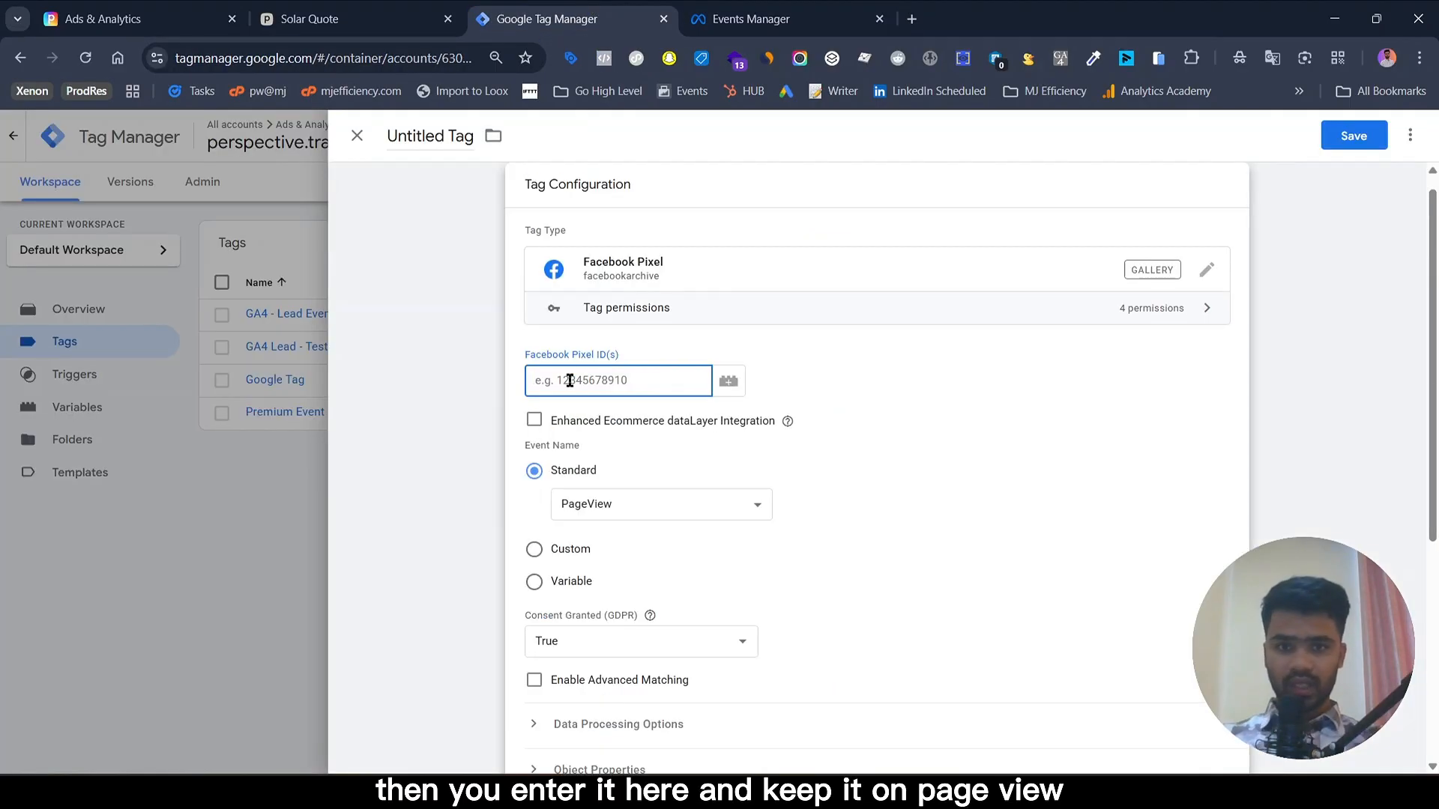
- Keep PageView as the event, fire on All Pages, and save as 'Facebook Pixel Integration'
{"action": "left_click", "coordinate": [567, 507]}
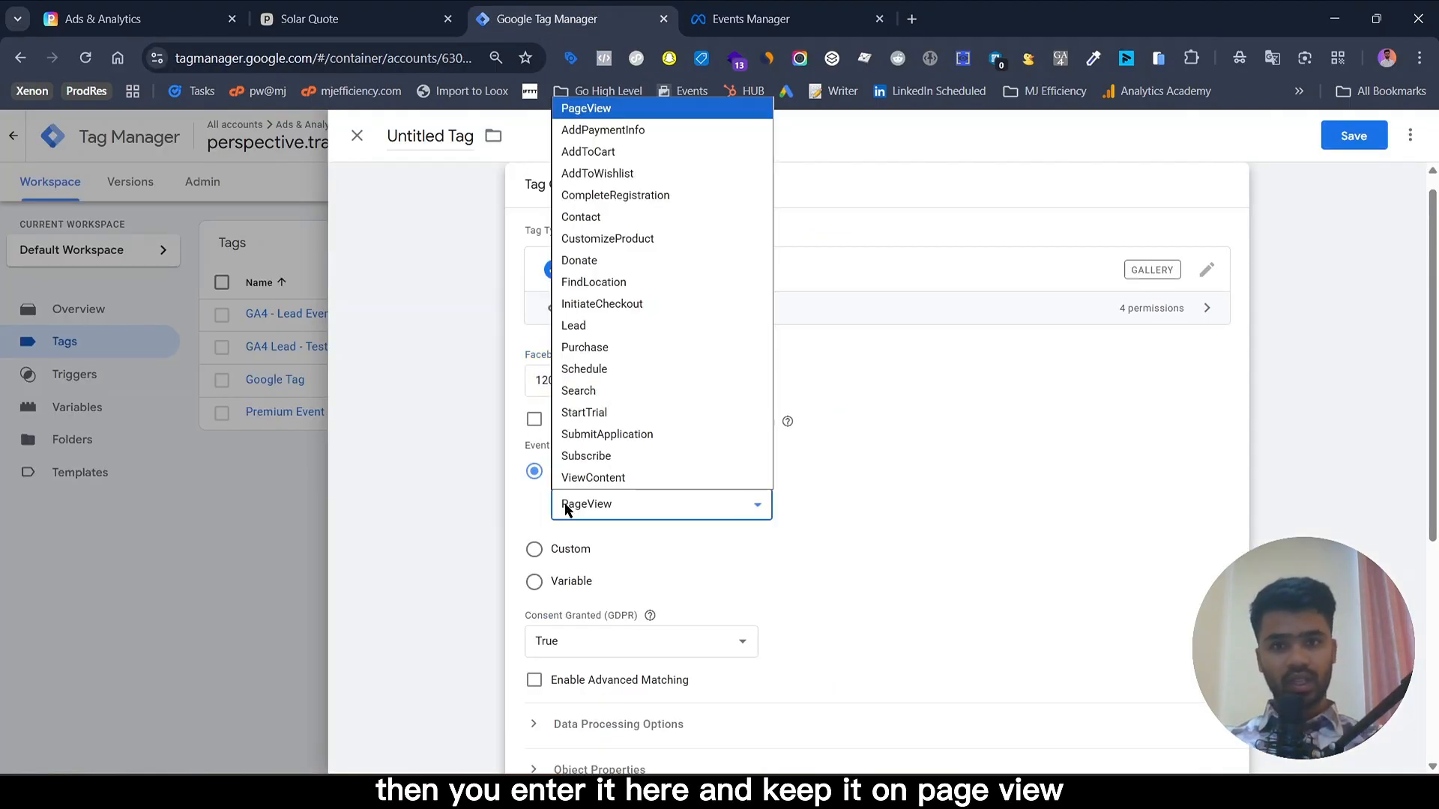
{"action": "left_click", "coordinate": [567, 506]}
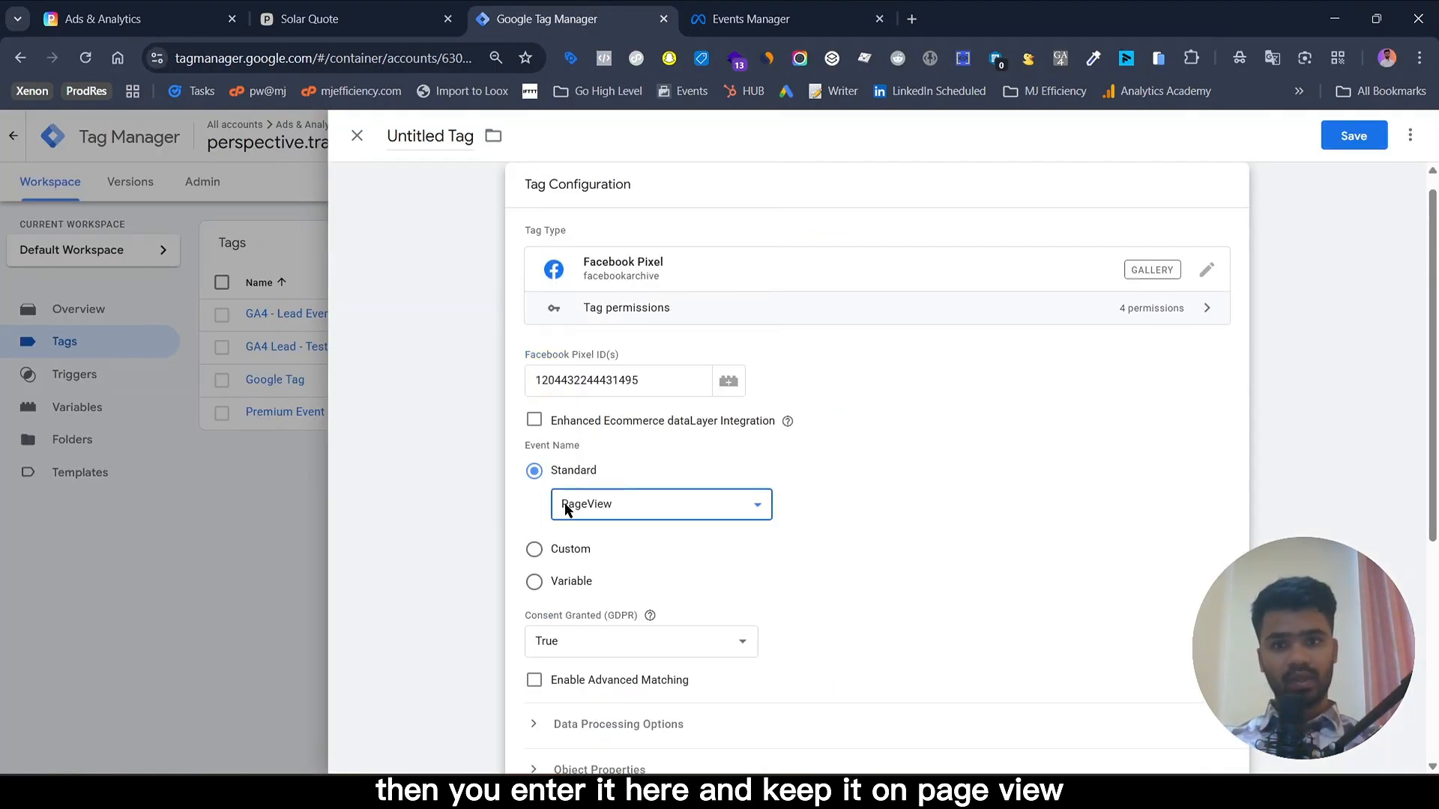
{"action": "left_click", "coordinate": [1269, 483]}
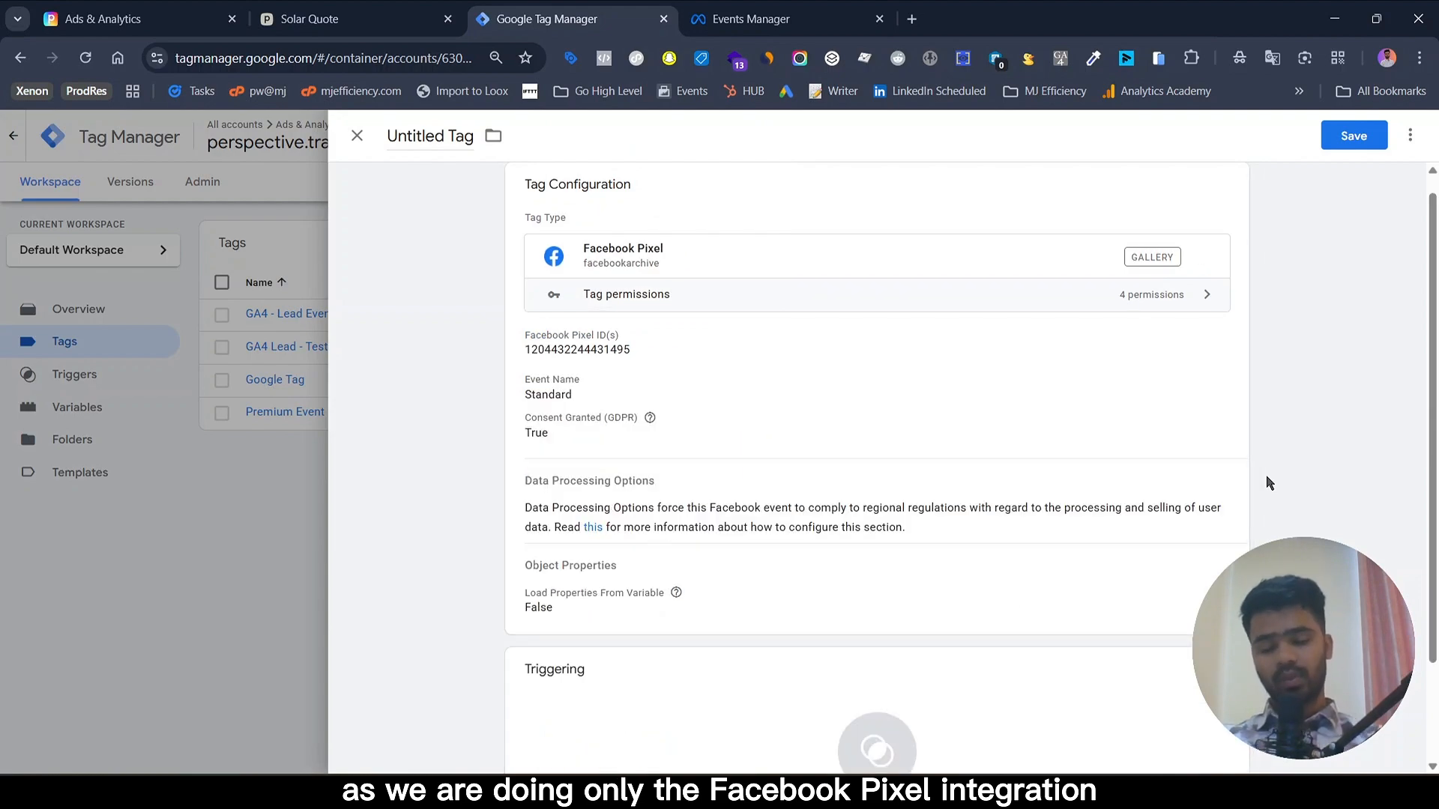
{"action": "left_click", "coordinate": [892, 610]}
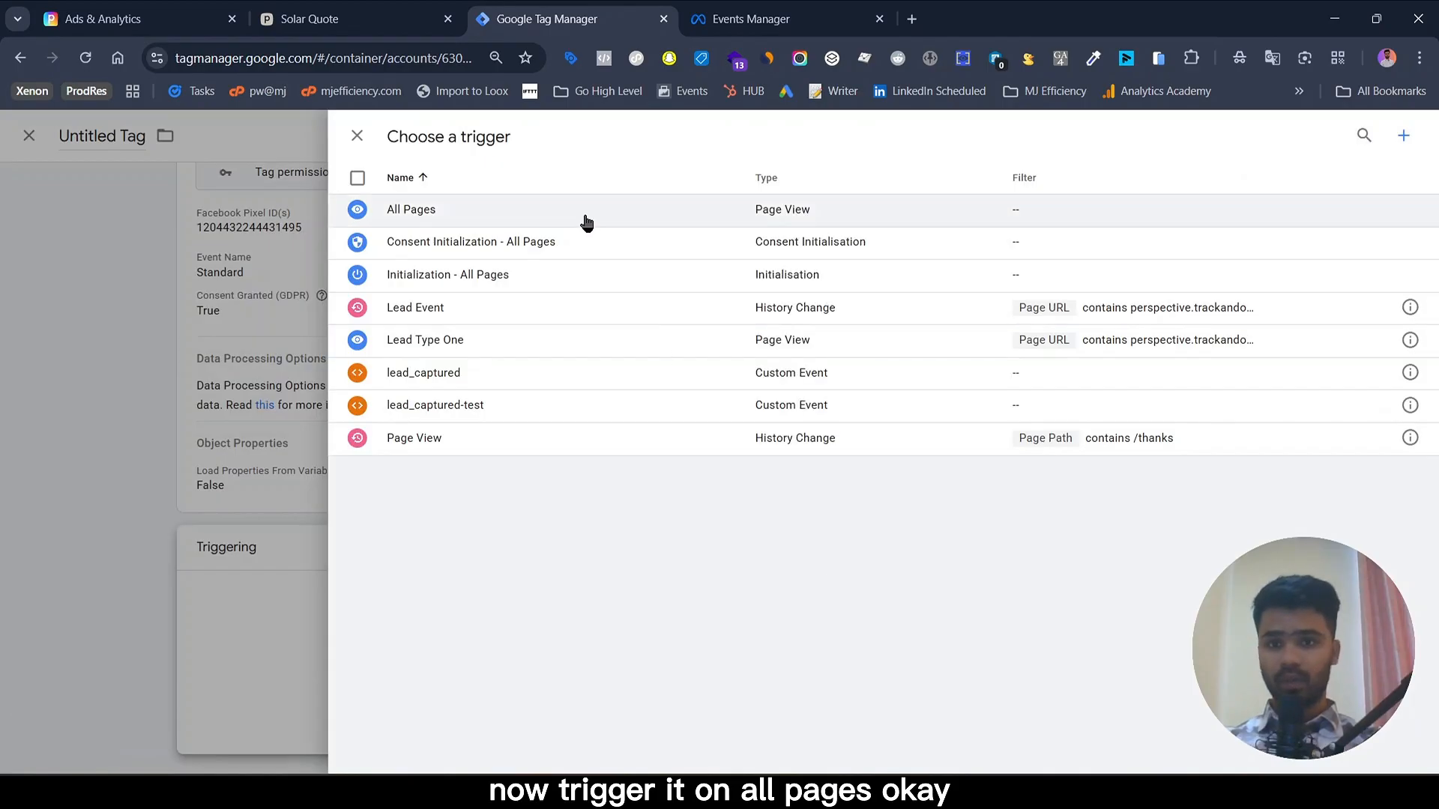
{"action": "left_click", "coordinate": [585, 222]}
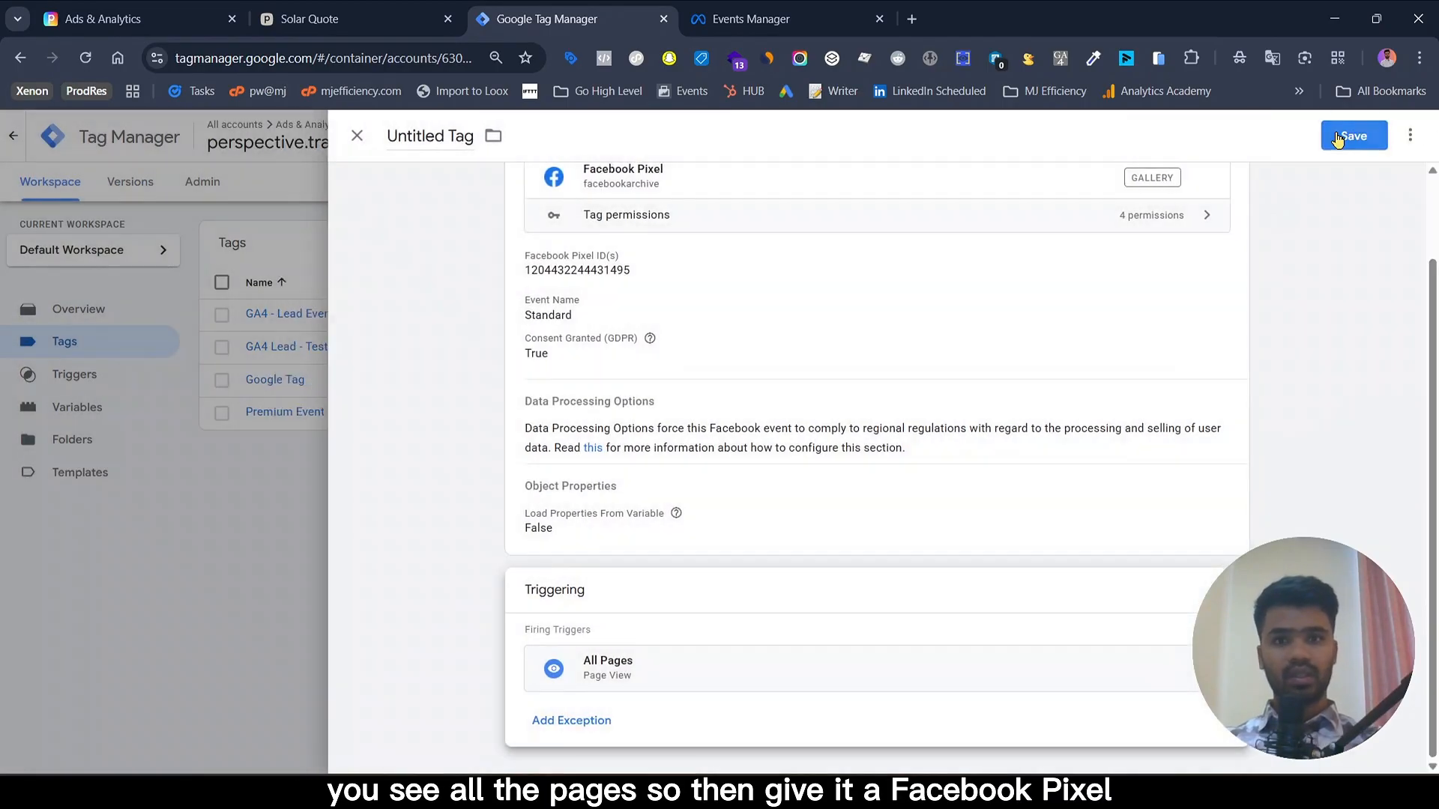
{"action": "left_click", "coordinate": [1338, 140]}
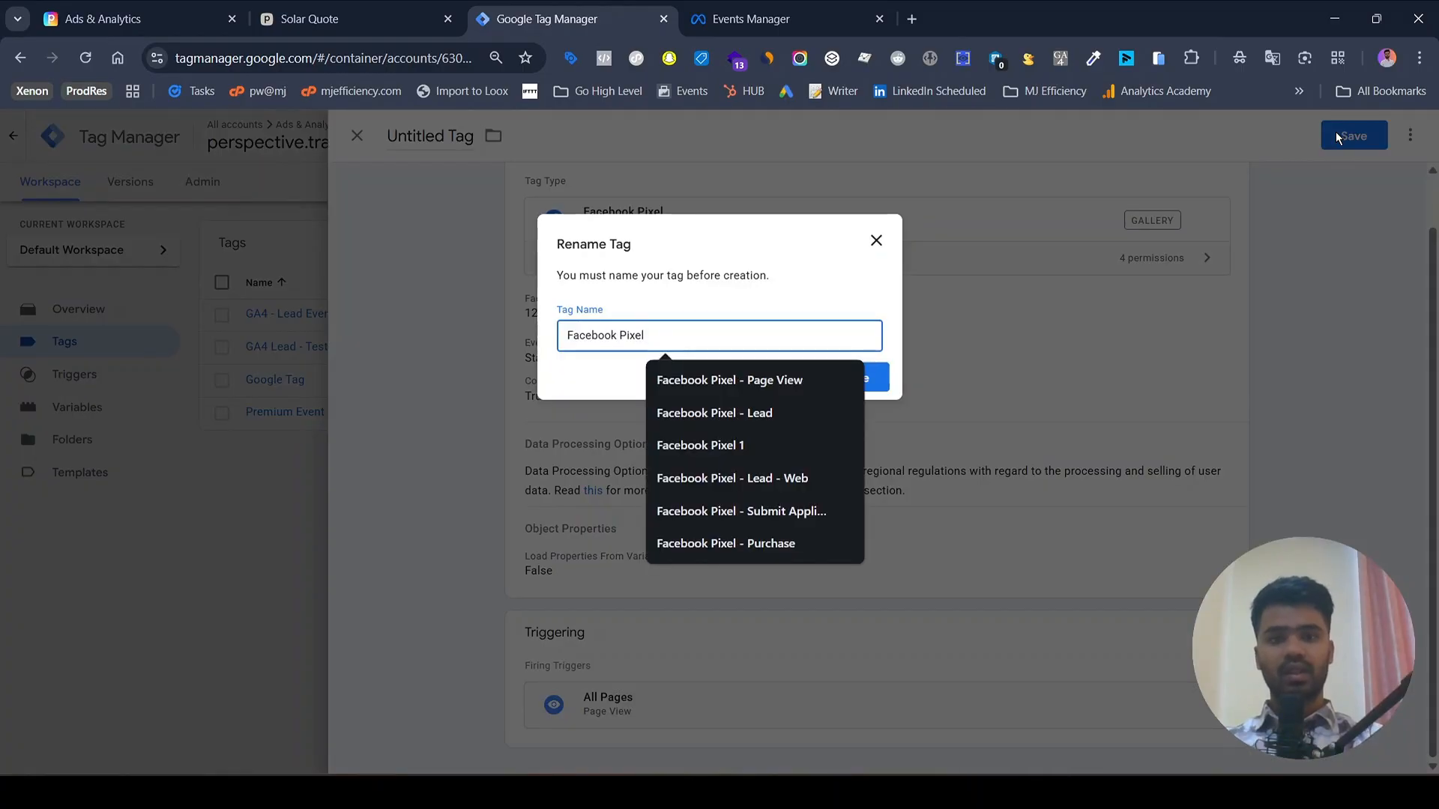
{"action": "type", "text": "Integr"}
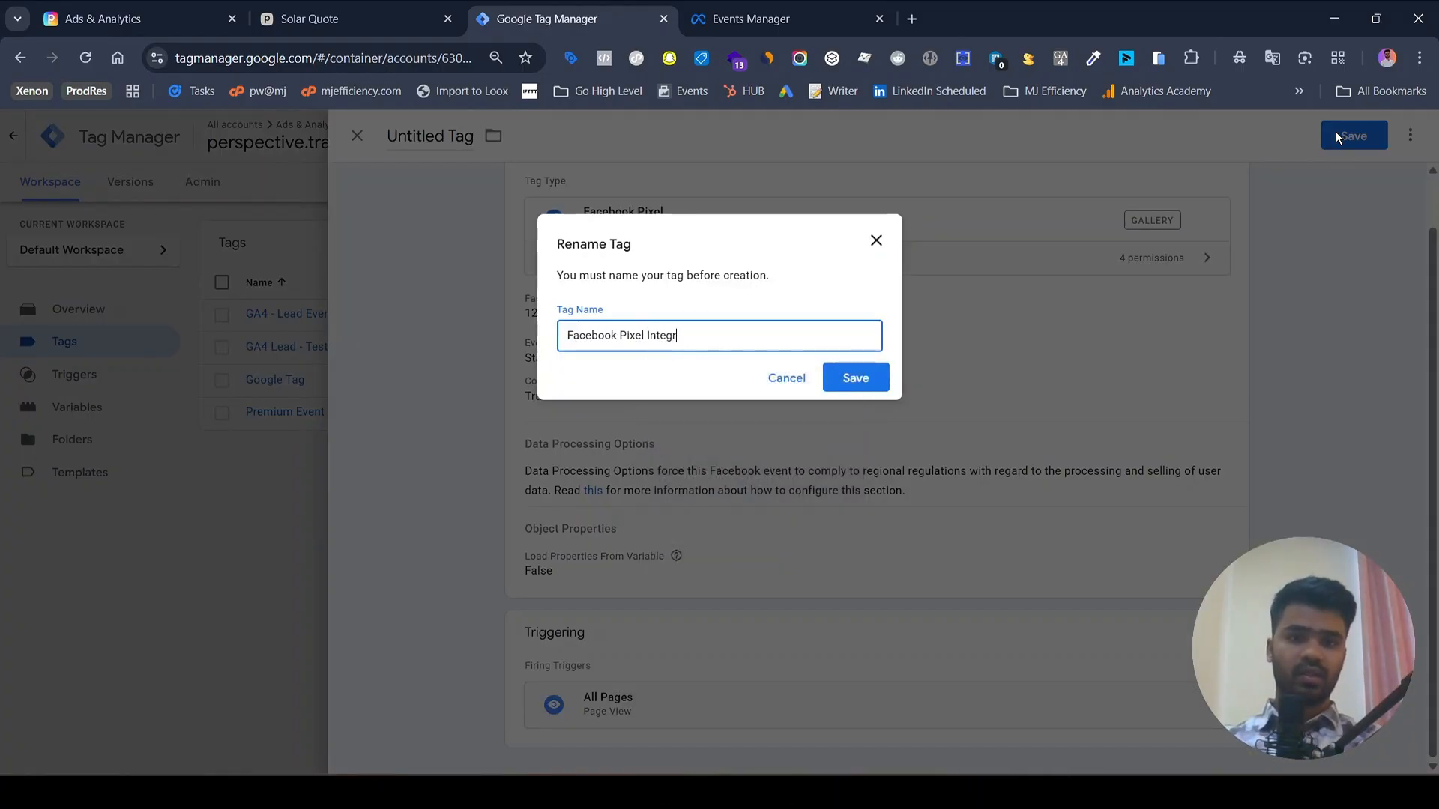
{"action": "type", "text": "ation"}
{"action": "key", "text": "Return"}
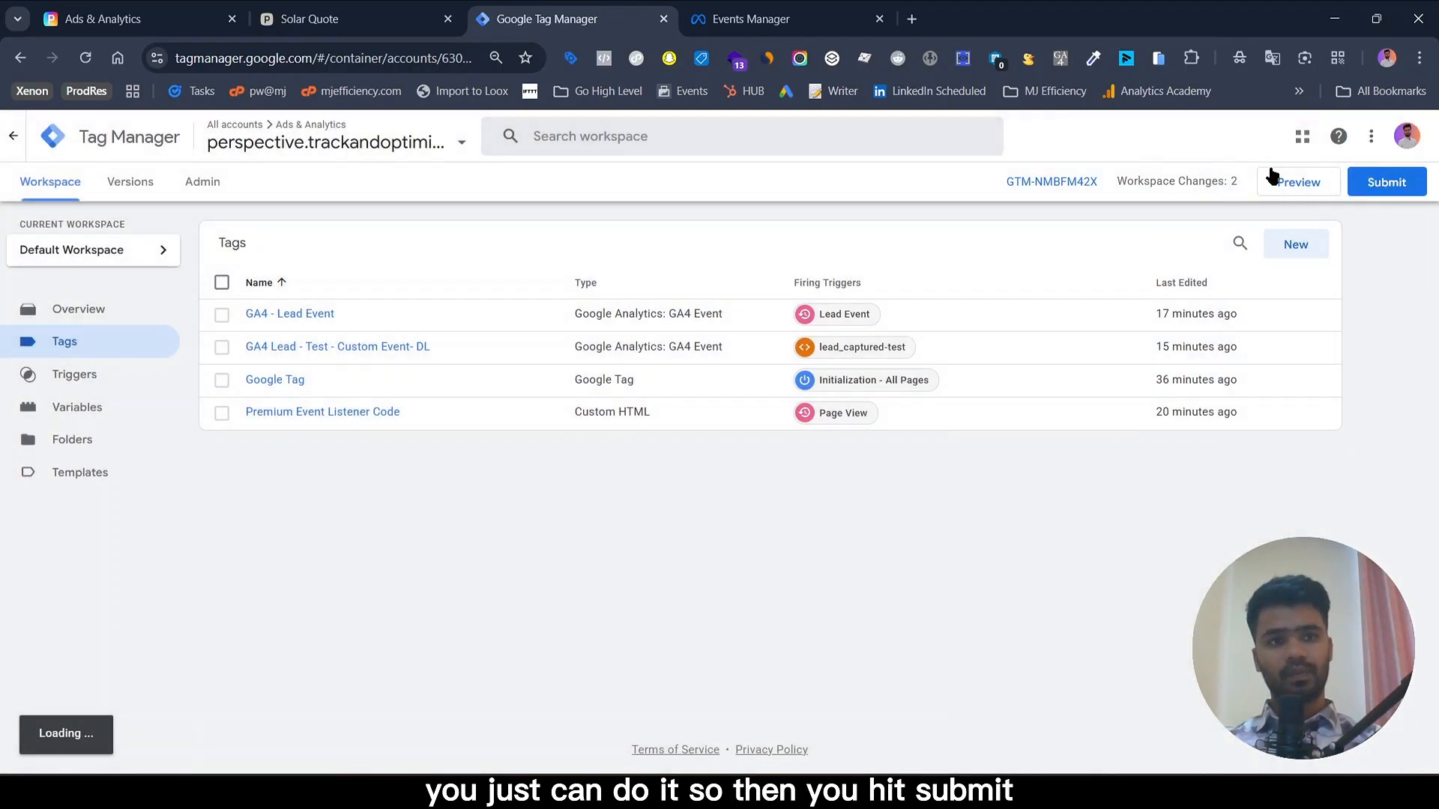
- Publish the workspace changes as Version 7 without a description
{"action": "left_click", "coordinate": [1372, 179]}
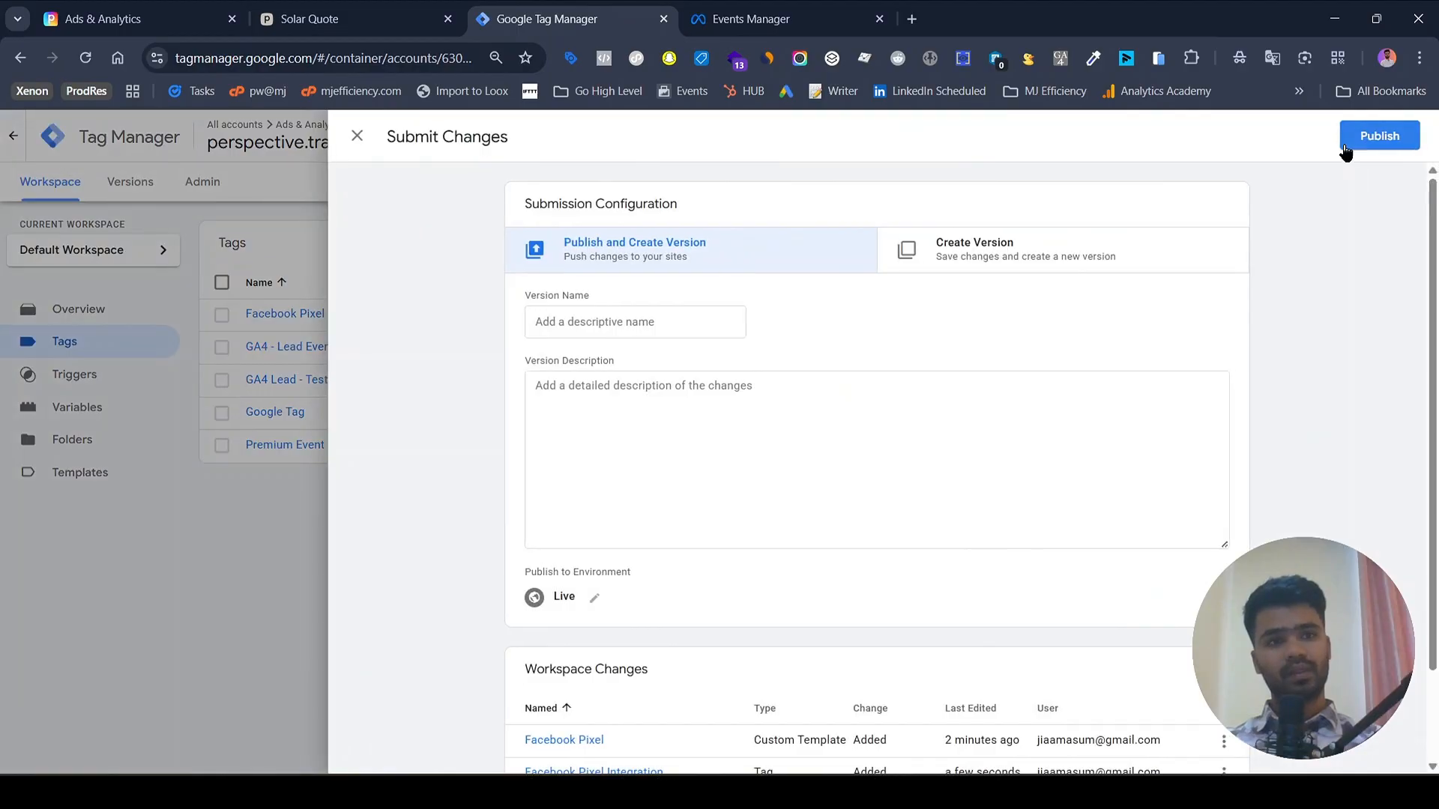
{"action": "left_click", "coordinate": [1349, 142]}
{"action": "left_click", "coordinate": [842, 611]}
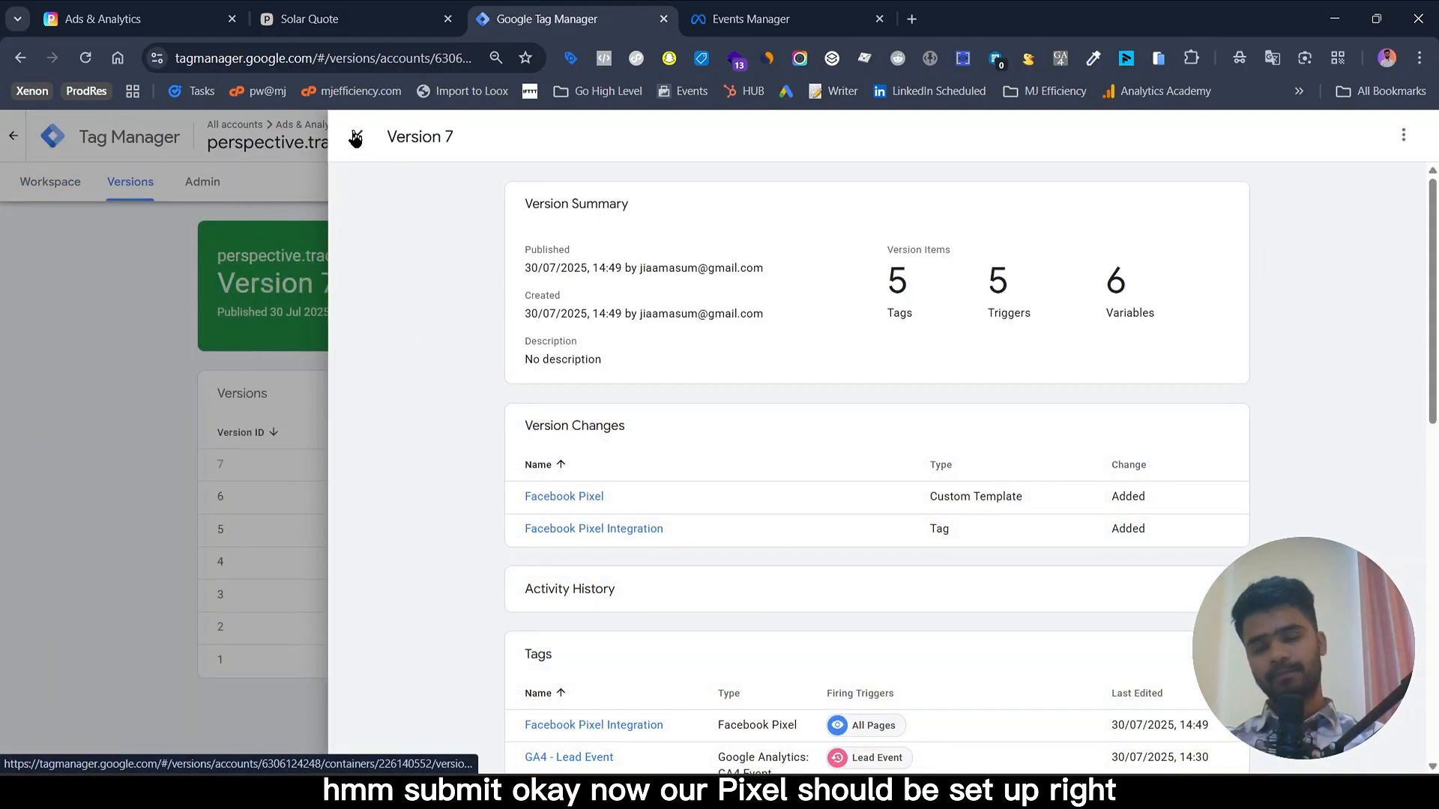
{"action": "left_click", "coordinate": [357, 135]}
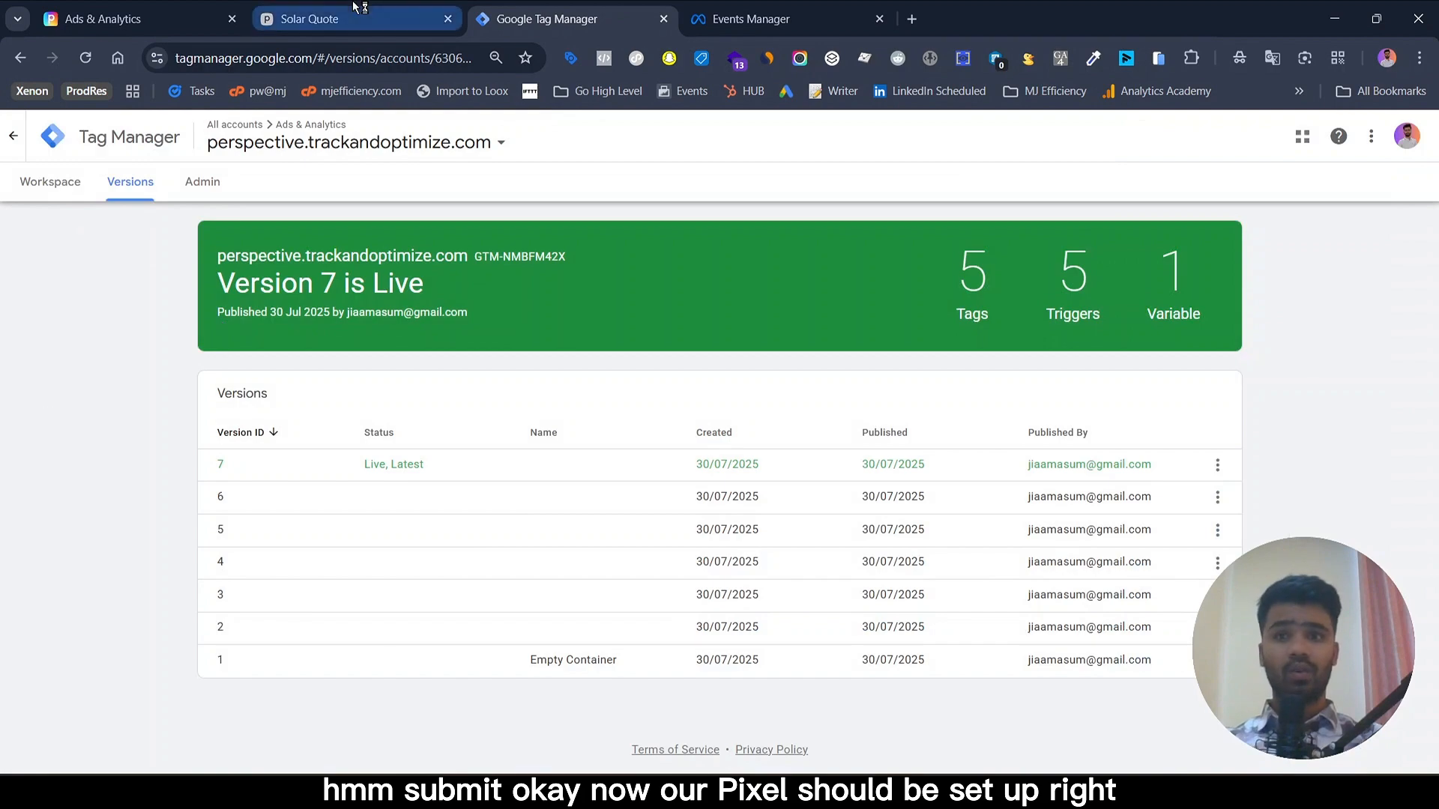
- Check the Solar Quote page with Meta Pixel Helper and view the dataset's Test events
{"action": "left_click", "coordinate": [354, 6]}
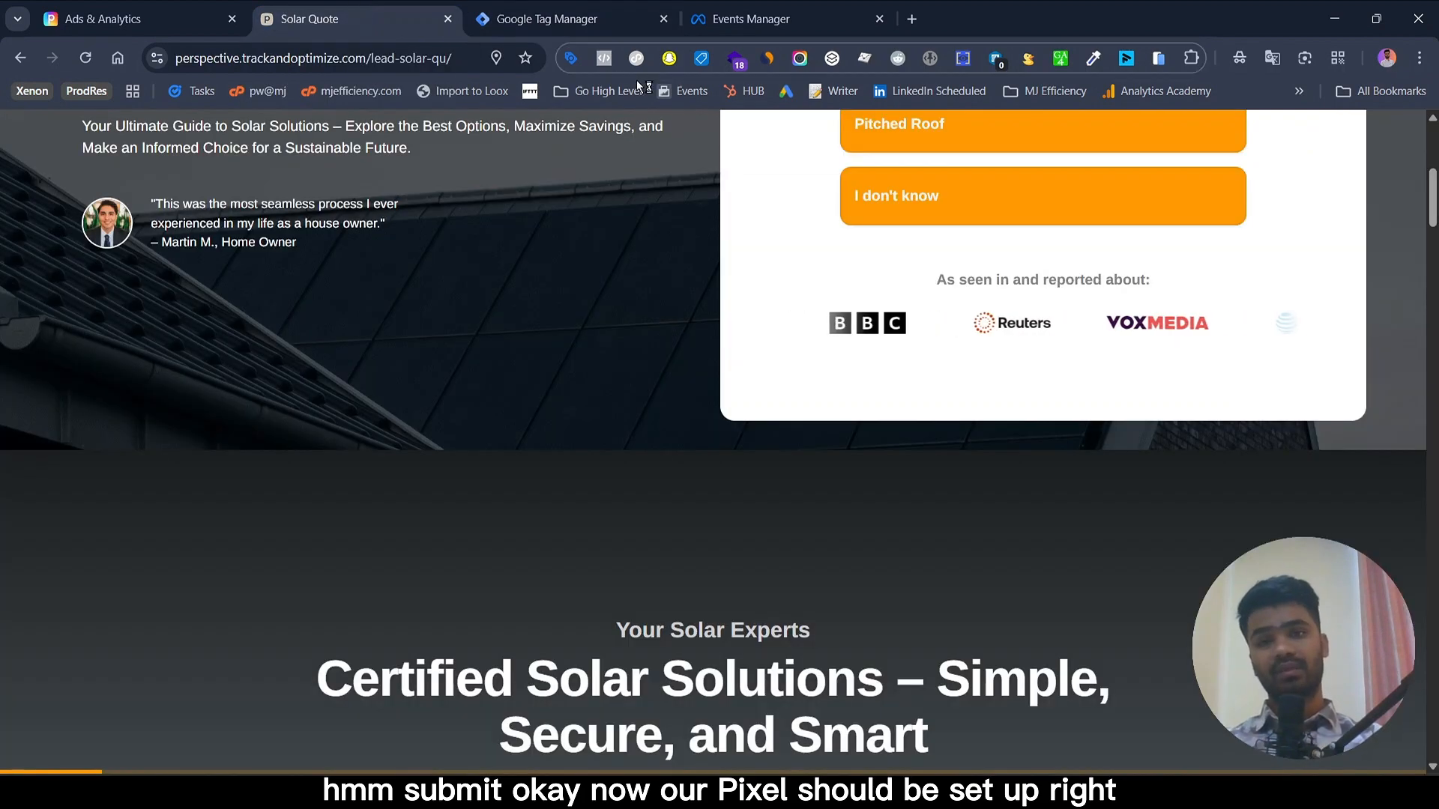
{"action": "left_click", "coordinate": [603, 59]}
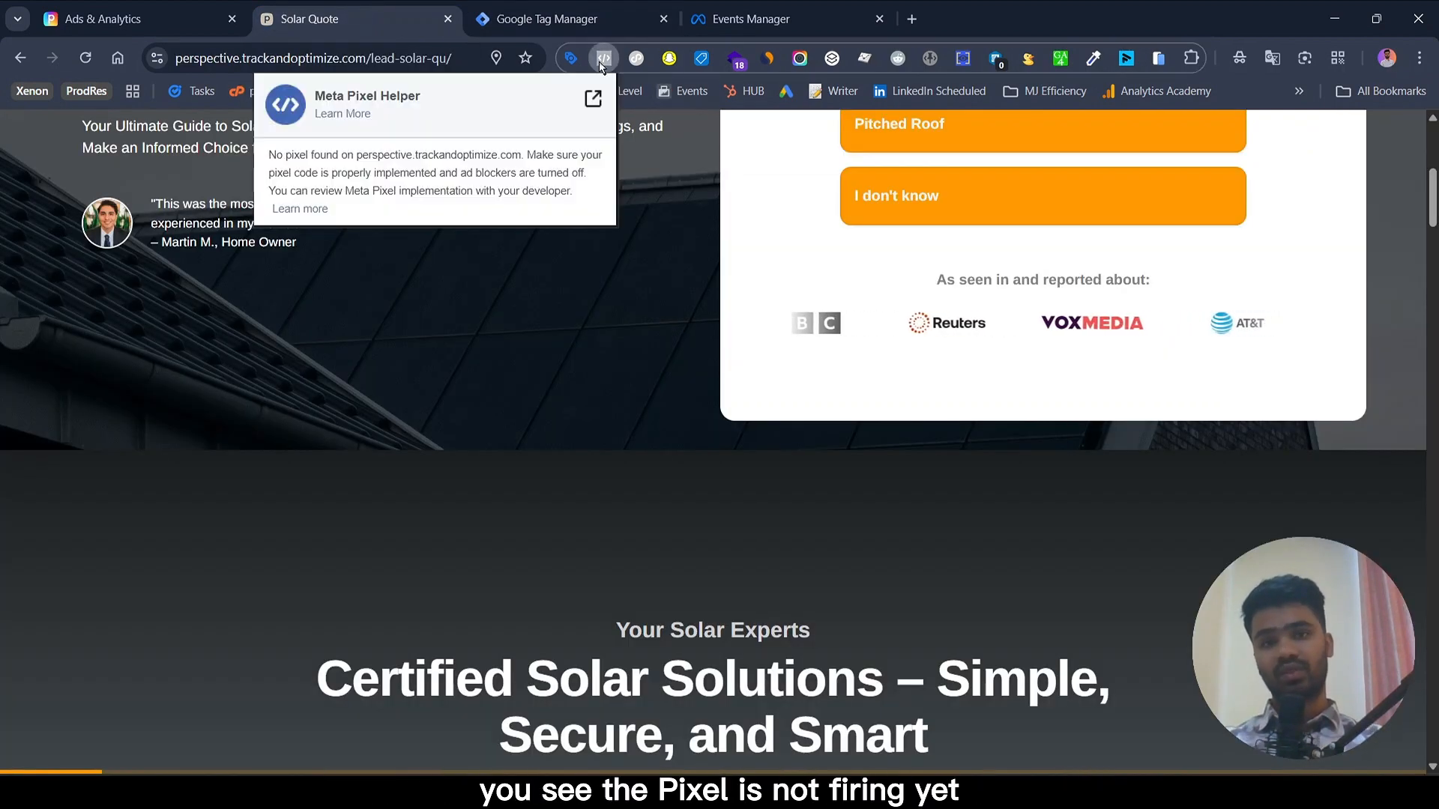
{"action": "left_click", "coordinate": [751, 19]}
{"action": "left_click", "coordinate": [586, 208]}
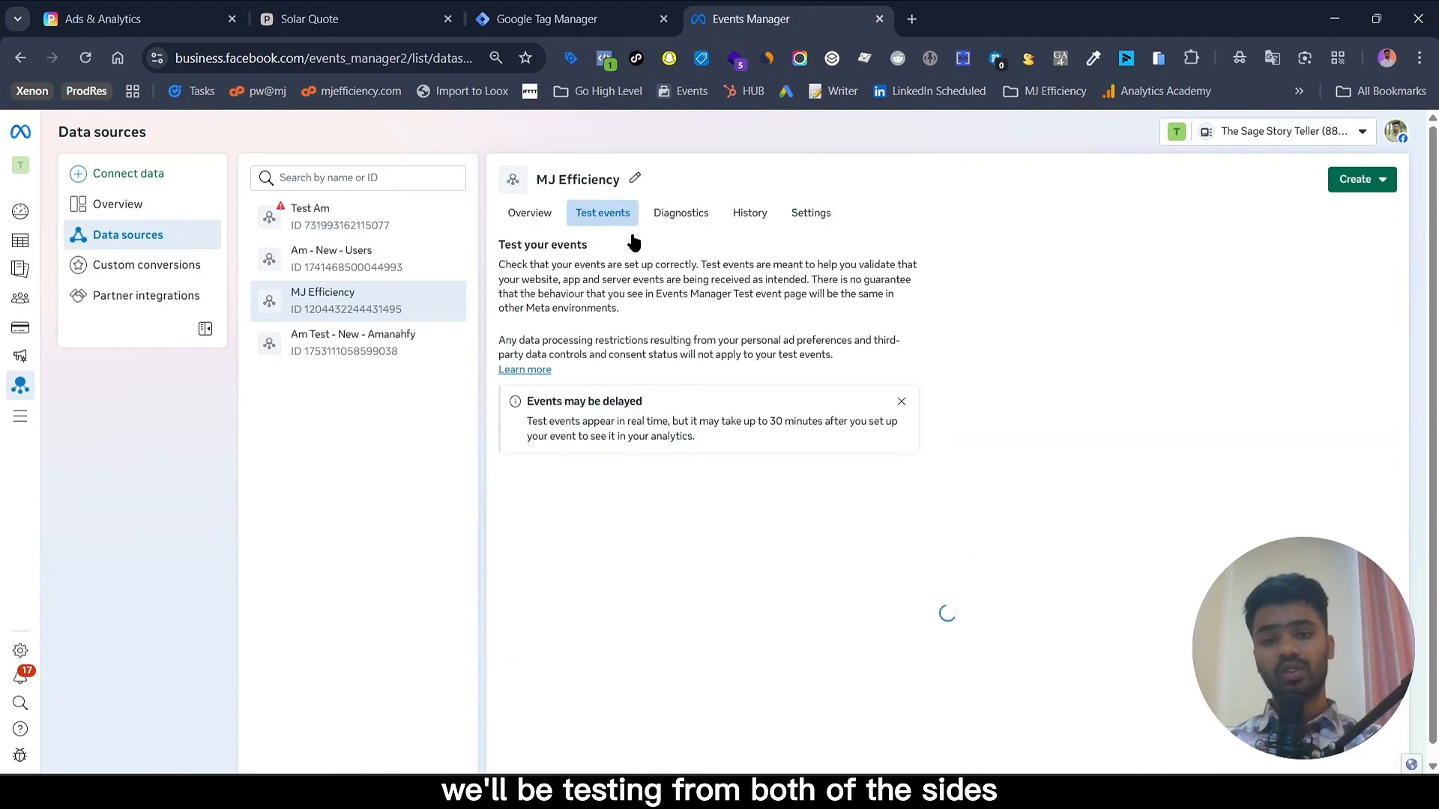
{"action": "left_click", "coordinate": [902, 403]}
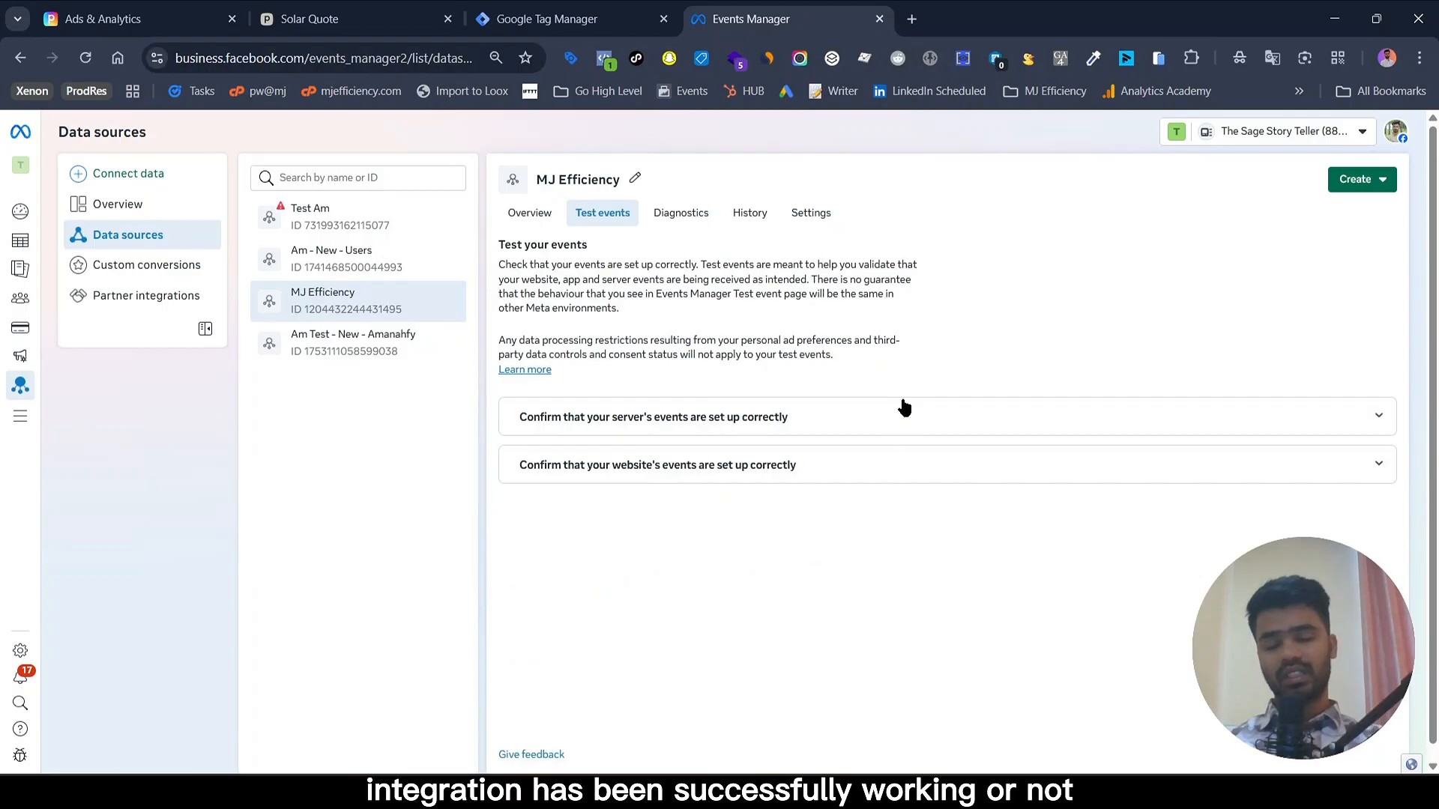
{"action": "left_click", "coordinate": [341, 19]}
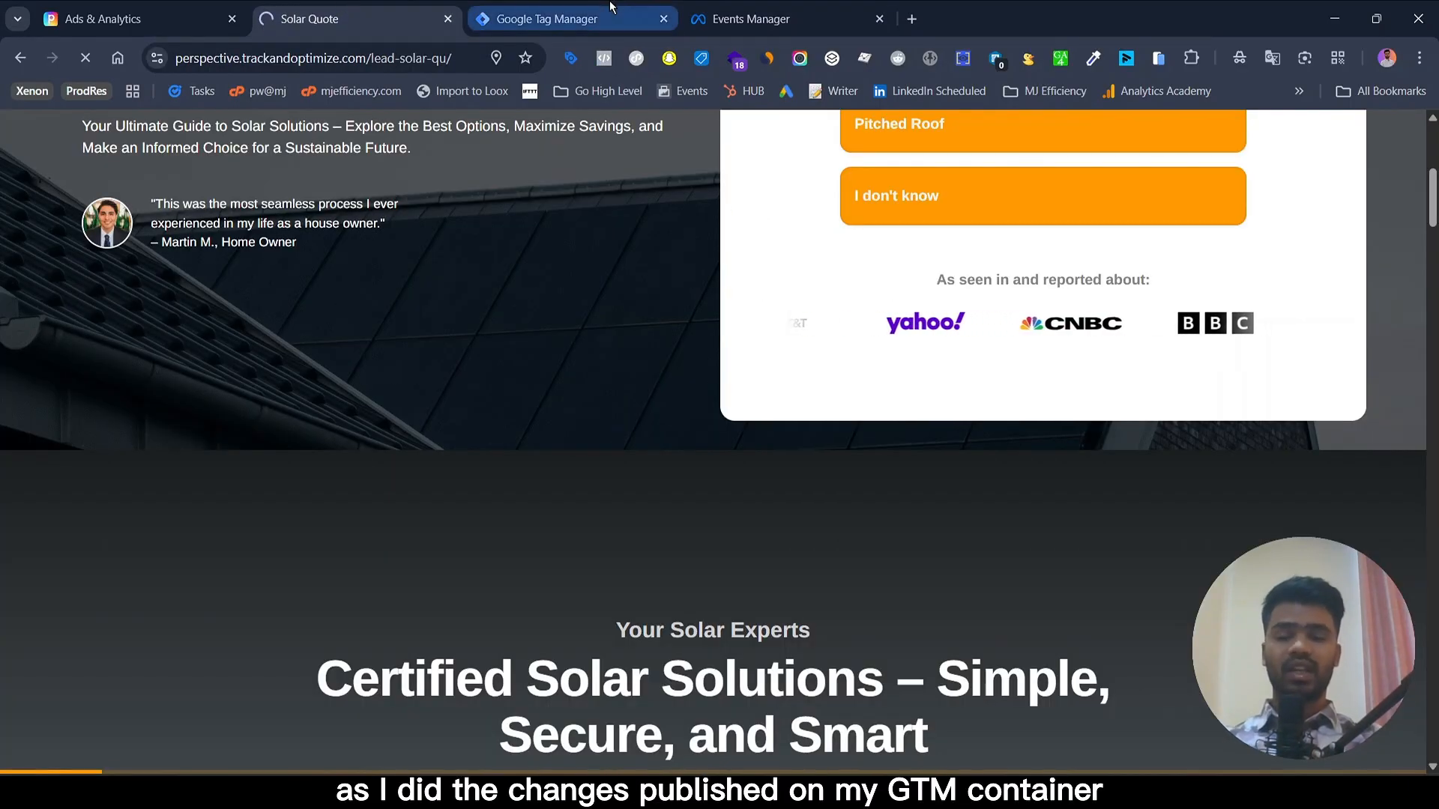
- Recheck the reloaded Solar Quote page for the pixel, still not detected, before returning to Tag Manager
{"action": "left_click", "coordinate": [547, 19]}
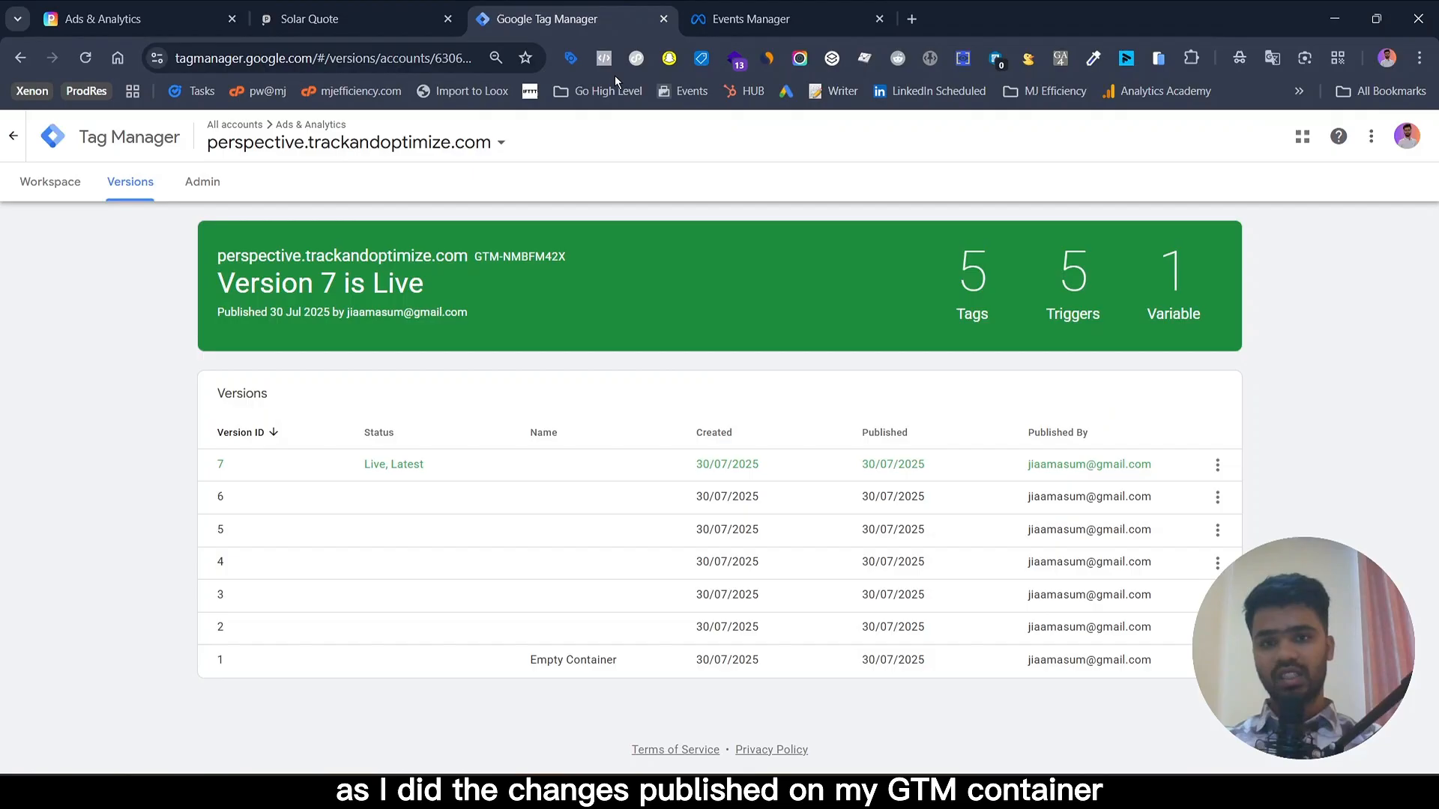
{"action": "left_click", "coordinate": [48, 194]}
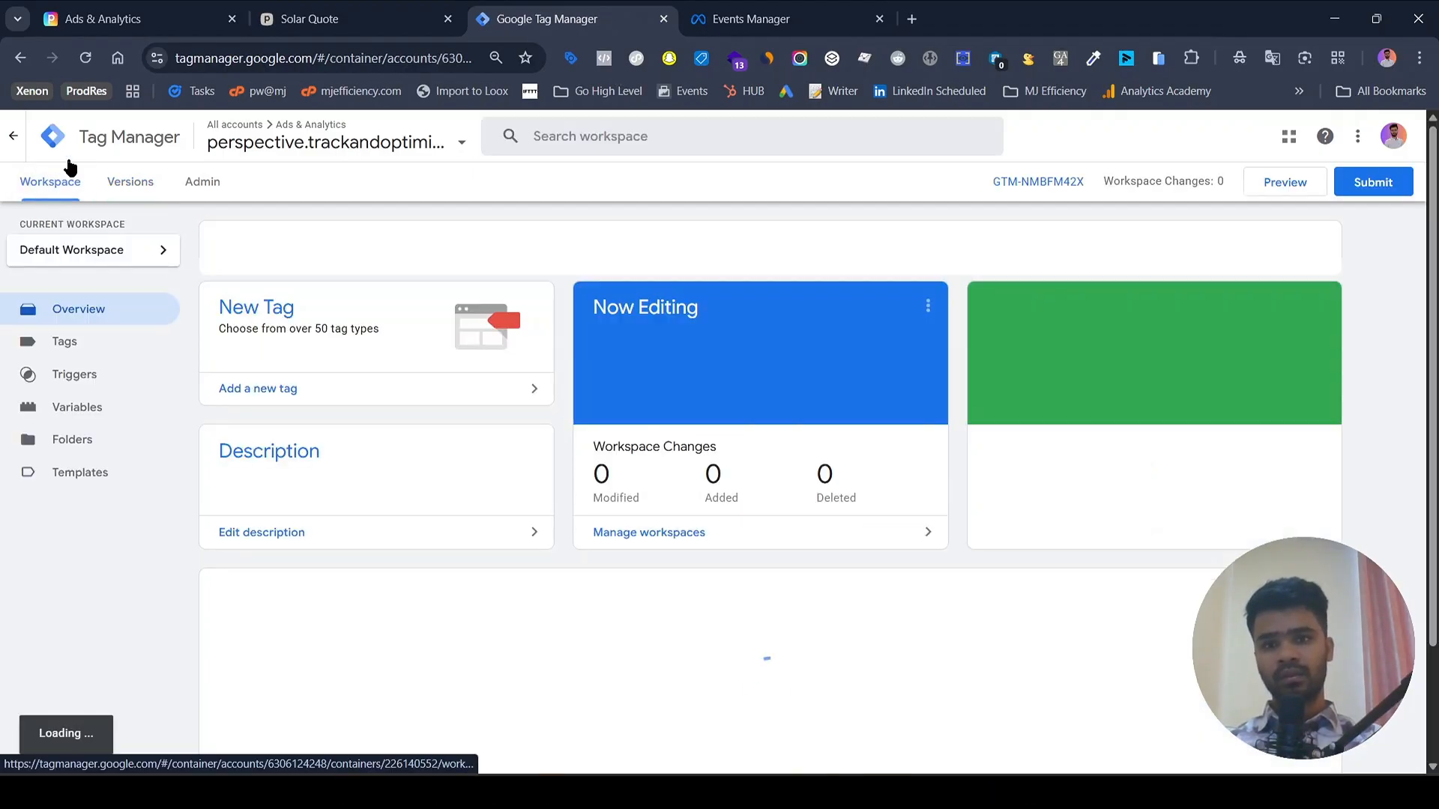
{"action": "left_click", "coordinate": [372, 9]}
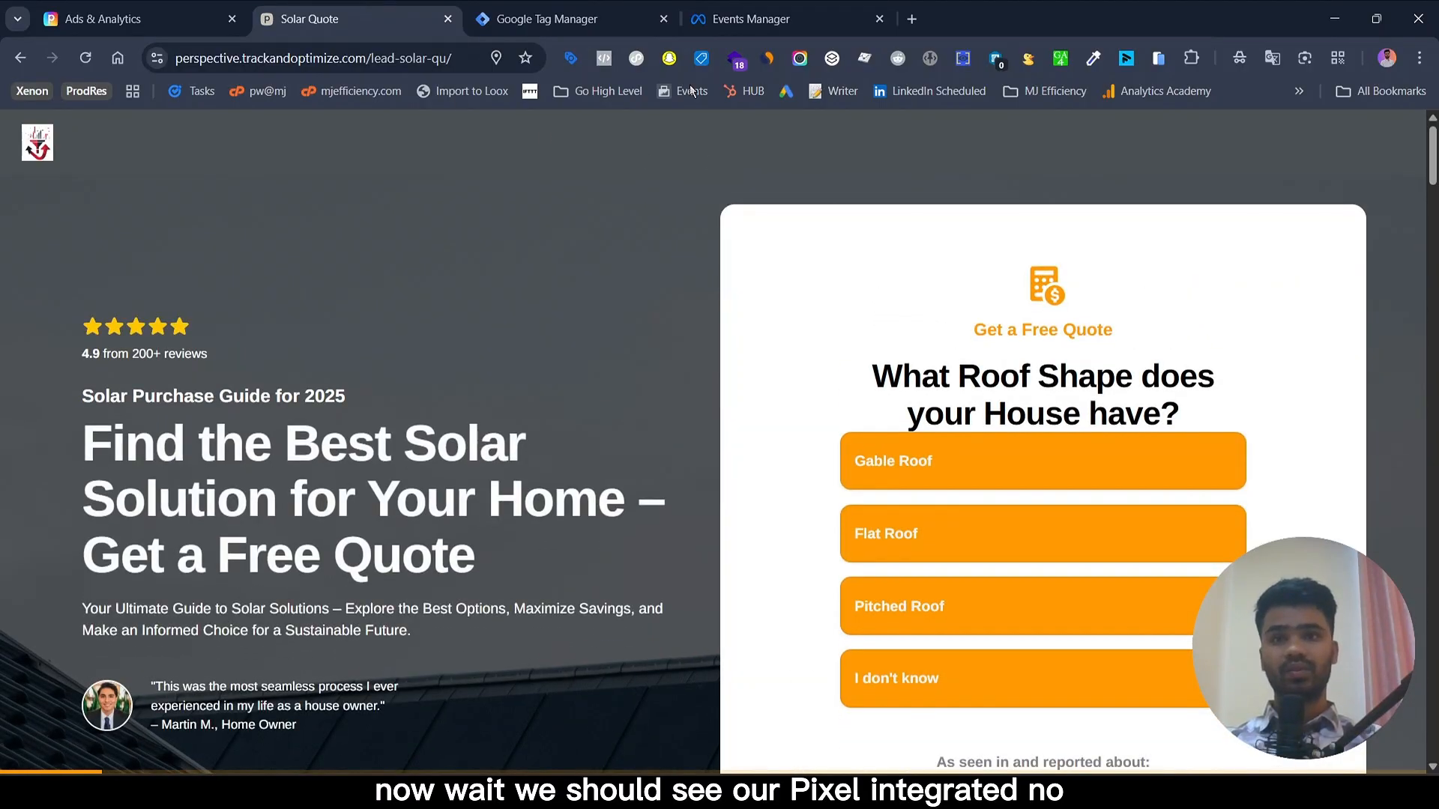
{"action": "left_click", "coordinate": [604, 59]}
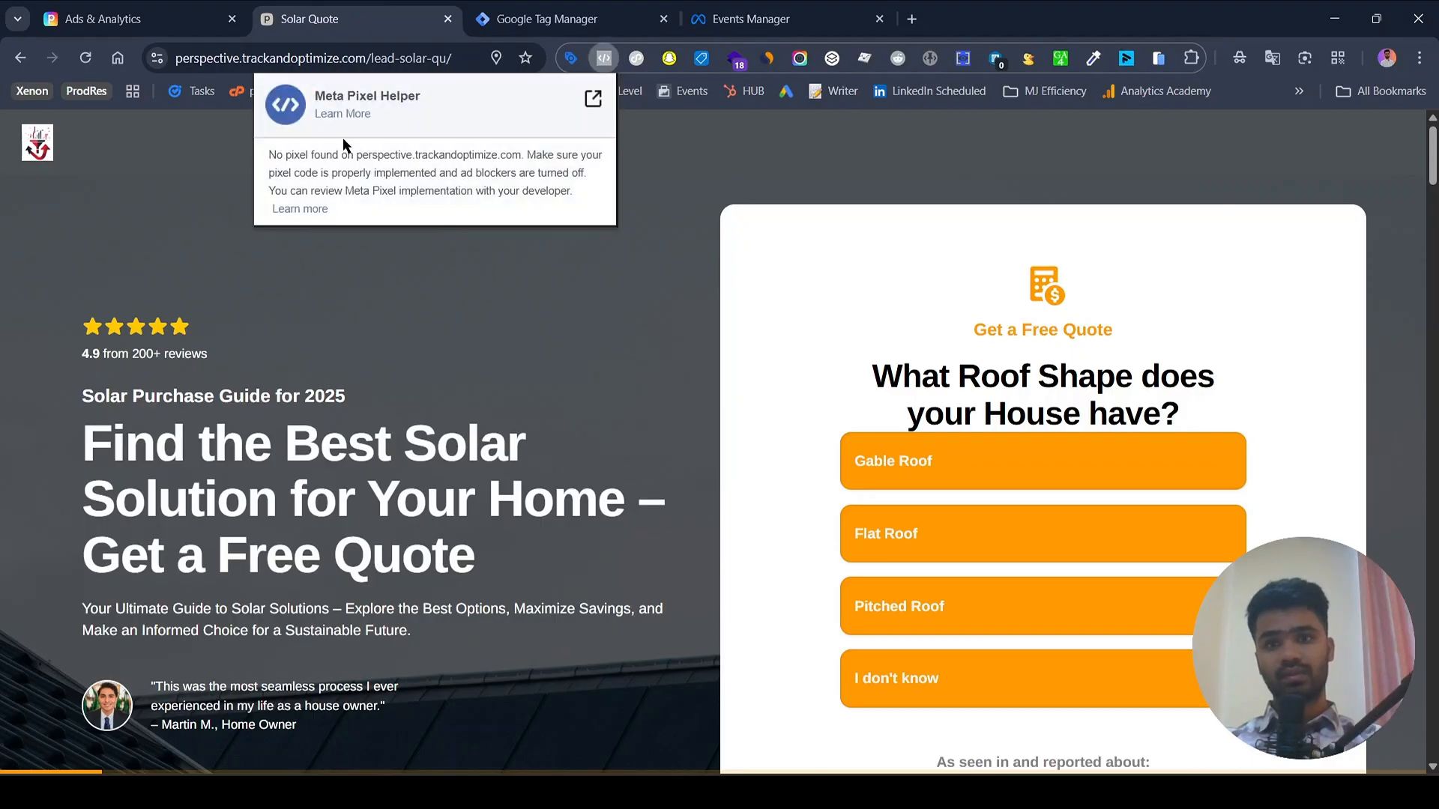
{"action": "left_click", "coordinate": [749, 19]}
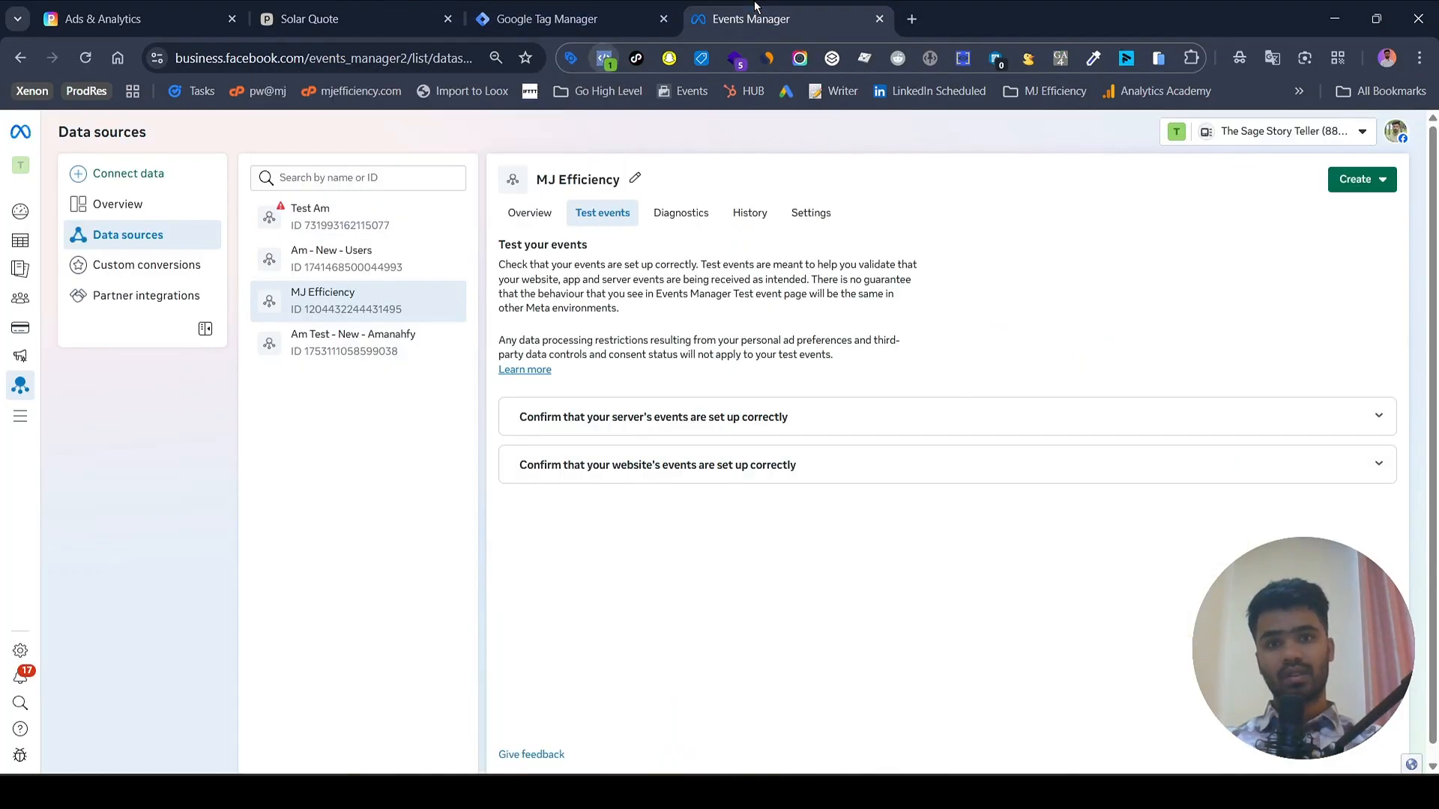
{"action": "left_click", "coordinate": [547, 15]}
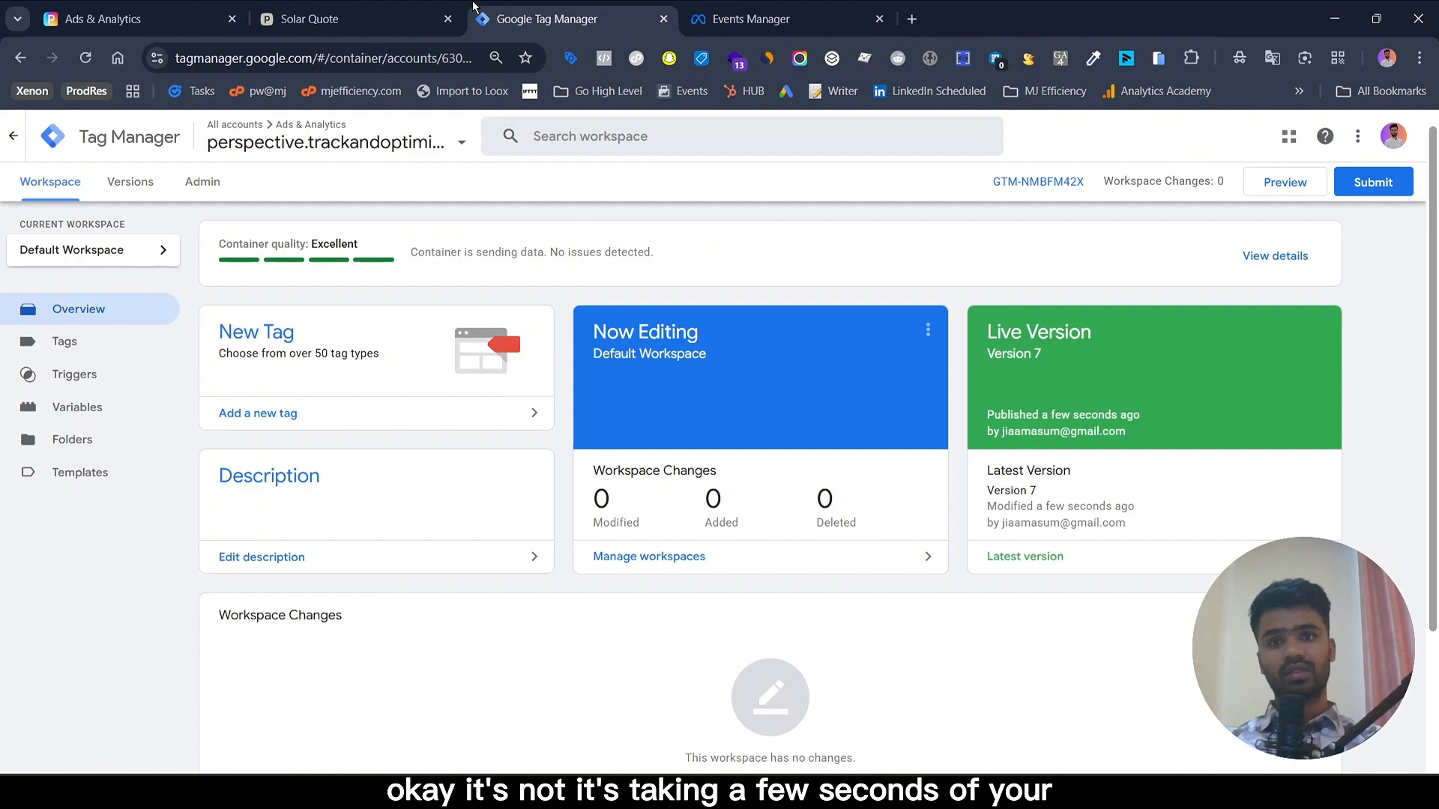
{"action": "left_click", "coordinate": [384, 6]}
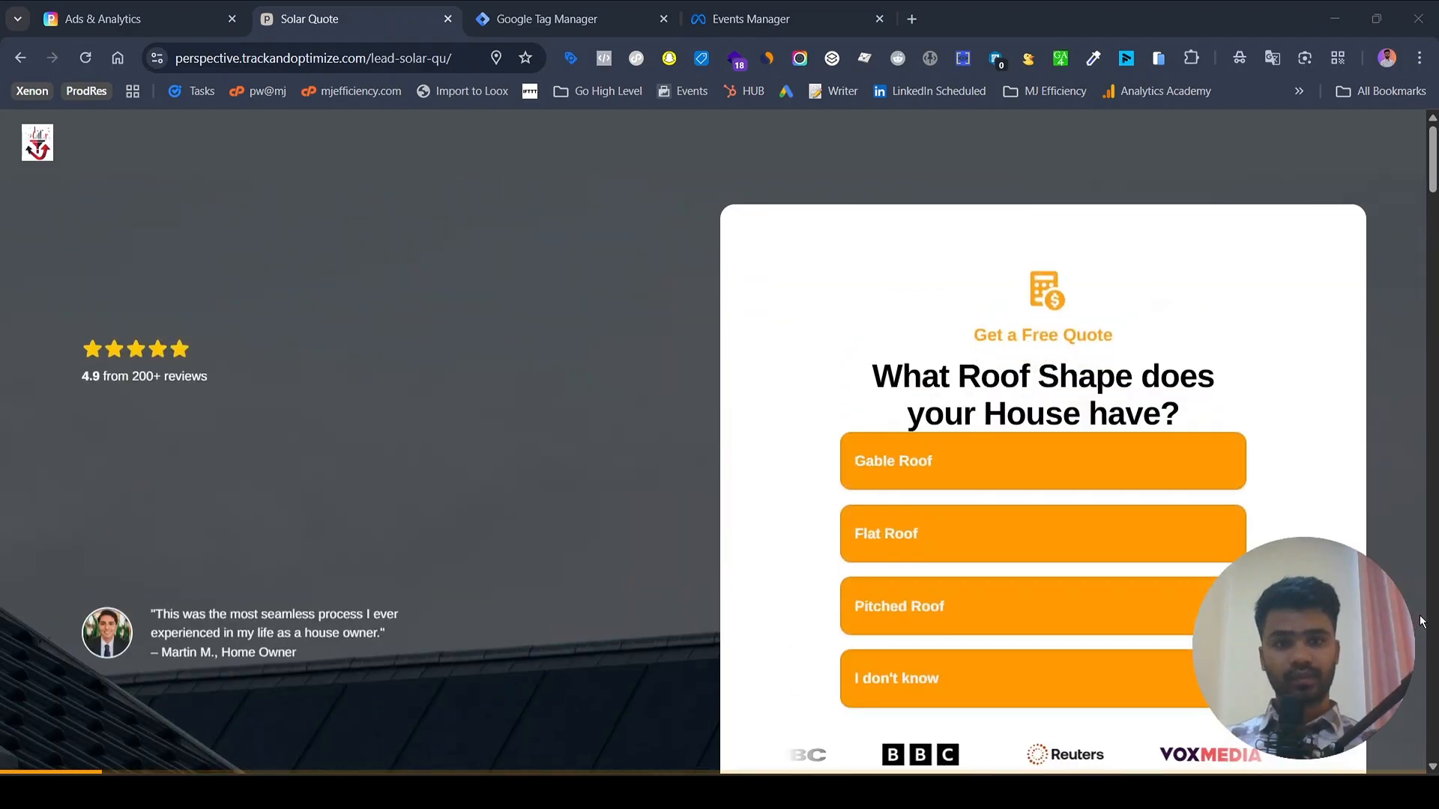
{"action": "key", "text": "ctrl+Tab"}
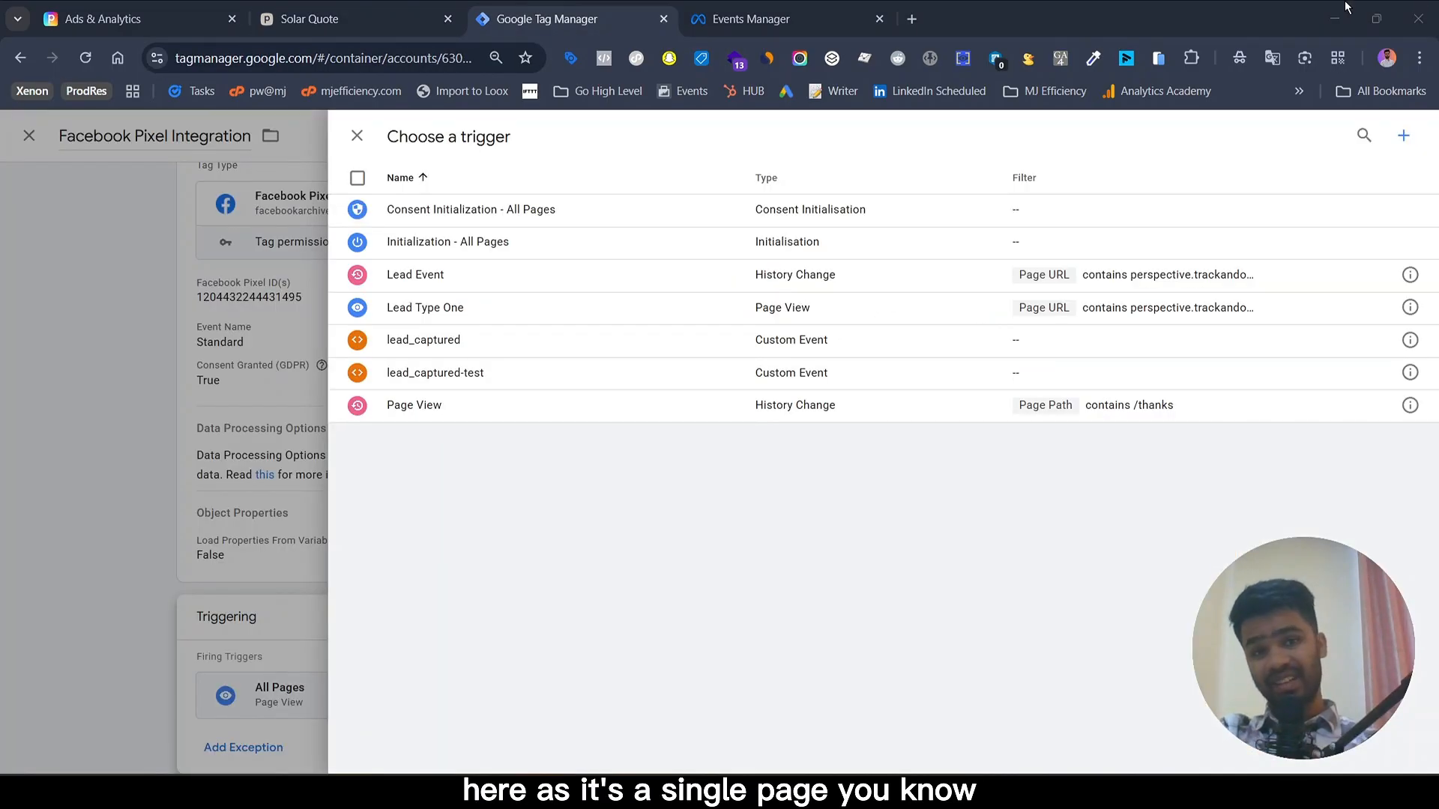
- Replace the Facebook Pixel Integration tag's All Pages trigger with Initialization - All Pages and save
{"action": "left_click", "coordinate": [169, 295]}
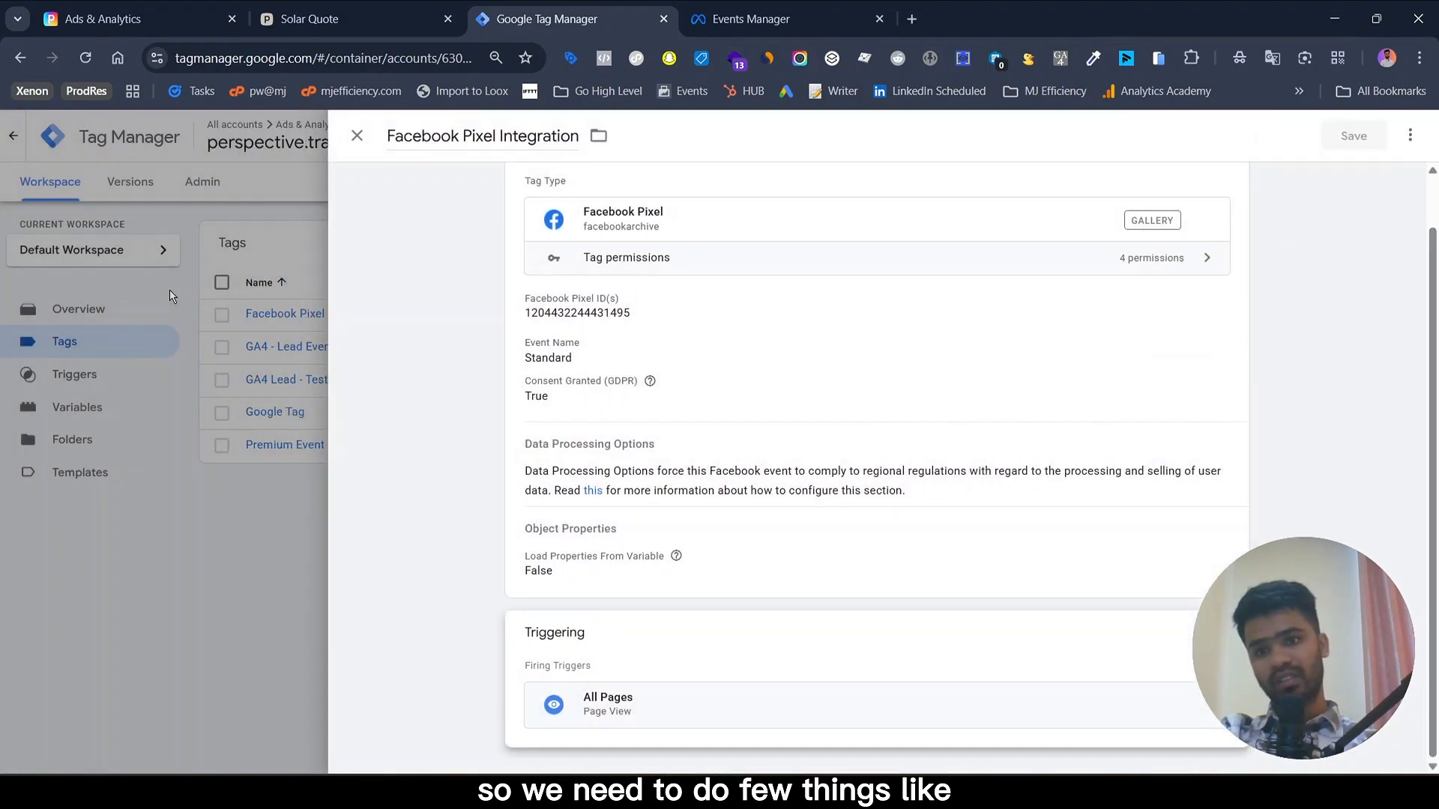
{"action": "left_click", "coordinate": [170, 295]}
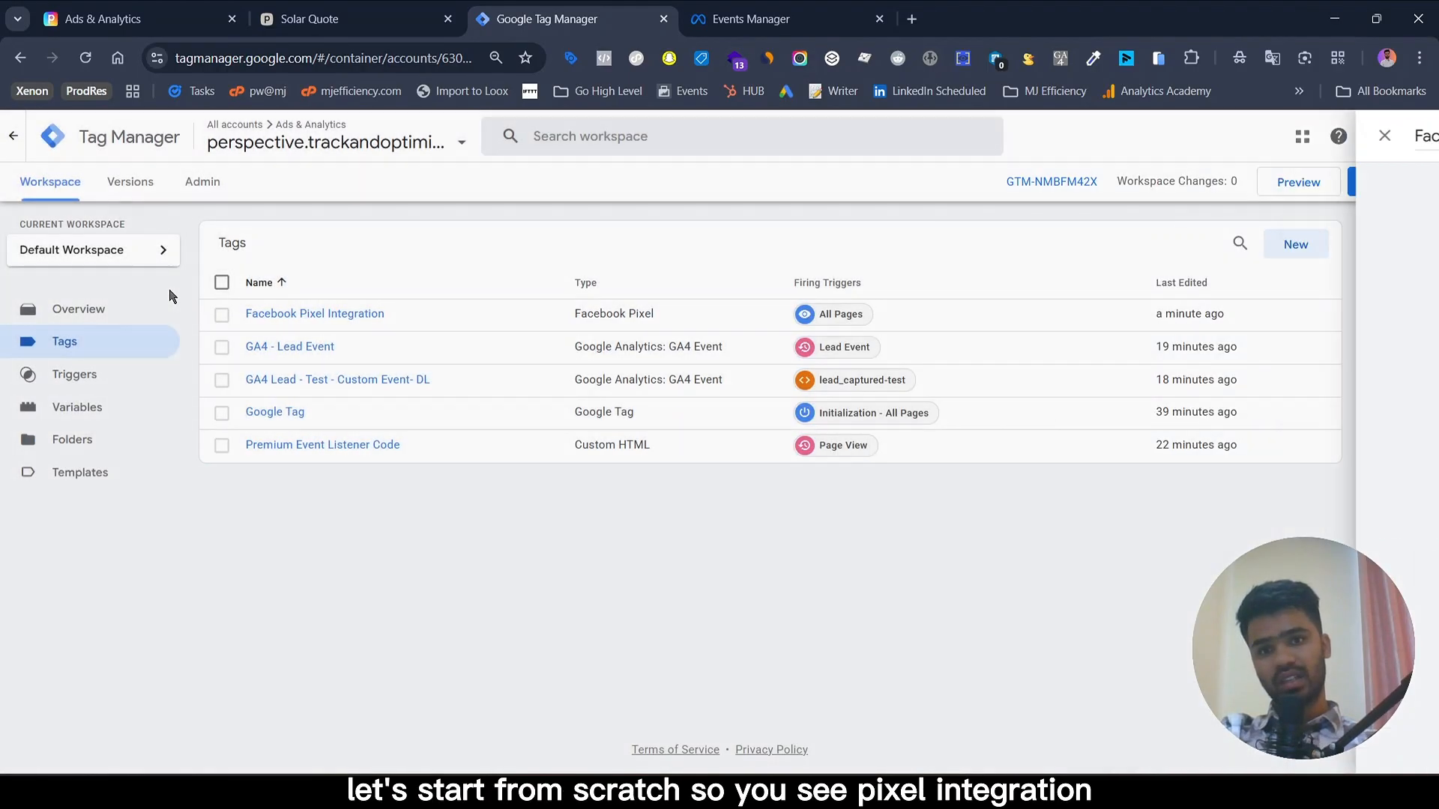
{"action": "left_click", "coordinate": [327, 313]}
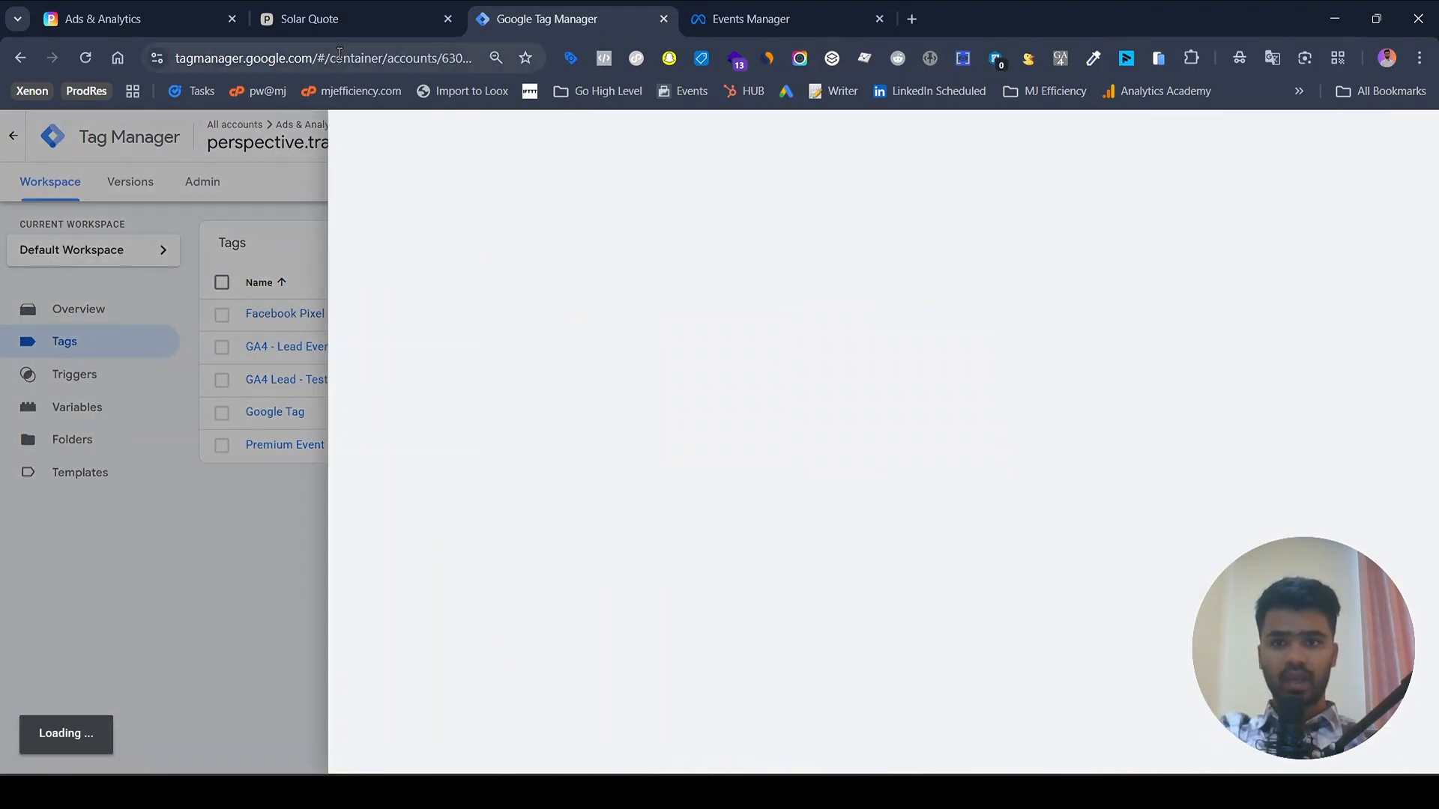
{"action": "left_click", "coordinate": [359, 1]}
{"action": "left_click", "coordinate": [547, 19]}
{"action": "scroll", "coordinate": [670, 638], "scroll_direction": "down", "scroll_amount": 2}
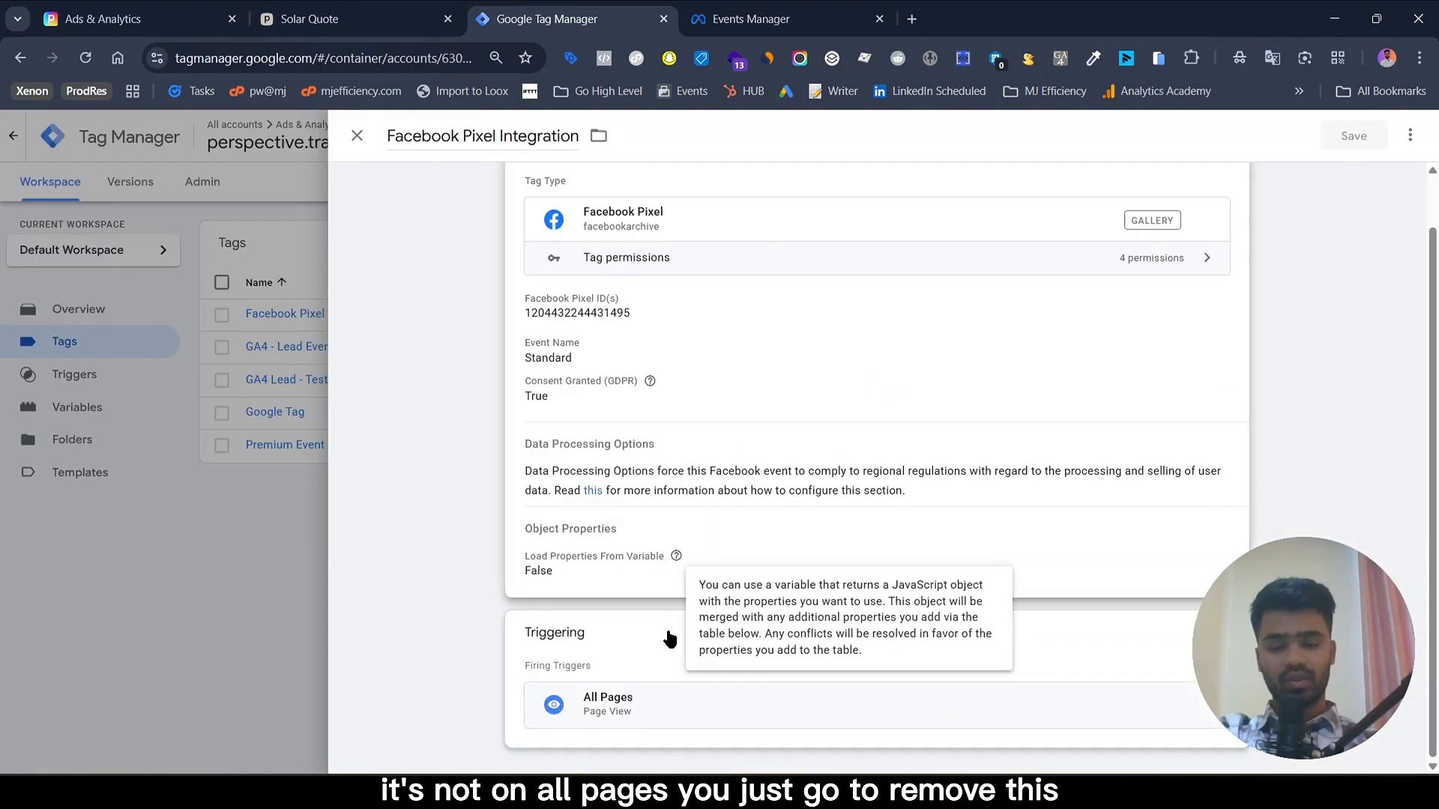
{"action": "left_click", "coordinate": [1167, 716]}
{"action": "left_click", "coordinate": [1192, 727]}
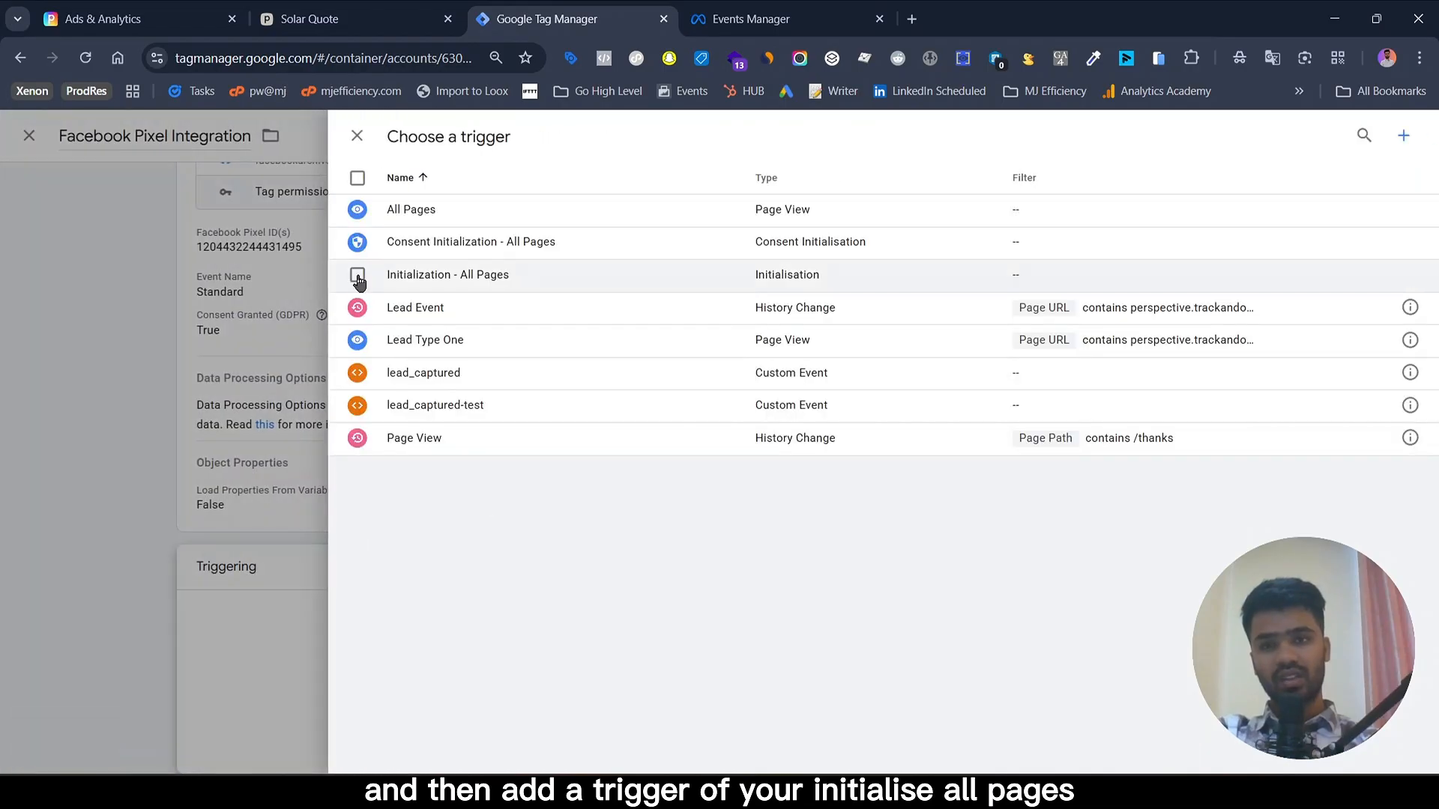
{"action": "left_click", "coordinate": [410, 283]}
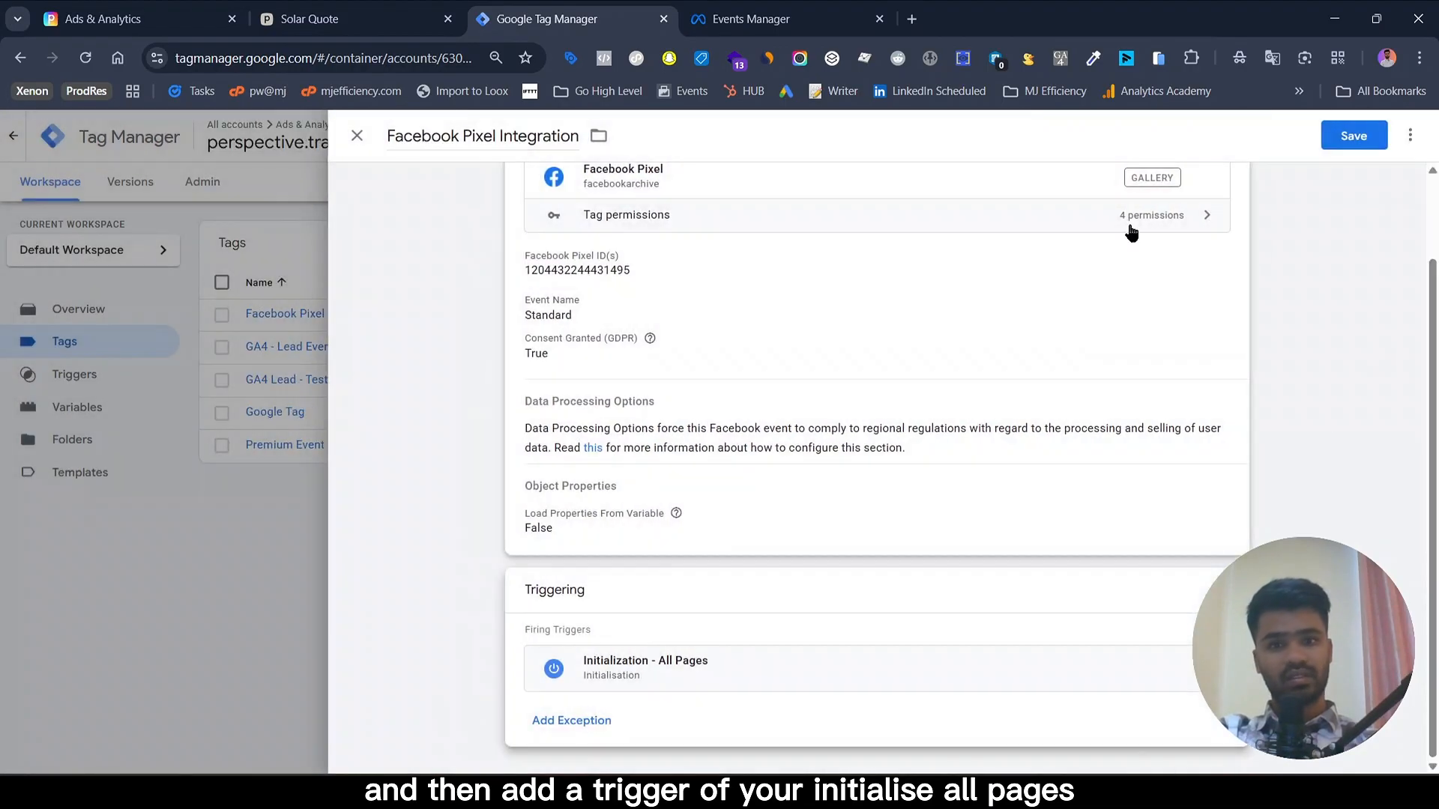
{"action": "left_click", "coordinate": [1355, 137]}
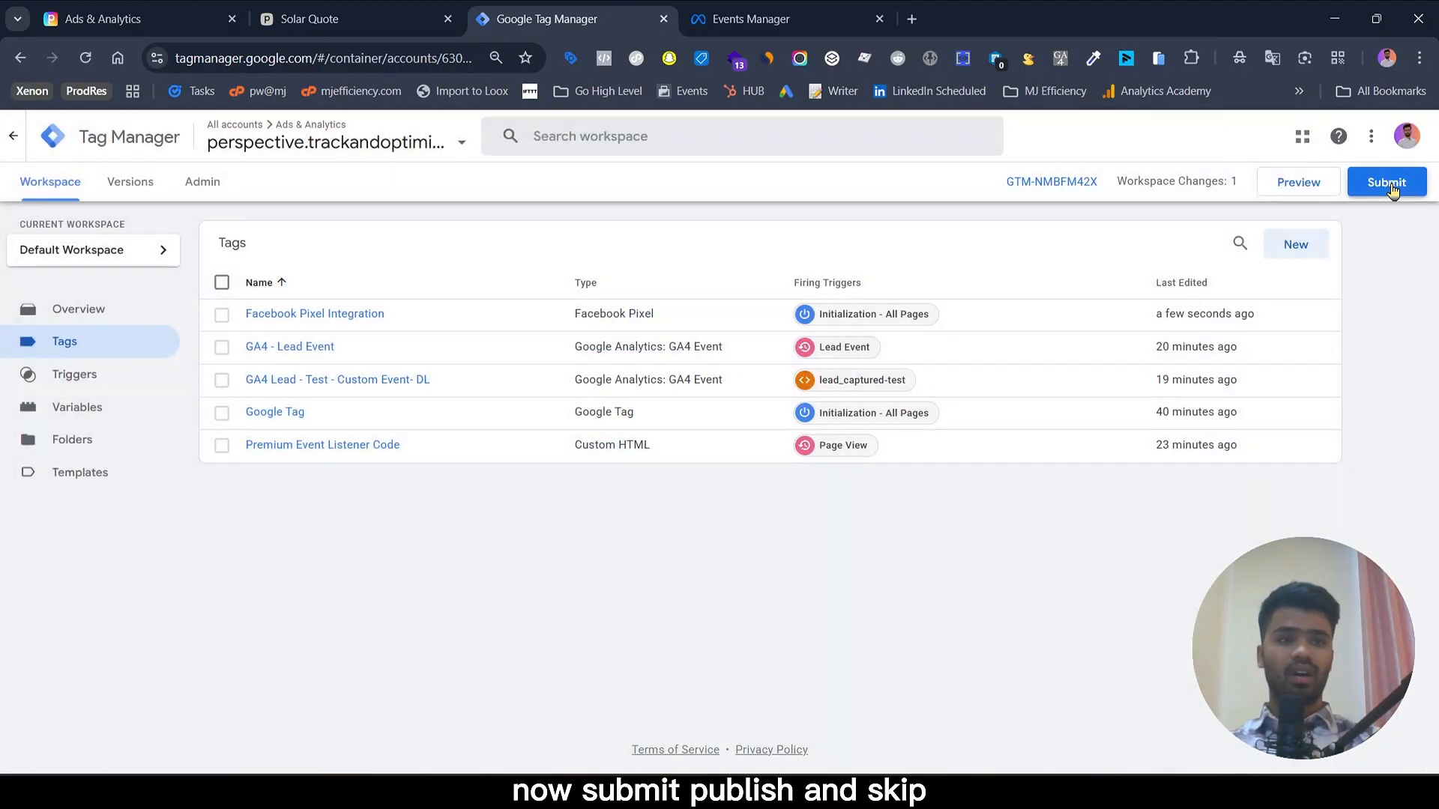
- Publish the container as Version 8 without a name or description
{"action": "left_click", "coordinate": [1387, 183]}
{"action": "left_click", "coordinate": [1379, 136]}
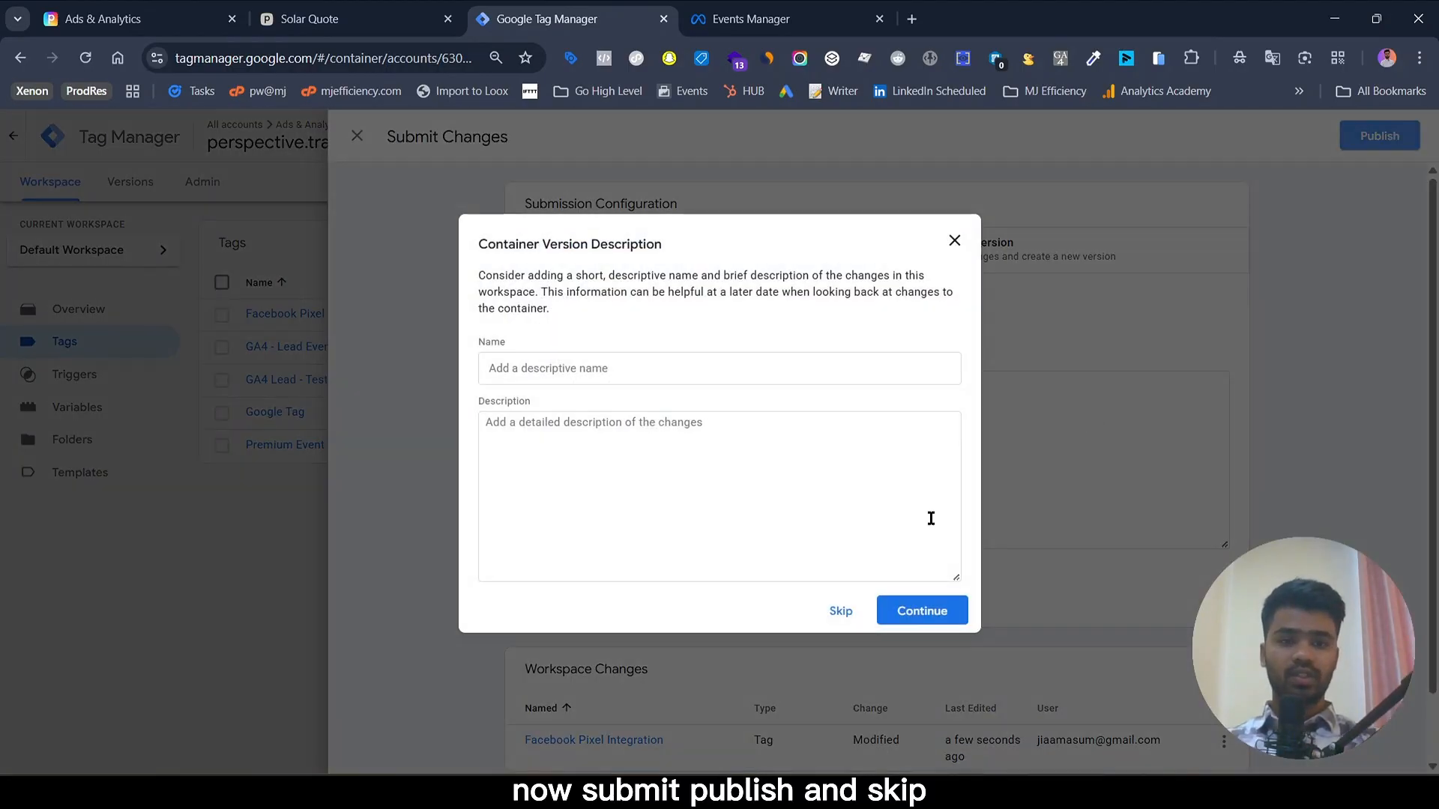
{"action": "left_click", "coordinate": [841, 611]}
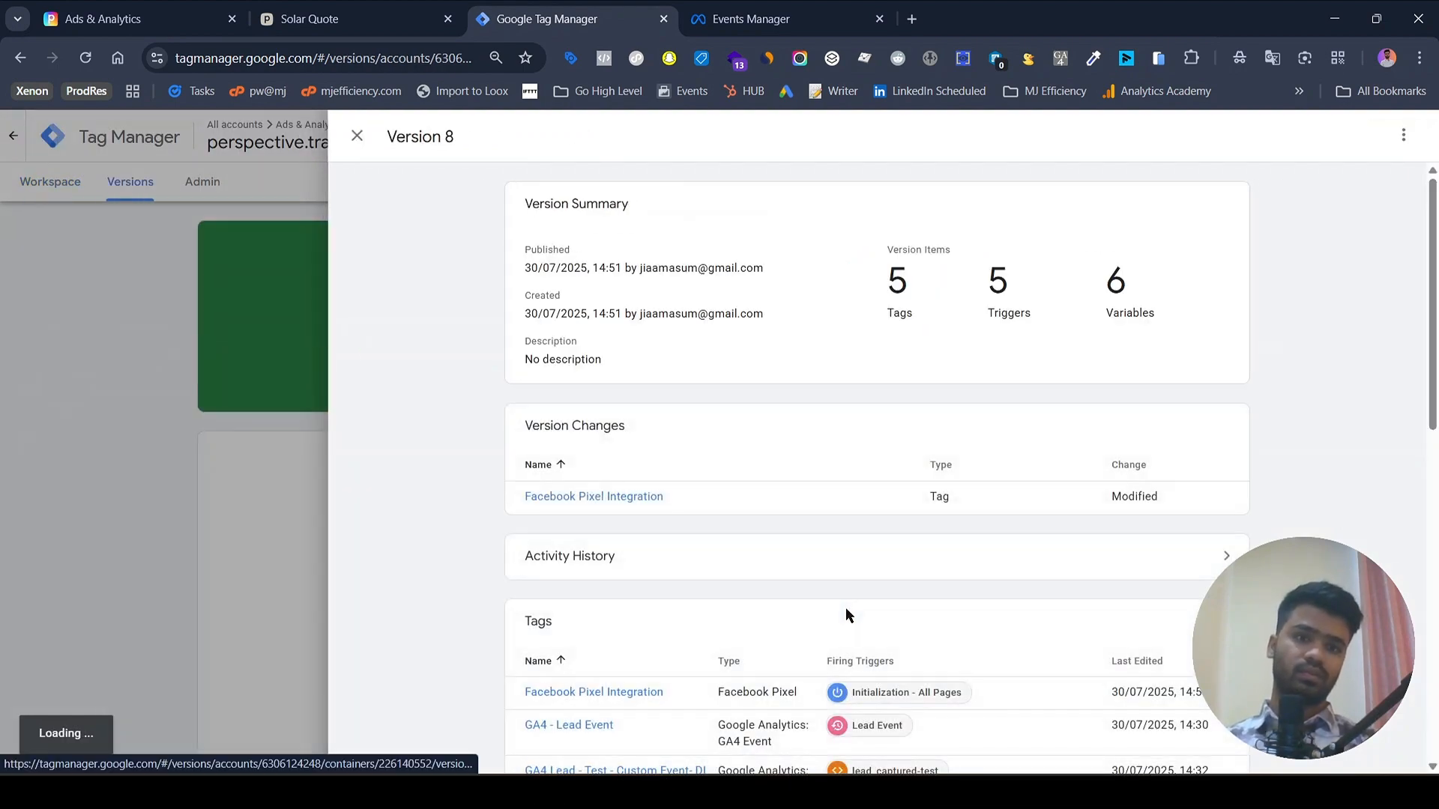
{"action": "left_click", "coordinate": [357, 137]}
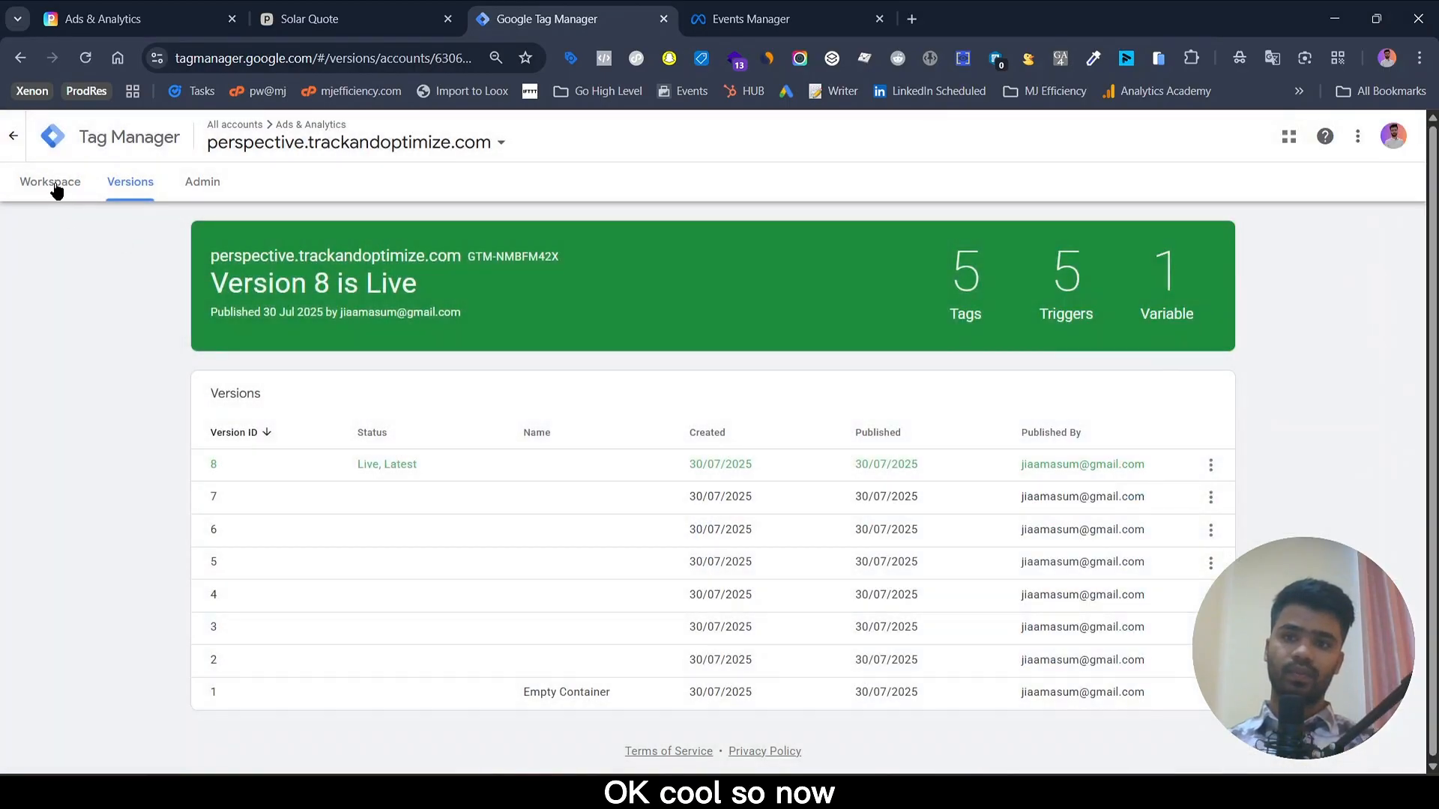
- Check the Solar Quote landing page with Meta Pixel Helper and reload it with F5
{"action": "left_click", "coordinate": [54, 185]}
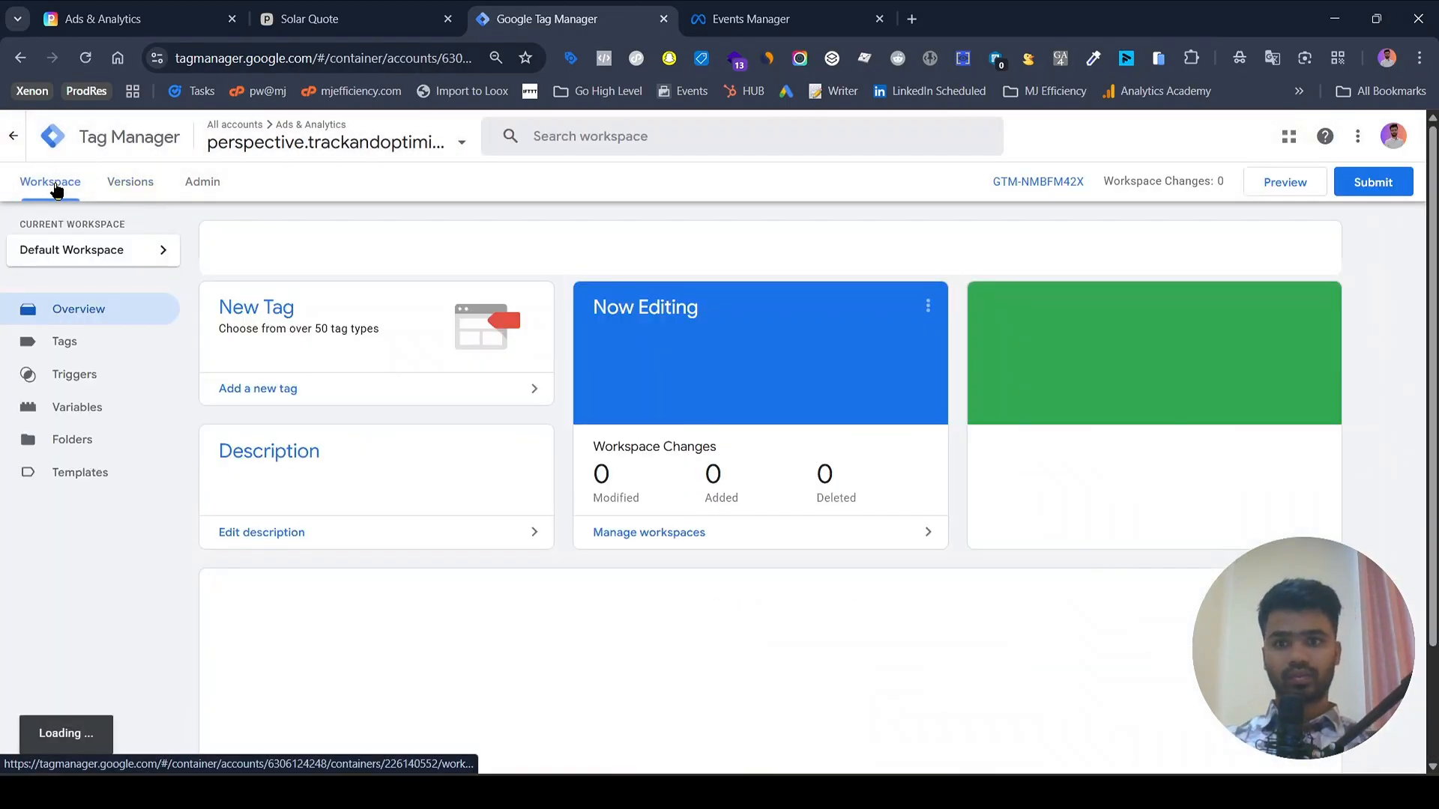
{"action": "left_click", "coordinate": [288, 7]}
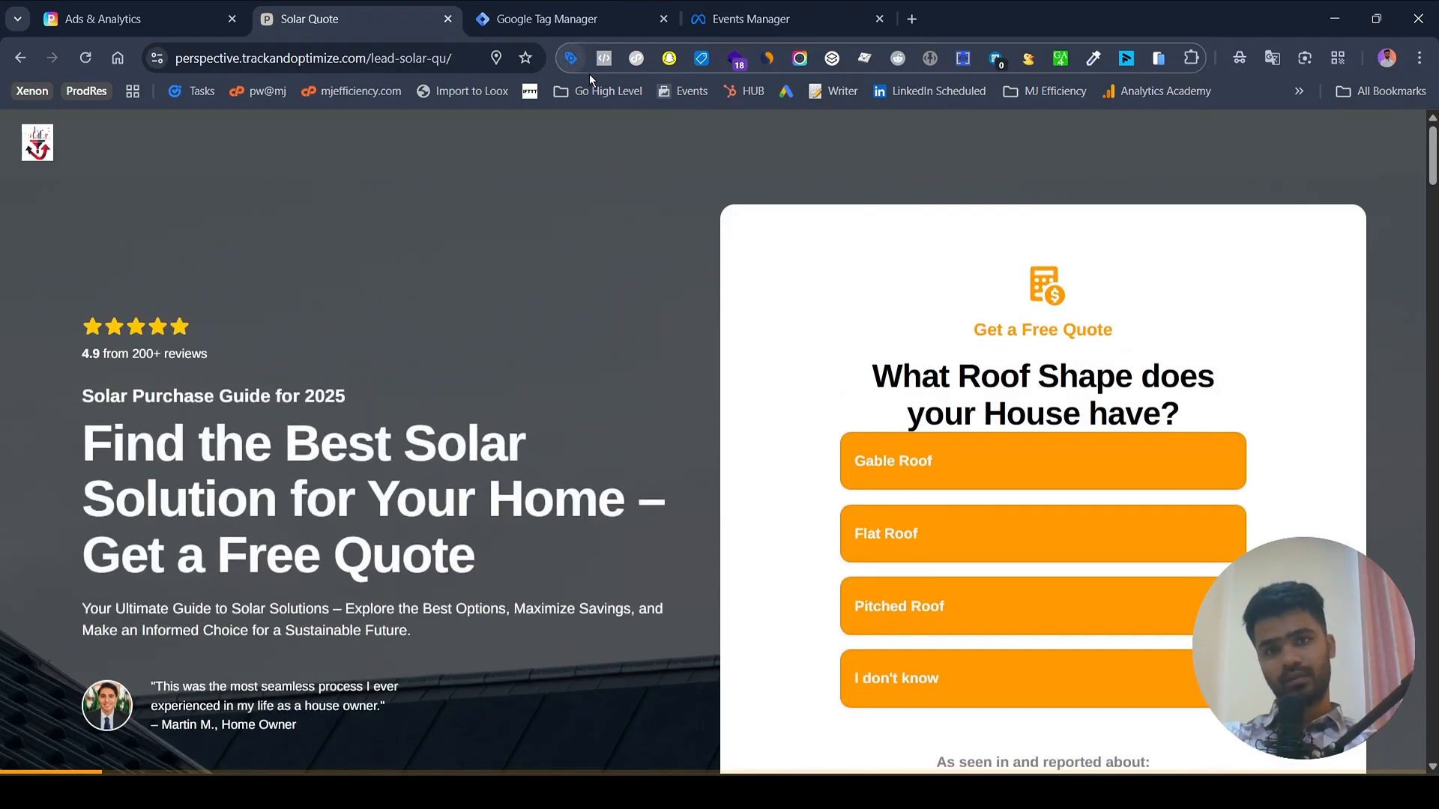
{"action": "left_click", "coordinate": [603, 53]}
{"action": "left_click", "coordinate": [475, 249]}
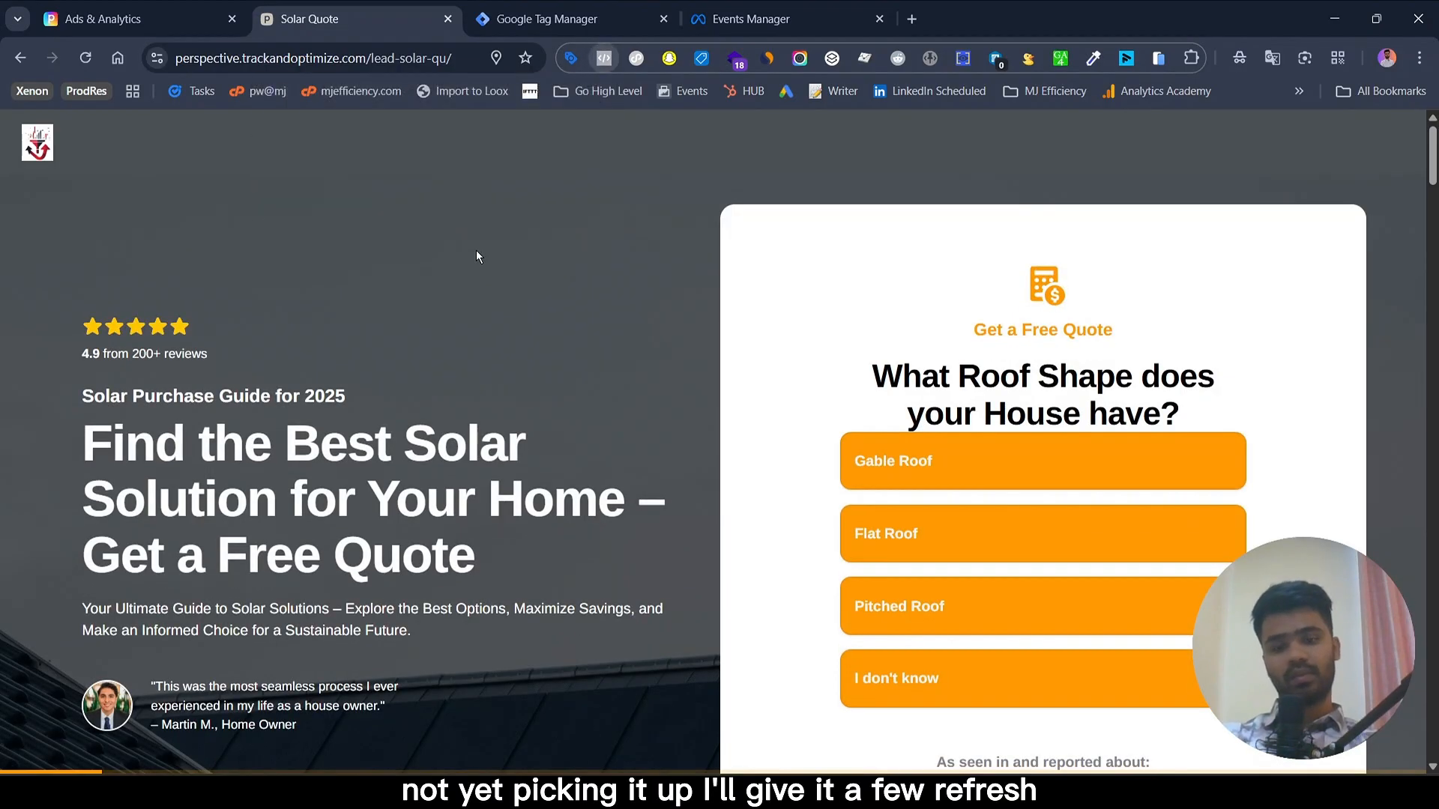
{"action": "key", "text": "F5"}
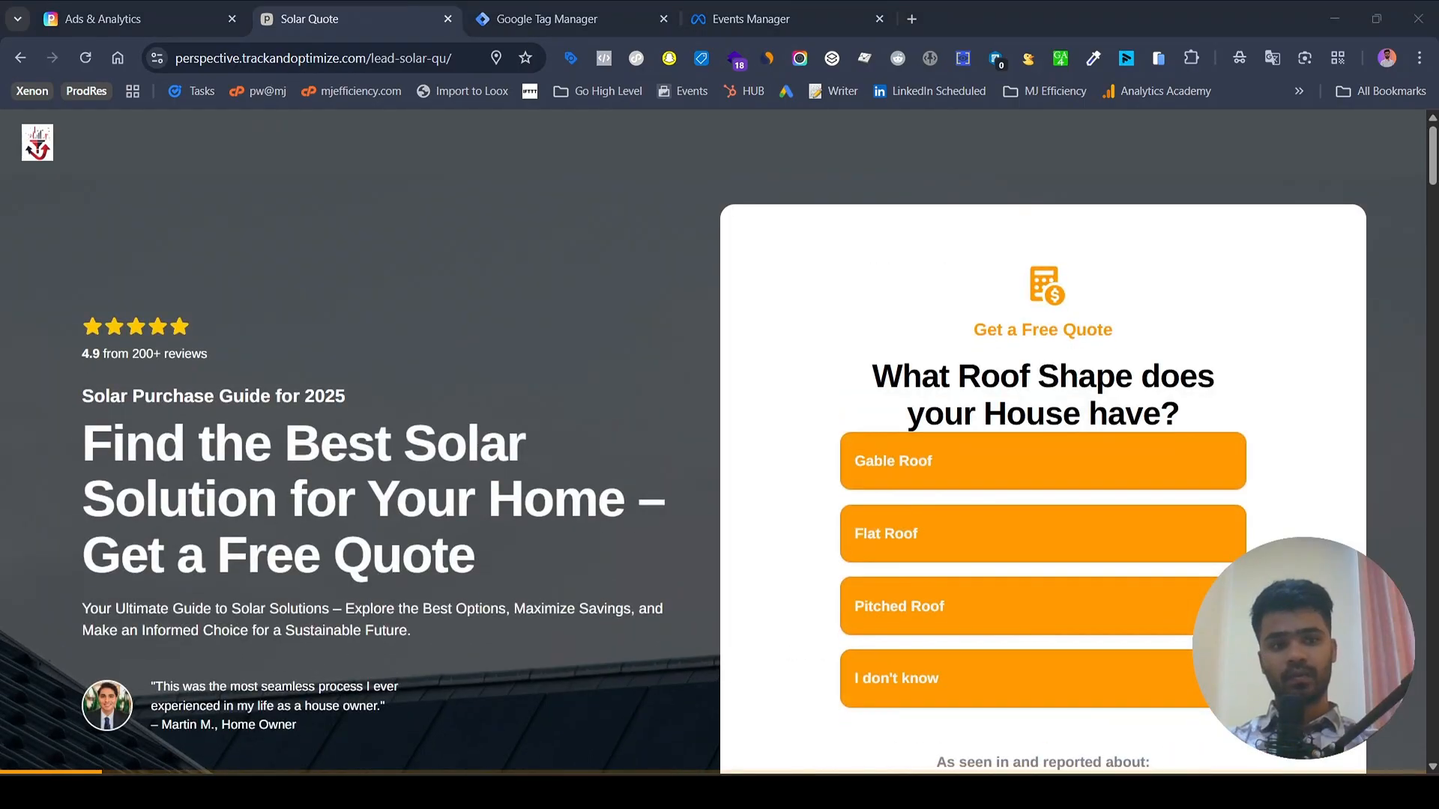
{"action": "key", "text": "ctrl+Tab"}
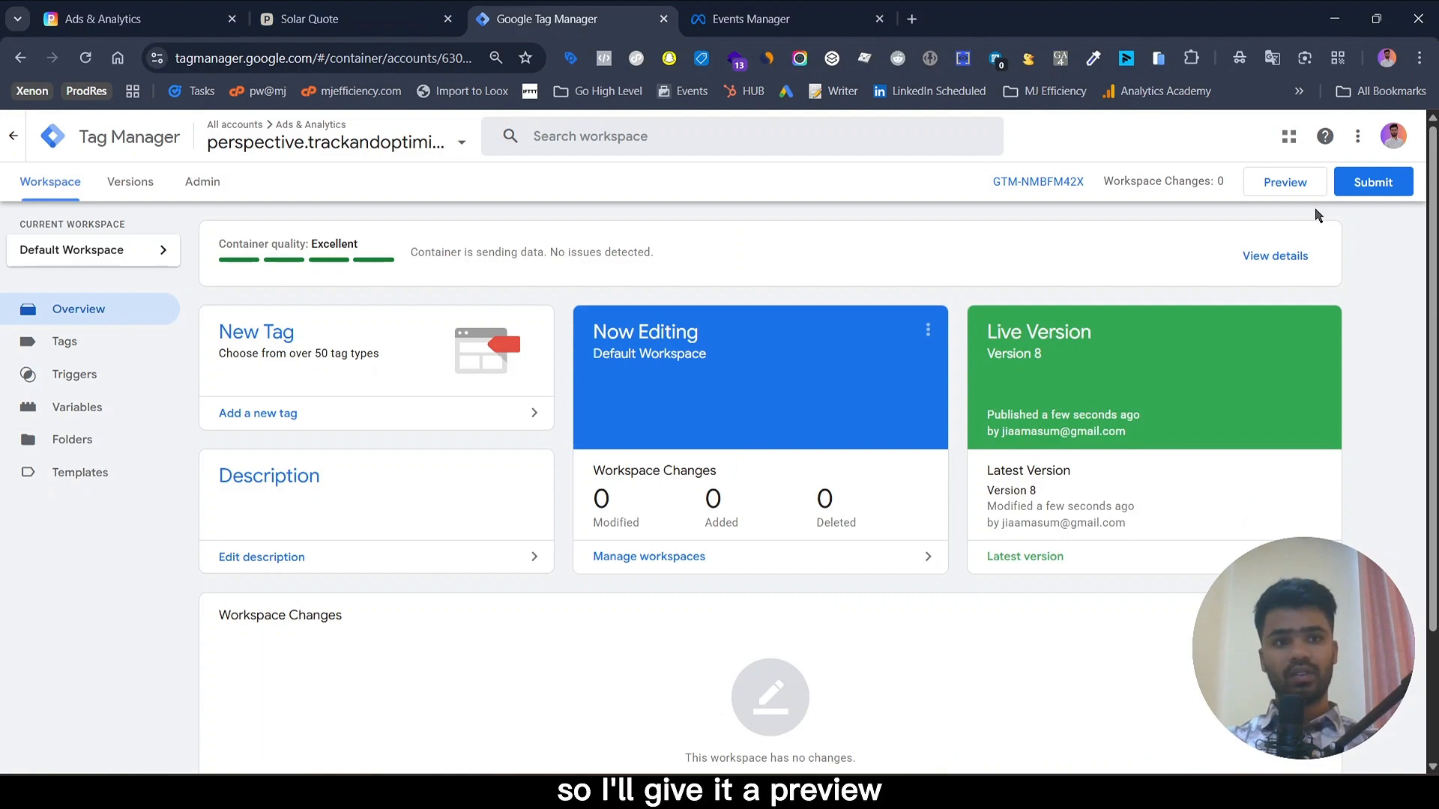
- Connect a GTM preview to the solar landing page and confirm Facebook Pixel Integration fired on Initialisation
{"action": "left_click", "coordinate": [1284, 180]}
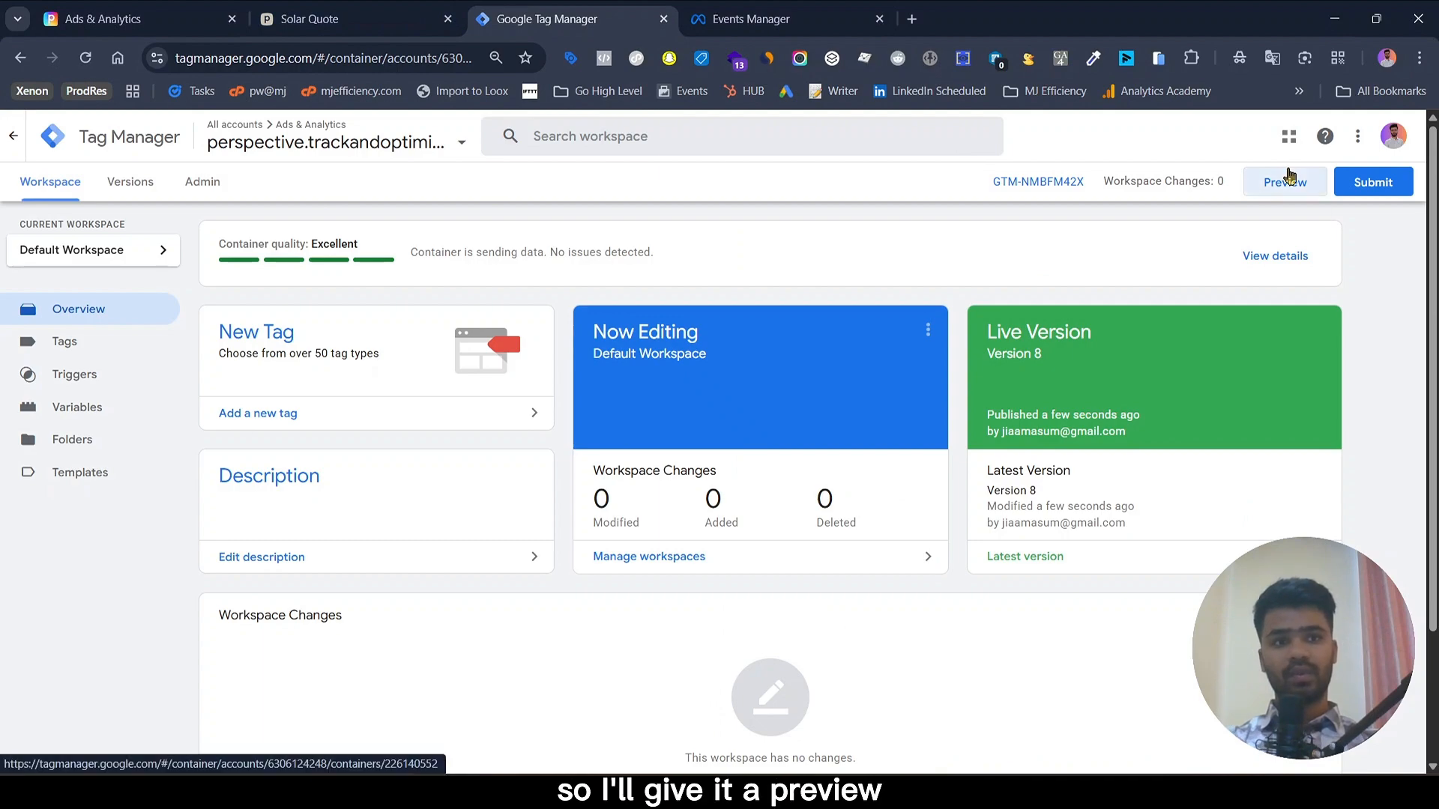
{"action": "left_click", "coordinate": [434, 8]}
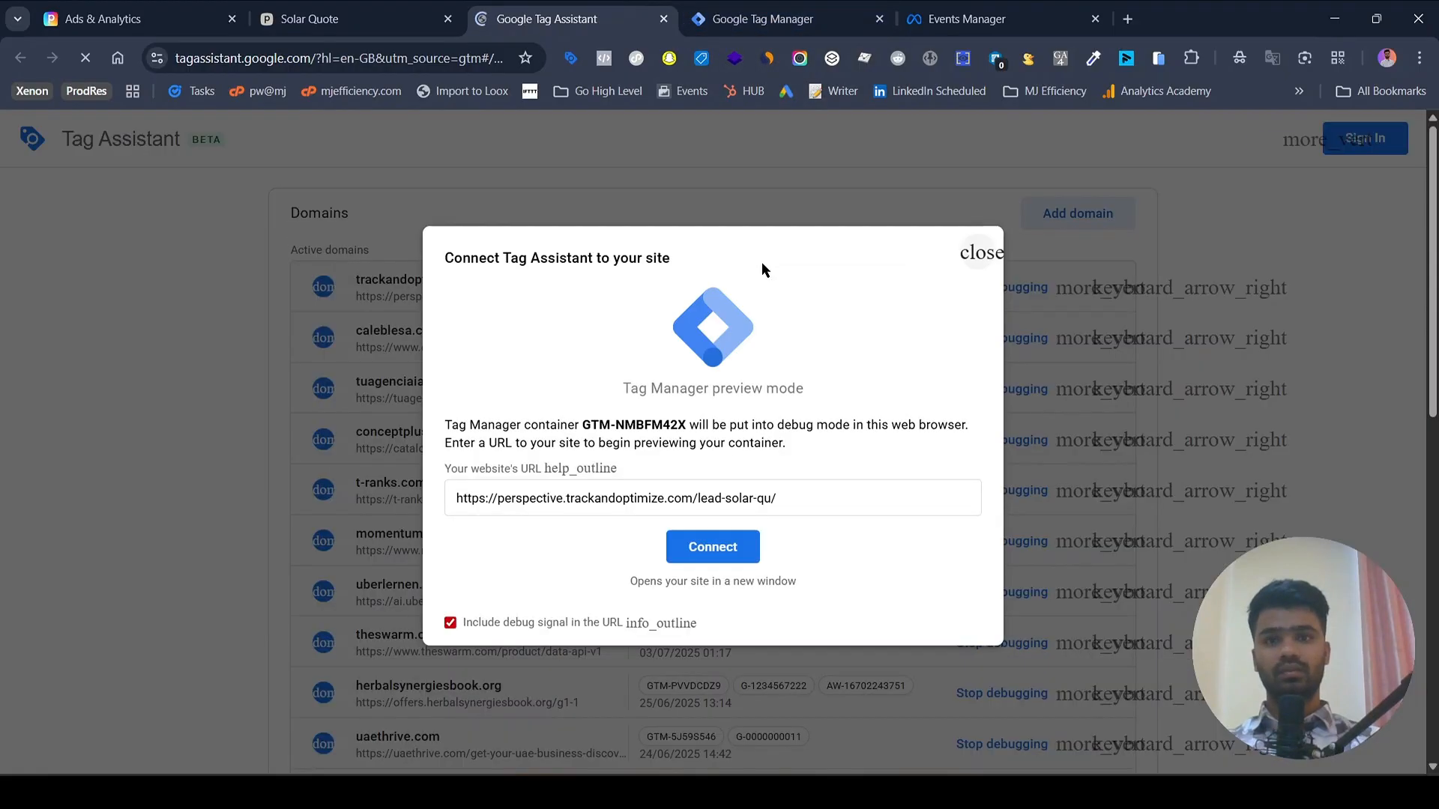
{"action": "left_click", "coordinate": [695, 564]}
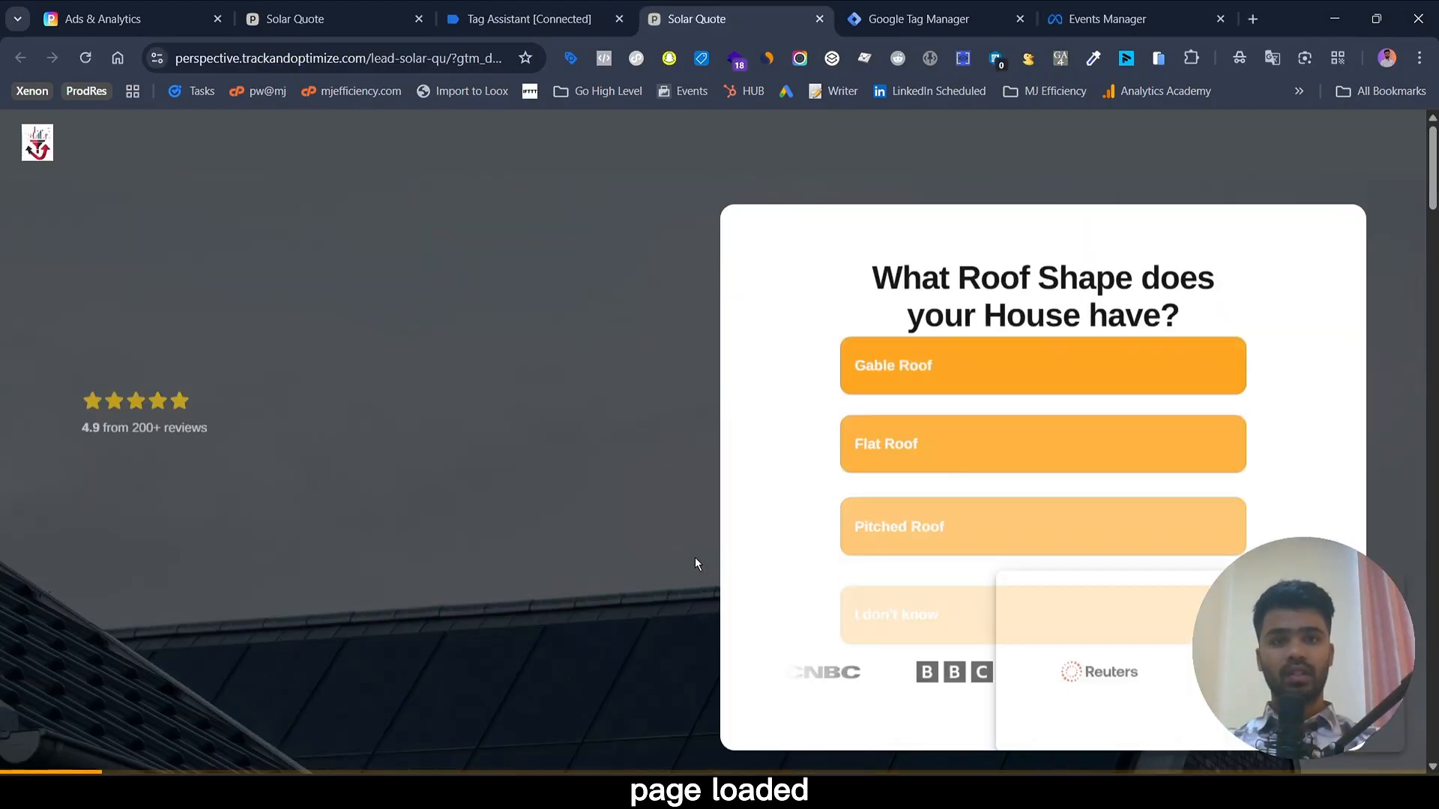
{"action": "left_click", "coordinate": [550, 8]}
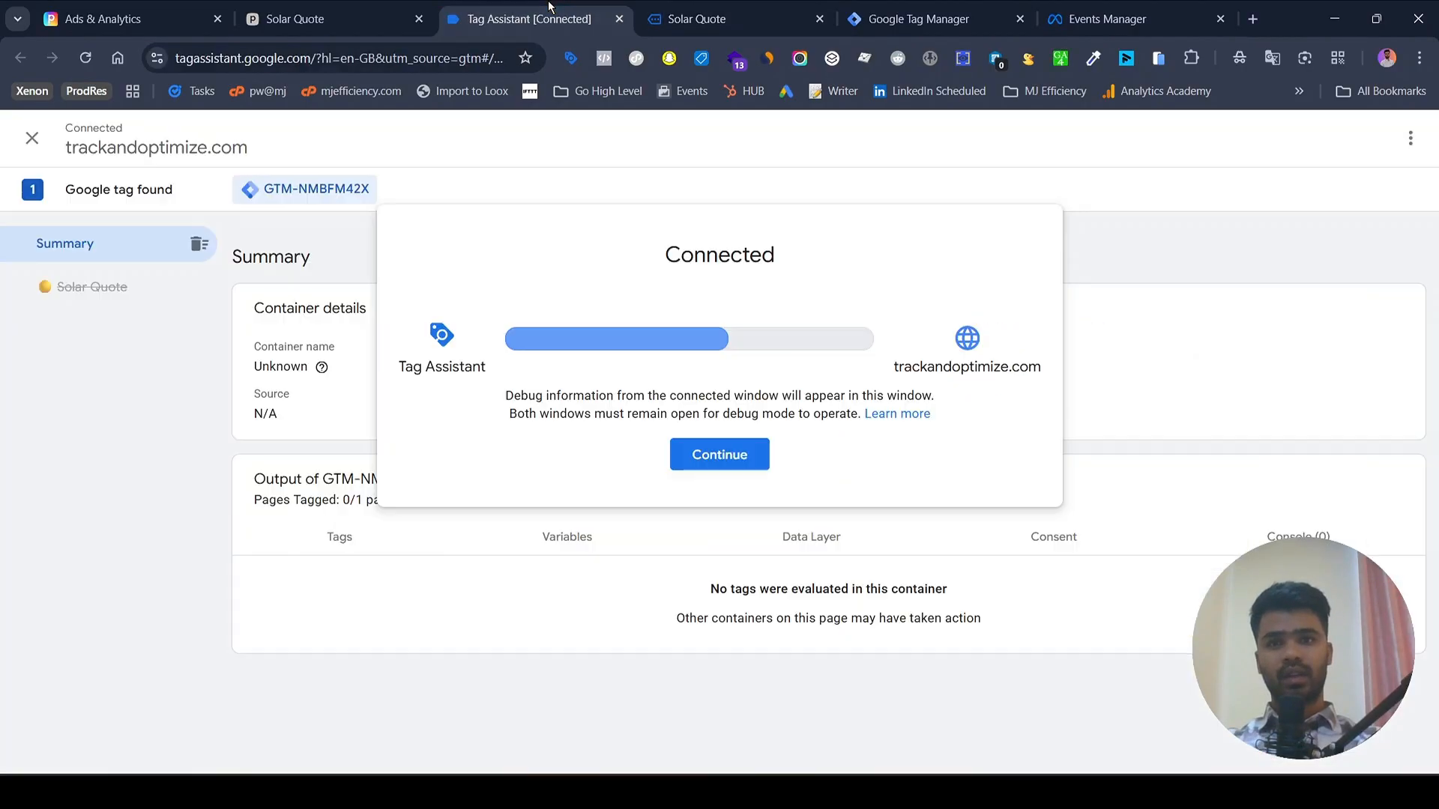
{"action": "left_click", "coordinate": [704, 450]}
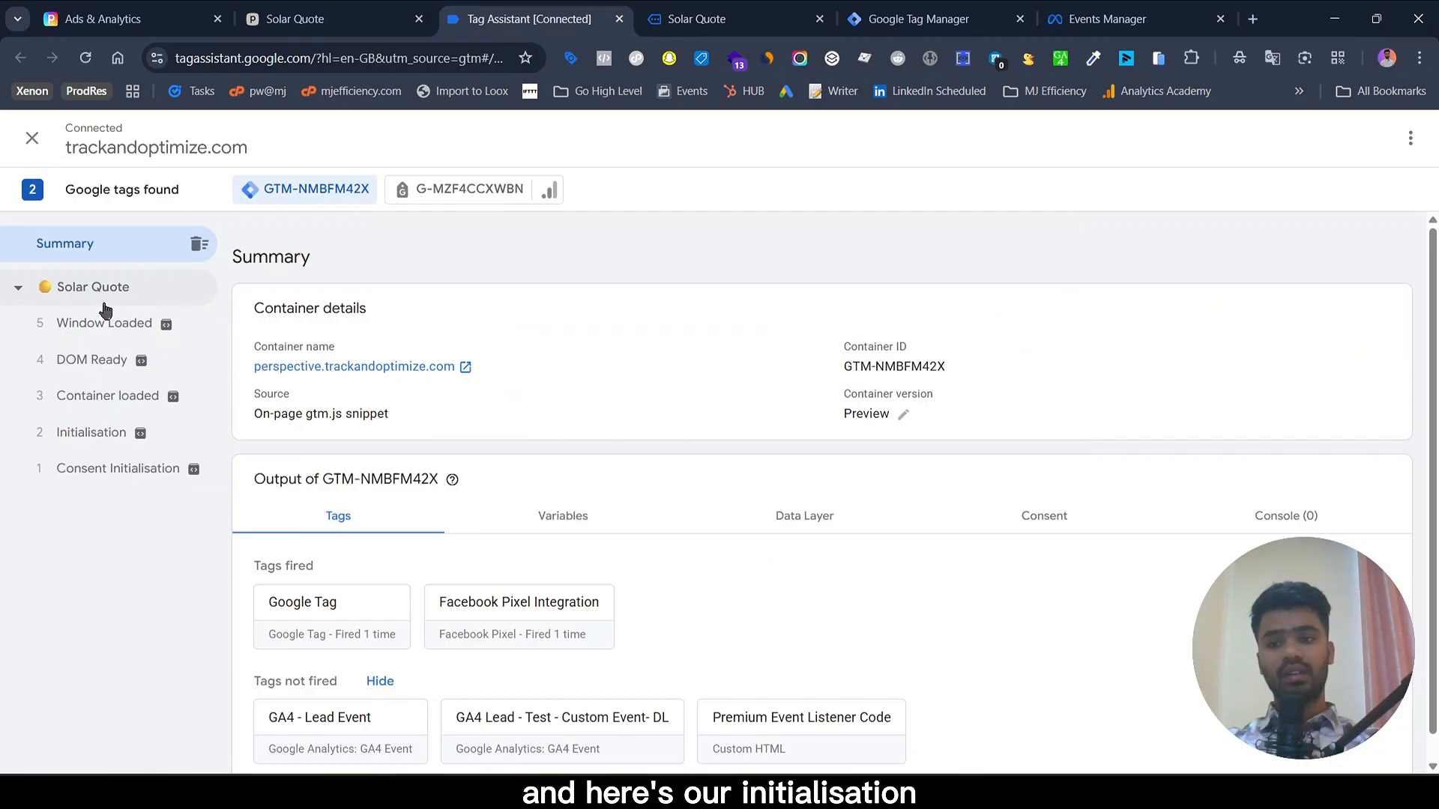
{"action": "left_click", "coordinate": [97, 447]}
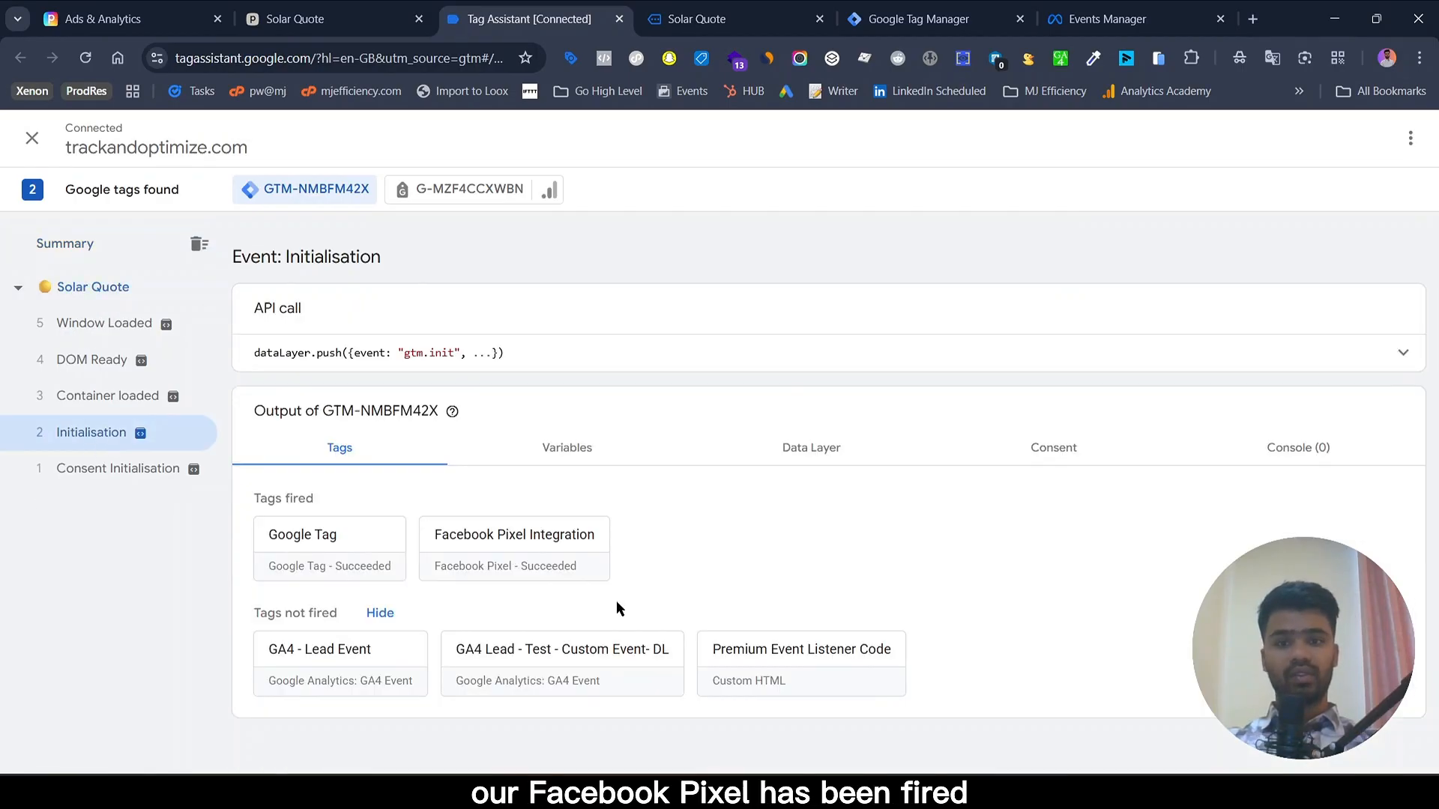
{"action": "left_click", "coordinate": [322, 19]}
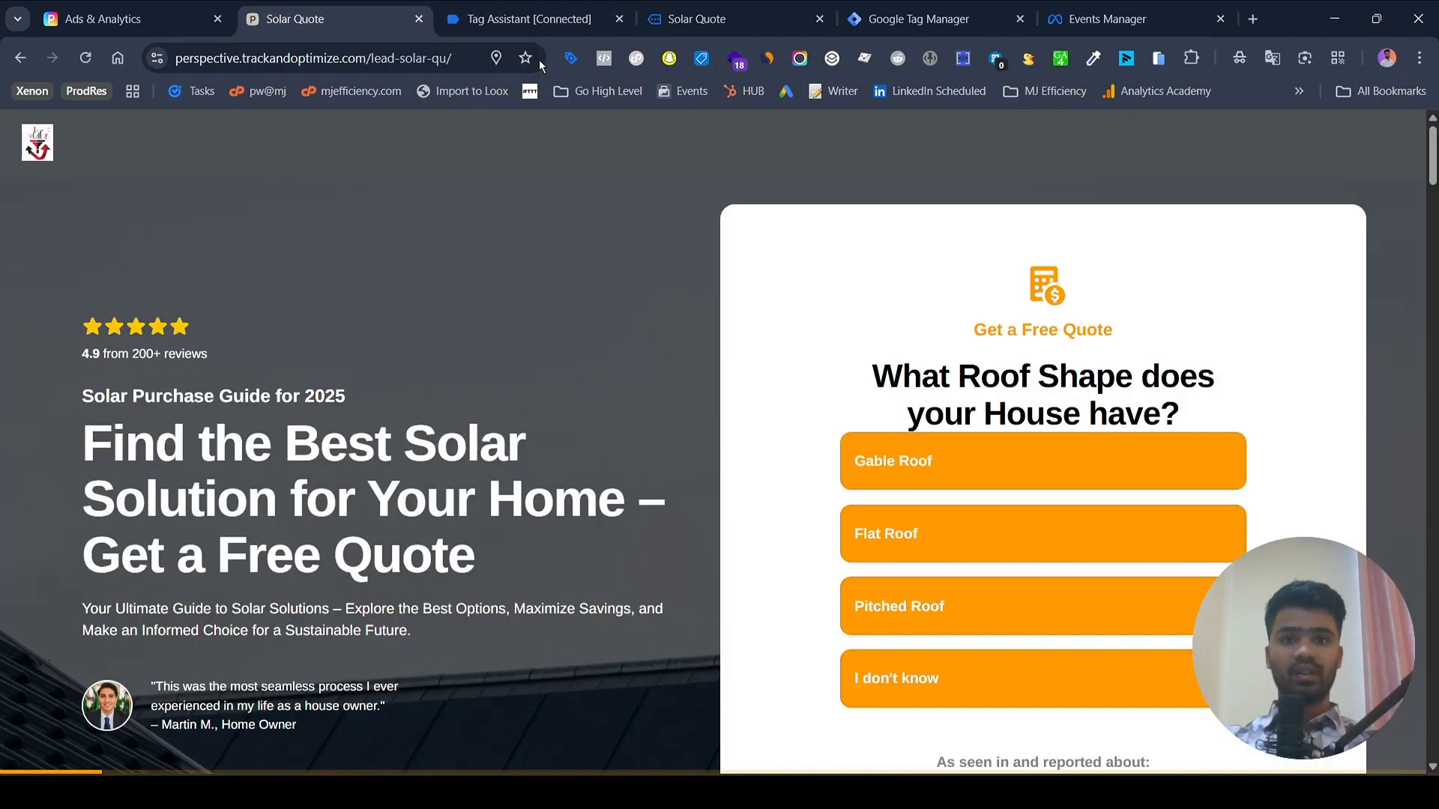
- Confirm the site's PageView event appears in Events Manager's Test events
{"action": "left_click", "coordinate": [602, 60]}
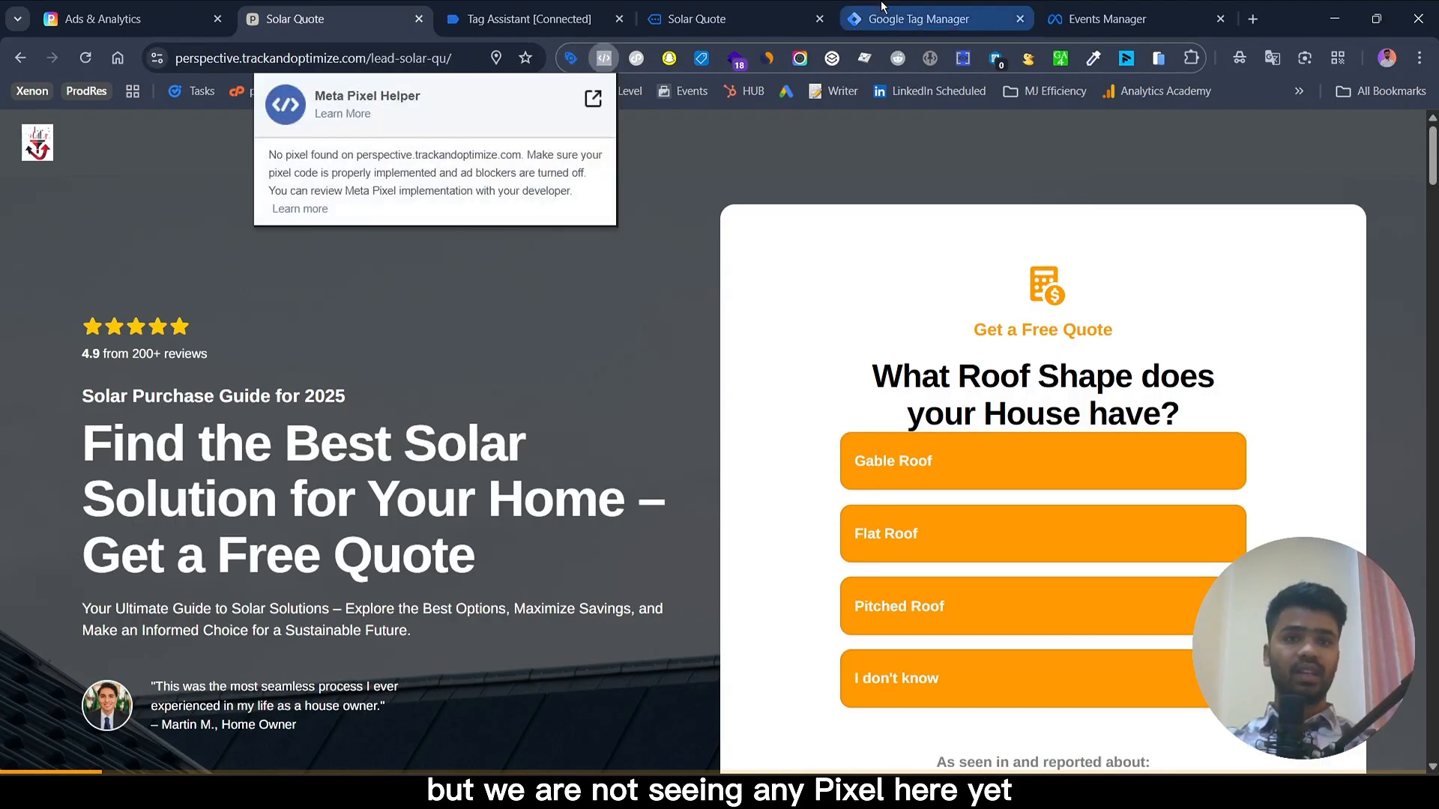
{"action": "left_click", "coordinate": [1100, 7]}
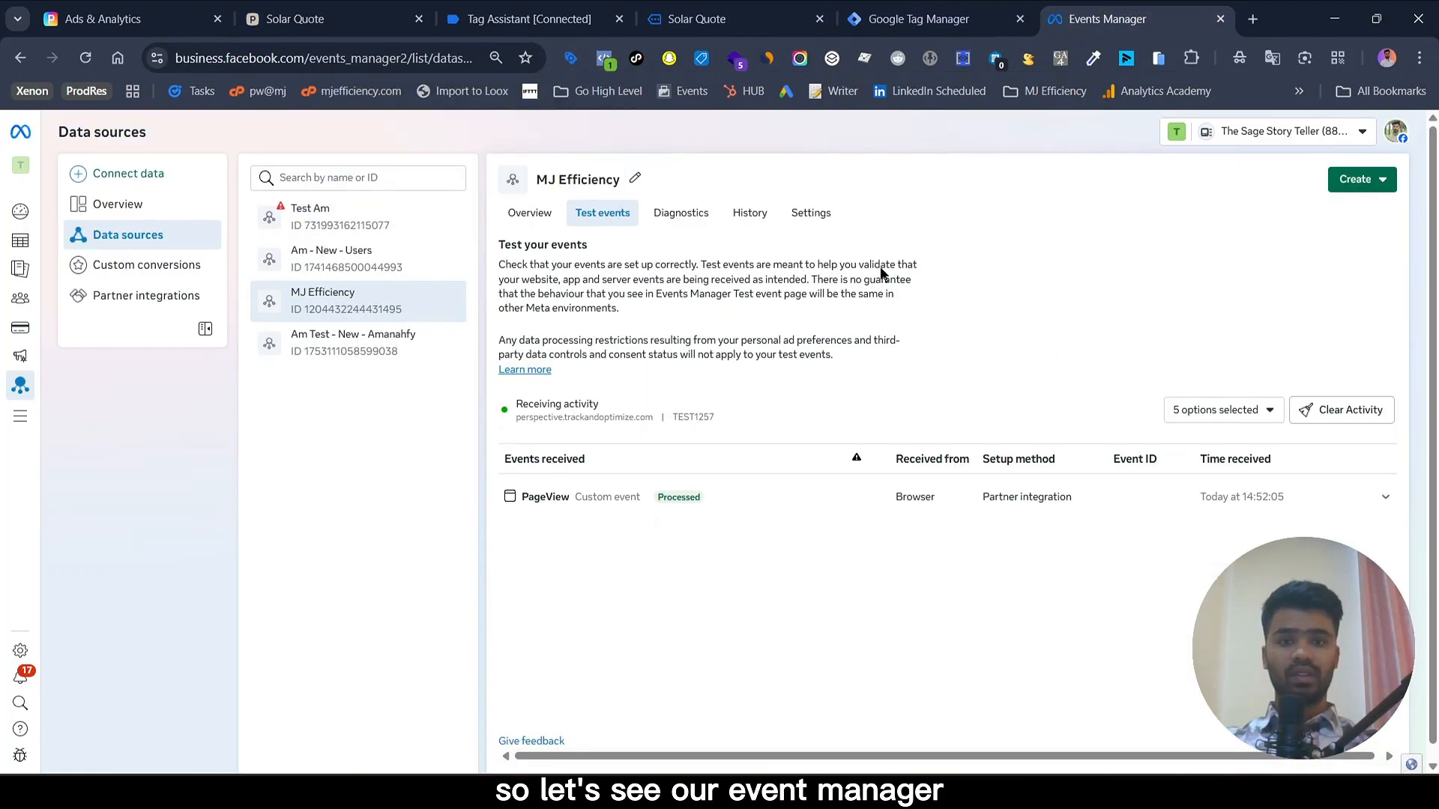
{"action": "left_click", "coordinate": [779, 516]}
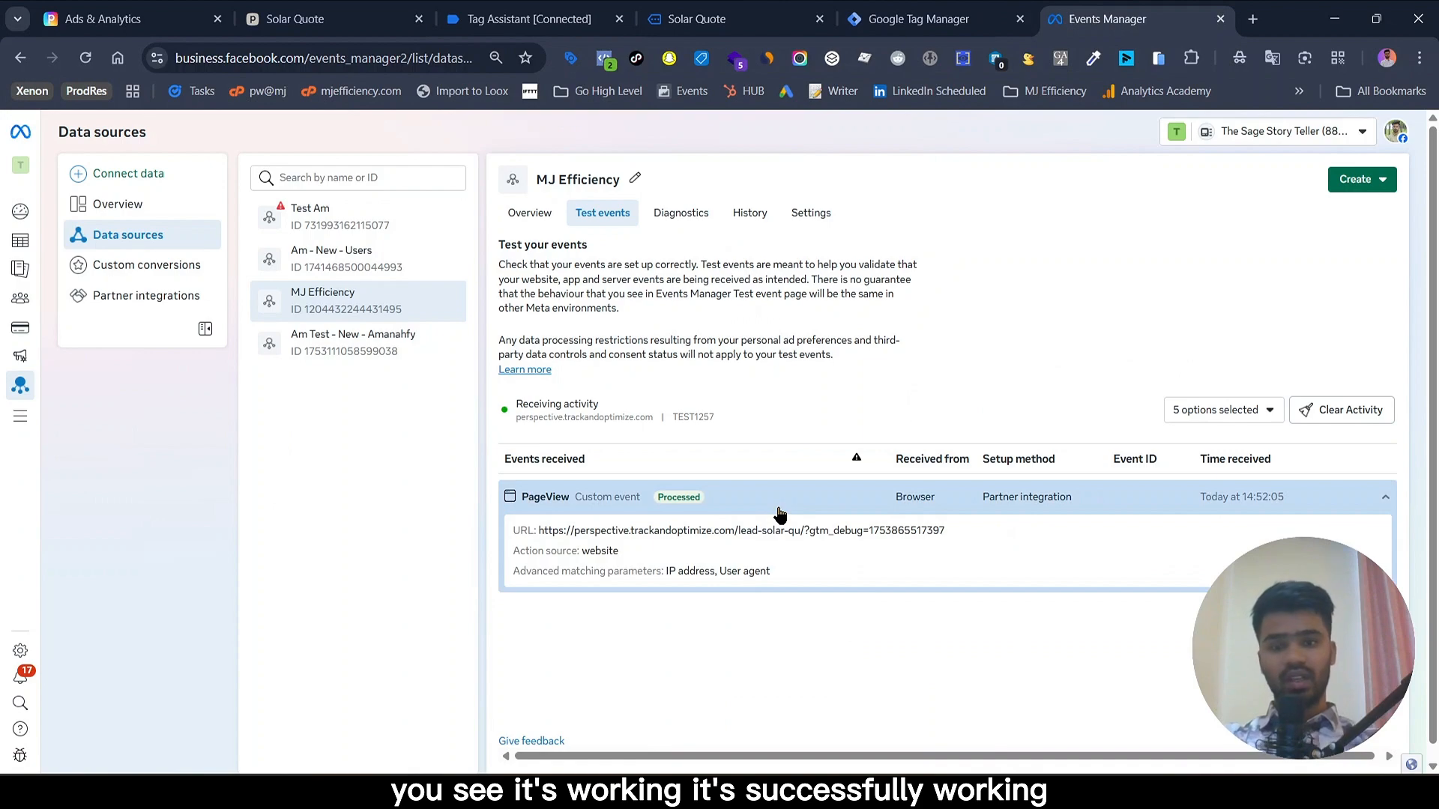
{"action": "left_click", "coordinate": [780, 515]}
- Recheck the landing page in Pixel Helper, view its PageView event, and reload the page
{"action": "left_click", "coordinate": [697, 18]}
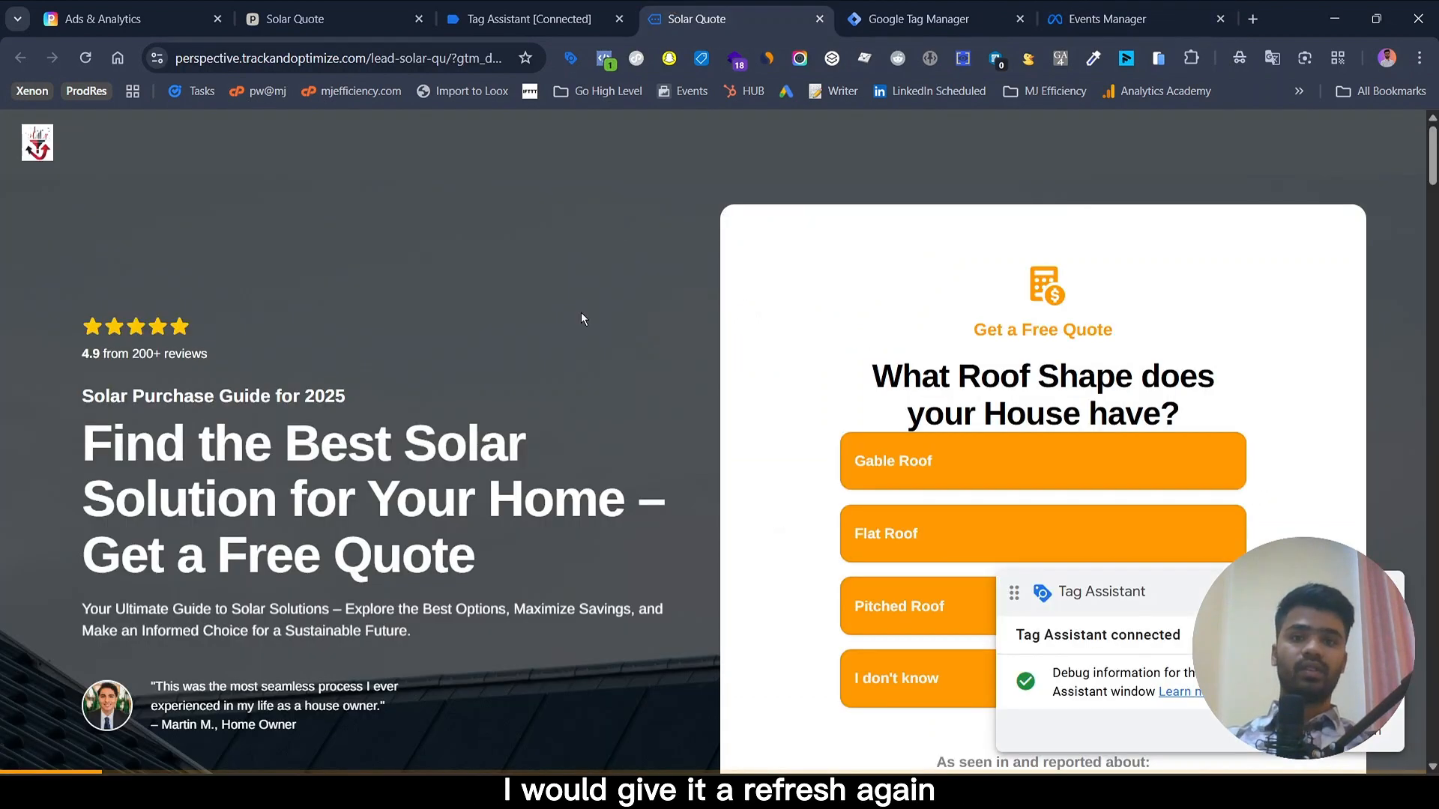
{"action": "left_click", "coordinate": [605, 57]}
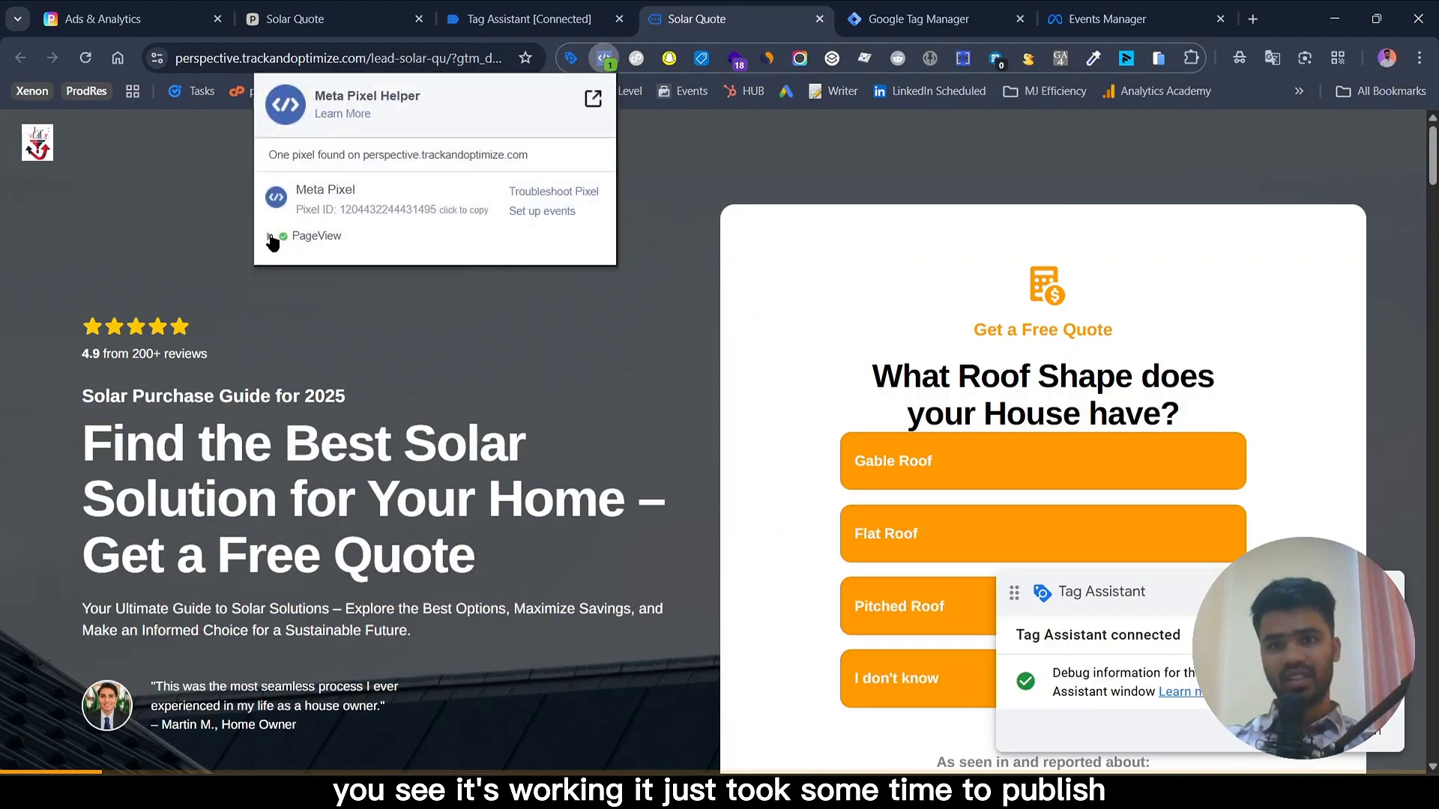
{"action": "left_click", "coordinate": [270, 236]}
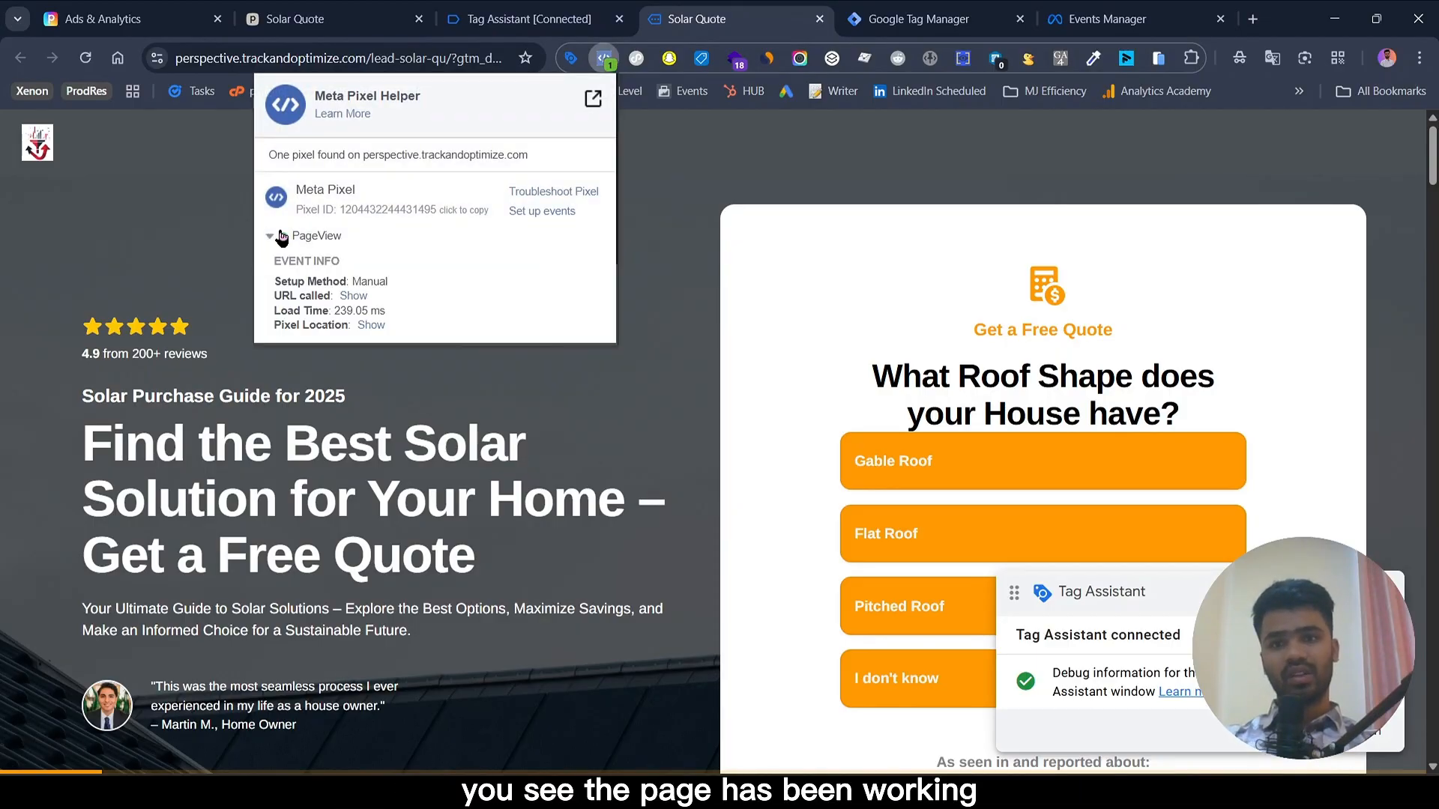
{"action": "left_click", "coordinate": [706, 125]}
{"action": "key", "text": "F5"}
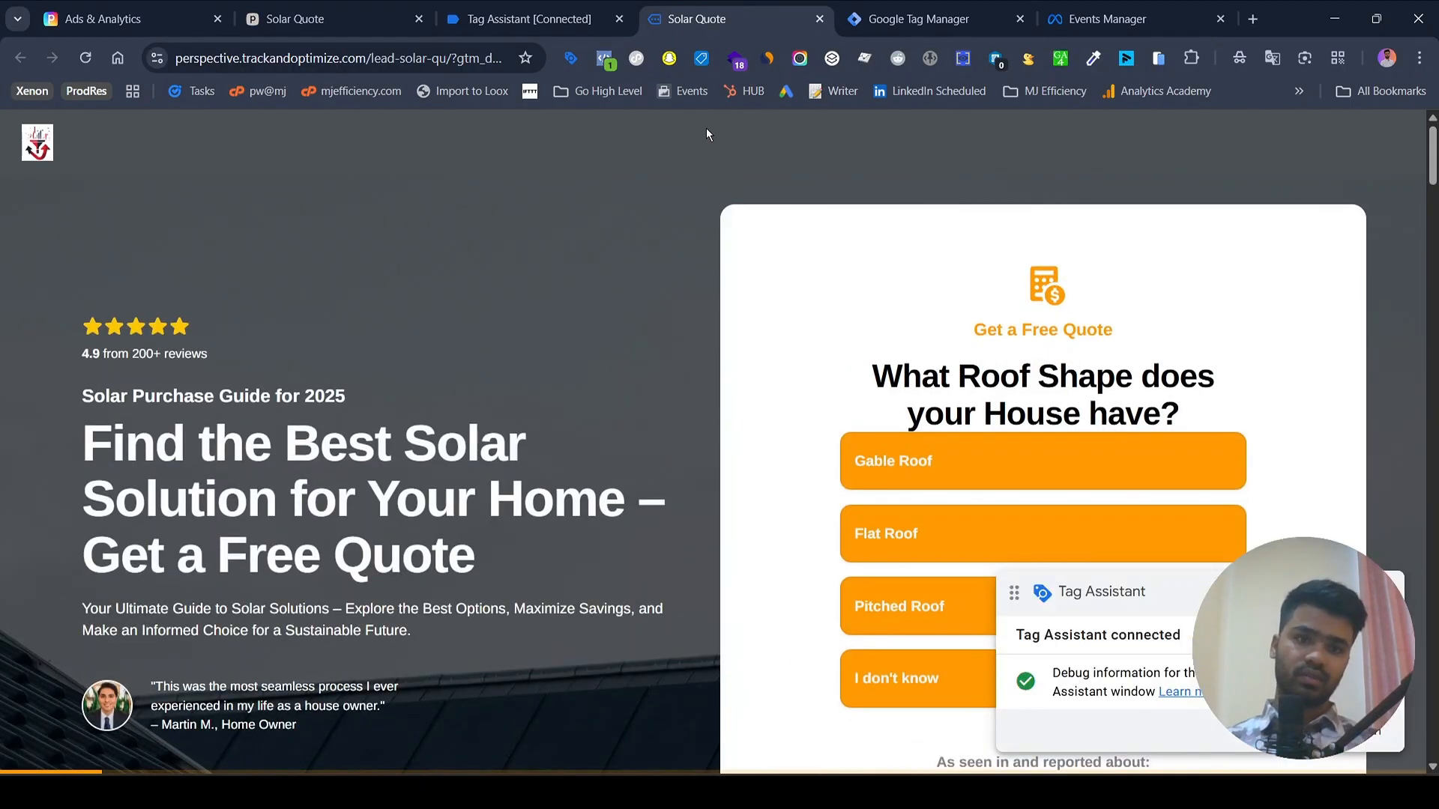
{"action": "left_click", "coordinate": [535, 9]}
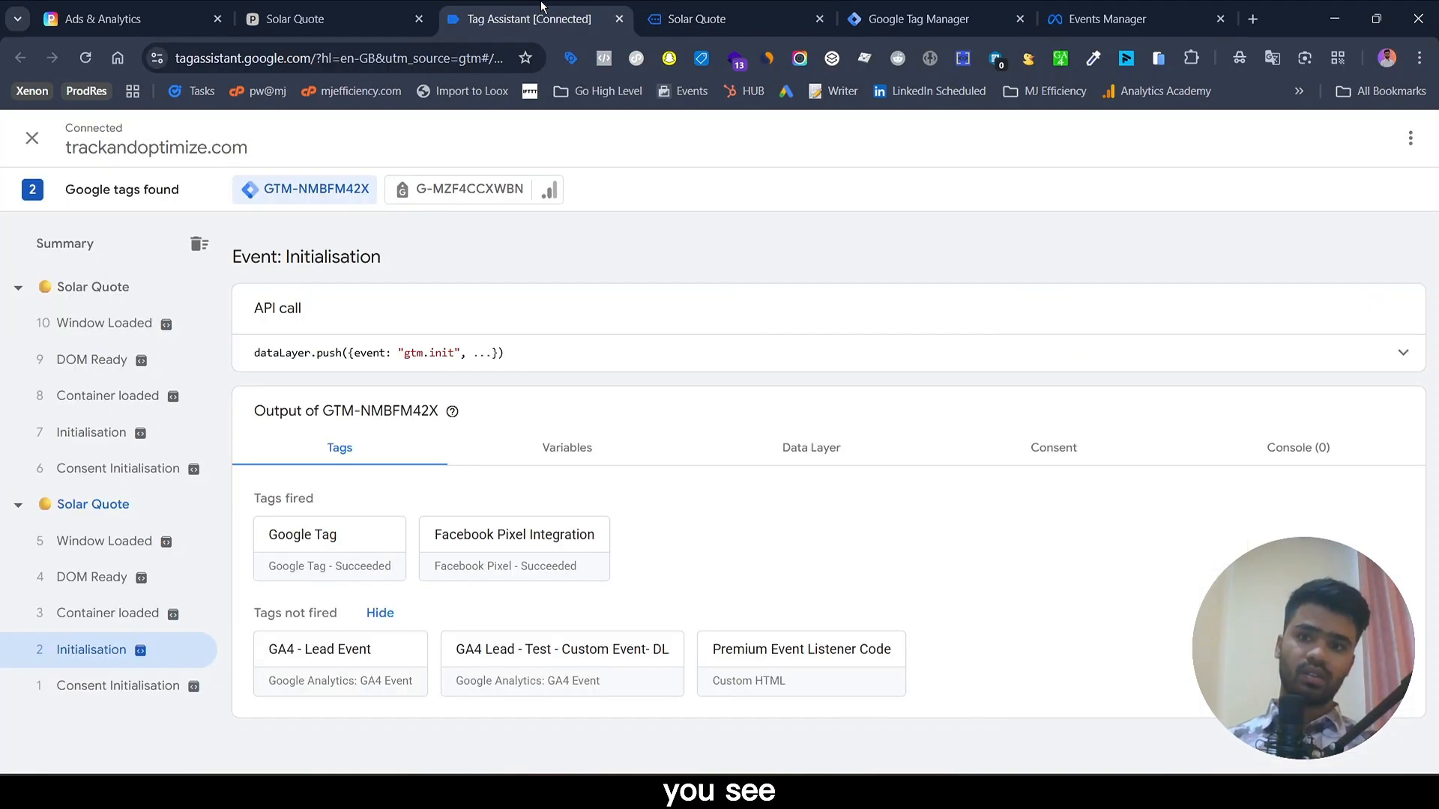
- Review tags fired on Container loaded and Initialisation, then answer the roof question with Gable Roof
{"action": "left_click", "coordinate": [115, 411]}
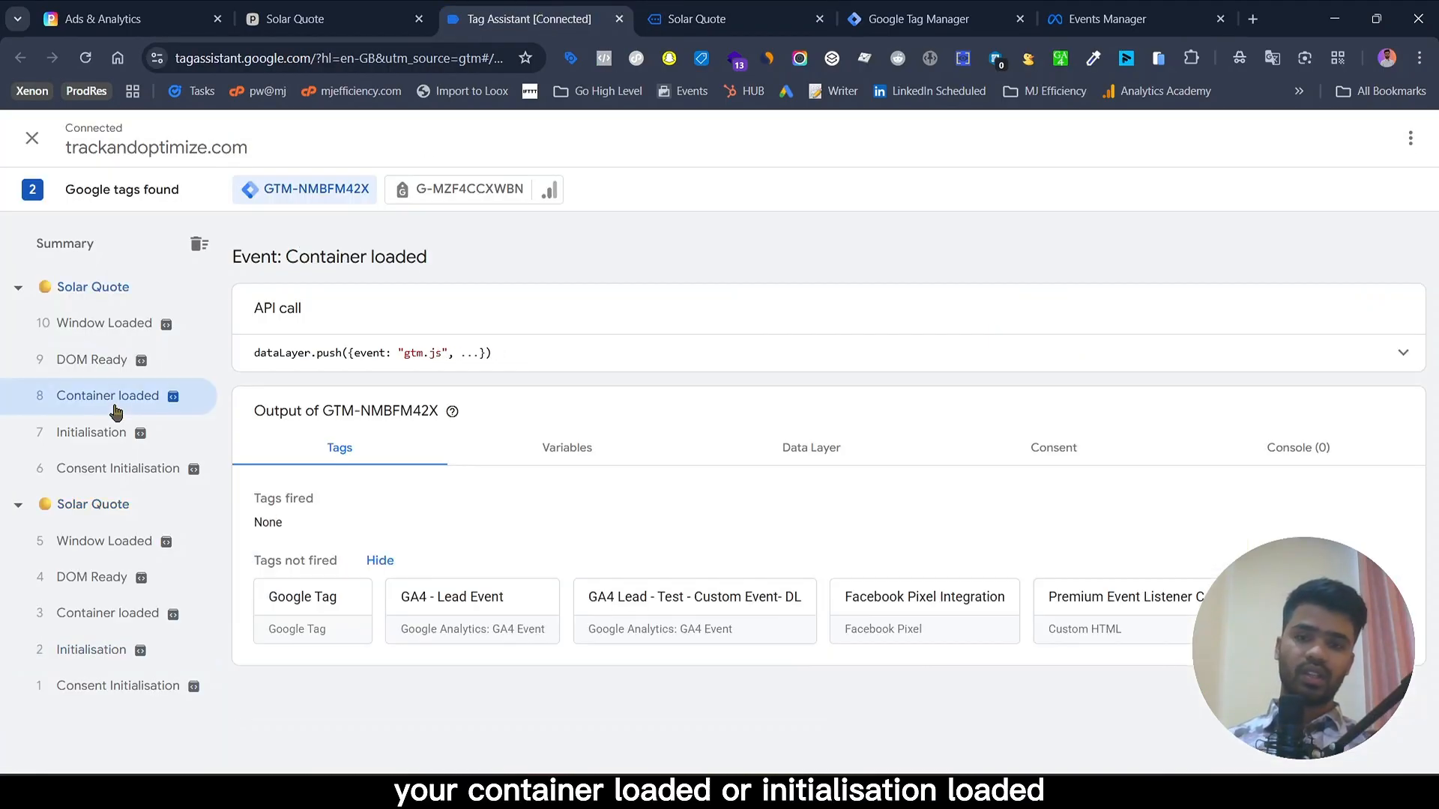
{"action": "left_click", "coordinate": [111, 436]}
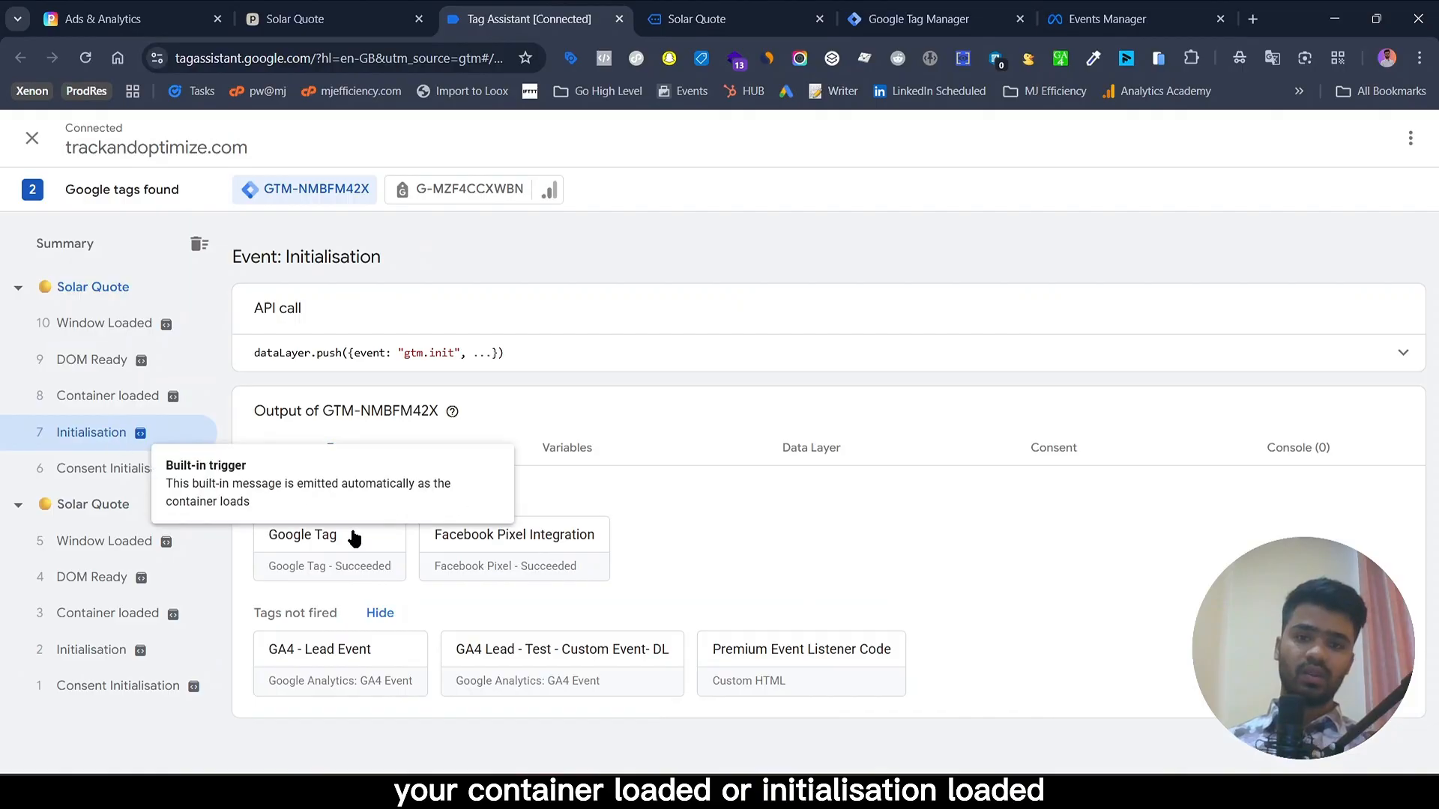
{"action": "left_click", "coordinate": [1140, 9]}
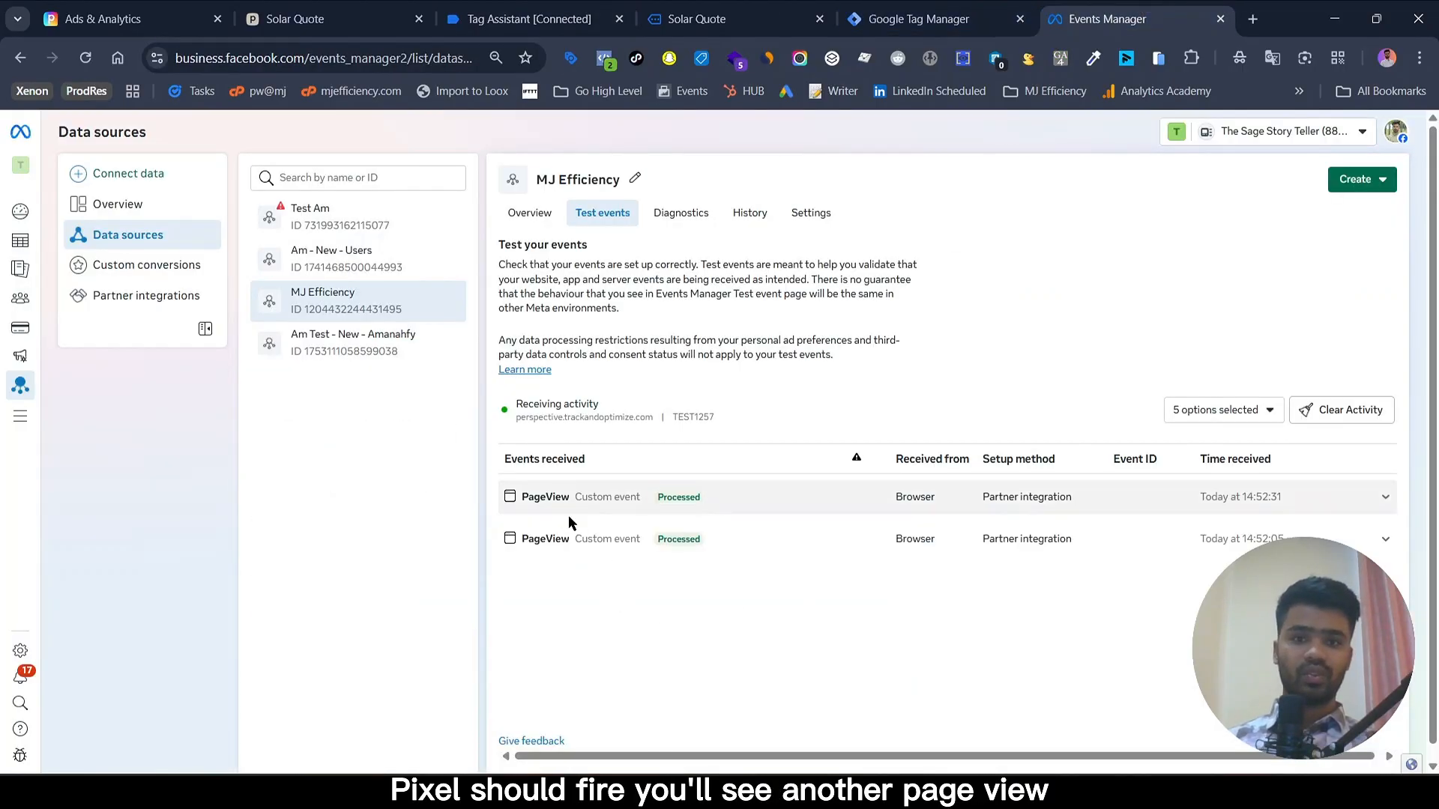
{"action": "left_click", "coordinate": [786, 6]}
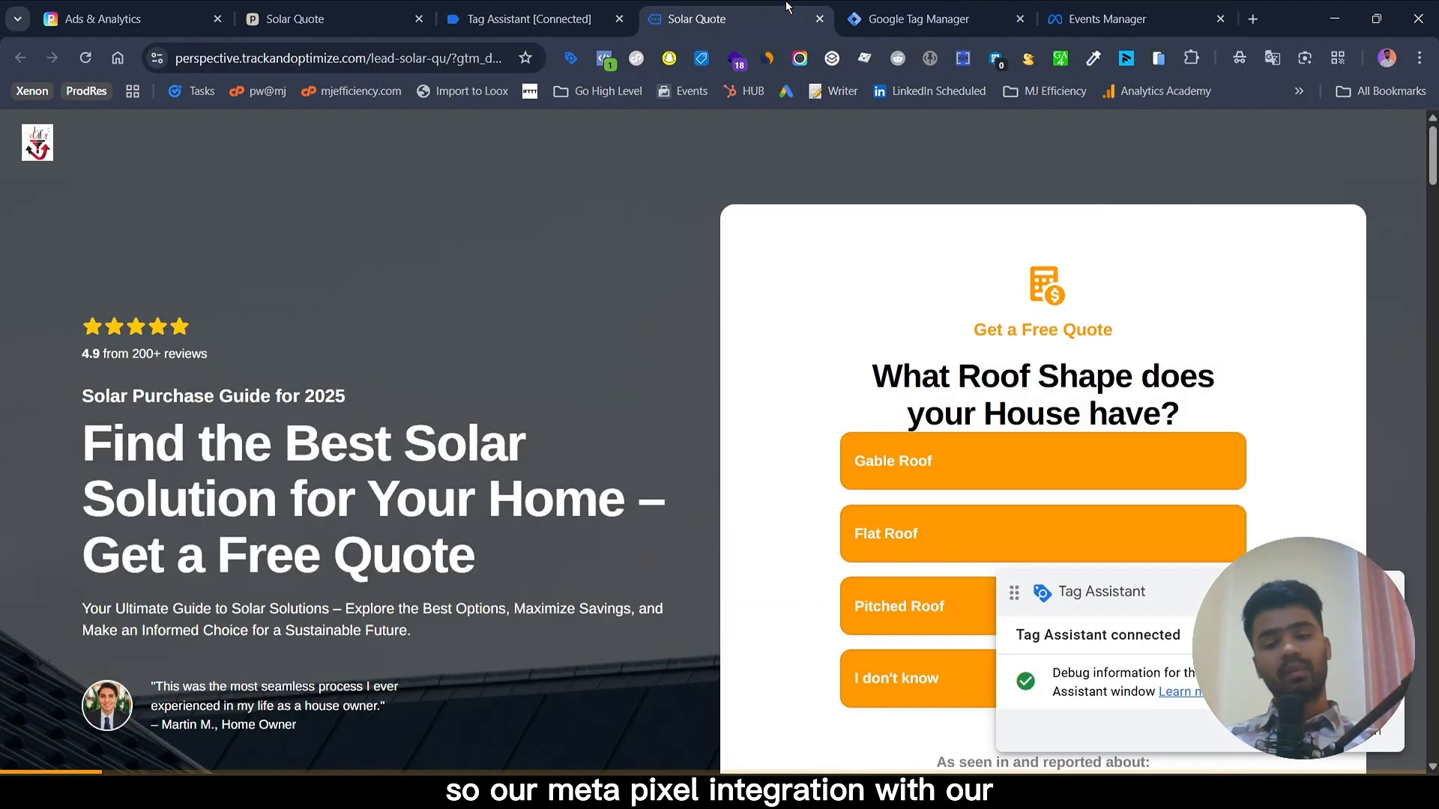
{"action": "left_click", "coordinate": [887, 472]}
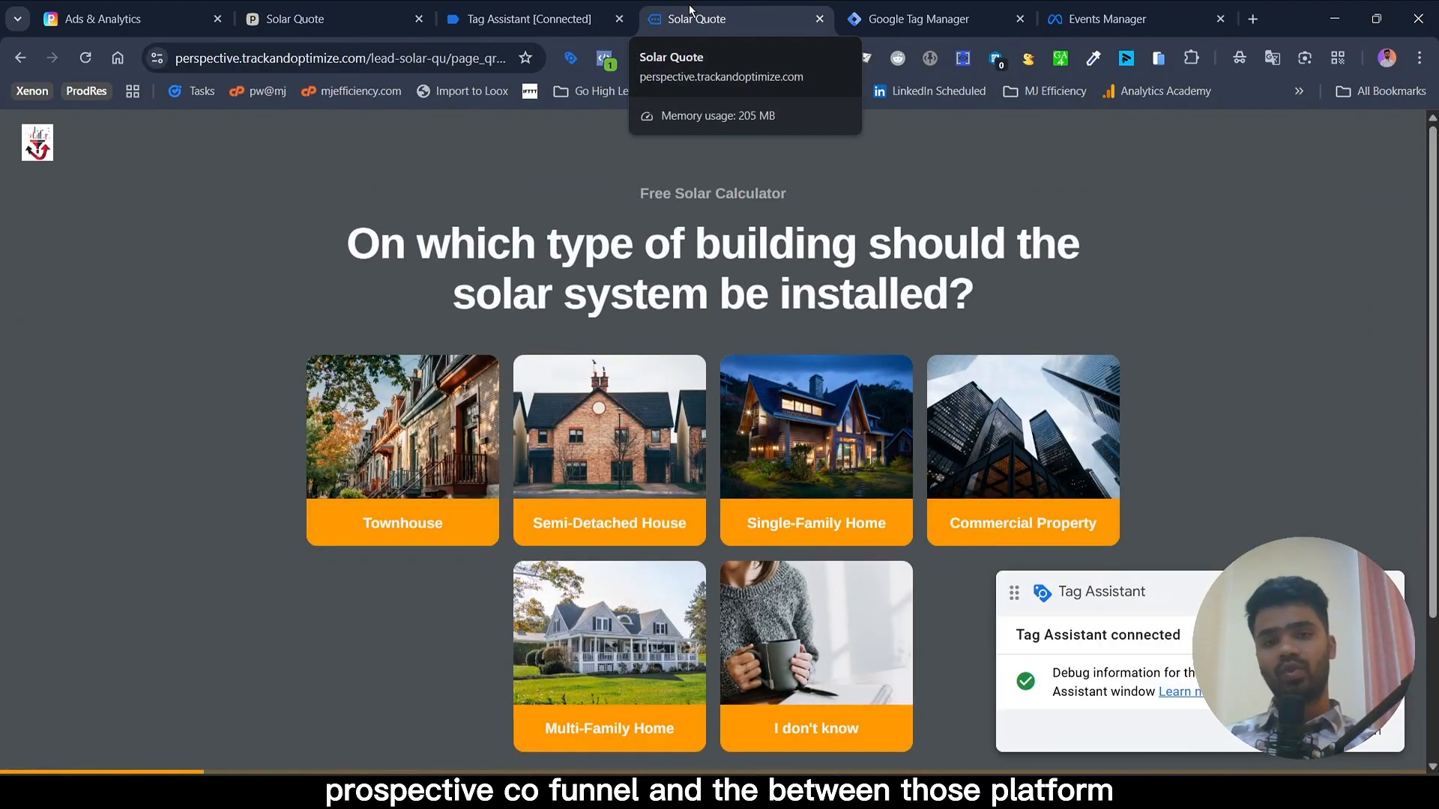
{"action": "left_click", "coordinate": [544, 7]}
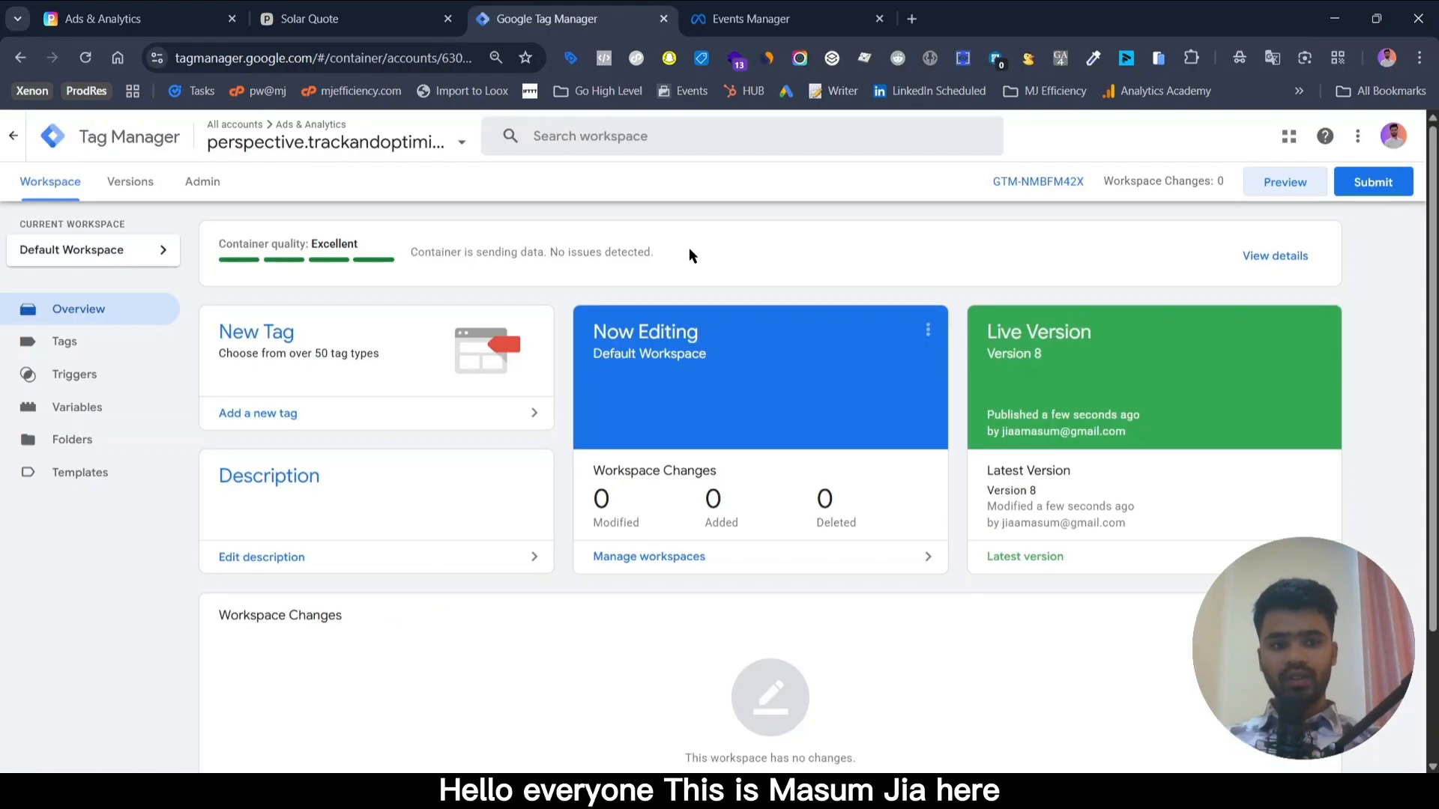
- Review the Solar Quote landing page and the Ads & Analytics funnel, then bring up GTM's five-tag list
{"action": "left_click", "coordinate": [377, 9]}
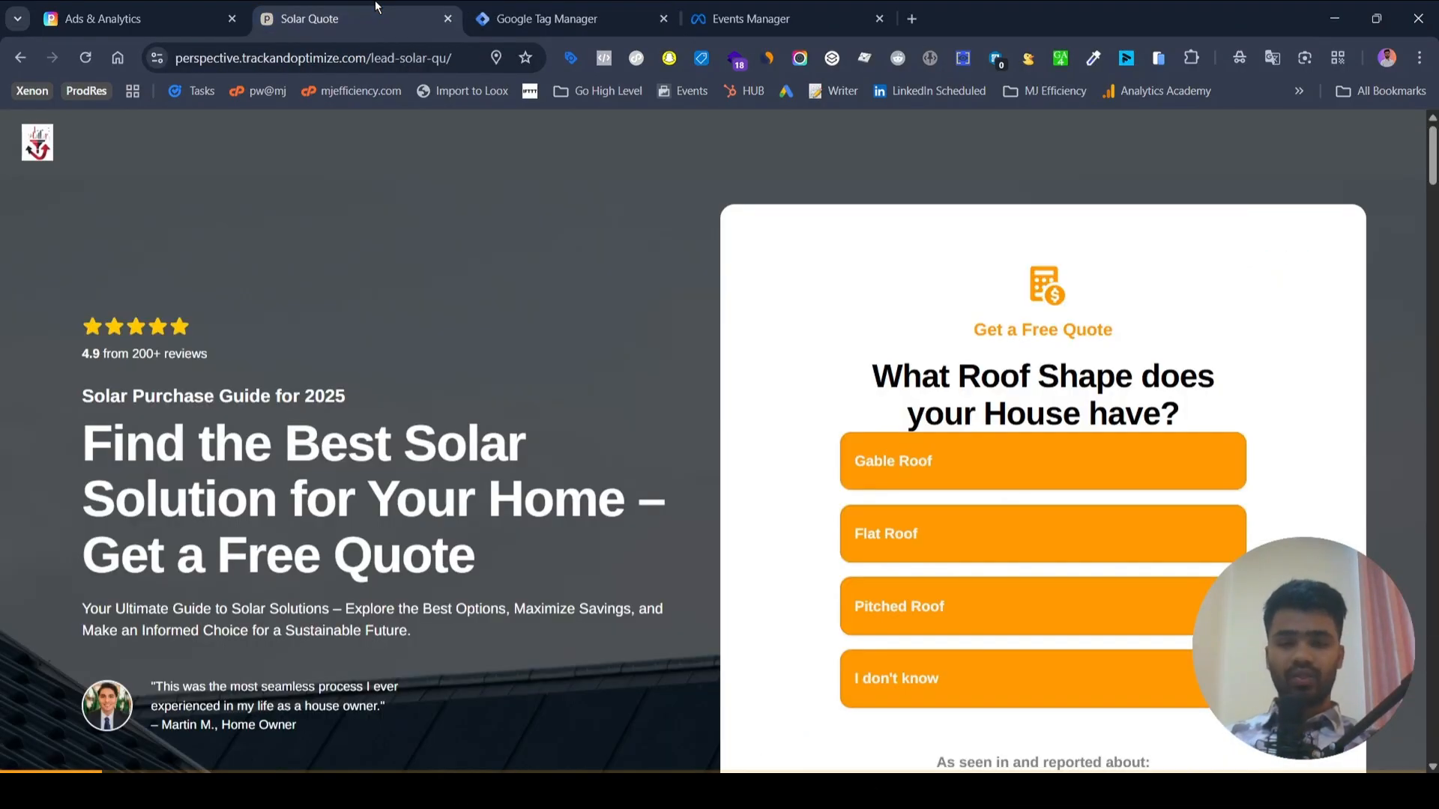
{"action": "scroll", "coordinate": [396, 362], "scroll_direction": "down", "scroll_amount": 10}
{"action": "scroll", "coordinate": [396, 362], "scroll_direction": "up", "scroll_amount": 9}
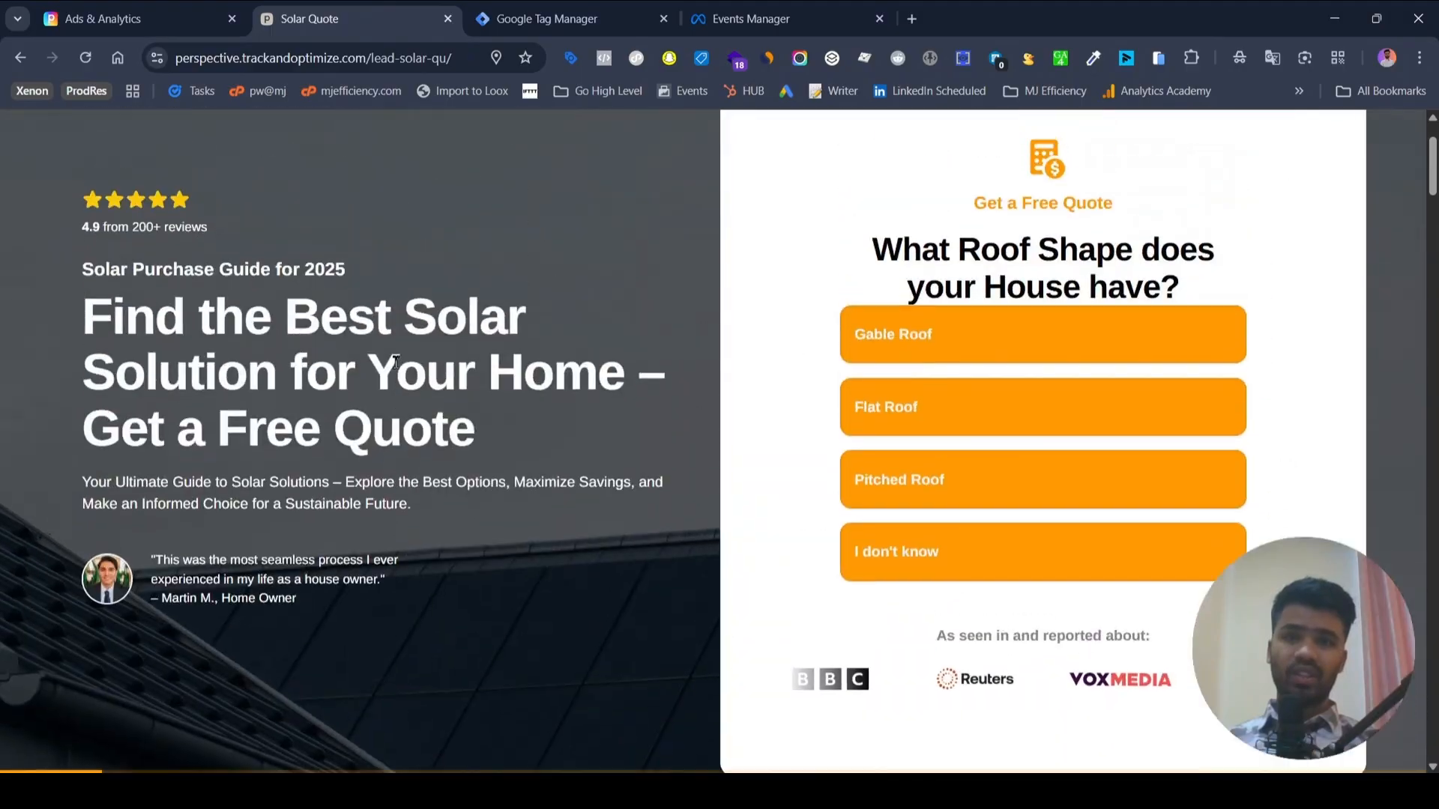
{"action": "left_click", "coordinate": [489, 9]}
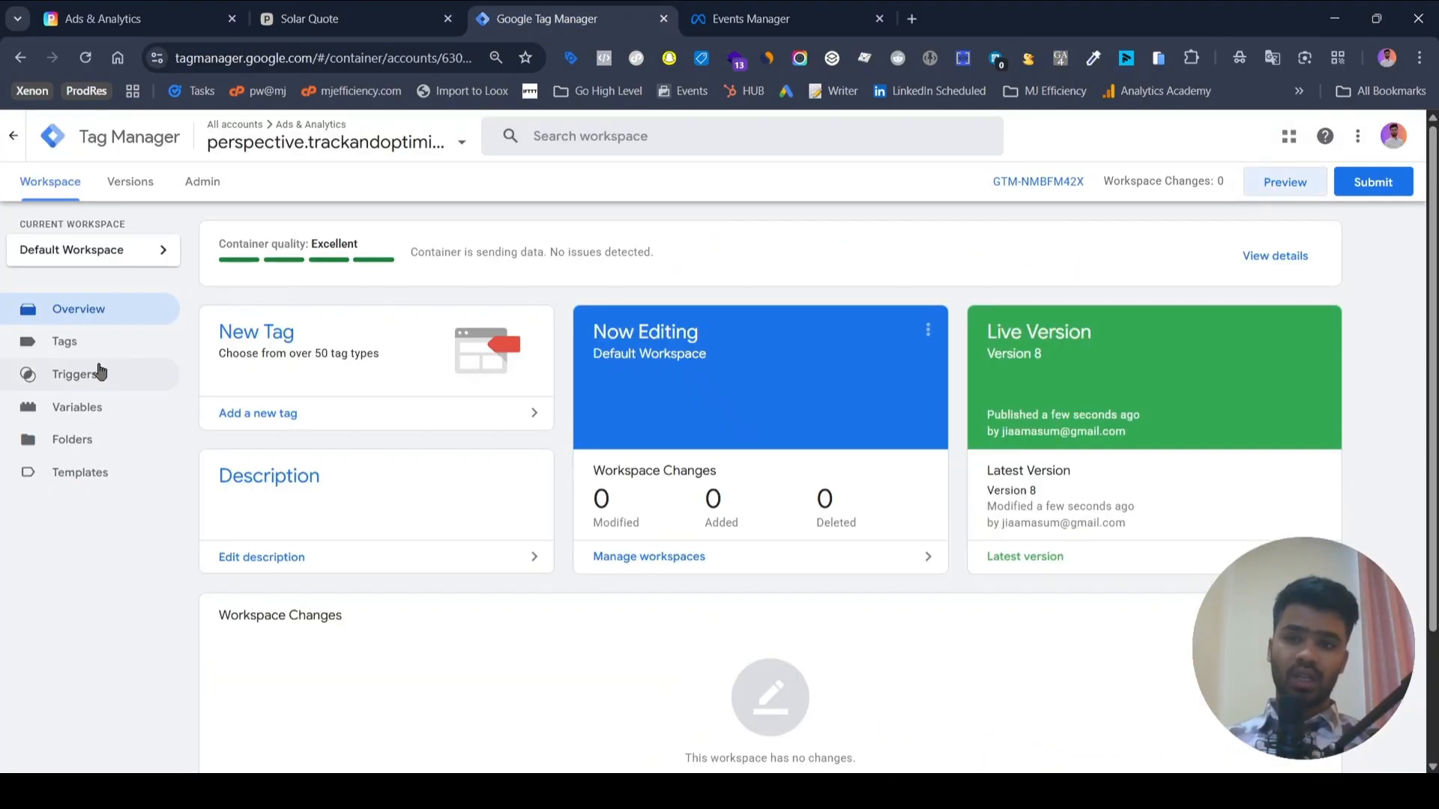
{"action": "left_click", "coordinate": [90, 6]}
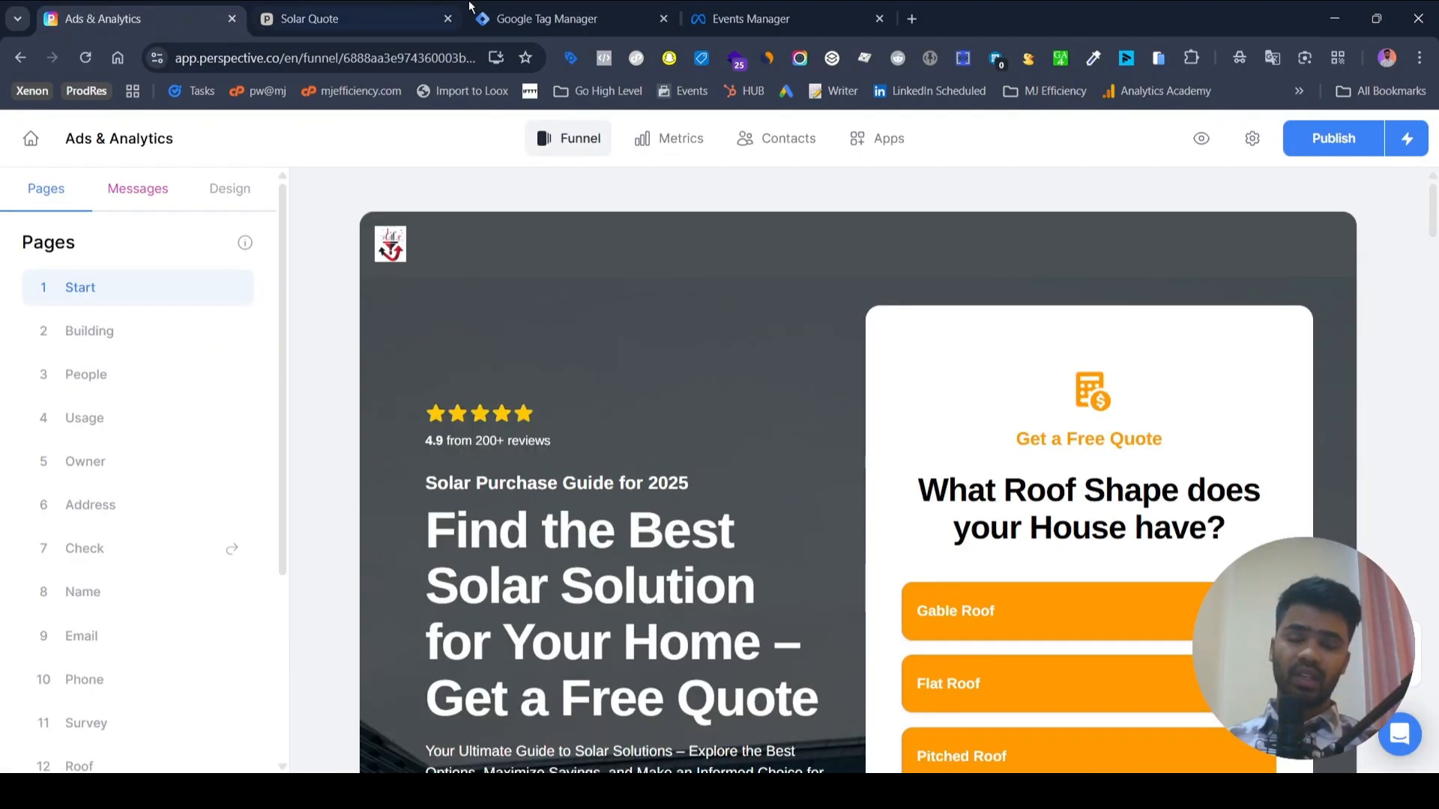
{"action": "left_click", "coordinate": [598, 7]}
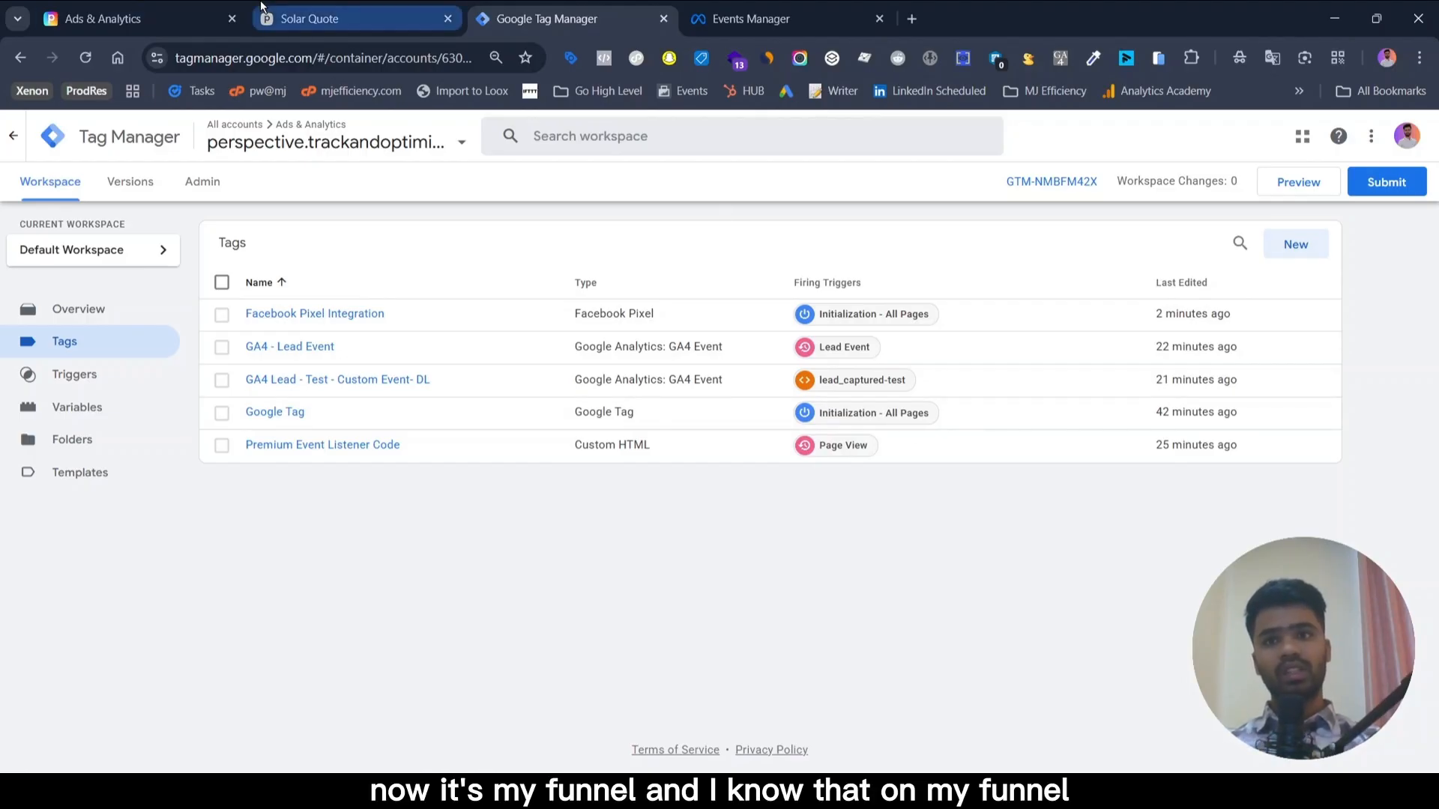
{"action": "left_click", "coordinate": [262, 7]}
{"action": "left_click", "coordinate": [27, 8]}
{"action": "left_click", "coordinate": [76, 6]}
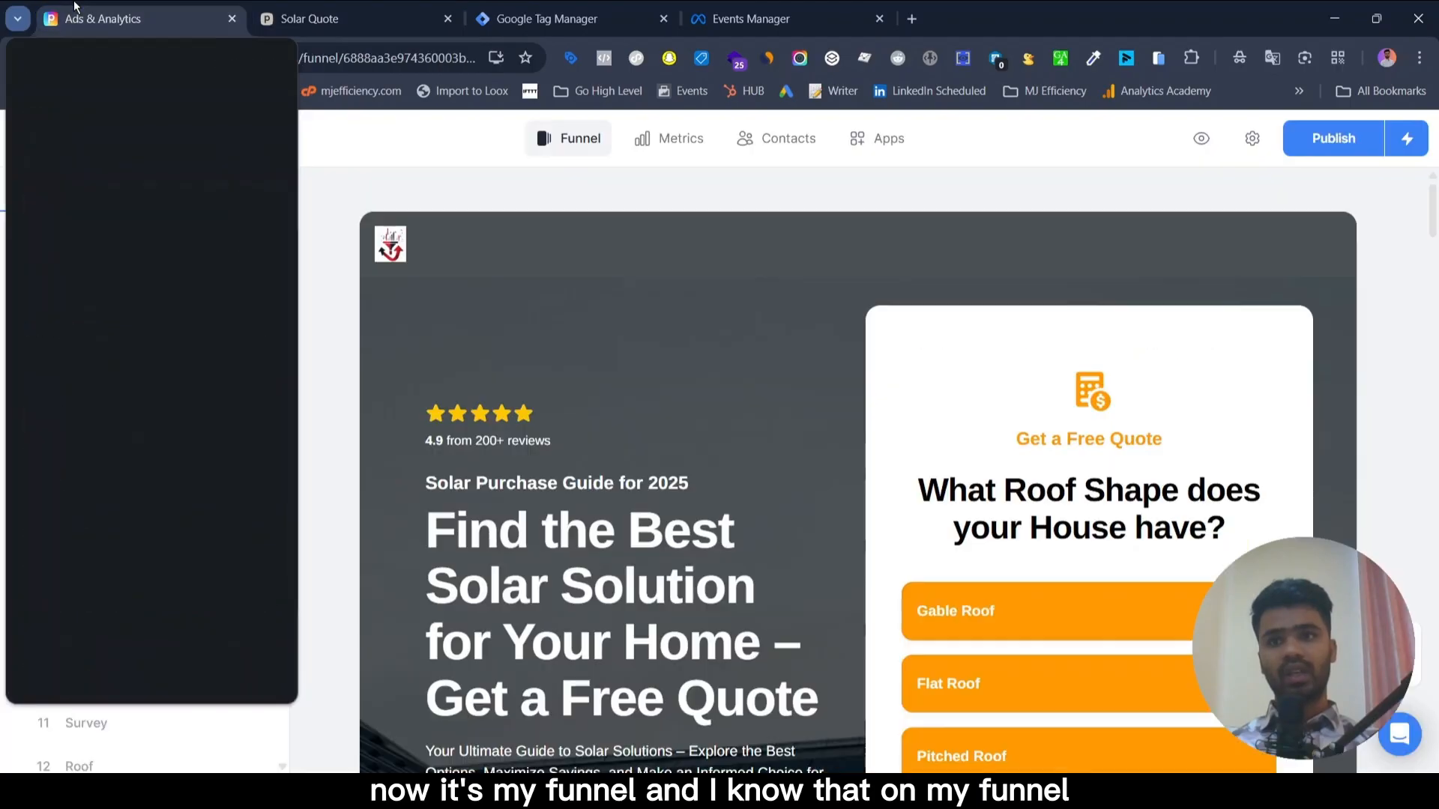
{"action": "scroll", "coordinate": [155, 553], "scroll_direction": "down", "scroll_amount": 3}
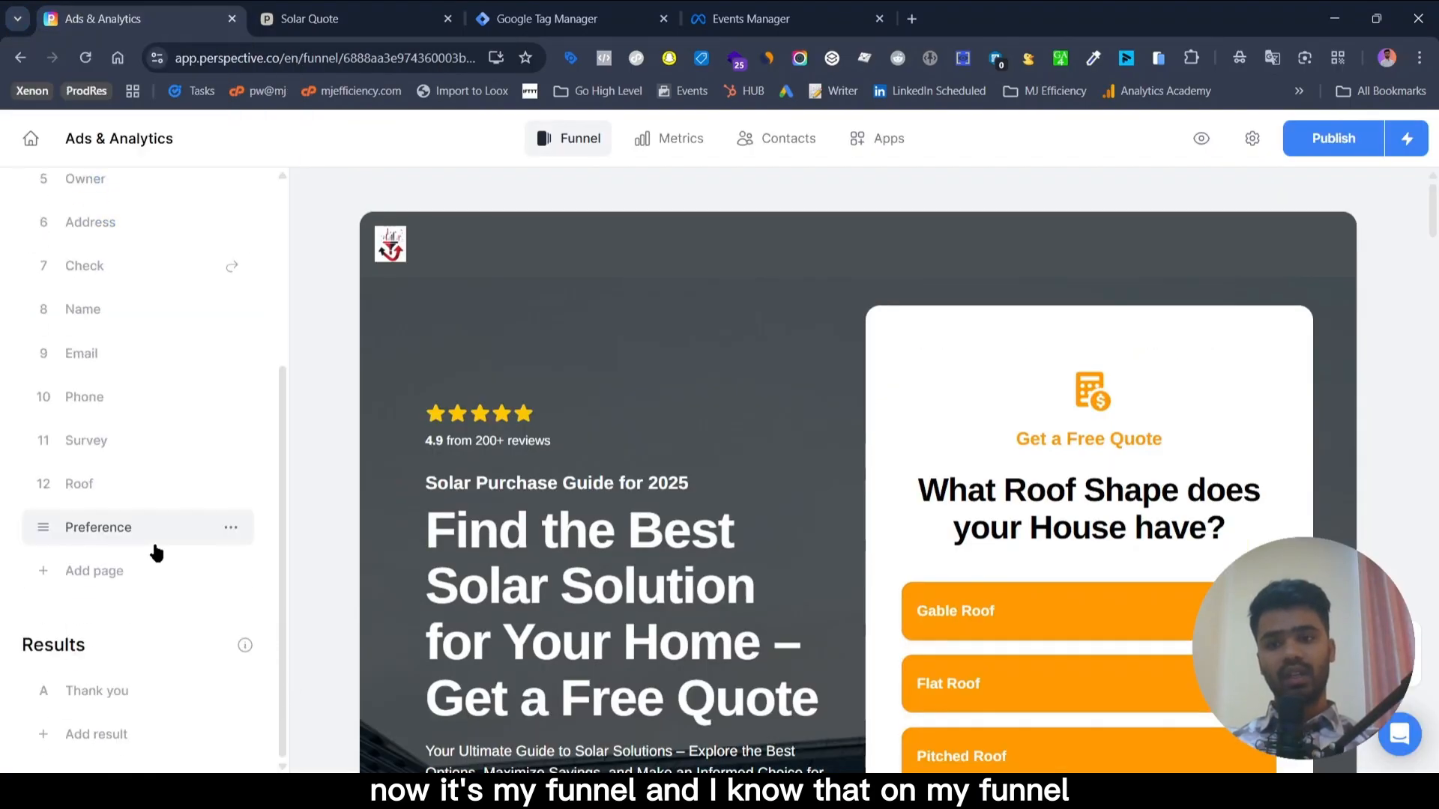
{"action": "left_click", "coordinate": [114, 693]}
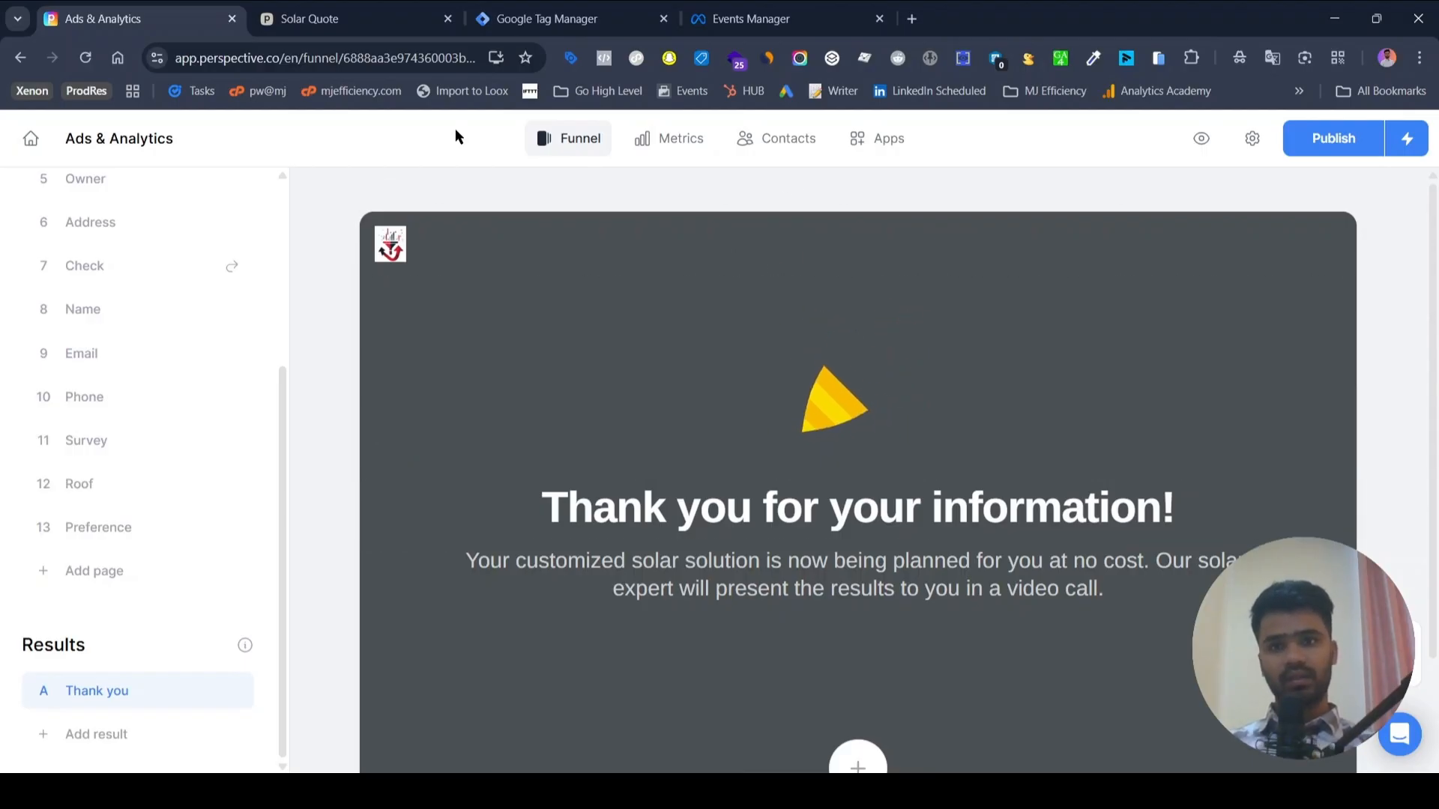
{"action": "left_click", "coordinate": [619, 11]}
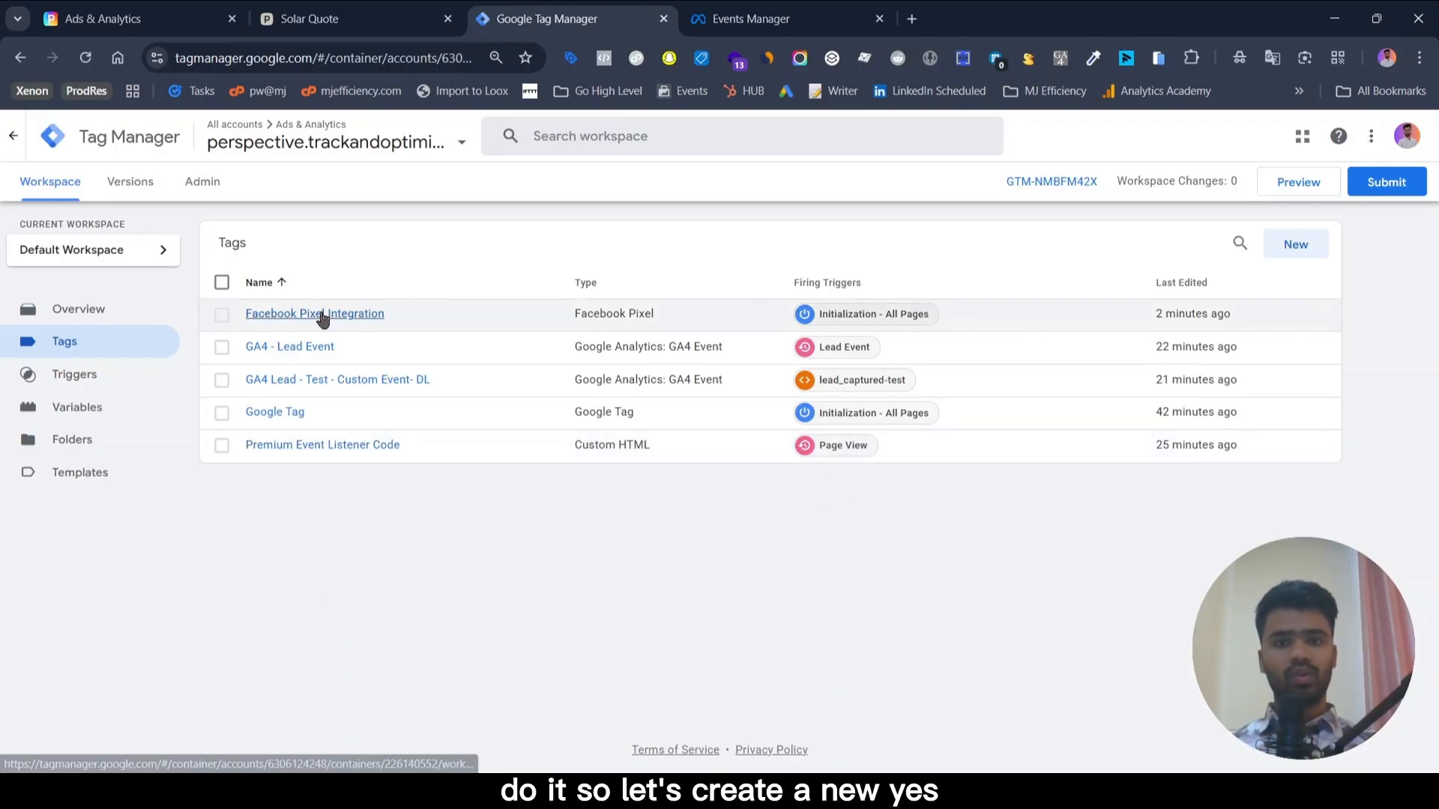
- Start a new Facebook Pixel tag and paste in the dataset's pixel ID
{"action": "left_click", "coordinate": [1291, 263]}
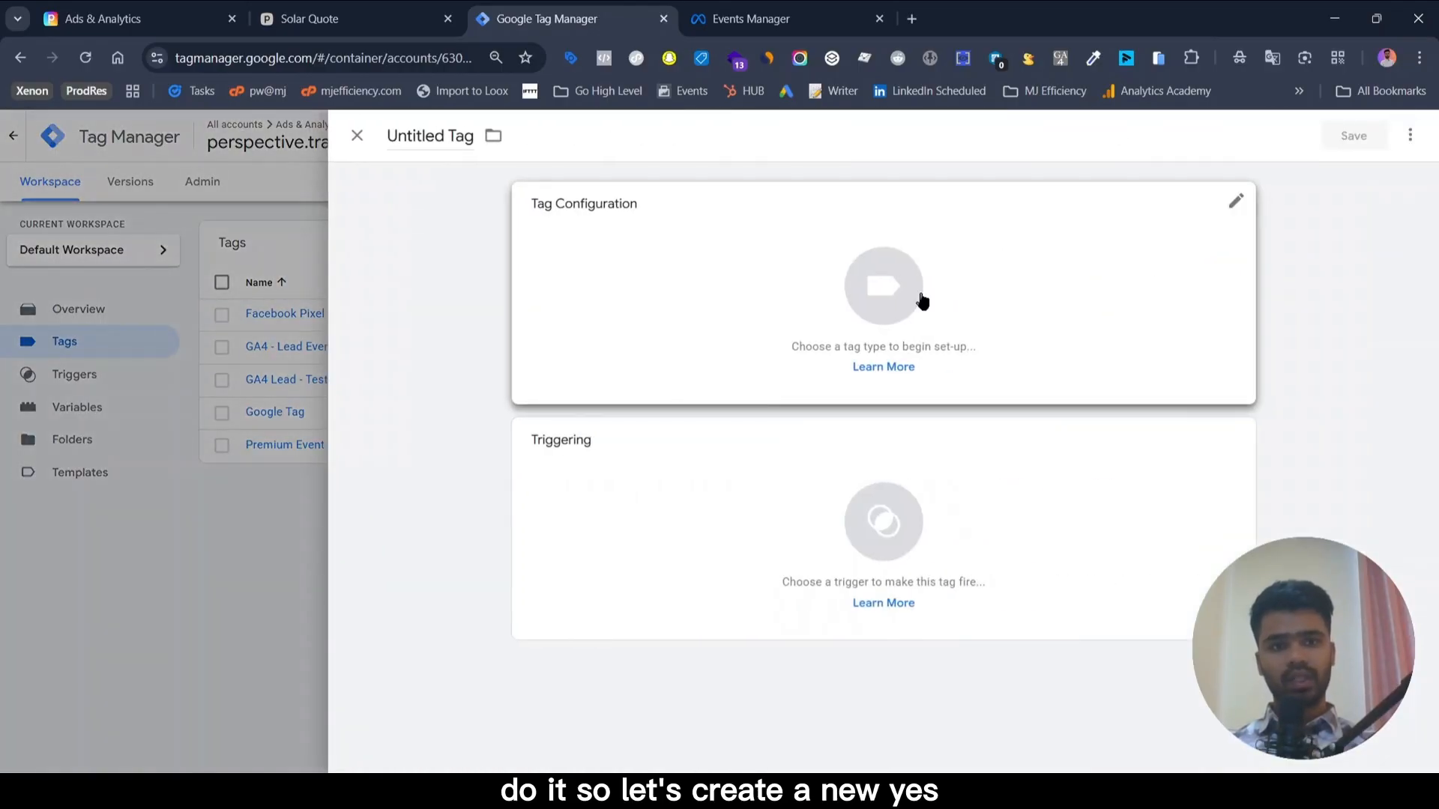
{"action": "left_click", "coordinate": [922, 301]}
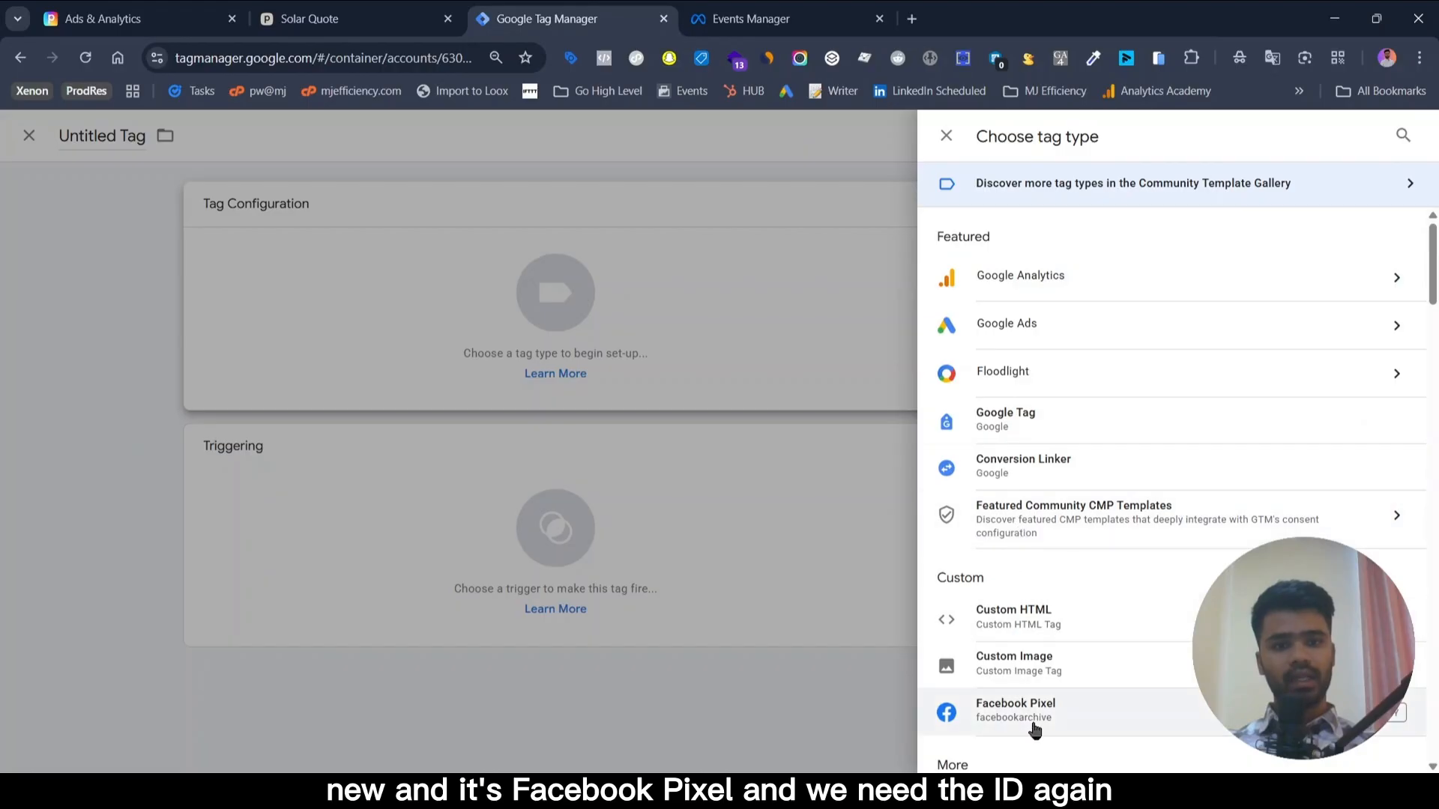
{"action": "left_click", "coordinate": [1035, 724]}
{"action": "left_click", "coordinate": [621, 395]}
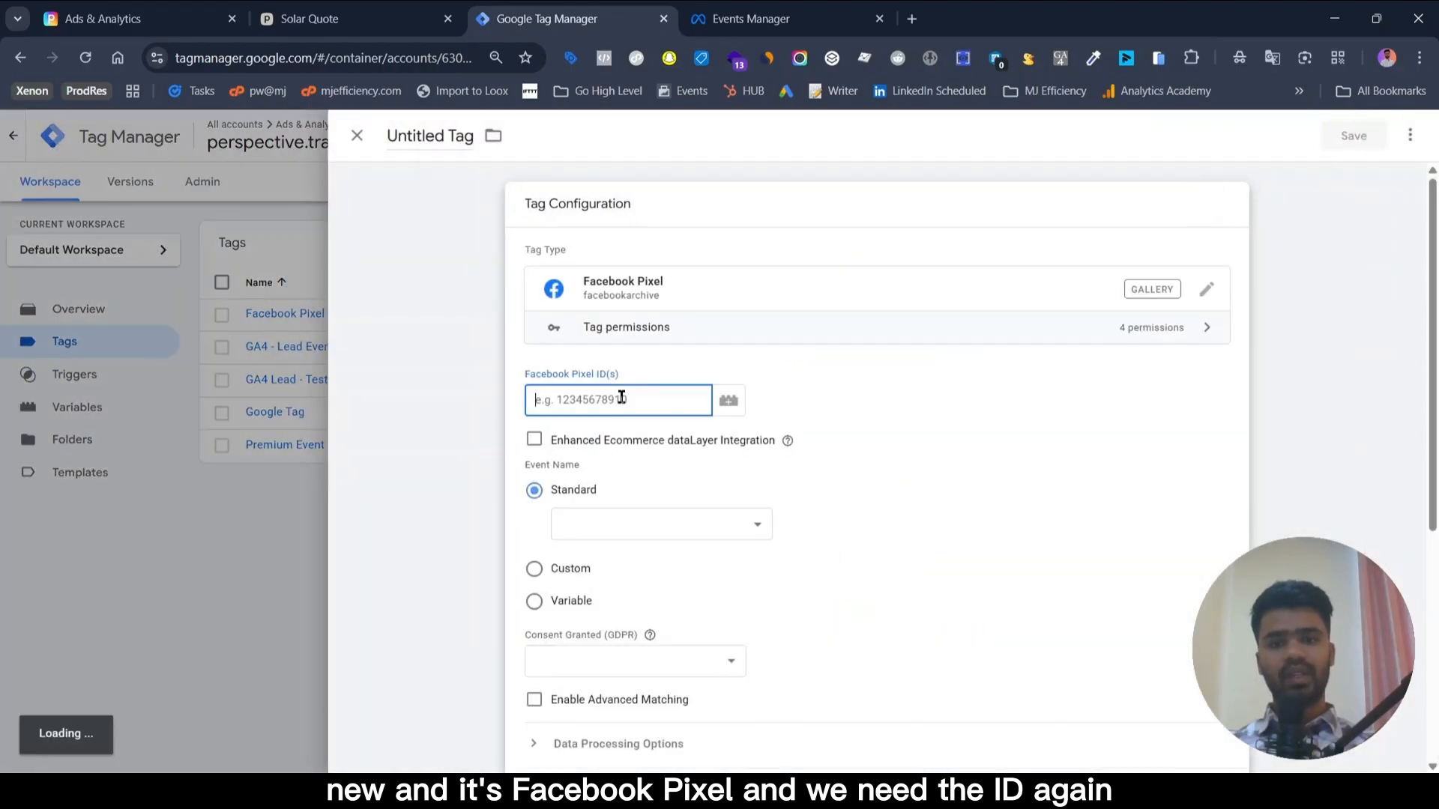
{"action": "key", "text": "super+v"}
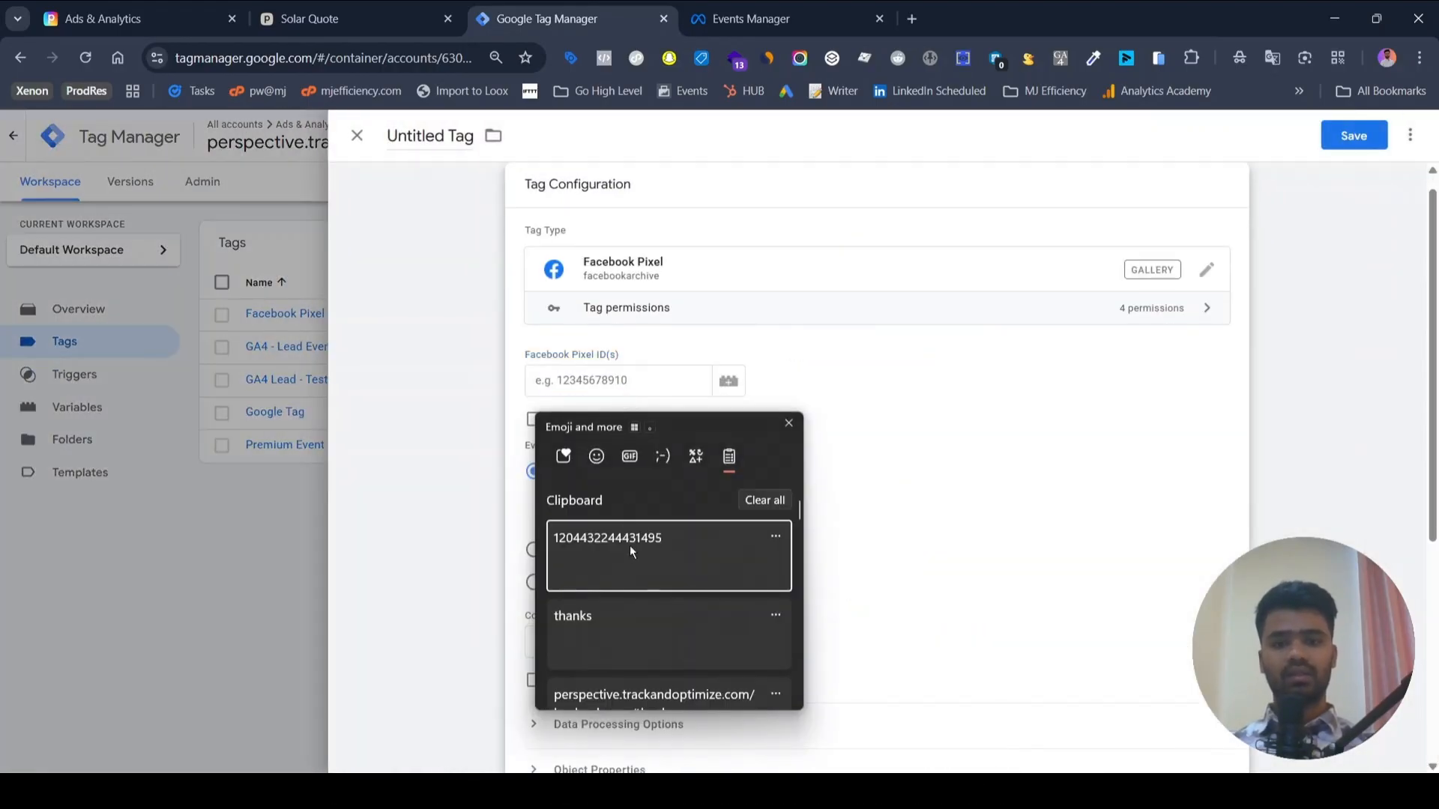
{"action": "left_click", "coordinate": [591, 390]}
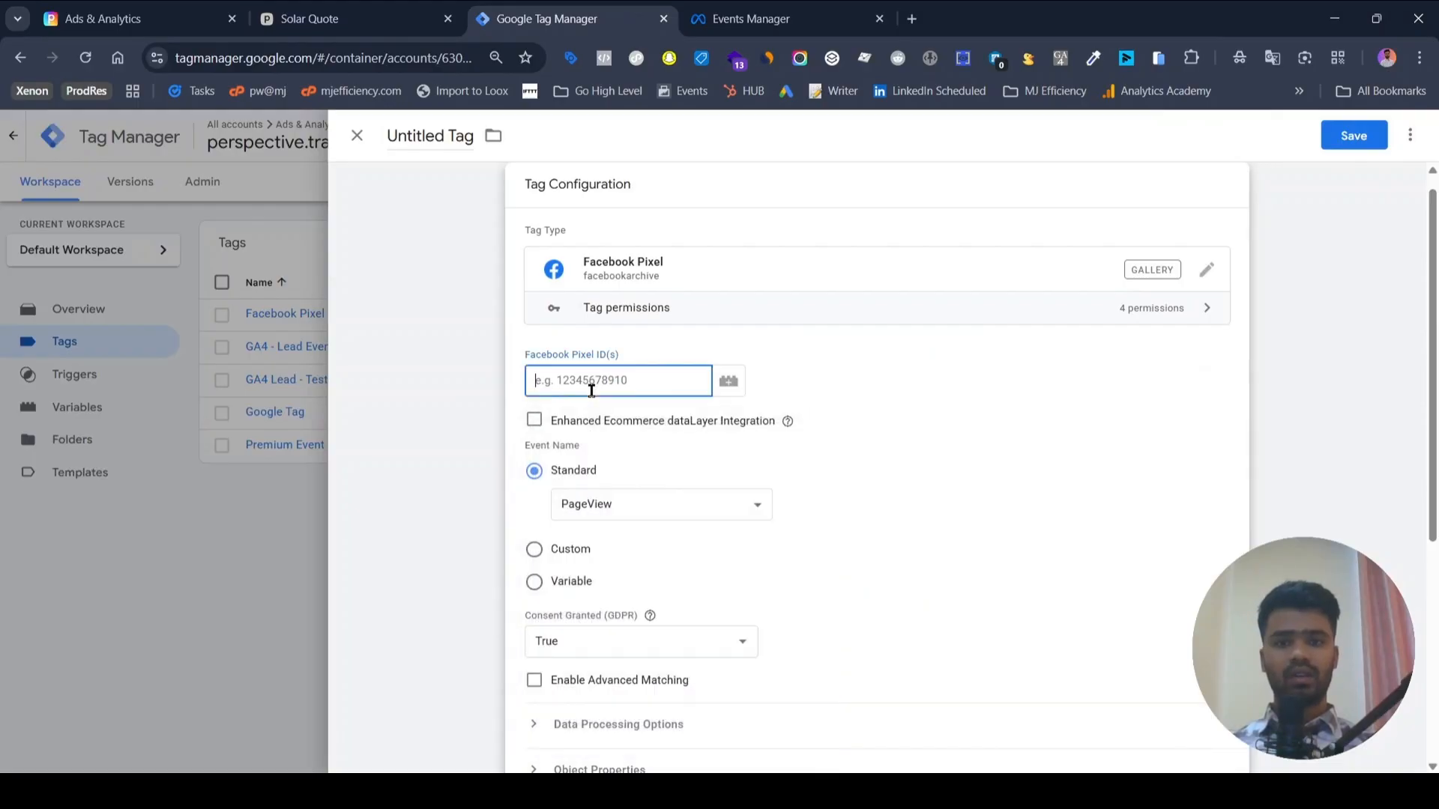
{"action": "key", "text": "ctrl+v"}
- Set the tag's standard pixel event to Lead
{"action": "left_click", "coordinate": [562, 510]}
{"action": "key", "text": "l"}
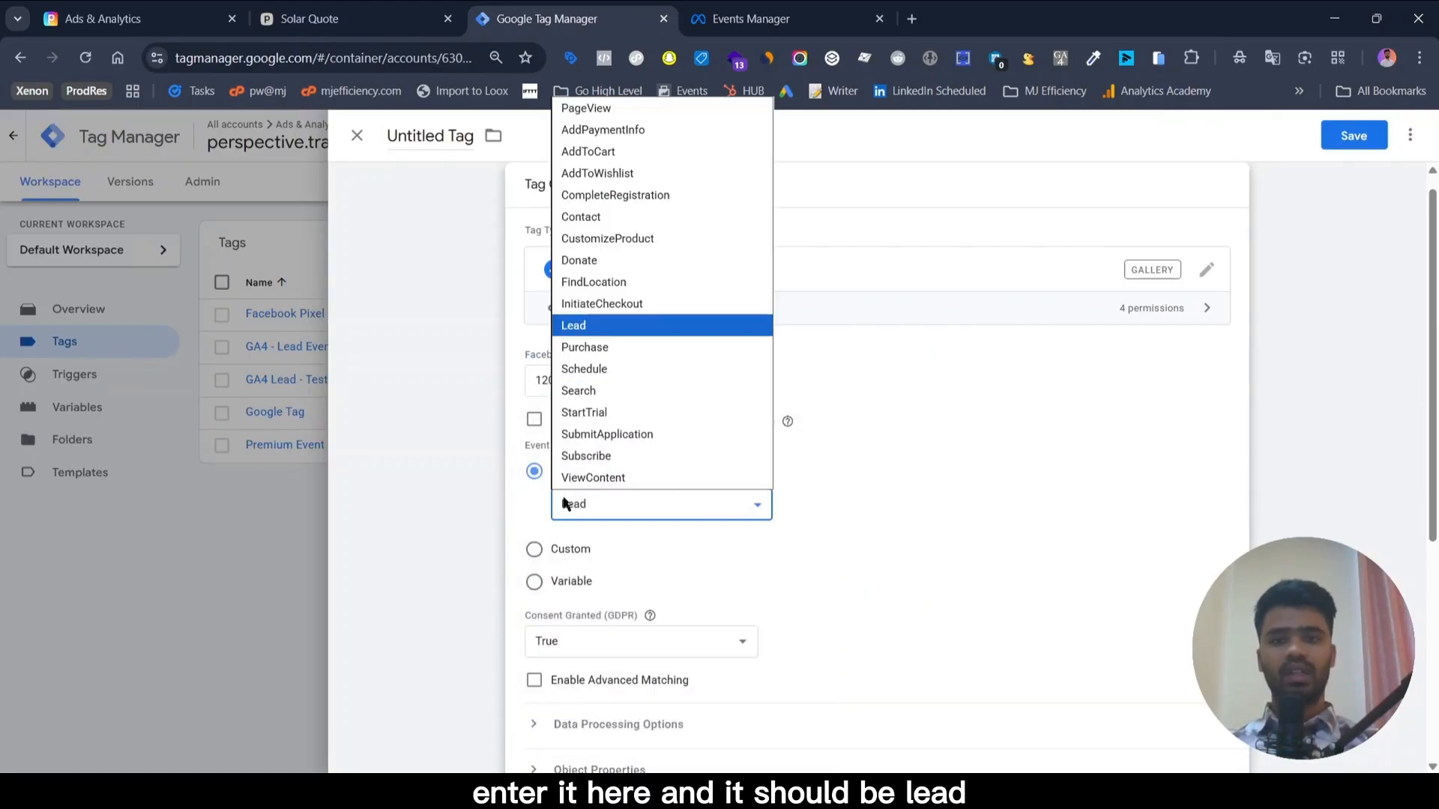
{"action": "key", "text": "Return"}
{"action": "scroll", "coordinate": [566, 504], "scroll_direction": "down", "scroll_amount": 3}
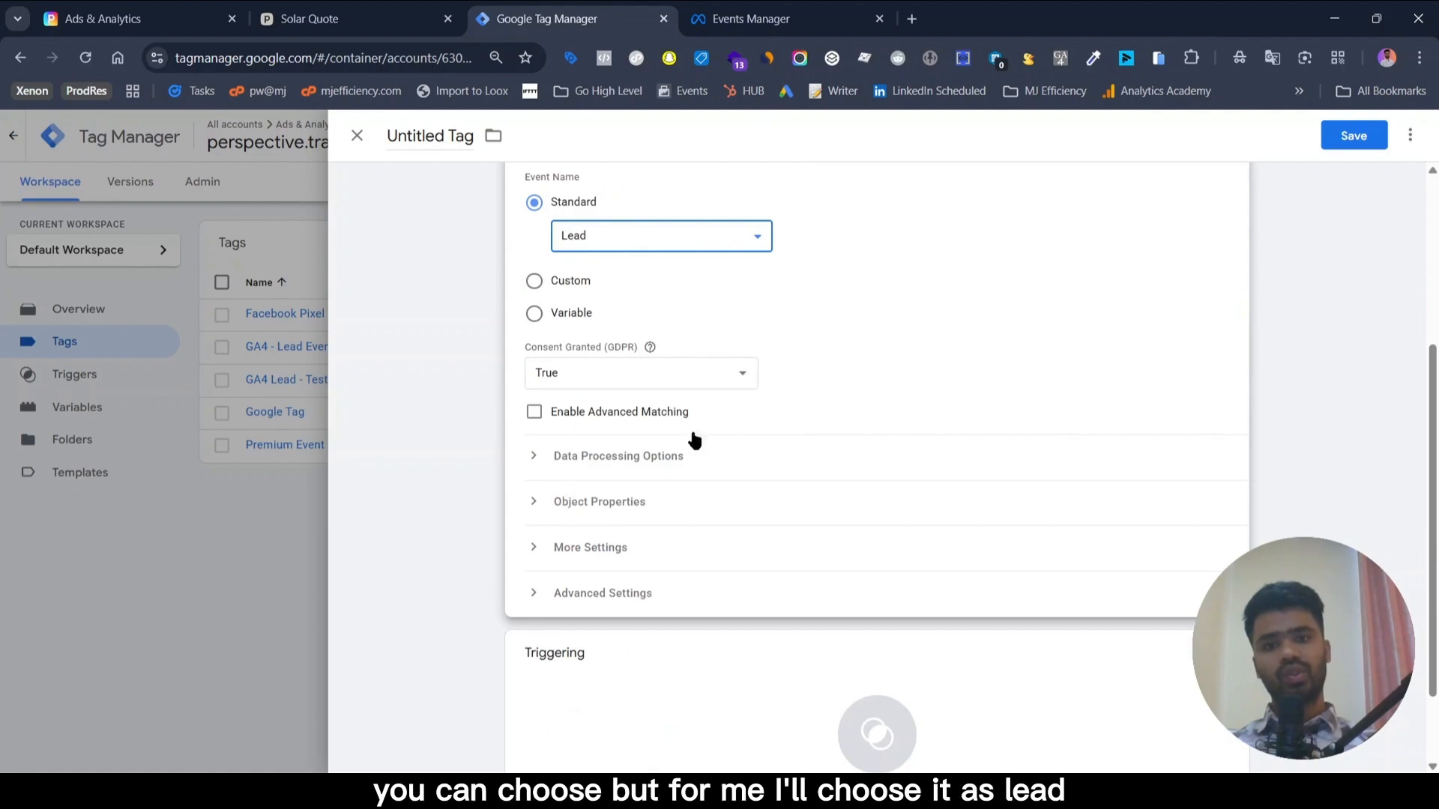
{"action": "left_click", "coordinate": [675, 684]}
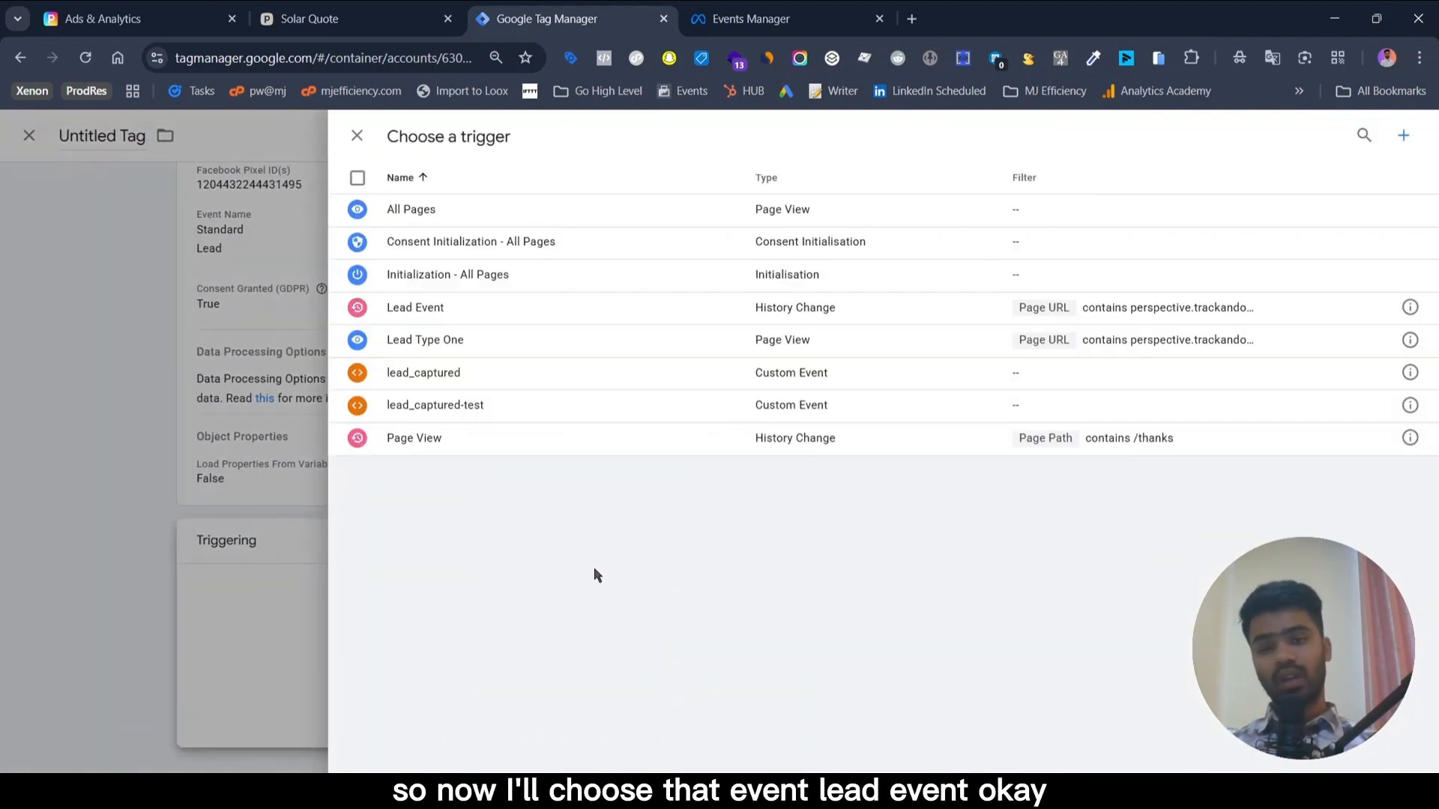
- Attach the Lead Event trigger and try a History Change condition ending in '/lead-solar-qu/thanks'
{"action": "left_click", "coordinate": [578, 313]}
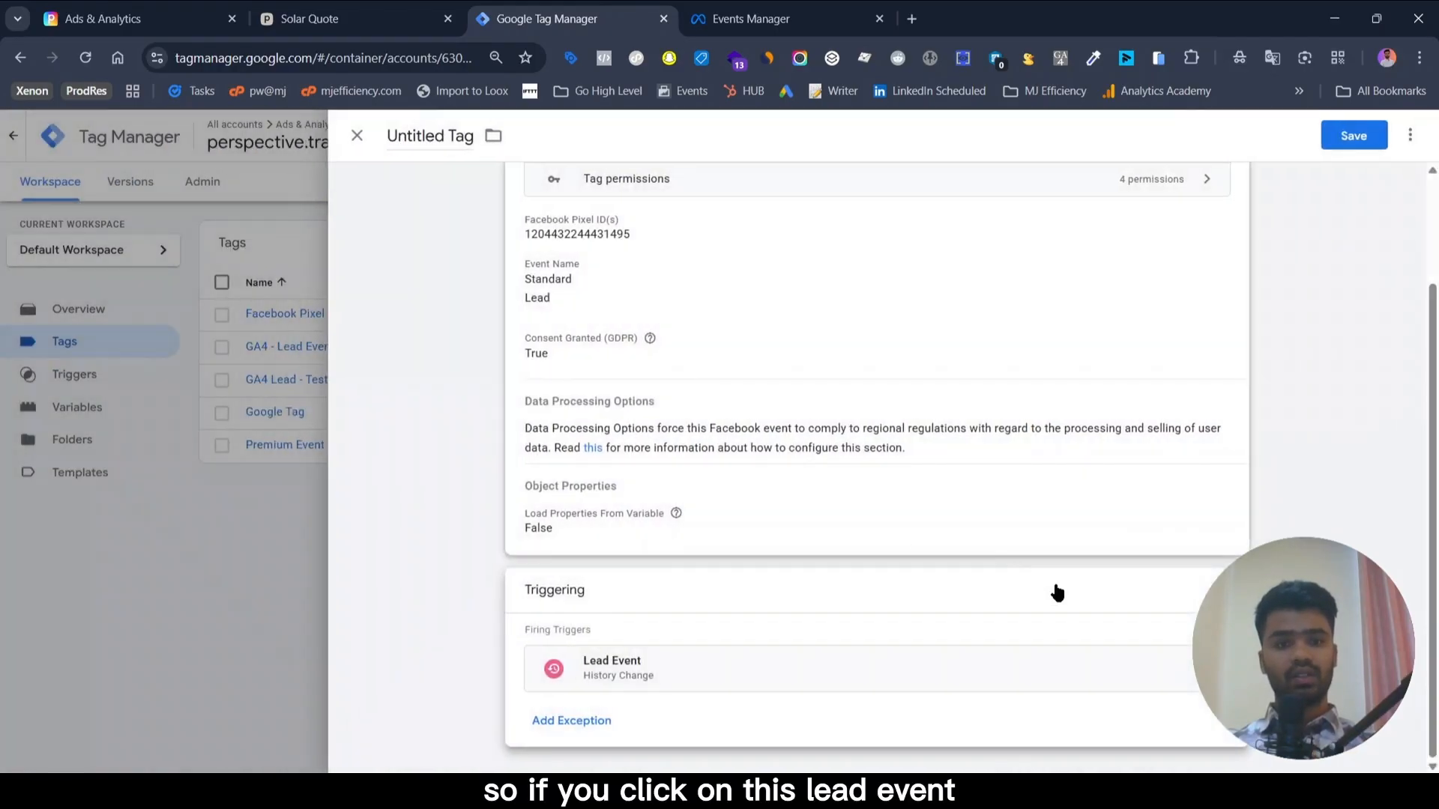
{"action": "left_click", "coordinate": [904, 676]}
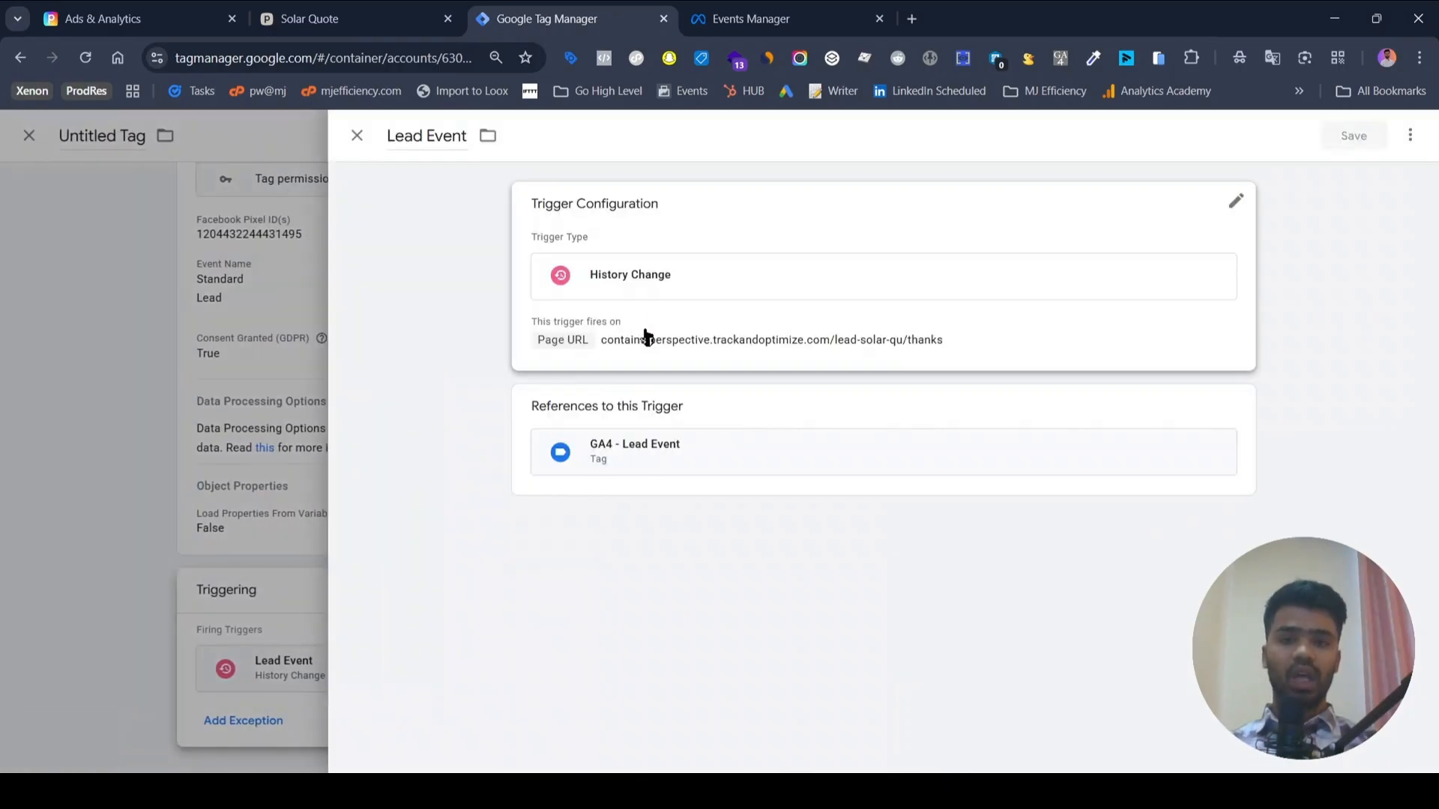
{"action": "left_click", "coordinate": [635, 283]}
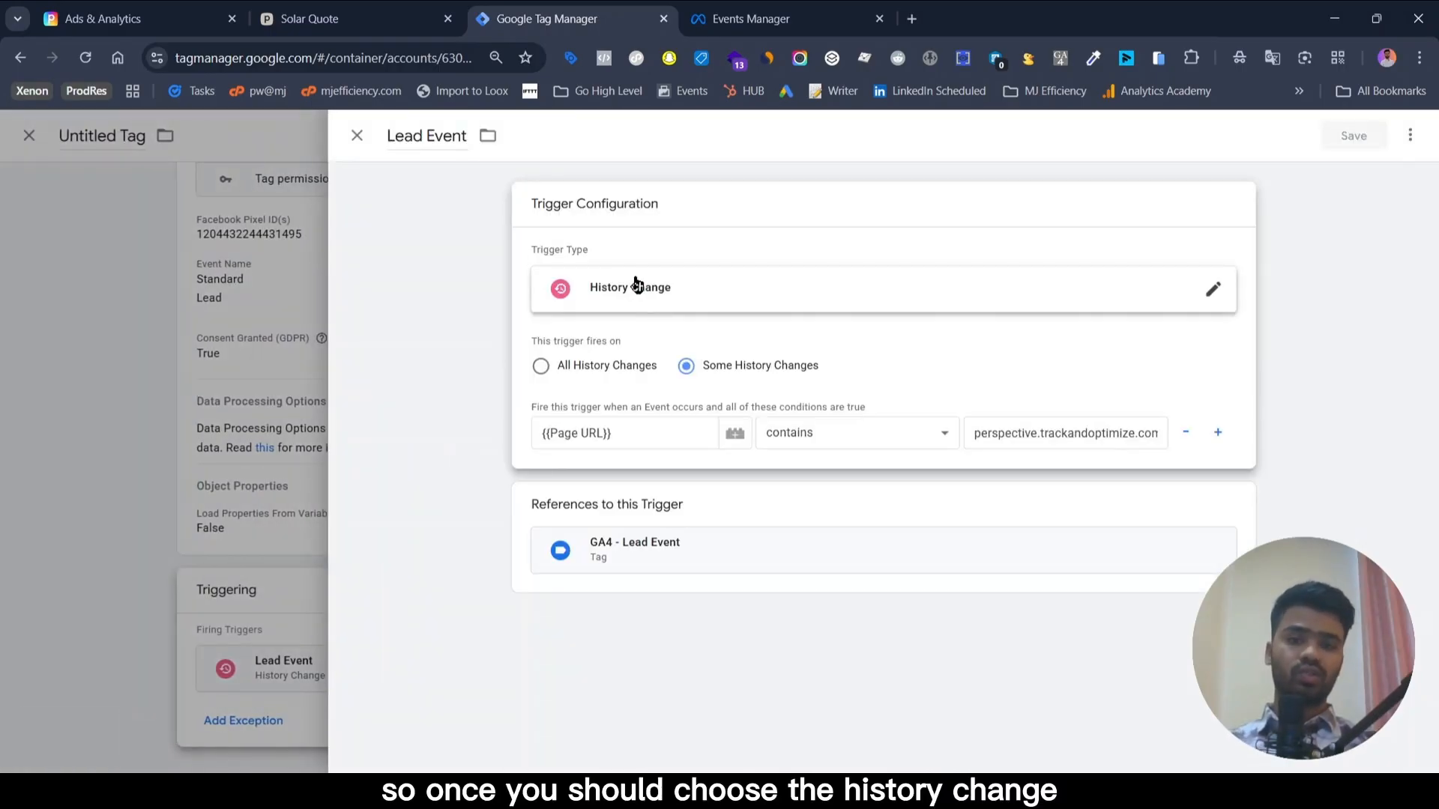
{"action": "left_click", "coordinate": [635, 283]}
{"action": "scroll", "coordinate": [1076, 430], "scroll_direction": "down", "scroll_amount": 4}
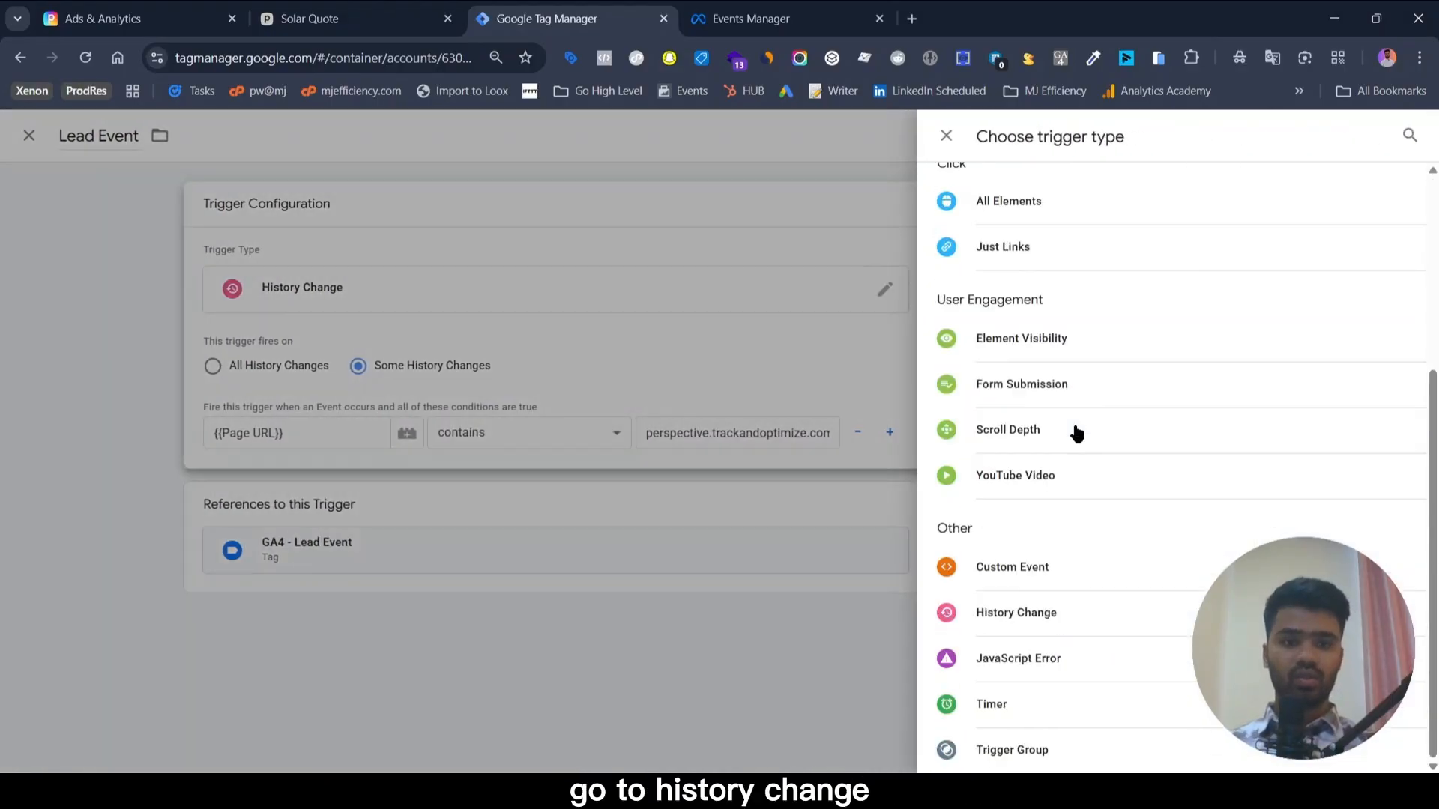
{"action": "left_click", "coordinate": [1000, 622]}
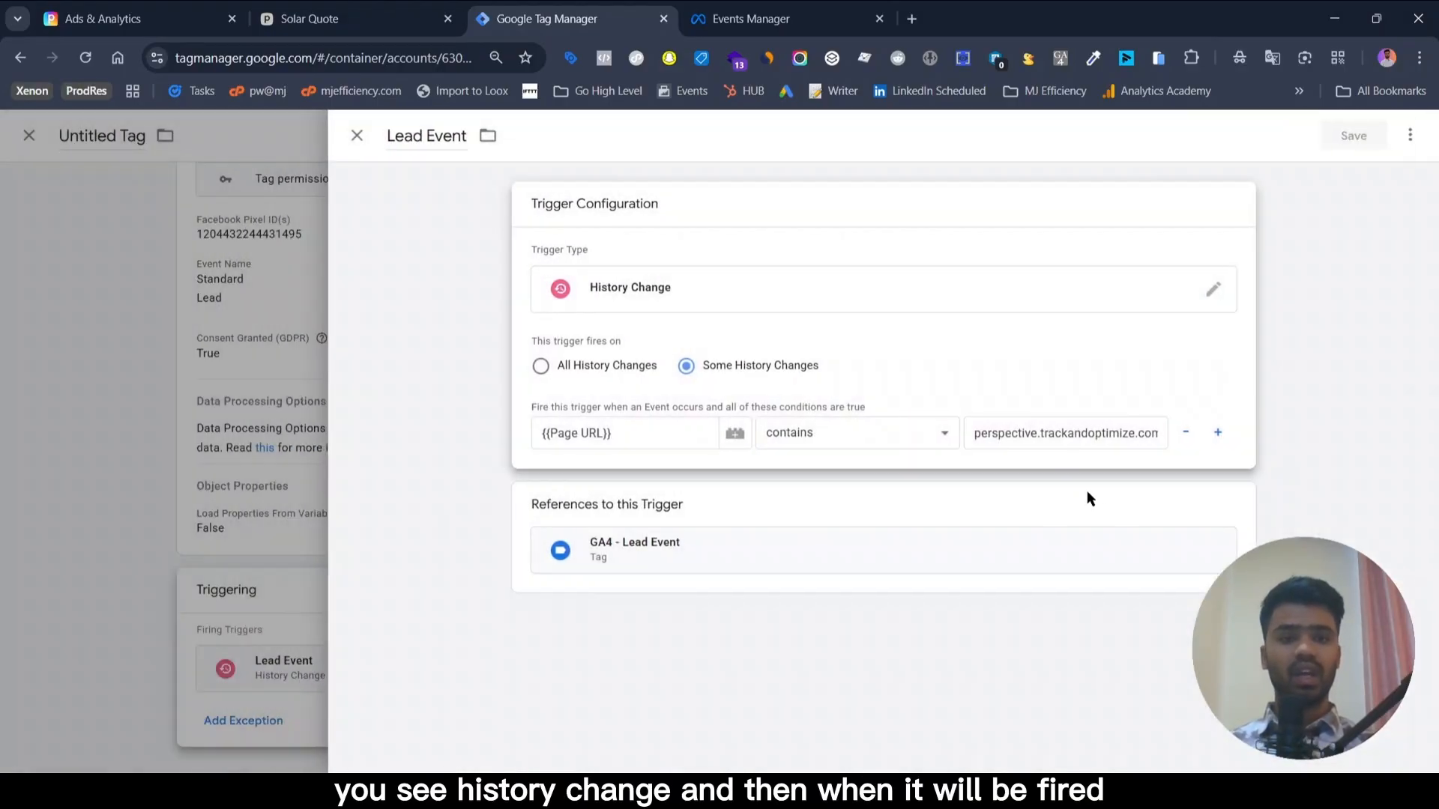
{"action": "left_click", "coordinate": [1057, 437]}
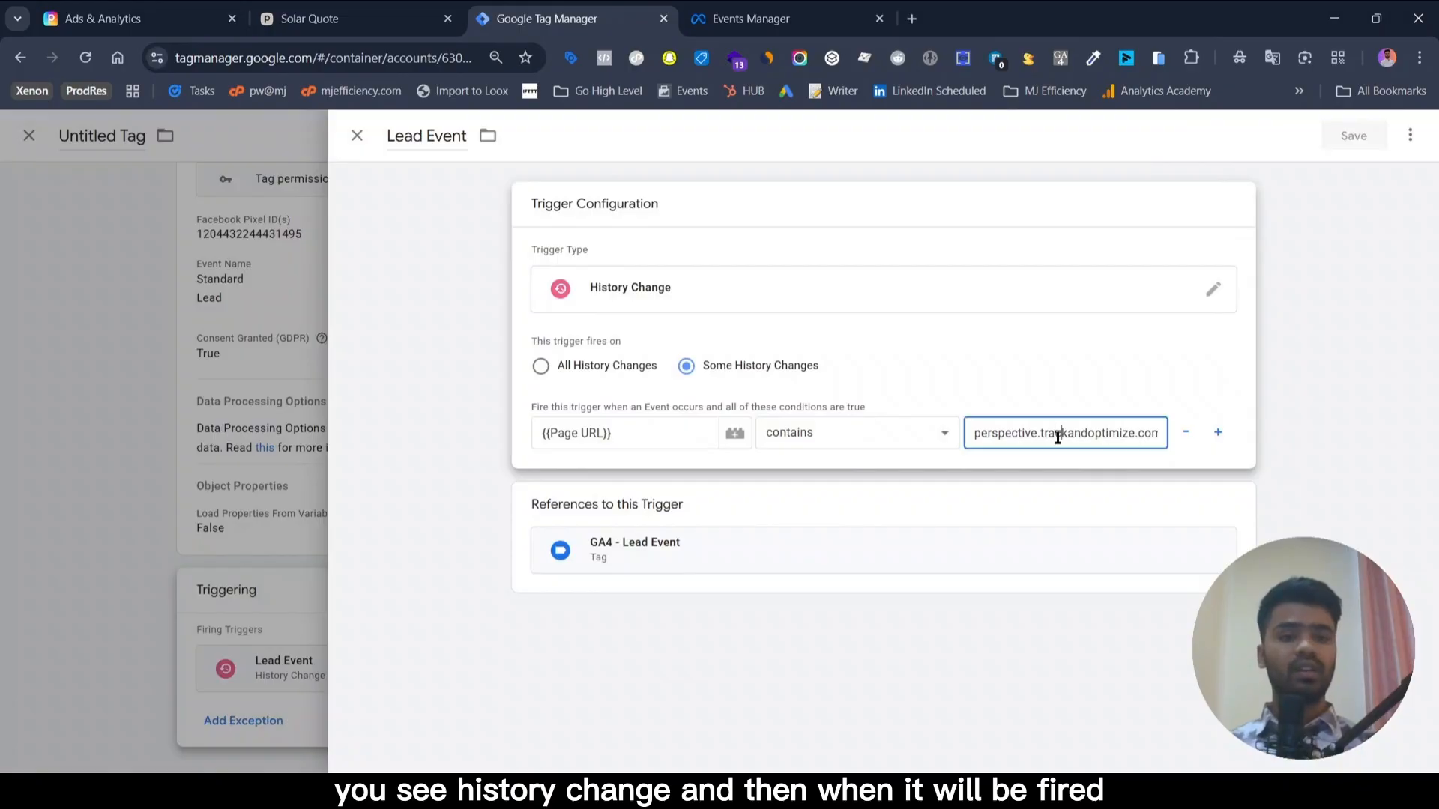
{"action": "key", "text": "End"}
{"action": "type", "text": "/lead-solar-qu/thanks"}
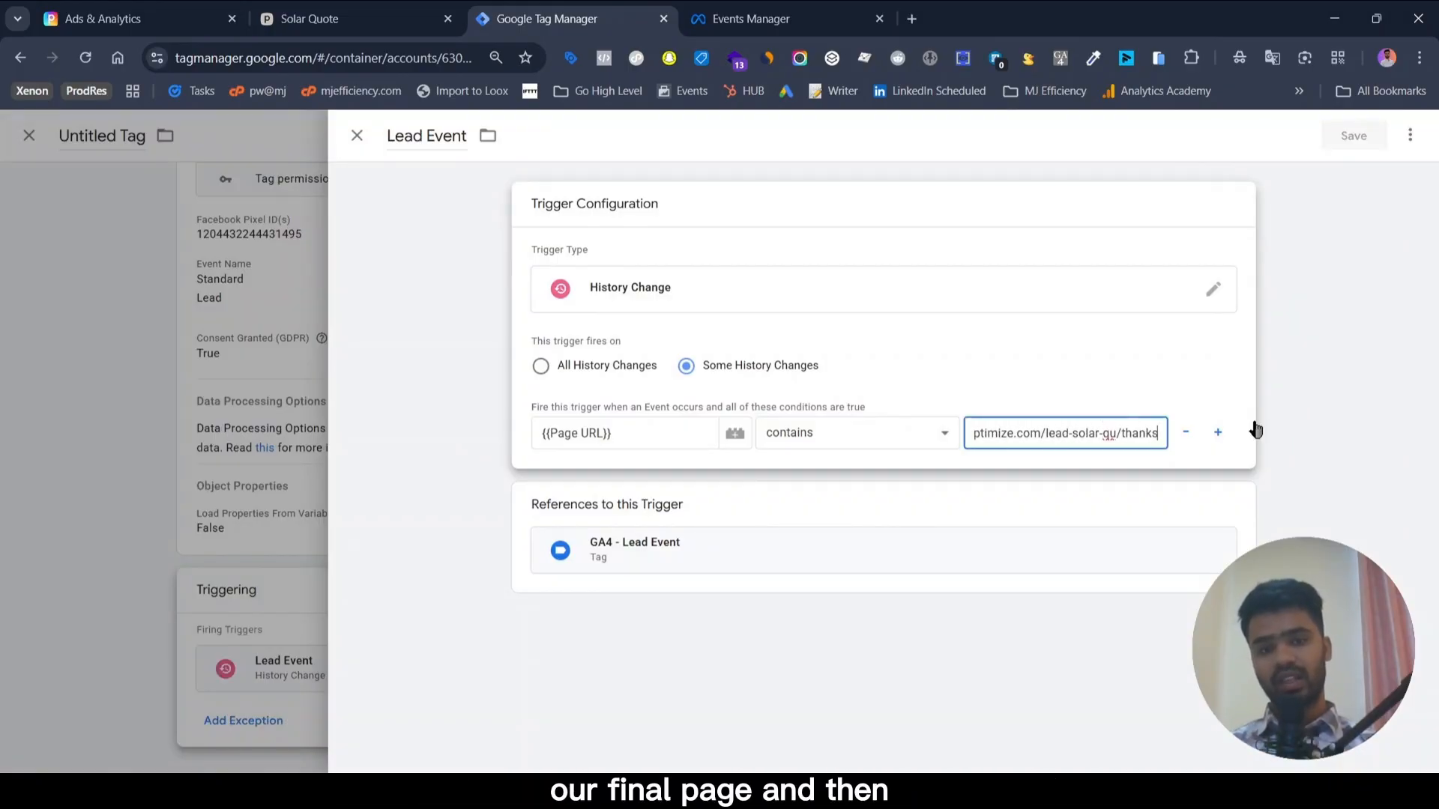
{"action": "left_click", "coordinate": [1324, 405]}
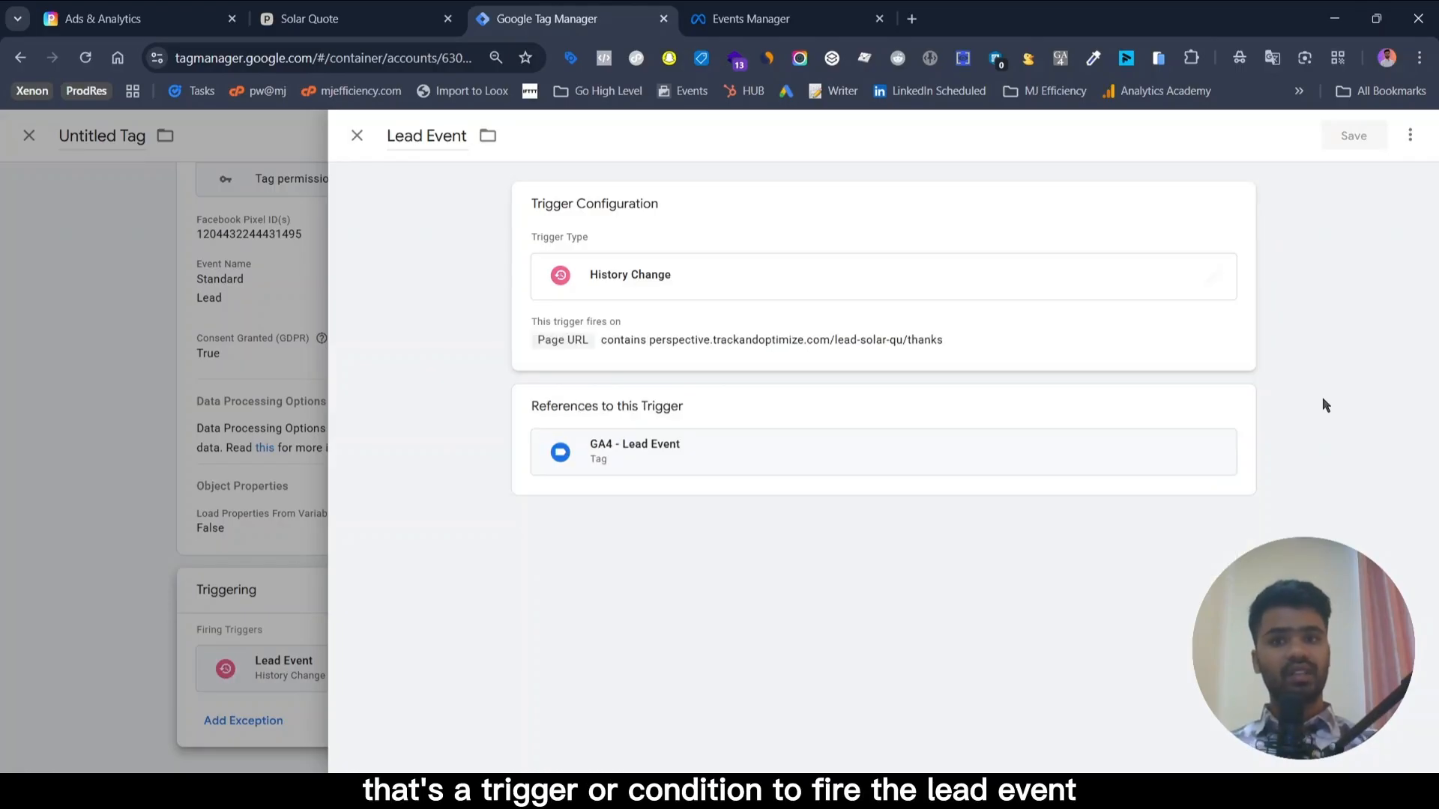
{"action": "left_click", "coordinate": [260, 332]}
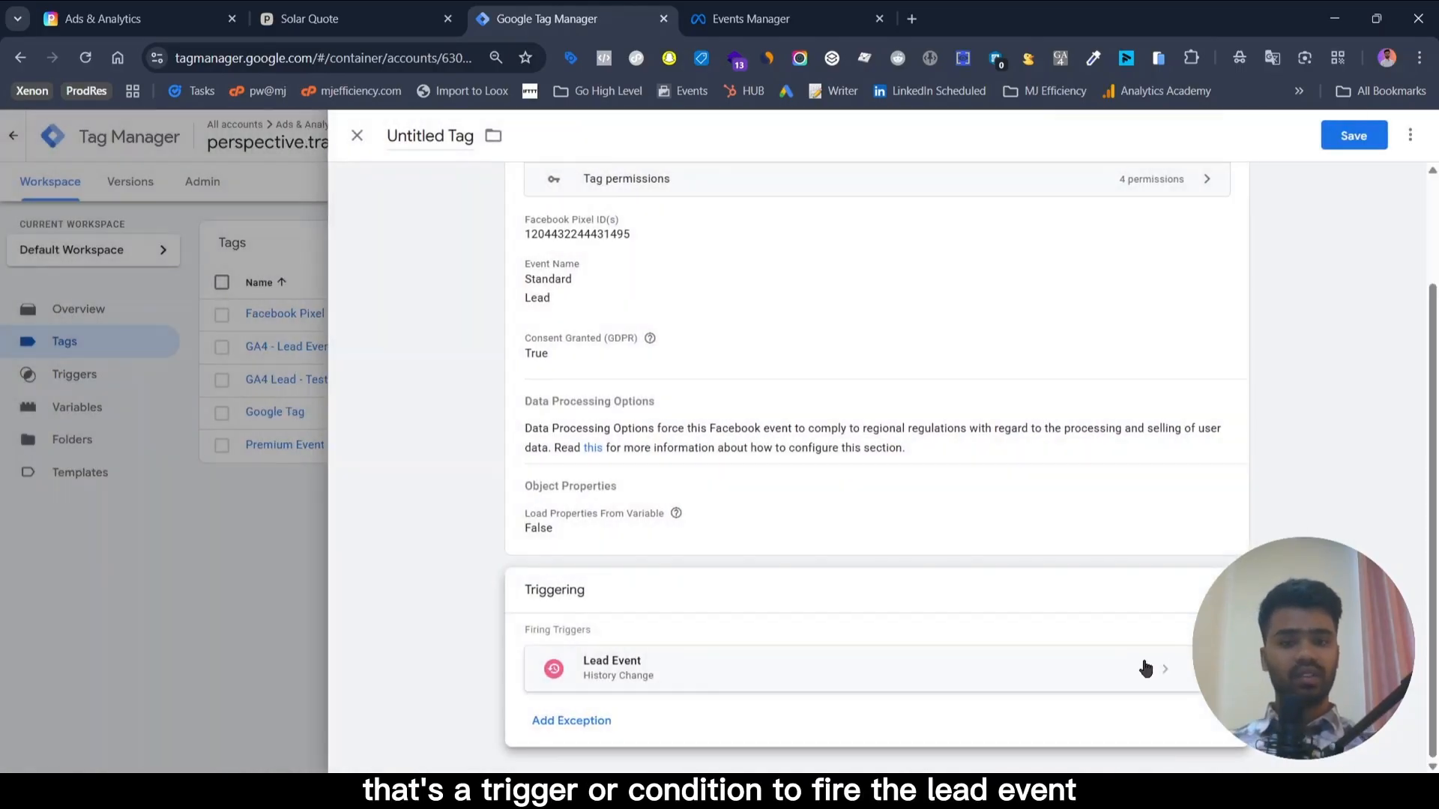
- Begin a new History Change trigger firing on some changes with a Page URL condition
{"action": "left_click", "coordinate": [1220, 668]}
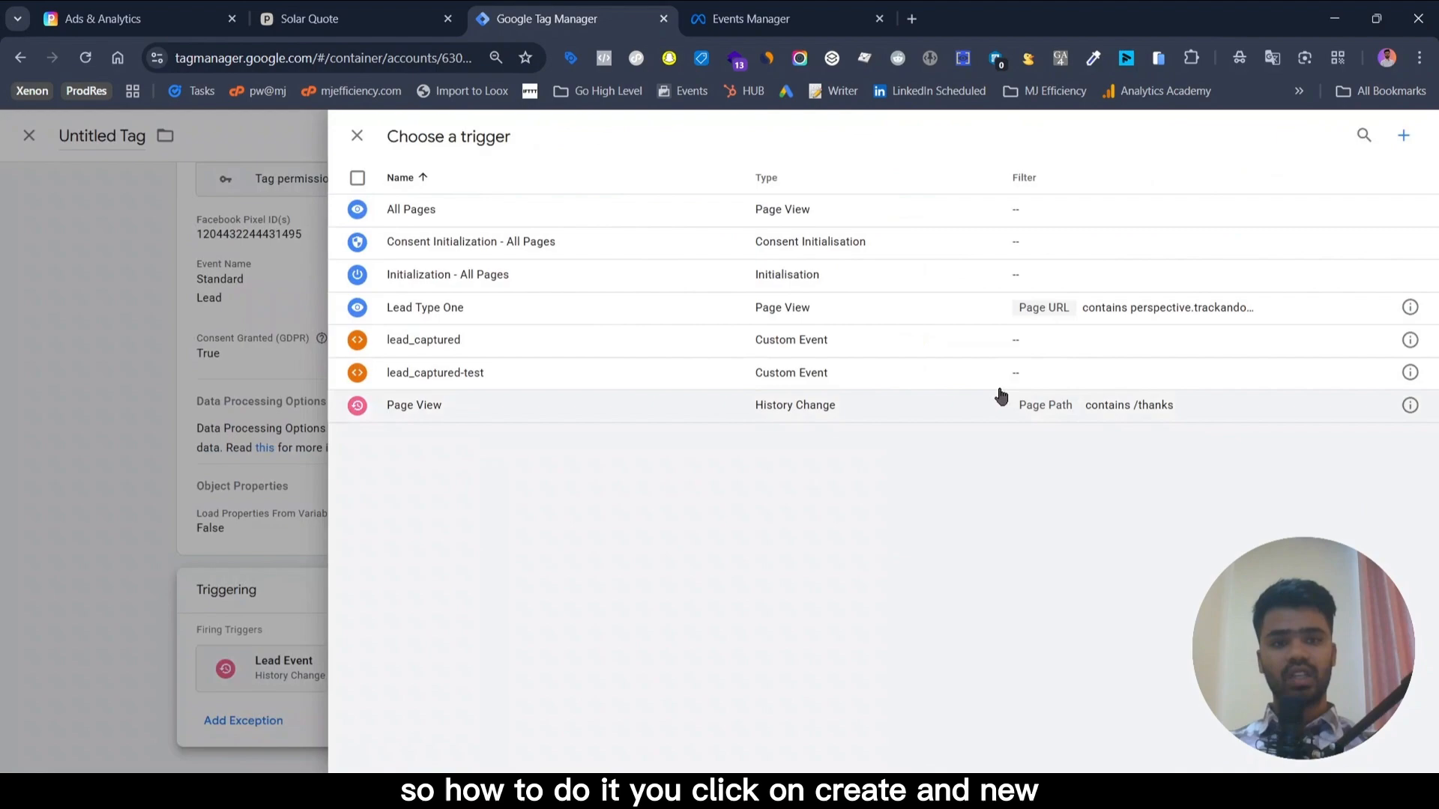
{"action": "left_click", "coordinate": [1410, 148]}
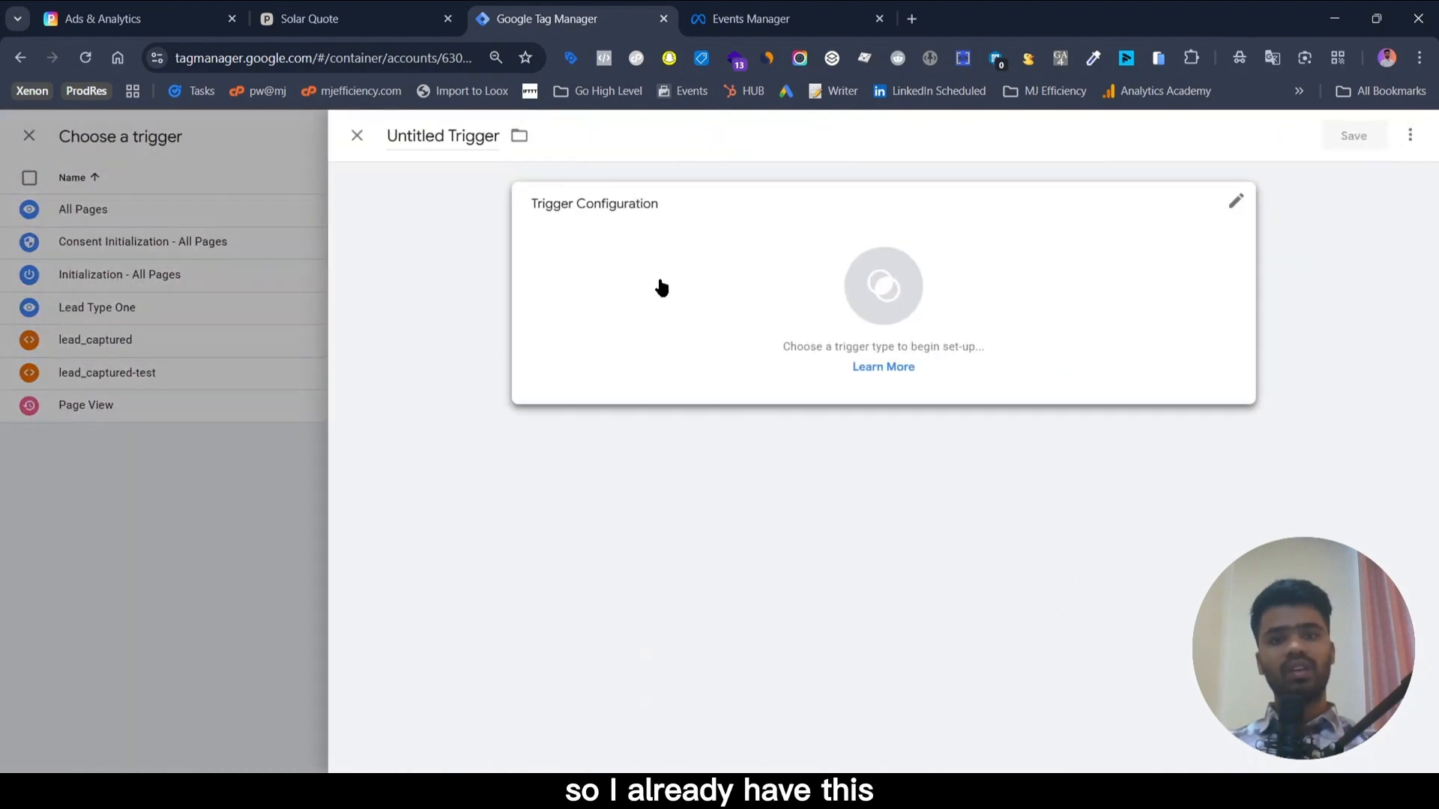
{"action": "left_click", "coordinate": [728, 331]}
{"action": "scroll", "coordinate": [1027, 474], "scroll_direction": "down", "scroll_amount": 4}
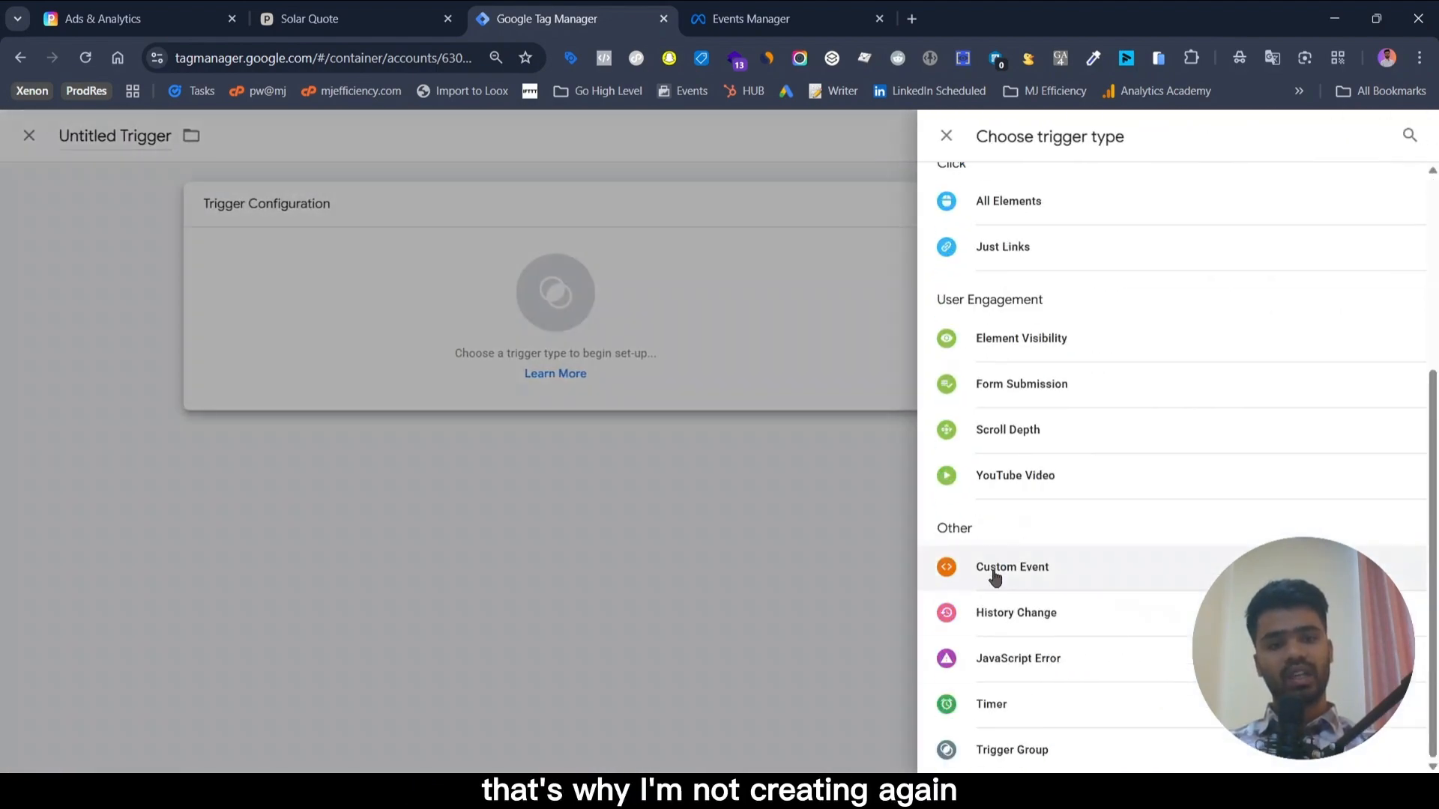
{"action": "left_click", "coordinate": [1132, 613]}
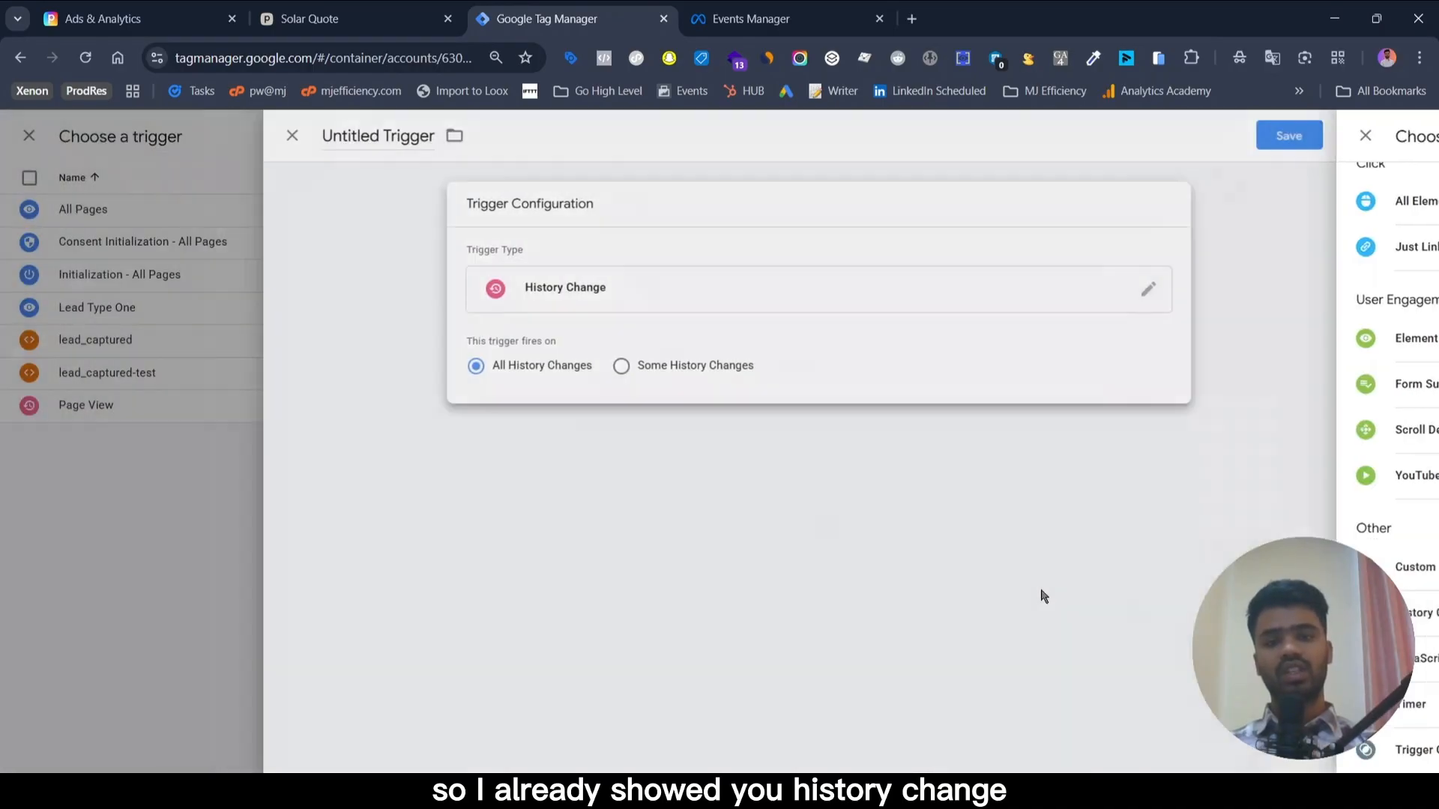
{"action": "left_click", "coordinate": [739, 364]}
{"action": "left_click", "coordinate": [585, 423]}
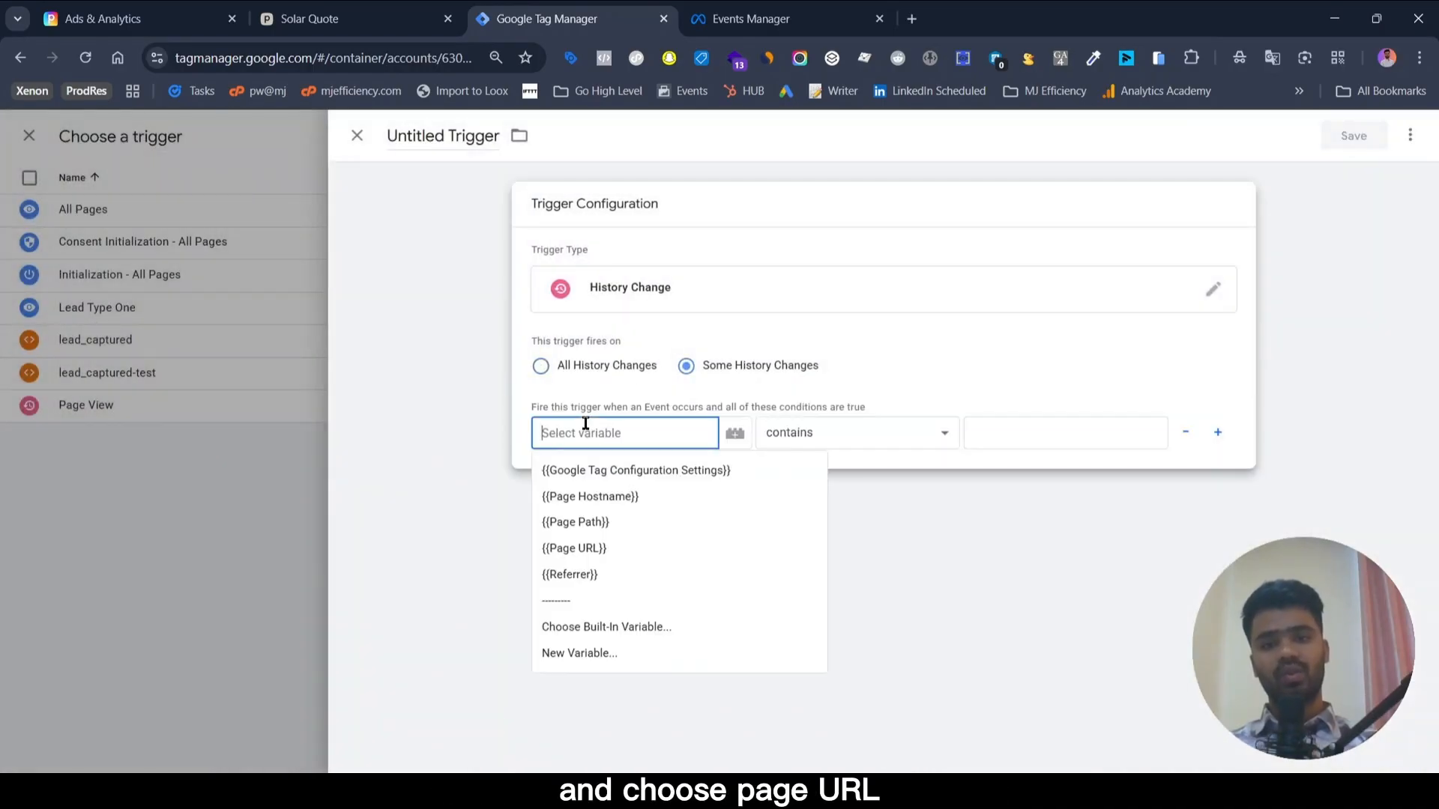
{"action": "left_click_drag", "start_coordinate": [629, 546], "coordinate": [1025, 431]}
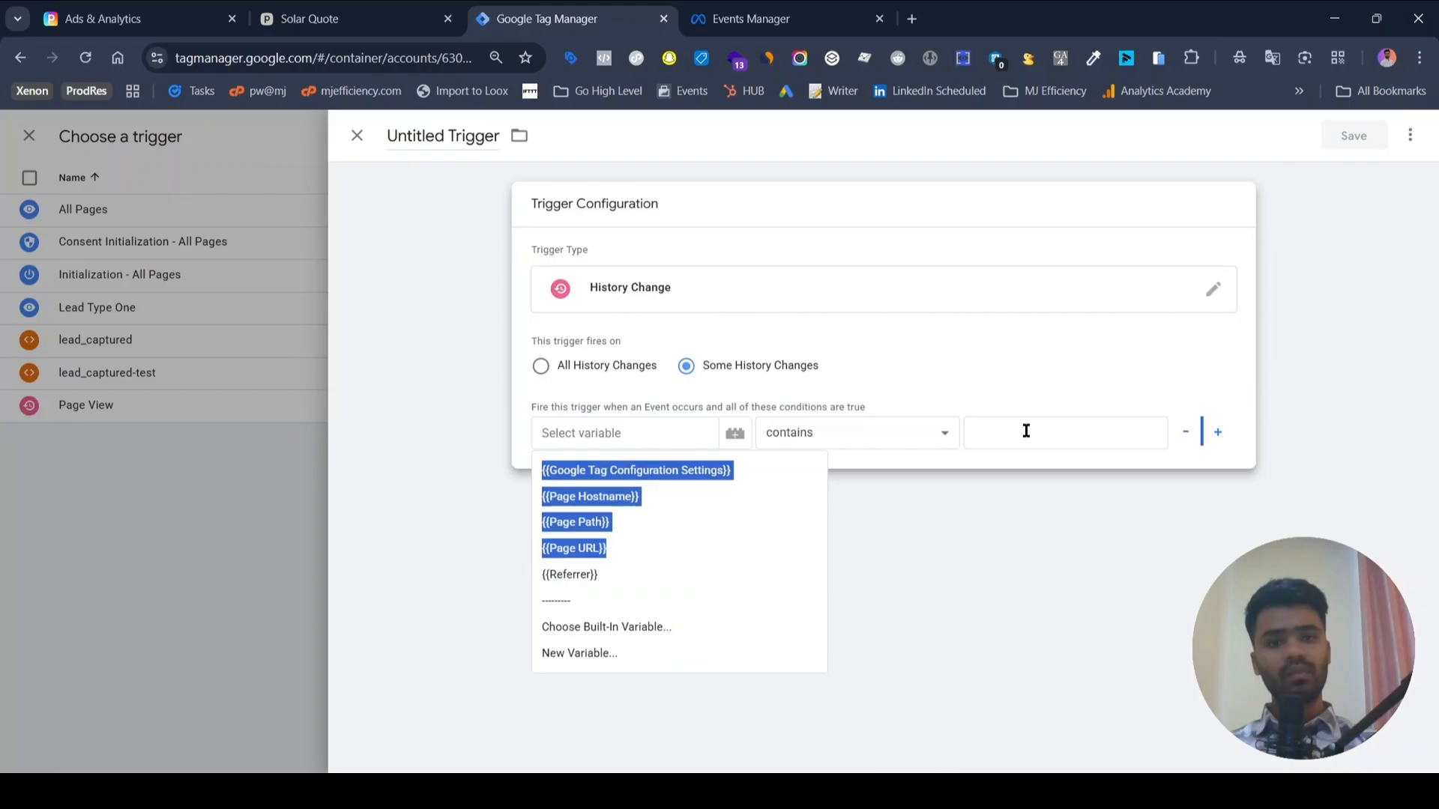
{"action": "left_click", "coordinate": [748, 539]}
{"action": "left_click", "coordinate": [712, 529]}
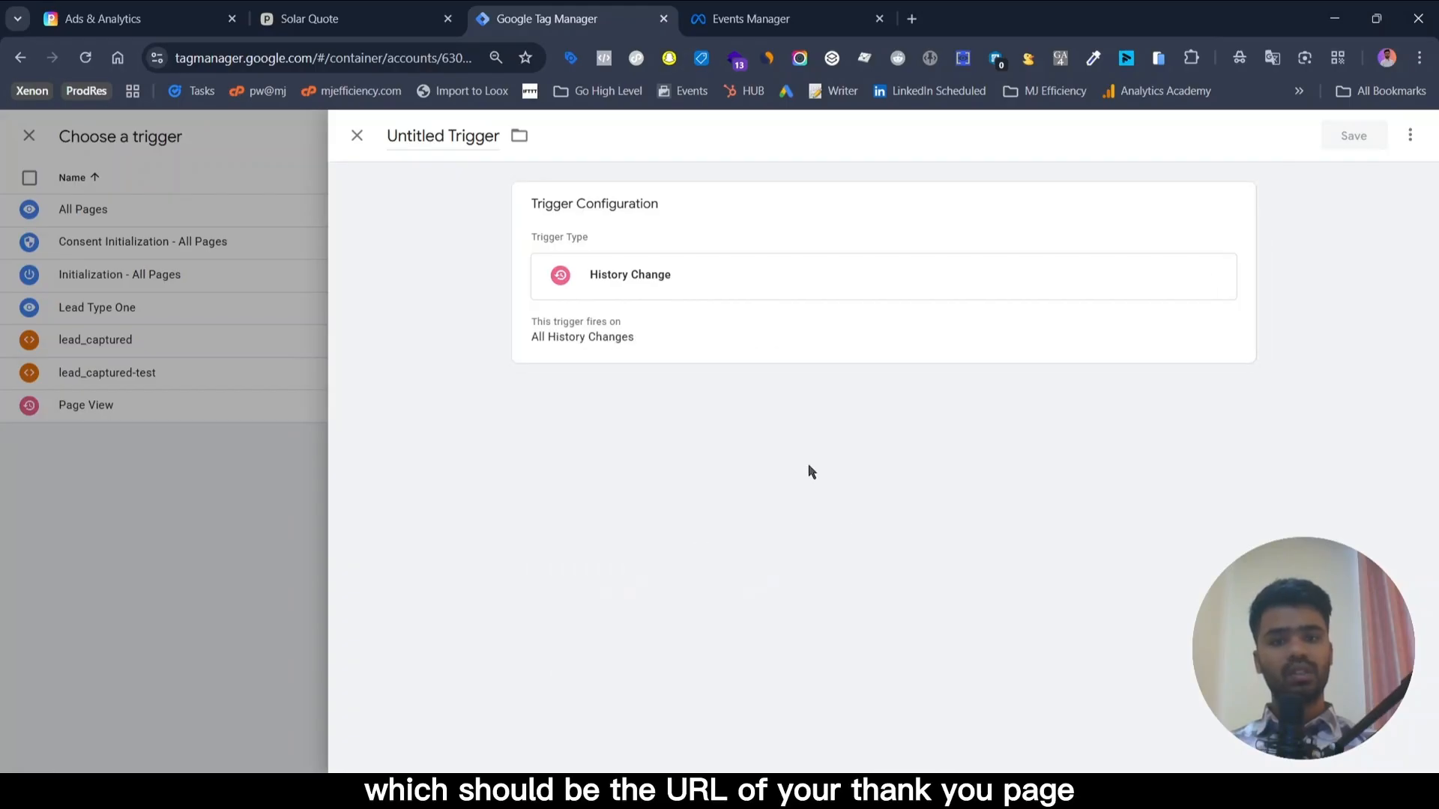
- Discard the unsaved new trigger and go back to the tag
{"action": "left_click", "coordinate": [854, 328]}
{"action": "left_click", "coordinate": [1021, 421]}
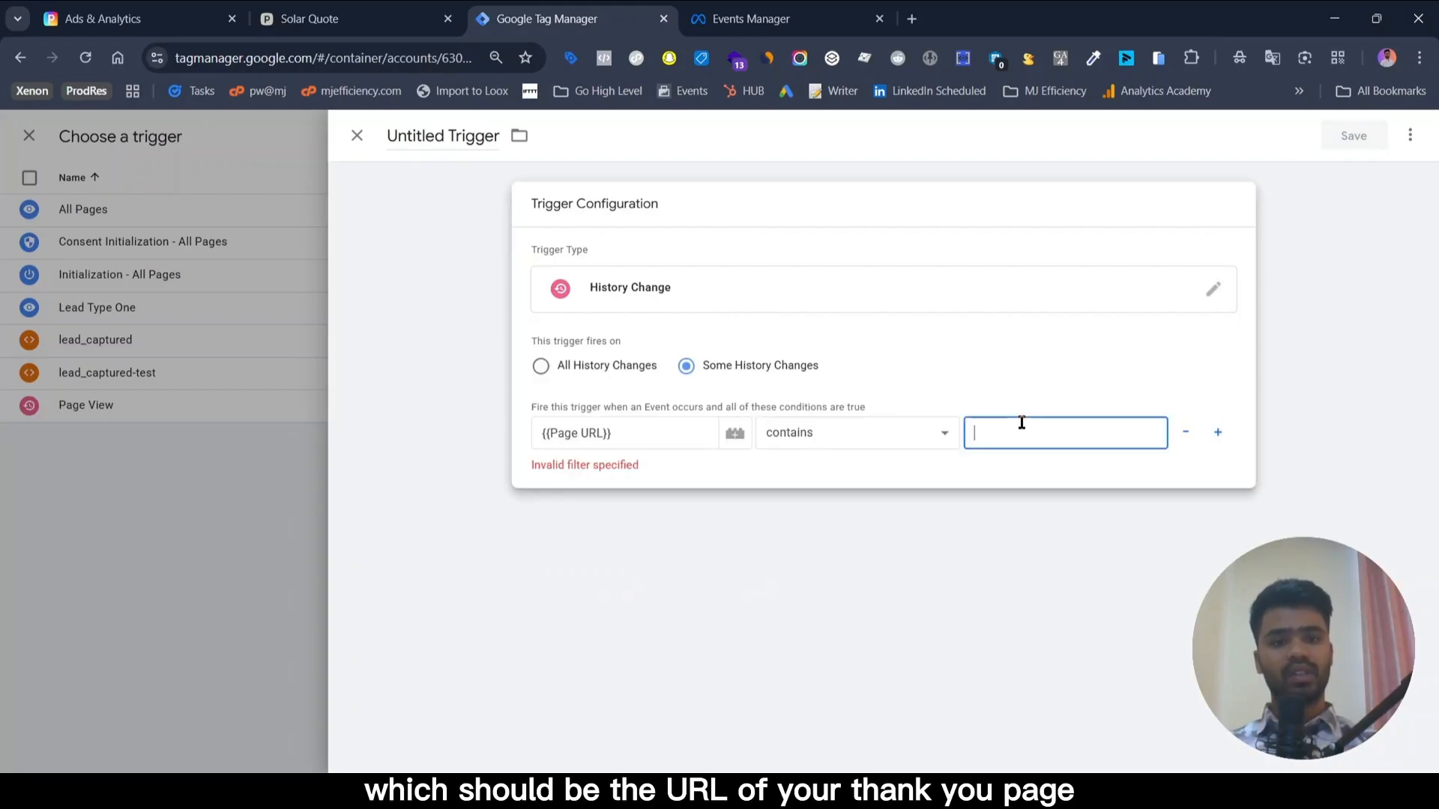
{"action": "left_click", "coordinate": [358, 138]}
{"action": "left_click", "coordinate": [827, 330]}
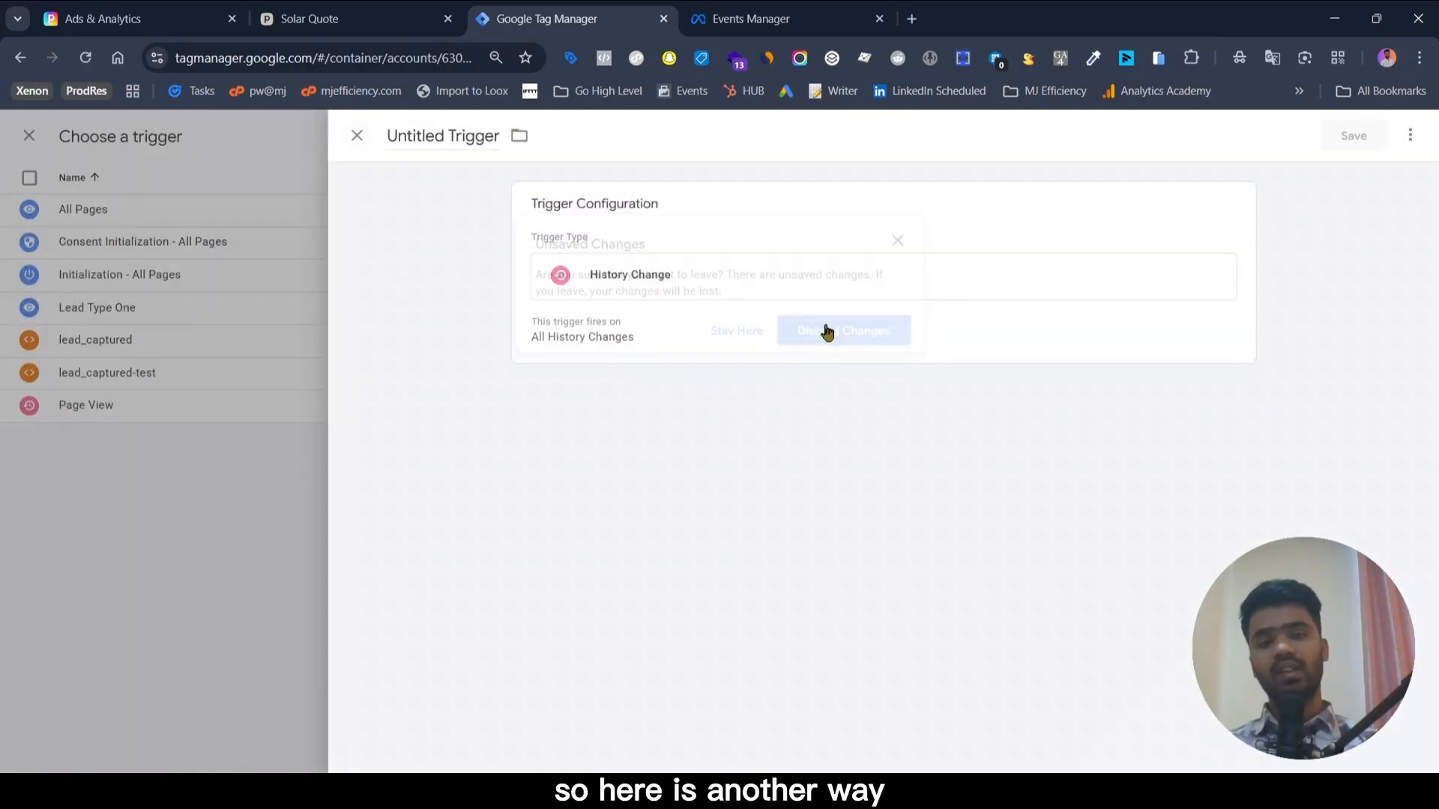
{"action": "left_click", "coordinate": [357, 136]}
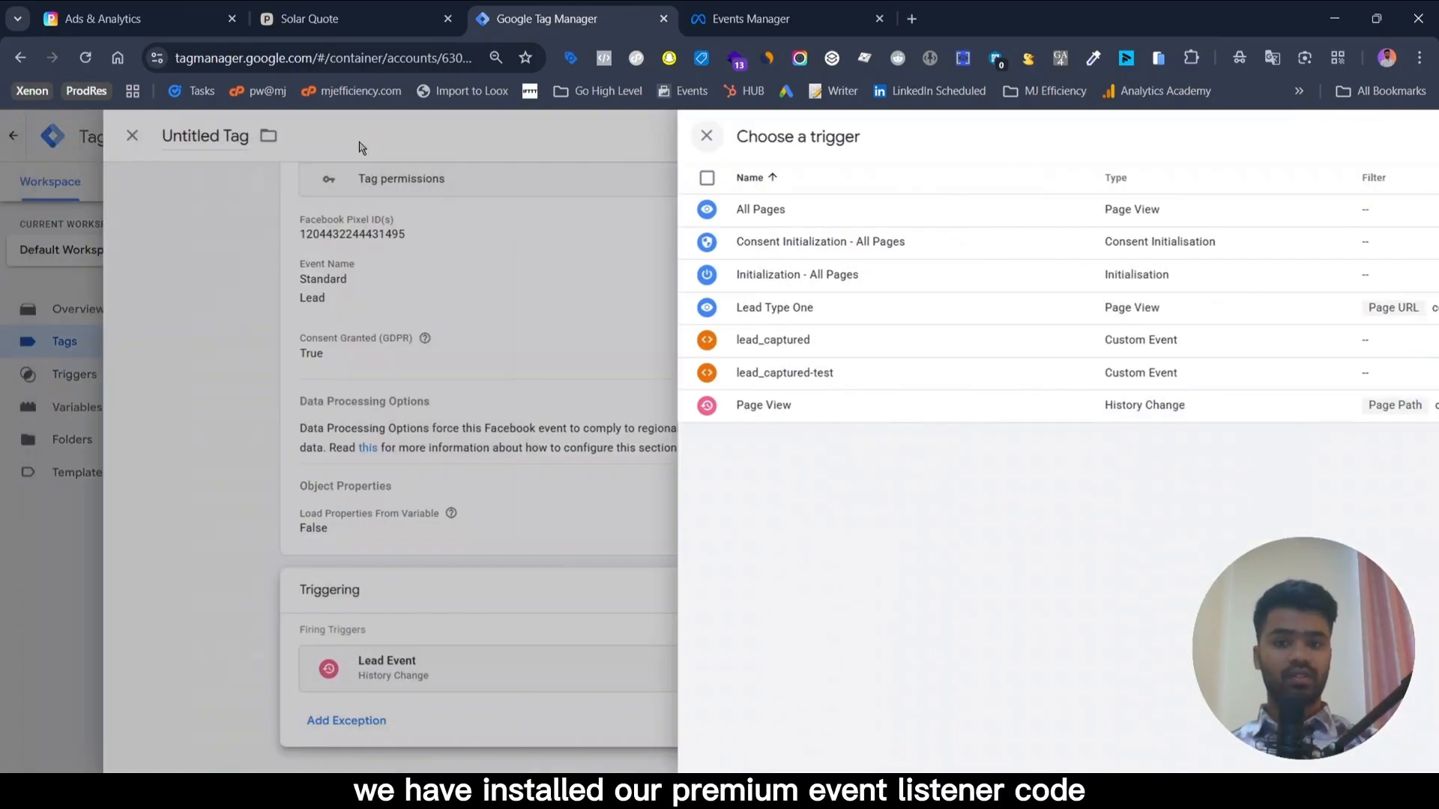
- Save the tag named 'Facebook Pixel - Lead'
{"action": "left_click", "coordinate": [1330, 142]}
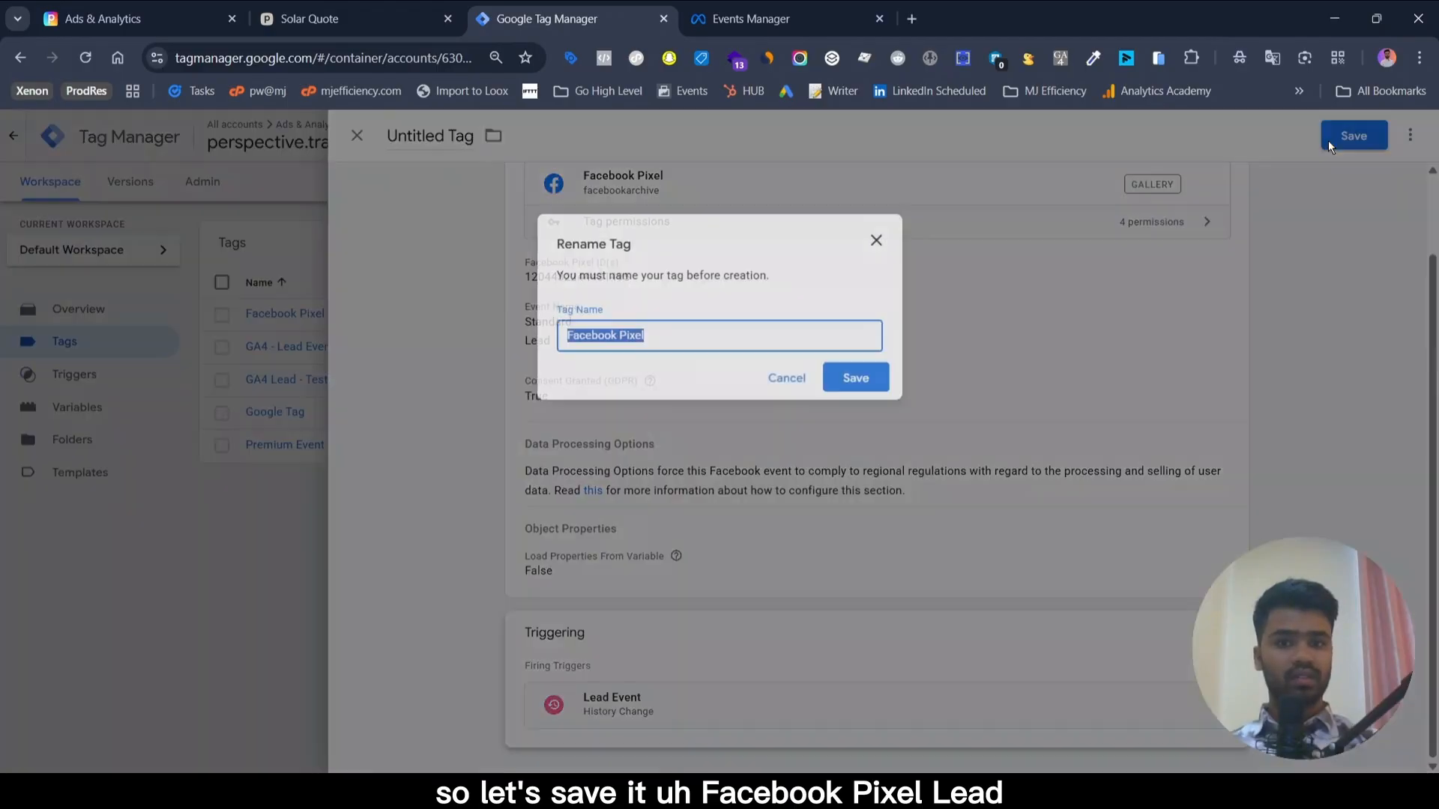
{"action": "key", "text": "End"}
{"action": "type", "text": "- Lead"}
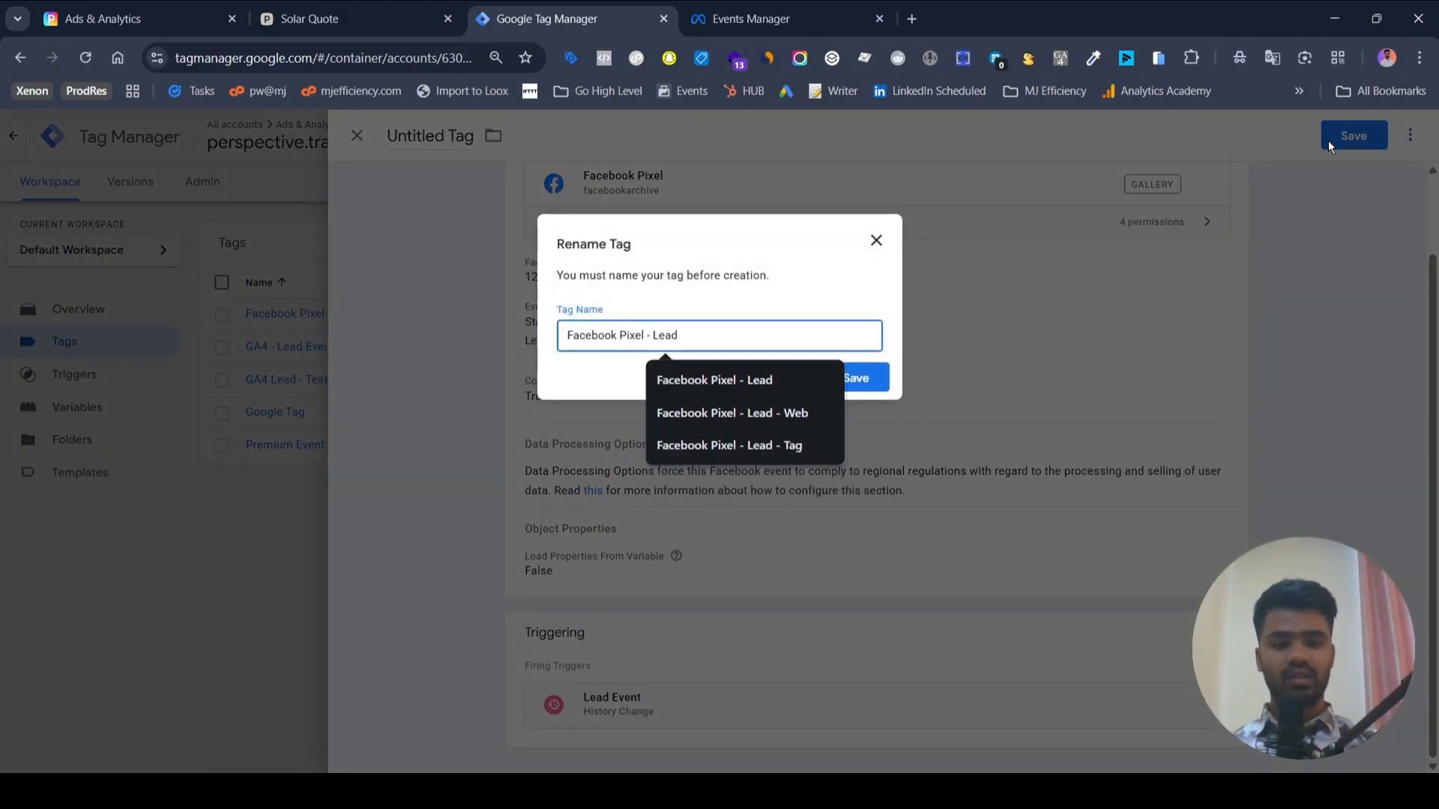
{"action": "key", "text": "Return"}
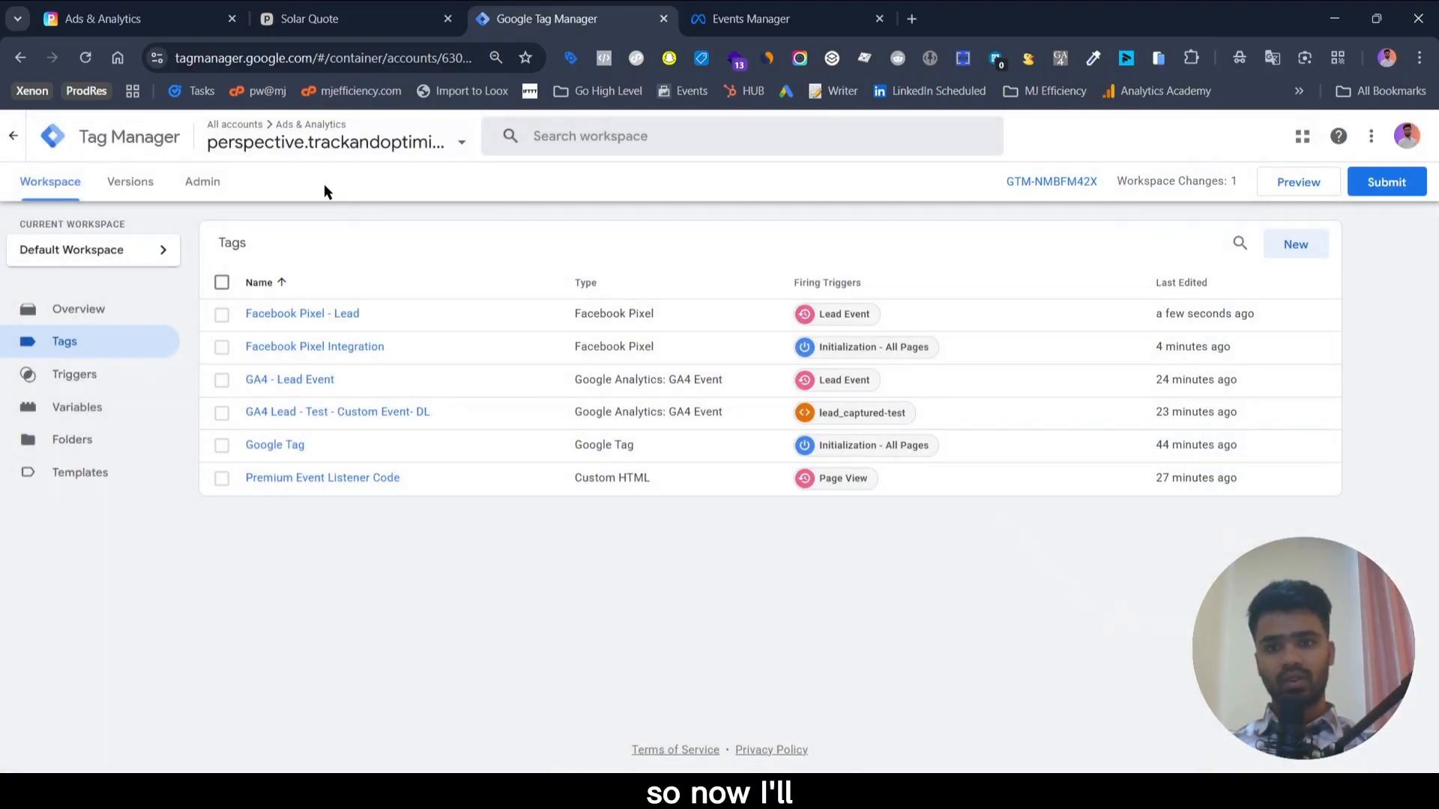
- Copy the Facebook Pixel - Lead tag and expand the copy's Object Properties
{"action": "left_click", "coordinate": [318, 319]}
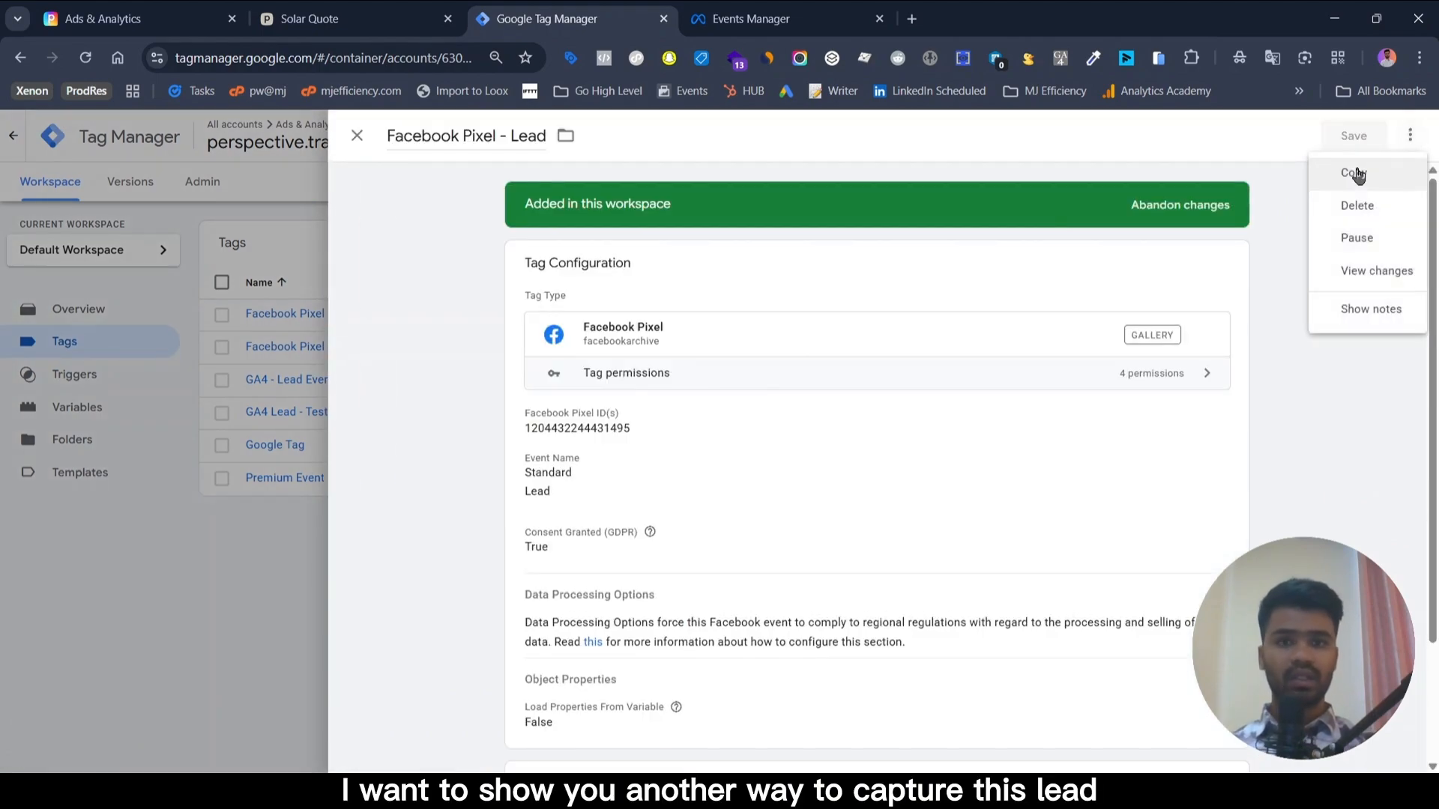
{"action": "left_click", "coordinate": [1354, 173]}
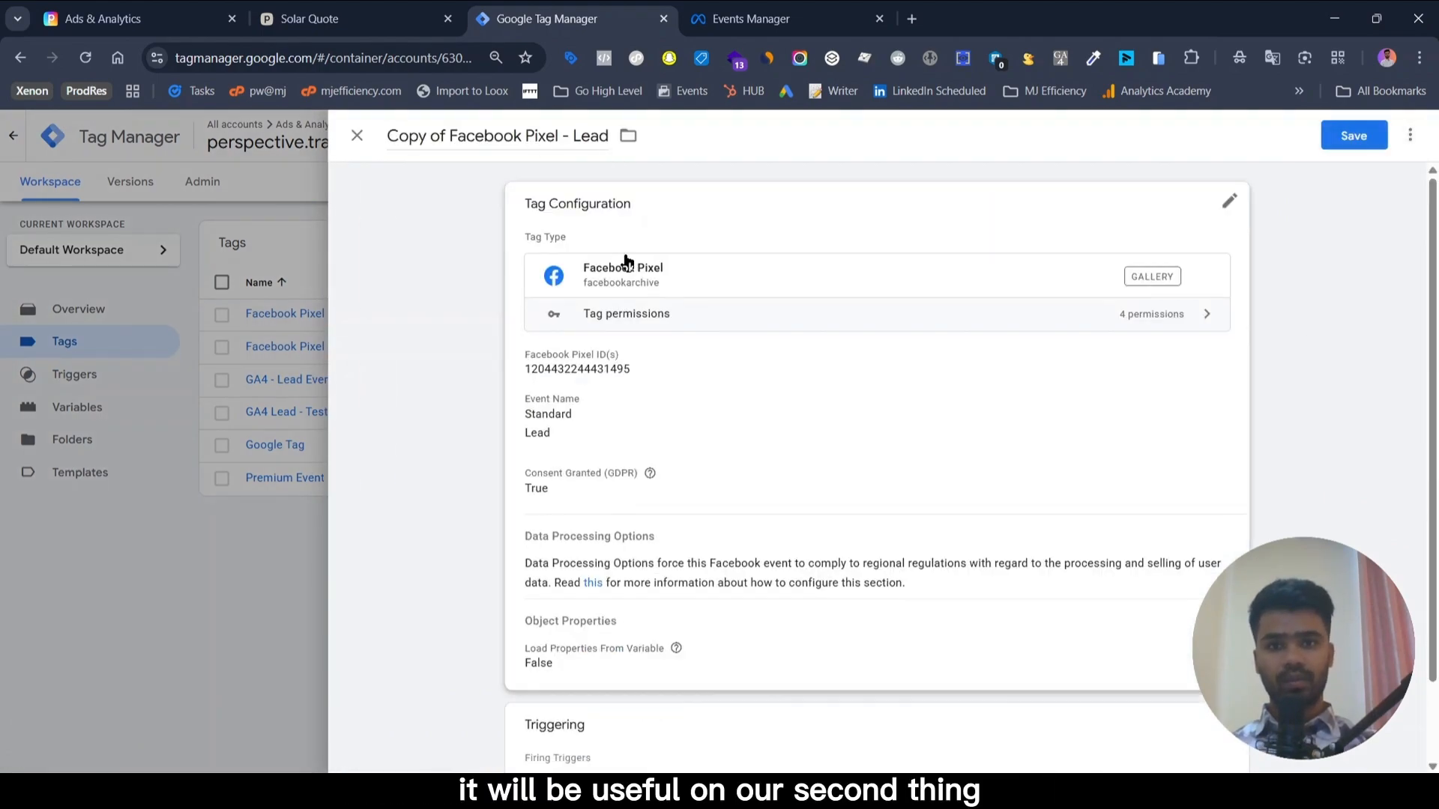
{"action": "left_click", "coordinate": [705, 508]}
{"action": "scroll", "coordinate": [701, 500], "scroll_direction": "down", "scroll_amount": 4}
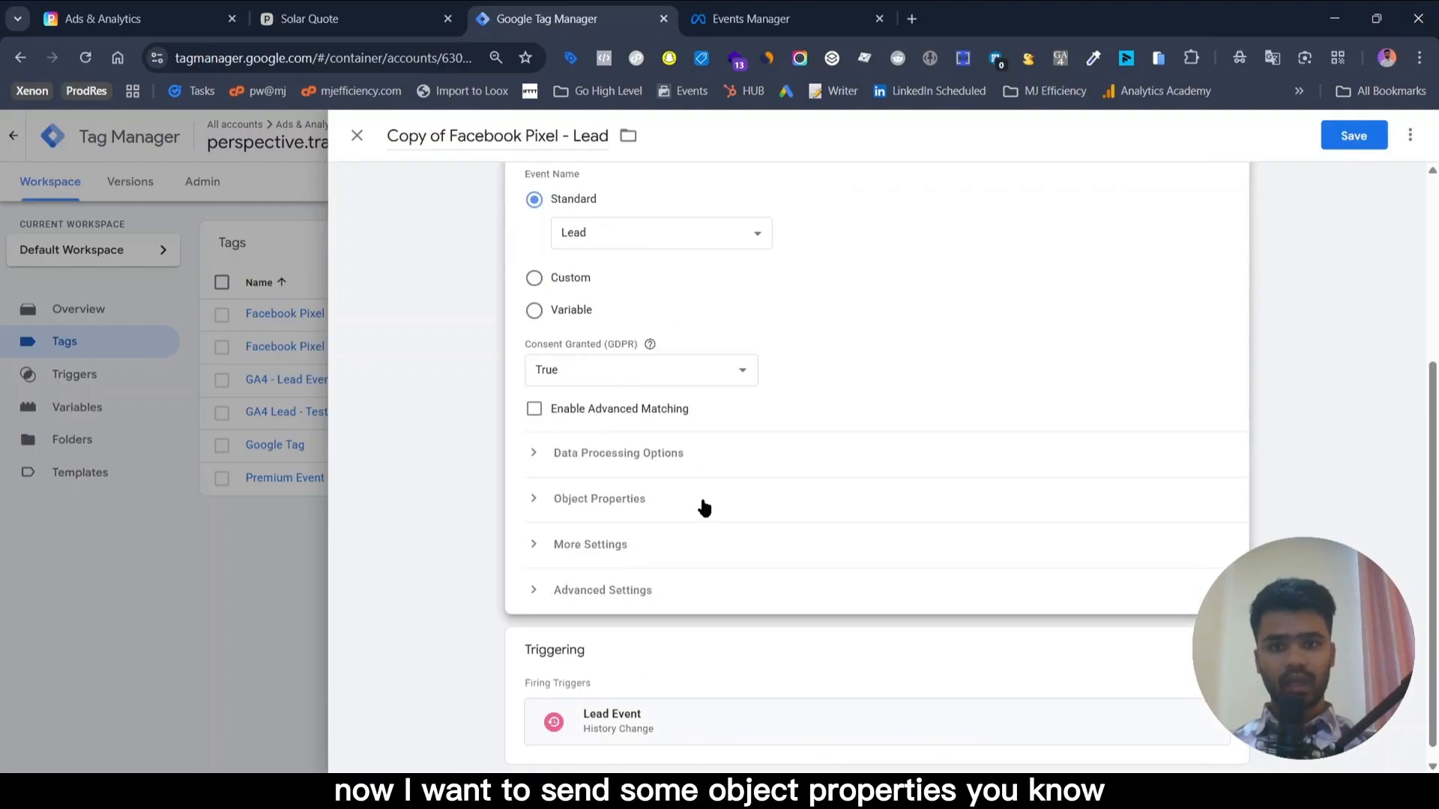
{"action": "left_click", "coordinate": [640, 500]}
{"action": "scroll", "coordinate": [641, 502], "scroll_direction": "down", "scroll_amount": 2}
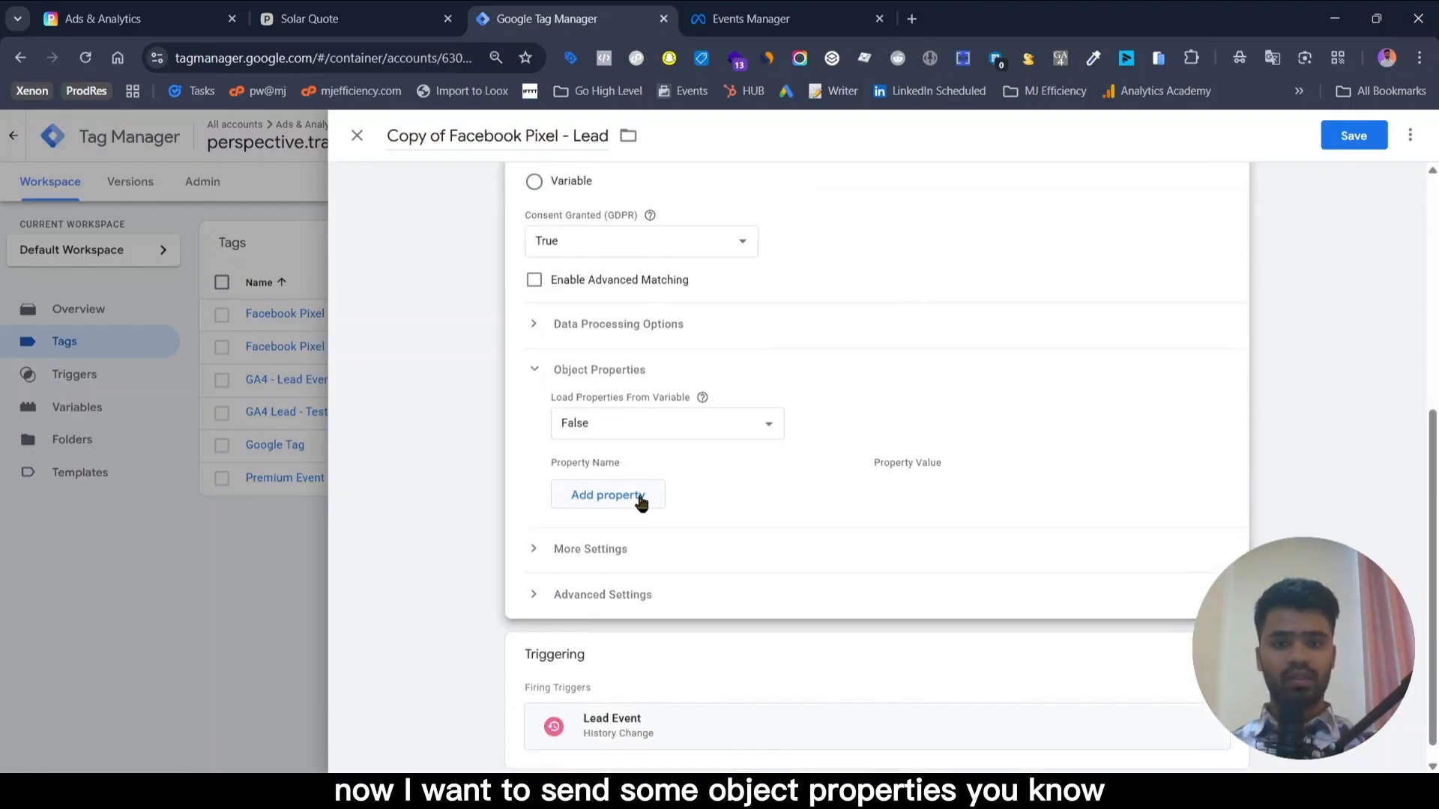
- Add three object property rows named city, zip and email
{"action": "left_click", "coordinate": [619, 501]}
{"action": "left_click", "coordinate": [616, 495]}
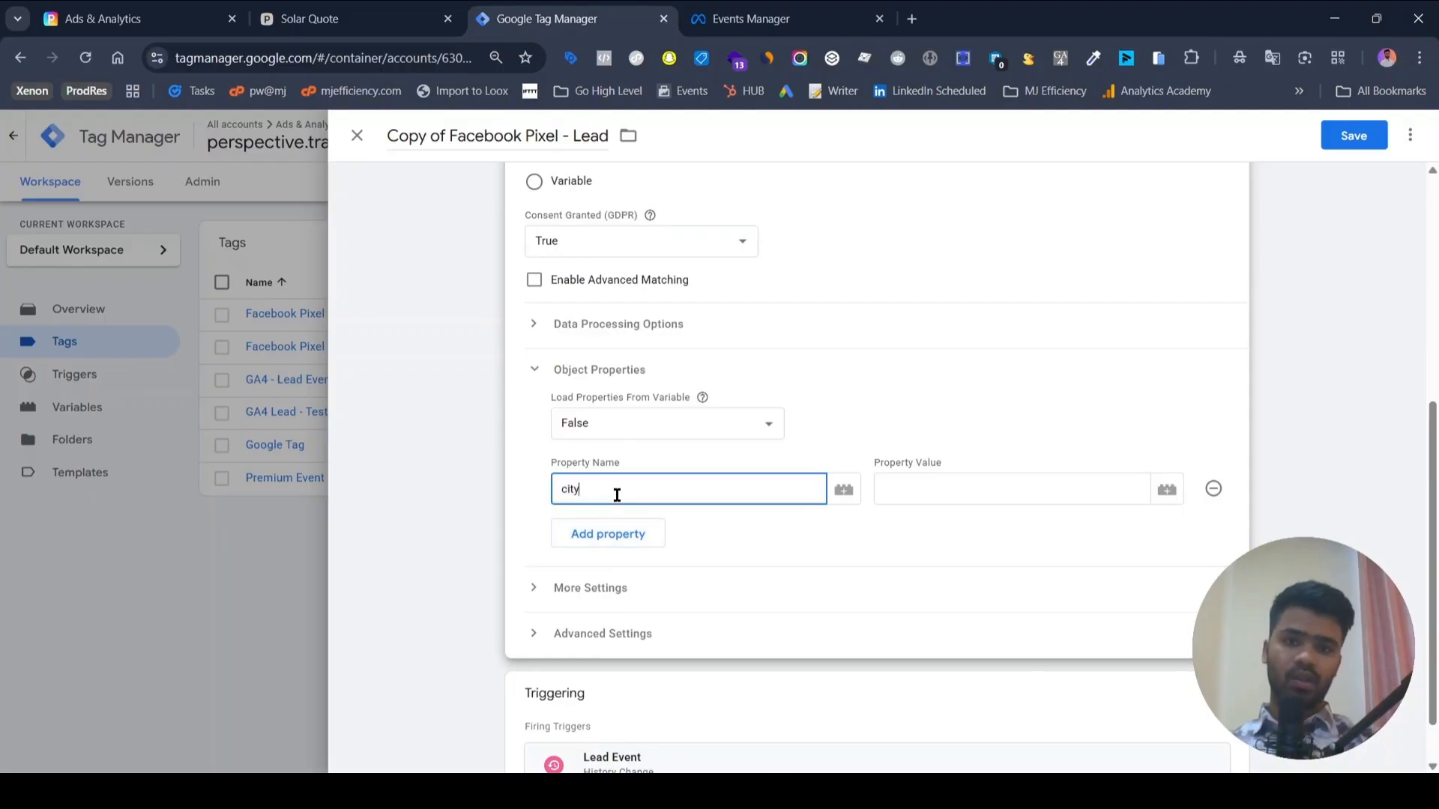
{"action": "left_click", "coordinate": [610, 534]}
{"action": "left_click", "coordinate": [627, 535]}
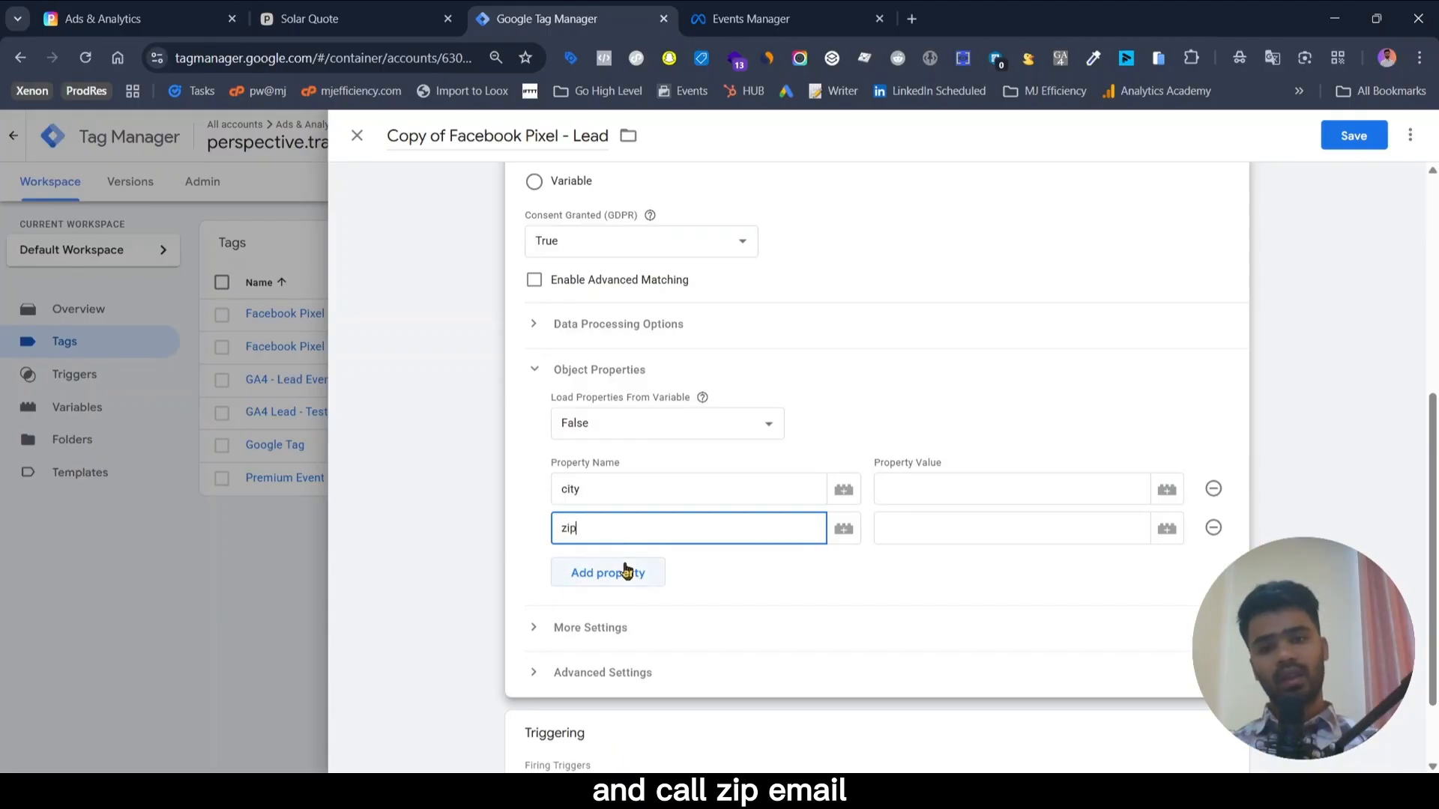
{"action": "left_click", "coordinate": [627, 571]}
{"action": "type", "text": "email"}
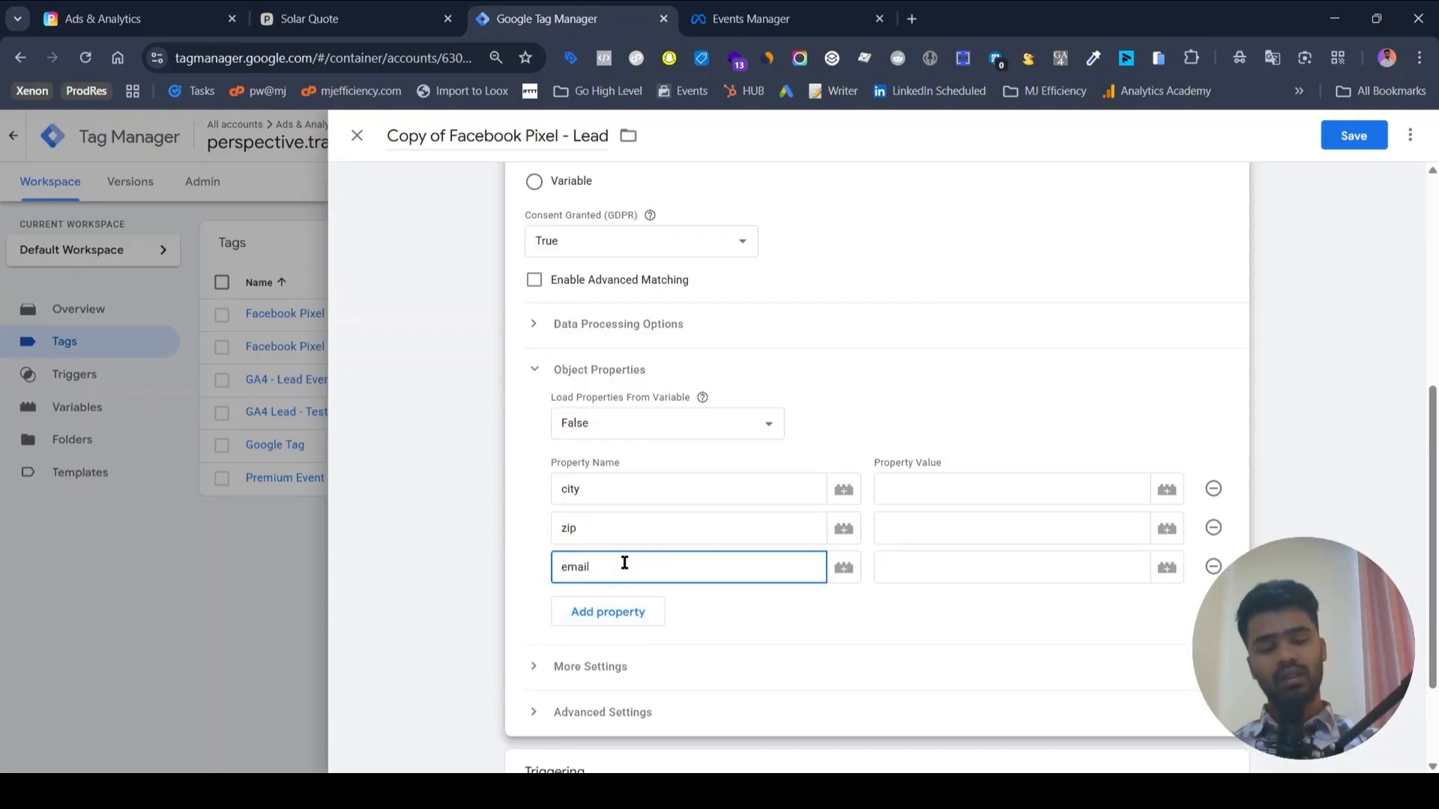
{"action": "left_click", "coordinate": [1031, 497]}
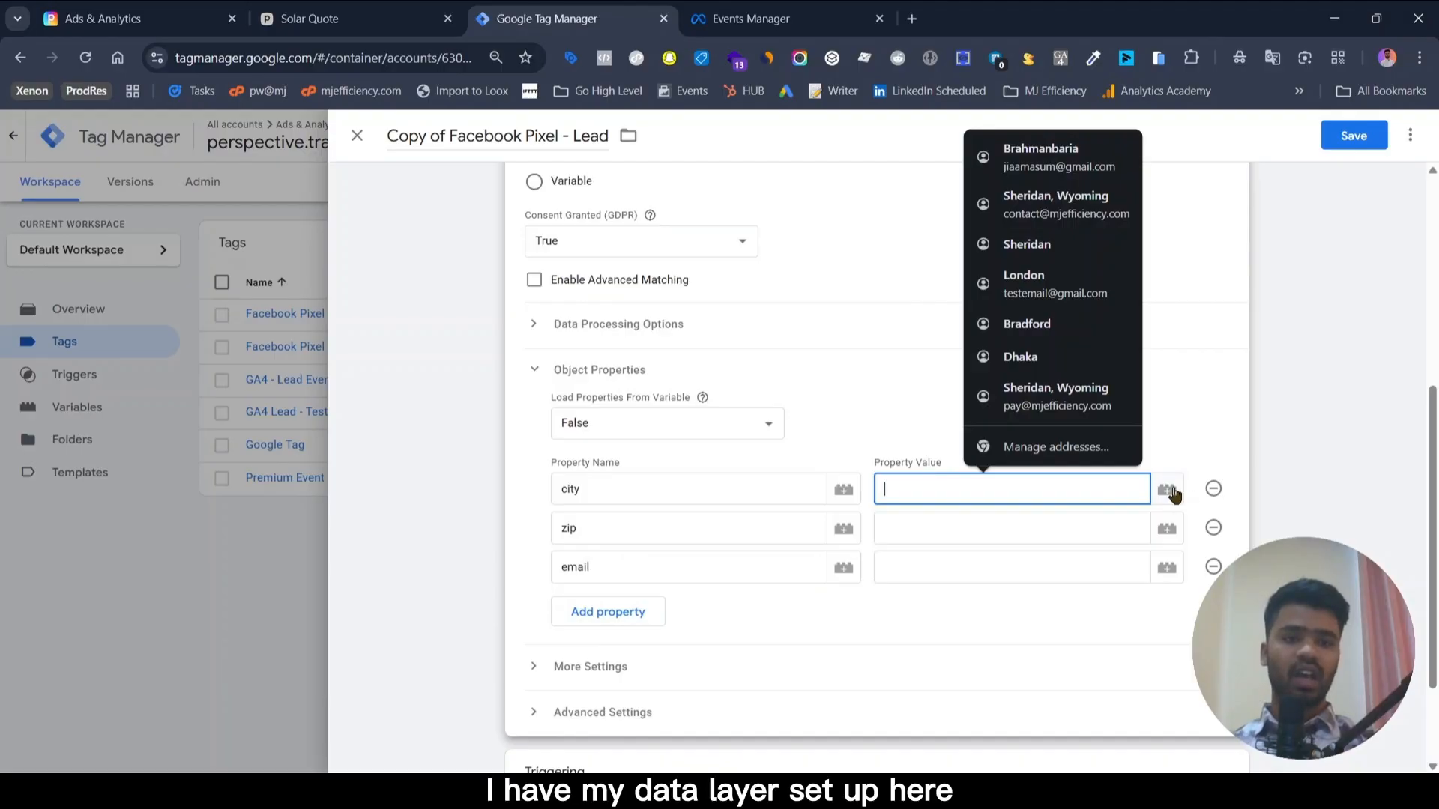
{"action": "left_click", "coordinate": [1166, 490]}
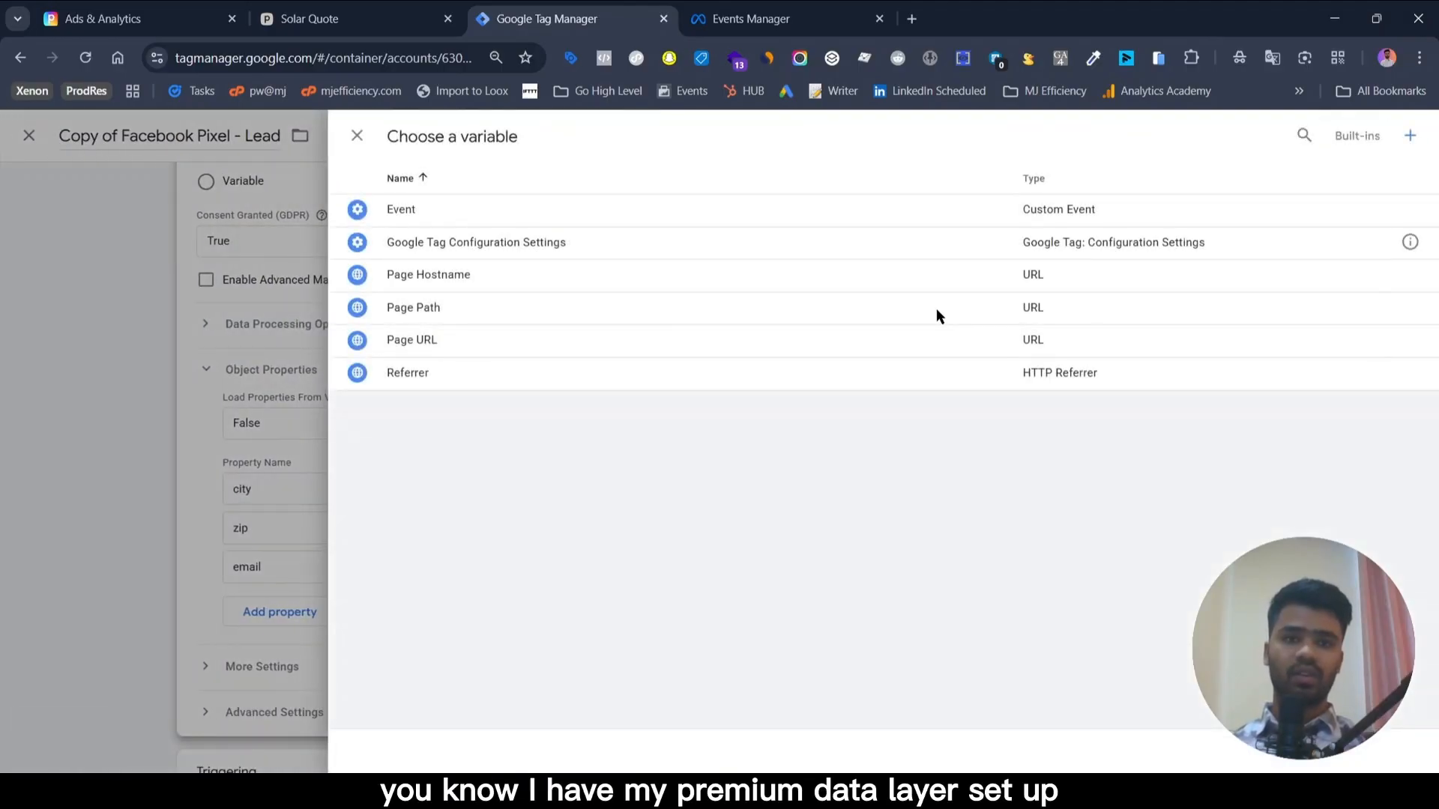
- Create a Data Layer Variable named city and use {{city}} as the city property value
{"action": "left_click", "coordinate": [1412, 143]}
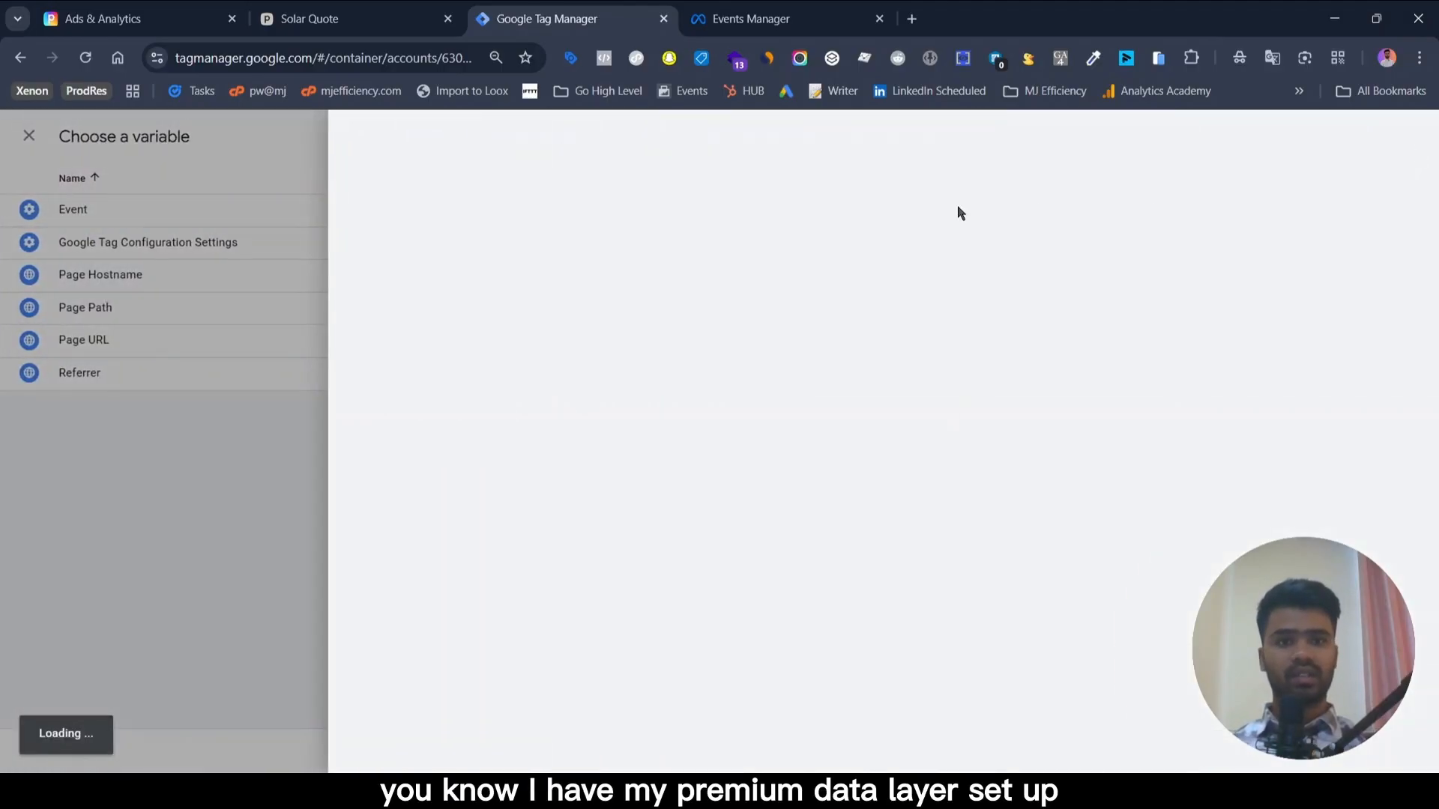
{"action": "left_click", "coordinate": [959, 215]}
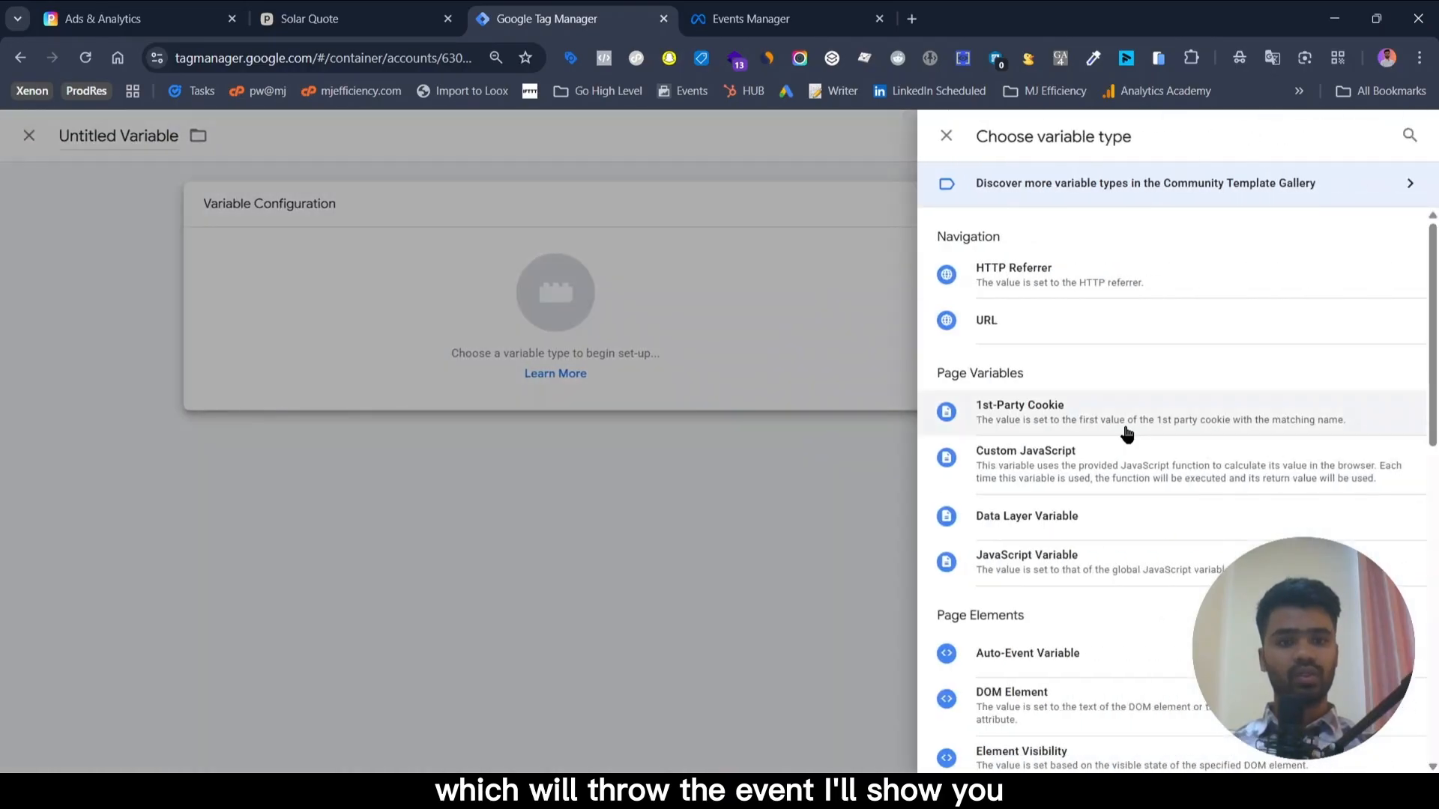
{"action": "scroll", "coordinate": [1124, 432], "scroll_direction": "down", "scroll_amount": 6}
{"action": "scroll", "coordinate": [1124, 427], "scroll_direction": "up", "scroll_amount": 6}
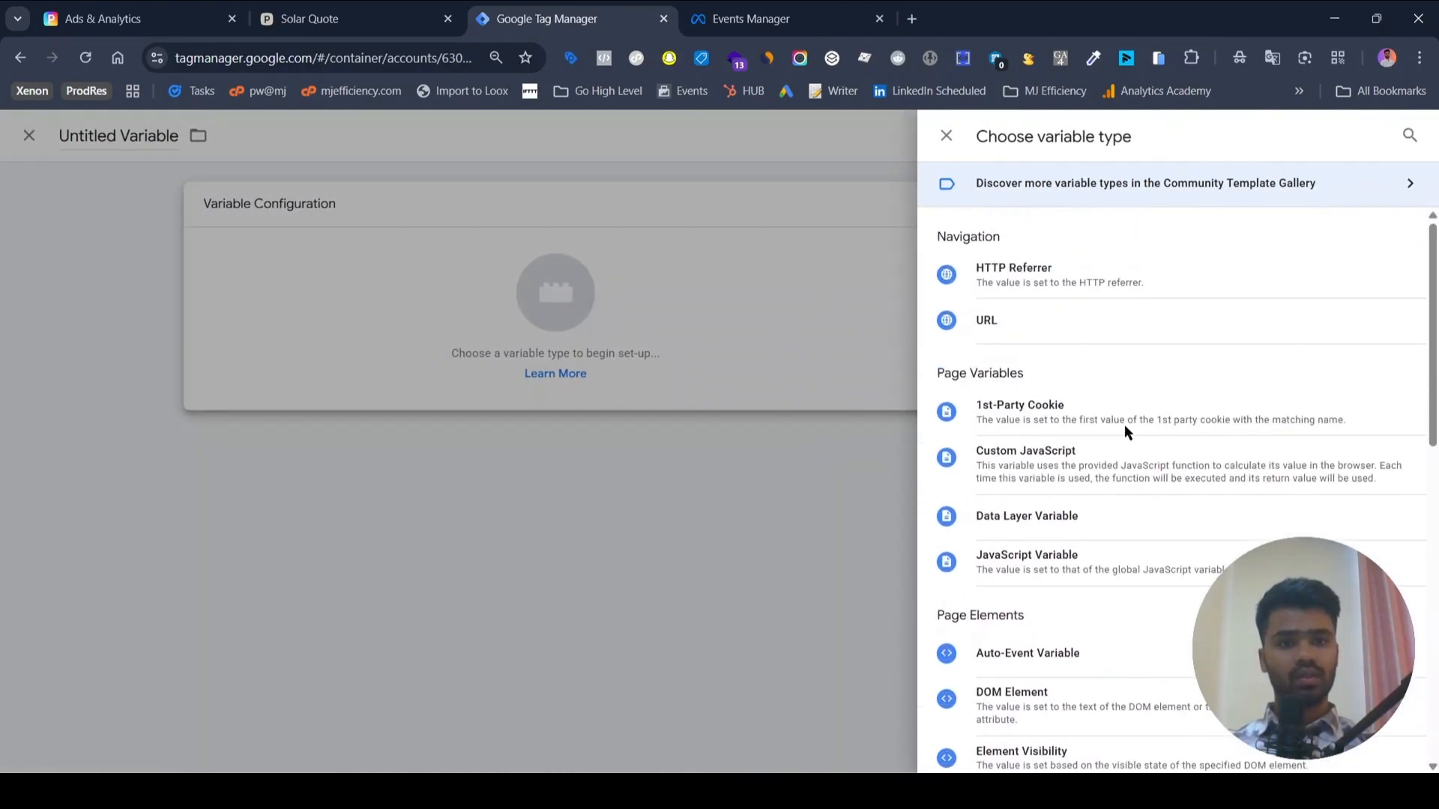
{"action": "left_click", "coordinate": [1087, 529]}
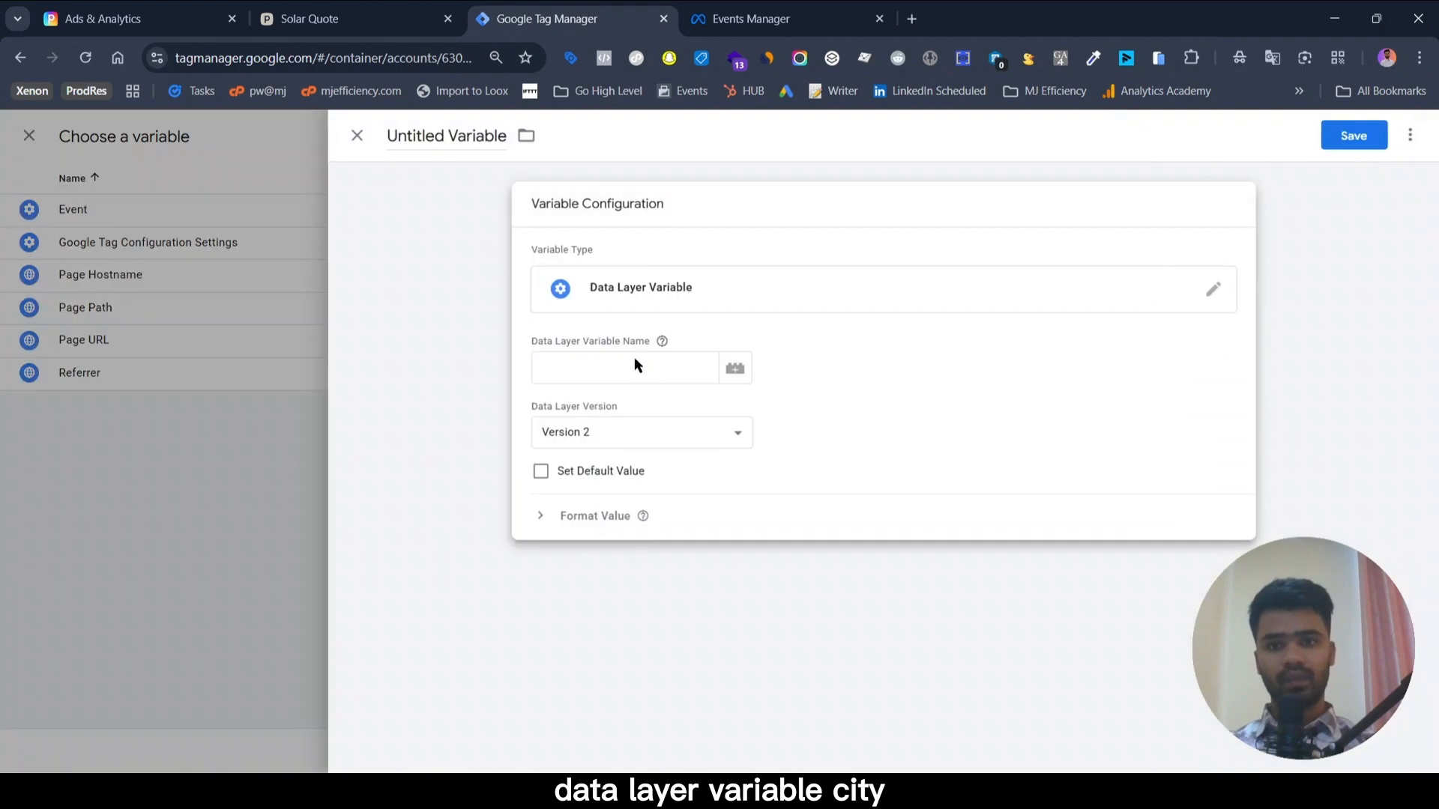
{"action": "left_click", "coordinate": [635, 362]}
{"action": "type", "text": "city"}
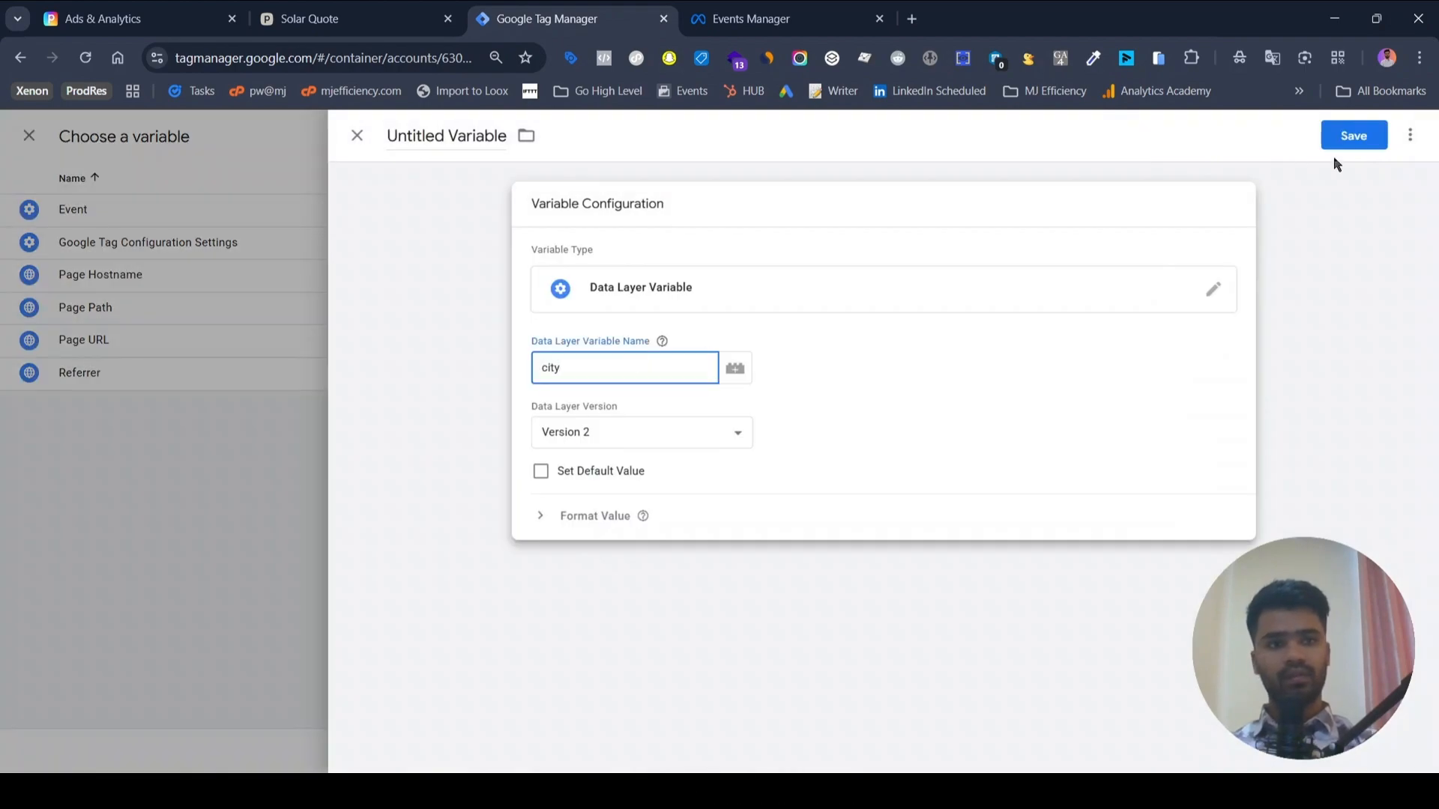
{"action": "left_click", "coordinate": [1353, 136]}
{"action": "type", "text": "cut"}
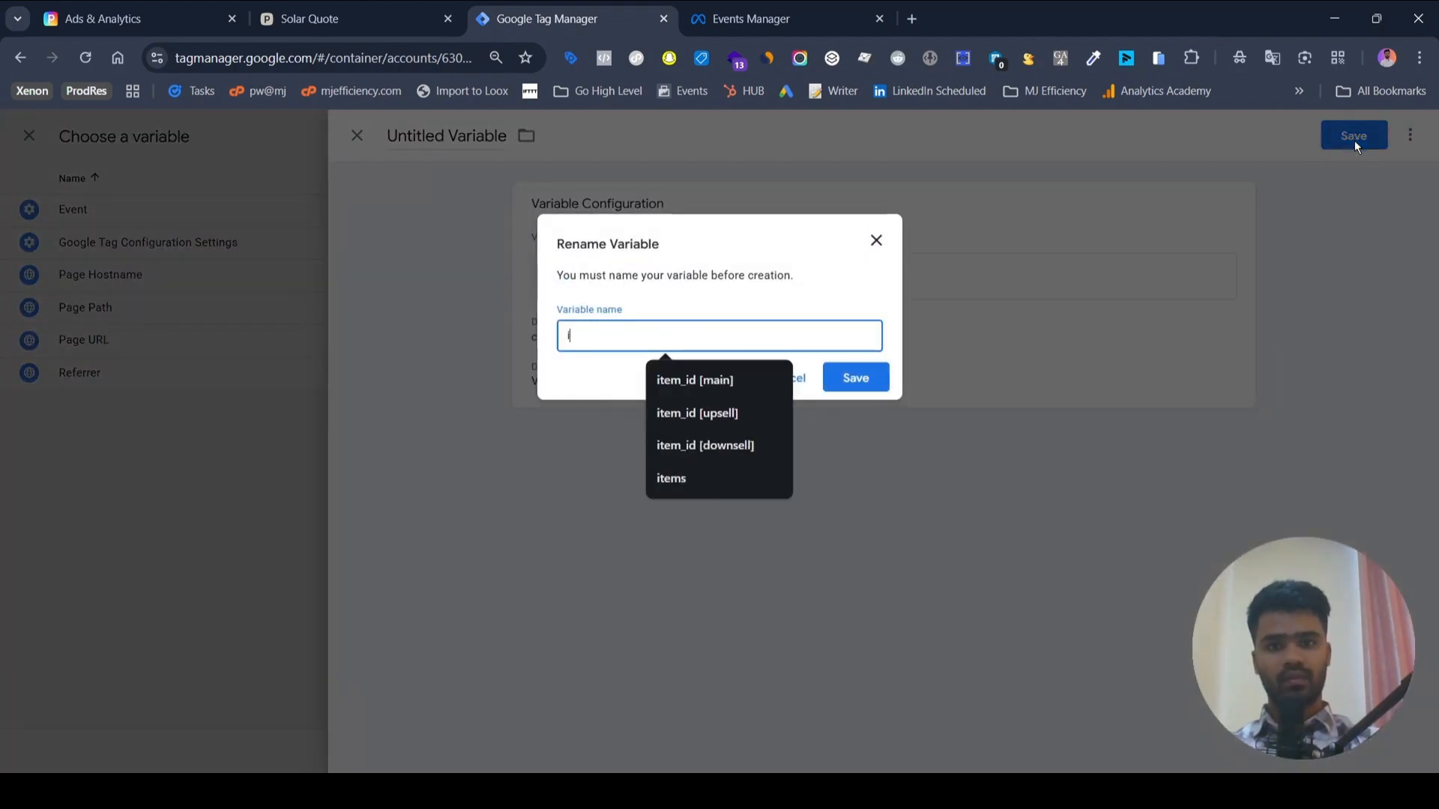
{"action": "key", "text": "BackSpace"}
{"action": "key", "text": "BackSpace"}
{"action": "type", "text": "ity"}
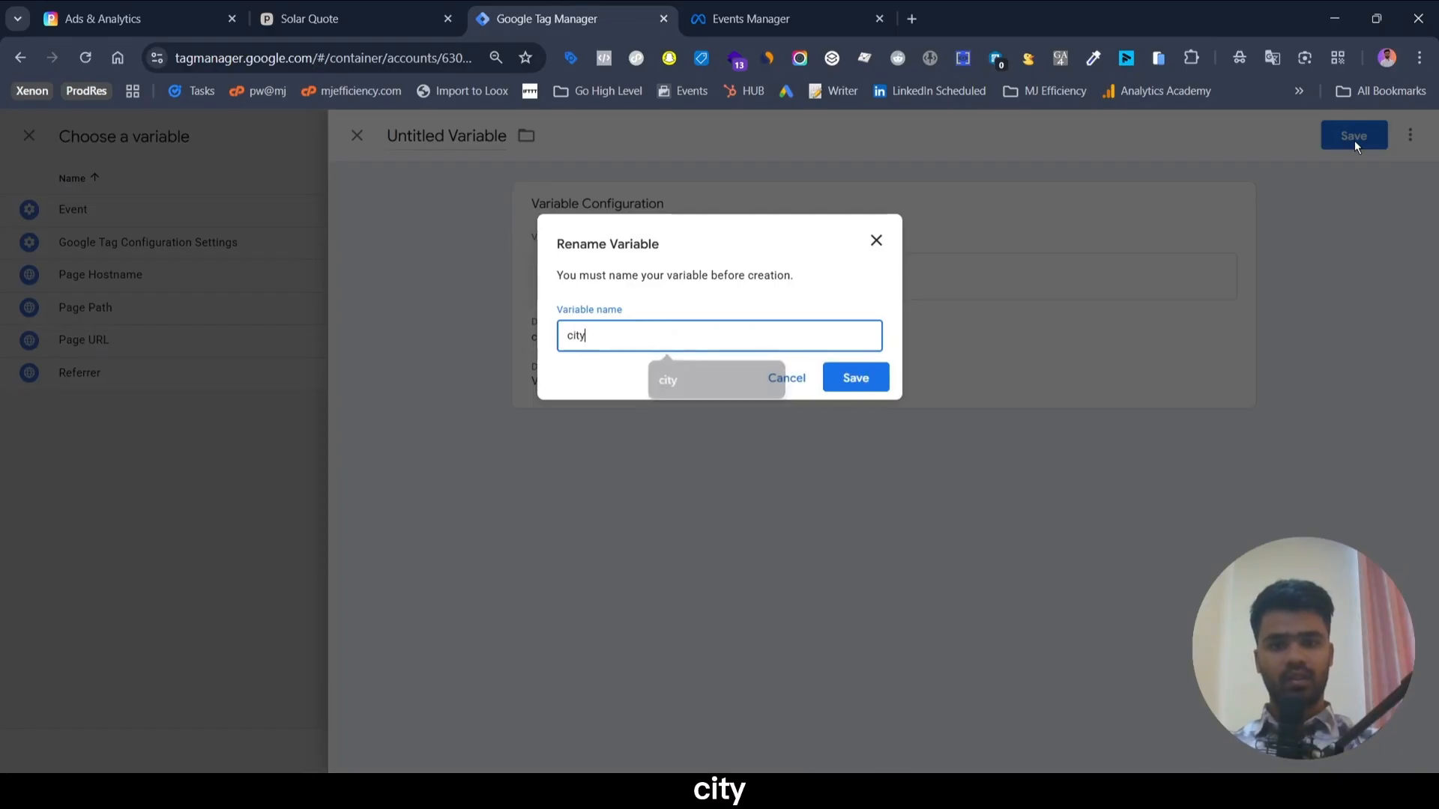
{"action": "key", "text": "Return"}
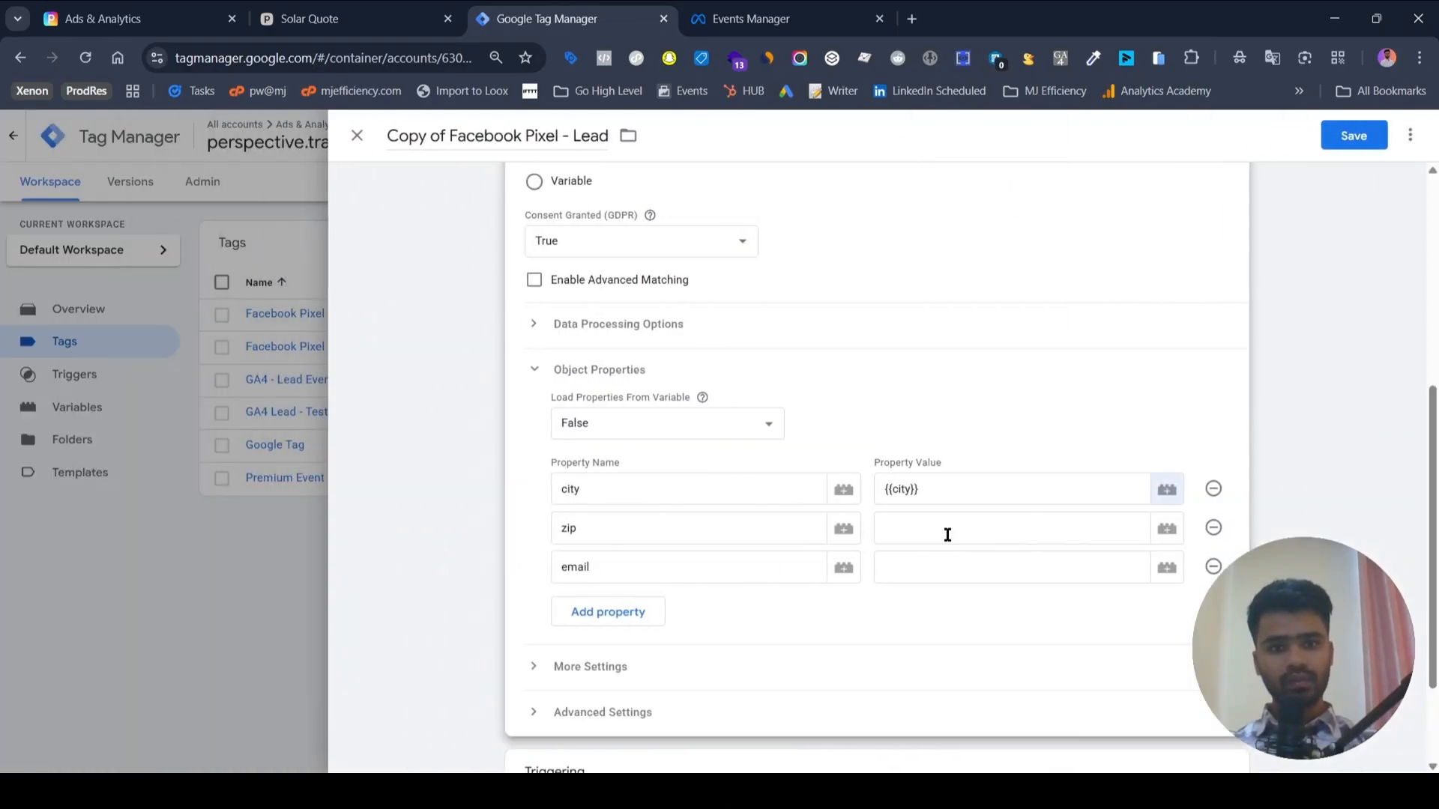
{"action": "left_click", "coordinate": [947, 535]}
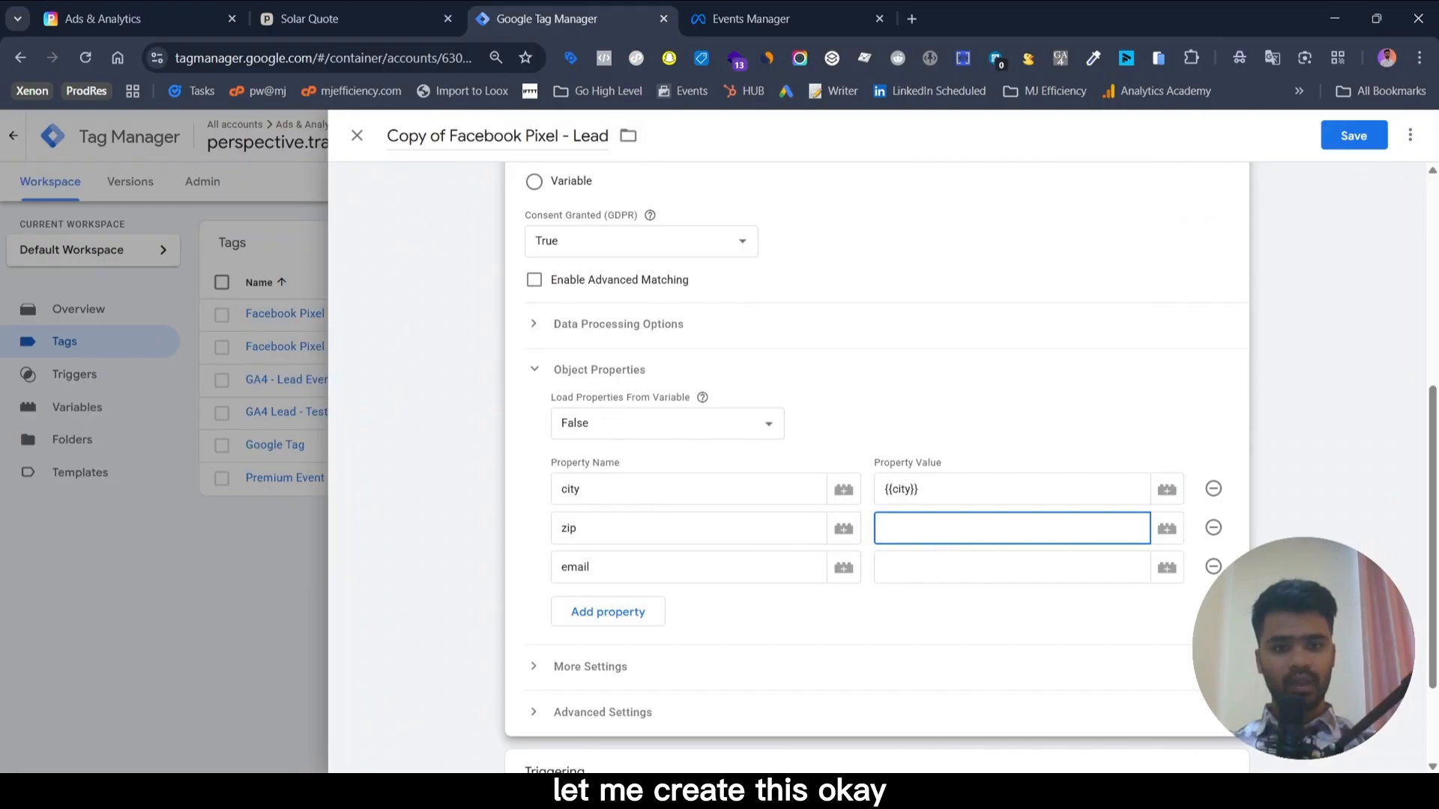
- Replace the copied tag's Lead Event trigger with lead_captured-test
{"action": "left_click", "coordinate": [901, 791]}
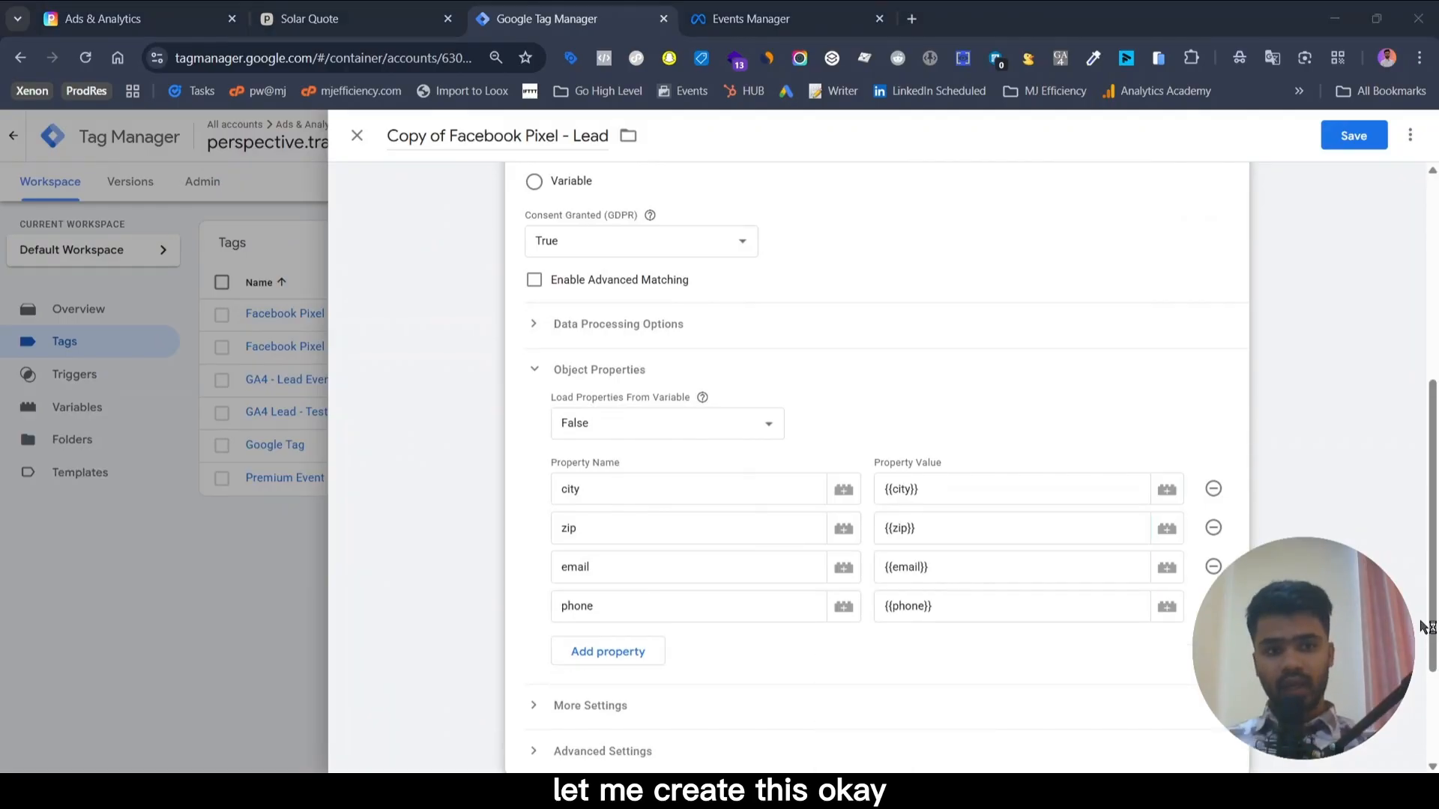
{"action": "left_click", "coordinate": [1352, 7]}
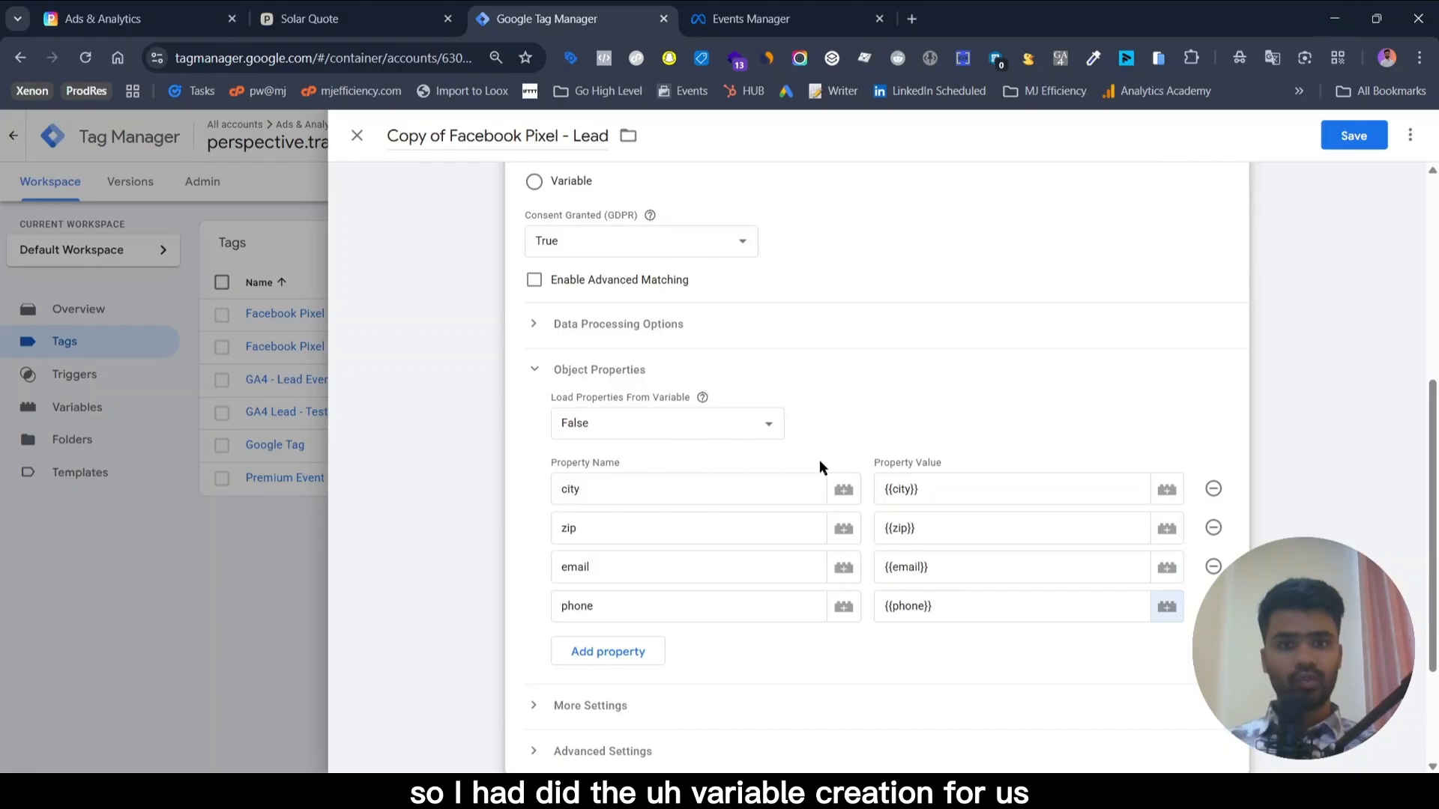
{"action": "scroll", "coordinate": [819, 460], "scroll_direction": "up", "scroll_amount": 3}
{"action": "scroll", "coordinate": [819, 460], "scroll_direction": "down", "scroll_amount": 3}
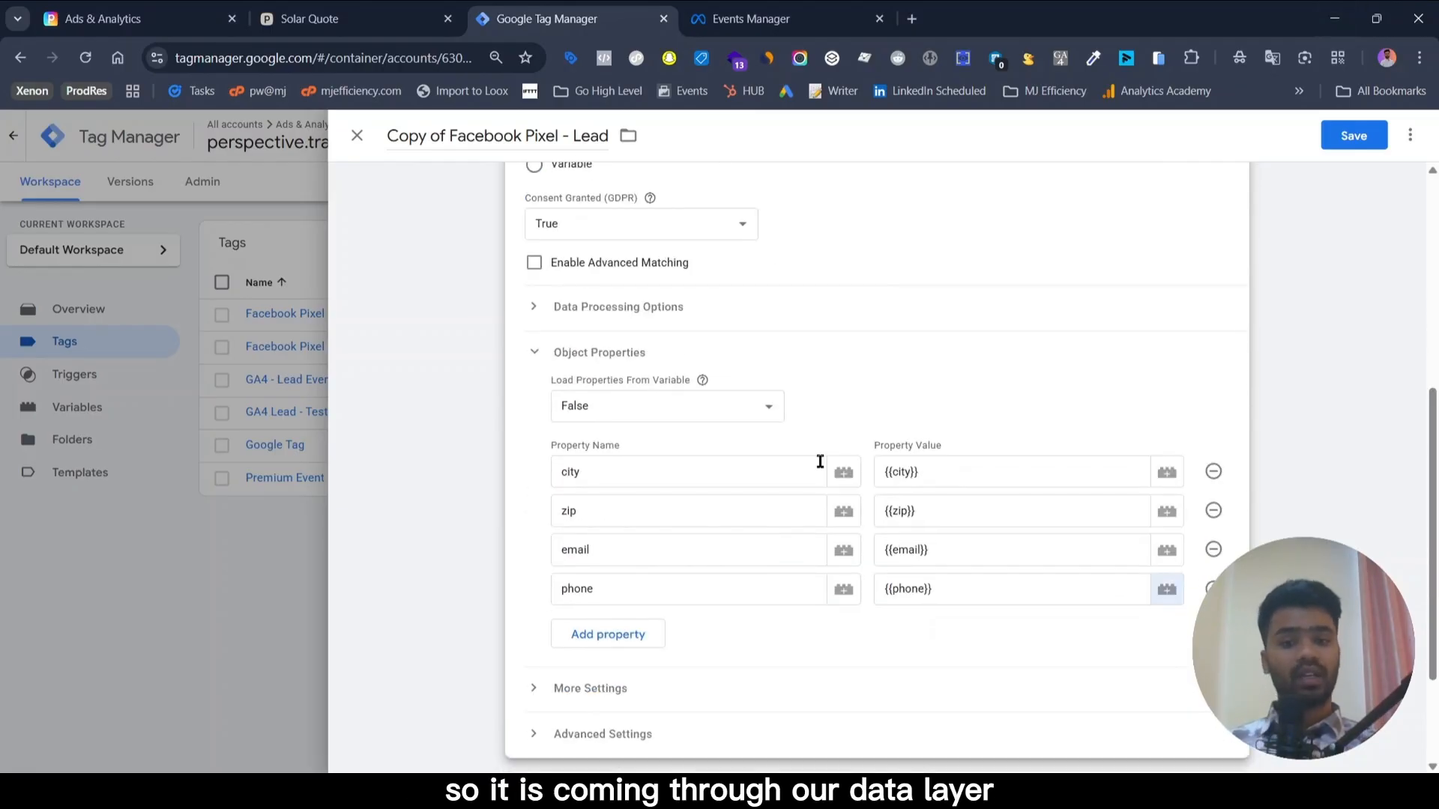
{"action": "scroll", "coordinate": [820, 460], "scroll_direction": "down", "scroll_amount": 2}
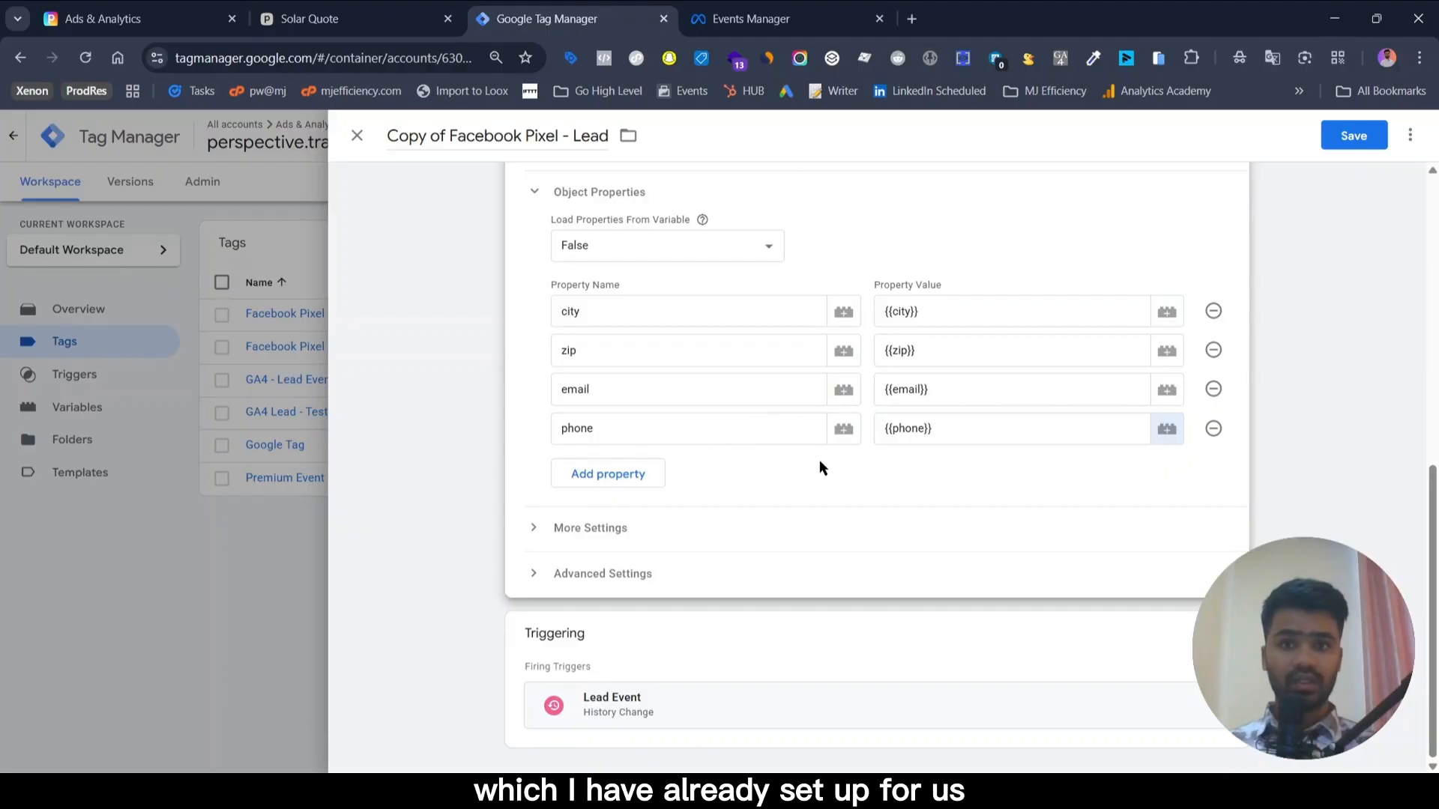
{"action": "left_click", "coordinate": [749, 665]}
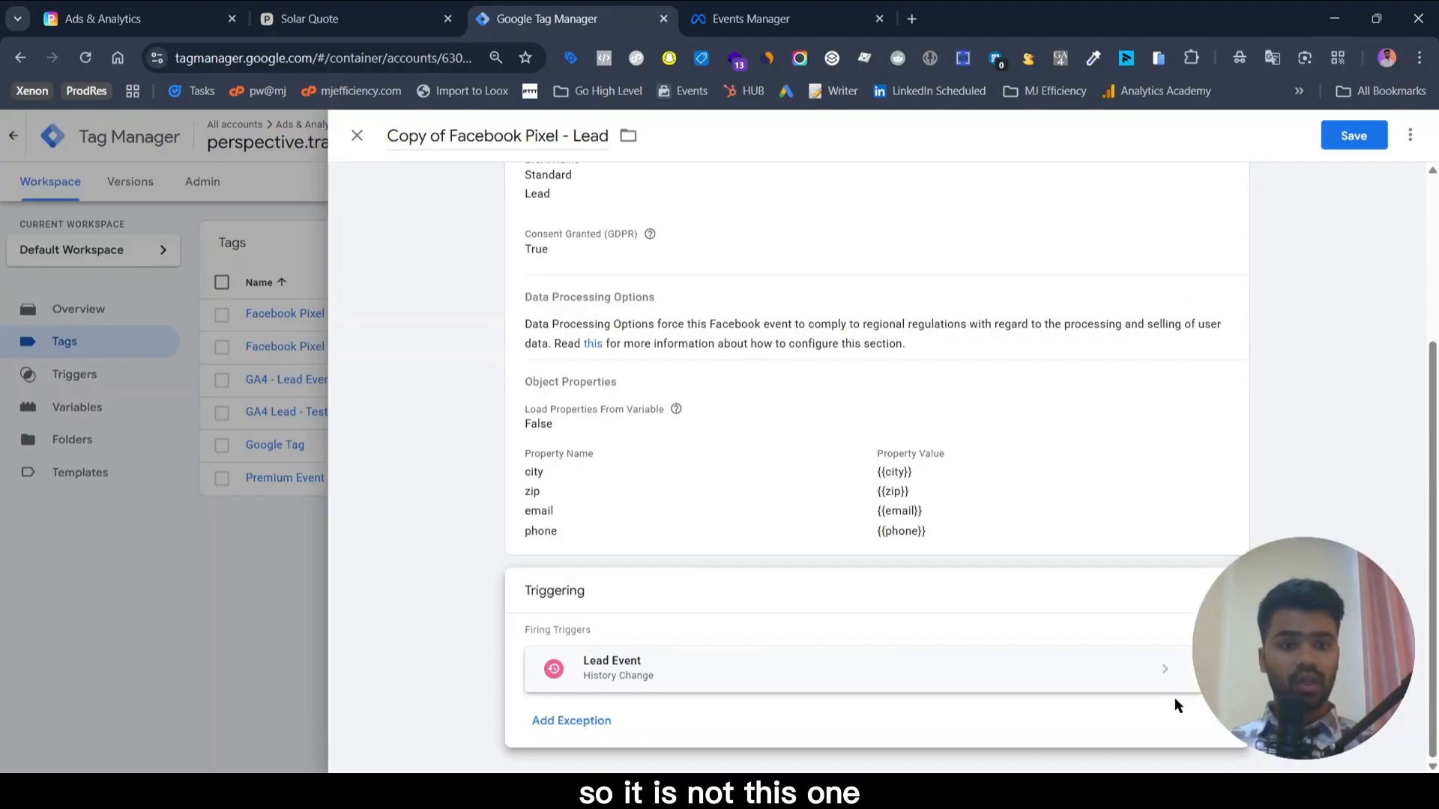
{"action": "left_click", "coordinate": [1216, 669]}
{"action": "left_click", "coordinate": [1092, 659]}
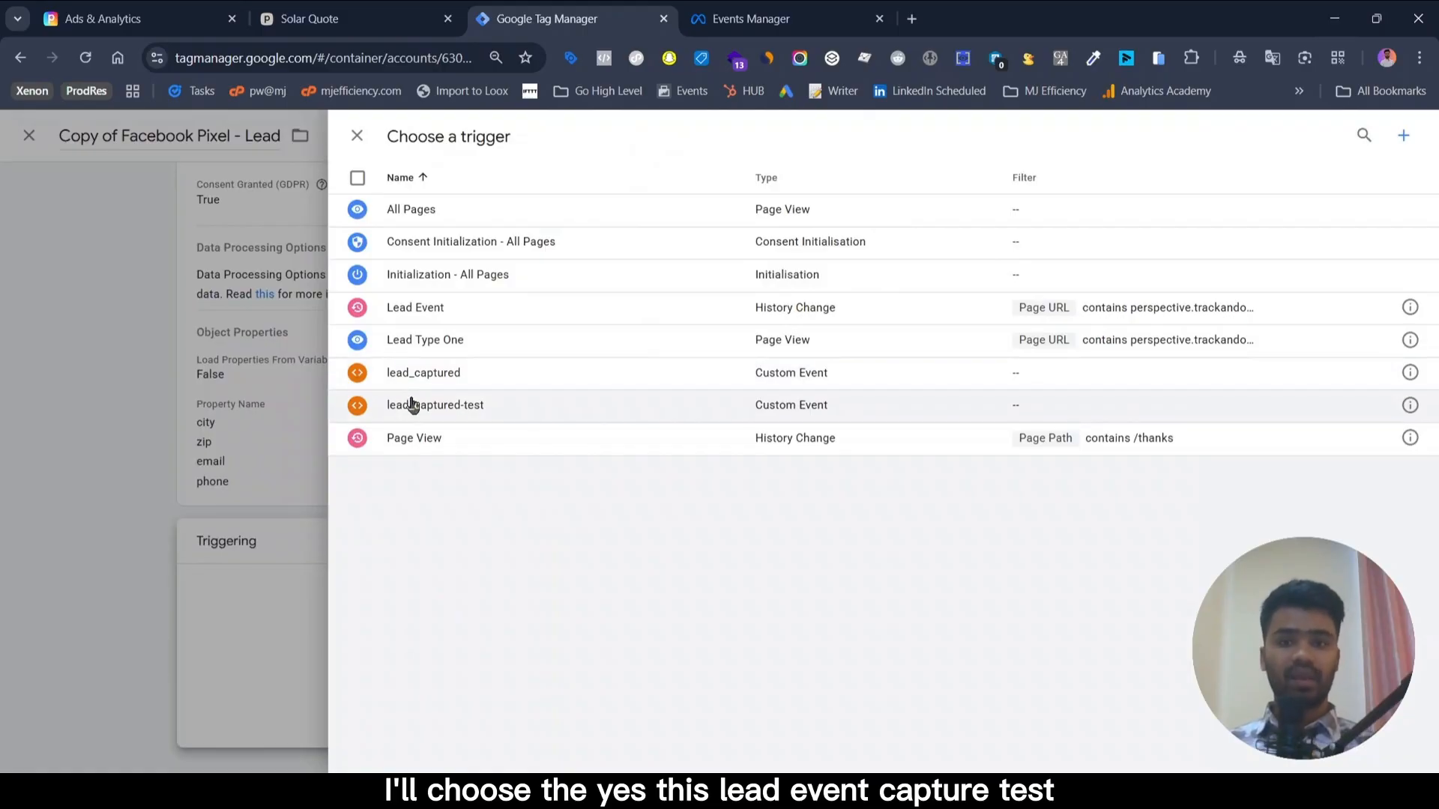
{"action": "left_click", "coordinate": [412, 405]}
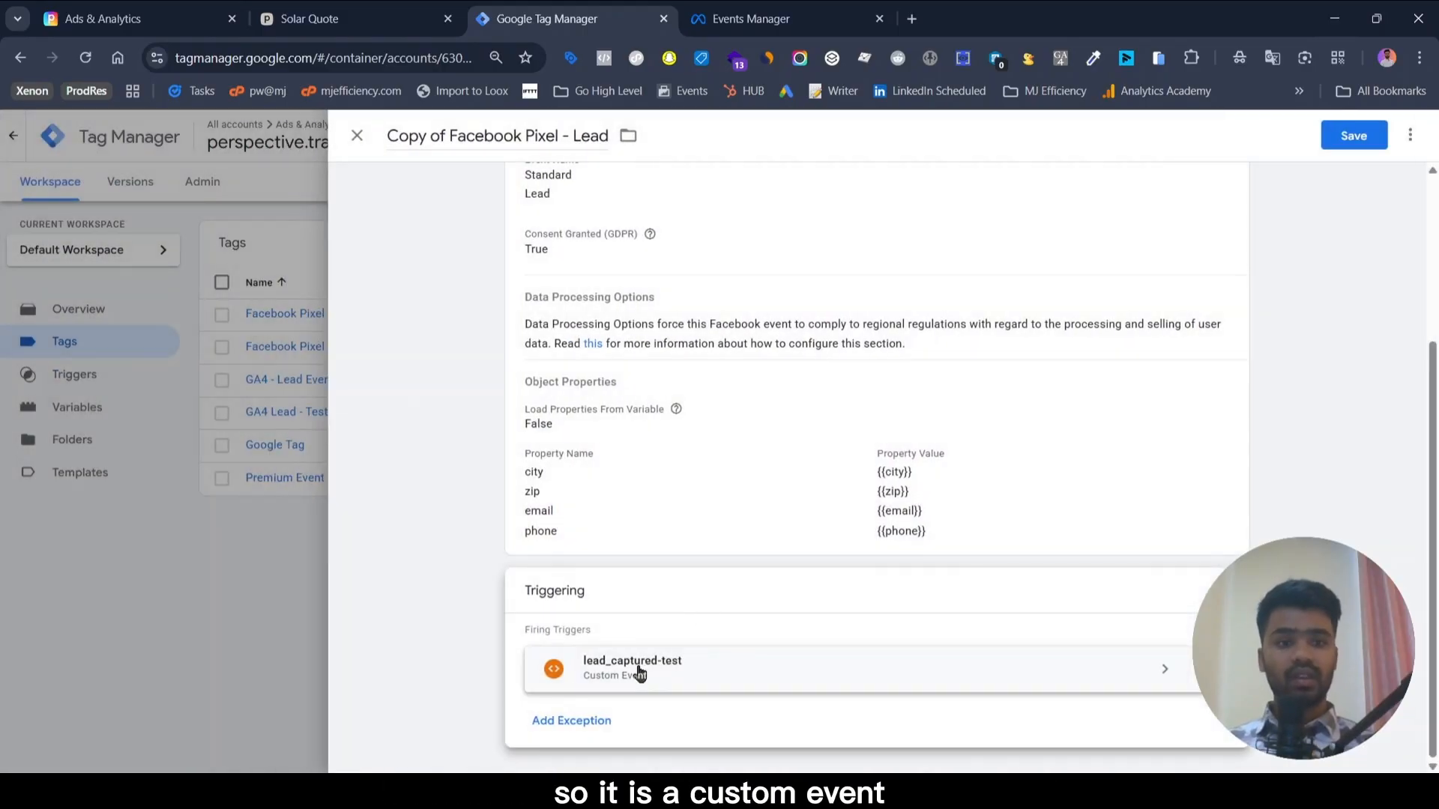
- Check the lead_captured-test trigger's settings and save the tag
{"action": "left_click", "coordinate": [640, 674]}
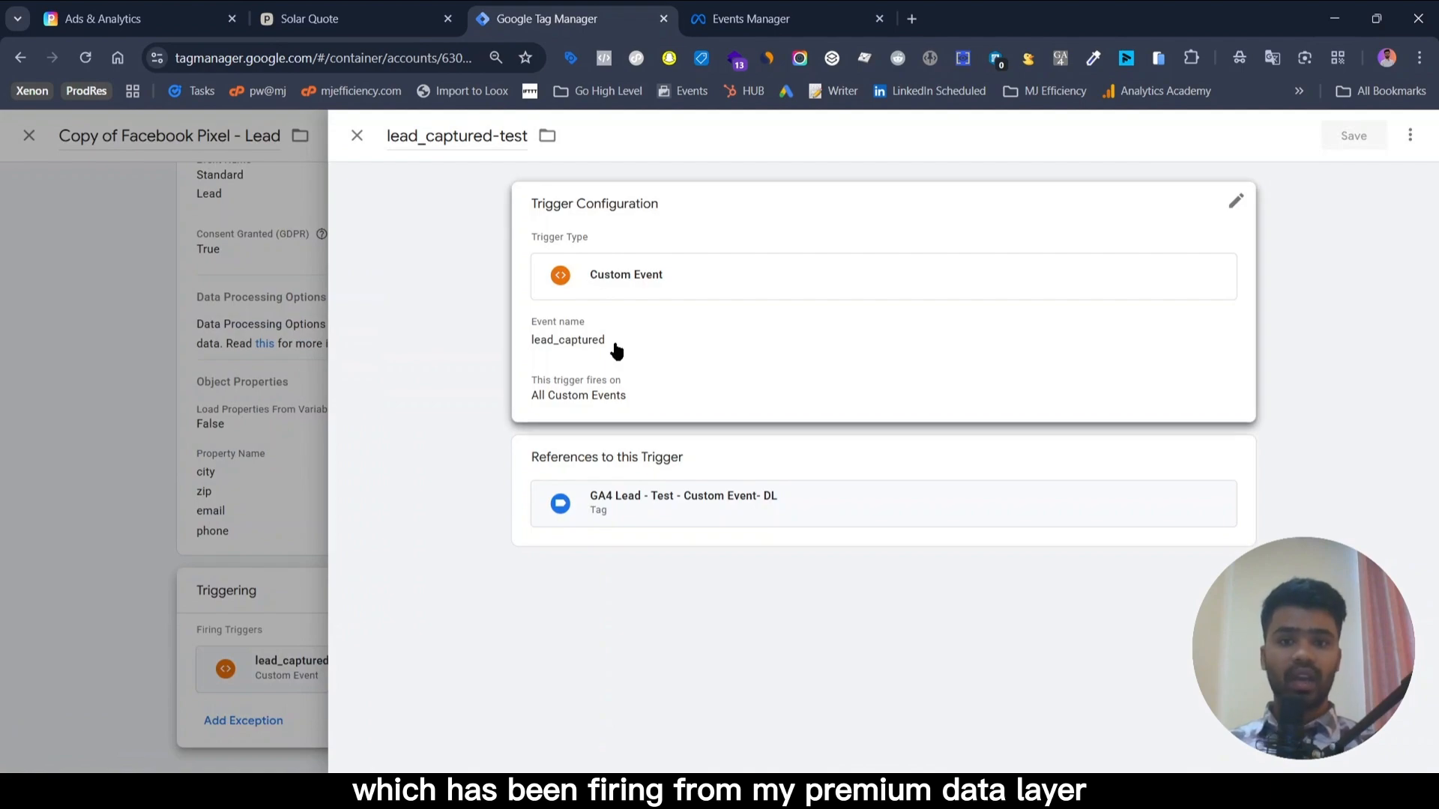
{"action": "left_click", "coordinate": [308, 370]}
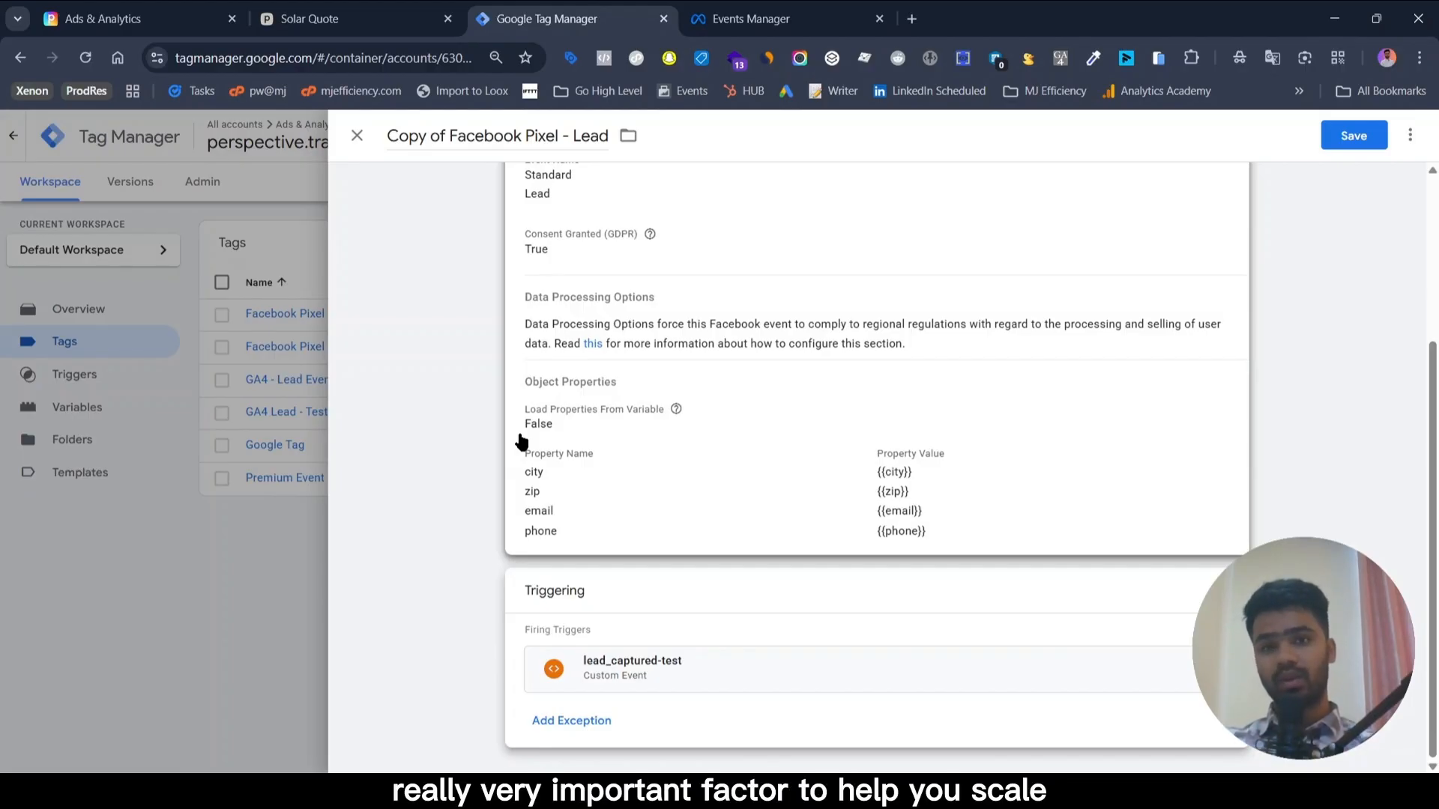
{"action": "scroll", "coordinate": [522, 443], "scroll_direction": "up", "scroll_amount": 3}
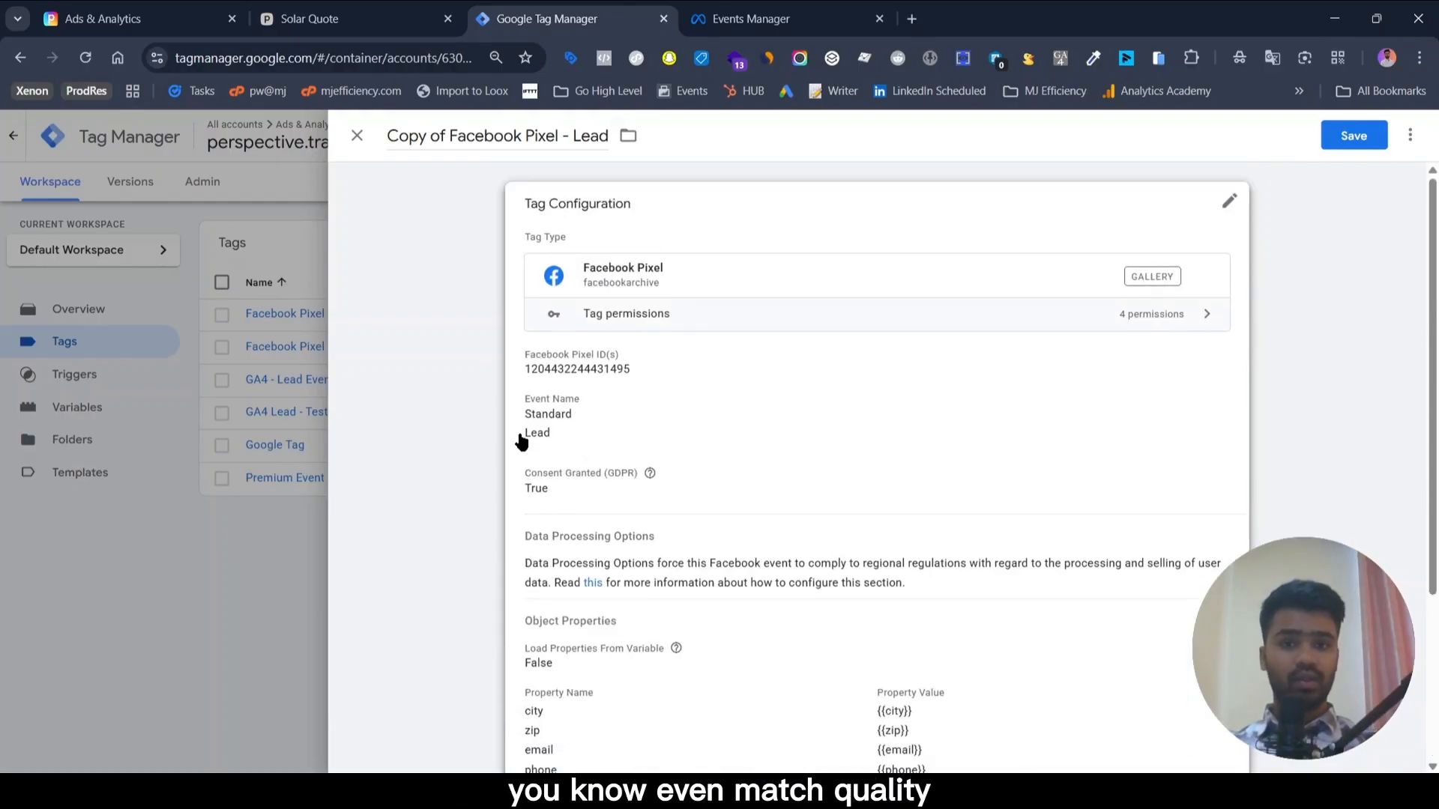
{"action": "left_click", "coordinate": [1353, 135]}
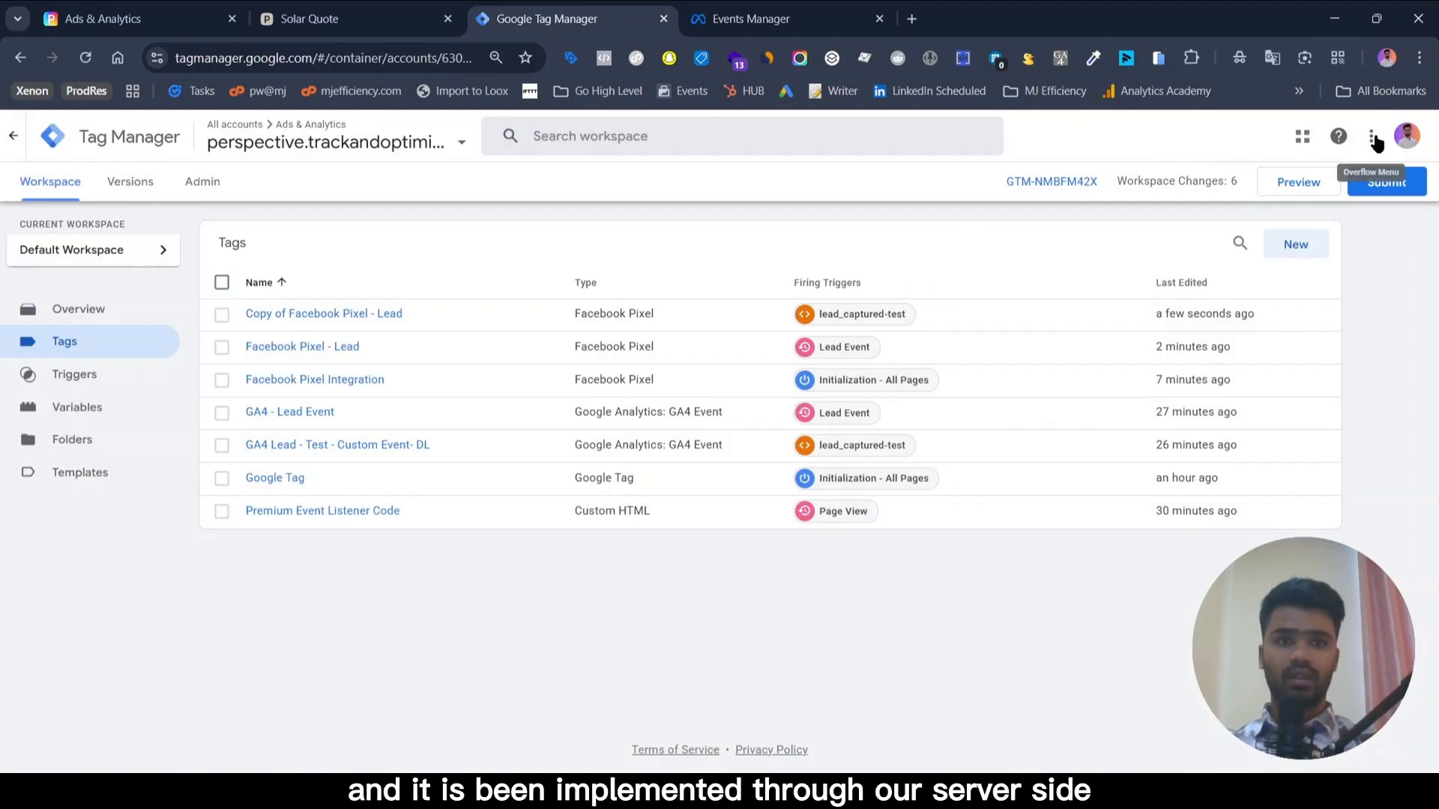
- Back out of the Submit panel twice and reopen the Copy of Facebook Pixel - Lead tag
{"action": "left_click", "coordinate": [1380, 184]}
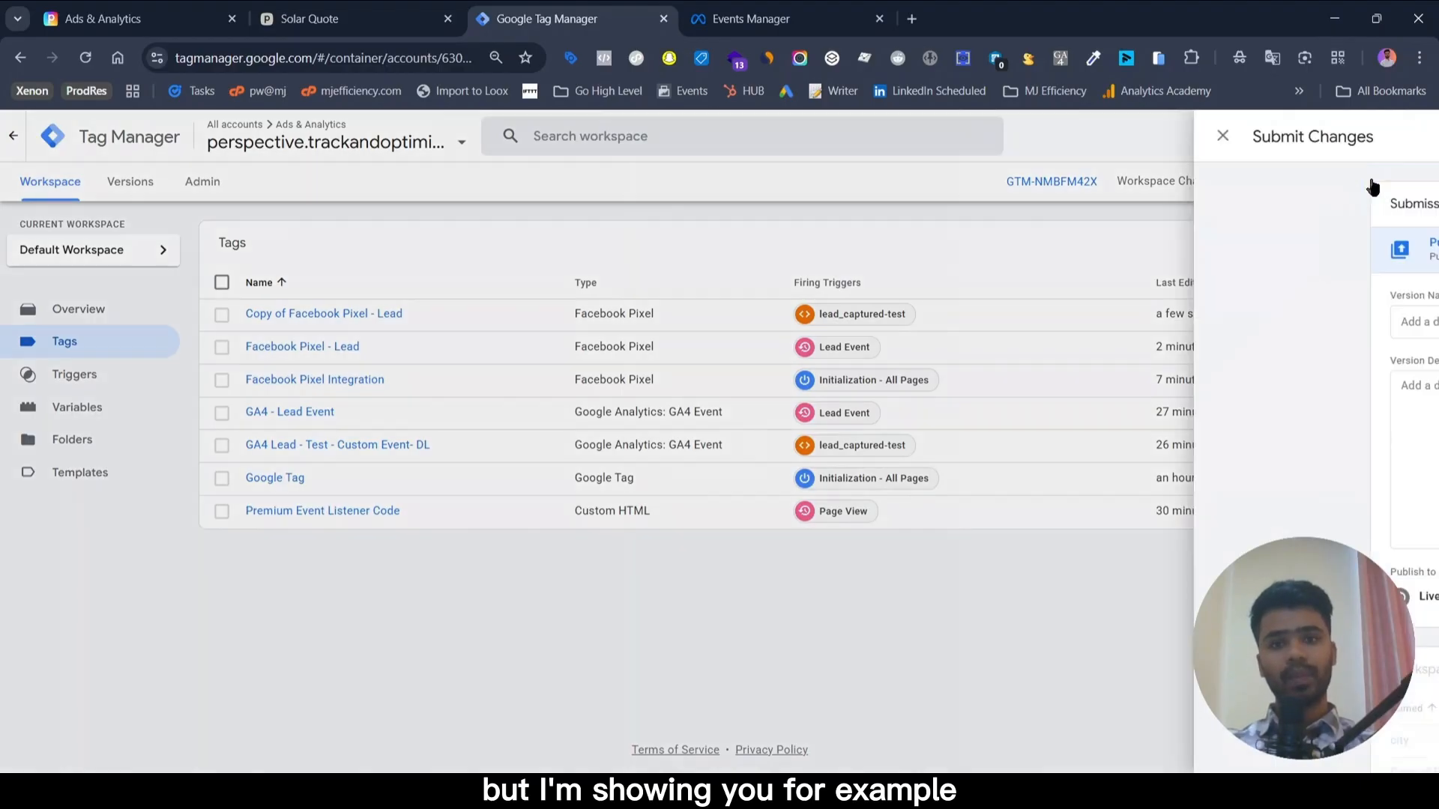
{"action": "left_click", "coordinate": [357, 137]}
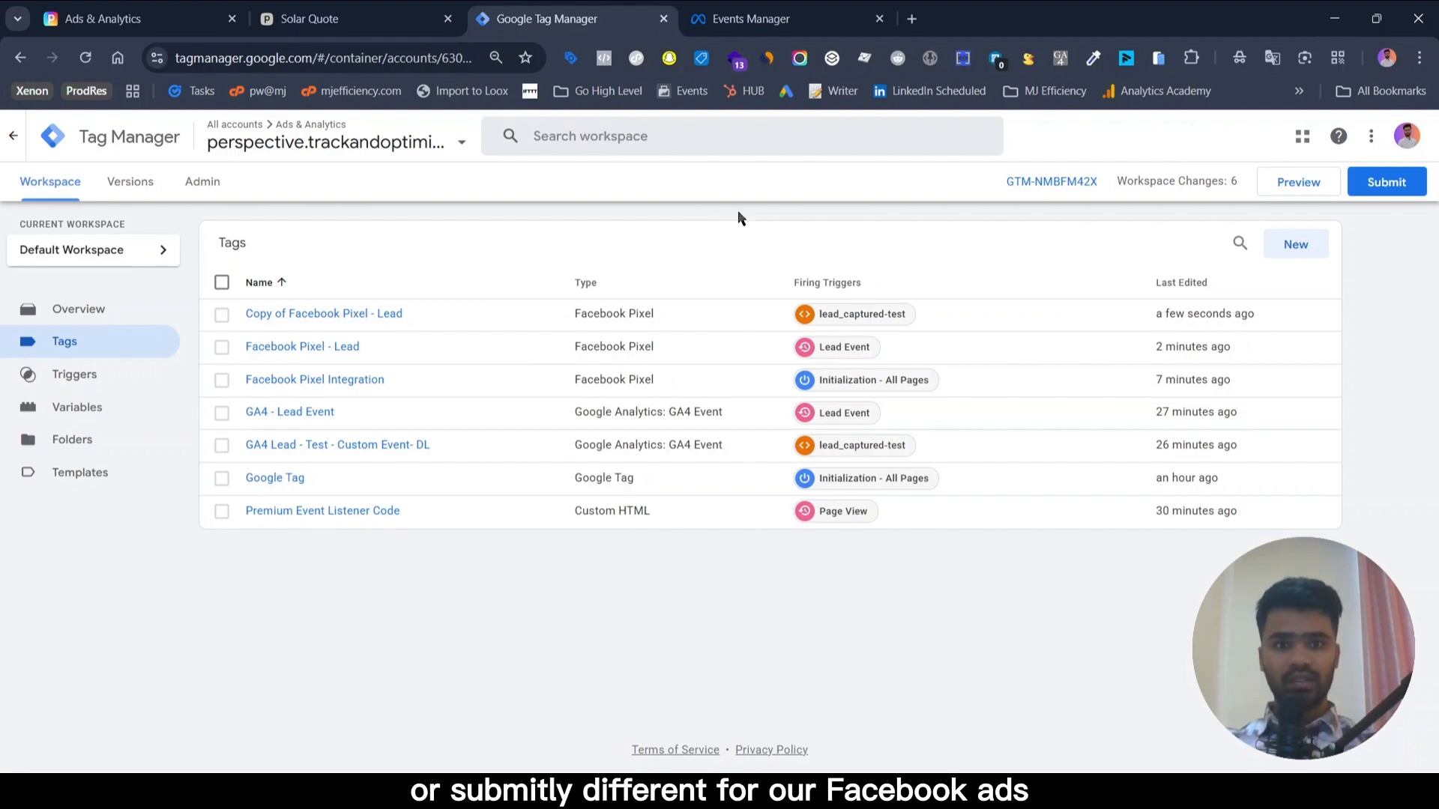
{"action": "left_click", "coordinate": [1390, 184]}
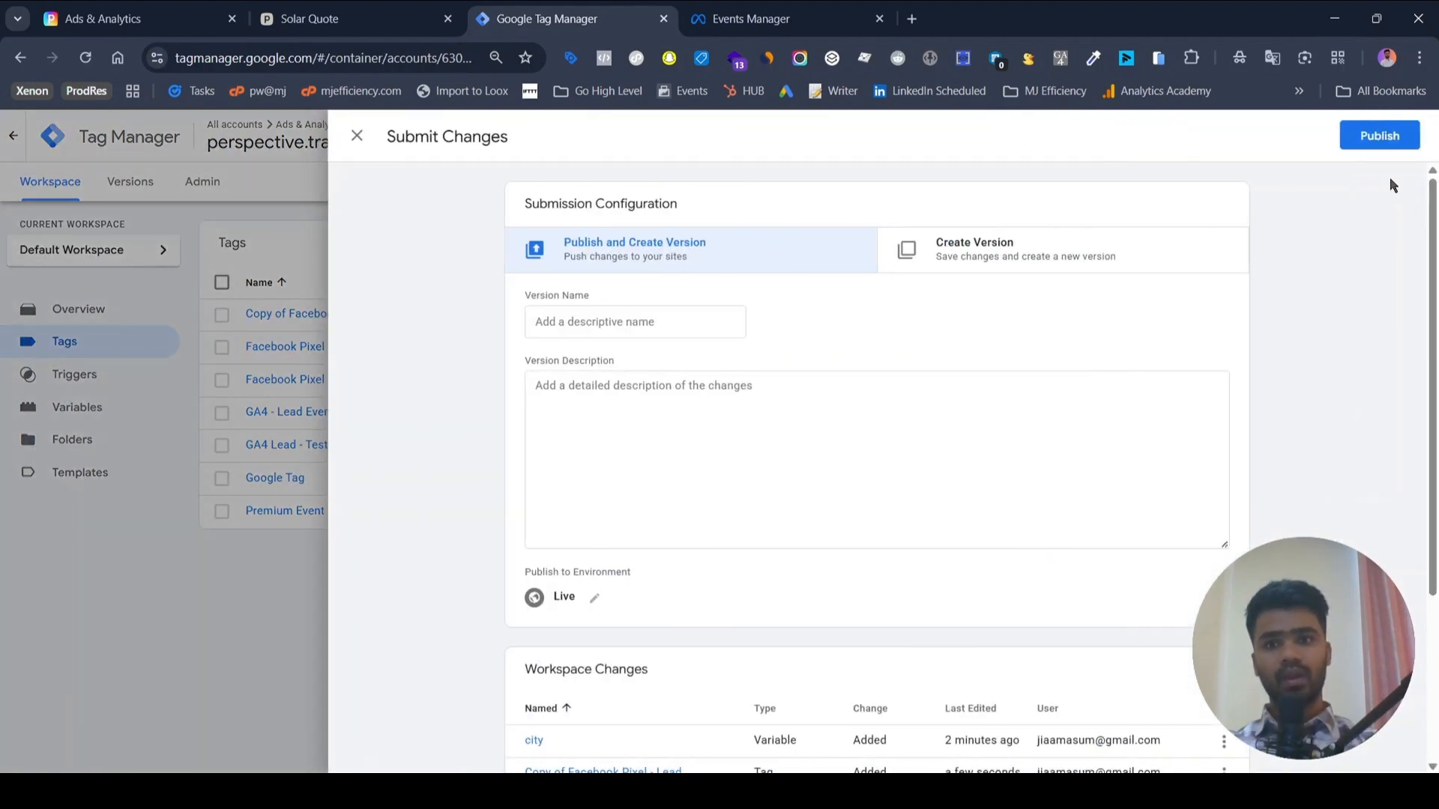
{"action": "left_click", "coordinate": [358, 137]}
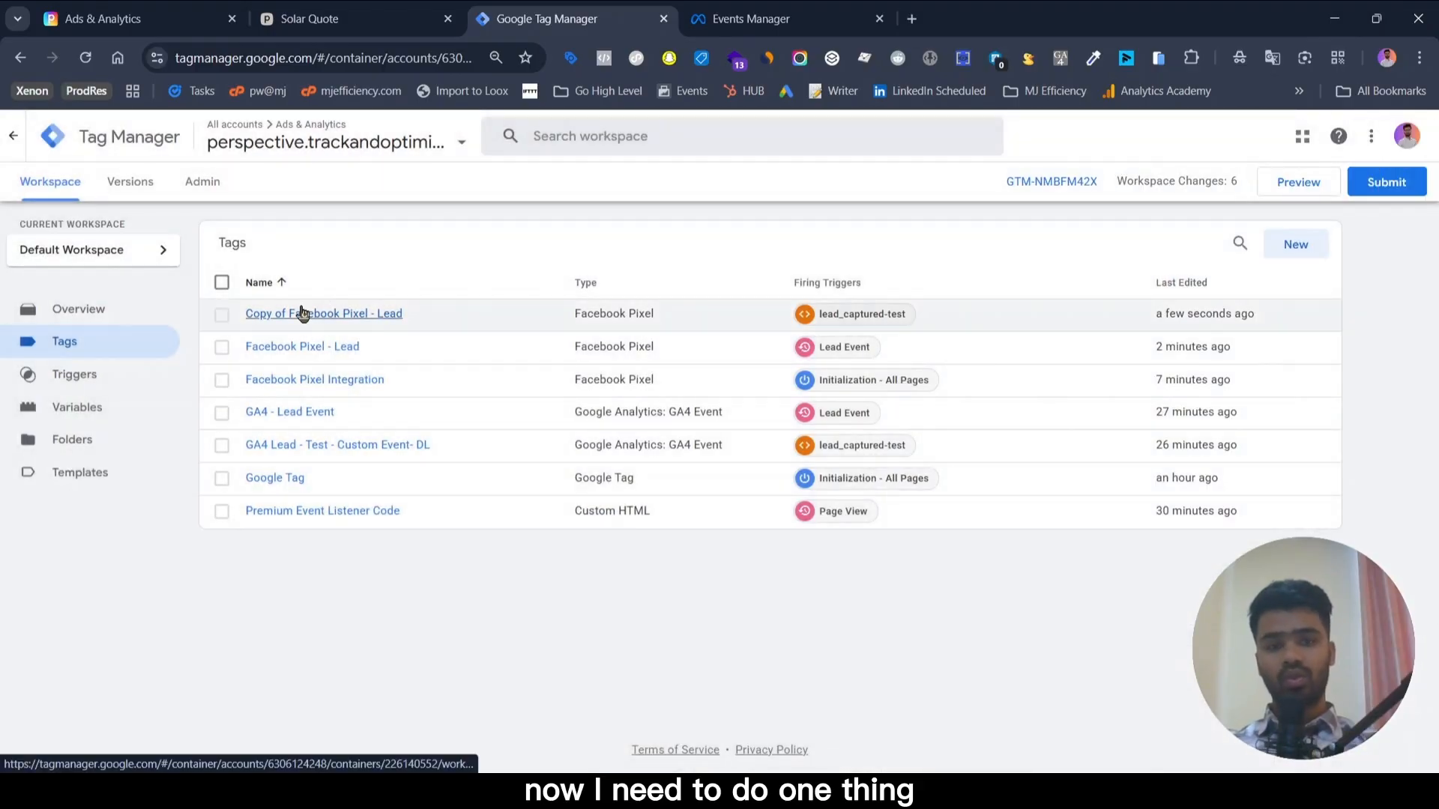
{"action": "left_click", "coordinate": [298, 311]}
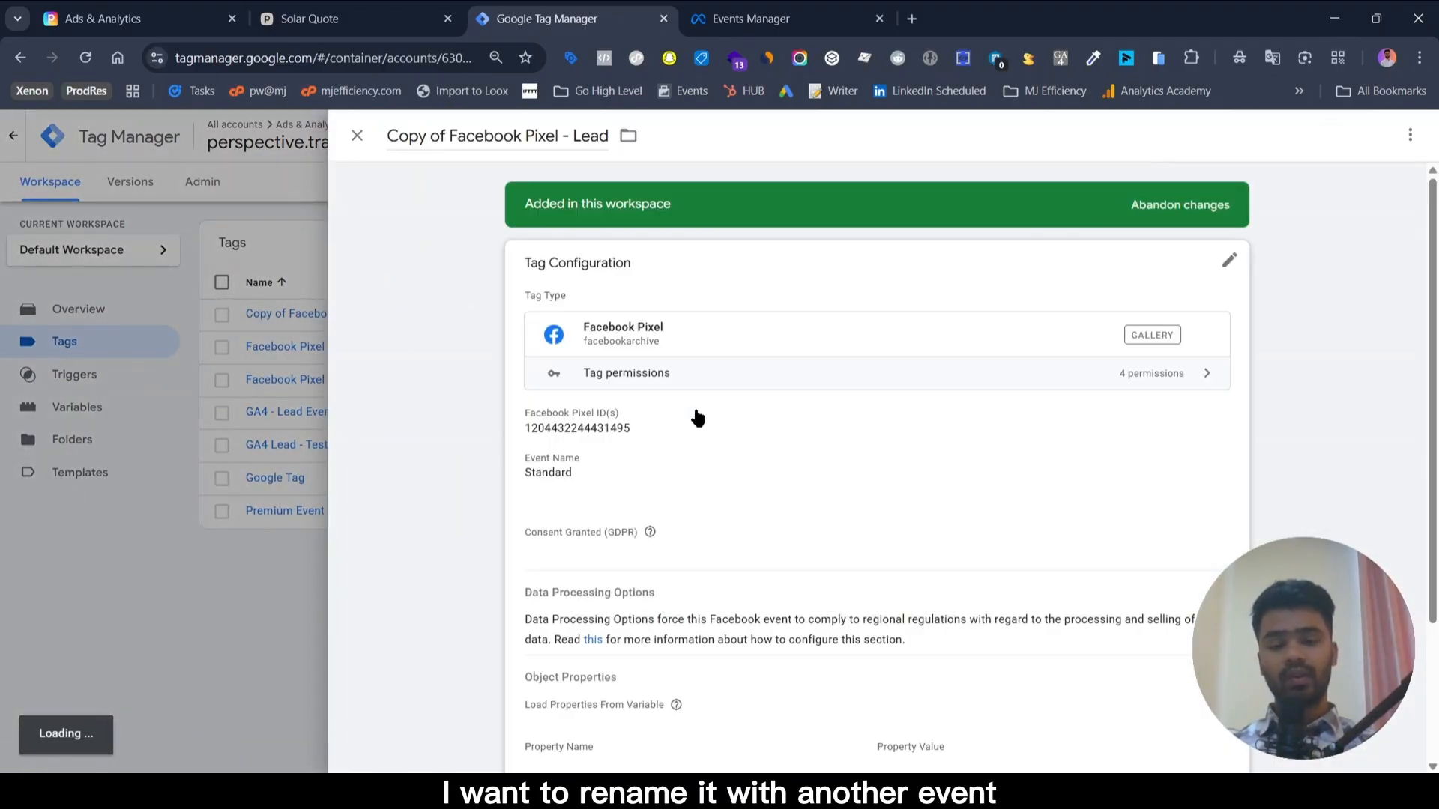
- Switch the copied tag's standard event from Lead to SubmitApplication and save it
{"action": "scroll", "coordinate": [750, 434], "scroll_direction": "down", "scroll_amount": 3}
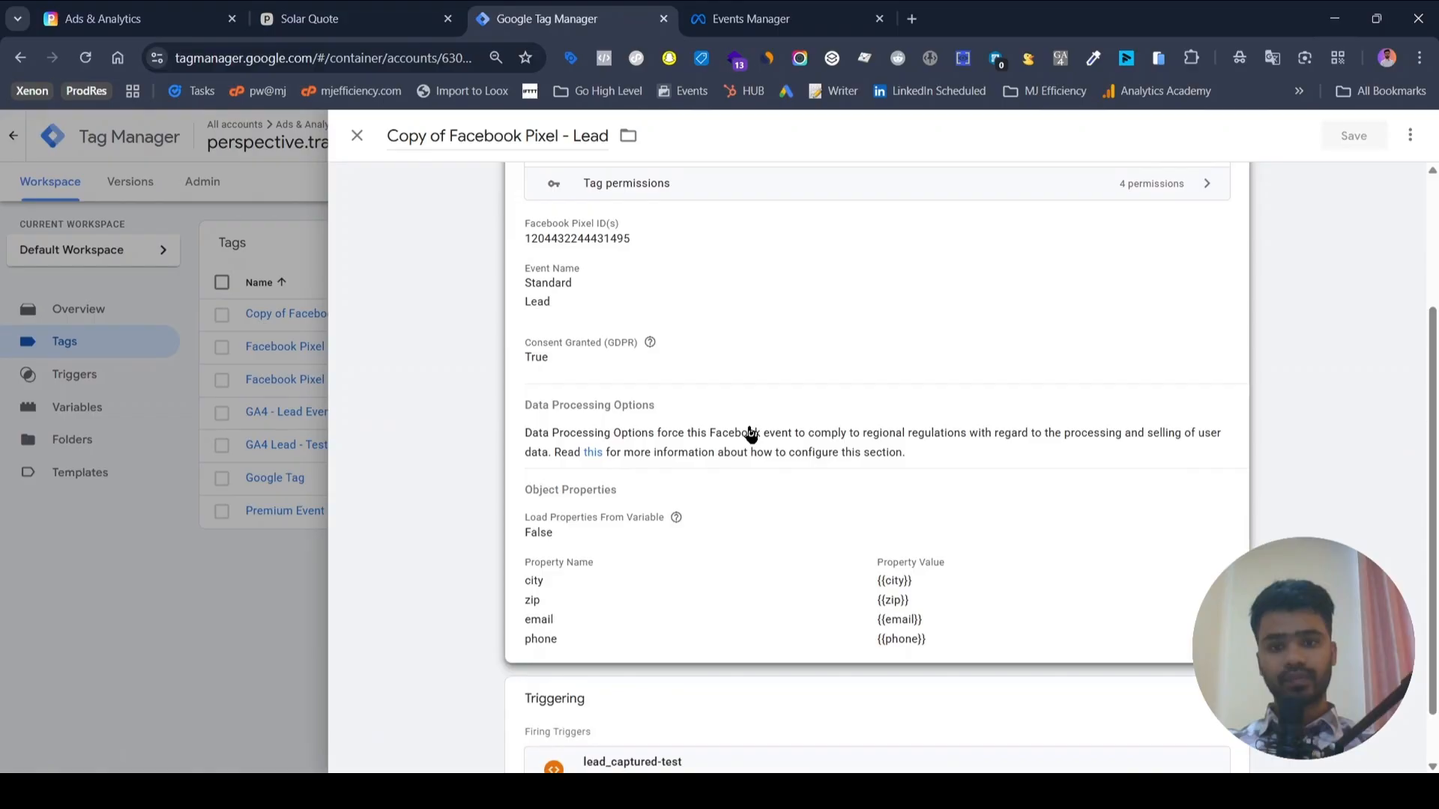
{"action": "left_click", "coordinate": [643, 339]}
{"action": "left_click", "coordinate": [620, 386]}
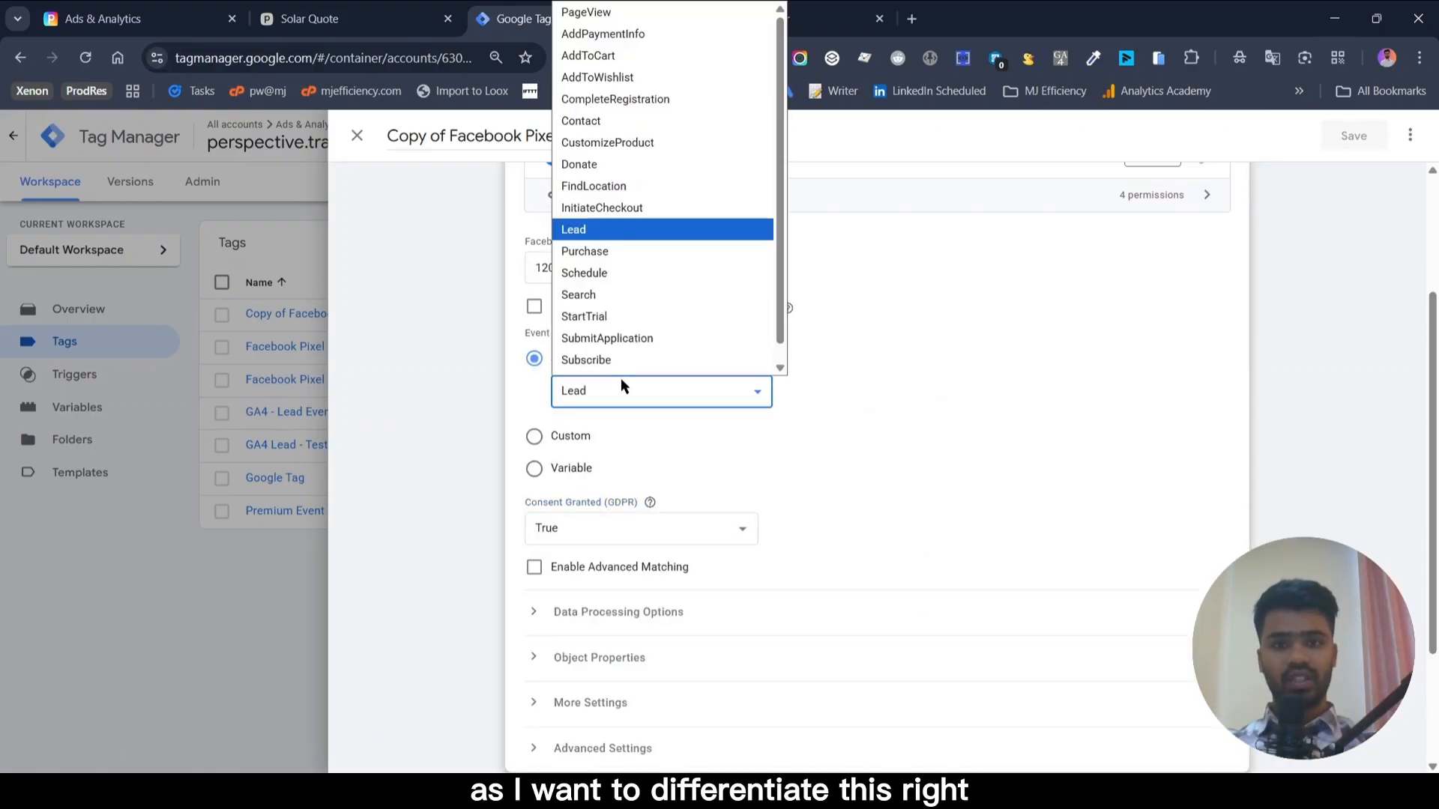
{"action": "scroll", "coordinate": [603, 334], "scroll_direction": "down", "scroll_amount": 1}
{"action": "left_click", "coordinate": [604, 323]}
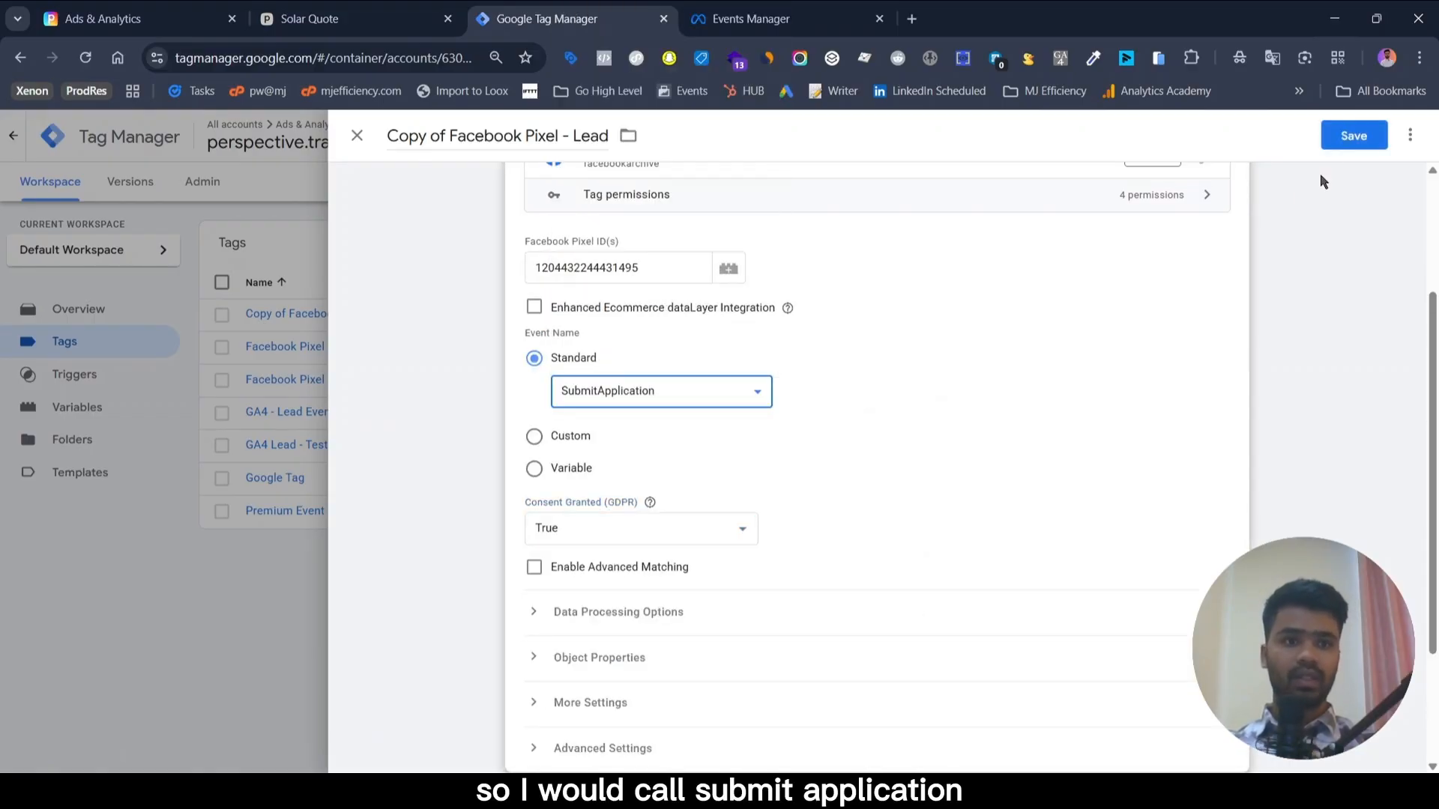
{"action": "left_click", "coordinate": [1345, 139]}
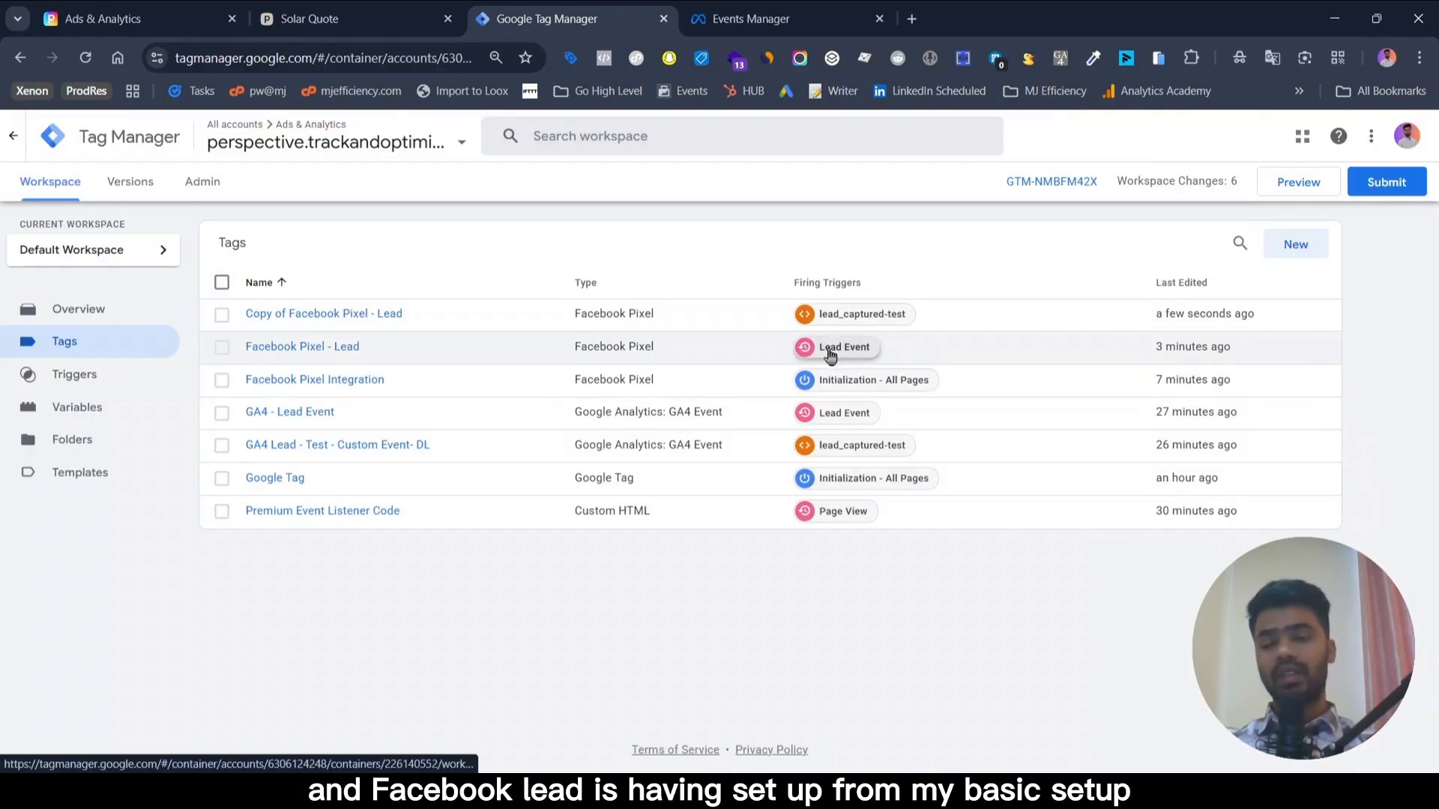
- Publish the workspace as Version 9 without a description and return to Solar Quote
{"action": "left_click", "coordinate": [1394, 190]}
{"action": "left_click", "coordinate": [1377, 135]}
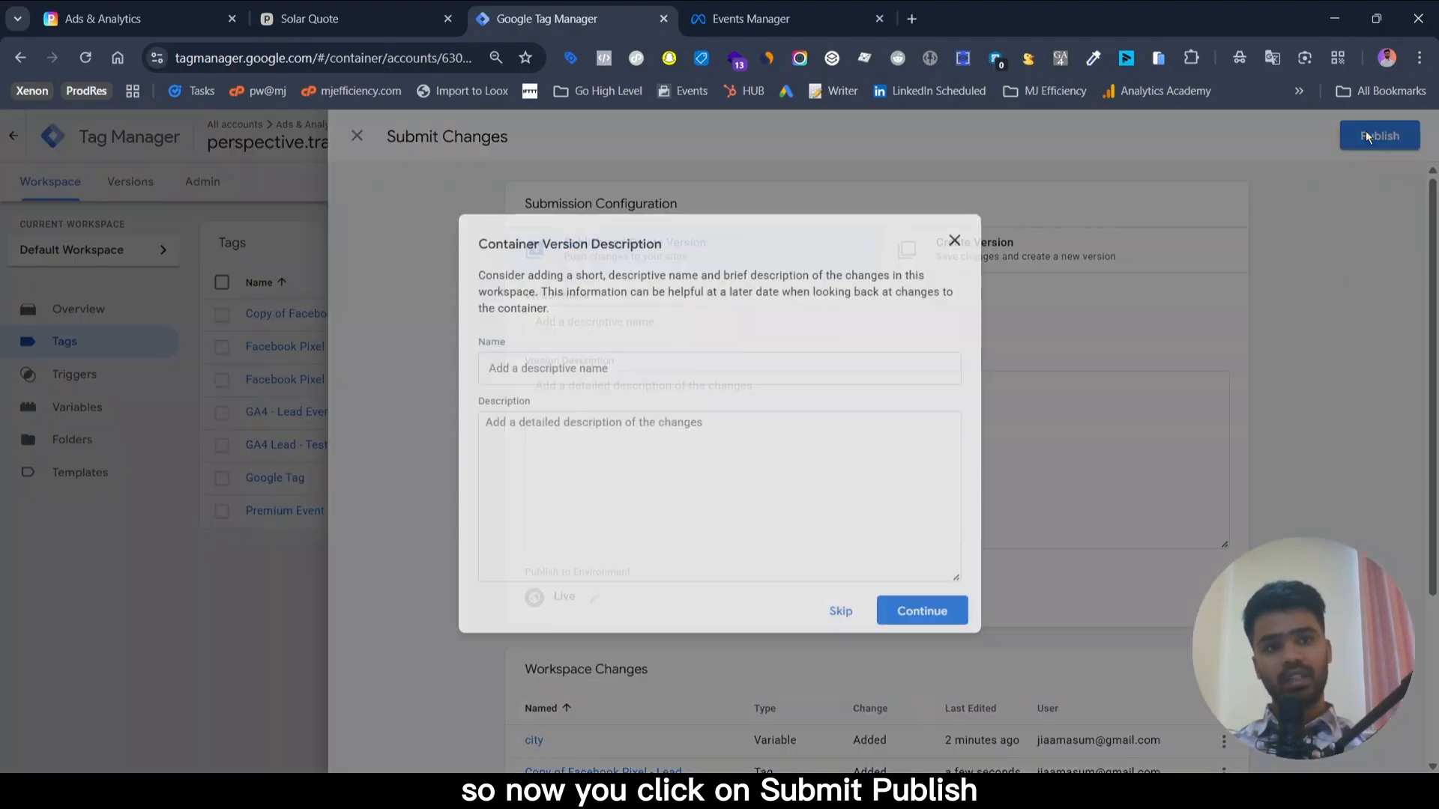
{"action": "left_click", "coordinate": [840, 610]}
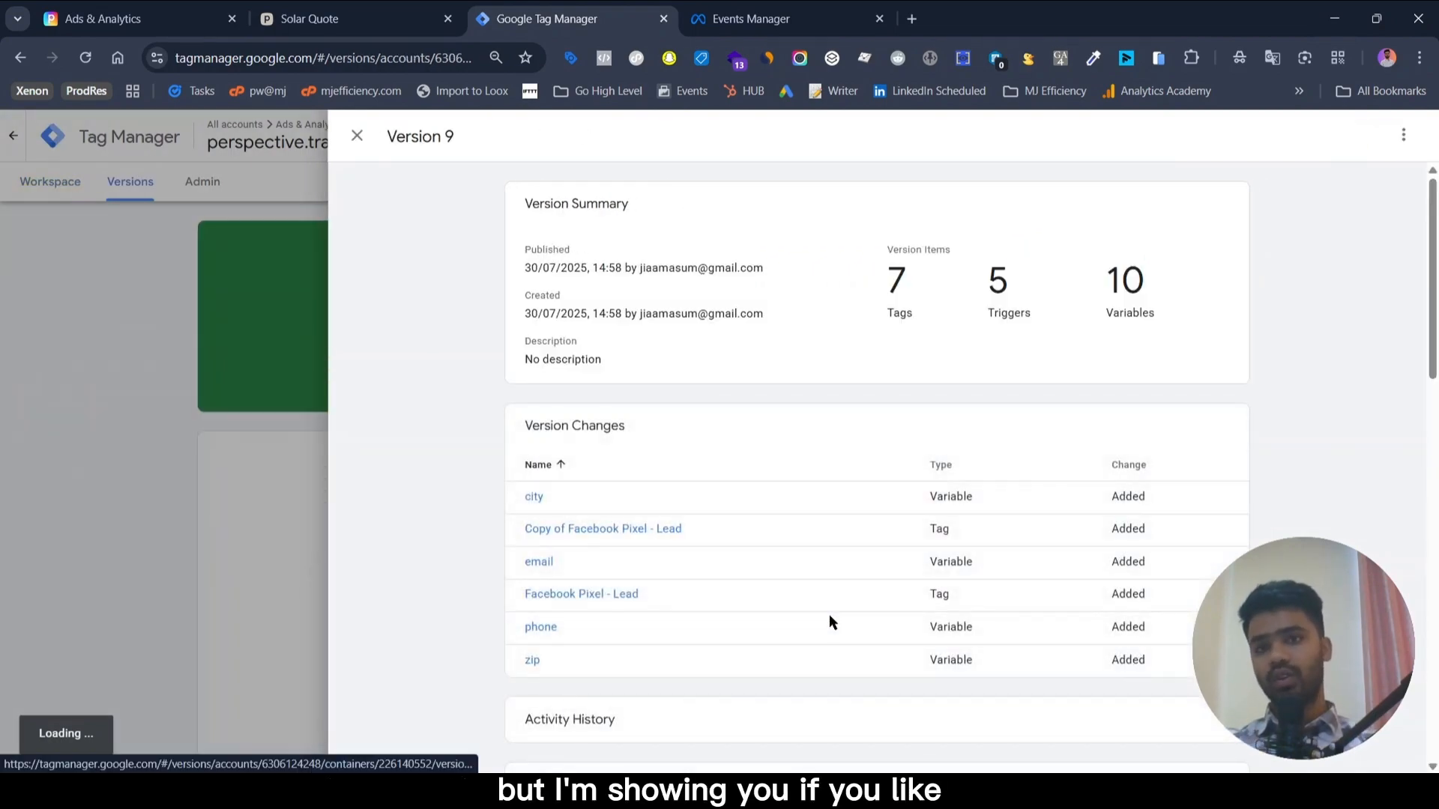
{"action": "left_click", "coordinate": [359, 140]}
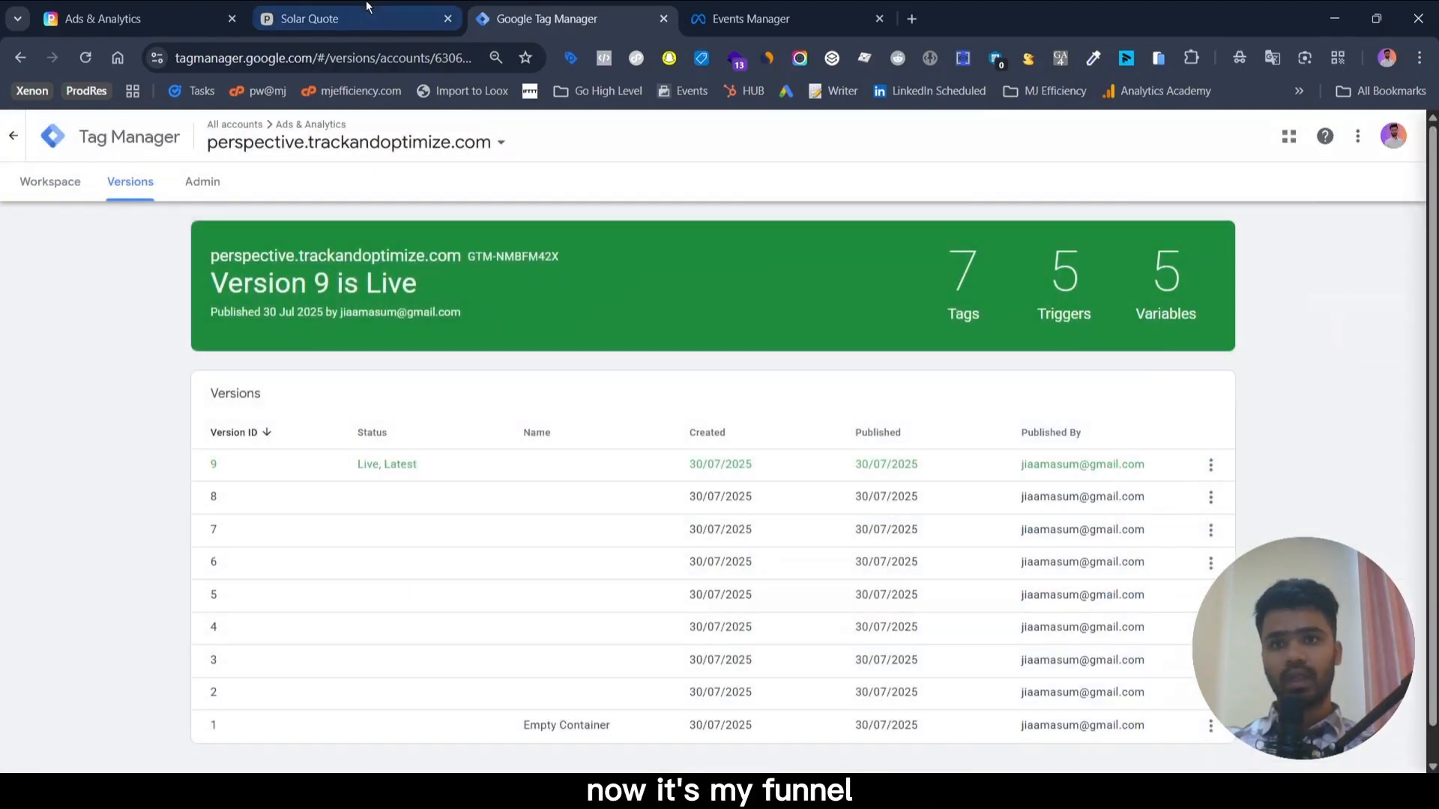
{"action": "left_click", "coordinate": [310, 19]}
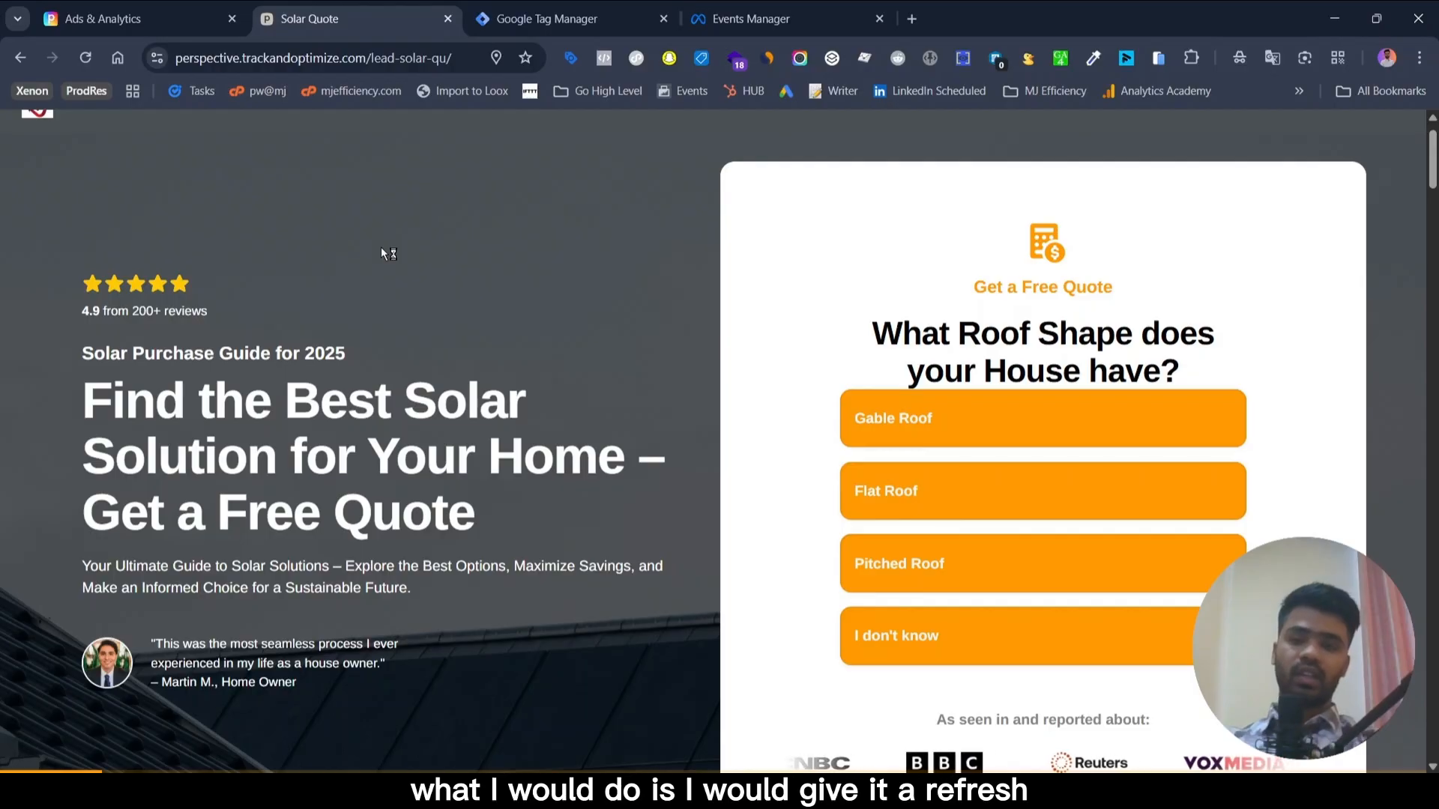
- Reload the Solar Quote page twice and confirm Pixel Helper shows one pixel firing PageView
{"action": "key", "text": "ctrl+r"}
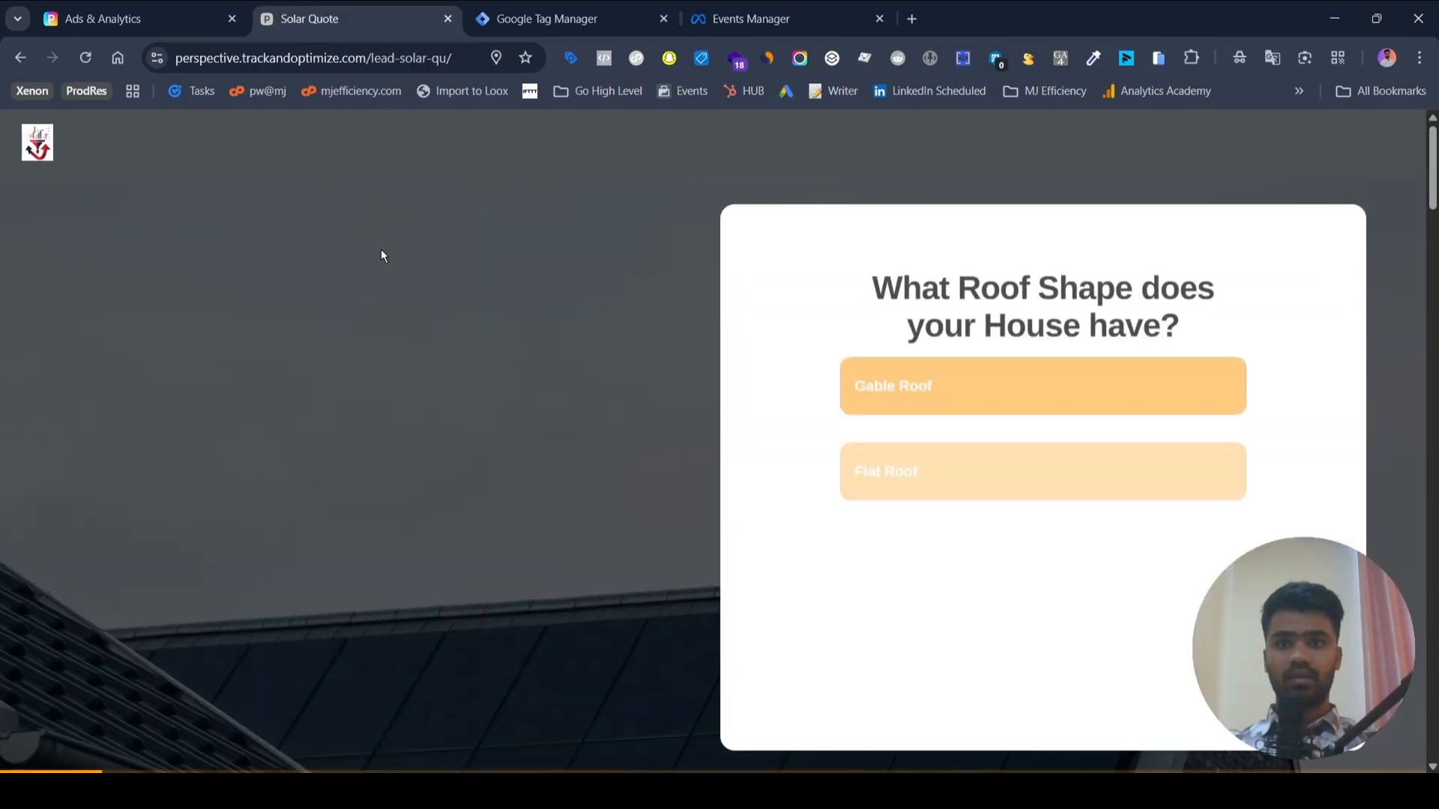
{"action": "scroll", "coordinate": [381, 256], "scroll_direction": "down", "scroll_amount": 10}
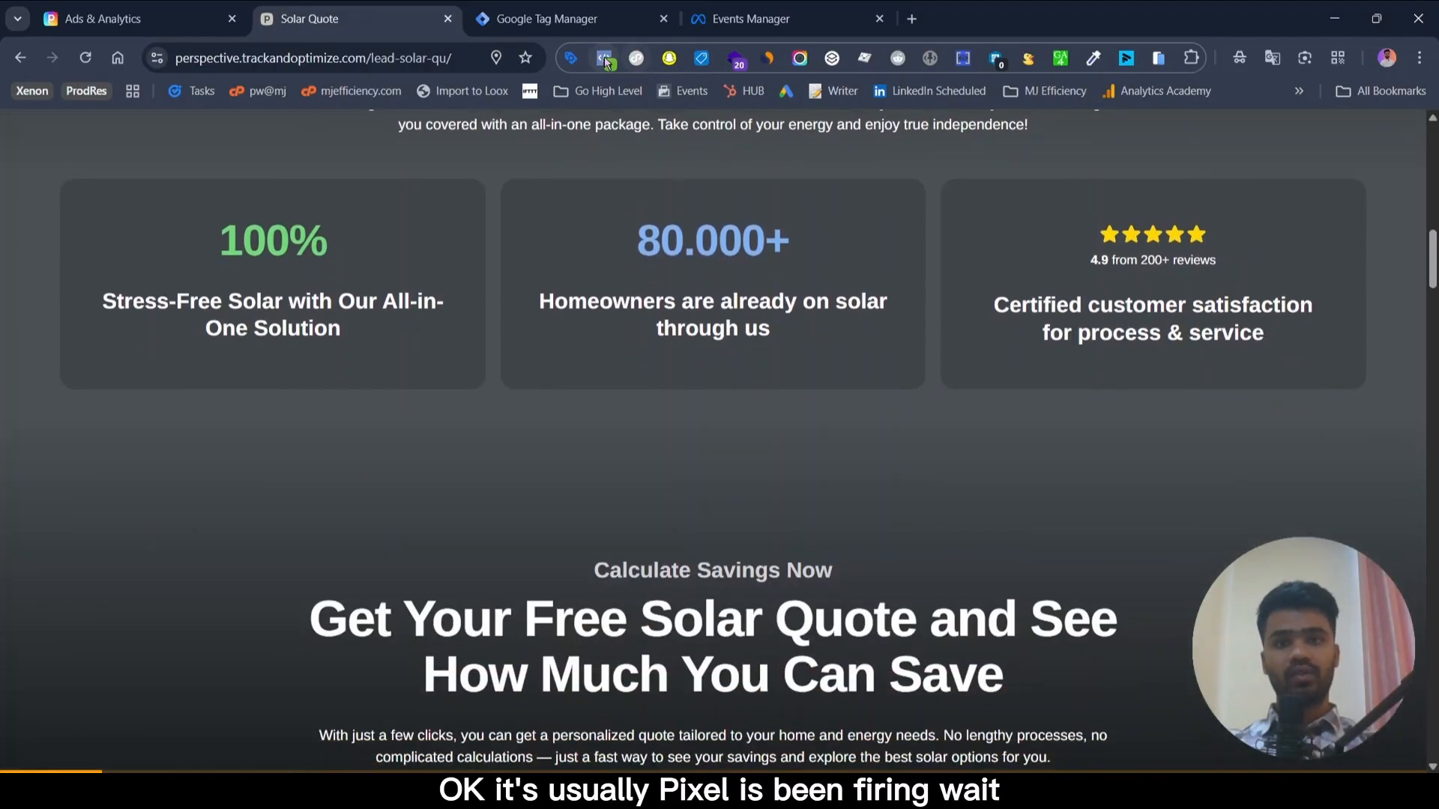
{"action": "left_click", "coordinate": [604, 56]}
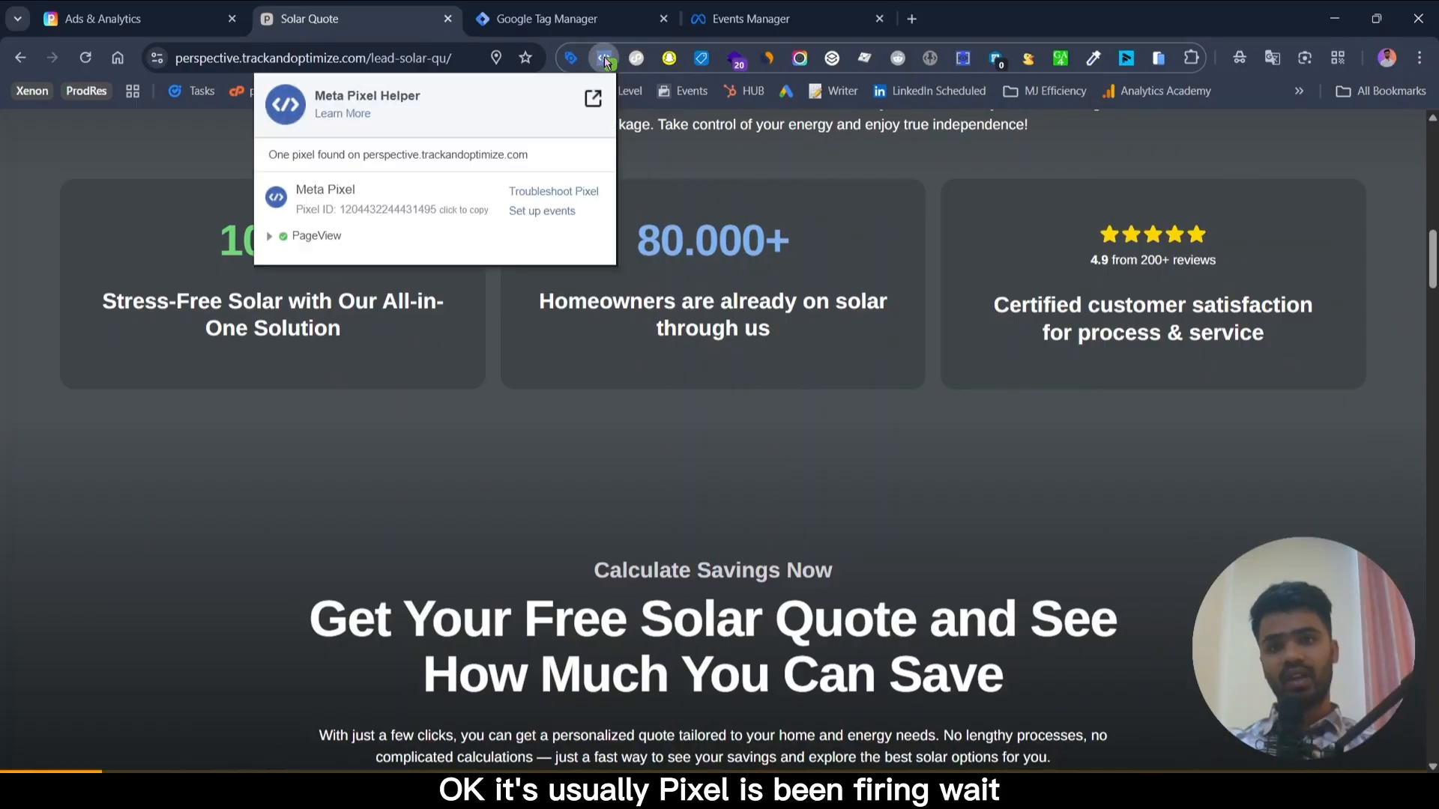
{"action": "scroll", "coordinate": [678, 281], "scroll_direction": "up", "scroll_amount": 10}
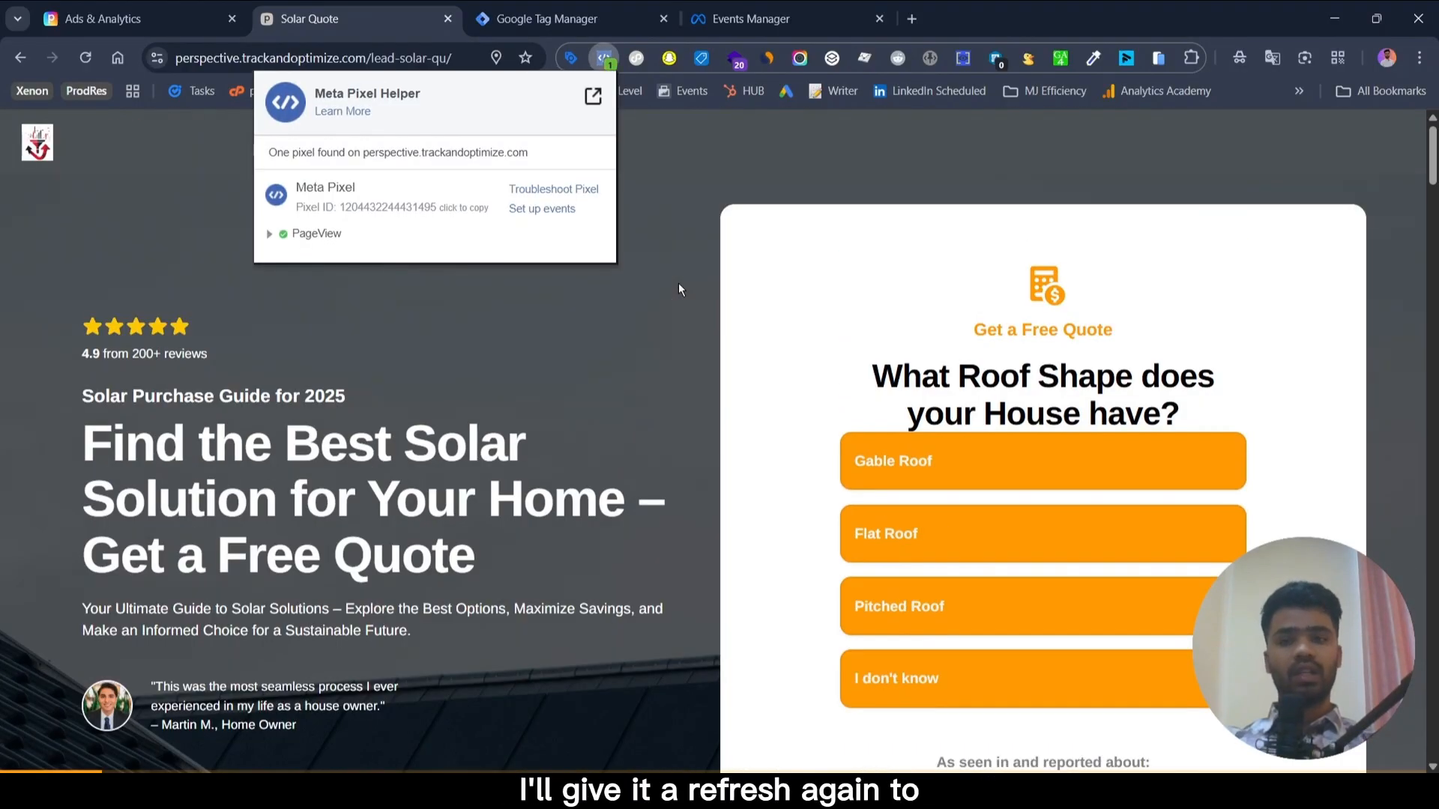
{"action": "key", "text": "F5"}
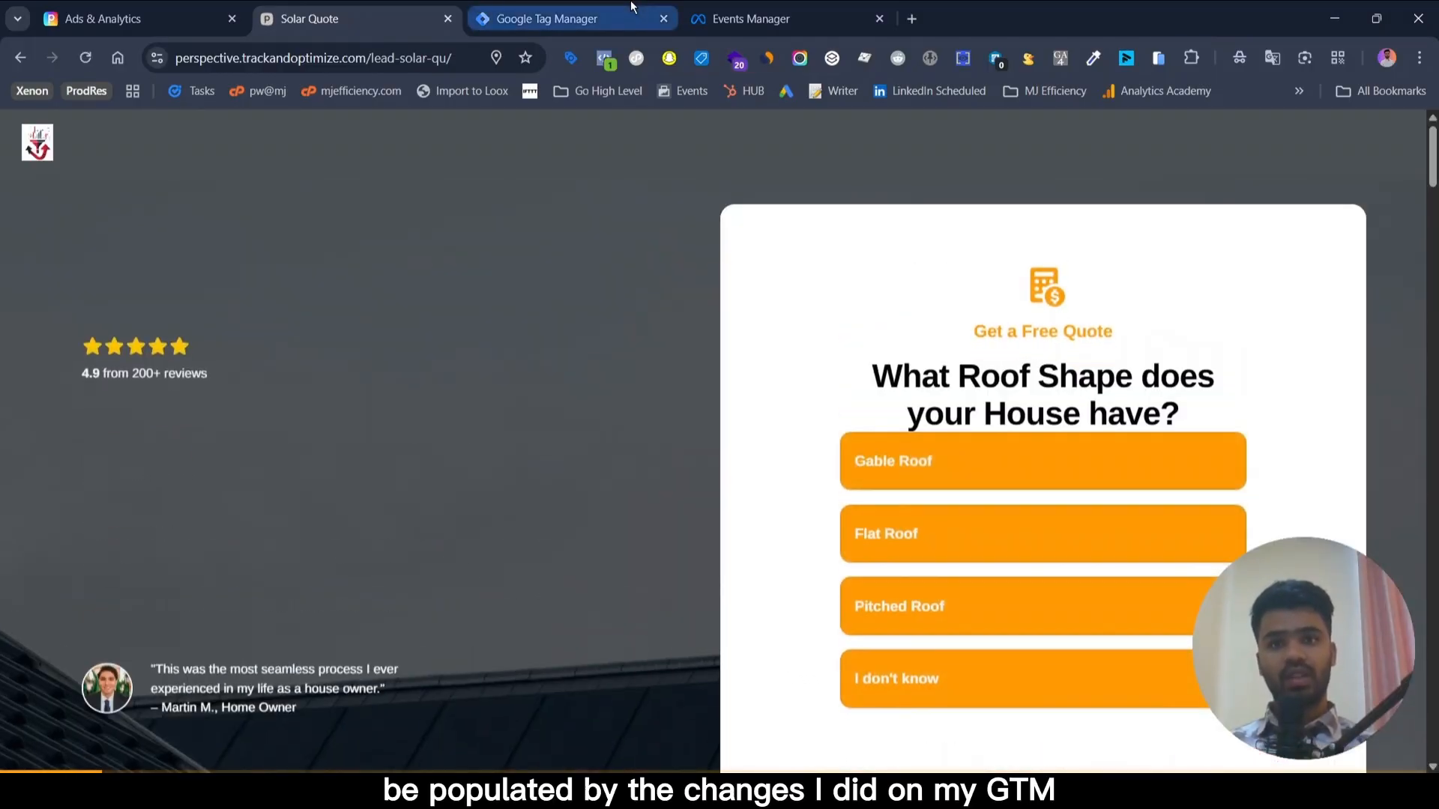
{"action": "left_click", "coordinate": [631, 4]}
{"action": "left_click", "coordinate": [256, 4]}
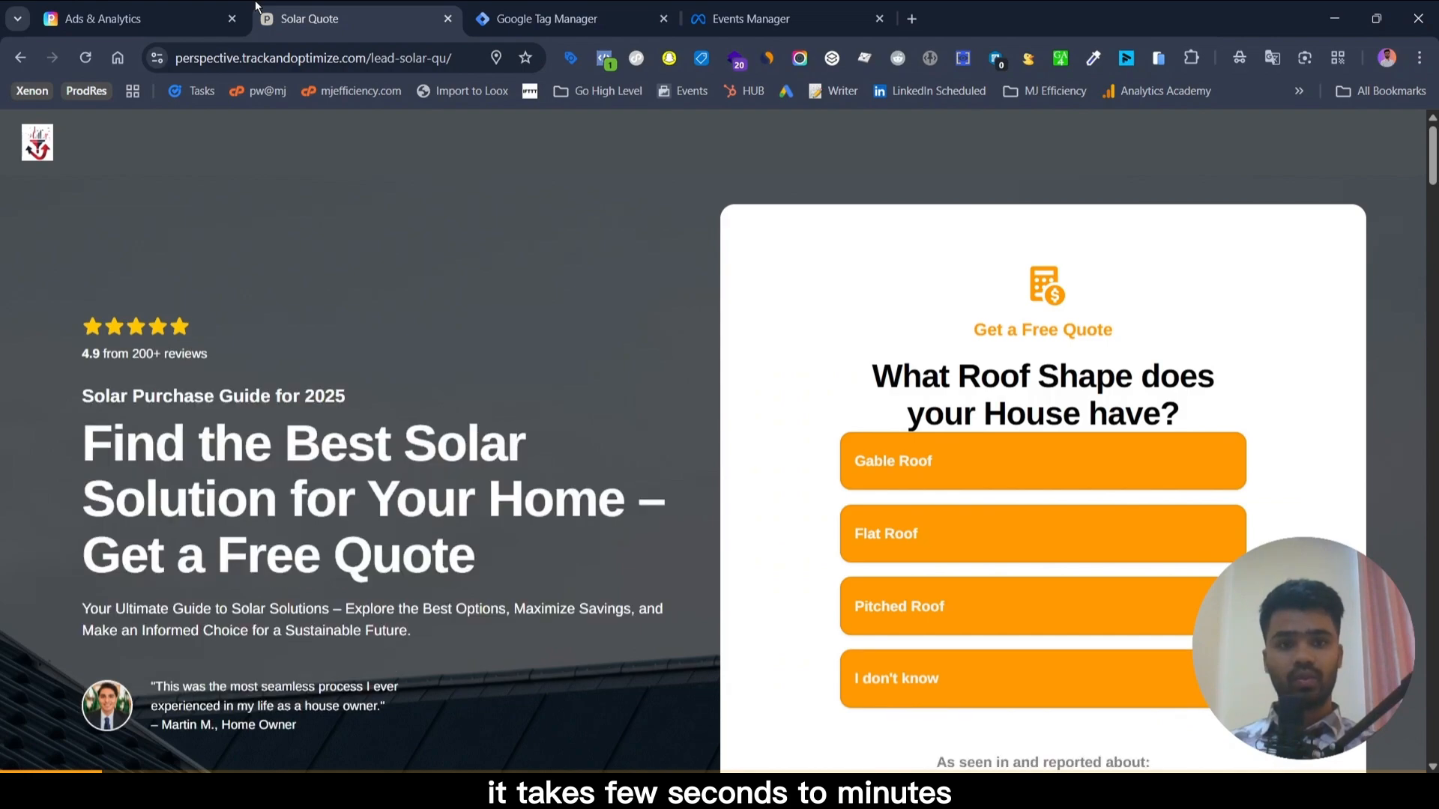
- Answer the calculator questions: gable roof, townhouse, 1-2 people, Mornings & Evenings use, owner
{"action": "left_click", "coordinate": [964, 482]}
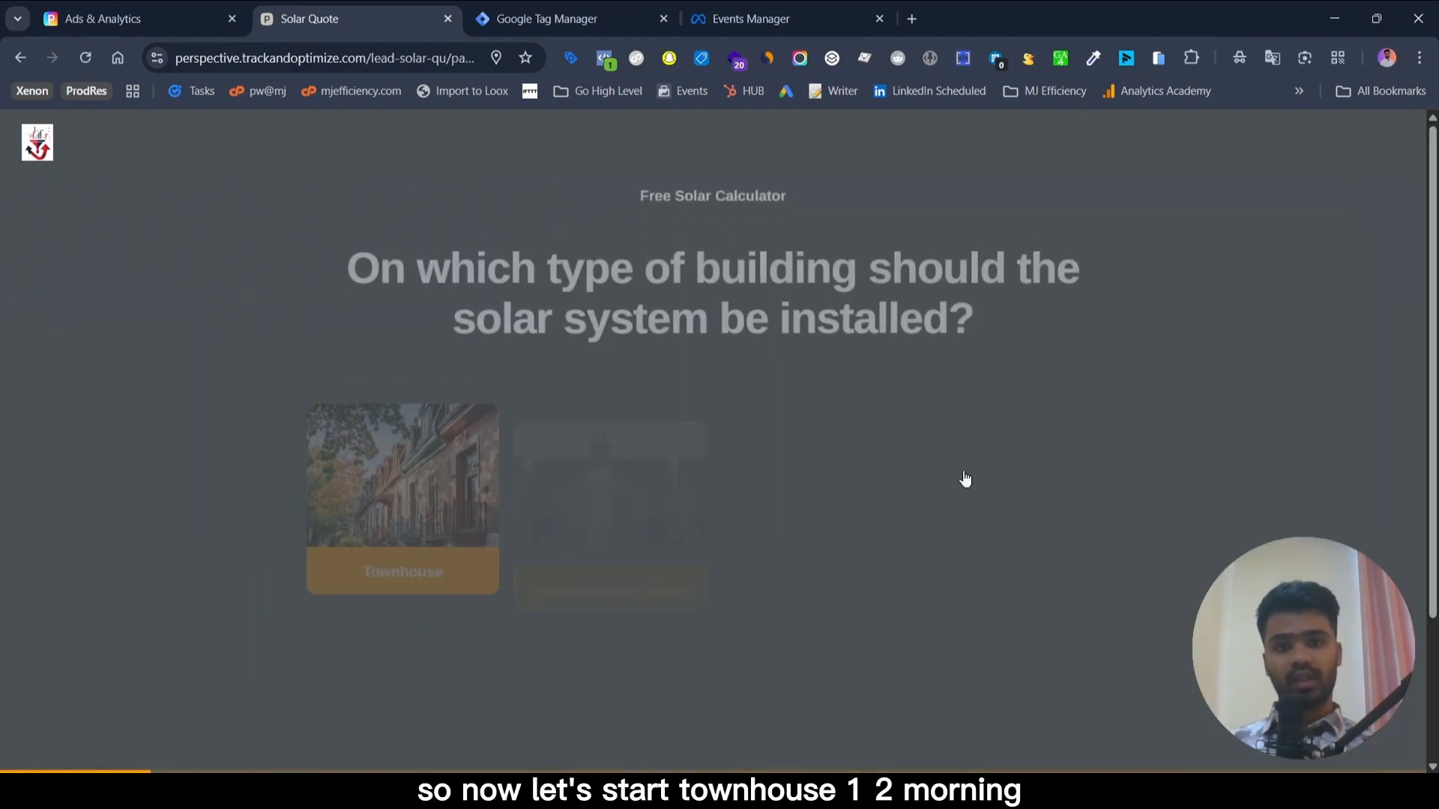
{"action": "left_click", "coordinate": [360, 408]}
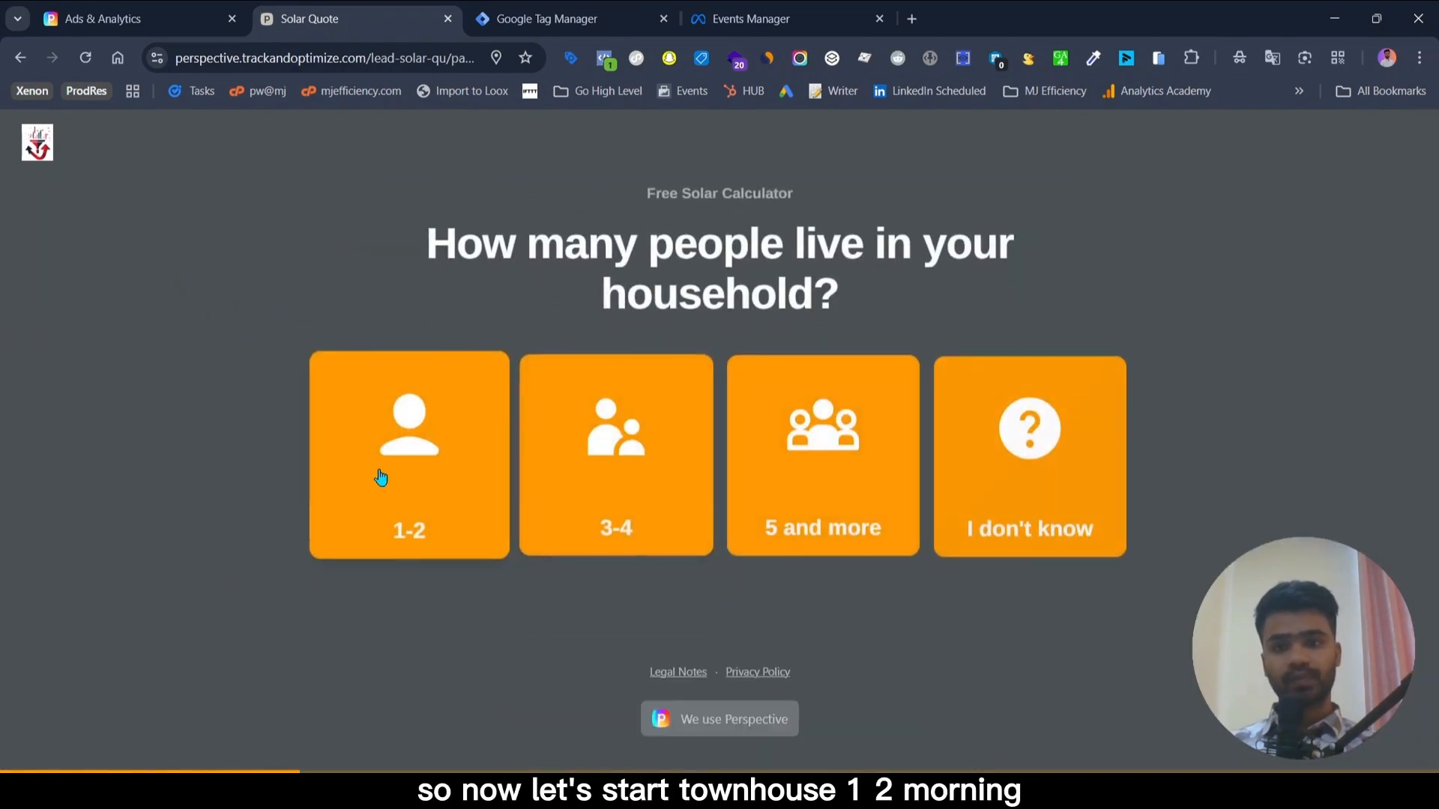
{"action": "left_click", "coordinate": [378, 474]}
{"action": "left_click", "coordinate": [465, 383]}
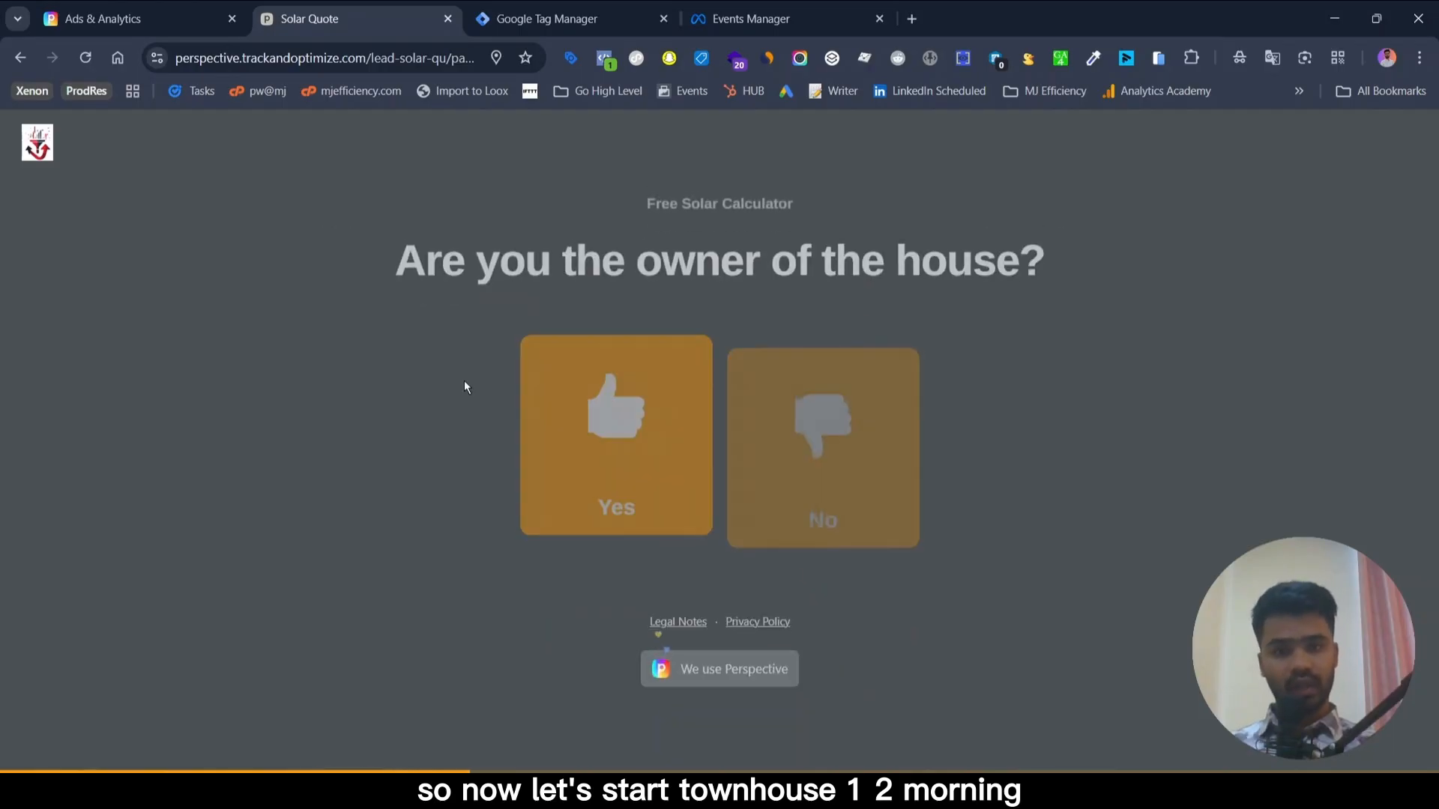
{"action": "left_click", "coordinate": [608, 397]}
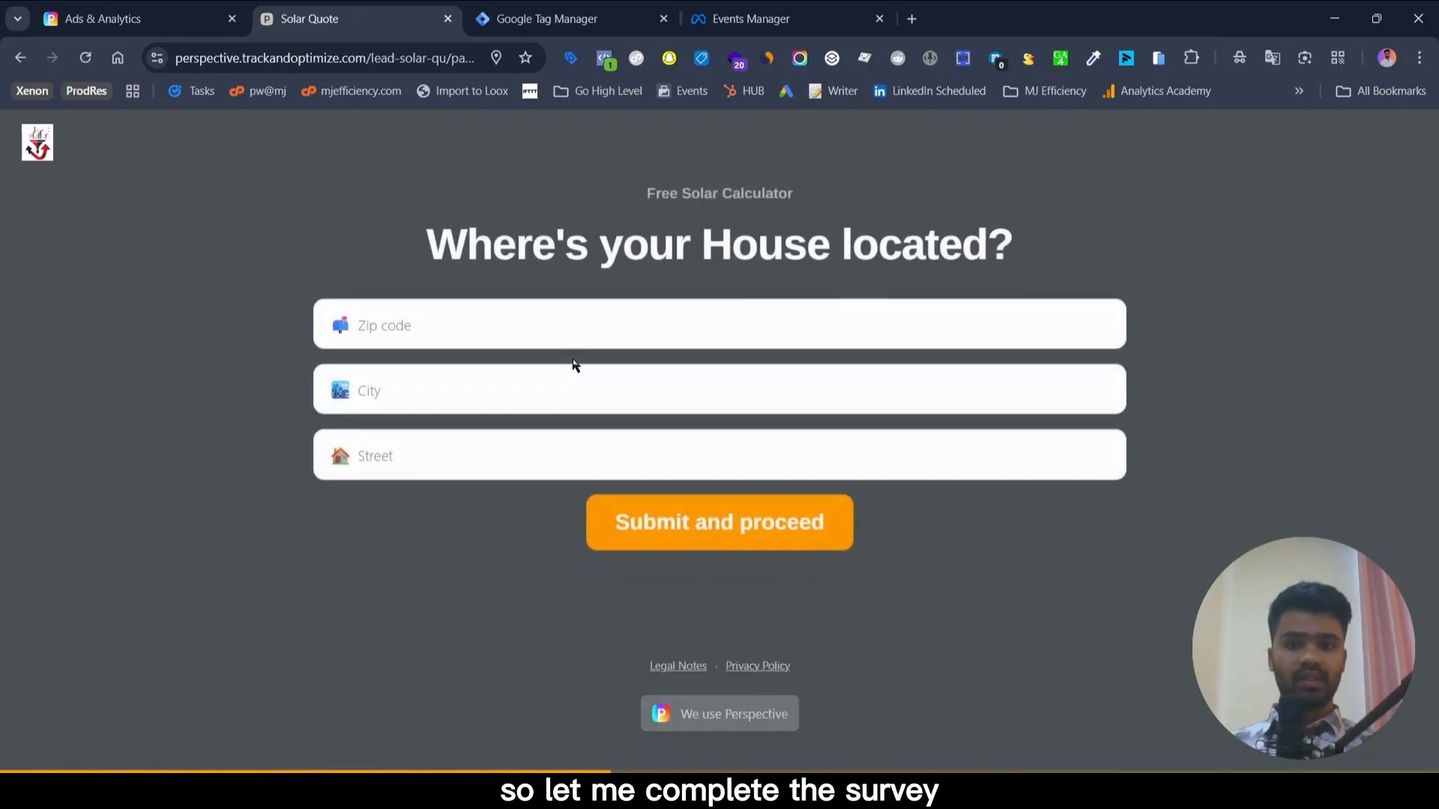
- Autofill the zip code, city and street from the saved address and submit the location
{"action": "left_click", "coordinate": [555, 336]}
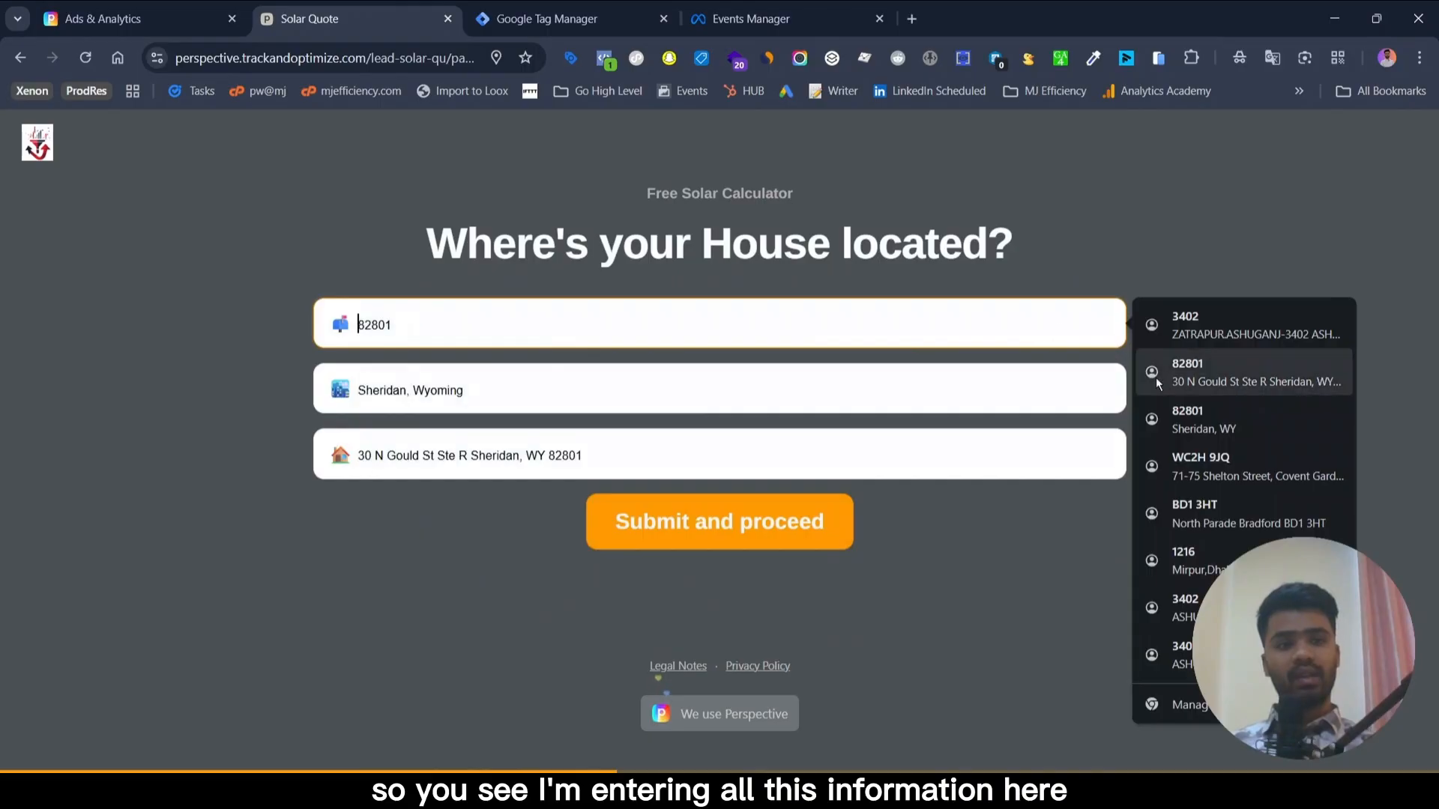
{"action": "left_click", "coordinate": [1192, 394]}
{"action": "left_click", "coordinate": [453, 507]}
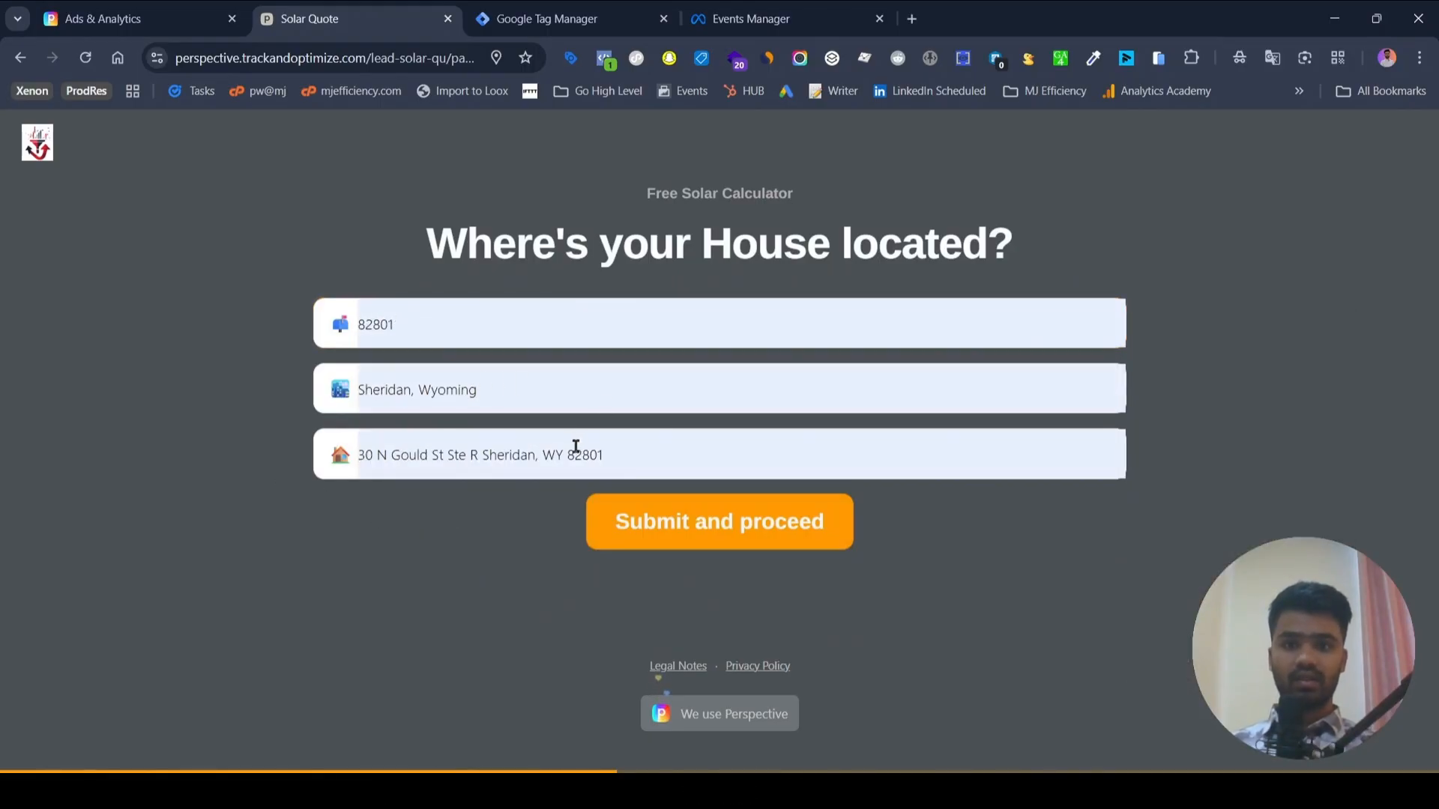
{"action": "left_click", "coordinate": [697, 520]}
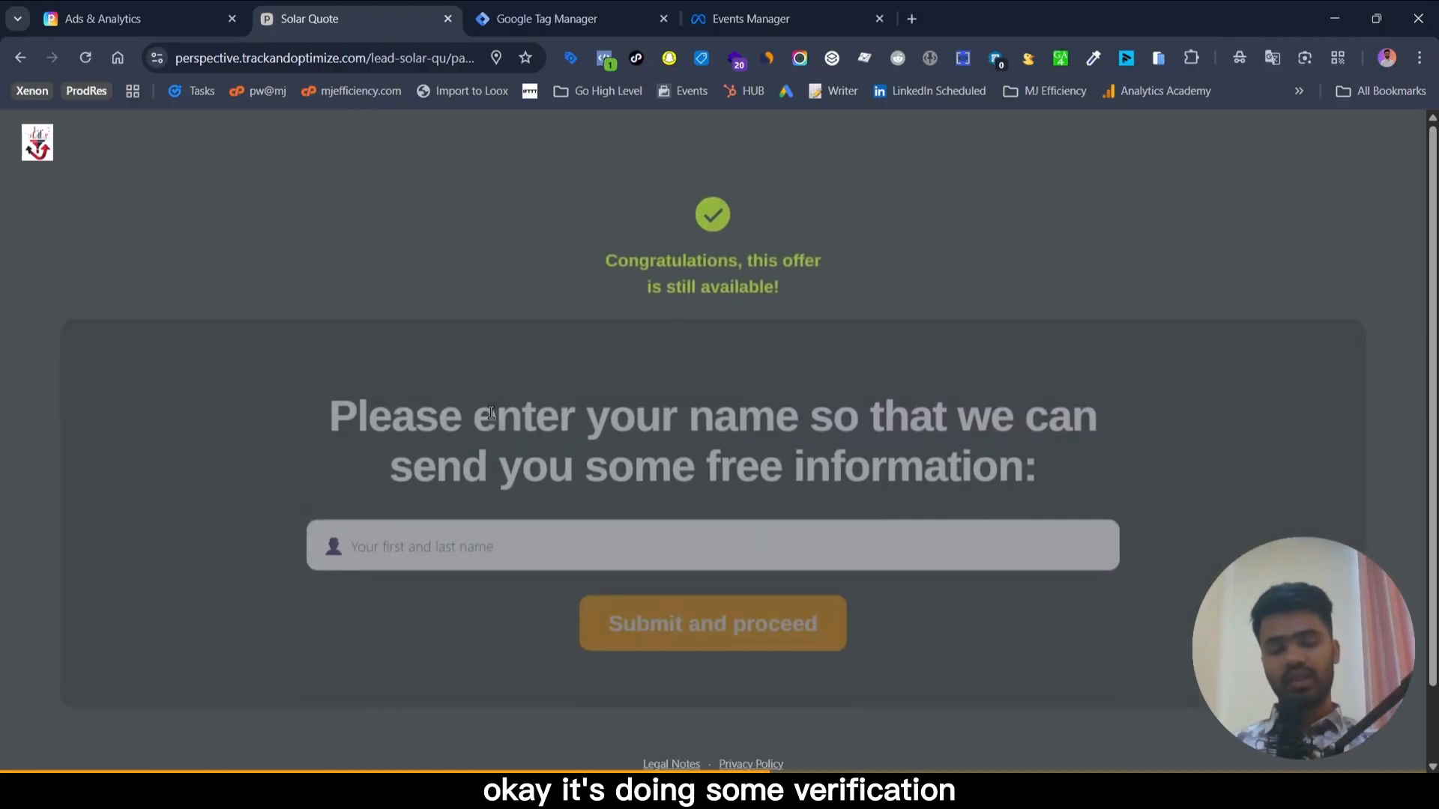
- Autofill the test lead's saved full name, email address and phone number
{"action": "left_click", "coordinate": [481, 532]}
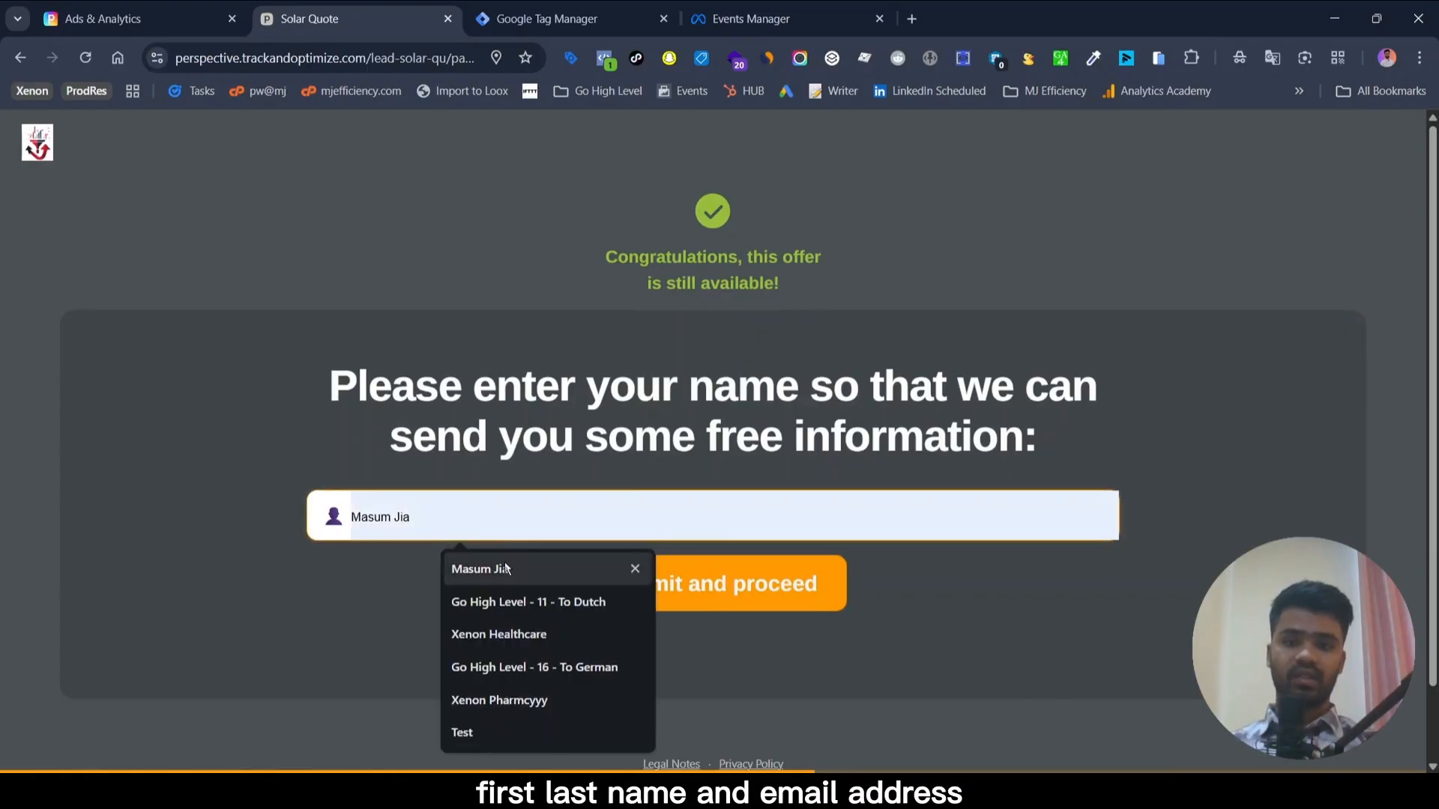
{"action": "left_click", "coordinate": [482, 565]}
{"action": "left_click", "coordinate": [635, 586]}
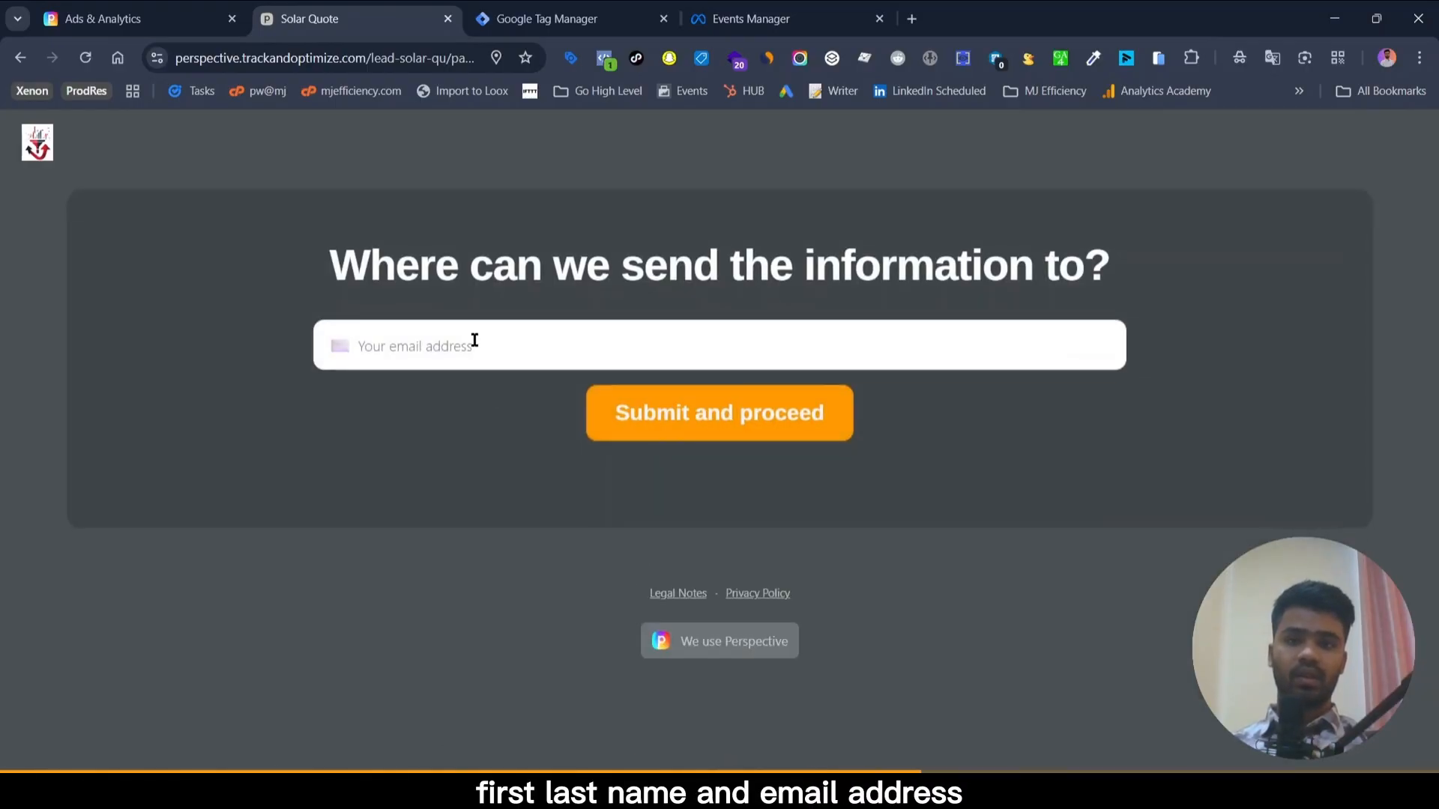
{"action": "left_click", "coordinate": [470, 333]}
{"action": "left_click", "coordinate": [509, 396]}
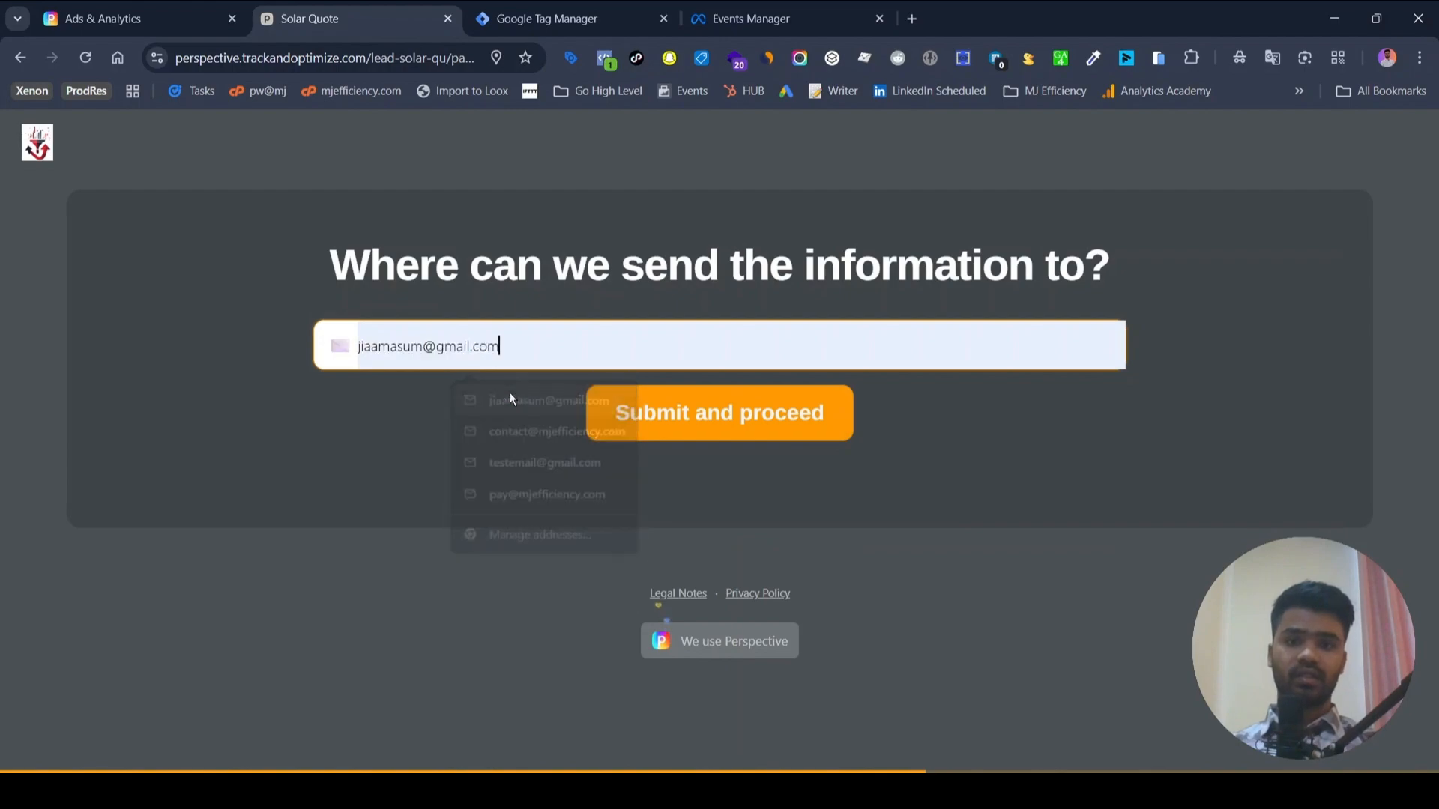
{"action": "left_click", "coordinate": [663, 397]}
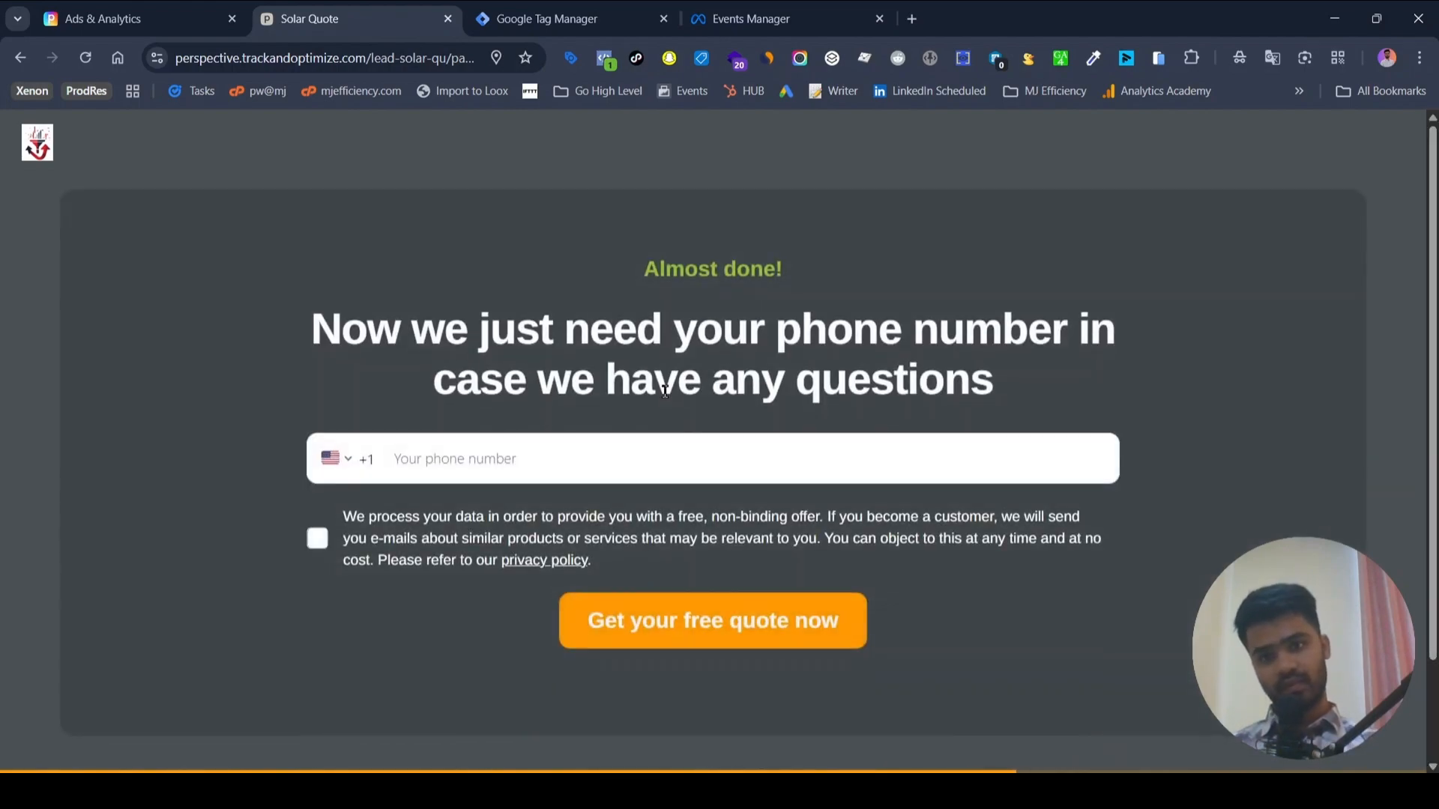
{"action": "left_click", "coordinate": [581, 447]}
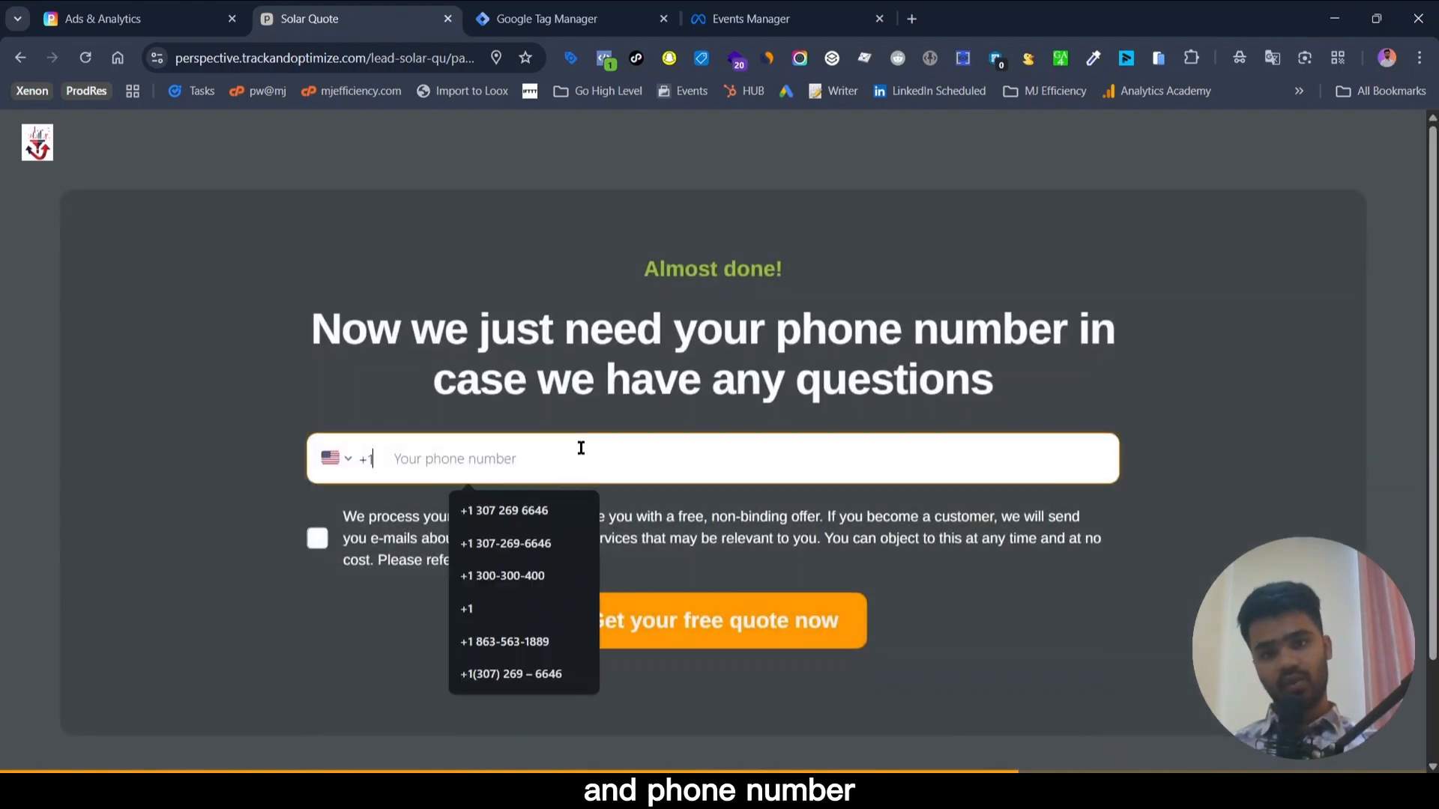
{"action": "left_click", "coordinate": [511, 673]}
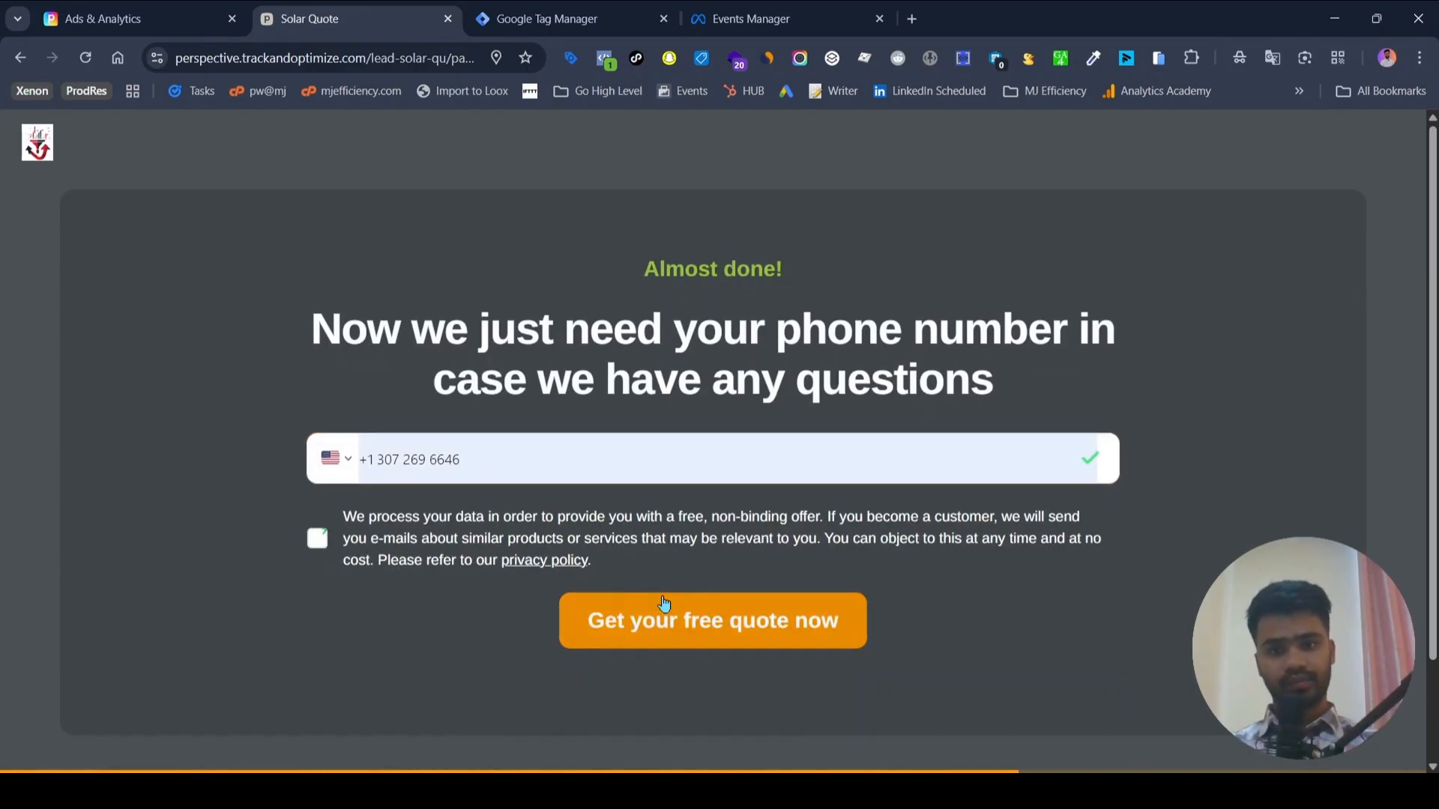
- Accept the data consent, request the free quote, and answer Recommendation of family/friends and Whatsapp
{"action": "left_click", "coordinate": [321, 536]}
{"action": "left_click", "coordinate": [592, 632]}
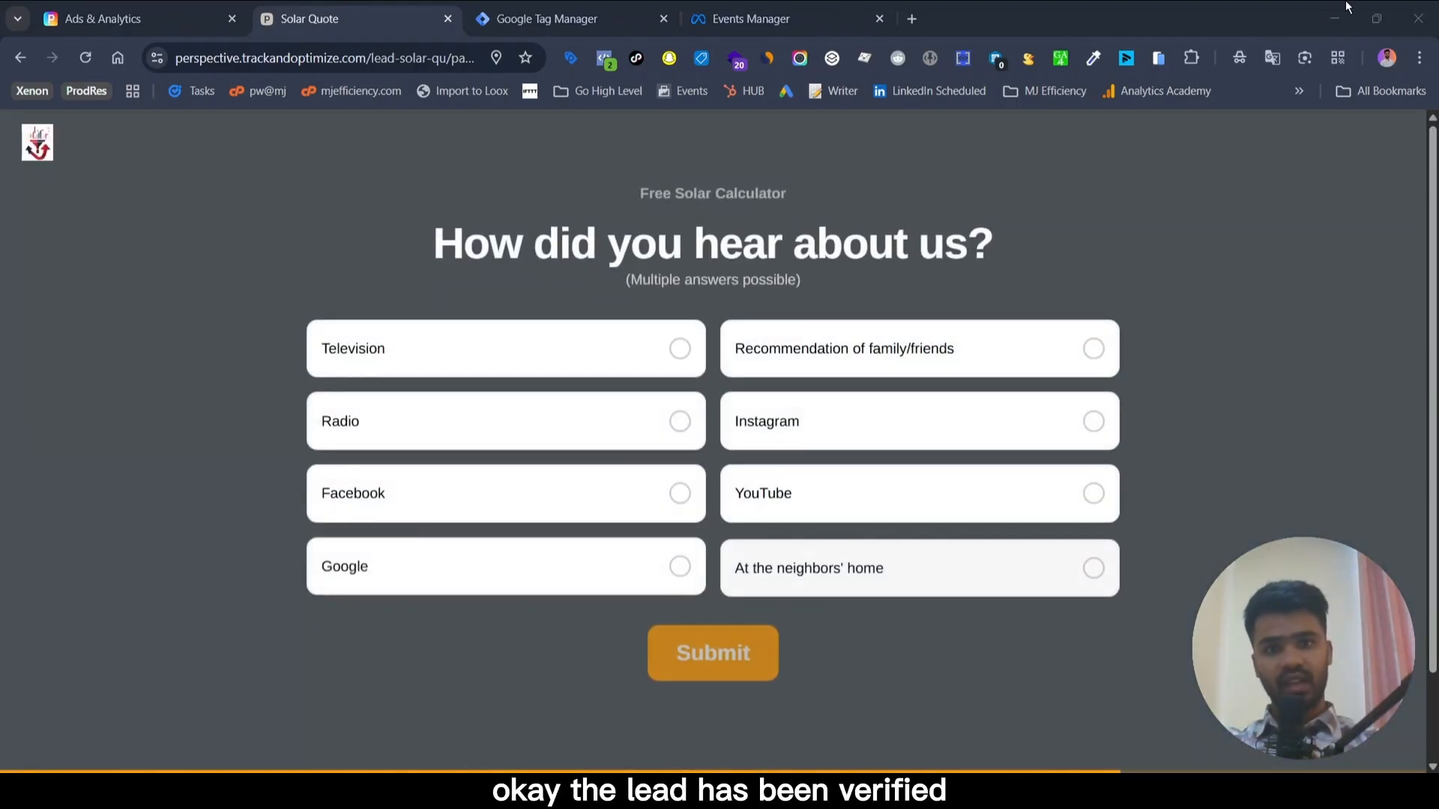
{"action": "left_click", "coordinate": [892, 358]}
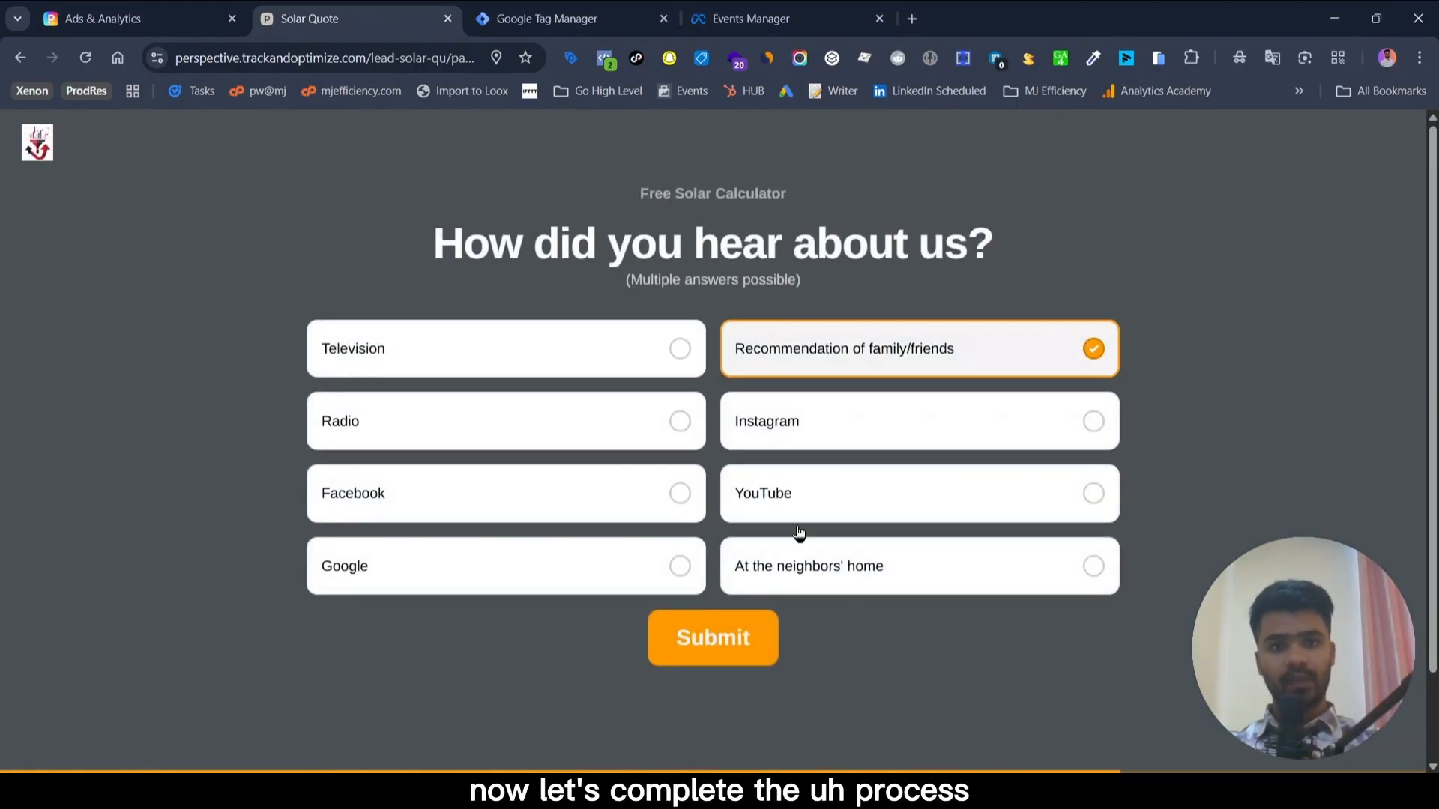
{"action": "left_click", "coordinate": [728, 635]}
{"action": "left_click", "coordinate": [571, 486]}
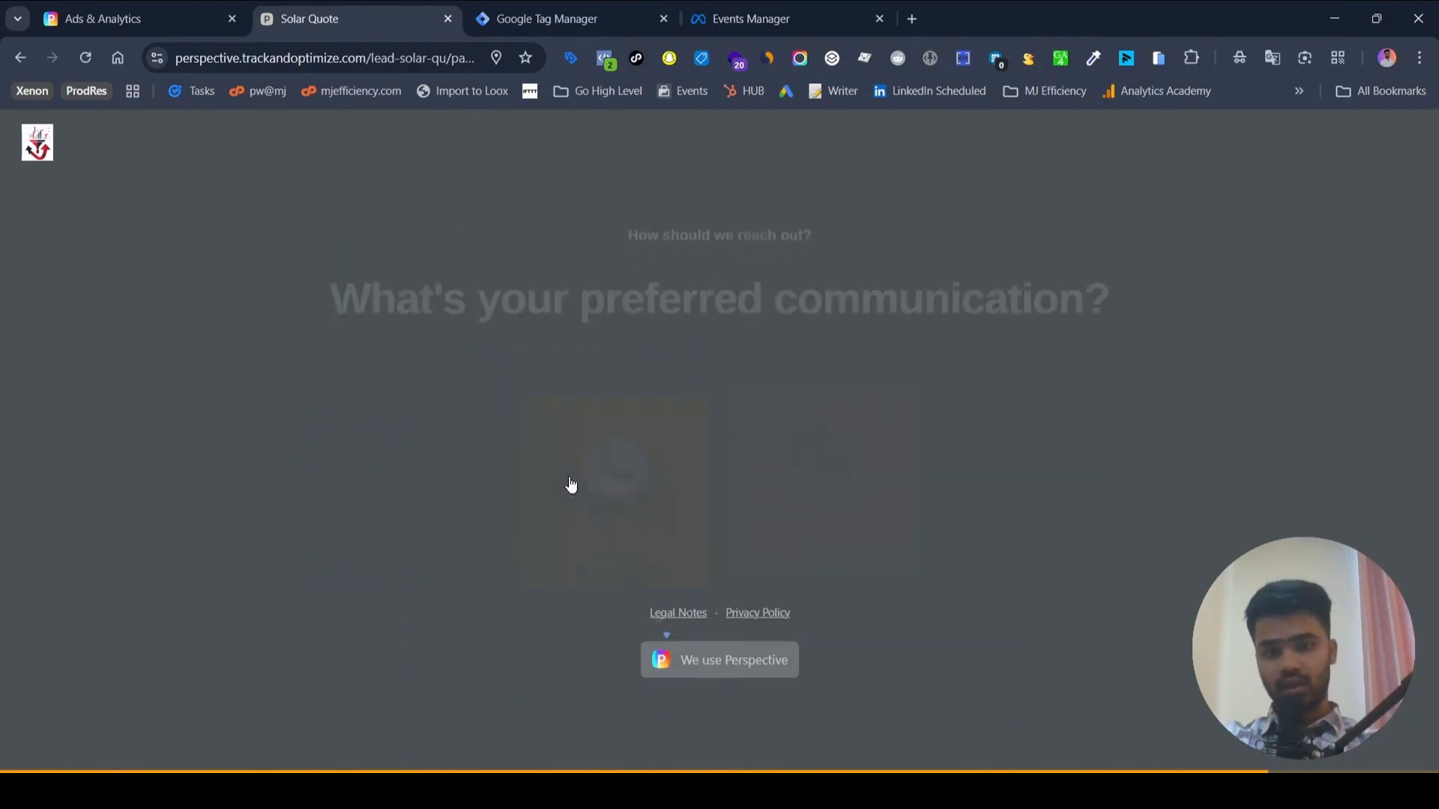
{"action": "left_click", "coordinate": [570, 479]}
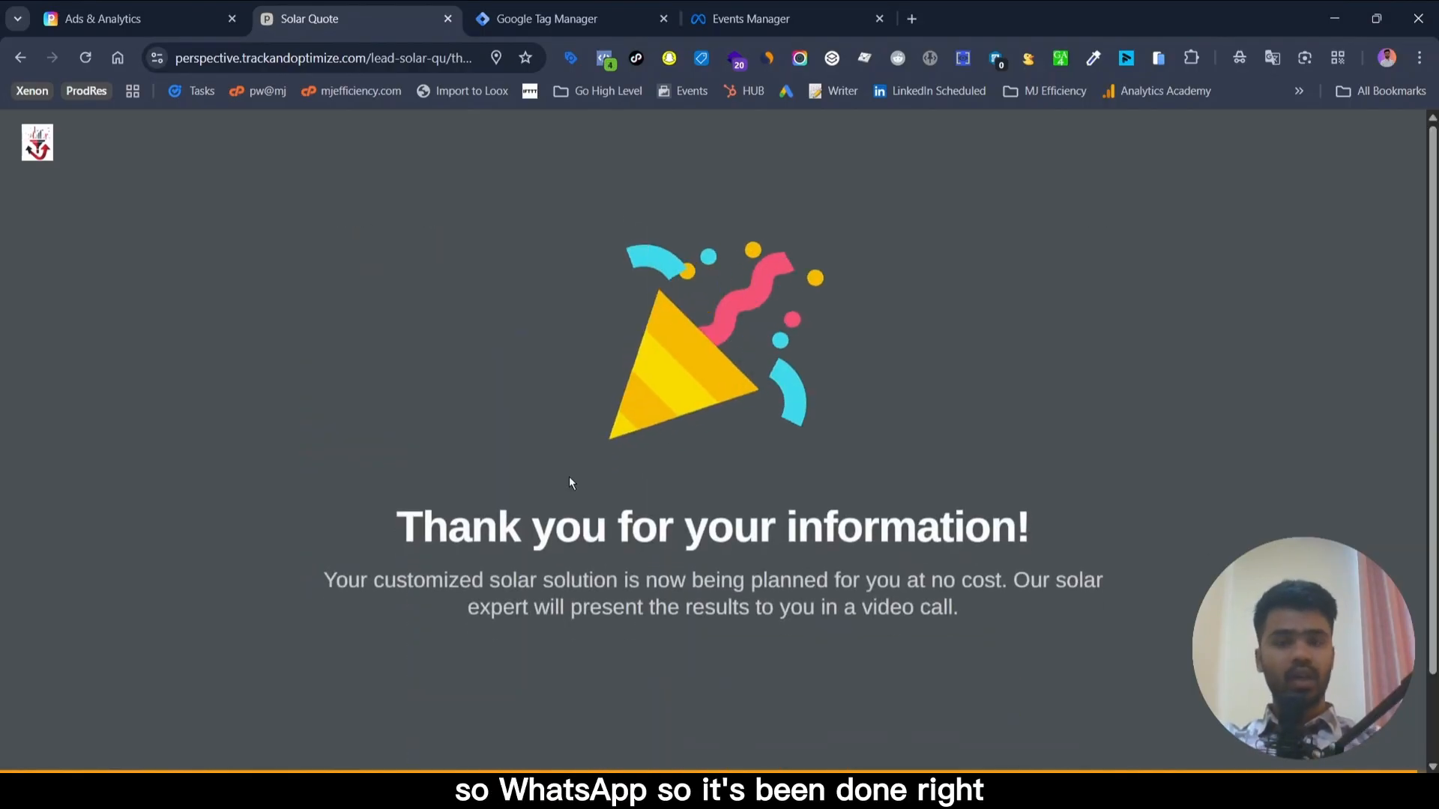
- In Meta Pixel Helper, check the PageView and Lead events, including Lead's URL and pixel location
{"action": "left_click", "coordinate": [606, 58]}
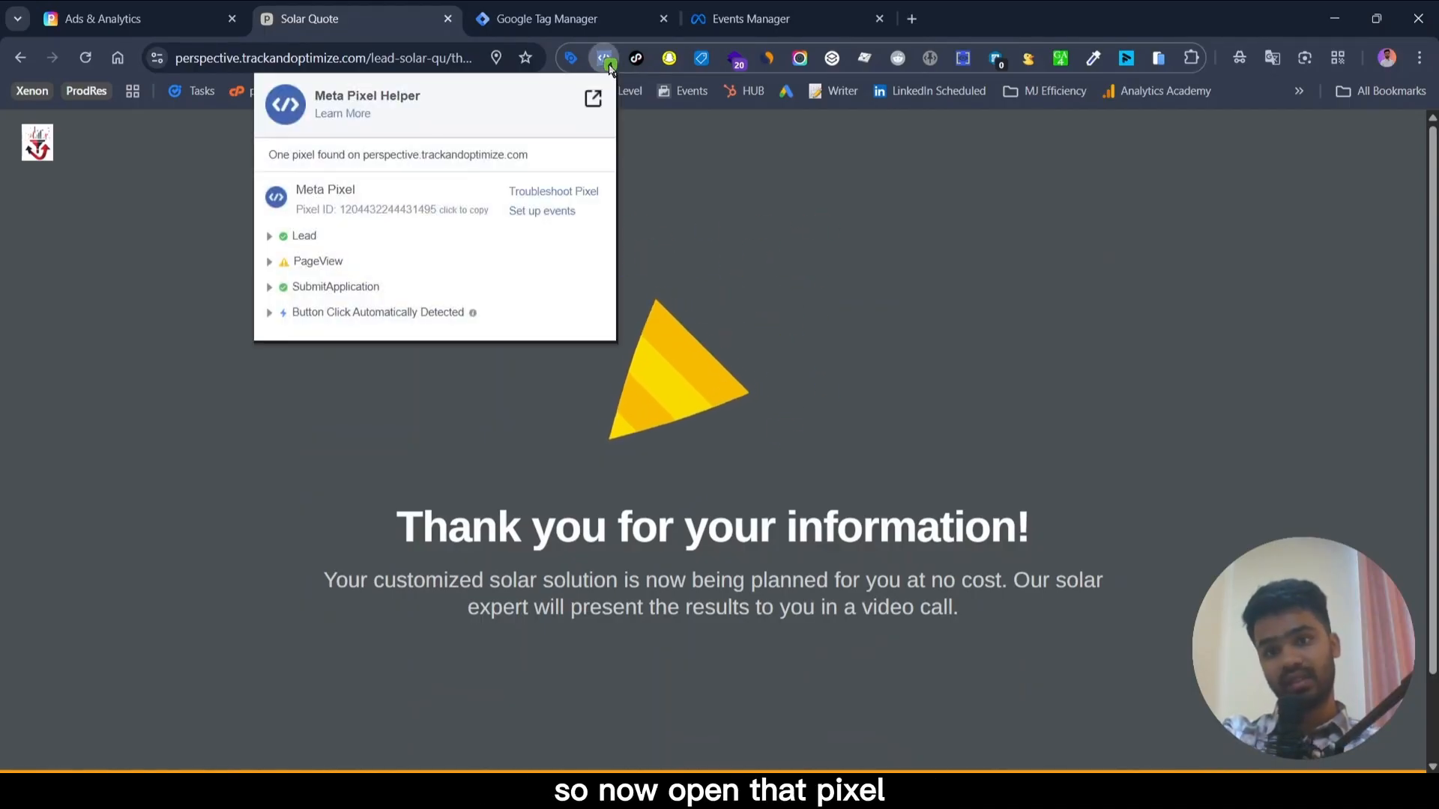
{"action": "left_click", "coordinate": [309, 267]}
{"action": "left_click", "coordinate": [309, 267]}
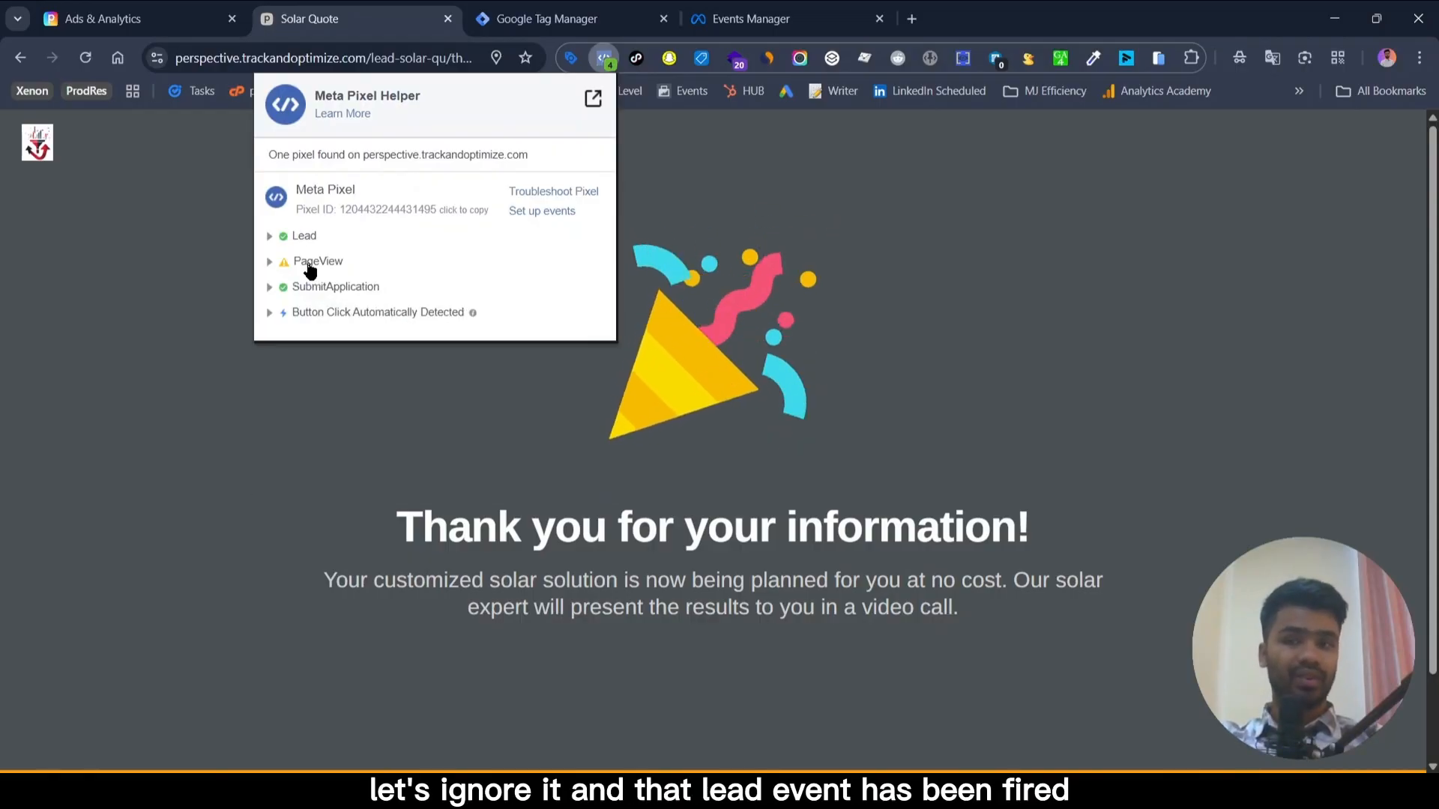
{"action": "left_click", "coordinate": [293, 240]}
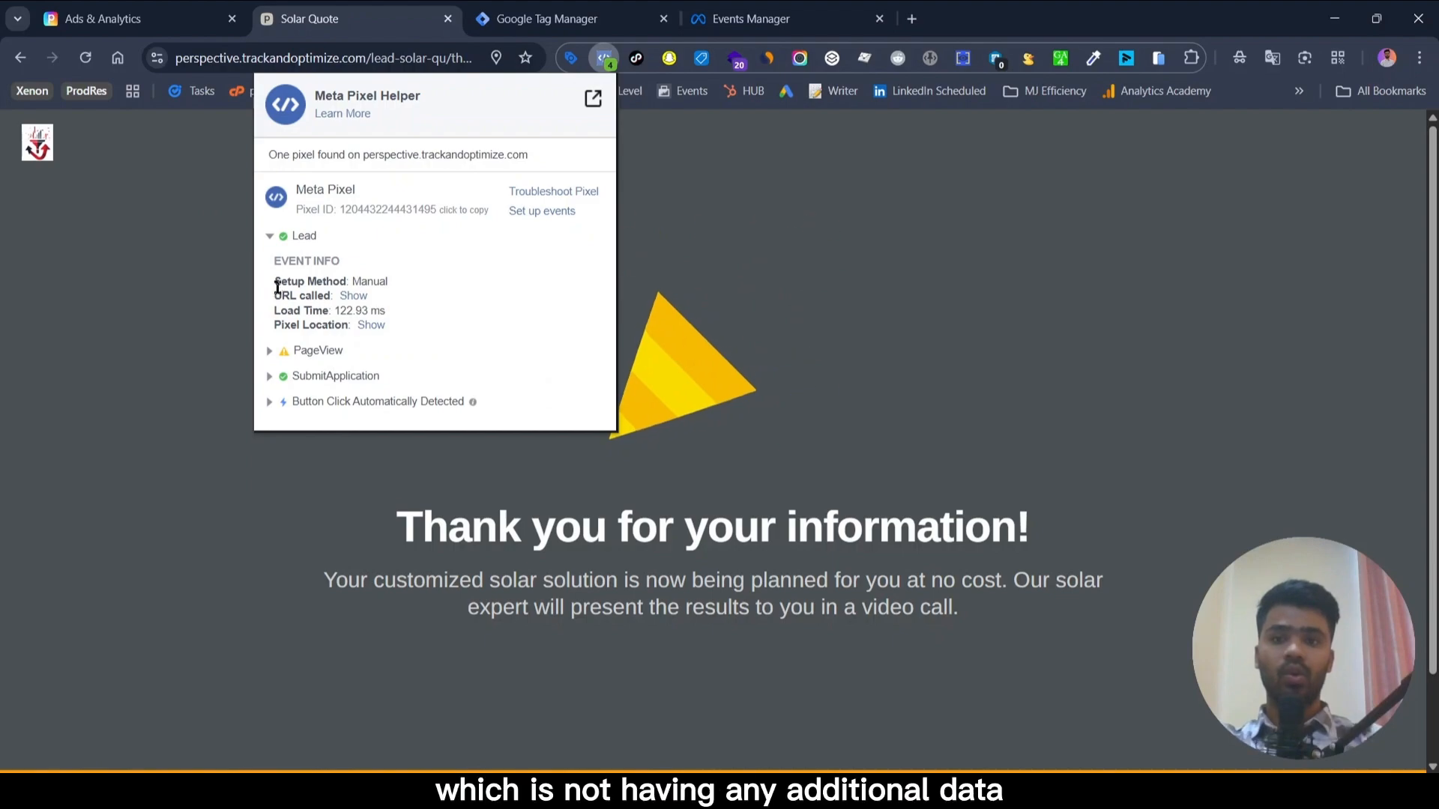
{"action": "left_click", "coordinate": [353, 296]}
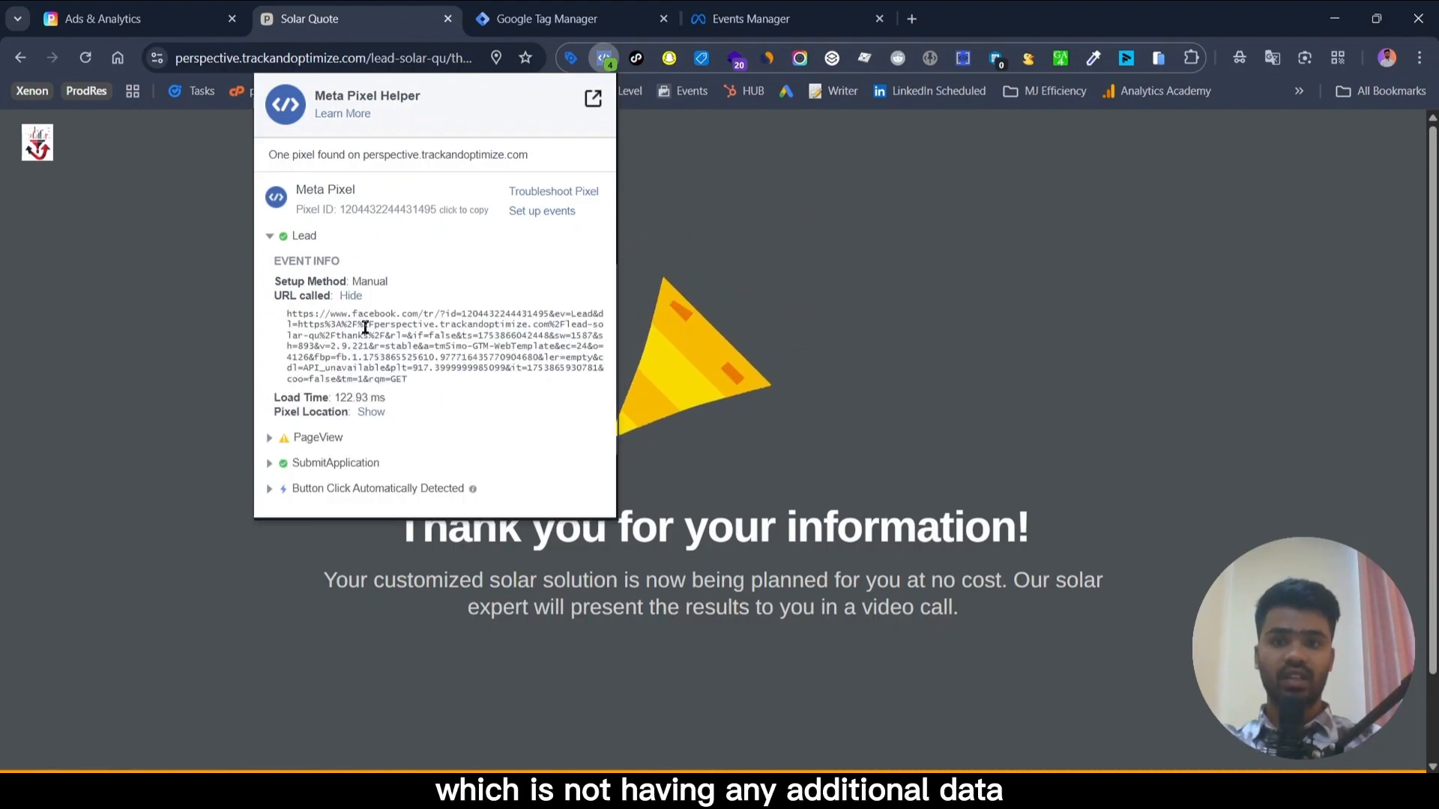
{"action": "left_click", "coordinate": [367, 413]}
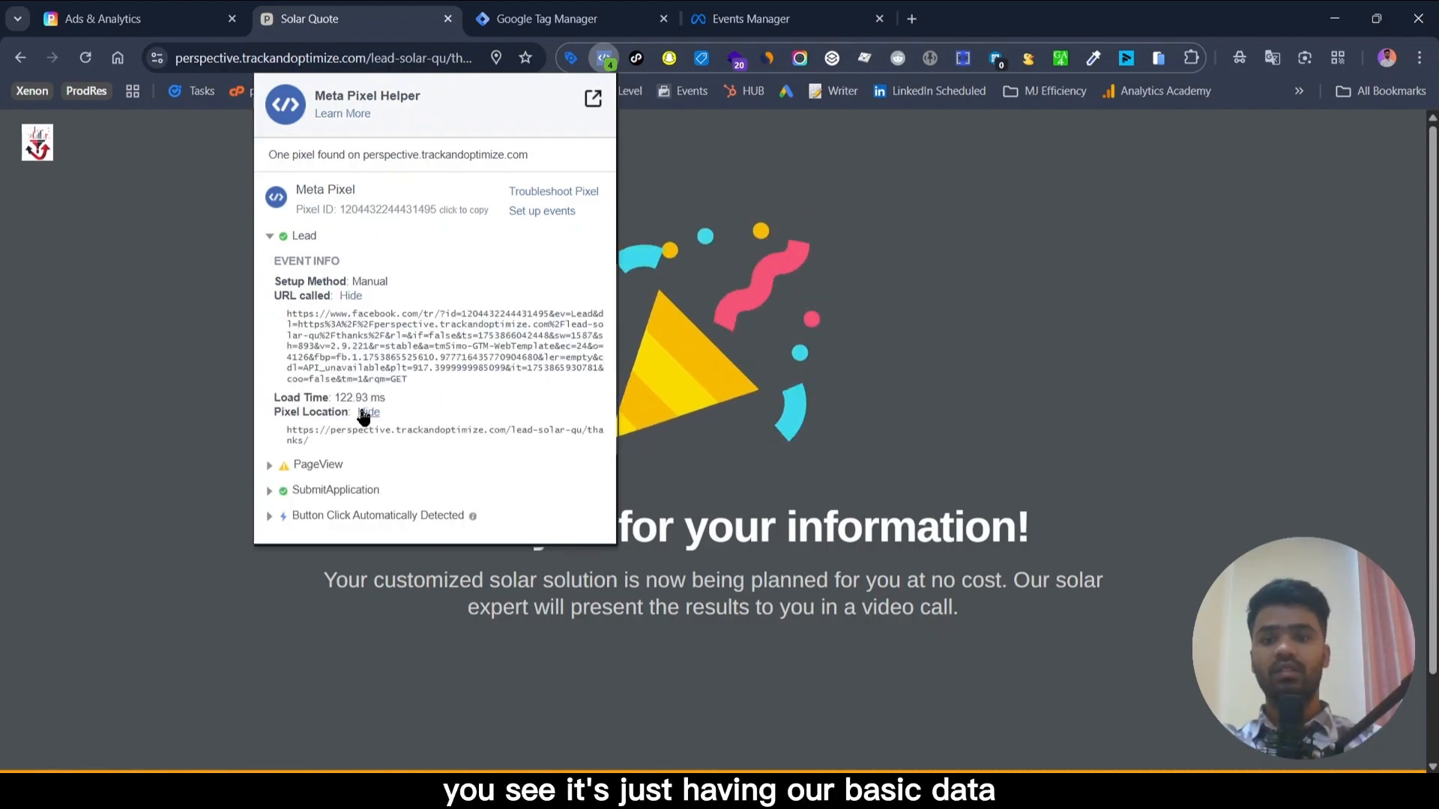
{"action": "left_click", "coordinate": [270, 237]}
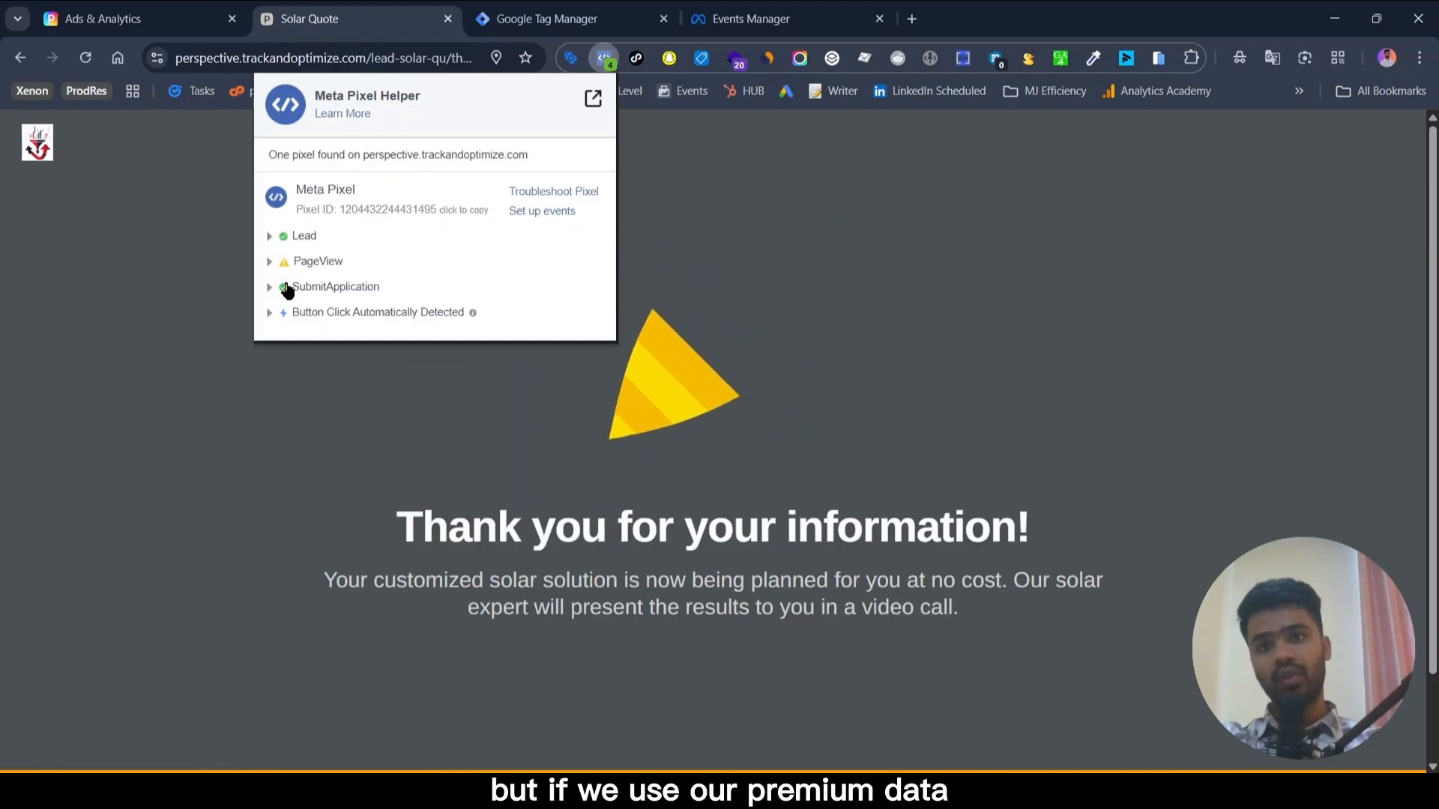
- Expand SubmitApplication and confirm its email, phone and zip parameters are sent
{"action": "left_click", "coordinate": [284, 287]}
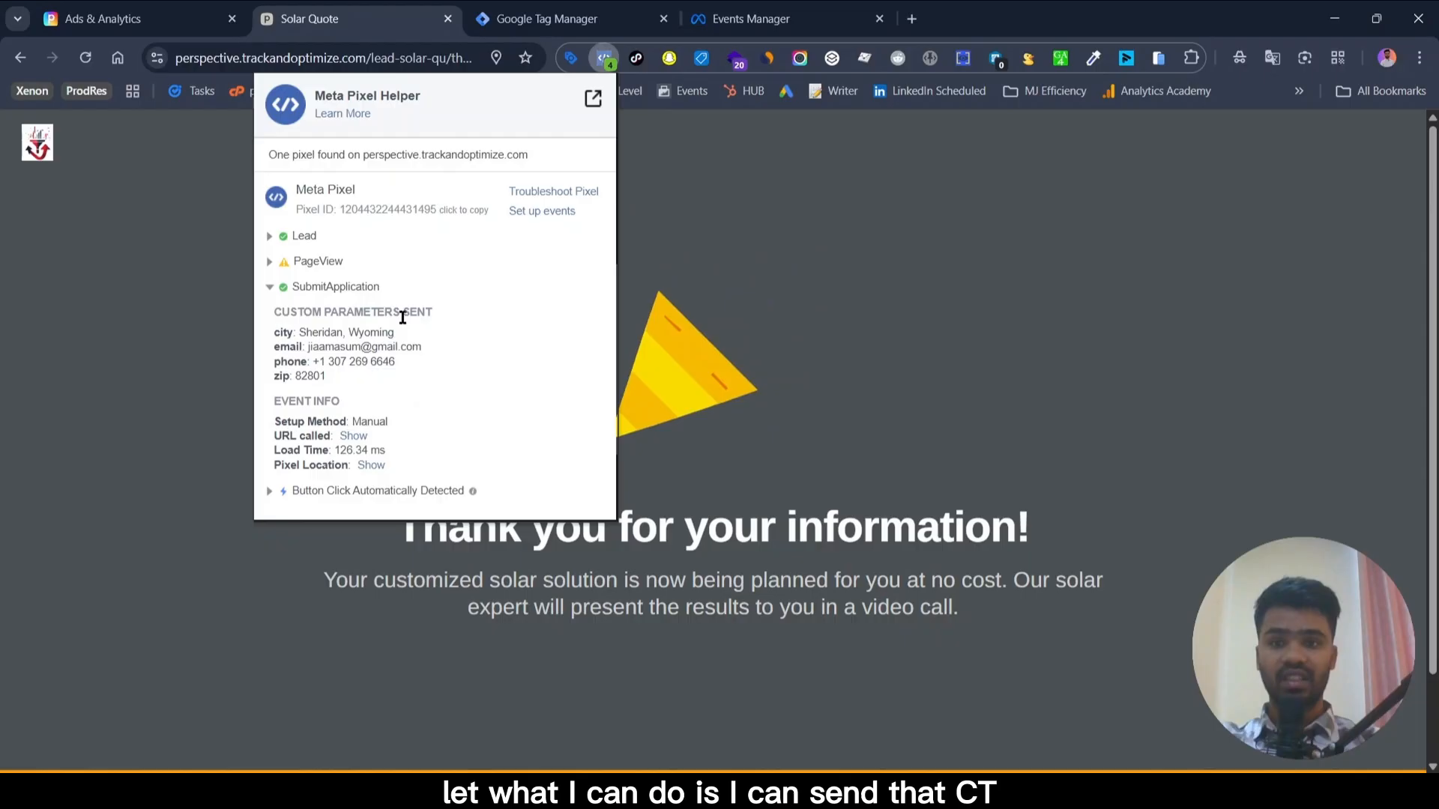
{"action": "triple_click", "coordinate": [318, 351]}
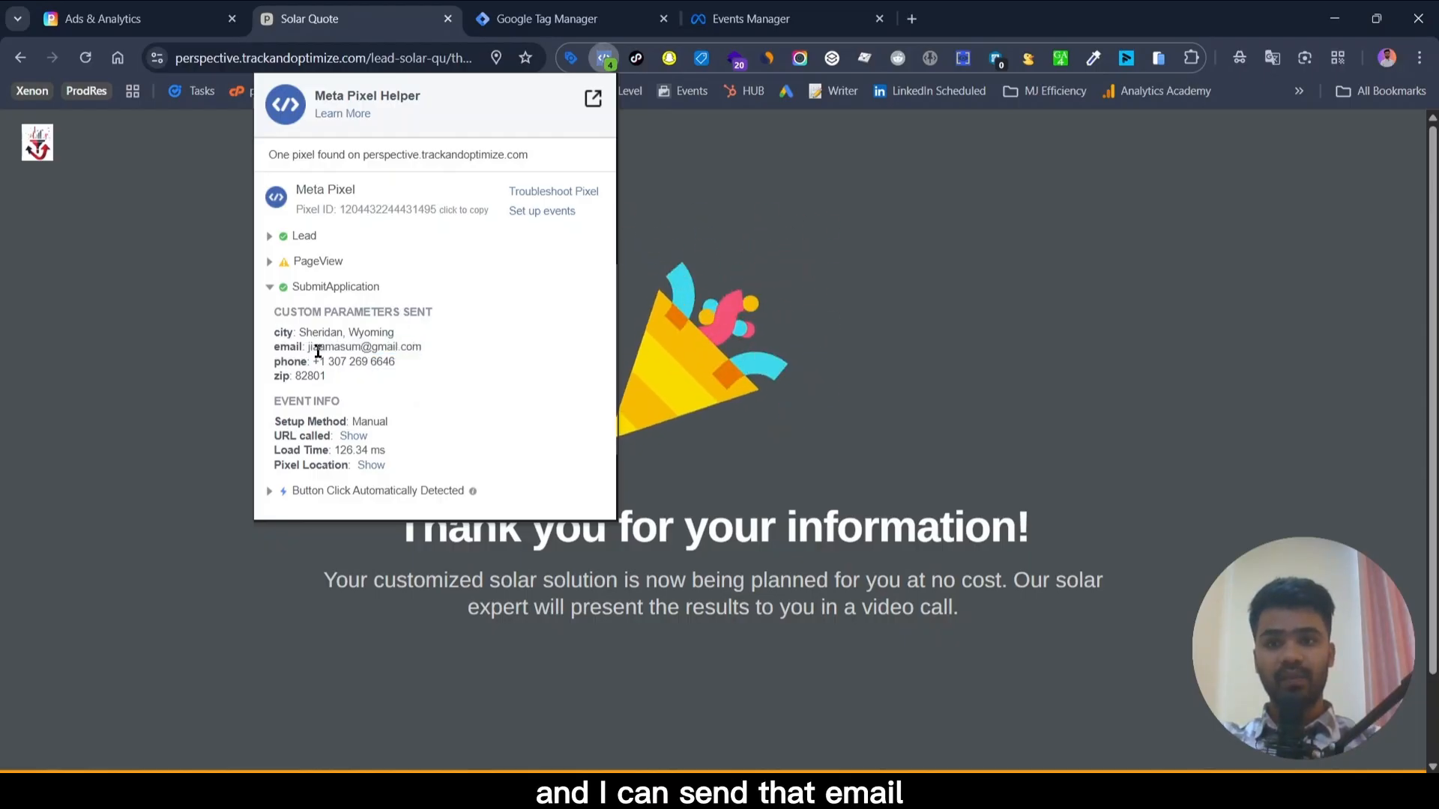
{"action": "triple_click", "coordinate": [323, 360]}
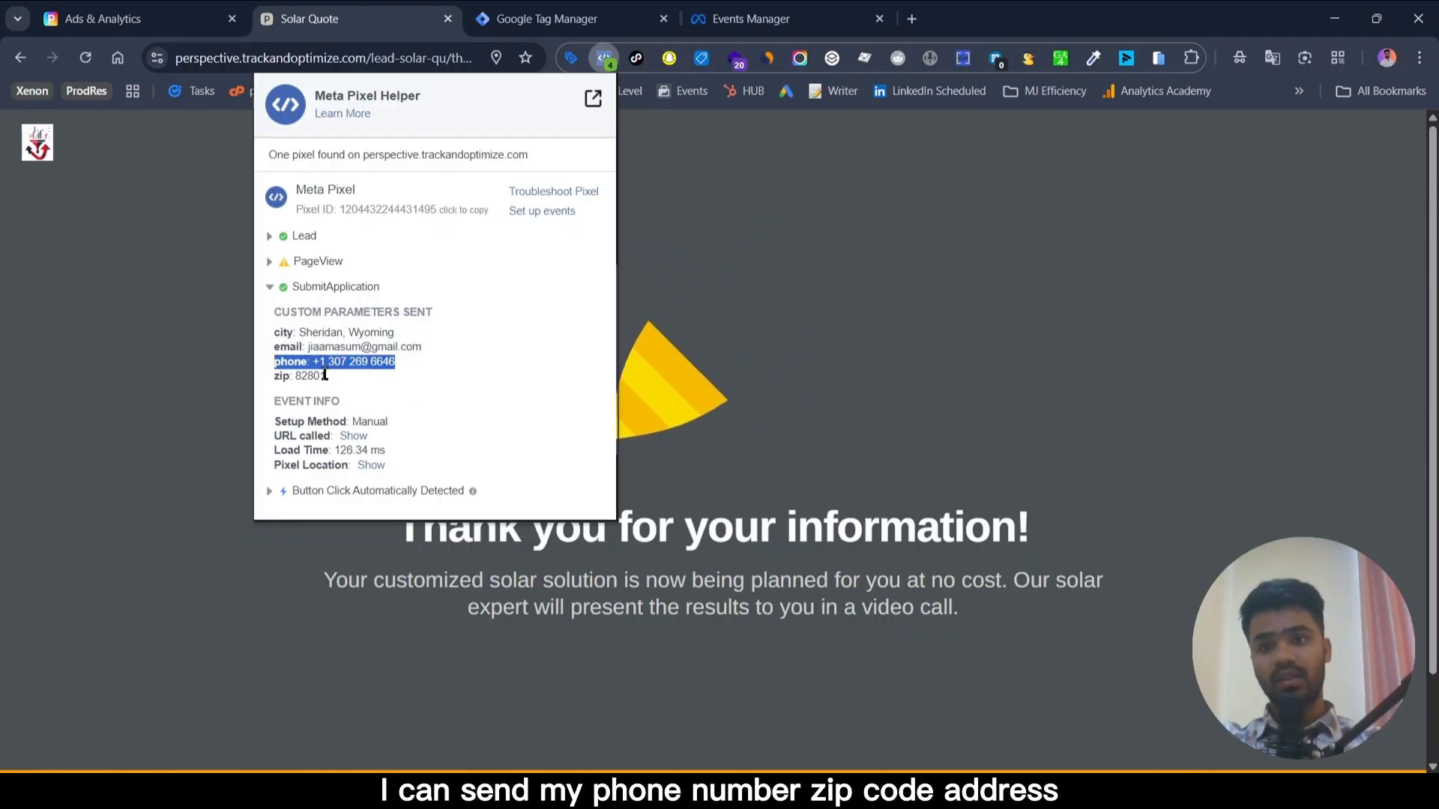
{"action": "triple_click", "coordinate": [324, 375]}
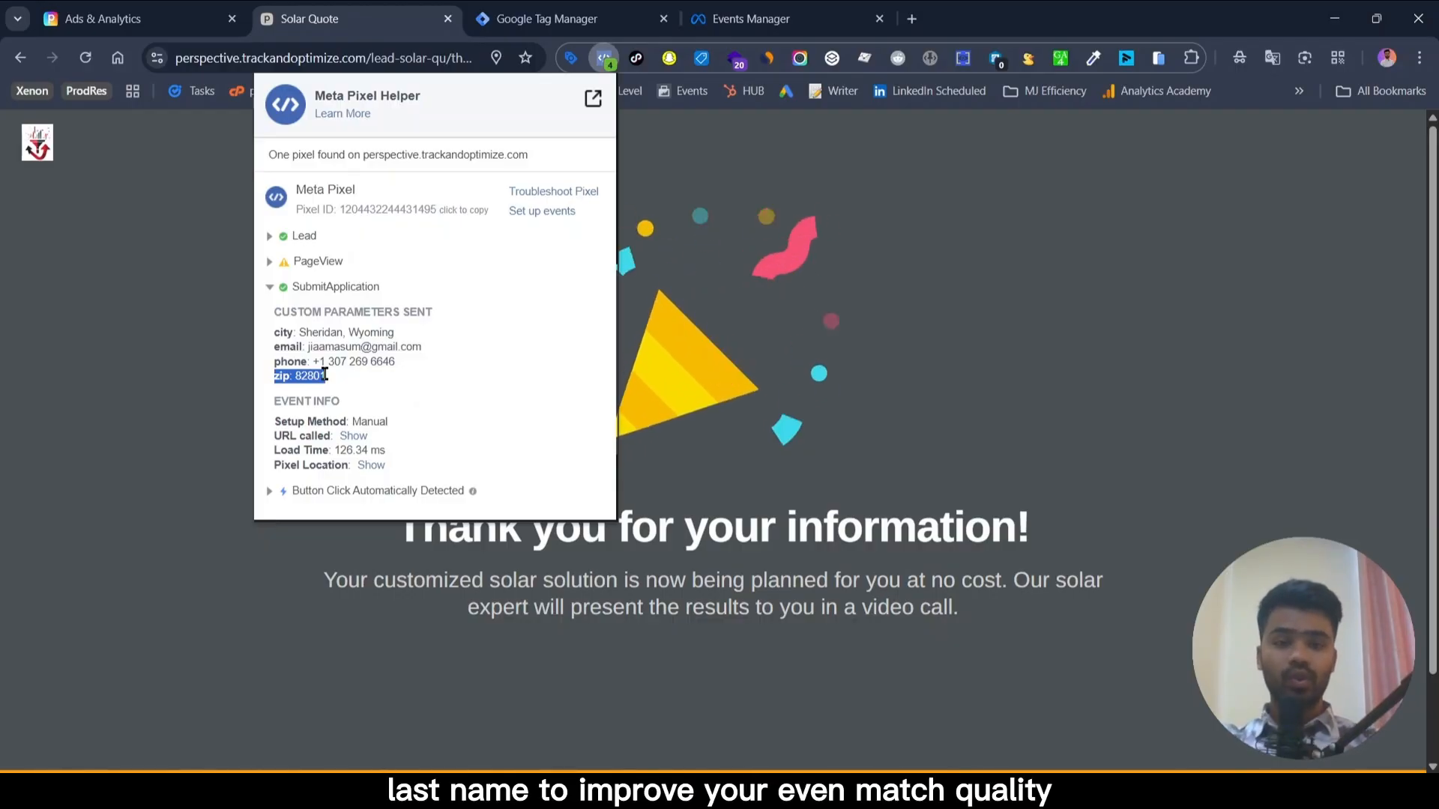
{"action": "key", "text": "alt+Tab"}
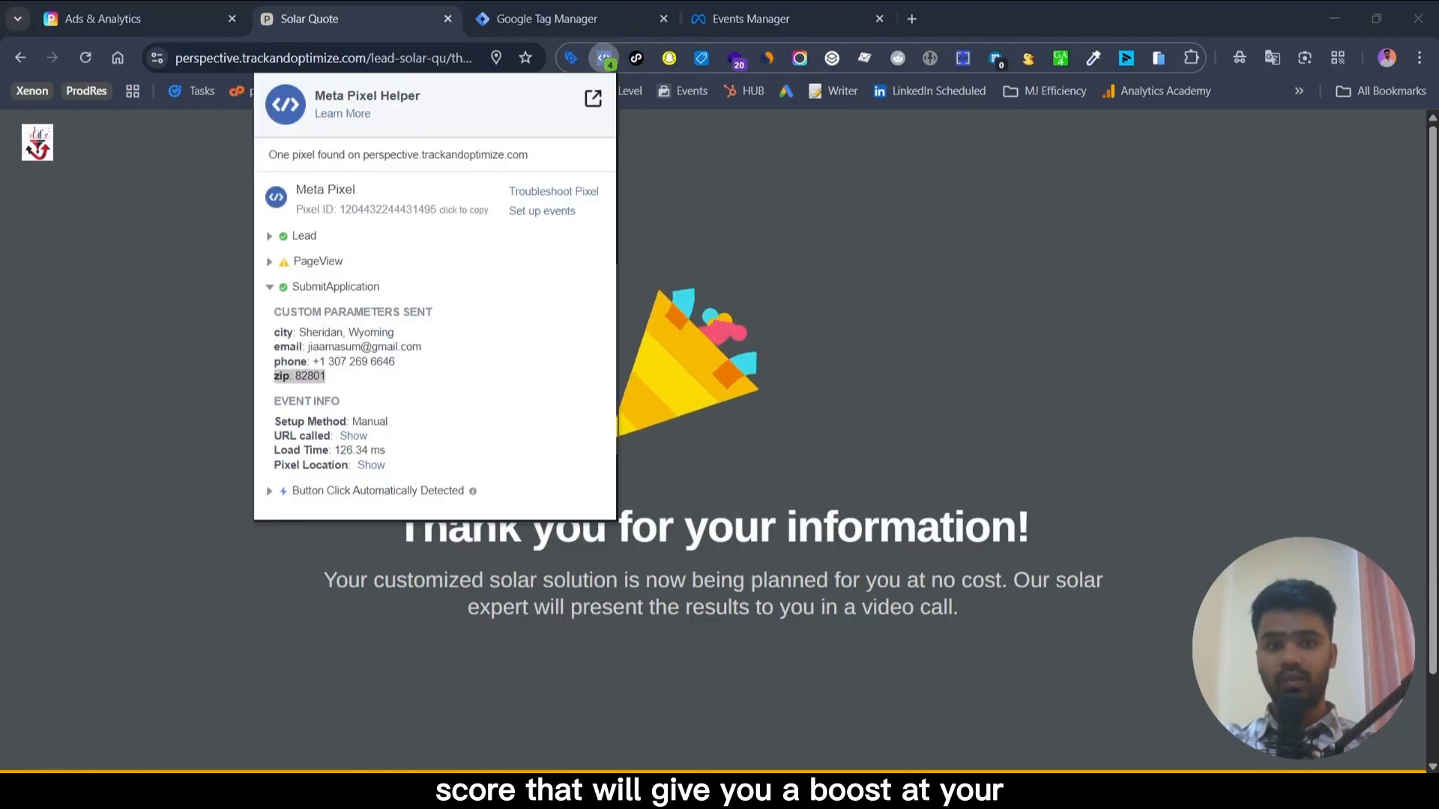
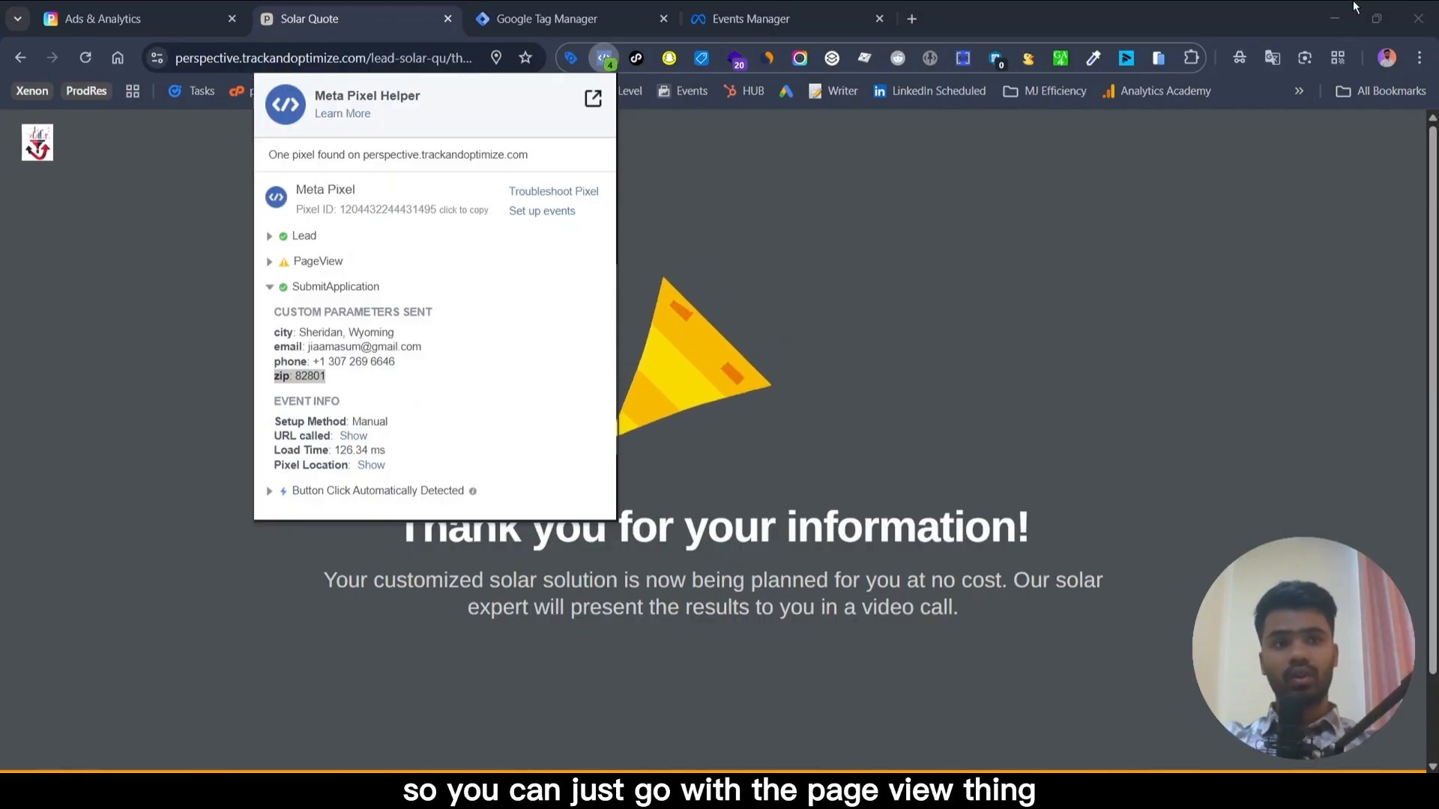
- Recheck the detected events in Meta Pixel Helper, then close it on the Solar Quote page
{"action": "left_click", "coordinate": [1288, 29]}
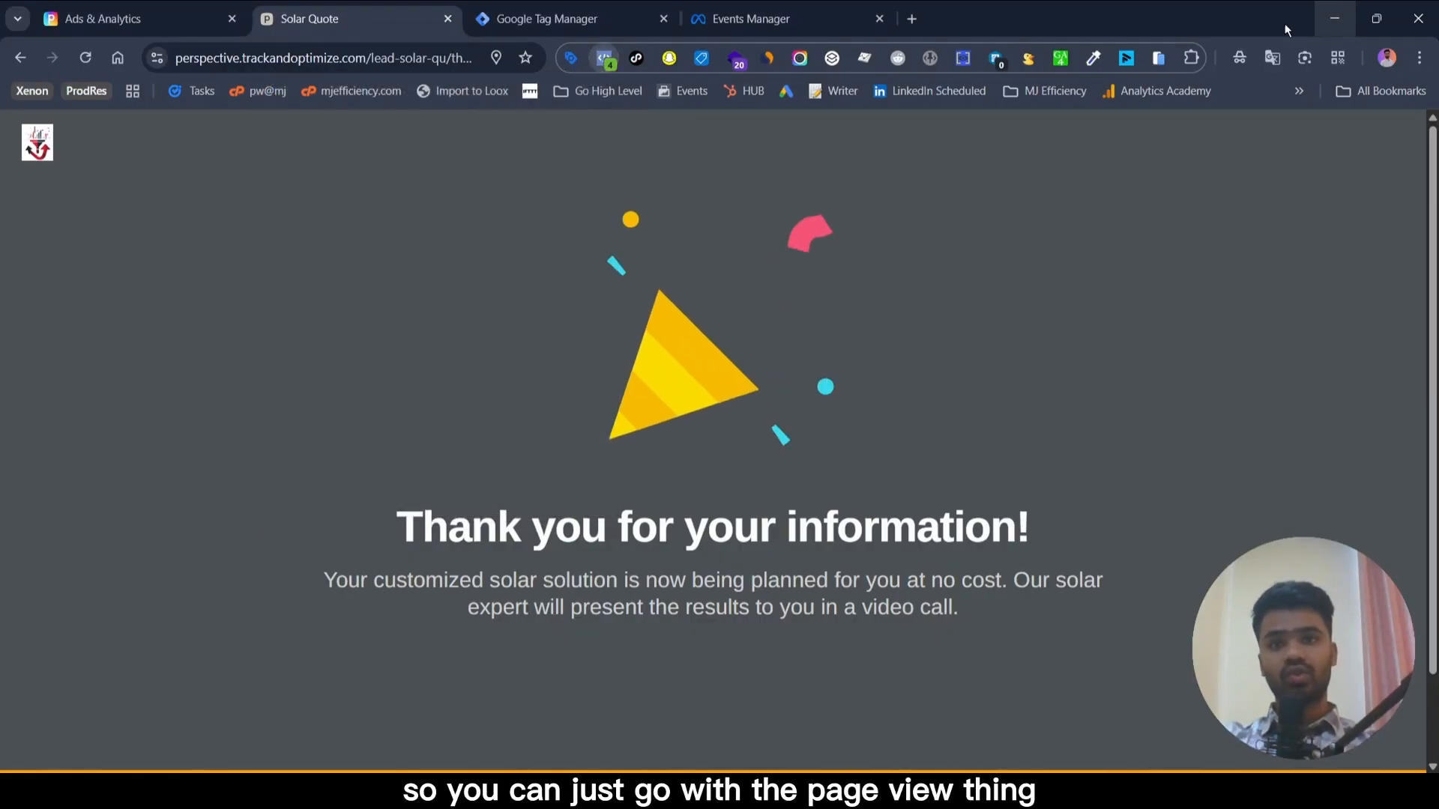
{"action": "left_click", "coordinate": [604, 59]}
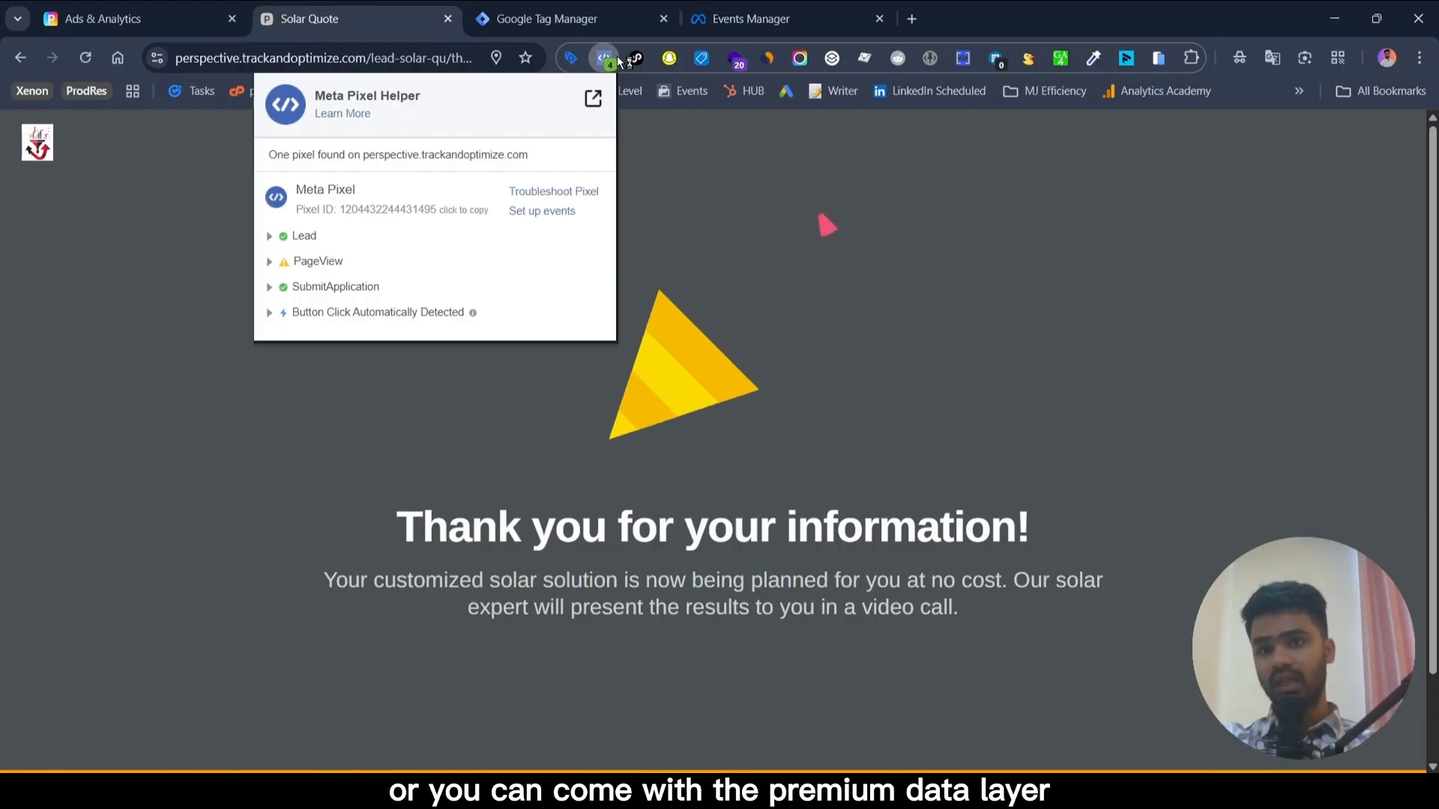
{"action": "left_click", "coordinate": [725, 233]}
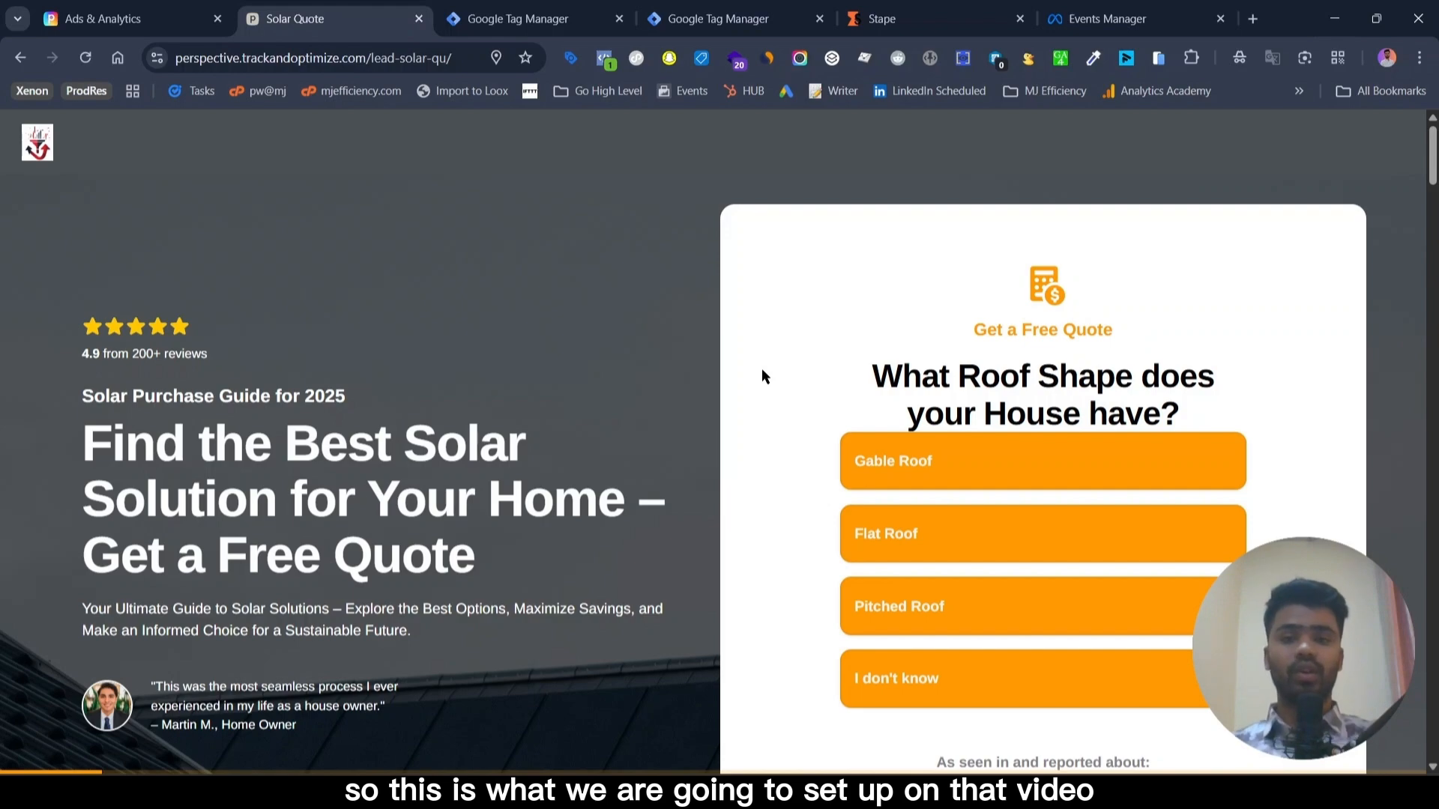
- Load the Stape sign-up link in a new tab and check the email field's saved suggestions
{"action": "left_click", "coordinate": [913, 7]}
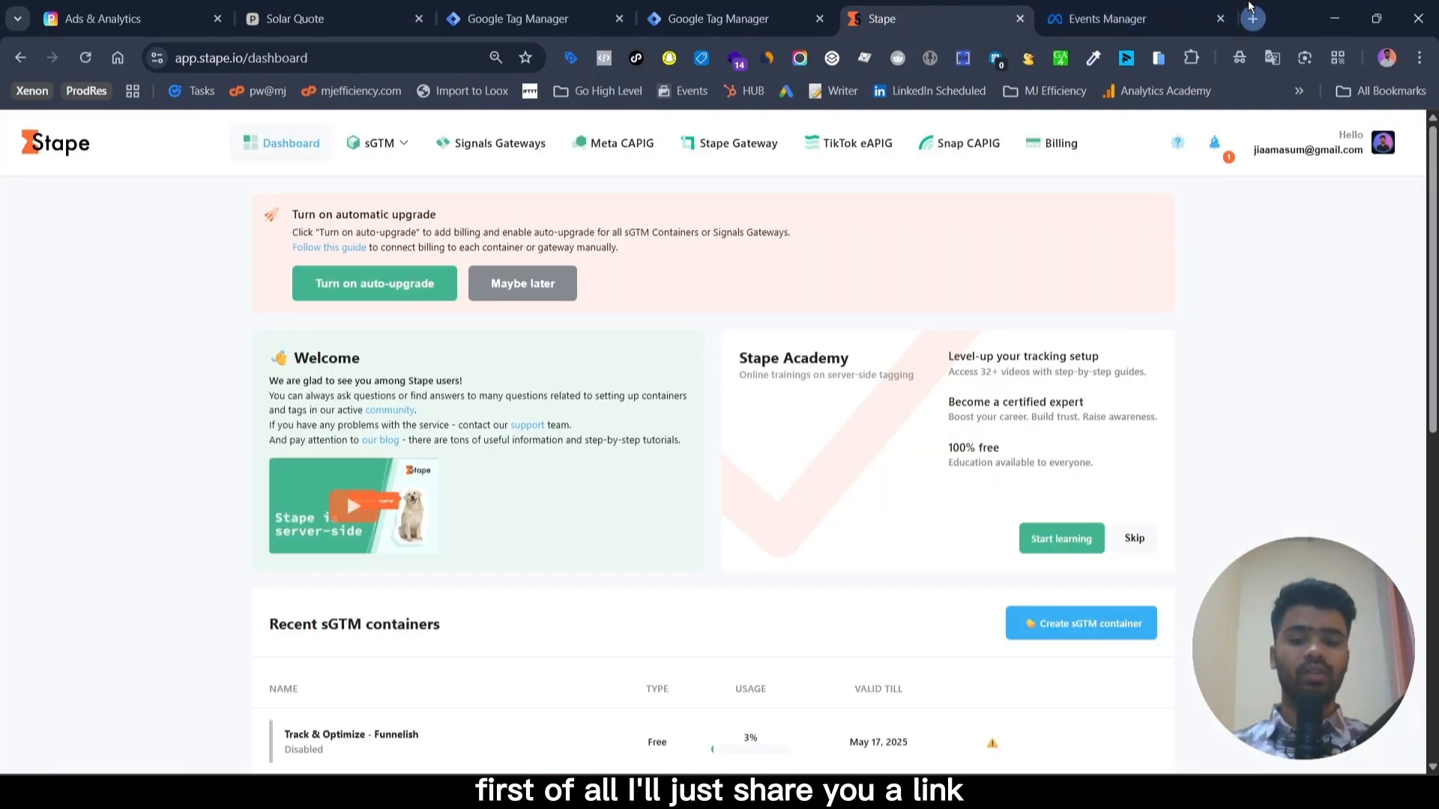
{"action": "left_click", "coordinate": [1250, 9]}
{"action": "key", "text": "Return"}
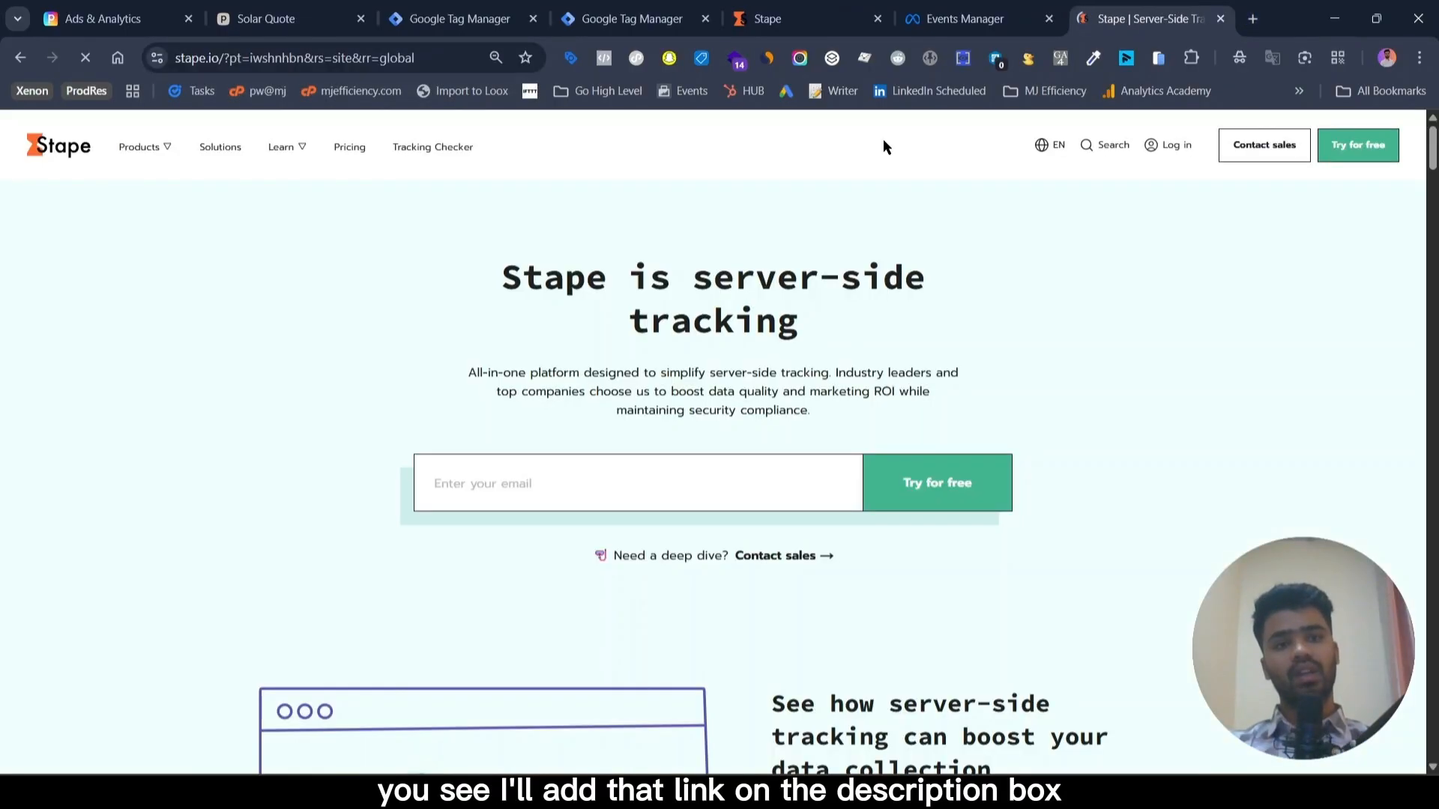
{"action": "left_click", "coordinate": [561, 480]}
{"action": "left_click", "coordinate": [560, 480]}
{"action": "left_click", "coordinate": [508, 348]}
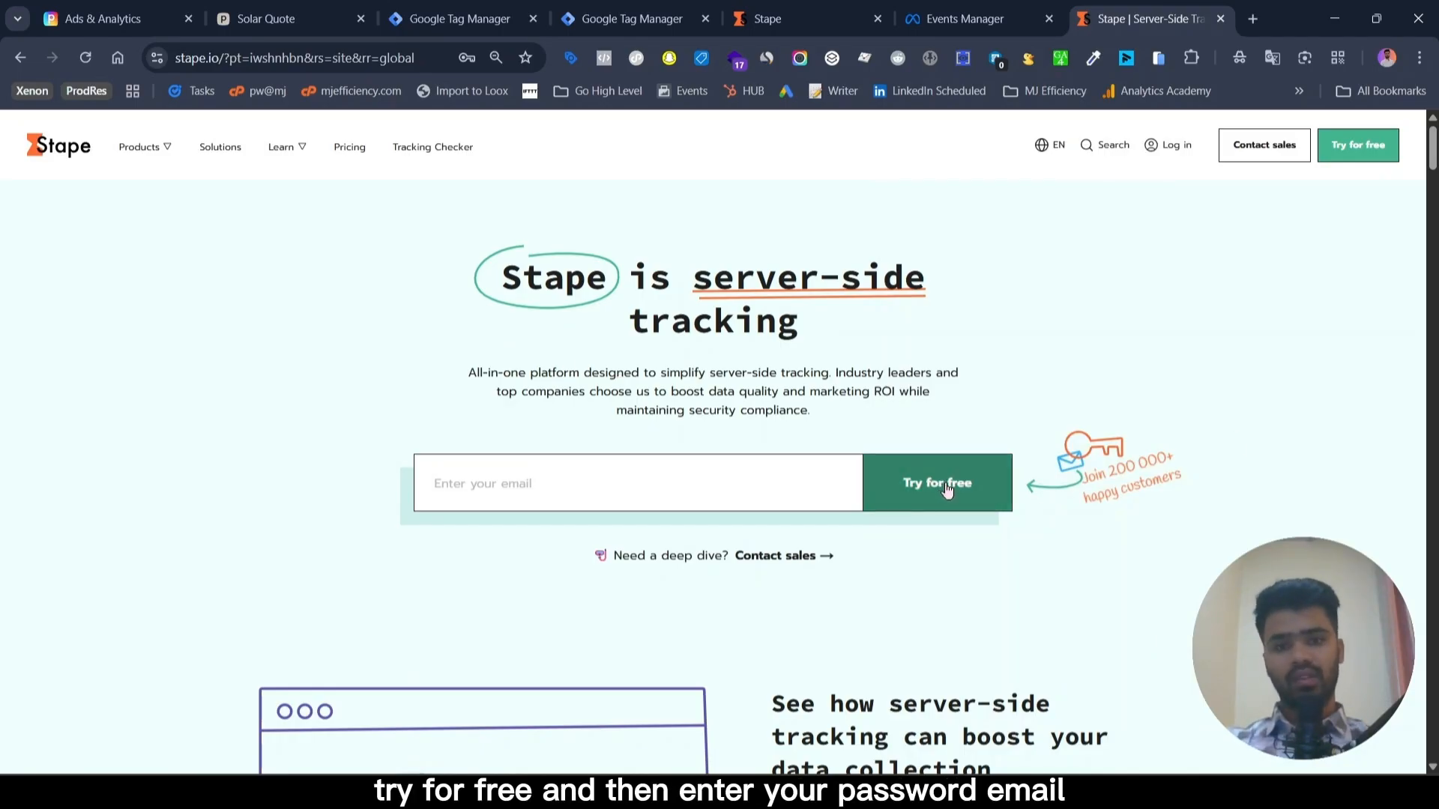
- On the Stape dashboard, start a new sGTM container named 'Ads & Analytics'
{"action": "left_click", "coordinate": [813, 9]}
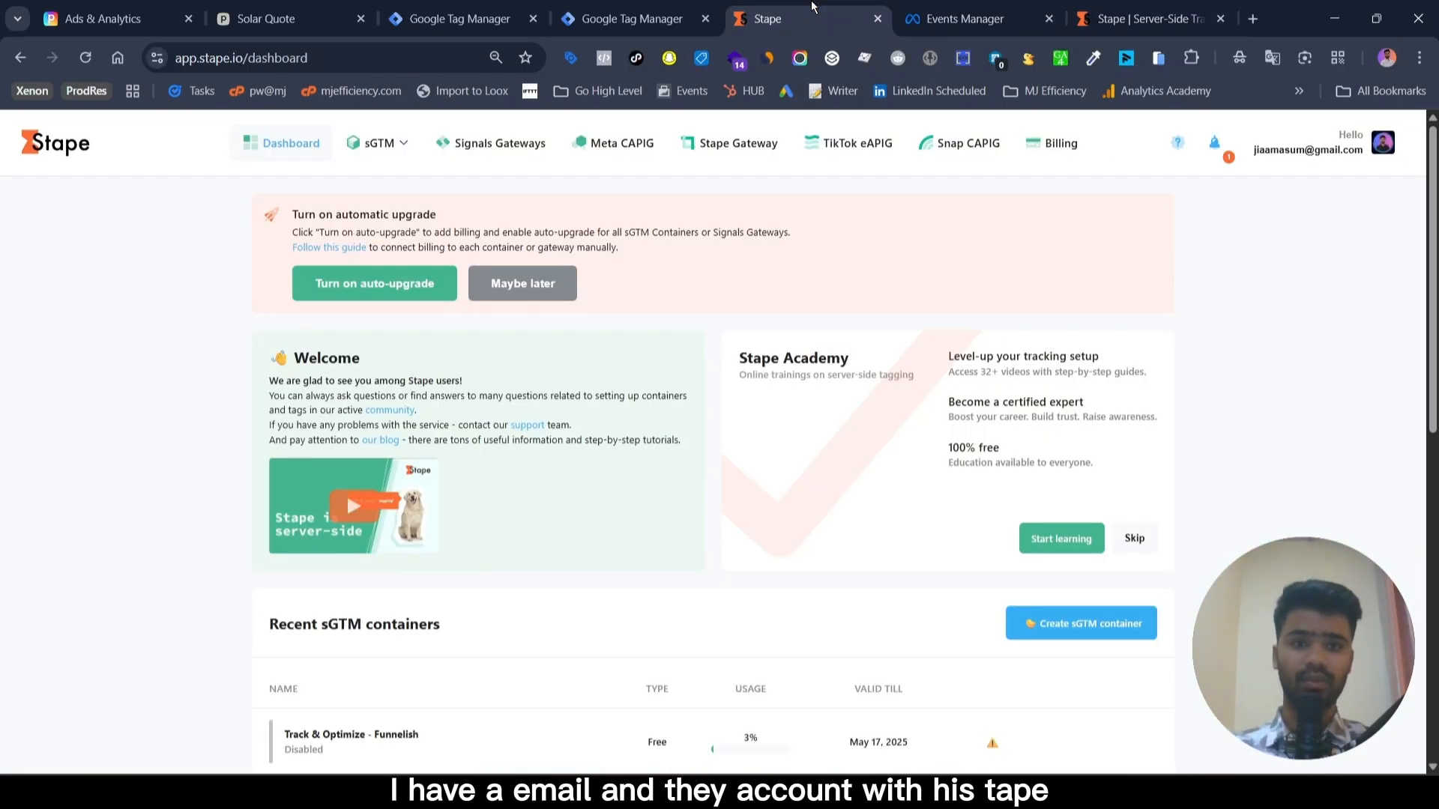
{"action": "scroll", "coordinate": [796, 437], "scroll_direction": "down", "scroll_amount": 3}
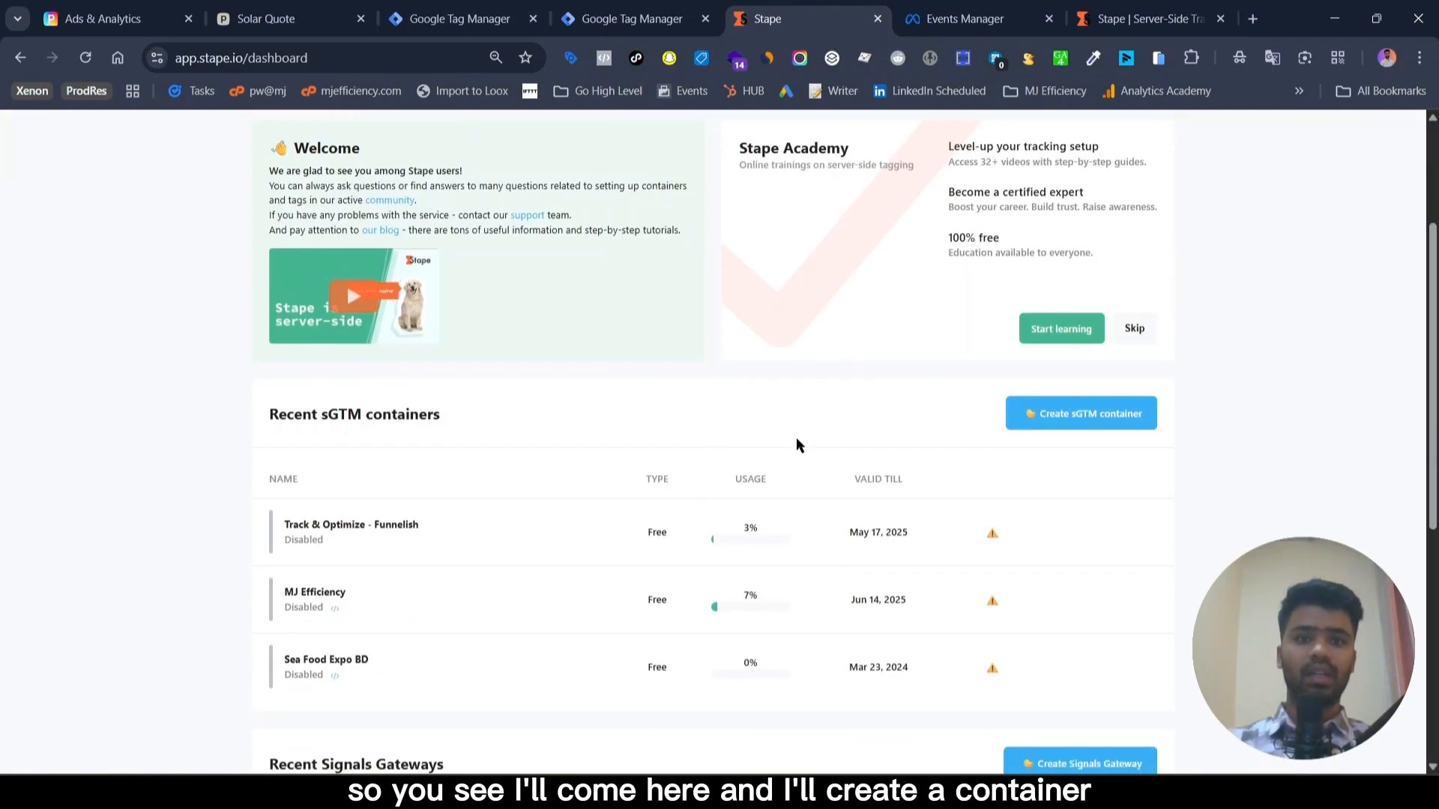
{"action": "left_click", "coordinate": [1074, 418]}
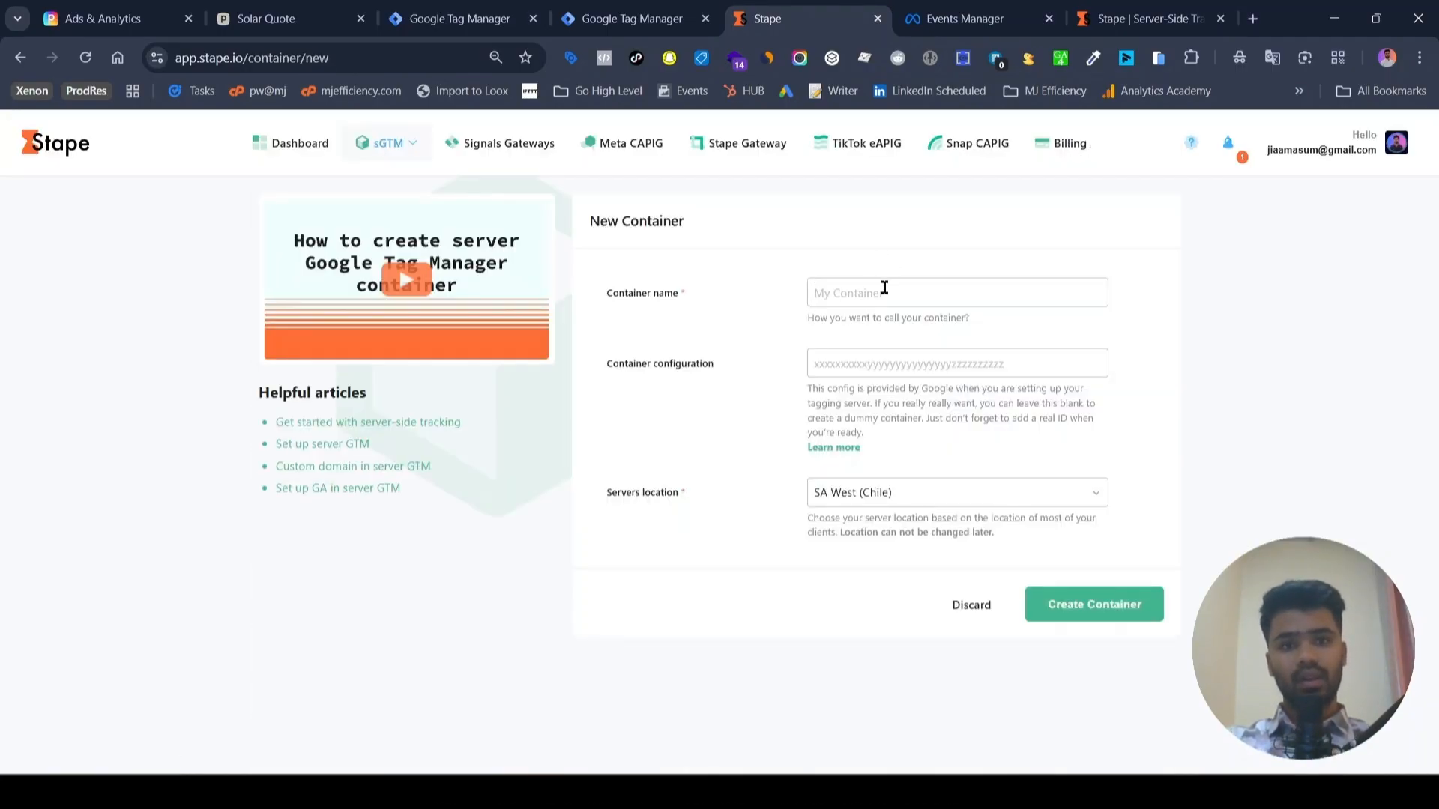
{"action": "left_click", "coordinate": [884, 287]}
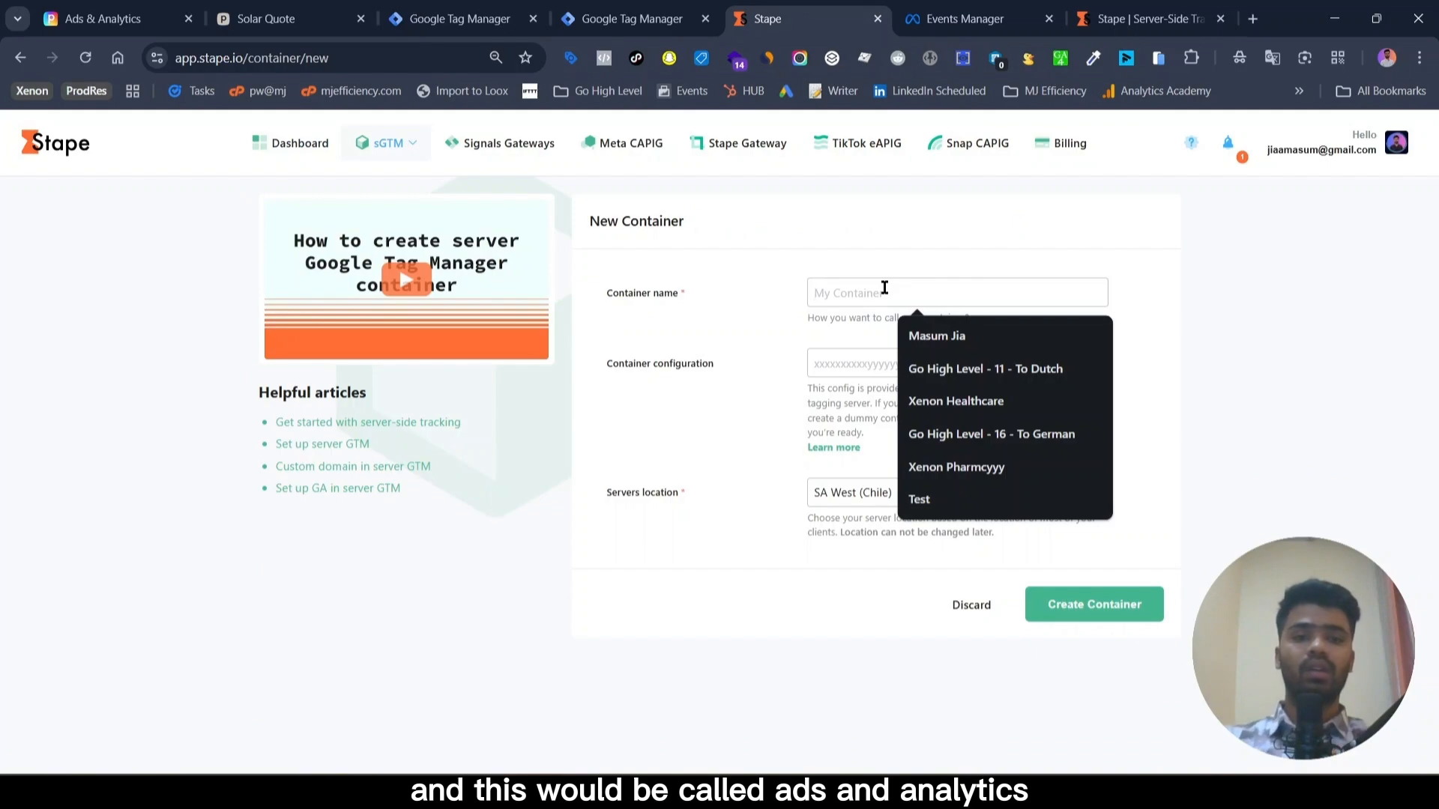
{"action": "type", "text": "Ads & A"}
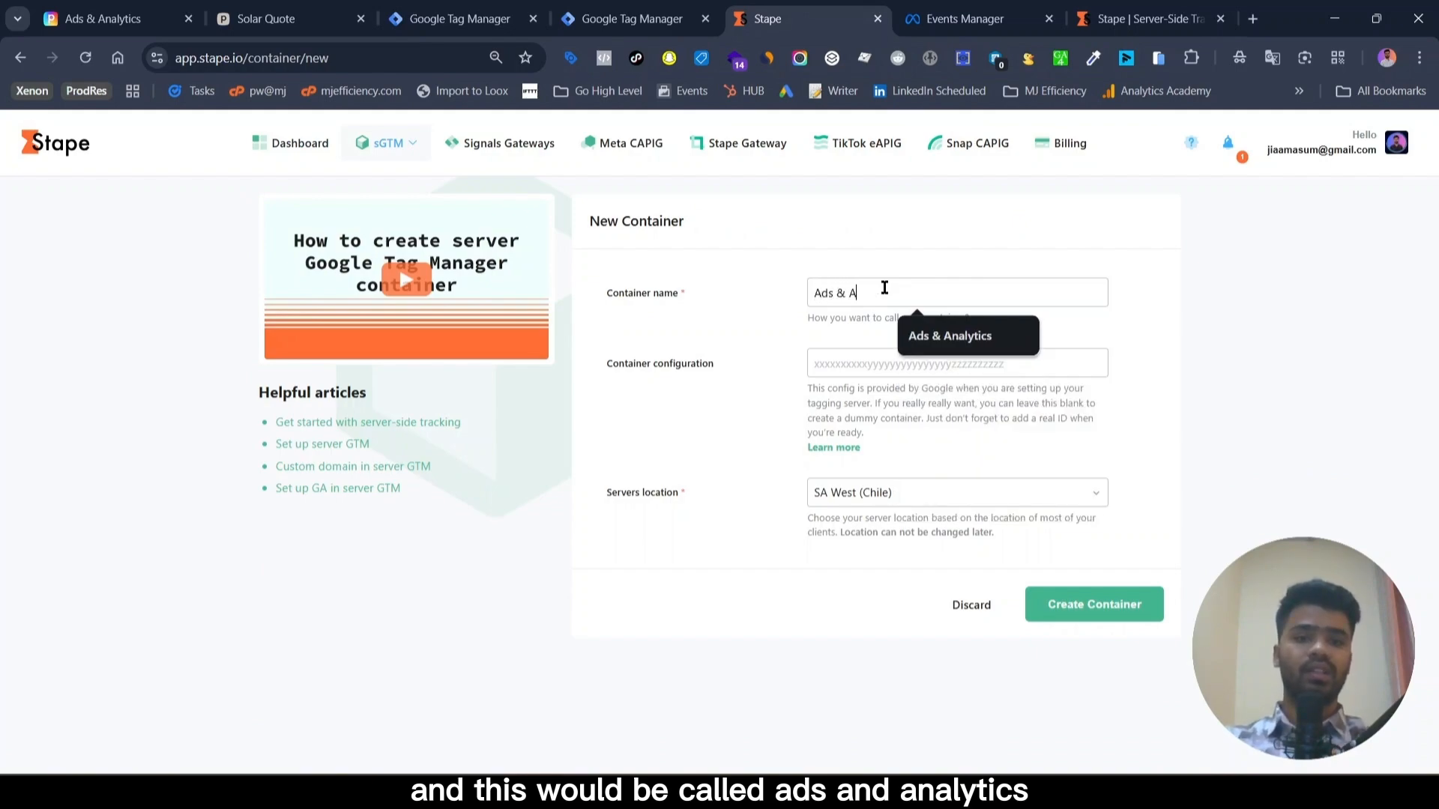
{"action": "type", "text": "nalytics"}
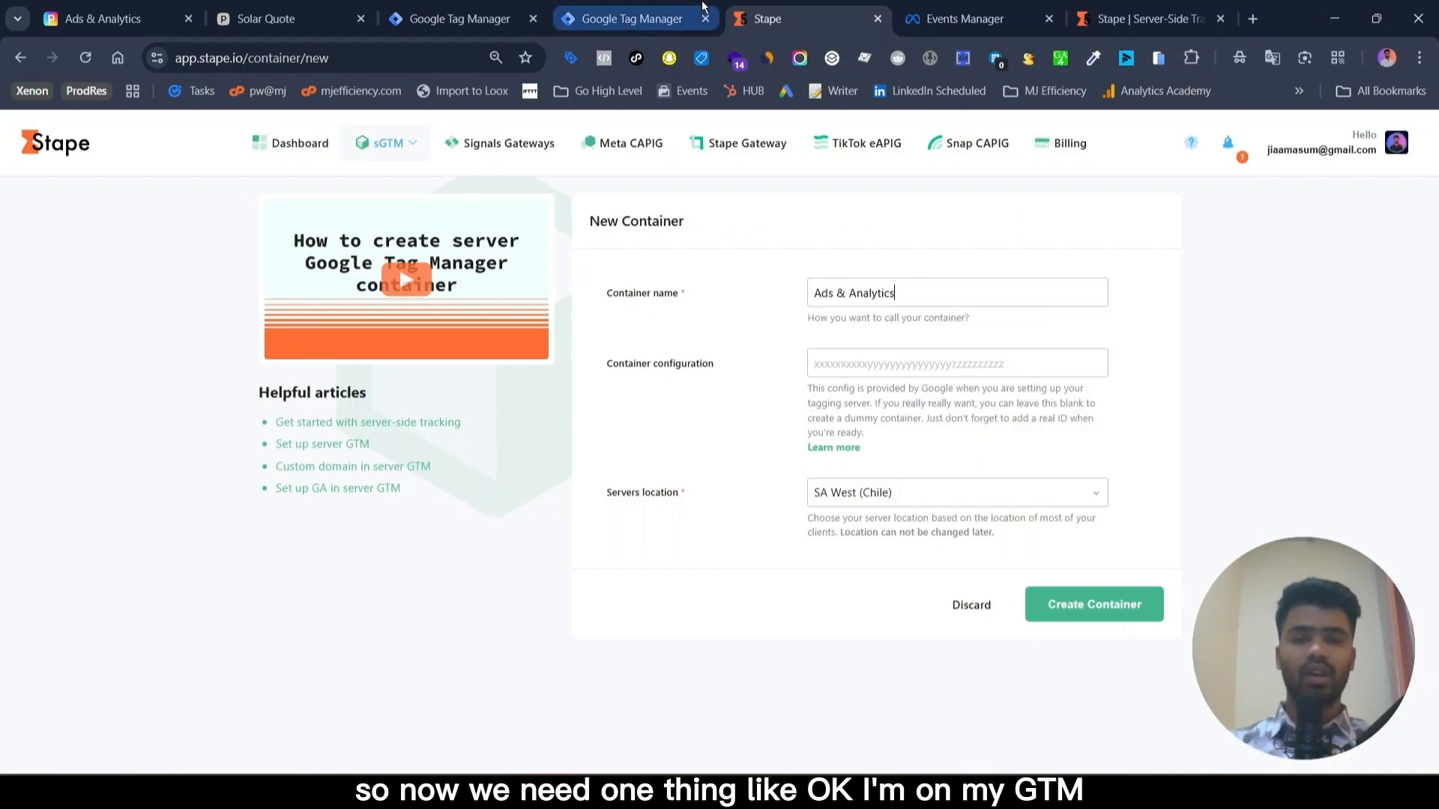
- In GTM Admin, select the word 'perspective' from the existing container name
{"action": "left_click", "coordinate": [702, 6]}
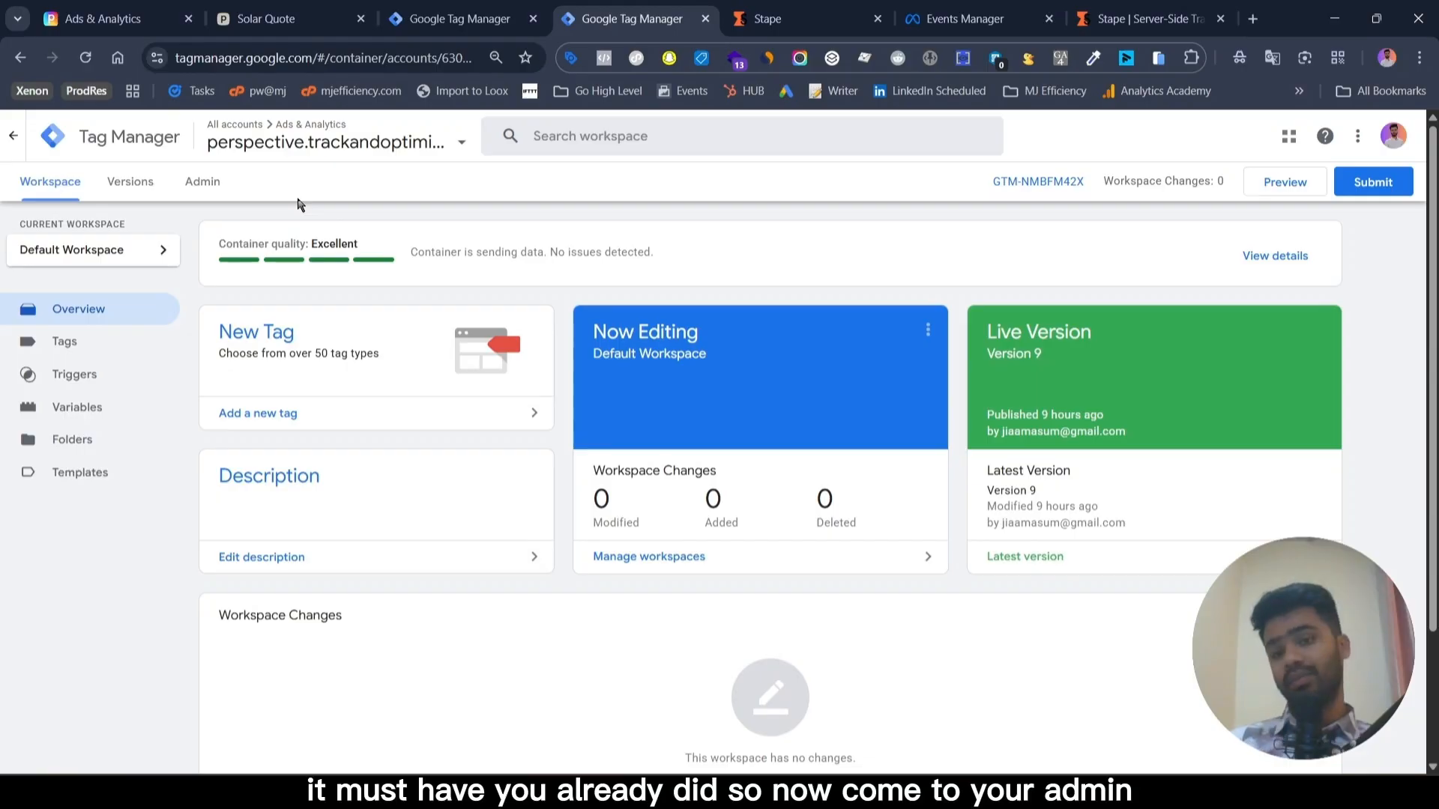
{"action": "left_click", "coordinate": [202, 186]}
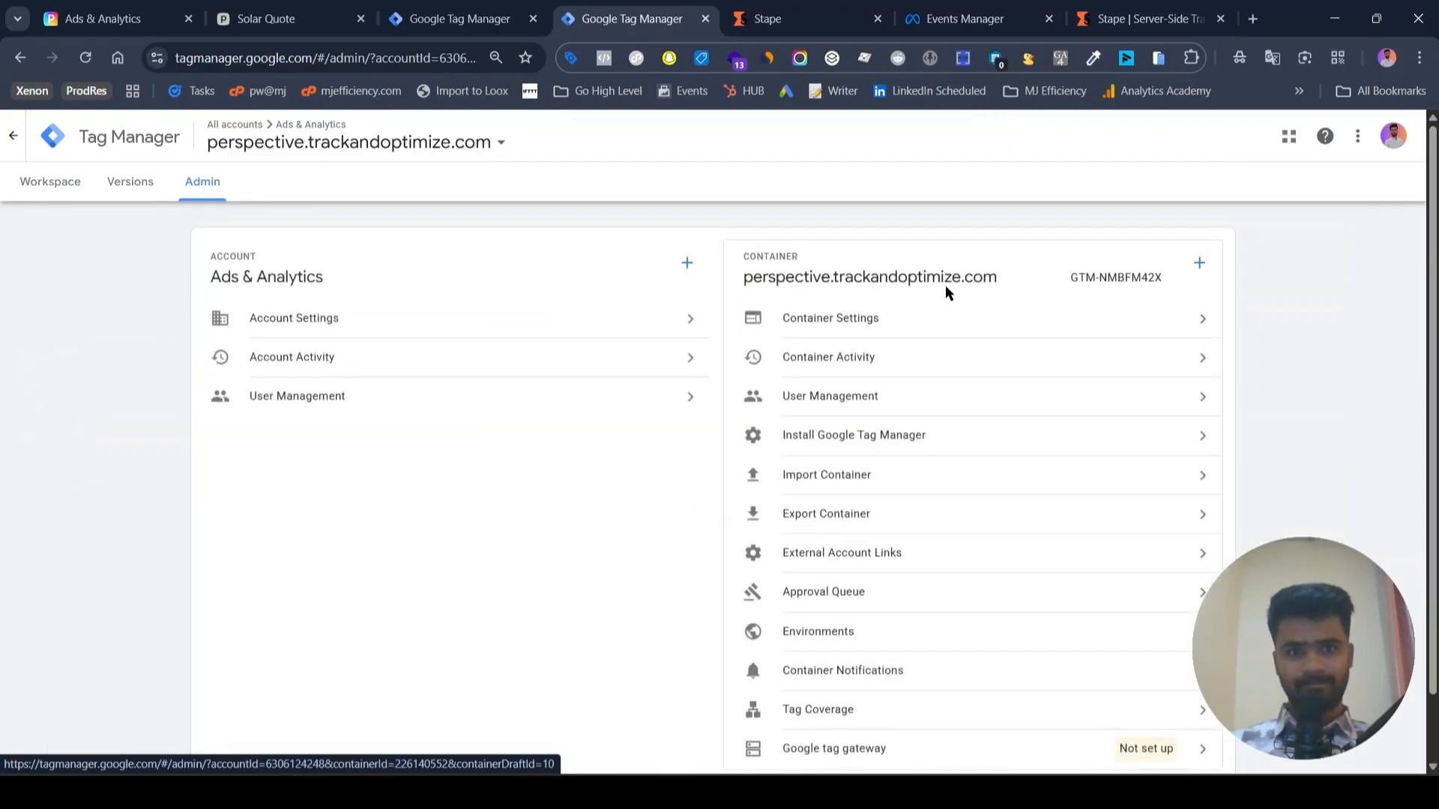
{"action": "double_click", "coordinate": [933, 286]}
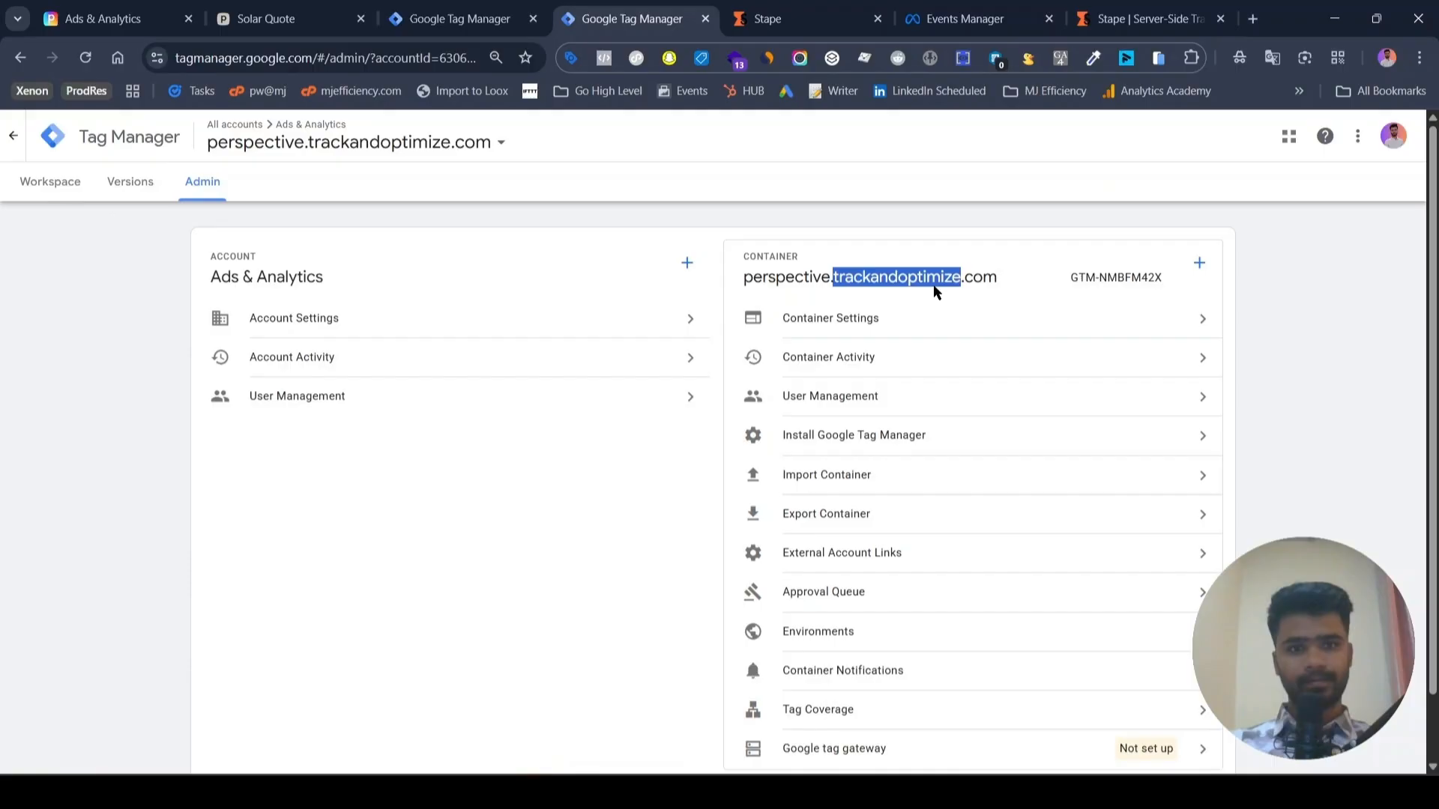
{"action": "double_click", "coordinate": [803, 293]}
{"action": "key", "text": "ctrl+c"}
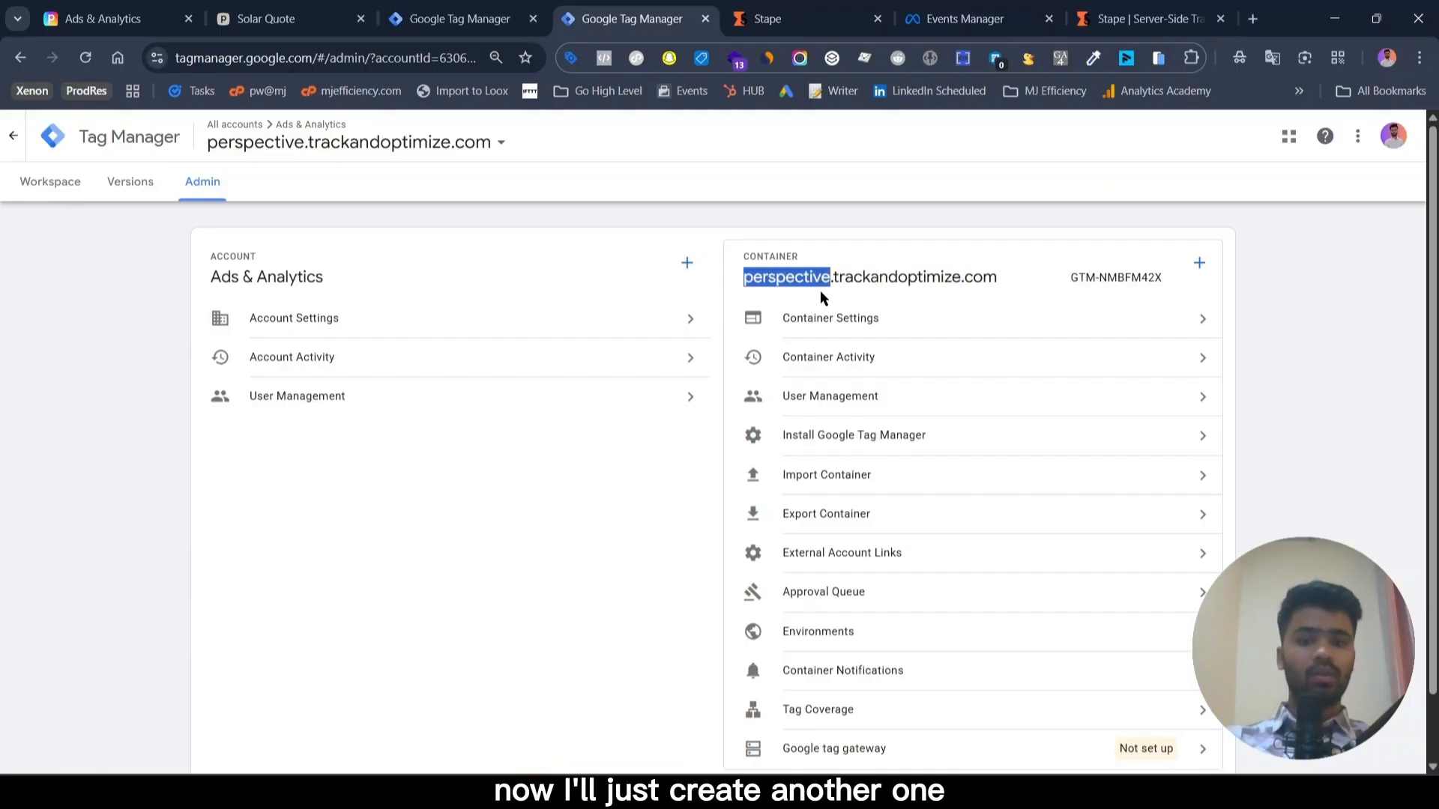
- Create a new Server-type container named 'perspective server'
{"action": "left_click", "coordinate": [1199, 263]}
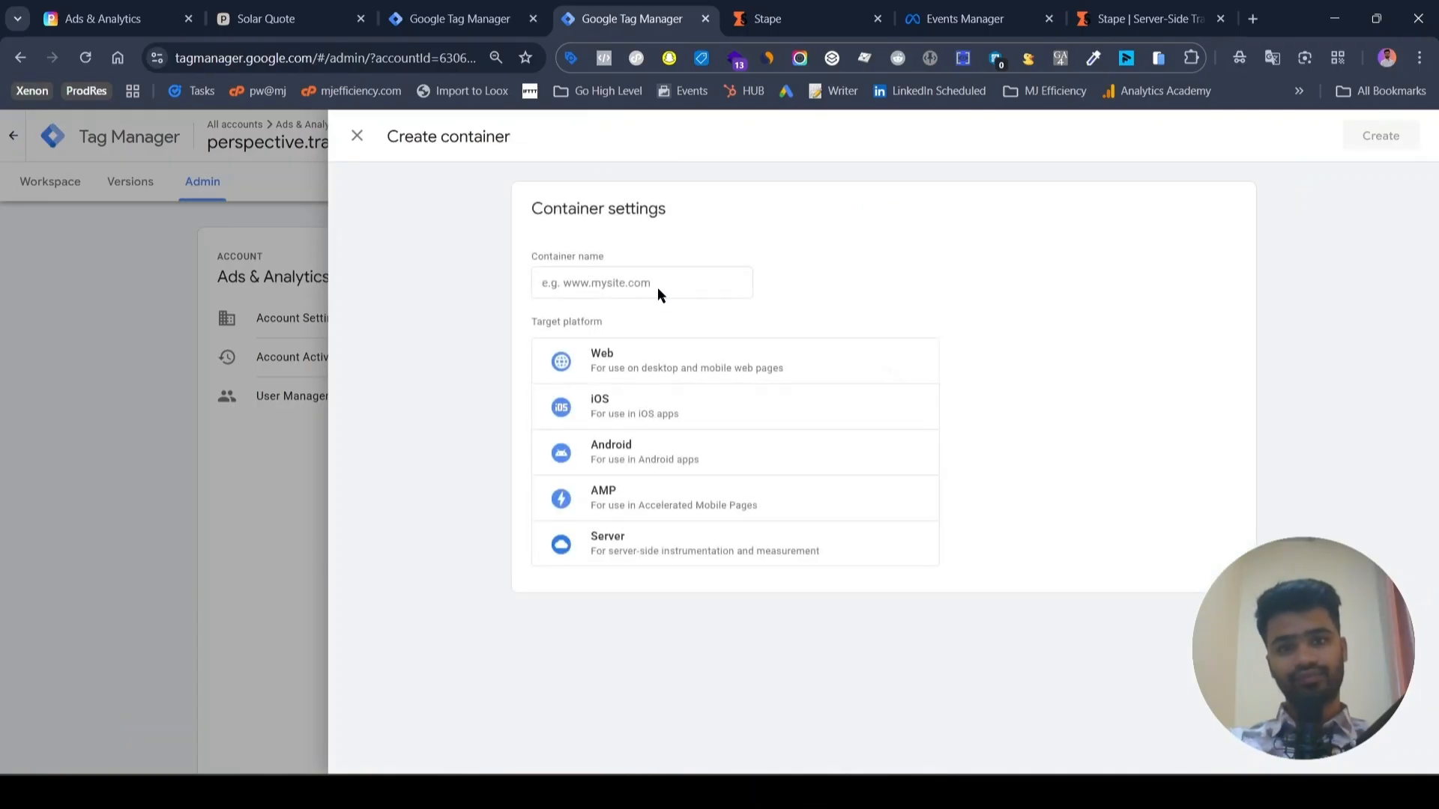
{"action": "left_click", "coordinate": [655, 280]}
{"action": "key", "text": "ctrl+v"}
{"action": "type", "text": "/ser"}
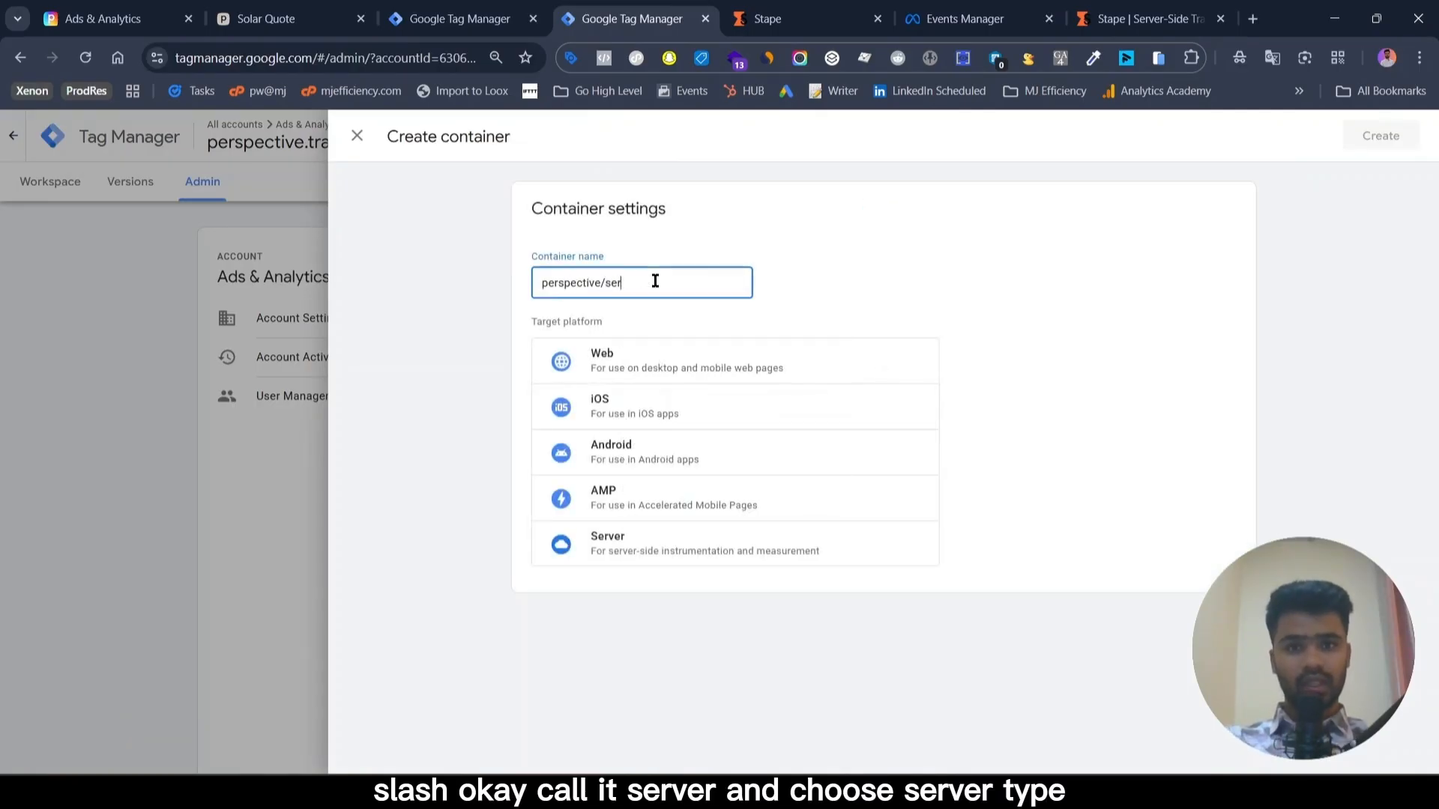
{"action": "key", "text": "BackSpace"}
{"action": "key", "text": "BackSpace"}
{"action": "key", "text": "BackSpace"}
{"action": "type", "text": "se"}
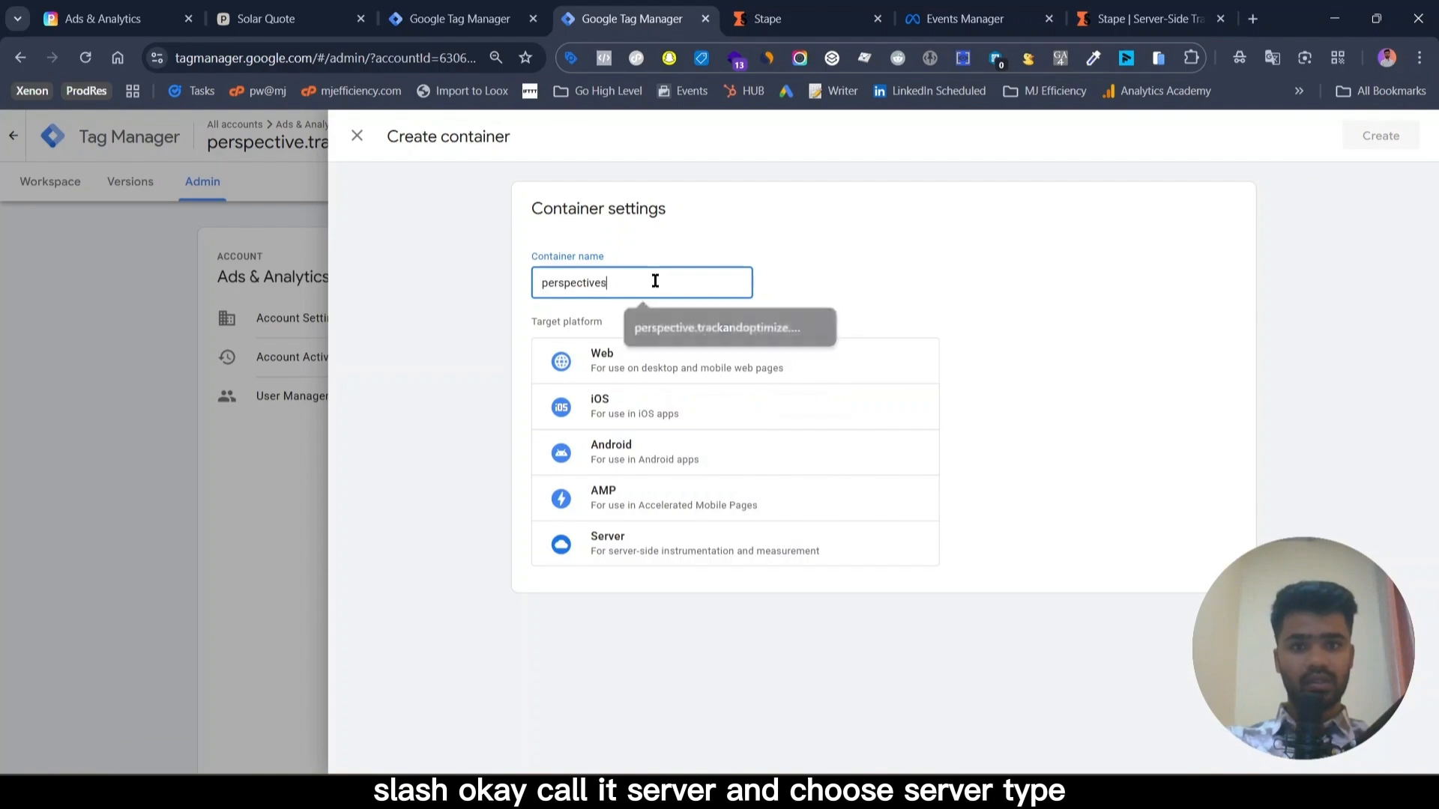
{"action": "key", "text": "BackSpace"}
{"action": "key", "text": "BackSpace"}
{"action": "type", "text": "server"}
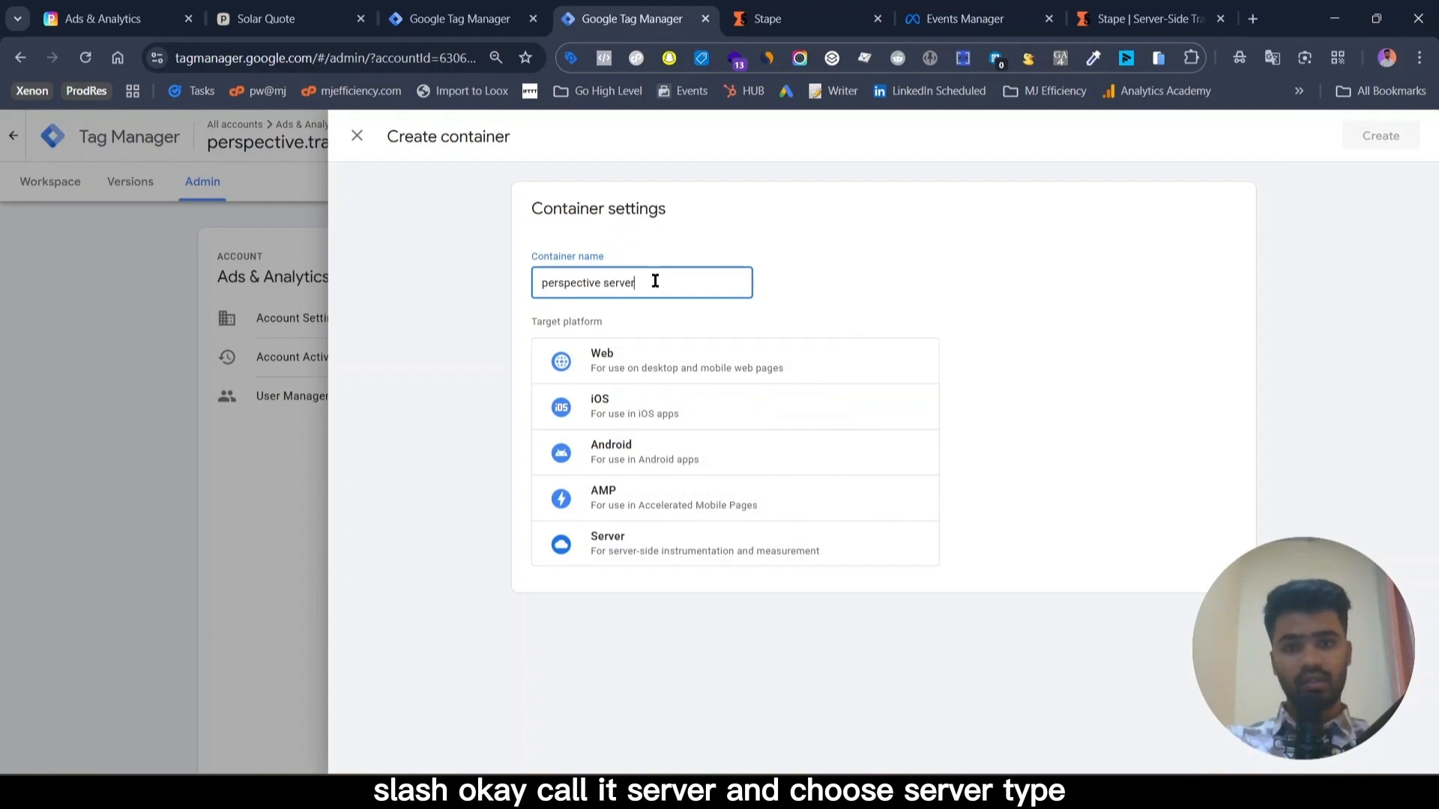
{"action": "left_click", "coordinate": [616, 545]}
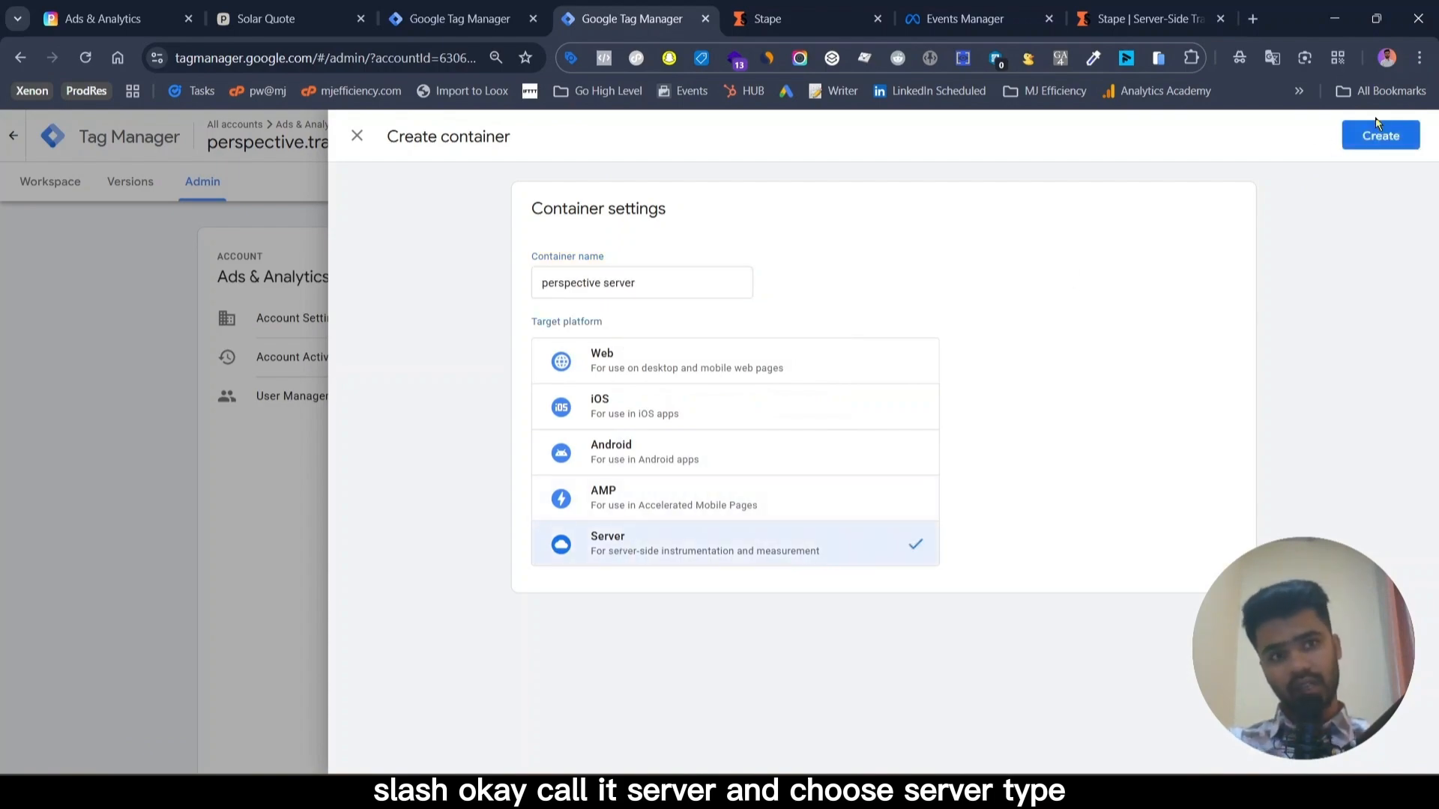
{"action": "left_click", "coordinate": [1383, 138]}
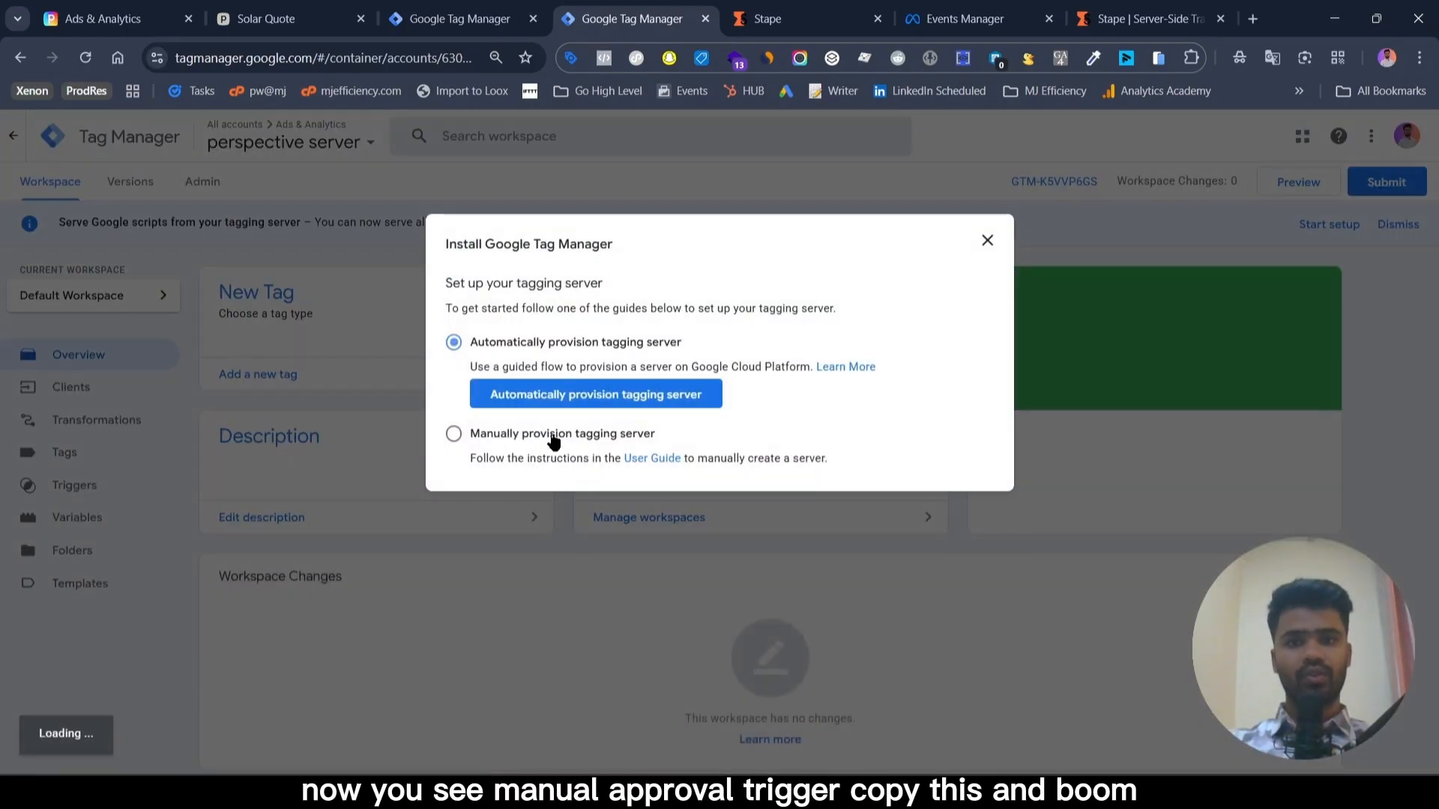
- Choose manual provisioning of the tagging server and copy the container config
{"action": "left_click", "coordinate": [456, 404]}
{"action": "left_click", "coordinate": [978, 479]}
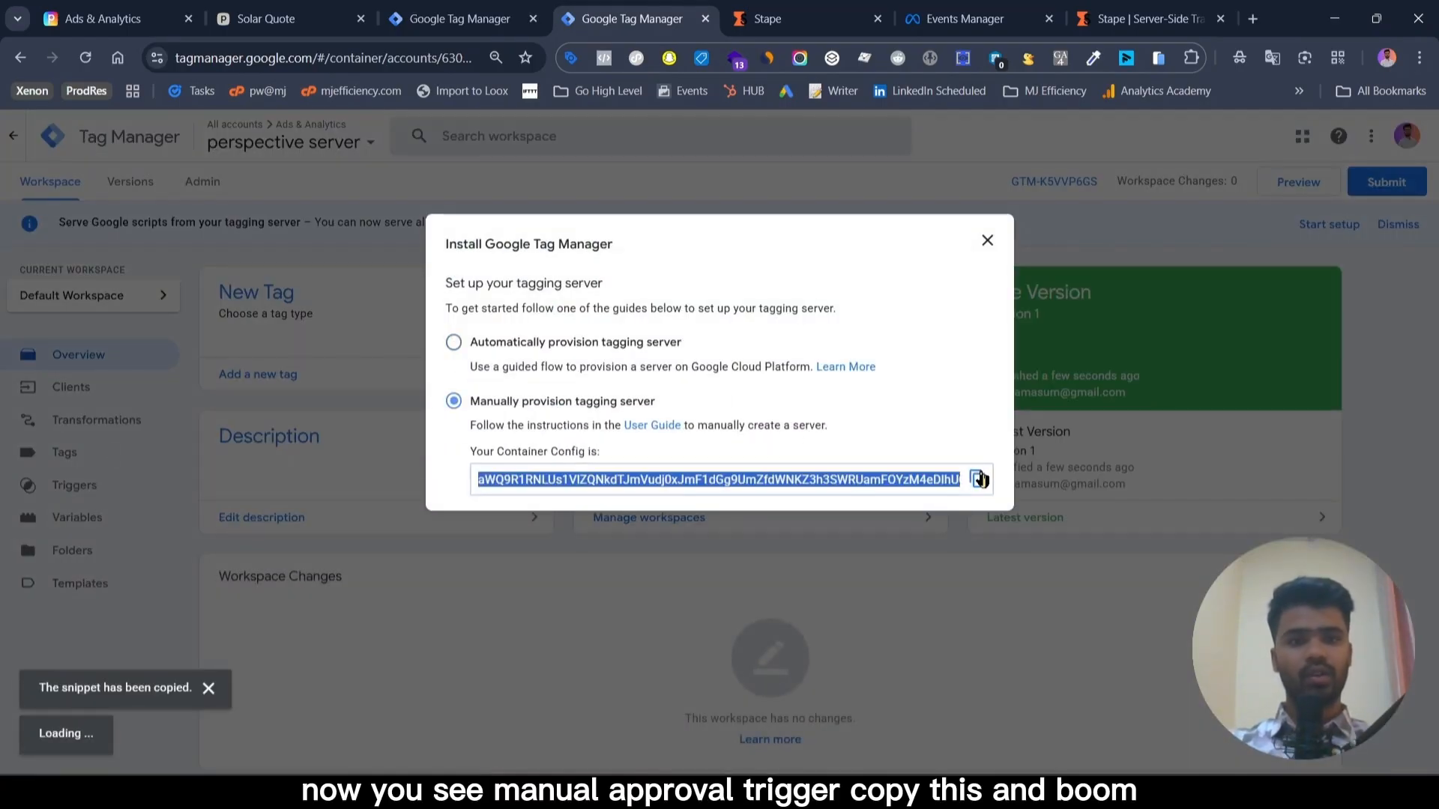
{"action": "left_click", "coordinate": [1077, 8]}
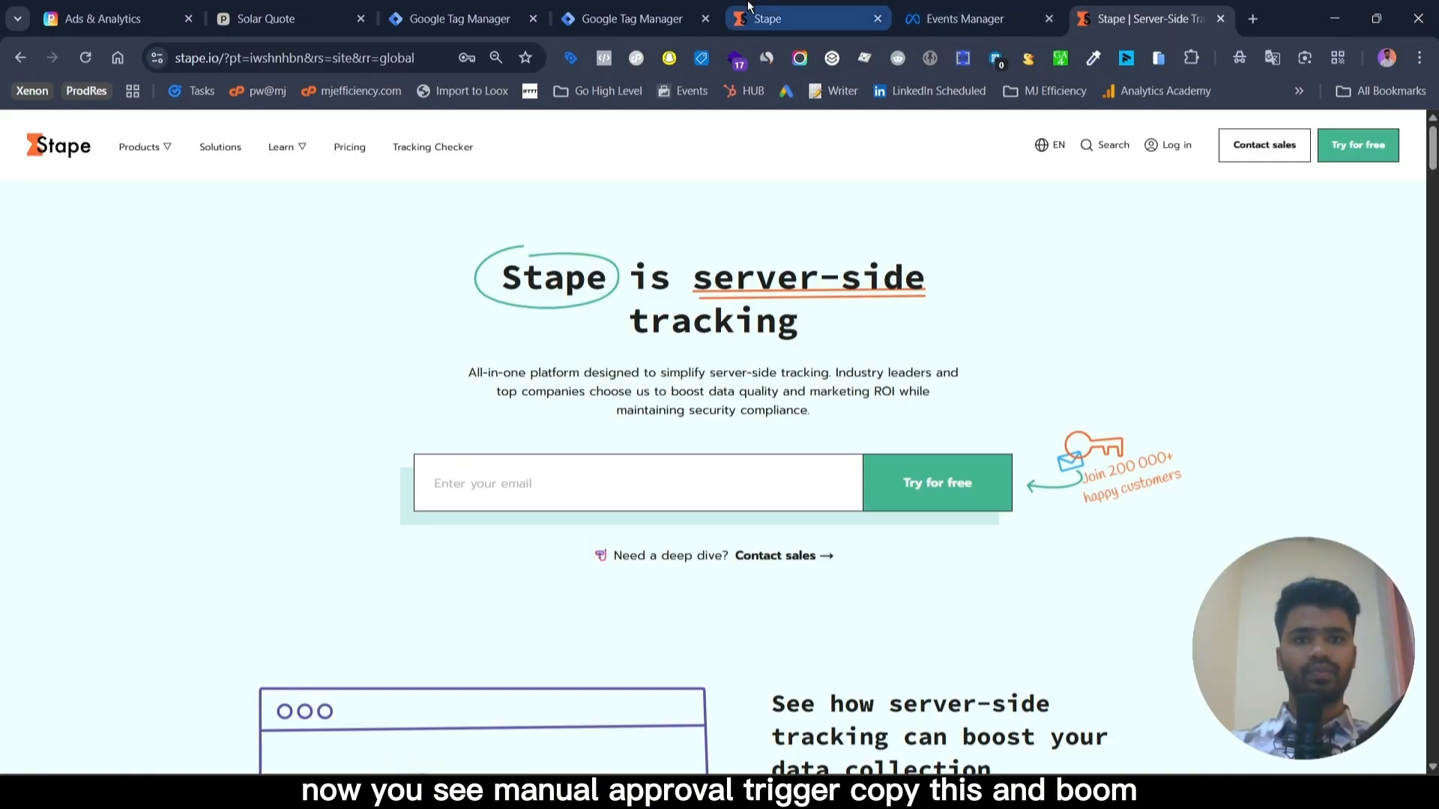
- Paste the container config, set location to US Center (Iowa), and create the Stape container
{"action": "left_click", "coordinate": [786, 19]}
{"action": "key", "text": "ctrl+v"}
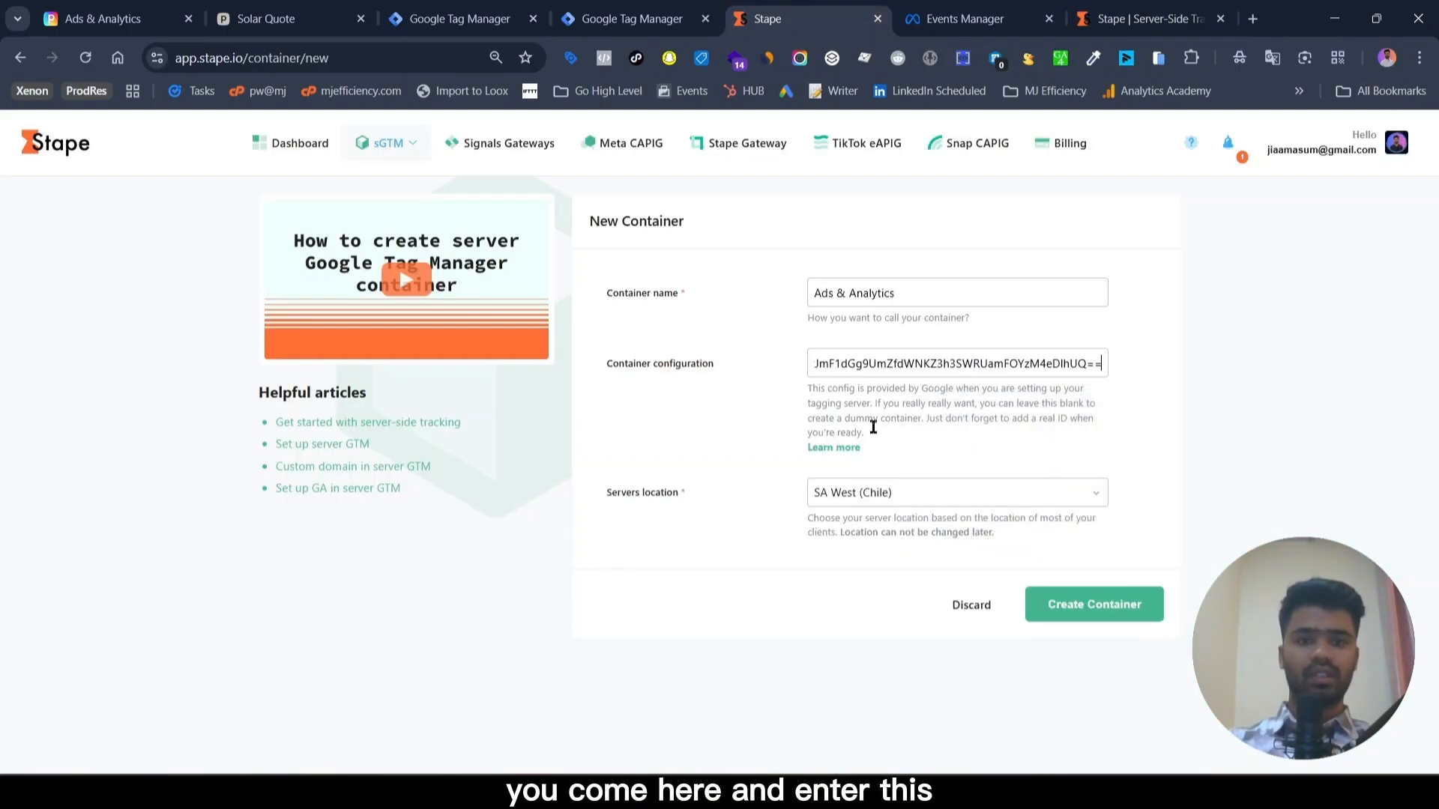
{"action": "left_click", "coordinate": [859, 493]}
{"action": "scroll", "coordinate": [907, 643], "scroll_direction": "down", "scroll_amount": 3}
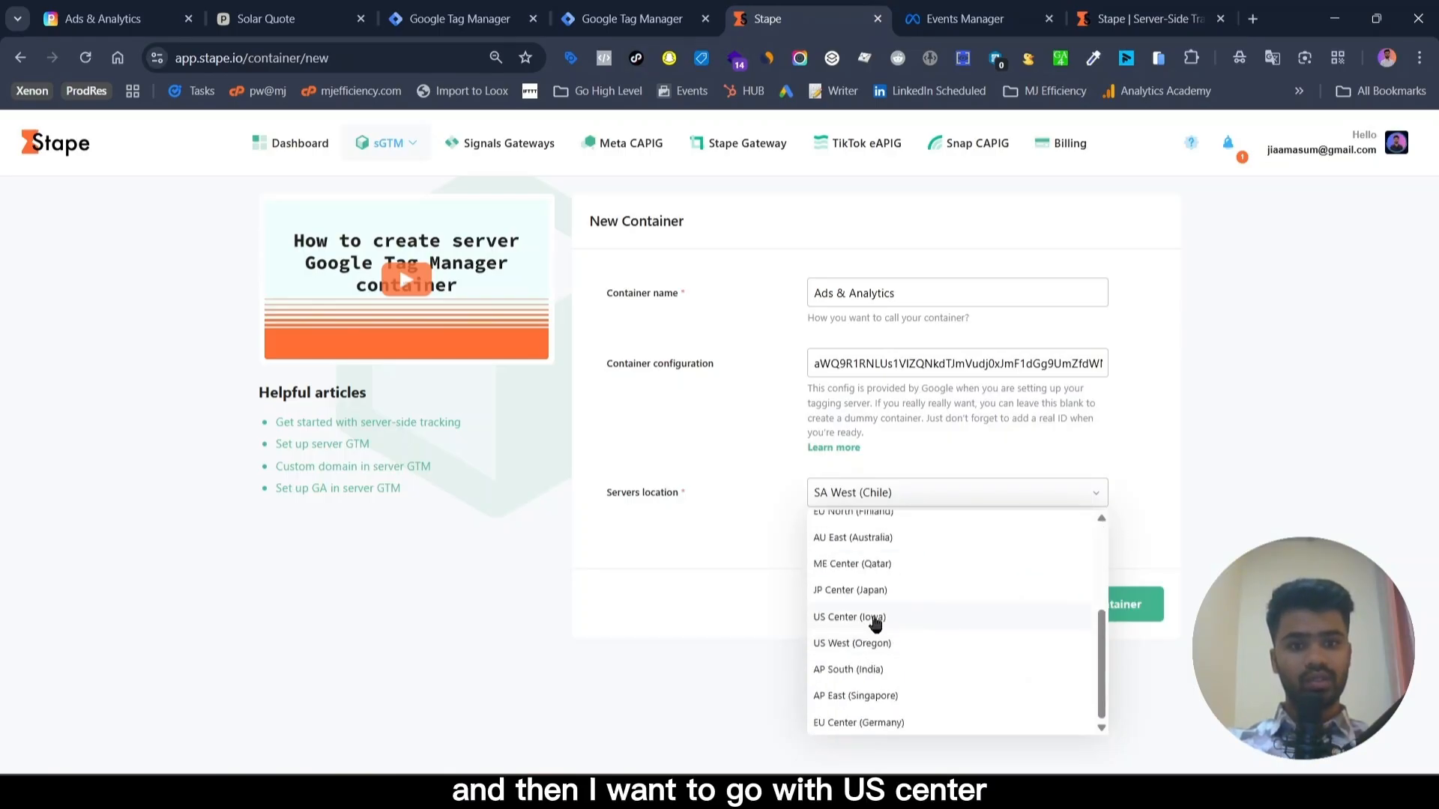
{"action": "left_click", "coordinate": [875, 618]}
{"action": "left_click", "coordinate": [1110, 613]}
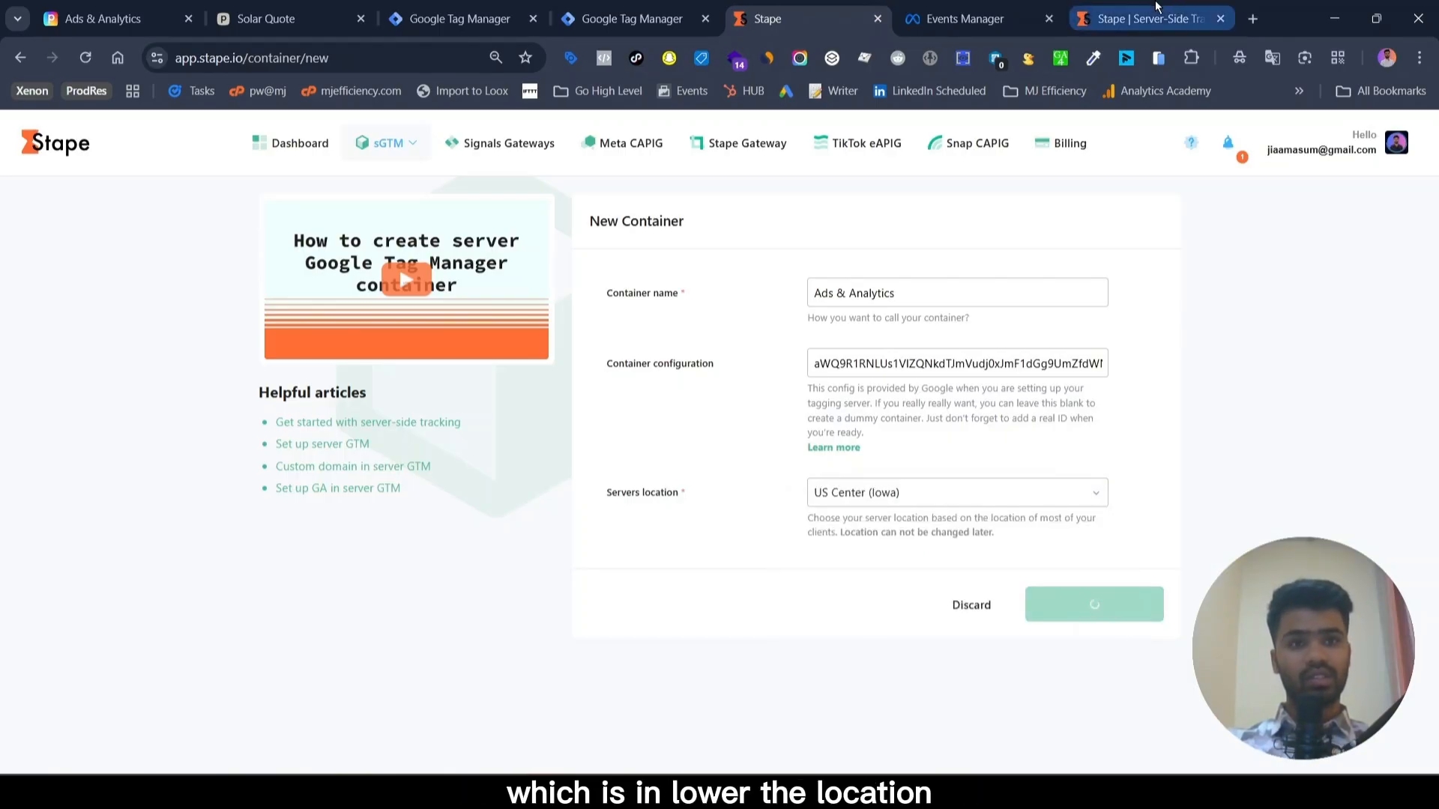
{"action": "left_click", "coordinate": [1221, 18]}
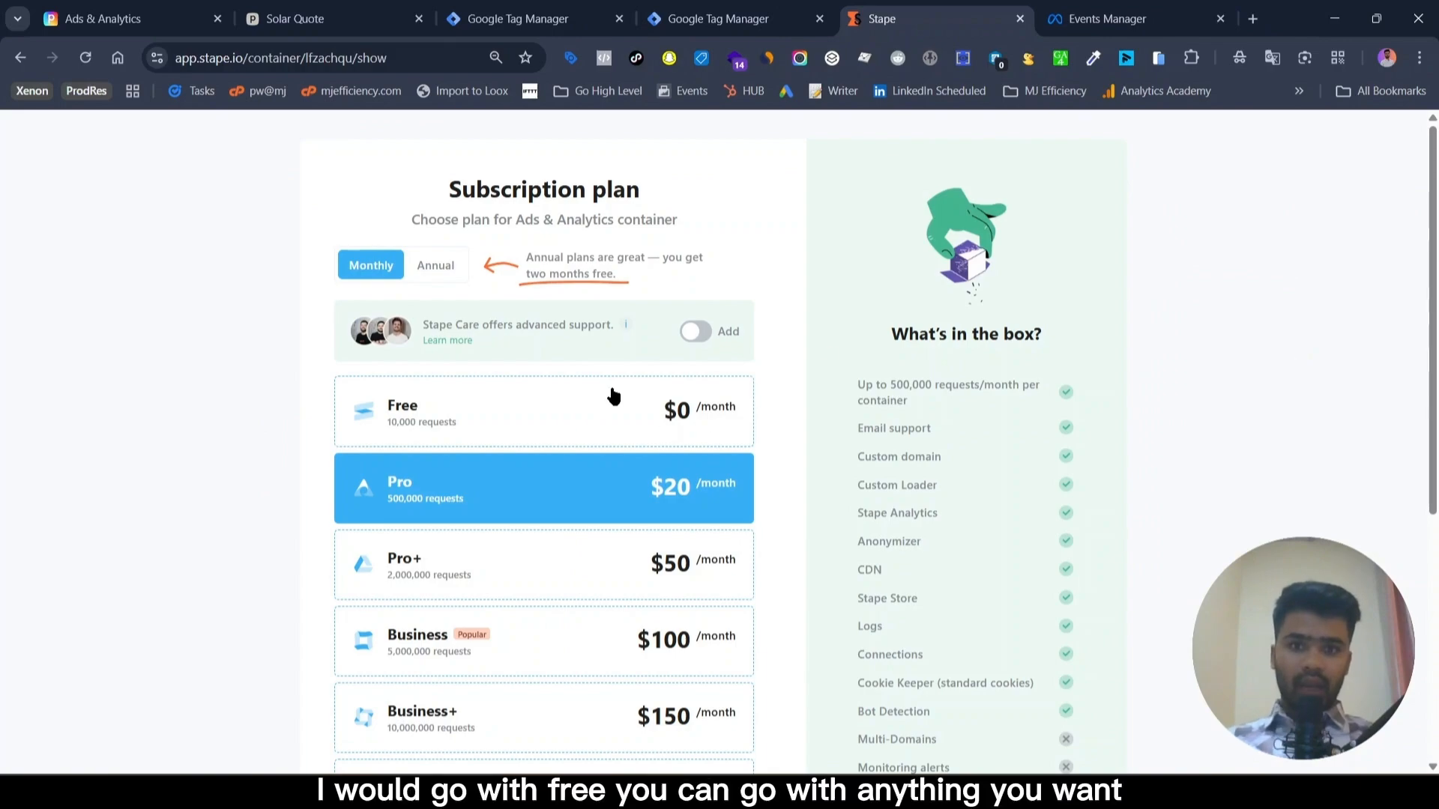
- Choose the Free plan with auto-upgrade off and scroll to the Domains section
{"action": "left_click", "coordinate": [614, 396]}
{"action": "scroll", "coordinate": [603, 396], "scroll_direction": "down", "scroll_amount": 5}
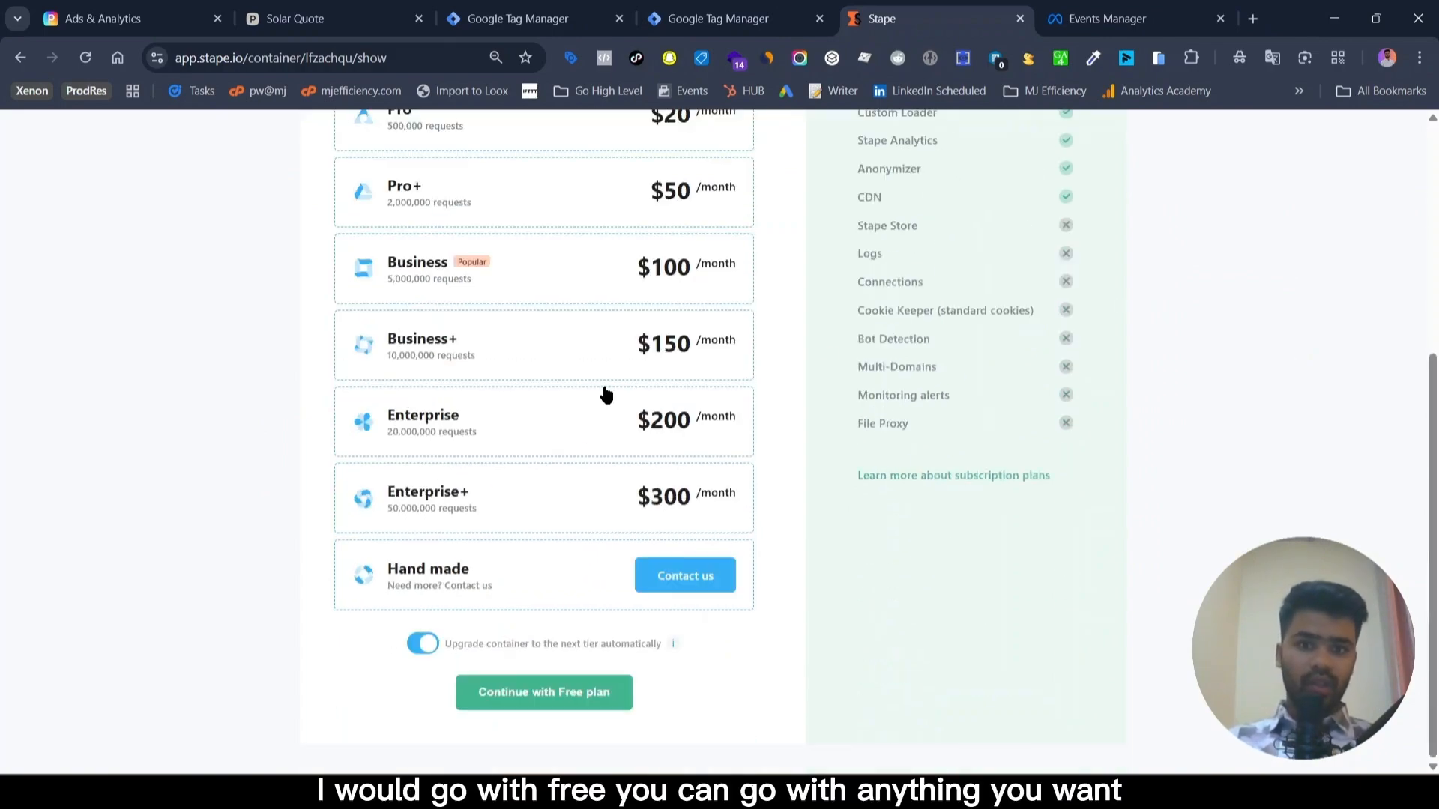
{"action": "left_click", "coordinate": [422, 646]}
{"action": "left_click", "coordinate": [540, 695]}
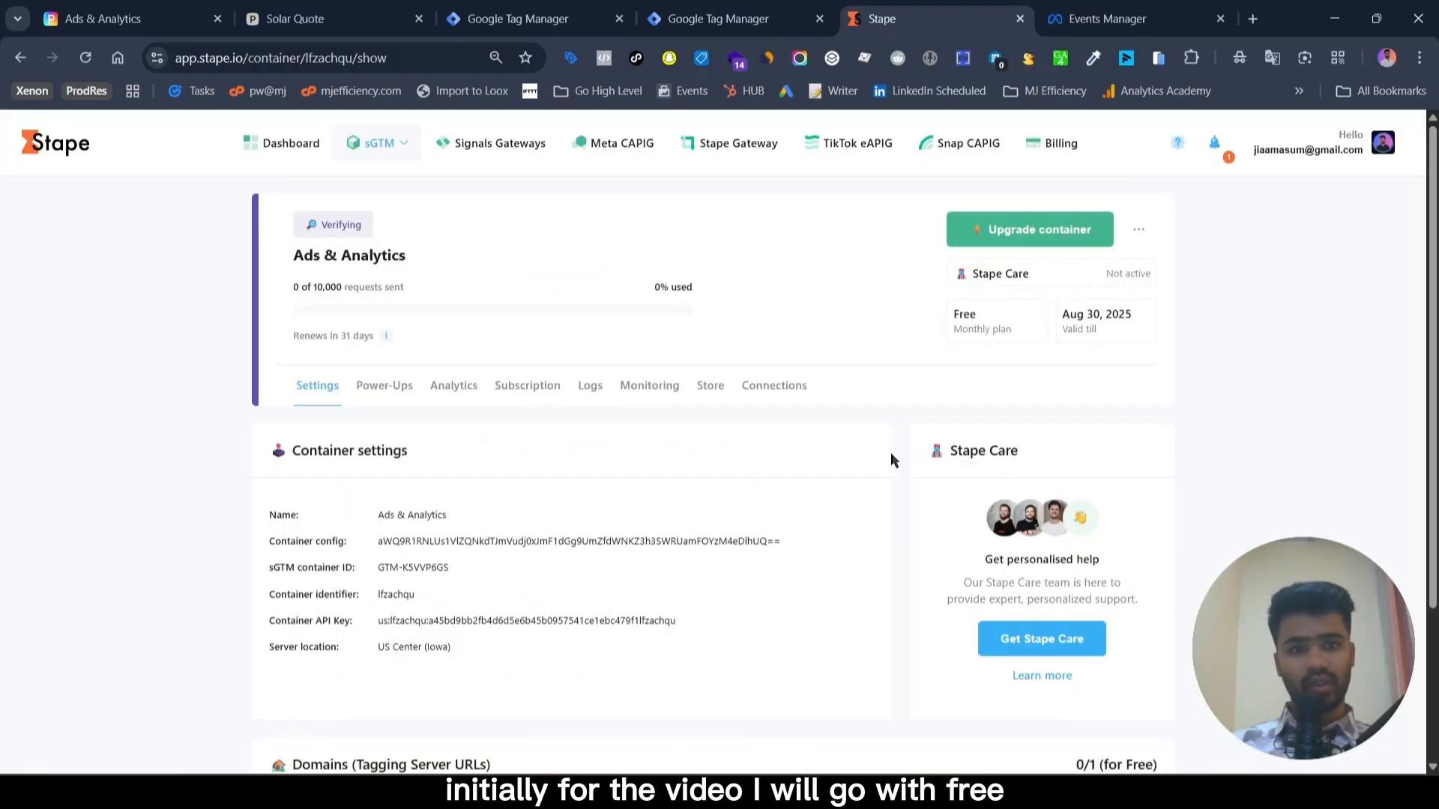
{"action": "scroll", "coordinate": [891, 454], "scroll_direction": "down", "scroll_amount": 3}
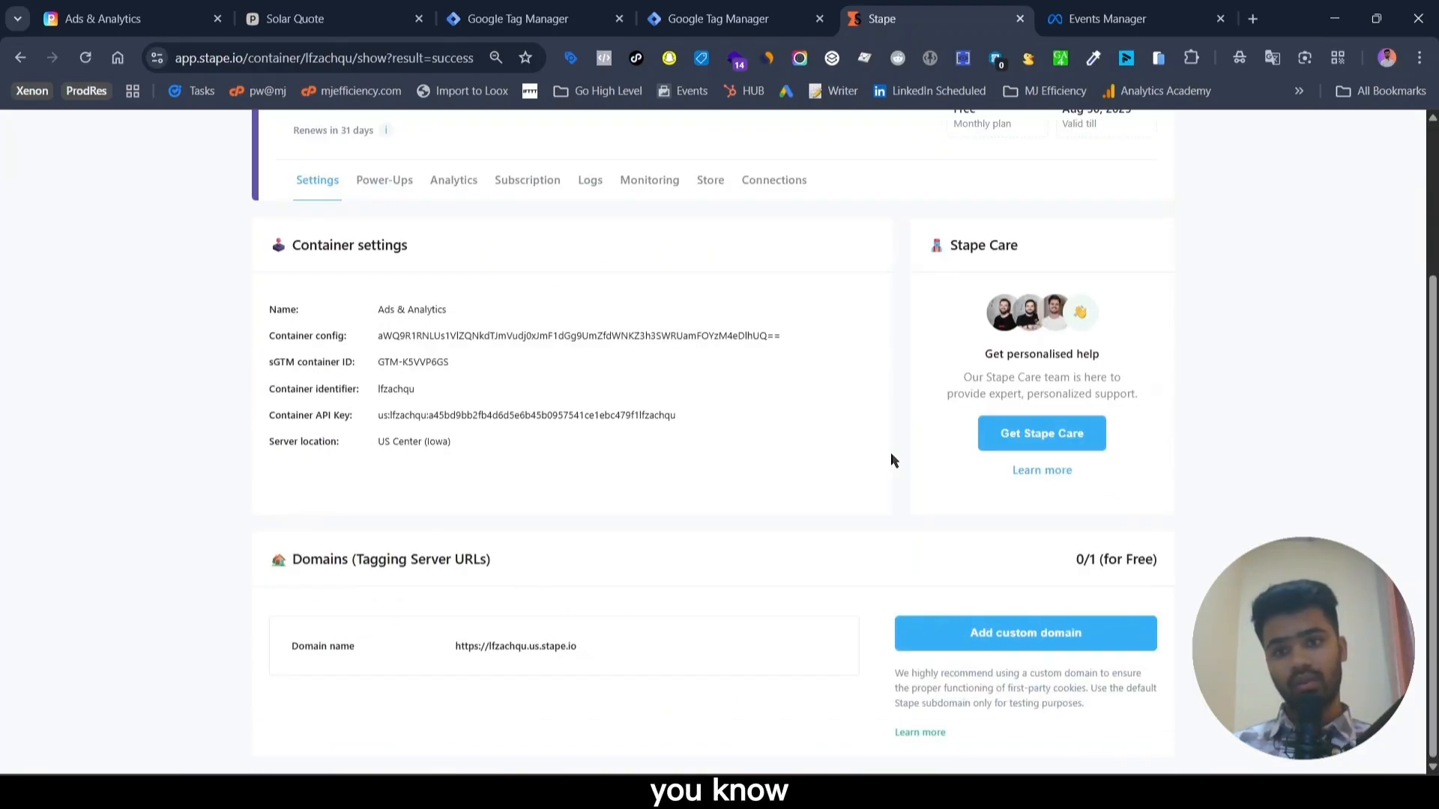
{"action": "scroll", "coordinate": [891, 454], "scroll_direction": "up", "scroll_amount": 3}
{"action": "scroll", "coordinate": [891, 454], "scroll_direction": "down", "scroll_amount": 3}
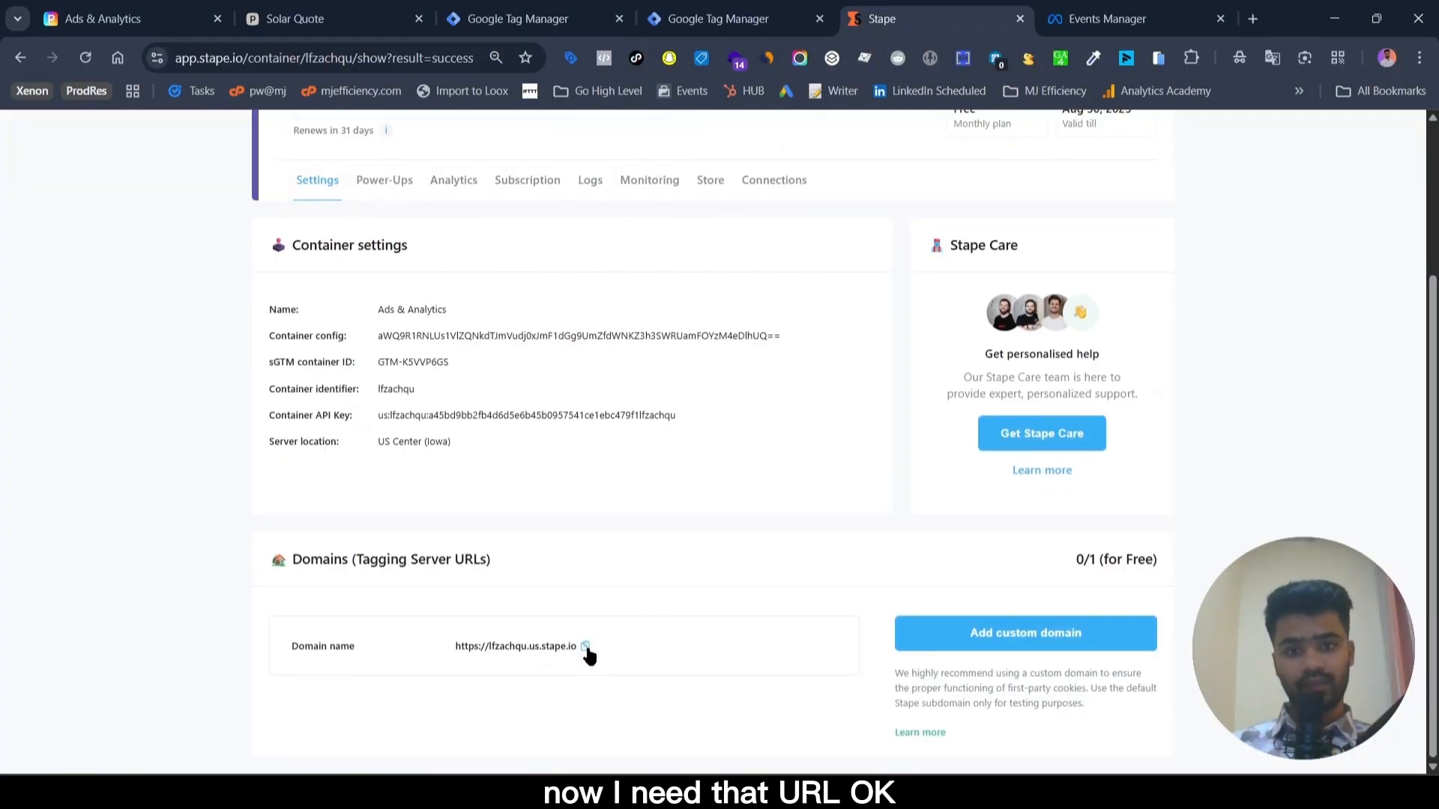
{"action": "left_click", "coordinate": [585, 647]}
{"action": "left_click", "coordinate": [666, 12]}
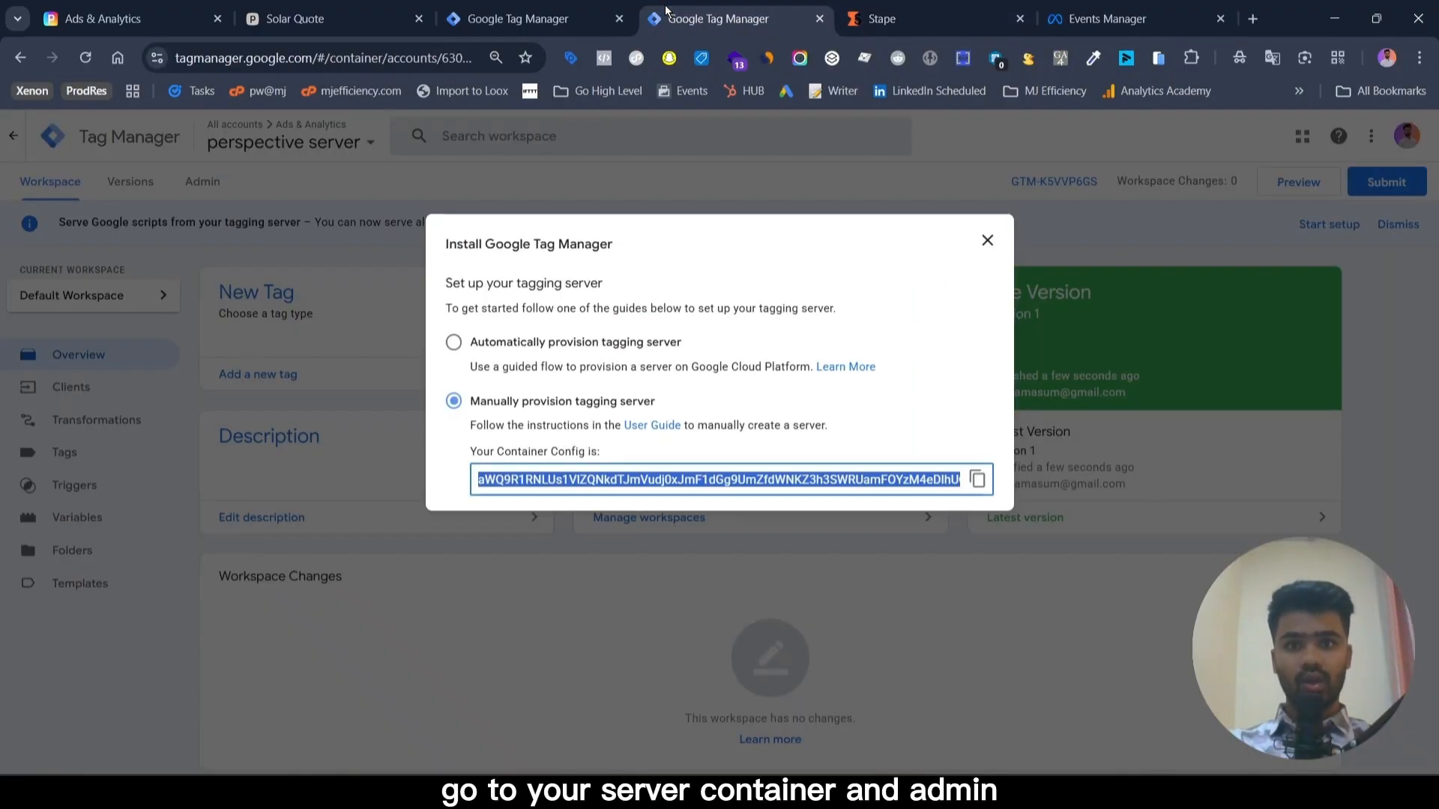
{"action": "left_click", "coordinate": [975, 254]}
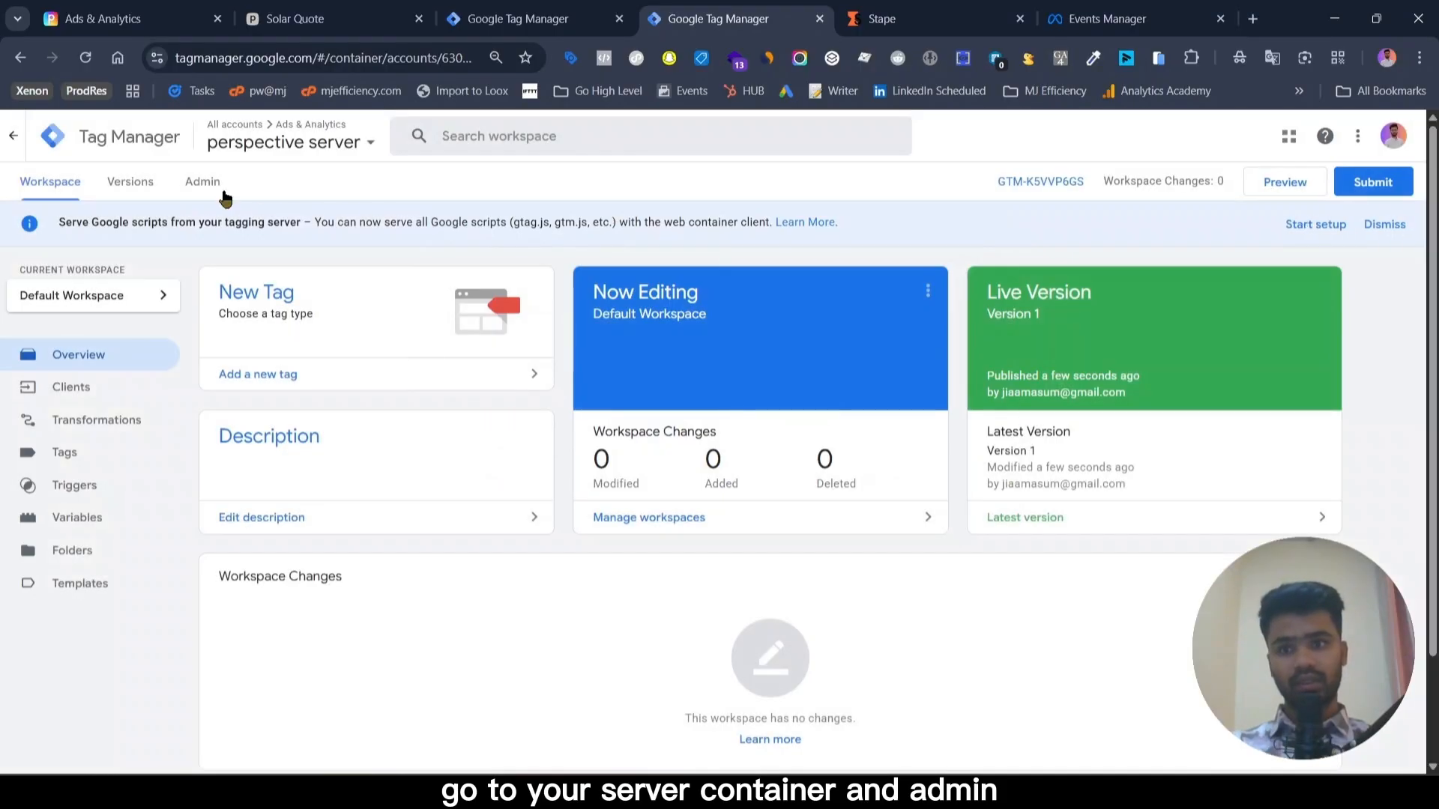
{"action": "left_click", "coordinate": [223, 193]}
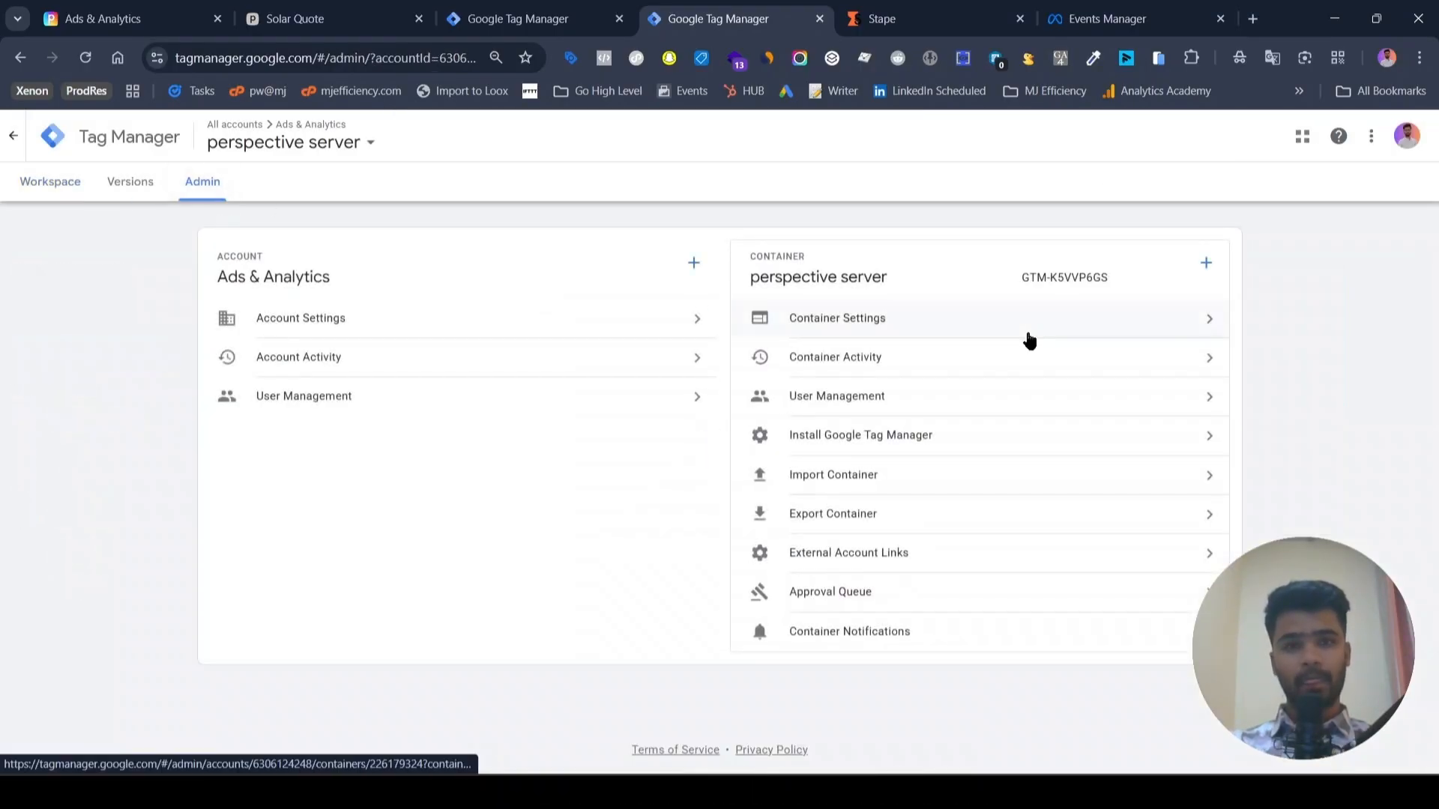
{"action": "left_click", "coordinate": [988, 333]}
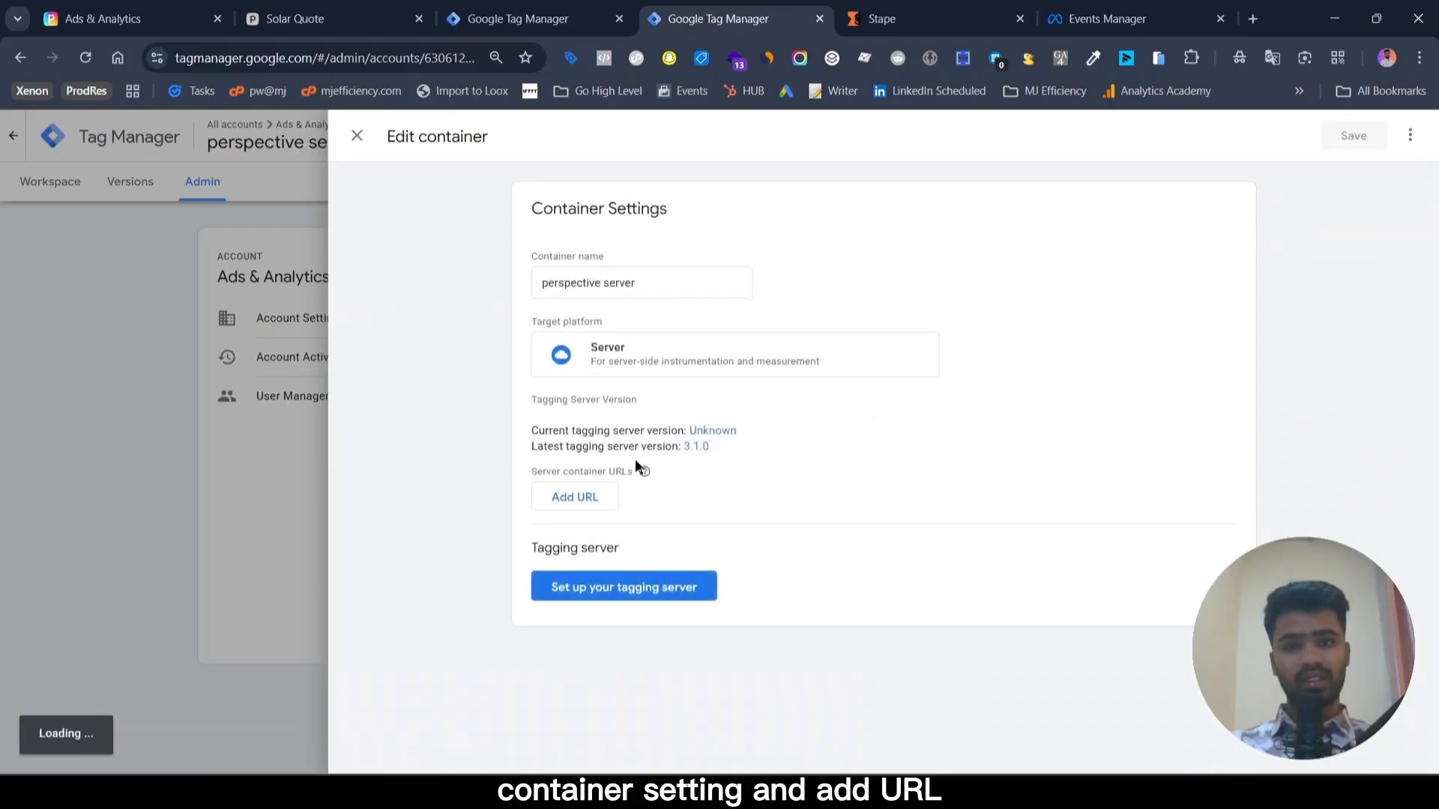
{"action": "left_click", "coordinate": [572, 500]}
{"action": "left_click", "coordinate": [571, 504]}
{"action": "key", "text": "ctrl+v"}
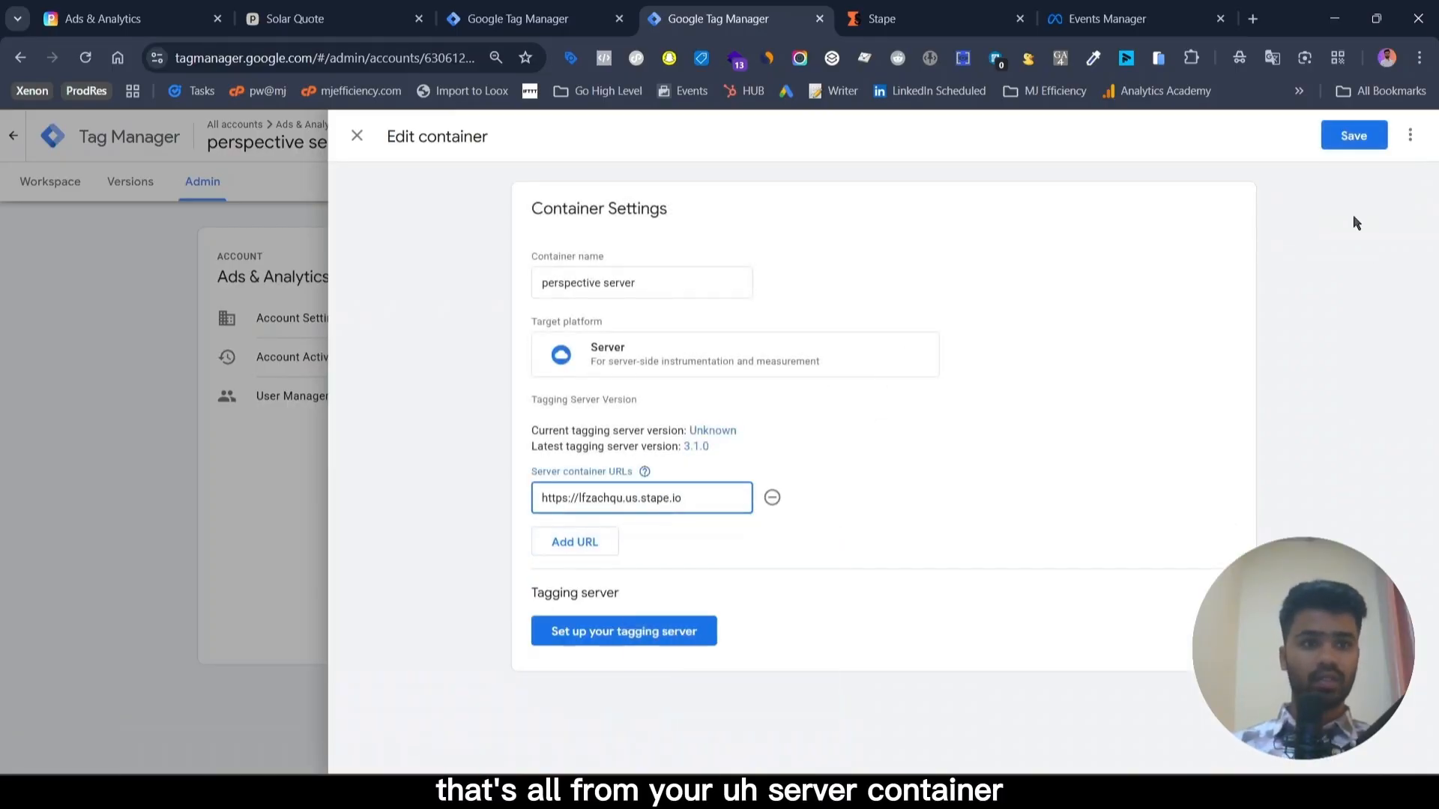
{"action": "left_click", "coordinate": [1343, 141]}
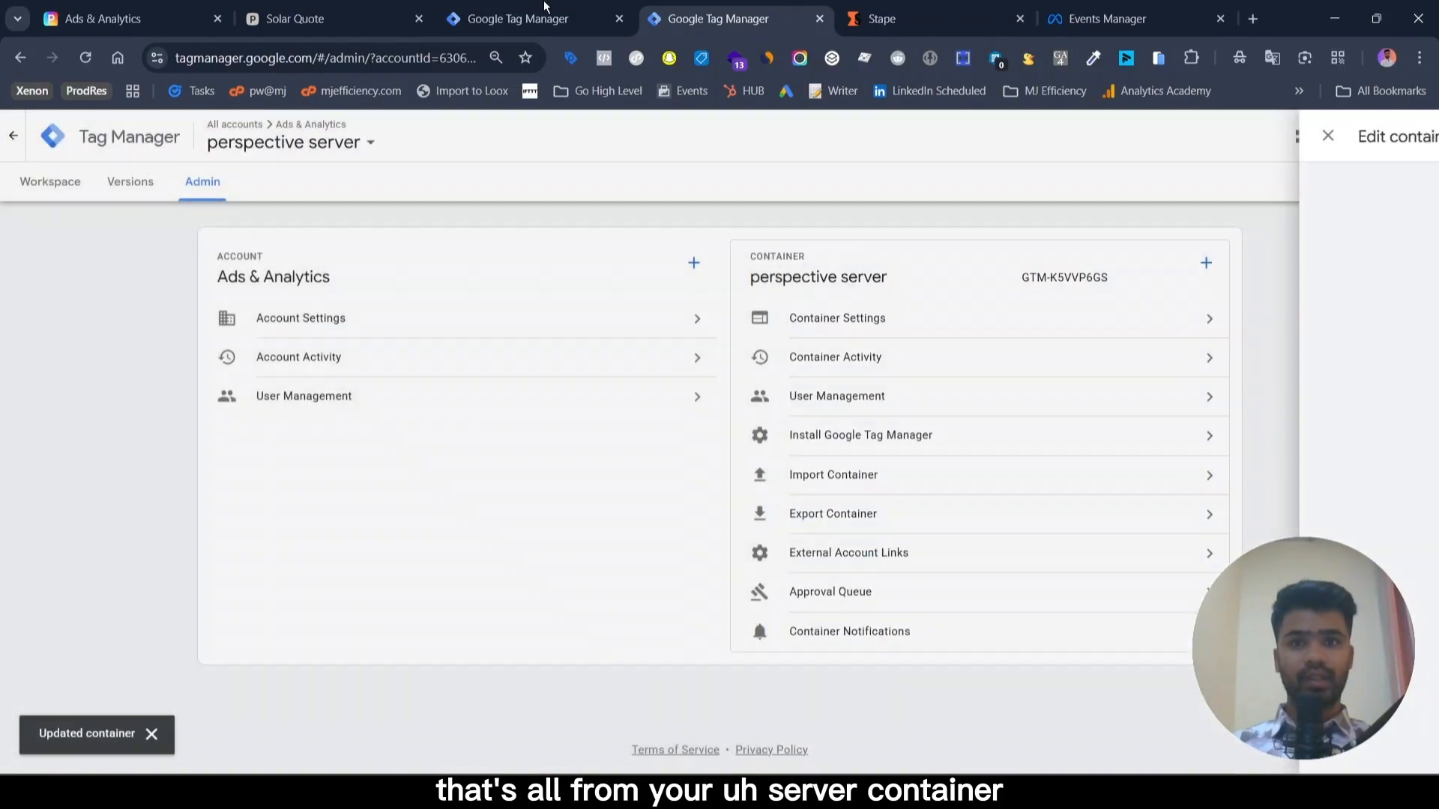
{"action": "left_click", "coordinate": [545, 9]}
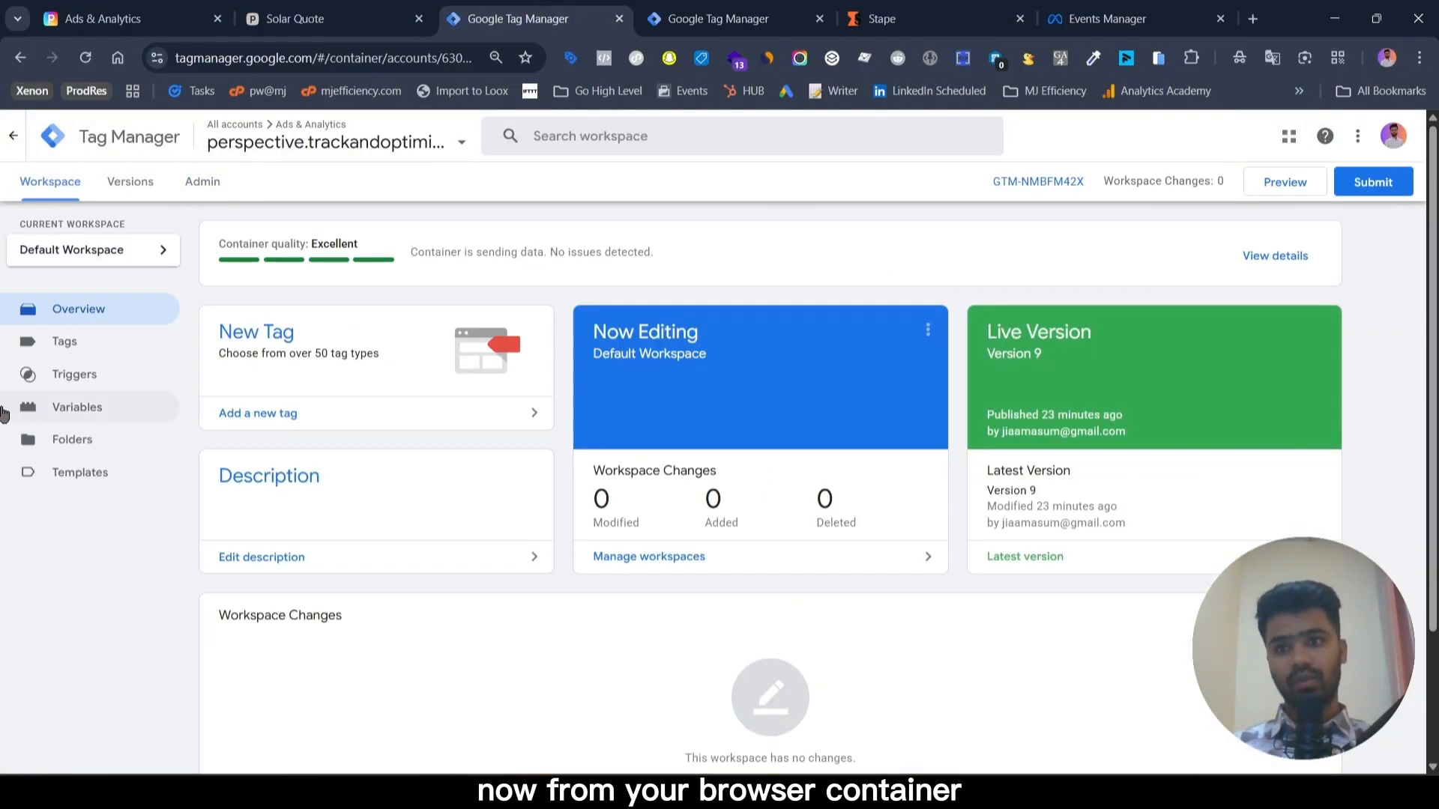
- Open the web Google Tag's linked configuration settings variable for editing
{"action": "left_click", "coordinate": [27, 352]}
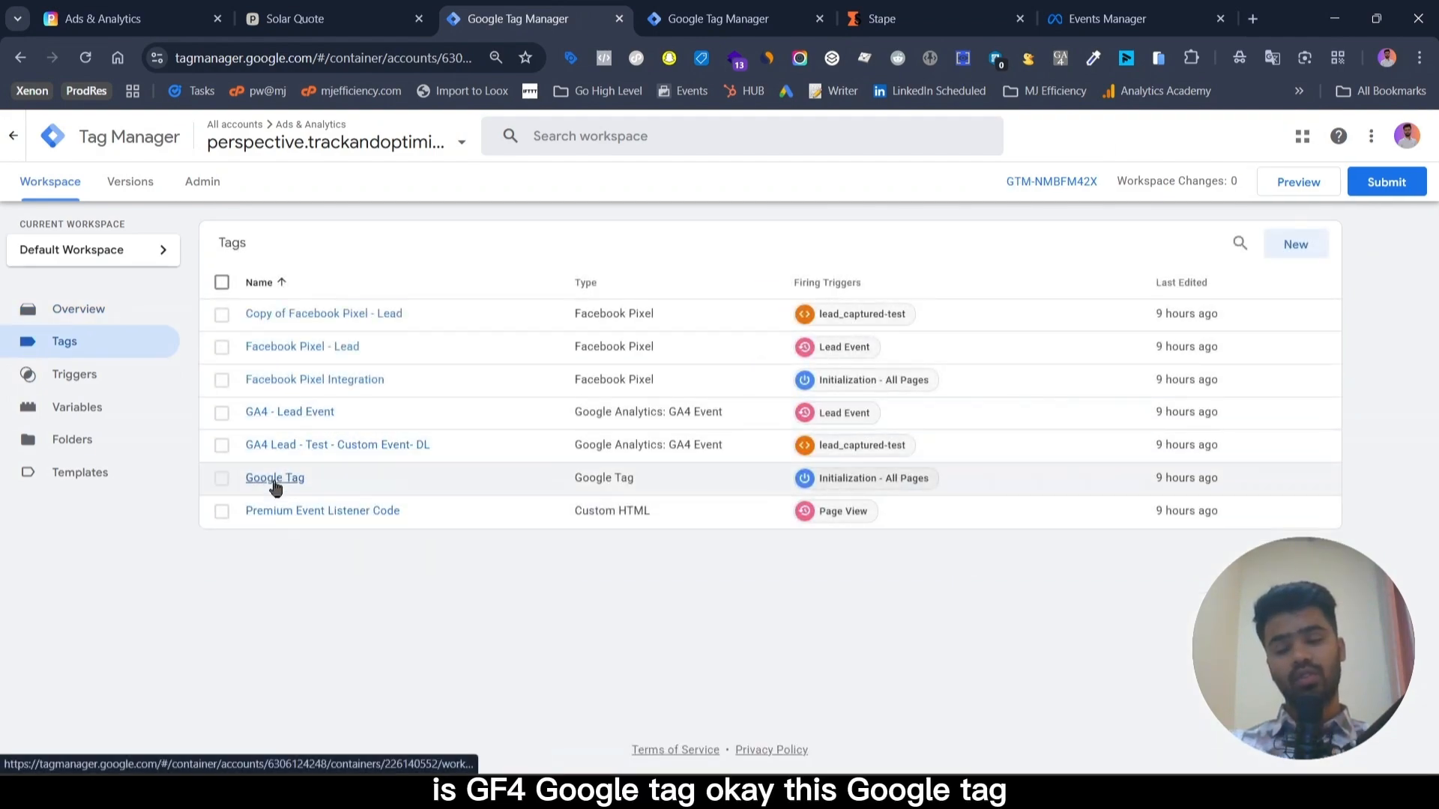
{"action": "left_click", "coordinate": [275, 483]}
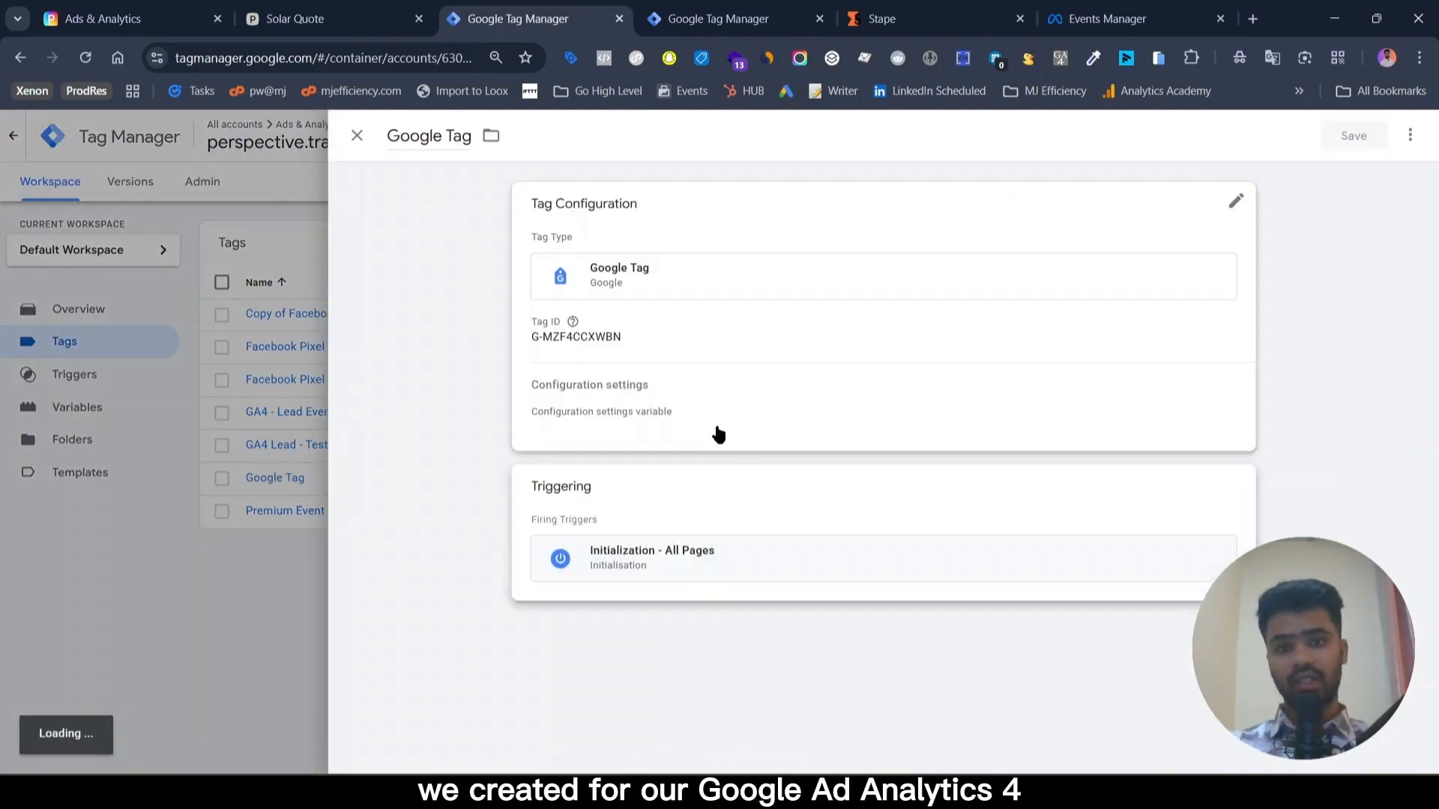
{"action": "left_click", "coordinate": [717, 433]}
{"action": "left_click", "coordinate": [800, 510]}
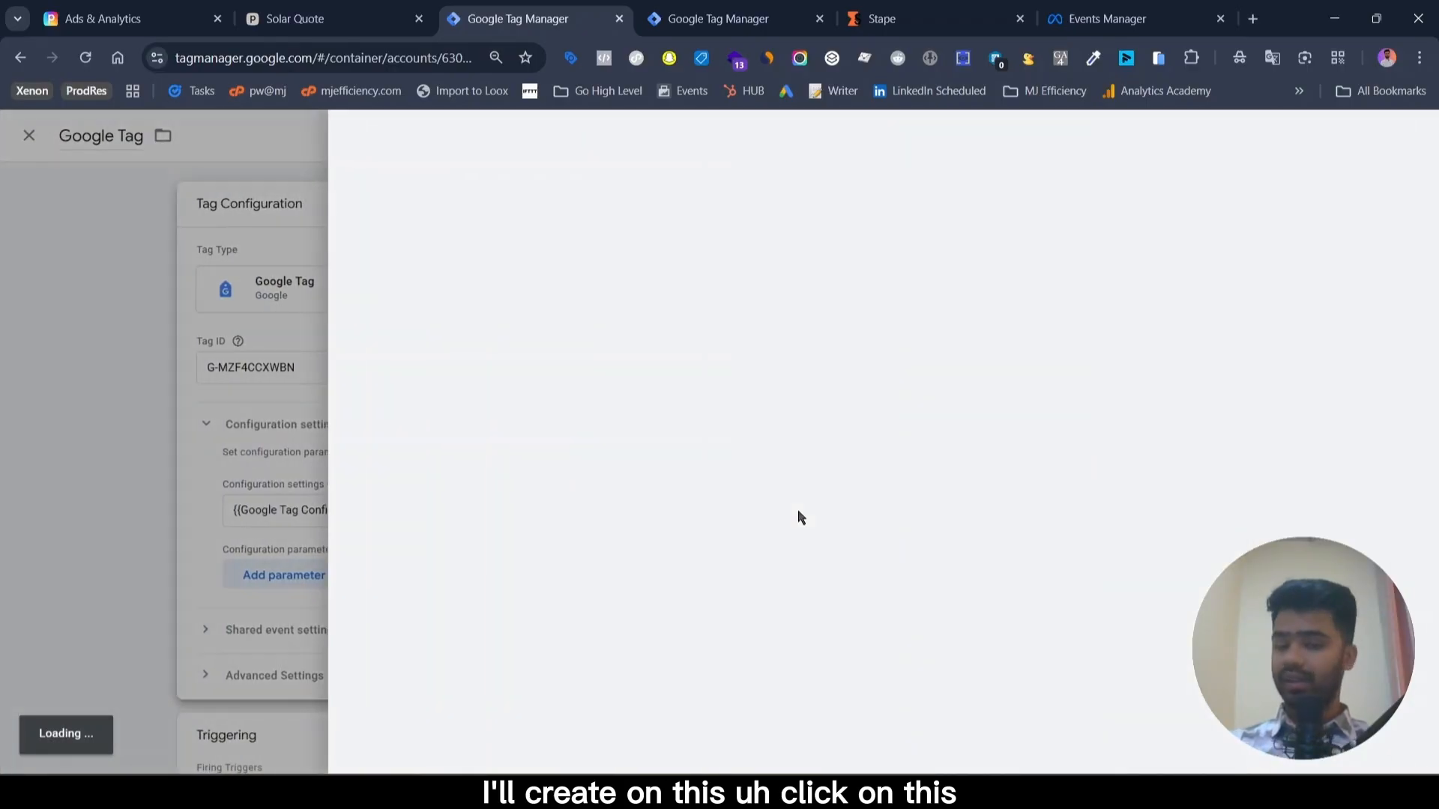
{"action": "left_click", "coordinate": [705, 351]}
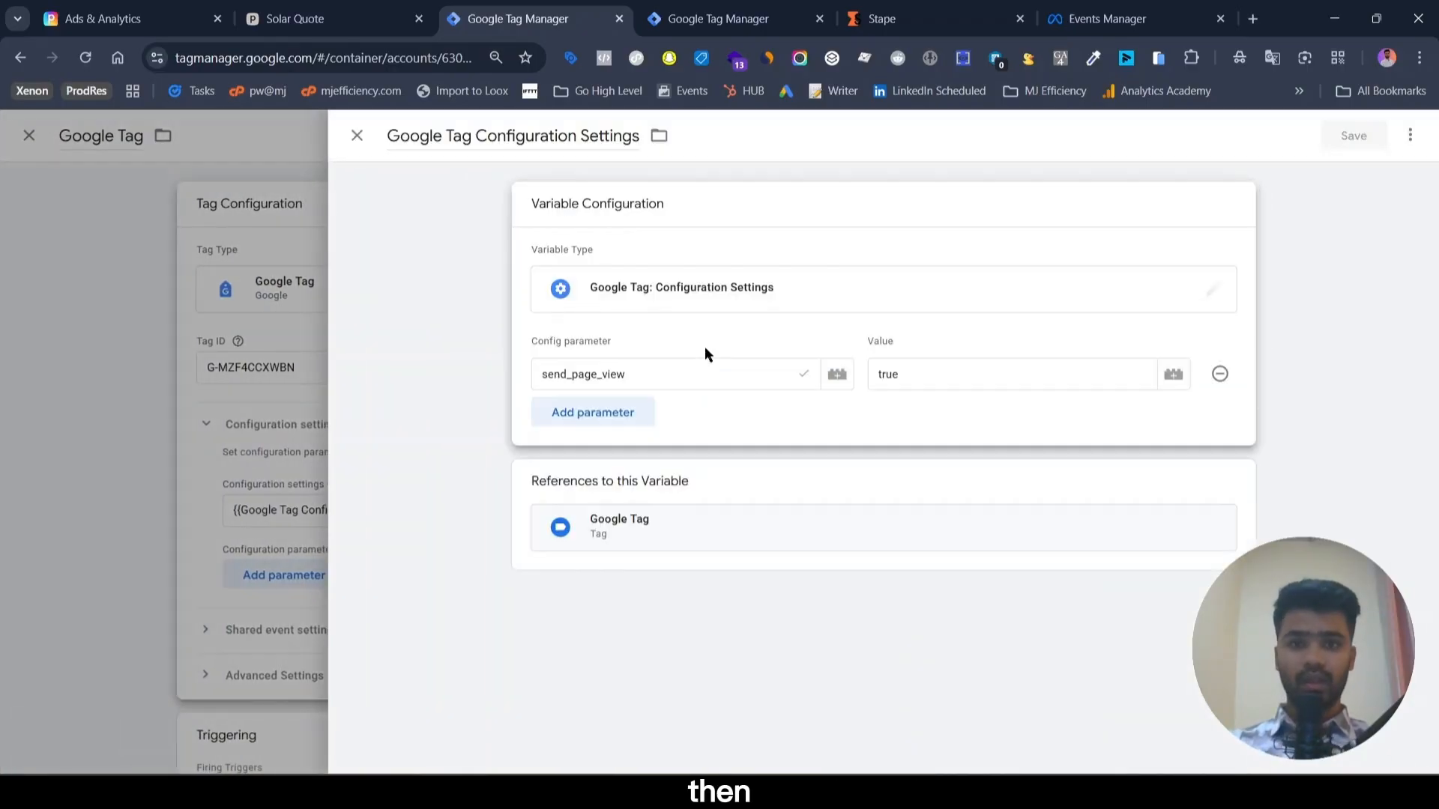
{"action": "left_click", "coordinate": [623, 423]}
{"action": "left_click", "coordinate": [619, 419]}
{"action": "type", "text": "server"}
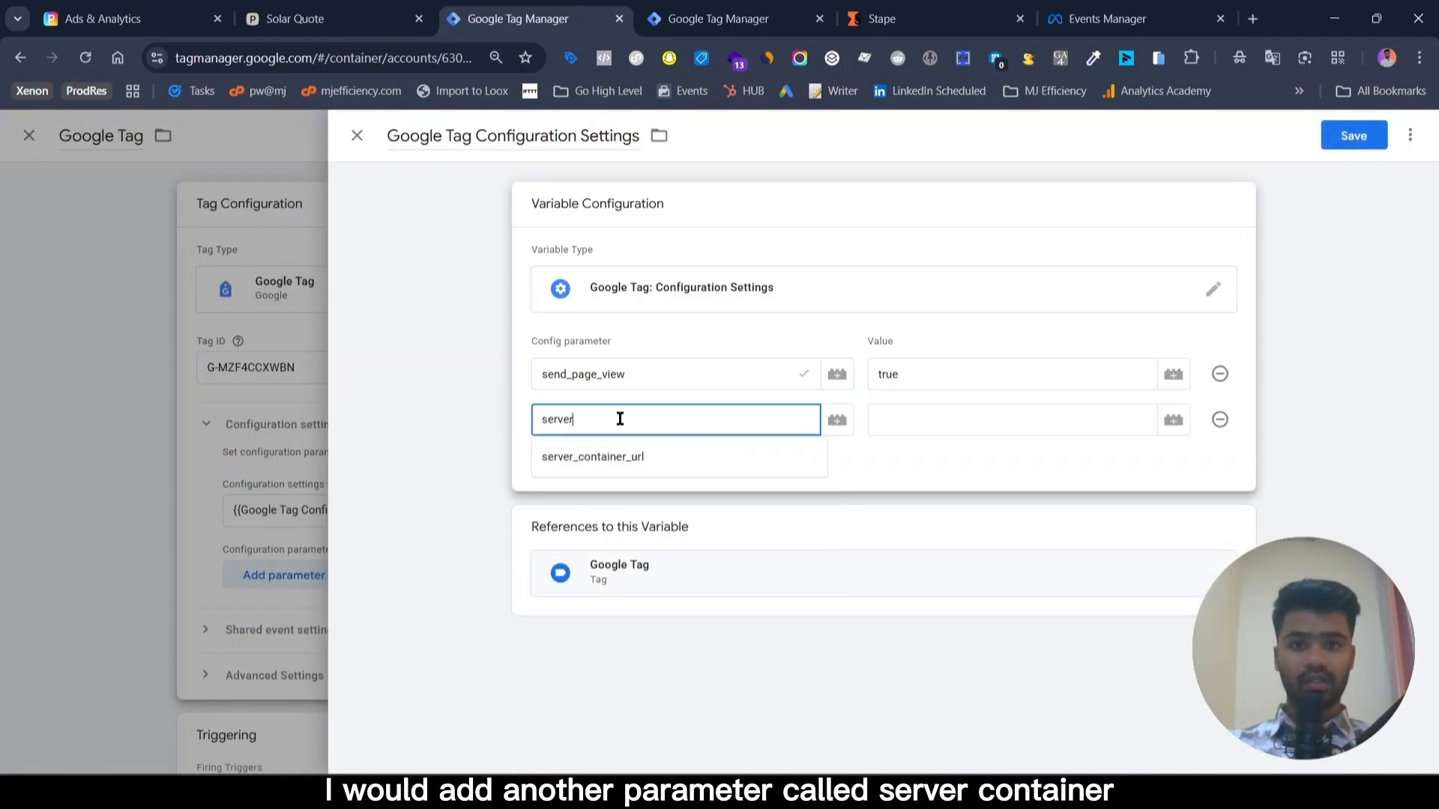
{"action": "key", "text": "Down"}
{"action": "key", "text": "Return"}
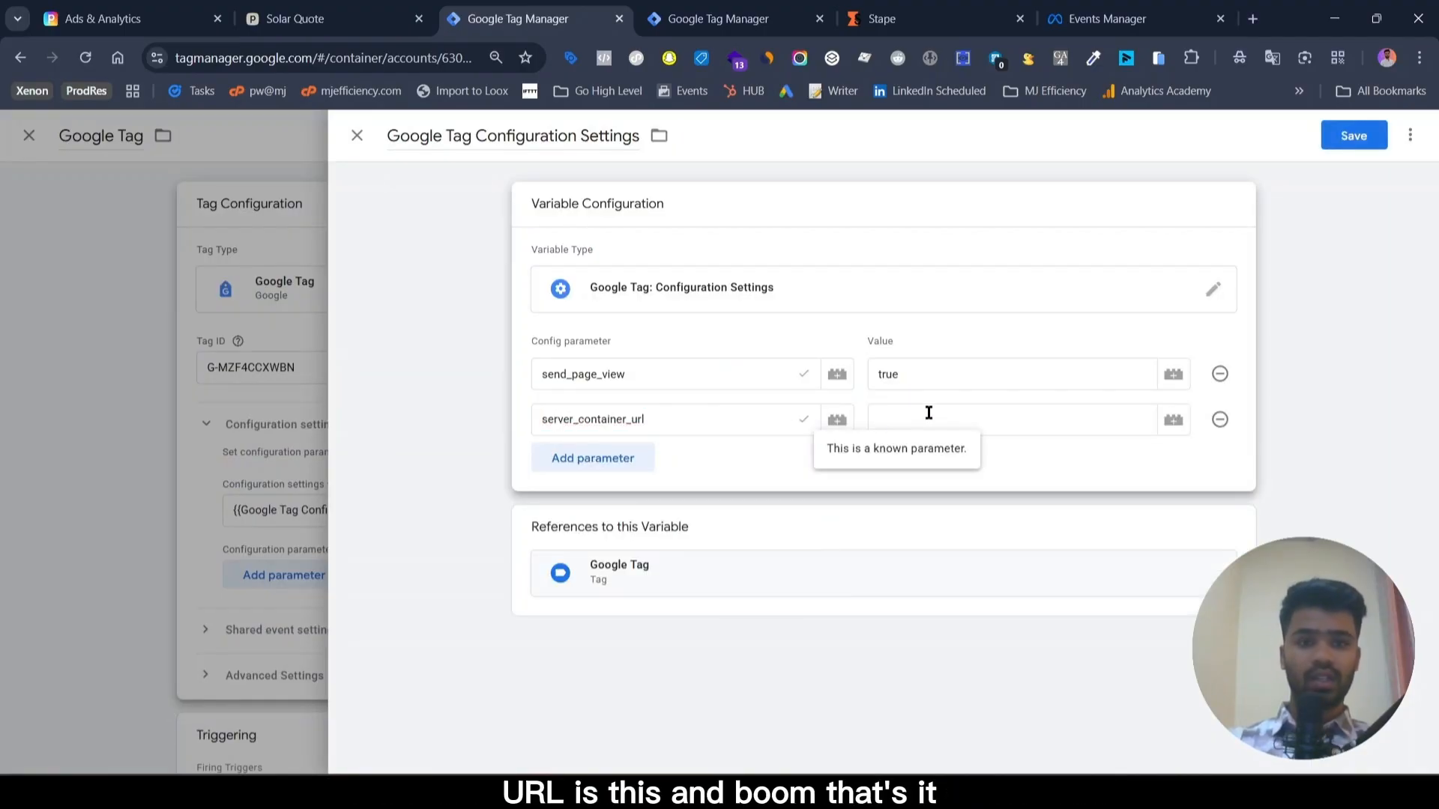
{"action": "left_click", "coordinate": [929, 413]}
{"action": "key", "text": "ctrl+v"}
{"action": "left_click", "coordinate": [1352, 136]}
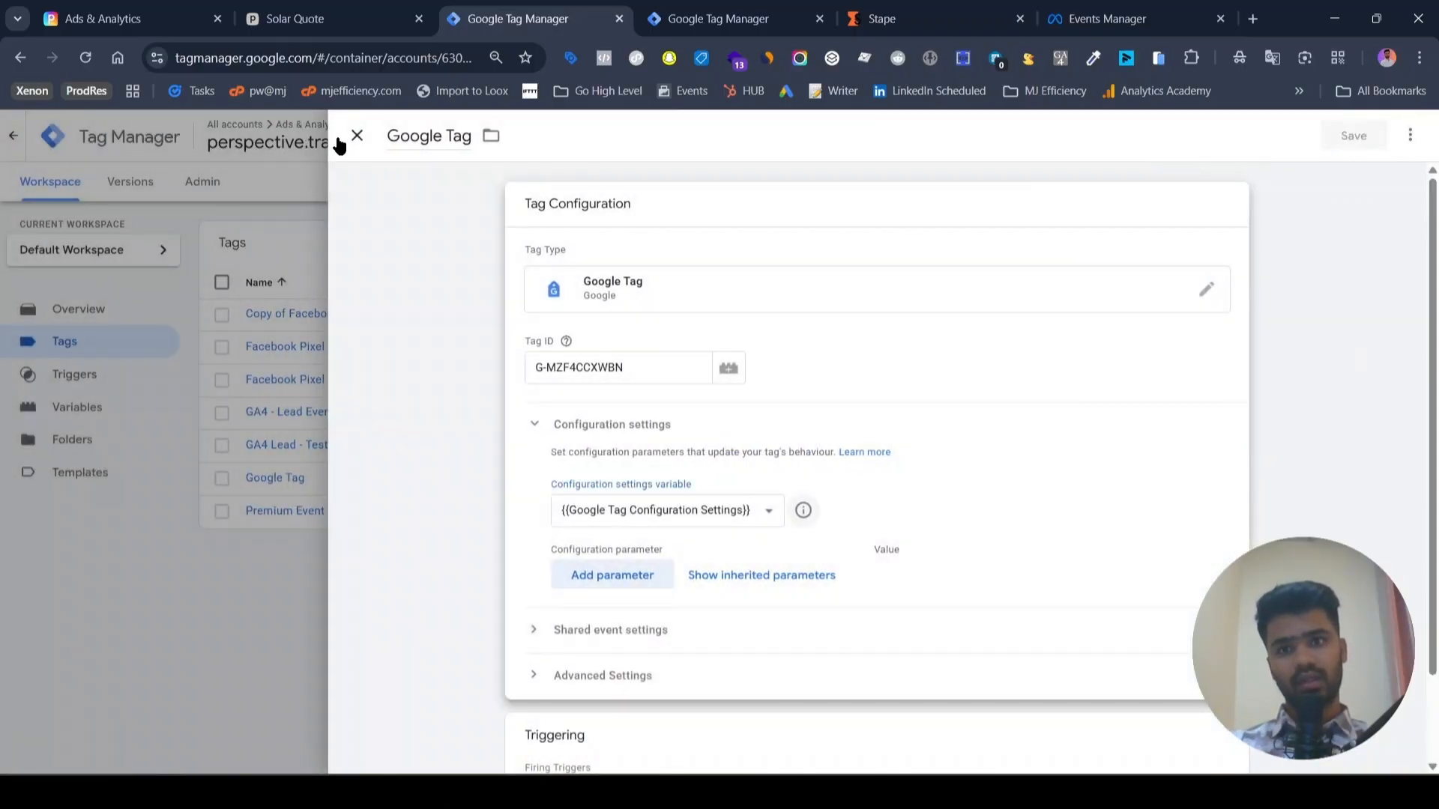
{"action": "left_click", "coordinate": [357, 135]}
- Publish the web container as Version 10 without a description
{"action": "left_click", "coordinate": [1394, 185]}
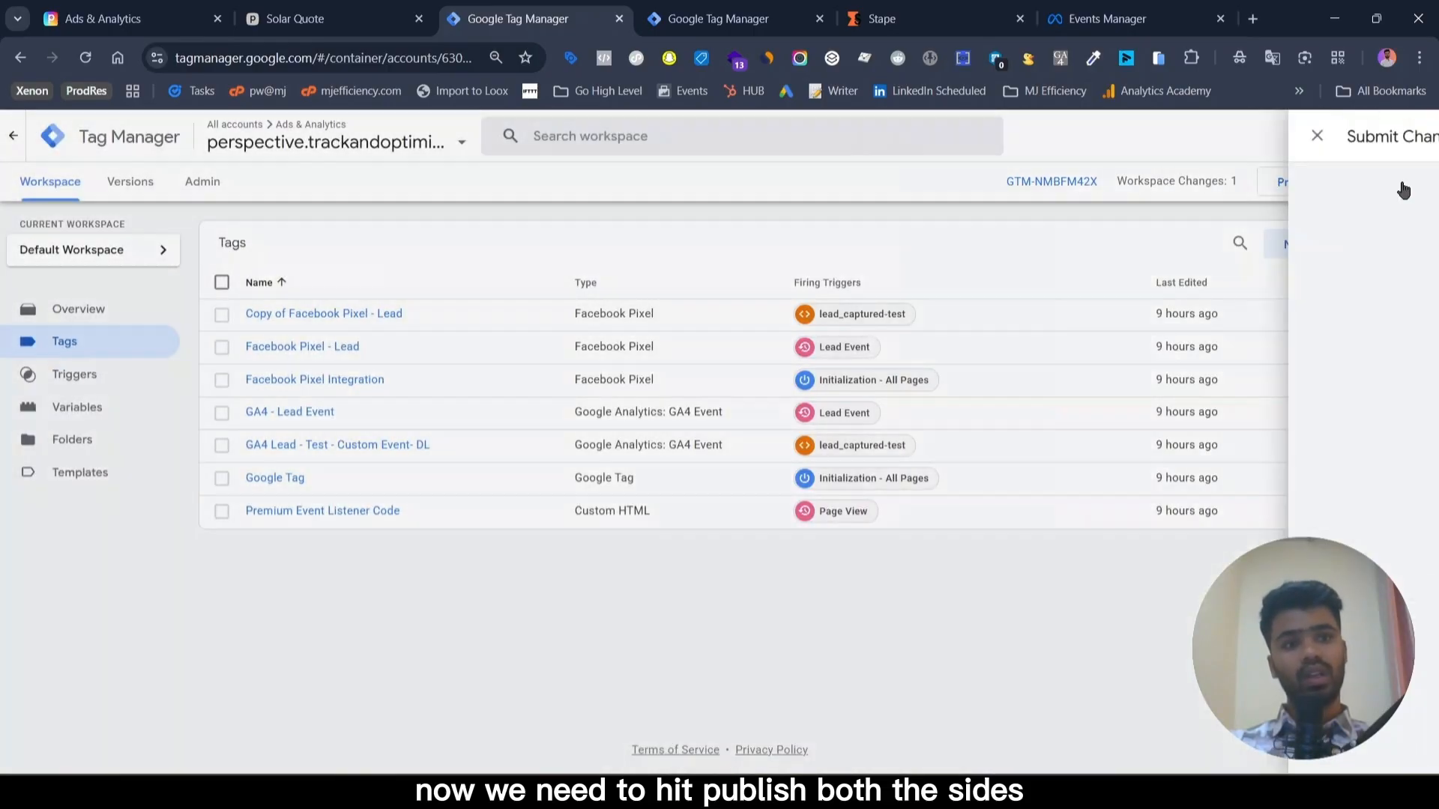
{"action": "left_click", "coordinate": [1379, 136]}
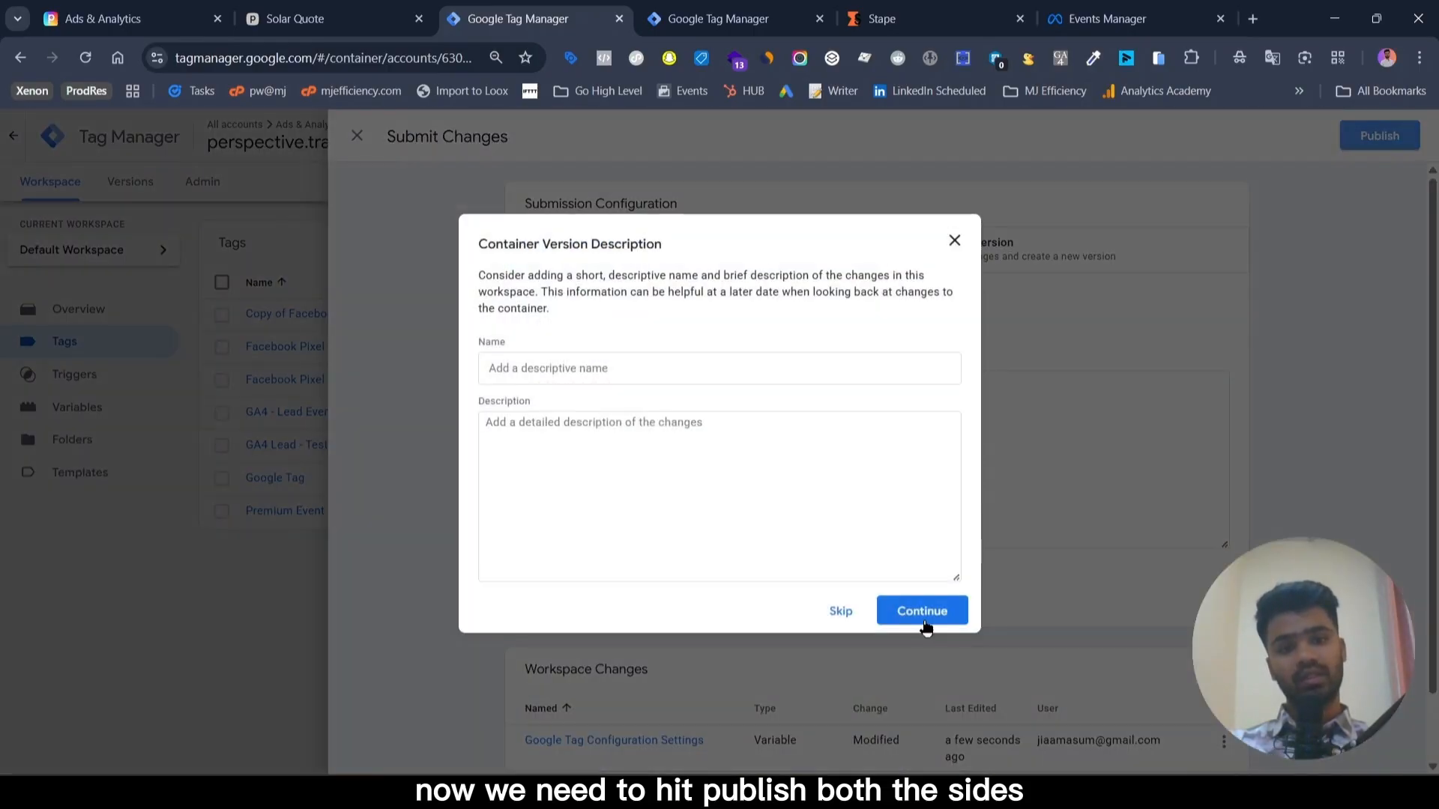
{"action": "left_click", "coordinate": [847, 612]}
- Publish the perspective server container as Version 2, skipping the description
{"action": "left_click", "coordinate": [718, 18]}
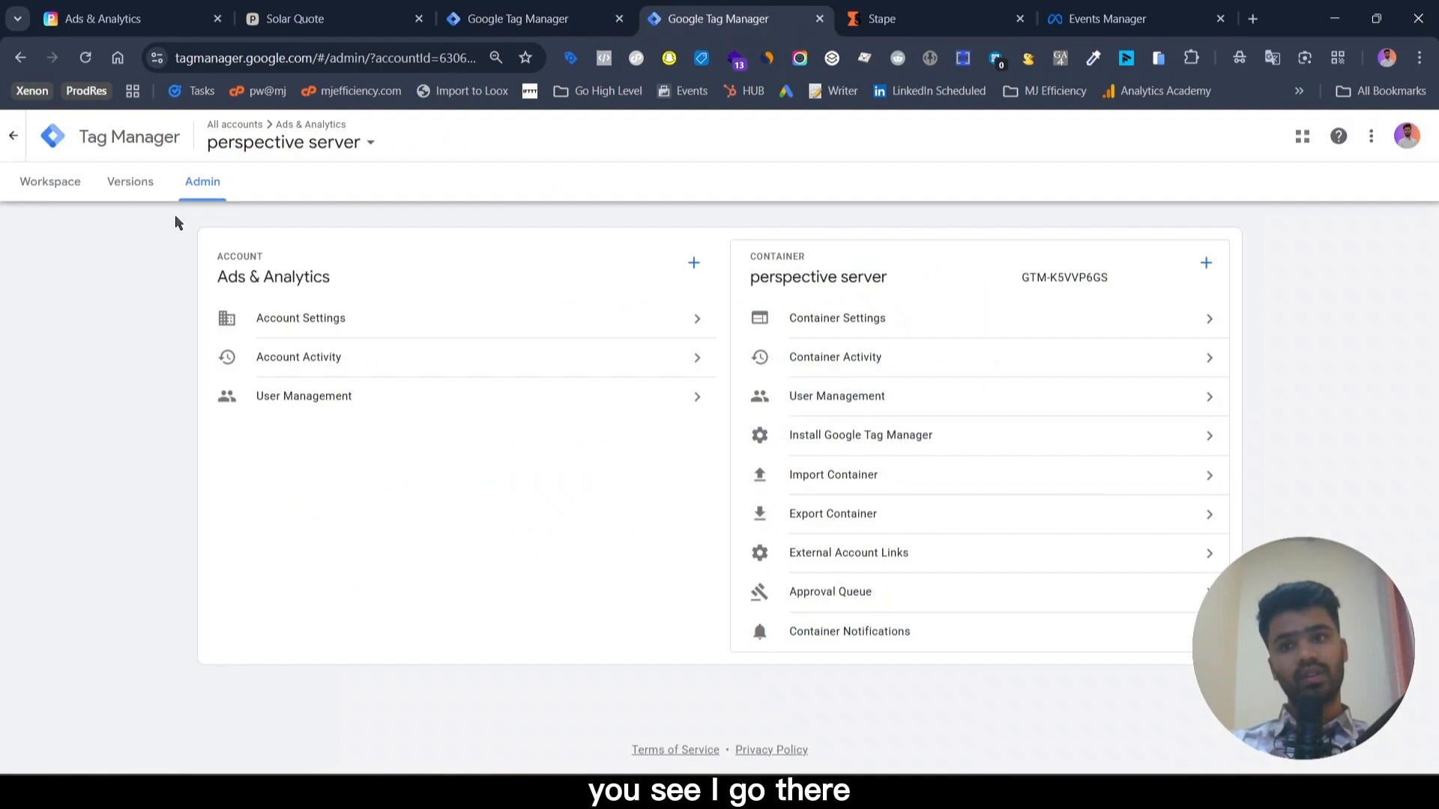
{"action": "left_click", "coordinate": [51, 182]}
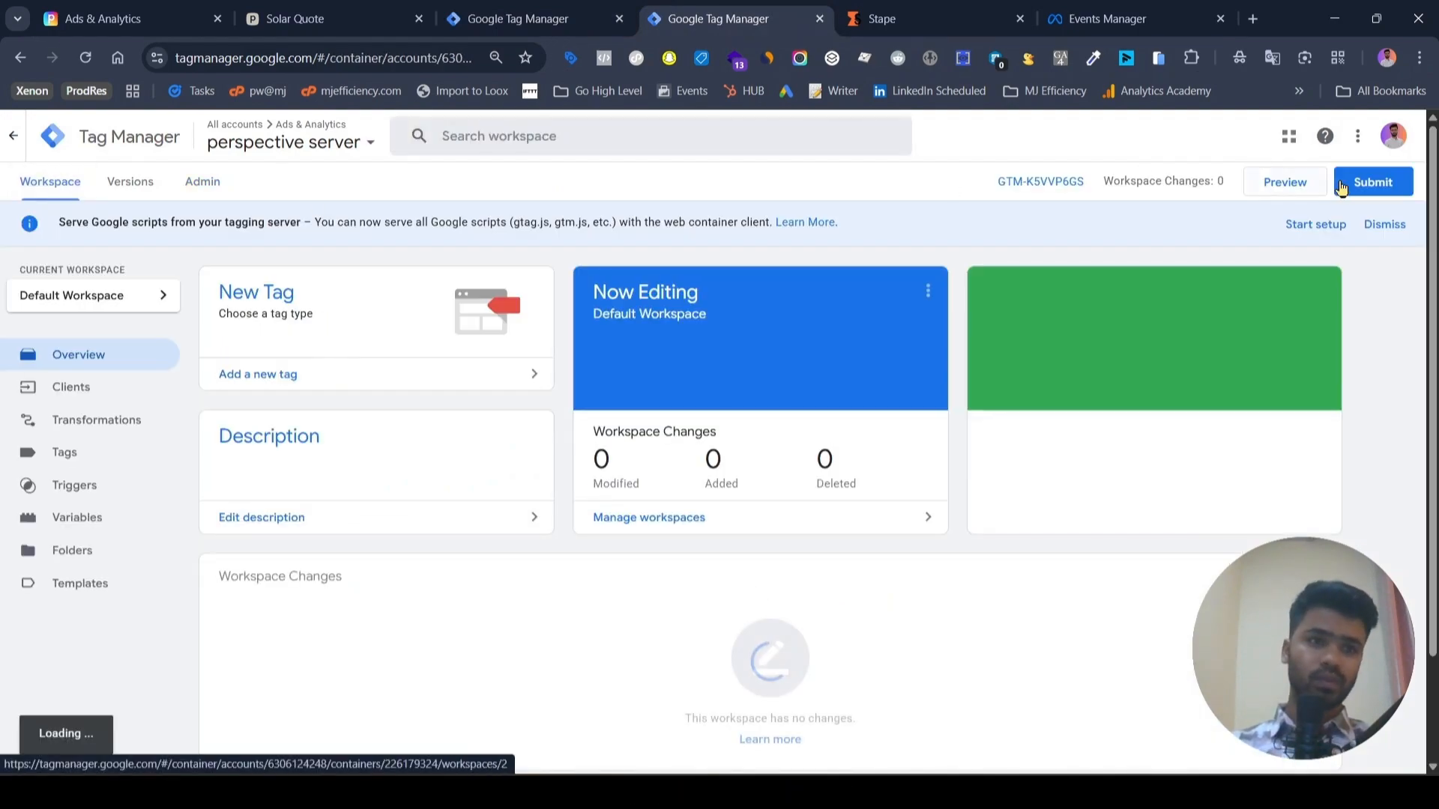
{"action": "left_click", "coordinate": [1374, 180]}
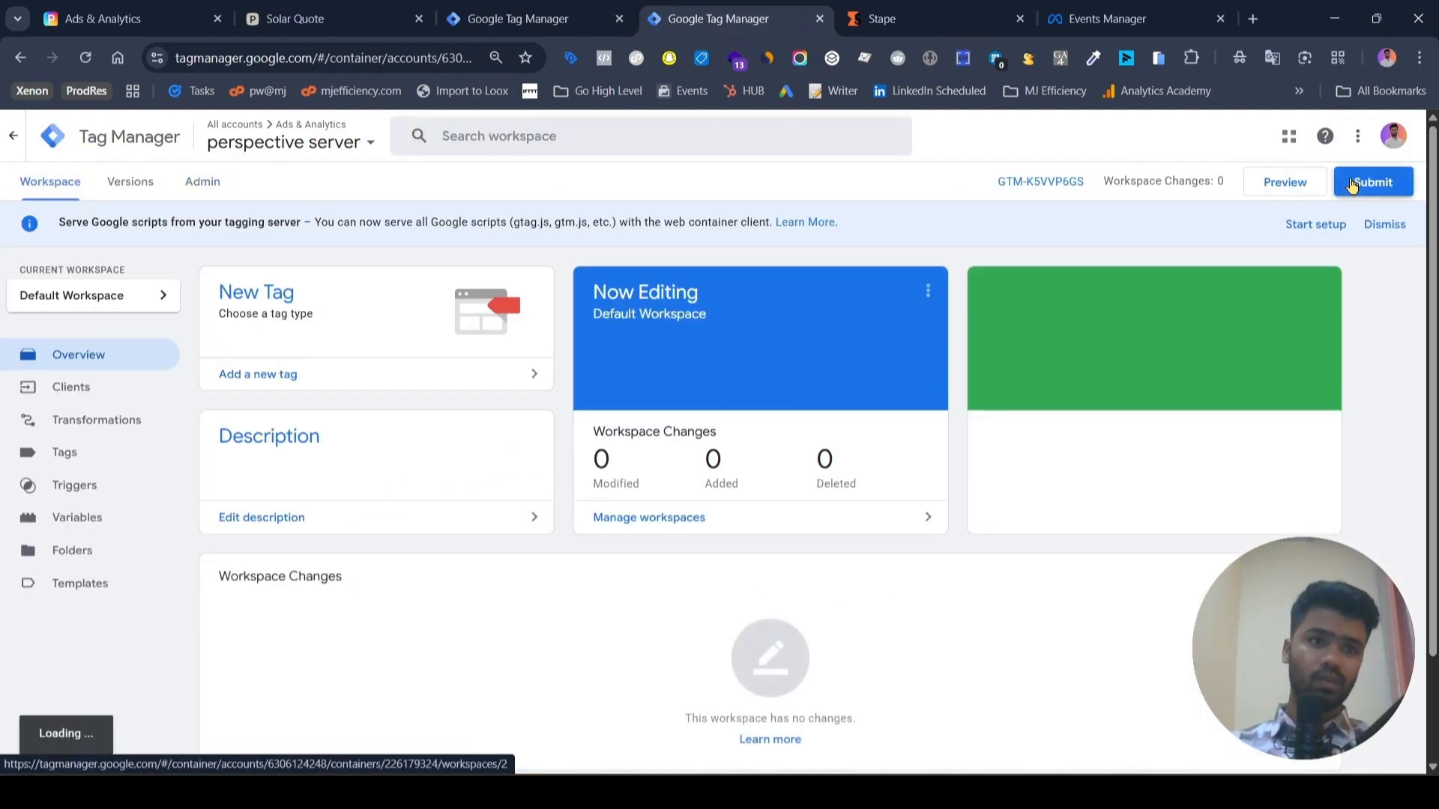
{"action": "left_click", "coordinate": [1387, 135]}
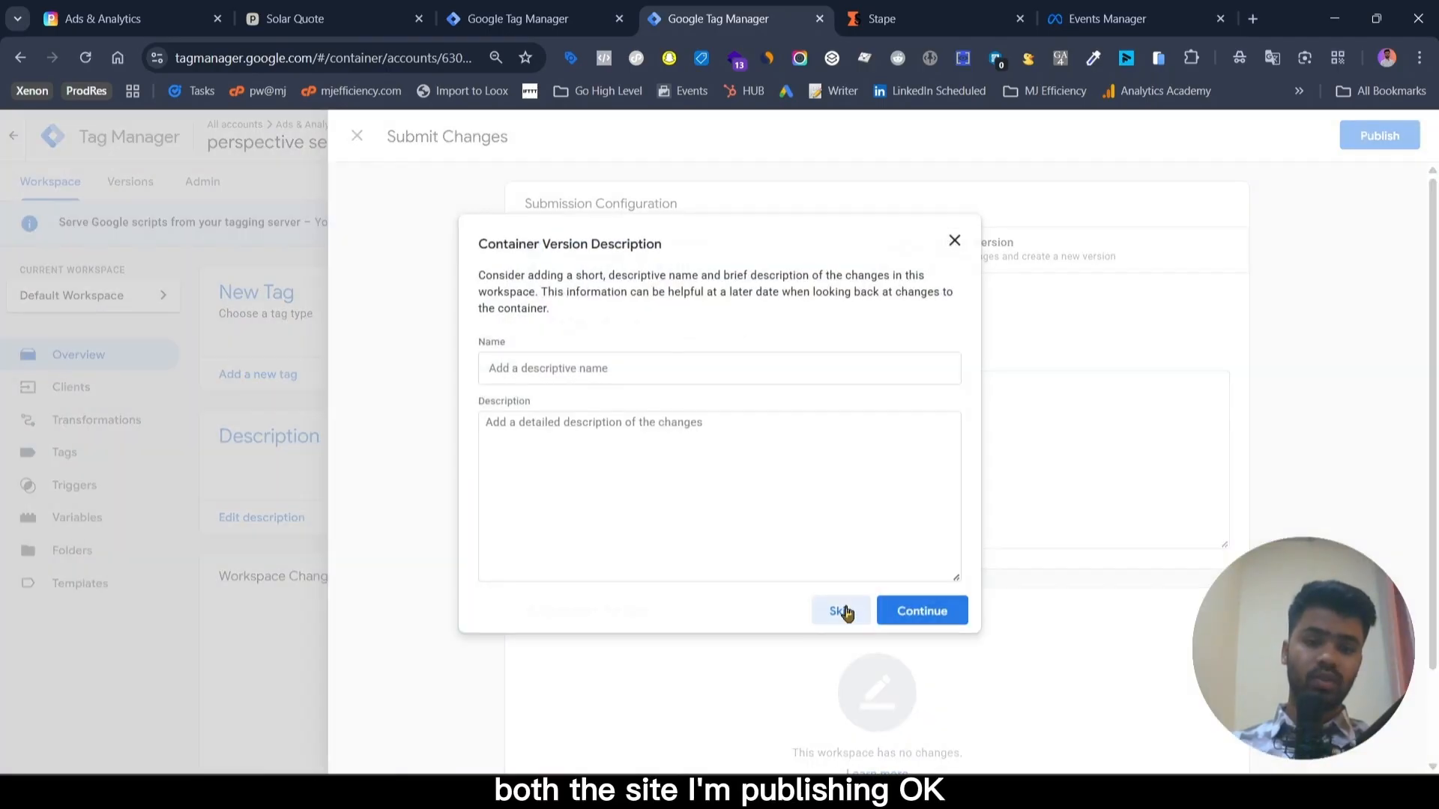
{"action": "left_click", "coordinate": [847, 612]}
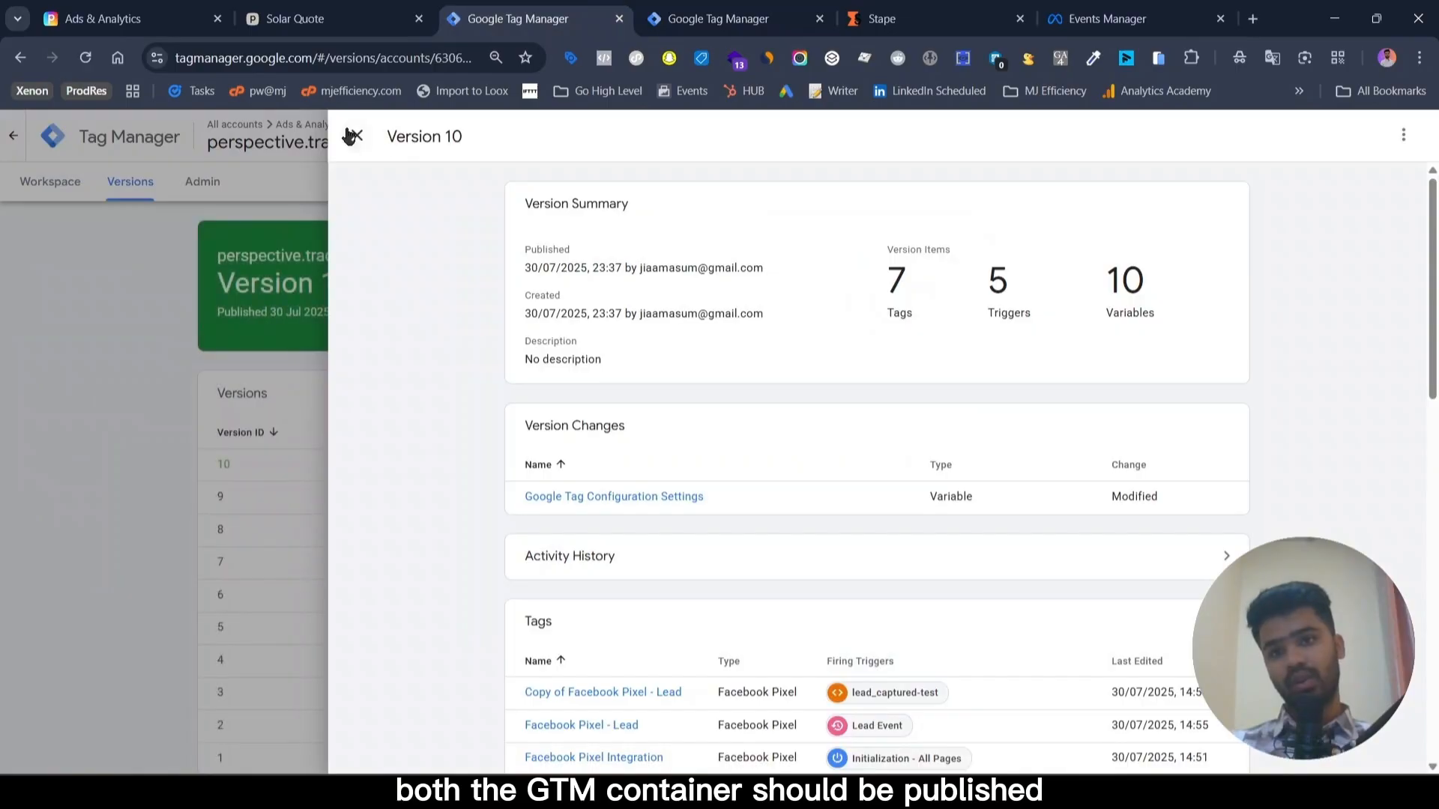
- Close the Version 10 and Version 2 summaries and return to both workspaces
{"action": "left_click", "coordinate": [357, 135]}
{"action": "left_click", "coordinate": [47, 191]}
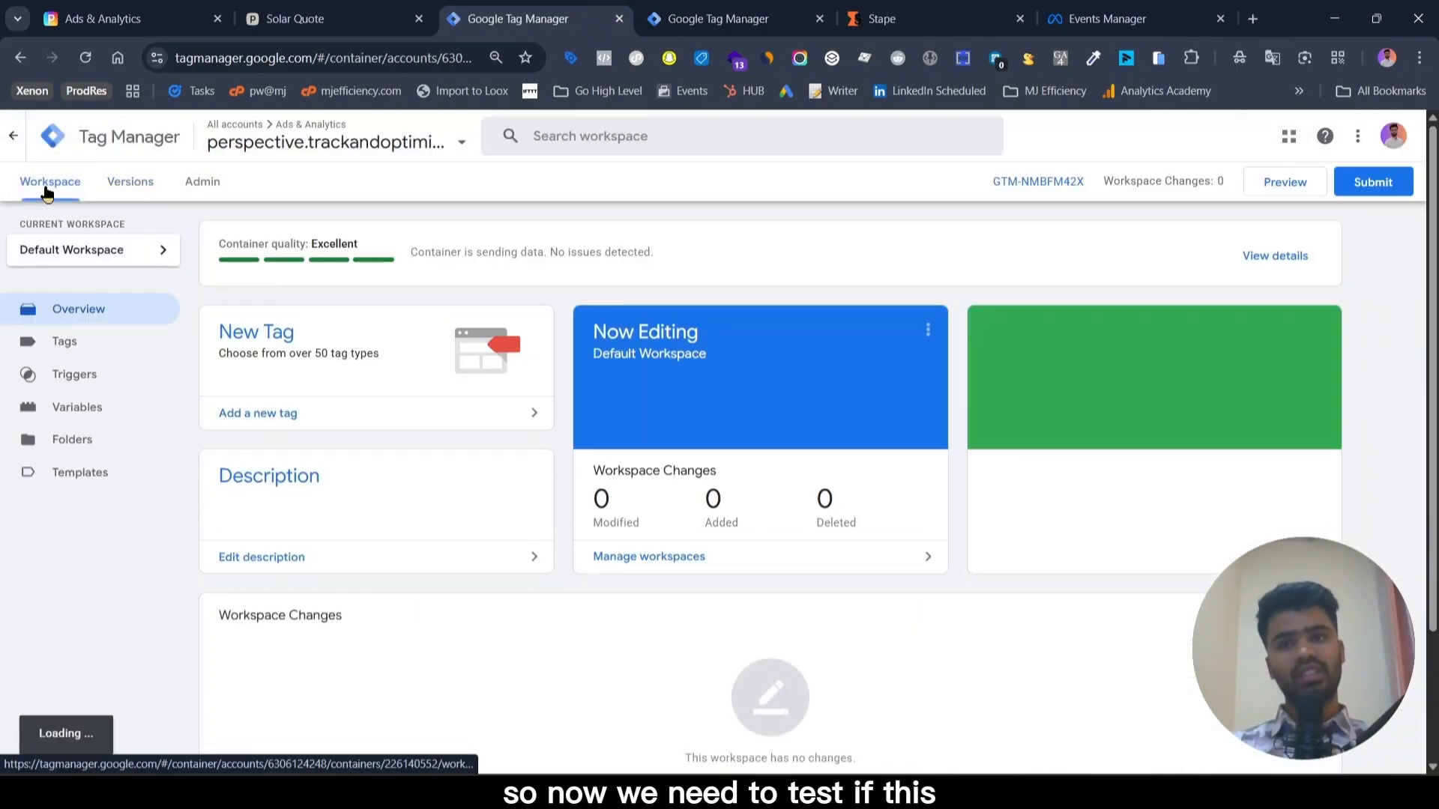
{"action": "left_click", "coordinate": [718, 18]}
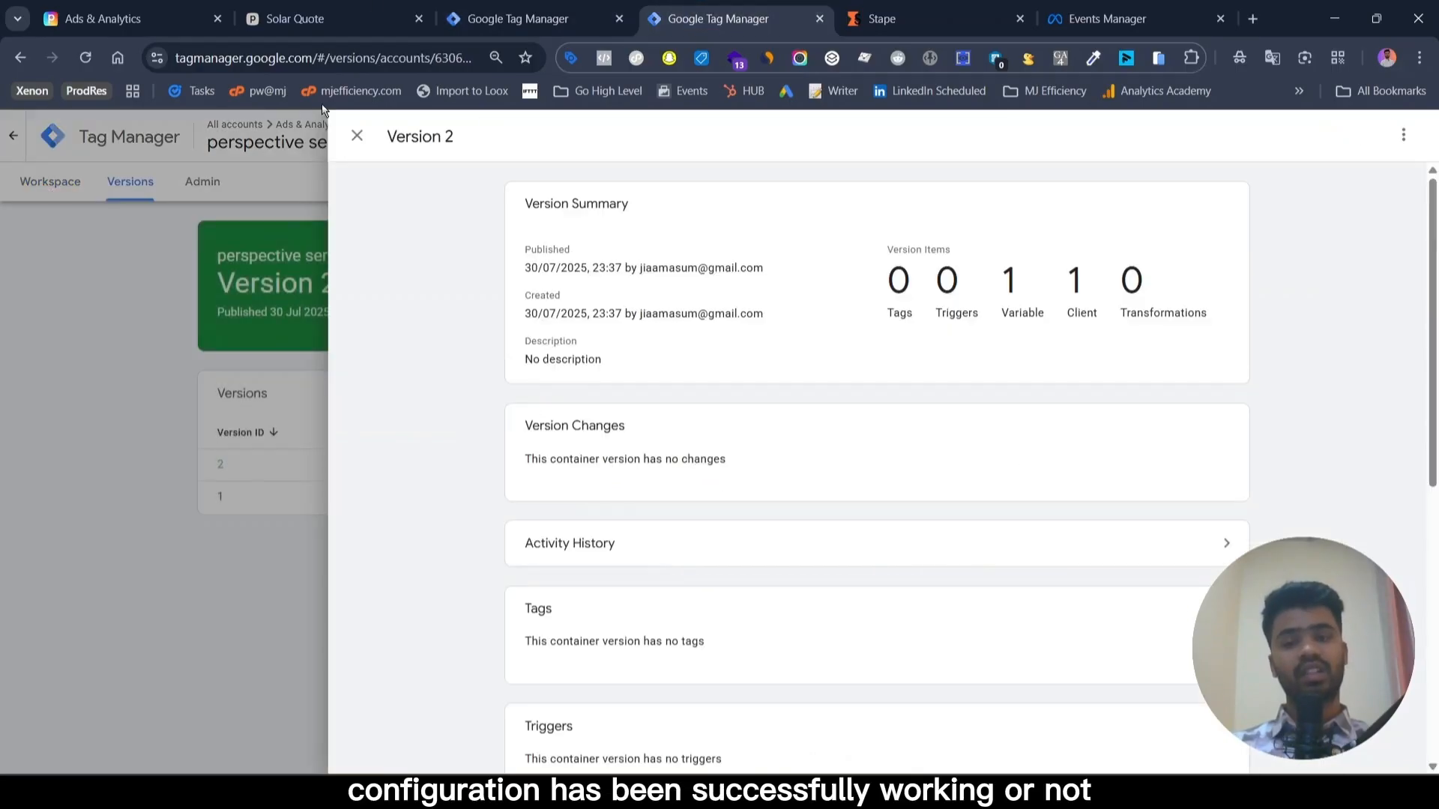
{"action": "left_click", "coordinate": [355, 137]}
{"action": "left_click", "coordinate": [64, 177]}
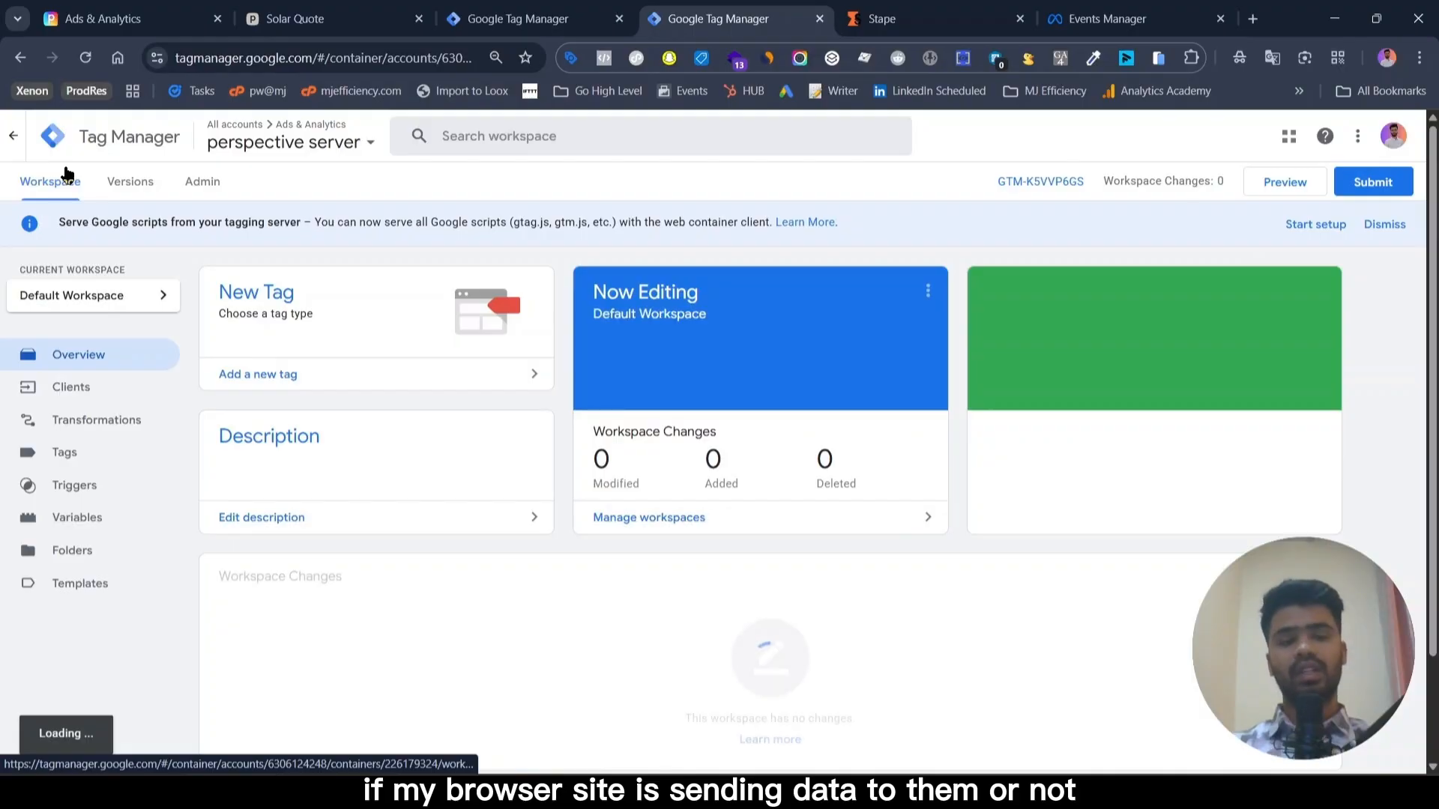
- Preview the server container, duplicate the Solar Quote tab, and inspect the received page_view event
{"action": "left_click", "coordinate": [1282, 189]}
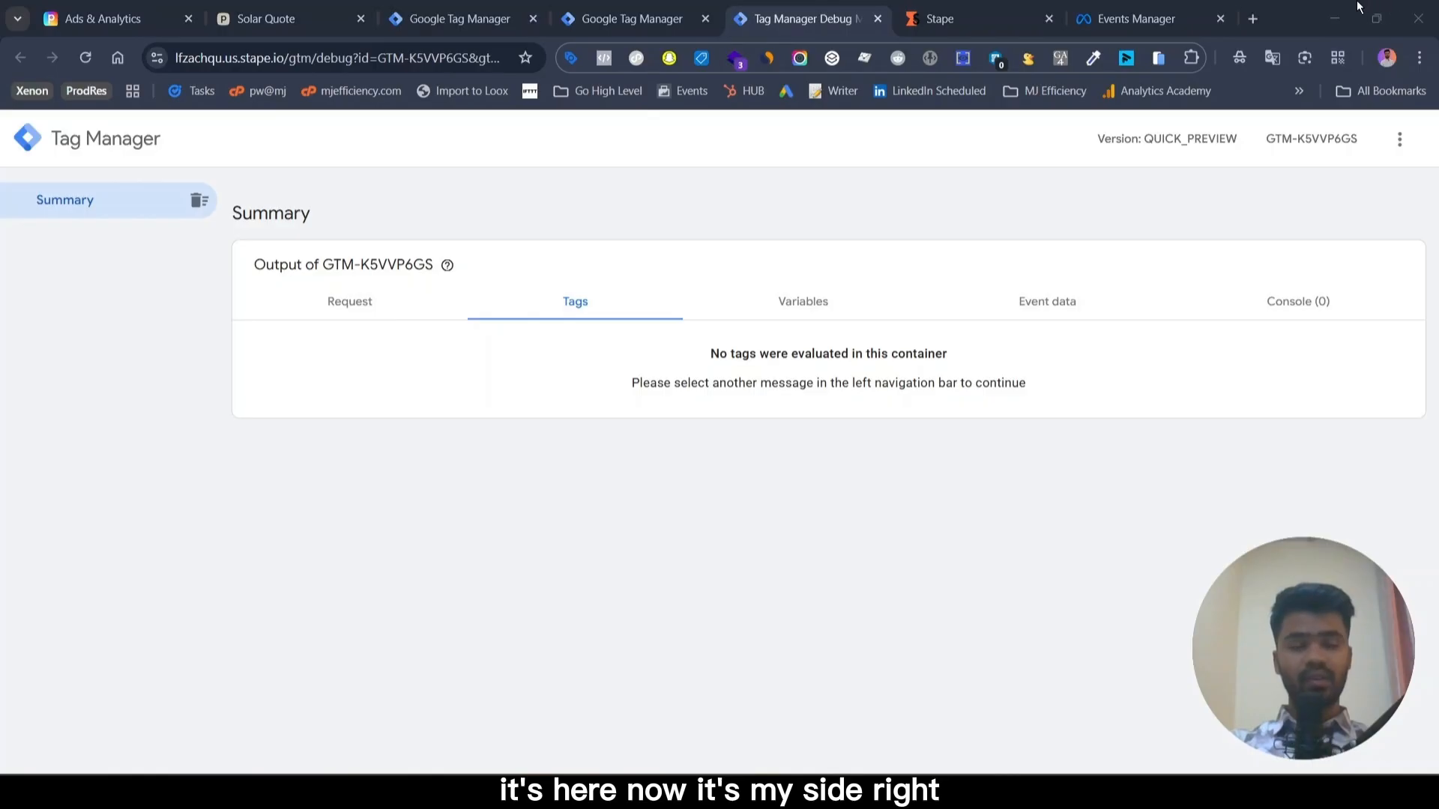
{"action": "left_click", "coordinate": [292, 16]}
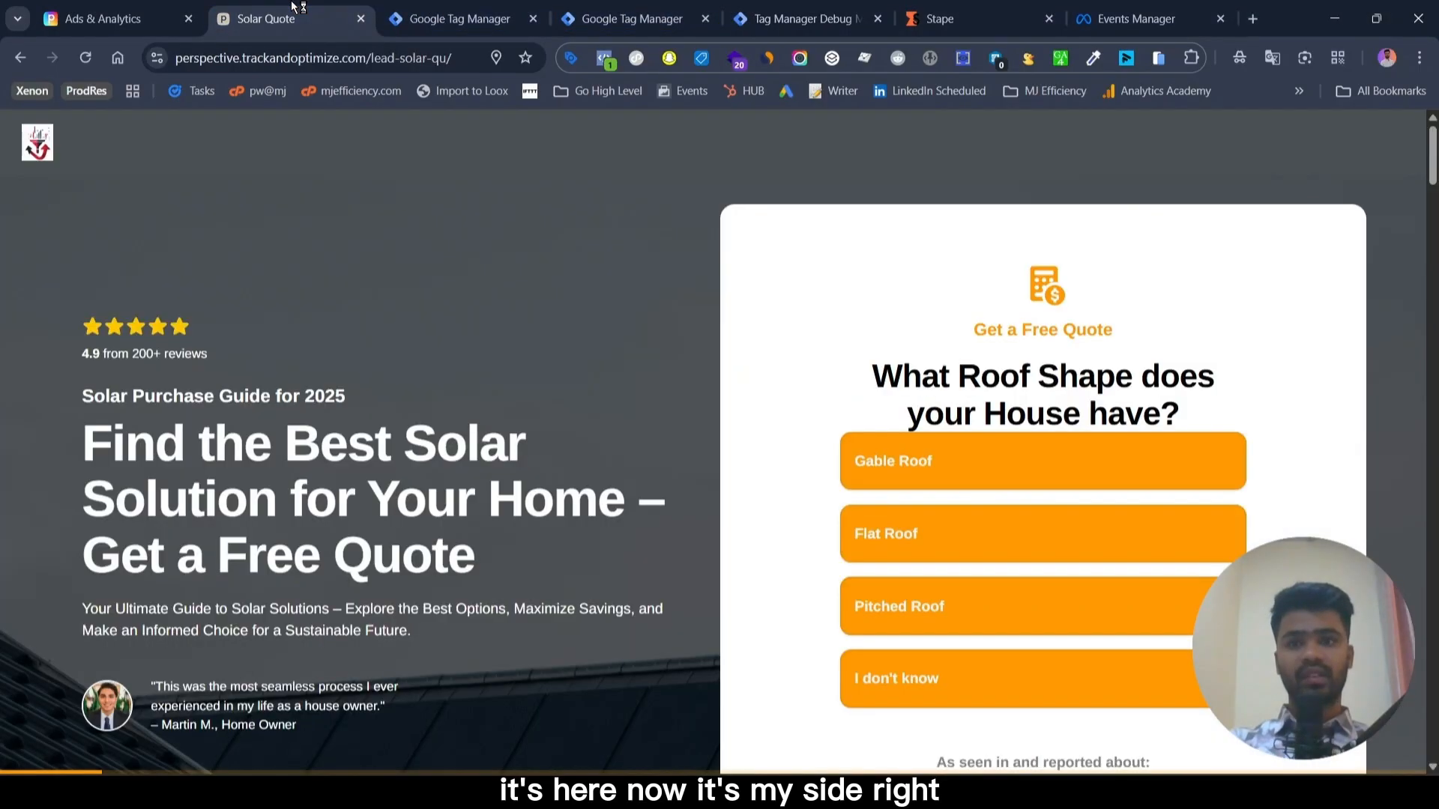
{"action": "right_click", "coordinate": [293, 9]}
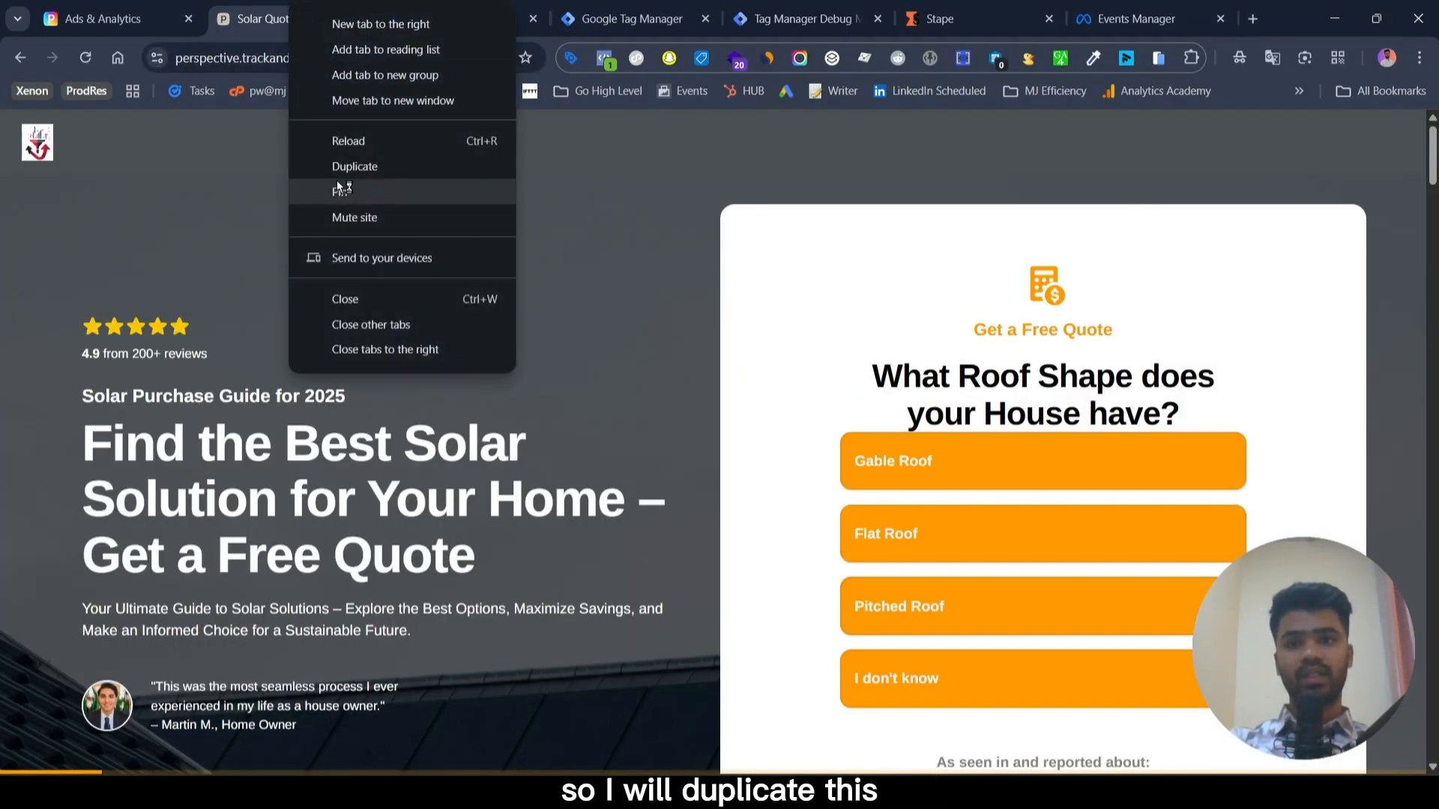
{"action": "left_click", "coordinate": [332, 167]}
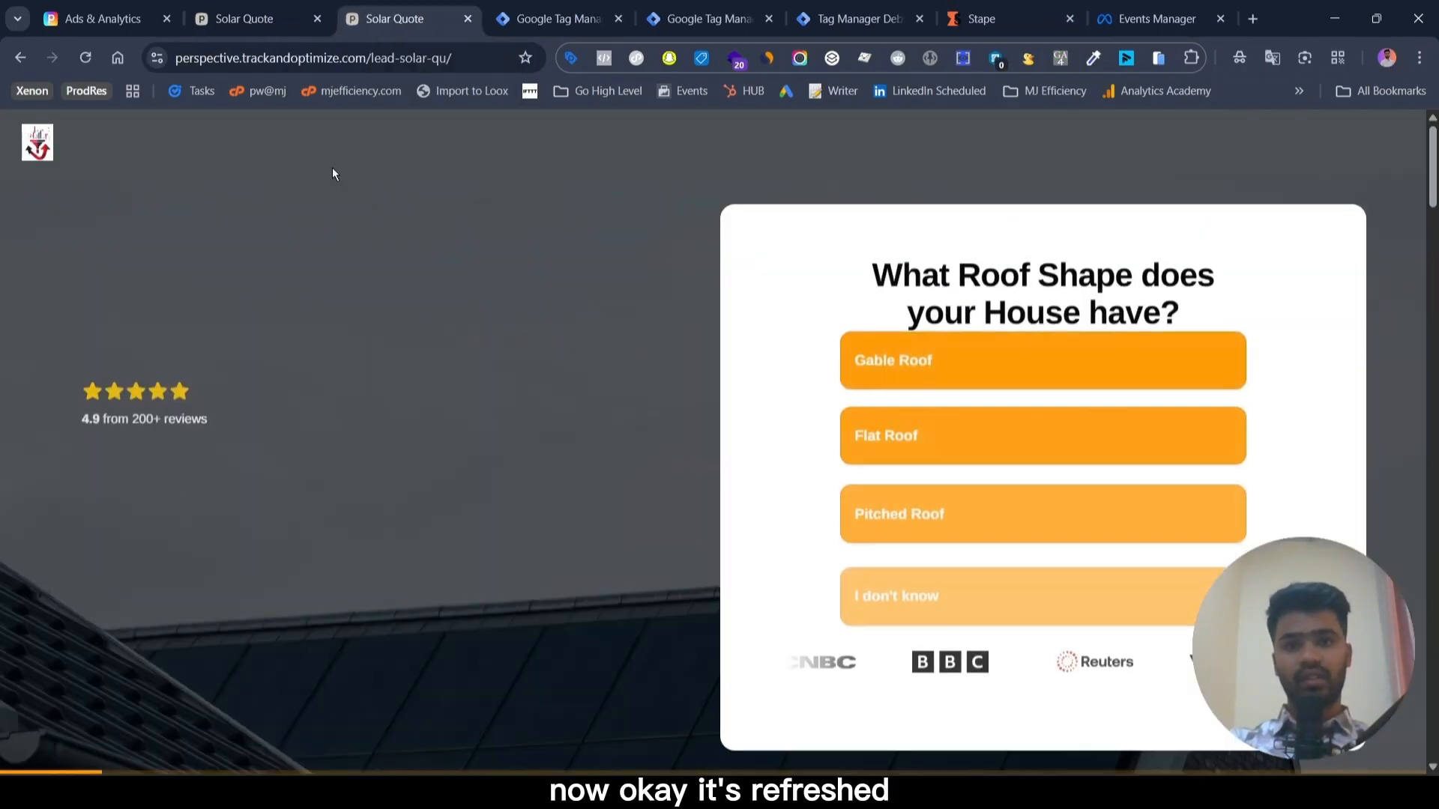
{"action": "left_click", "coordinate": [829, 6]}
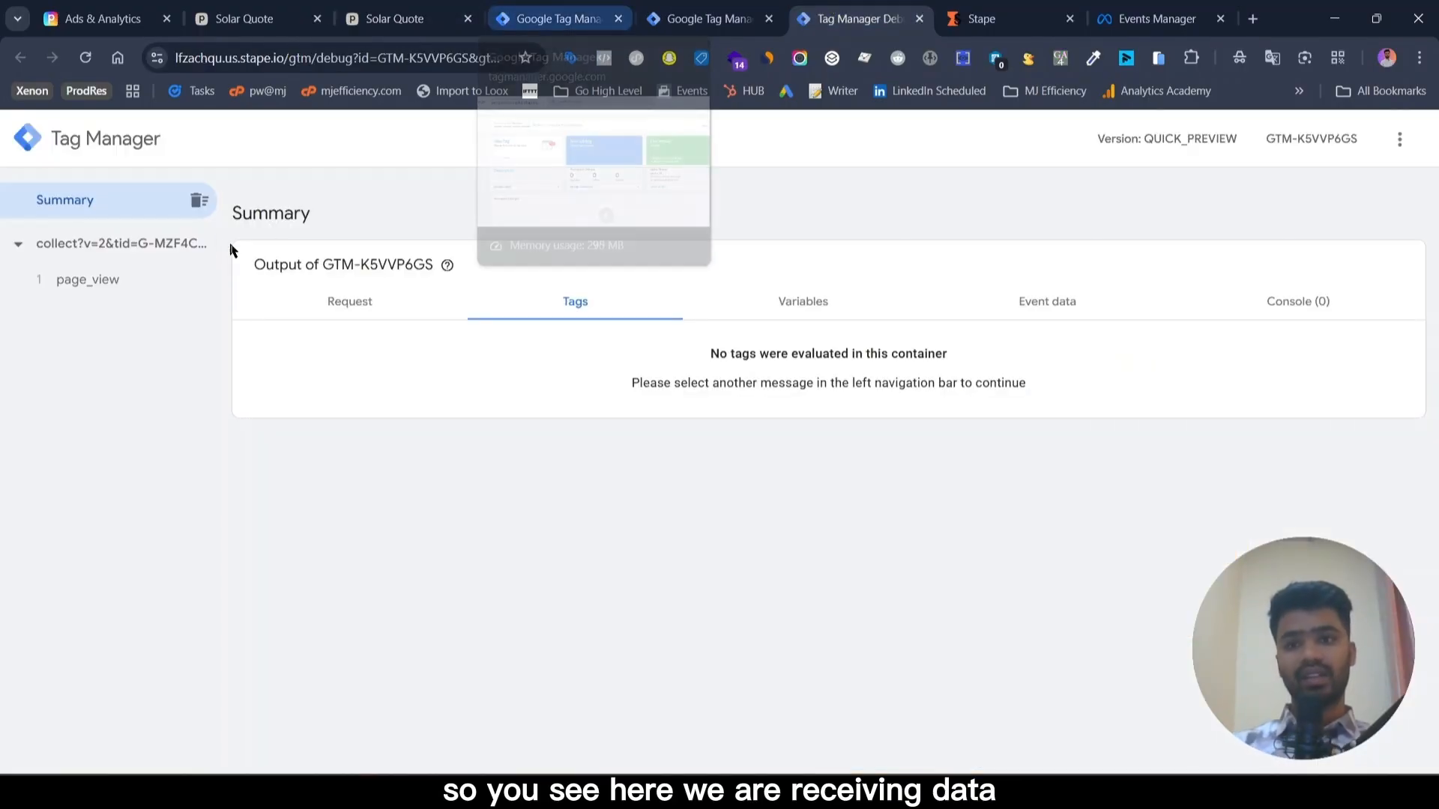
{"action": "left_click", "coordinate": [102, 280]}
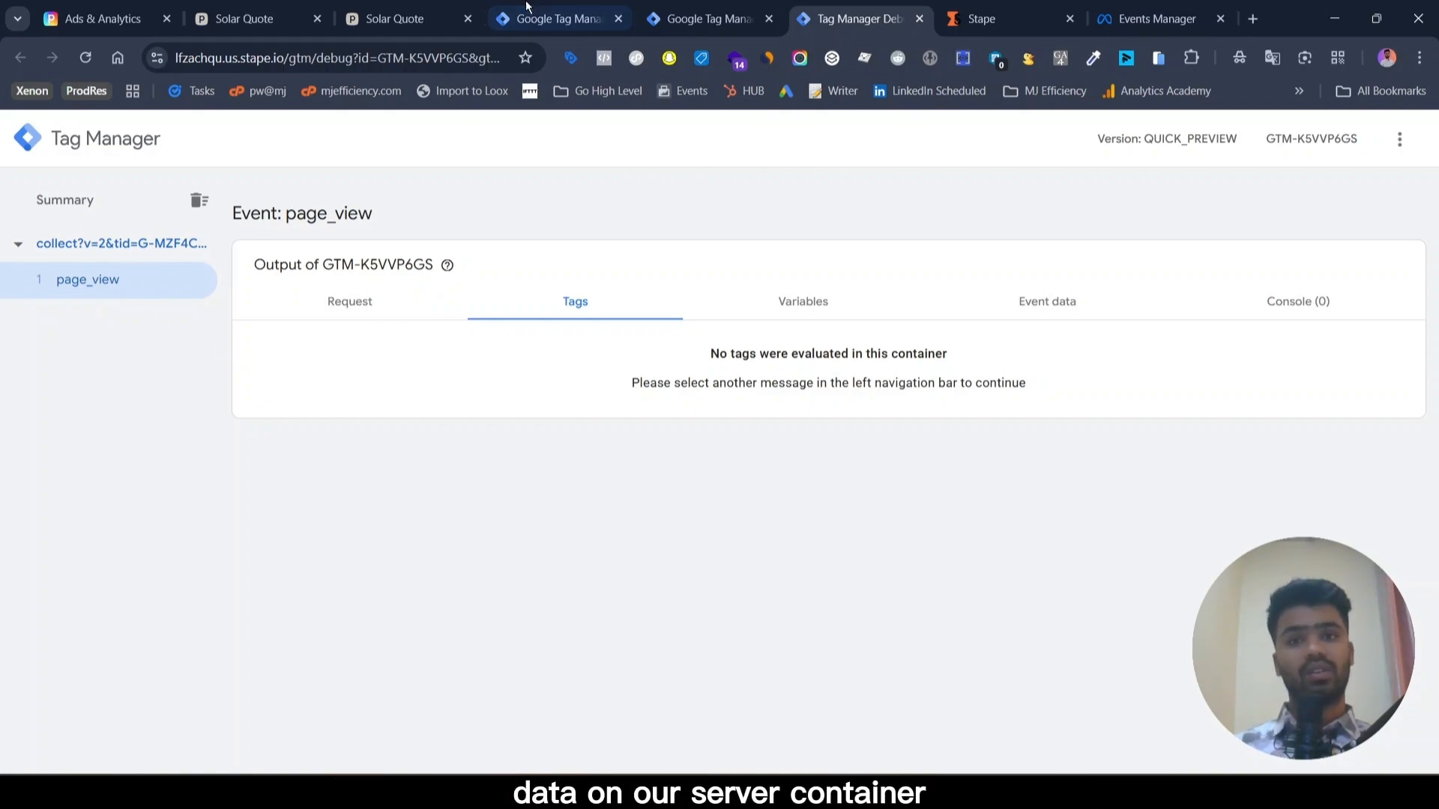
- Answer the quiz: Gable Roof, Semi-Detached House, 3-4 people, Mornings & Evenings, homeowner Yes
{"action": "left_click", "coordinate": [527, 9]}
{"action": "left_click", "coordinate": [433, 11]}
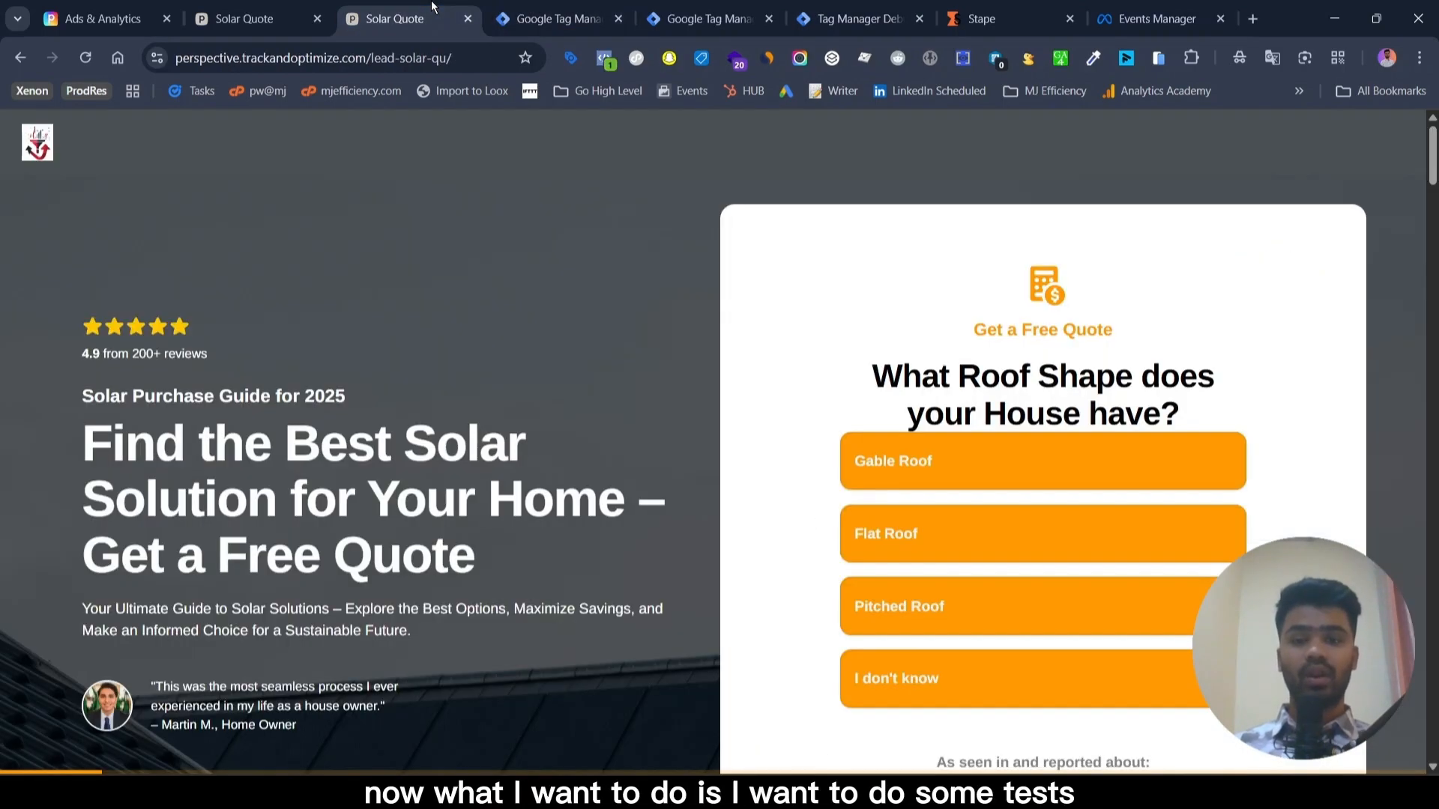
{"action": "left_click", "coordinate": [959, 460]}
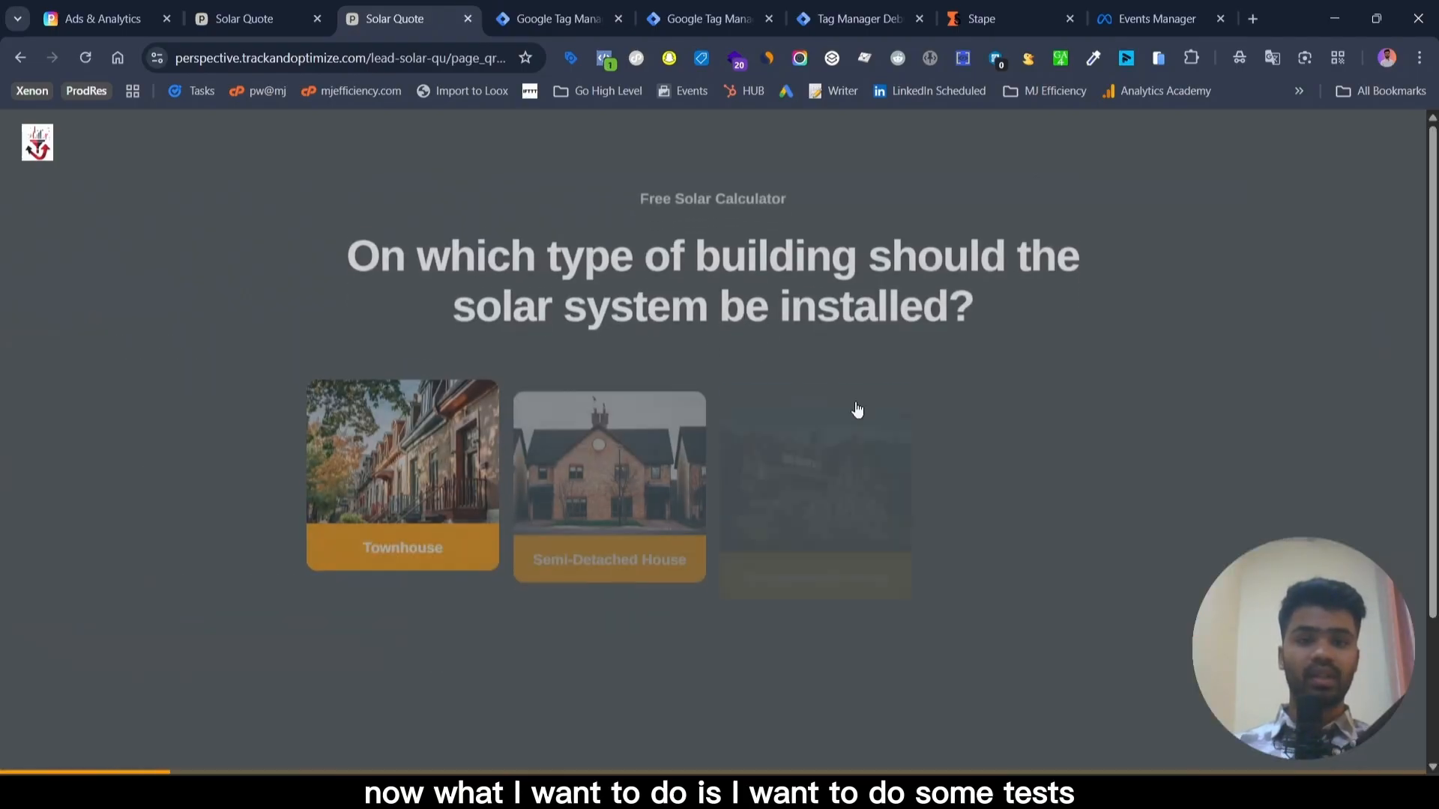
{"action": "left_click", "coordinate": [531, 376]}
{"action": "left_click", "coordinate": [530, 380]}
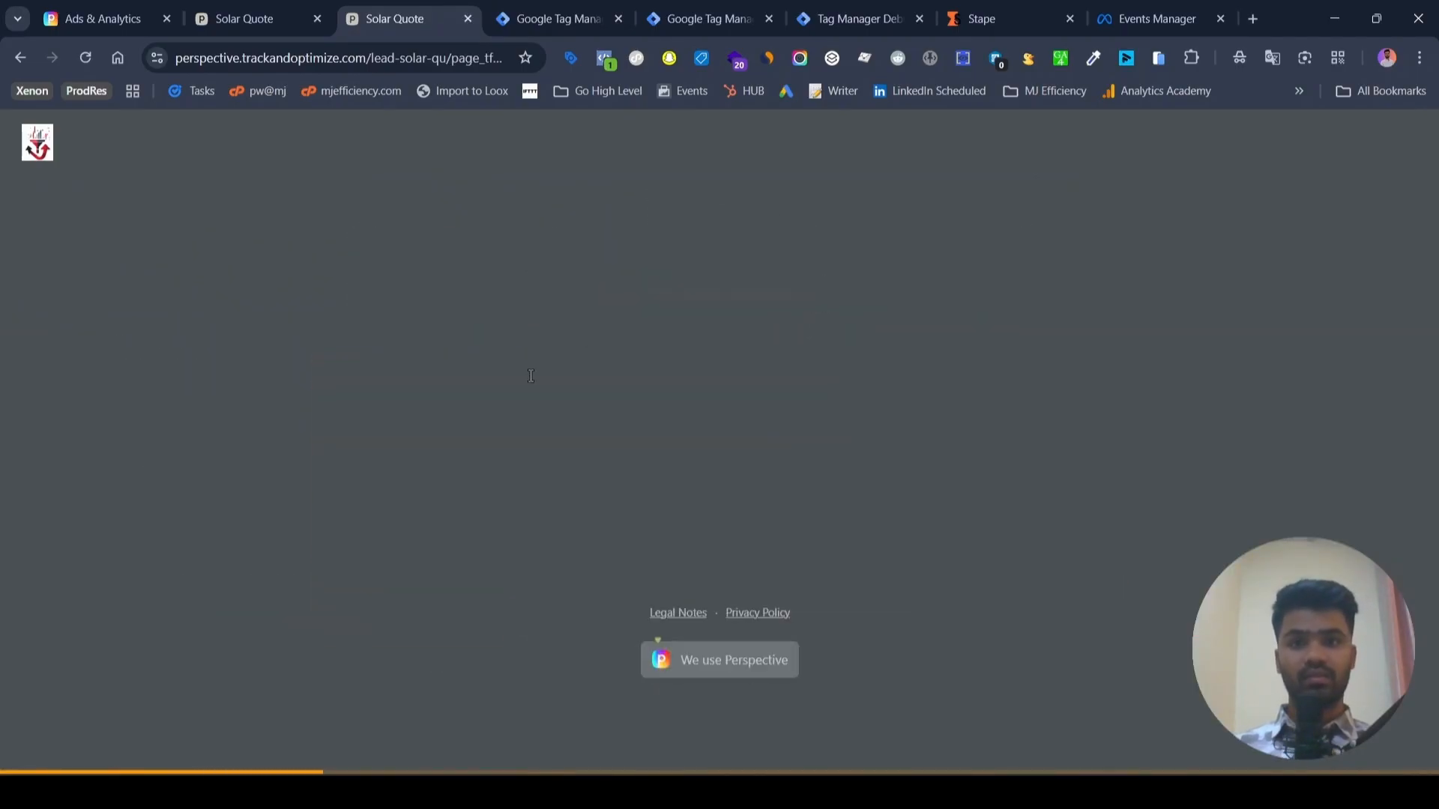
{"action": "left_click", "coordinate": [531, 382]}
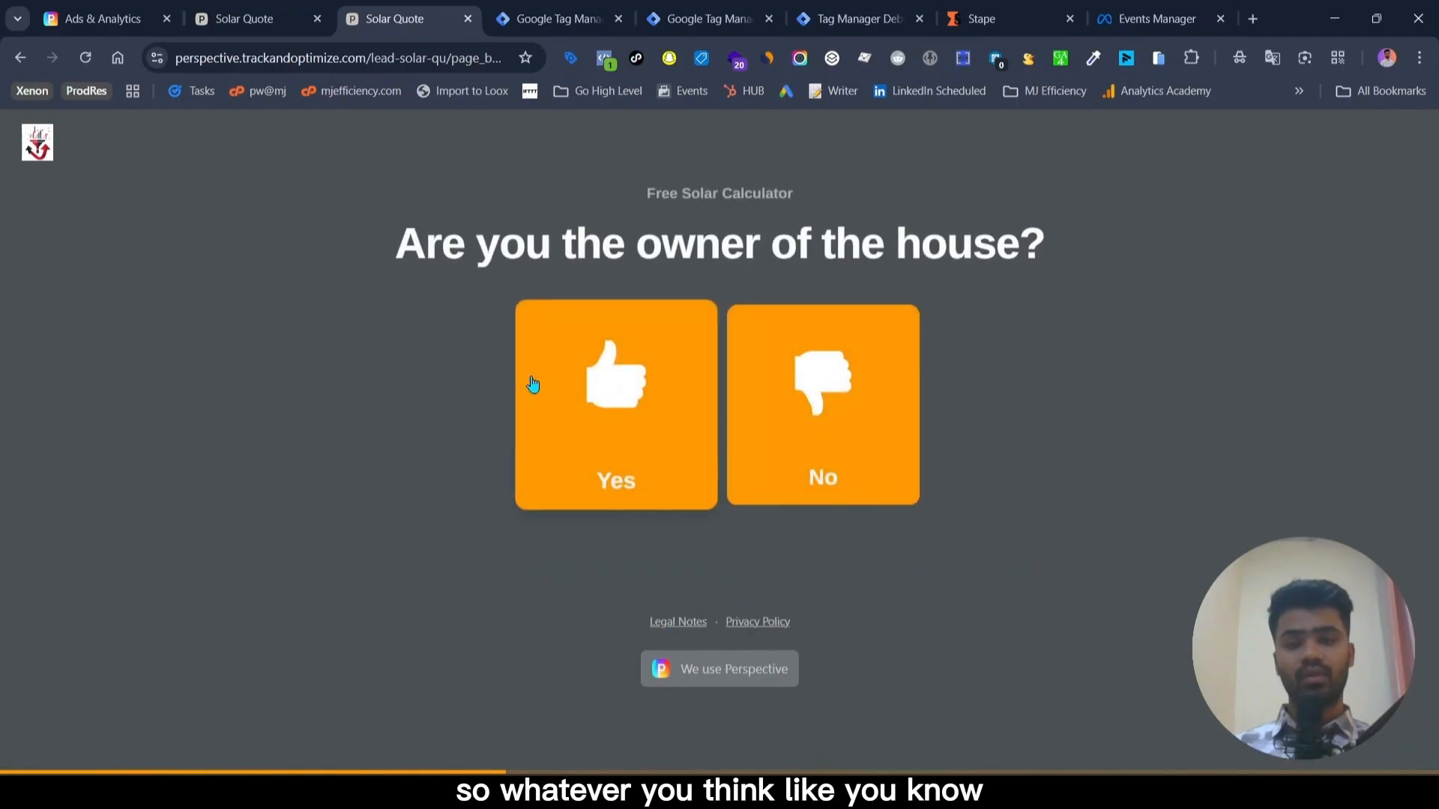
{"action": "left_click", "coordinate": [528, 385]}
- Autofill the house location and contact's full name from saved entries and submit both
{"action": "left_click", "coordinate": [531, 375]}
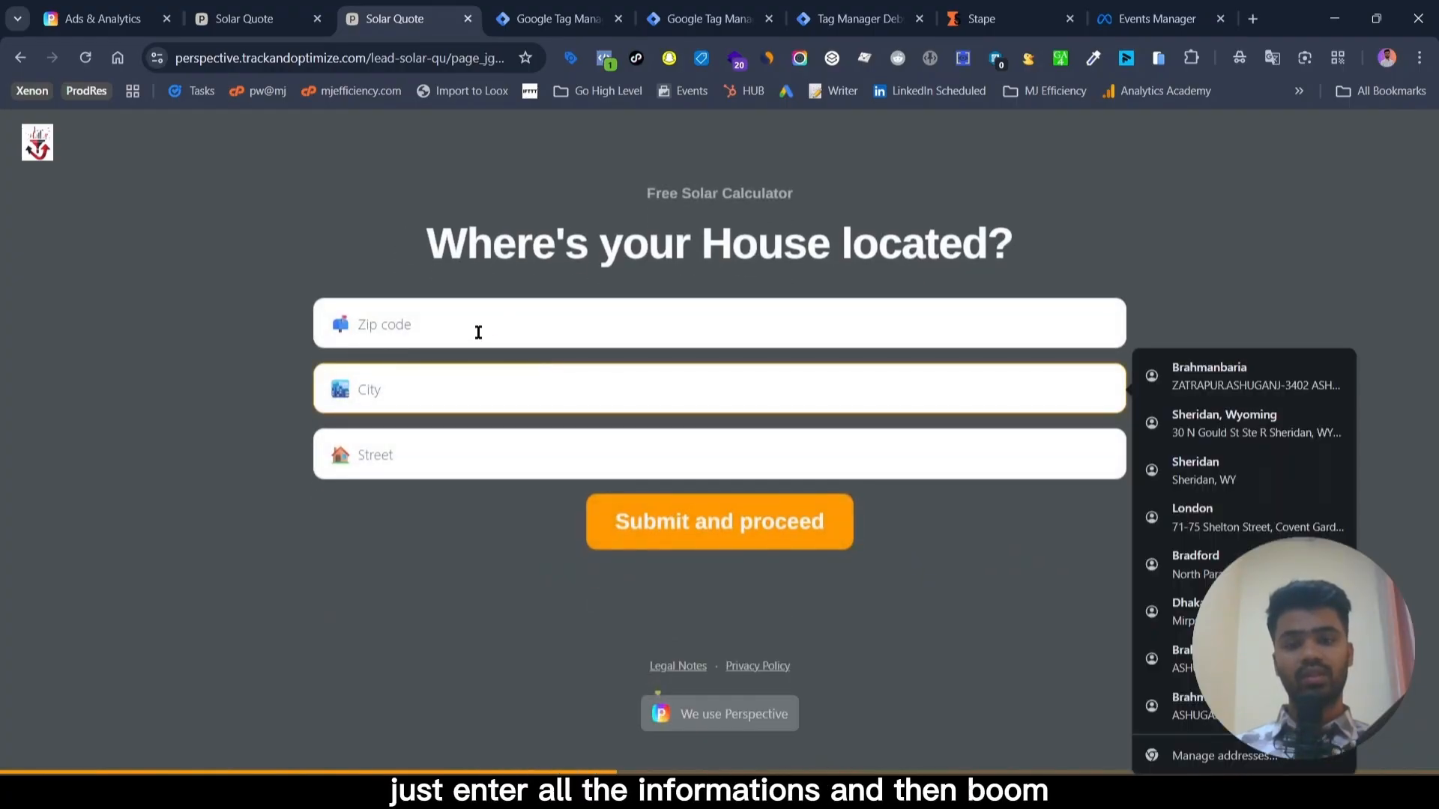
{"action": "left_click", "coordinate": [475, 329]}
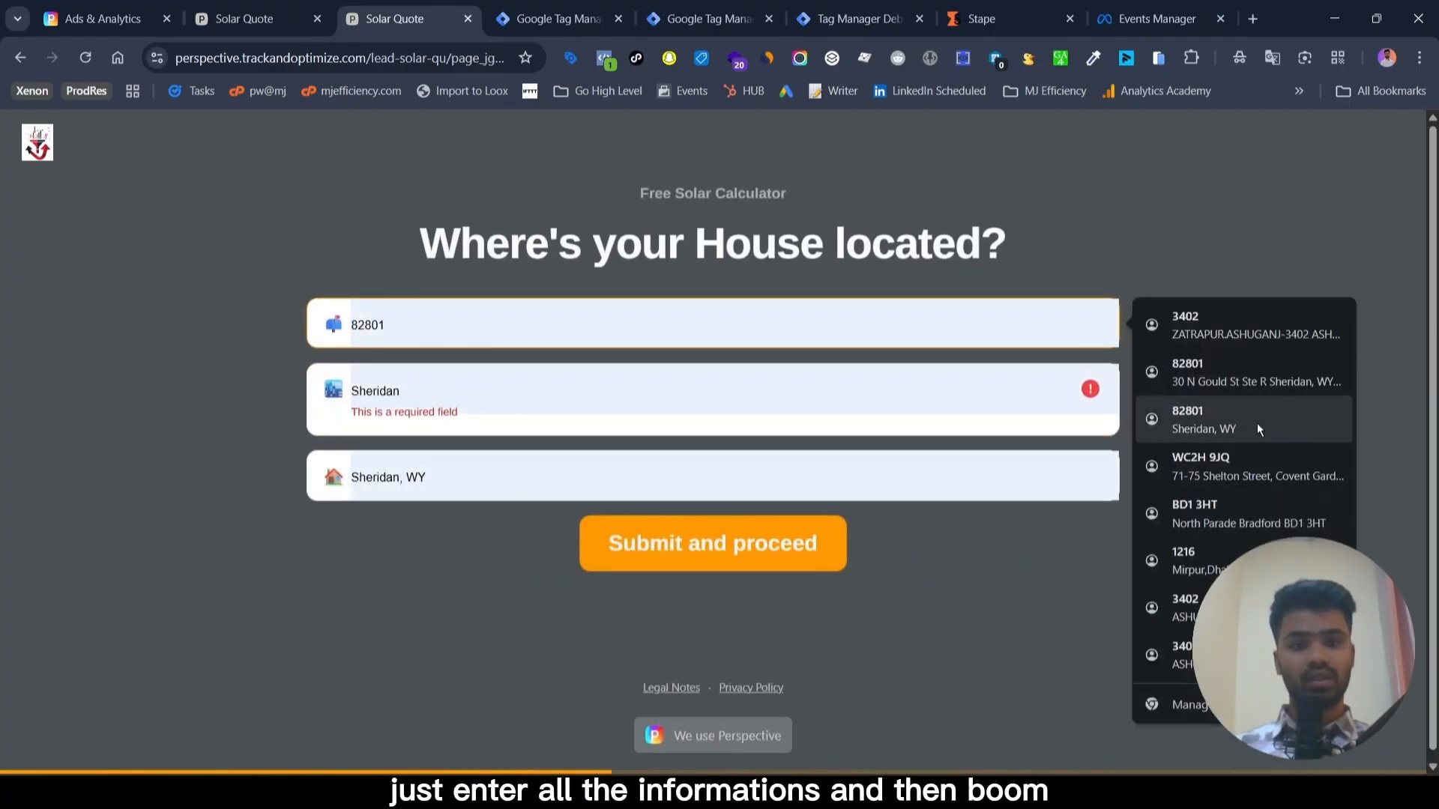
{"action": "left_click", "coordinate": [1255, 421]}
{"action": "left_click", "coordinate": [754, 510]}
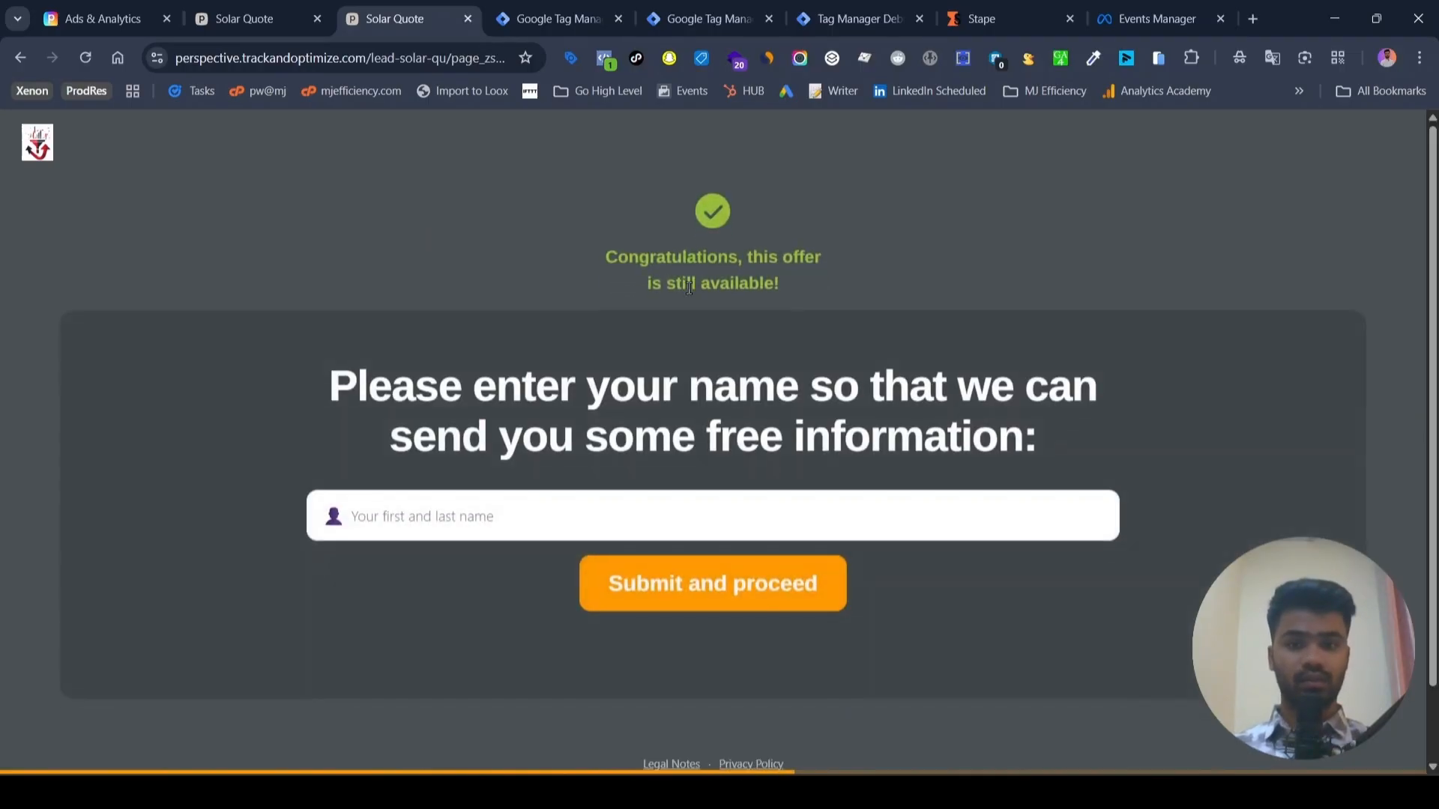
{"action": "left_click", "coordinate": [430, 519]}
{"action": "left_click", "coordinate": [531, 564]}
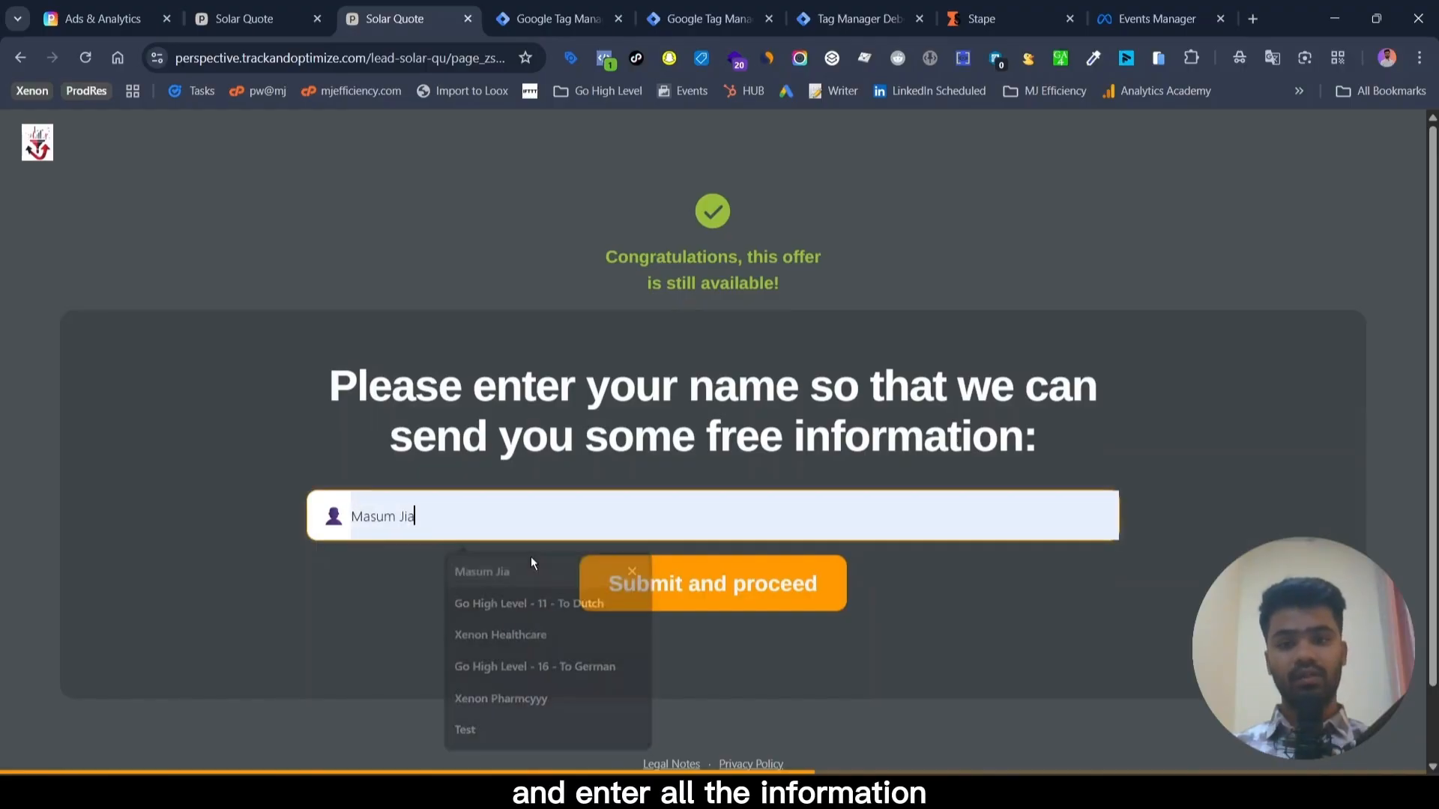
{"action": "left_click", "coordinate": [770, 583]}
{"action": "left_click", "coordinate": [849, 6]}
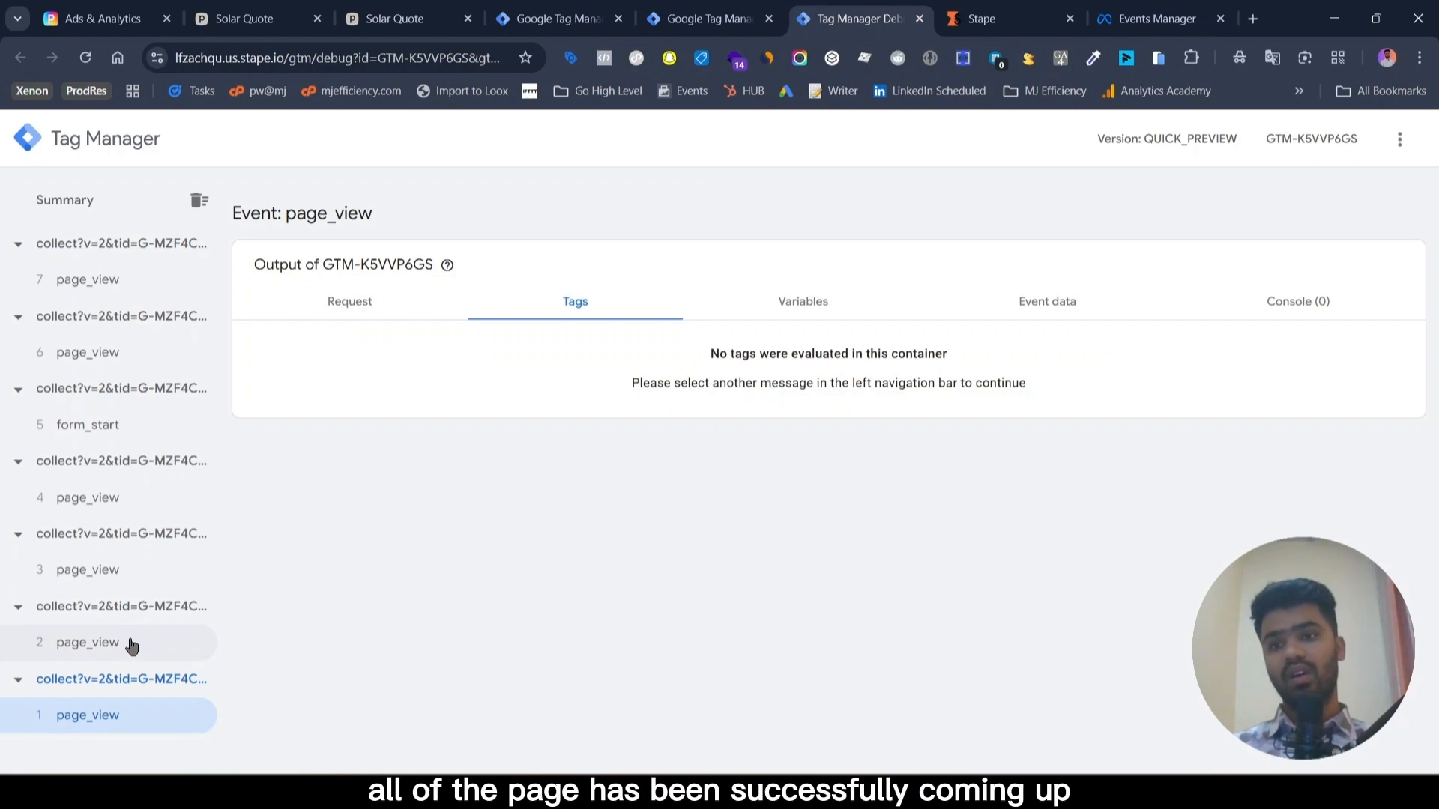
- Inspect page_view events 8, 6, 3, 2 and 1 in the server debug list
{"action": "left_click", "coordinate": [85, 270]}
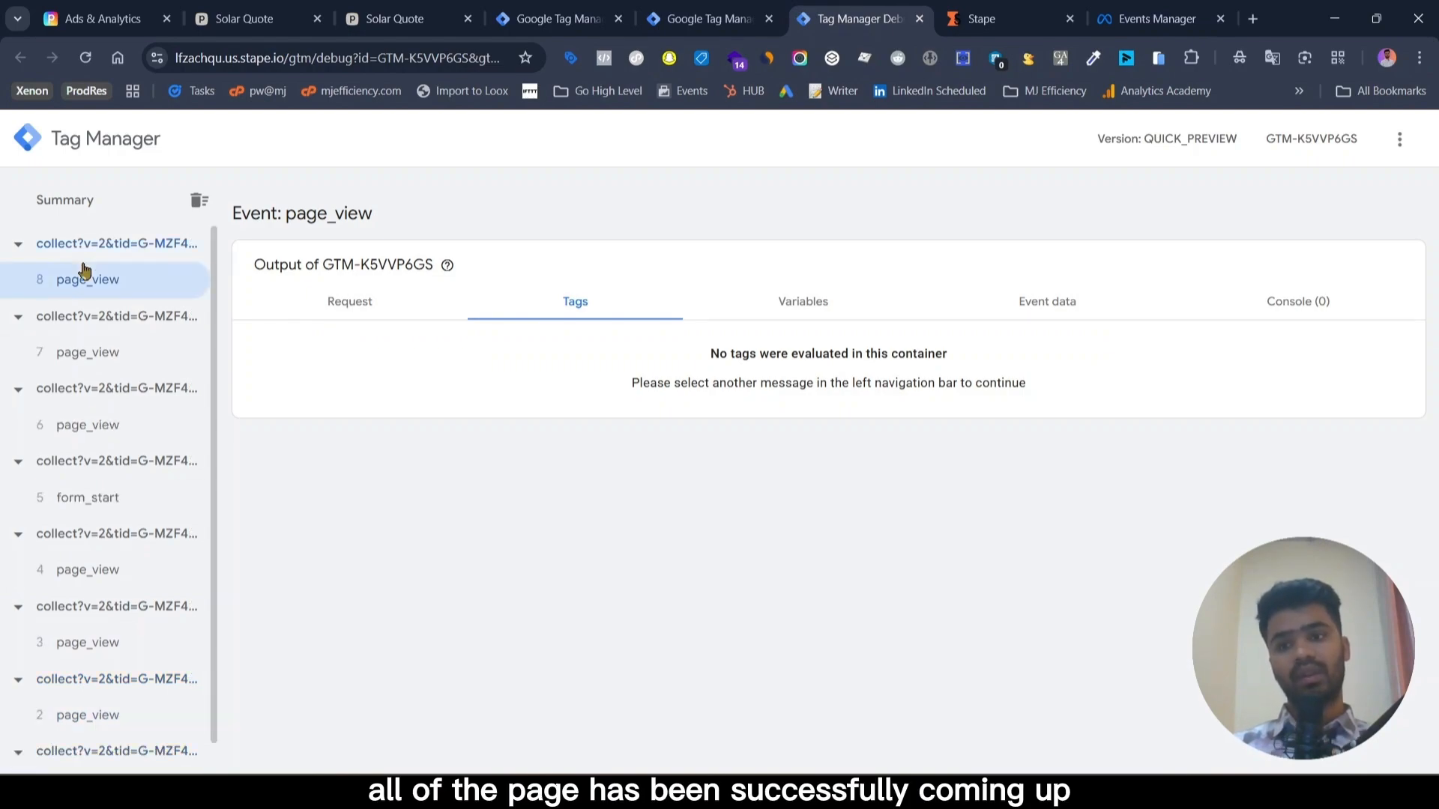
{"action": "left_click", "coordinate": [112, 428]}
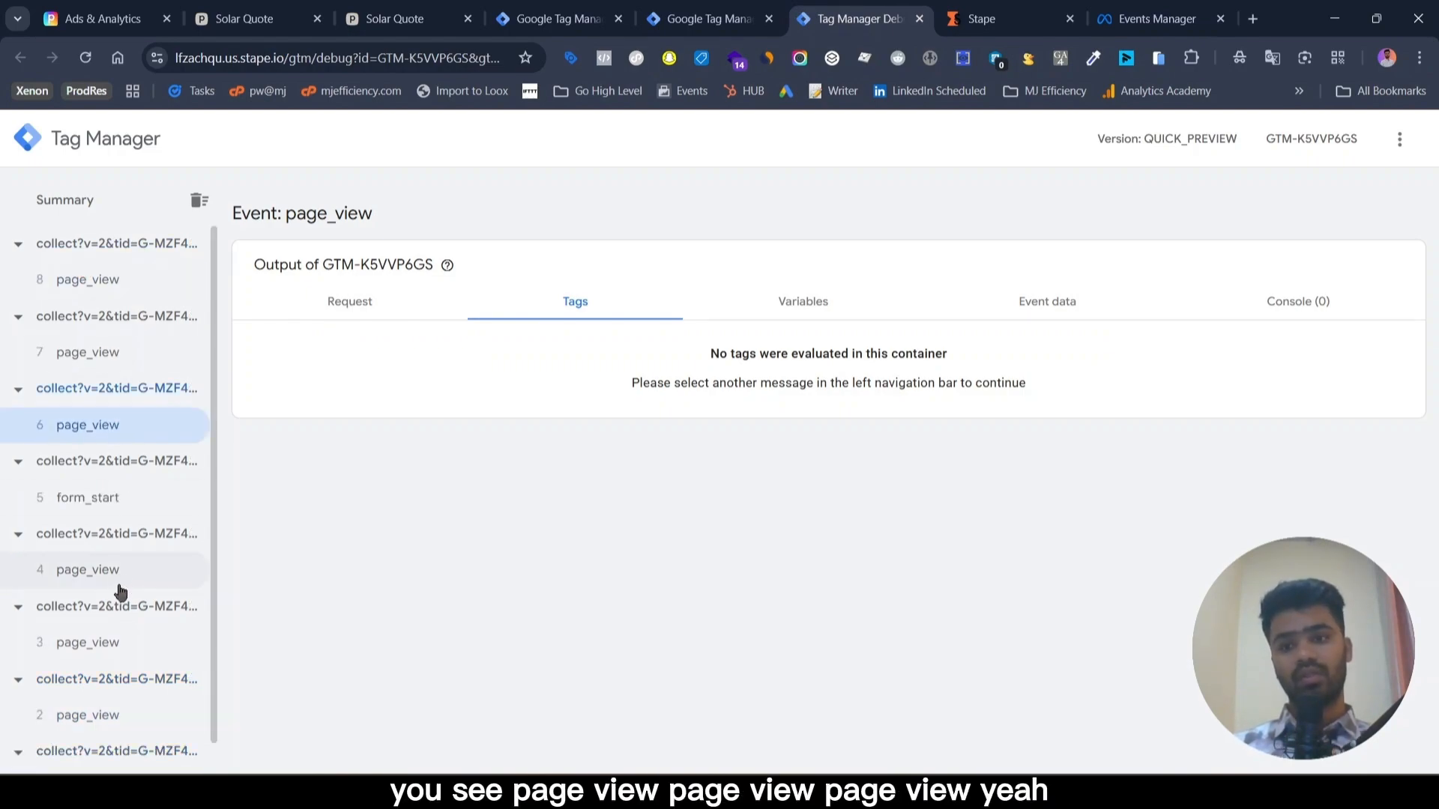
{"action": "left_click", "coordinate": [120, 642]}
{"action": "scroll", "coordinate": [122, 648], "scroll_direction": "down", "scroll_amount": 1}
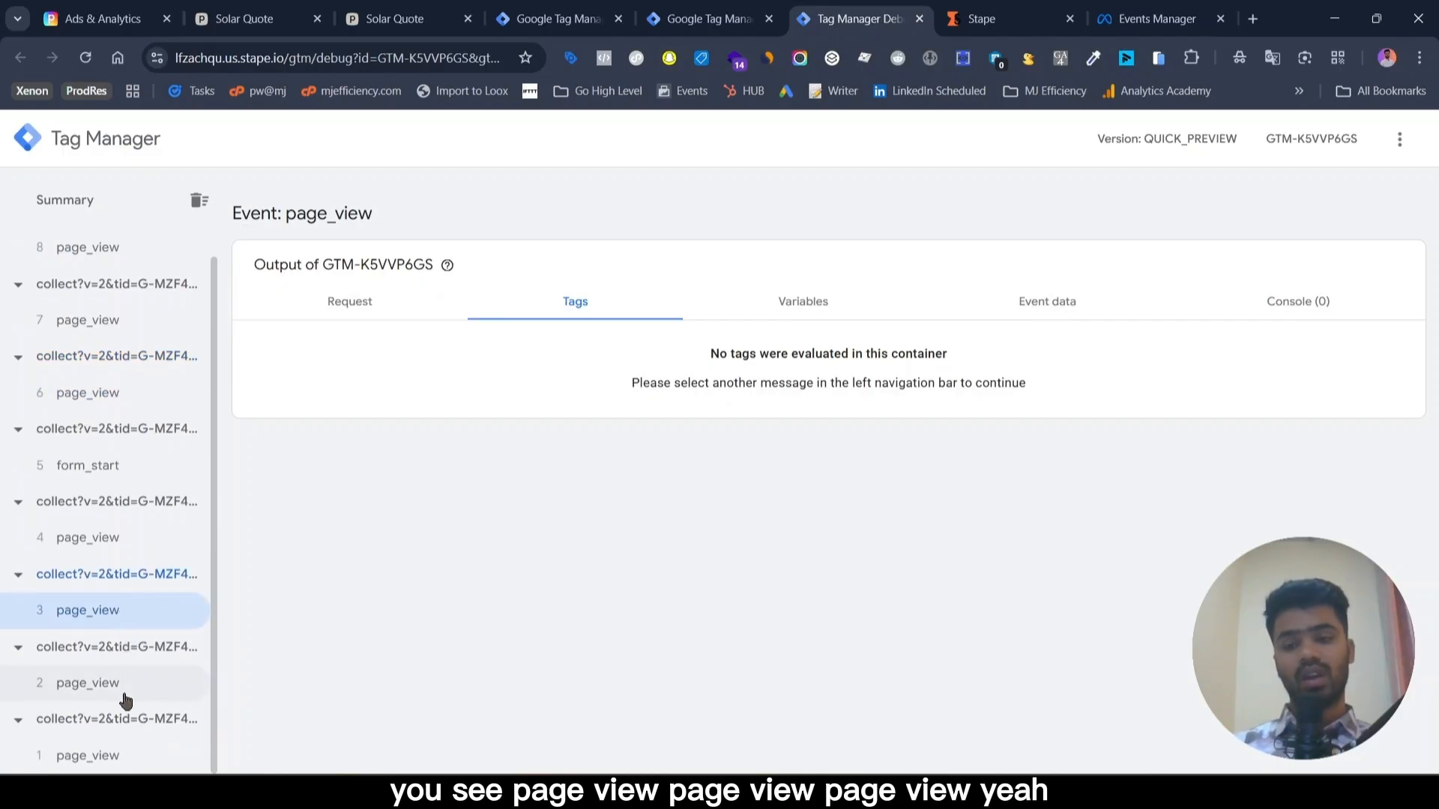
{"action": "left_click", "coordinate": [126, 697]}
{"action": "left_click", "coordinate": [113, 755]}
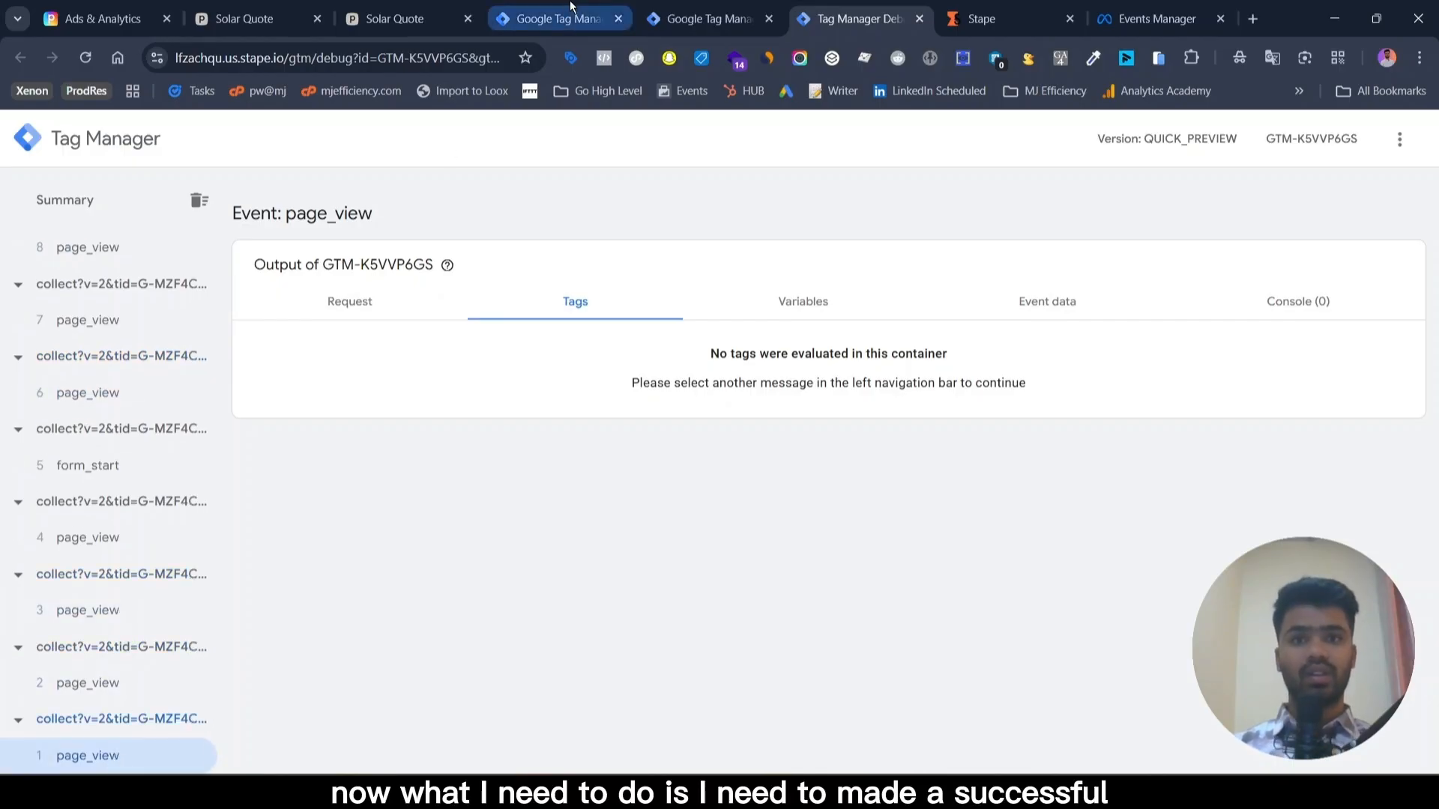
{"action": "left_click", "coordinate": [571, 6]}
- Fill the quote form with the contact's saved e-mail and phone number, and accept data-processing consent
{"action": "left_click", "coordinate": [451, 10]}
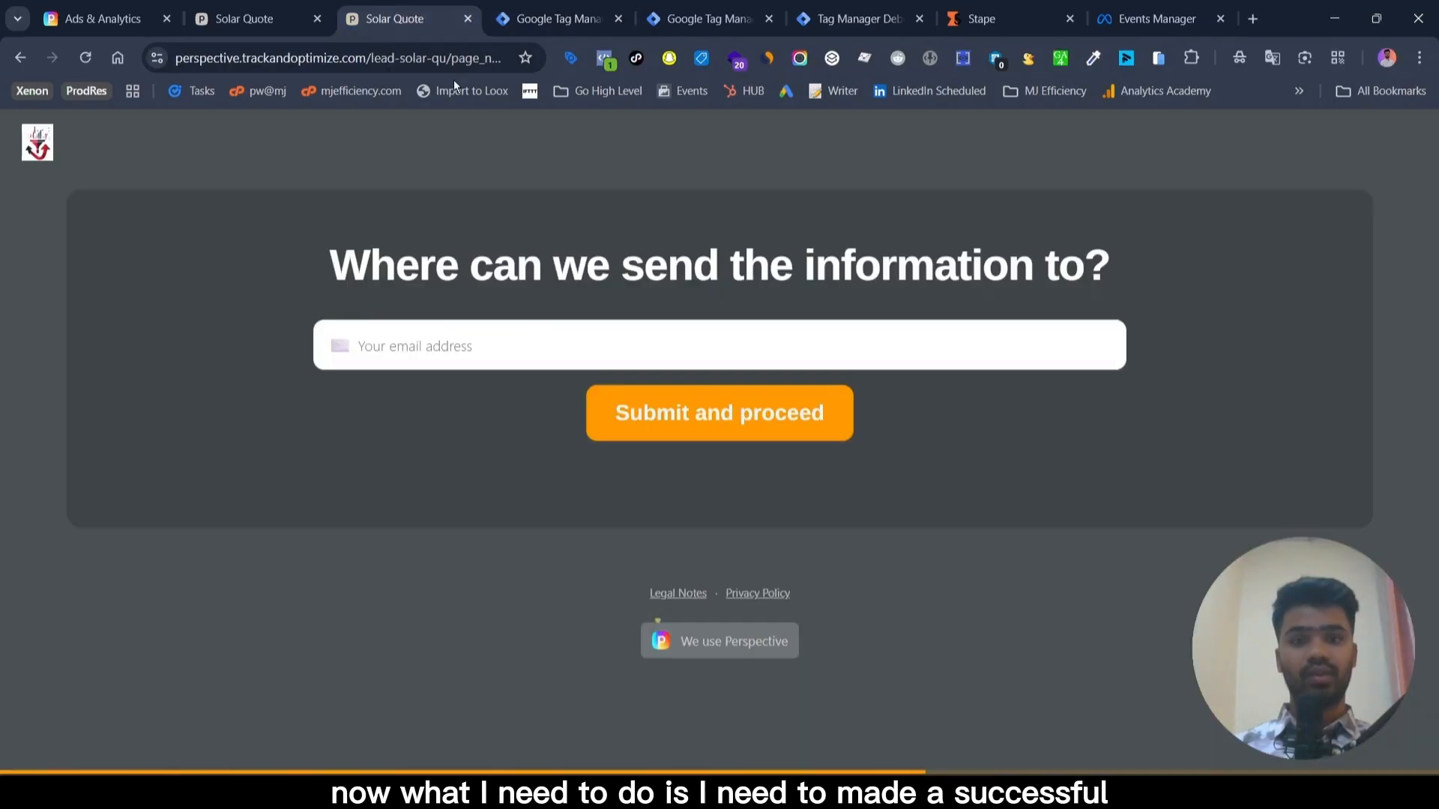
{"action": "left_click", "coordinate": [586, 340]}
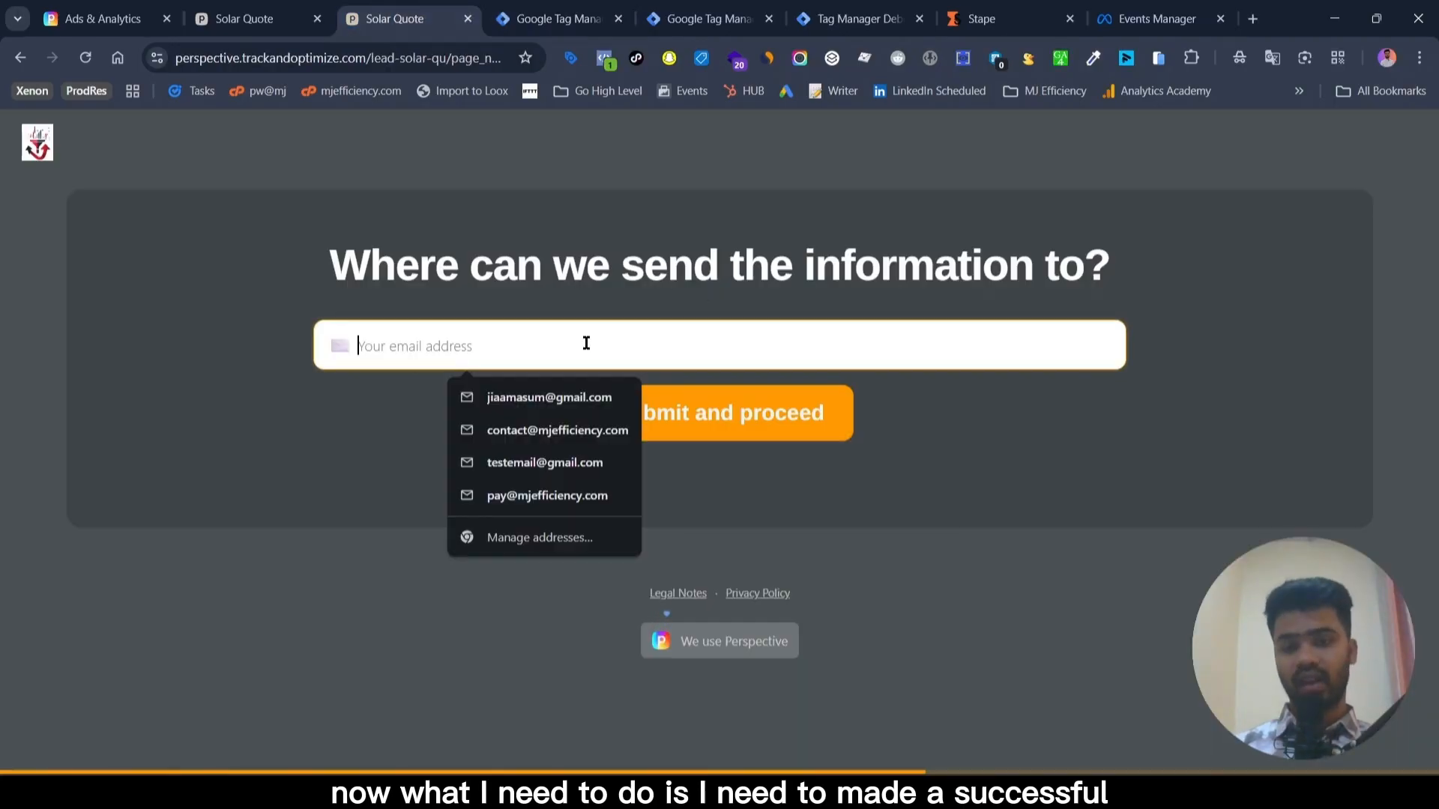
{"action": "left_click", "coordinate": [574, 400]}
{"action": "left_click", "coordinate": [705, 431]}
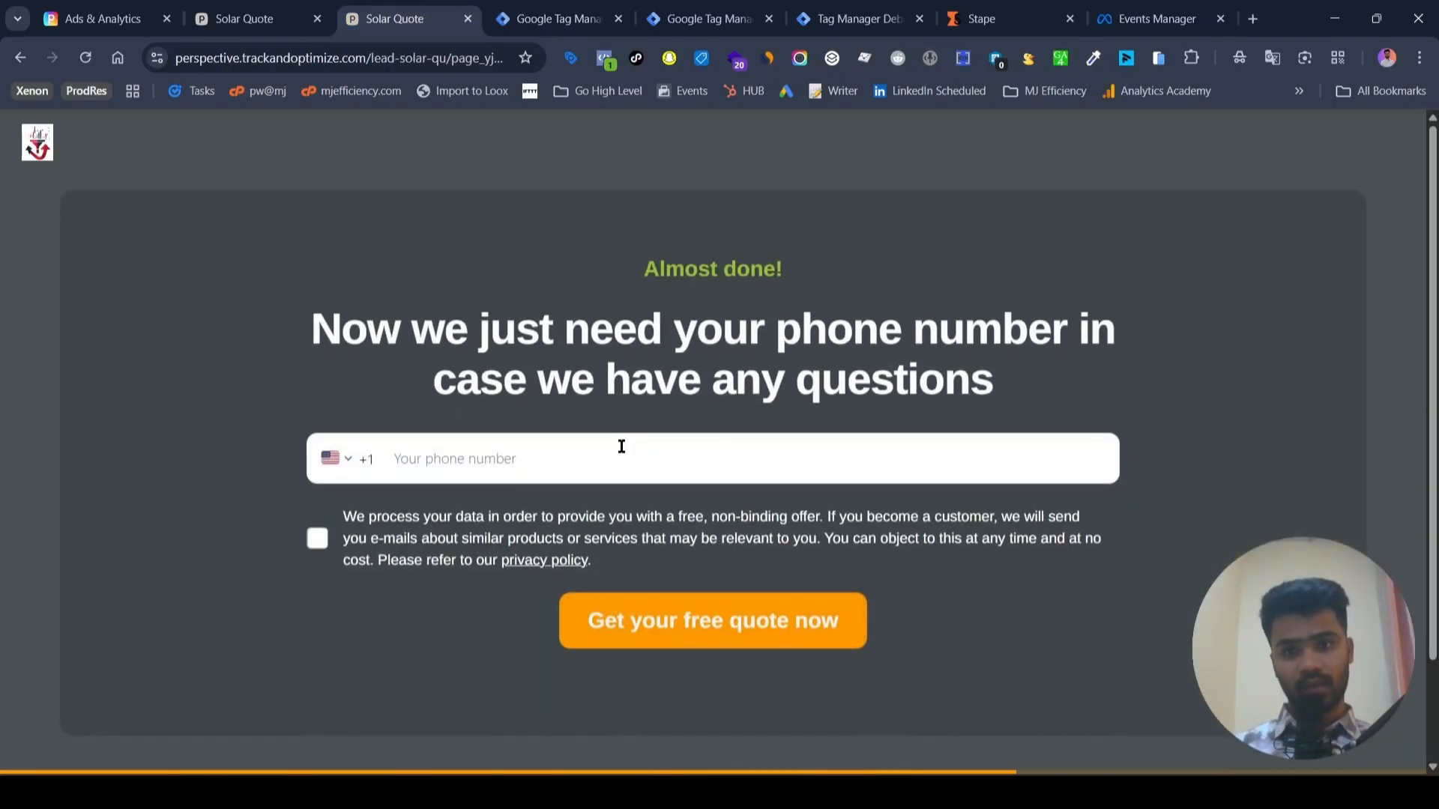
{"action": "left_click", "coordinate": [621, 446]}
{"action": "left_click", "coordinate": [513, 673]}
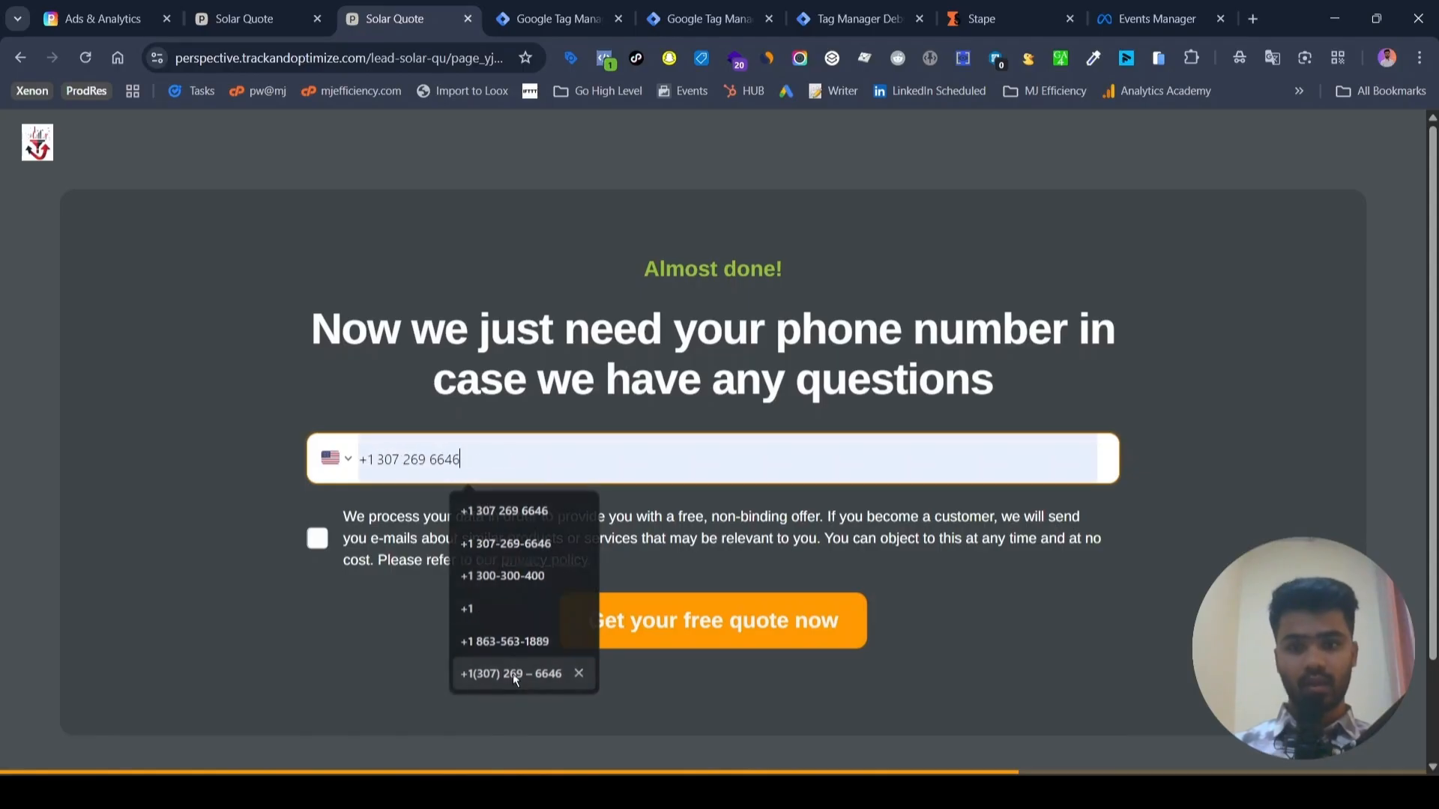
{"action": "left_click", "coordinate": [330, 541]}
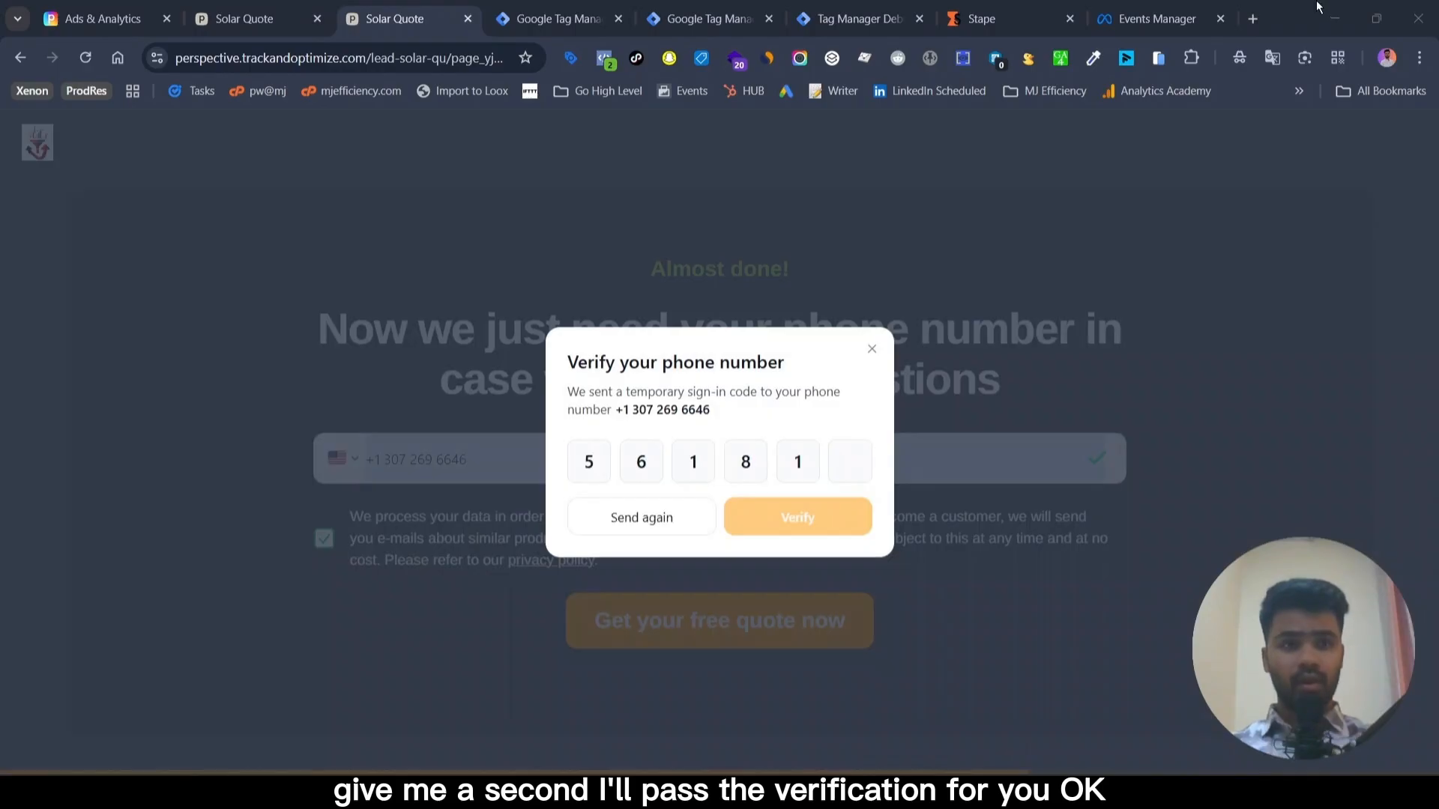
- Enter verification digit 7, answer Facebook, Clay/Concrete Tiles and Whatsapp, then view Pixel Helper events
{"action": "left_click", "coordinate": [841, 462]}
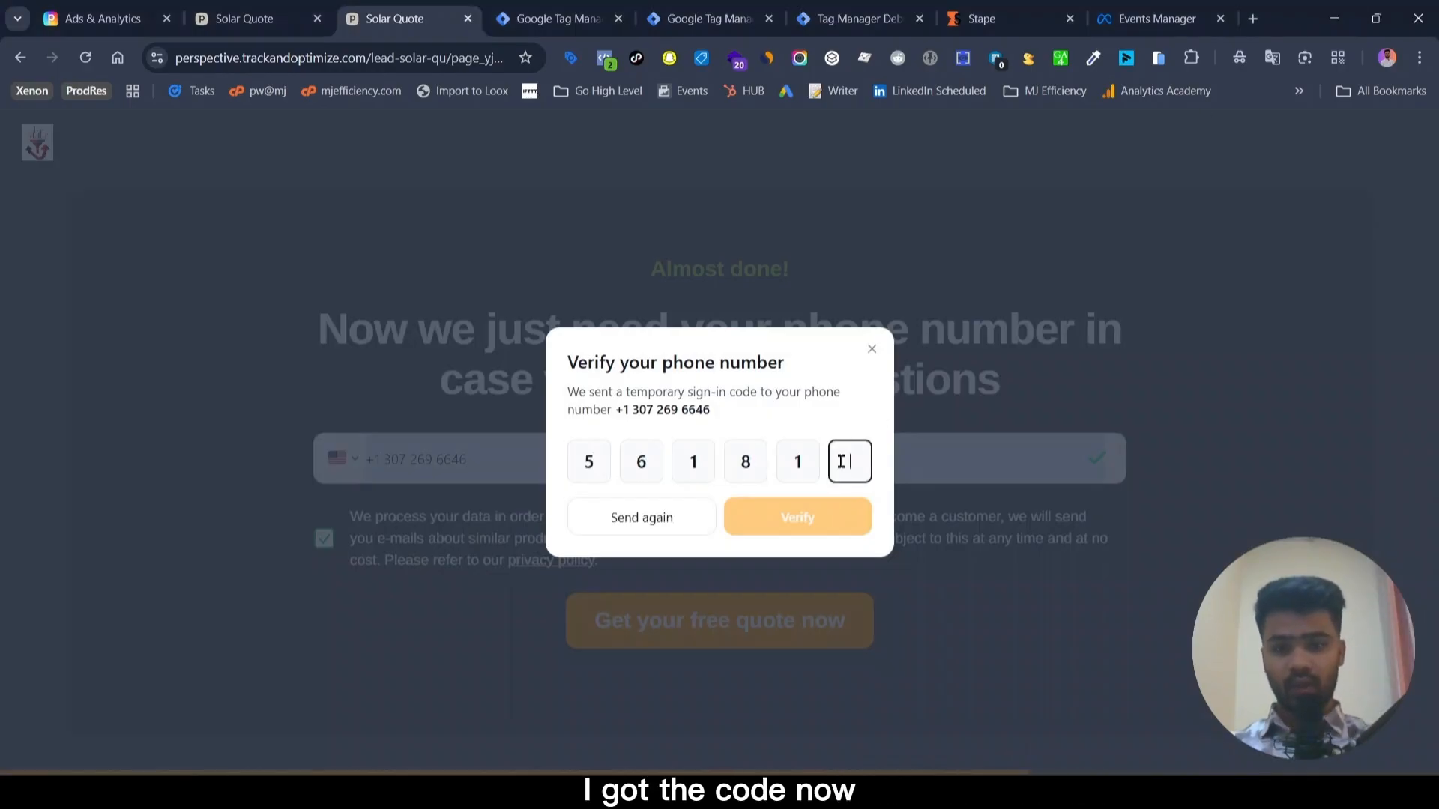
{"action": "type", "text": "7"}
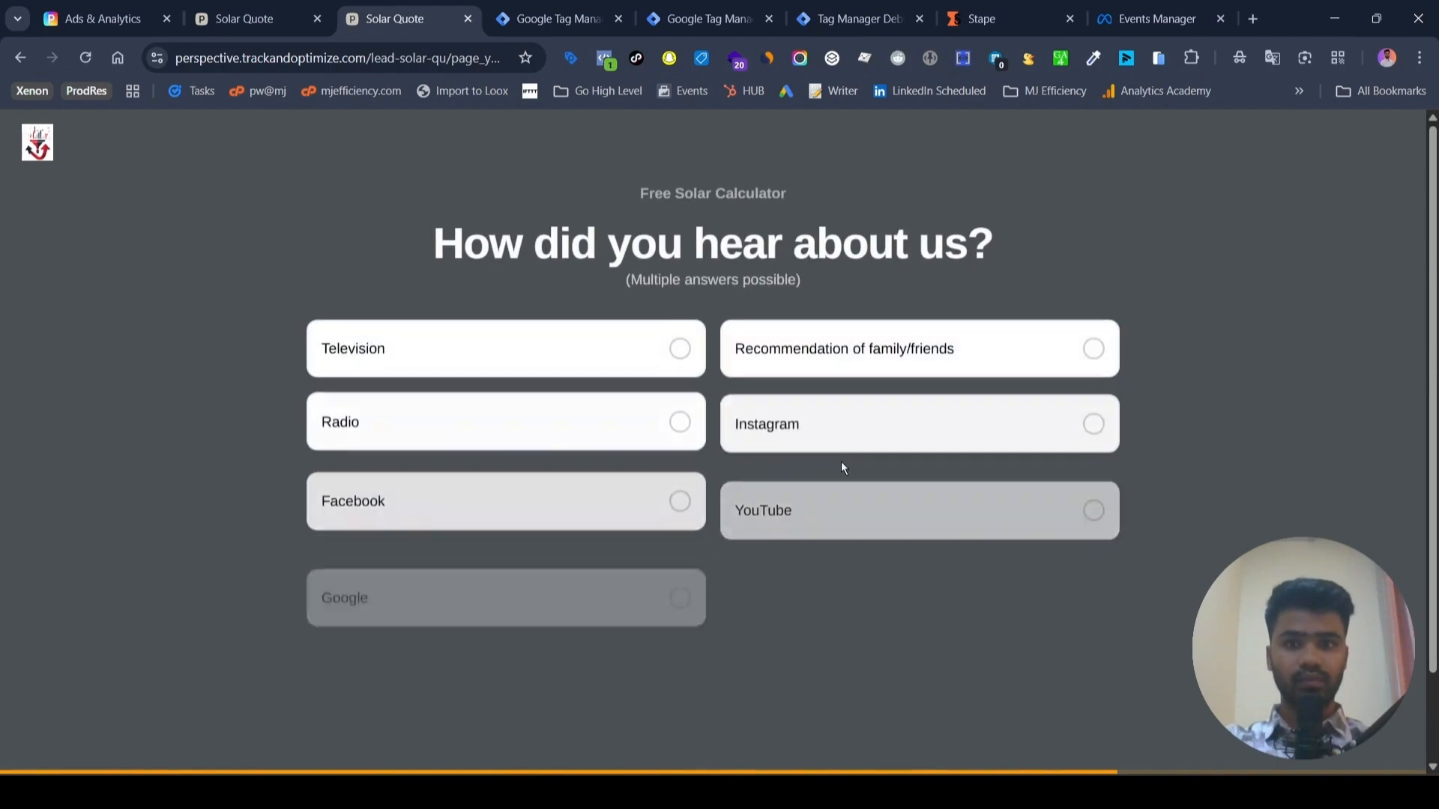
{"action": "left_click", "coordinate": [585, 516]}
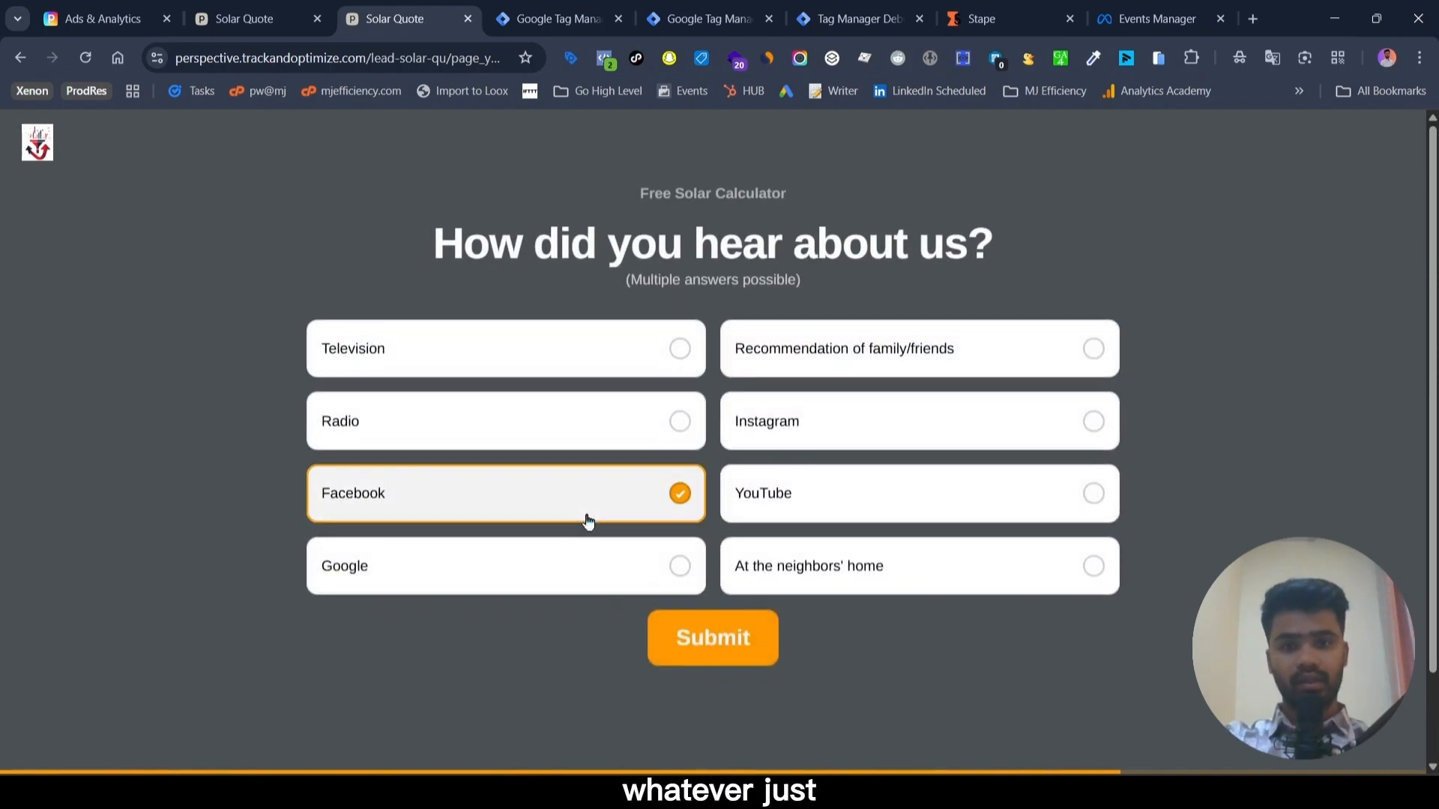
{"action": "left_click", "coordinate": [714, 638]}
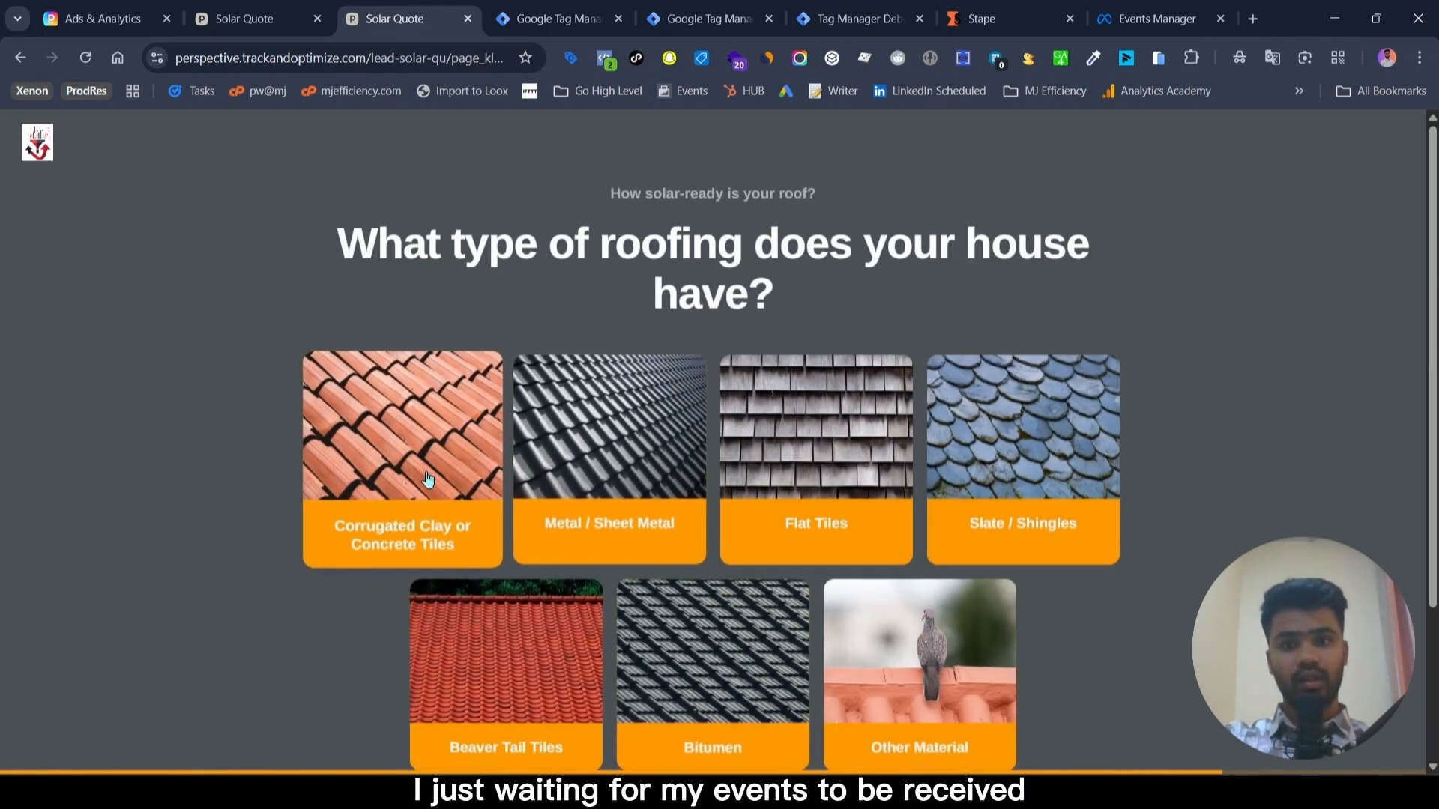
{"action": "left_click", "coordinate": [427, 479]}
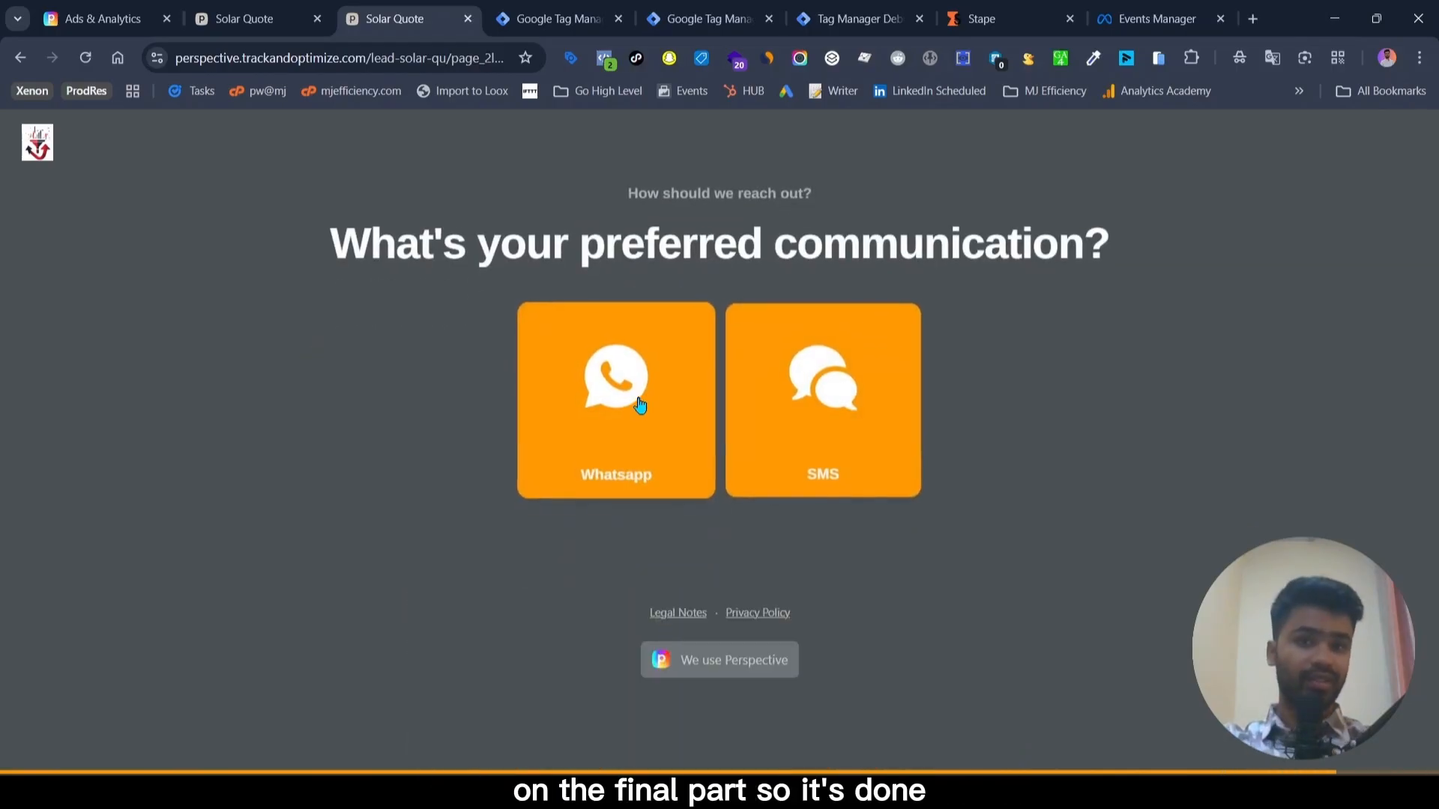
{"action": "left_click", "coordinate": [639, 406]}
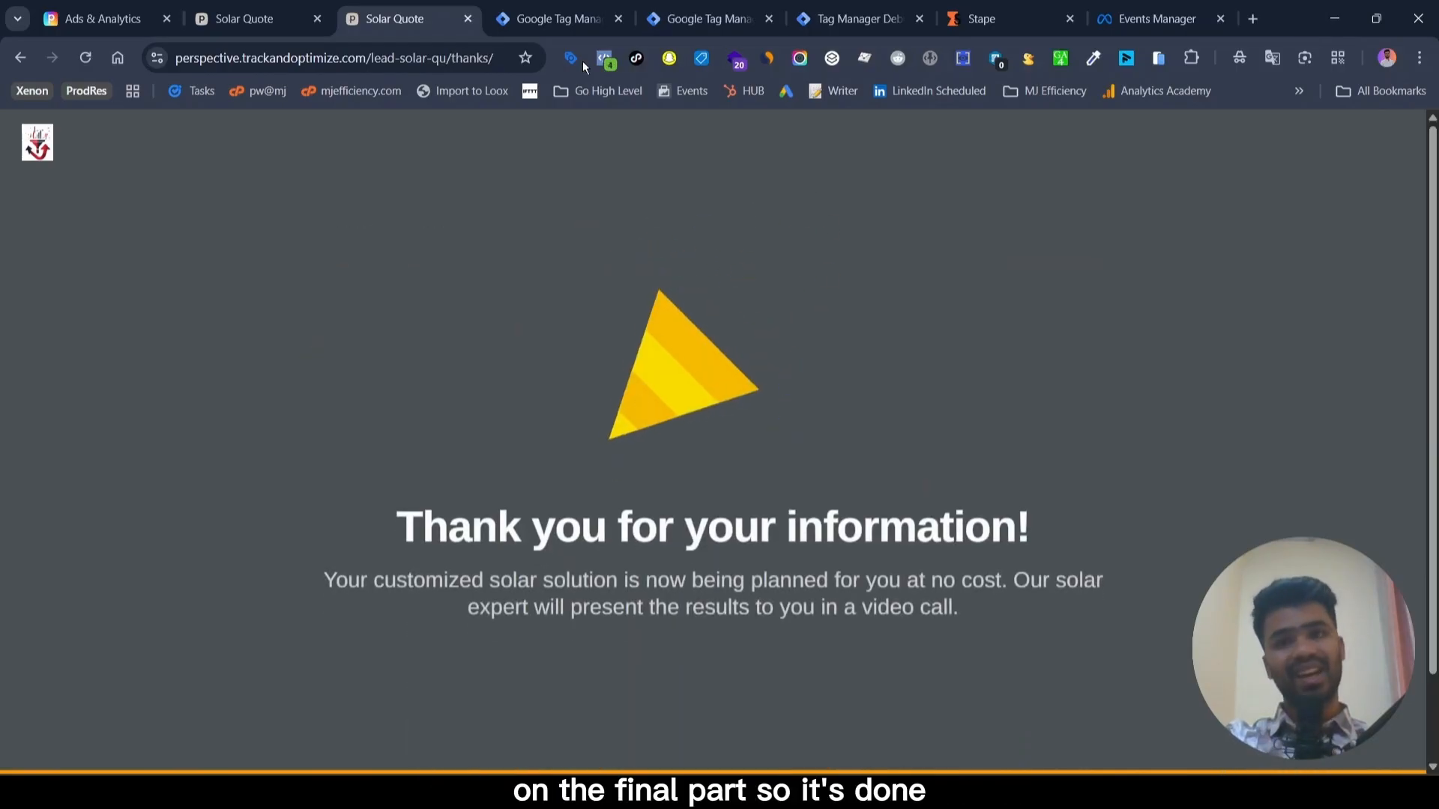
{"action": "left_click", "coordinate": [604, 57]}
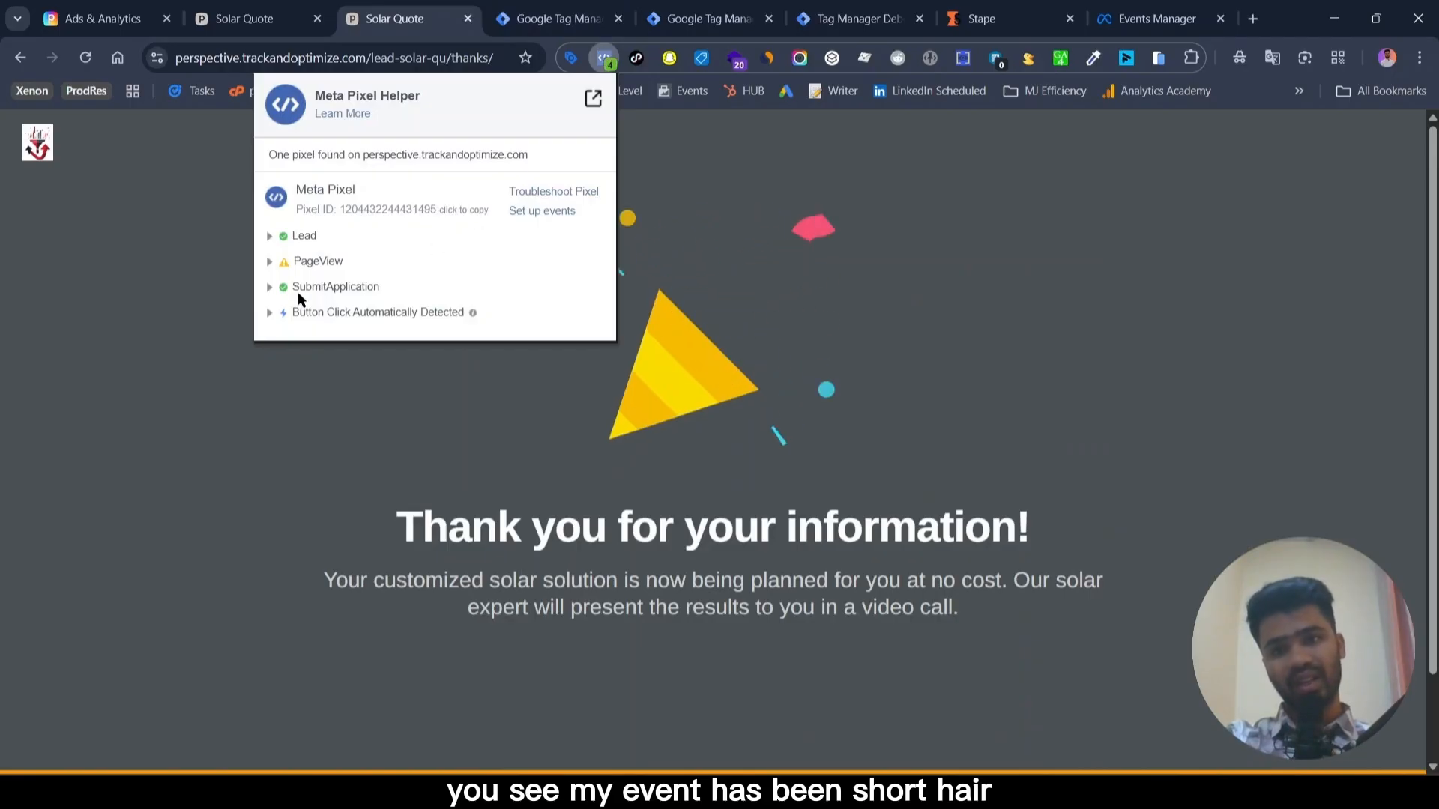
- In the server container's debug preview, inspect the 14 generate_lead and 13 lead_test events
{"action": "left_click", "coordinate": [873, 8]}
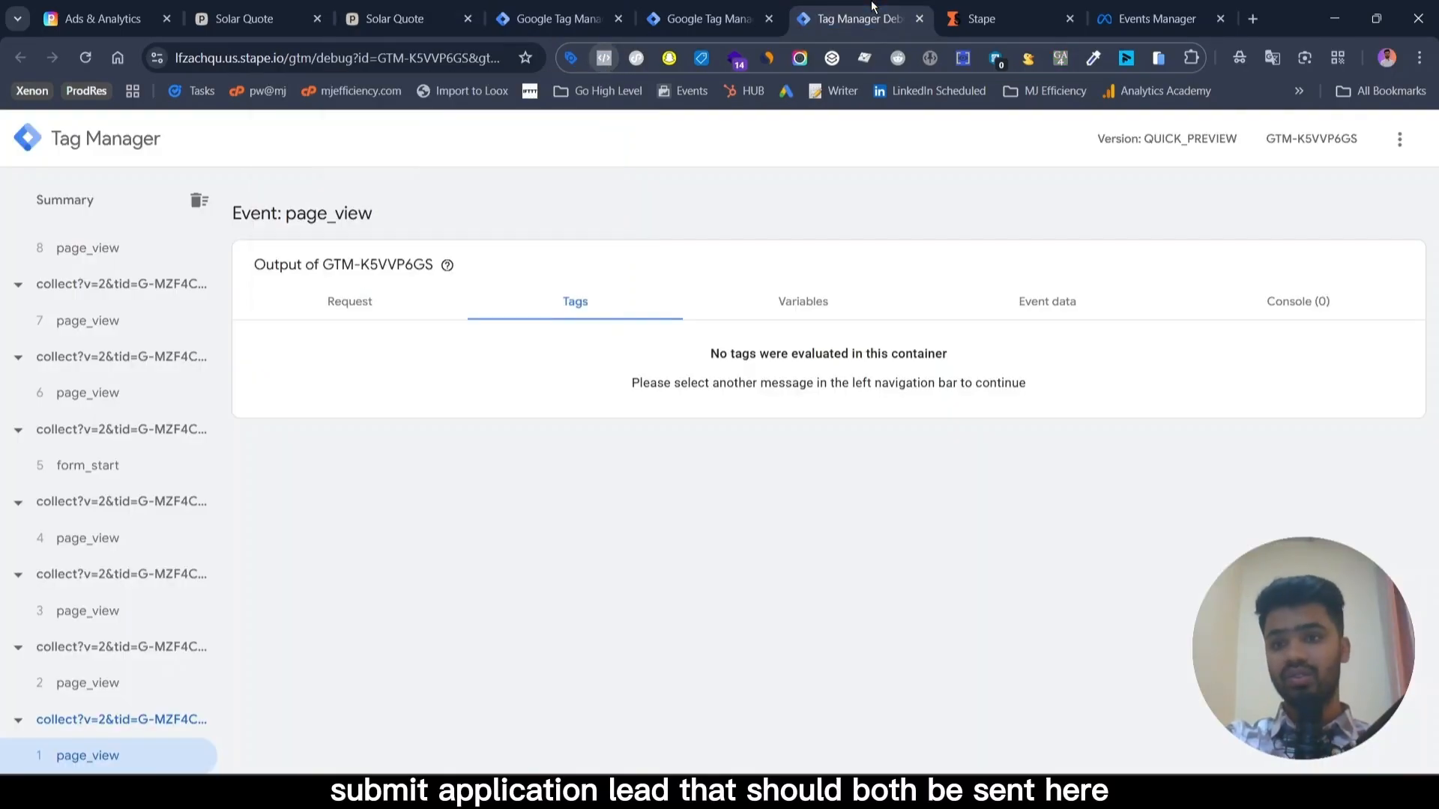
{"action": "scroll", "coordinate": [178, 253], "scroll_direction": "up", "scroll_amount": 6}
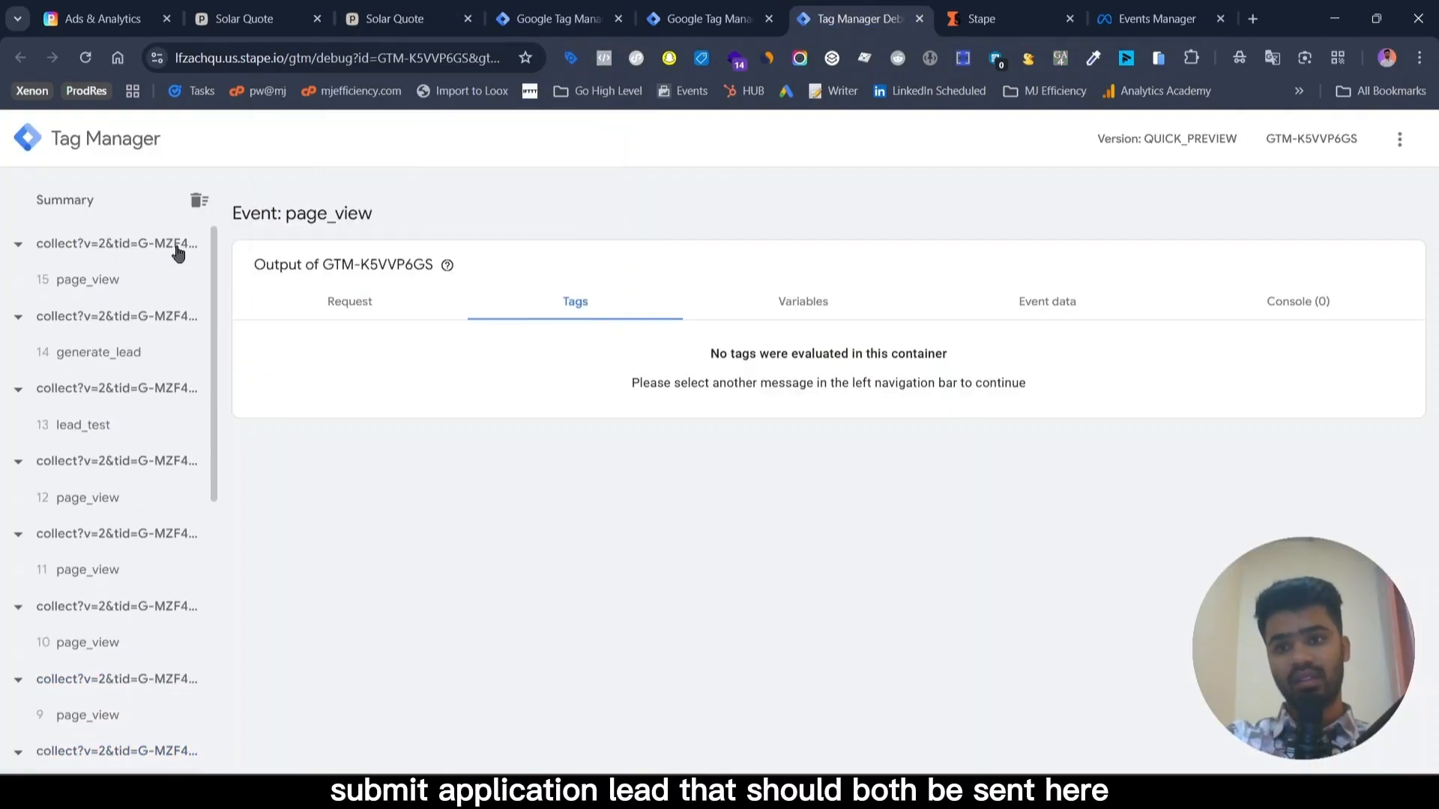
{"action": "left_click", "coordinate": [115, 366]}
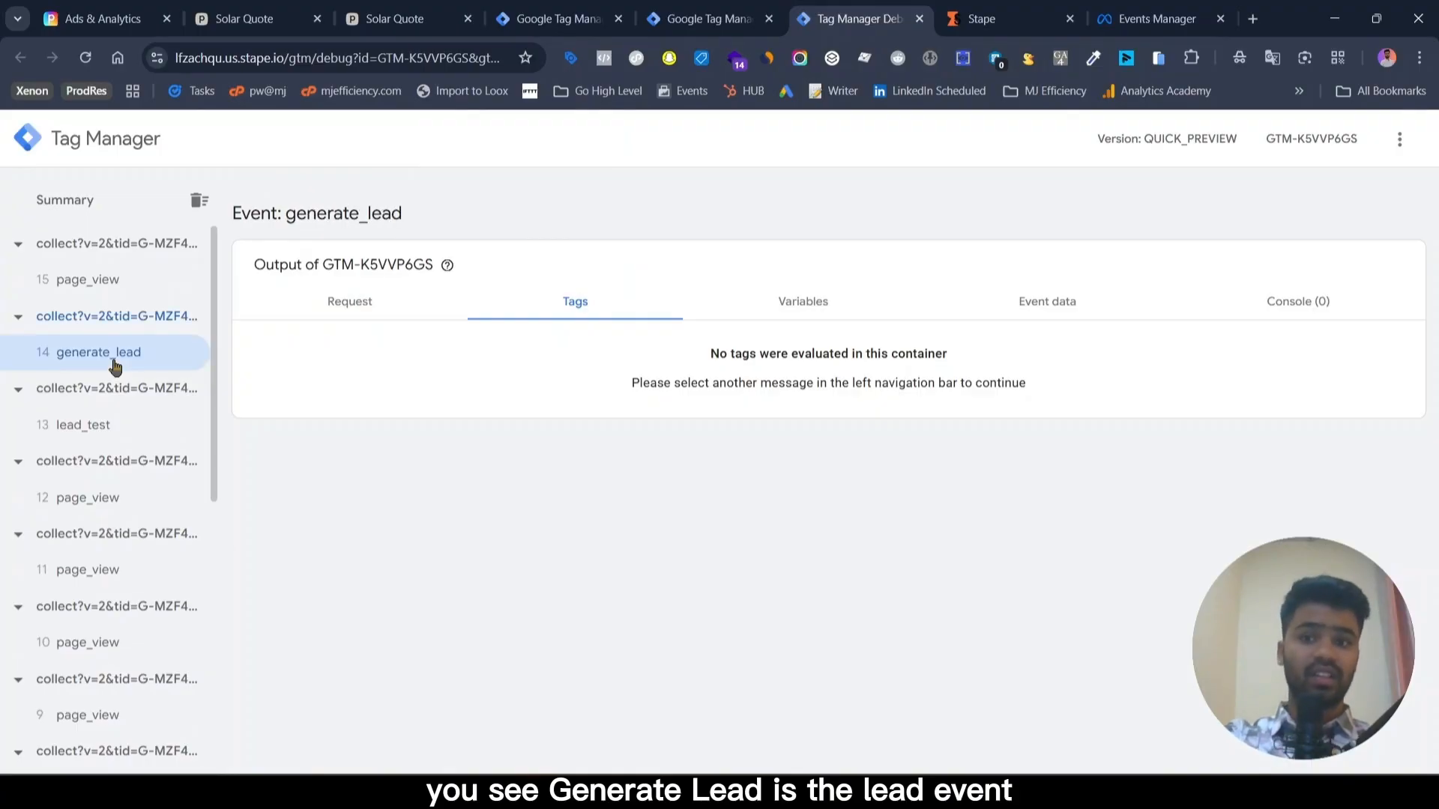
{"action": "left_click", "coordinate": [102, 424]}
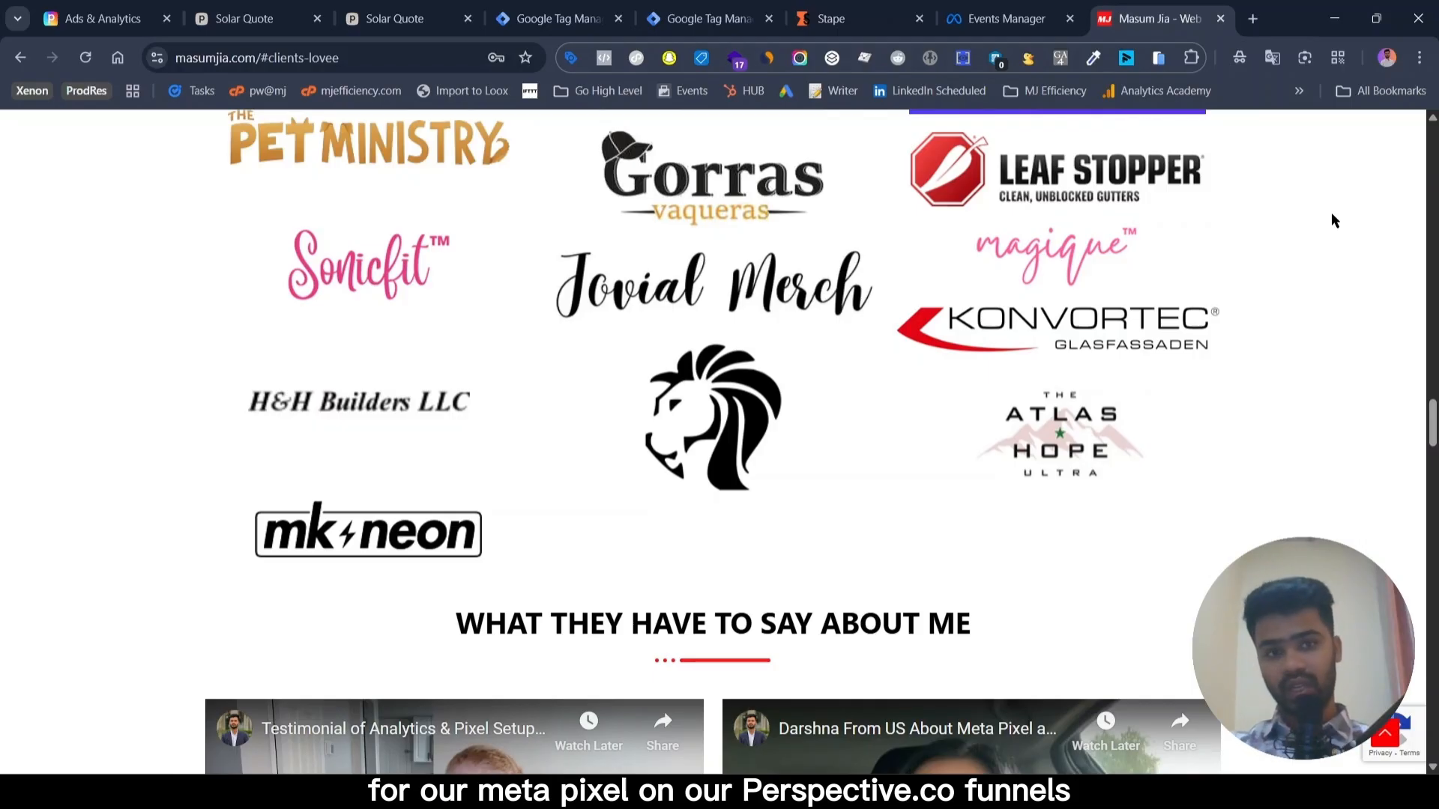
- Scroll through the Solar Quote funnel page, then return to the web Tag Manager container
{"action": "scroll", "coordinate": [1331, 213], "scroll_direction": "up", "scroll_amount": 7}
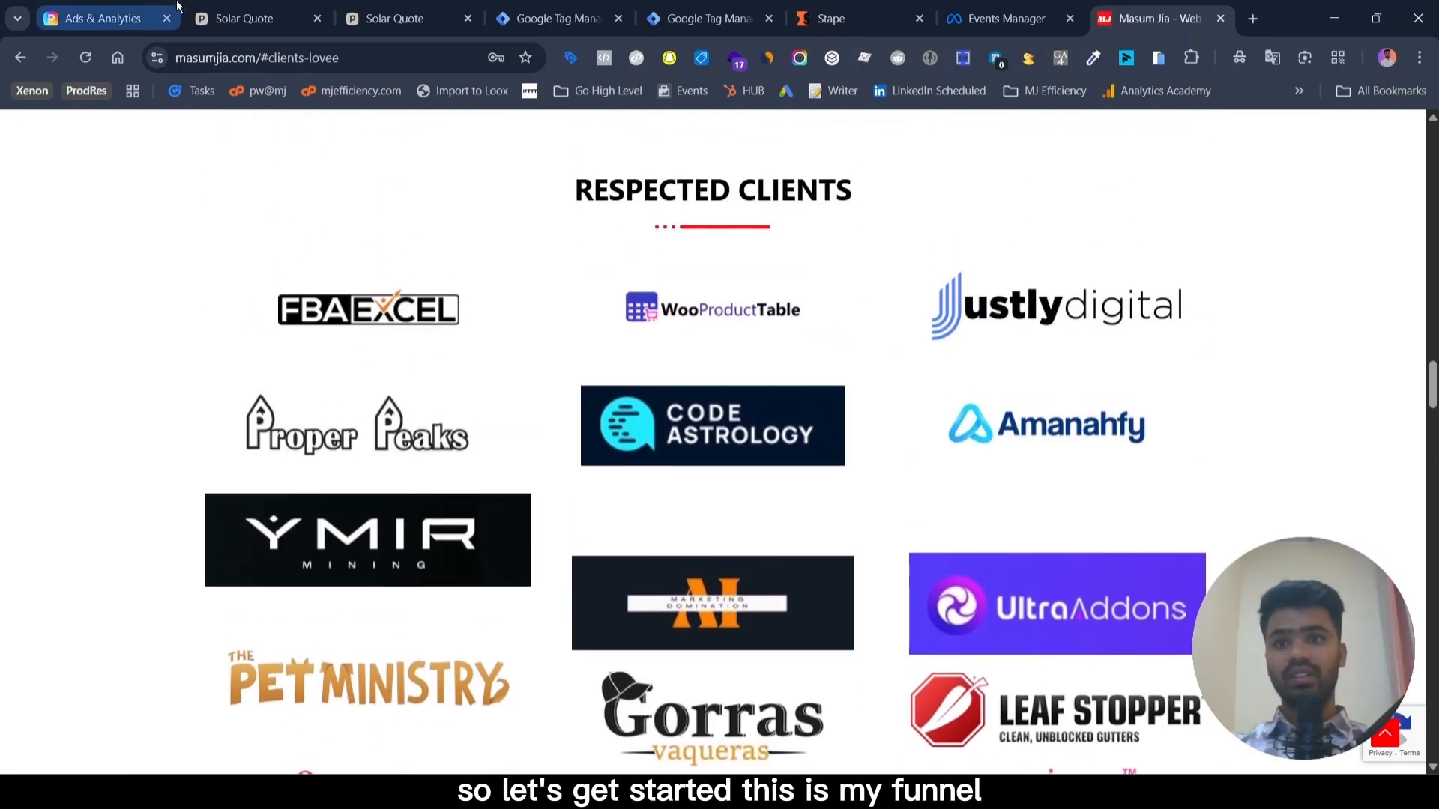
{"action": "left_click", "coordinate": [233, 14]}
{"action": "scroll", "coordinate": [601, 408], "scroll_direction": "down", "scroll_amount": 7}
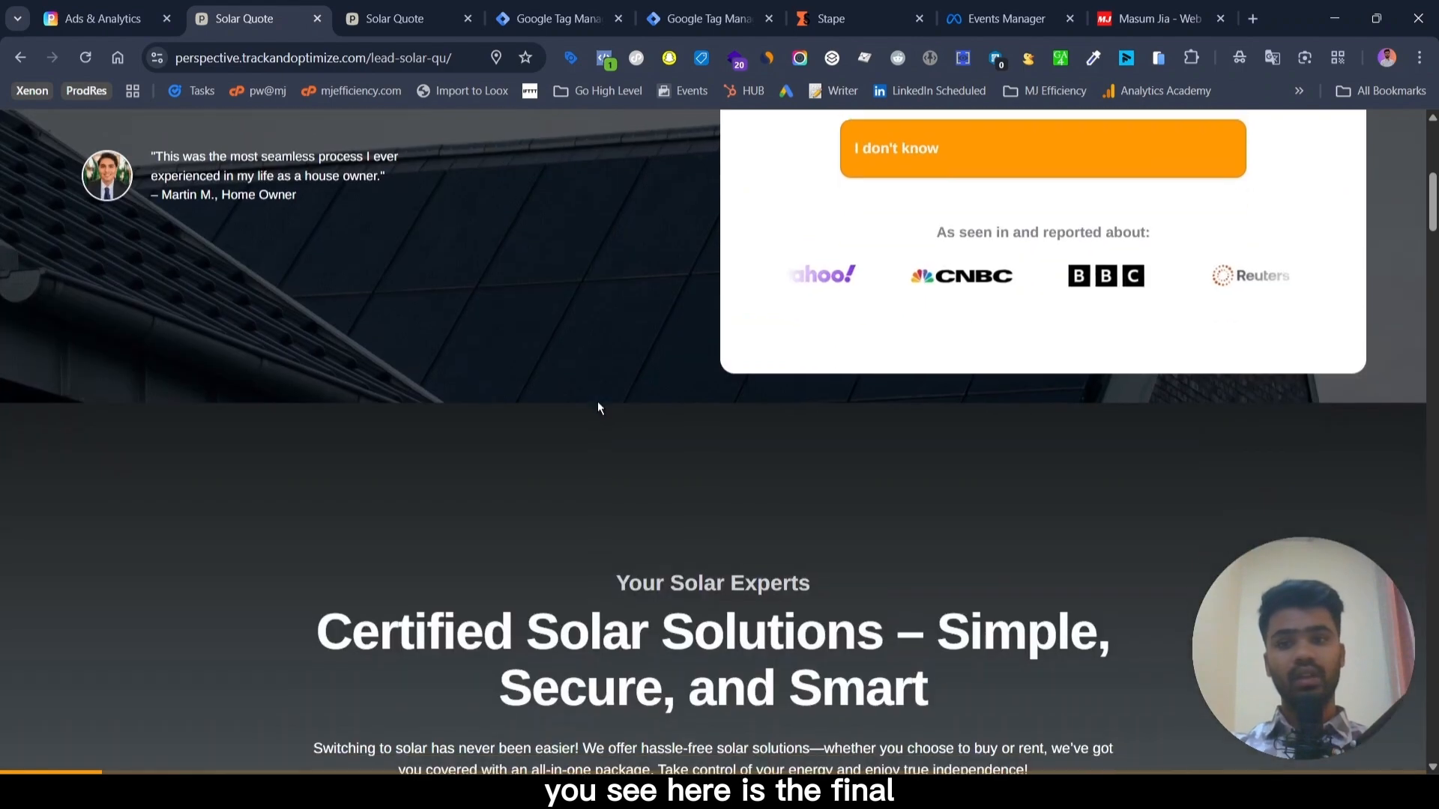
{"action": "scroll", "coordinate": [601, 408], "scroll_direction": "up", "scroll_amount": 7}
{"action": "left_click", "coordinate": [609, 9]}
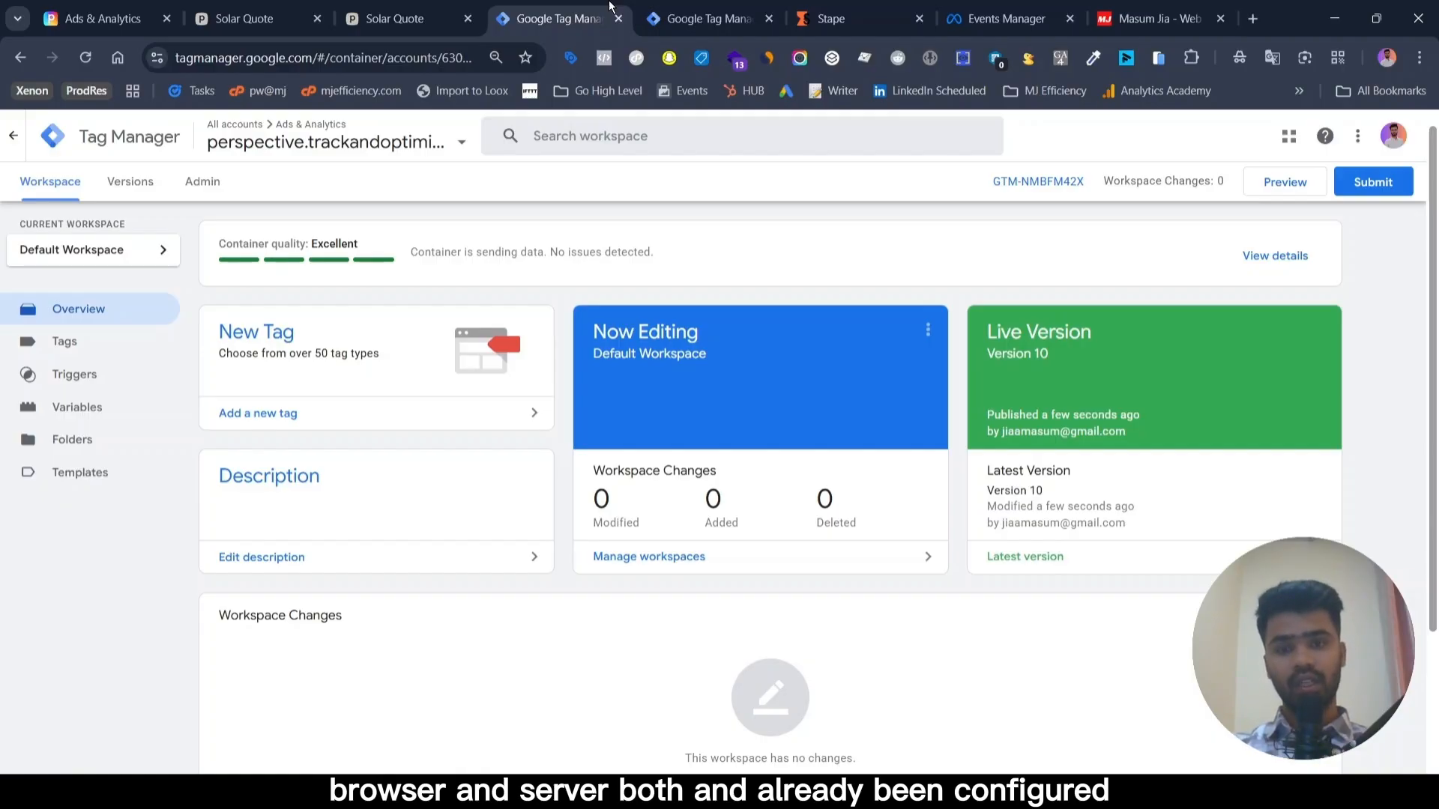
- Review the Stape server container settings, then close the Stape tab
{"action": "left_click", "coordinate": [712, 9]}
{"action": "left_click", "coordinate": [908, 6]}
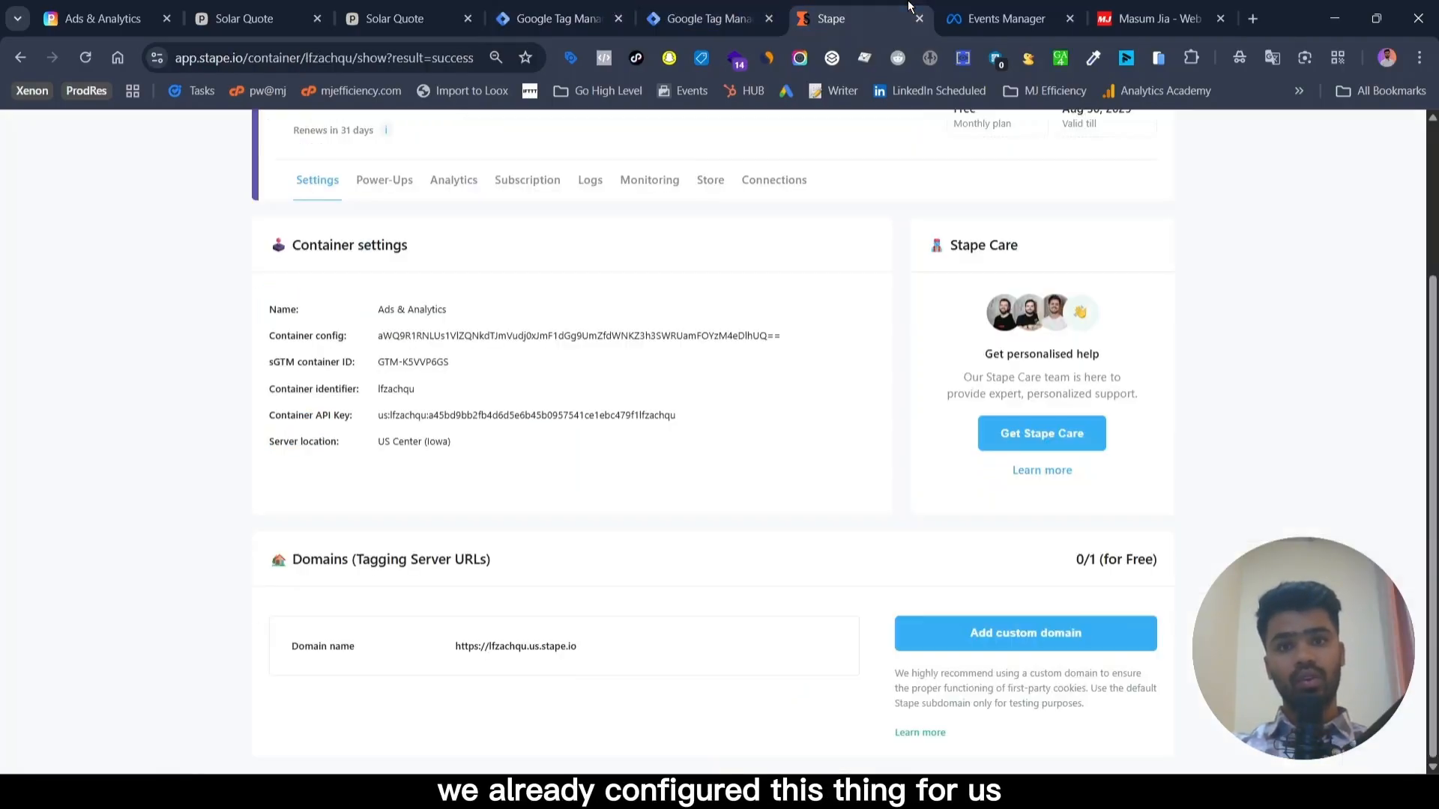
{"action": "scroll", "coordinate": [628, 498], "scroll_direction": "up", "scroll_amount": 3}
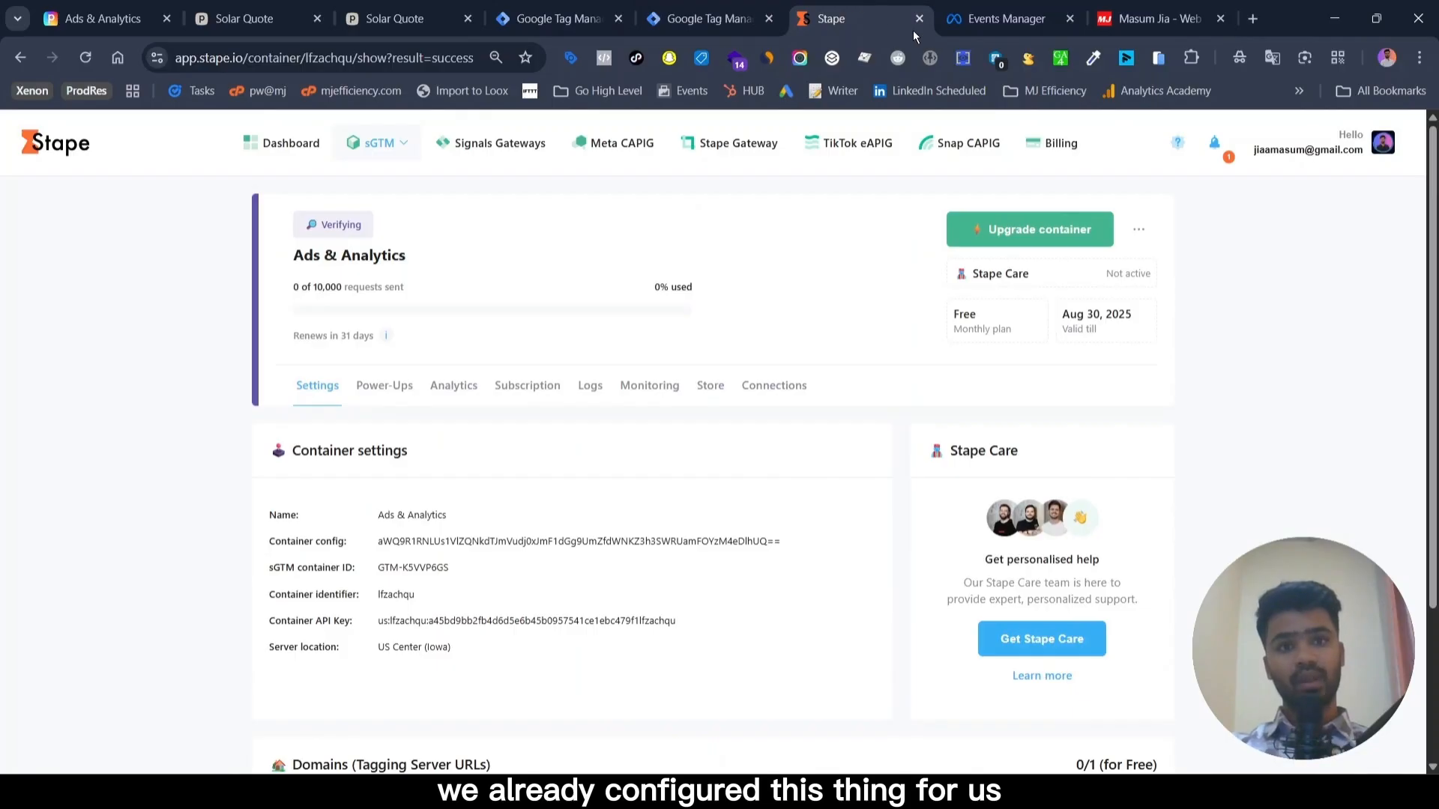
{"action": "left_click", "coordinate": [917, 21]}
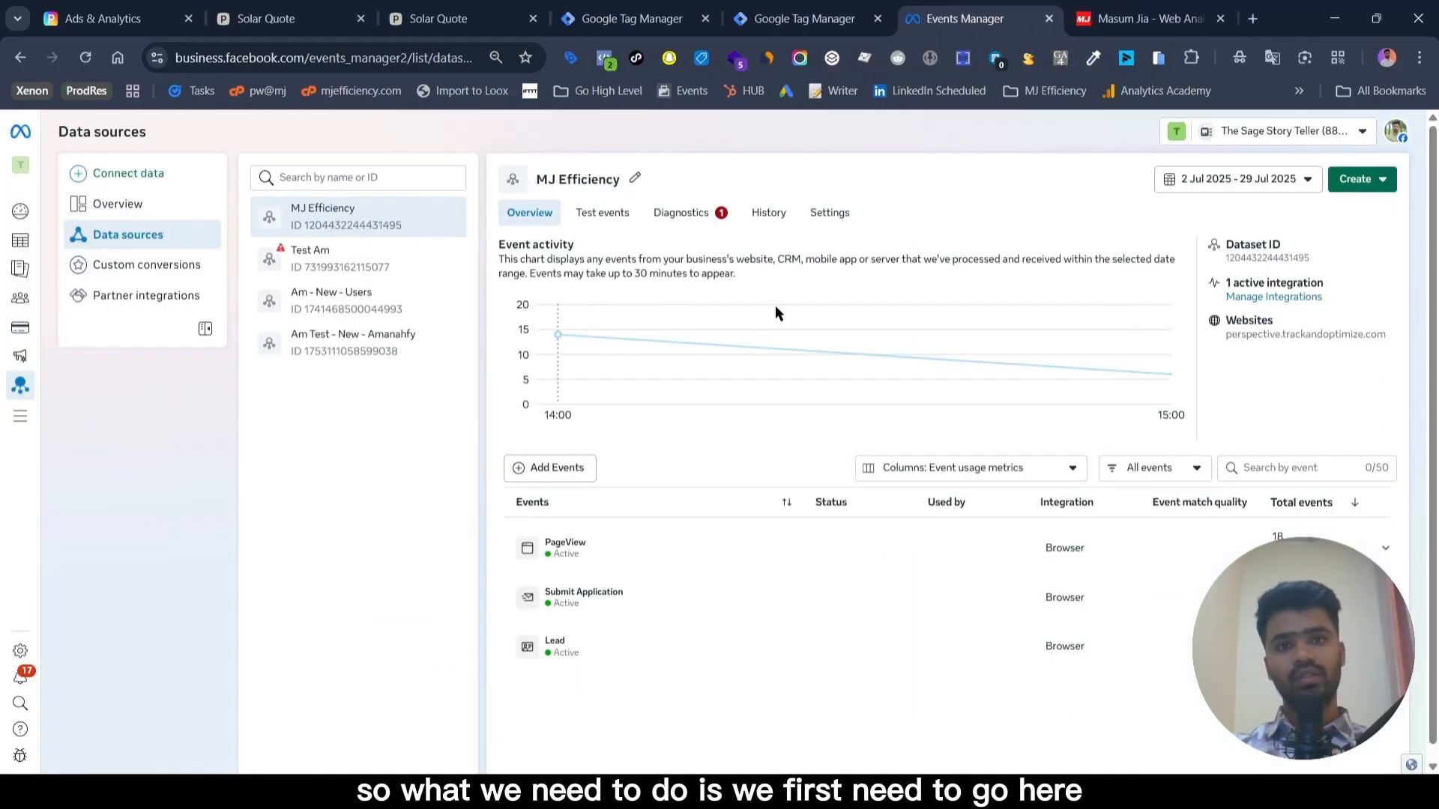
- Compare the web container's tags with the perspective server container's empty tag list
{"action": "left_click", "coordinate": [757, 6]}
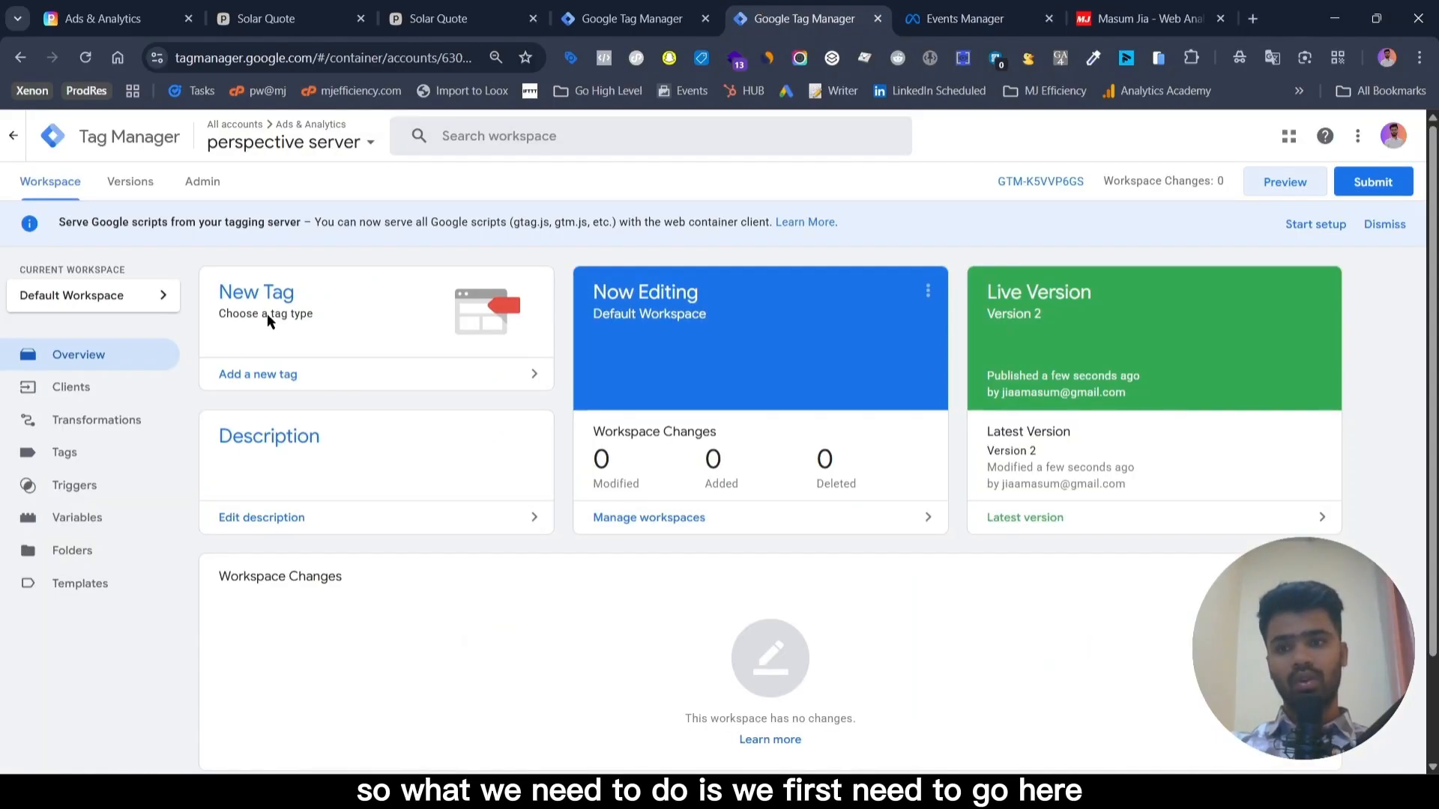
{"action": "left_click", "coordinate": [662, 7]}
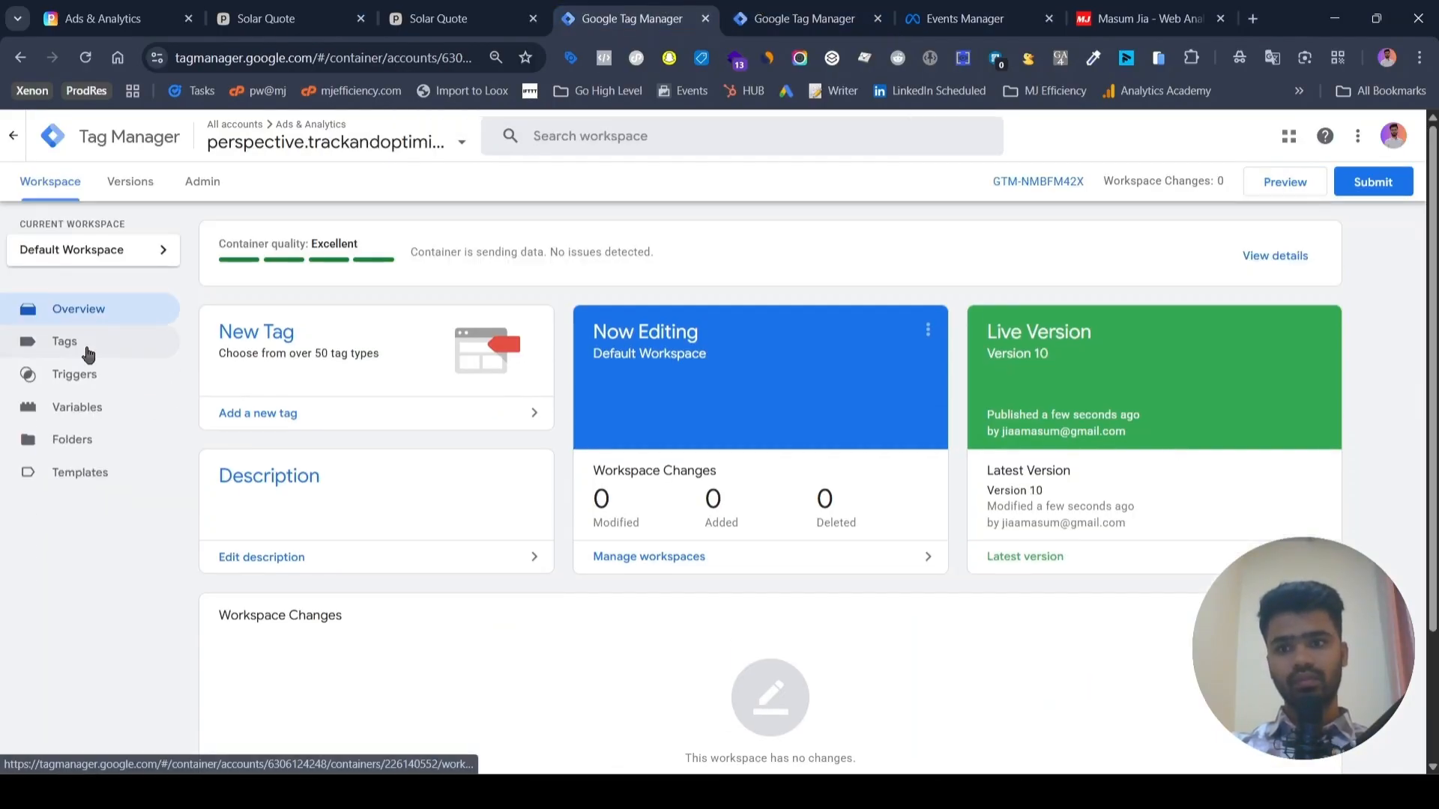
{"action": "left_click", "coordinate": [88, 350]}
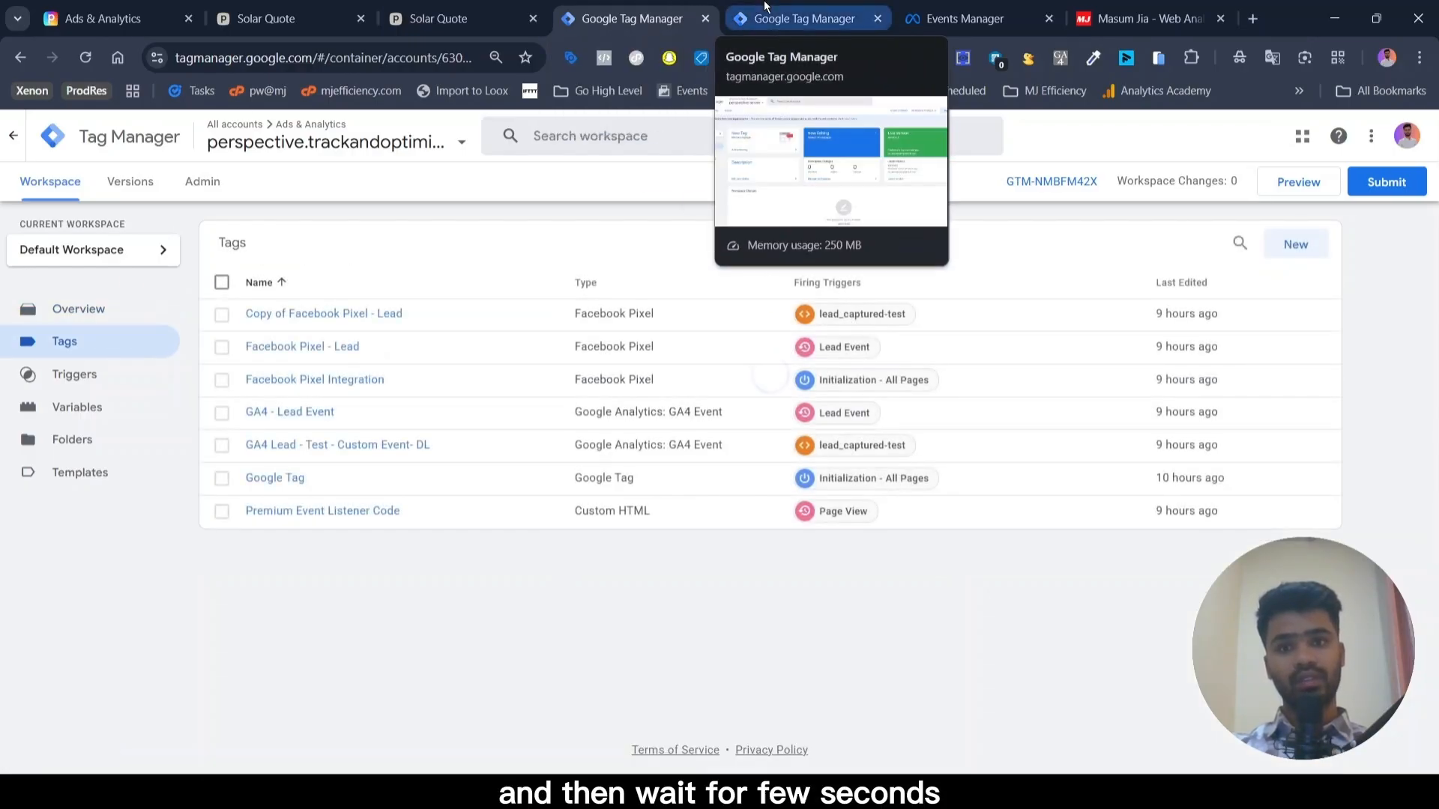
{"action": "left_click", "coordinate": [765, 6]}
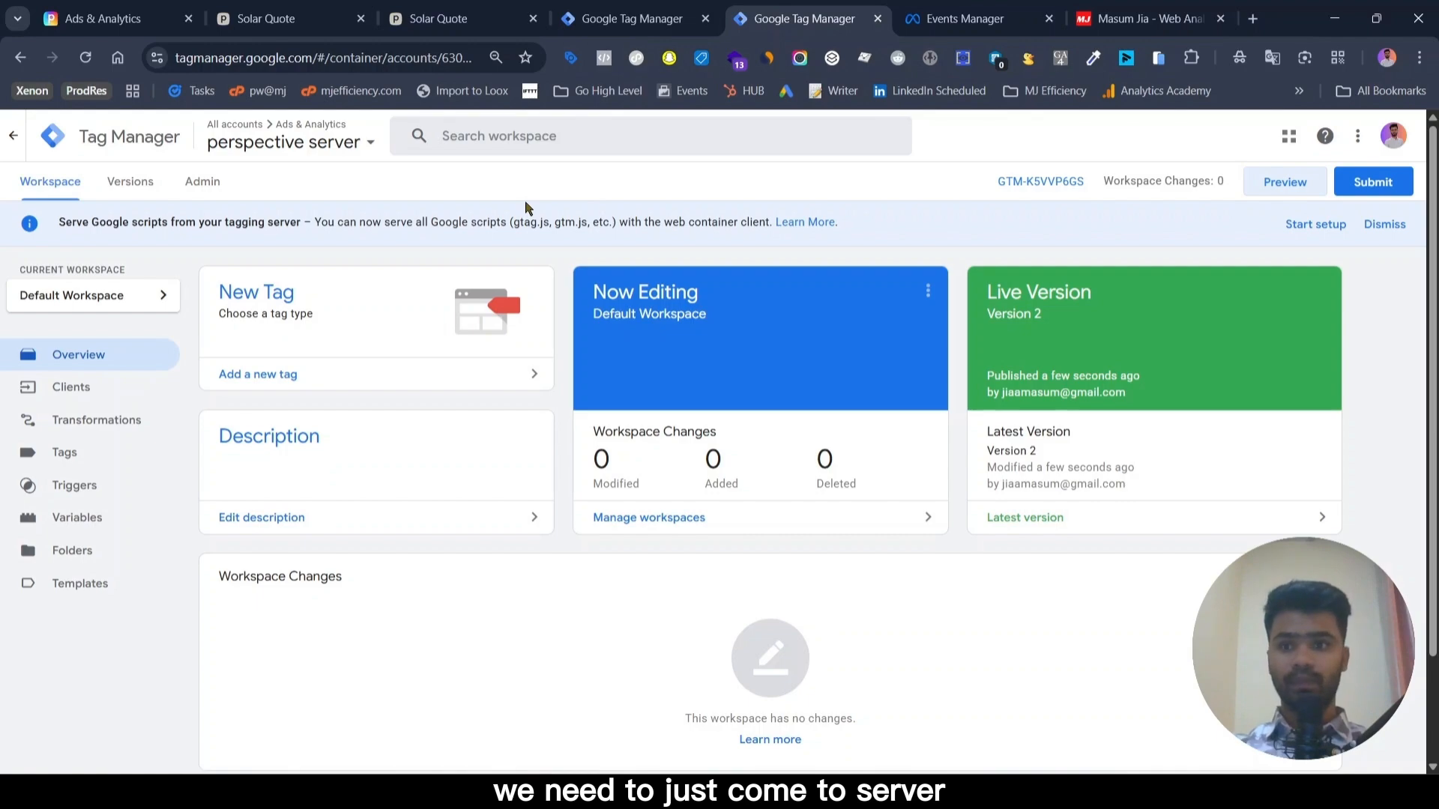
{"action": "left_click", "coordinate": [72, 448]}
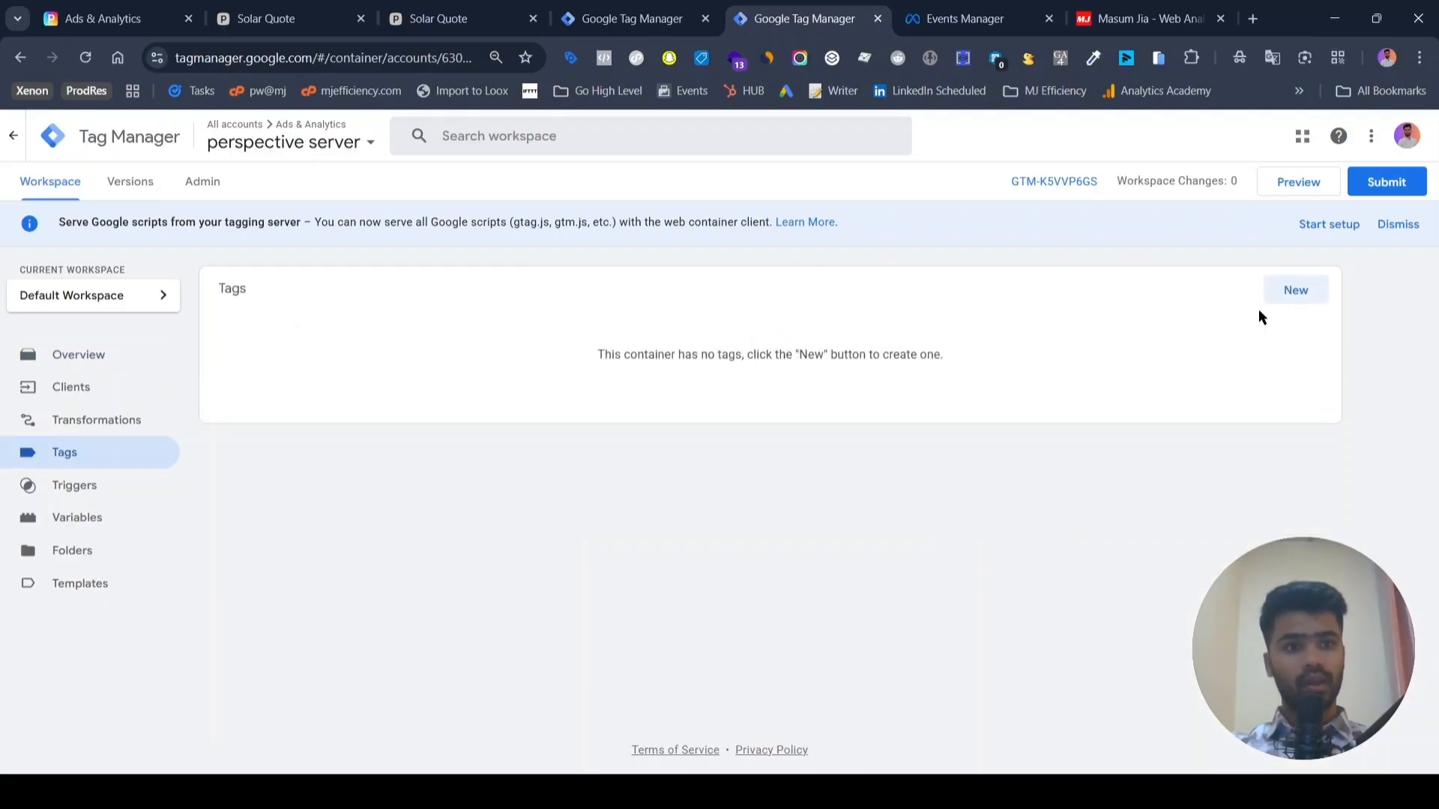
- Search the community gallery for 'conversiona' and add the Conversions API Tag template to a new tag
{"action": "left_click", "coordinate": [1290, 301]}
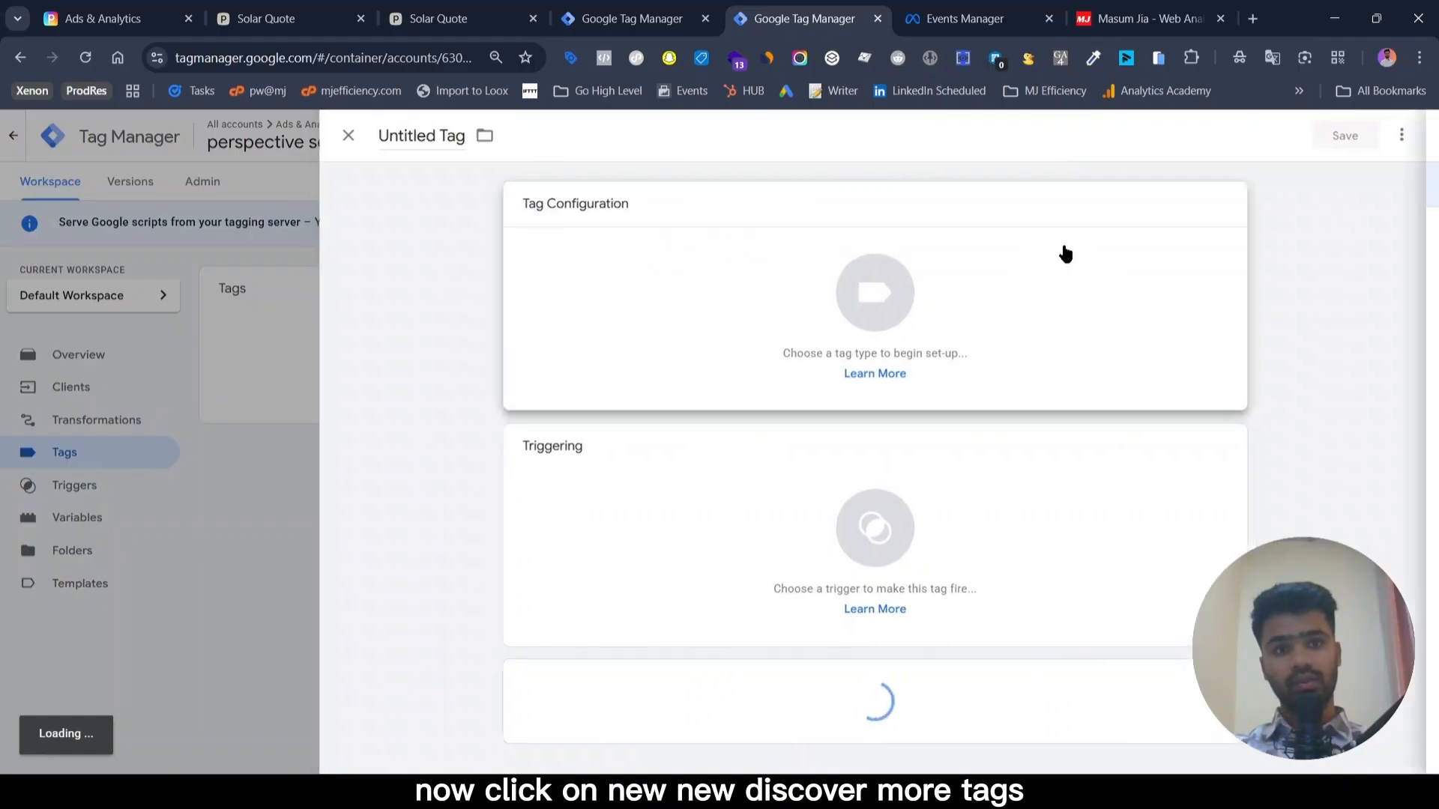
{"action": "left_click", "coordinate": [1062, 250]}
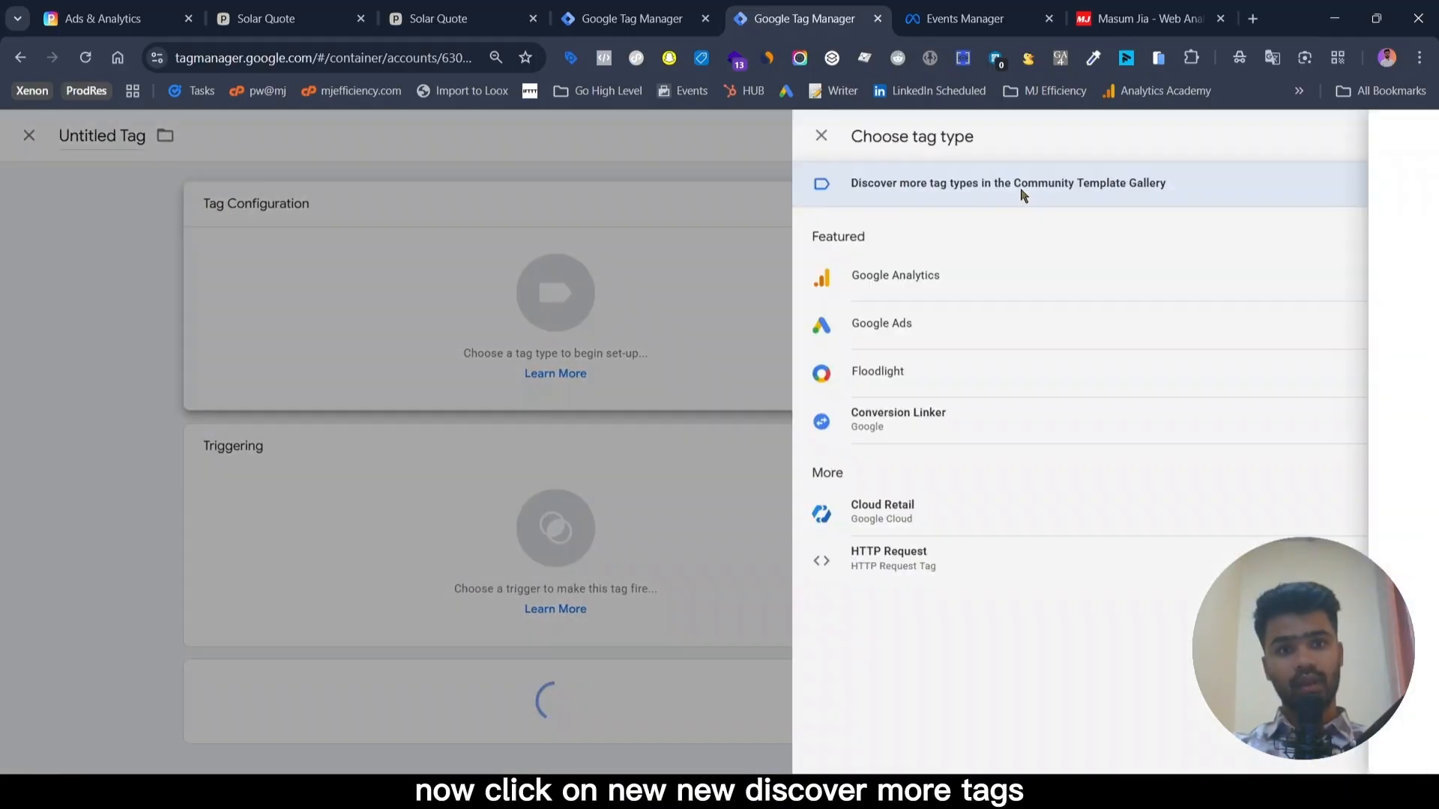
{"action": "left_click", "coordinate": [1023, 188]}
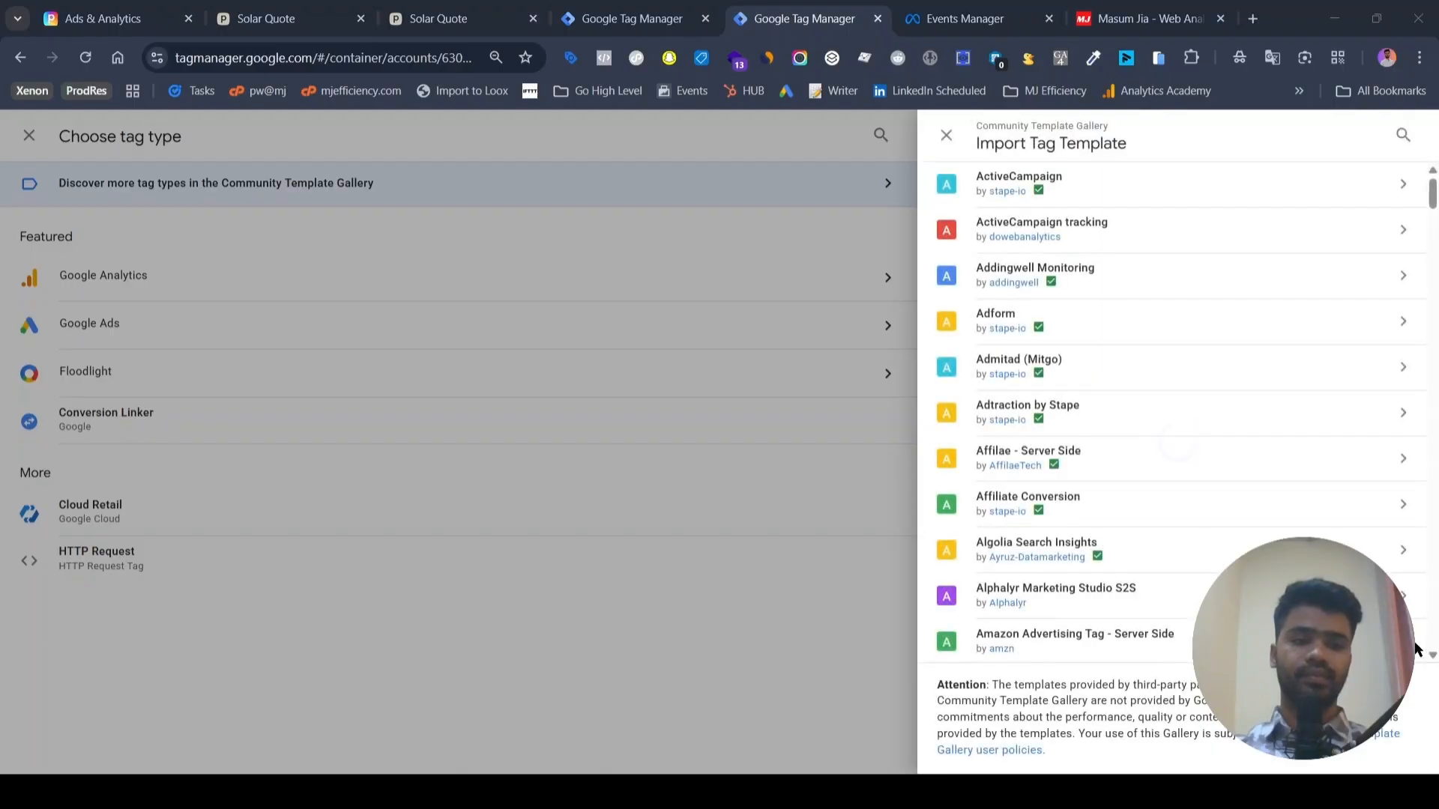
{"action": "left_click", "coordinate": [1353, 12]}
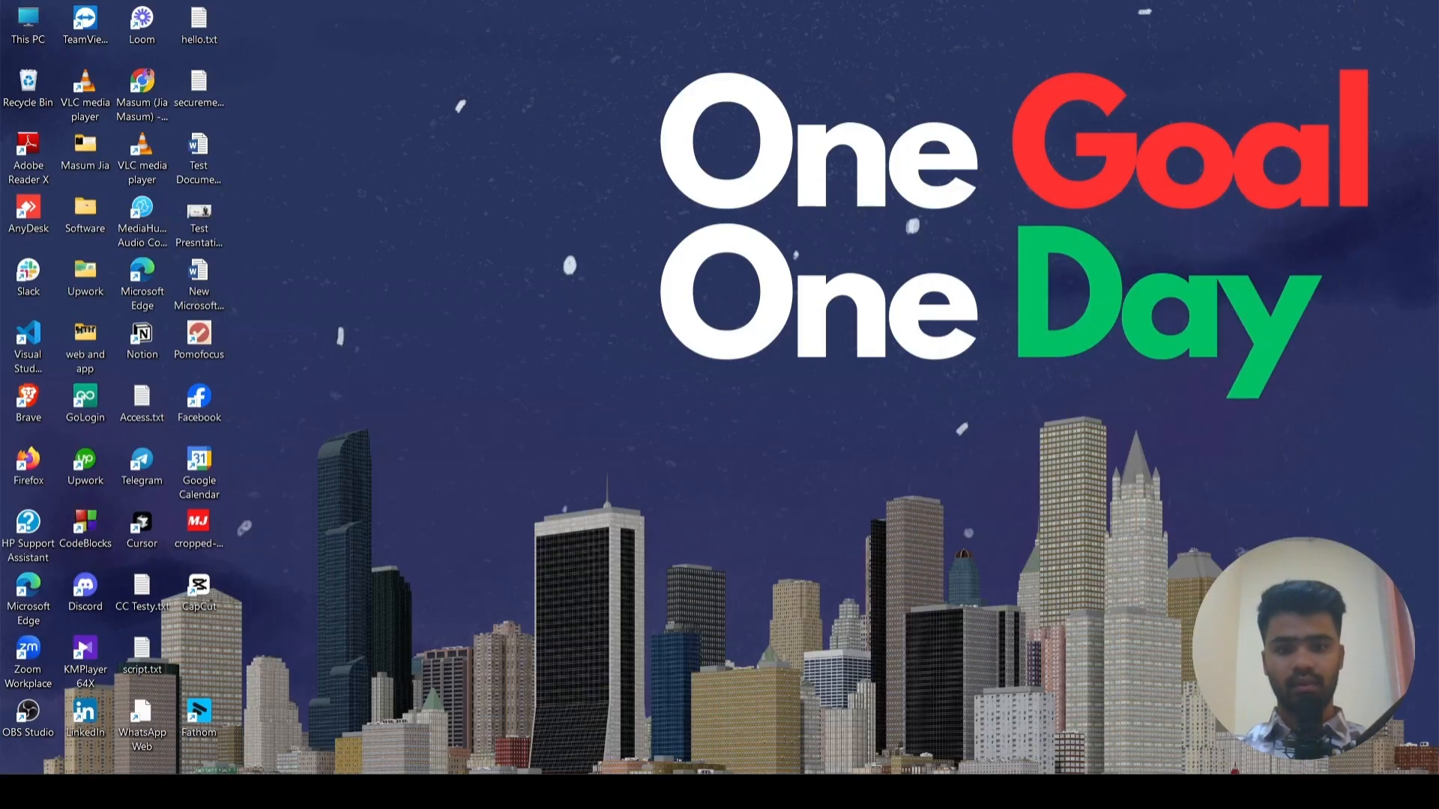
{"action": "key", "text": "alt+Tab"}
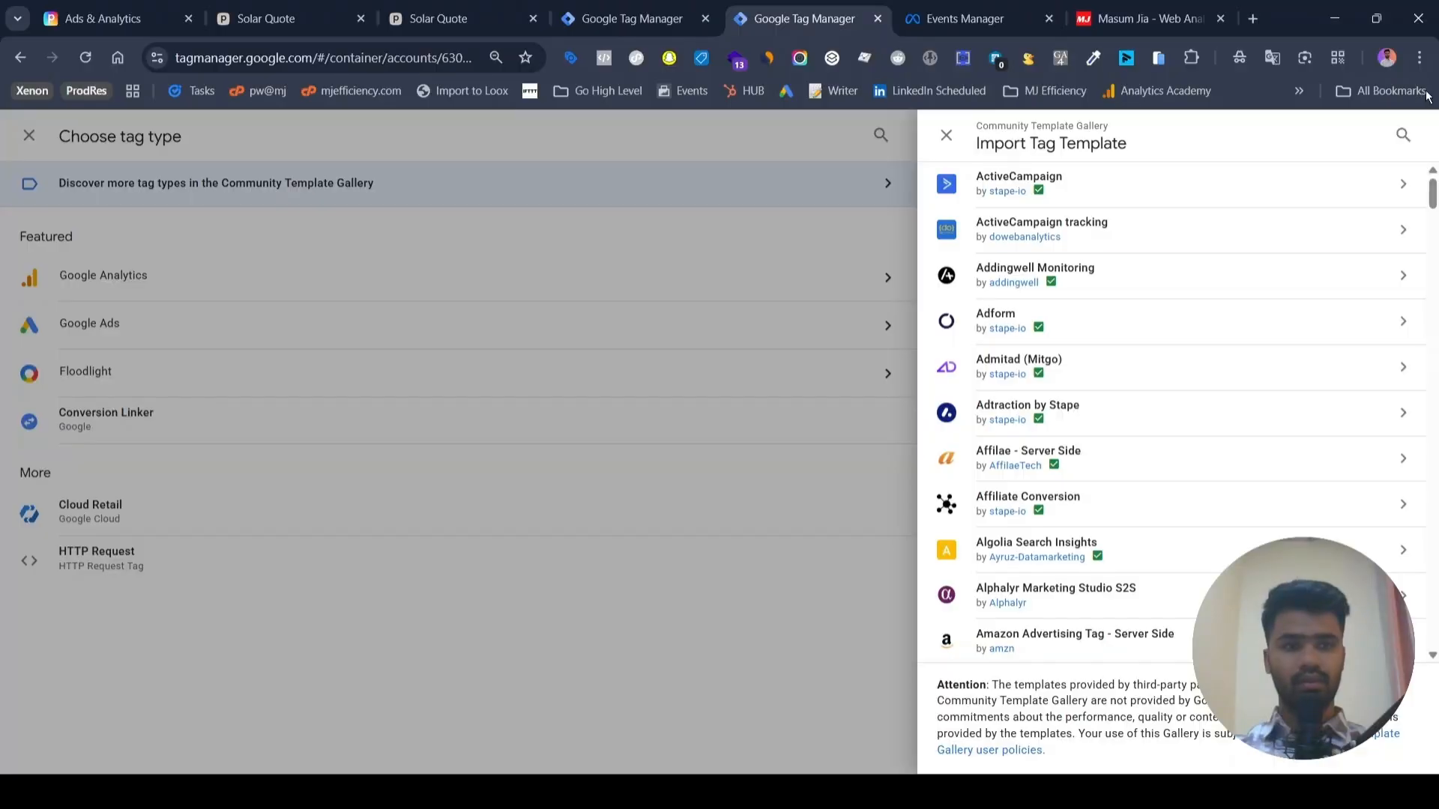
{"action": "left_click", "coordinate": [1403, 140]}
{"action": "type", "text": "conversiona"}
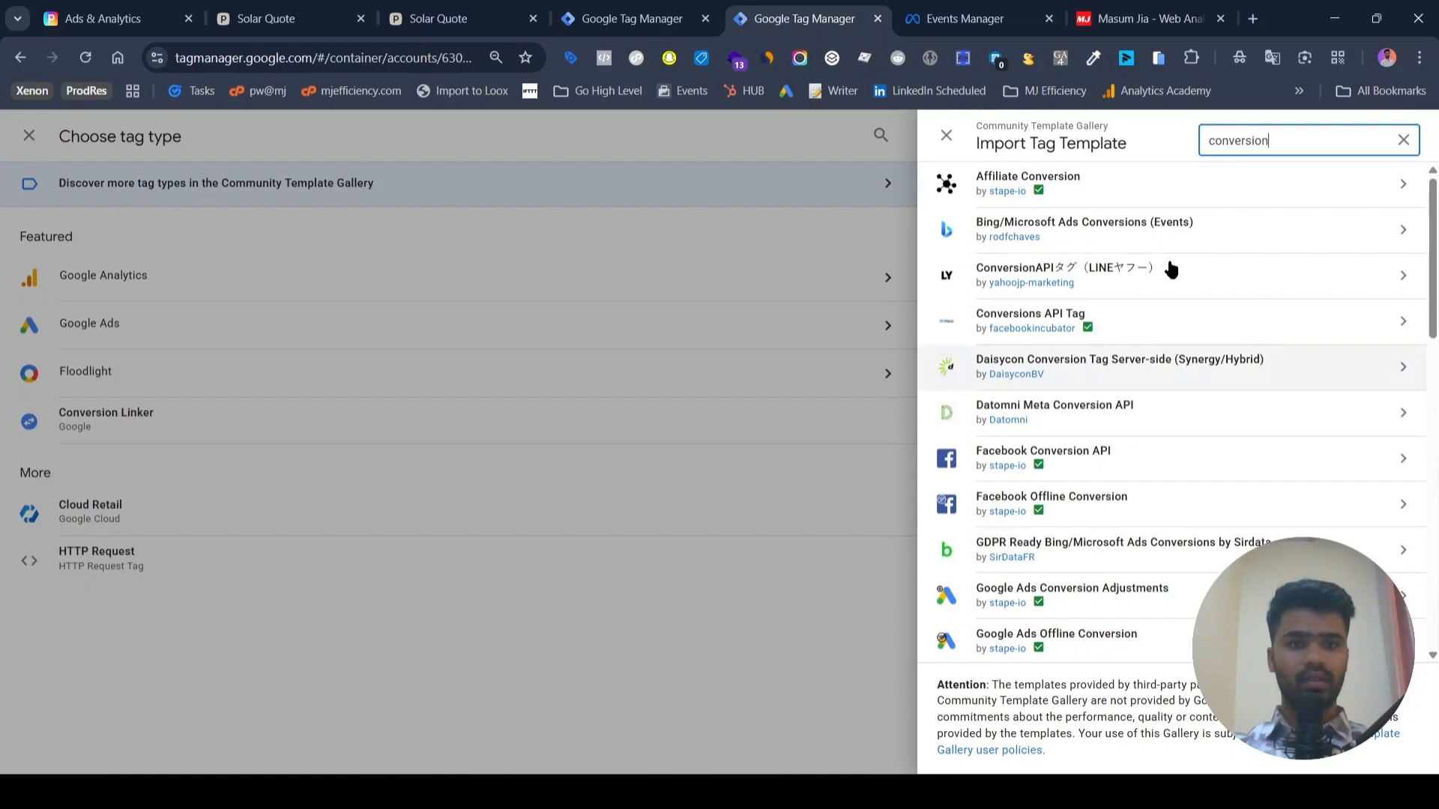
{"action": "left_click", "coordinate": [1164, 331]}
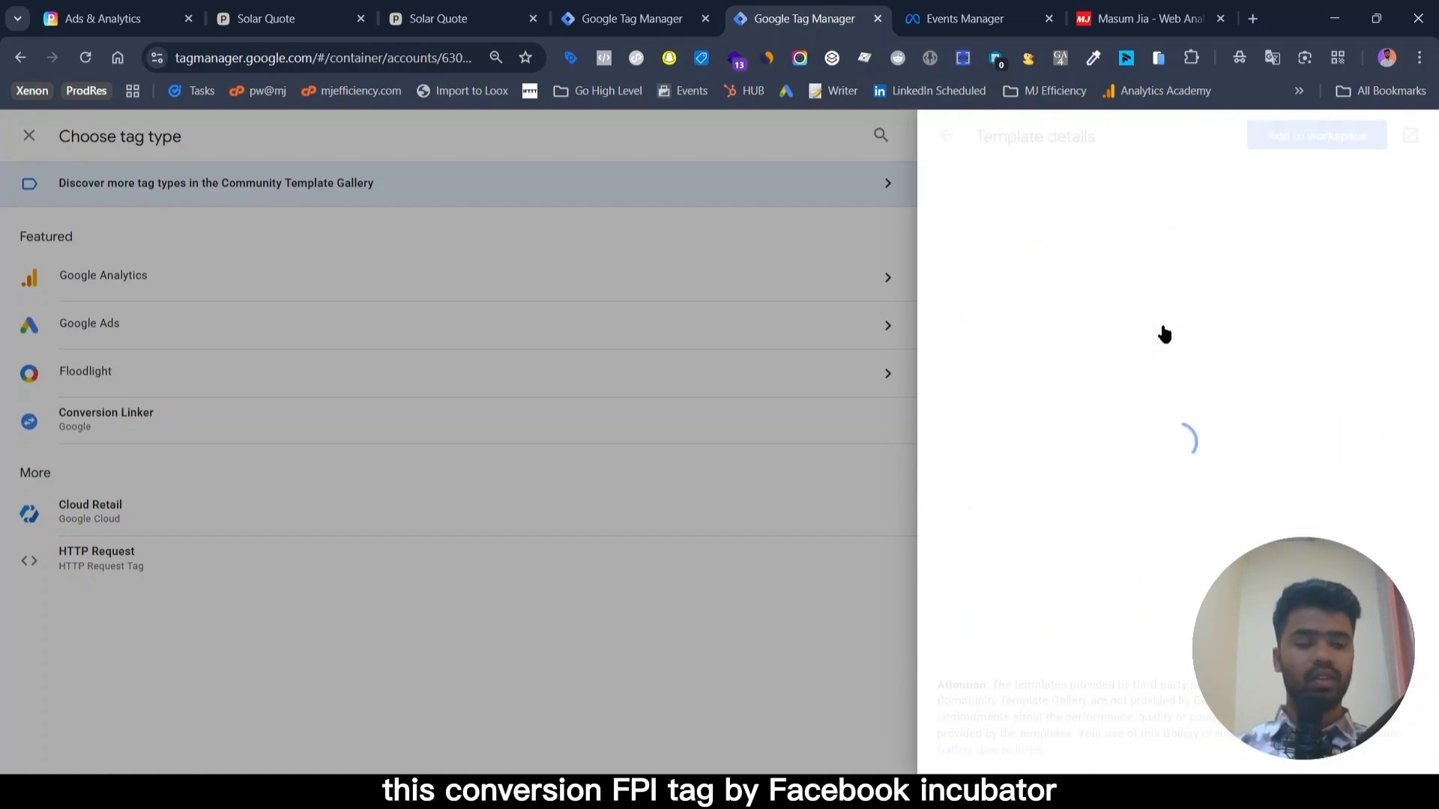
{"action": "left_click", "coordinate": [1354, 133]}
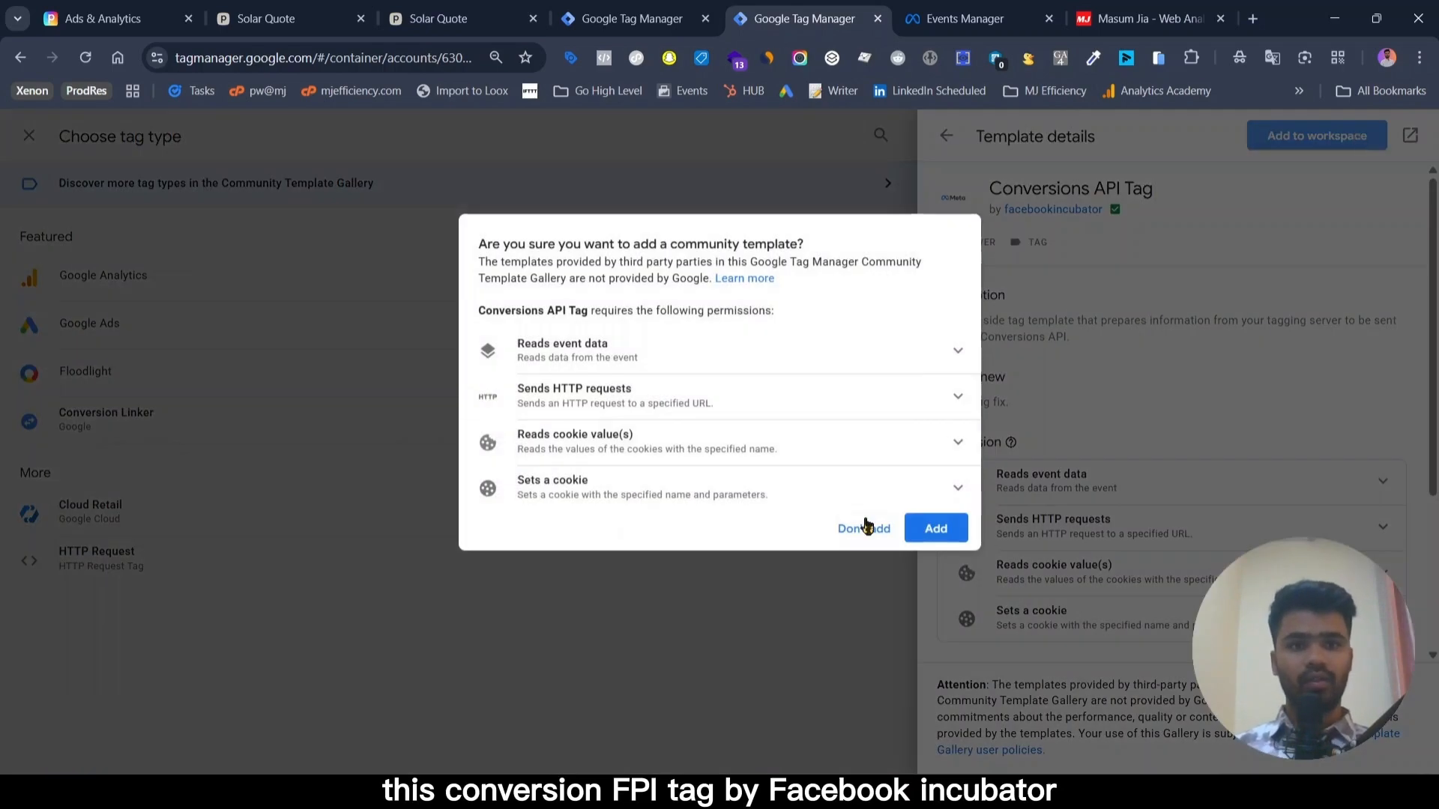
{"action": "left_click", "coordinate": [920, 529]}
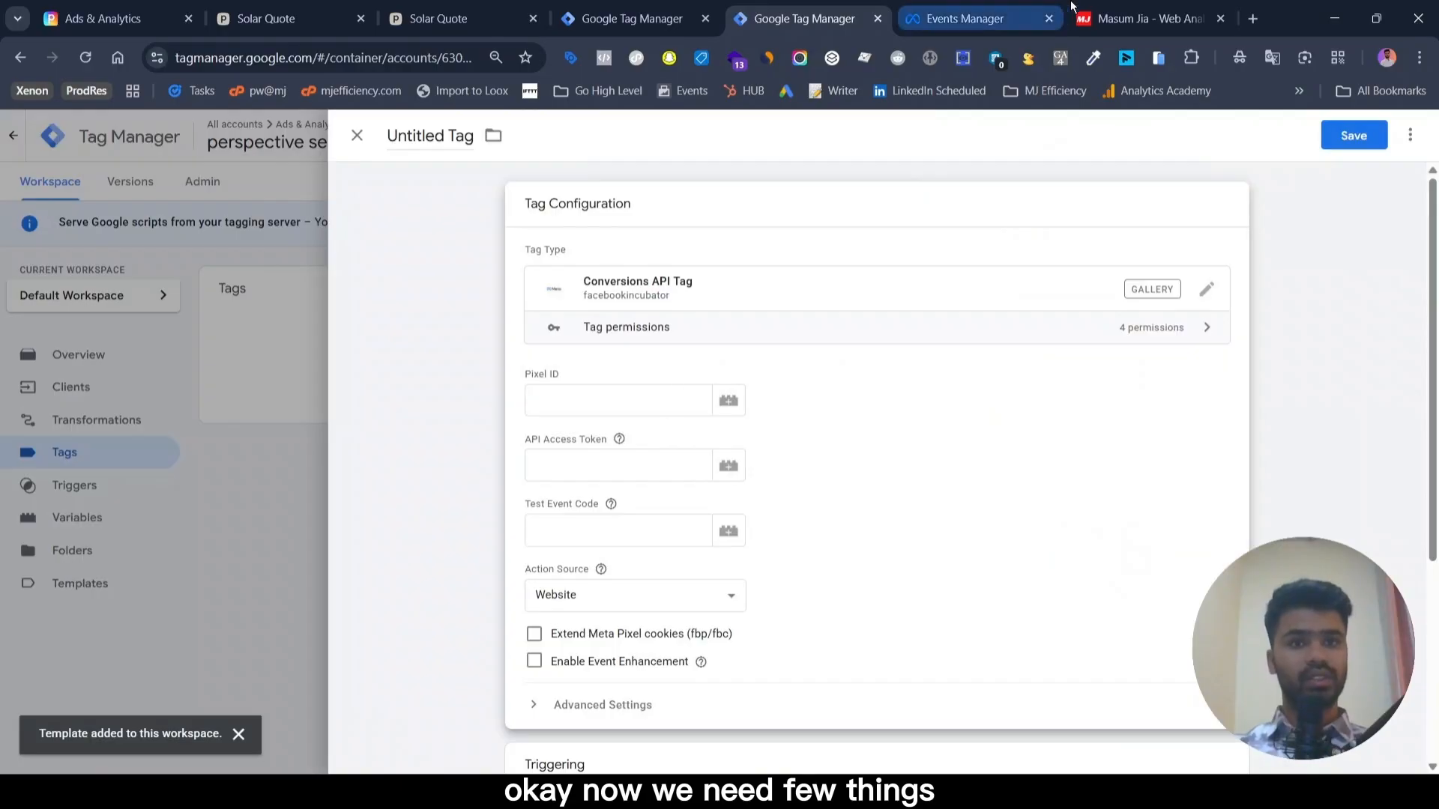
{"action": "left_click", "coordinate": [976, 9]}
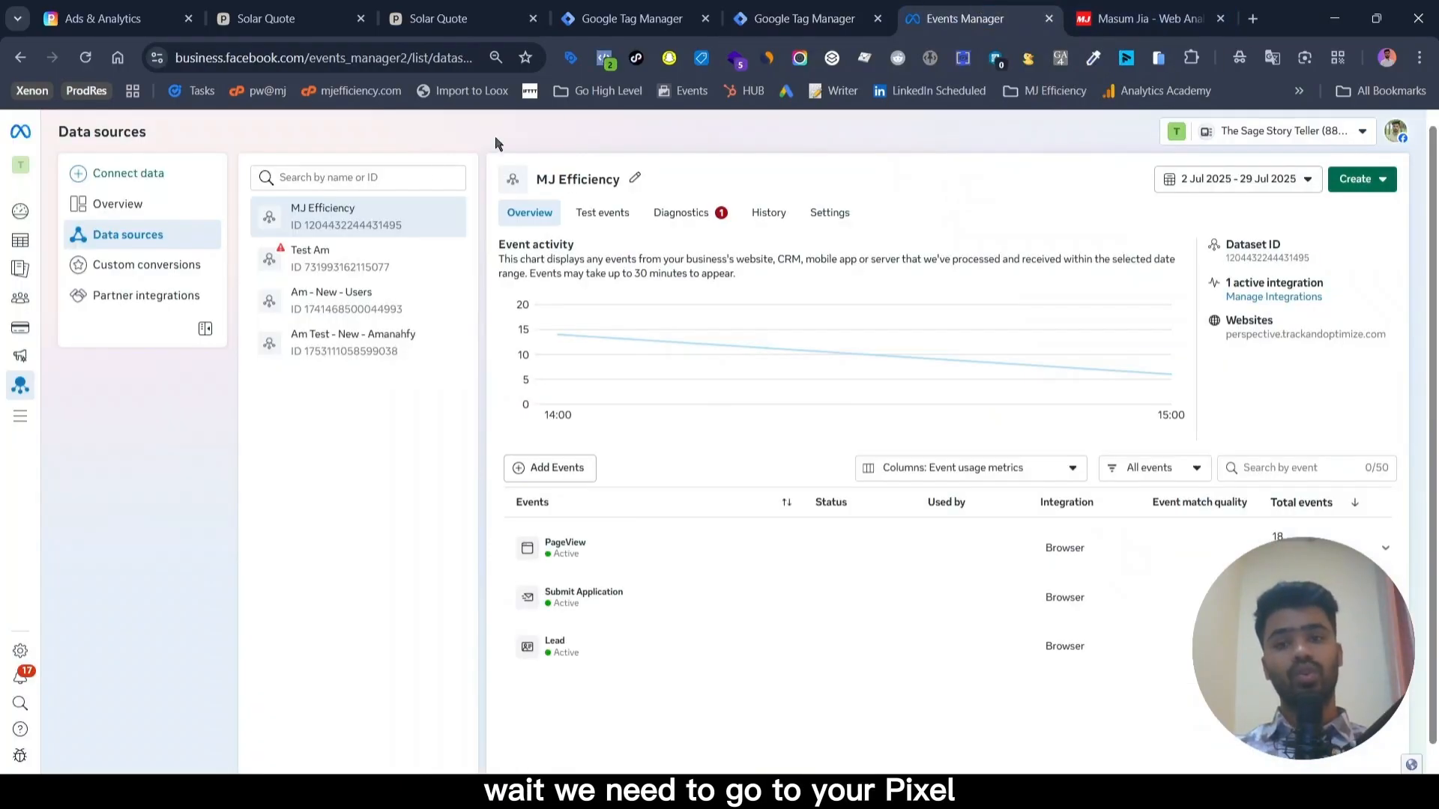
{"action": "left_click", "coordinate": [815, 215]}
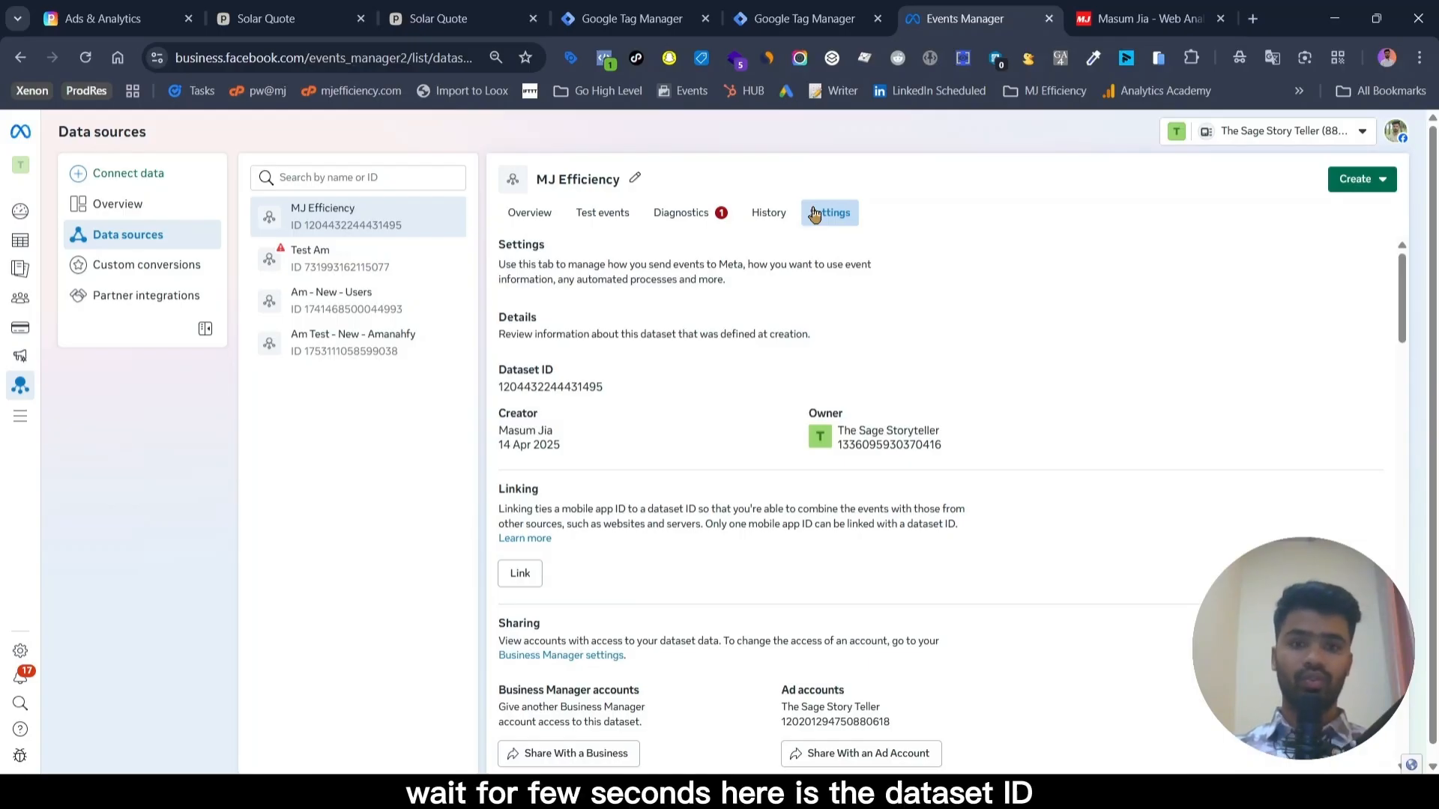
{"action": "left_click", "coordinate": [571, 386]}
{"action": "left_click", "coordinate": [804, 18]}
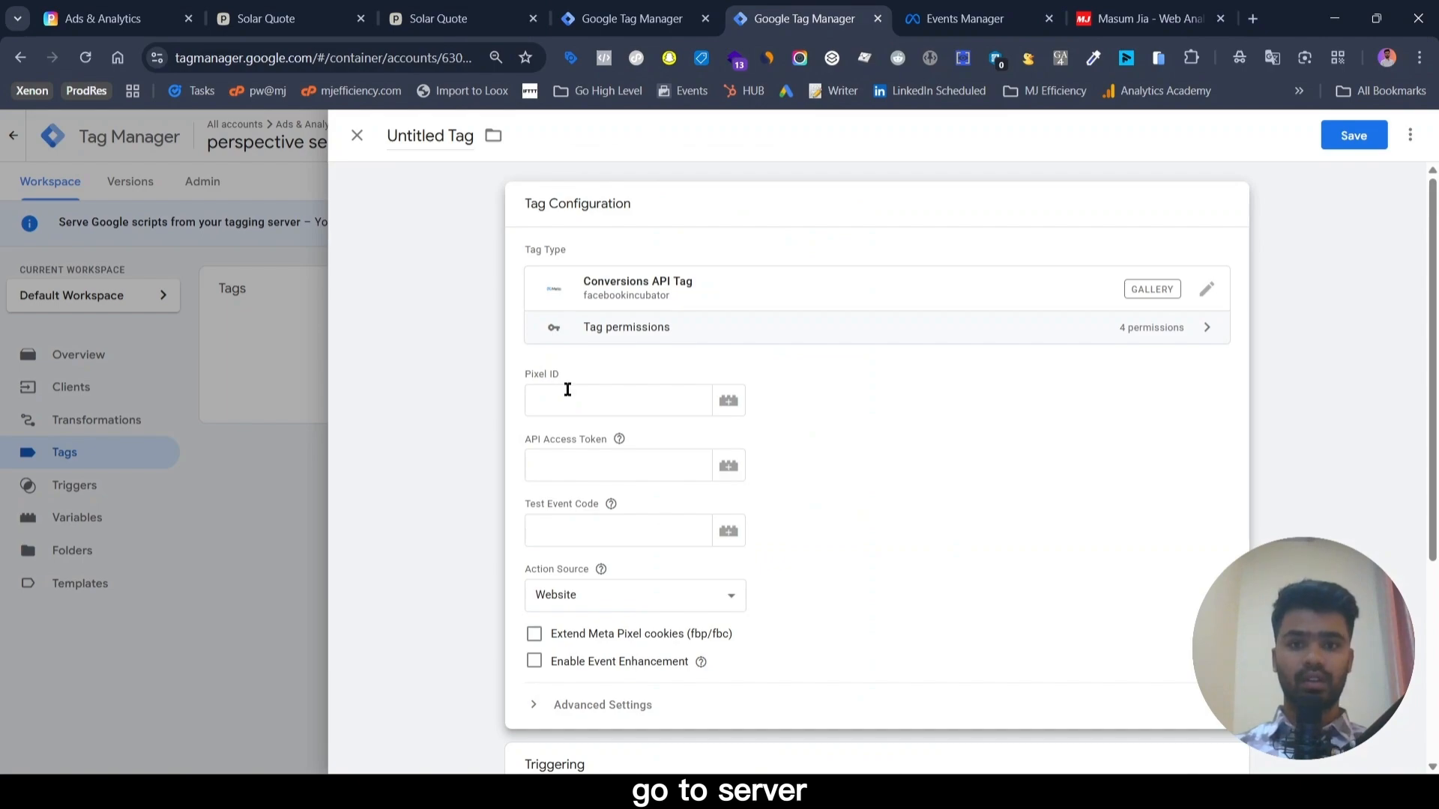
{"action": "left_click", "coordinate": [569, 388]}
{"action": "key", "text": "ctrl+v"}
{"action": "left_click", "coordinate": [591, 466]}
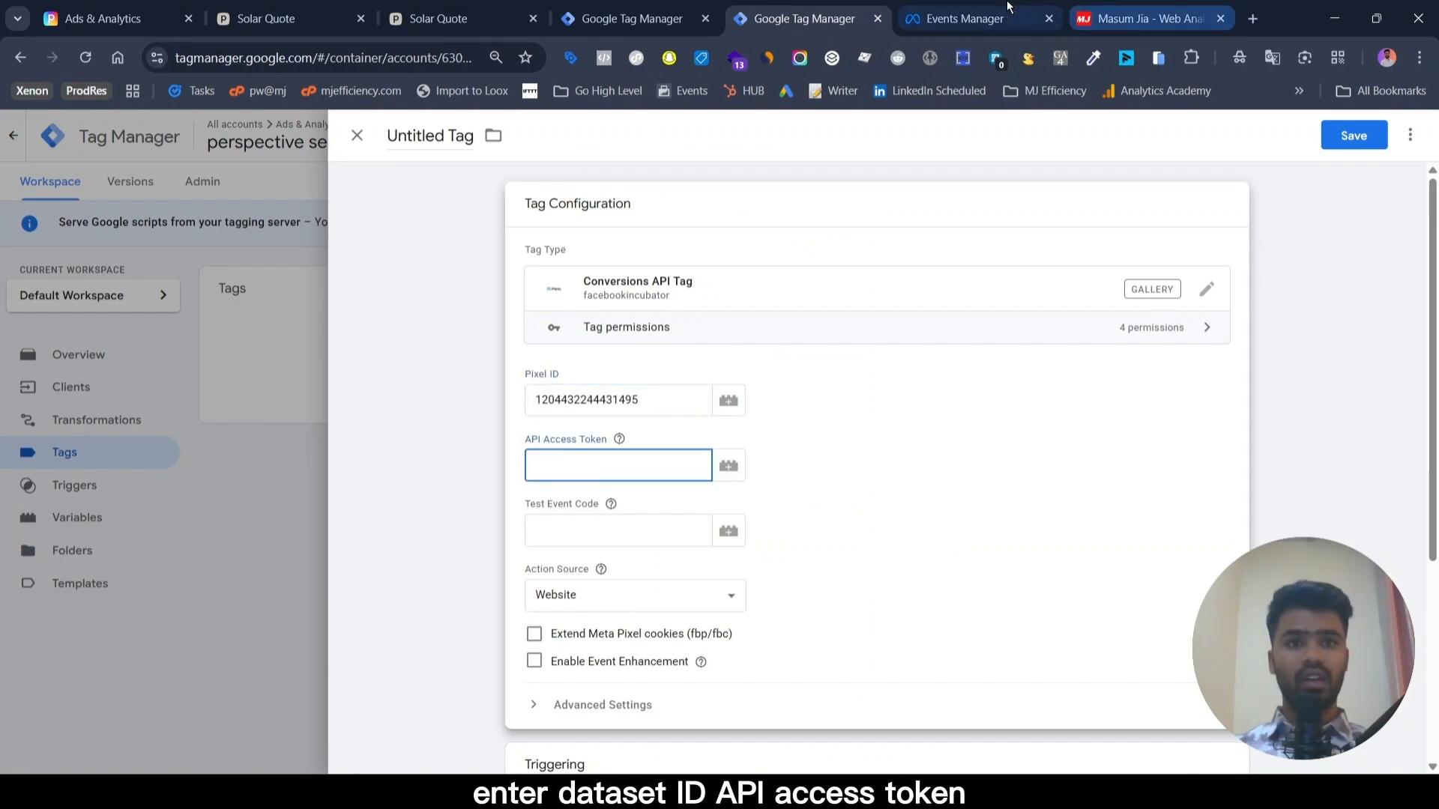
{"action": "left_click", "coordinate": [1005, 7]}
- Generate an access token restricted to the MJ Efficiency dataset and copy it for the tag
{"action": "scroll", "coordinate": [584, 417], "scroll_direction": "down", "scroll_amount": 10}
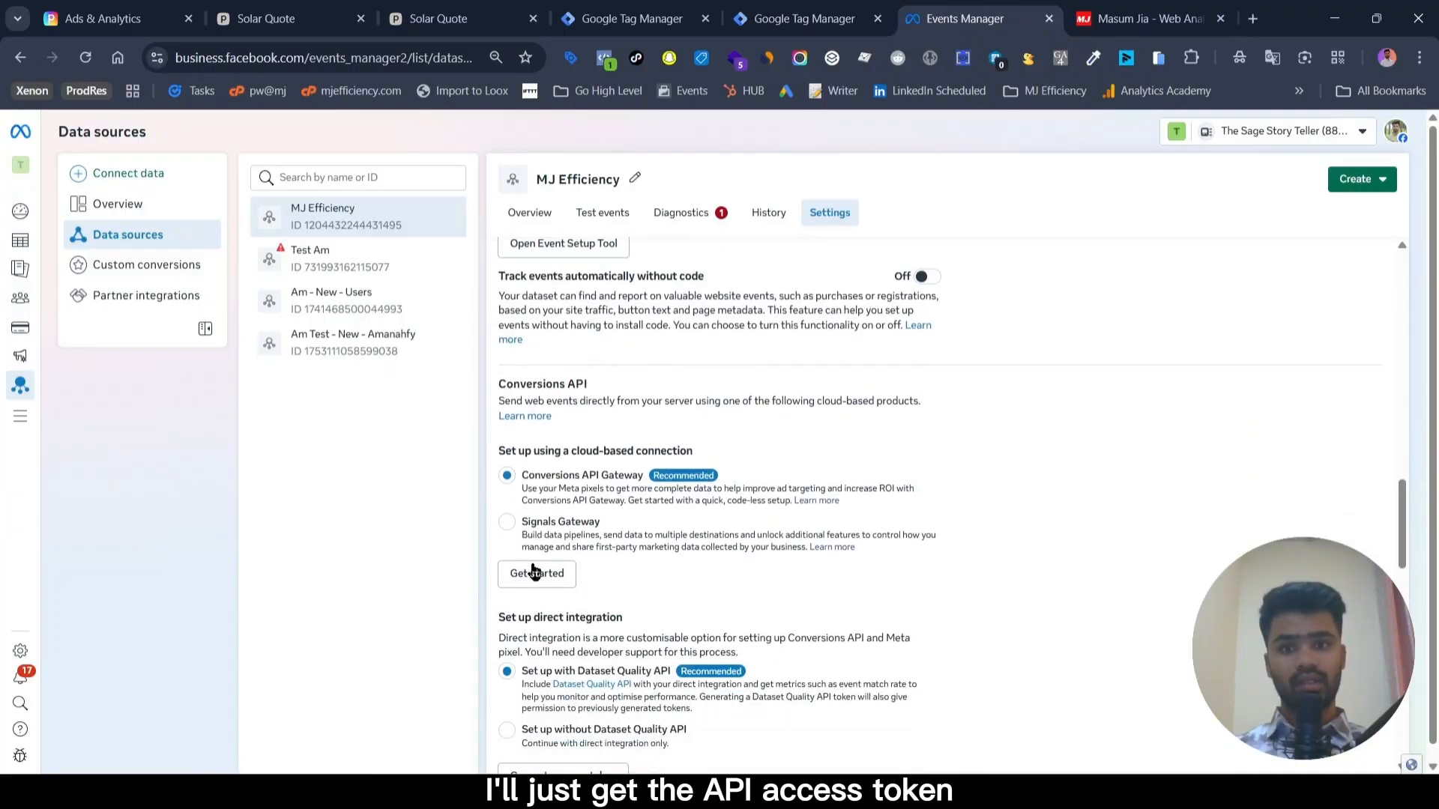
{"action": "scroll", "coordinate": [533, 572], "scroll_direction": "down", "scroll_amount": 4}
{"action": "left_click", "coordinate": [538, 504]}
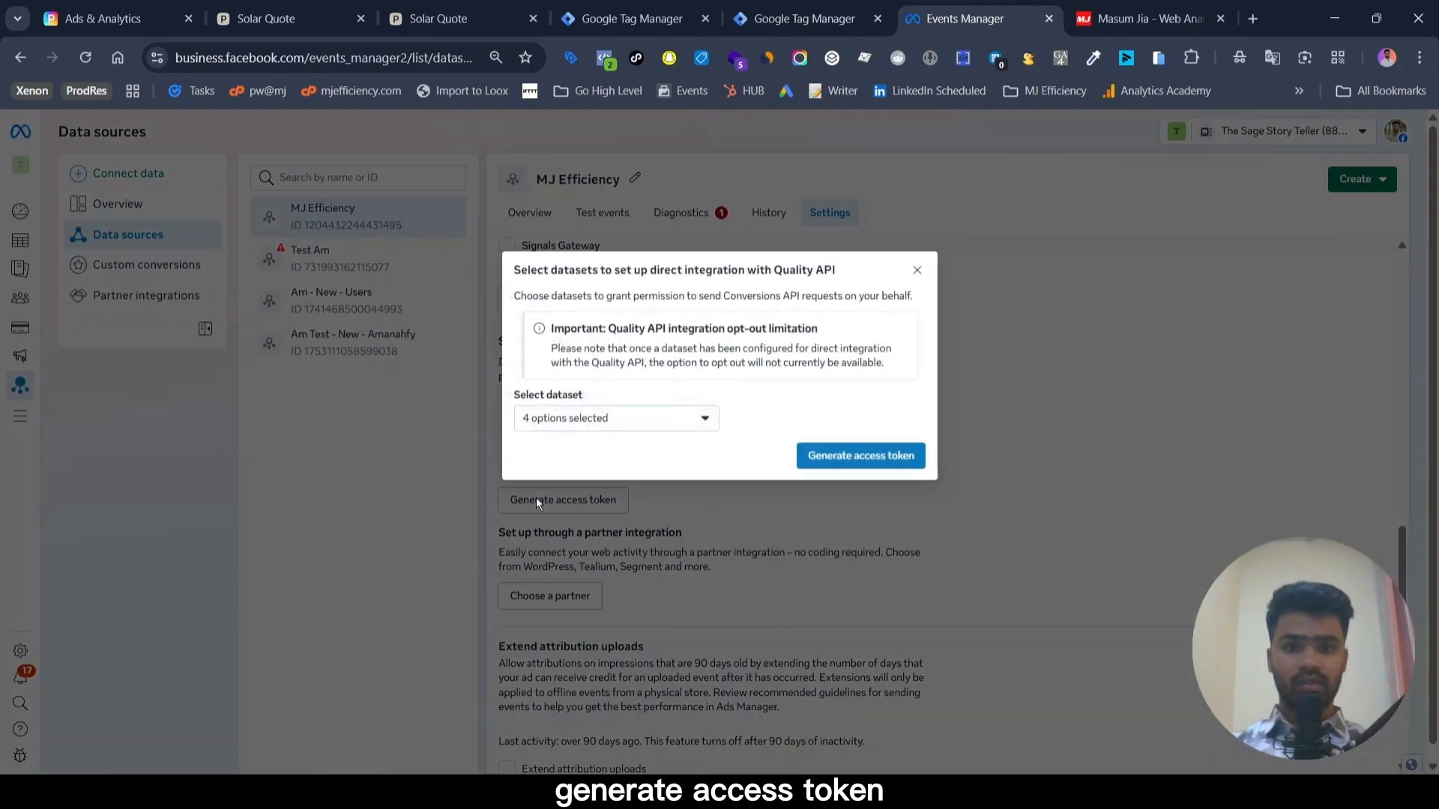
{"action": "left_click", "coordinate": [639, 421]}
{"action": "left_click", "coordinate": [639, 421]}
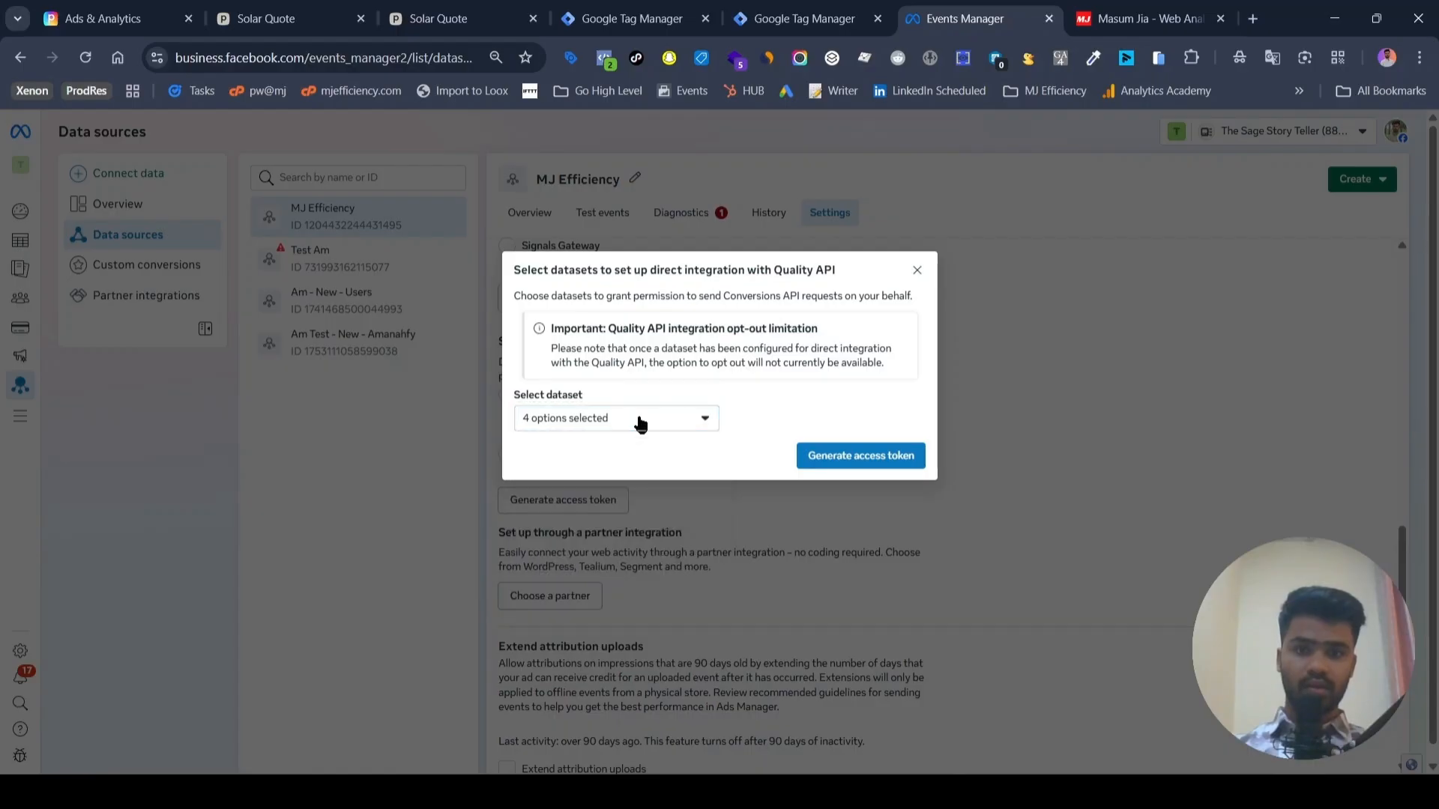
{"action": "left_click", "coordinate": [639, 421]}
{"action": "left_click", "coordinate": [627, 532]}
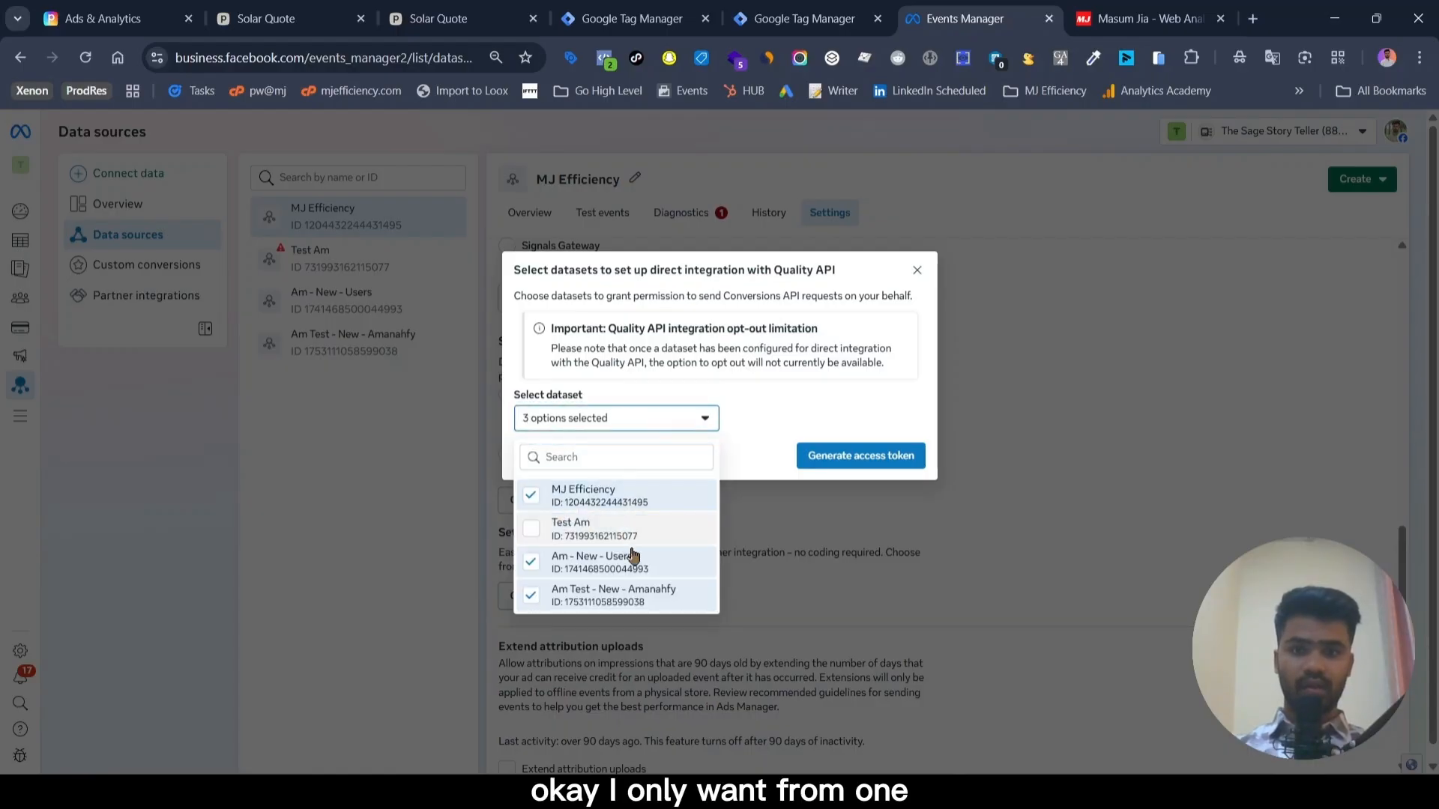
{"action": "left_click", "coordinate": [633, 561]}
{"action": "left_click", "coordinate": [636, 592]}
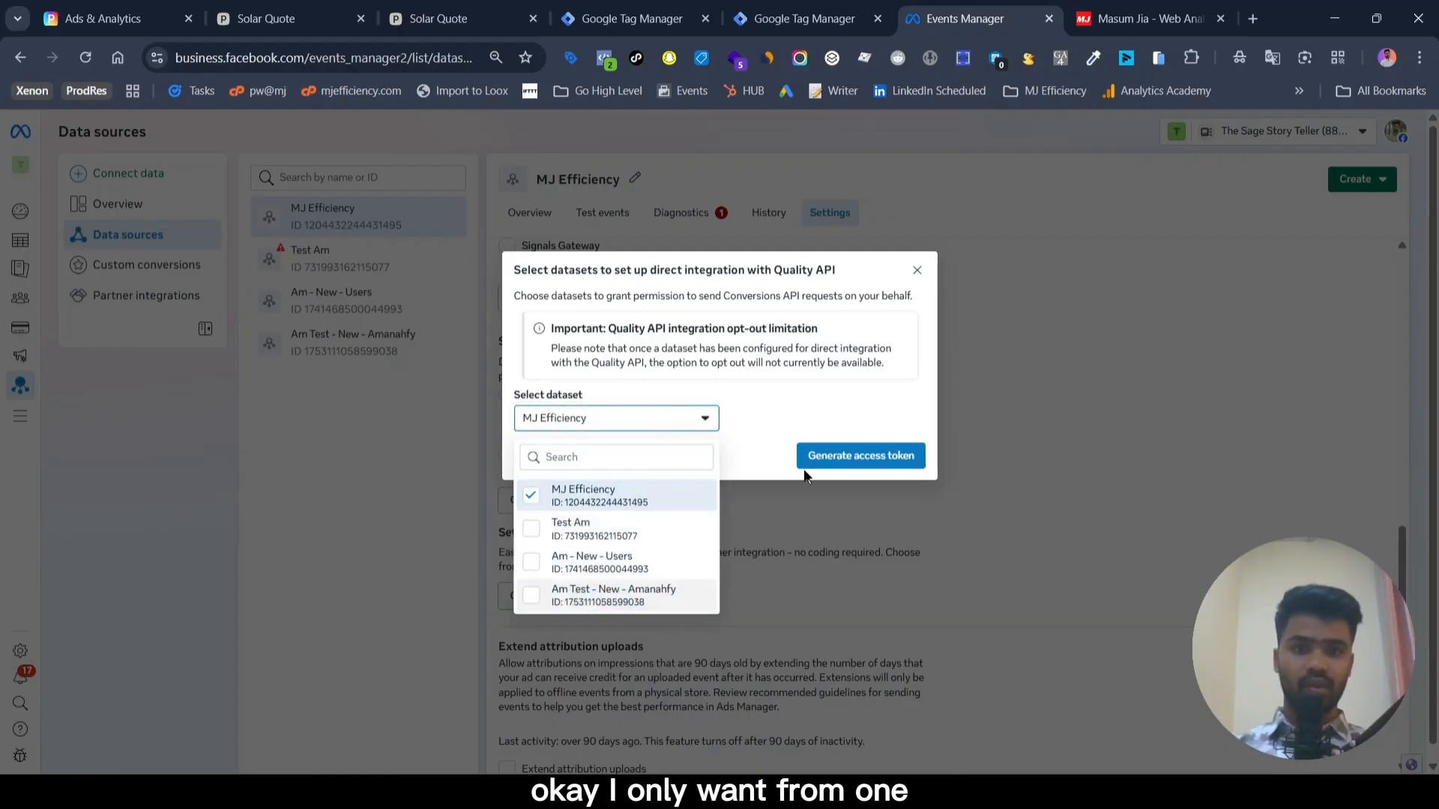
{"action": "left_click", "coordinate": [877, 455]}
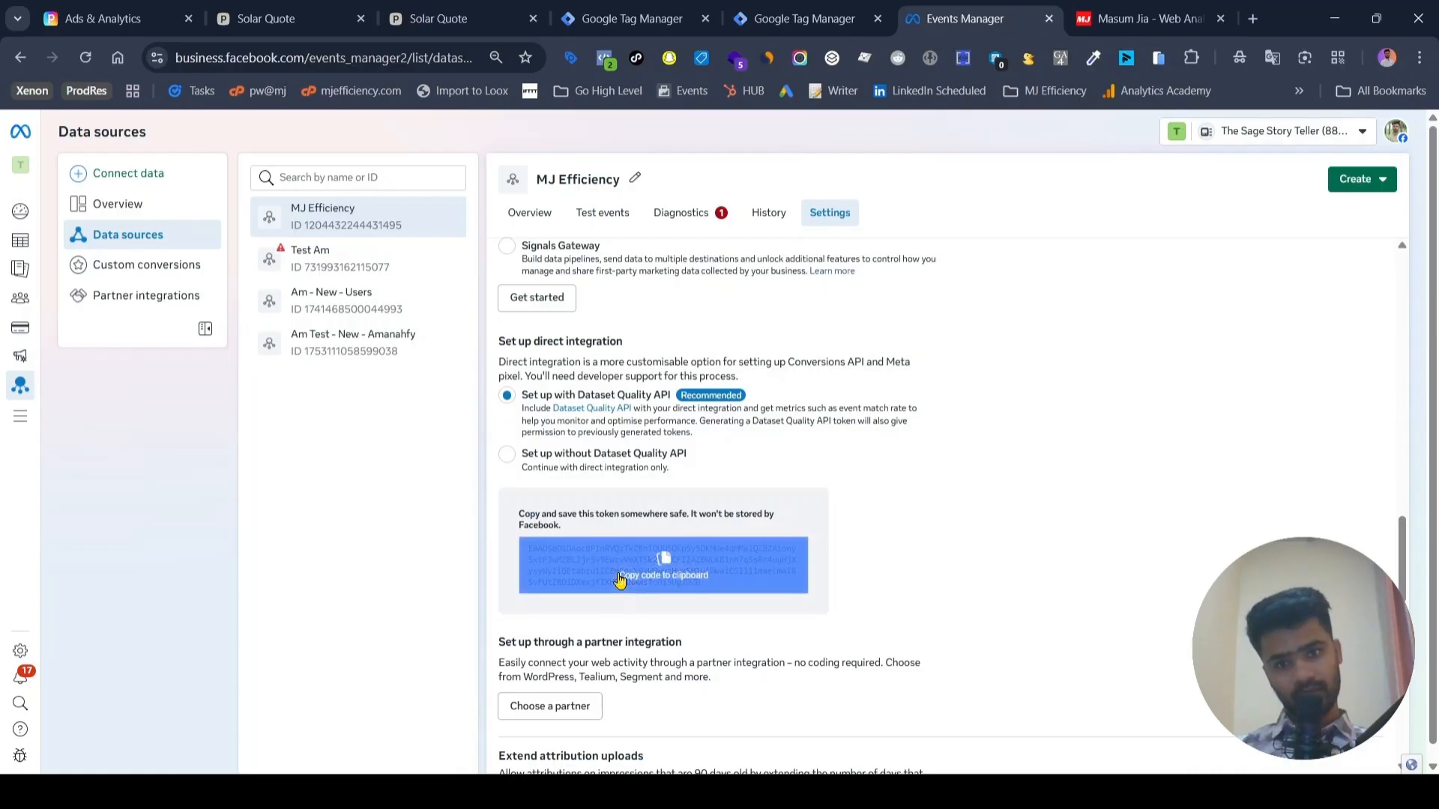
{"action": "left_click", "coordinate": [619, 581]}
{"action": "left_click", "coordinate": [804, 18]}
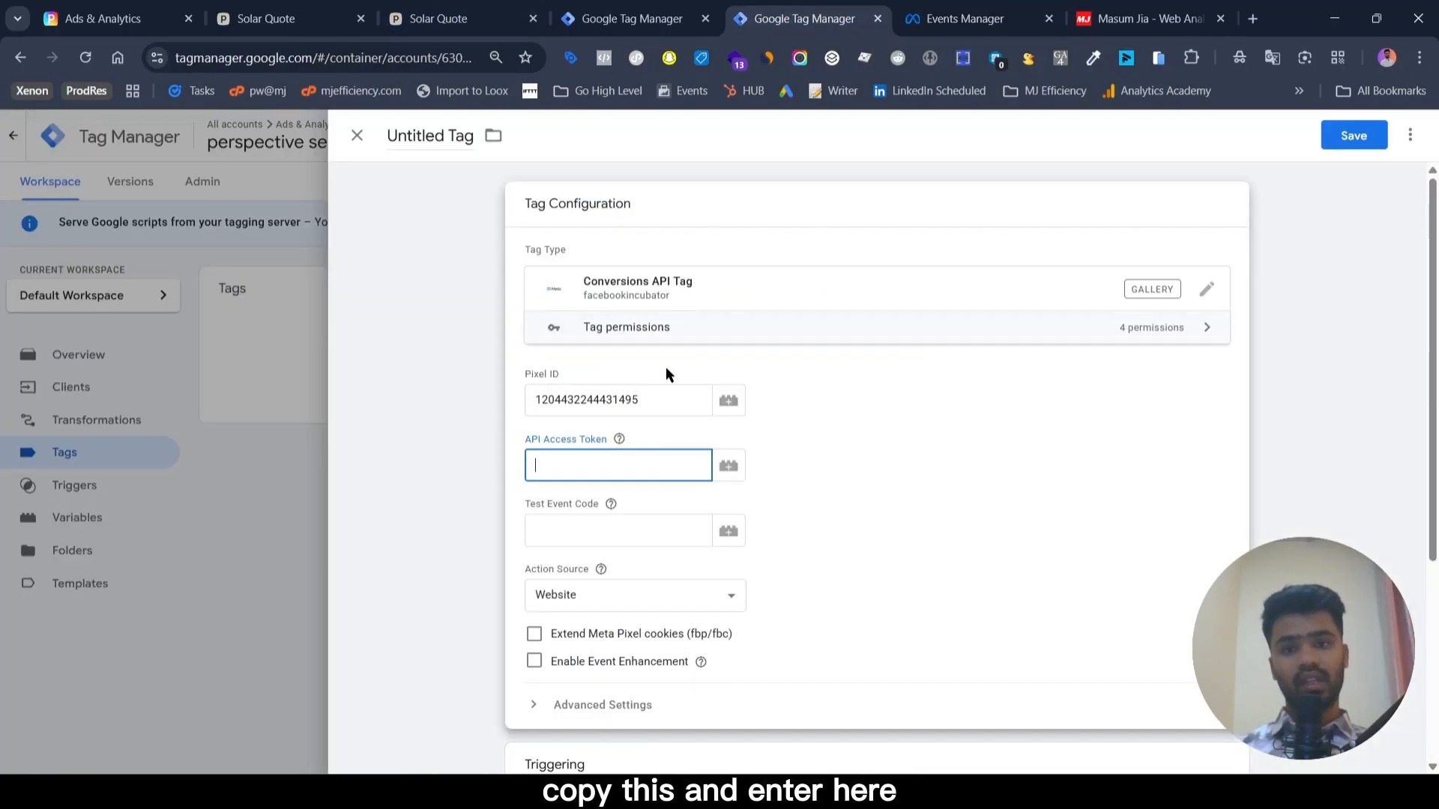
- Paste the test events code TEST1257 into the tag's Test Event Code field
{"action": "left_click", "coordinate": [646, 528]}
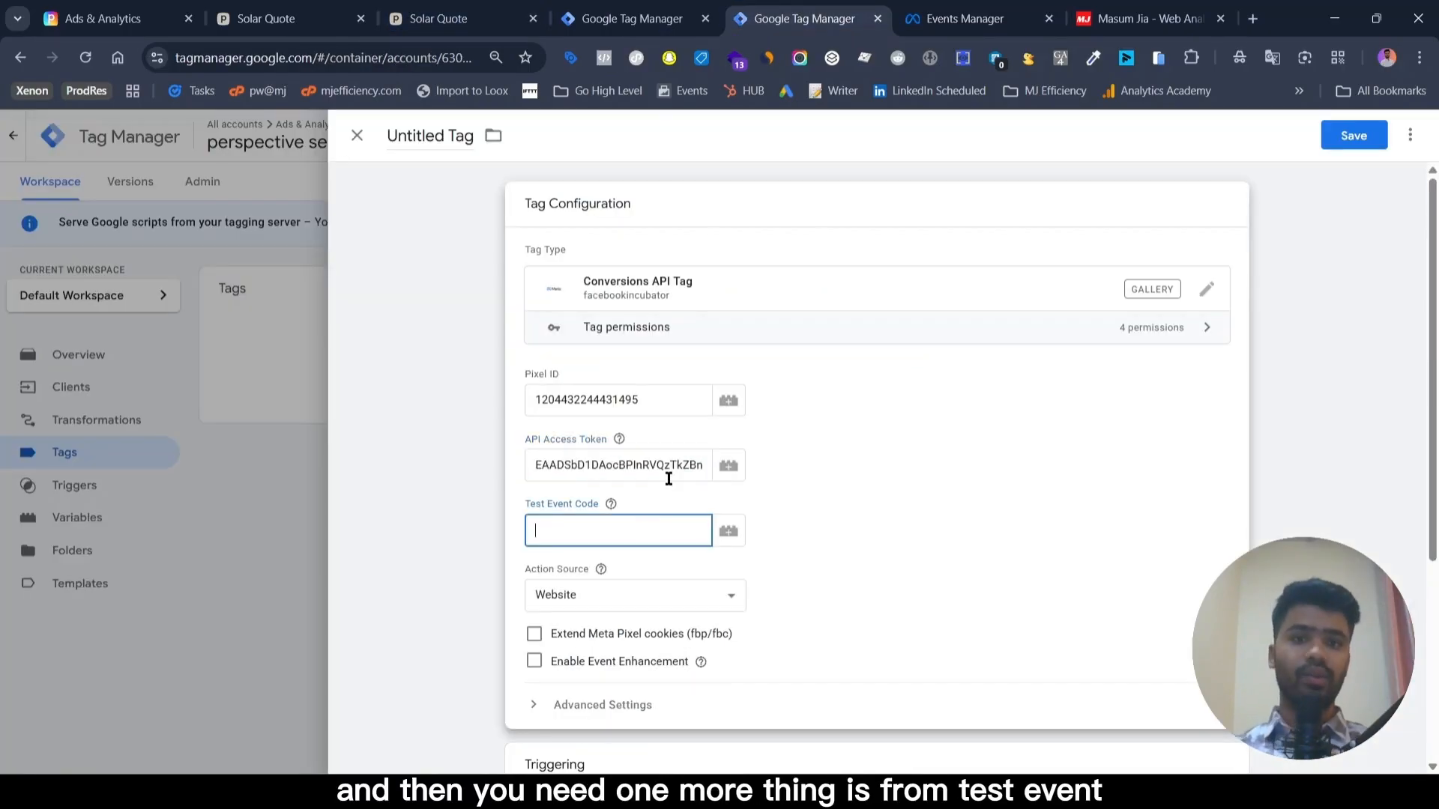
{"action": "left_click", "coordinate": [1045, 9]}
{"action": "left_click", "coordinate": [604, 216]}
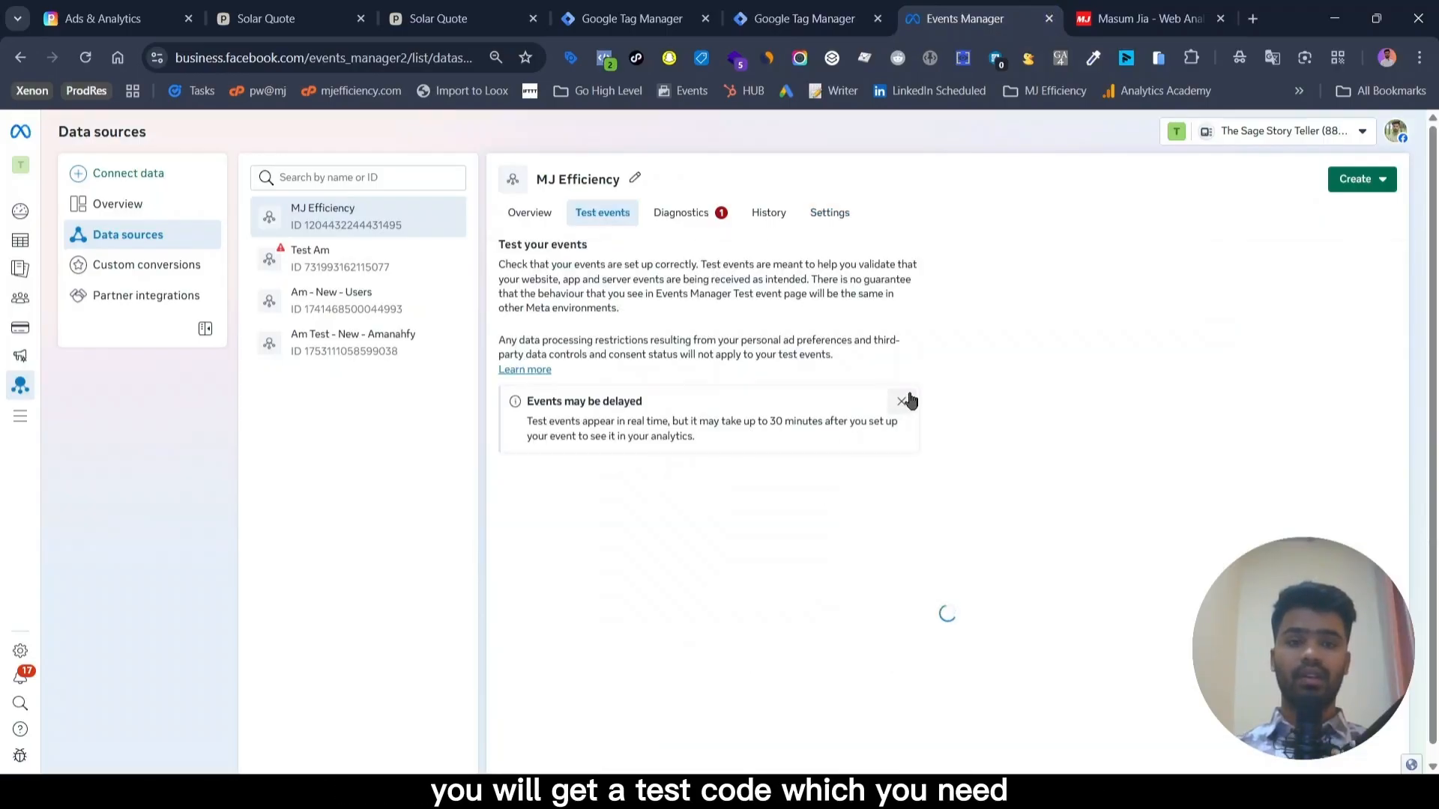
{"action": "left_click", "coordinate": [908, 397]}
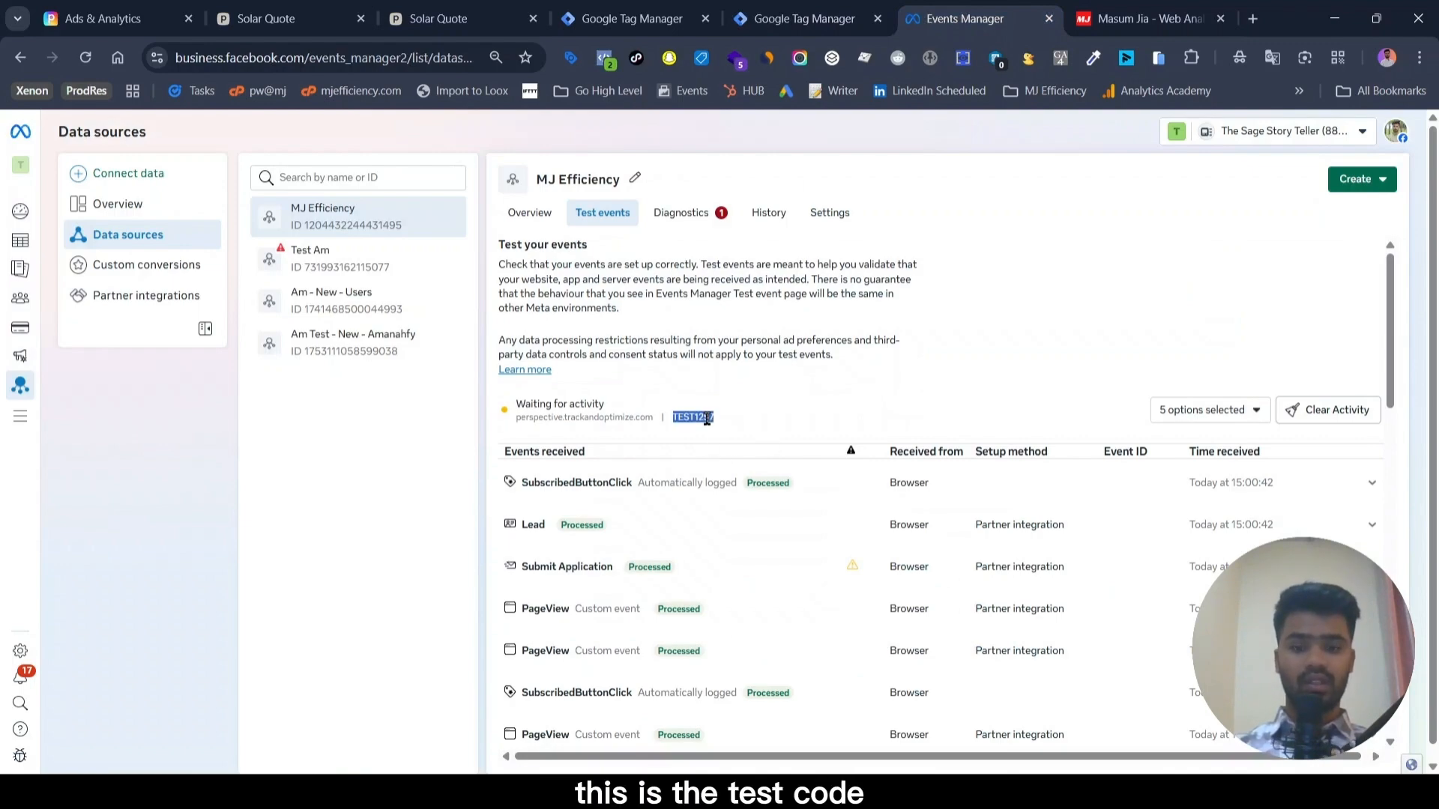
{"action": "left_click", "coordinate": [837, 9]}
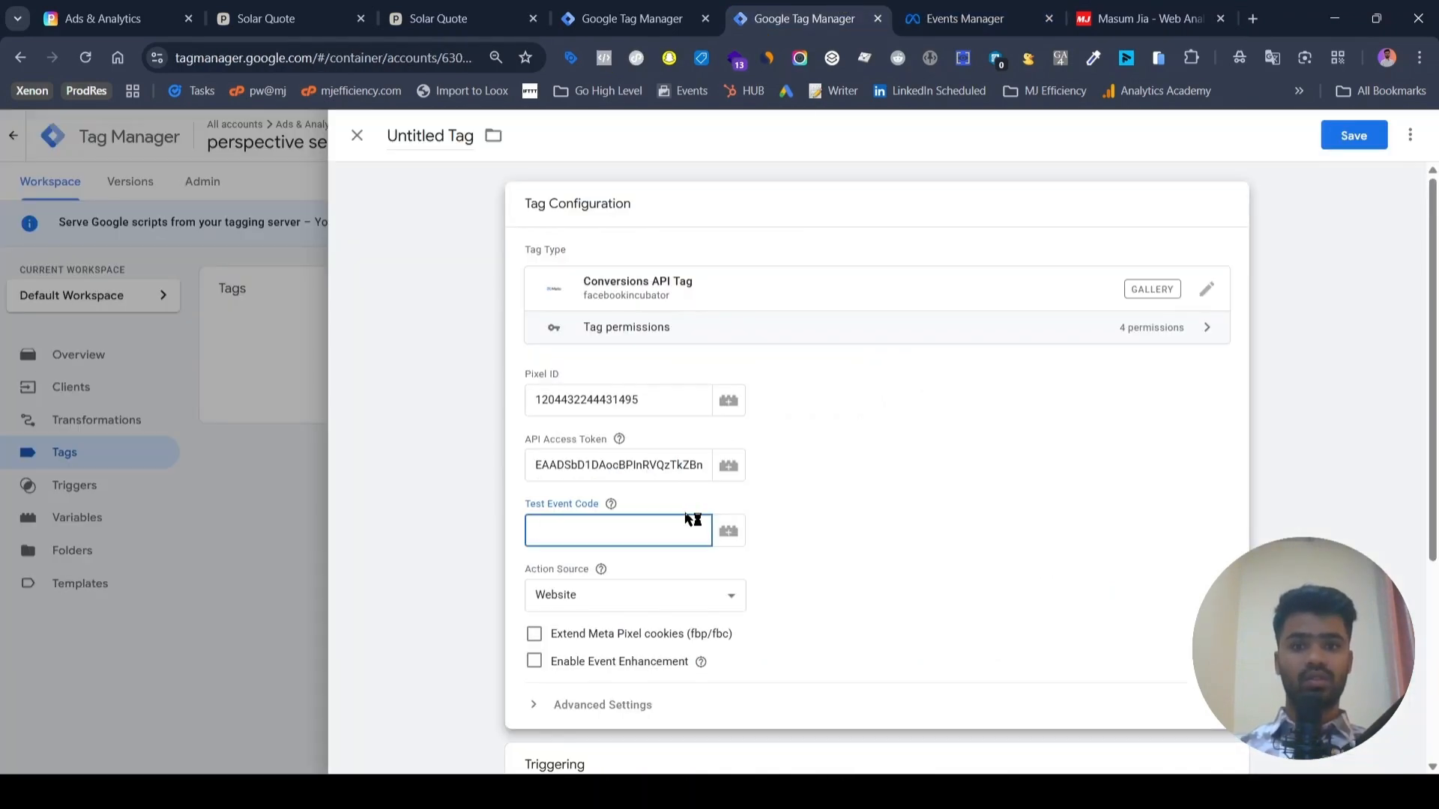
{"action": "type", "text": "TEST1257"}
{"action": "scroll", "coordinate": [629, 654], "scroll_direction": "down", "scroll_amount": 4}
- Create a Custom Event trigger matching page_view and attach it to the tag
{"action": "left_click", "coordinate": [595, 582]}
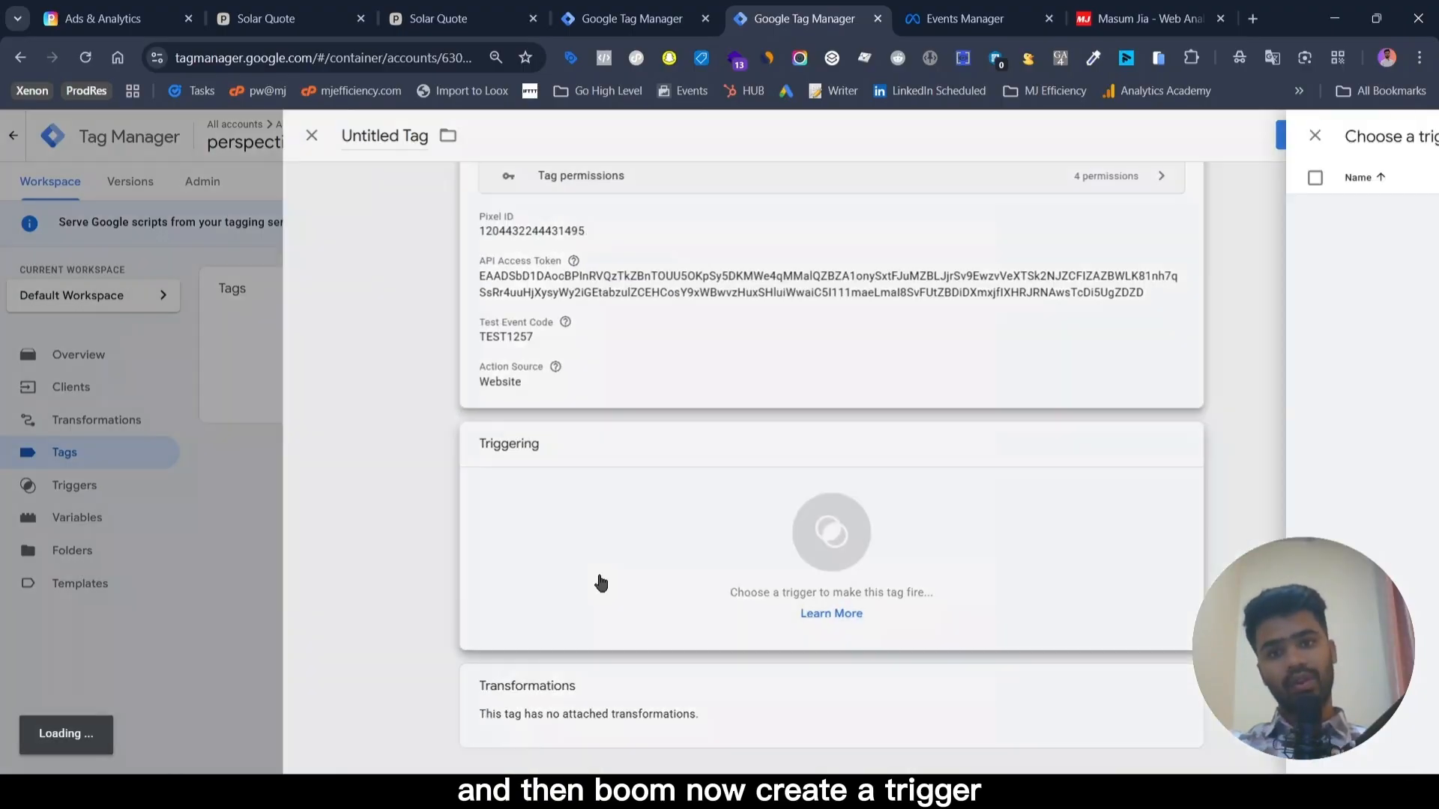
{"action": "left_click", "coordinate": [1403, 137]}
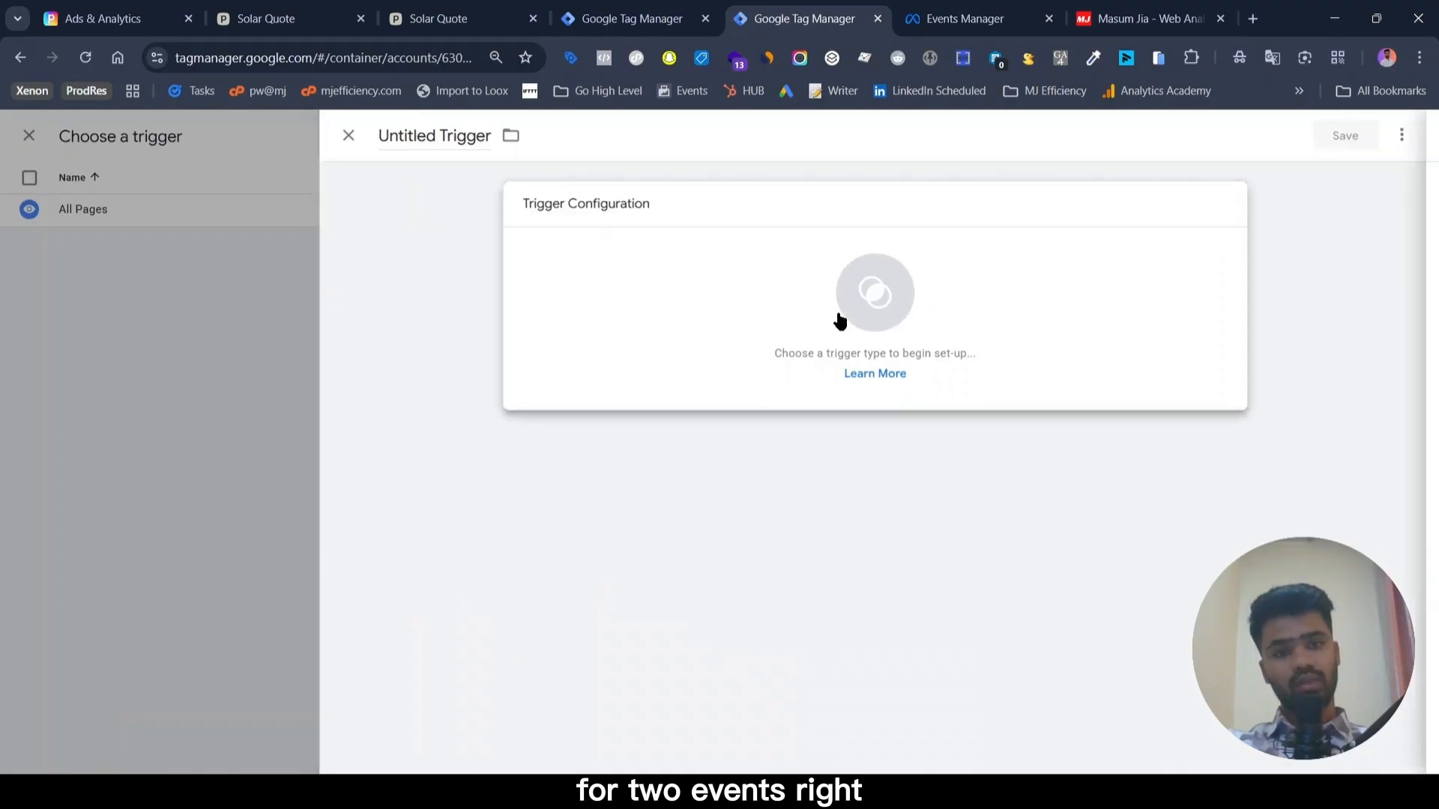
{"action": "left_click", "coordinate": [838, 321]}
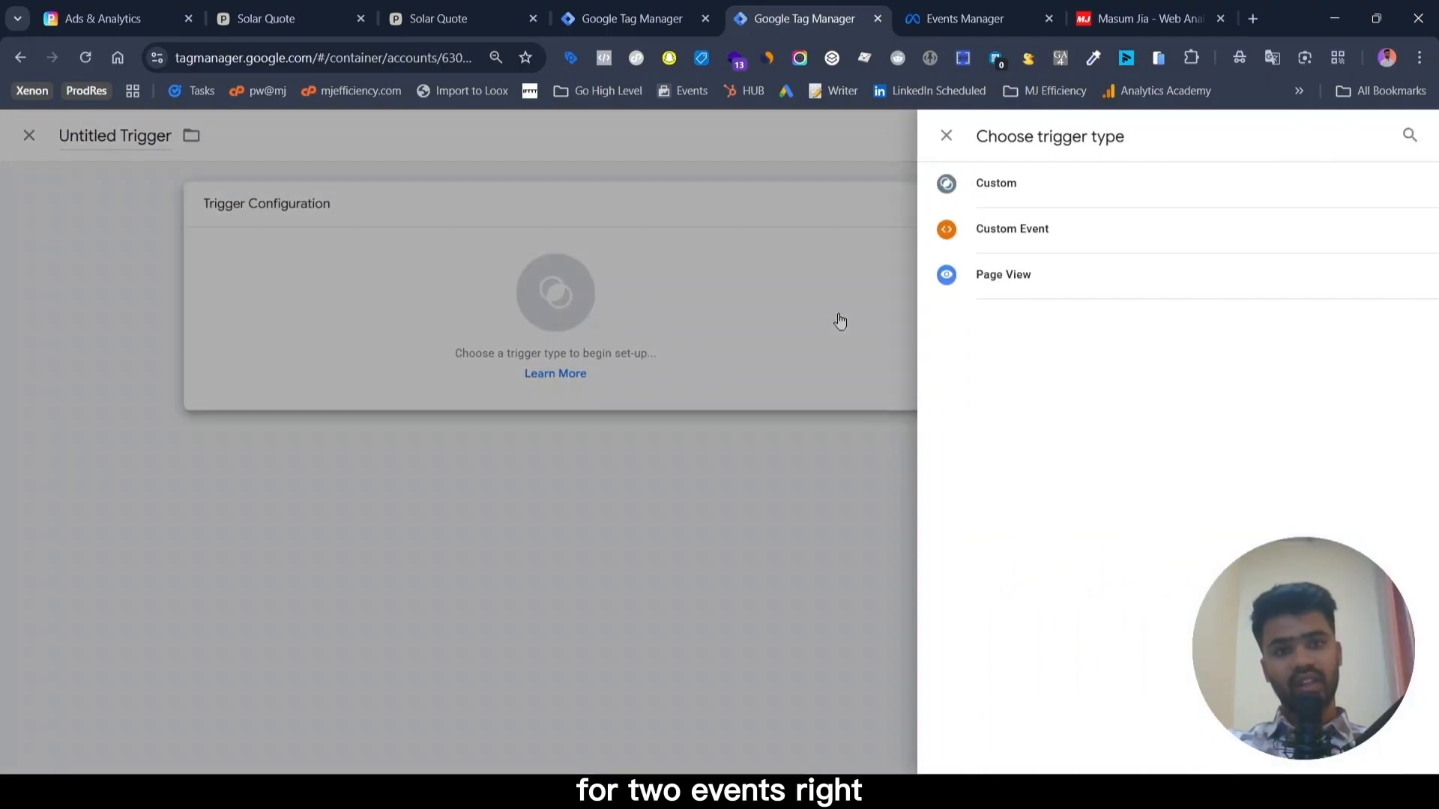
{"action": "left_click", "coordinate": [1013, 235]}
{"action": "left_click", "coordinate": [713, 368]}
{"action": "type", "text": "page"}
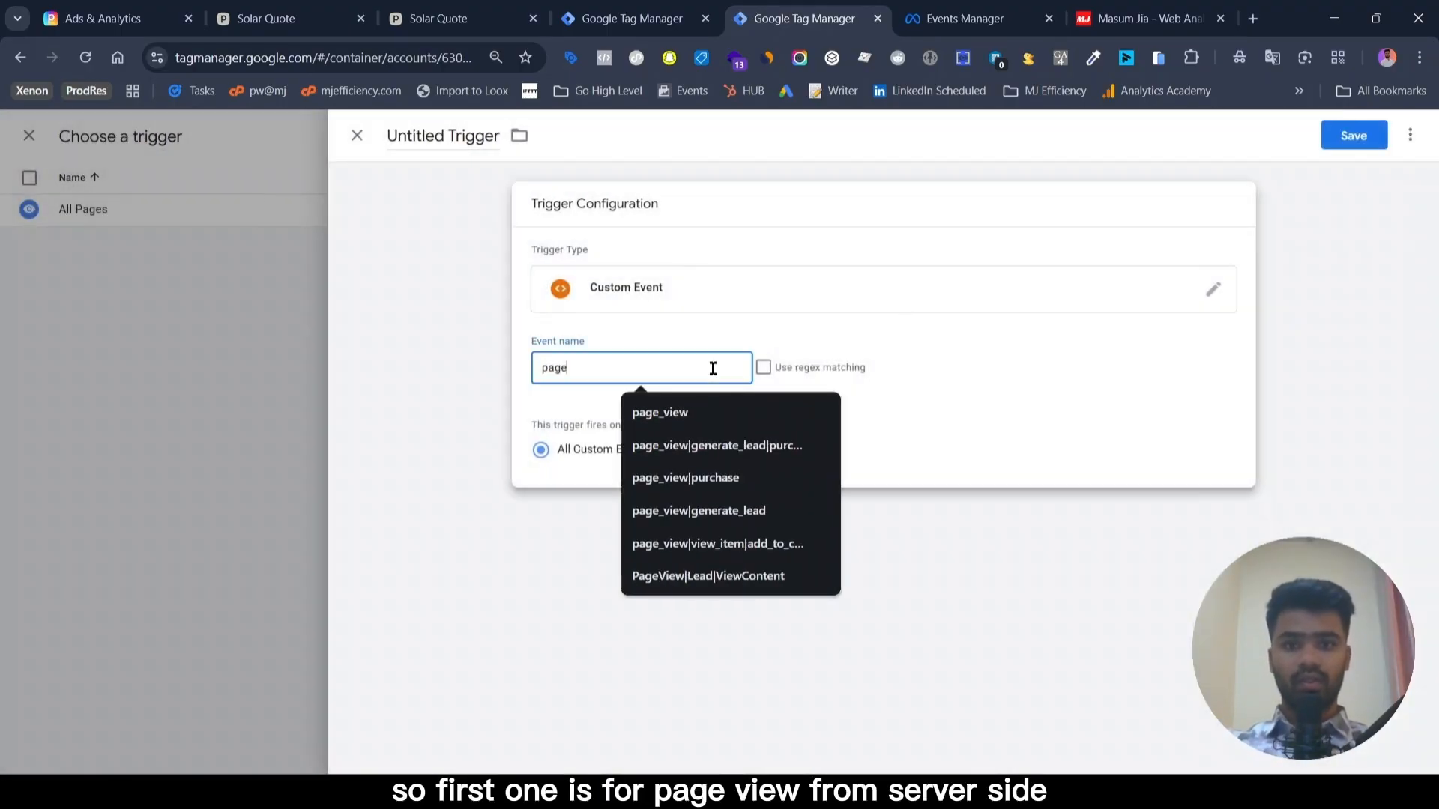
{"action": "type", "text": "_view"}
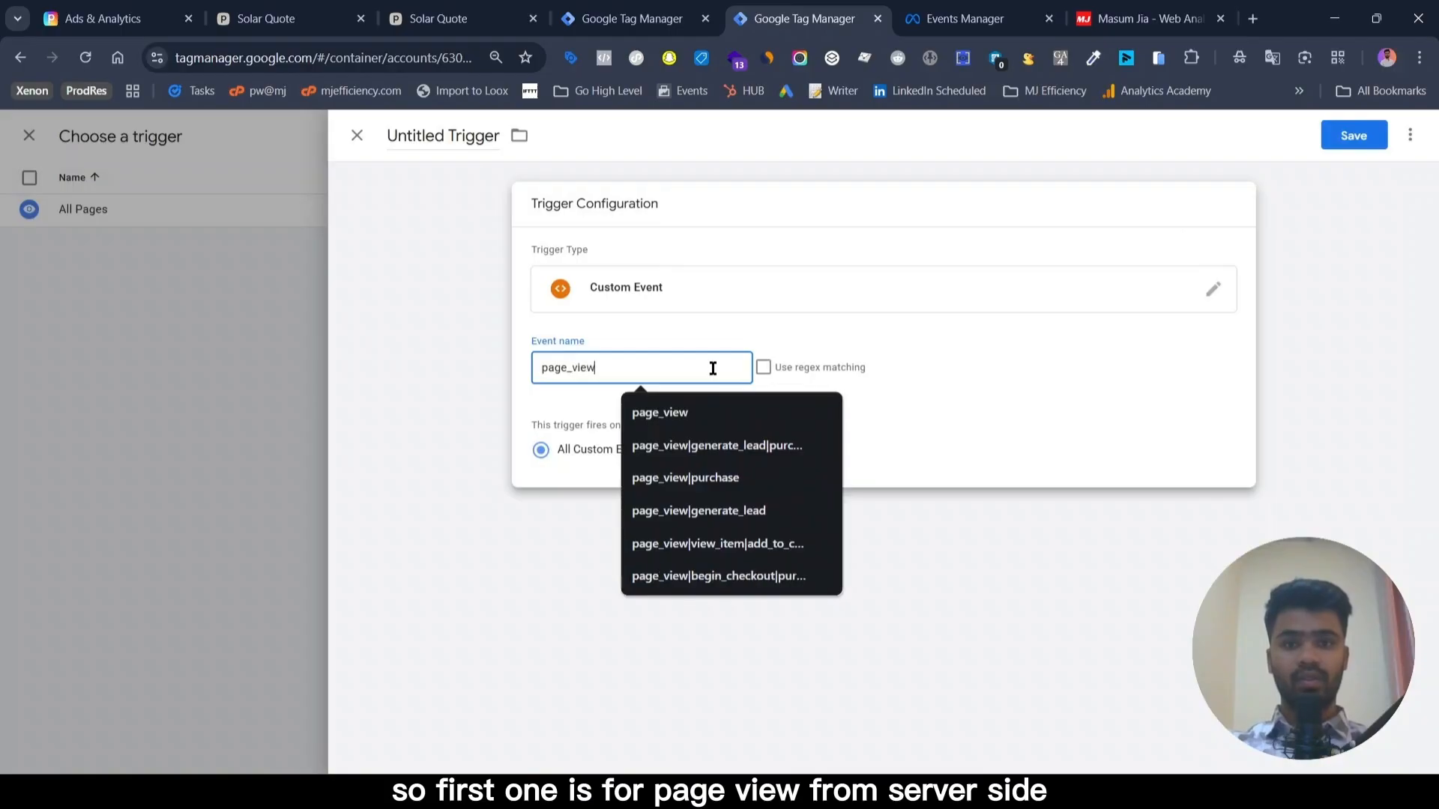
{"action": "left_click", "coordinate": [487, 133]}
{"action": "type", "text": "page_view"}
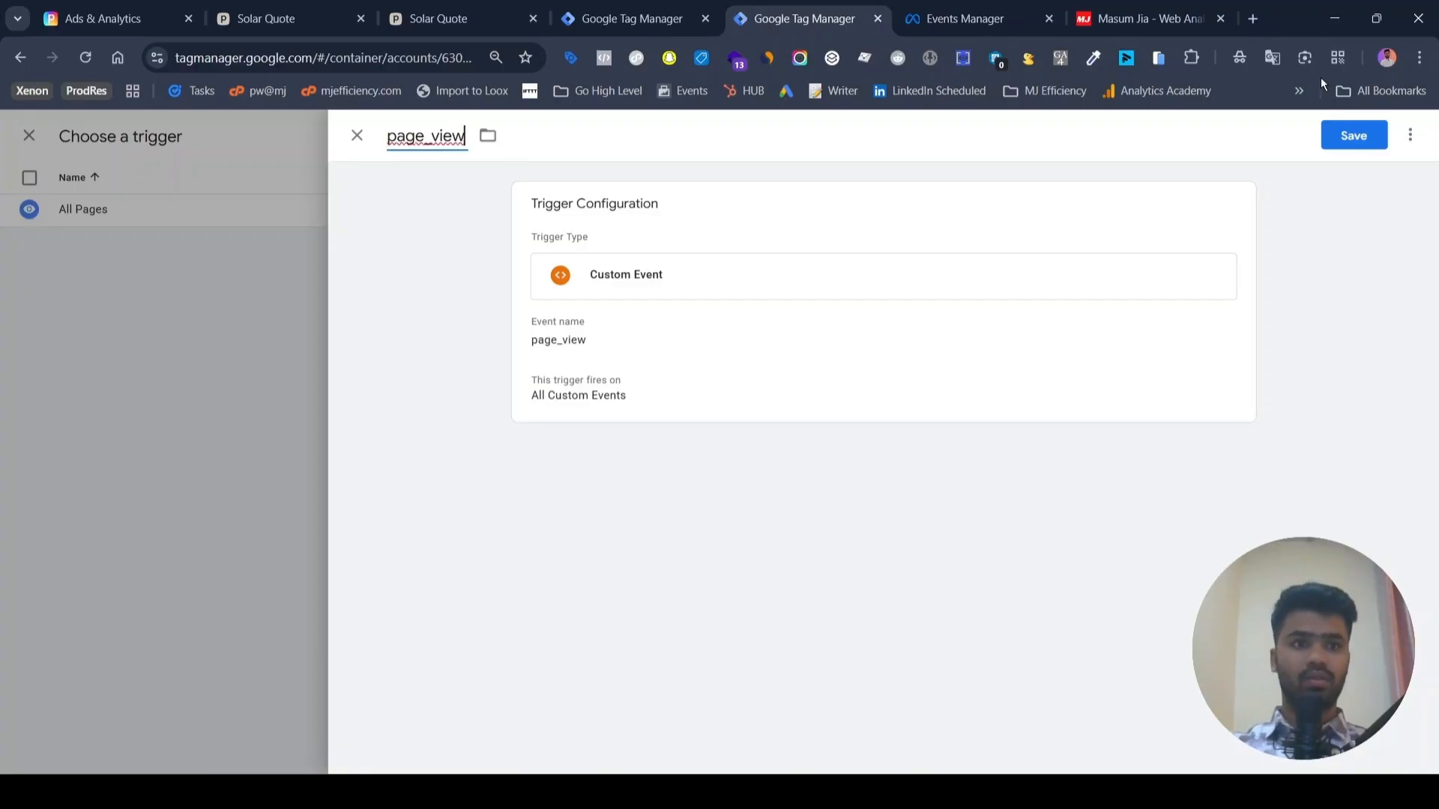
{"action": "left_click", "coordinate": [1353, 135]}
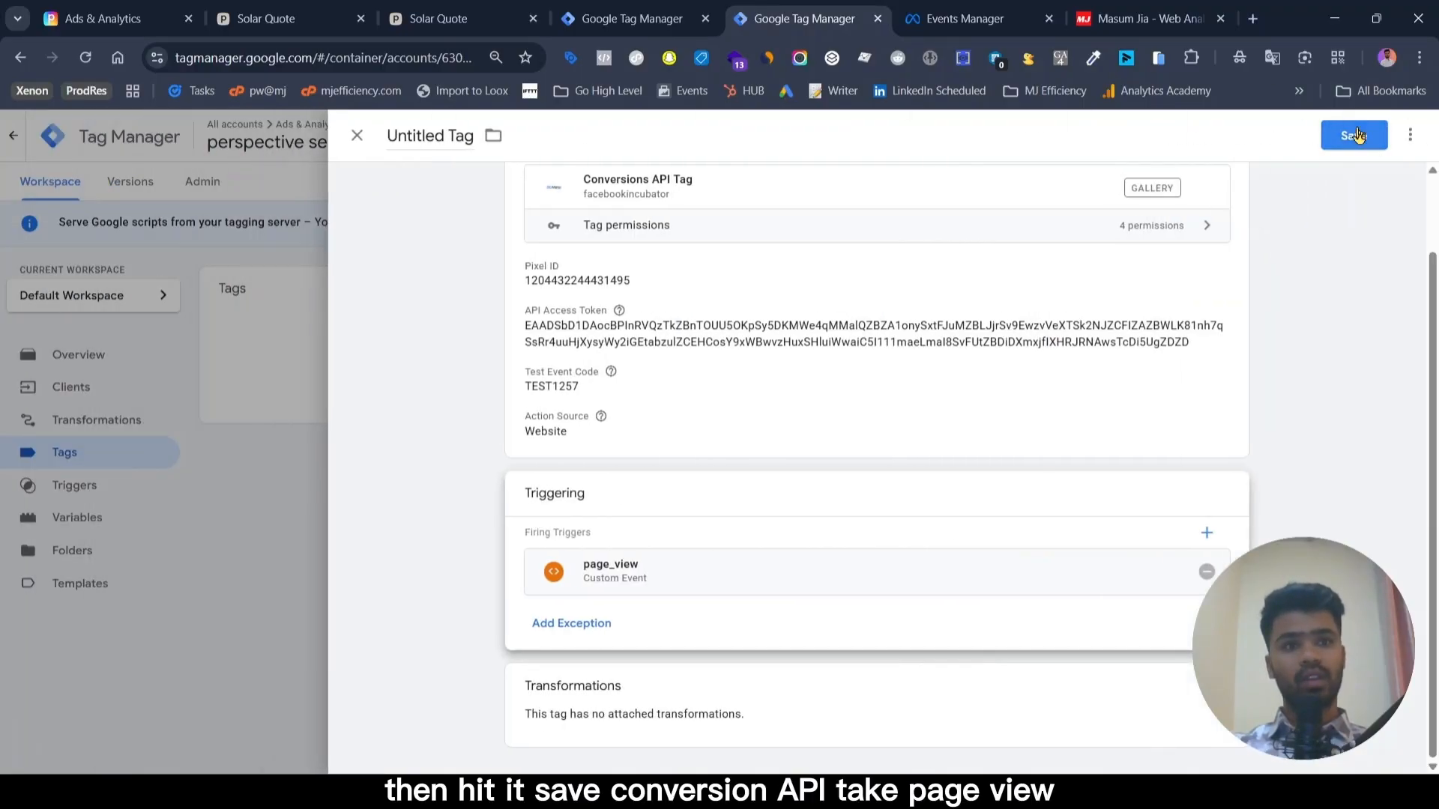
- Save the tag as 'Conversions API Tag - Page View'
{"action": "left_click", "coordinate": [1354, 135]}
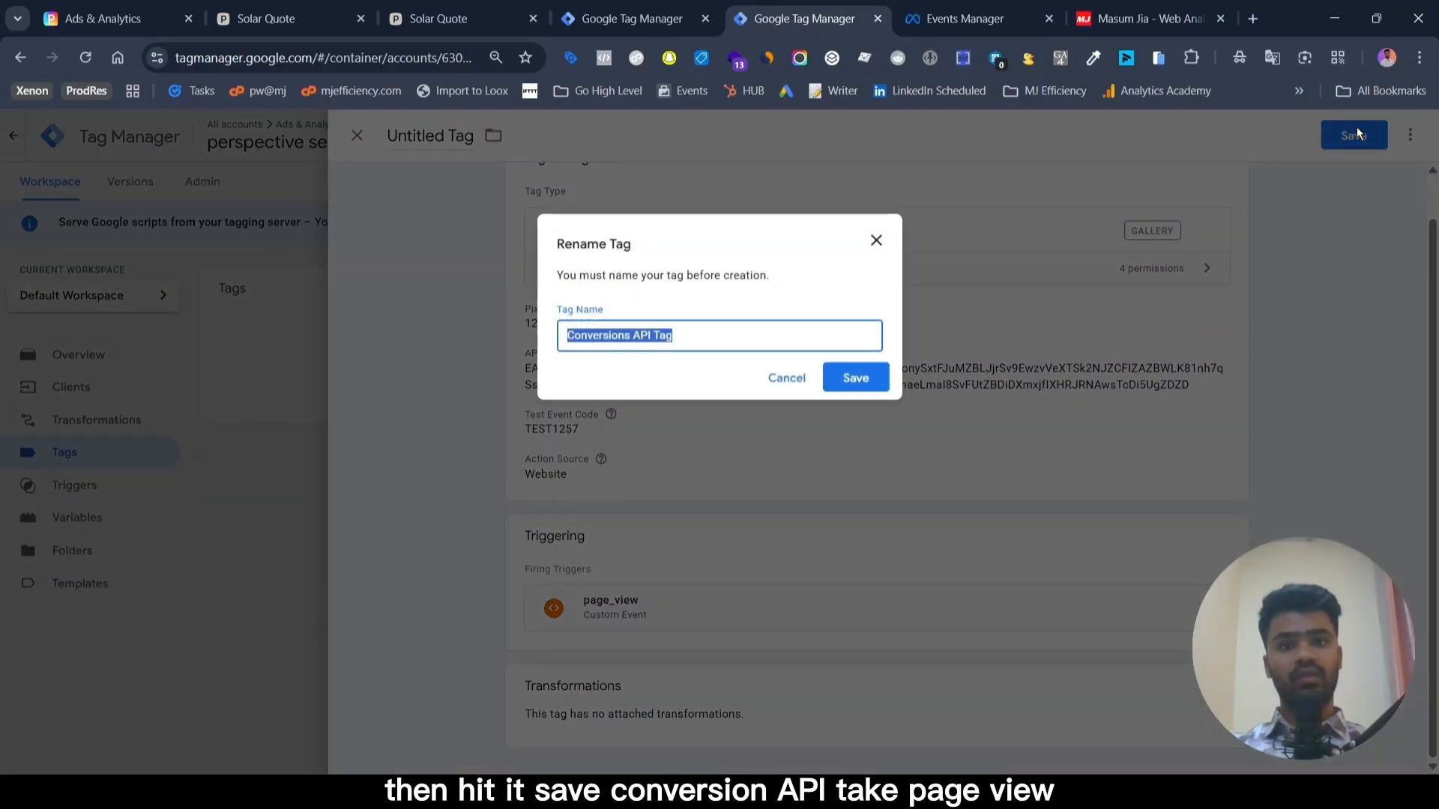
{"action": "key", "text": "Right"}
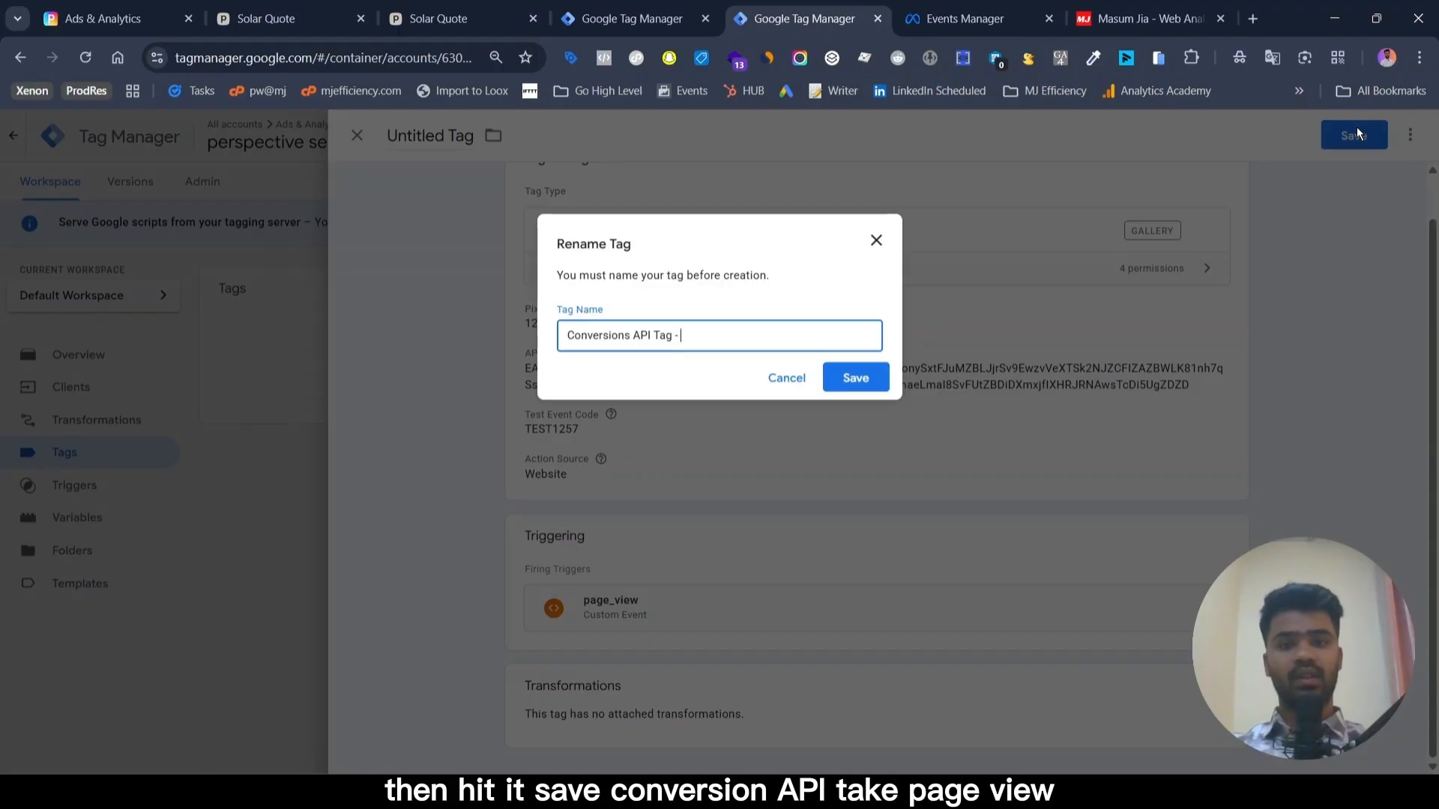
{"action": "type", "text": "- Page View"}
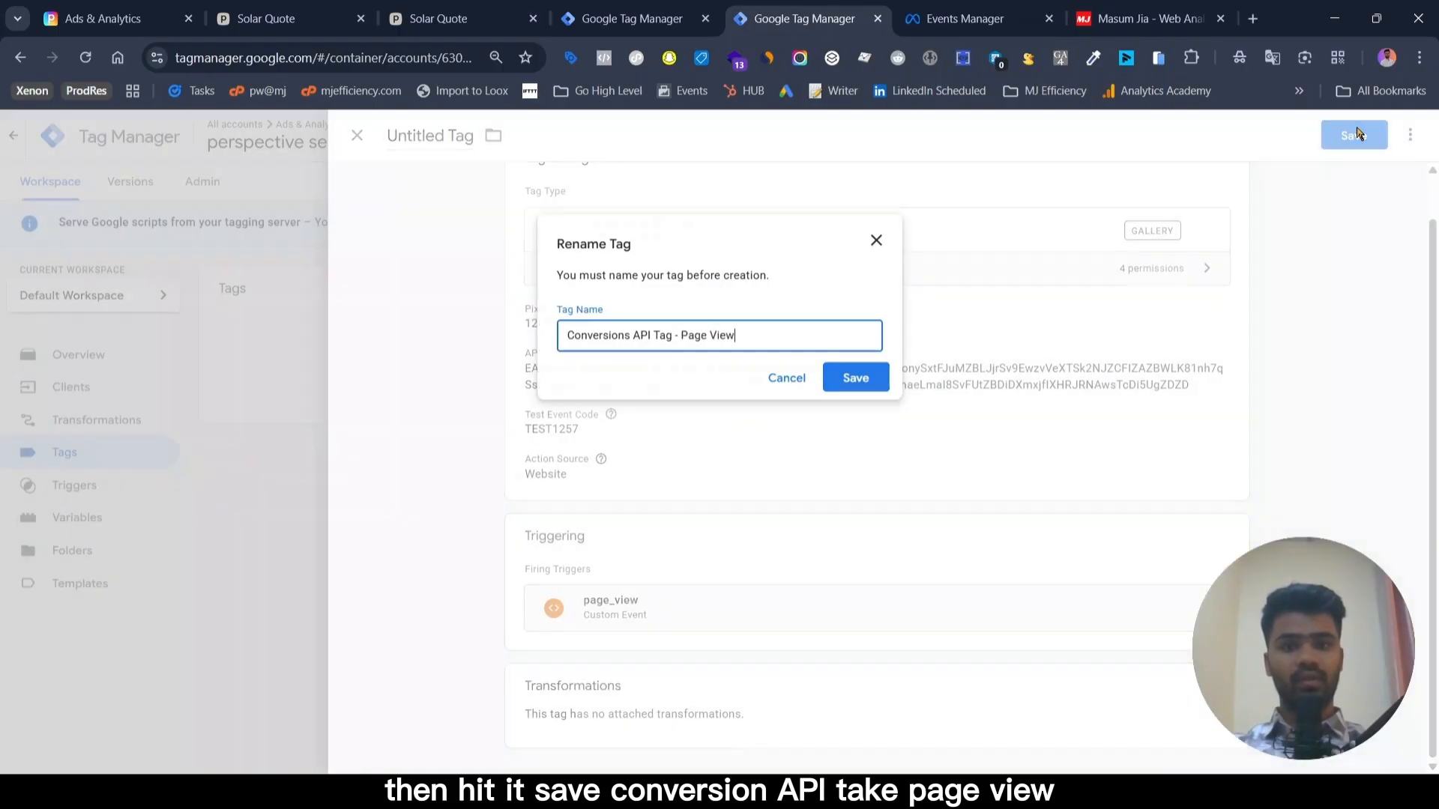
{"action": "key", "text": "Return"}
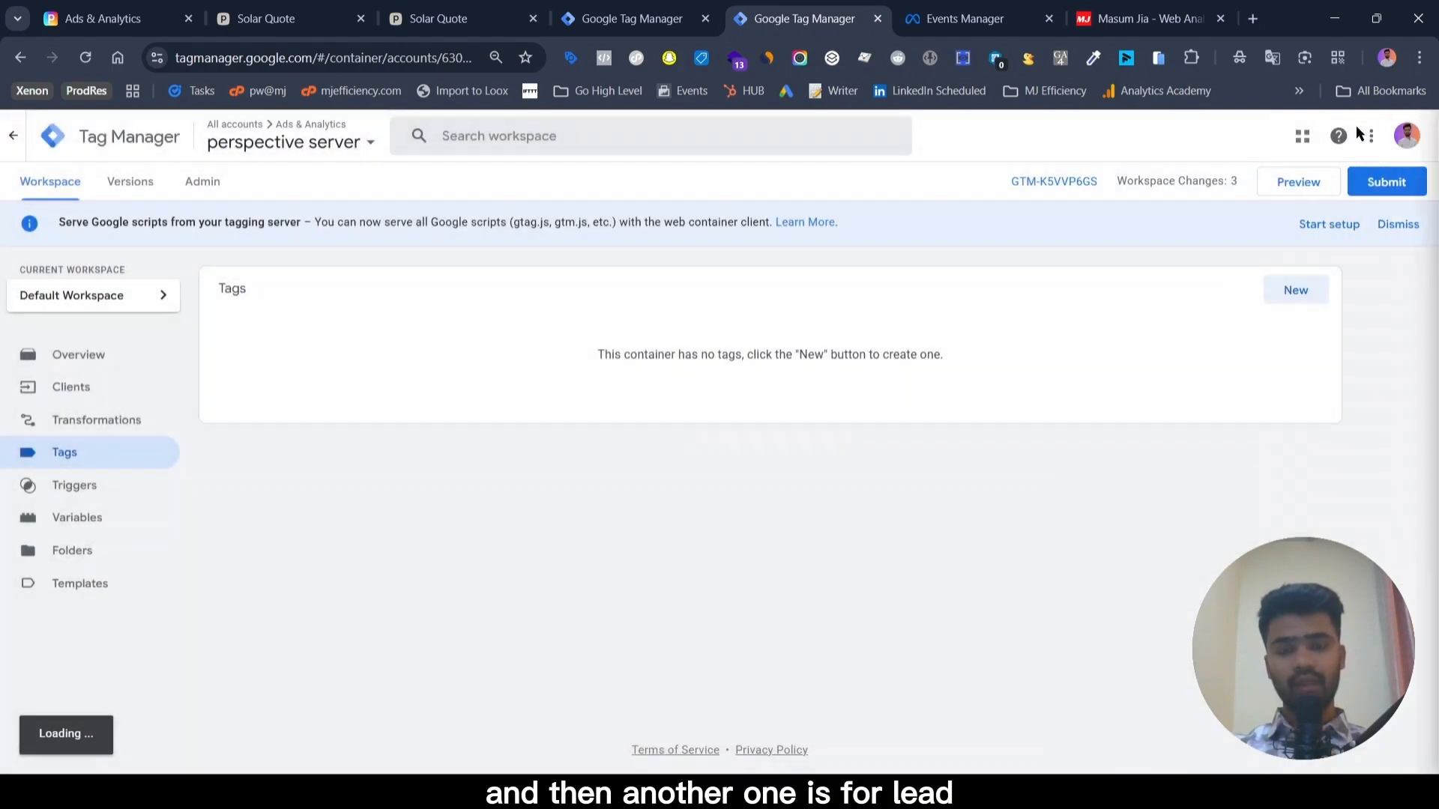
- Duplicate the Page View tag and open the copy's configuration
{"action": "left_click", "coordinate": [335, 365]}
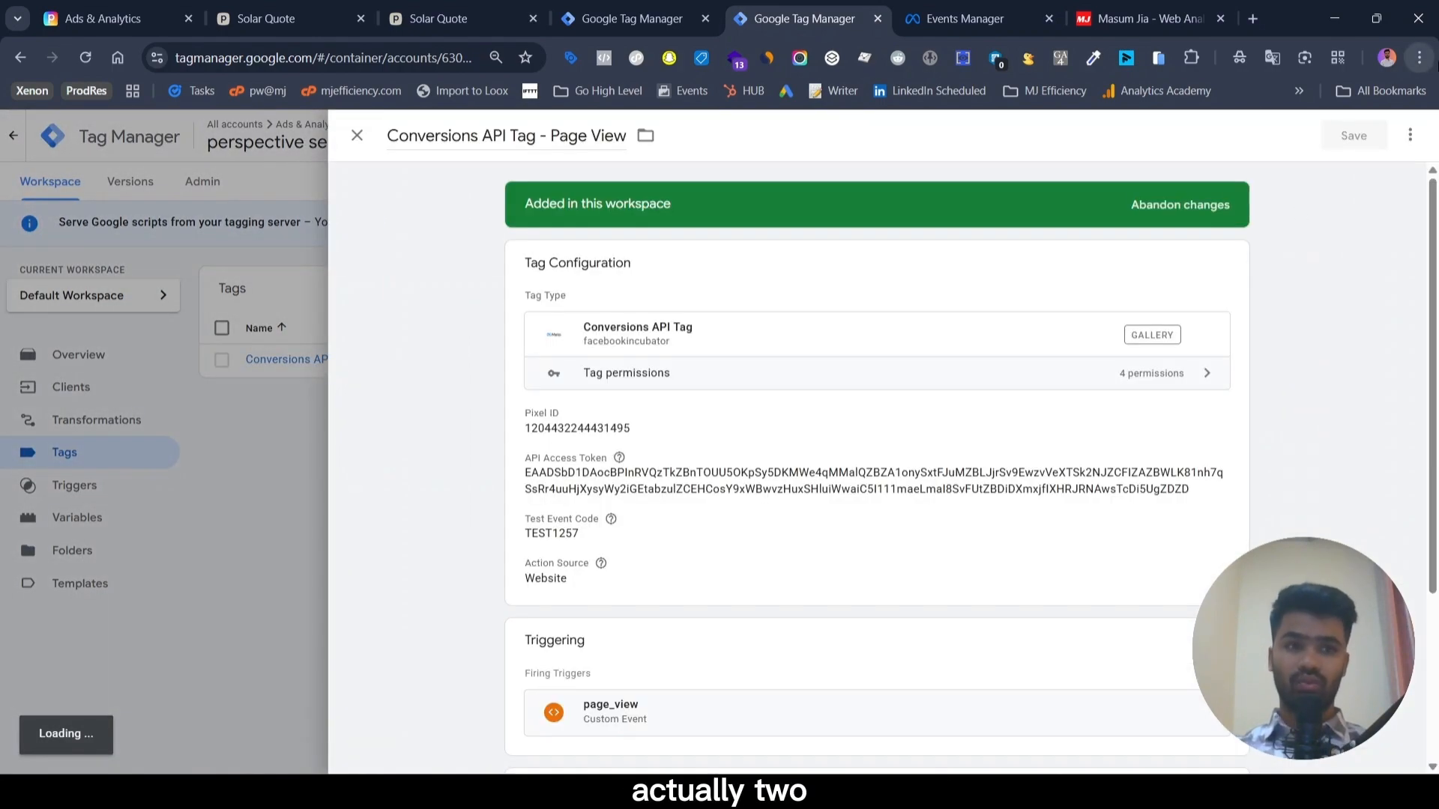
{"action": "left_click", "coordinate": [1410, 133]}
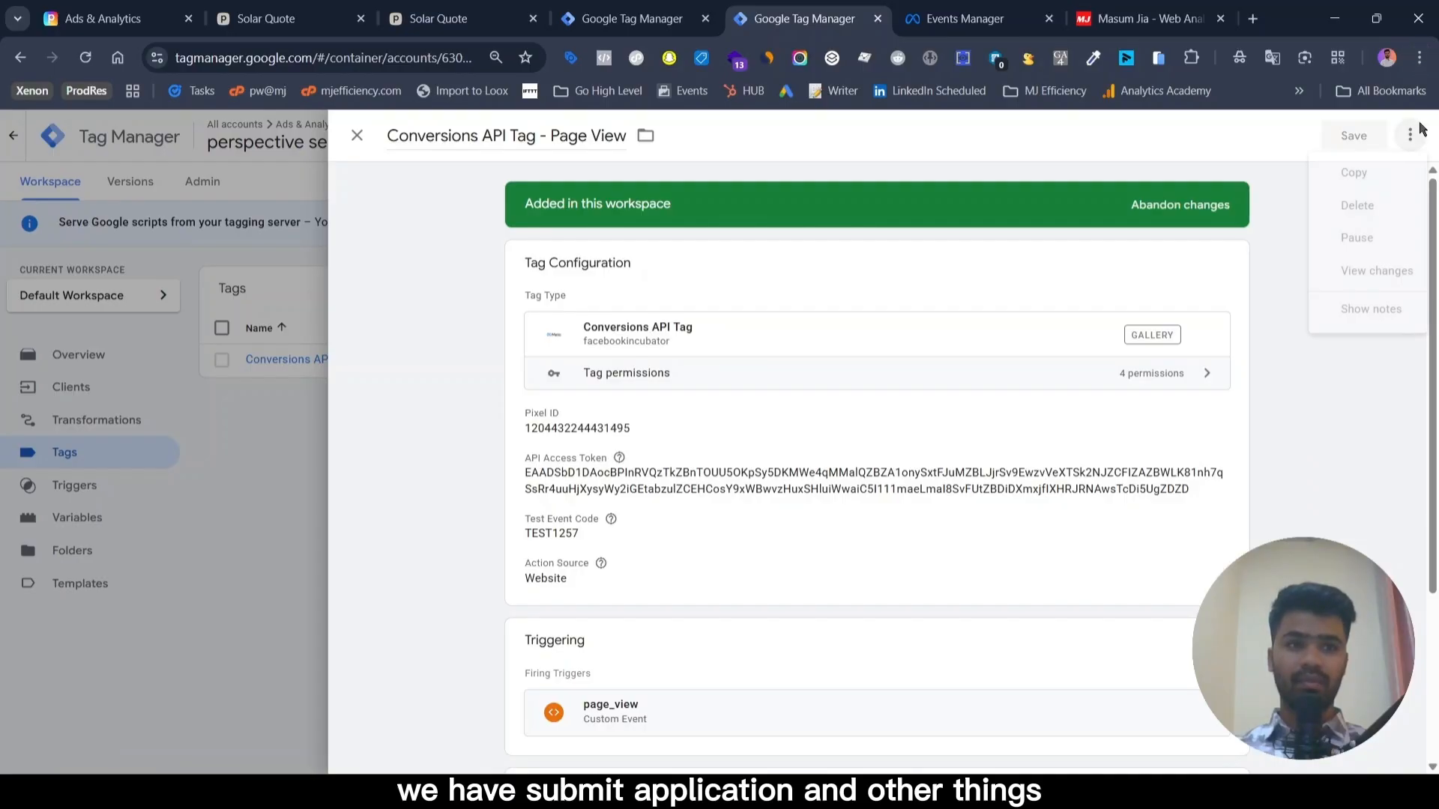
{"action": "left_click", "coordinate": [1384, 170]}
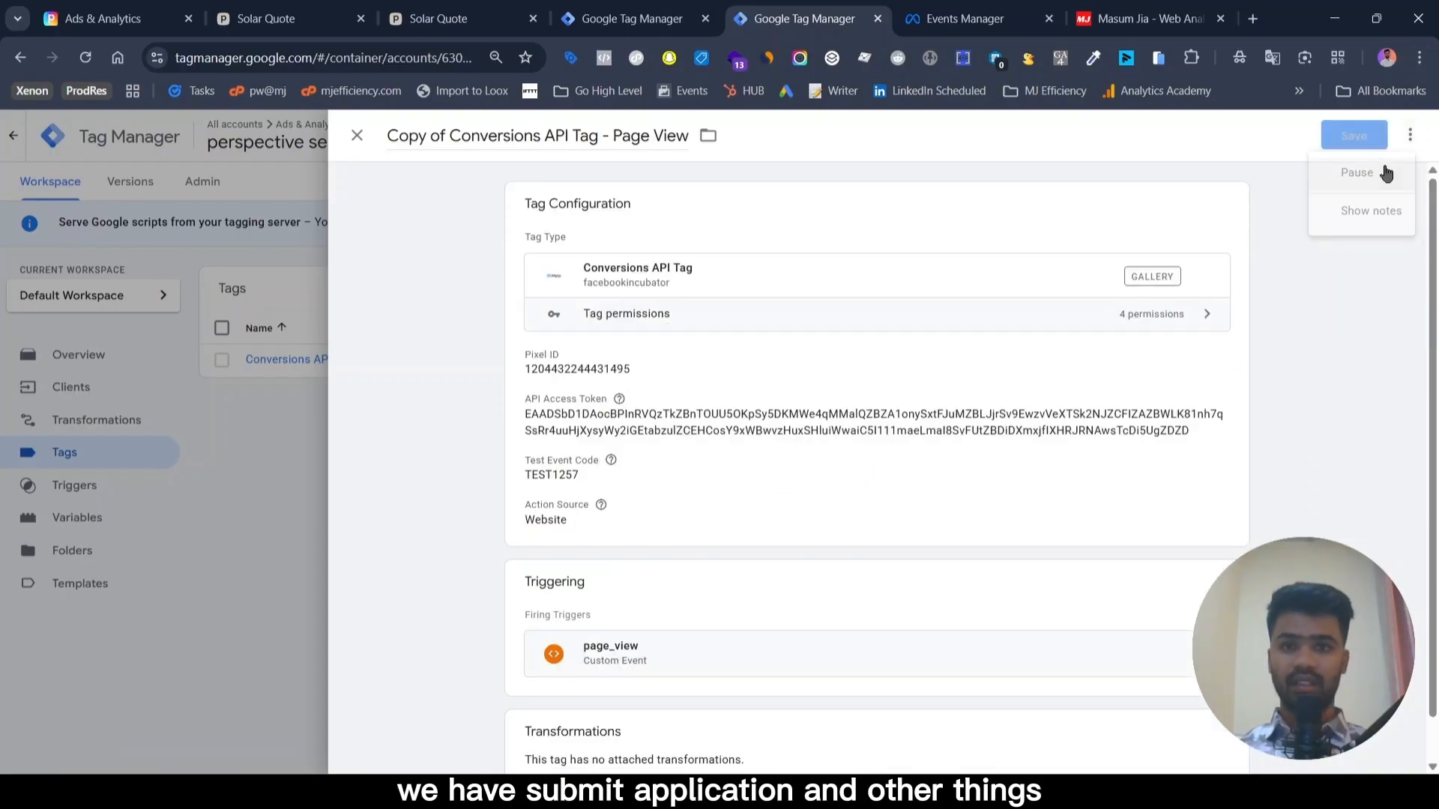
{"action": "left_click", "coordinate": [720, 438]}
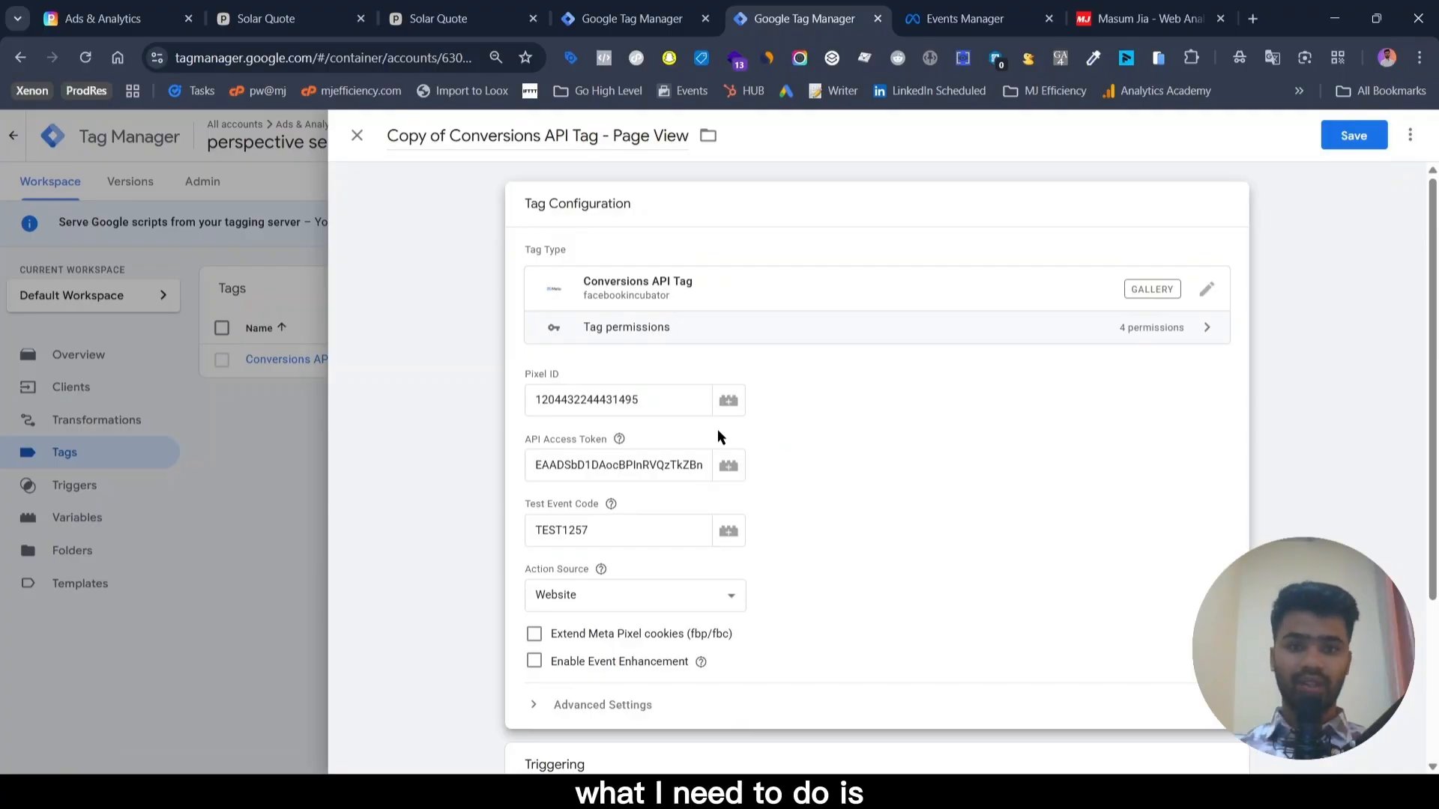
{"action": "scroll", "coordinate": [718, 437], "scroll_direction": "down", "scroll_amount": 3}
- Remove the page_view trigger from the copied tag's firing triggers
{"action": "left_click", "coordinate": [688, 624]}
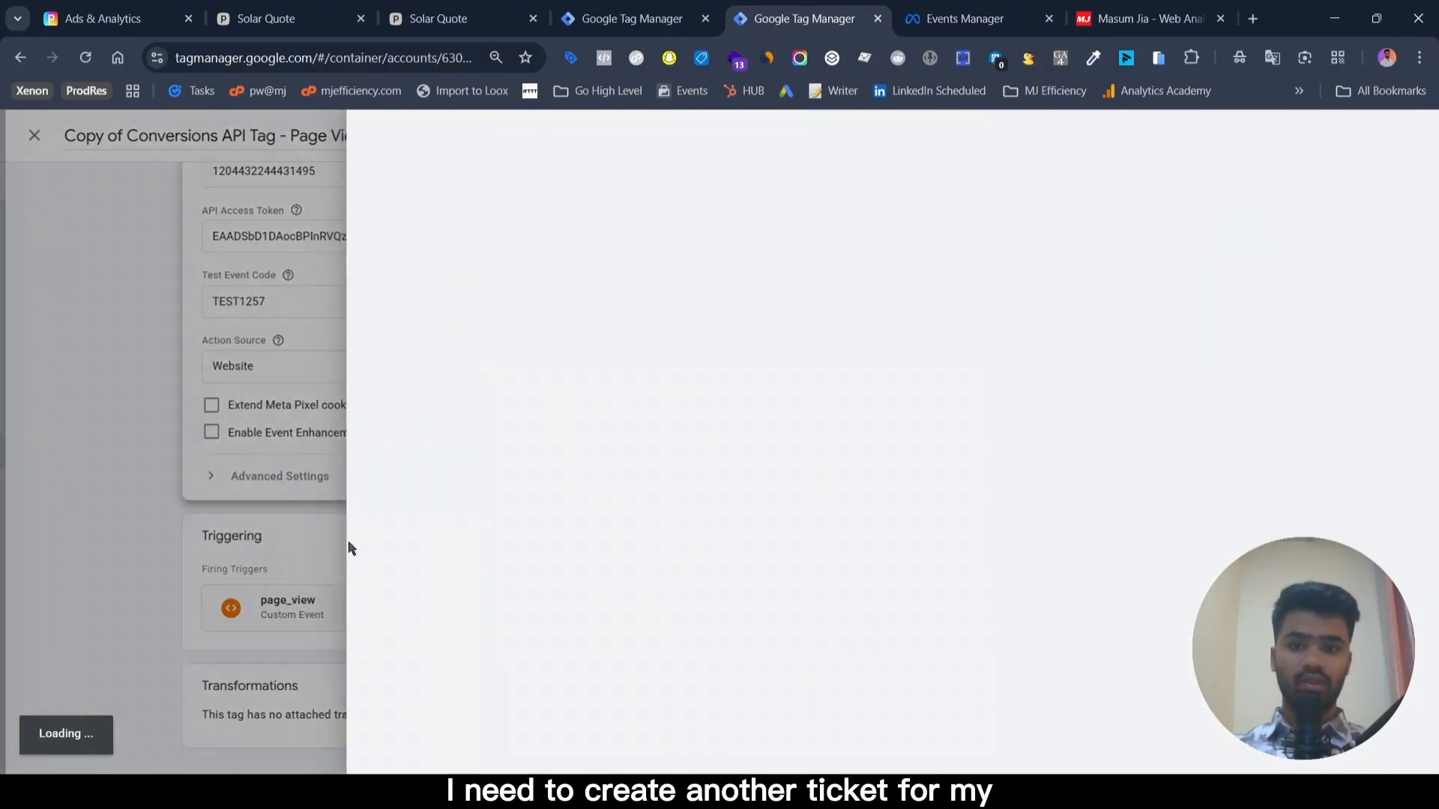
{"action": "left_click", "coordinate": [183, 536]}
{"action": "left_click", "coordinate": [783, 573]}
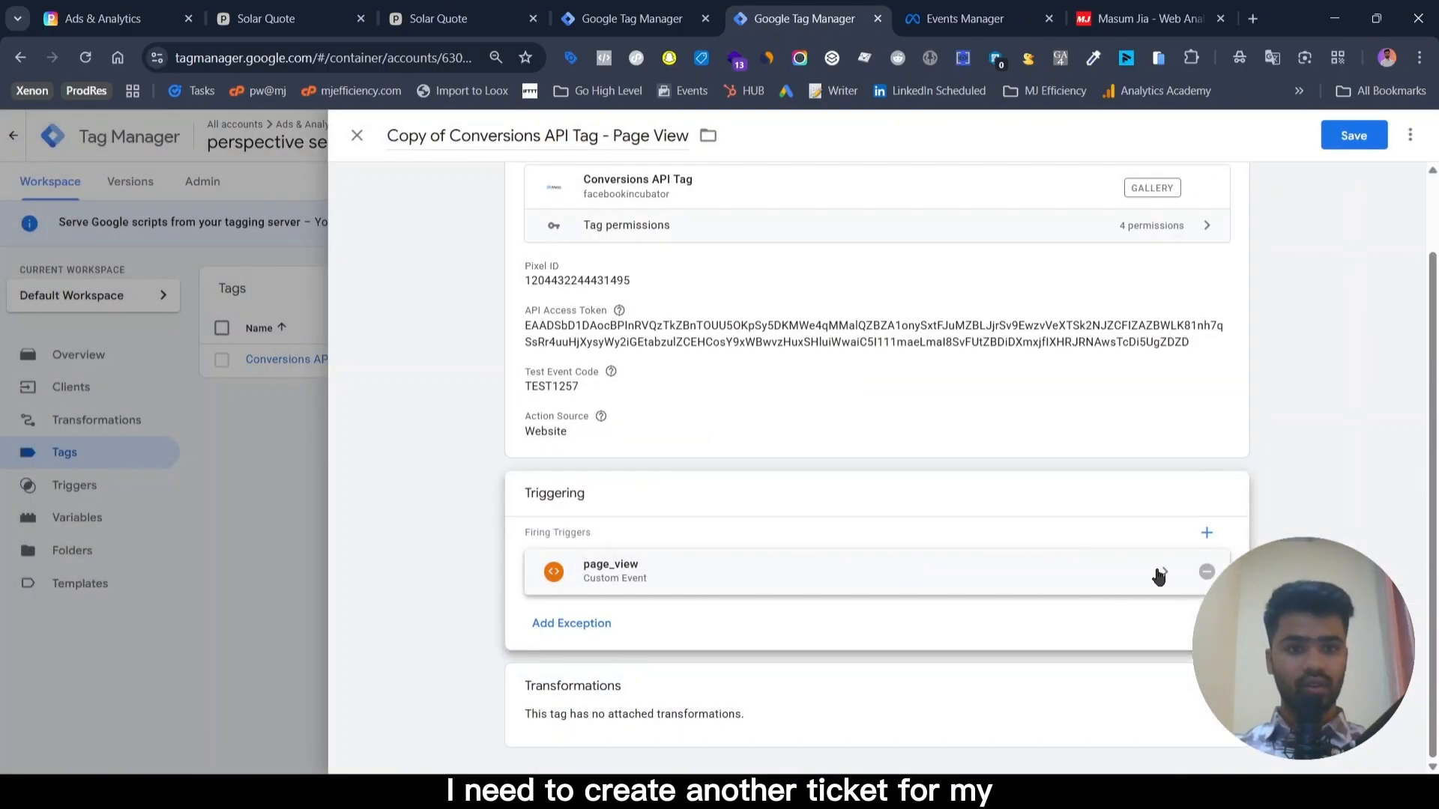
{"action": "left_click", "coordinate": [1215, 574]}
{"action": "left_click", "coordinate": [1215, 574]}
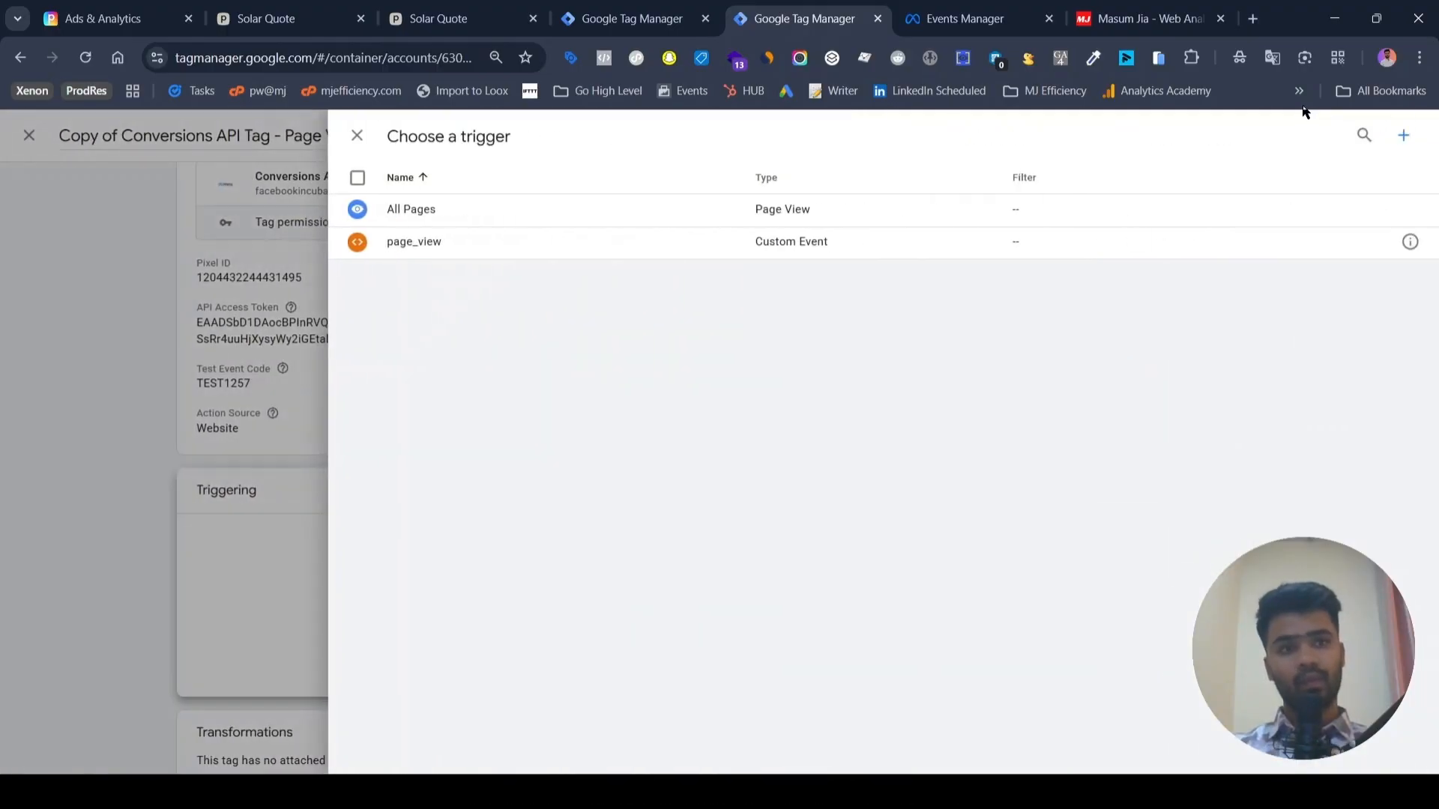
- Add a Custom Event trigger for event generate_lead, saved under the name genearate_lead
{"action": "left_click", "coordinate": [1401, 141]}
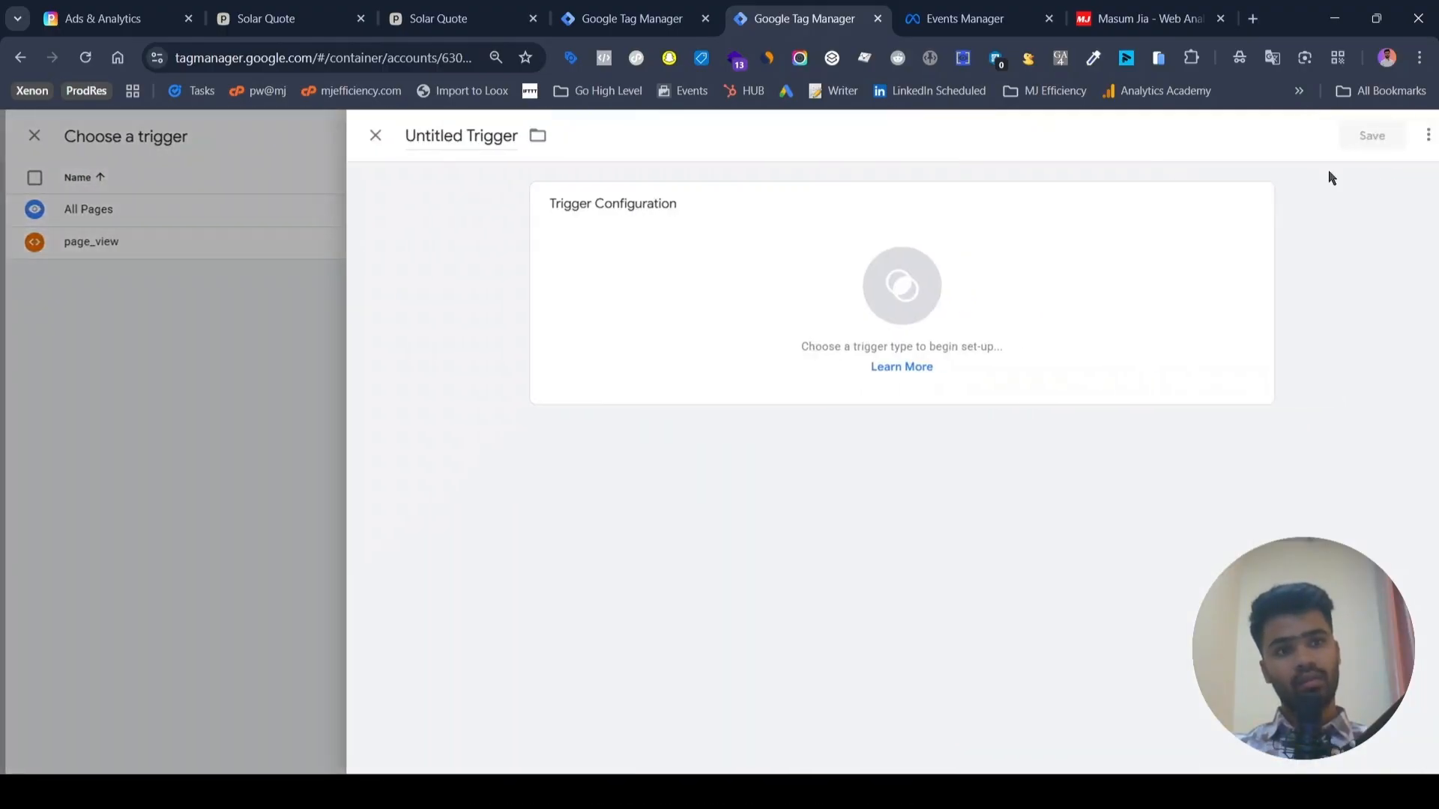
{"action": "left_click", "coordinate": [925, 326]}
{"action": "left_click", "coordinate": [1000, 232]}
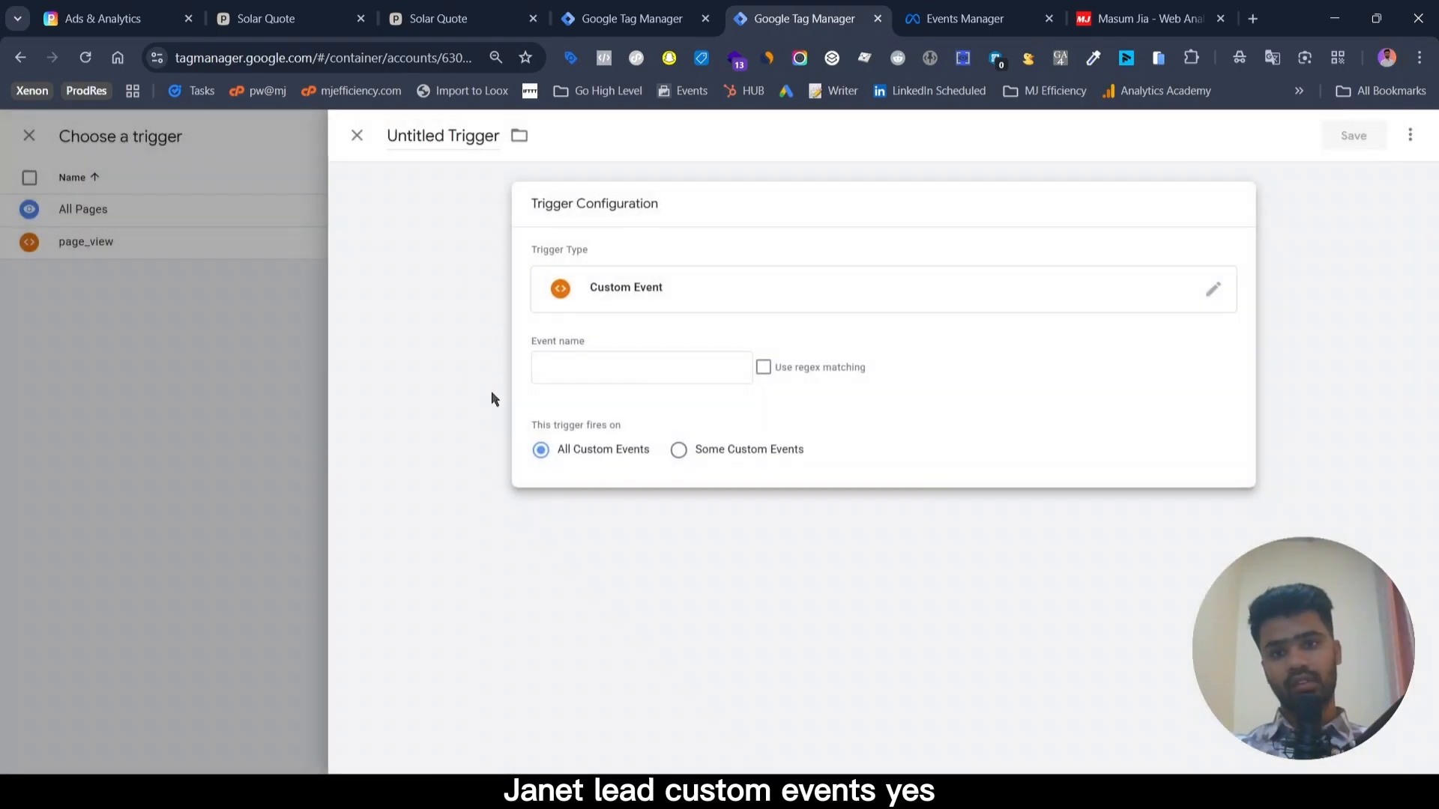
{"action": "type", "text": "gener"}
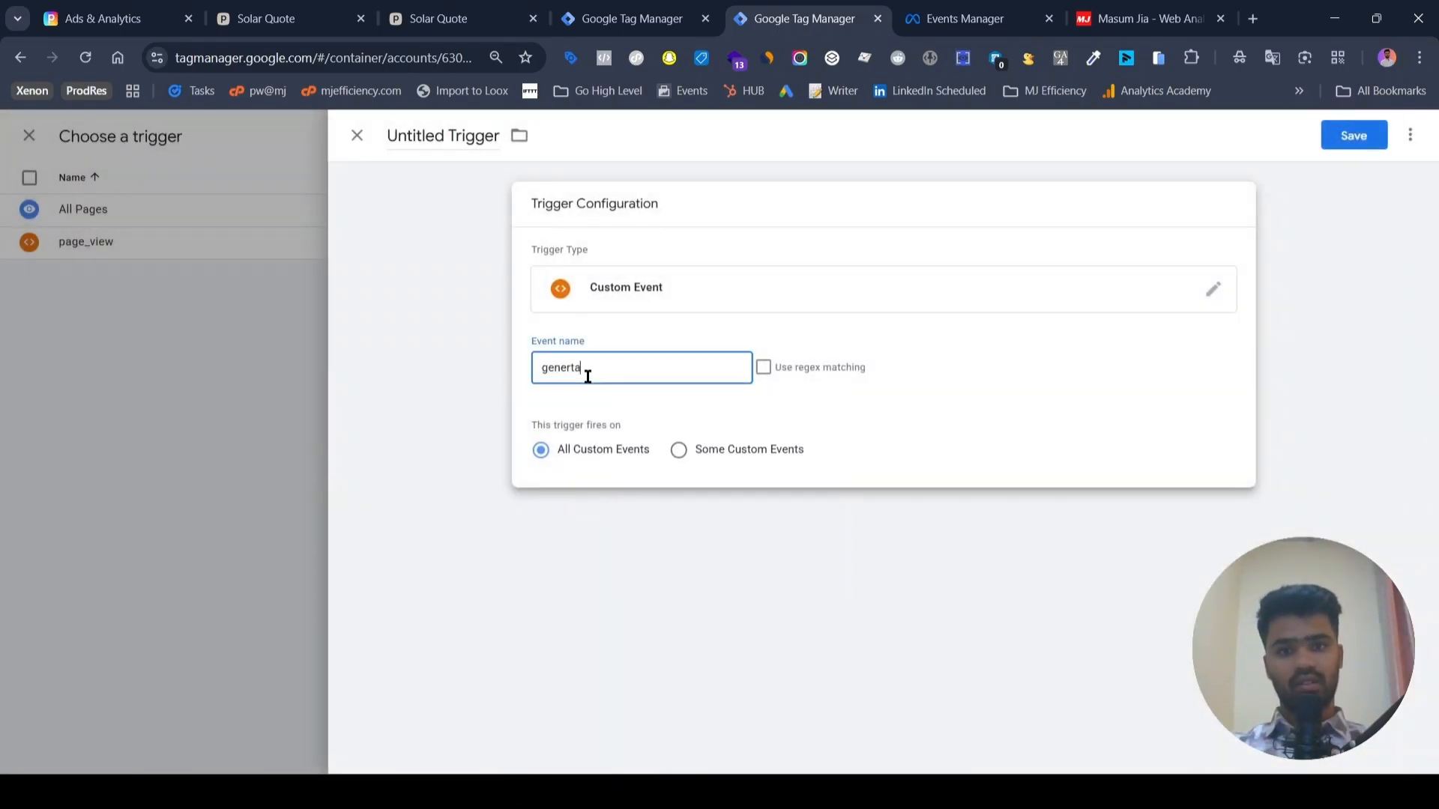
{"action": "type", "text": "ate_lead"}
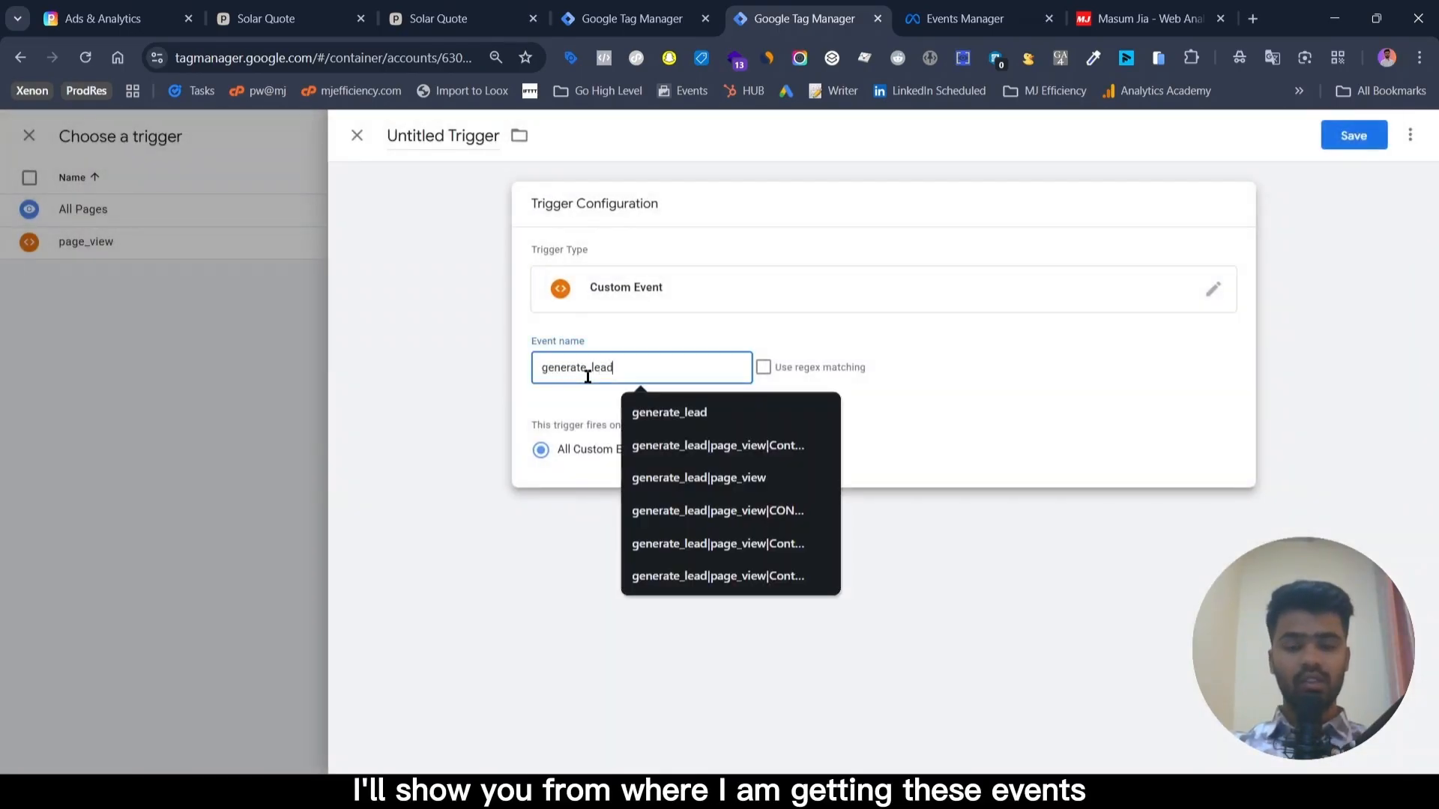
{"action": "left_click", "coordinate": [1407, 261]}
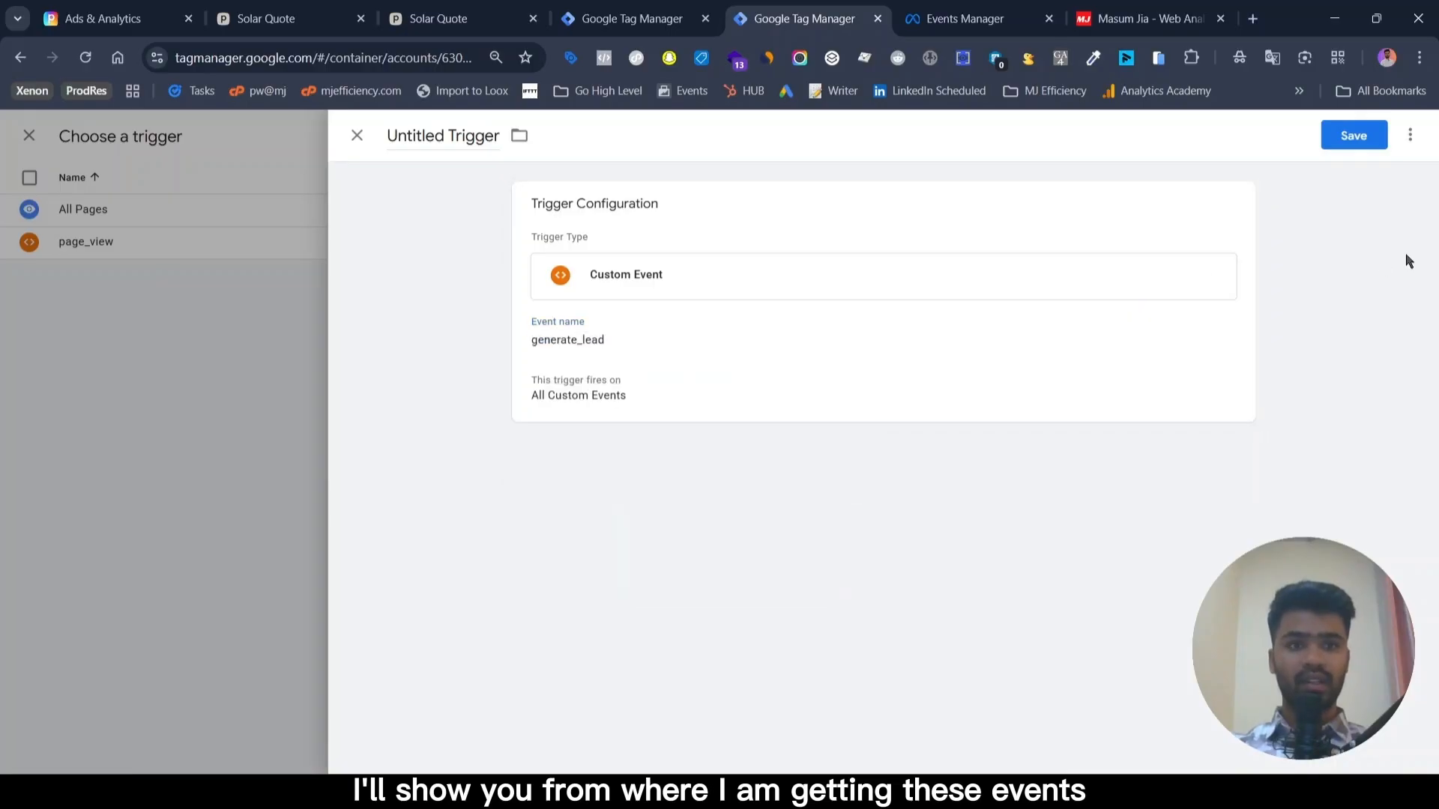
{"action": "left_click", "coordinate": [1342, 142]}
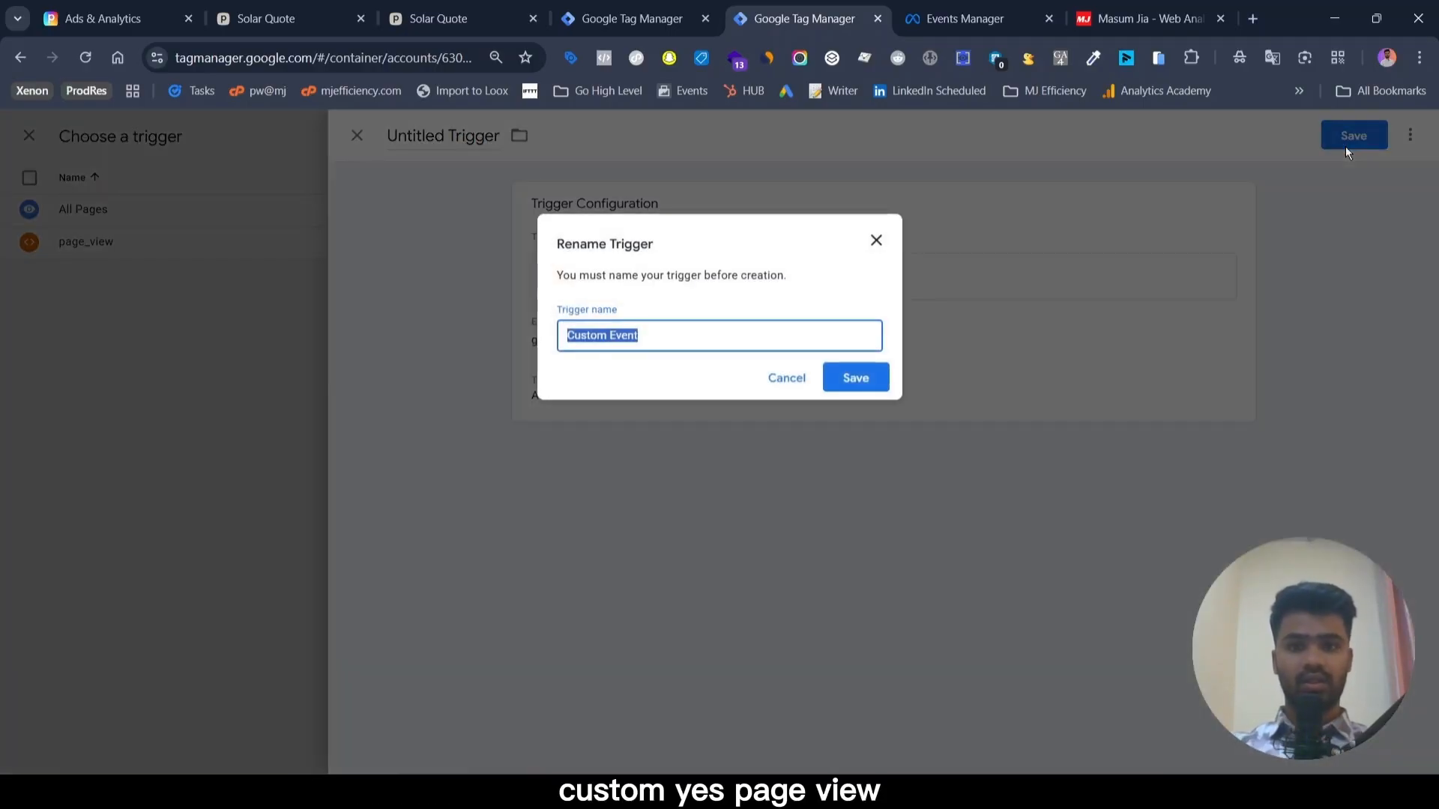
{"action": "type", "text": "page_view"}
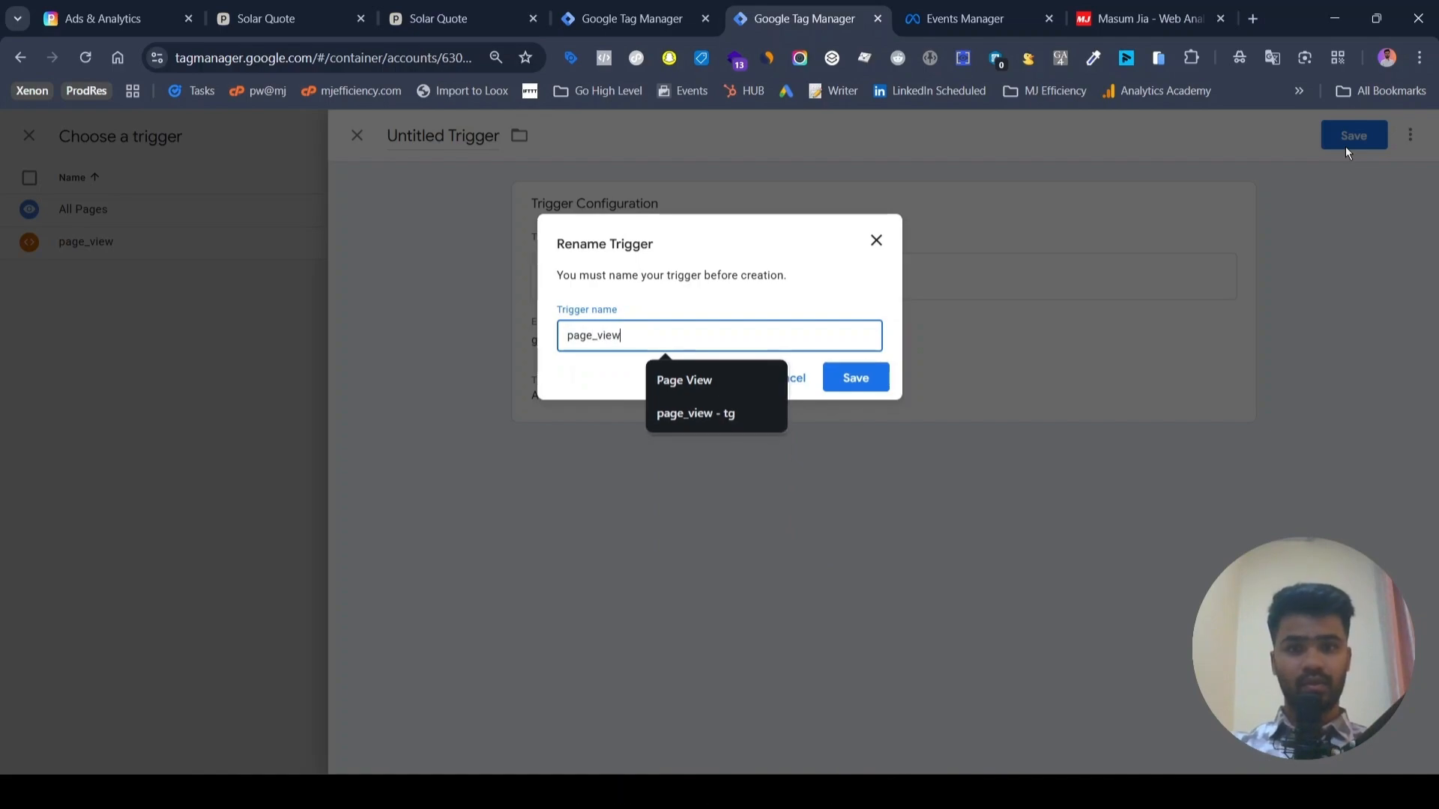
{"action": "key", "text": "Return"}
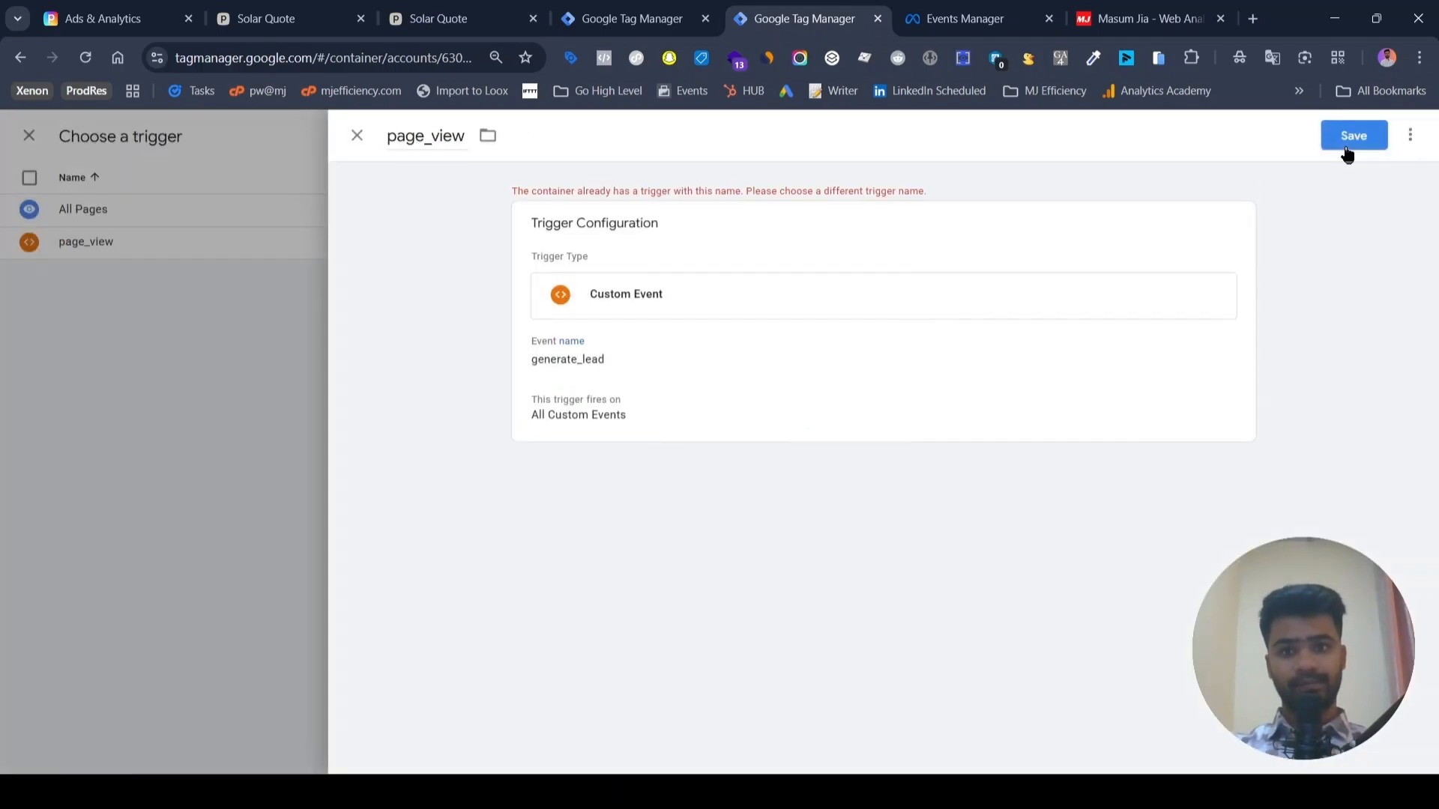
{"action": "double_click", "coordinate": [398, 148]}
{"action": "type", "text": "genrearate_leada"}
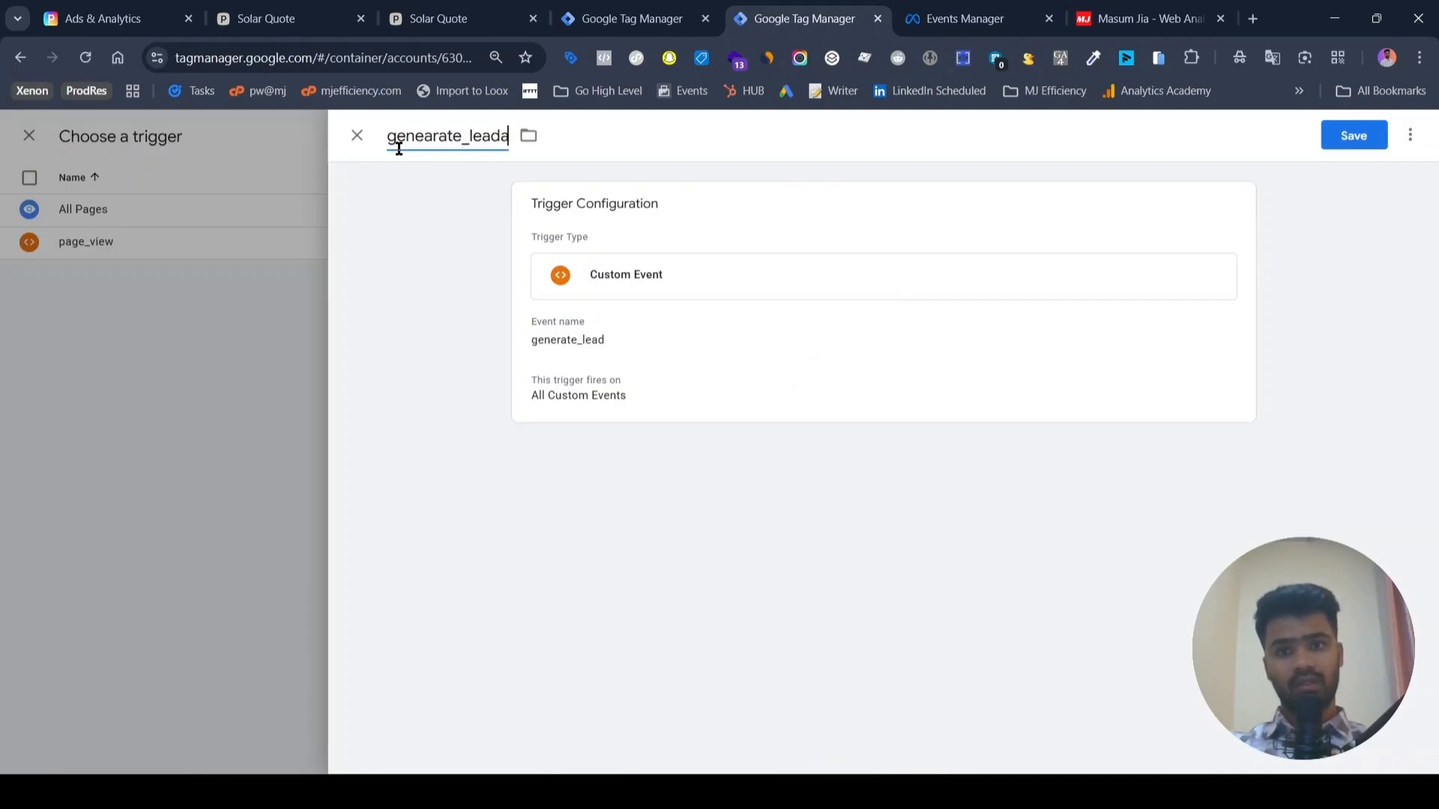
{"action": "key", "text": "BackSpace"}
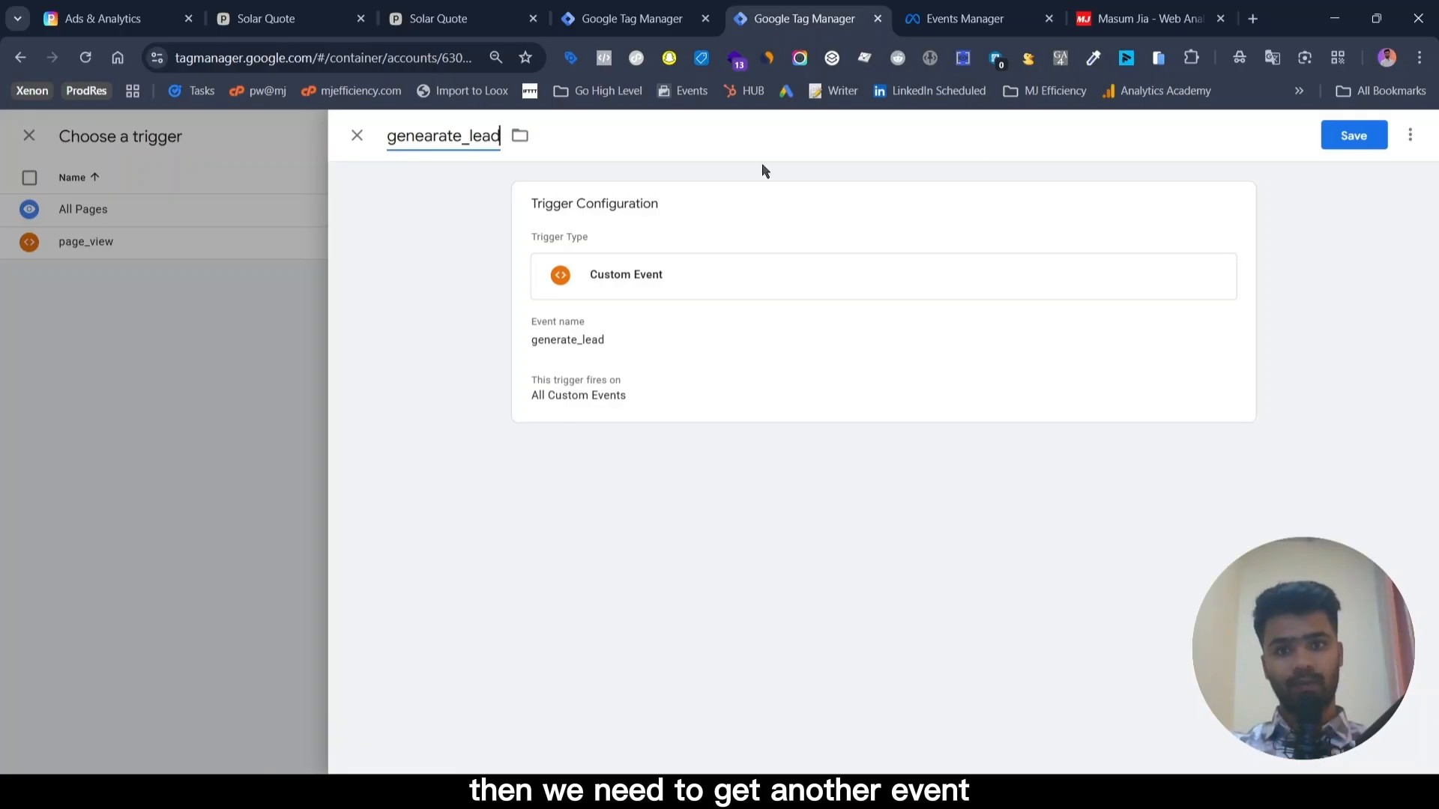
{"action": "left_click", "coordinate": [1332, 144]}
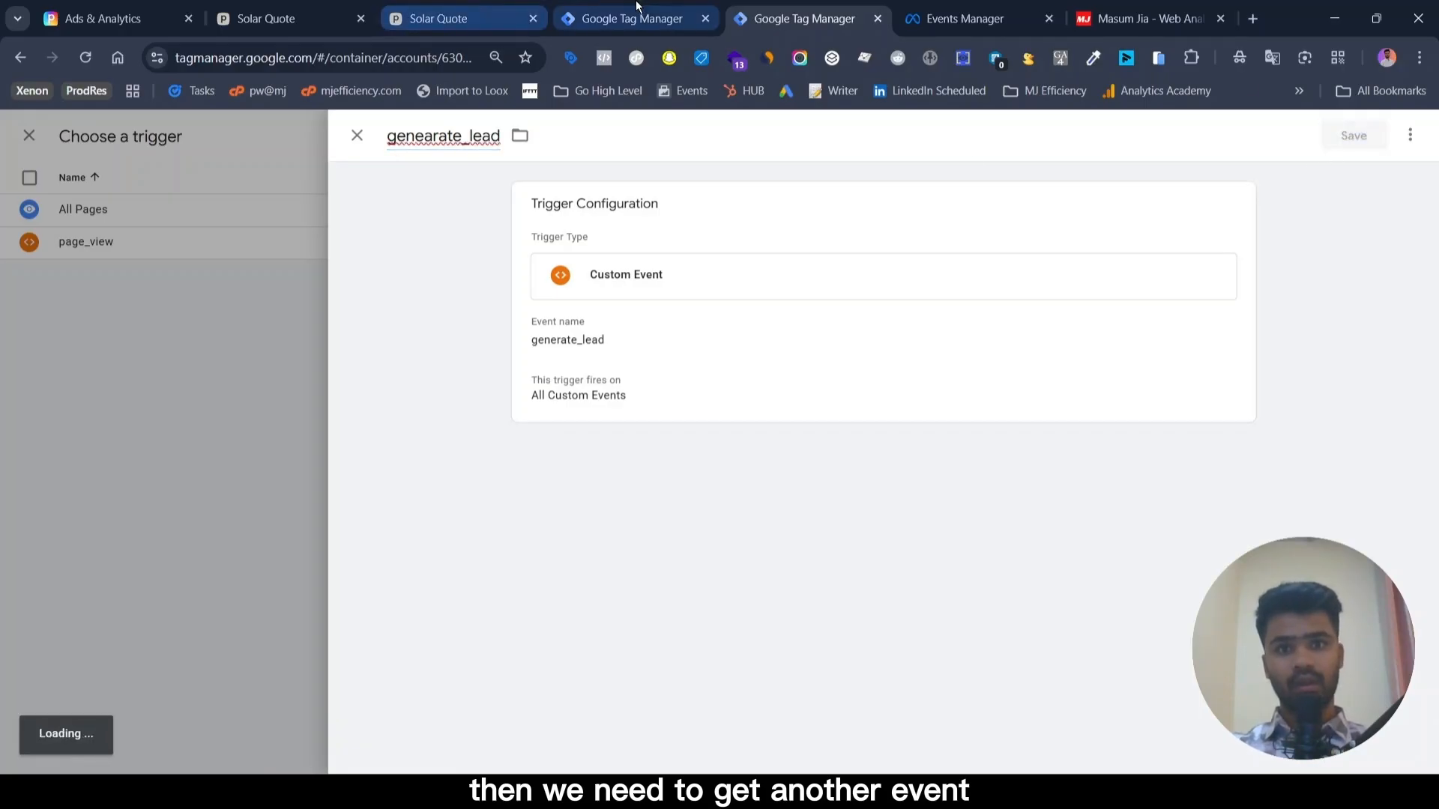
- Inspect the web container Google Tag's configuration settings variable
{"action": "left_click", "coordinate": [636, 9]}
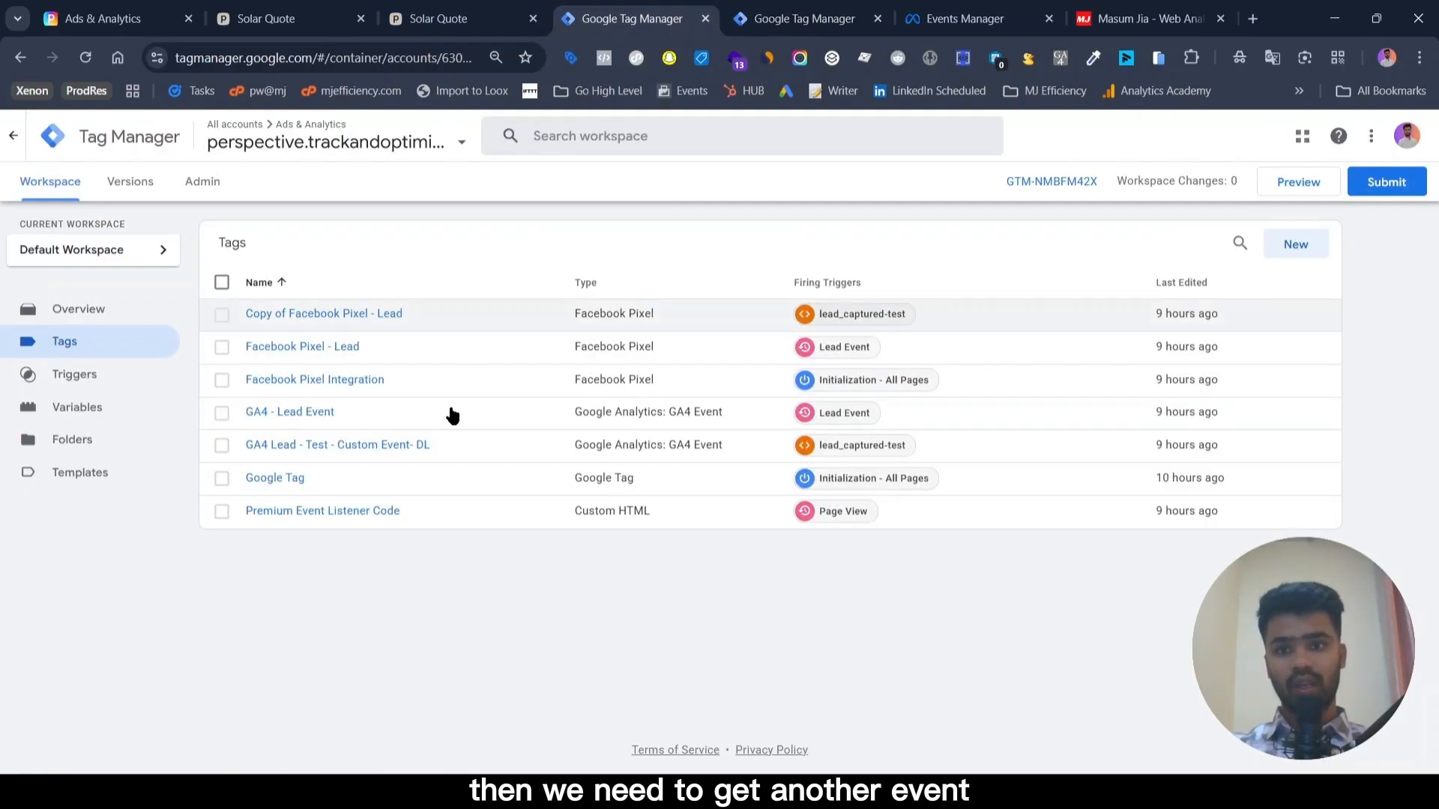
{"action": "left_click", "coordinate": [302, 476]}
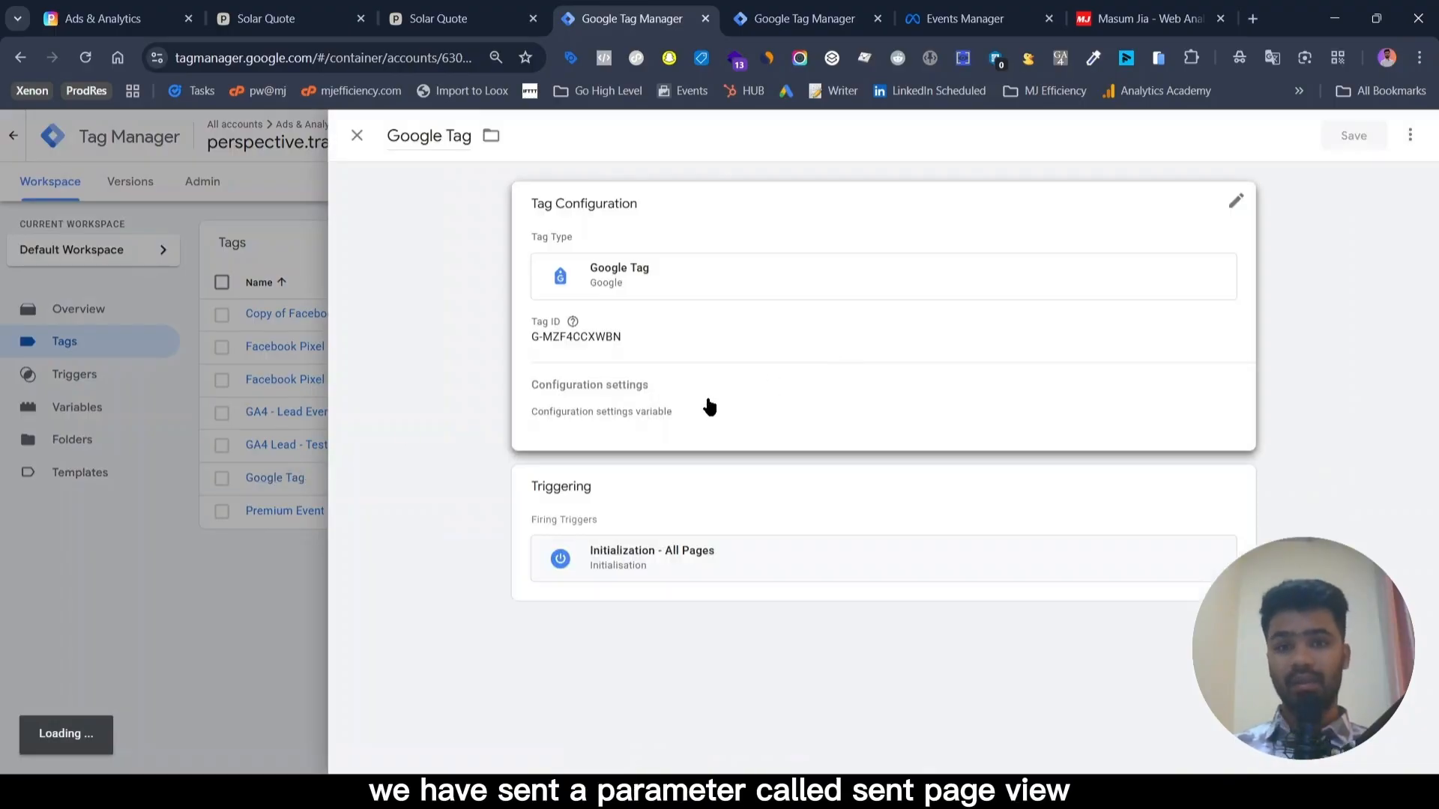
{"action": "left_click", "coordinate": [706, 401]}
{"action": "left_click", "coordinate": [801, 516]}
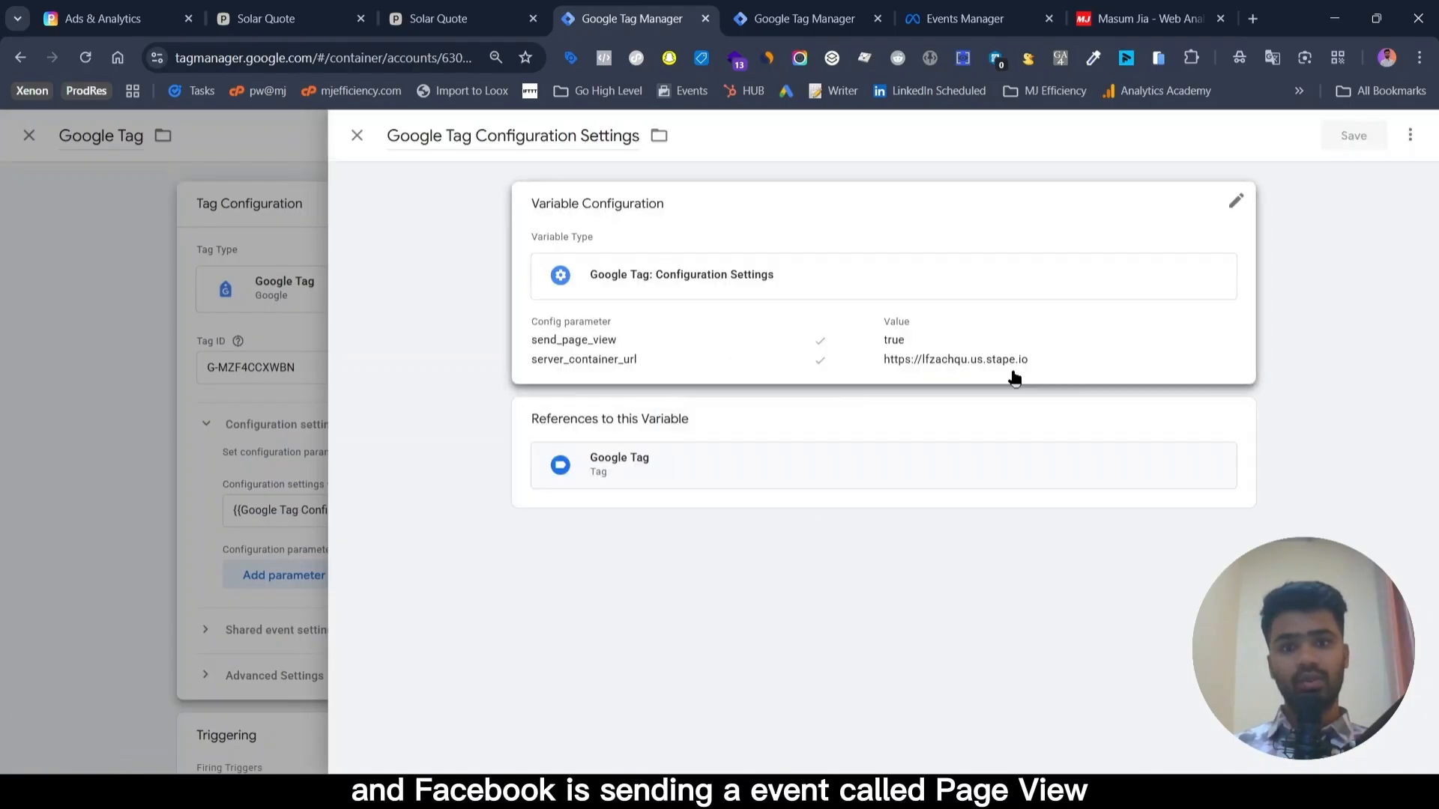
{"action": "left_click", "coordinate": [2, 417]}
{"action": "left_click", "coordinate": [2, 417]}
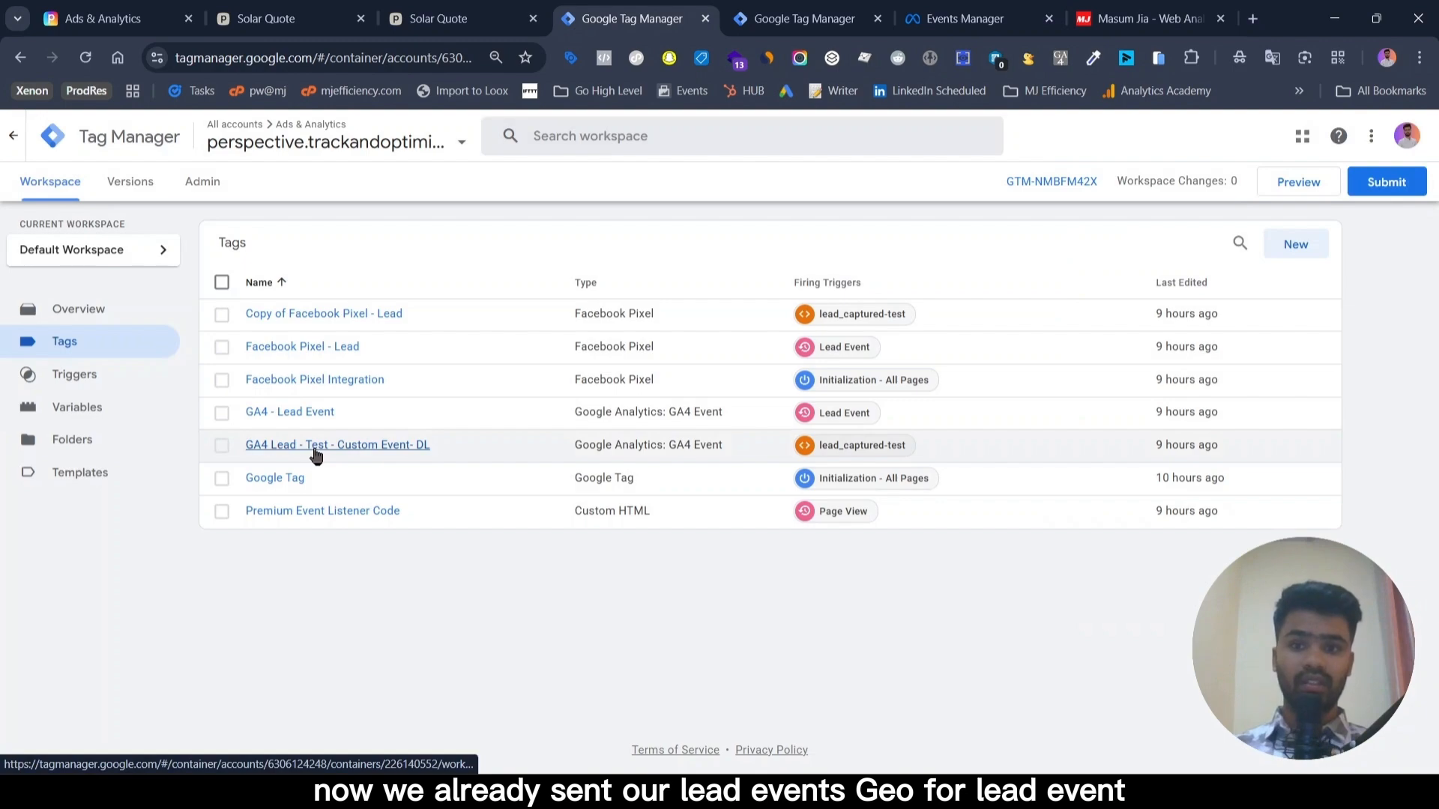
- Check the GA4 lead tags' event names, copy lead_test, and return to the server tag
{"action": "left_click", "coordinate": [289, 415]}
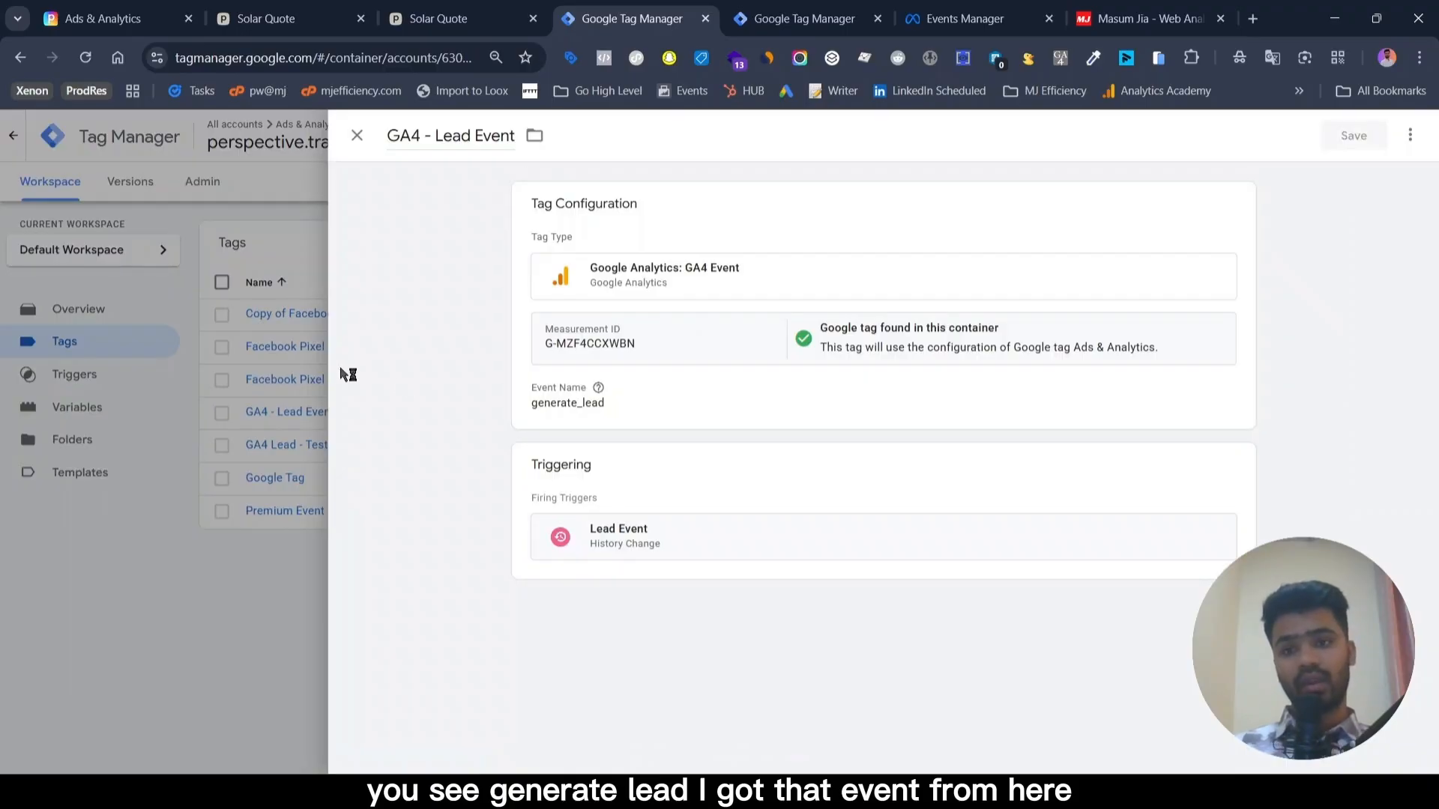
{"action": "left_click", "coordinate": [284, 371]}
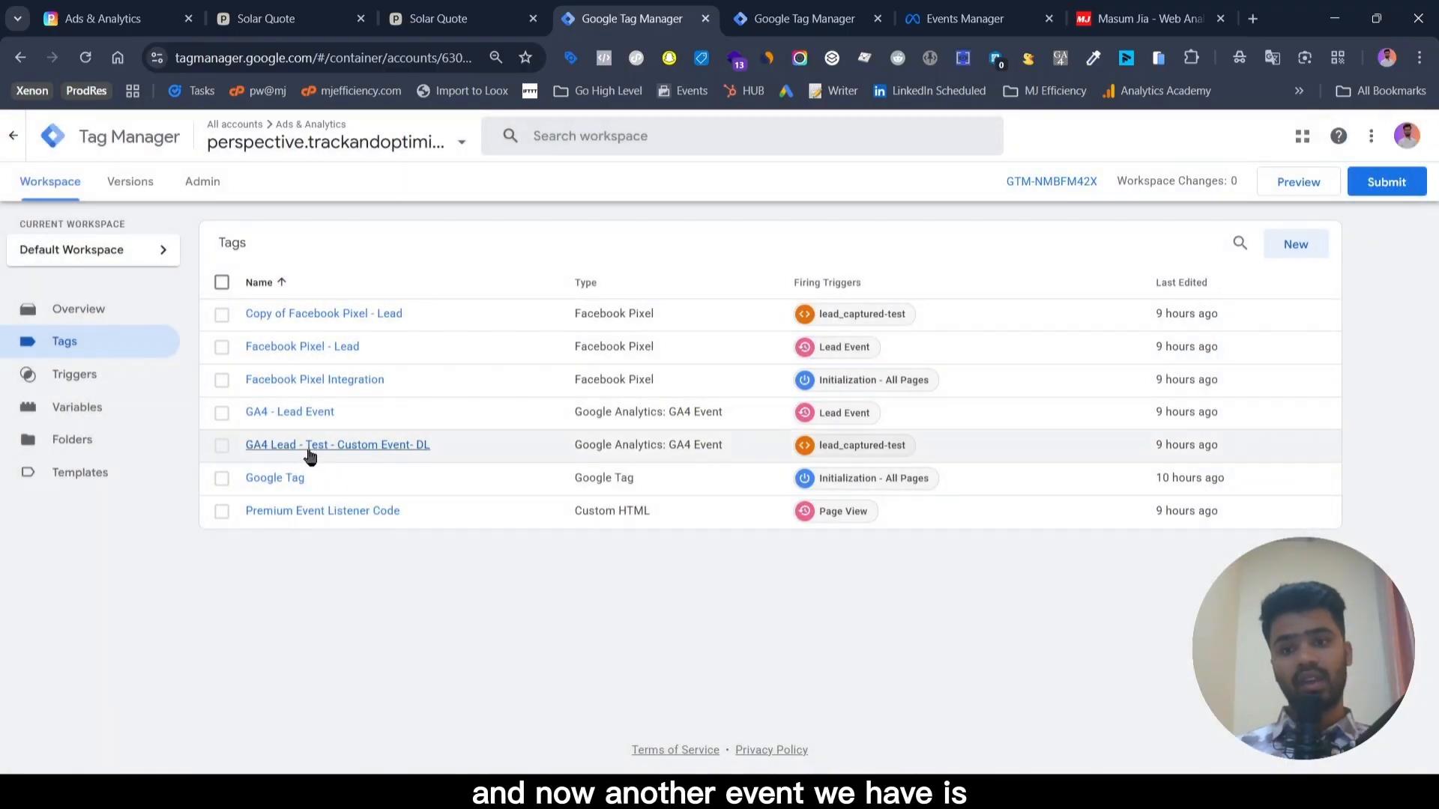
{"action": "left_click", "coordinate": [309, 447]}
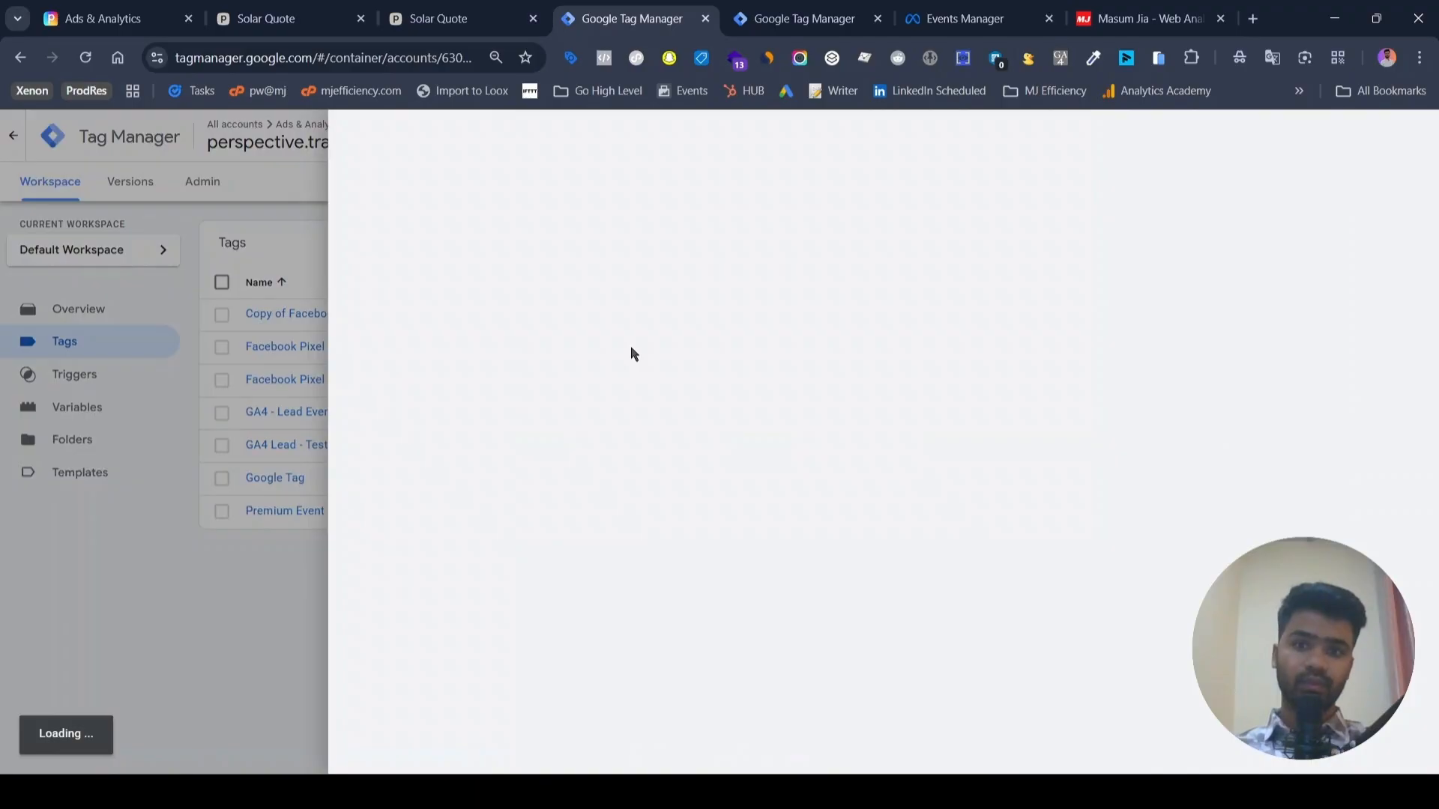
{"action": "left_click", "coordinate": [658, 426]}
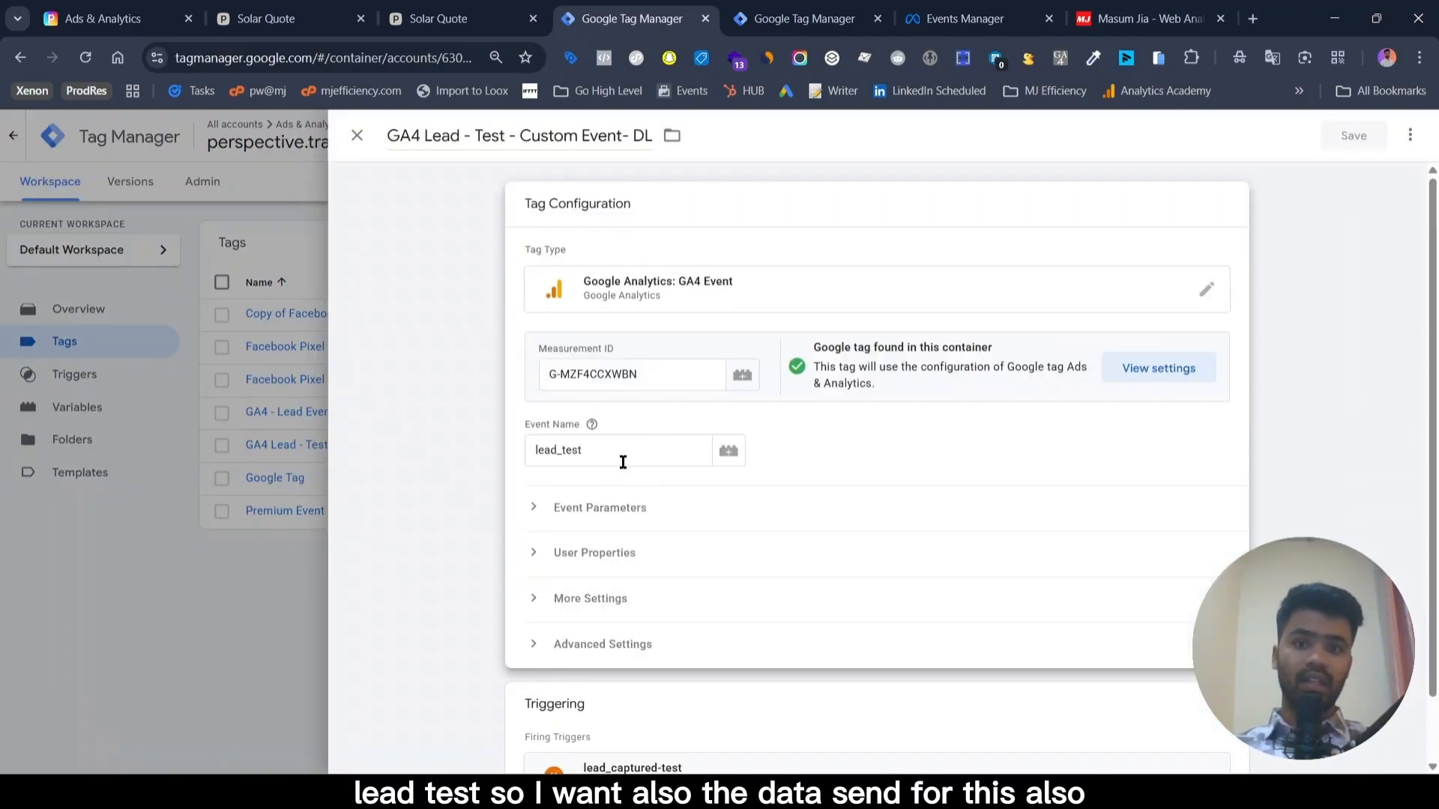
{"action": "double_click", "coordinate": [621, 460]}
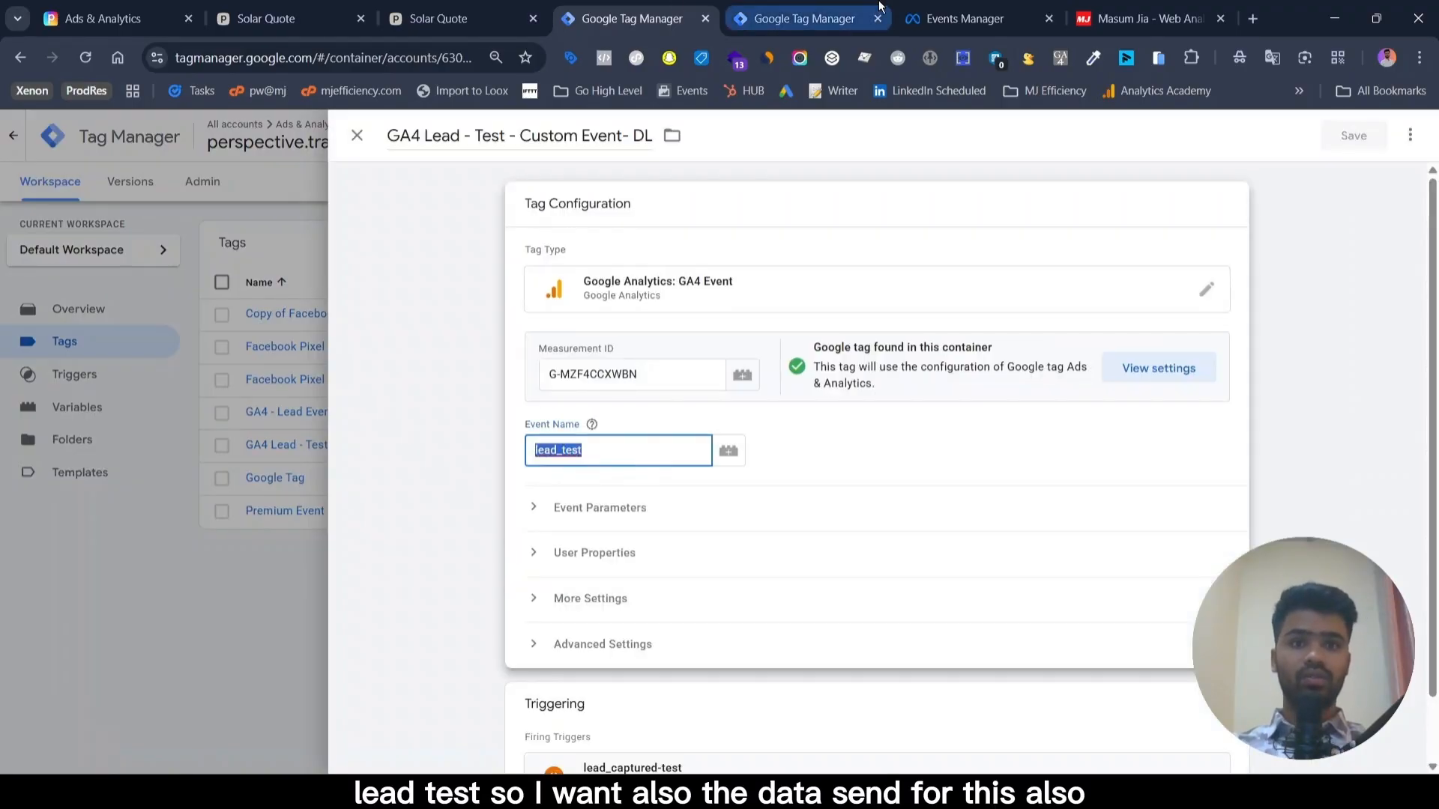
{"action": "left_click", "coordinate": [804, 18]}
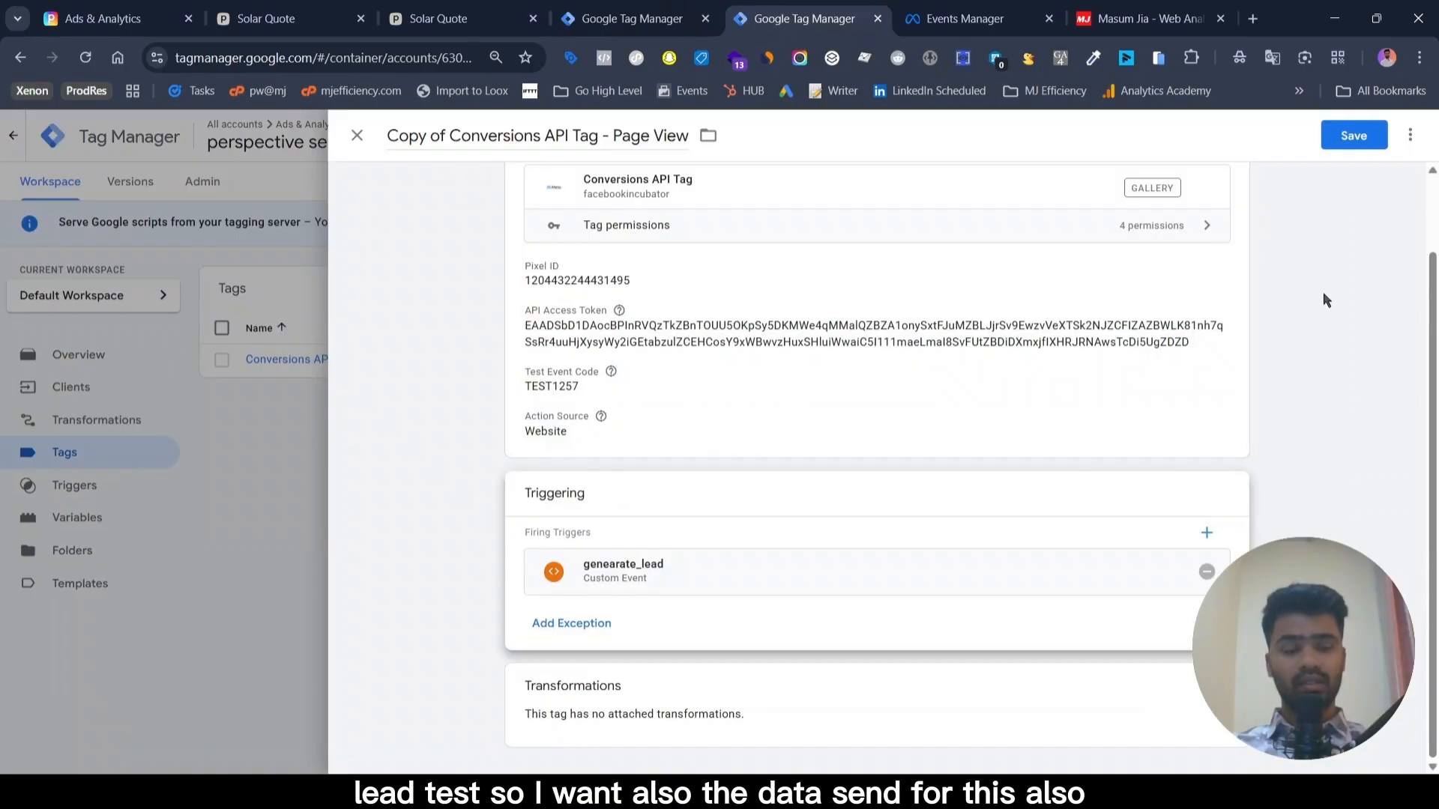
- Save the genearate_lead Conversions API tag, then reopen it and make a copy of it
{"action": "left_click", "coordinate": [1353, 135]}
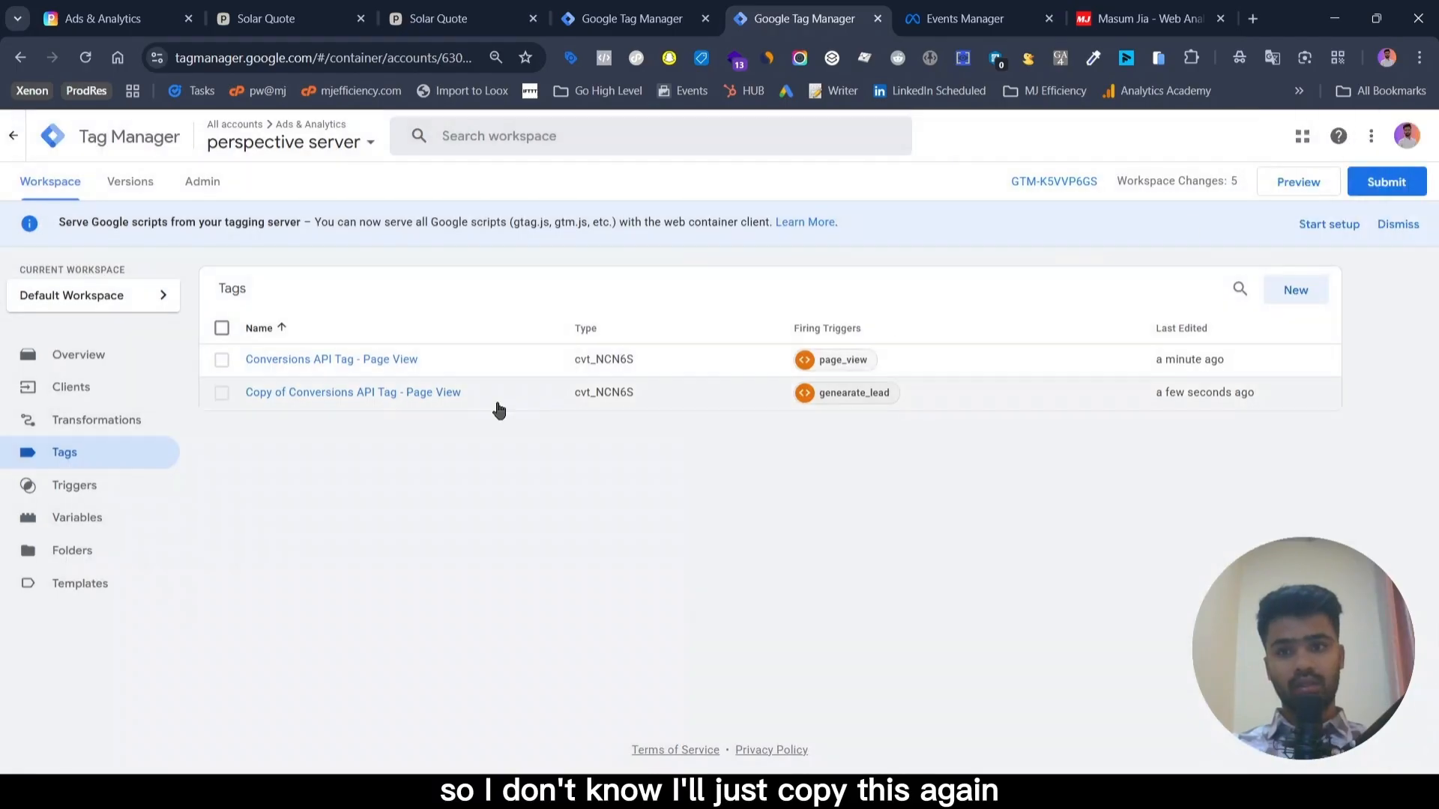
{"action": "left_click", "coordinate": [347, 392]}
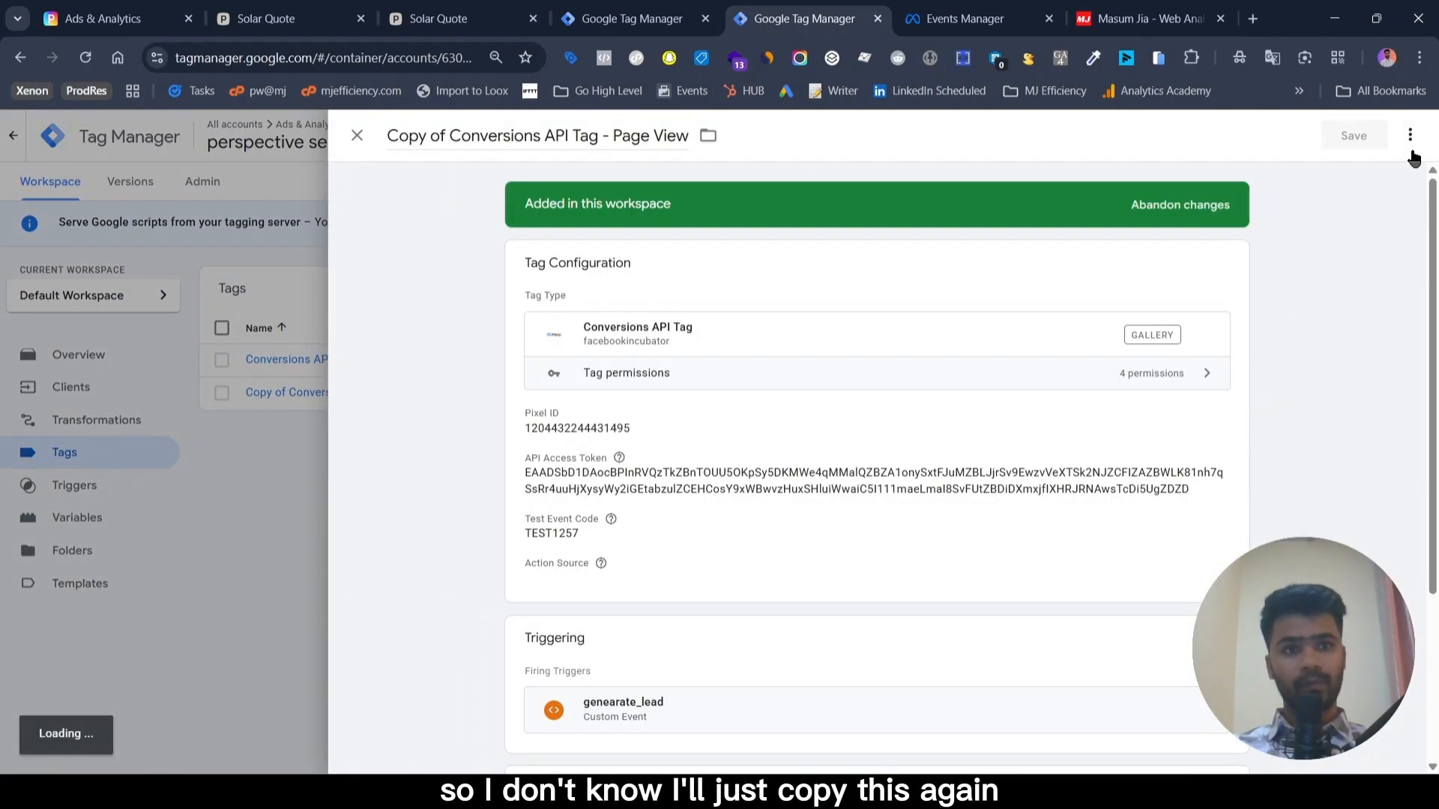
{"action": "left_click", "coordinate": [1409, 135]}
{"action": "left_click", "coordinate": [1379, 171]}
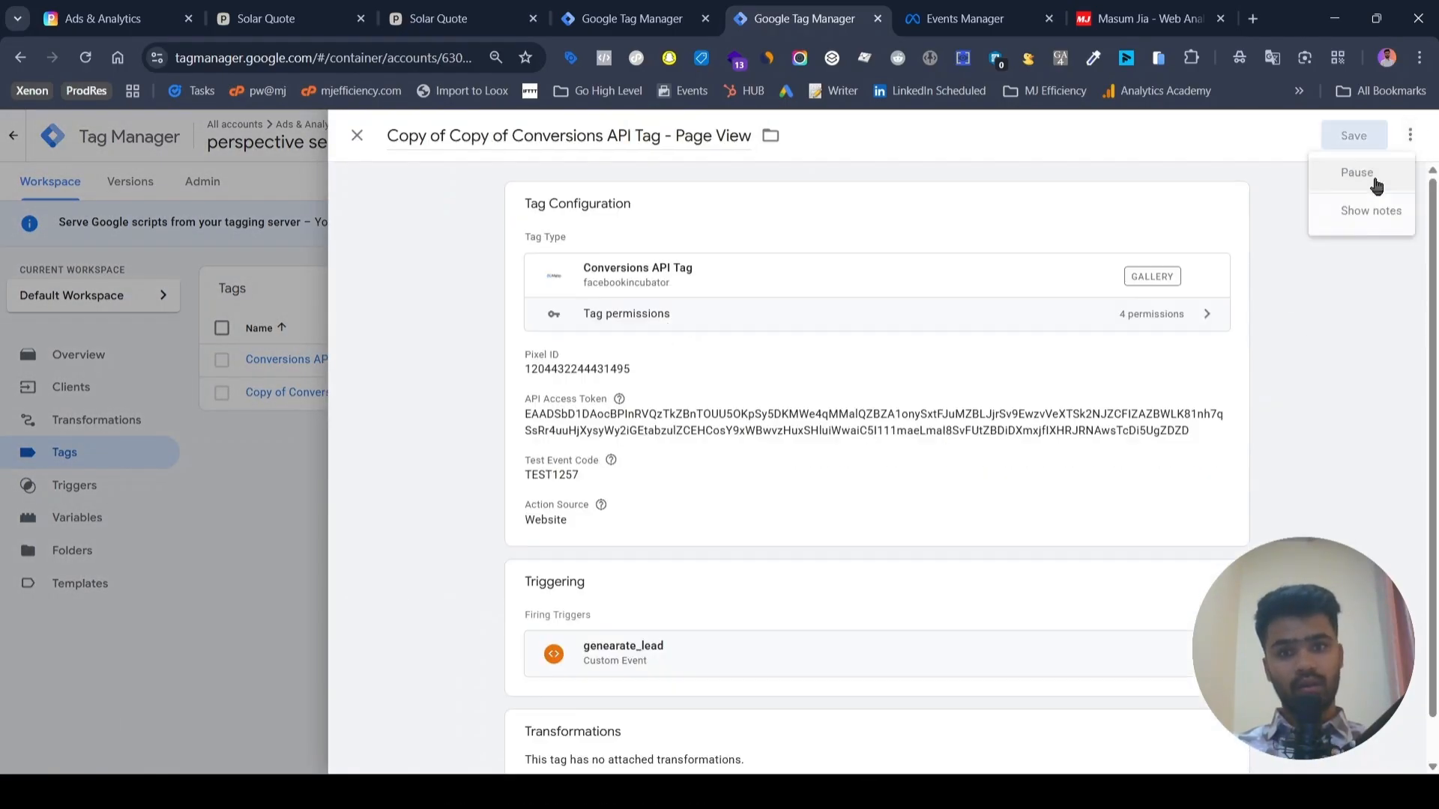
{"action": "scroll", "coordinate": [910, 557], "scroll_direction": "down", "scroll_amount": 1}
- Replace the copy's genearate_lead trigger with a new Custom Event trigger for lead_test
{"action": "left_click", "coordinate": [909, 559]}
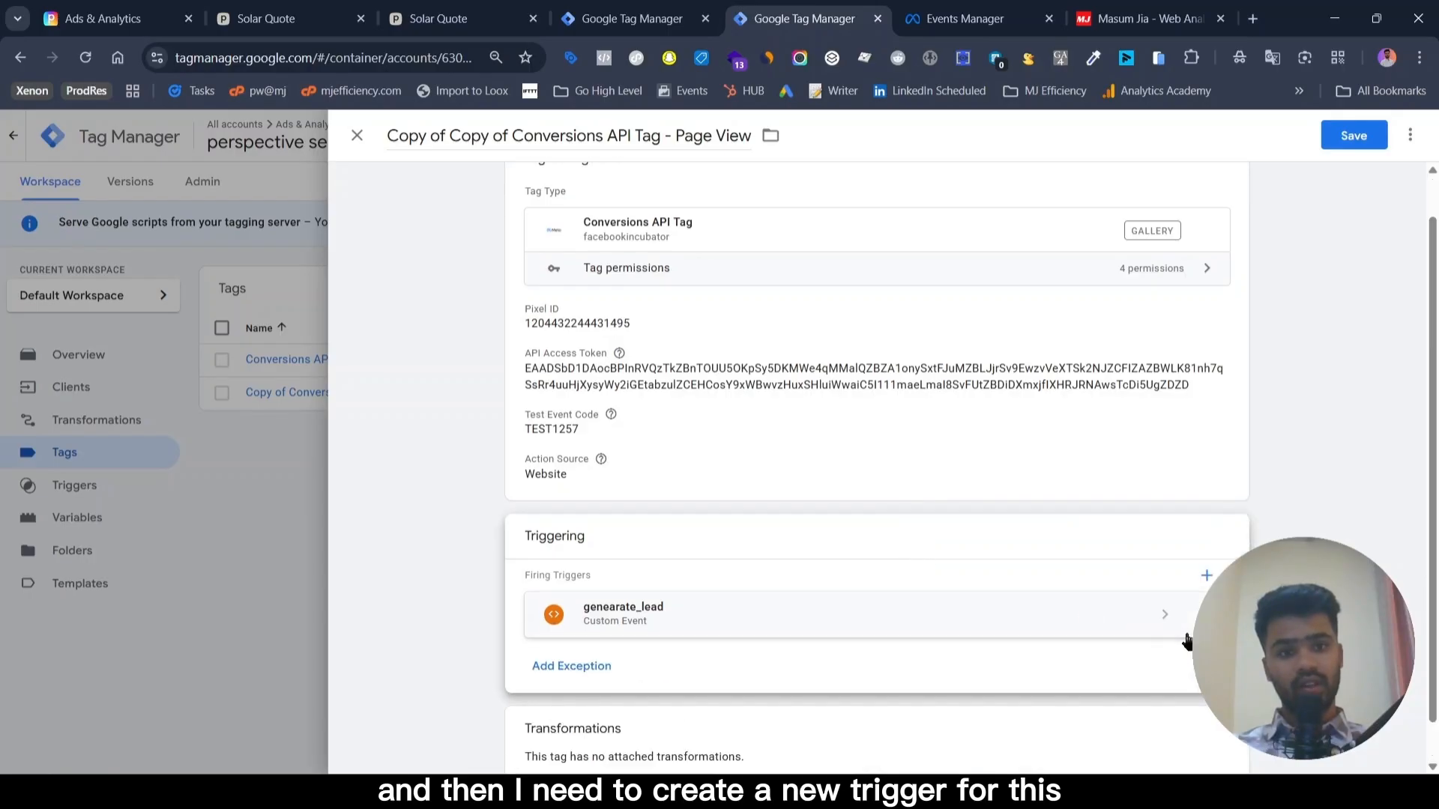
{"action": "left_click", "coordinate": [1196, 612]}
{"action": "left_click", "coordinate": [876, 620]}
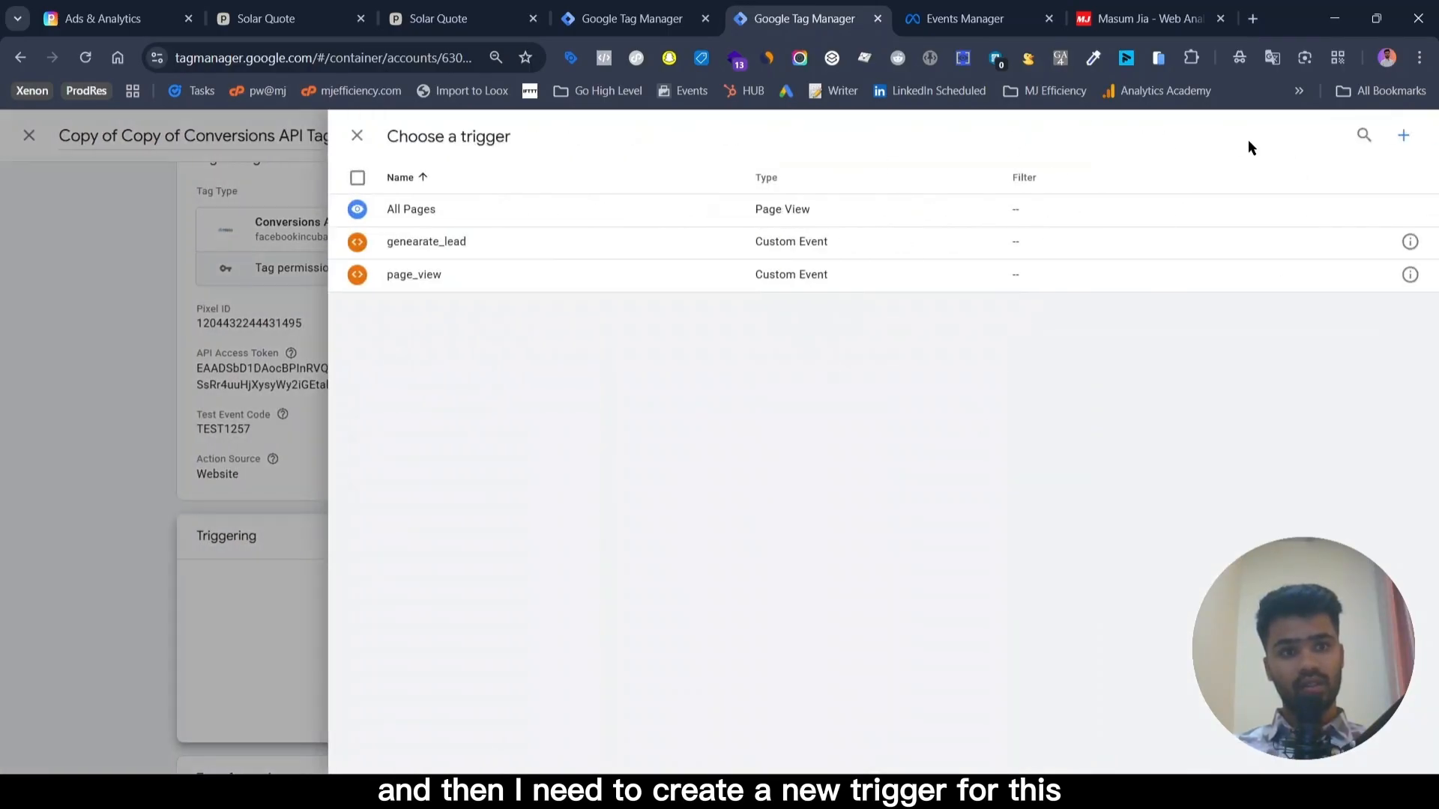
{"action": "left_click", "coordinate": [1403, 139]}
{"action": "double_click", "coordinate": [1001, 199]}
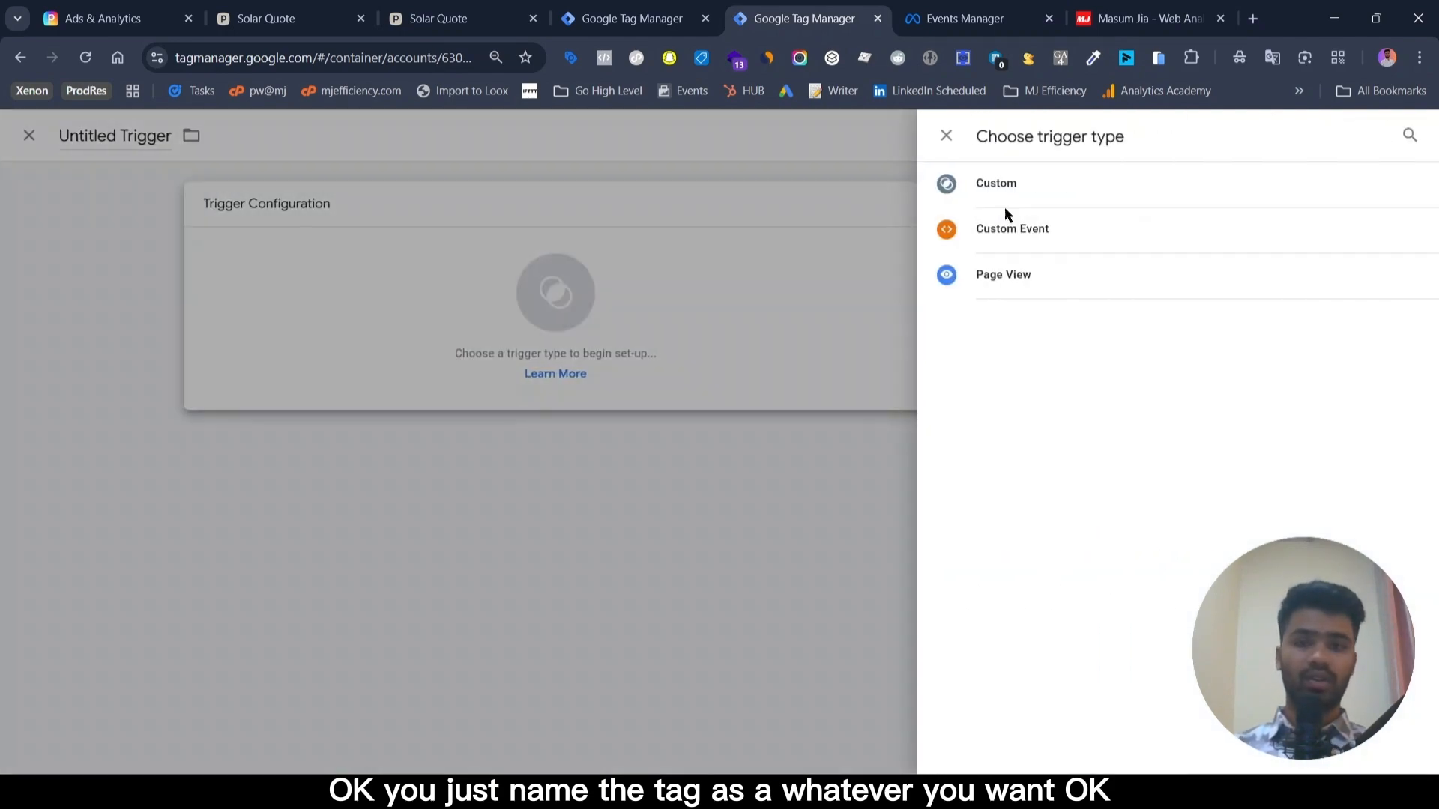
{"action": "left_click", "coordinate": [1008, 228]}
{"action": "left_click", "coordinate": [567, 368]}
{"action": "type", "text": "lead_test"}
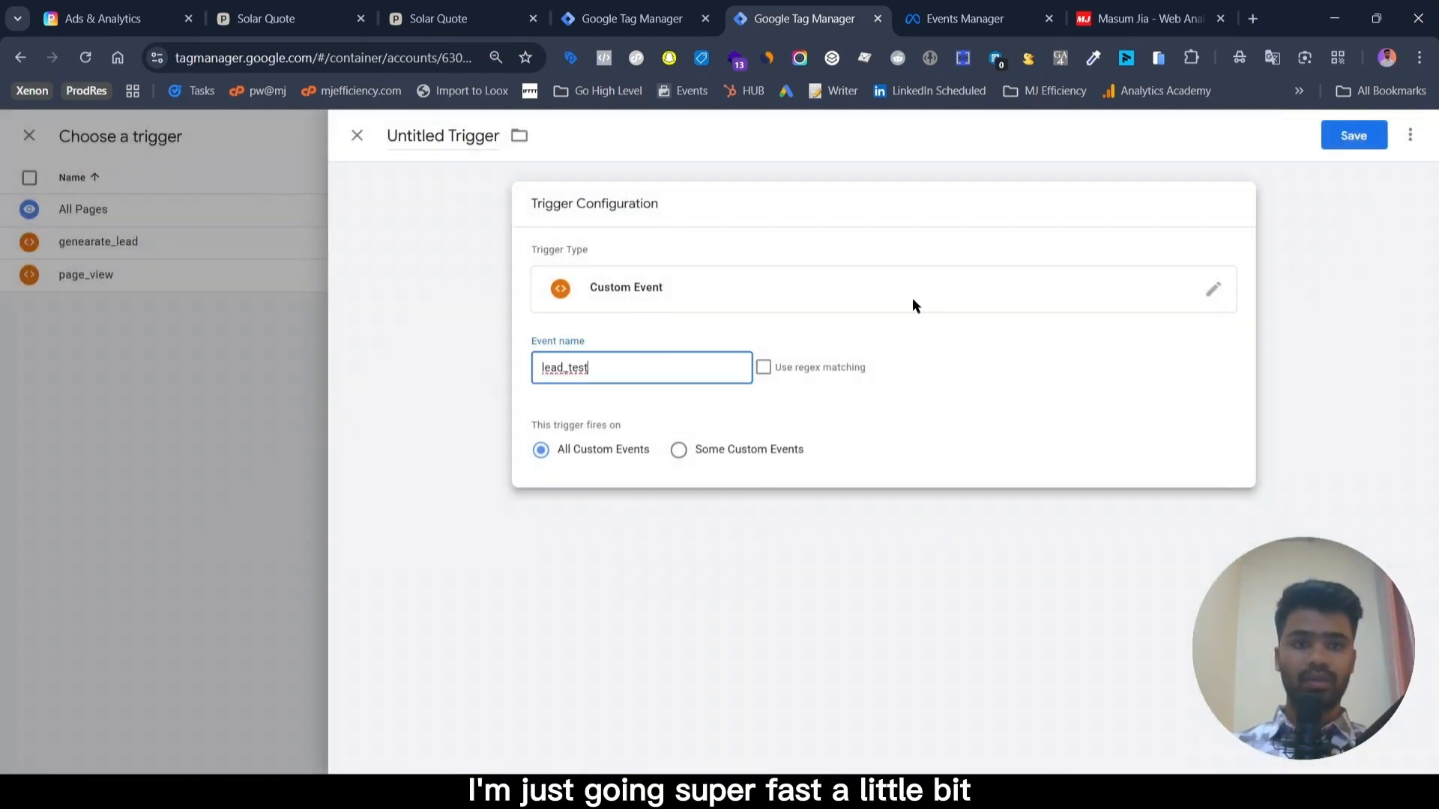
- Save the lead_test trigger and the copied tag that fires on it
{"action": "left_click", "coordinate": [1341, 140]}
{"action": "key", "text": "Return"}
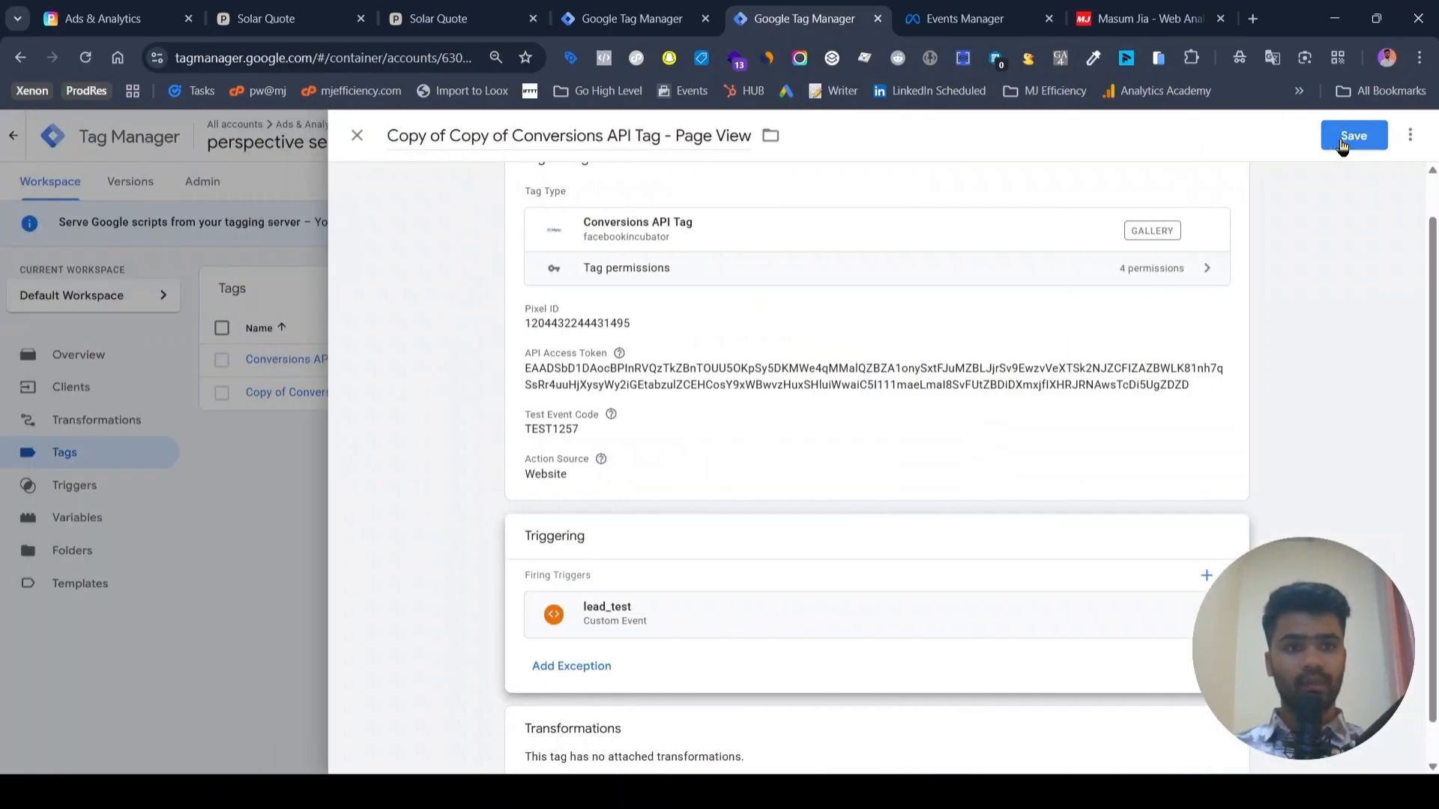
{"action": "left_click", "coordinate": [1341, 140]}
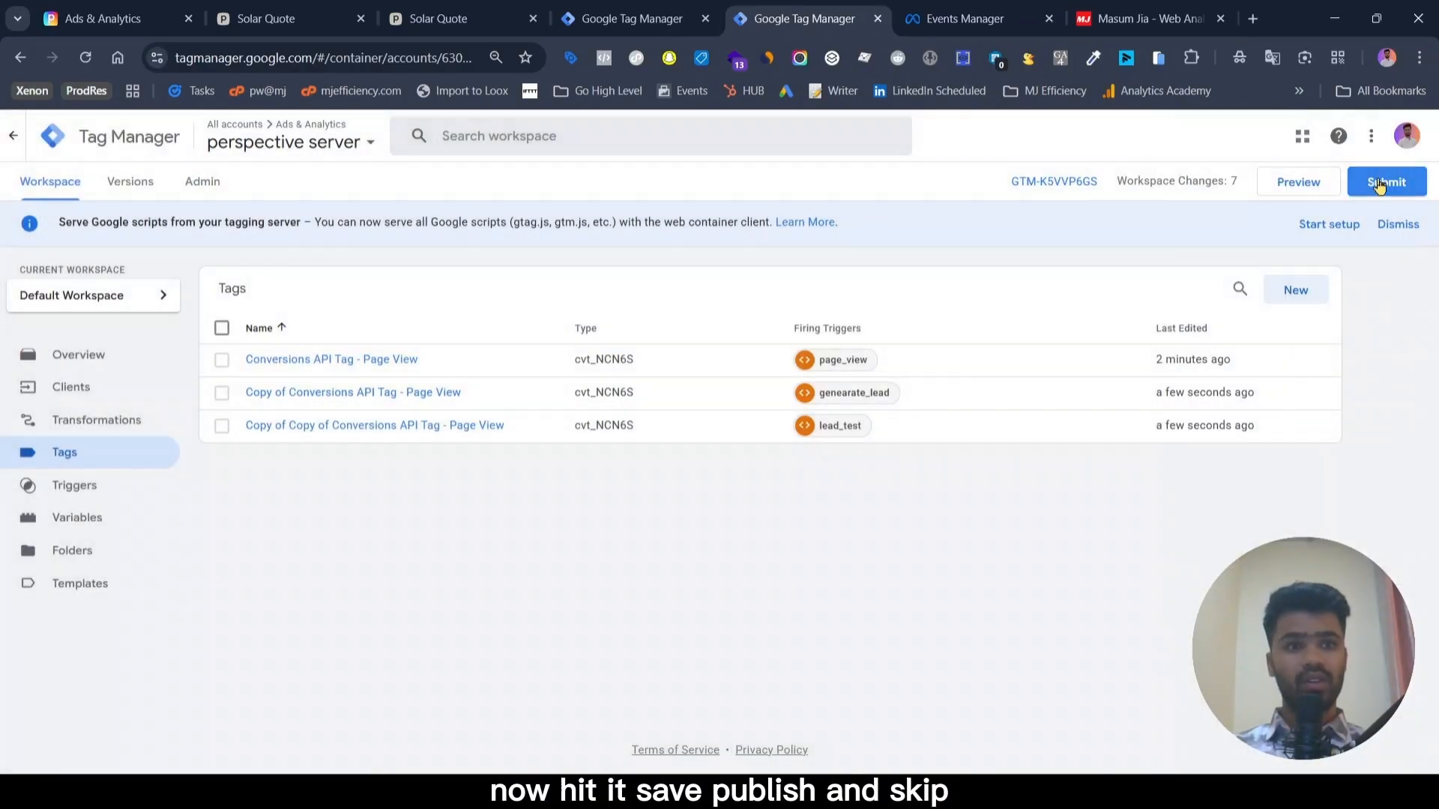
- Submit and publish the changes as Version 3 without a description, then return to the Workspace tab
{"action": "left_click", "coordinate": [1385, 182]}
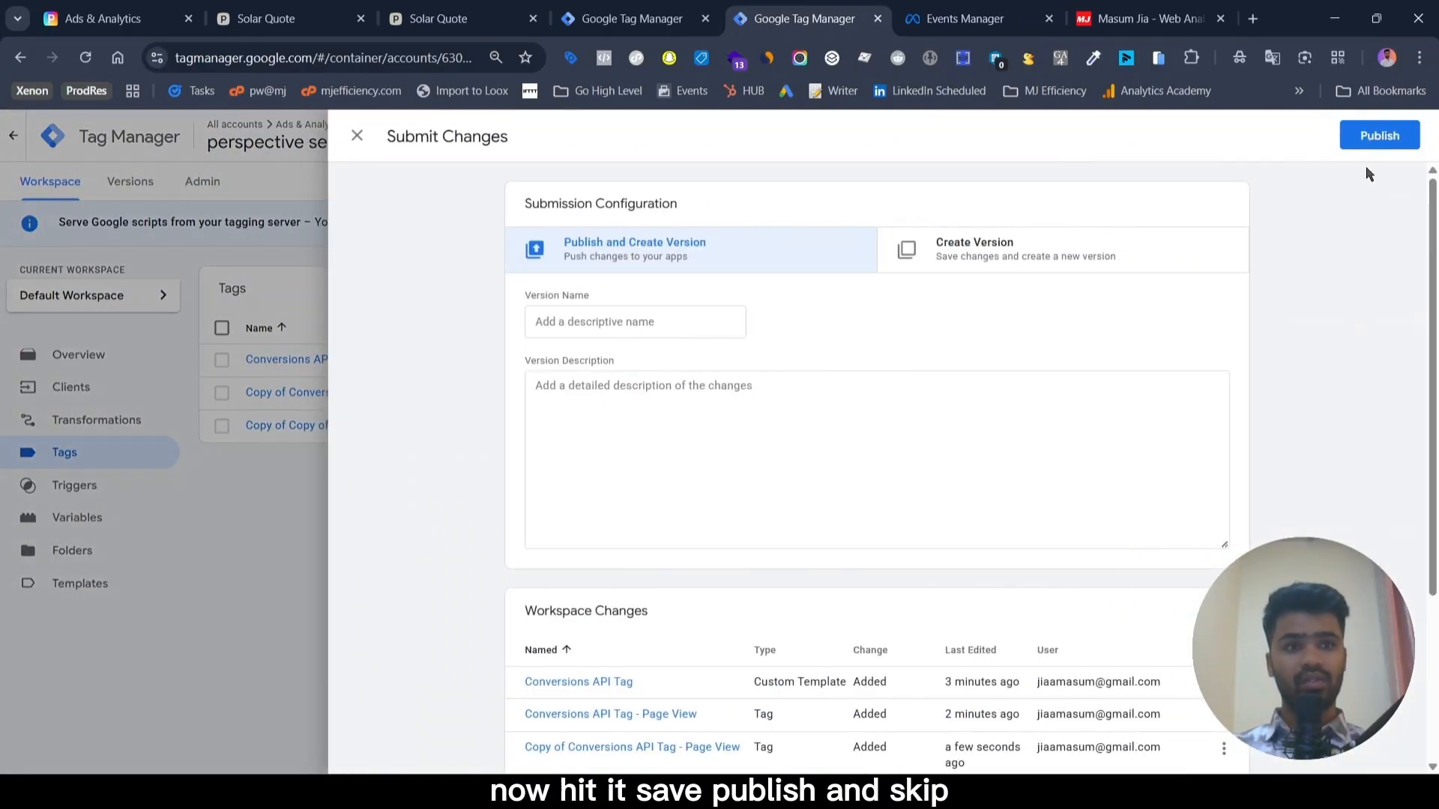
{"action": "left_click", "coordinate": [1379, 137]}
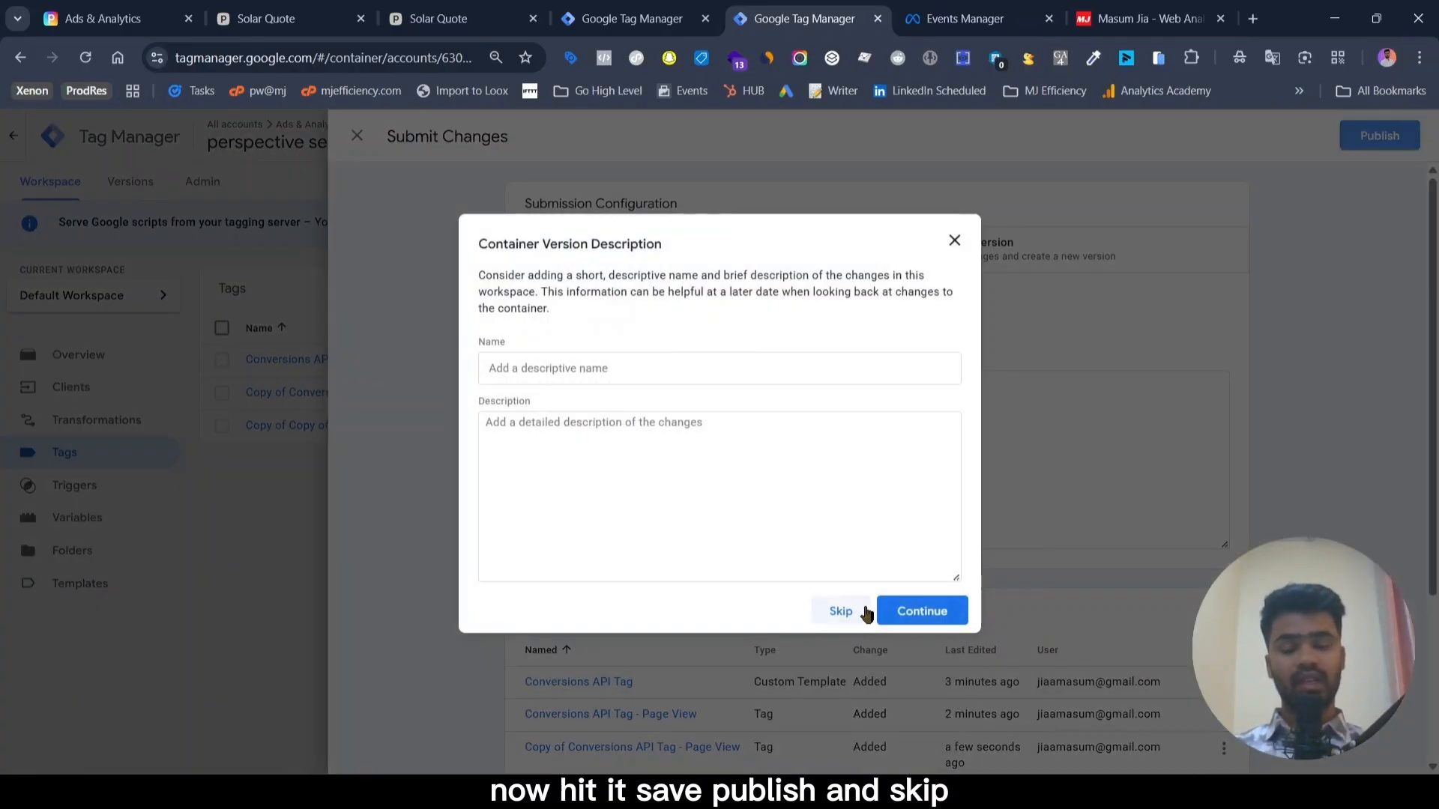
{"action": "left_click", "coordinate": [840, 612]}
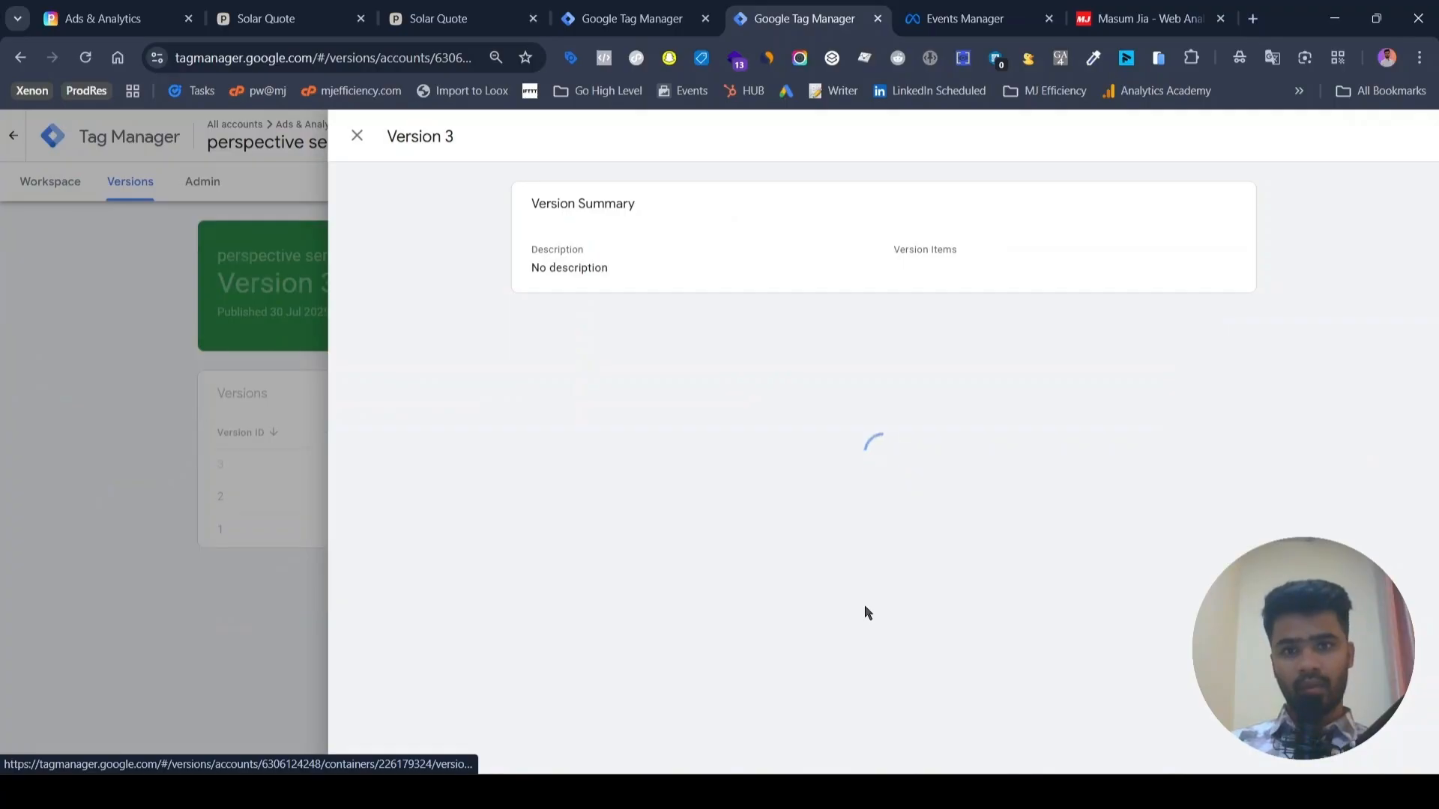
{"action": "left_click", "coordinate": [357, 136]}
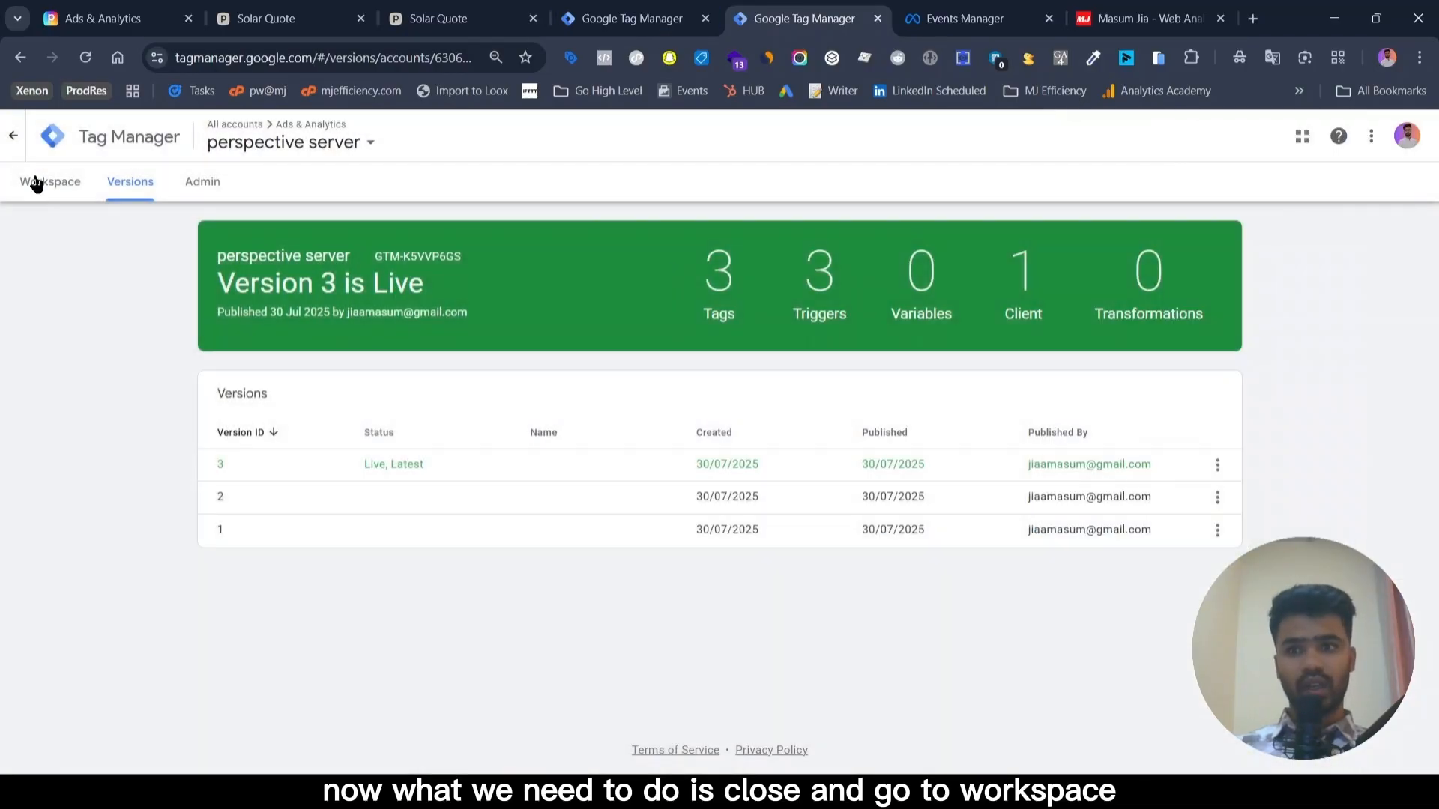
{"action": "left_click", "coordinate": [35, 182]}
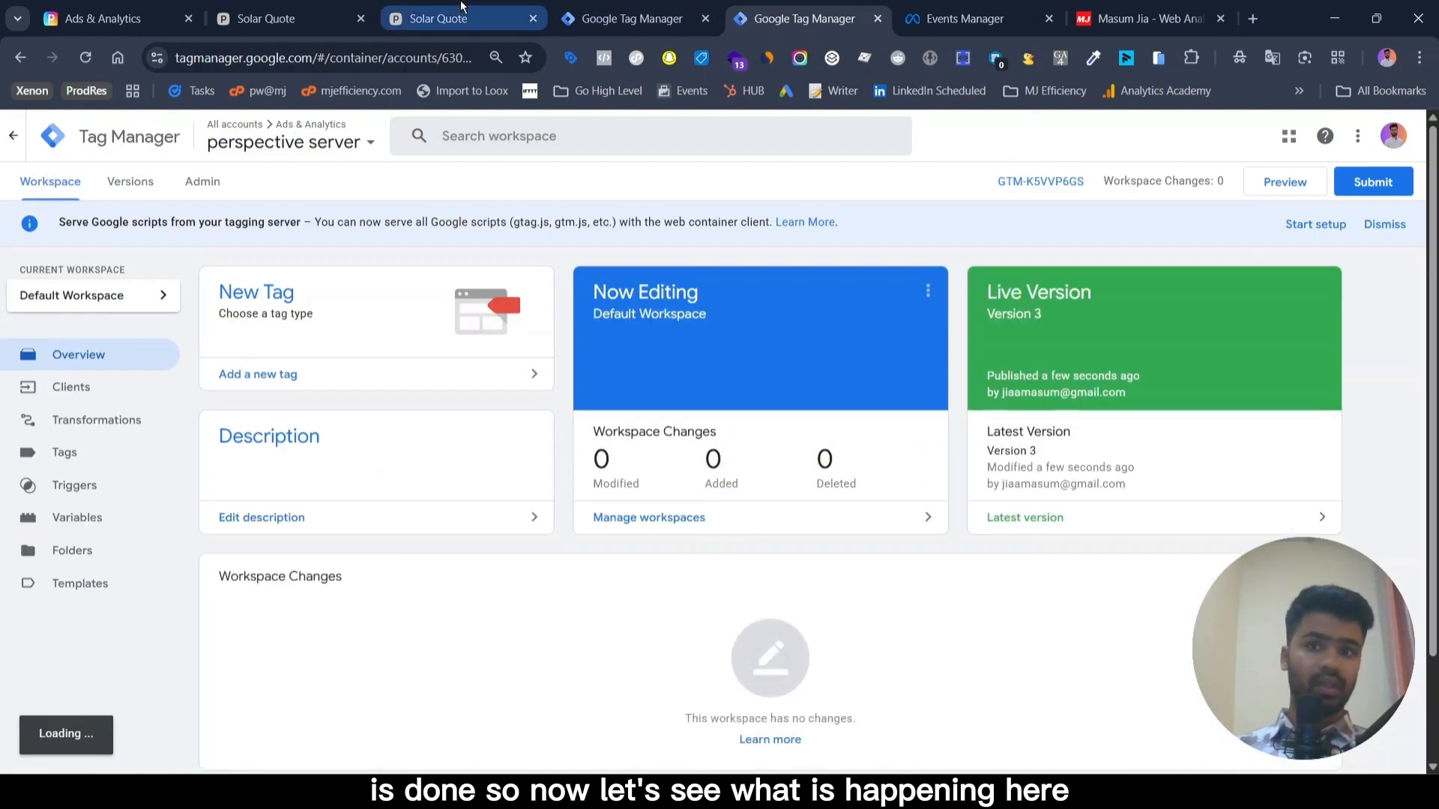
- Clear the previous activity from Events Manager's test events
{"action": "left_click", "coordinate": [459, 14]}
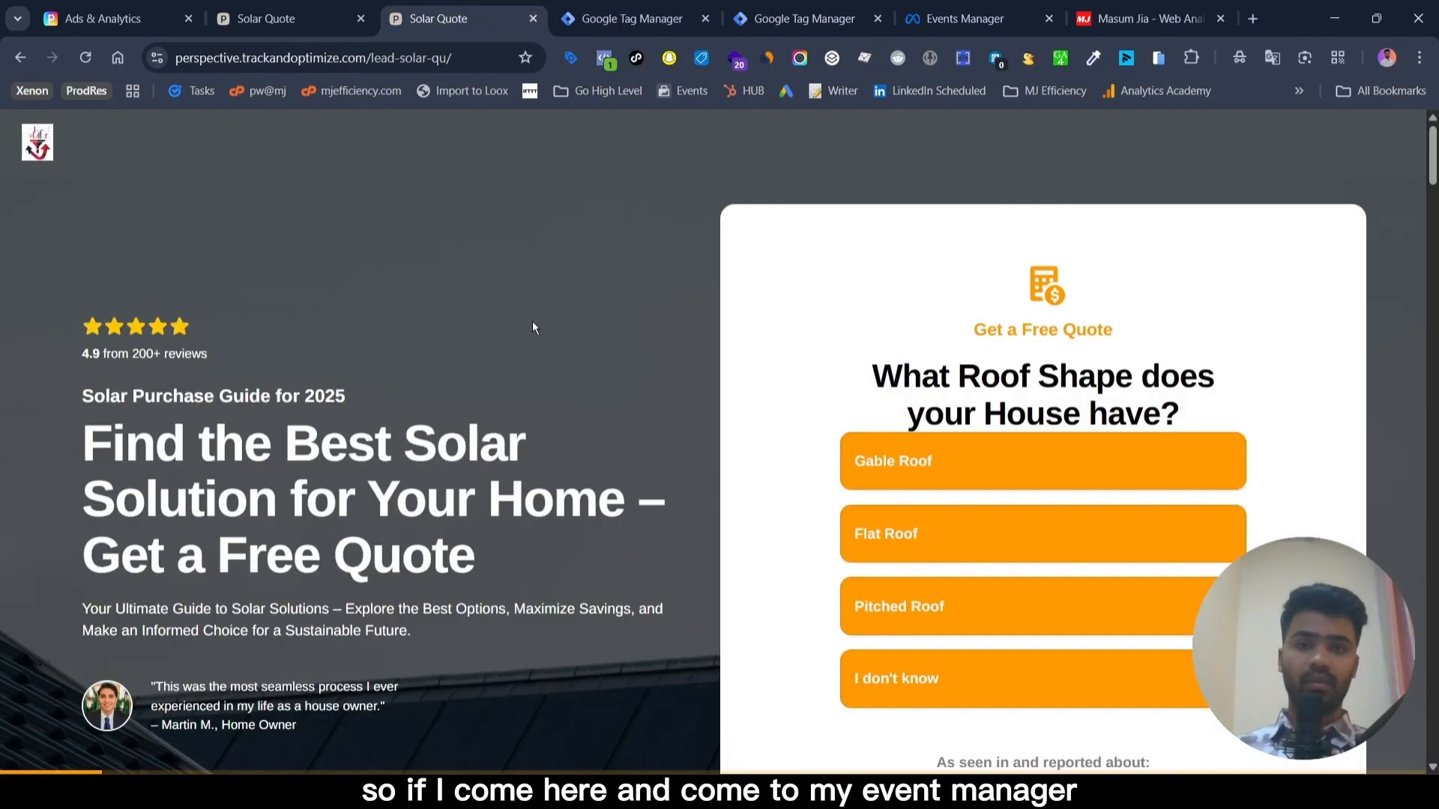
{"action": "left_click", "coordinate": [965, 18]}
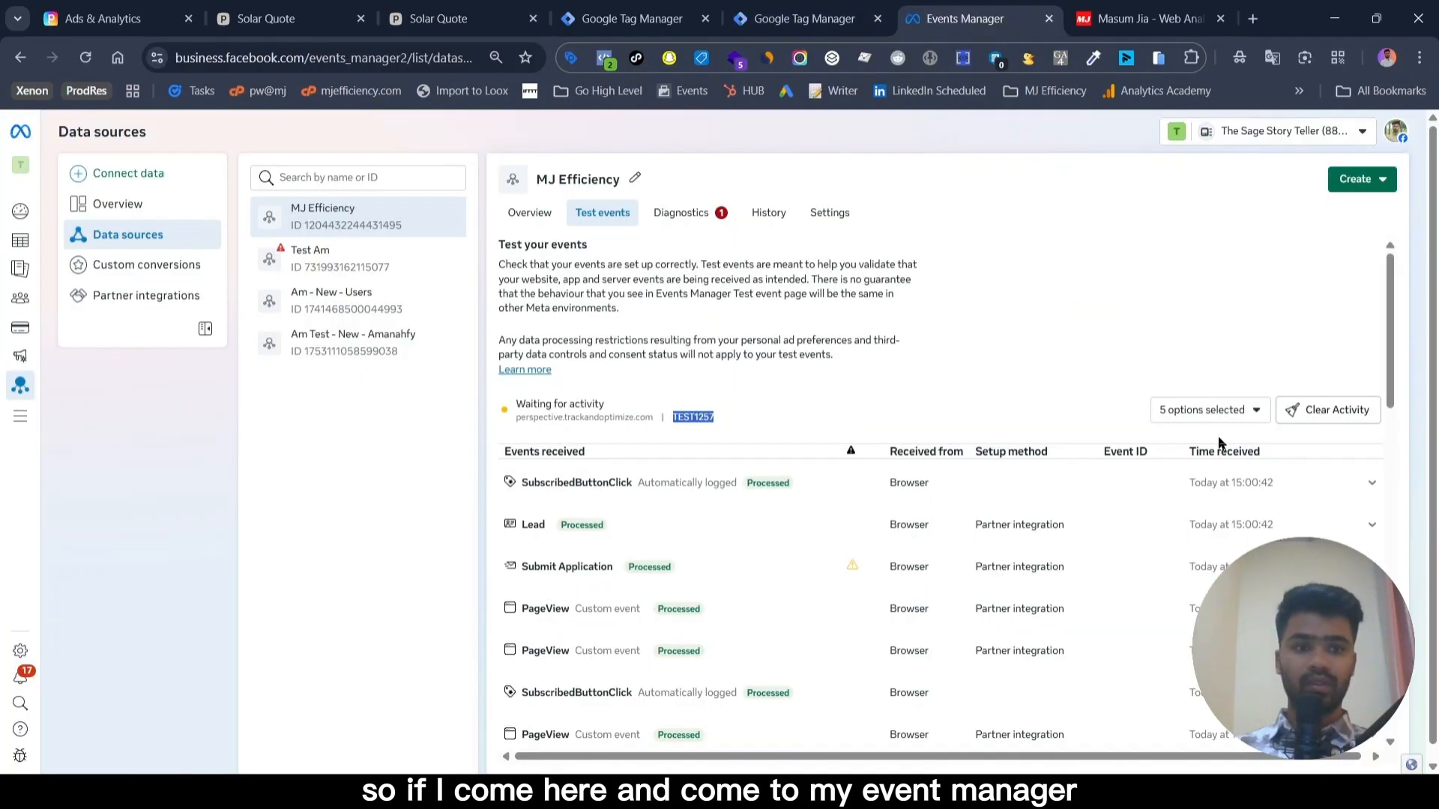
{"action": "left_click", "coordinate": [1302, 405]}
{"action": "left_click", "coordinate": [891, 380]}
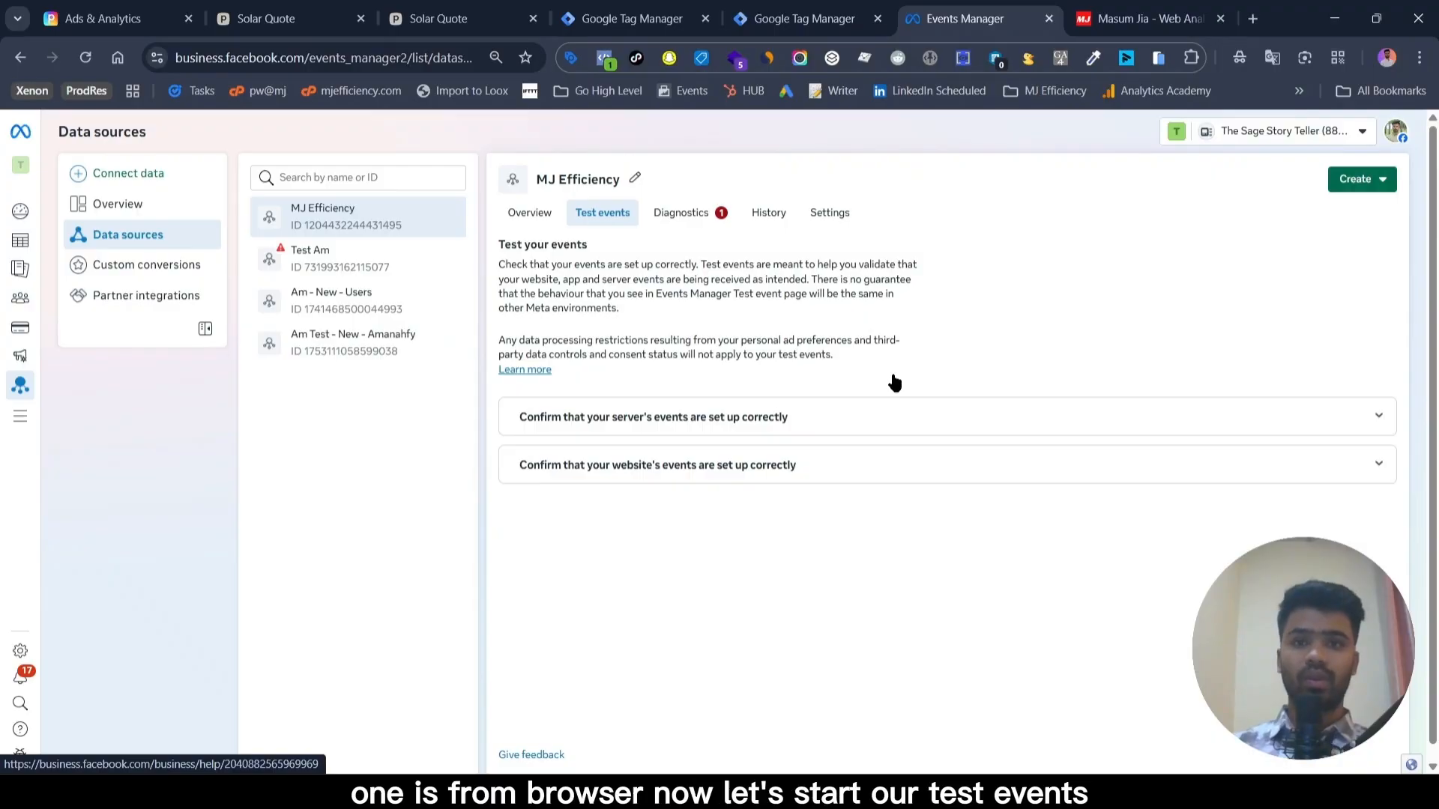
- Reload the solar quote landing page and place the Events Manager window beside it
{"action": "left_click", "coordinate": [494, 6]}
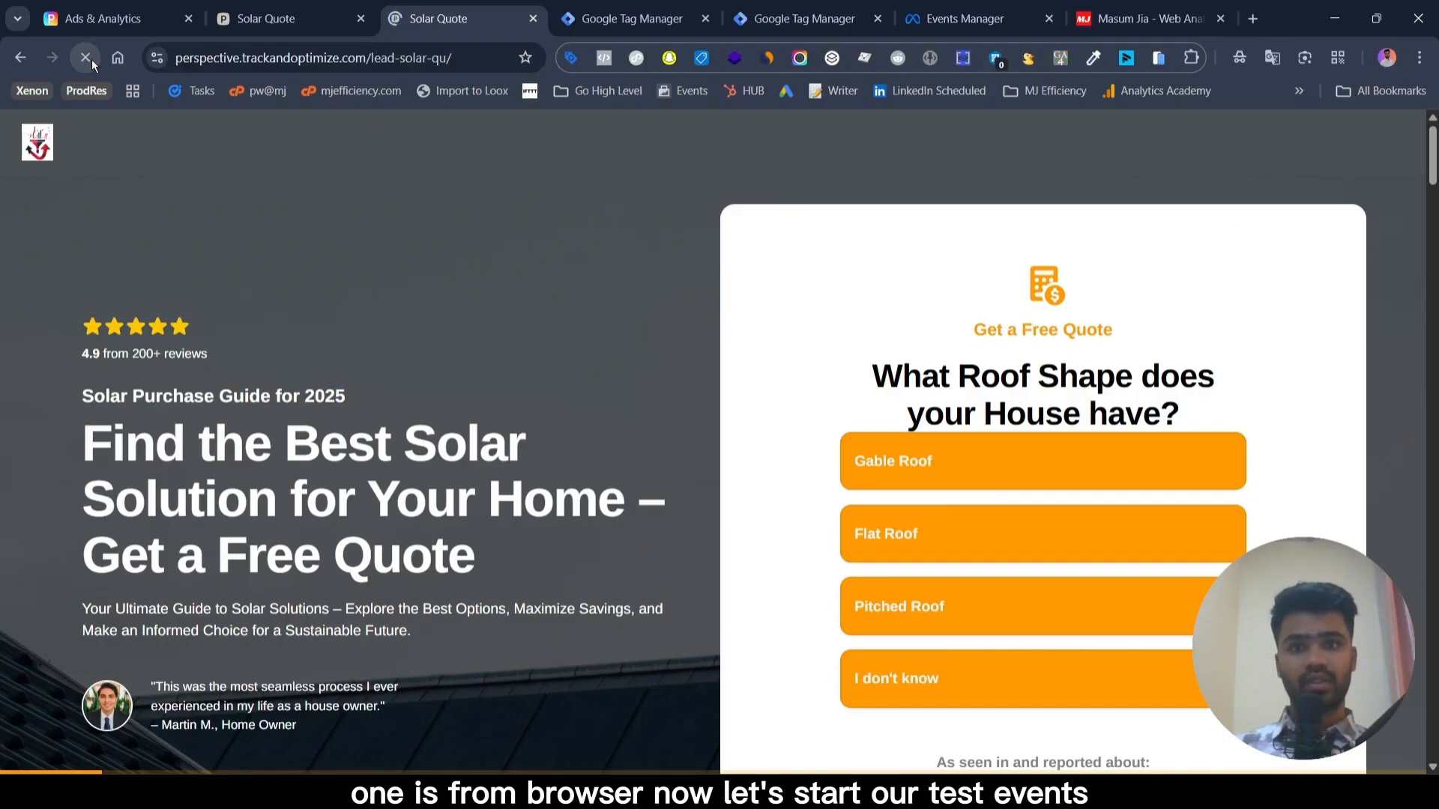
{"action": "left_click", "coordinate": [91, 60]}
{"action": "left_click", "coordinate": [1000, 7]}
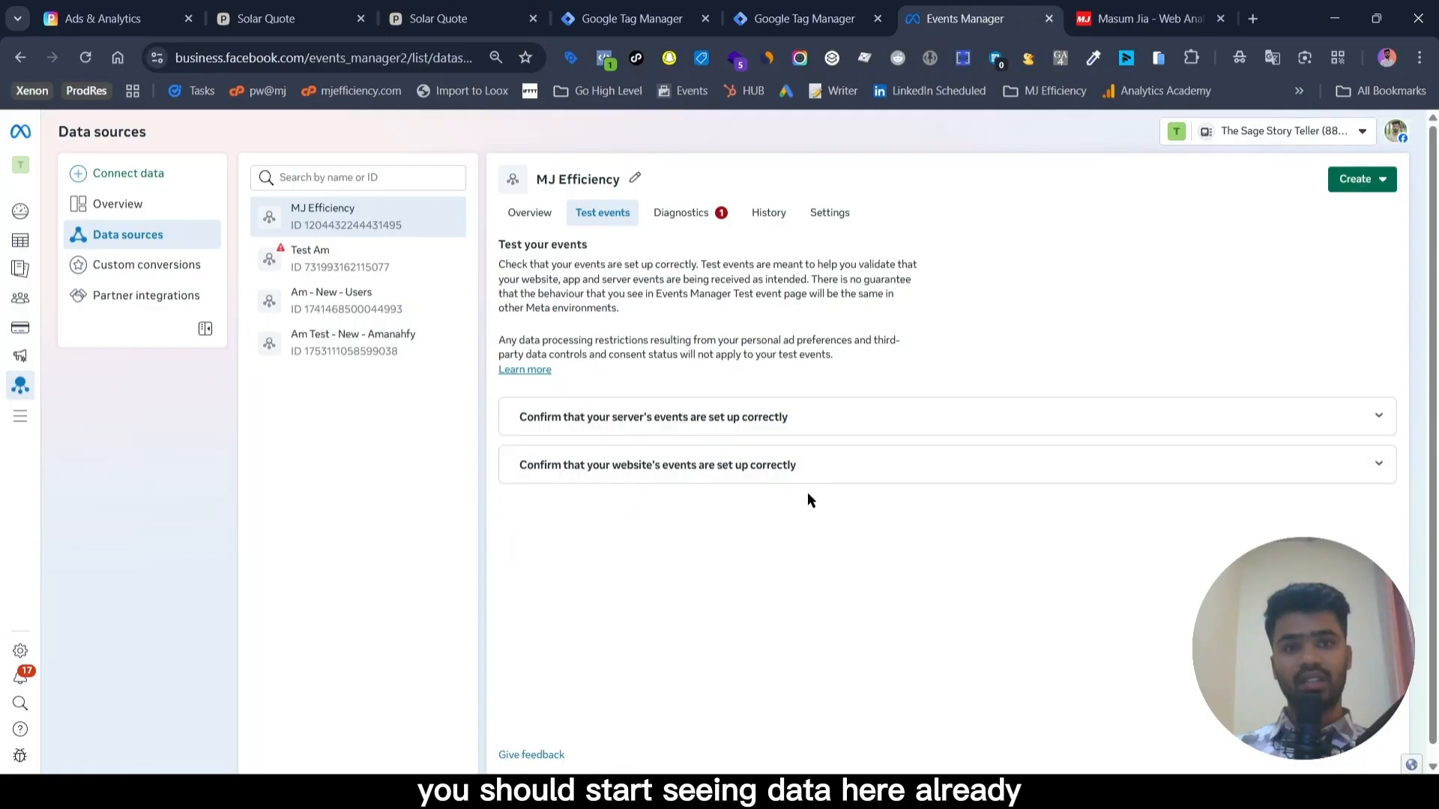
{"action": "left_click", "coordinate": [439, 9]}
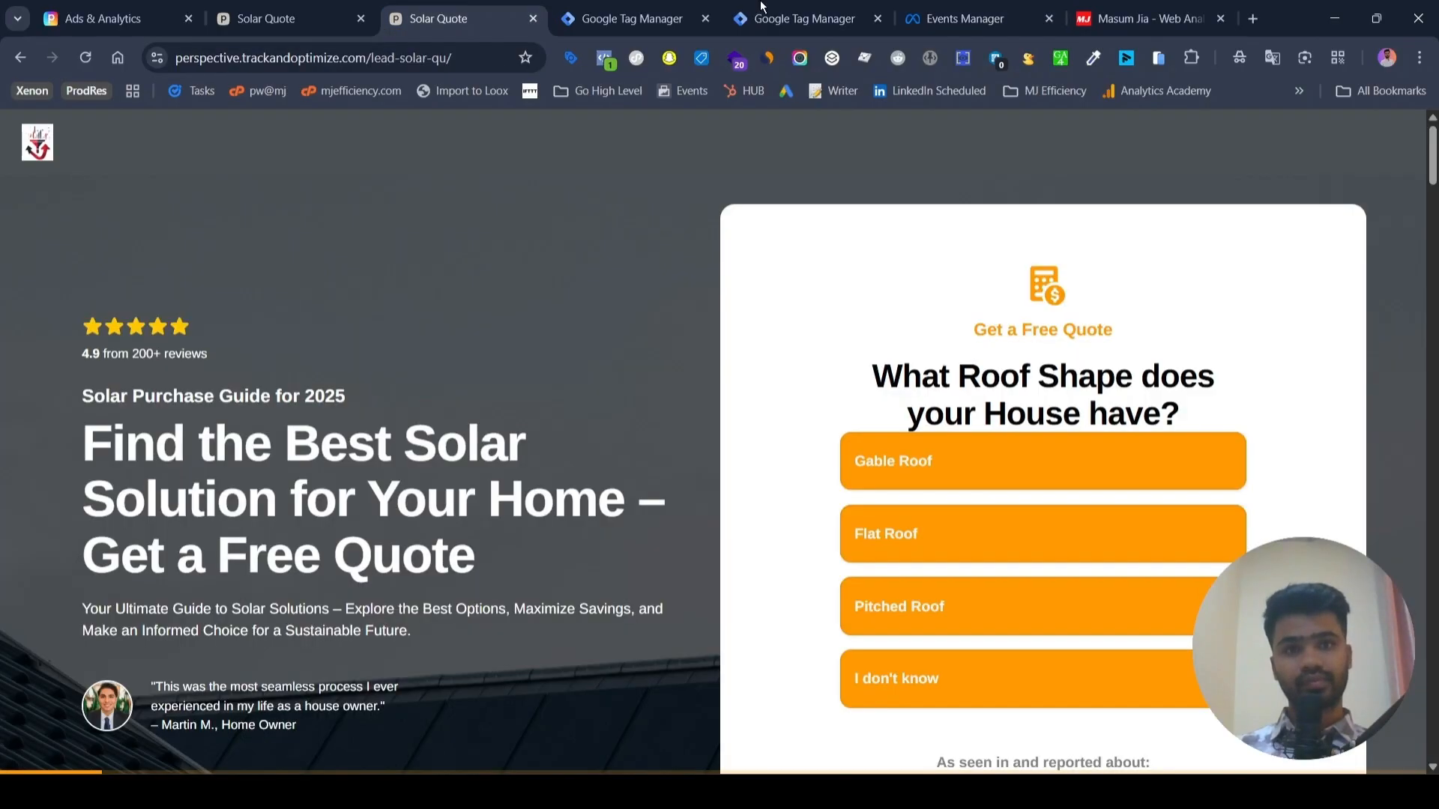
{"action": "left_click_drag", "start_coordinate": [967, 18], "coordinate": [633, 18]}
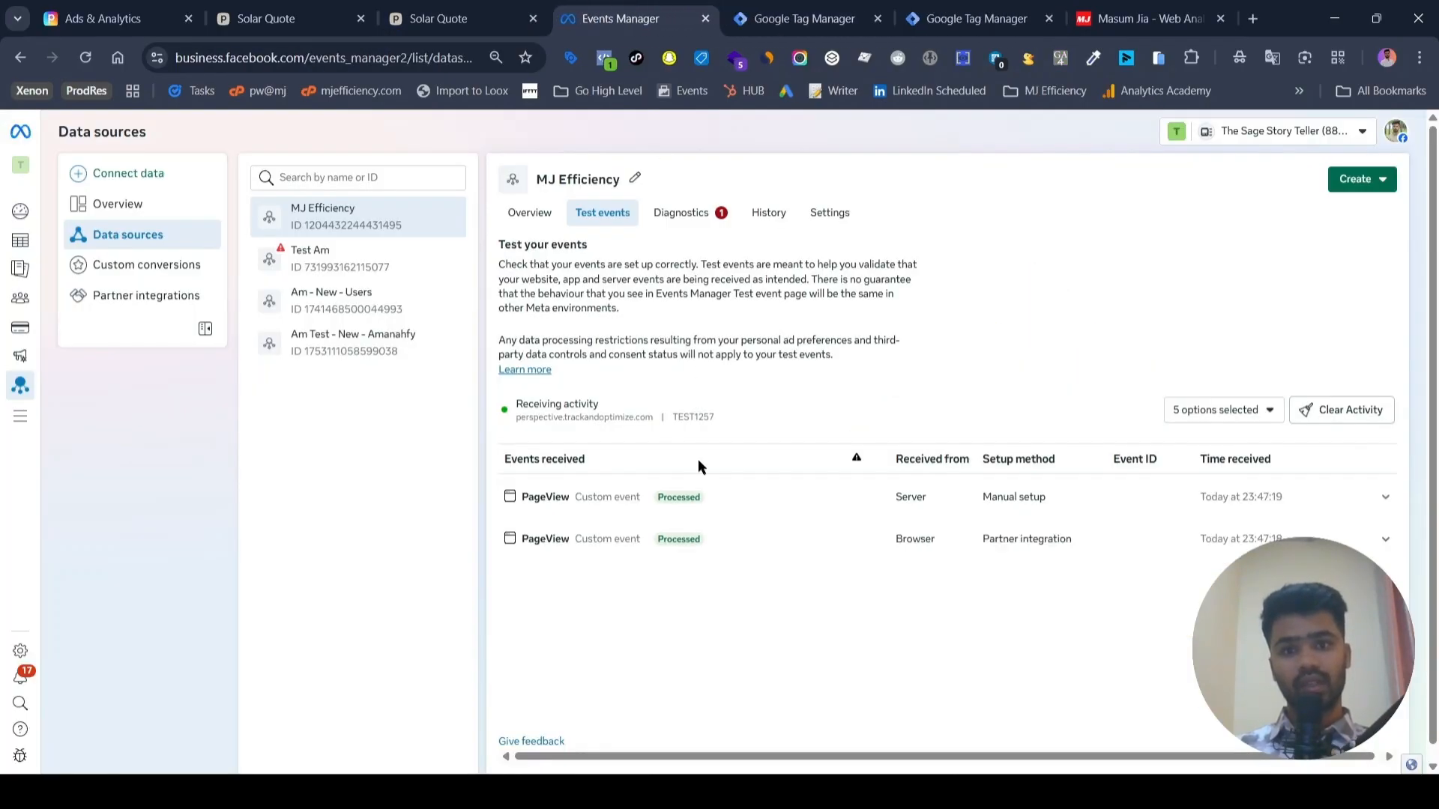
{"action": "left_click", "coordinate": [448, 9]}
{"action": "left_click", "coordinate": [621, 18]}
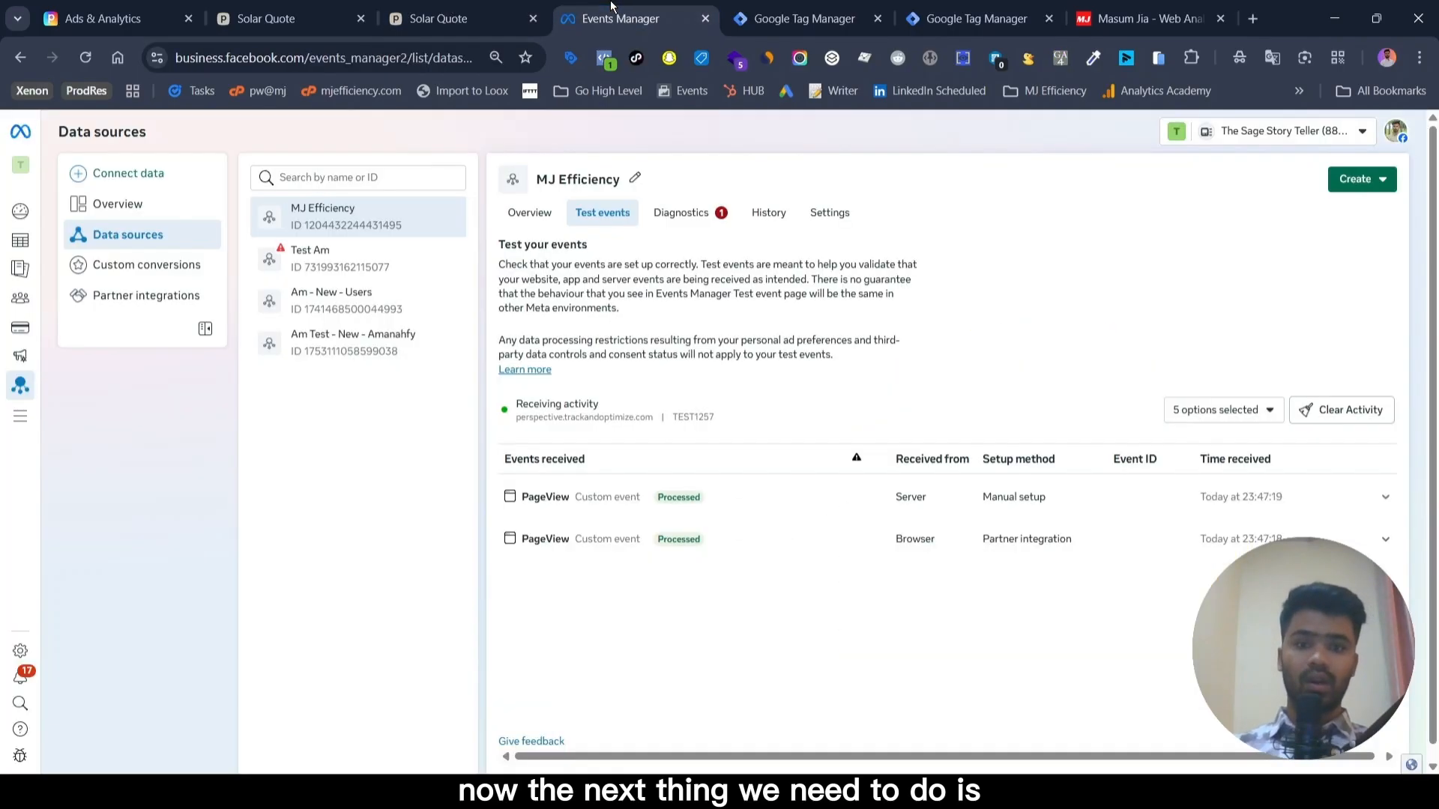
- Answer the survey with Flat Roof, Semi-Detached House and a 3-4 person household
{"action": "left_click", "coordinate": [465, 8]}
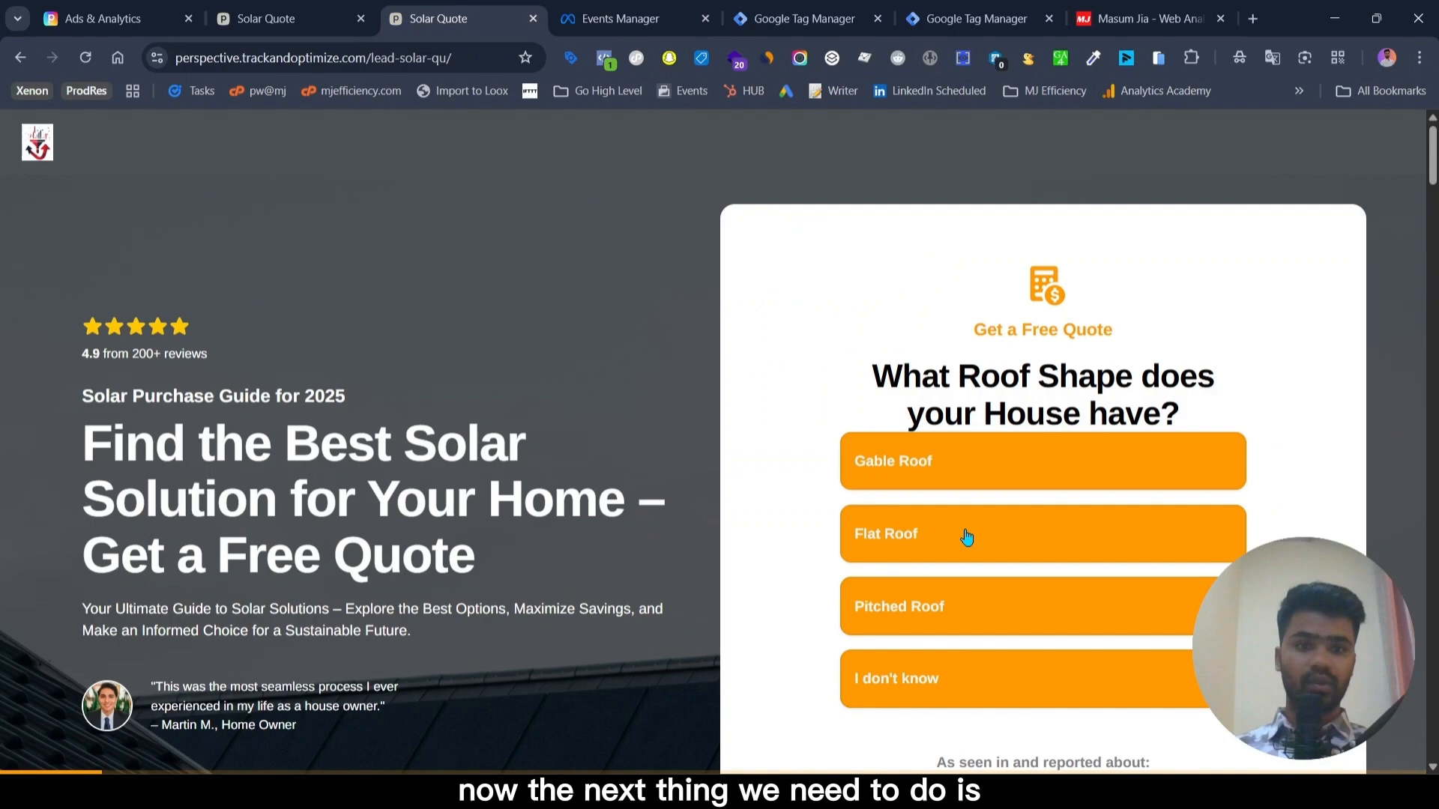
{"action": "left_click", "coordinate": [1054, 562]}
{"action": "left_click", "coordinate": [640, 420]}
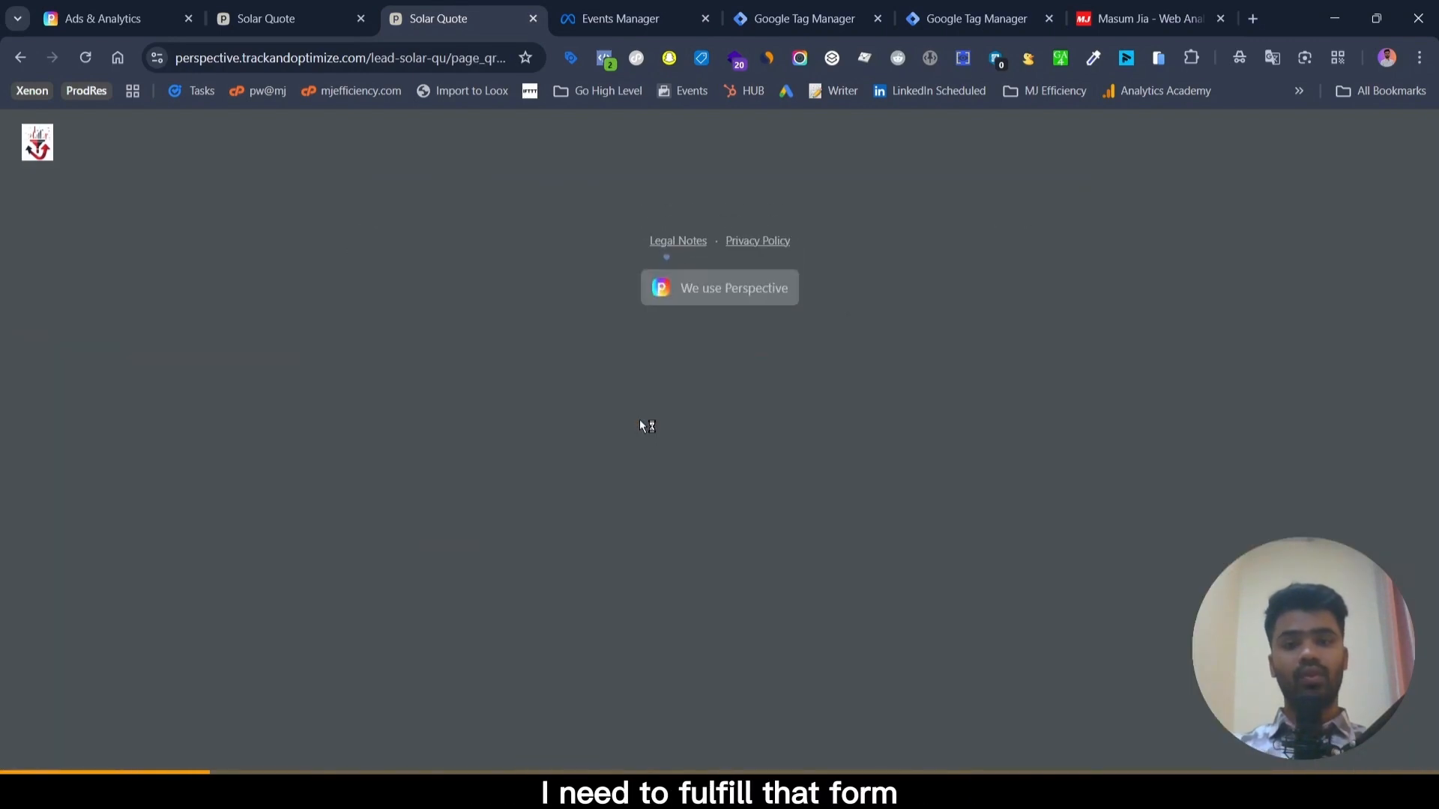
{"action": "left_click", "coordinate": [612, 493]}
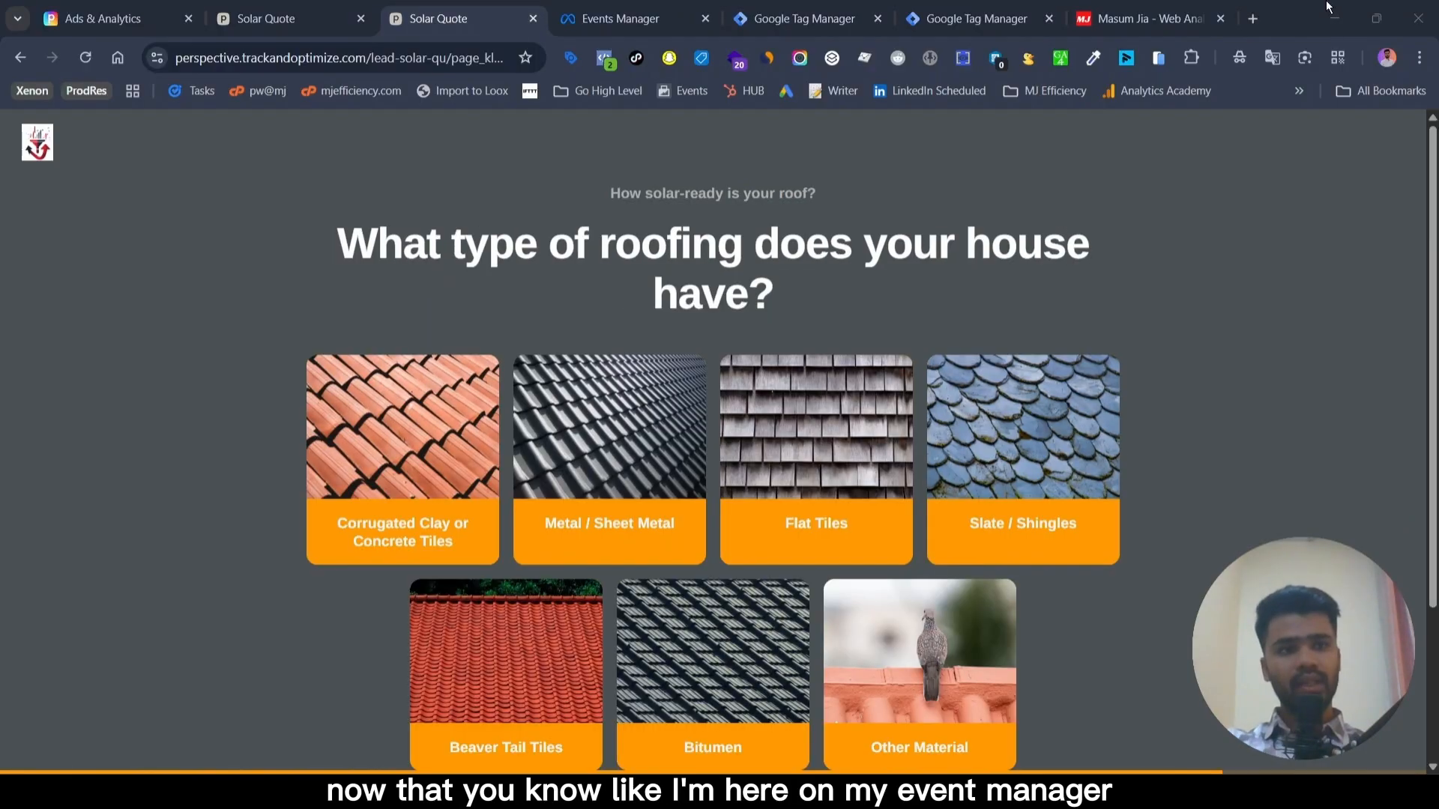
- Finish the survey with Metal roofing and WhatsApp contact, then check Events Manager for new events
{"action": "left_click", "coordinate": [806, 14]}
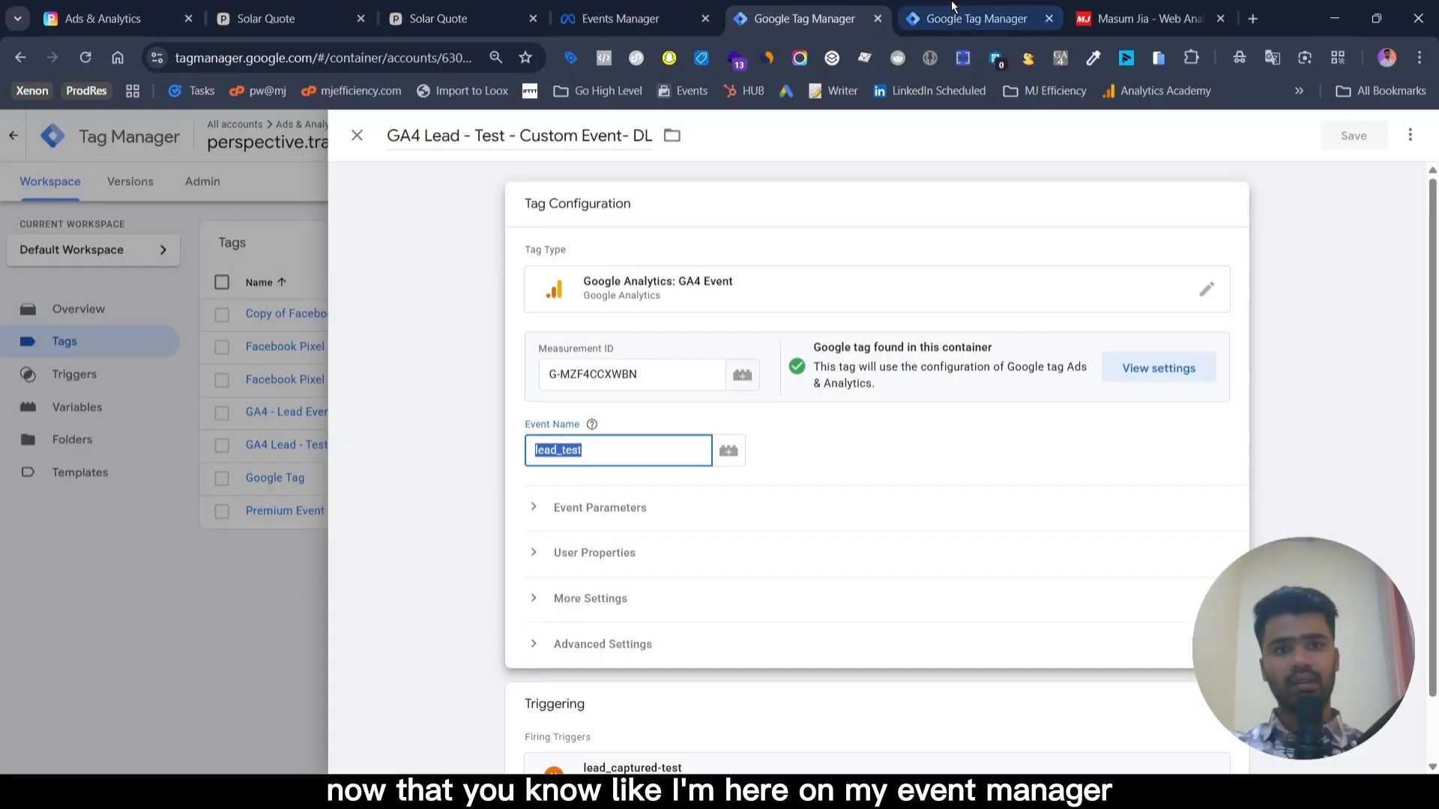
{"action": "left_click", "coordinate": [953, 8]}
{"action": "left_click", "coordinate": [465, 17]}
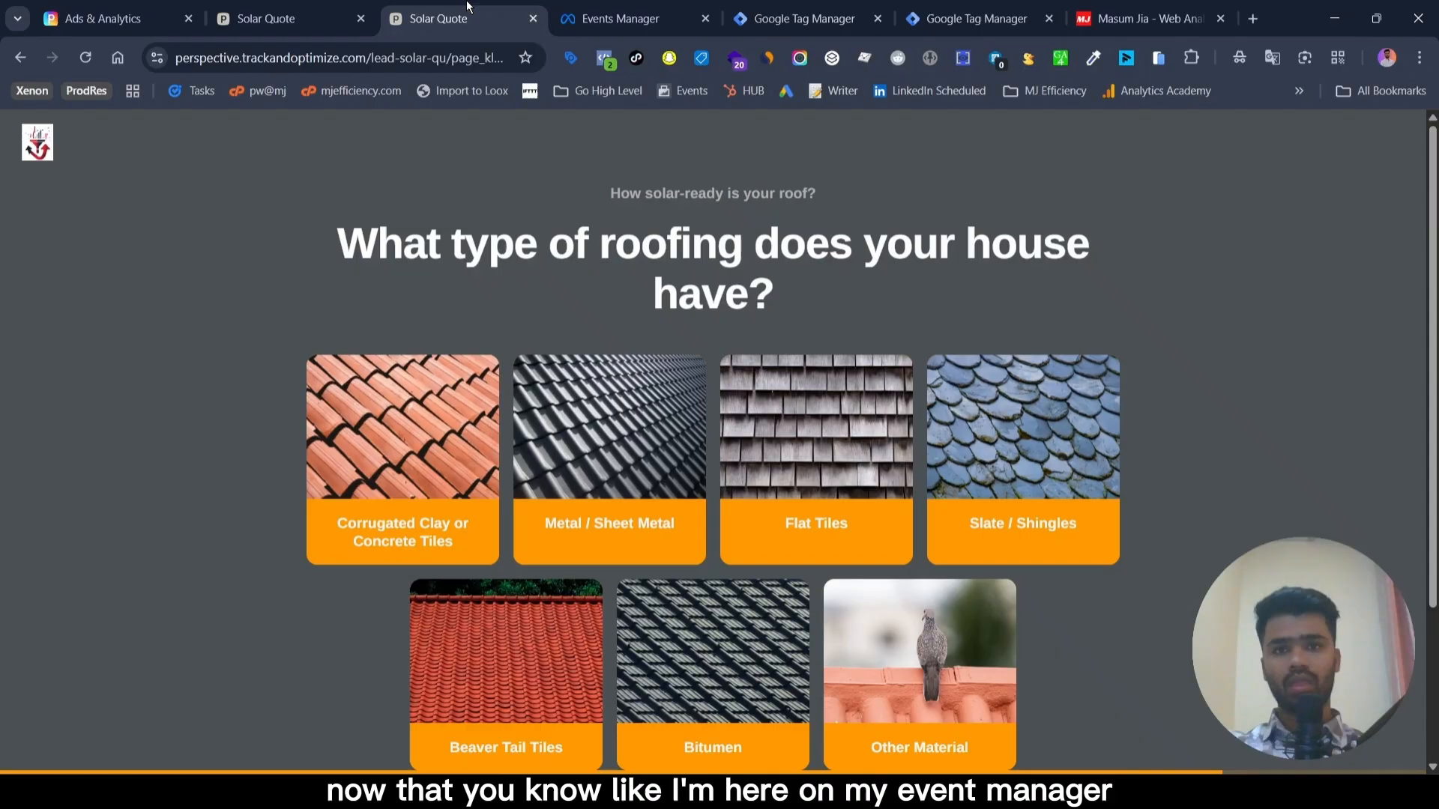
{"action": "left_click", "coordinate": [573, 8]}
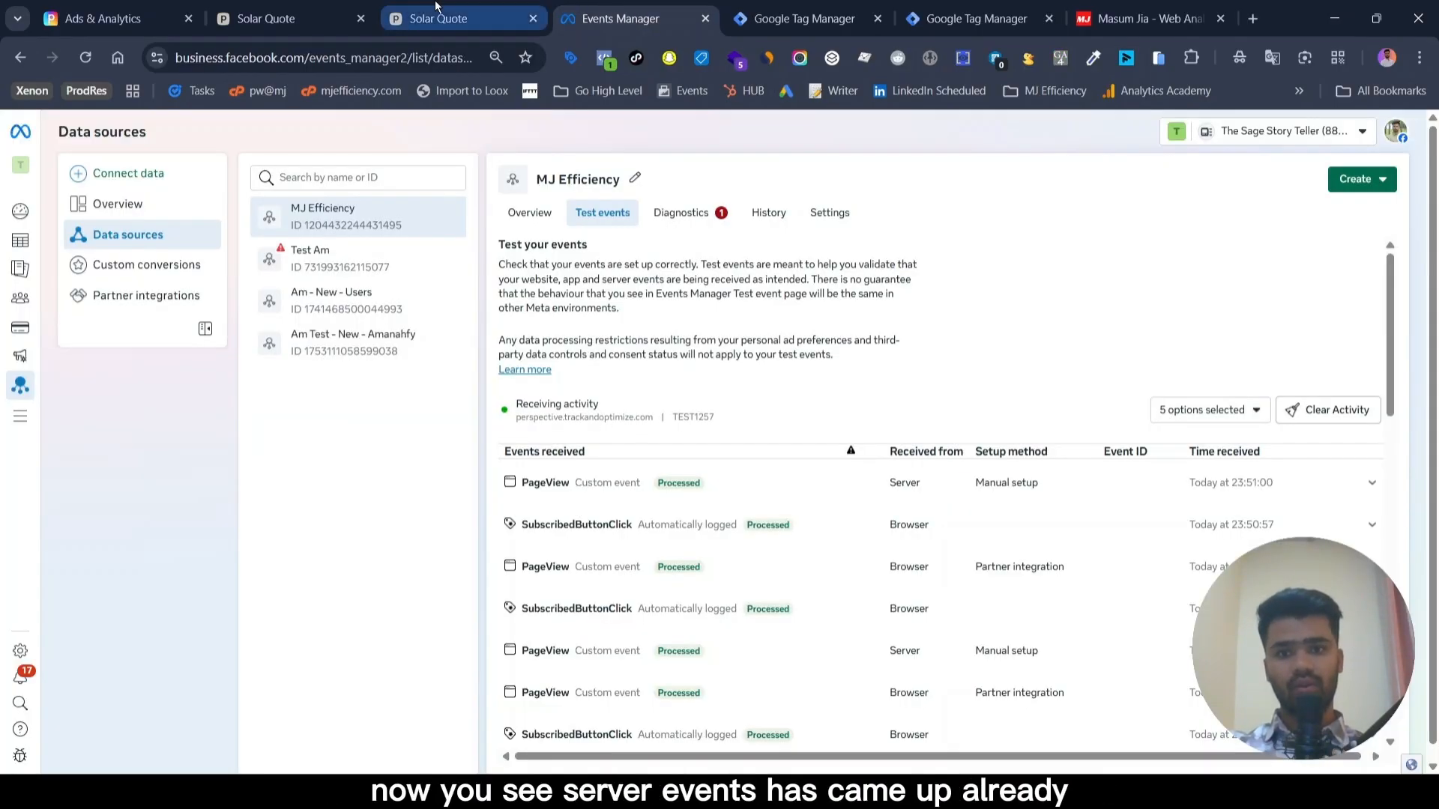
{"action": "mouse_move", "coordinate": [437, 6]}
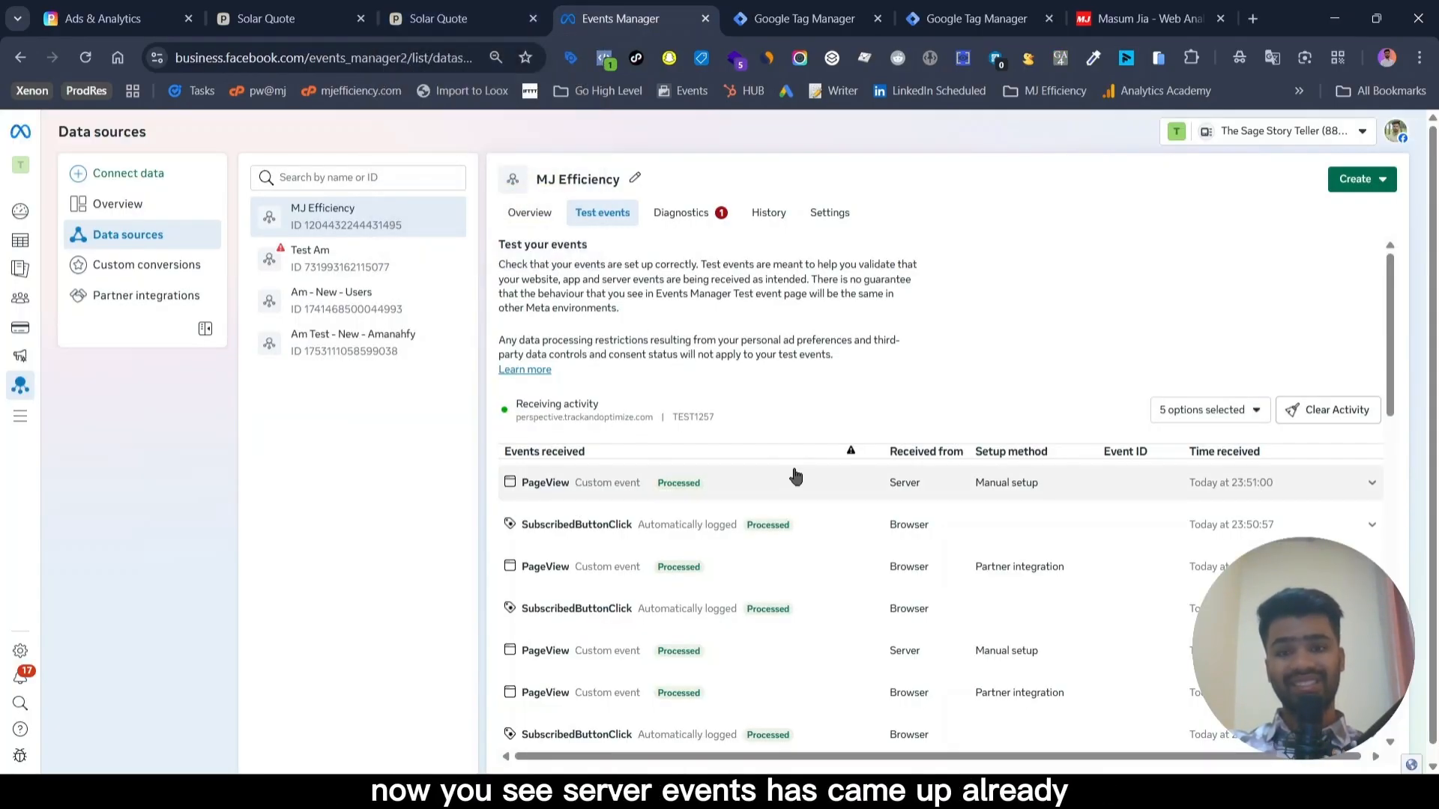
{"action": "left_click", "coordinate": [479, 7]}
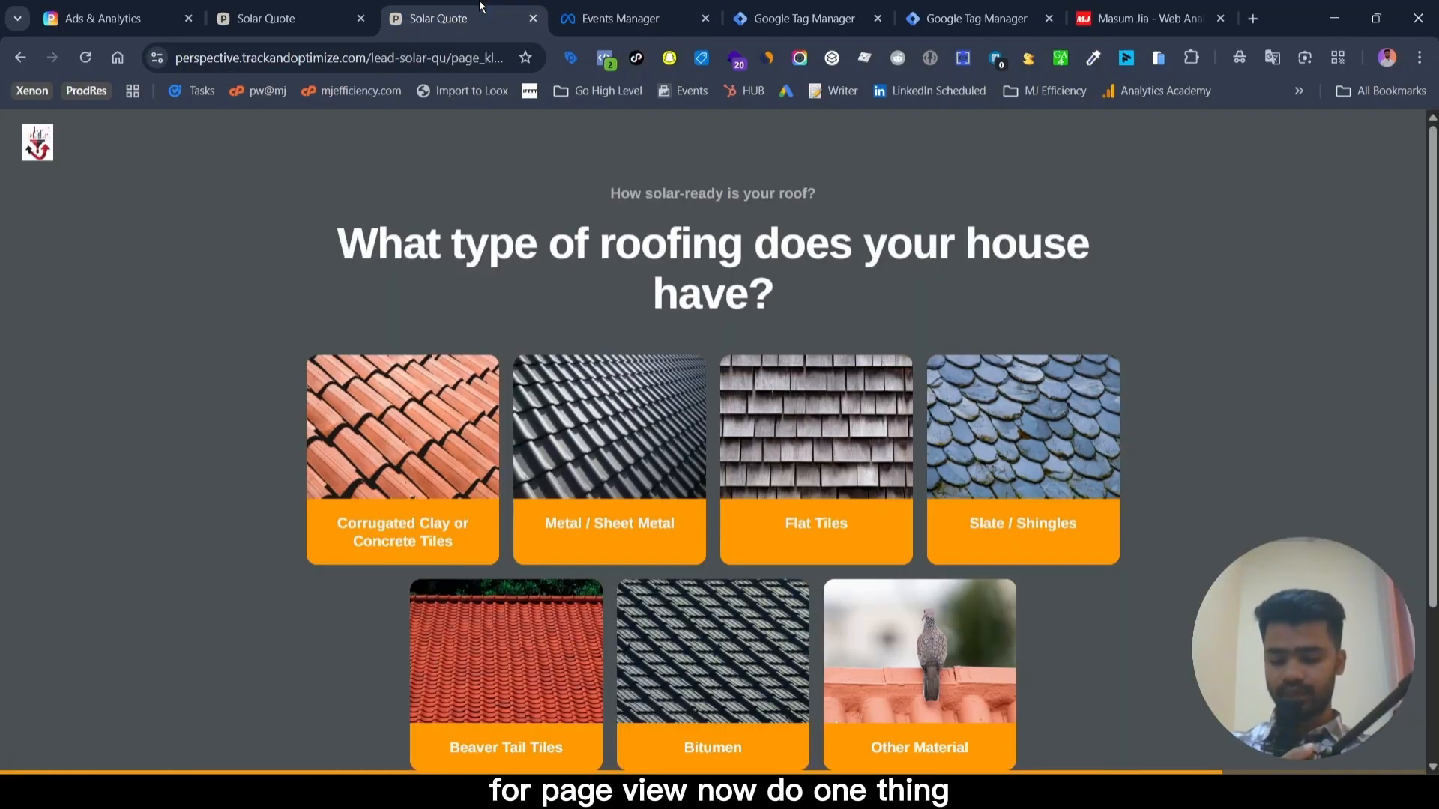
{"action": "left_click", "coordinate": [558, 564]}
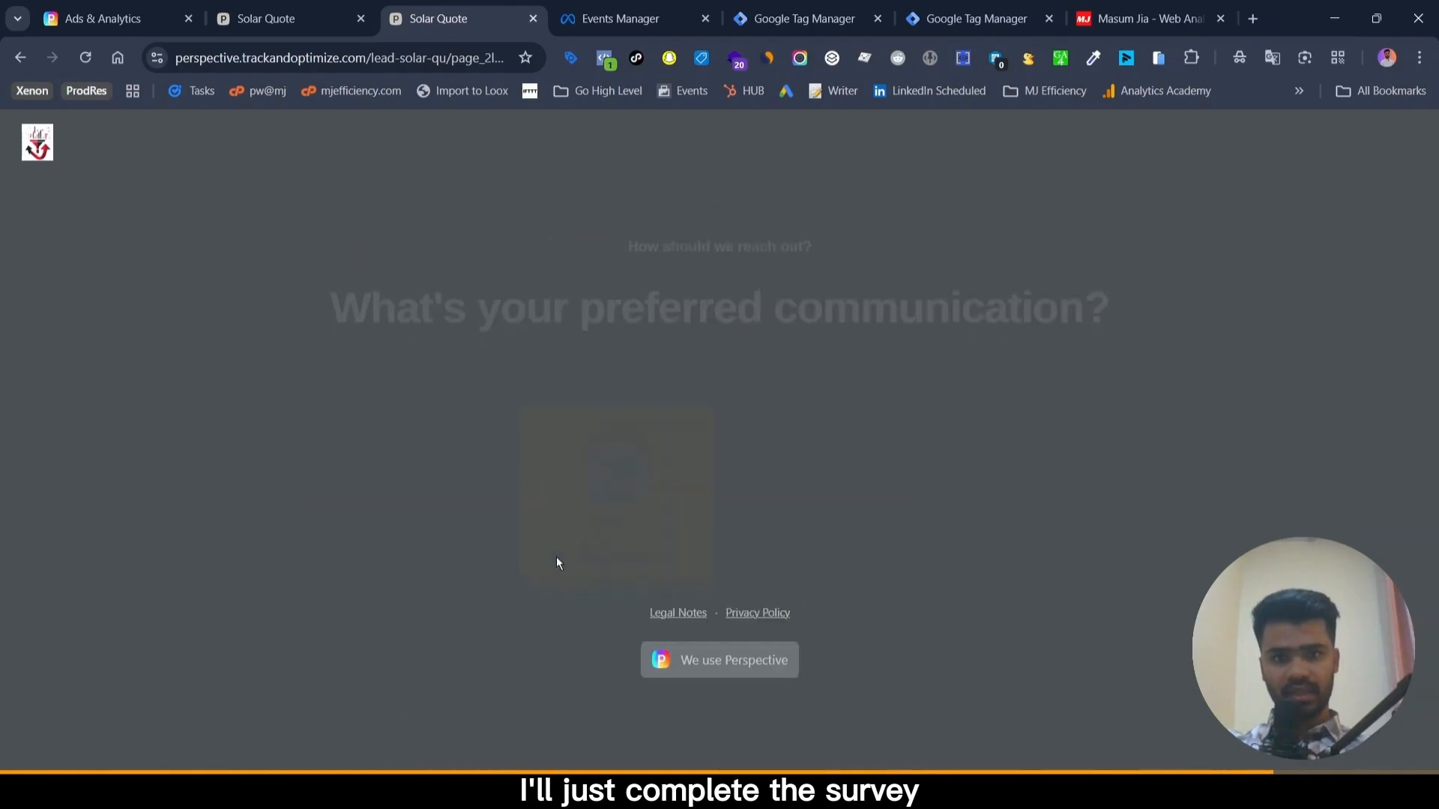
{"action": "left_click", "coordinate": [654, 443]}
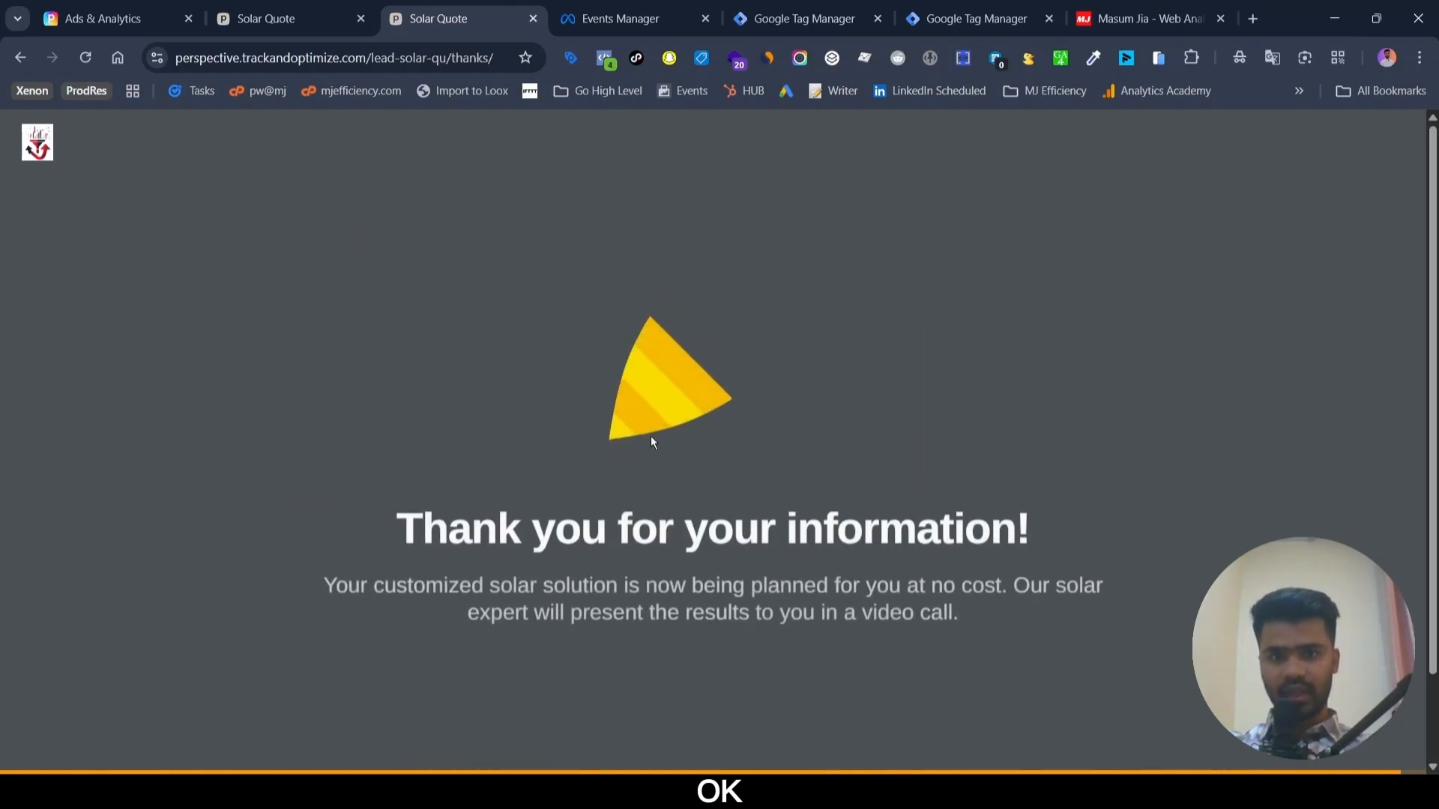
{"action": "left_click", "coordinate": [627, 9]}
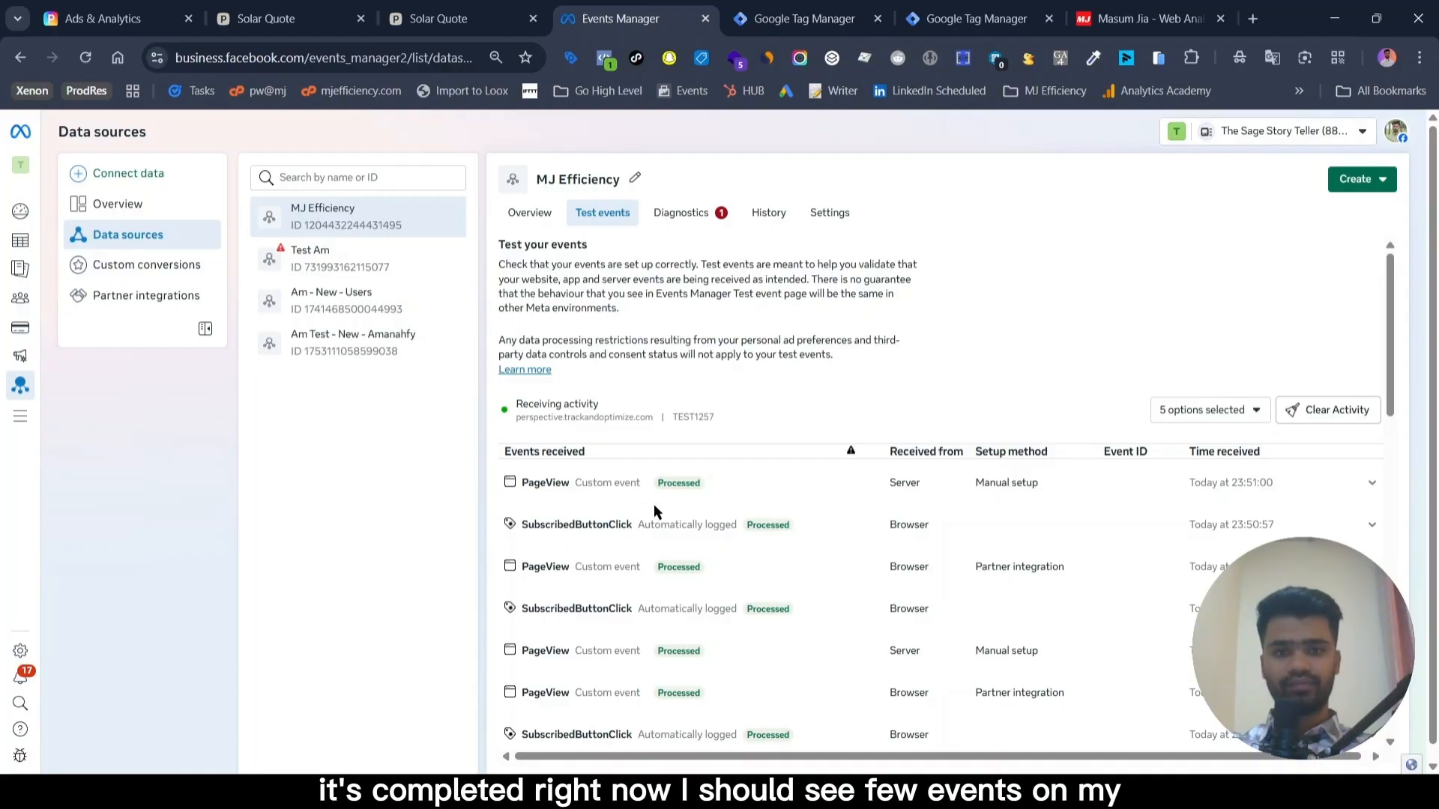
- Check with Meta Pixel Helper which pixel fired on the solar quote thank-you page
{"action": "scroll", "coordinate": [654, 508], "scroll_direction": "down", "scroll_amount": 15}
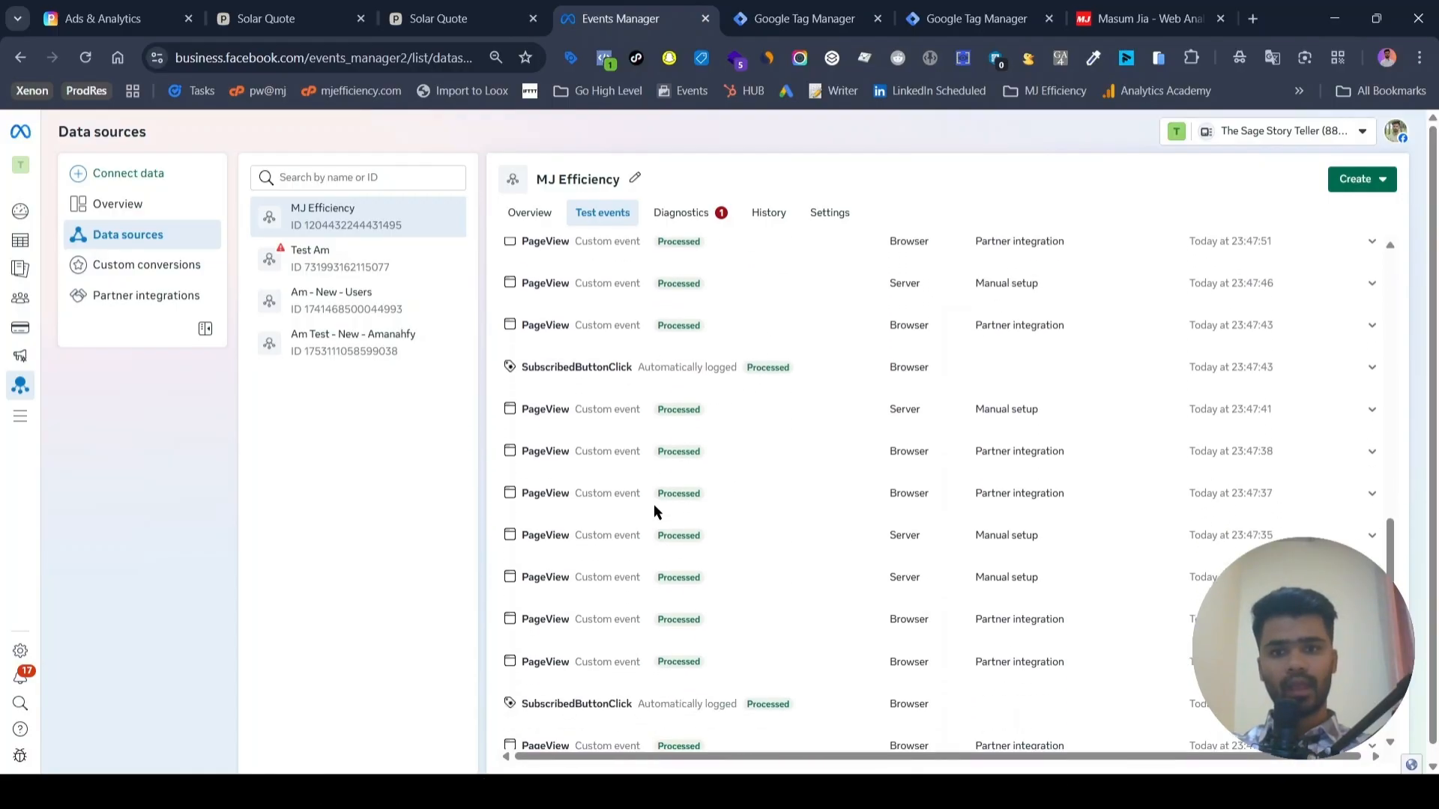
{"action": "scroll", "coordinate": [654, 510], "scroll_direction": "up", "scroll_amount": 15}
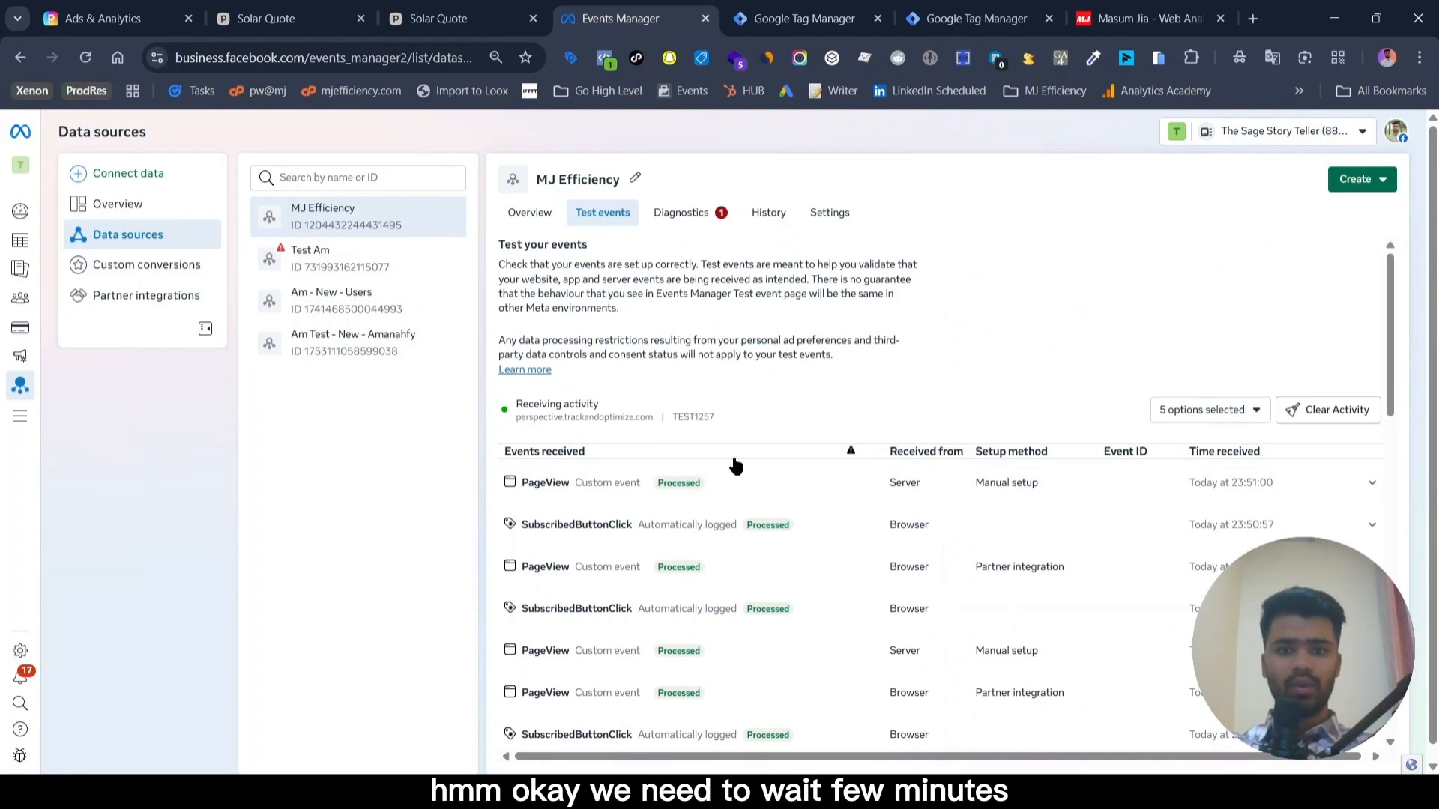
{"action": "left_click", "coordinate": [461, 18]}
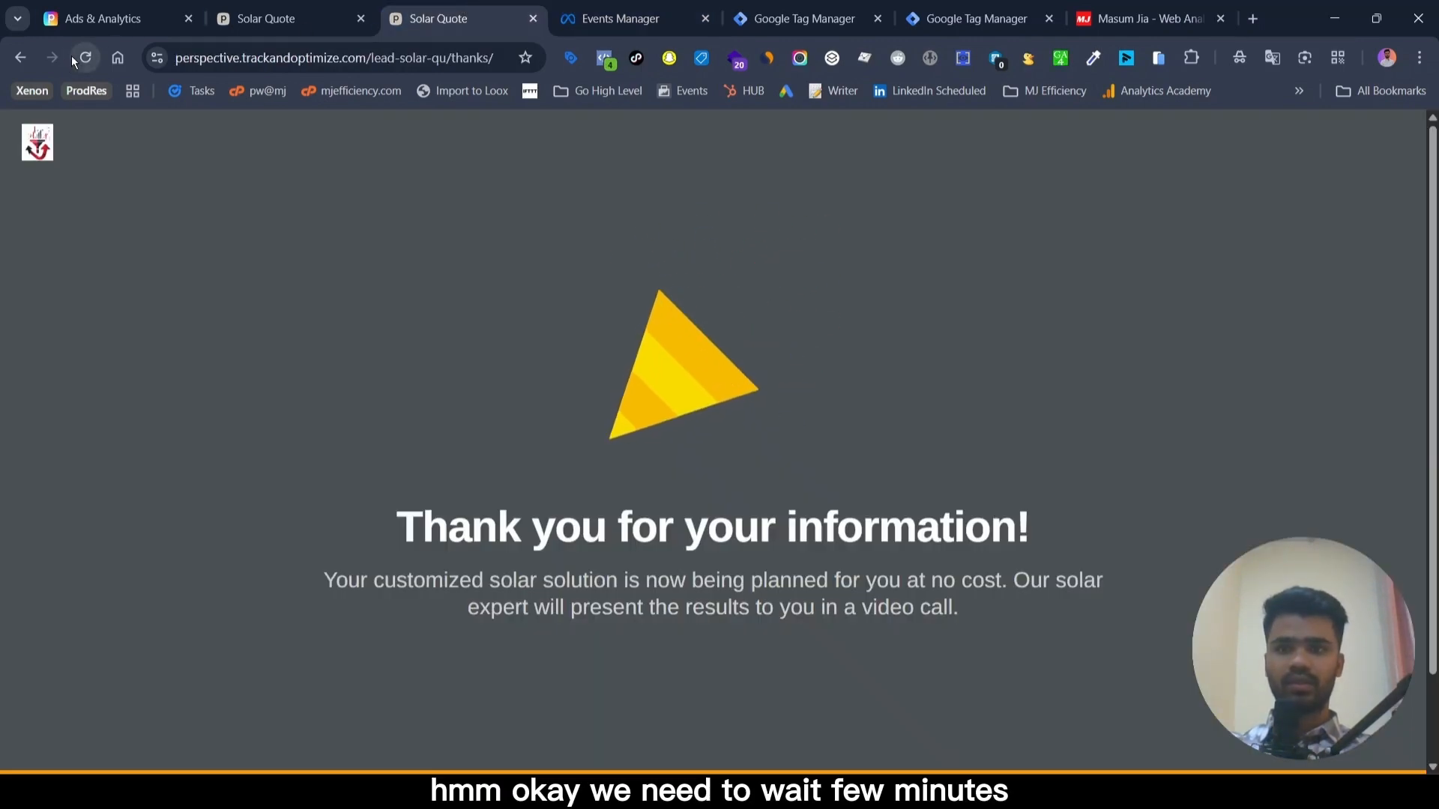
{"action": "left_click", "coordinate": [650, 10]}
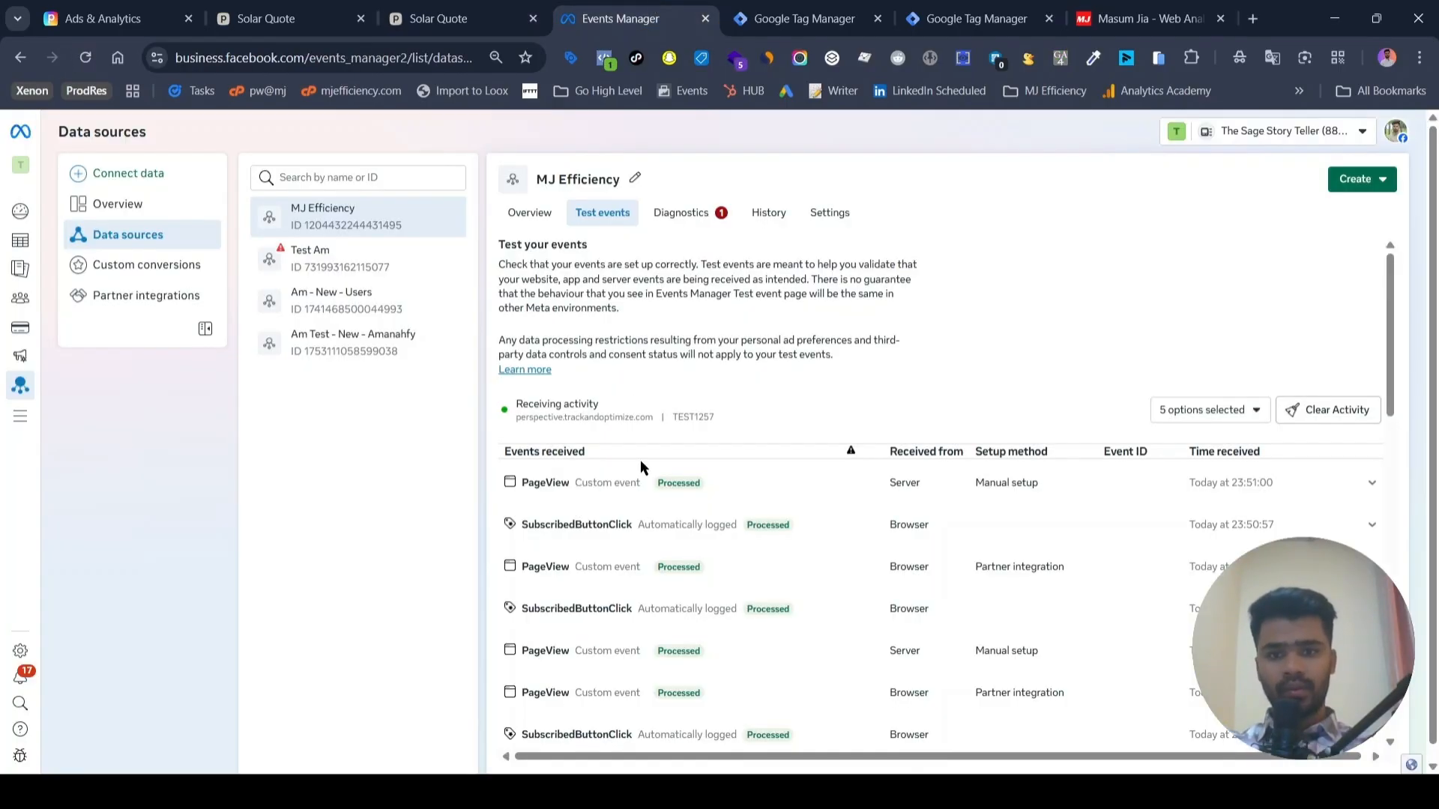
{"action": "left_click", "coordinate": [449, 18]}
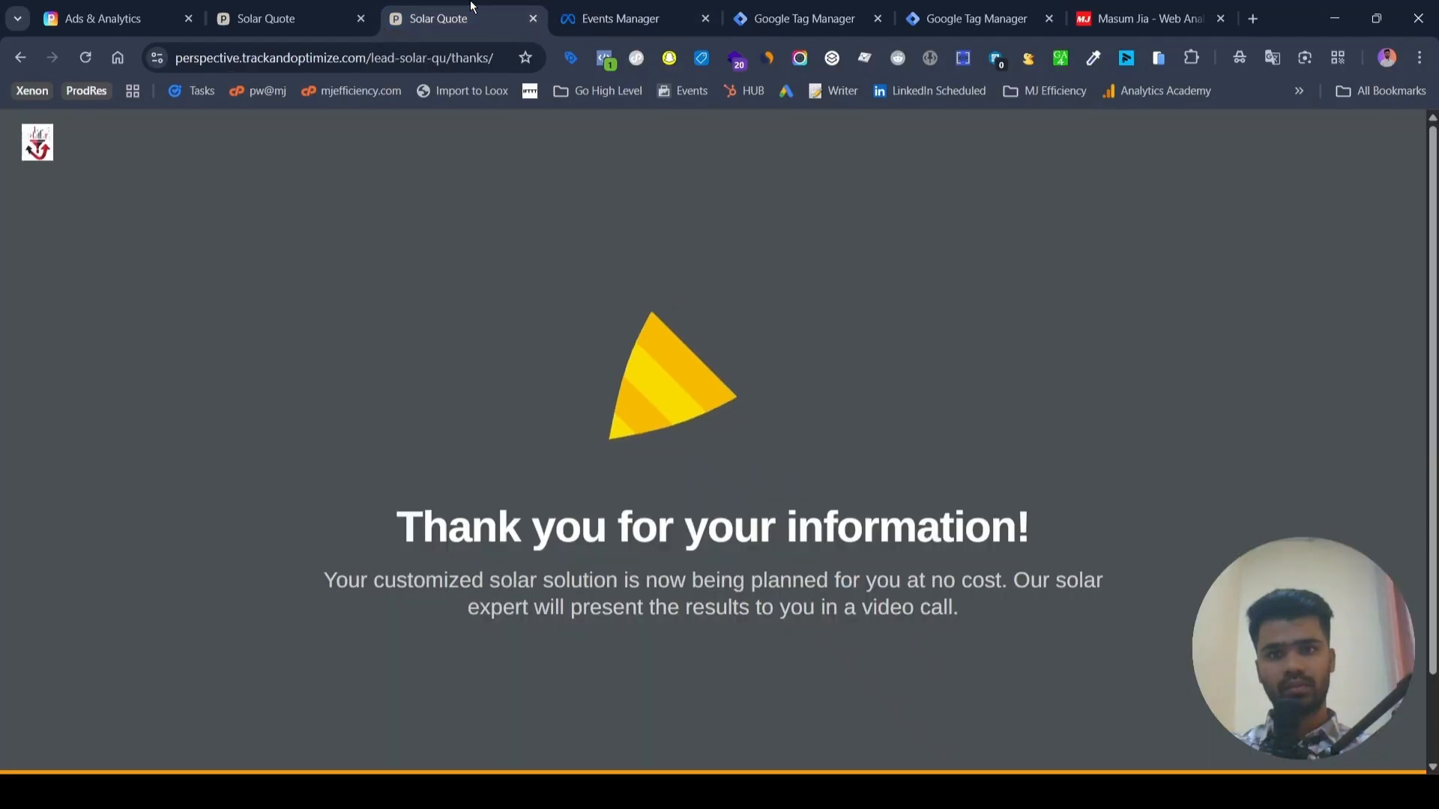
{"action": "left_click", "coordinate": [612, 68]}
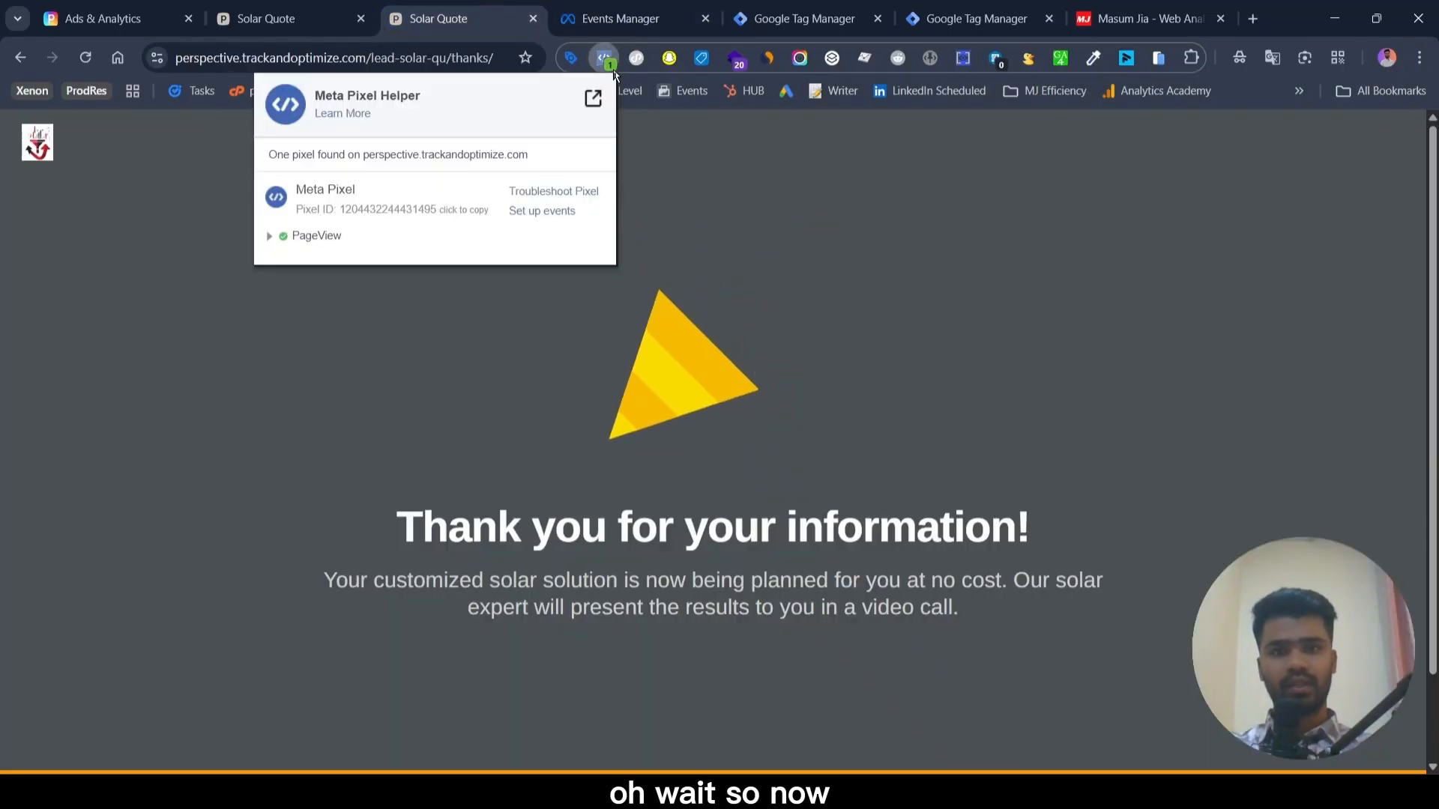
- Scroll through the dataset's test events to find the newly received server events
{"action": "left_click", "coordinate": [647, 8]}
{"action": "scroll", "coordinate": [678, 478], "scroll_direction": "down", "scroll_amount": 10}
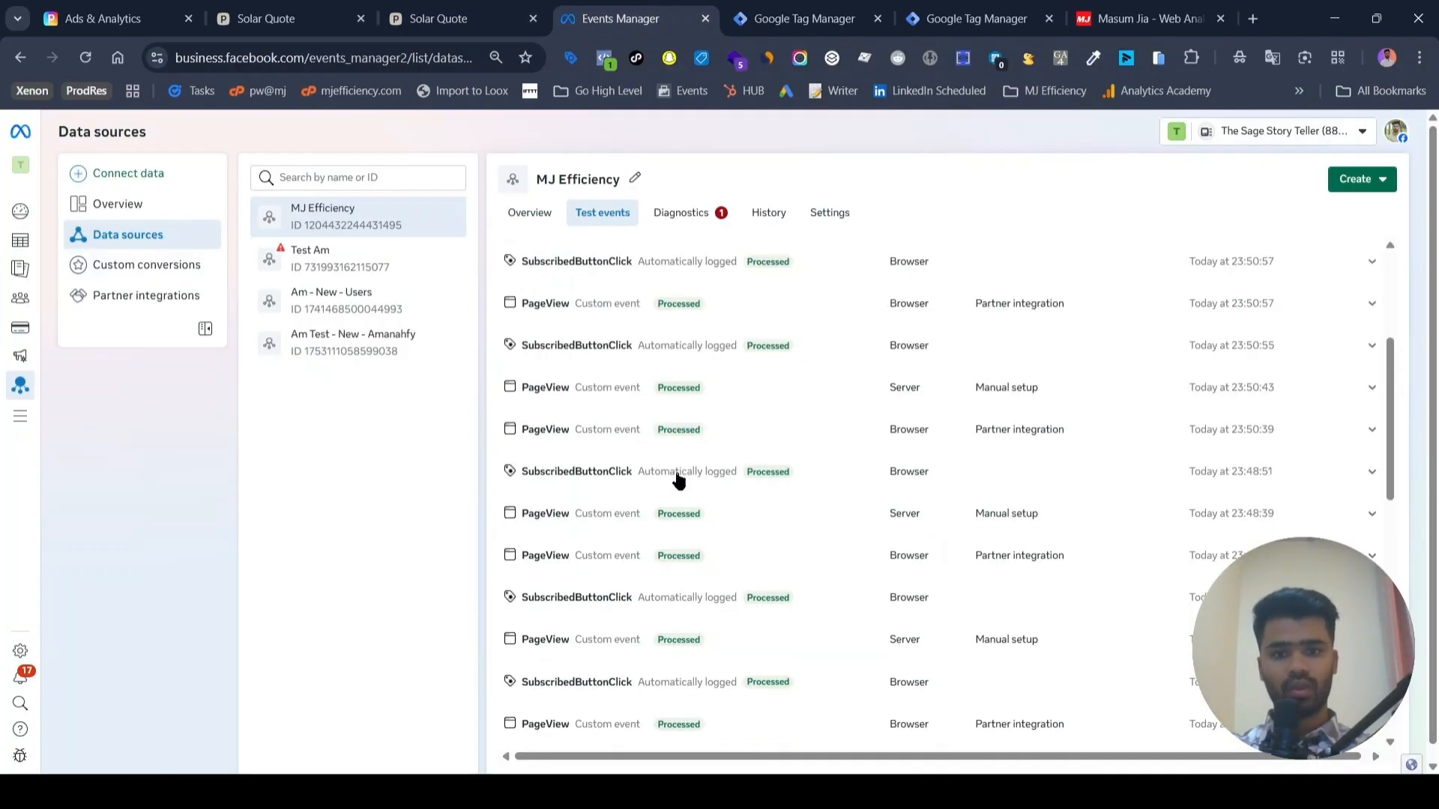
{"action": "scroll", "coordinate": [677, 478], "scroll_direction": "up", "scroll_amount": 10}
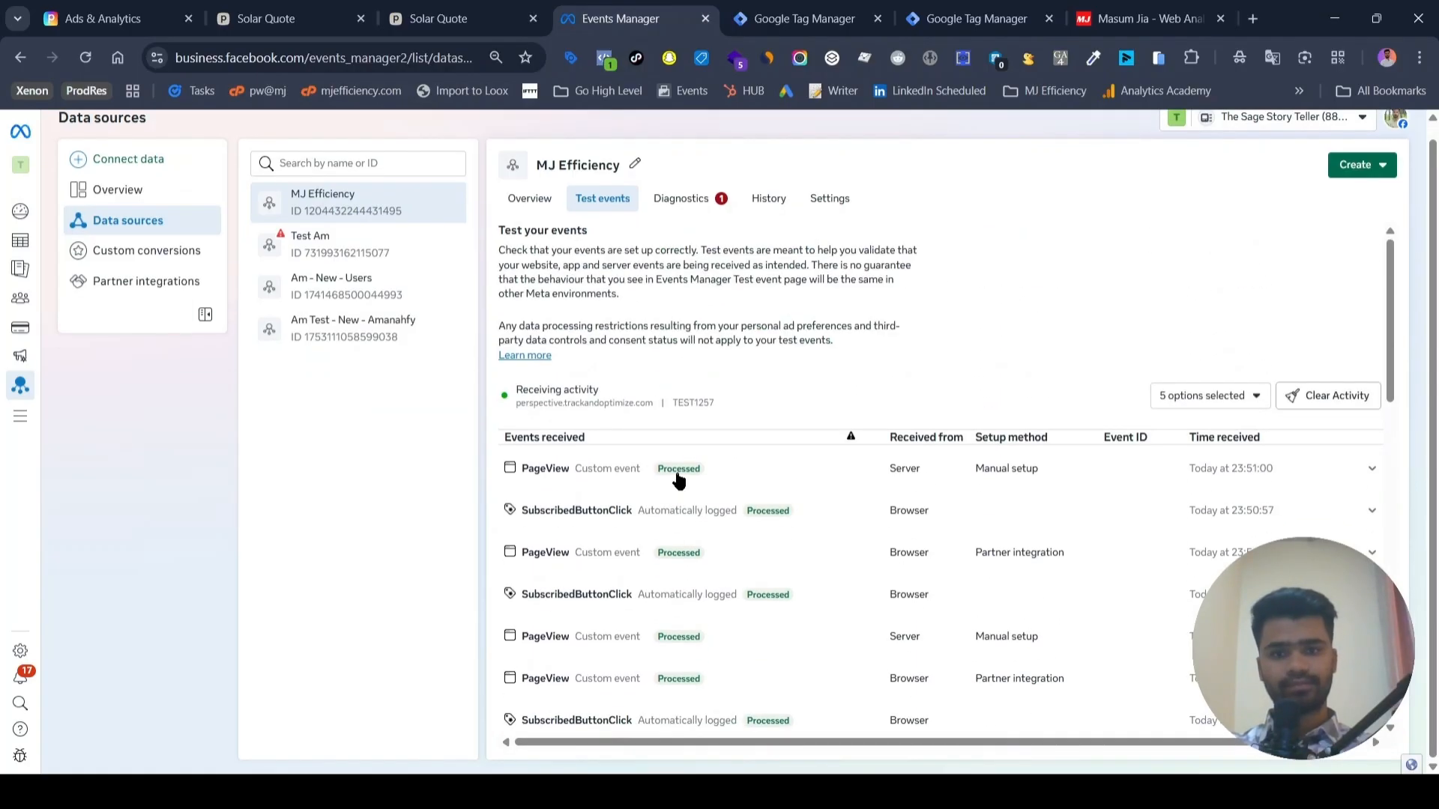
{"action": "left_click", "coordinate": [842, 6]}
{"action": "left_click", "coordinate": [687, 6]}
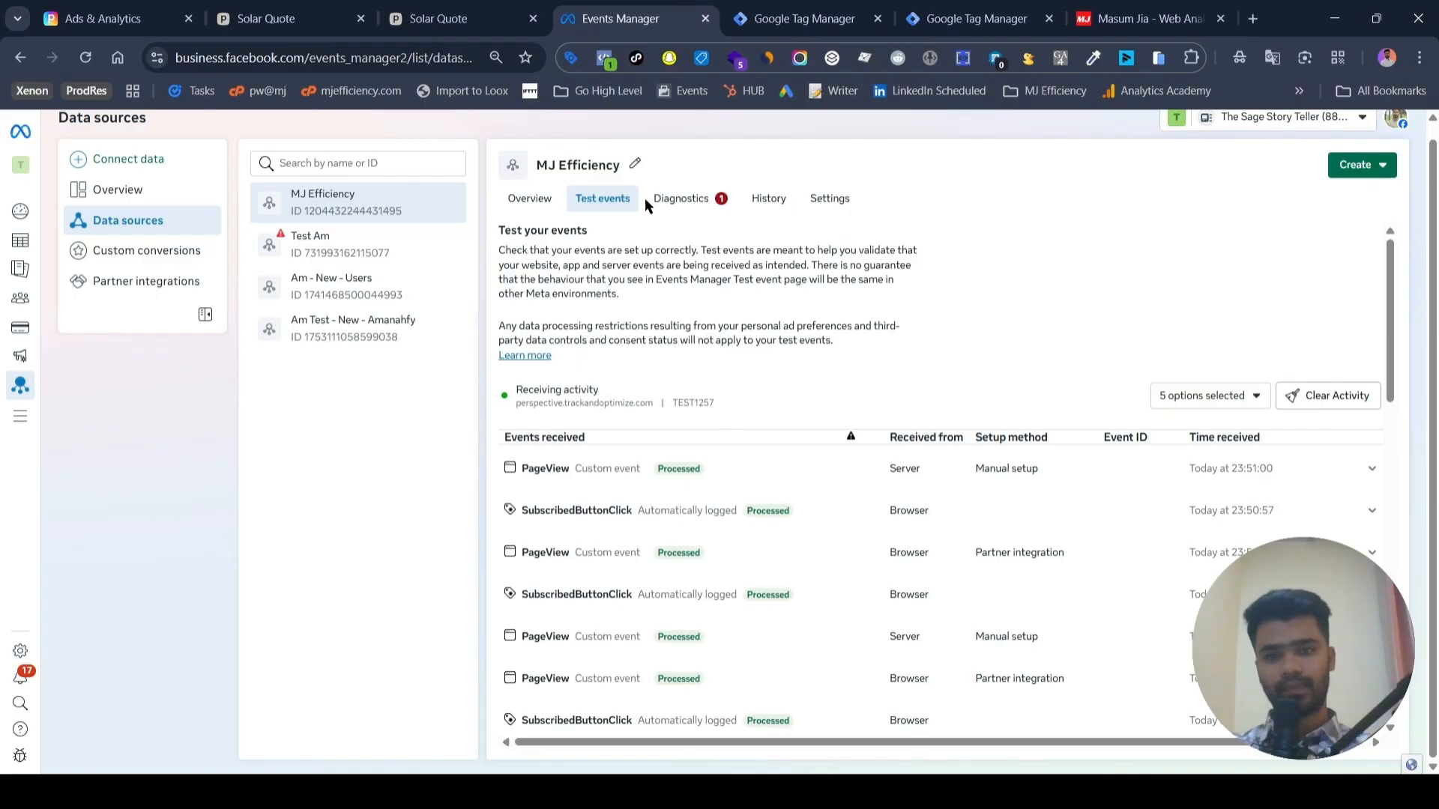
{"action": "scroll", "coordinate": [610, 514], "scroll_direction": "down", "scroll_amount": 1}
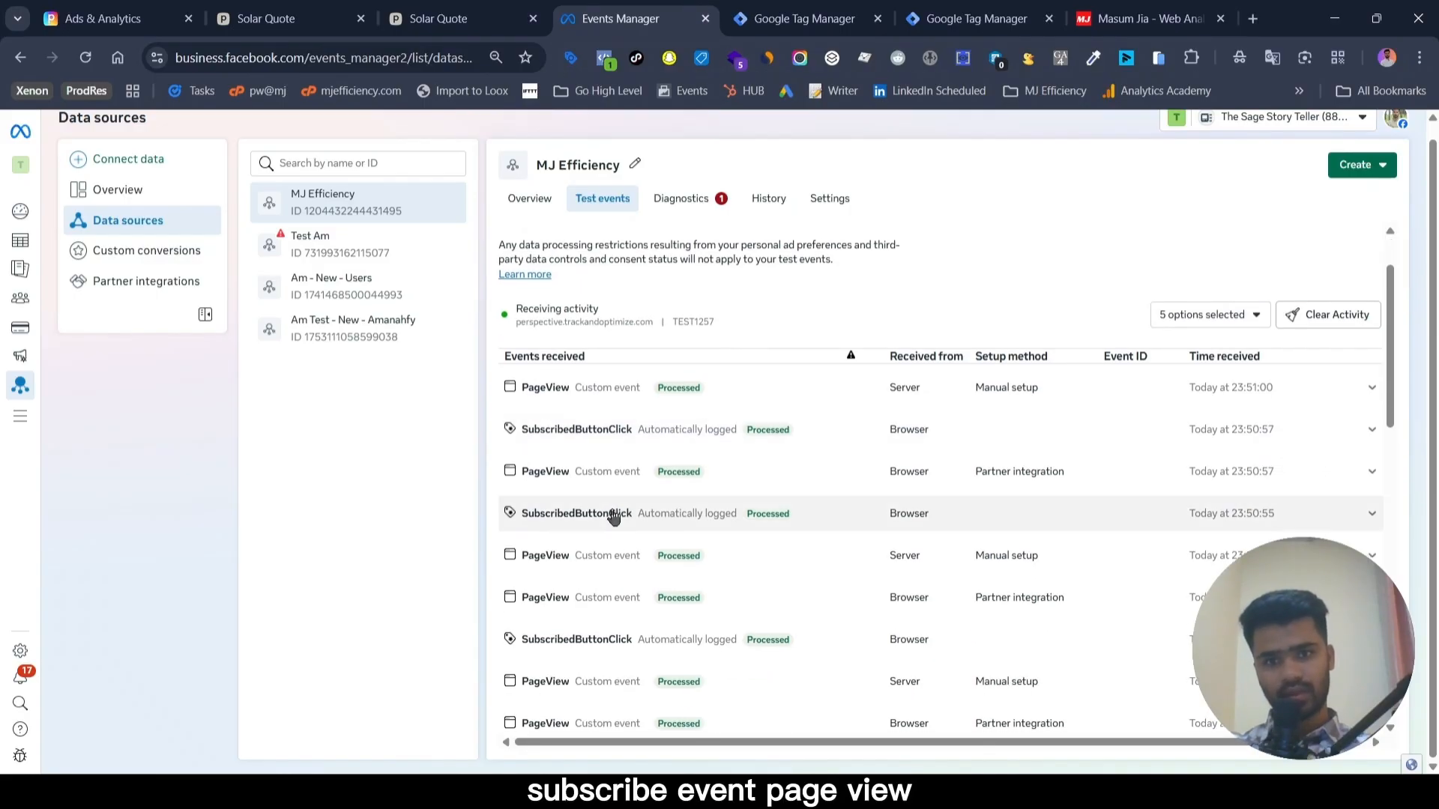
{"action": "scroll", "coordinate": [613, 516], "scroll_direction": "down", "scroll_amount": 1}
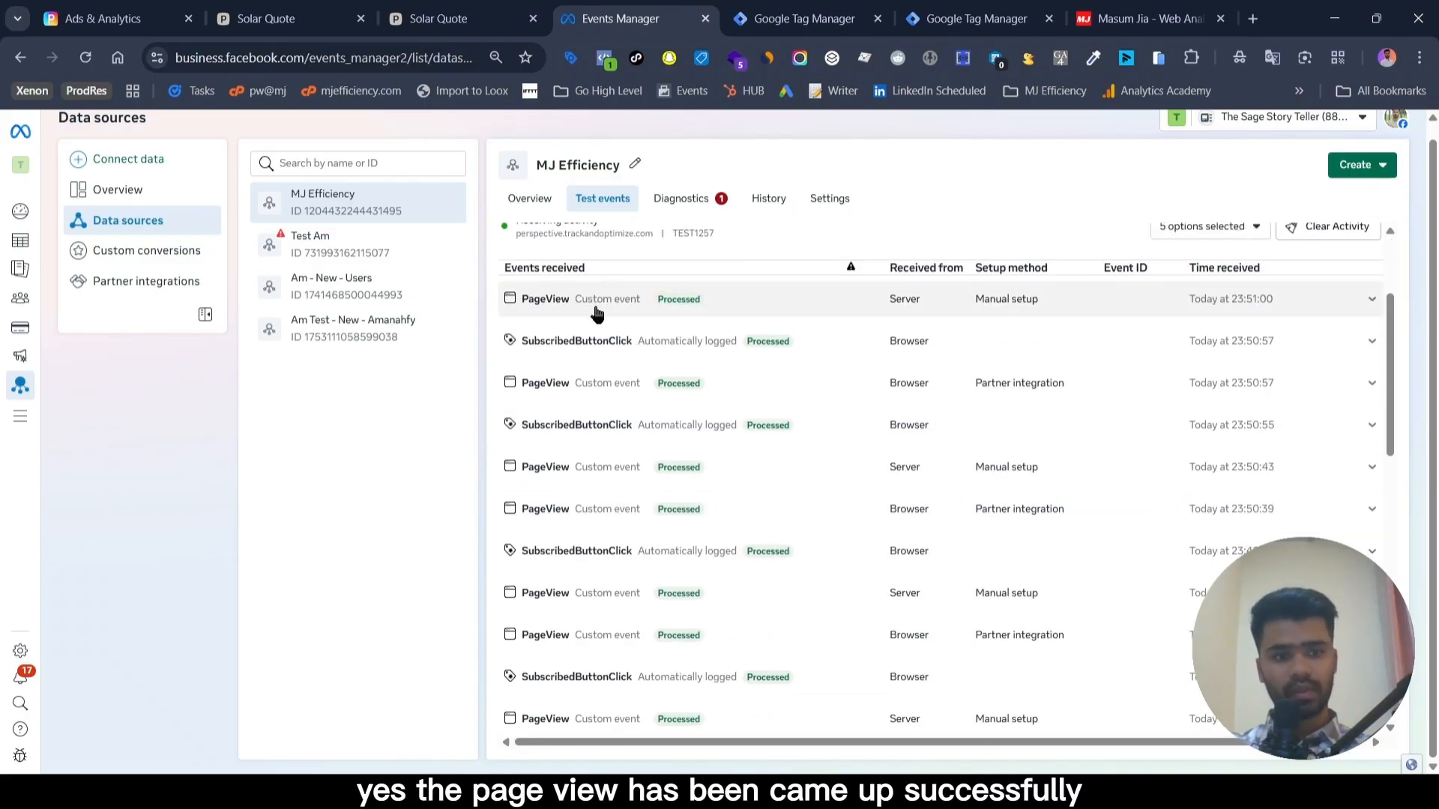
{"action": "scroll", "coordinate": [598, 313], "scroll_direction": "up", "scroll_amount": 2}
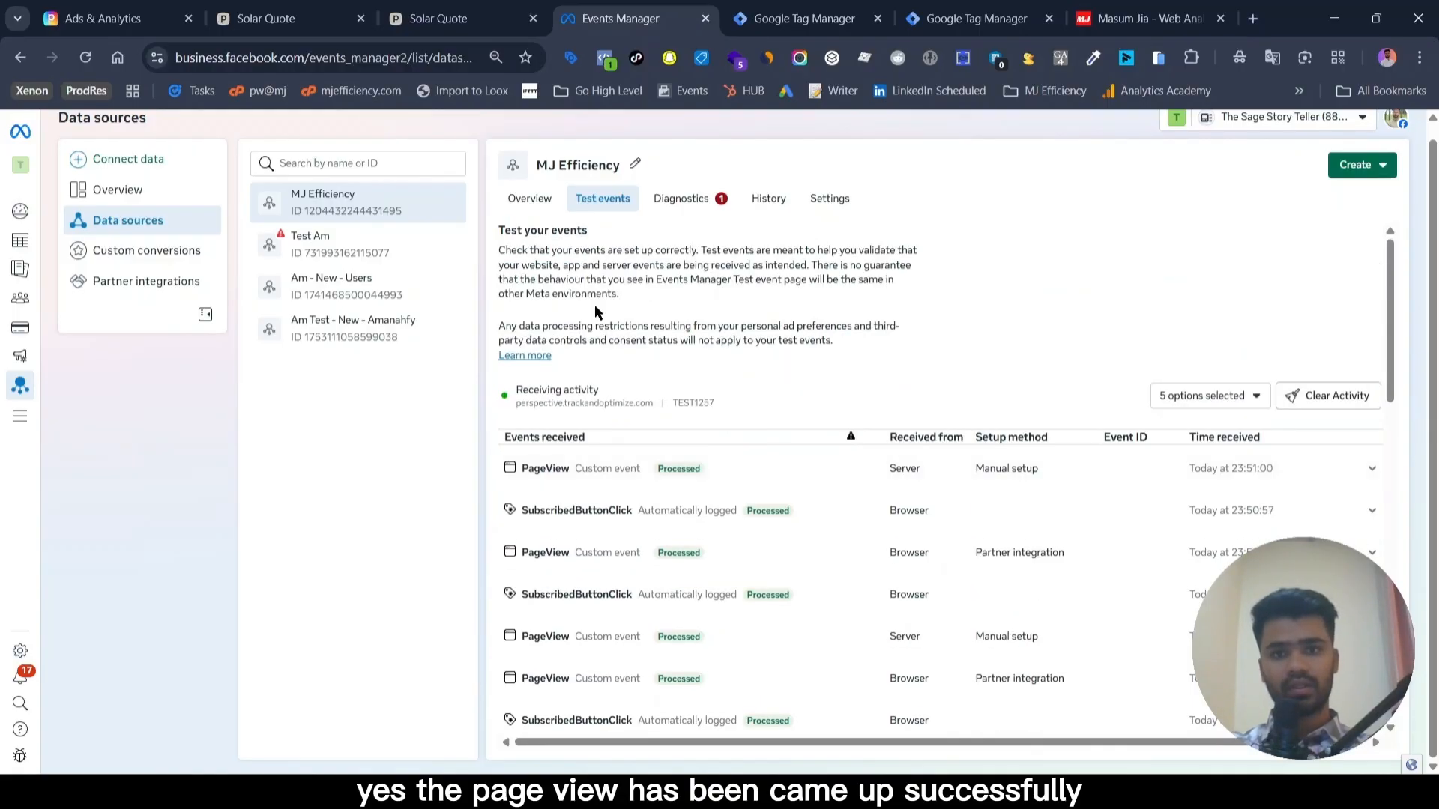
{"action": "left_click", "coordinate": [901, 792]}
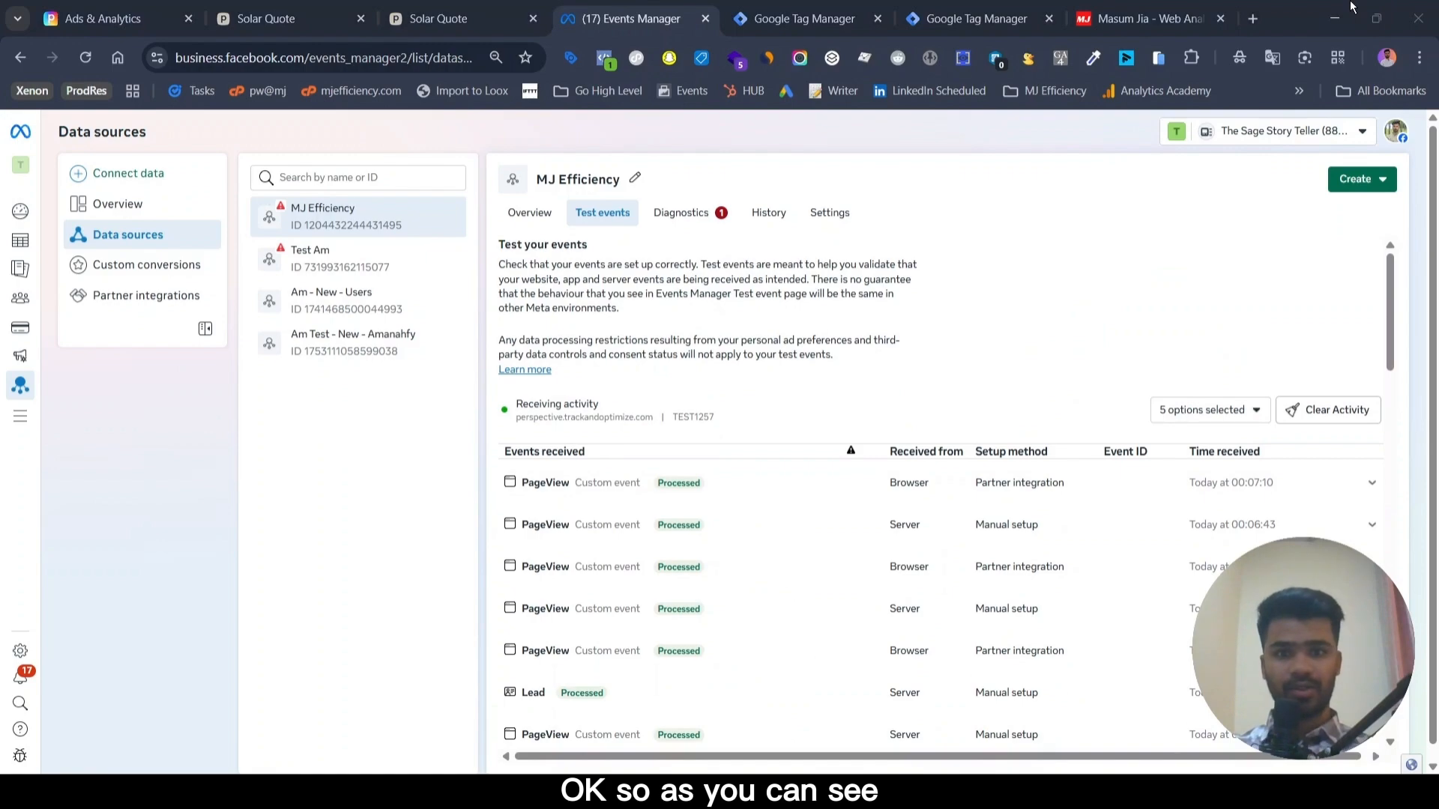
- Expand and collapse the details of the browser Lead and server lead_test events
{"action": "left_click", "coordinate": [1353, 6]}
{"action": "scroll", "coordinate": [736, 467], "scroll_direction": "down", "scroll_amount": 4}
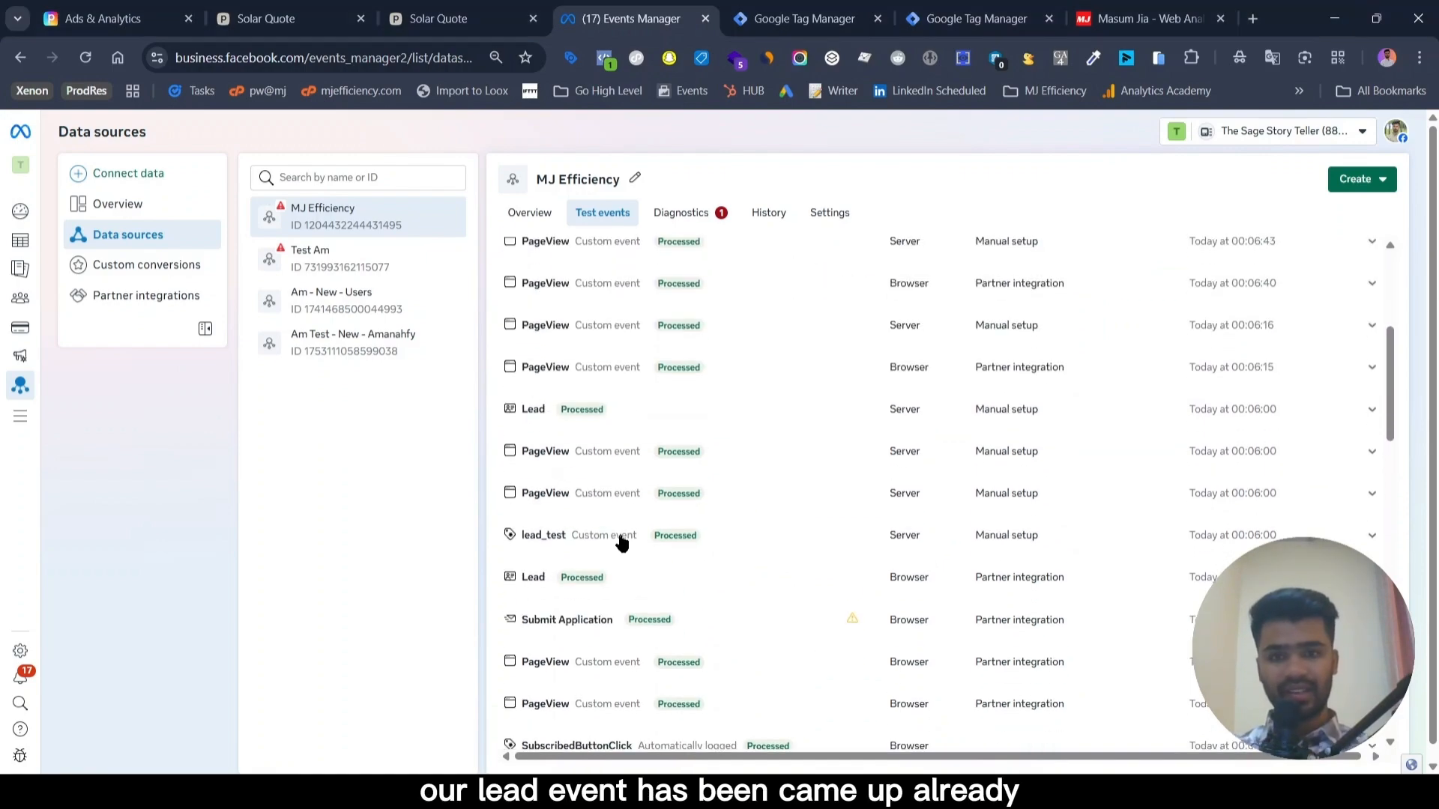
{"action": "scroll", "coordinate": [621, 541], "scroll_direction": "down", "scroll_amount": 3}
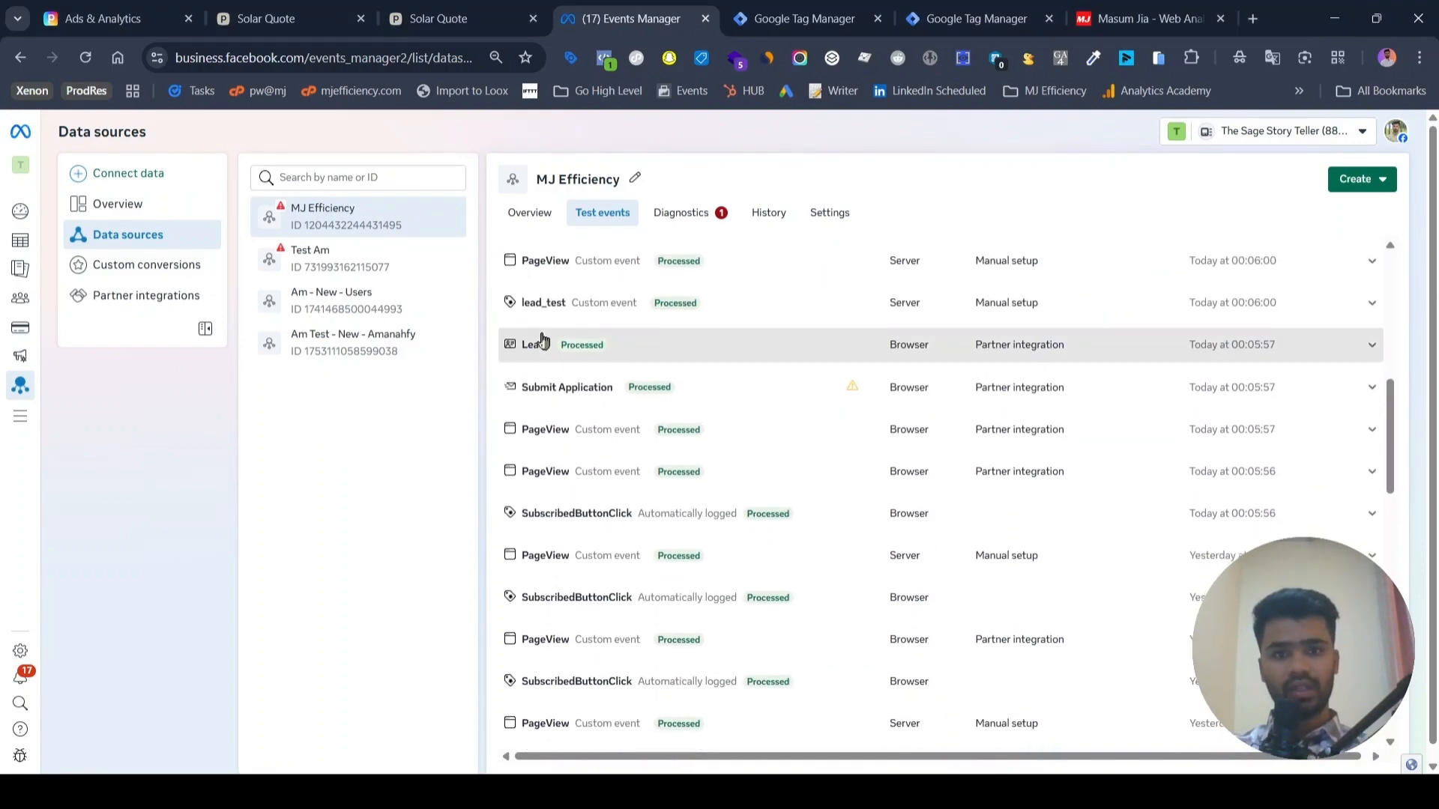
{"action": "left_click", "coordinate": [541, 342]}
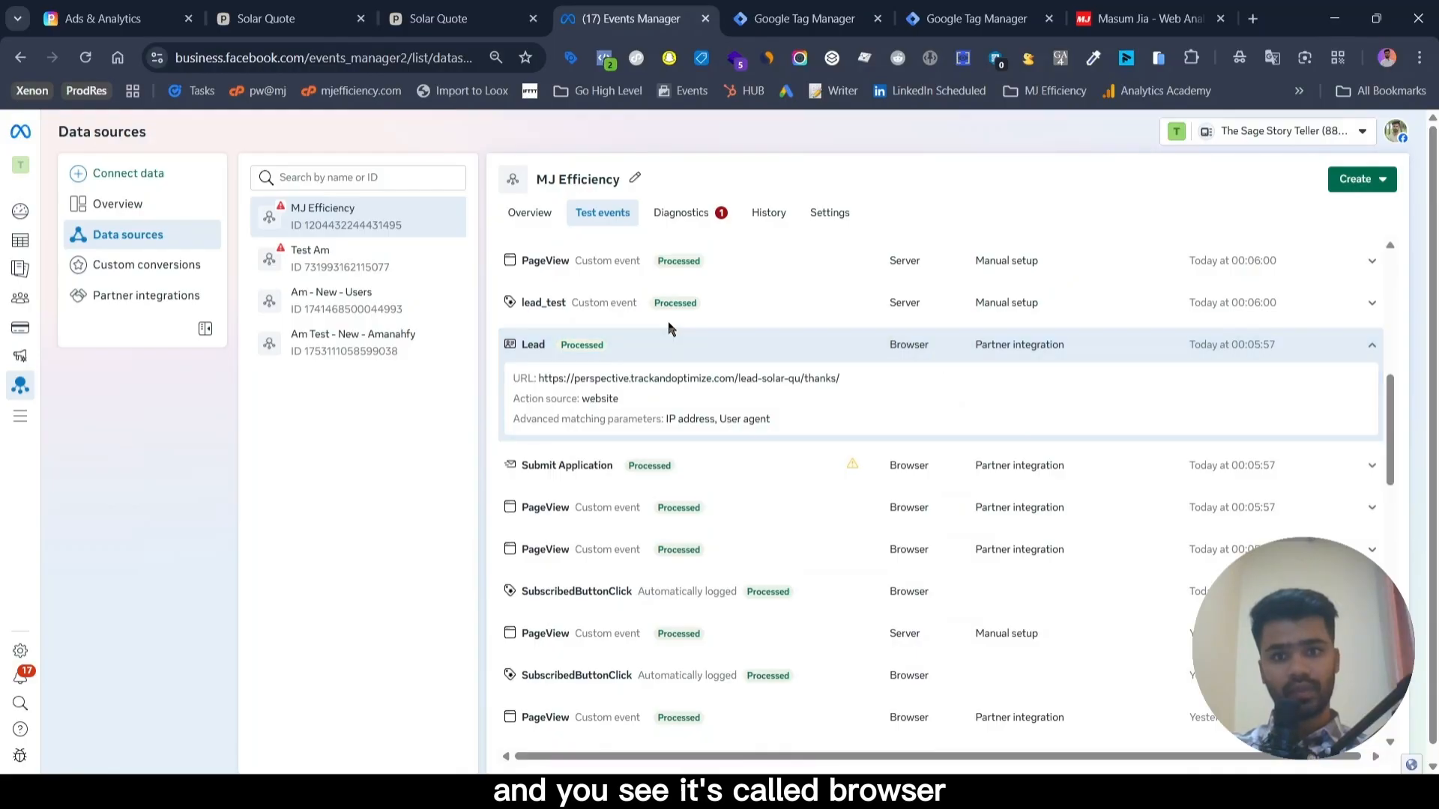
{"action": "left_click", "coordinate": [625, 319]}
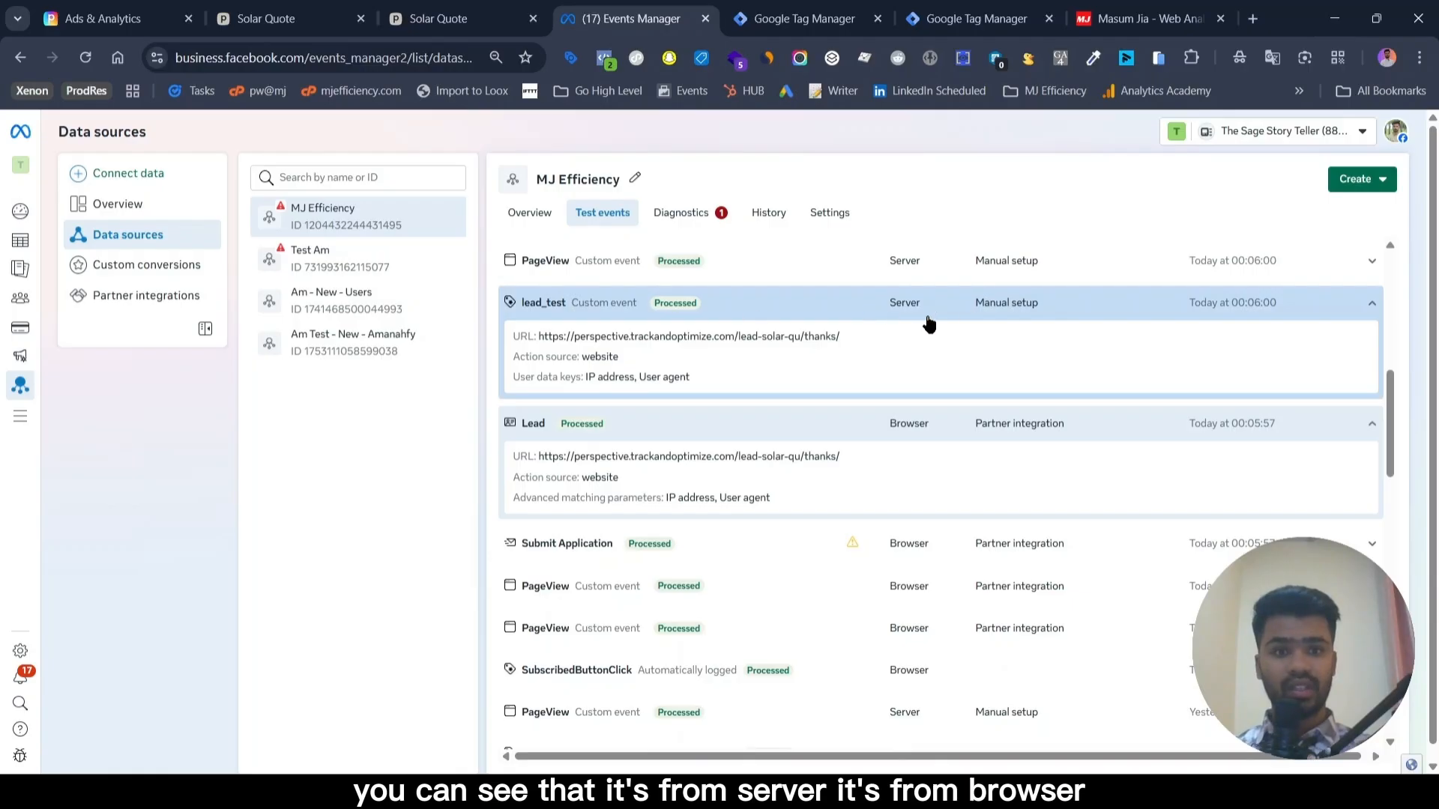
{"action": "left_click", "coordinate": [925, 425]}
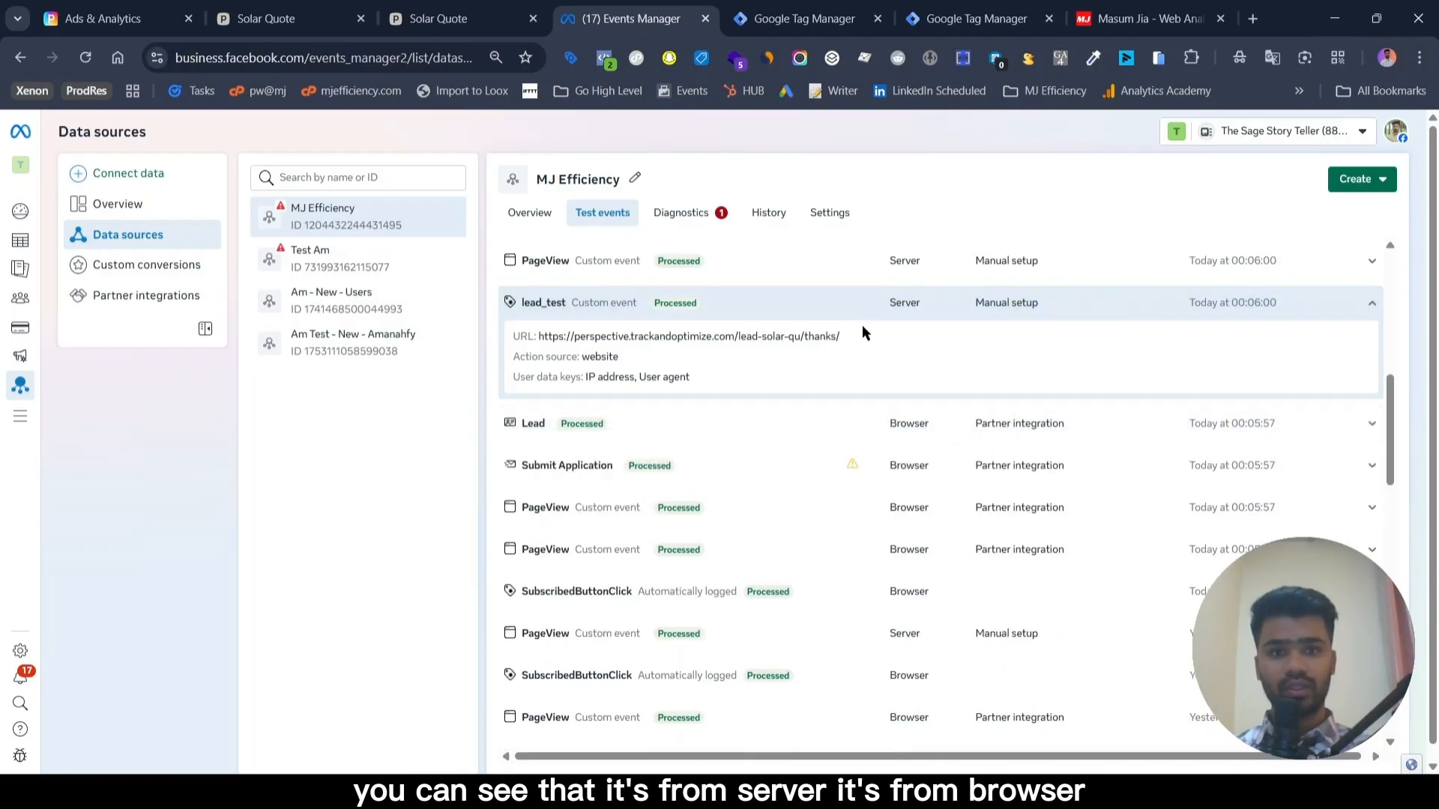
{"action": "left_click", "coordinate": [854, 315]}
- Expand the server Lead event and scroll through its details
{"action": "scroll", "coordinate": [852, 322], "scroll_direction": "up", "scroll_amount": 1}
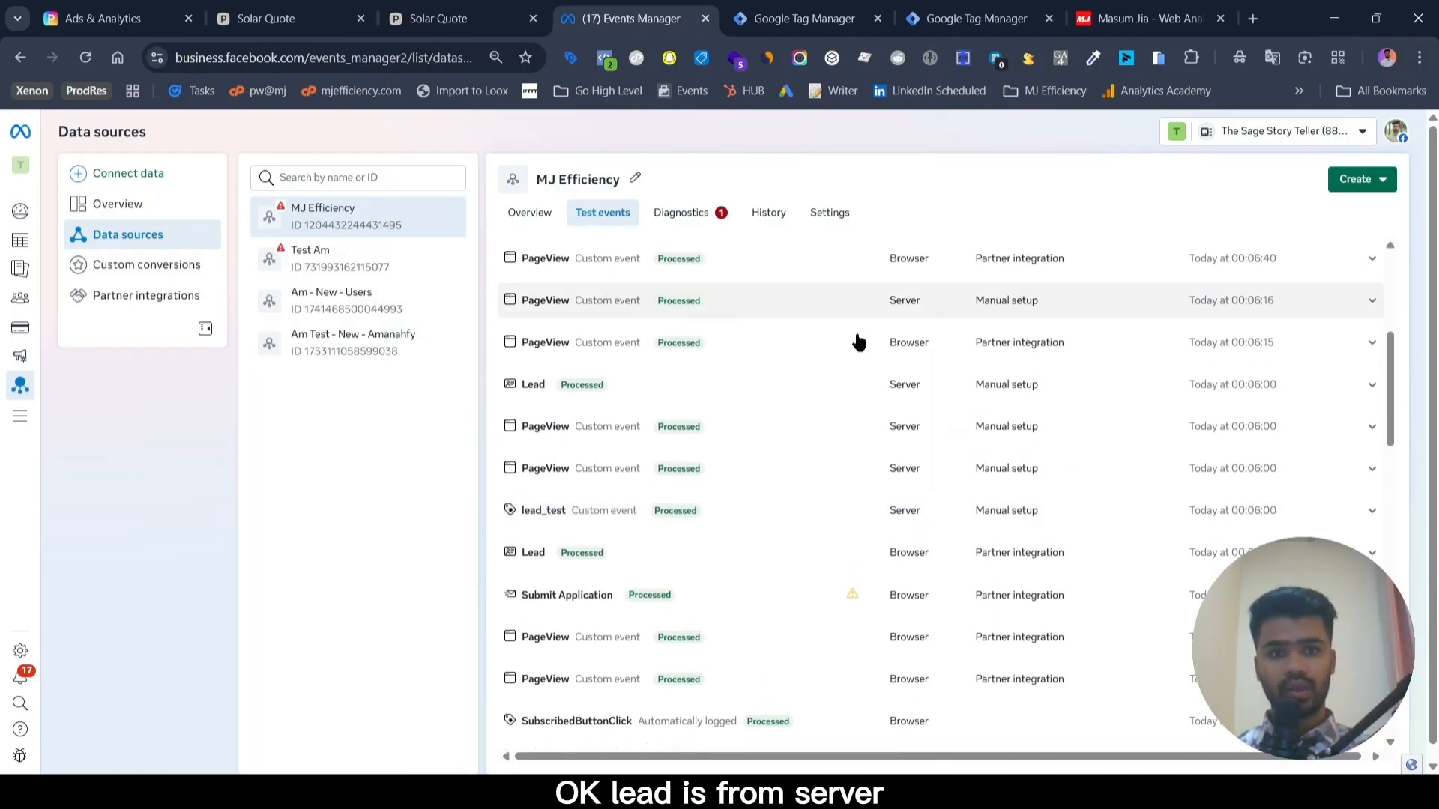
{"action": "left_click", "coordinate": [876, 385]}
{"action": "scroll", "coordinate": [875, 386], "scroll_direction": "down", "scroll_amount": 1}
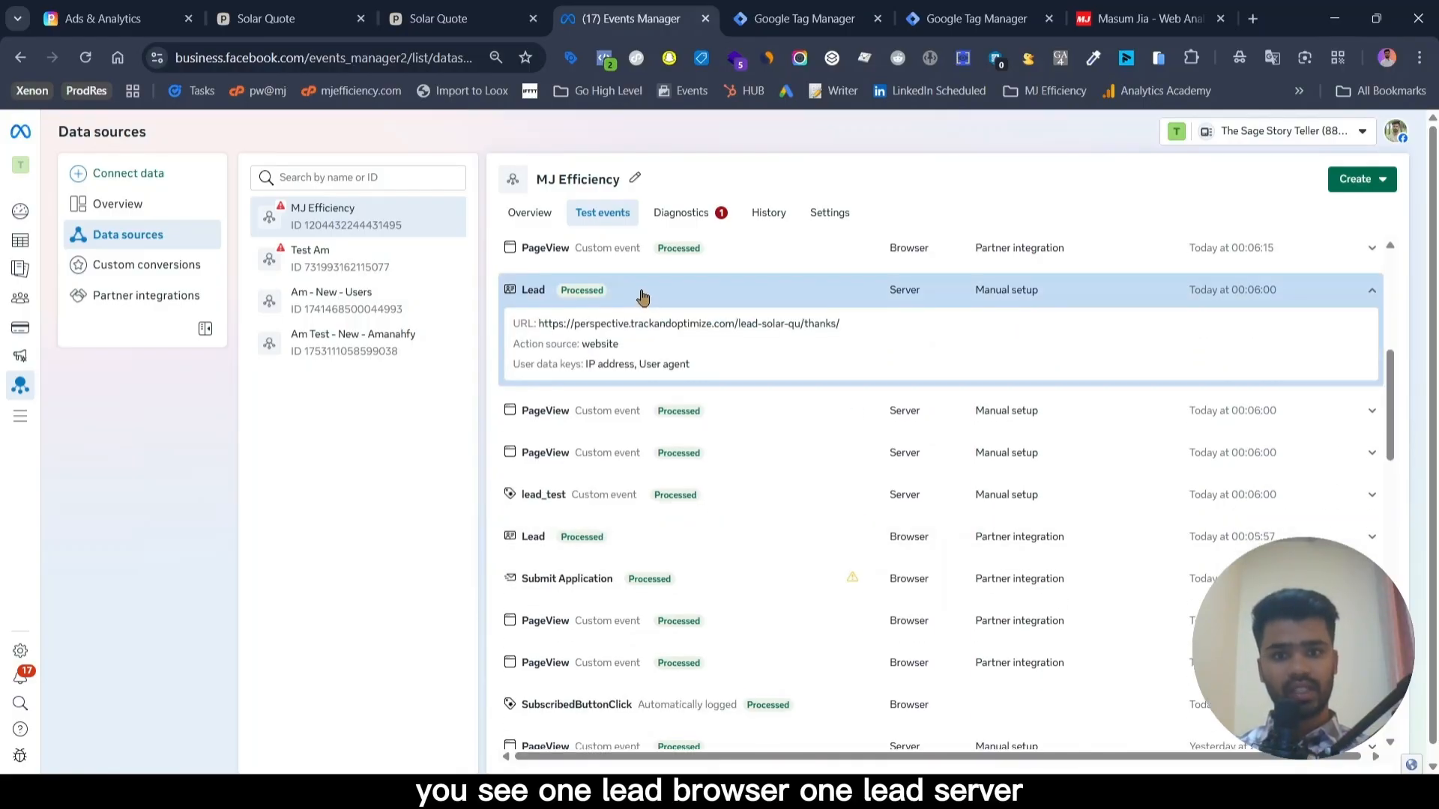
{"action": "scroll", "coordinate": [705, 472], "scroll_direction": "up", "scroll_amount": 2}
{"action": "scroll", "coordinate": [707, 470], "scroll_direction": "up", "scroll_amount": 3}
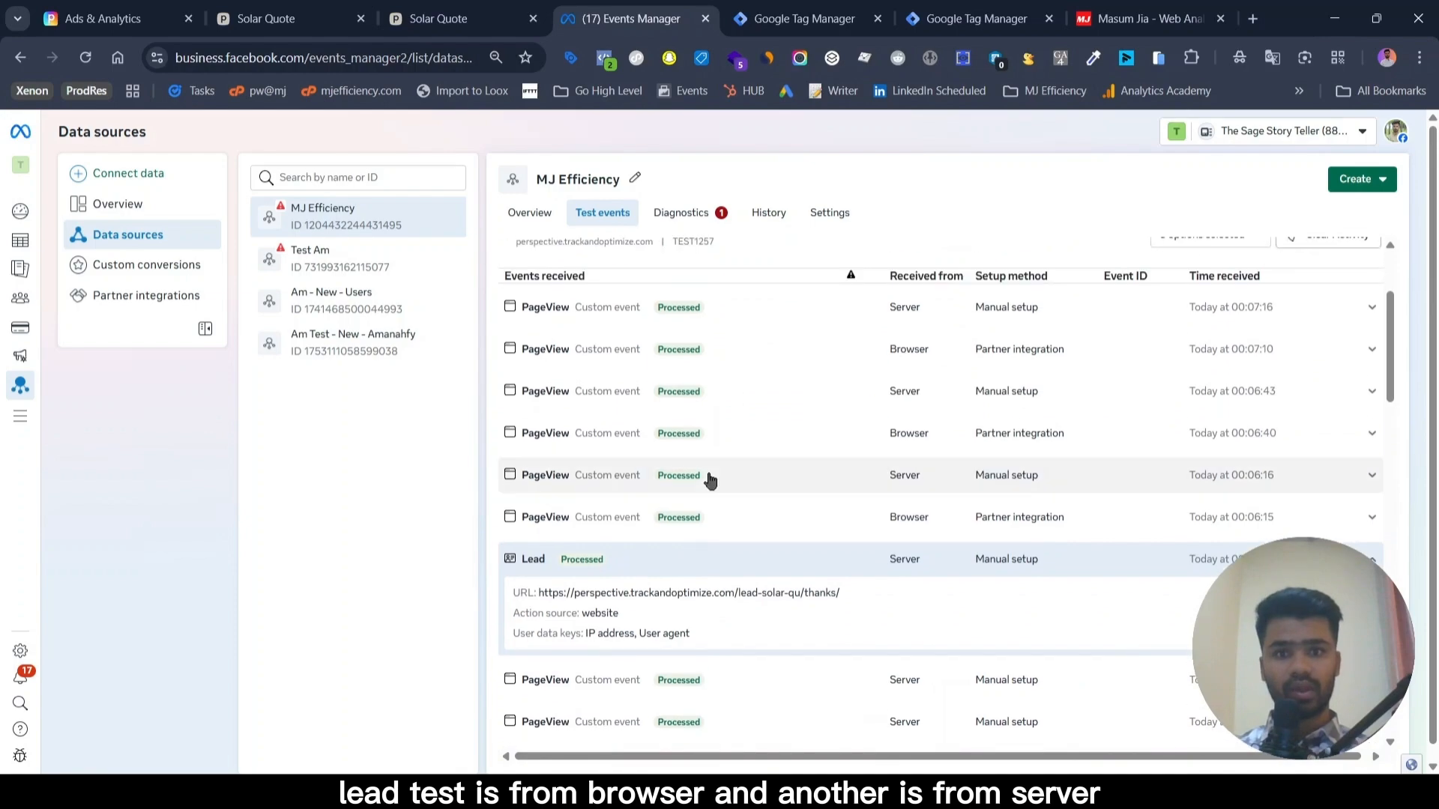
{"action": "scroll", "coordinate": [710, 479], "scroll_direction": "down", "scroll_amount": 10}
{"action": "scroll", "coordinate": [710, 479], "scroll_direction": "up", "scroll_amount": 3}
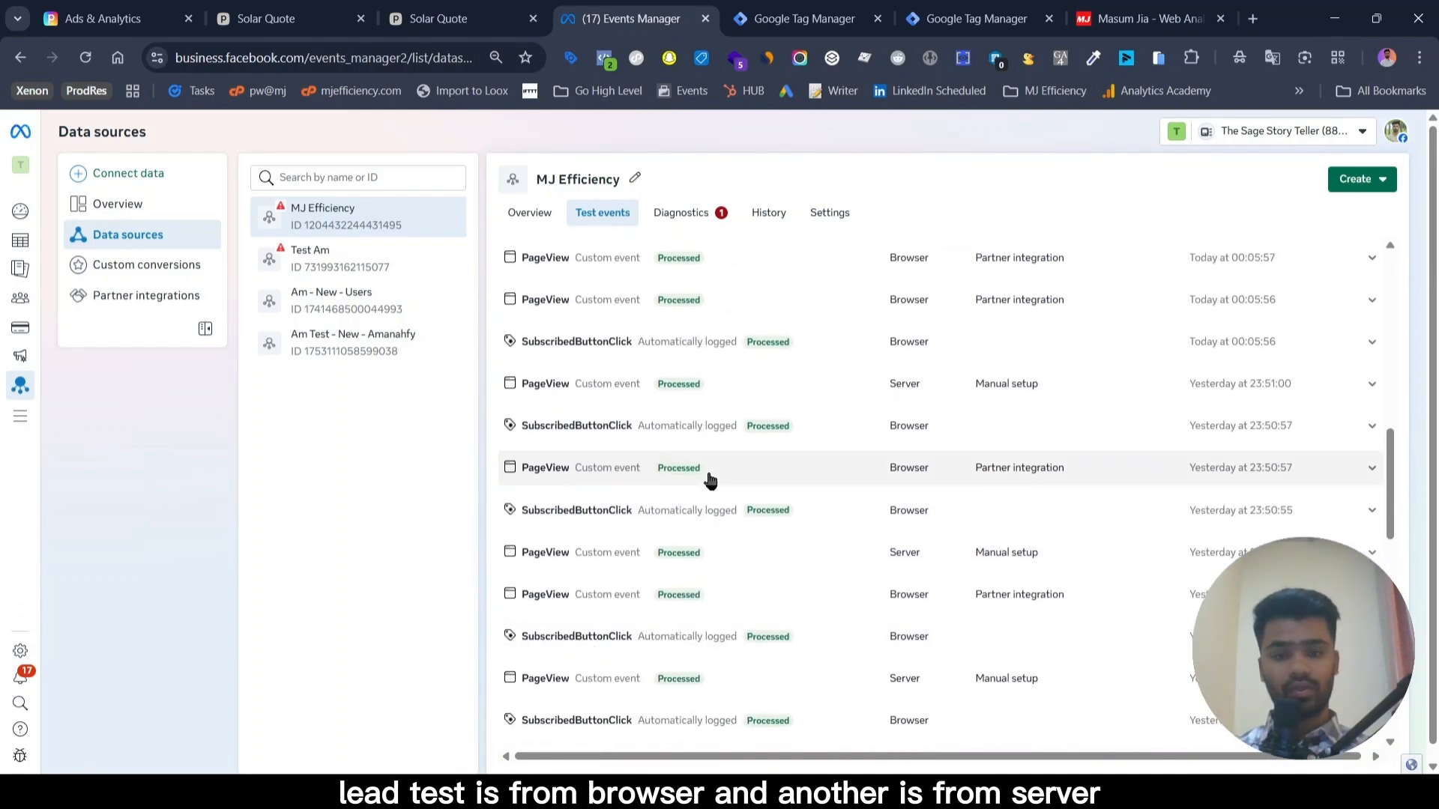
{"action": "scroll", "coordinate": [709, 480], "scroll_direction": "up", "scroll_amount": 2}
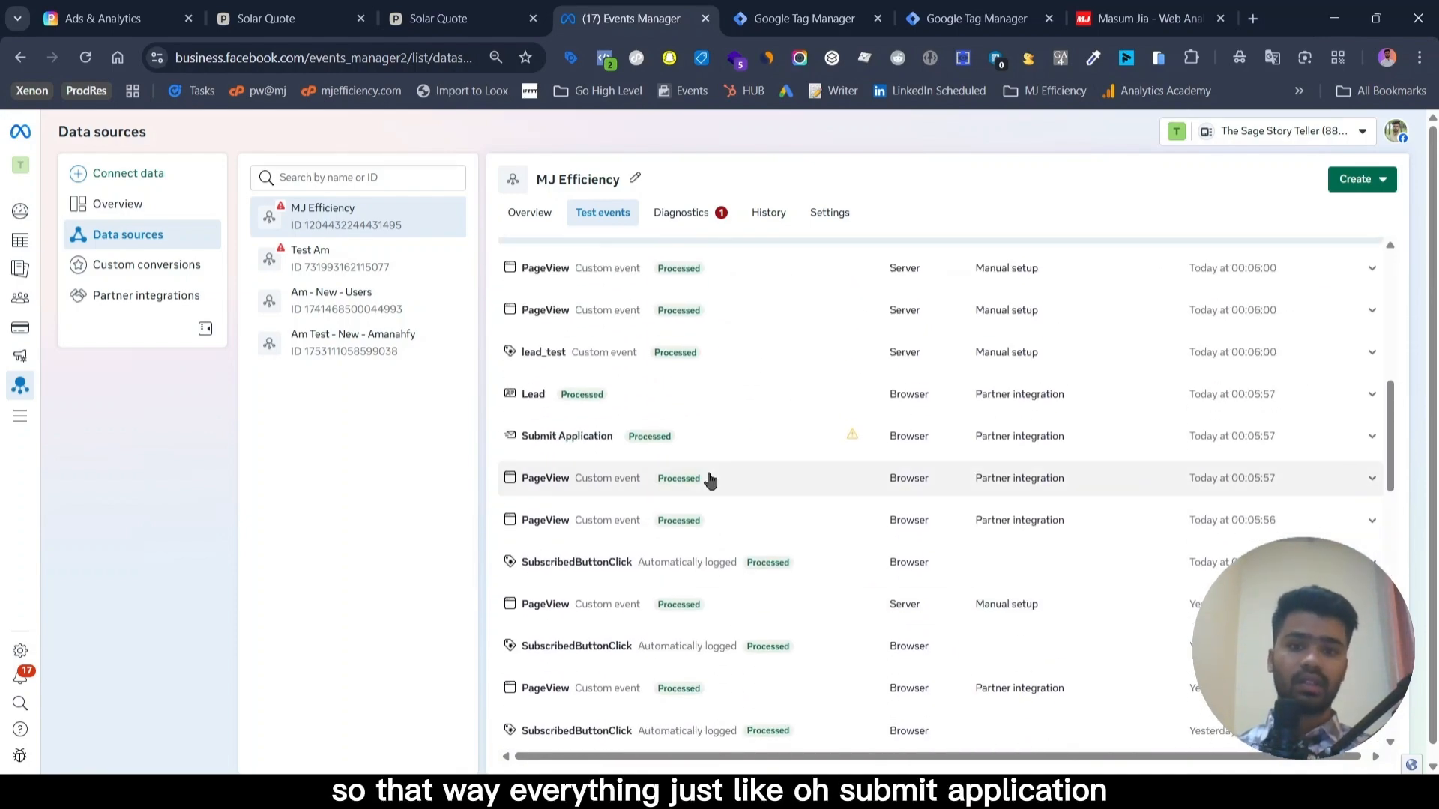
- Show all Submit Application parameters, collapse the open events, and go to the thank-you page
{"action": "left_click", "coordinate": [677, 441]}
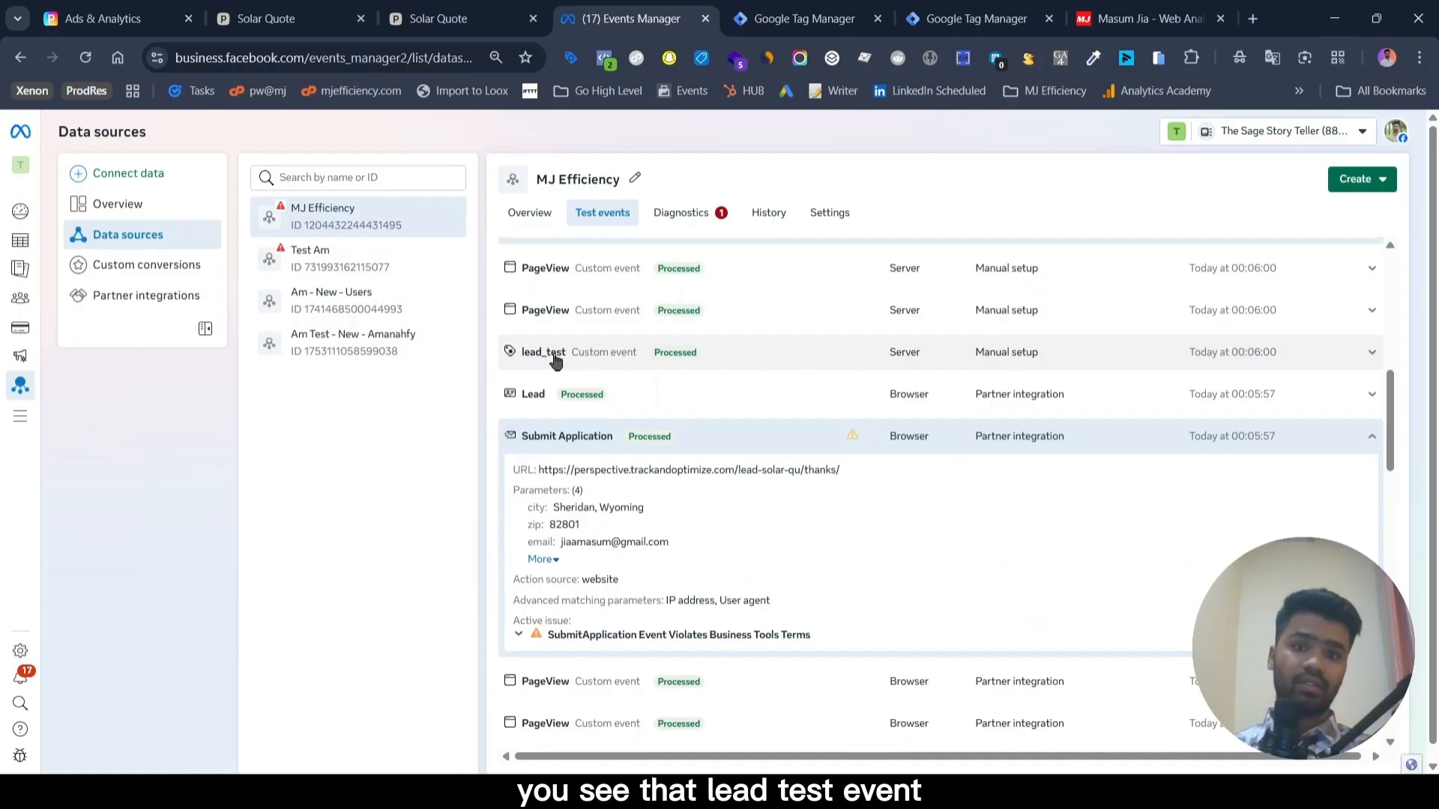
{"action": "left_click", "coordinate": [551, 569]}
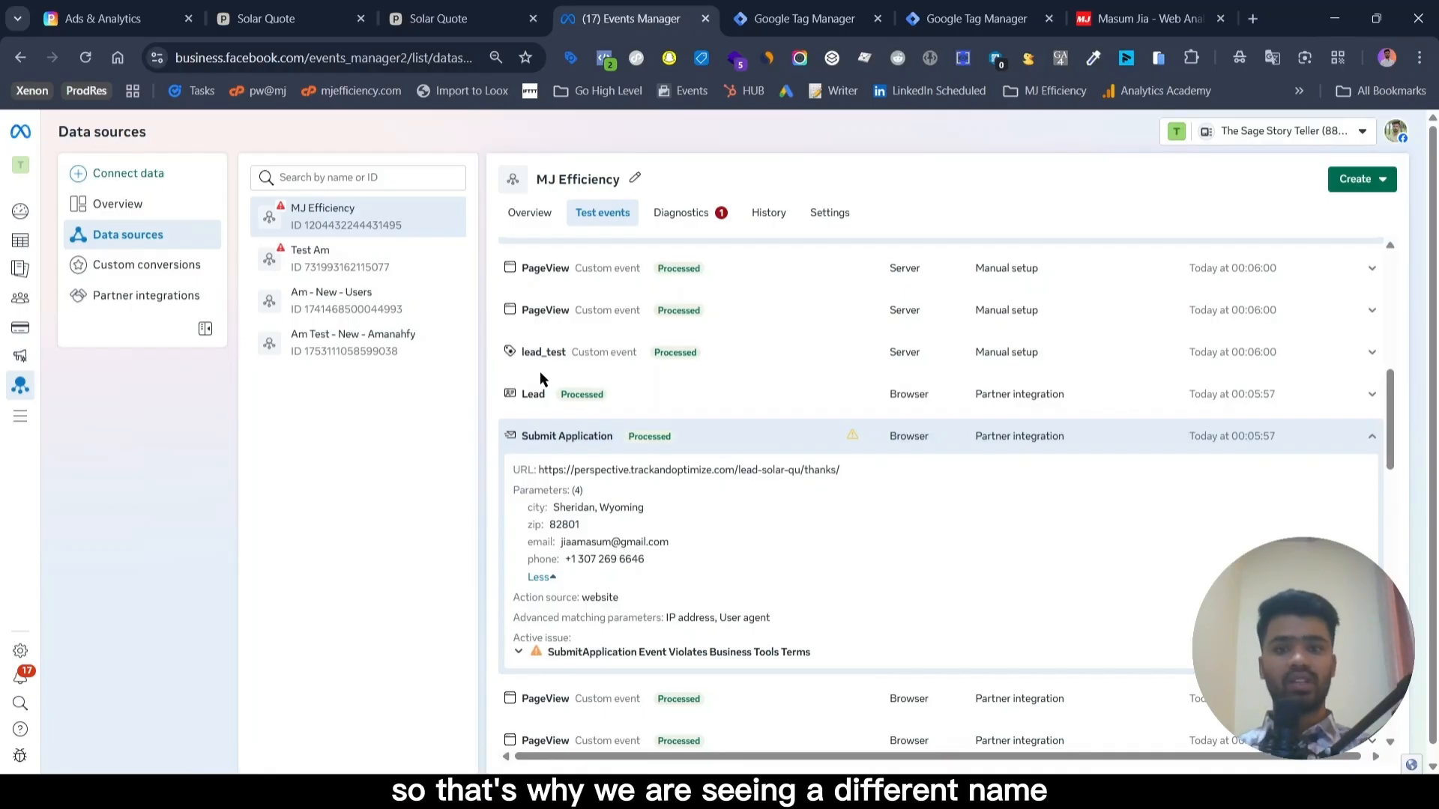
{"action": "left_click", "coordinate": [546, 426]}
{"action": "scroll", "coordinate": [532, 412], "scroll_direction": "up", "scroll_amount": 2}
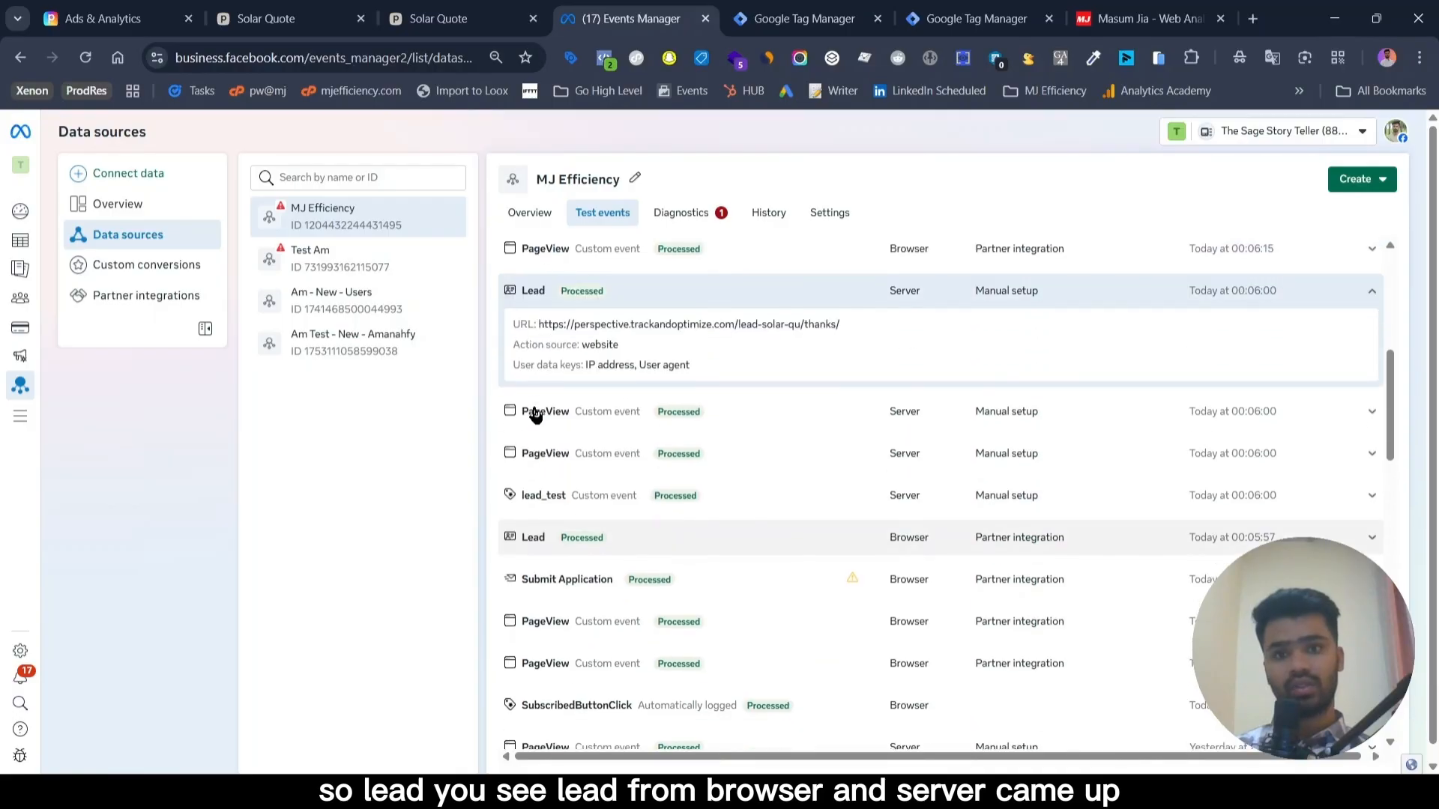
{"action": "left_click", "coordinate": [520, 294]}
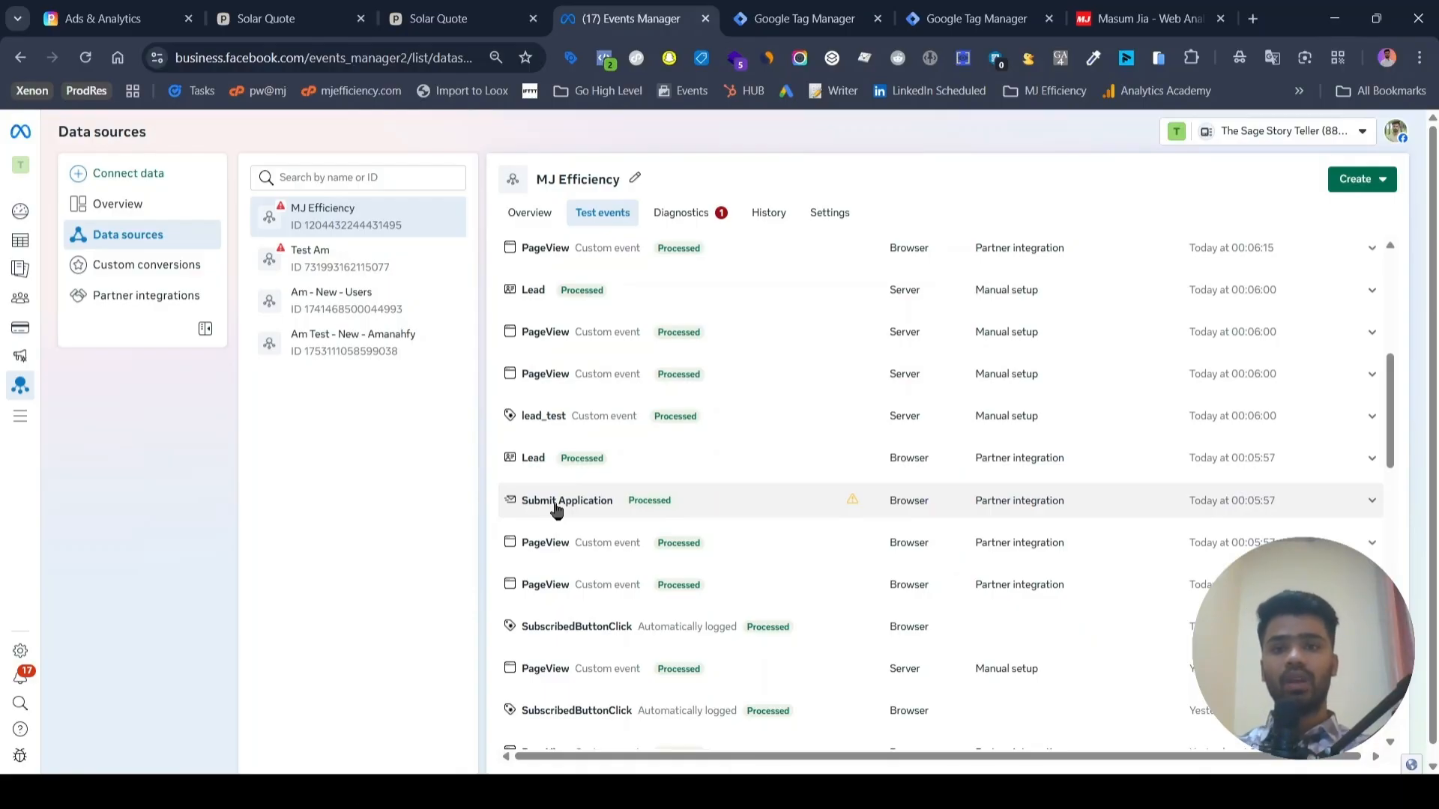
{"action": "left_click", "coordinate": [435, 19]}
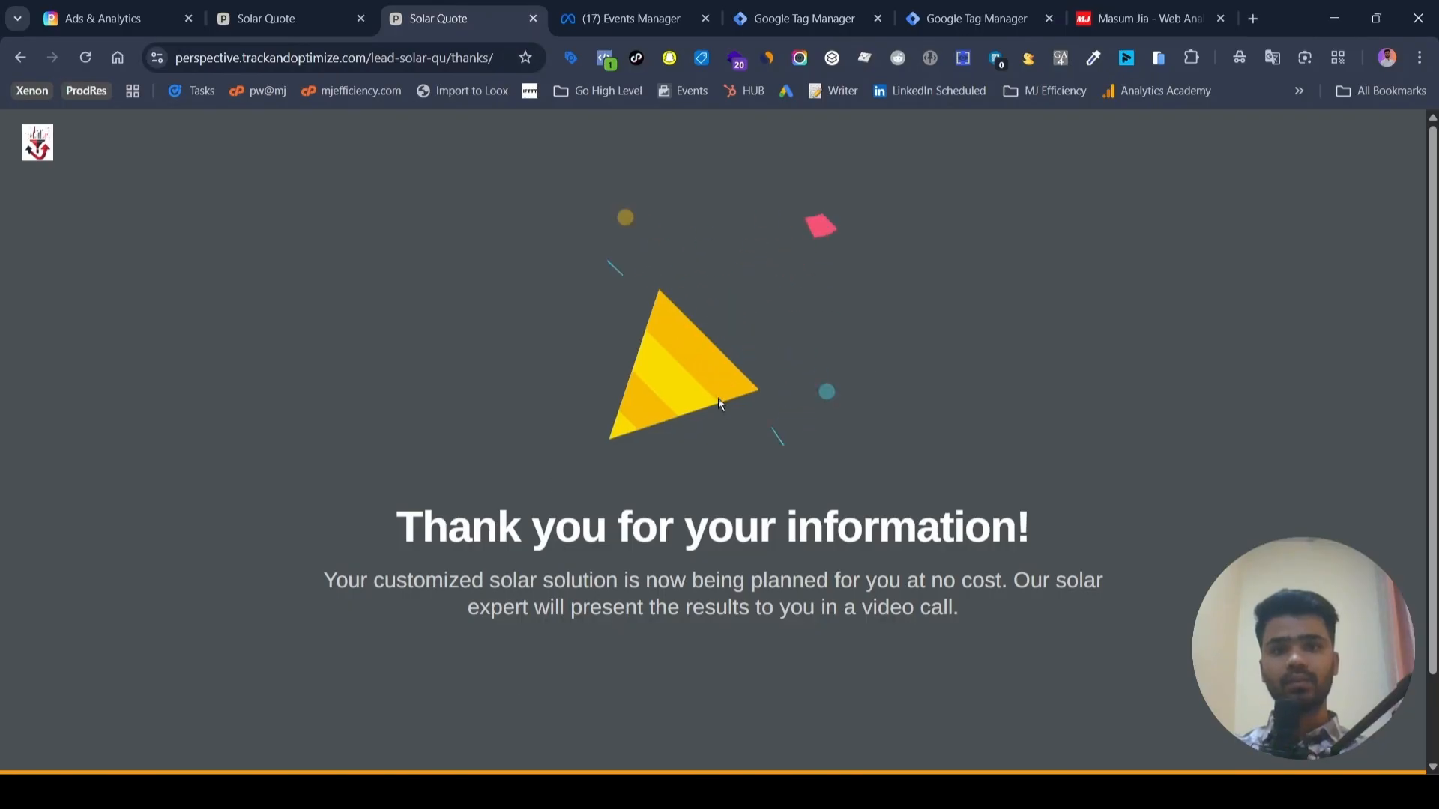
- Load the lead-solar-qu quote page, then bring up the Events Manager window's Overview
{"action": "left_click", "coordinate": [262, 6]}
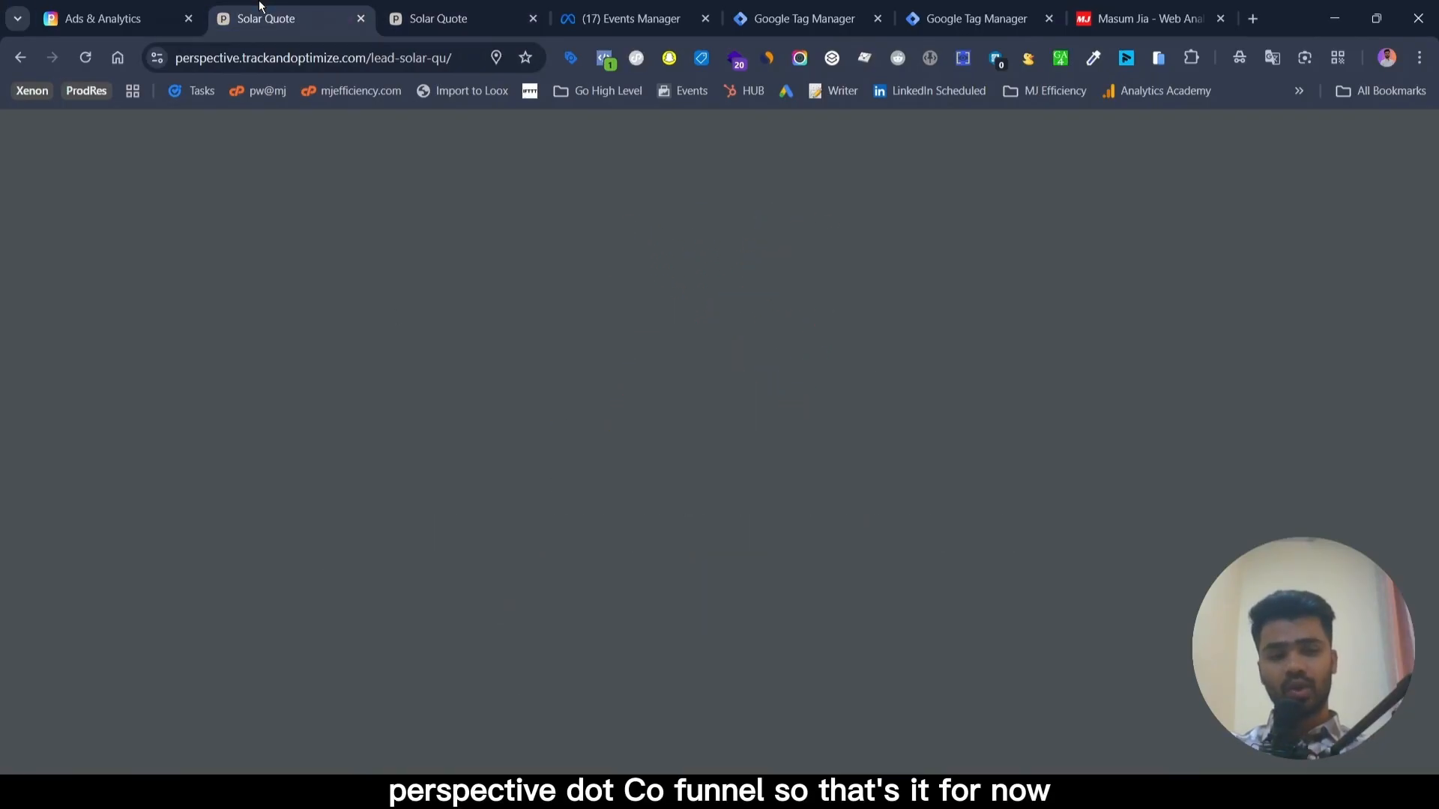
{"action": "left_click", "coordinate": [901, 792]}
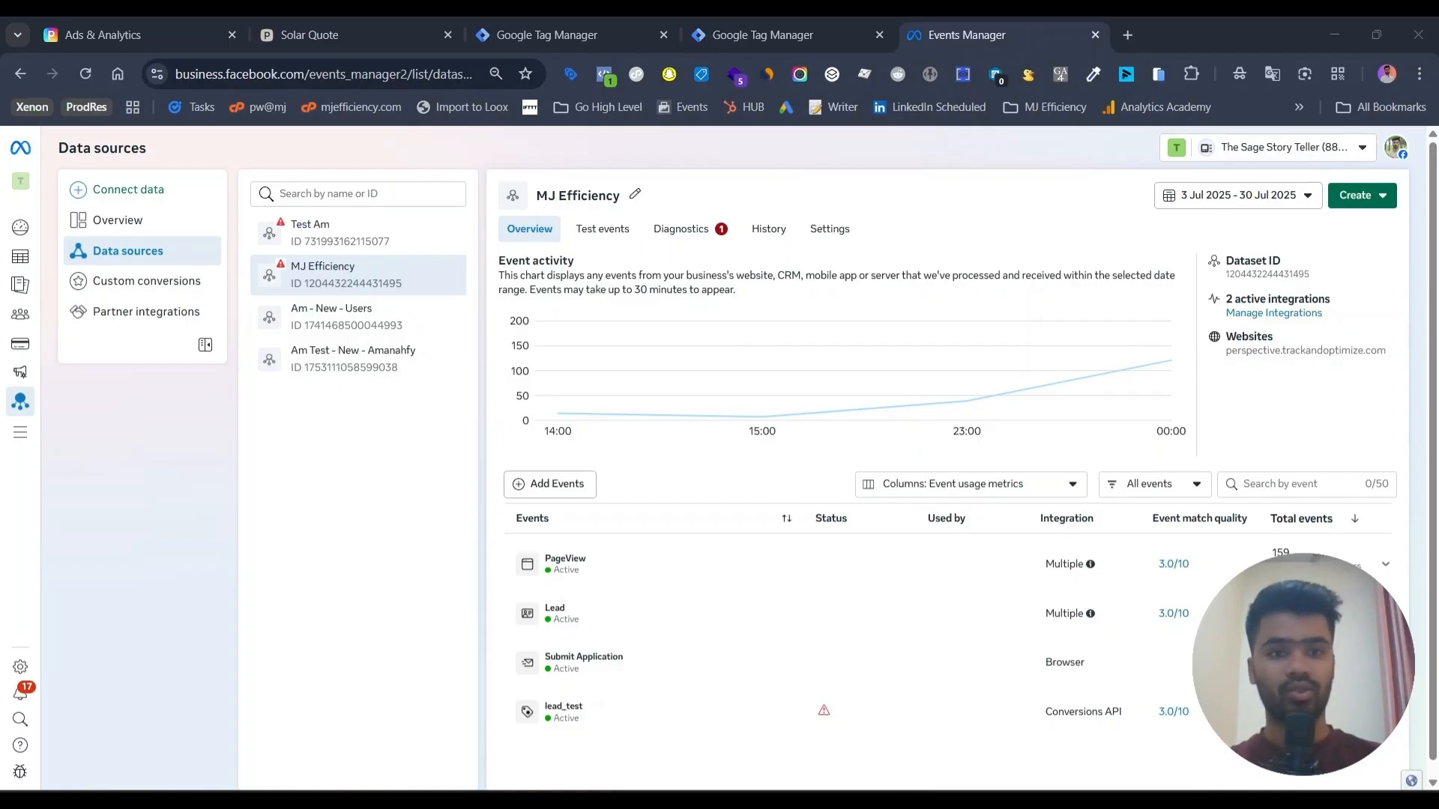
{"action": "left_click", "coordinate": [1357, 24]}
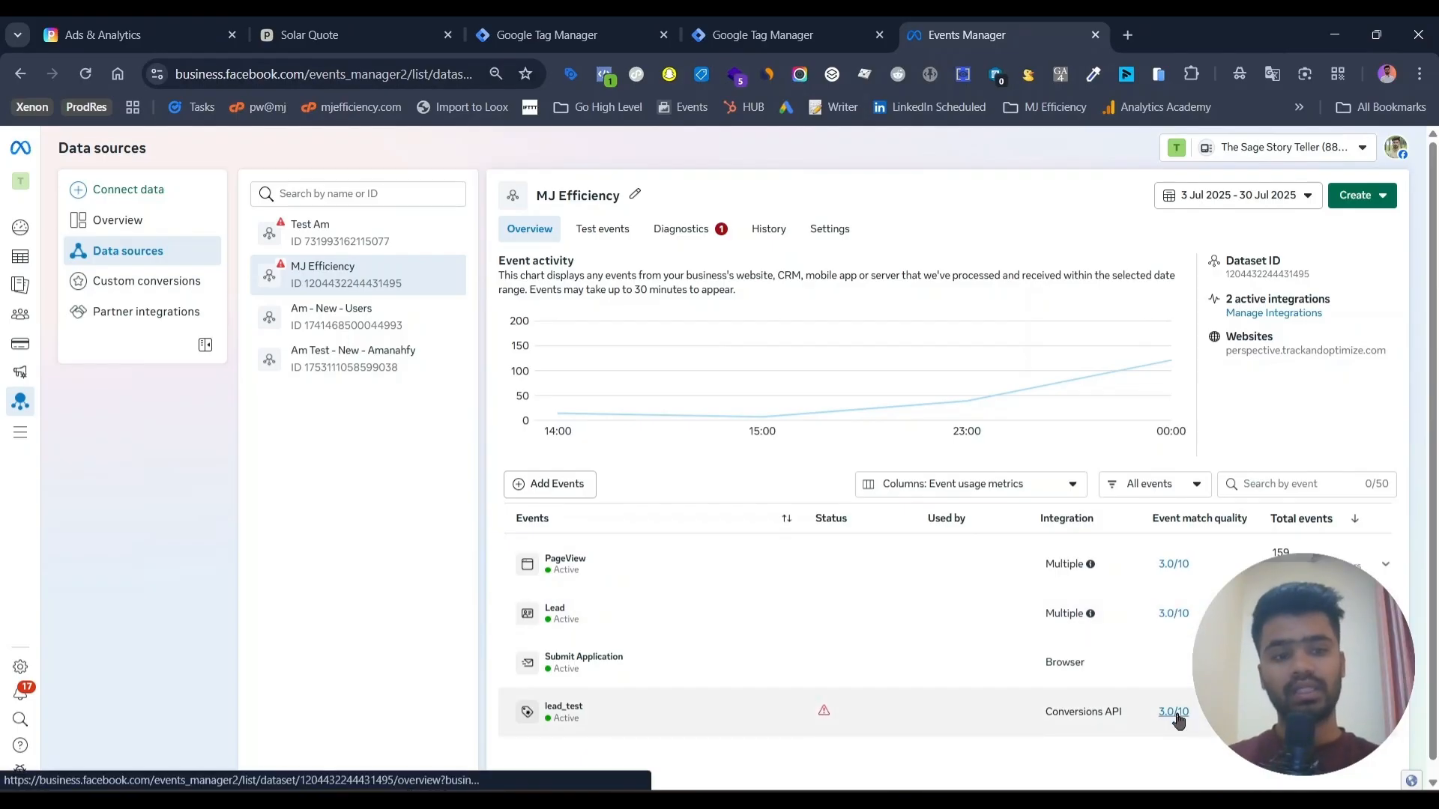
{"action": "left_click", "coordinate": [1166, 622]}
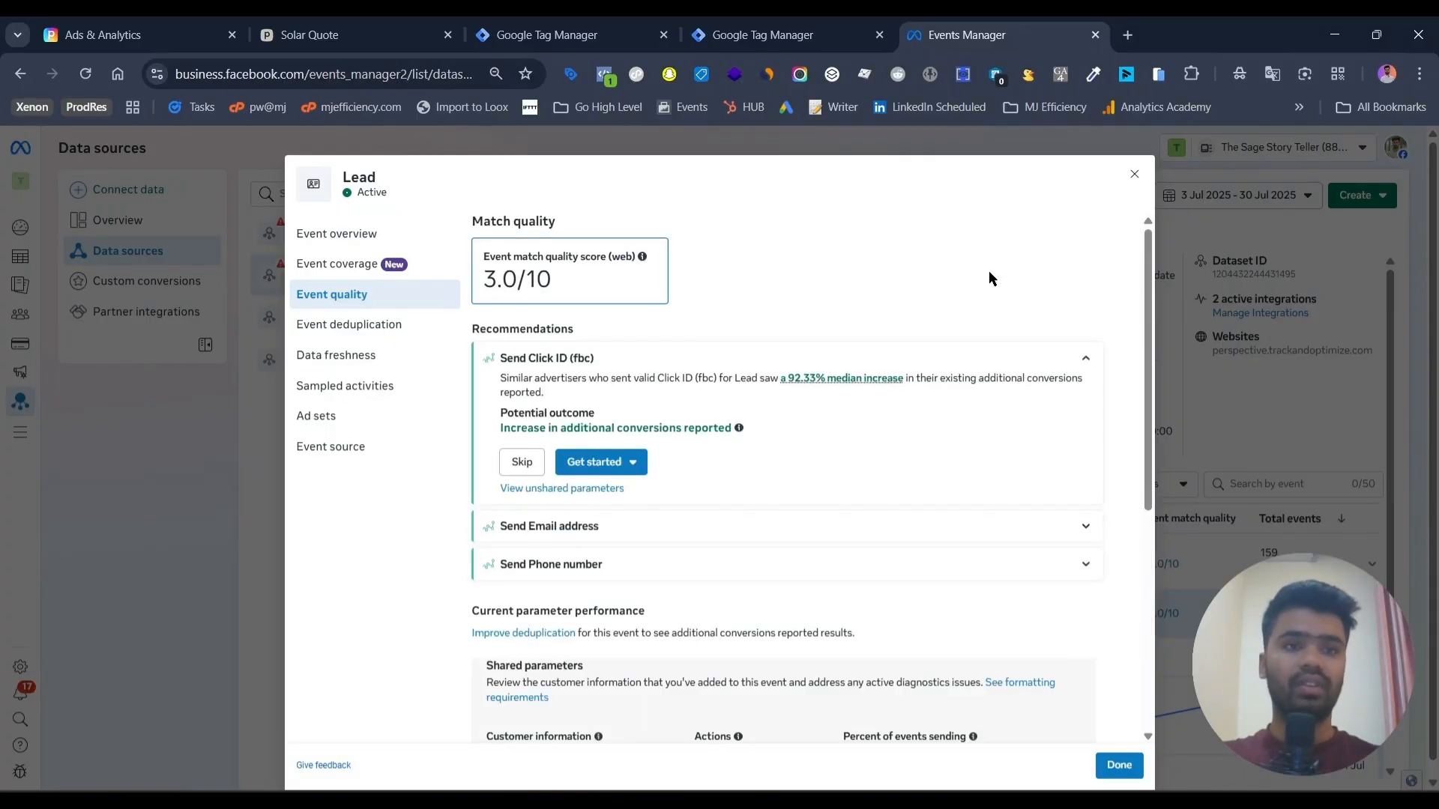
{"action": "left_click", "coordinate": [1136, 177]}
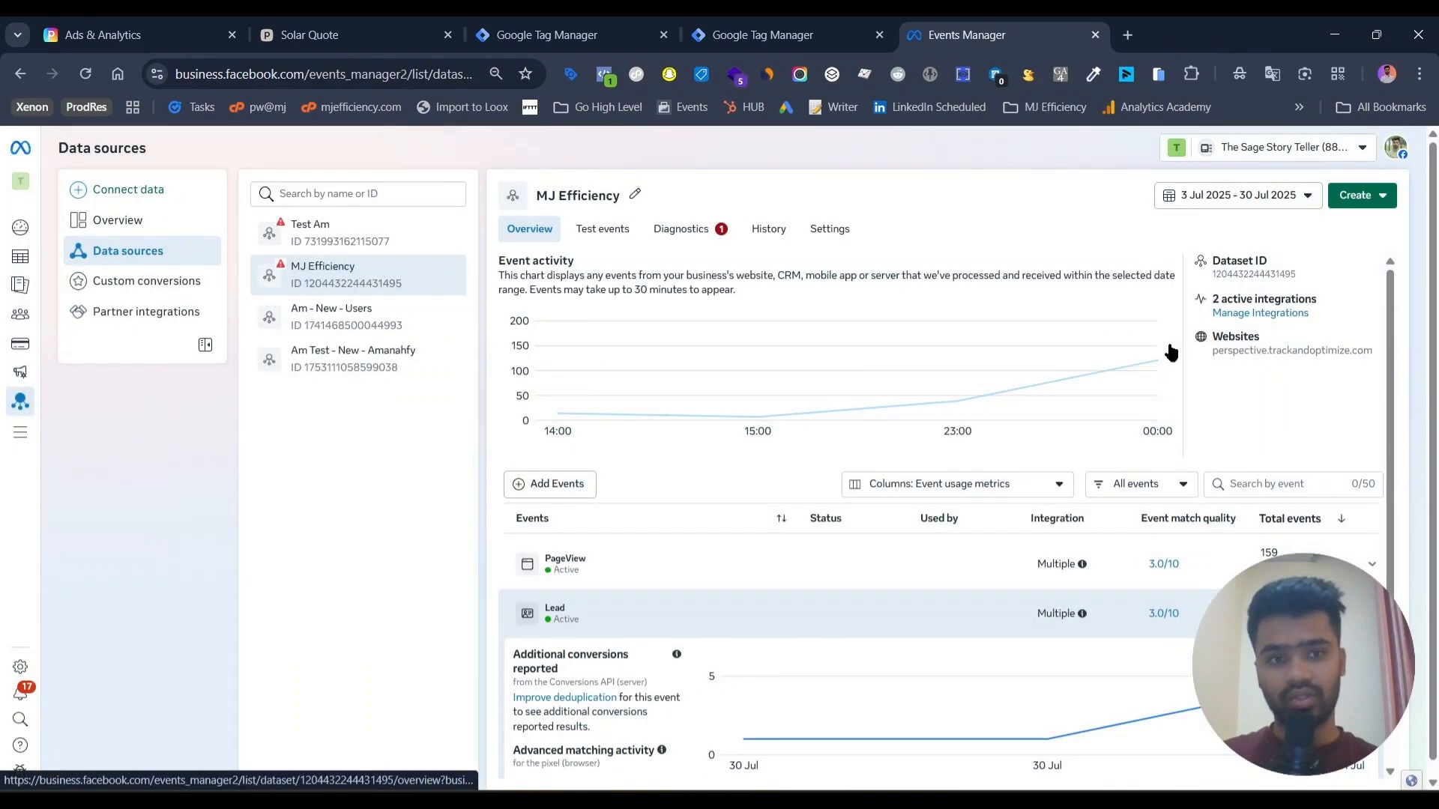
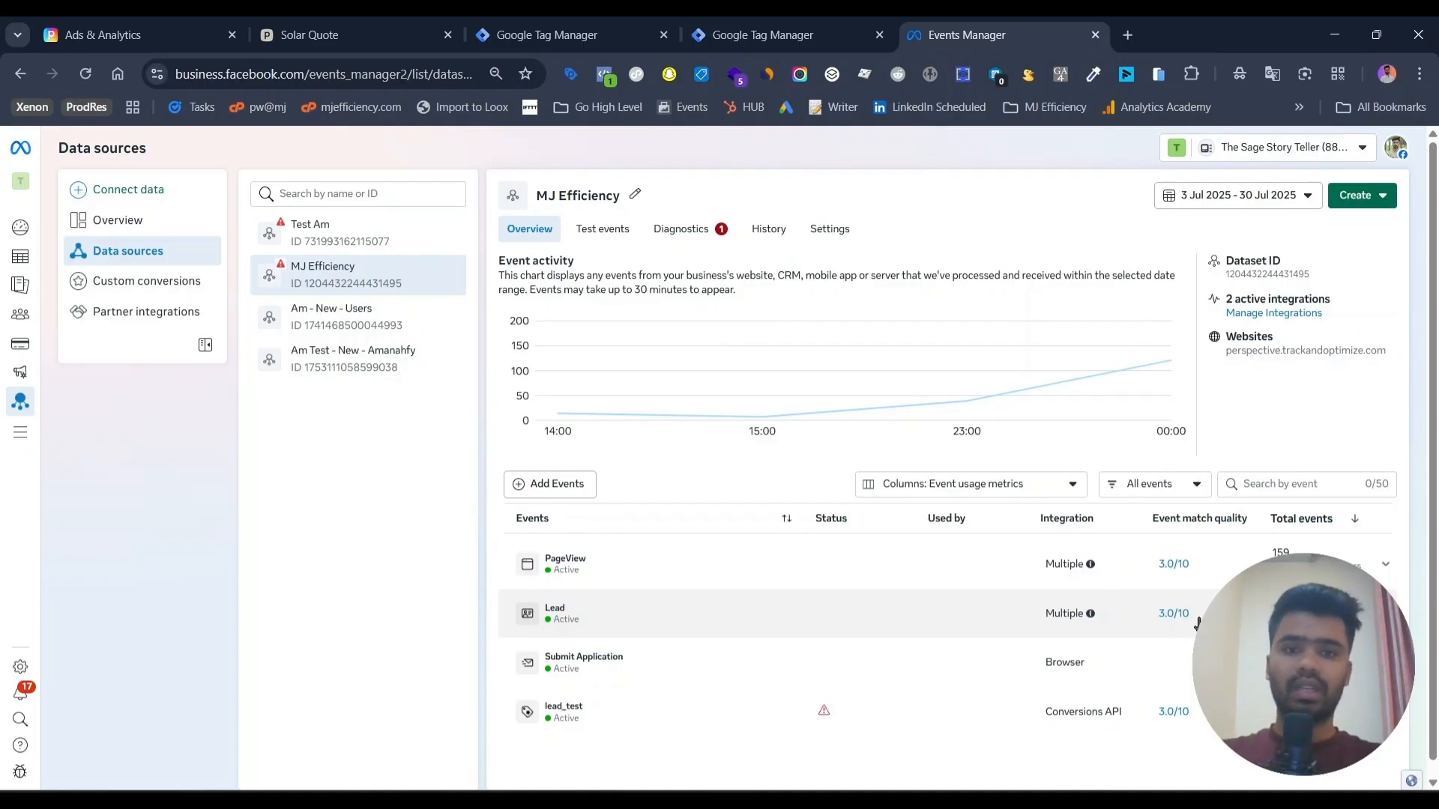
- Scroll through the roof-shape quote form on the Solar Quote landing page, then return to the Tag Manager tags list
{"action": "left_click", "coordinate": [353, 32]}
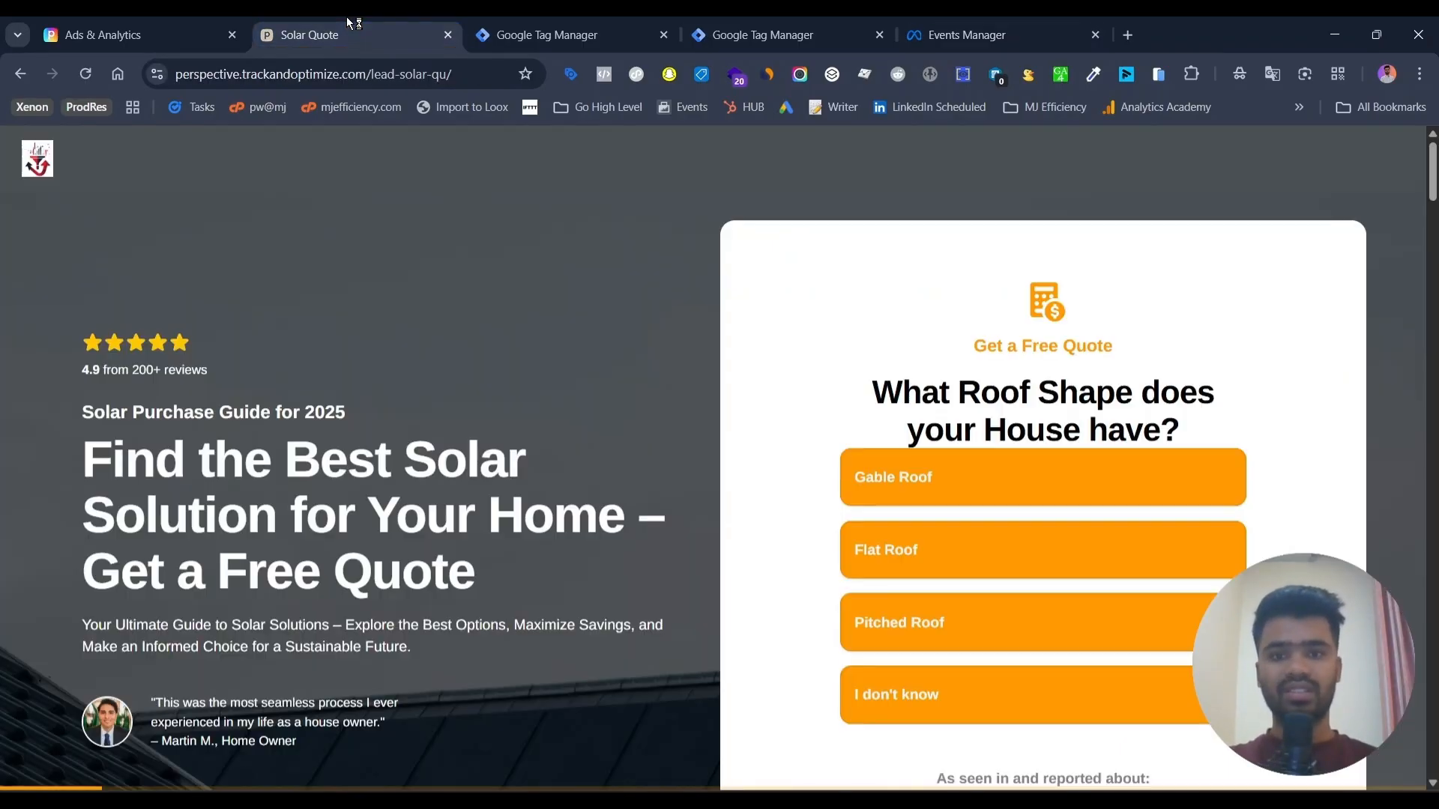
{"action": "scroll", "coordinate": [704, 414], "scroll_direction": "down", "scroll_amount": 2}
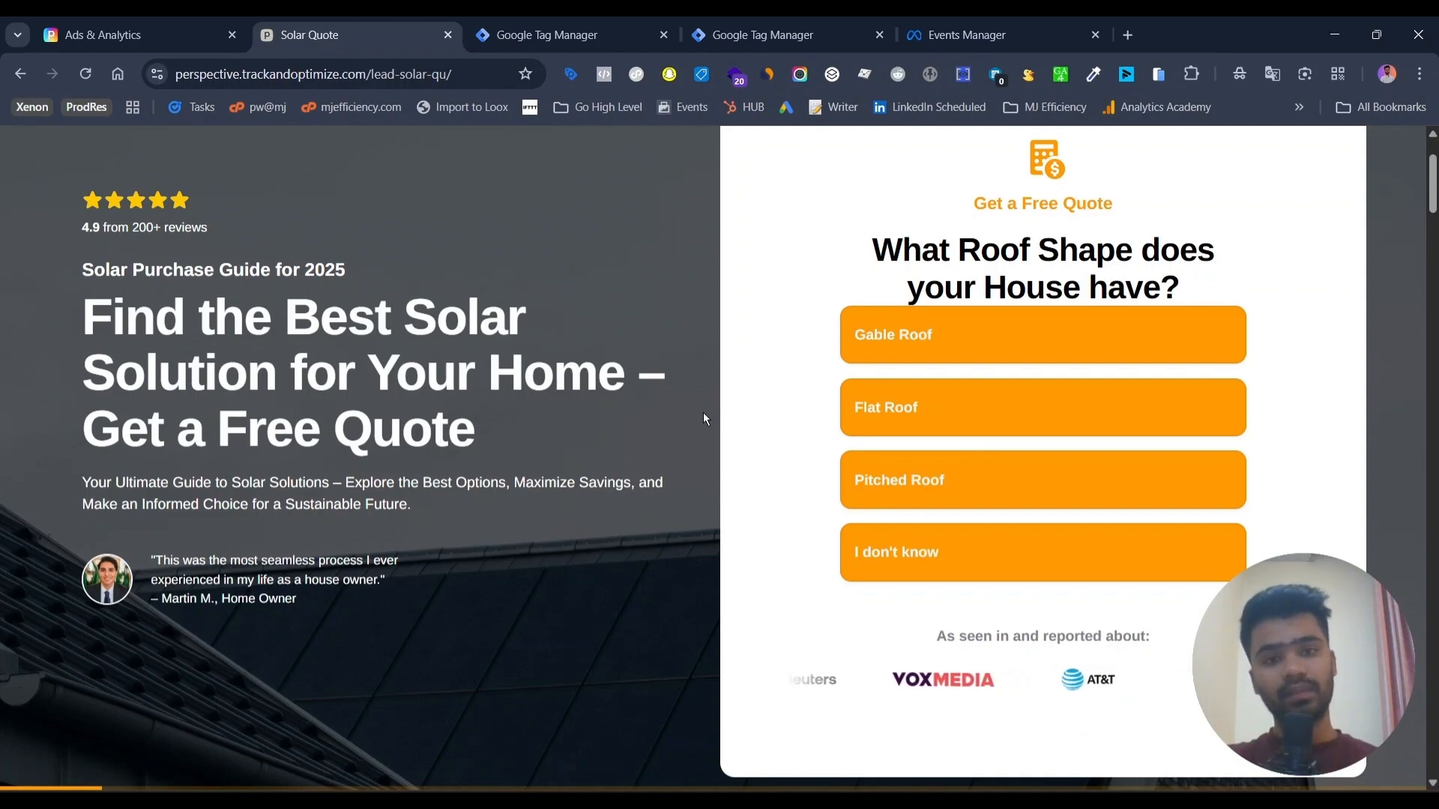
{"action": "left_click", "coordinate": [582, 30]}
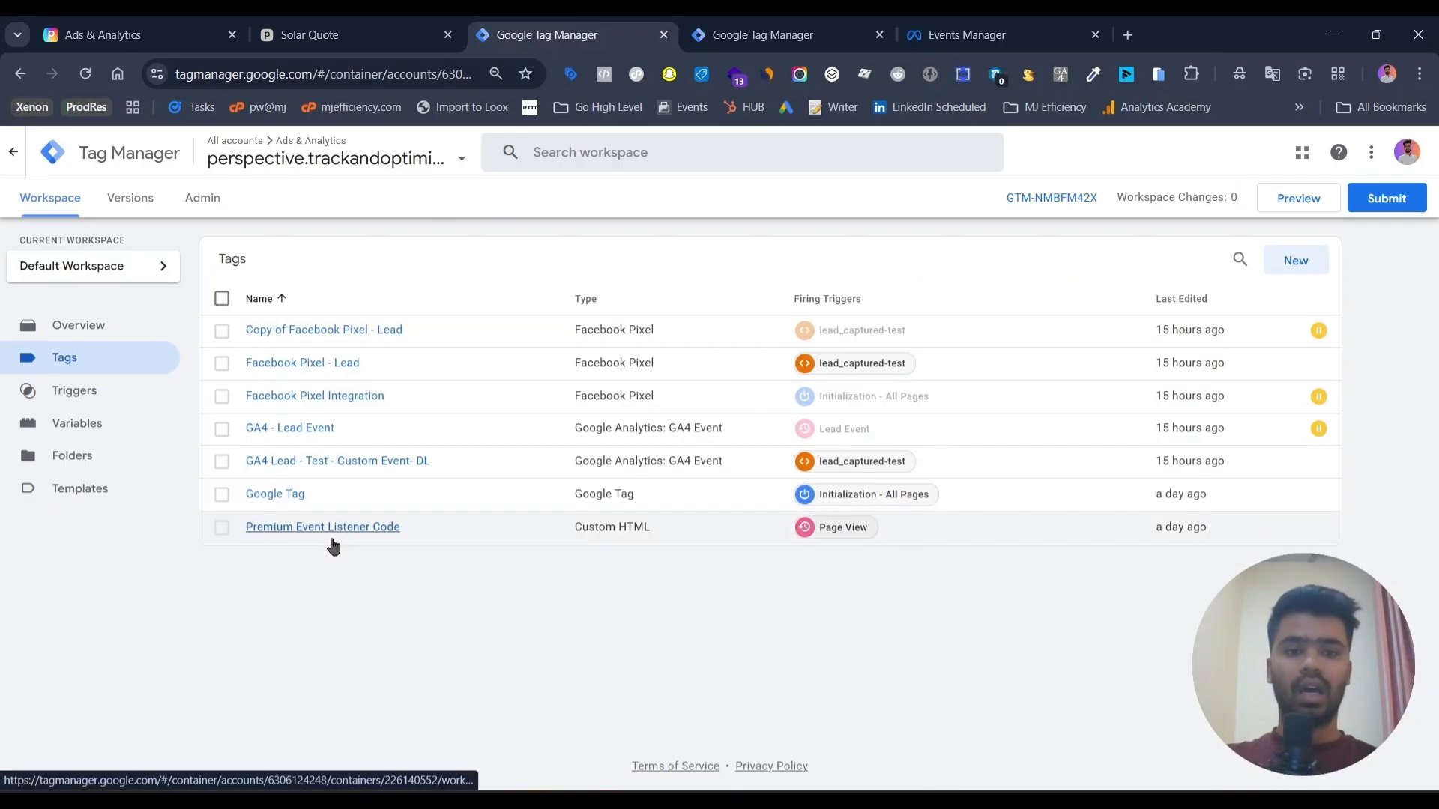
- Glance at the conversion tracking notes and the Premium Event Listener Code tag
{"action": "left_click", "coordinate": [898, 799]}
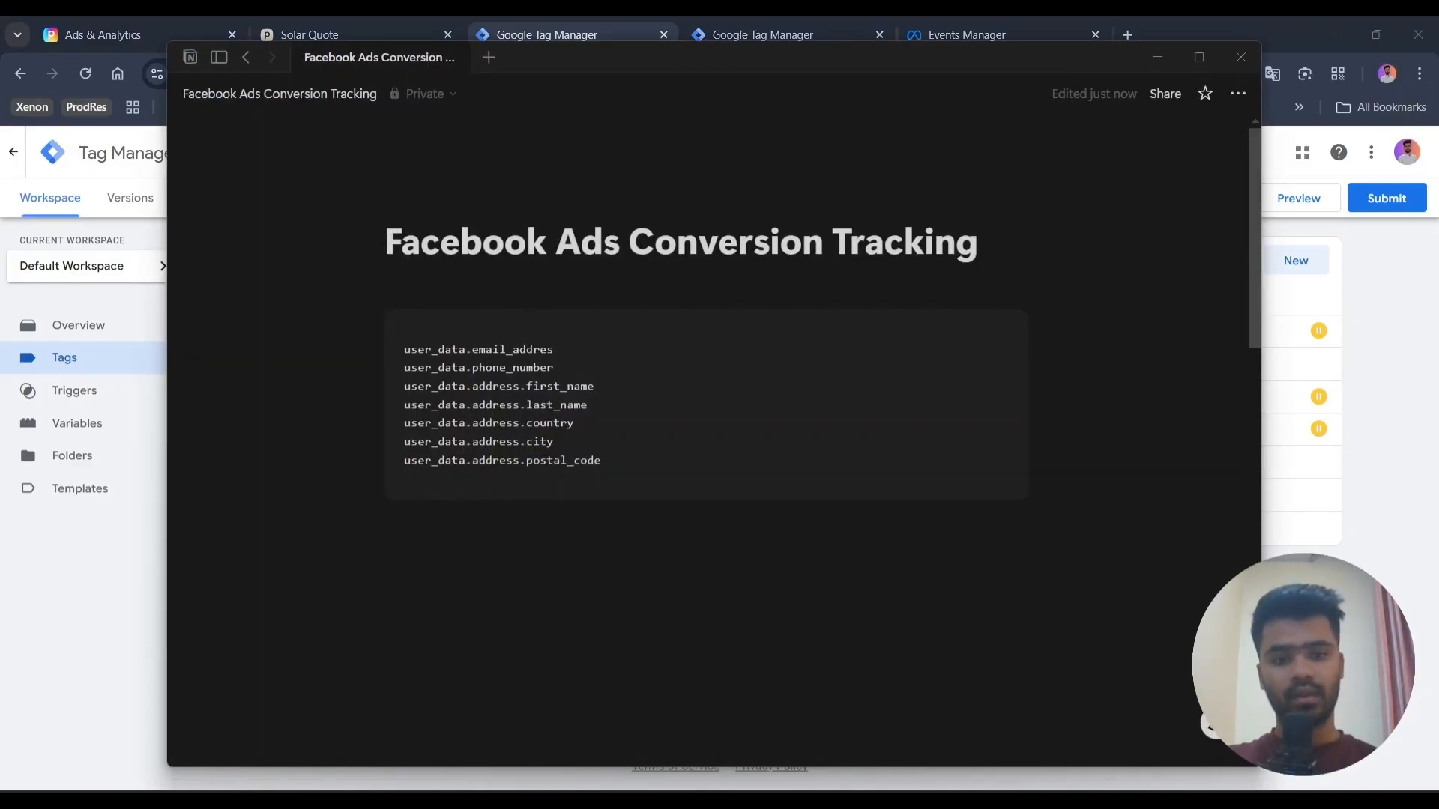
{"action": "left_click", "coordinate": [899, 799]}
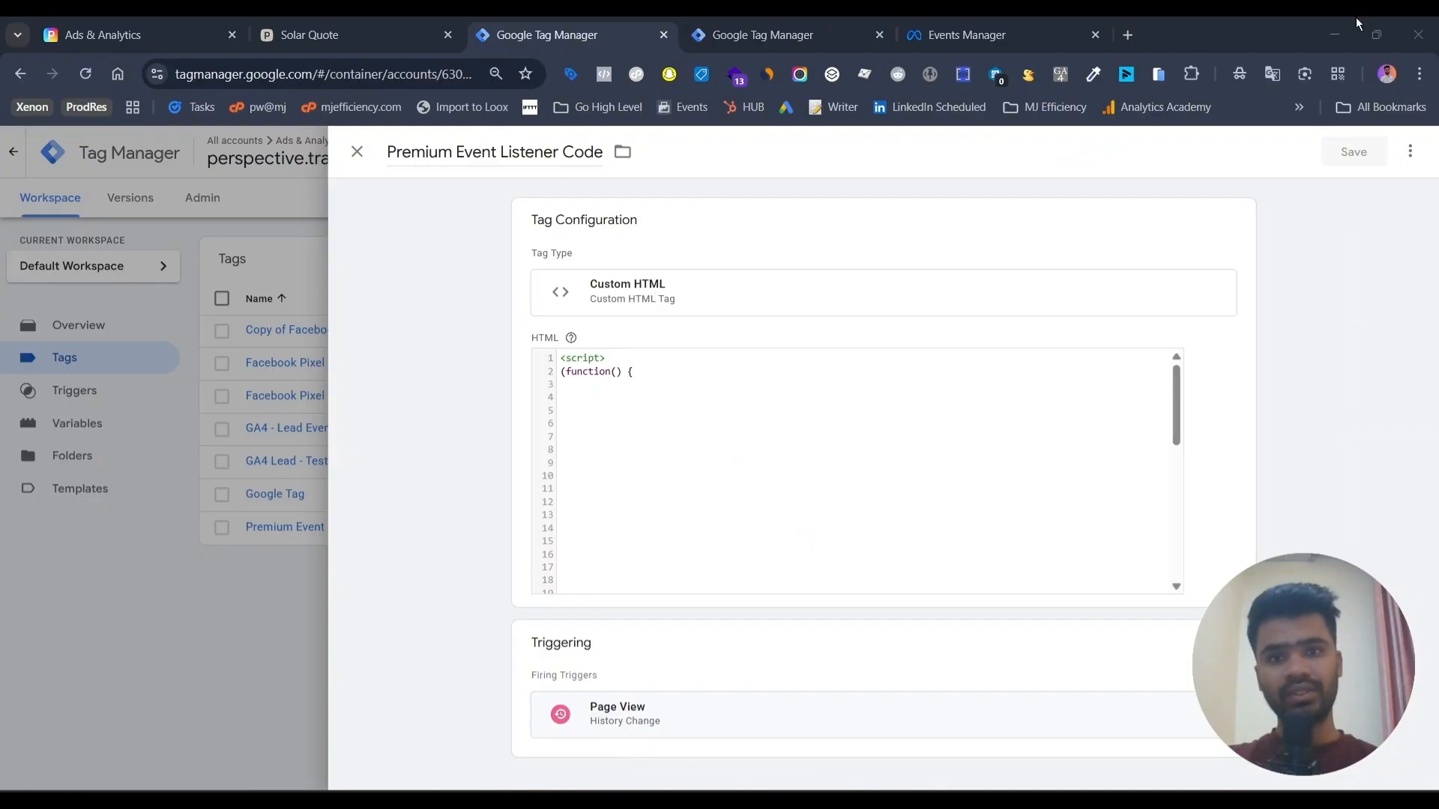
{"action": "left_click", "coordinate": [1356, 17]}
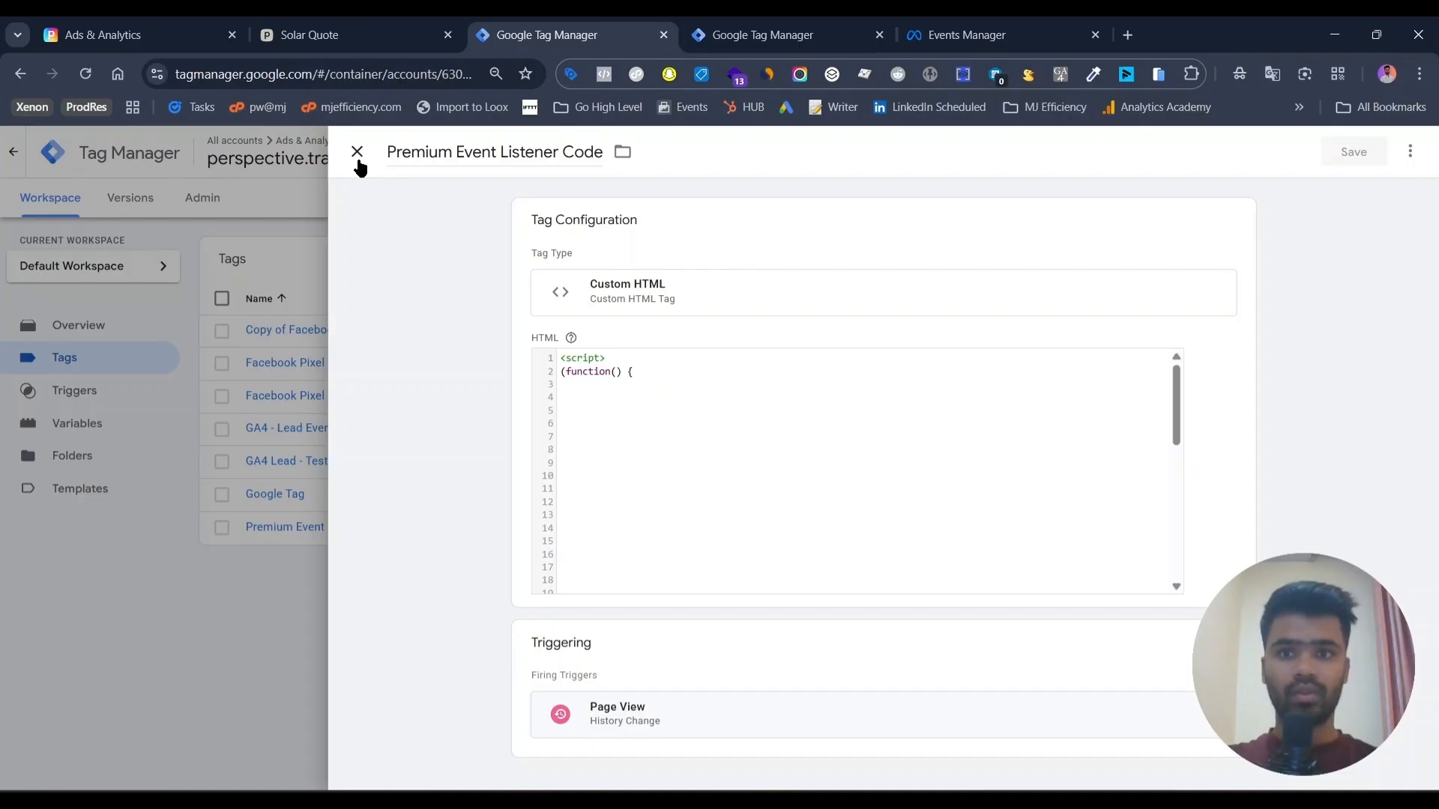
{"action": "left_click", "coordinate": [357, 152]}
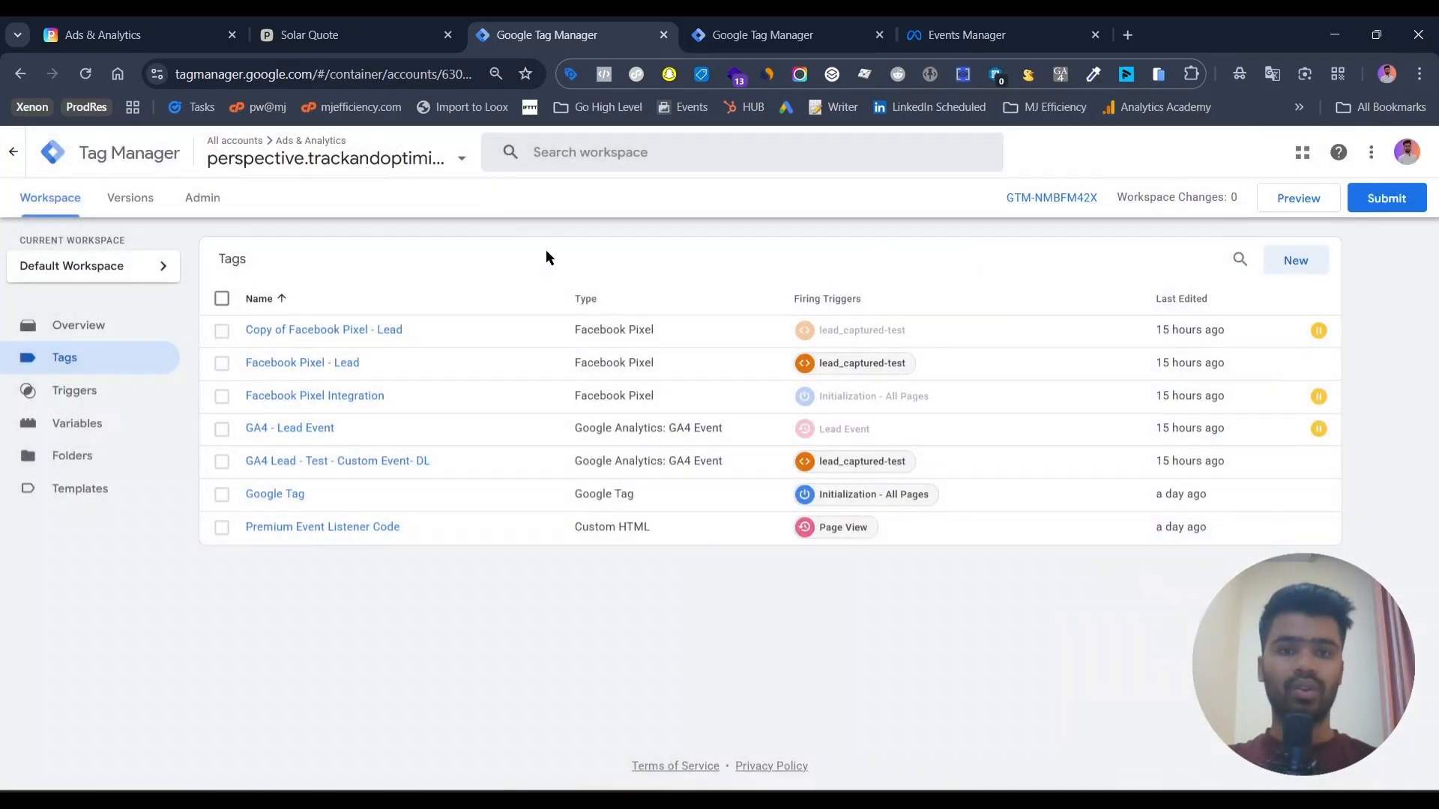
- Launch Tag Manager preview mode for the container from the tags list
{"action": "left_click", "coordinate": [333, 18]}
{"action": "left_click", "coordinate": [525, 22]}
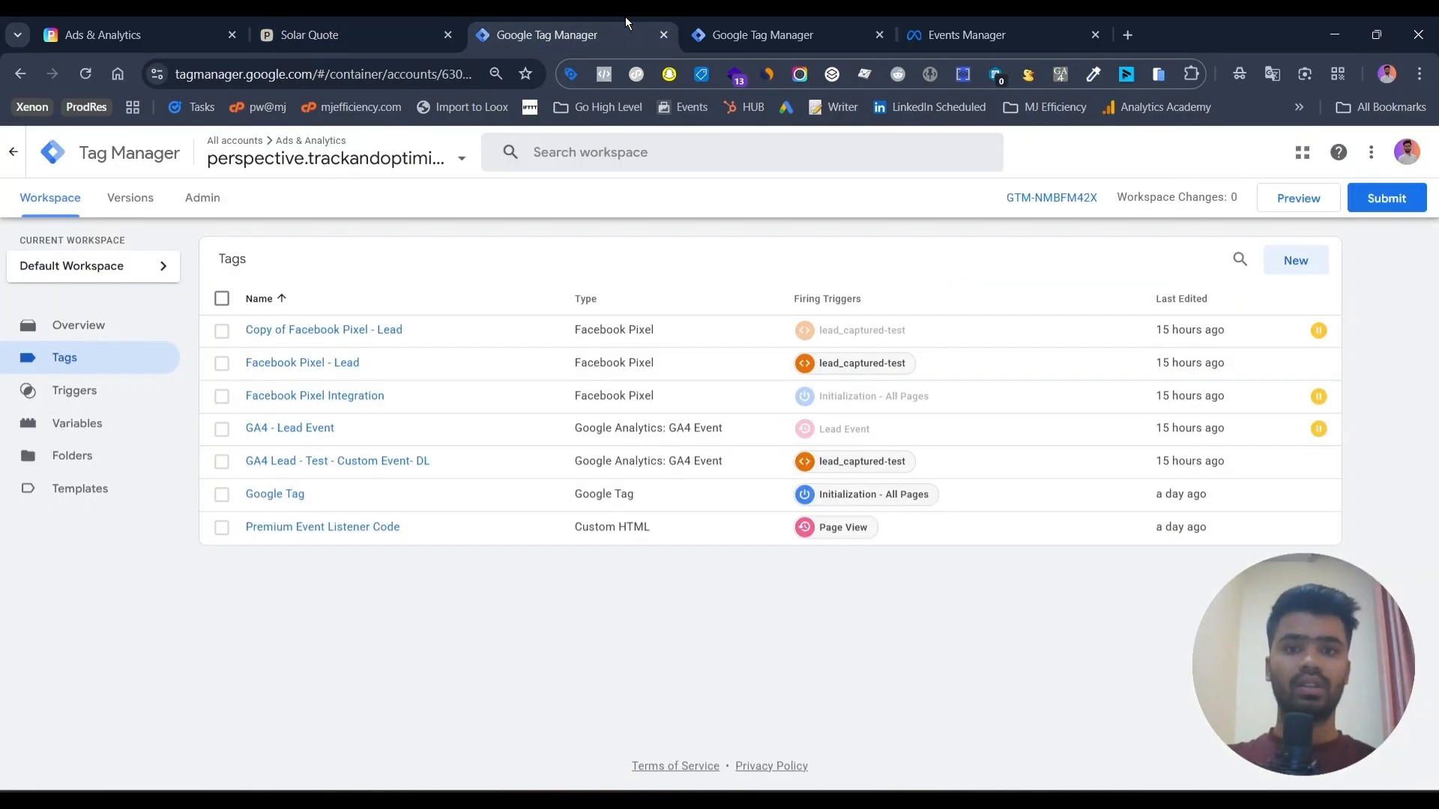
{"action": "left_click", "coordinate": [1292, 198]}
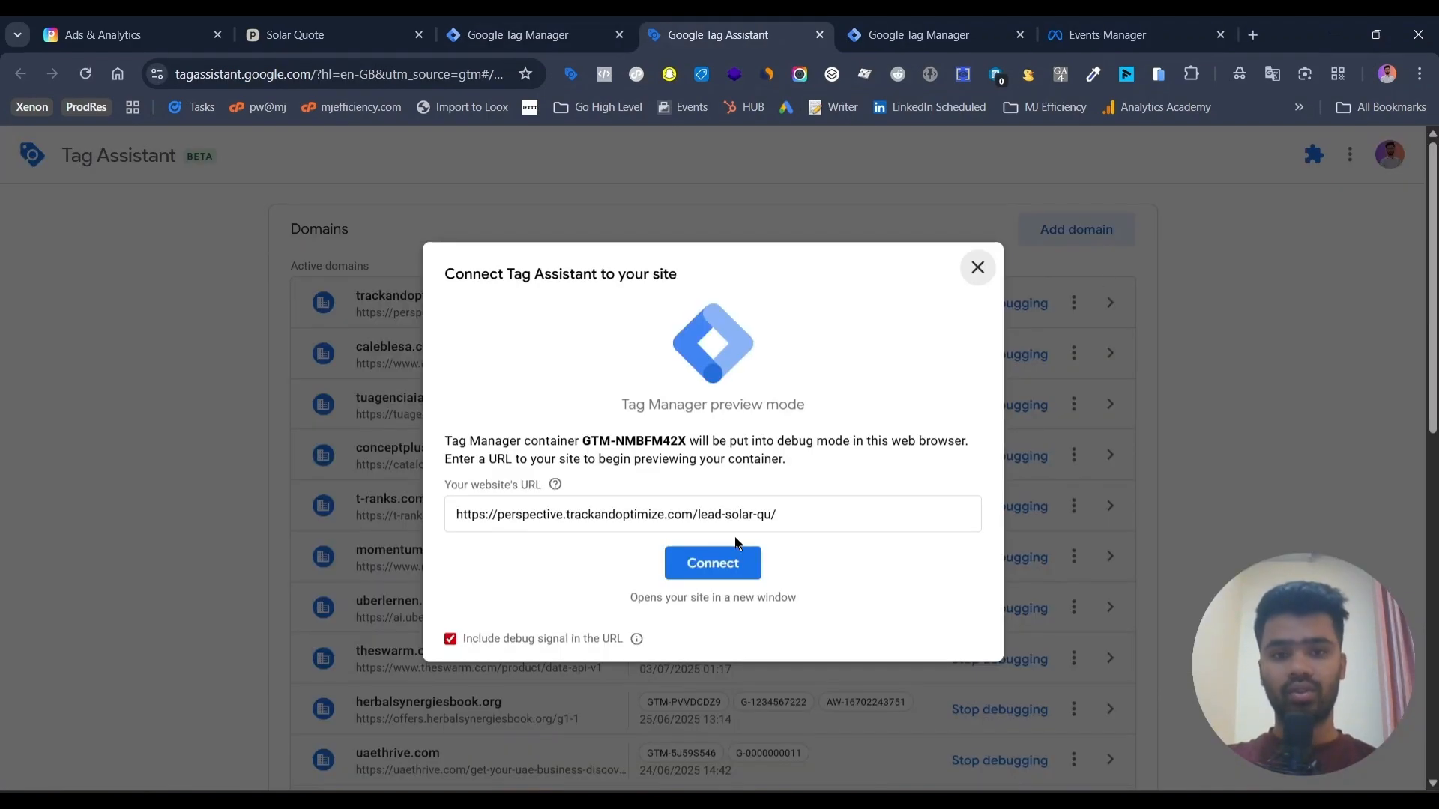
- Connect Tag Assistant, then answer Pitched Roof, Semi-Detached House, 1-2 people, all-day usage and owner
{"action": "left_click", "coordinate": [741, 562]}
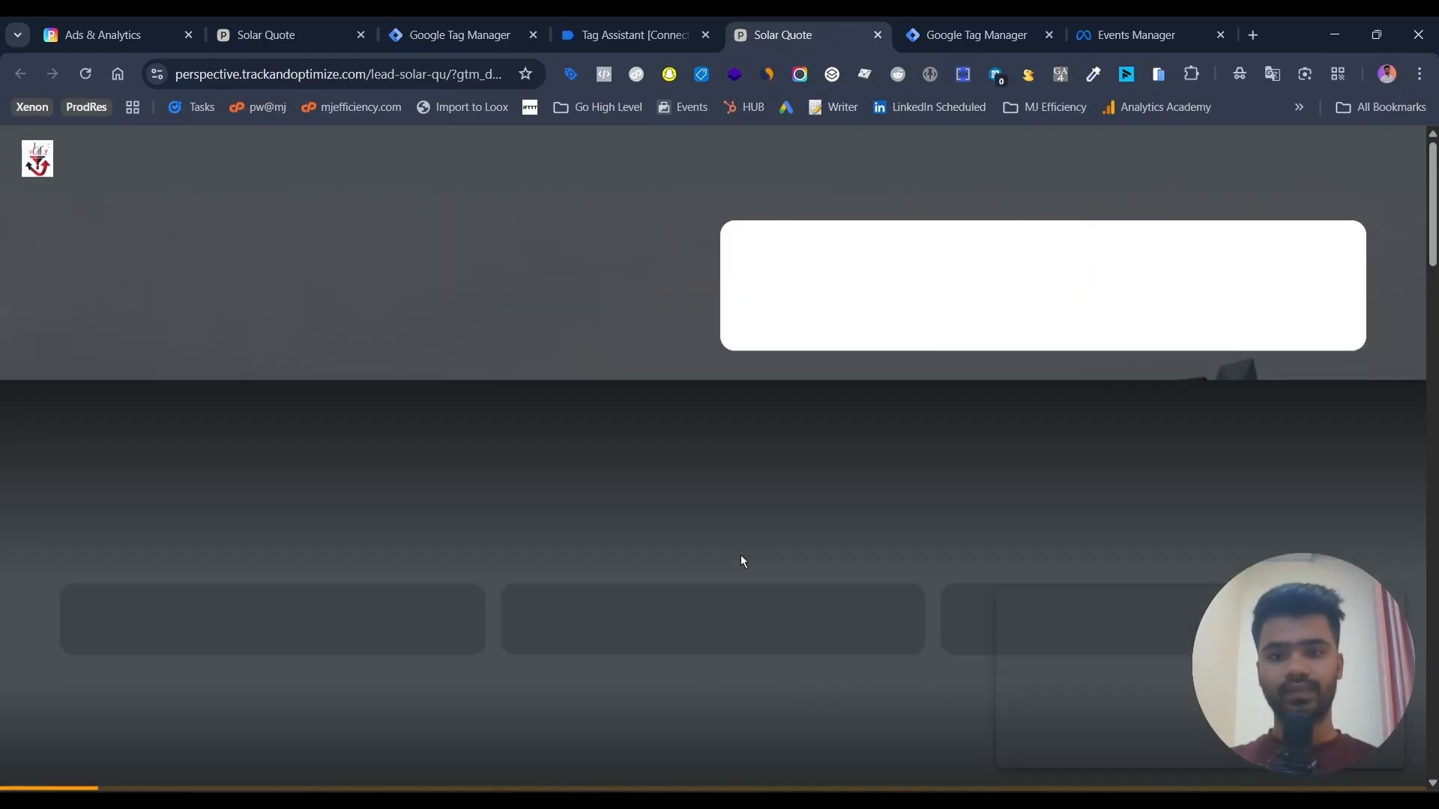
{"action": "scroll", "coordinate": [939, 555], "scroll_direction": "down", "scroll_amount": 4}
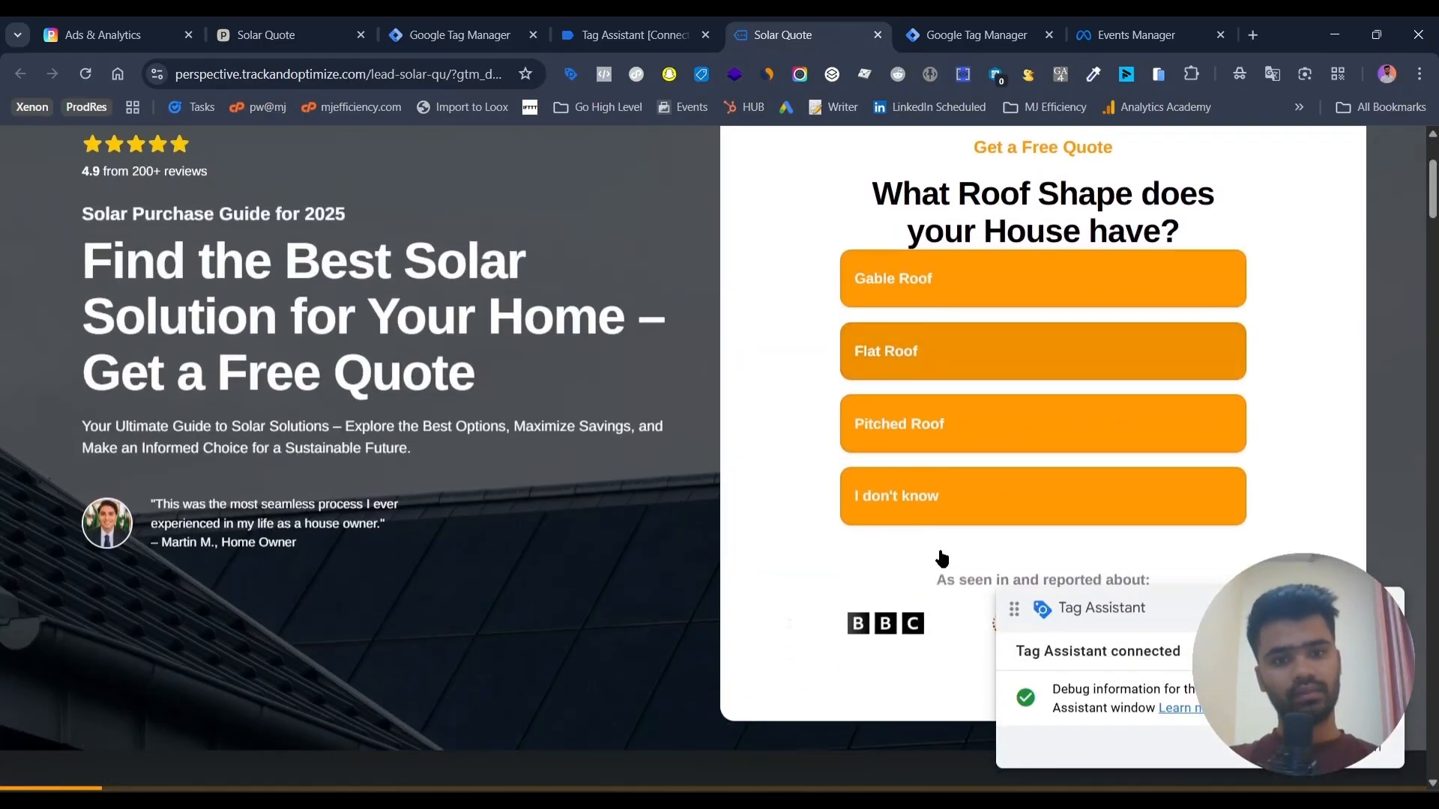
{"action": "left_click", "coordinate": [888, 445]}
{"action": "left_click", "coordinate": [566, 485]}
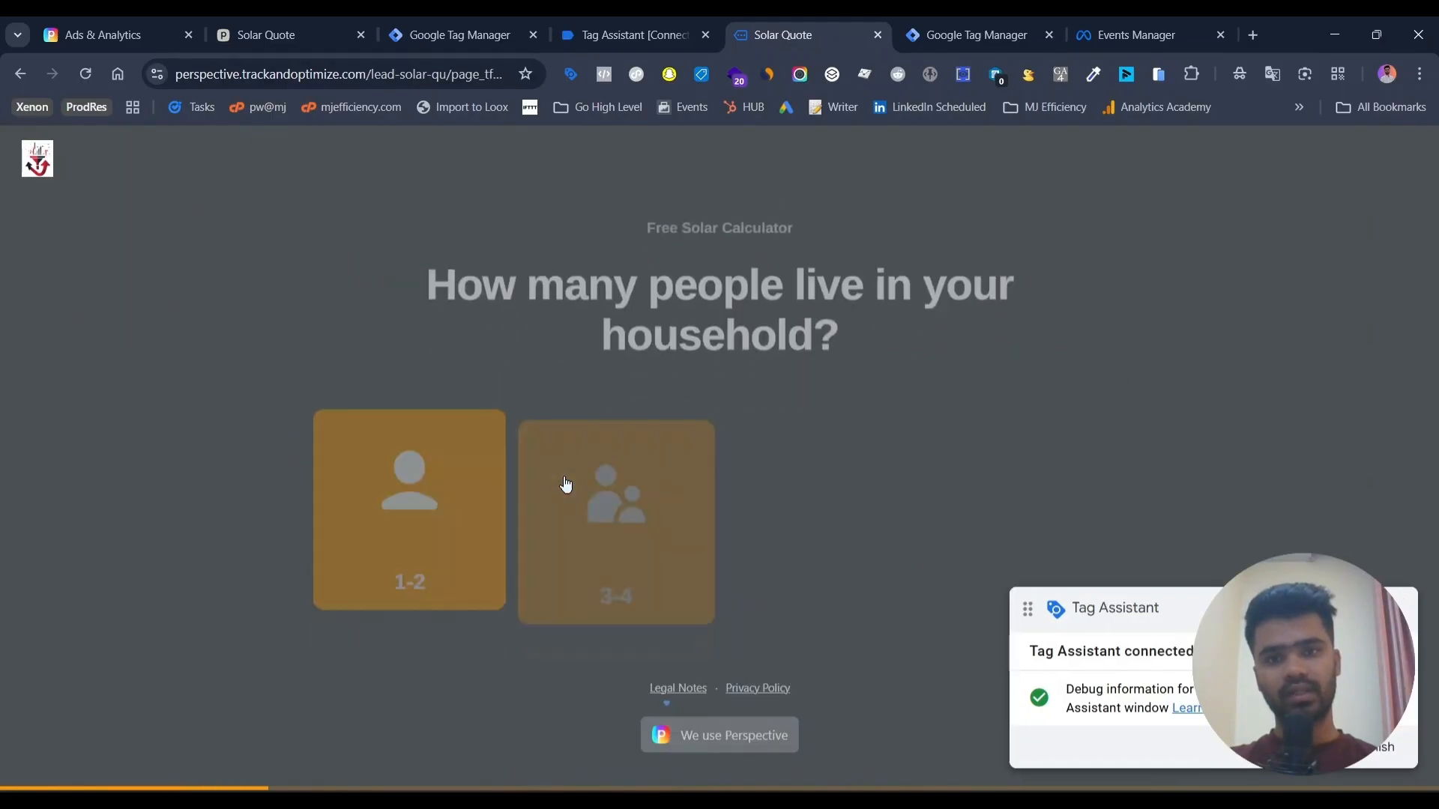
{"action": "left_click", "coordinate": [440, 485]}
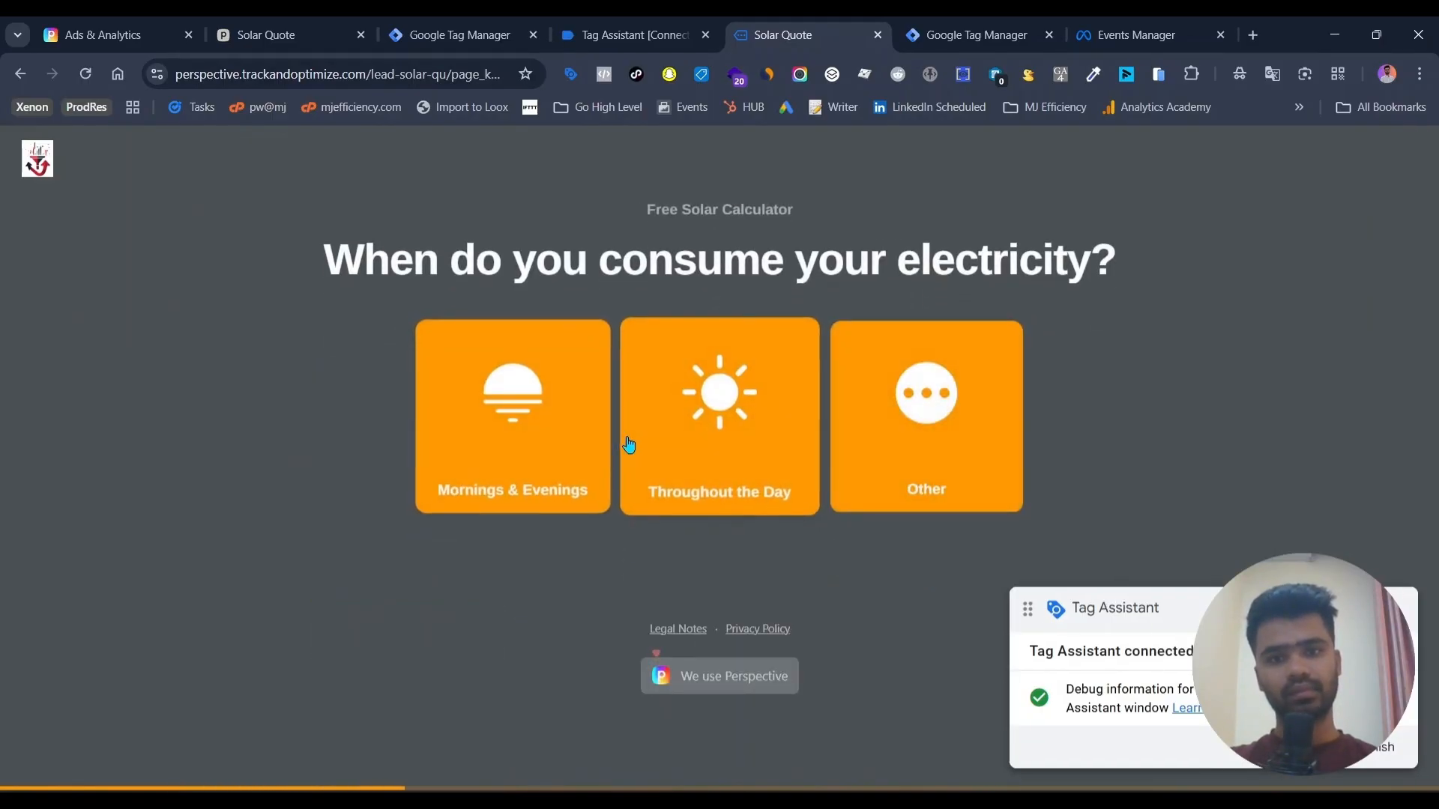
{"action": "left_click", "coordinate": [629, 446]}
{"action": "left_click", "coordinate": [628, 444]}
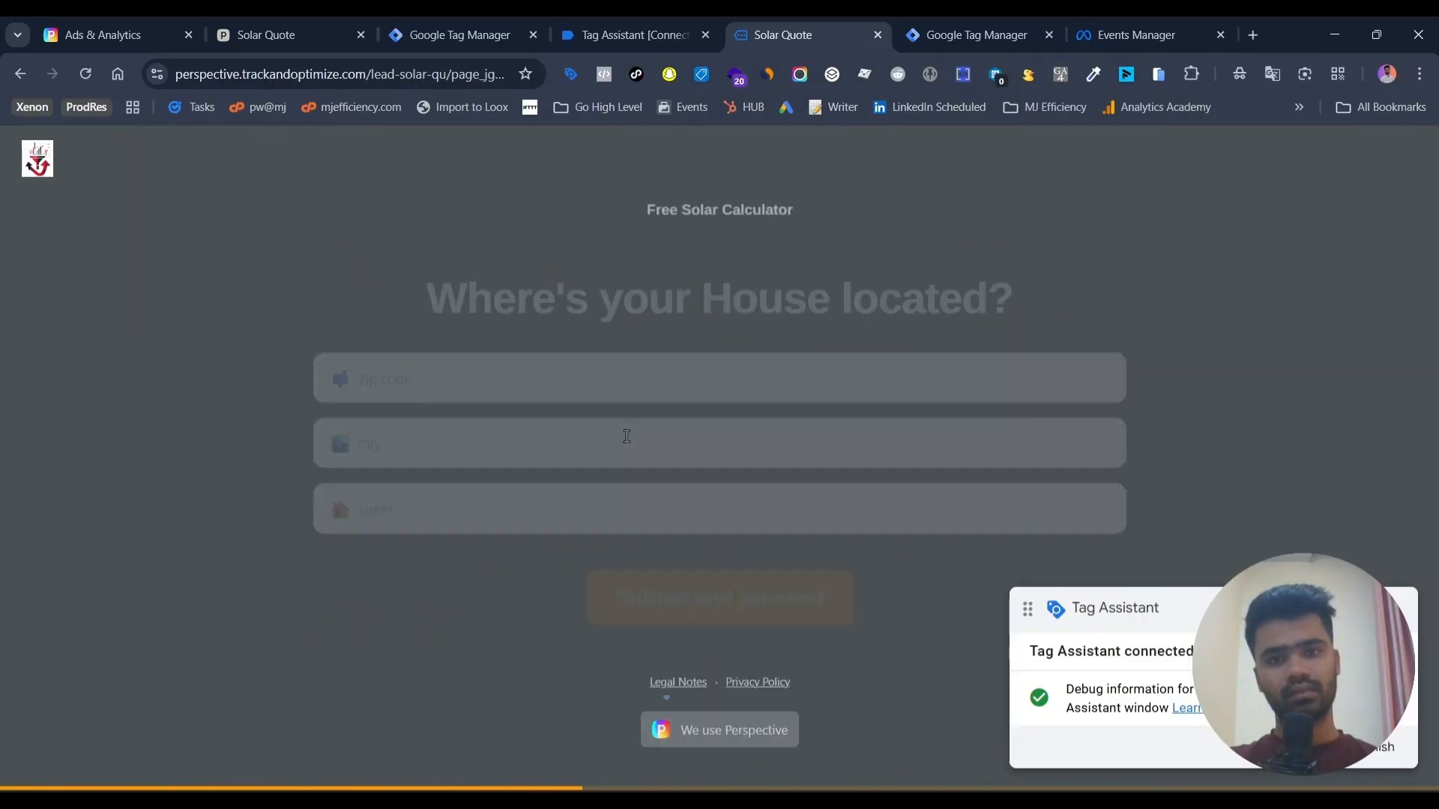
- Fill in the house address and the contact's full name from saved entries
{"action": "left_click", "coordinate": [479, 329]}
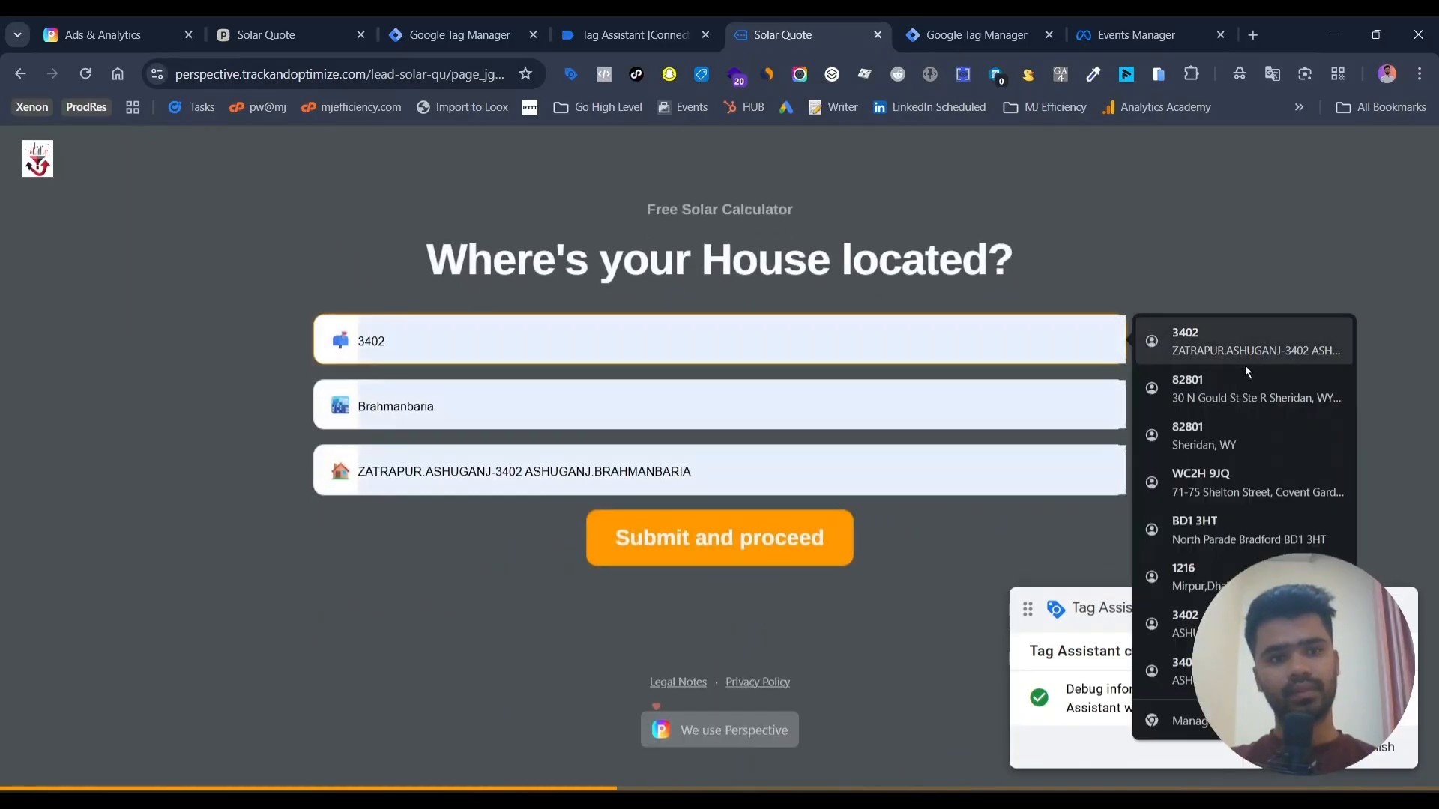
{"action": "left_click", "coordinate": [1243, 398]}
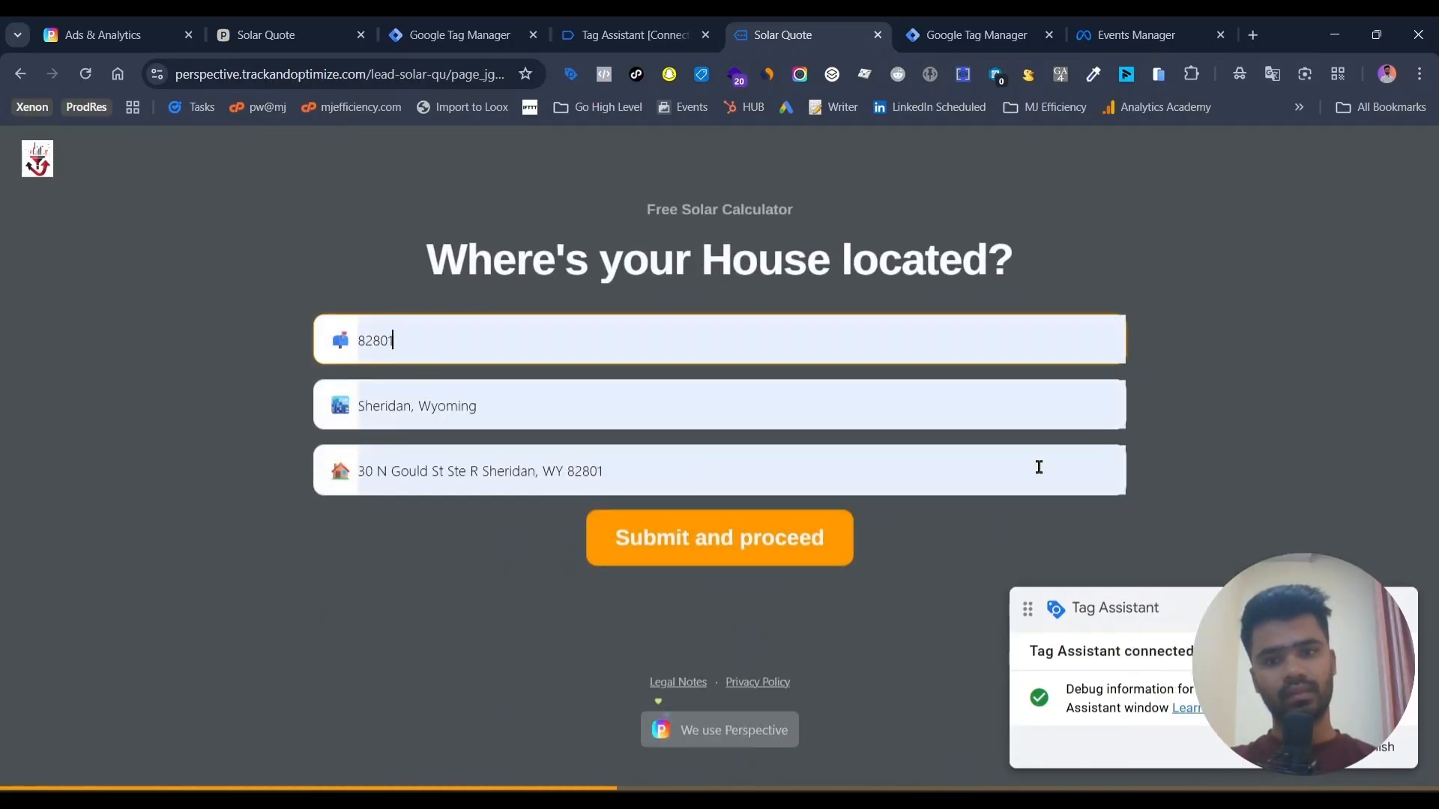
{"action": "left_click", "coordinate": [697, 547]}
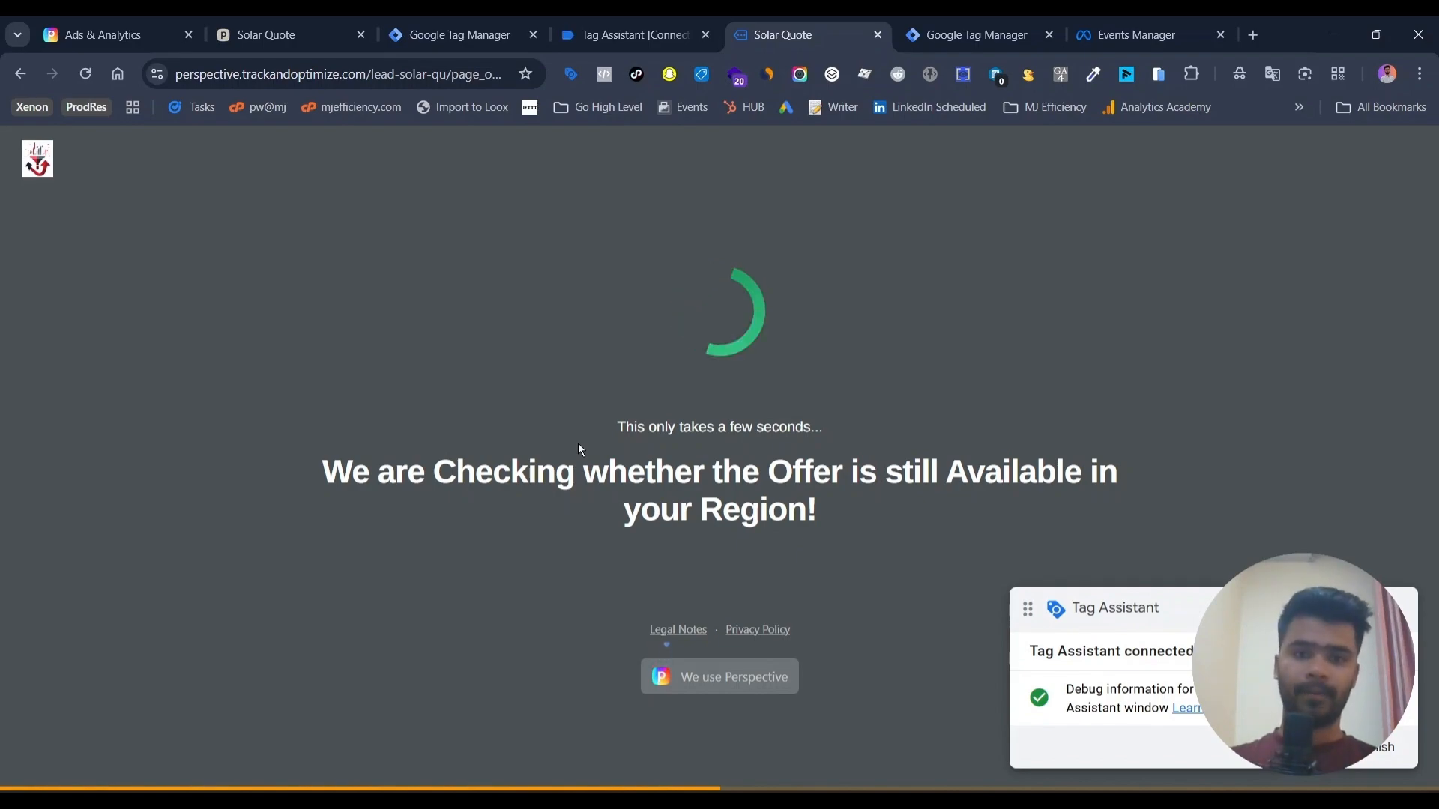
{"action": "left_click", "coordinate": [573, 518]}
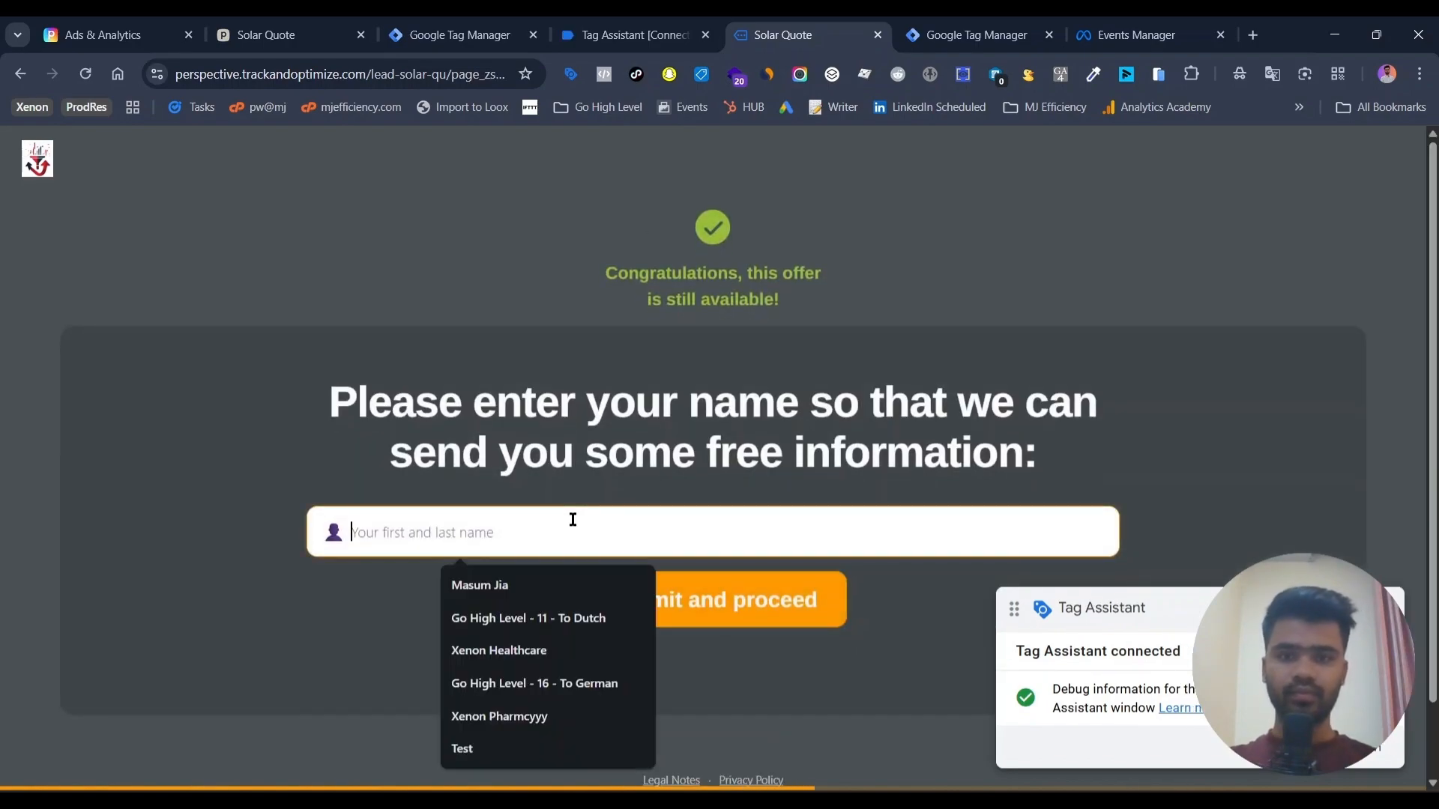
{"action": "left_click", "coordinate": [546, 583]}
{"action": "left_click", "coordinate": [691, 606]}
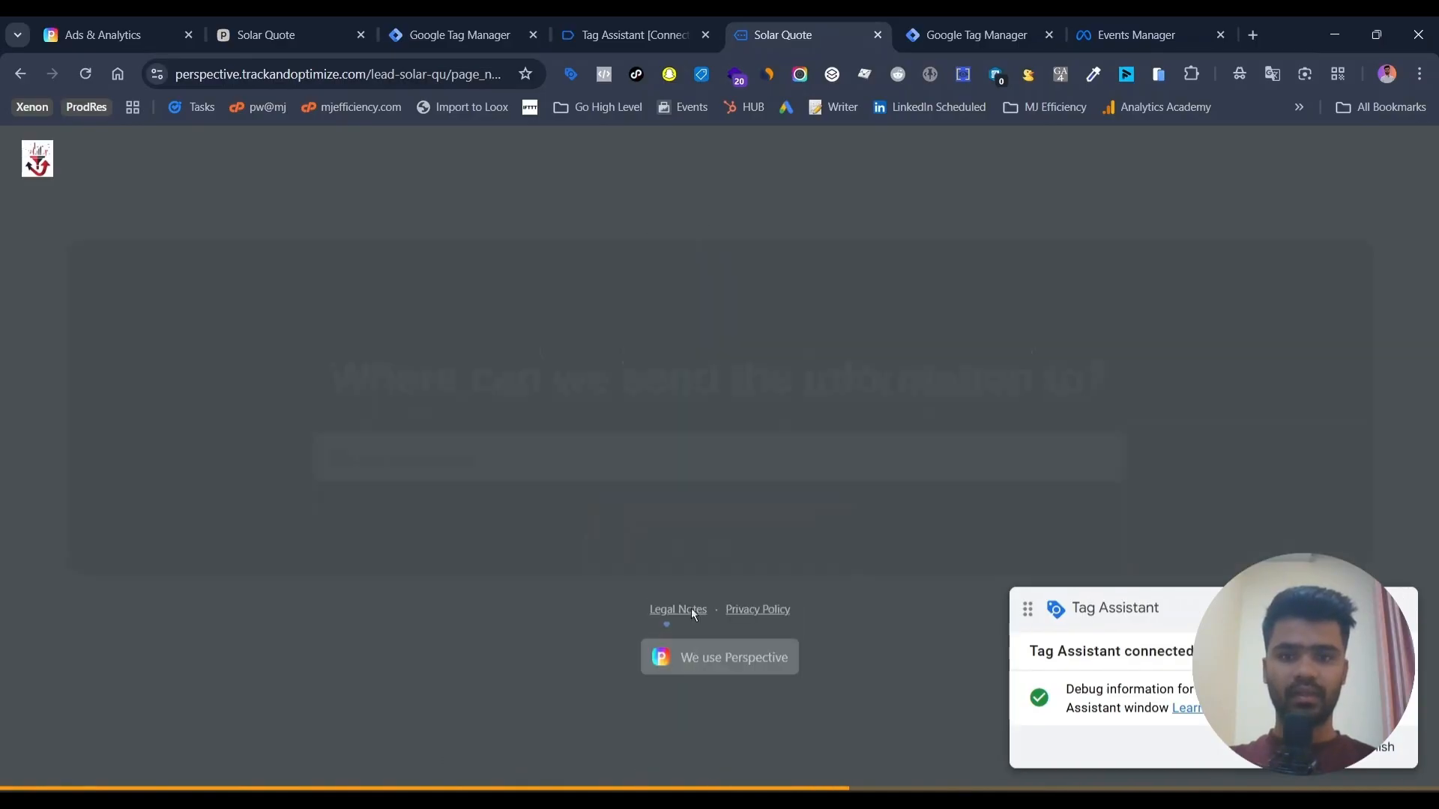
- Fill in the contact's e-mail and phone, tick the consent box, and request the free quote
{"action": "left_click", "coordinate": [465, 366]}
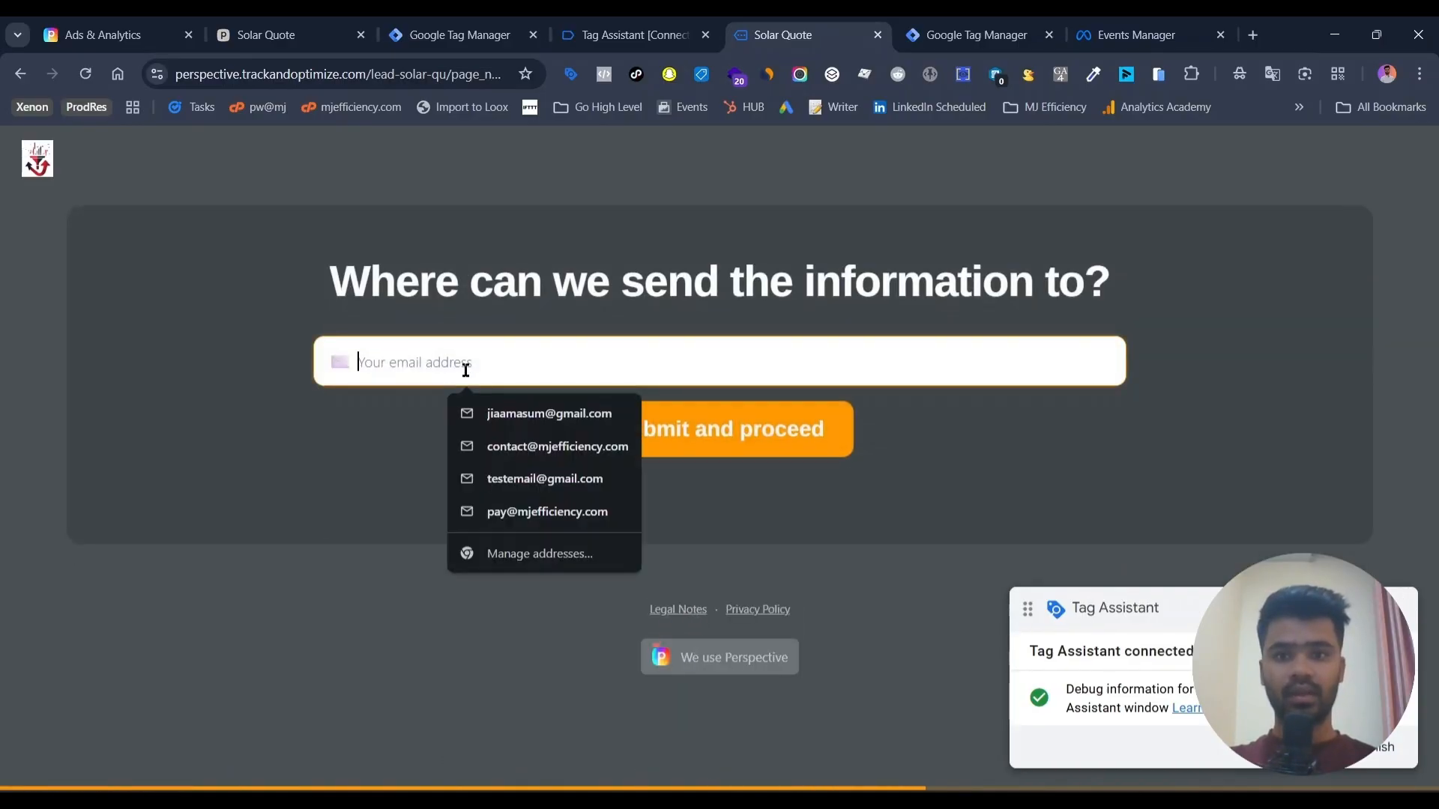
{"action": "left_click", "coordinate": [504, 409]}
{"action": "left_click", "coordinate": [672, 460]}
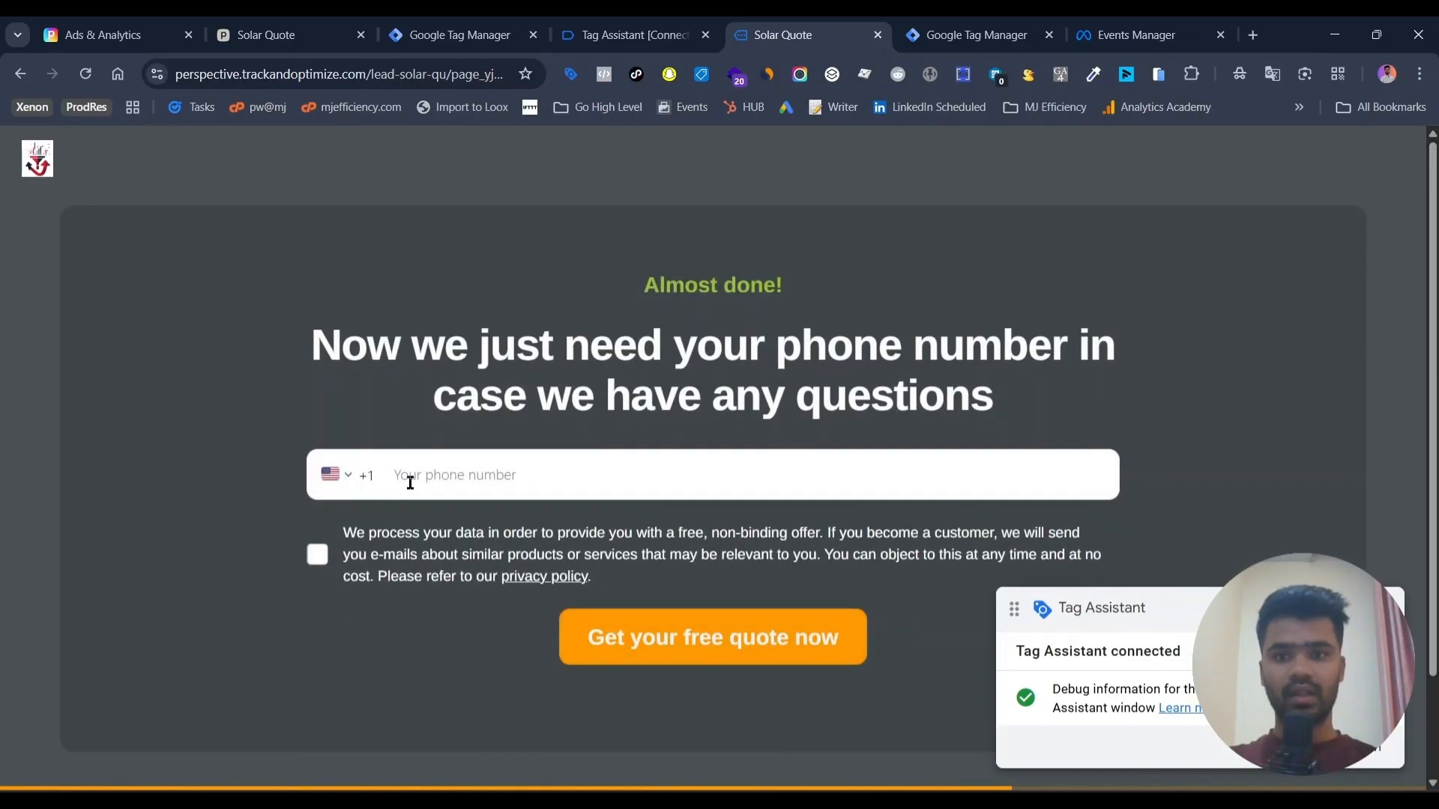
{"action": "left_click", "coordinate": [410, 483]}
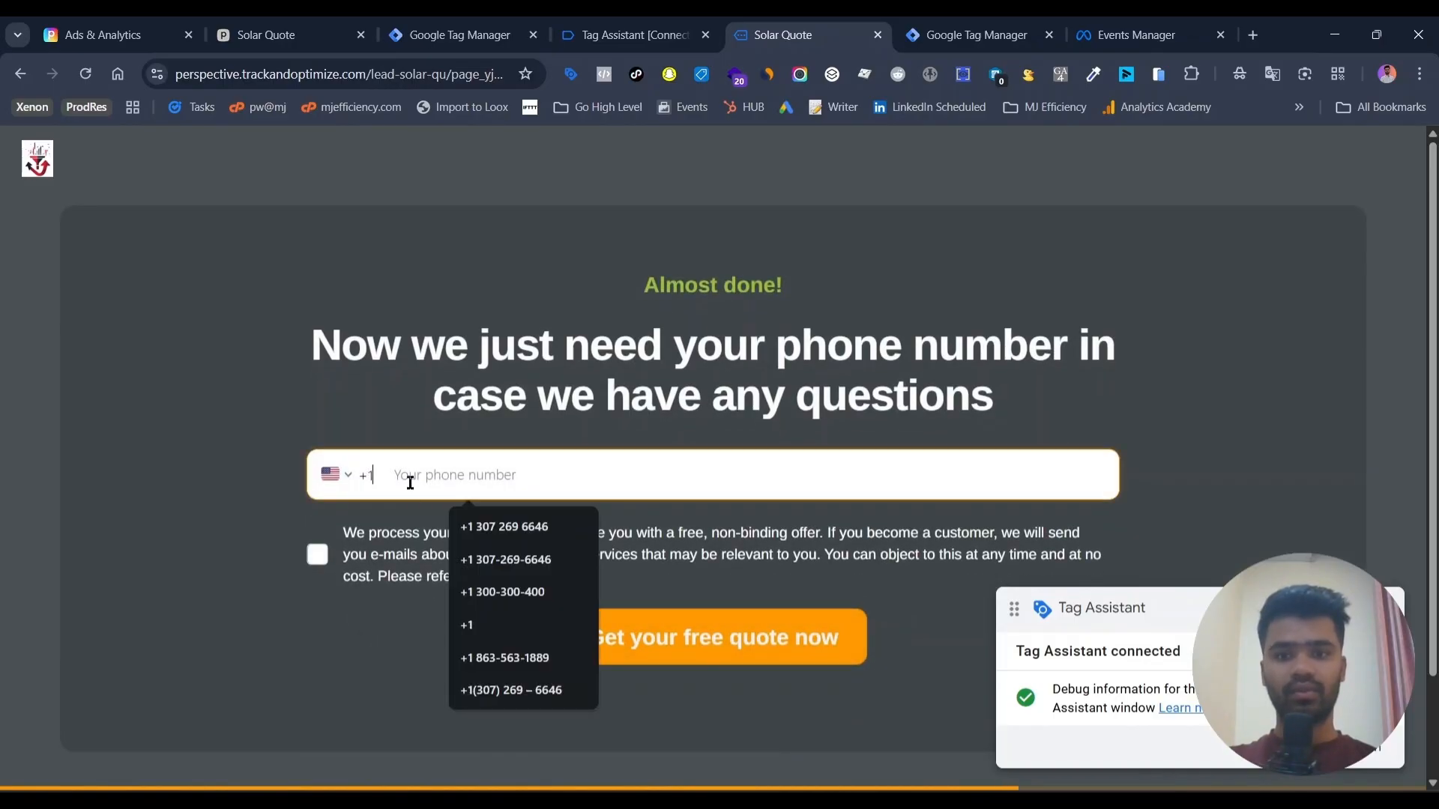
{"action": "left_click", "coordinate": [487, 686]}
{"action": "left_click", "coordinate": [358, 581]}
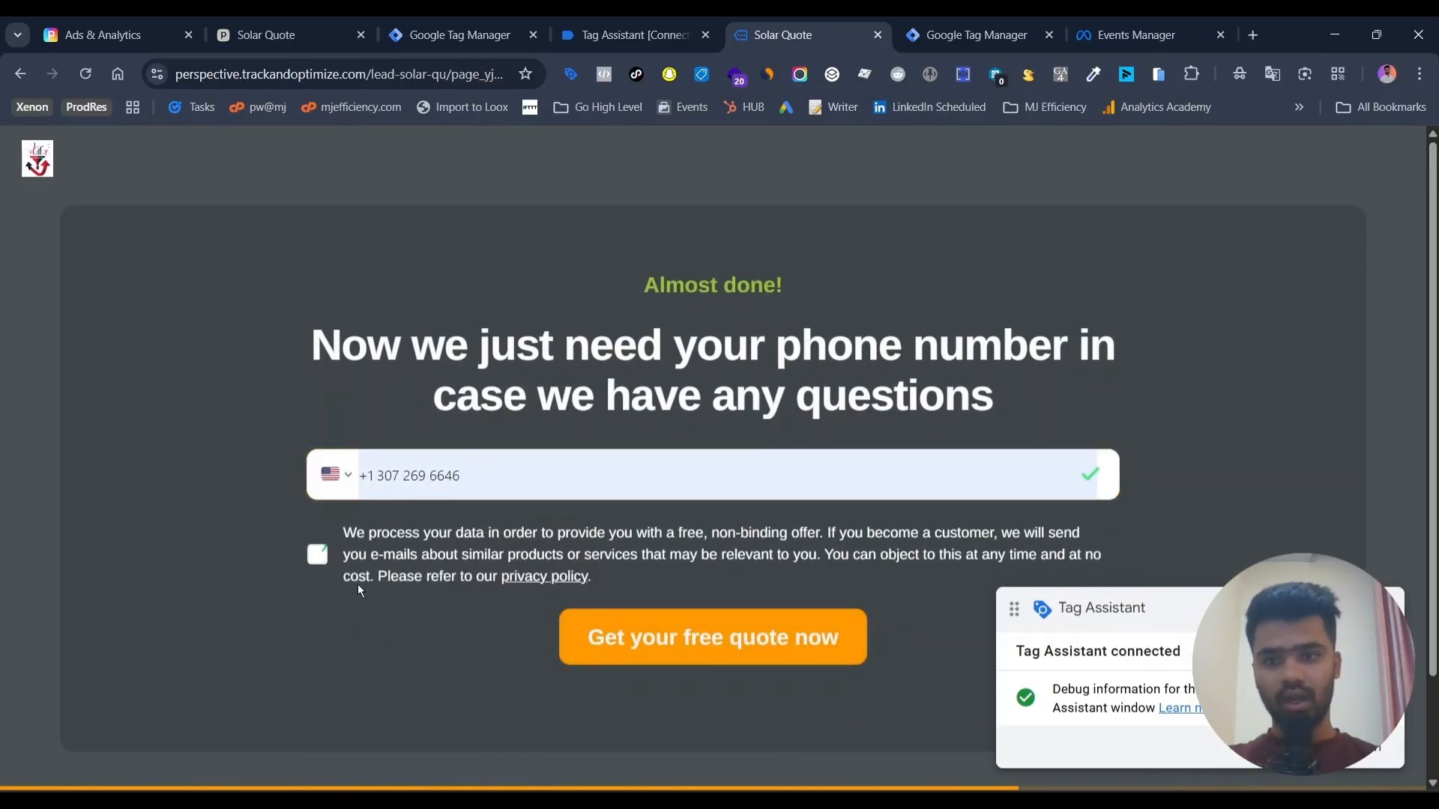
{"action": "left_click", "coordinate": [719, 656]}
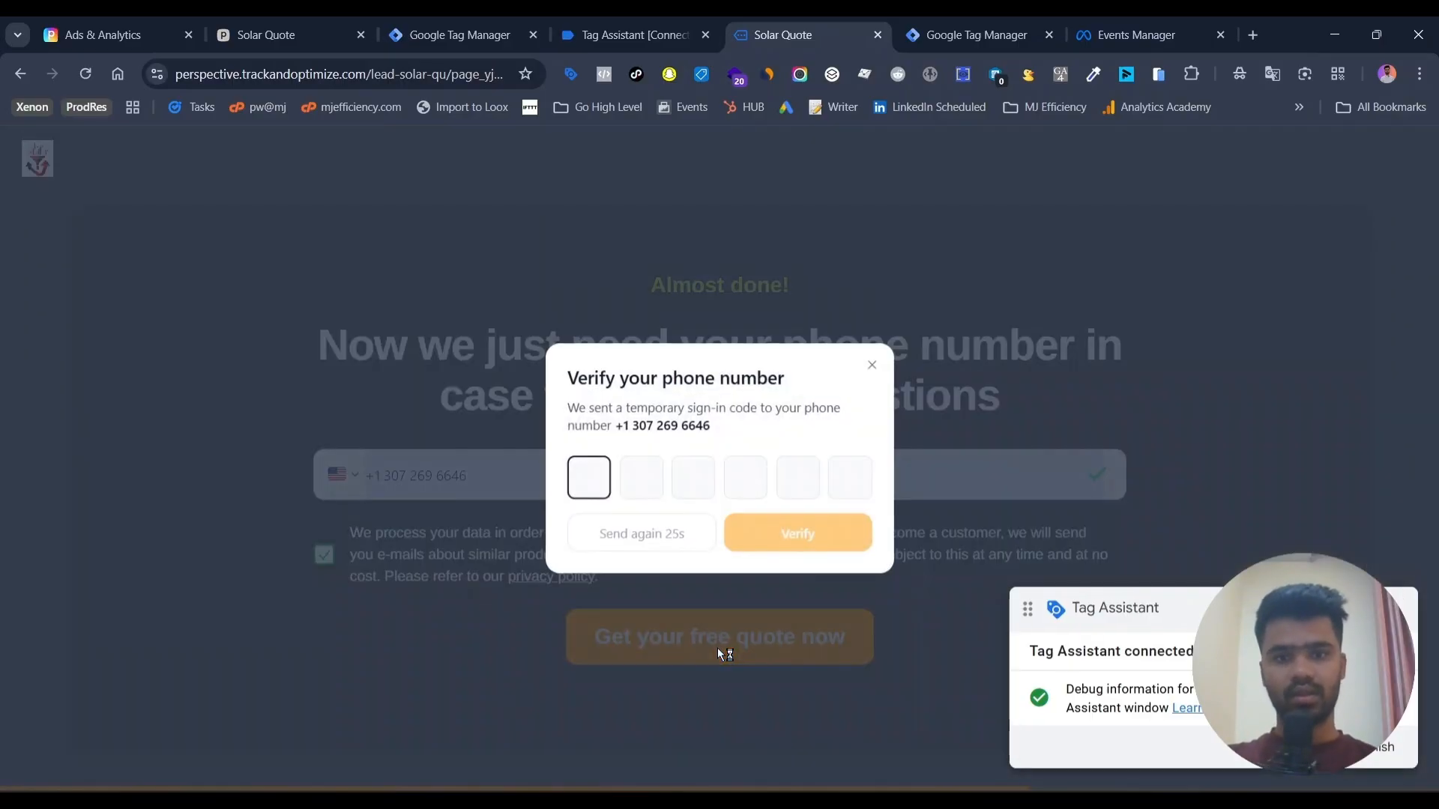
- Enter the phone verification code in the code boxes
{"action": "left_click", "coordinate": [586, 486]}
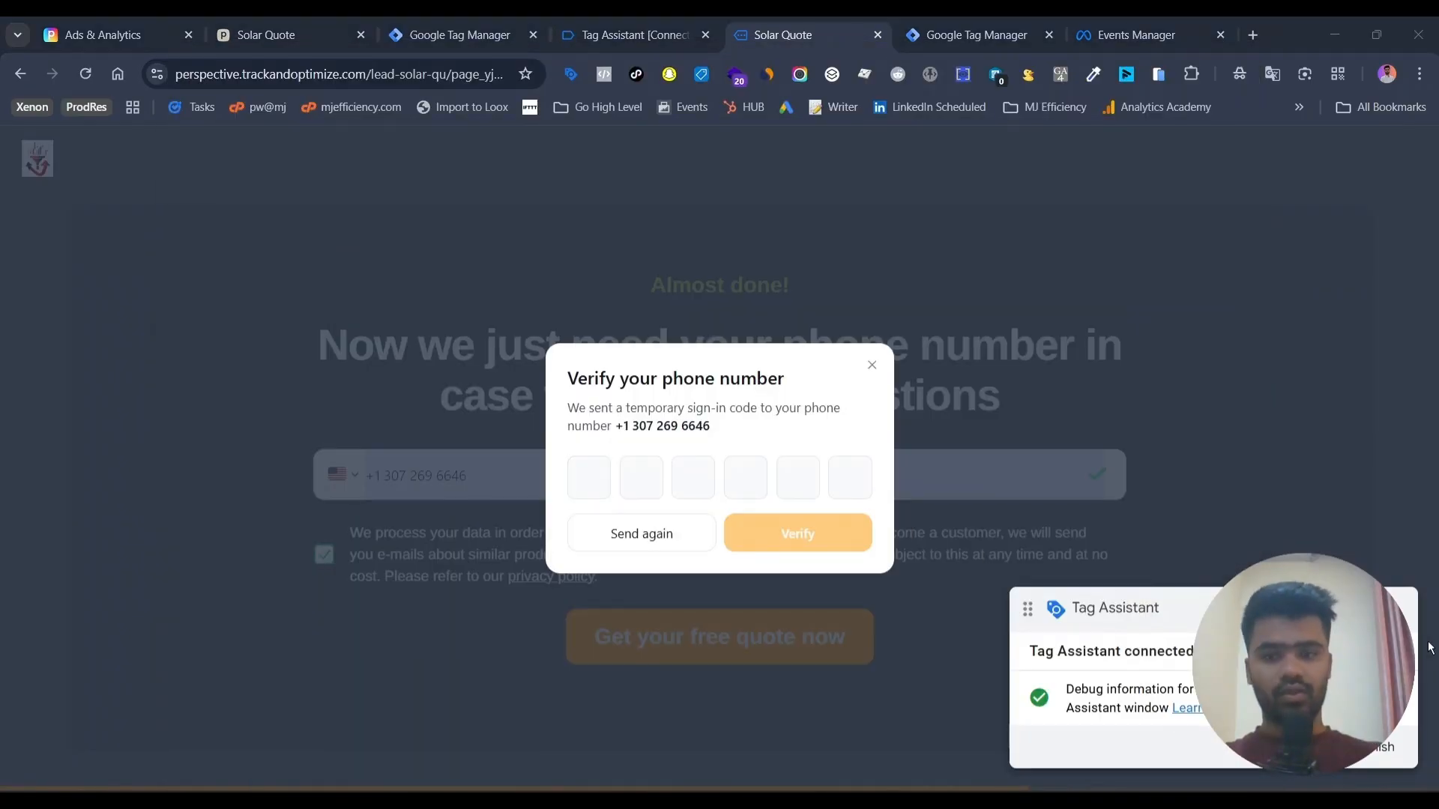
{"action": "left_click", "coordinate": [1354, 23]}
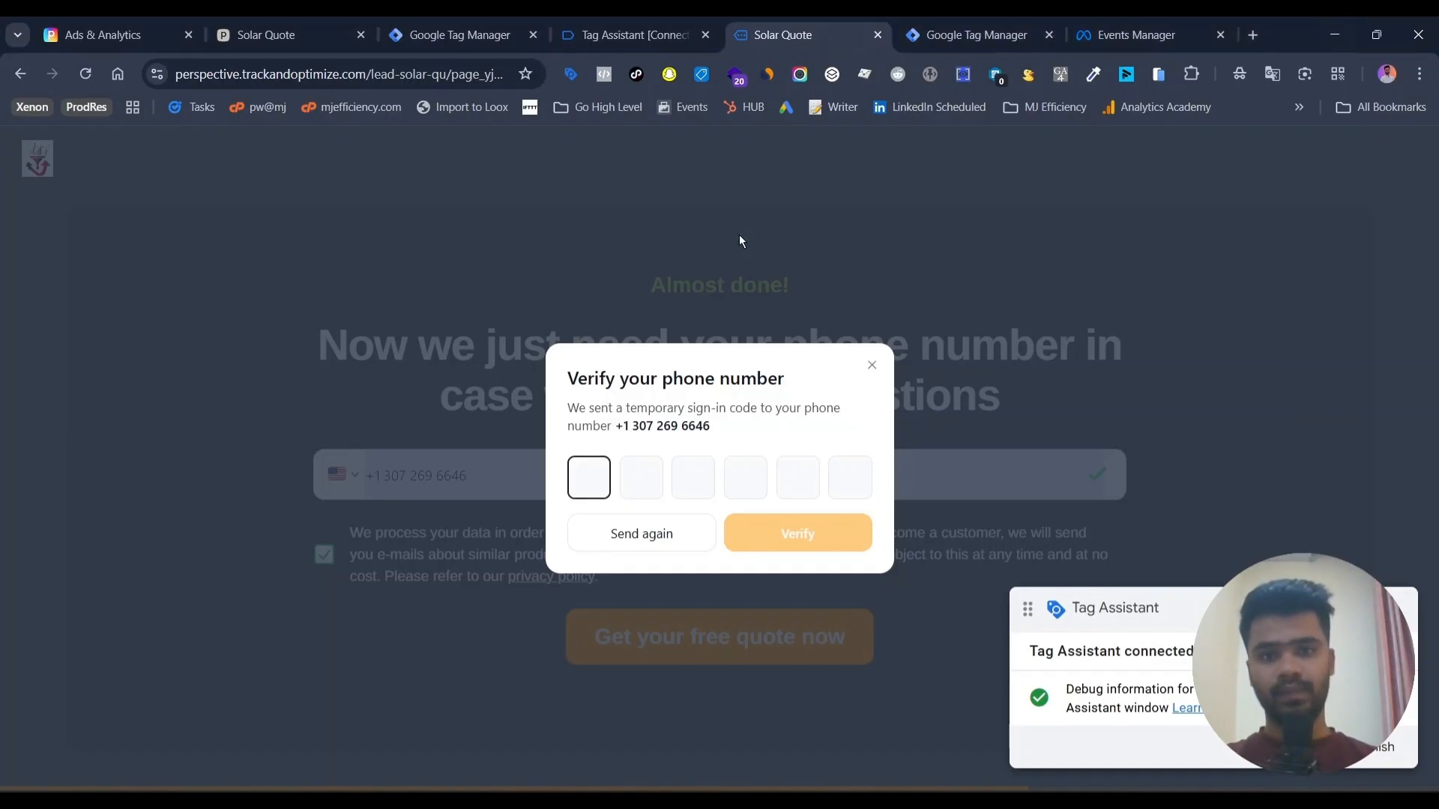
{"action": "left_click", "coordinate": [592, 477]}
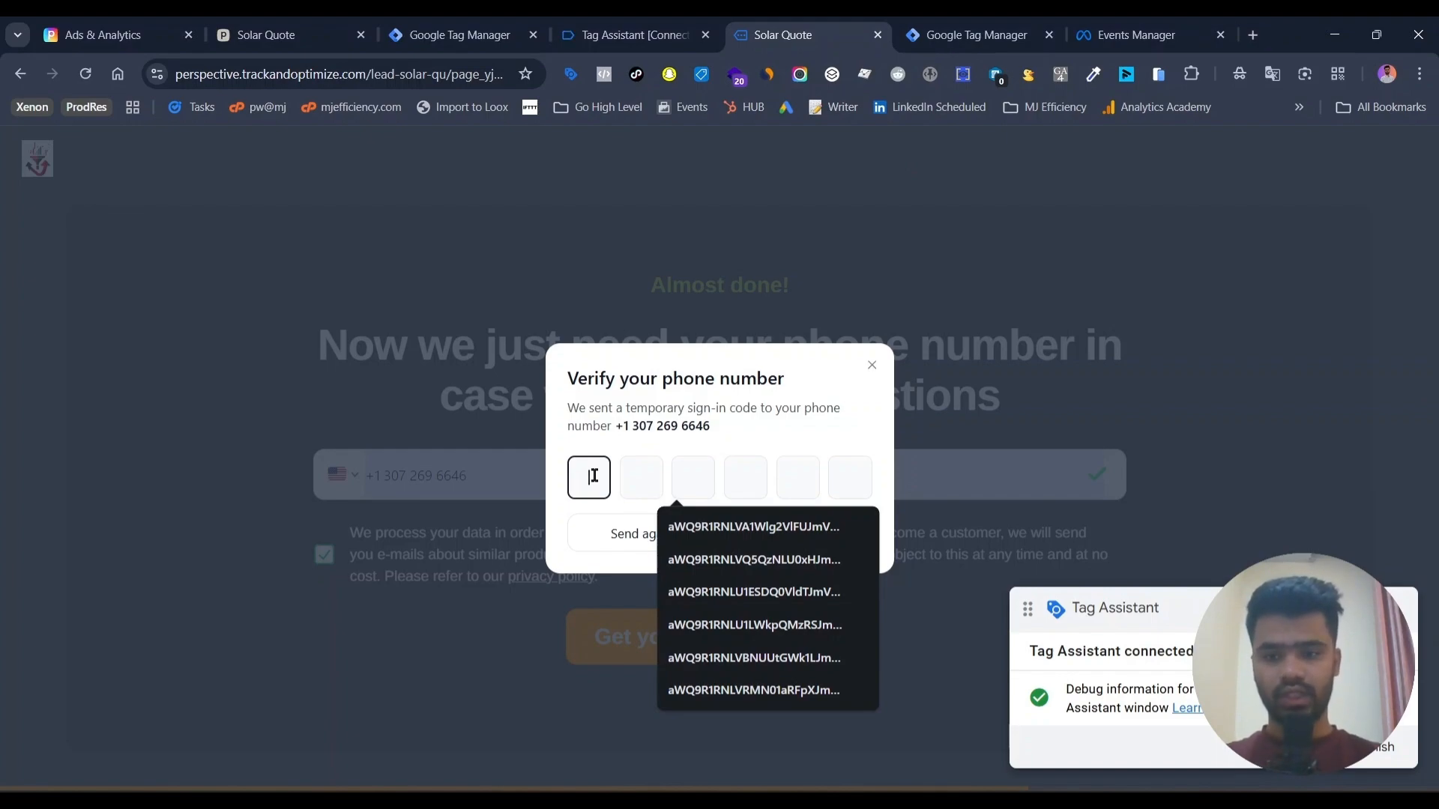
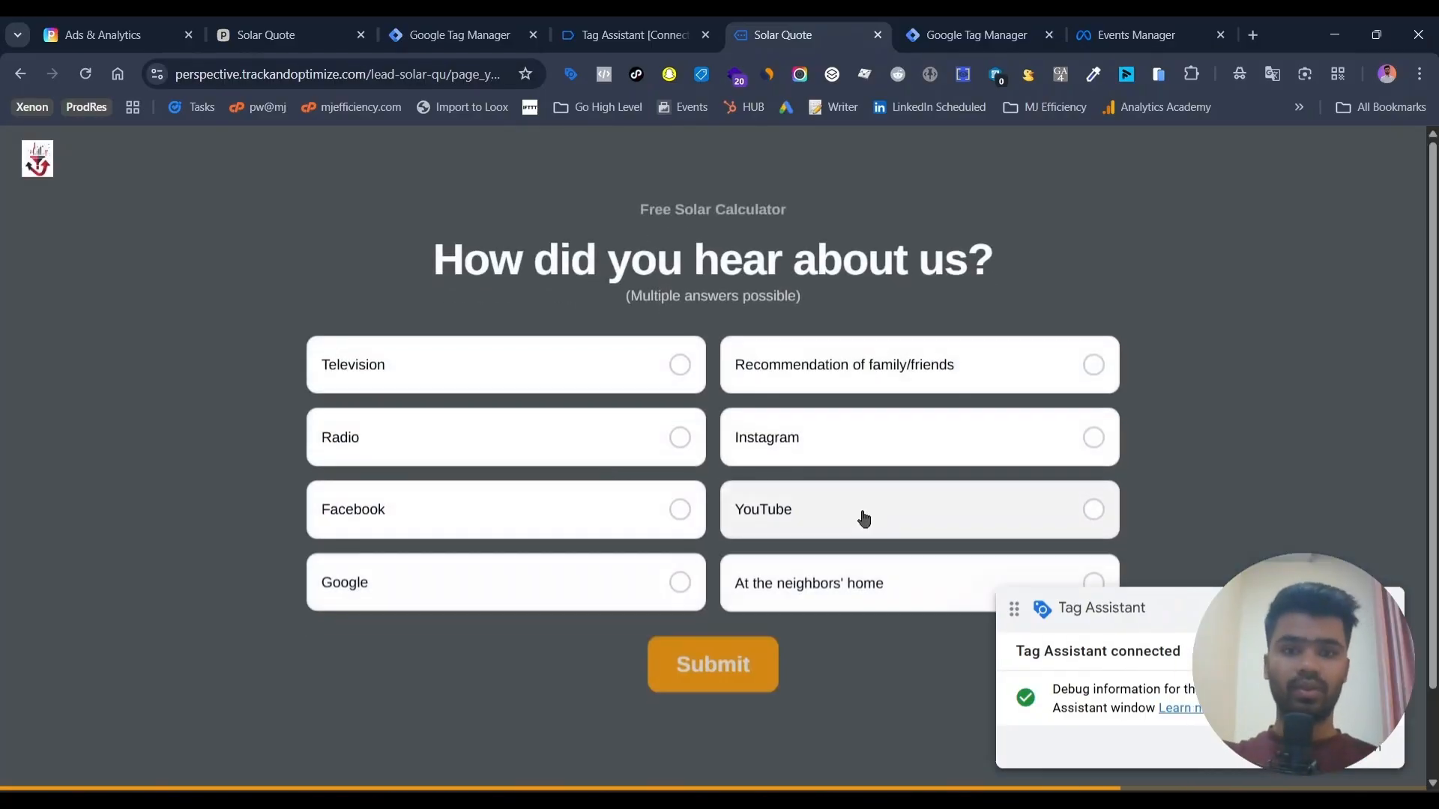
- Answer YouTube as the referral source, Metal / Sheet Metal roofing, and Whatsapp as contact preference
{"action": "left_click", "coordinate": [862, 519]}
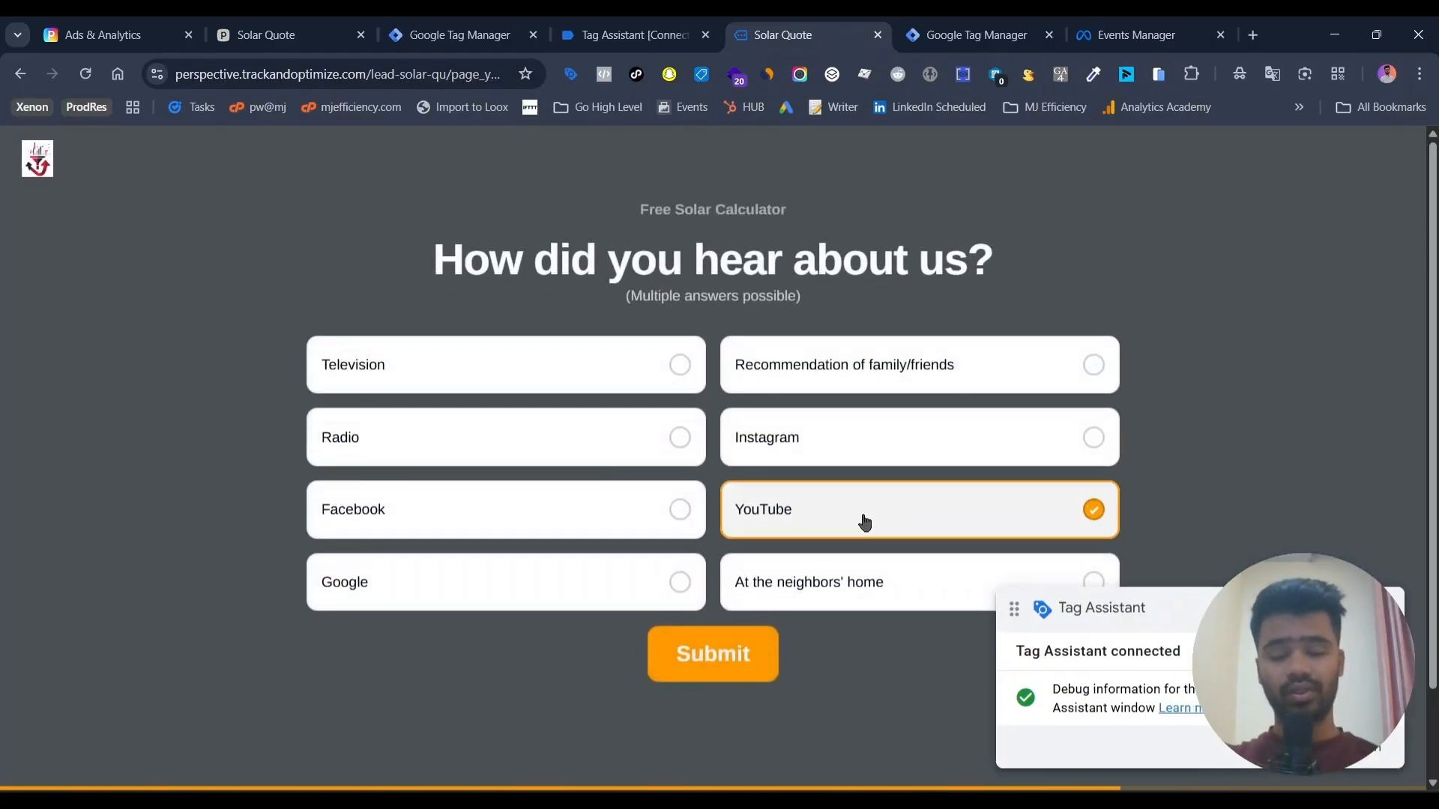
{"action": "left_click", "coordinate": [712, 666]}
{"action": "left_click", "coordinate": [538, 527]}
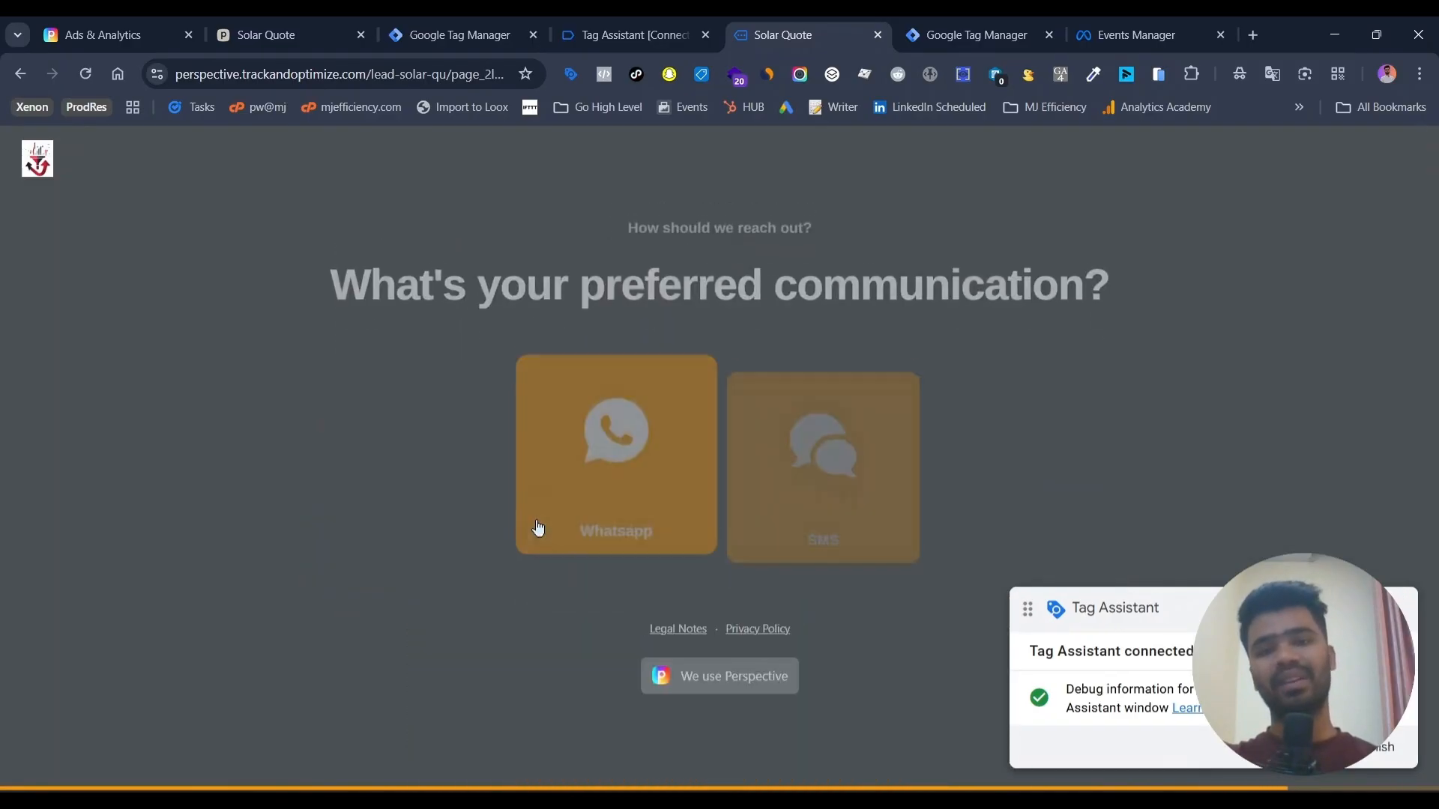
{"action": "left_click", "coordinate": [631, 360]}
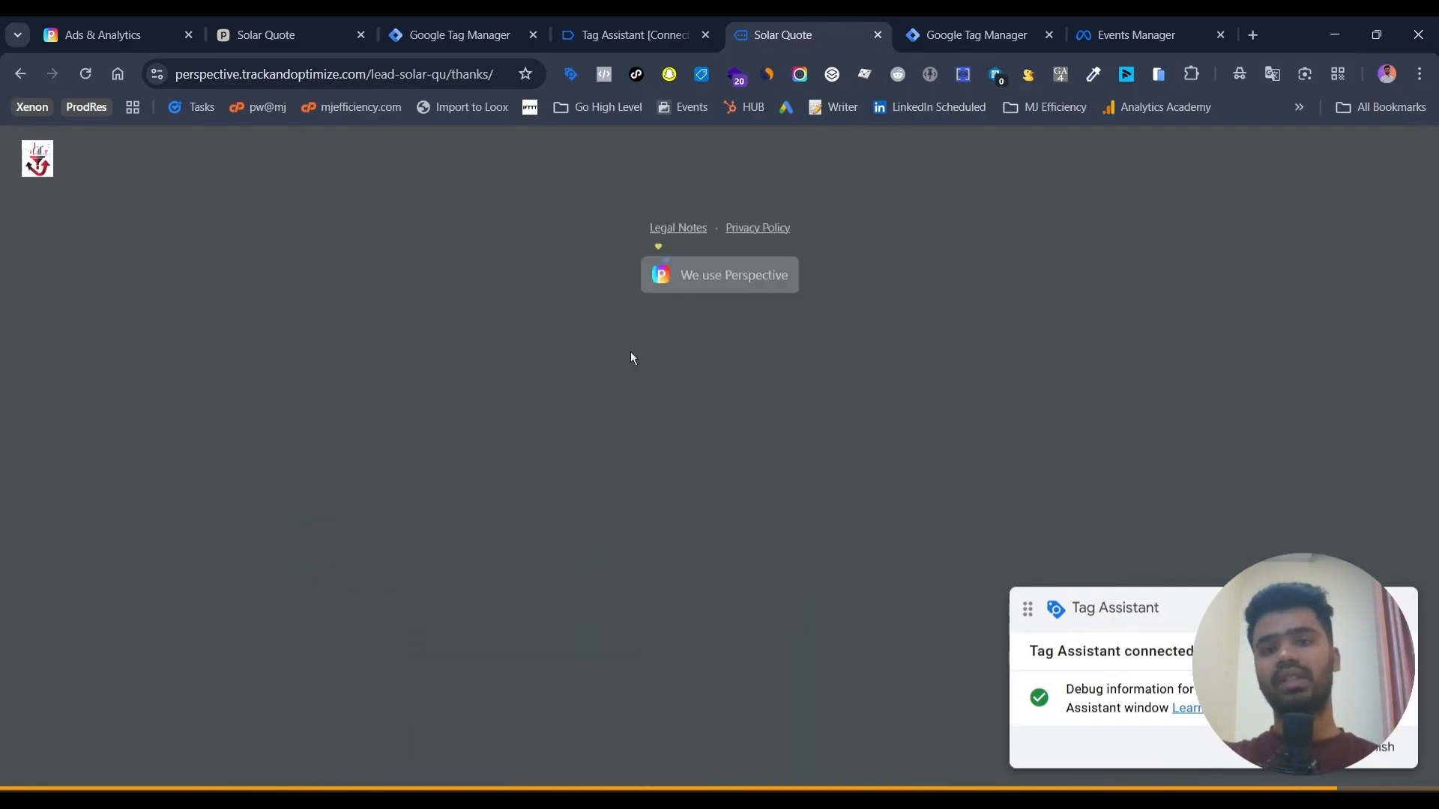
- Open the lead_captured event in Tag Assistant and view its full dataLayer push and Data Layer values
{"action": "left_click", "coordinate": [616, 27]}
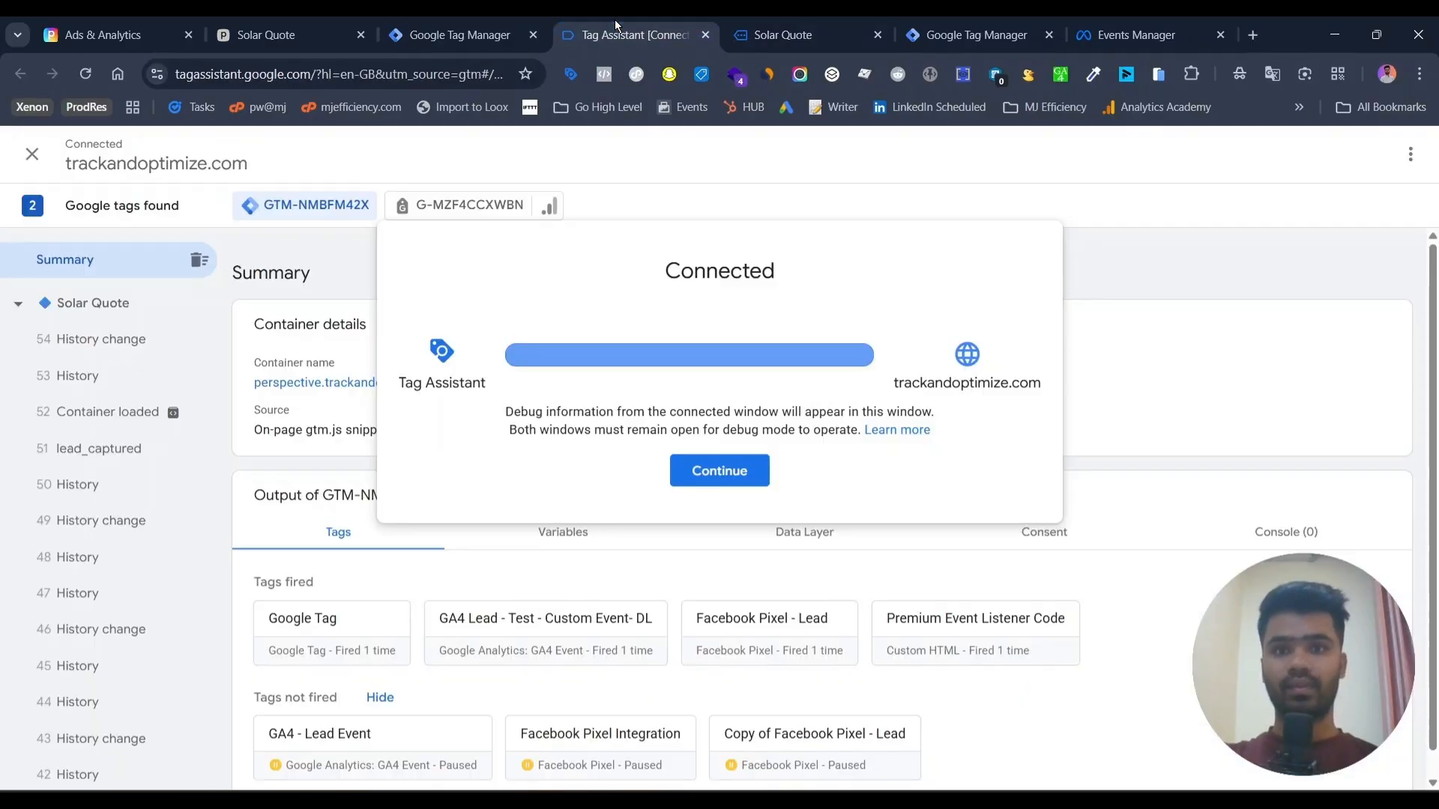
{"action": "left_click", "coordinate": [732, 481]}
{"action": "left_click", "coordinate": [105, 451]}
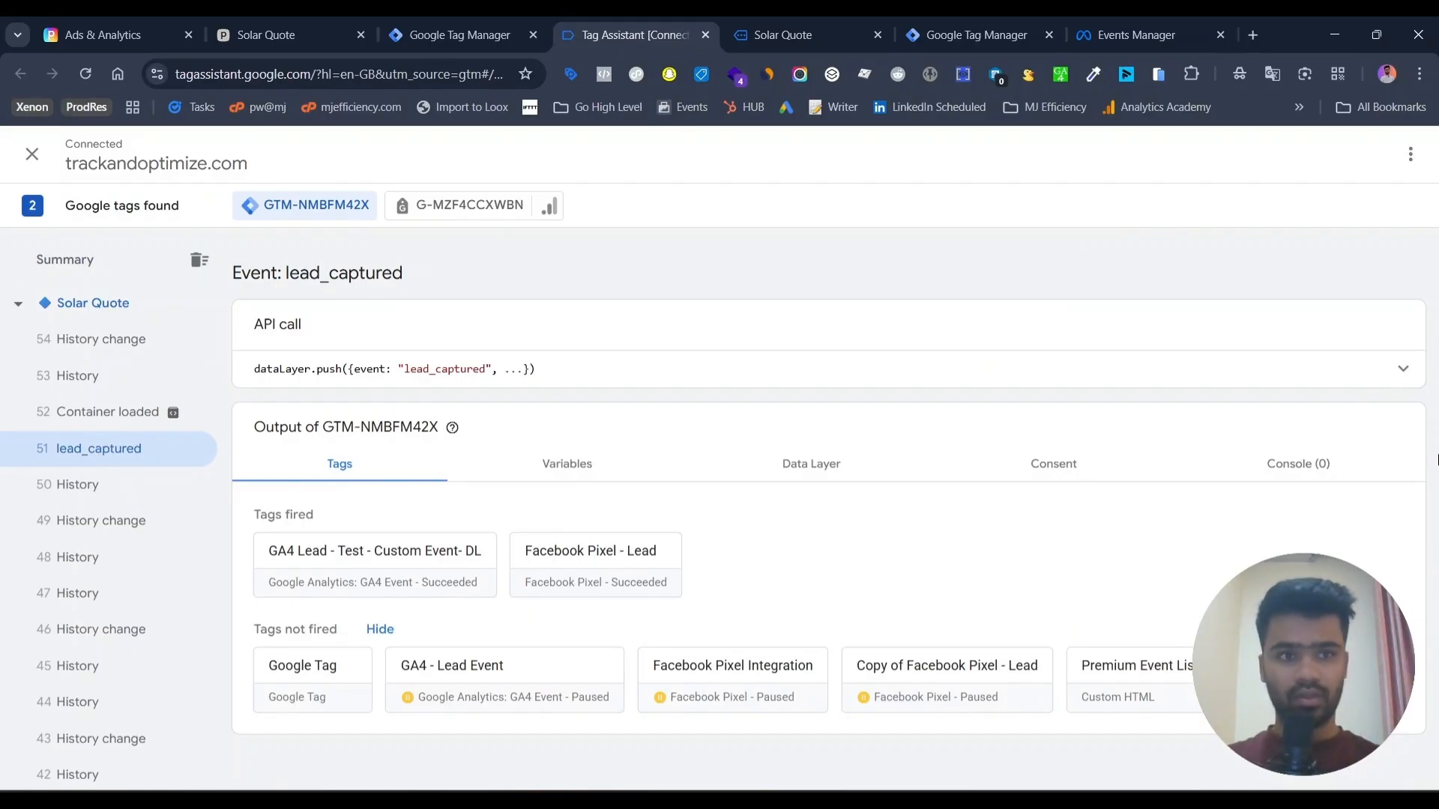
{"action": "left_click", "coordinate": [1395, 370]}
{"action": "scroll", "coordinate": [519, 499], "scroll_direction": "down", "scroll_amount": 1}
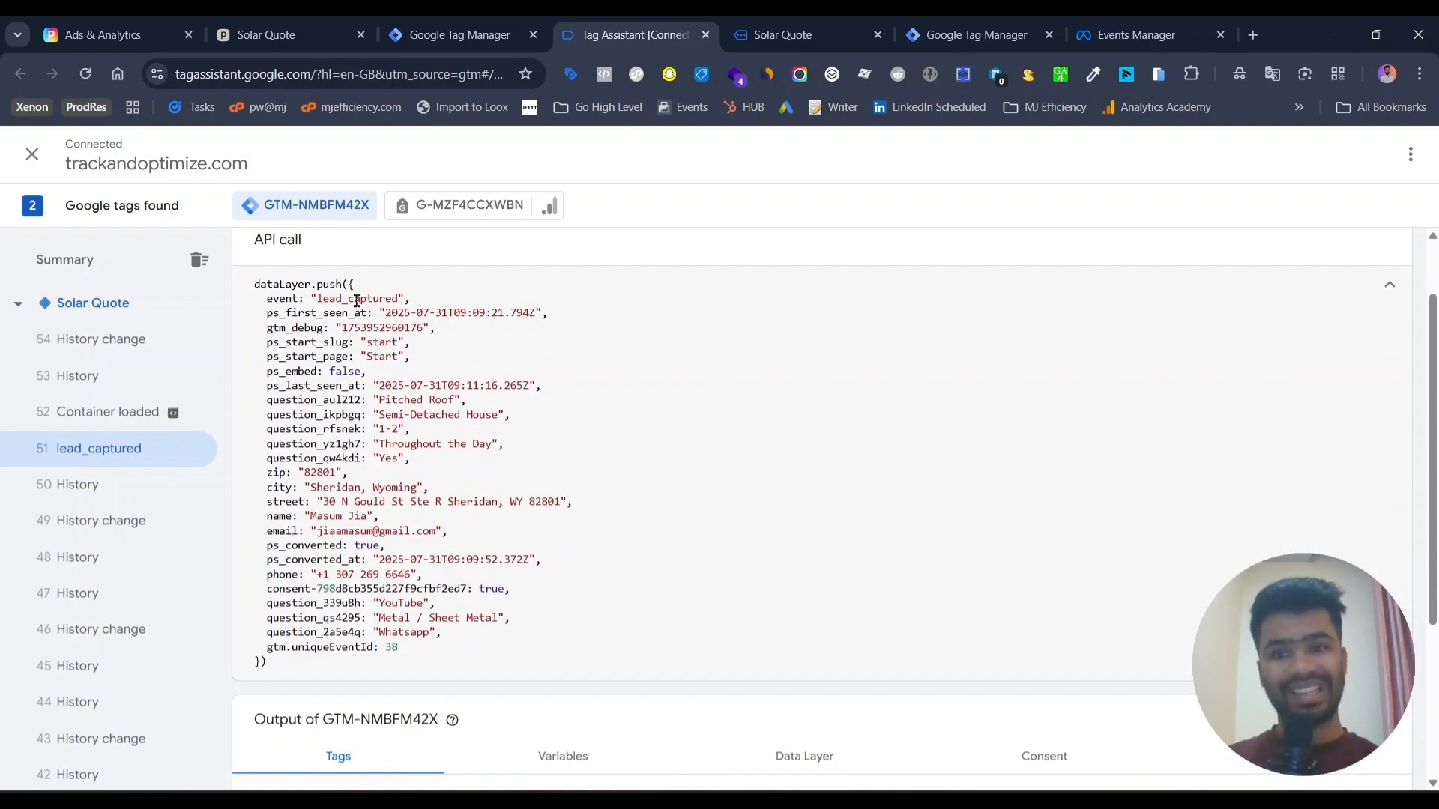
{"action": "left_click", "coordinate": [875, 765]}
{"action": "scroll", "coordinate": [874, 756], "scroll_direction": "down", "scroll_amount": 10}
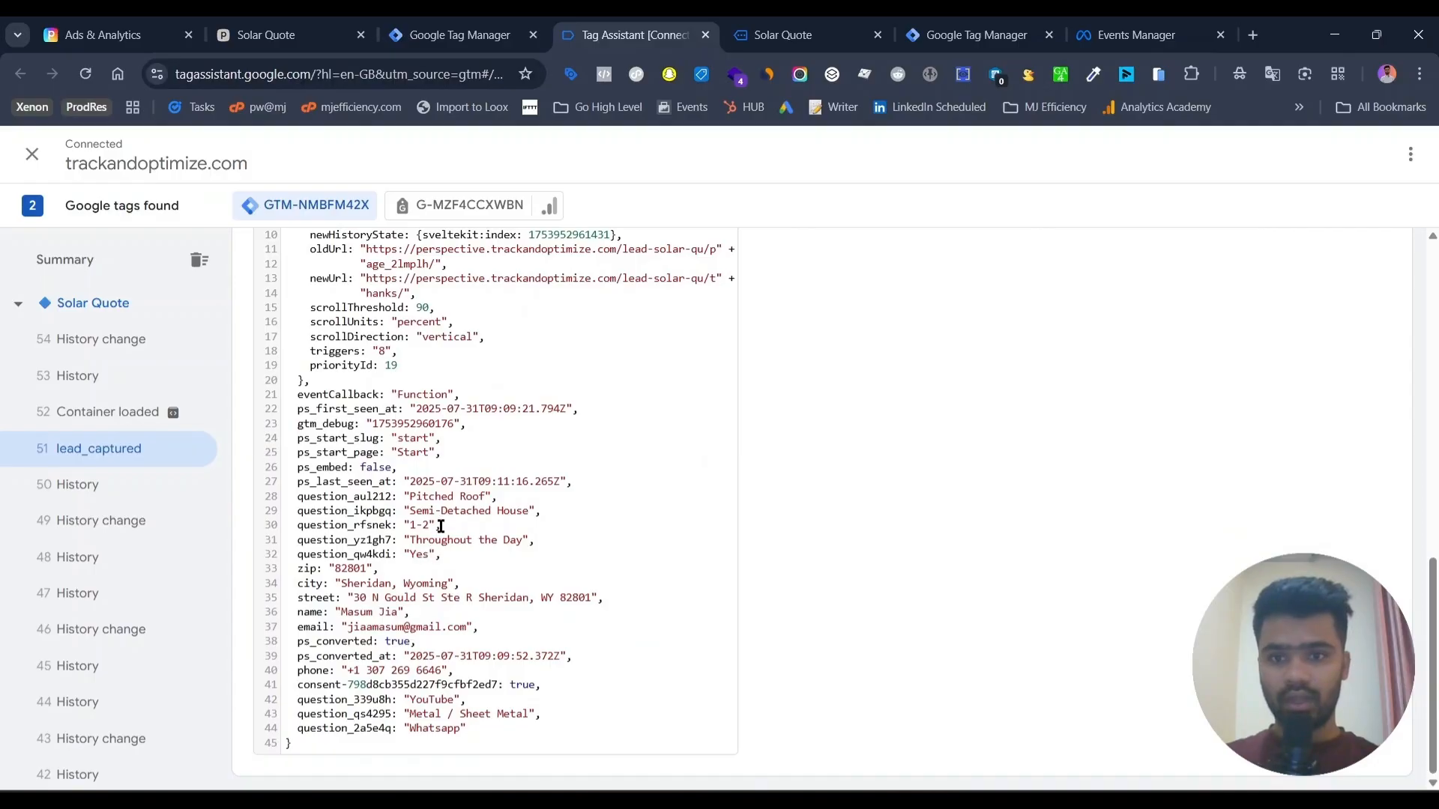
- Highlight the captured email, name, quiz answer, city, street address and phone values in the data layer
{"action": "double_click", "coordinate": [385, 628]}
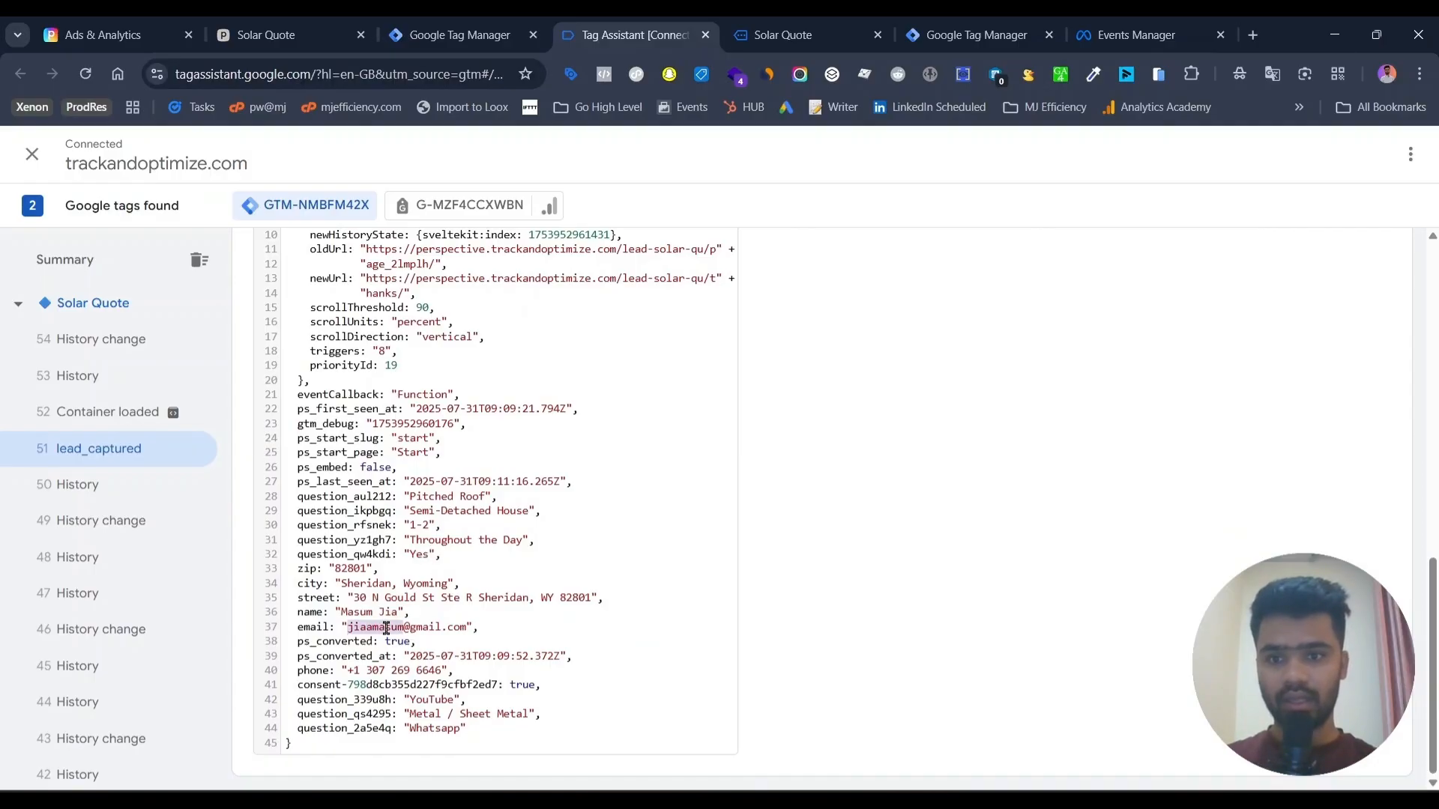
{"action": "triple_click", "coordinate": [363, 613]}
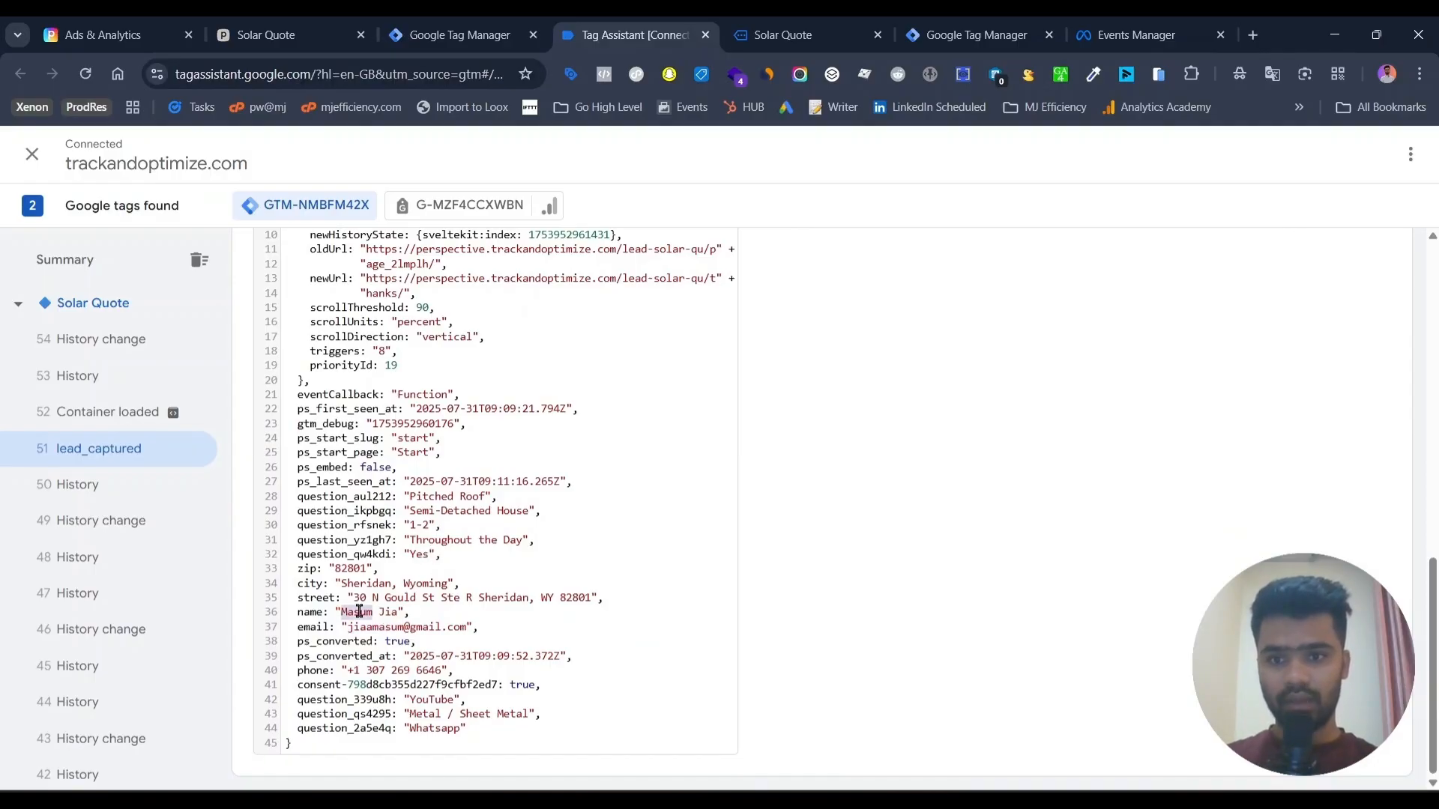
{"action": "double_click", "coordinate": [346, 558]}
{"action": "triple_click", "coordinate": [358, 584]}
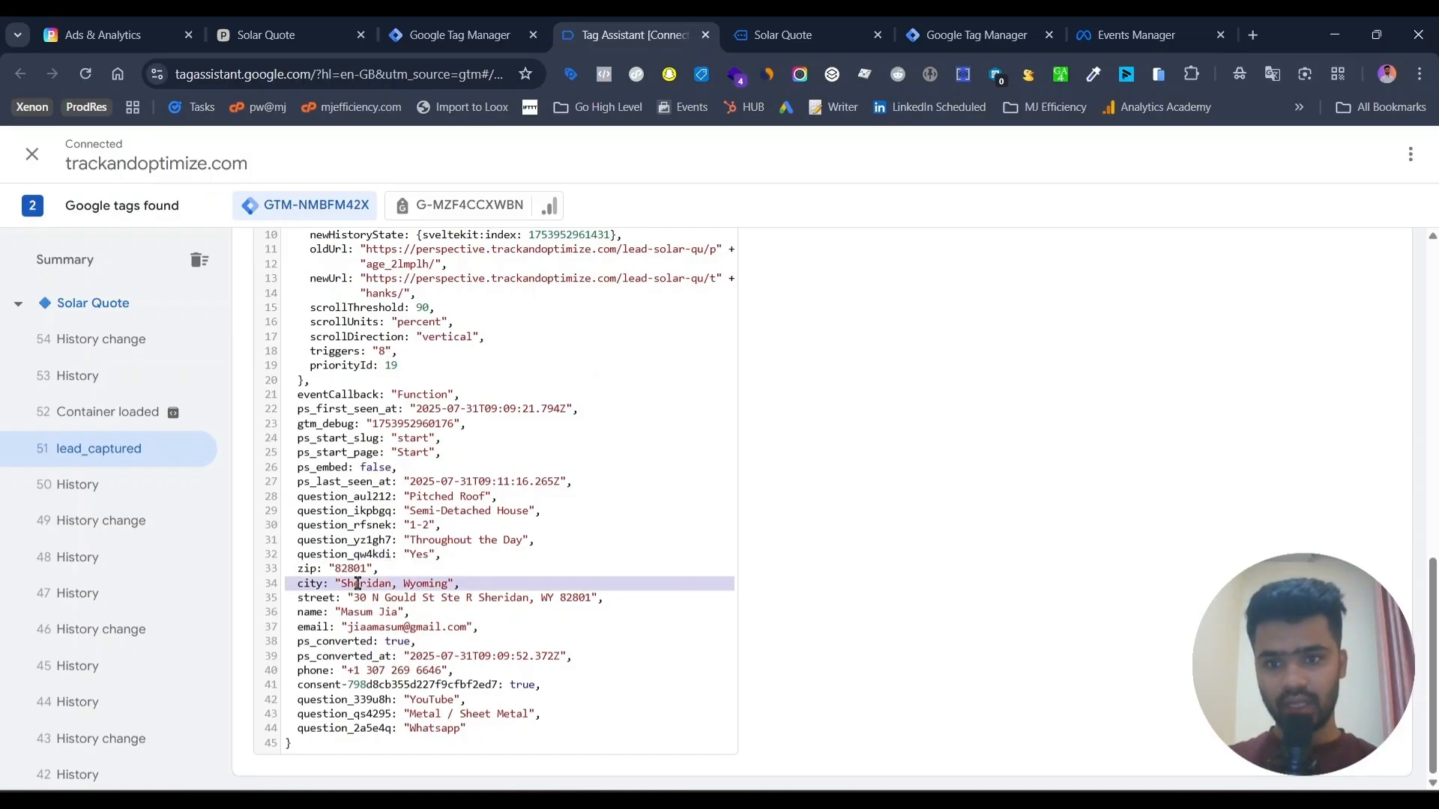
{"action": "triple_click", "coordinate": [365, 597]}
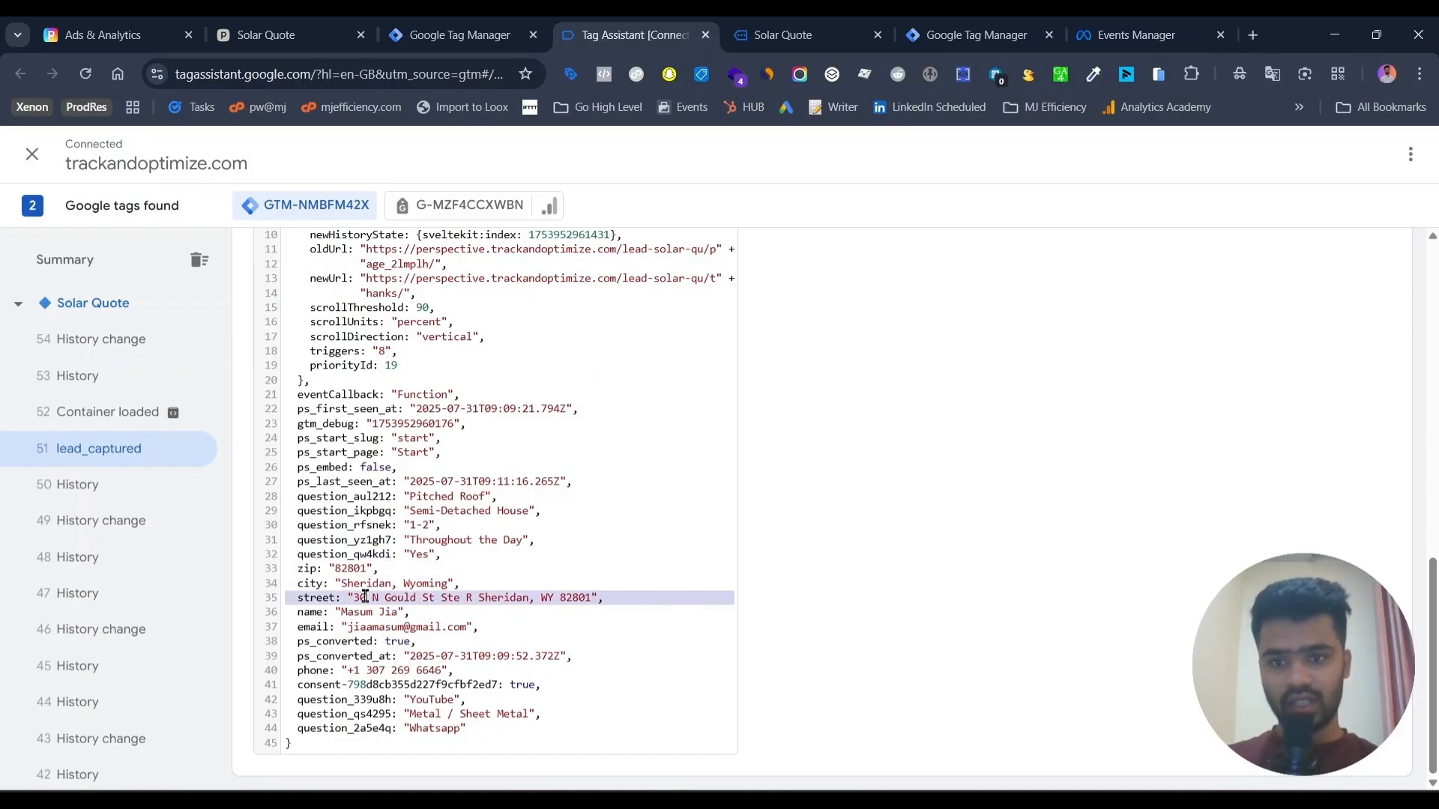
{"action": "triple_click", "coordinate": [367, 671]}
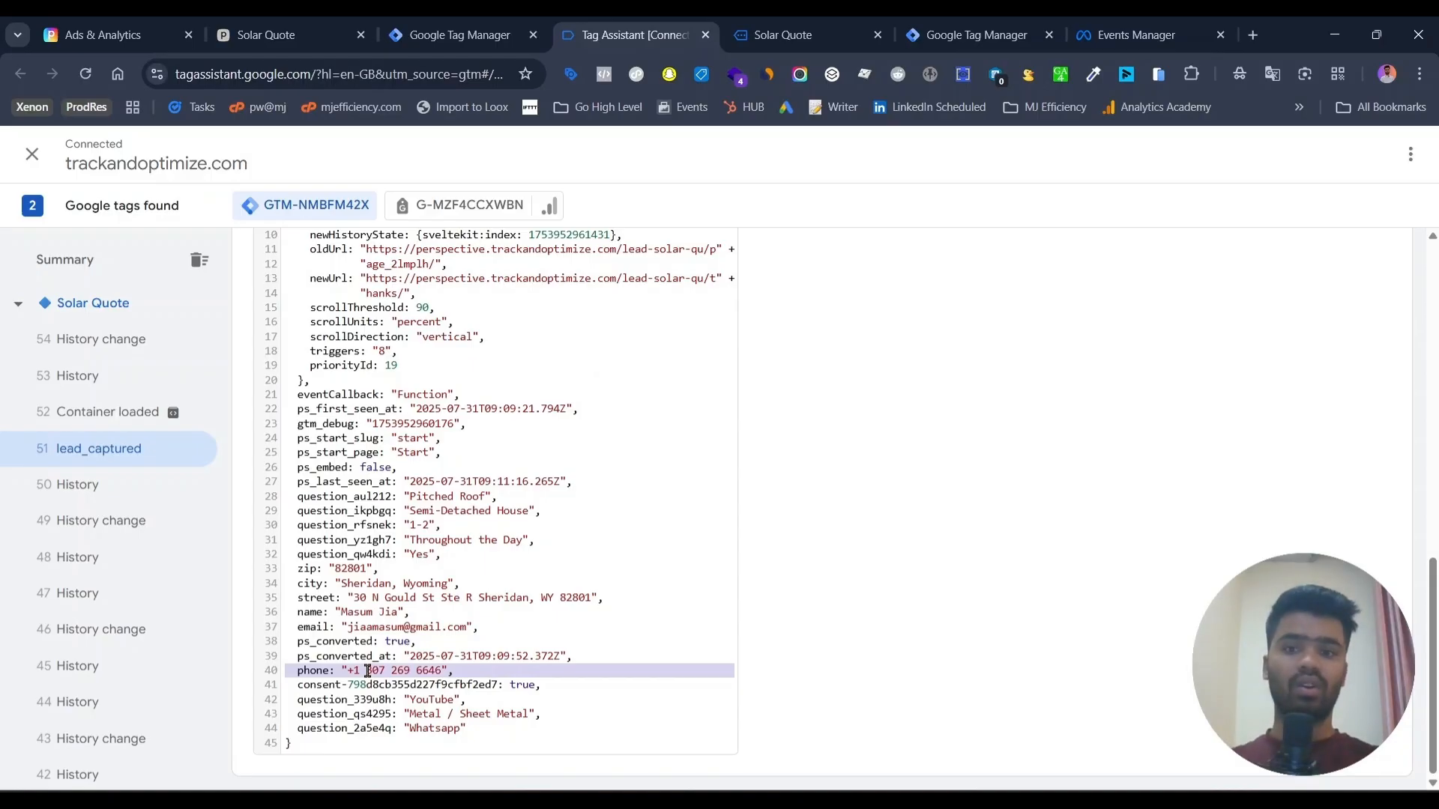
- Glance at the Tag Manager workspace and the Meta Events Manager dataset's test events
{"action": "left_click", "coordinate": [511, 22]}
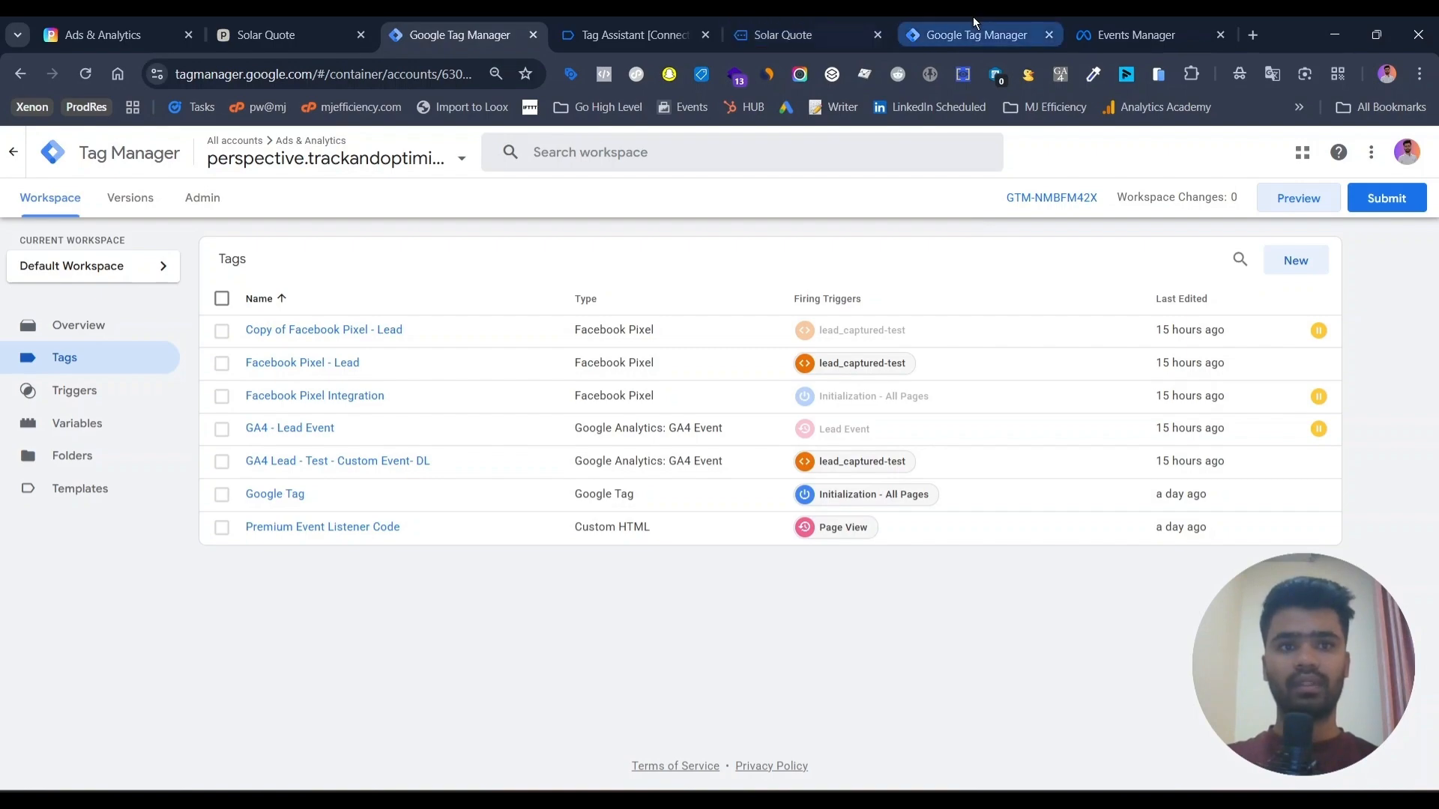
{"action": "left_click", "coordinate": [1130, 16]}
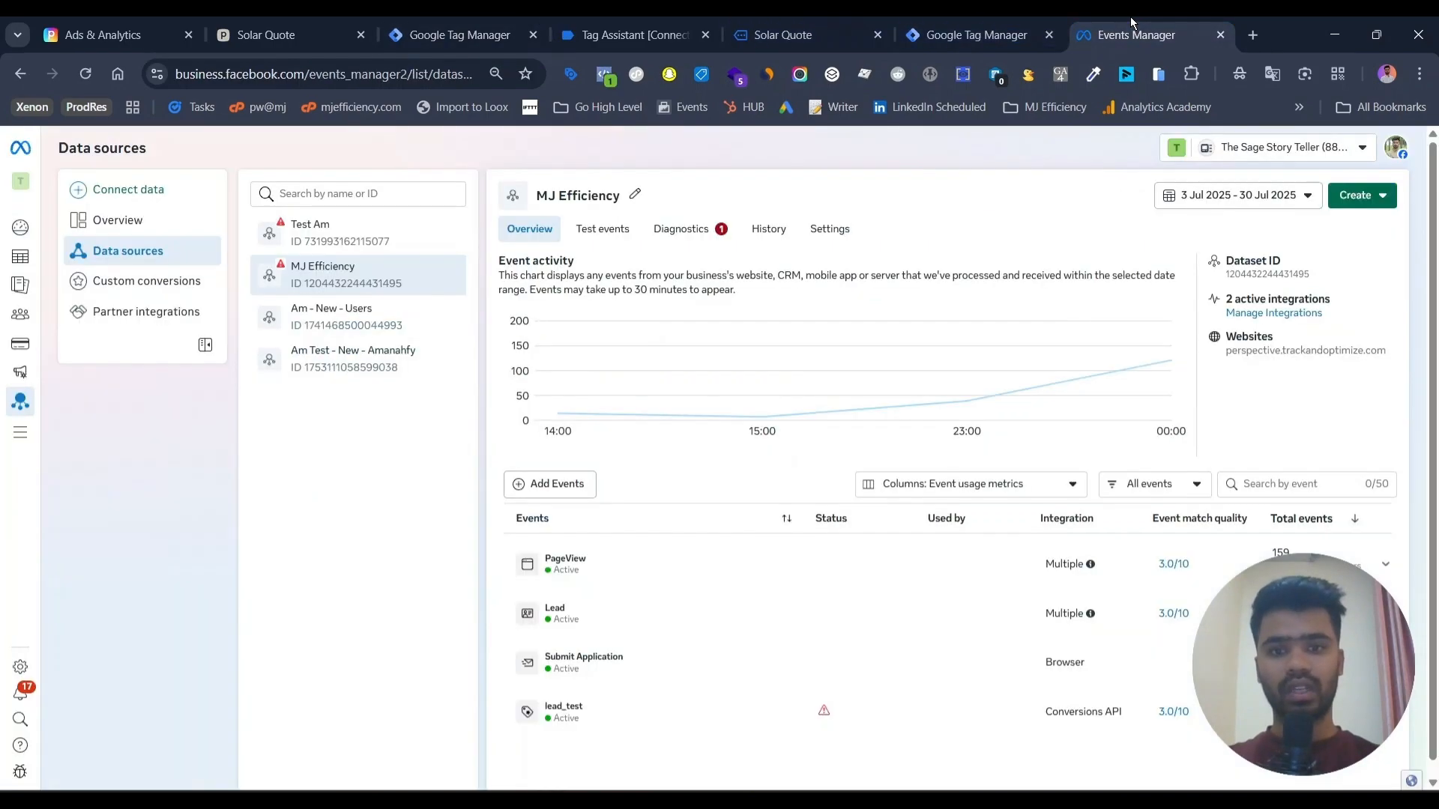
{"action": "left_click", "coordinate": [584, 230]}
{"action": "left_click", "coordinate": [634, 22]}
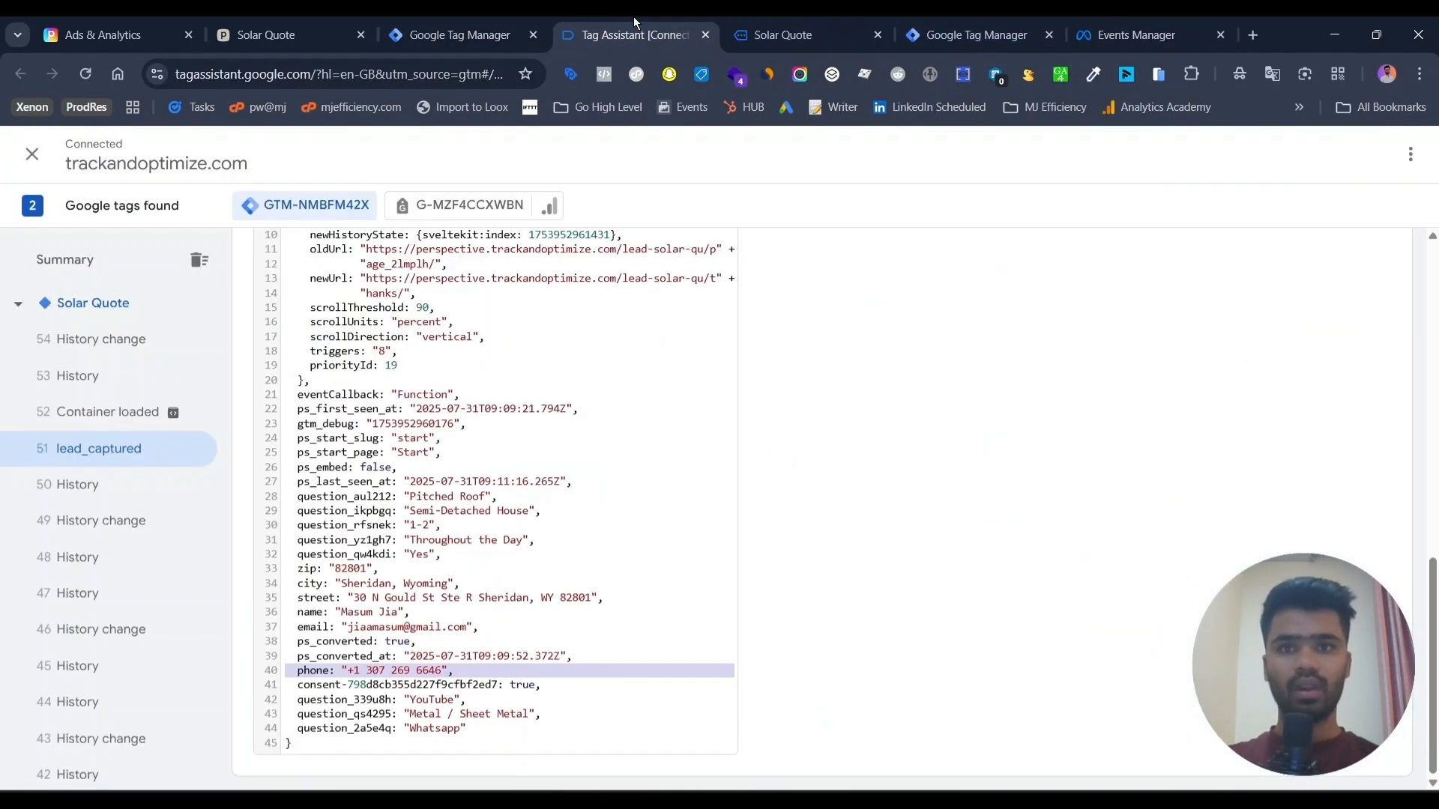
- Confirm with the Meta pixel check on the thank-you page that the Lead event fired
{"action": "left_click", "coordinate": [783, 31]}
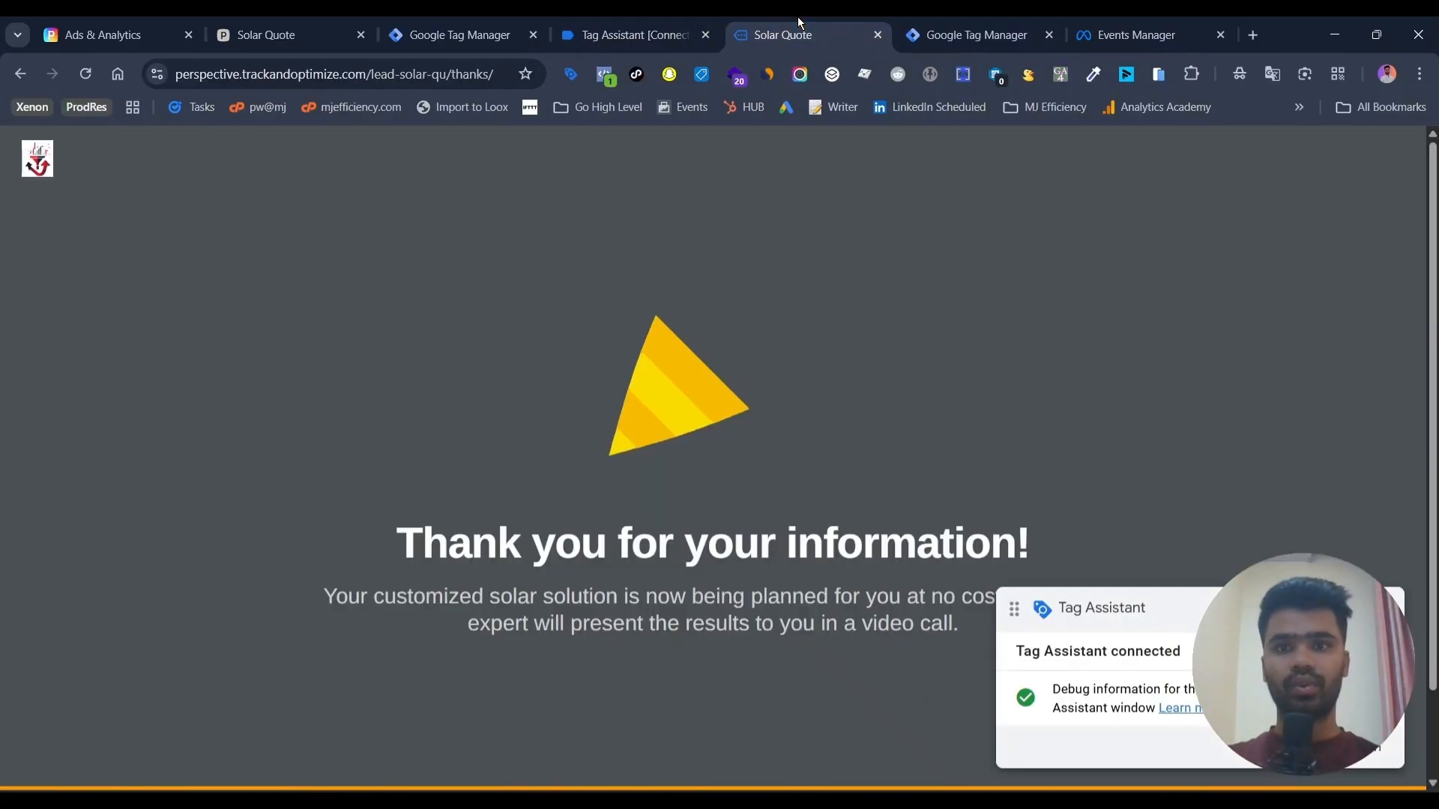
{"action": "left_click", "coordinate": [604, 74]}
{"action": "left_click", "coordinate": [657, 22]}
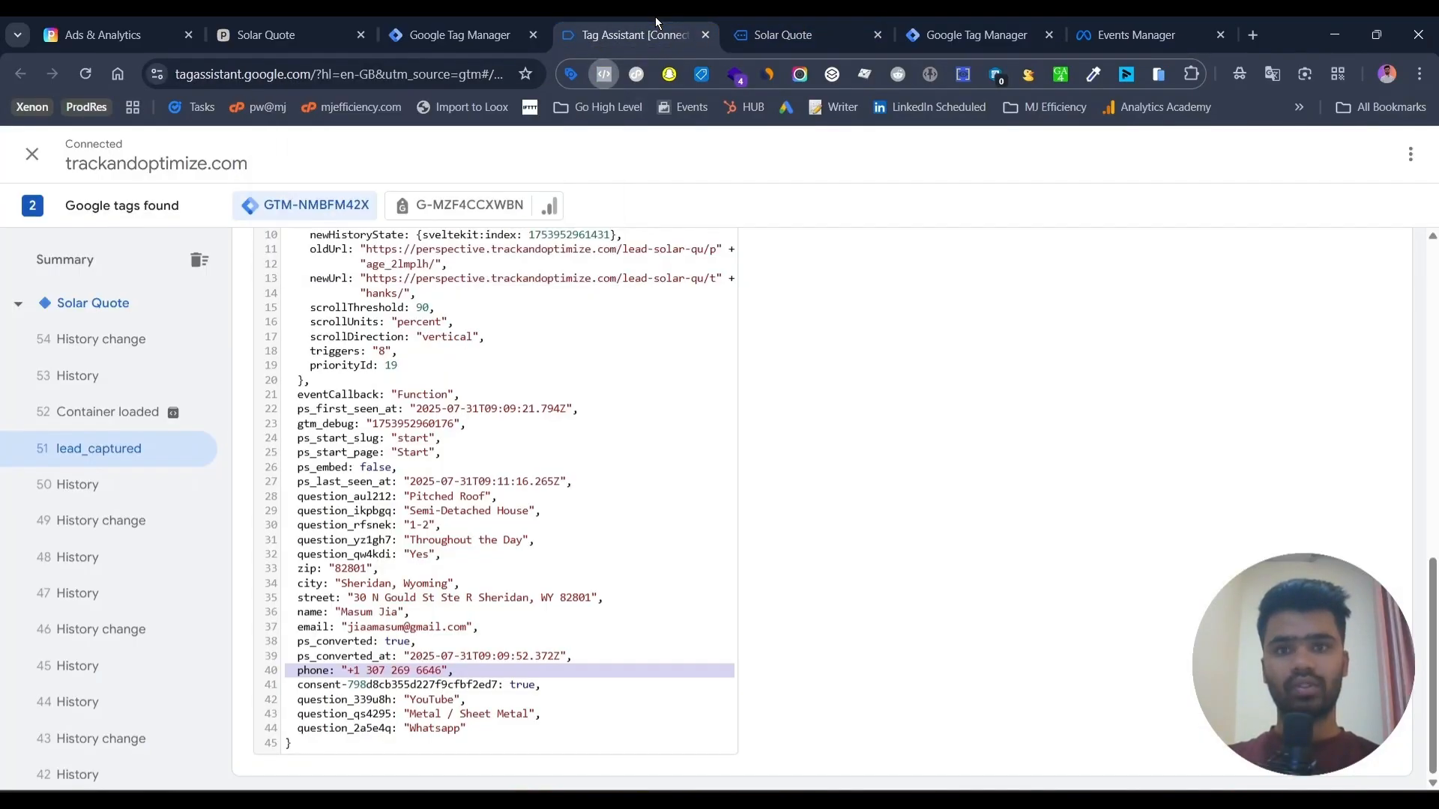
{"action": "scroll", "coordinate": [561, 451], "scroll_direction": "down", "scroll_amount": 5}
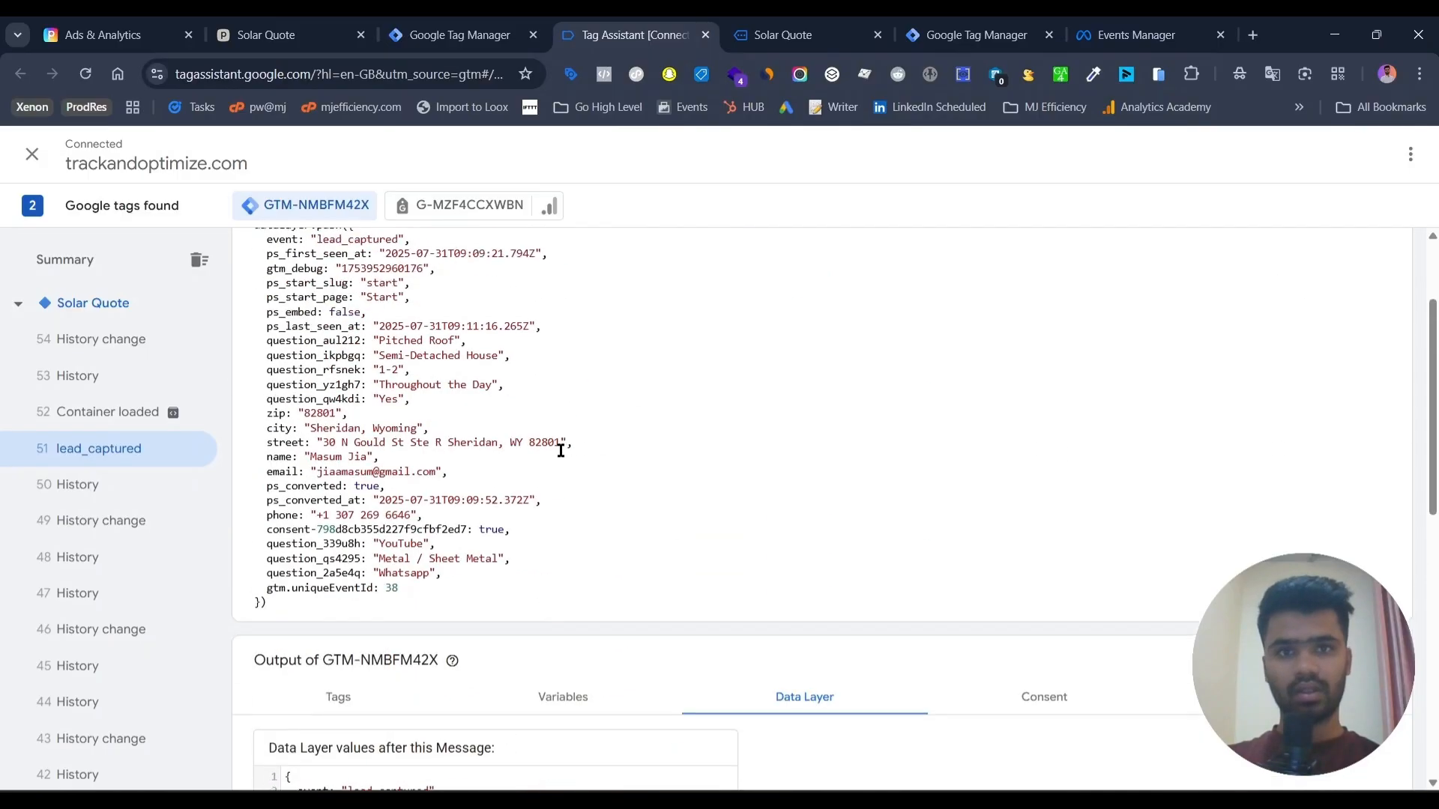
{"action": "left_click", "coordinate": [815, 23]}
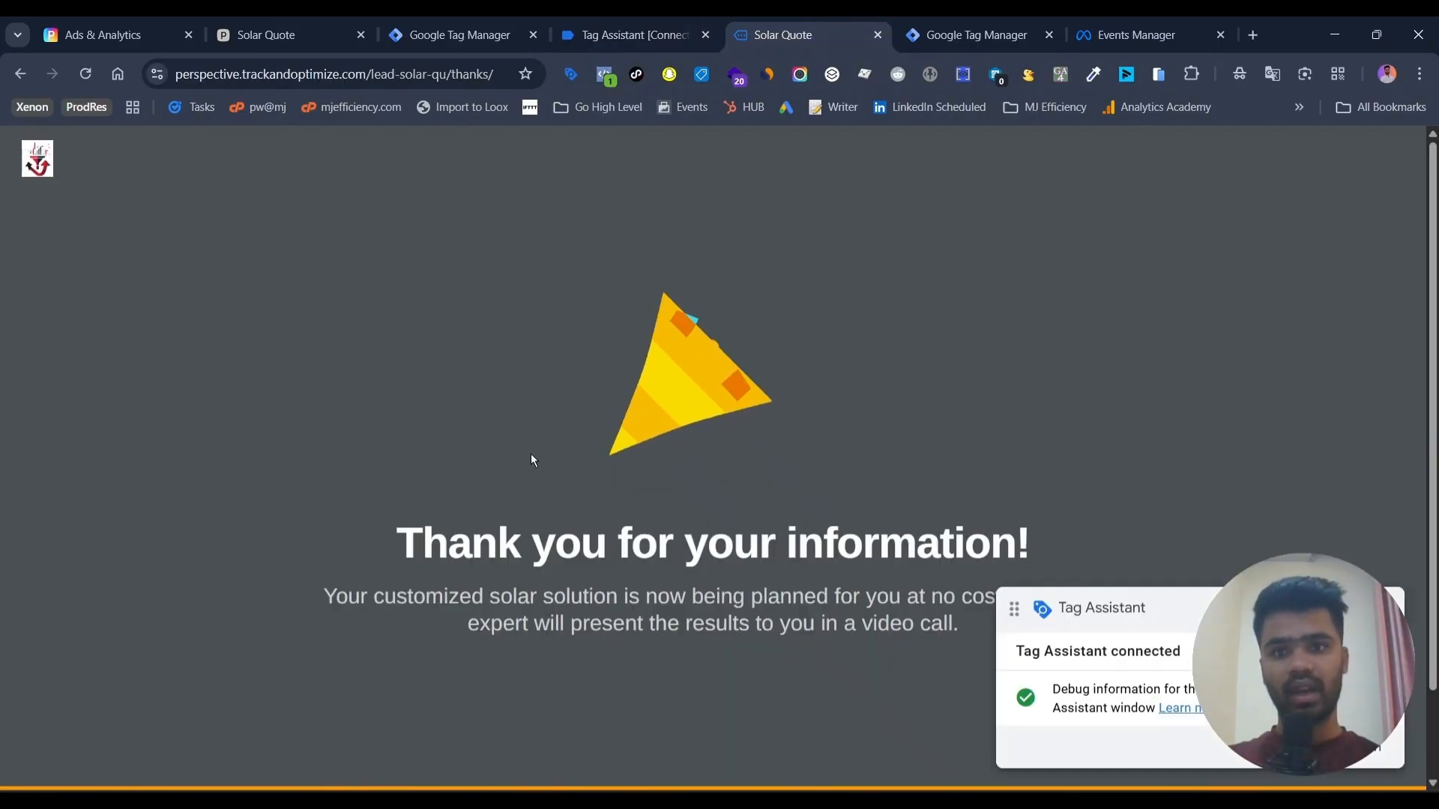
{"action": "left_click", "coordinate": [604, 78]}
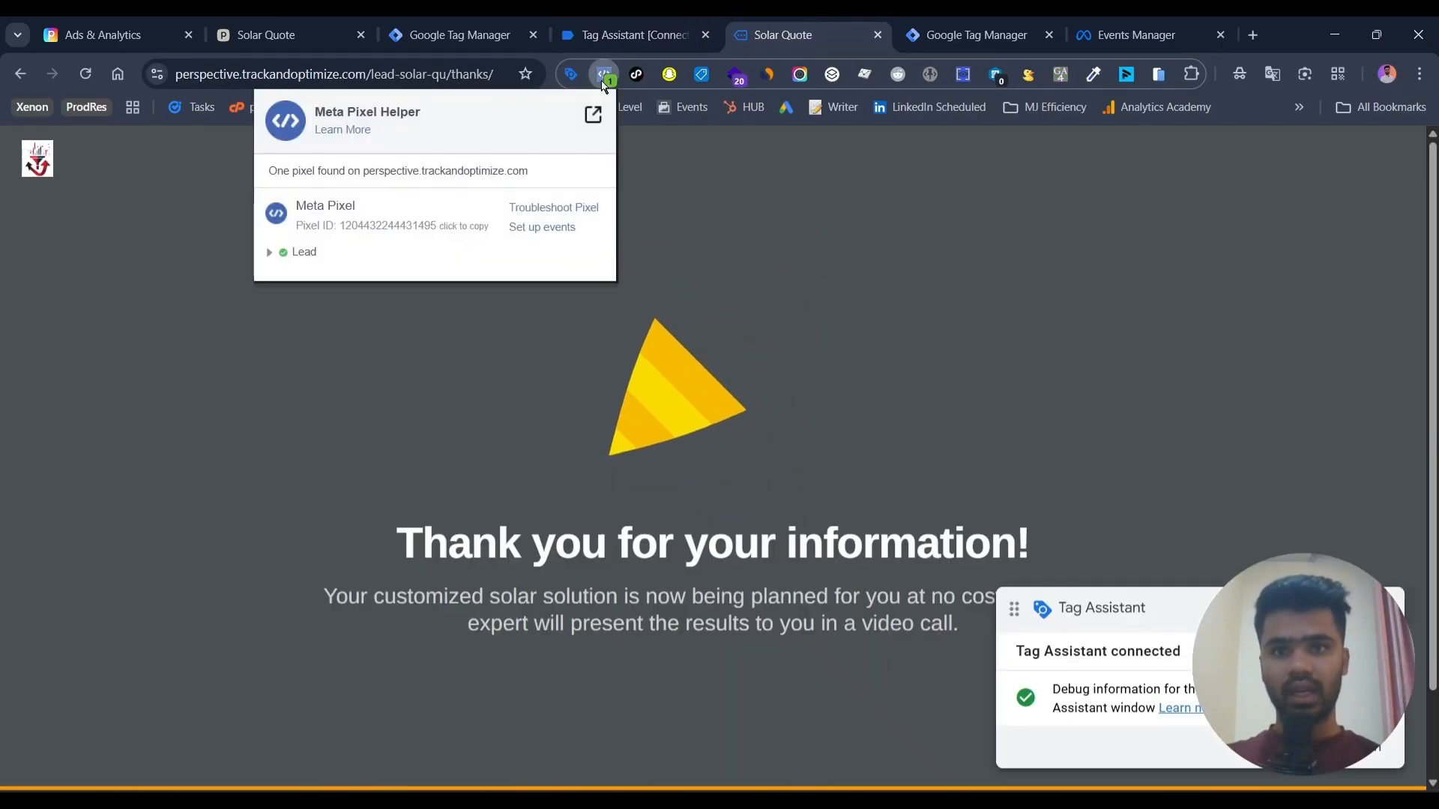
{"action": "left_click", "coordinate": [528, 22]}
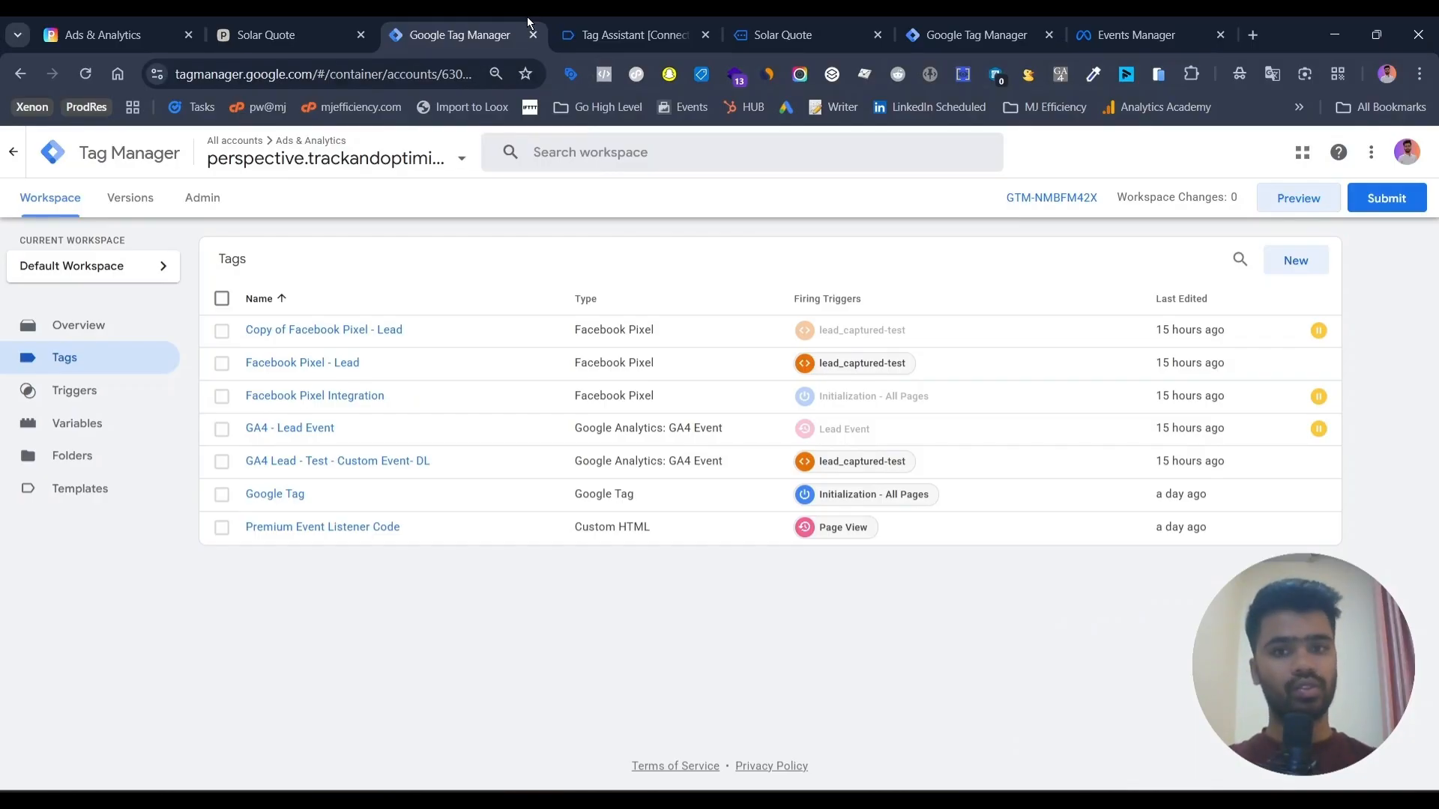
- Open the GA4 Lead - Test - Custom Event- DL tag and add four more event parameter rows
{"action": "left_click", "coordinate": [335, 470]}
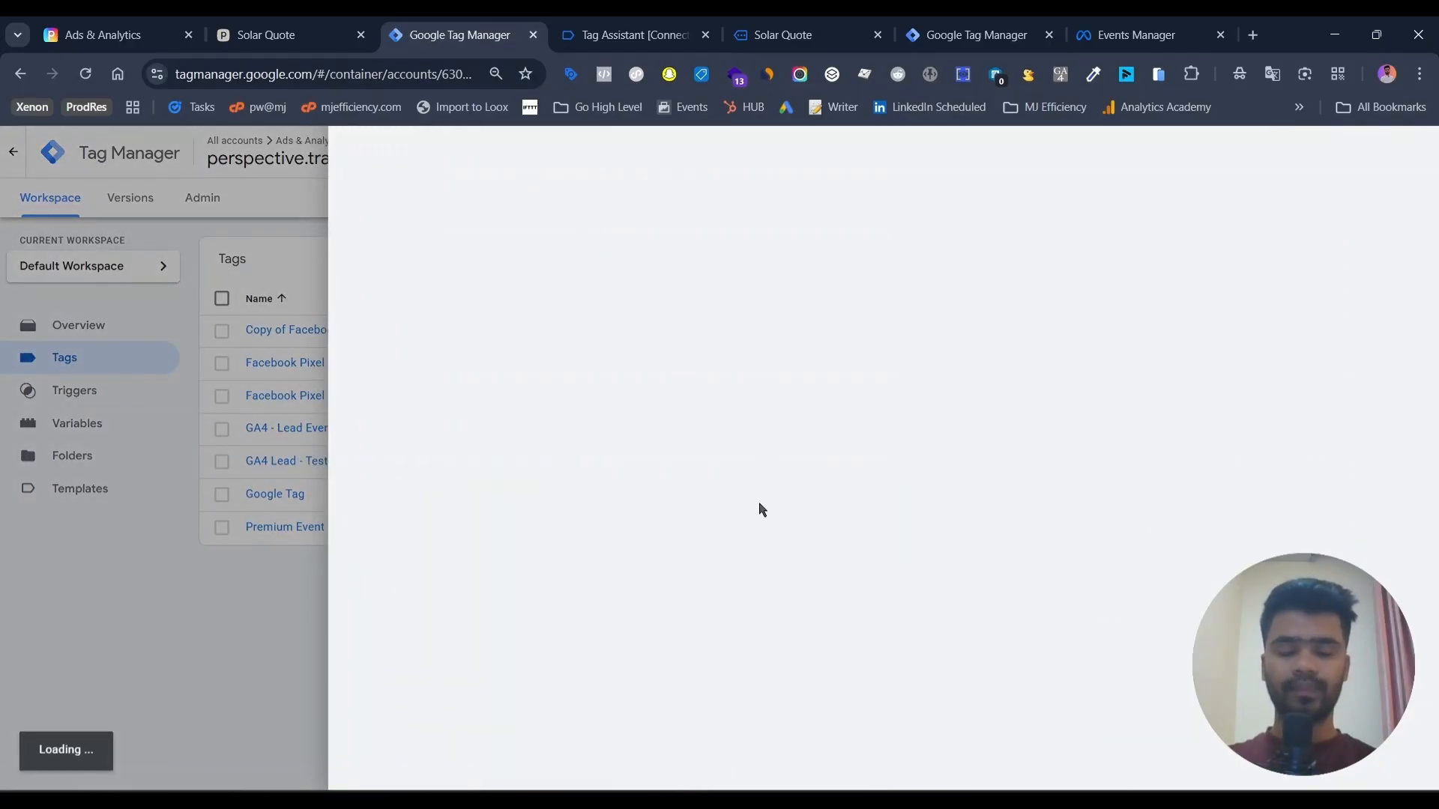
{"action": "left_click", "coordinate": [761, 509]}
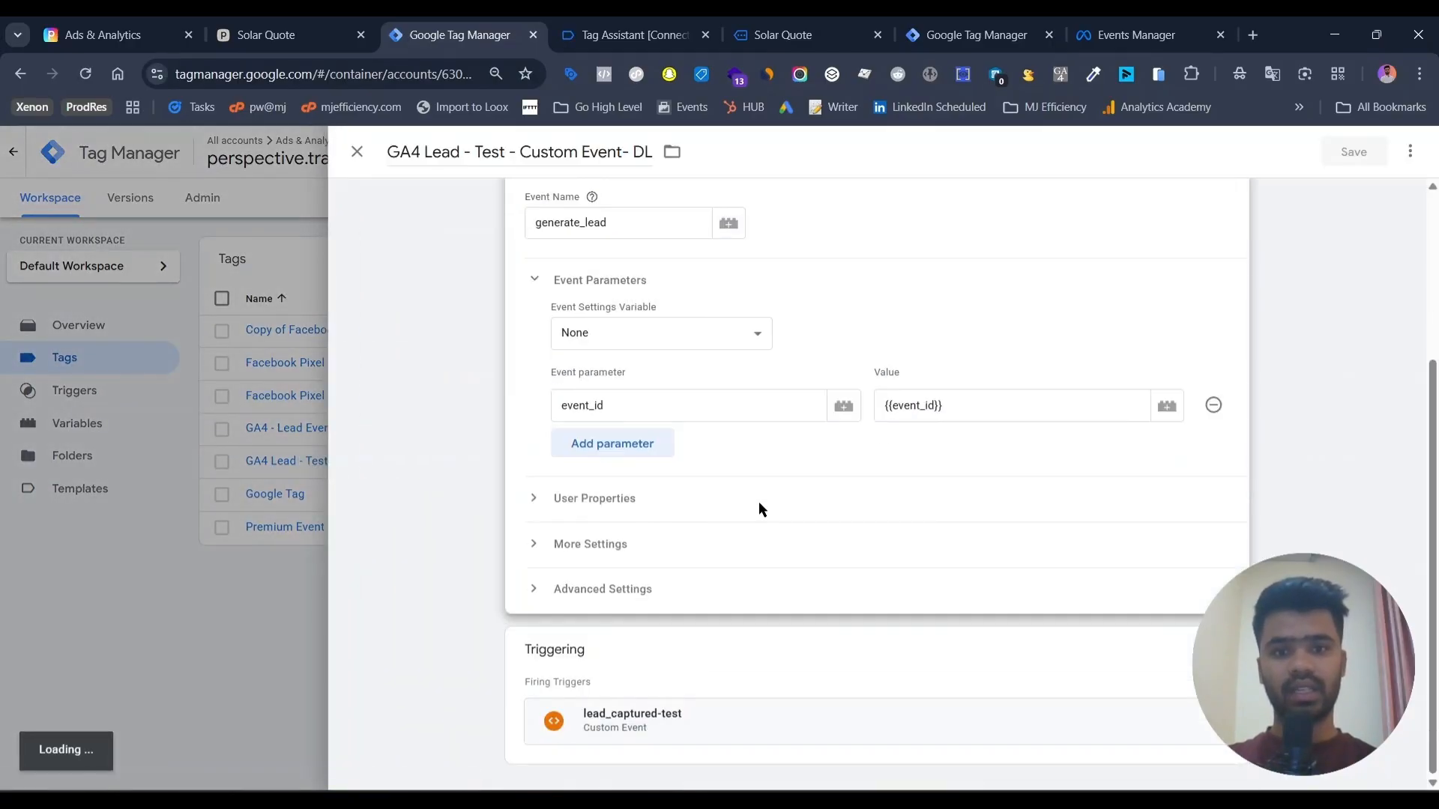
{"action": "left_click", "coordinate": [588, 453]}
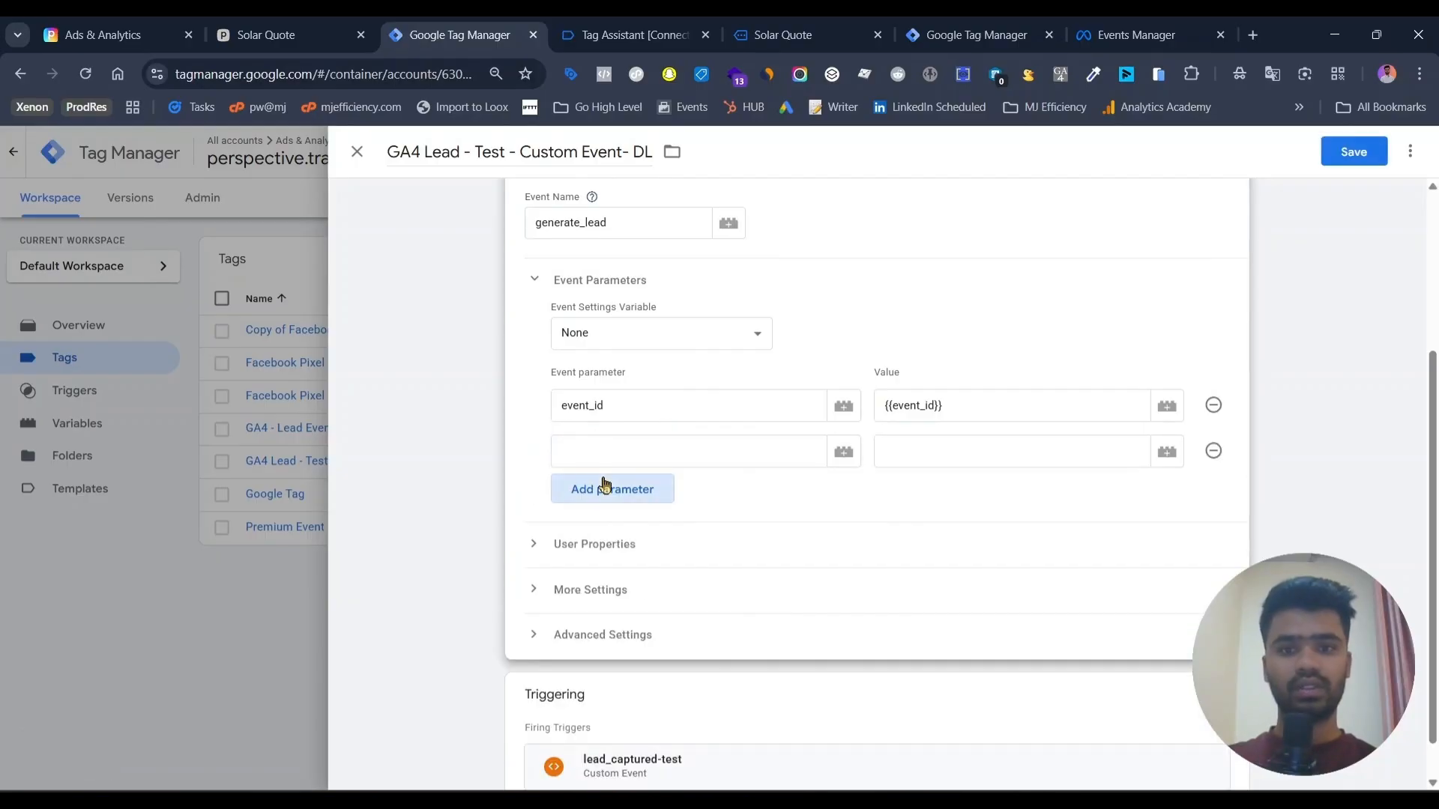
{"action": "left_click", "coordinate": [604, 488]}
{"action": "left_click", "coordinate": [615, 535]}
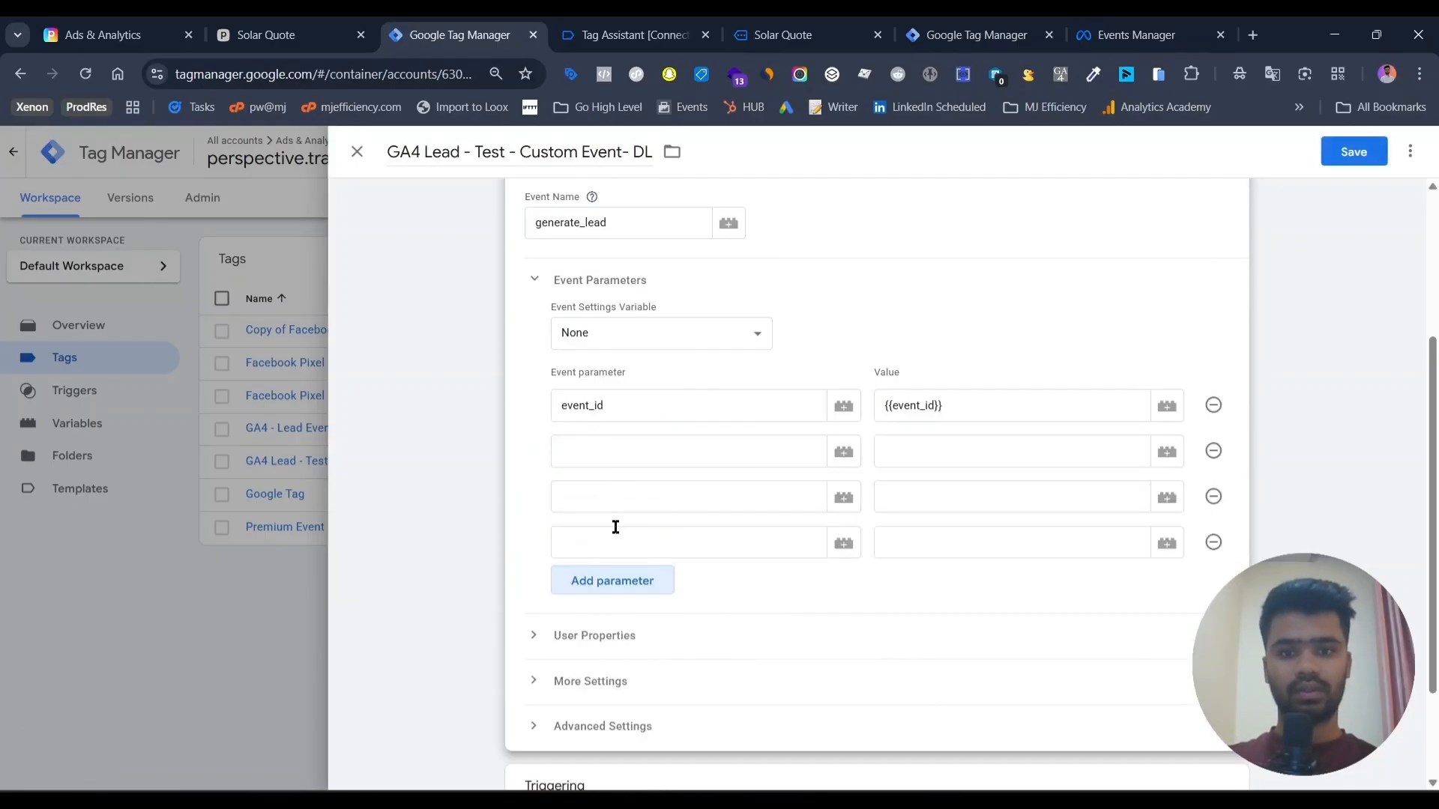
{"action": "left_click", "coordinate": [620, 573]}
- Paste user_data.email_addres from the notes as the second parameter name
{"action": "left_click", "coordinate": [606, 455]}
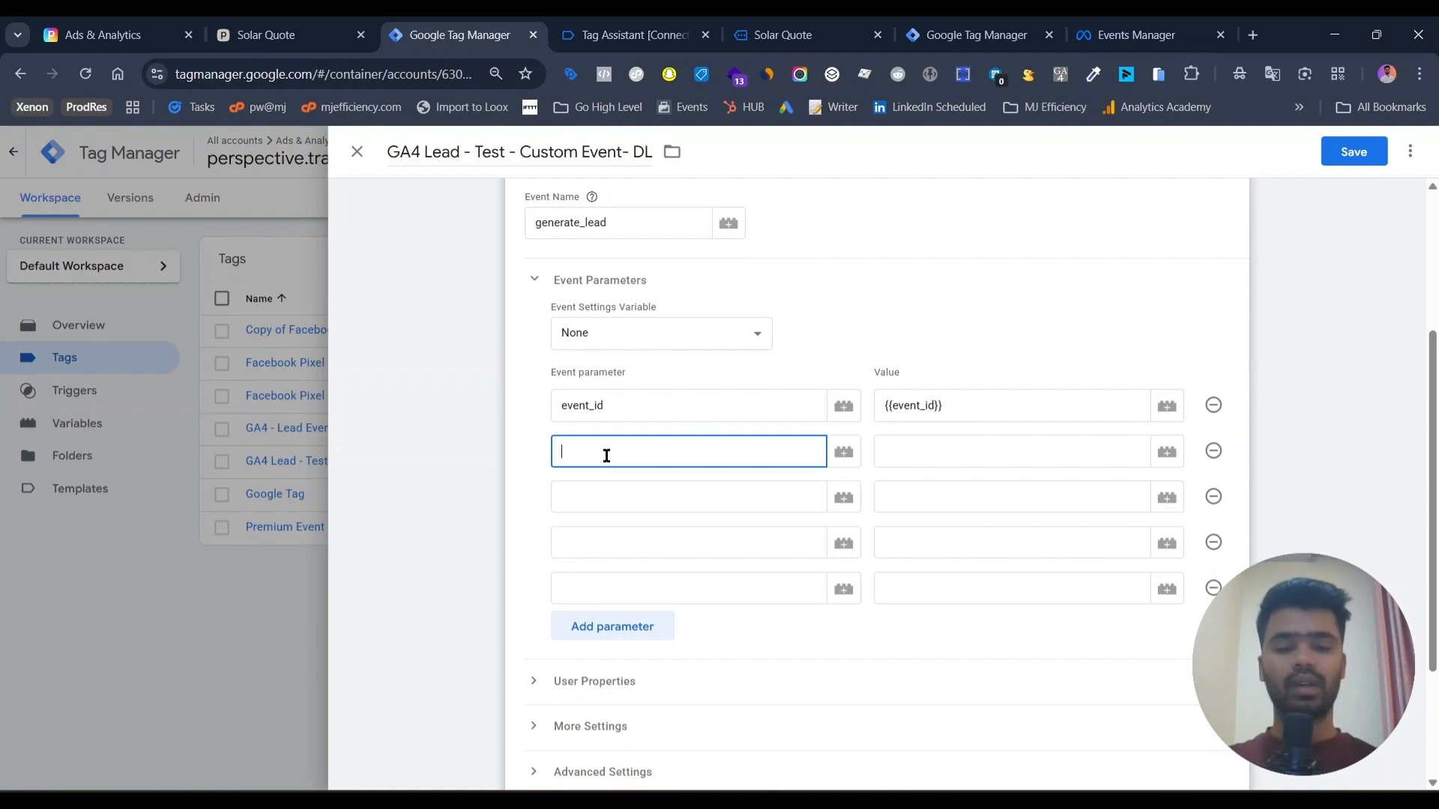
{"action": "key", "text": "alt+Tab"}
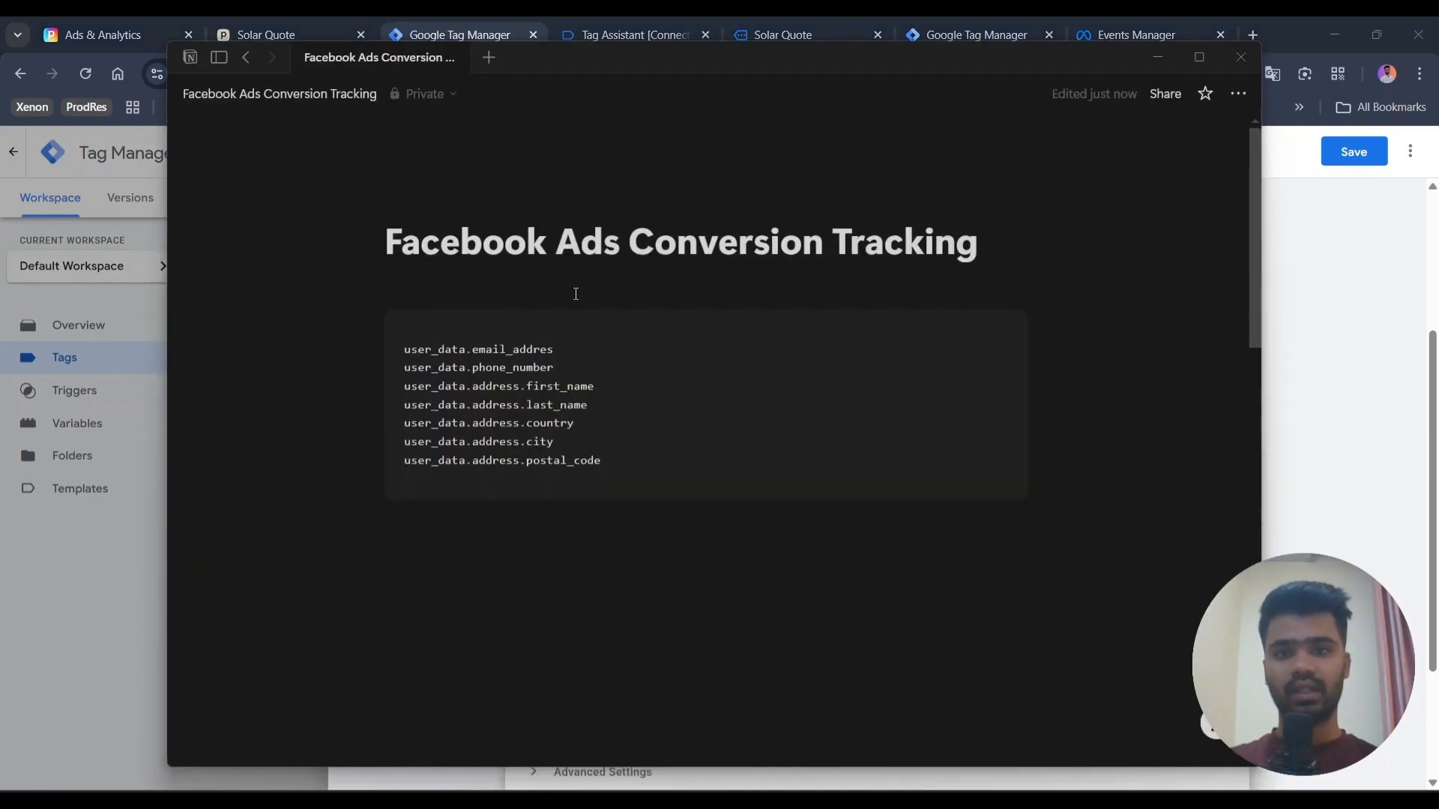
{"action": "left_click_drag", "start_coordinate": [404, 349], "coordinate": [560, 349]}
{"action": "key", "text": "ctrl+c"}
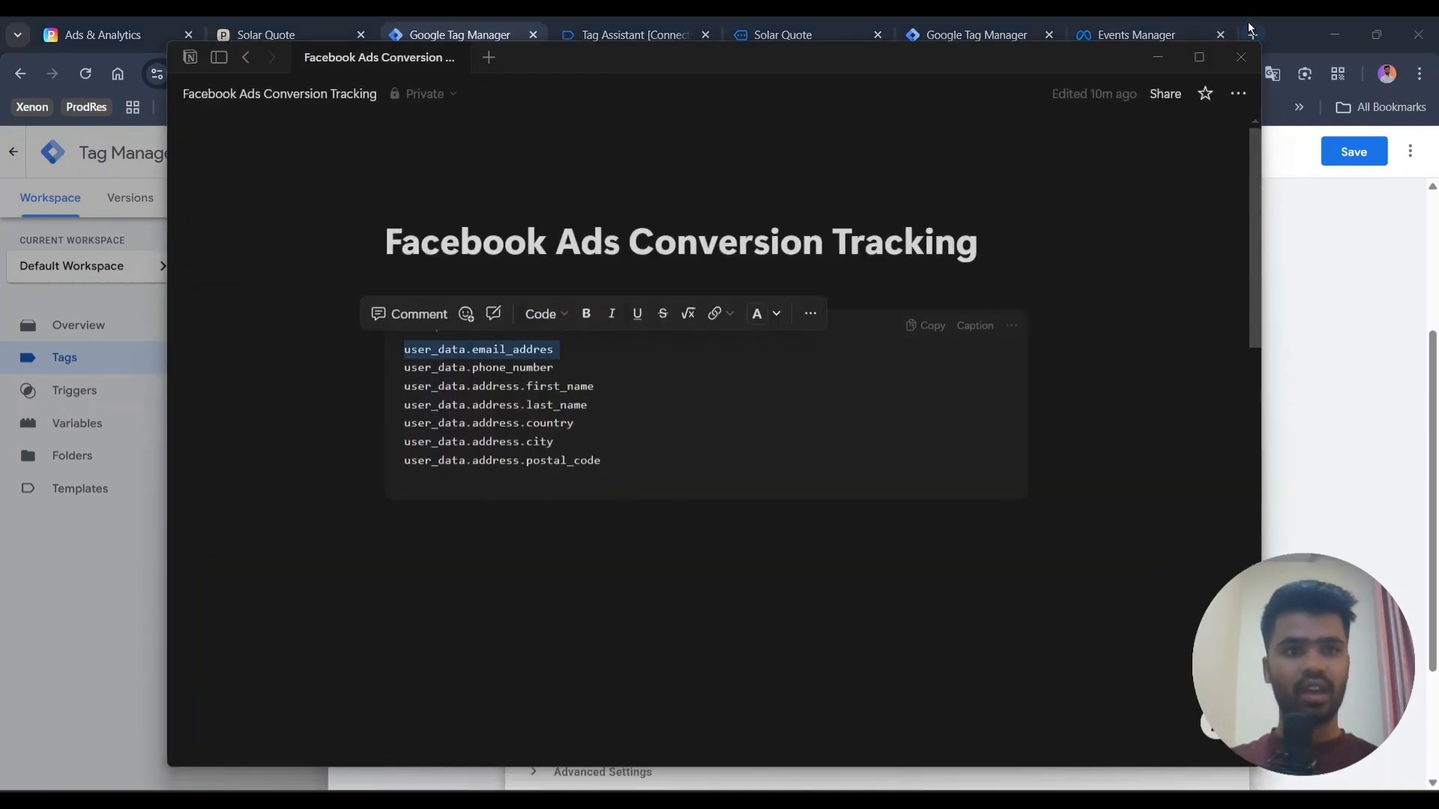
{"action": "left_click", "coordinate": [1160, 57]}
{"action": "key", "text": "ctrl+v"}
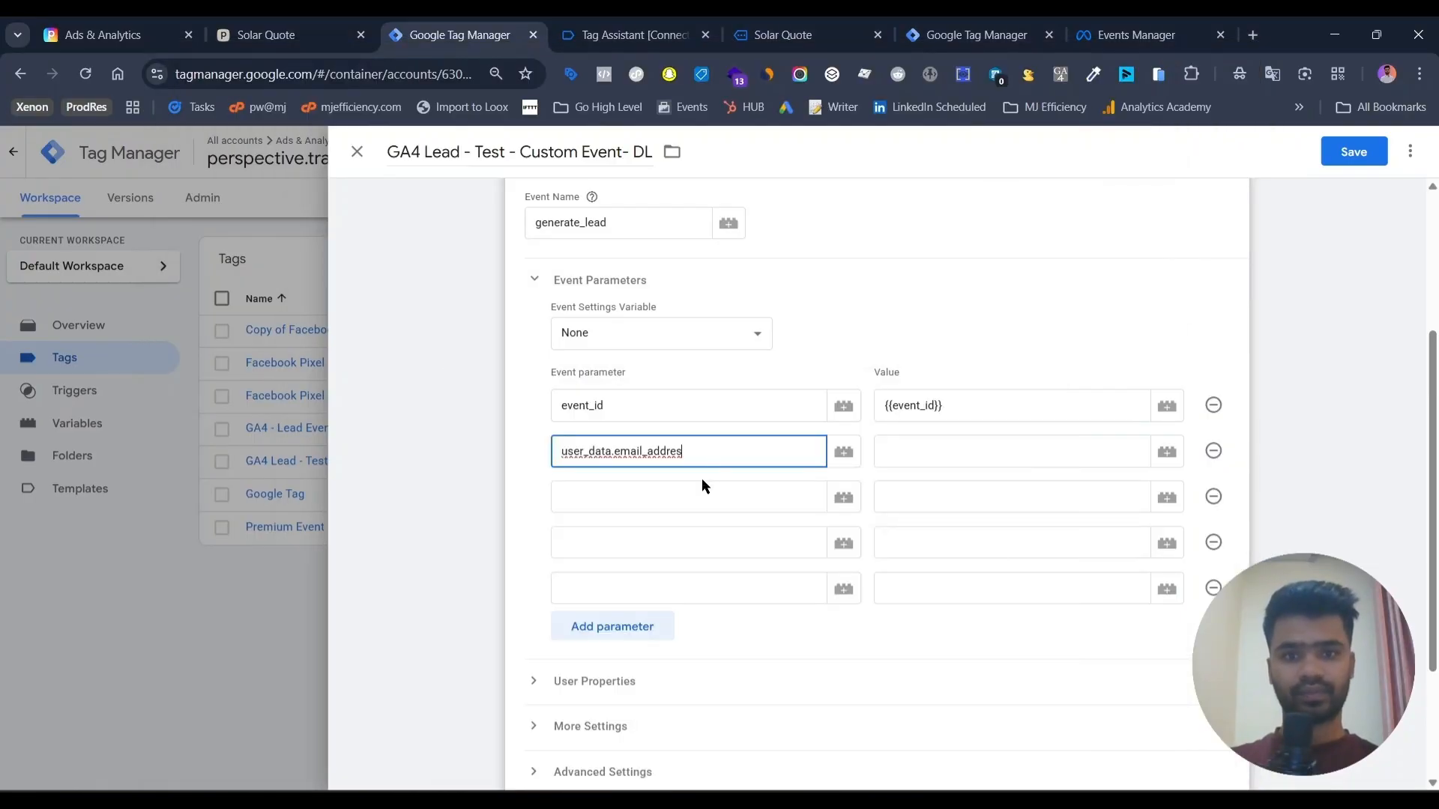
{"action": "left_click", "coordinate": [703, 484]}
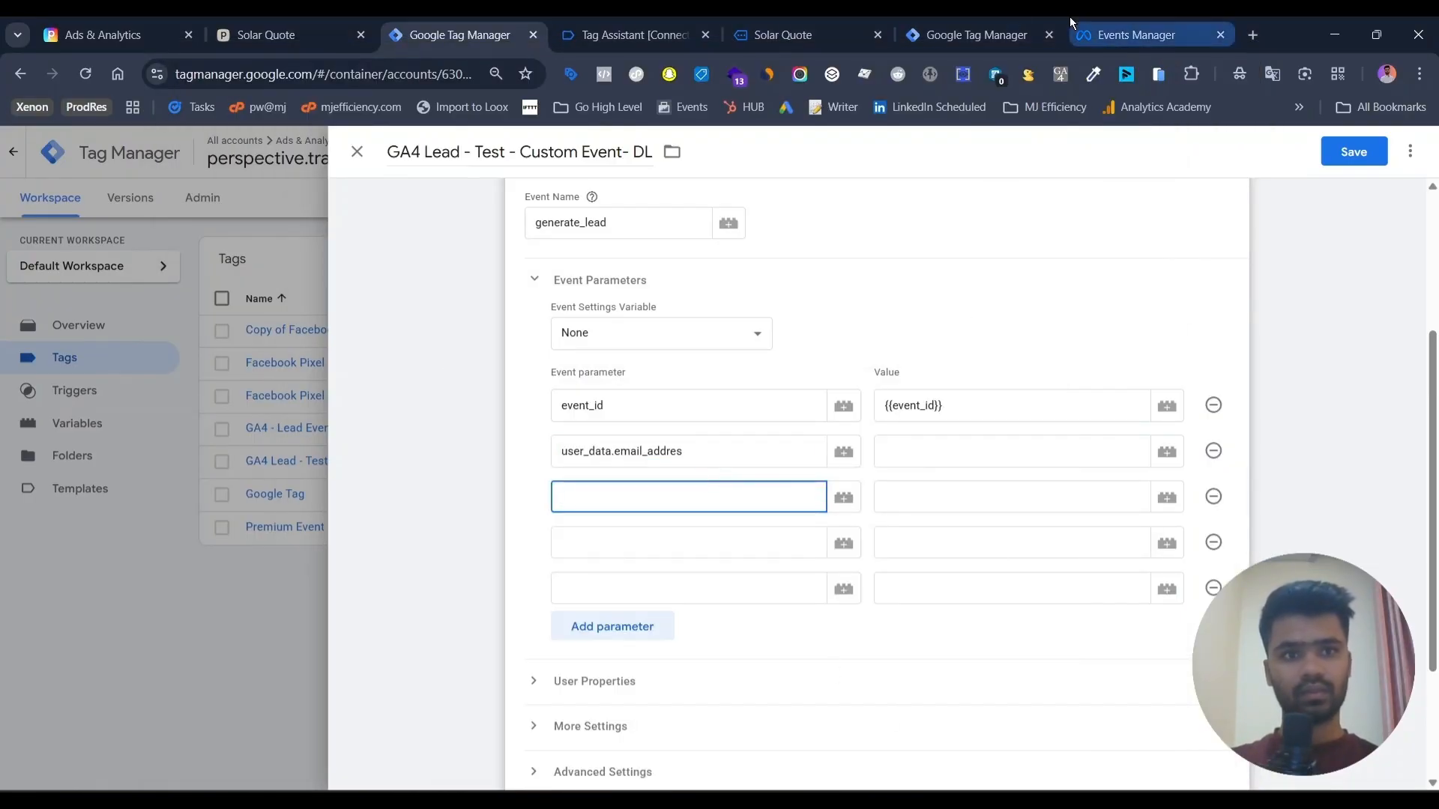
{"action": "left_click", "coordinate": [1094, 24]}
{"action": "scroll", "coordinate": [711, 617], "scroll_direction": "down", "scroll_amount": 3}
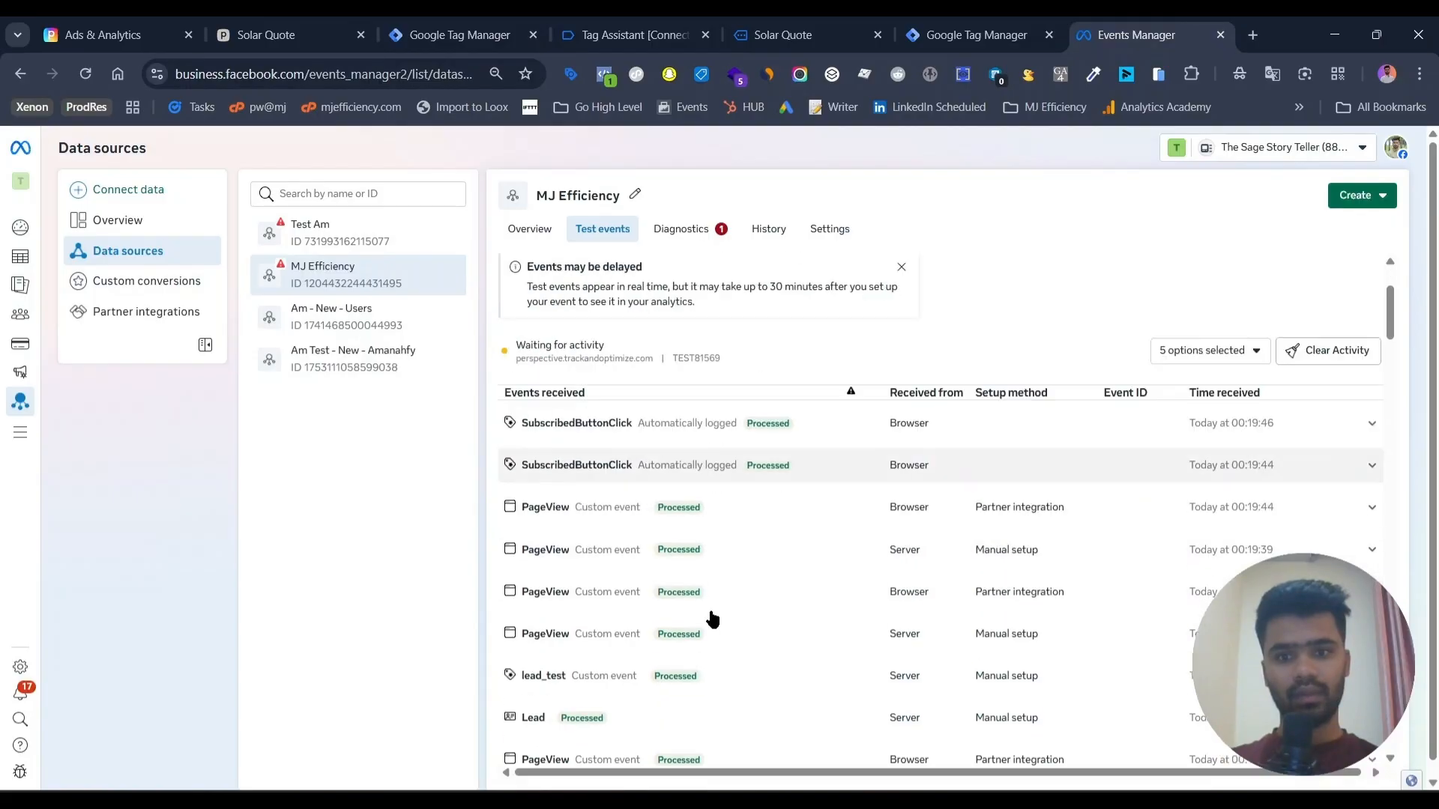
{"action": "scroll", "coordinate": [711, 619], "scroll_direction": "up", "scroll_amount": 3}
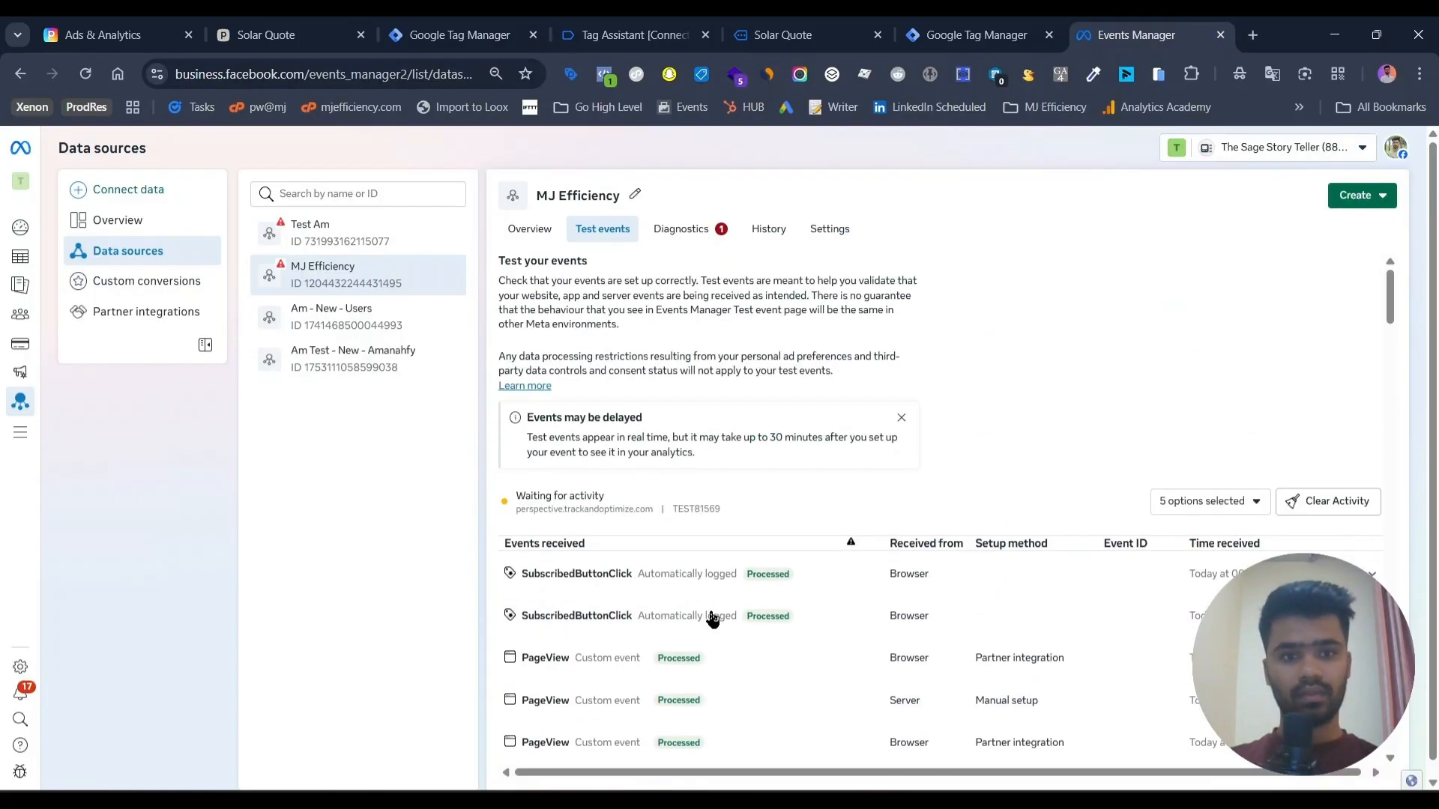
{"action": "left_click", "coordinate": [501, 24]}
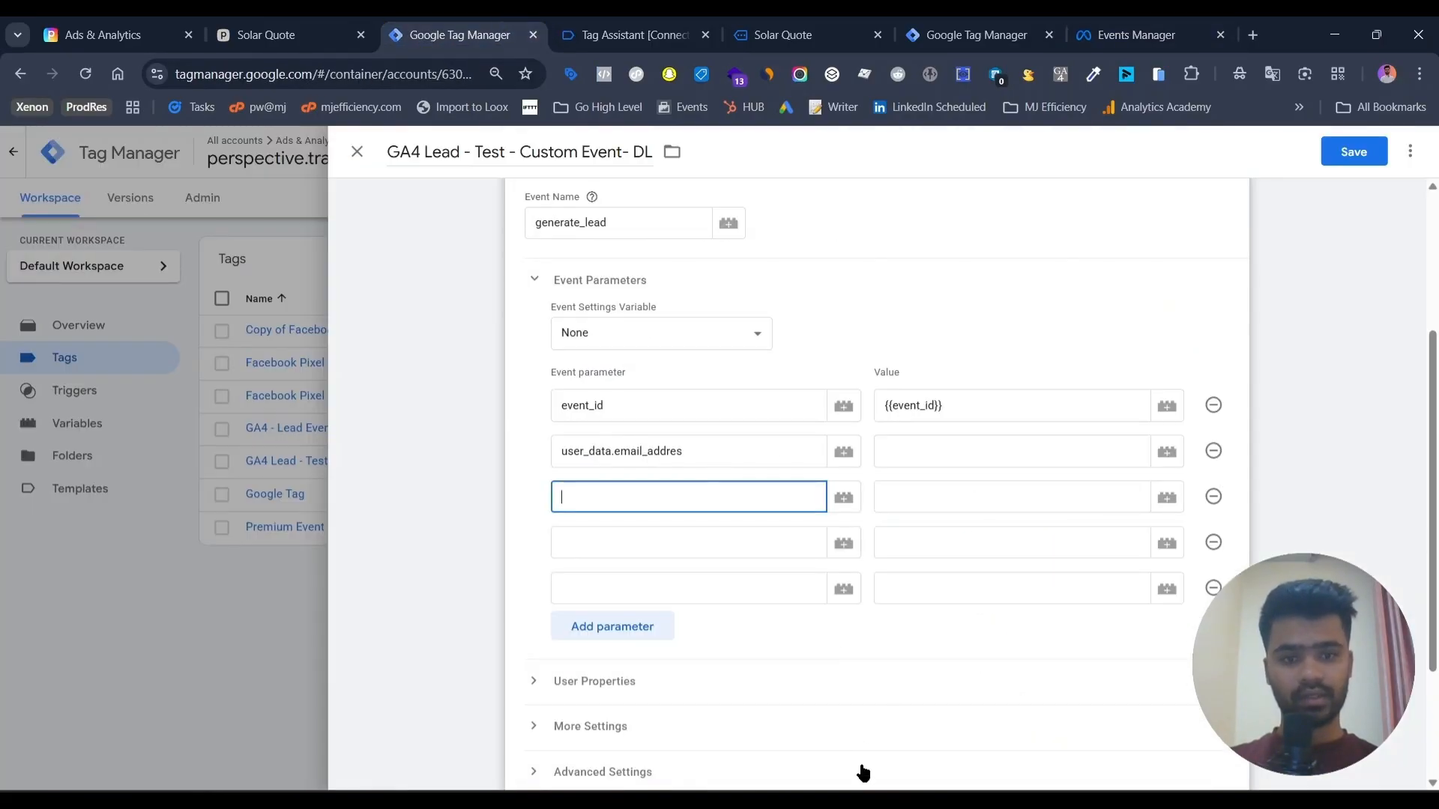
- Paste user_data.phone_number and user_data.address.first_name as the third and fourth parameter names
{"action": "key", "text": "alt+Tab"}
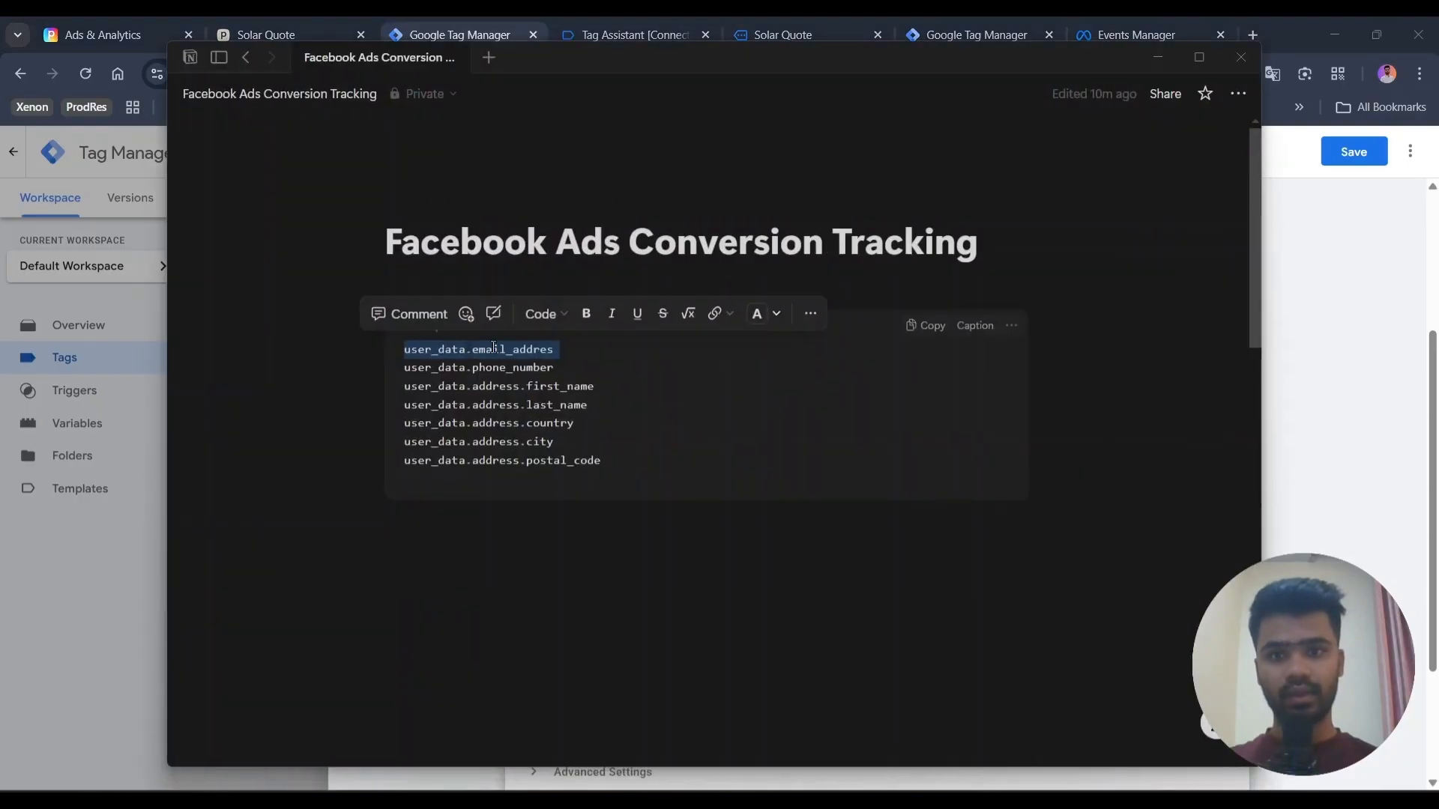
{"action": "triple_click", "coordinate": [507, 375]}
{"action": "key", "text": "ctrl+c"}
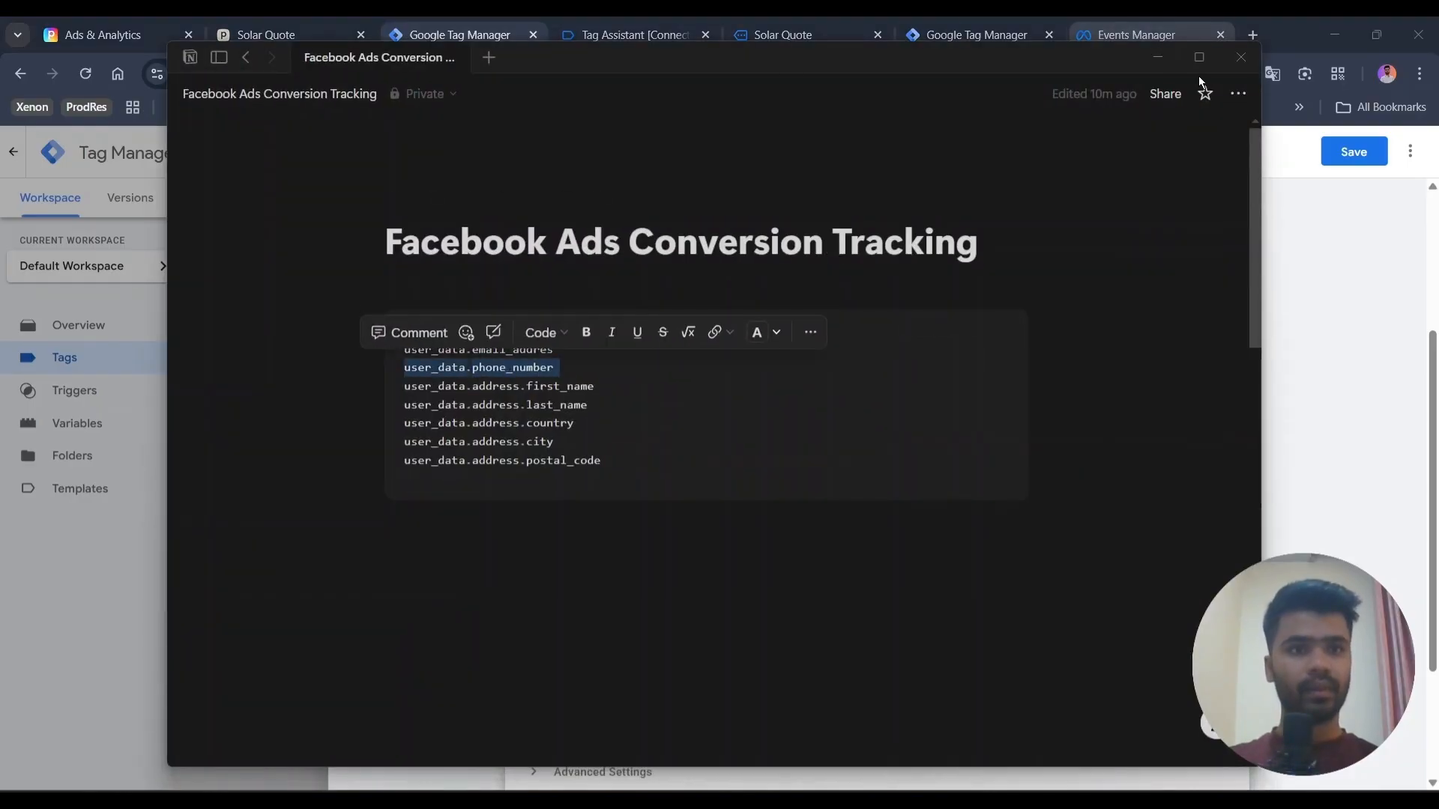
{"action": "left_click", "coordinate": [1160, 62]}
{"action": "key", "text": "ctrl+v"}
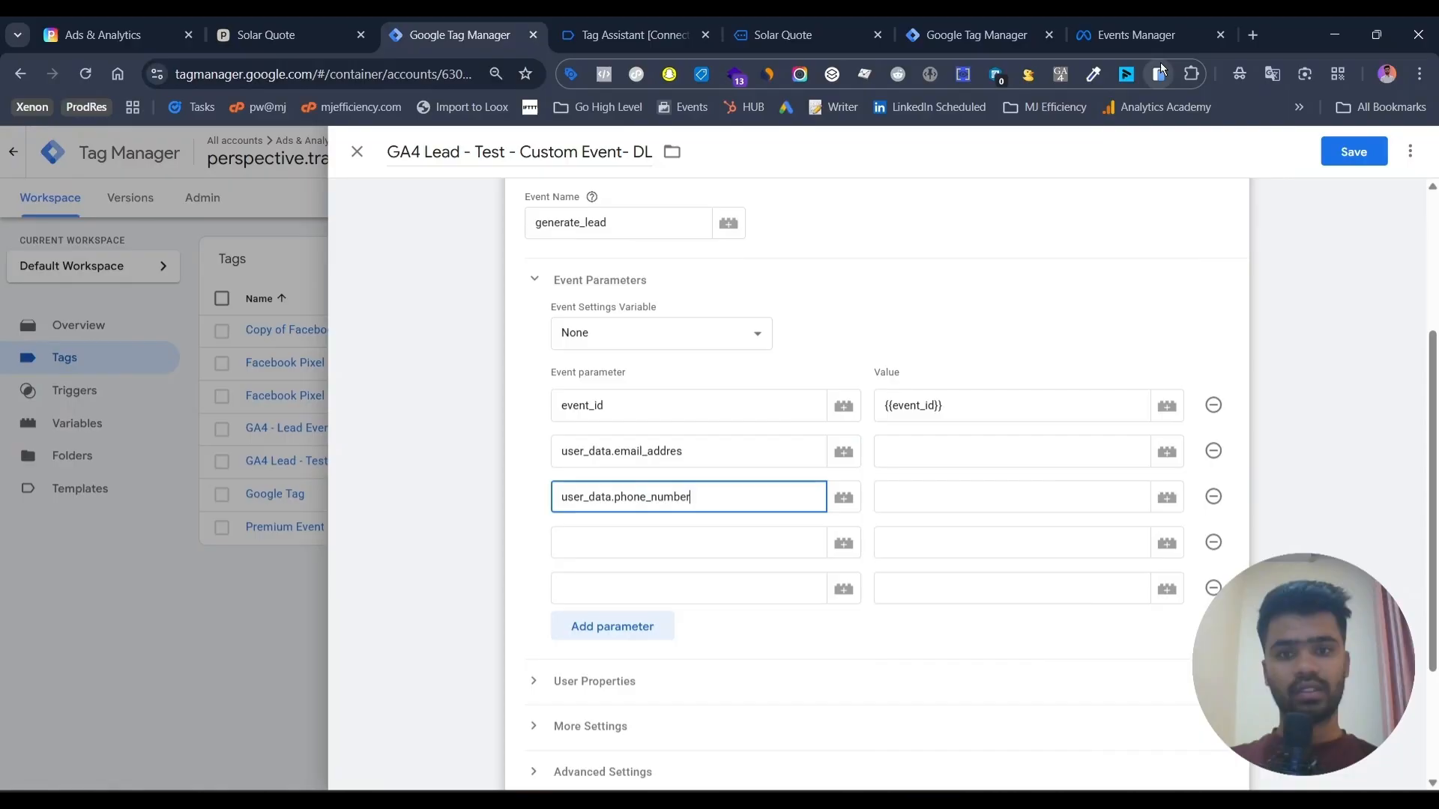
{"action": "left_click", "coordinate": [748, 535]}
{"action": "left_click", "coordinate": [891, 800]}
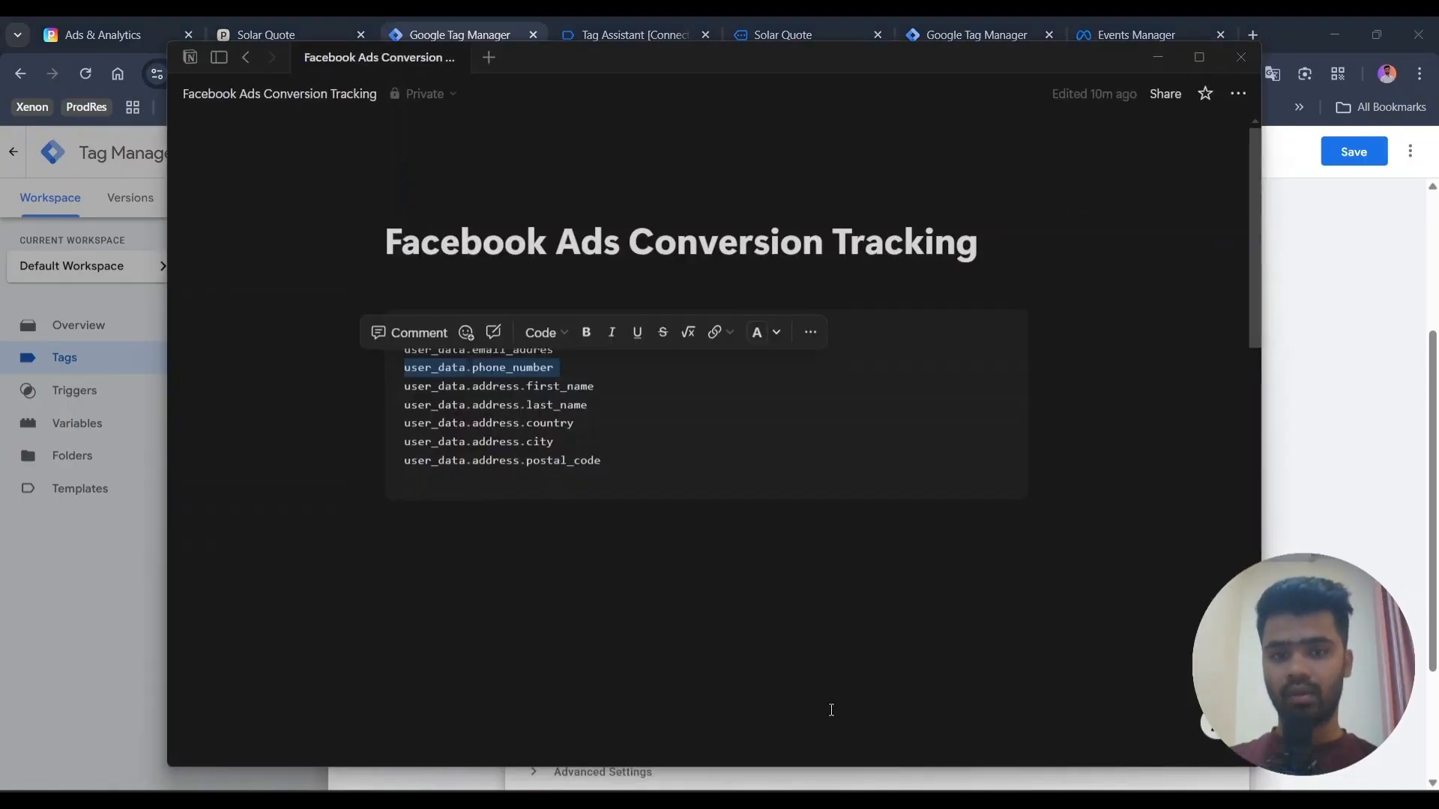
{"action": "left_click", "coordinate": [524, 387]}
{"action": "triple_click", "coordinate": [525, 387]}
{"action": "key", "text": "ctrl+c"}
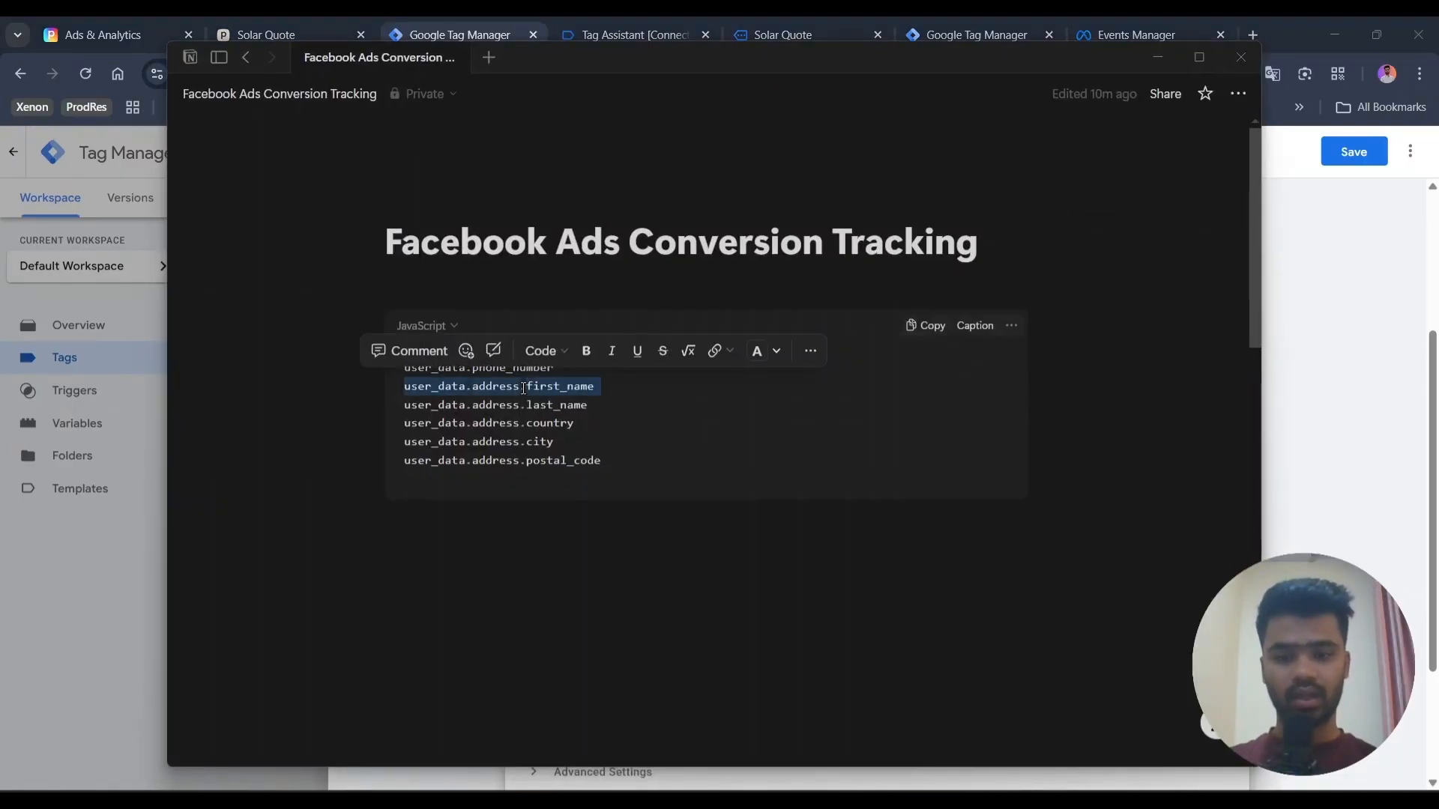
{"action": "left_click", "coordinate": [1154, 62]}
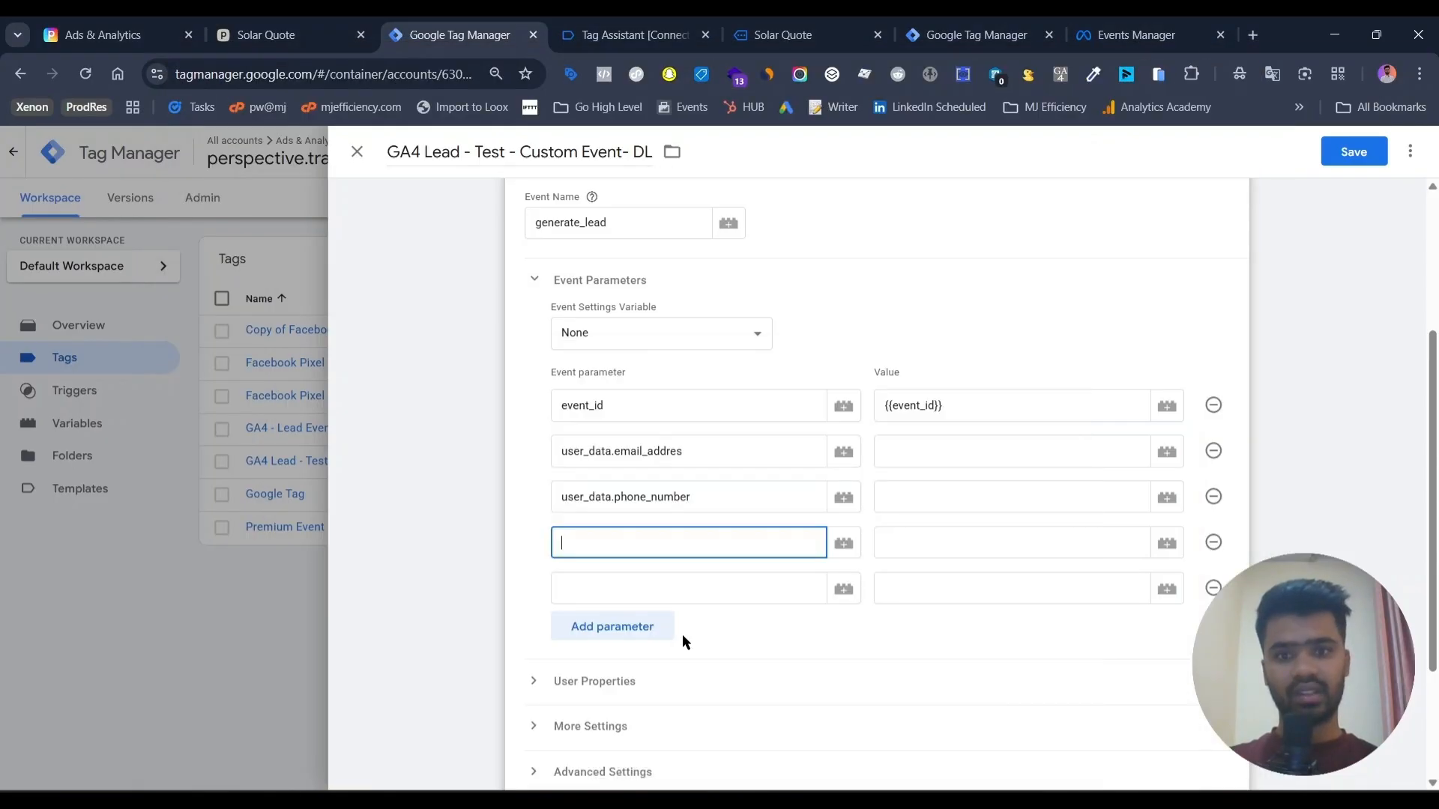
{"action": "key", "text": "ctrl+v"}
{"action": "left_click", "coordinate": [645, 583]}
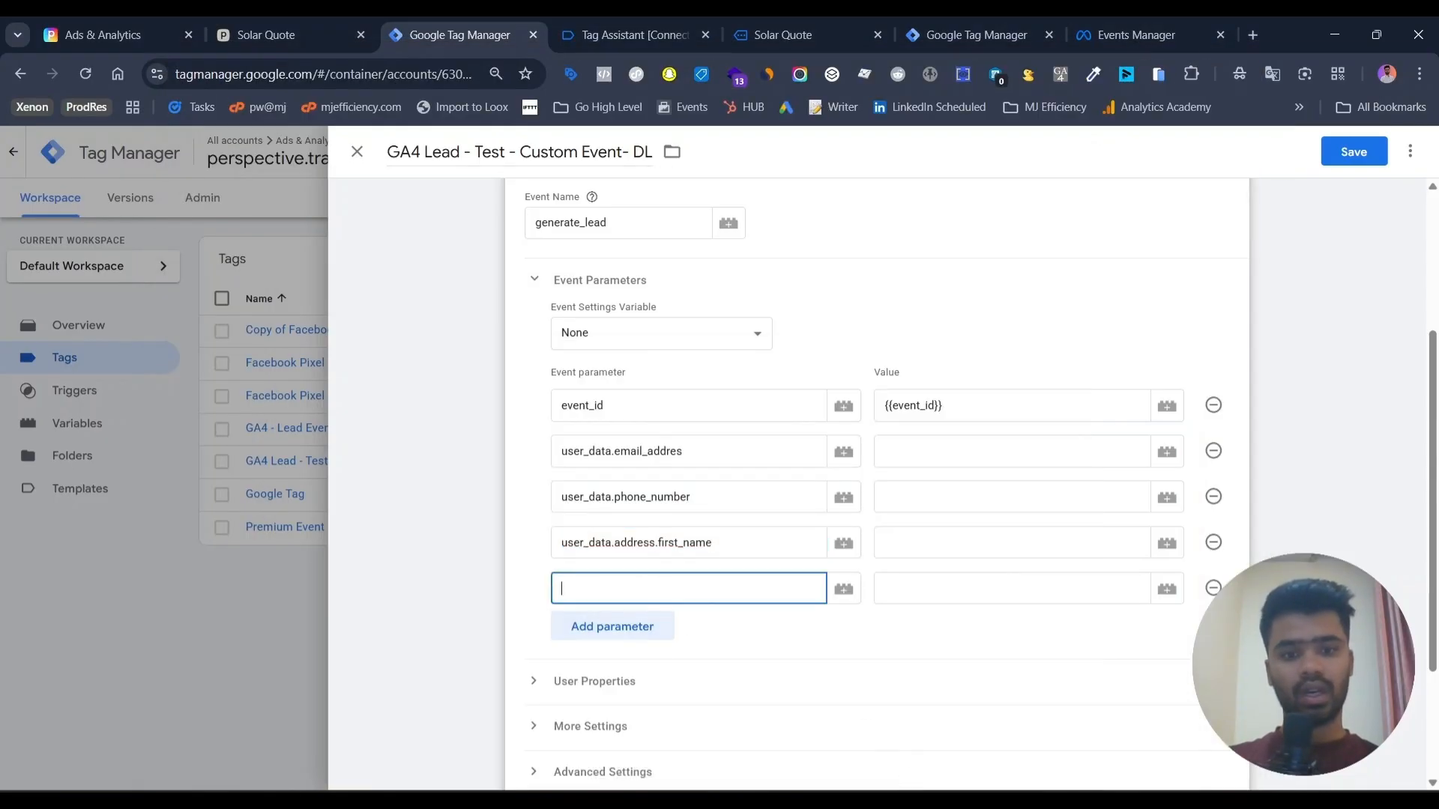
- Paste user_data.address.city and user_data.address.postal_code as the fifth and sixth parameter names
{"action": "key", "text": "alt+Tab"}
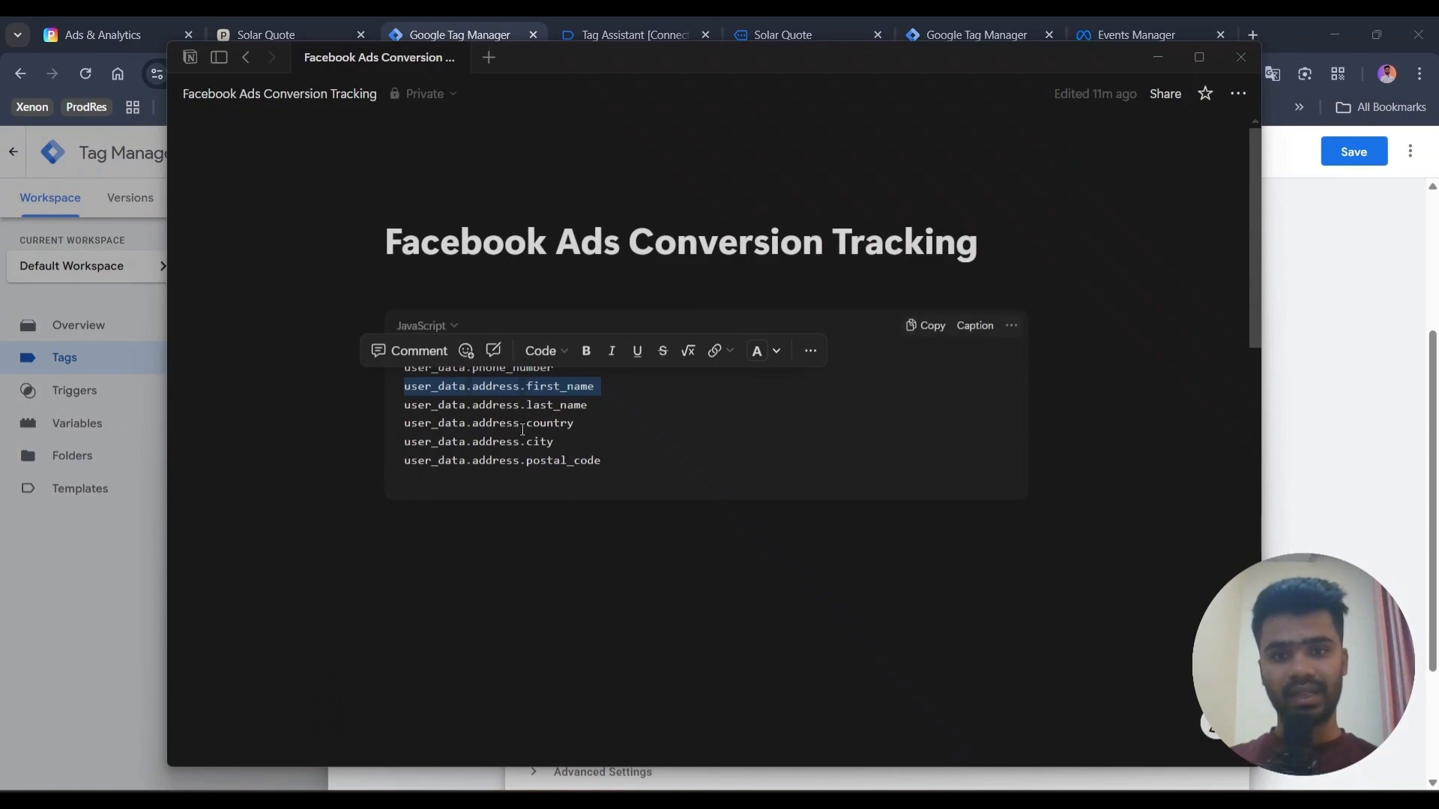
{"action": "triple_click", "coordinate": [524, 441]}
{"action": "key", "text": "ctrl+c"}
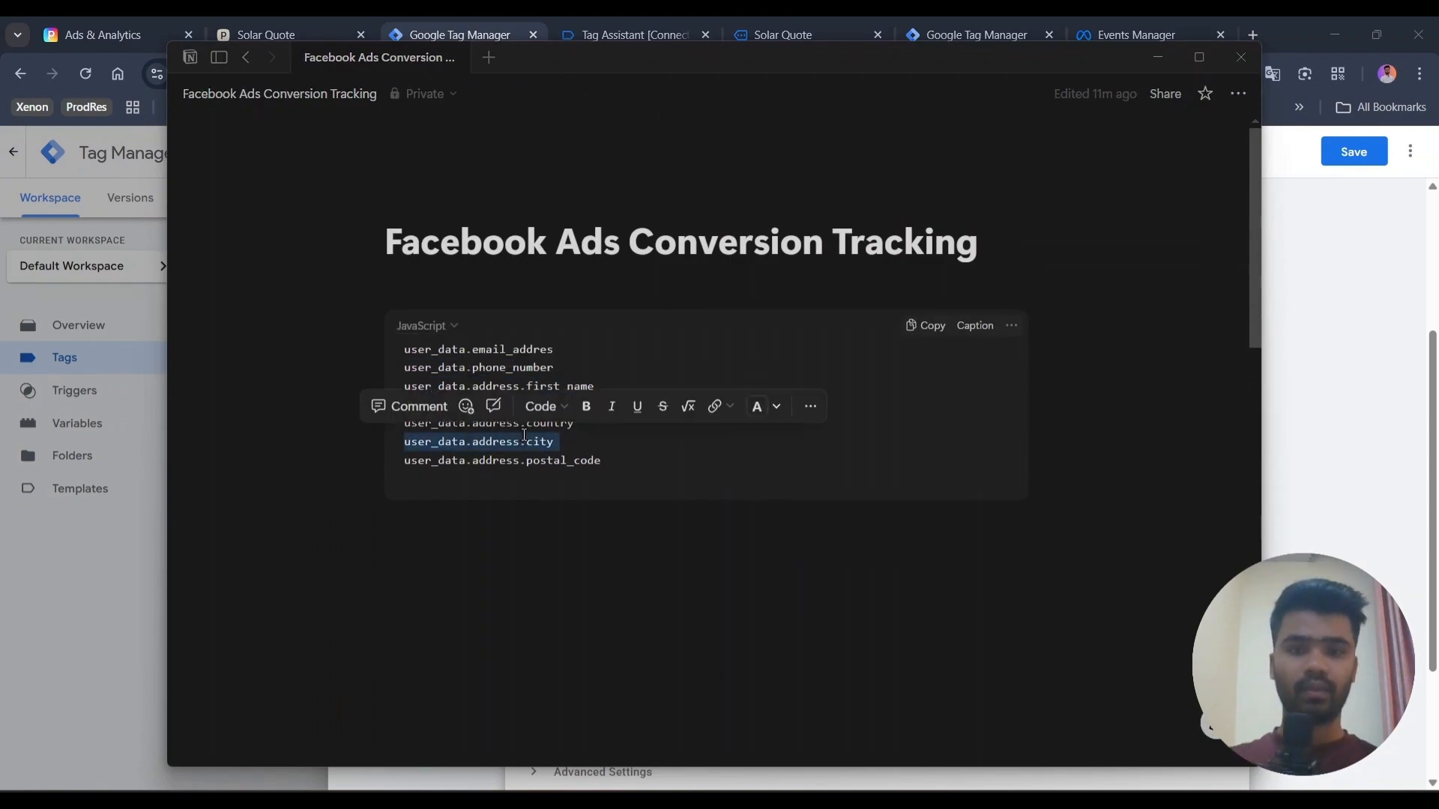
{"action": "left_click", "coordinate": [1173, 56]}
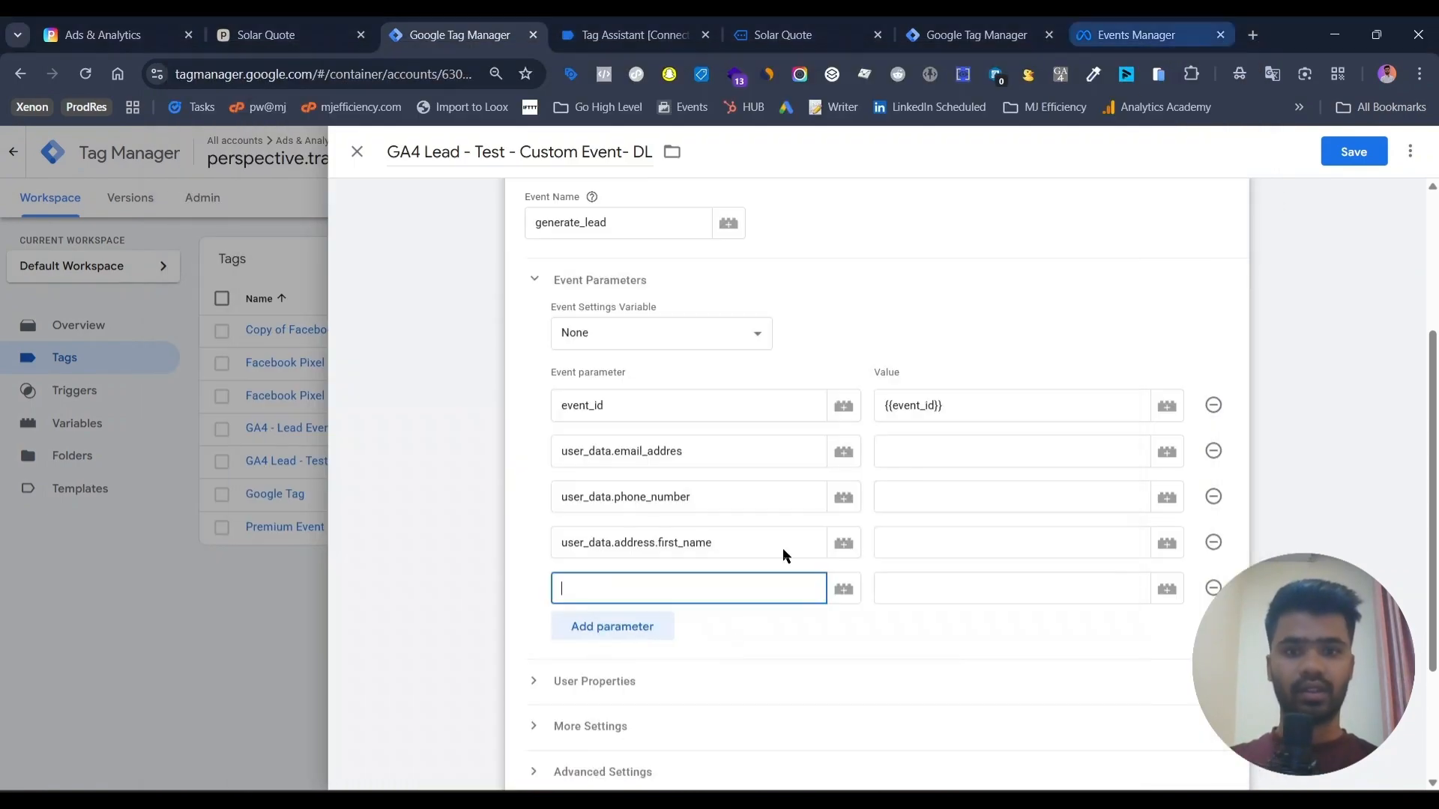
{"action": "key", "text": "ctrl+v"}
{"action": "left_click", "coordinate": [612, 634]}
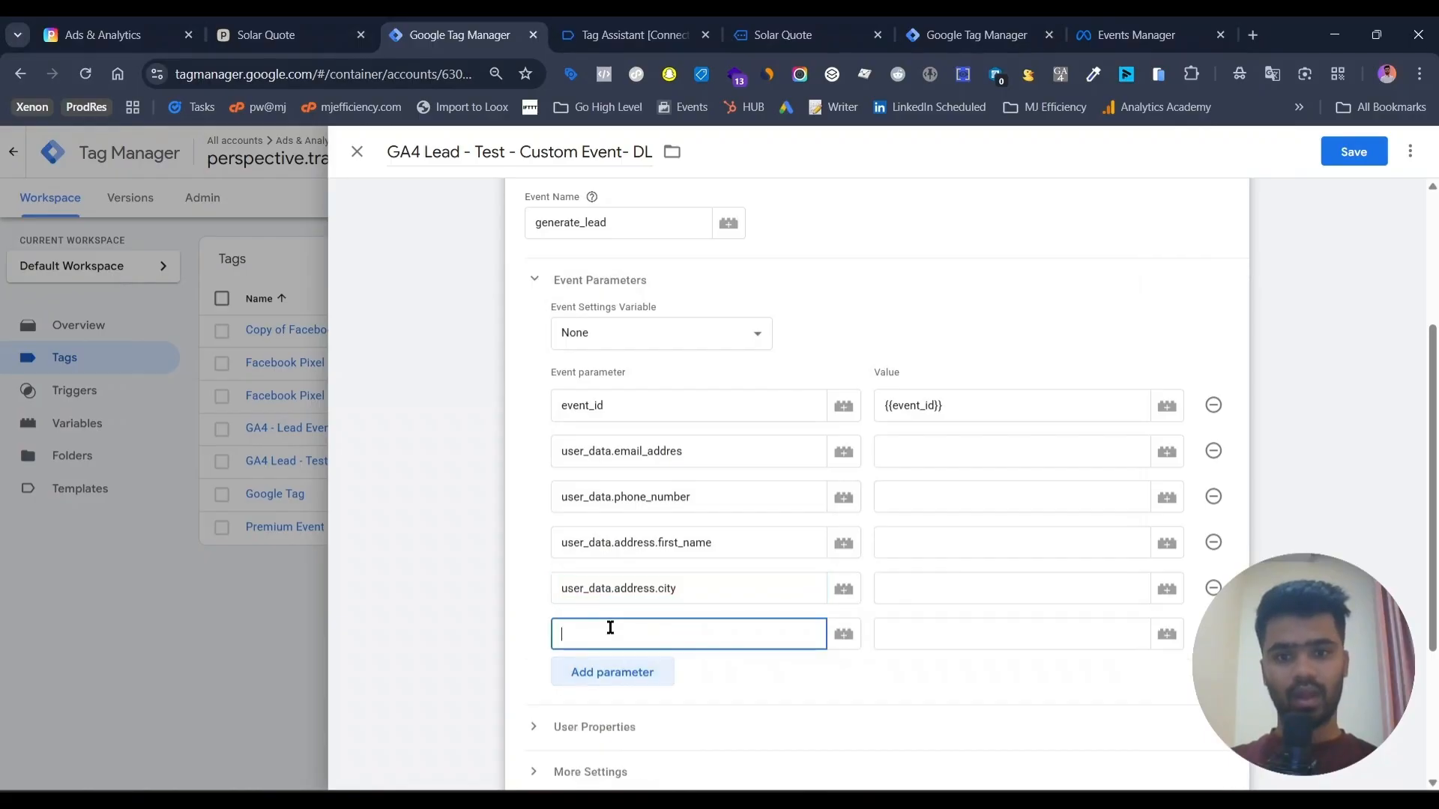
{"action": "key", "text": "alt+Tab"}
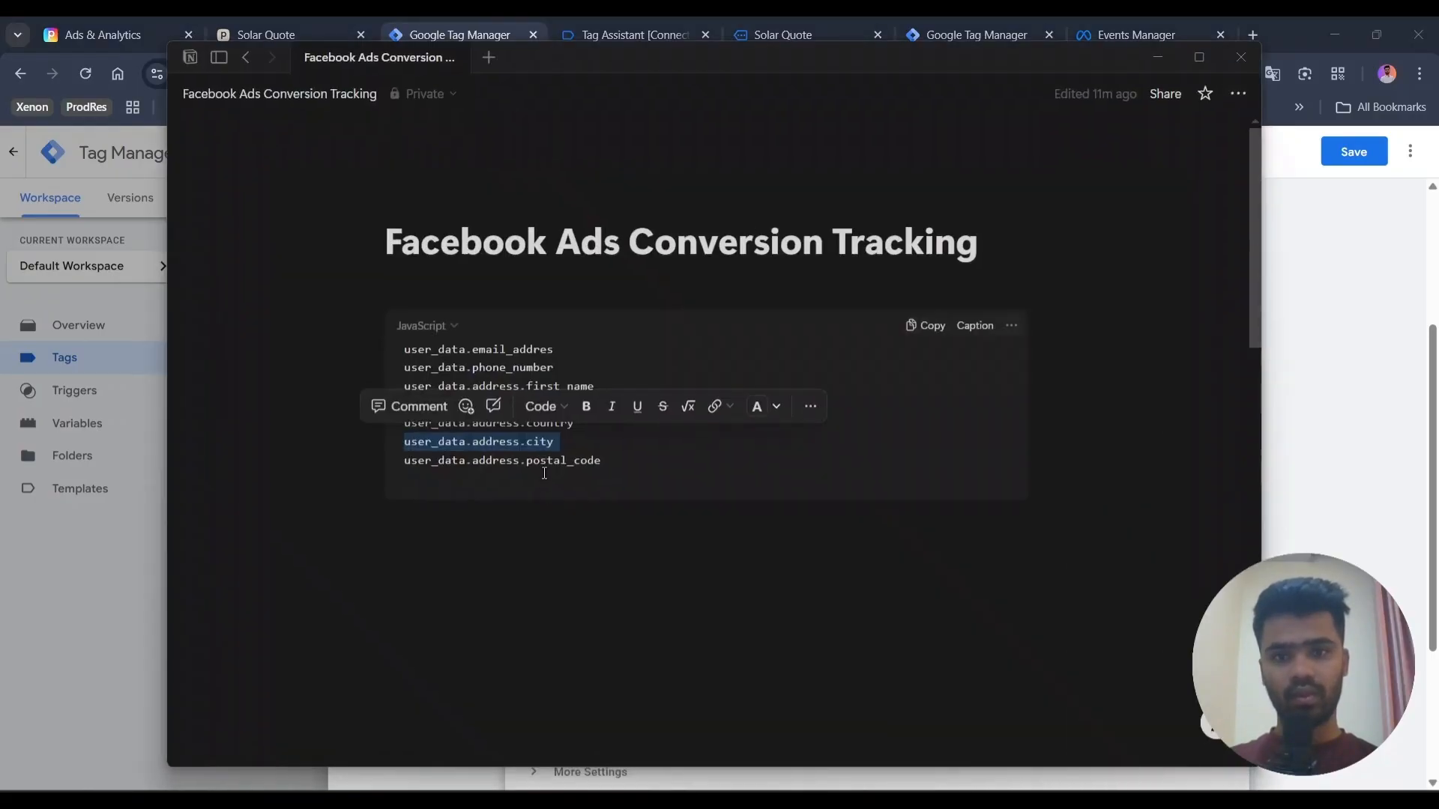
{"action": "left_click", "coordinate": [545, 463]}
{"action": "triple_click", "coordinate": [545, 463]}
{"action": "key", "text": "ctrl+c"}
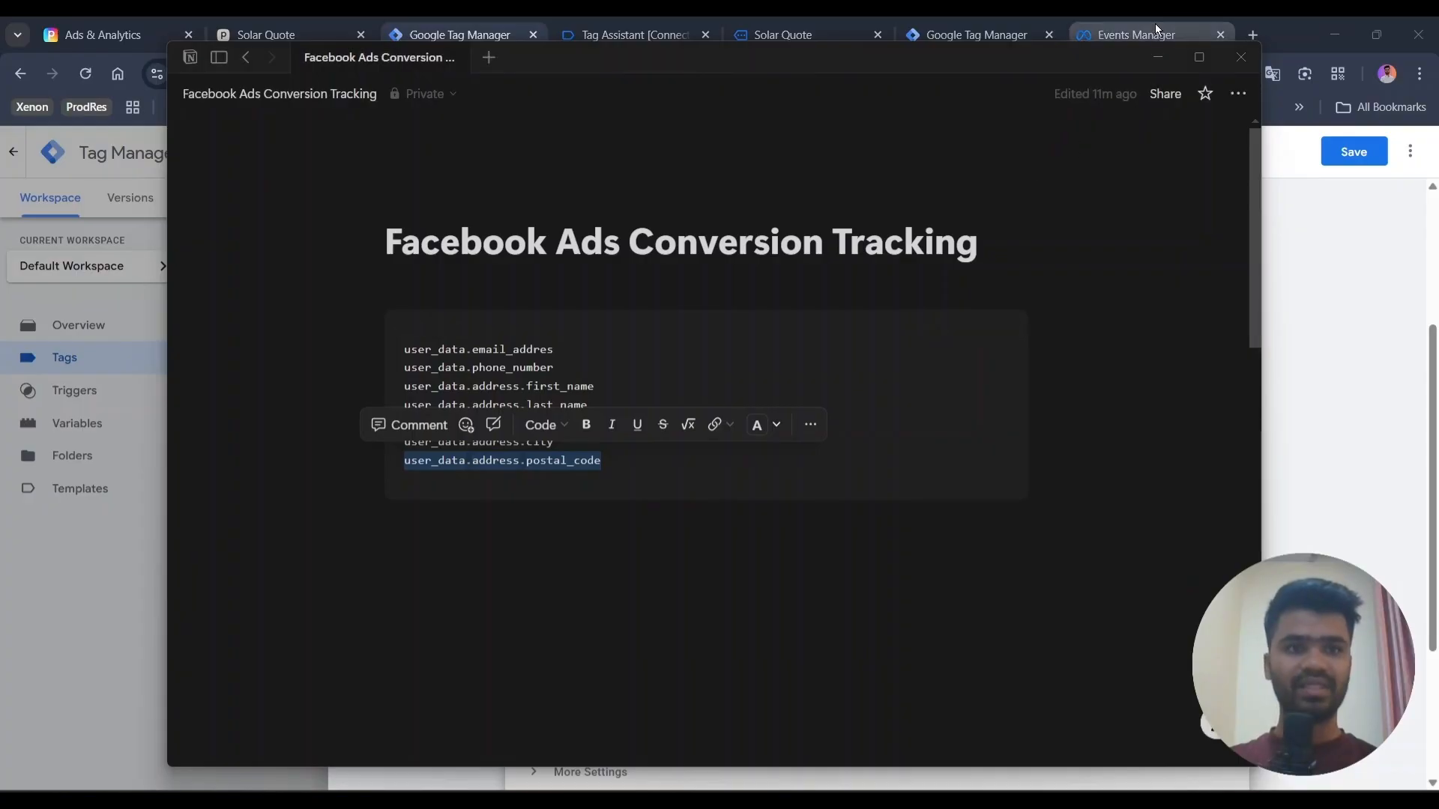
{"action": "left_click", "coordinate": [1166, 69]}
{"action": "key", "text": "ctrl+v"}
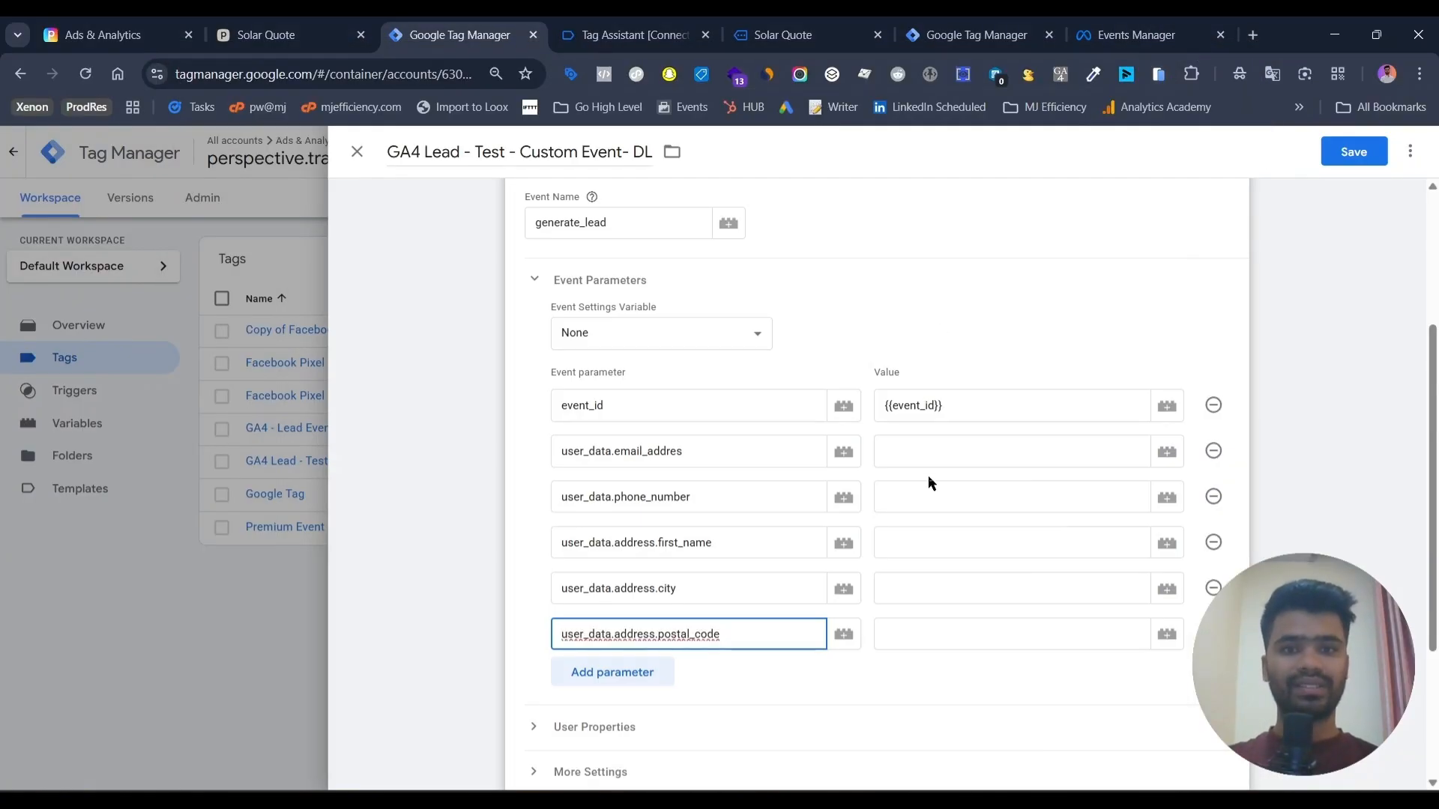
{"action": "left_click", "coordinate": [958, 440]}
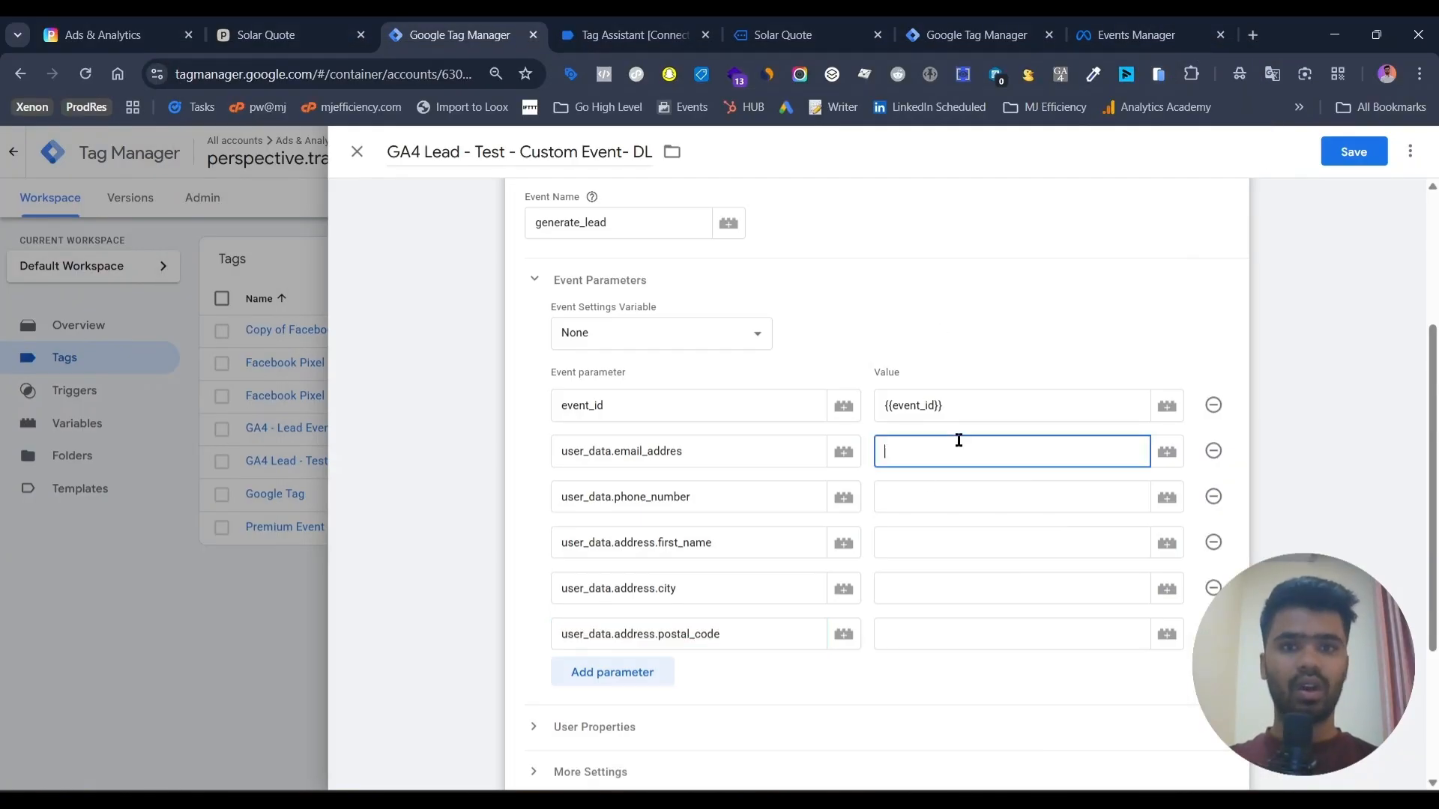
{"action": "left_click", "coordinate": [659, 17]}
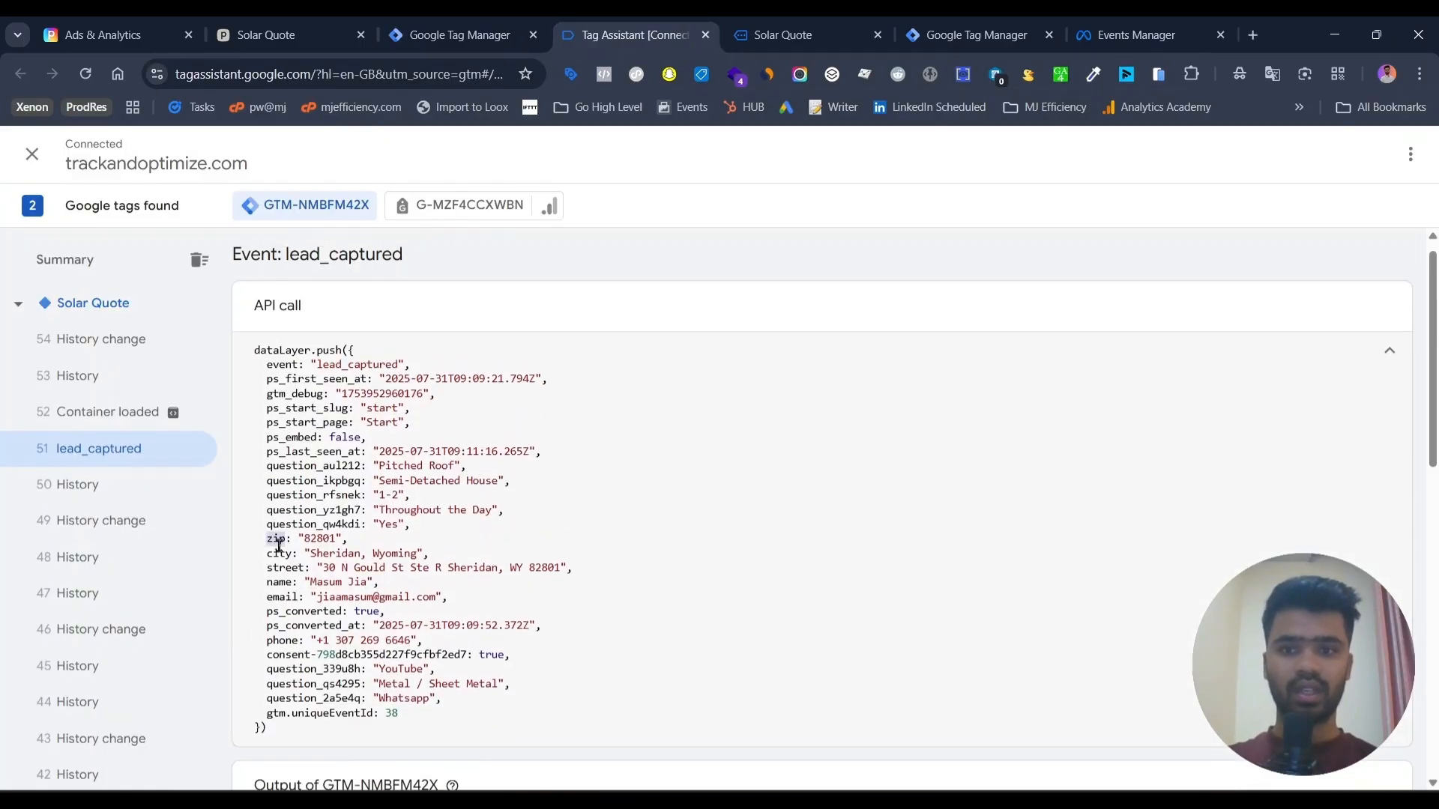
- Start a new Data Layer Variable for the email_addres value, discard it, and insert {{zip}}
{"action": "left_click", "coordinate": [416, 24]}
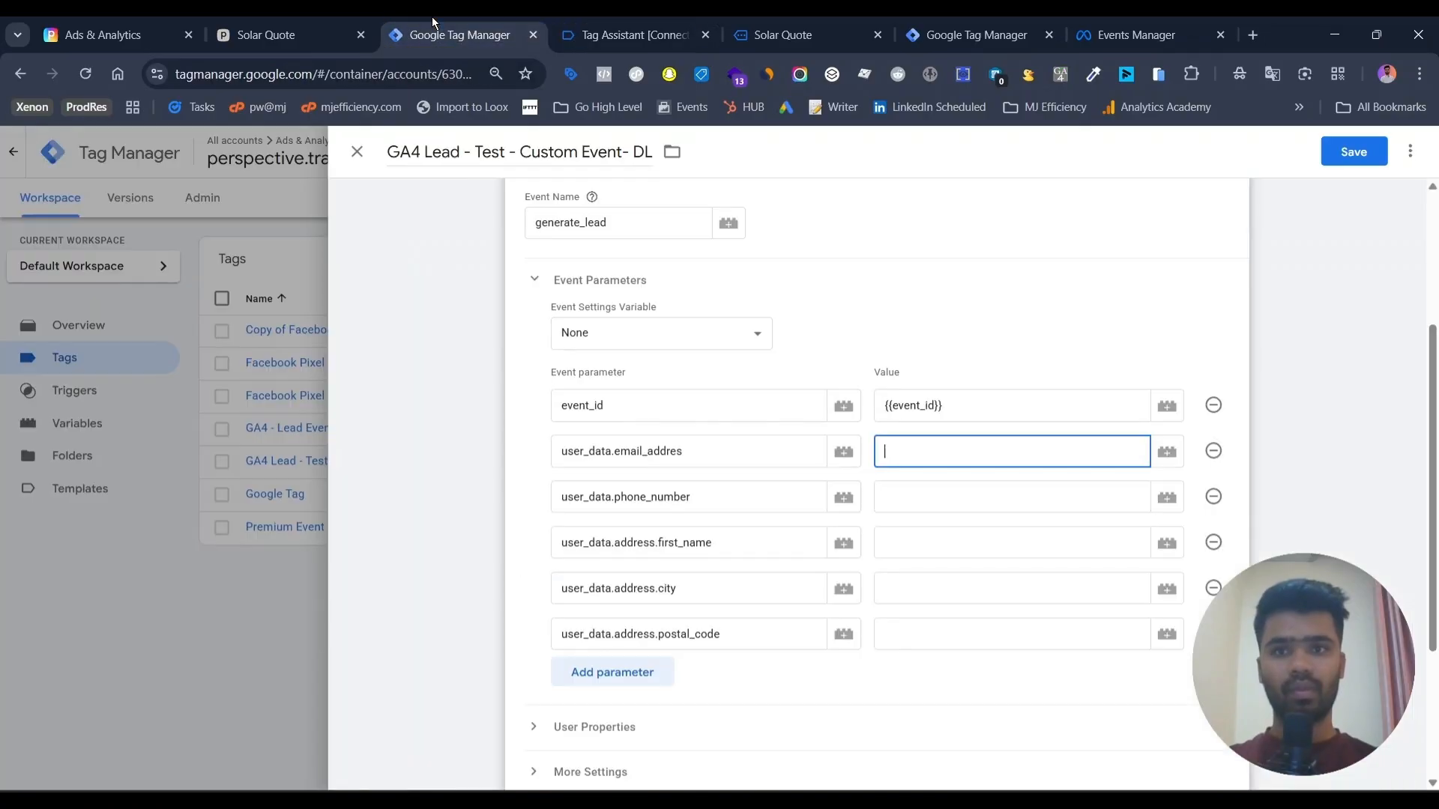
{"action": "left_click", "coordinate": [1164, 454]}
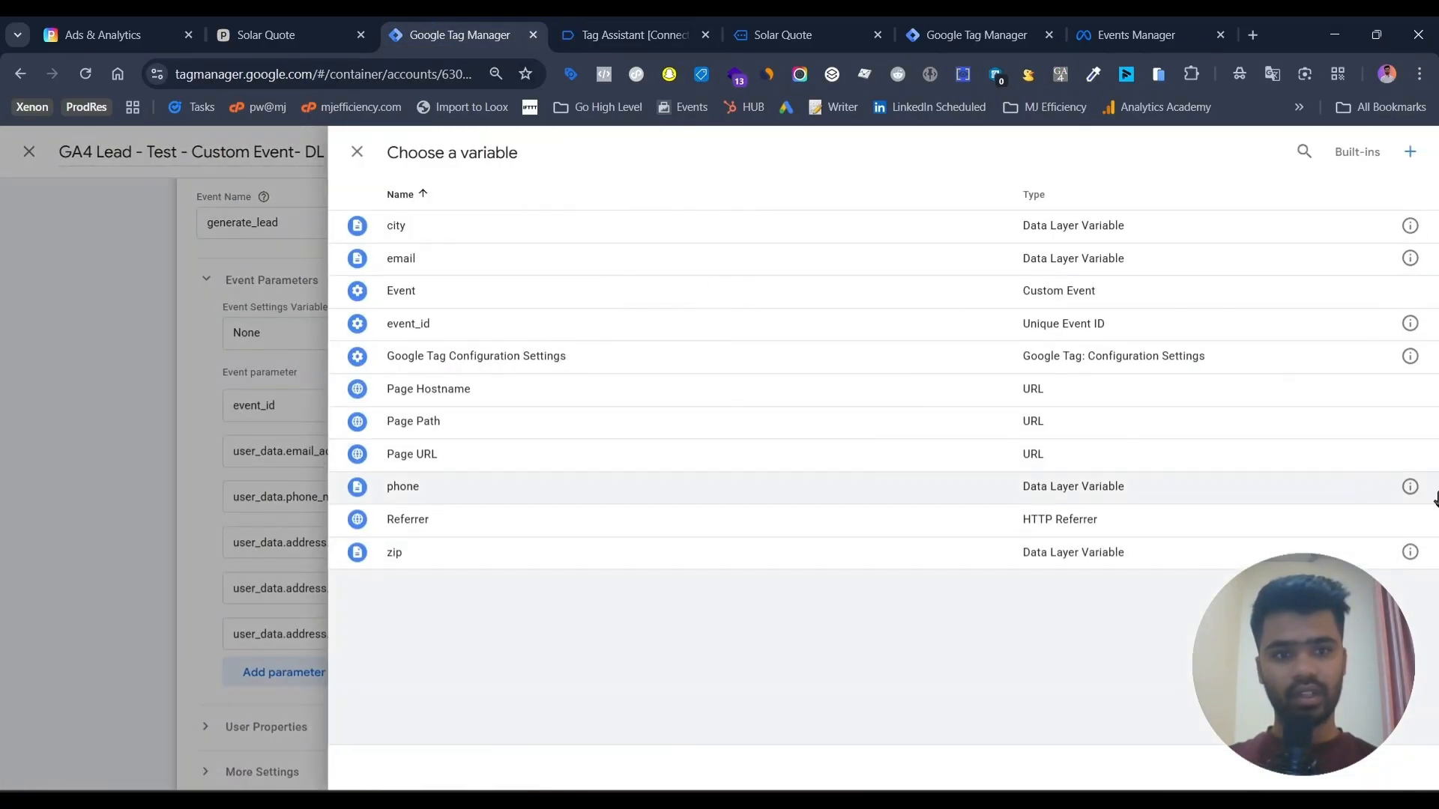
{"action": "left_click", "coordinate": [1401, 157]}
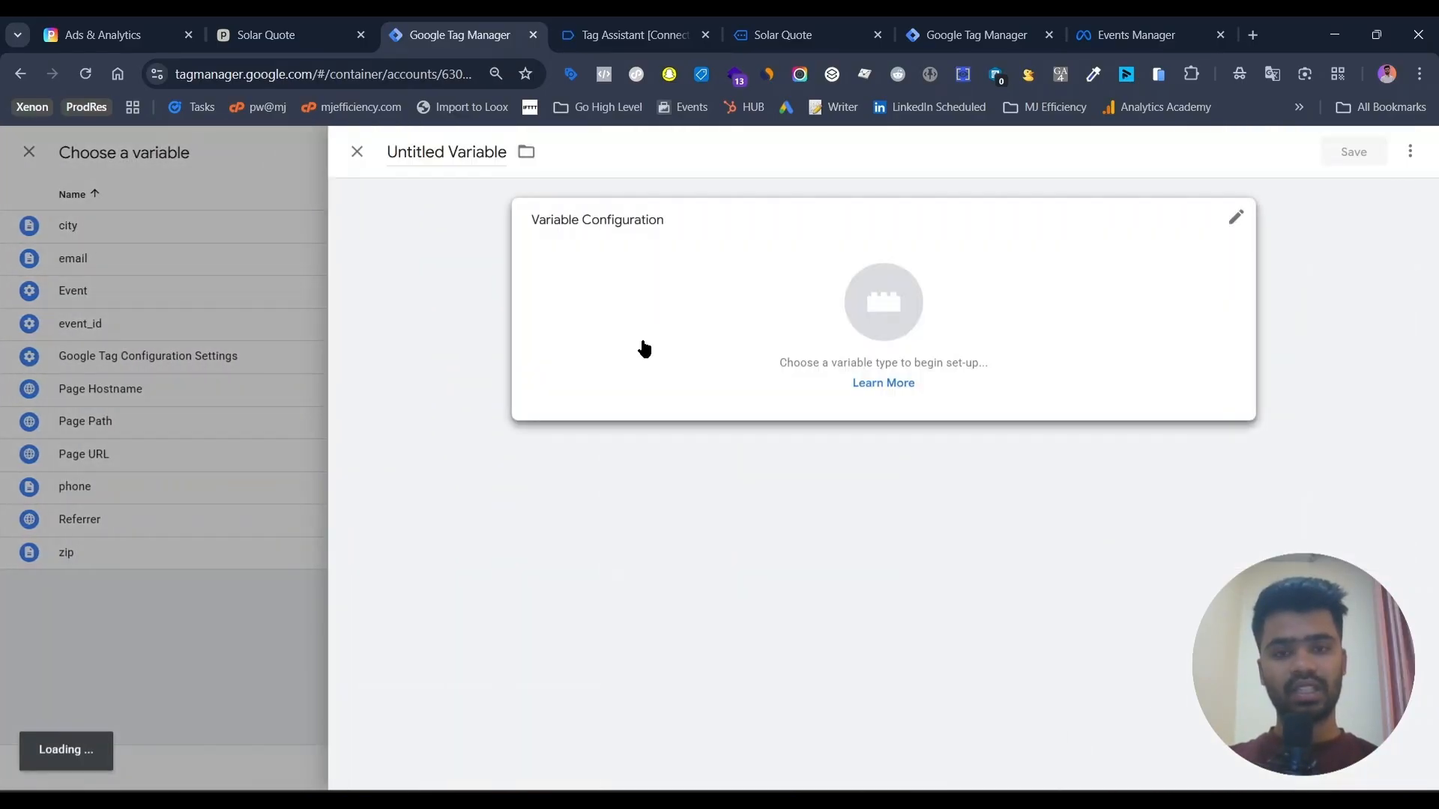
{"action": "left_click", "coordinate": [644, 347]}
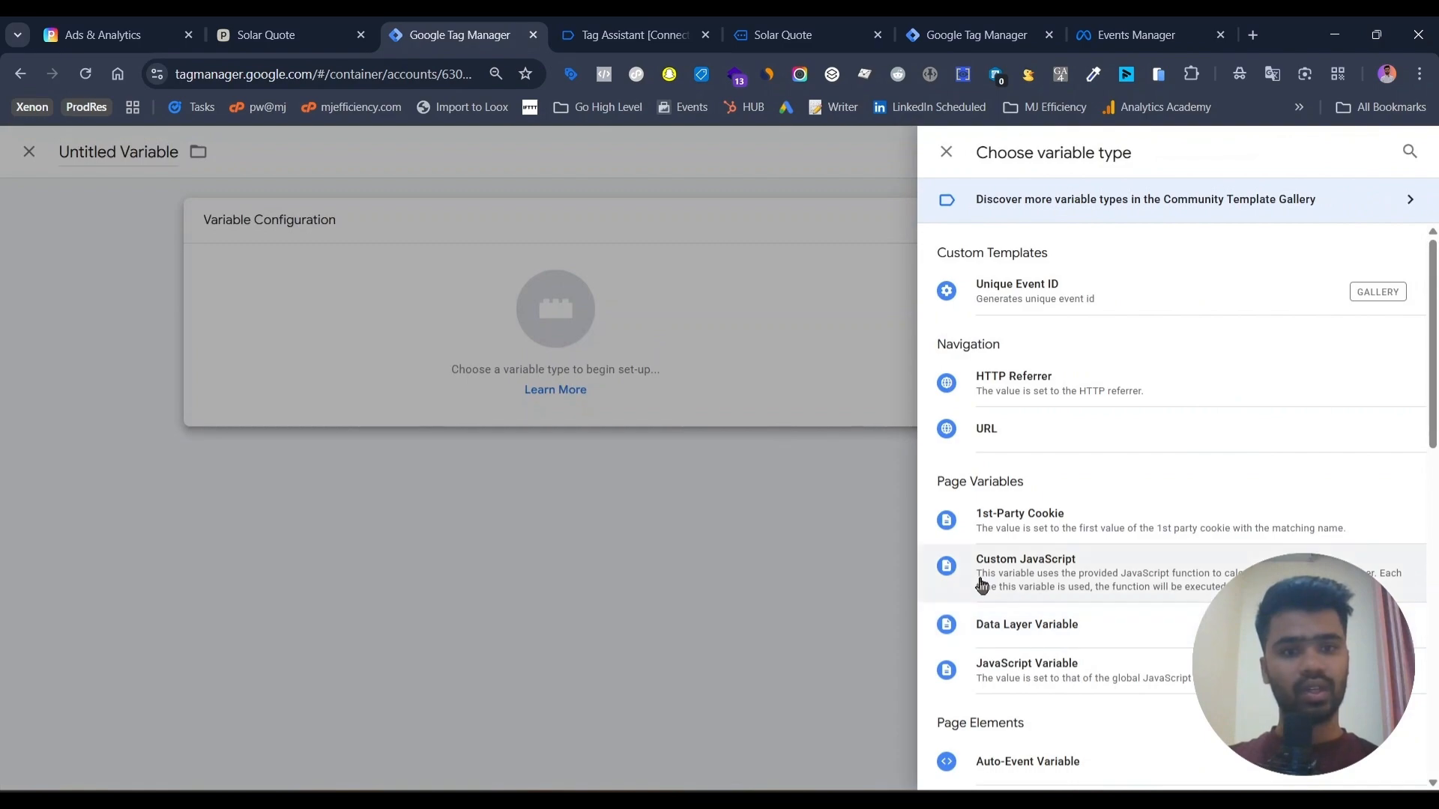
{"action": "left_click", "coordinate": [998, 625]}
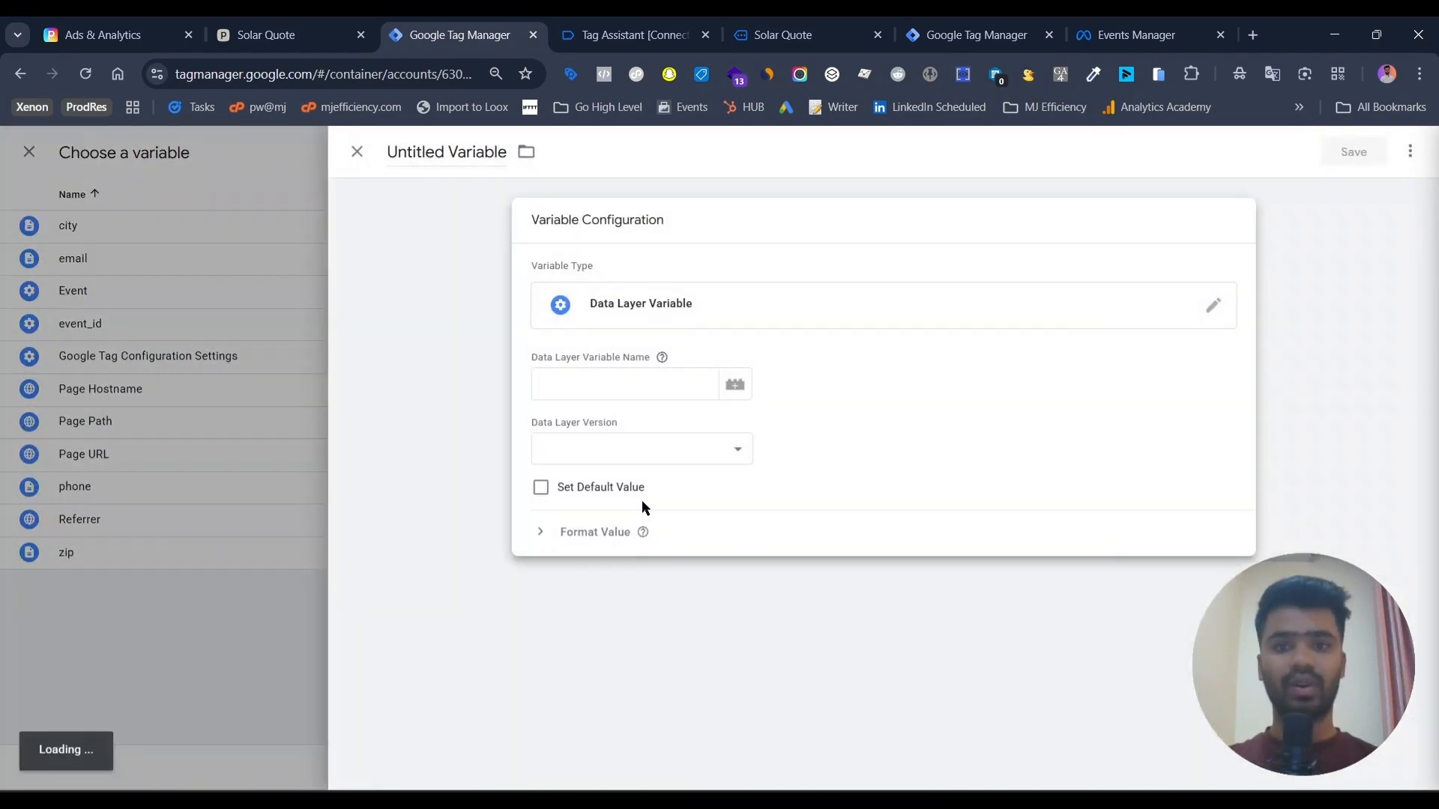
{"action": "left_click", "coordinate": [591, 389]}
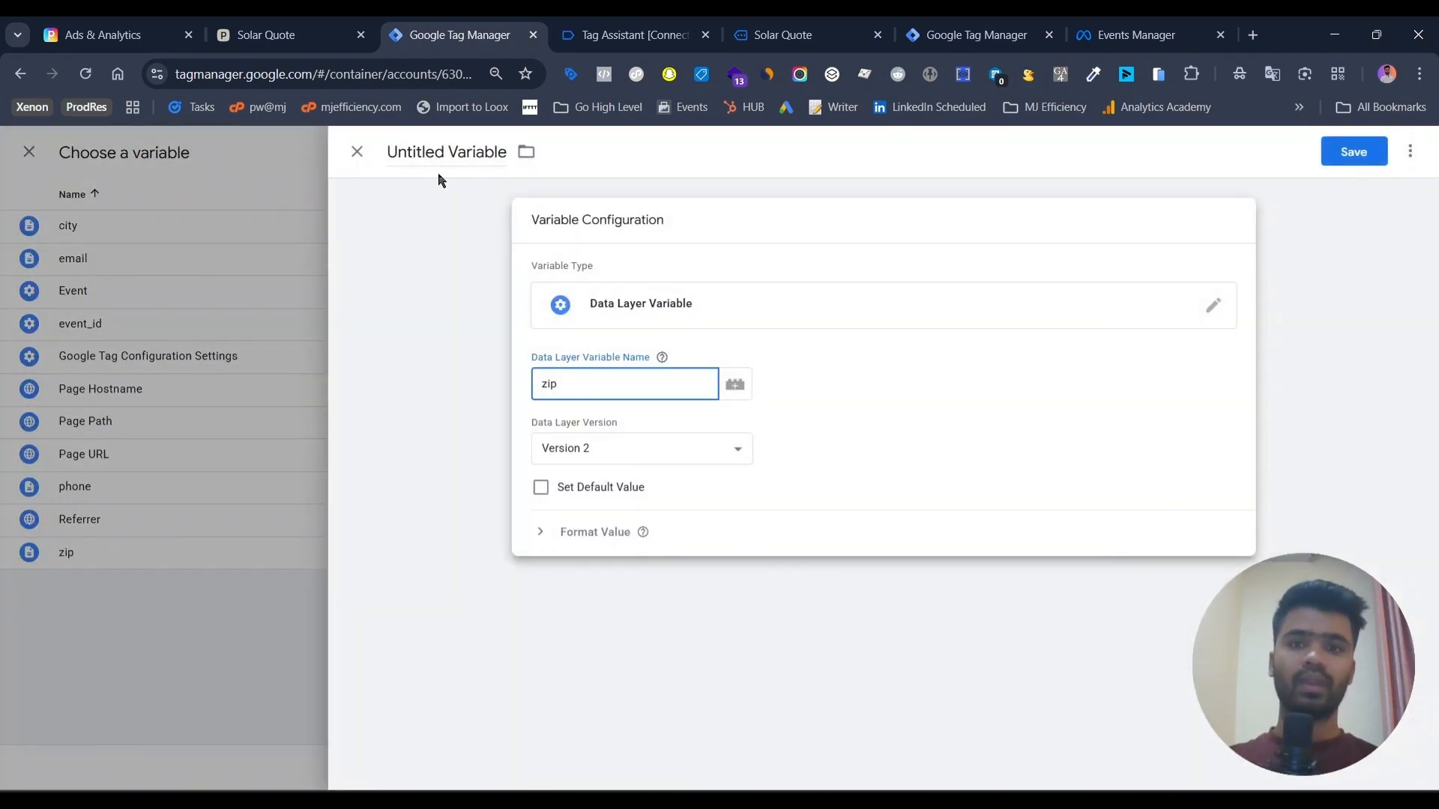
{"action": "left_click", "coordinate": [1362, 151]}
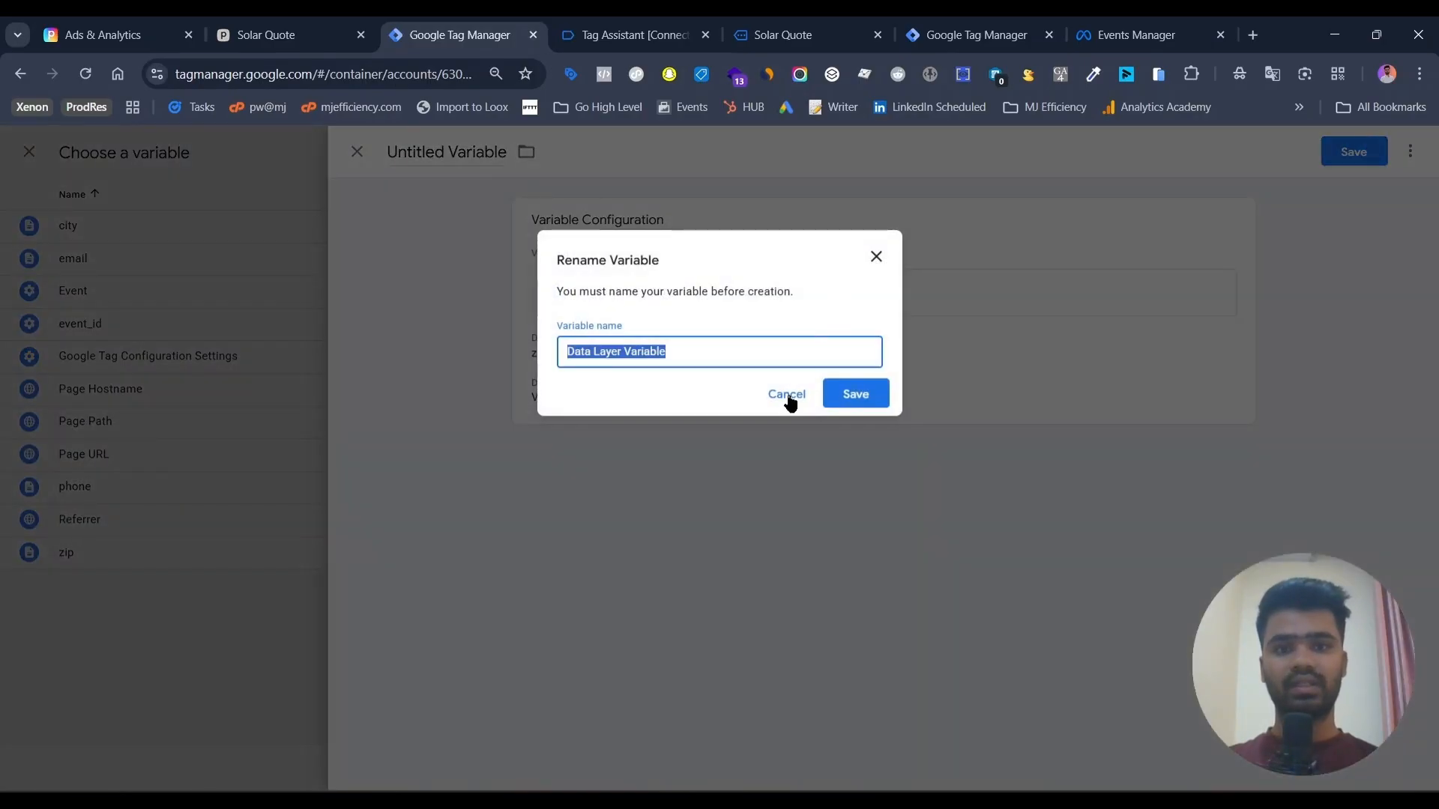
{"action": "left_click", "coordinate": [795, 404]}
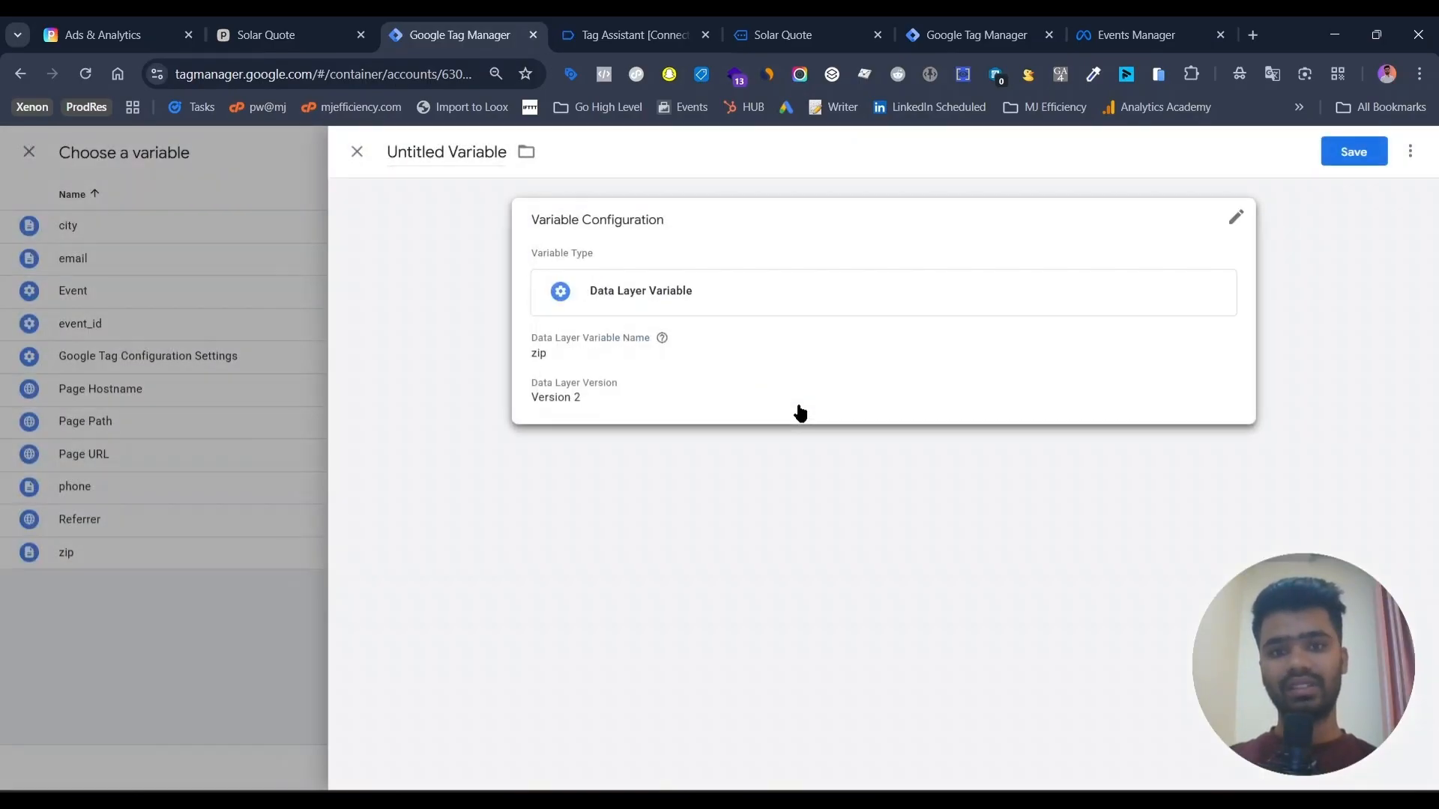
{"action": "left_click", "coordinate": [357, 151]}
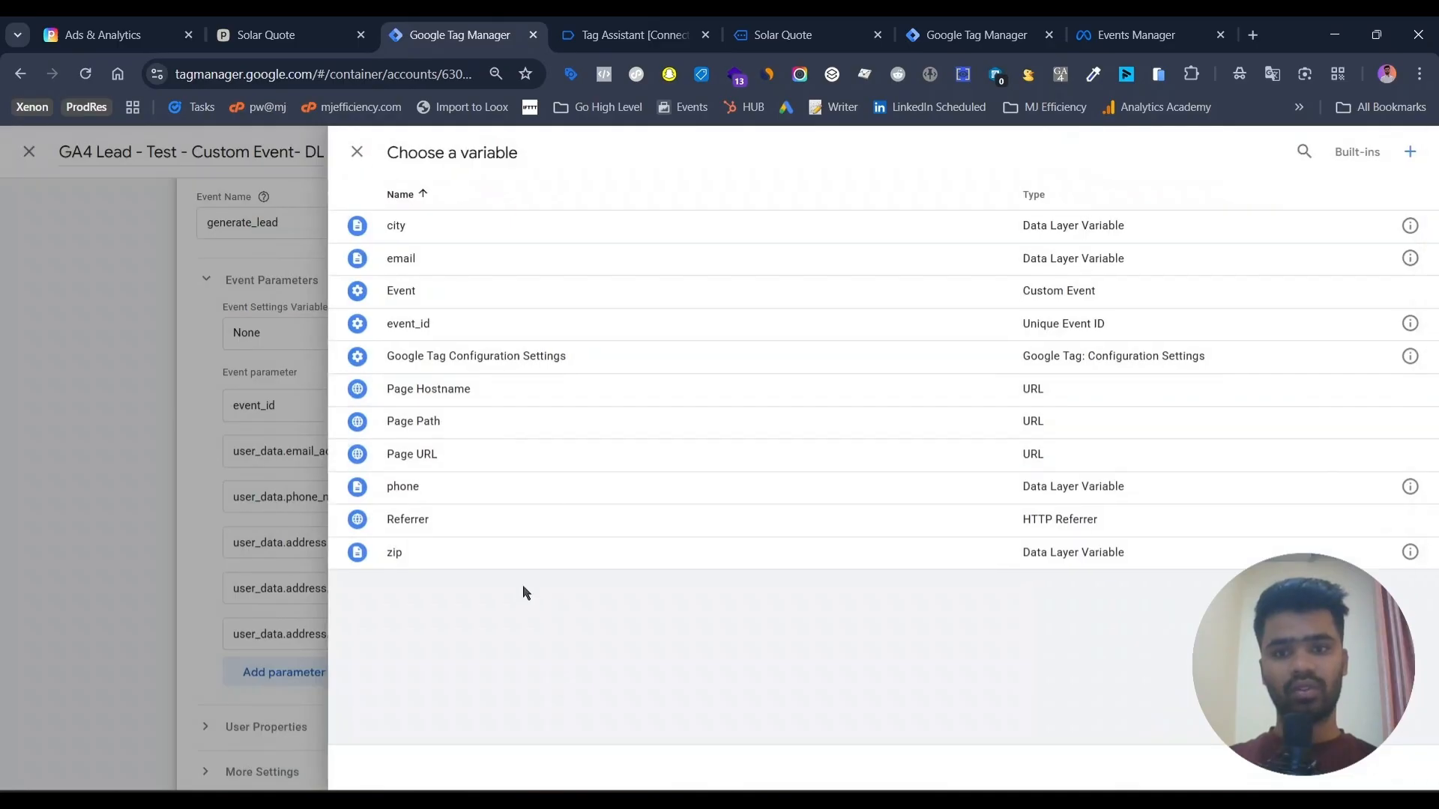
{"action": "left_click", "coordinate": [474, 561]}
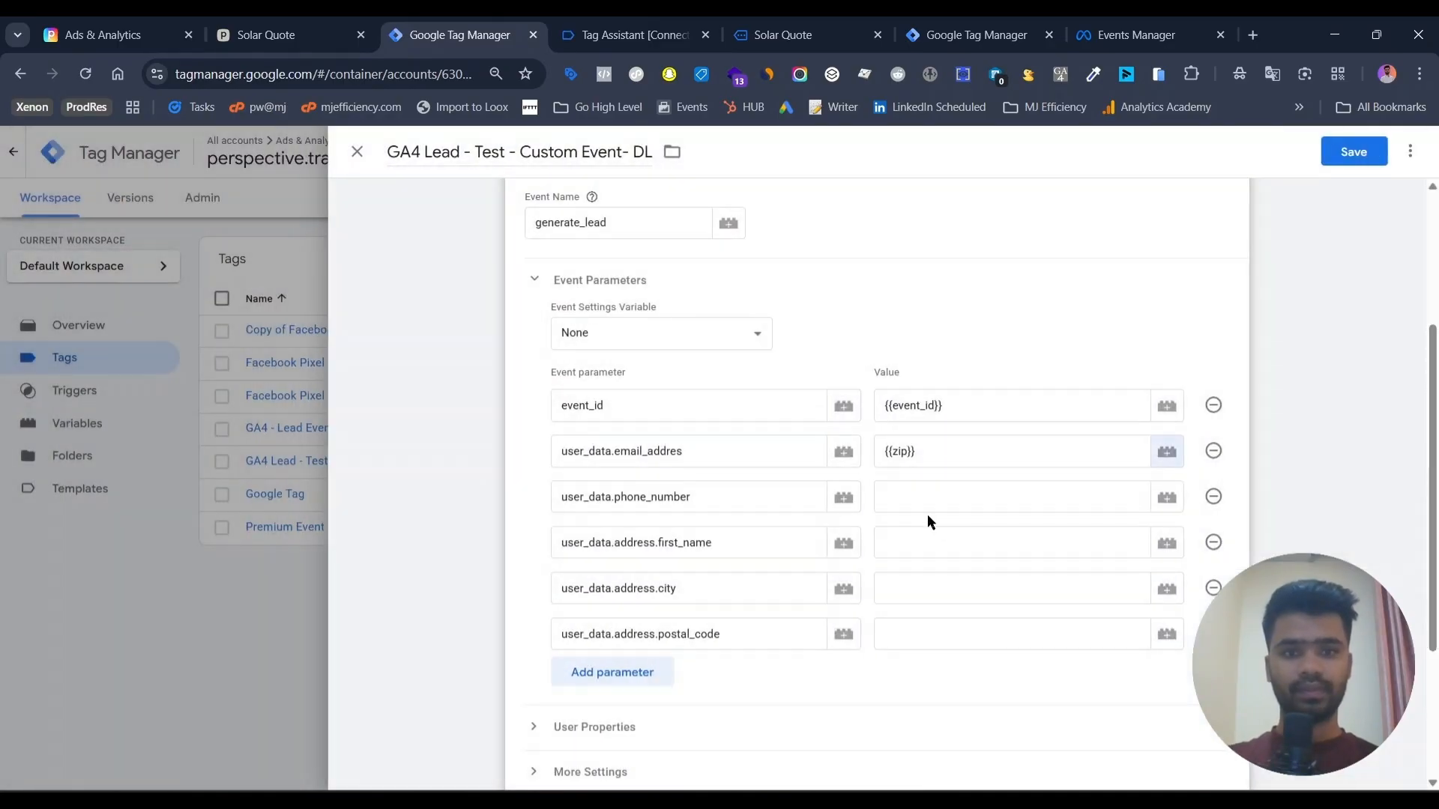
- Replace the mistaken {{zip}} with {{email}} and set the phone_number value to {{phone}}
{"action": "left_click", "coordinate": [921, 503]}
{"action": "triple_click", "coordinate": [958, 466]}
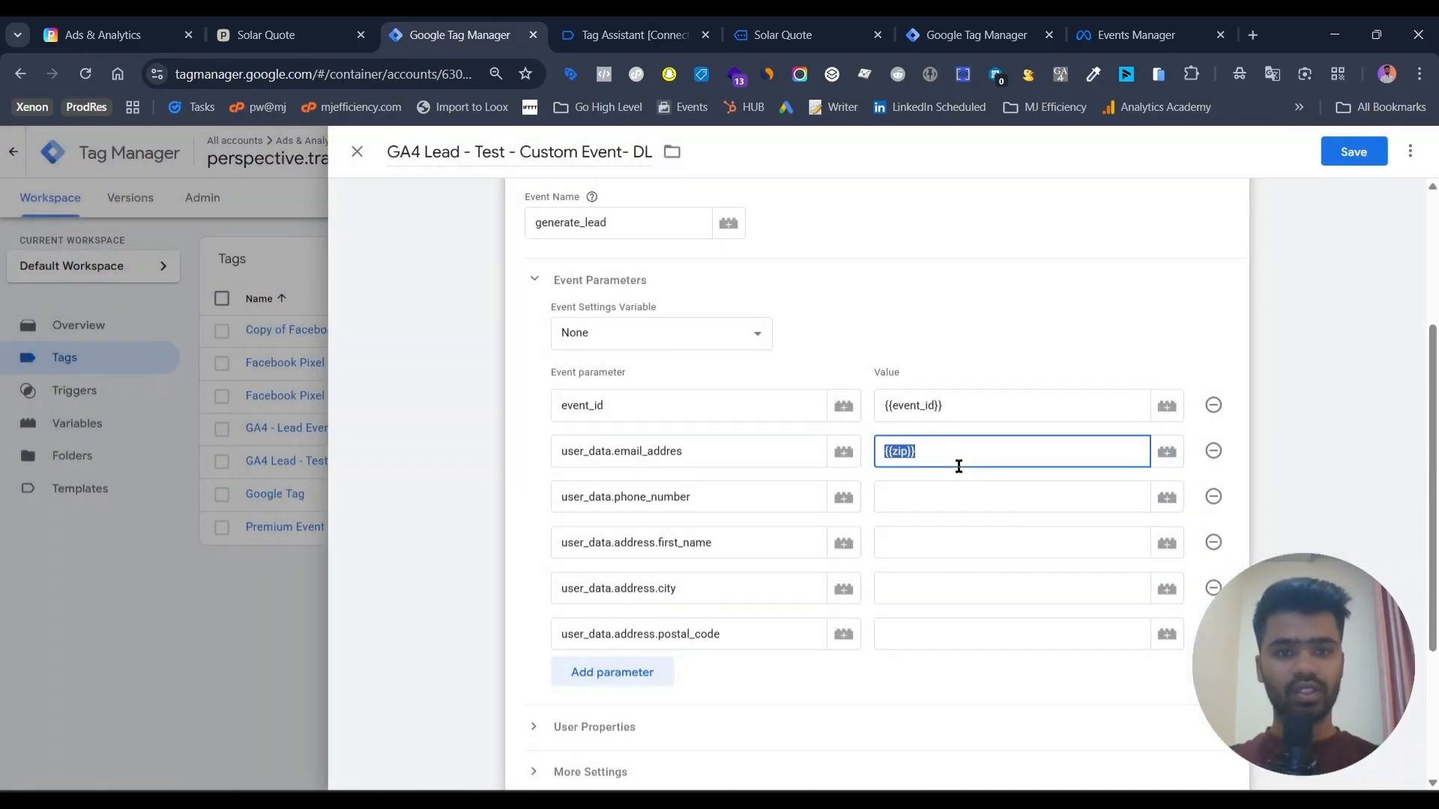
{"action": "key", "text": "BackSpace"}
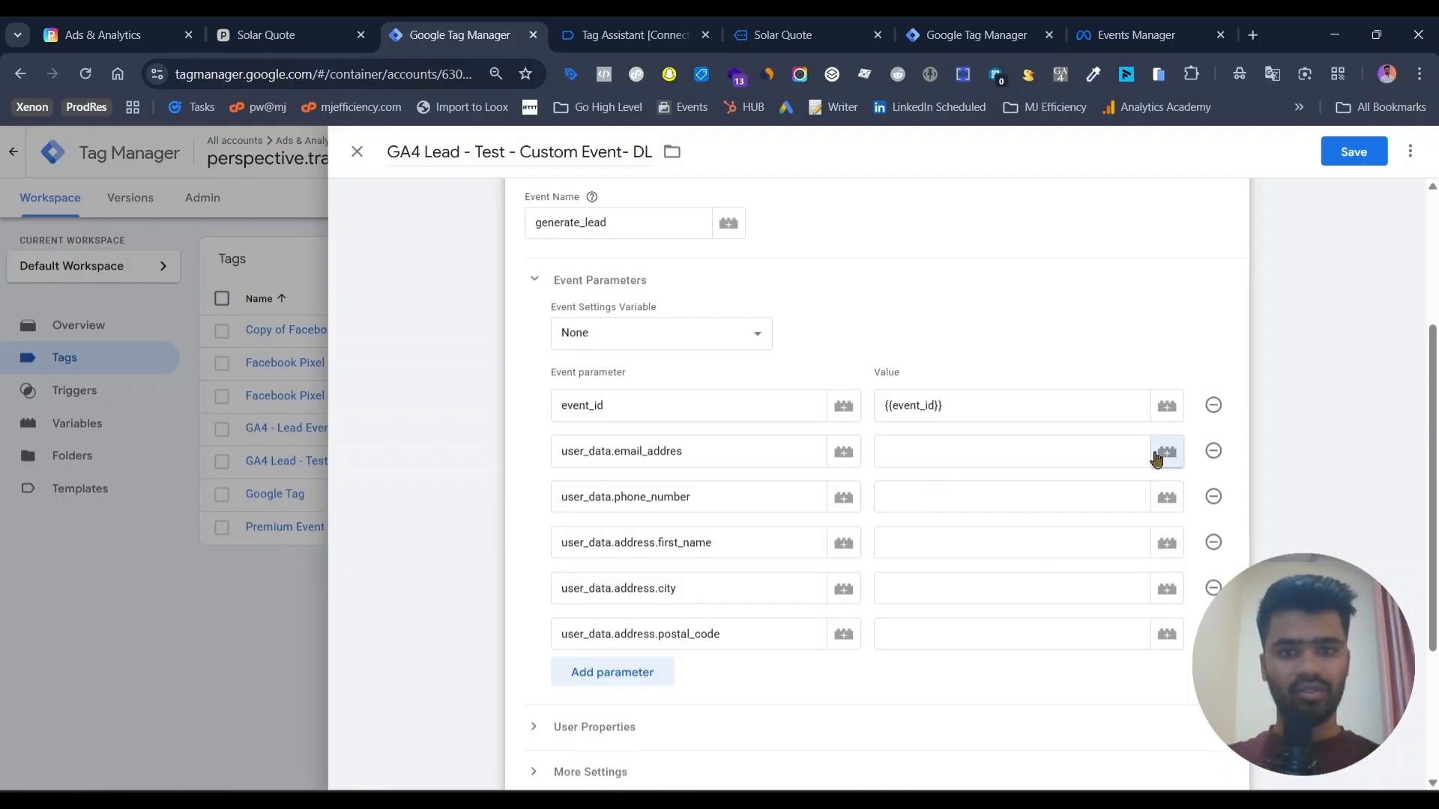
{"action": "left_click", "coordinate": [1158, 456]}
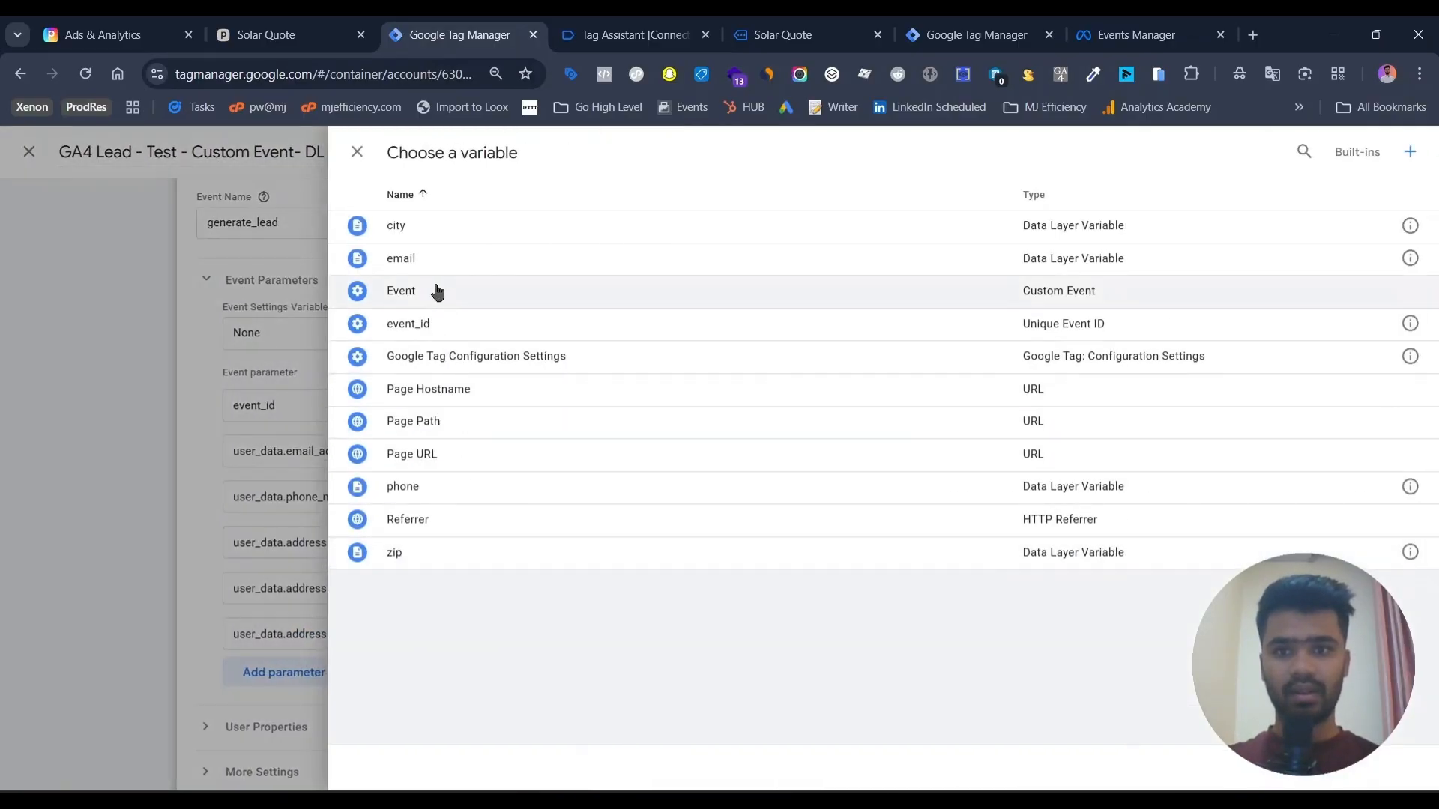
{"action": "left_click", "coordinate": [427, 258]}
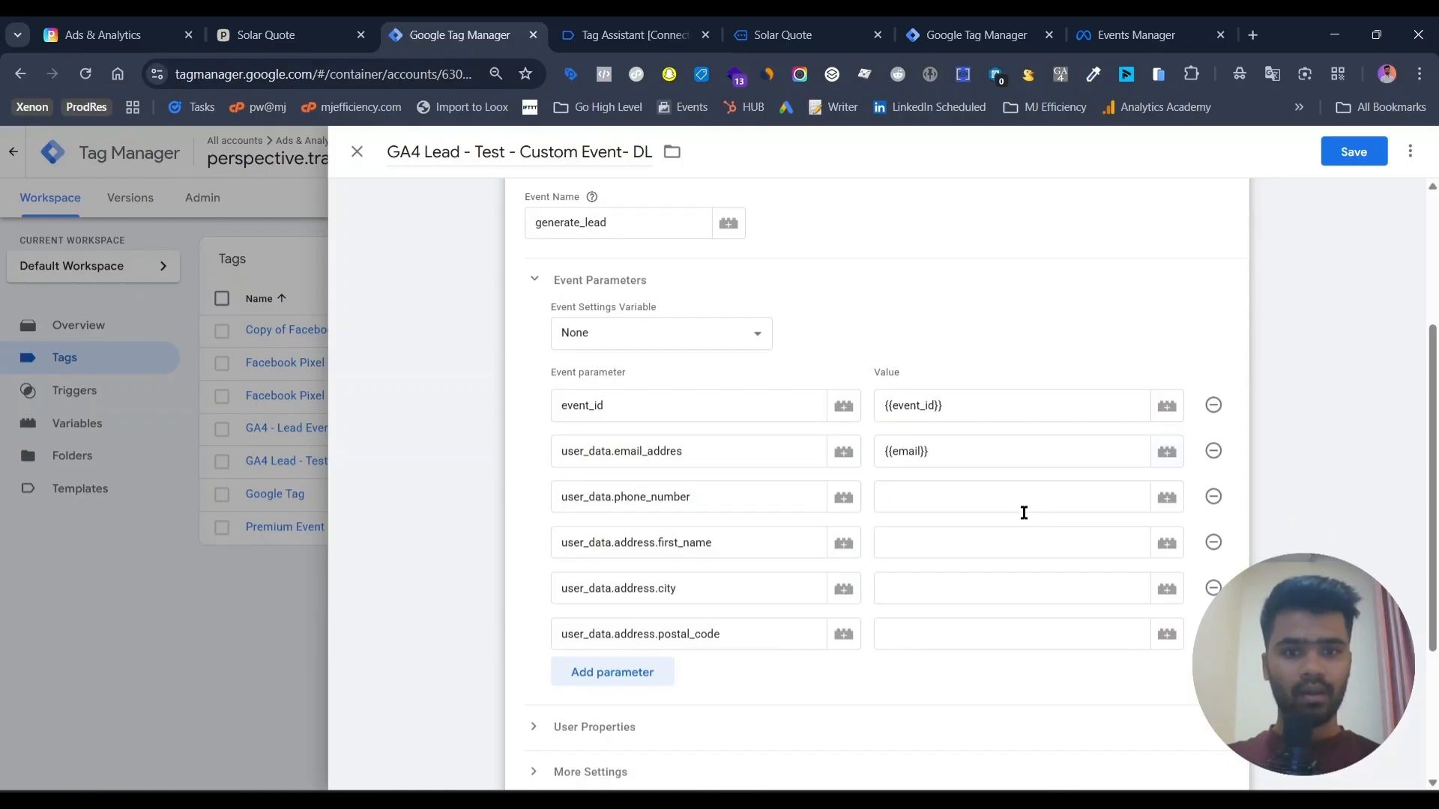
{"action": "left_click", "coordinate": [1024, 514]}
{"action": "left_click", "coordinate": [1166, 497]}
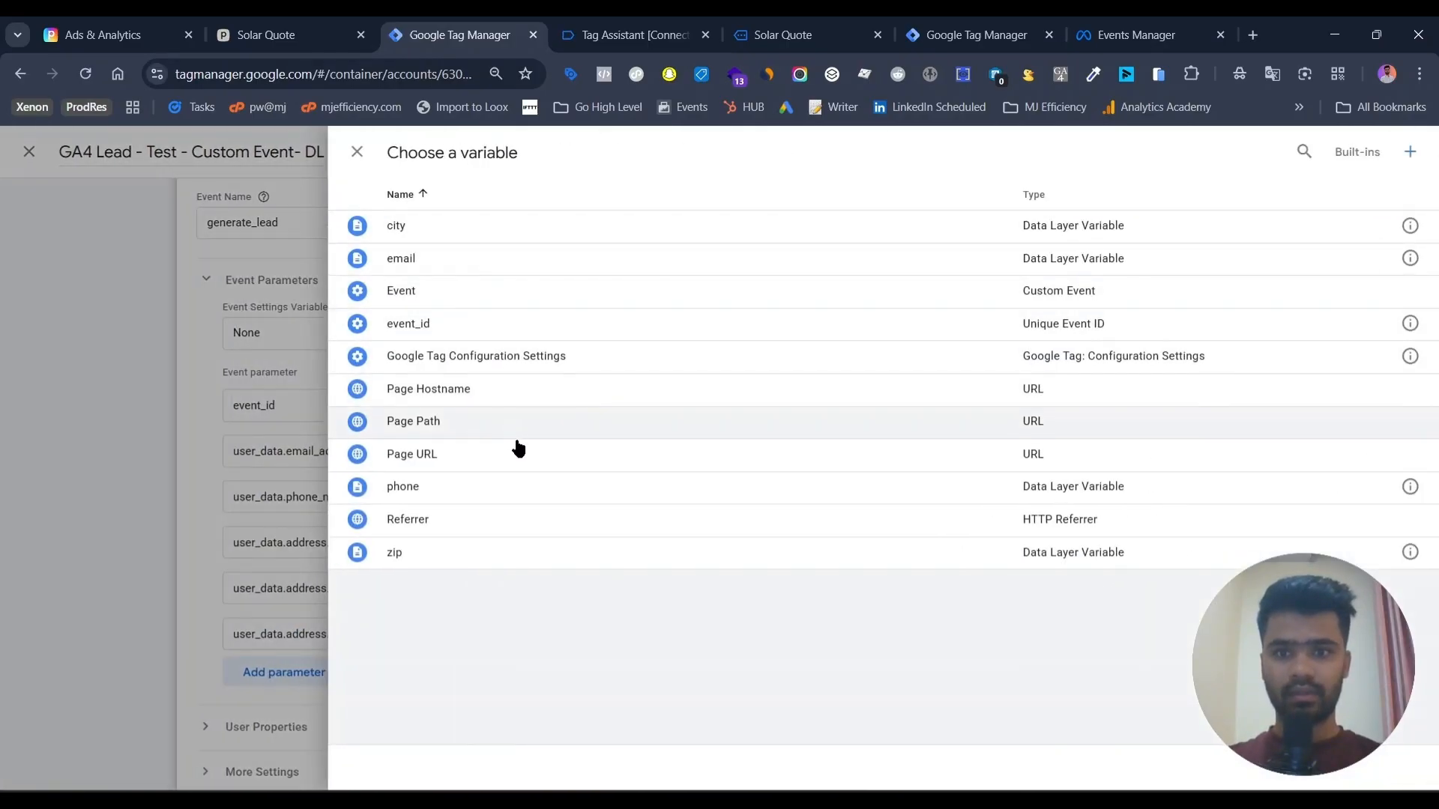
{"action": "left_click", "coordinate": [511, 495]}
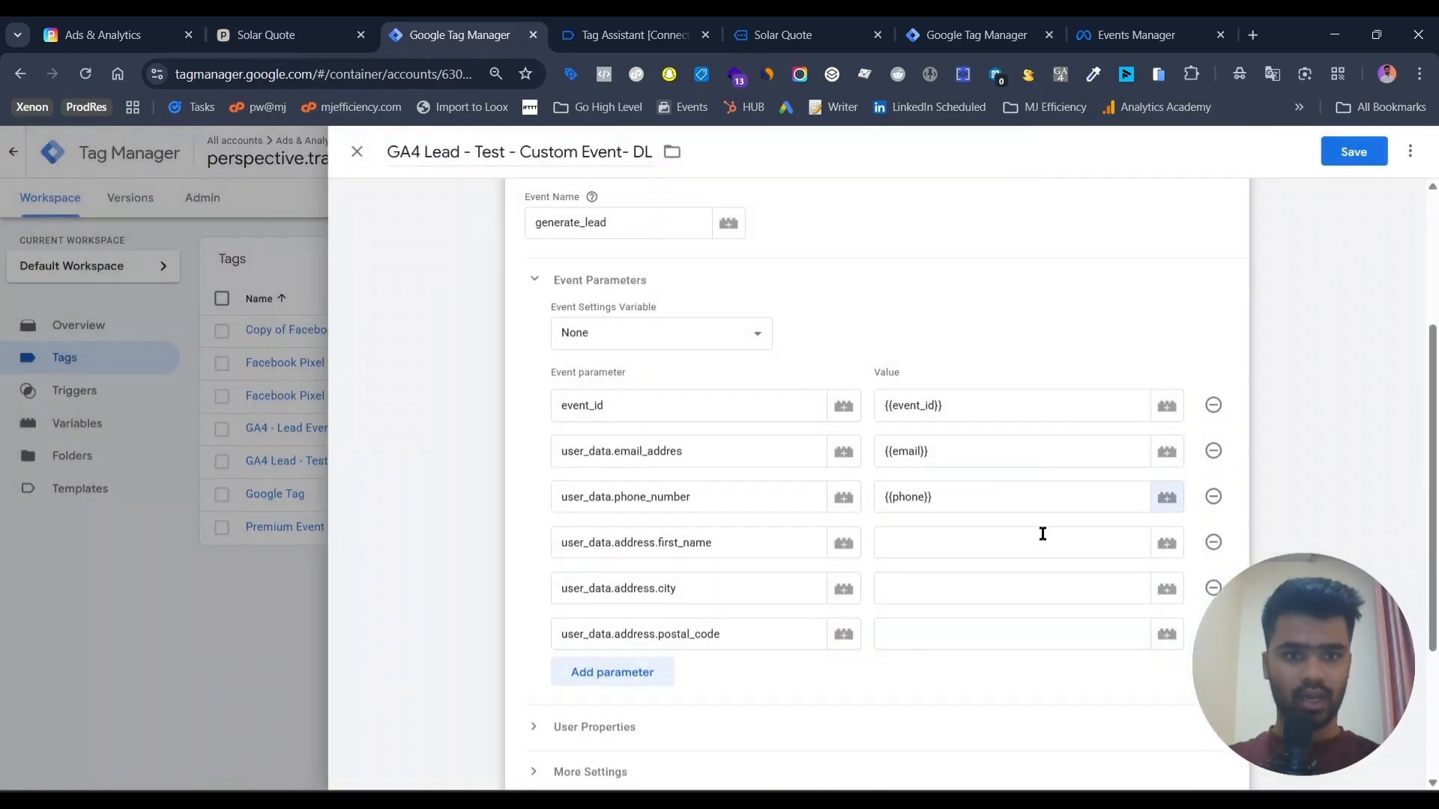
- Open the variable list for the first_name value after checking the lead_captured dataLayer keys
{"action": "left_click", "coordinate": [1042, 535]}
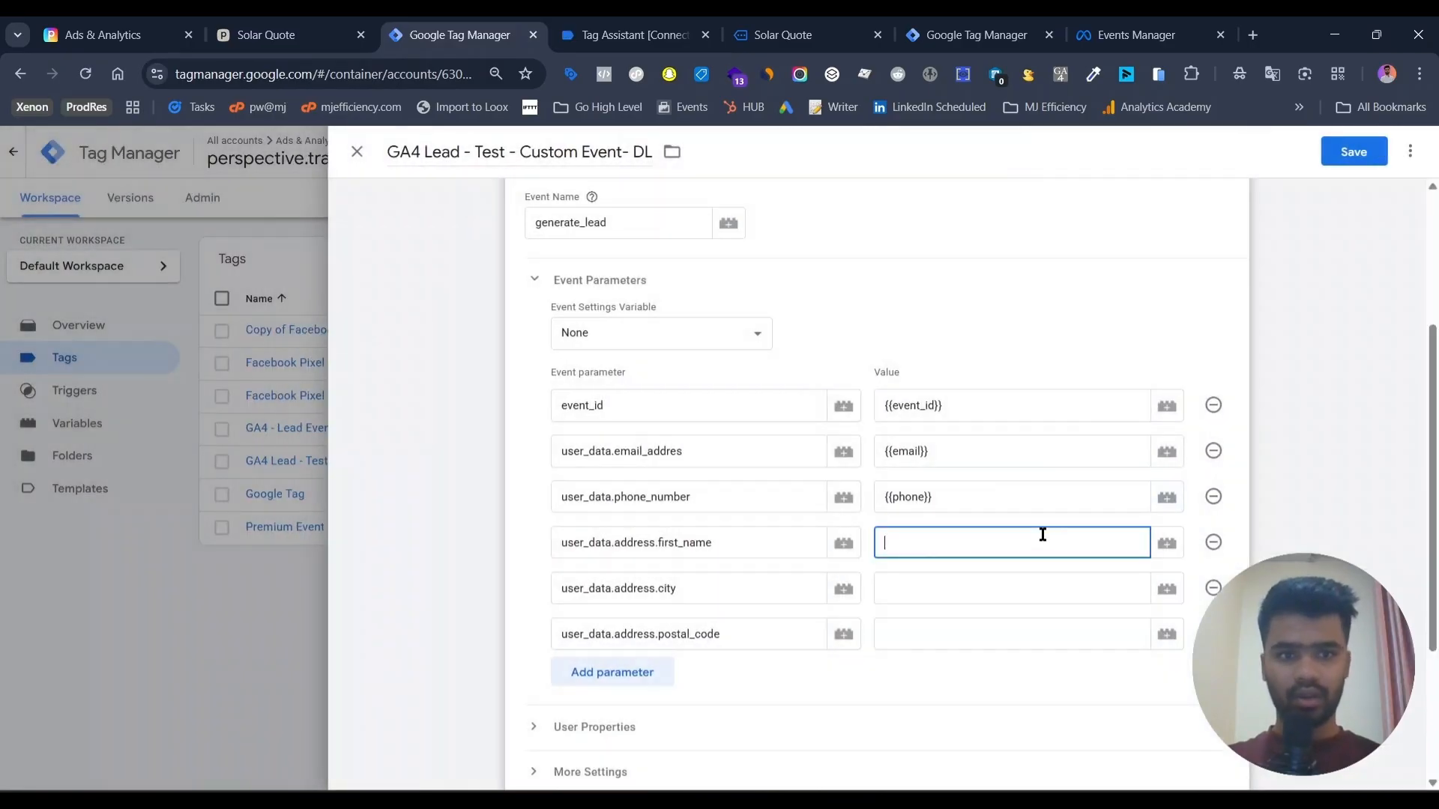
{"action": "left_click", "coordinate": [1171, 543]}
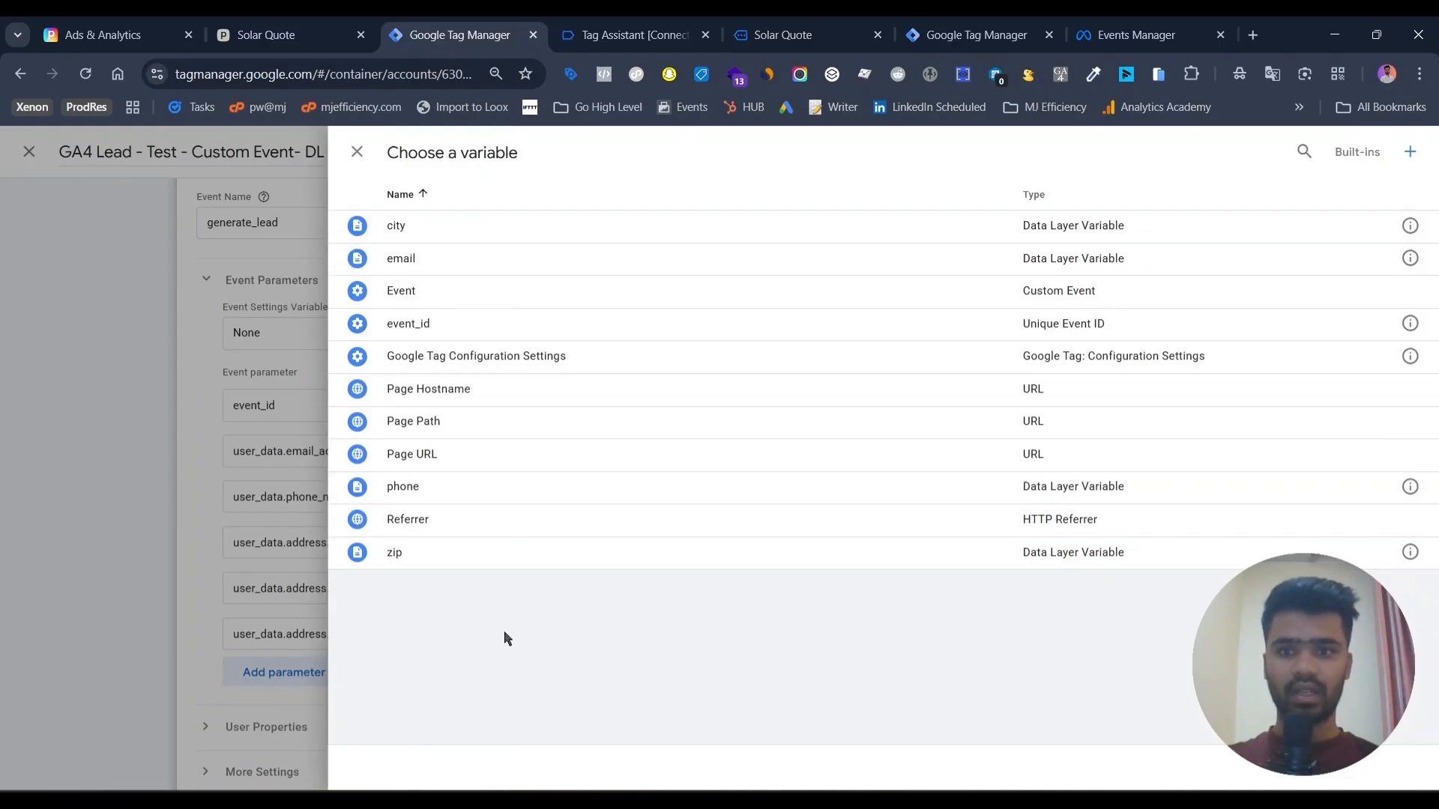
{"action": "left_click", "coordinate": [626, 34]}
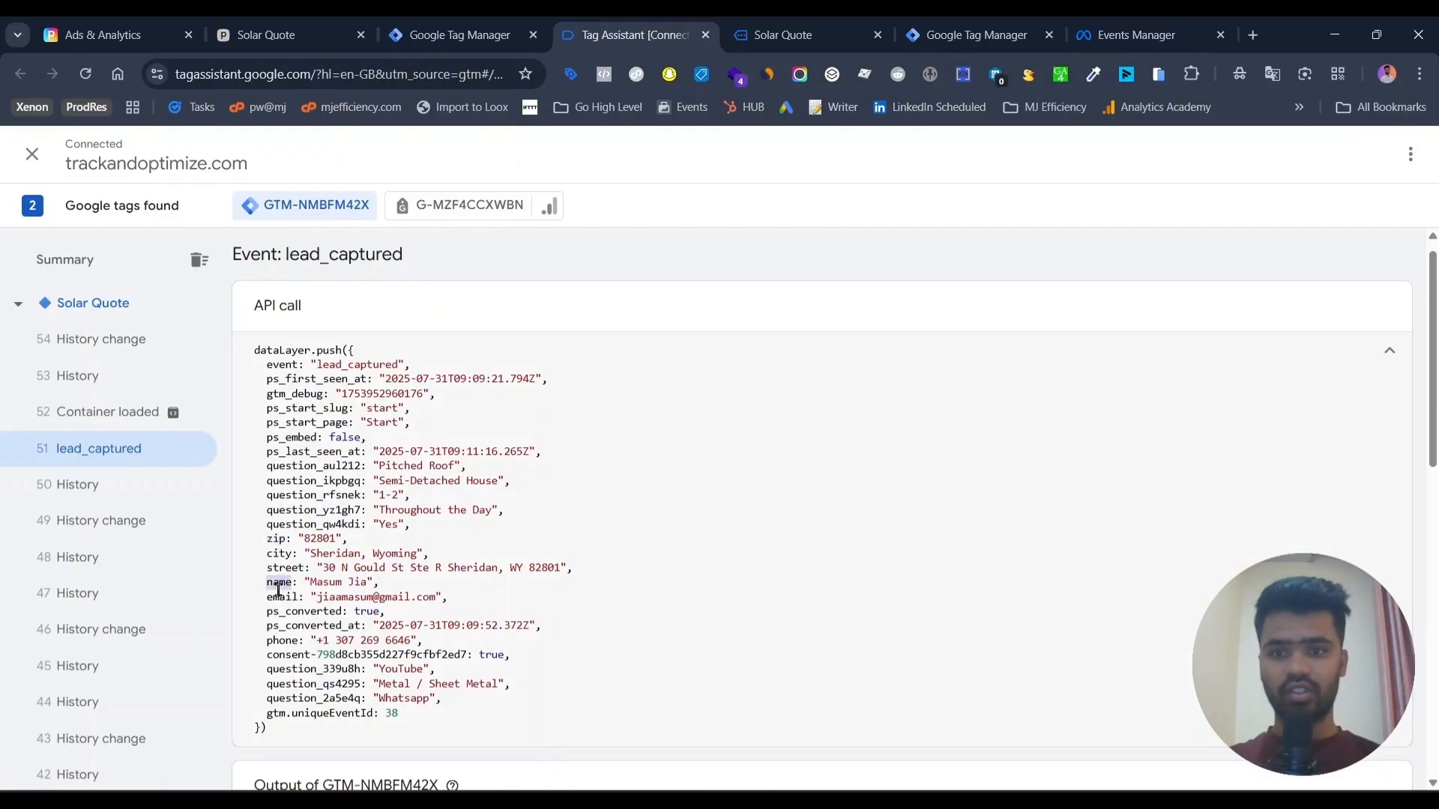
{"action": "left_click", "coordinate": [397, 31]}
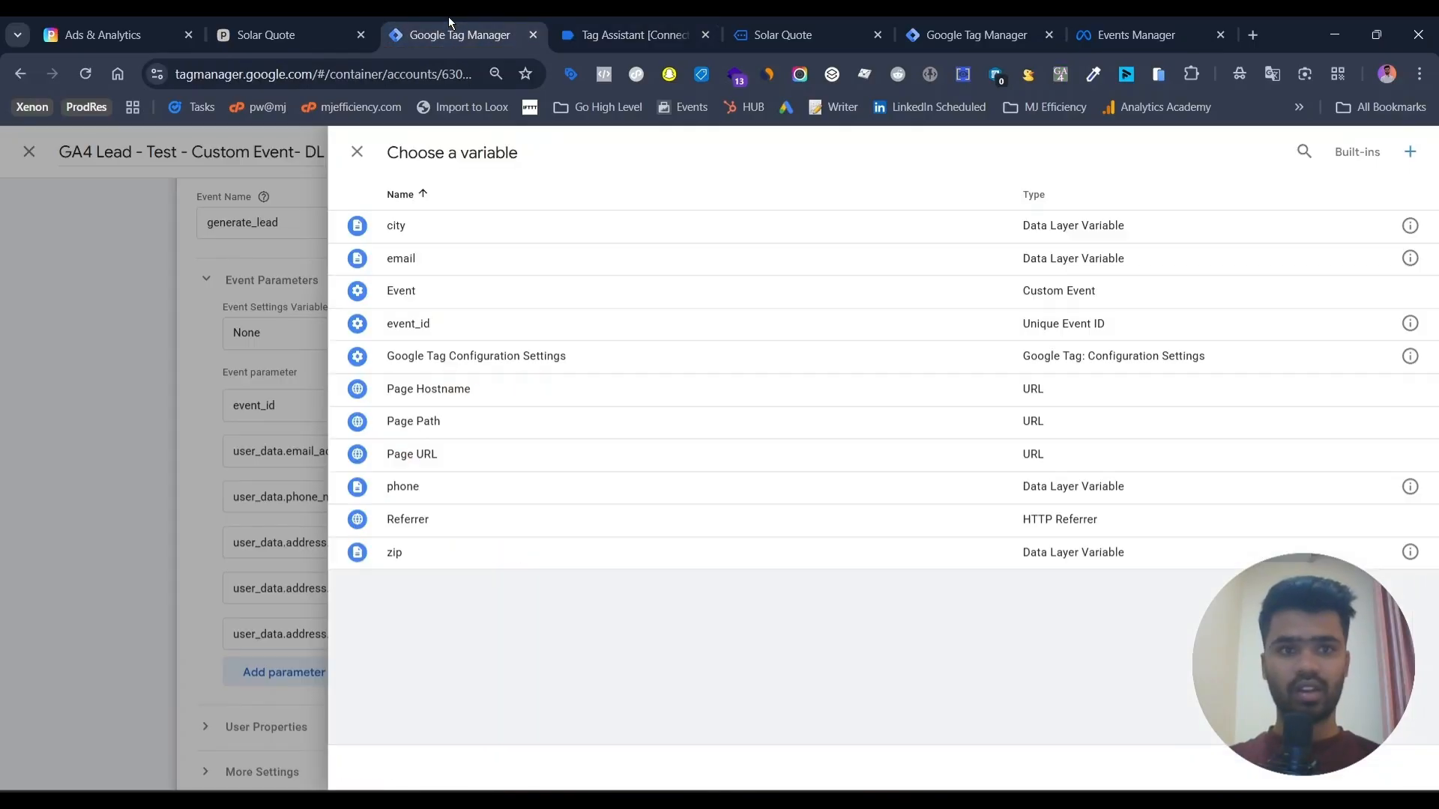
- Create a Data Layer Variable named name that reads the 'name' key
{"action": "left_click", "coordinate": [1398, 160]}
{"action": "left_click", "coordinate": [876, 328]}
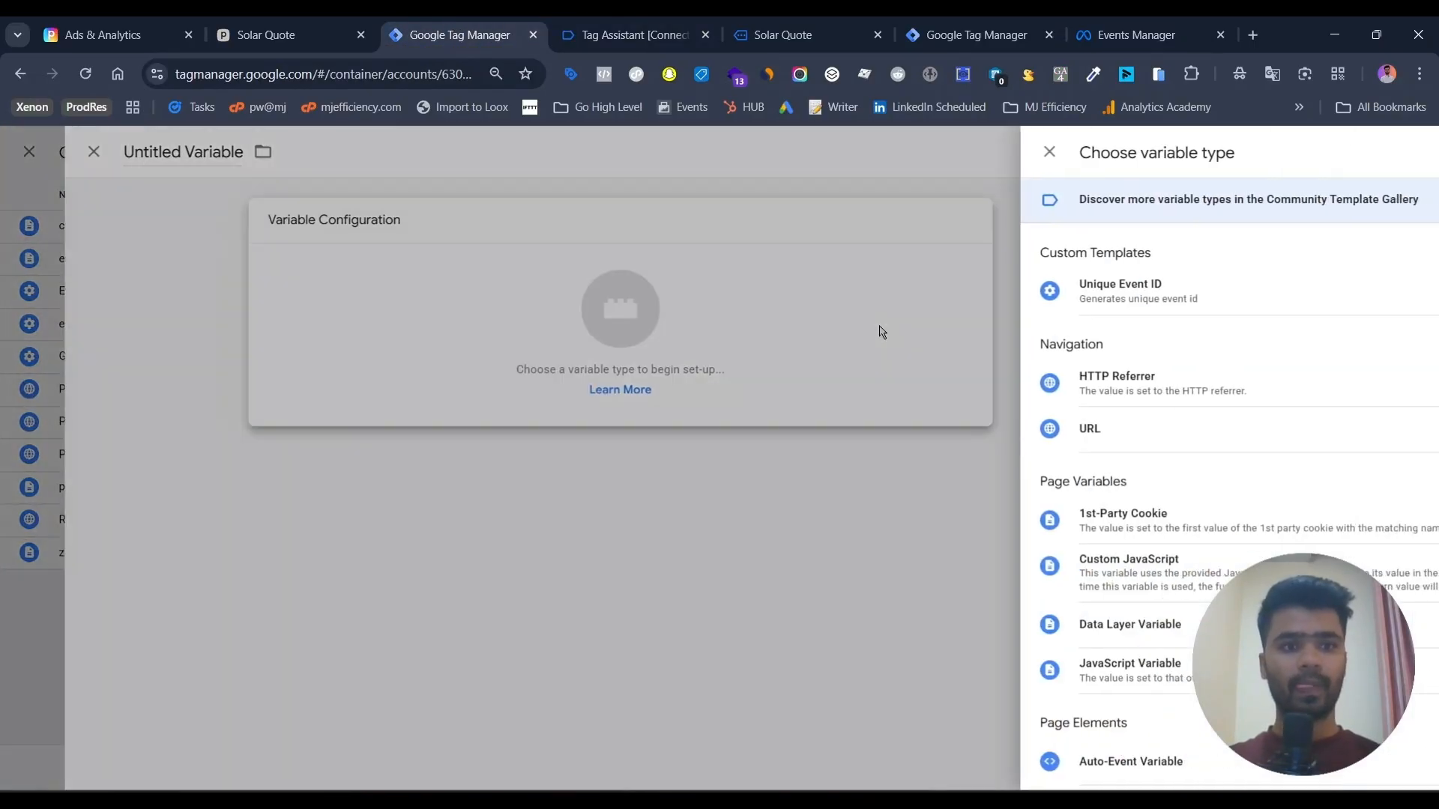
{"action": "left_click", "coordinate": [1055, 625]}
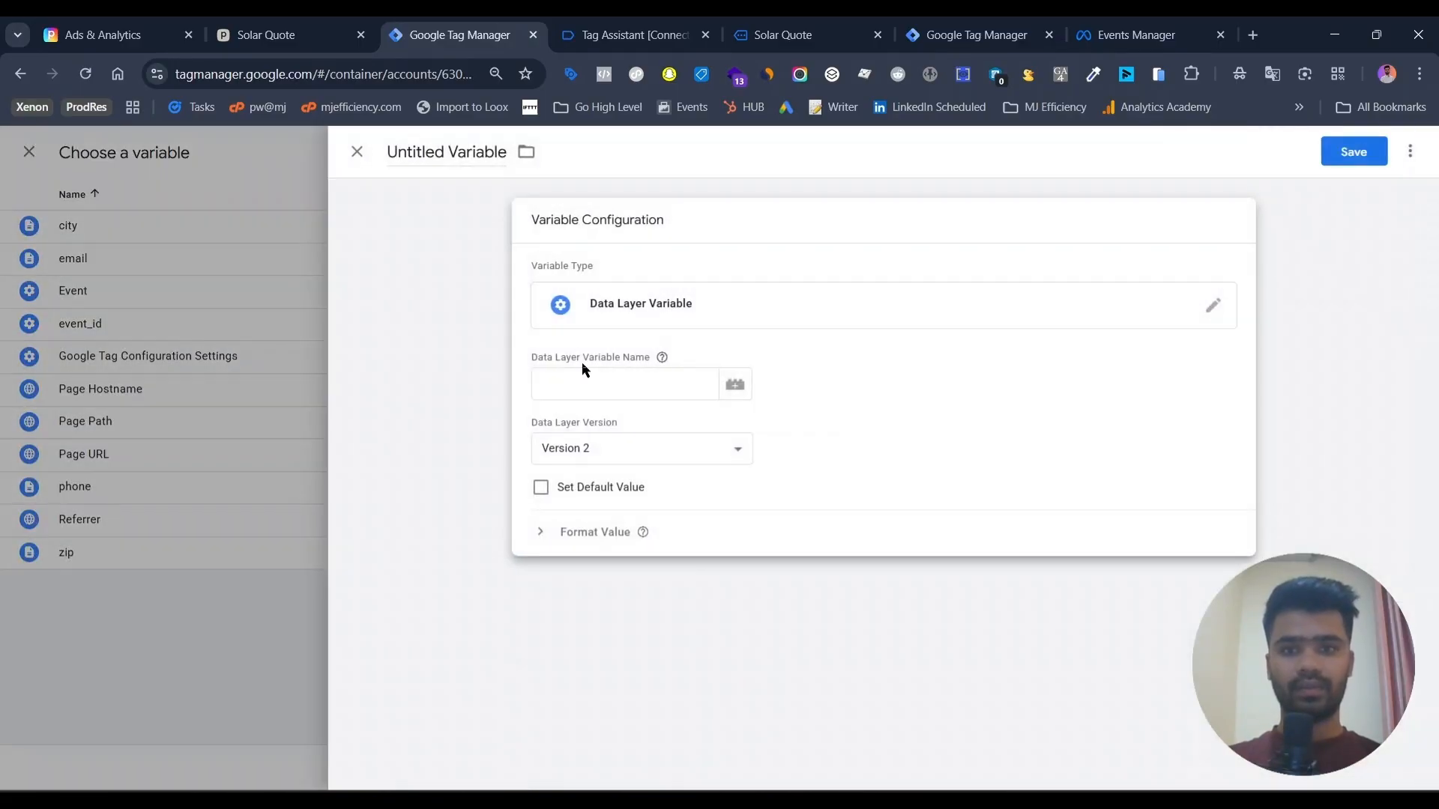
{"action": "left_click", "coordinate": [588, 382]}
{"action": "type", "text": "name"}
{"action": "left_click", "coordinate": [1383, 151]}
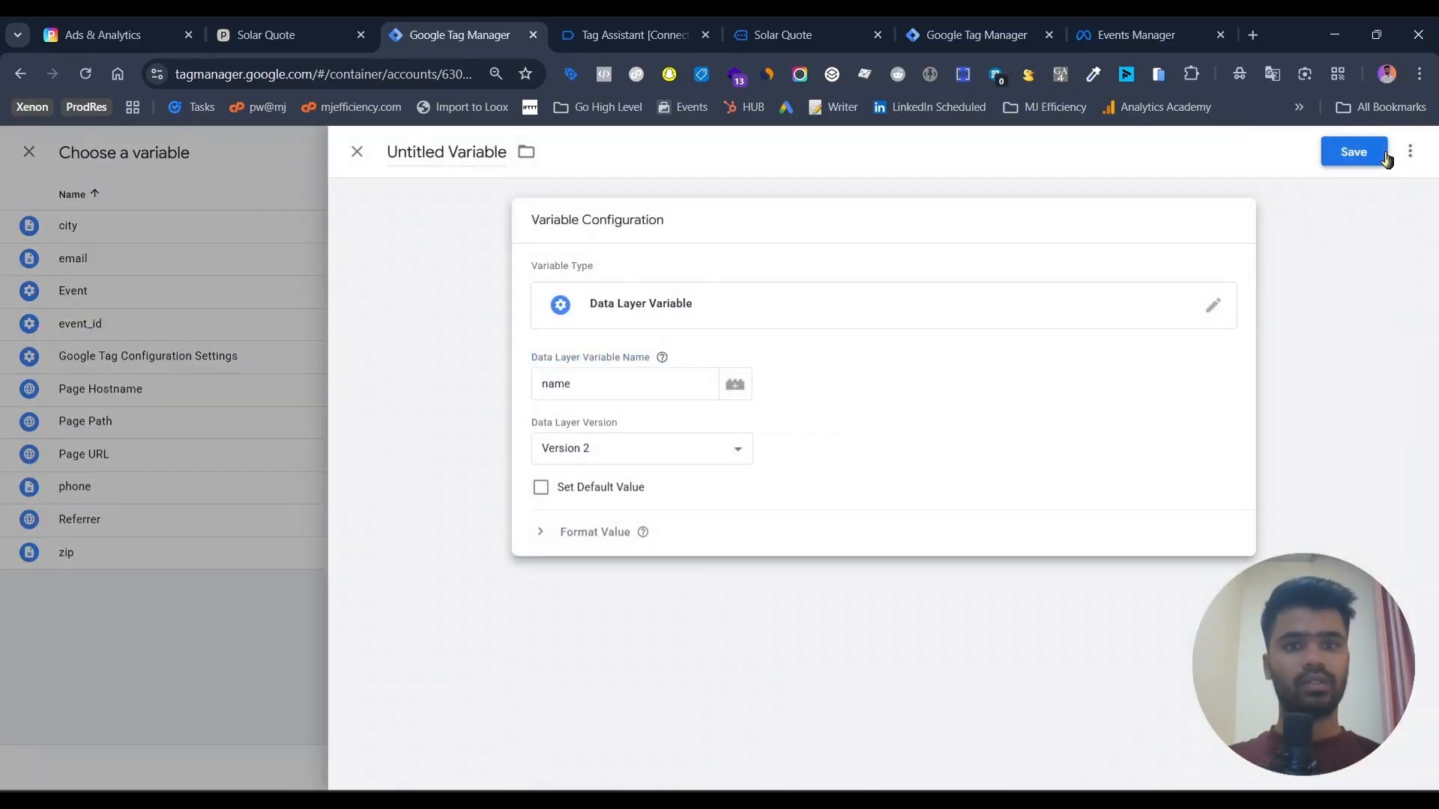
{"action": "key", "text": "Return"}
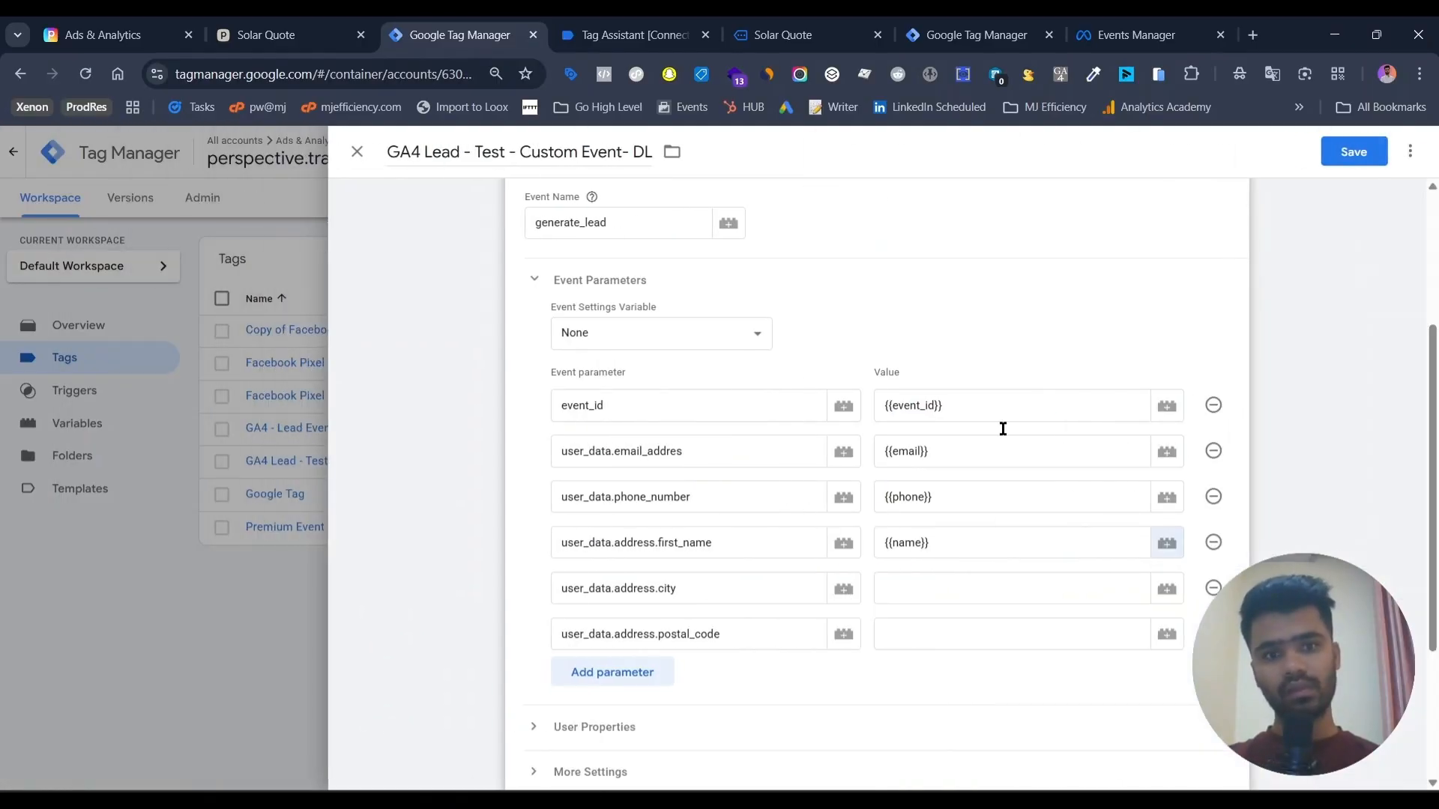
- Fill the city and postal_code parameter values with {{city}} and {{zip}}
{"action": "left_click", "coordinate": [964, 585]}
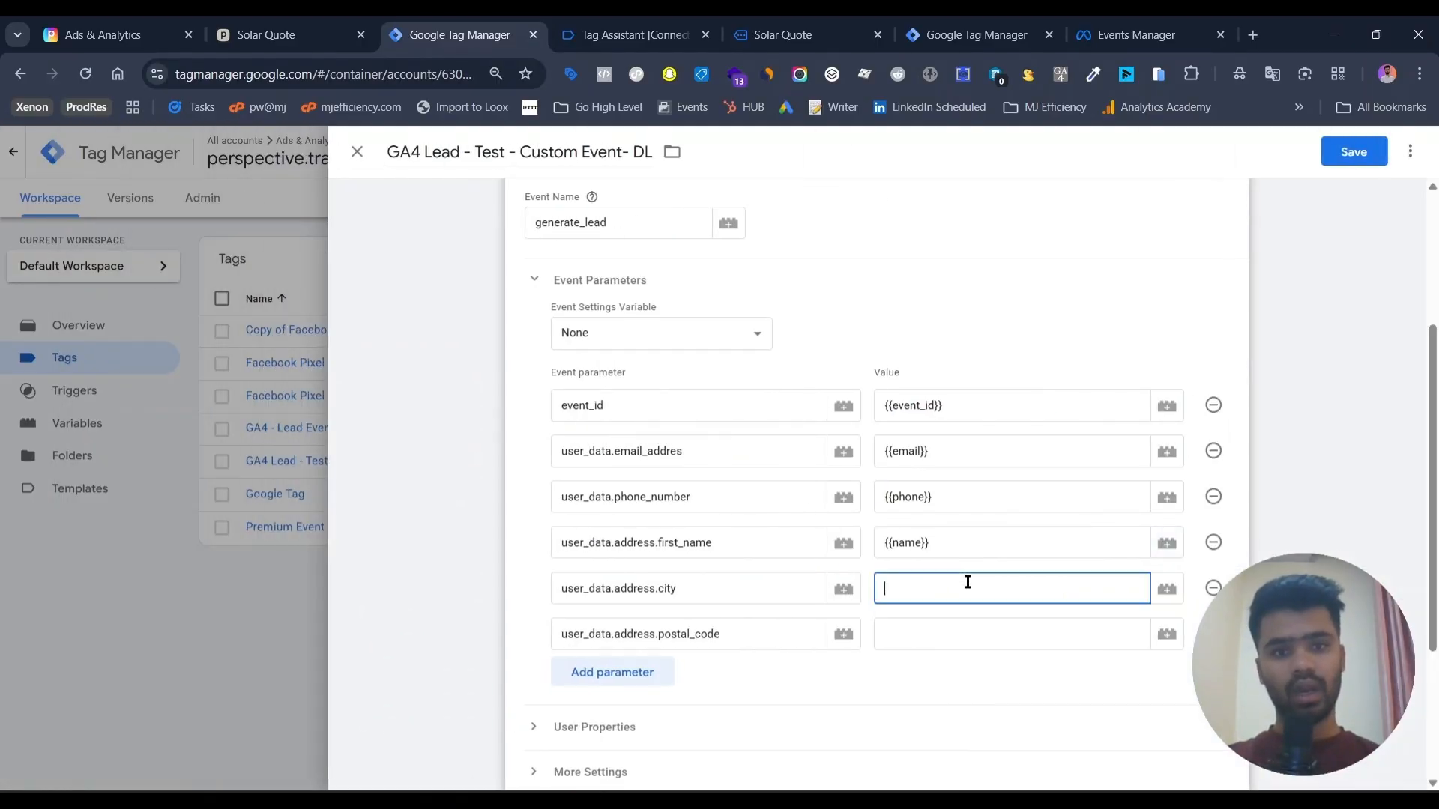
{"action": "left_click", "coordinate": [1165, 589]}
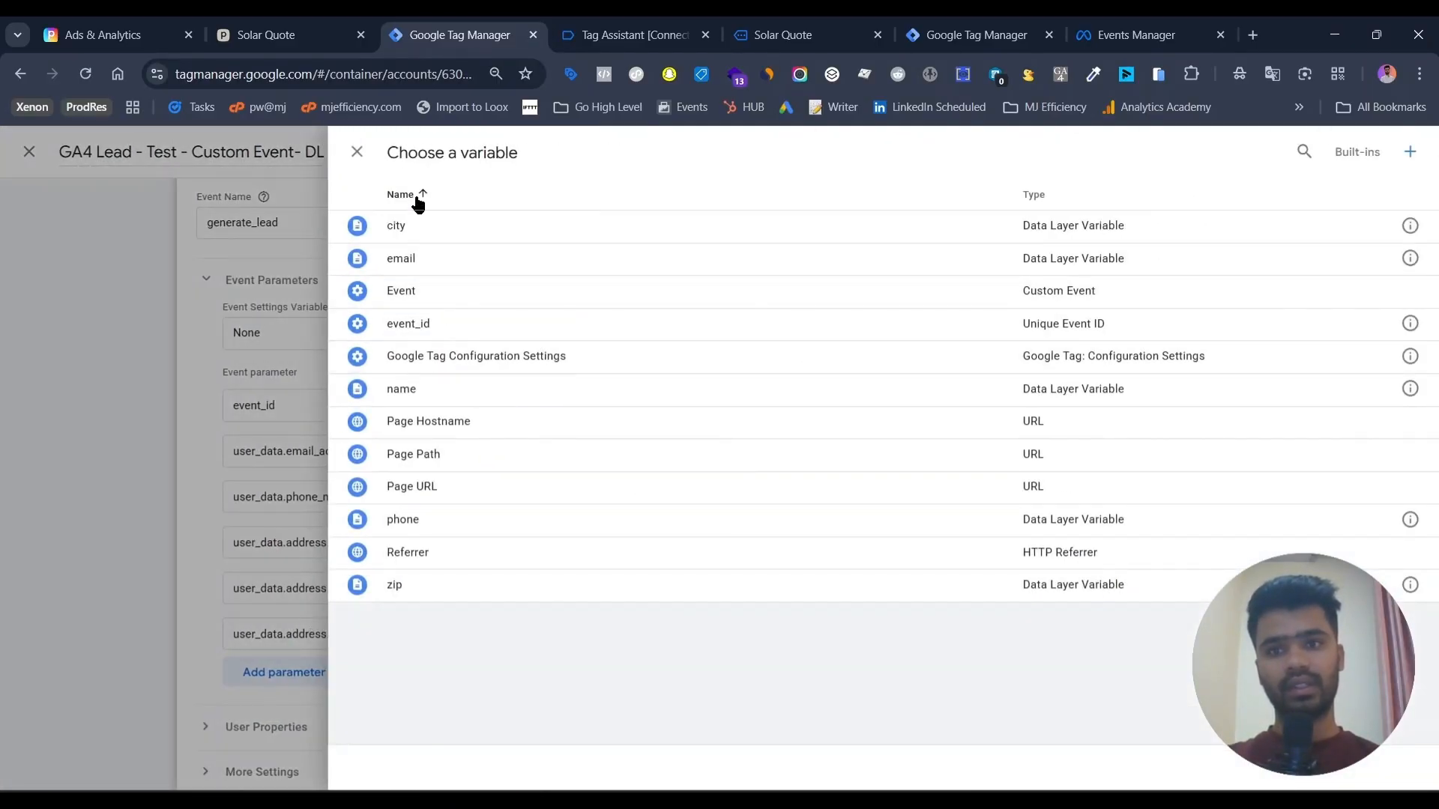
{"action": "left_click", "coordinate": [421, 226]}
{"action": "left_click", "coordinate": [1085, 633]}
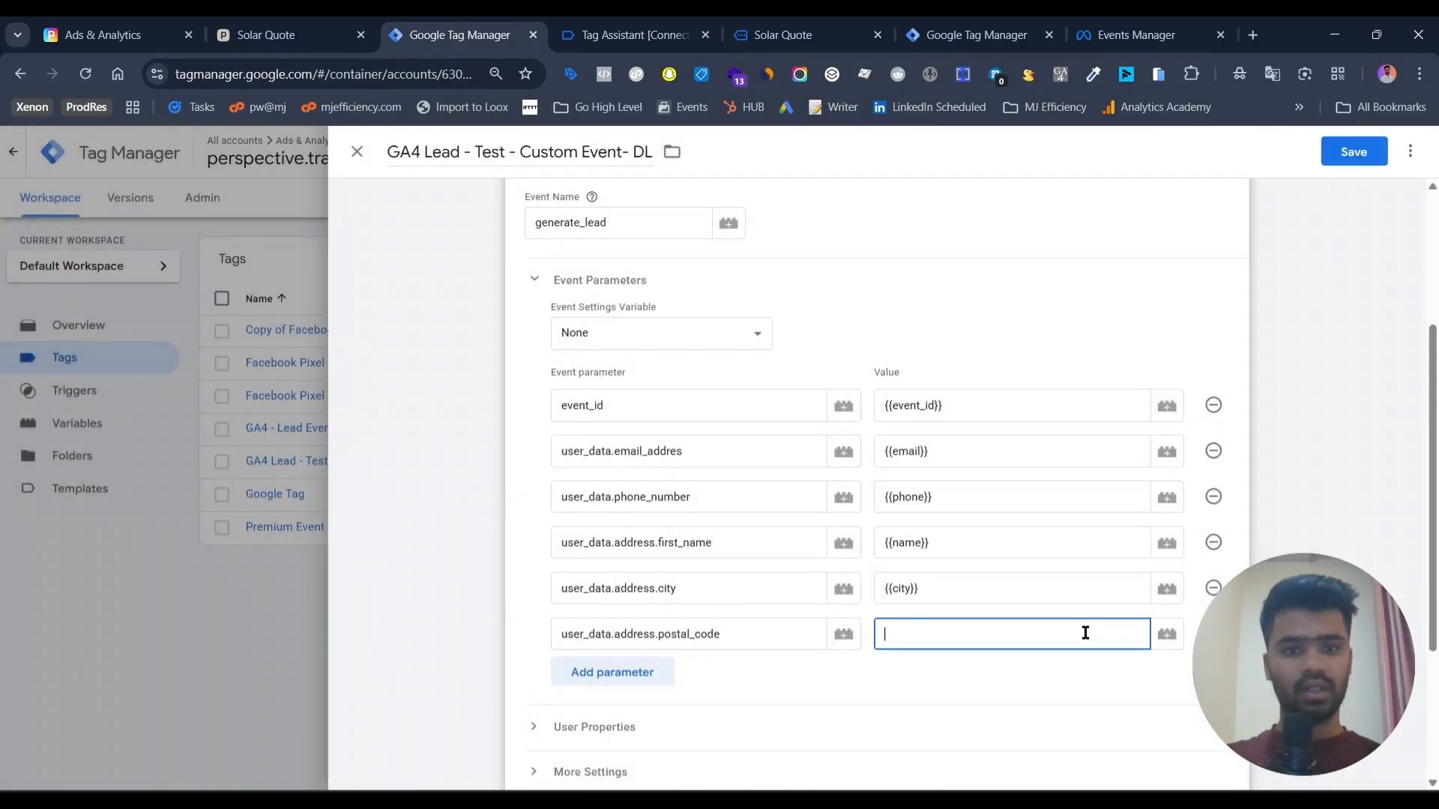
{"action": "left_click", "coordinate": [1166, 636]}
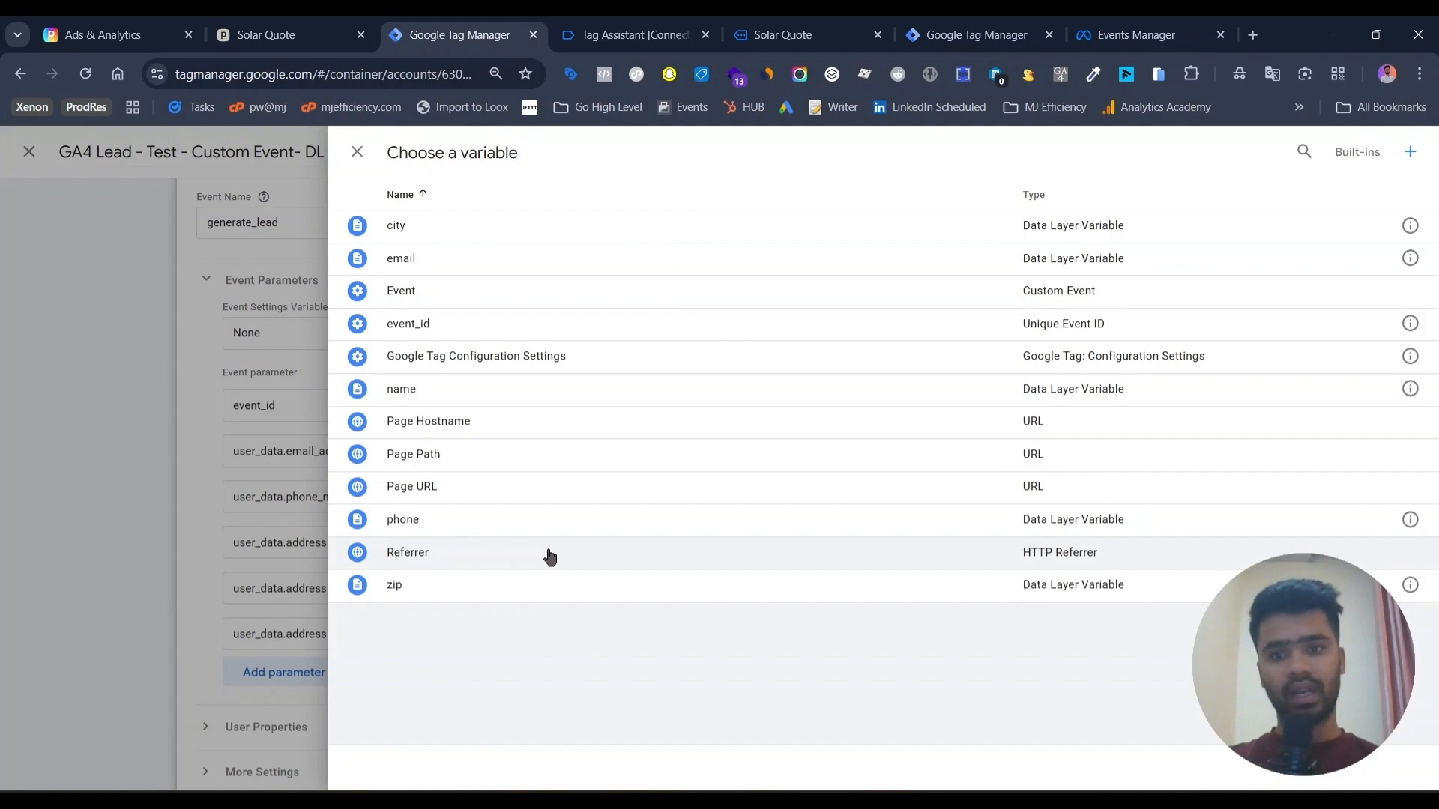
{"action": "left_click", "coordinate": [562, 595]}
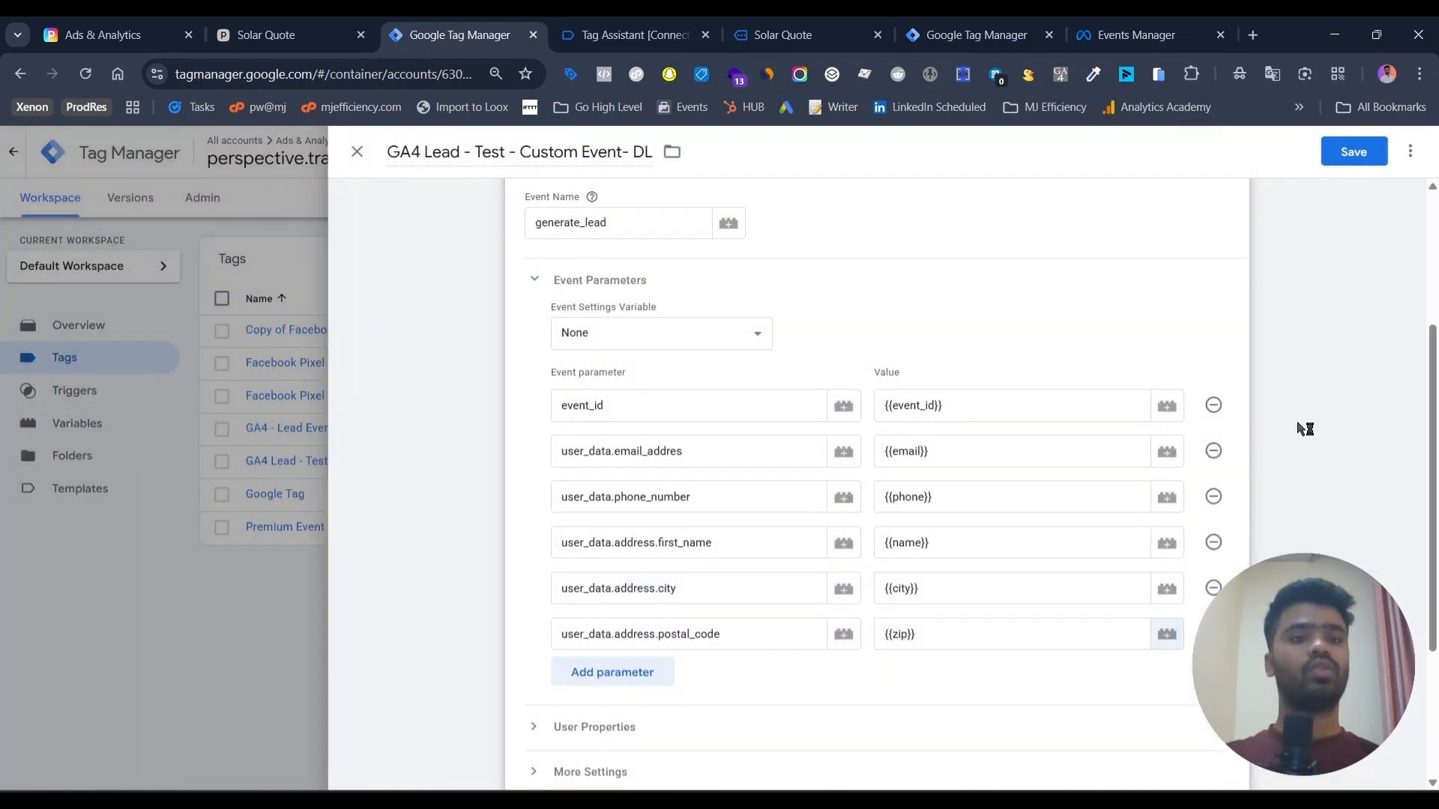
{"action": "scroll", "coordinate": [1303, 422], "scroll_direction": "down", "scroll_amount": 3}
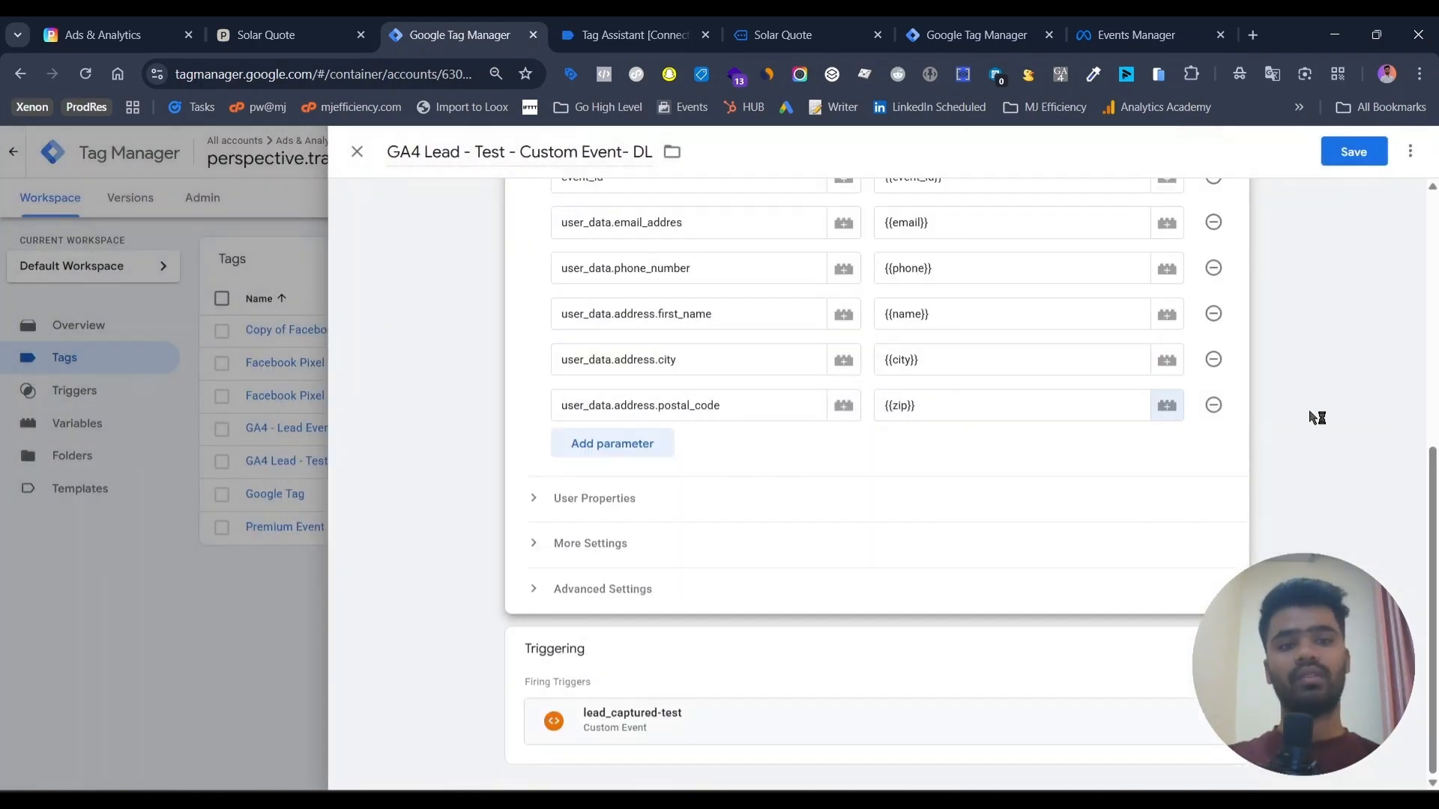
- Save the GA4 lead tag and pause the Facebook Pixel - Lead tag
{"action": "left_click", "coordinate": [1352, 152]}
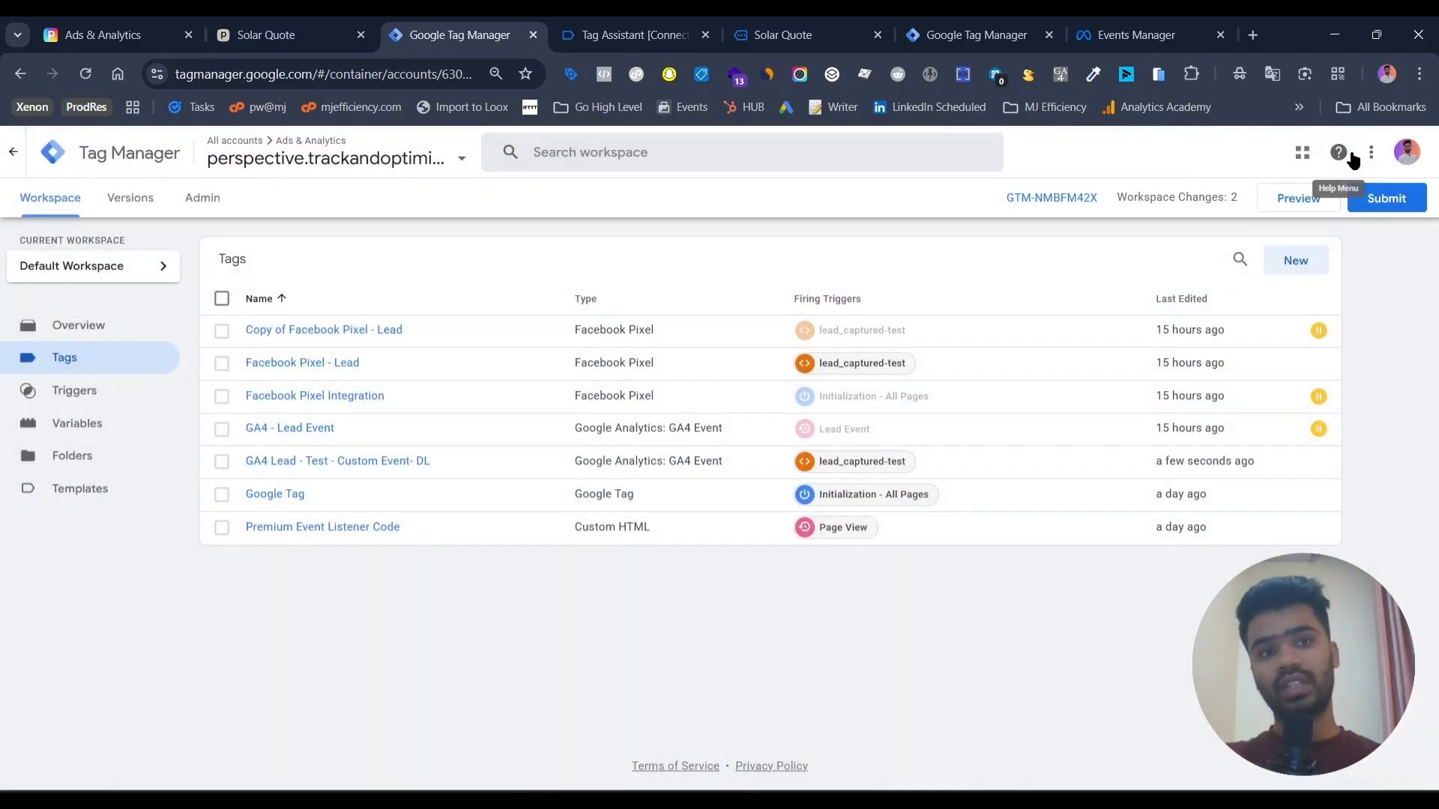
{"action": "left_click", "coordinate": [221, 364]}
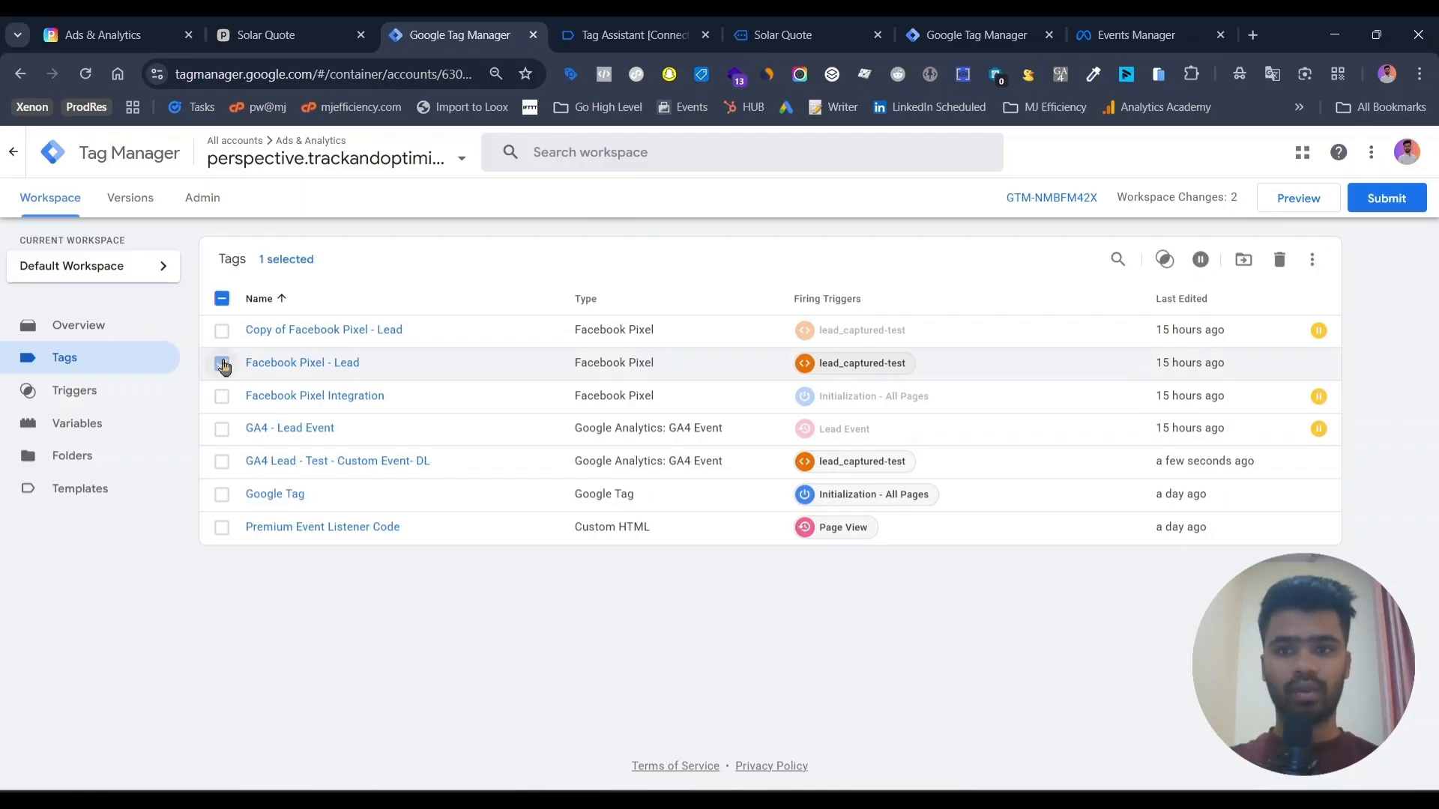
{"action": "left_click", "coordinate": [1194, 259]}
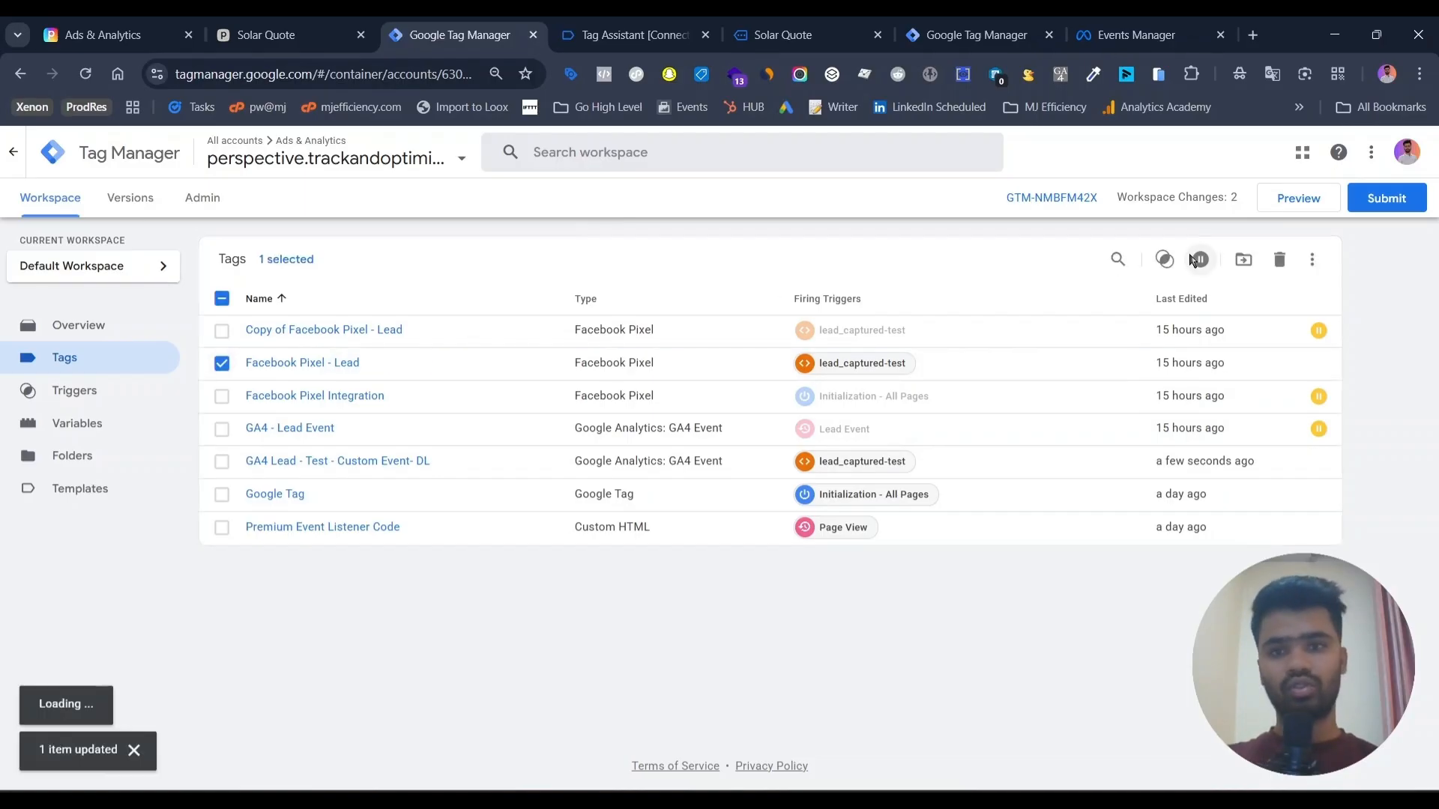
{"action": "left_click", "coordinate": [221, 298]}
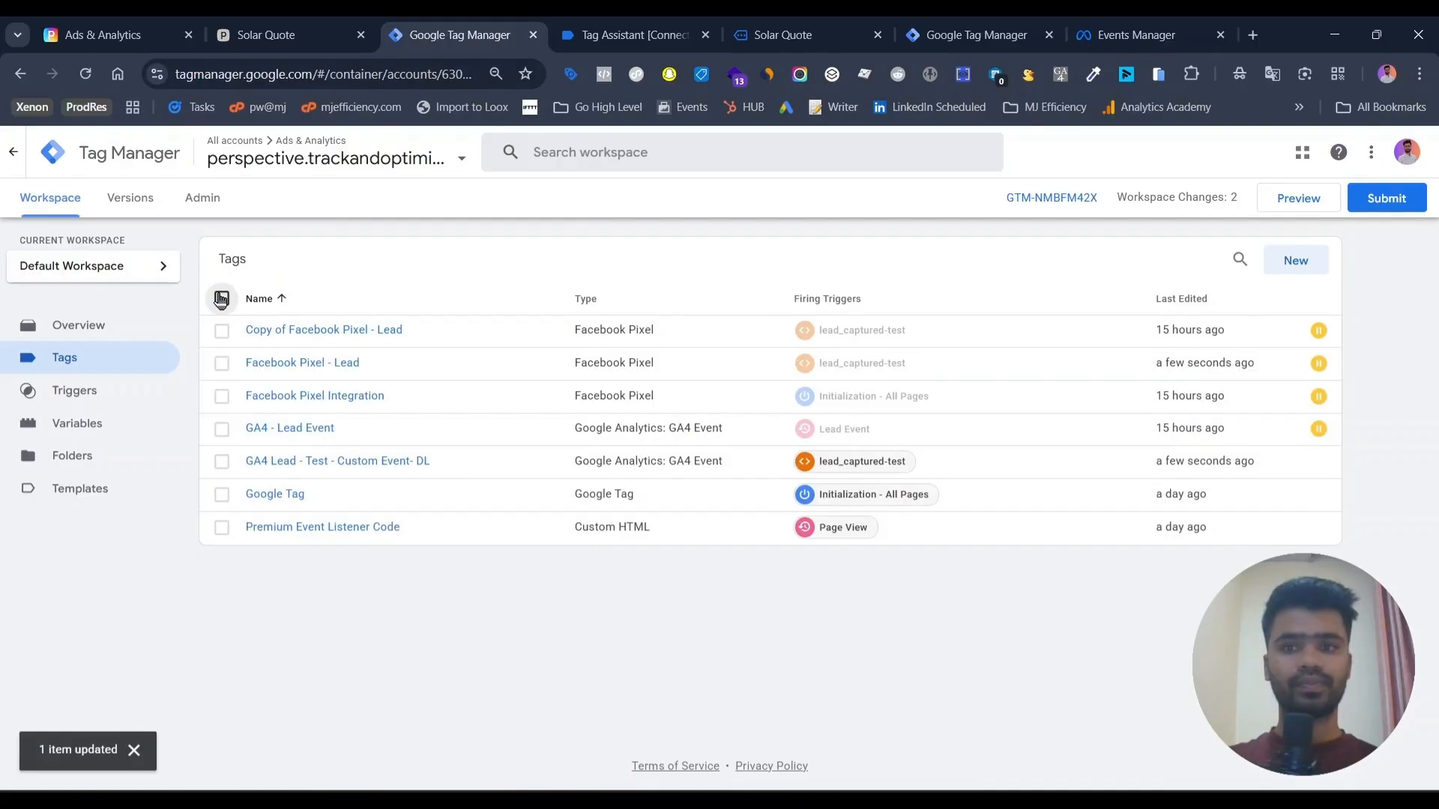
- Publish the container as Version 13 without a description, then return to the workspace overview
{"action": "left_click", "coordinate": [1377, 206]}
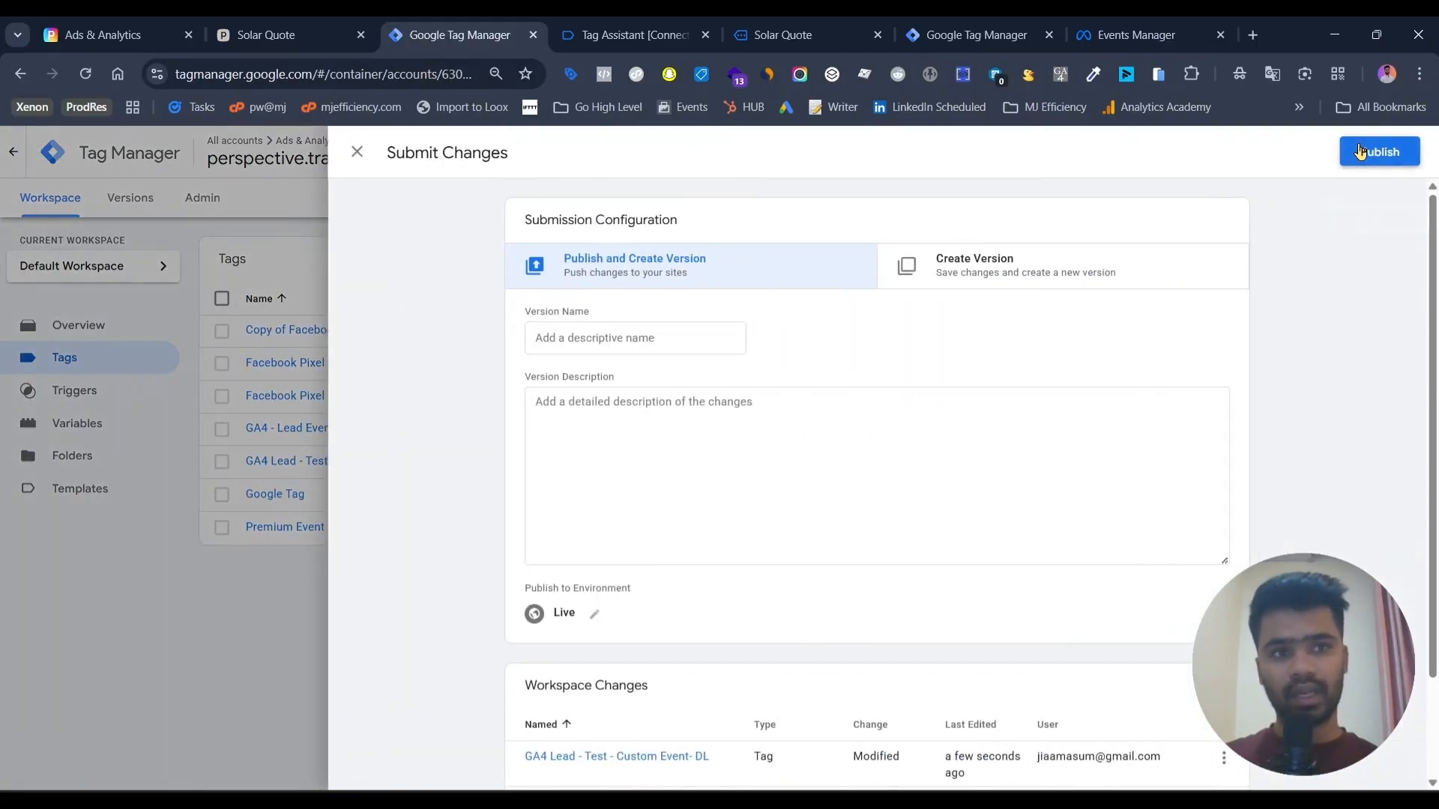
{"action": "left_click", "coordinate": [1360, 152]}
{"action": "left_click", "coordinate": [841, 626]}
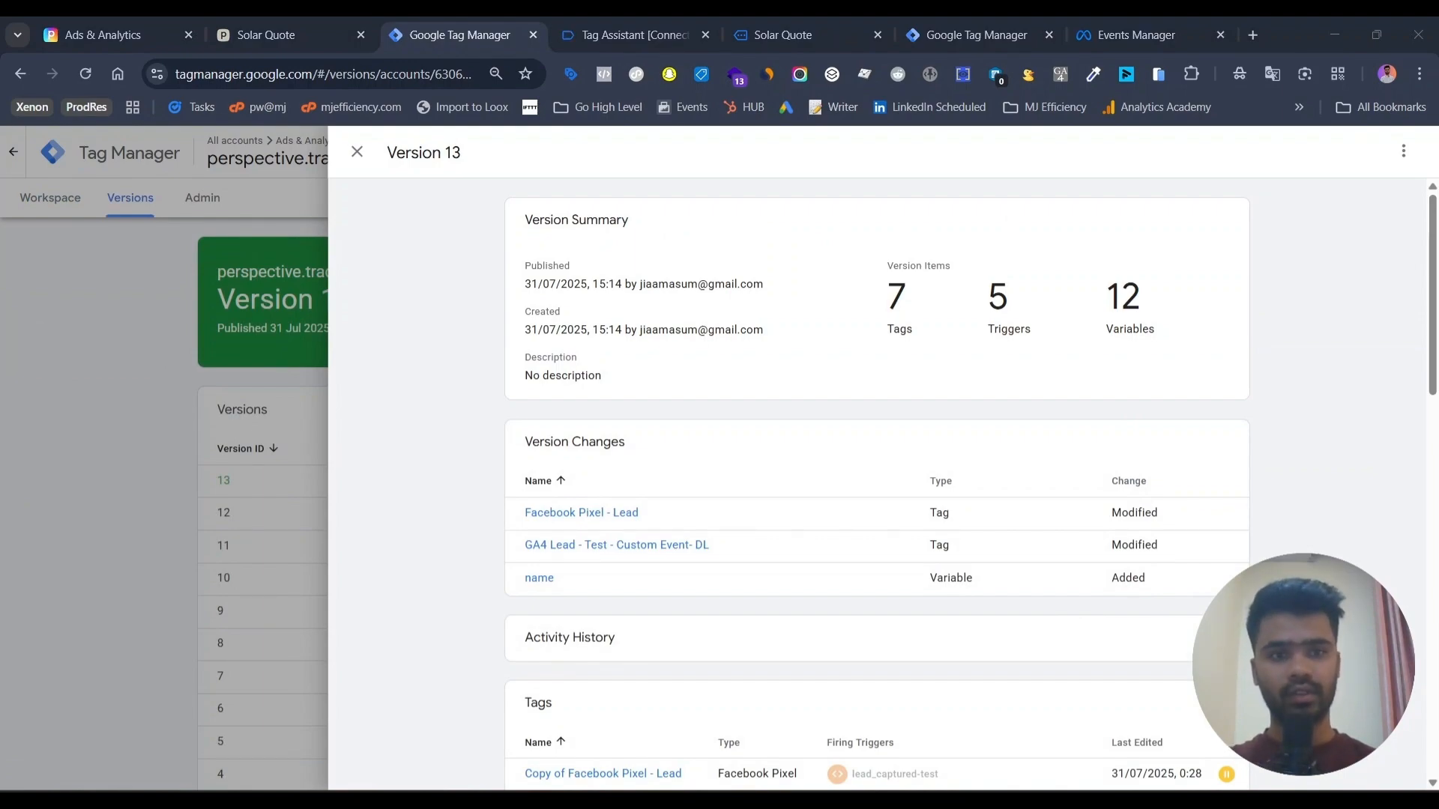
{"action": "left_click", "coordinate": [304, 19]}
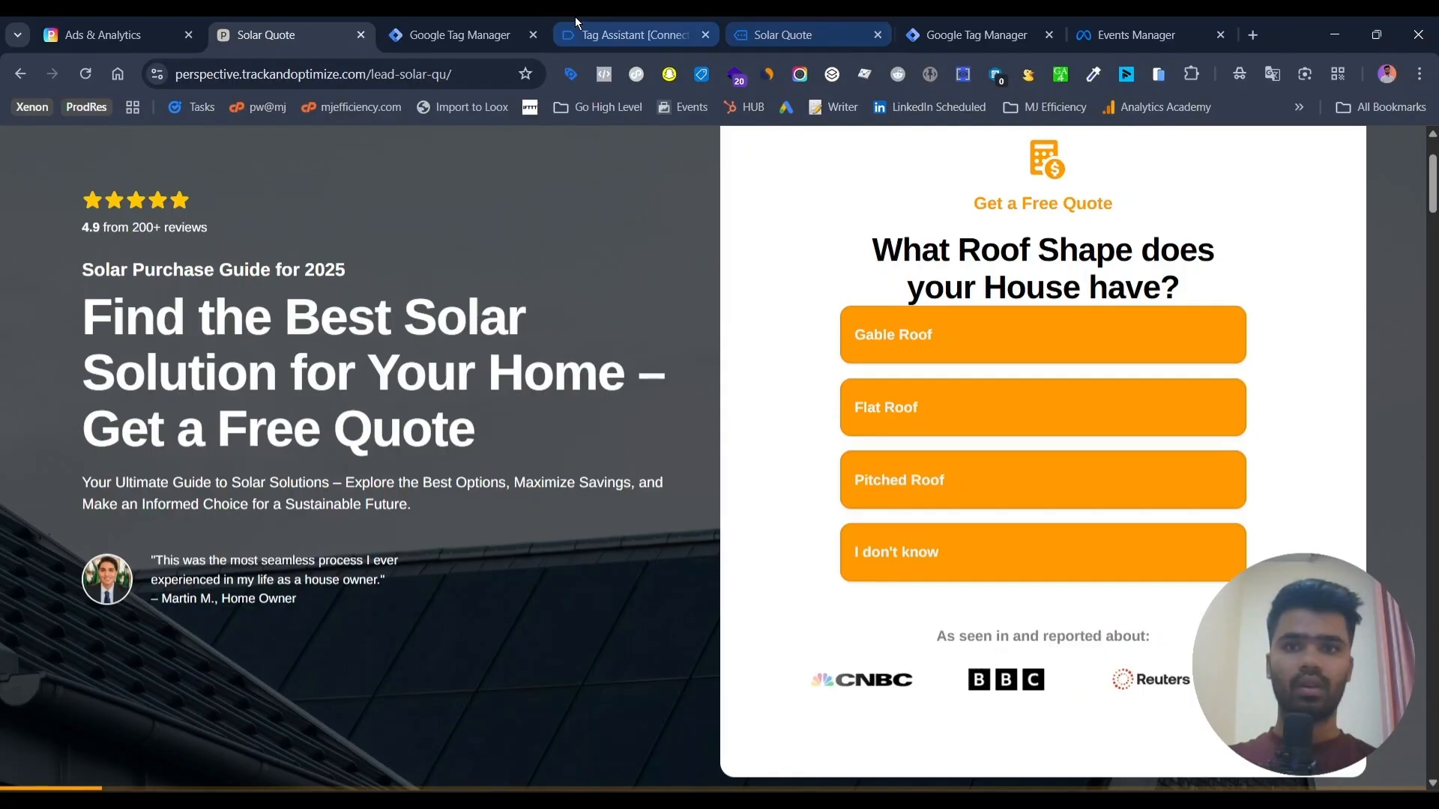
{"action": "left_click", "coordinate": [574, 18]}
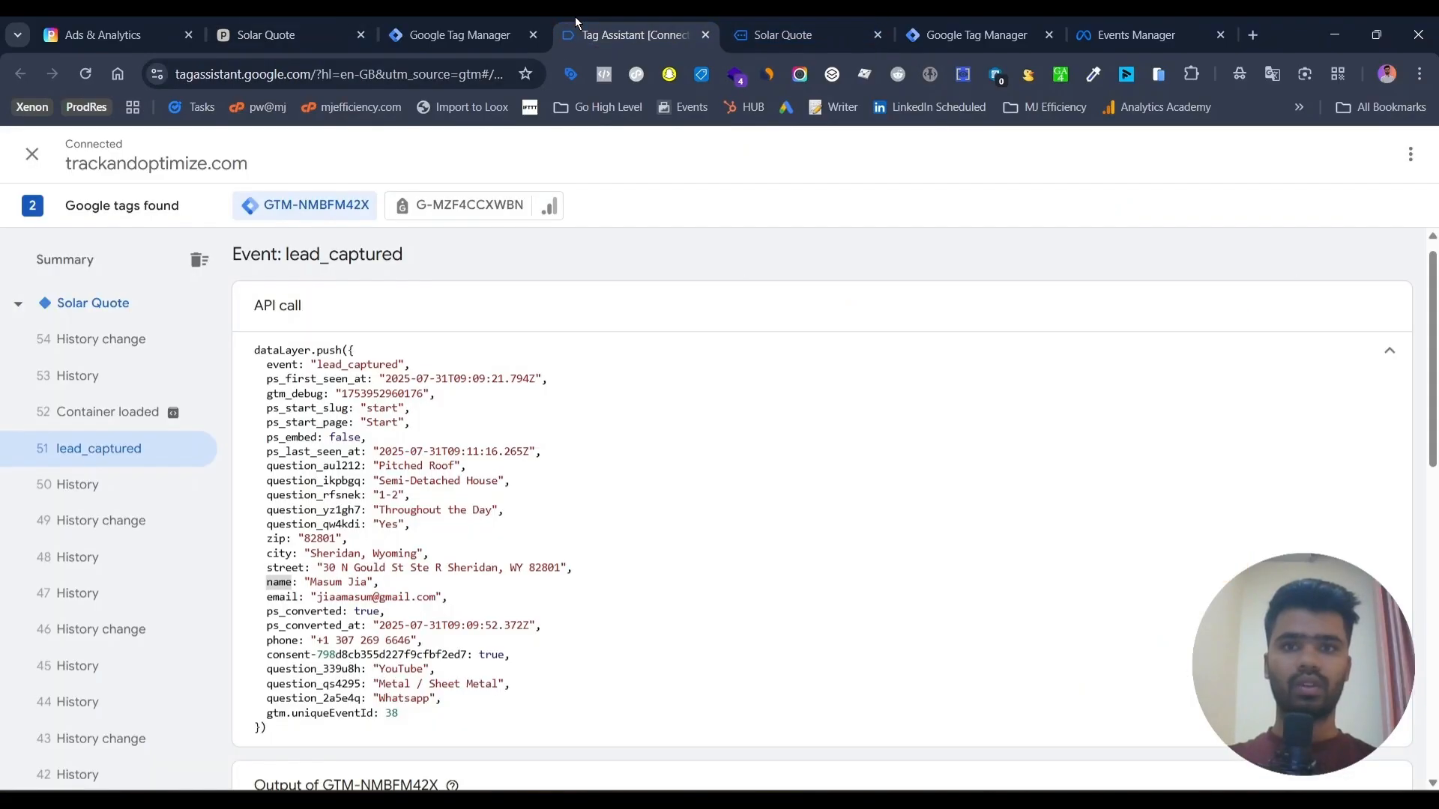
{"action": "left_click", "coordinate": [520, 19]}
{"action": "left_click", "coordinate": [357, 152]}
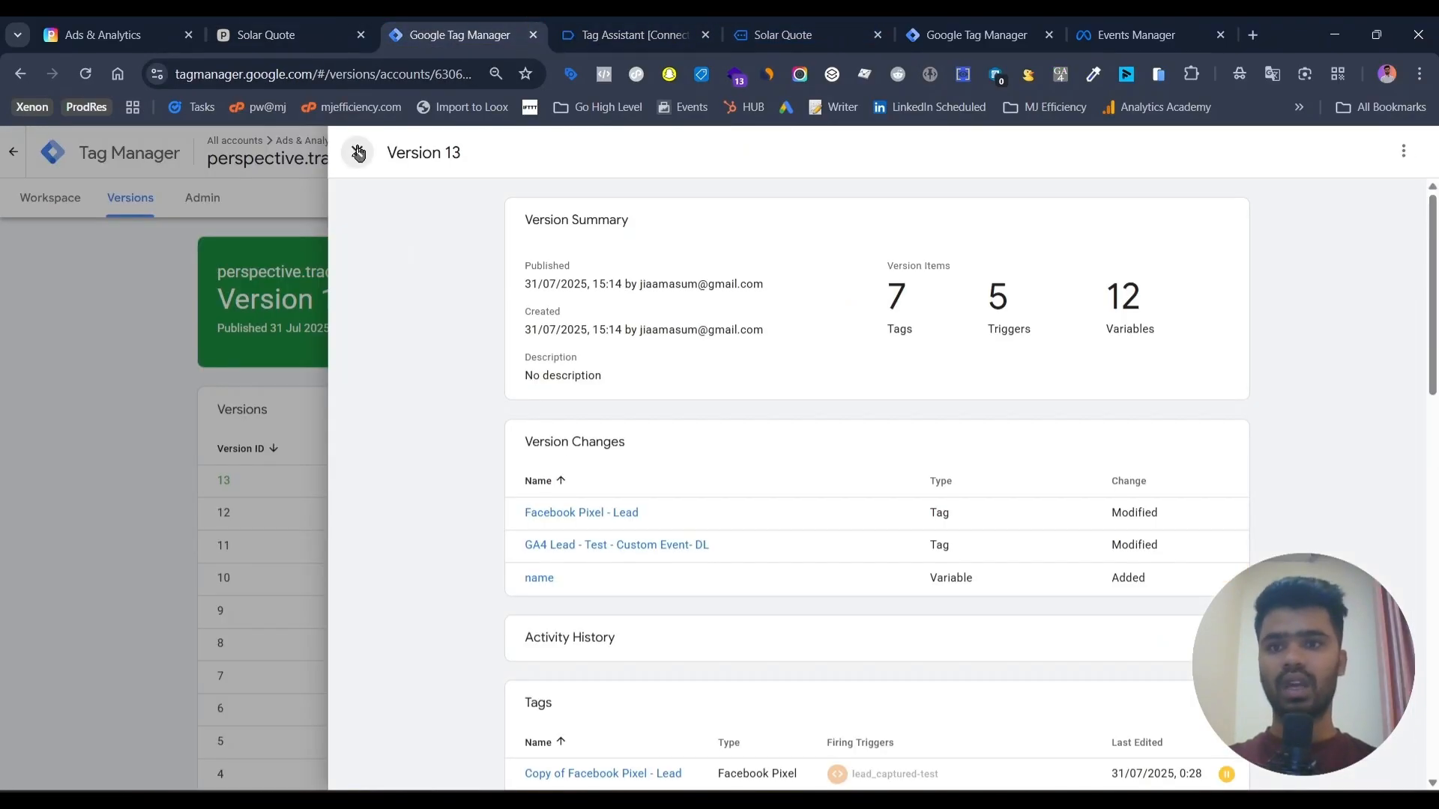
{"action": "left_click", "coordinate": [41, 207]}
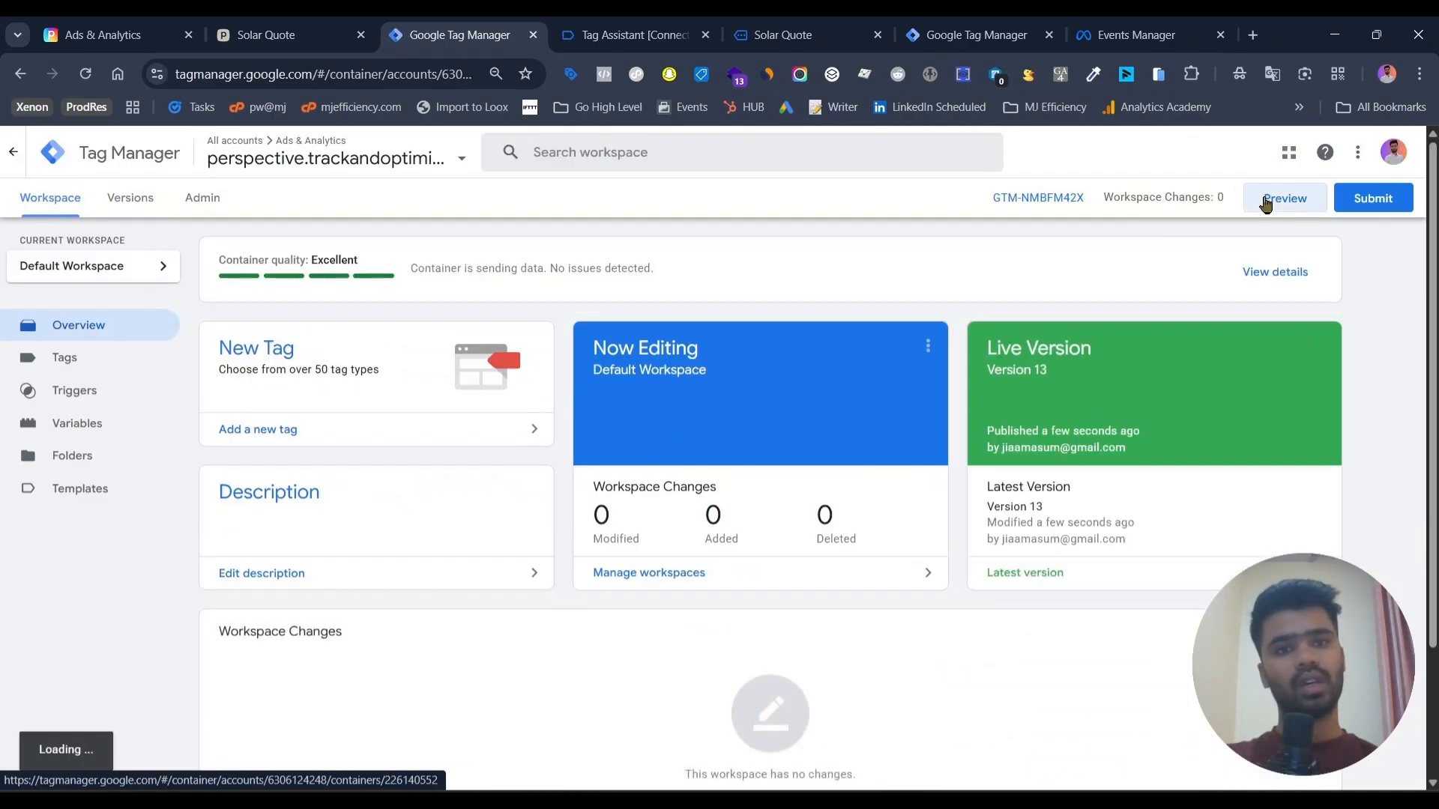
- Launch GTM preview mode and clear the recorded activity on Meta's test events page
{"action": "left_click", "coordinate": [1264, 201]}
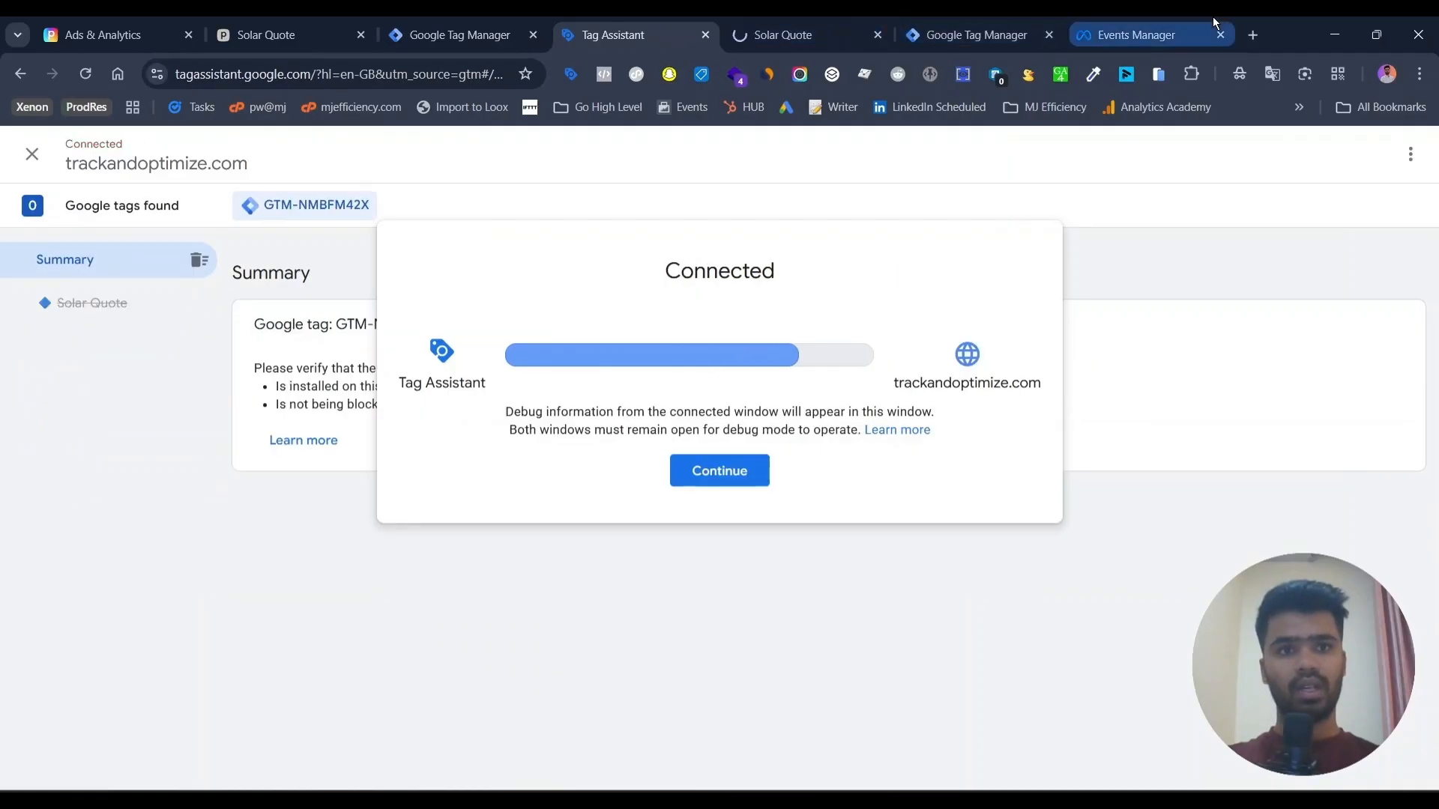
{"action": "left_click", "coordinate": [1136, 34]}
{"action": "left_click", "coordinate": [1316, 504]}
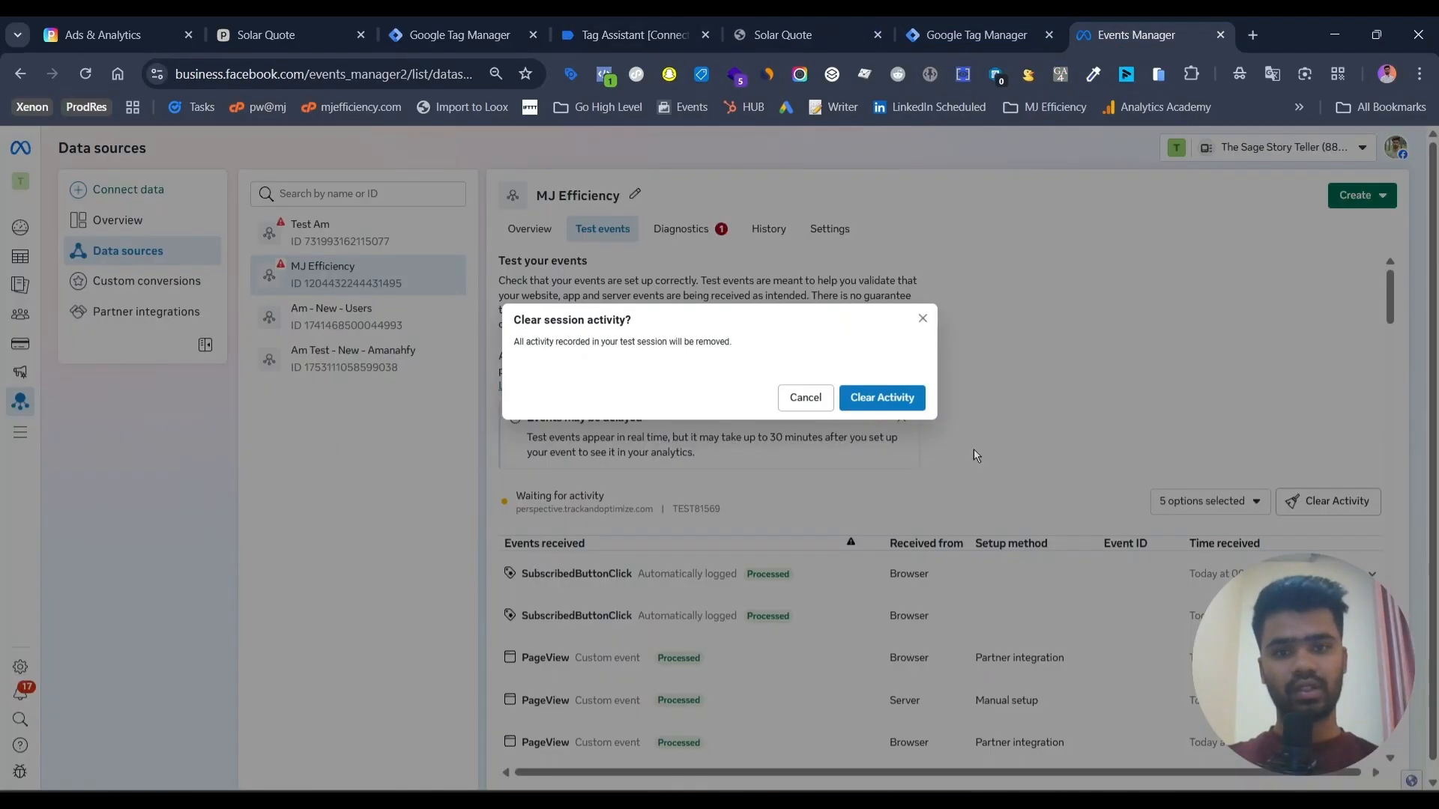
{"action": "left_click", "coordinate": [886, 402]}
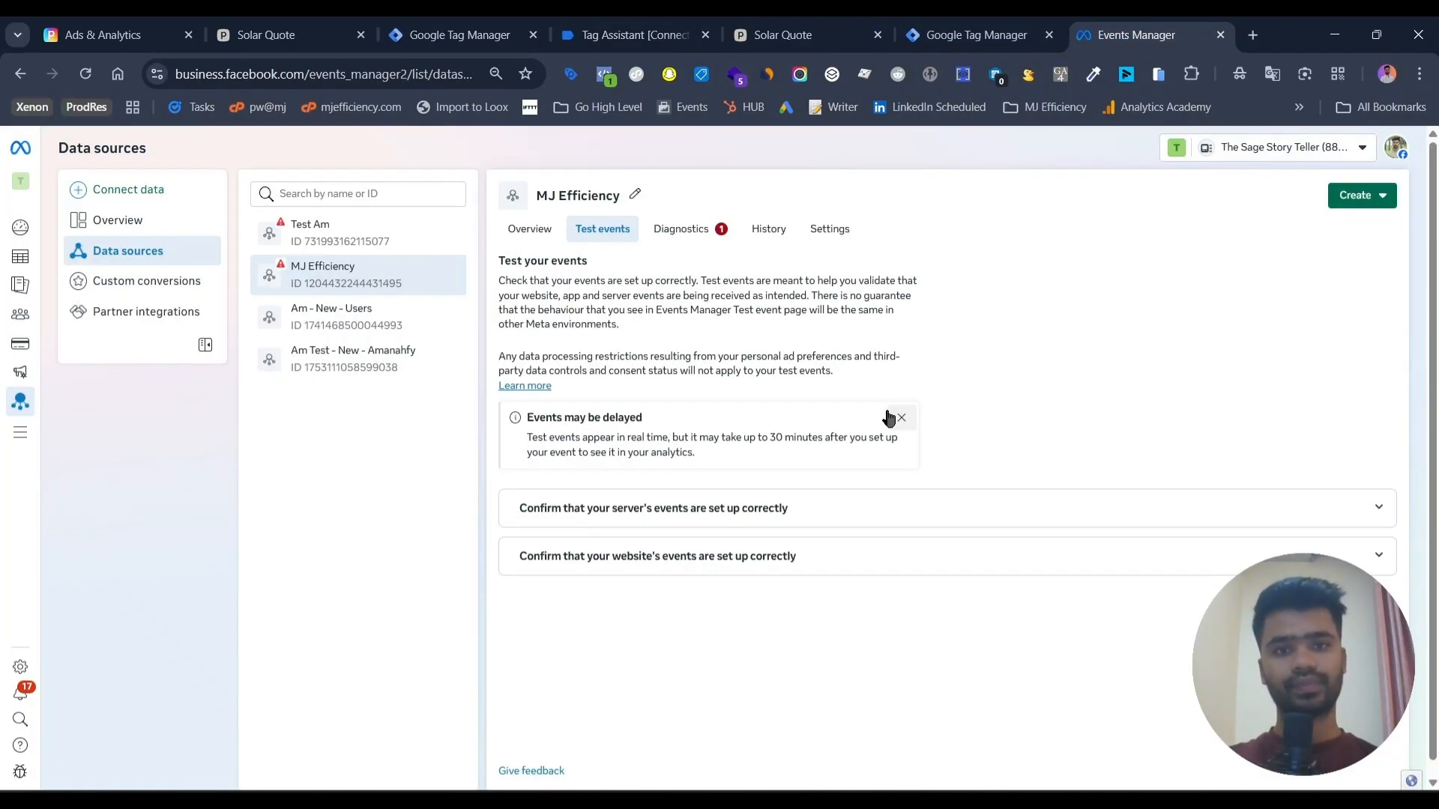
- Load the Solar Quote page and dismiss Tag Assistant's connection notice
{"action": "left_click", "coordinate": [847, 17]}
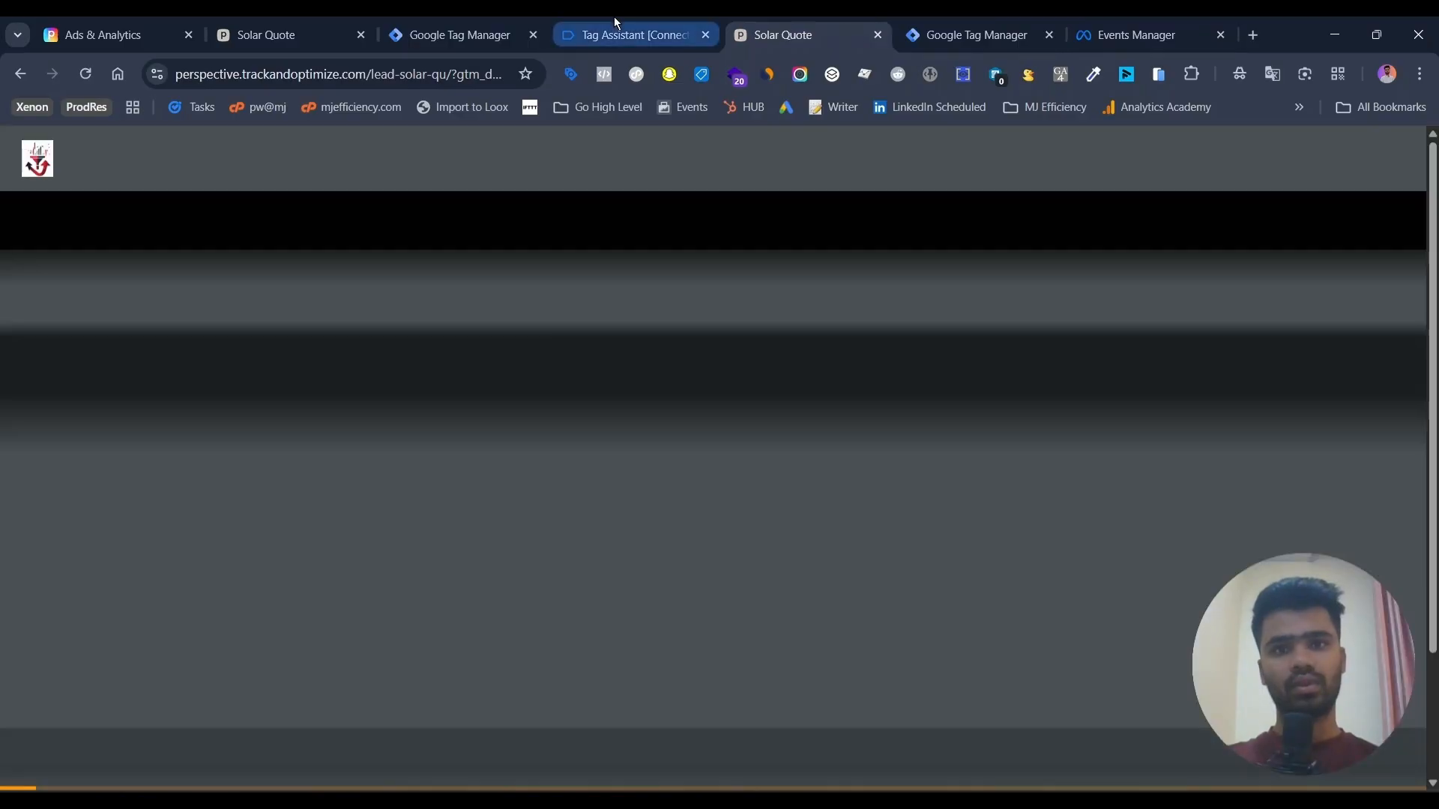
{"action": "left_click", "coordinate": [617, 22]}
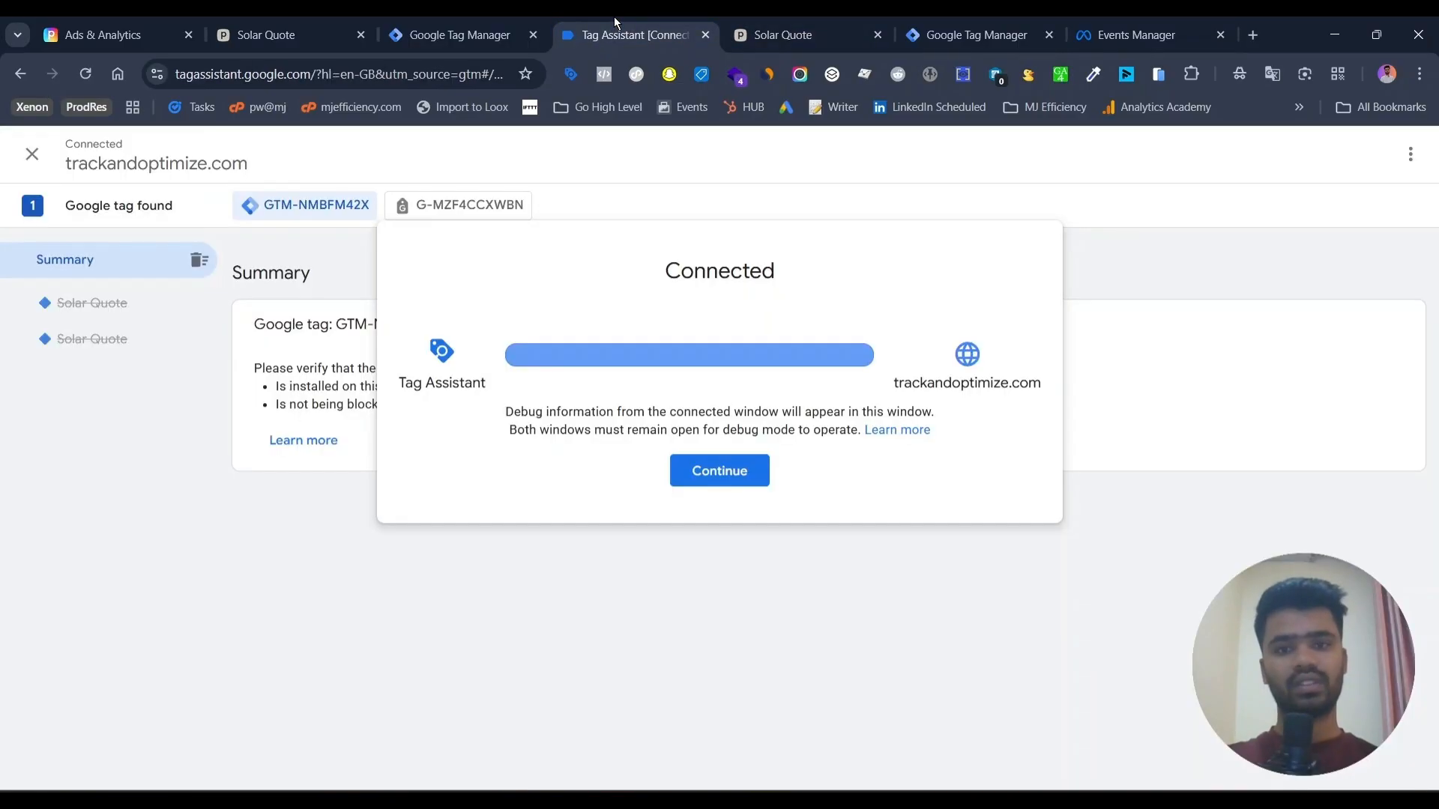
{"action": "left_click", "coordinate": [718, 472]}
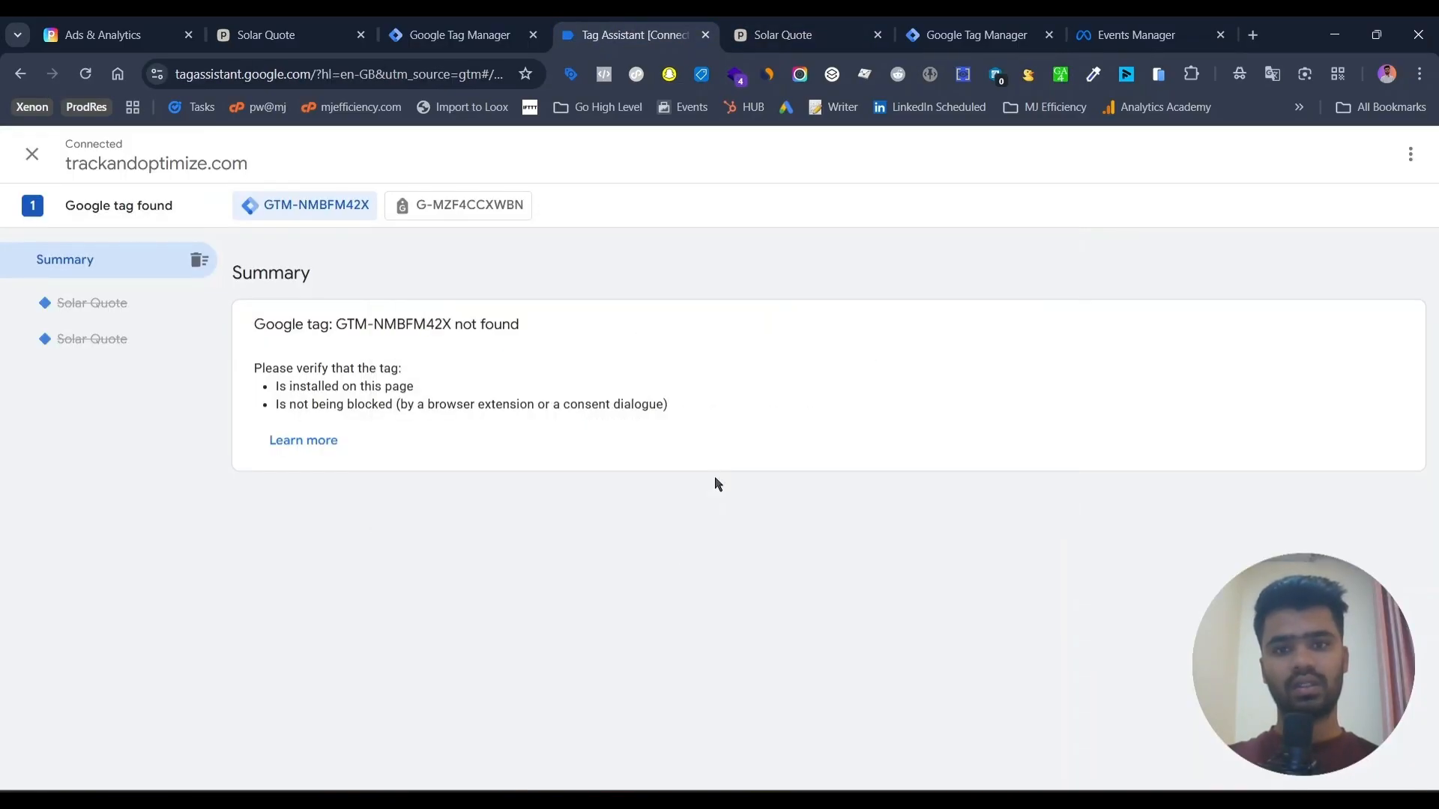
- Check the Solar Quote page and Tag Assistant's summary of fired tags
{"action": "left_click", "coordinate": [791, 18]}
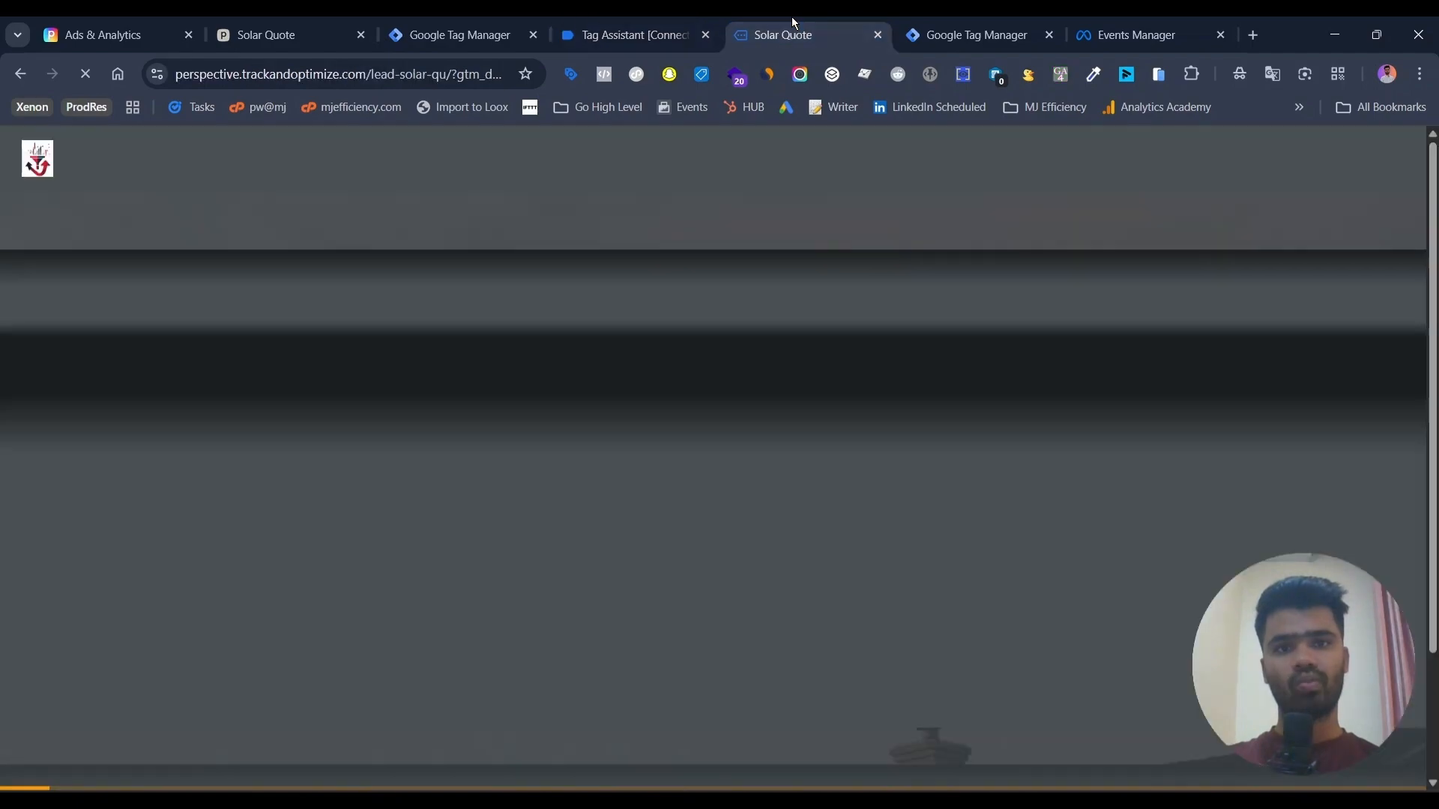
{"action": "scroll", "coordinate": [695, 538], "scroll_direction": "down", "scroll_amount": 14}
{"action": "scroll", "coordinate": [695, 538], "scroll_direction": "up", "scroll_amount": 14}
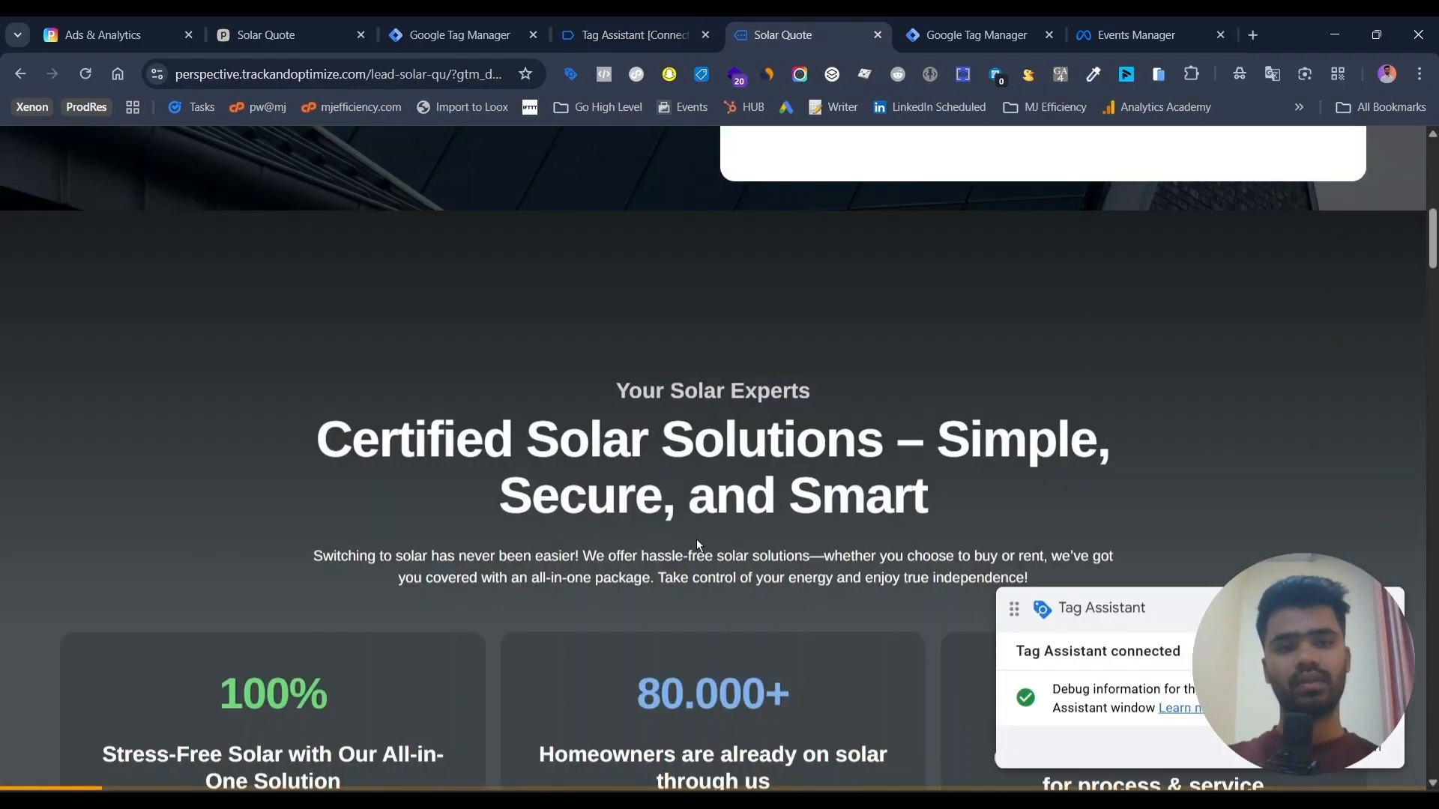
{"action": "scroll", "coordinate": [712, 455], "scroll_direction": "down", "scroll_amount": 6}
{"action": "scroll", "coordinate": [713, 455], "scroll_direction": "up", "scroll_amount": 8}
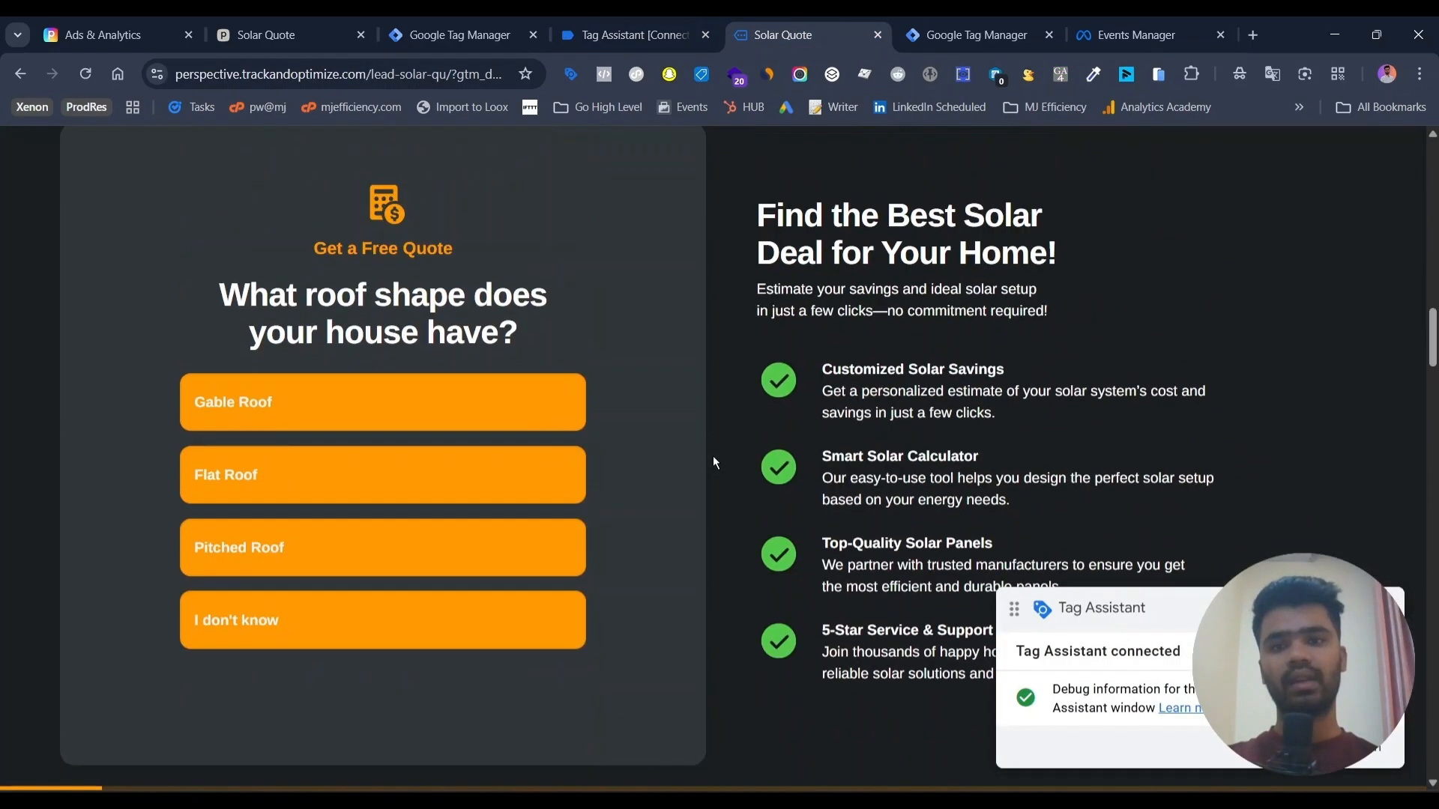
{"action": "left_click", "coordinate": [607, 22]}
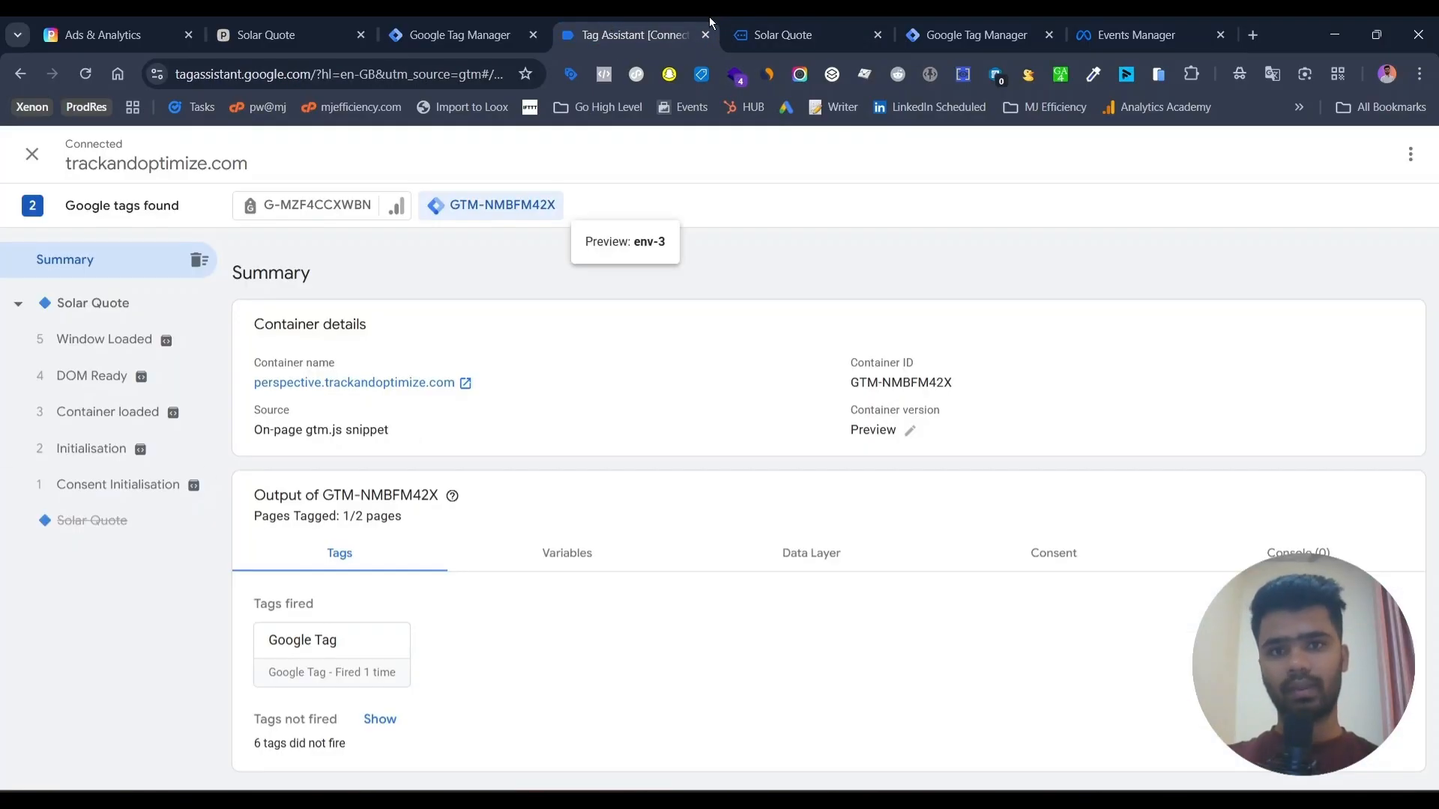
{"action": "left_click", "coordinate": [784, 24]}
- Answer Flat Roof, Townhouse, 3-4 people, Mornings & Evenings, and house owner
{"action": "left_click", "coordinate": [255, 476]}
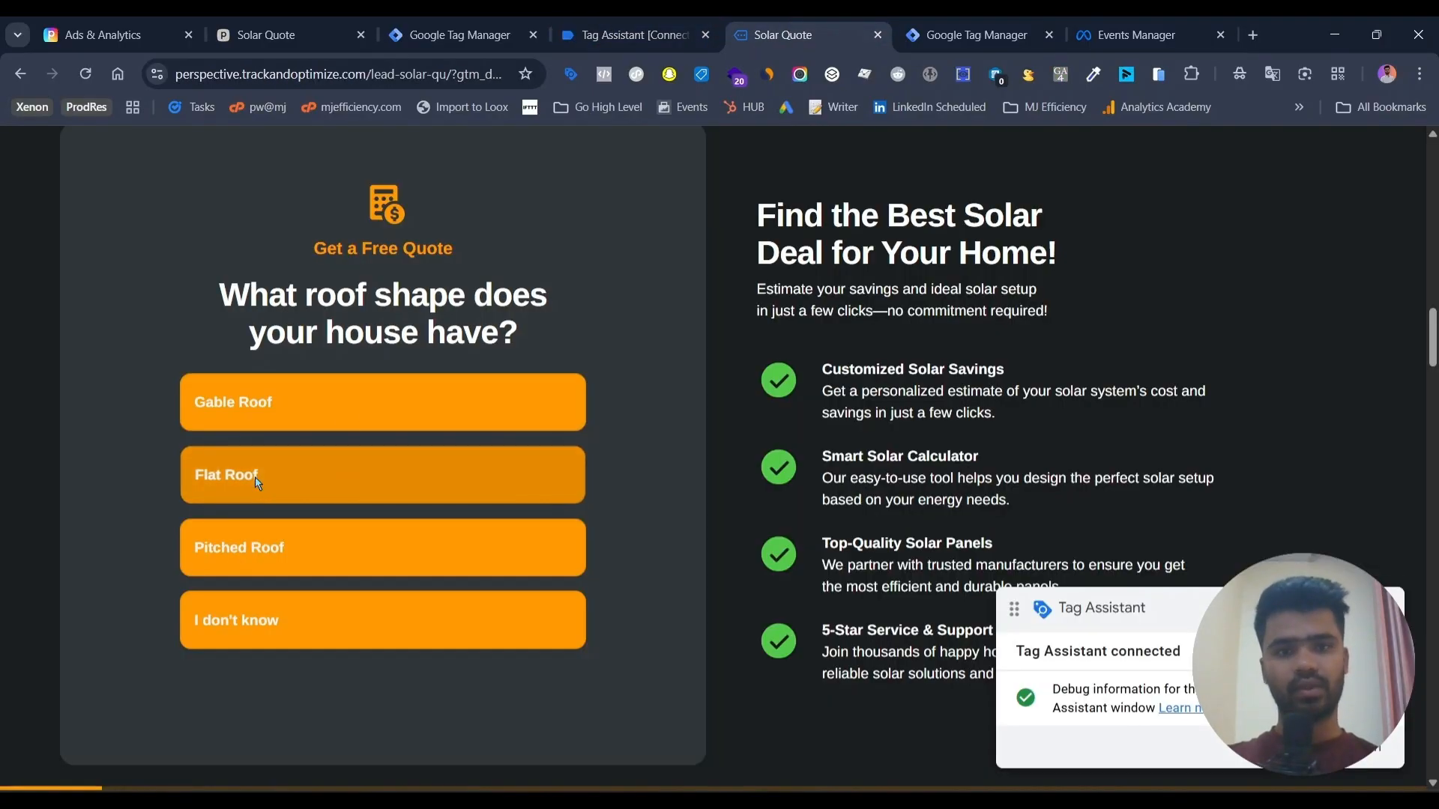
{"action": "left_click", "coordinate": [475, 472]}
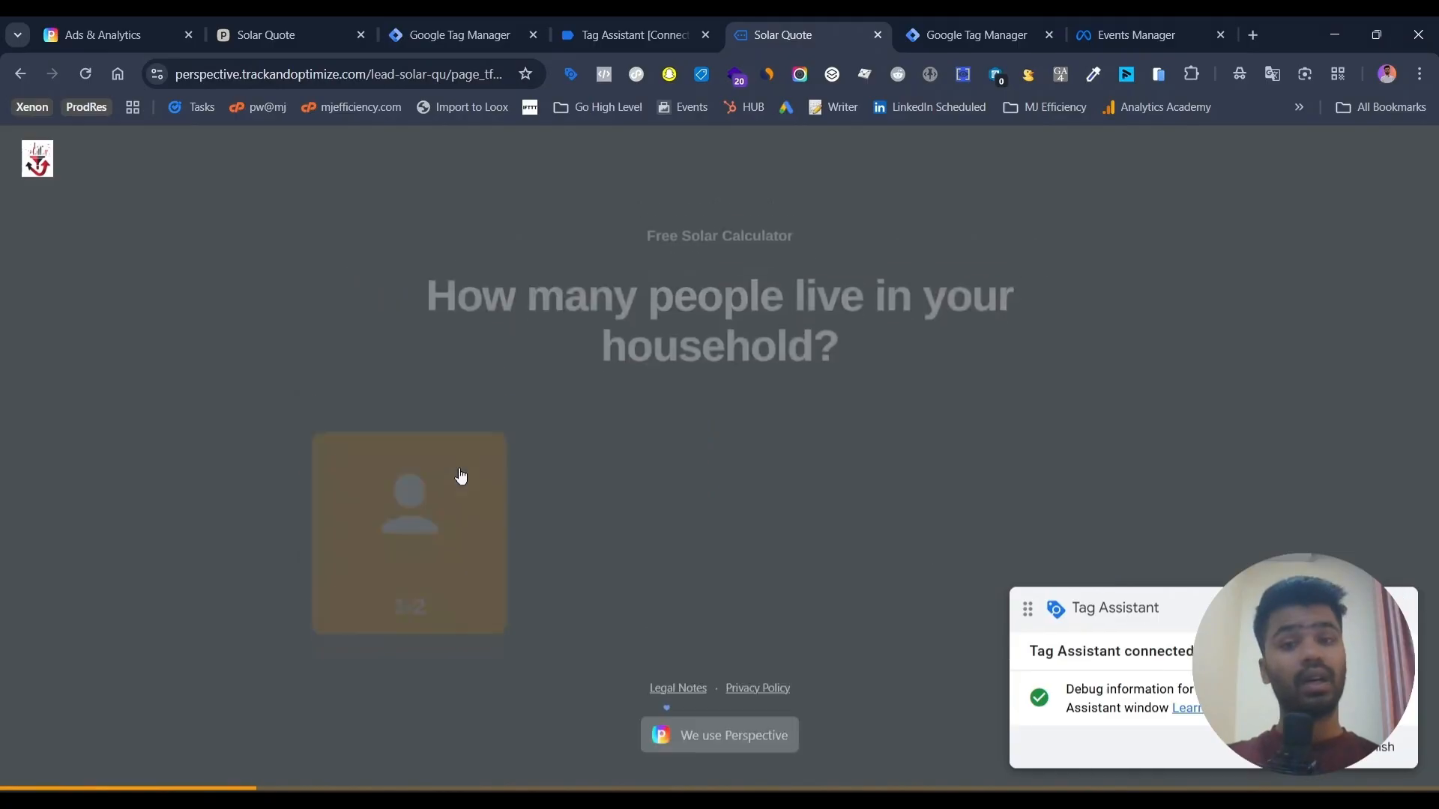
{"action": "left_click", "coordinate": [591, 429]}
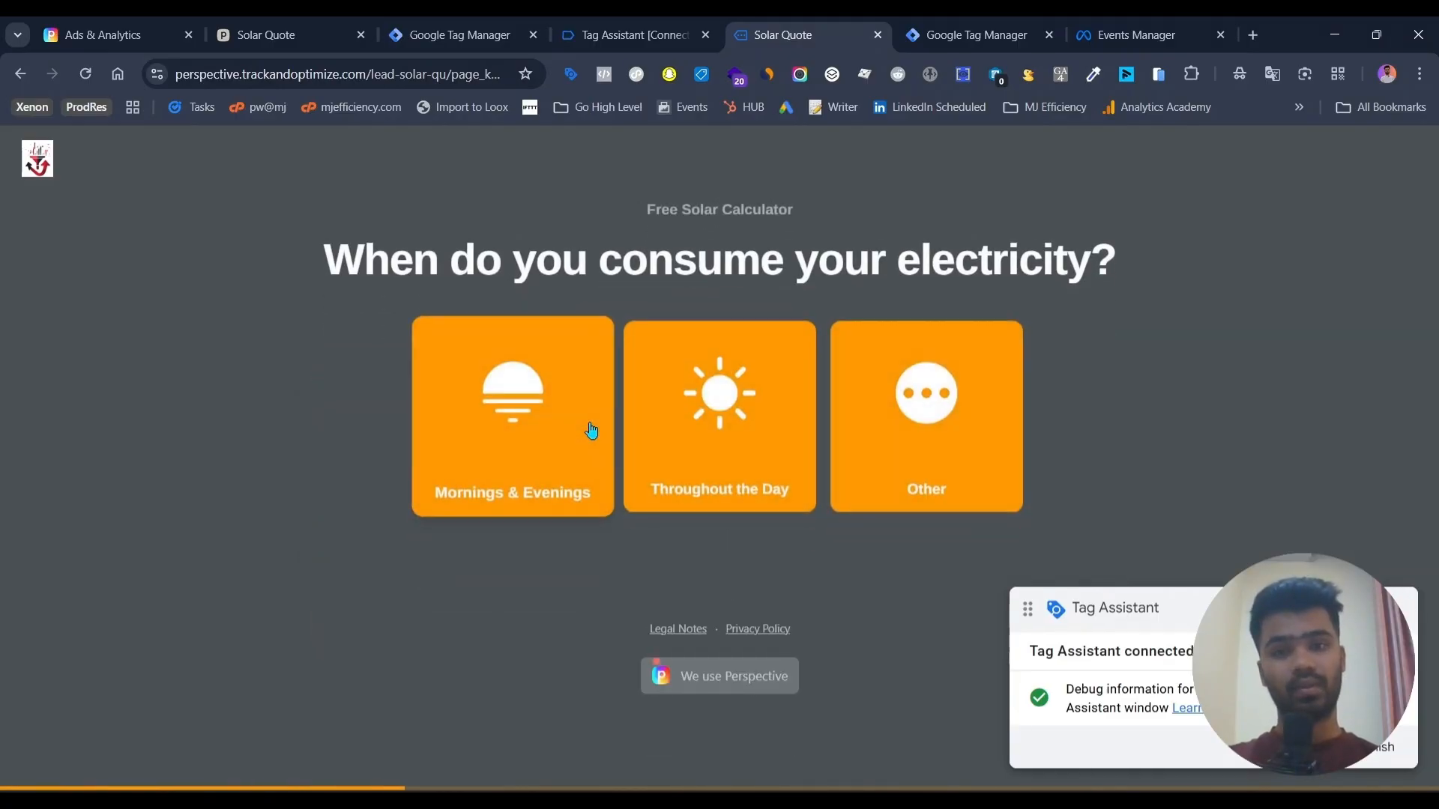
{"action": "left_click", "coordinate": [591, 428]}
{"action": "left_click", "coordinate": [592, 428]}
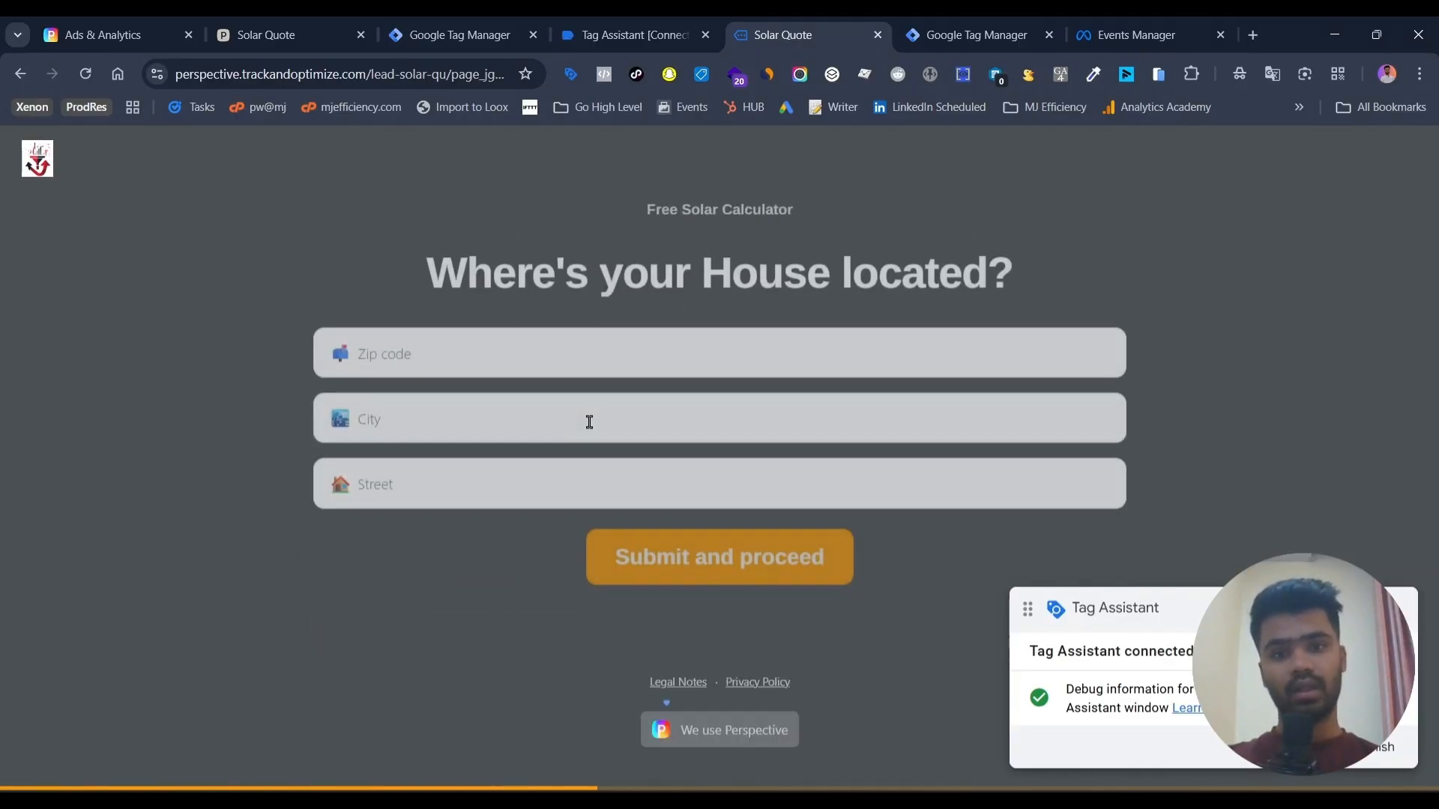
- Autofill the zip, city, street and full name from saved entries
{"action": "left_click", "coordinate": [493, 335]}
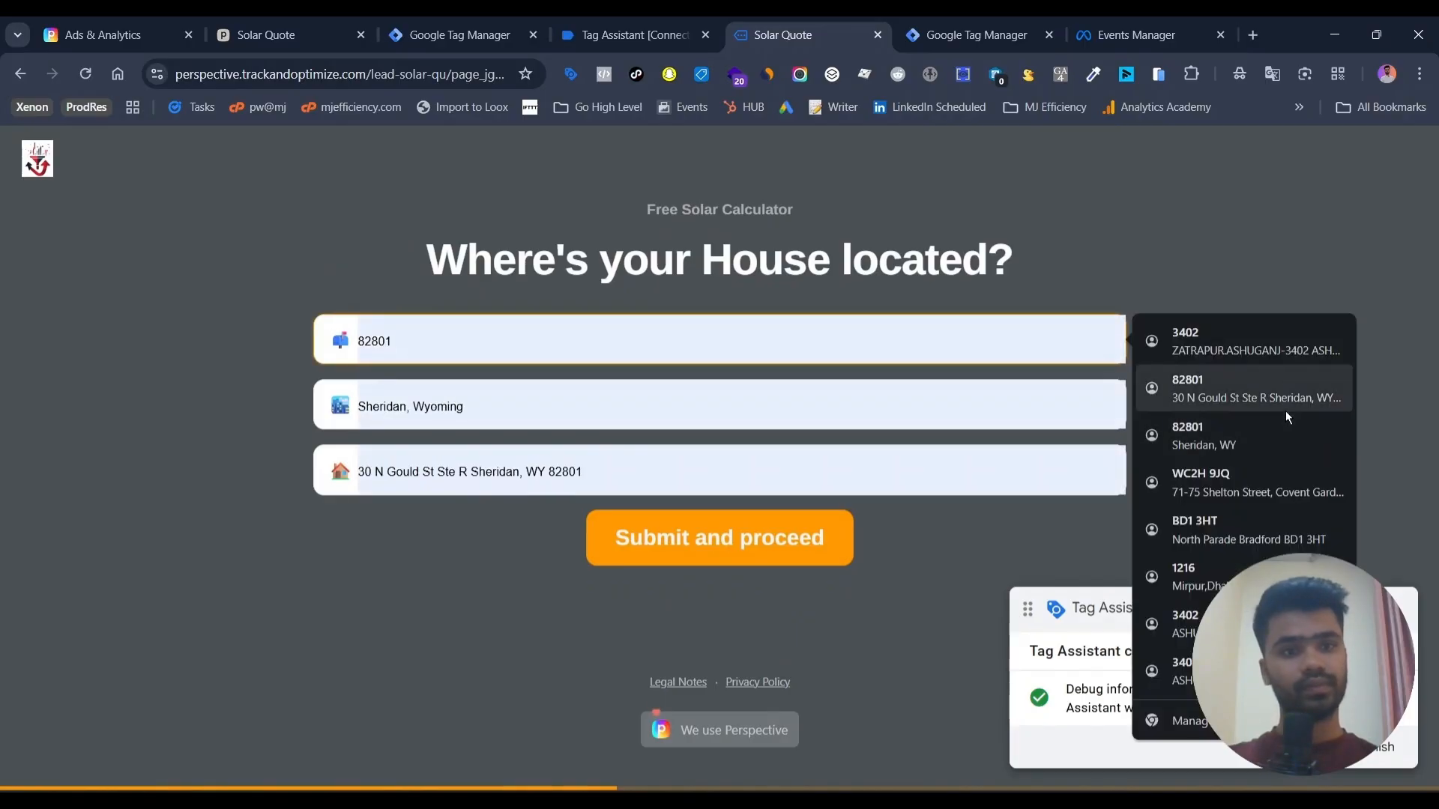
{"action": "left_click", "coordinate": [1288, 412]}
{"action": "left_click", "coordinate": [660, 538]}
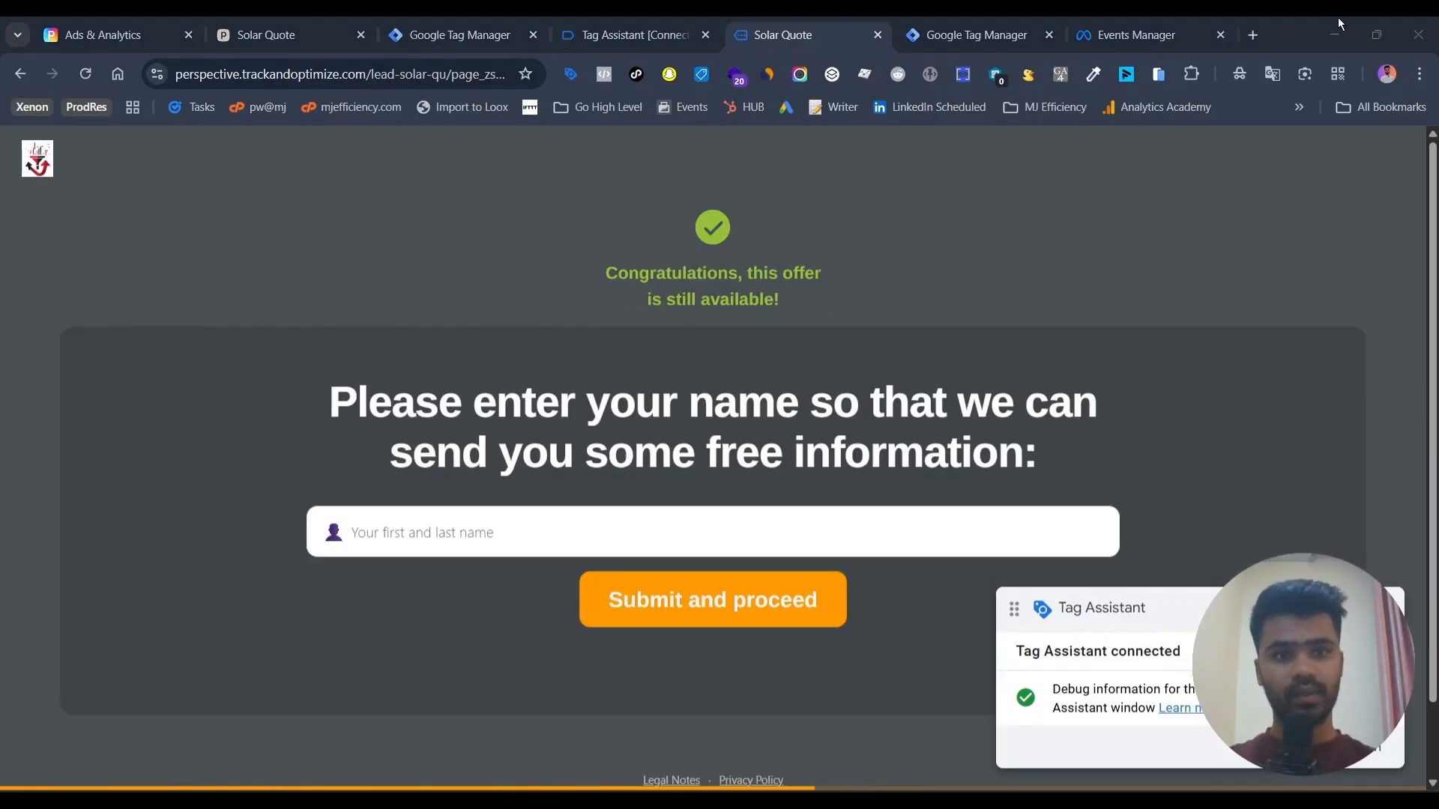
{"action": "left_click", "coordinate": [703, 529]}
{"action": "left_click", "coordinate": [528, 578]}
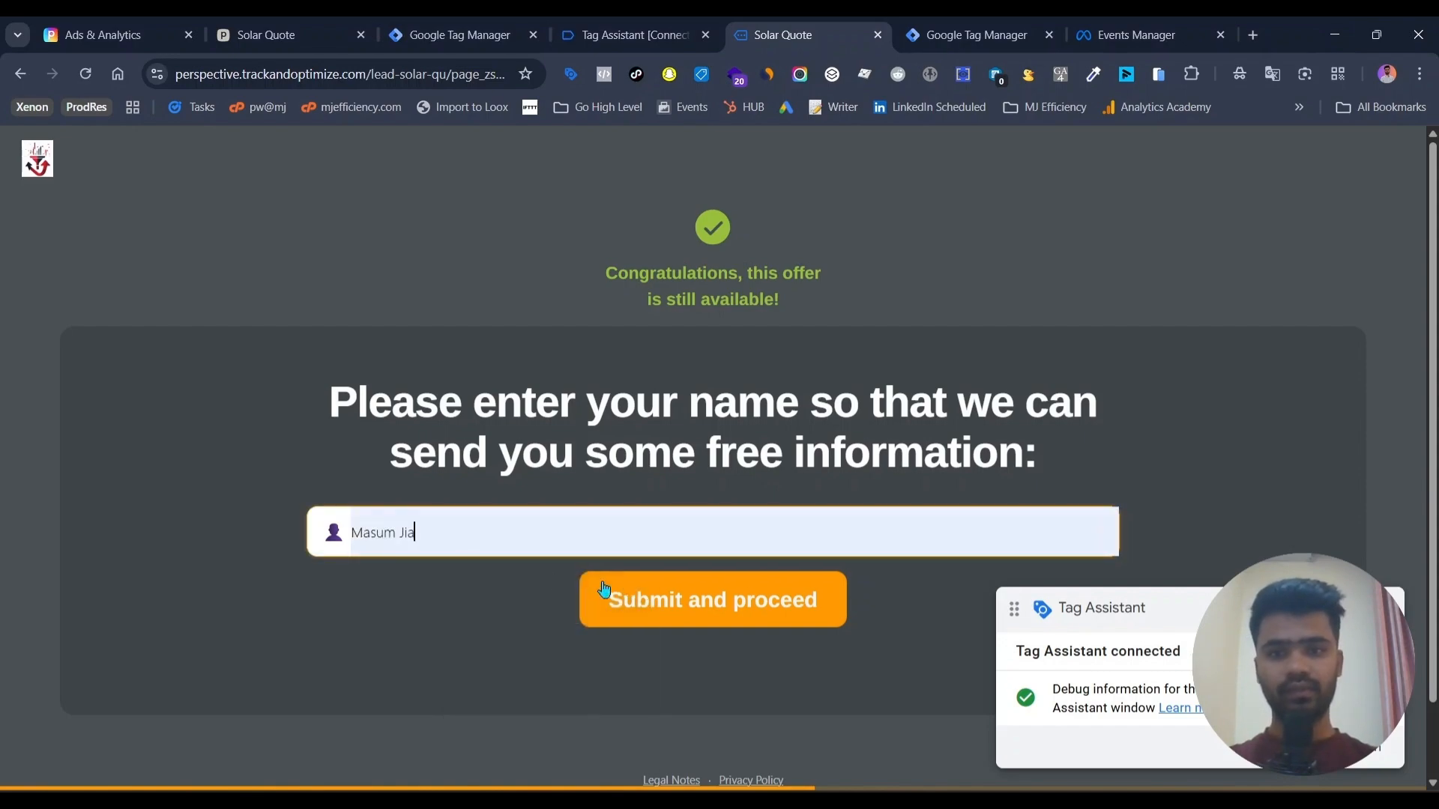
{"action": "left_click", "coordinate": [665, 596]}
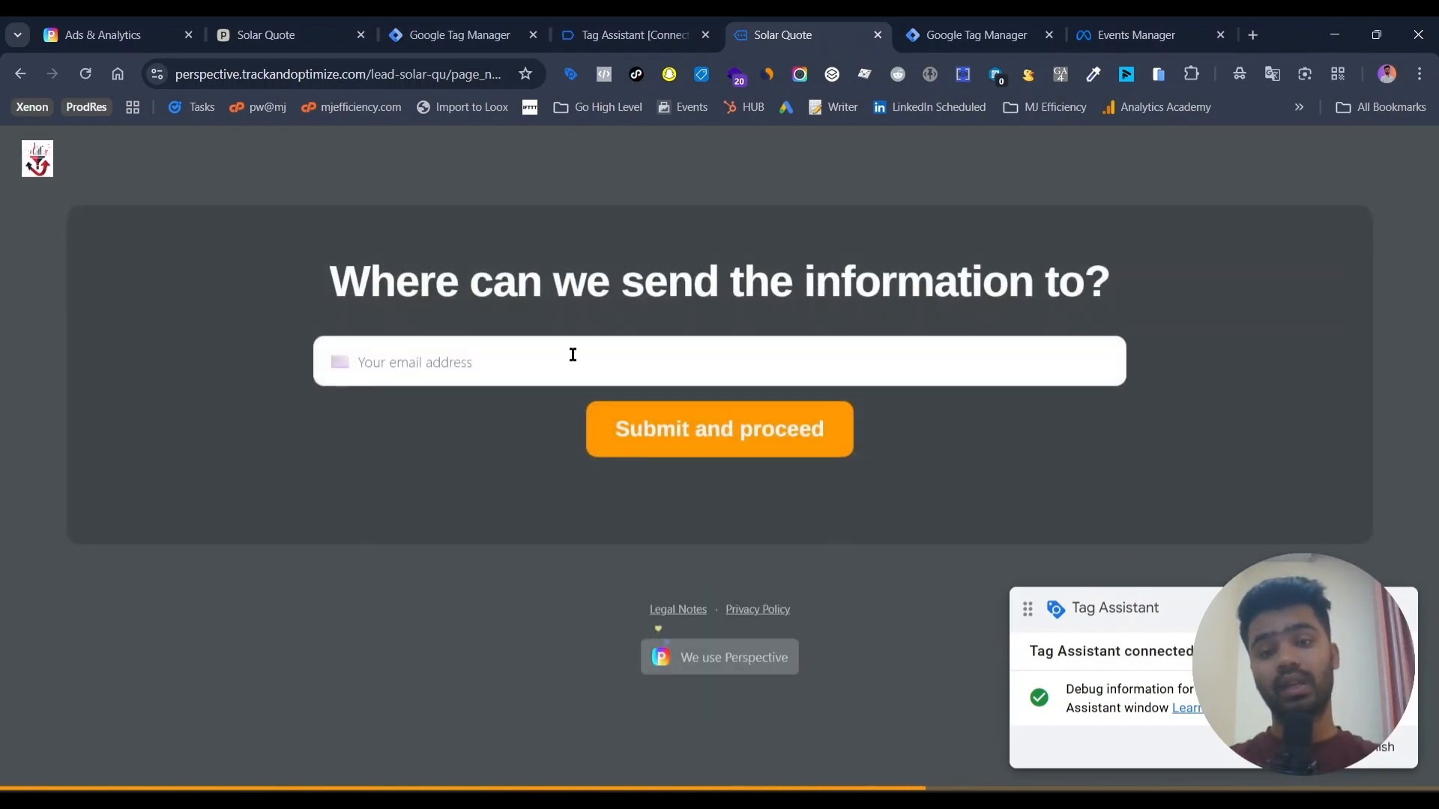
- Autofill the e-mail and phone number, then request the free quote
{"action": "left_click", "coordinate": [572, 355]}
{"action": "left_click", "coordinate": [574, 419]}
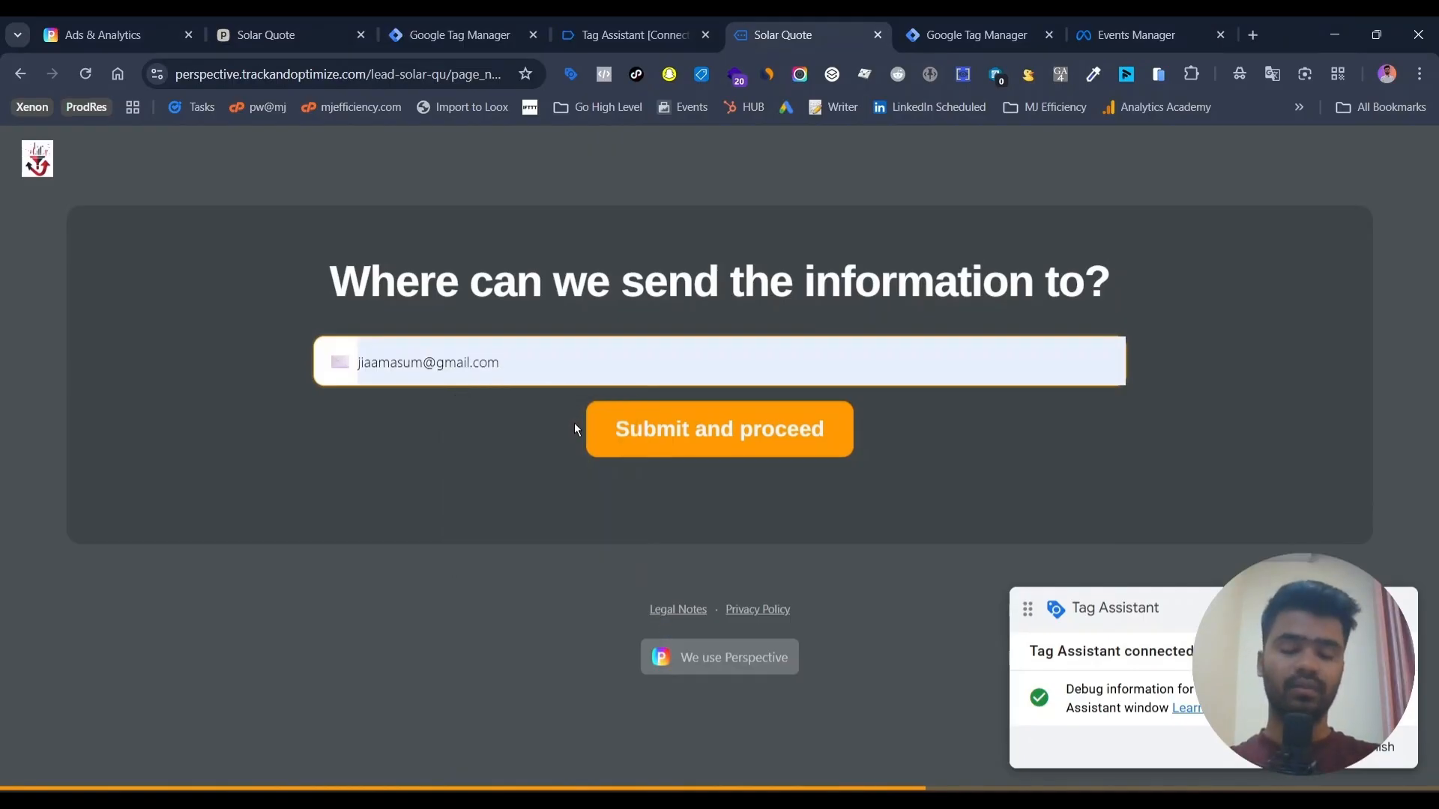
{"action": "left_click", "coordinate": [662, 429]}
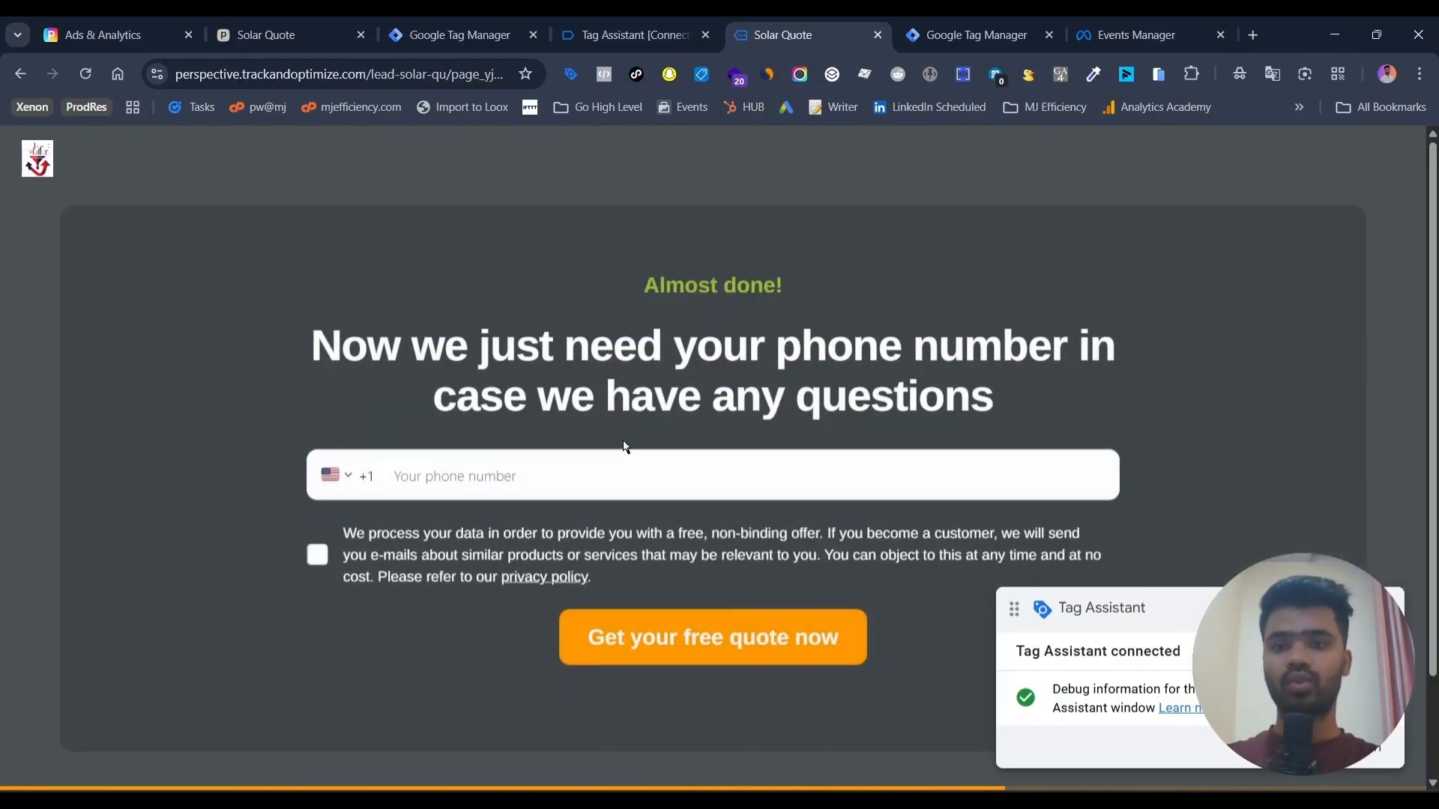
{"action": "left_click", "coordinate": [489, 483]}
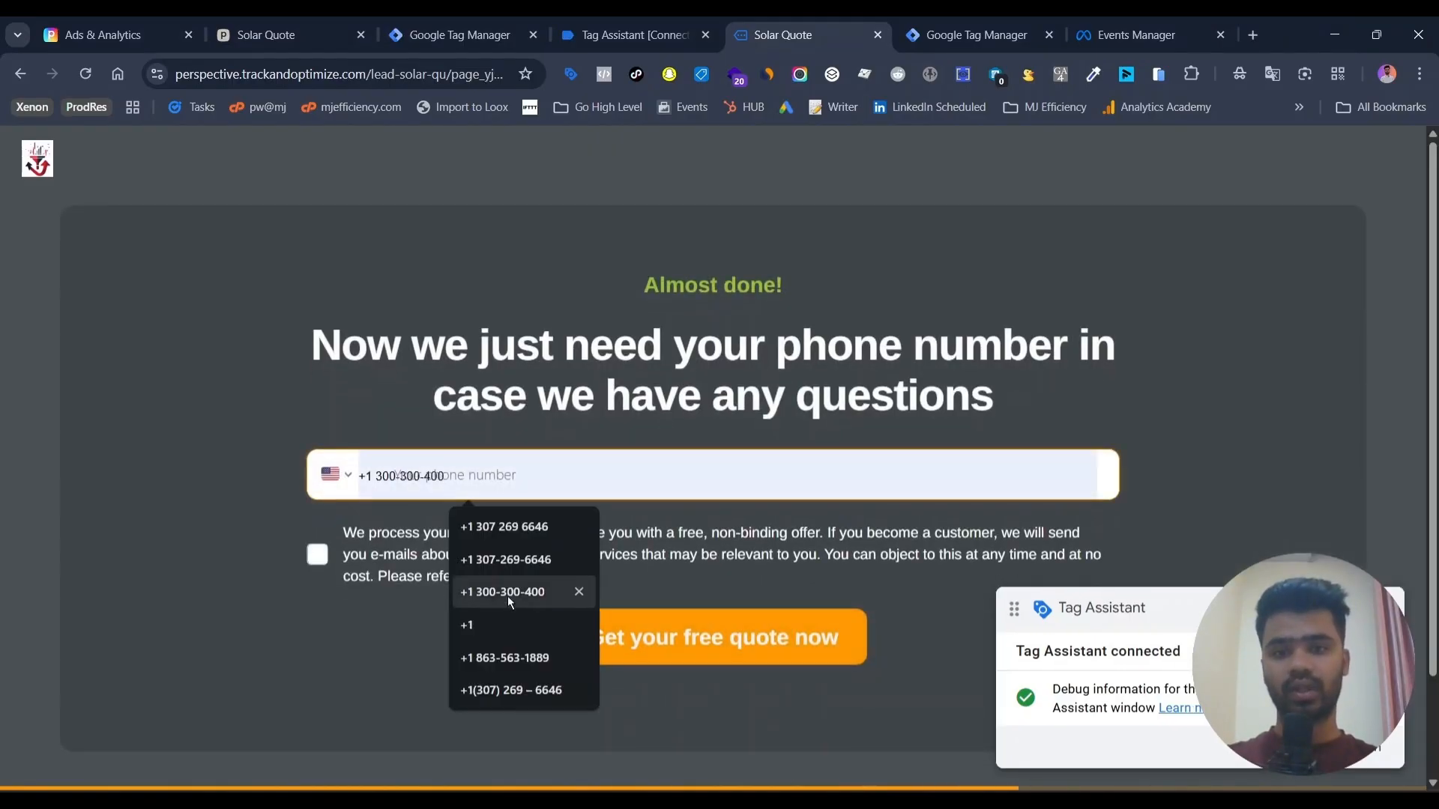
{"action": "left_click", "coordinate": [515, 700]}
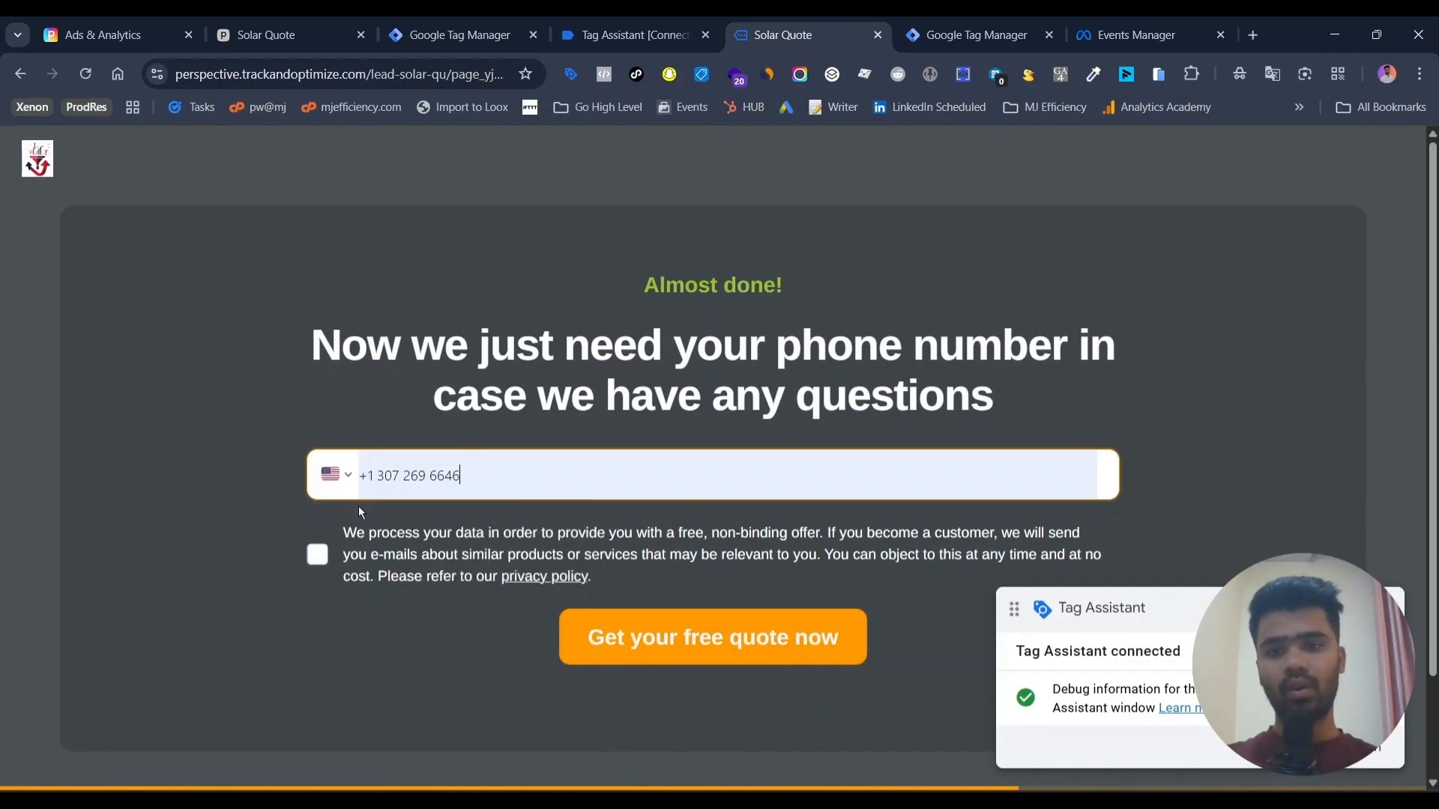
{"action": "left_click", "coordinate": [722, 638]}
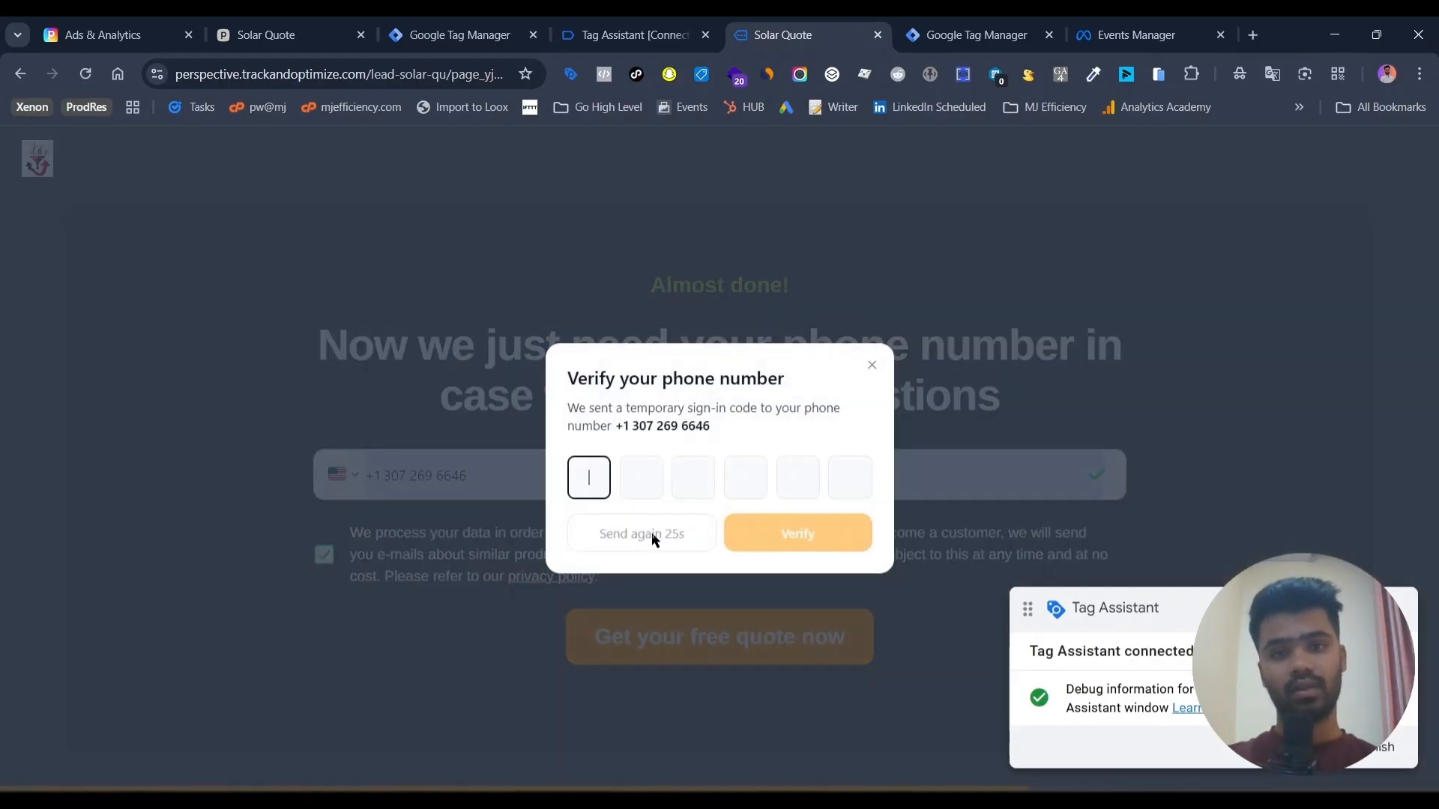
- Look up the SMS verification code and enter it
{"action": "left_click", "coordinate": [597, 480]}
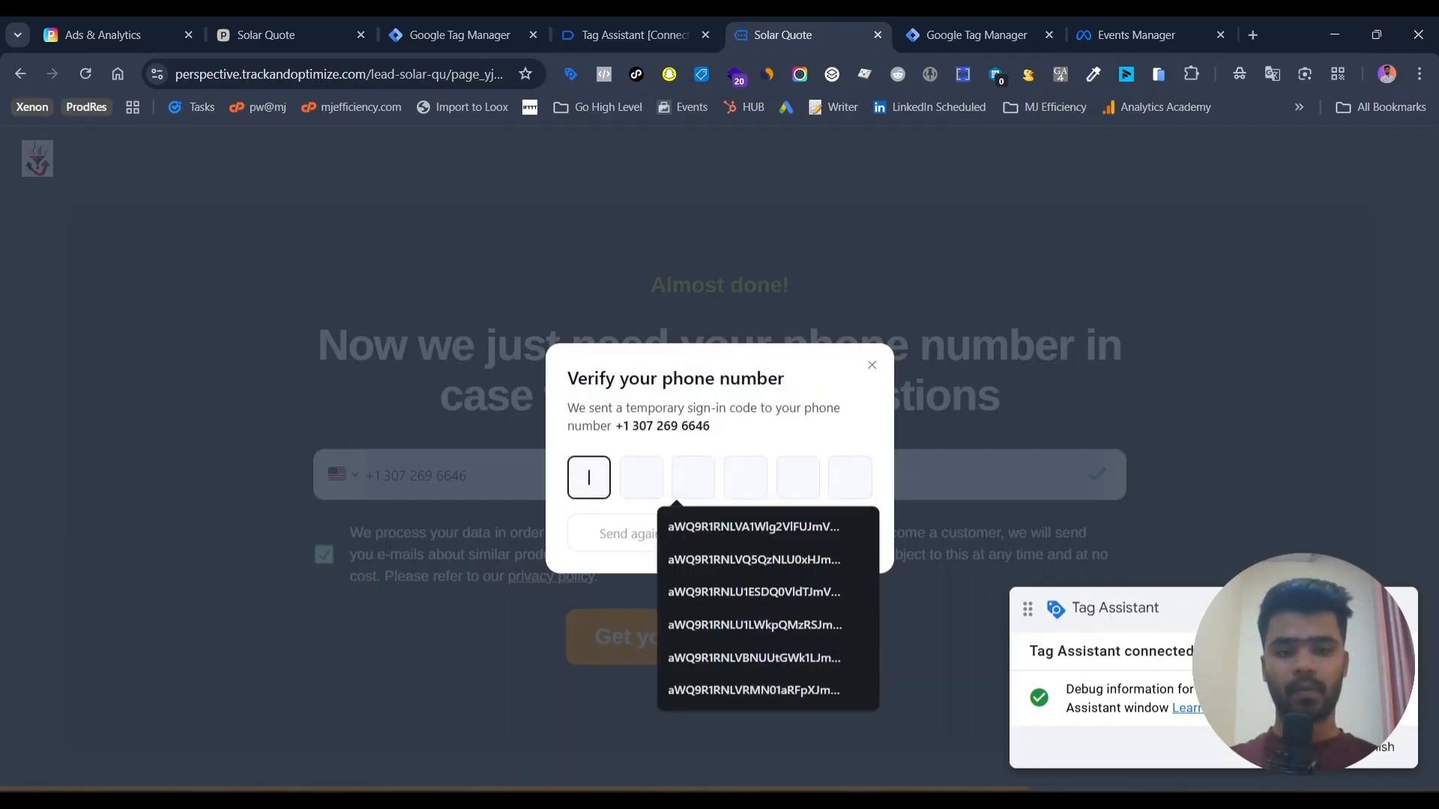
{"action": "key", "text": "alt+Tab"}
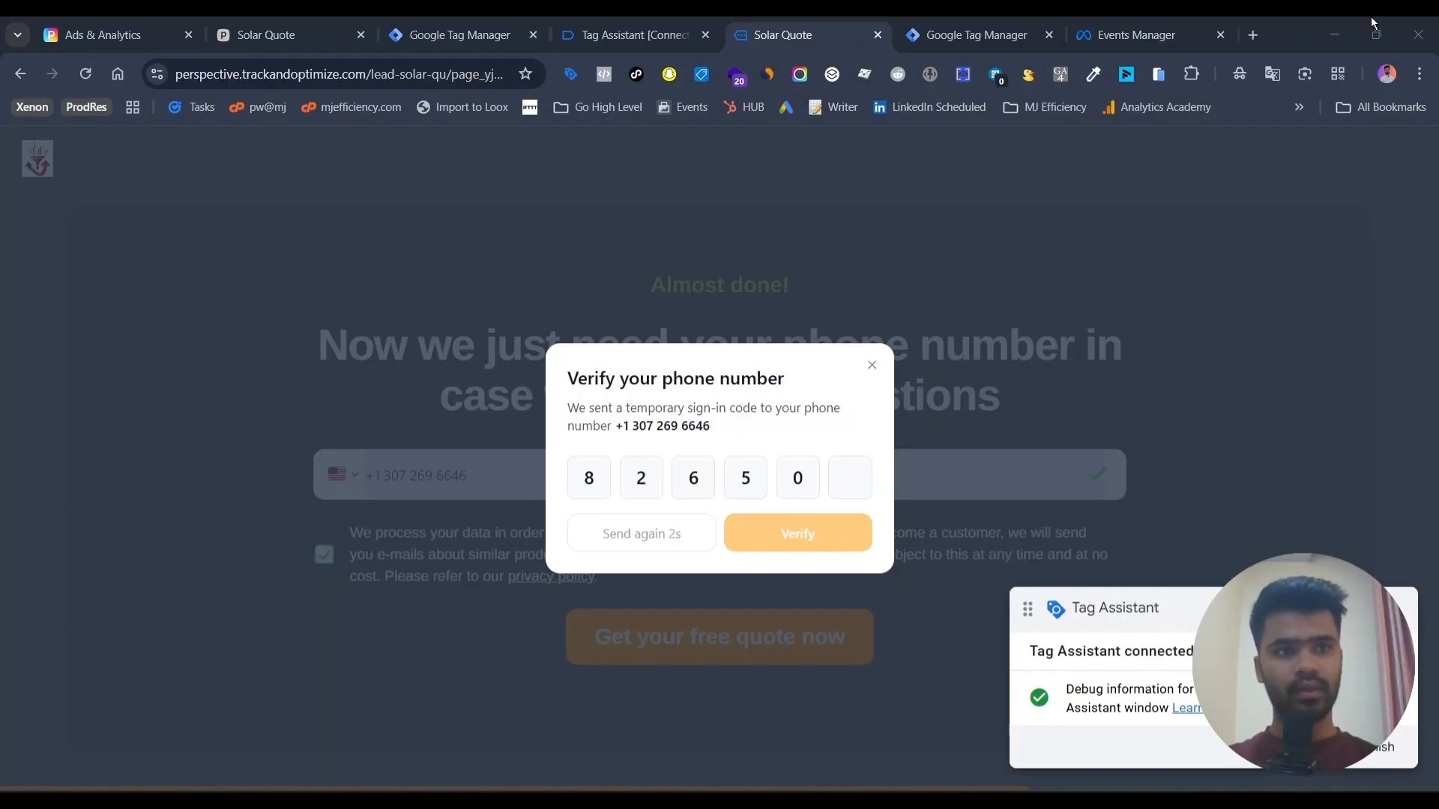
{"action": "key", "text": "alt+Tab"}
{"action": "type", "text": "0"}
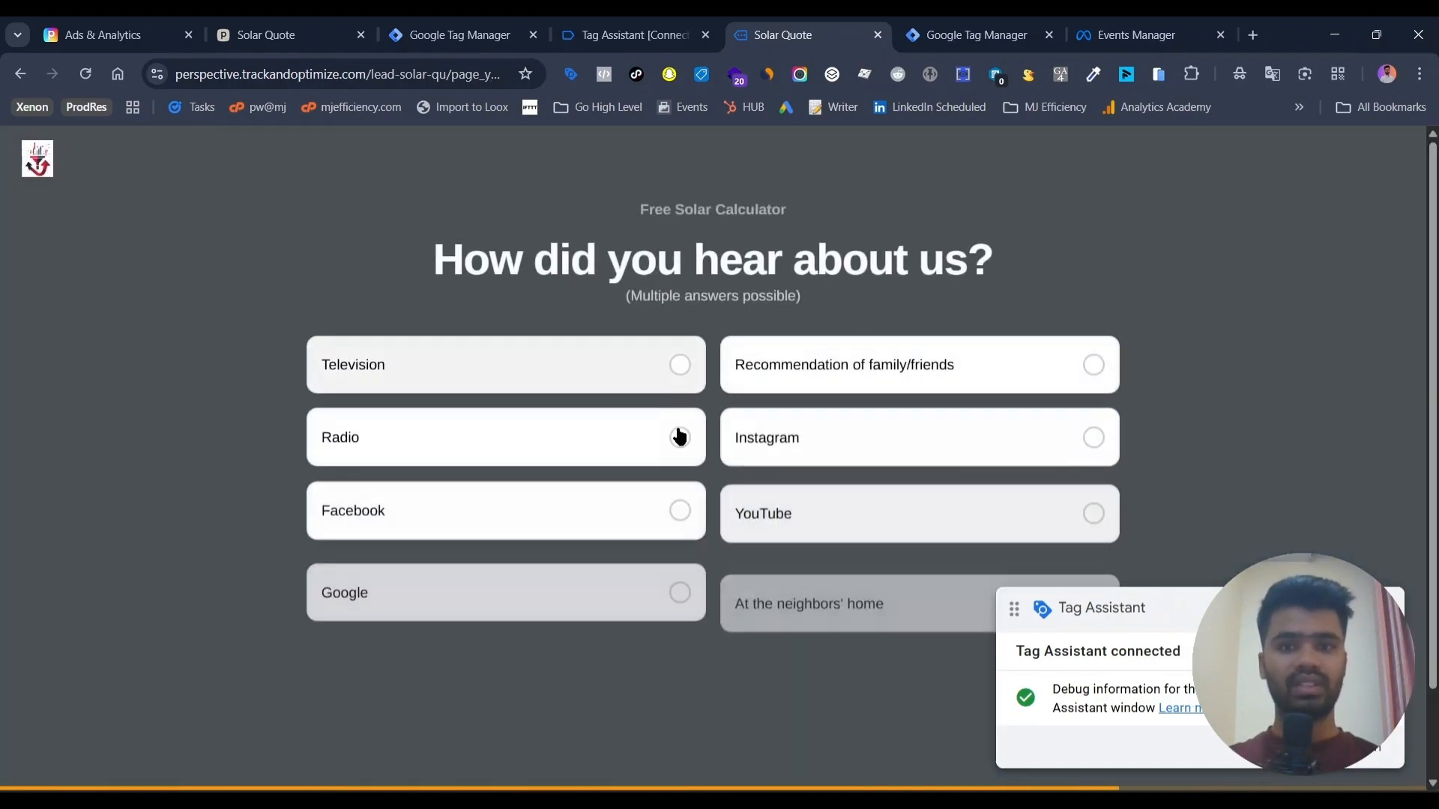
- Answer Instagram, Corrugated Clay roofing and Whatsapp to reach the thank-you page
{"action": "left_click", "coordinate": [810, 426]}
{"action": "left_click", "coordinate": [704, 674]}
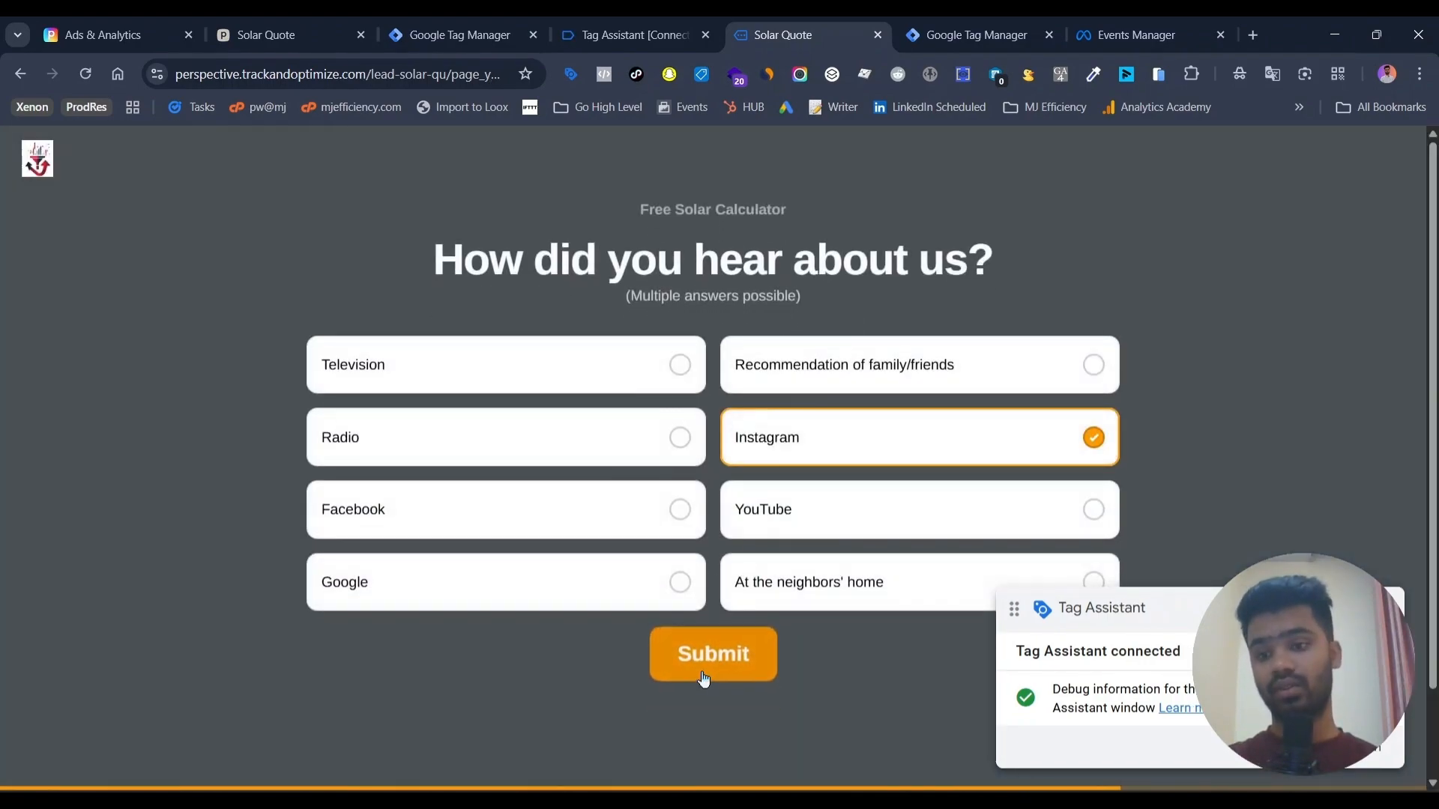
{"action": "left_click", "coordinate": [471, 540]}
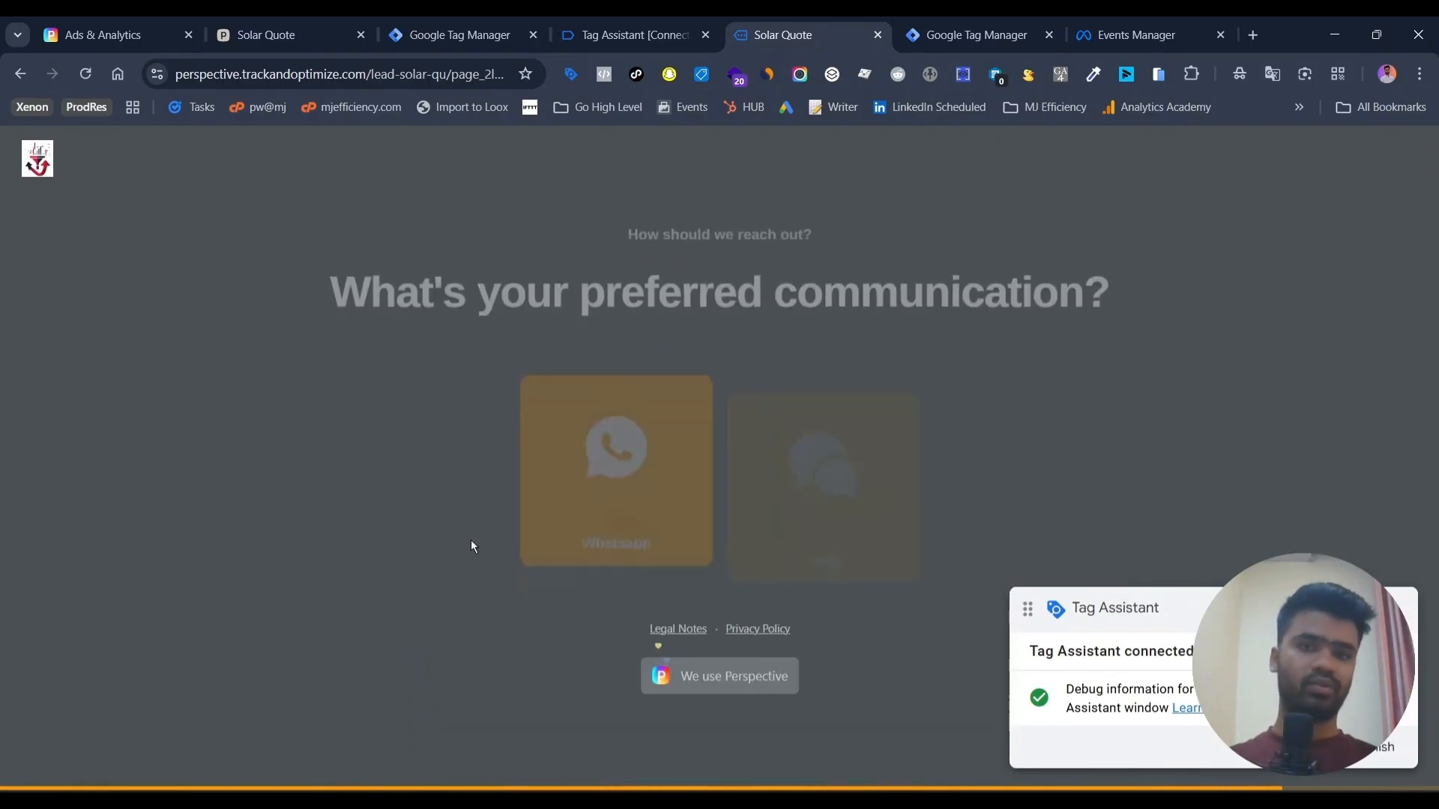
{"action": "left_click", "coordinate": [678, 439]}
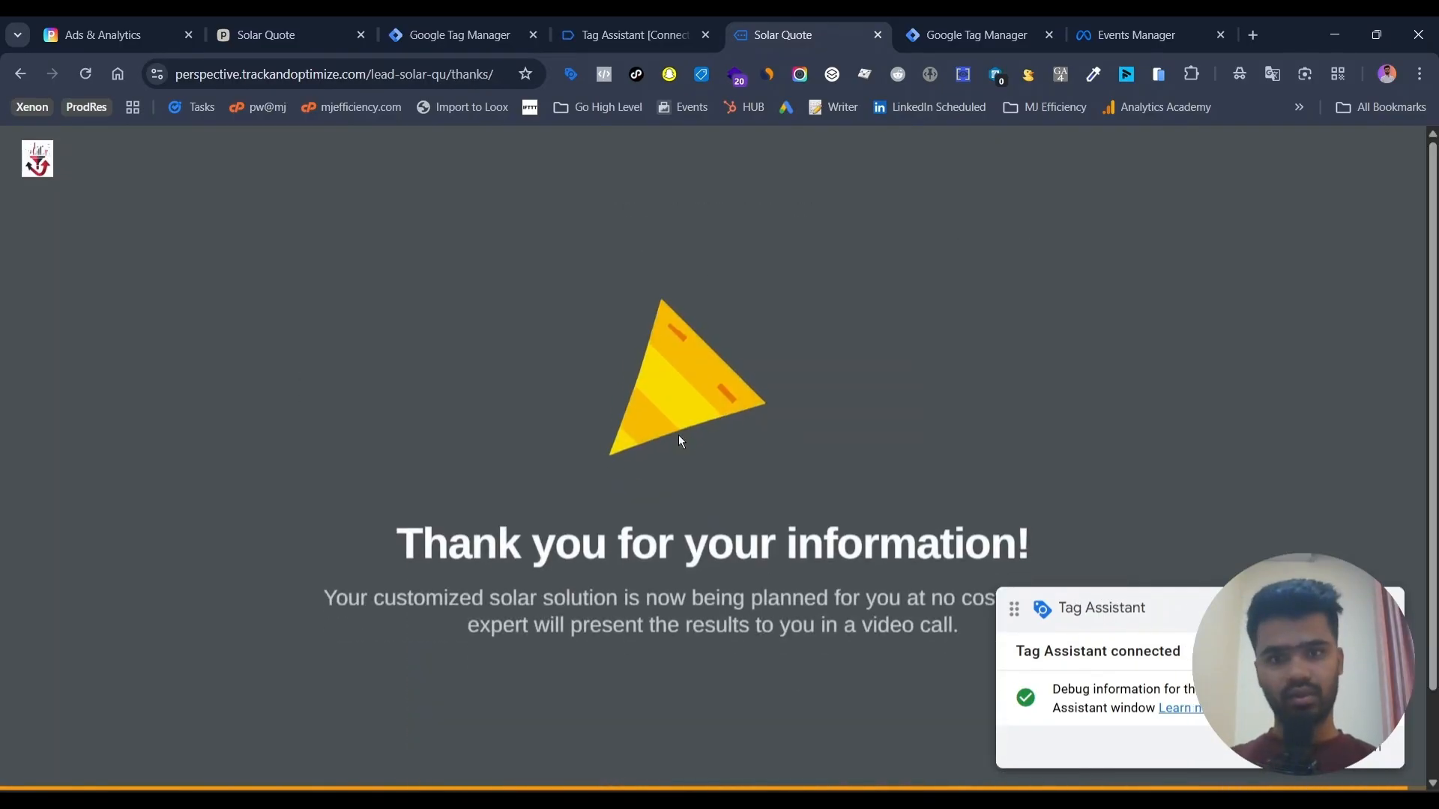
{"action": "scroll", "coordinate": [631, 238], "scroll_direction": "down", "scroll_amount": 2}
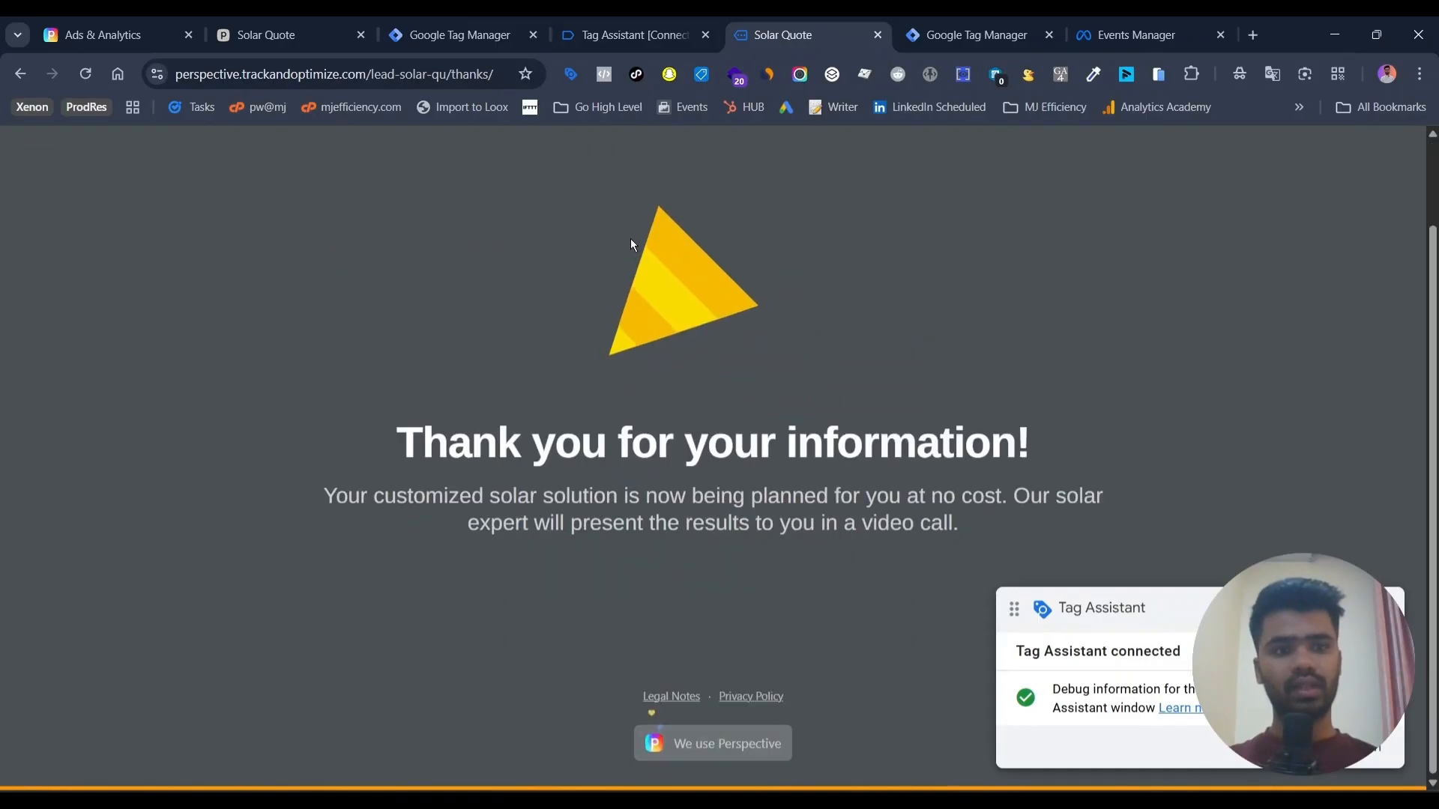
- Open Meta's test events page, briefly check GTM's tag list, and dismiss the events-delayed notice
{"action": "left_click", "coordinate": [1114, 24]}
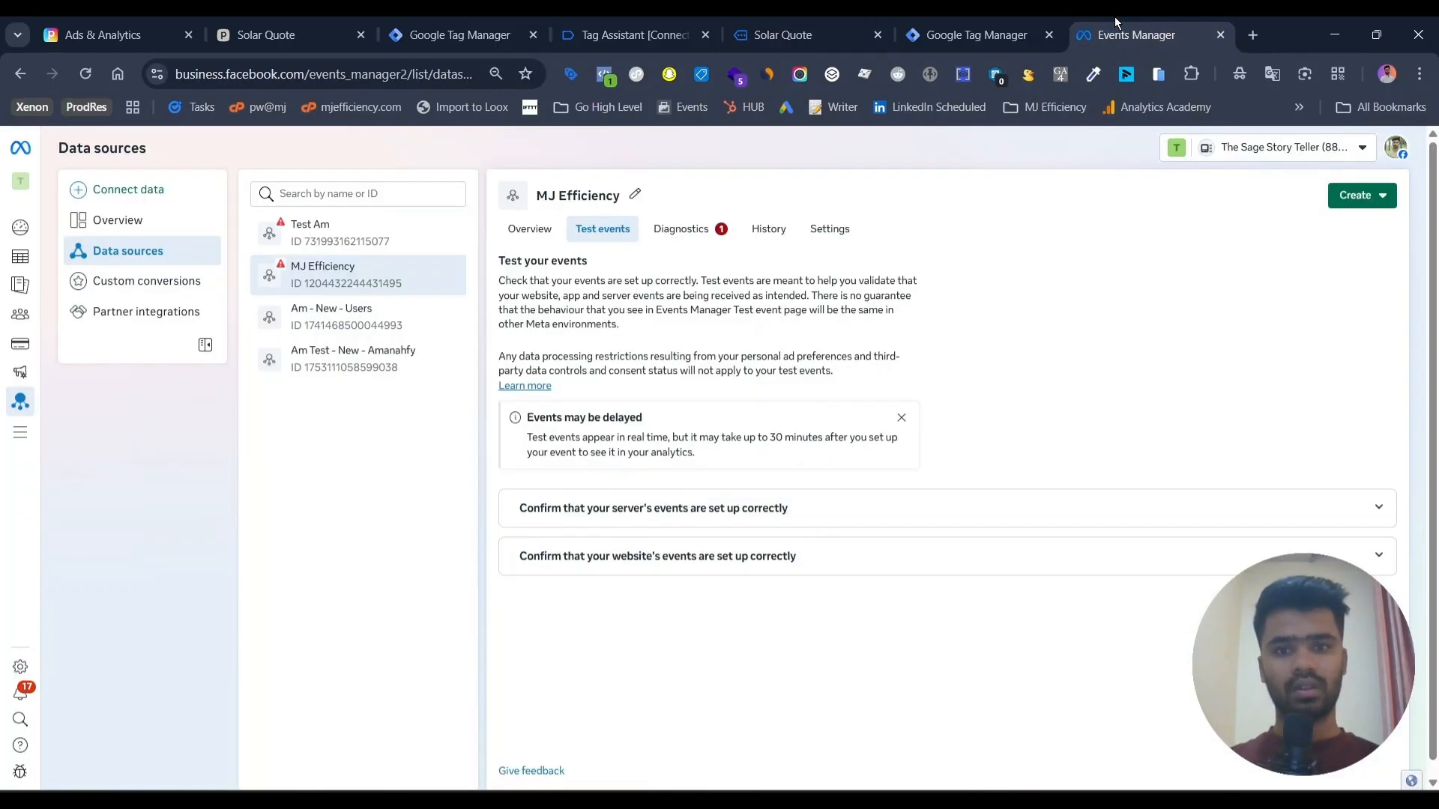
{"action": "left_click", "coordinate": [1371, 509]}
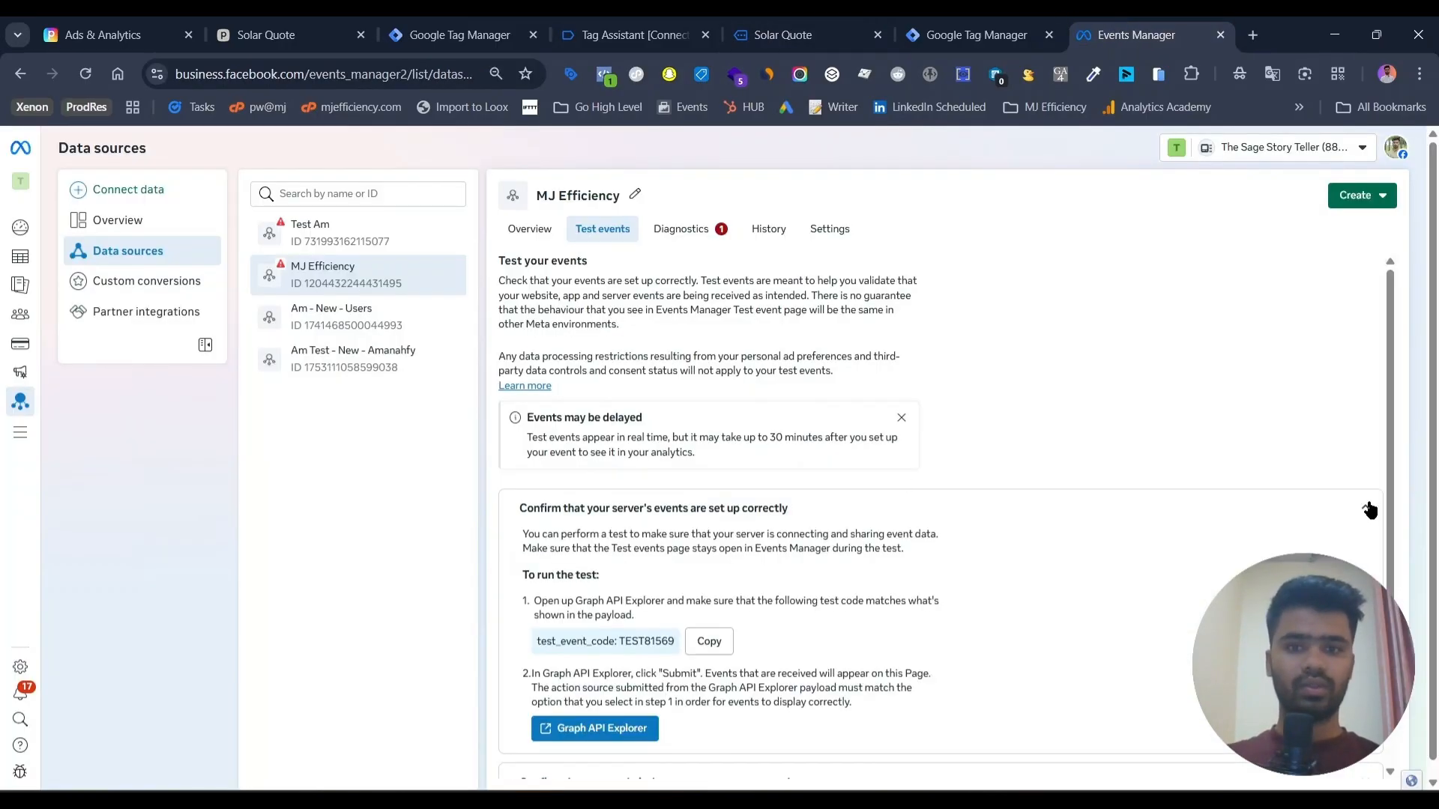
{"action": "left_click", "coordinate": [1370, 510]}
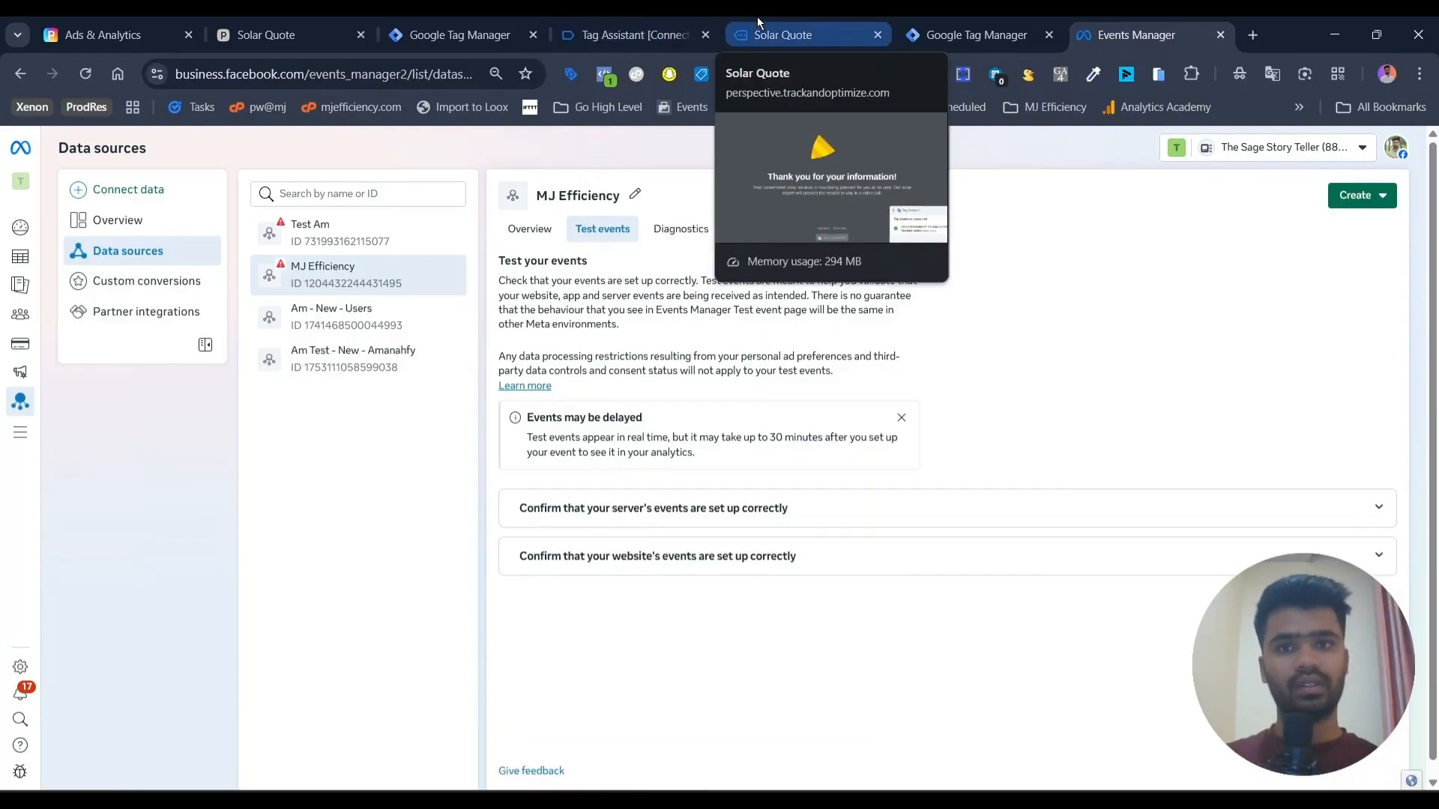
{"action": "left_click", "coordinate": [453, 24]}
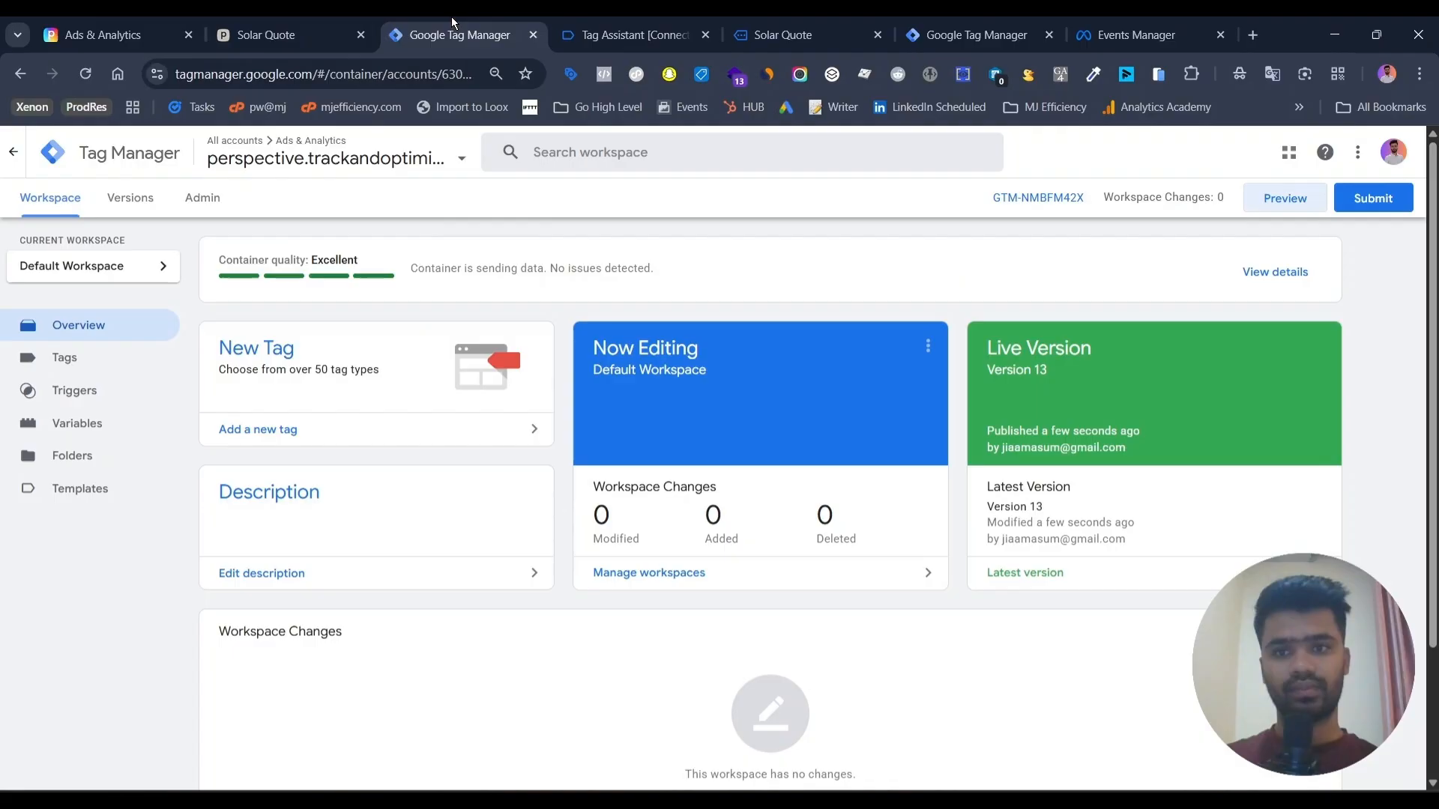
{"action": "left_click", "coordinate": [95, 367]}
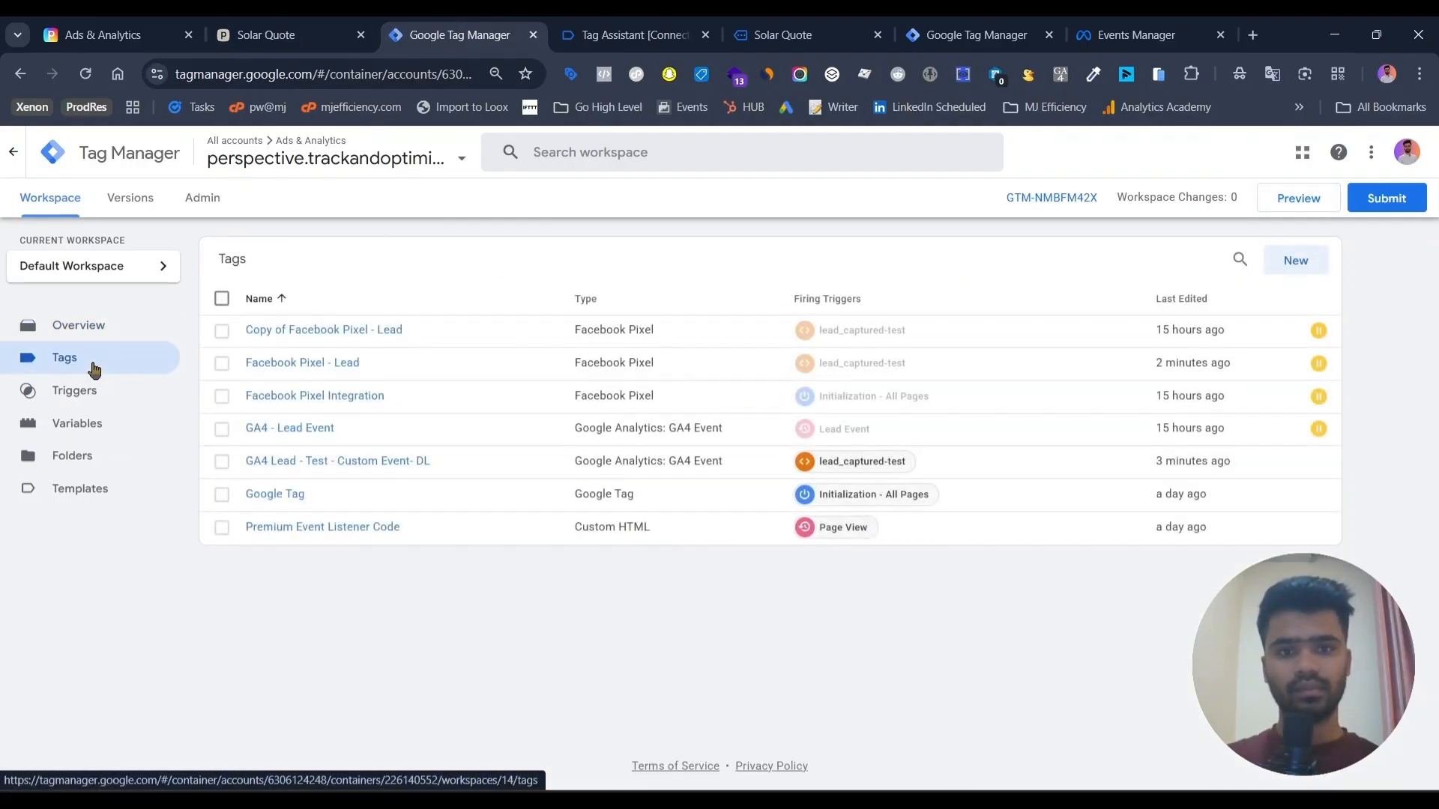
{"action": "left_click", "coordinate": [1127, 16]}
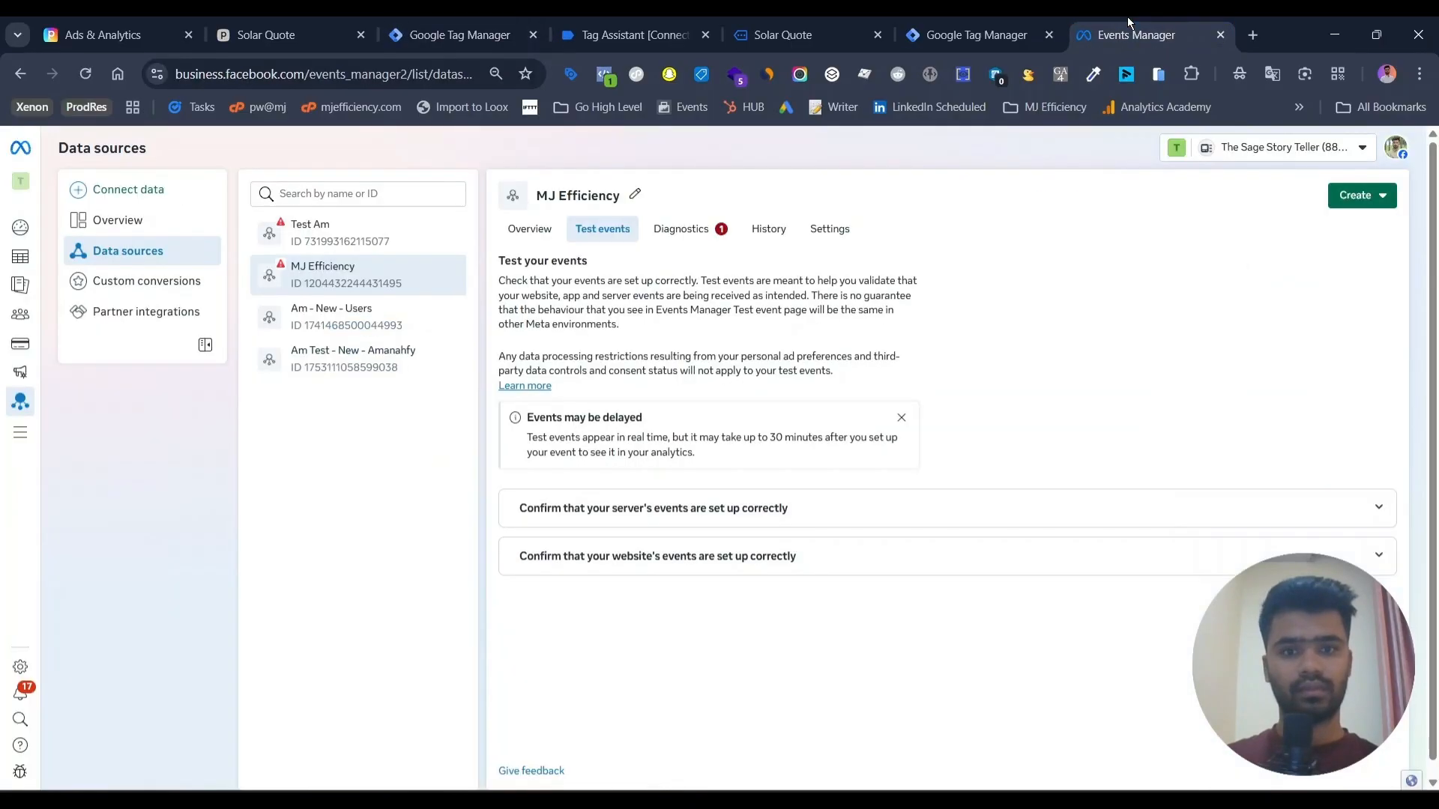
{"action": "left_click", "coordinate": [902, 417]}
{"action": "left_click", "coordinate": [772, 22]}
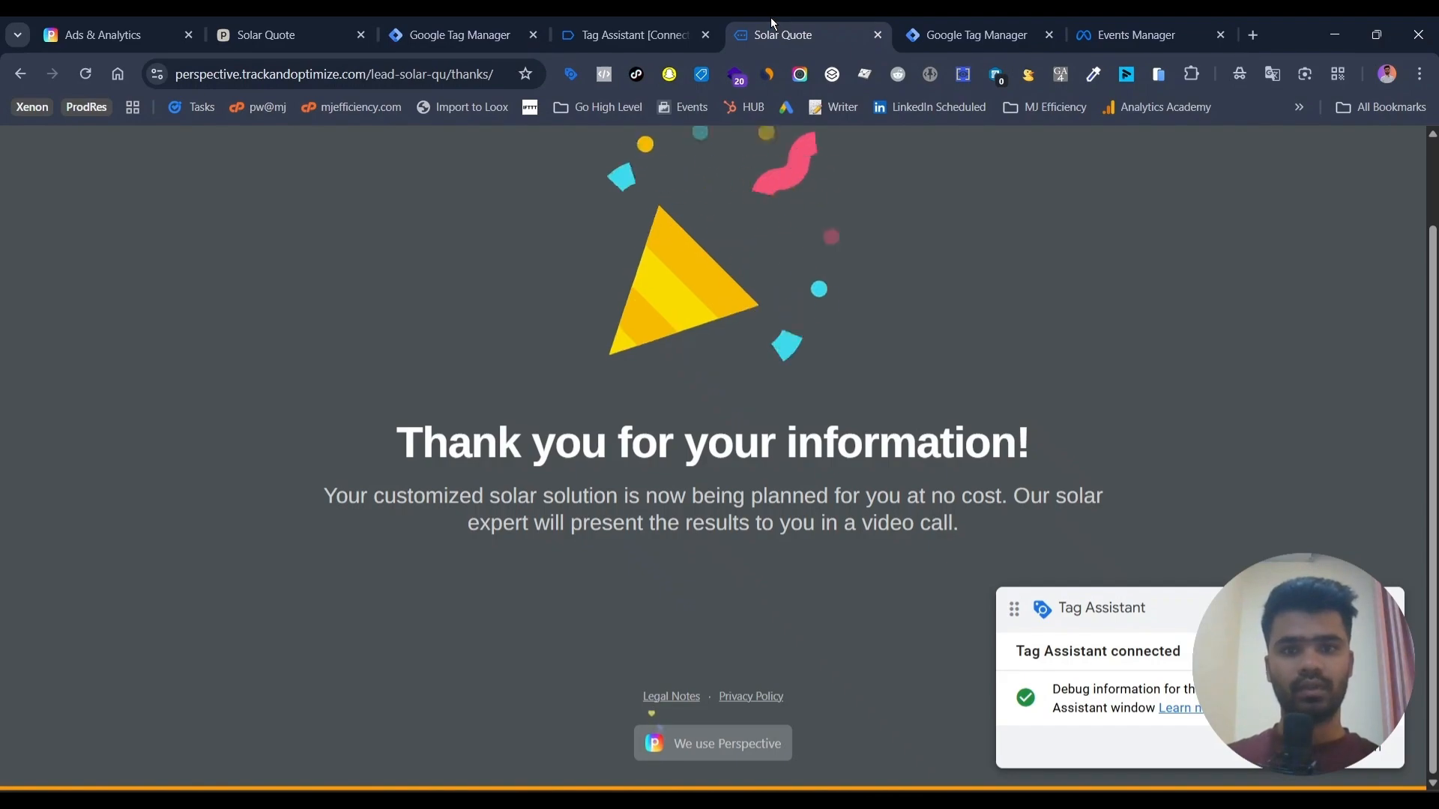
{"action": "left_click", "coordinate": [917, 800]}
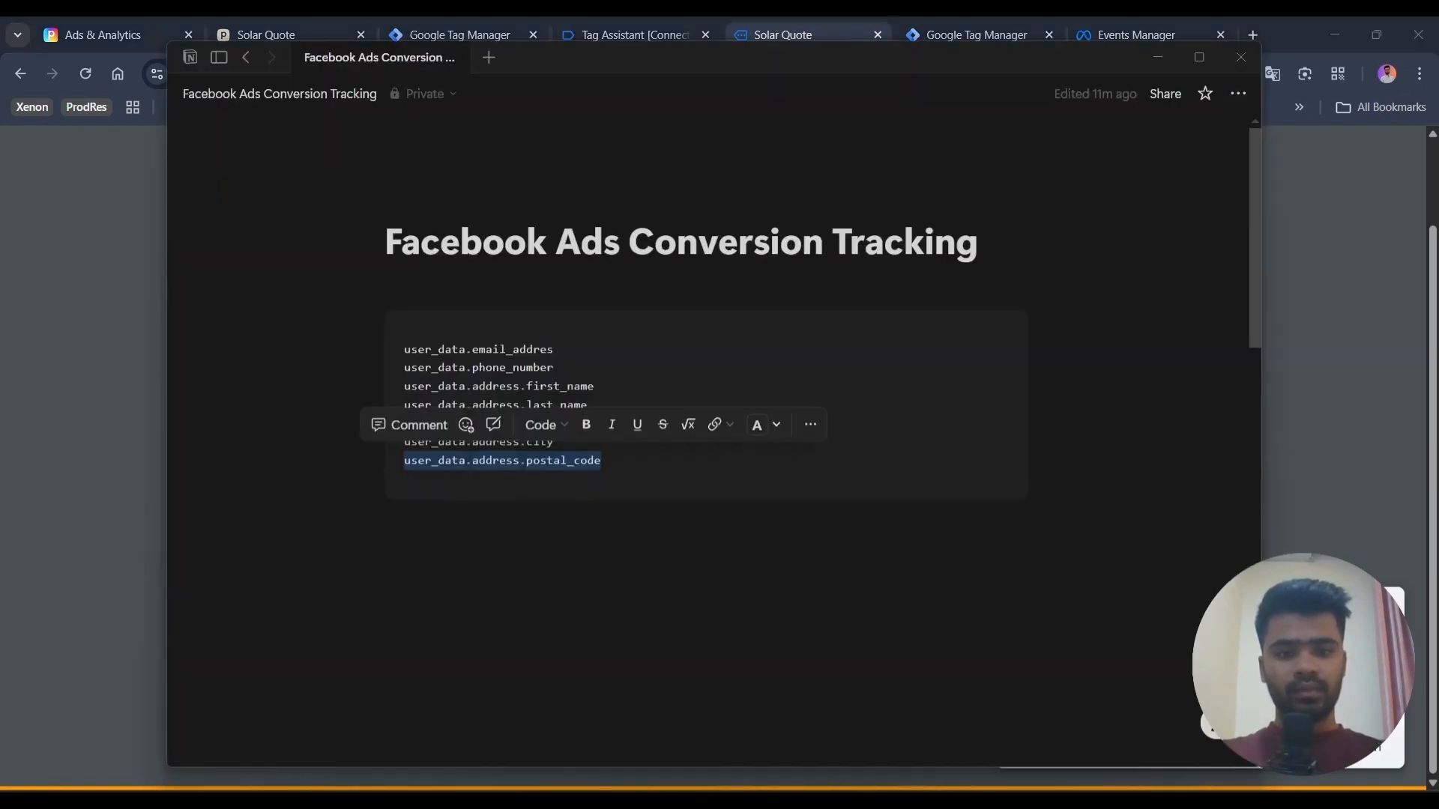
{"action": "left_click", "coordinate": [1426, 639]}
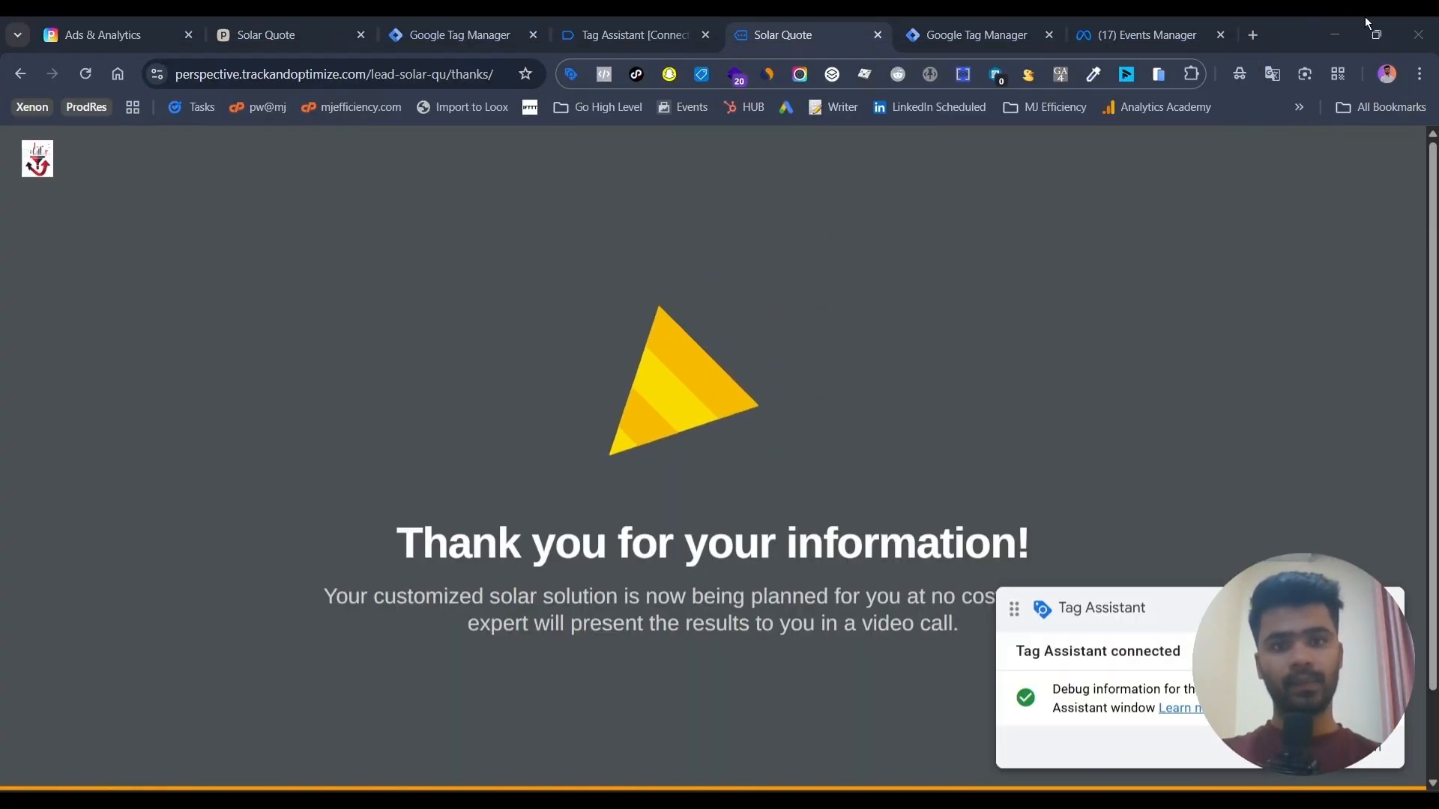
{"action": "left_click", "coordinate": [1111, 27]}
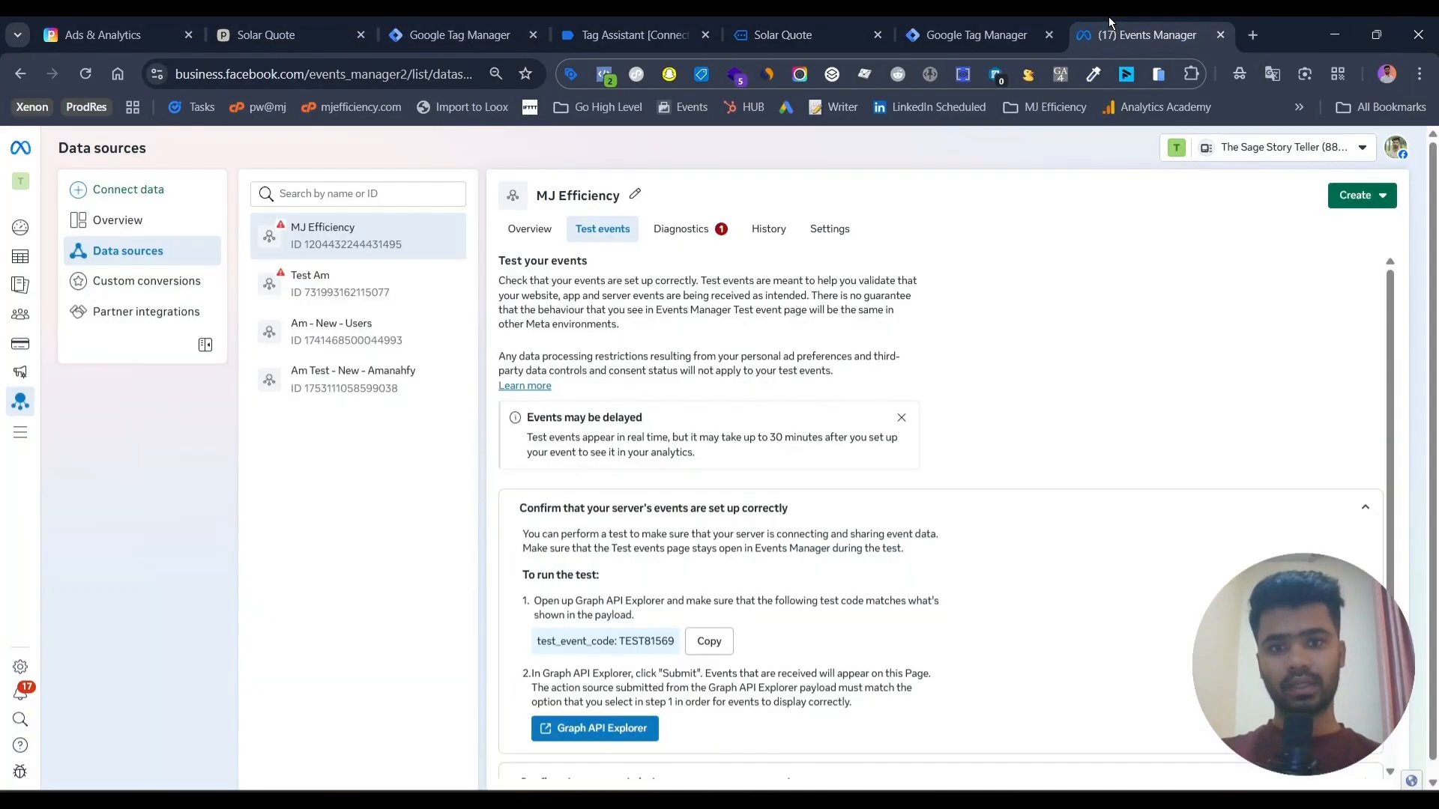
{"action": "left_click", "coordinate": [873, 514]}
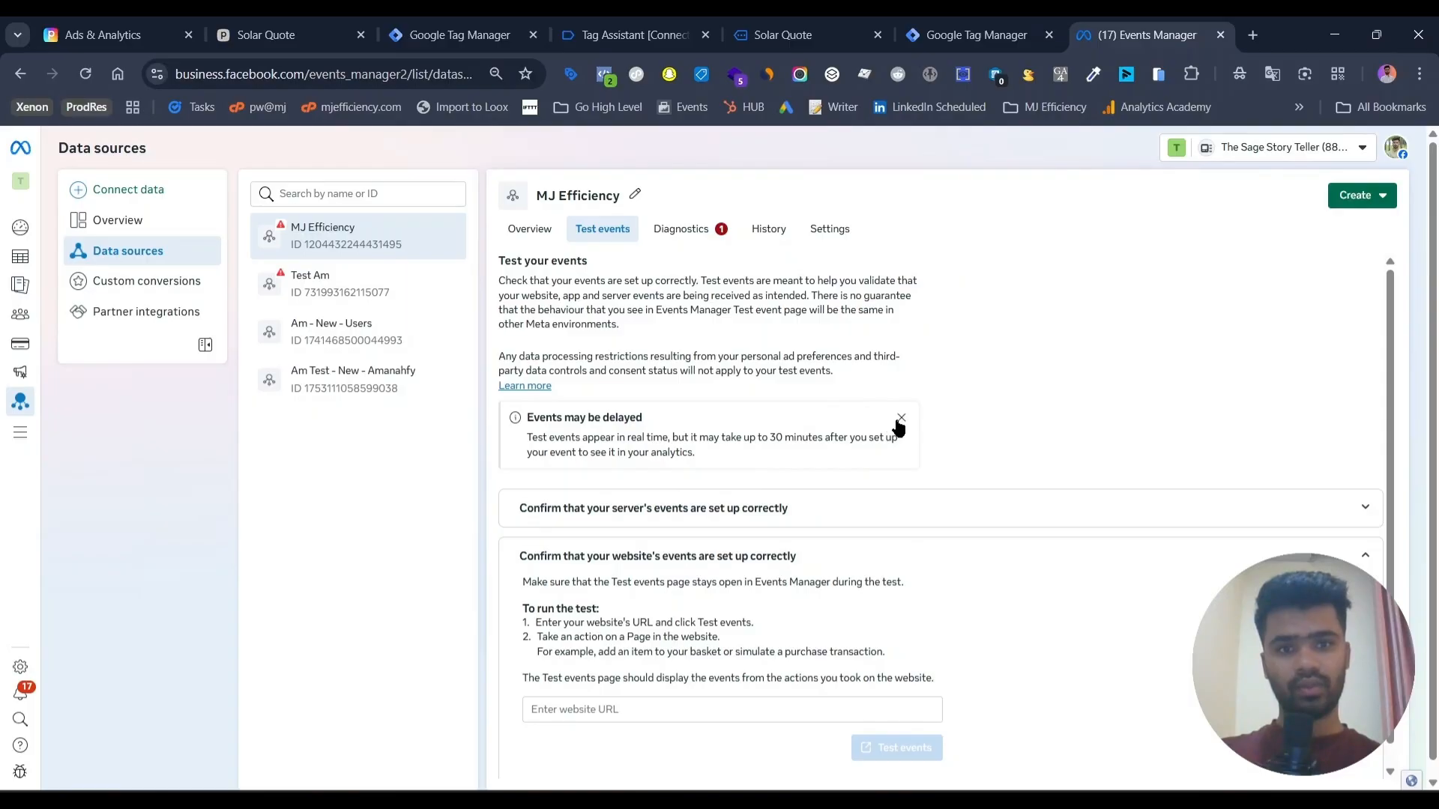
{"action": "left_click", "coordinate": [897, 420]}
{"action": "left_click", "coordinate": [803, 494]}
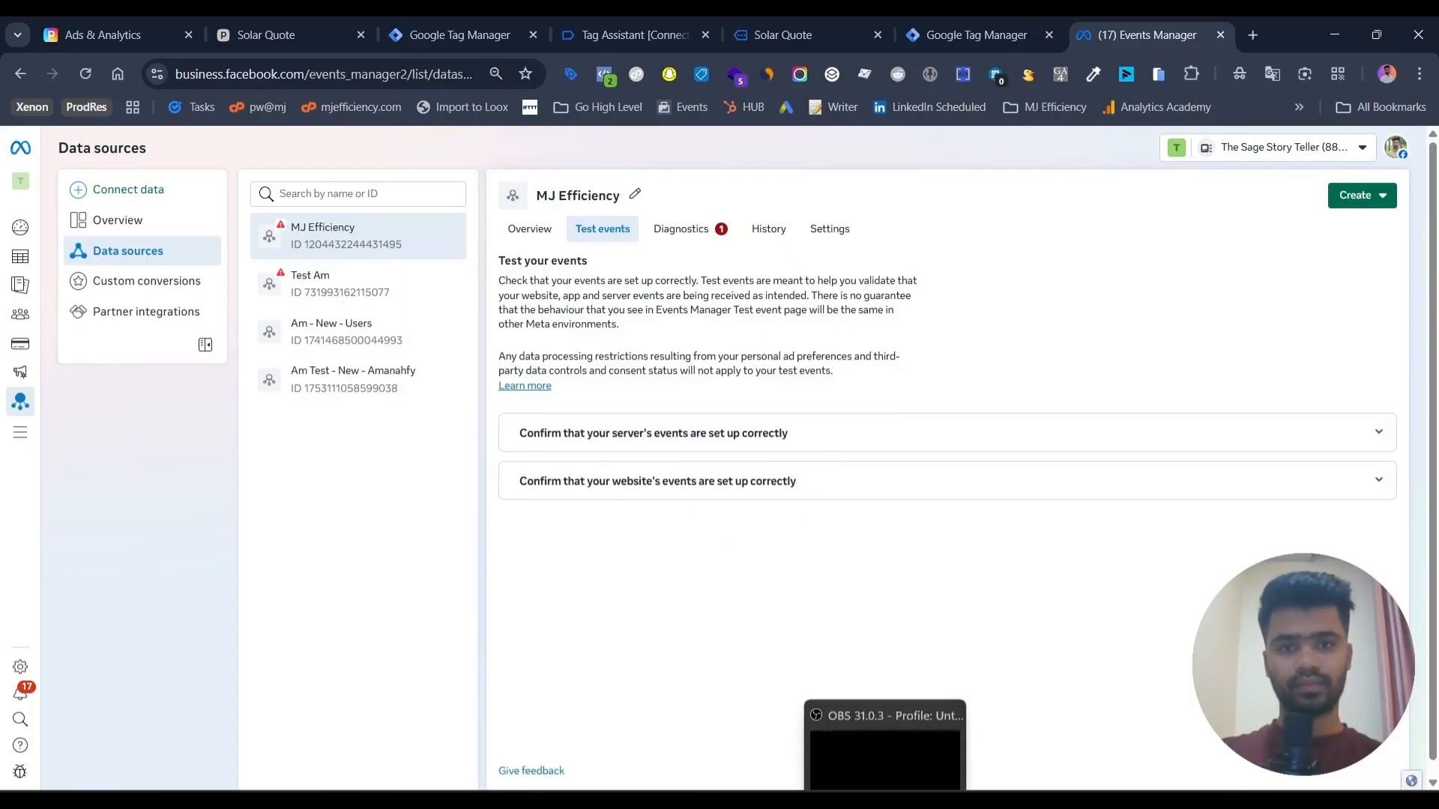
{"action": "left_click", "coordinate": [884, 800]}
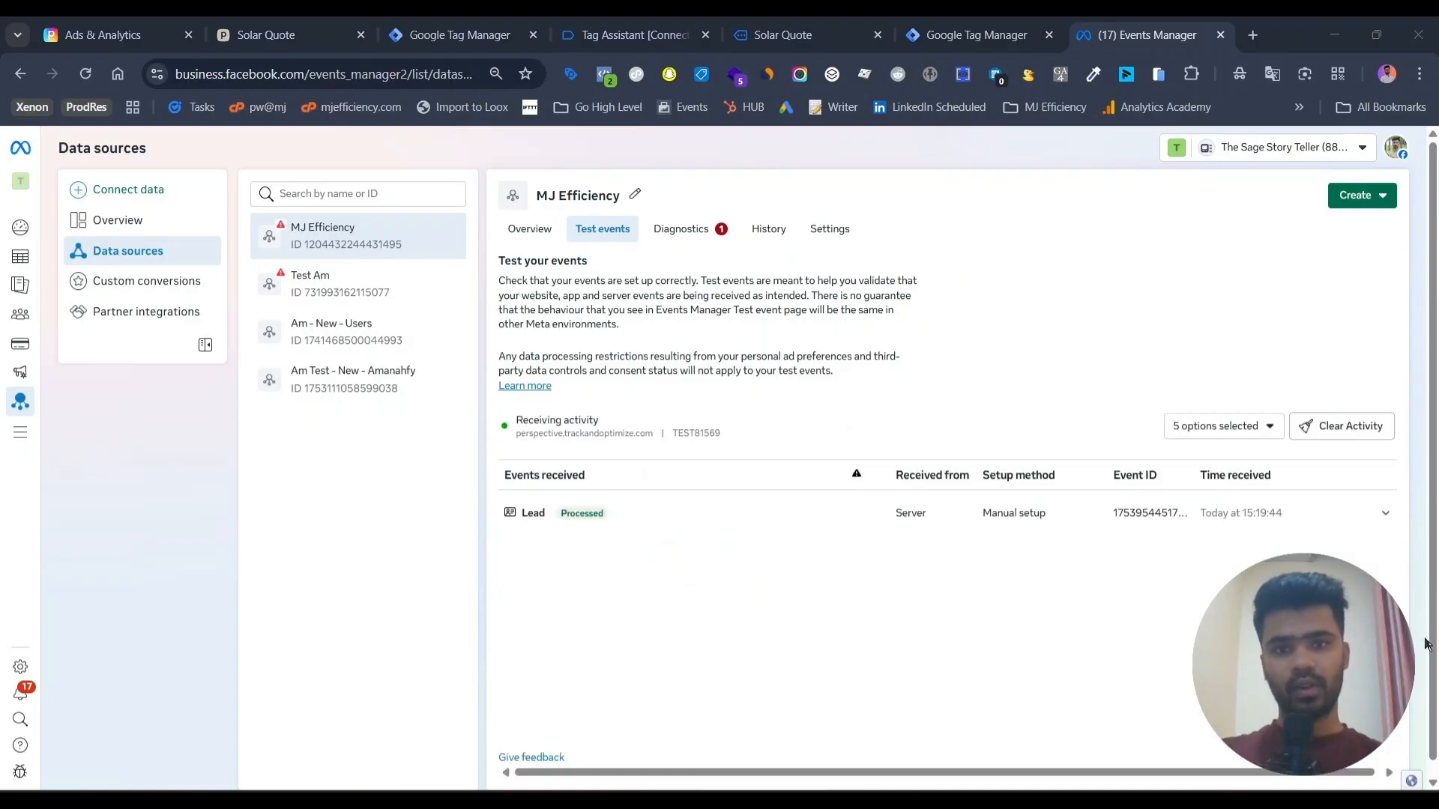
- Inspect the Lead event's First name, Phone number and Postcode keys, then open the dataset Overview
{"action": "left_click", "coordinate": [1346, 25]}
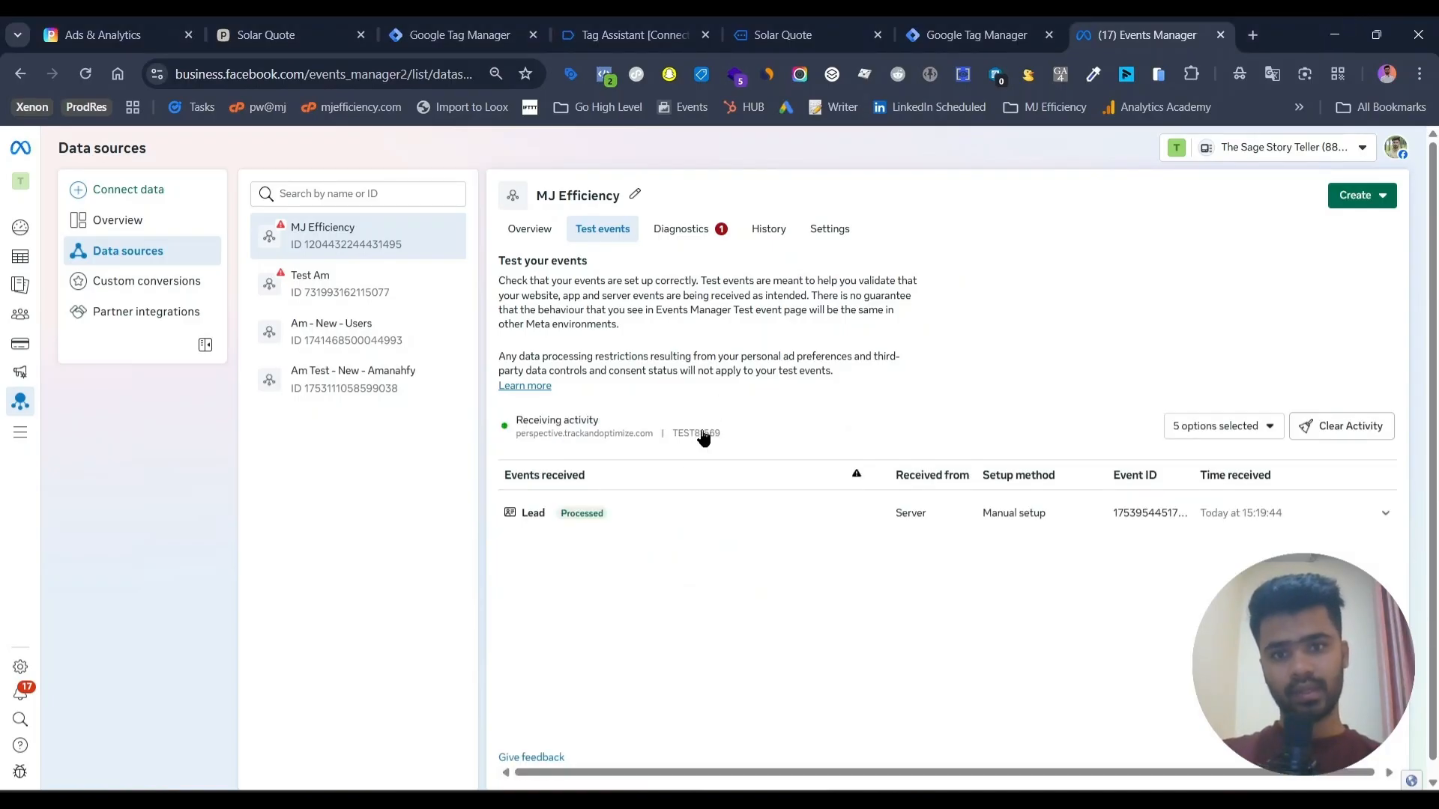
{"action": "left_click", "coordinate": [685, 515]}
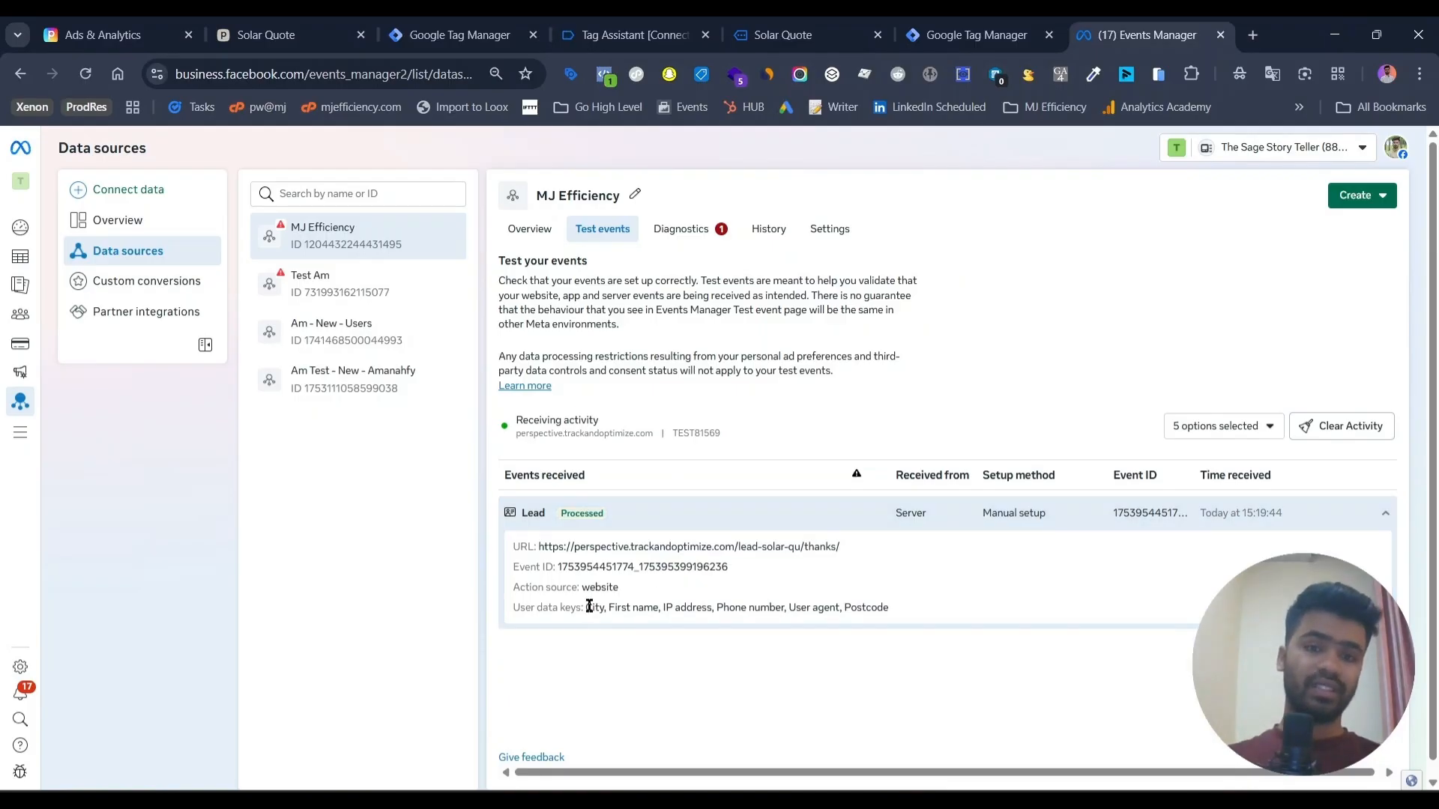
{"action": "left_click_drag", "start_coordinate": [609, 608], "coordinate": [628, 608]}
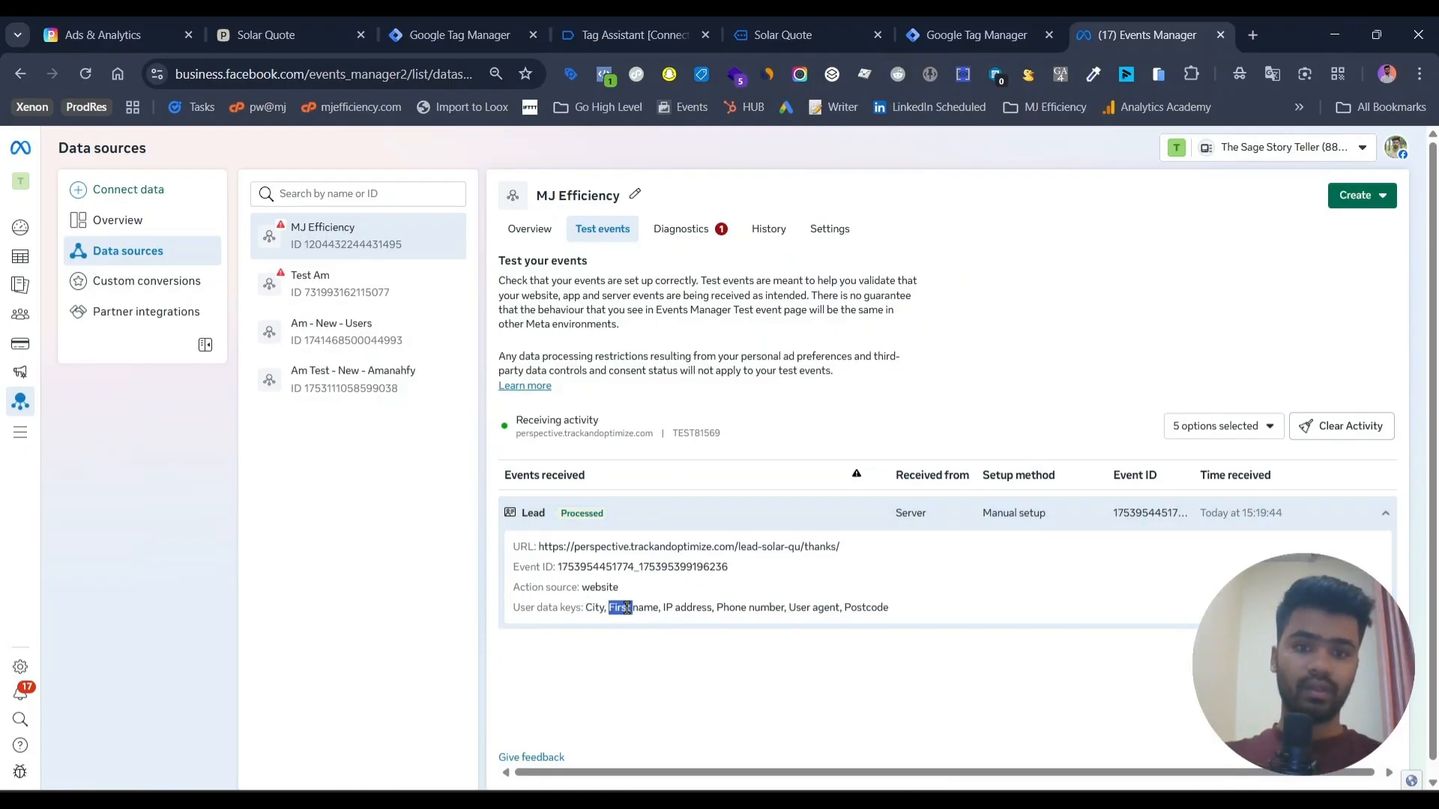
{"action": "double_click", "coordinate": [750, 608]}
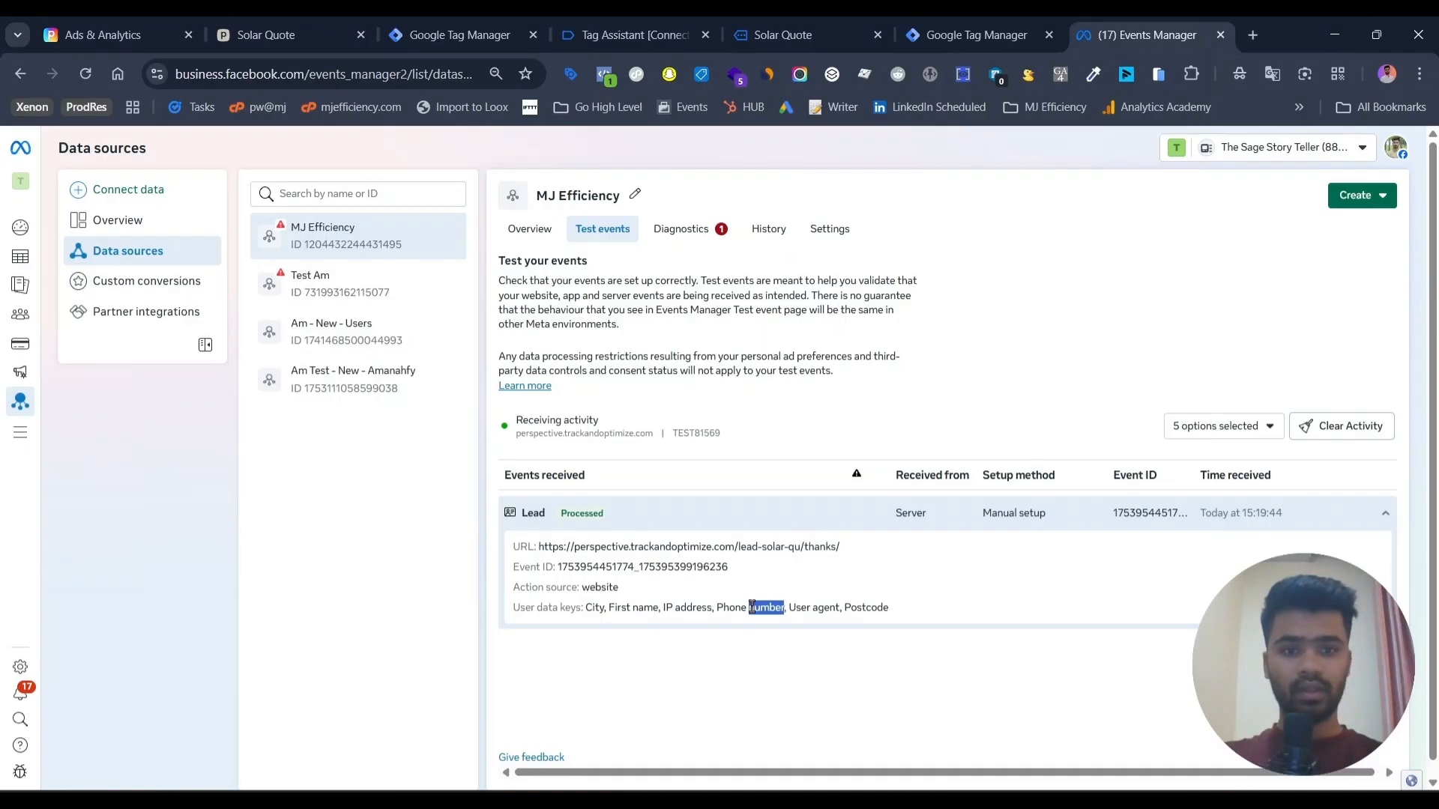
{"action": "double_click", "coordinate": [872, 607]}
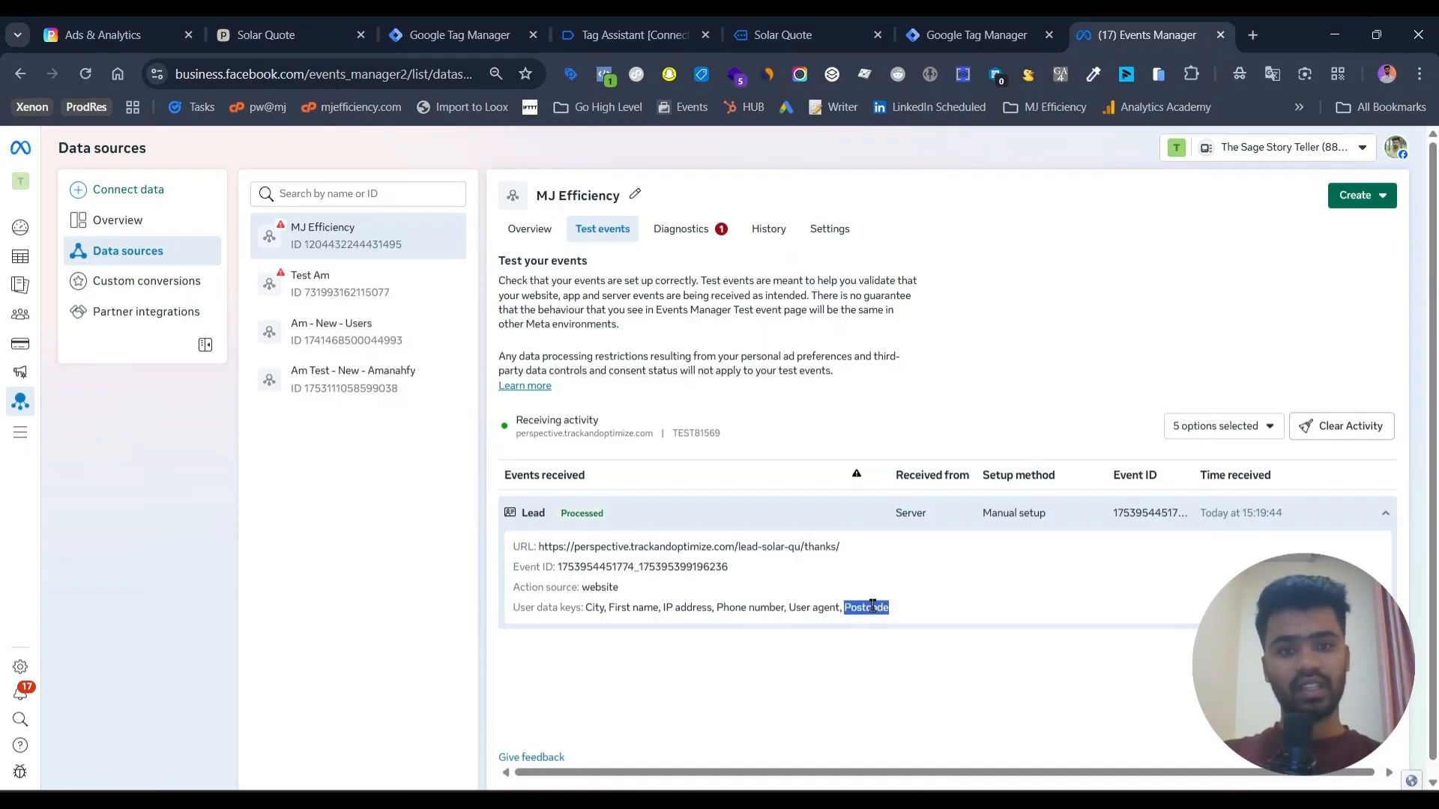
{"action": "left_click", "coordinate": [653, 512]}
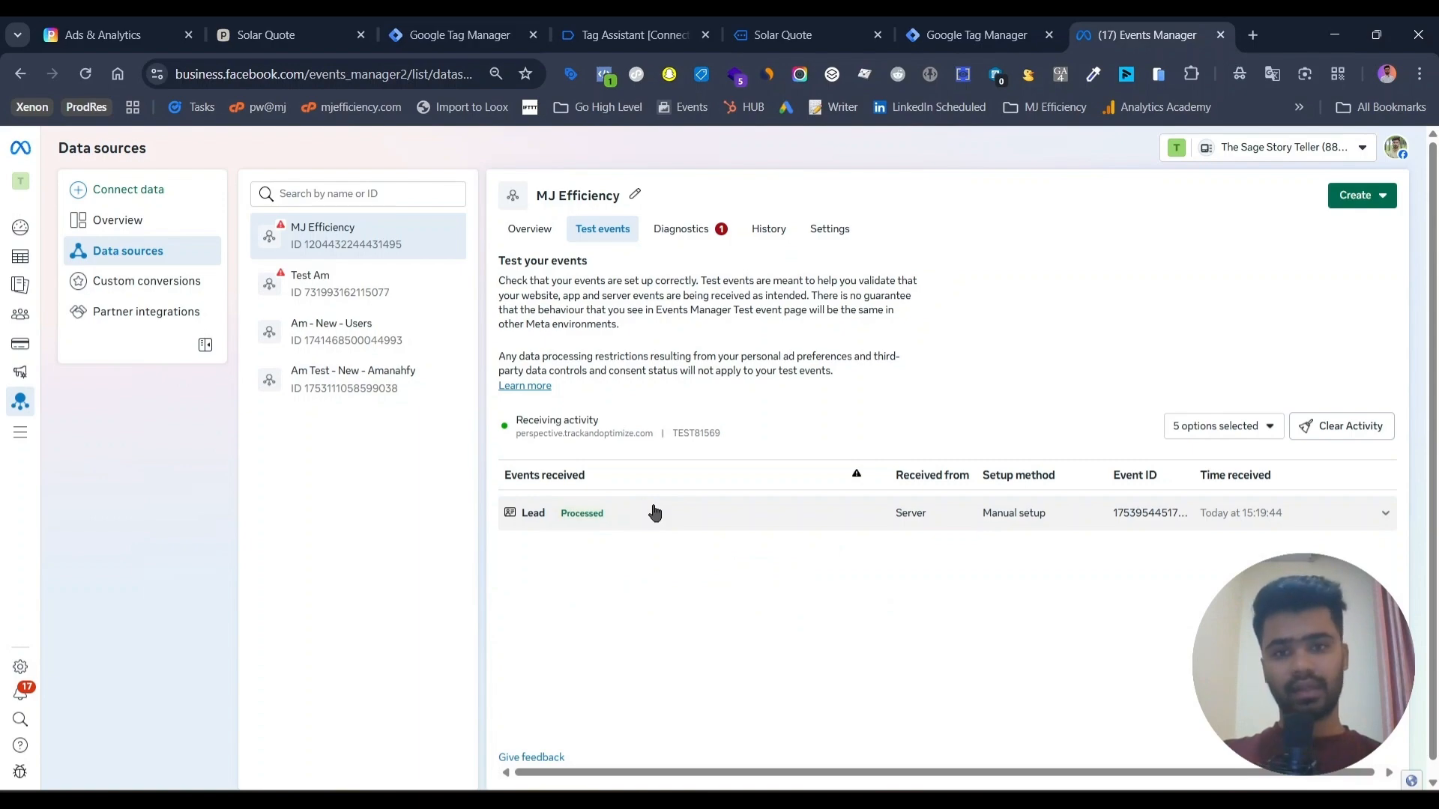
{"action": "left_click", "coordinate": [507, 240]}
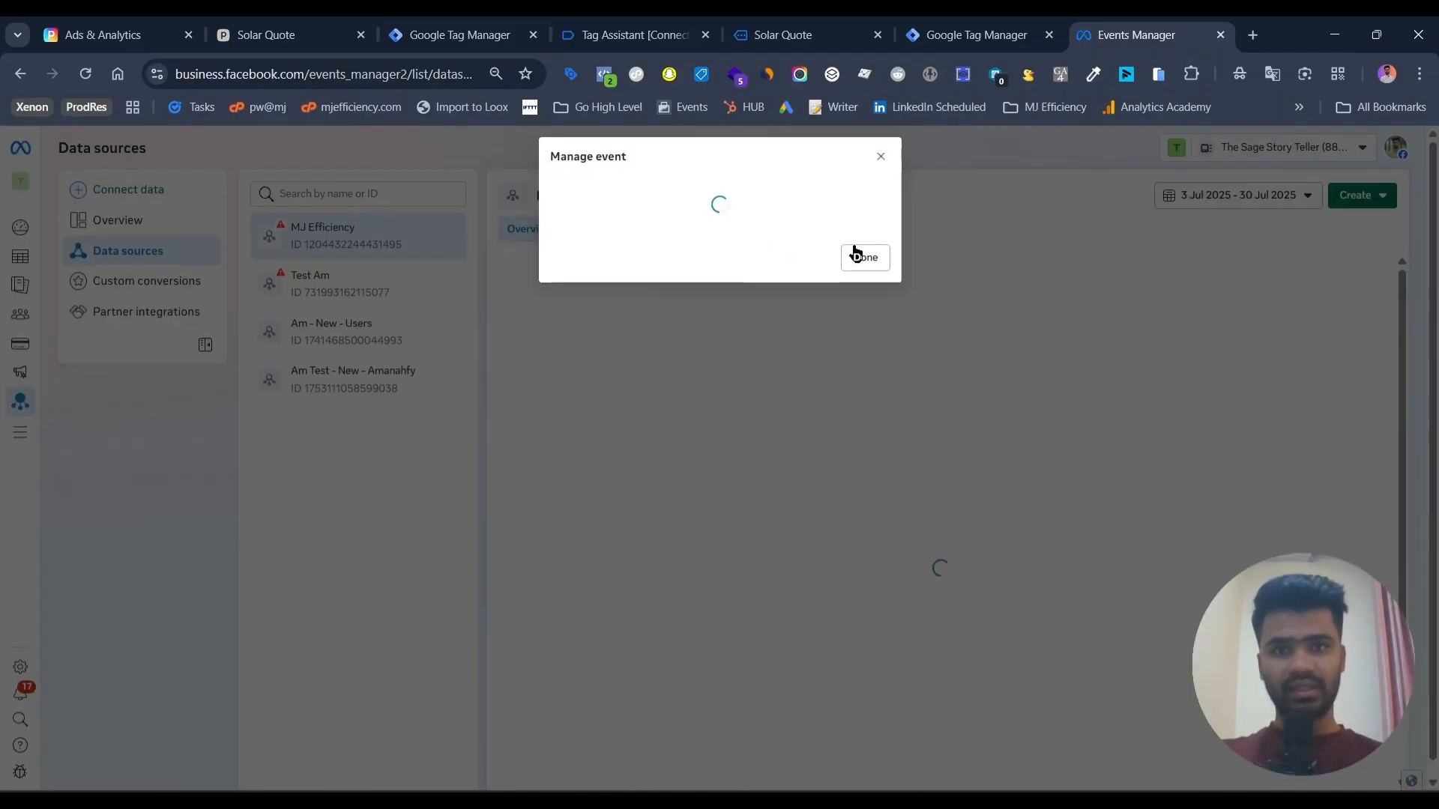
{"action": "left_click", "coordinate": [881, 156]}
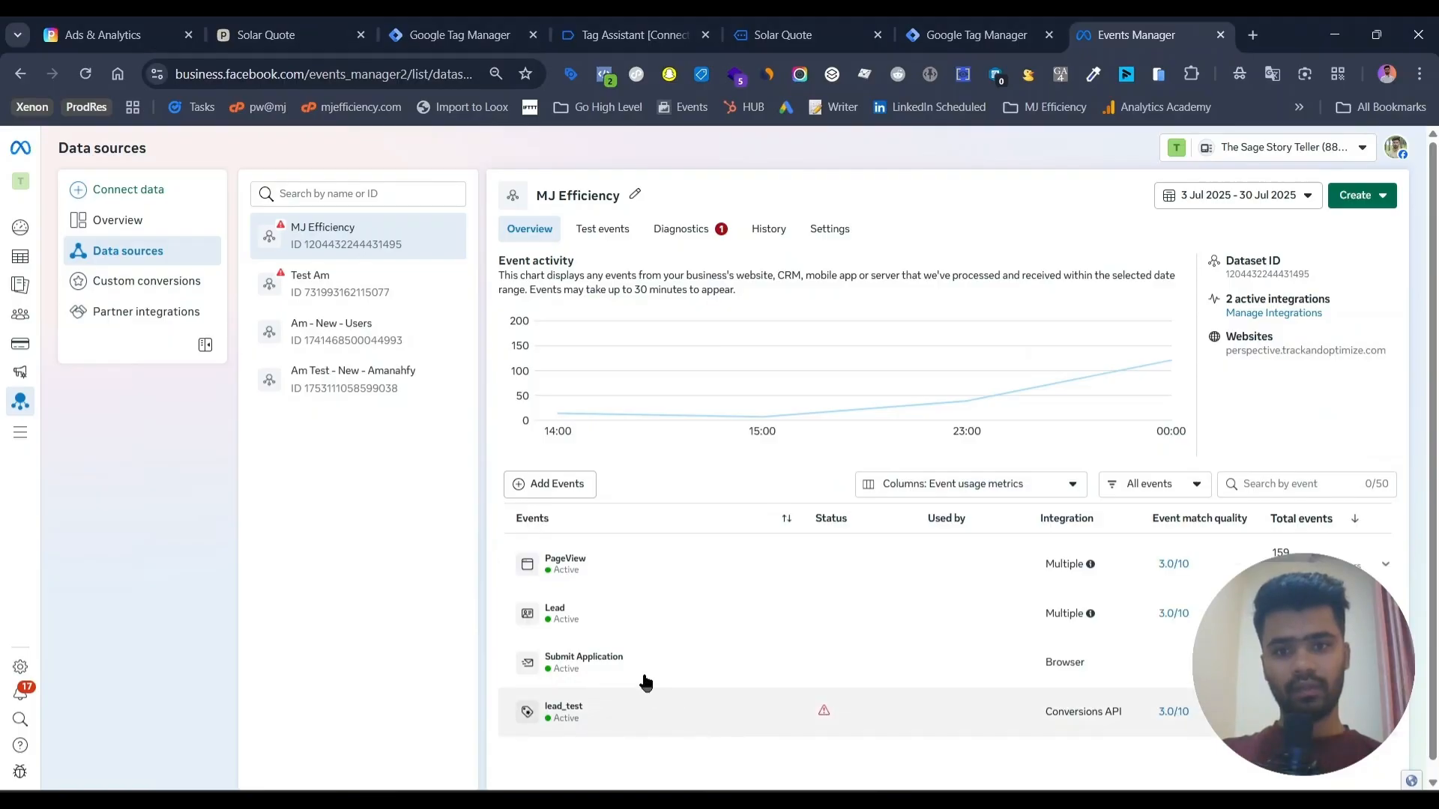
{"action": "left_click", "coordinate": [599, 616]}
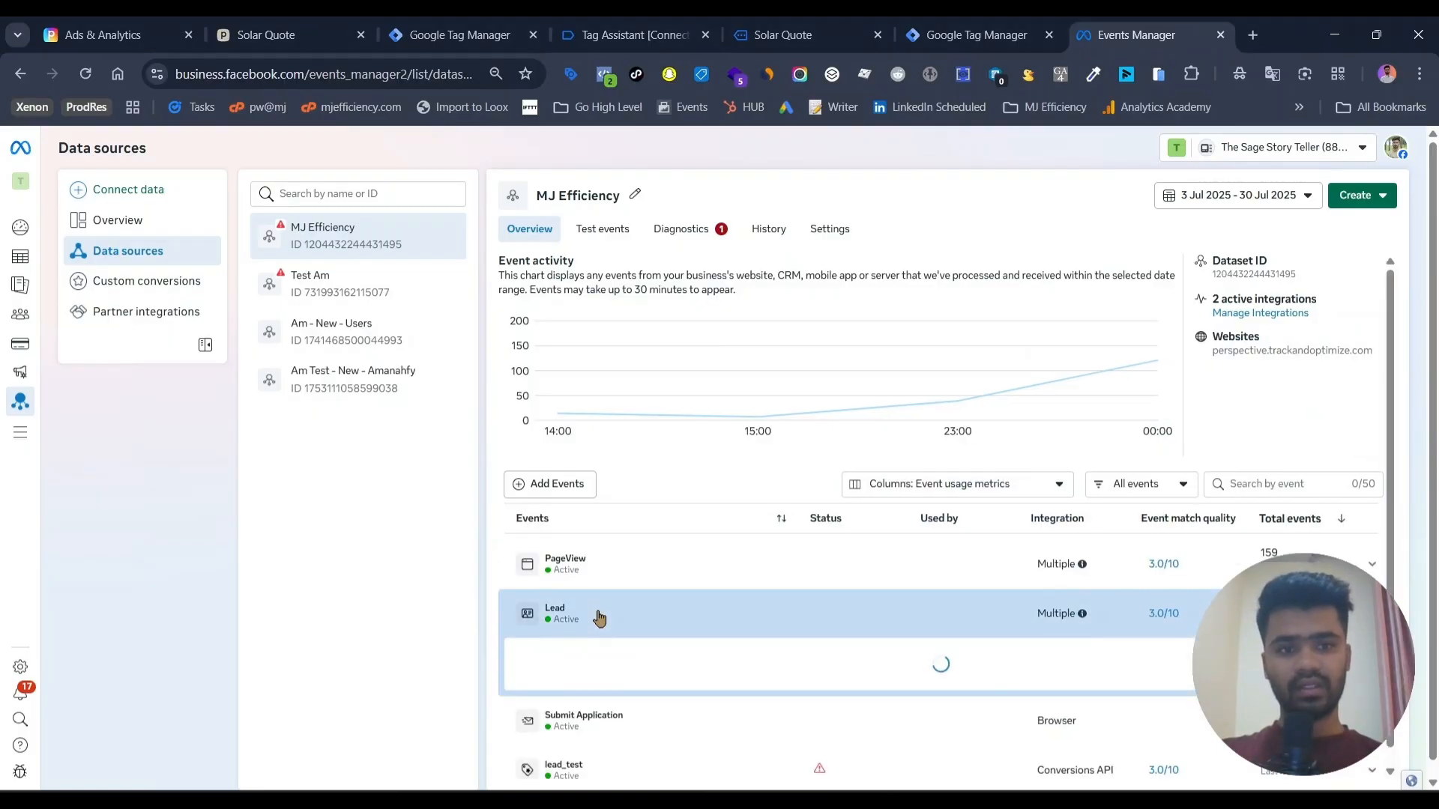
{"action": "left_click", "coordinate": [1162, 614]}
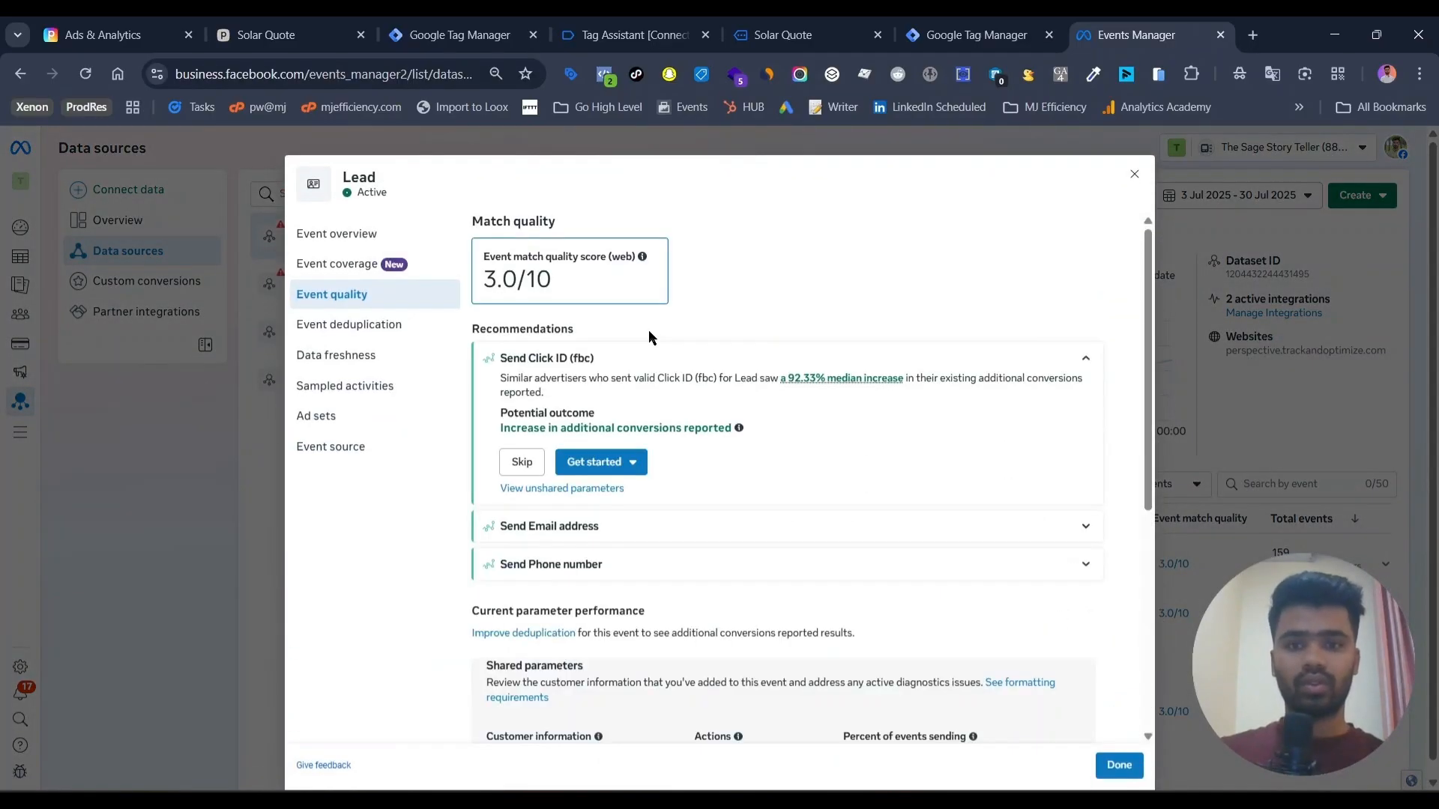
{"action": "scroll", "coordinate": [649, 330], "scroll_direction": "down", "scroll_amount": 1}
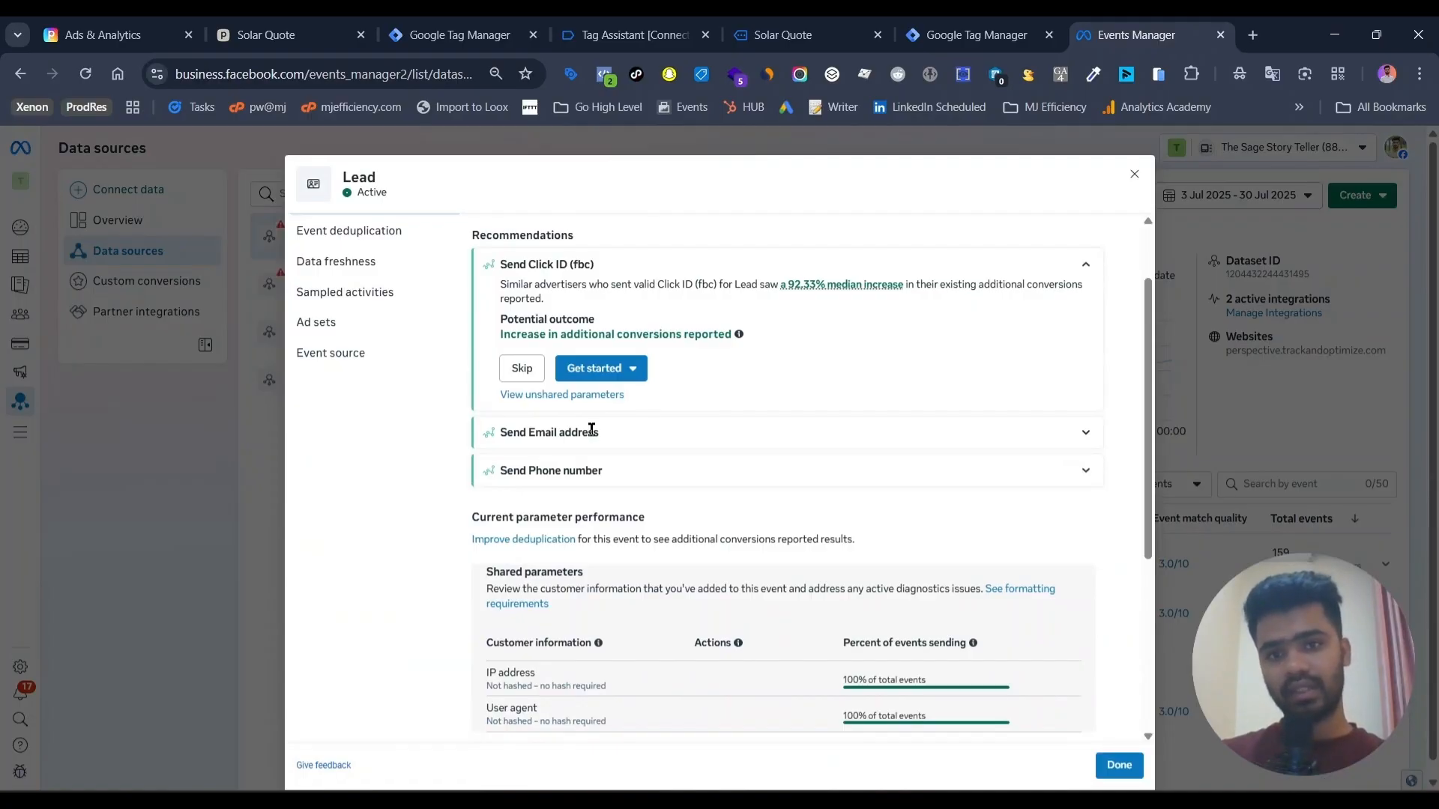
{"action": "scroll", "coordinate": [608, 466], "scroll_direction": "down", "scroll_amount": 3}
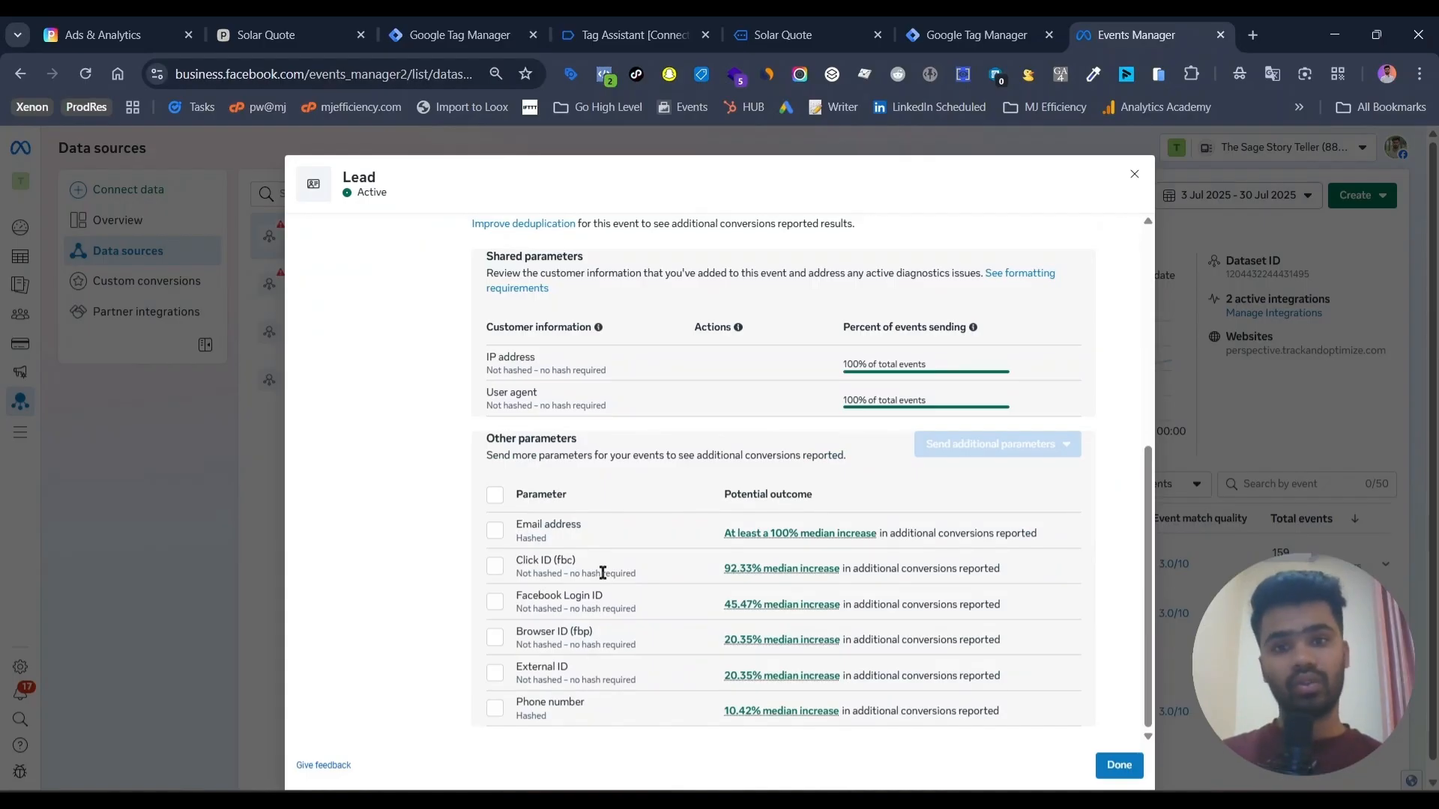
{"action": "scroll", "coordinate": [603, 573], "scroll_direction": "up", "scroll_amount": 5}
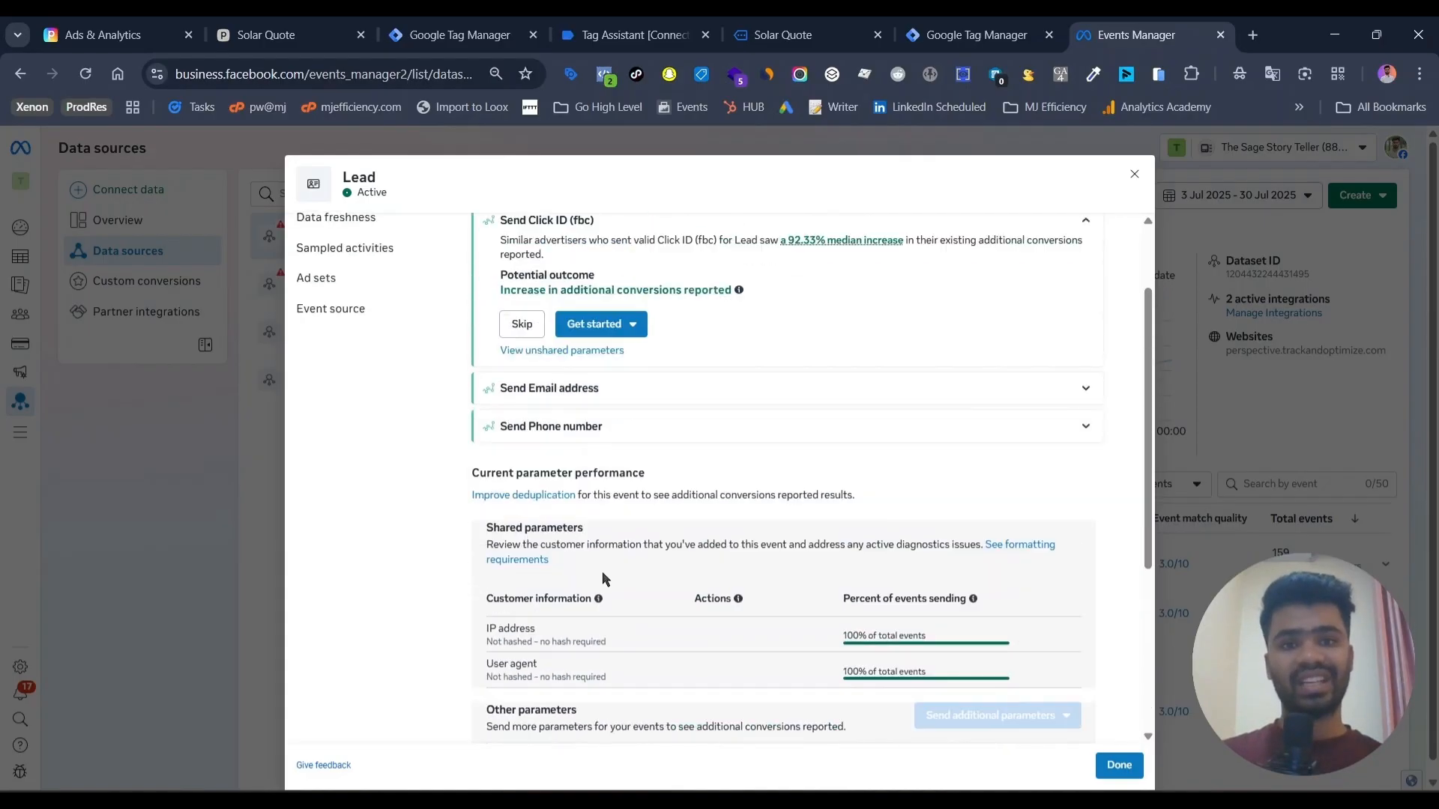
{"action": "left_click", "coordinate": [1136, 174]}
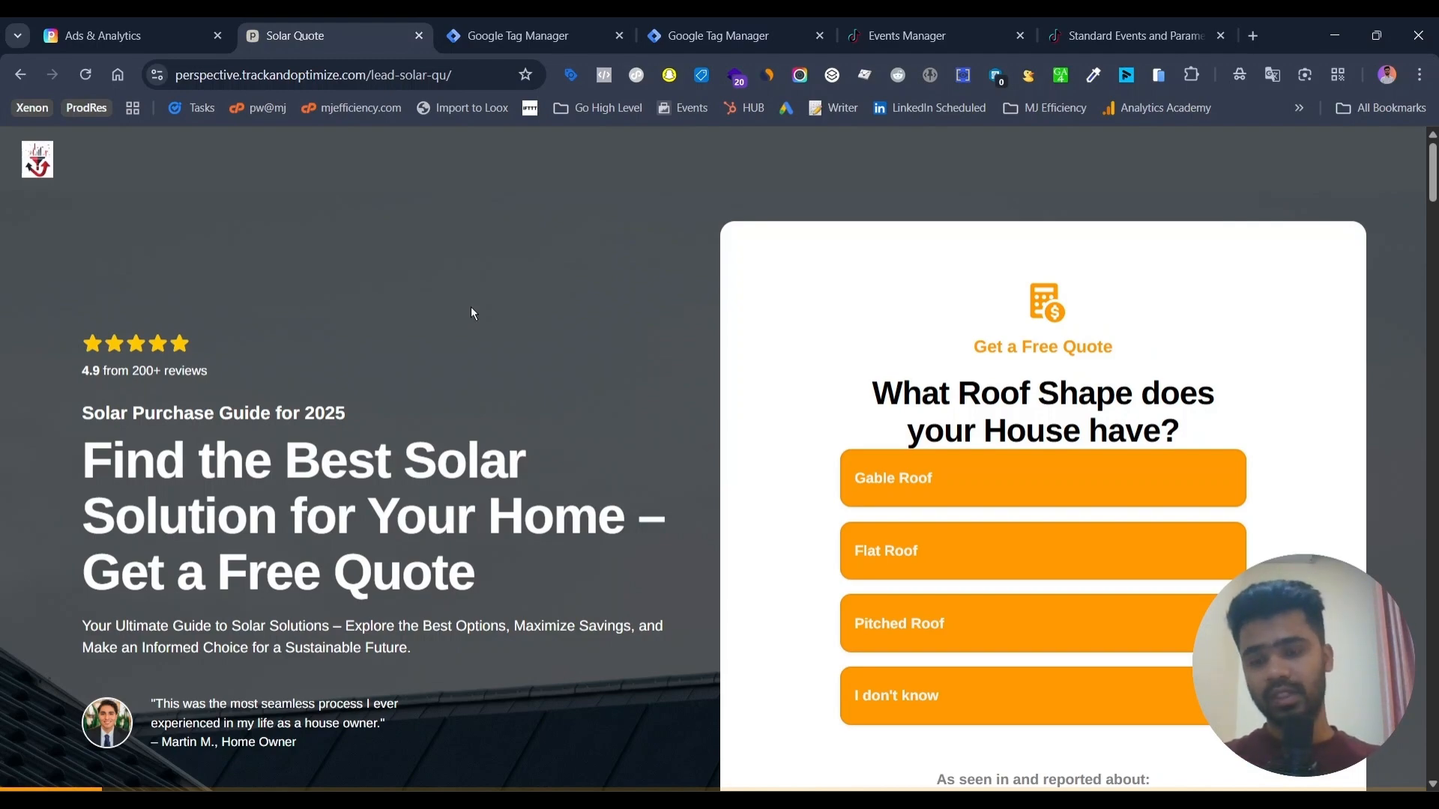
- Switch to the Ads & Analytics tab showing Perspective's funnel pages from Start to Roof
{"action": "left_click", "coordinate": [109, 25]}
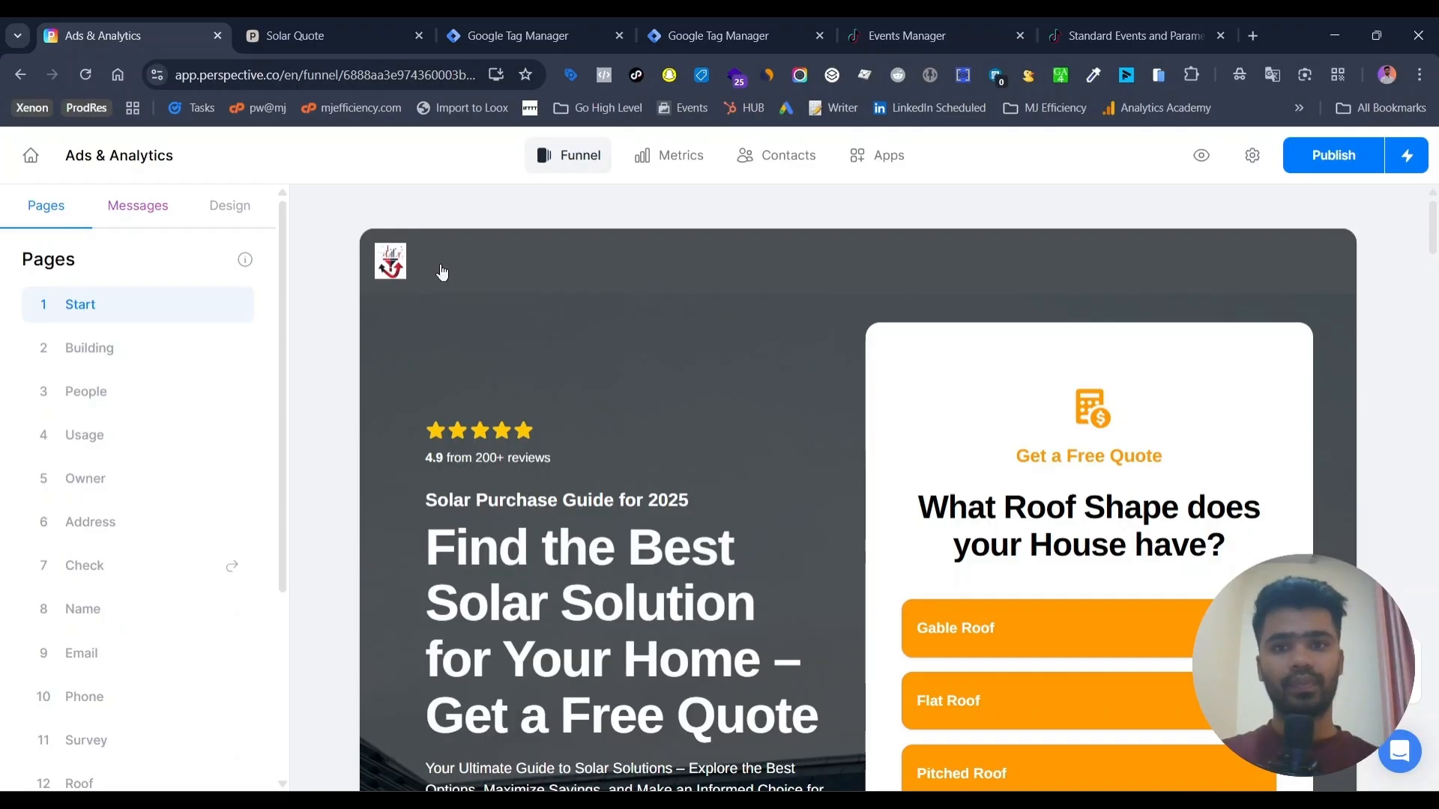
- Switch to the Google Tag Manager tab listing the container's three tags
{"action": "left_click", "coordinate": [531, 18]}
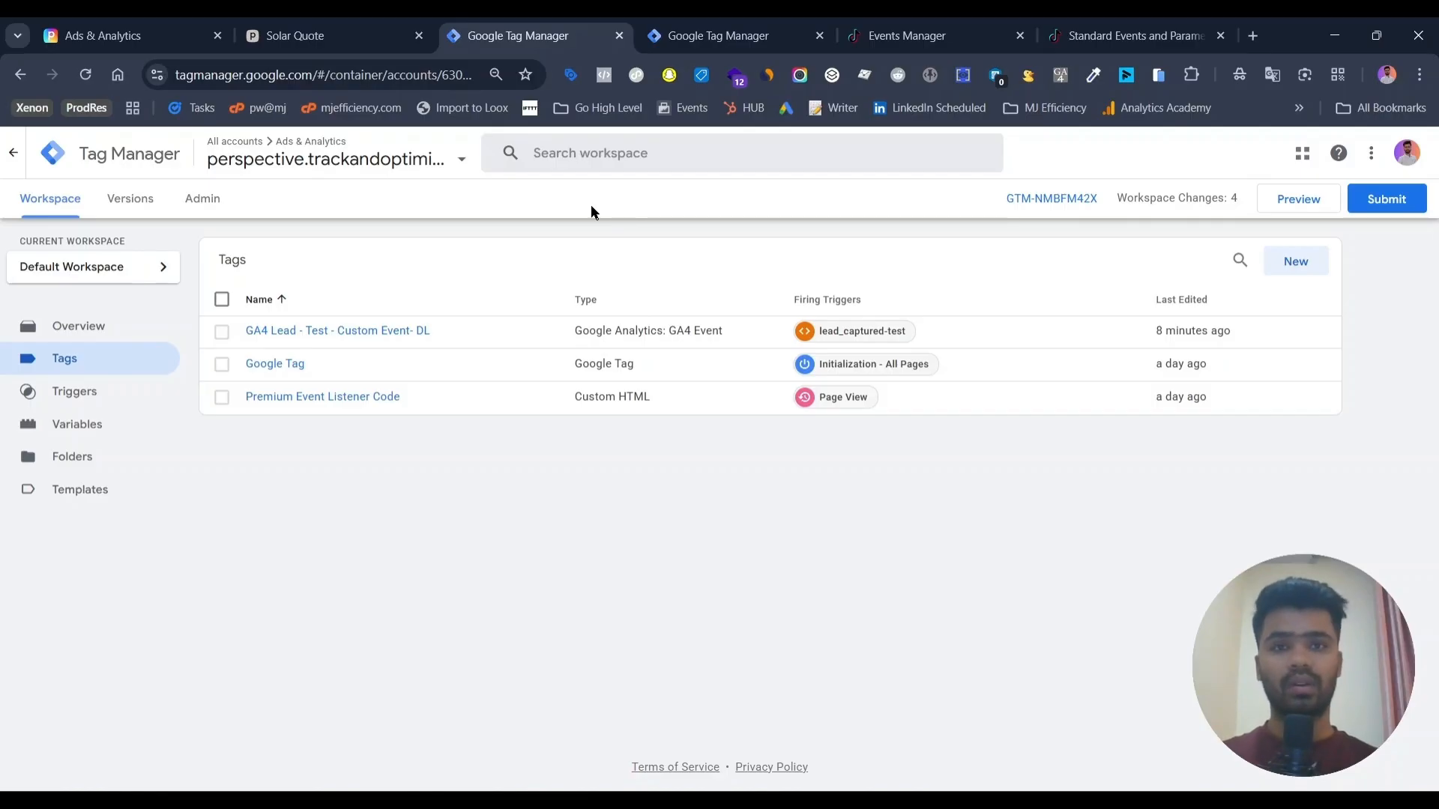
- Go to TikTok Events Manager and start connecting a new data source
{"action": "left_click", "coordinate": [883, 23]}
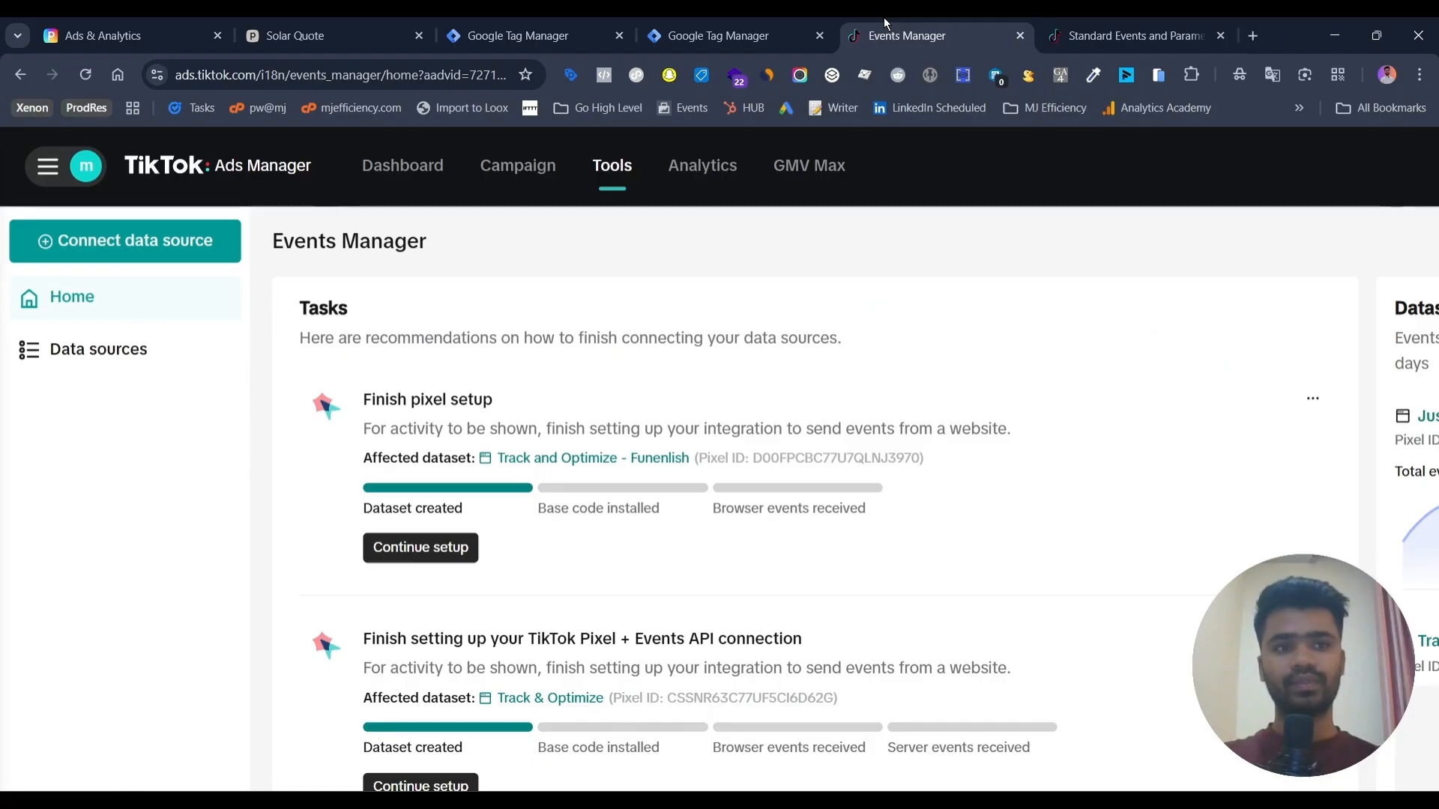
{"action": "mouse_move", "coordinate": [727, 218]}
{"action": "scroll", "coordinate": [728, 217], "scroll_direction": "up", "scroll_amount": 3}
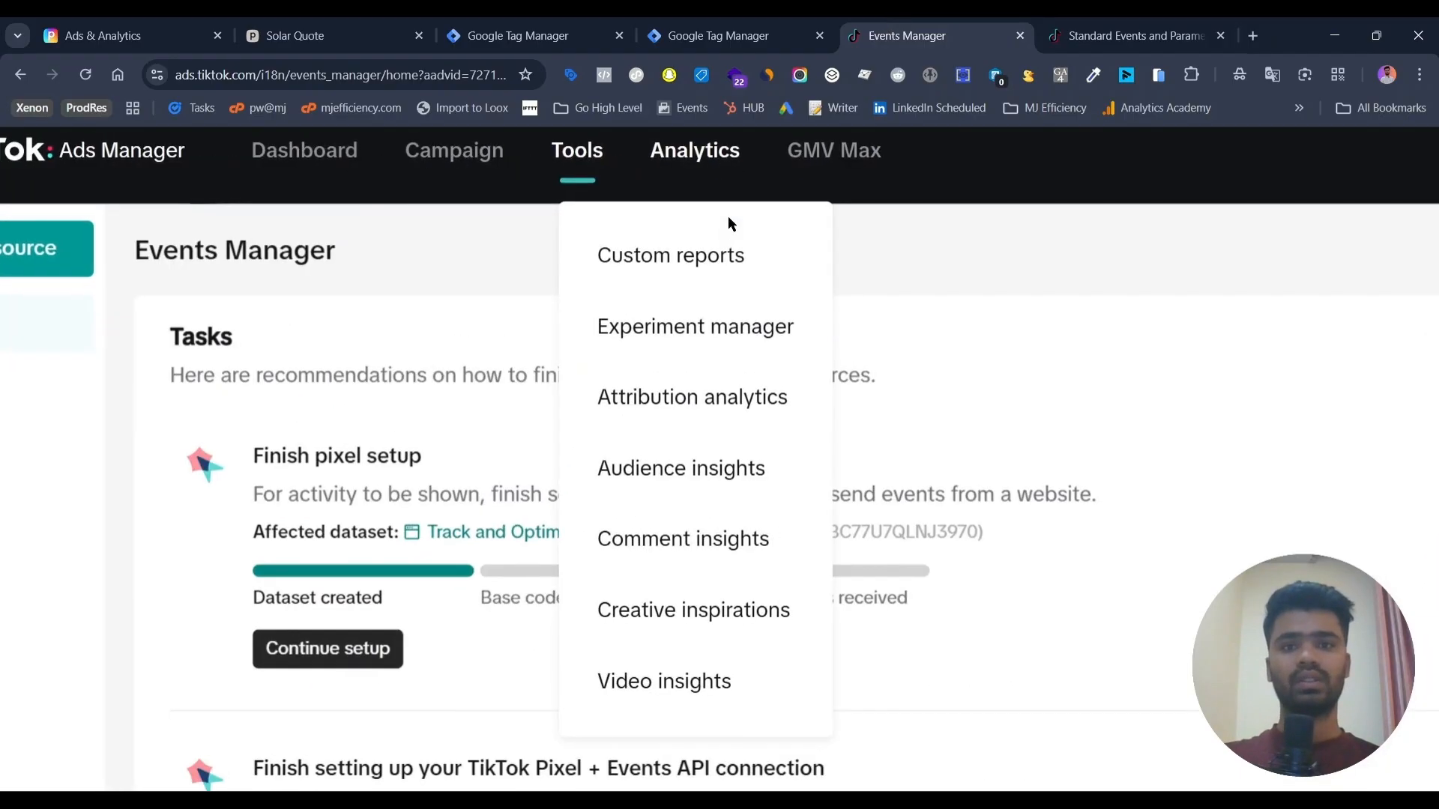
{"action": "scroll", "coordinate": [727, 215], "scroll_direction": "left", "scroll_amount": 5}
{"action": "scroll", "coordinate": [579, 250], "scroll_direction": "up", "scroll_amount": 1}
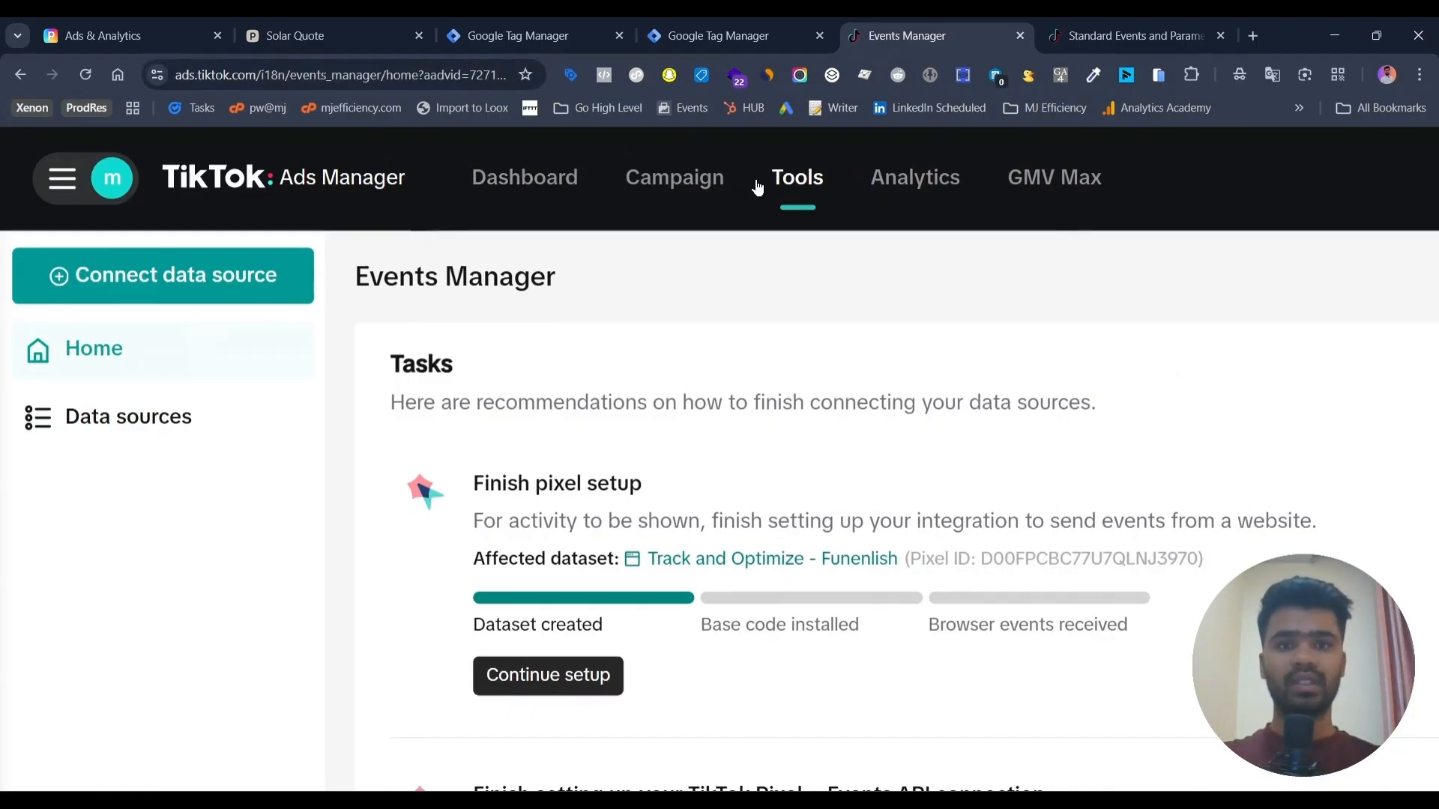
{"action": "mouse_move", "coordinate": [798, 180]}
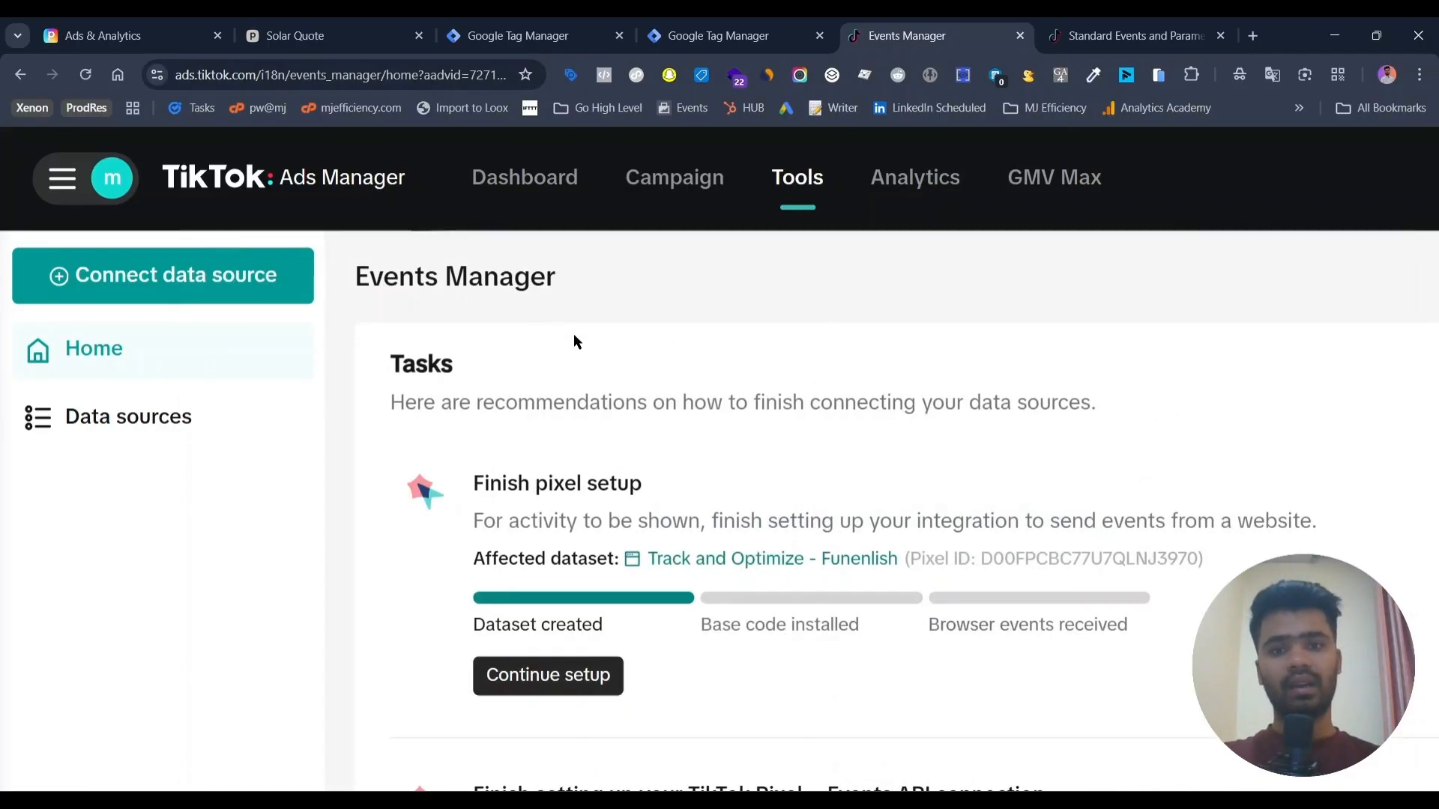
{"action": "left_click", "coordinate": [268, 277]}
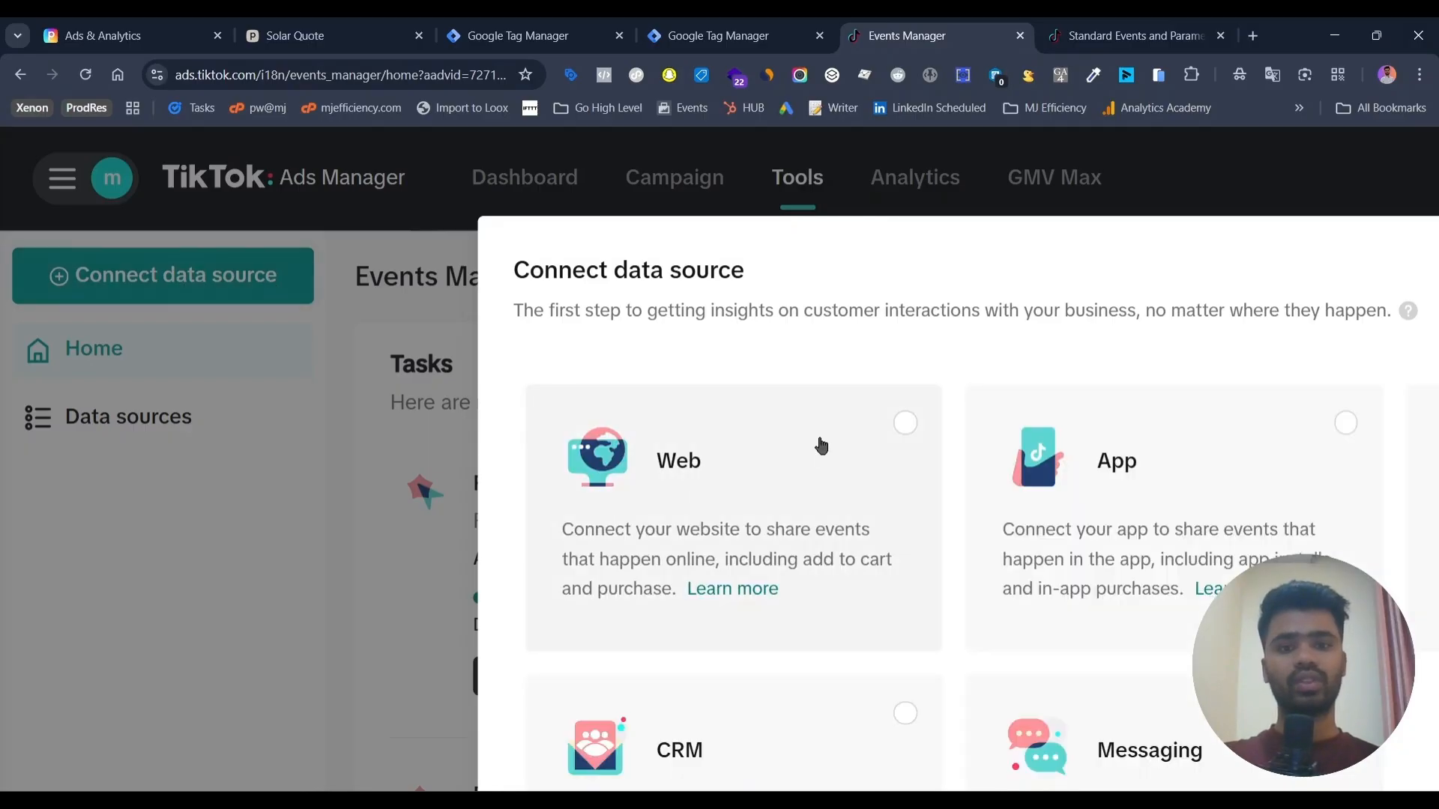
- Choose Website as the data source to connect
{"action": "left_click", "coordinate": [821, 446]}
{"action": "scroll", "coordinate": [821, 446], "scroll_direction": "down", "scroll_amount": 5}
{"action": "scroll", "coordinate": [821, 445], "scroll_direction": "right", "scroll_amount": 5}
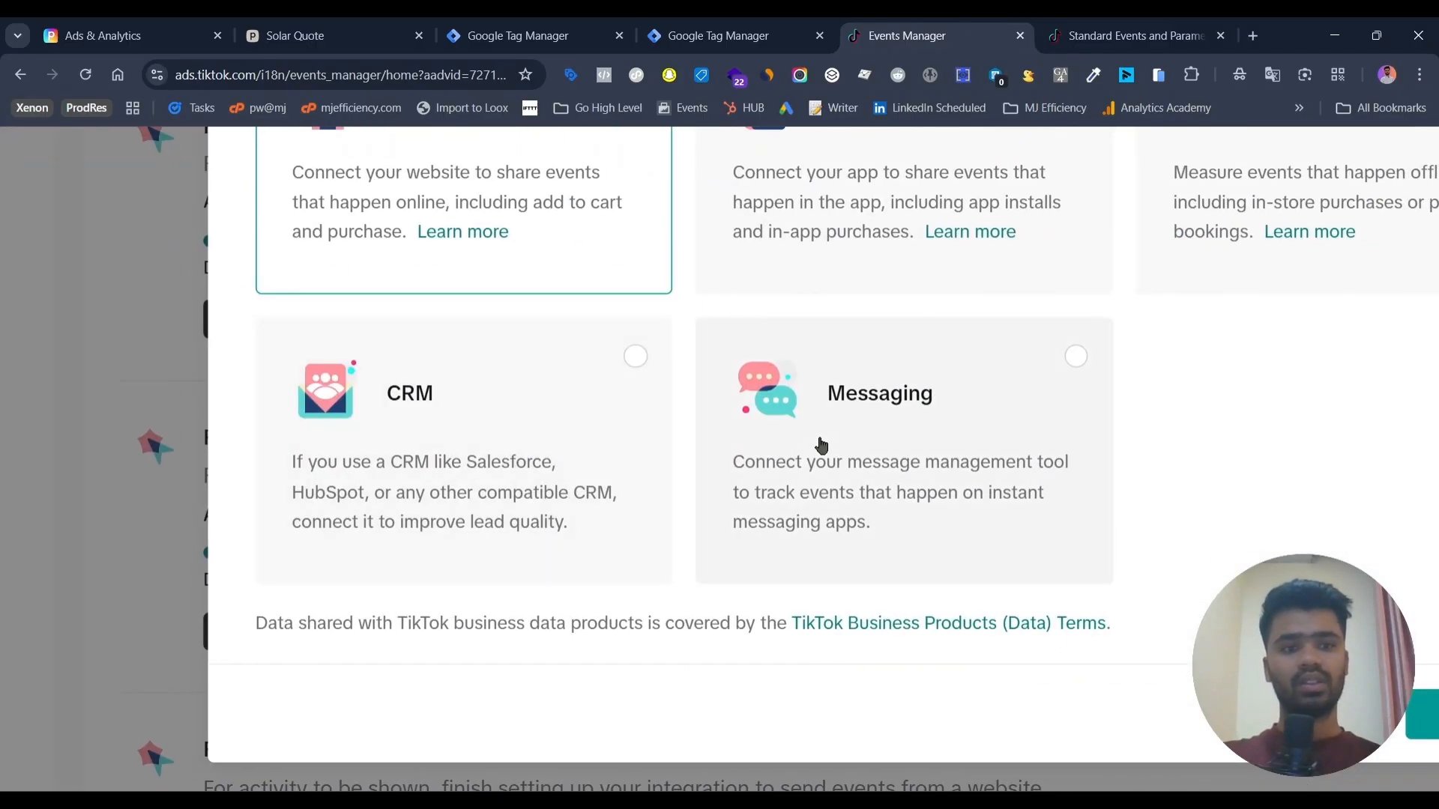
{"action": "scroll", "coordinate": [821, 446], "scroll_direction": "up", "scroll_amount": 3}
{"action": "scroll", "coordinate": [821, 445], "scroll_direction": "down", "scroll_amount": 1}
{"action": "scroll", "coordinate": [821, 444], "scroll_direction": "down", "scroll_amount": 1}
{"action": "scroll", "coordinate": [822, 444], "scroll_direction": "right", "scroll_amount": 1}
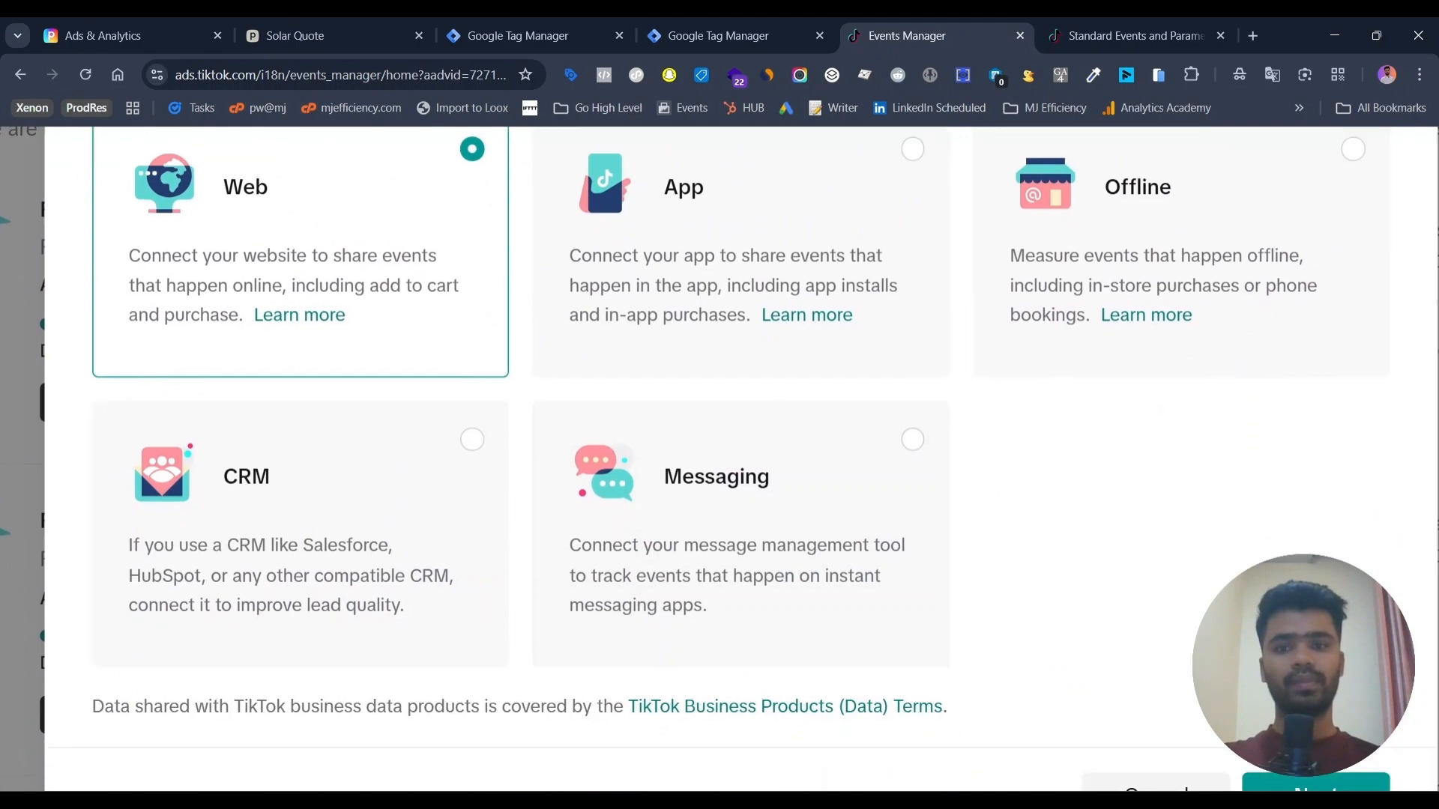
{"action": "left_click", "coordinate": [1315, 767]}
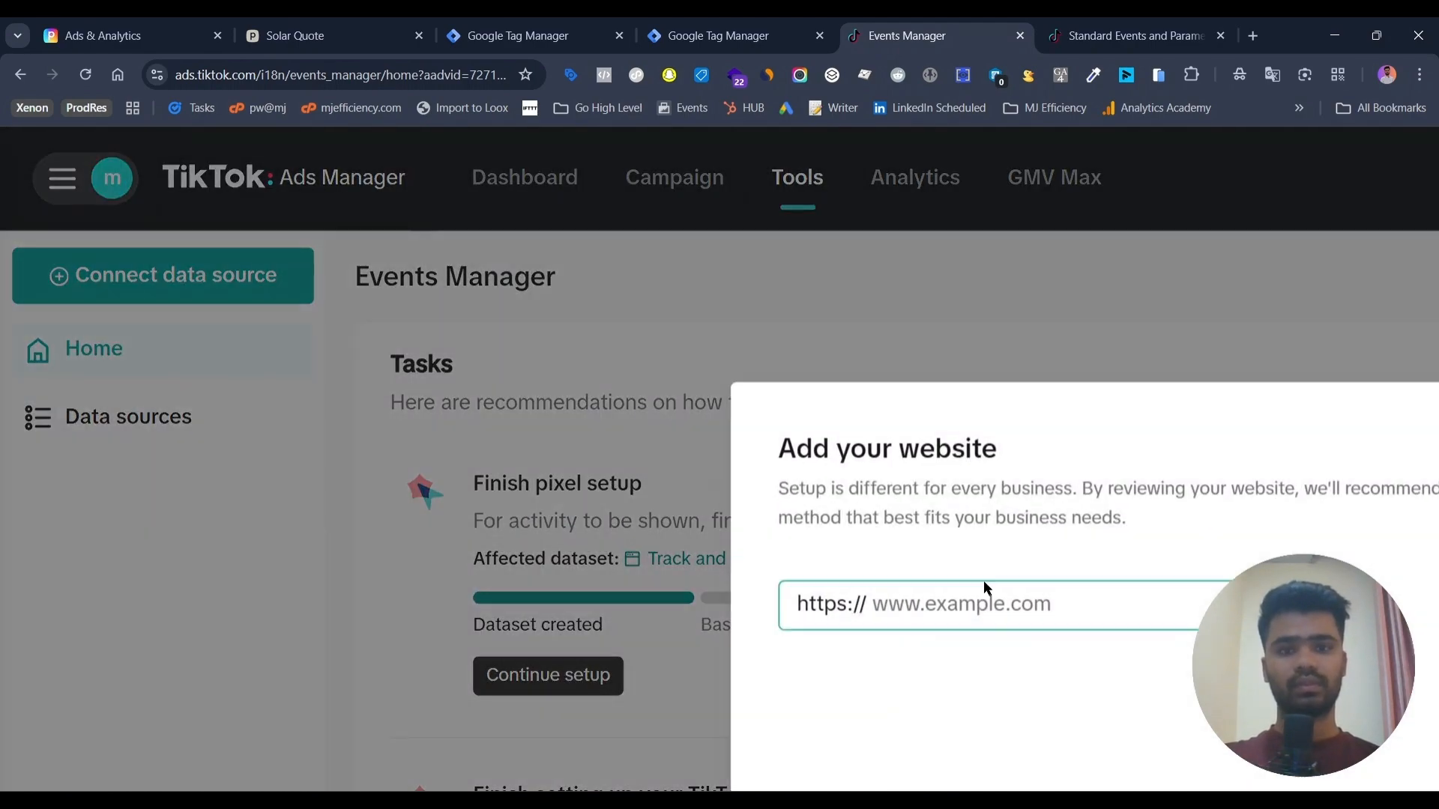
- Copy the landing page's domain and enter it as the TikTok website address
{"action": "scroll", "coordinate": [983, 580], "scroll_direction": "down", "scroll_amount": 3}
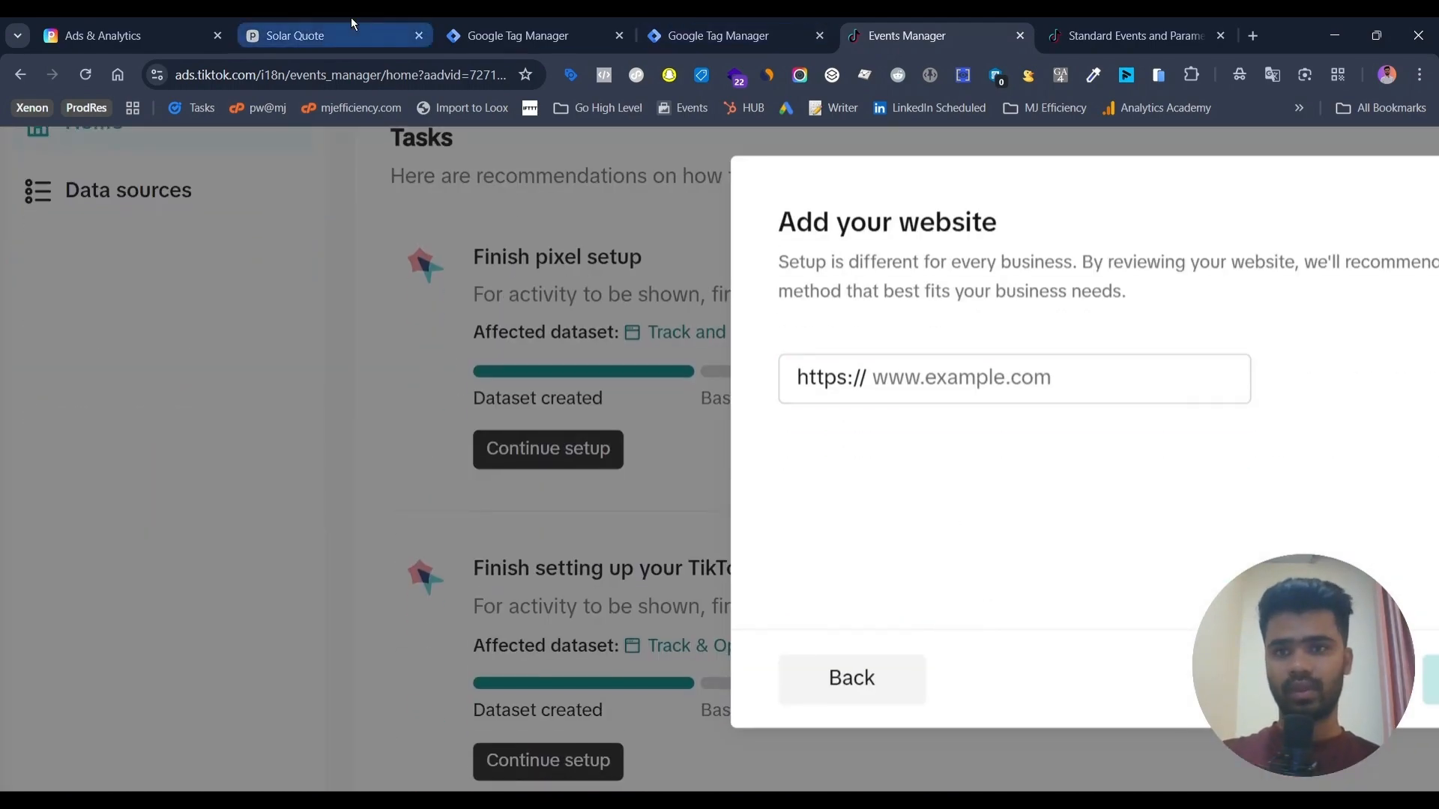
{"action": "left_click", "coordinate": [289, 38]}
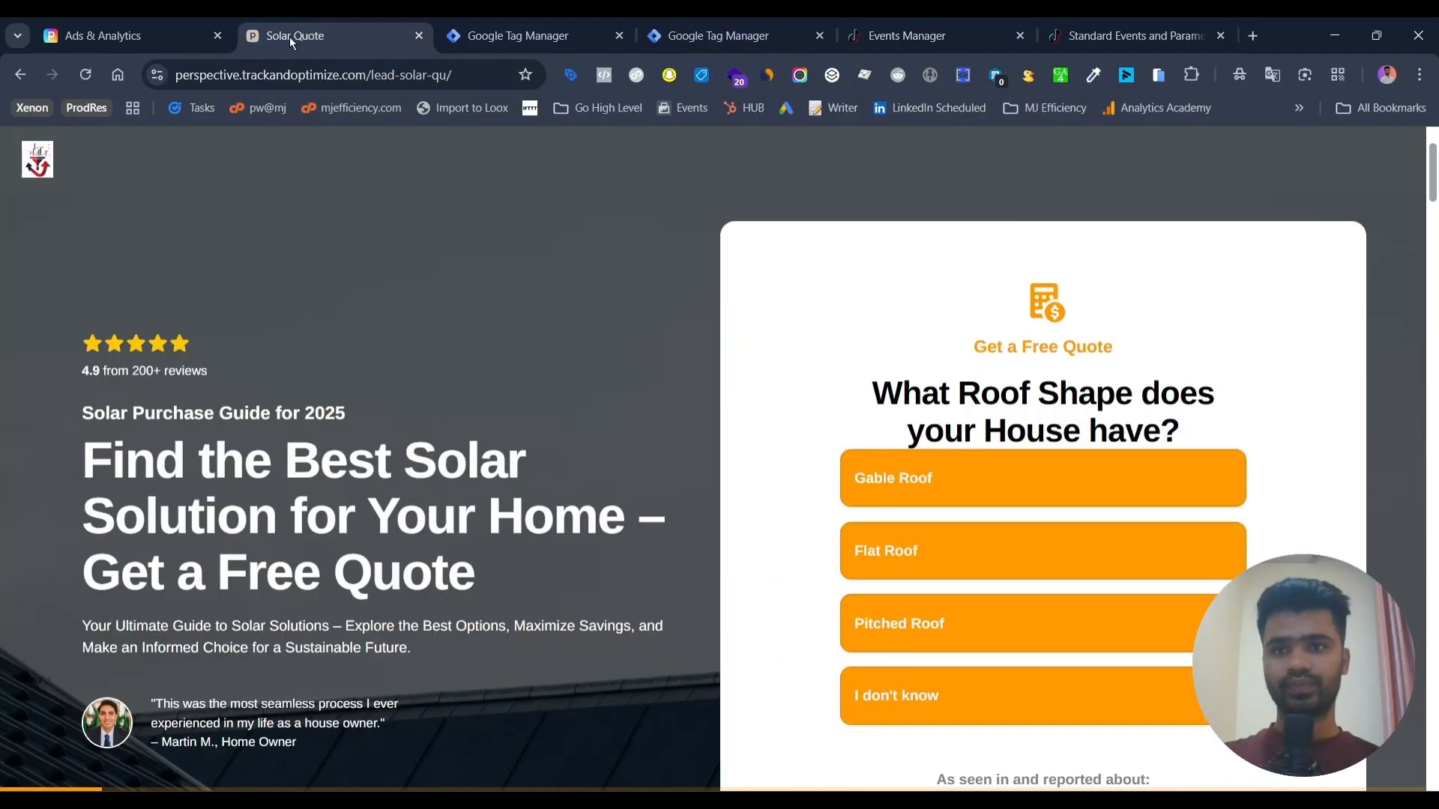
{"action": "double_click", "coordinate": [228, 79]}
{"action": "key", "text": "shift+Right"}
{"action": "key", "text": "shift+Right"}
{"action": "key", "text": "shift+Right"}
{"action": "key", "text": "shift+Right"}
{"action": "key", "text": "shift+Right"}
{"action": "key", "text": "shift+Right"}
{"action": "key", "text": "shift+Right"}
{"action": "key", "text": "shift+Right"}
{"action": "key", "text": "shift+Right"}
{"action": "key", "text": "shift+Right"}
{"action": "key", "text": "shift+Right"}
{"action": "key", "text": "shift+Right"}
{"action": "key", "text": "shift+Right"}
{"action": "key", "text": "shift+Right"}
{"action": "key", "text": "shift+Right"}
{"action": "key", "text": "shift+Right"}
{"action": "key", "text": "shift+Right"}
{"action": "key", "text": "shift+Right"}
{"action": "key", "text": "shift+Right"}
{"action": "key", "text": "shift+Right"}
{"action": "key", "text": "shift+Right"}
{"action": "key", "text": "ctrl+c"}
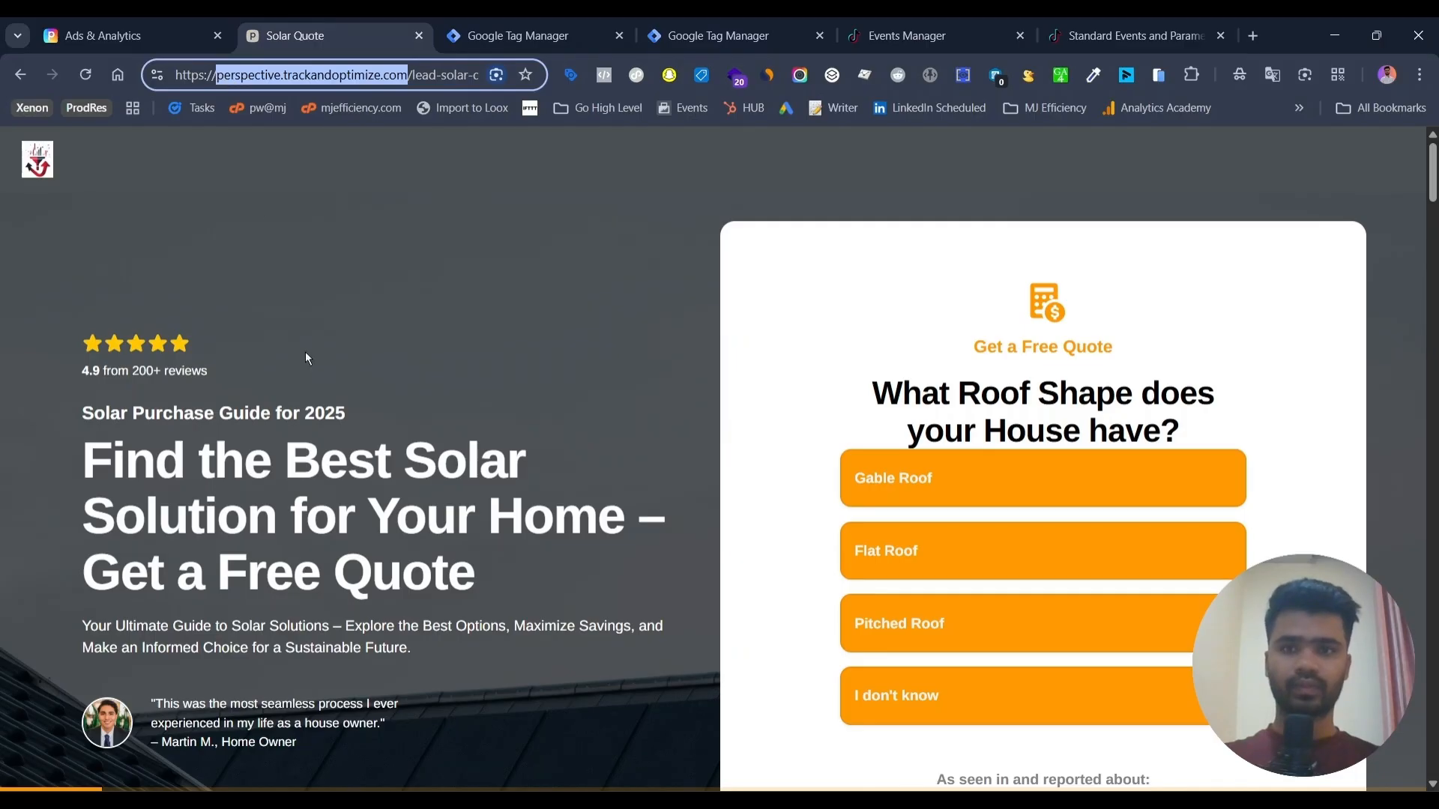
{"action": "left_click", "coordinate": [313, 389]}
{"action": "left_click", "coordinate": [923, 23]}
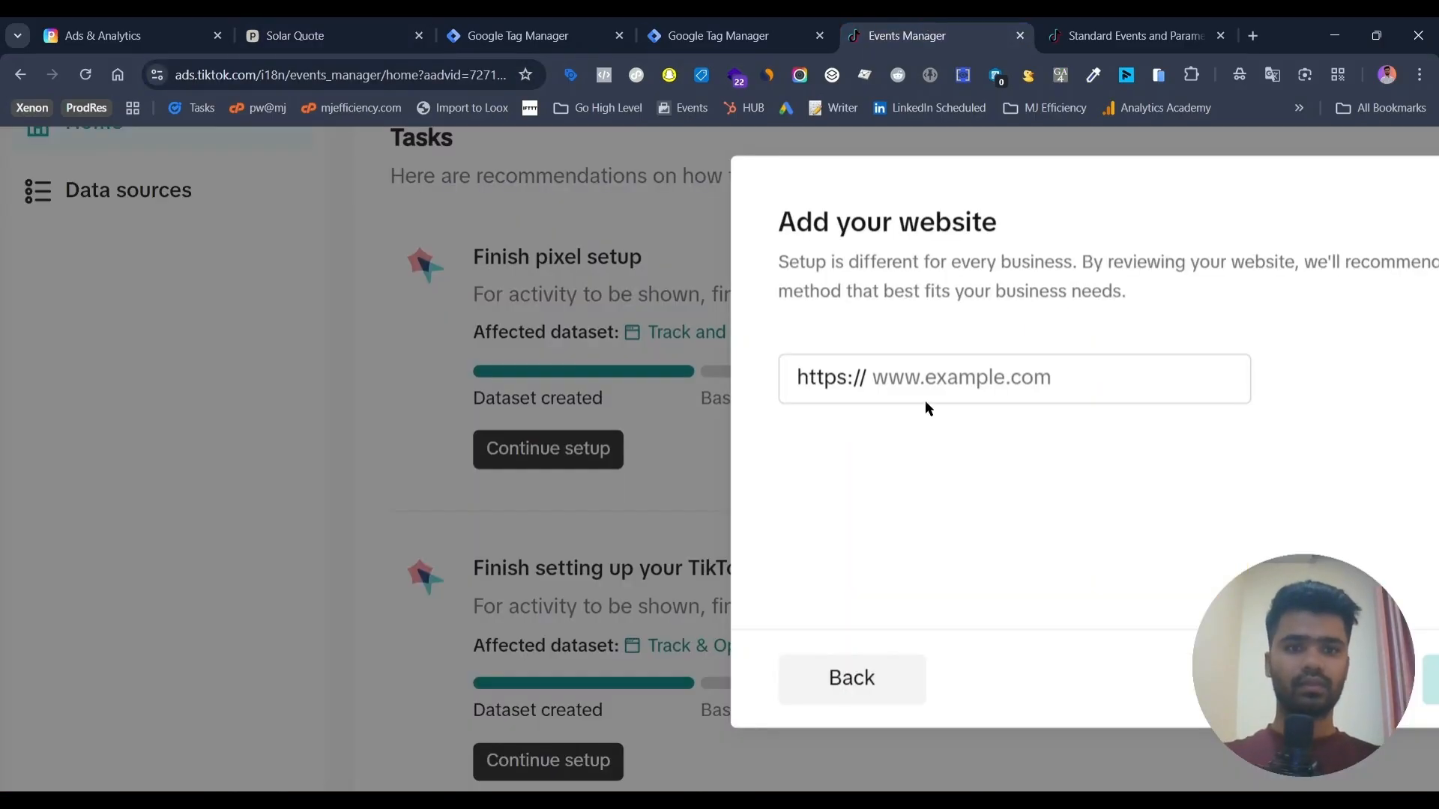
{"action": "left_click", "coordinate": [912, 367]}
{"action": "key", "text": "ctrl+v"}
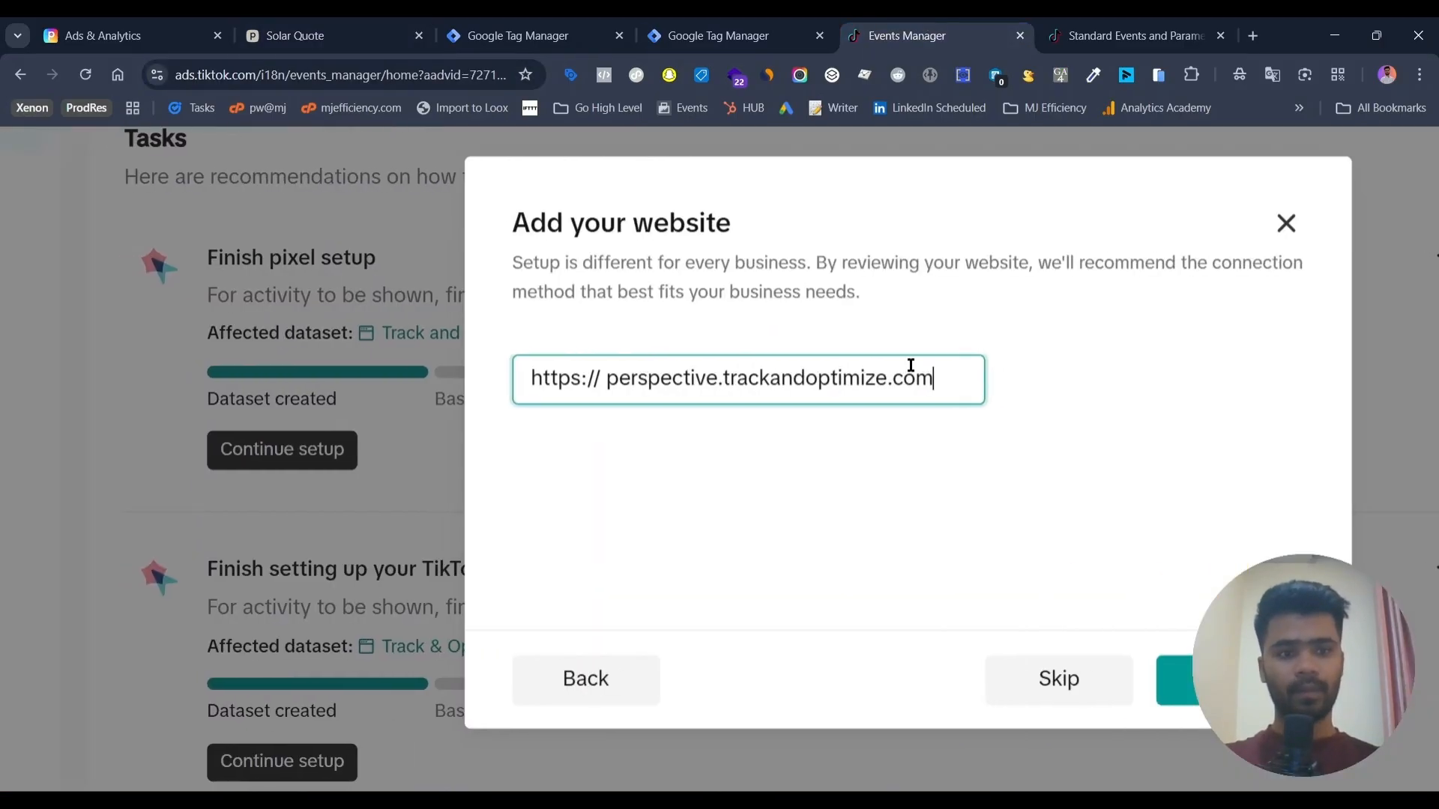
{"action": "left_click", "coordinate": [1232, 679]}
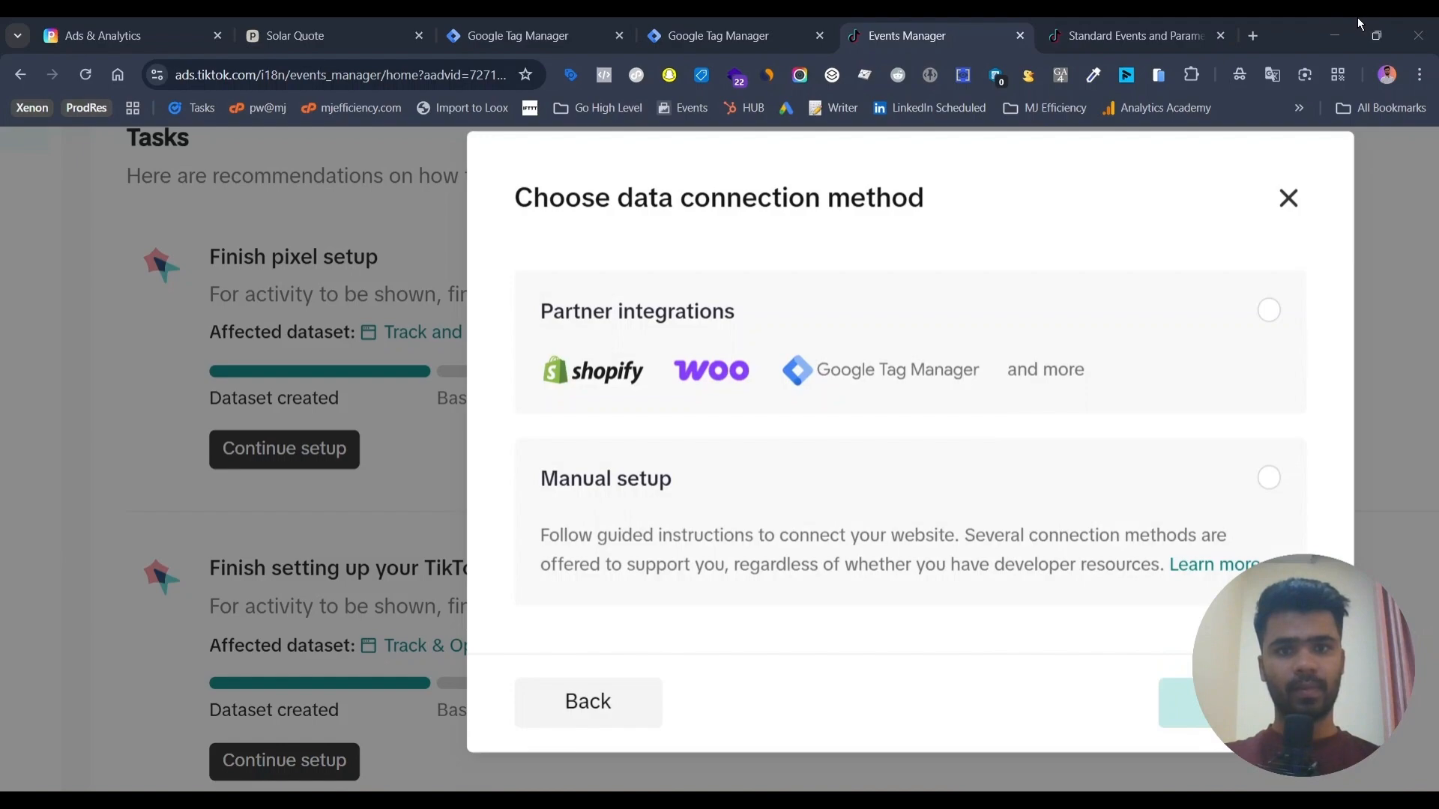
- Choose Manual setup, then the browser-only TikTok Pixel connection method
{"action": "left_click", "coordinate": [781, 552]}
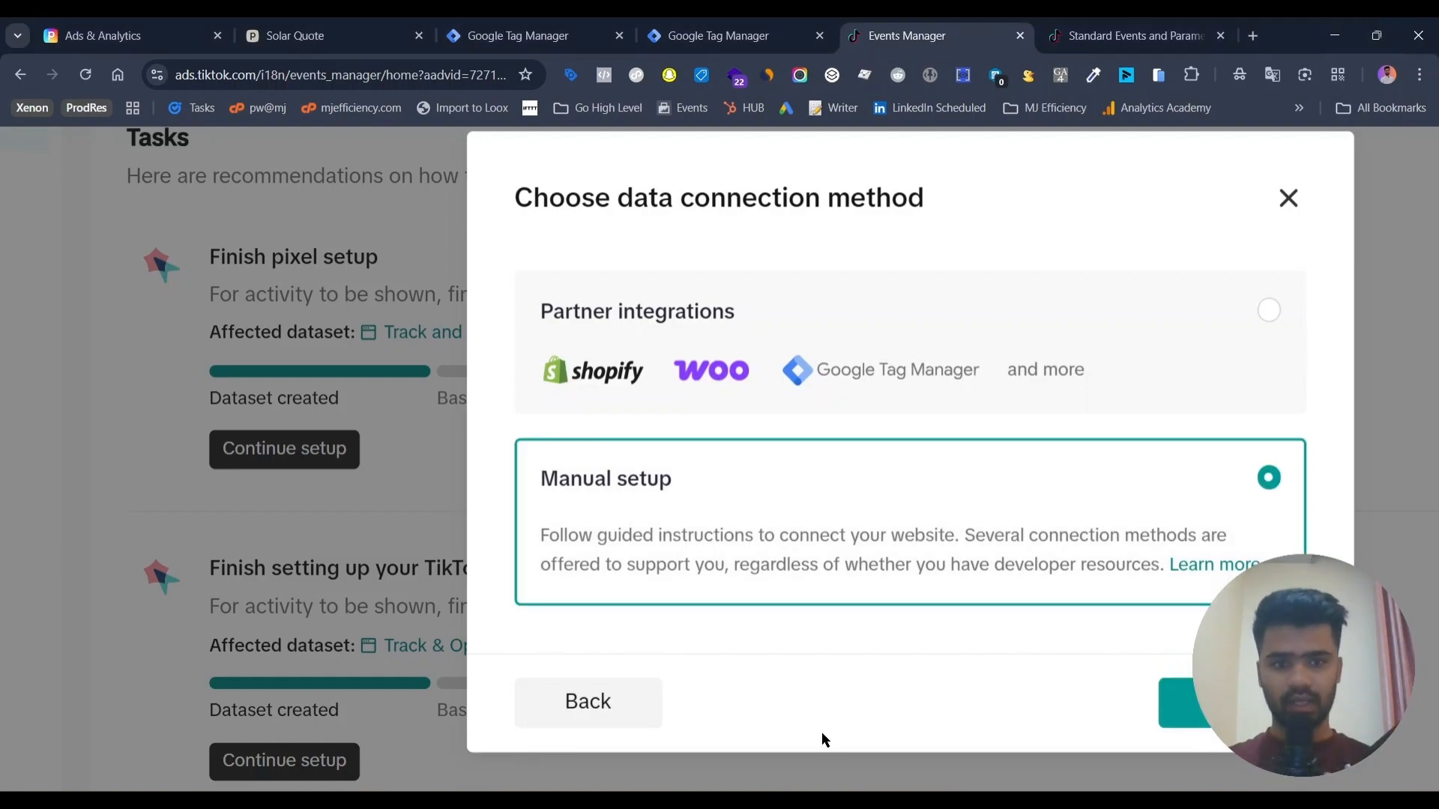
{"action": "left_click", "coordinate": [894, 800]}
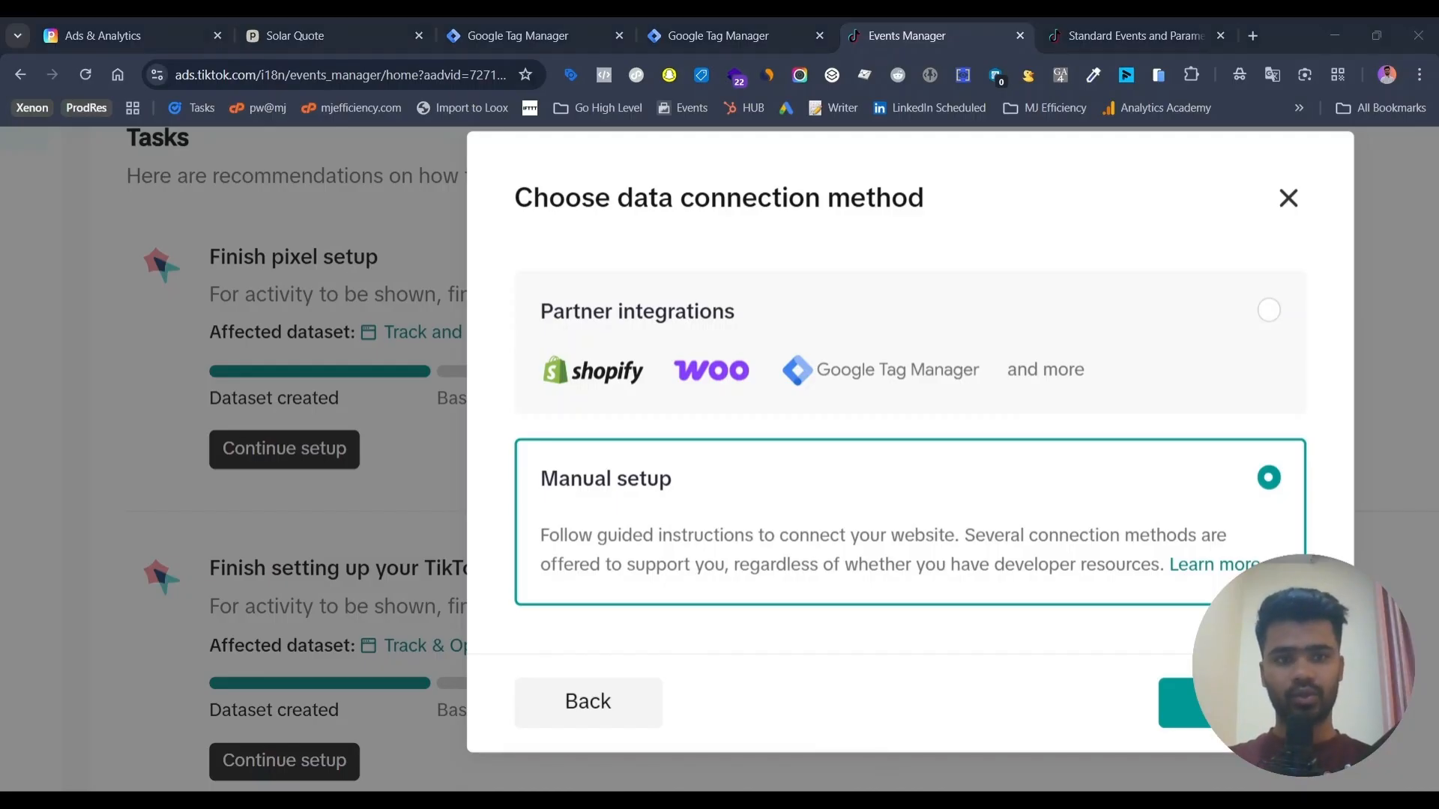
{"action": "left_click", "coordinate": [929, 800]}
{"action": "left_click", "coordinate": [1178, 703]}
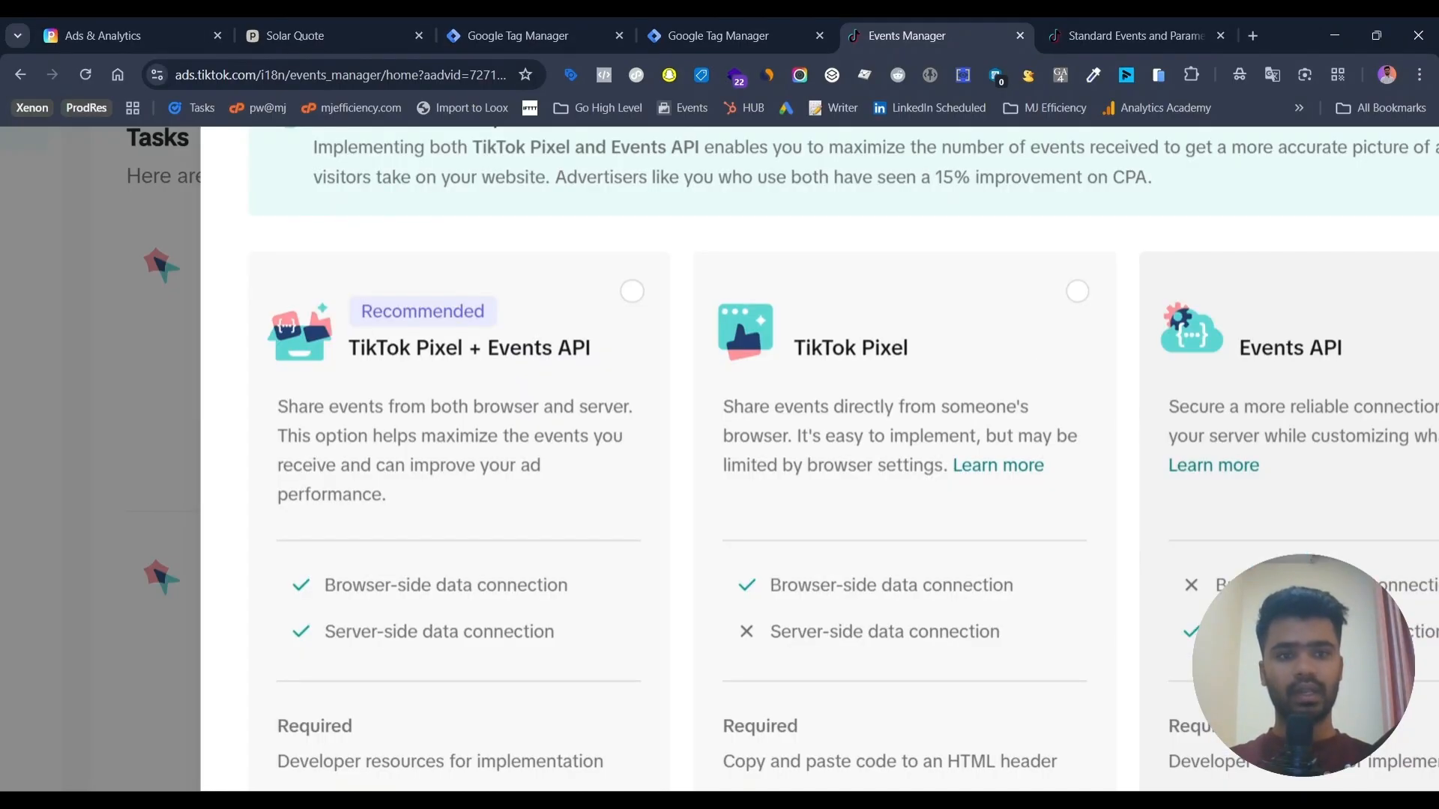
{"action": "left_click", "coordinate": [902, 362]}
{"action": "scroll", "coordinate": [903, 364], "scroll_direction": "down", "scroll_amount": 2}
{"action": "scroll", "coordinate": [903, 364], "scroll_direction": "right", "scroll_amount": 1}
{"action": "scroll", "coordinate": [902, 364], "scroll_direction": "down", "scroll_amount": 2}
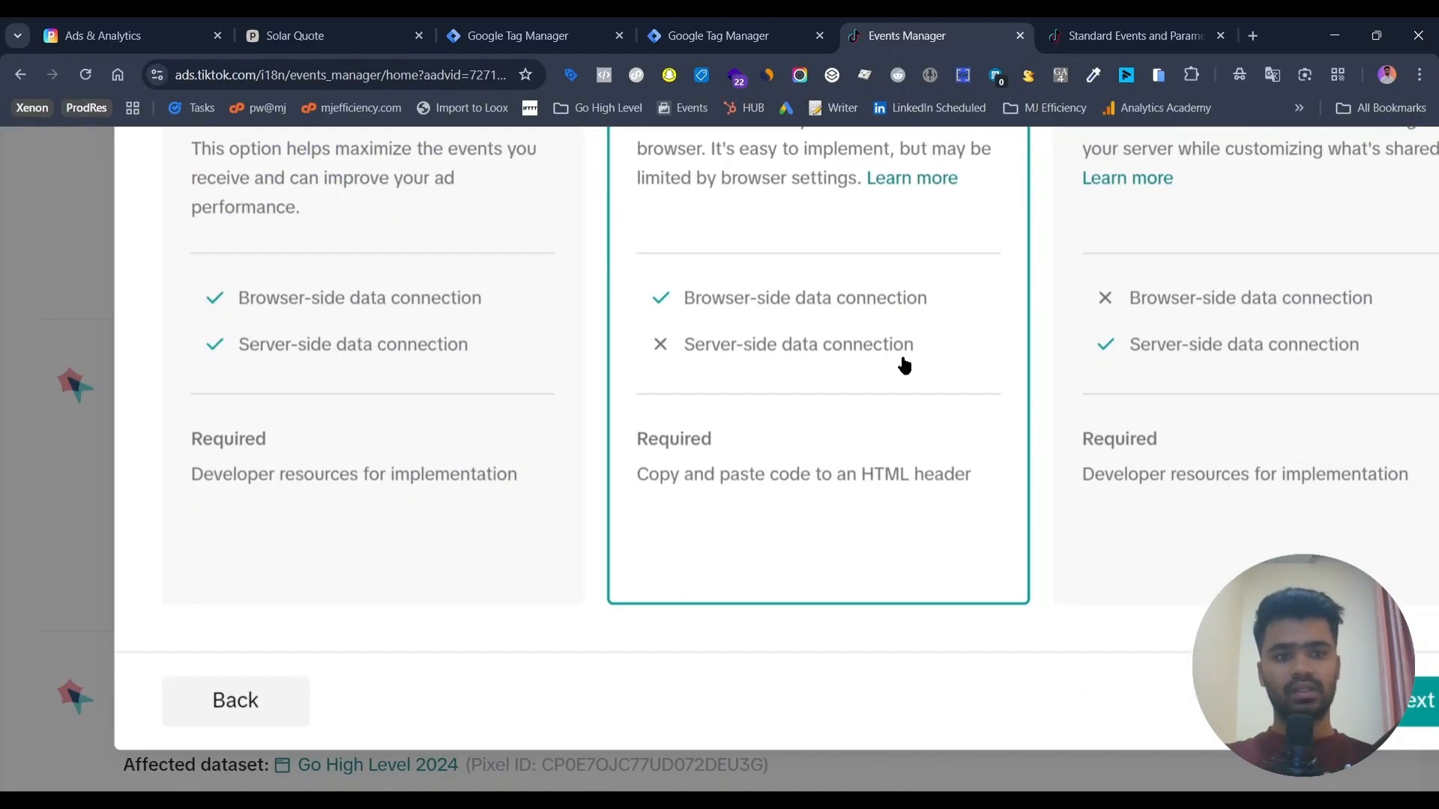
{"action": "scroll", "coordinate": [902, 363], "scroll_direction": "right", "scroll_amount": 2}
- Create a pixel named 'Ads & Analytics'
{"action": "left_click", "coordinate": [1207, 702]}
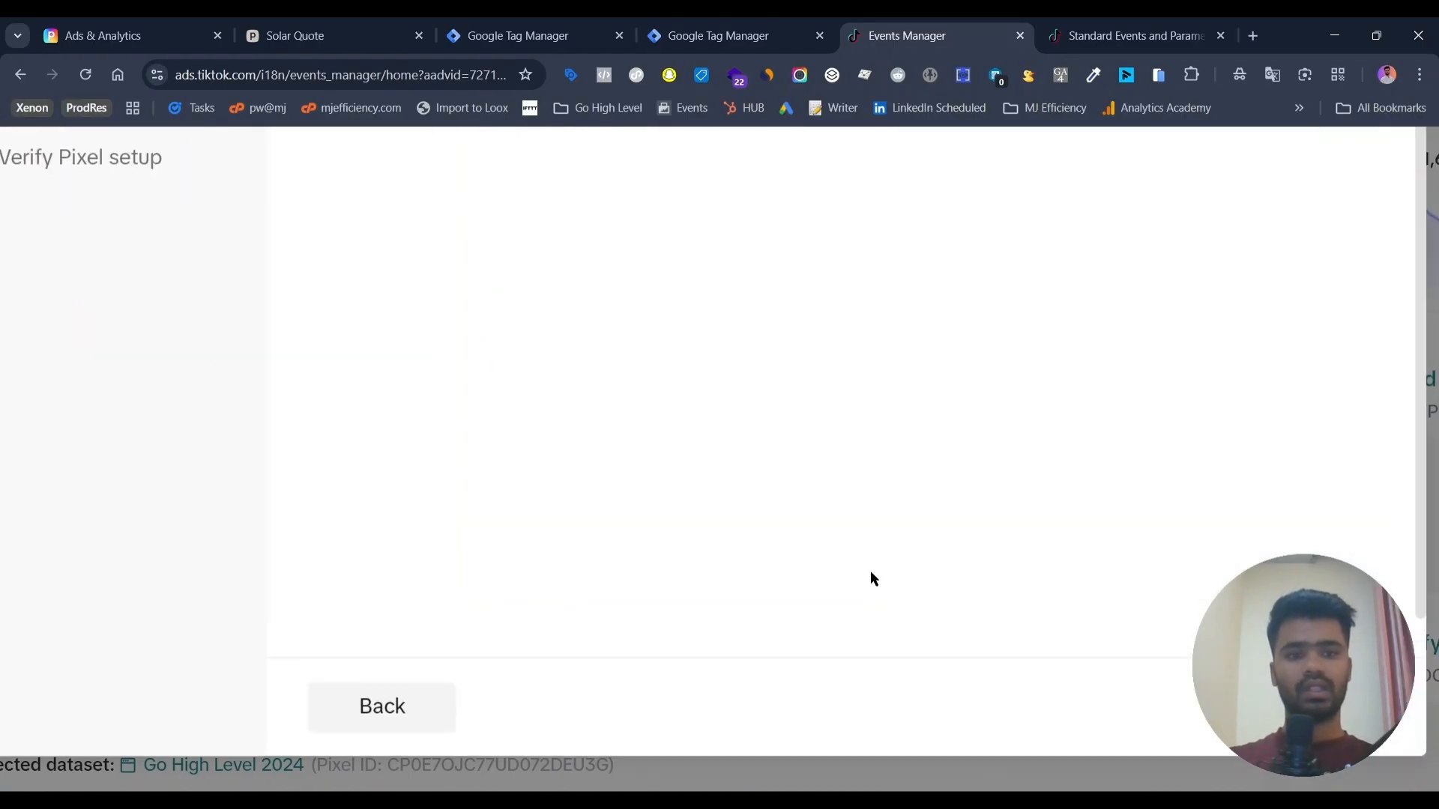
{"action": "left_click", "coordinate": [514, 363]}
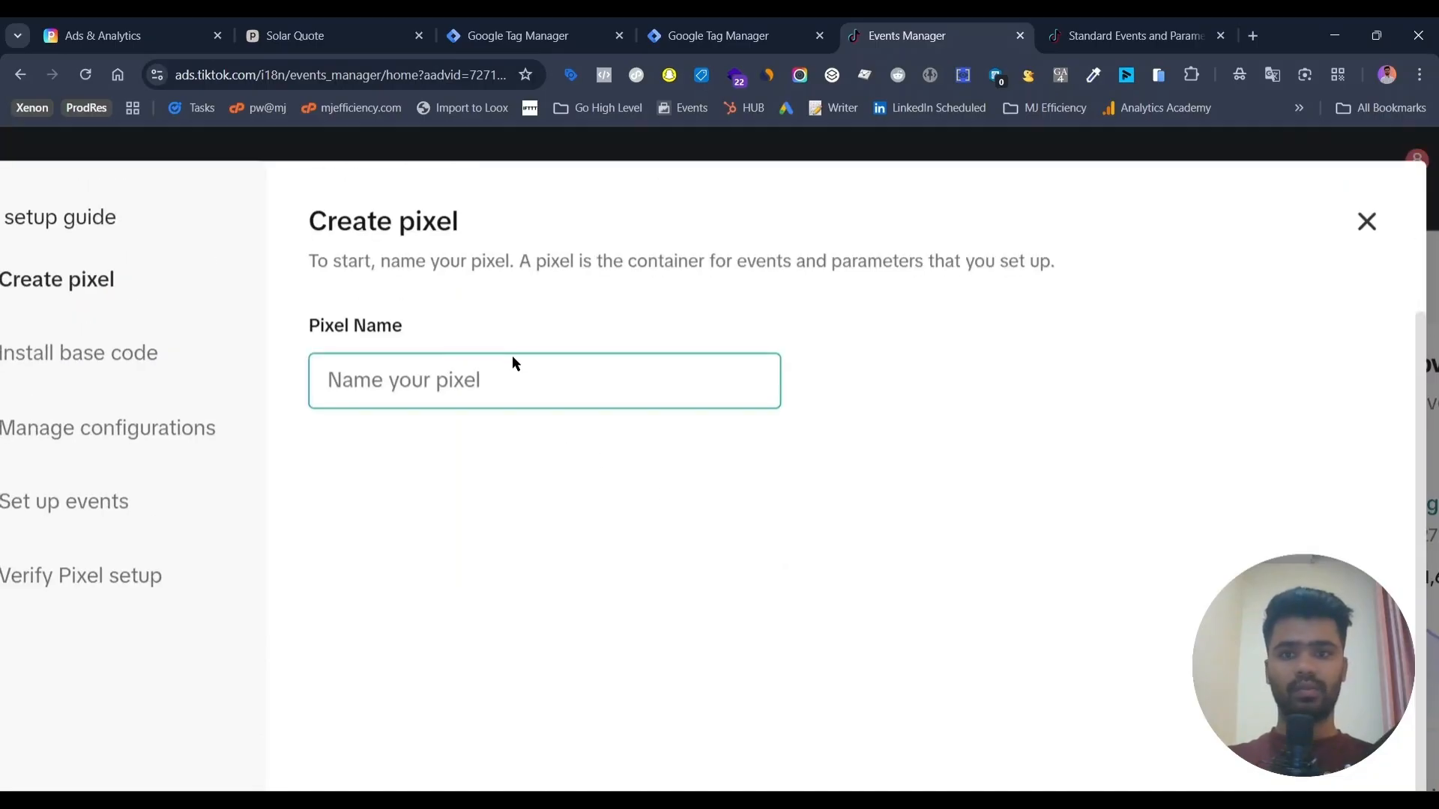
{"action": "type", "text": "Ads & Analytics"}
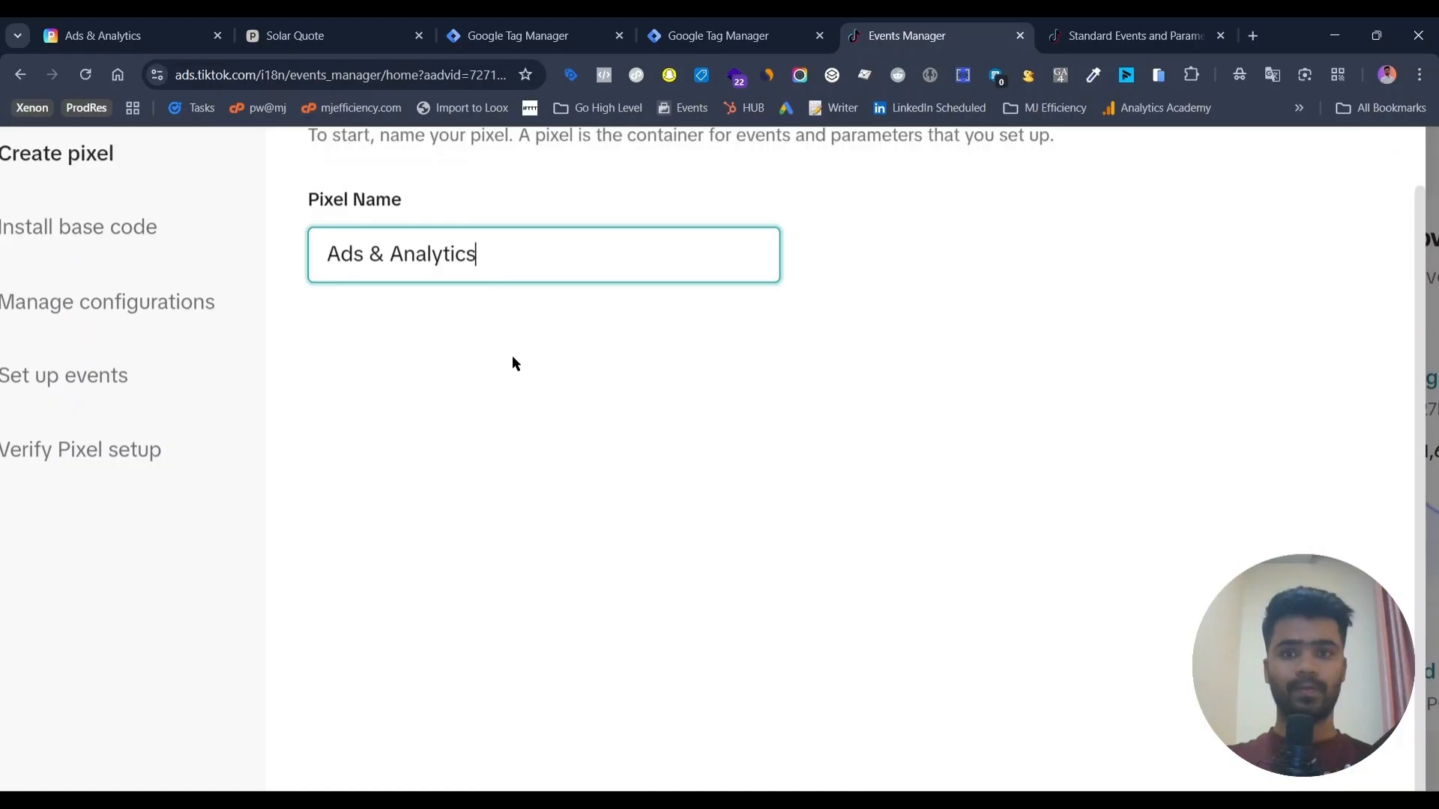
{"action": "scroll", "coordinate": [511, 356], "scroll_direction": "down", "scroll_amount": 1}
{"action": "scroll", "coordinate": [511, 356], "scroll_direction": "right", "scroll_amount": 1}
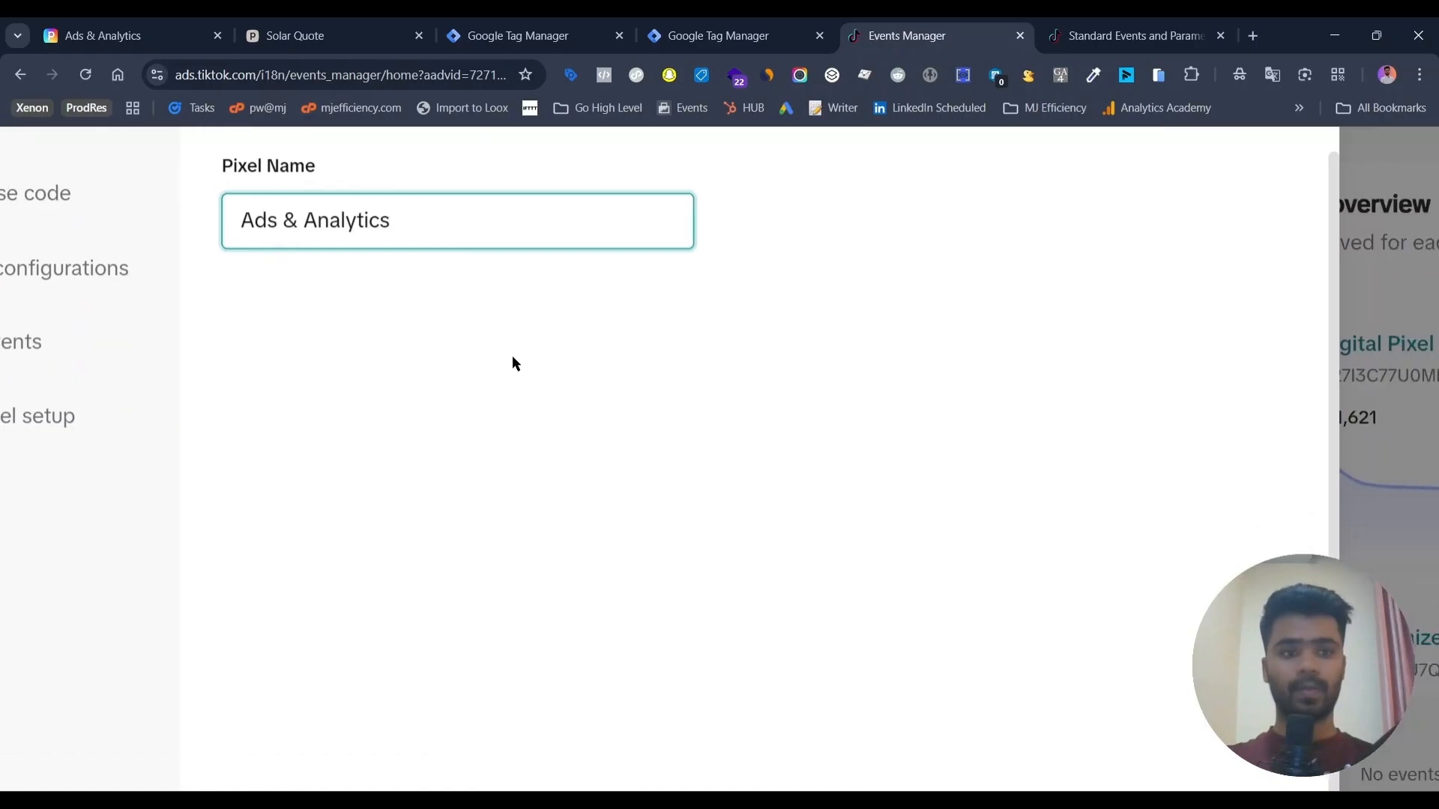
{"action": "scroll", "coordinate": [511, 355], "scroll_direction": "down", "scroll_amount": 2}
{"action": "scroll", "coordinate": [511, 355], "scroll_direction": "left", "scroll_amount": 2}
{"action": "scroll", "coordinate": [512, 358], "scroll_direction": "down", "scroll_amount": 1}
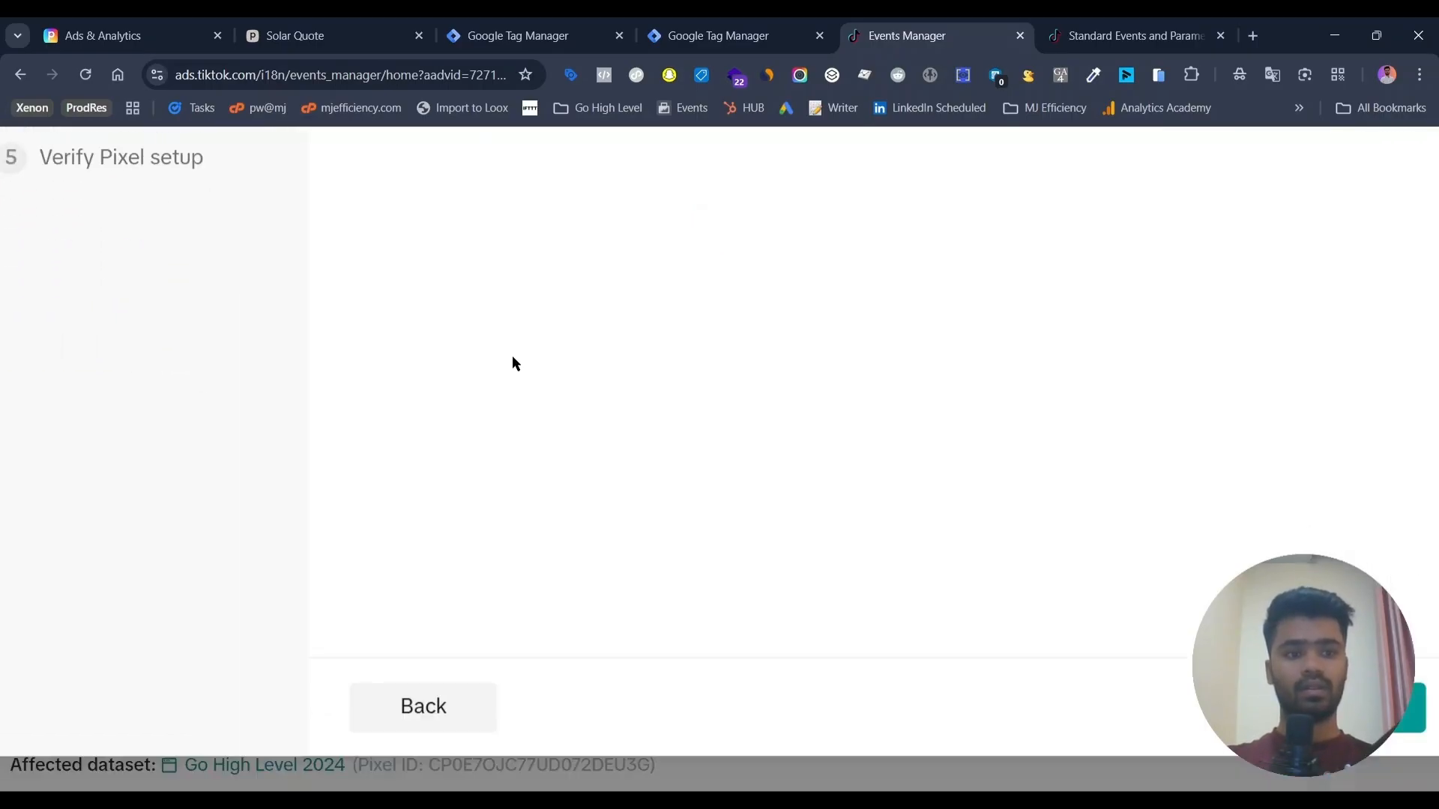
{"action": "left_click", "coordinate": [1352, 707]}
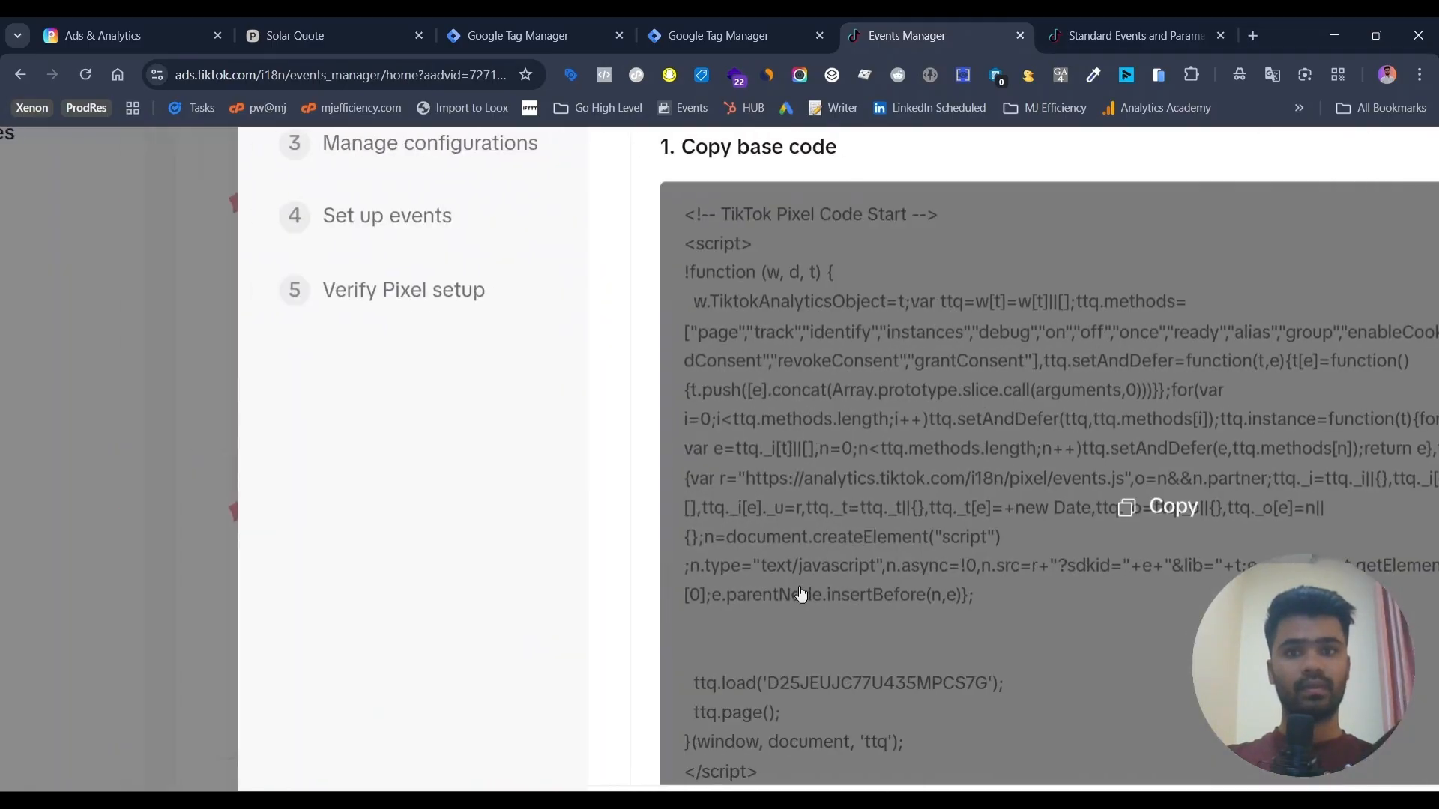
- Copy the new pixel's base code
{"action": "scroll", "coordinate": [801, 594], "scroll_direction": "up", "scroll_amount": 3}
{"action": "scroll", "coordinate": [1079, 569], "scroll_direction": "down", "scroll_amount": 2}
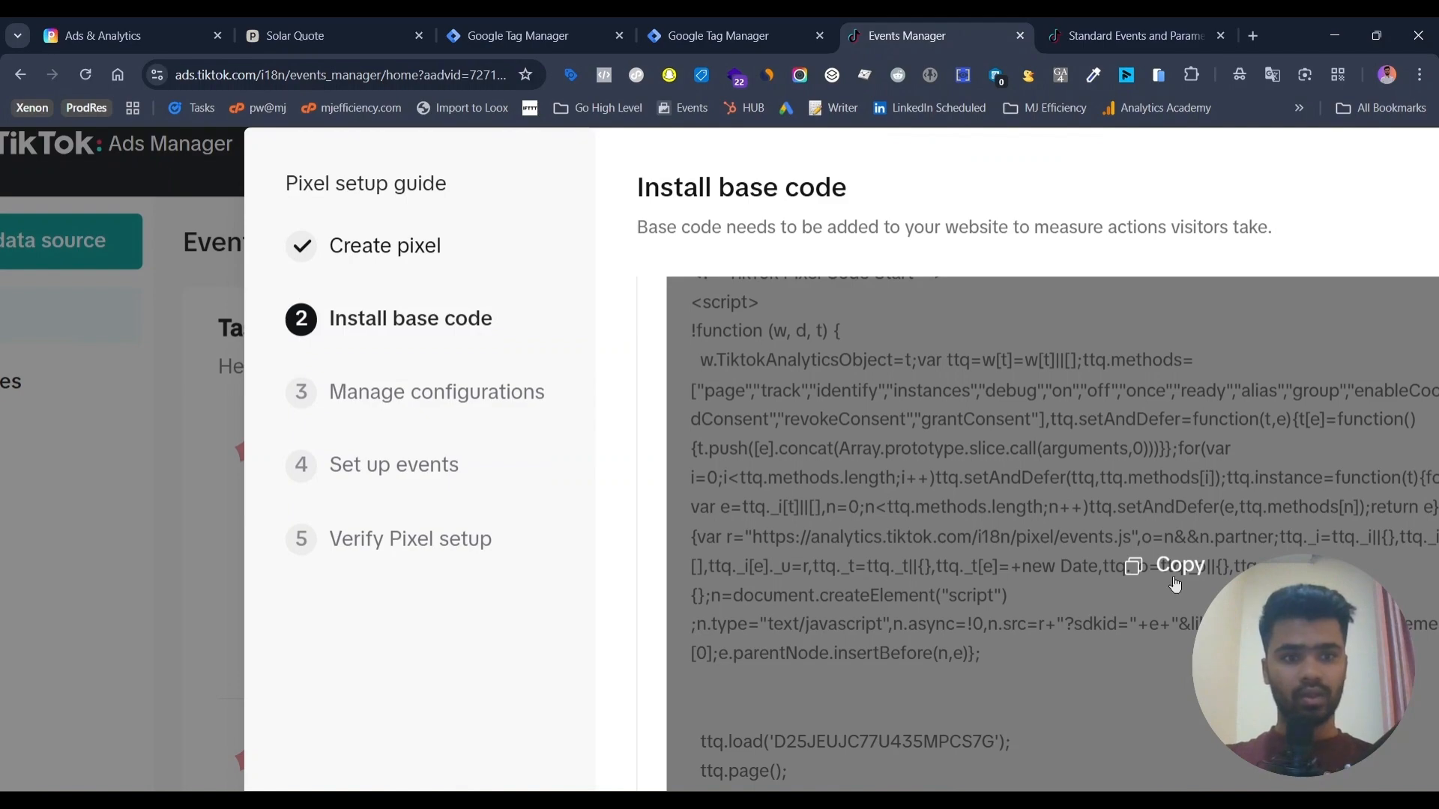
{"action": "left_click", "coordinate": [1175, 583]}
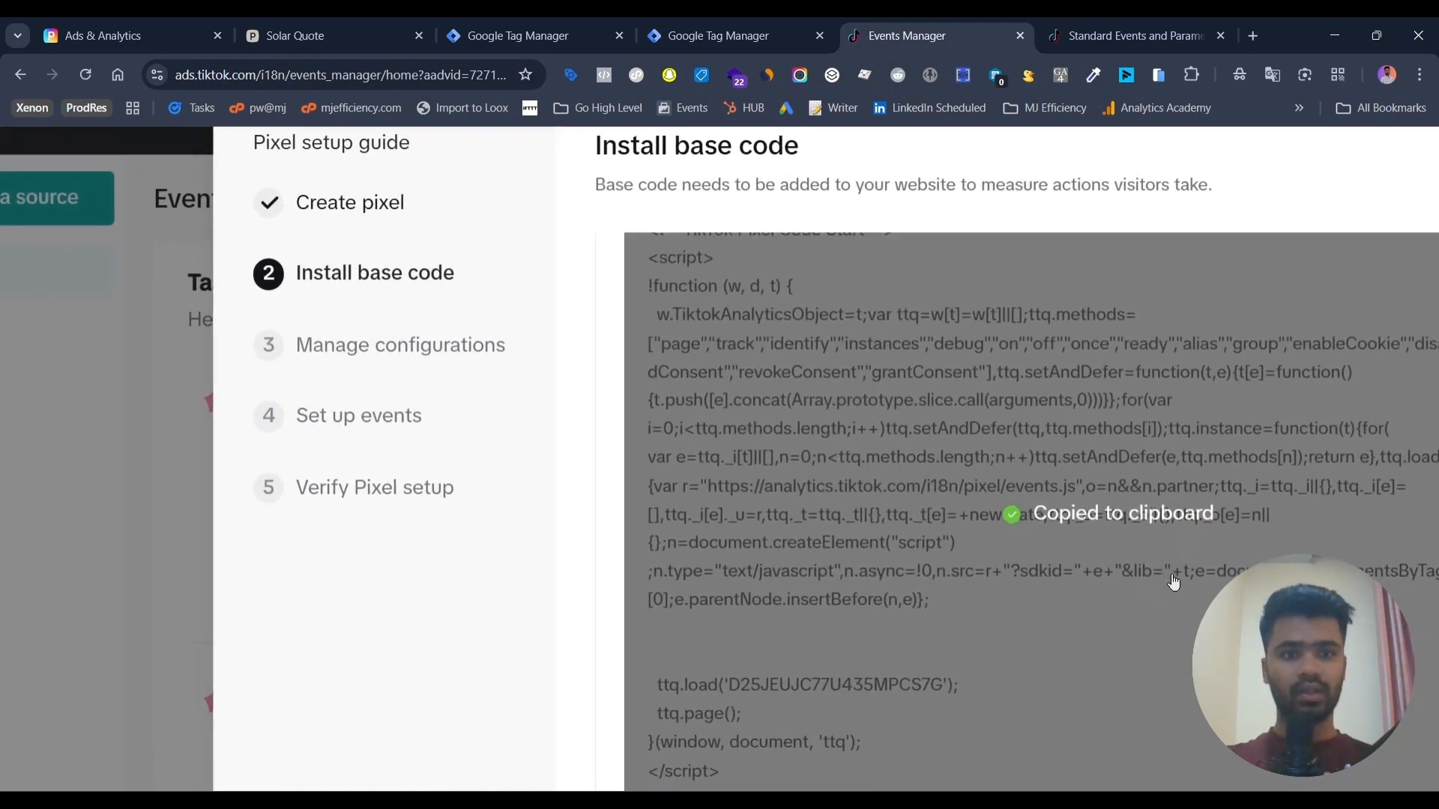
{"action": "scroll", "coordinate": [1173, 583], "scroll_direction": "down", "scroll_amount": 5}
{"action": "scroll", "coordinate": [1174, 583], "scroll_direction": "right", "scroll_amount": 2}
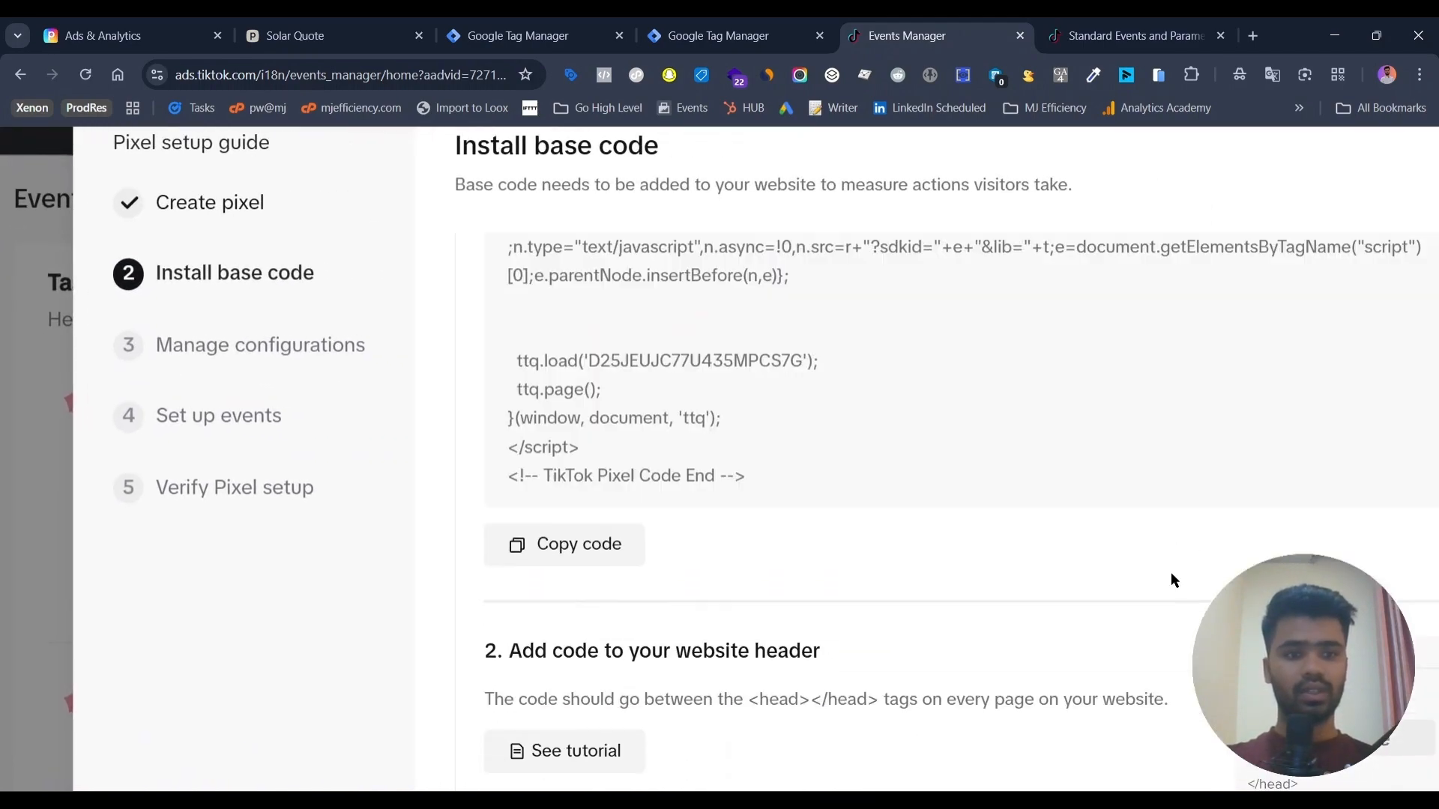
{"action": "scroll", "coordinate": [1173, 581], "scroll_direction": "down", "scroll_amount": 3}
{"action": "scroll", "coordinate": [1174, 581], "scroll_direction": "down", "scroll_amount": 3}
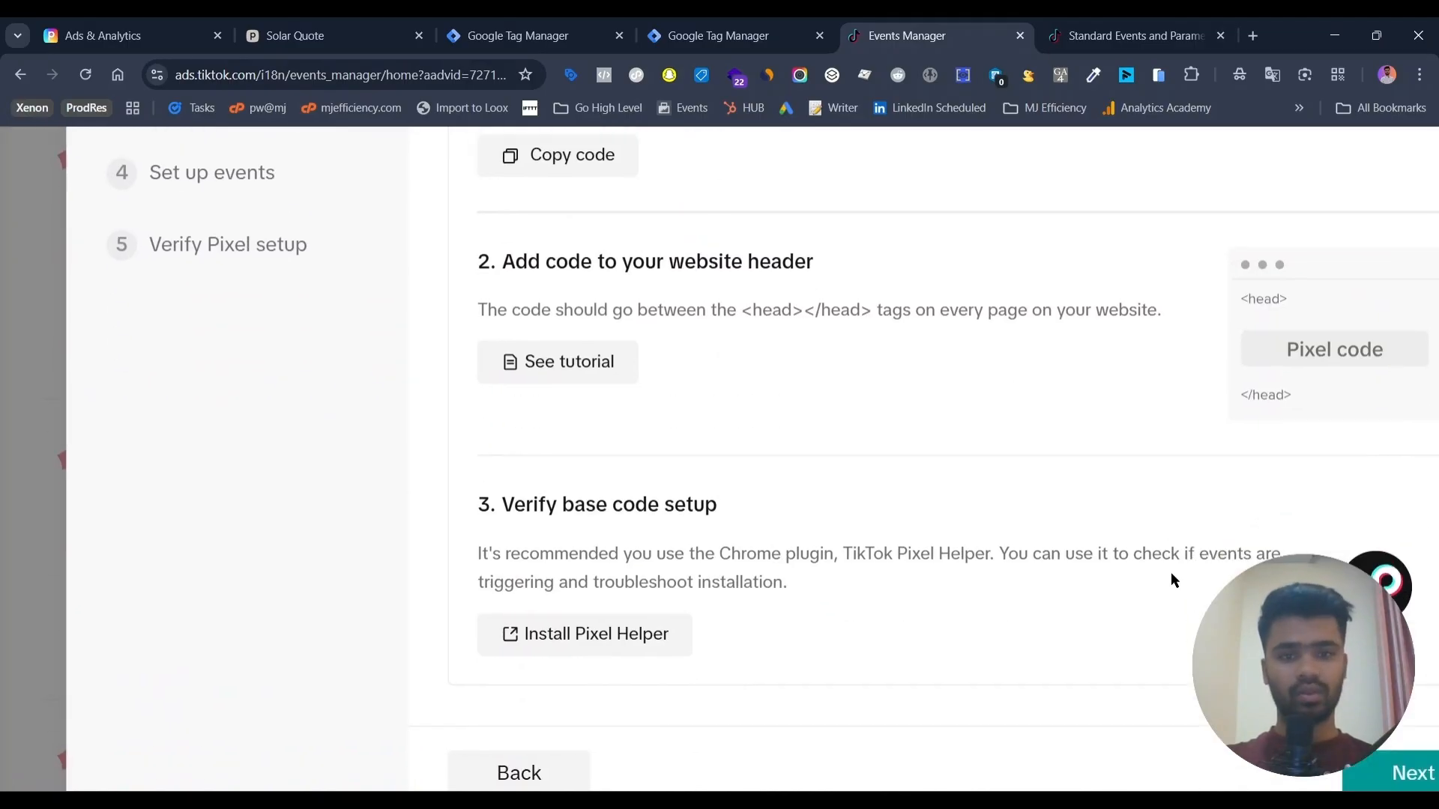
{"action": "scroll", "coordinate": [1170, 573], "scroll_direction": "down", "scroll_amount": 1}
- Advance through configuration, events and verification steps, and finish the setup guide
{"action": "left_click", "coordinate": [1420, 710]}
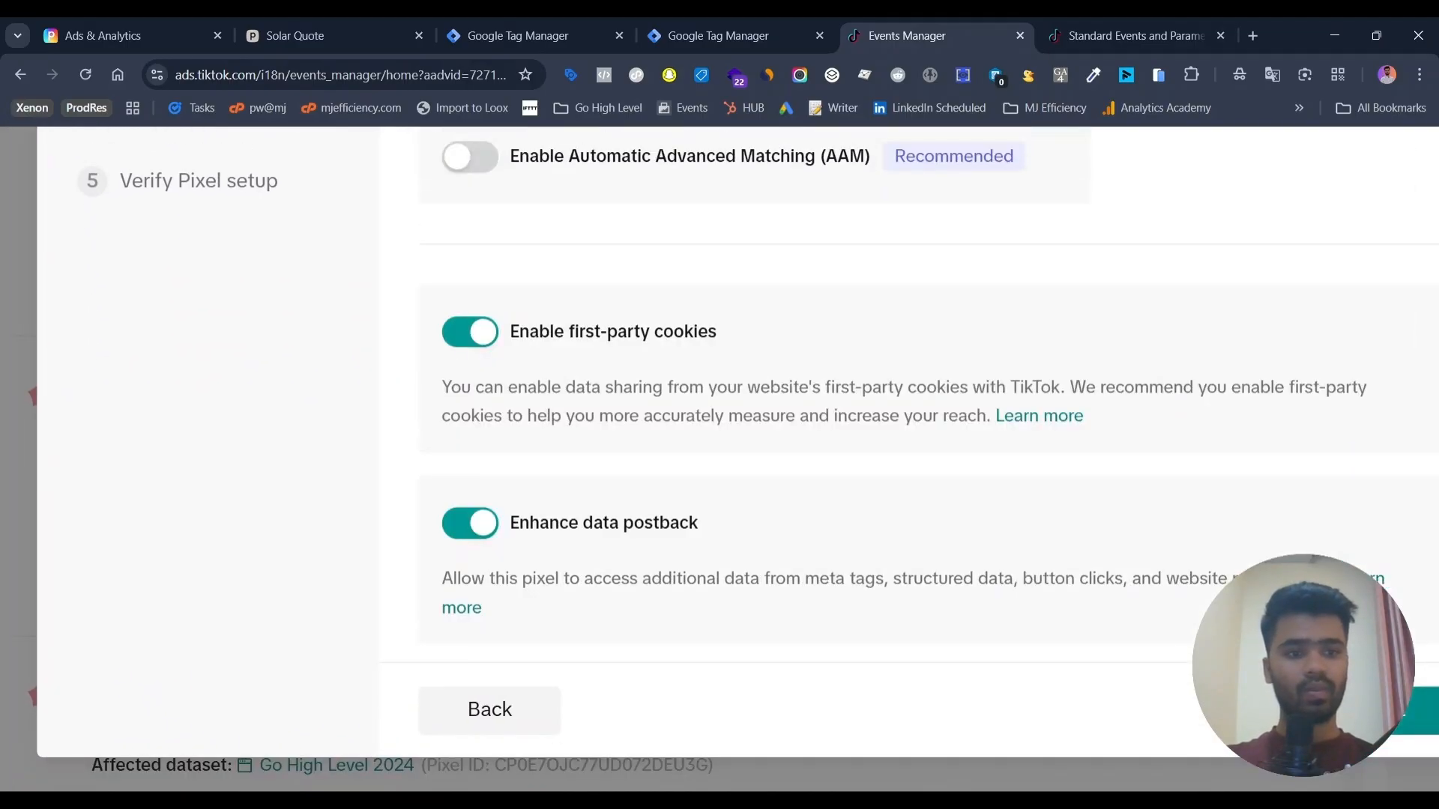
{"action": "scroll", "coordinate": [929, 394], "scroll_direction": "up", "scroll_amount": 1}
{"action": "scroll", "coordinate": [929, 394], "scroll_direction": "up", "scroll_amount": 5}
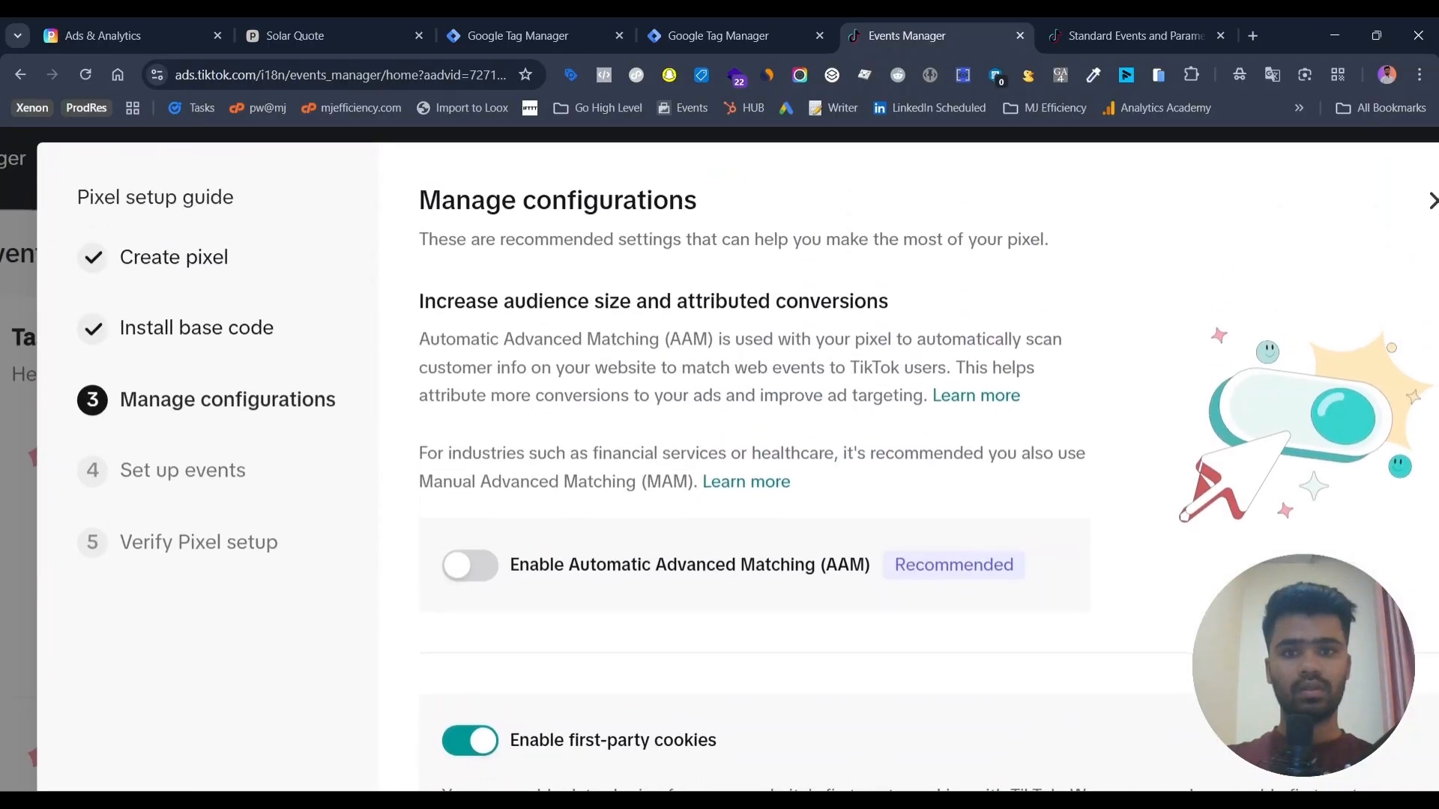
{"action": "scroll", "coordinate": [929, 450], "scroll_direction": "down", "scroll_amount": 5}
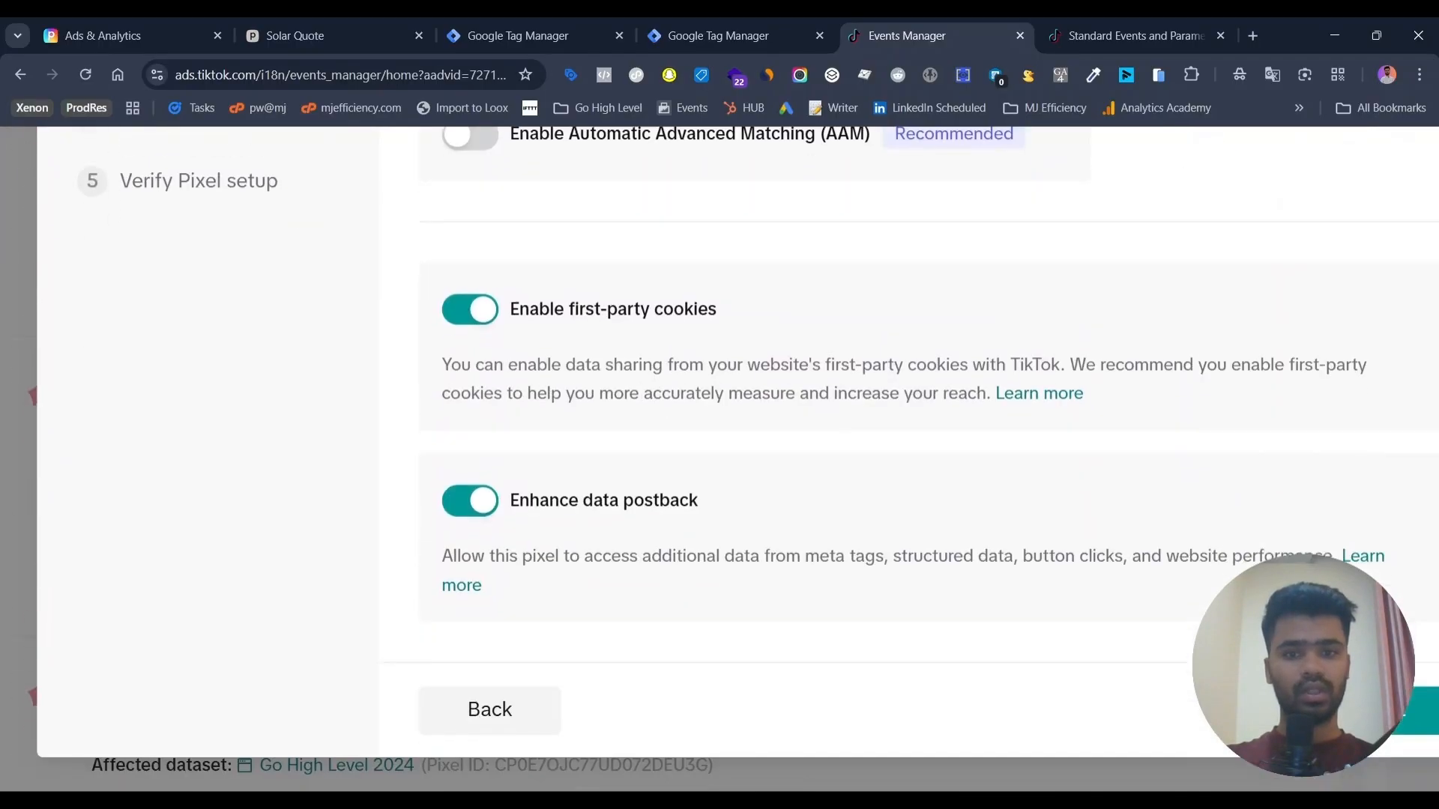
{"action": "left_click", "coordinate": [1420, 710]}
{"action": "scroll", "coordinate": [929, 449], "scroll_direction": "up", "scroll_amount": 4}
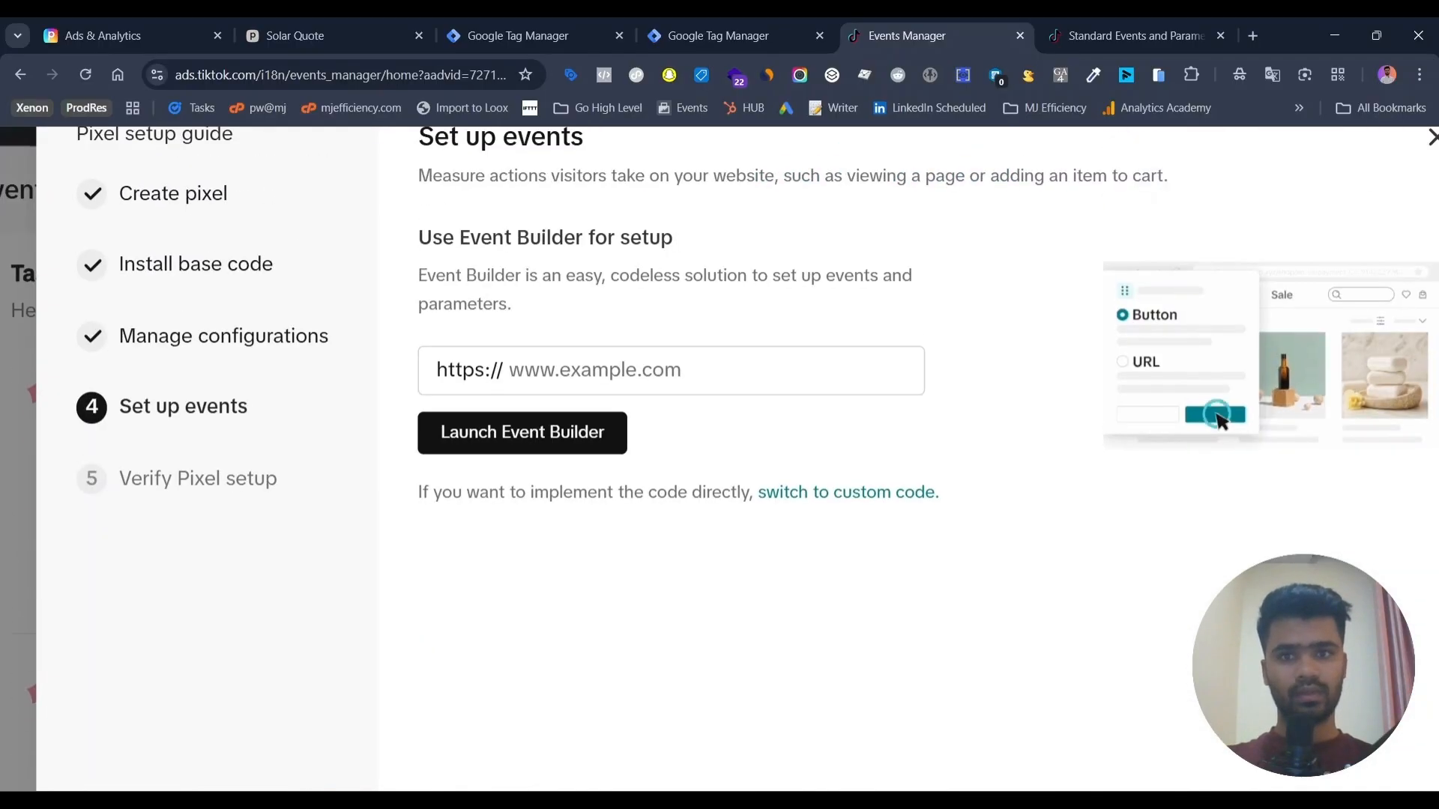
{"action": "scroll", "coordinate": [929, 450], "scroll_direction": "down", "scroll_amount": 1}
{"action": "scroll", "coordinate": [1214, 135], "scroll_direction": "down", "scroll_amount": 3}
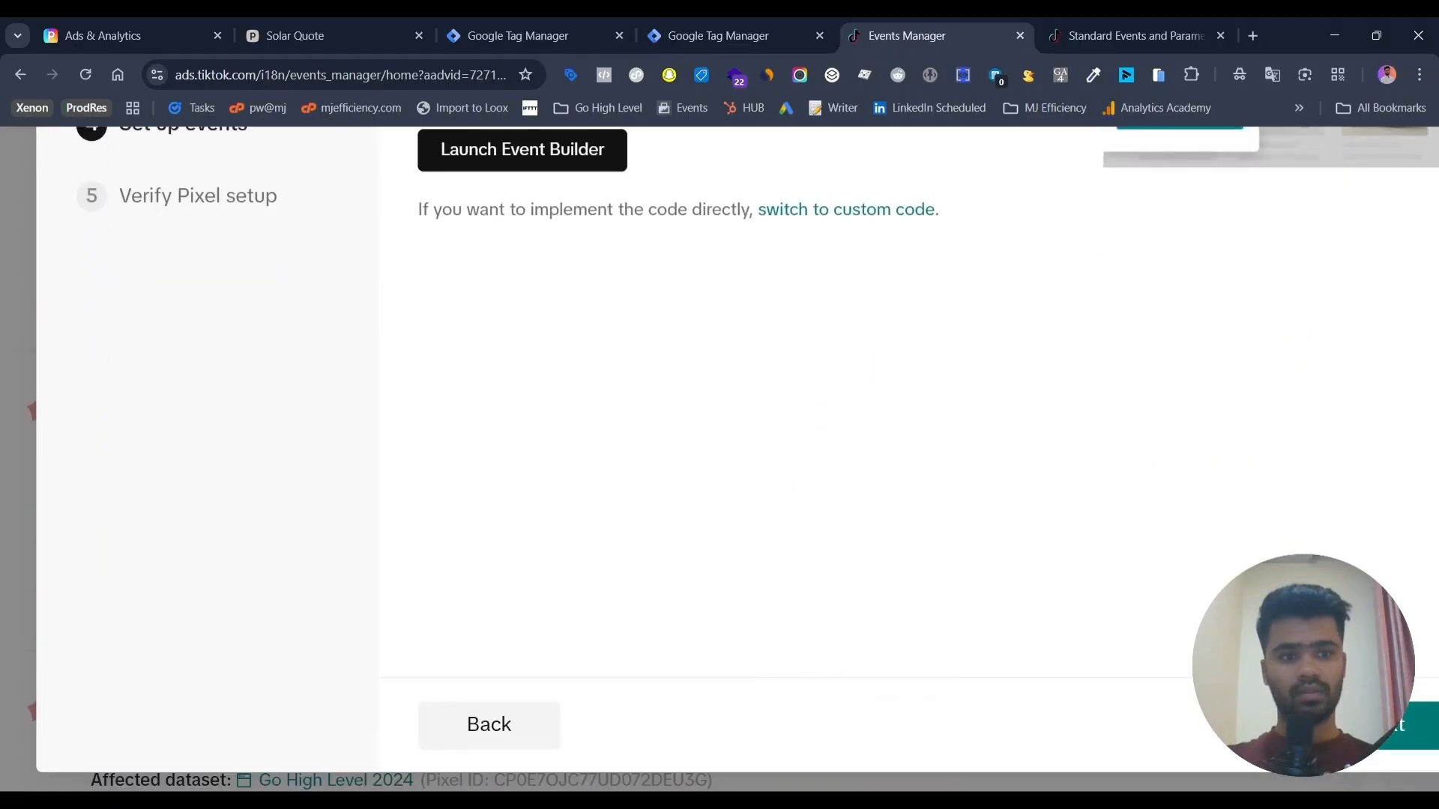
{"action": "left_click", "coordinate": [1416, 723]}
{"action": "left_click", "coordinate": [1392, 748]}
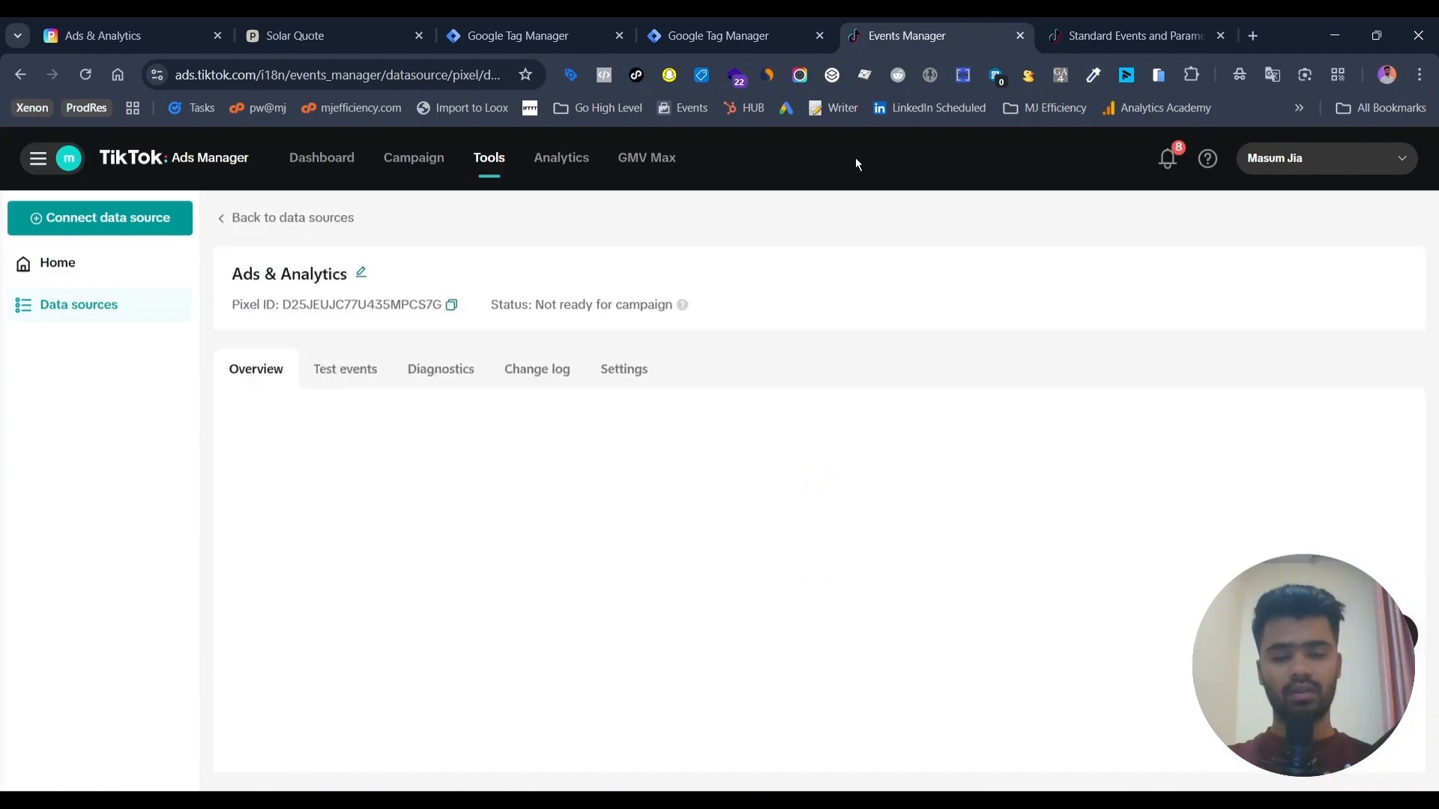
- Copy the Ads & Analytics pixel's base code from its Settings install-base-code instructions
{"action": "left_click", "coordinate": [630, 373]}
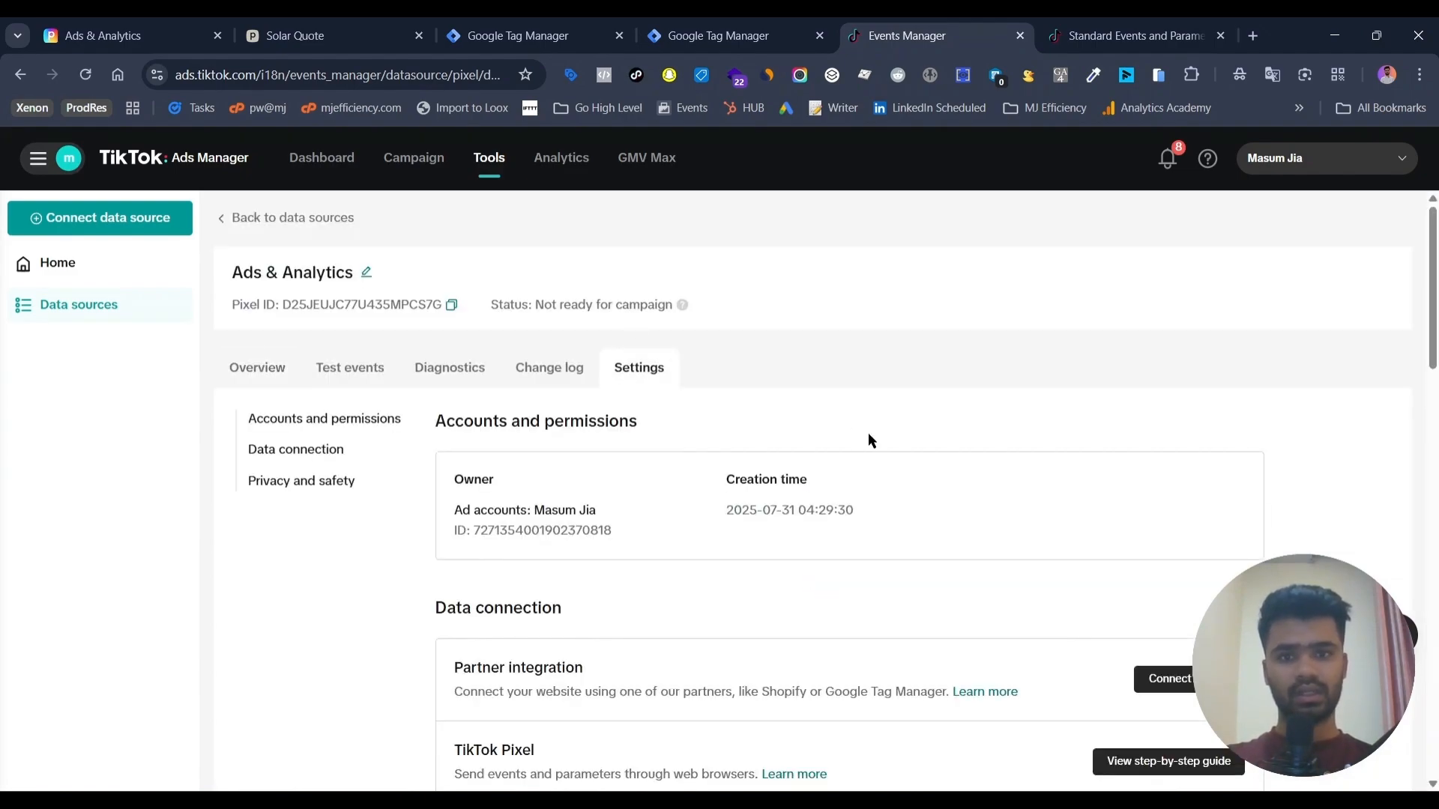
{"action": "scroll", "coordinate": [627, 379], "scroll_direction": "down", "scroll_amount": 3}
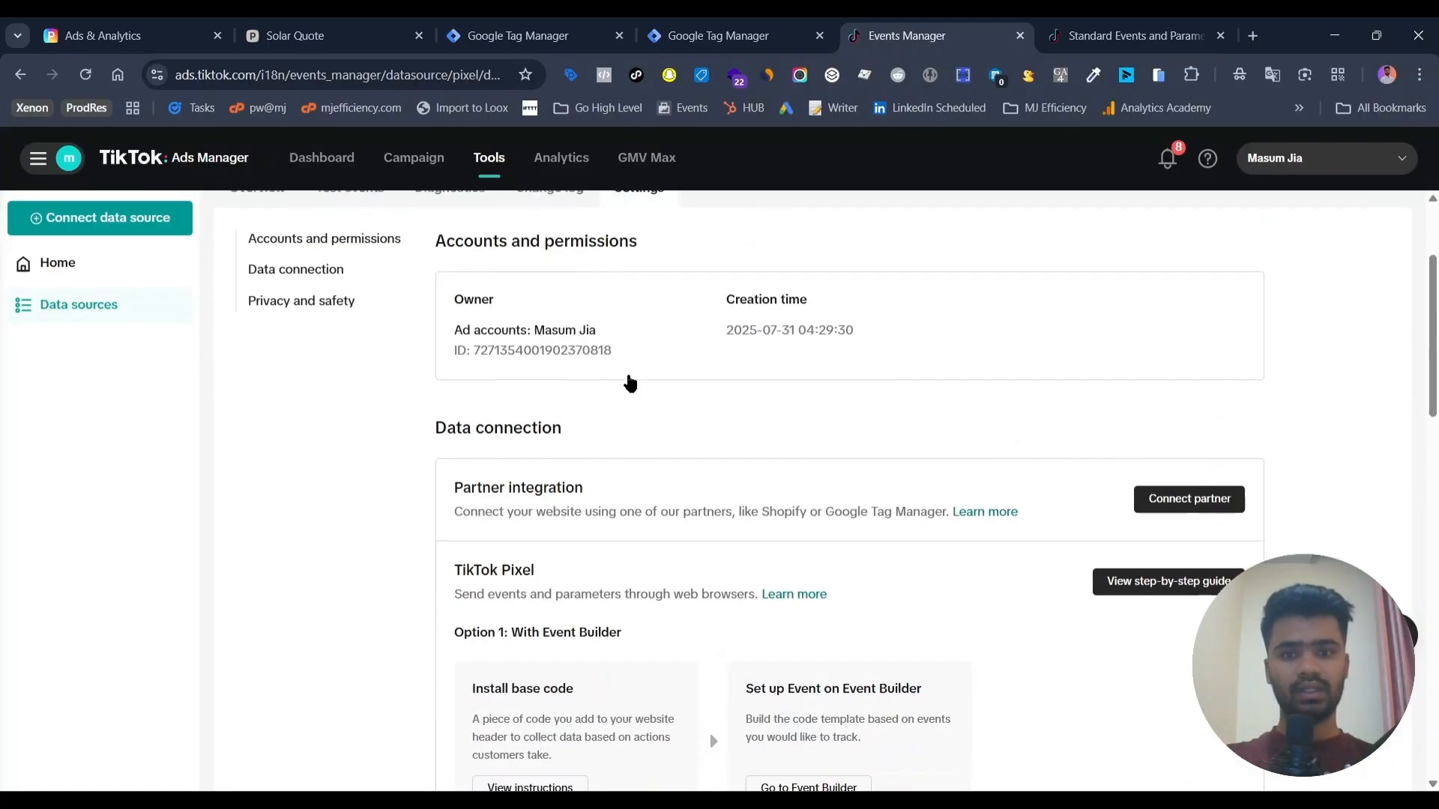
{"action": "scroll", "coordinate": [628, 379], "scroll_direction": "down", "scroll_amount": 2}
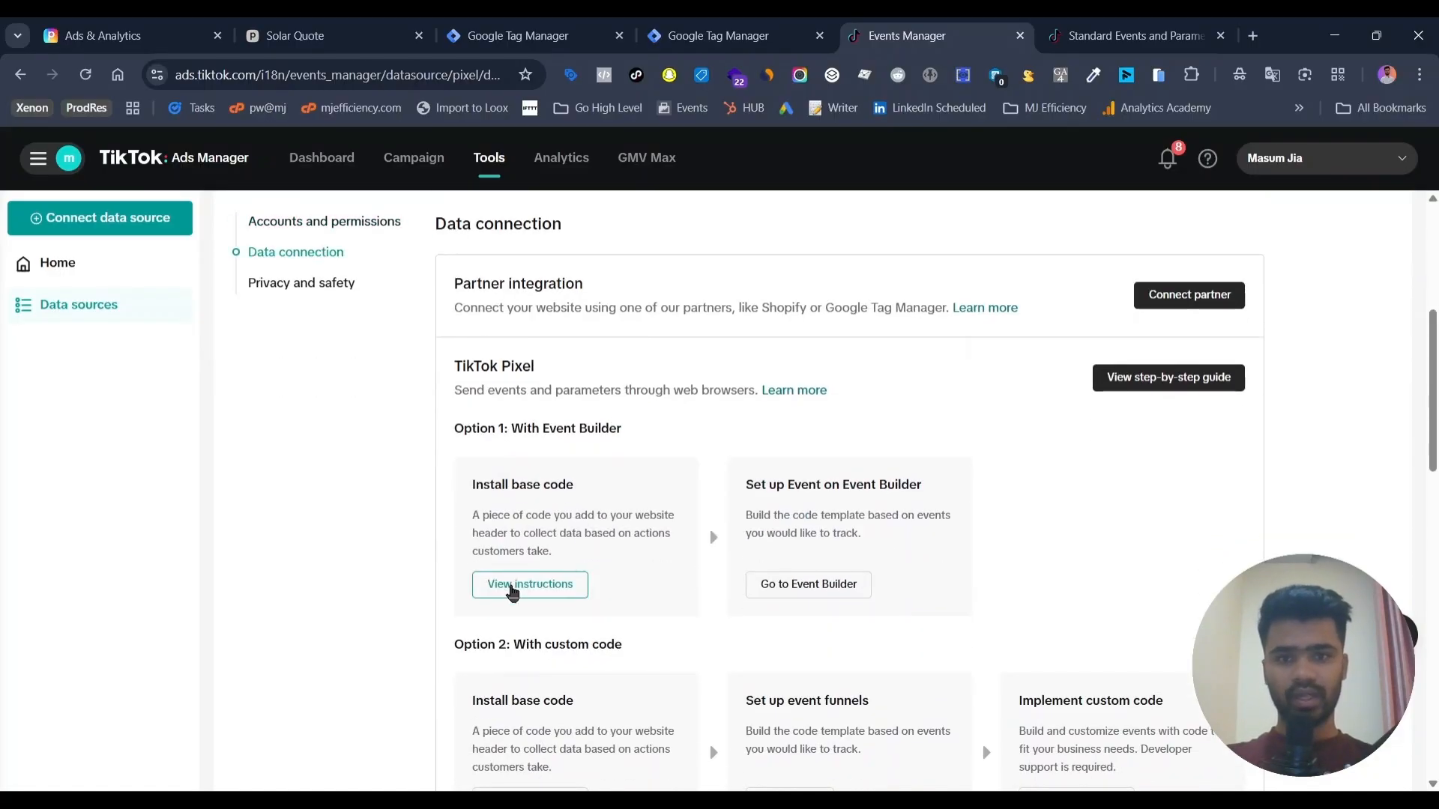
{"action": "left_click", "coordinate": [512, 588]}
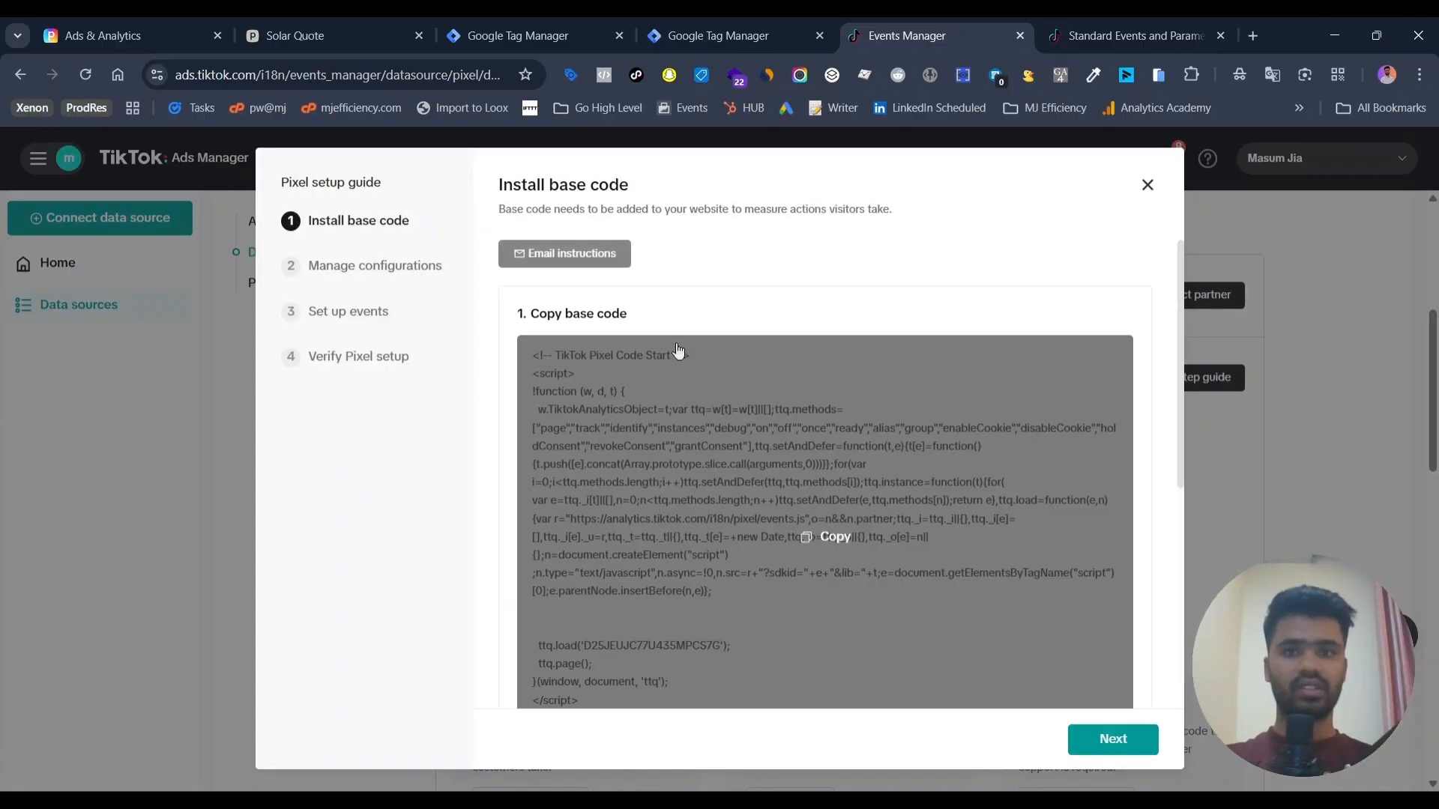
{"action": "left_click", "coordinate": [820, 534]}
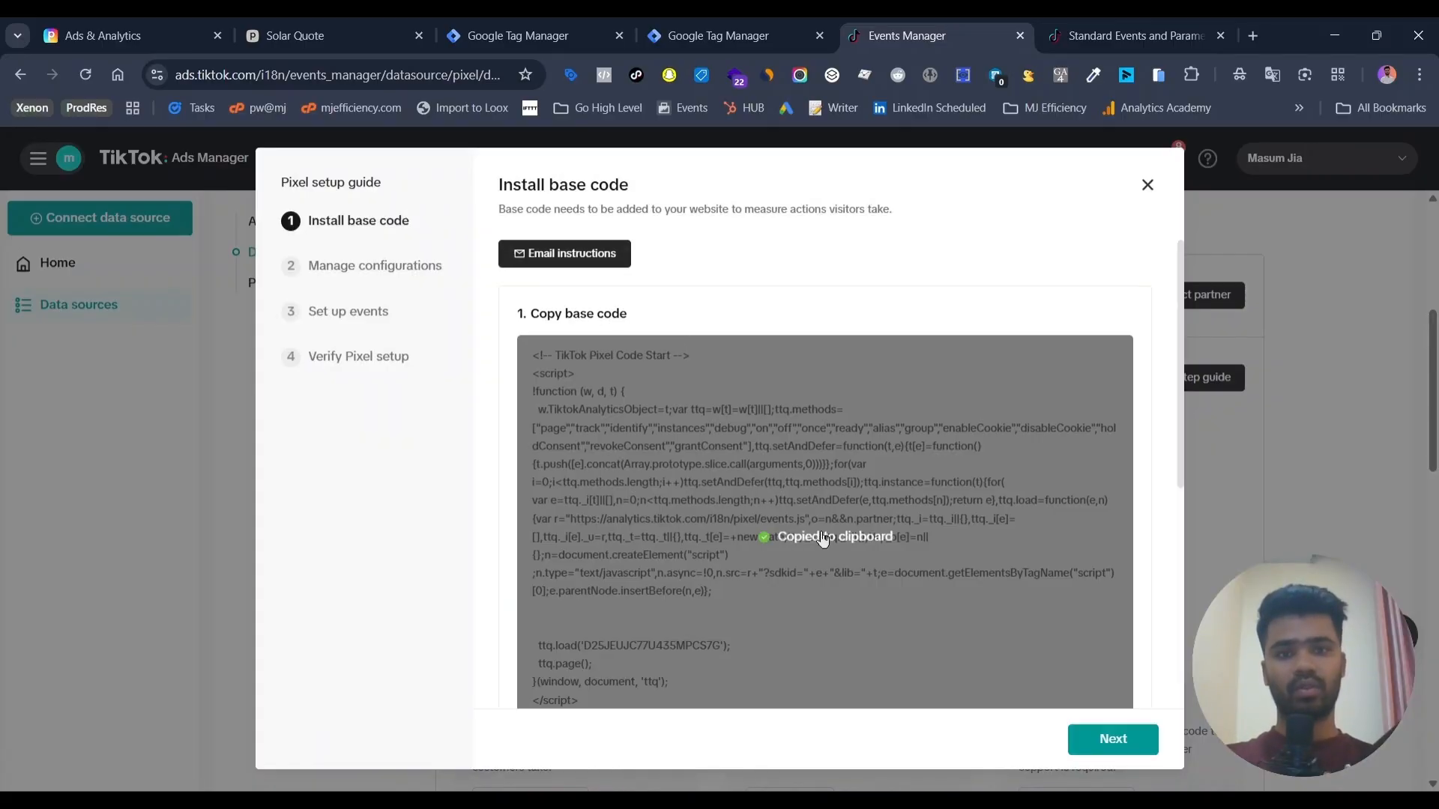
{"action": "left_click", "coordinate": [509, 35]}
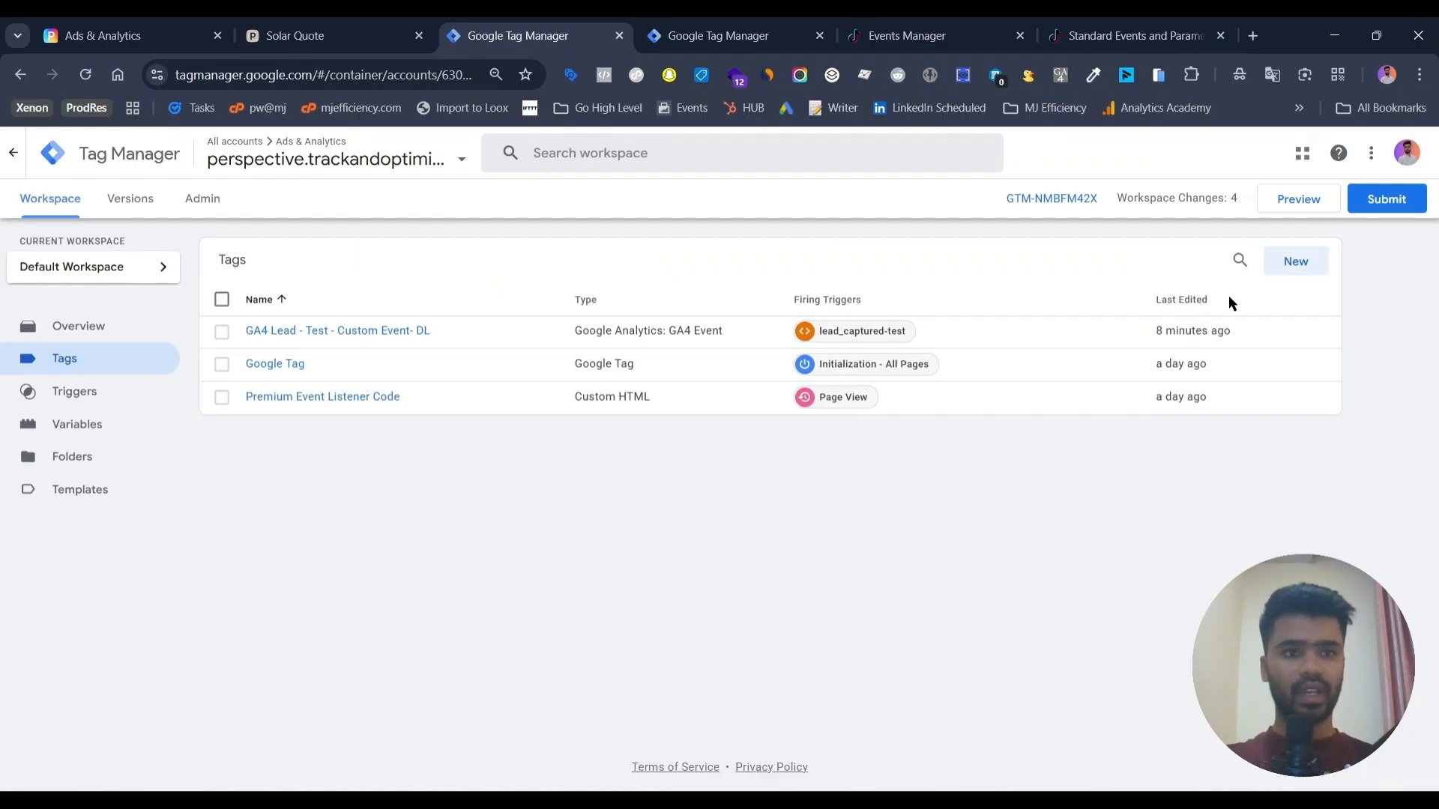
- Create a Custom HTML tag with the pasted TikTok pixel base code, firing on All Pages
{"action": "left_click", "coordinate": [1310, 269]}
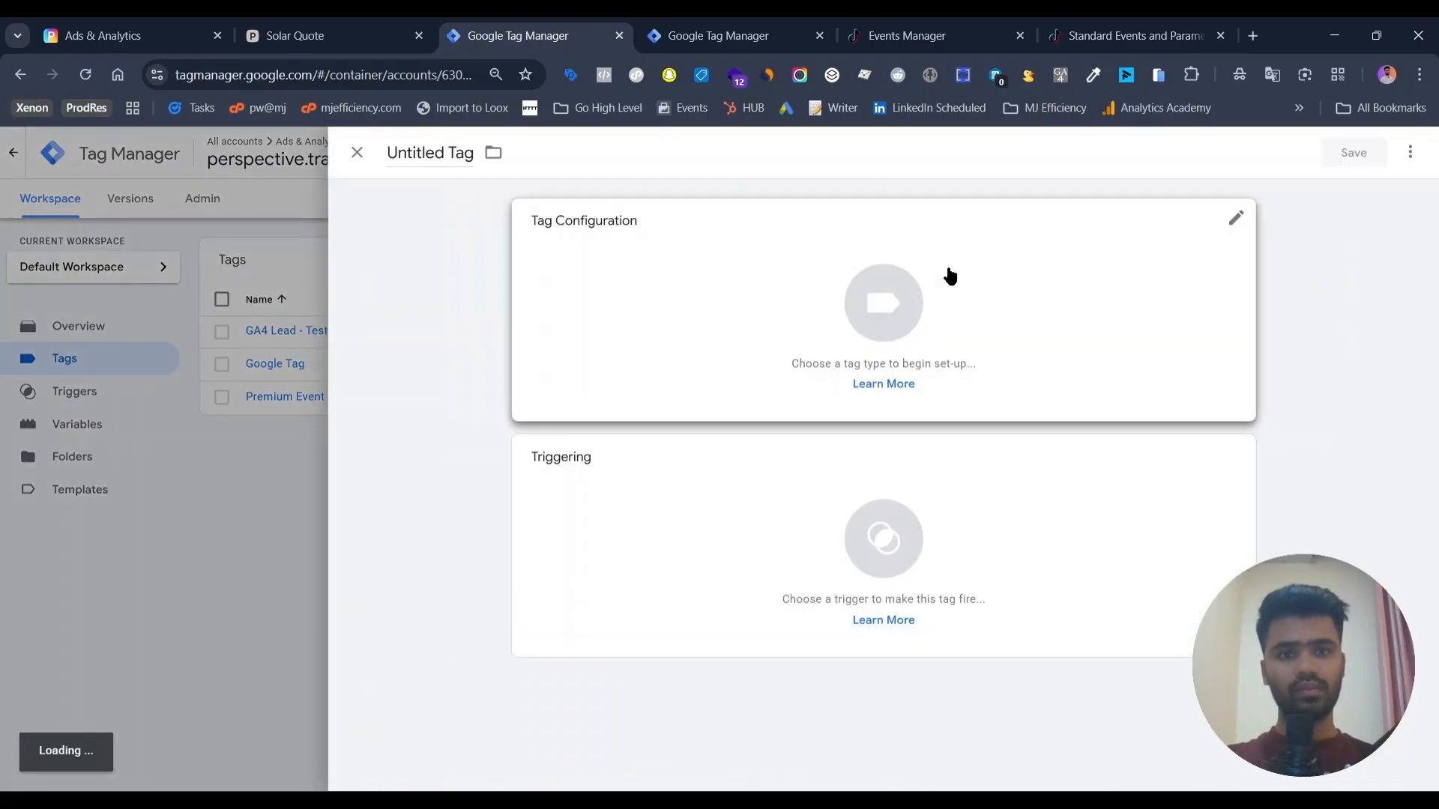
{"action": "left_click", "coordinate": [948, 274]}
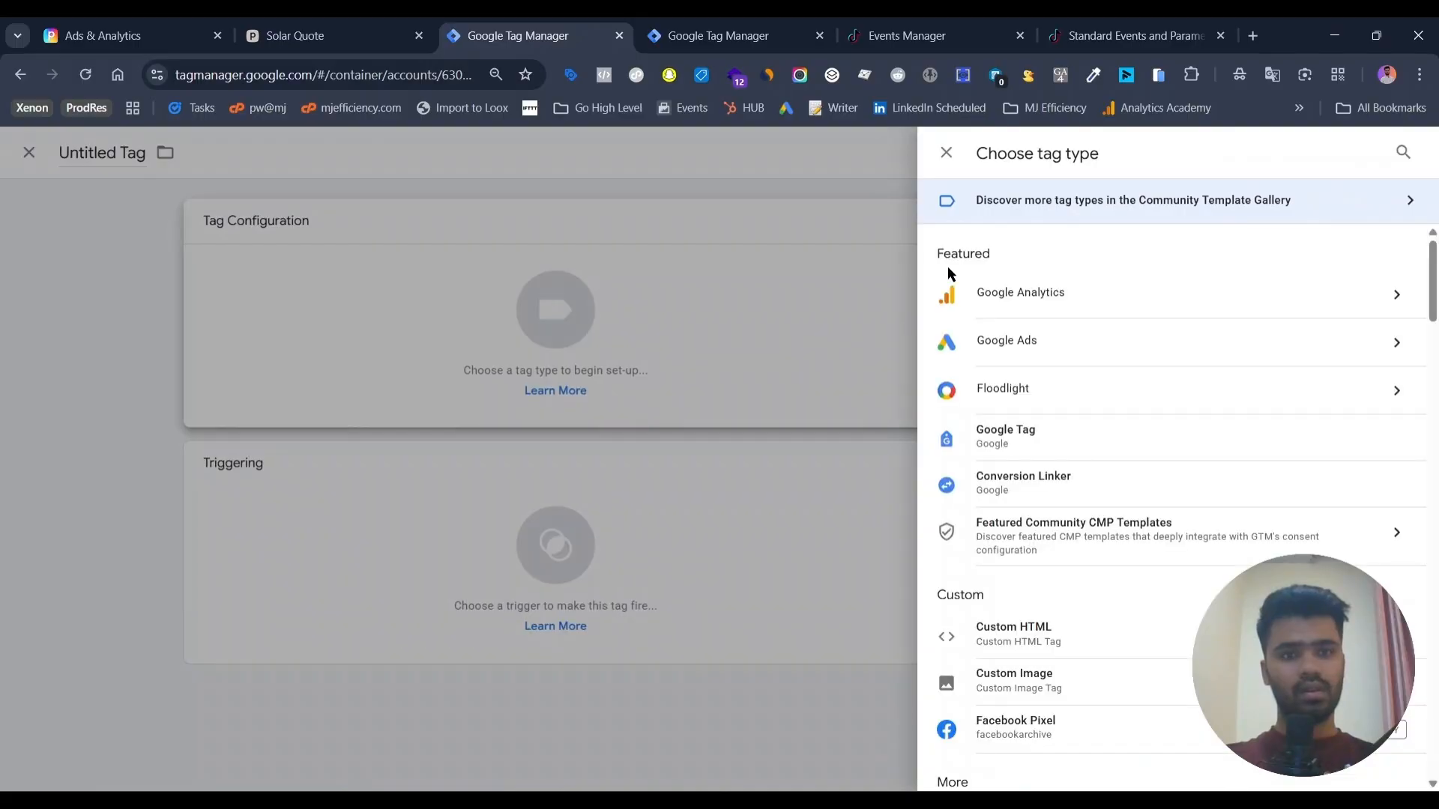
{"action": "left_click", "coordinate": [1031, 638]}
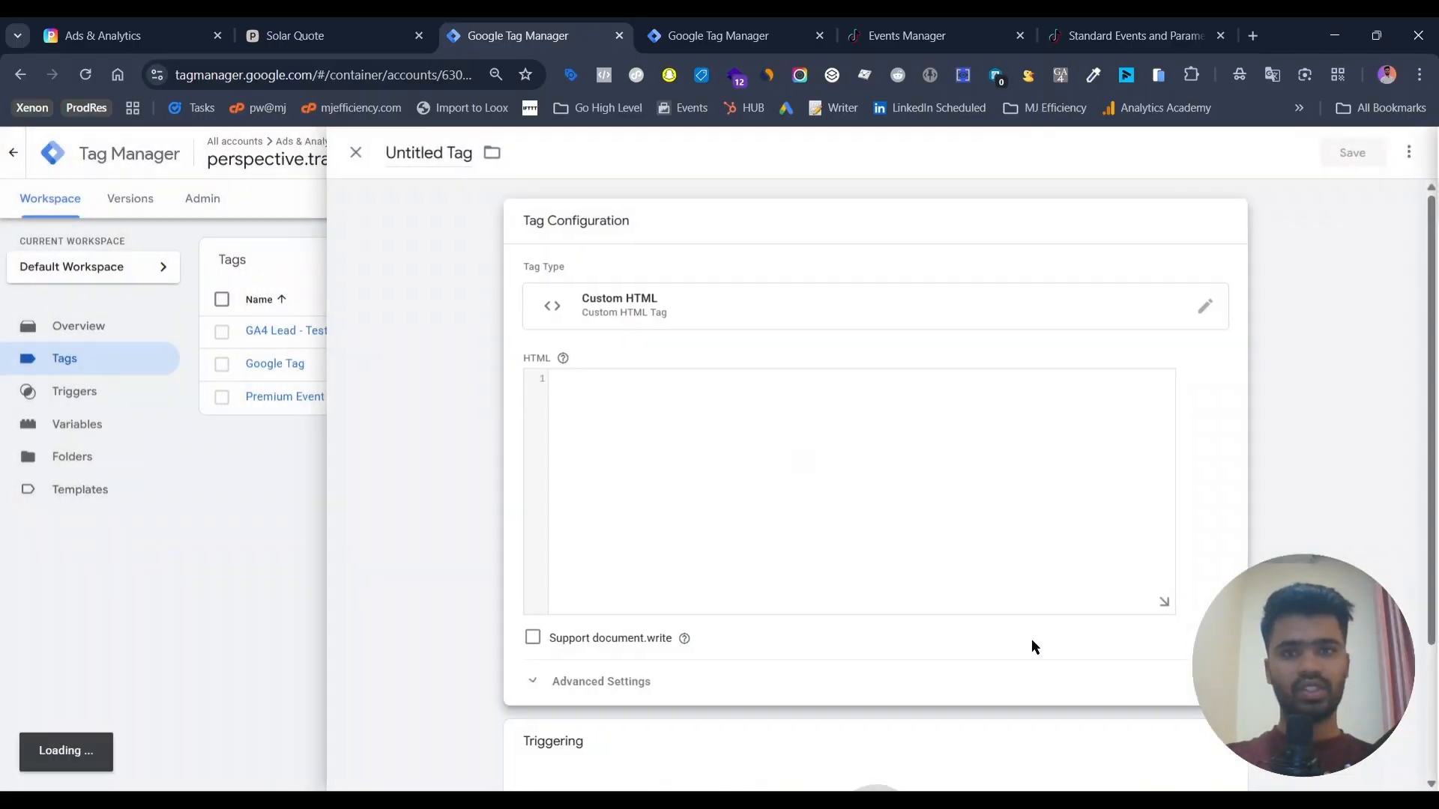
{"action": "left_click", "coordinate": [736, 411]}
{"action": "key", "text": "ctrl+v"}
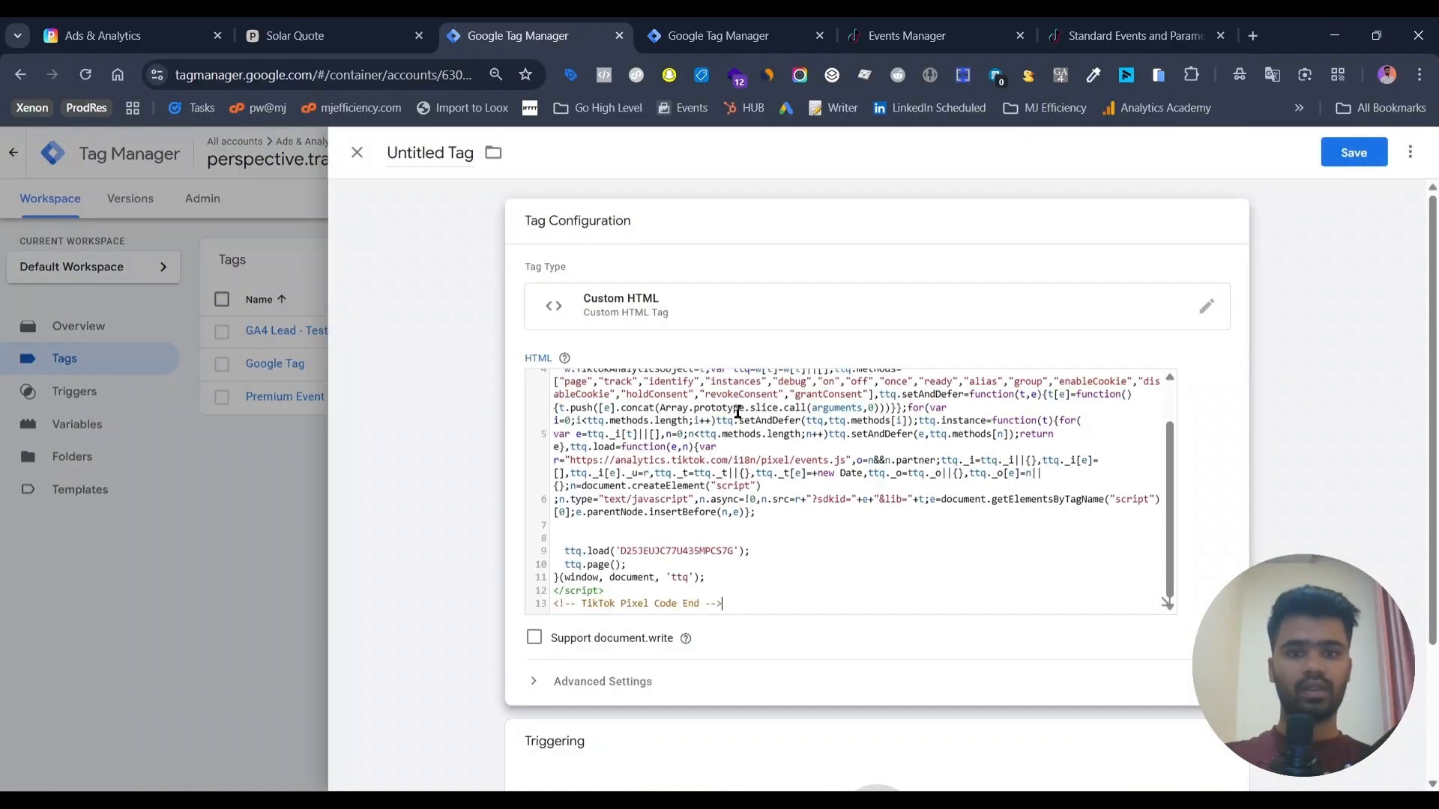
{"action": "left_click", "coordinate": [650, 758]}
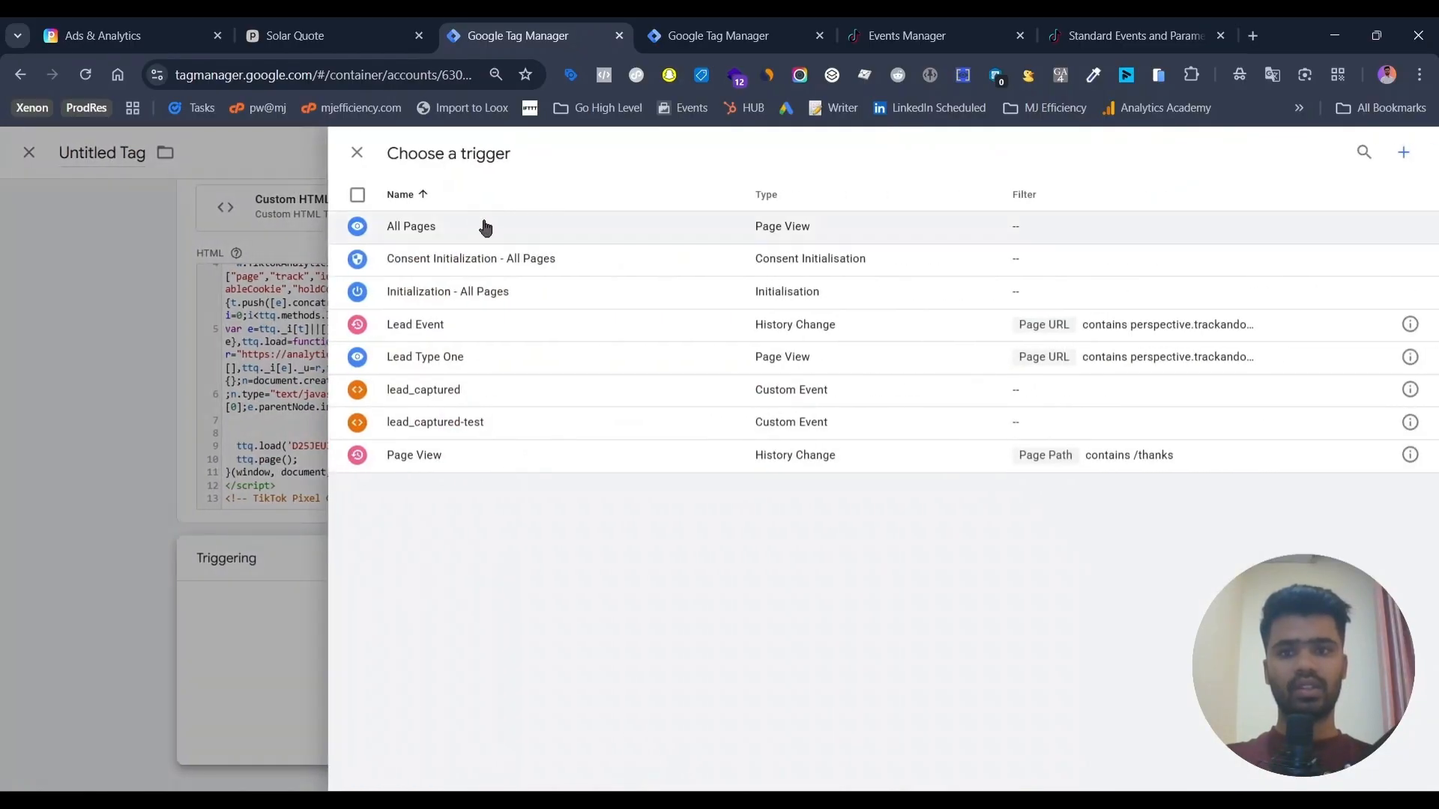
{"action": "left_click", "coordinate": [483, 225]}
- Save the new tag under the name 'Tiktok Pixel'
{"action": "left_click", "coordinate": [1348, 157]}
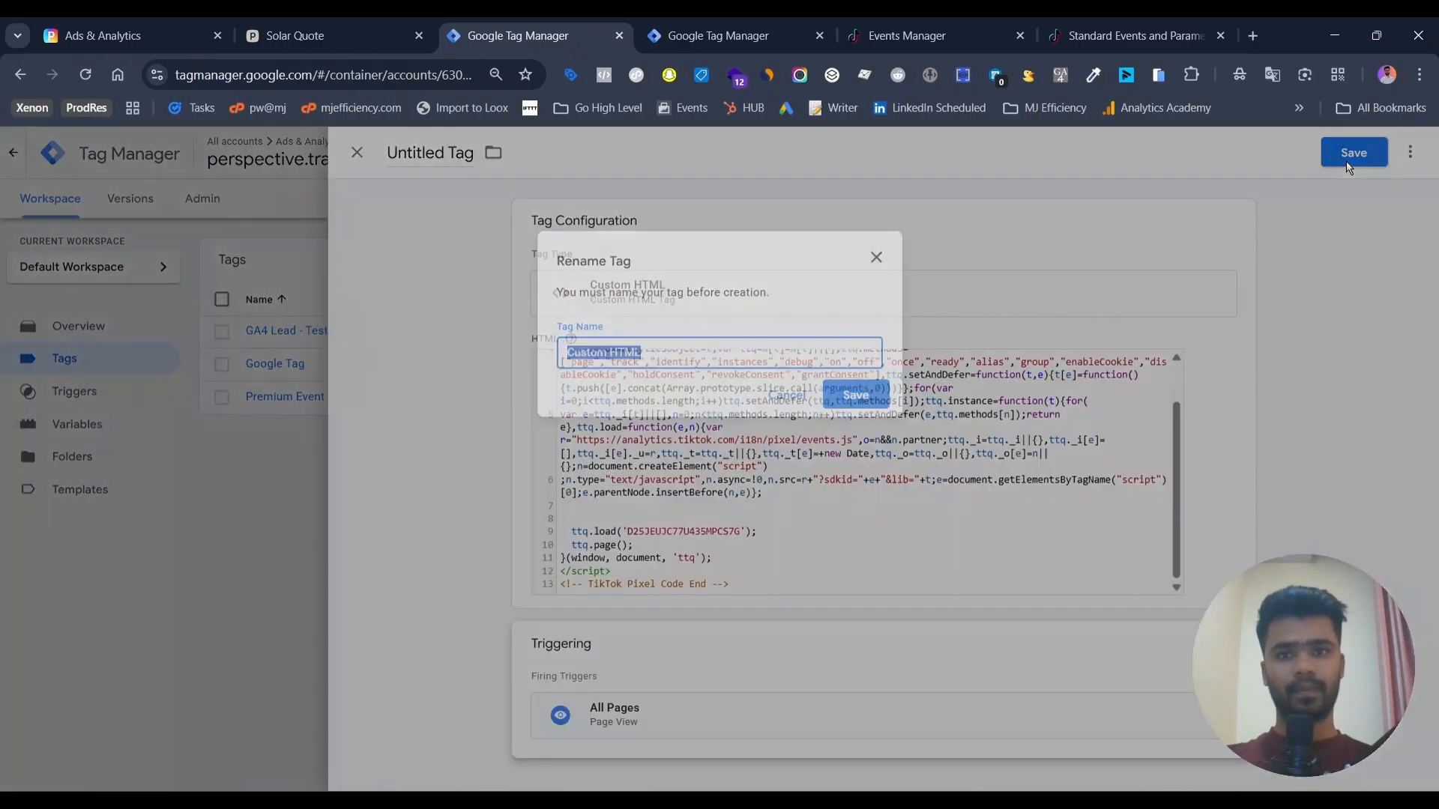
{"action": "type", "text": "ok Pixel"}
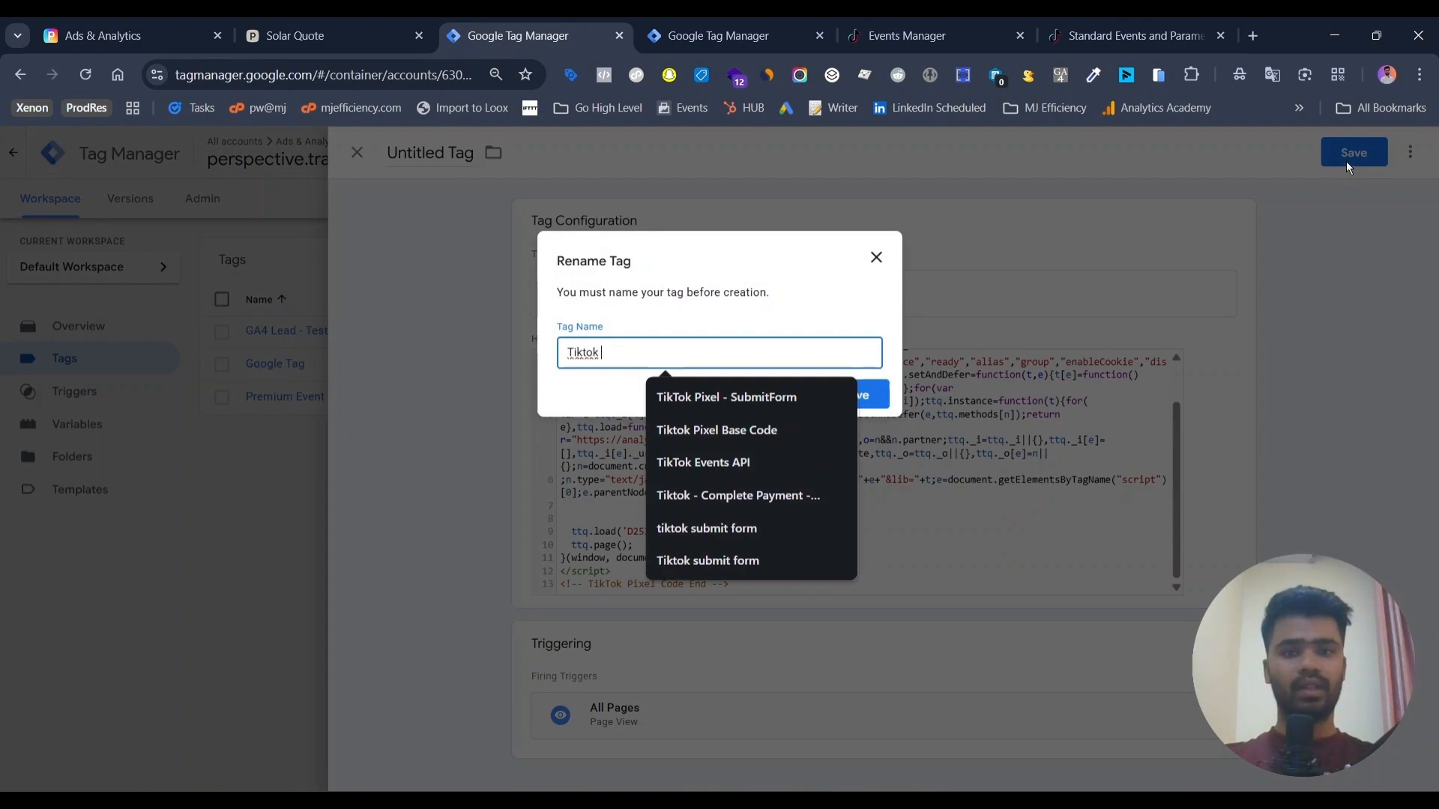
{"action": "key", "text": "Return"}
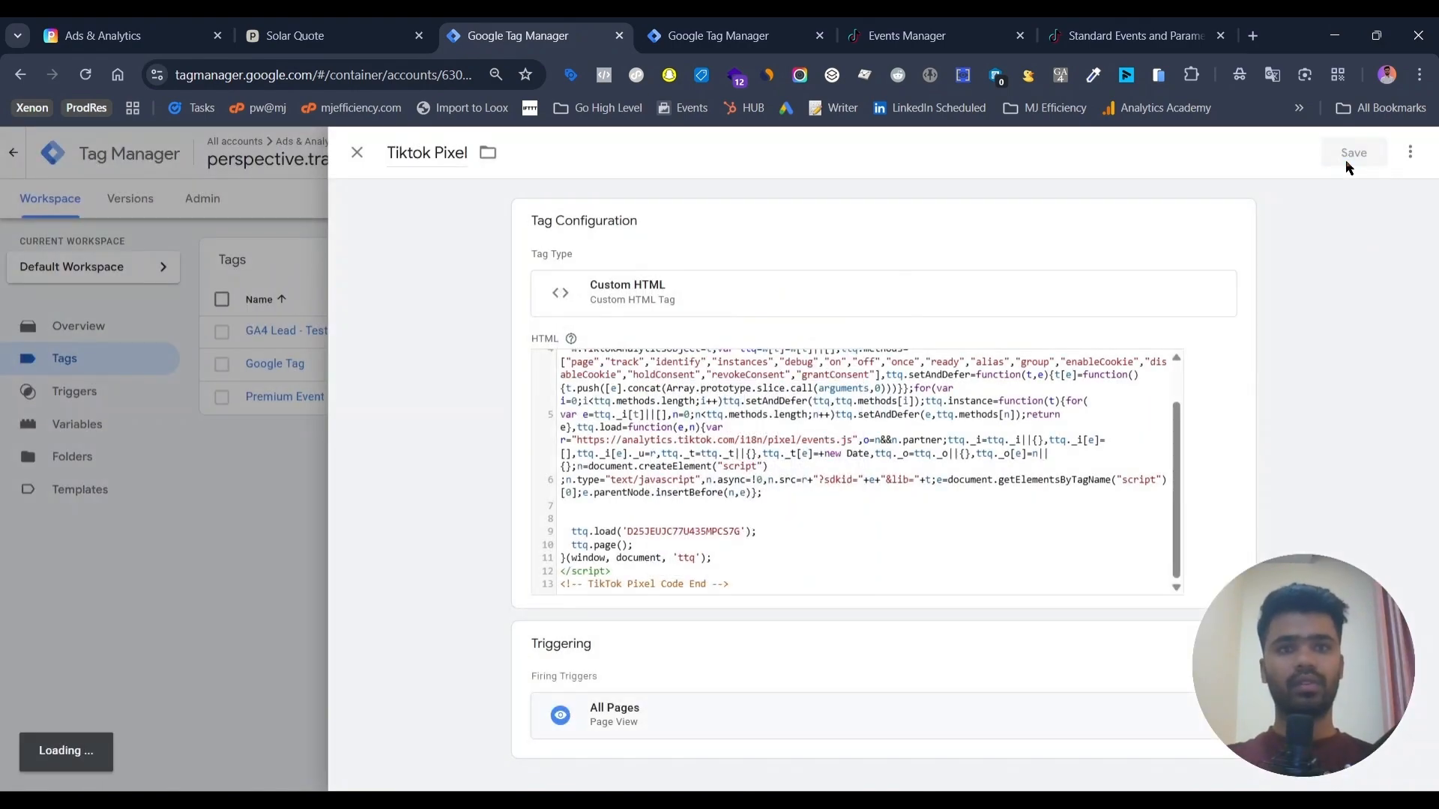
{"action": "left_click", "coordinate": [357, 19]}
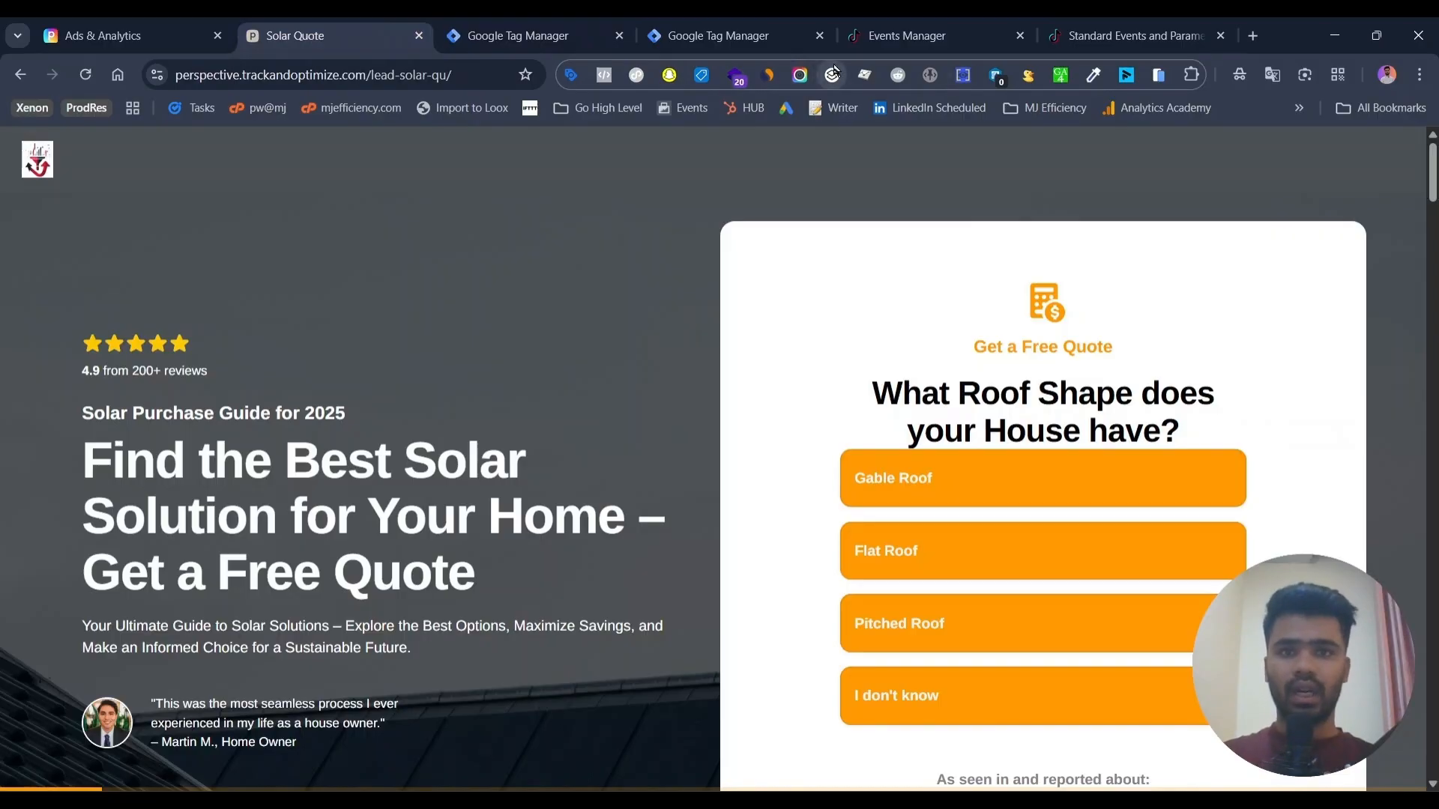
- Confirm TikTok Pixel Helper detects no pixel on the Solar Quote page, then reload it
{"action": "left_click", "coordinate": [636, 75]}
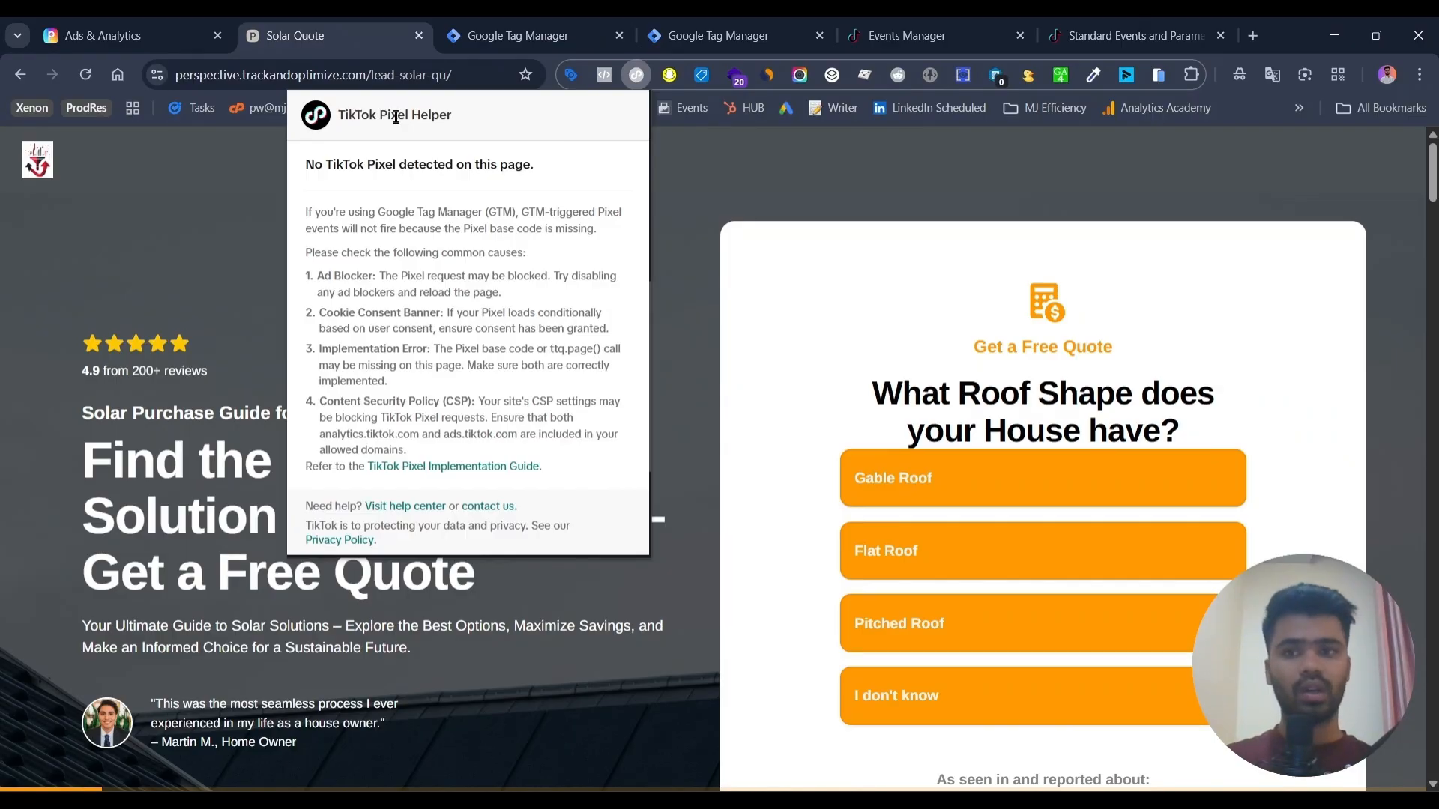
{"action": "left_click", "coordinate": [547, 16]}
{"action": "left_click", "coordinate": [376, 20]}
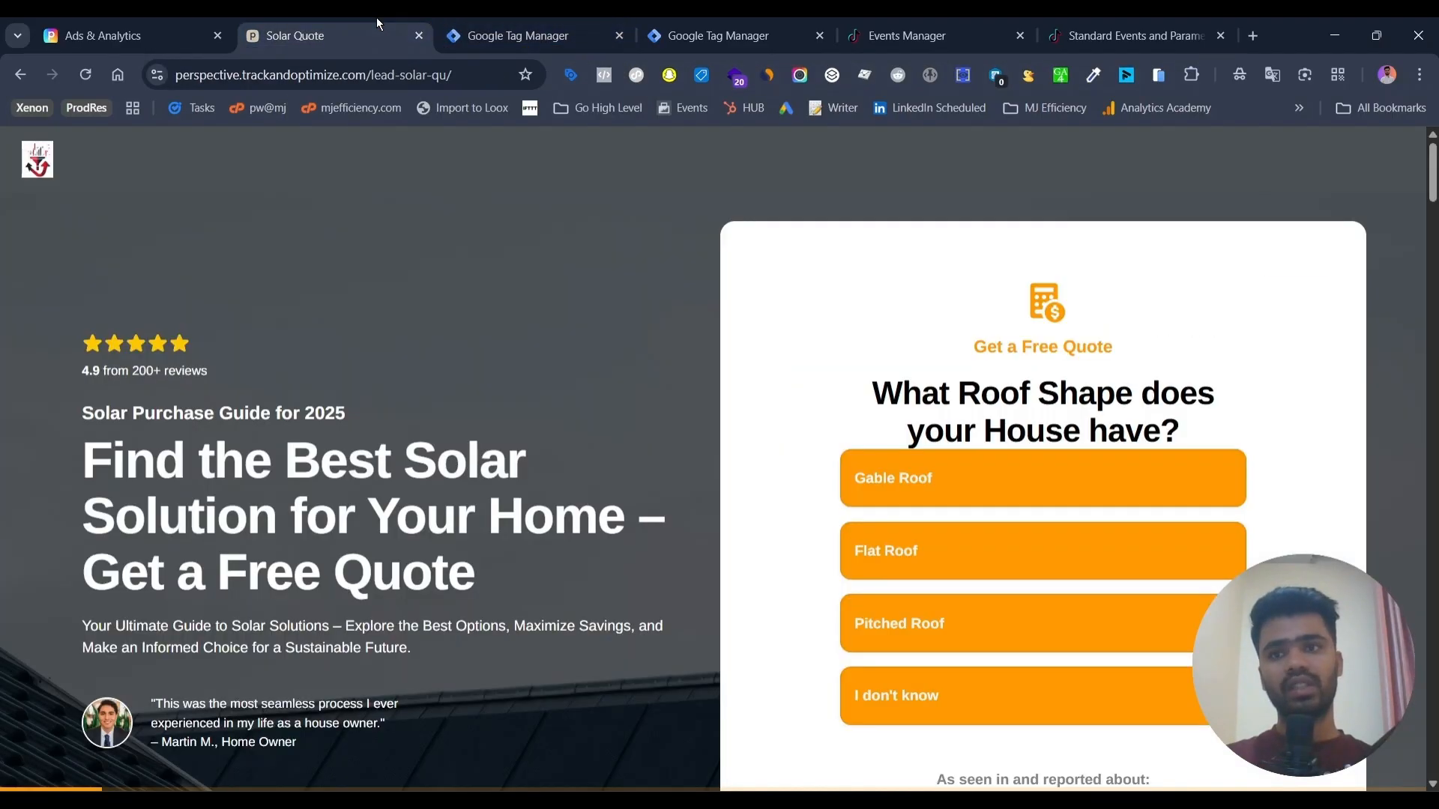
{"action": "left_click", "coordinate": [86, 75]}
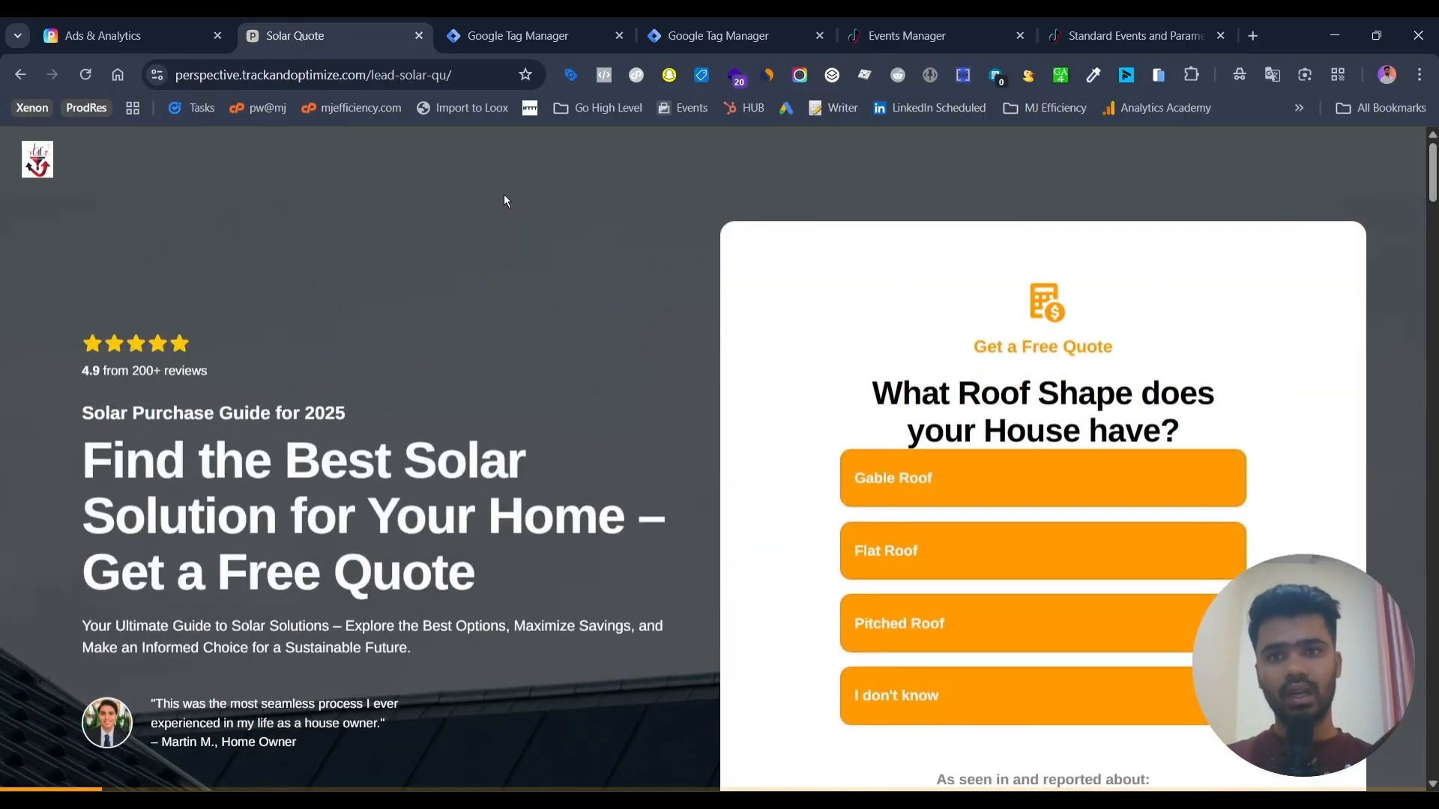
- Submit and publish the workspace as Version 14, skipping the version description
{"action": "left_click", "coordinate": [517, 35]}
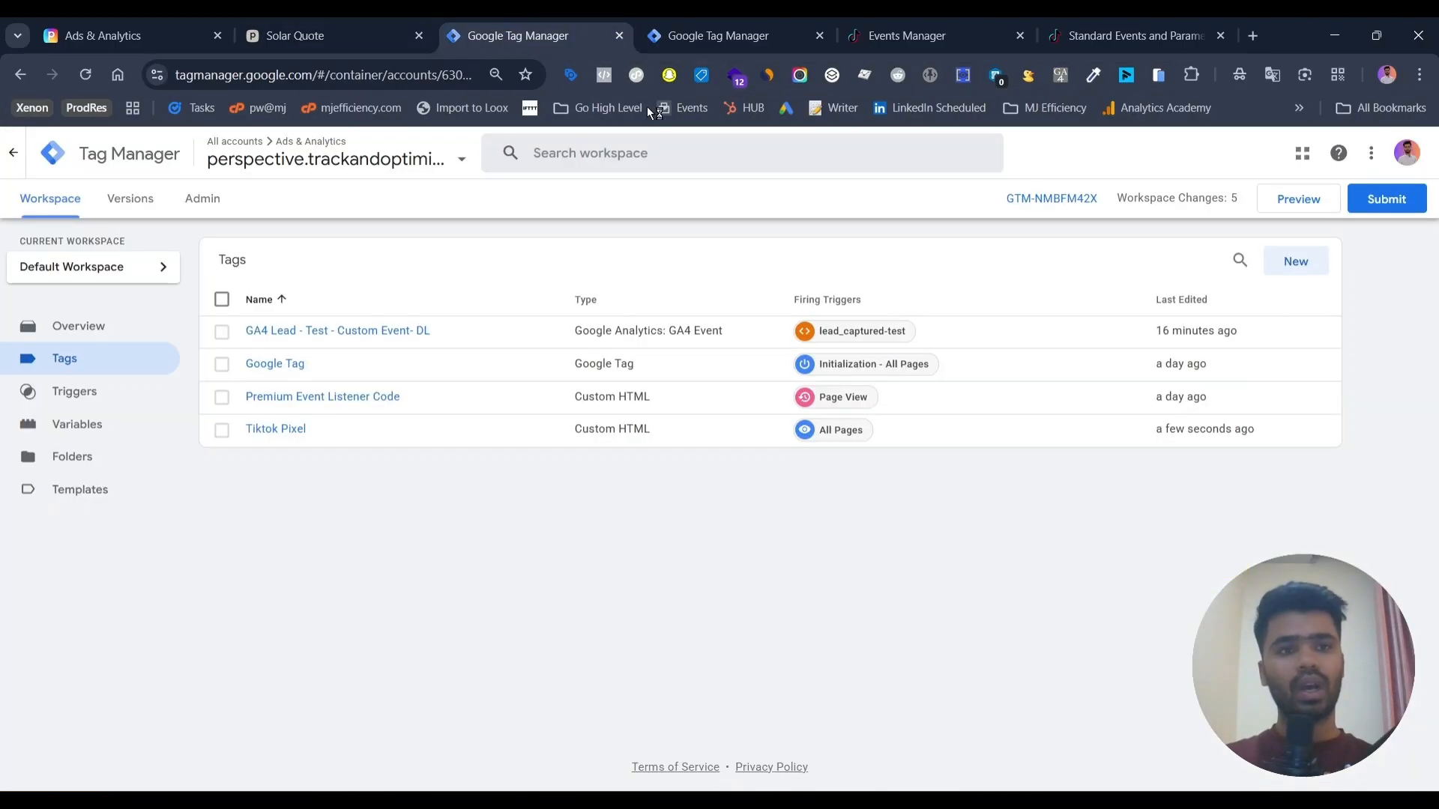
{"action": "left_click", "coordinate": [1386, 198]}
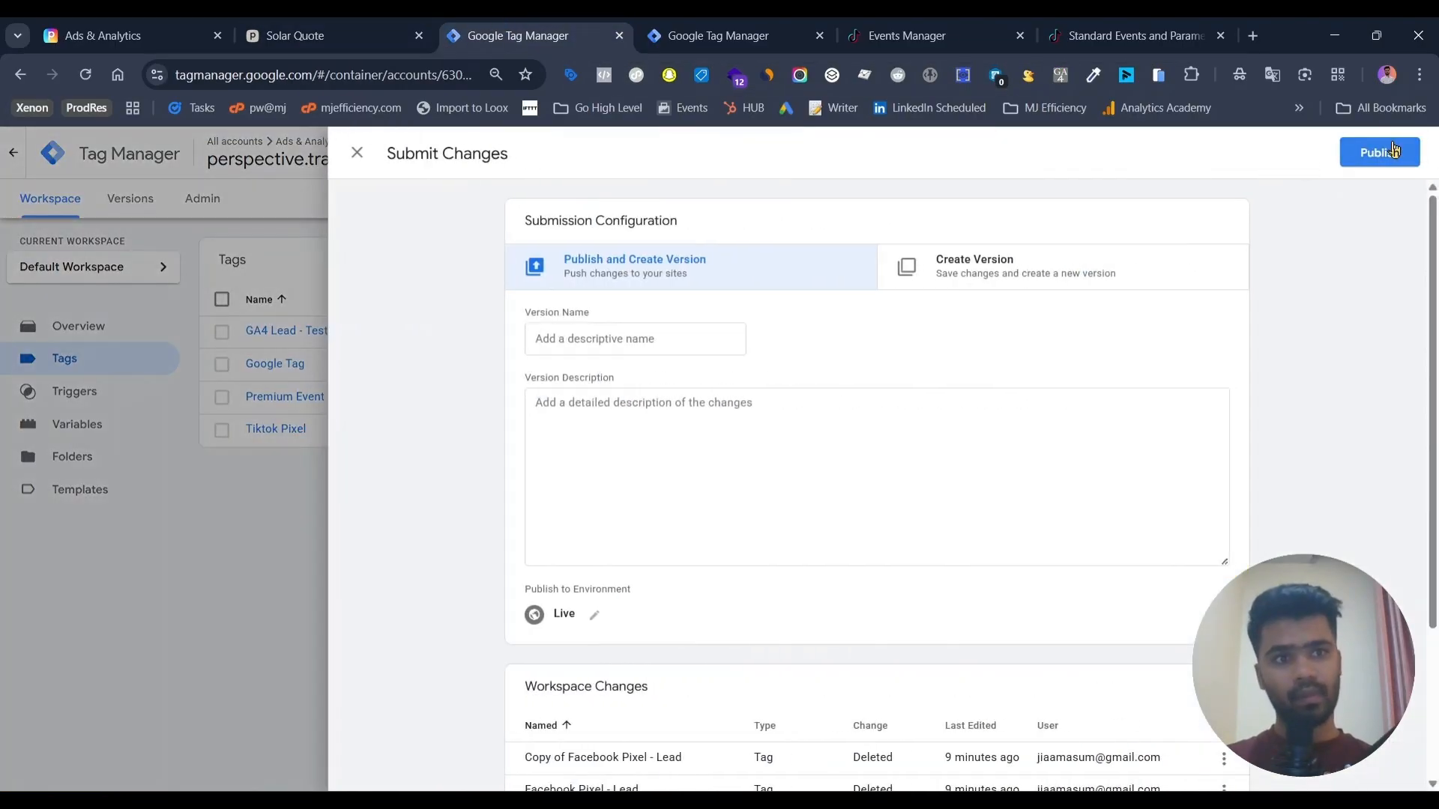
{"action": "left_click", "coordinate": [1393, 150]}
{"action": "left_click", "coordinate": [848, 638]}
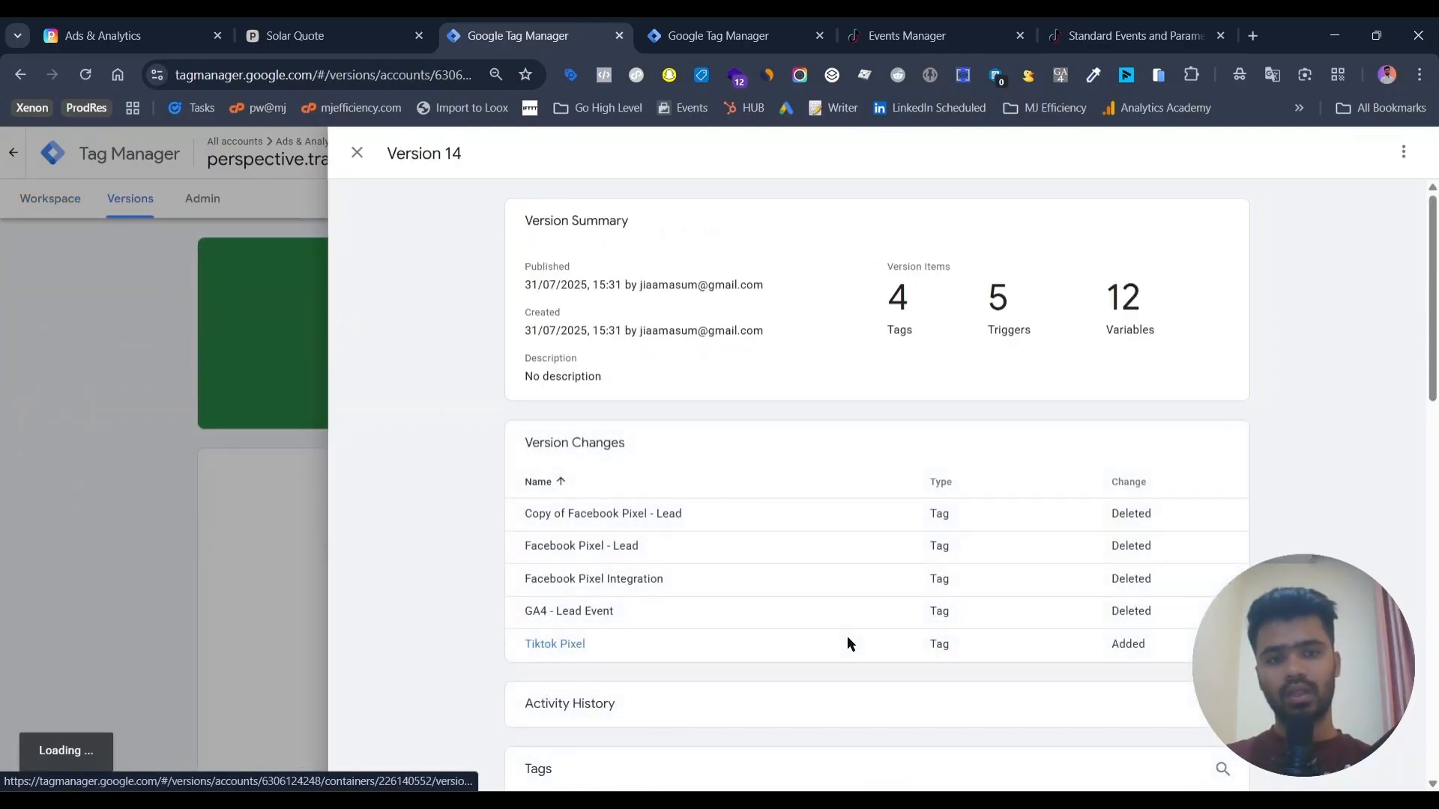
{"action": "left_click", "coordinate": [291, 19]}
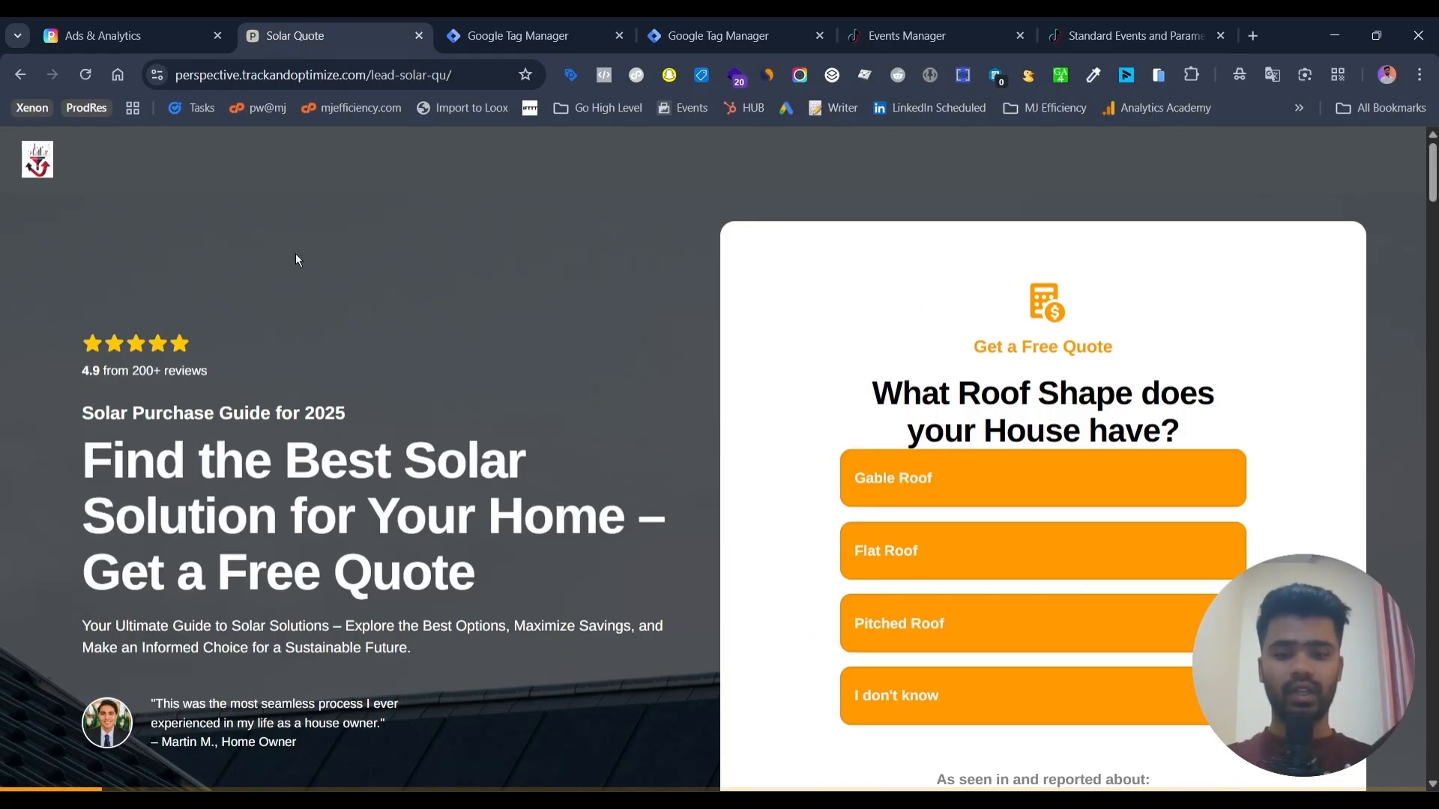
- Reload the Solar Quote landing page repeatedly until it connects to the Tag Assistant debug session
{"action": "key", "text": "F5"}
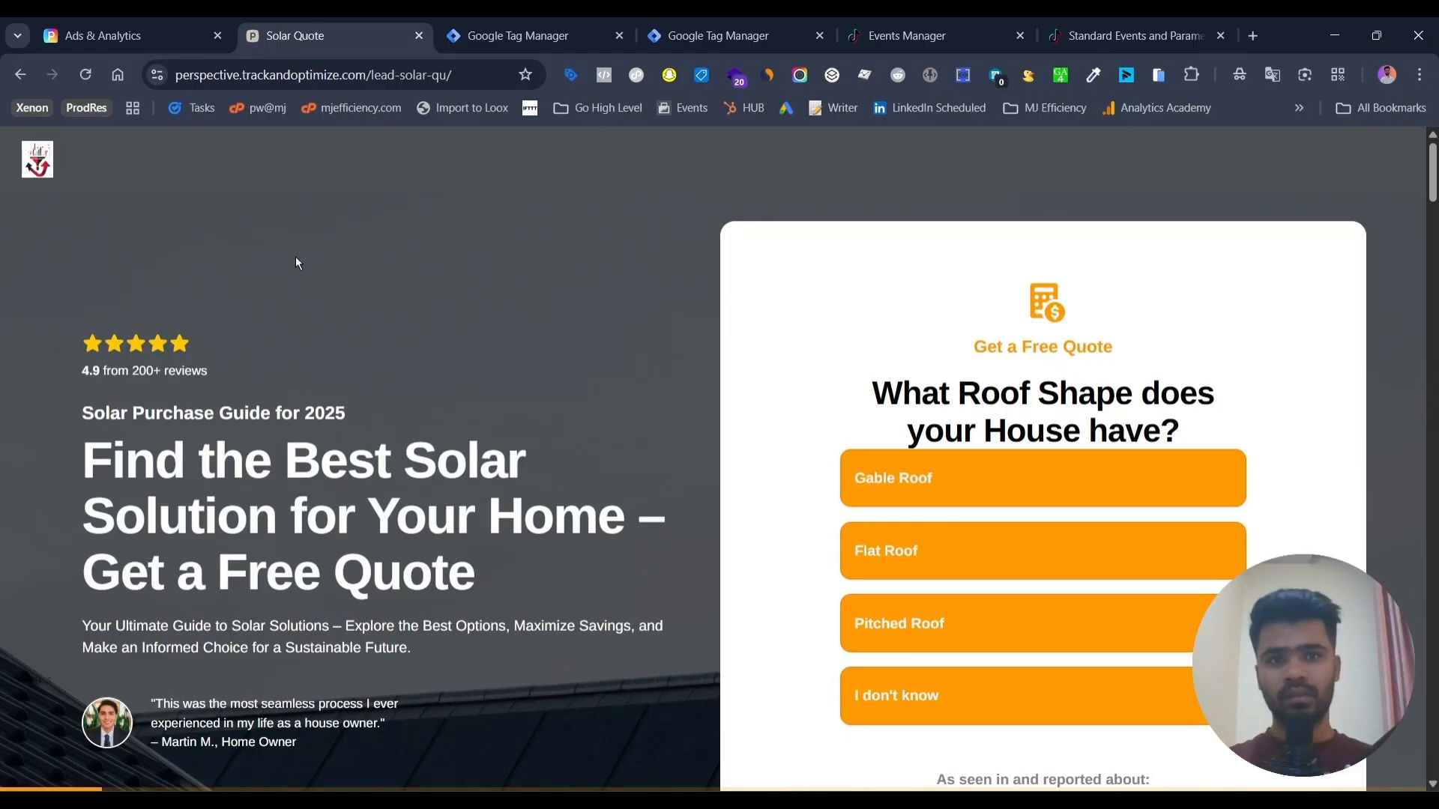
{"action": "key", "text": "F5"}
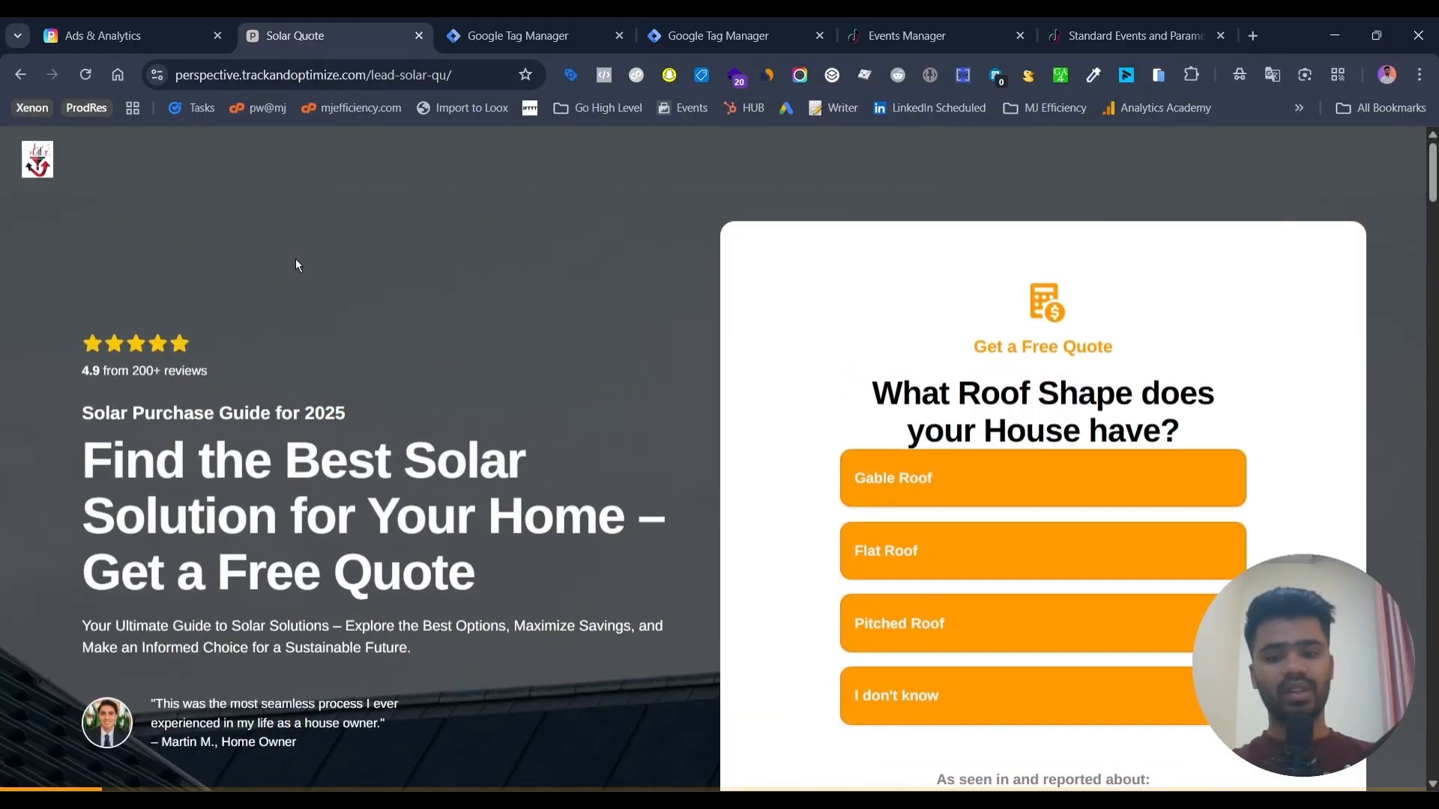
{"action": "key", "text": "F5"}
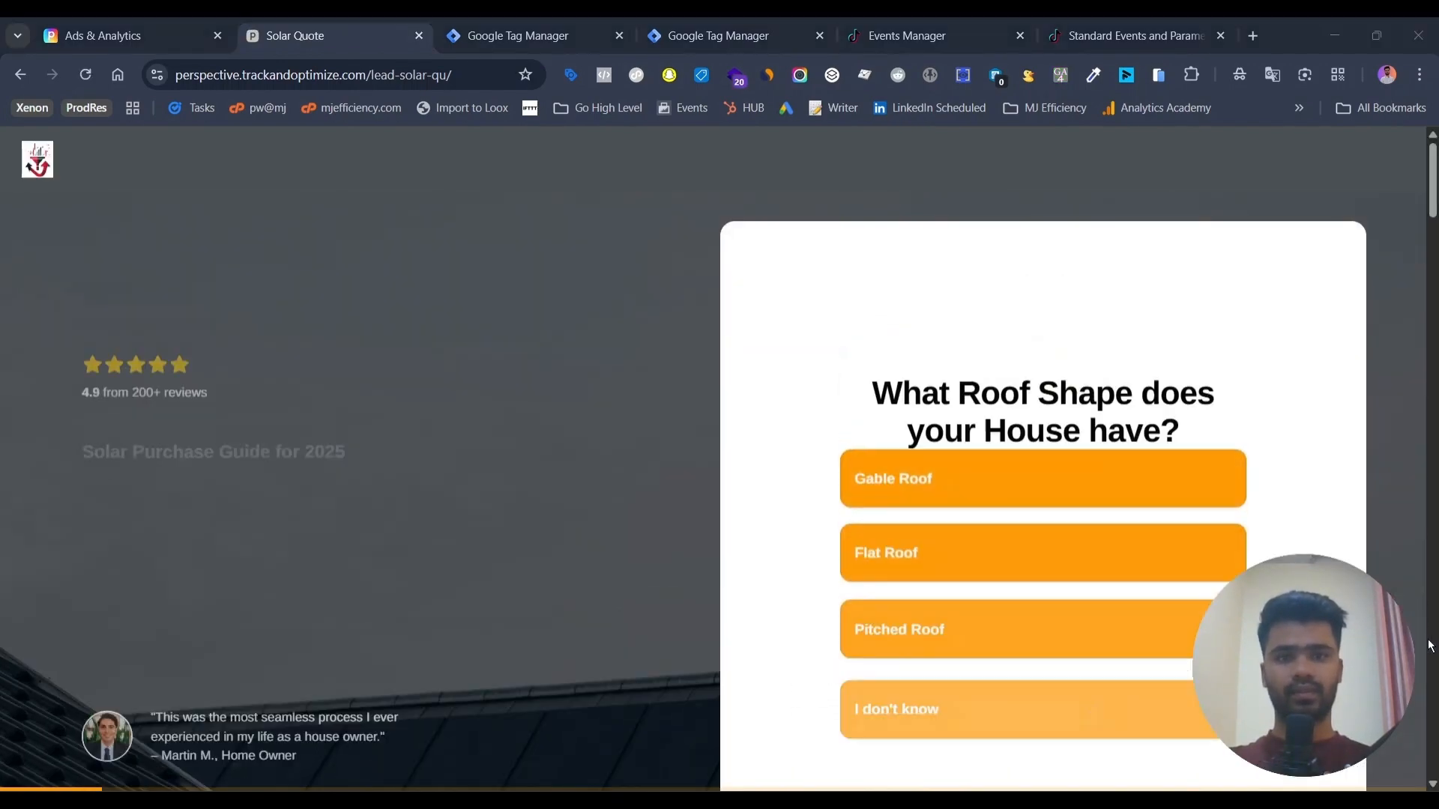
{"action": "key", "text": "ctrl+Tab"}
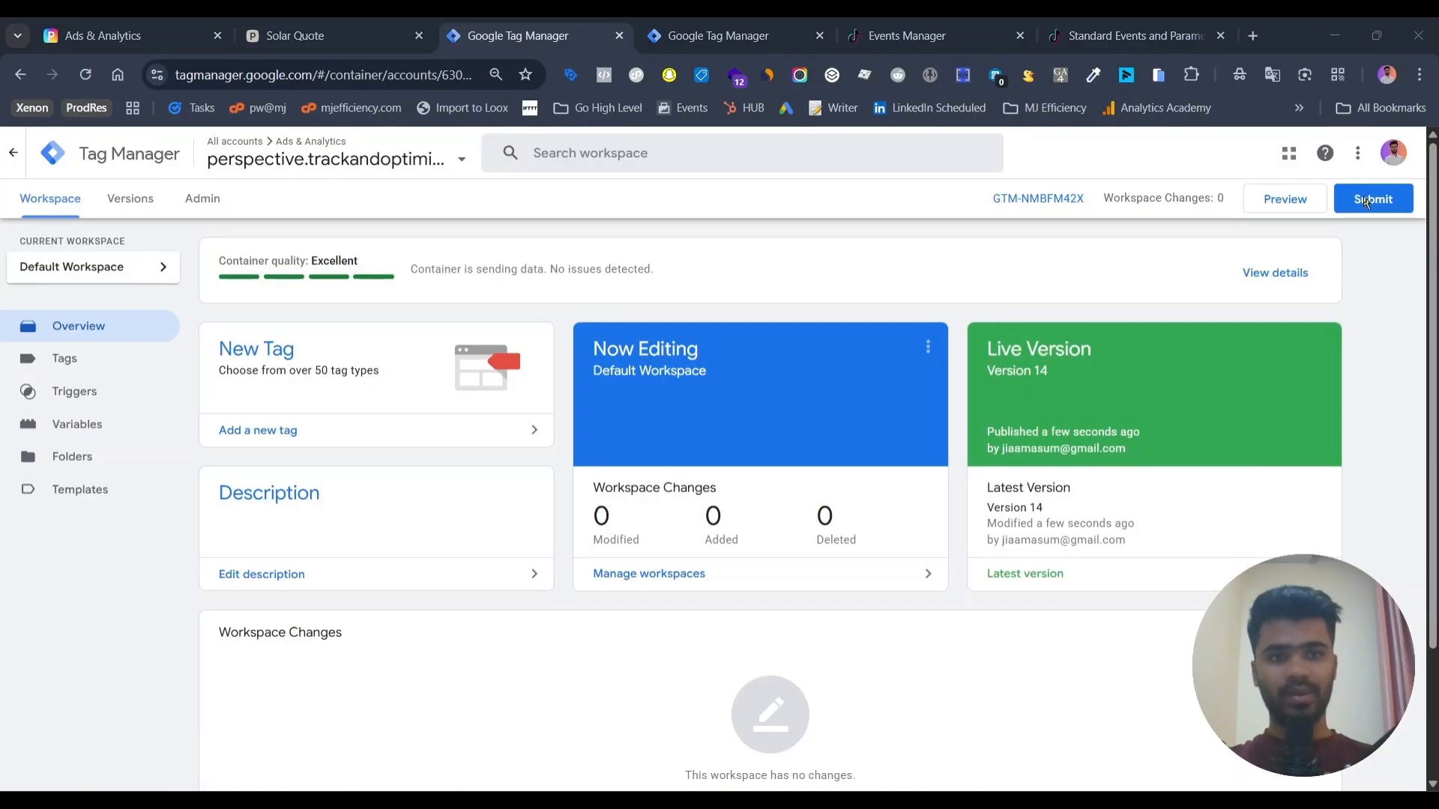
{"action": "left_click", "coordinate": [383, 22]}
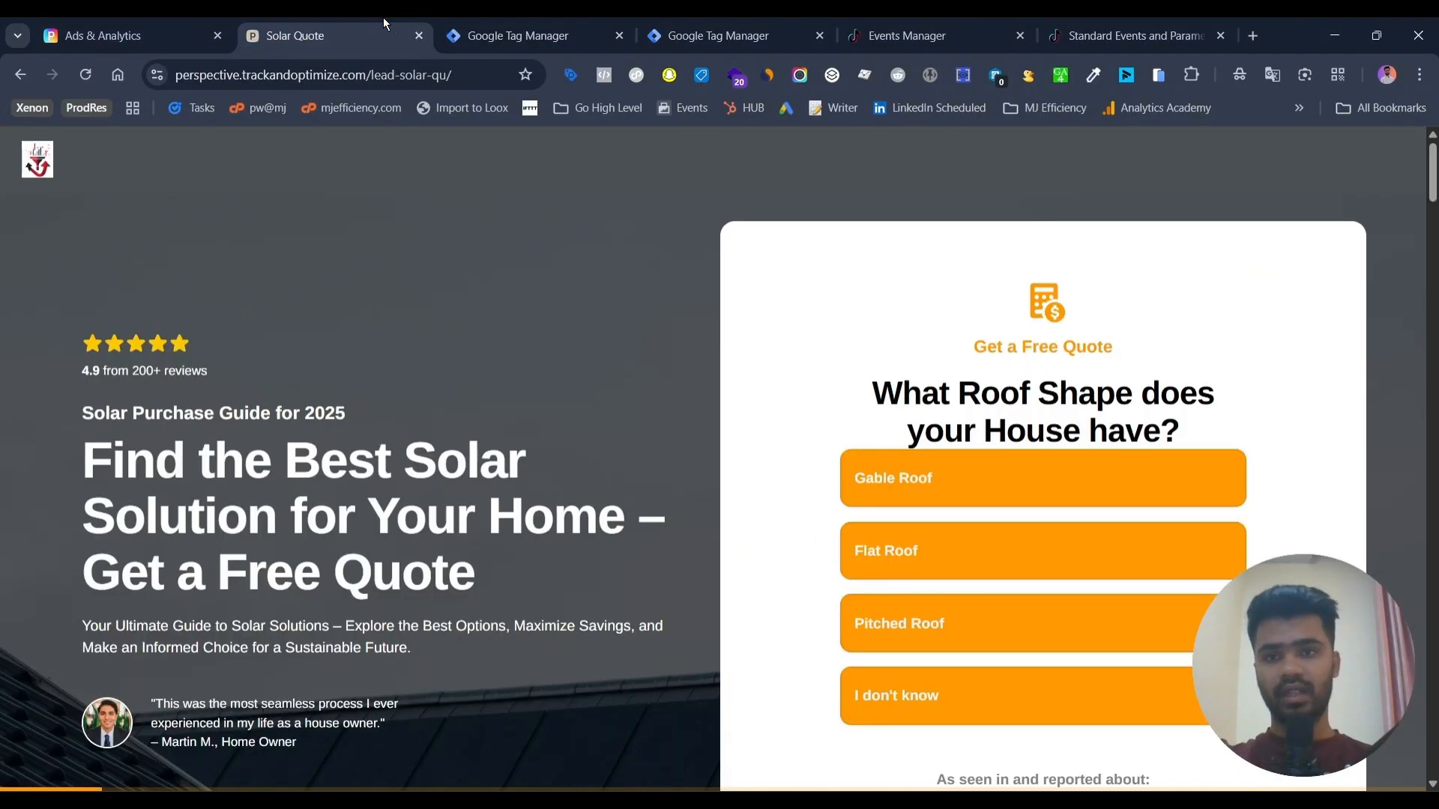
{"action": "key", "text": "ctrl+r"}
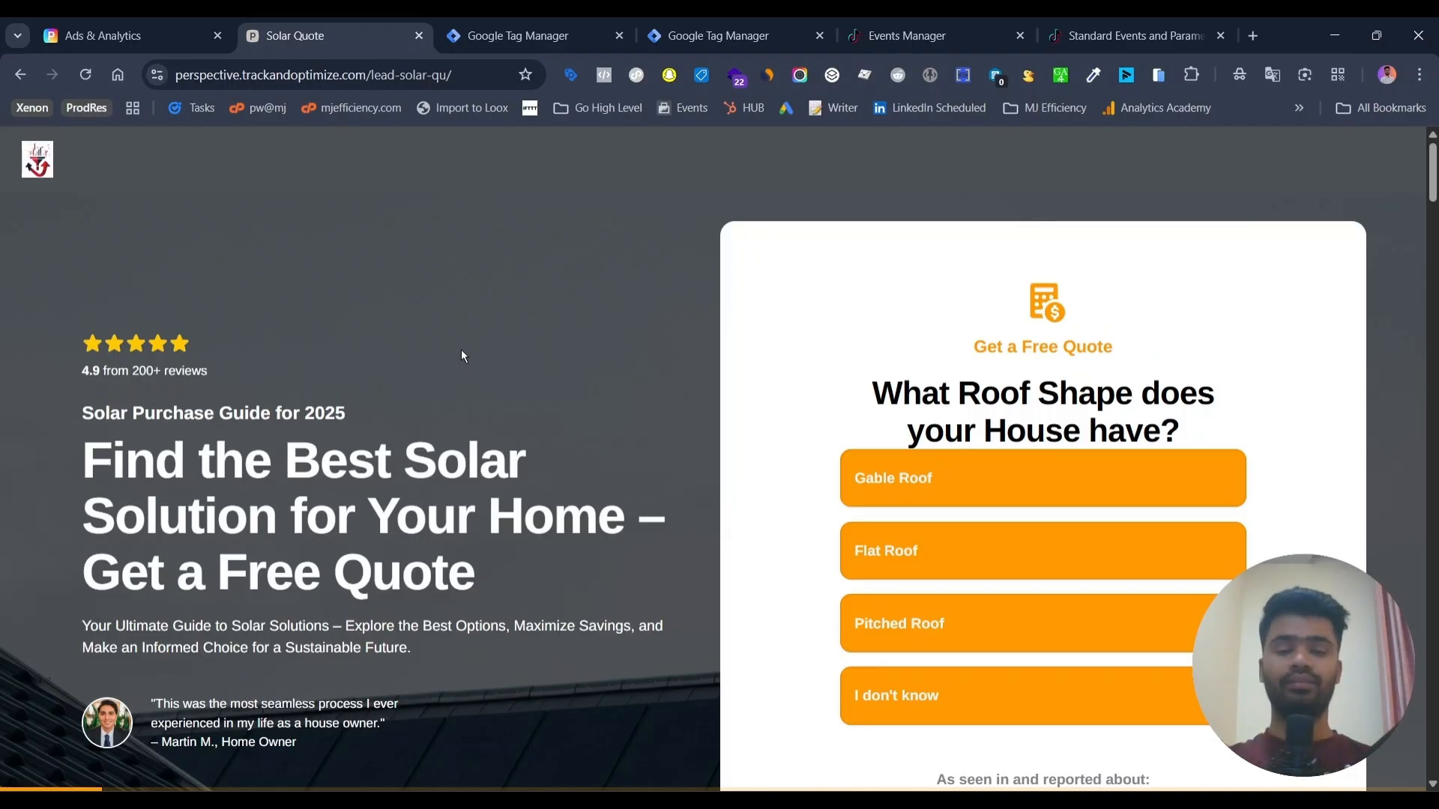
{"action": "left_click", "coordinate": [902, 806]}
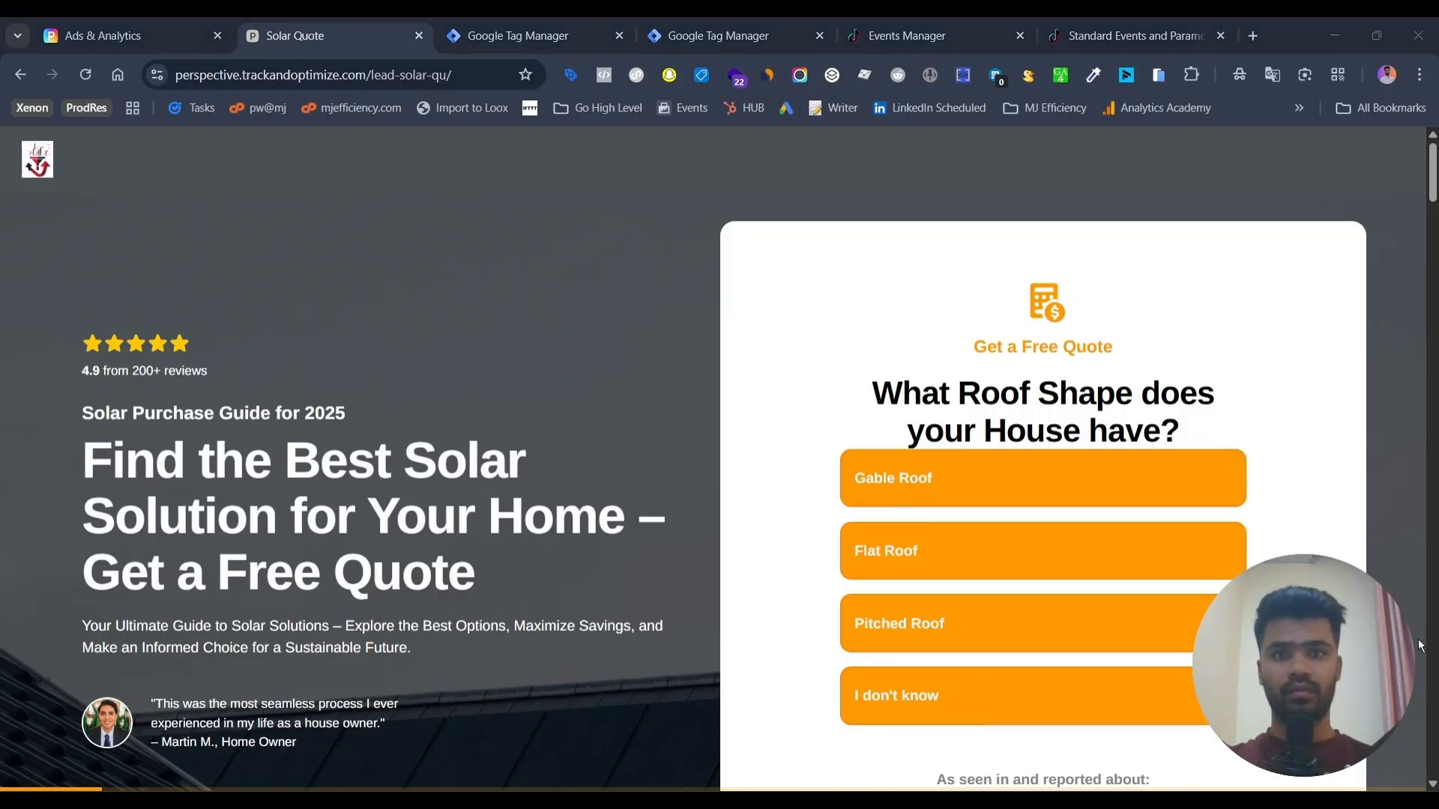
- Check the Container loaded event in Tag Assistant and open the Tiktok Pixel tag's firing details
{"action": "left_click", "coordinate": [1347, 18]}
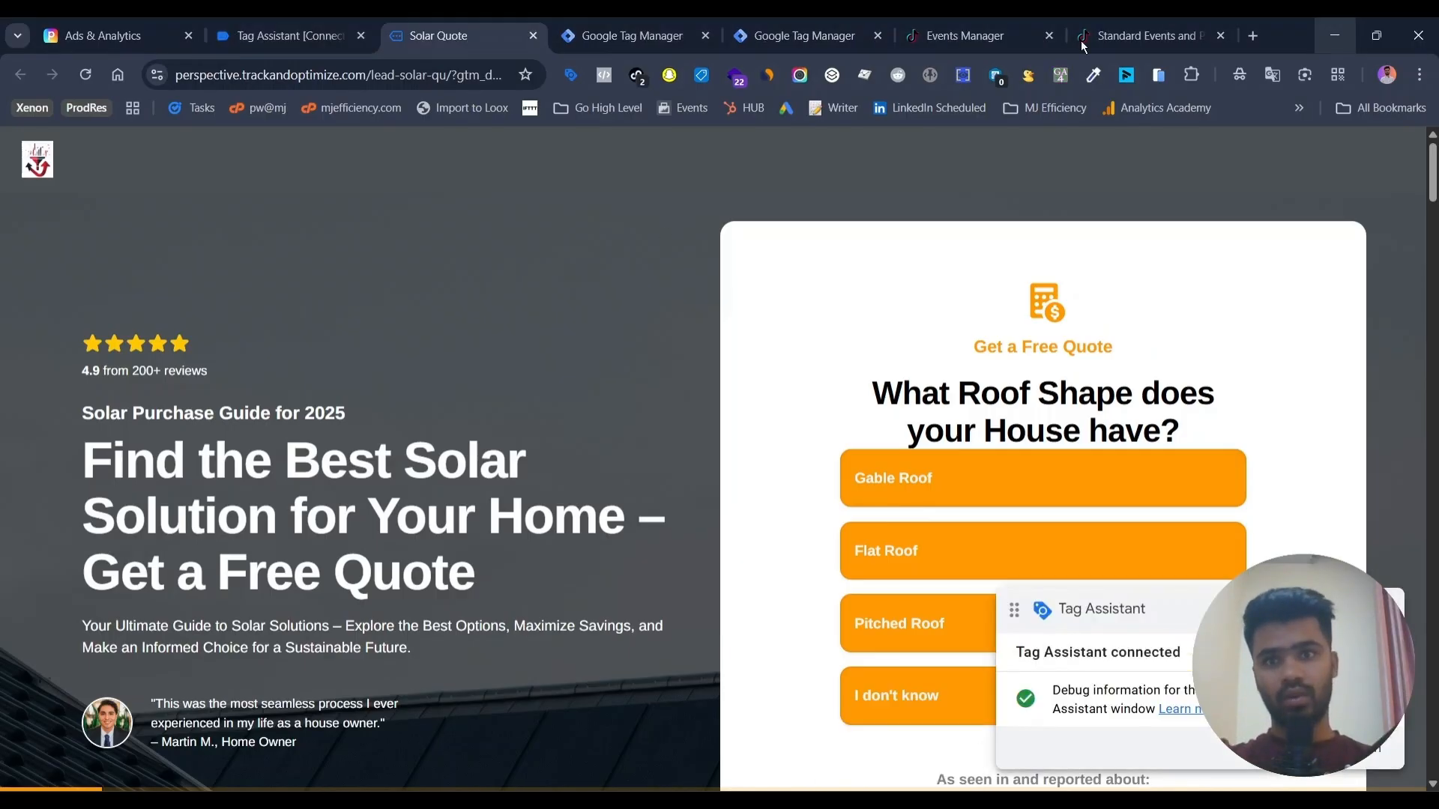
{"action": "scroll", "coordinate": [596, 369], "scroll_direction": "down", "scroll_amount": 10}
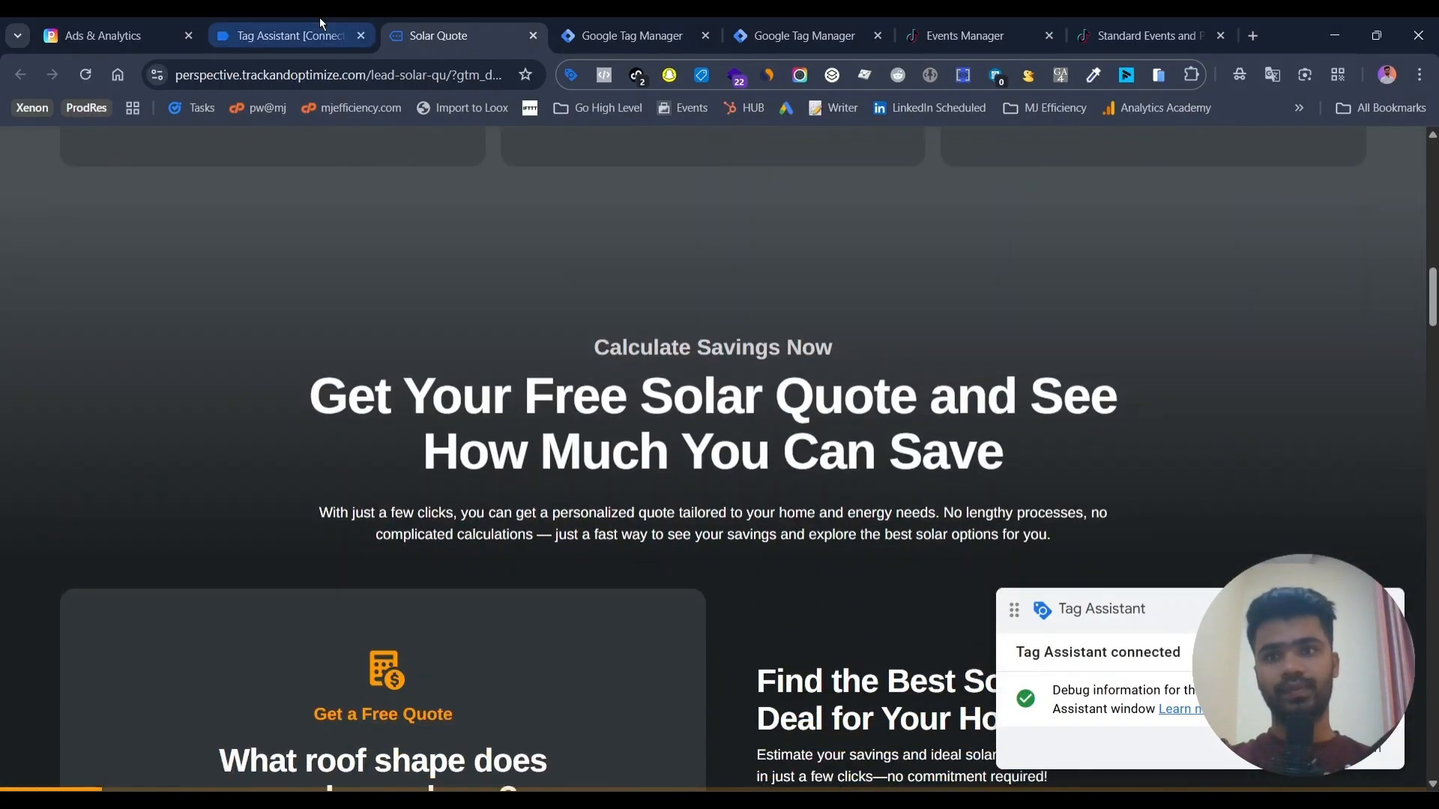
{"action": "left_click", "coordinate": [319, 24]}
{"action": "left_click", "coordinate": [728, 480]}
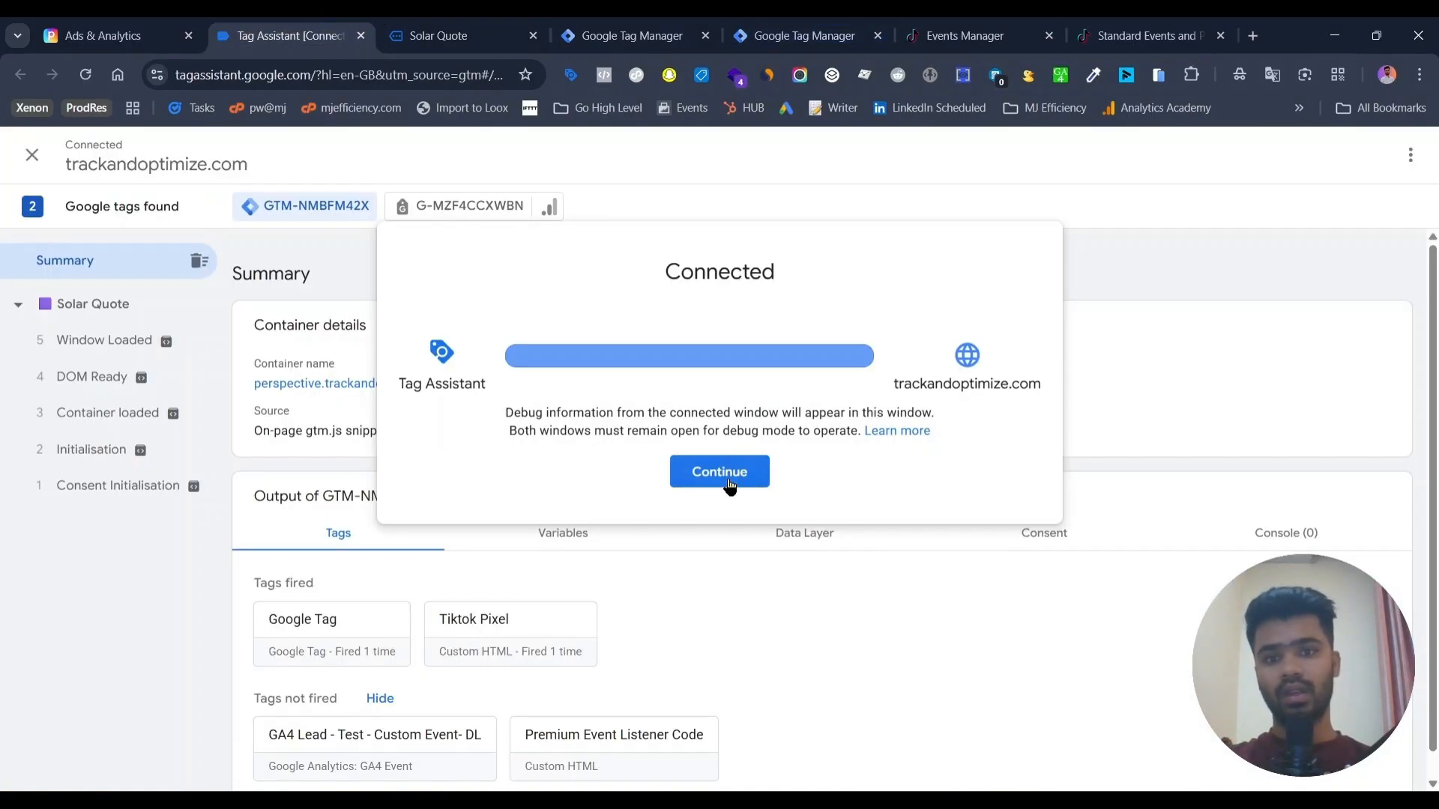
{"action": "left_click", "coordinate": [129, 417]}
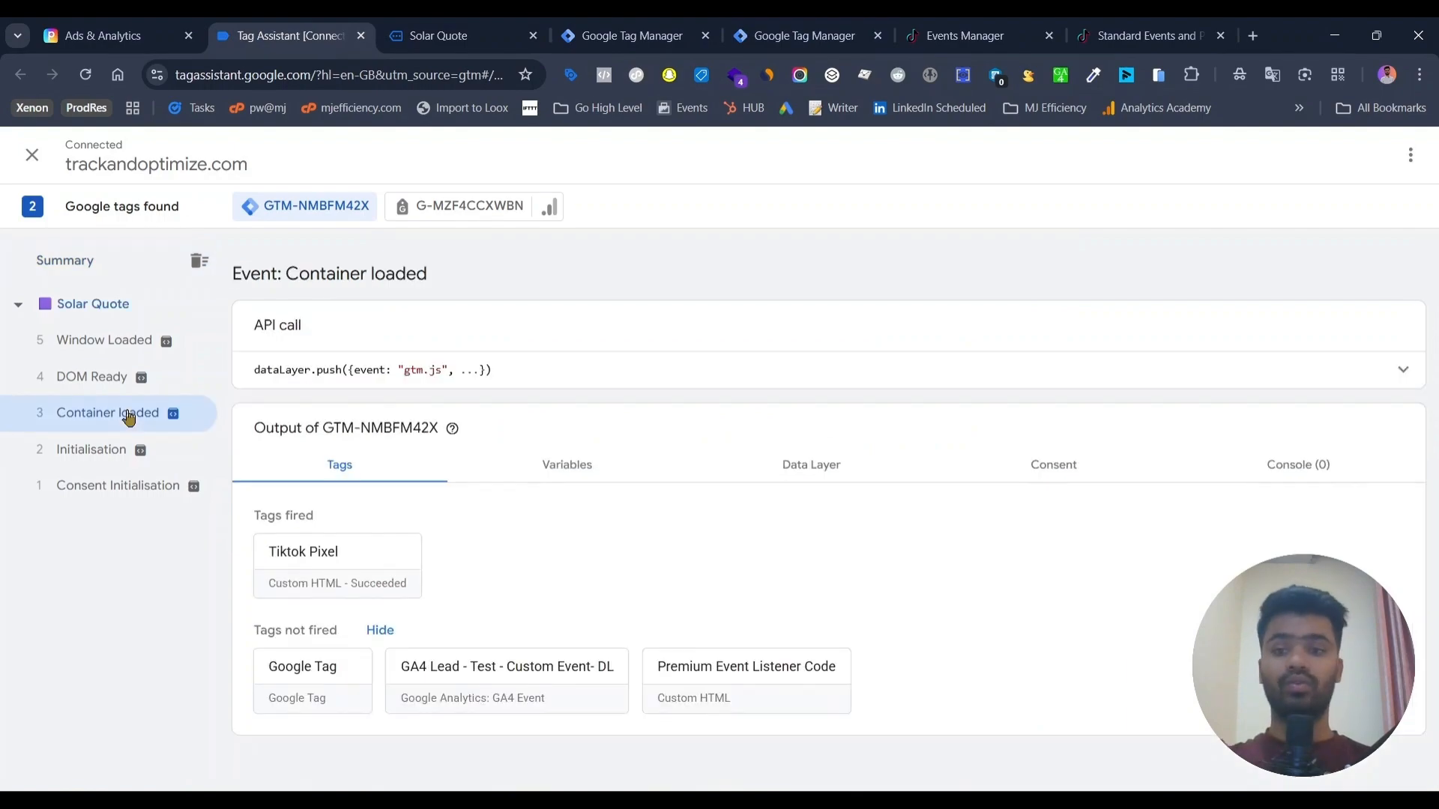
{"action": "left_click", "coordinate": [451, 17]}
{"action": "left_click", "coordinate": [633, 34]}
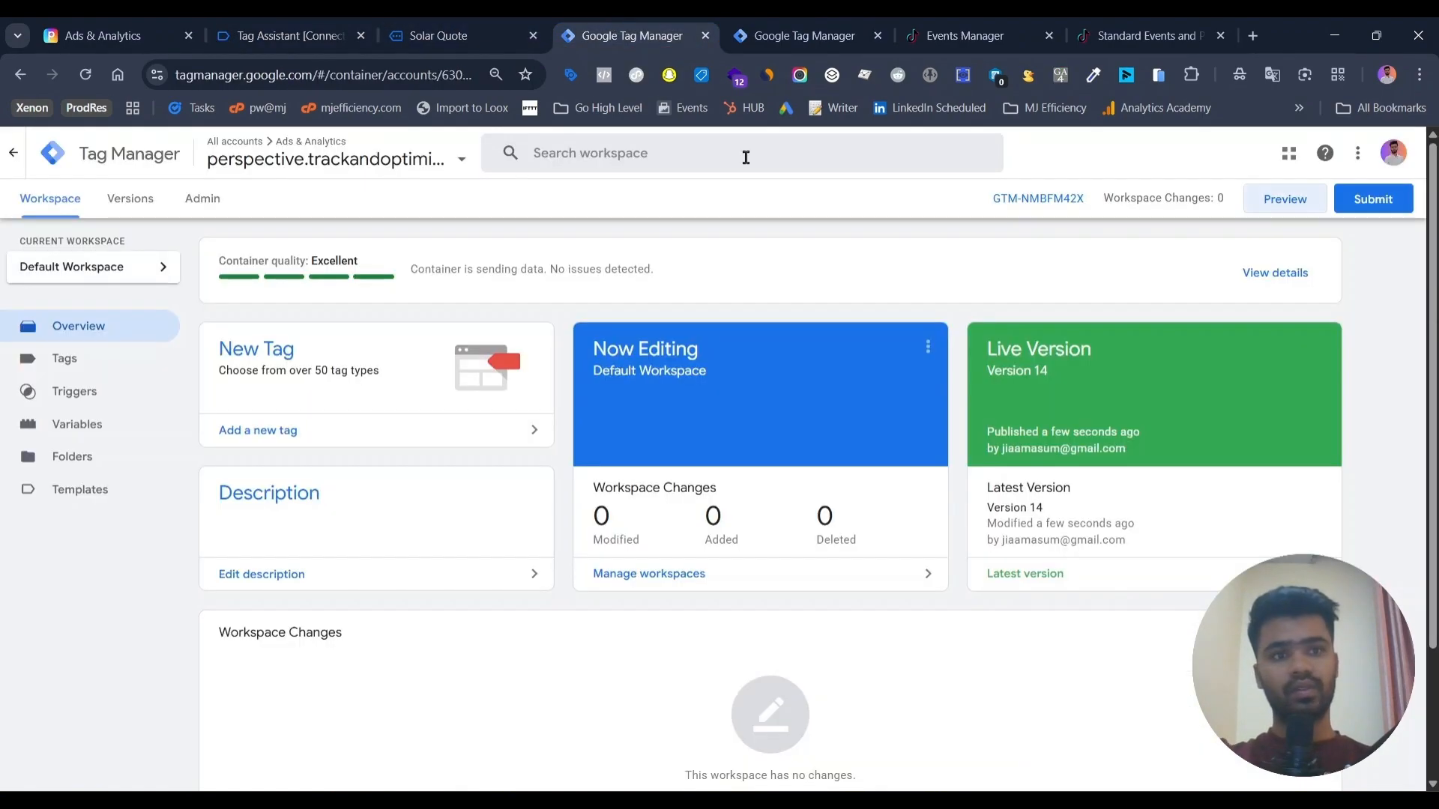
{"action": "left_click", "coordinate": [344, 29]}
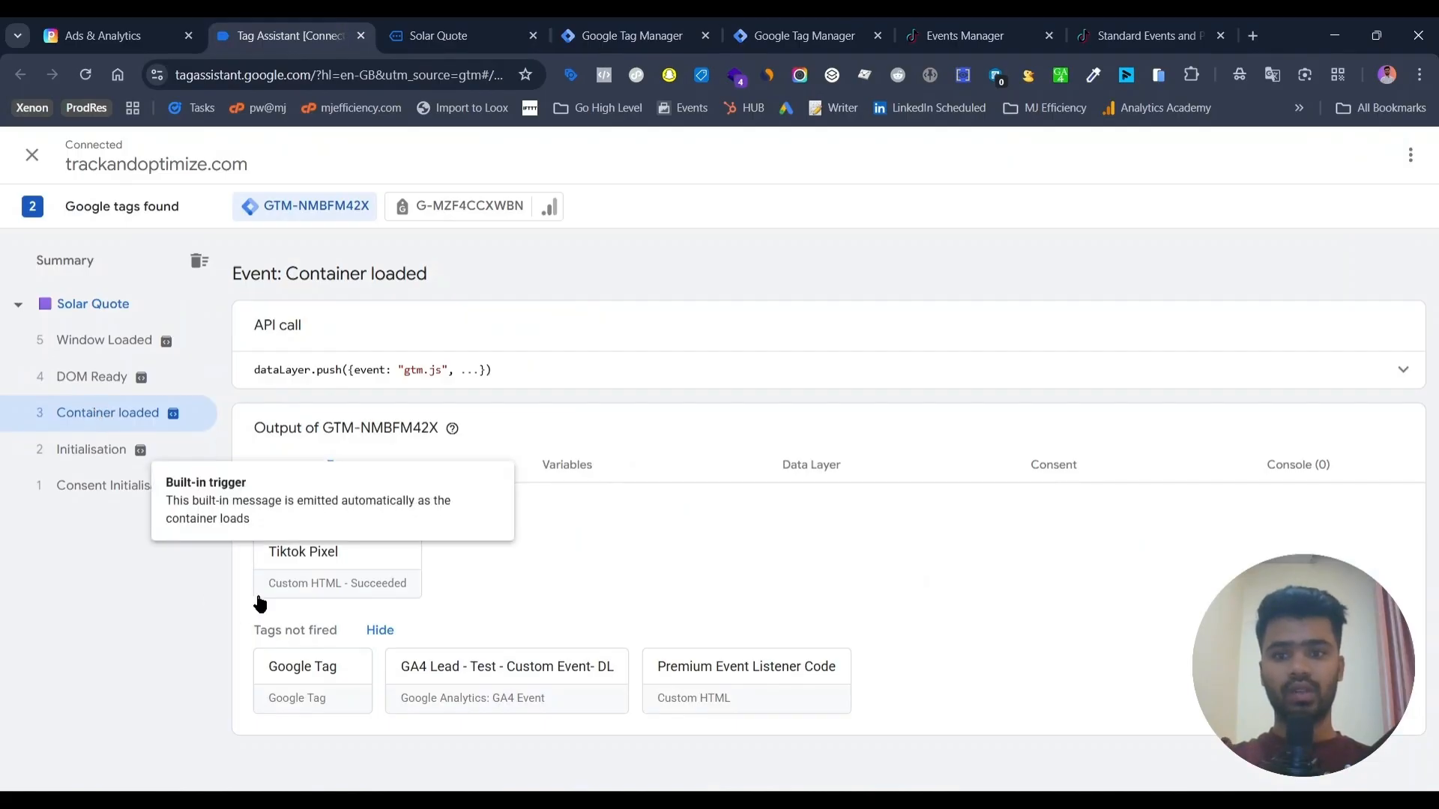
{"action": "left_click", "coordinate": [335, 567]}
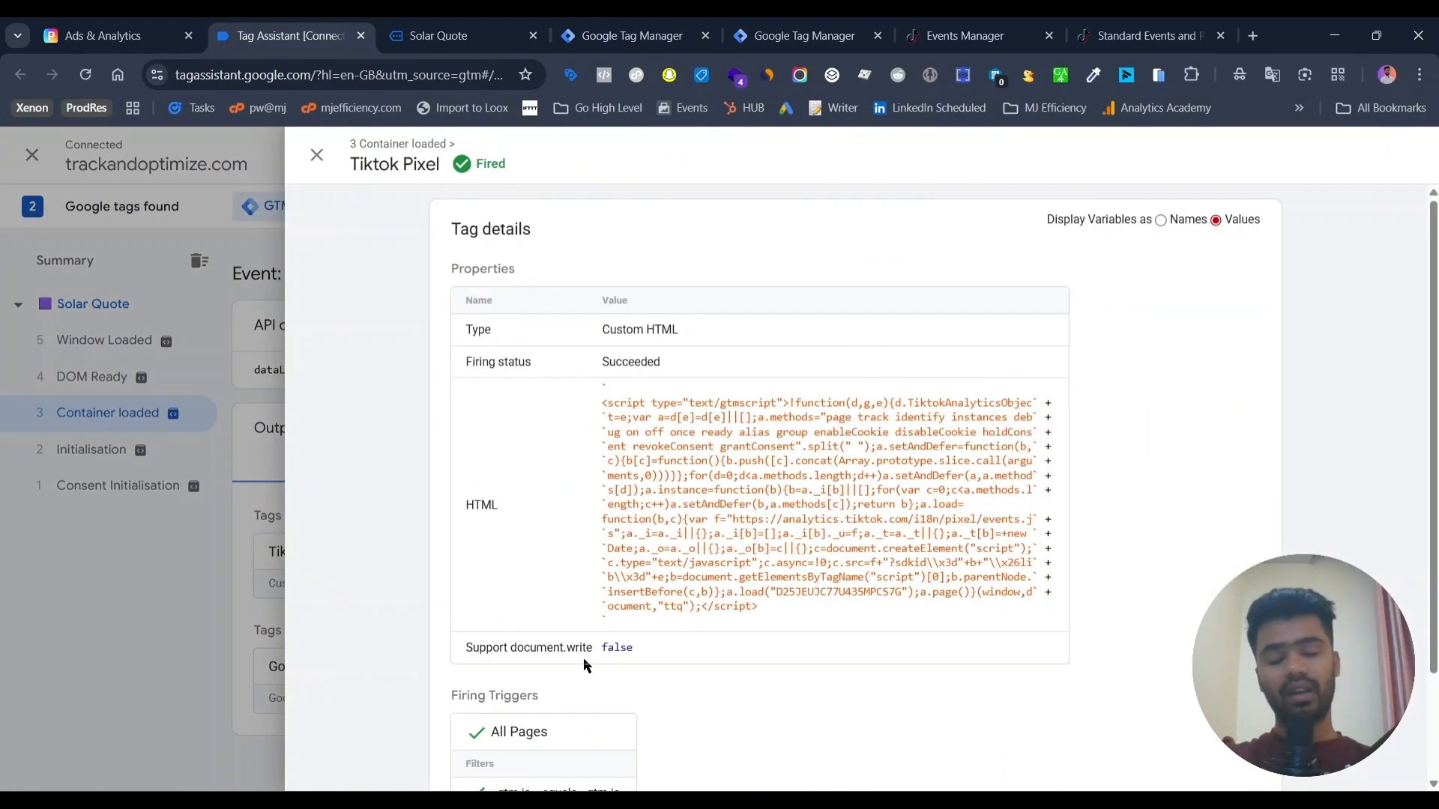
{"action": "left_click", "coordinate": [439, 30]}
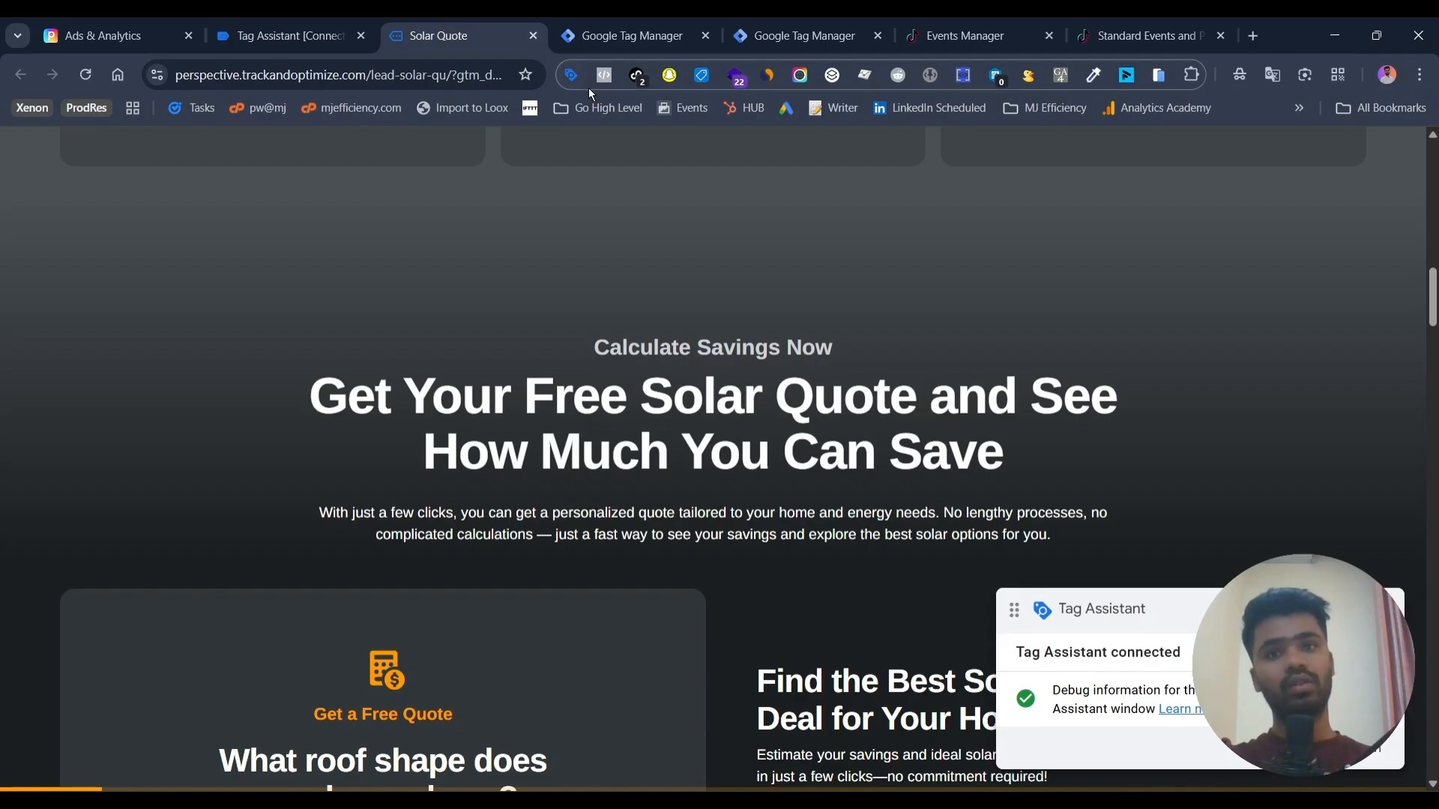
- Verify in TikTok Pixel Helper that one pixel fires a Pageview event, inspecting its page URL
{"action": "left_click", "coordinate": [637, 76]}
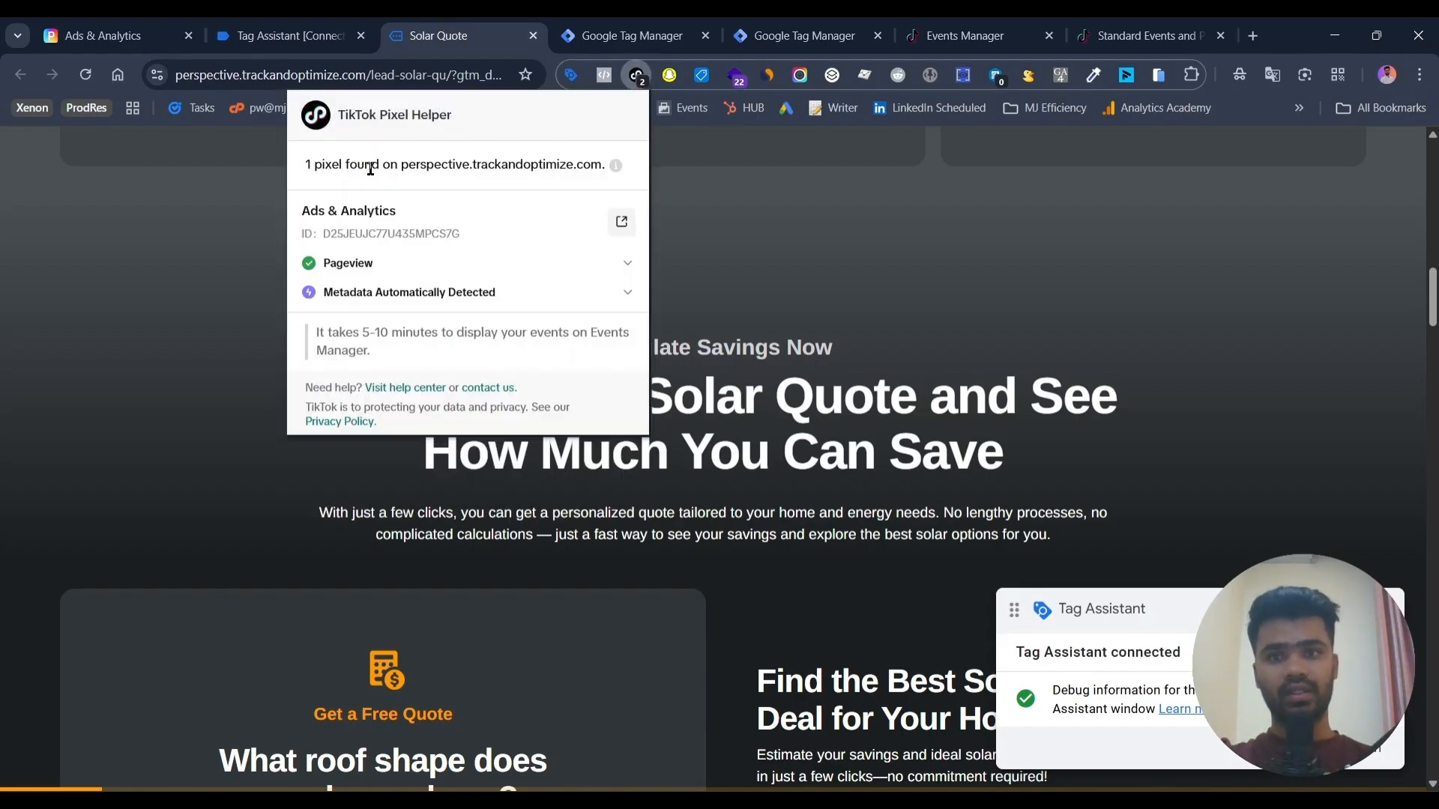
{"action": "left_click", "coordinate": [350, 266]}
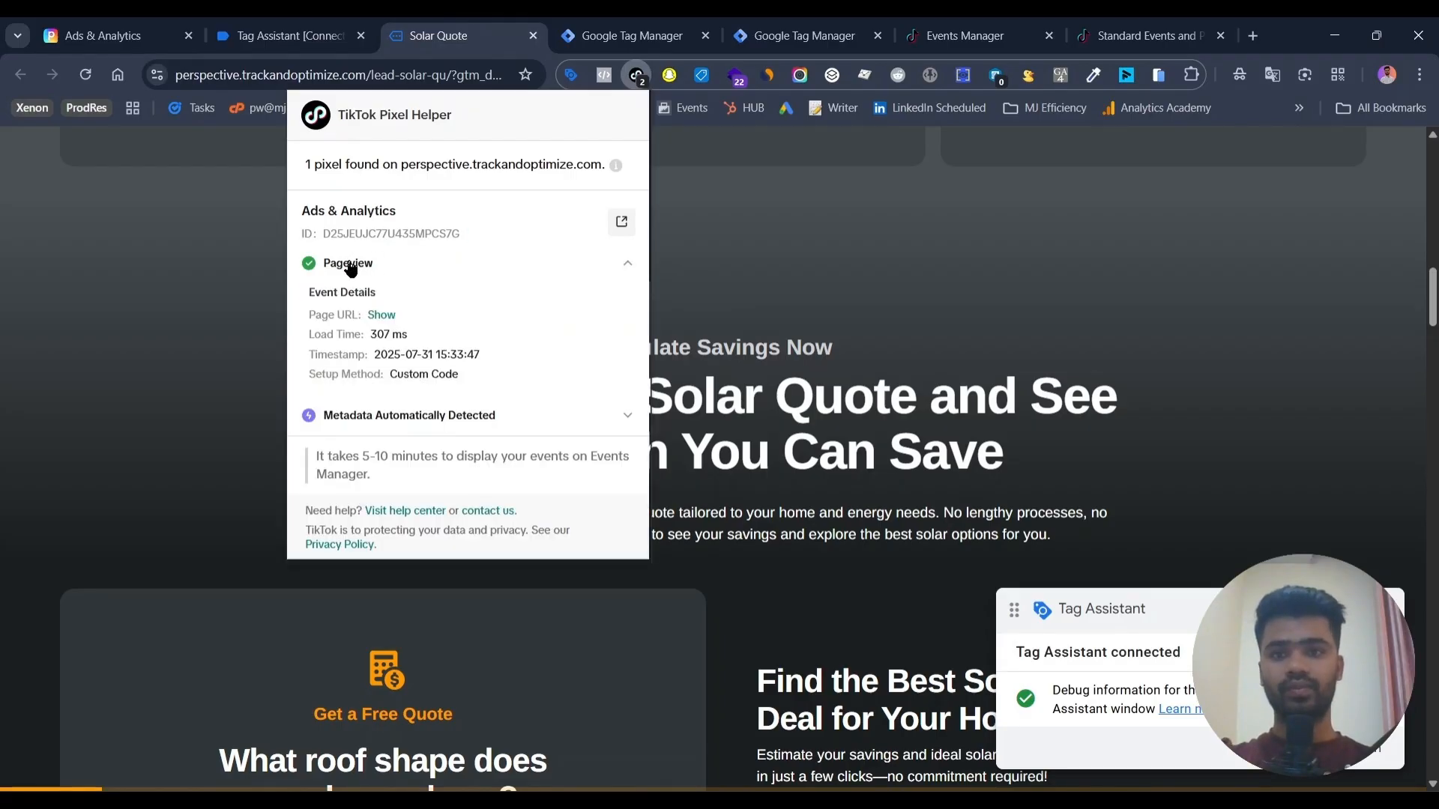
{"action": "left_click", "coordinate": [384, 314]}
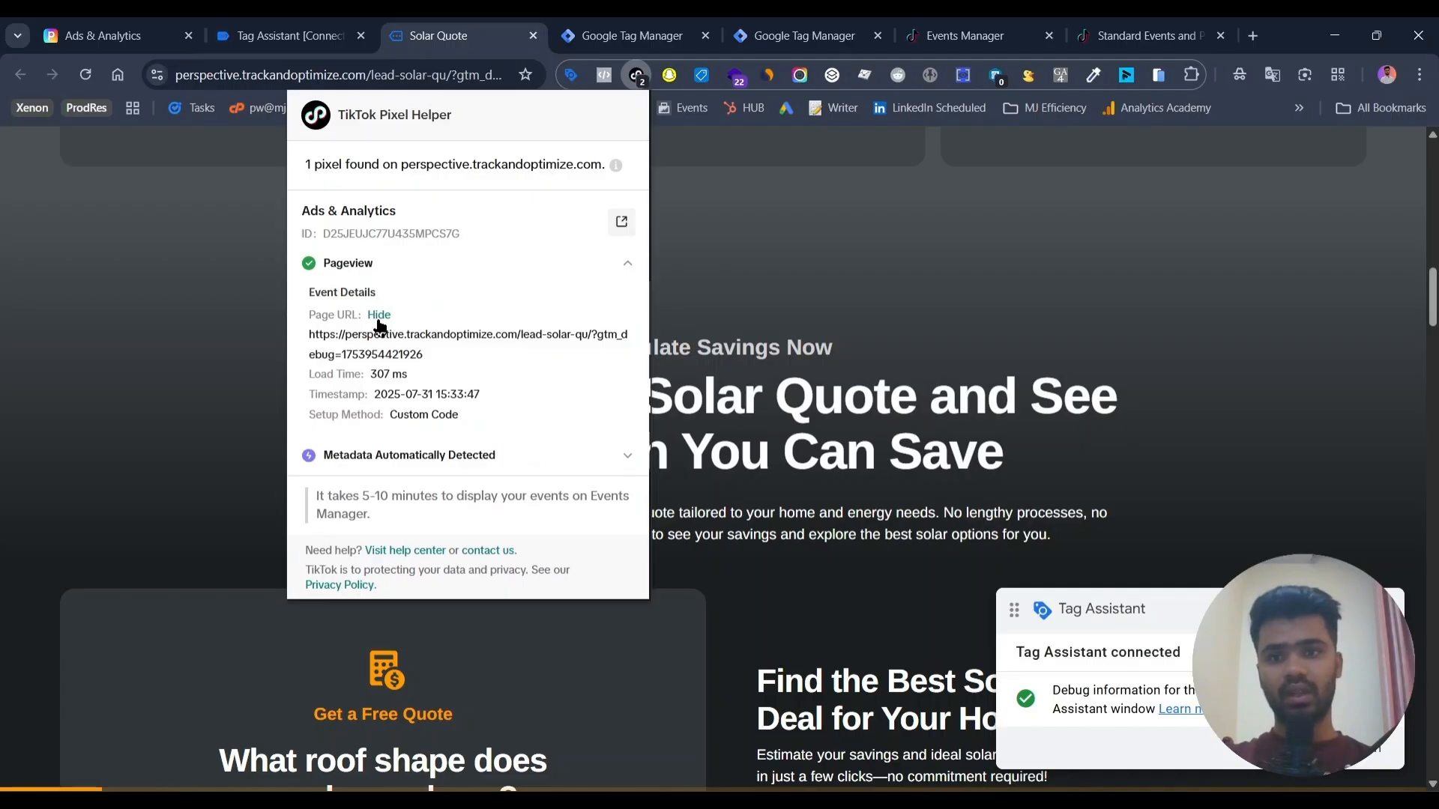
{"action": "left_click", "coordinate": [379, 318]}
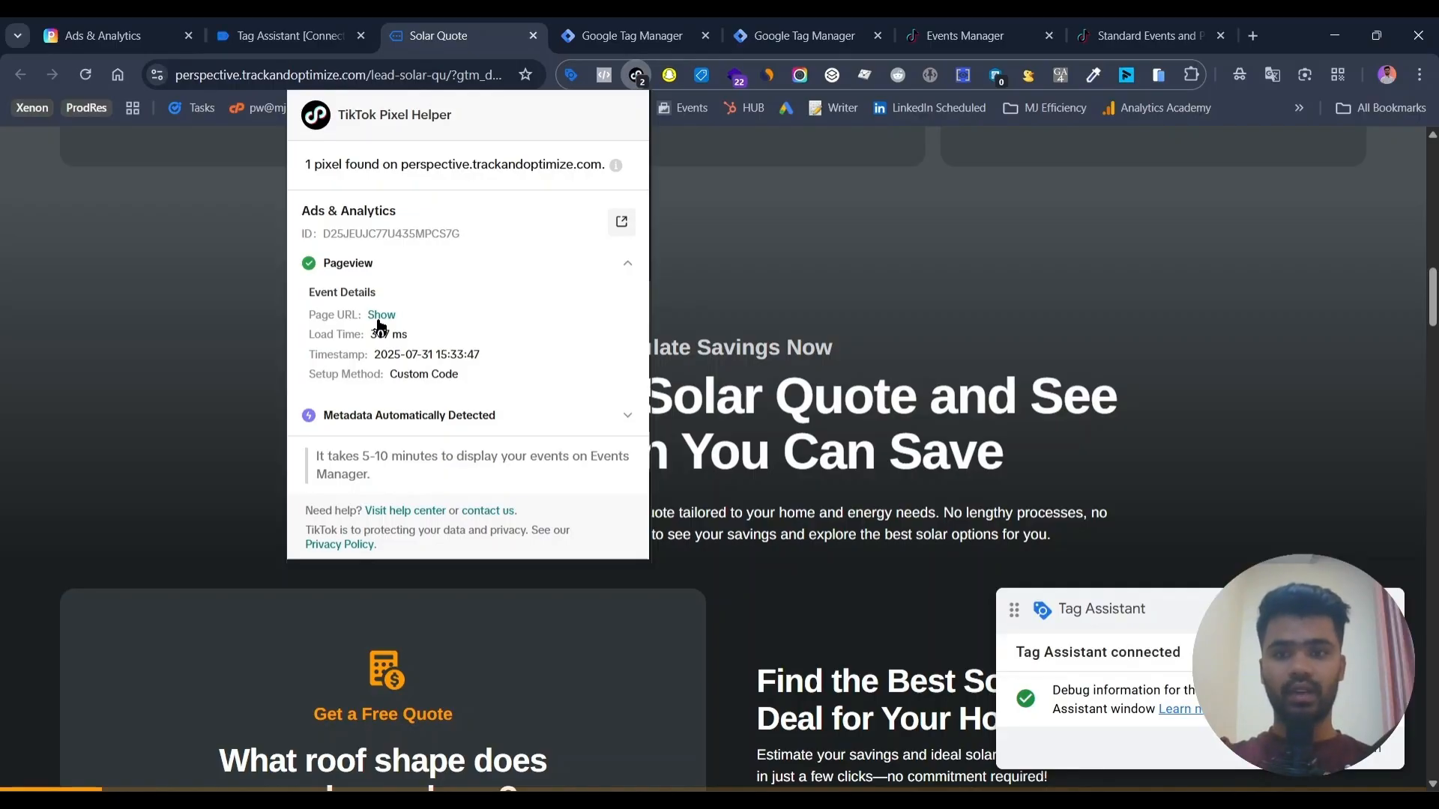
{"action": "left_click", "coordinate": [146, 22]}
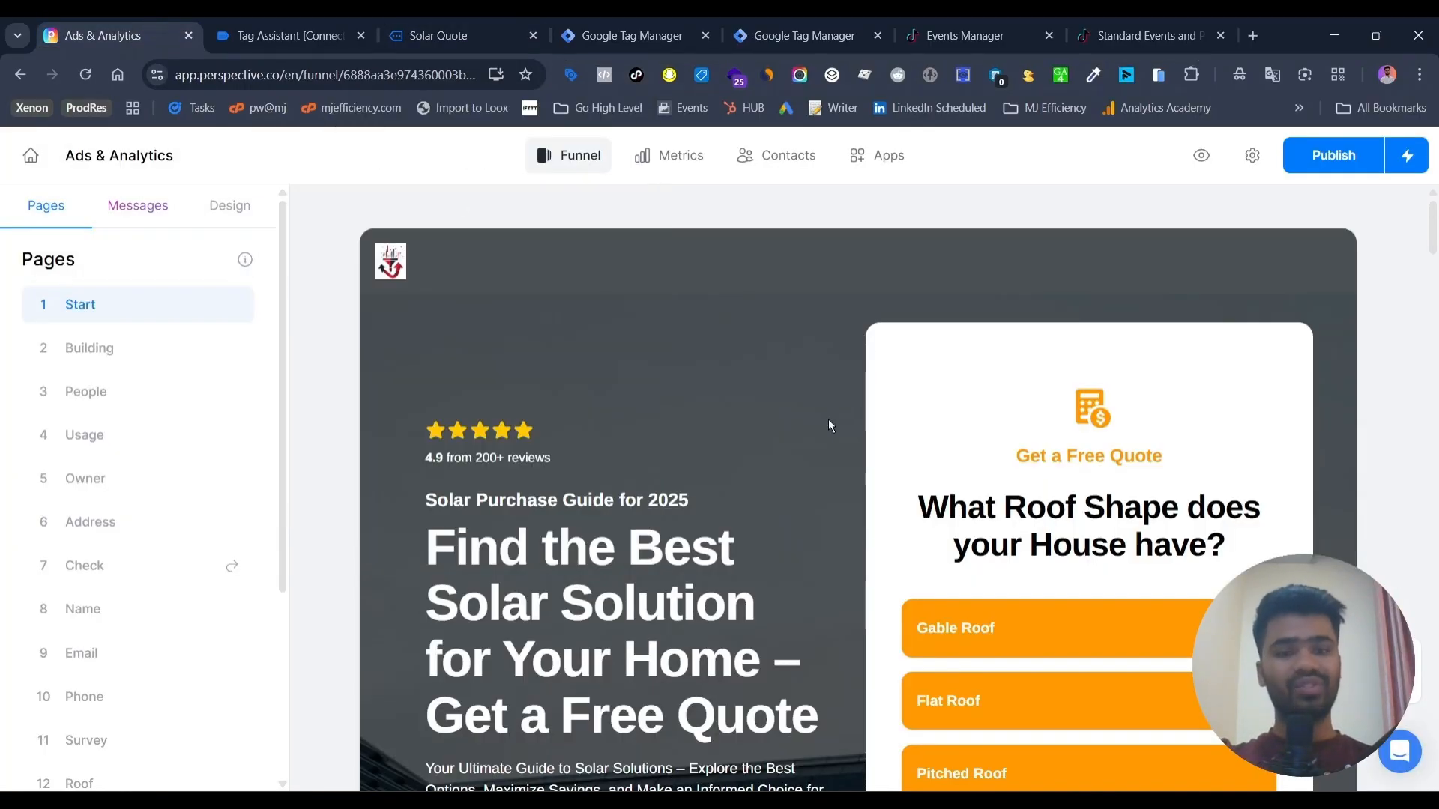
- Reopen the landing page's copied address in a fresh browser tab
{"action": "left_click", "coordinate": [902, 802]}
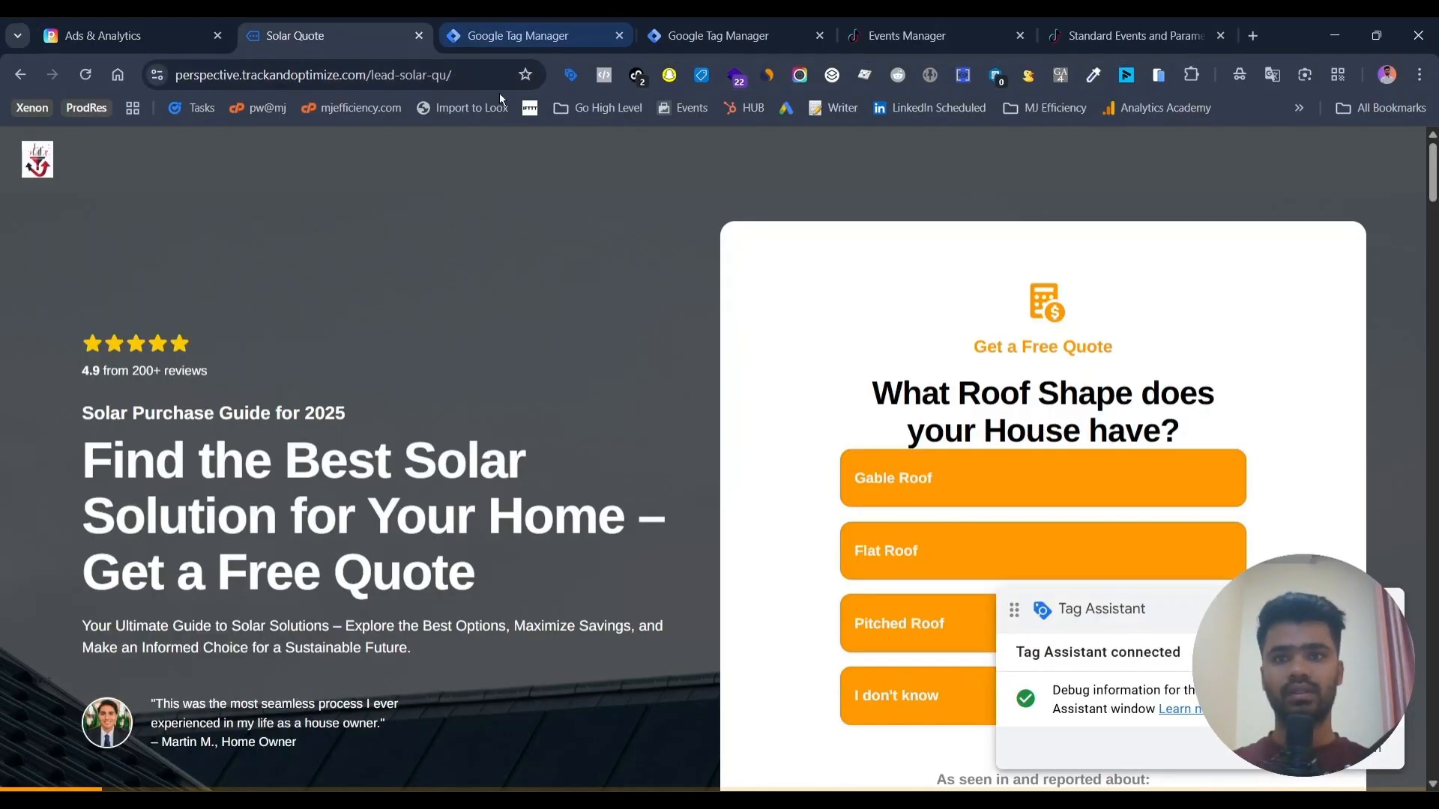
{"action": "left_click", "coordinate": [464, 75]}
{"action": "key", "text": "ctrl+c"}
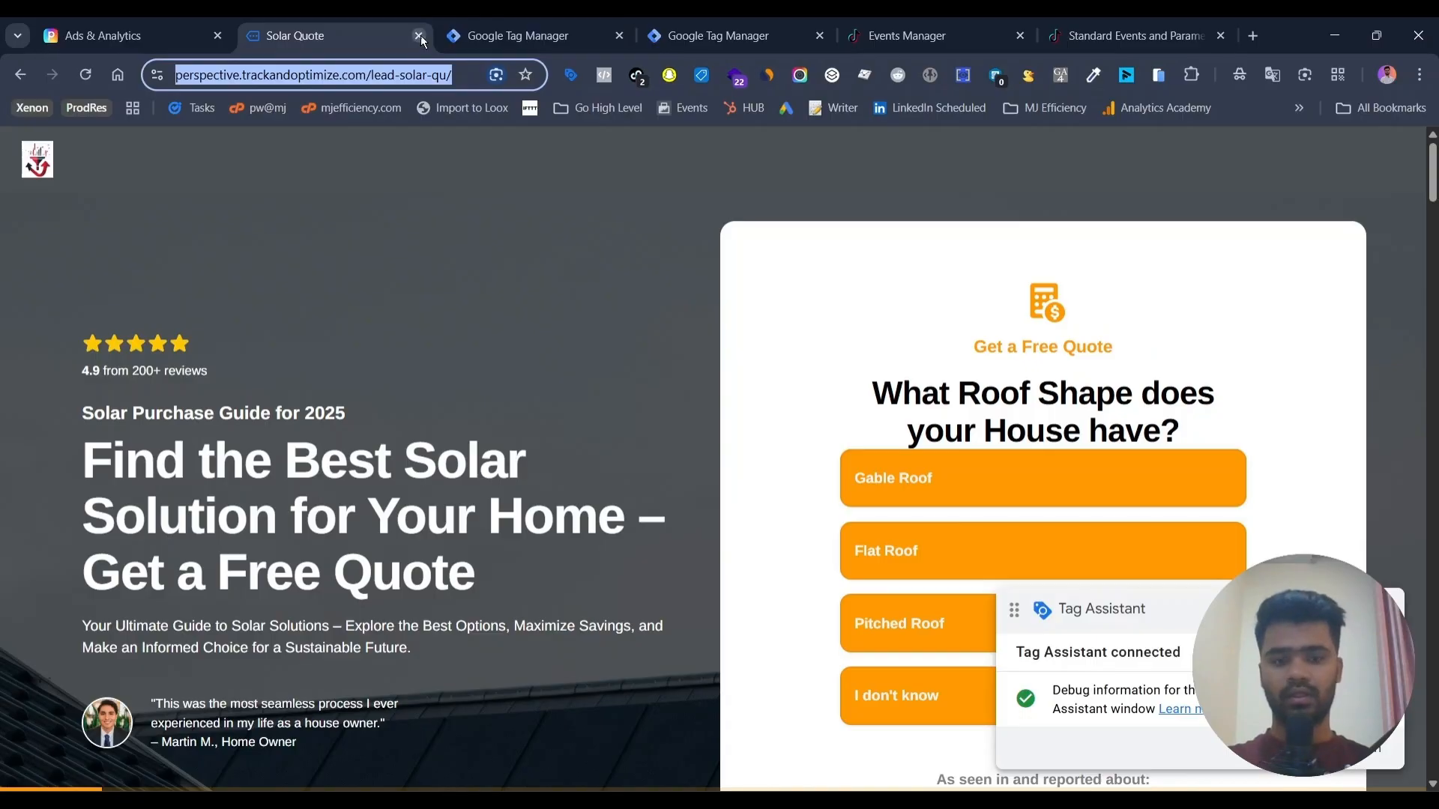
{"action": "left_click", "coordinate": [418, 36]}
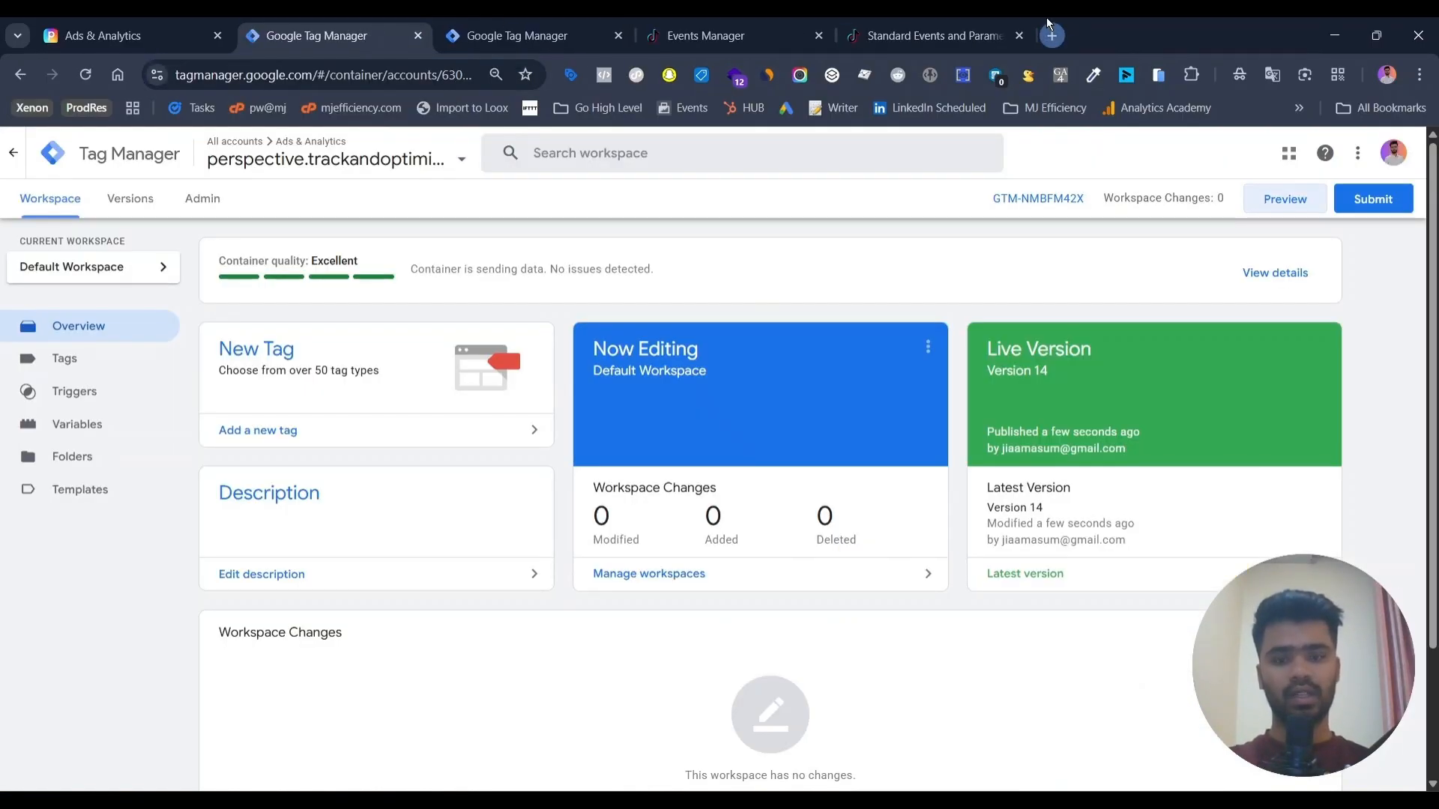
{"action": "left_click", "coordinate": [1047, 18]}
{"action": "key", "text": "ctrl+v"}
{"action": "key", "text": "Return"}
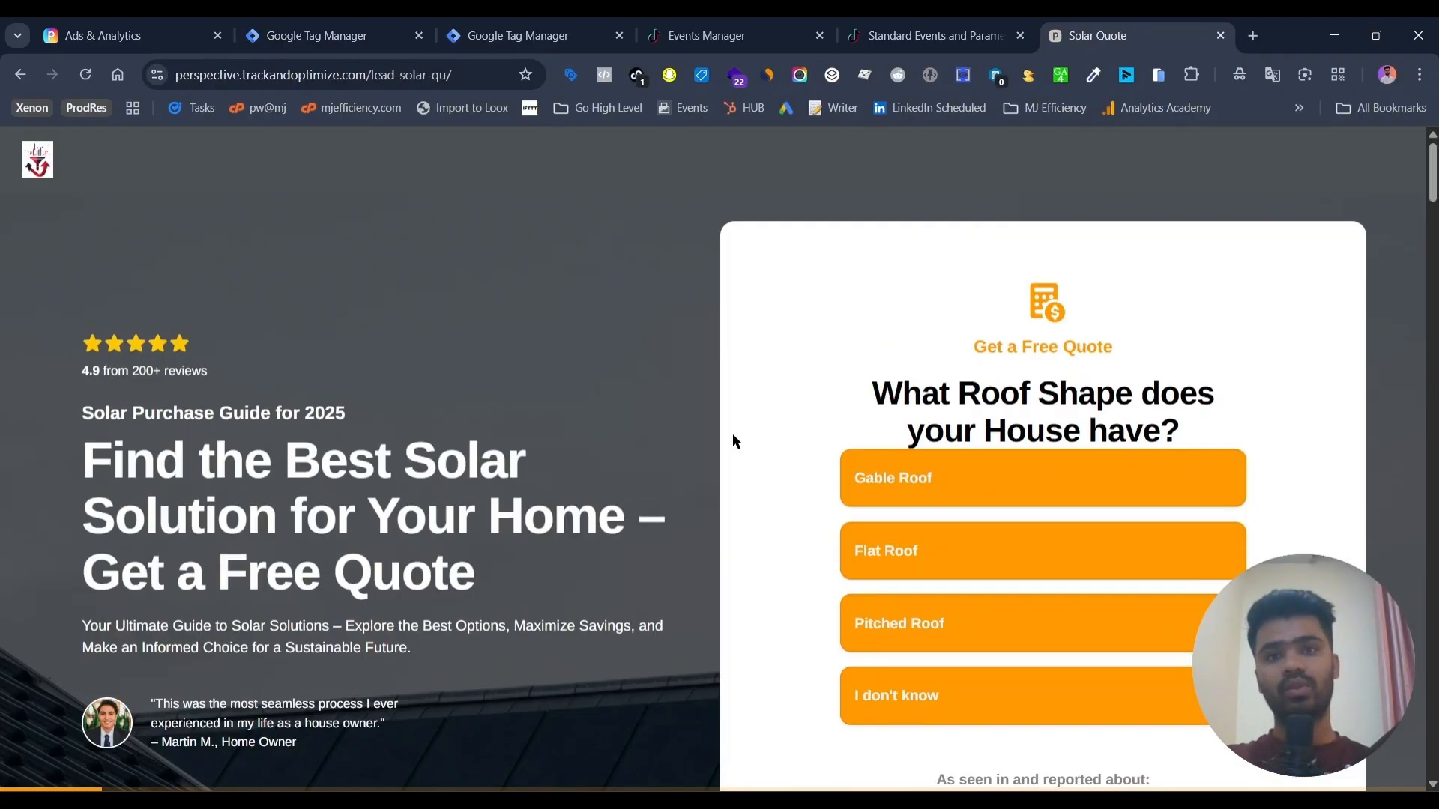
- Confirm with TikTok Pixel Helper that the pixel fires a Pageview on the reloaded page
{"action": "left_click", "coordinate": [636, 76]}
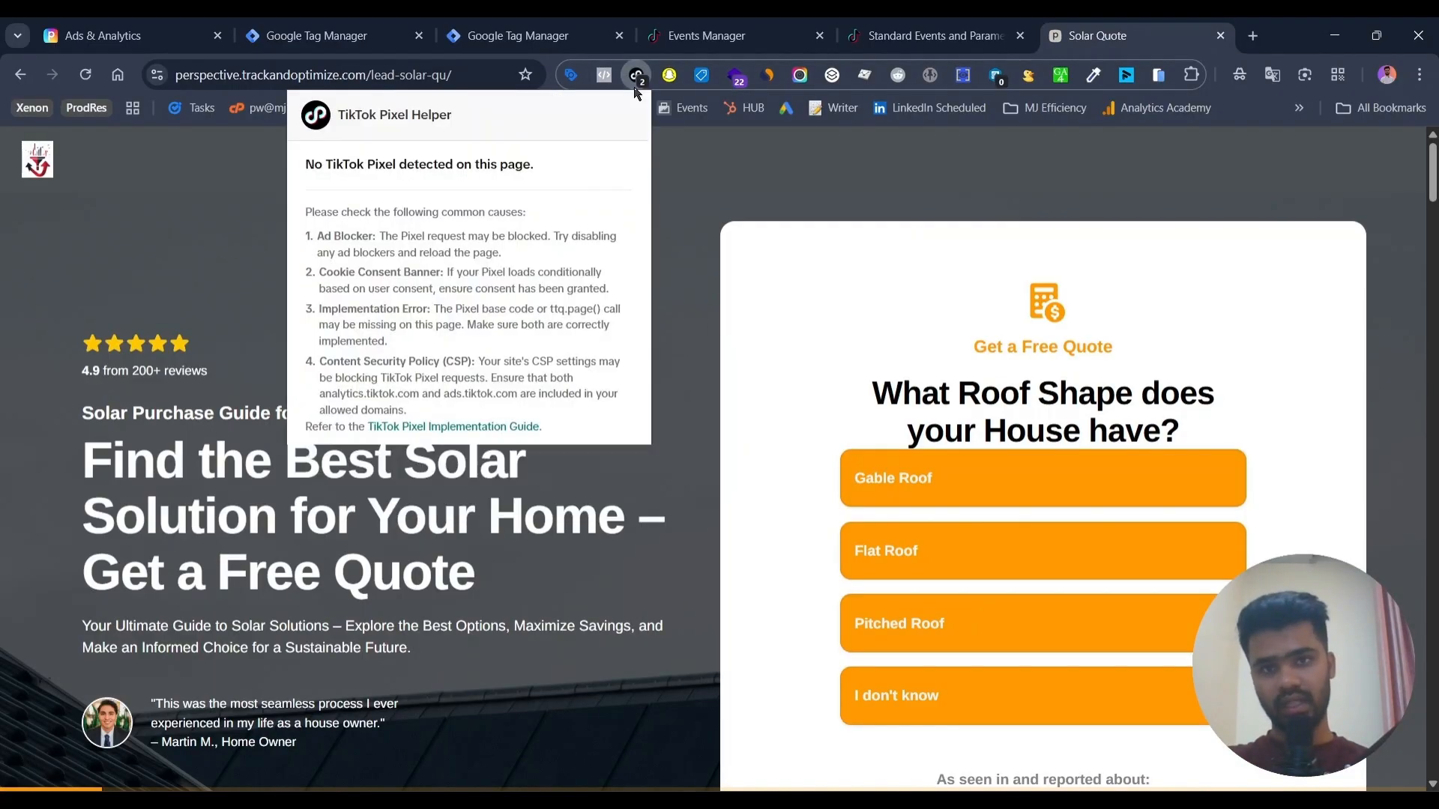
{"action": "left_click", "coordinate": [386, 263]}
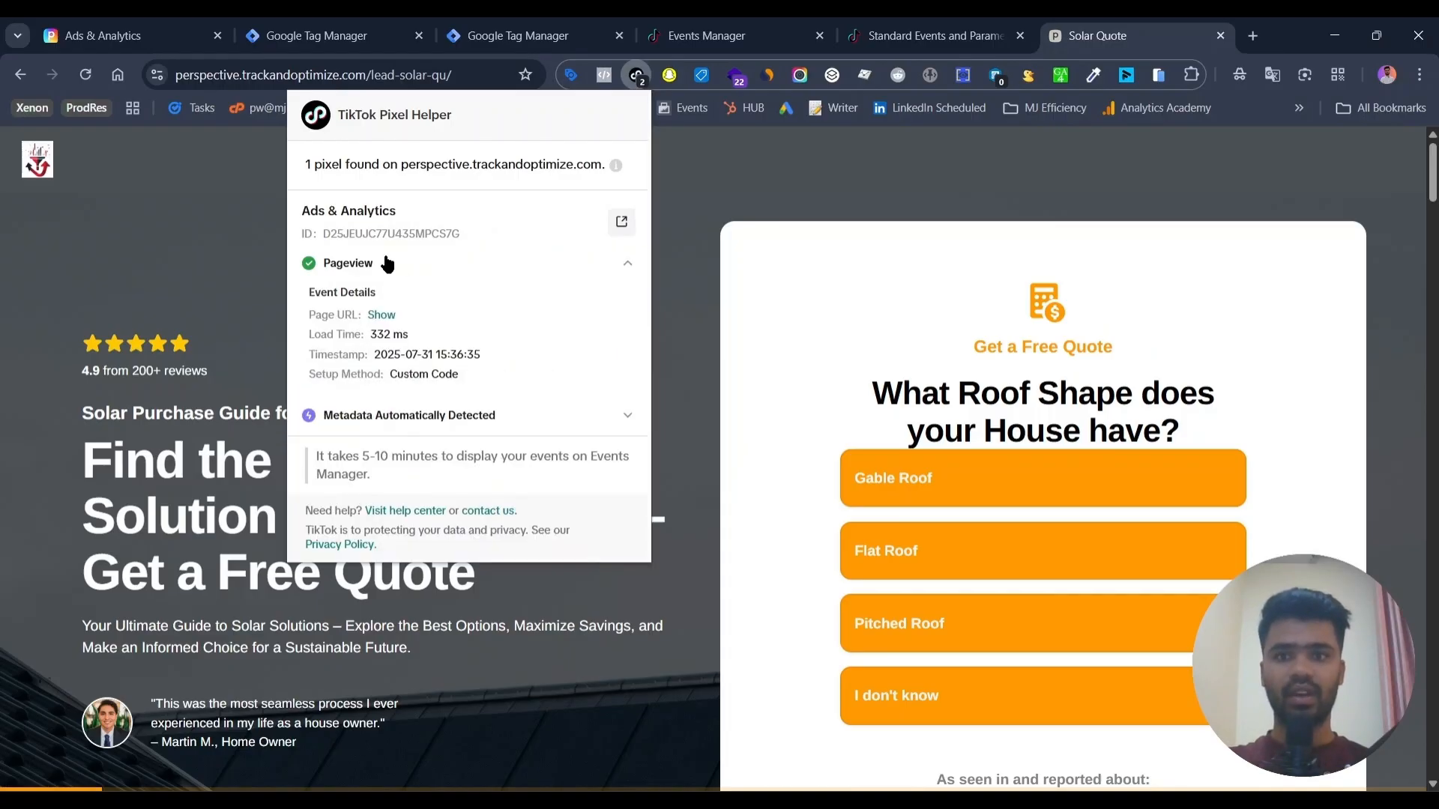
{"action": "left_click", "coordinate": [387, 263]}
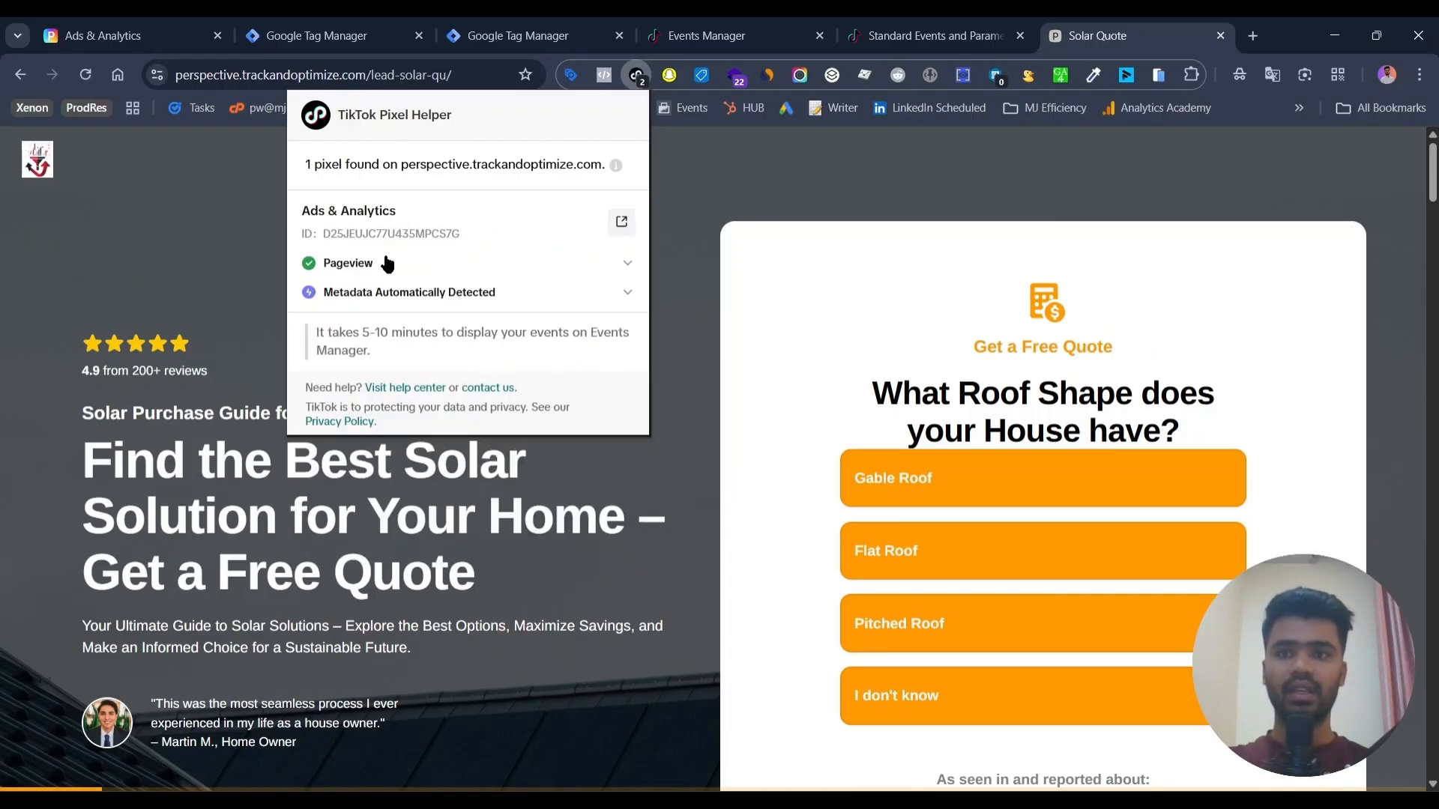
{"action": "left_click", "coordinate": [353, 30]}
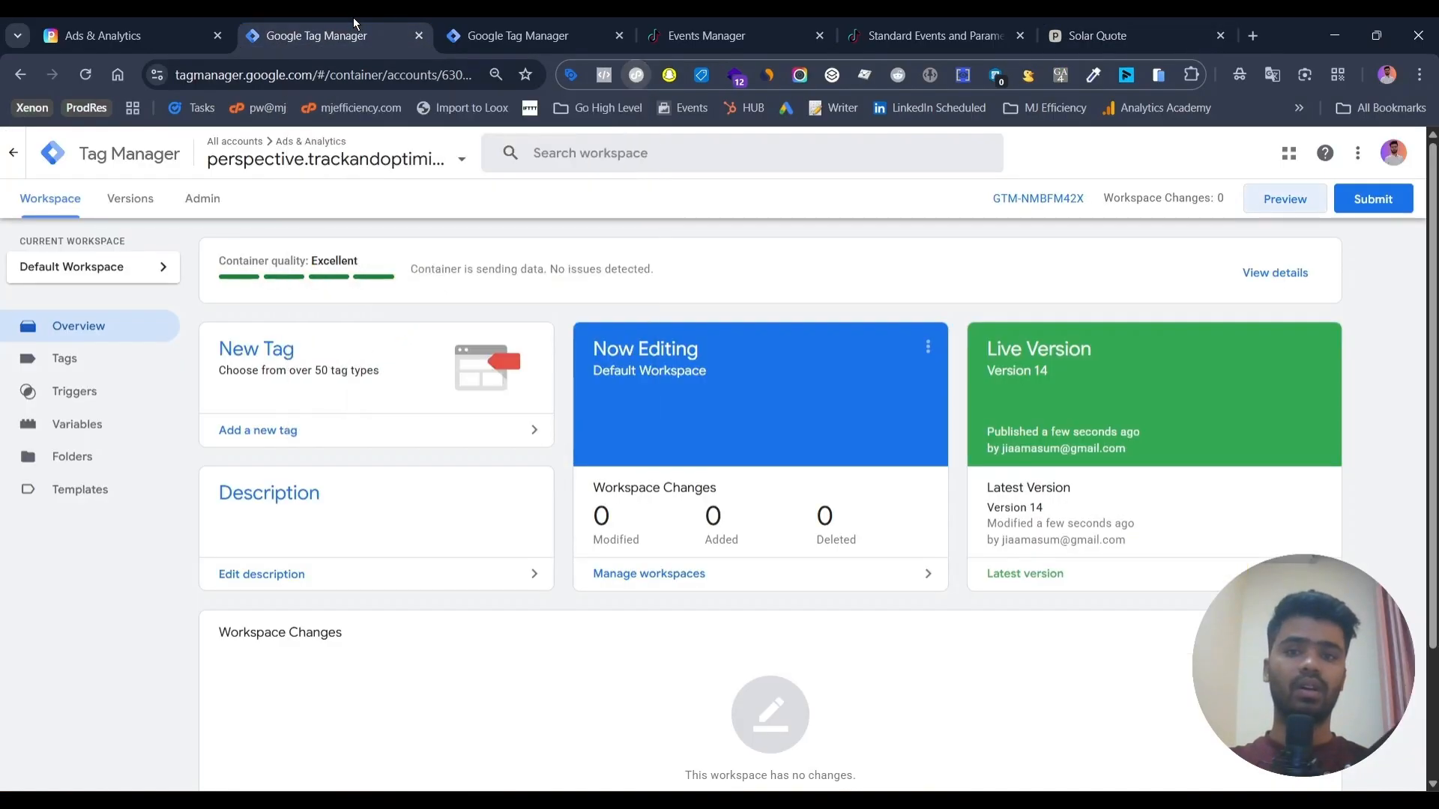
- Start a new tag of type Custom HTML from the Tags list
{"action": "left_click", "coordinate": [109, 373]}
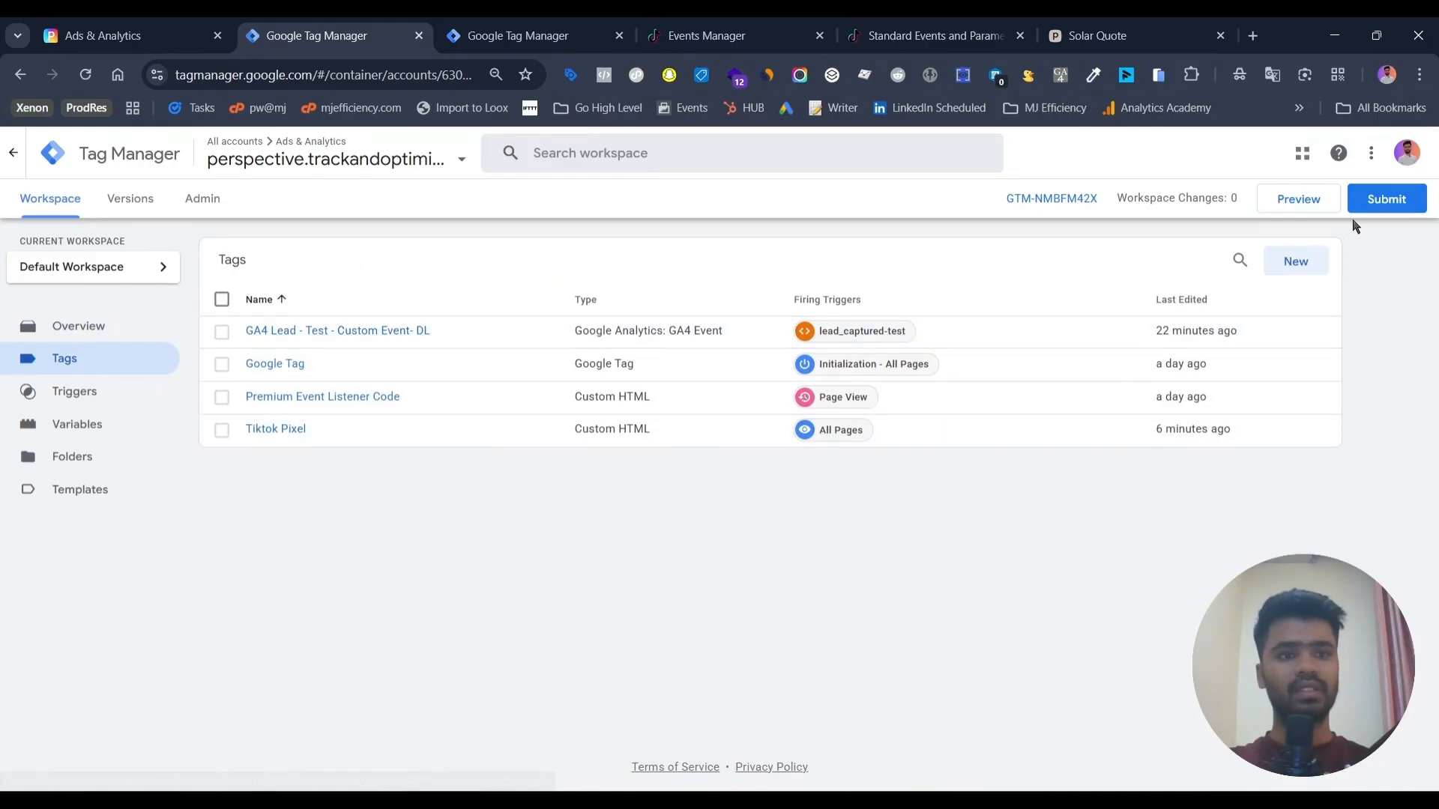
{"action": "left_click", "coordinate": [1306, 277]}
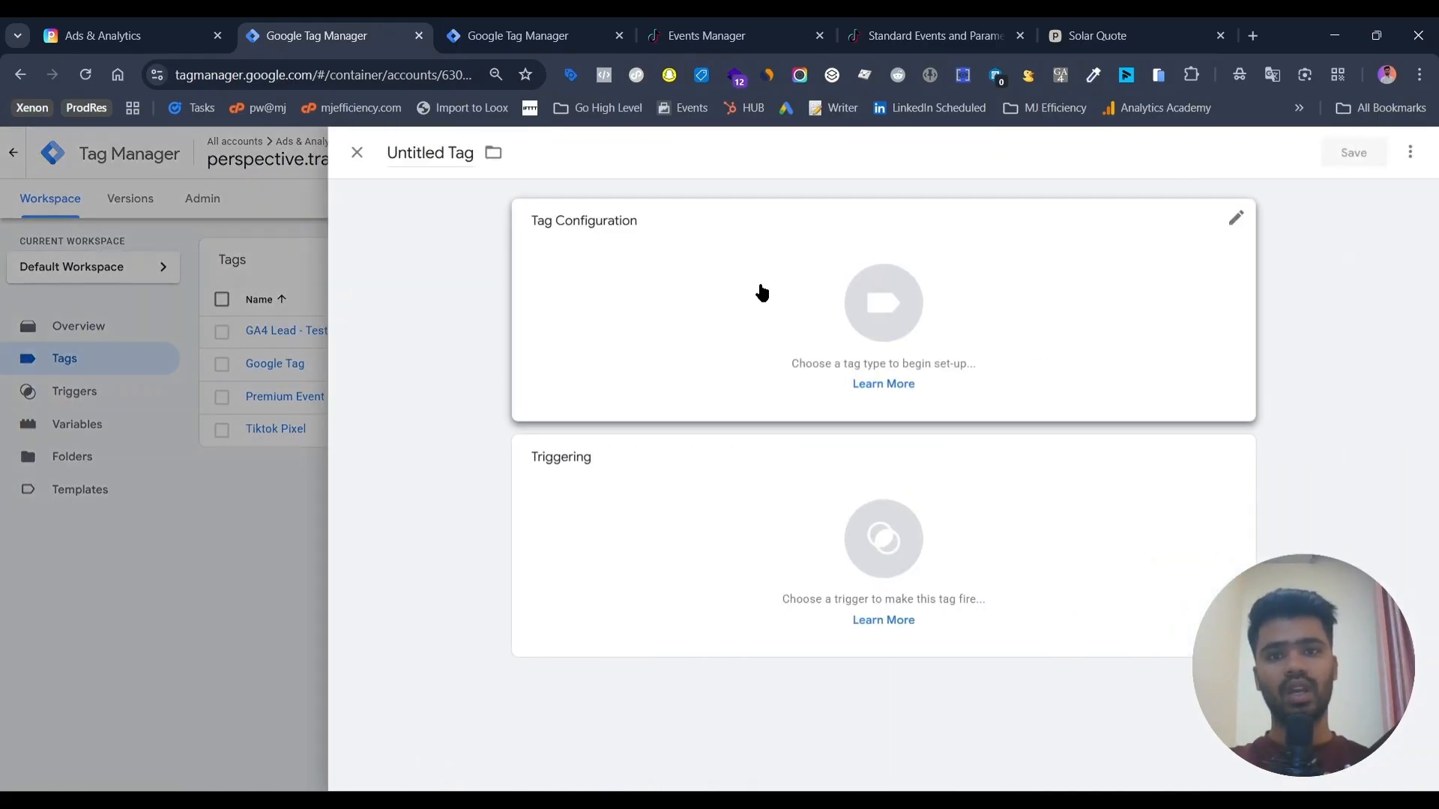
{"action": "left_click", "coordinate": [761, 292]}
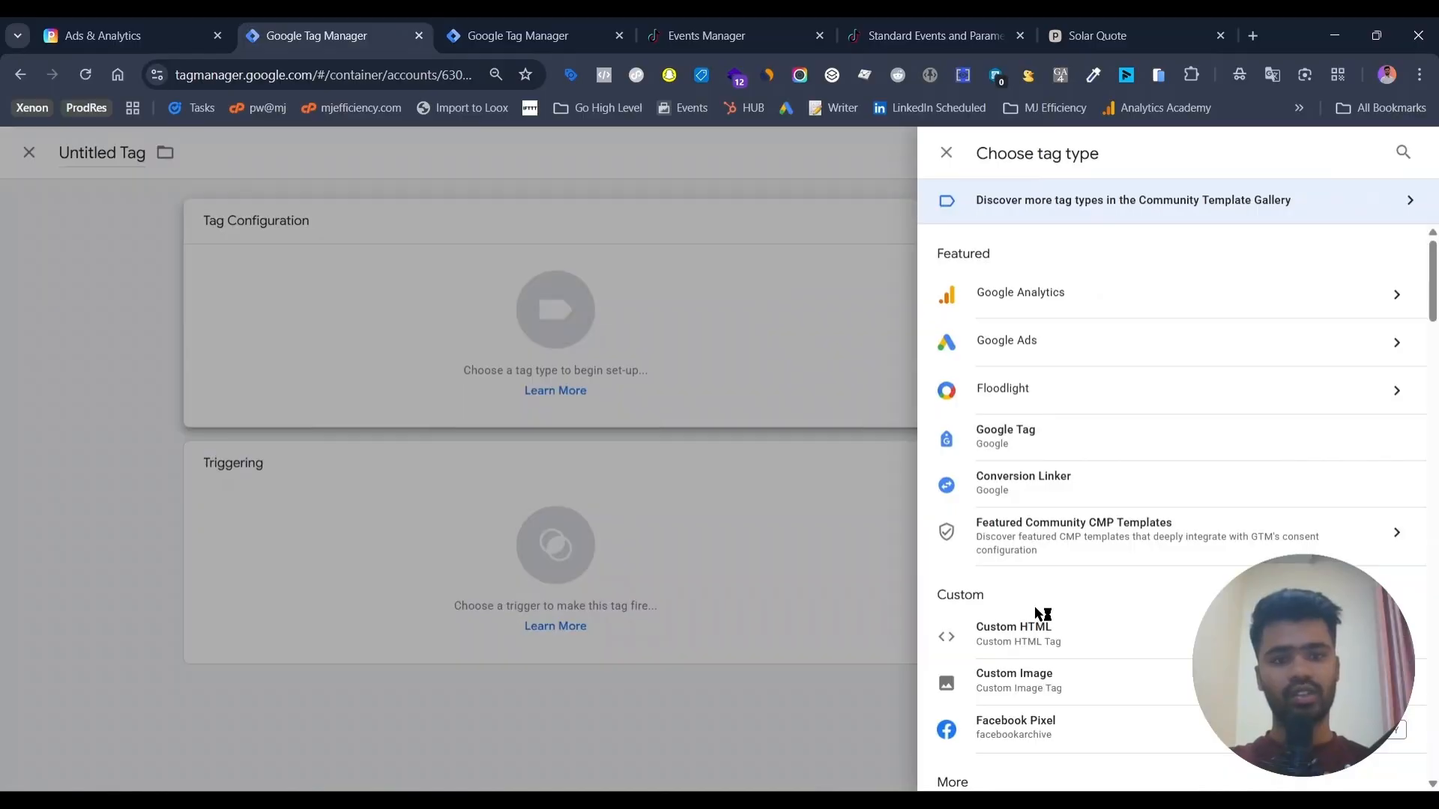
{"action": "left_click", "coordinate": [1040, 637]}
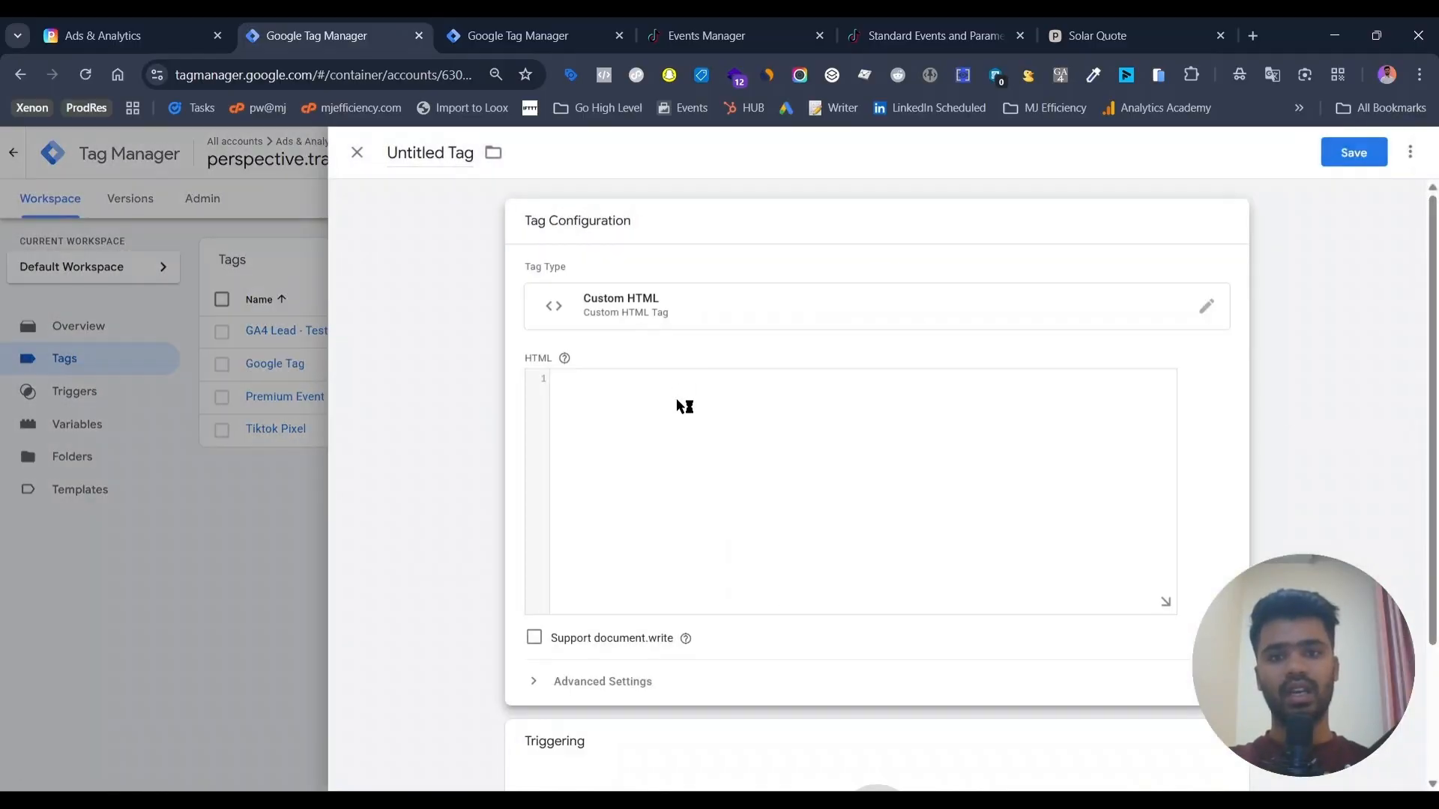
- Type an empty <script></script> block into the tag's HTML box
{"action": "type", "text": "<script>"}
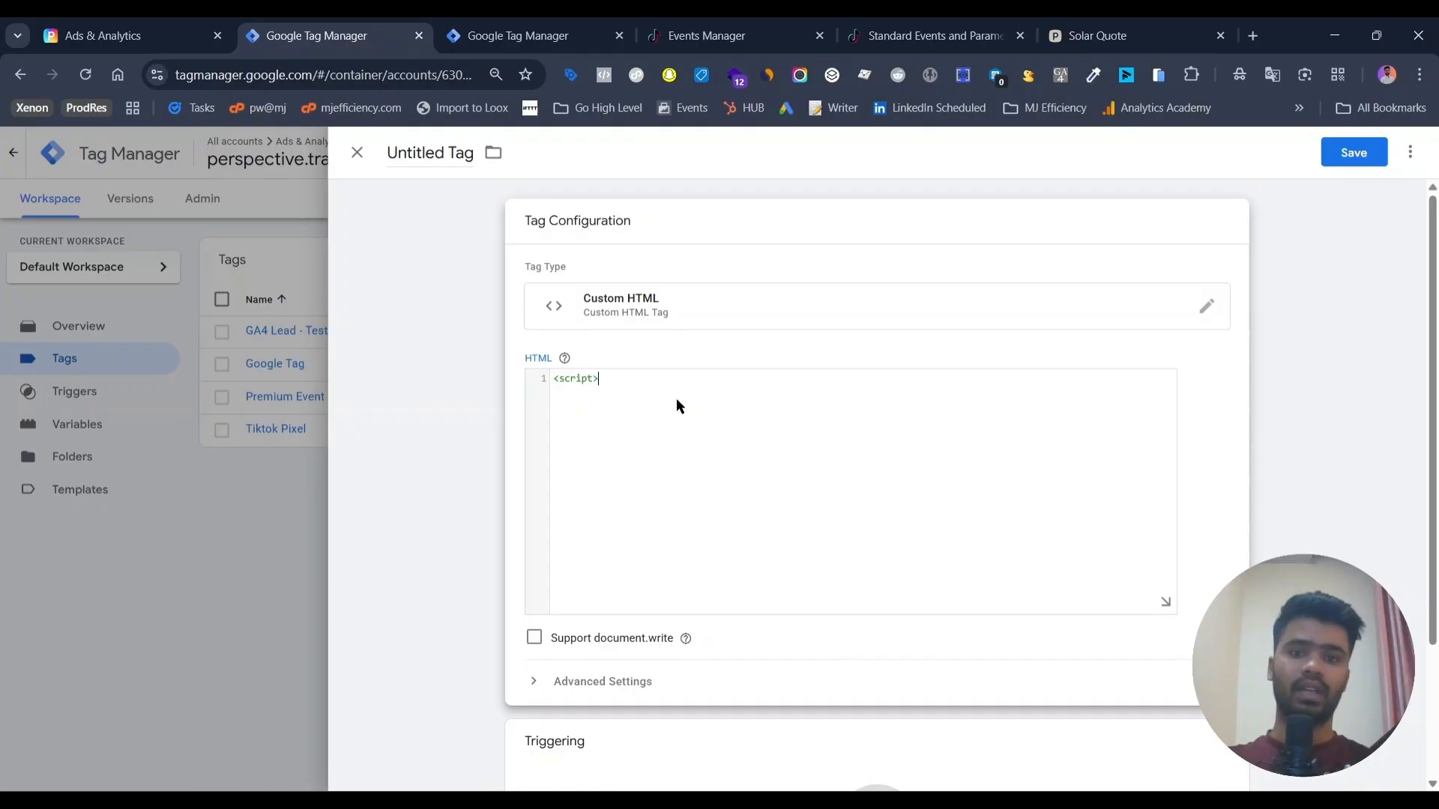
{"action": "key", "text": "Return"}
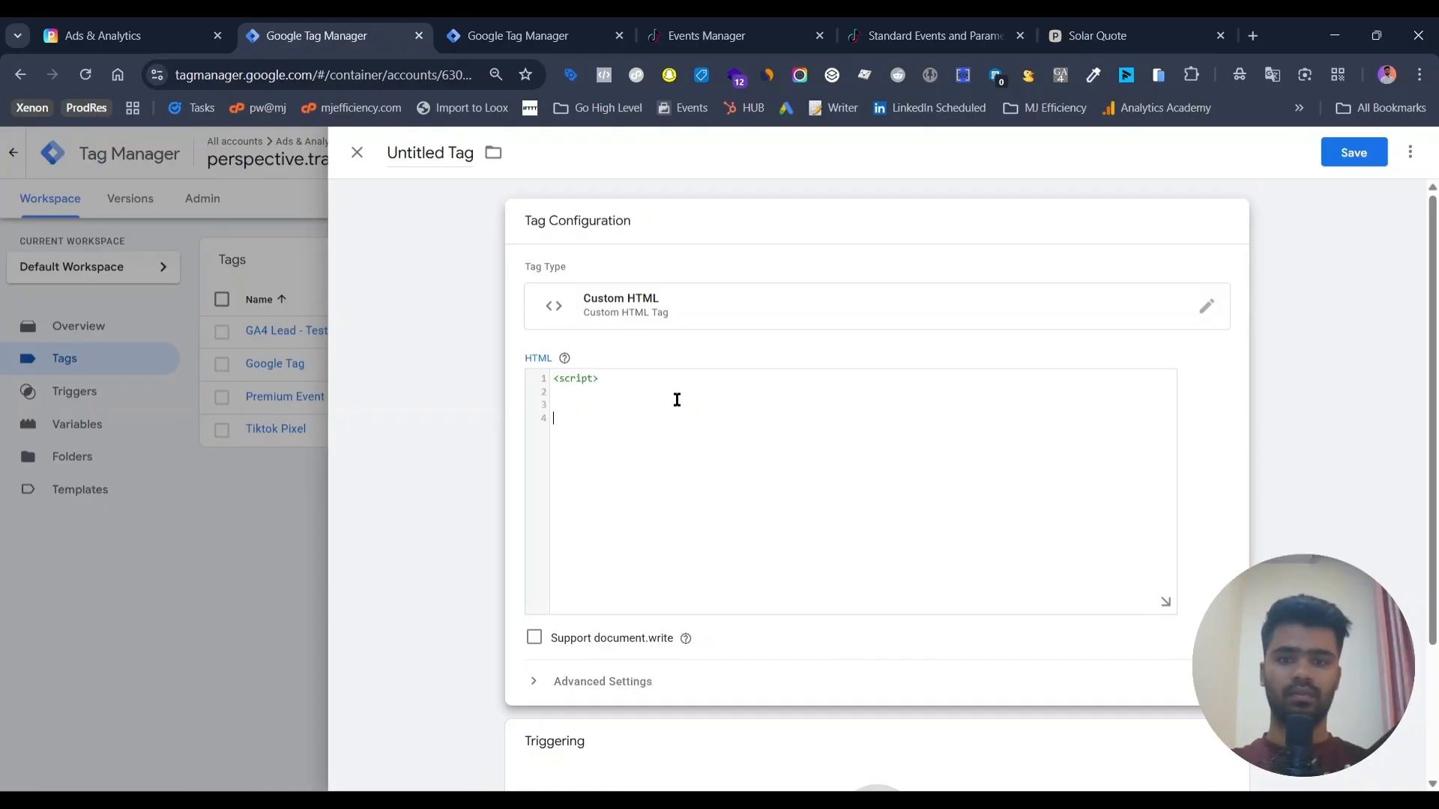
{"action": "type", "text": "</scr"}
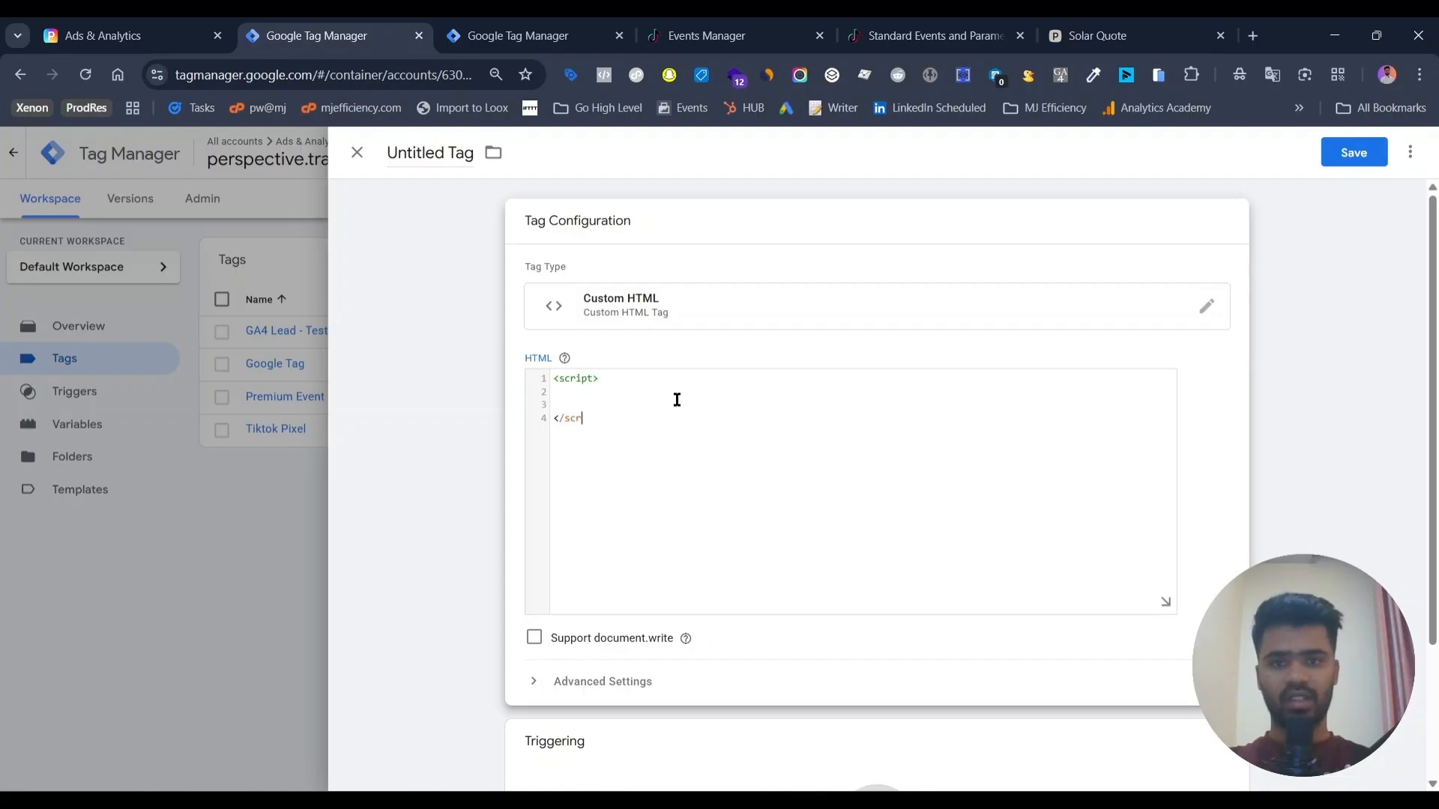
{"action": "type", "text": "ipt>"}
{"action": "left_click", "coordinate": [625, 391]}
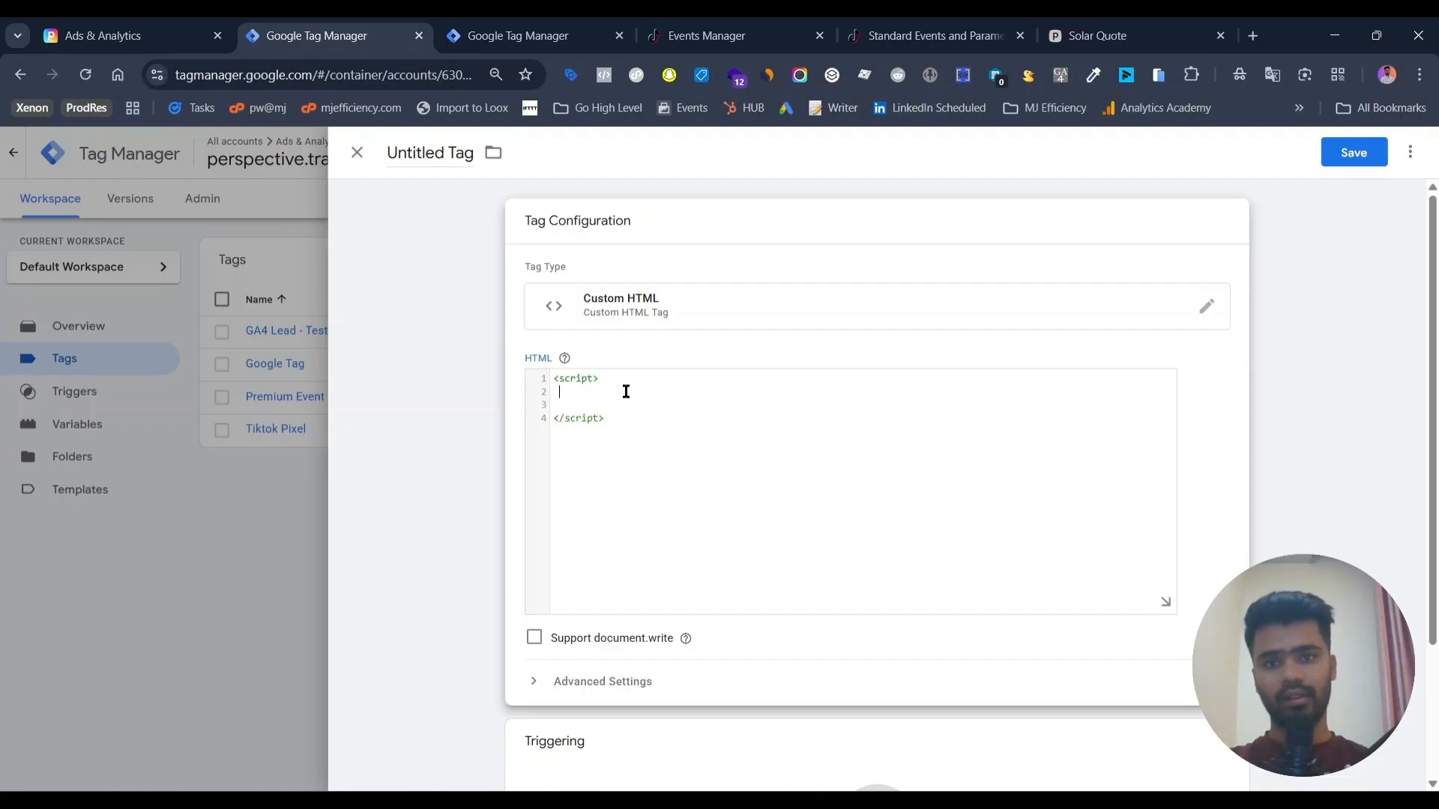
{"action": "left_click", "coordinate": [1062, 20]}
{"action": "left_click", "coordinate": [921, 17]}
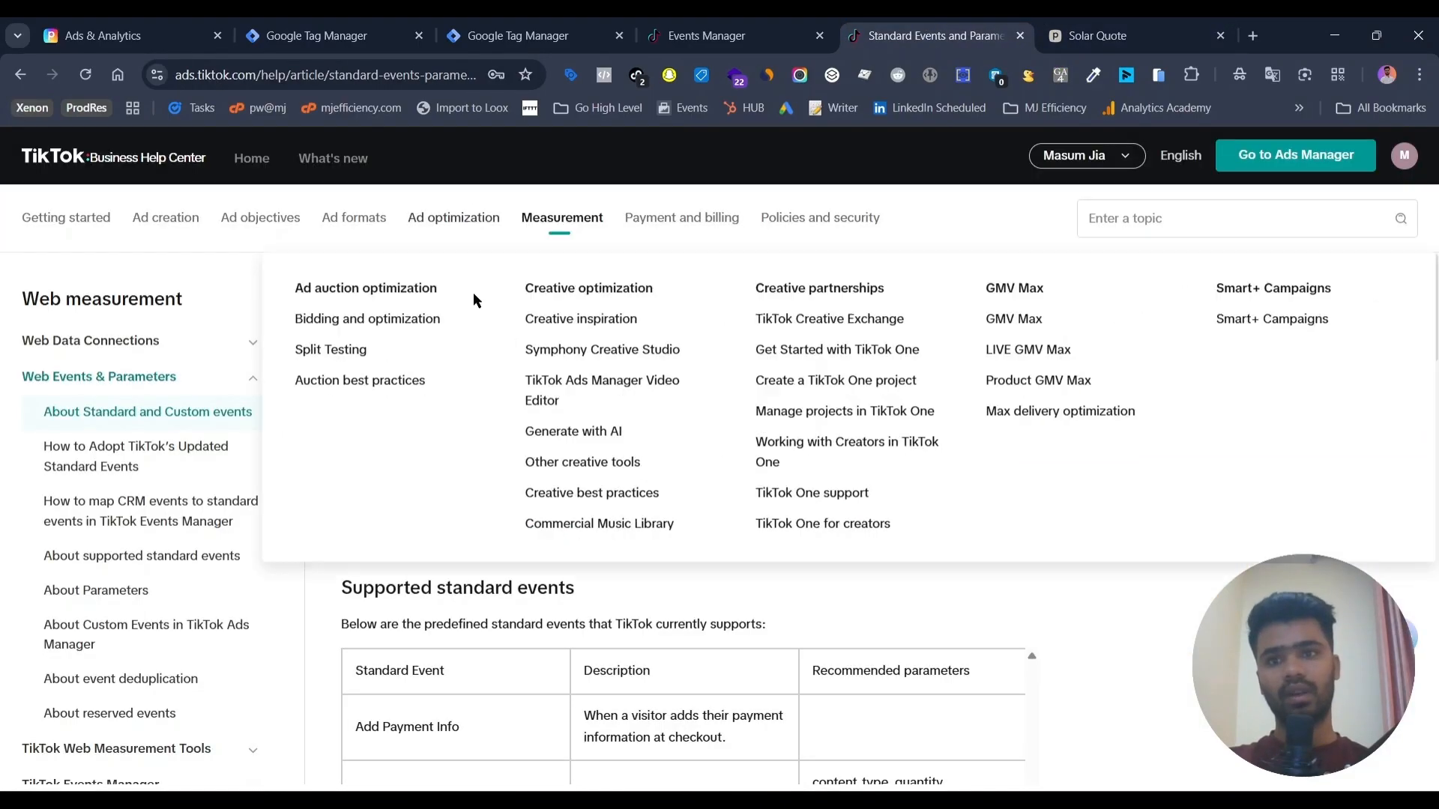
- Locate the Lead event in TikTok's Supported standard events table
{"action": "scroll", "coordinate": [483, 491], "scroll_direction": "down", "scroll_amount": 4}
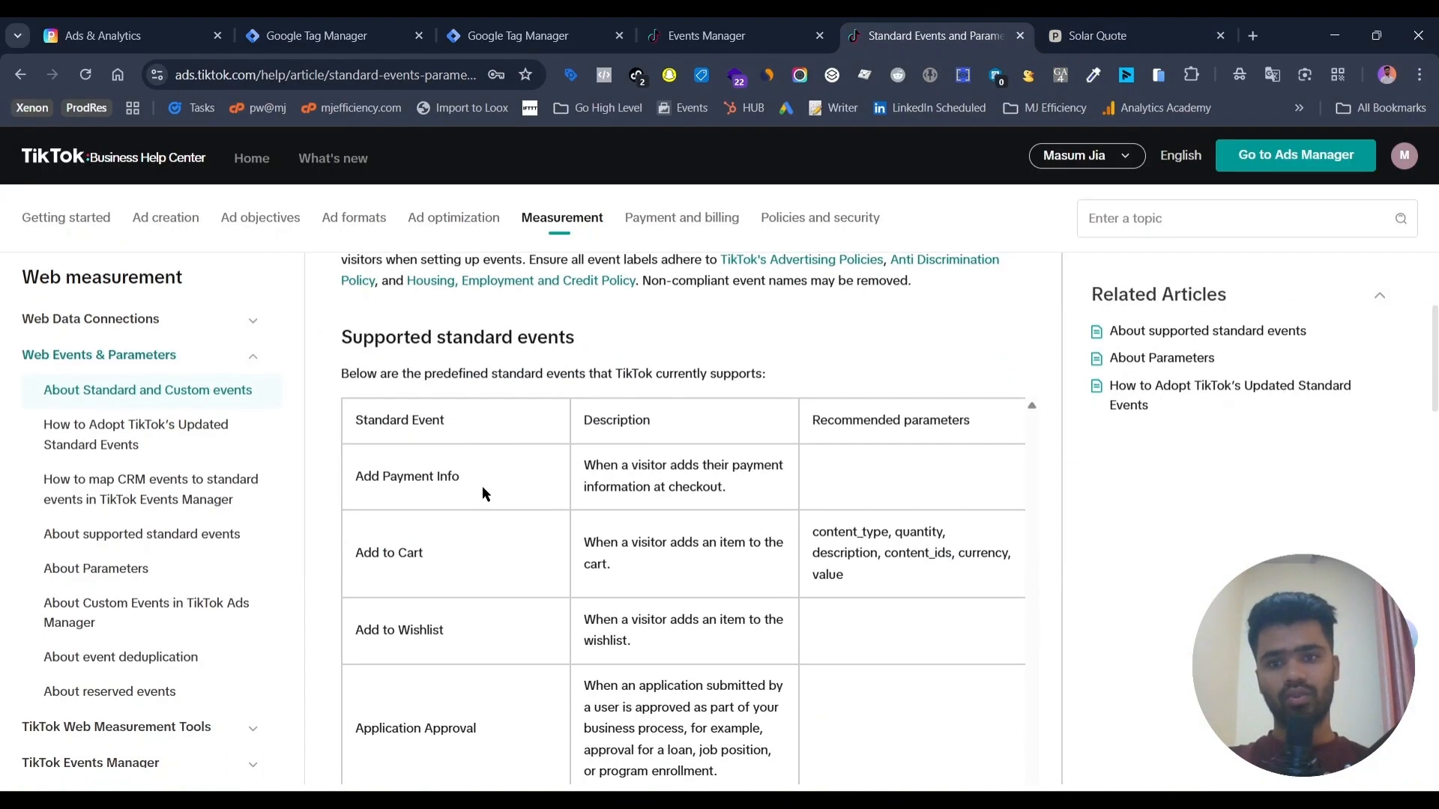
{"action": "scroll", "coordinate": [483, 491], "scroll_direction": "down", "scroll_amount": 5}
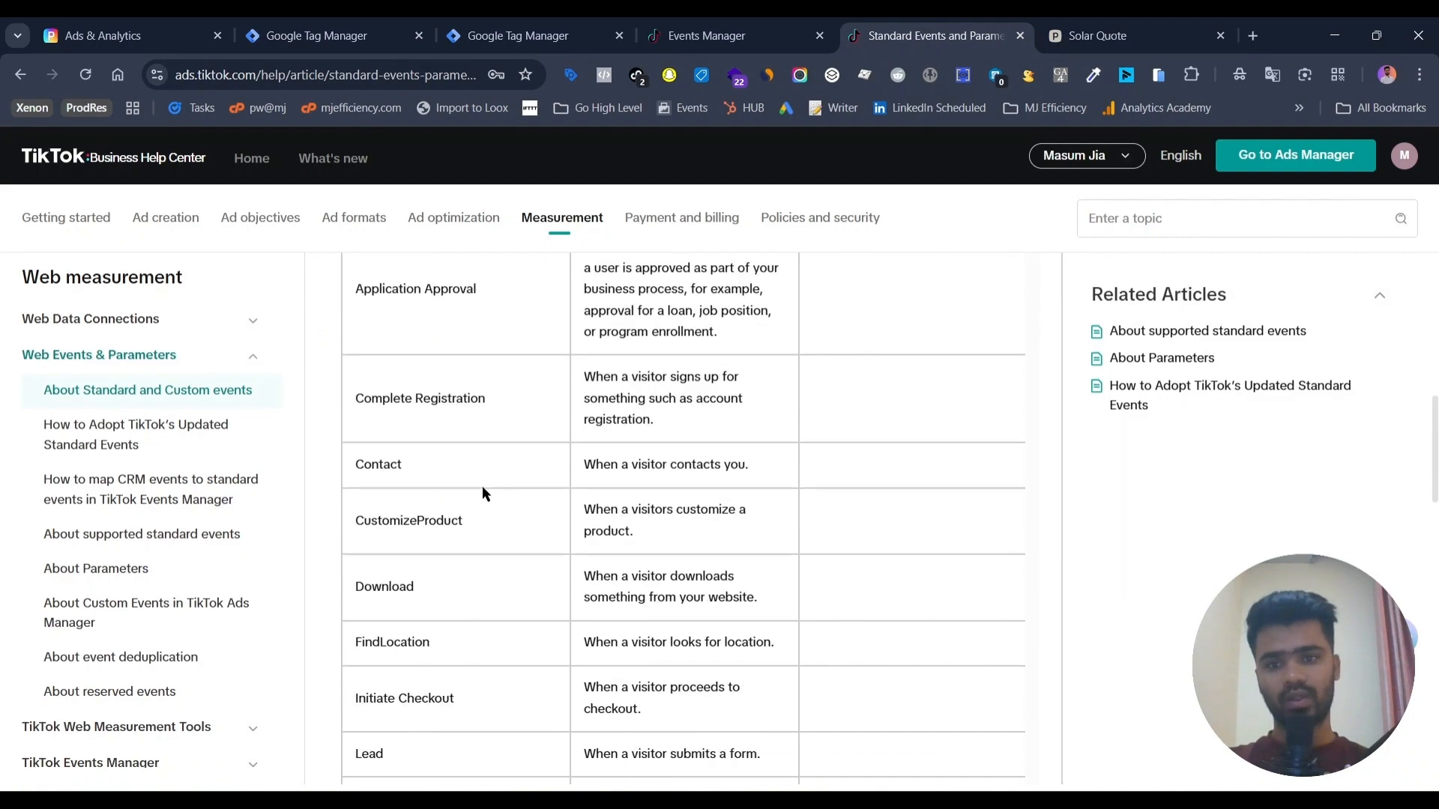
{"action": "scroll", "coordinate": [483, 491], "scroll_direction": "down", "scroll_amount": 2}
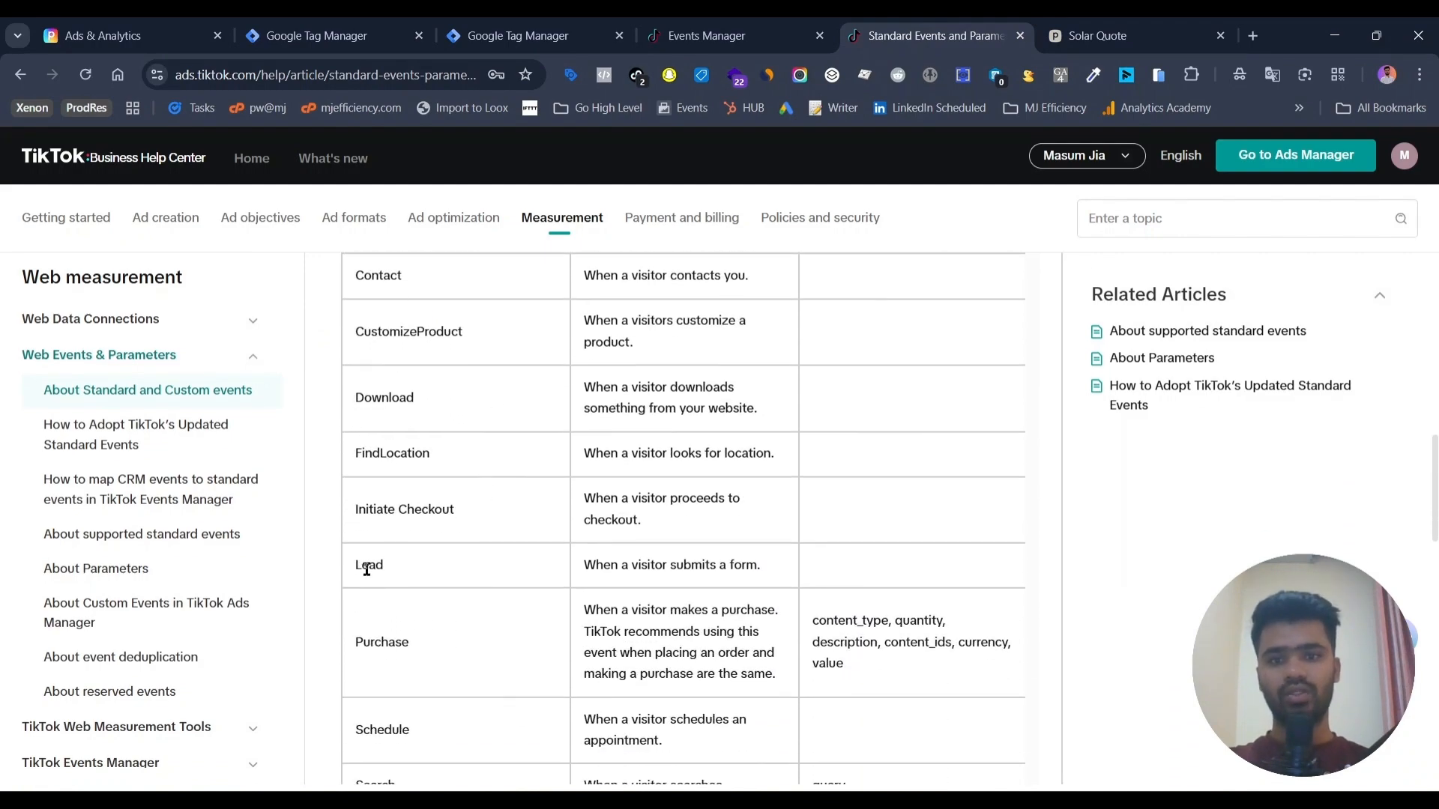
{"action": "double_click", "coordinate": [366, 567]}
- Select the 'Lead' code in the table's Event Codes column
{"action": "scroll", "coordinate": [366, 568], "scroll_direction": "up", "scroll_amount": 8}
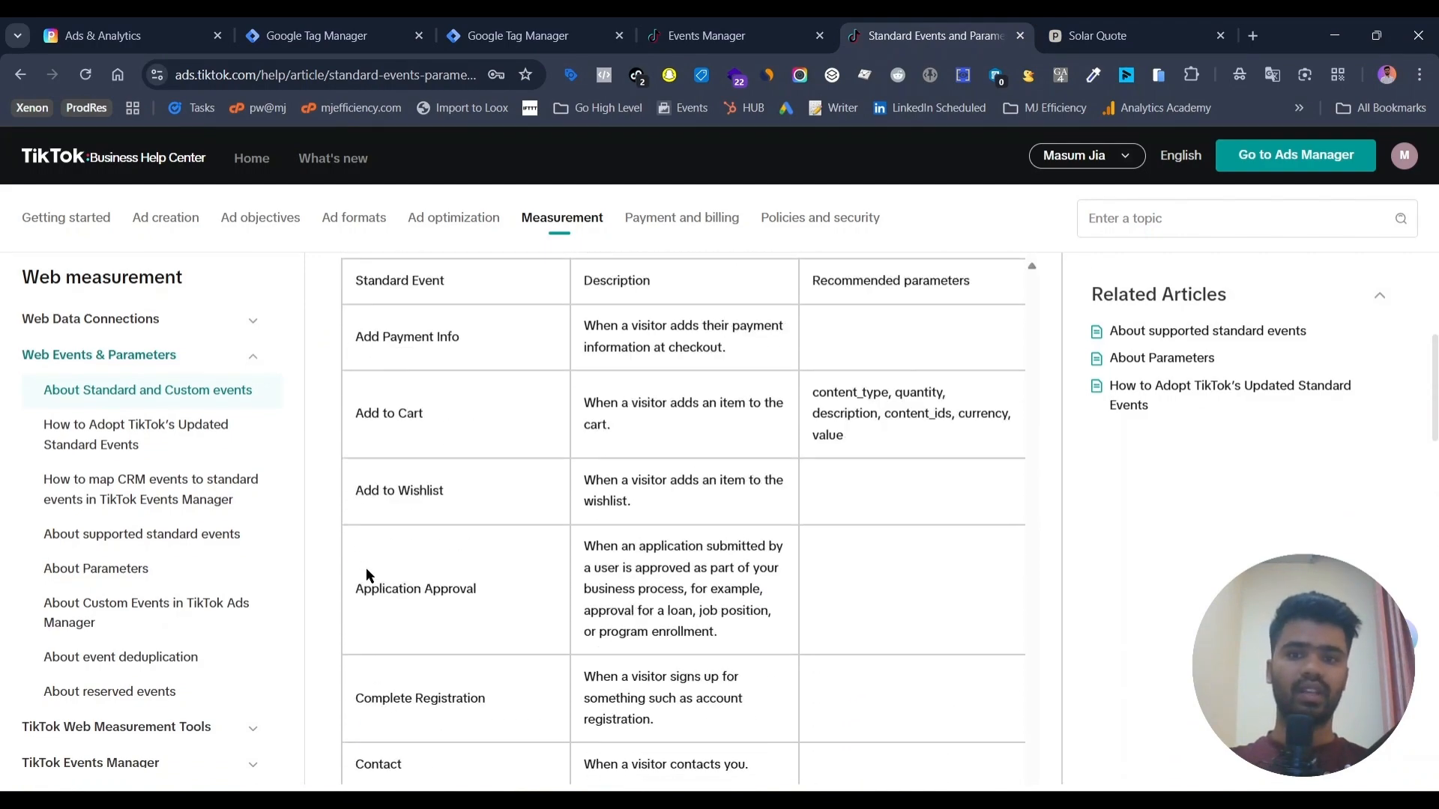
{"action": "scroll", "coordinate": [366, 574], "scroll_direction": "right", "scroll_amount": 3}
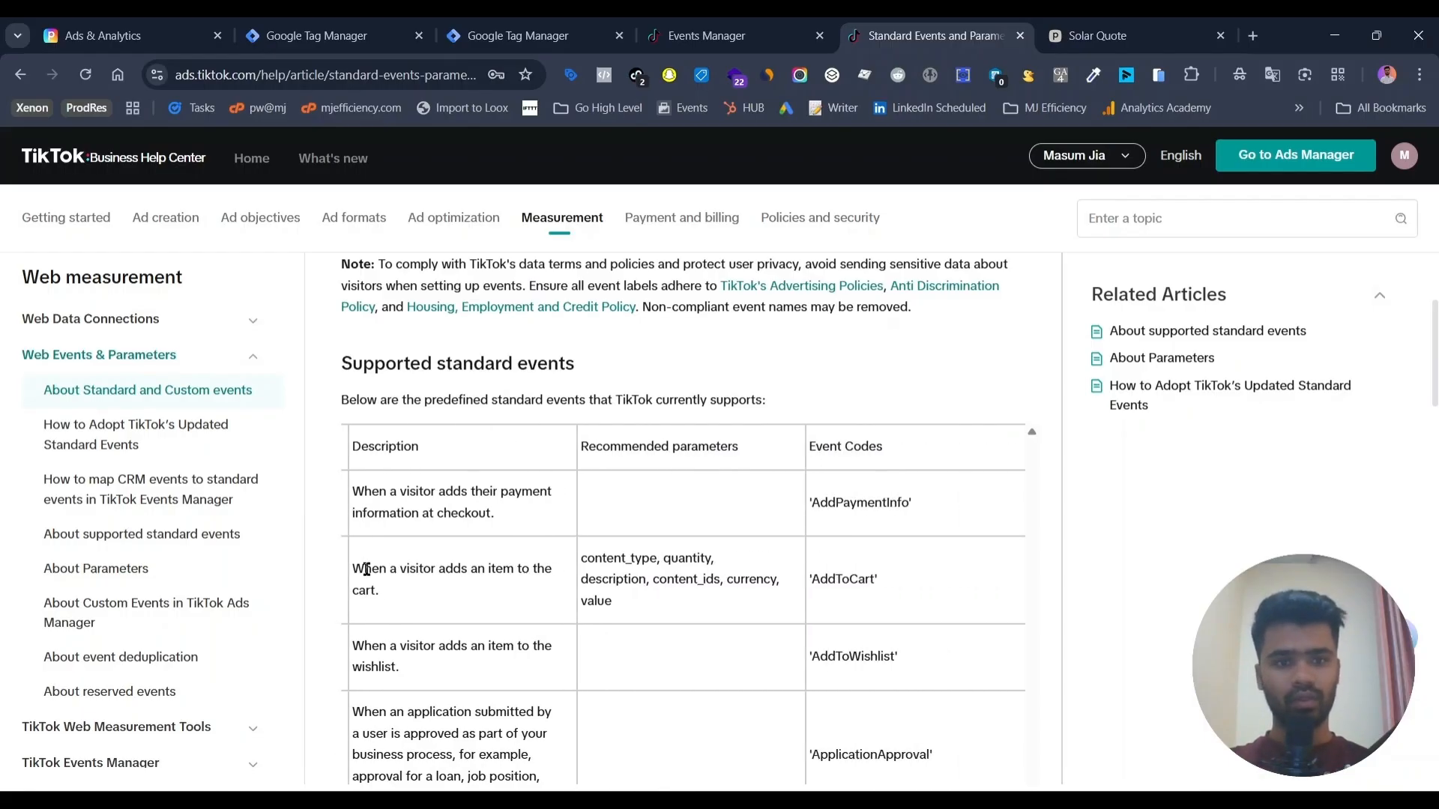
{"action": "scroll", "coordinate": [366, 574], "scroll_direction": "down", "scroll_amount": 4}
{"action": "scroll", "coordinate": [366, 575], "scroll_direction": "down", "scroll_amount": 2}
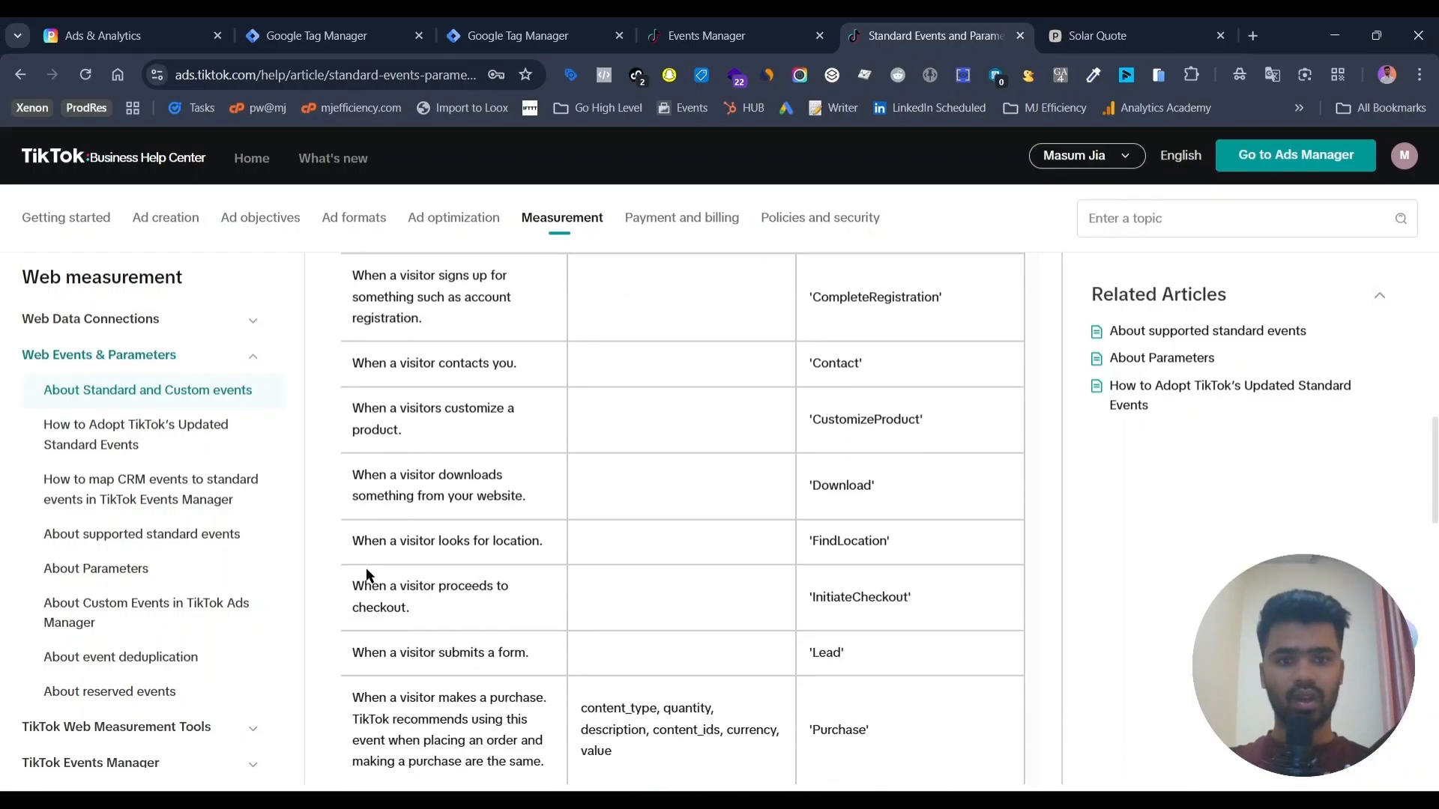
{"action": "double_click", "coordinate": [829, 659]}
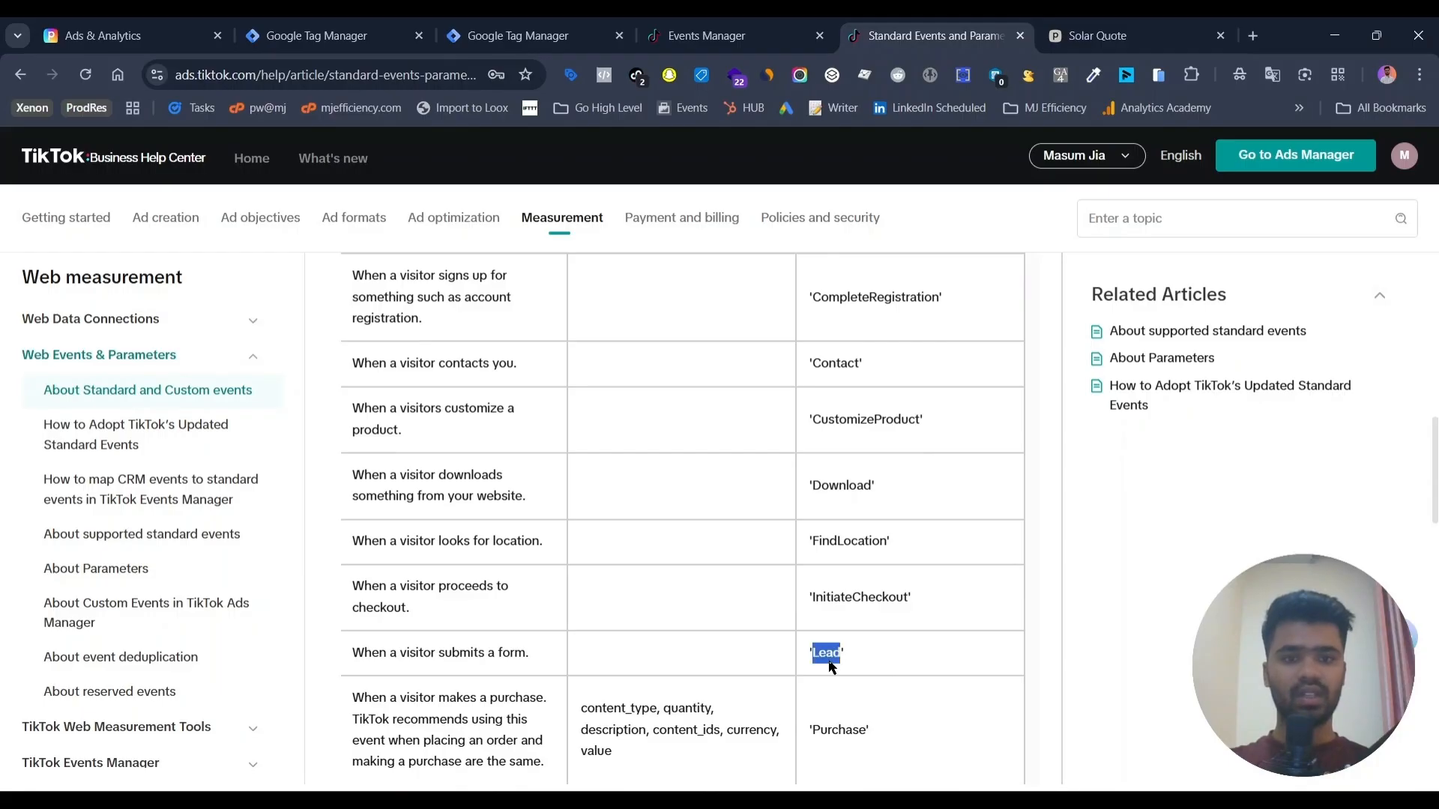
{"action": "scroll", "coordinate": [828, 659], "scroll_direction": "up", "scroll_amount": 8}
{"action": "scroll", "coordinate": [829, 659], "scroll_direction": "down", "scroll_amount": 4}
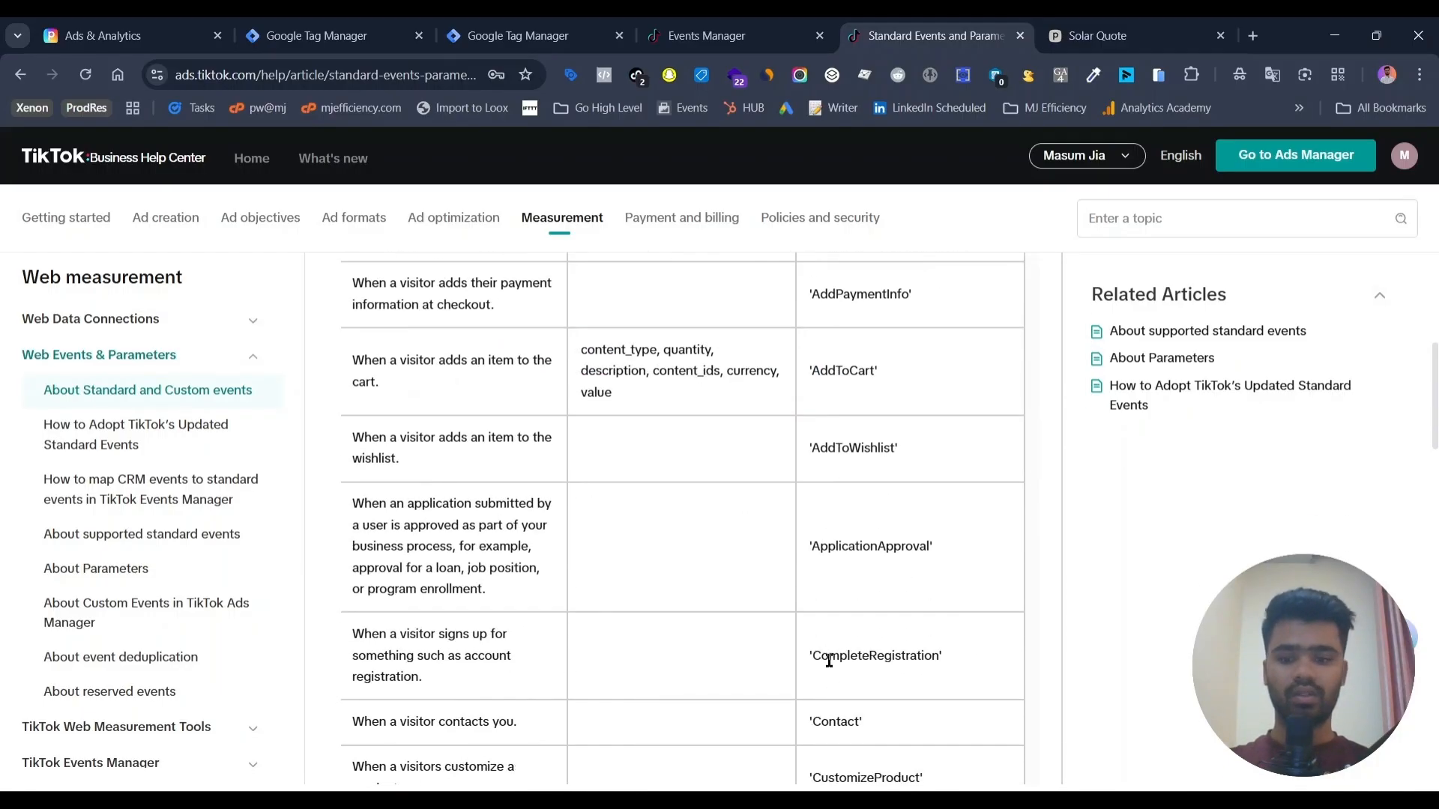
{"action": "scroll", "coordinate": [829, 661], "scroll_direction": "down", "scroll_amount": 3}
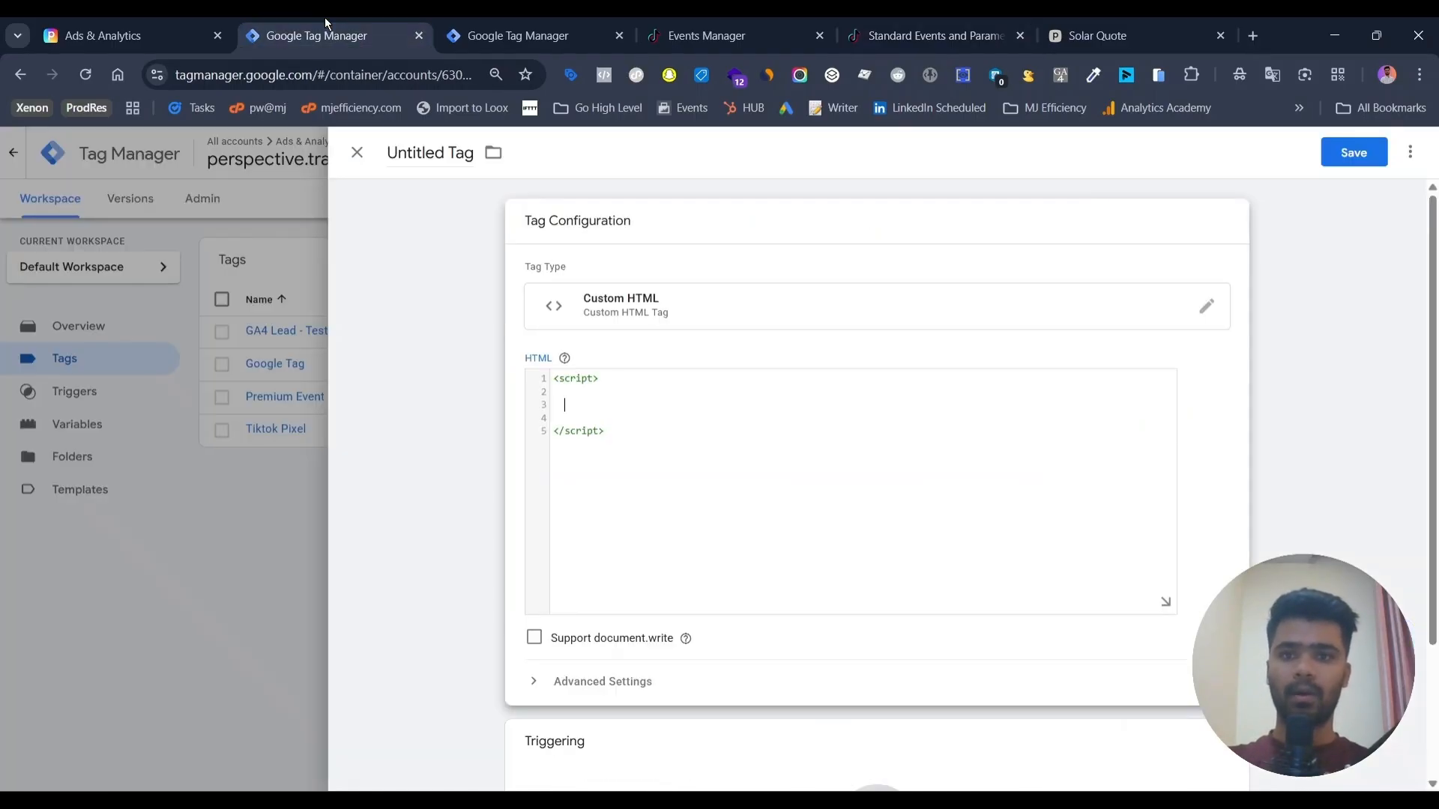
{"action": "left_click", "coordinate": [325, 23]}
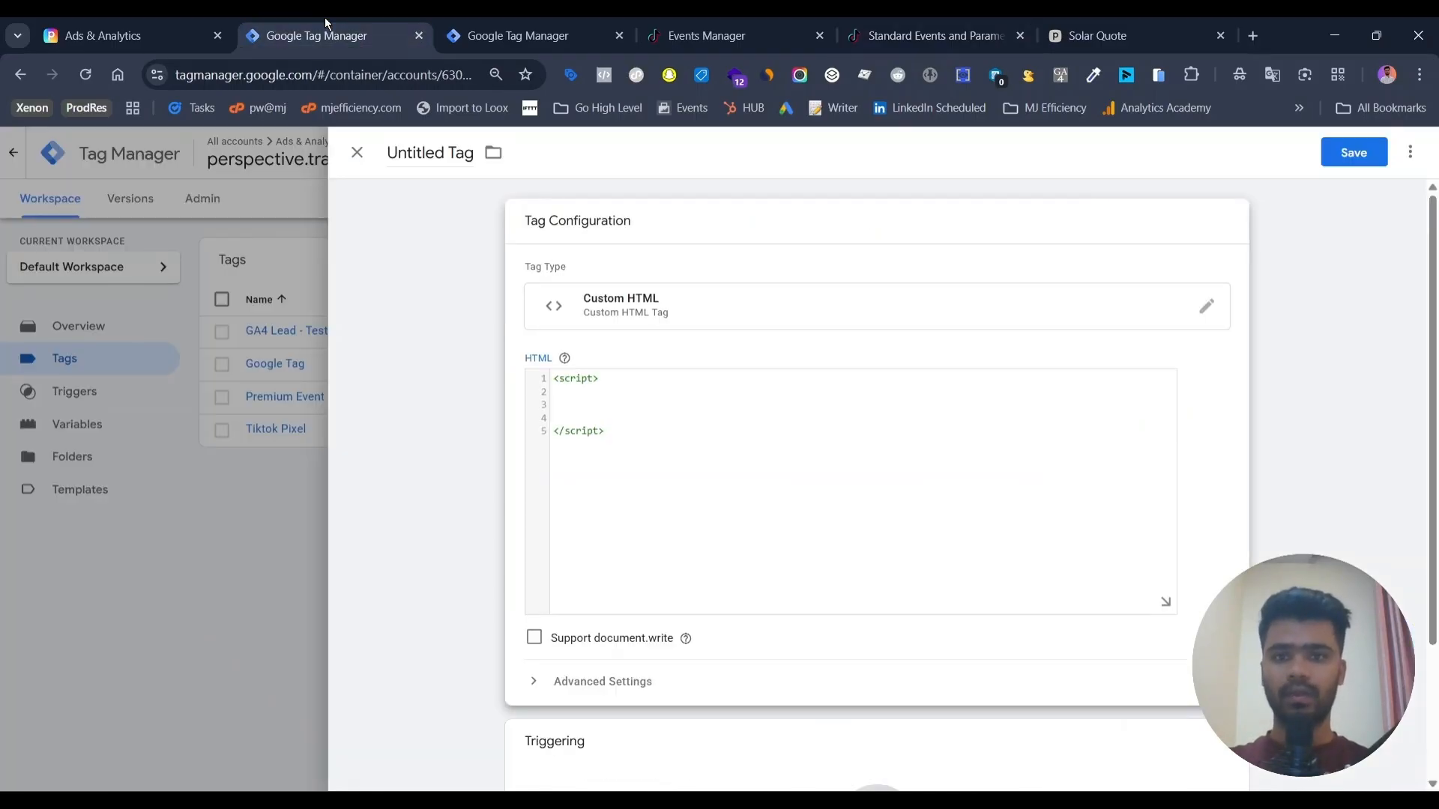
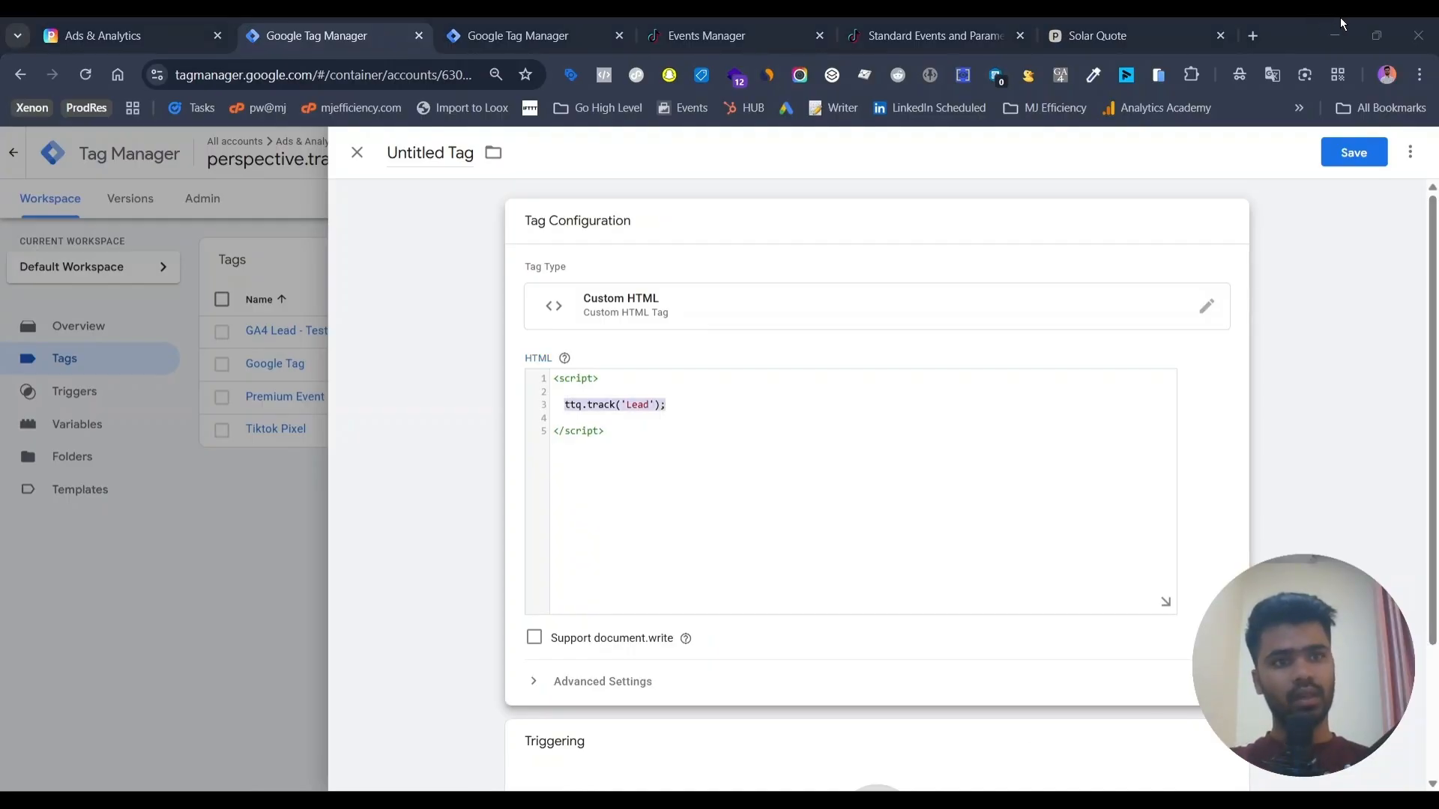
- Open the solar funnel's Thank you result page in the Perspective editor
{"action": "left_click", "coordinate": [1104, 18]}
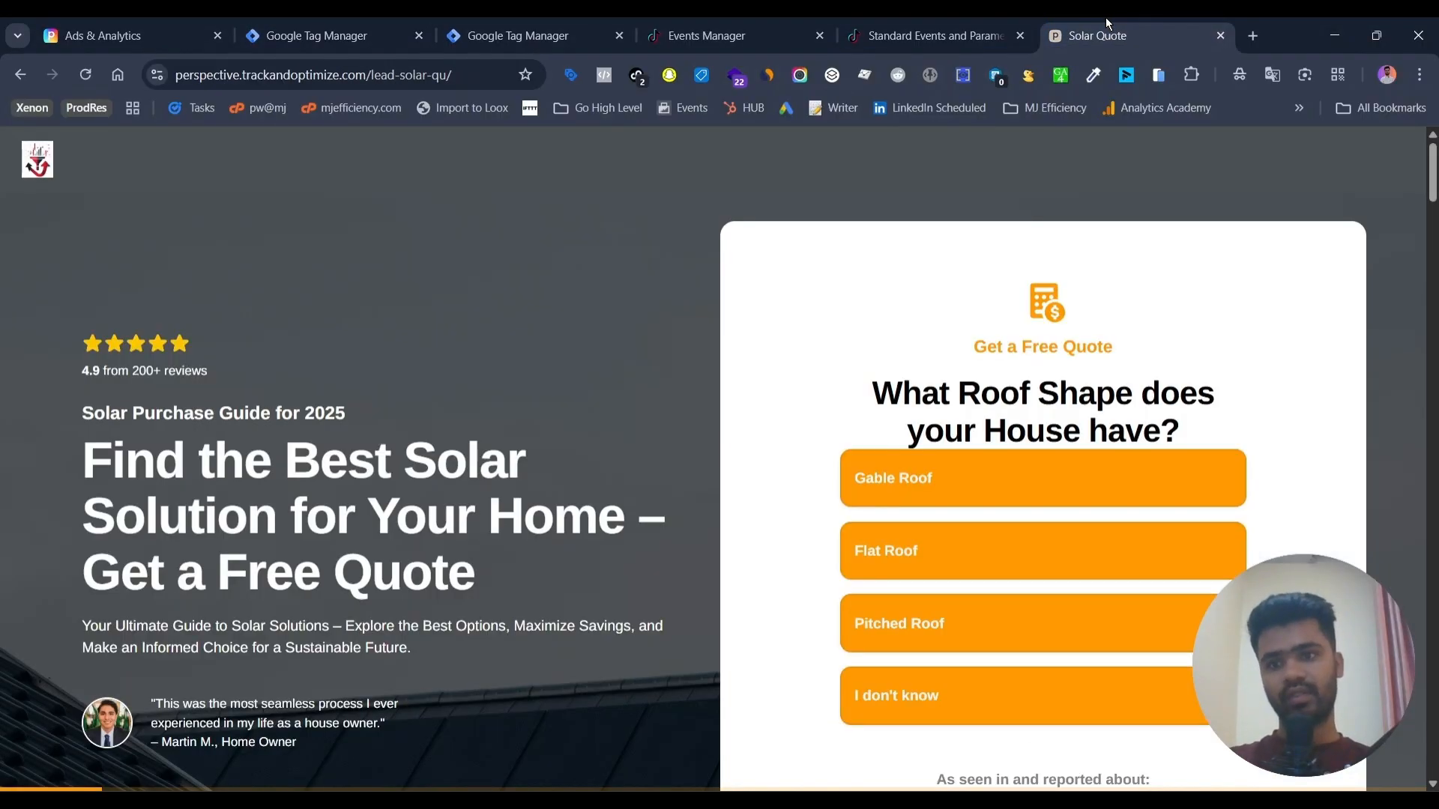
{"action": "left_click", "coordinate": [200, 17]}
{"action": "scroll", "coordinate": [170, 456], "scroll_direction": "down", "scroll_amount": 4}
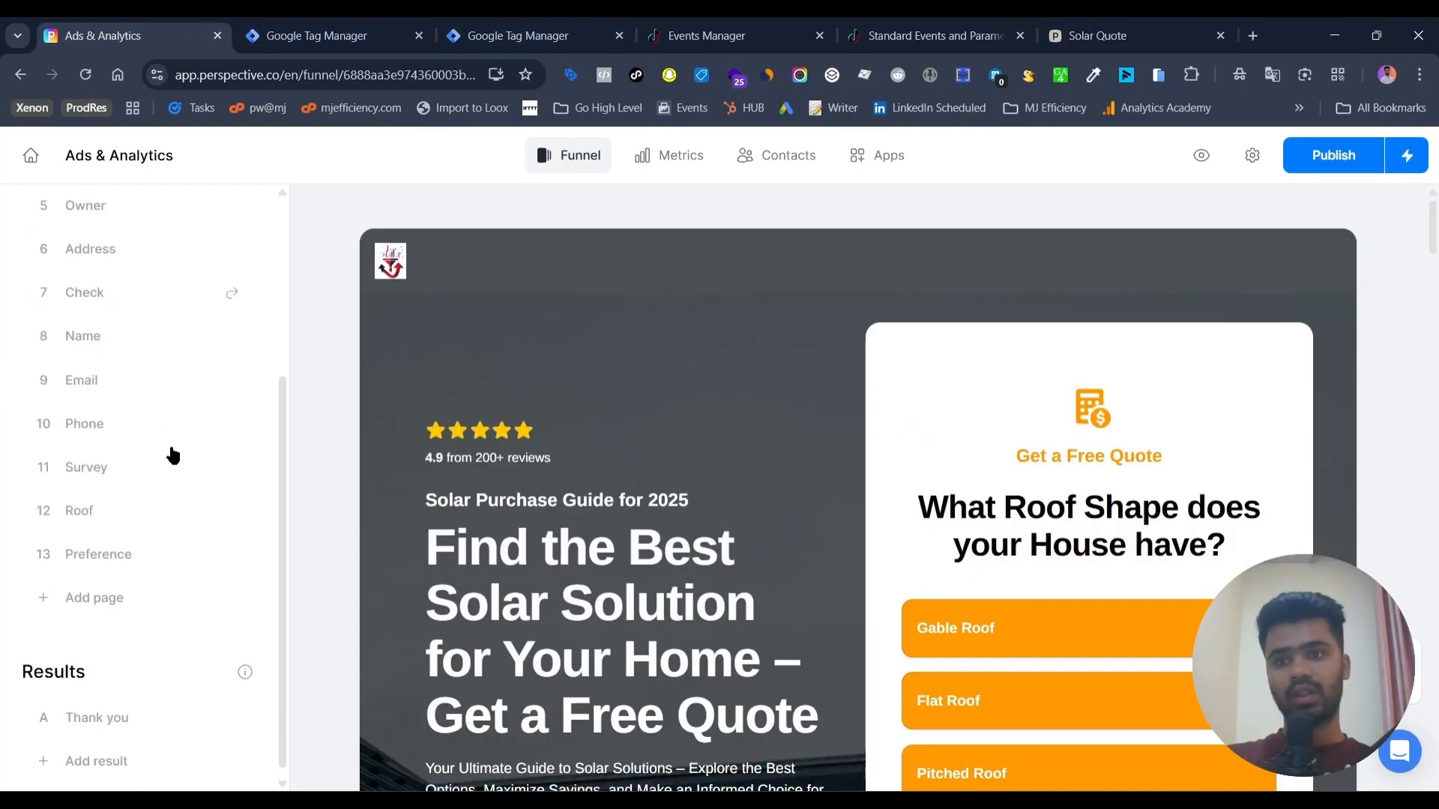
{"action": "left_click", "coordinate": [132, 714]}
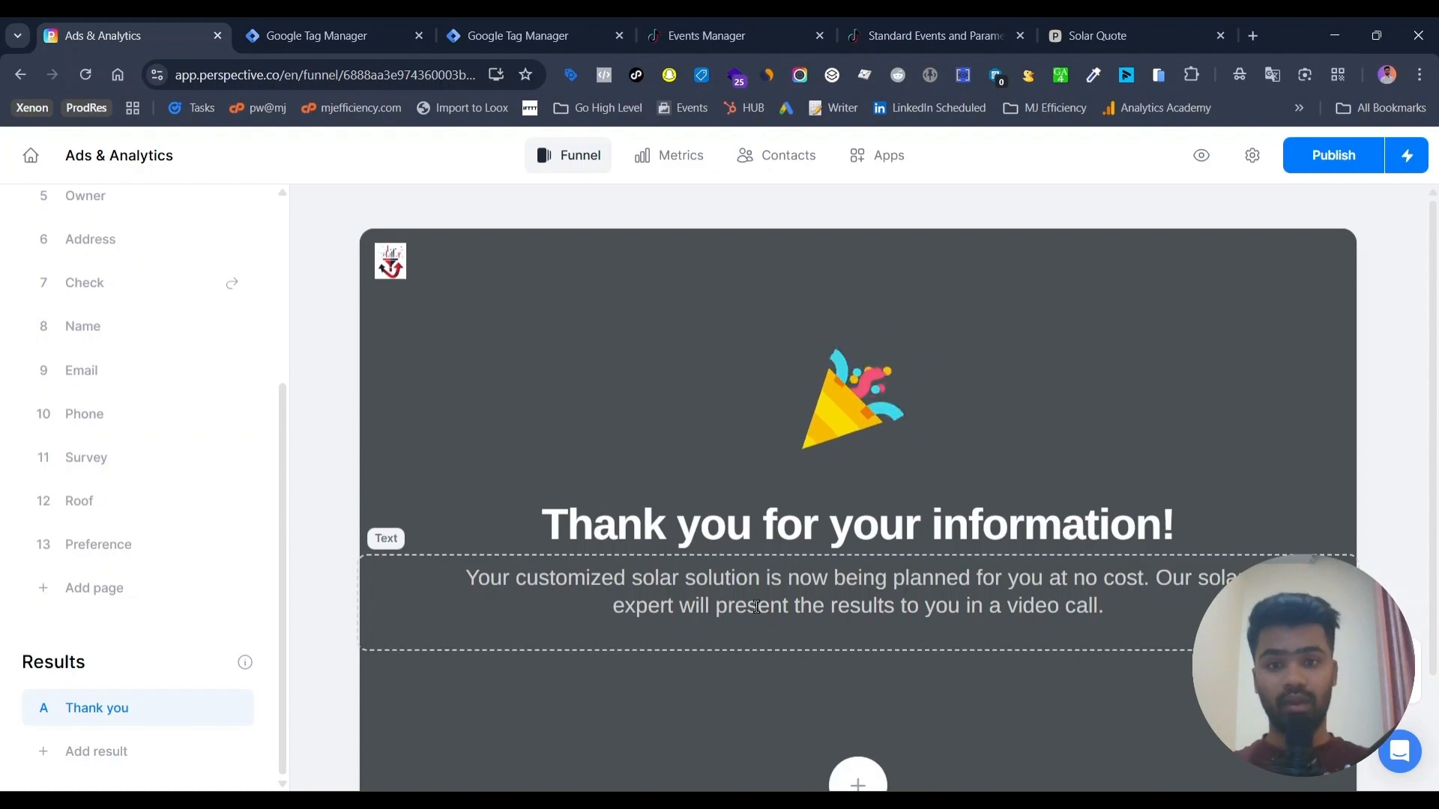
- Copy the Thank you page's full URL ending in /thanks from its Edit URL settings
{"action": "left_click", "coordinate": [232, 706]}
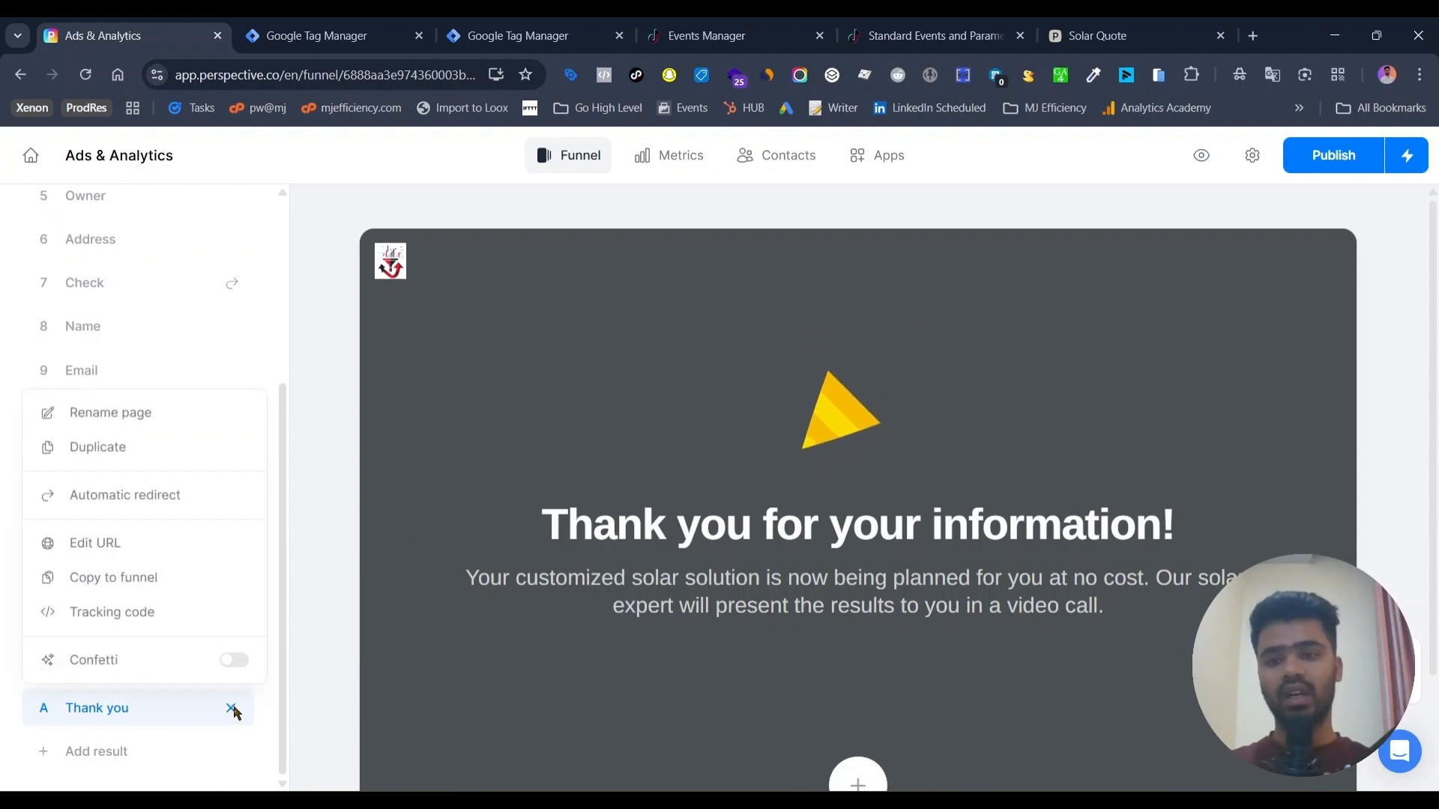
{"action": "left_click", "coordinate": [111, 545]}
{"action": "double_click", "coordinate": [559, 451]}
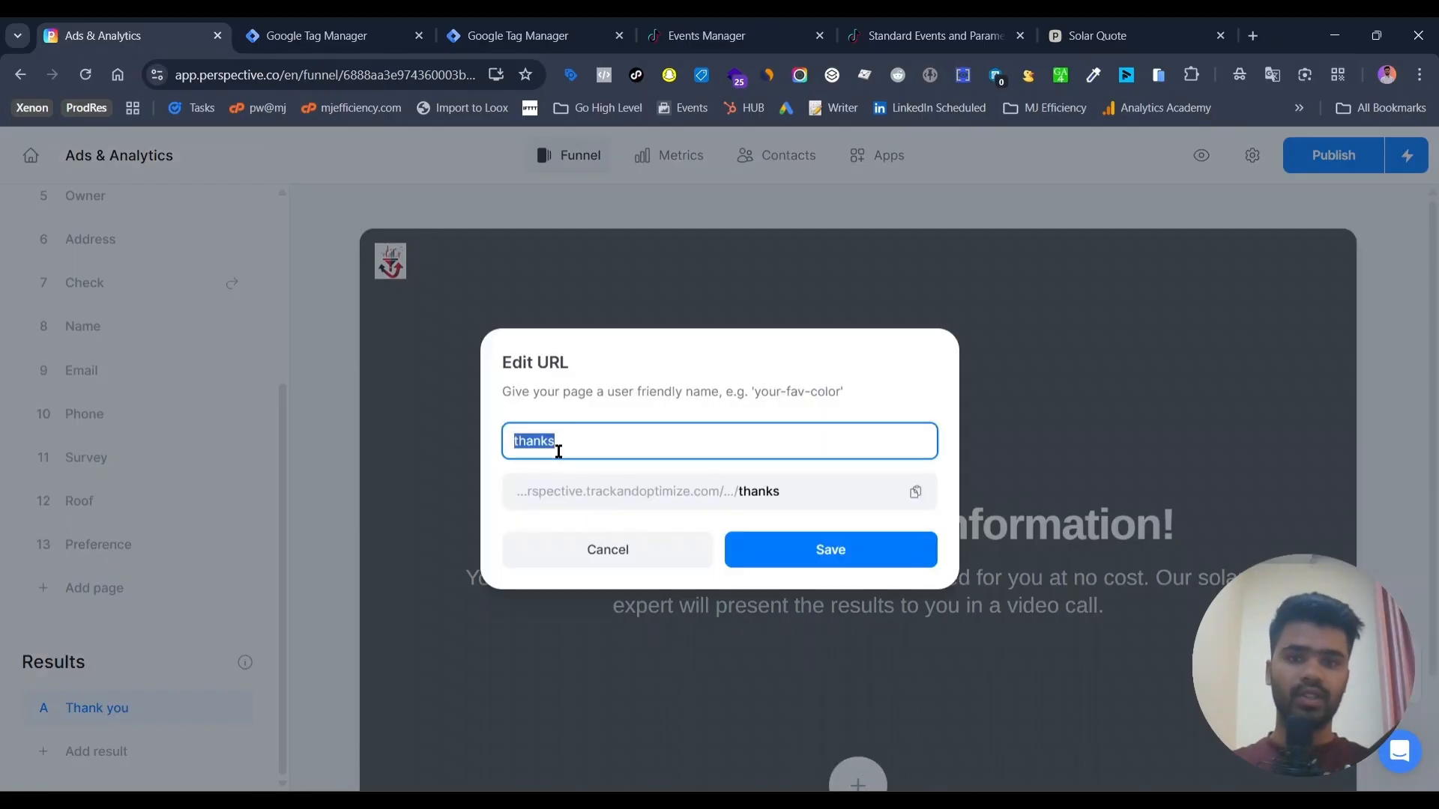
{"action": "left_click", "coordinate": [696, 505]}
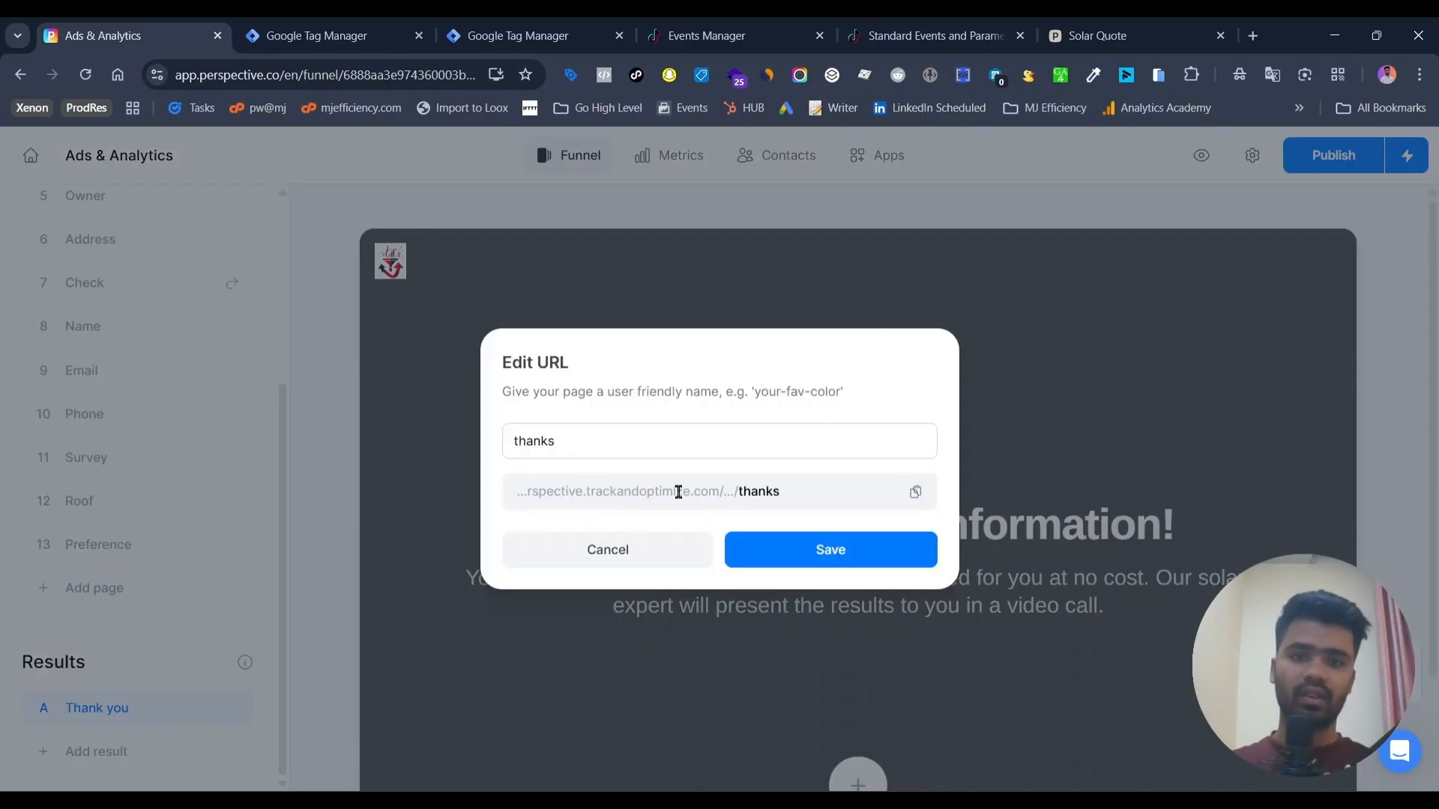
{"action": "triple_click", "coordinate": [678, 493]}
{"action": "left_click", "coordinate": [678, 492]}
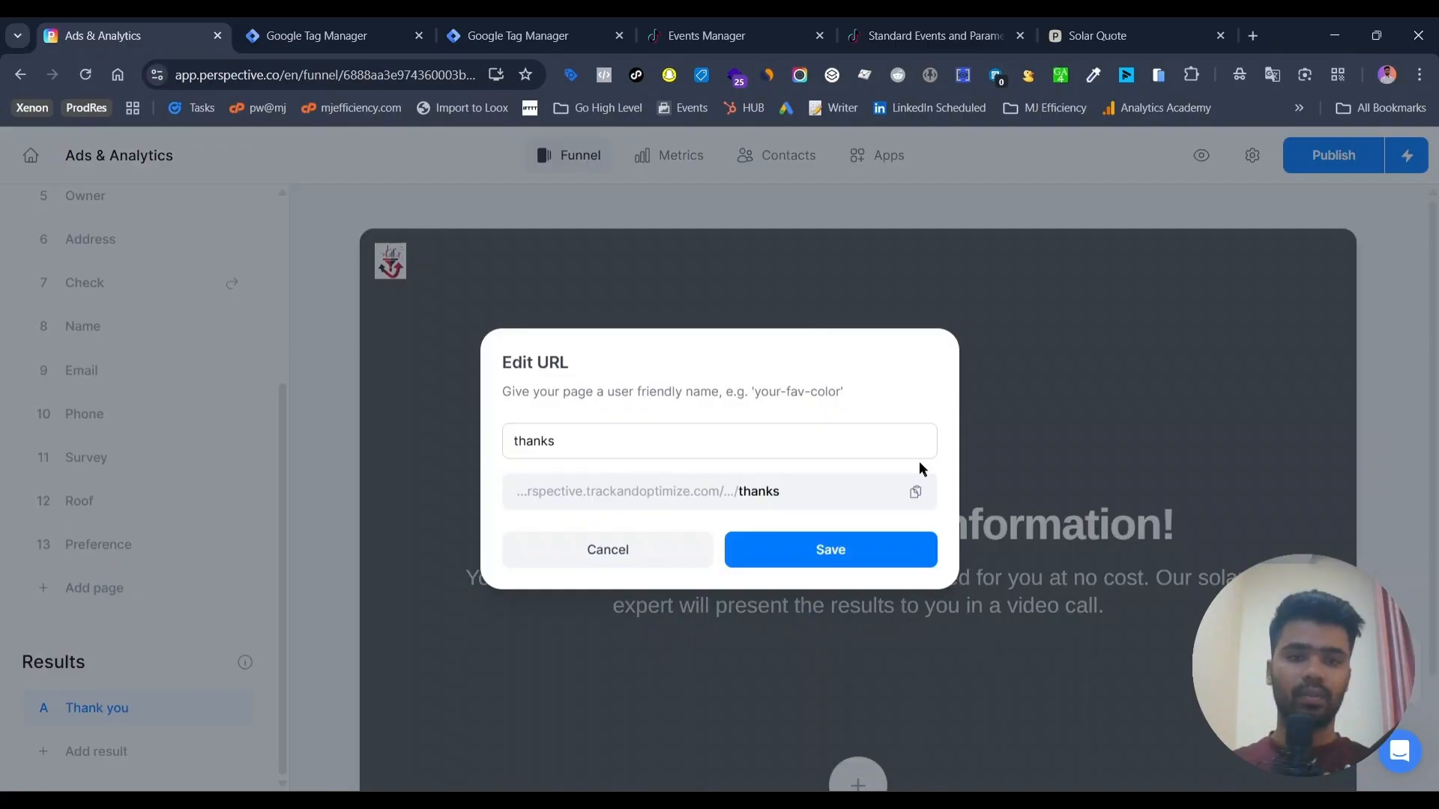
{"action": "left_click", "coordinate": [915, 491]}
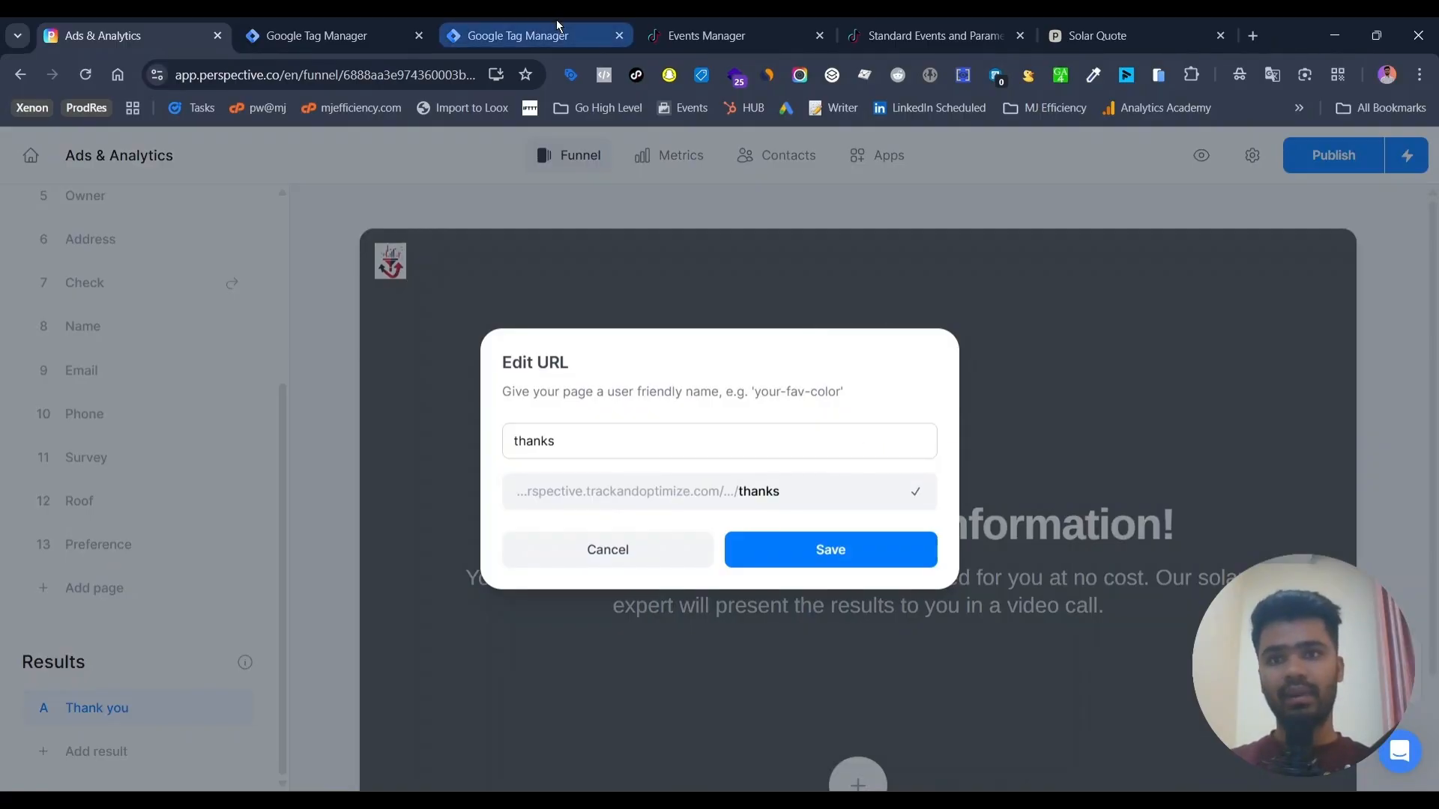
{"action": "left_click", "coordinate": [352, 20]}
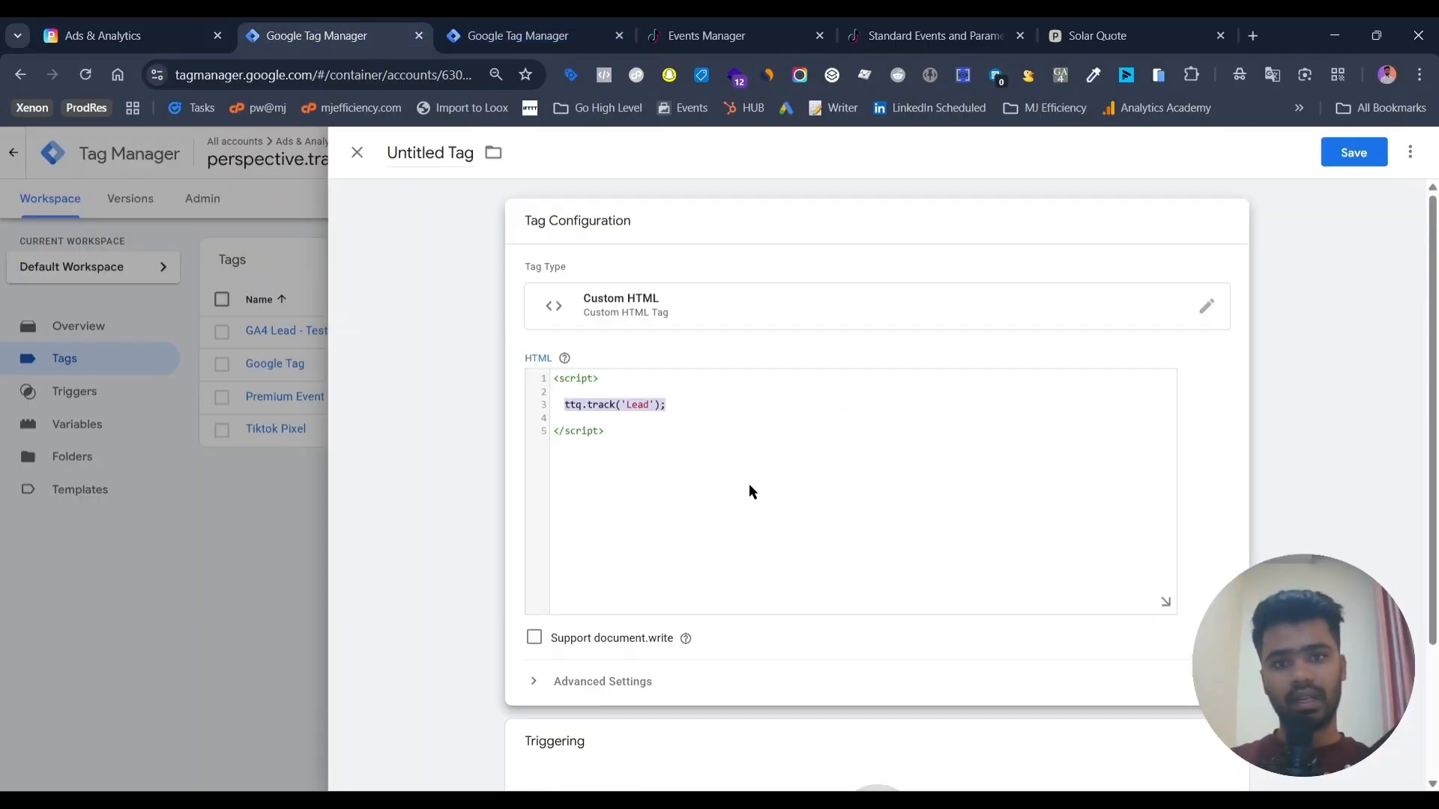
- Create a new History Change firing trigger for the Custom HTML tag
{"action": "scroll", "coordinate": [745, 610], "scroll_direction": "down", "scroll_amount": 2}
{"action": "left_click", "coordinate": [747, 610]}
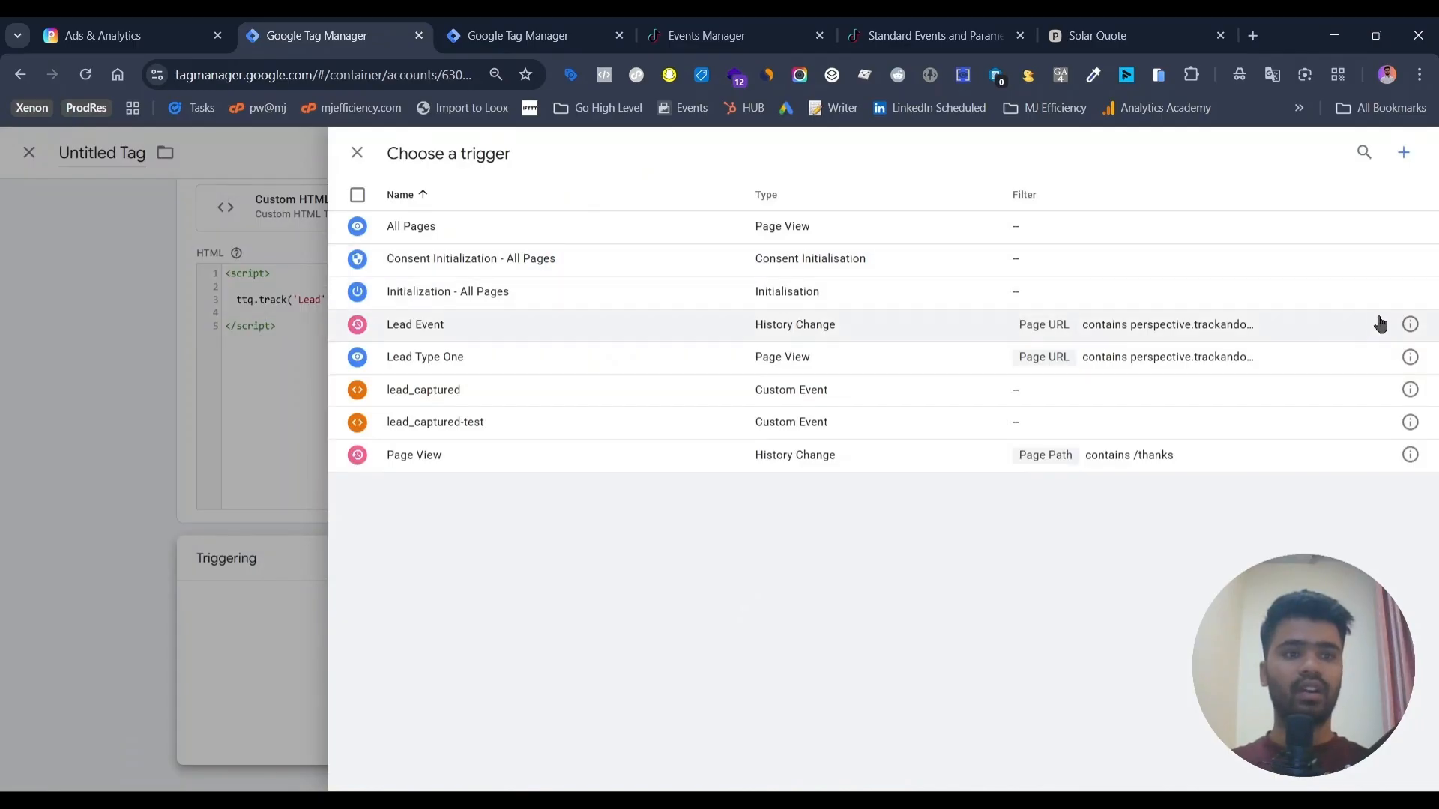
{"action": "left_click", "coordinate": [1405, 153]}
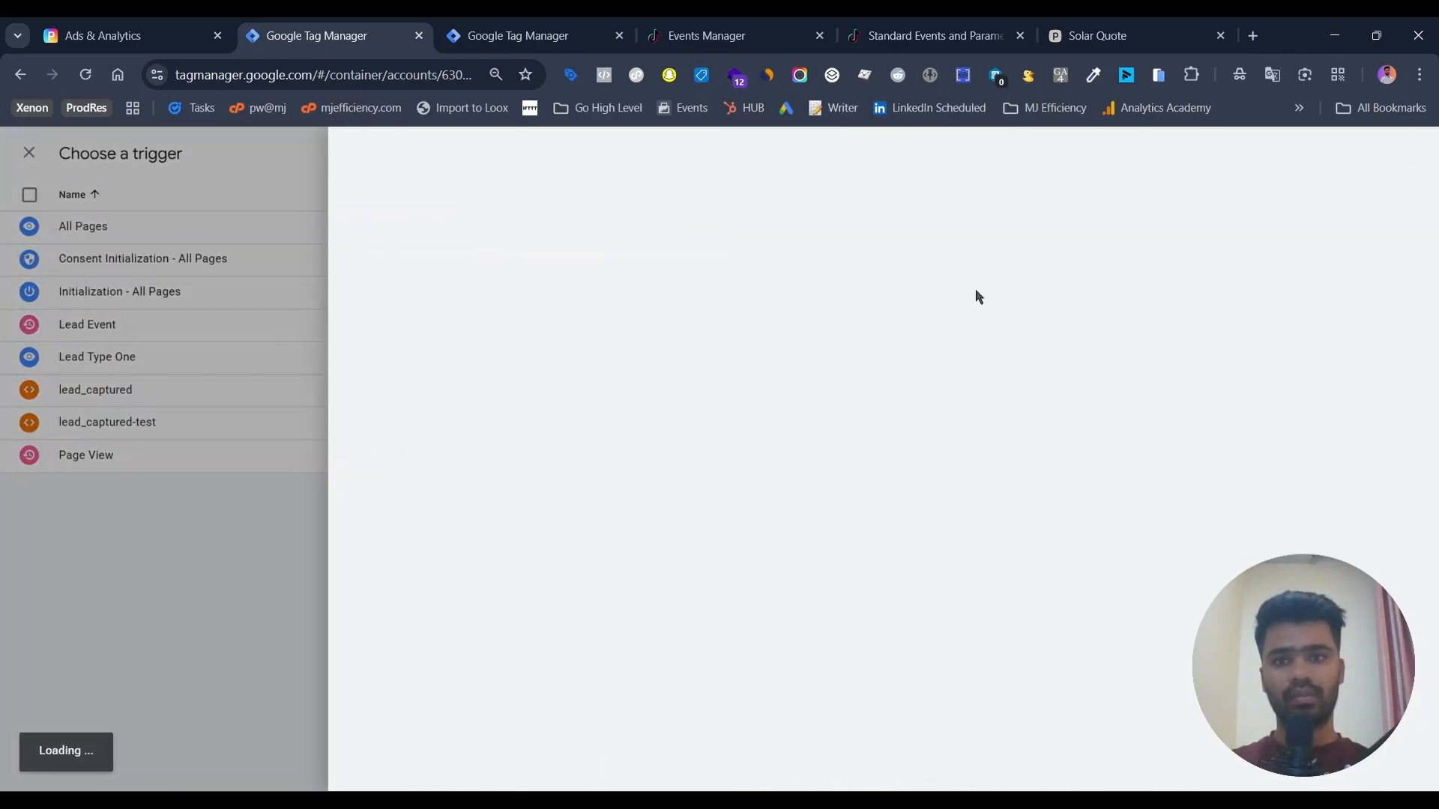
{"action": "left_click", "coordinate": [665, 315]}
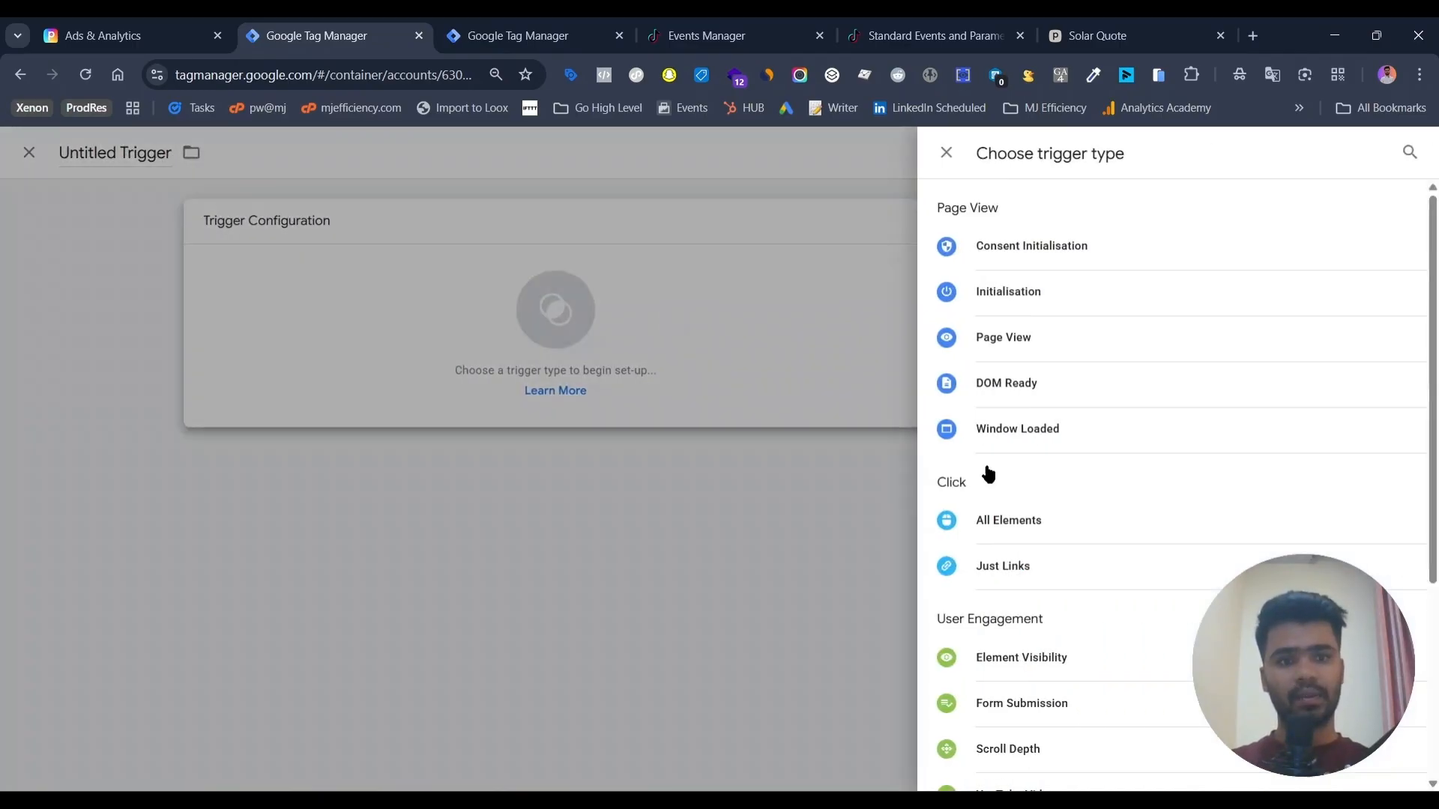
{"action": "scroll", "coordinate": [1108, 519], "scroll_direction": "down", "scroll_amount": 4}
{"action": "left_click", "coordinate": [1075, 645]}
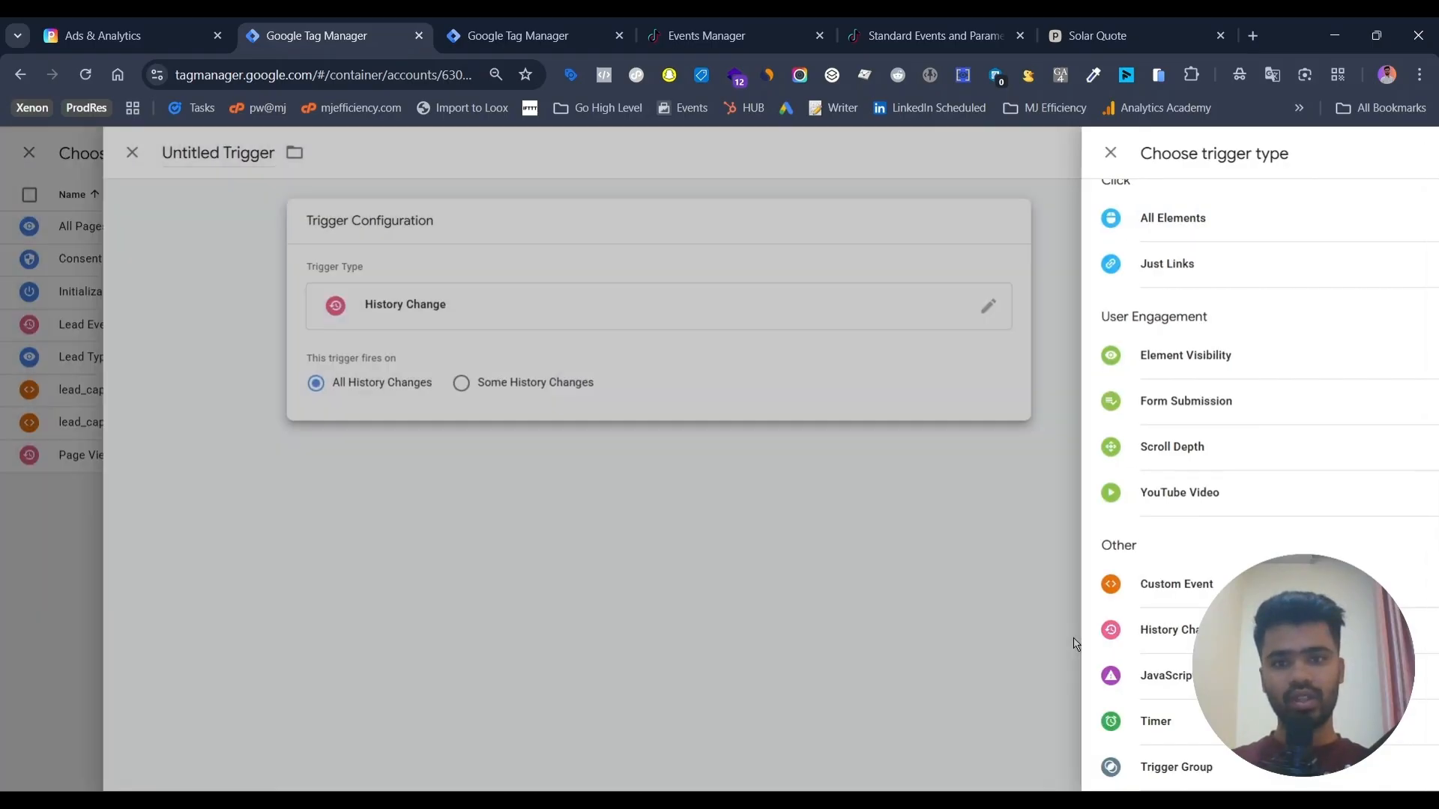
- Limit it to Page URL containing the pasted thanks URL, name it 'lead test tiktok', and save
{"action": "triple_click", "coordinate": [688, 392]}
{"action": "left_click", "coordinate": [688, 392]}
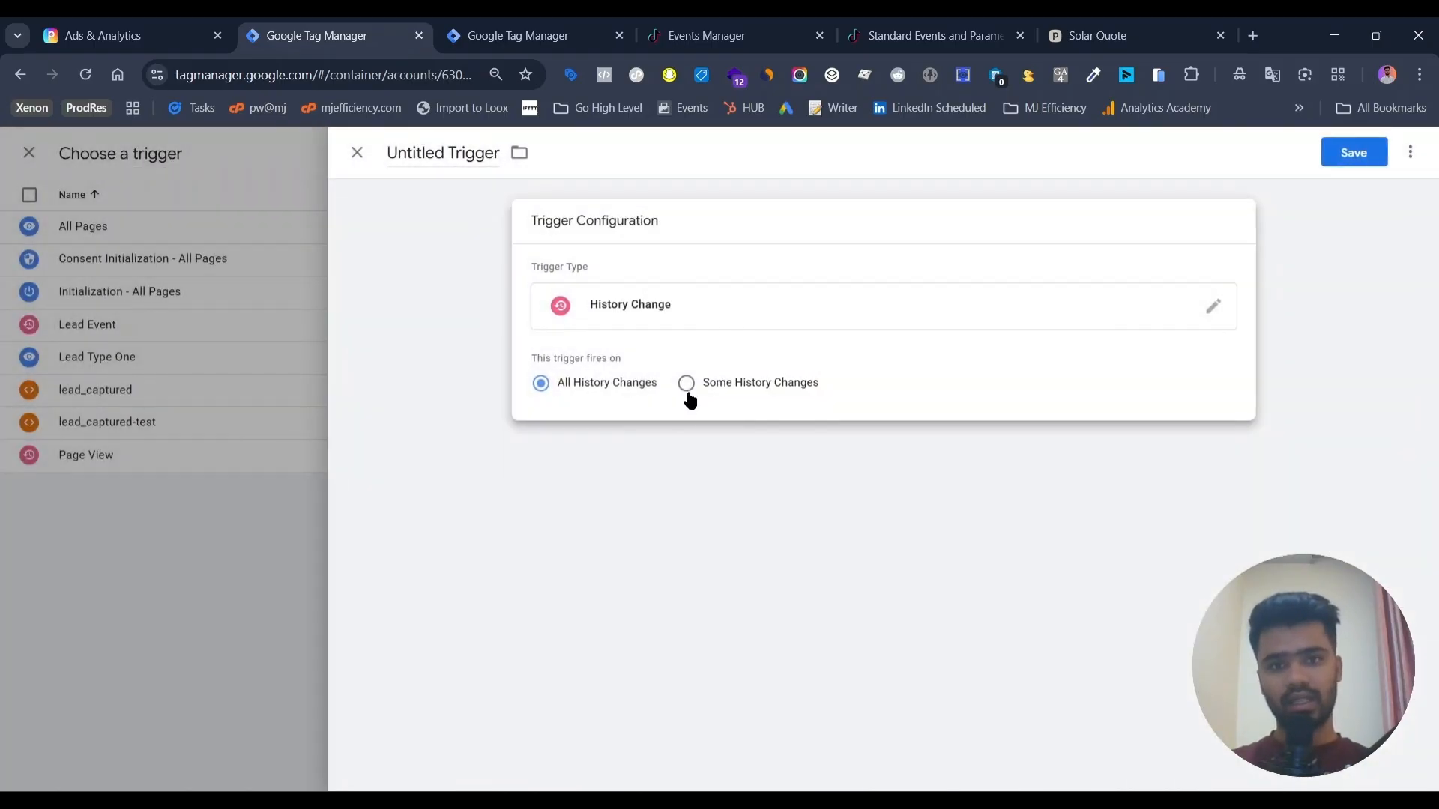
{"action": "left_click", "coordinate": [686, 389]}
{"action": "left_click", "coordinate": [679, 447]}
{"action": "type", "text": "page"}
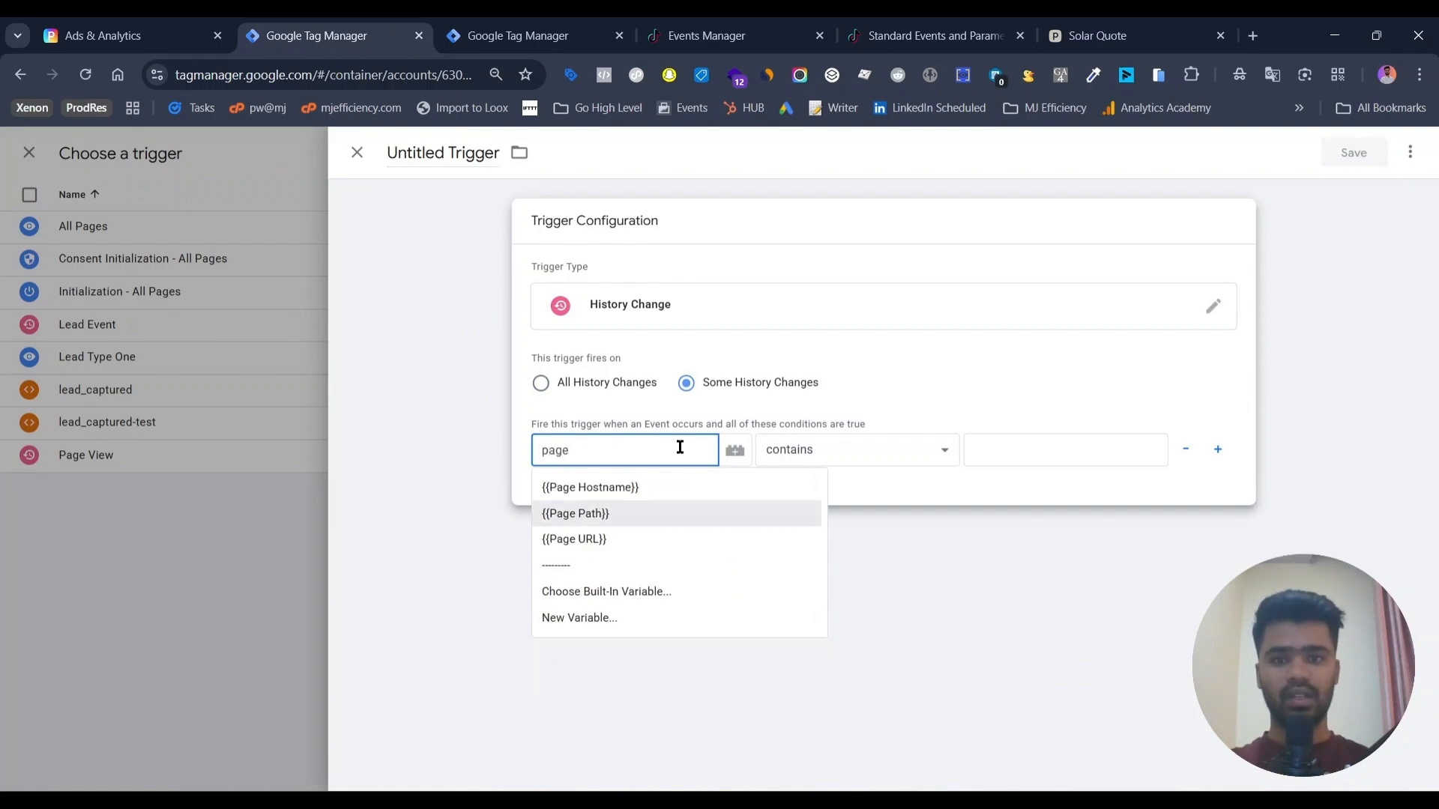
{"action": "key", "text": "Down"}
{"action": "key", "text": "Return"}
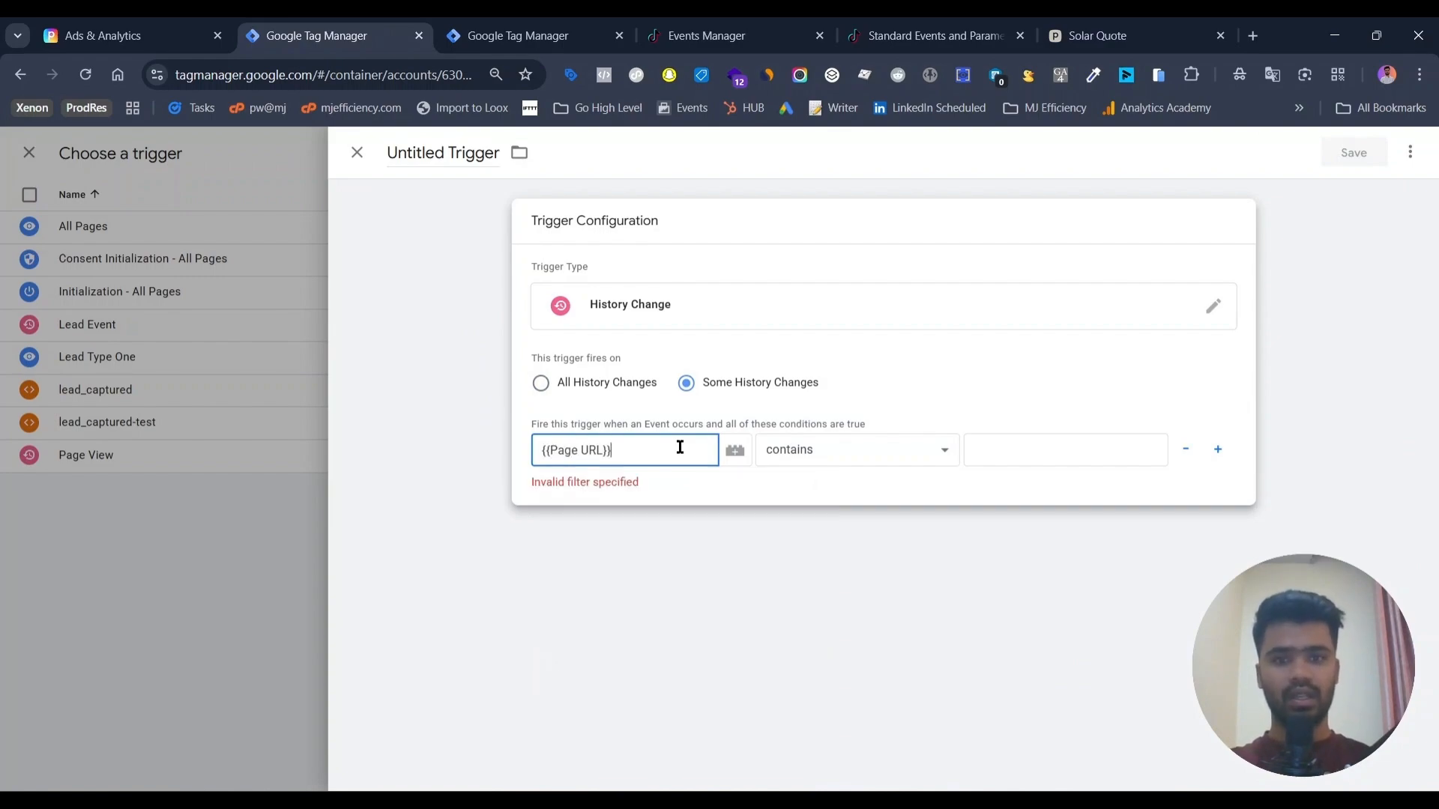
{"action": "left_click", "coordinate": [999, 441]}
{"action": "key", "text": "ctrl+v"}
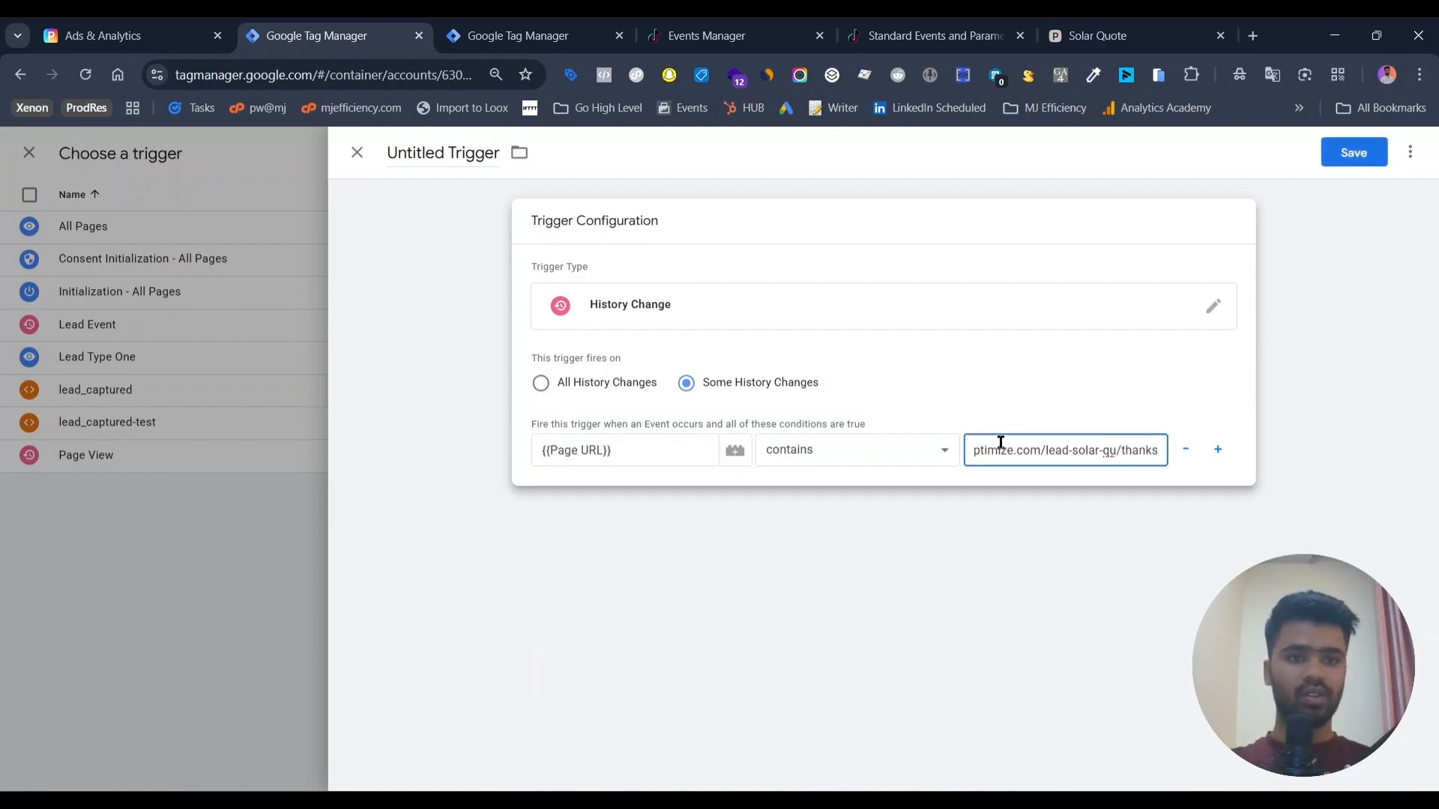
{"action": "left_click", "coordinate": [451, 164]}
{"action": "type", "text": "le"}
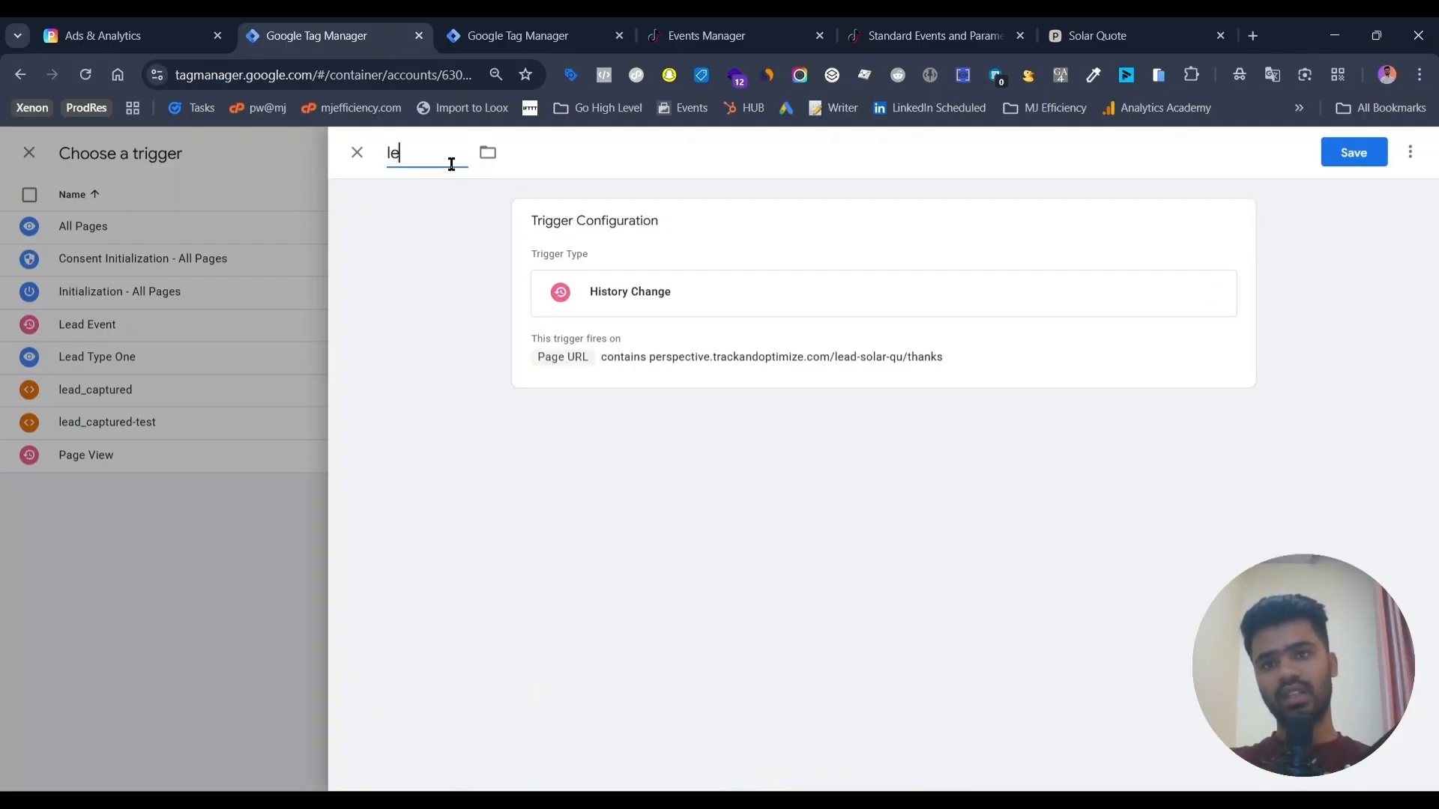
{"action": "type", "text": "ad test t"}
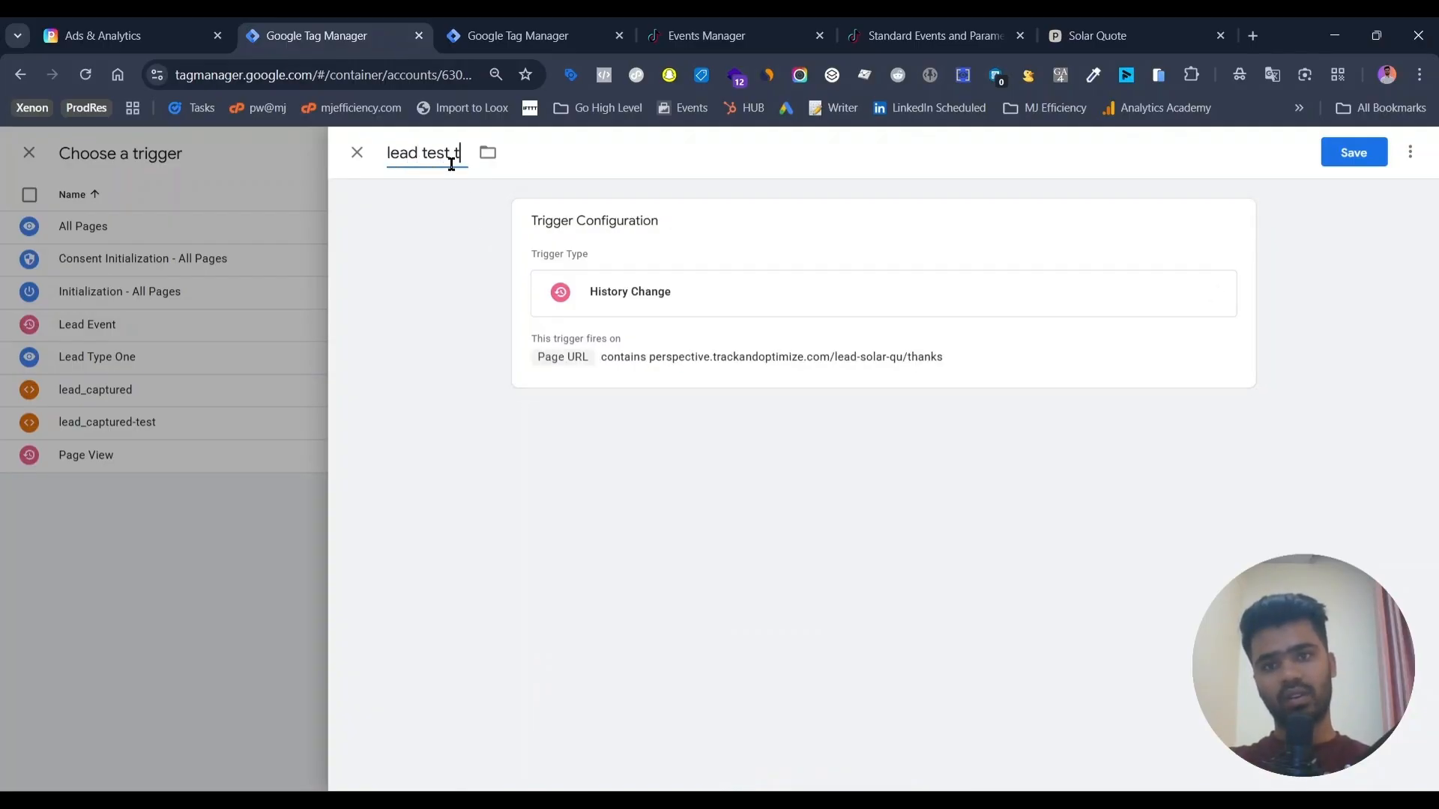
{"action": "type", "text": "iktok"}
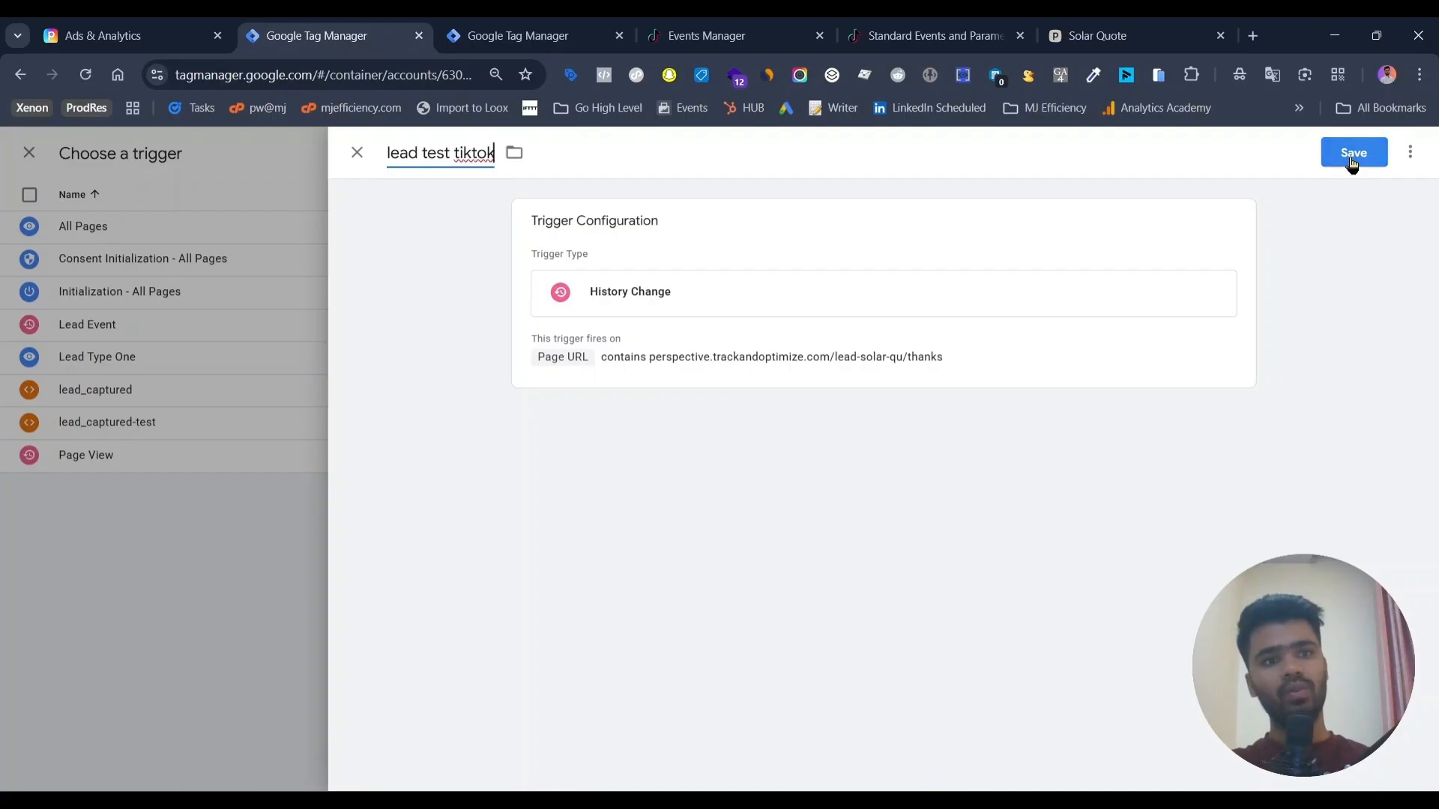
{"action": "left_click", "coordinate": [1352, 159]}
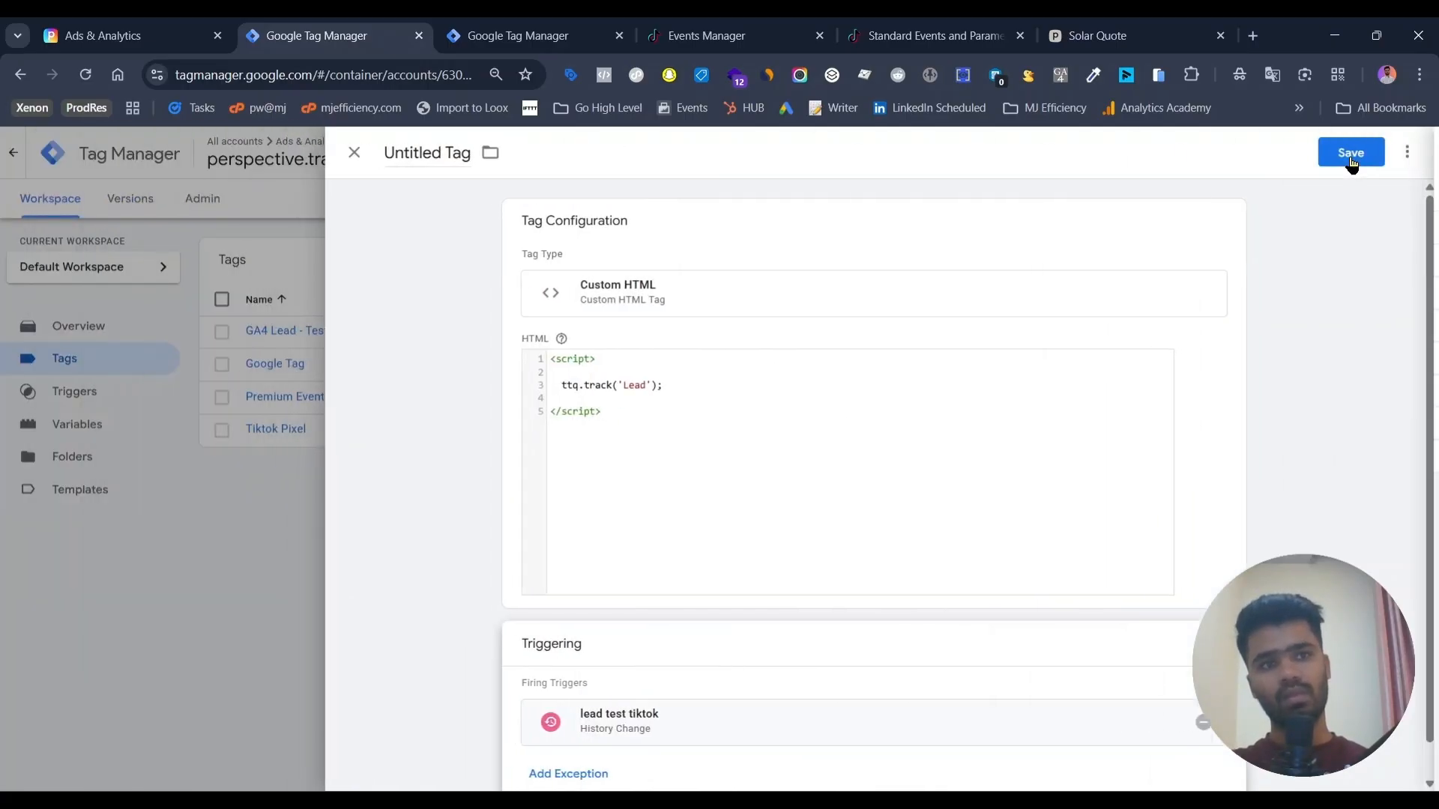
- Save the Custom HTML tag under the name 'Tiktok Lead - Basic'
{"action": "left_click", "coordinate": [1352, 154]}
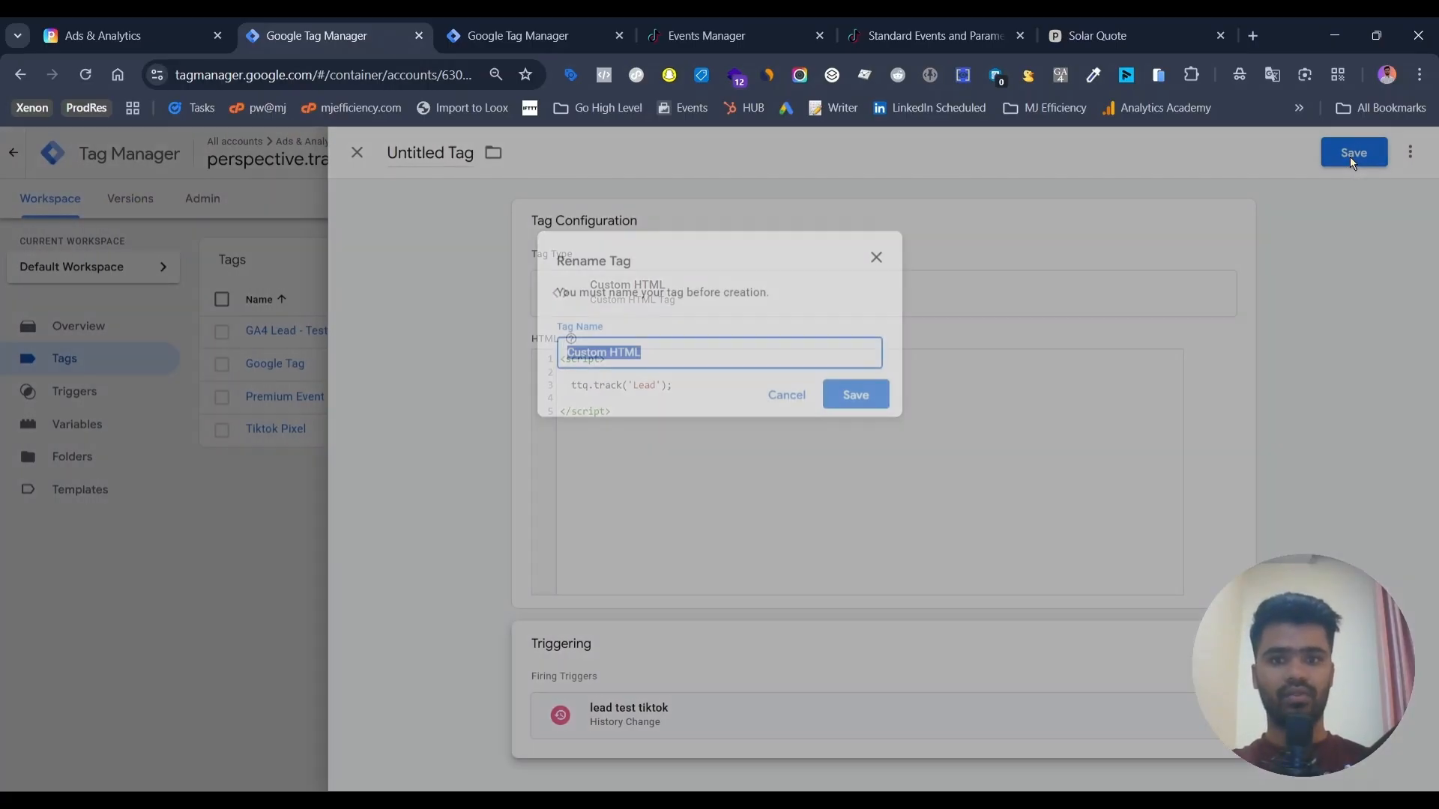
{"action": "type", "text": "T"}
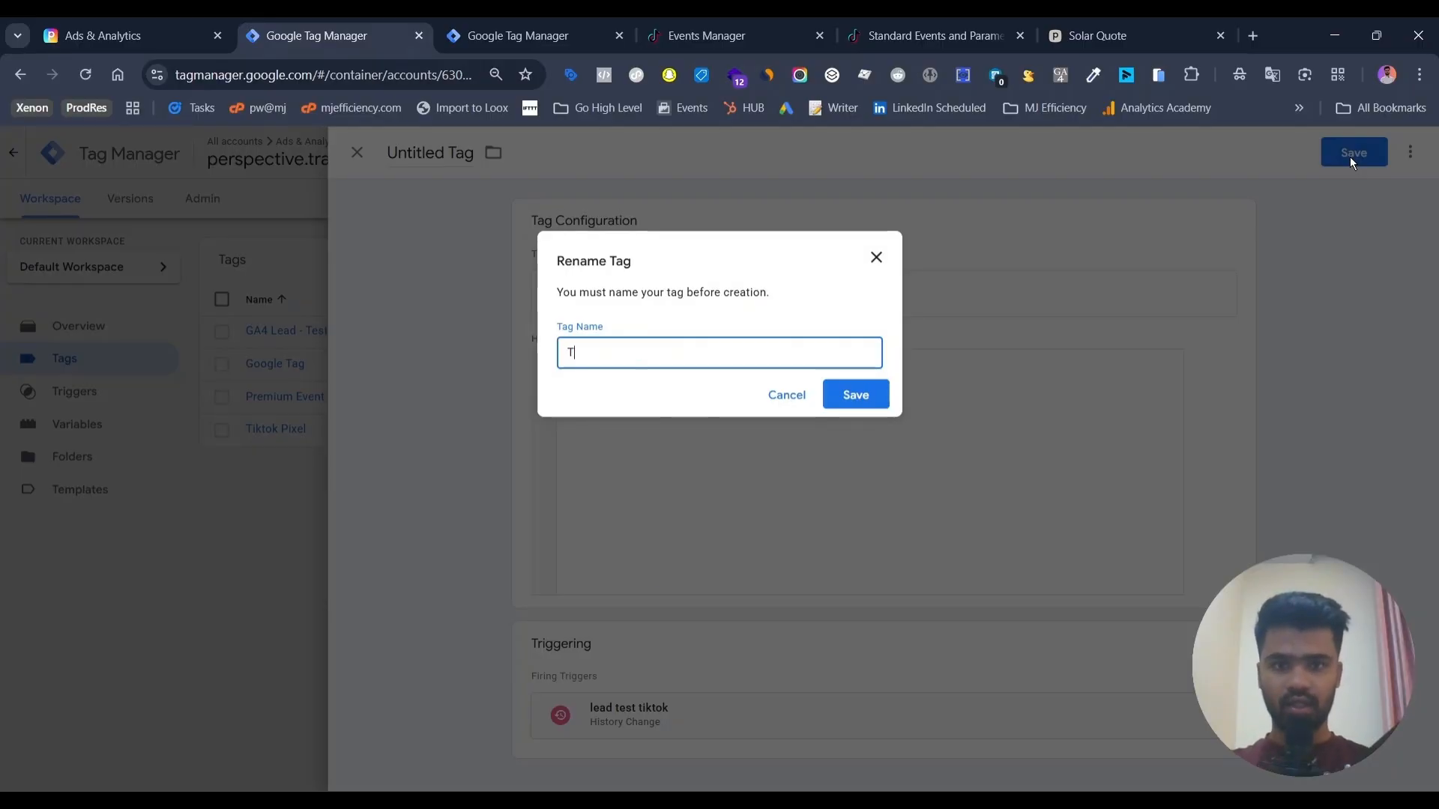
{"action": "type", "text": "iktok Lead"}
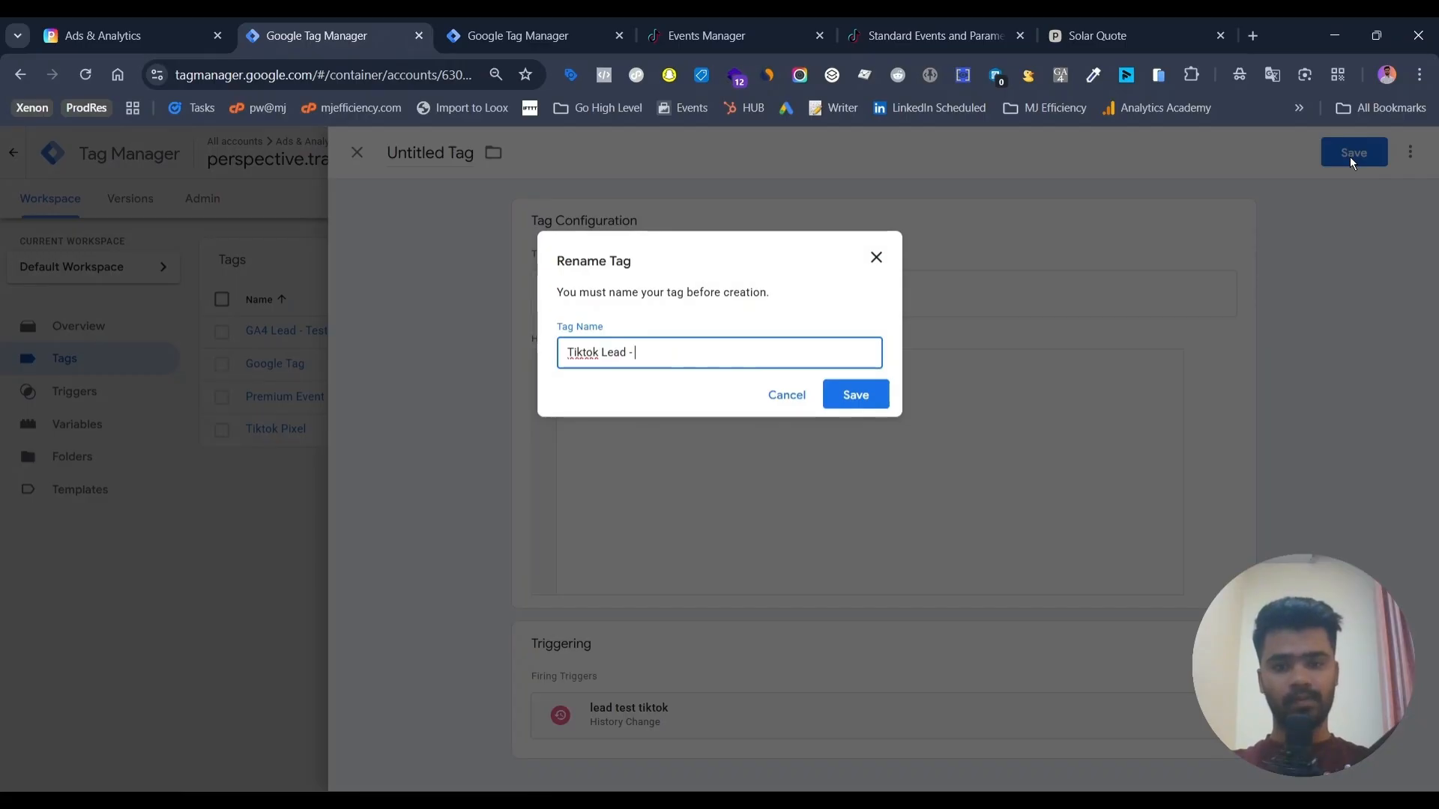
{"action": "type", "text": " - Basic"}
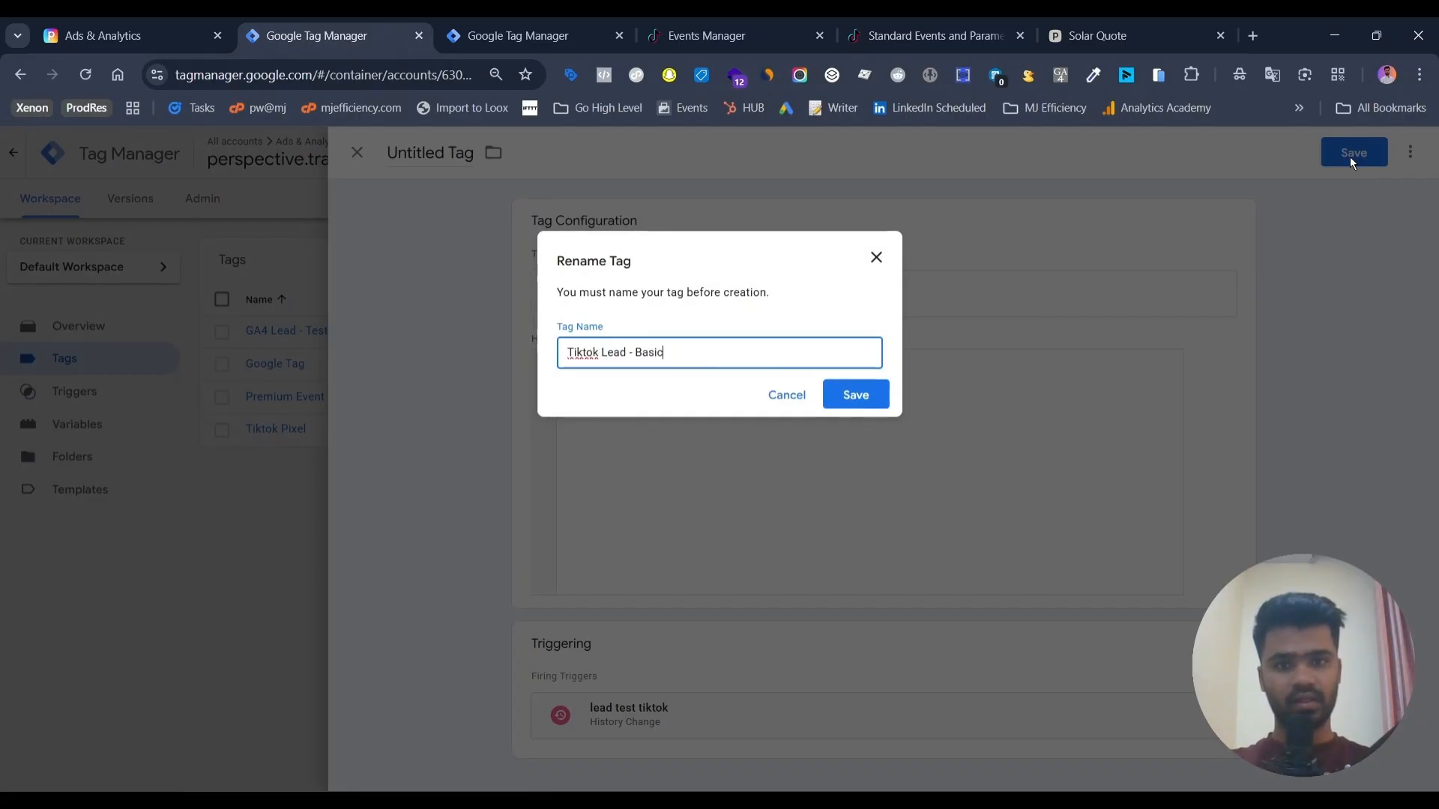
{"action": "key", "text": "Return"}
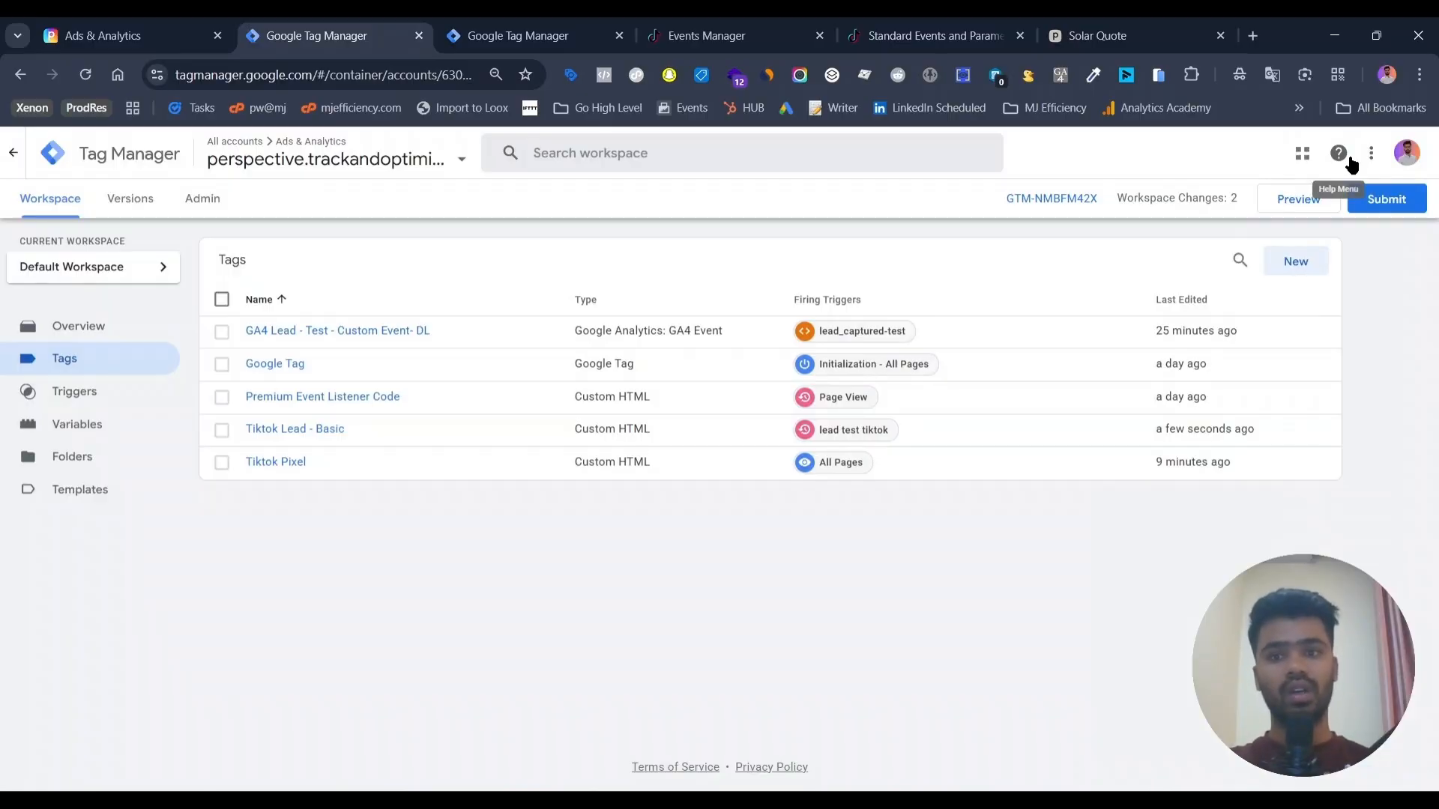
- Check that the lead_captured-test trigger's event name is lead_captured
{"action": "left_click", "coordinate": [304, 403]}
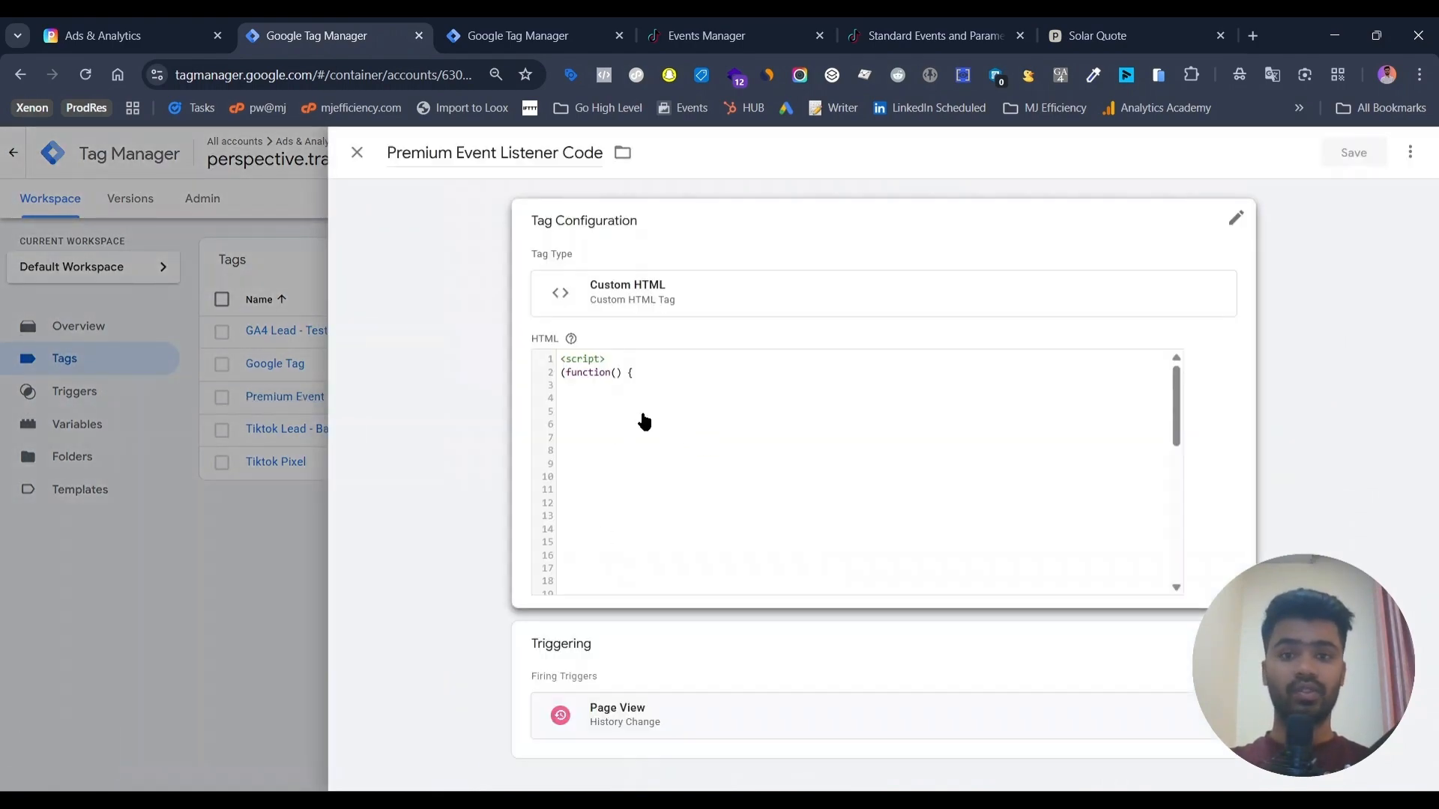
{"action": "left_click", "coordinate": [359, 154]}
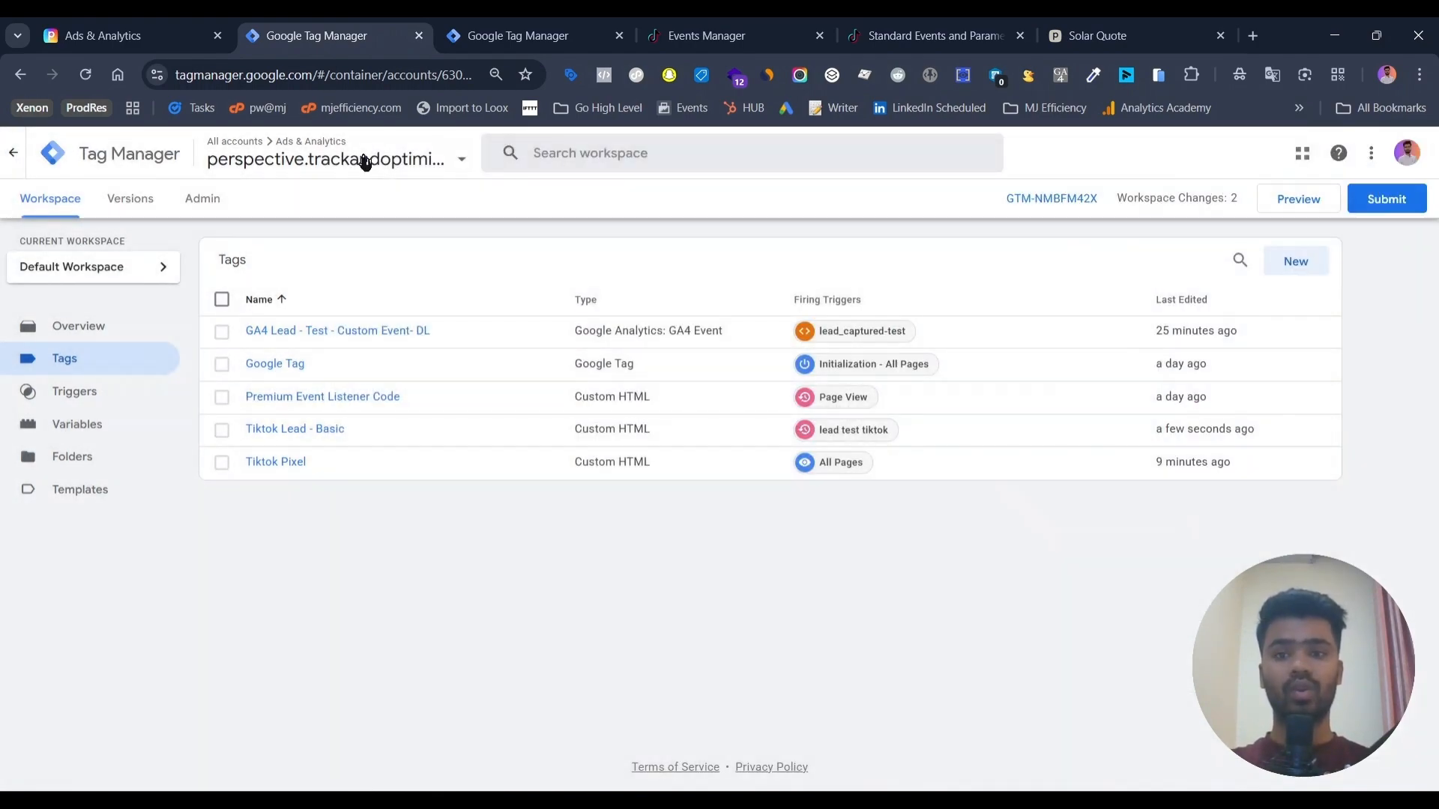
{"action": "left_click", "coordinate": [845, 341]}
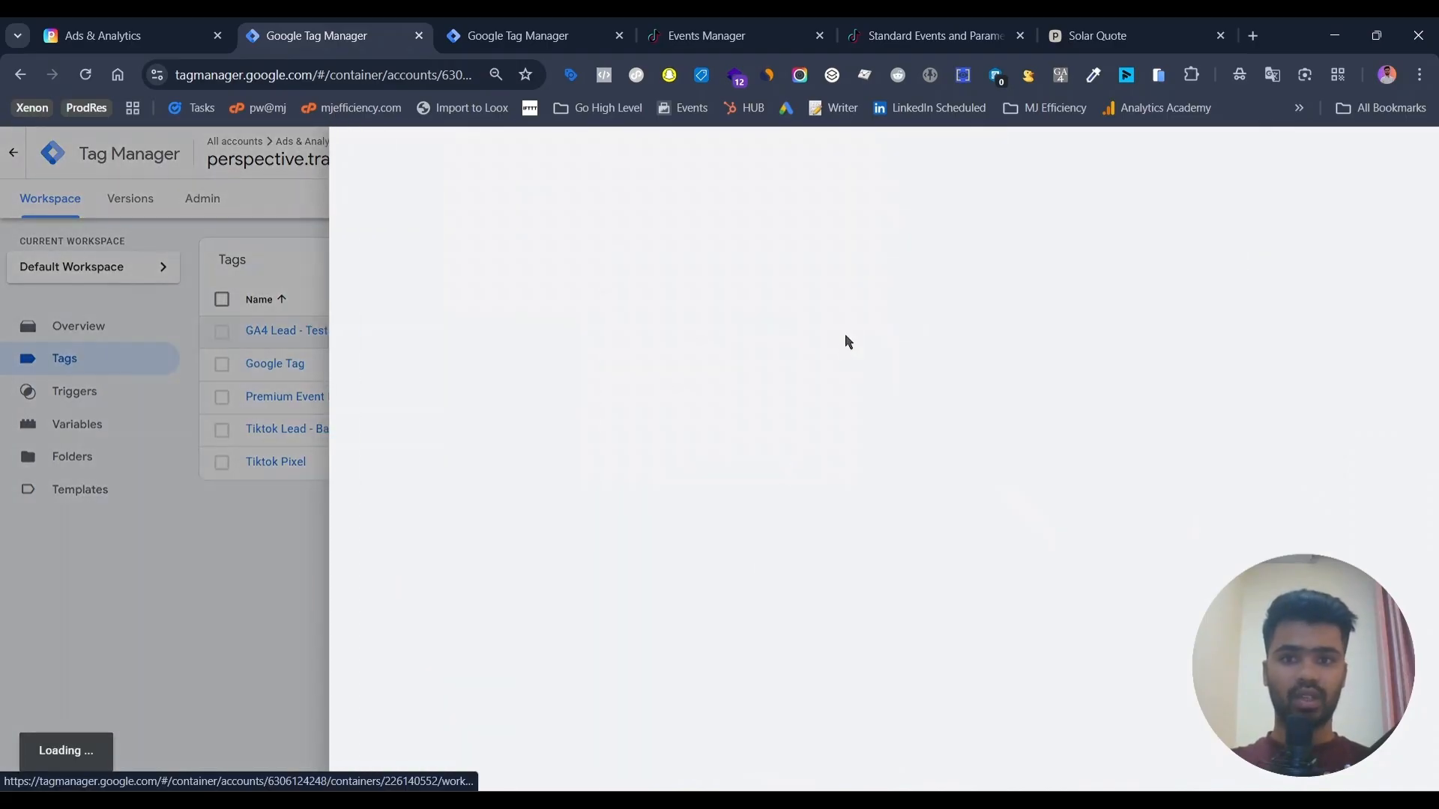
{"action": "left_click", "coordinate": [614, 368]}
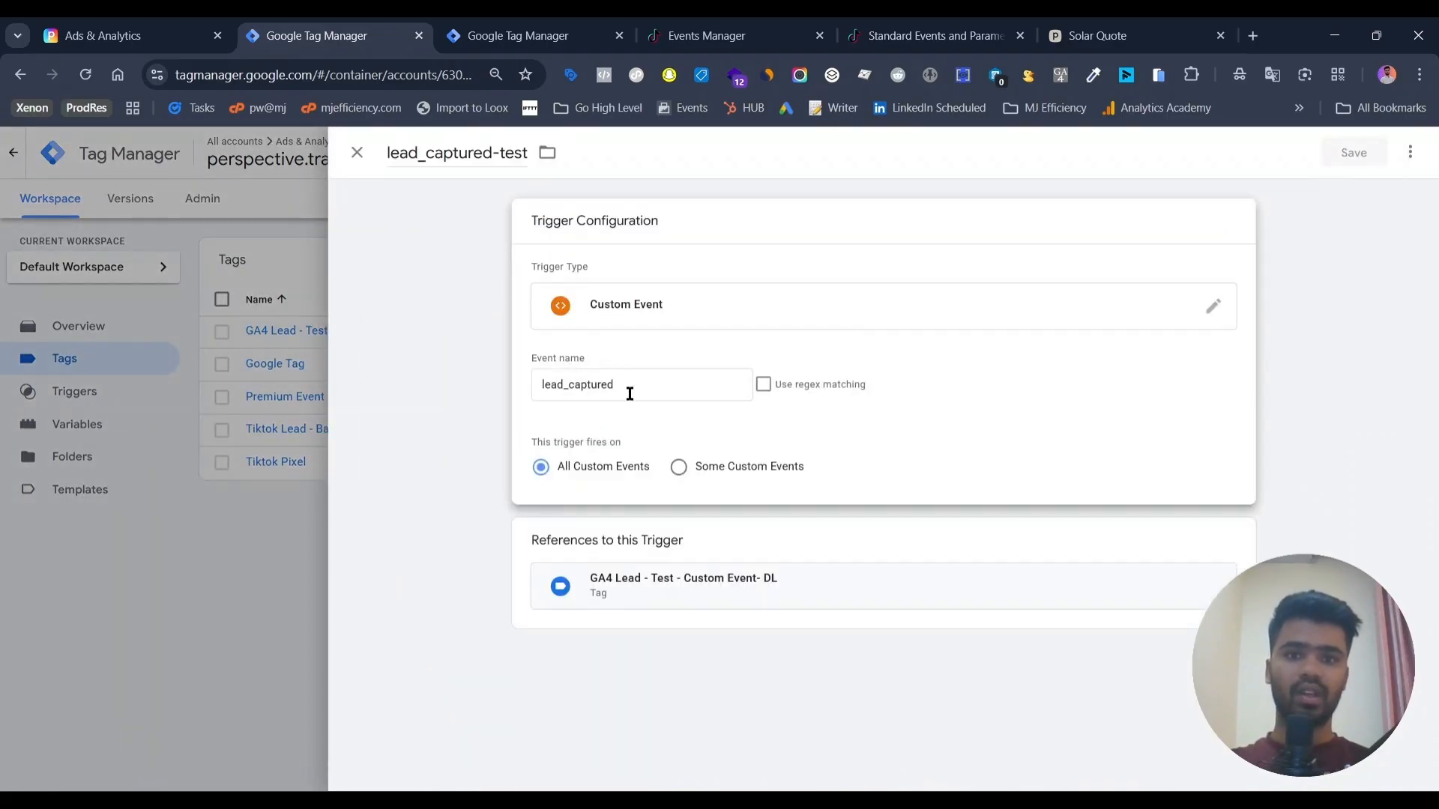
{"action": "double_click", "coordinate": [630, 392]}
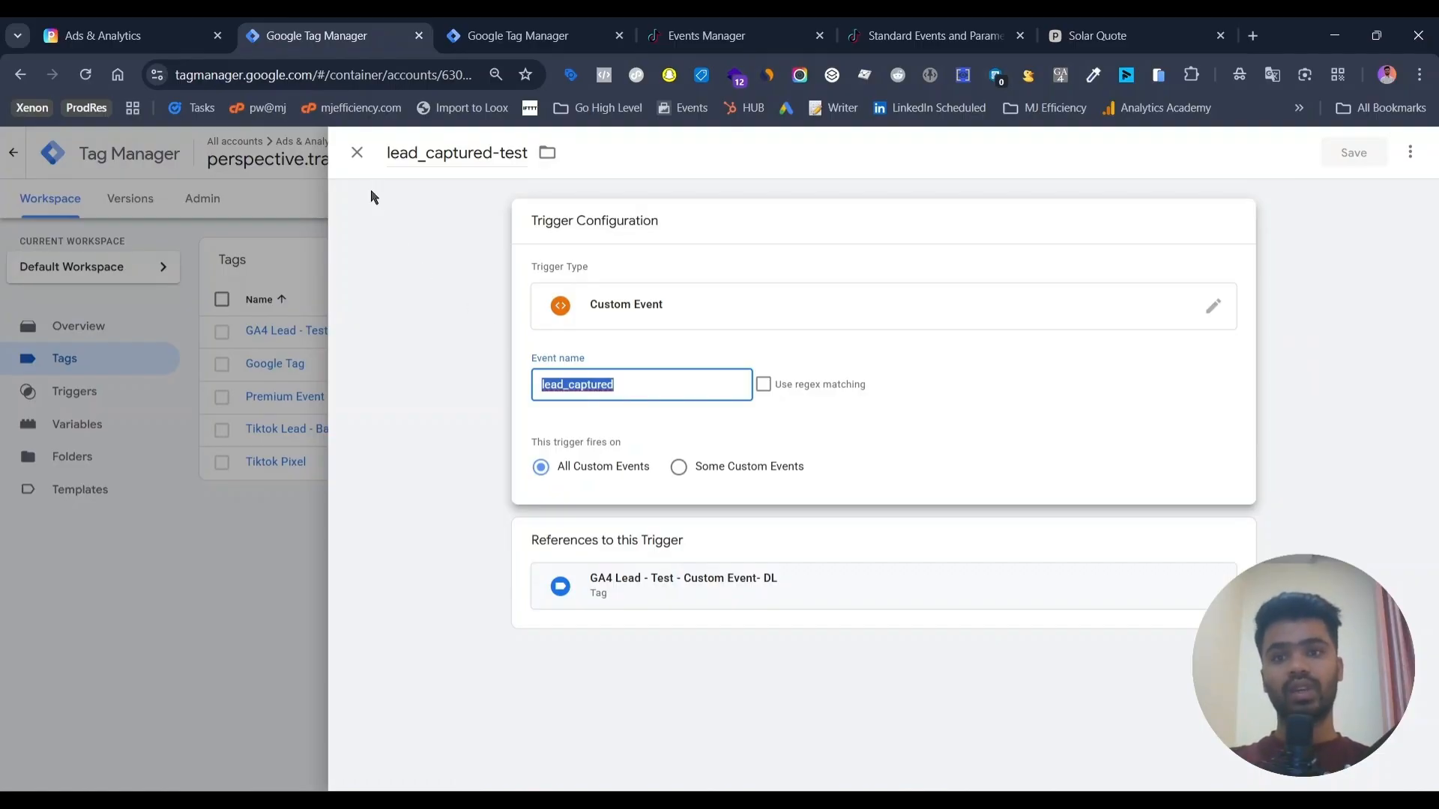
{"action": "left_click", "coordinate": [357, 153]}
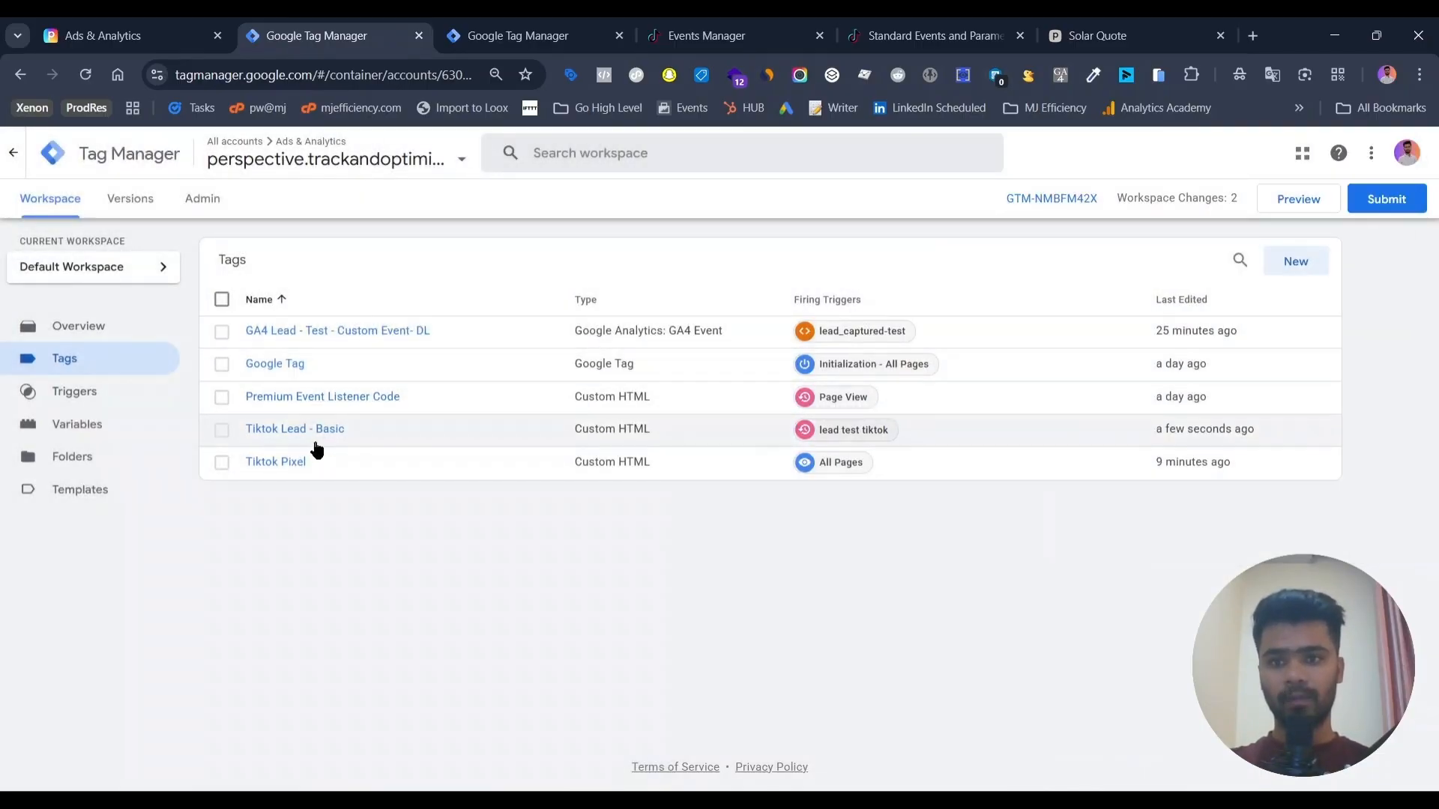
- Open the Tiktok Lead - Basic tag from the Tags list
{"action": "left_click", "coordinate": [279, 460]}
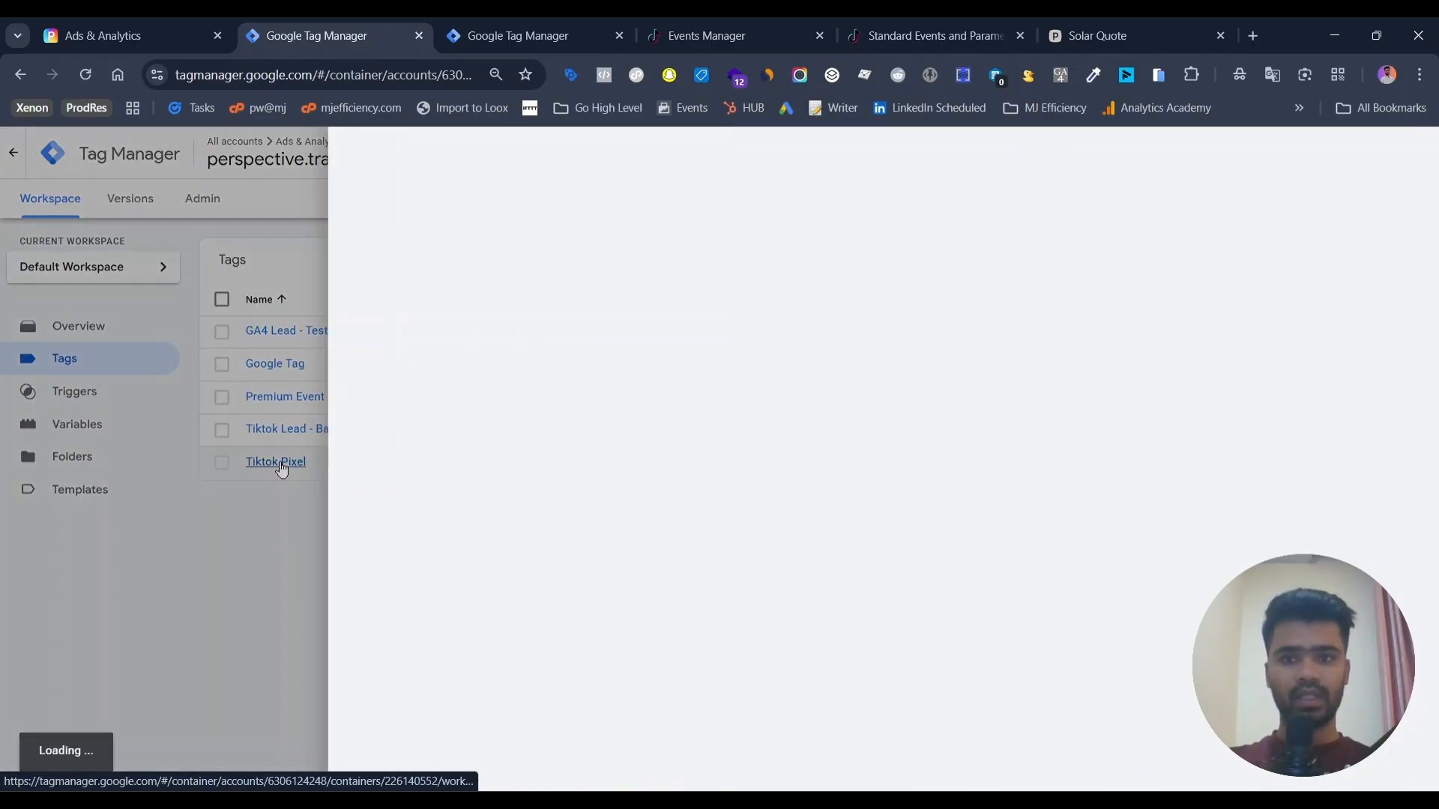
{"action": "left_click", "coordinate": [277, 430]}
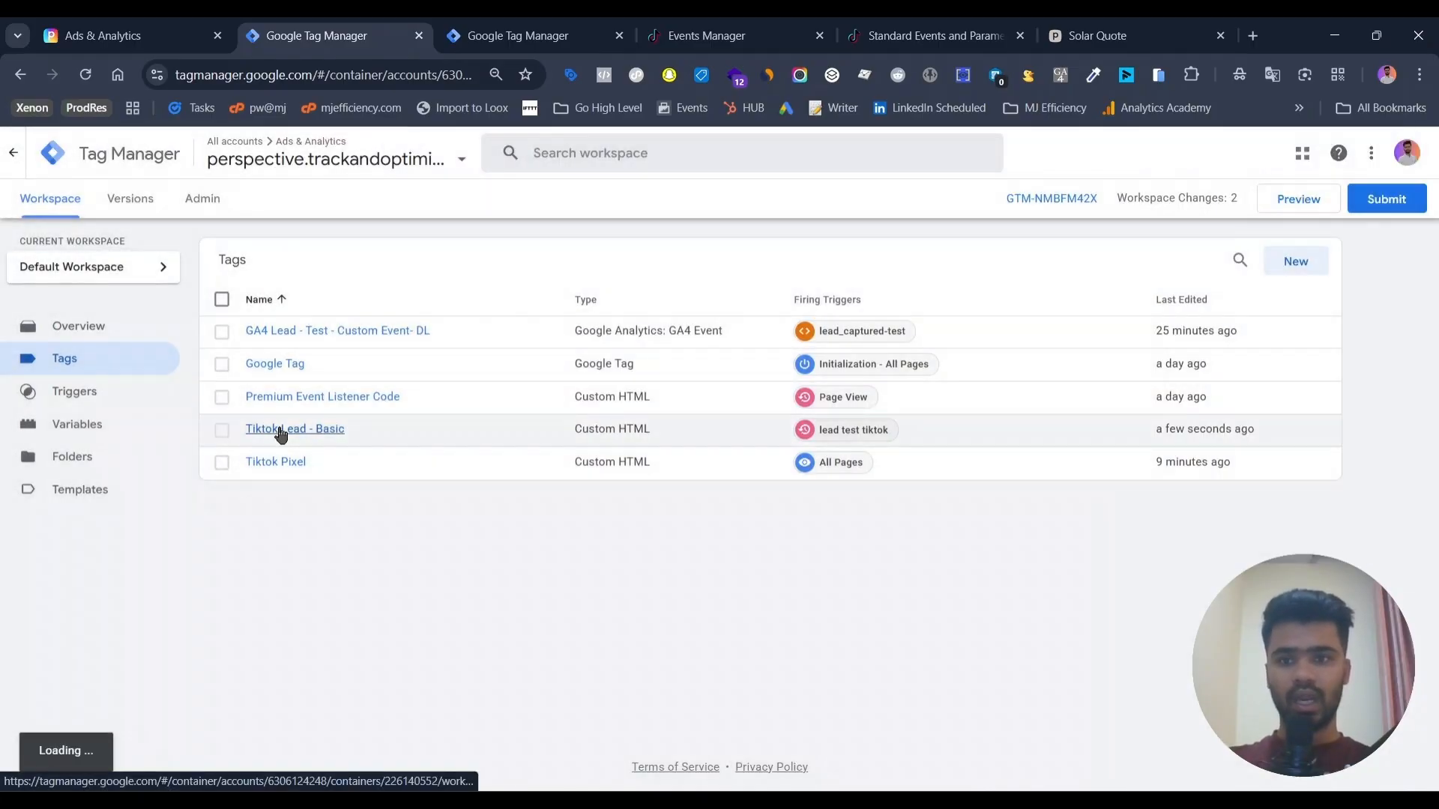
{"action": "left_click", "coordinate": [281, 434]}
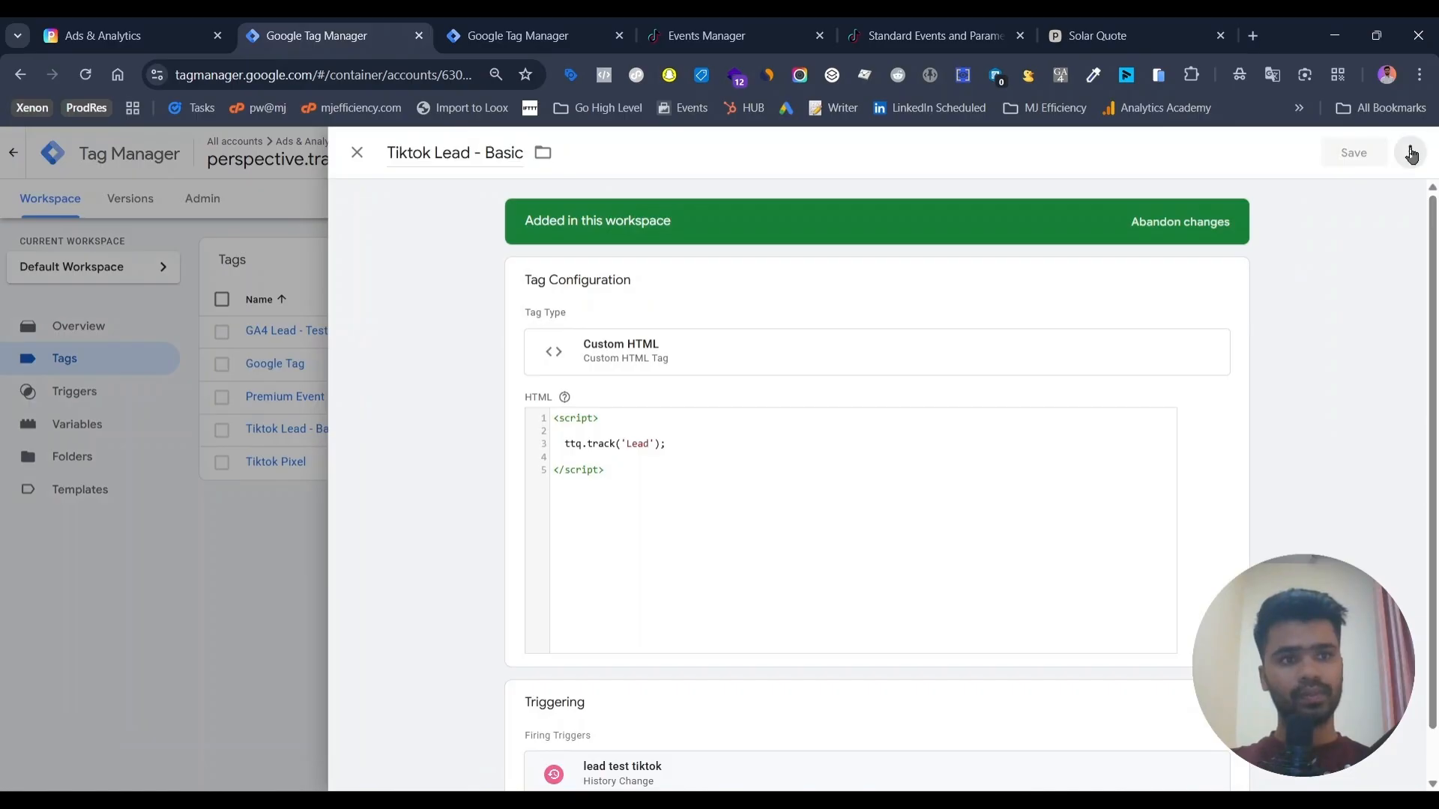
- Duplicate the Basic tag and swap its trigger from lead test tiktok to lead_captured-test
{"action": "left_click", "coordinate": [1409, 152]}
{"action": "left_click", "coordinate": [1355, 189]}
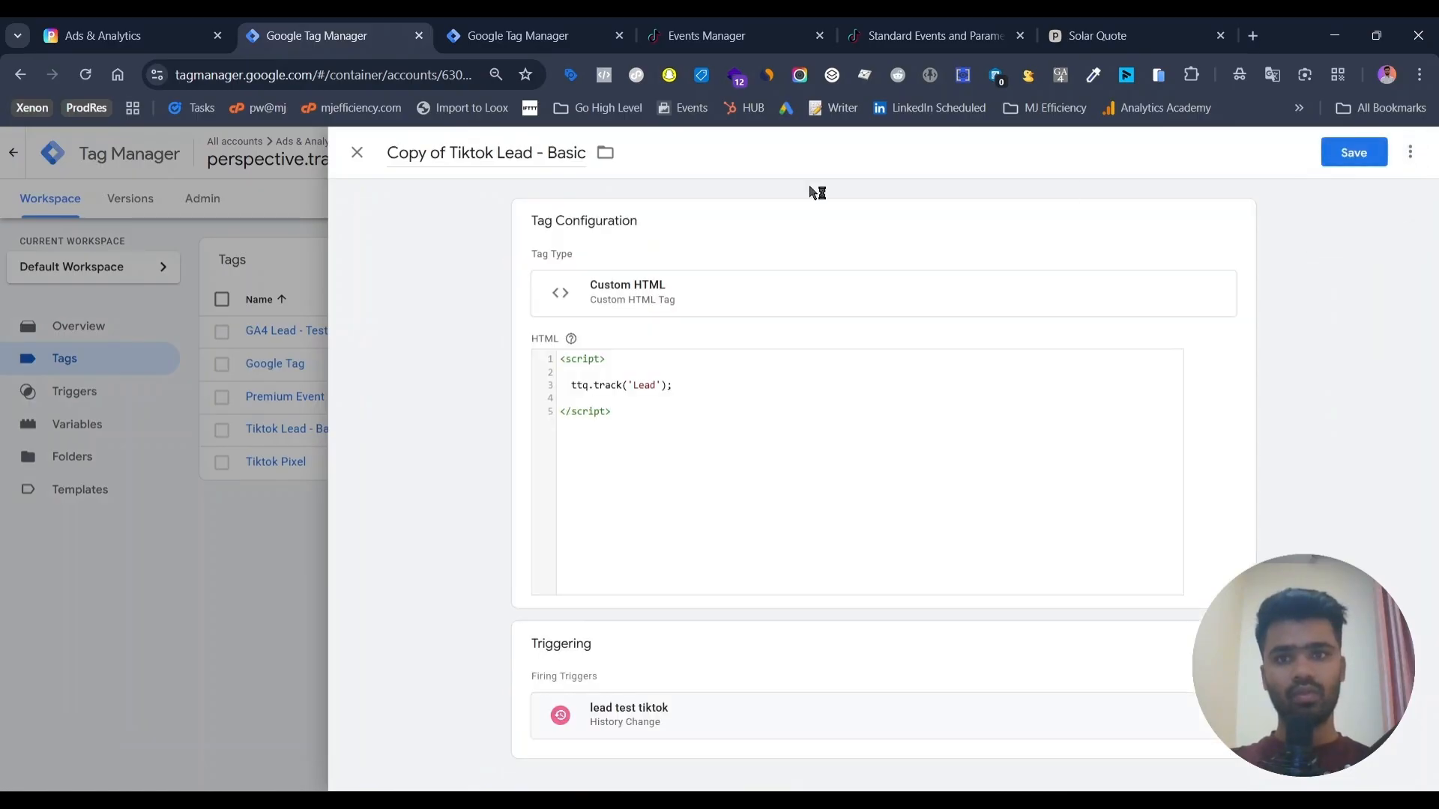
{"action": "double_click", "coordinate": [558, 152]}
{"action": "left_click", "coordinate": [689, 424]}
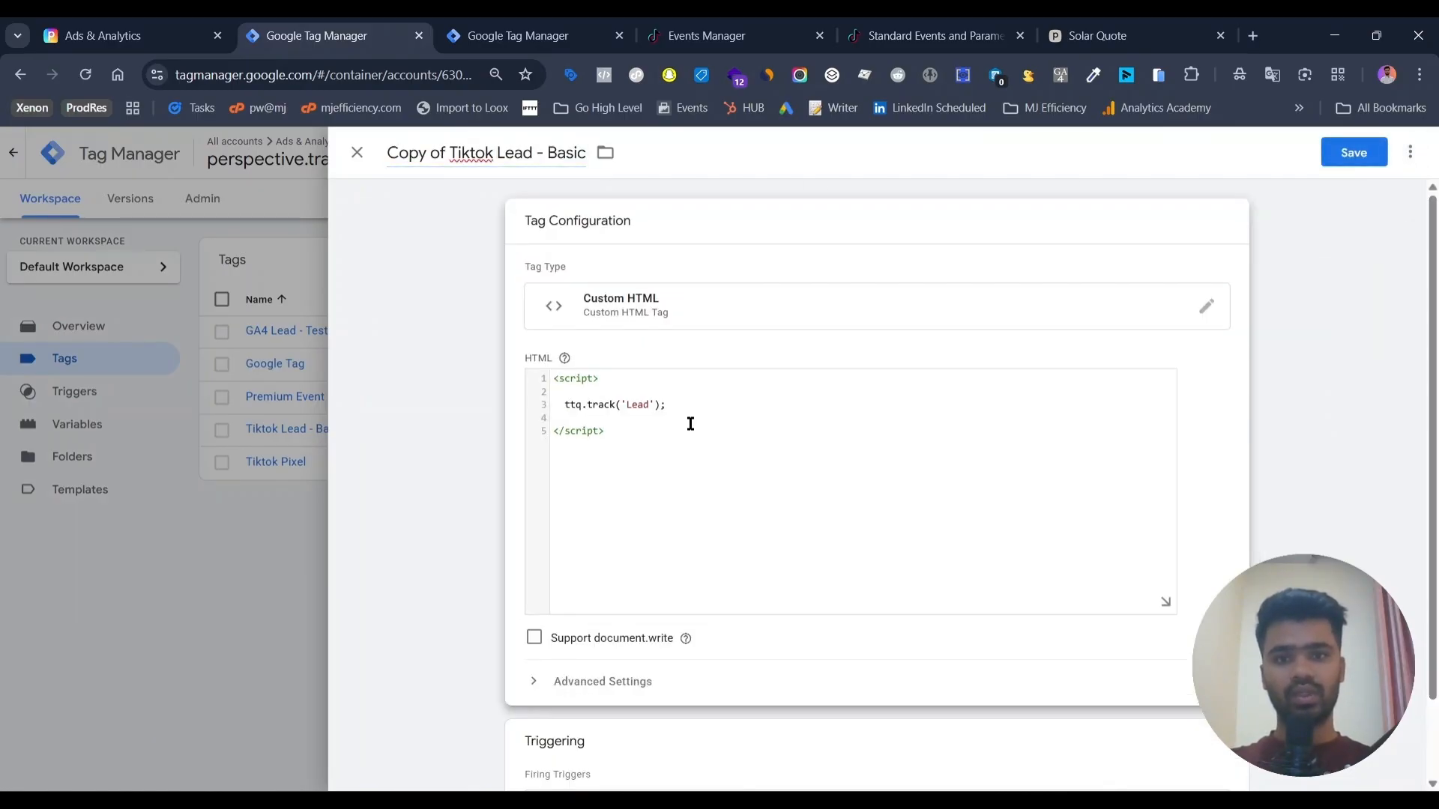
{"action": "scroll", "coordinate": [690, 424], "scroll_direction": "down", "scroll_amount": 1}
{"action": "left_click", "coordinate": [738, 681]}
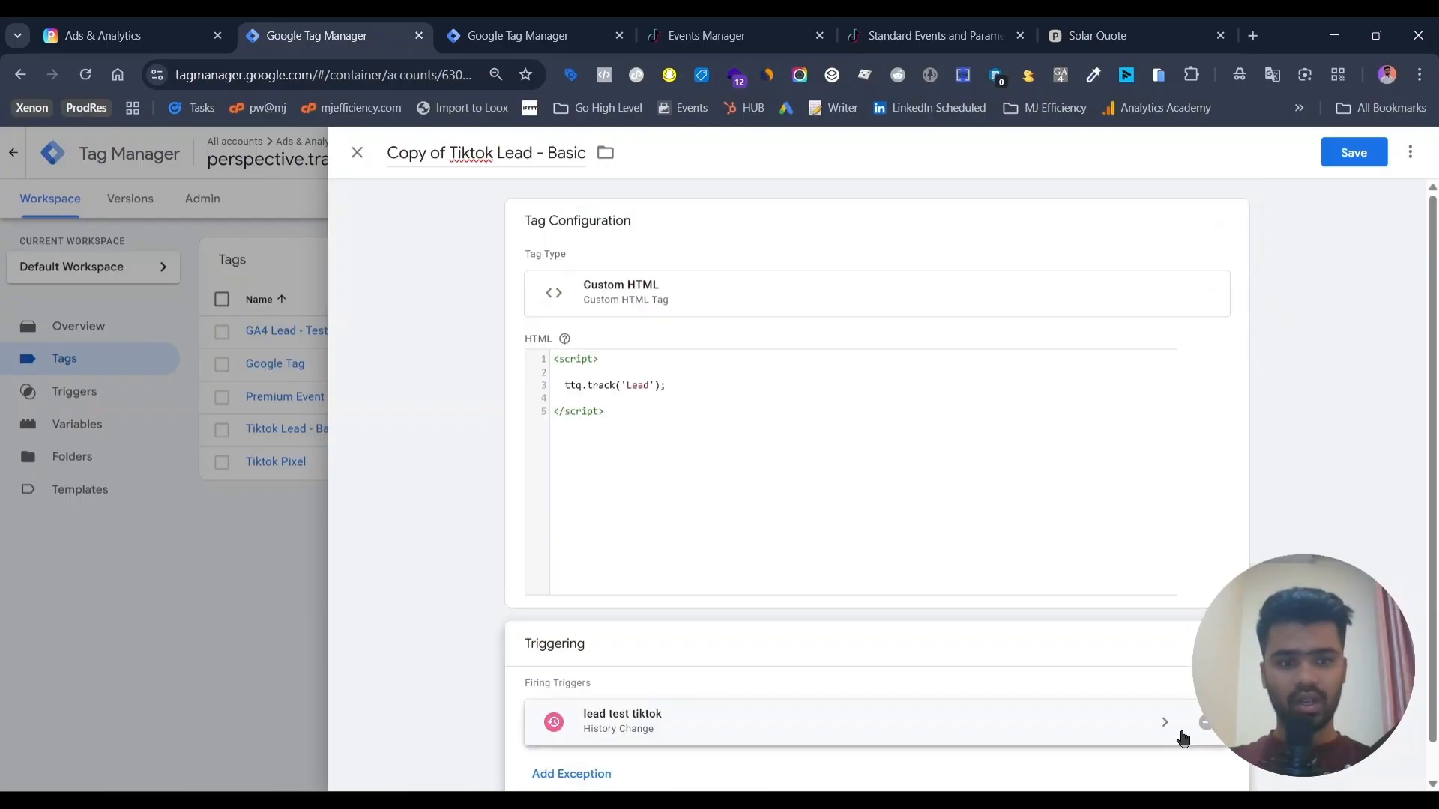
{"action": "left_click", "coordinate": [1199, 724]}
{"action": "left_click", "coordinate": [1137, 725]}
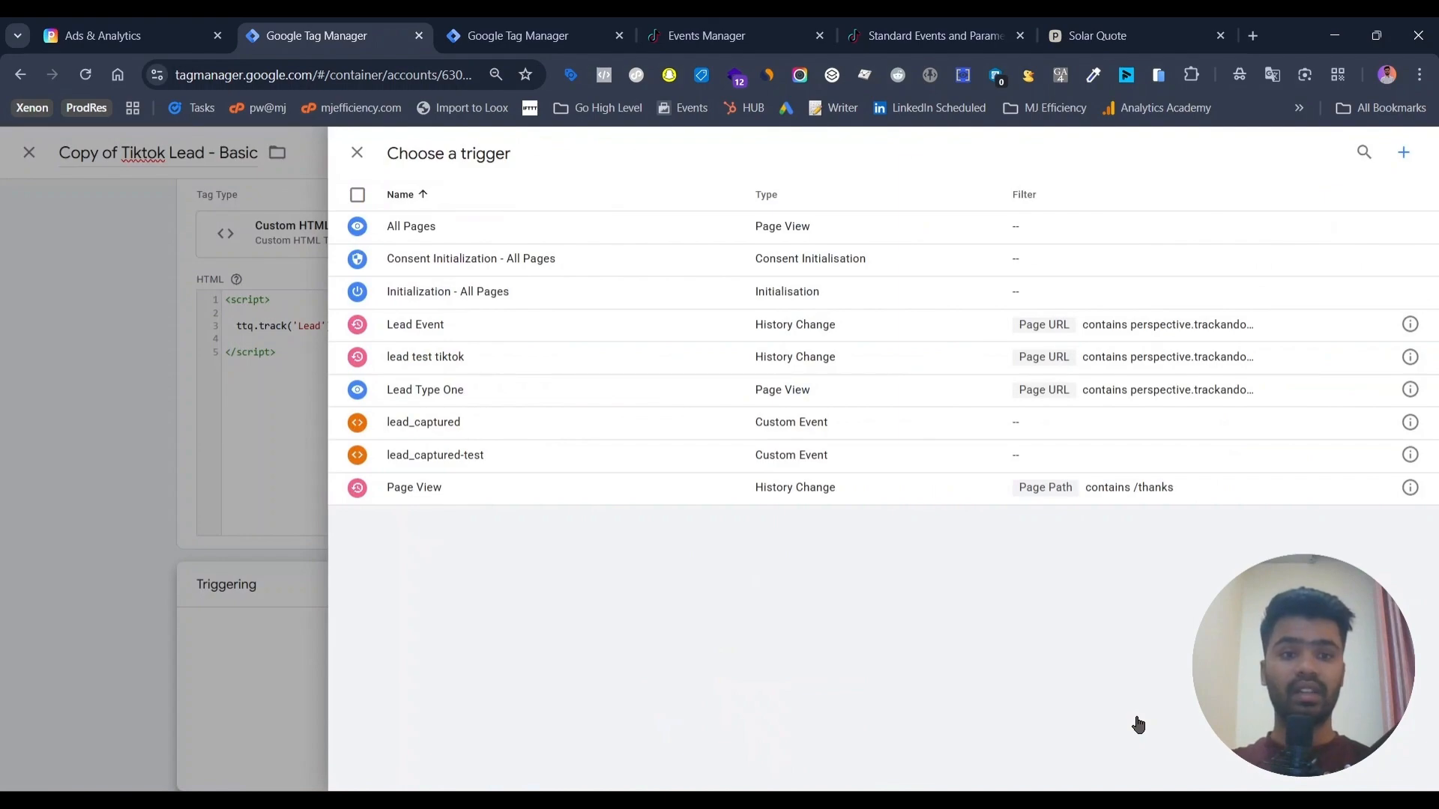
{"action": "left_click", "coordinate": [667, 463]}
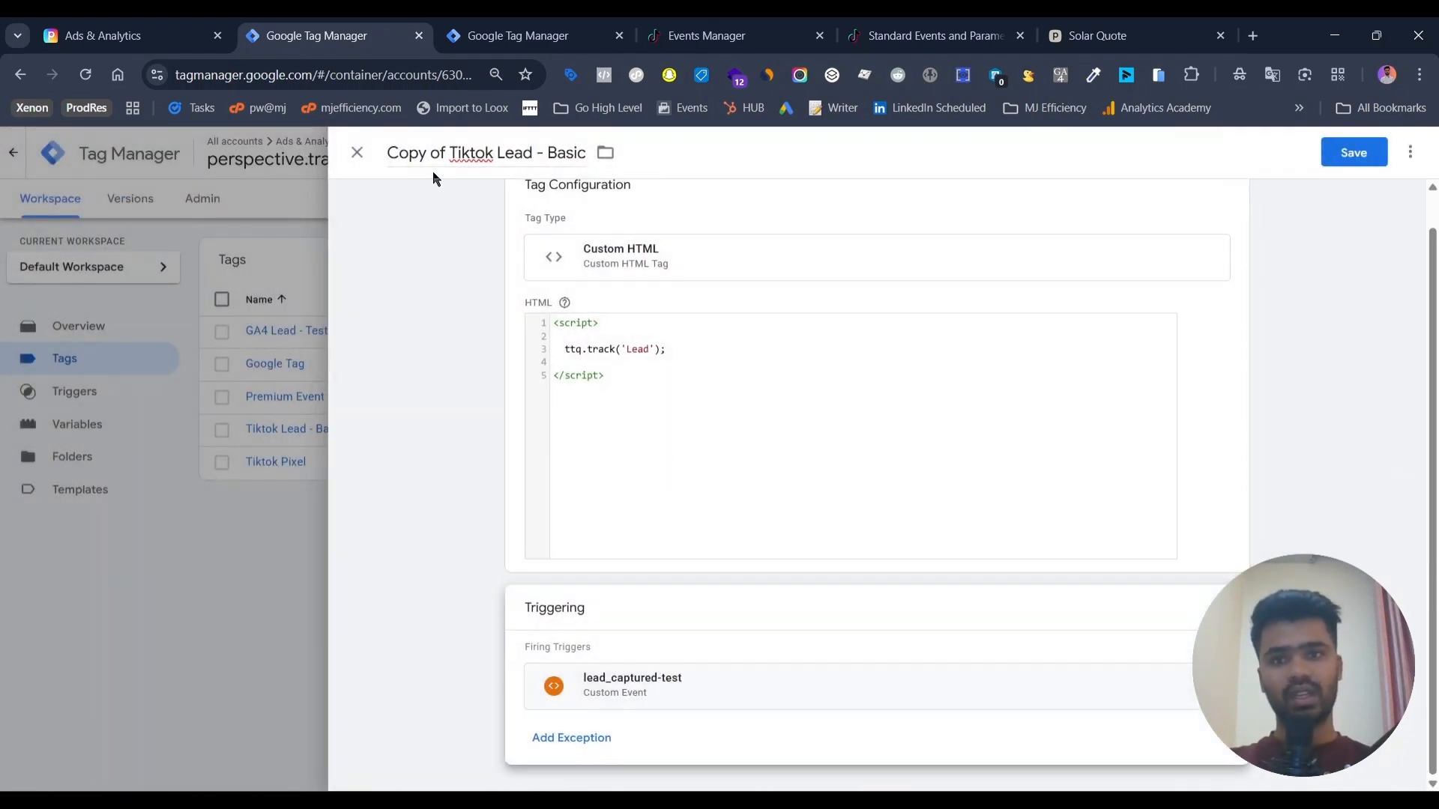
- Rename the copy to 'Tiktok Lead - Advanced' and save it
{"action": "left_click", "coordinate": [451, 159]}
{"action": "key", "text": "BackSpace"}
{"action": "key", "text": "BackSpace"}
{"action": "key", "text": "BackSpace"}
{"action": "key", "text": "BackSpace"}
{"action": "key", "text": "BackSpace"}
{"action": "key", "text": "BackSpace"}
{"action": "key", "text": "BackSpace"}
{"action": "key", "text": "BackSpace"}
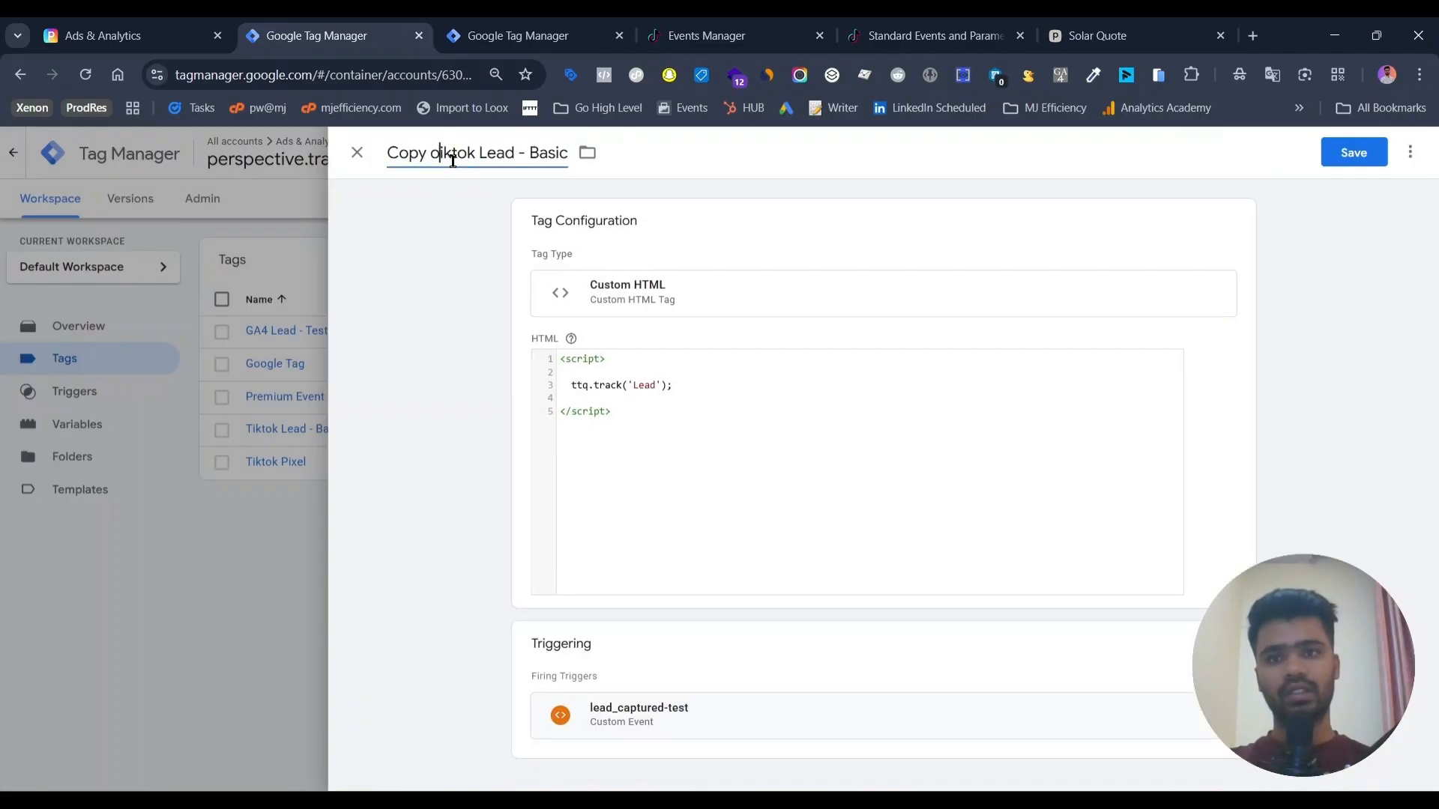
{"action": "double_click", "coordinate": [491, 156]}
{"action": "type", "text": "Advanced"}
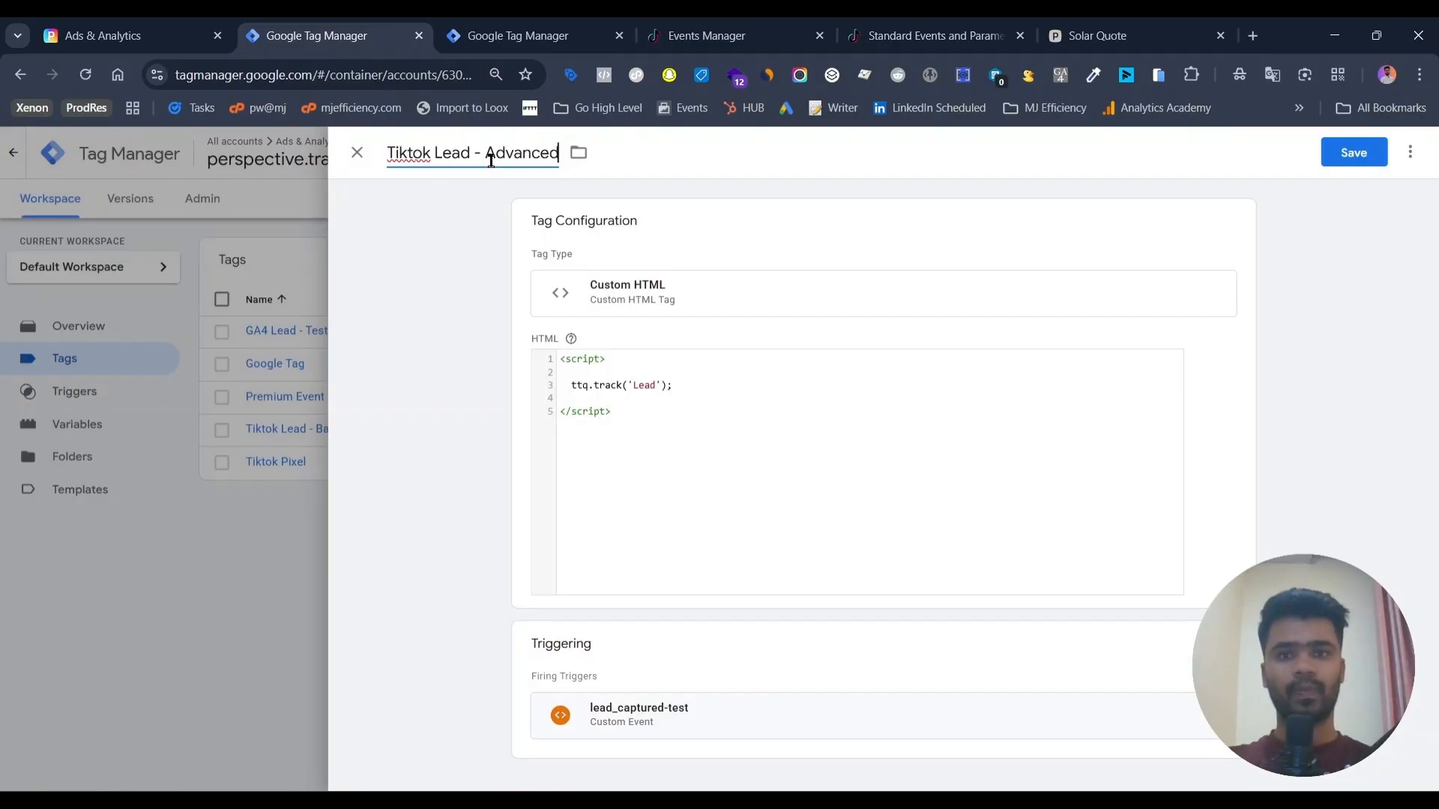
{"action": "left_click", "coordinate": [1350, 153]}
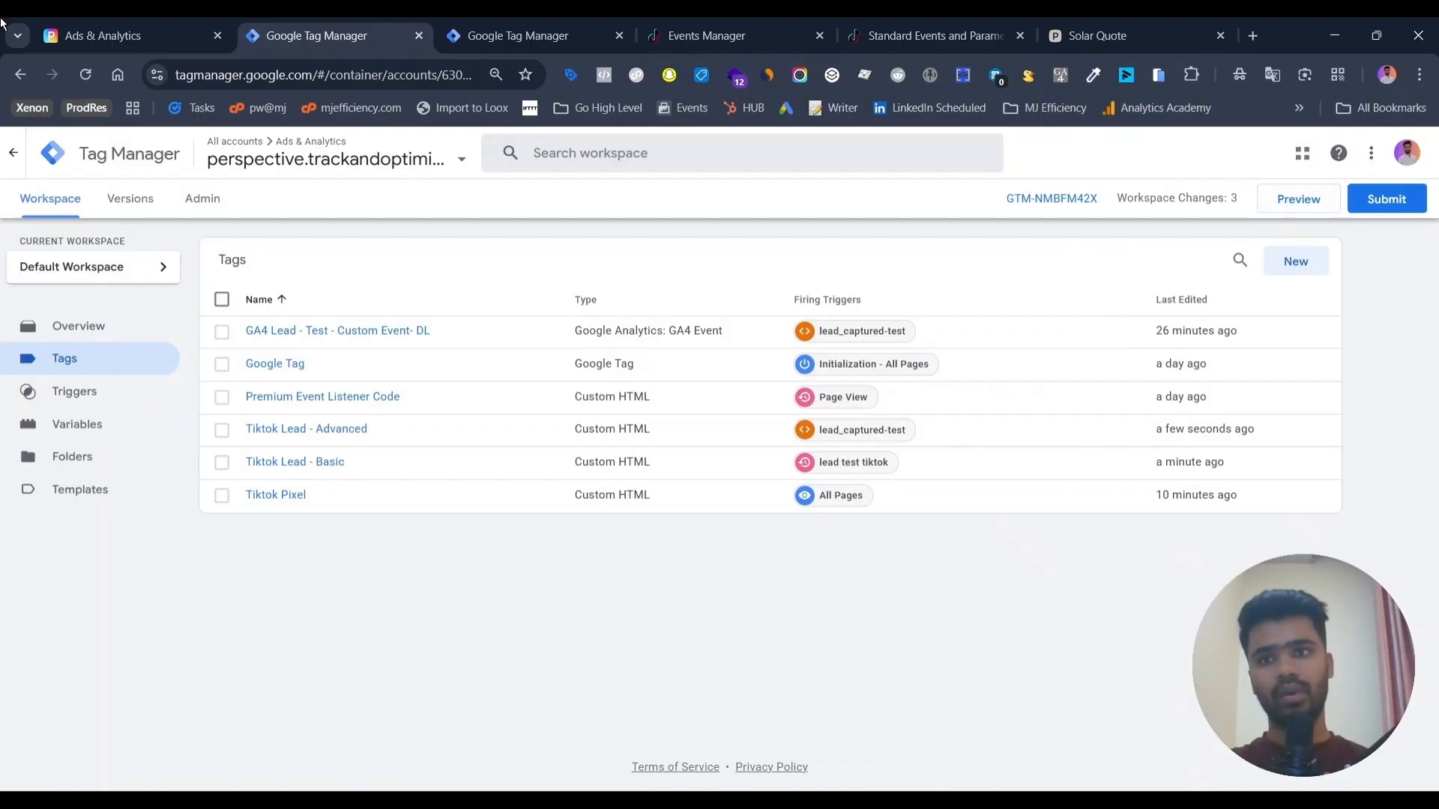
- Submit and publish Version 15 without a description, then go back to the Tags list
{"action": "left_click", "coordinate": [1370, 198]}
{"action": "left_click", "coordinate": [1361, 154]}
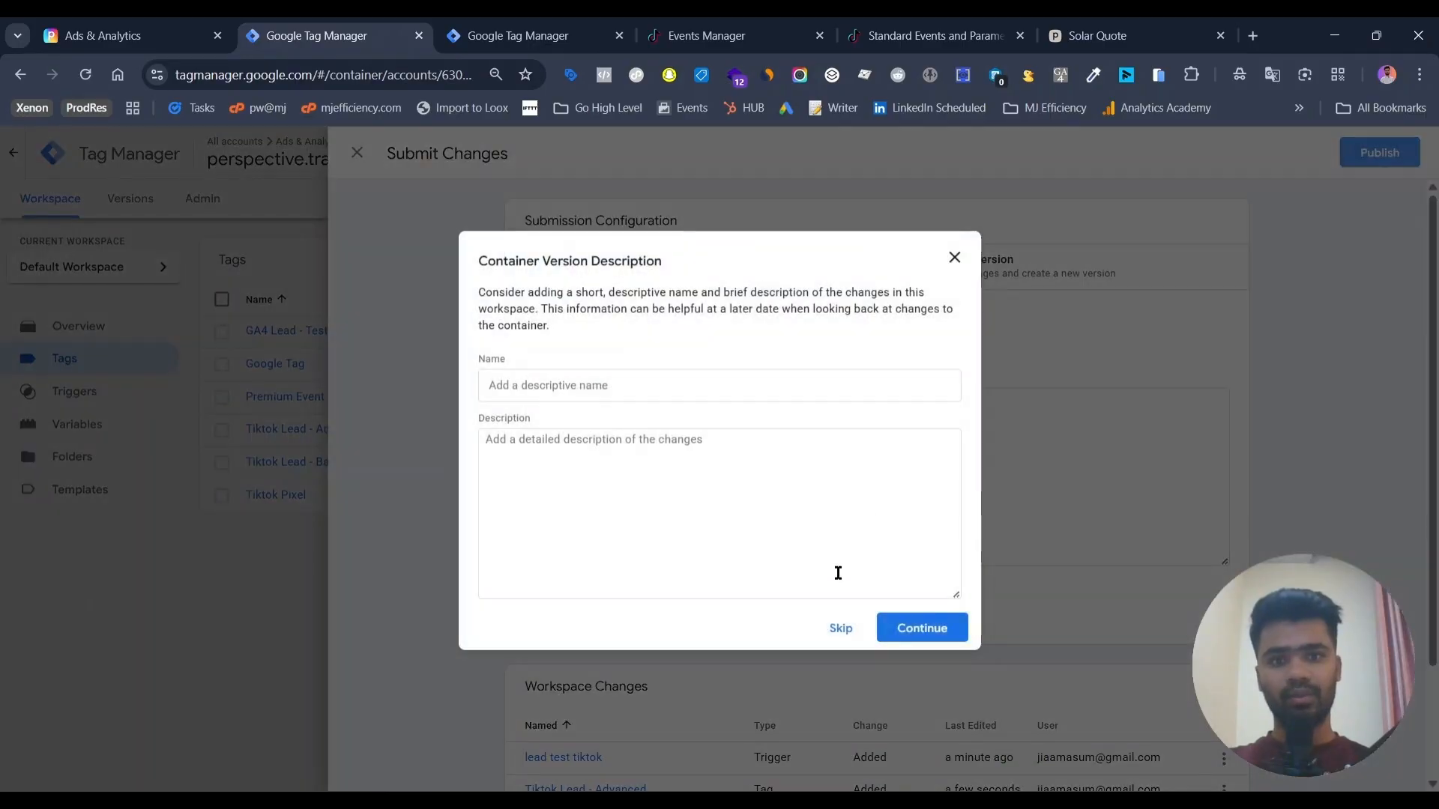
{"action": "left_click", "coordinate": [842, 629]}
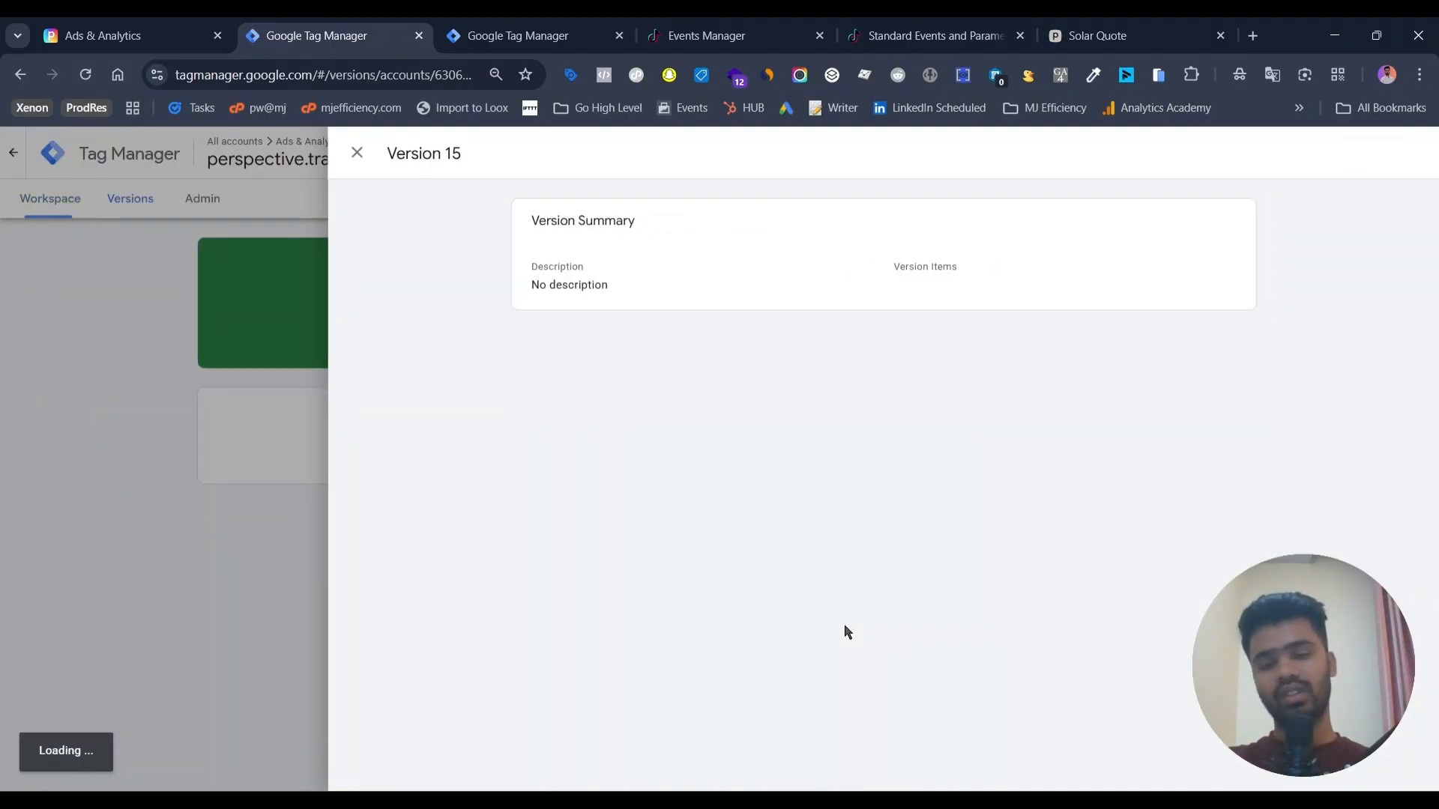
{"action": "left_click", "coordinate": [356, 153]}
{"action": "left_click", "coordinate": [60, 200]}
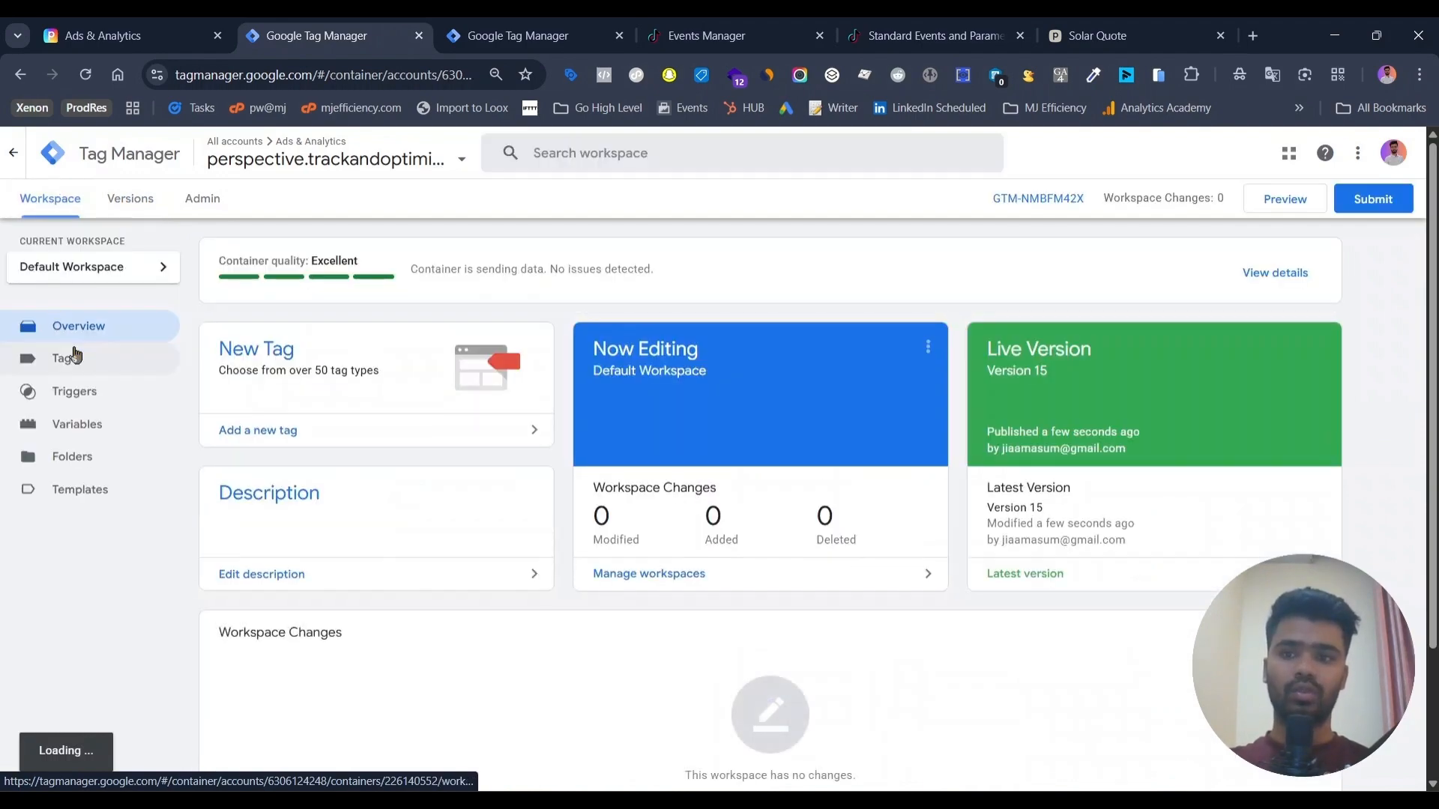
{"action": "left_click", "coordinate": [72, 356]}
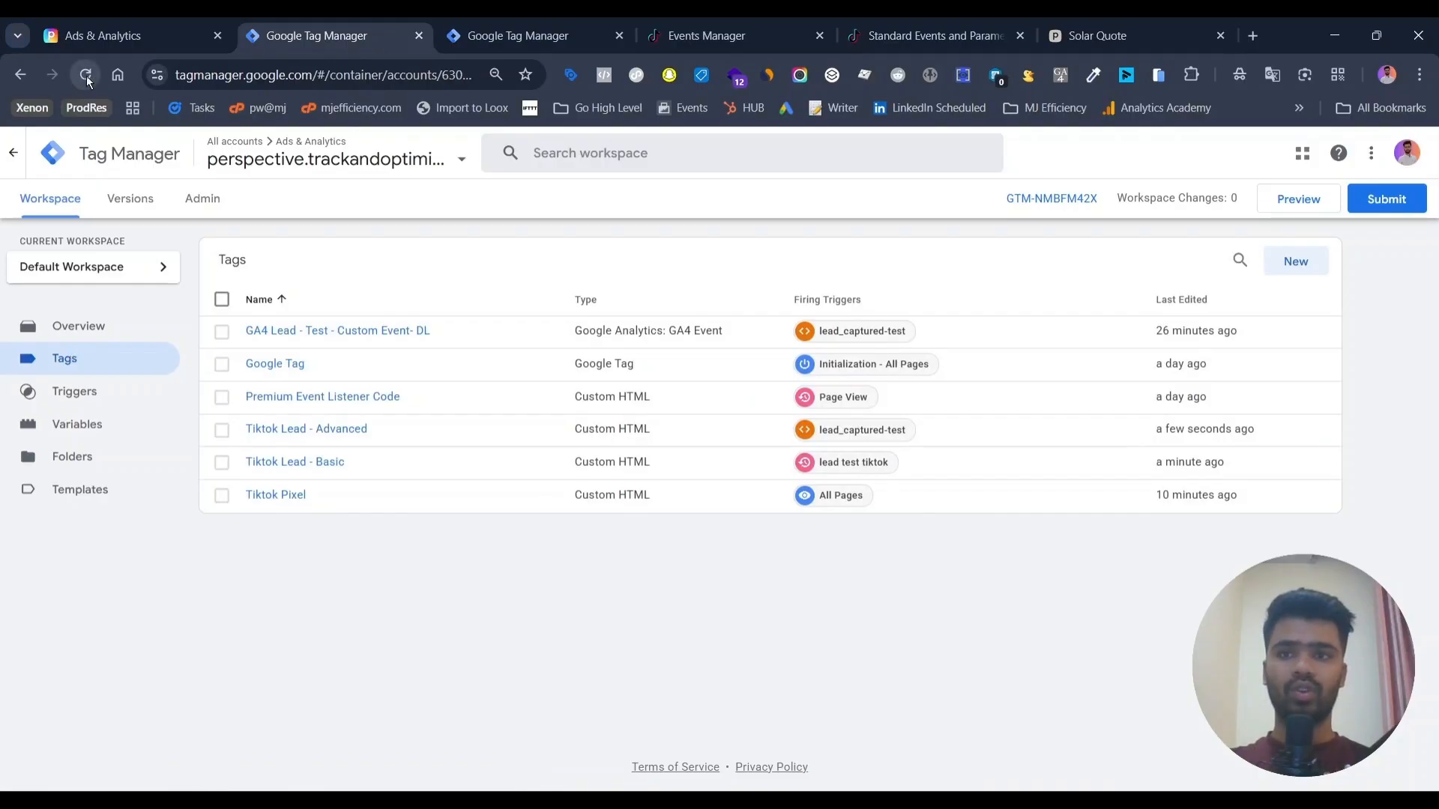
- Start Preview and connect Tag Assistant to the lead-solar-qu page for GTM-NMBFM42X
{"action": "left_click", "coordinate": [1276, 205]}
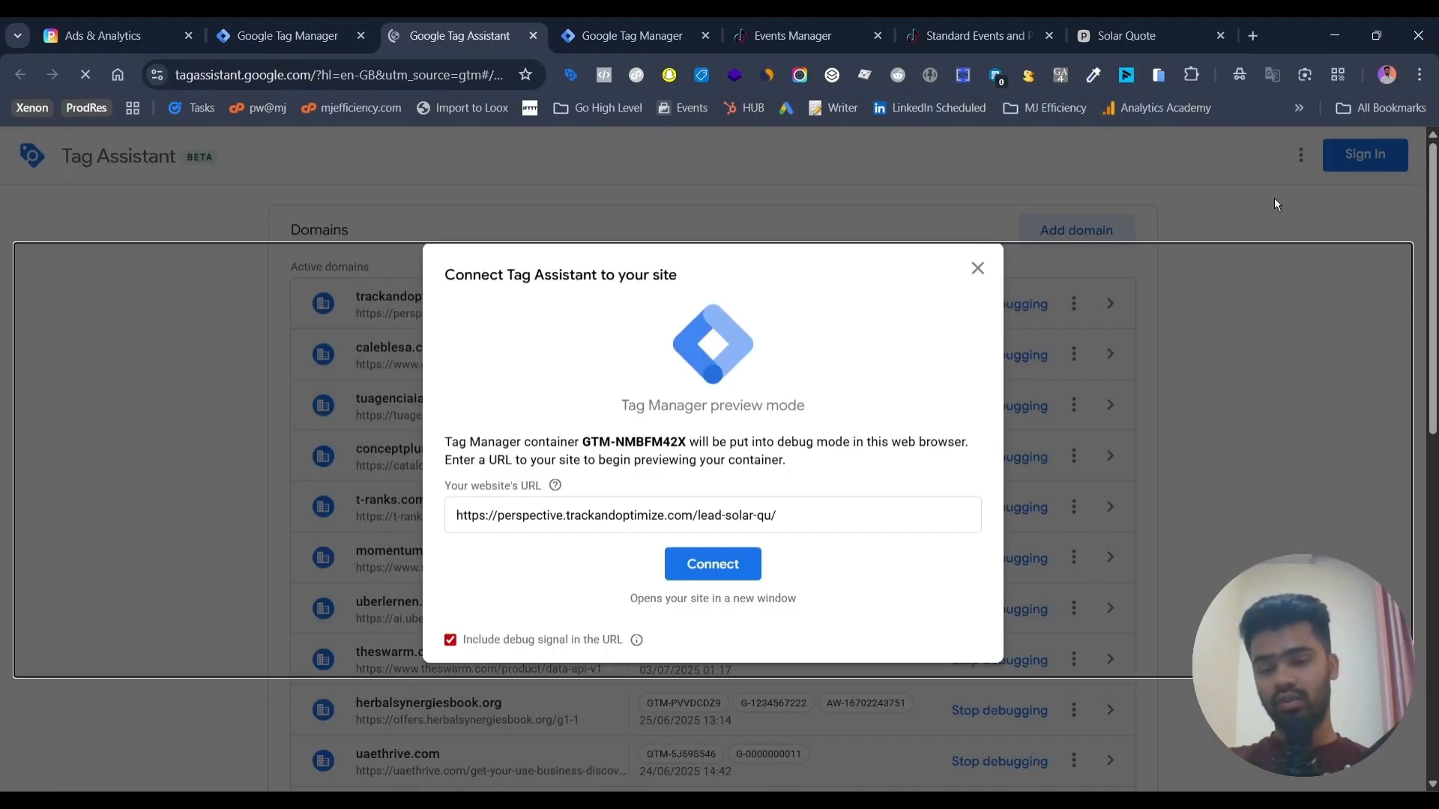
{"action": "left_click", "coordinate": [711, 571]}
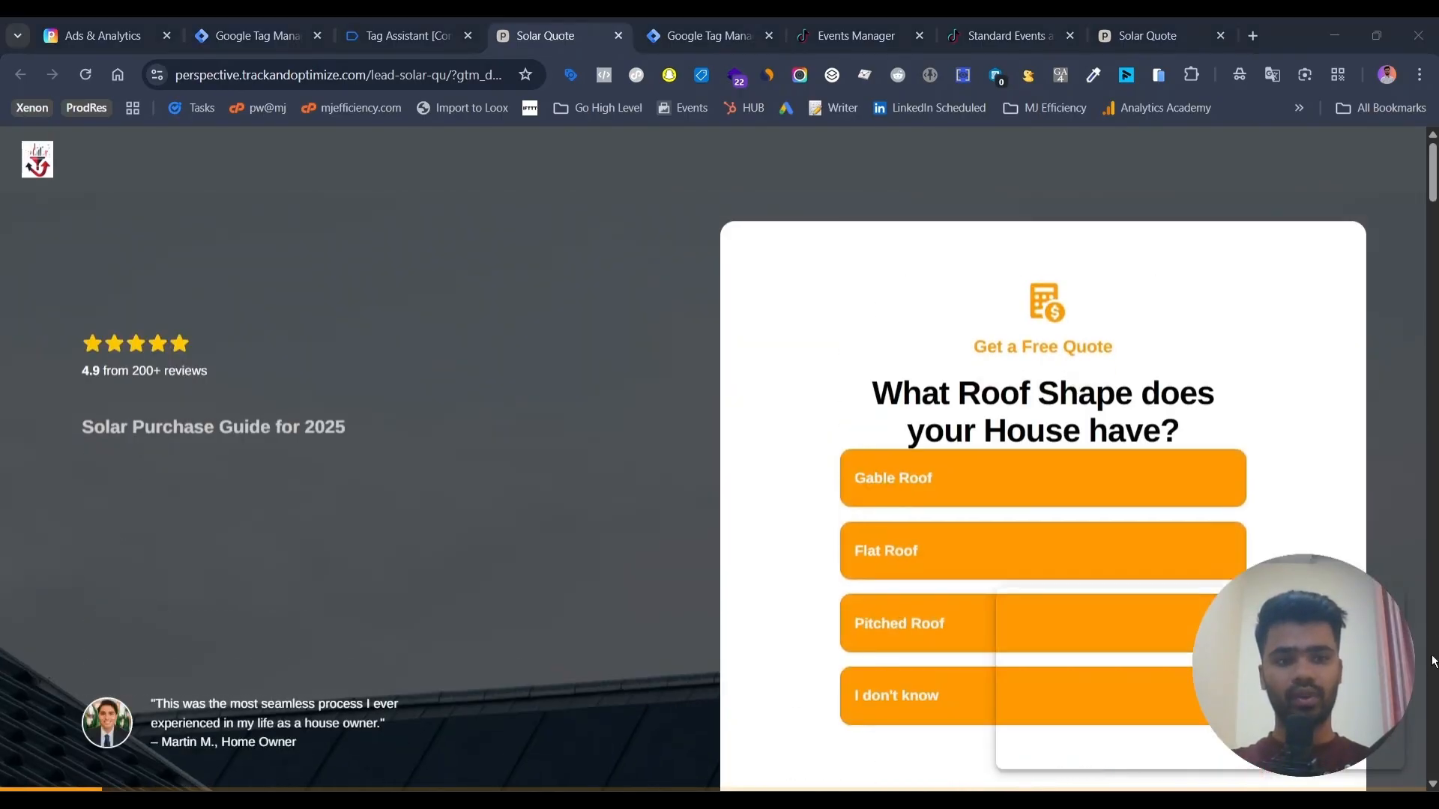
{"action": "key", "text": "ctrl+1"}
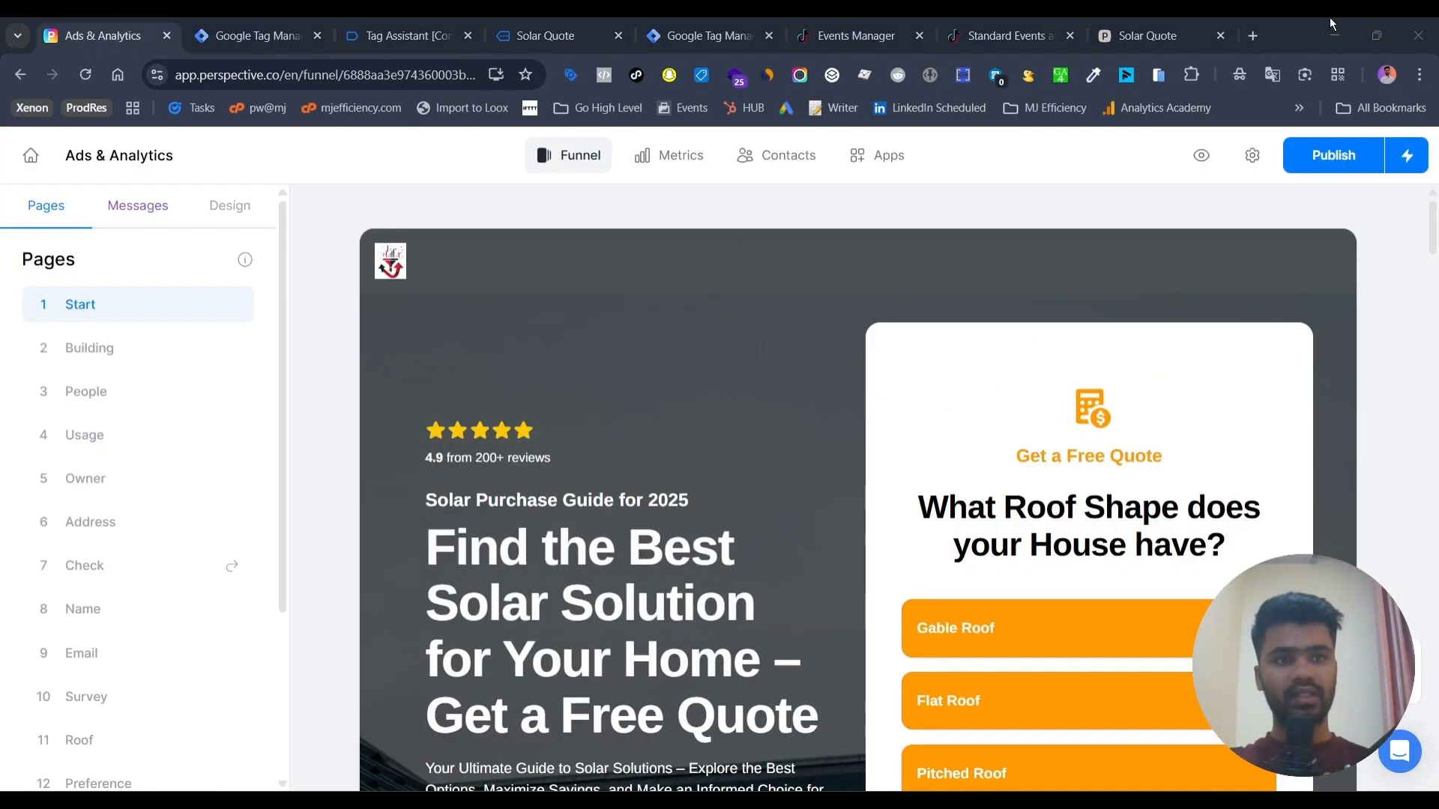
- Review the Thank you page's options in the funnel editor, then pick Gable Roof on the live form
{"action": "left_click", "coordinate": [559, 23]}
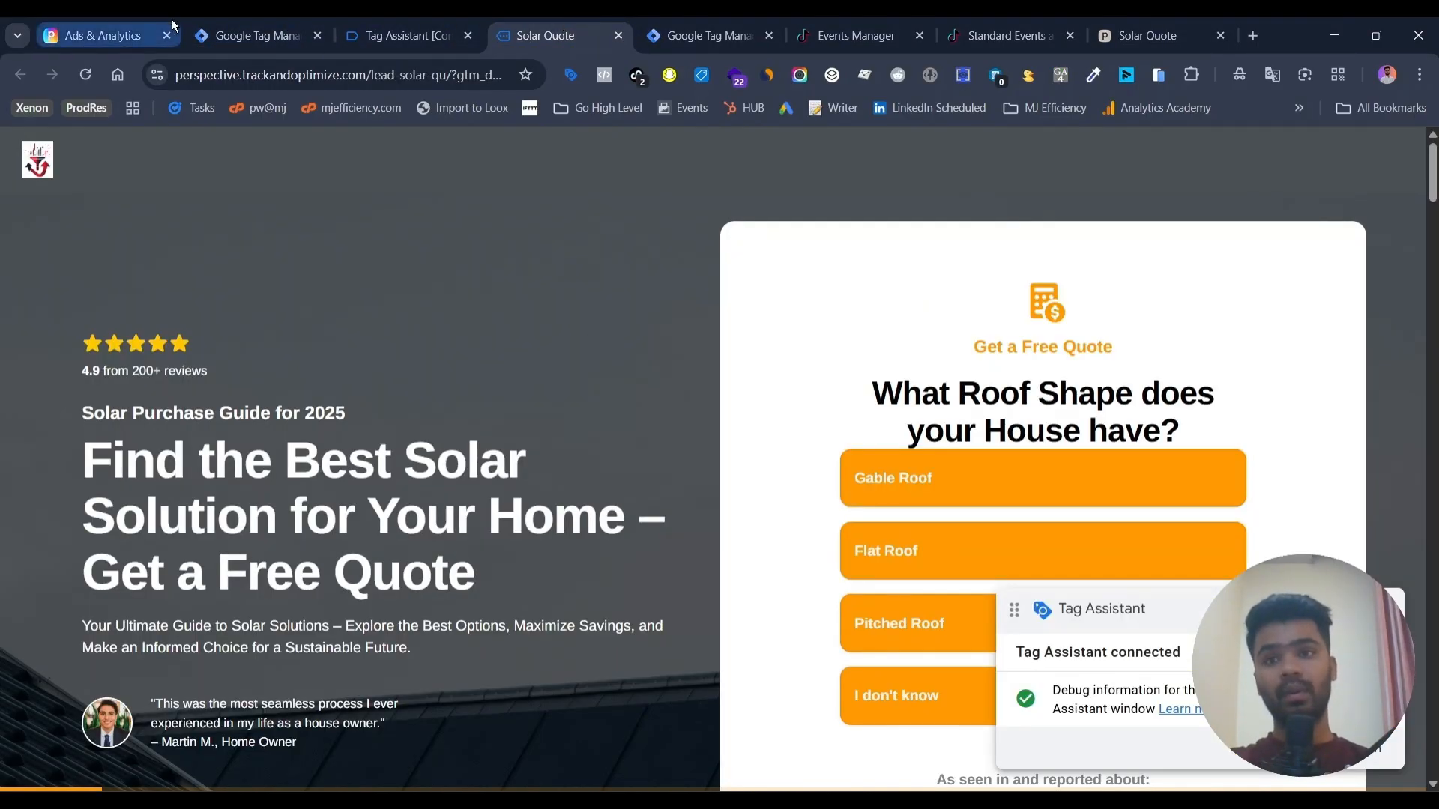
{"action": "left_click", "coordinate": [308, 23]}
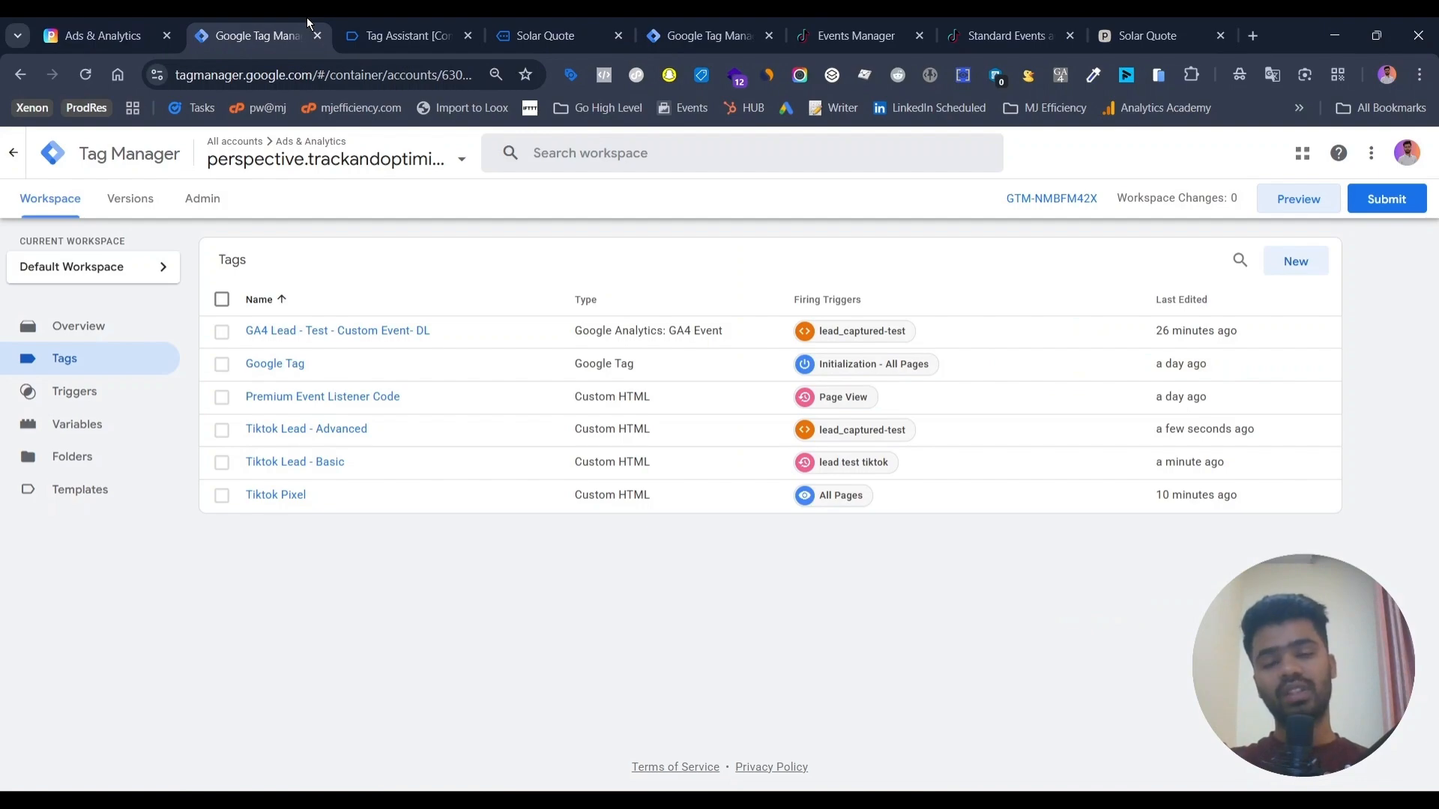
{"action": "left_click", "coordinate": [150, 32]}
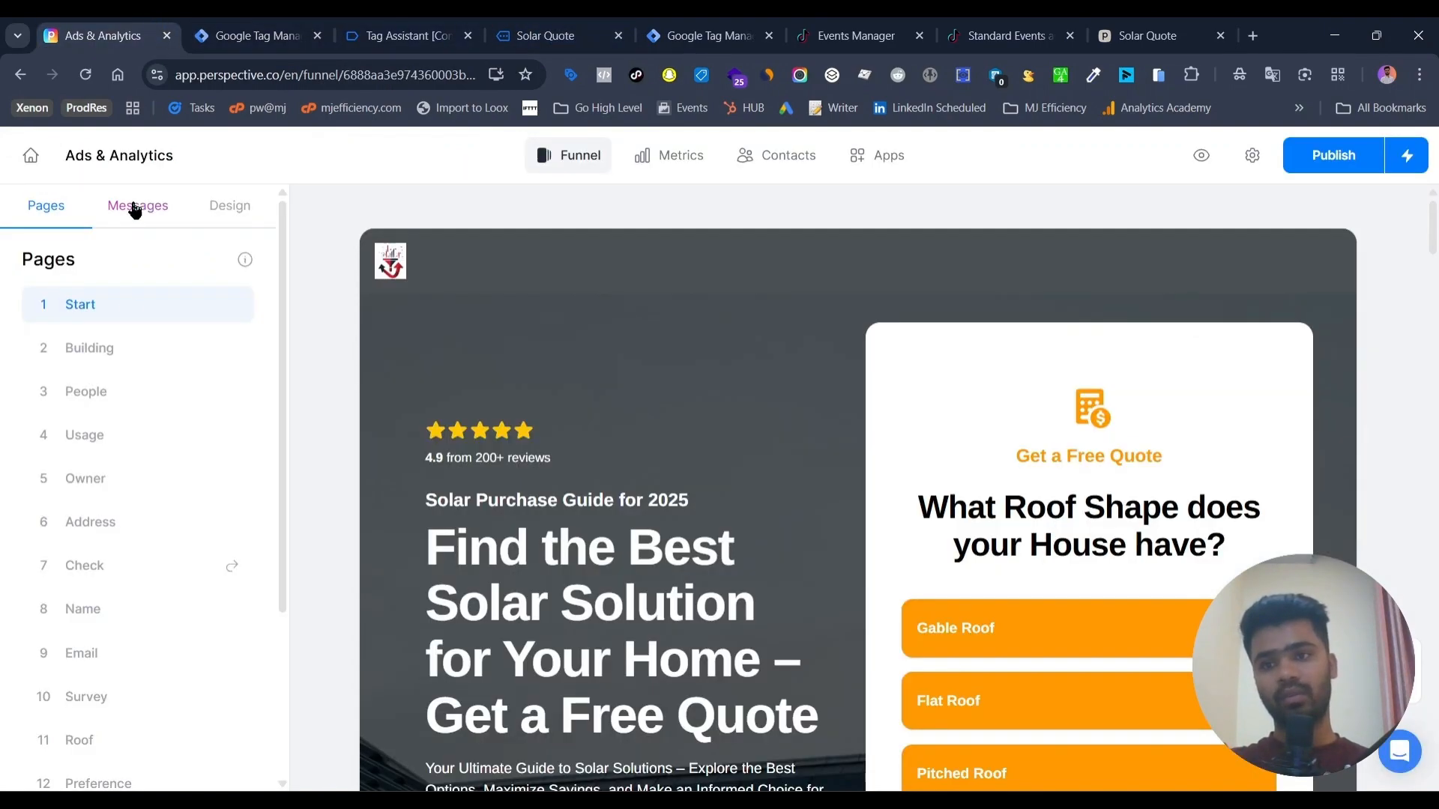
{"action": "scroll", "coordinate": [100, 345], "scroll_direction": "down", "scroll_amount": 3}
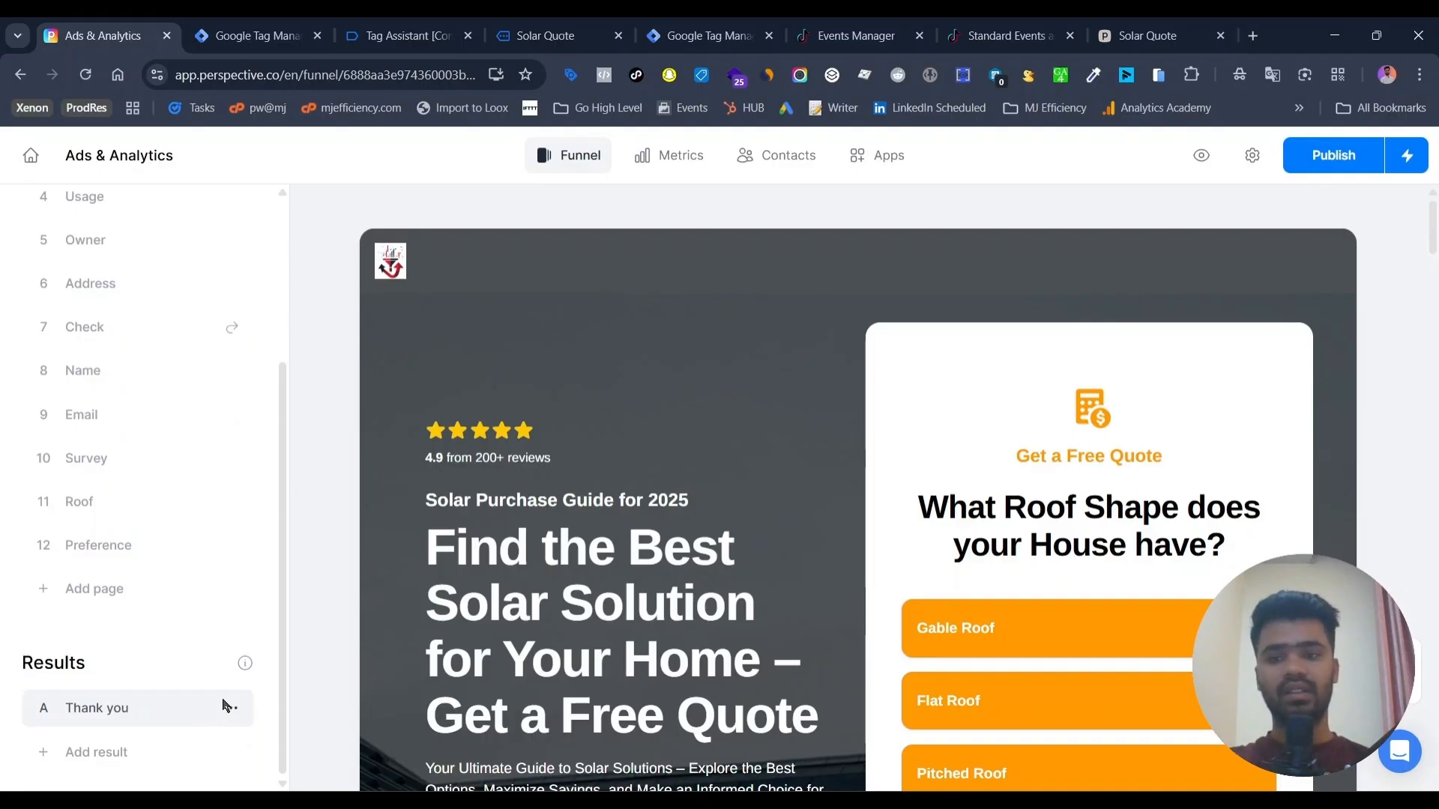
{"action": "left_click", "coordinate": [230, 707]}
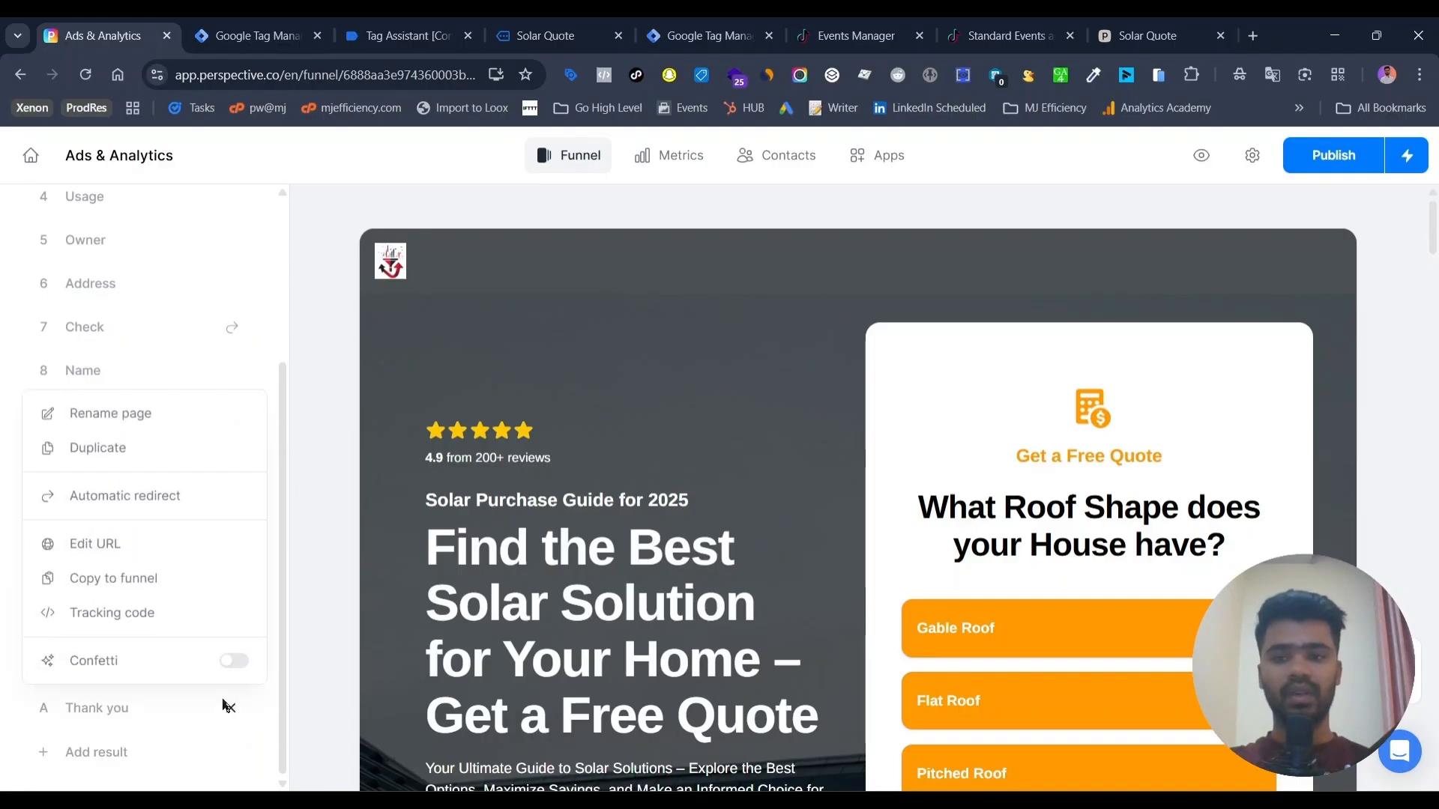
{"action": "left_click", "coordinate": [329, 557]}
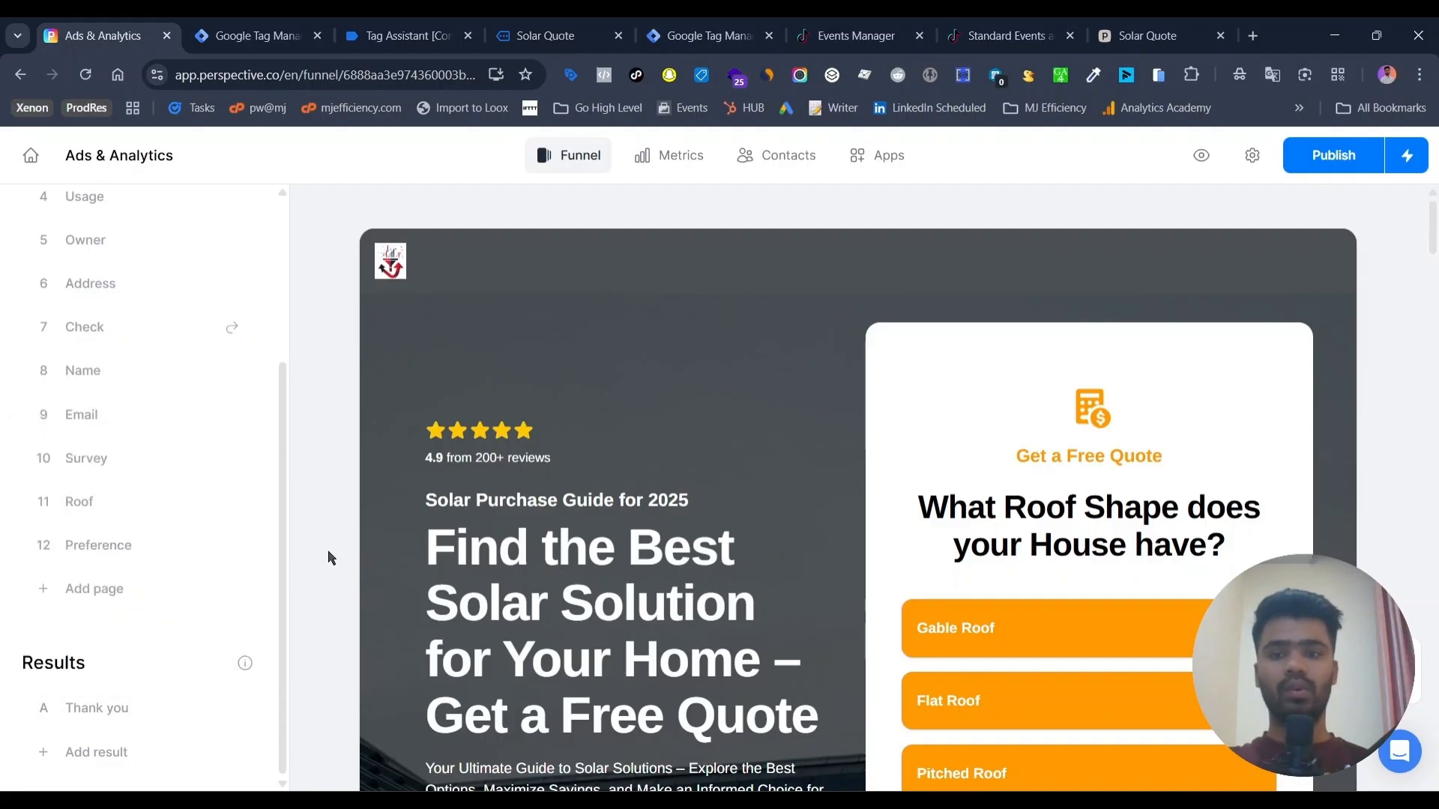
{"action": "left_click", "coordinate": [535, 22]}
{"action": "left_click", "coordinate": [1097, 489]}
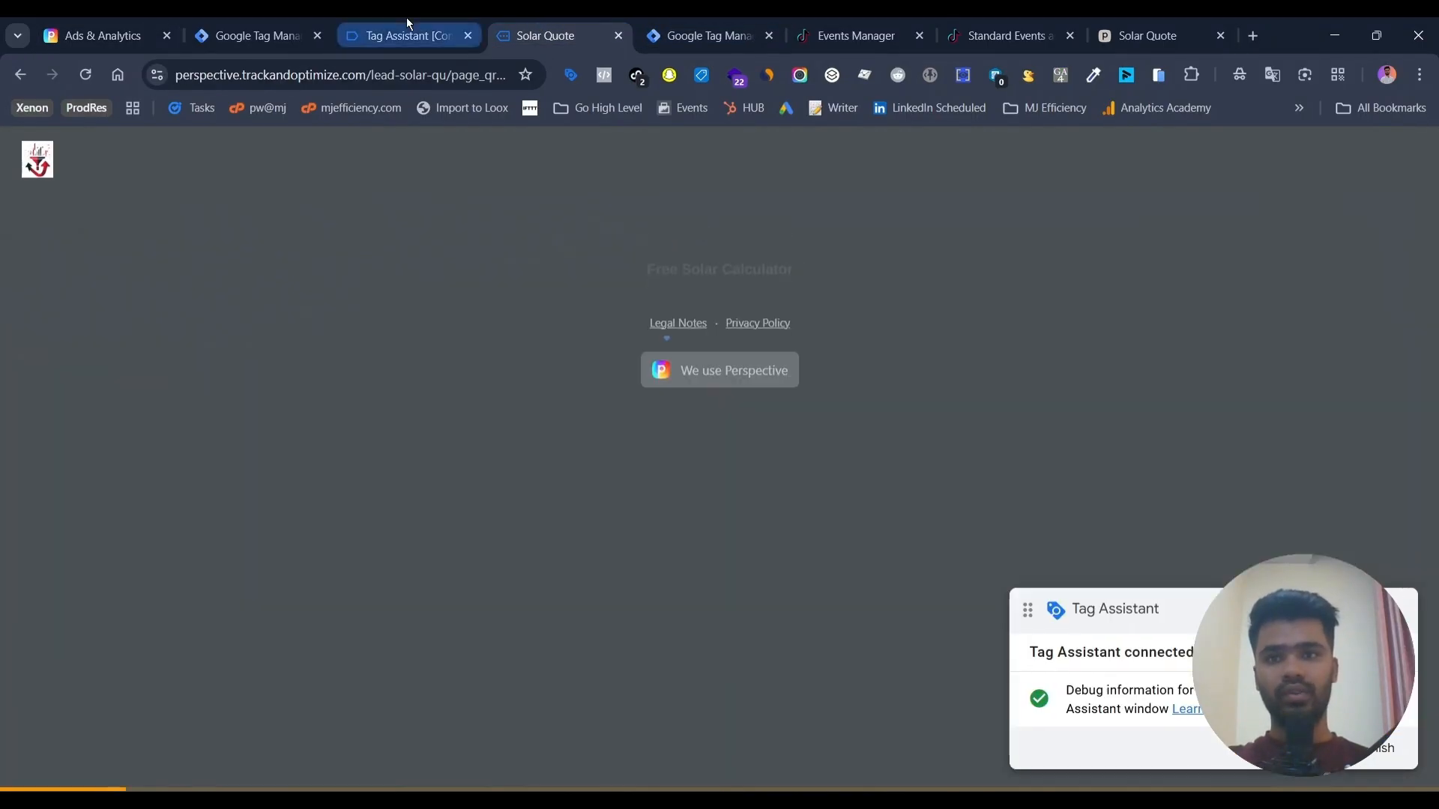
- Confirm the Tag Assistant debug connection and check which TikTok pixel events fired
{"action": "left_click", "coordinate": [407, 19]}
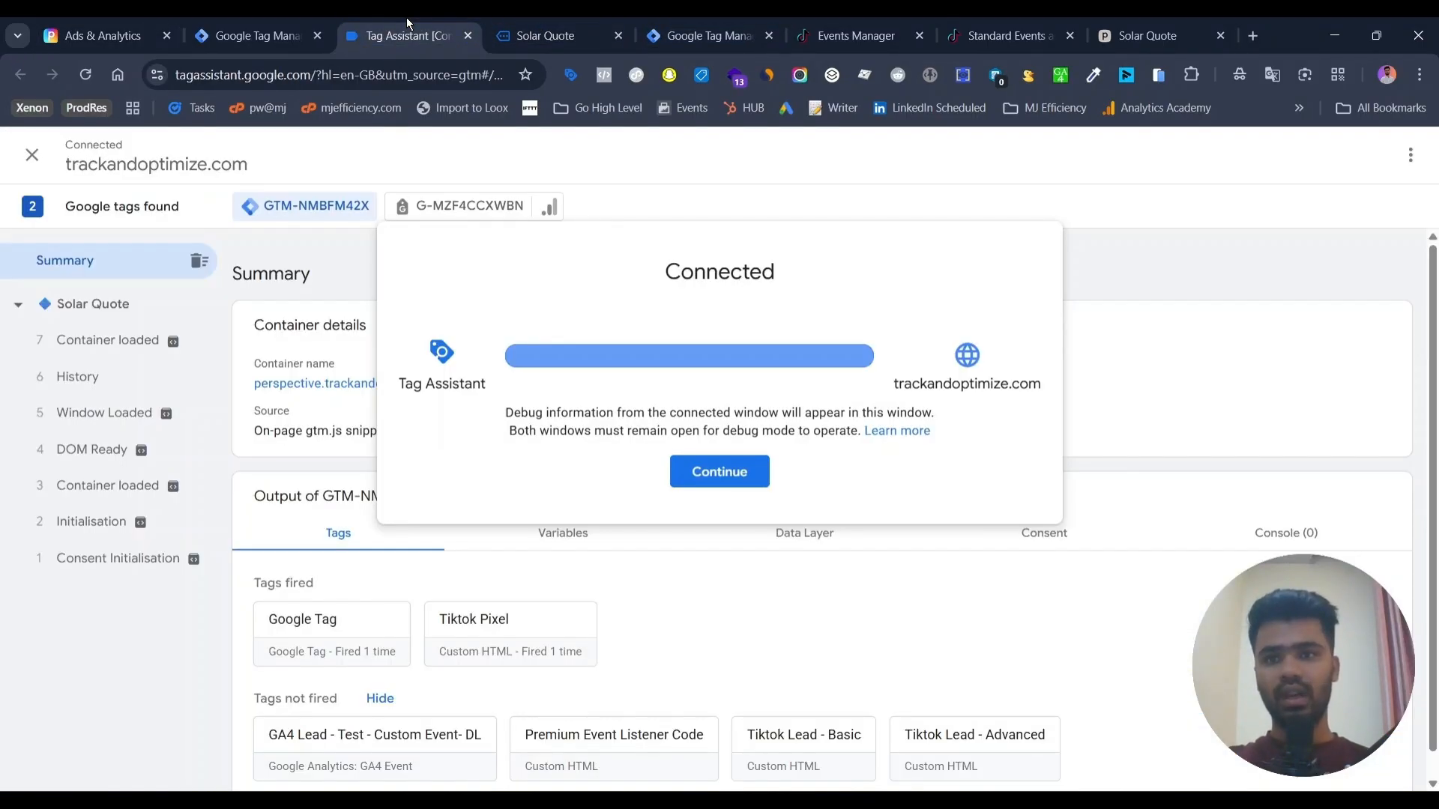
{"action": "left_click", "coordinate": [734, 468]}
{"action": "left_click", "coordinate": [499, 17]}
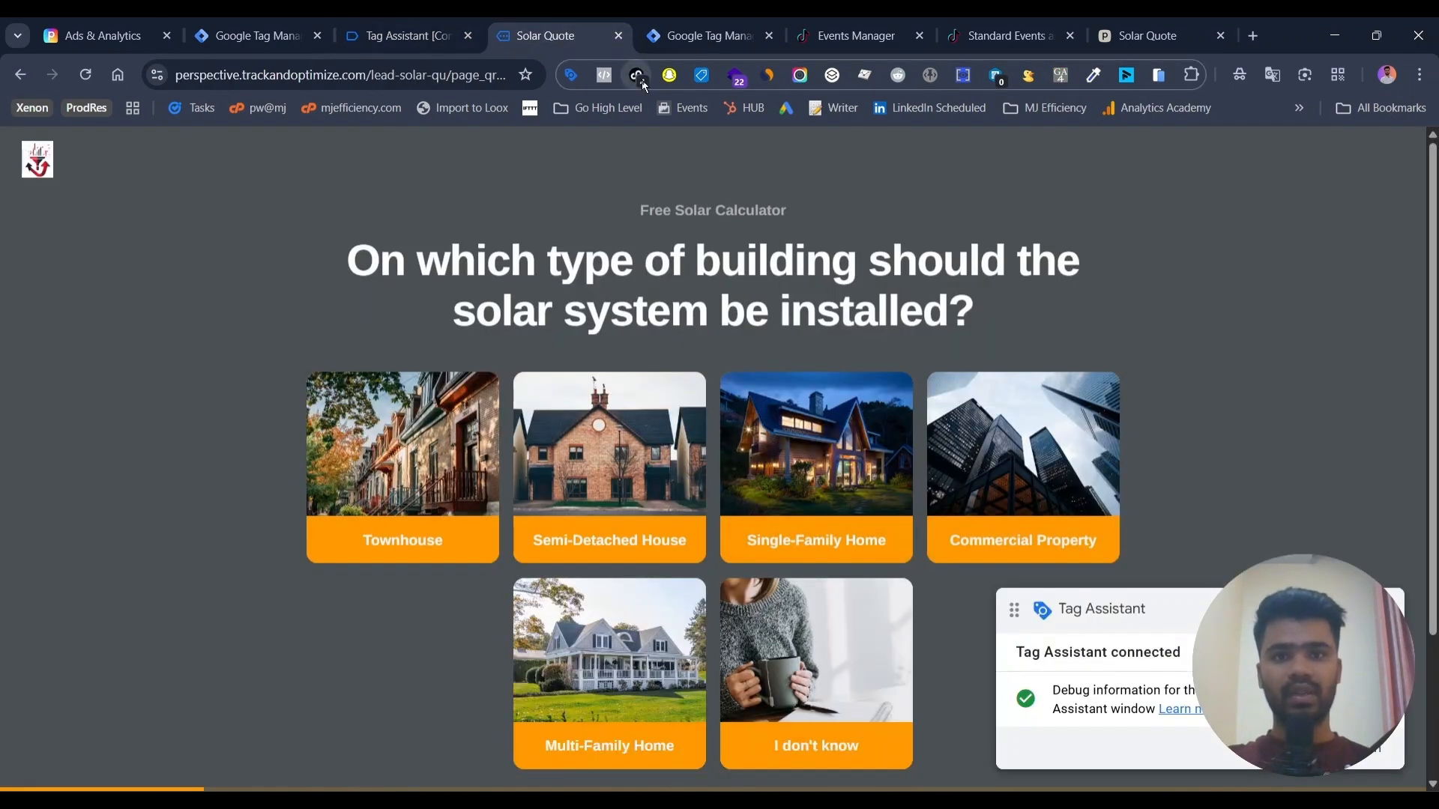
{"action": "left_click", "coordinate": [638, 77]}
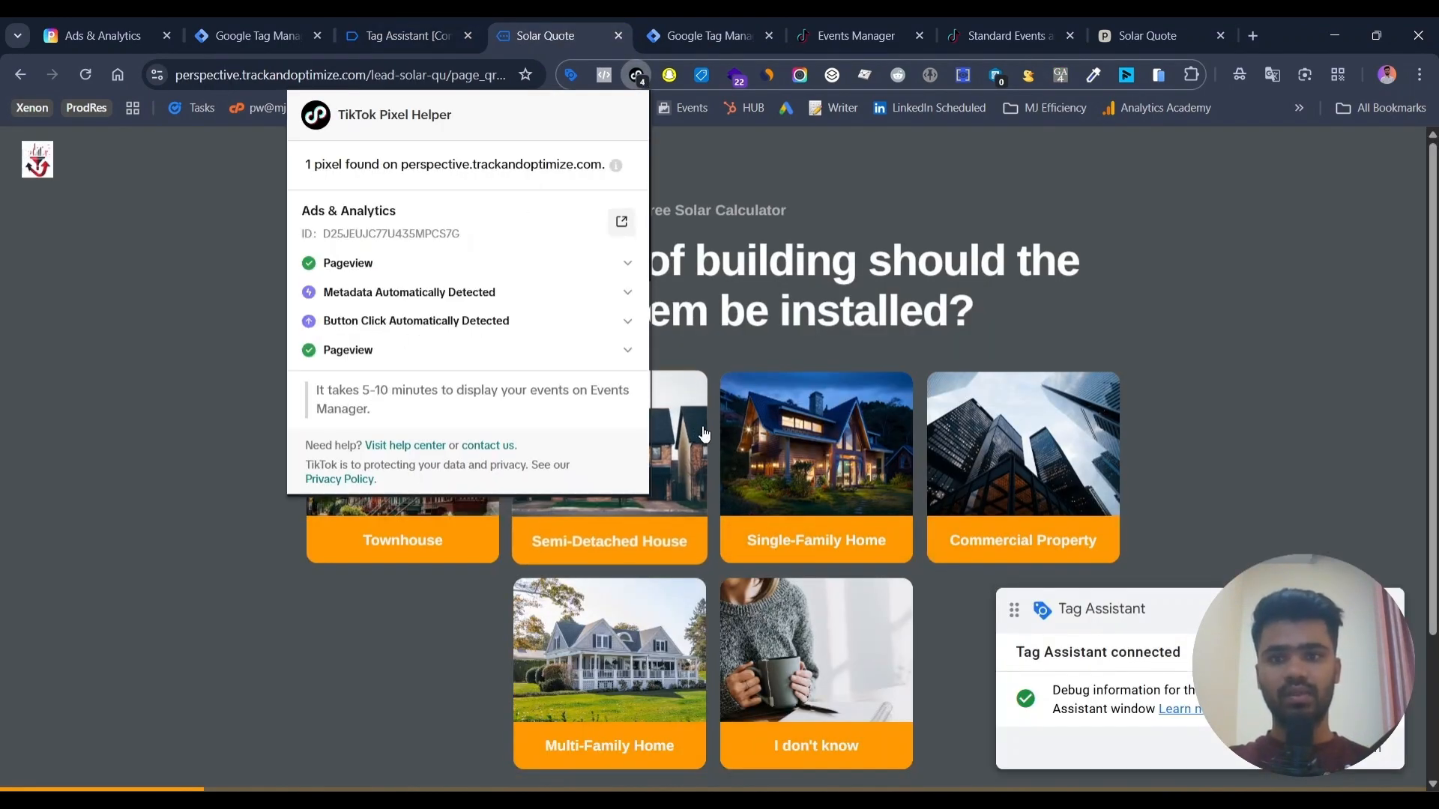
- Answer Semi-Detached House, 1-2 people, Mornings & Evenings, owner, and autofill the saved address
{"action": "left_click", "coordinate": [615, 543]}
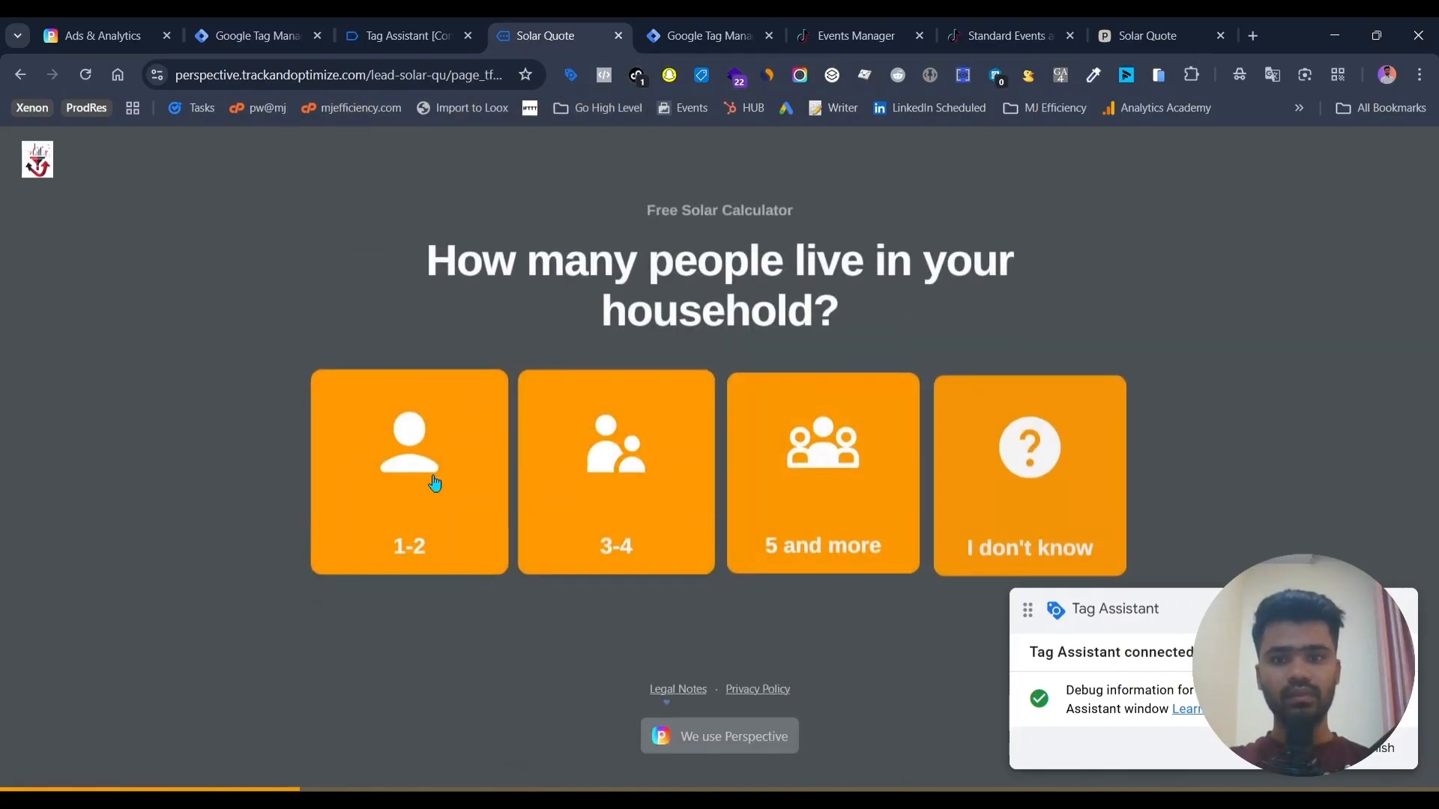
{"action": "left_click", "coordinate": [403, 479]}
{"action": "left_click", "coordinate": [519, 464]}
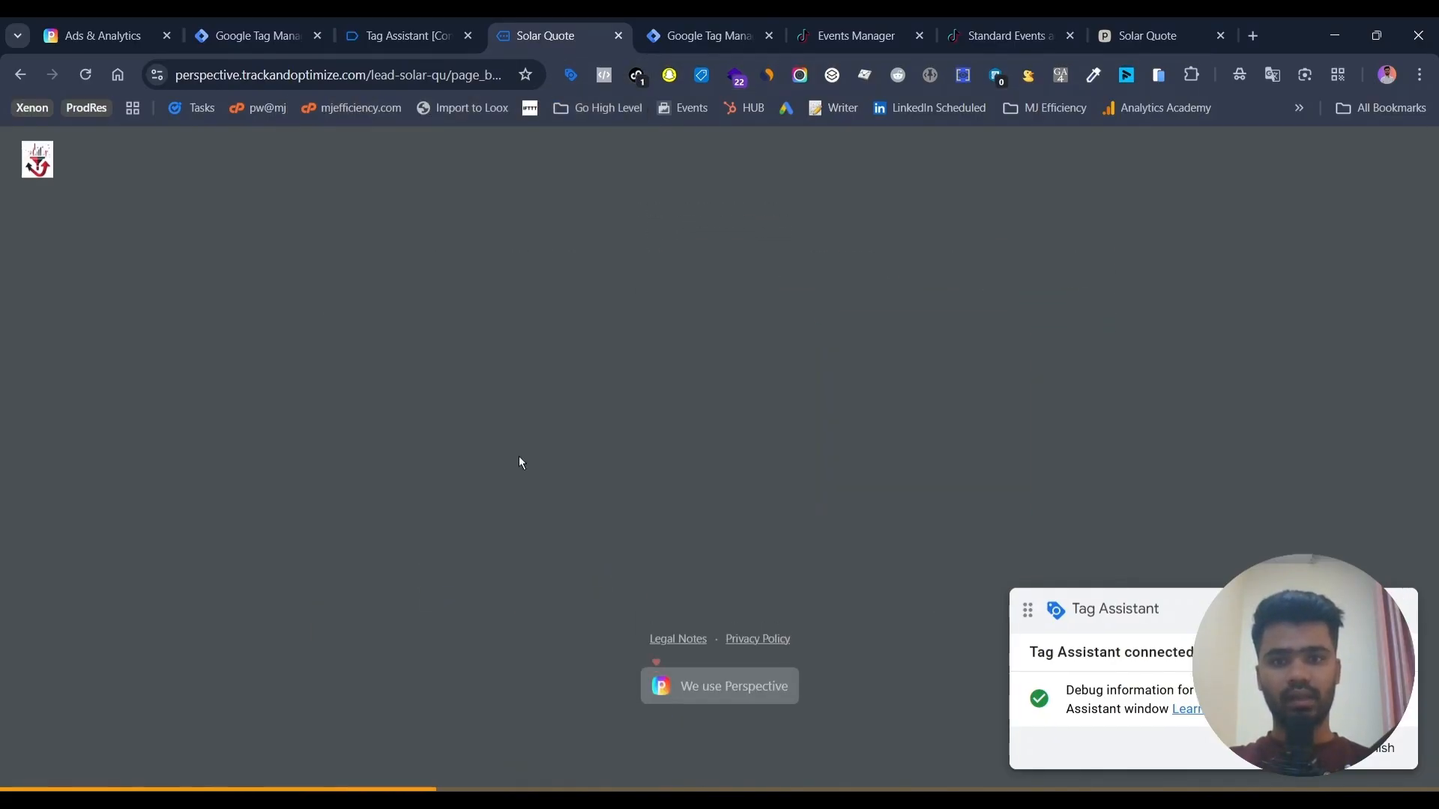
{"action": "left_click", "coordinate": [569, 448]}
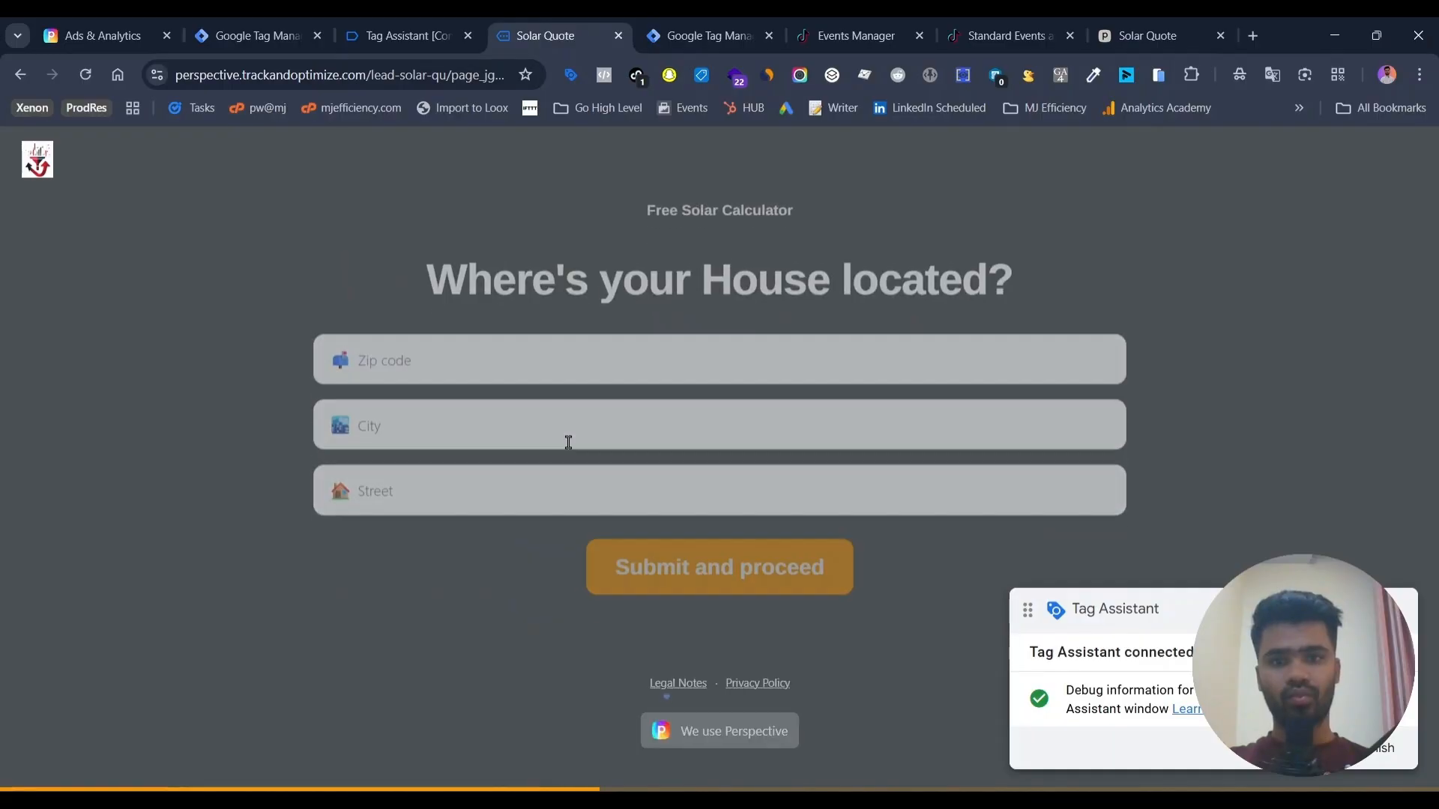
{"action": "left_click", "coordinate": [445, 353]}
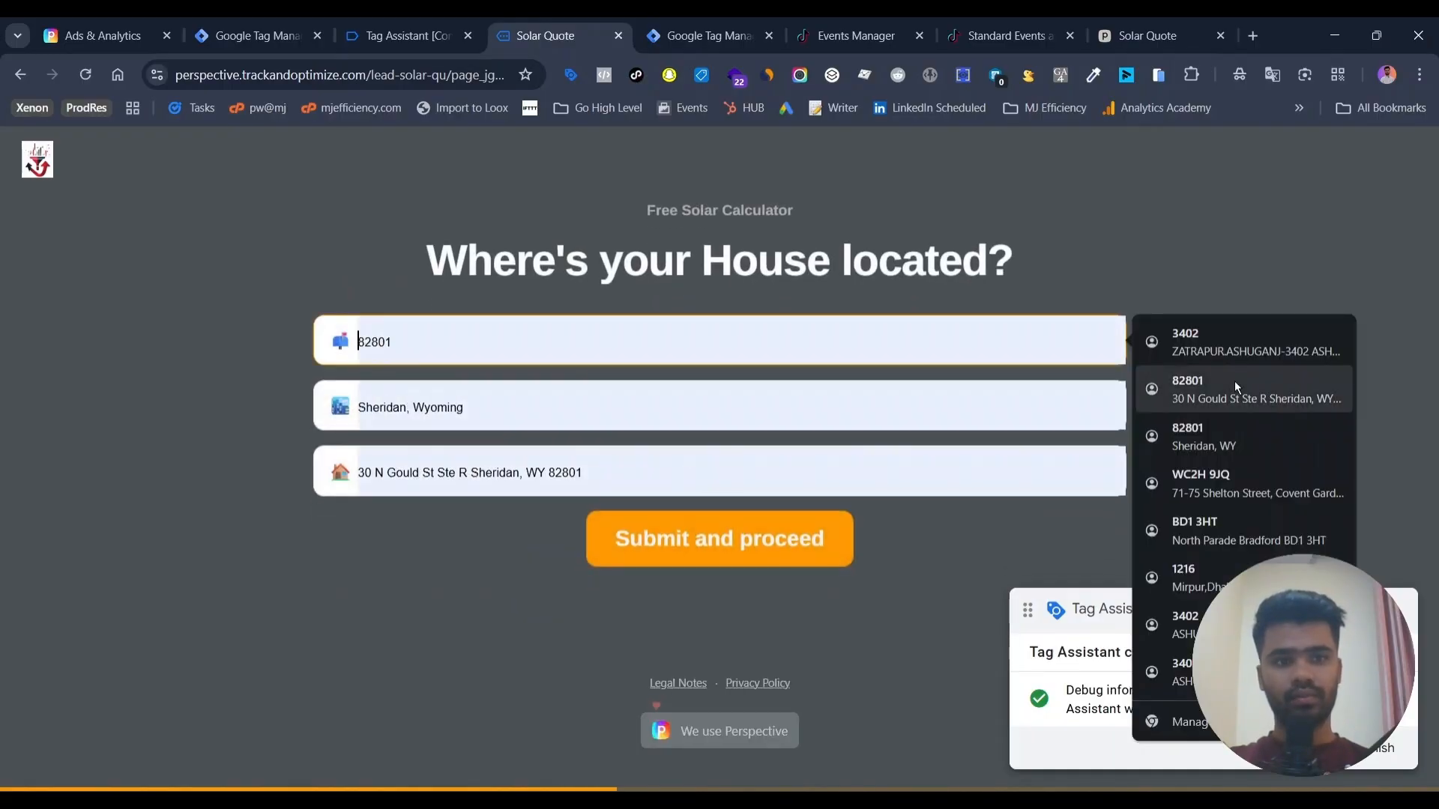
{"action": "left_click", "coordinate": [1234, 381]}
{"action": "left_click", "coordinate": [709, 558]}
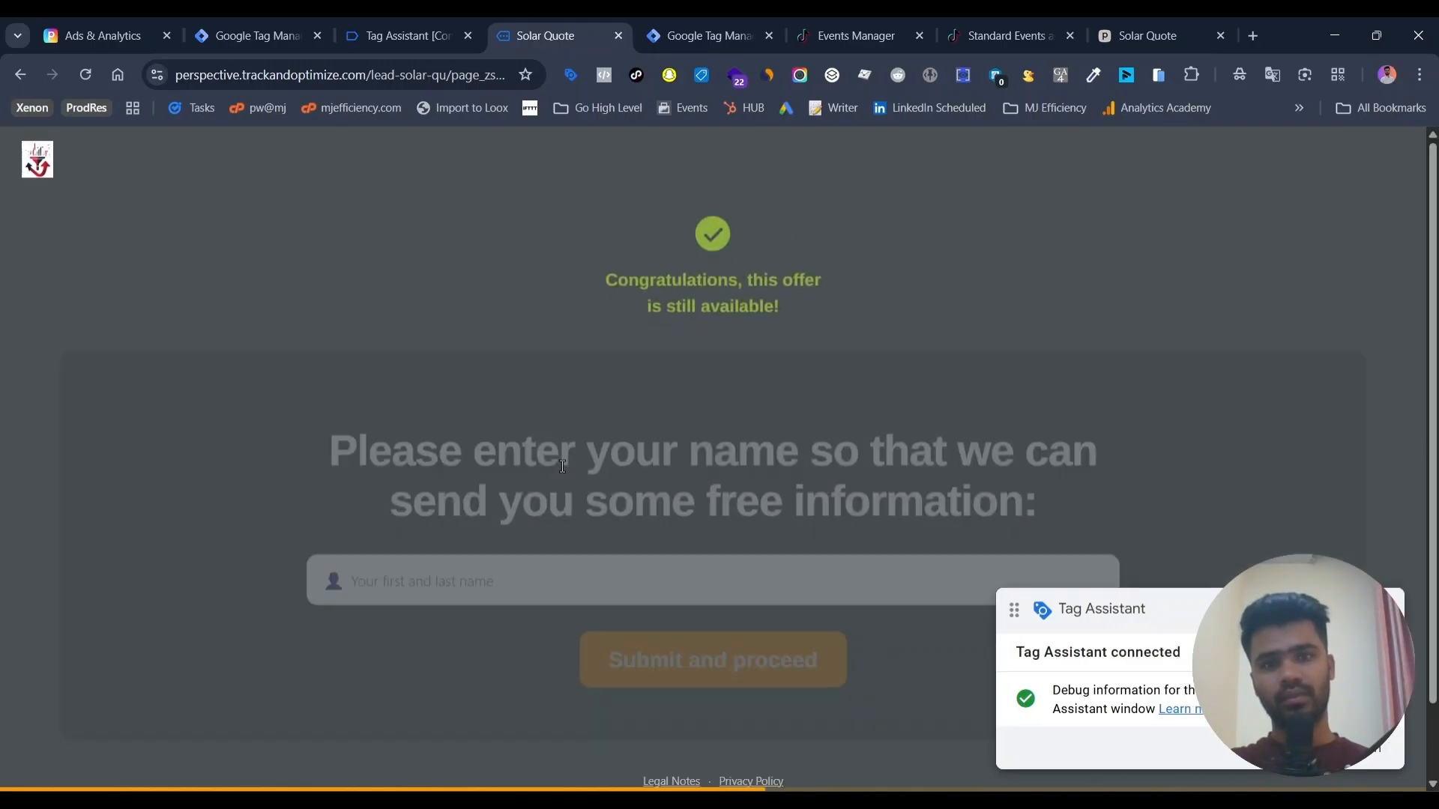
- Autofill the saved name, e-mail and phone, accept consent, and request the free quote
{"action": "left_click", "coordinate": [588, 530]}
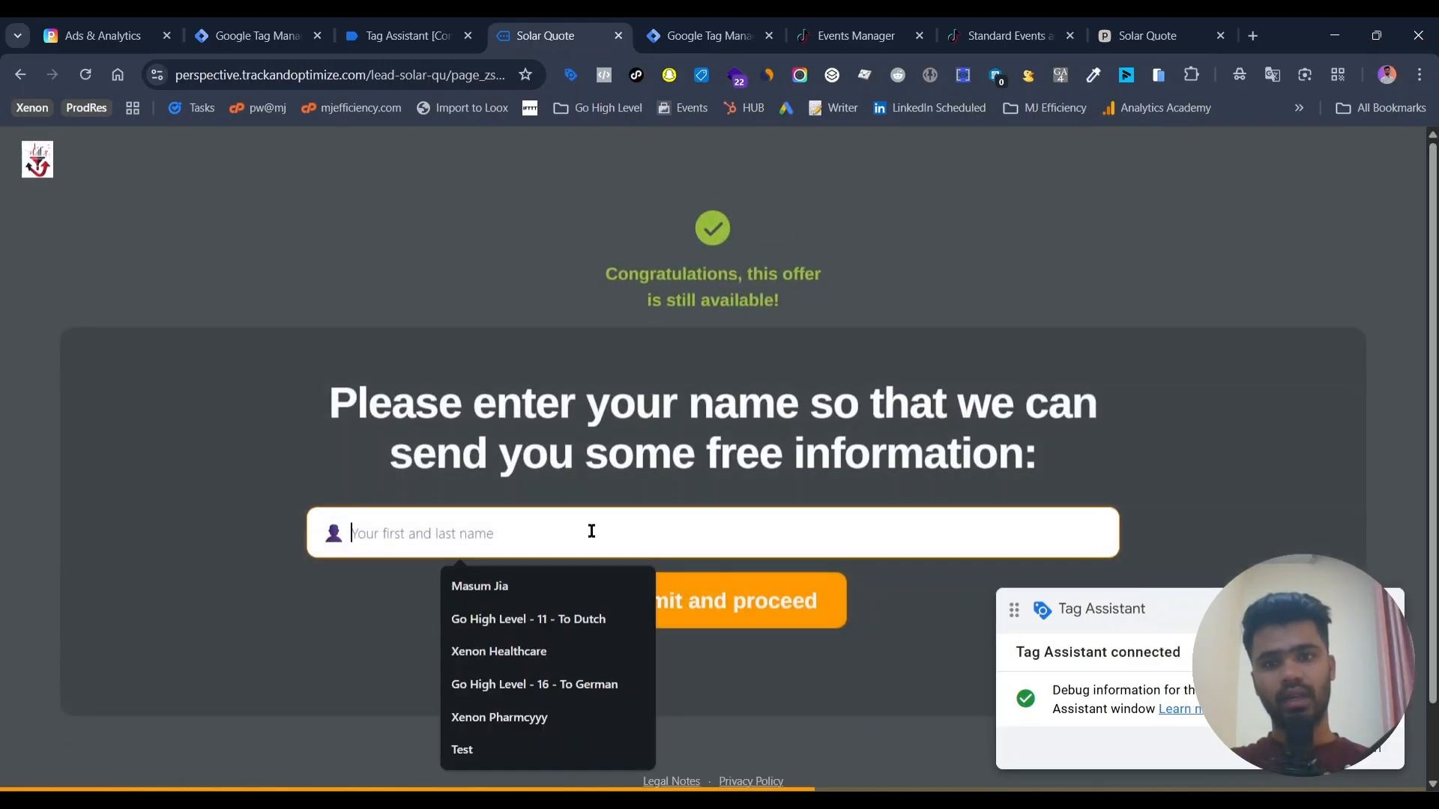
{"action": "left_click", "coordinate": [526, 595]}
{"action": "left_click", "coordinate": [691, 608]}
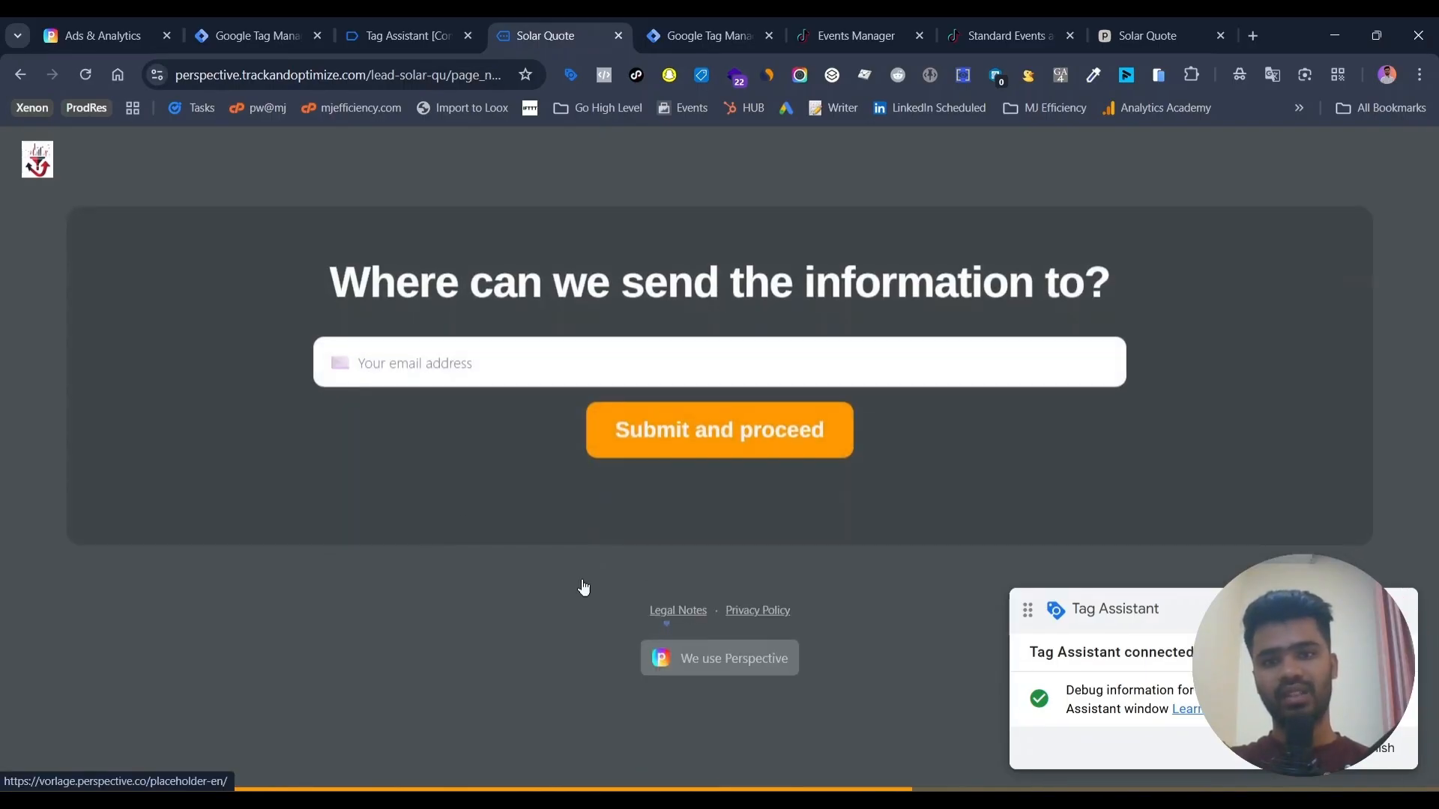
{"action": "left_click", "coordinate": [389, 368]}
{"action": "left_click", "coordinate": [512, 412]}
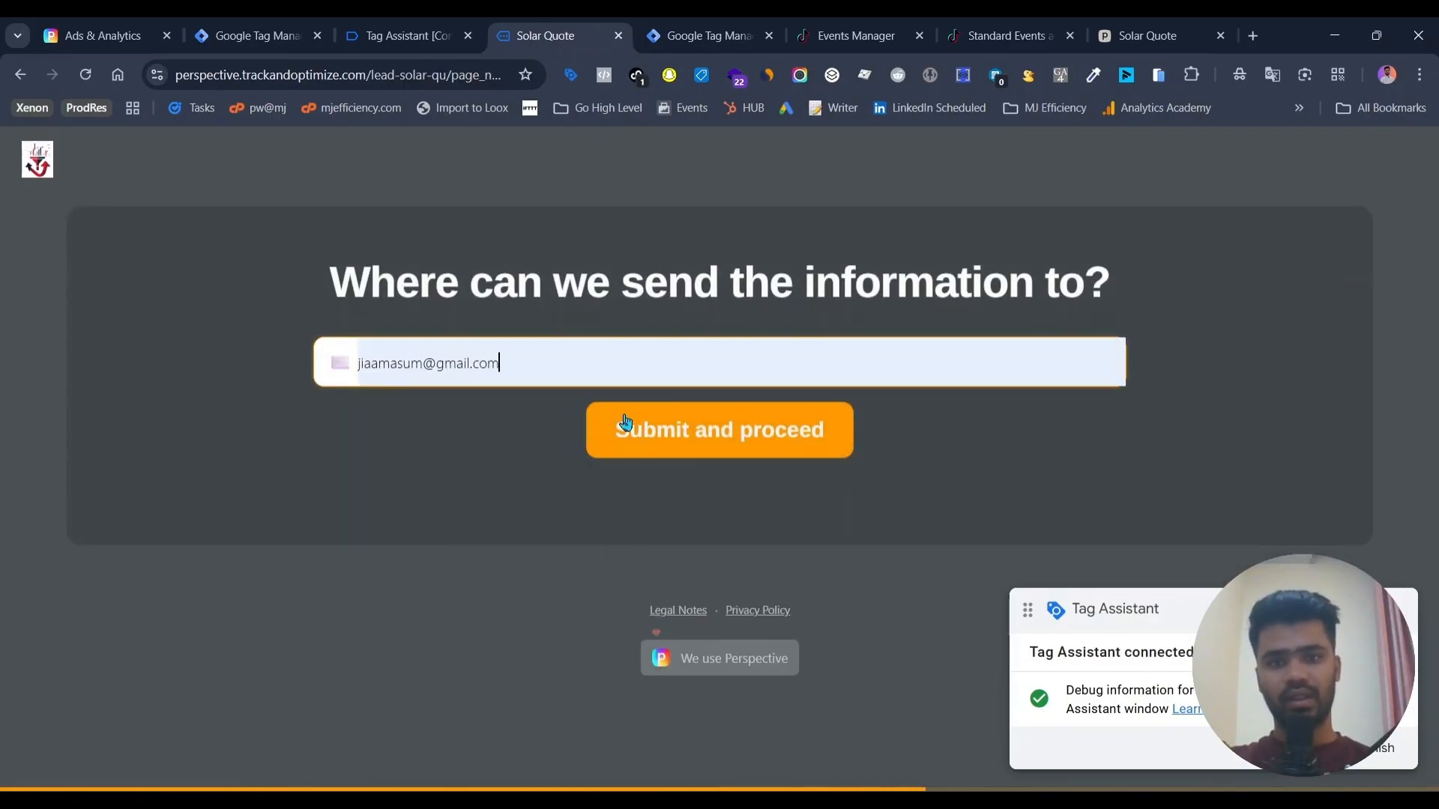
{"action": "left_click", "coordinate": [694, 427]}
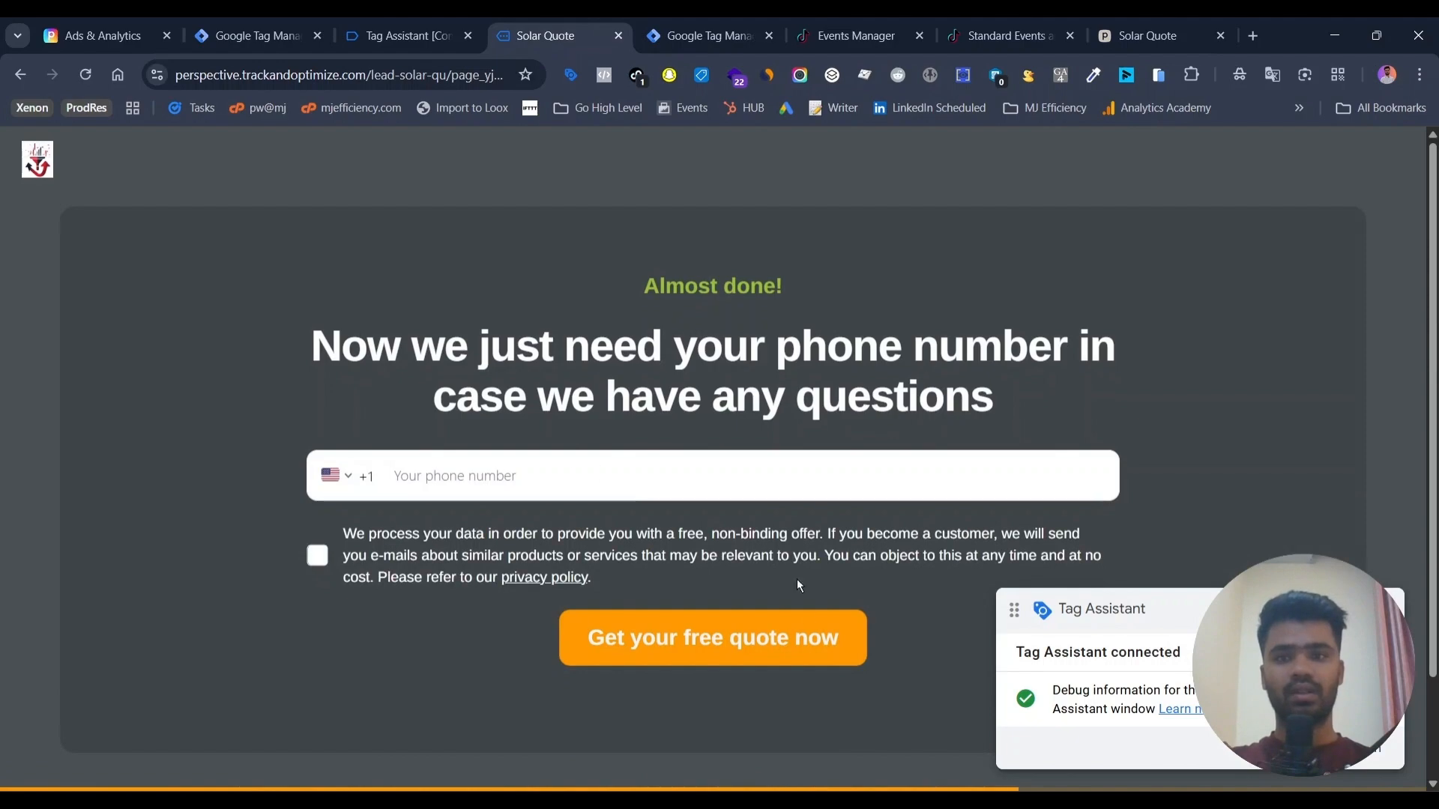
{"action": "left_click", "coordinate": [448, 470]}
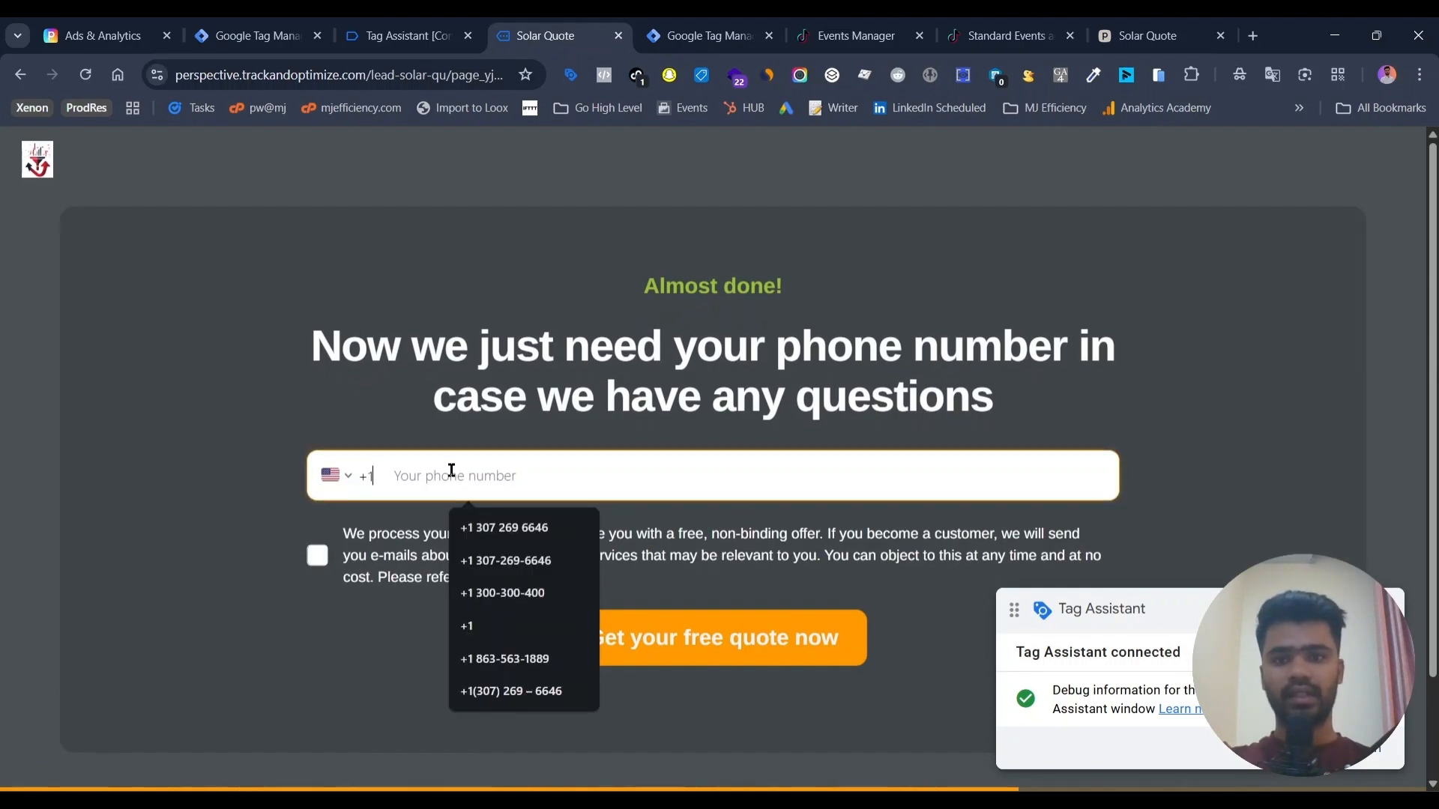
{"action": "left_click", "coordinate": [514, 703]}
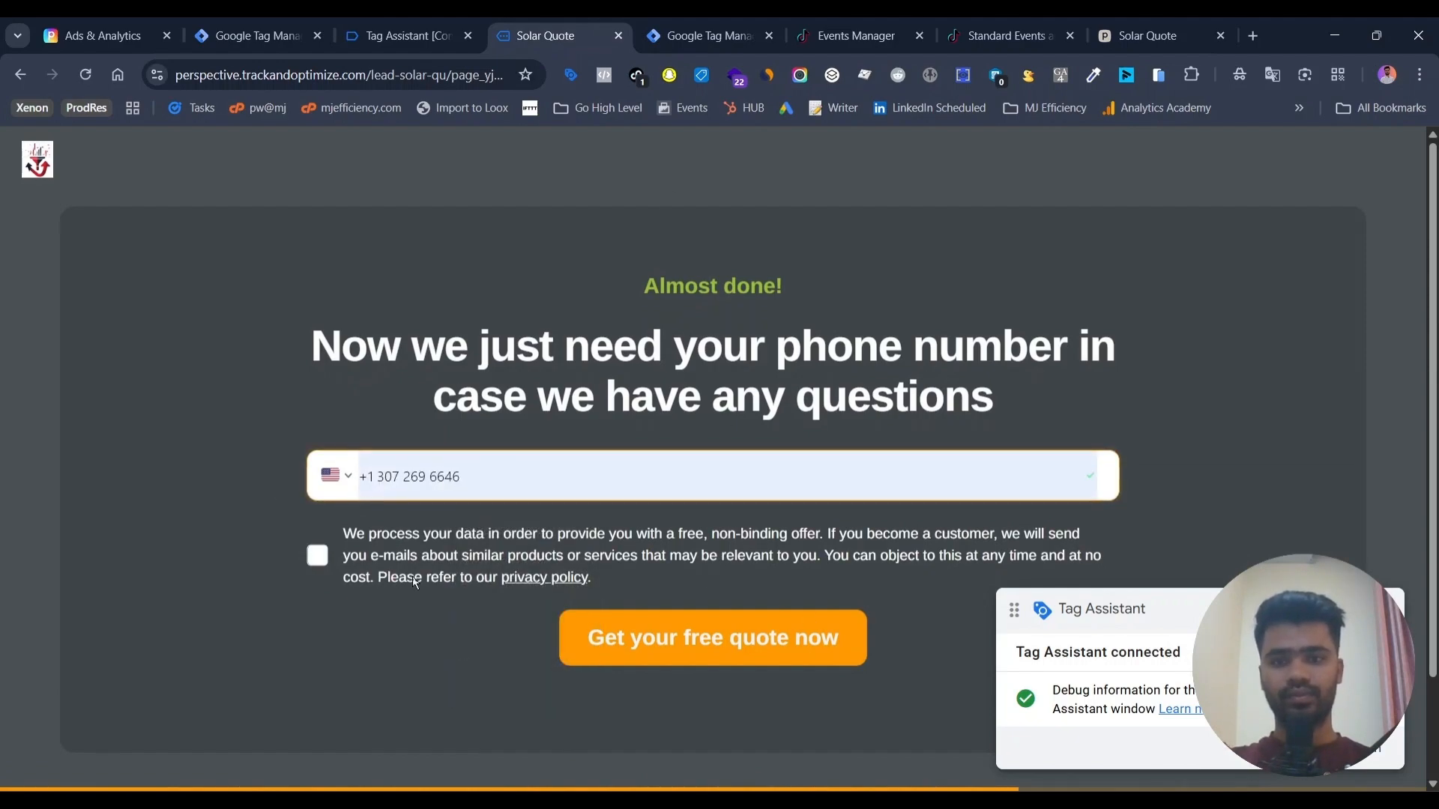
{"action": "left_click", "coordinate": [317, 556]}
{"action": "left_click", "coordinate": [712, 643]}
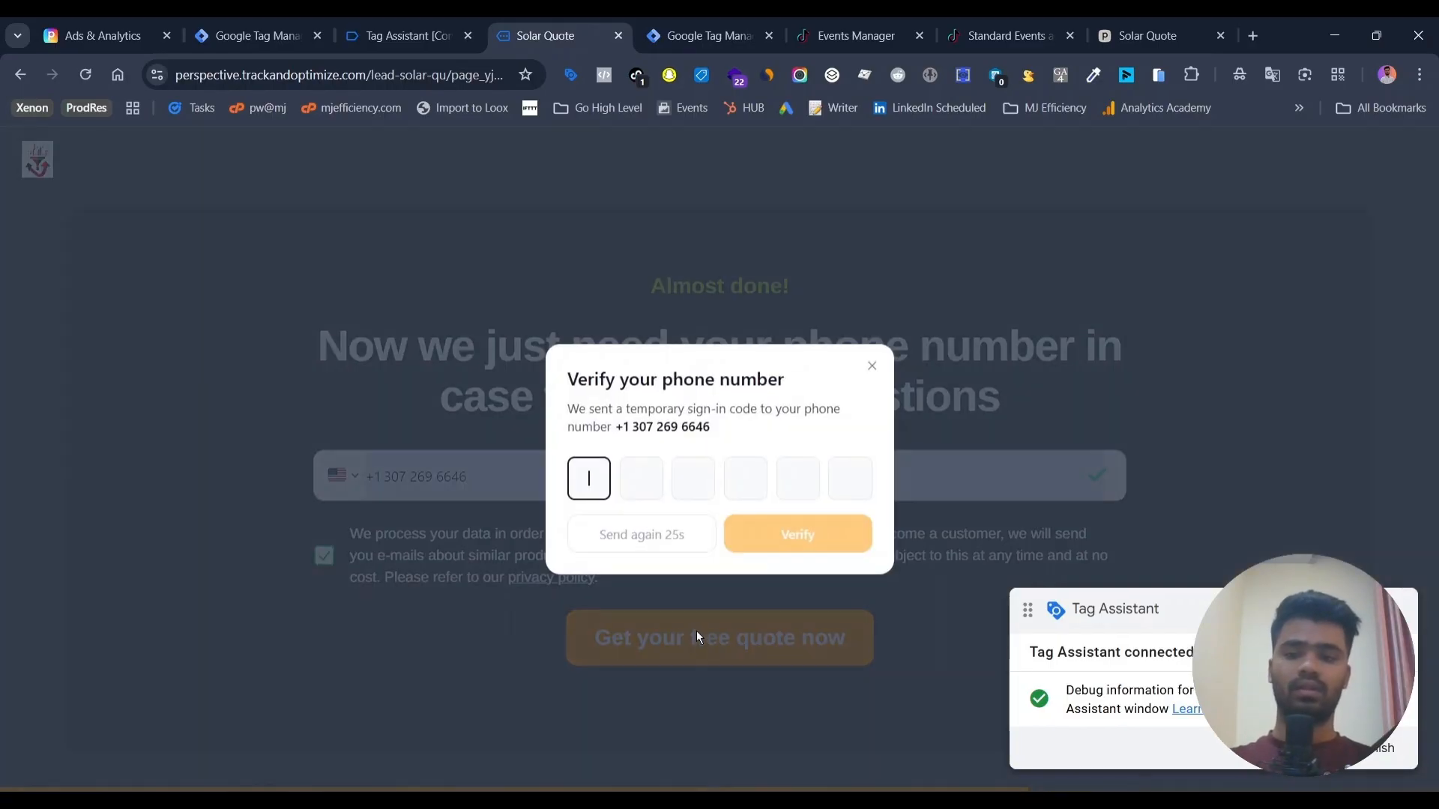
- Enter the SMS verification code looked up in another window
{"action": "left_click", "coordinate": [591, 484]}
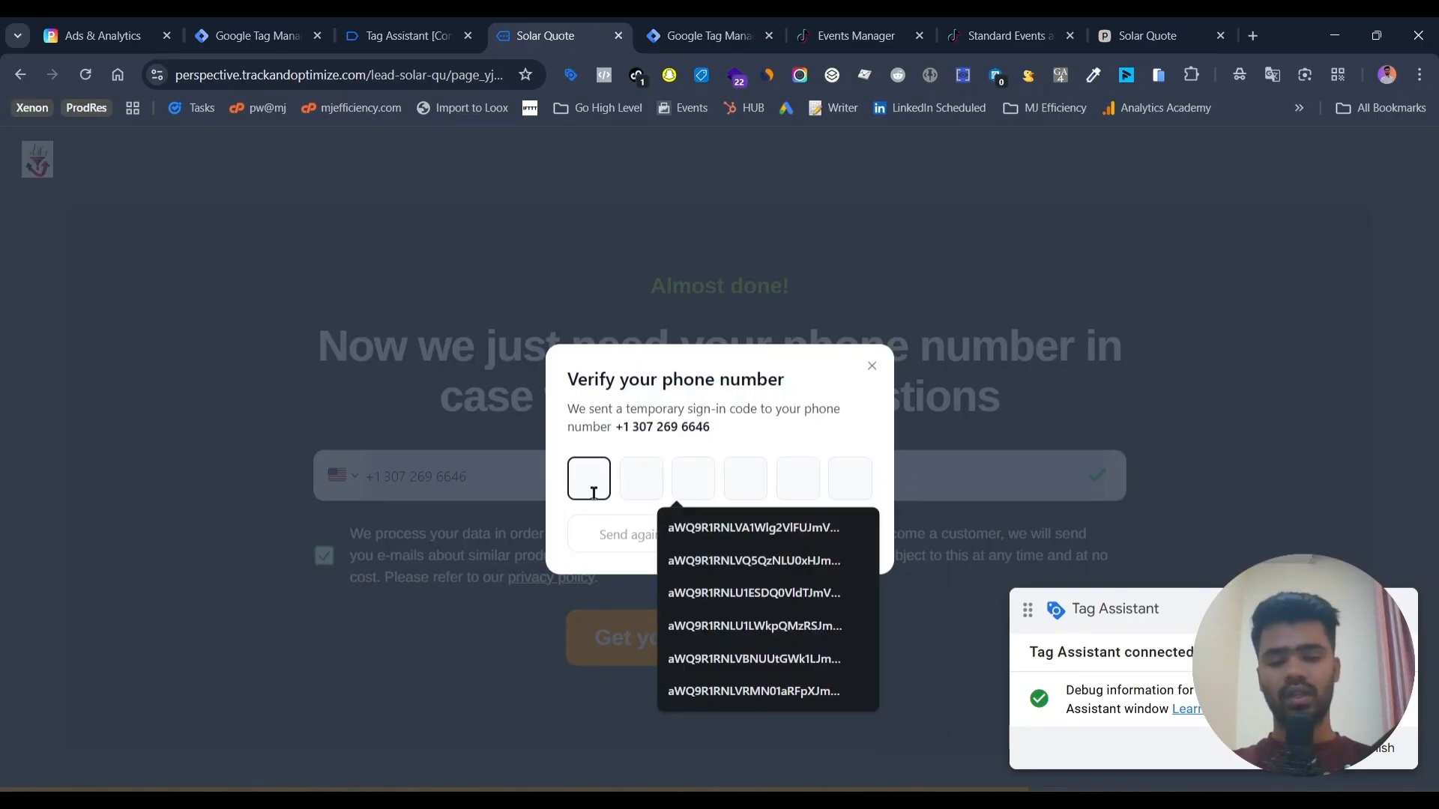
{"action": "key", "text": "alt+Tab"}
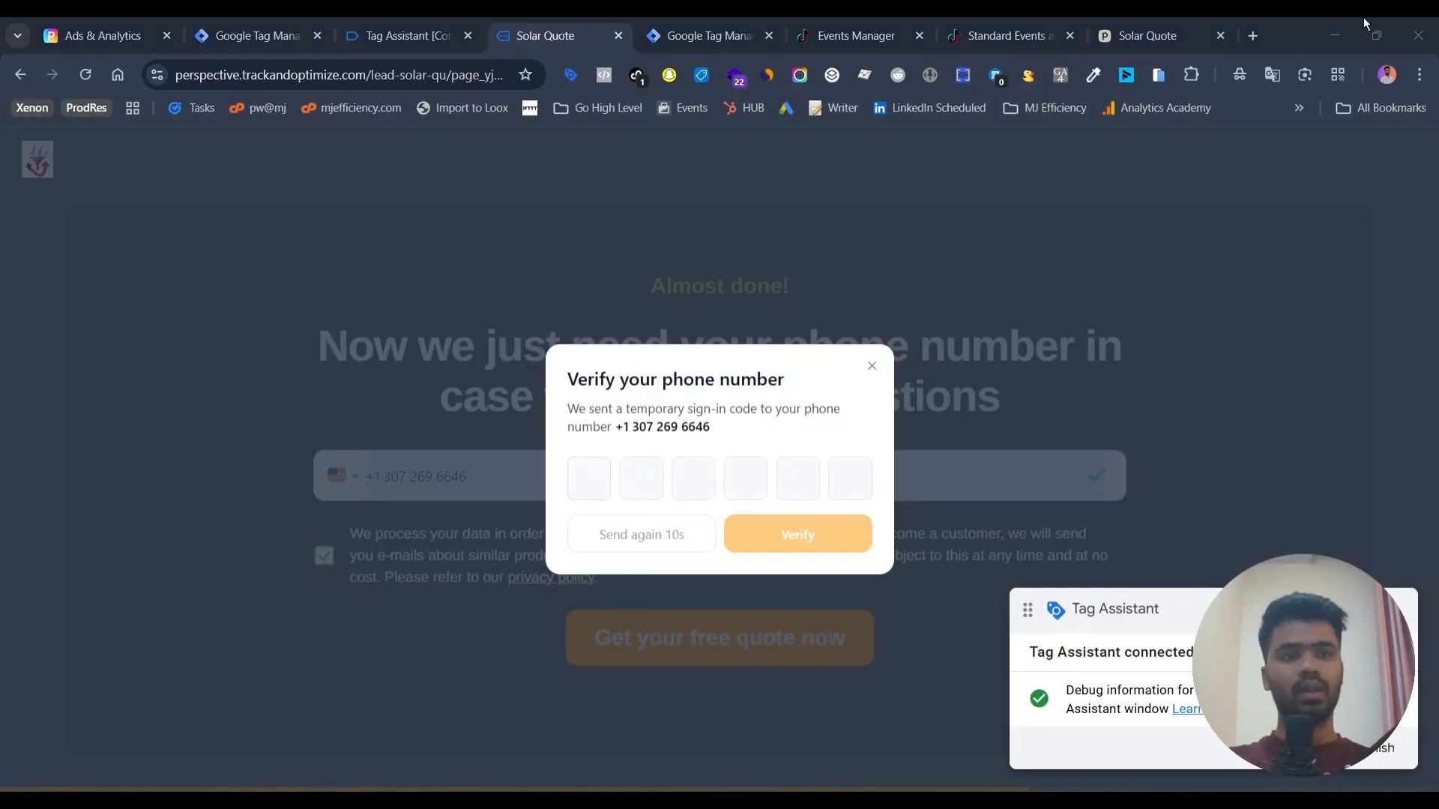
{"action": "key", "text": "alt+Tab"}
{"action": "left_click", "coordinate": [646, 458]}
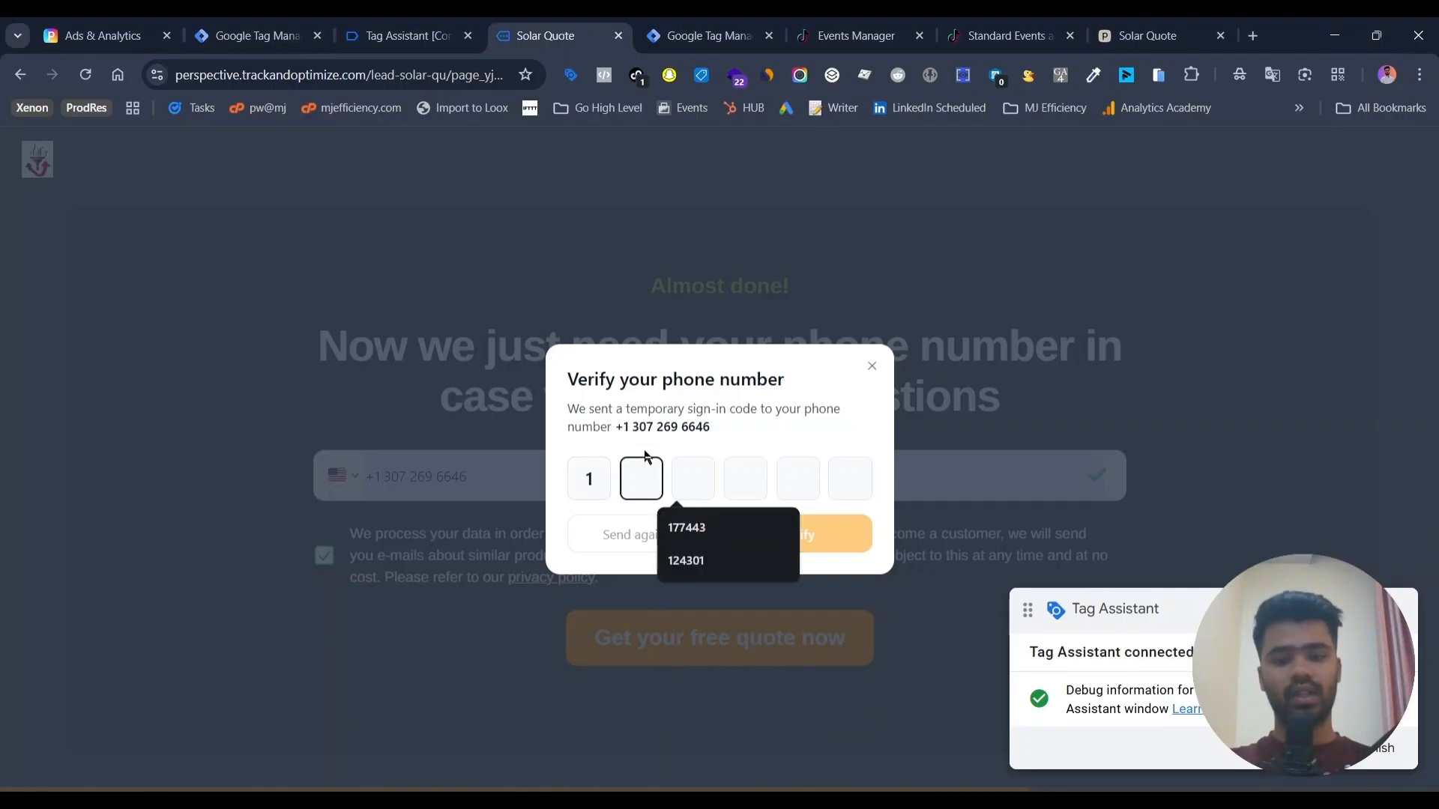
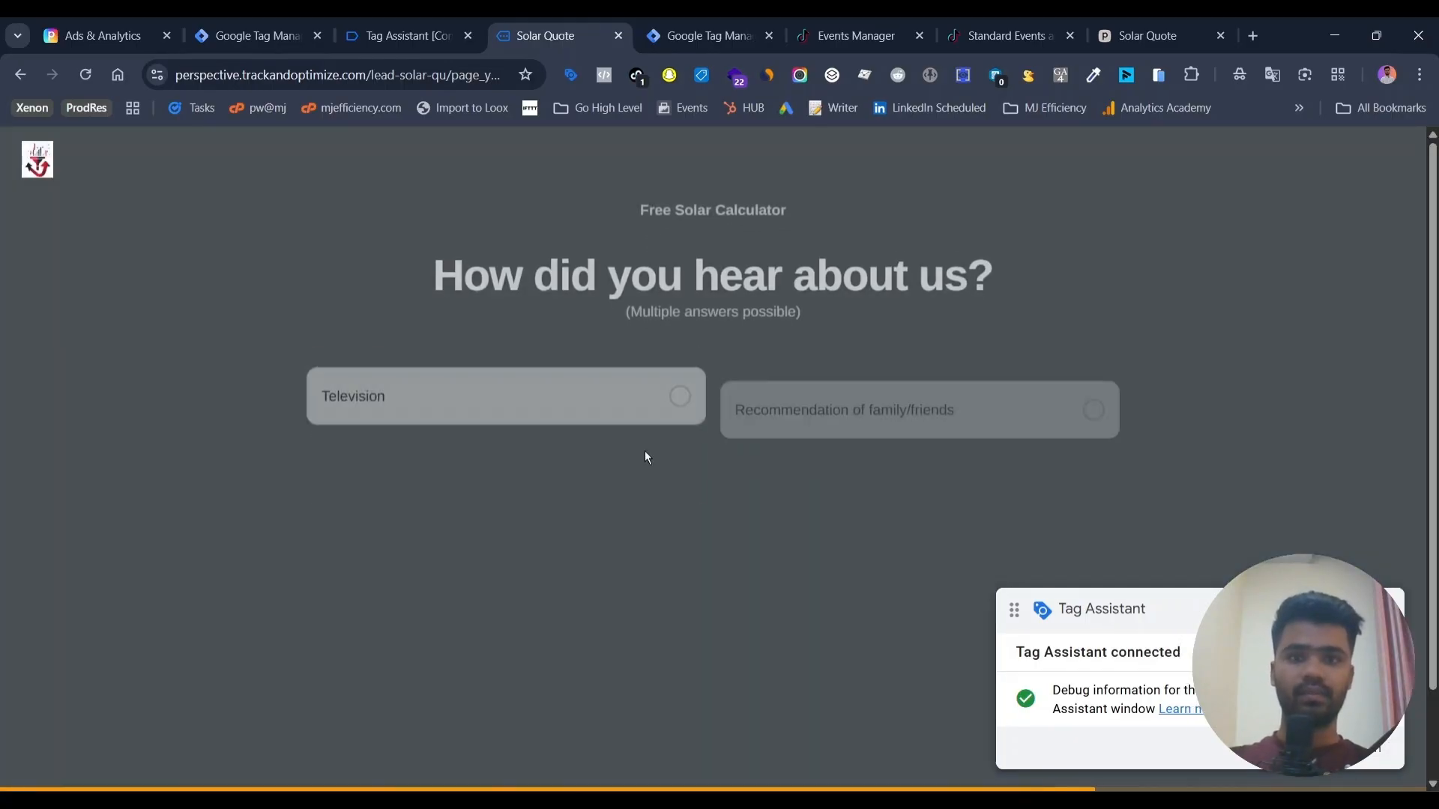
- Answer Facebook, Metal / Sheet Metal and Whatsapp to finish on the thank-you page
{"action": "left_click", "coordinate": [600, 534]}
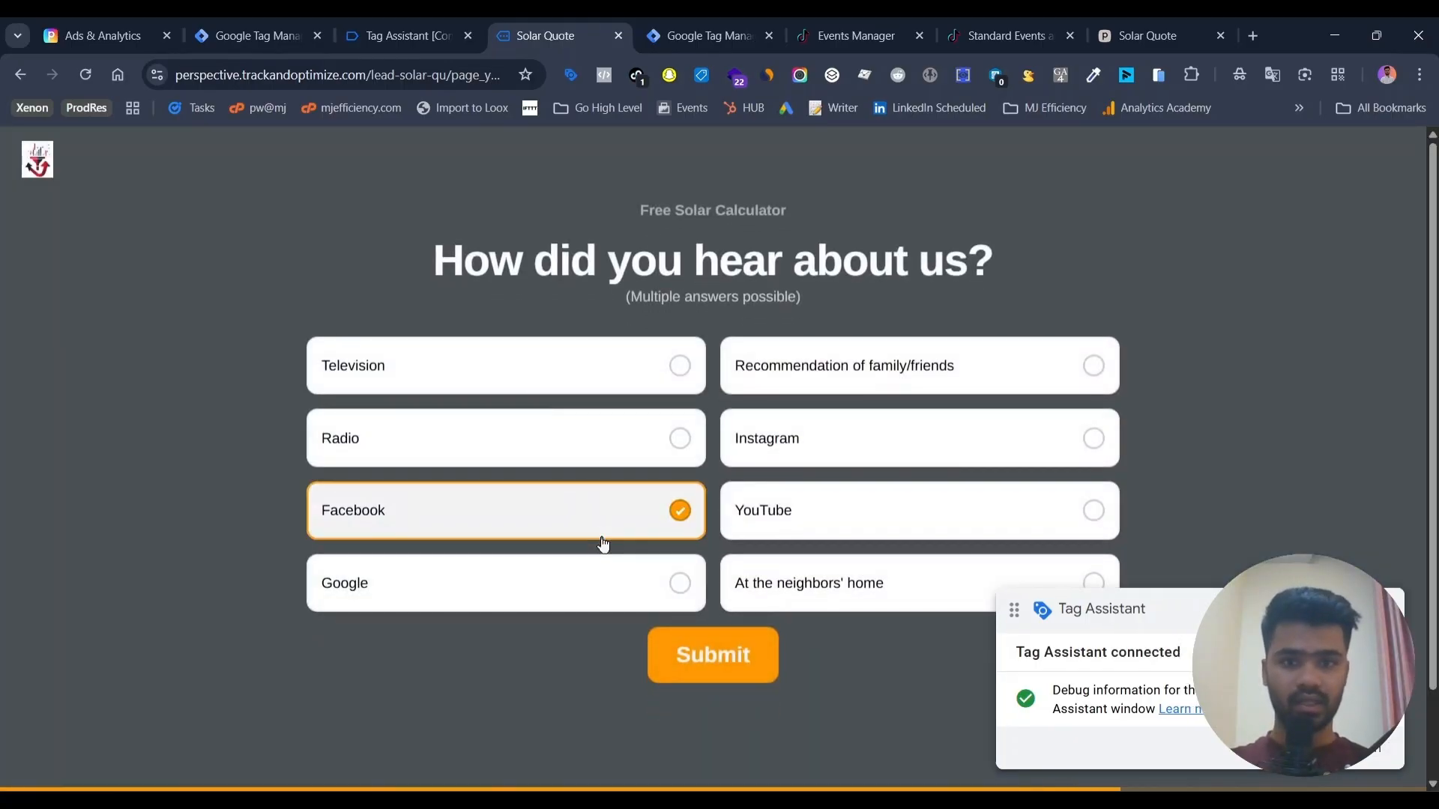
{"action": "left_click", "coordinate": [705, 664]}
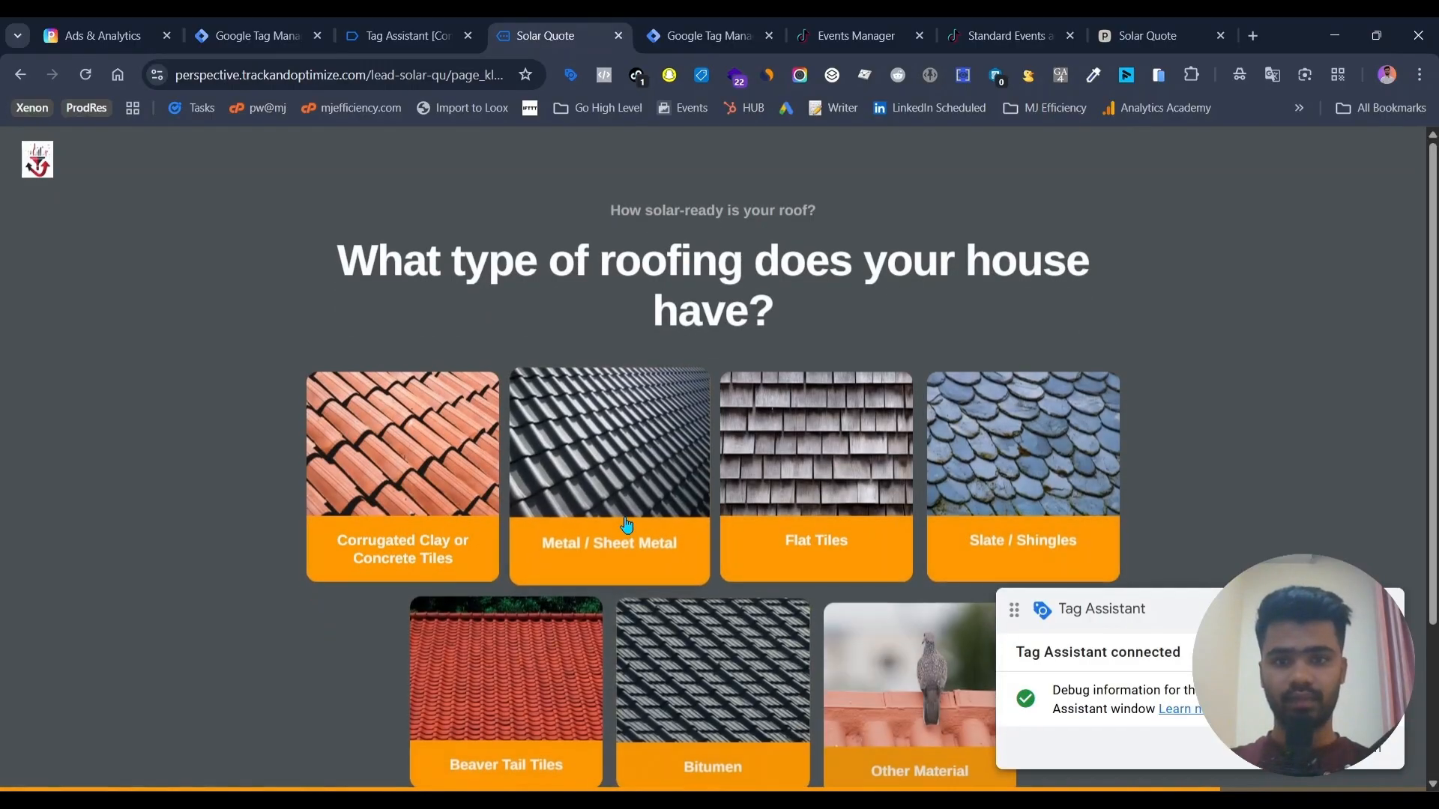
{"action": "left_click", "coordinate": [626, 524]}
{"action": "left_click", "coordinate": [627, 524]}
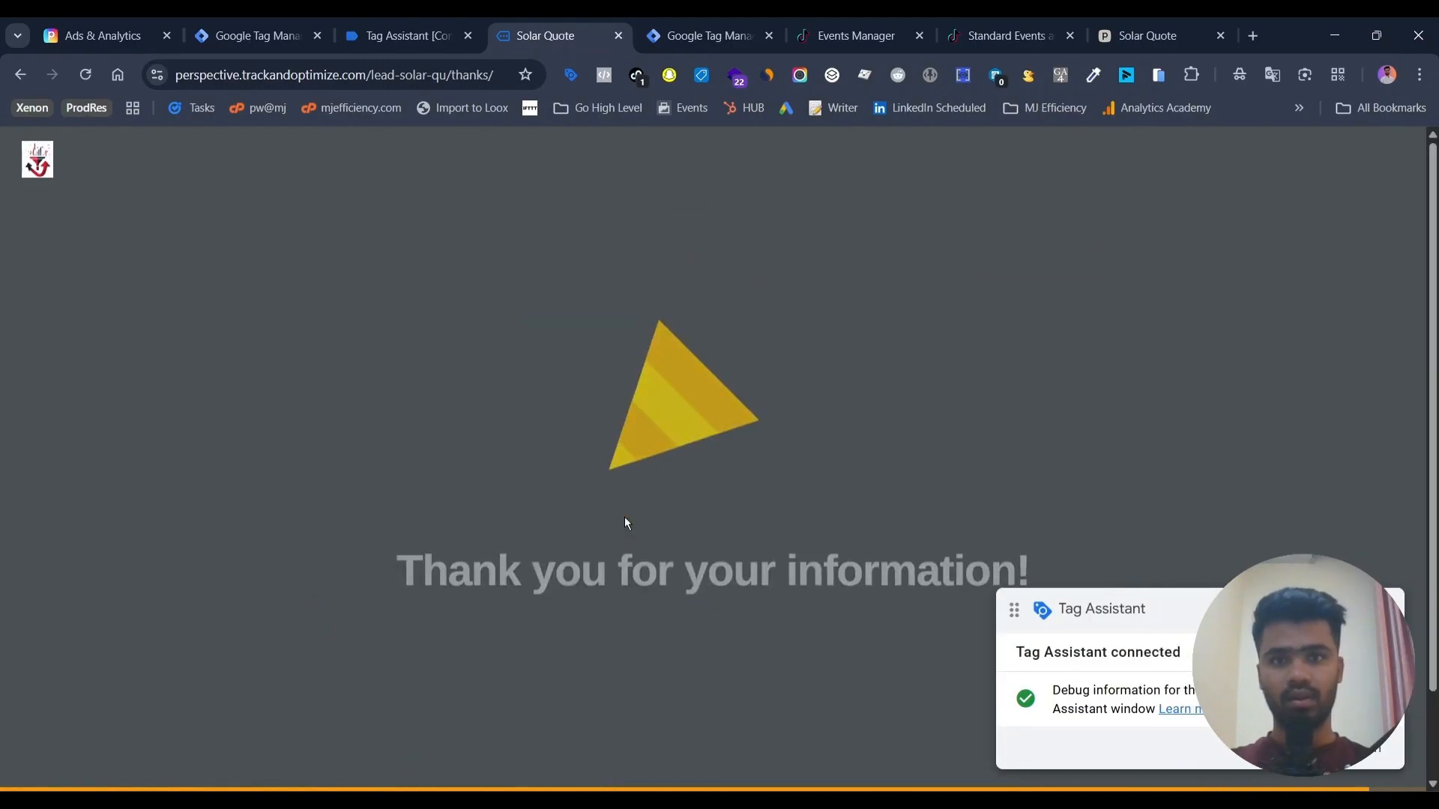
- Check the thank-you page's pixel events, then step through events 52, 51 and 48 in Tag Assistant
{"action": "left_click", "coordinate": [637, 75]}
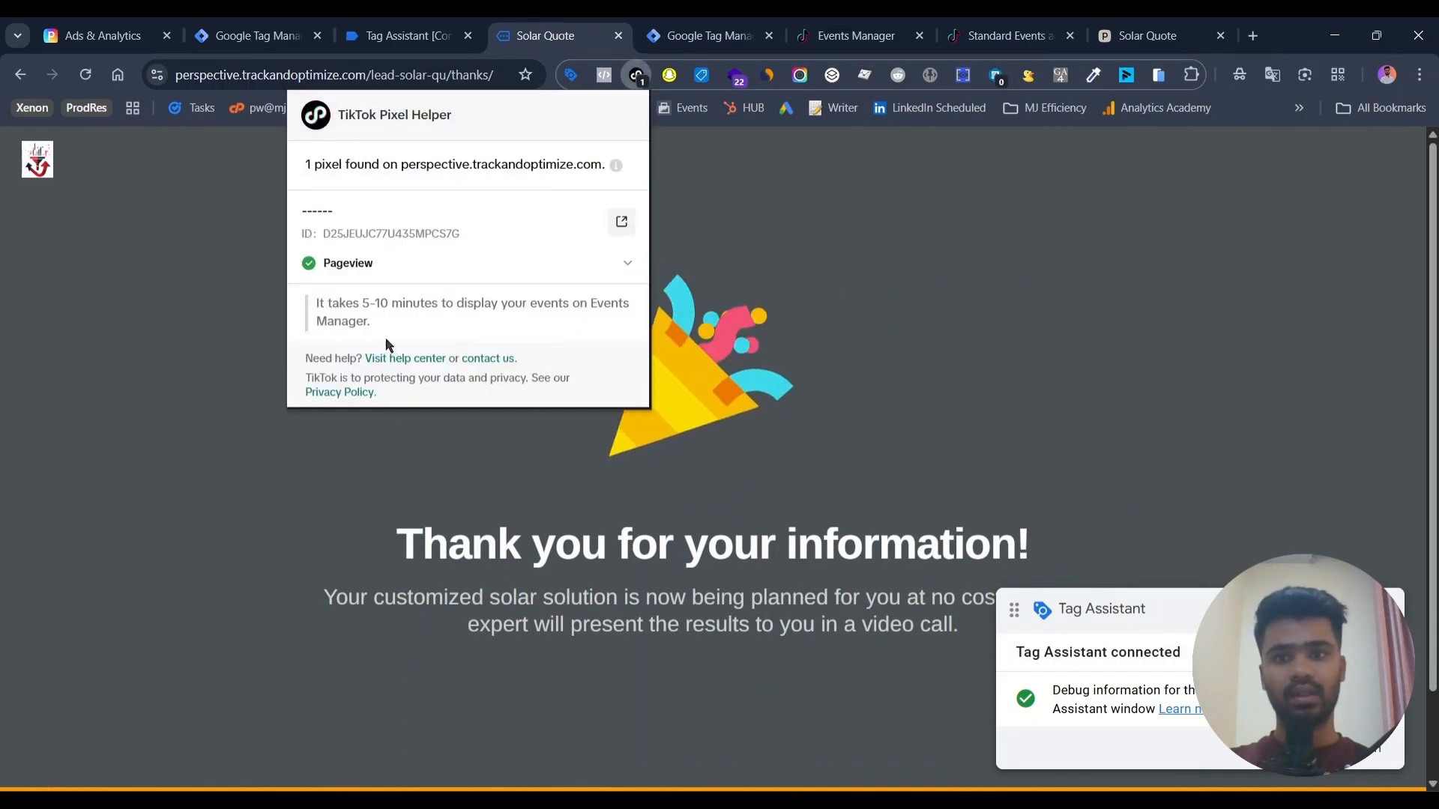
{"action": "left_click", "coordinate": [432, 30]}
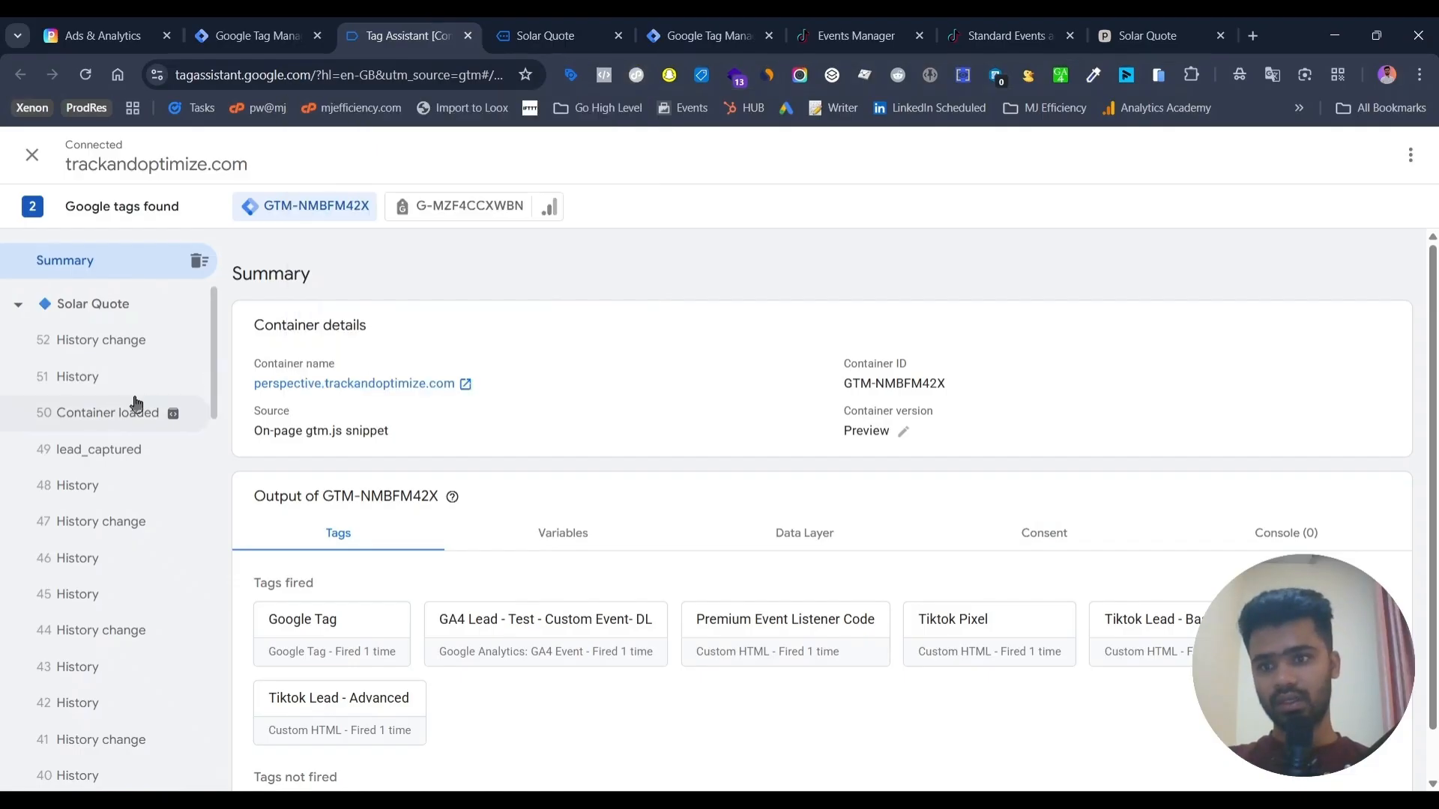
{"action": "left_click", "coordinate": [147, 449]}
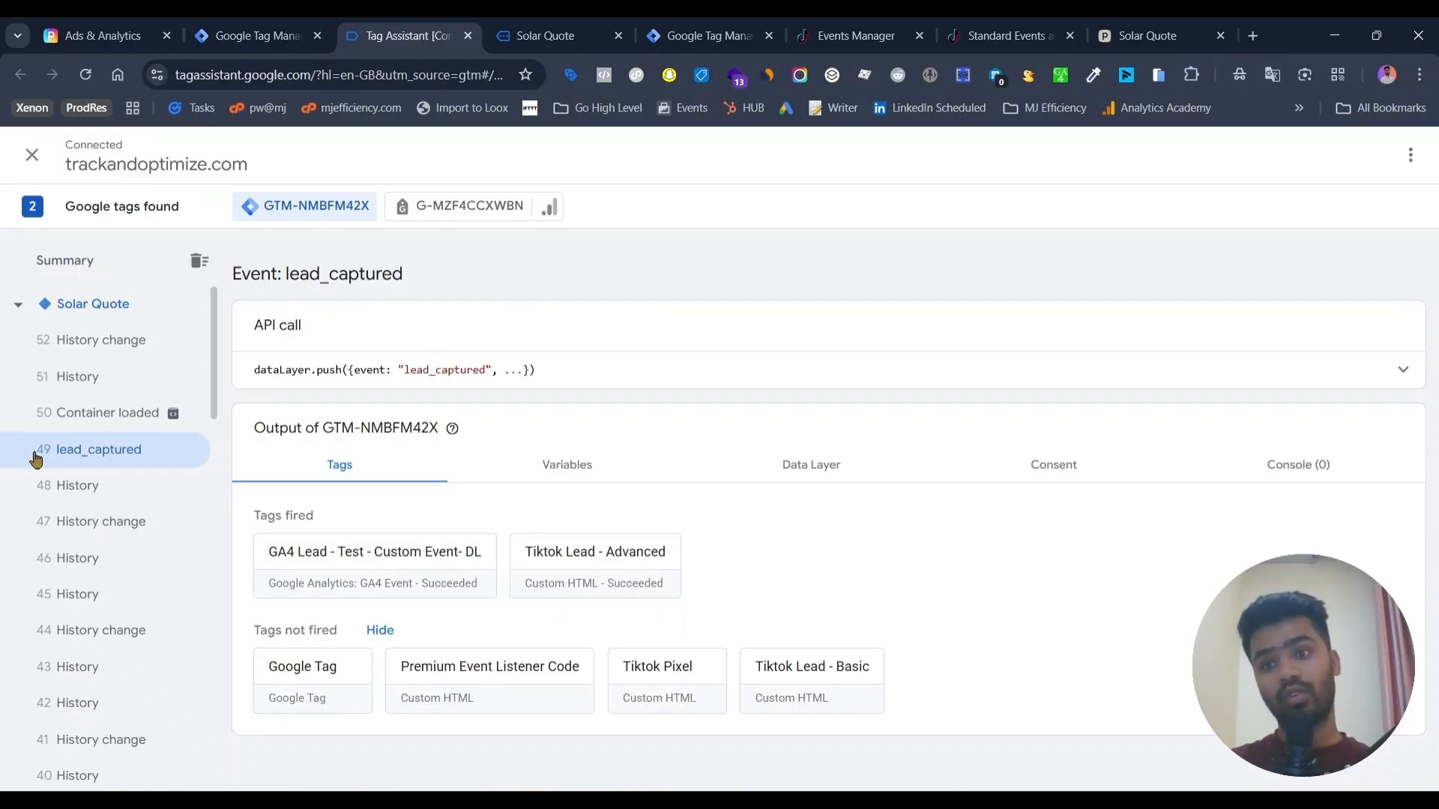
{"action": "left_click", "coordinate": [77, 418]}
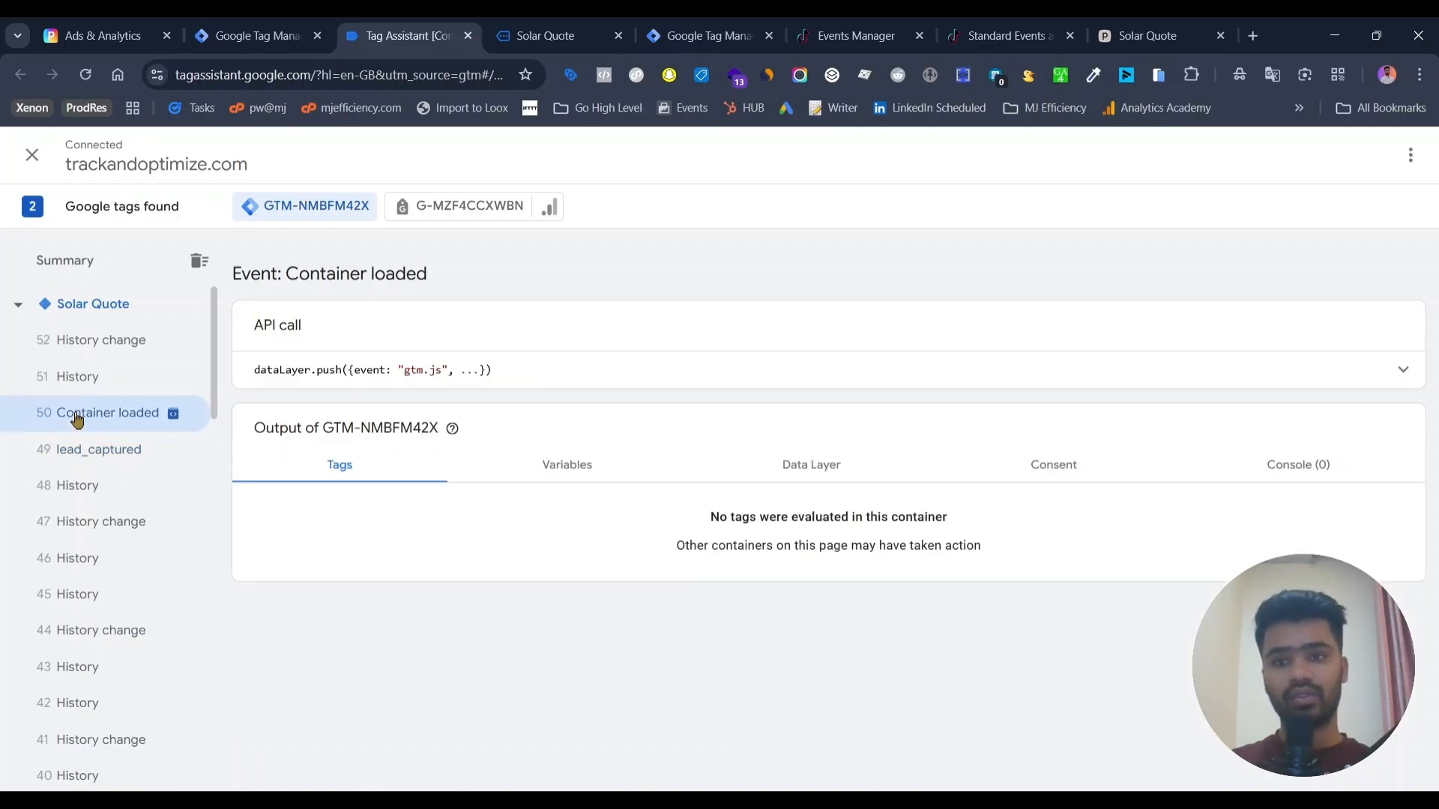
{"action": "left_click", "coordinate": [79, 353]}
{"action": "left_click", "coordinate": [83, 376]}
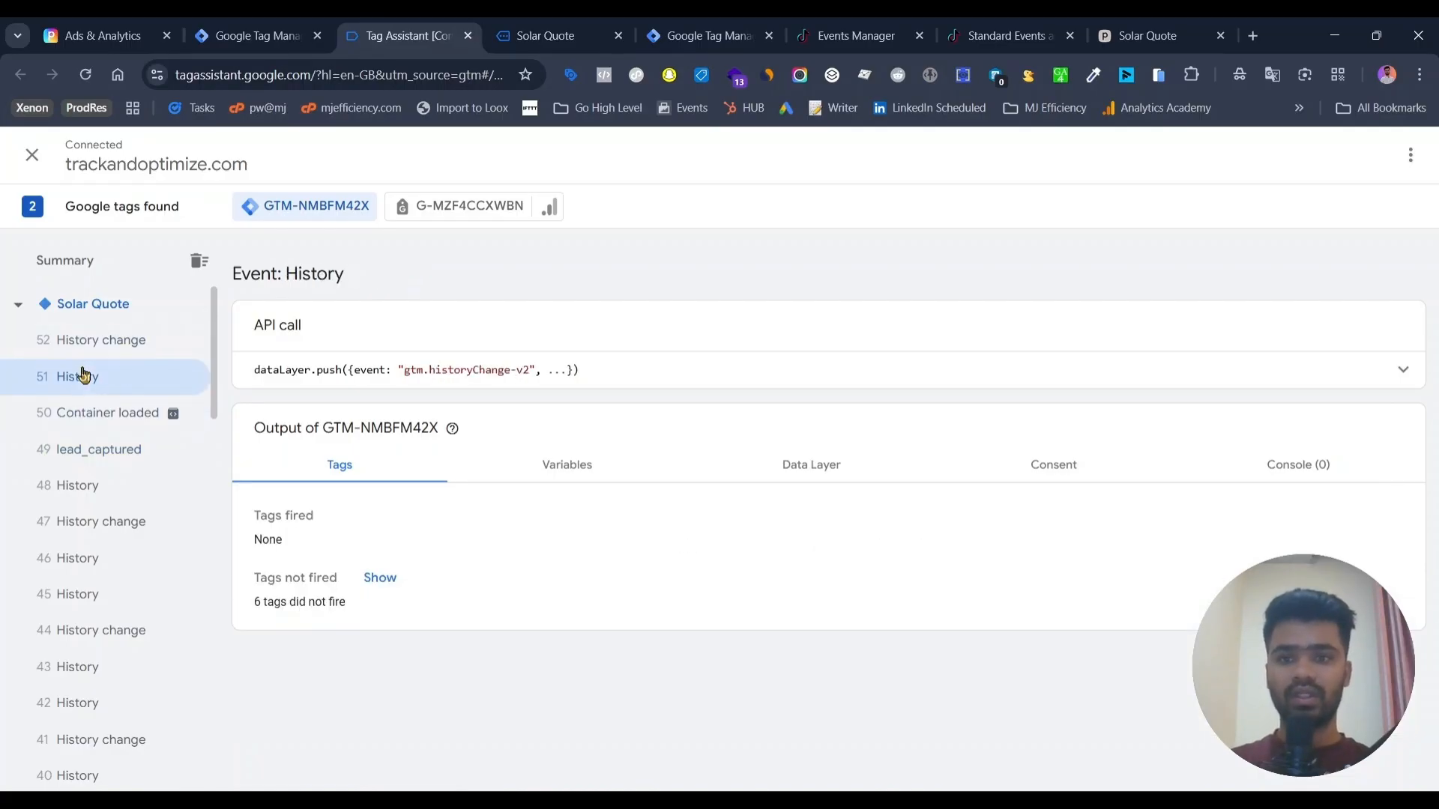
{"action": "left_click", "coordinate": [108, 479]}
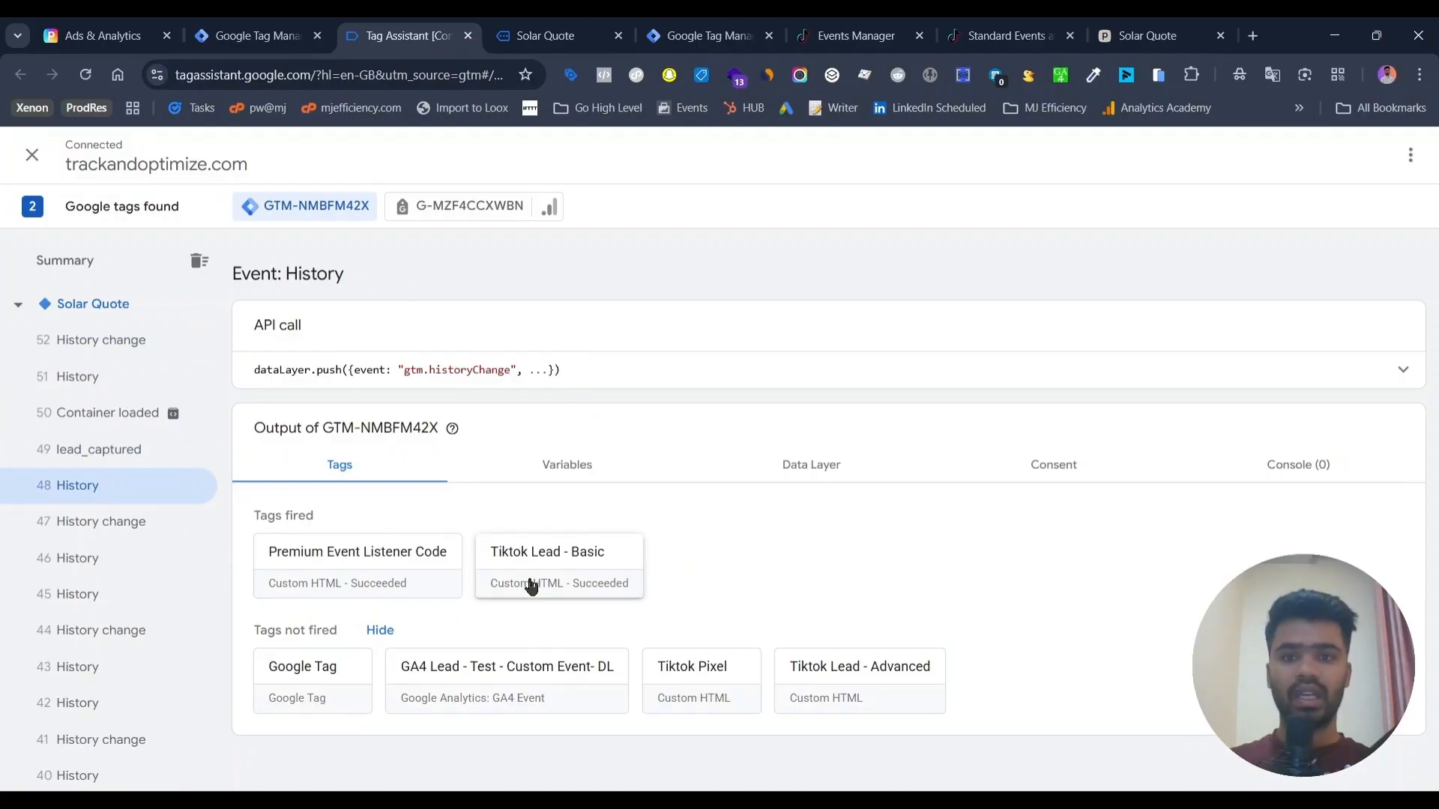
- Inspect the Tiktok Lead - Basic tag details, then show the lead_captured event's fired tags
{"action": "left_click", "coordinate": [555, 581]}
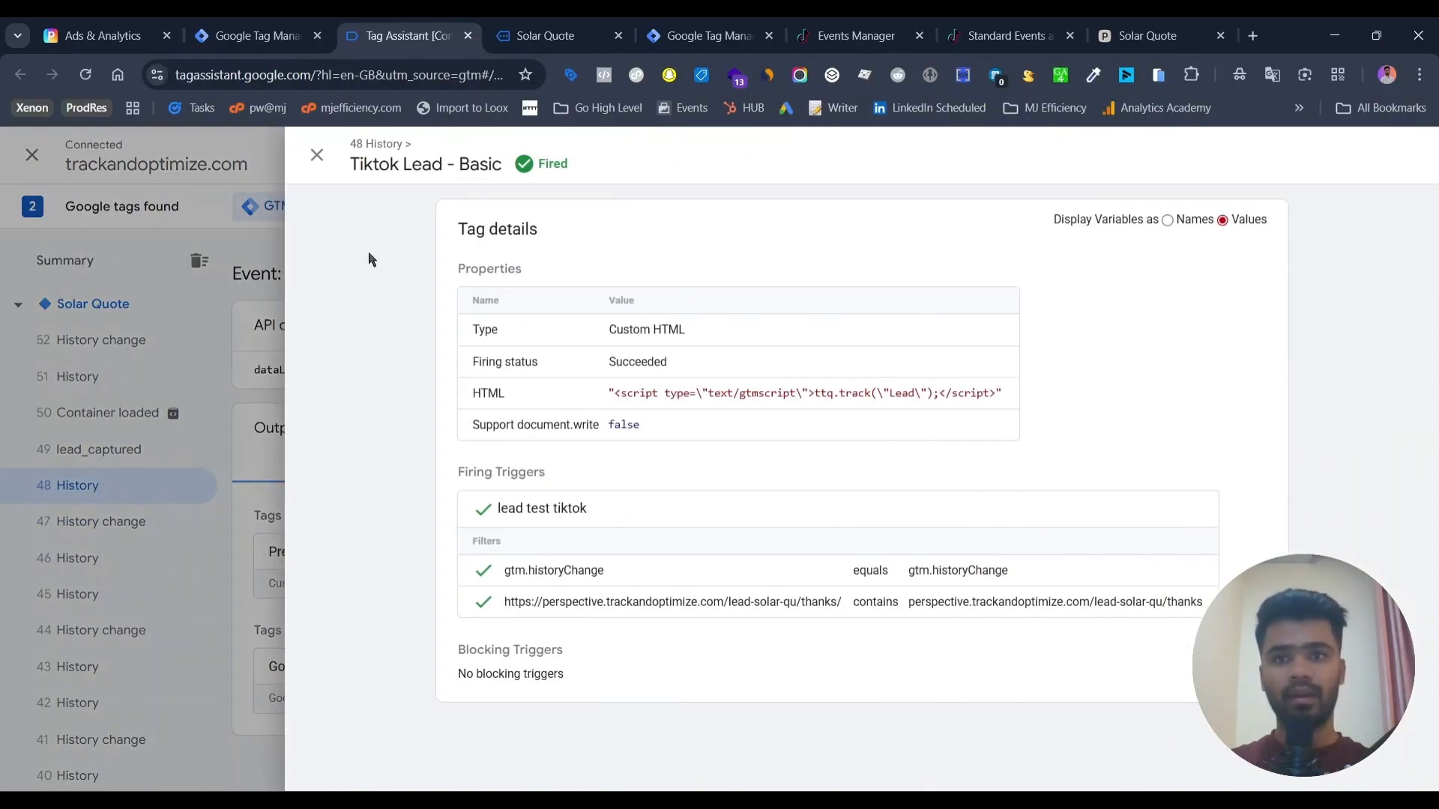
{"action": "left_click", "coordinate": [316, 155]}
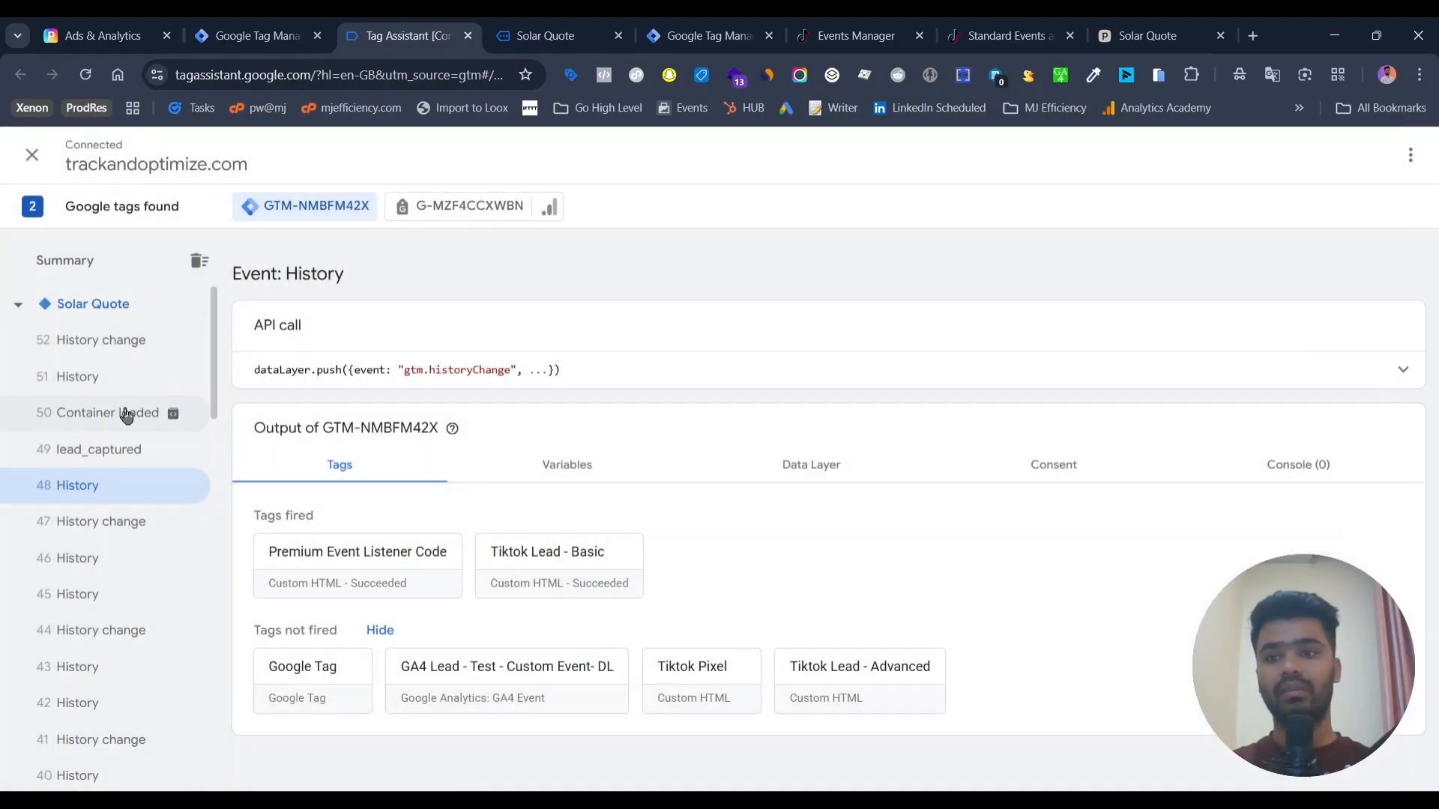
{"action": "left_click", "coordinate": [113, 449]}
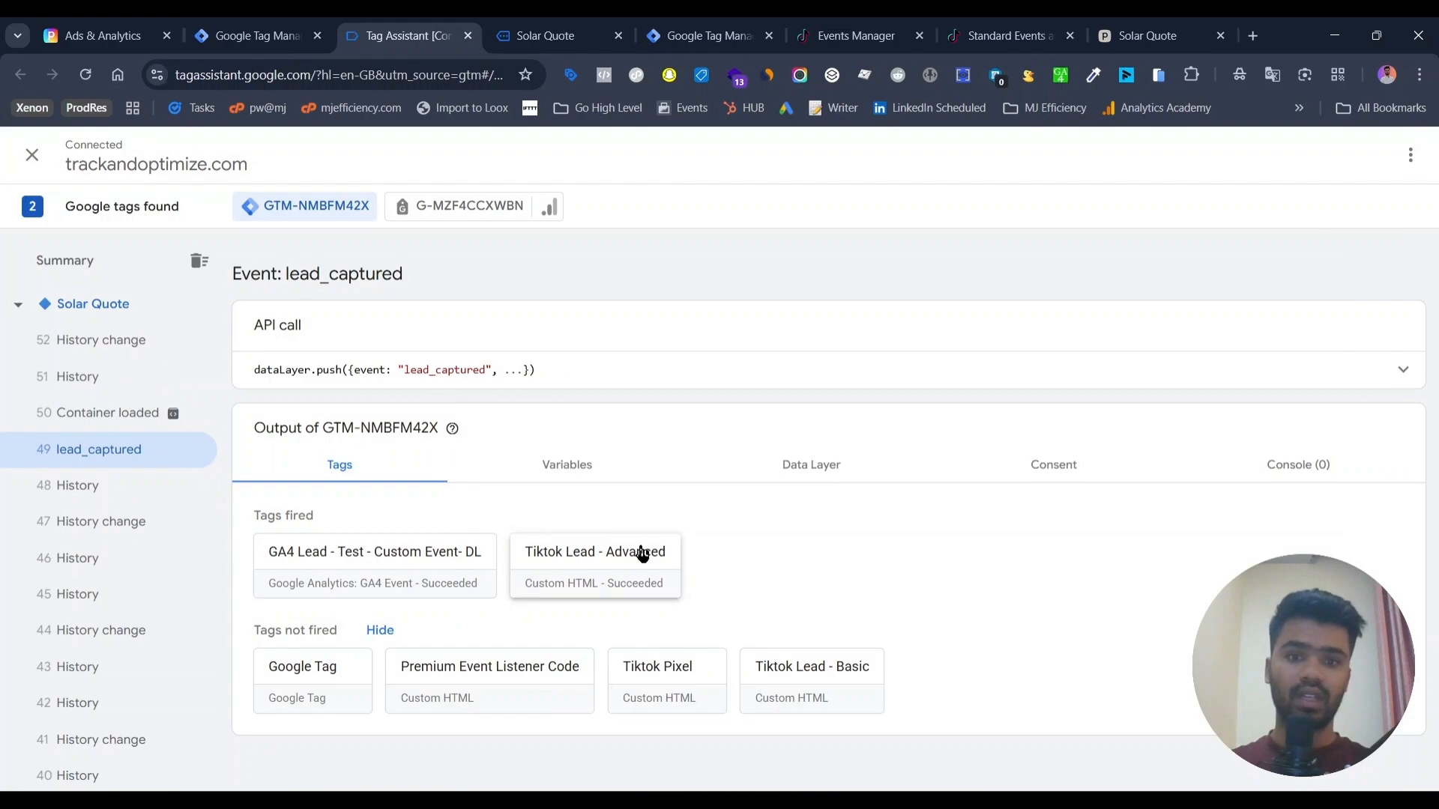
- Open the lead_captured event's Data Layer tab and scroll to the data layer object
{"action": "left_click", "coordinate": [813, 471]}
{"action": "scroll", "coordinate": [815, 476], "scroll_direction": "down", "scroll_amount": 5}
{"action": "scroll", "coordinate": [815, 477], "scroll_direction": "down", "scroll_amount": 2}
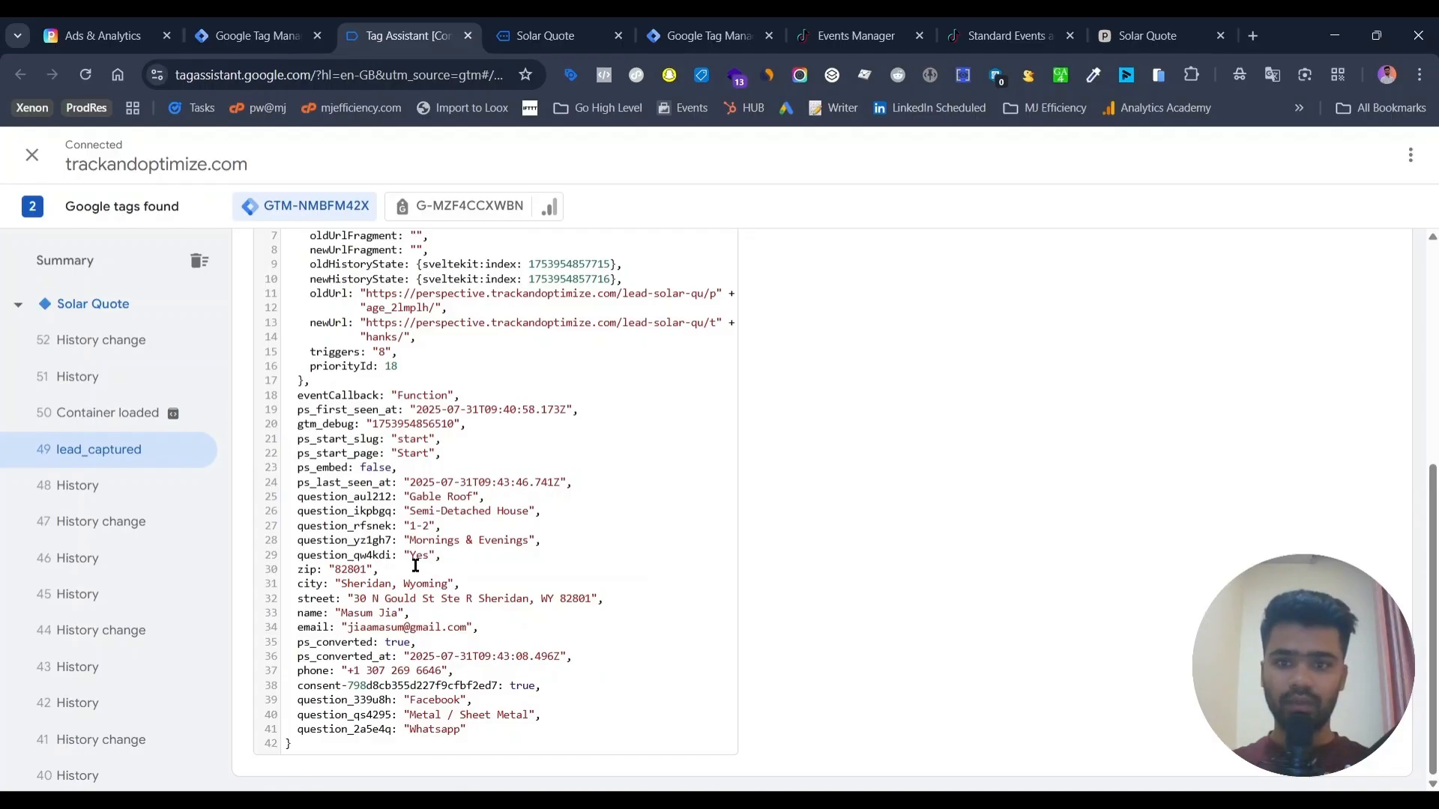
- Highlight the submitted zip code, city, name, email and phone values in the data layer
{"action": "double_click", "coordinate": [344, 569]}
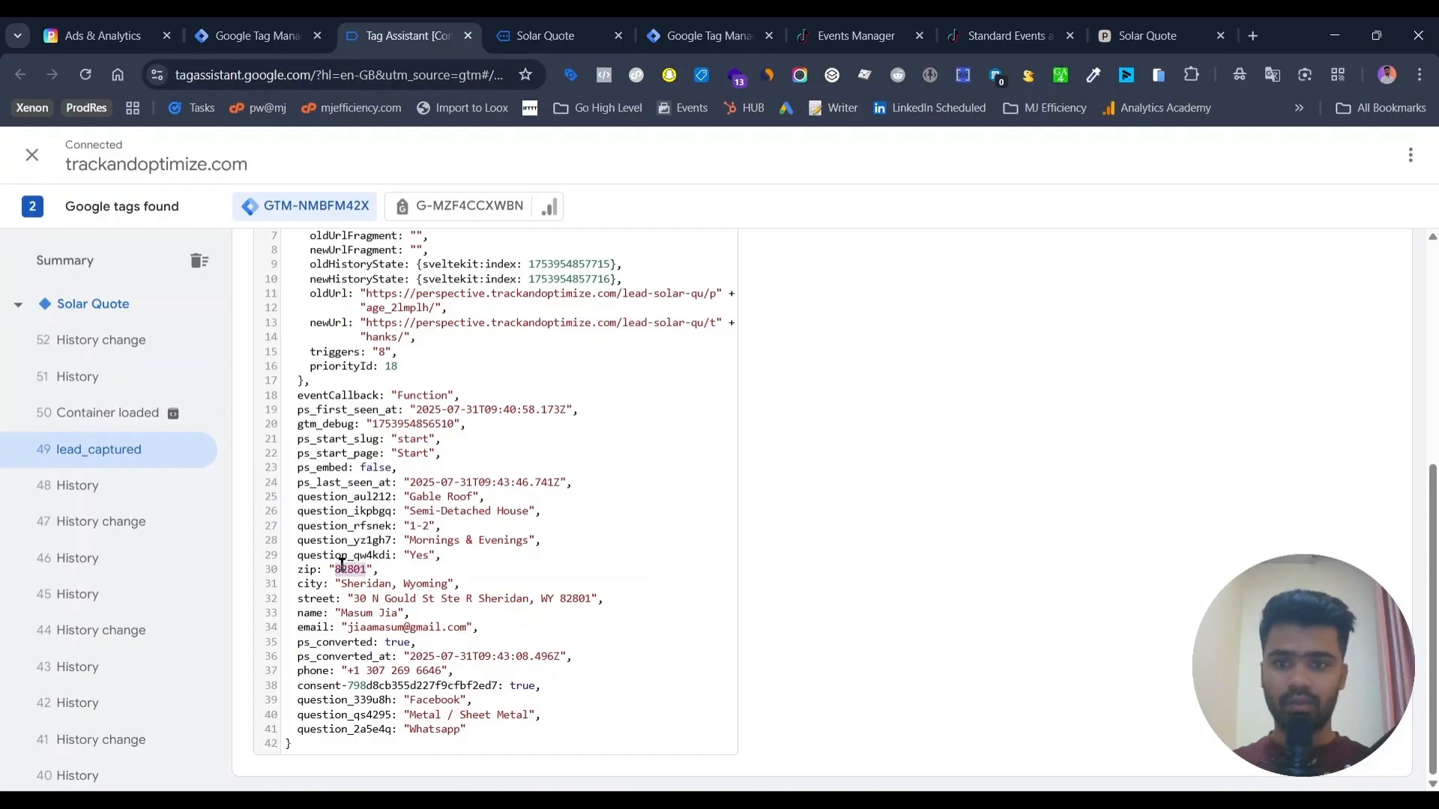
{"action": "double_click", "coordinate": [353, 582]}
{"action": "double_click", "coordinate": [353, 613]}
{"action": "left_click", "coordinate": [358, 628]}
{"action": "double_click", "coordinate": [358, 628]}
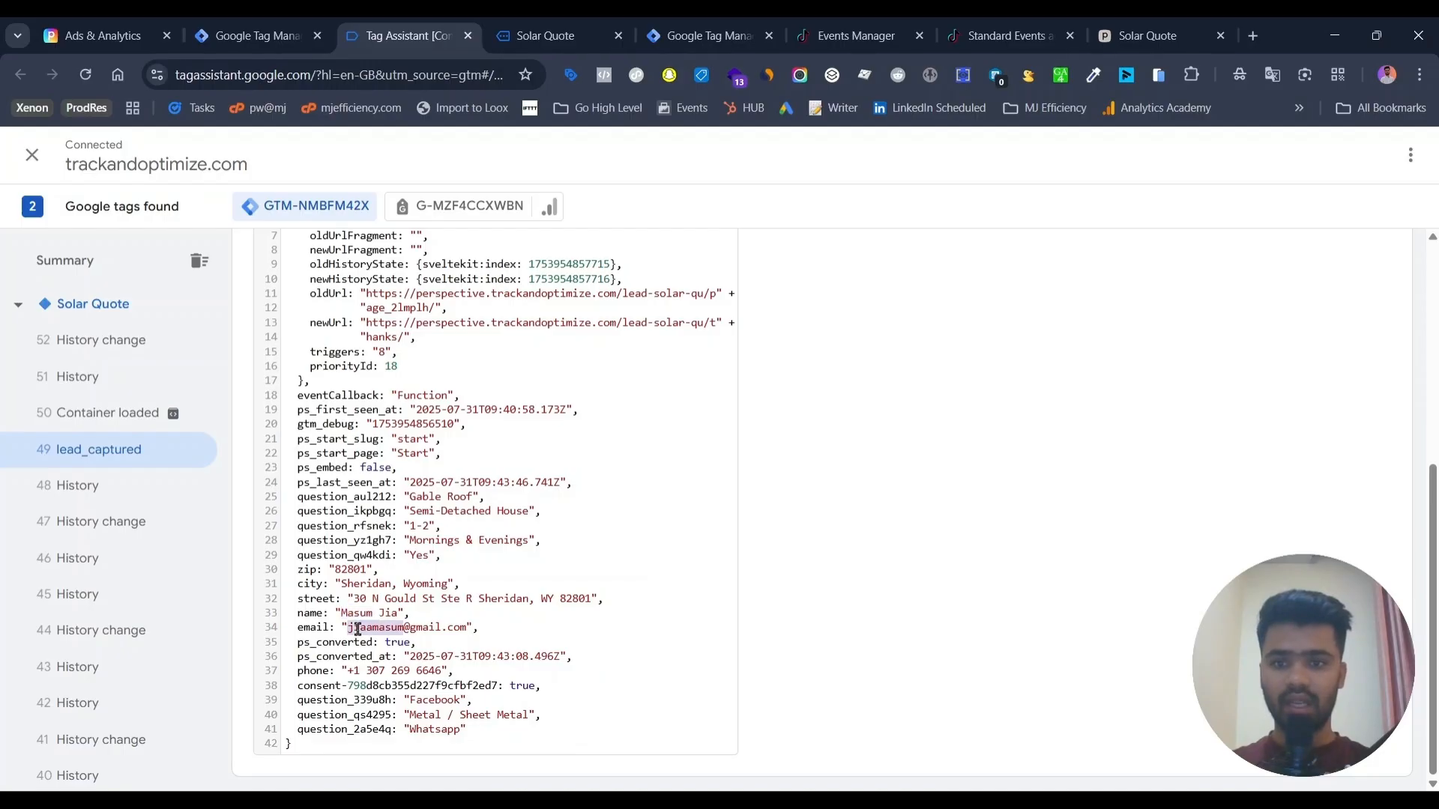
{"action": "triple_click", "coordinate": [374, 672]}
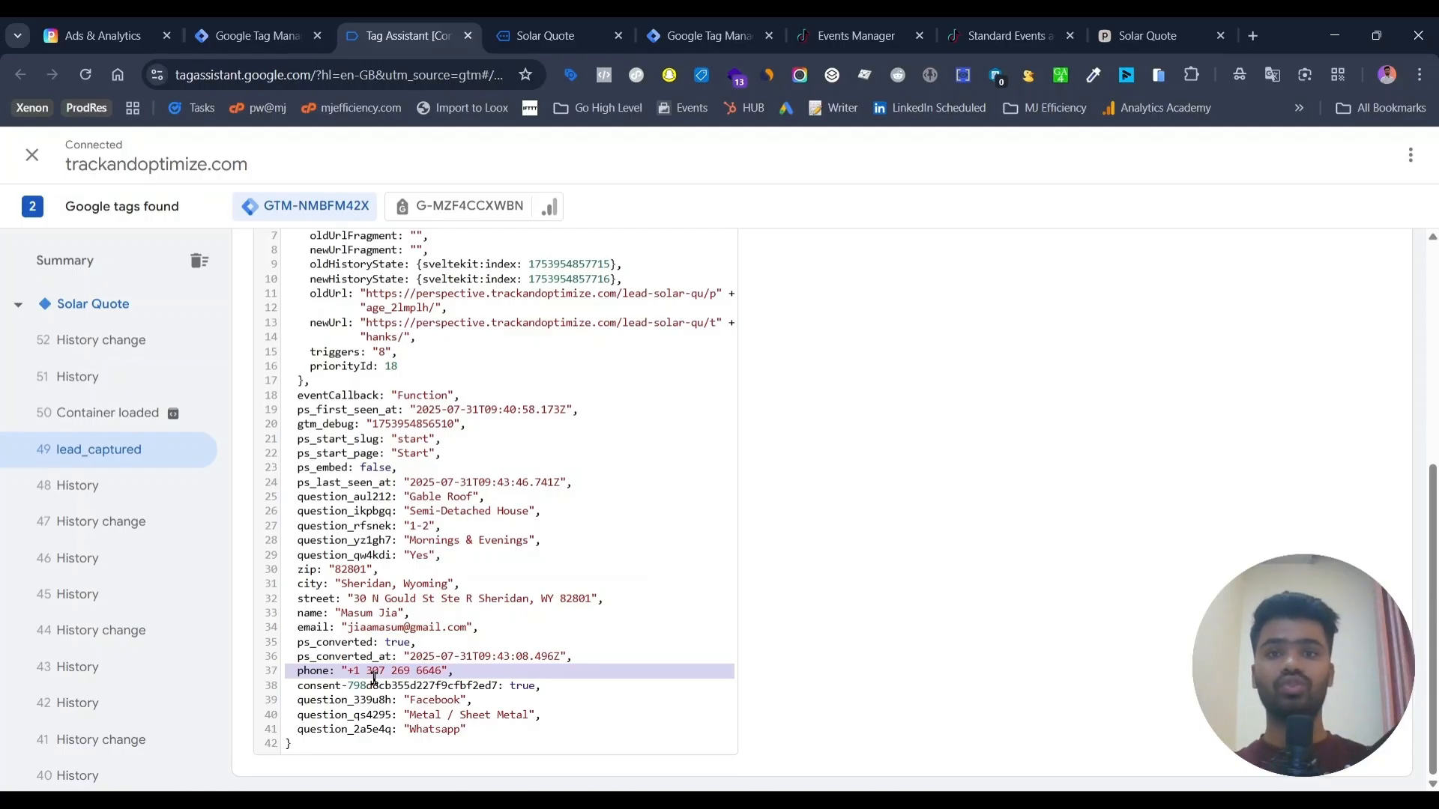
- On the Solar Quote thank-you page, expand both Lead events in TikTok Pixel Helper
{"action": "left_click", "coordinate": [599, 23]}
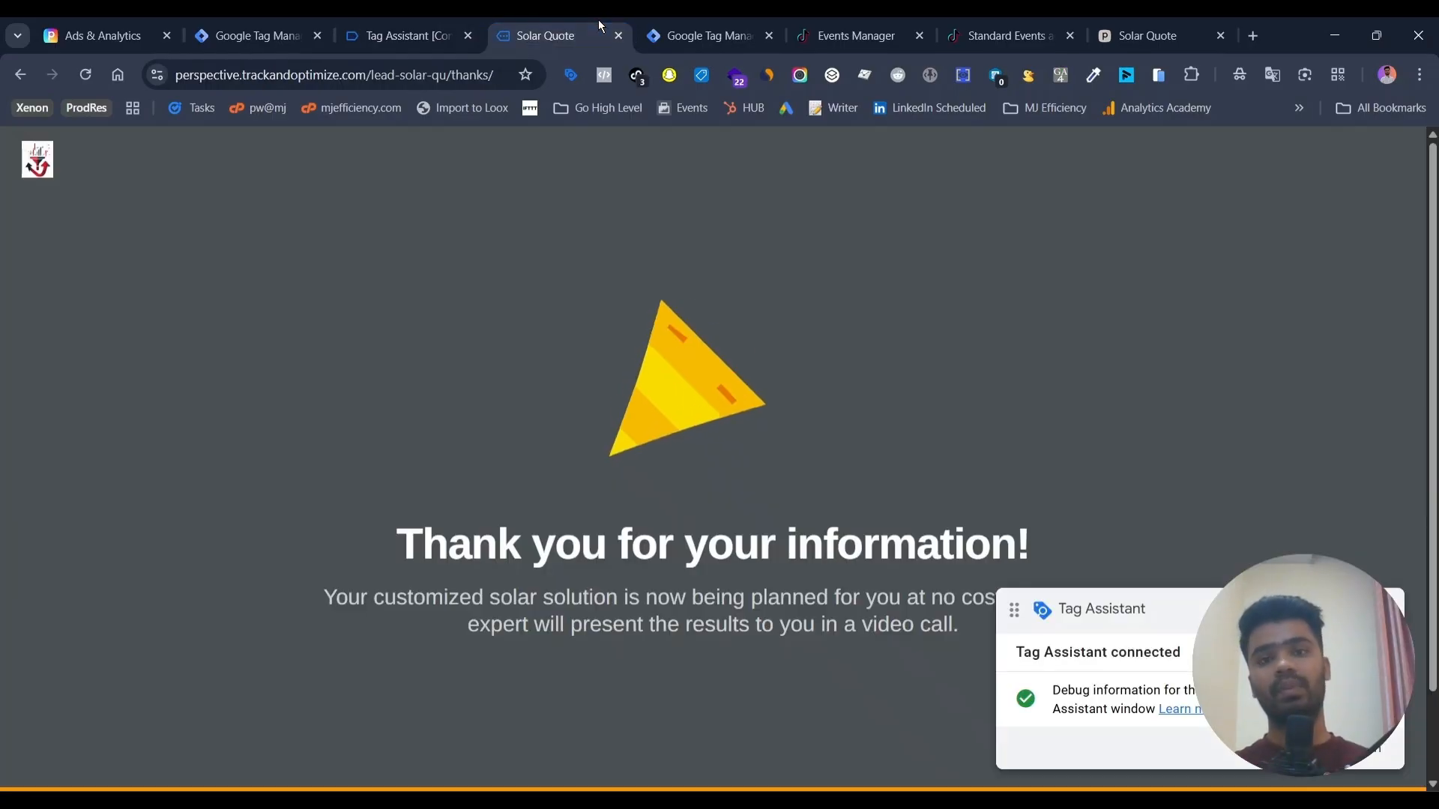
{"action": "left_click", "coordinate": [637, 76]}
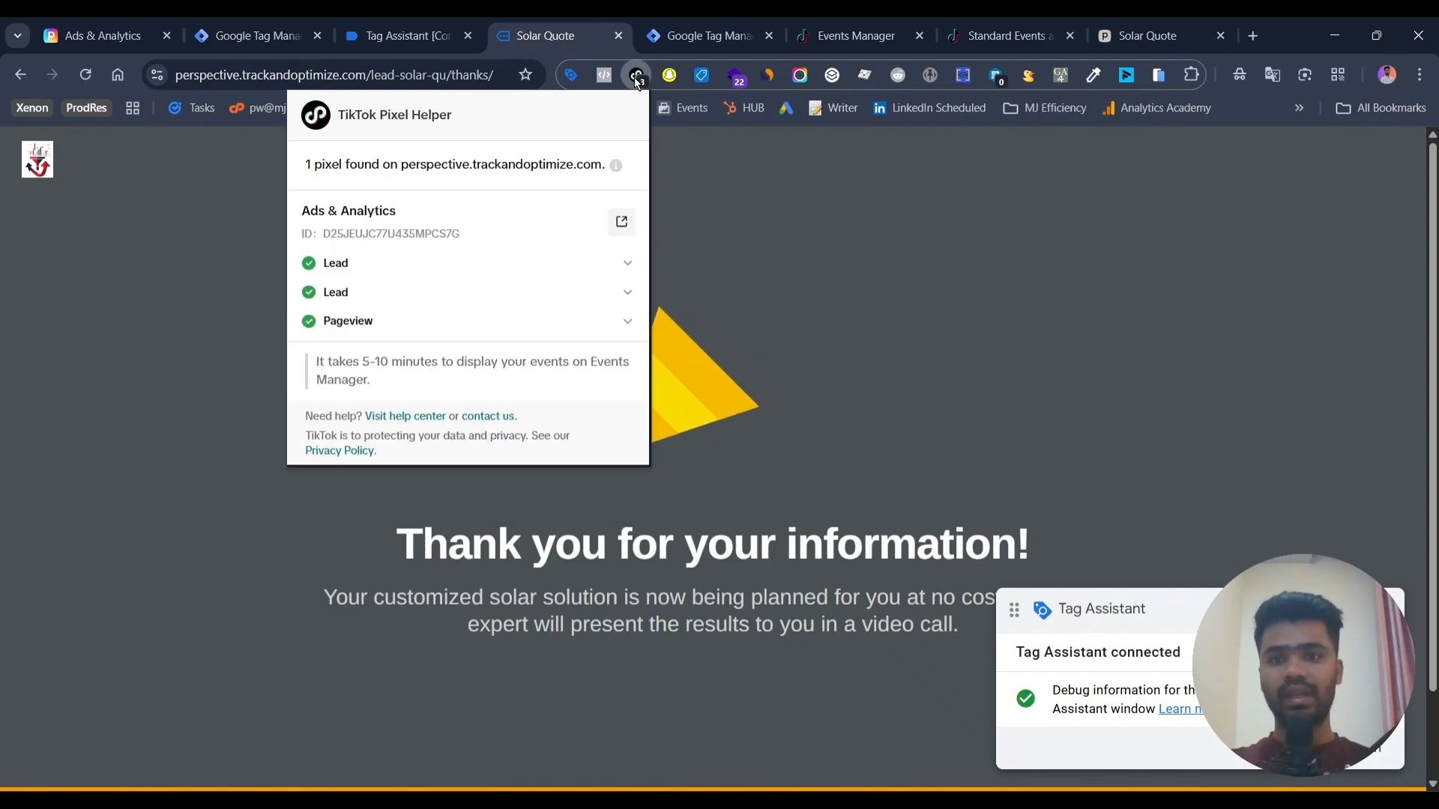
{"action": "left_click", "coordinate": [339, 296]}
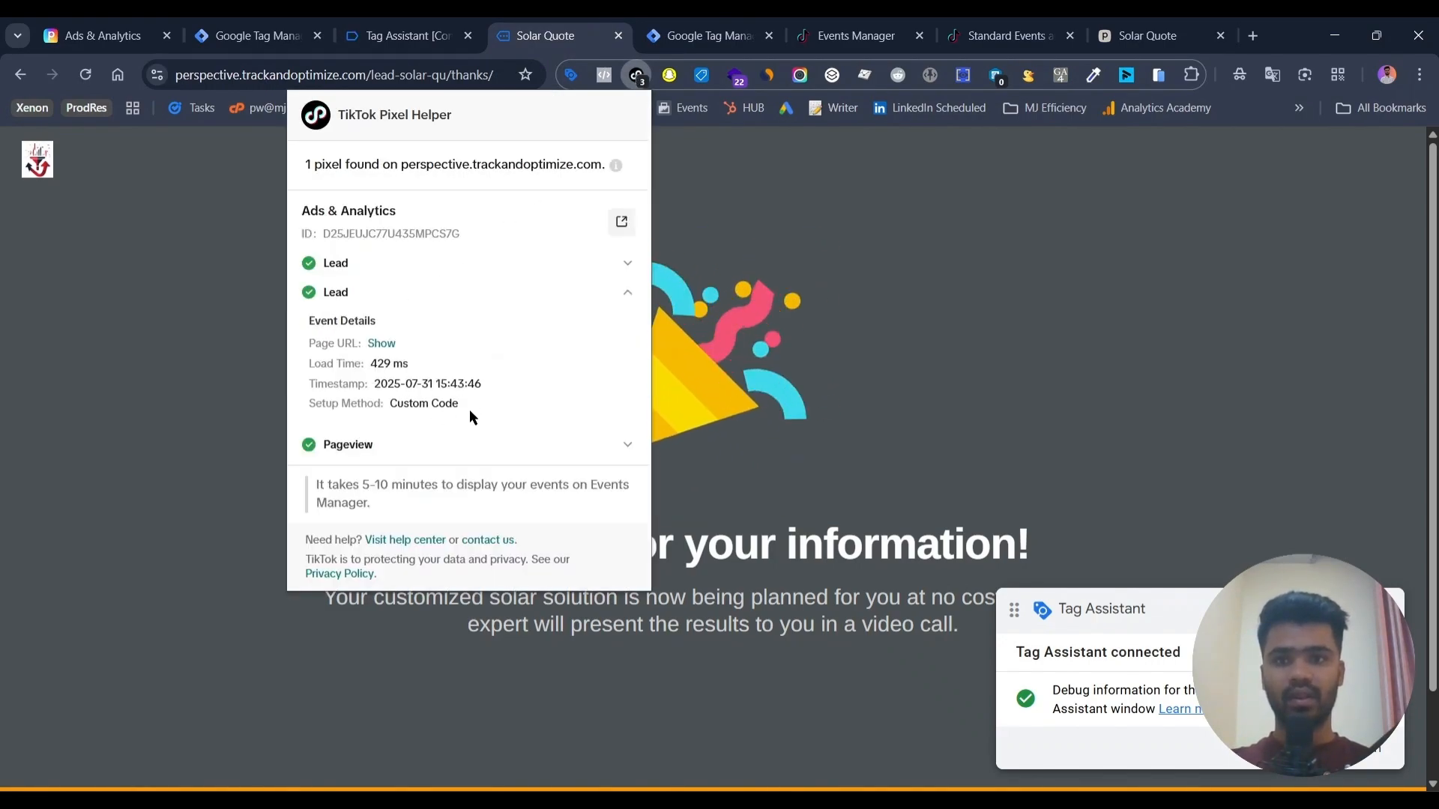
{"action": "left_click", "coordinate": [344, 262]}
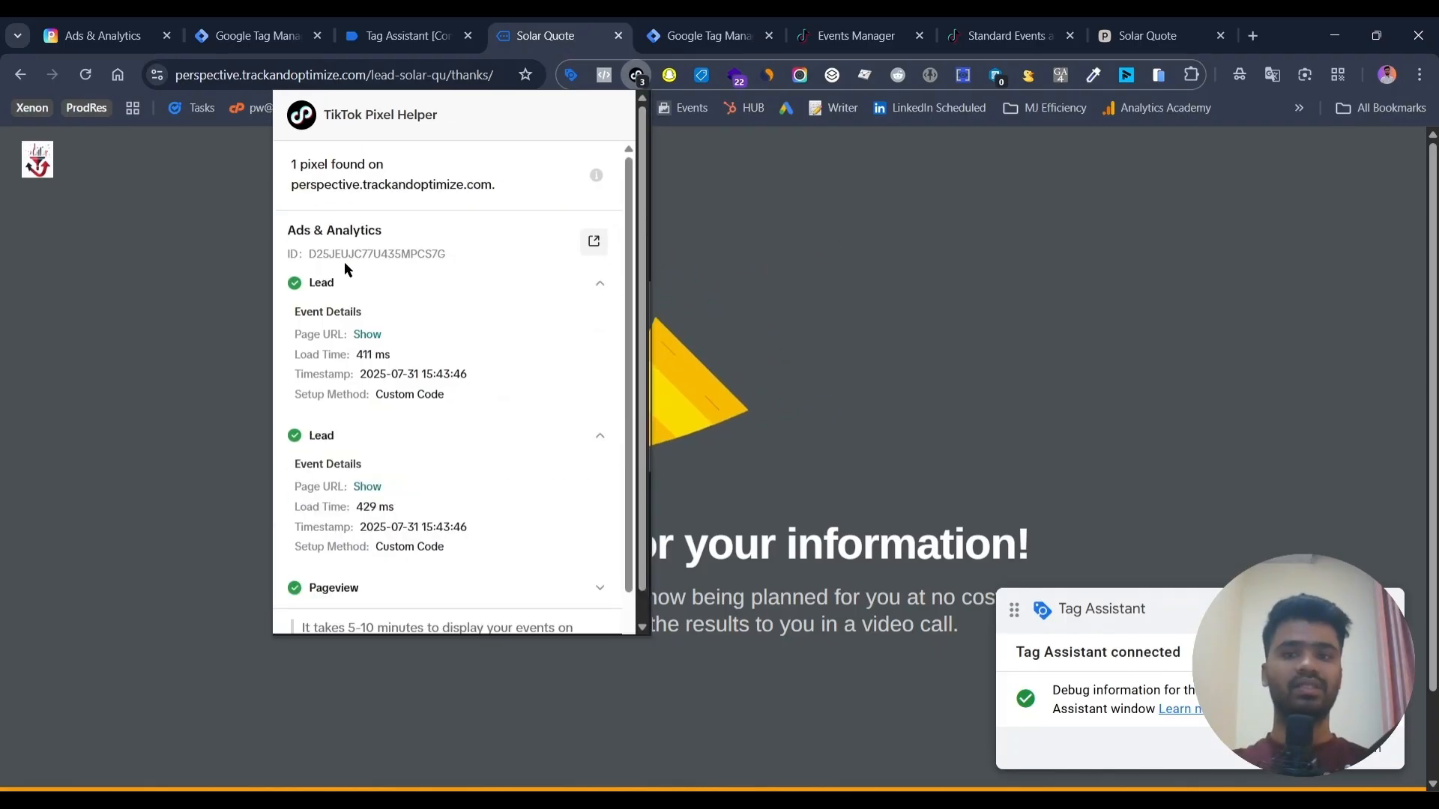
- Dismiss the context menu and return to the Google Tag Manager tags list
{"action": "right_click", "coordinate": [344, 263]}
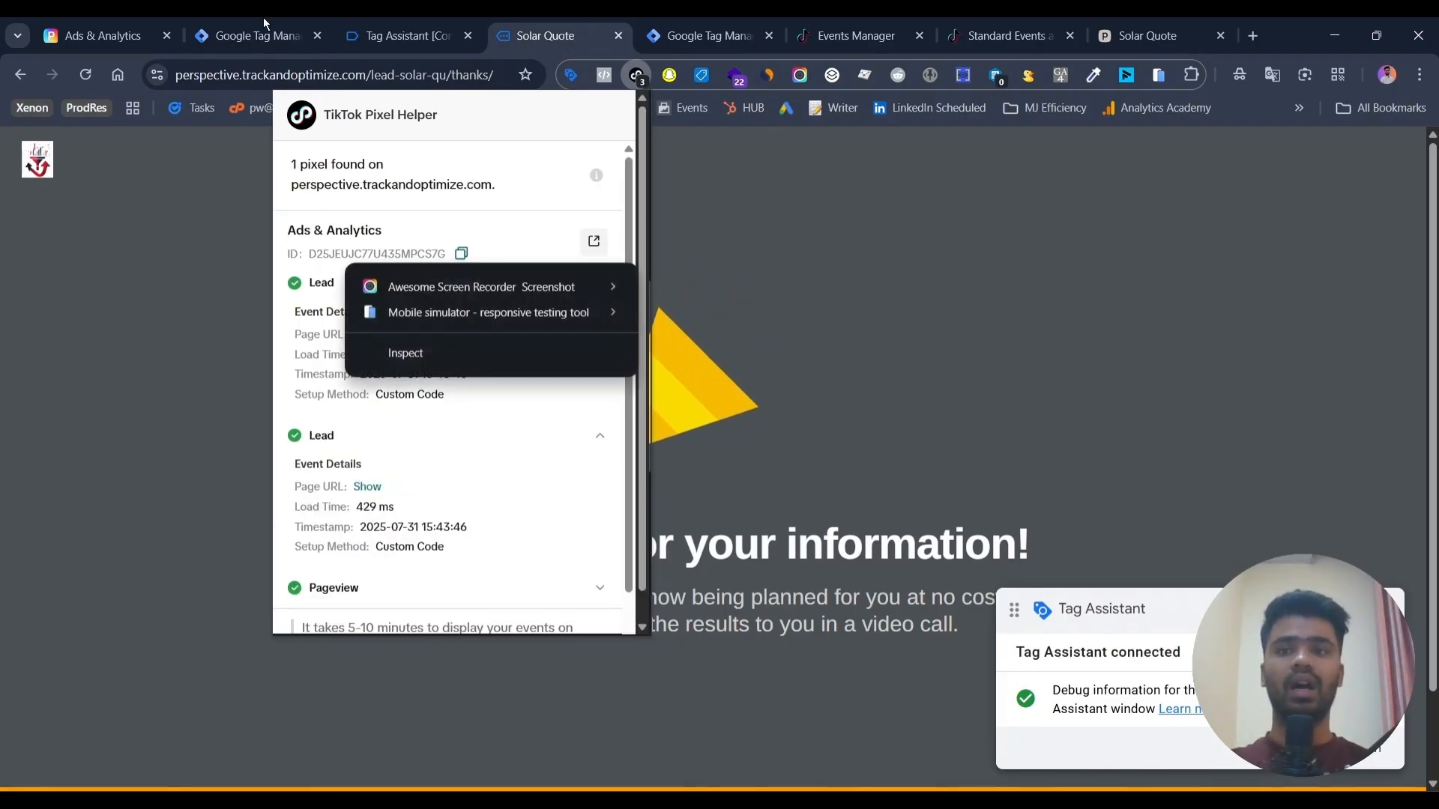
{"action": "left_click", "coordinate": [263, 17]}
{"action": "left_click", "coordinate": [263, 18]}
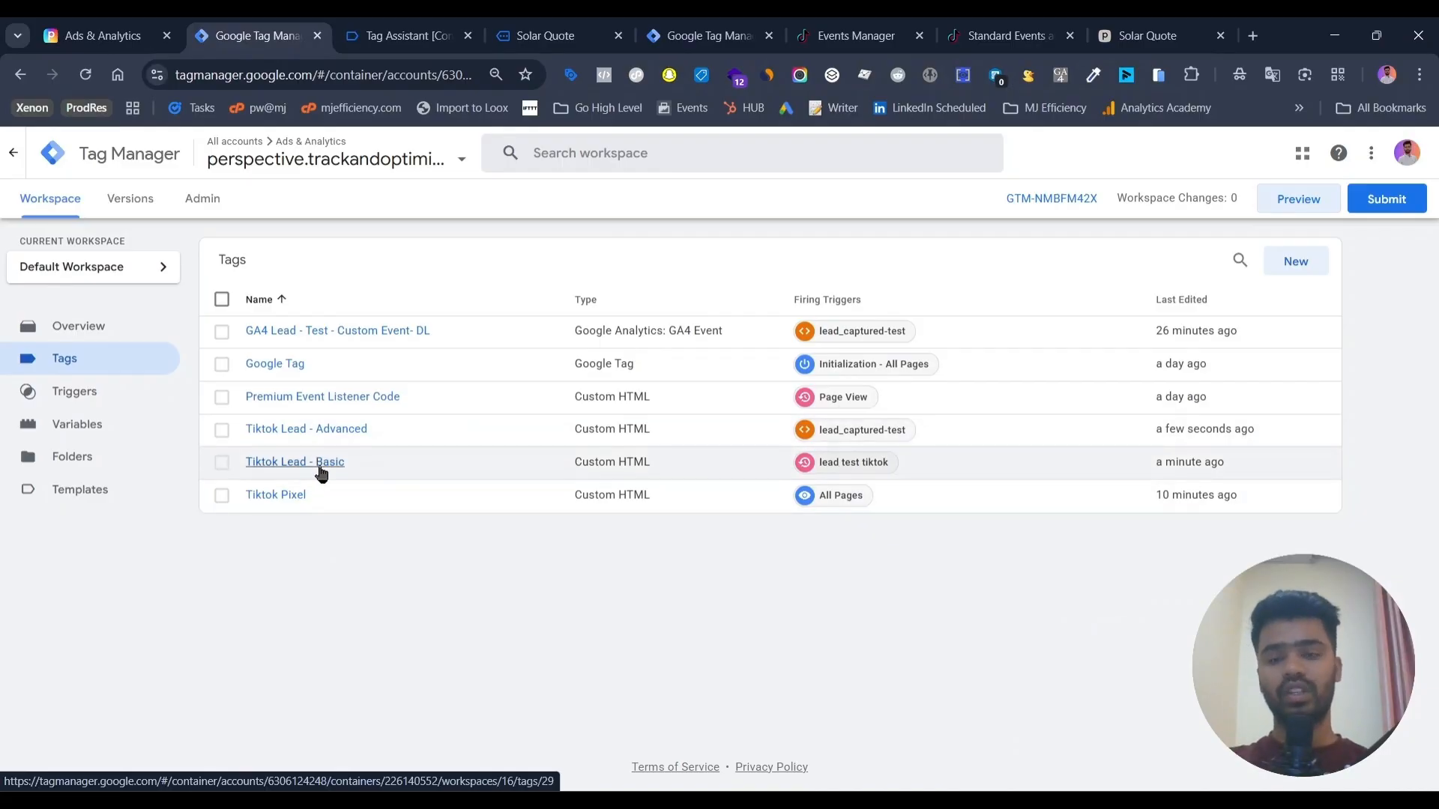
- Move from the Solar Quote page to the 'perspective server' container GTM-K5VVP6GS overview
{"action": "left_click", "coordinate": [553, 23]}
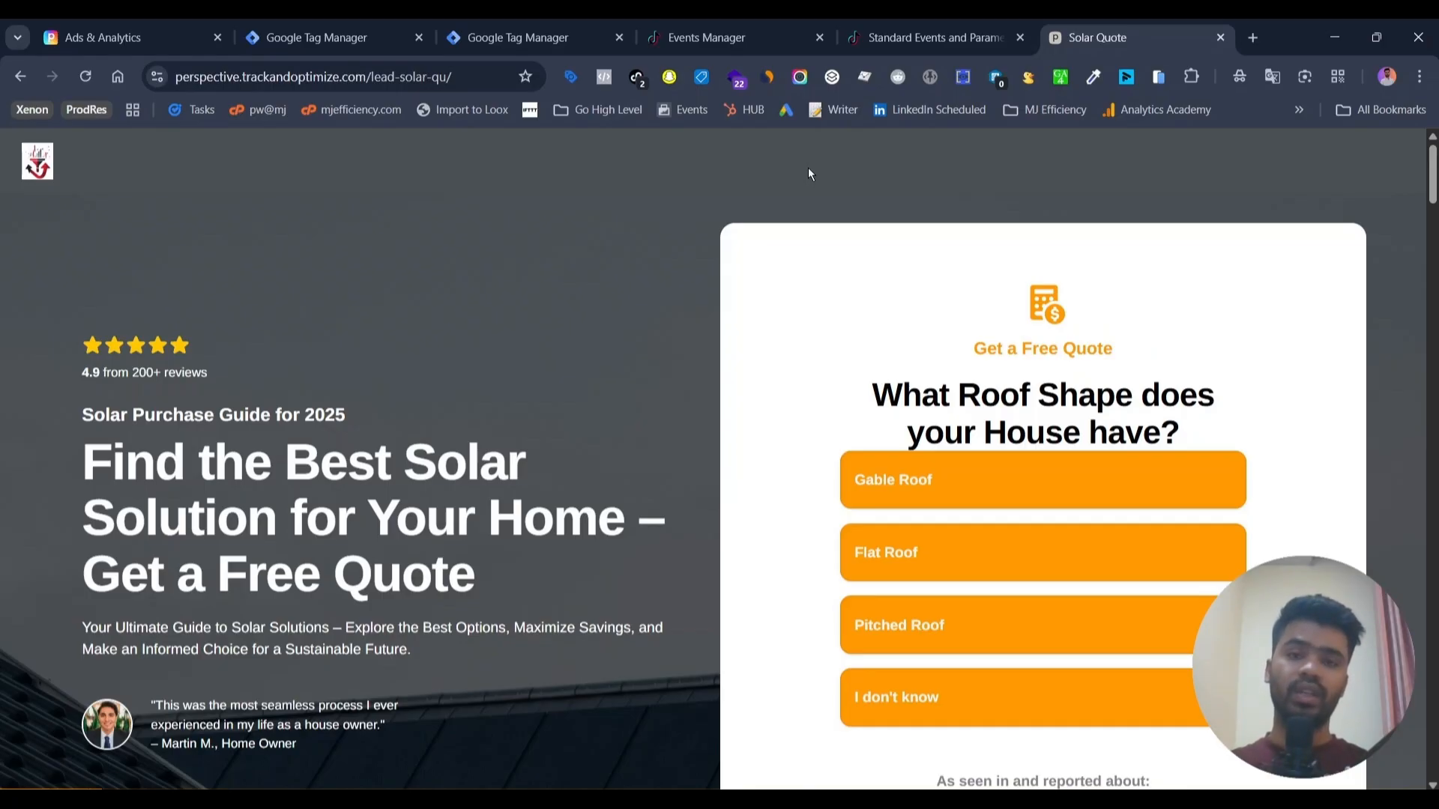
{"action": "left_click", "coordinate": [314, 37]}
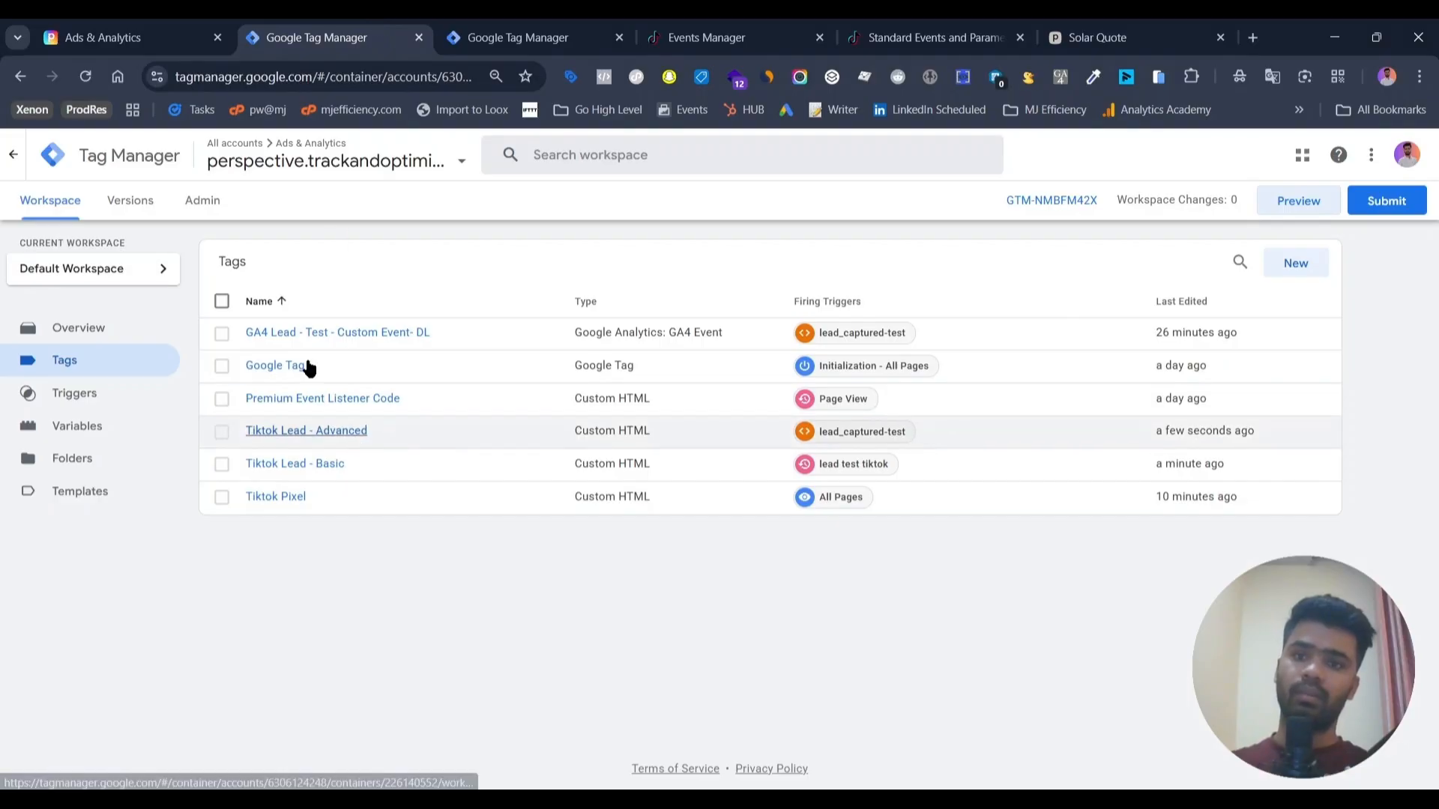
{"action": "left_click", "coordinate": [466, 39]}
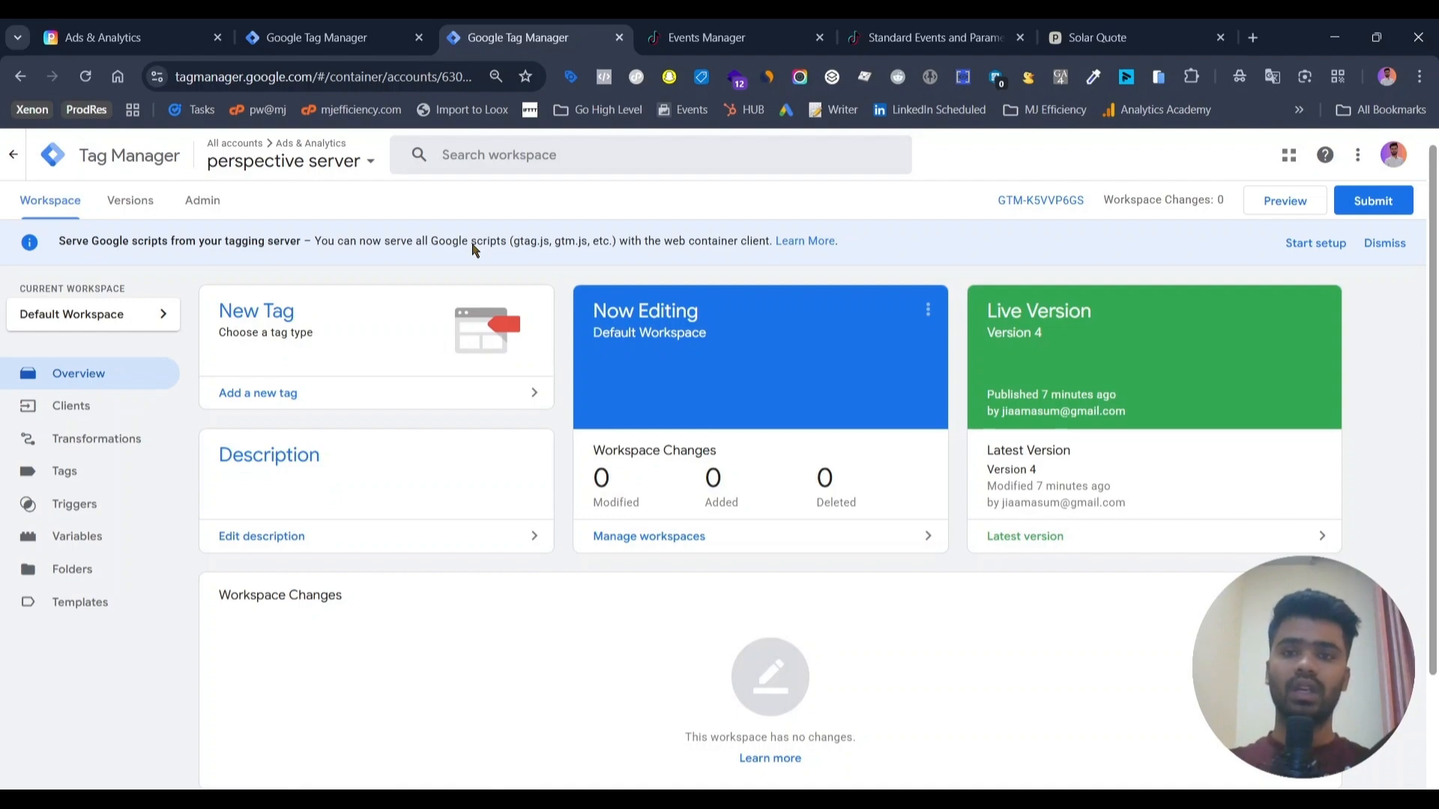
- In TikTok Events Manager, leave the pixel setup guide and close the feedback survey
{"action": "left_click", "coordinate": [744, 24]}
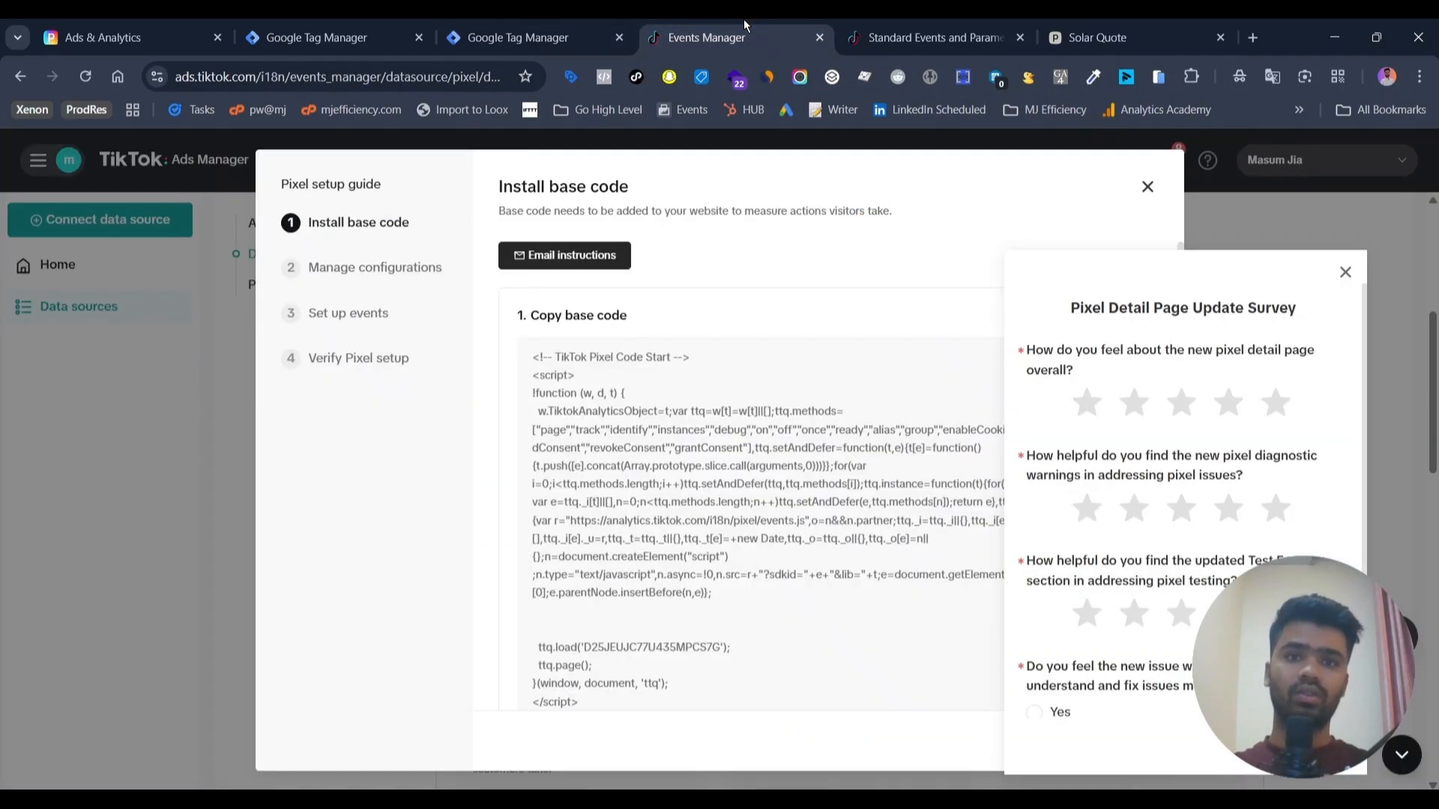
{"action": "left_click", "coordinate": [1147, 189]}
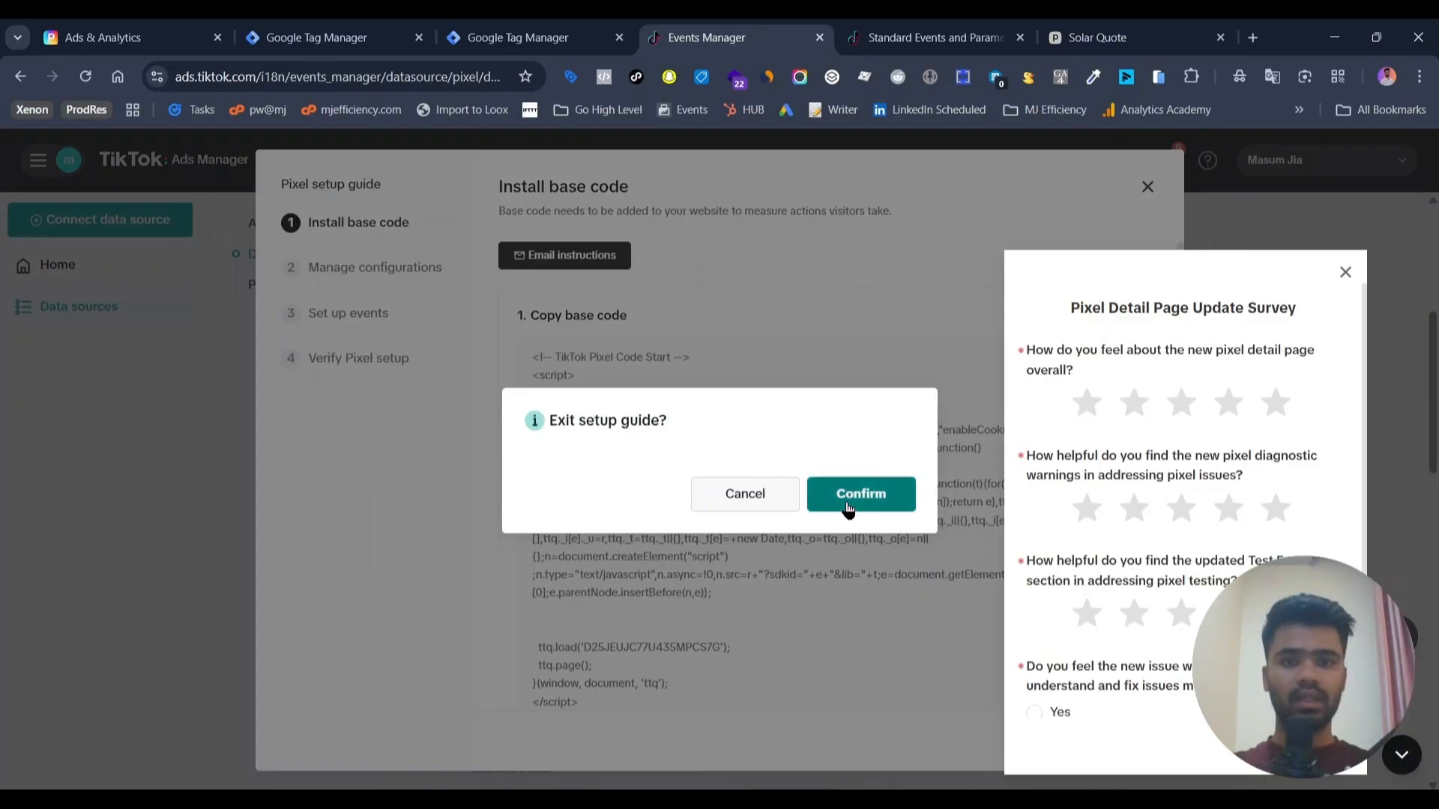
{"action": "left_click", "coordinate": [848, 495]}
{"action": "left_click", "coordinate": [1346, 274]}
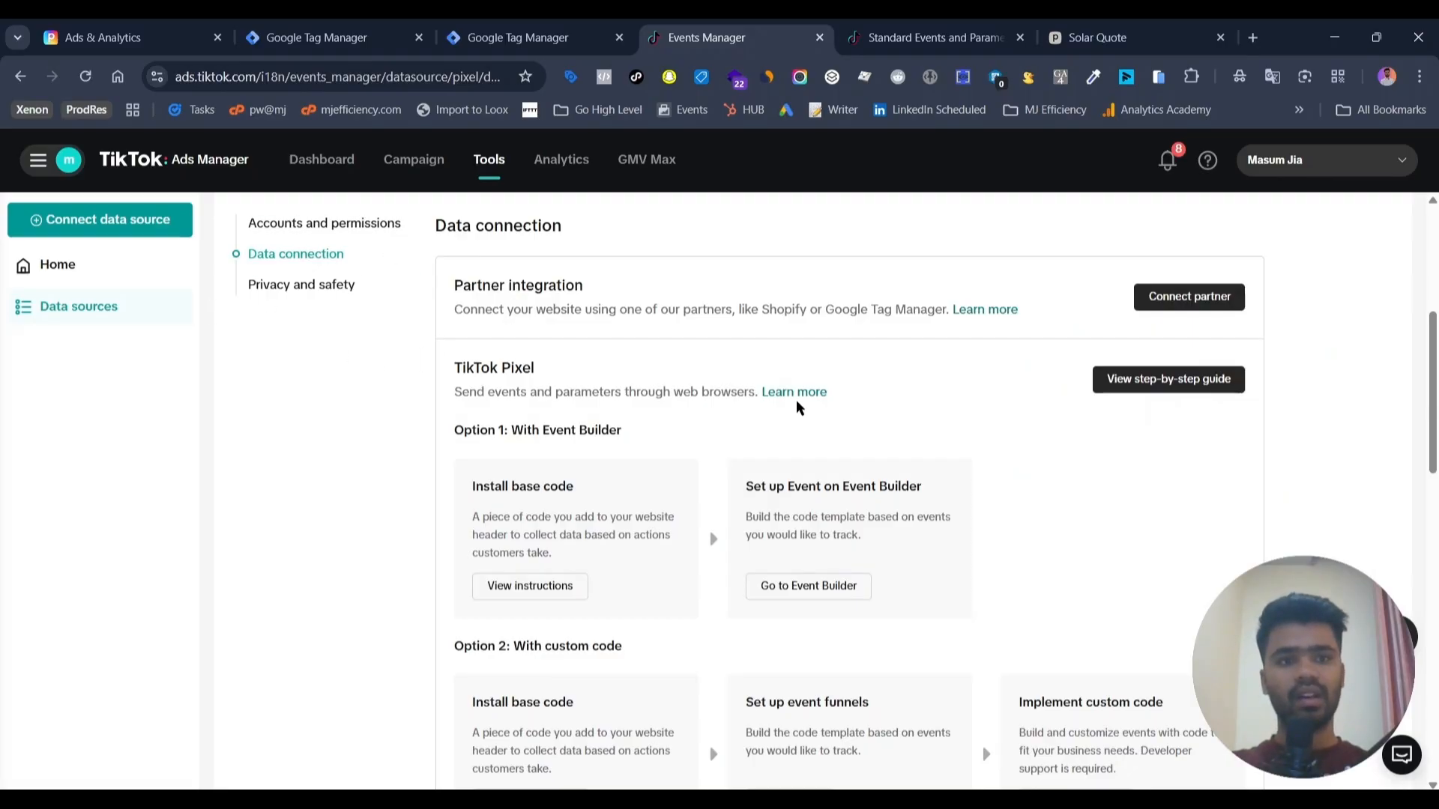
- View the Ads & Analytics pixel overview, where only 'Dataset created' is completed
{"action": "scroll", "coordinate": [796, 404], "scroll_direction": "down", "scroll_amount": 8}
{"action": "scroll", "coordinate": [796, 403], "scroll_direction": "up", "scroll_amount": 13}
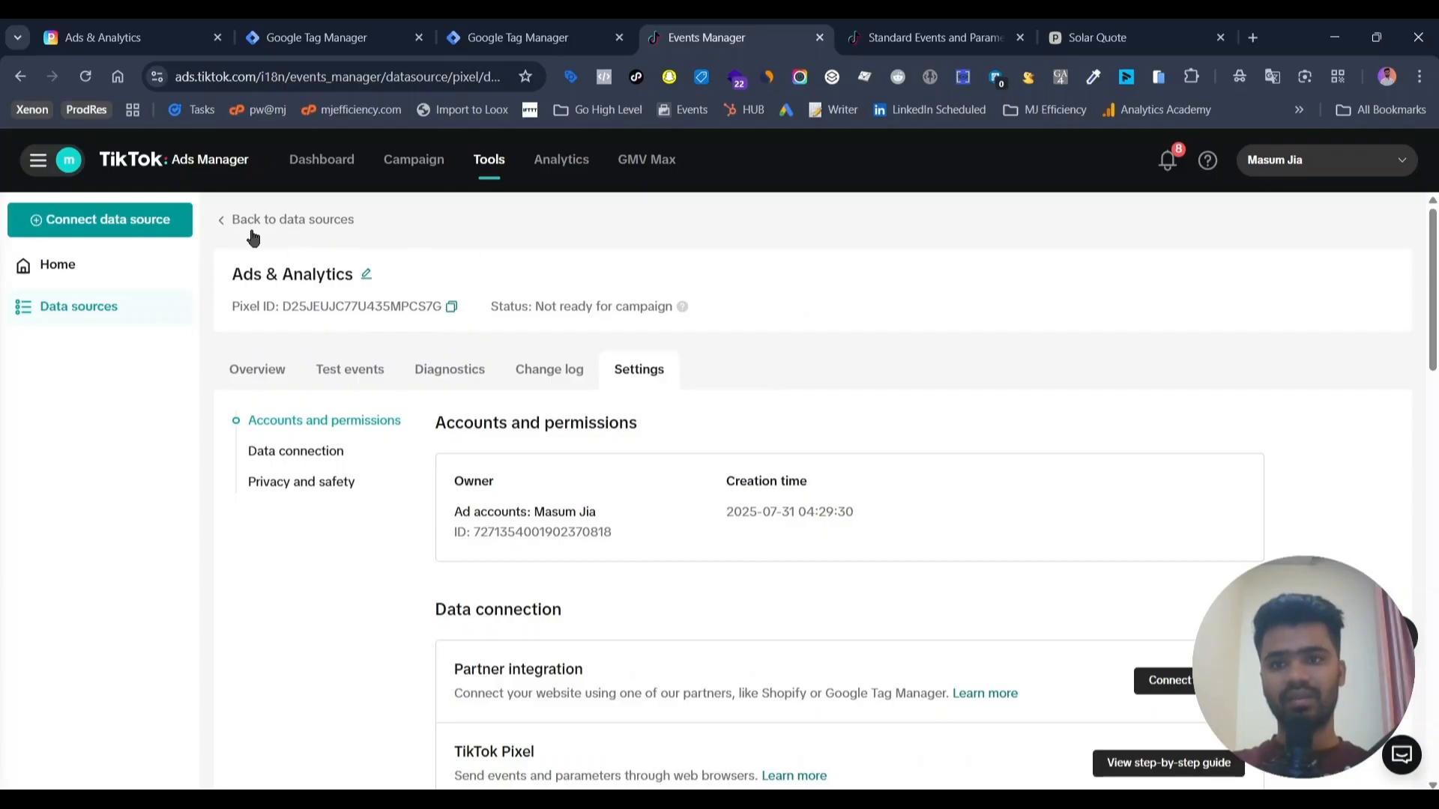
{"action": "left_click", "coordinate": [263, 368]}
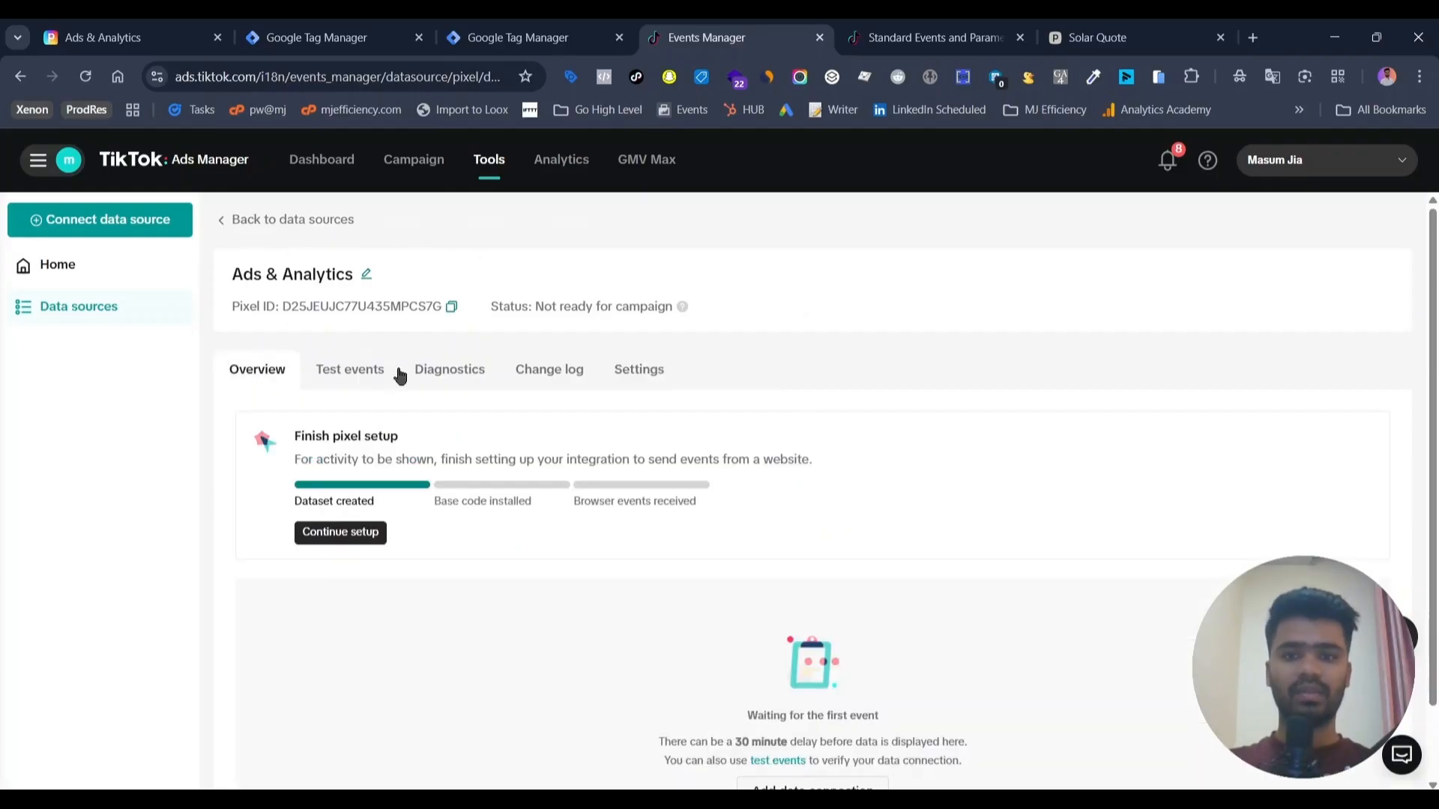
{"action": "scroll", "coordinate": [702, 523], "scroll_direction": "down", "scroll_amount": 1}
{"action": "scroll", "coordinate": [703, 523], "scroll_direction": "up", "scroll_amount": 1}
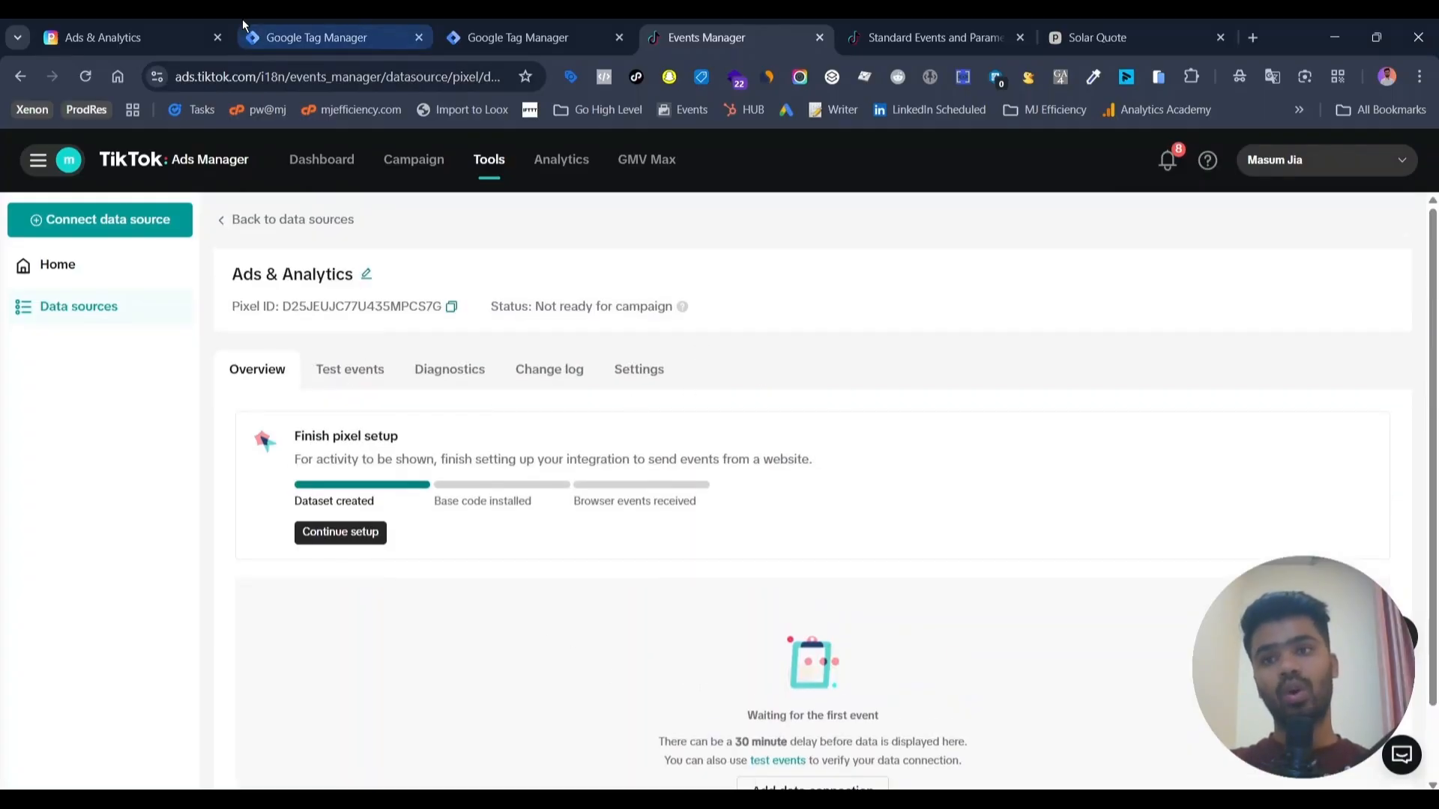
{"action": "left_click", "coordinate": [155, 24]}
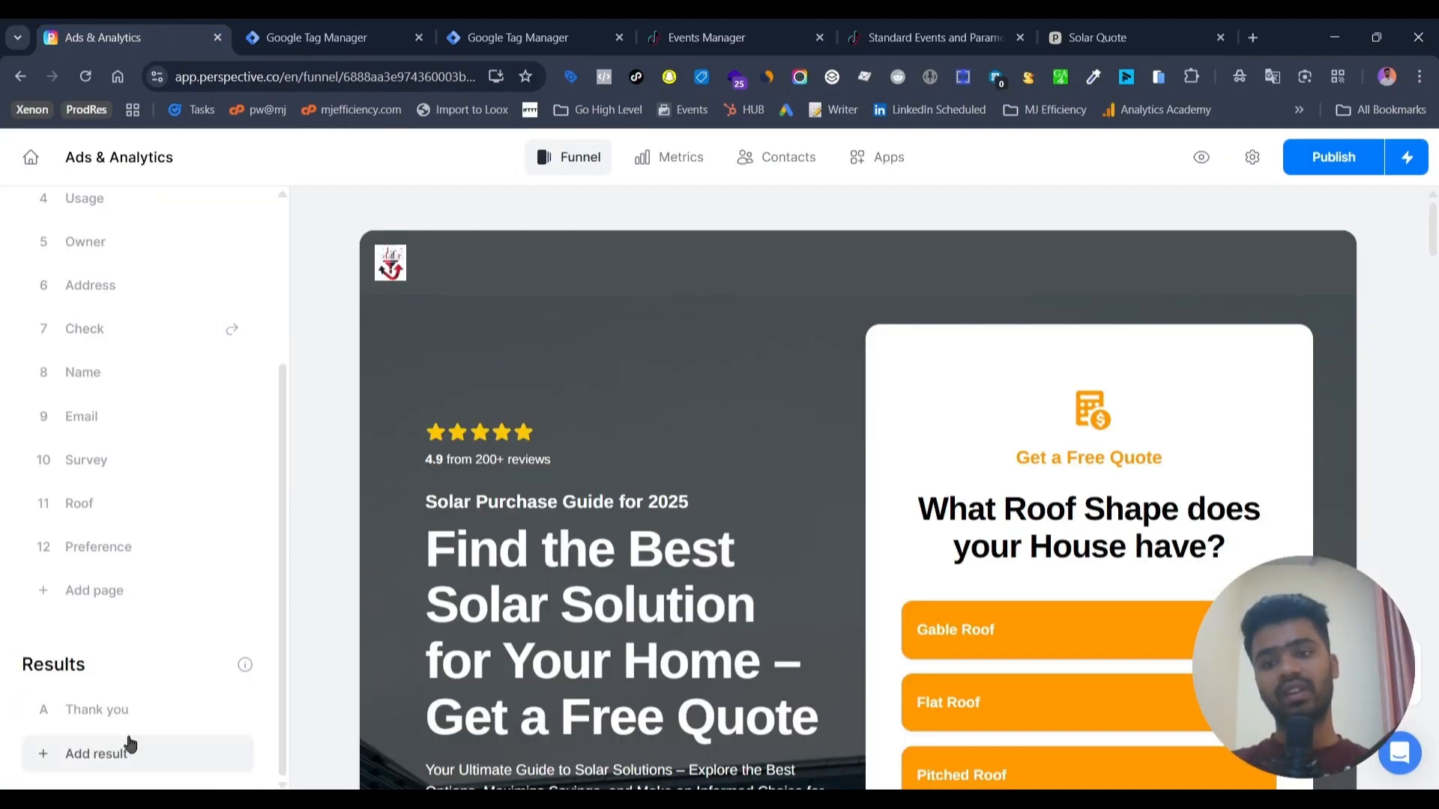
- Open the Thank you result page headed 'Thank you for your information!' and scroll through it
{"action": "left_click", "coordinate": [100, 710]}
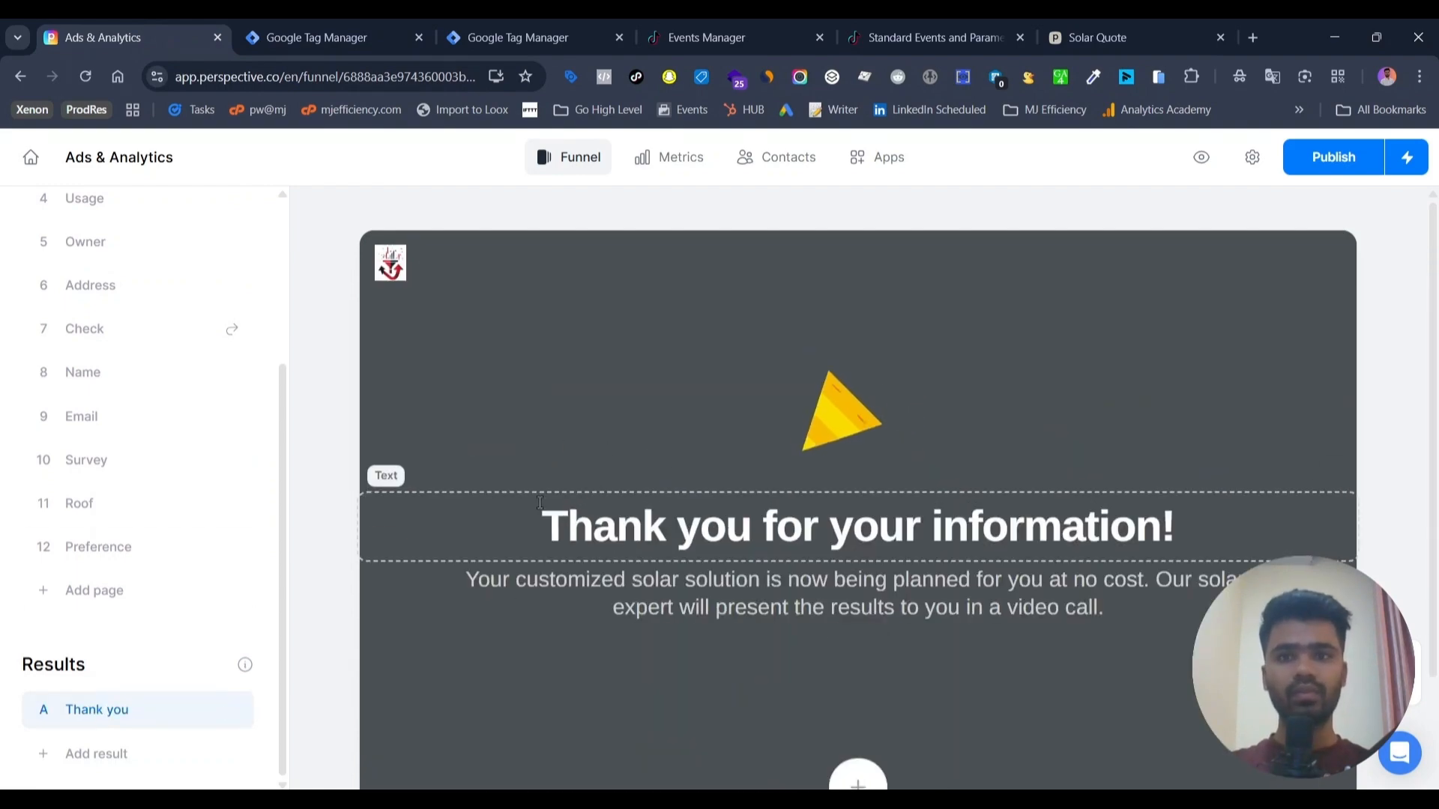
{"action": "scroll", "coordinate": [436, 506], "scroll_direction": "down", "scroll_amount": 3}
{"action": "scroll", "coordinate": [436, 507], "scroll_direction": "up", "scroll_amount": 3}
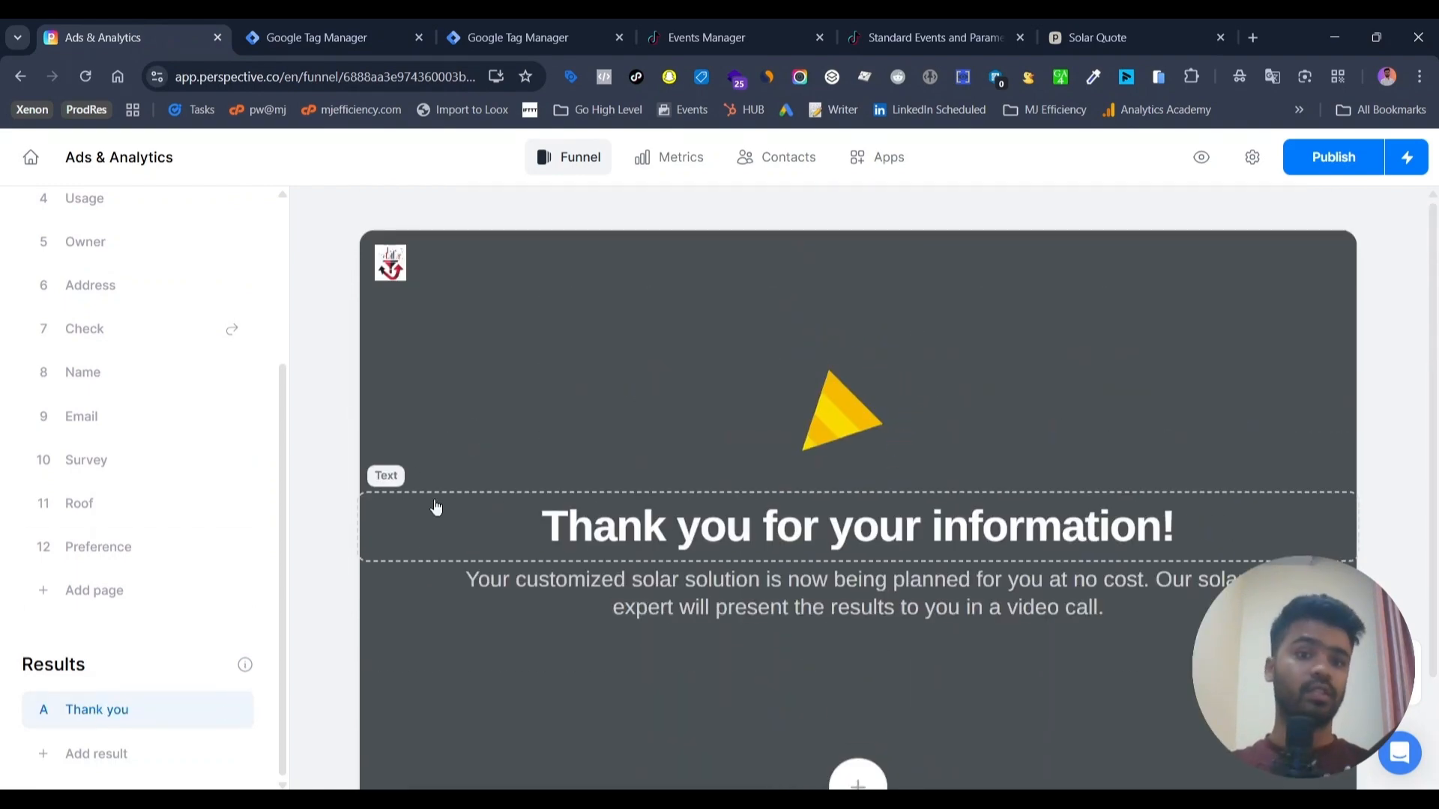
{"action": "scroll", "coordinate": [1137, 479], "scroll_direction": "down", "scroll_amount": 3}
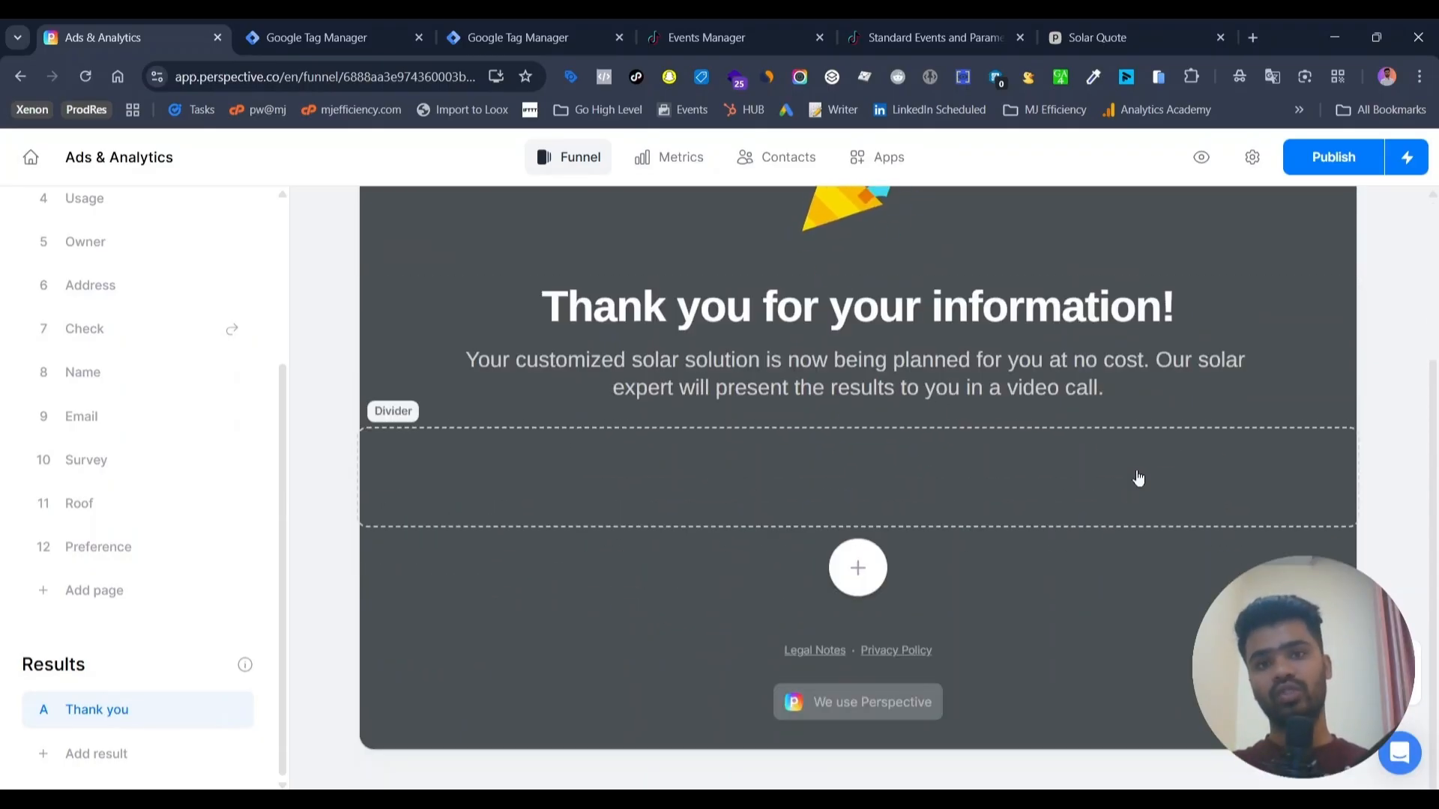
- Switch between the funnel editor and the Google Tag Manager tags list
{"action": "left_click", "coordinate": [378, 20]}
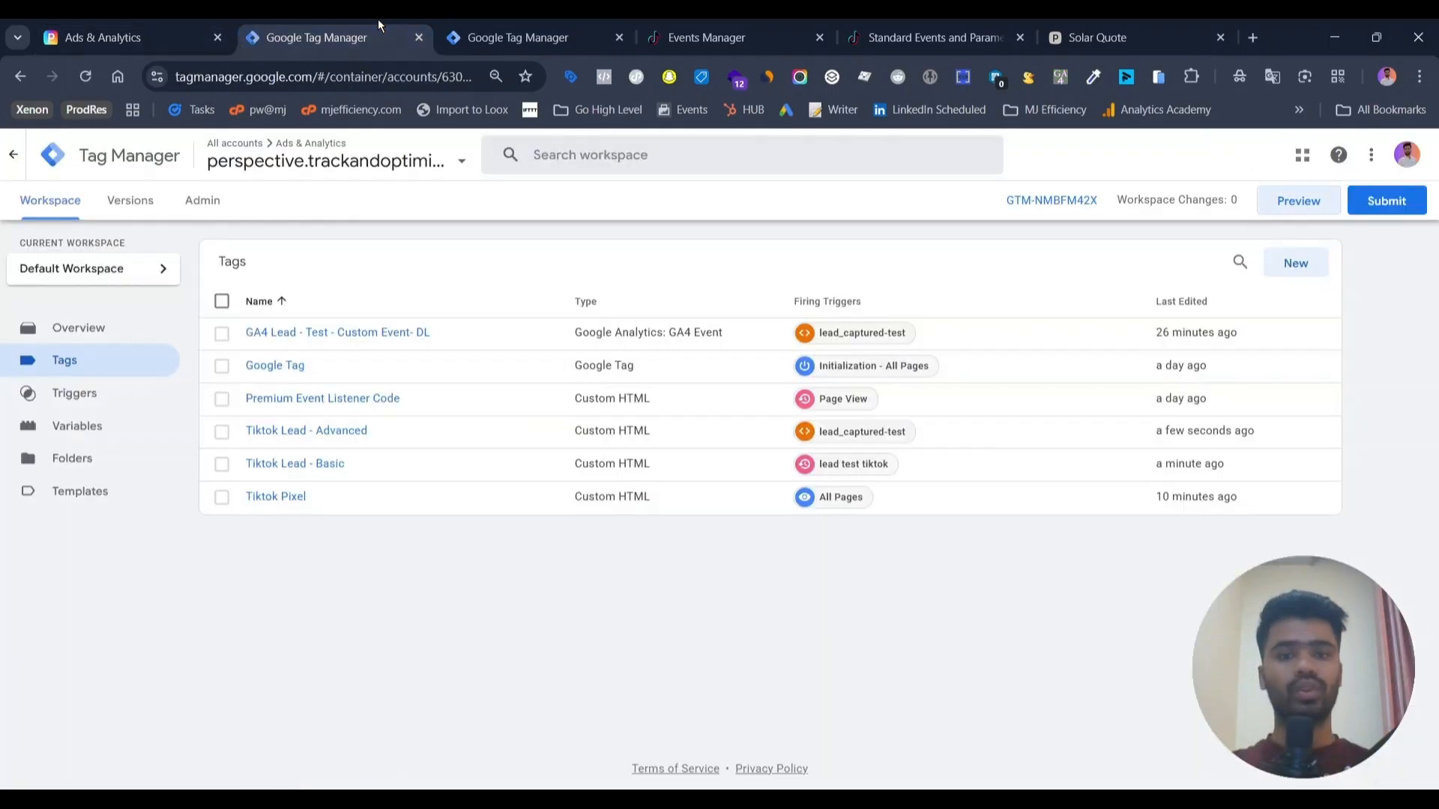
{"action": "left_click", "coordinate": [178, 36]}
{"action": "scroll", "coordinate": [675, 400], "scroll_direction": "up", "scroll_amount": 3}
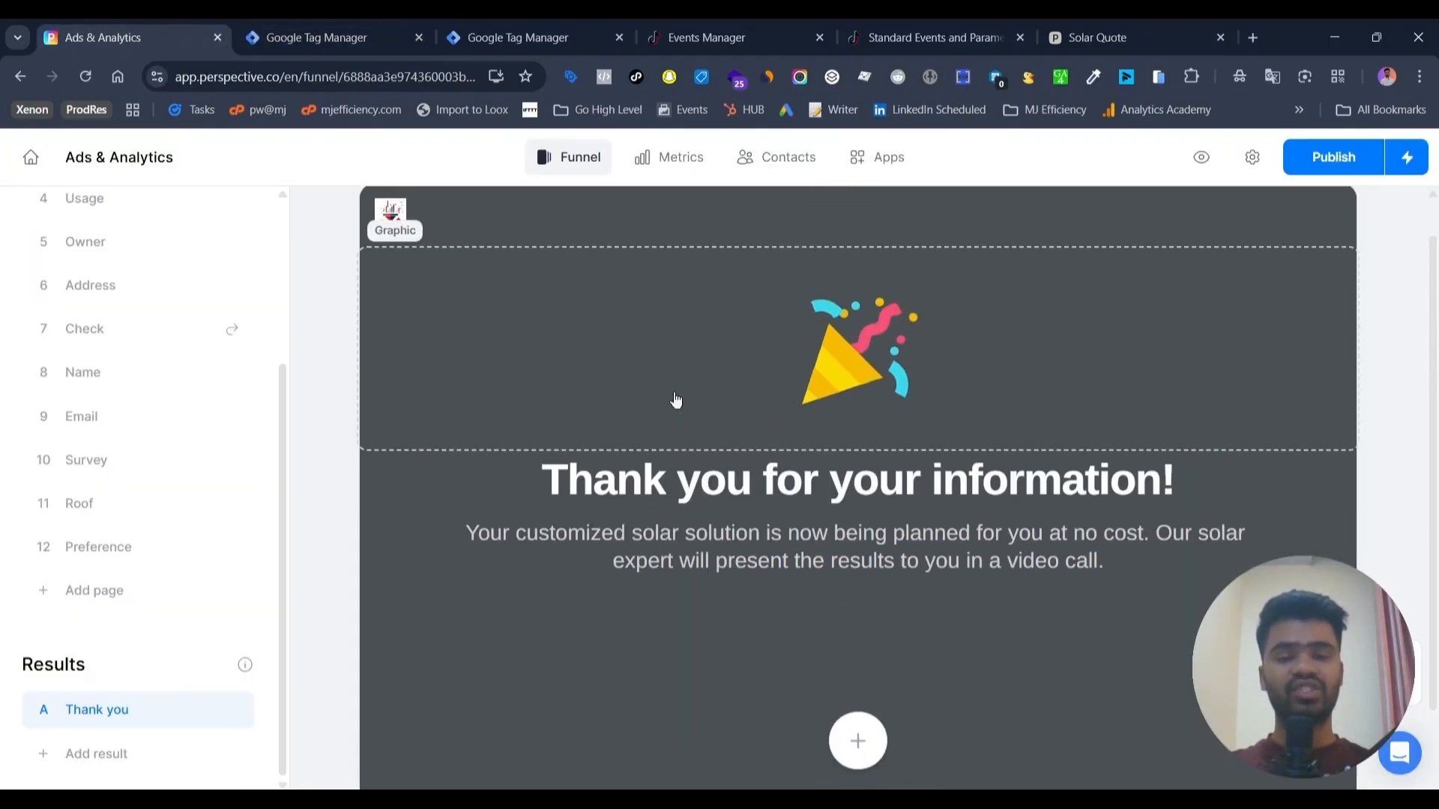
{"action": "left_click", "coordinate": [340, 37]}
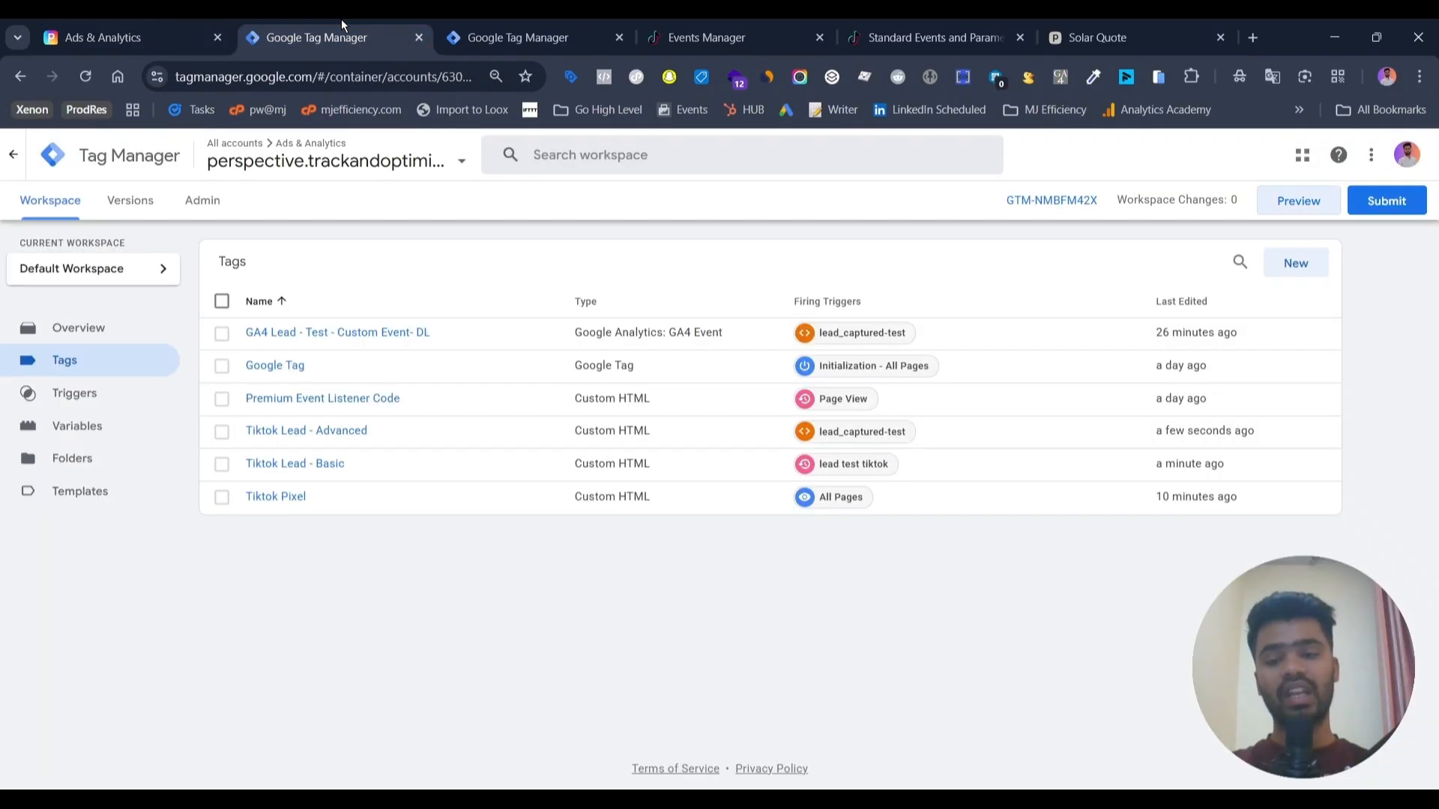
- Review the Premium Event Listener Code and GA4 Lead tags, closing both without changes
{"action": "left_click", "coordinate": [284, 404]}
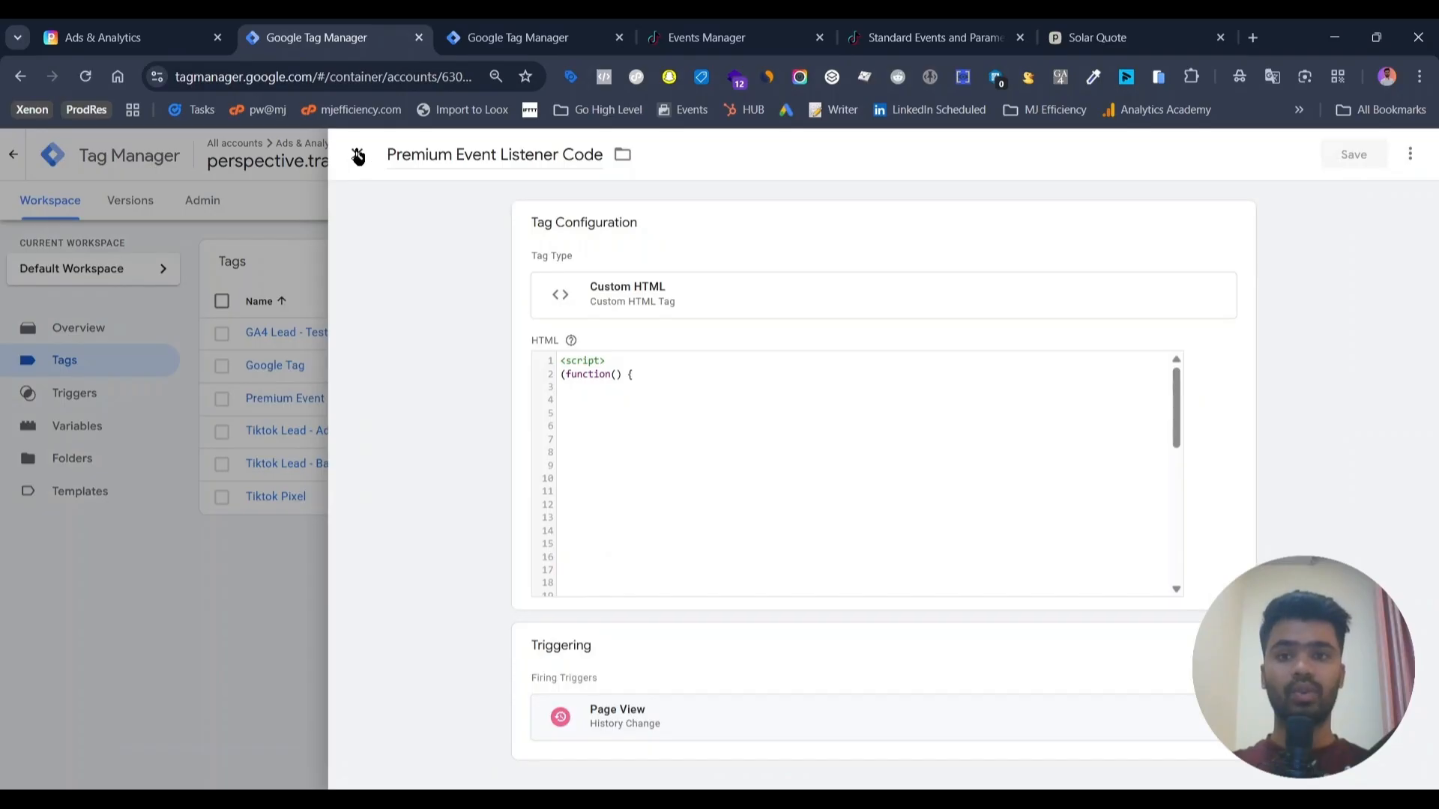
{"action": "left_click", "coordinate": [357, 156]}
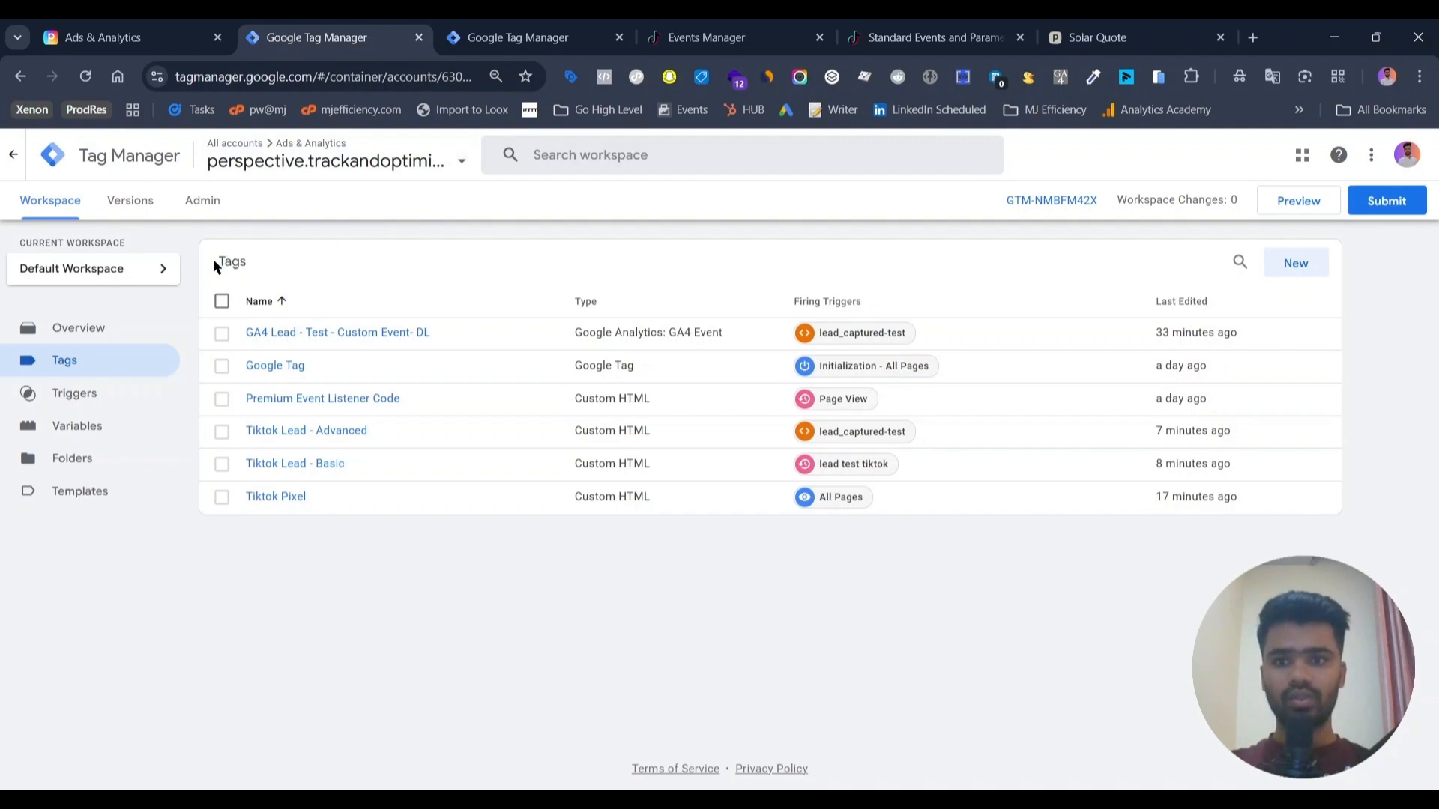
{"action": "left_click", "coordinate": [359, 335]}
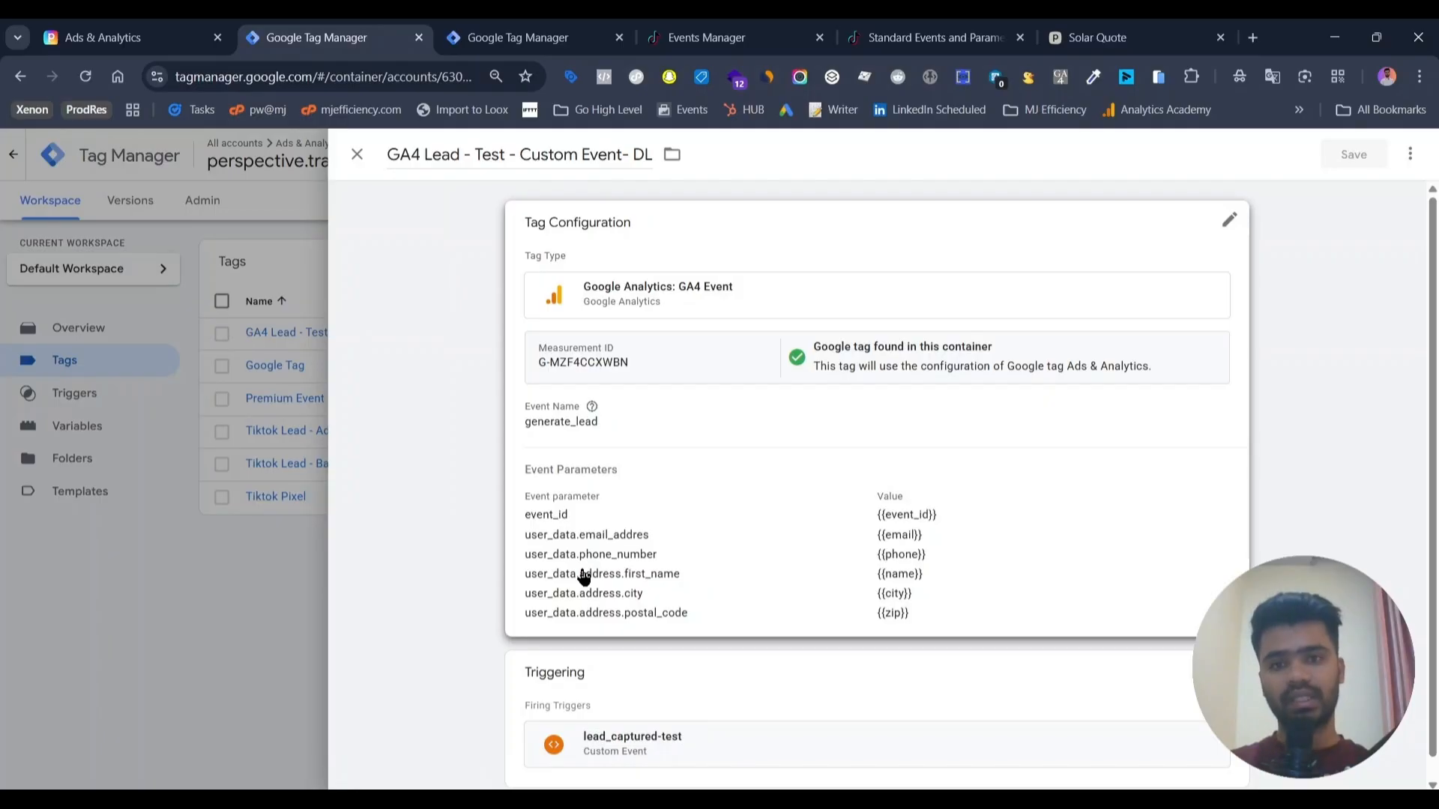
{"action": "left_click", "coordinate": [358, 155]}
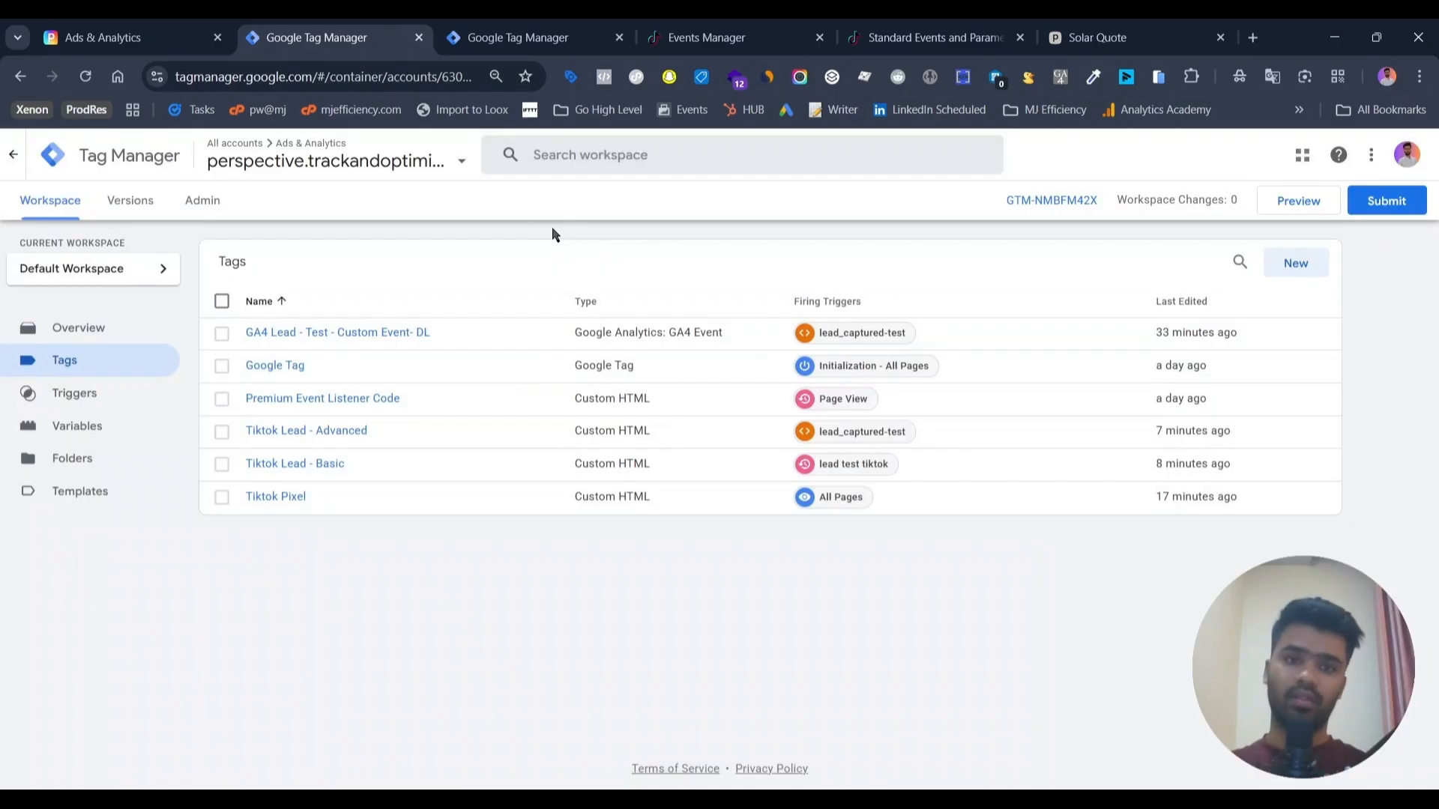
- Start a new server-container tag using the TikTok Events API (Official) gallery template, found by searching 'tiktok'
{"action": "left_click", "coordinate": [529, 20]}
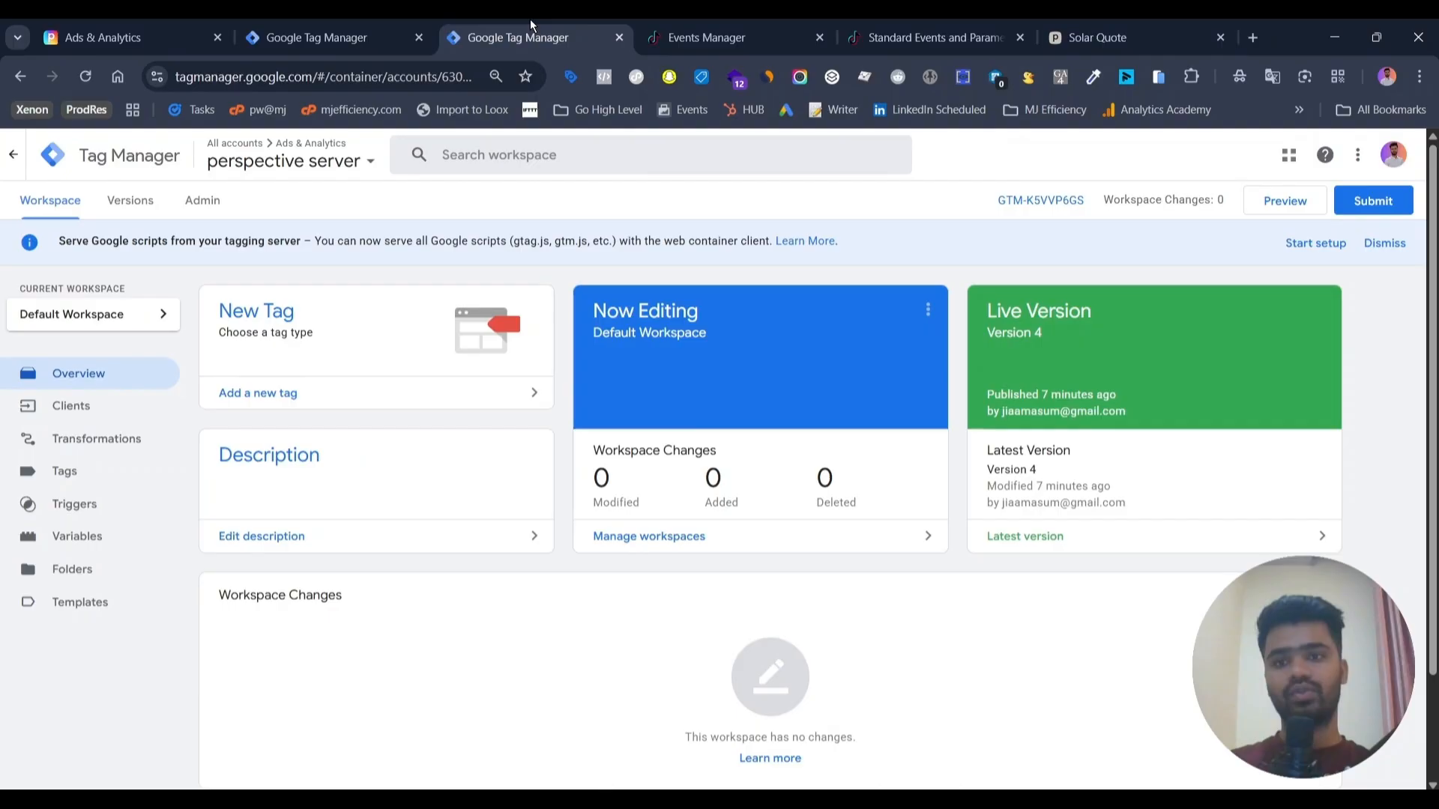
{"action": "left_click", "coordinate": [92, 466]}
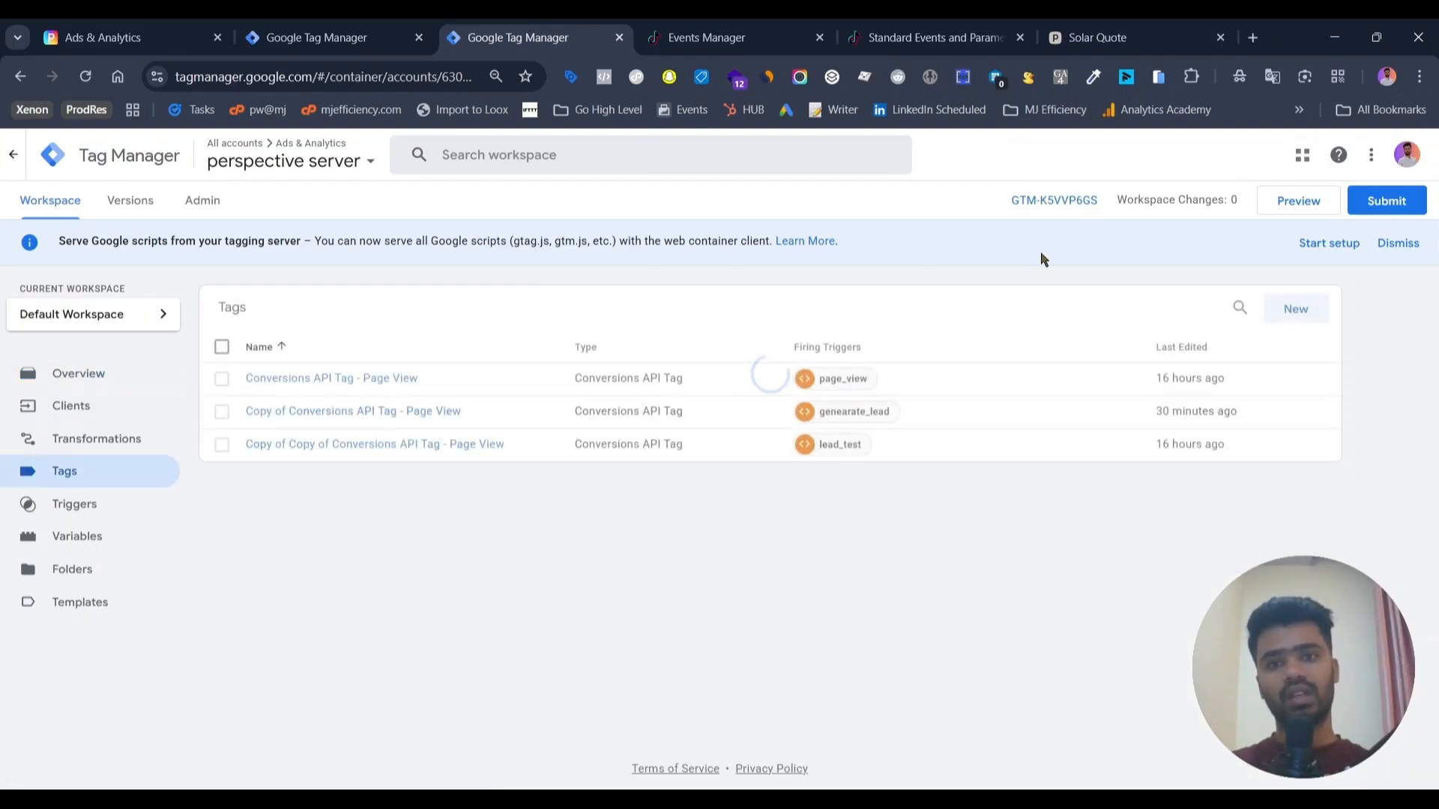
{"action": "left_click", "coordinate": [1276, 321]}
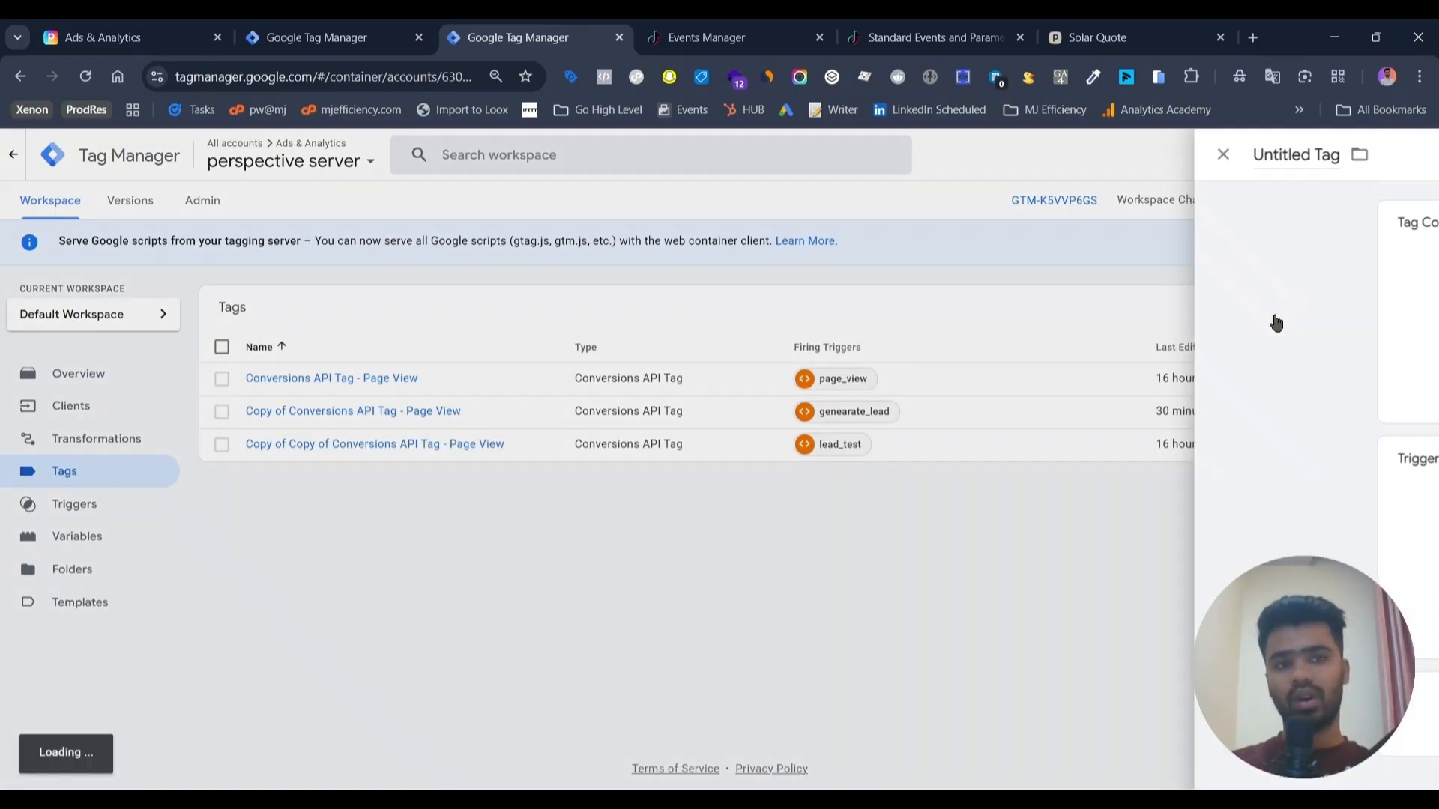
{"action": "left_click", "coordinate": [1046, 305]}
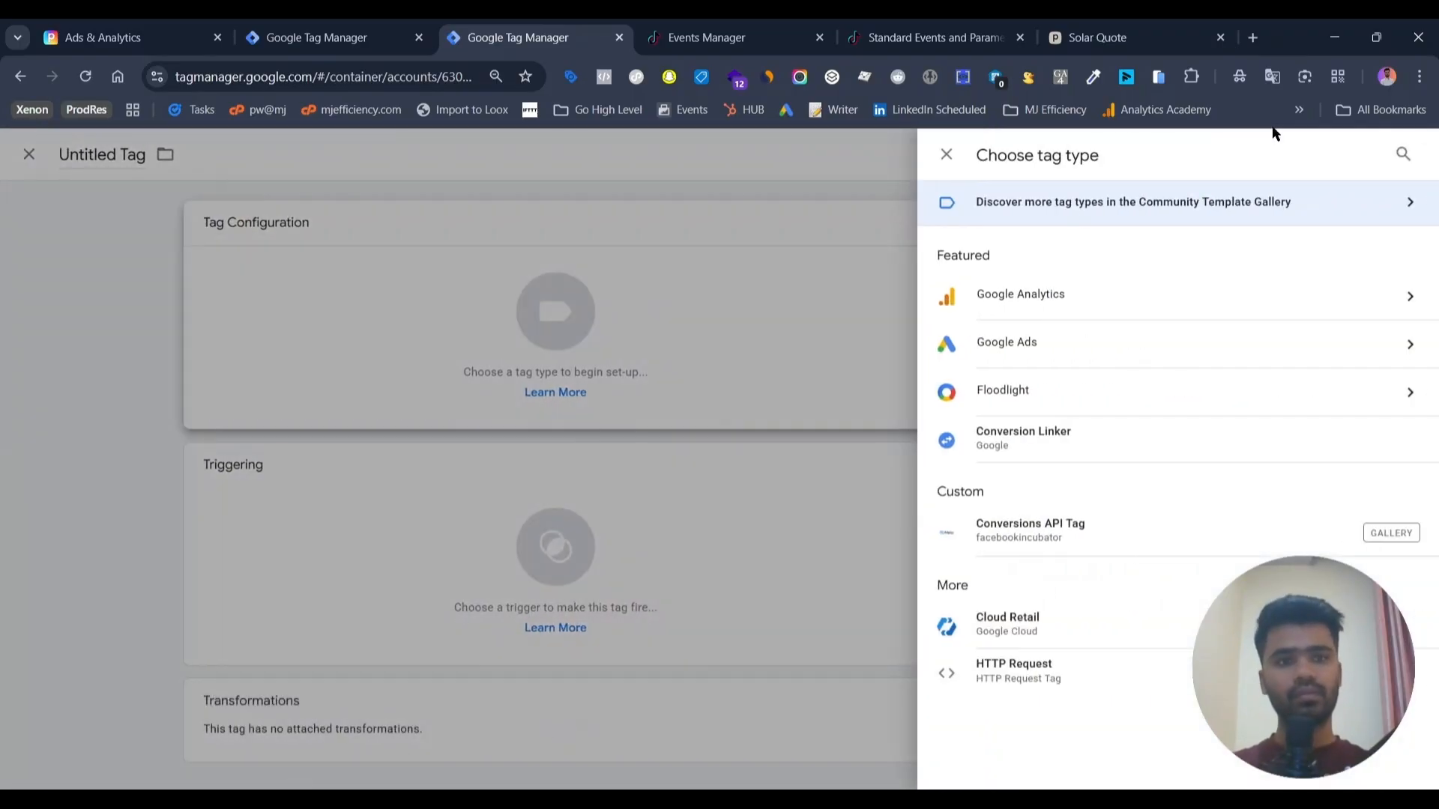
{"action": "left_click", "coordinate": [1271, 195]}
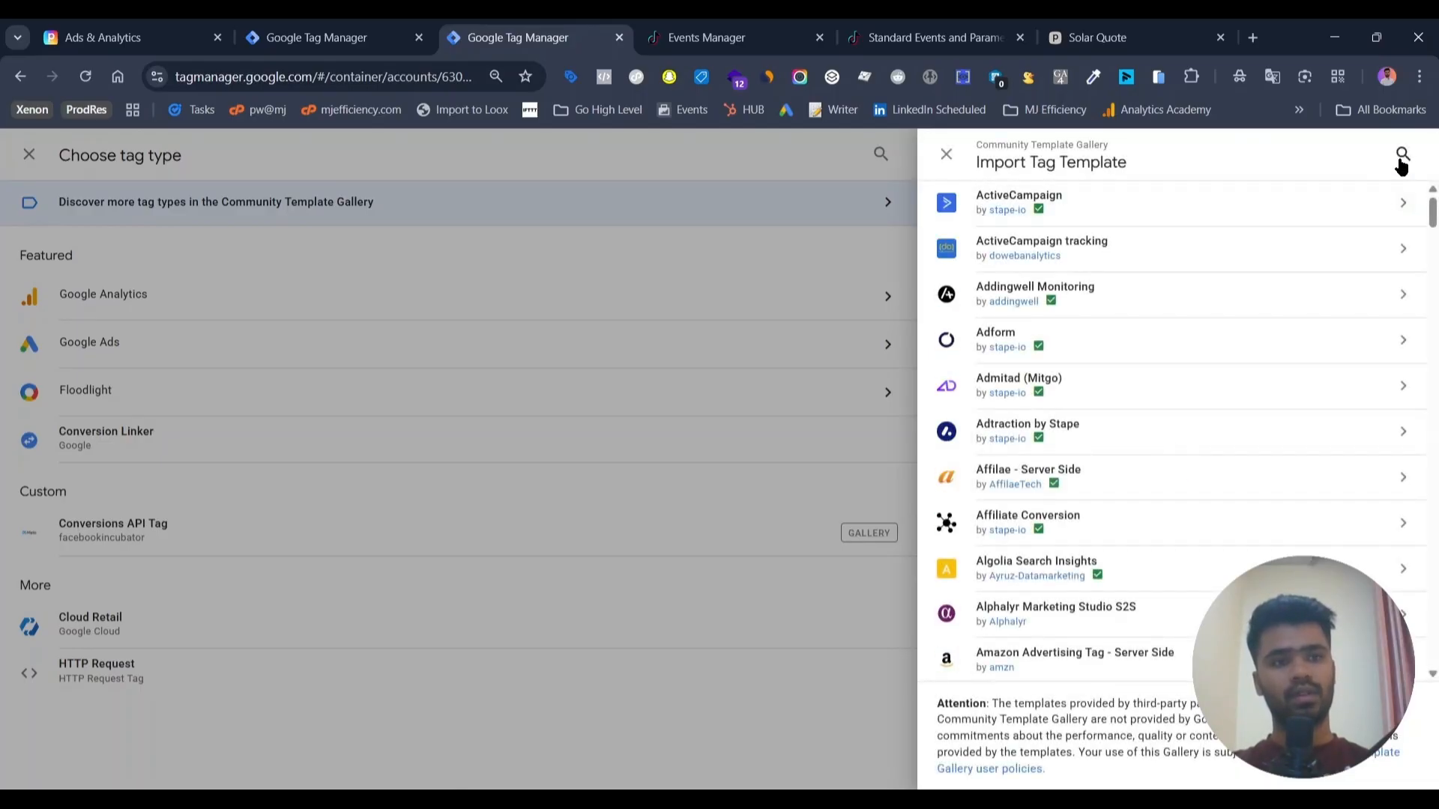
{"action": "left_click", "coordinate": [1402, 153]}
{"action": "type", "text": "tiktok"}
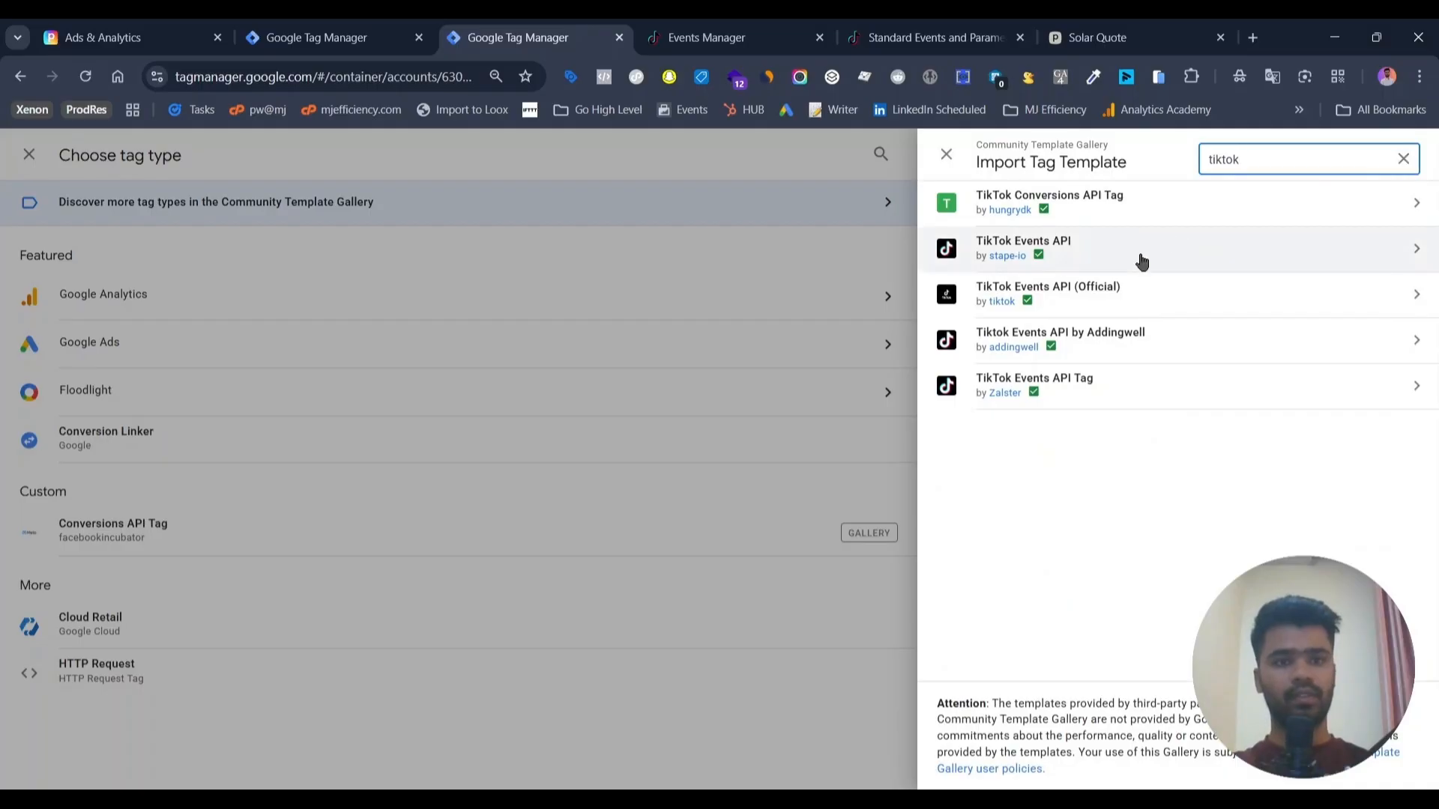
{"action": "left_click", "coordinate": [1153, 300]}
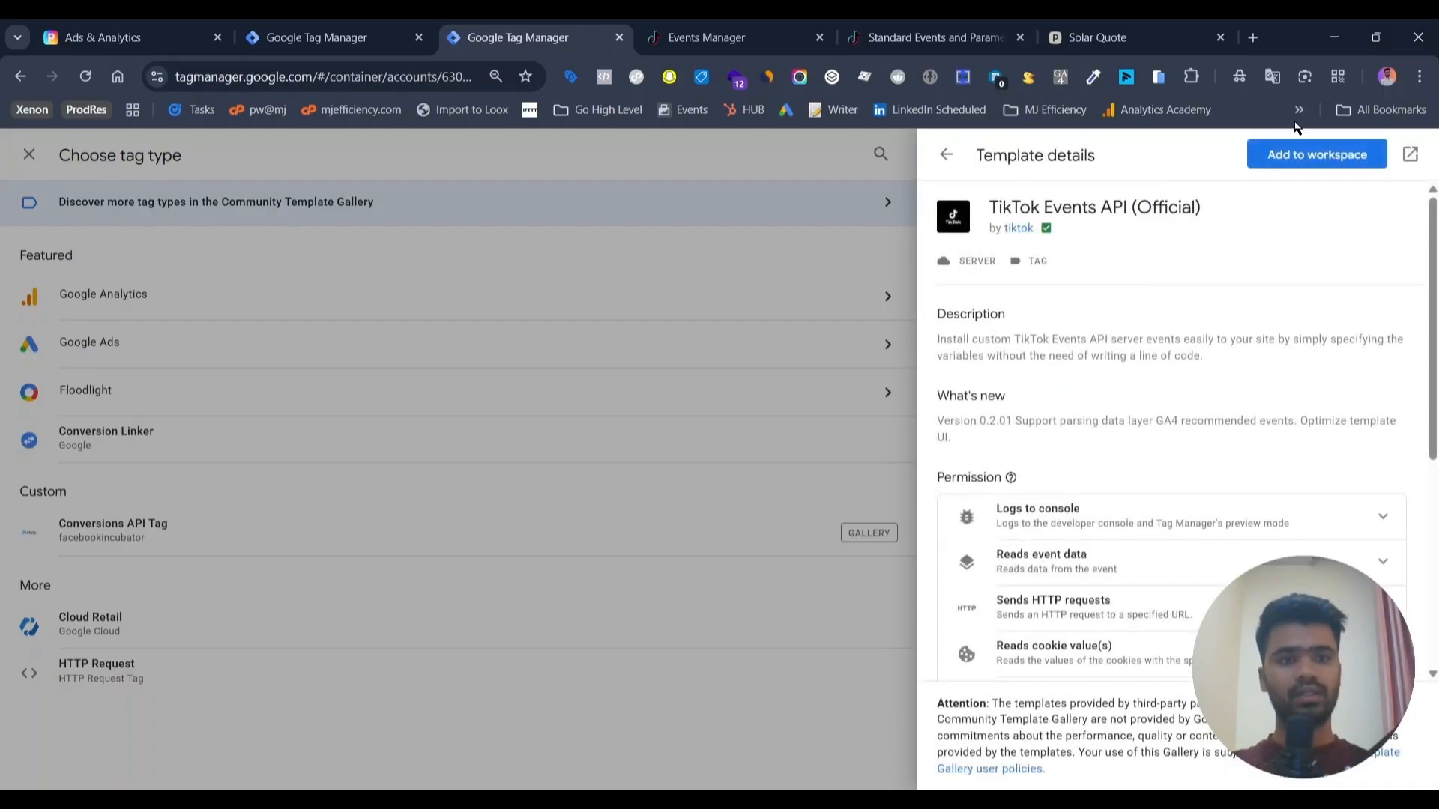
{"action": "left_click", "coordinate": [1323, 157]}
{"action": "left_click", "coordinate": [915, 678]}
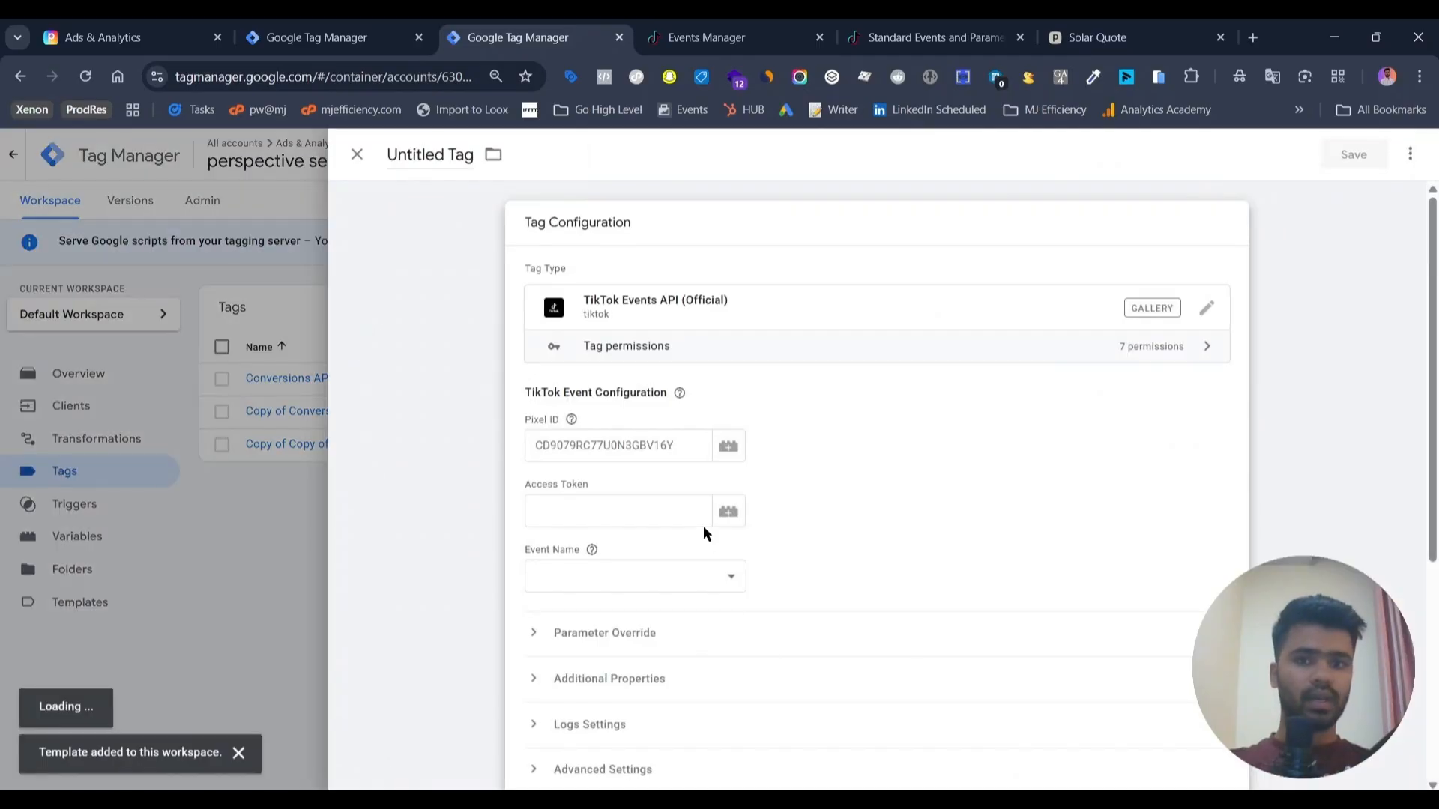
- Copy the pixel ID from TikTok Events Manager and paste it into the tag's Pixel ID field
{"action": "scroll", "coordinate": [589, 487], "scroll_direction": "down", "scroll_amount": 2}
{"action": "left_click", "coordinate": [528, 328]}
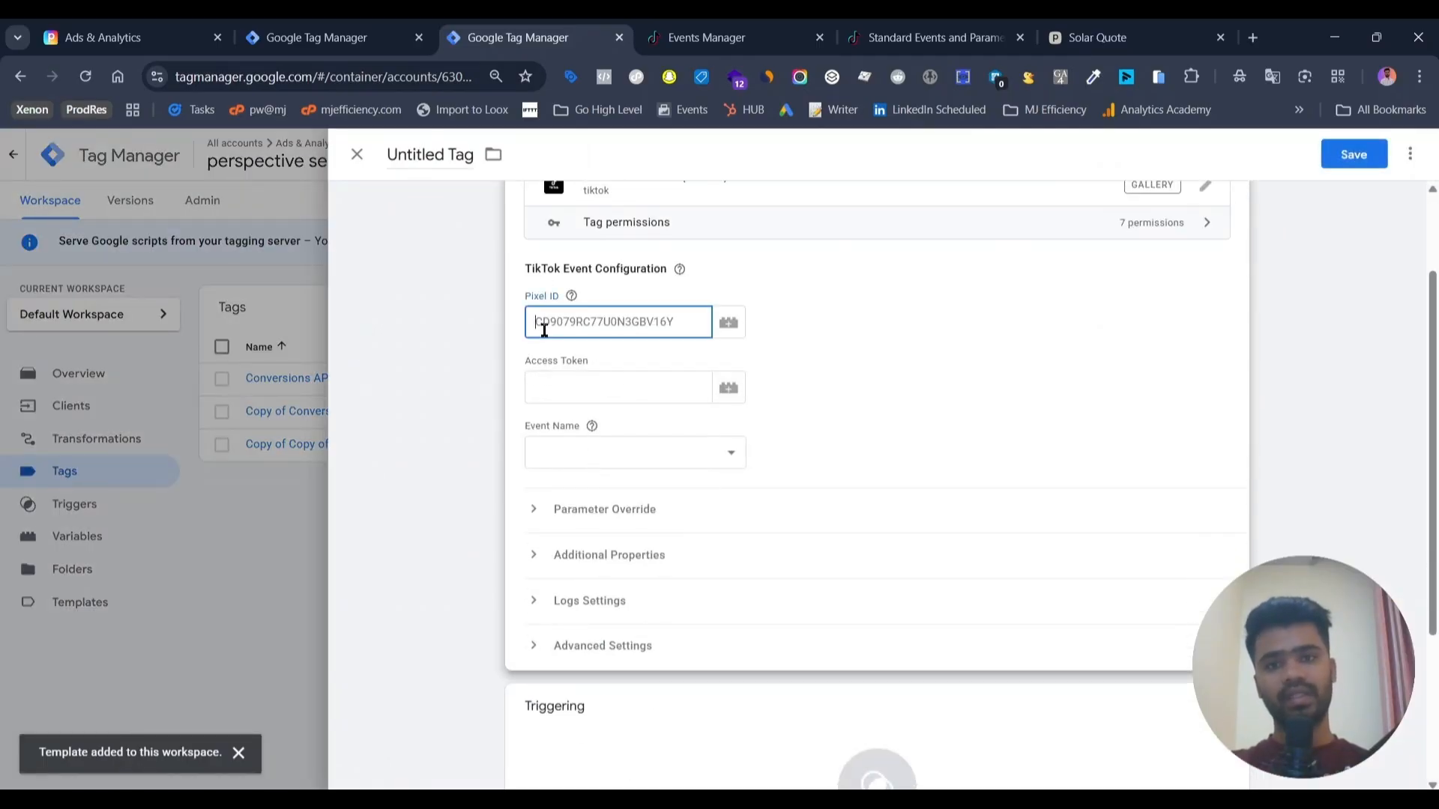
{"action": "left_click", "coordinate": [716, 22]}
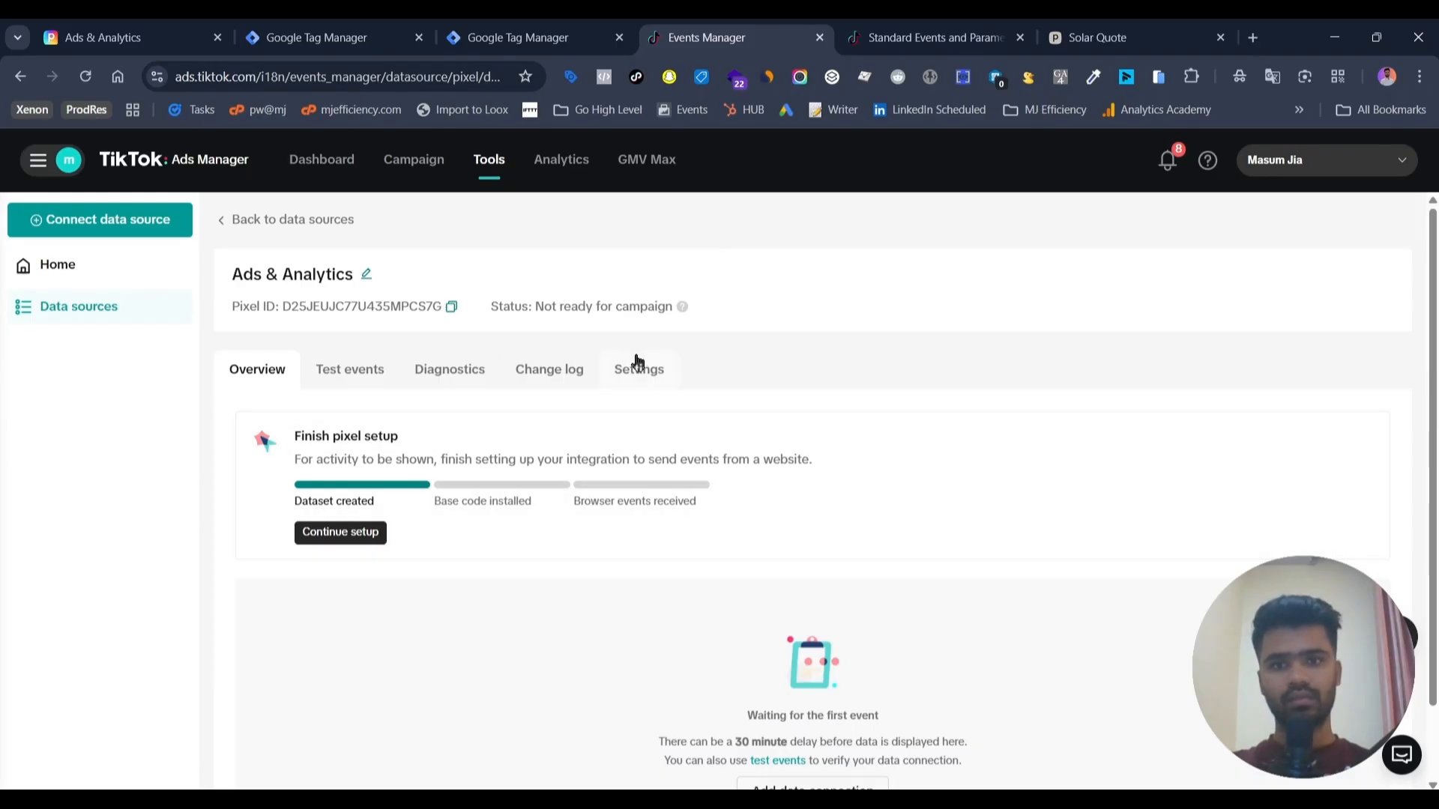
{"action": "left_click", "coordinate": [451, 307]}
{"action": "left_click", "coordinate": [496, 24]}
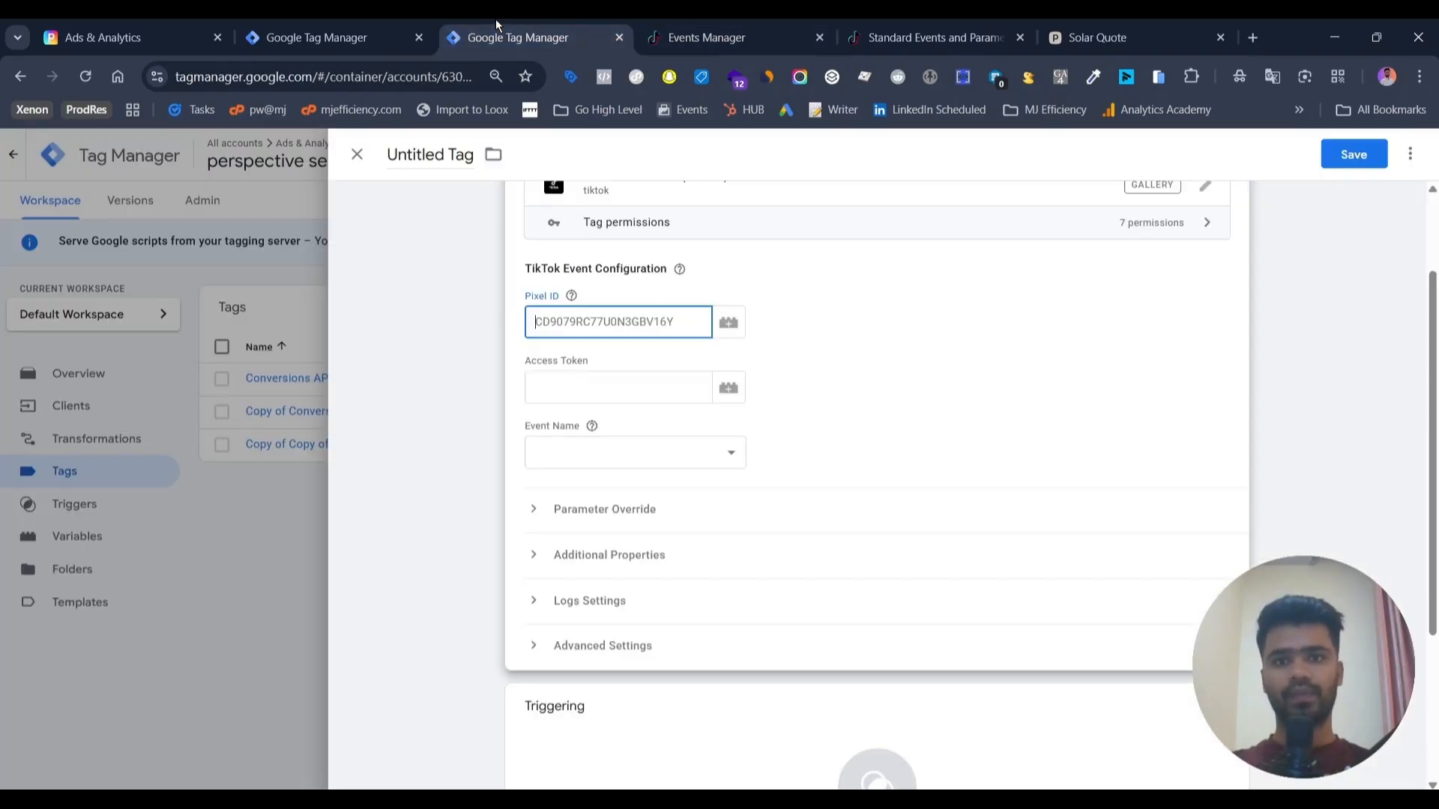
{"action": "key", "text": "ctrl+v"}
{"action": "left_click", "coordinate": [649, 386]}
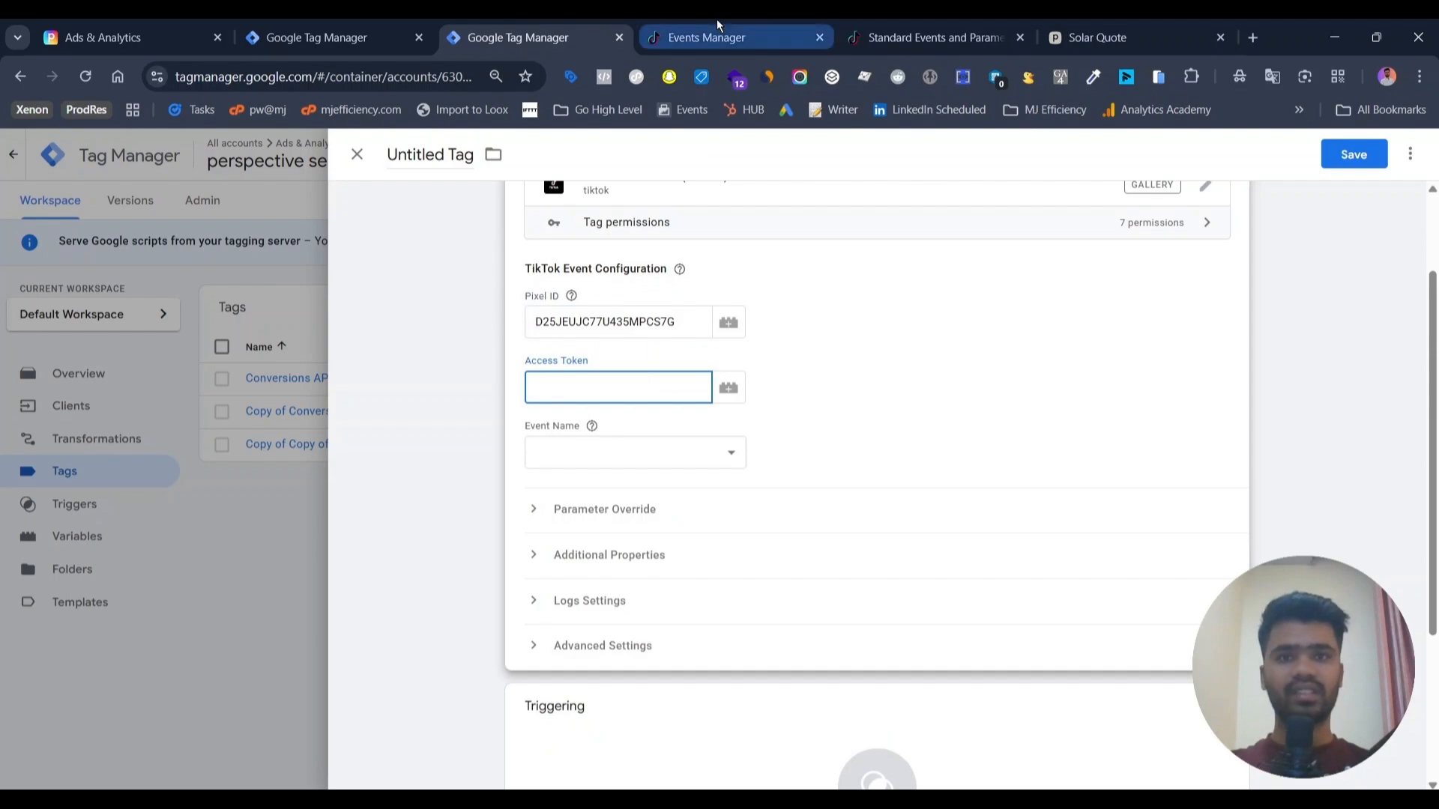
- Generate a new Events API access token in the pixel's settings and paste it into the tag
{"action": "left_click", "coordinate": [716, 19]}
{"action": "left_click", "coordinate": [621, 372]}
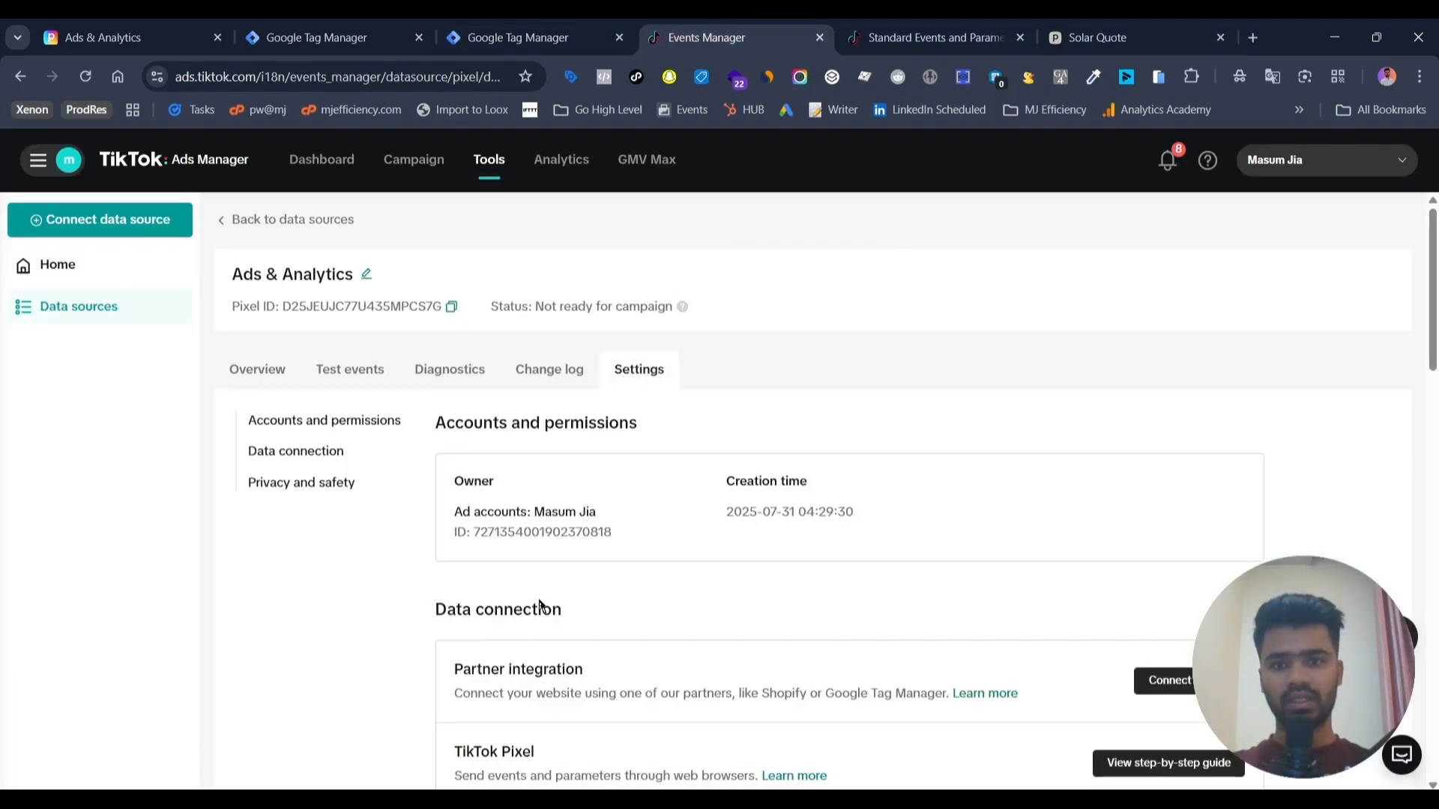
{"action": "scroll", "coordinate": [516, 643], "scroll_direction": "down", "scroll_amount": 10}
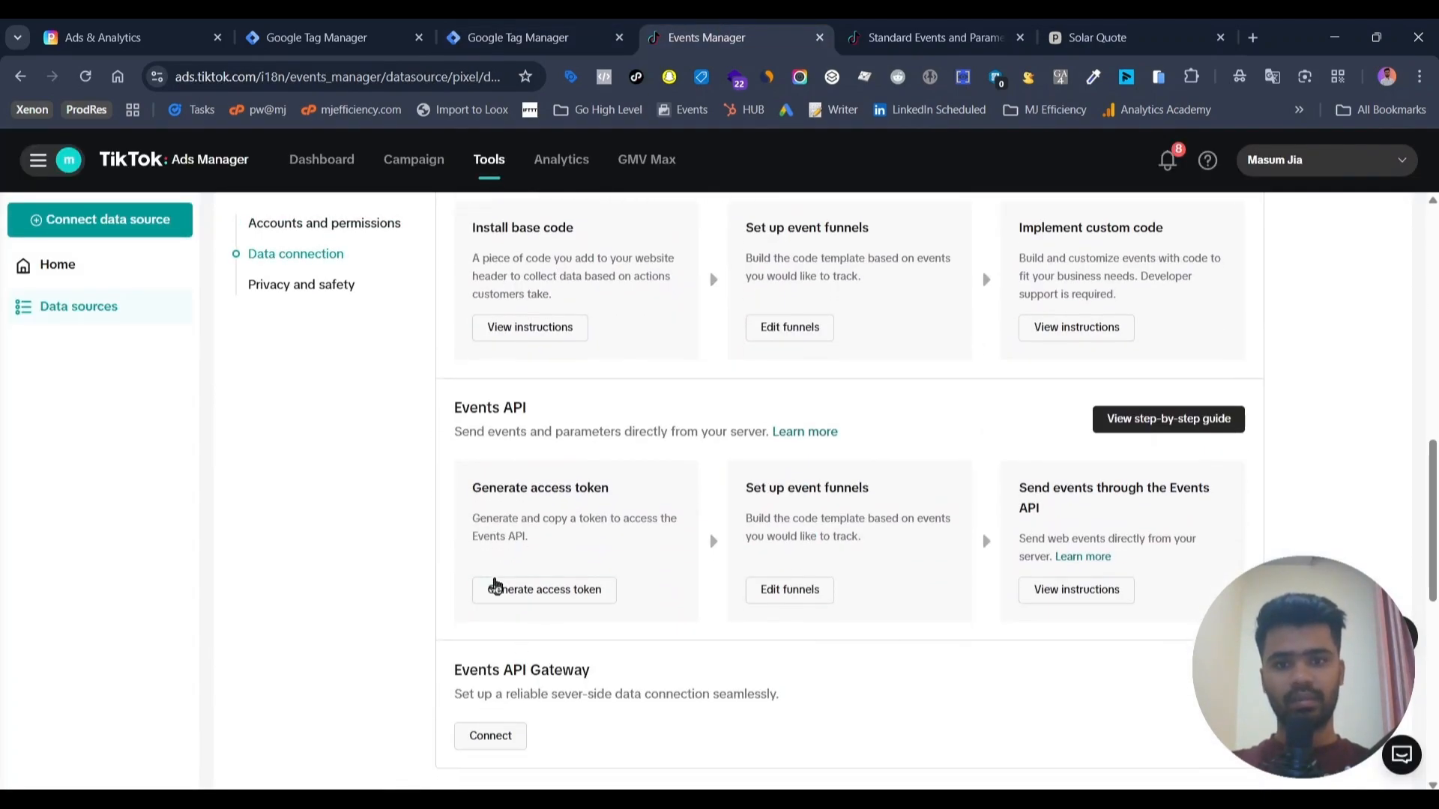
{"action": "left_click", "coordinate": [497, 588]}
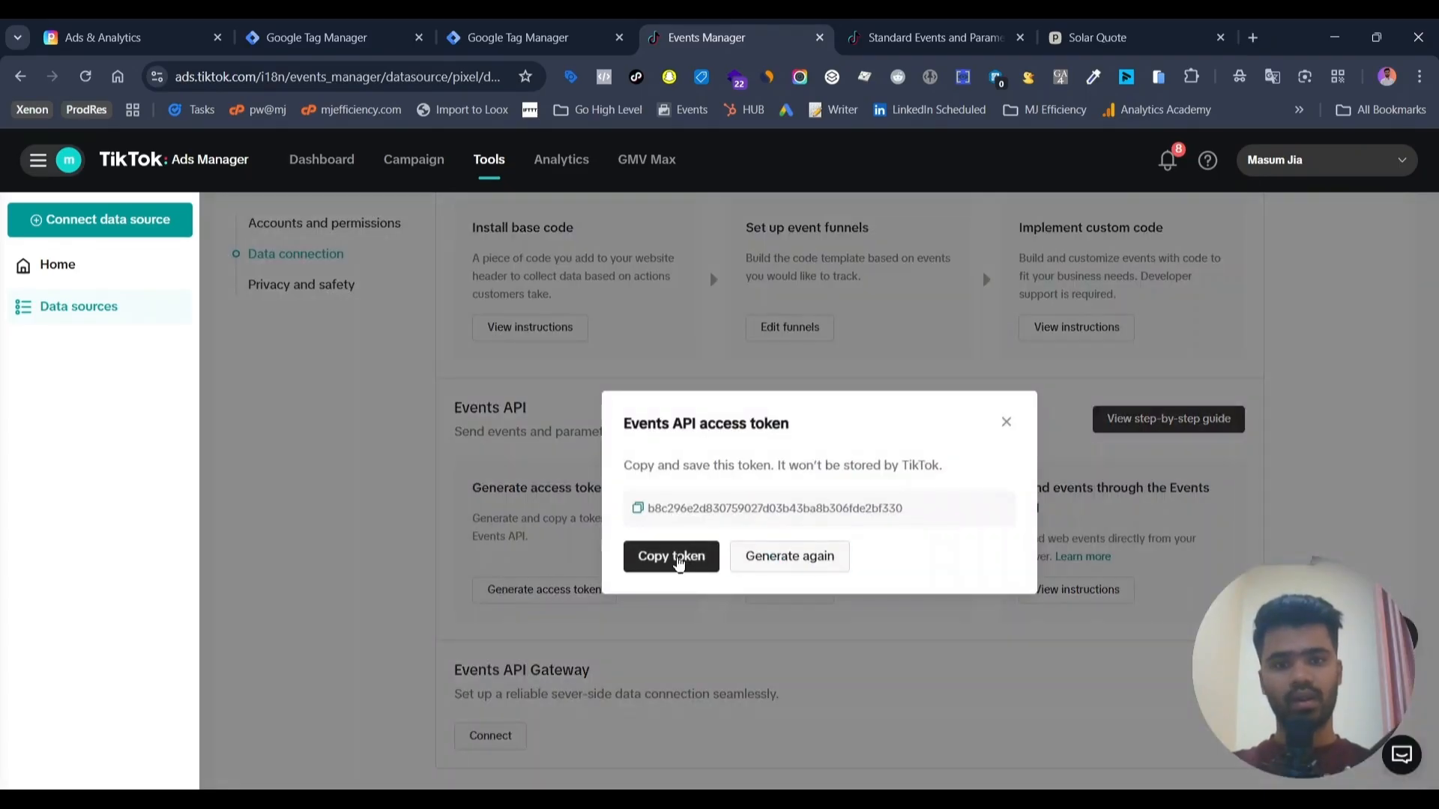
{"action": "left_click", "coordinate": [676, 560]}
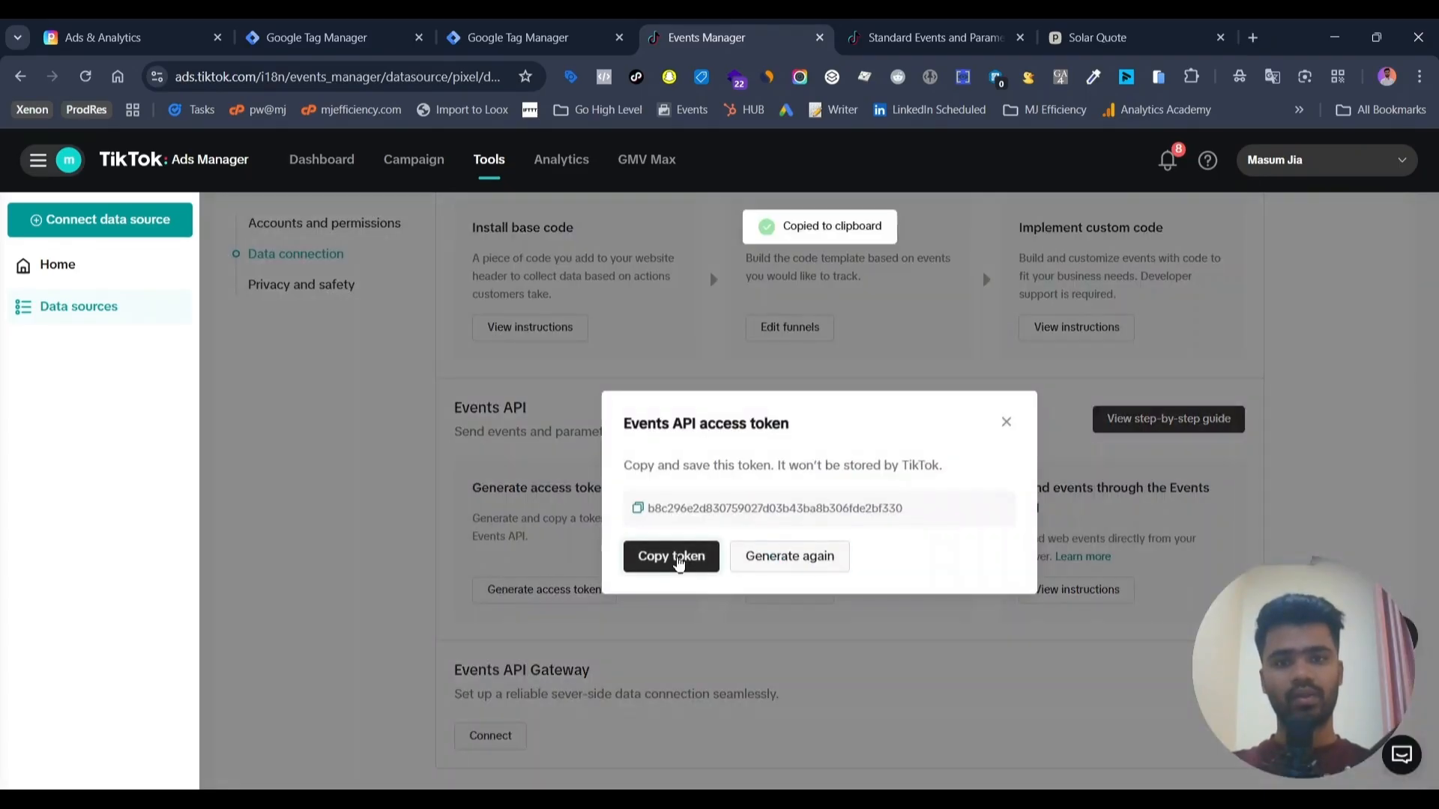
{"action": "left_click", "coordinate": [517, 37]}
{"action": "key", "text": "ctrl+v"}
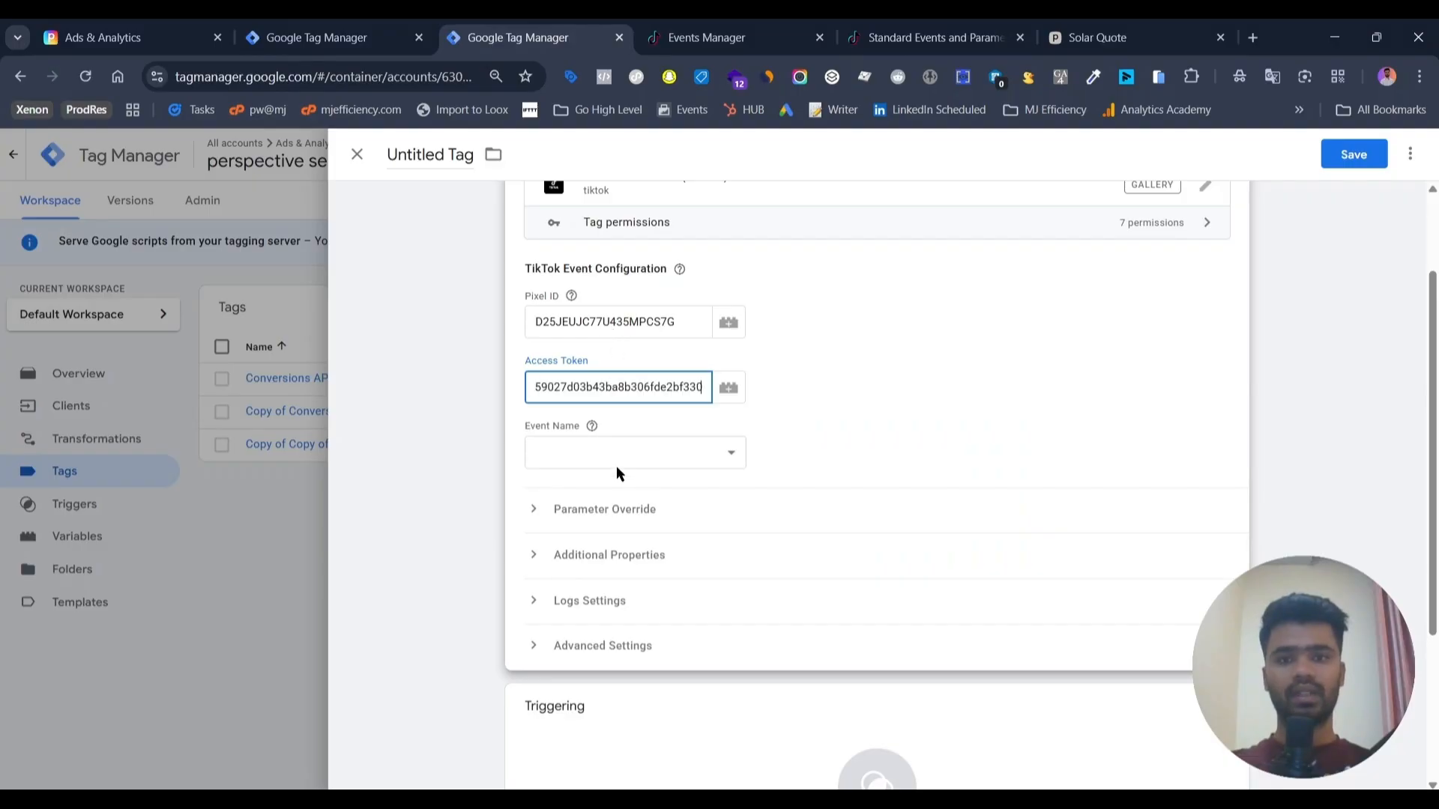
- Set the tag's Event Name to CompleteRegistration
{"action": "left_click", "coordinate": [615, 463]}
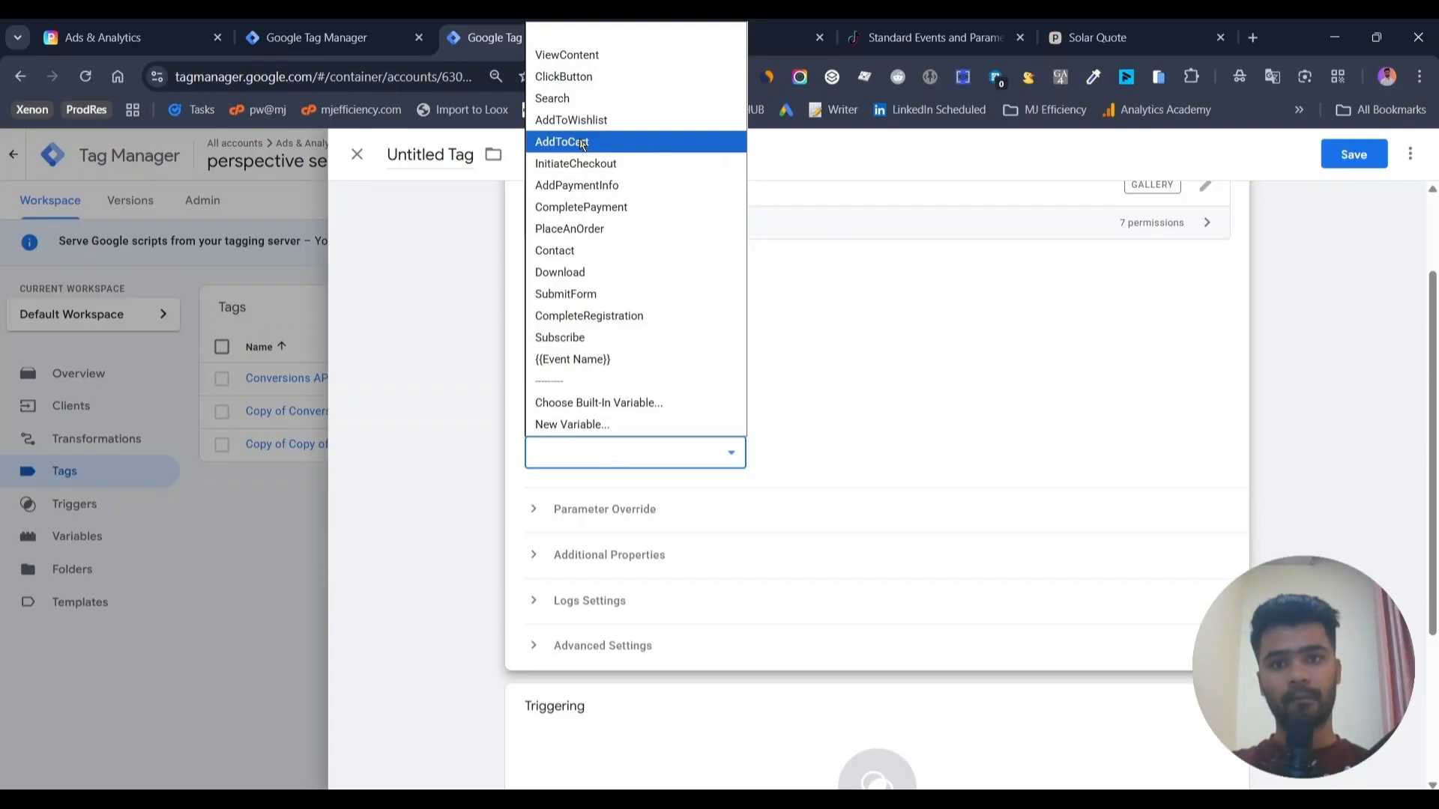
{"action": "left_click", "coordinate": [599, 293]}
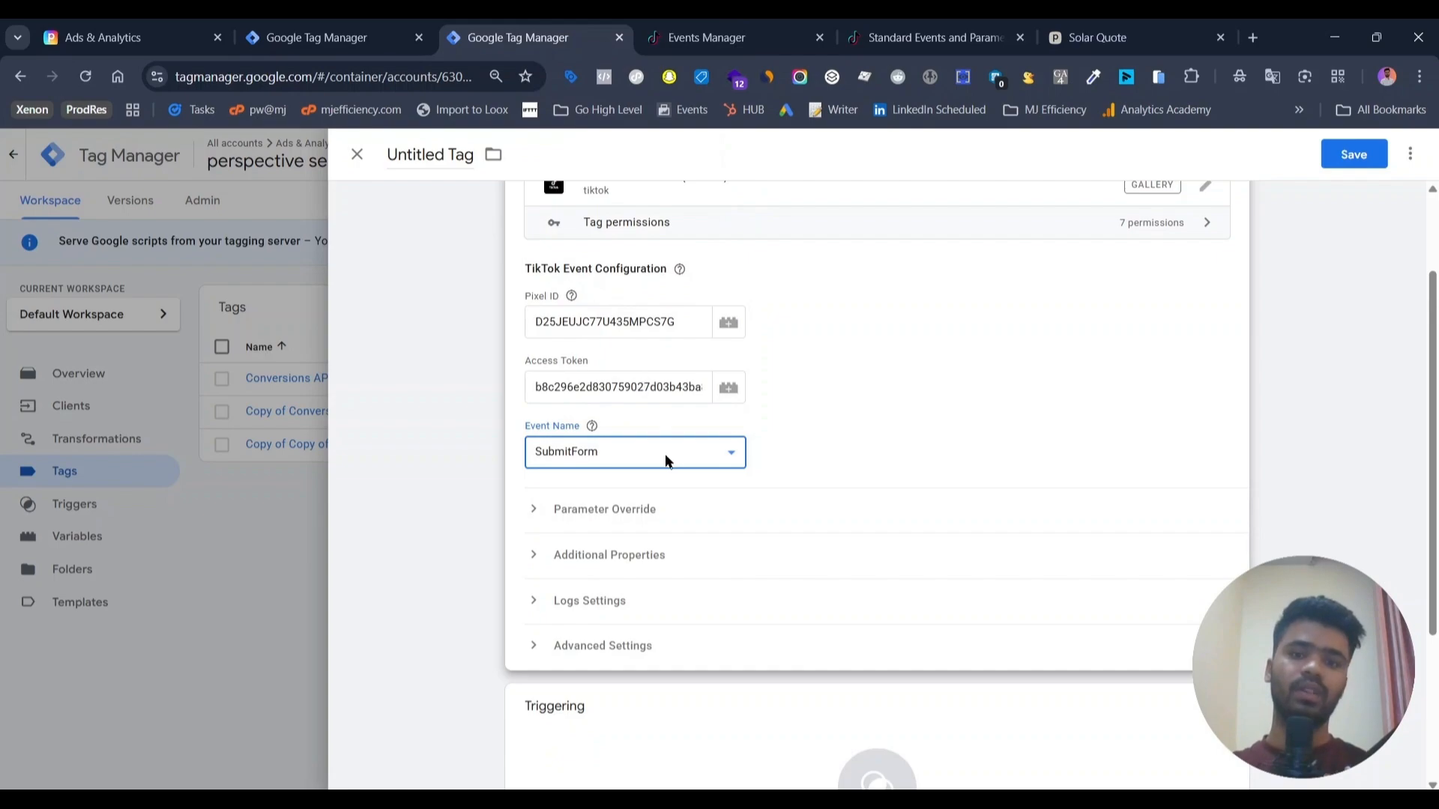
{"action": "left_click", "coordinate": [645, 457]}
{"action": "key", "text": "Down"}
{"action": "key", "text": "Return"}
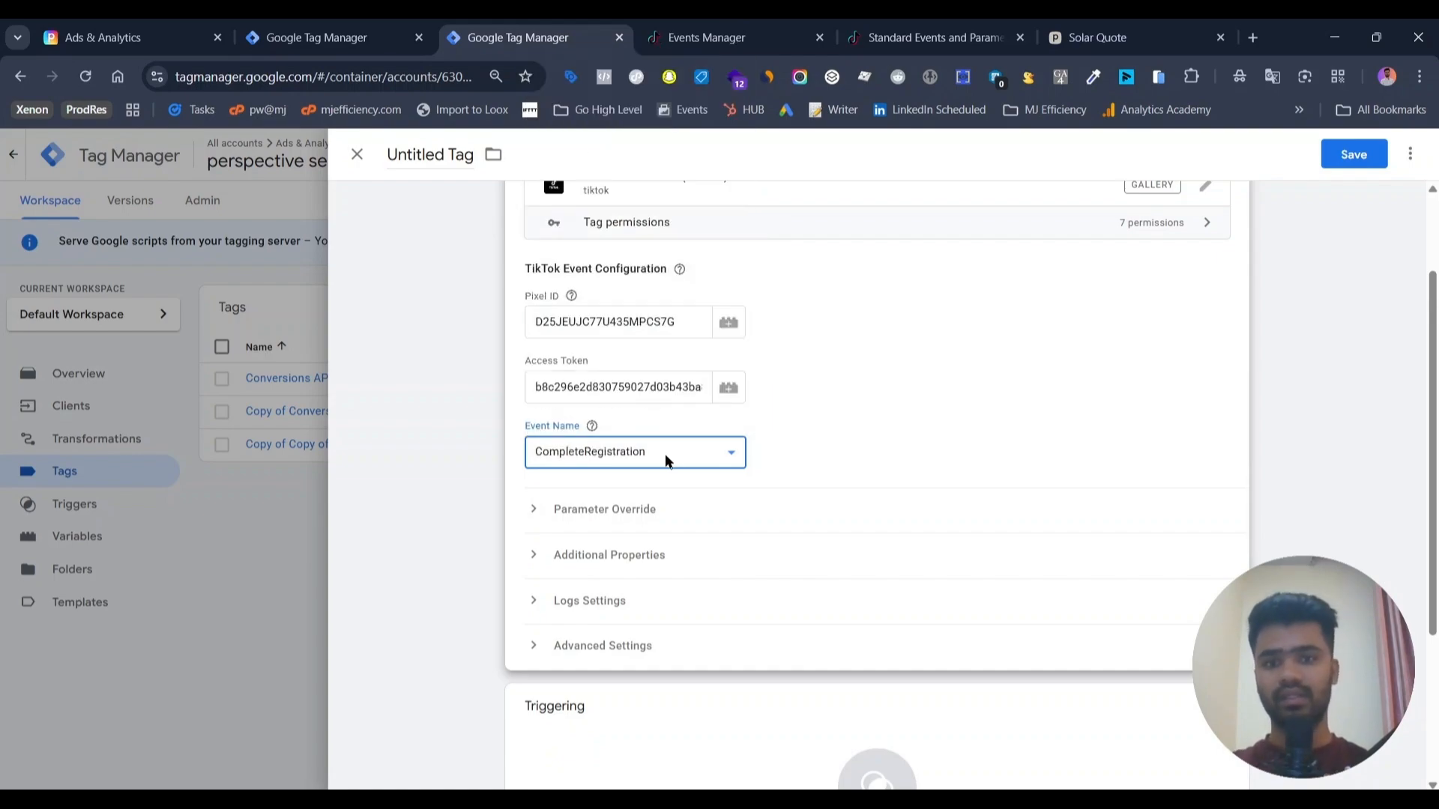
- Expand Parameter Override and select the Test Event Code field
{"action": "scroll", "coordinate": [667, 458], "scroll_direction": "down", "scroll_amount": 1}
{"action": "left_click", "coordinate": [605, 435]}
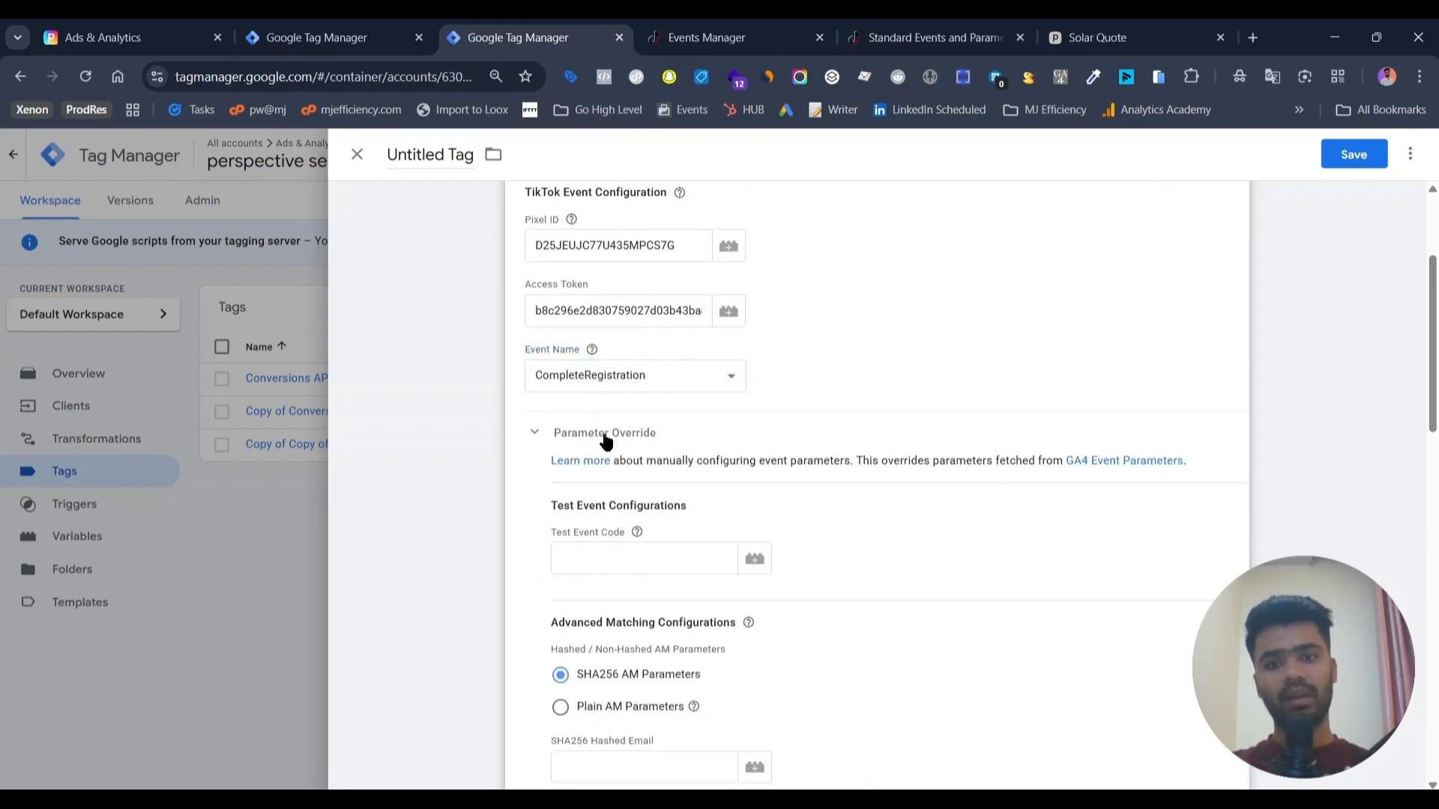
{"action": "scroll", "coordinate": [606, 442], "scroll_direction": "down", "scroll_amount": 2}
{"action": "left_click", "coordinate": [604, 425]}
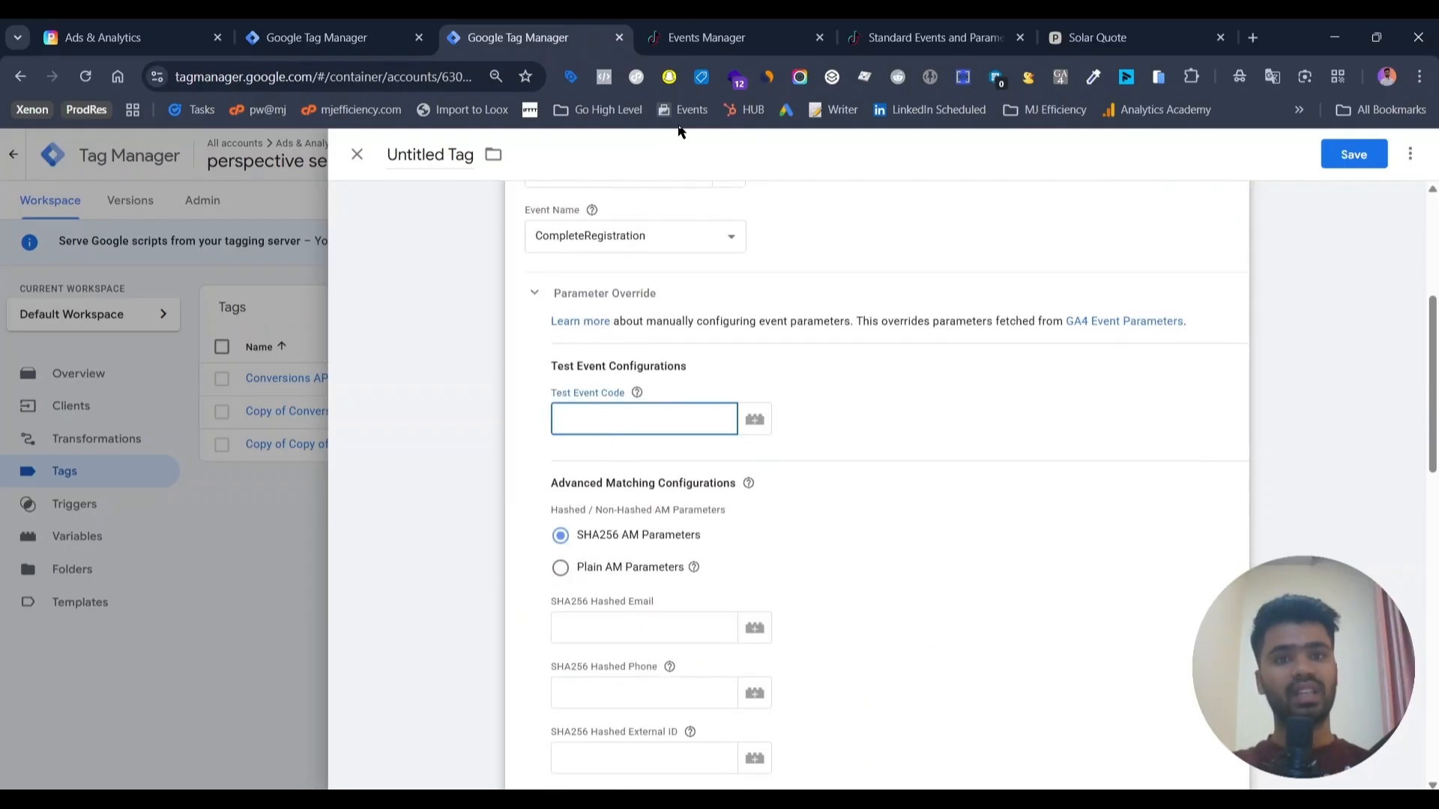
{"action": "left_click", "coordinate": [716, 19]}
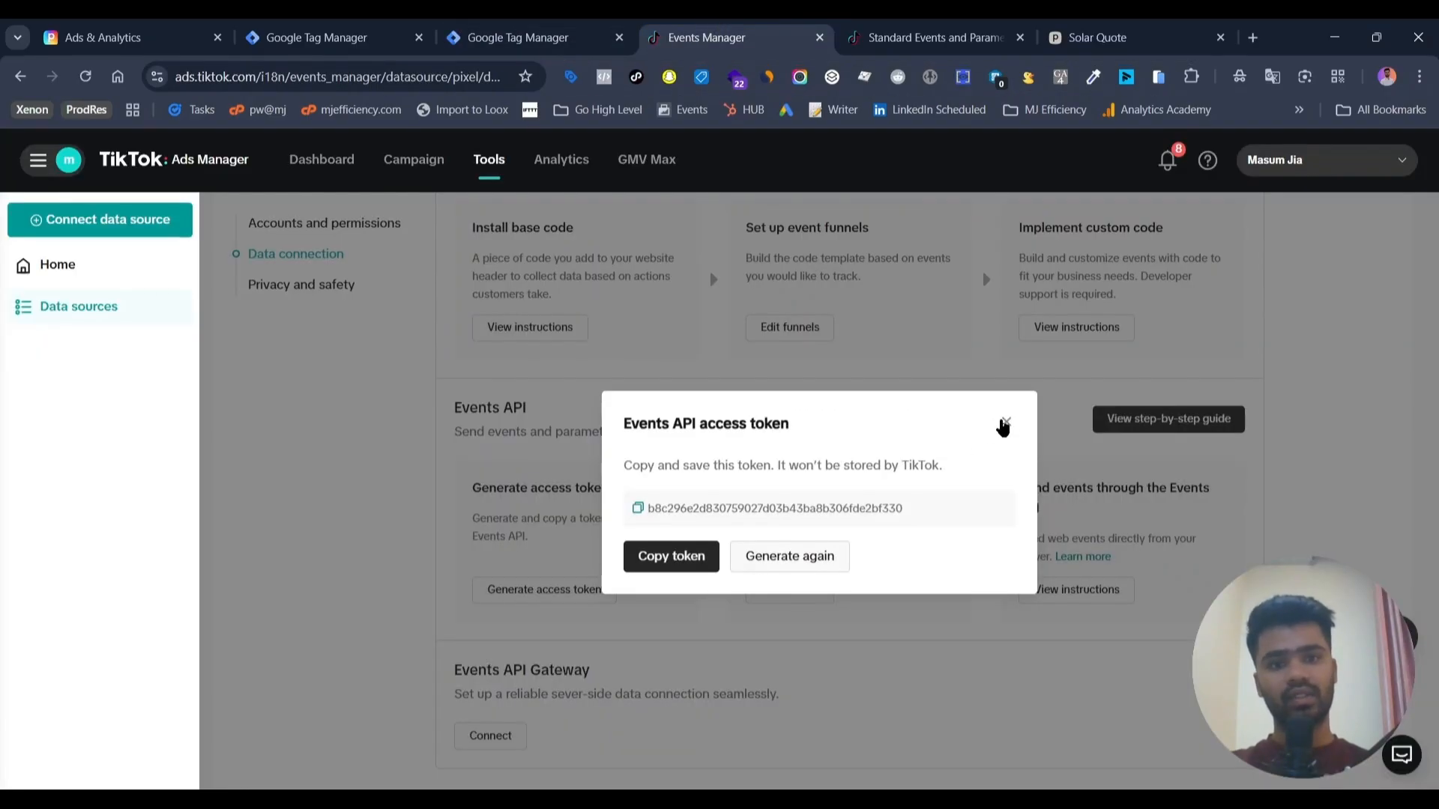
- Close the token dialog and copy server test event code TEST30516 from the Test events page
{"action": "left_click", "coordinate": [1001, 419]}
{"action": "scroll", "coordinate": [641, 343], "scroll_direction": "up", "scroll_amount": 8}
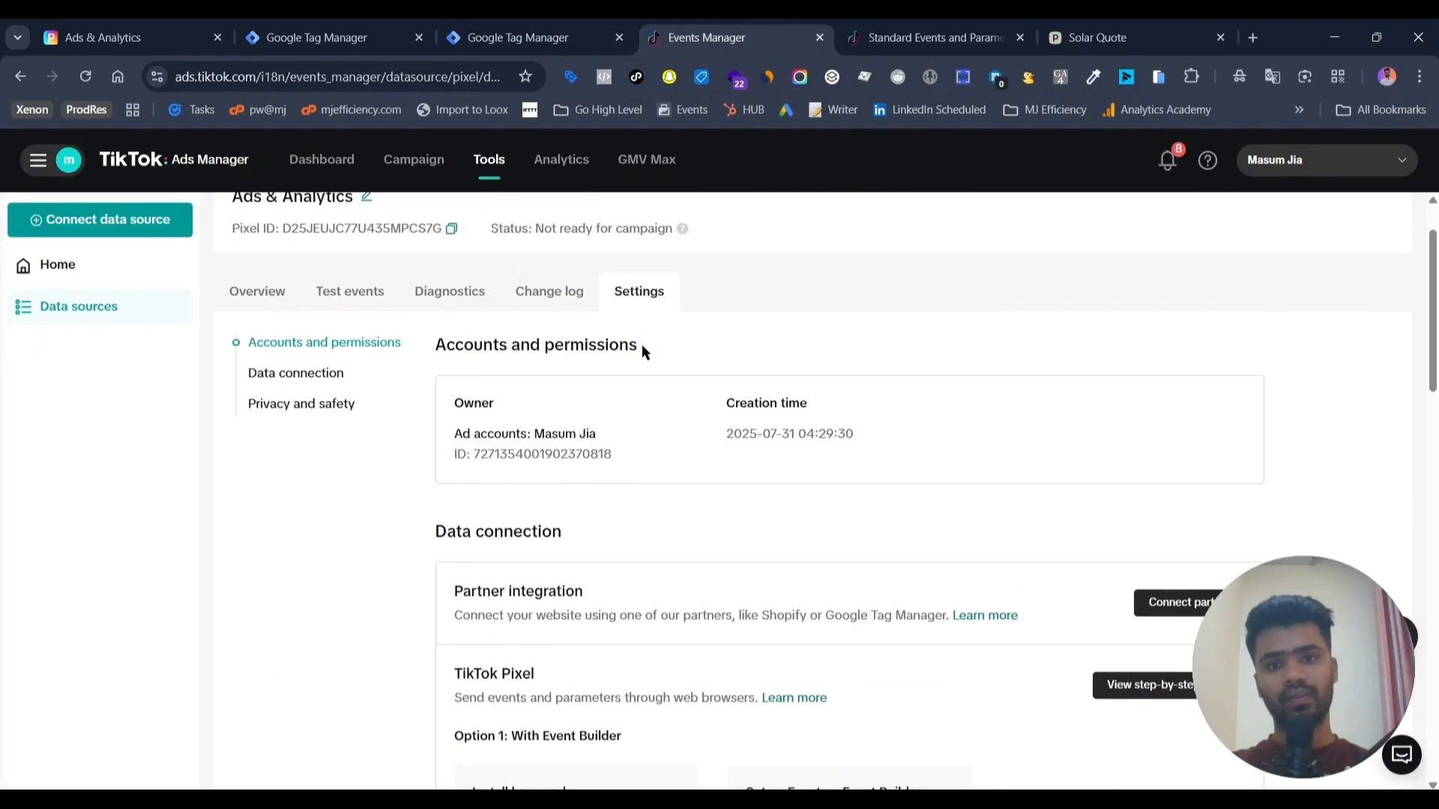
{"action": "left_click", "coordinate": [368, 292]}
{"action": "scroll", "coordinate": [674, 637], "scroll_direction": "down", "scroll_amount": 3}
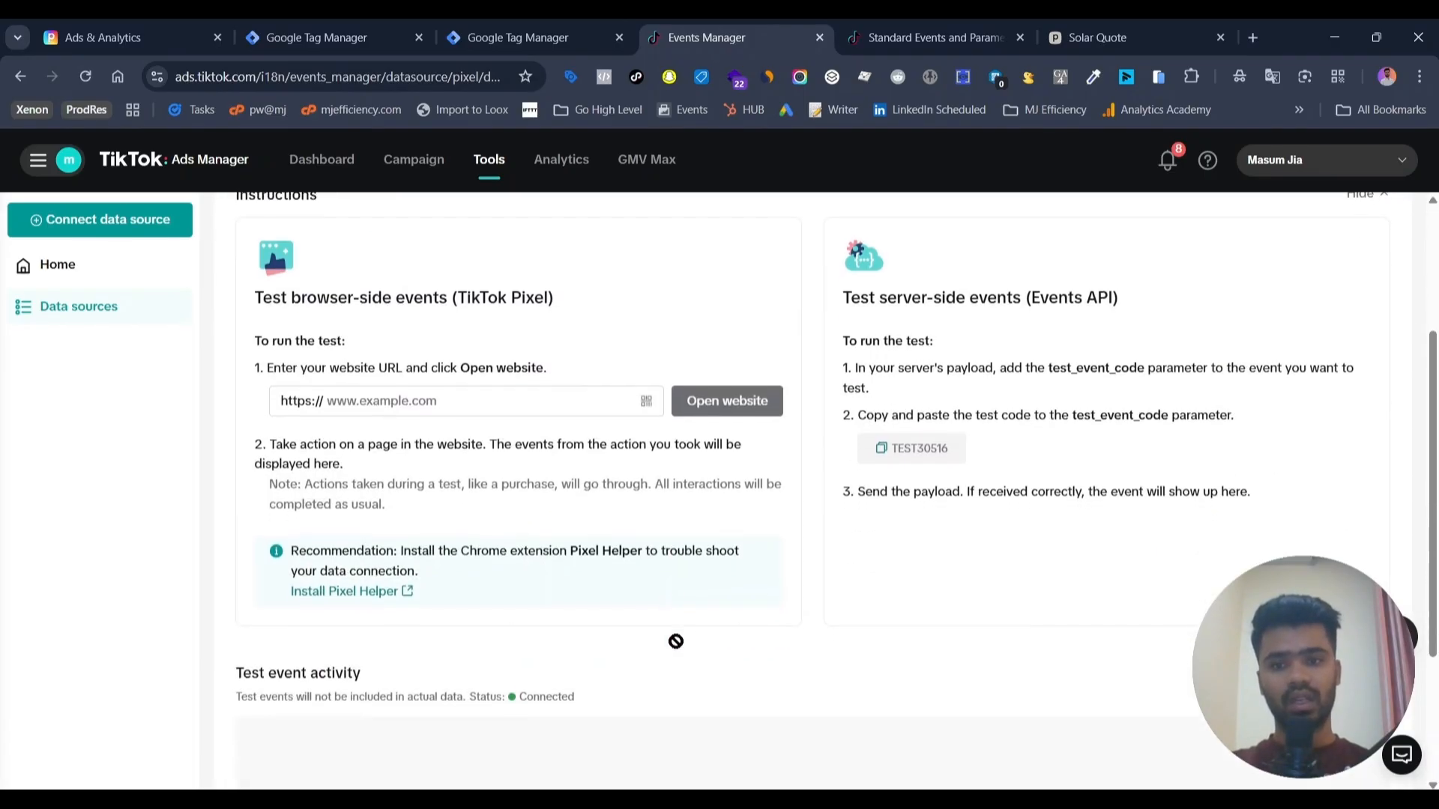
{"action": "left_click", "coordinate": [882, 445]}
{"action": "key", "text": "ctrl+shift+Tab"}
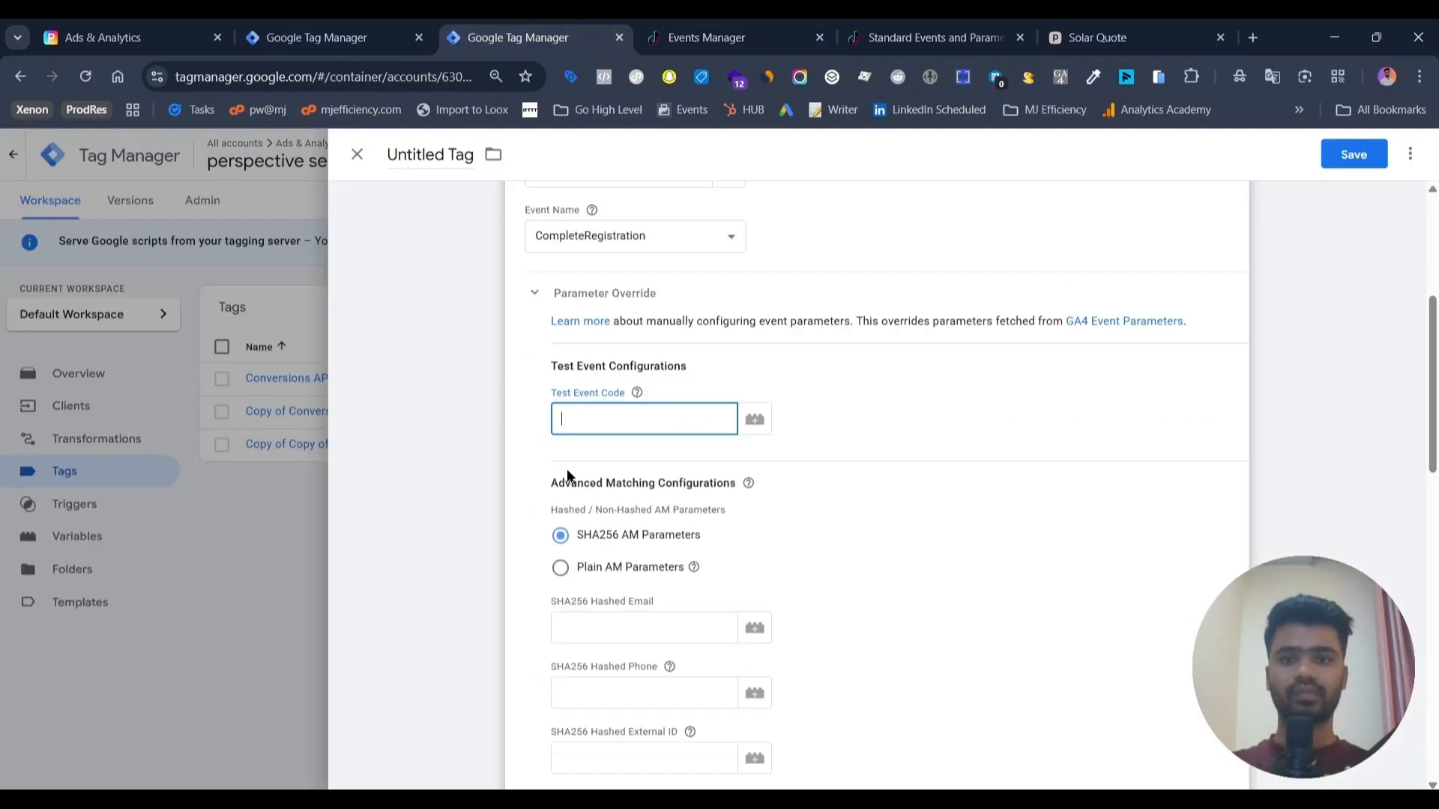
- Give the CompleteRegistration TikTok tag test event code TEST30516 and Plain AM Parameters for Email, Phone, External ID
{"action": "key", "text": "ctrl+v"}
{"action": "scroll", "coordinate": [721, 490], "scroll_direction": "down", "scroll_amount": 2}
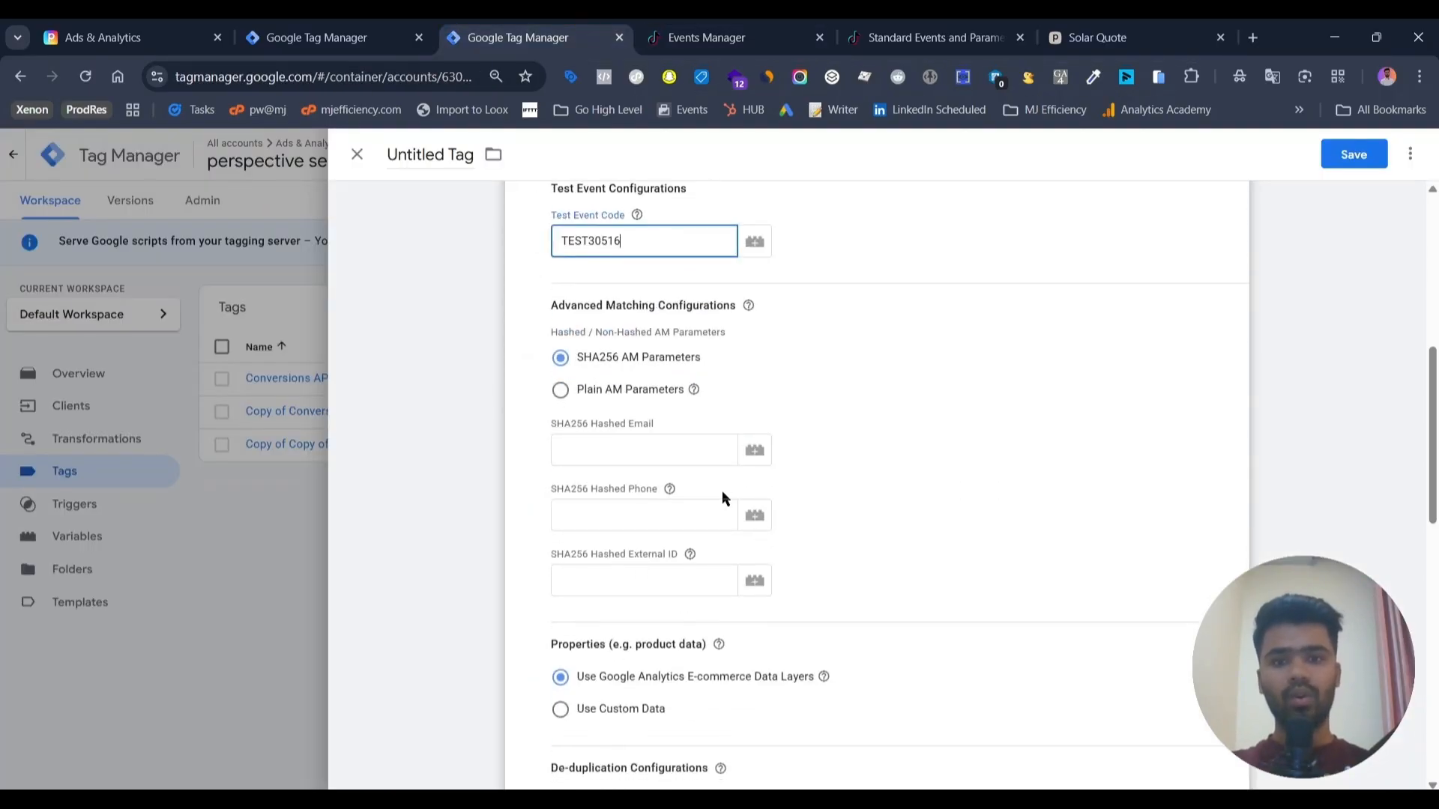
{"action": "left_click", "coordinate": [598, 395]}
{"action": "left_click", "coordinate": [607, 449]}
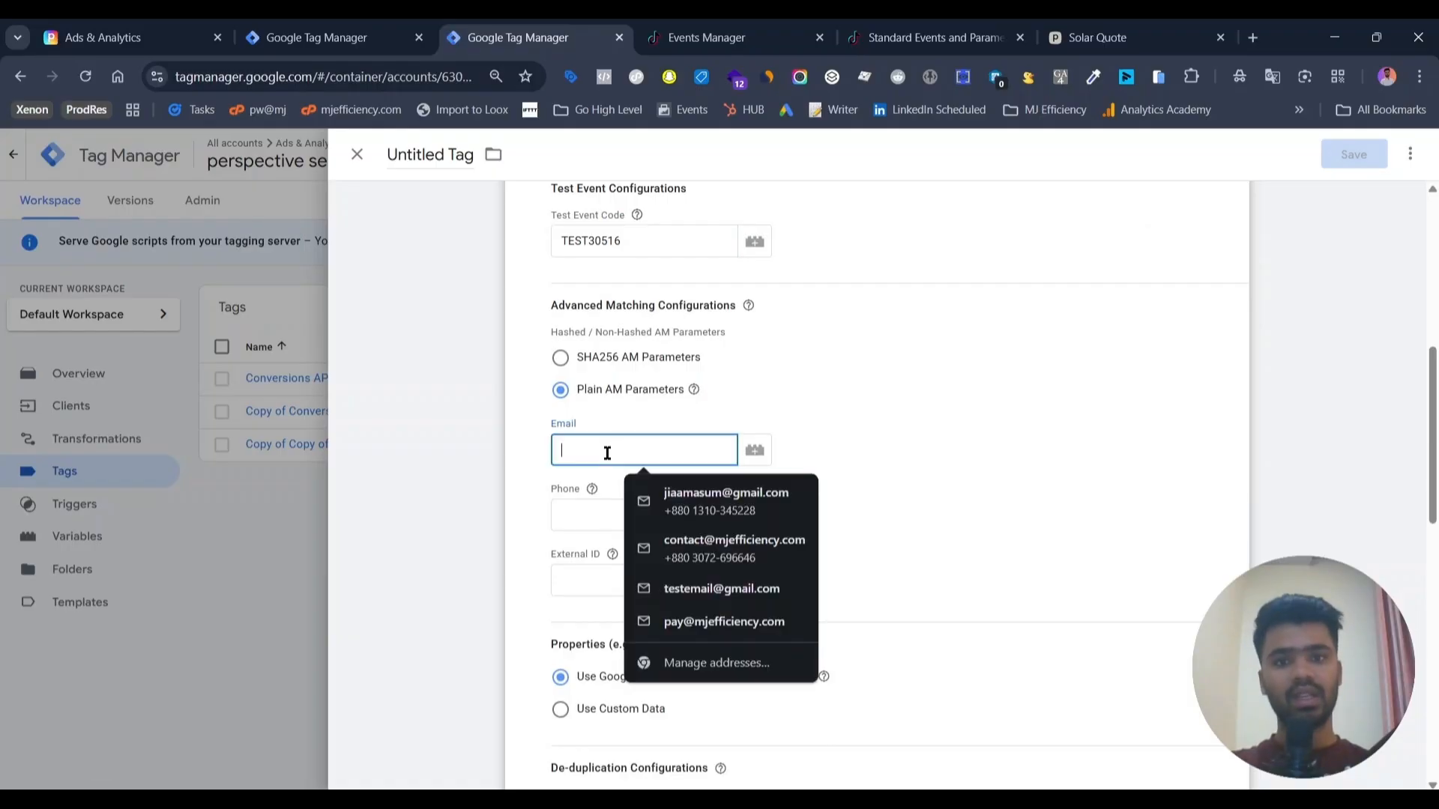
{"action": "left_click", "coordinate": [592, 517]}
{"action": "left_click", "coordinate": [599, 571]}
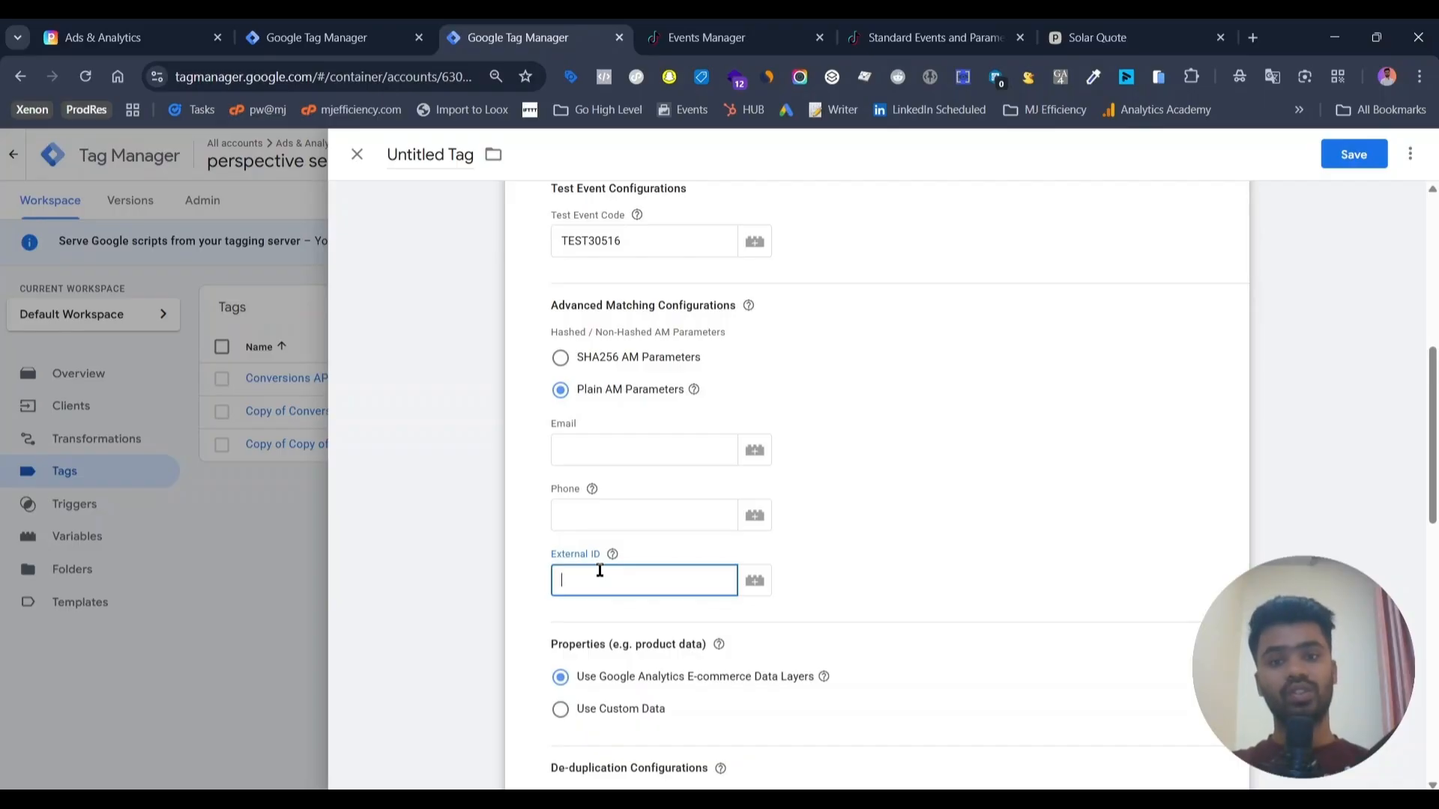
{"action": "left_click", "coordinate": [309, 22]}
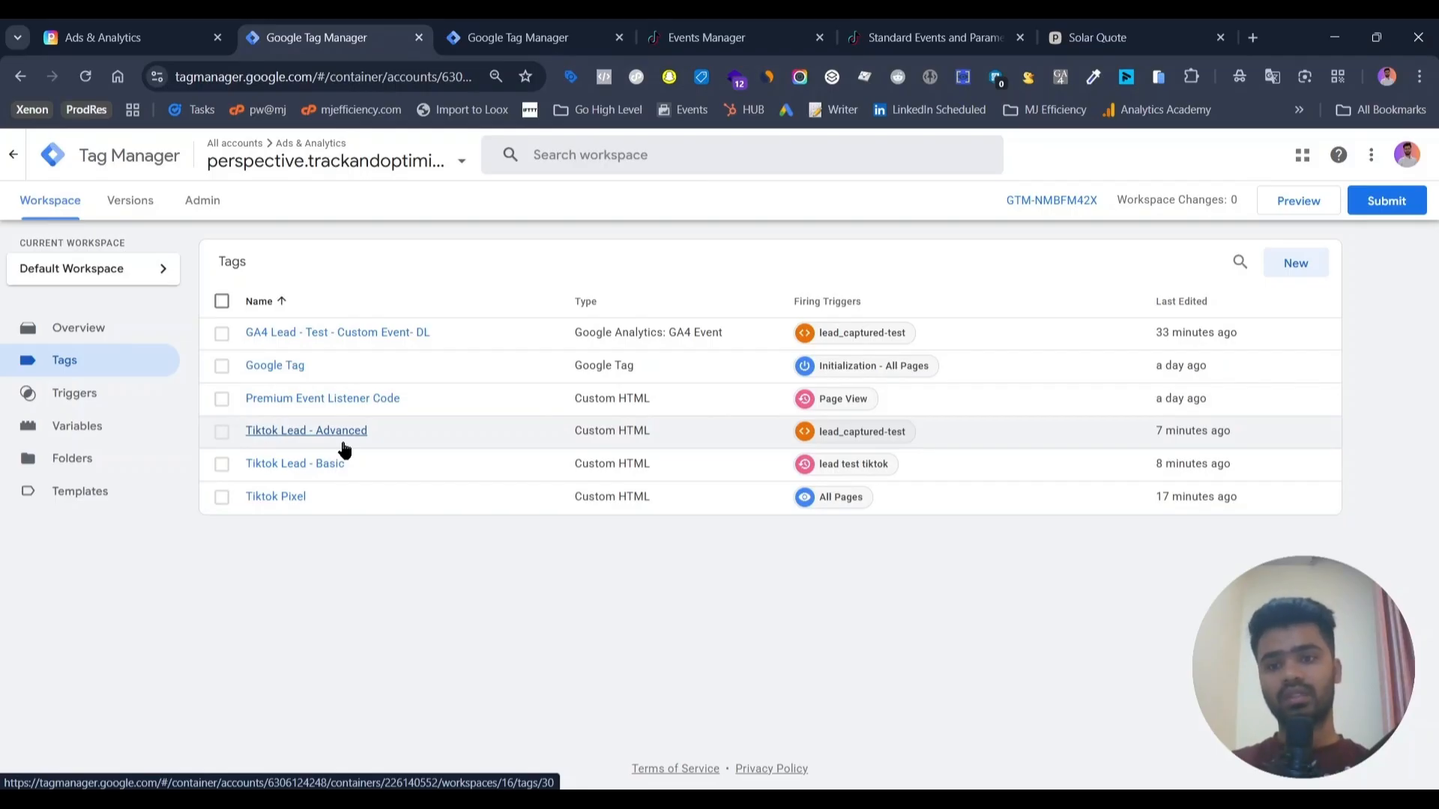
- Duplicate the GA4 Lead - Test - Custom Event- DL tag
{"action": "left_click", "coordinate": [340, 332]}
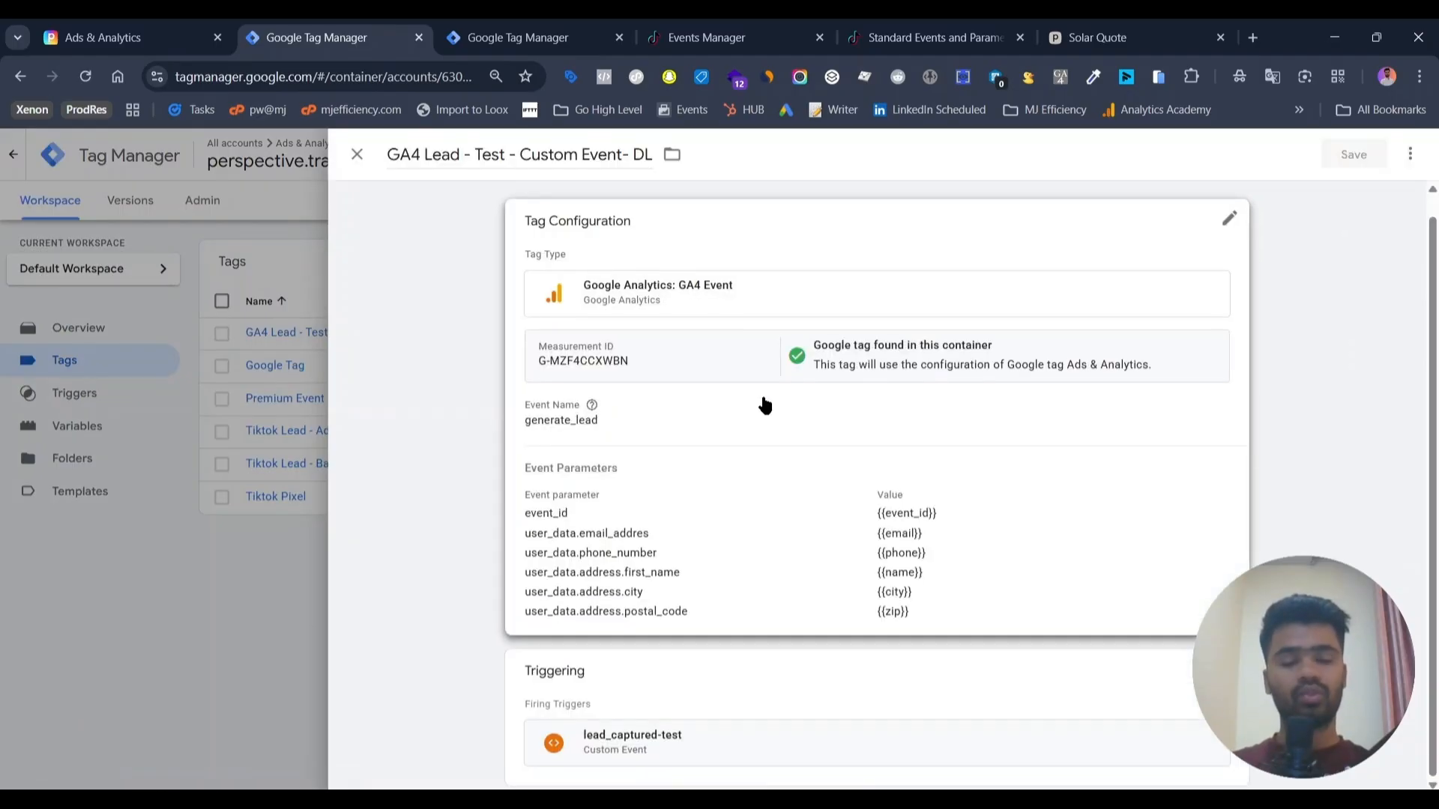
{"action": "scroll", "coordinate": [762, 514], "scroll_direction": "down", "scroll_amount": 1}
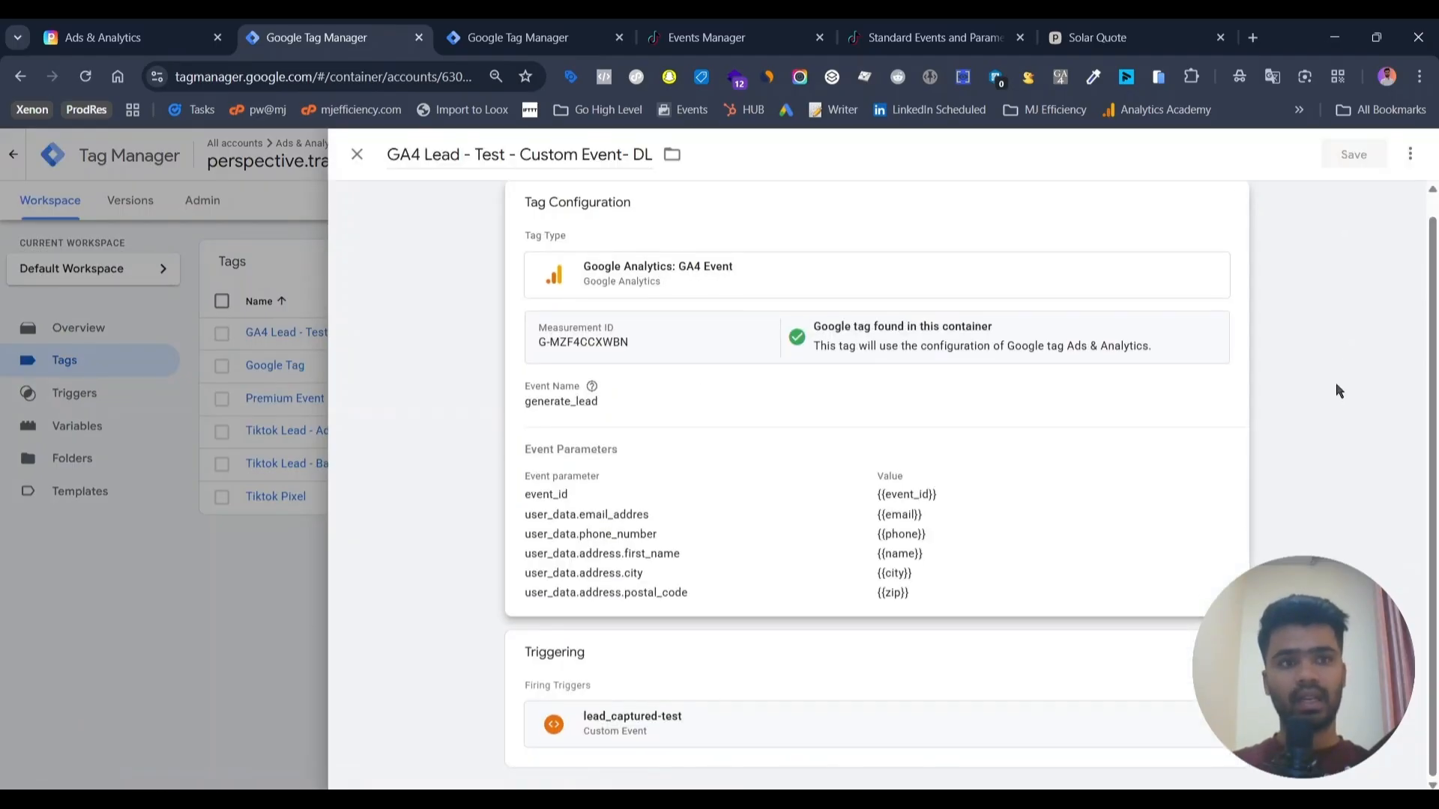
{"action": "left_click", "coordinate": [1409, 155]}
{"action": "left_click", "coordinate": [1357, 192]}
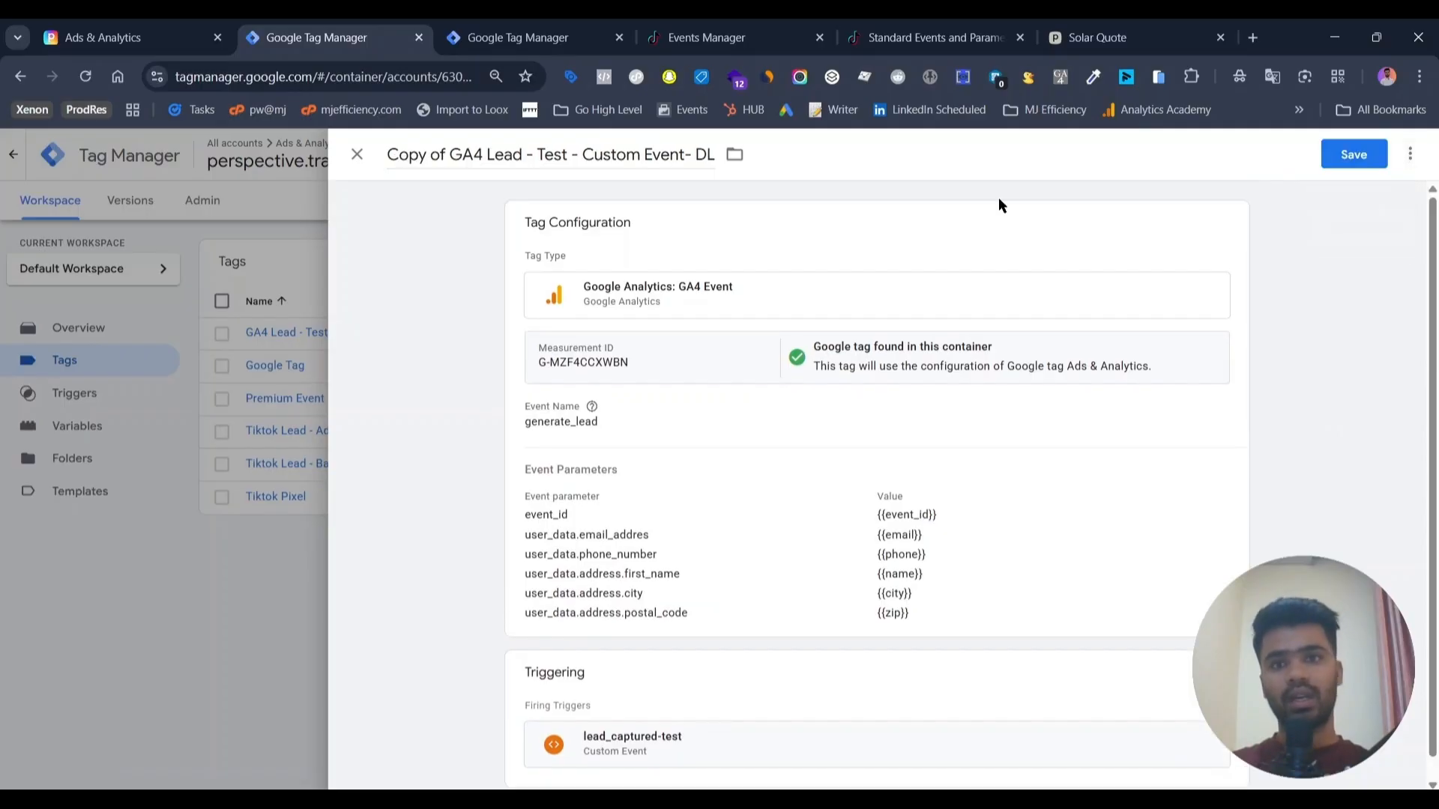
- Rename the copy to 'GA4 Lead - Test - Custom Event- DL - Basic'
{"action": "left_click", "coordinate": [454, 155]}
{"action": "key", "text": "BackSpace"}
{"action": "key", "text": "BackSpace"}
{"action": "key", "text": "BackSpace"}
{"action": "key", "text": "BackSpace"}
{"action": "key", "text": "BackSpace"}
{"action": "key", "text": "BackSpace"}
{"action": "key", "text": "BackSpace"}
{"action": "key", "text": "BackSpace"}
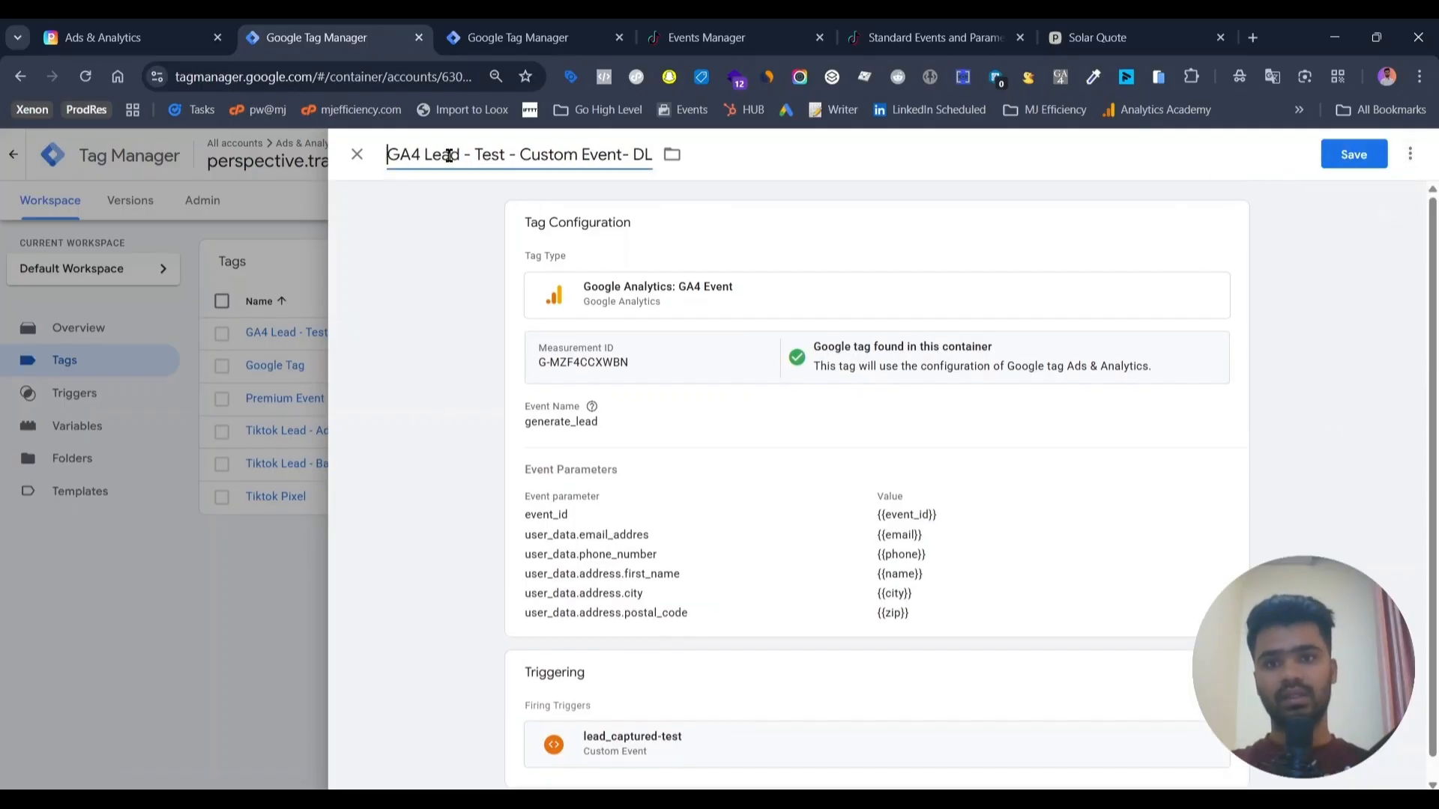
{"action": "type", "text": "- Sac"}
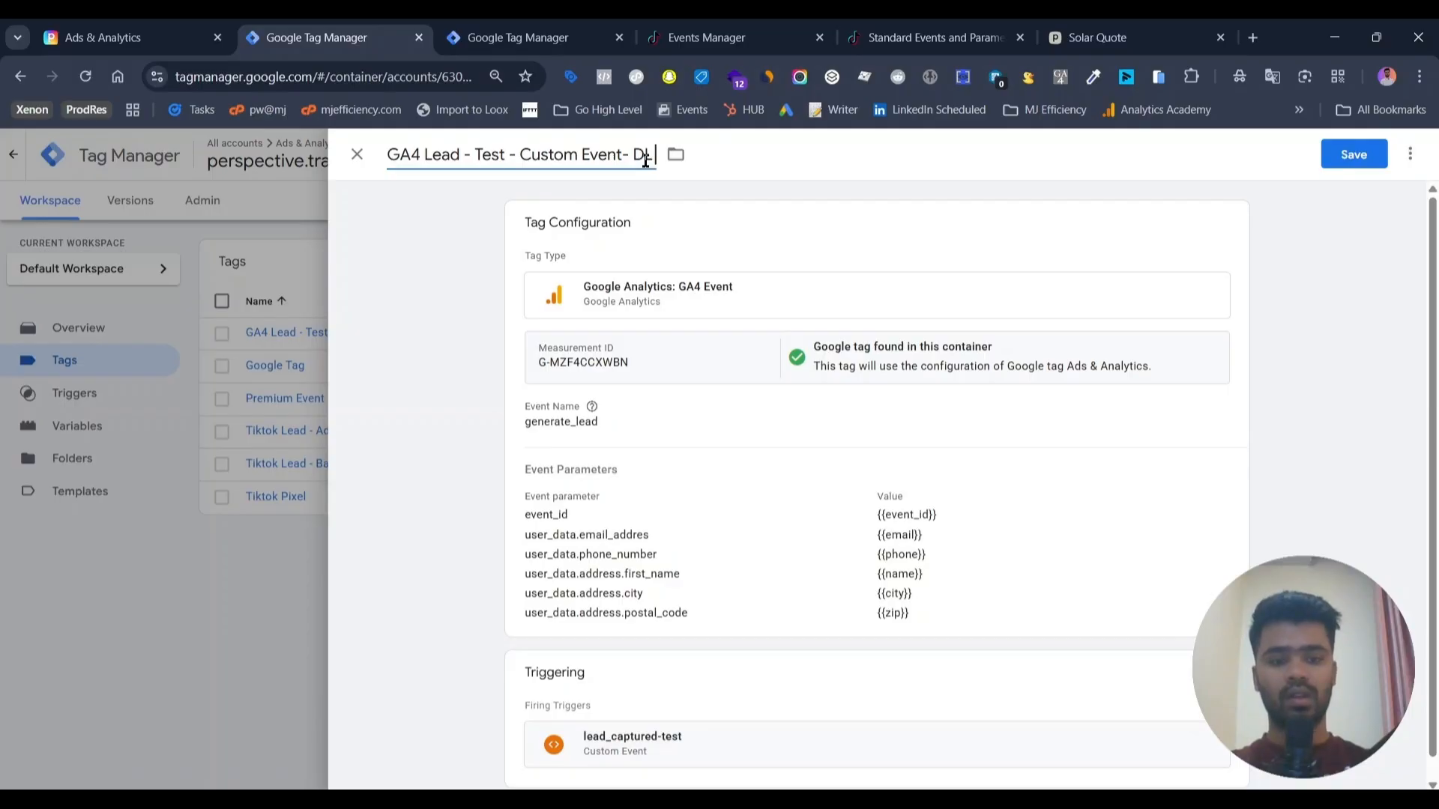
{"action": "key", "text": "BackSpace"}
{"action": "key", "text": "BackSpace"}
{"action": "key", "text": "BackSpace"}
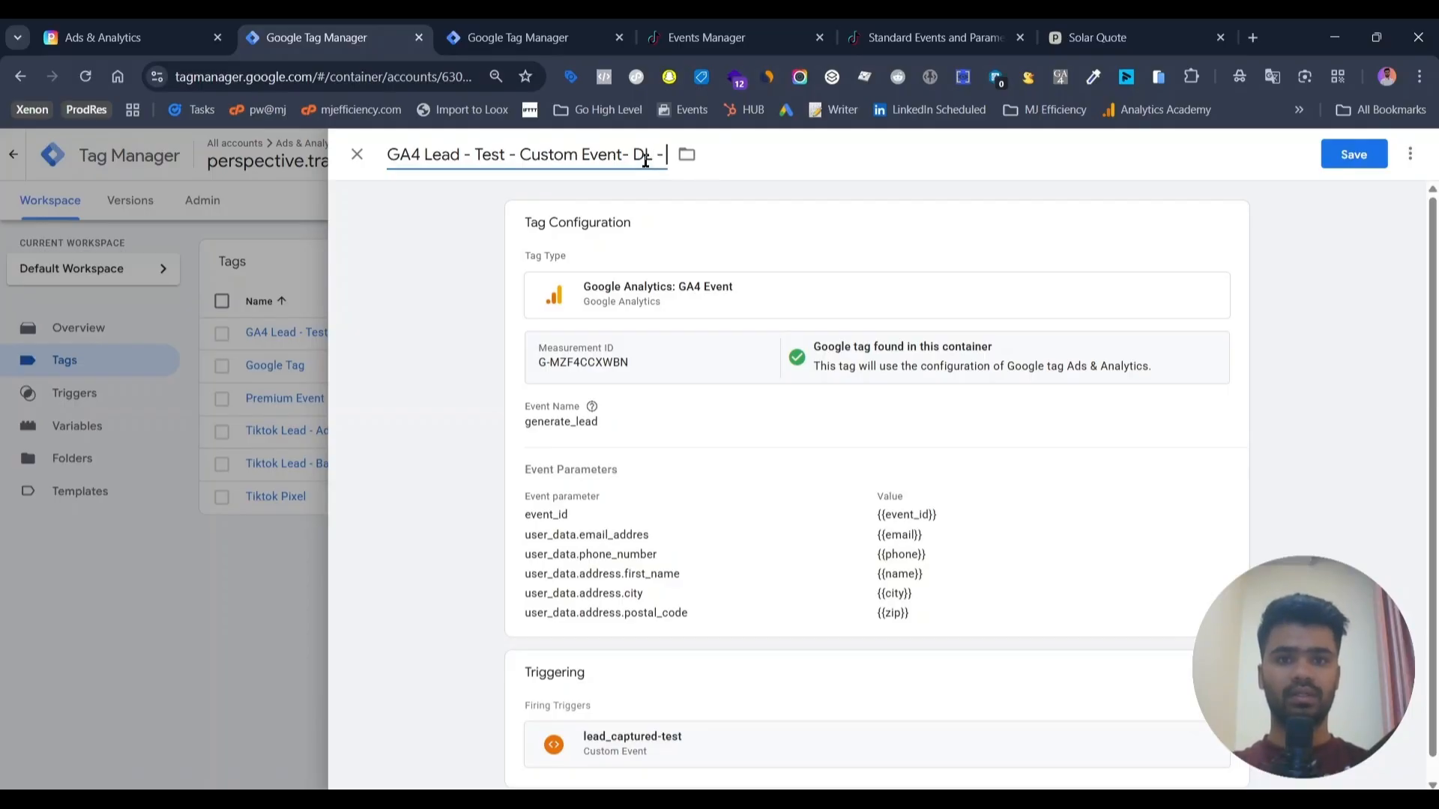
{"action": "type", "text": "Basic"}
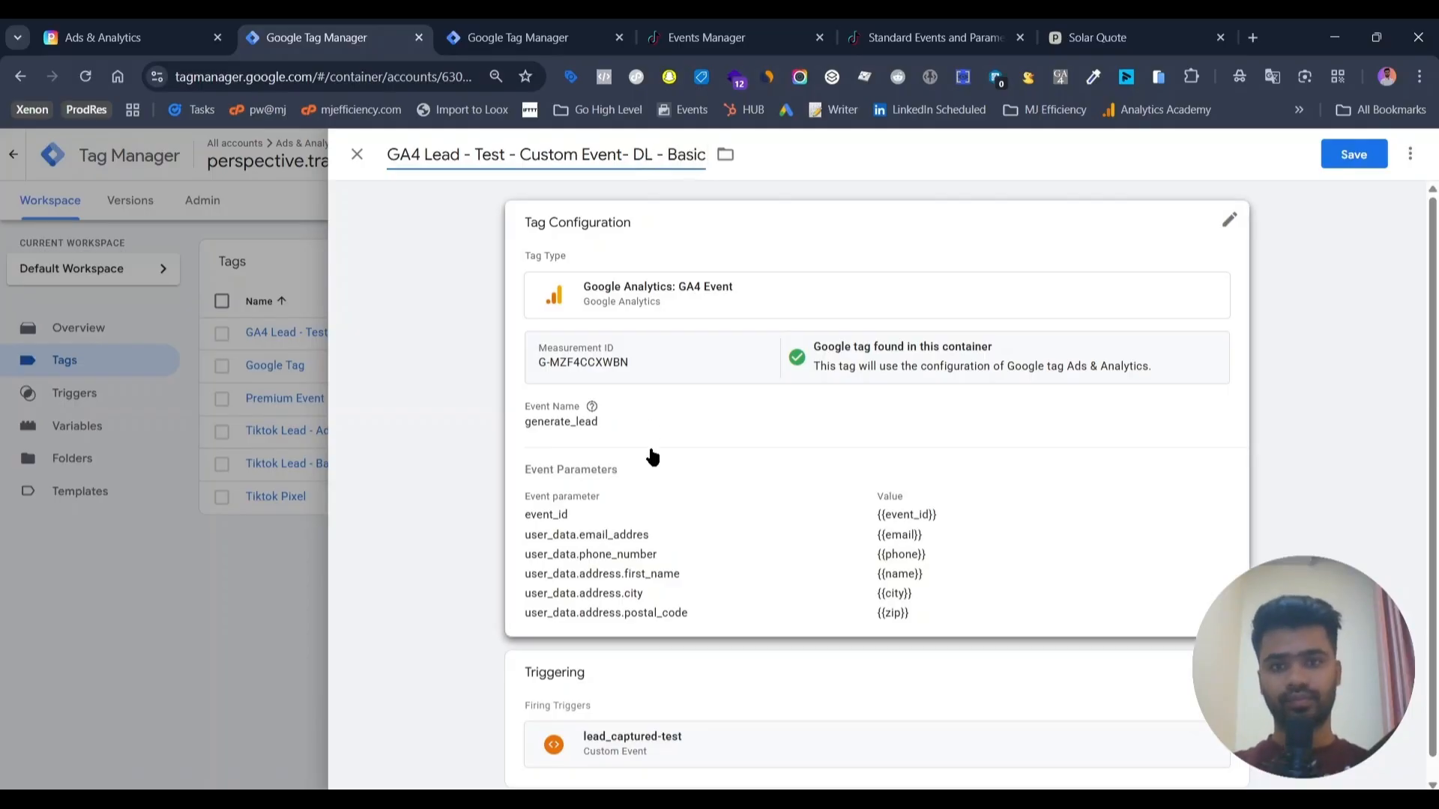
{"action": "left_click", "coordinate": [659, 459]}
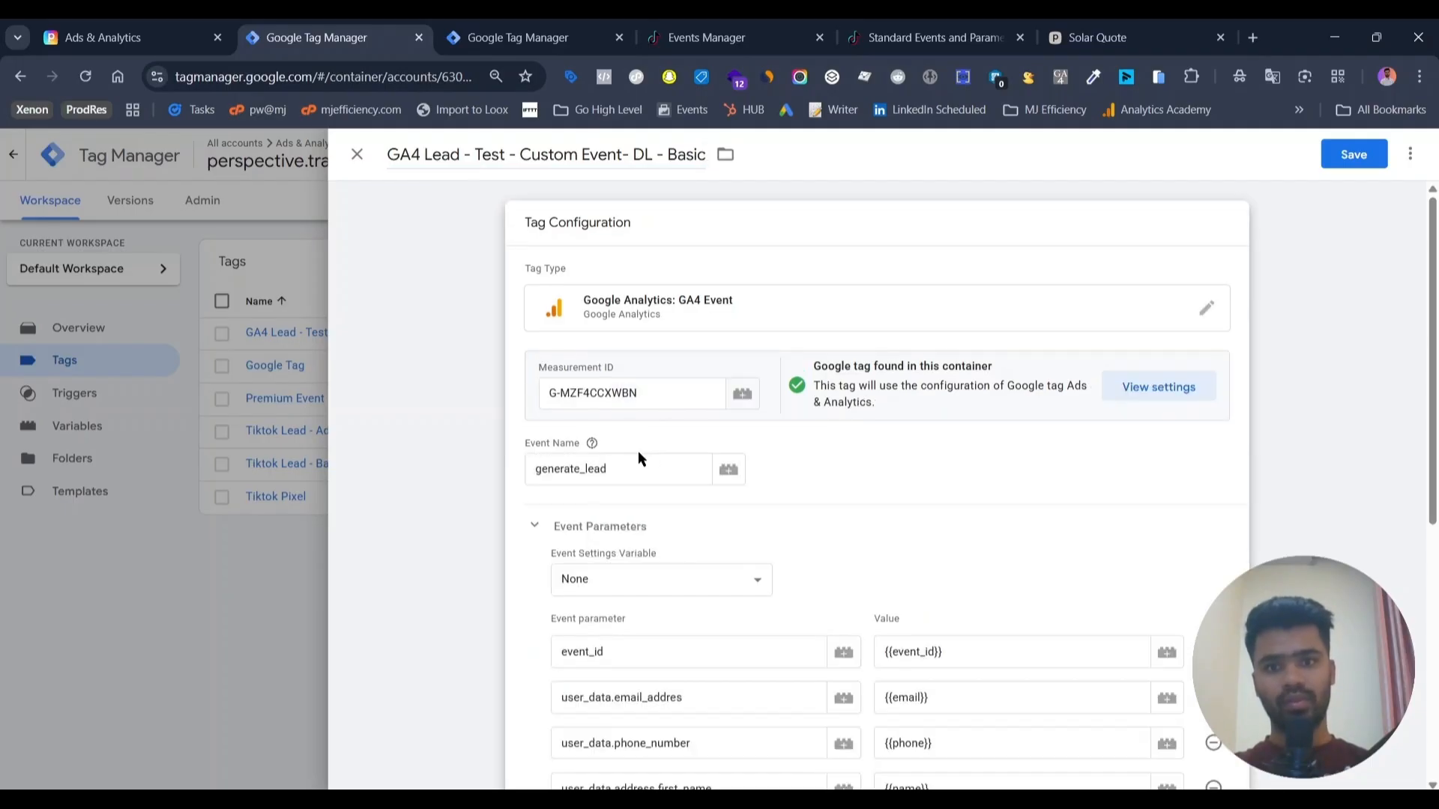
- Set the copy's event name to generate_lead_basic and its firing trigger to Lead Event
{"action": "left_click", "coordinate": [645, 467]}
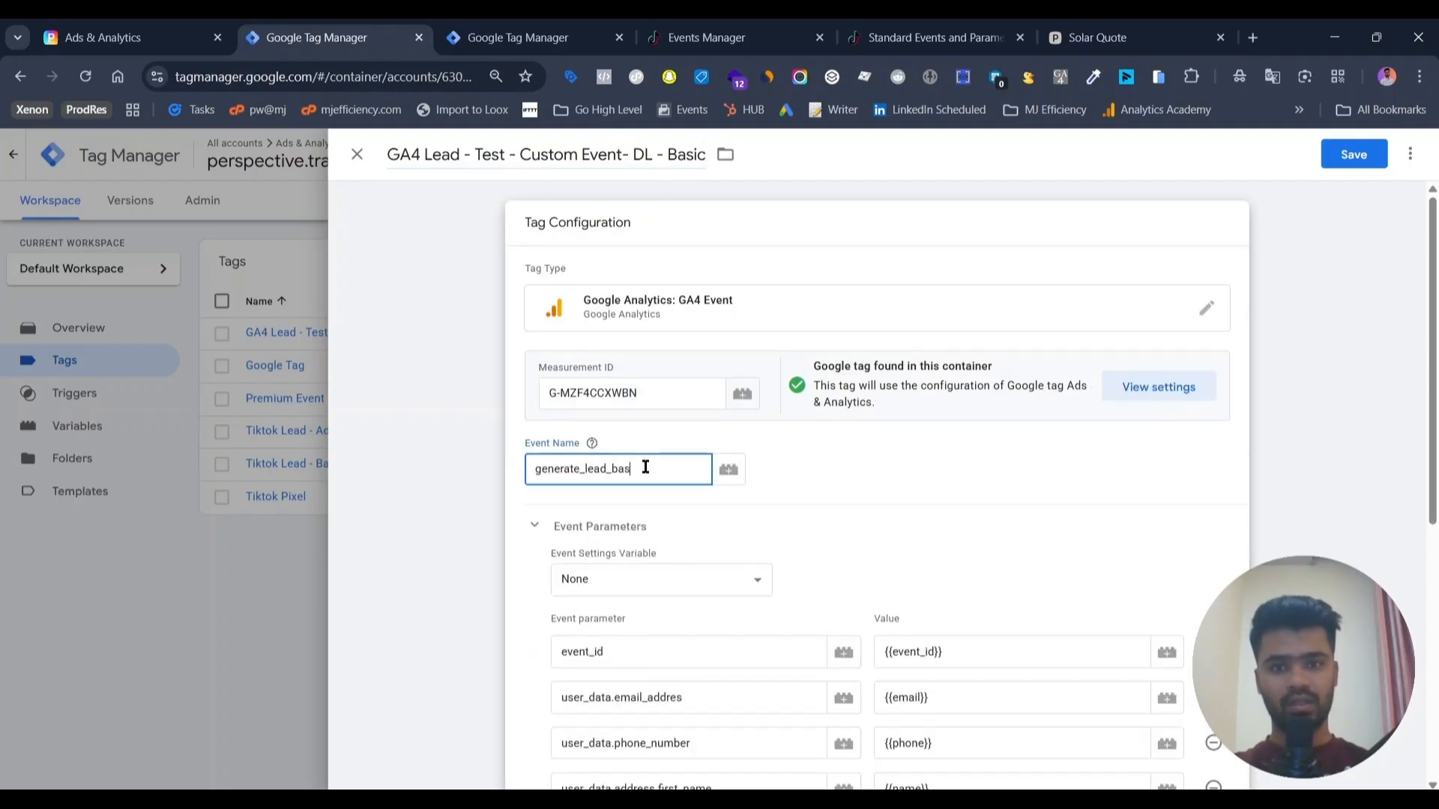
{"action": "double_click", "coordinate": [645, 467]}
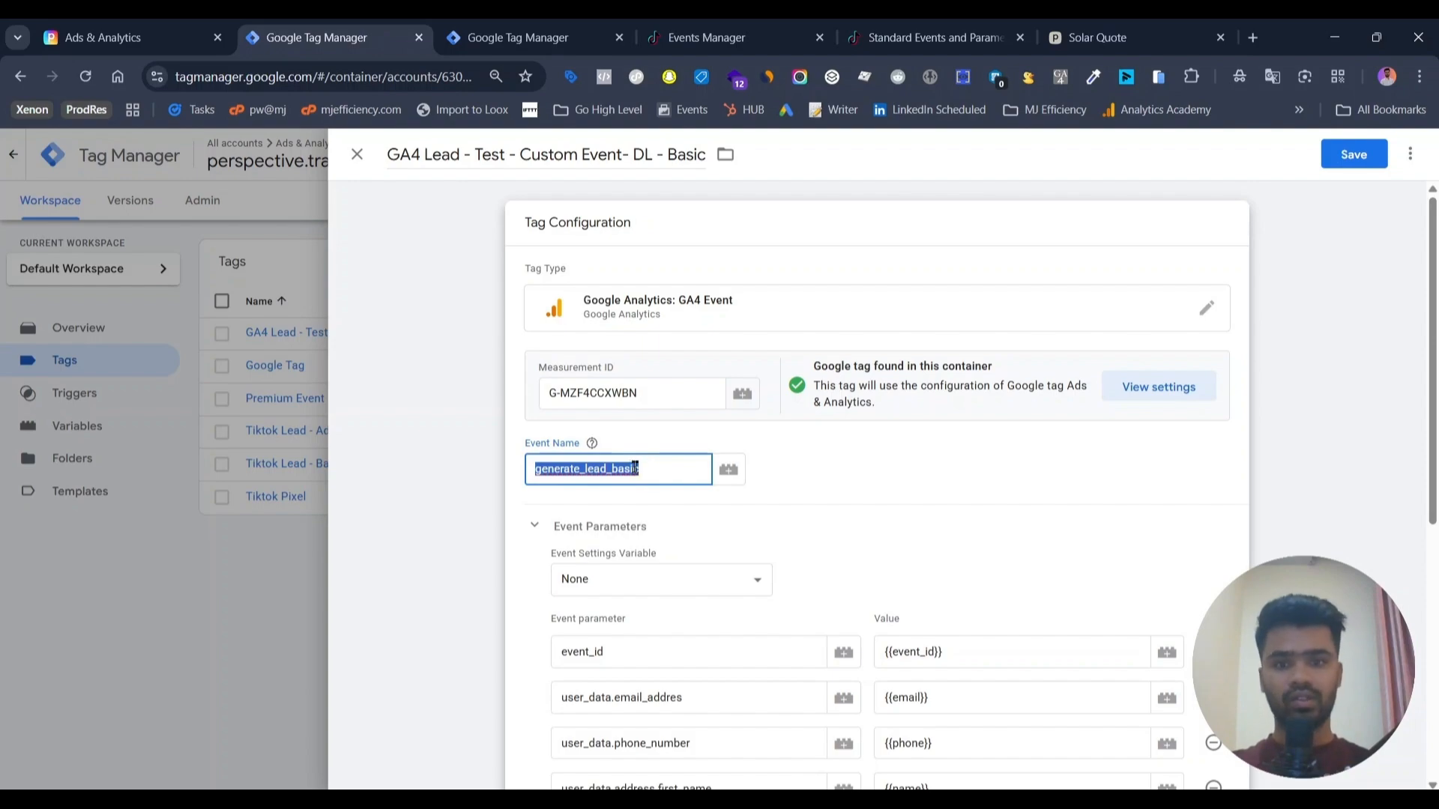
{"action": "left_click", "coordinate": [1353, 361]}
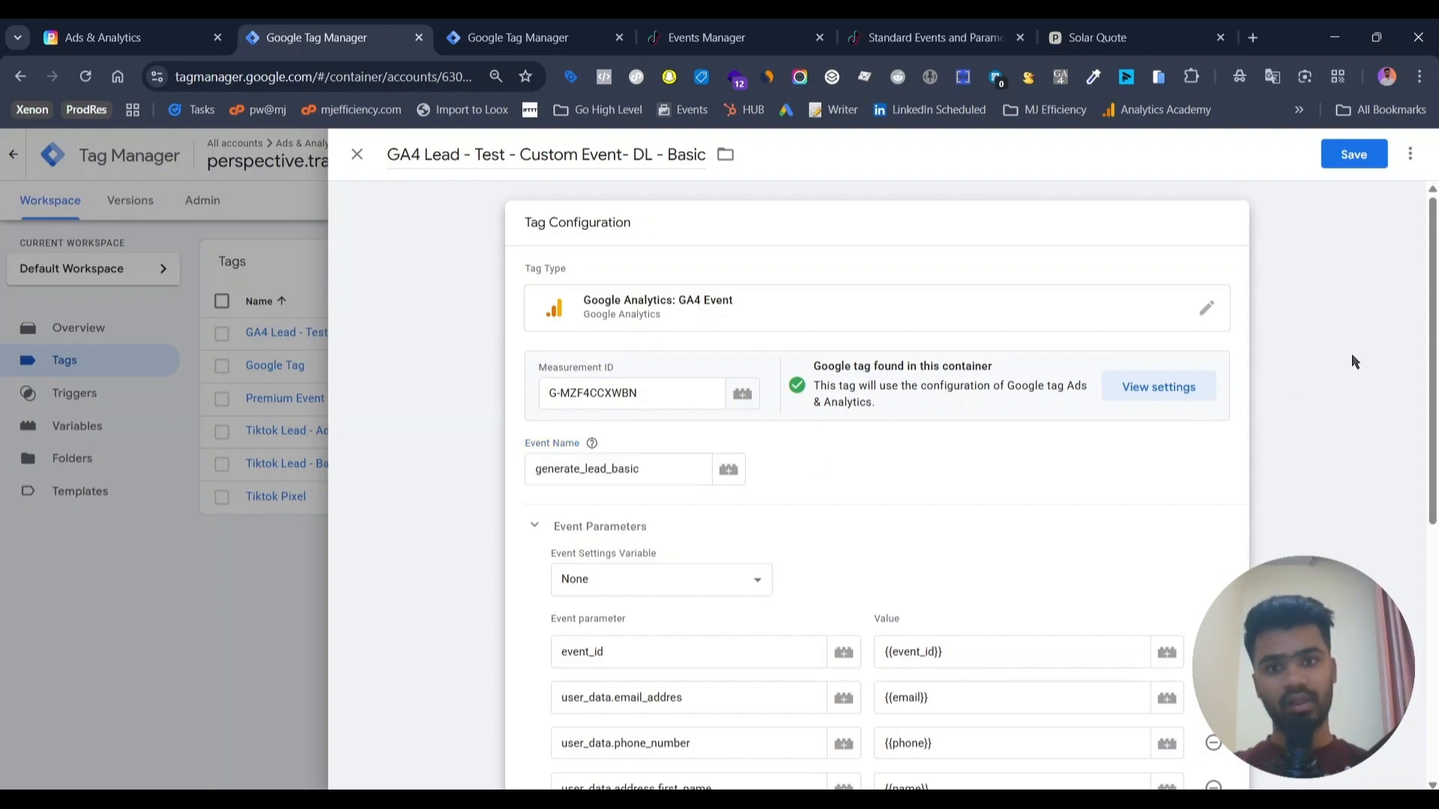
{"action": "left_click", "coordinate": [1070, 650]}
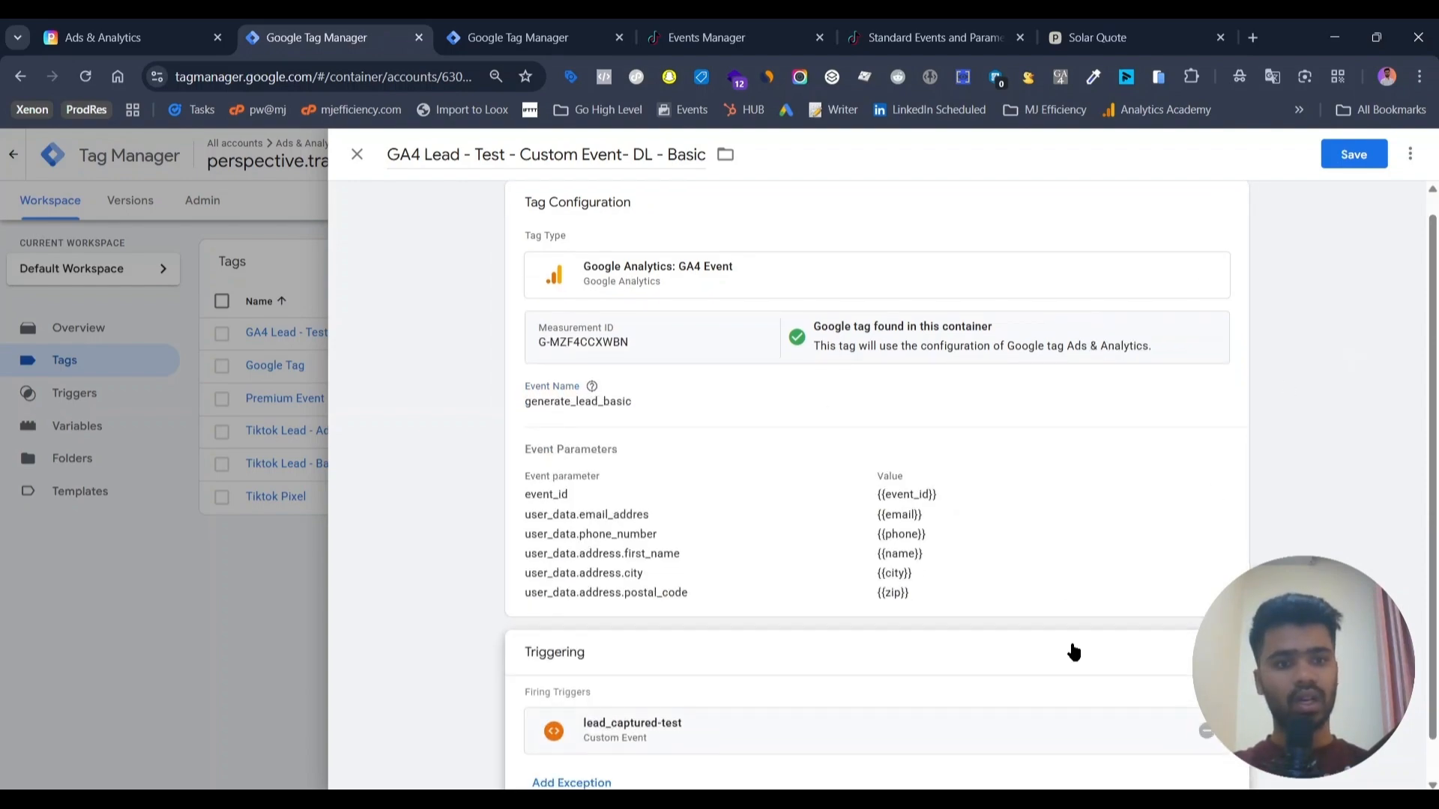
{"action": "left_click", "coordinate": [1213, 740]}
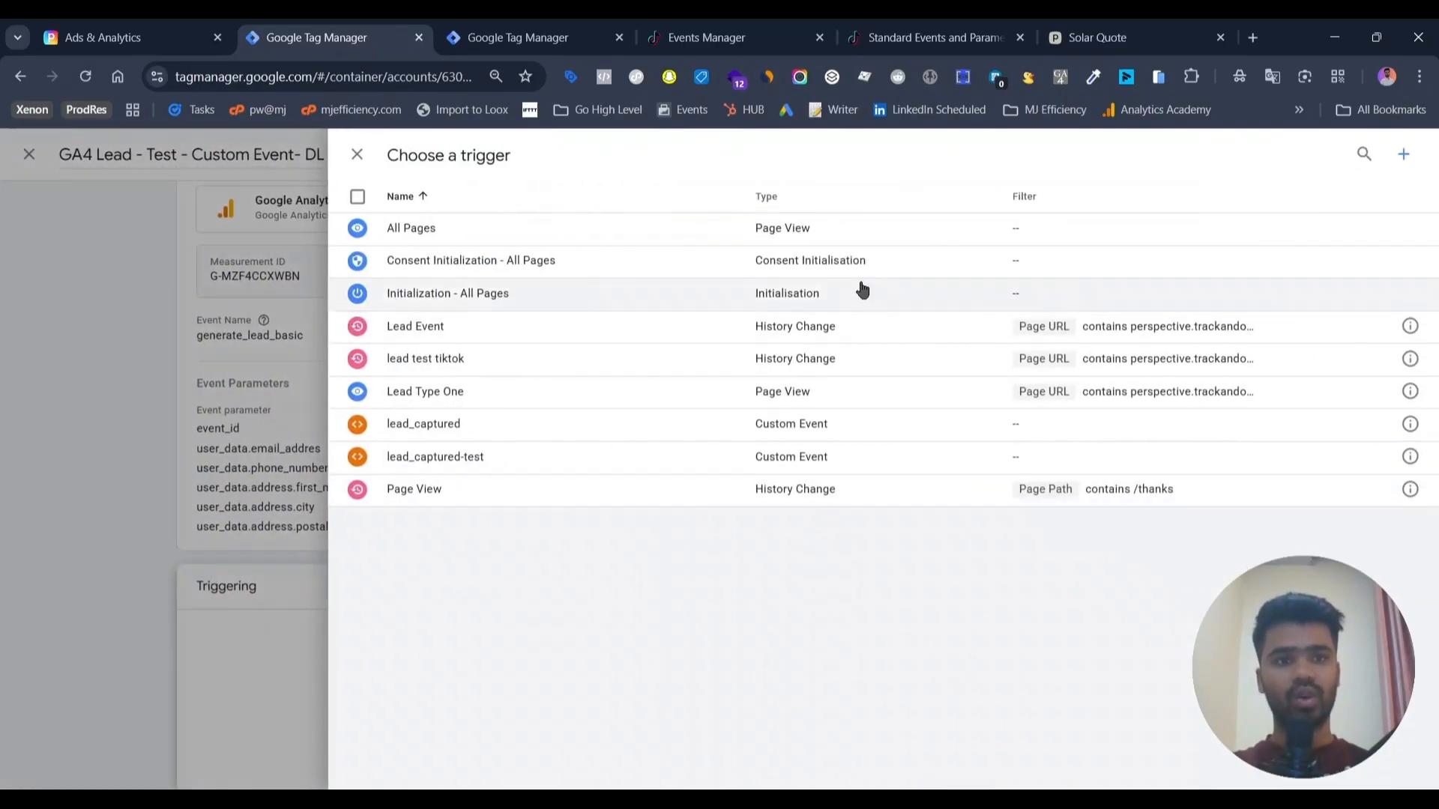
{"action": "left_click", "coordinate": [699, 326]}
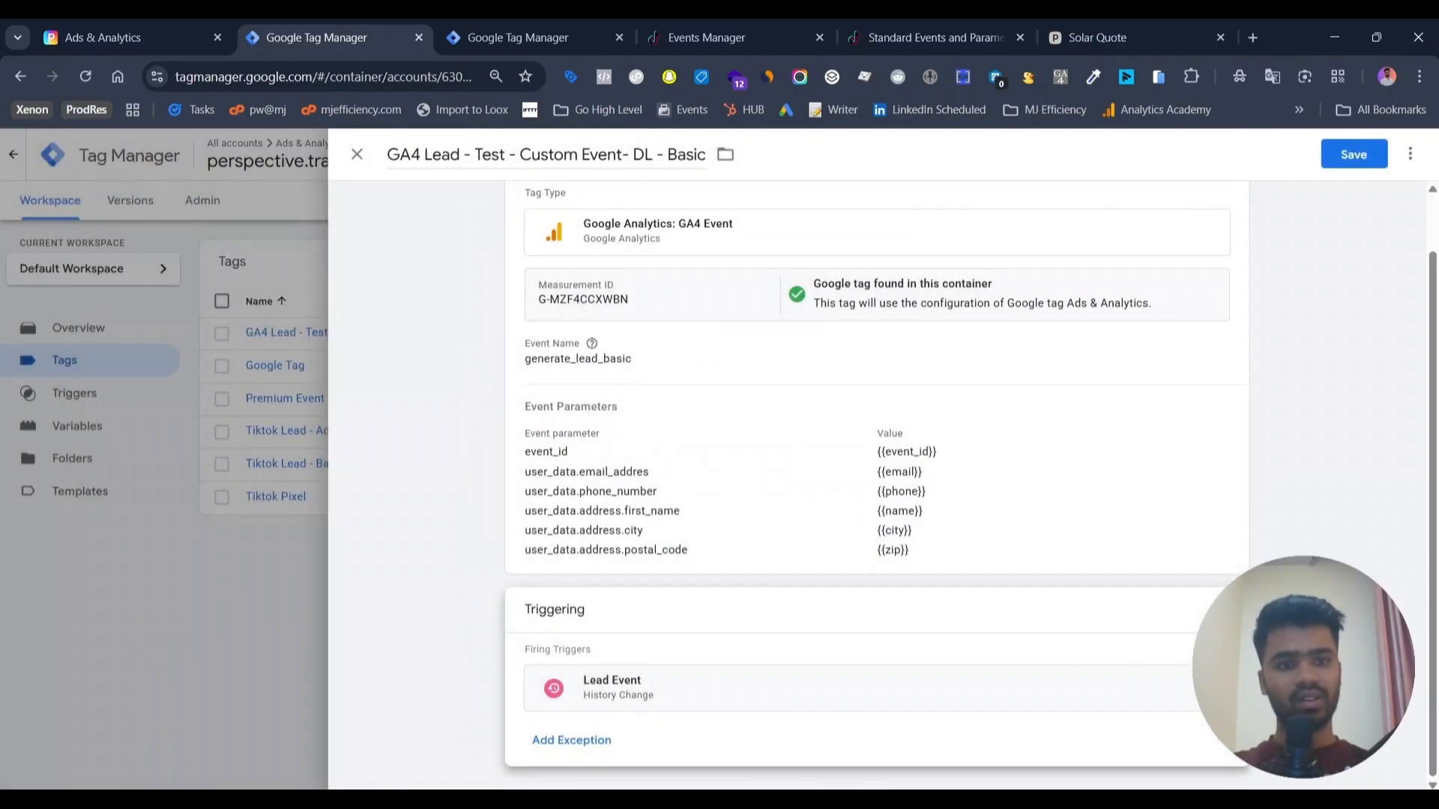
- Start a new History Change trigger with a Page URL condition
{"action": "left_click", "coordinate": [1229, 736]}
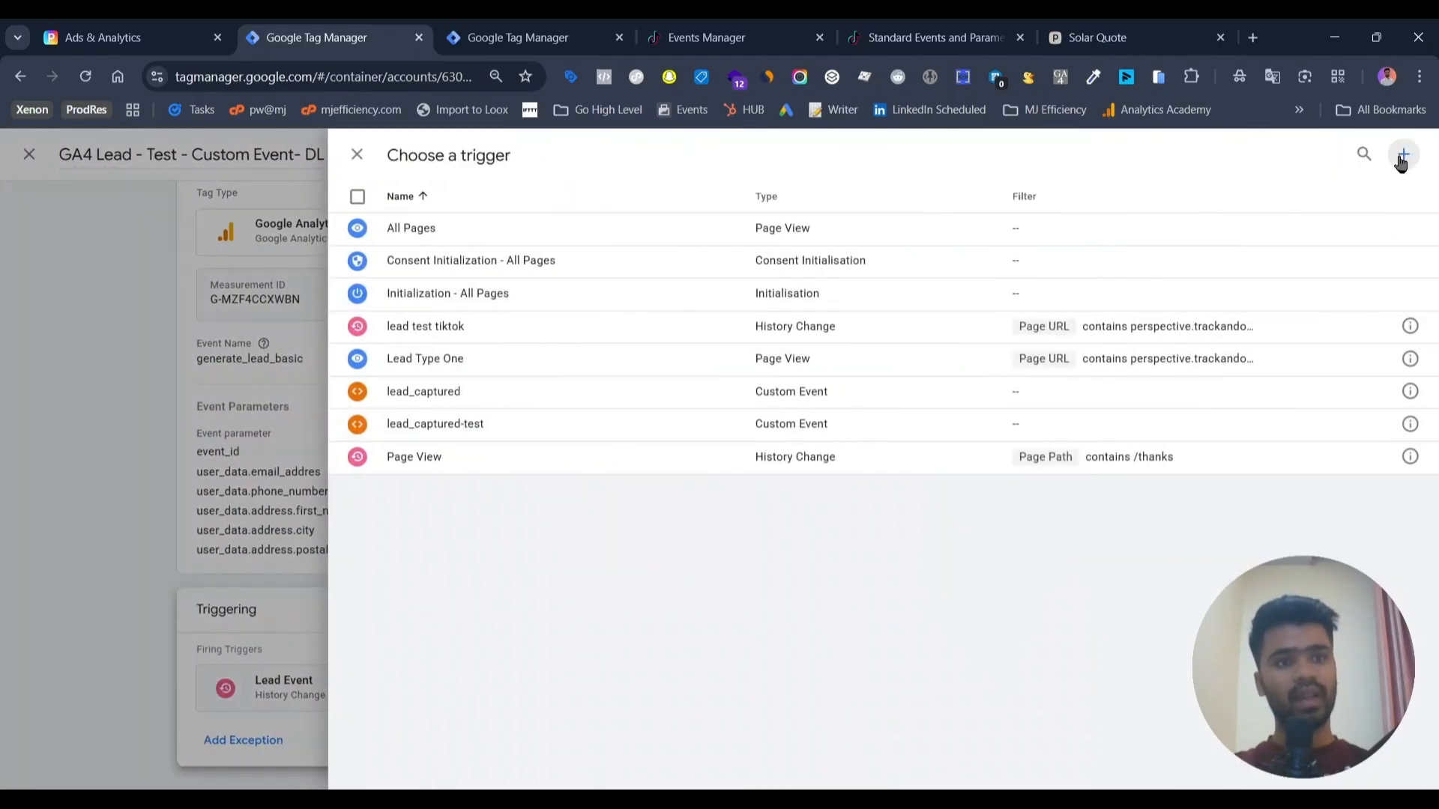
{"action": "left_click", "coordinate": [1401, 160]}
{"action": "left_click", "coordinate": [1021, 398]}
{"action": "scroll", "coordinate": [1021, 398], "scroll_direction": "down", "scroll_amount": 5}
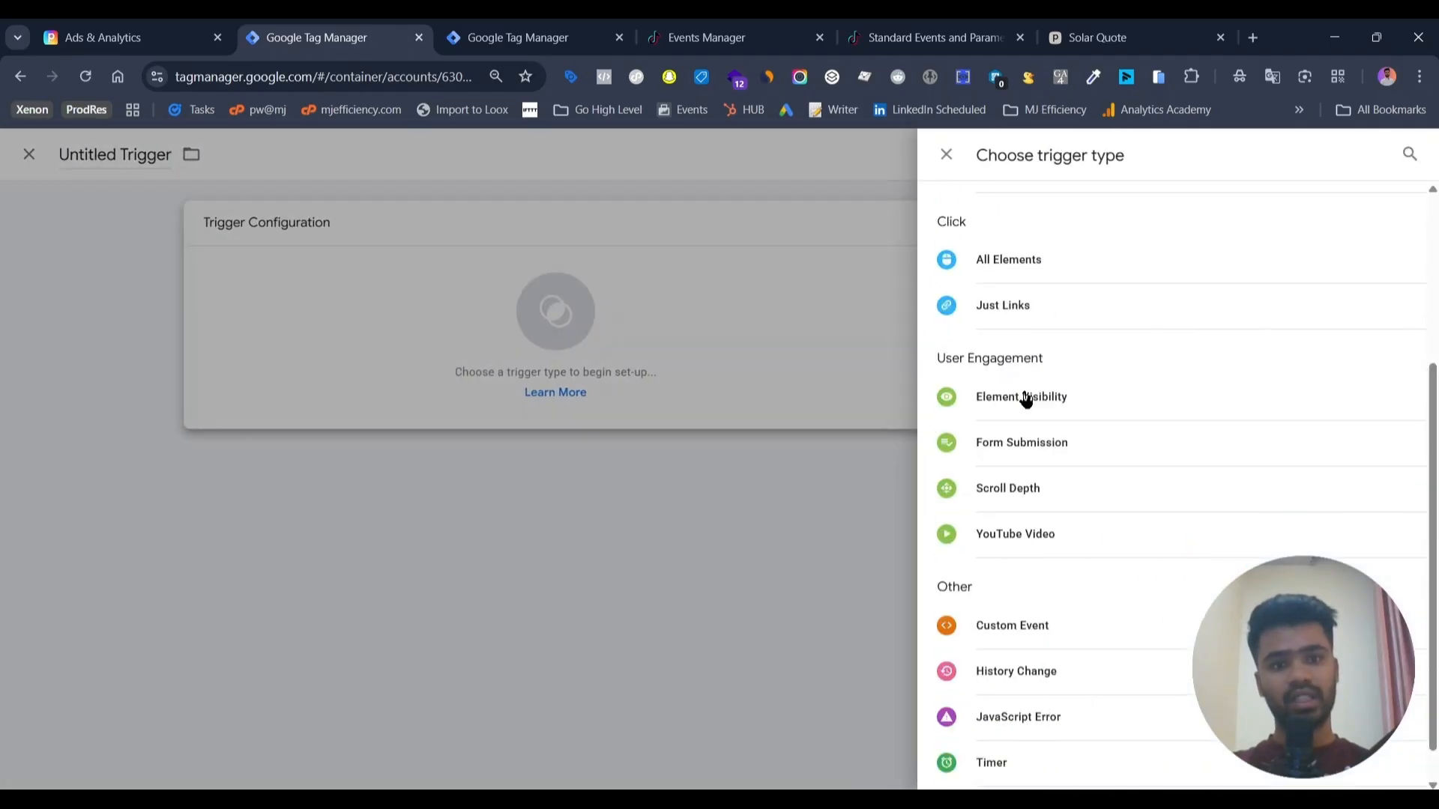
{"action": "left_click", "coordinate": [1034, 632]}
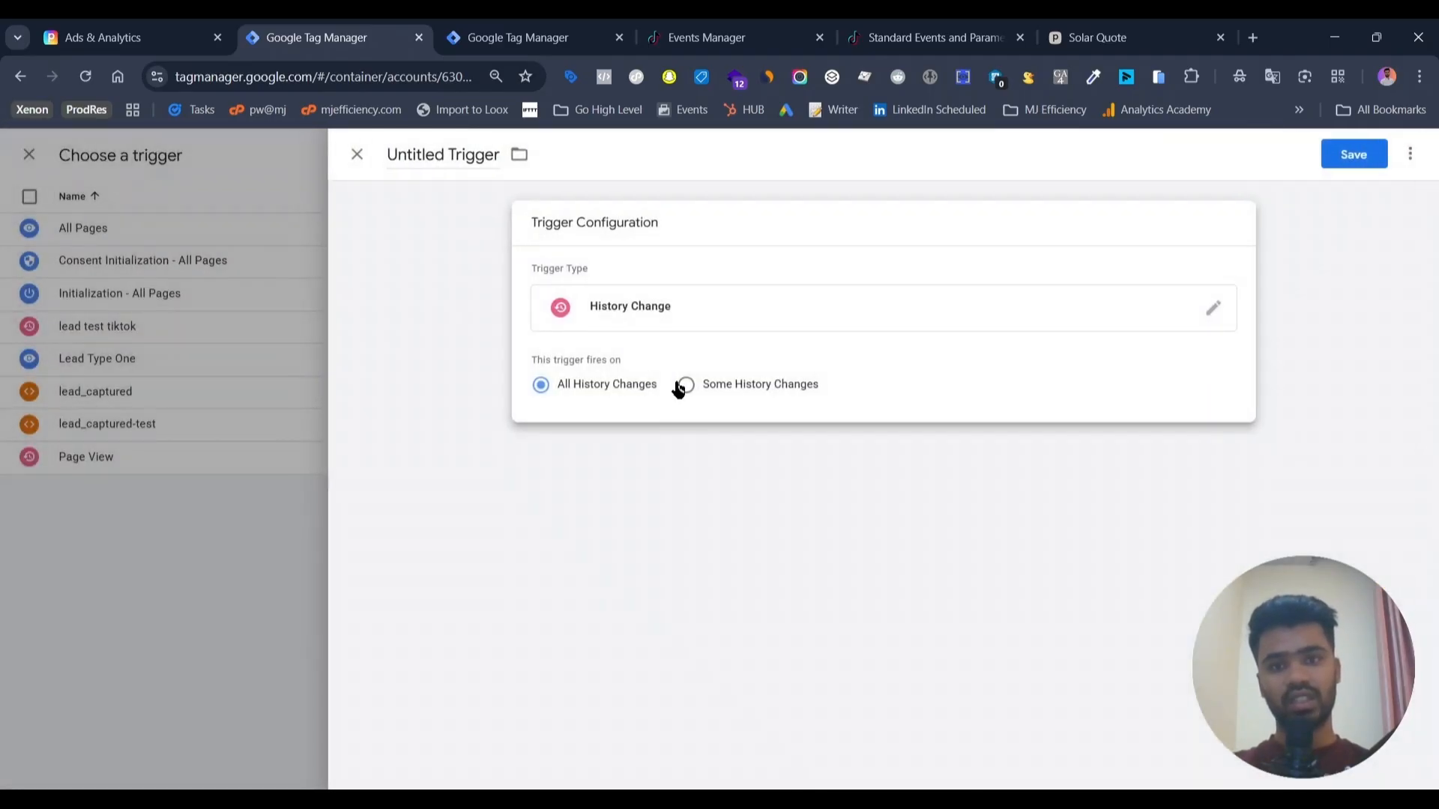
{"action": "left_click", "coordinate": [682, 385]}
{"action": "left_click", "coordinate": [678, 451]}
{"action": "type", "text": "{{page"}
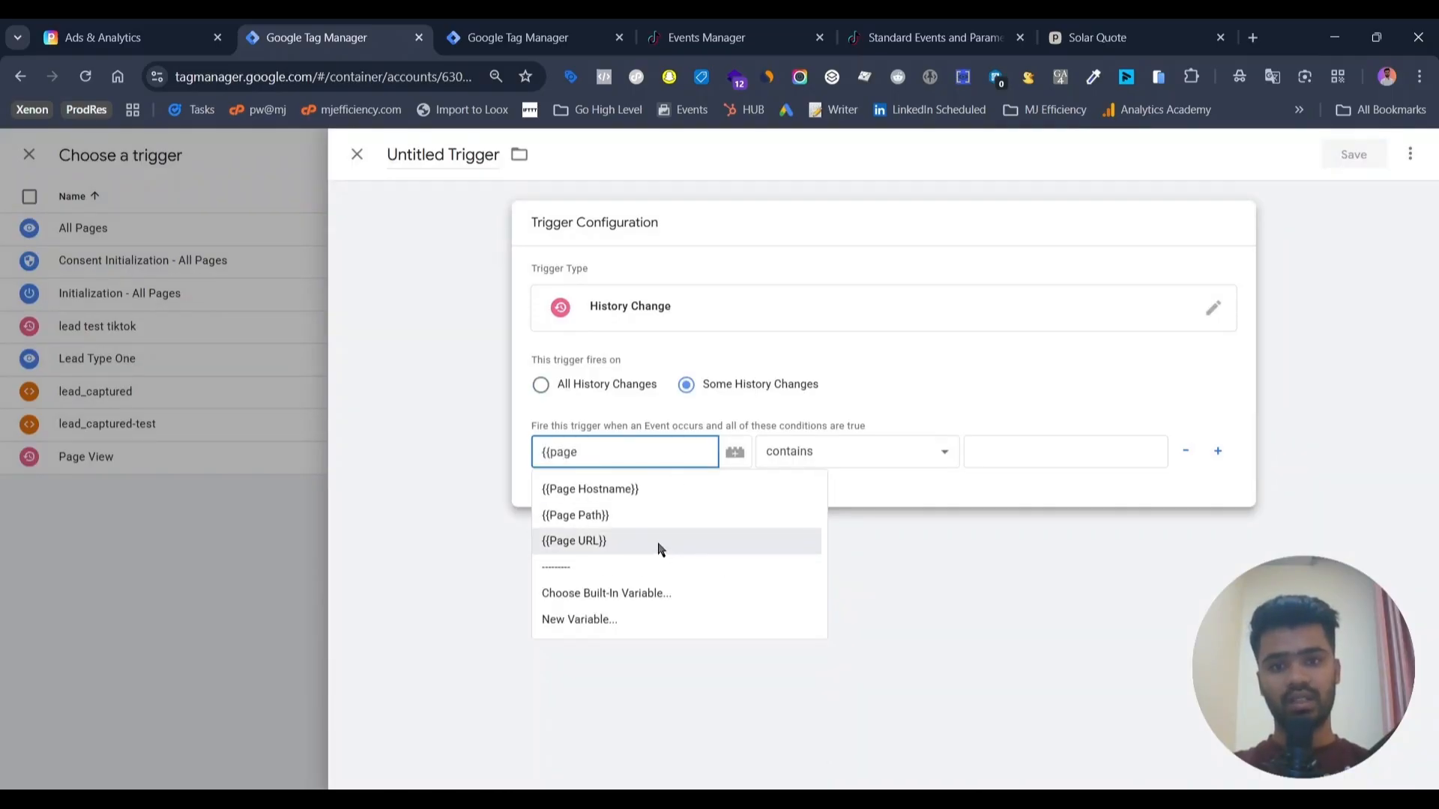
{"action": "left_click", "coordinate": [660, 541]}
{"action": "left_click", "coordinate": [1063, 468]}
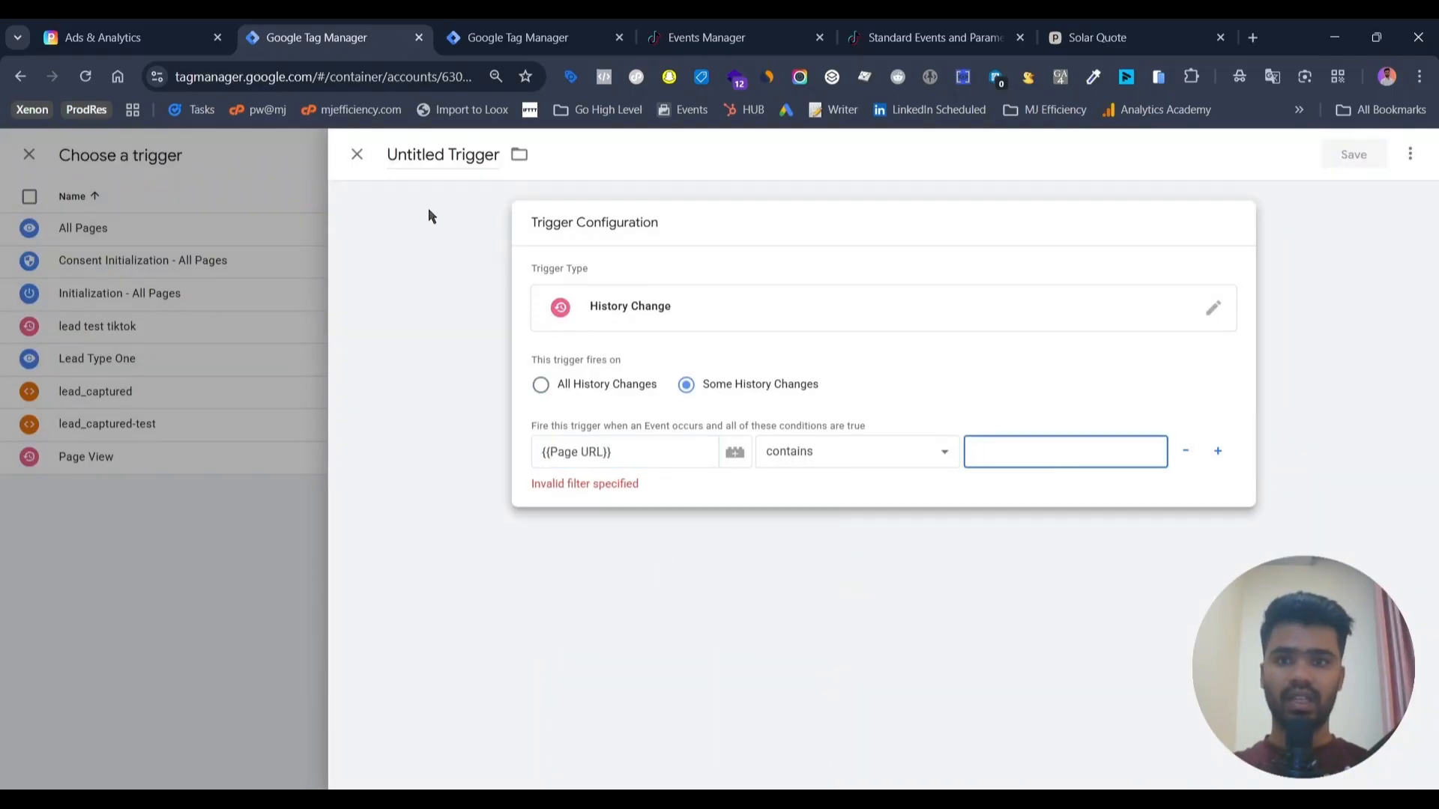
- Discard the unfinished trigger, save the Basic GA4 lead tag, and reopen the original GA4 Lead tag
{"action": "left_click", "coordinate": [357, 154]}
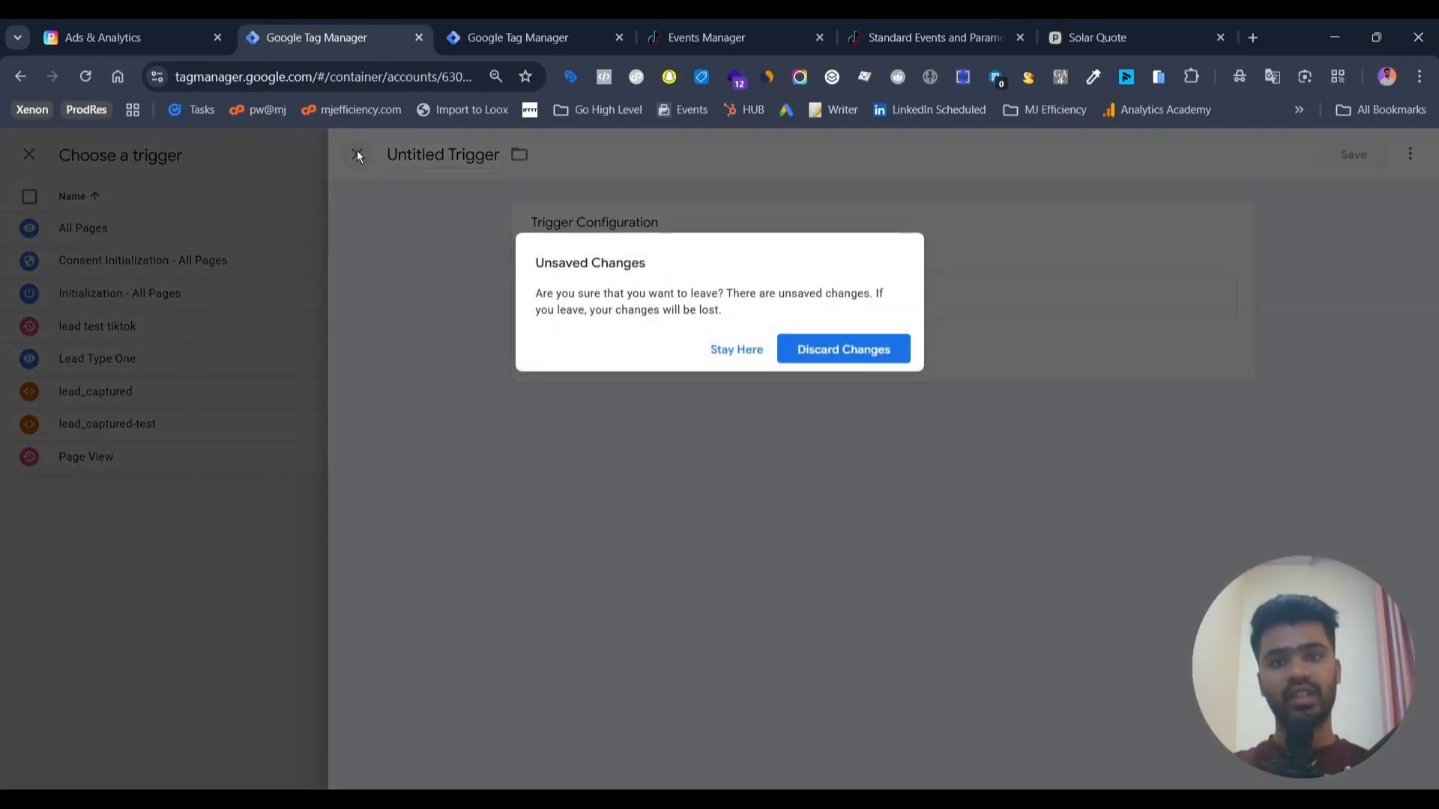
{"action": "left_click", "coordinate": [844, 351]}
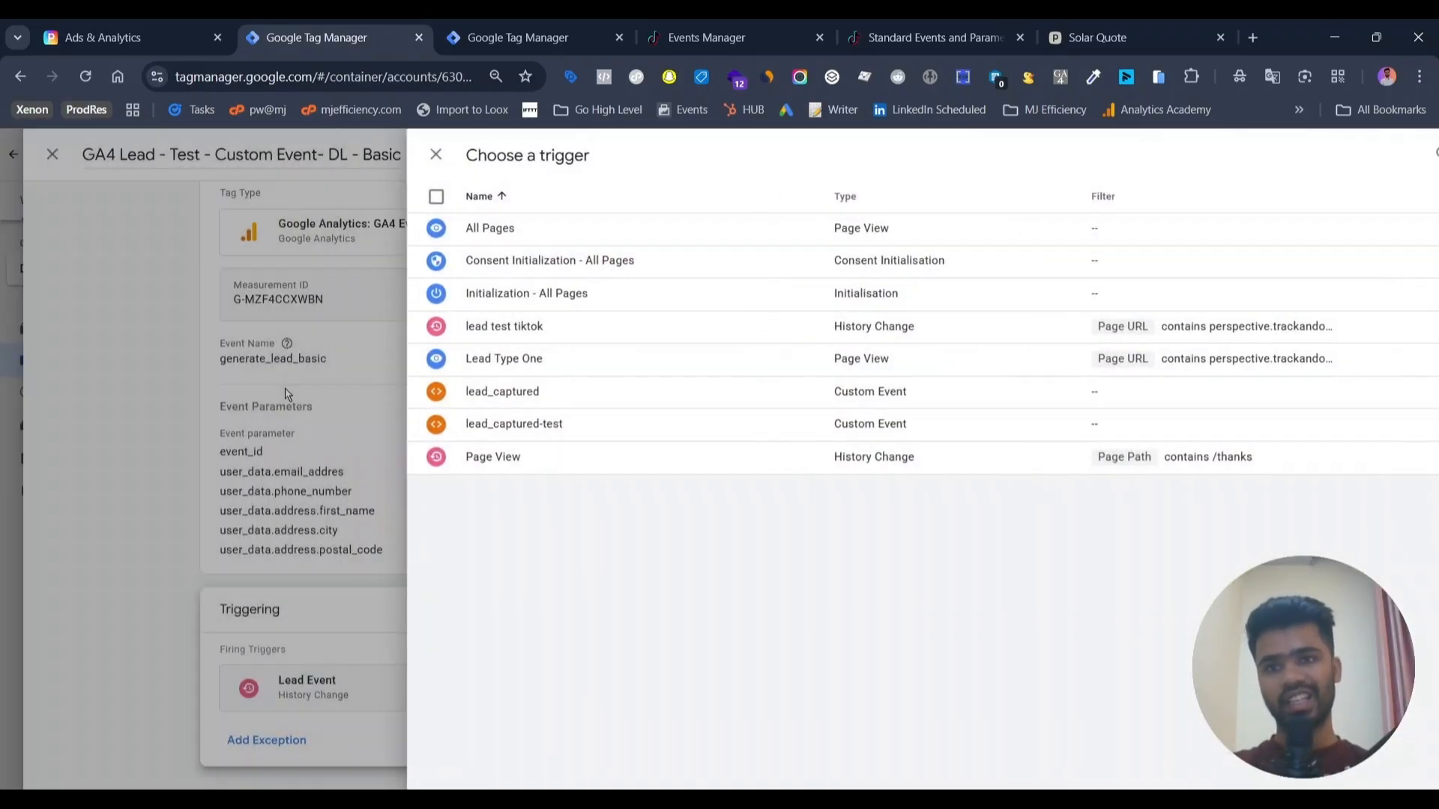
{"action": "left_click", "coordinate": [285, 393]}
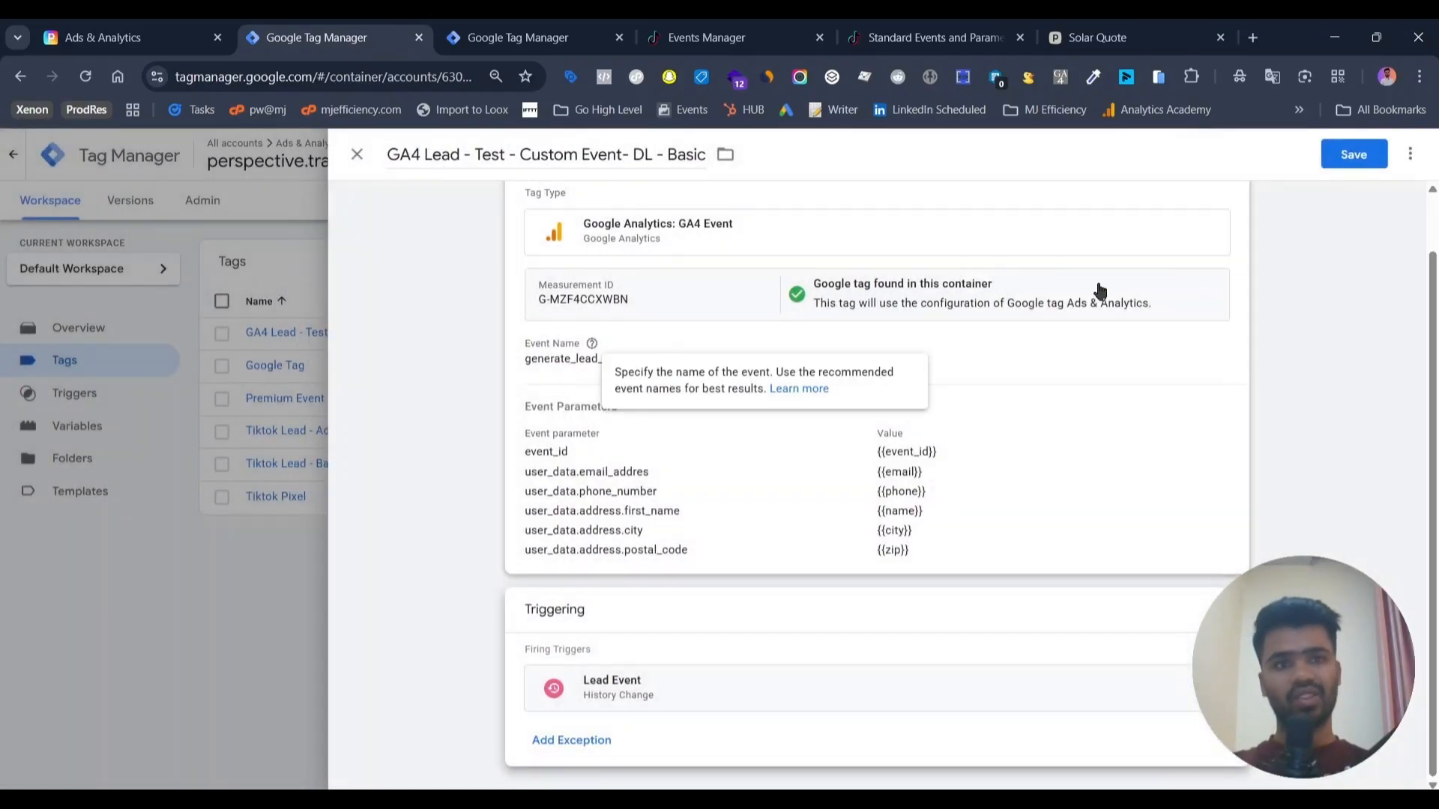
{"action": "left_click", "coordinate": [1334, 157]}
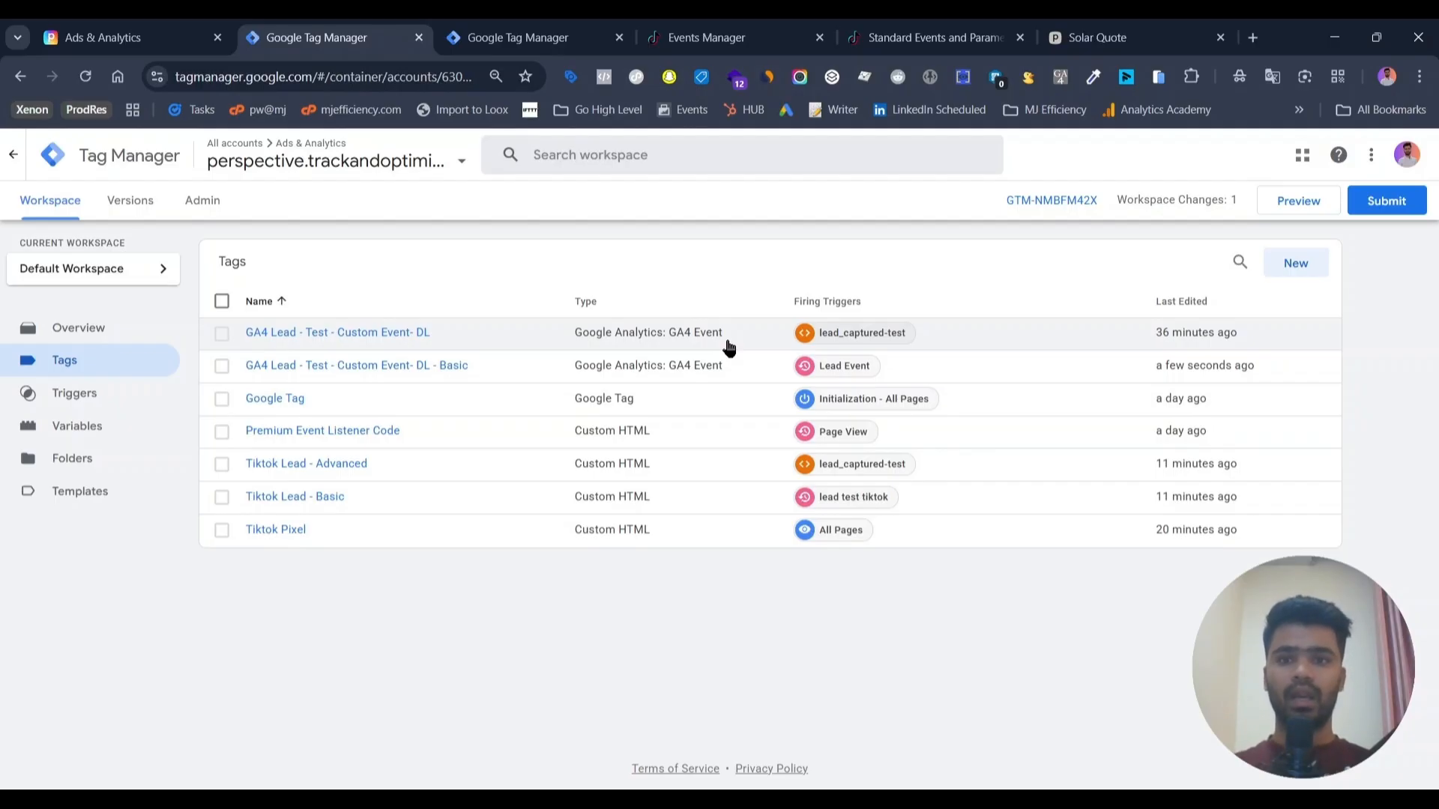
{"action": "left_click", "coordinate": [380, 334]}
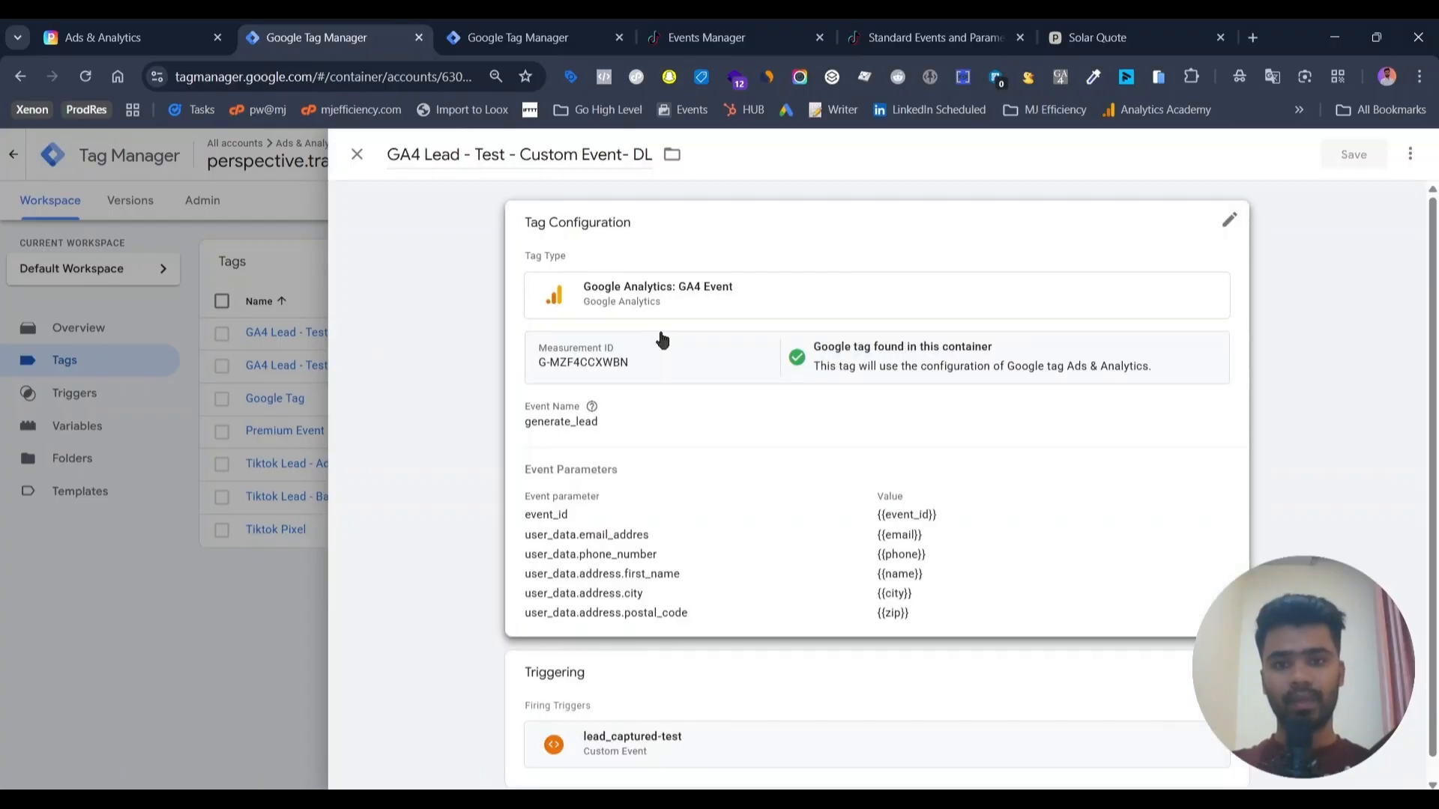
- Copy the email parameter key from the GA4 Lead tag for the server tag's Email field
{"action": "scroll", "coordinate": [719, 548], "scroll_direction": "down", "scroll_amount": 5}
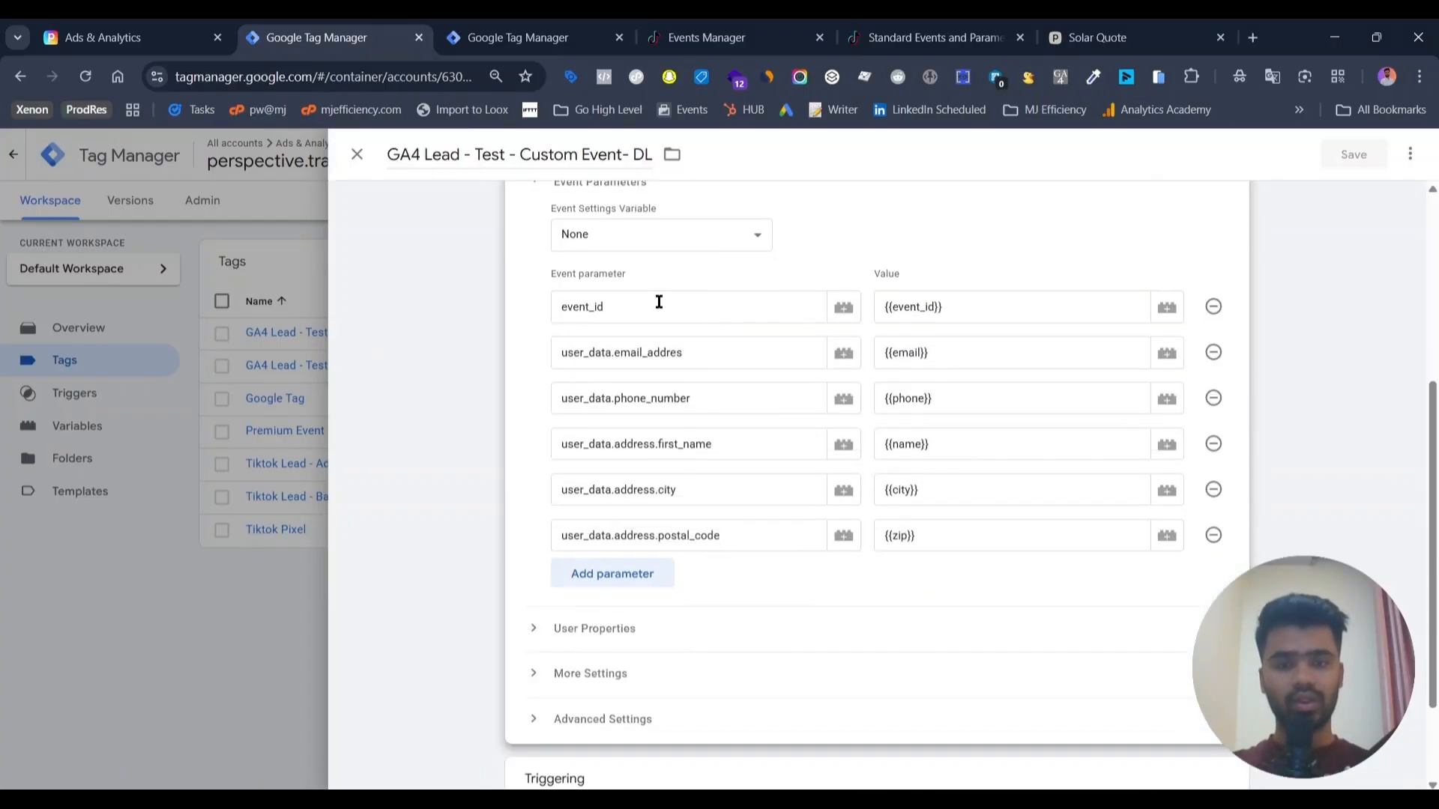
{"action": "left_click", "coordinate": [598, 19]}
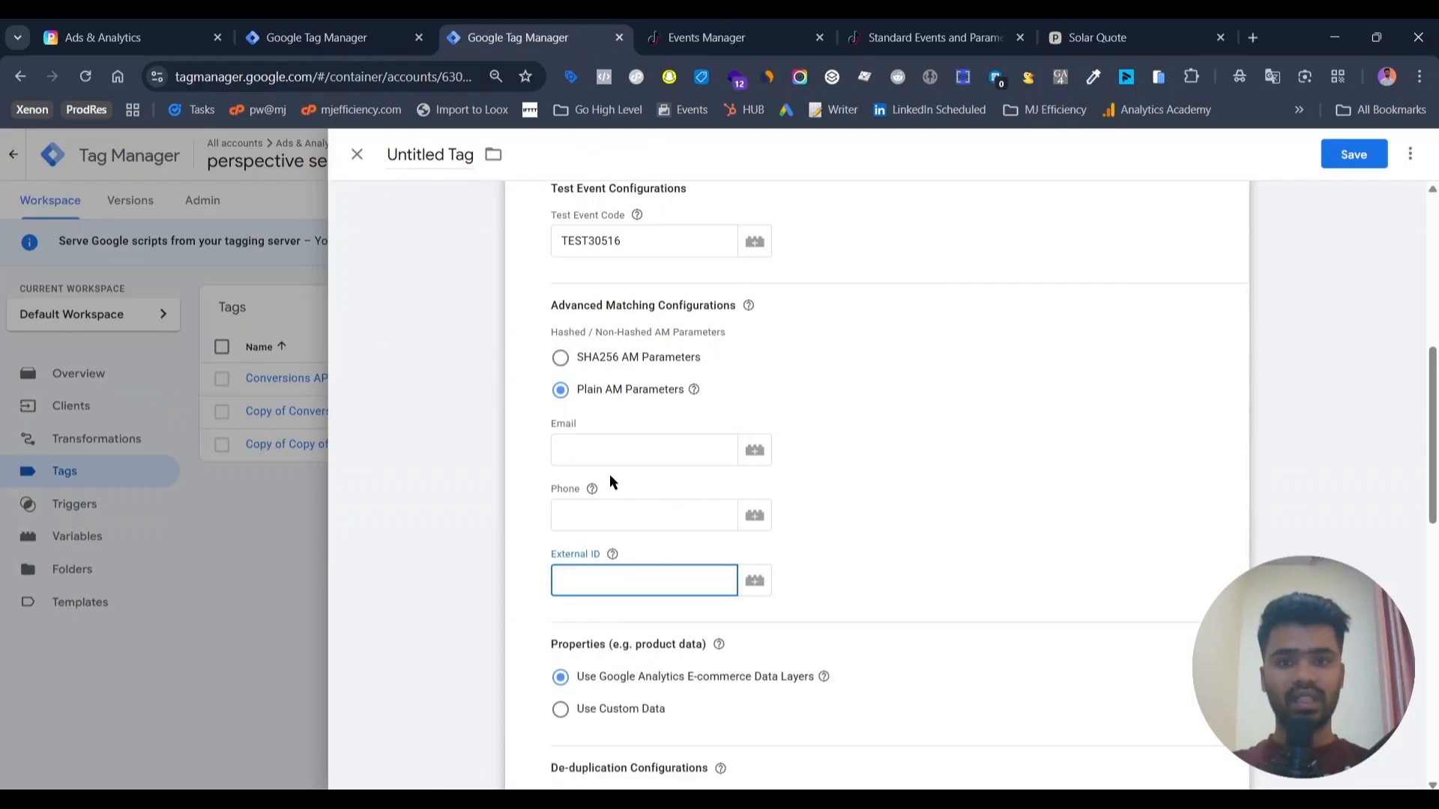
{"action": "left_click", "coordinate": [620, 448]}
{"action": "left_click", "coordinate": [299, 38]}
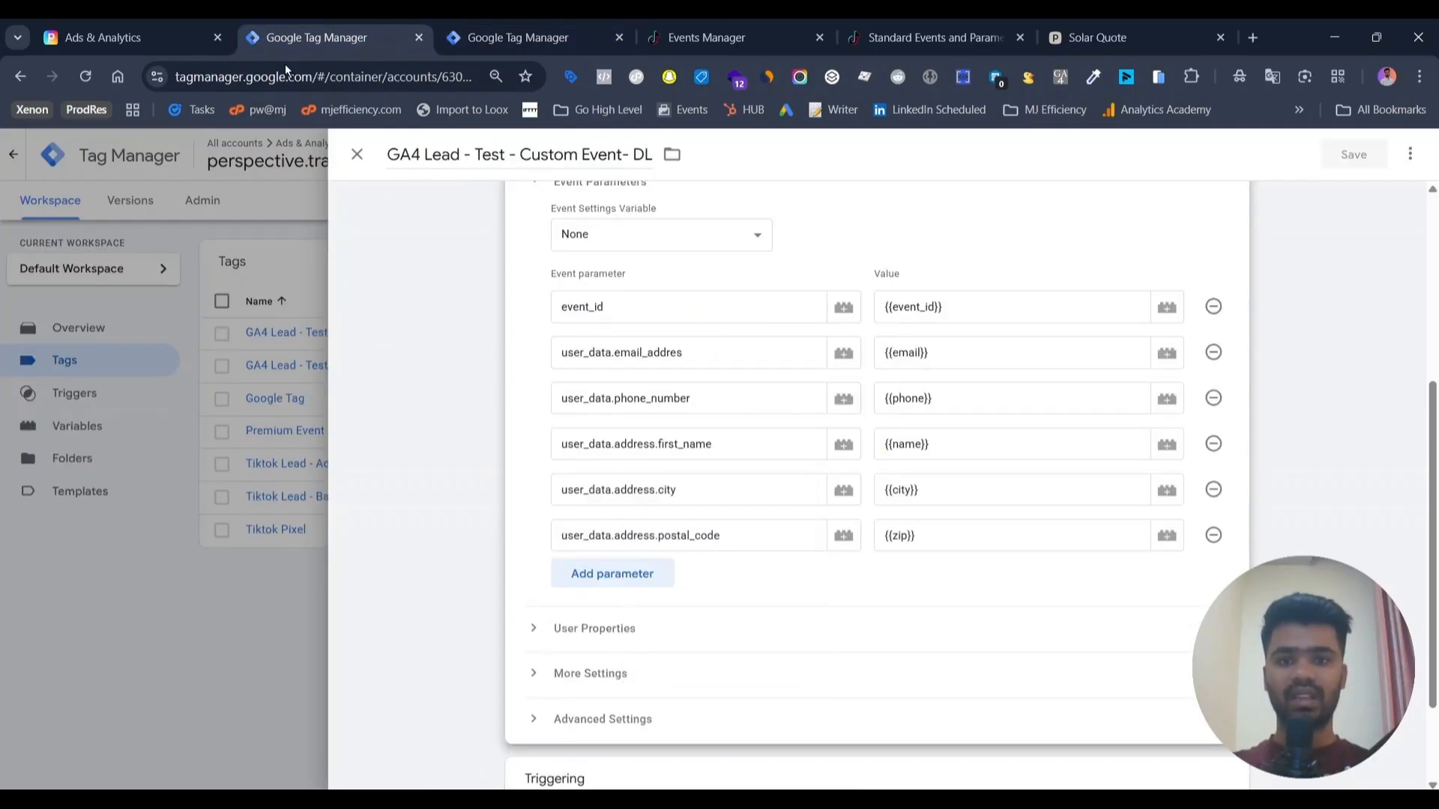
{"action": "triple_click", "coordinate": [710, 352]}
{"action": "key", "text": "ctrl+c"}
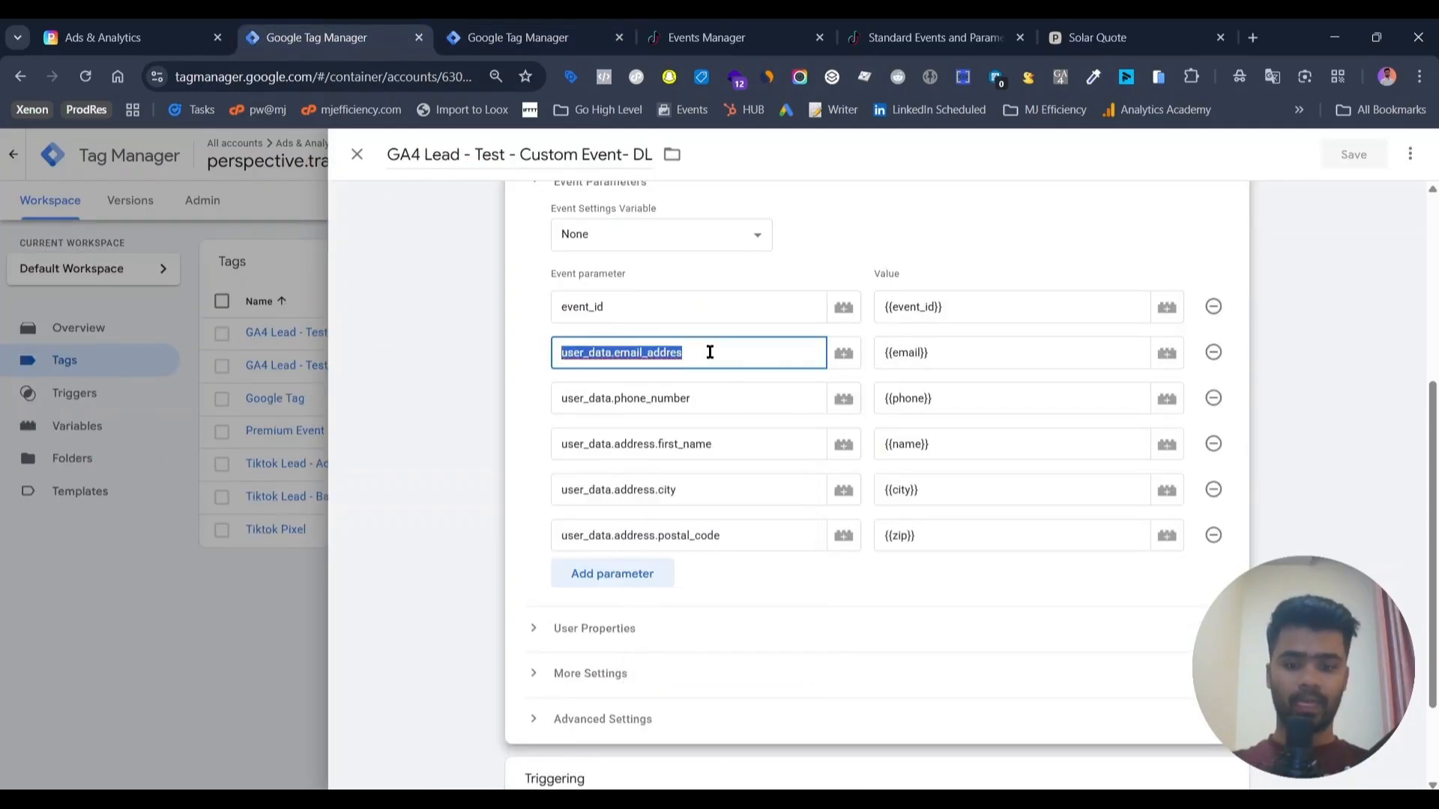
{"action": "left_click", "coordinate": [514, 19]}
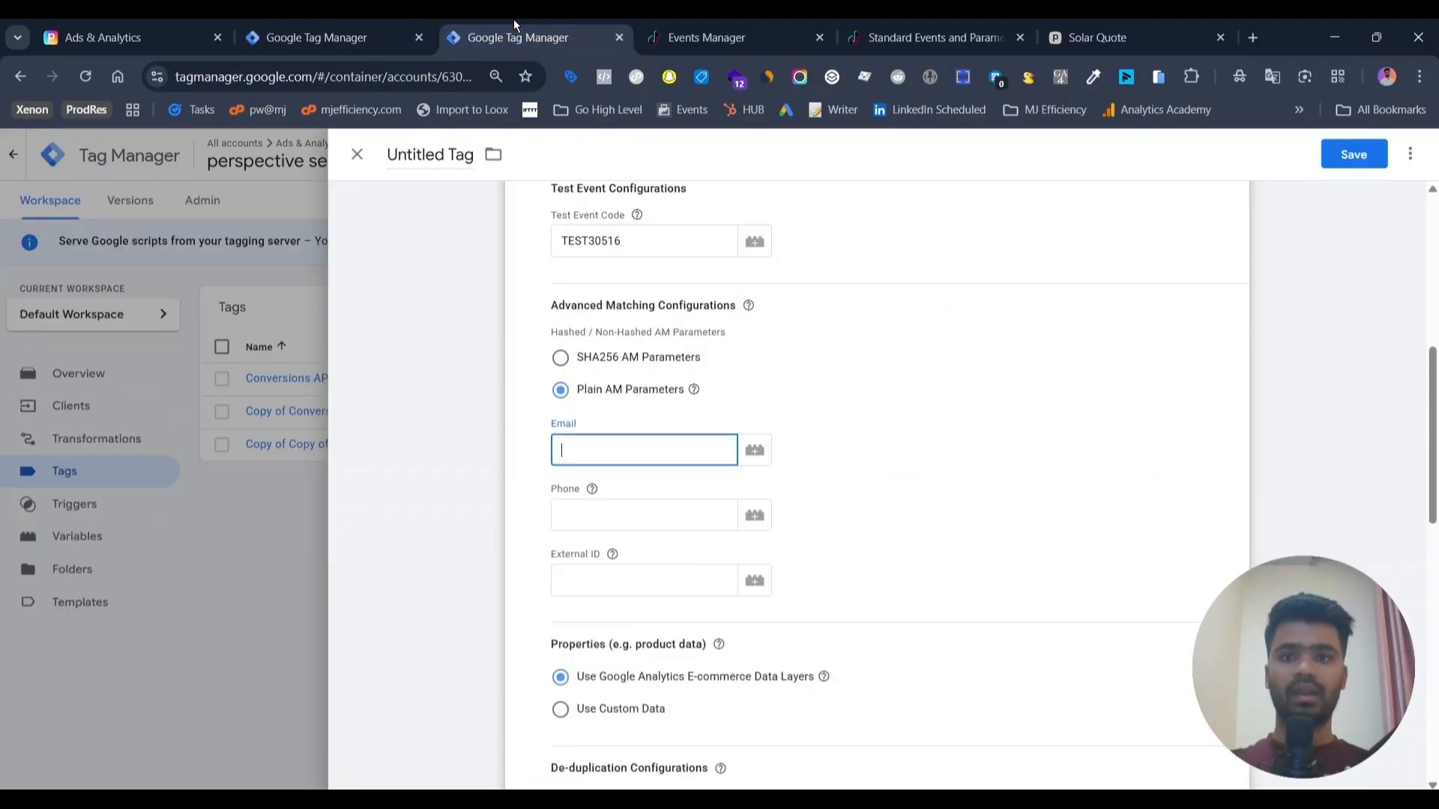
- Create Event Data variable 'email' with key path user_data.email_addres and use it for Email
{"action": "left_click", "coordinate": [761, 454]}
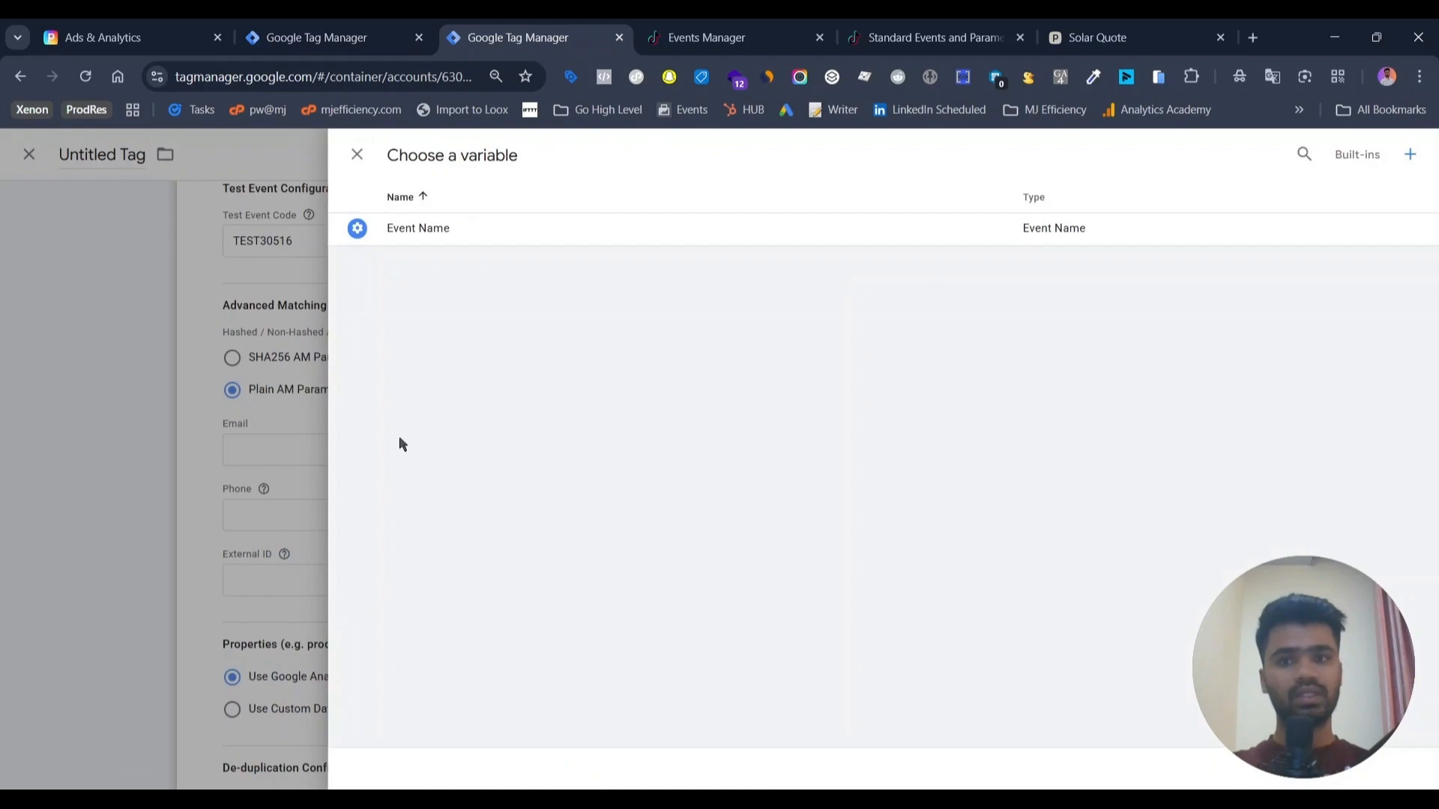
{"action": "left_click", "coordinate": [244, 429]}
{"action": "left_click", "coordinate": [594, 450]}
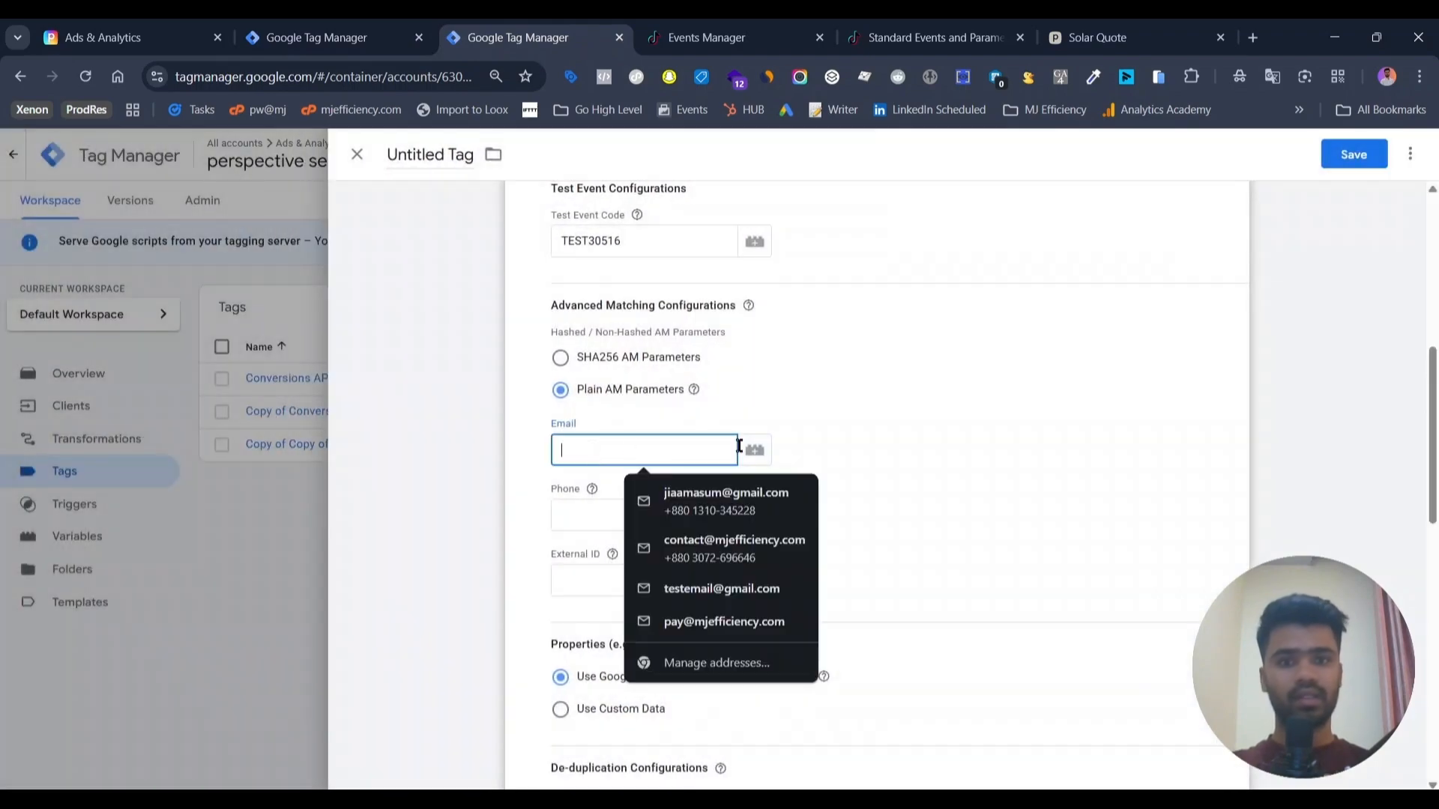
{"action": "left_click", "coordinate": [751, 451]}
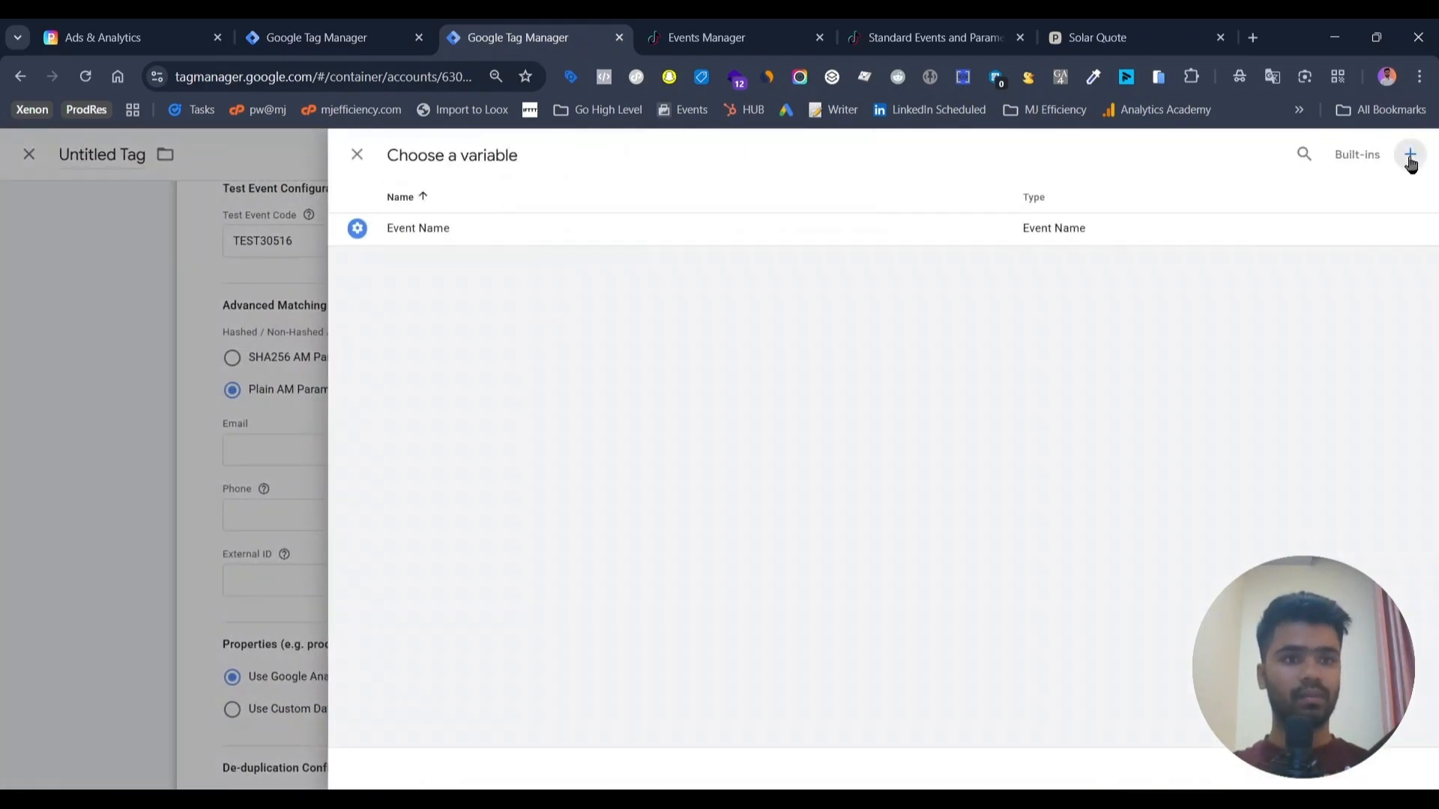
{"action": "left_click", "coordinate": [1408, 155]}
{"action": "left_click", "coordinate": [940, 319]}
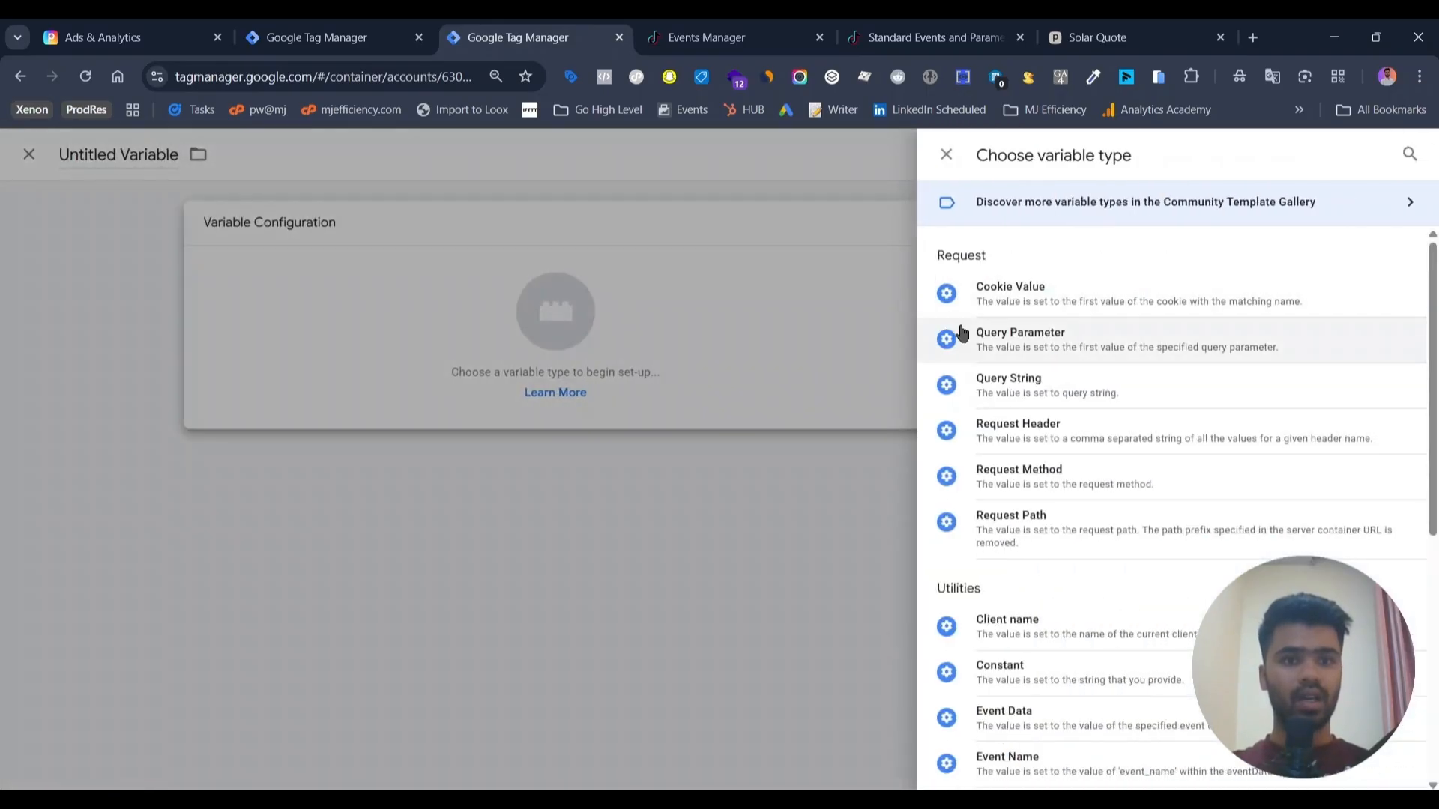
{"action": "left_click", "coordinate": [1056, 721]}
{"action": "left_click", "coordinate": [611, 400]}
{"action": "key", "text": "ctrl+v"}
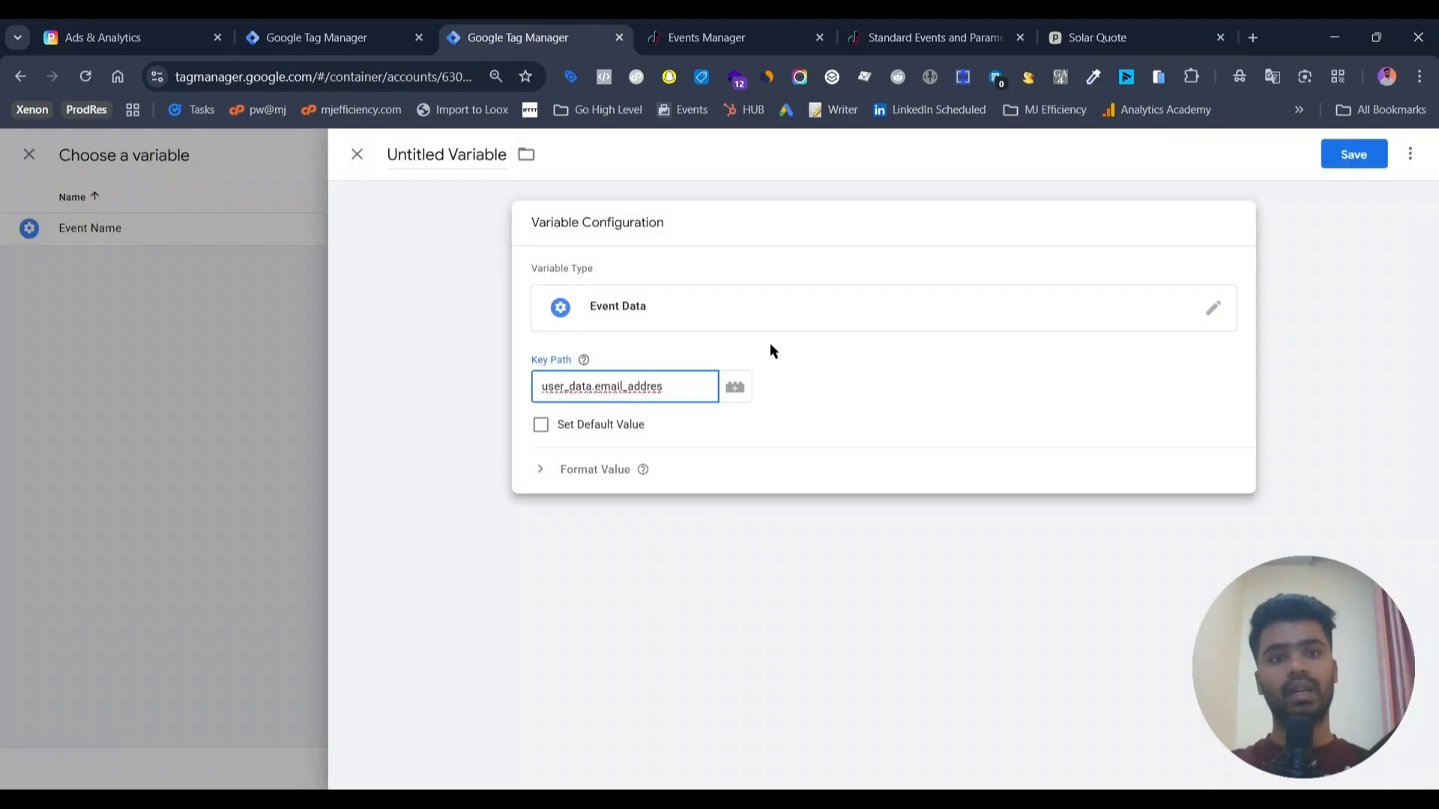
{"action": "left_click", "coordinate": [1349, 156]}
{"action": "type", "text": "email"}
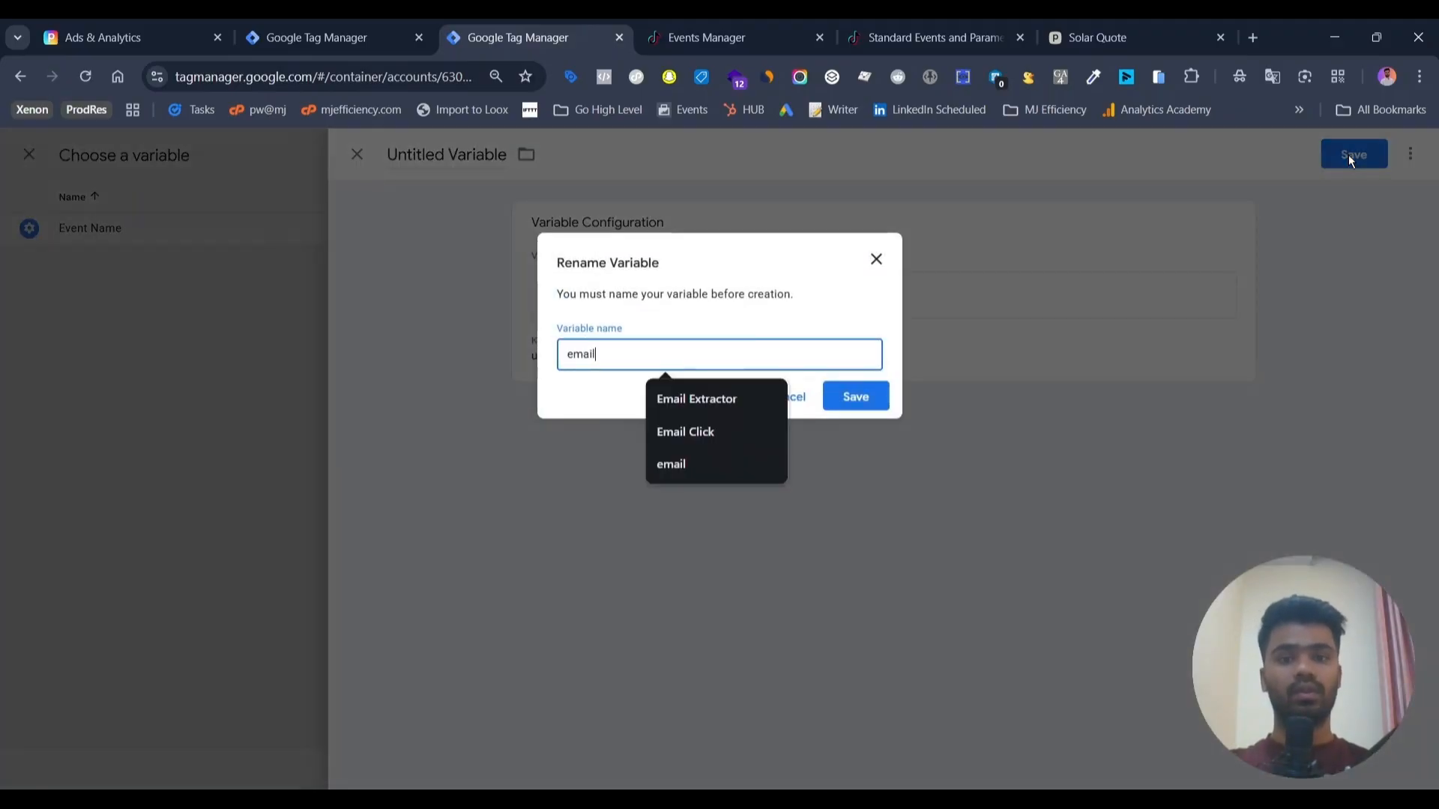
{"action": "key", "text": "Return"}
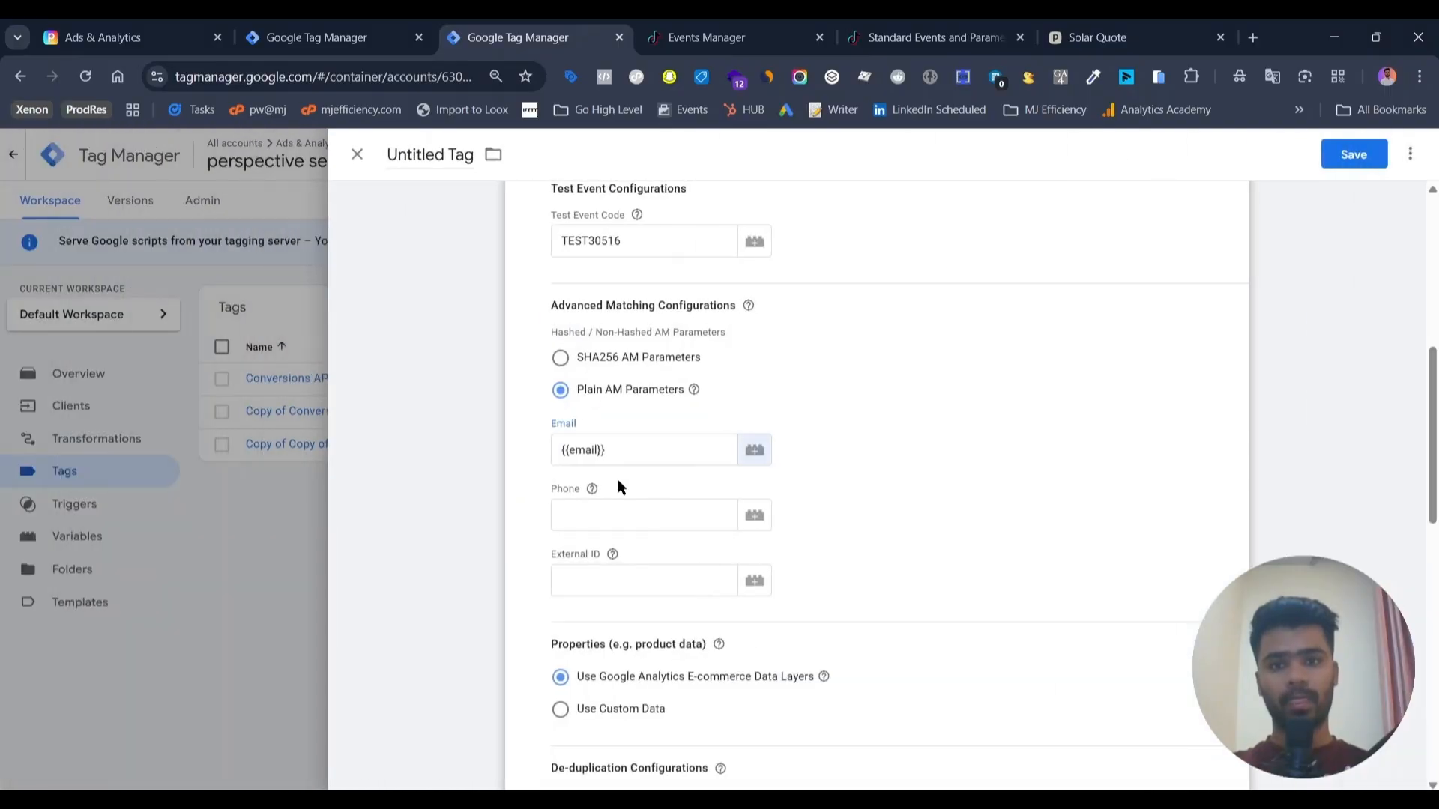
{"action": "left_click", "coordinate": [594, 511]}
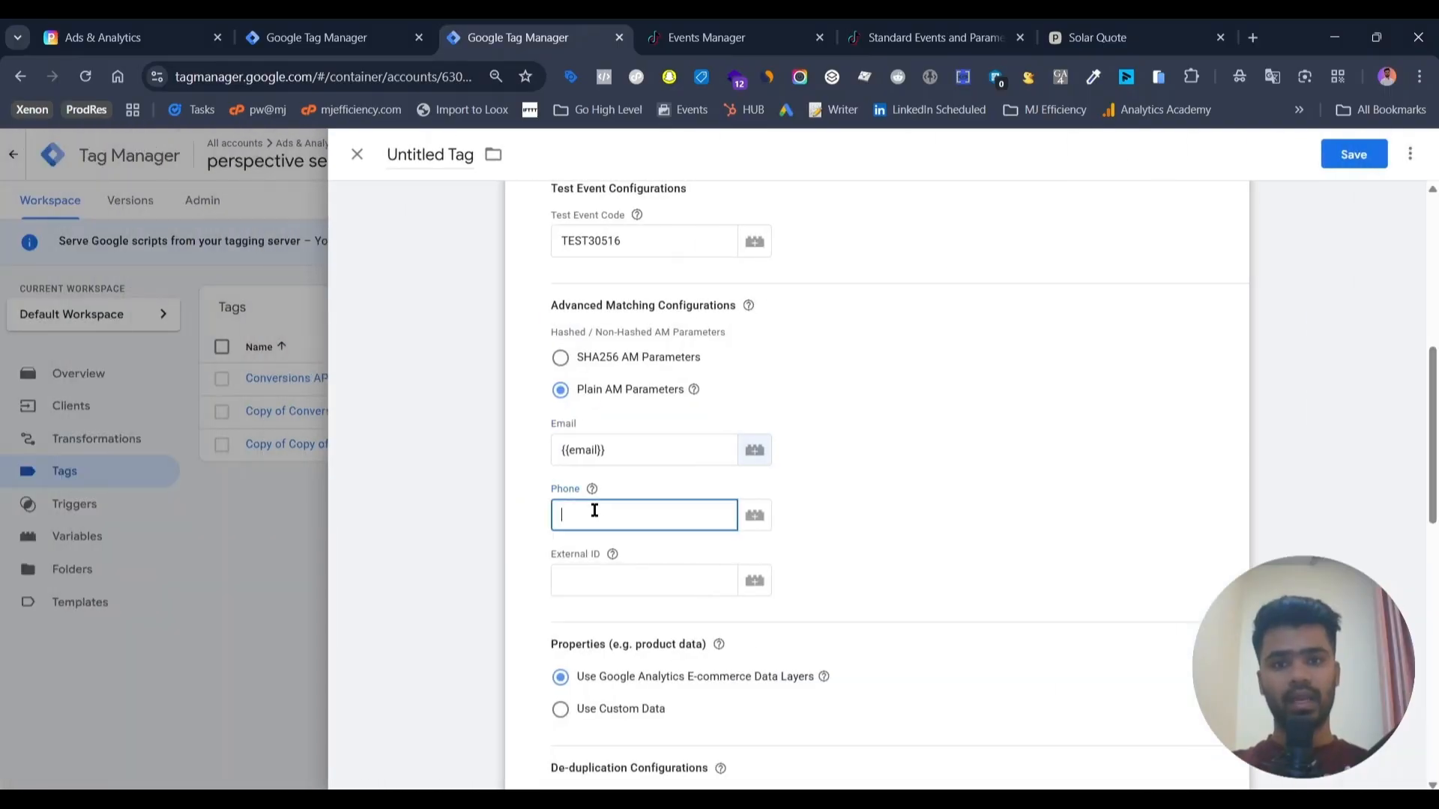
- Copy the phone_number parameter key from the GA4 Lead tag
{"action": "left_click", "coordinate": [750, 515]}
{"action": "left_click", "coordinate": [274, 34]}
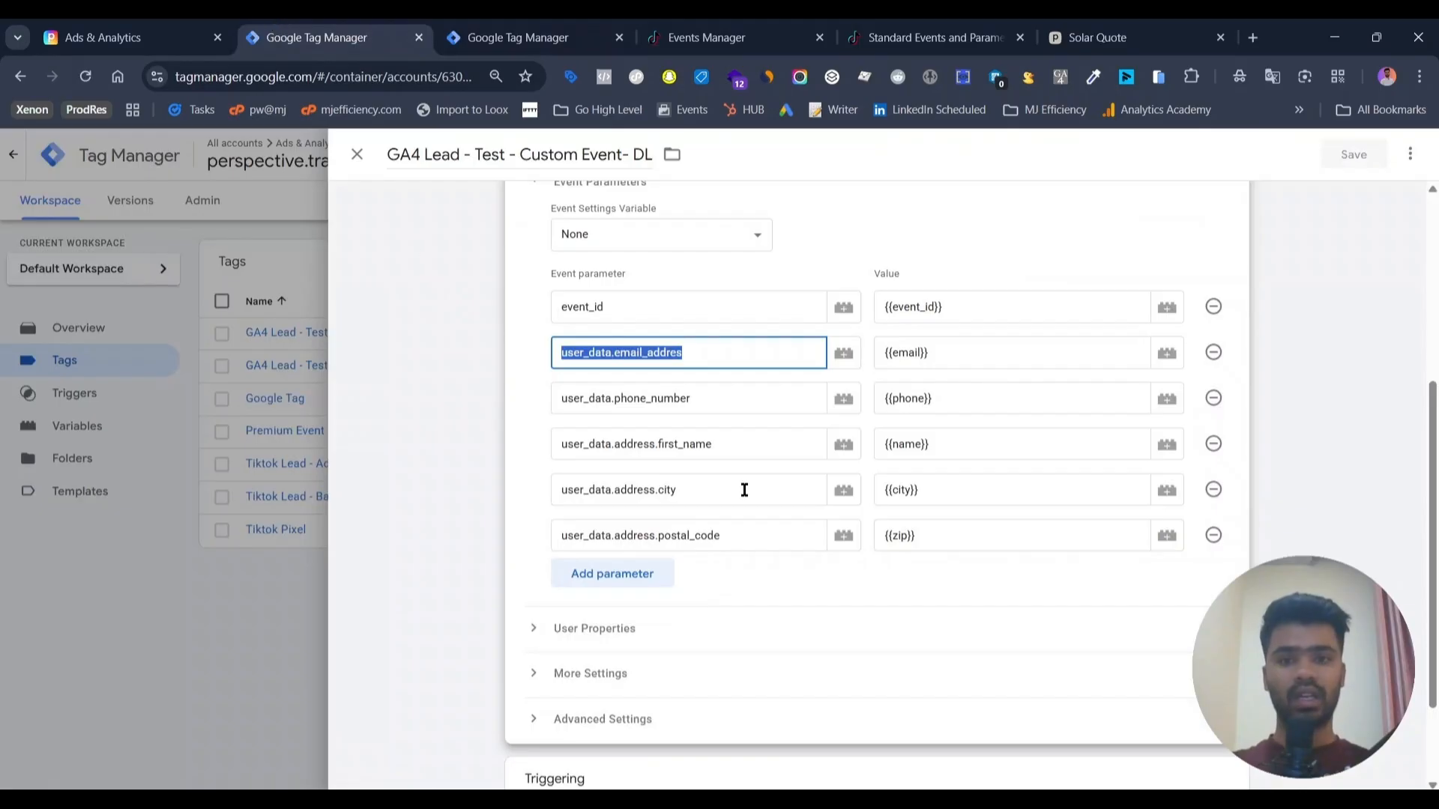
{"action": "left_click", "coordinate": [725, 396]}
{"action": "key", "text": "ctrl+a"}
{"action": "key", "text": "ctrl+c"}
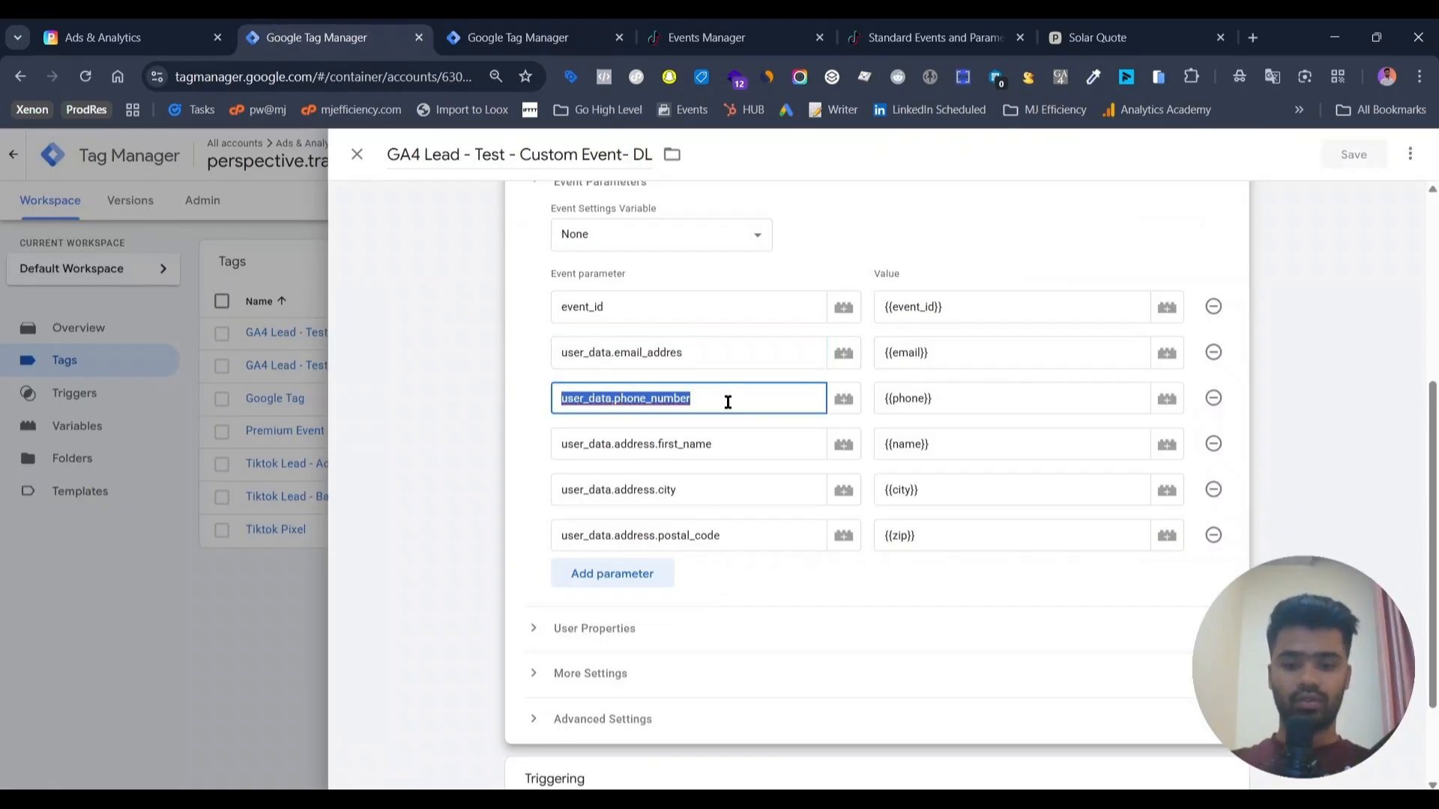
{"action": "left_click", "coordinate": [505, 20]}
- Create Event Data variable 'phone' with key path user_data.phone_number for the Phone field
{"action": "left_click", "coordinate": [1413, 155]}
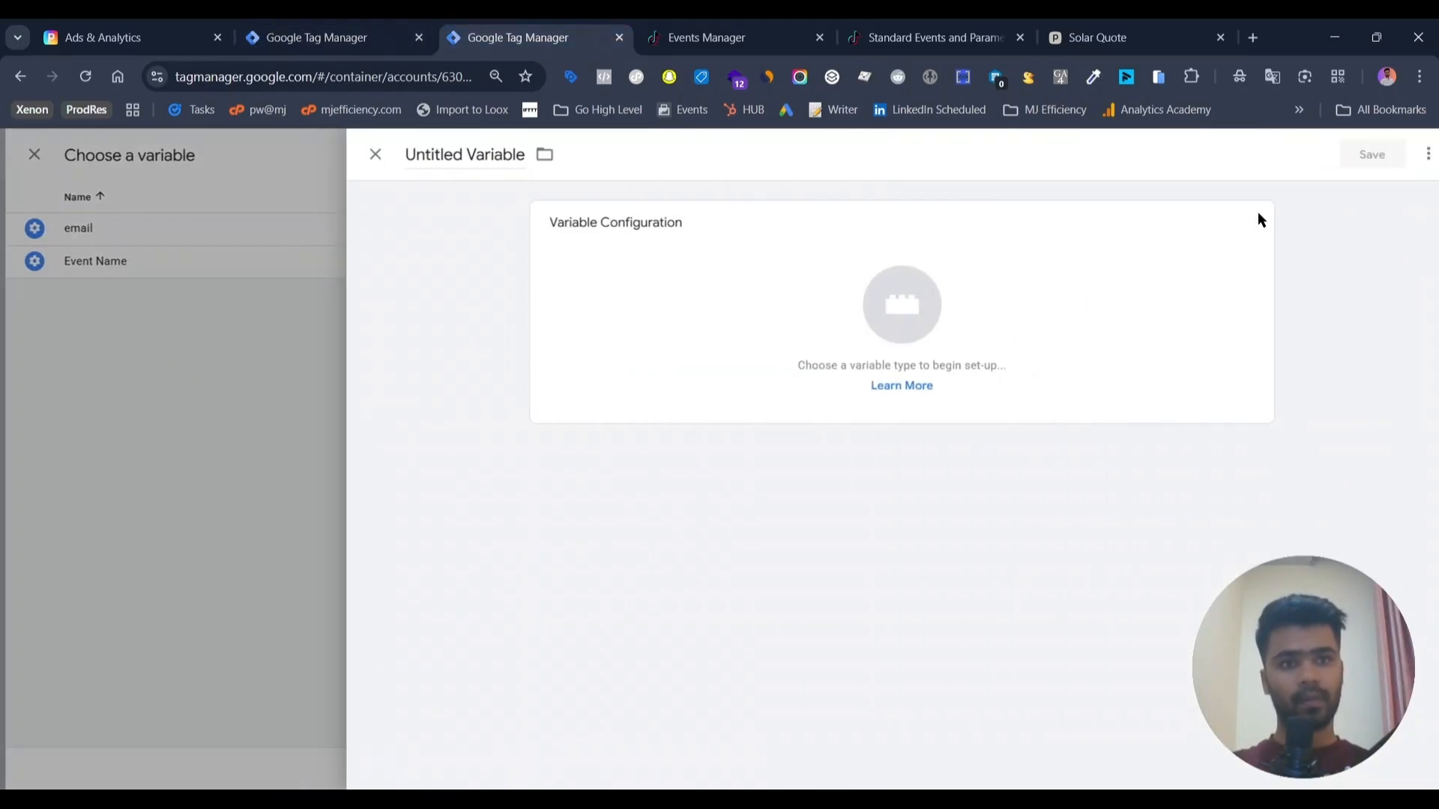
{"action": "left_click", "coordinate": [1027, 270]}
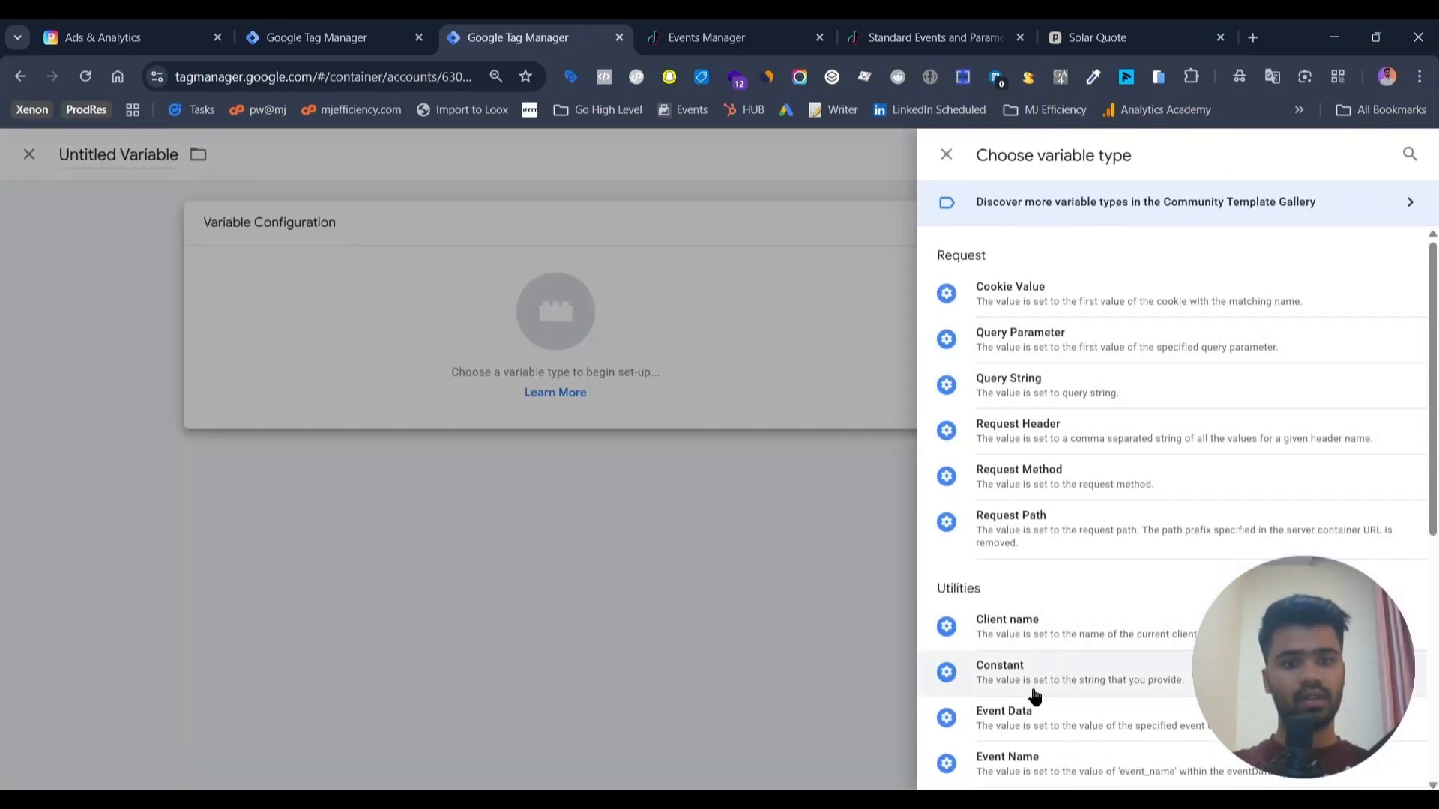
{"action": "left_click", "coordinate": [1021, 732]}
{"action": "left_click", "coordinate": [643, 382]}
{"action": "key", "text": "ctrl+v"}
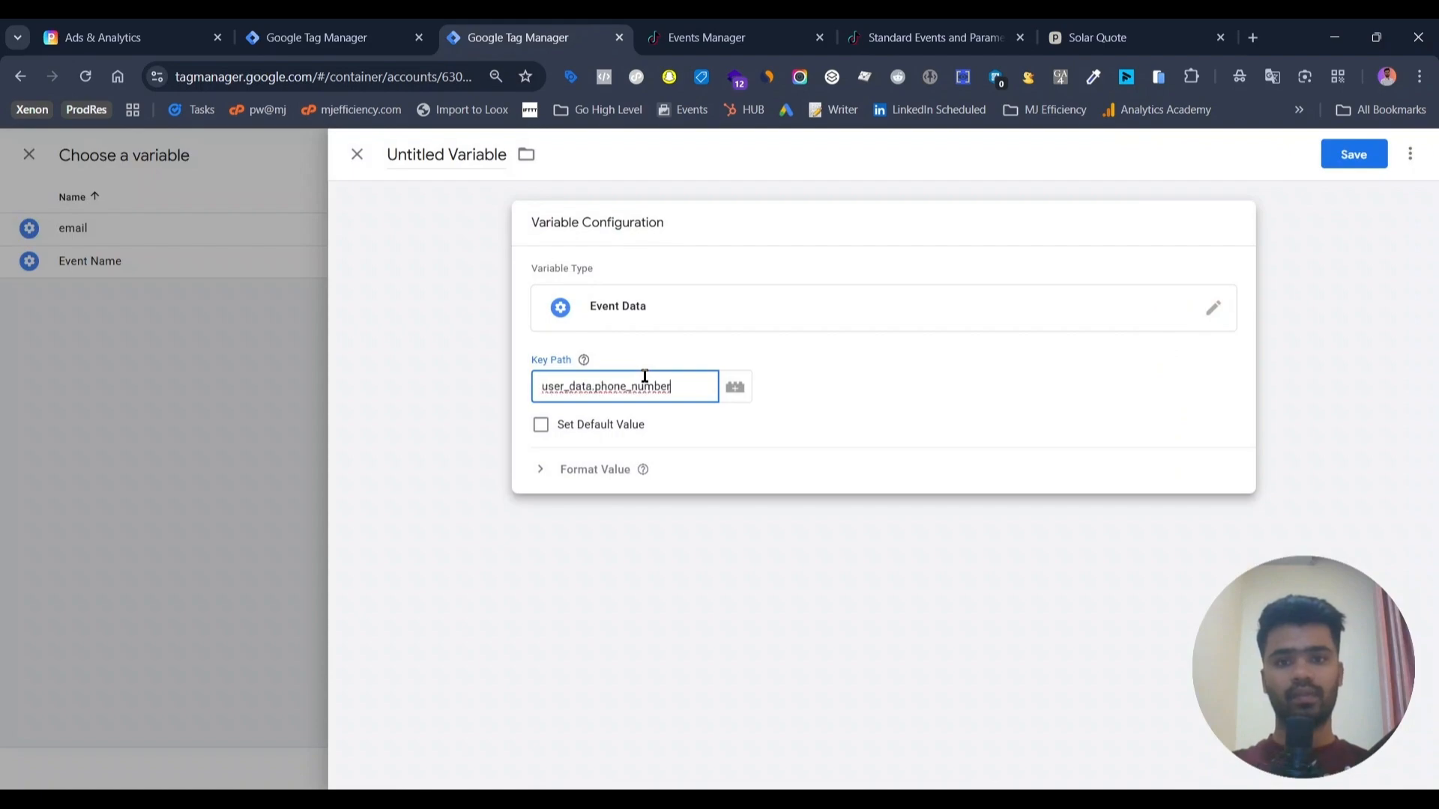
{"action": "left_click", "coordinate": [1340, 166]}
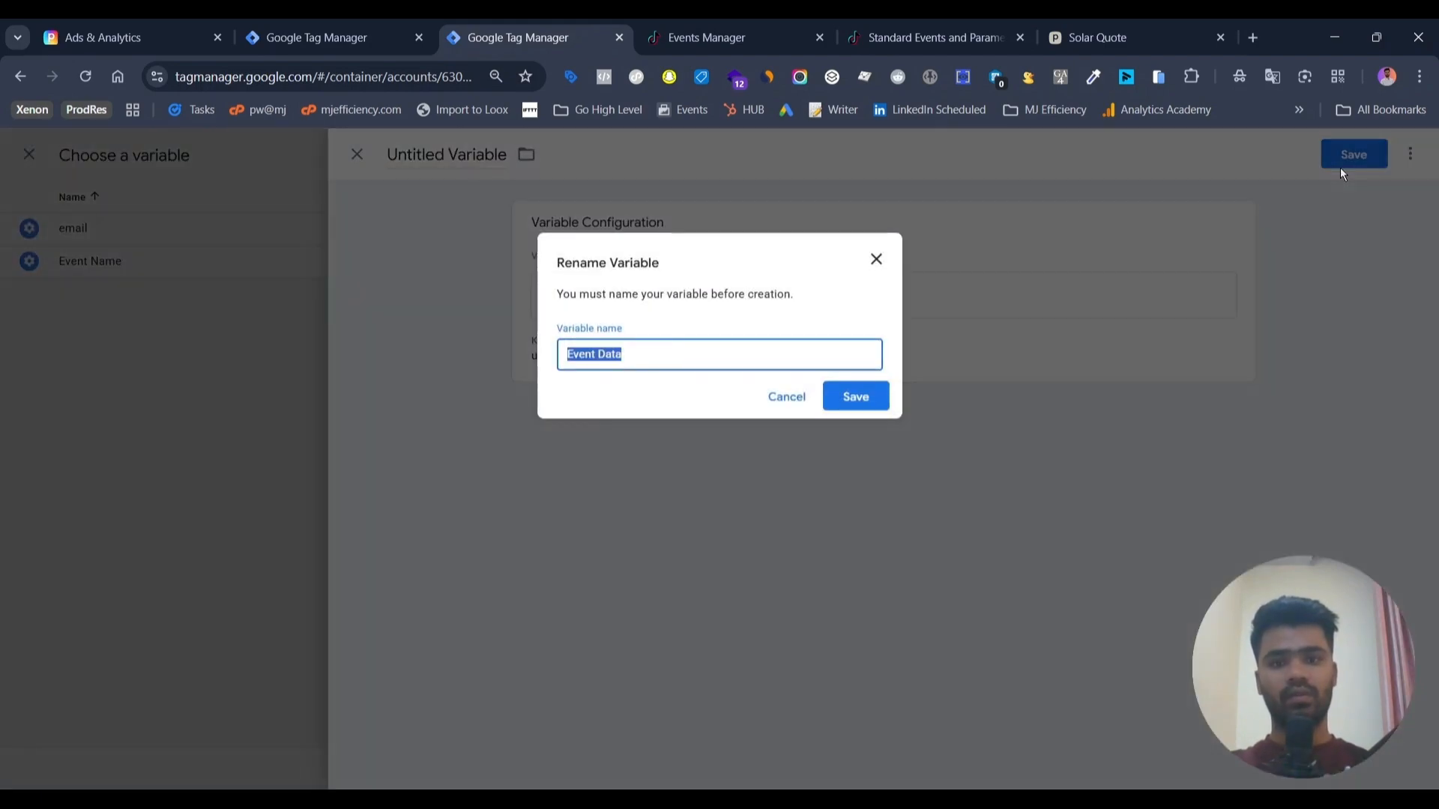
{"action": "type", "text": "phone"}
{"action": "key", "text": "Return"}
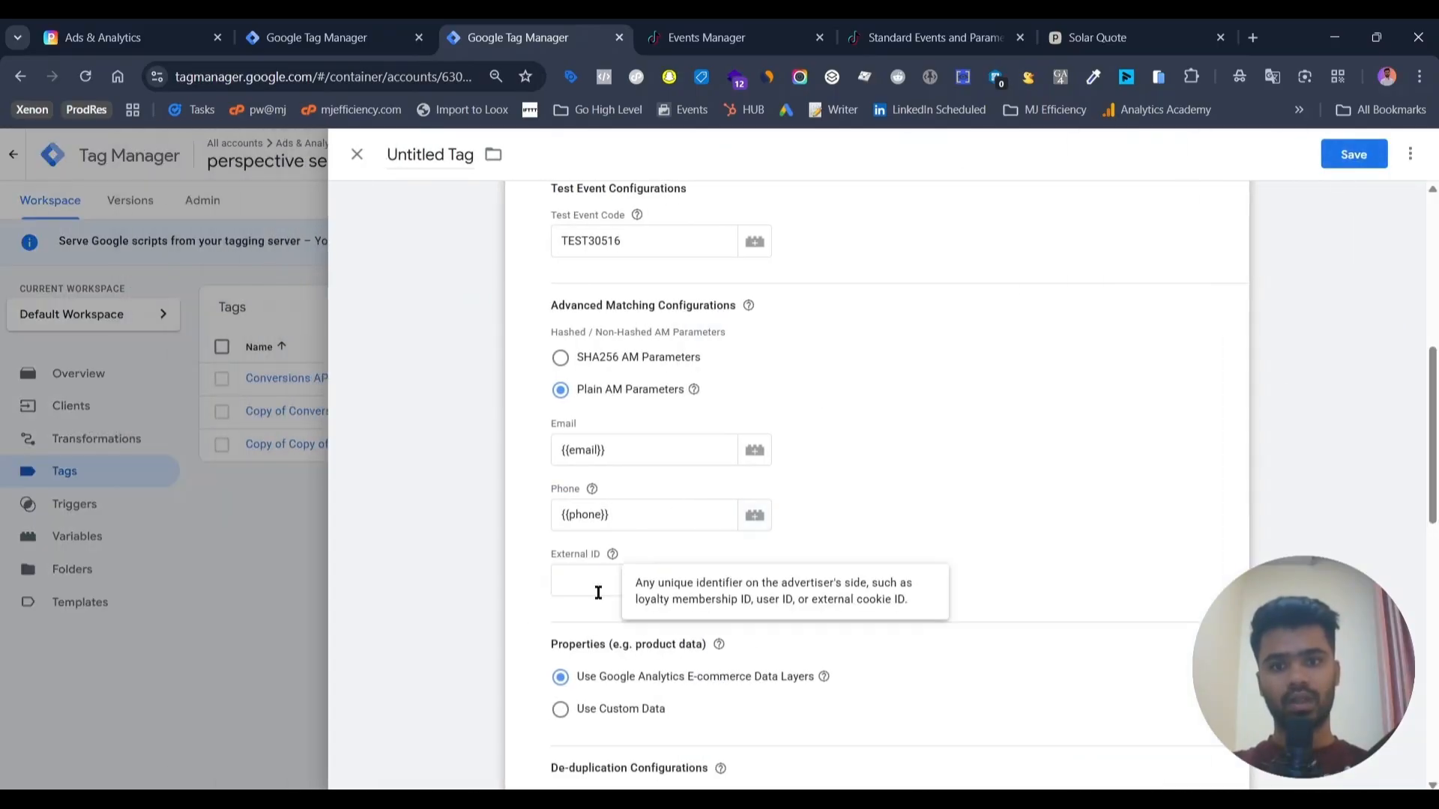
- Open the tag's trigger choices under Triggering
{"action": "left_click", "coordinate": [598, 592]}
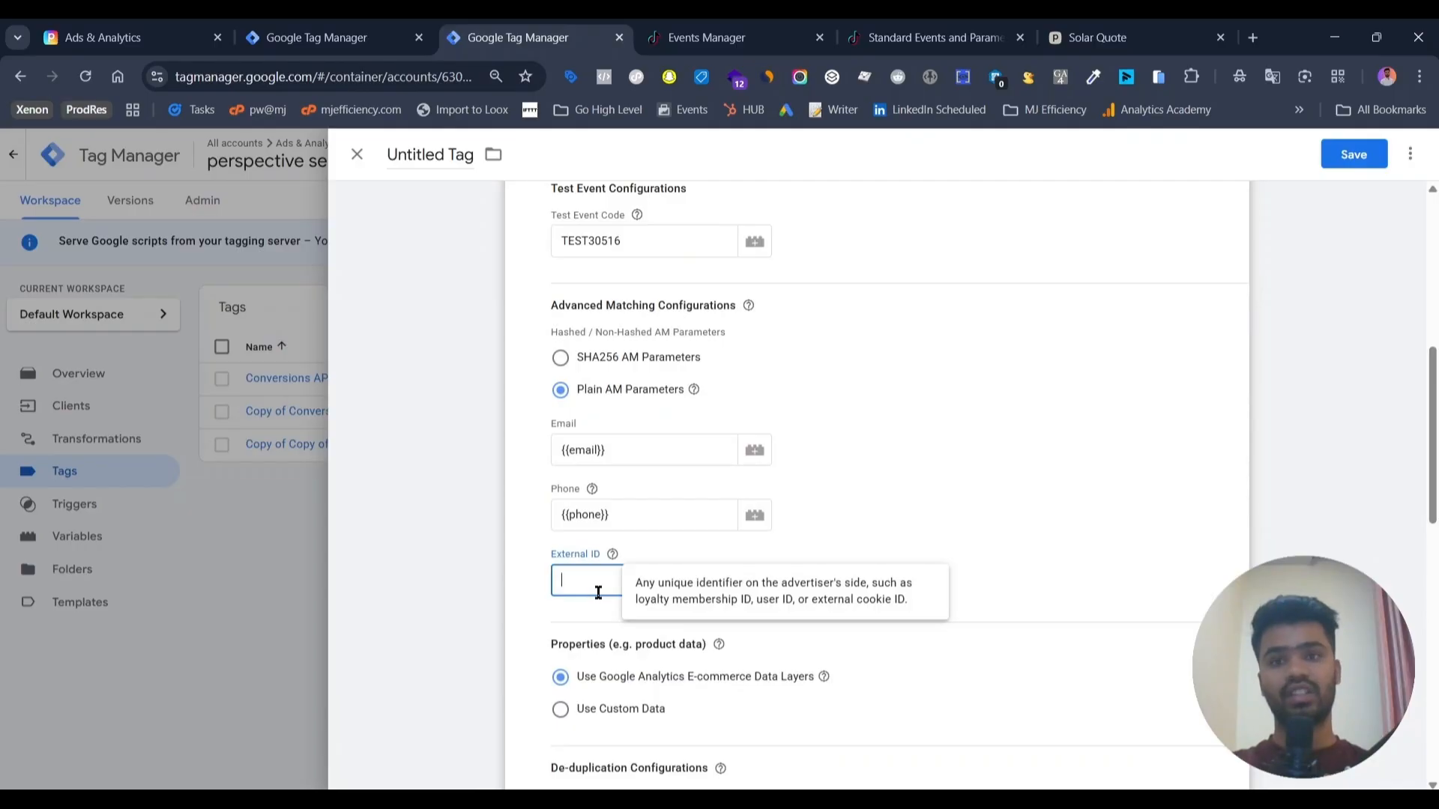
{"action": "scroll", "coordinate": [580, 529], "scroll_direction": "down", "scroll_amount": 2}
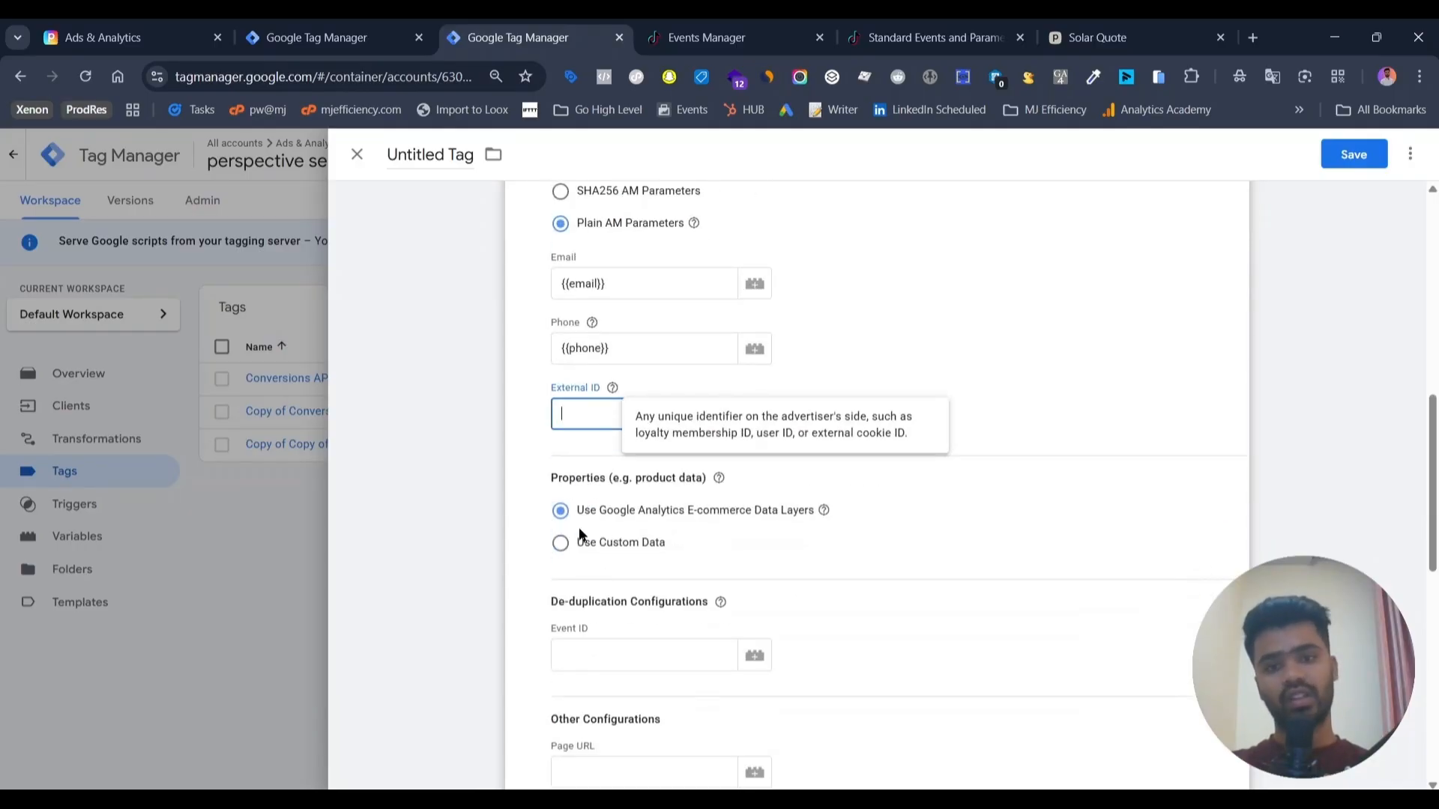
{"action": "scroll", "coordinate": [824, 495], "scroll_direction": "down", "scroll_amount": 3}
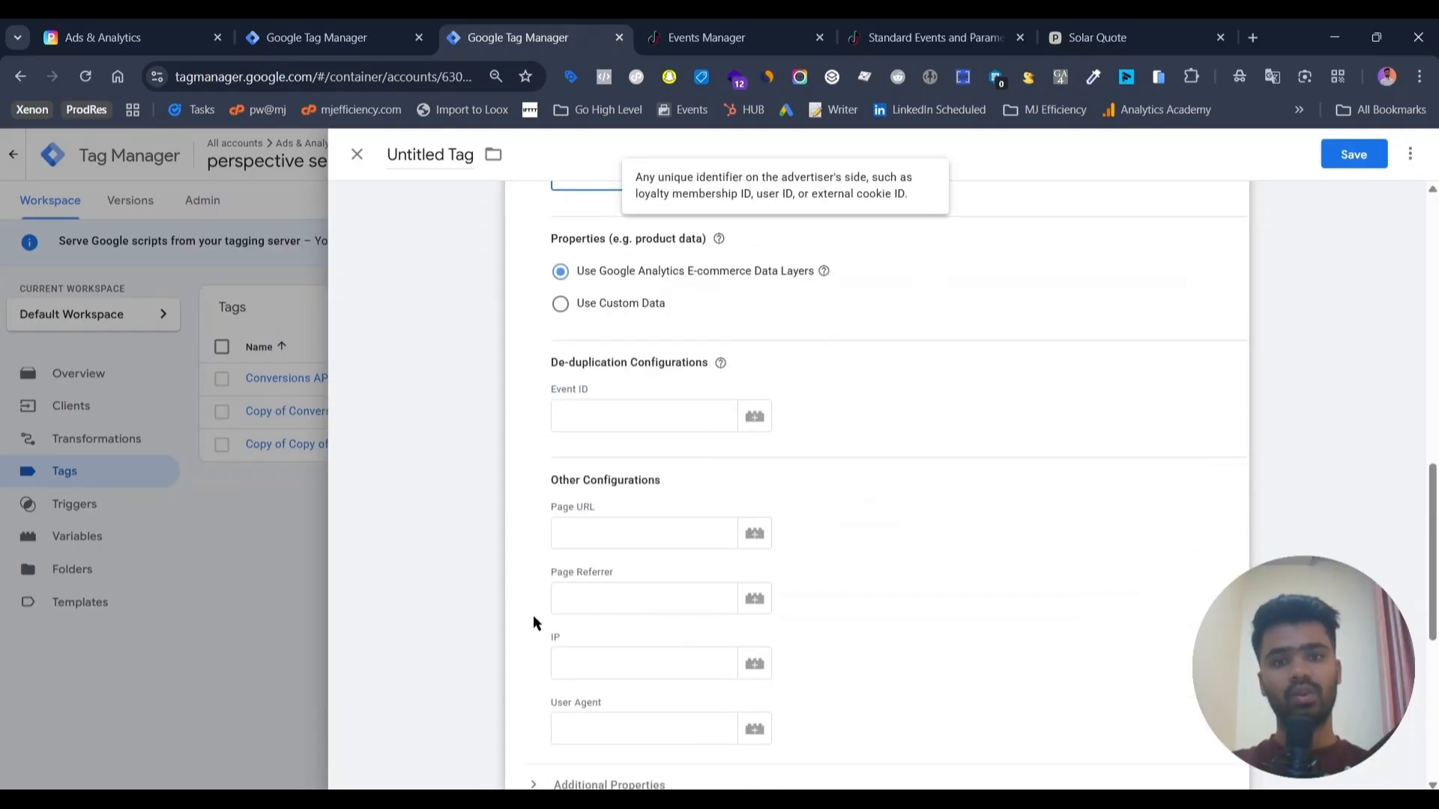
{"action": "scroll", "coordinate": [838, 418], "scroll_direction": "down", "scroll_amount": 6}
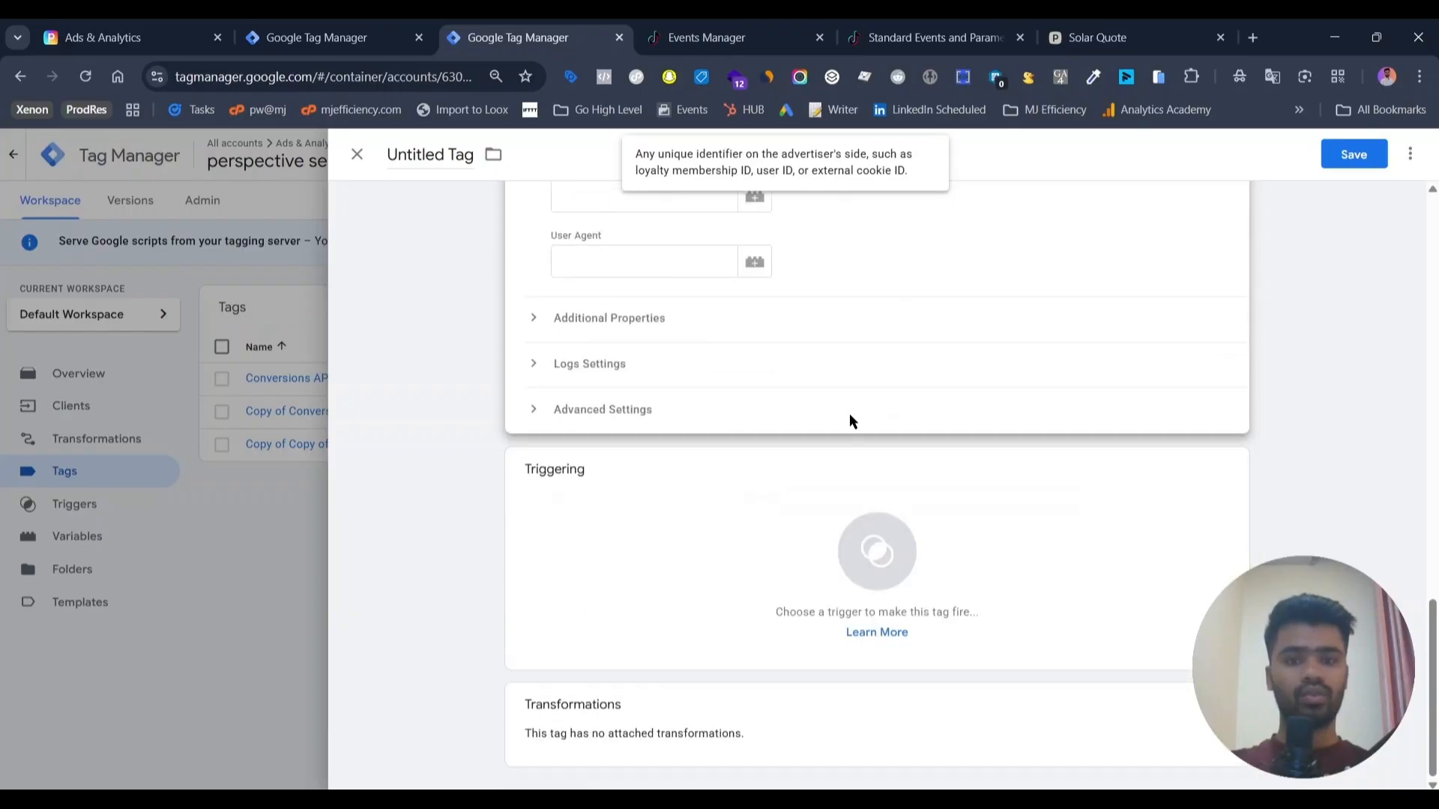
{"action": "left_click", "coordinate": [798, 577]}
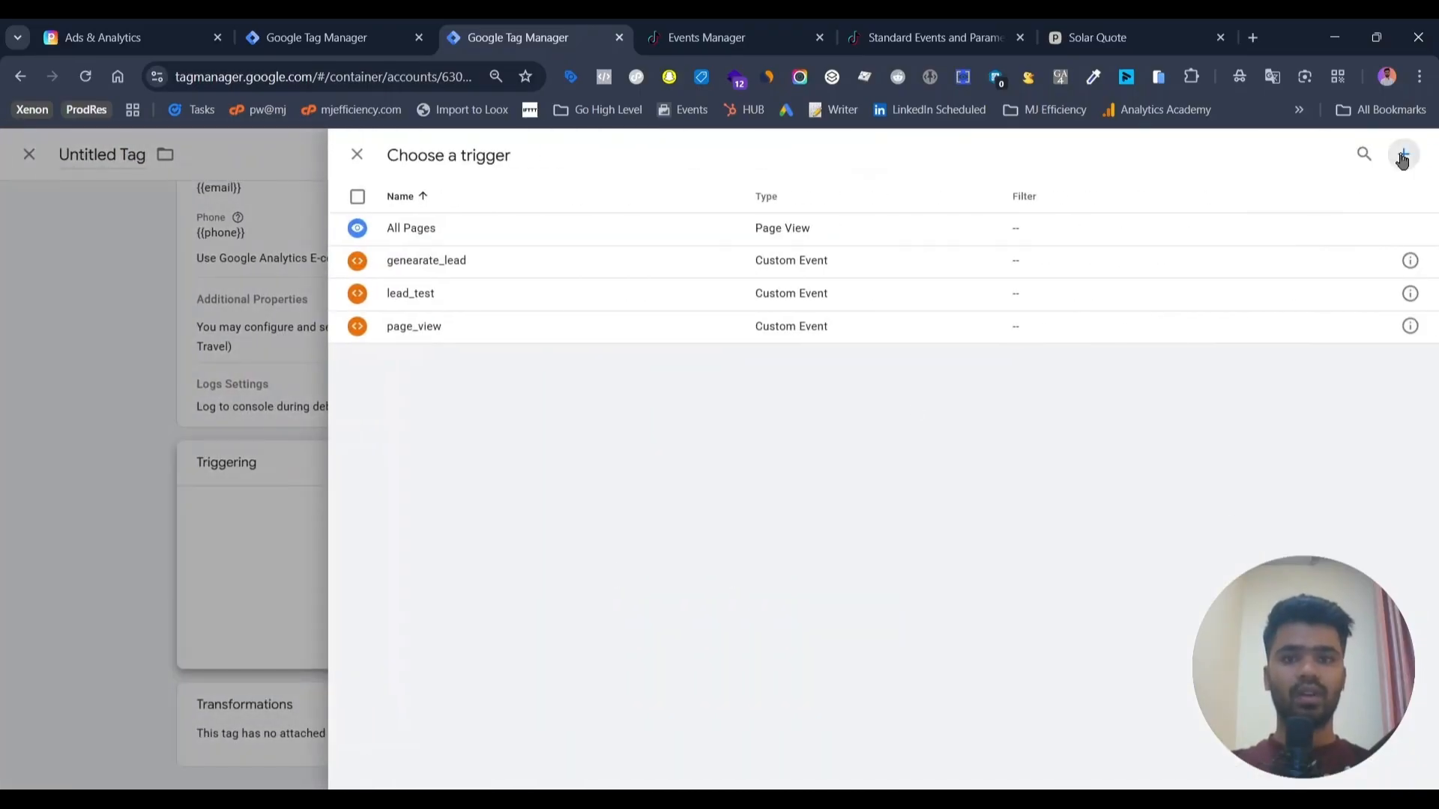
- Check the GA4 Lead tag's generate_lead event name before choosing the trigger
{"action": "left_click", "coordinate": [1400, 158]}
{"action": "left_click", "coordinate": [259, 308]}
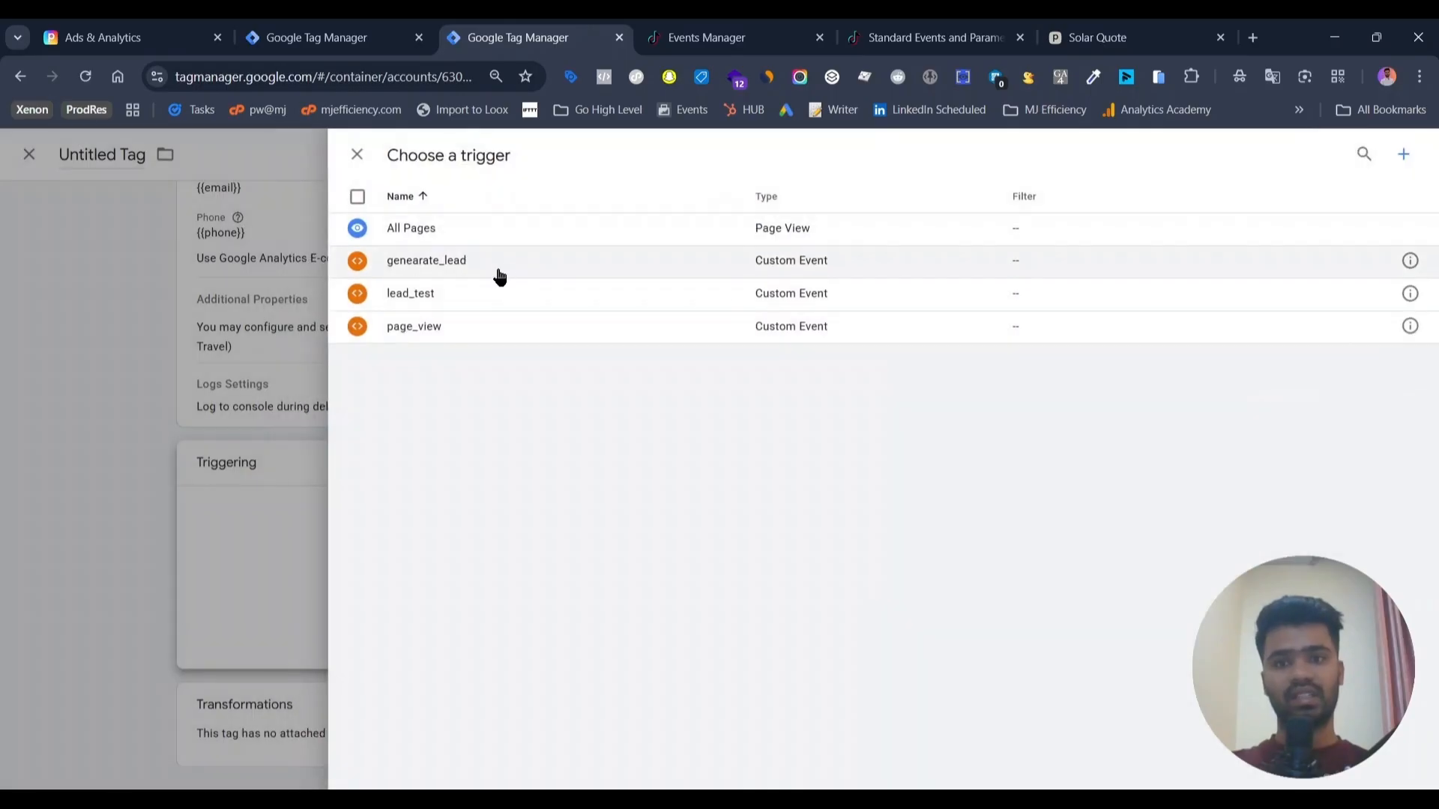
{"action": "left_click", "coordinate": [300, 37]}
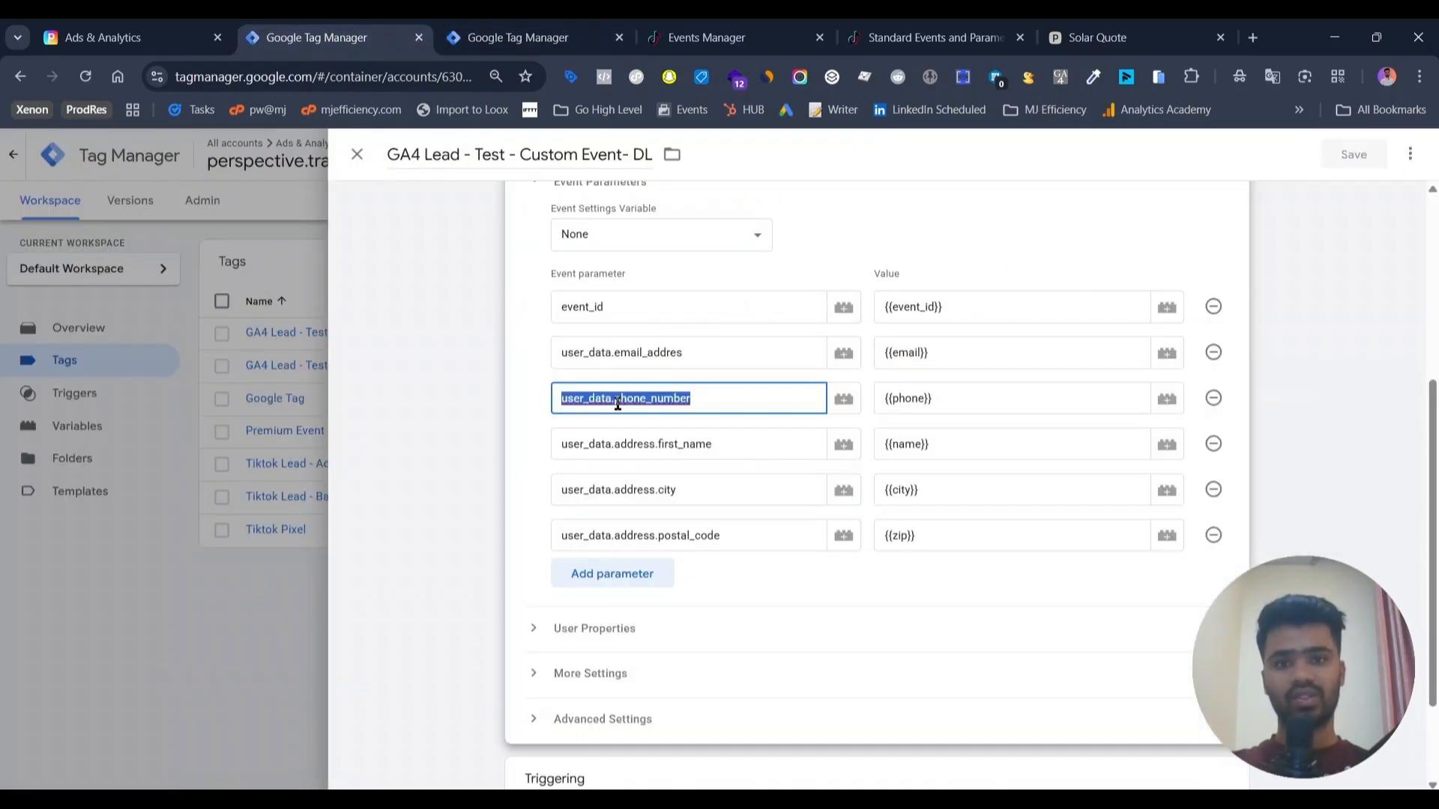
{"action": "scroll", "coordinate": [617, 404], "scroll_direction": "up", "scroll_amount": 5}
{"action": "double_click", "coordinate": [618, 458]}
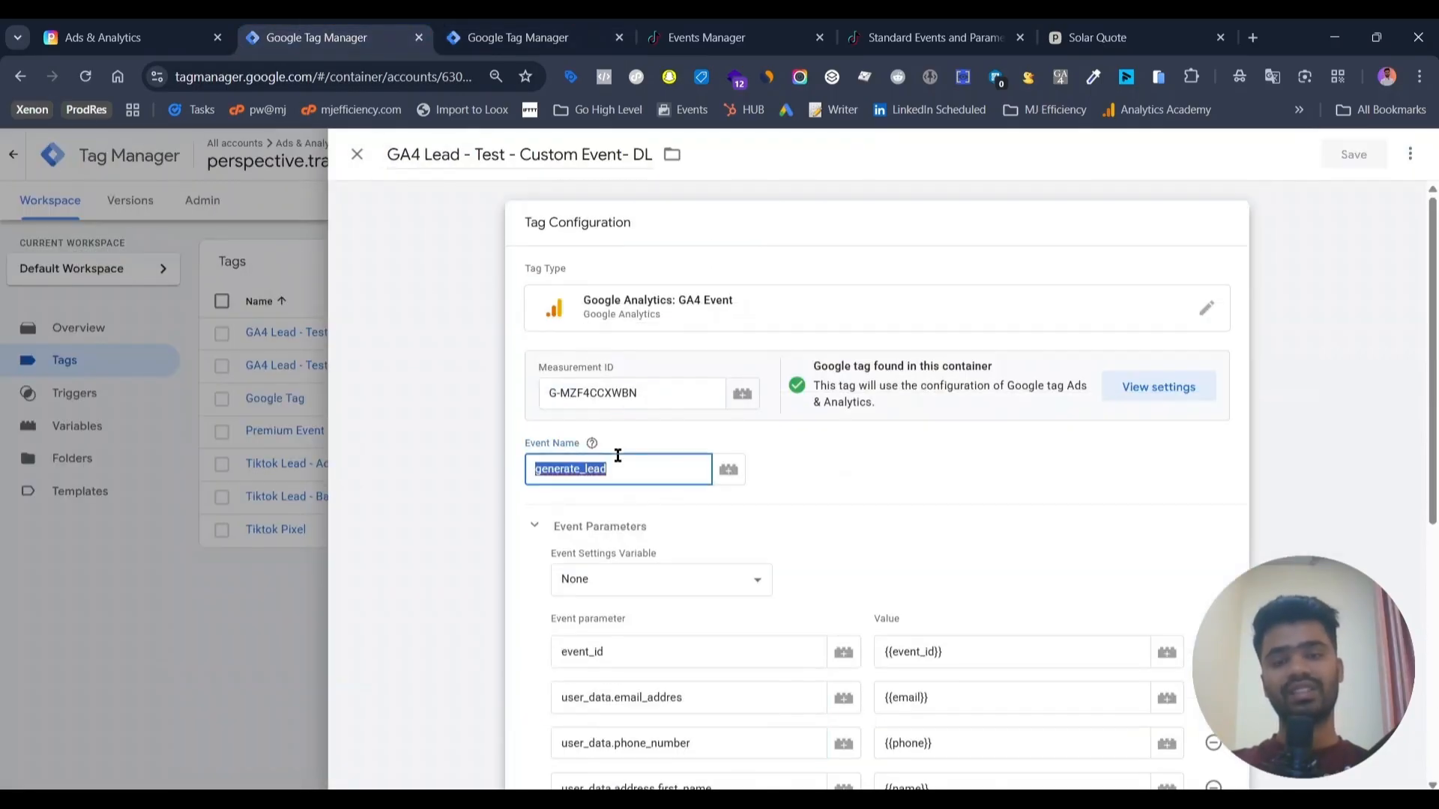
{"action": "scroll", "coordinate": [617, 455], "scroll_direction": "down", "scroll_amount": 7}
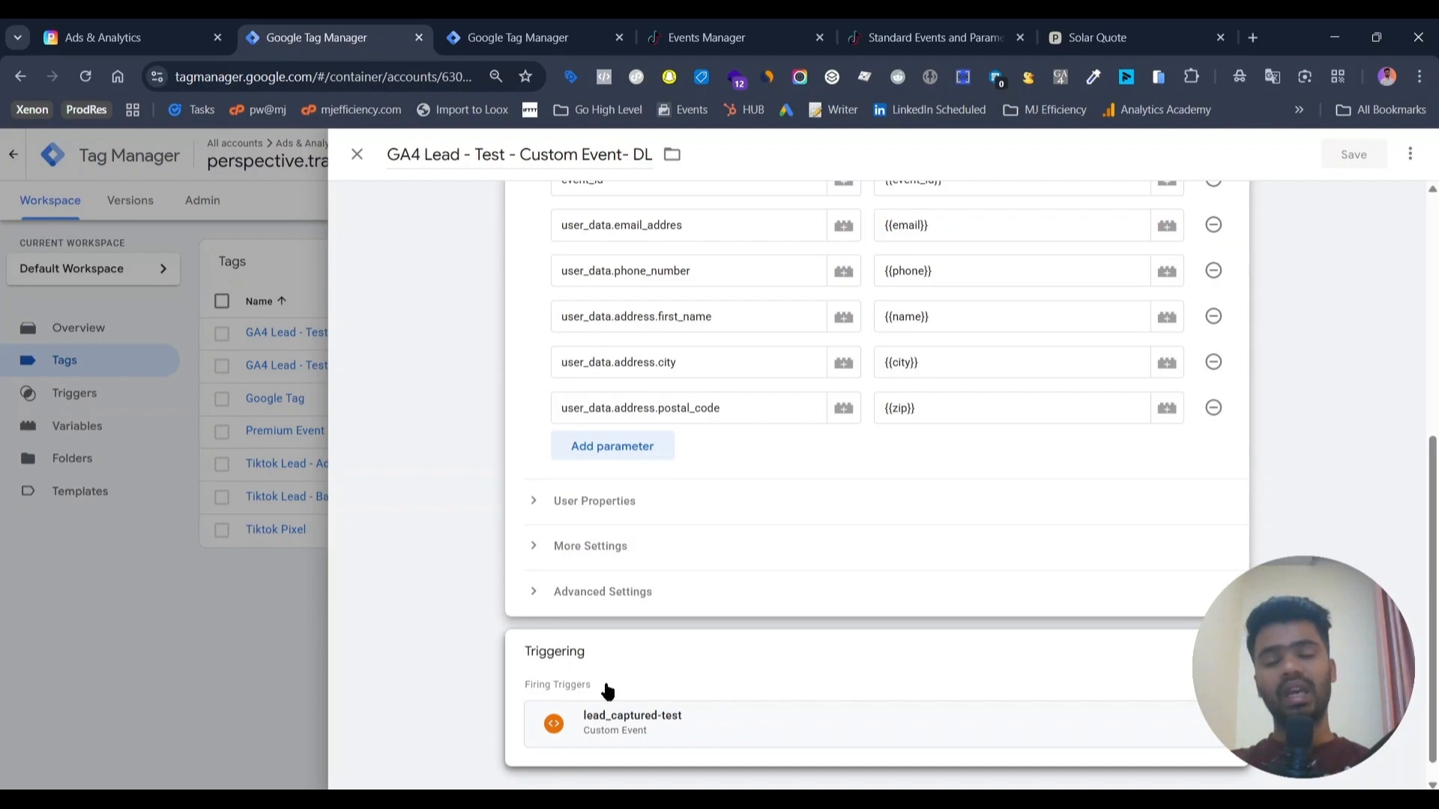
{"action": "scroll", "coordinate": [607, 690], "scroll_direction": "up", "scroll_amount": 7}
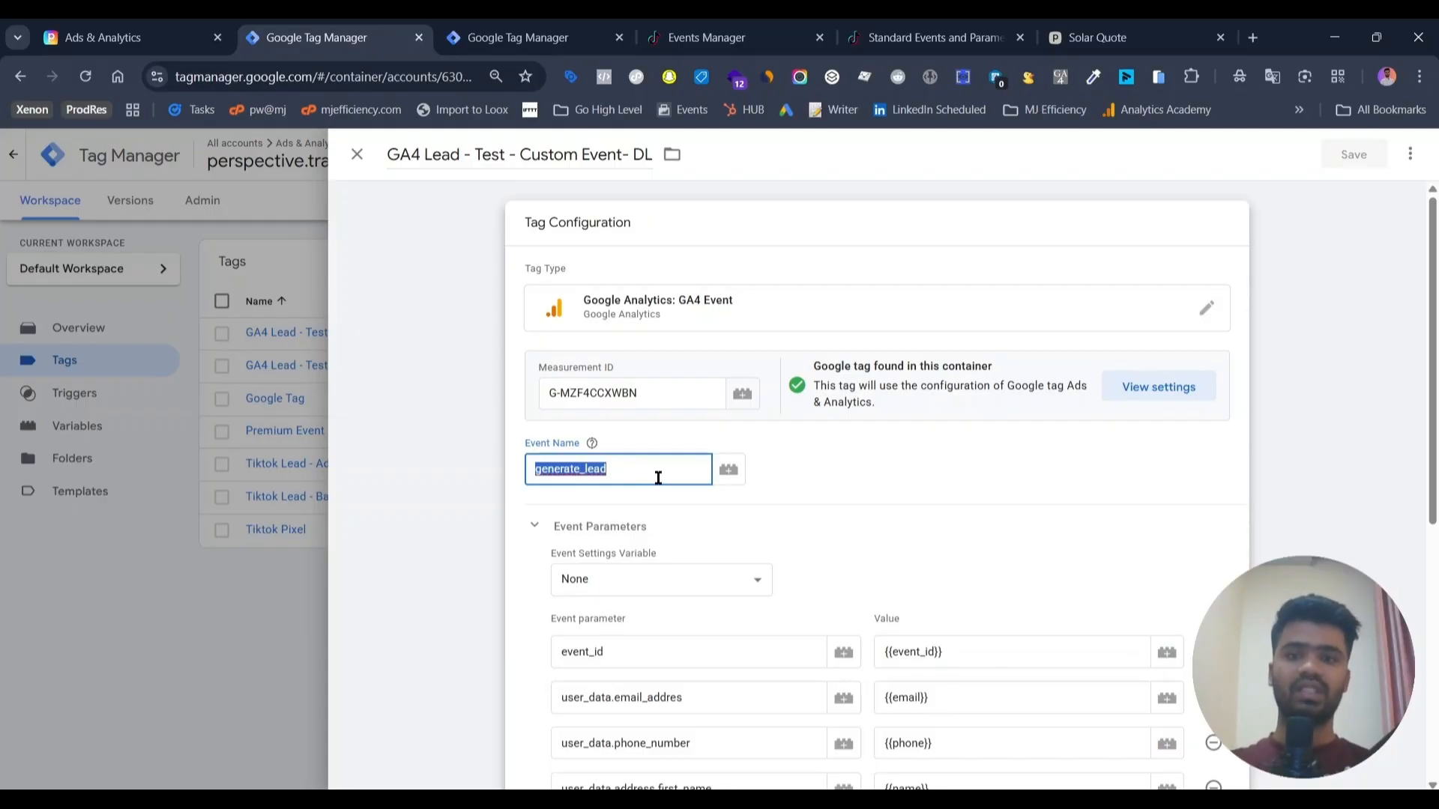
{"action": "left_click", "coordinate": [505, 23]}
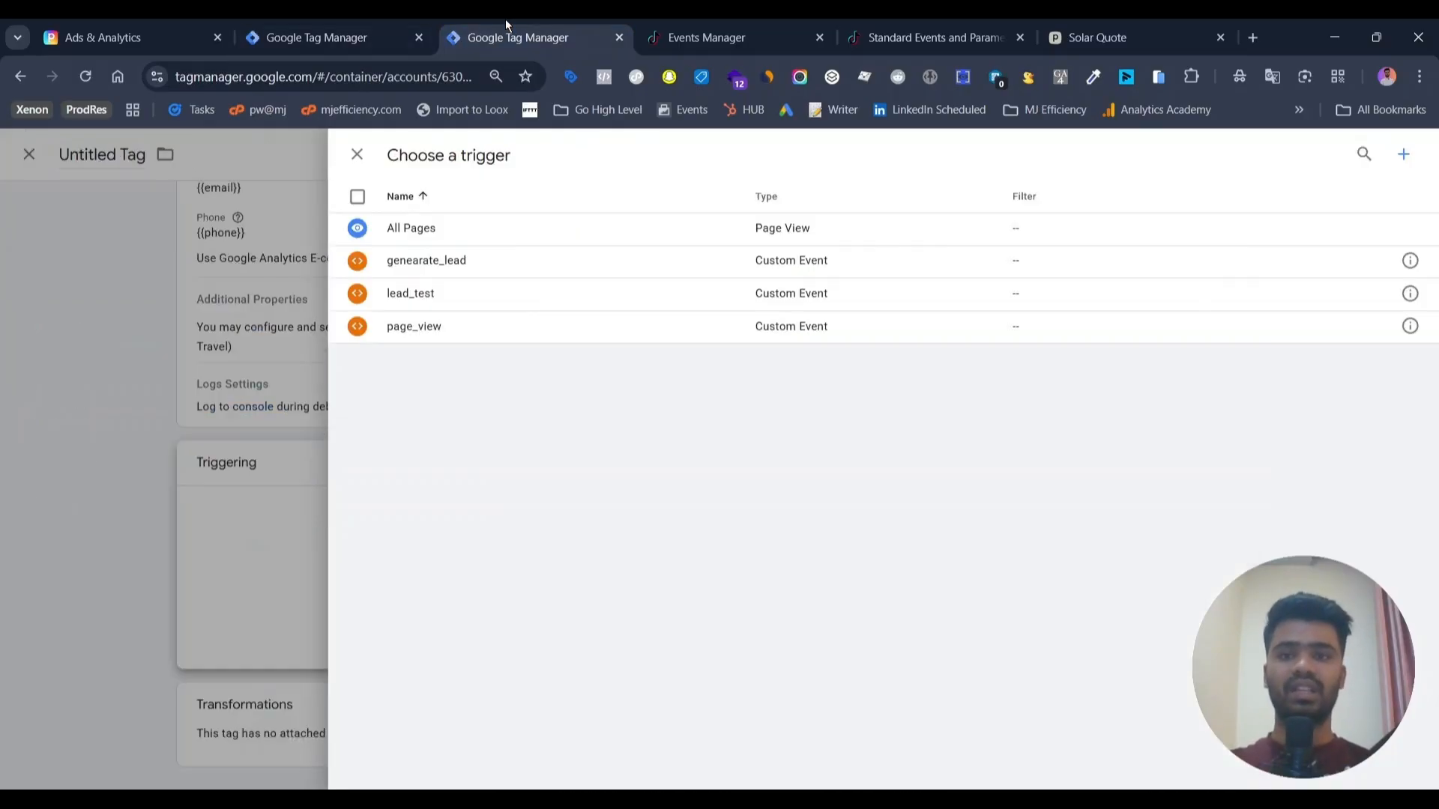
- Fire the TikTok tag on the lead custom-event trigger and save it as 'Lead Tiktok Advanced'
{"action": "left_click", "coordinate": [464, 262]}
{"action": "left_click", "coordinate": [1358, 153]}
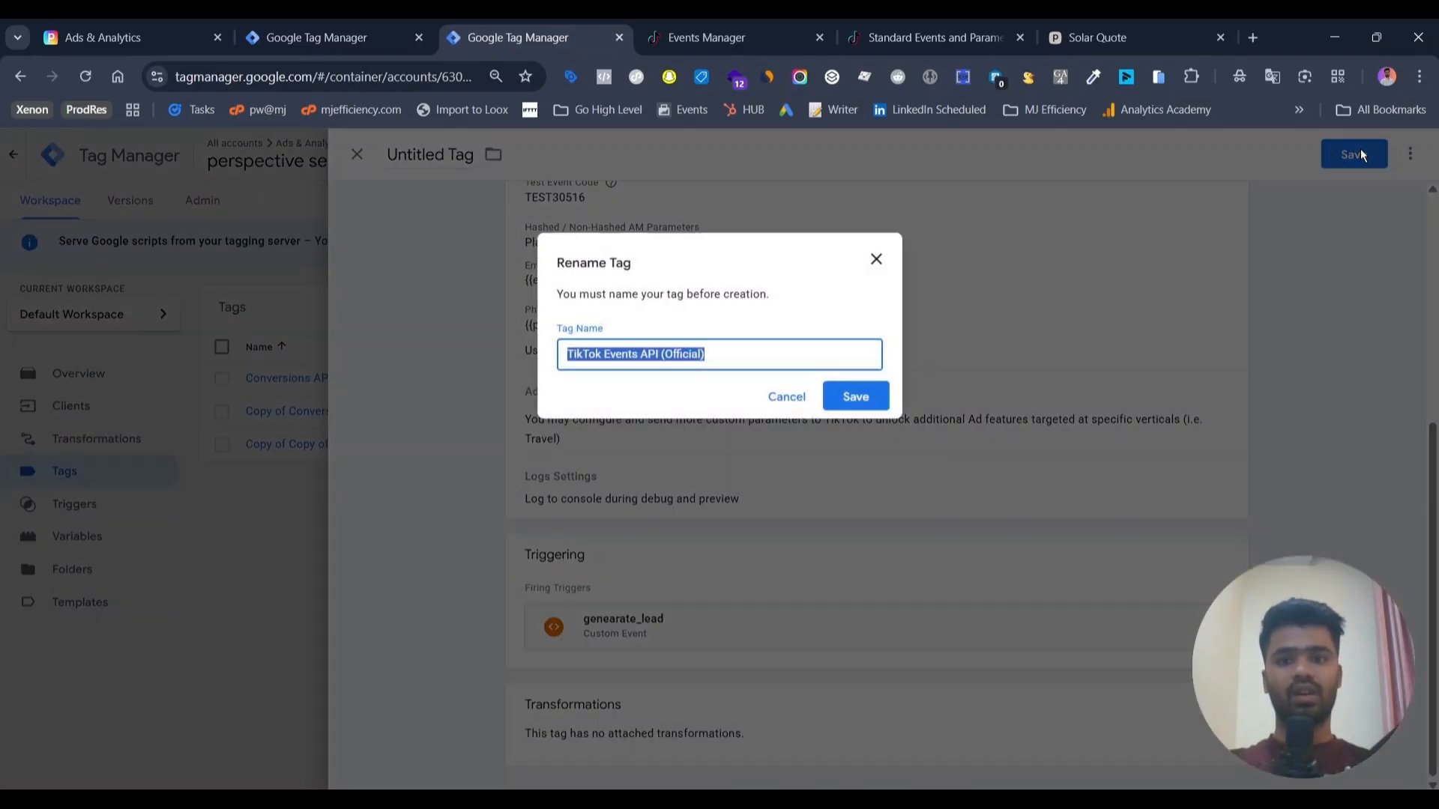
{"action": "type", "text": "Lead Tiktok Adv"}
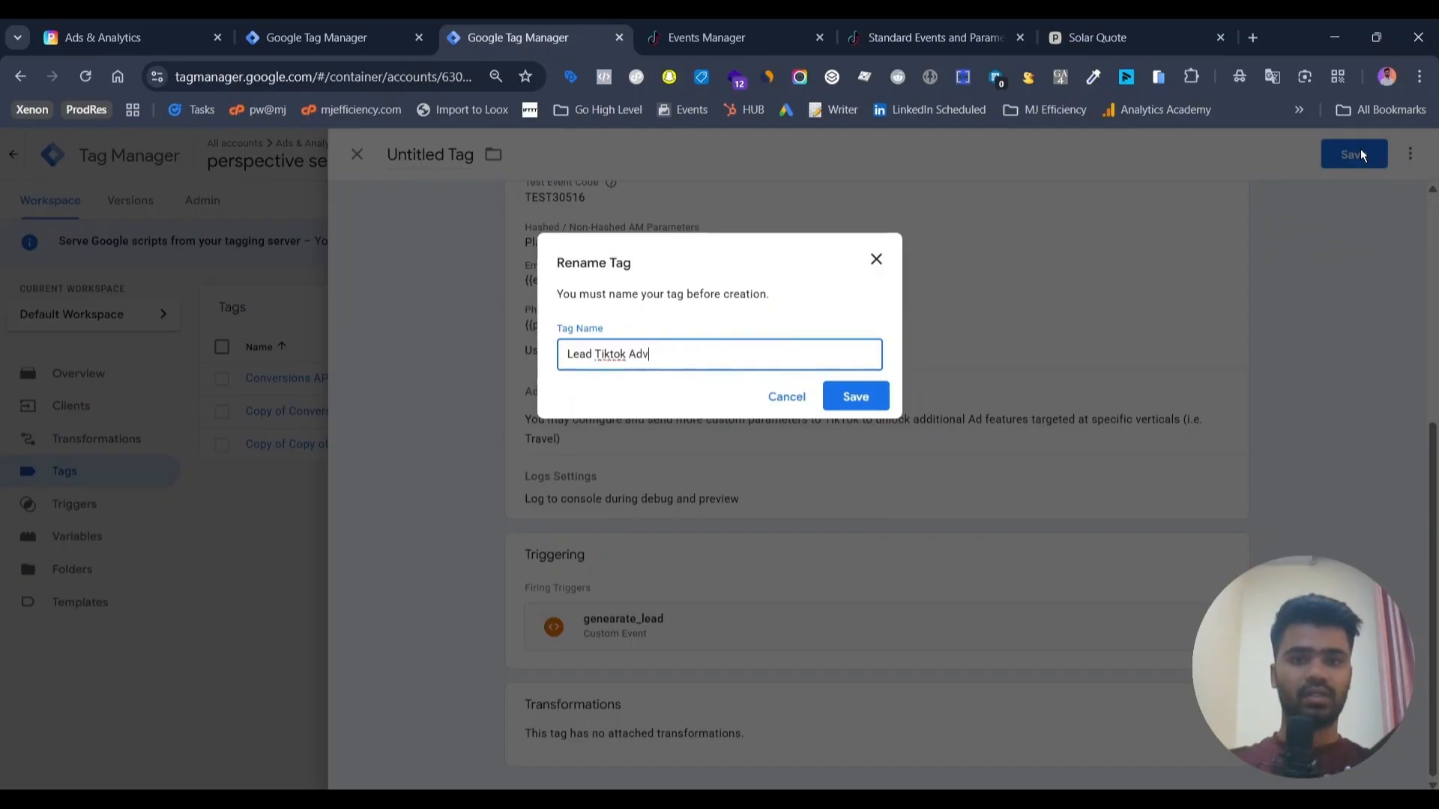
{"action": "type", "text": "anced"}
{"action": "key", "text": "Return"}
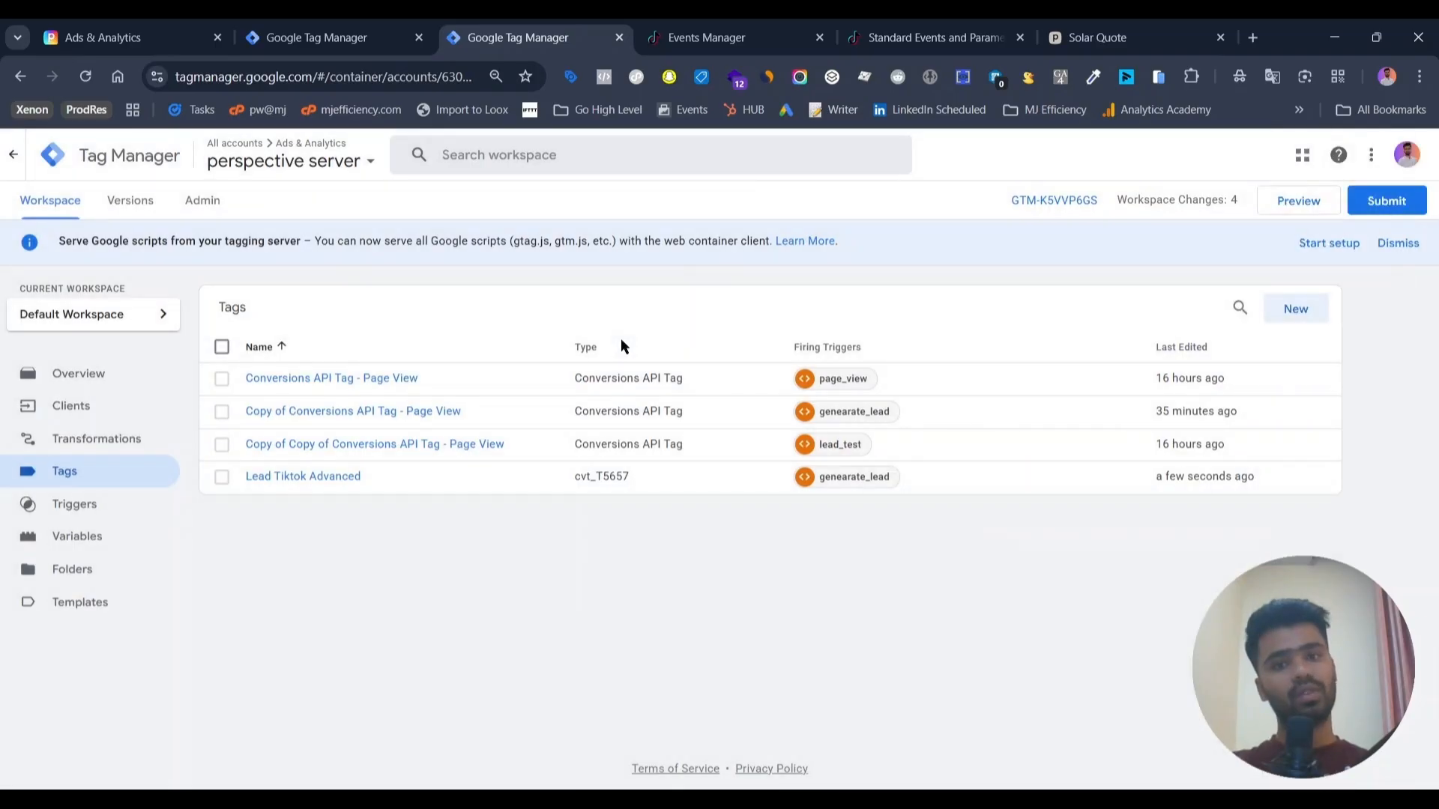
- Duplicate the Lead Tiktok Advanced tag
{"action": "left_click", "coordinate": [299, 478]}
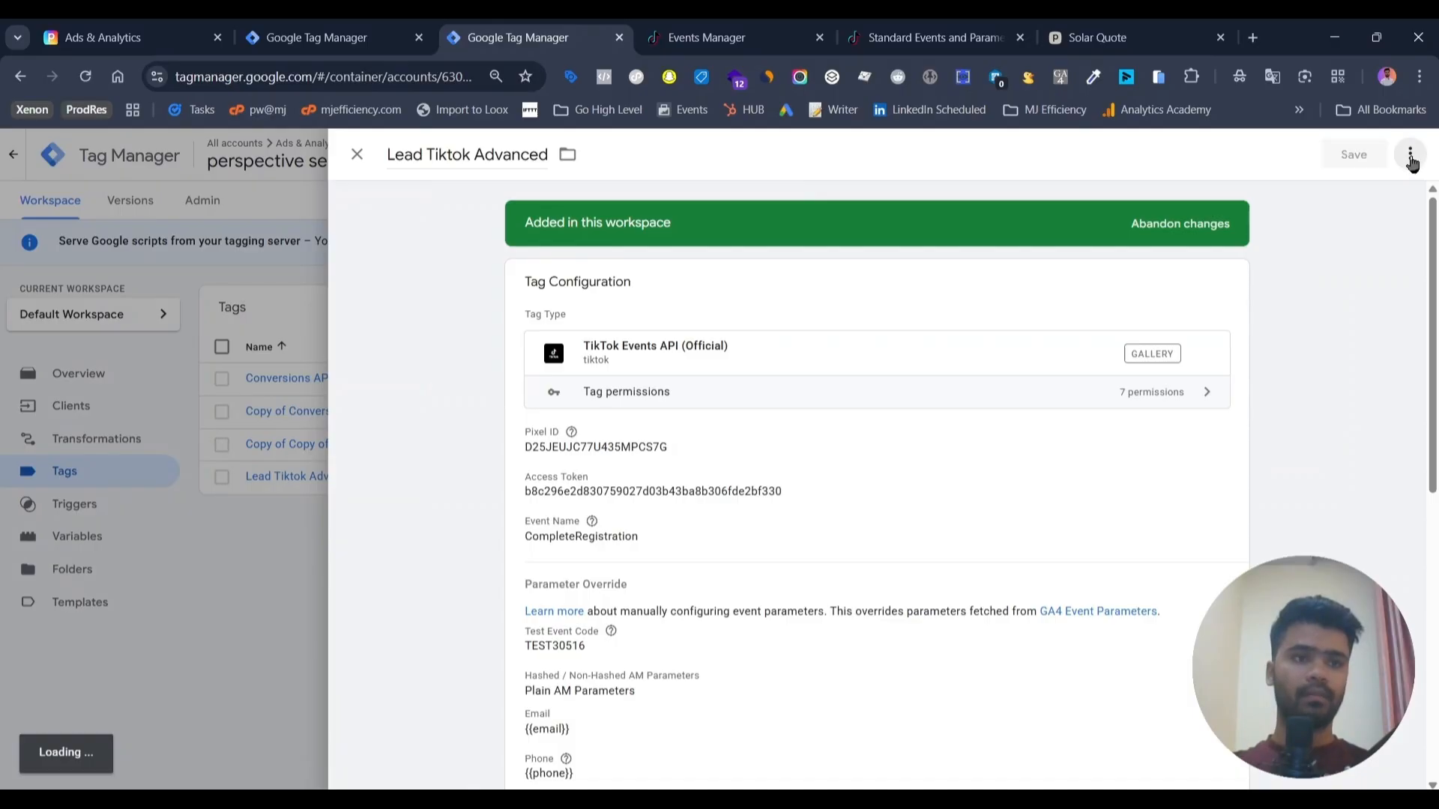
{"action": "left_click", "coordinate": [1409, 154]}
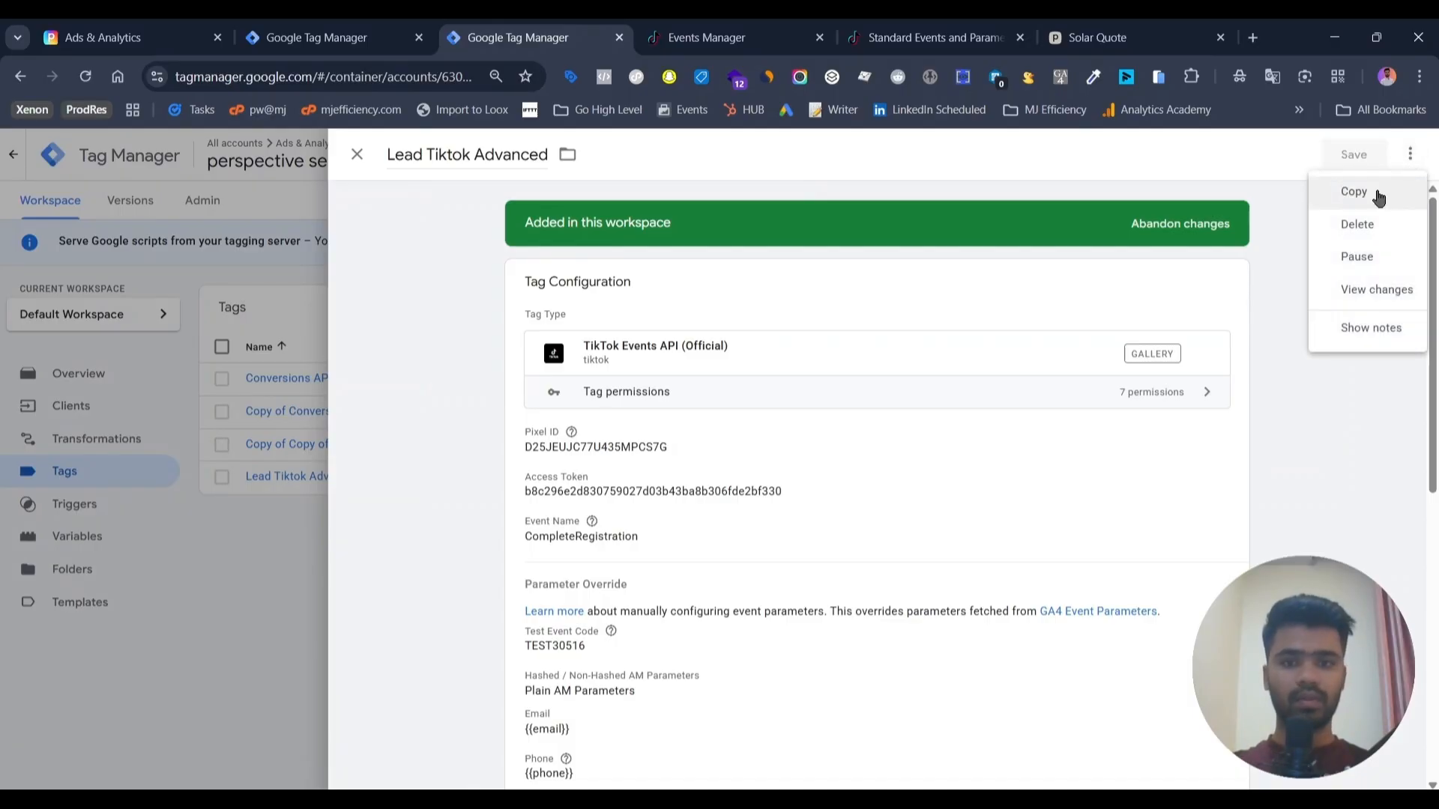
{"action": "left_click", "coordinate": [1354, 192]}
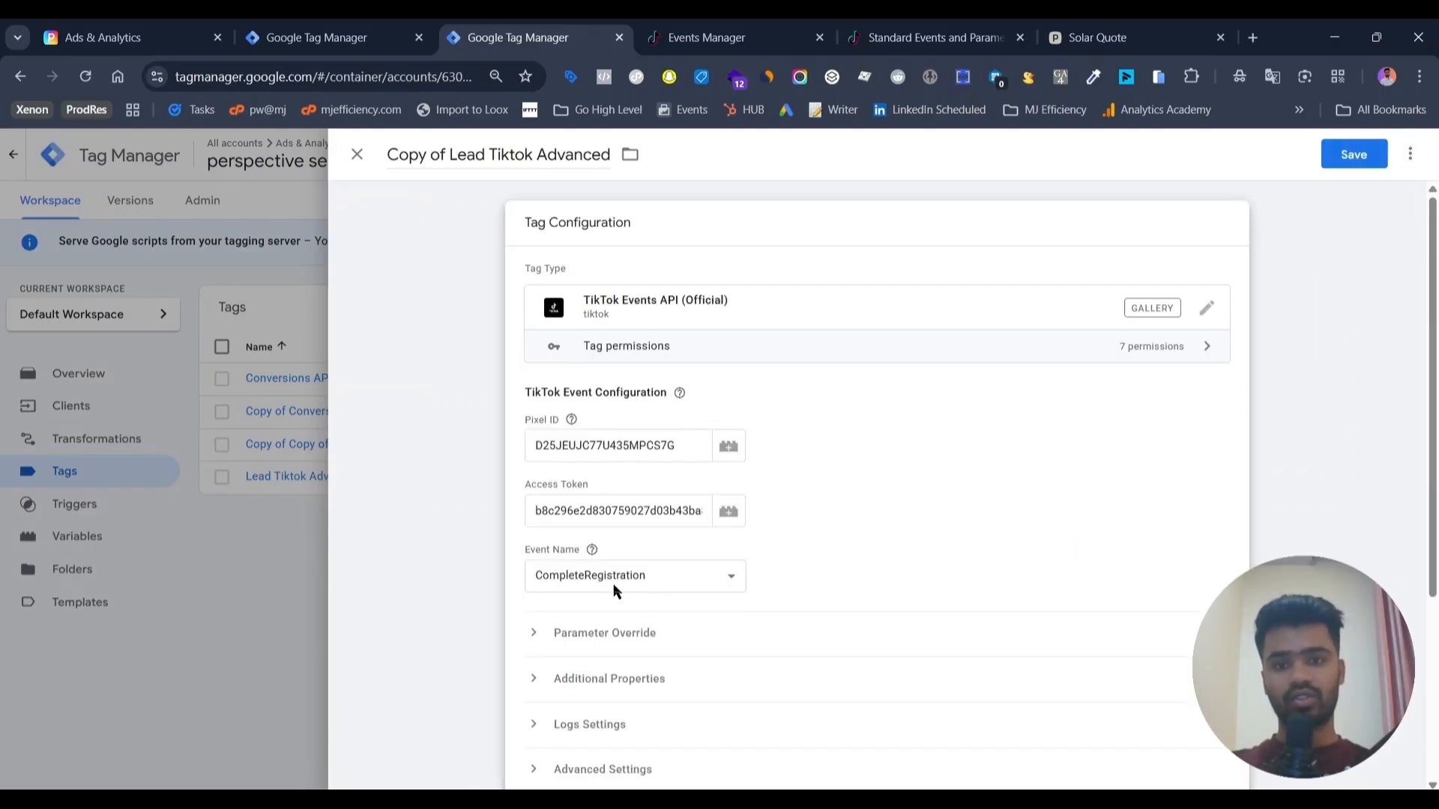
- Set the copied tag's event name to Contact and remove its old lead trigger
{"action": "left_click", "coordinate": [613, 587]}
{"action": "key", "text": "Up"}
{"action": "key", "text": "Up"}
{"action": "key", "text": "Up"}
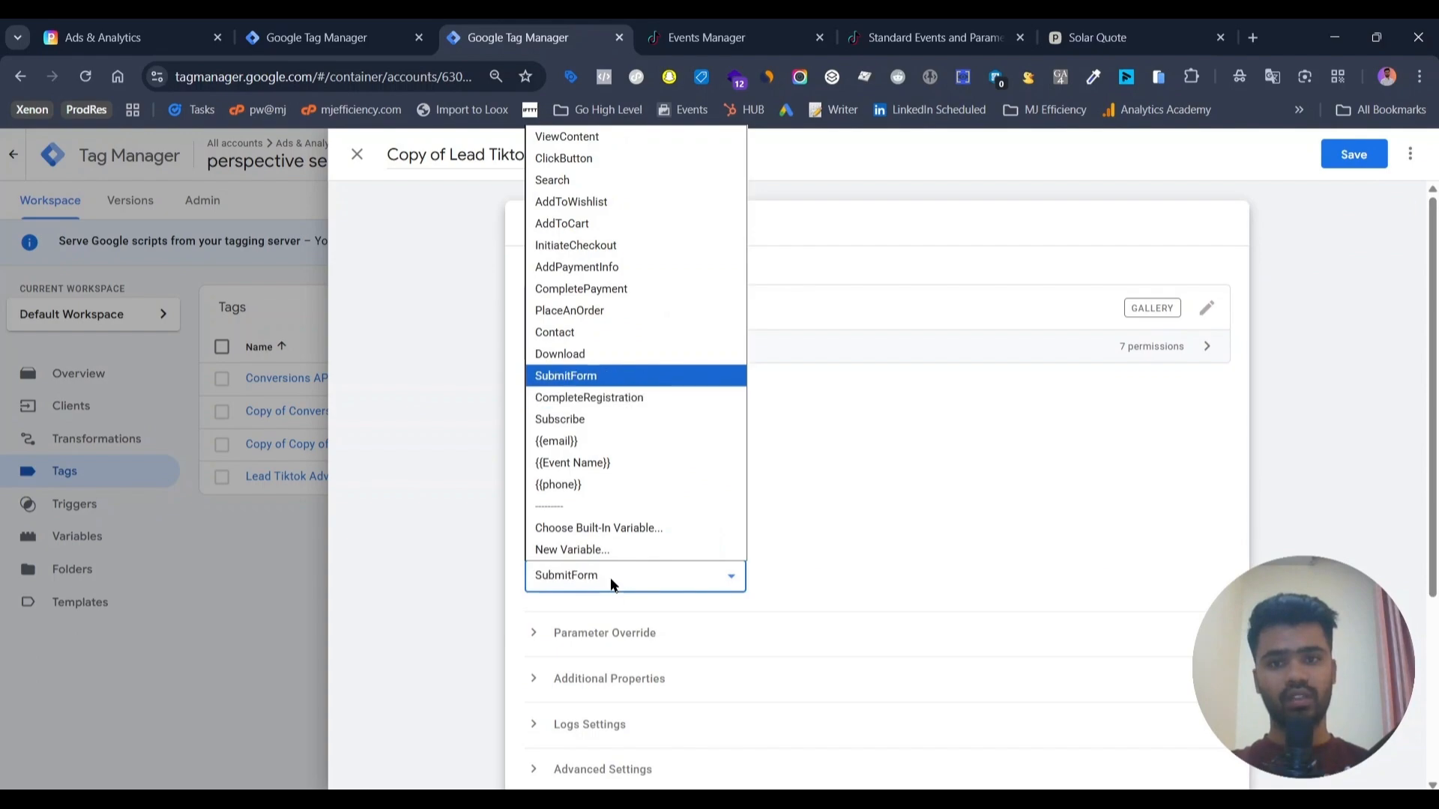
{"action": "key", "text": "Return"}
{"action": "scroll", "coordinate": [610, 588], "scroll_direction": "down", "scroll_amount": 4}
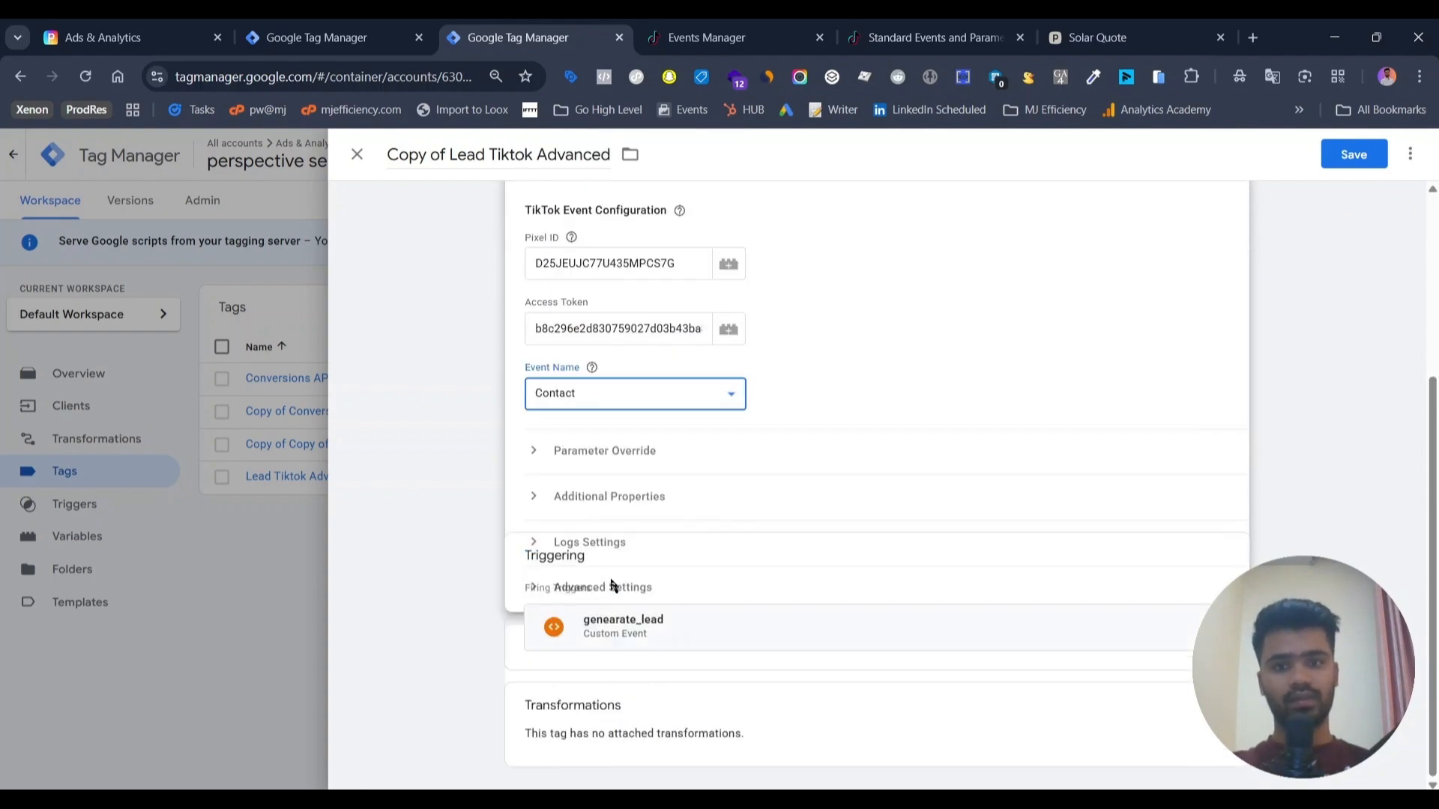
{"action": "left_click", "coordinate": [981, 572]}
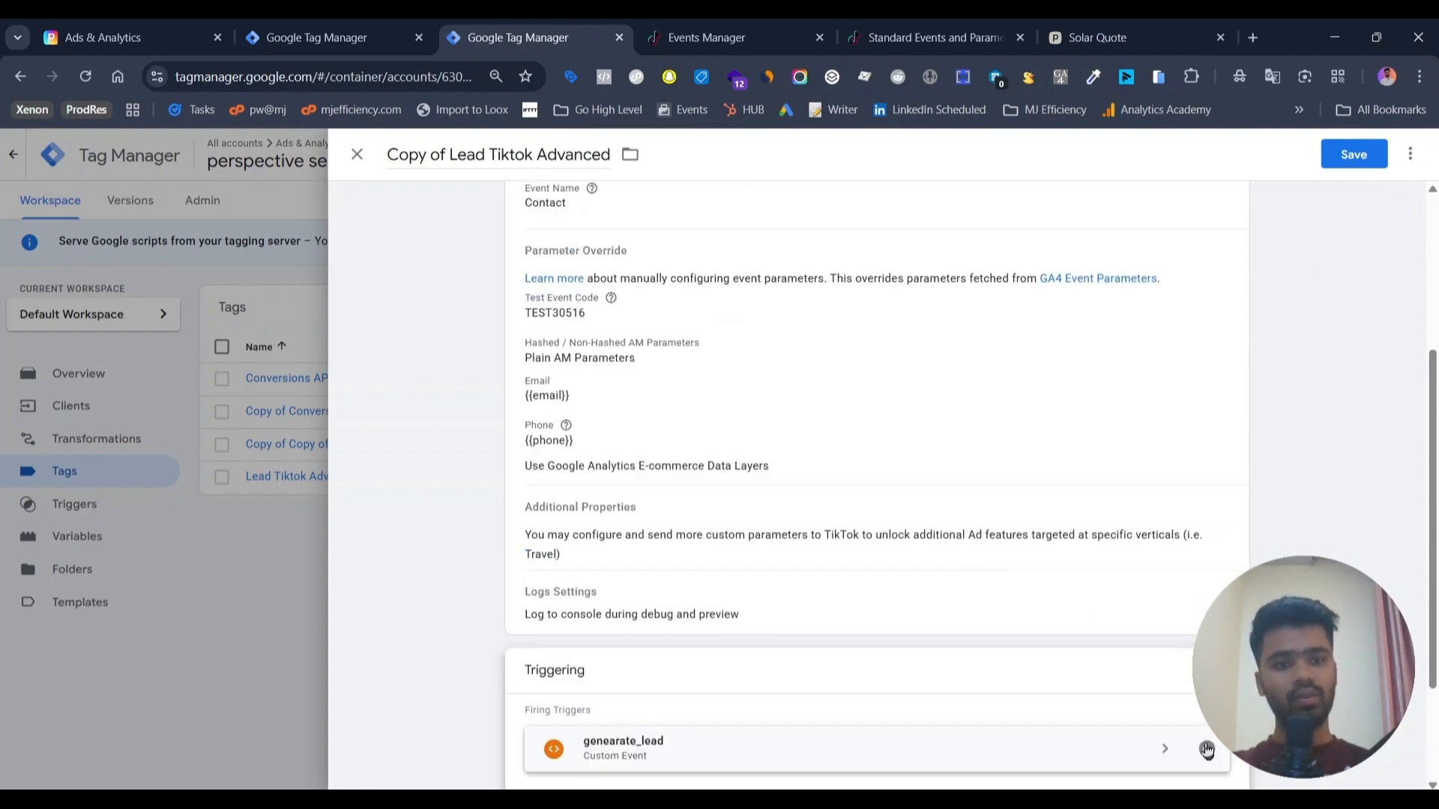
{"action": "left_click", "coordinate": [1207, 749]}
{"action": "left_click", "coordinate": [1201, 748]}
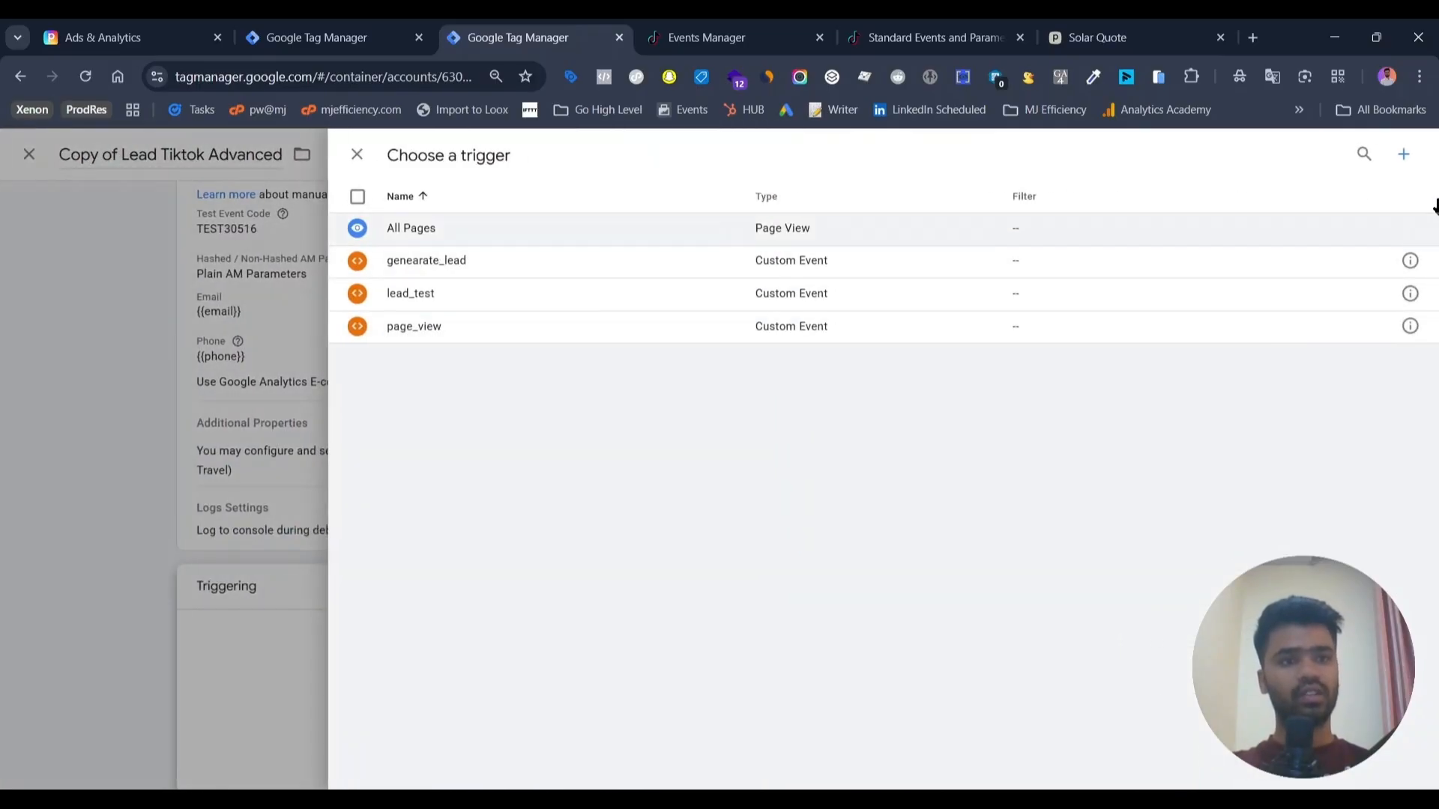
- Create a Custom Event trigger with event name generate_lead_basic
{"action": "left_click", "coordinate": [1403, 153]}
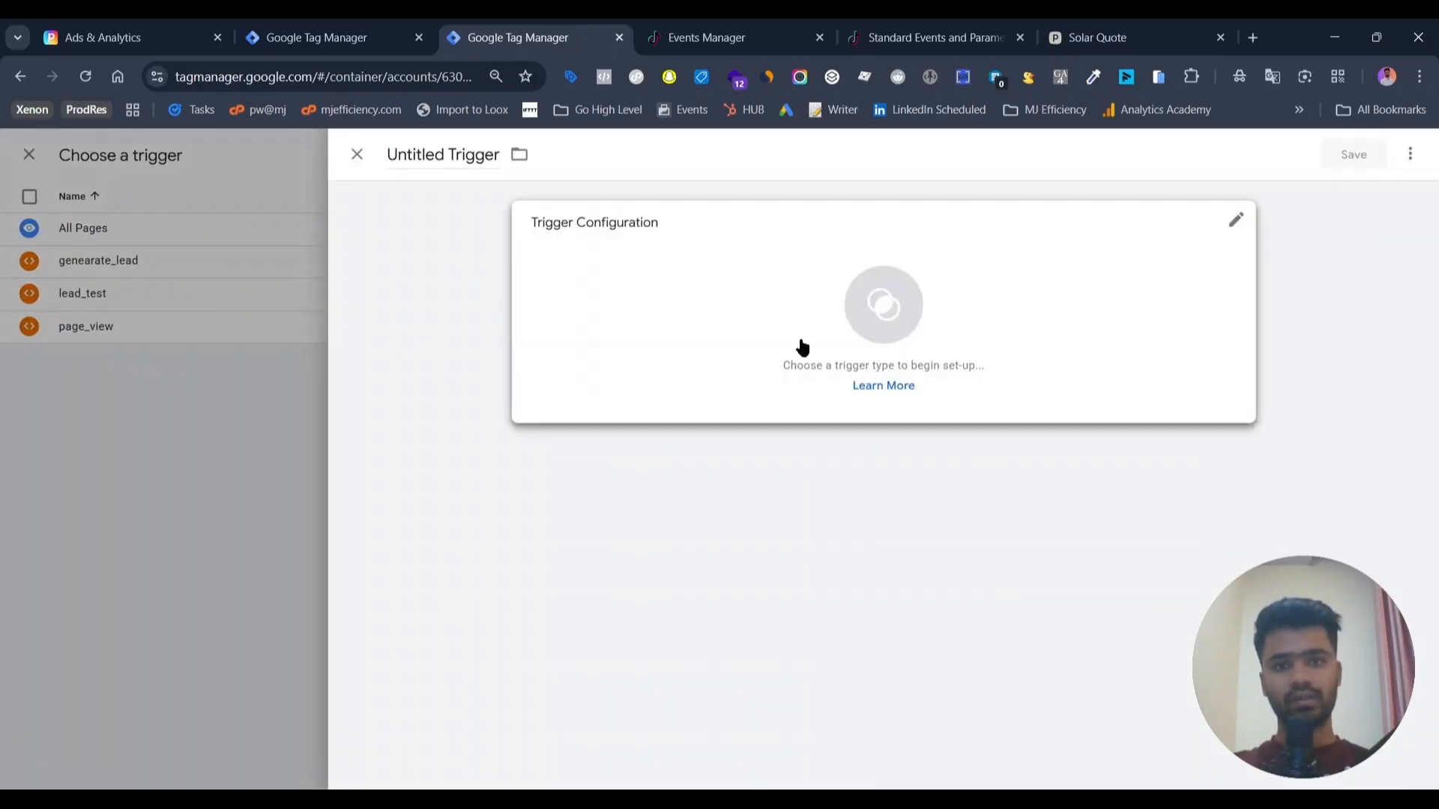
{"action": "left_click", "coordinate": [799, 347]}
{"action": "left_click", "coordinate": [1109, 238]}
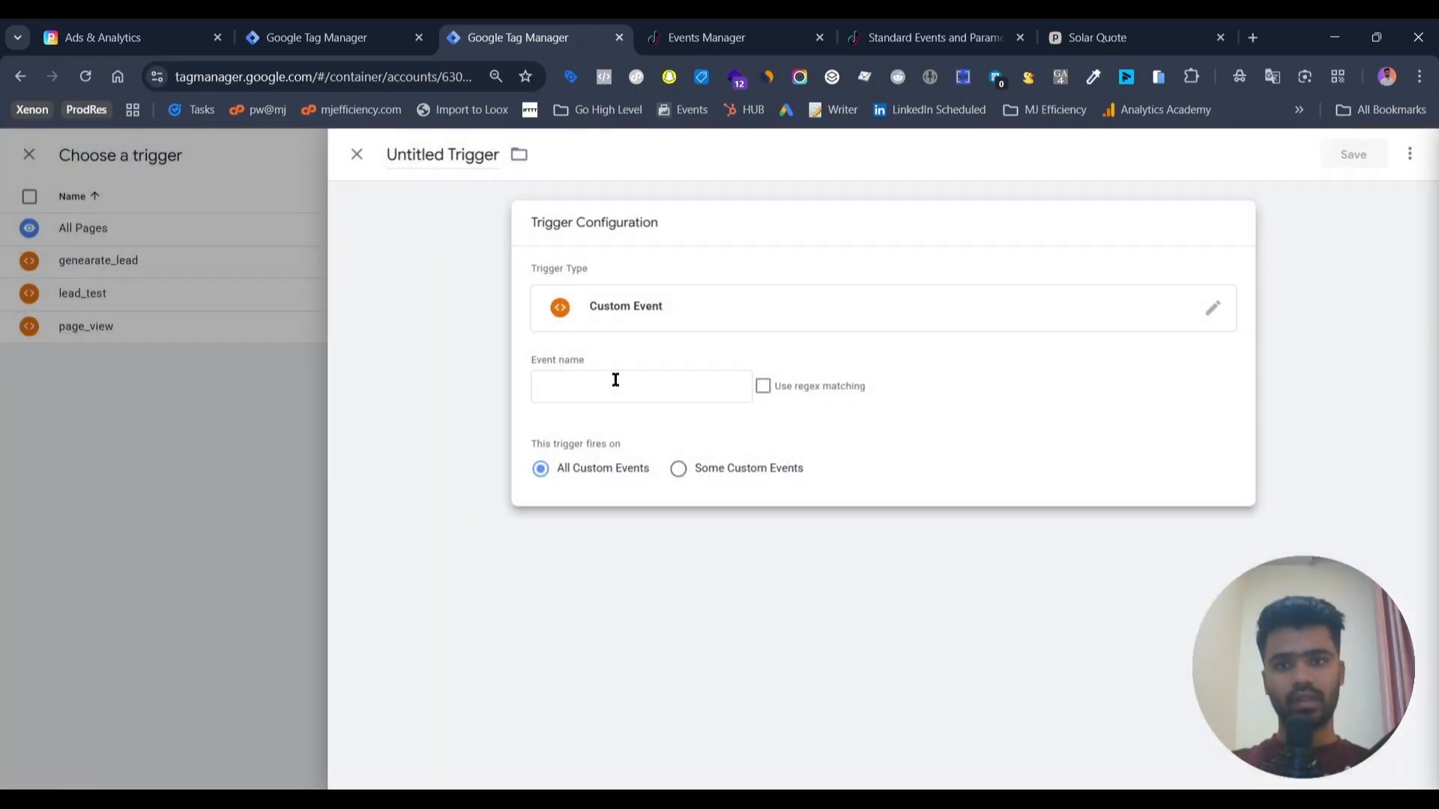
{"action": "left_click", "coordinate": [581, 392]}
{"action": "key", "text": "ctrl+v"}
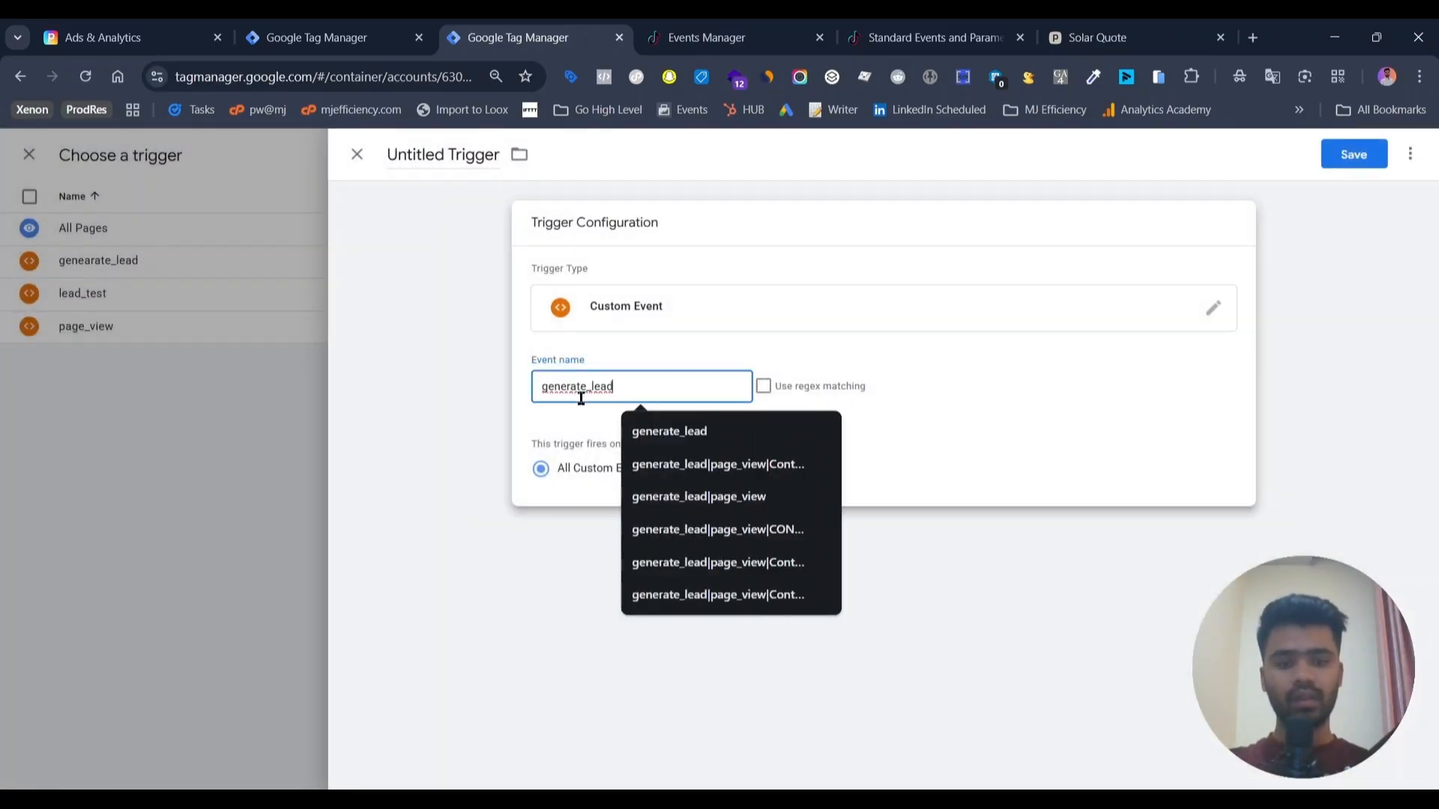
{"action": "type", "text": "_test"}
{"action": "key", "text": "ctrl+a"}
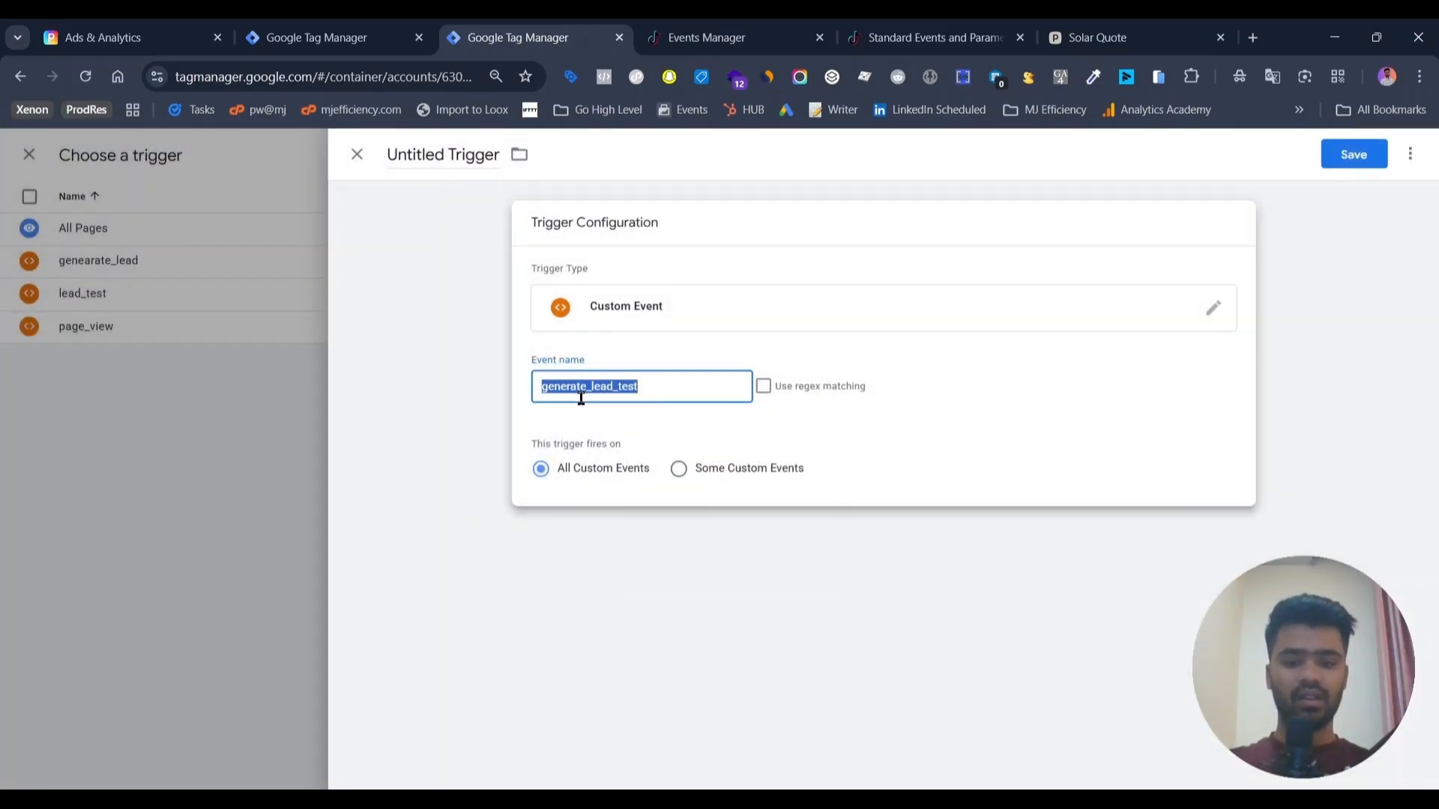
{"action": "key", "text": "super+v"}
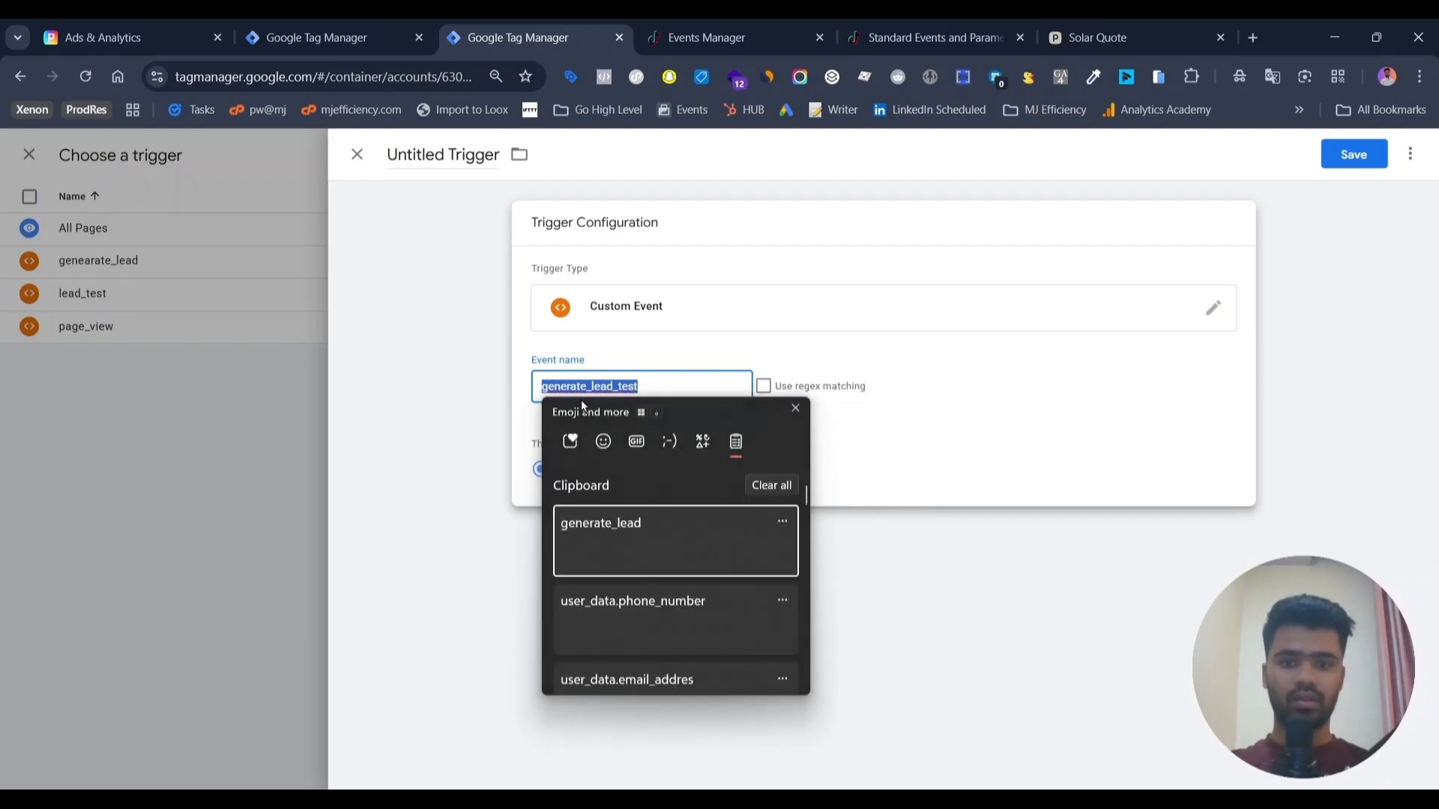
{"action": "key", "text": "Down"}
{"action": "key", "text": "Down"}
{"action": "key", "text": "Down"}
{"action": "key", "text": "Return"}
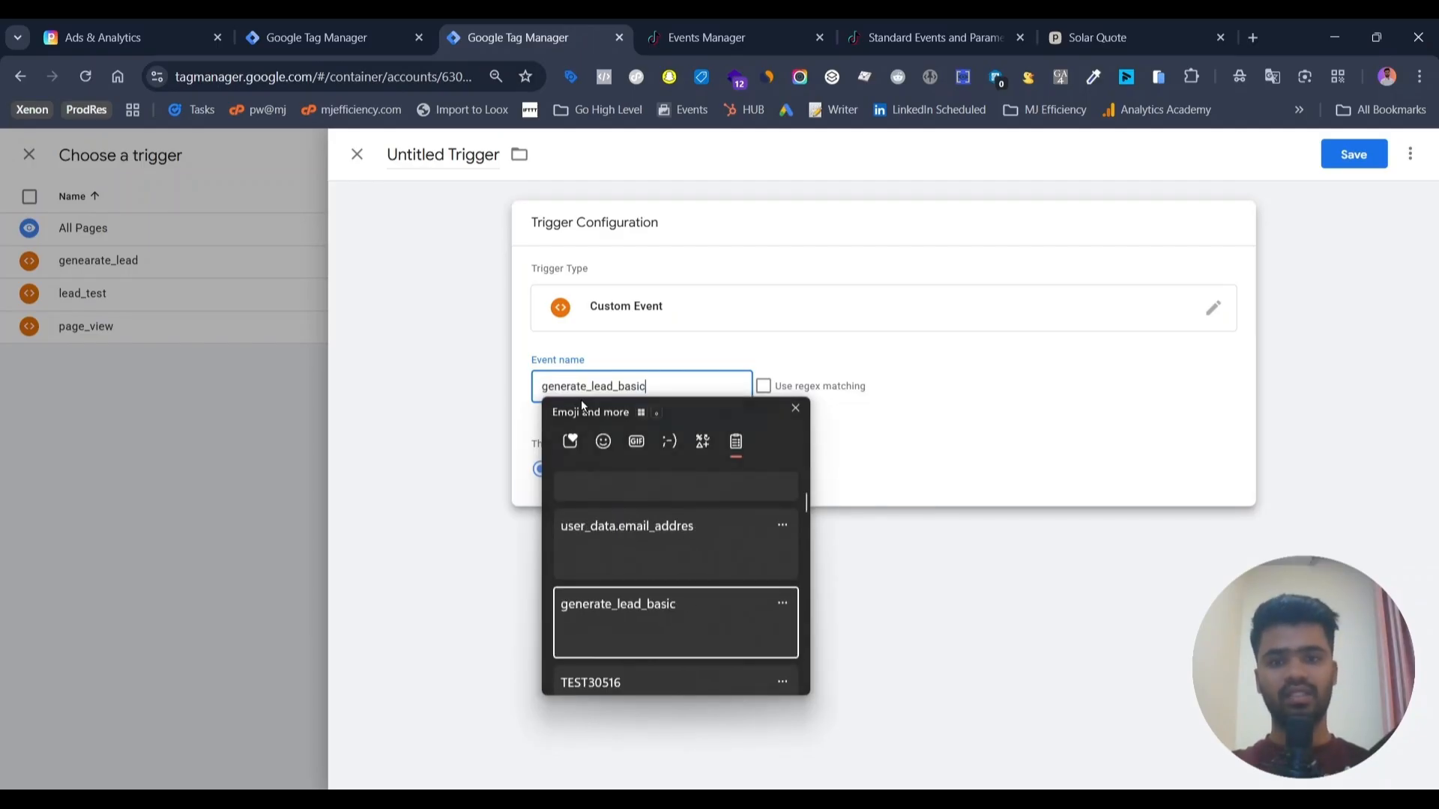
- Name the trigger generate_lead_basic, then save both the trigger and the Contact tag
{"action": "double_click", "coordinate": [468, 155]}
{"action": "key", "text": "ctrl+a"}
{"action": "key", "text": "ctrl+v"}
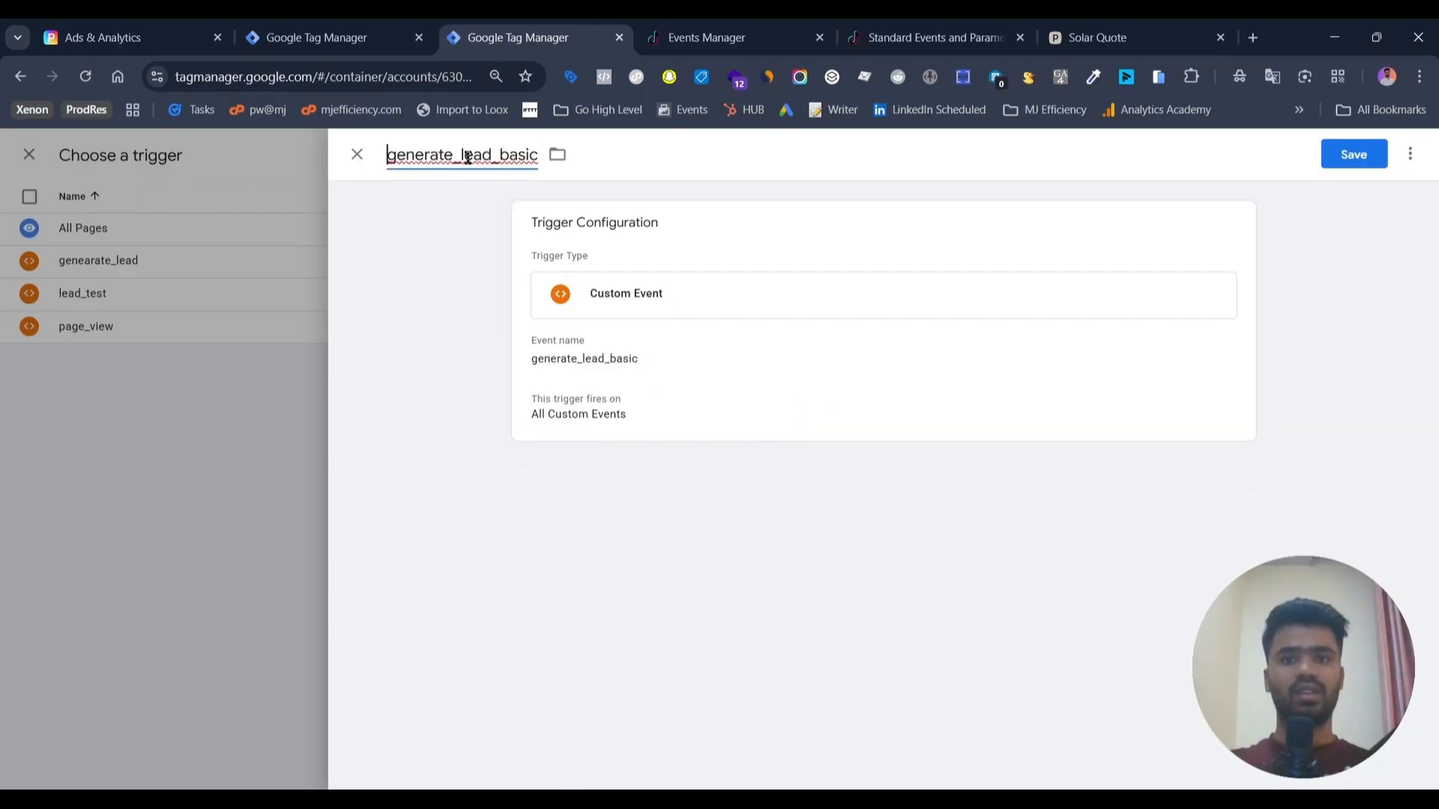
{"action": "left_click", "coordinate": [1355, 156]}
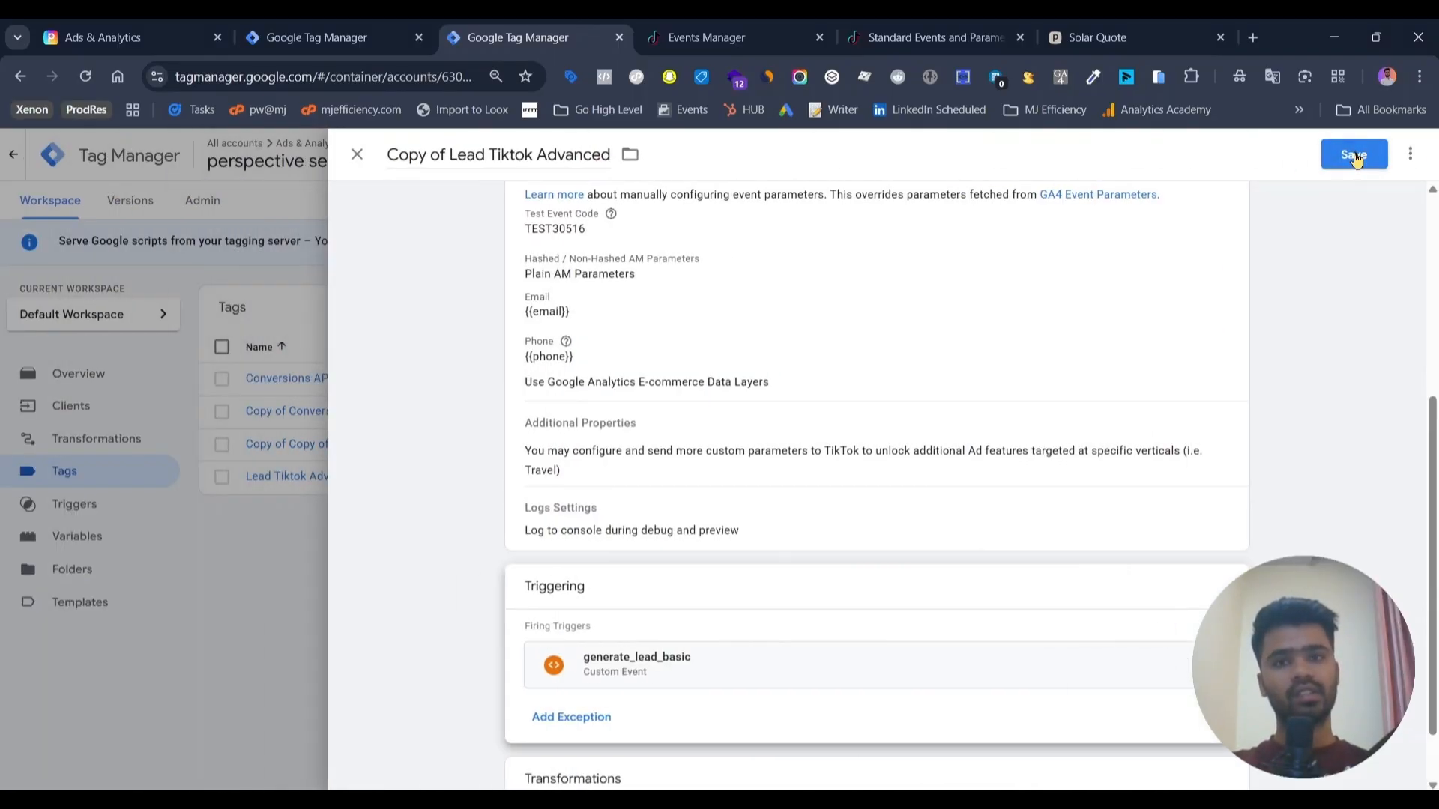
{"action": "left_click", "coordinate": [1355, 156]}
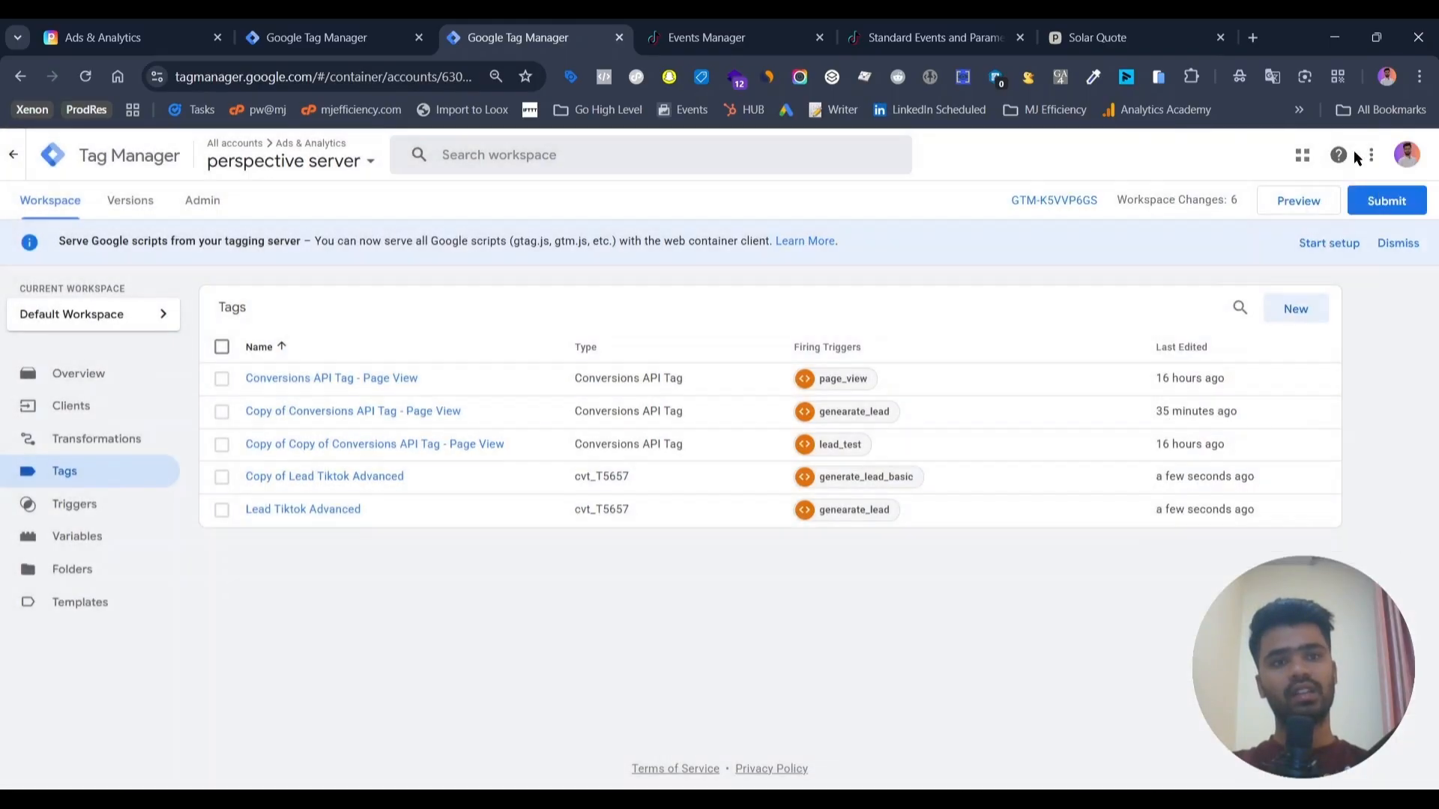
- Publish the server container as Version 5 without a description
{"action": "left_click", "coordinate": [1398, 200]}
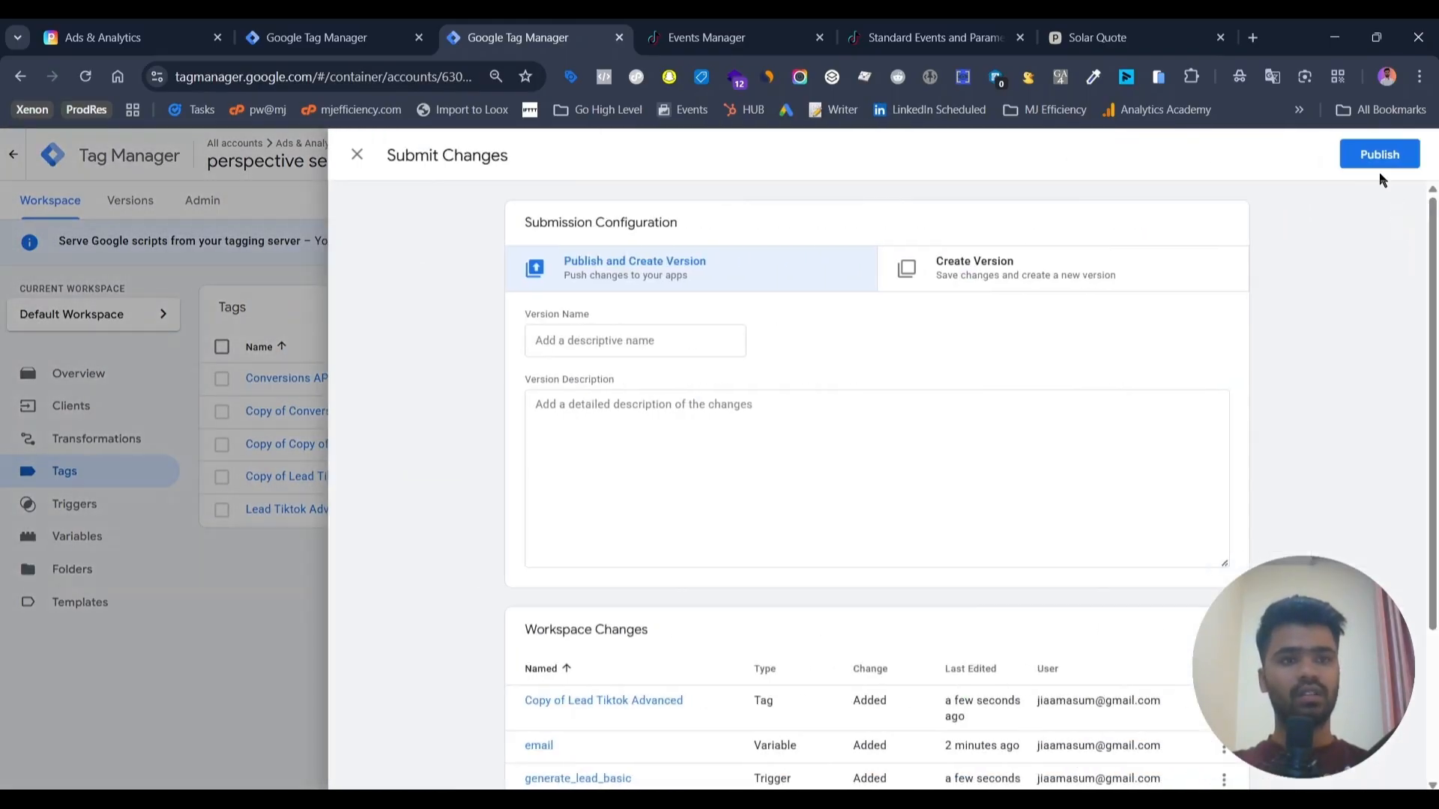
{"action": "left_click", "coordinate": [1387, 157]}
{"action": "left_click", "coordinate": [855, 636]}
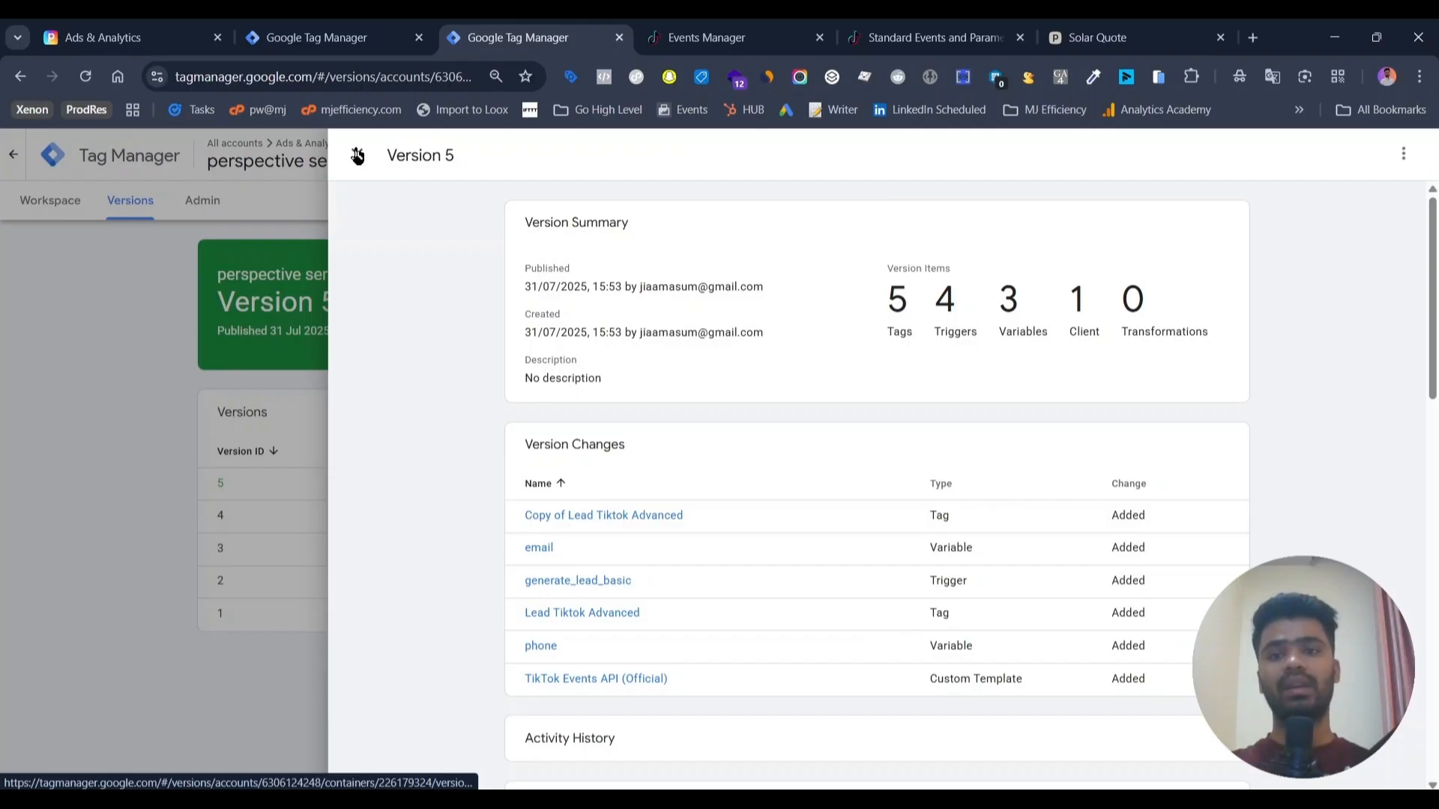
{"action": "left_click", "coordinate": [357, 154]}
{"action": "left_click", "coordinate": [81, 210]}
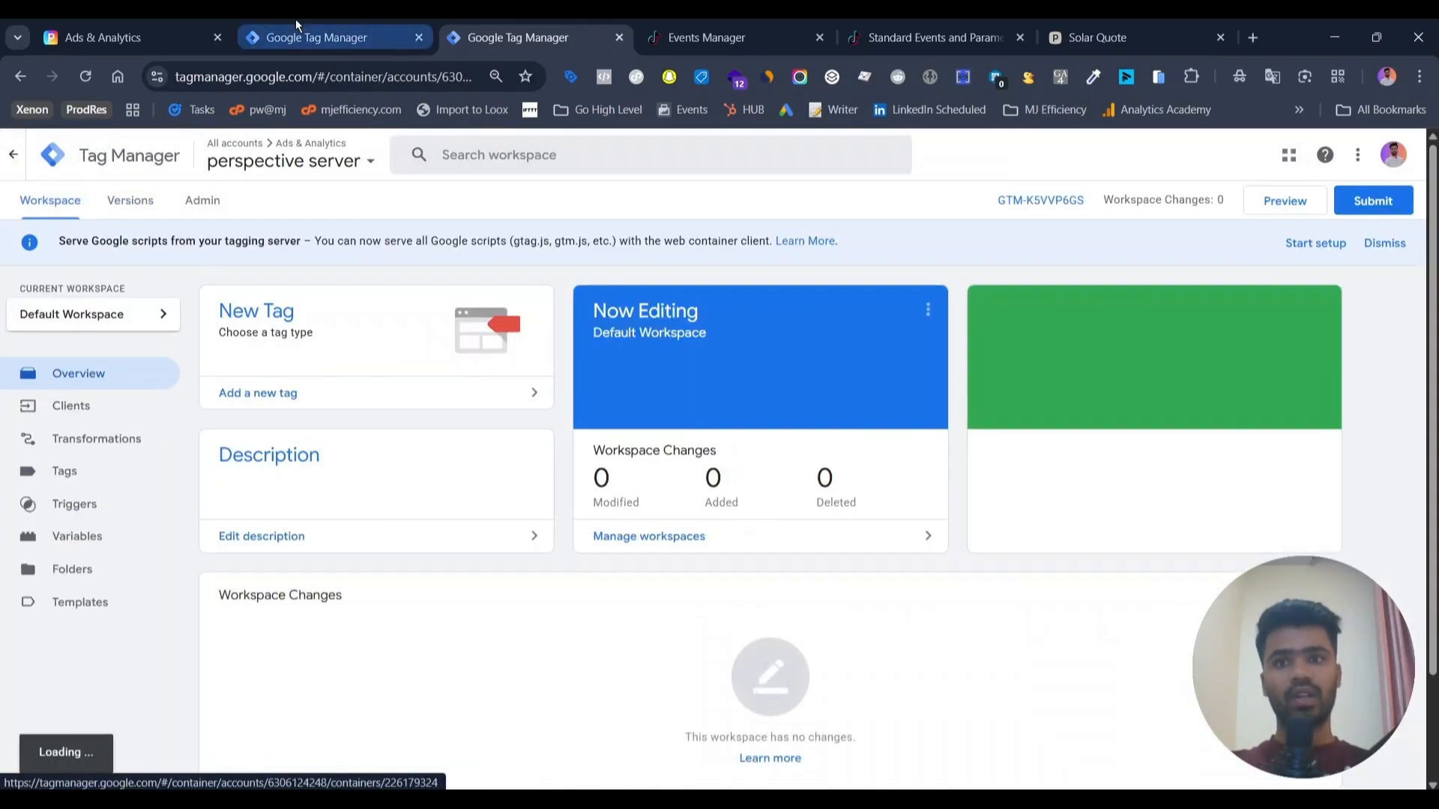
- Publish the pending web container changes without a version description
{"action": "left_click", "coordinate": [295, 22]}
{"action": "left_click", "coordinate": [343, 169]}
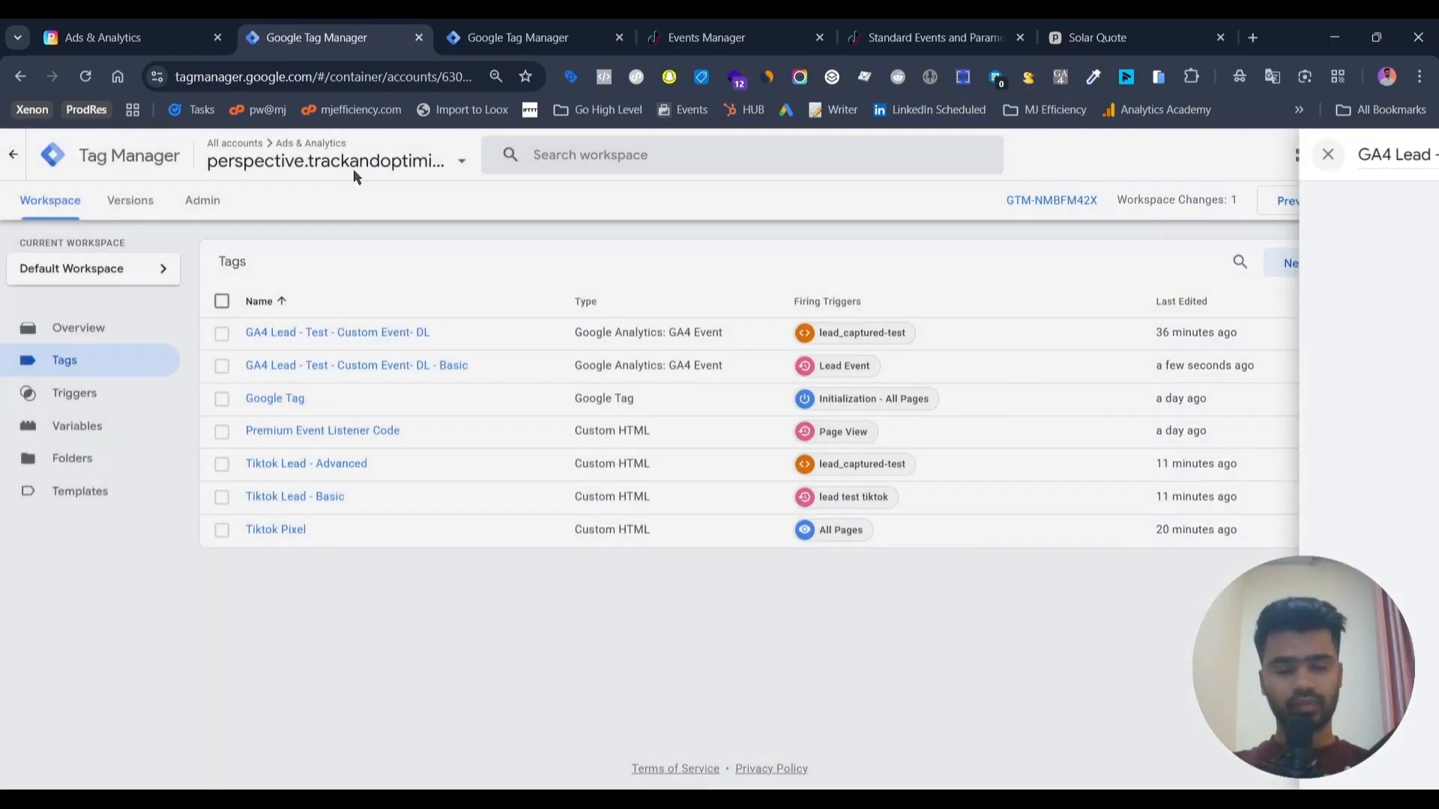
{"action": "left_click", "coordinate": [1393, 204]}
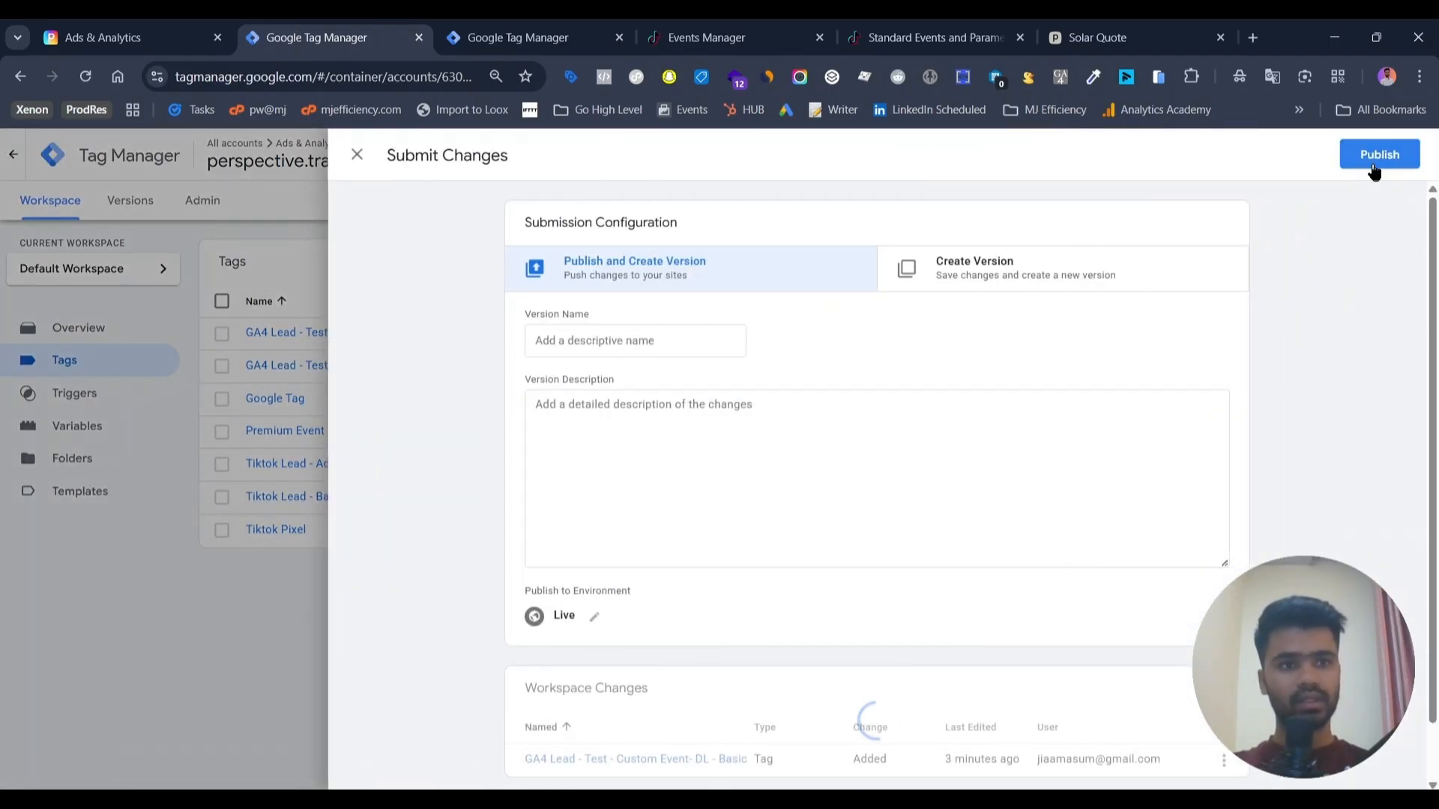
{"action": "left_click", "coordinate": [1376, 156]}
{"action": "left_click", "coordinate": [840, 630]}
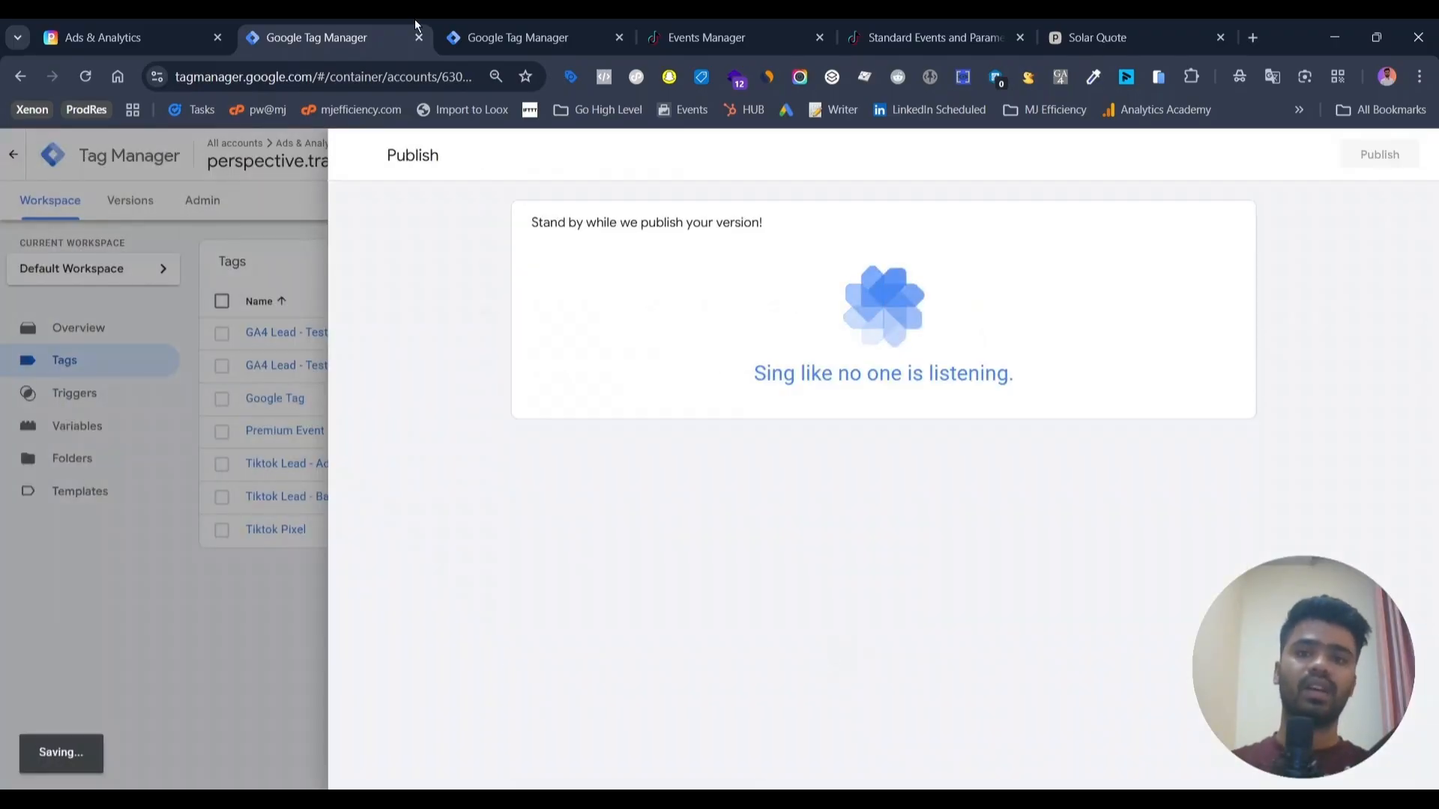
{"action": "left_click", "coordinate": [512, 20]}
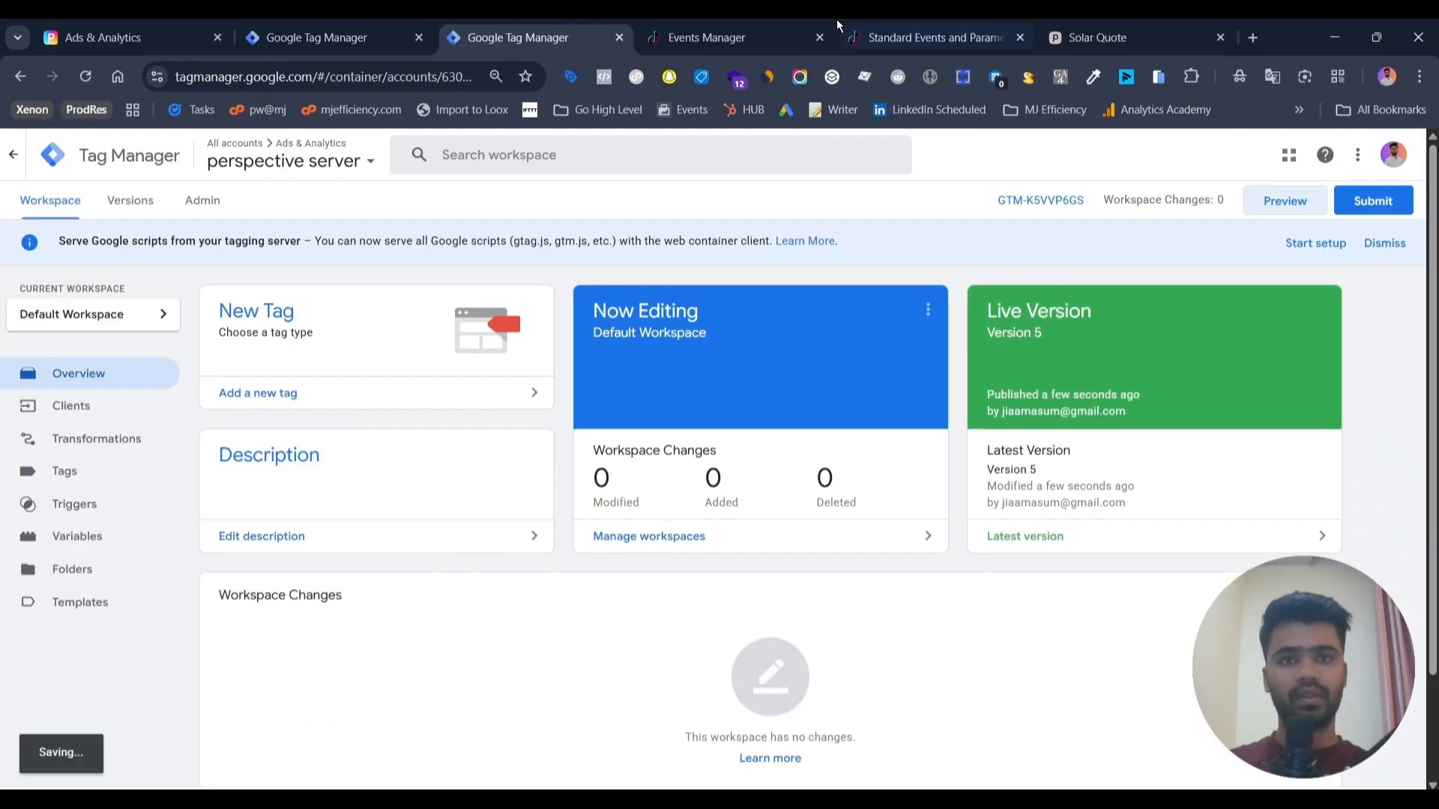
{"action": "left_click", "coordinate": [748, 19]}
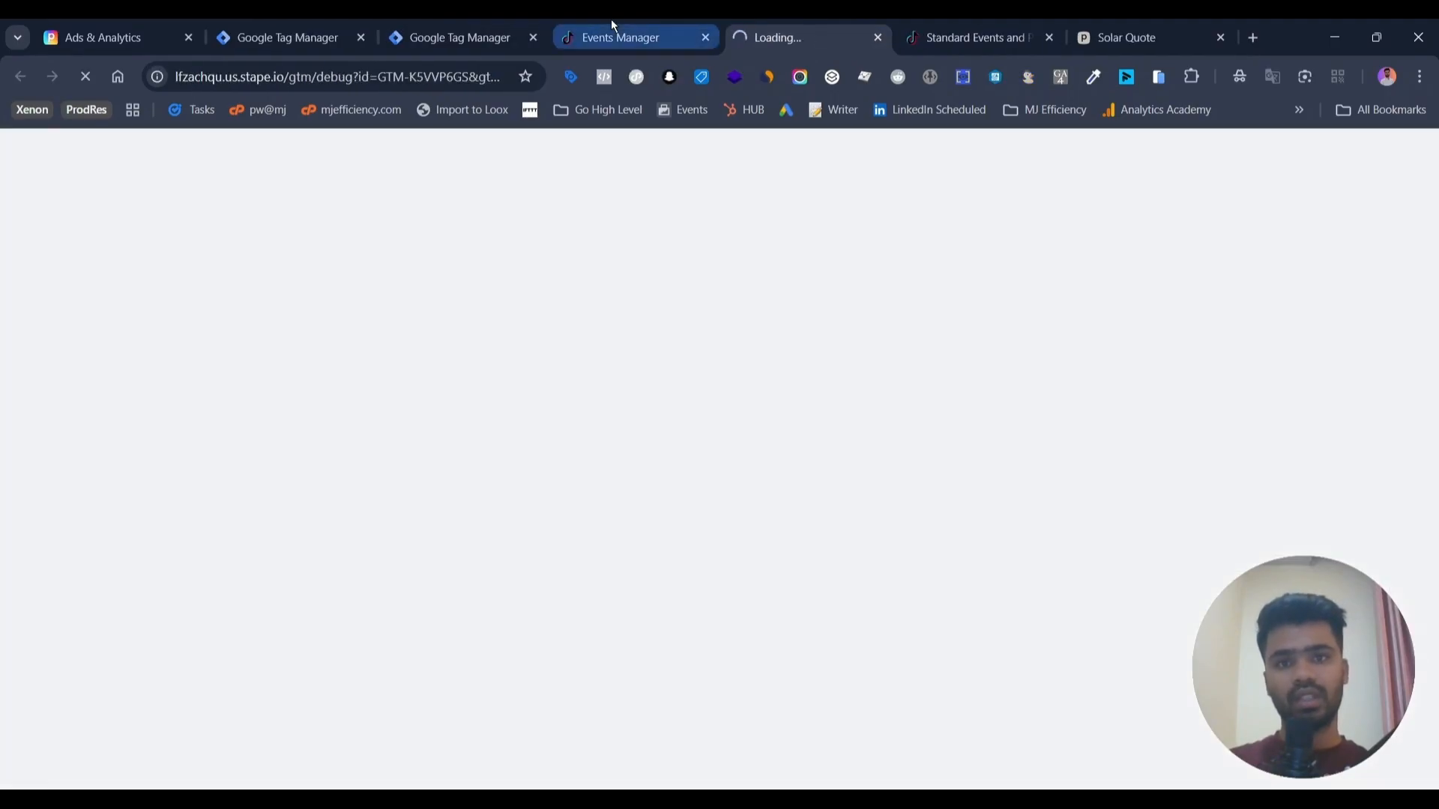
- Check the empty TikTok Test Events page, then close the Version 16 details in the web container
{"action": "left_click", "coordinate": [612, 22]}
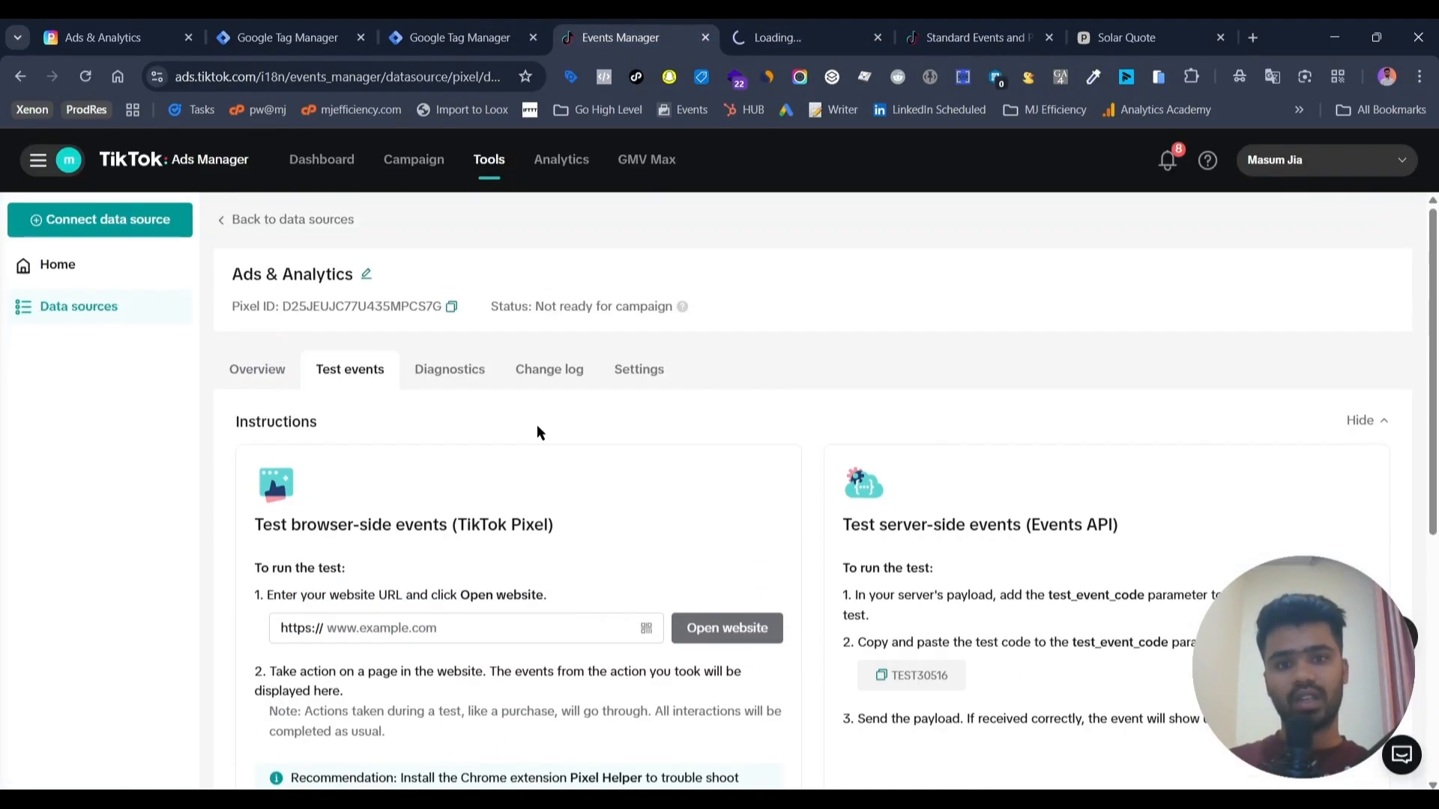
{"action": "scroll", "coordinate": [536, 433], "scroll_direction": "down", "scroll_amount": 6}
{"action": "scroll", "coordinate": [536, 433], "scroll_direction": "up", "scroll_amount": 6}
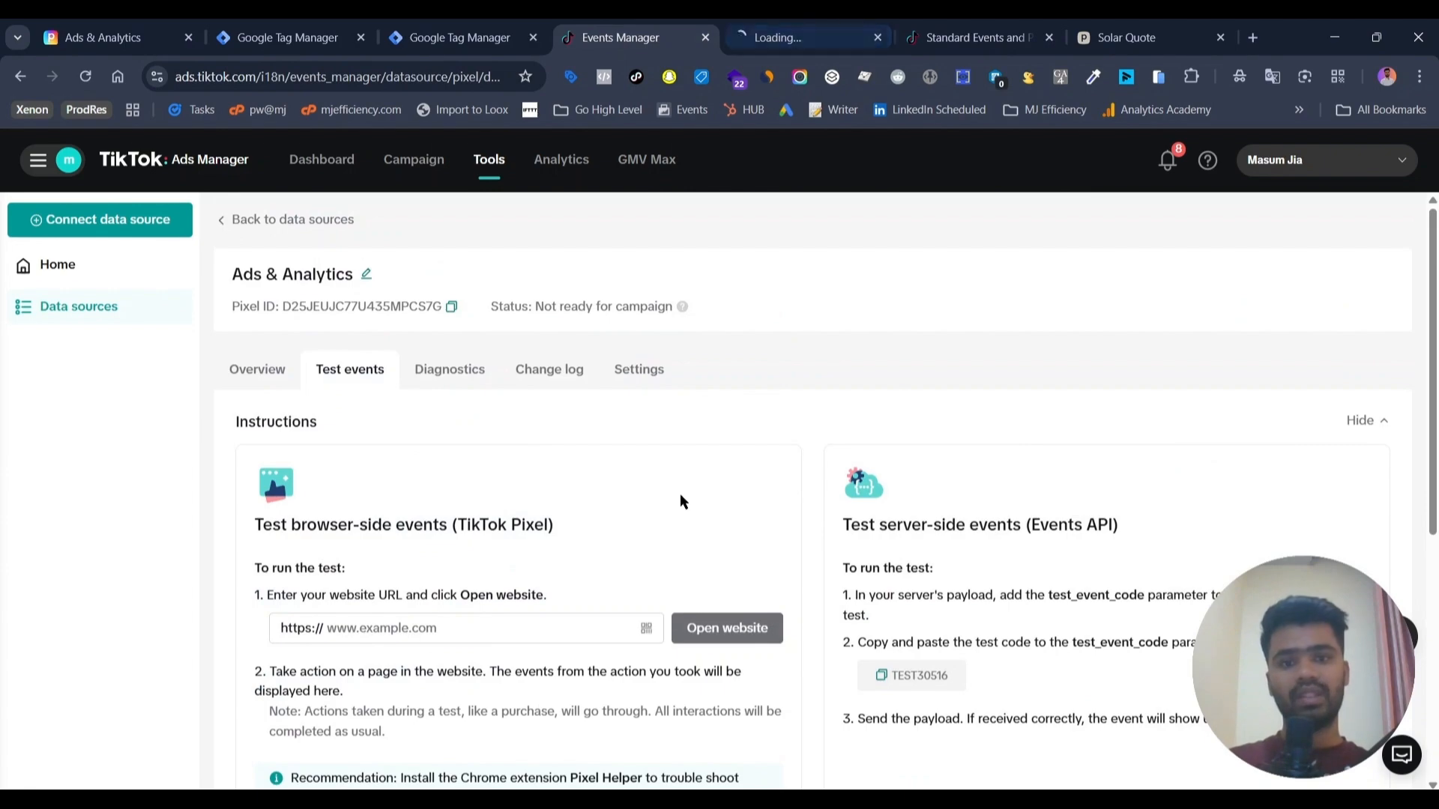
{"action": "scroll", "coordinate": [681, 501], "scroll_direction": "down", "scroll_amount": 6}
{"action": "left_click", "coordinate": [733, 25]}
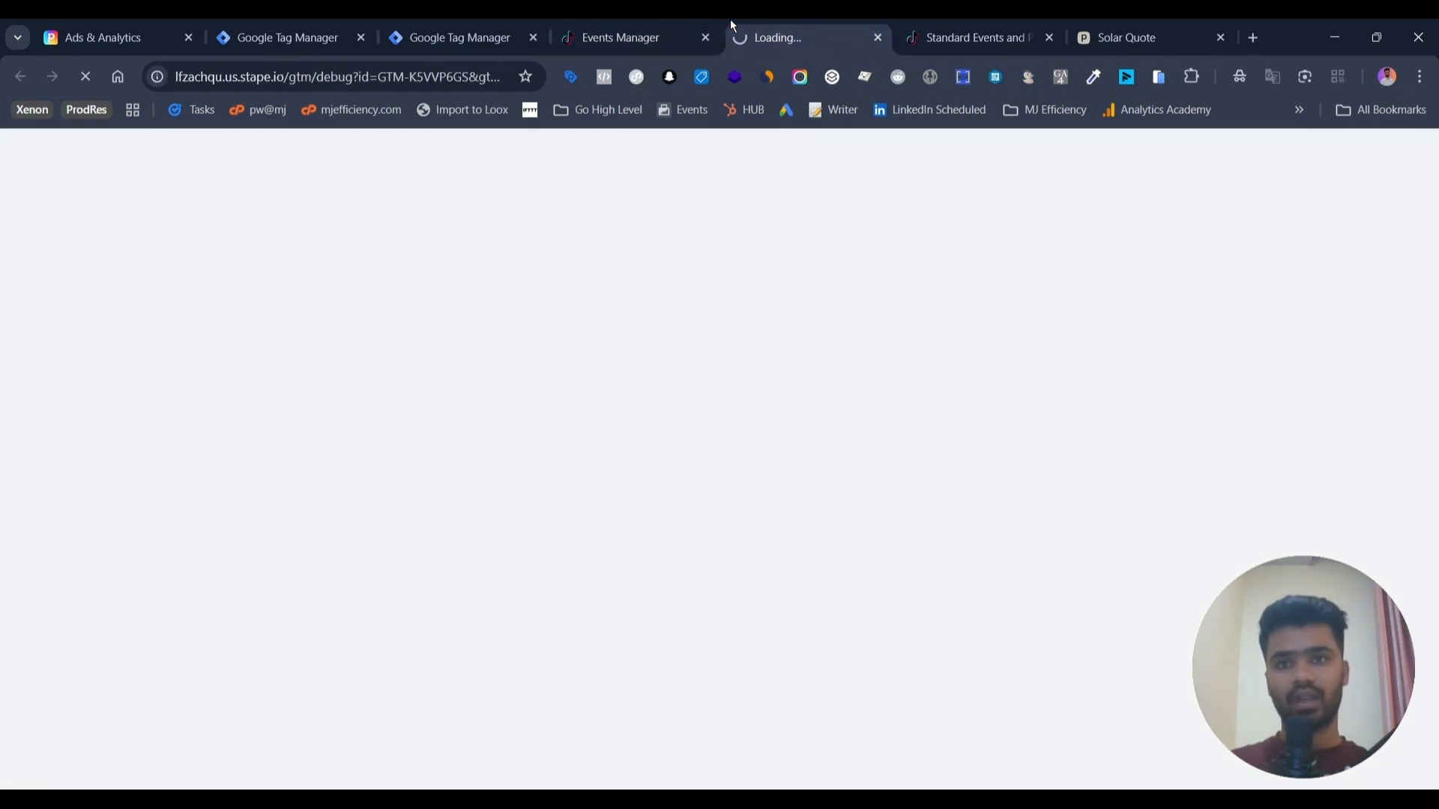
{"action": "left_click", "coordinate": [325, 22]}
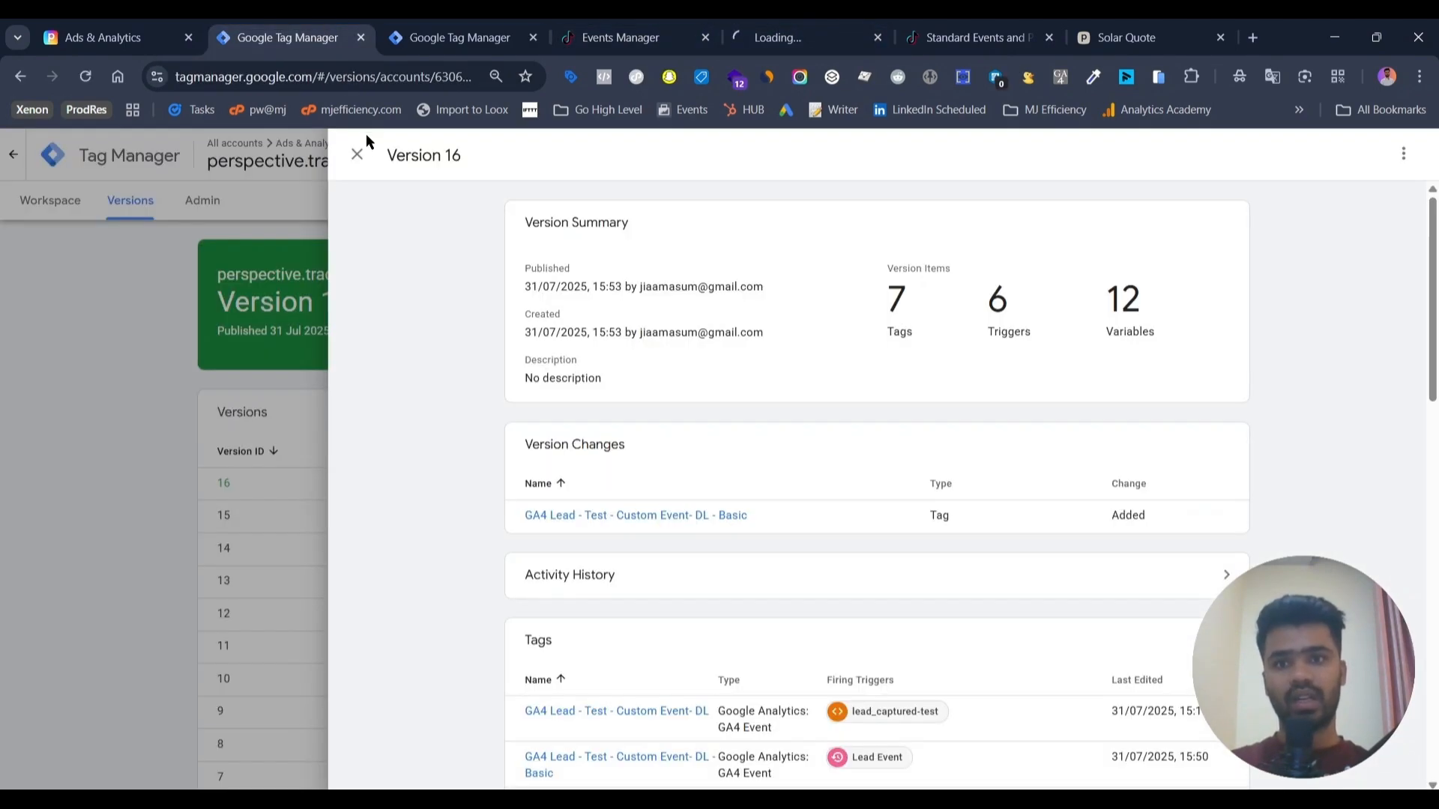
{"action": "left_click", "coordinate": [357, 154]}
{"action": "left_click", "coordinate": [26, 217]}
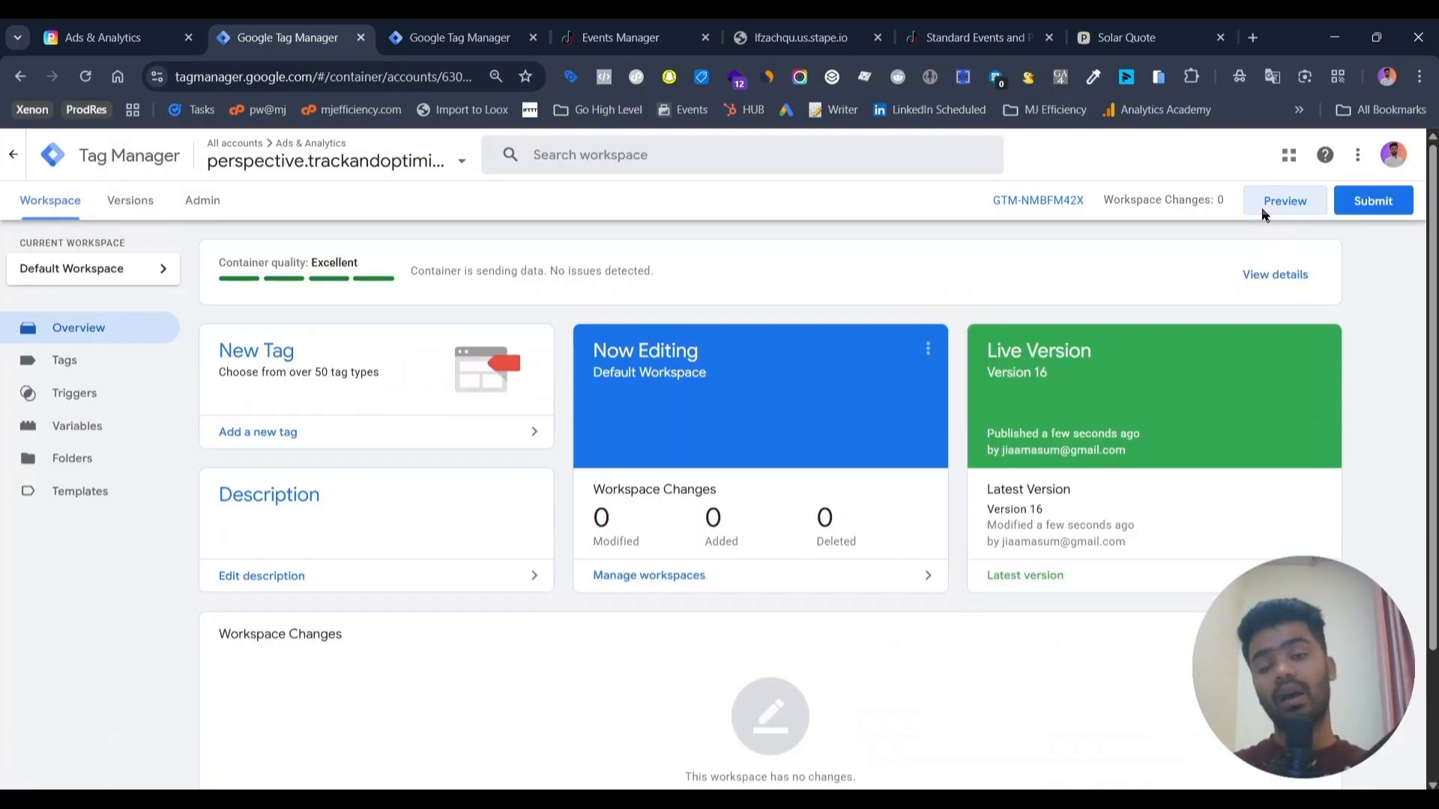
- Start web-container preview, connect Tag Assistant to the Solar Quote page, and arrange the server preview and TikTok tabs
{"action": "left_click", "coordinate": [1264, 215]}
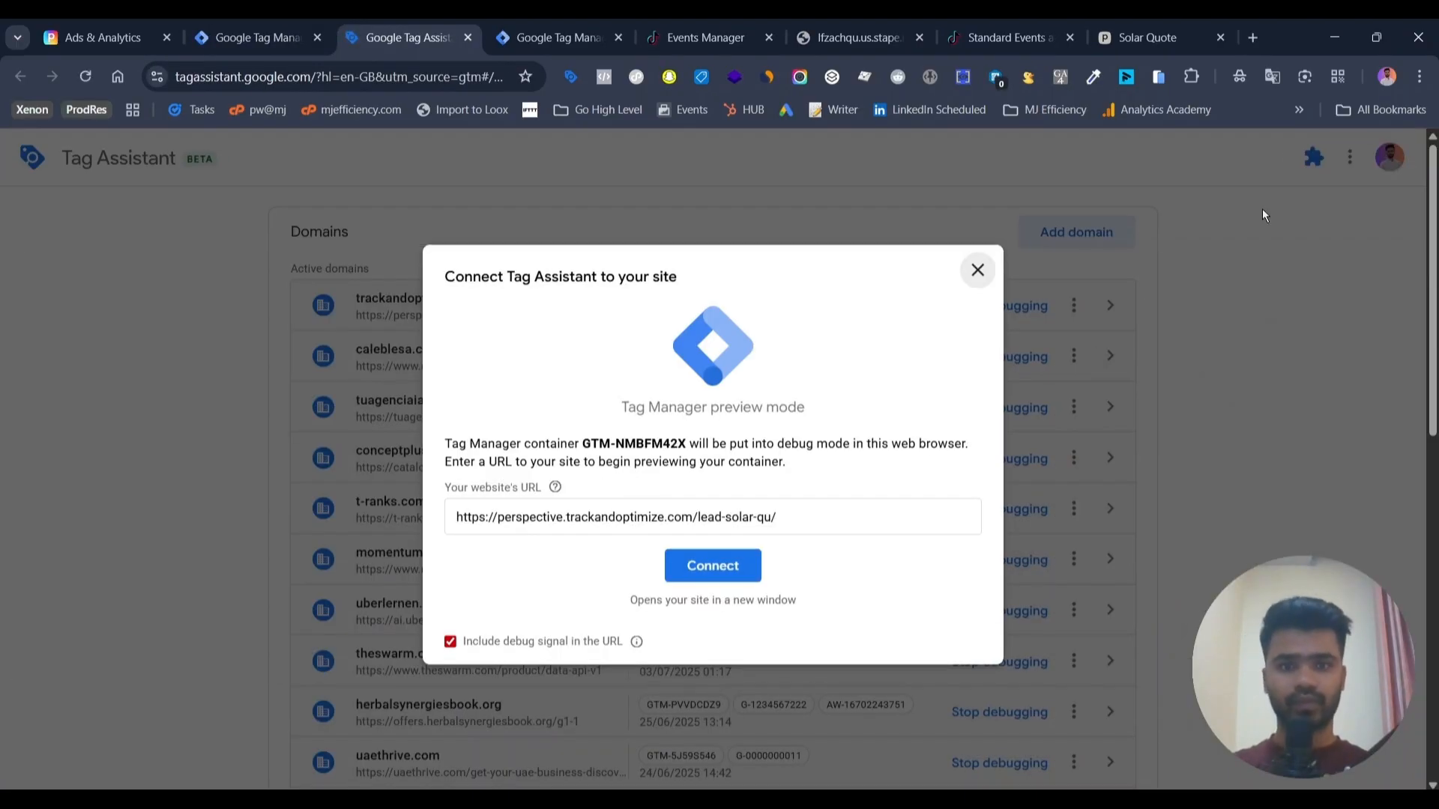
{"action": "left_click", "coordinate": [696, 574]}
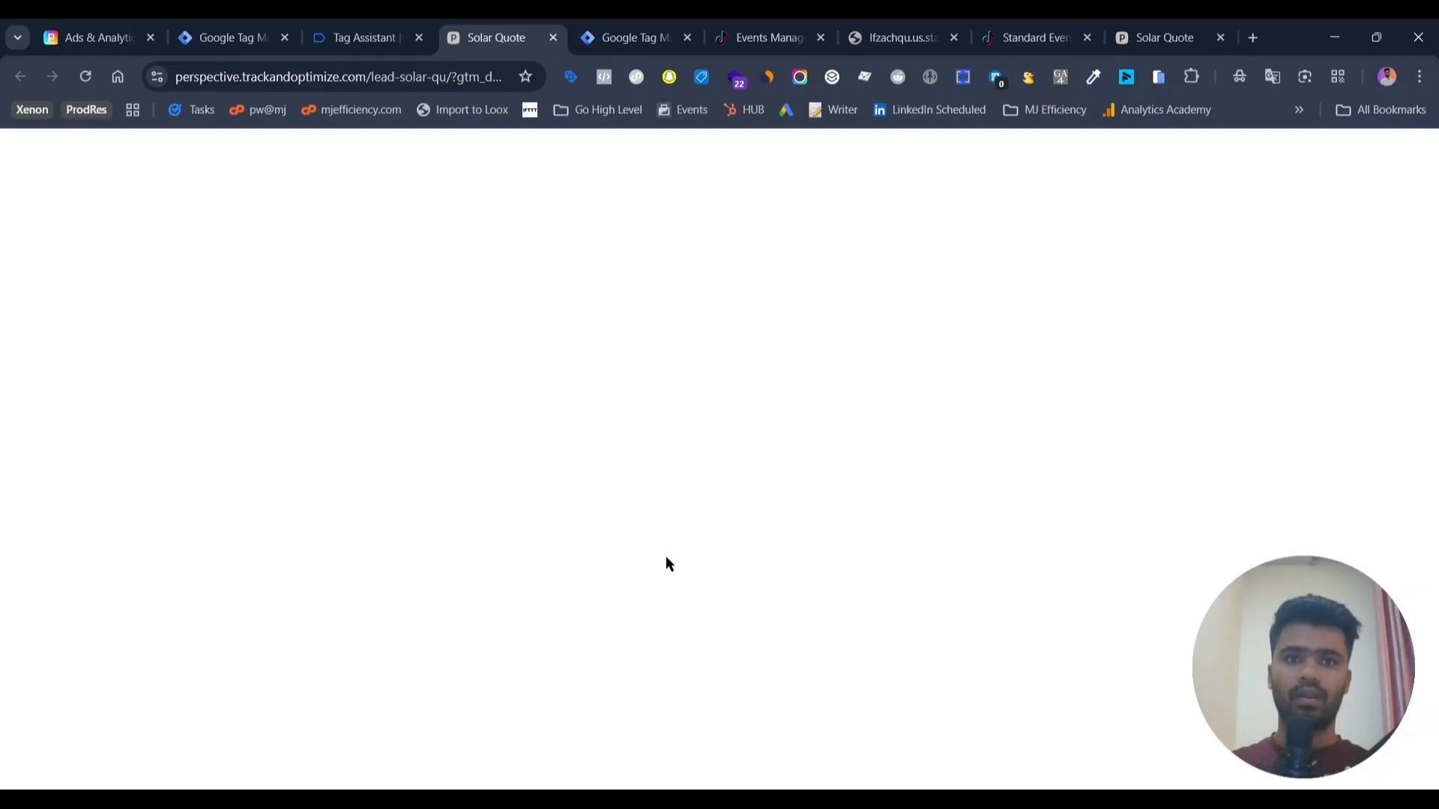
{"action": "left_click", "coordinate": [905, 31]}
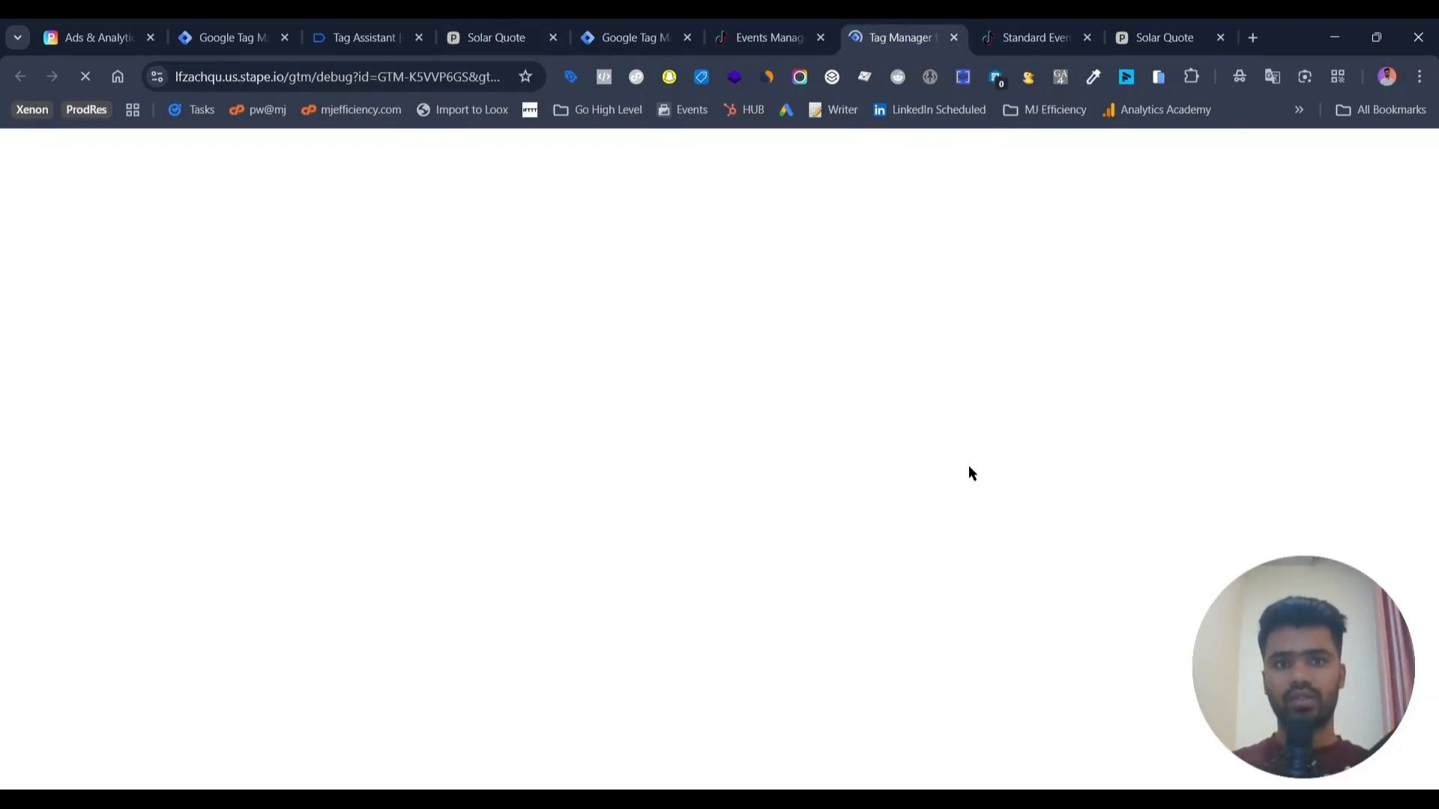
{"action": "left_click_drag", "start_coordinate": [923, 19], "coordinate": [650, 20]}
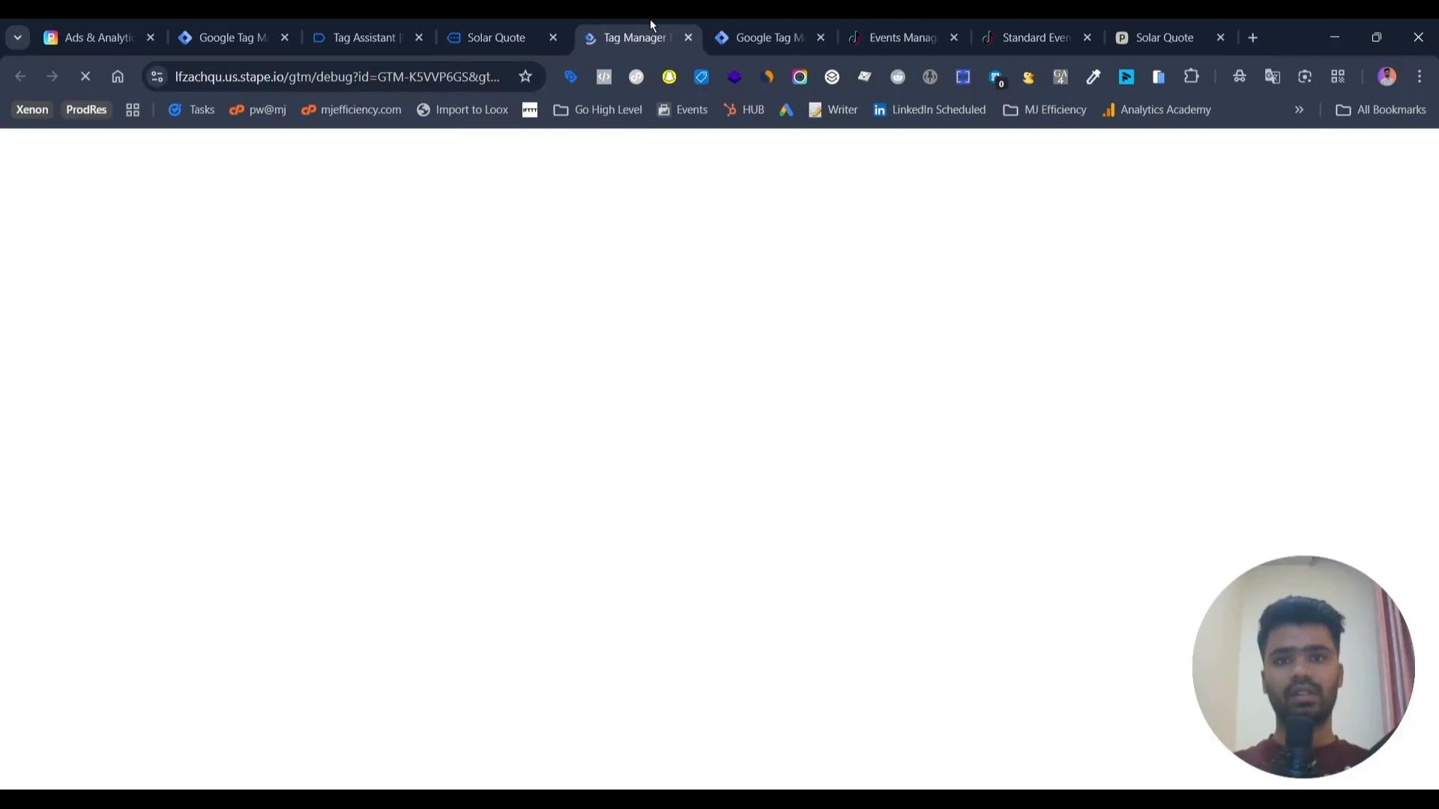
{"action": "left_click_drag", "start_coordinate": [866, 20], "coordinate": [699, 19]}
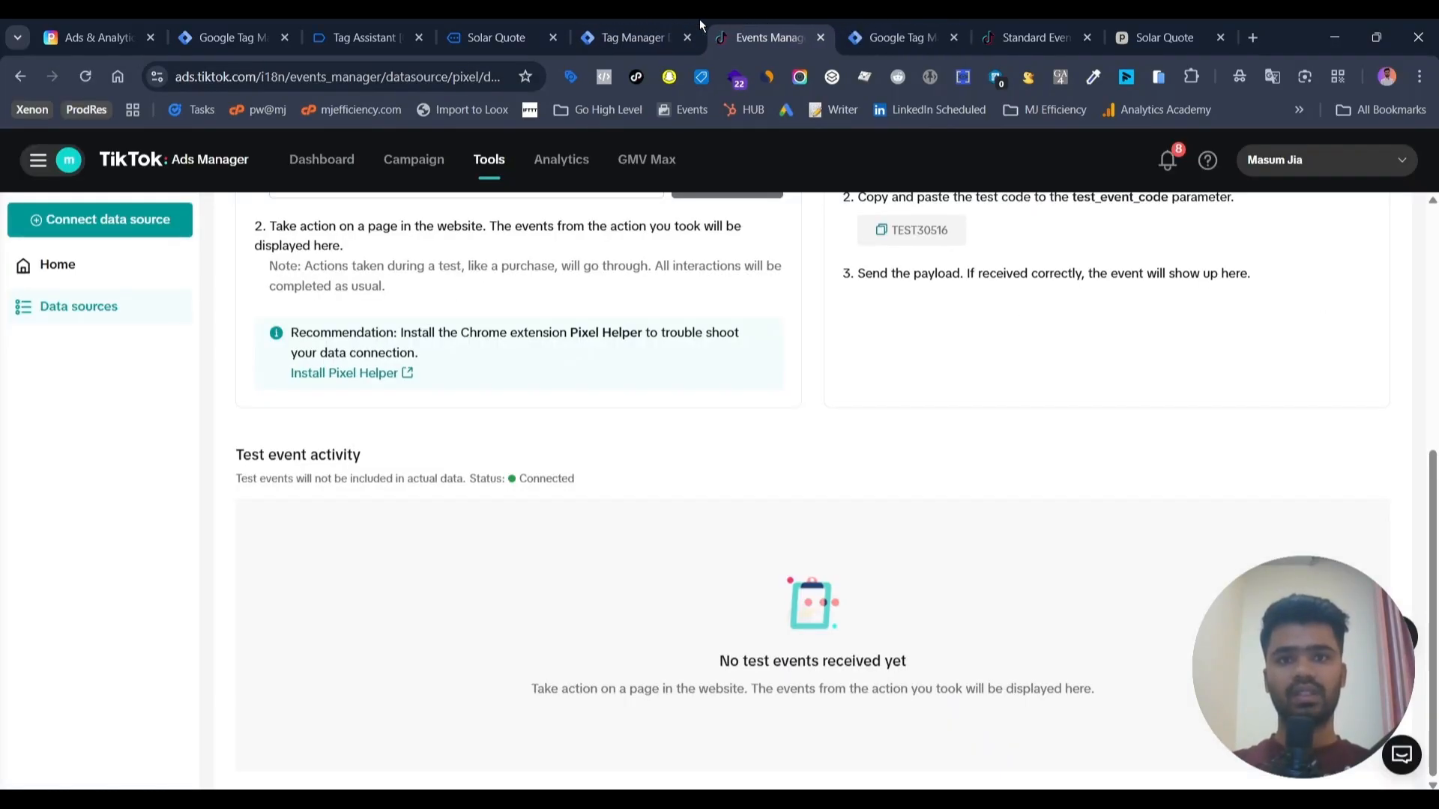
{"action": "left_click", "coordinate": [664, 20]}
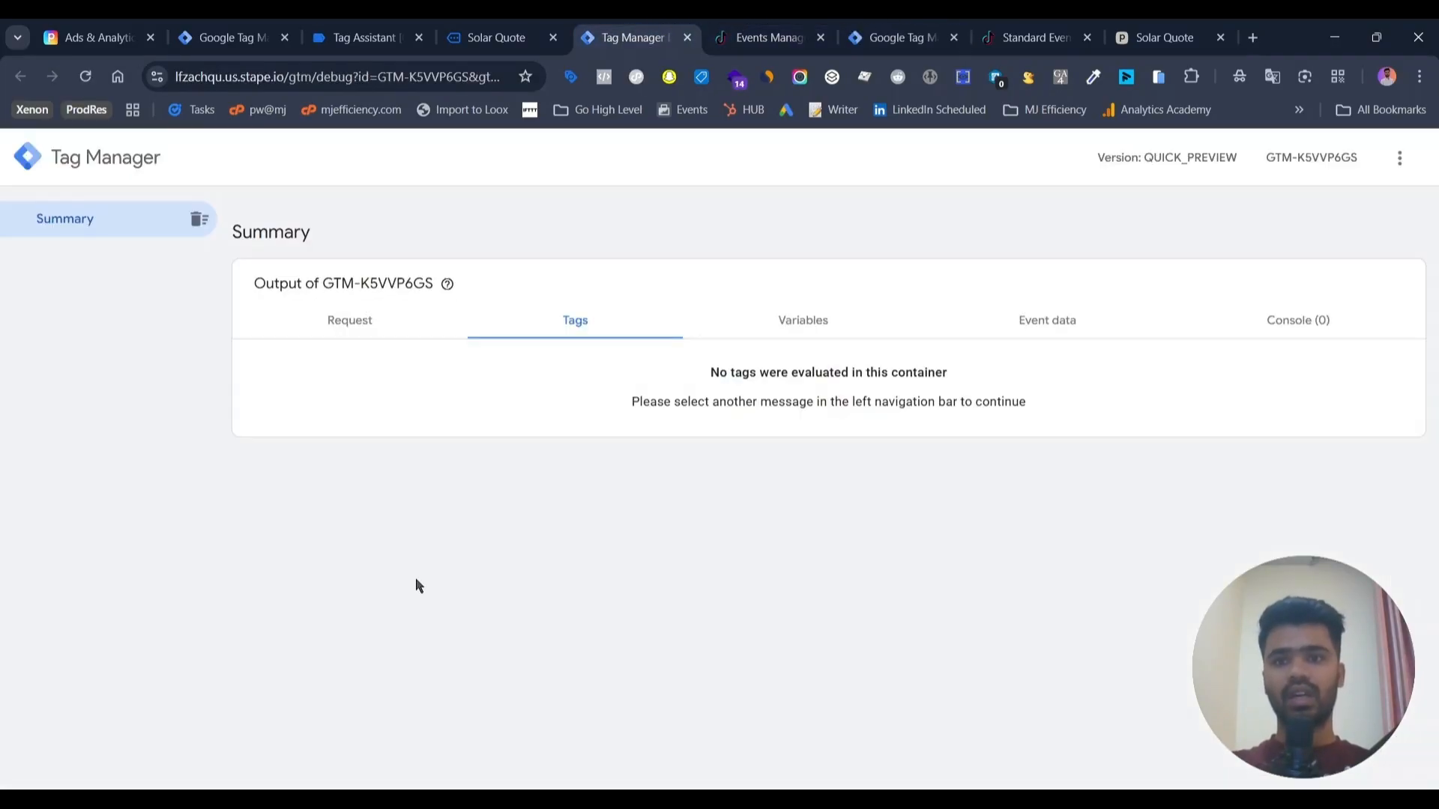
{"action": "left_click", "coordinate": [487, 20]}
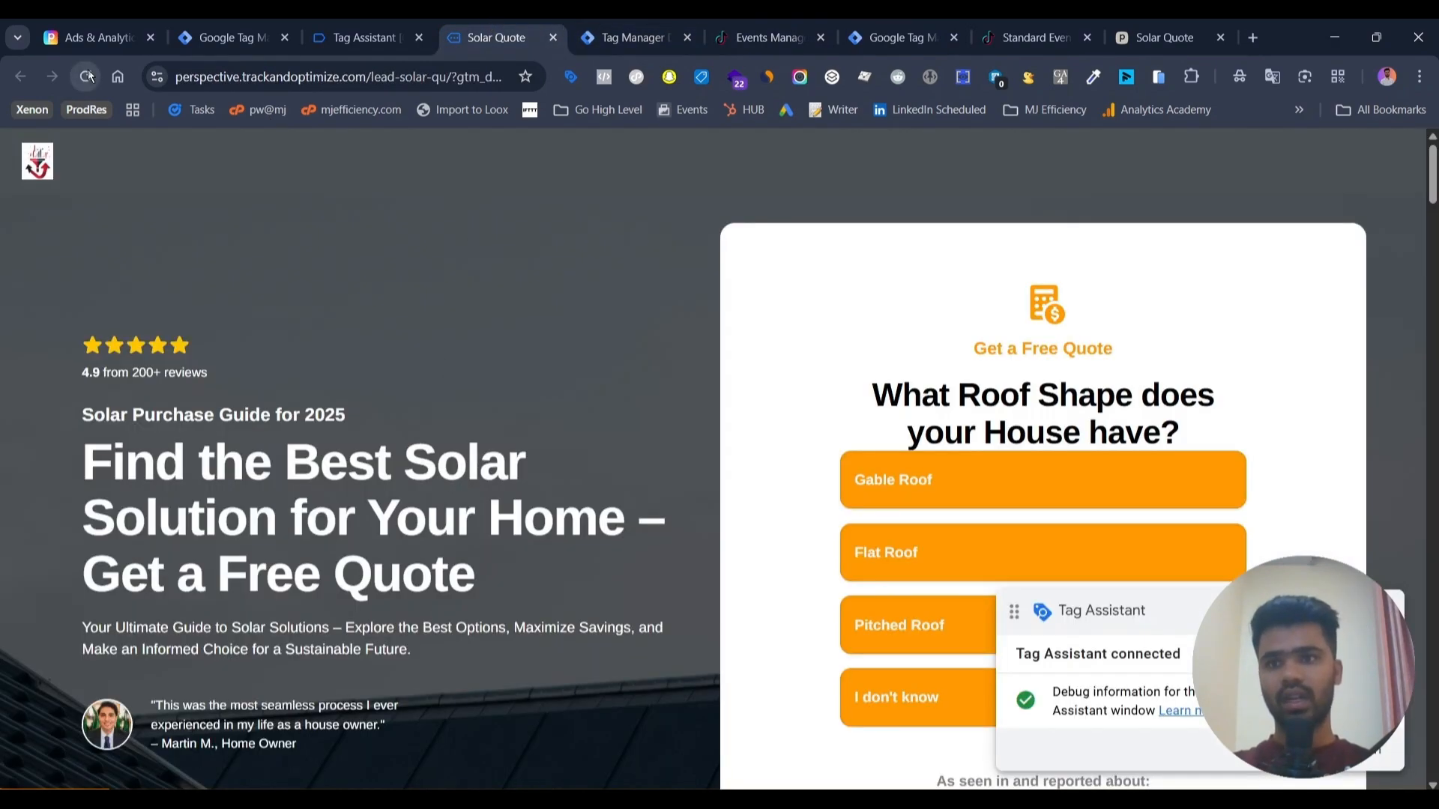
- Check the server preview's page_view event and dismiss Tag Assistant's connection confirmation
{"action": "left_click", "coordinate": [631, 20]}
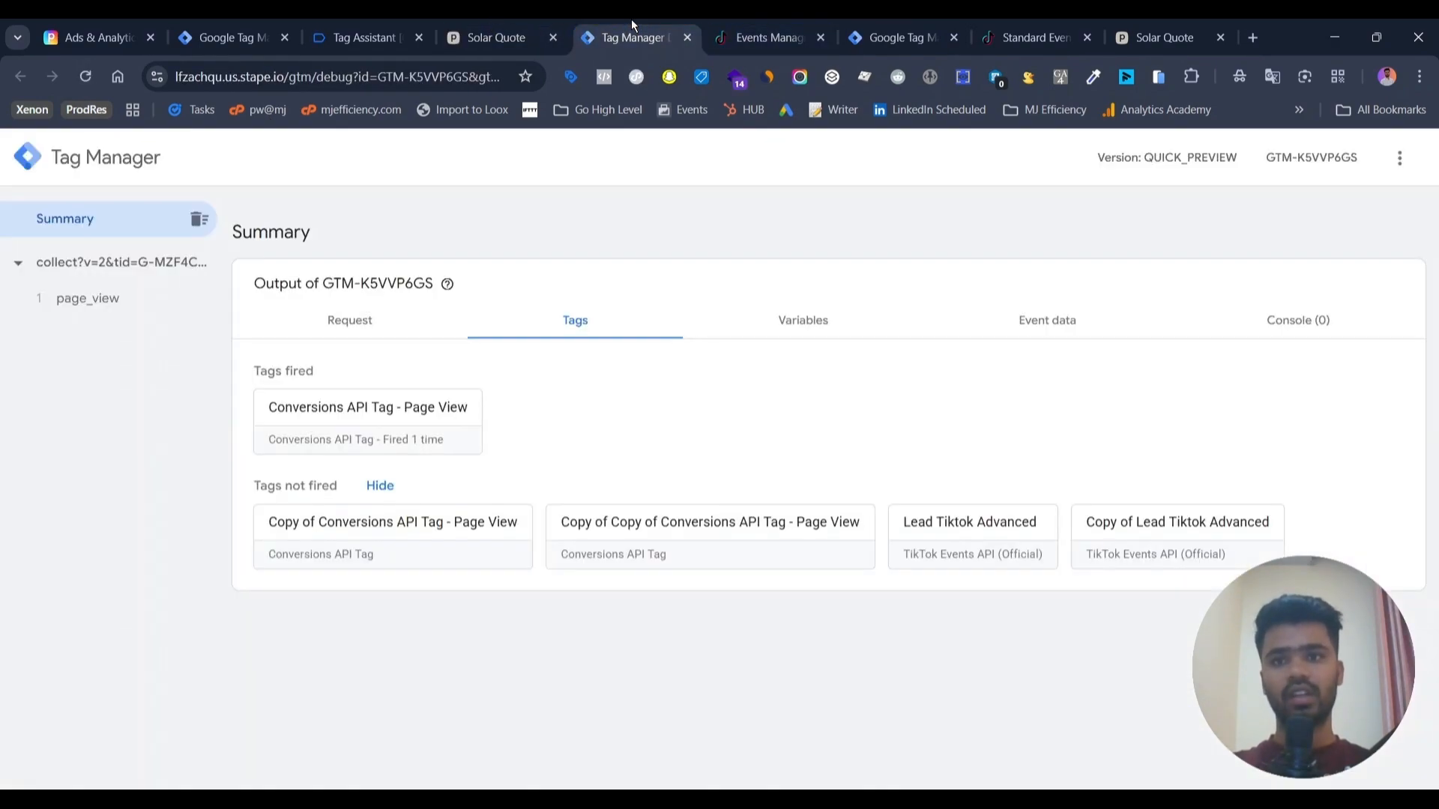
{"action": "left_click", "coordinate": [99, 375]}
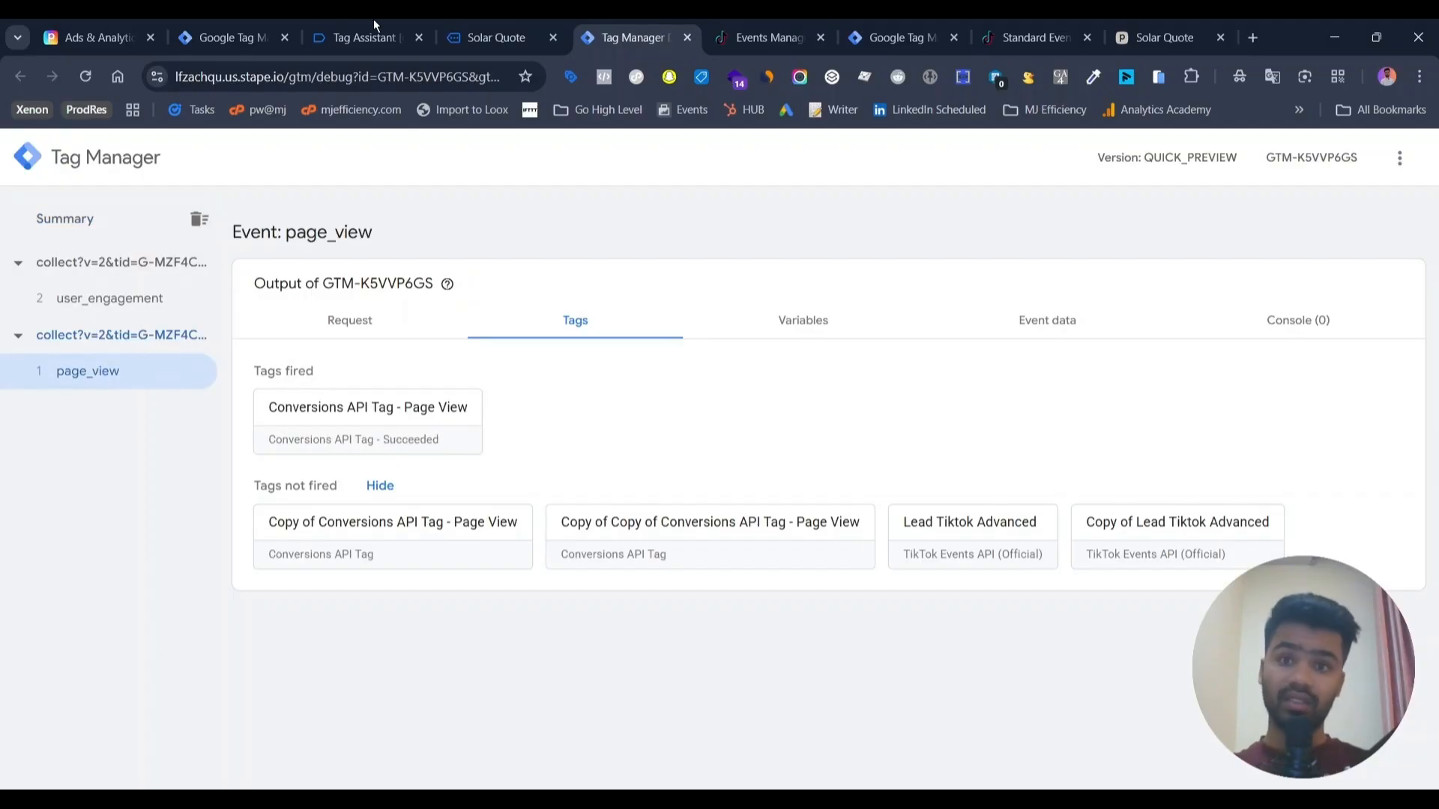
{"action": "left_click", "coordinate": [479, 22]}
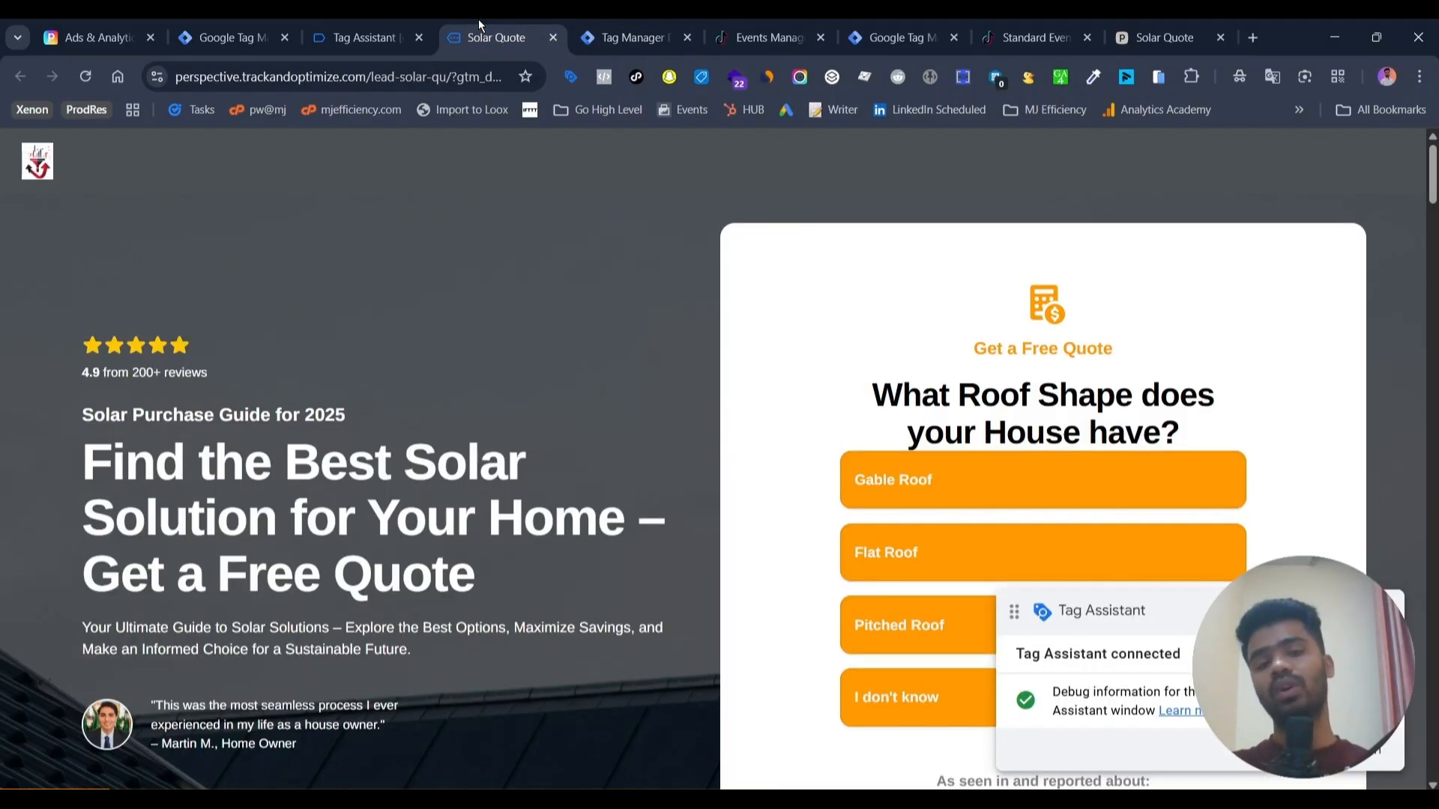
{"action": "left_click", "coordinate": [361, 21]}
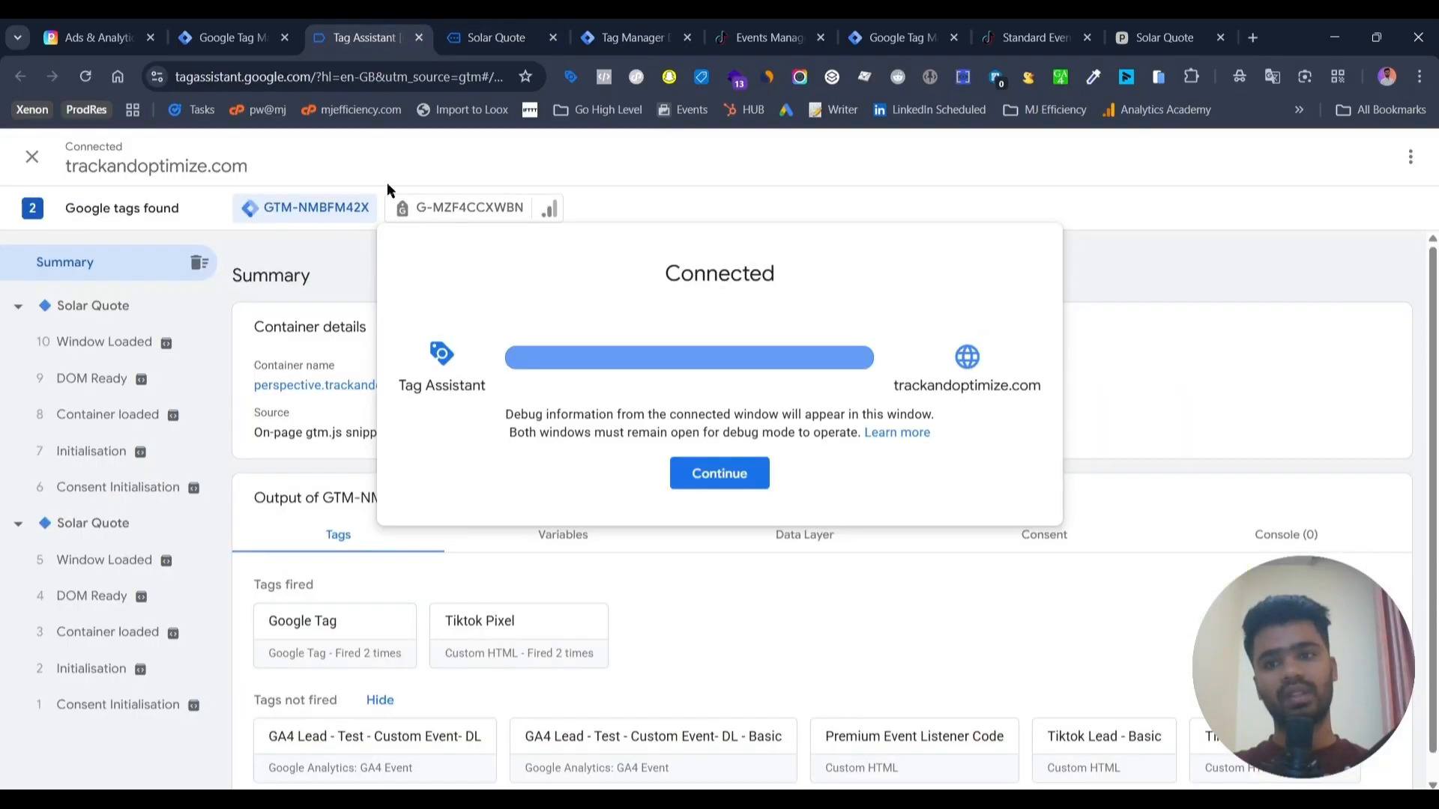
{"action": "left_click", "coordinate": [686, 483]}
{"action": "left_click", "coordinate": [536, 19]}
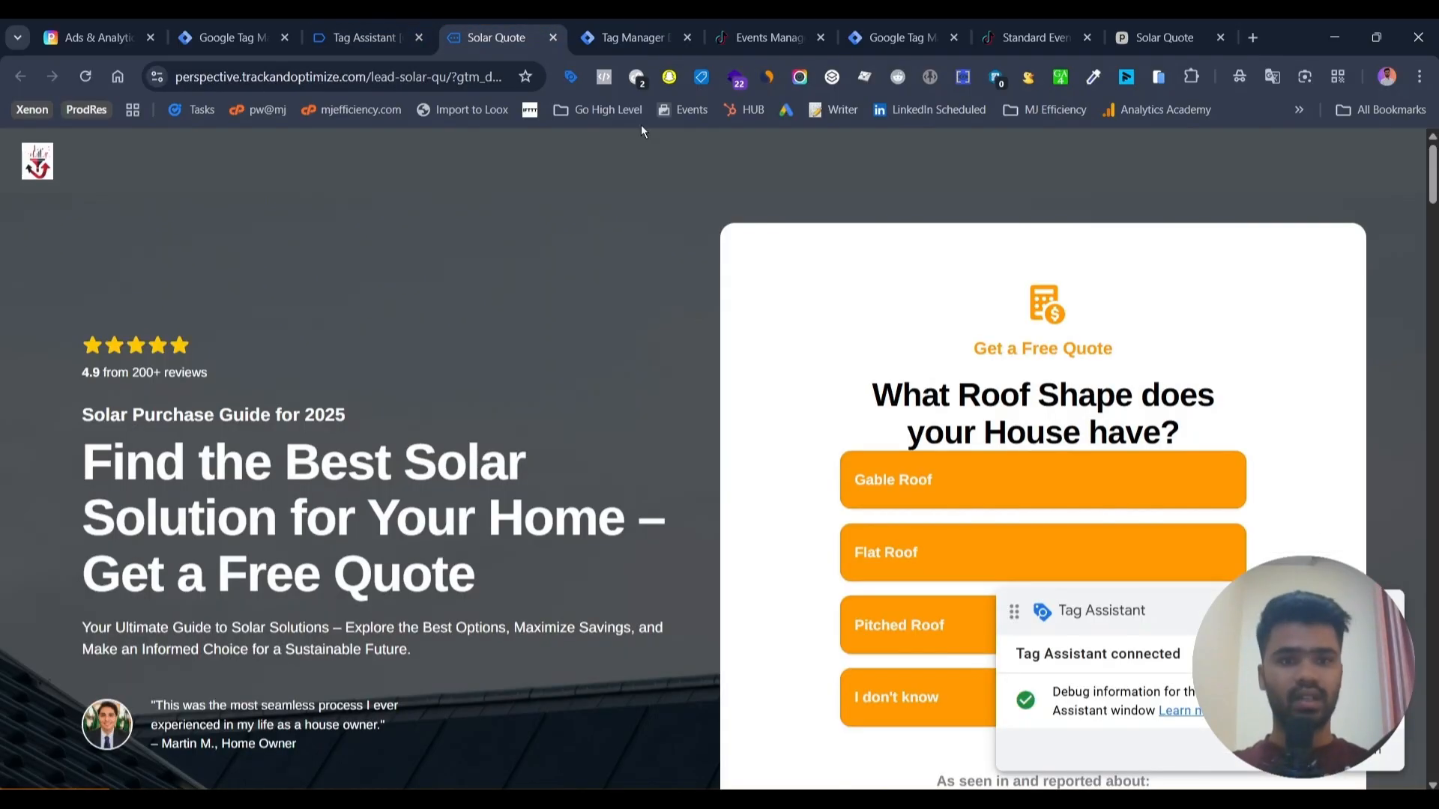
- Answer the quiz: Gable Roof, Semi-Detached House, 3-4 people, Mornings & Evenings, owner Yes, plus a suggested address
{"action": "left_click", "coordinate": [875, 456]}
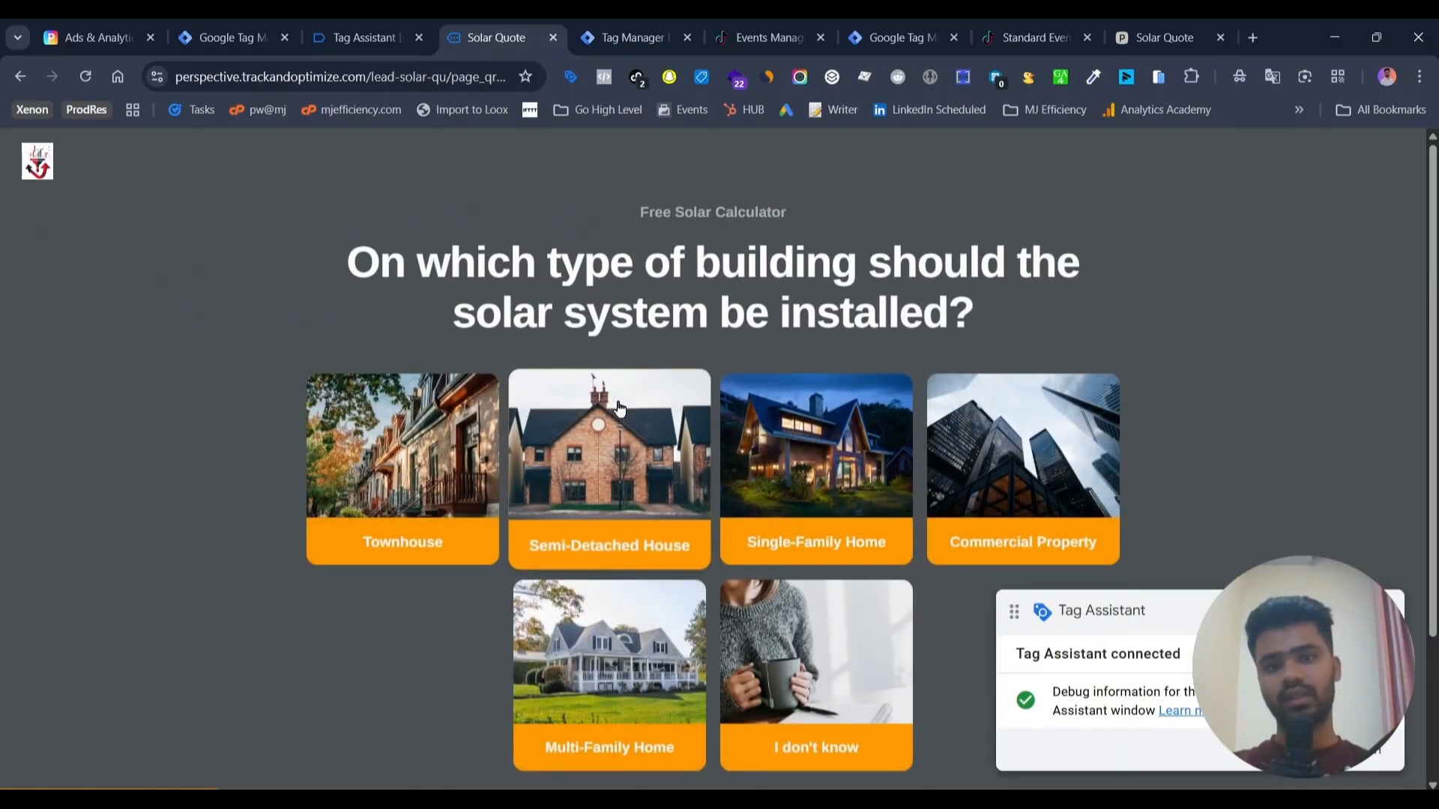
{"action": "left_click", "coordinate": [619, 407]}
{"action": "left_click", "coordinate": [619, 408]}
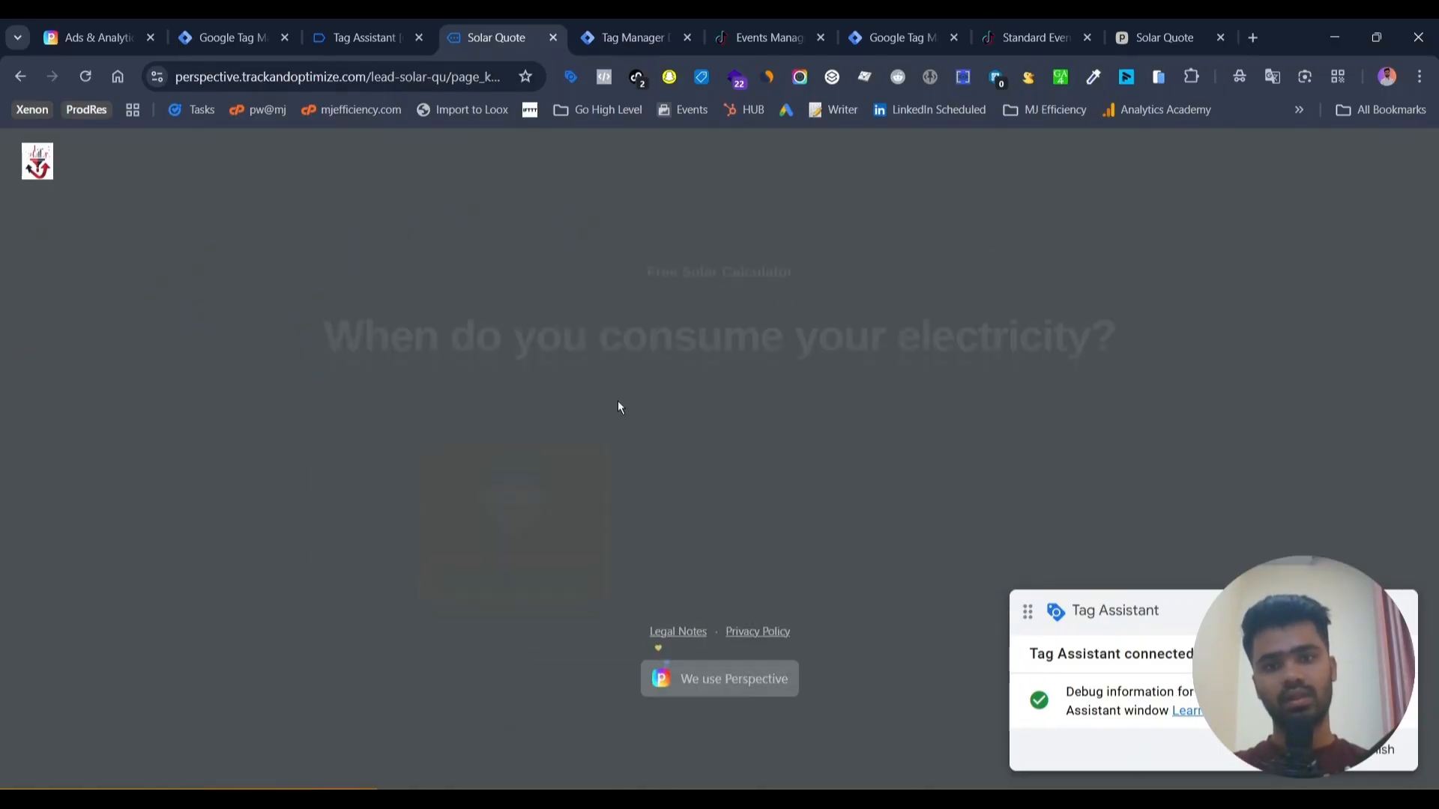
{"action": "left_click", "coordinate": [521, 405]}
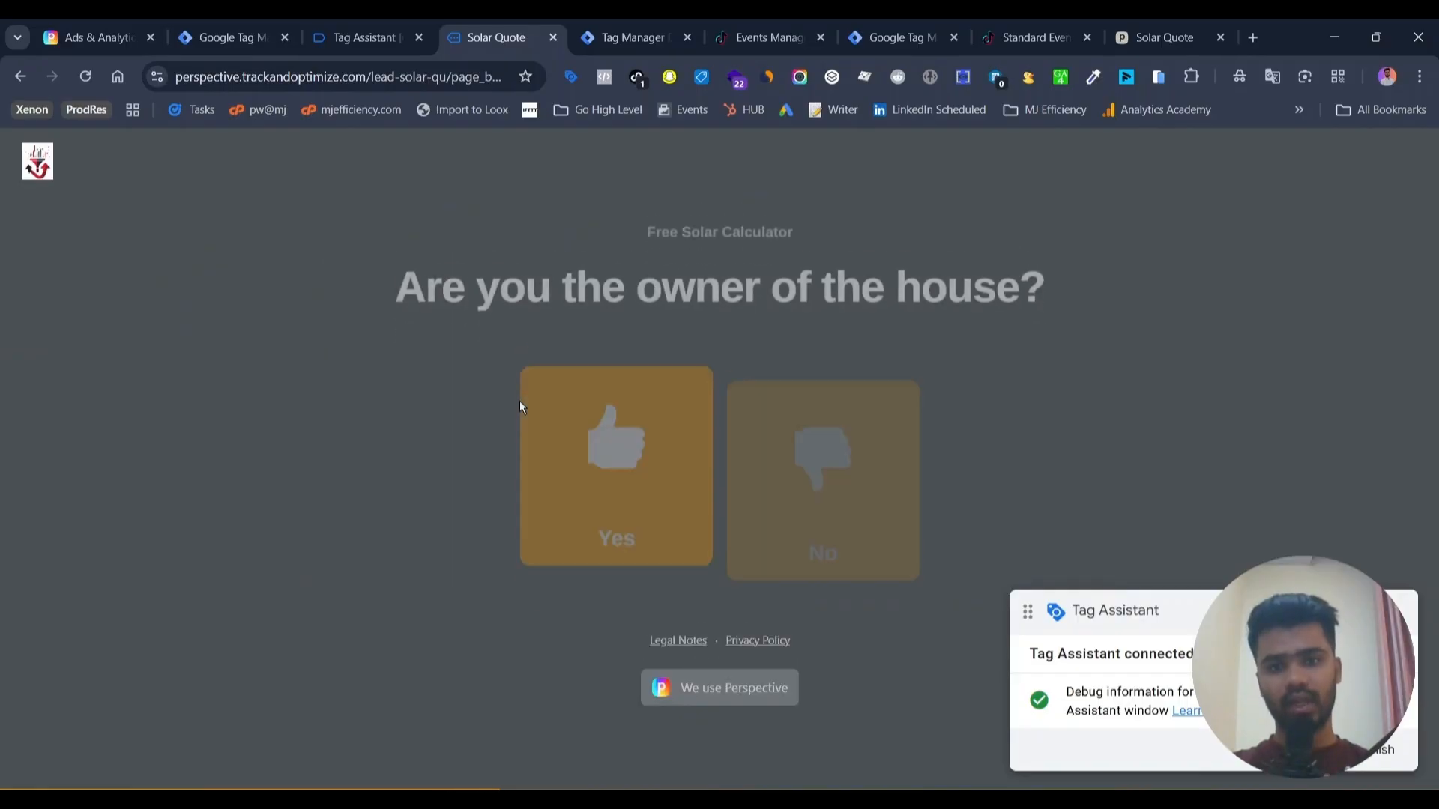
{"action": "left_click", "coordinate": [562, 412]}
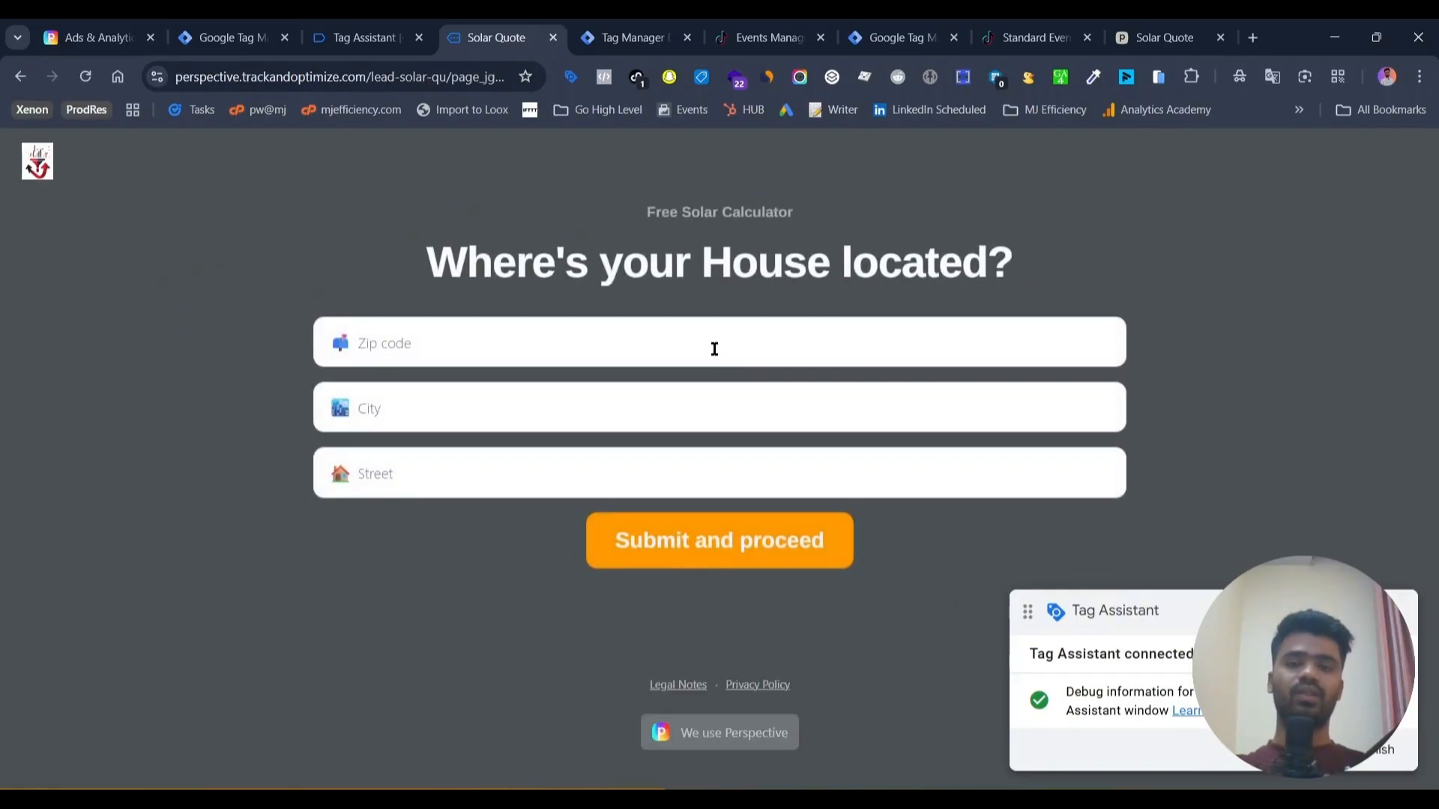
{"action": "left_click", "coordinate": [703, 333]}
{"action": "left_click", "coordinate": [1240, 375]}
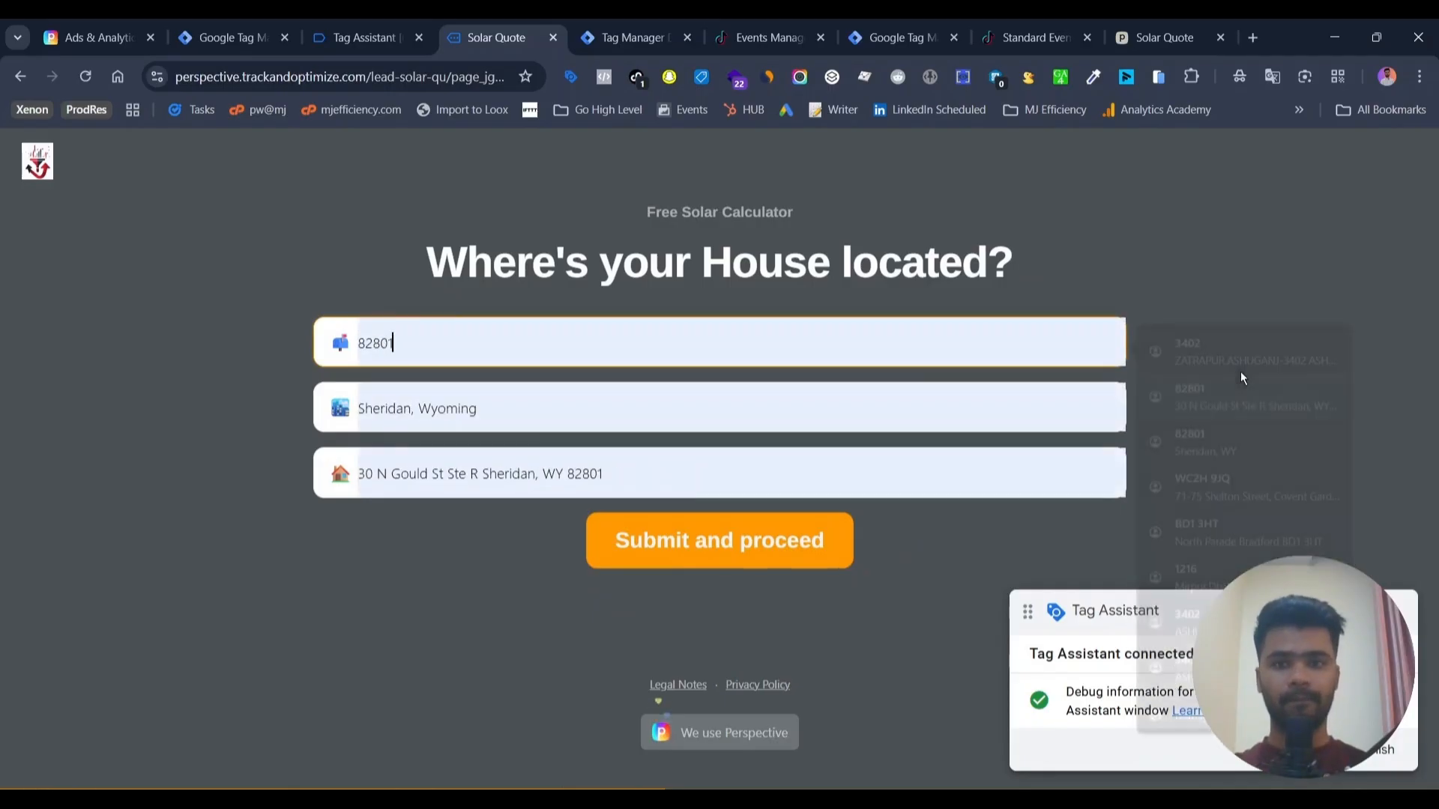
{"action": "left_click", "coordinate": [714, 522]}
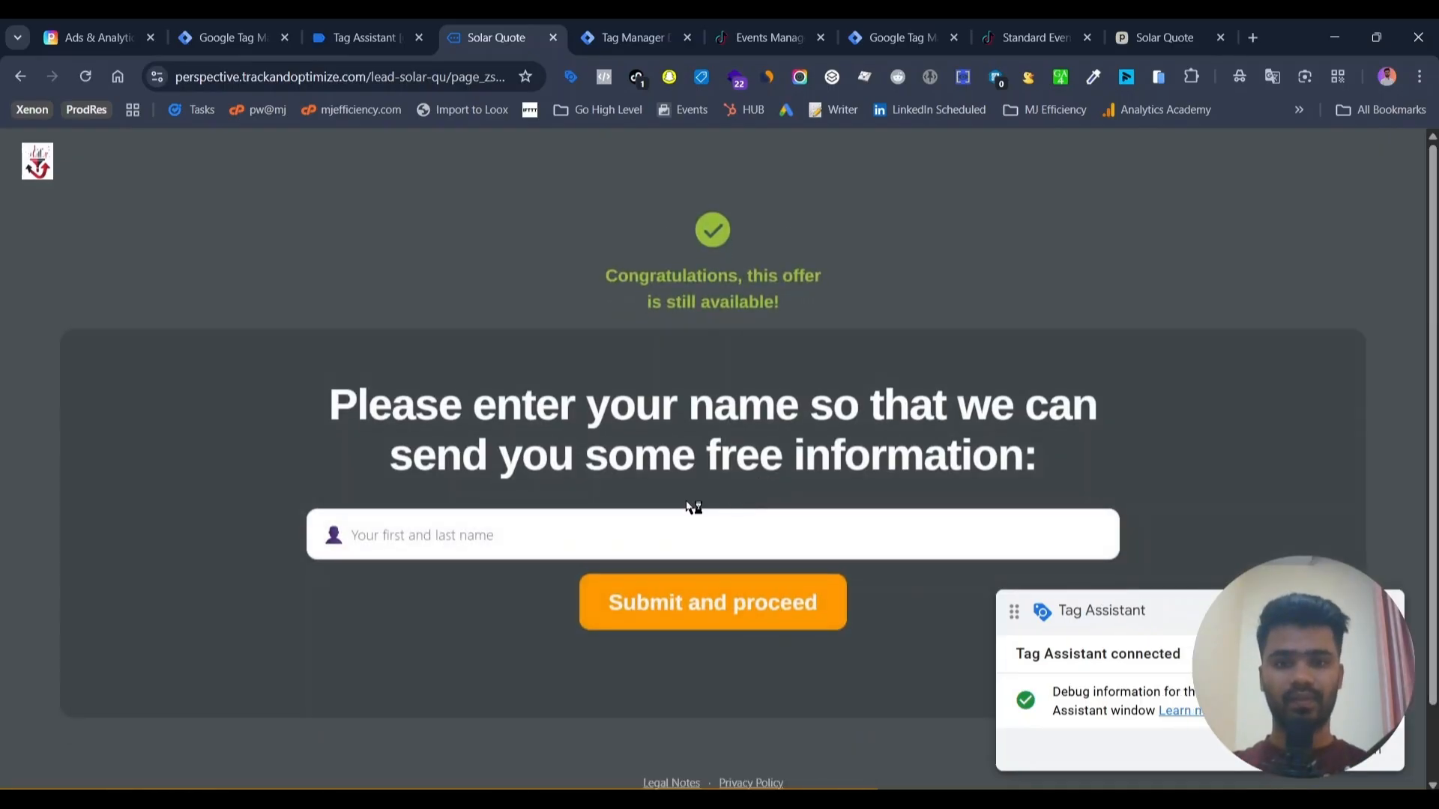
- Enter the contact's full name and e-mail, then choose Radio, Metal / Sheet Metal and Whatsapp to finish
{"action": "left_click", "coordinate": [691, 524]}
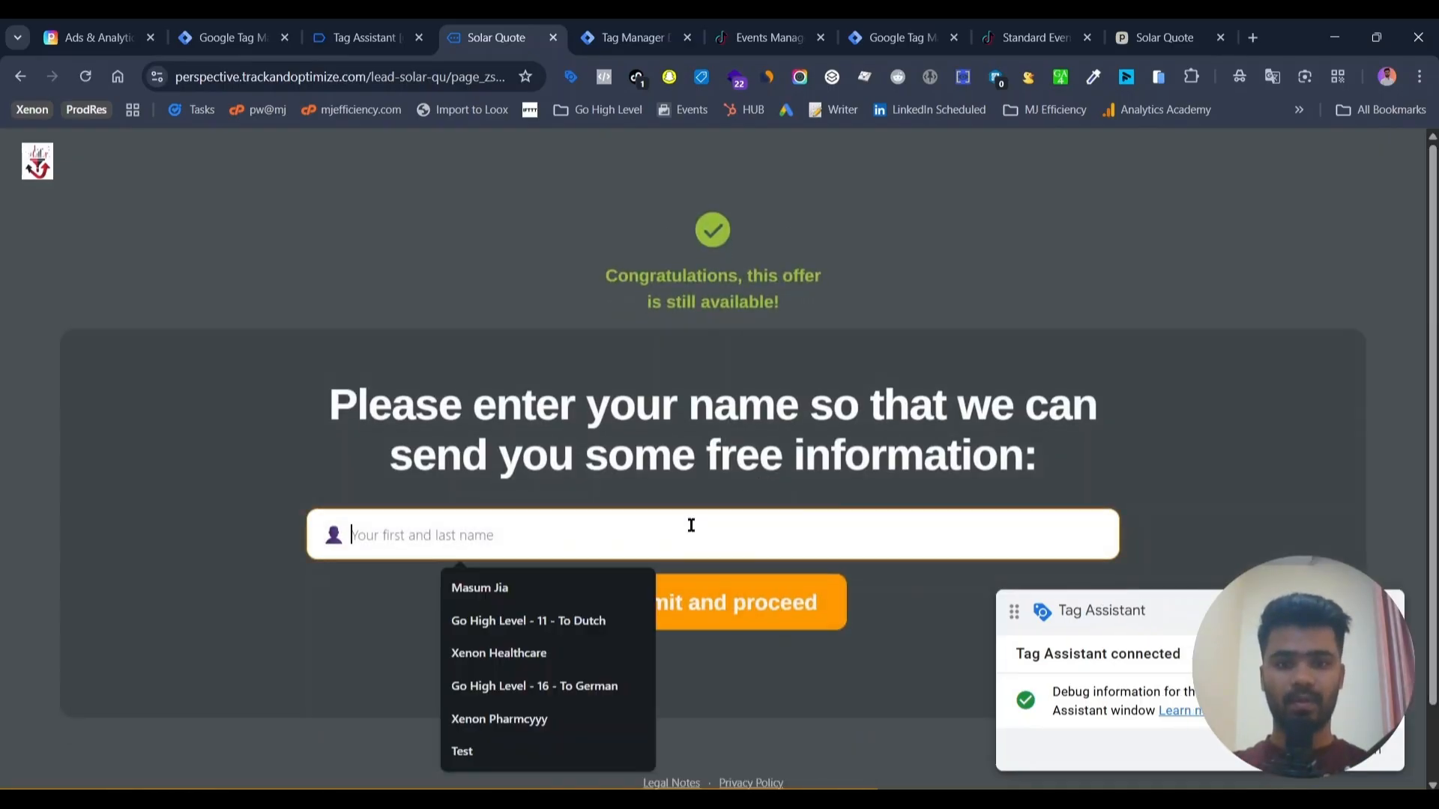
{"action": "left_click", "coordinate": [542, 587]}
{"action": "left_click", "coordinate": [664, 623]}
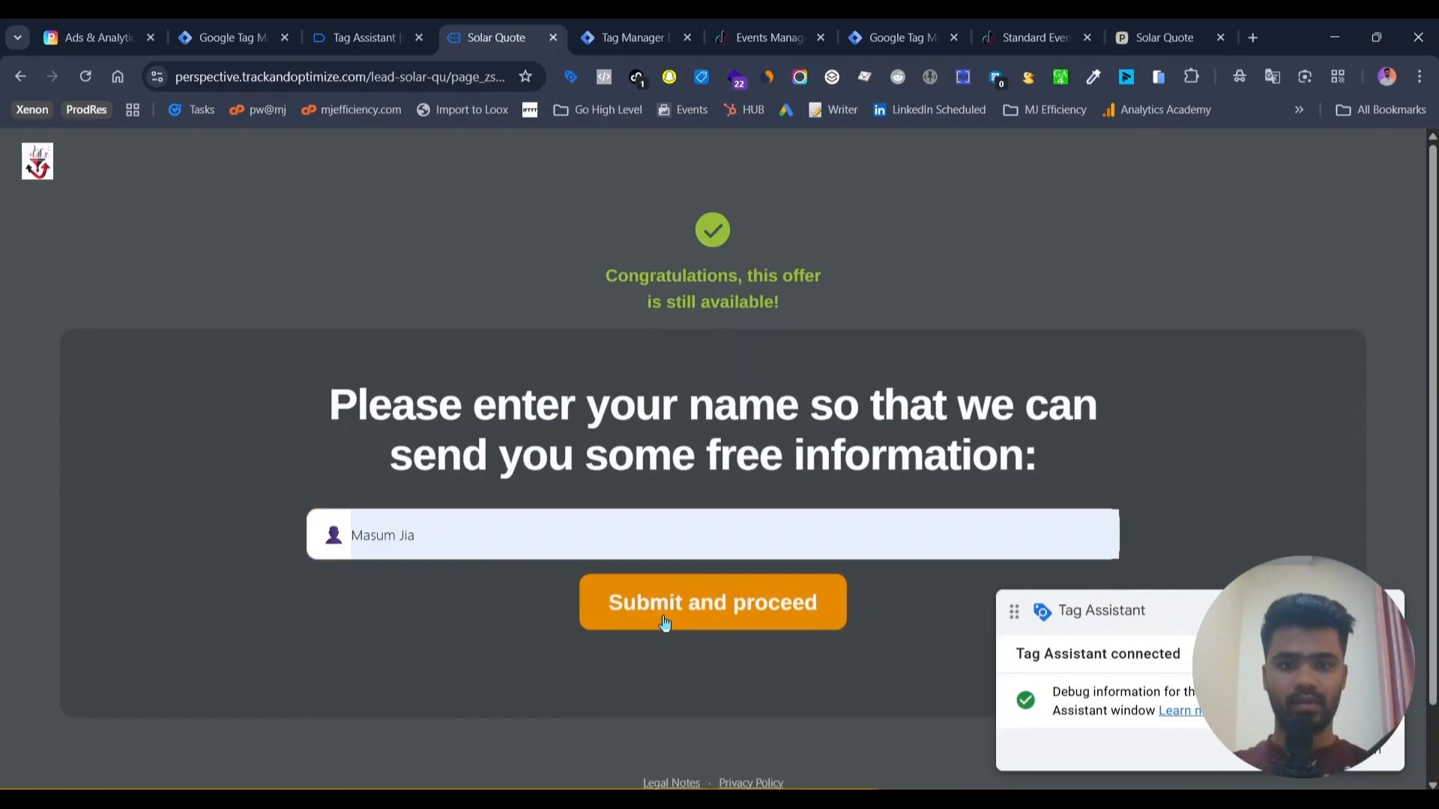
{"action": "left_click", "coordinate": [446, 365]}
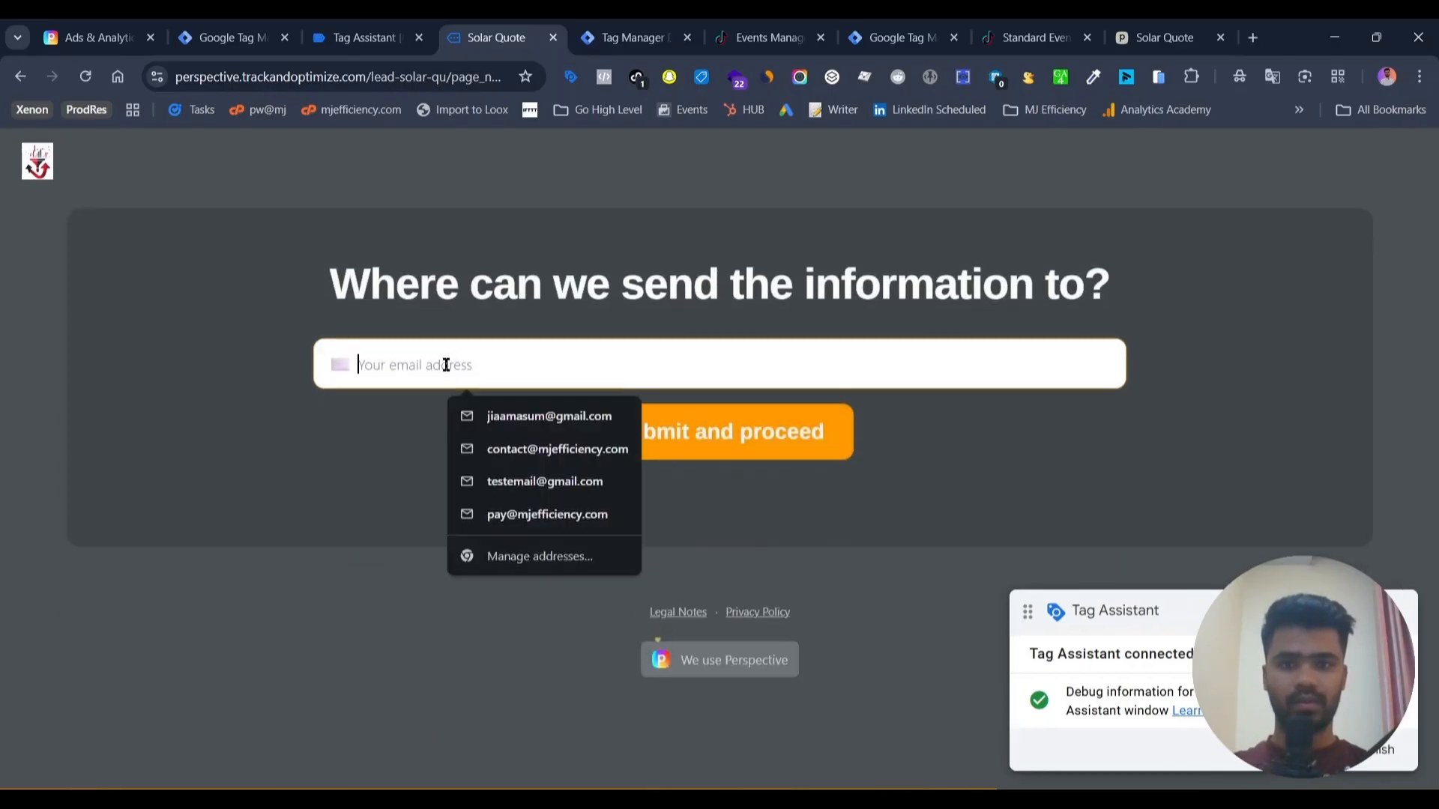
{"action": "left_click", "coordinate": [514, 417]}
{"action": "left_click", "coordinate": [687, 422]}
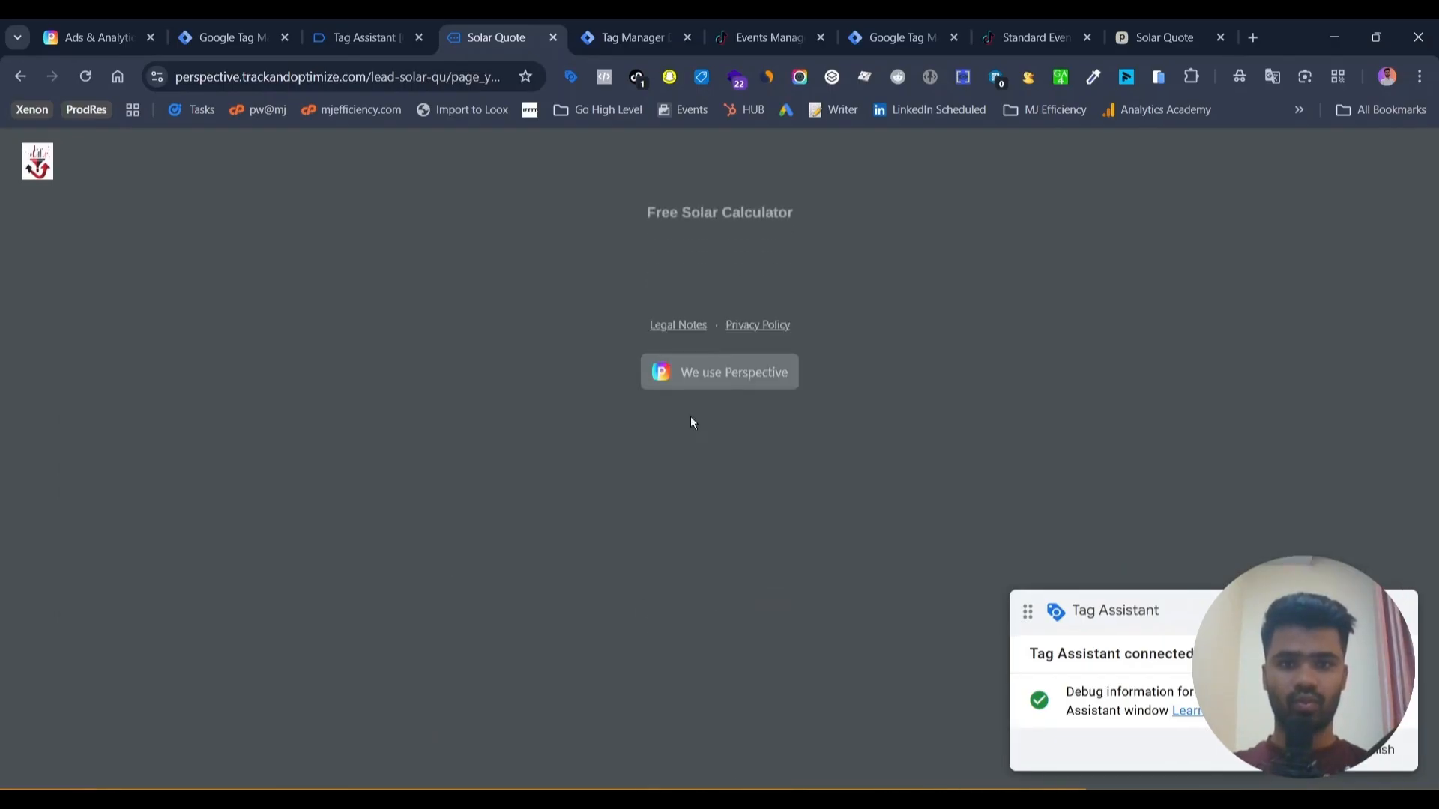
{"action": "left_click", "coordinate": [604, 427]}
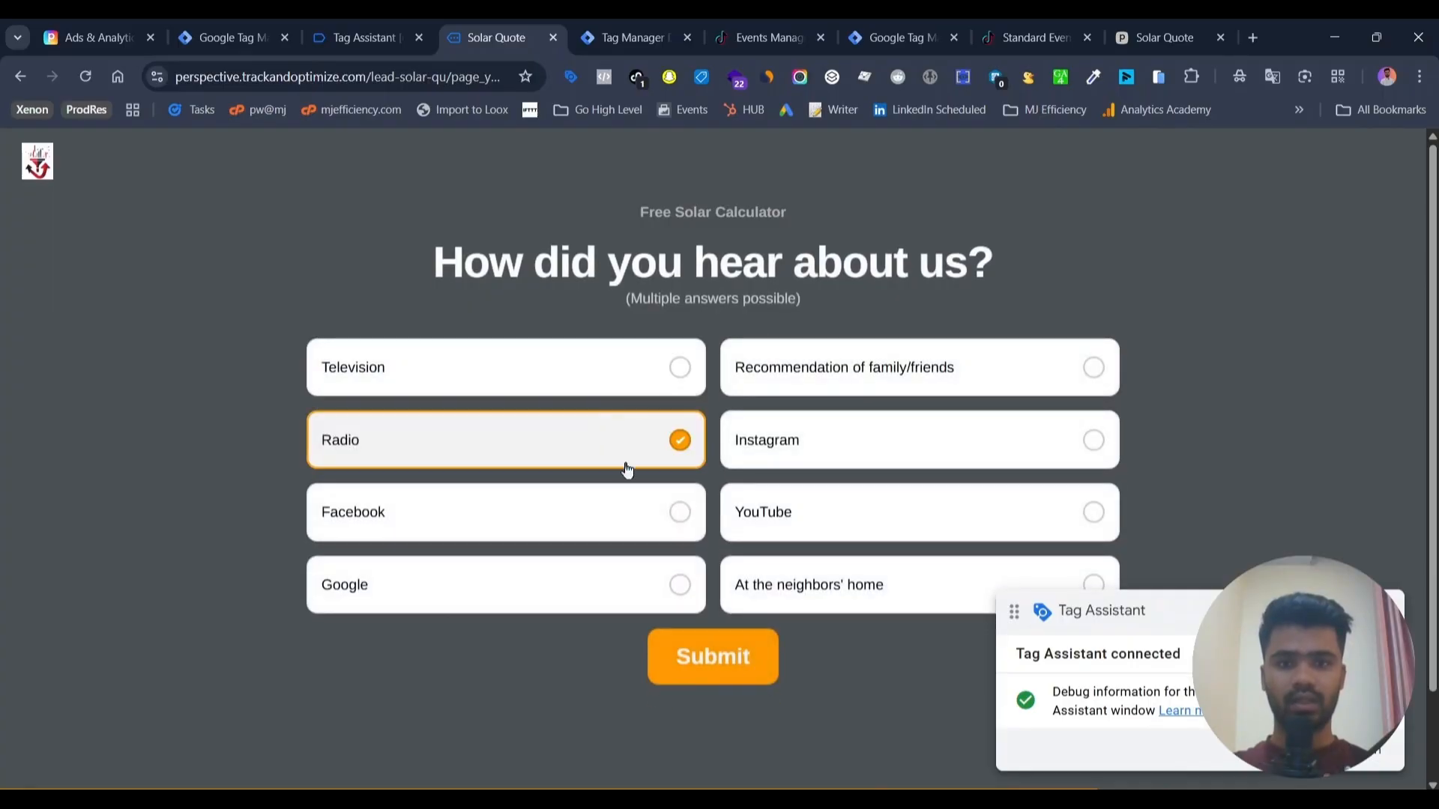
{"action": "left_click", "coordinate": [746, 686]}
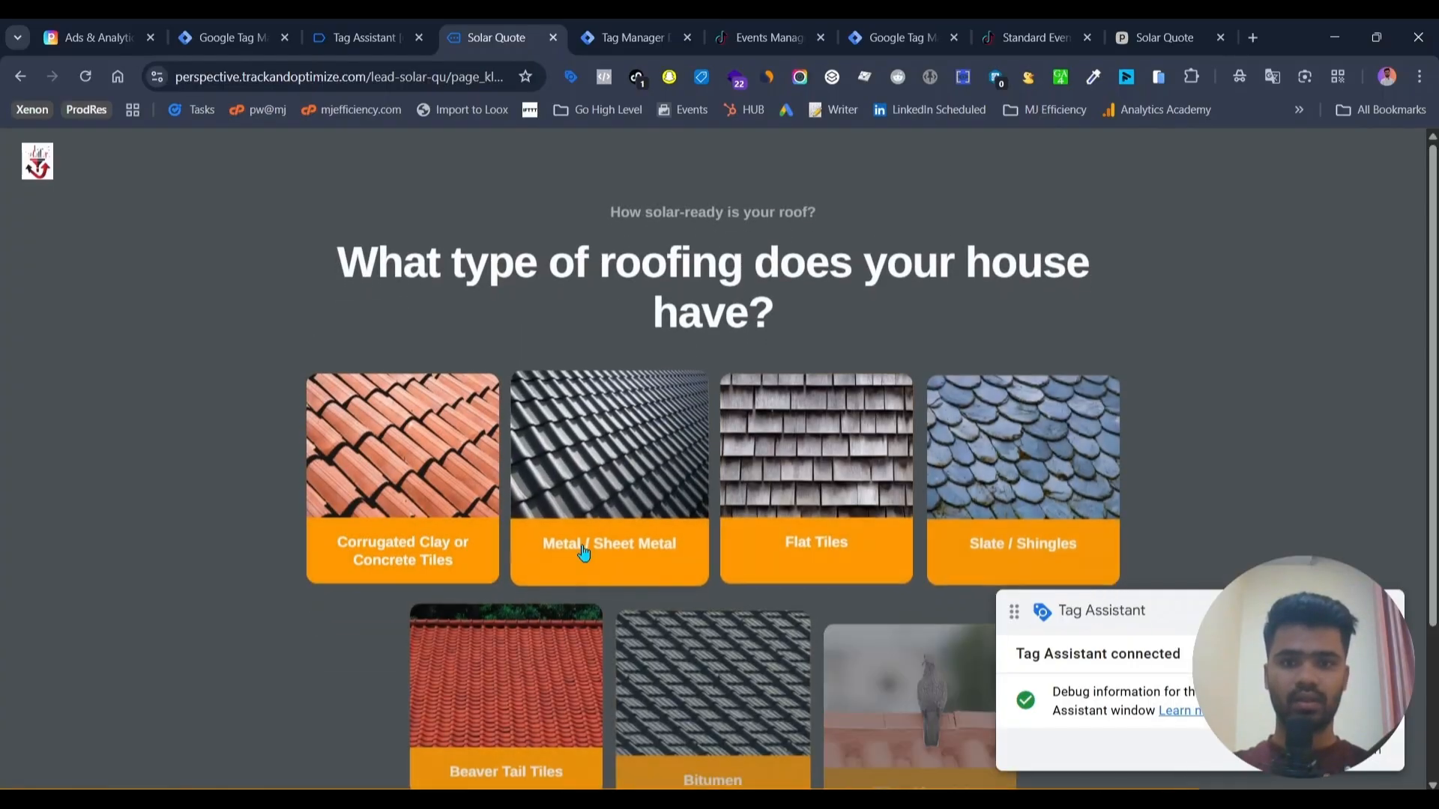
{"action": "left_click", "coordinate": [582, 544]}
{"action": "left_click", "coordinate": [619, 409]}
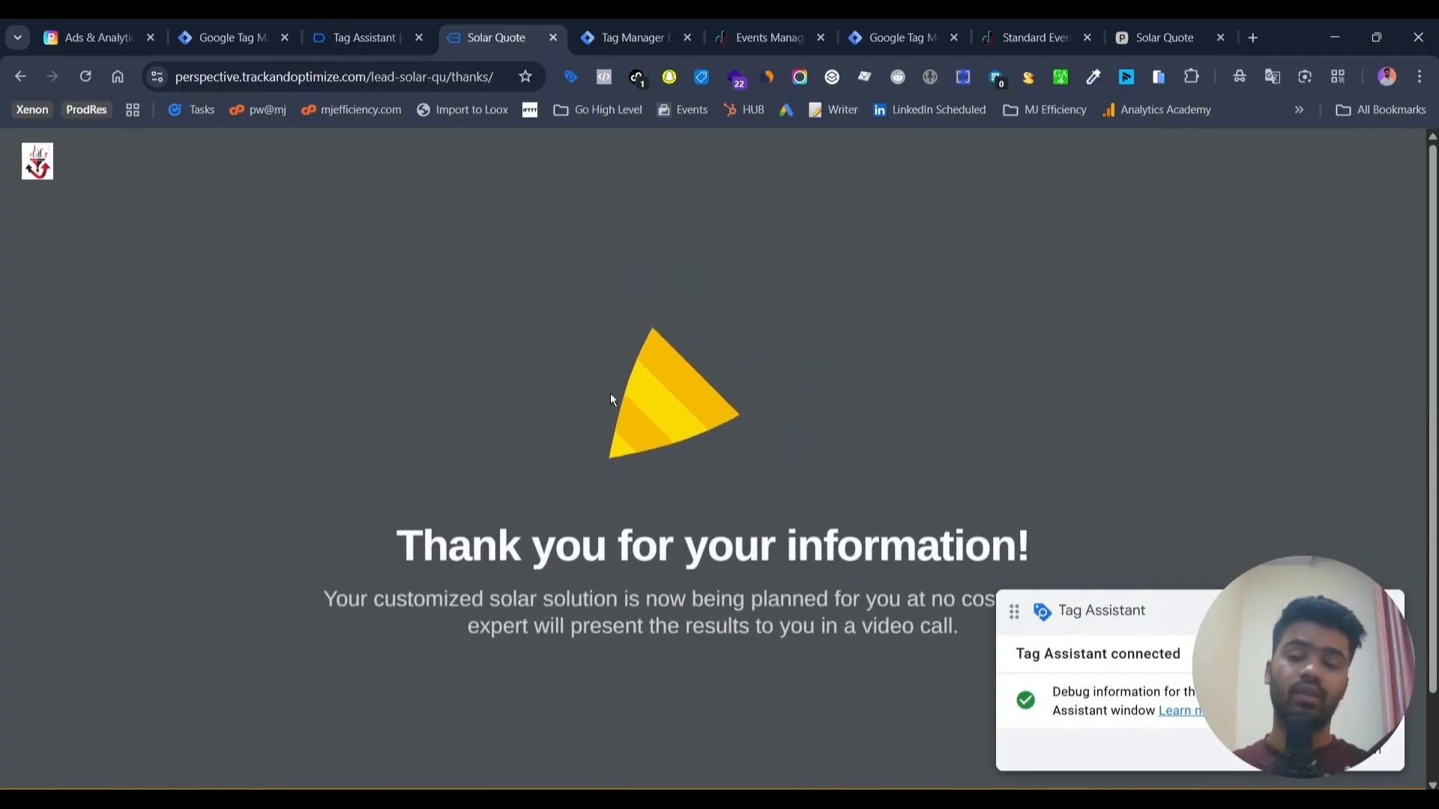
- Confirm the page URL now contains 'thanks' and switch to the server debug view
{"action": "left_click", "coordinate": [469, 78]}
{"action": "double_click", "coordinate": [468, 78]}
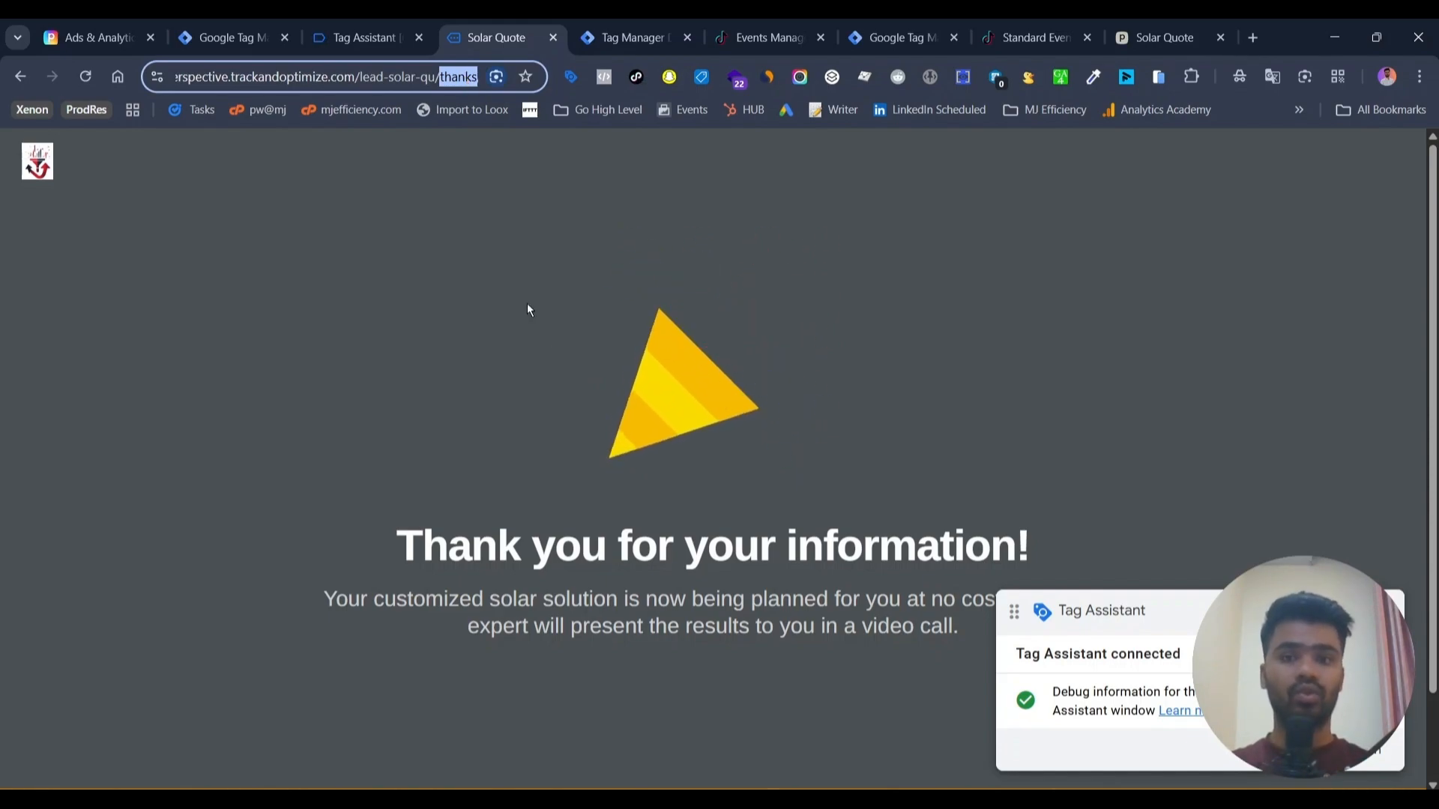
{"action": "left_click", "coordinate": [559, 361]}
{"action": "left_click", "coordinate": [668, 22]}
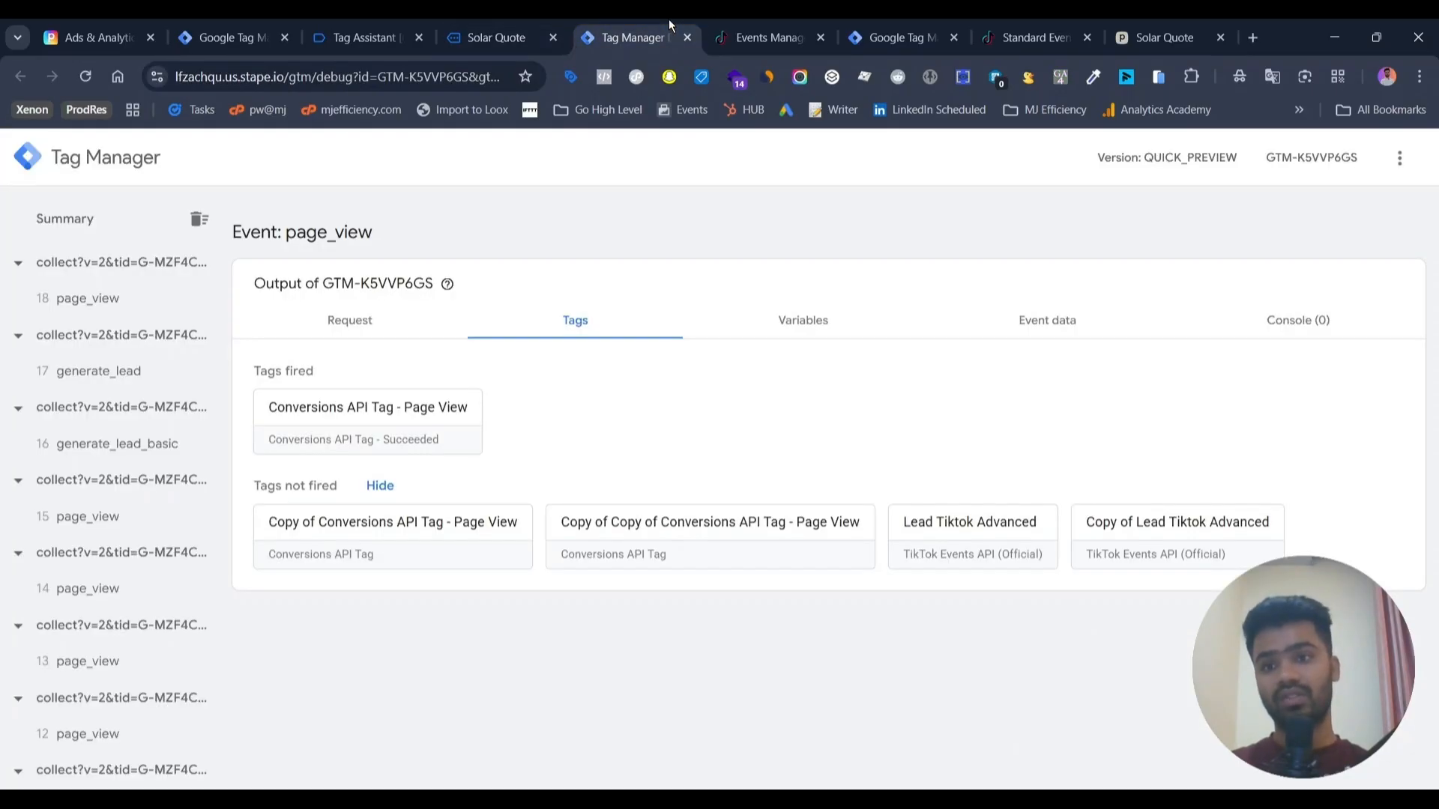
- Review the TikTok Events API tags fired for generate_lead and generate_lead_basic
{"action": "left_click", "coordinate": [136, 373]}
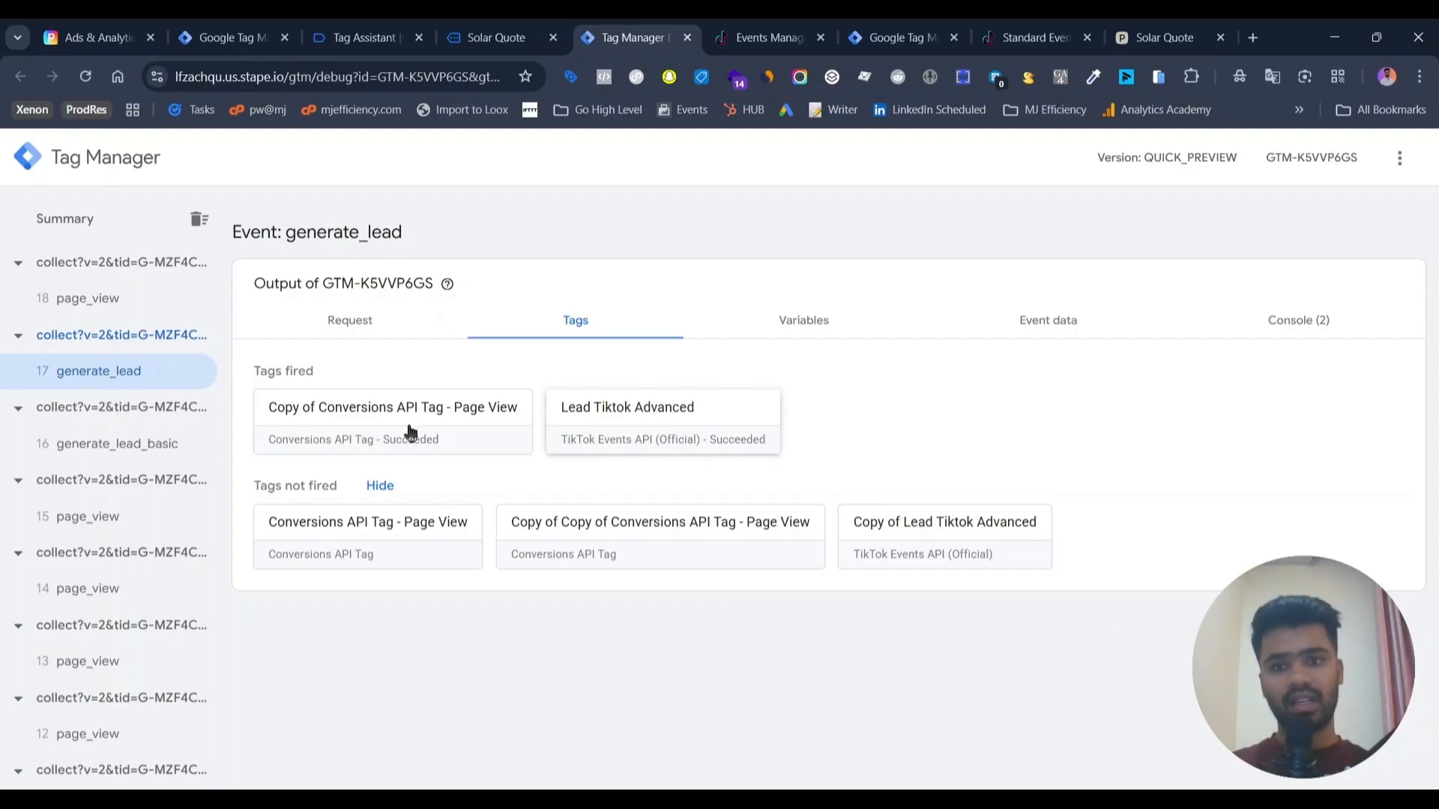
{"action": "left_click", "coordinate": [174, 460]}
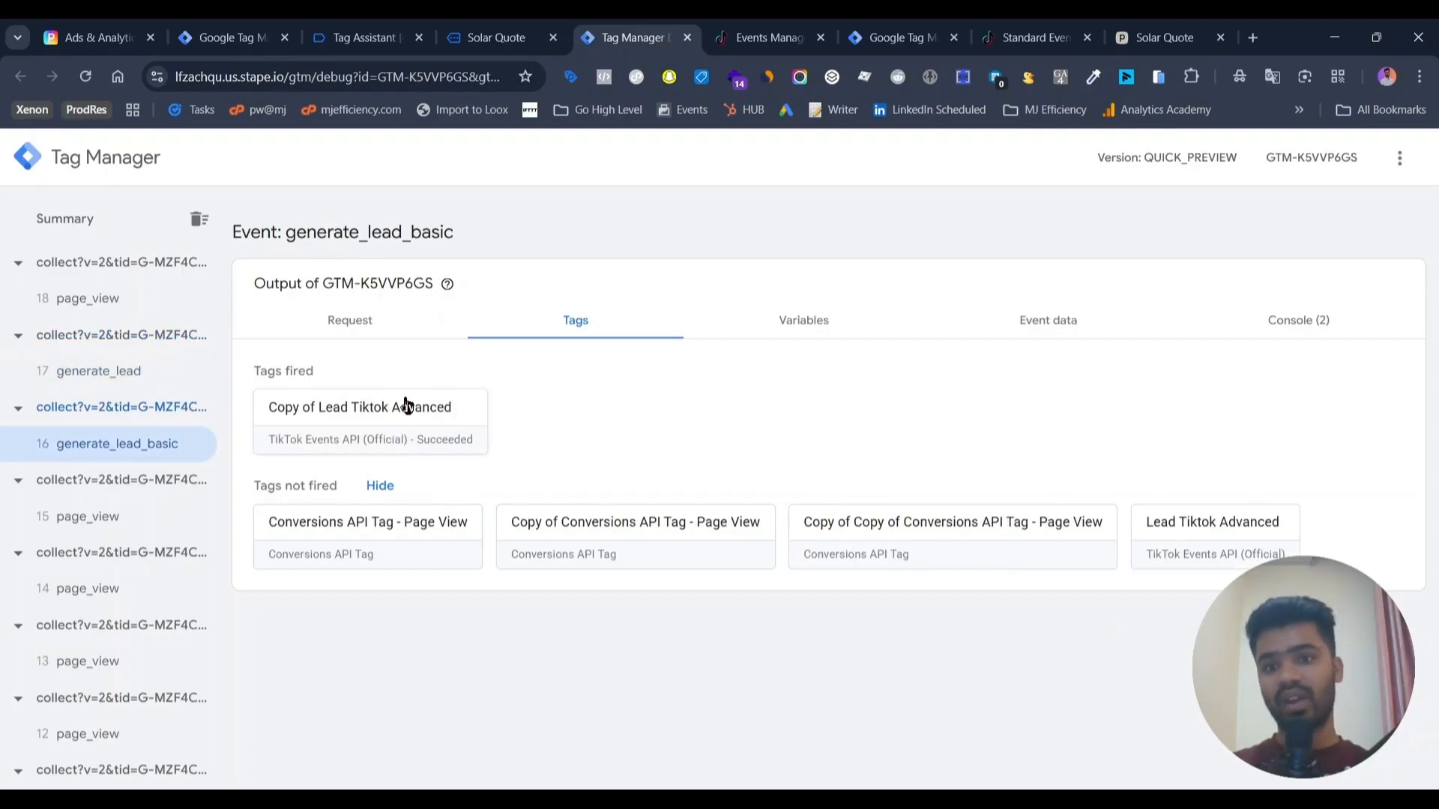
{"action": "left_click", "coordinate": [182, 373]}
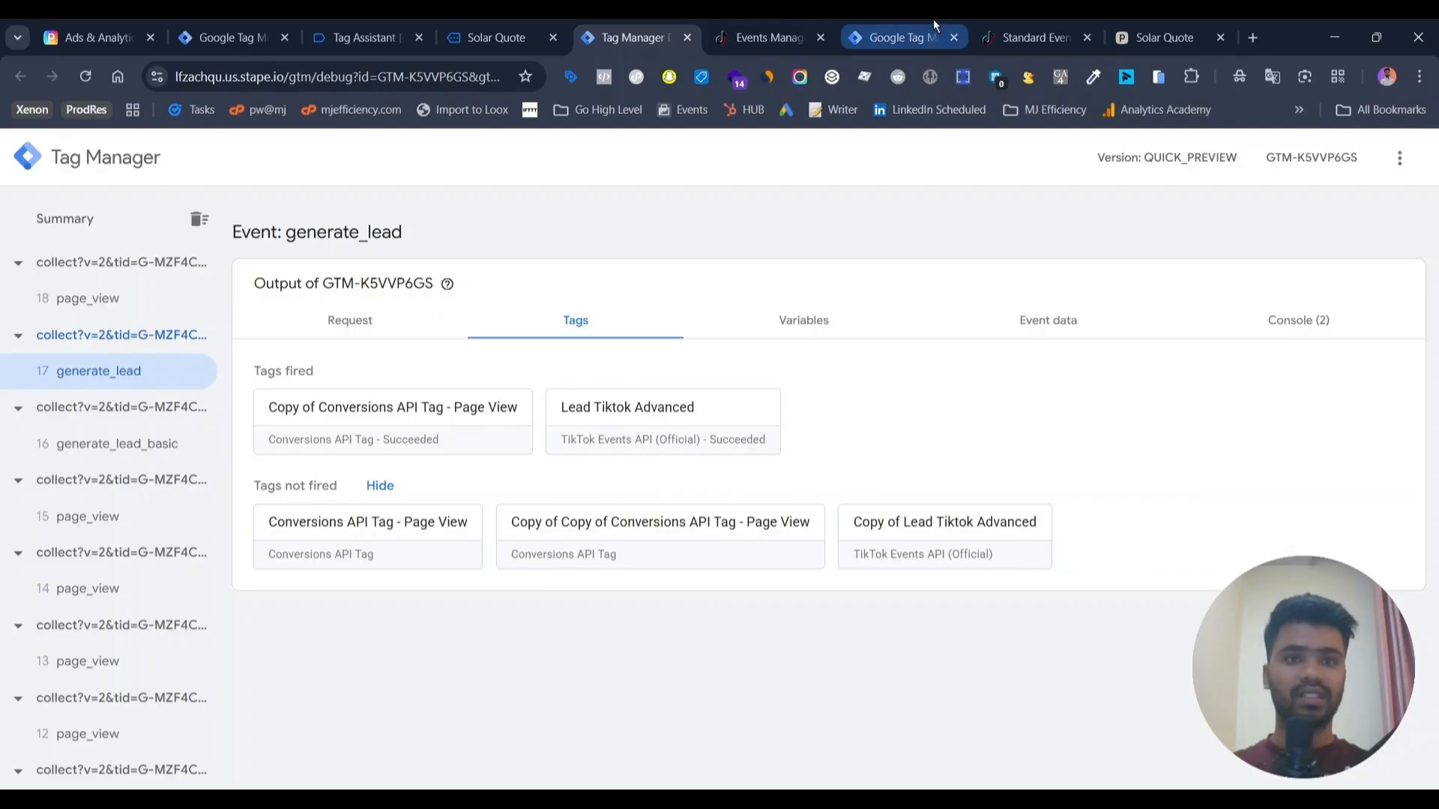
{"action": "left_click", "coordinate": [751, 20]}
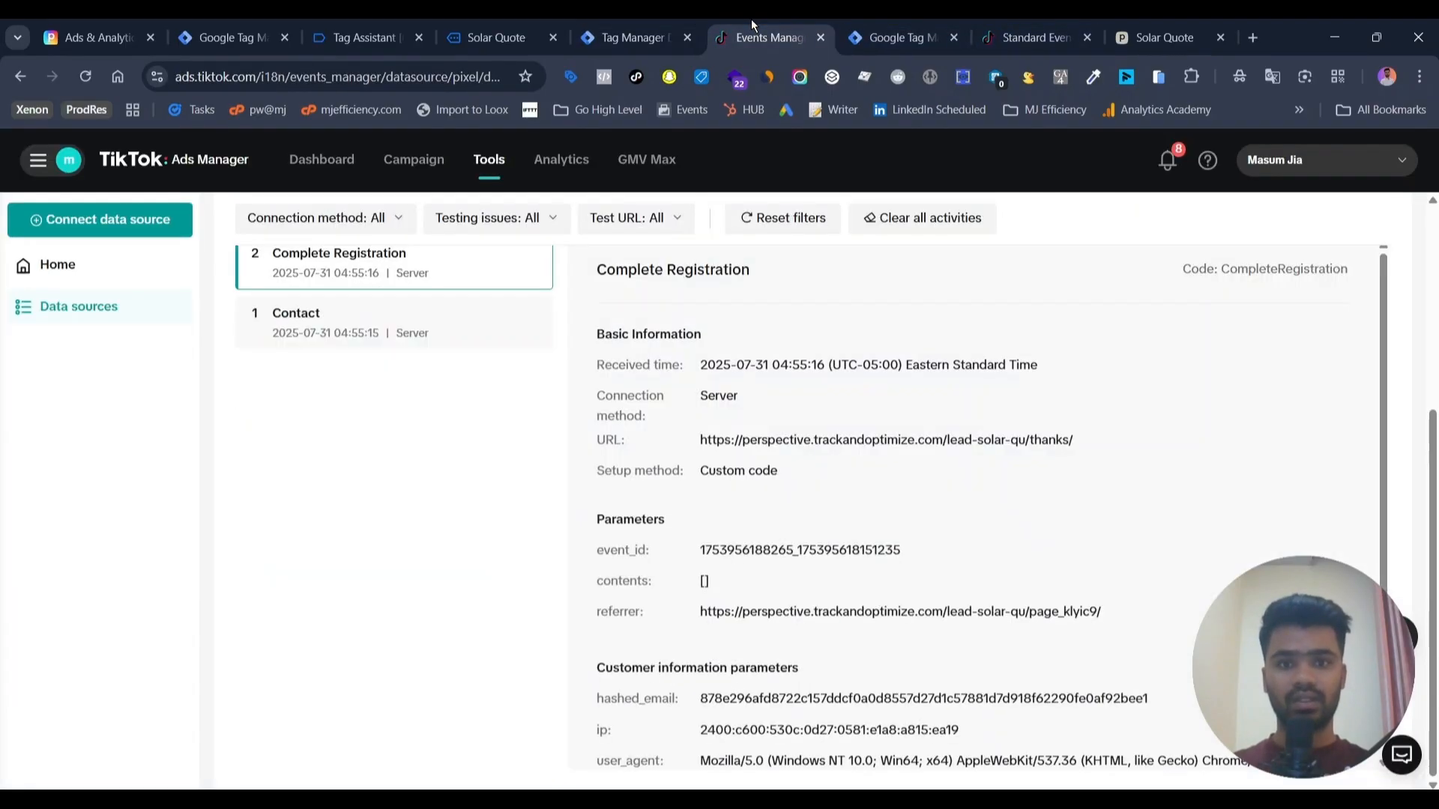
- Inspect Complete Registration's details including its hashed_email value, then the Contact event's details
{"action": "scroll", "coordinate": [749, 304], "scroll_direction": "up", "scroll_amount": 3}
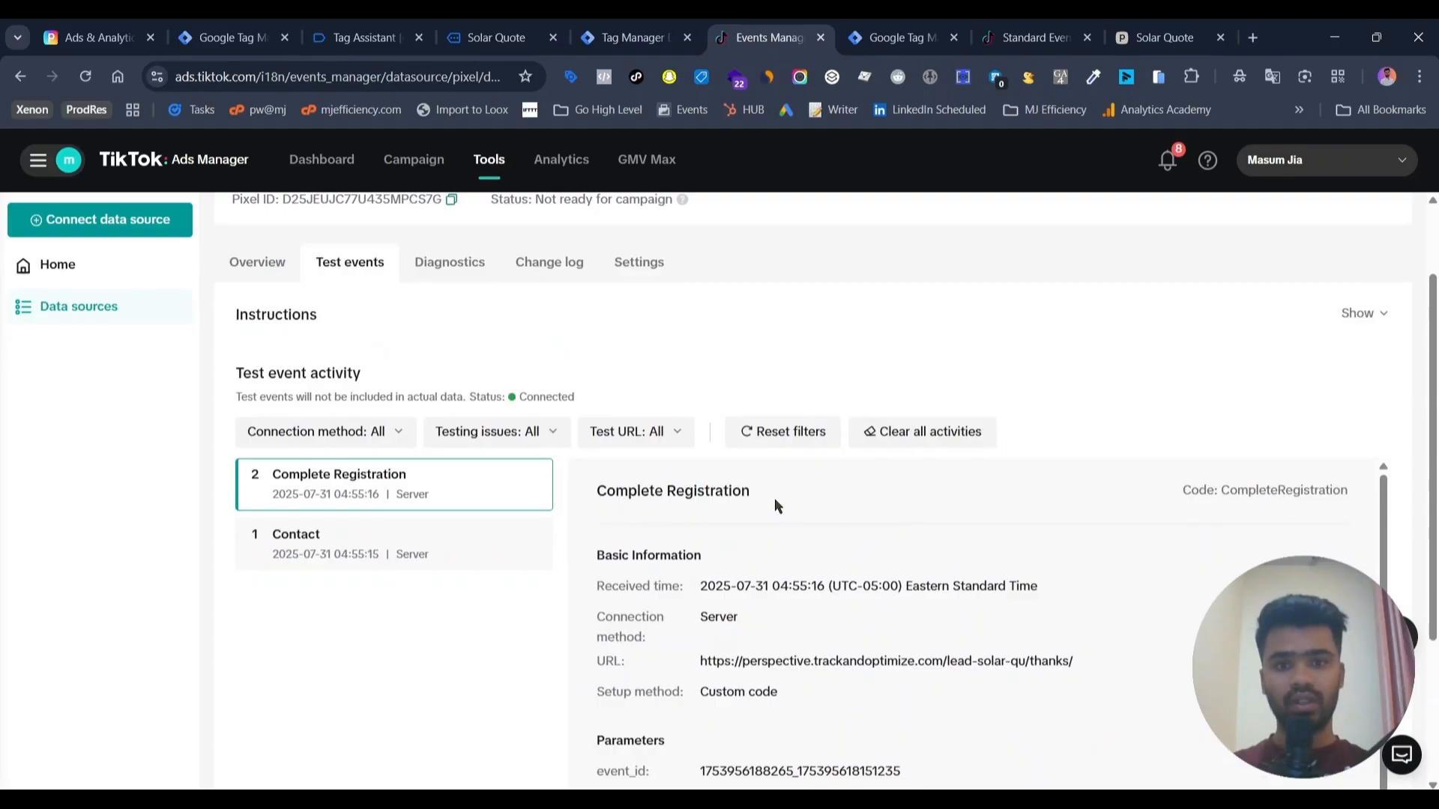
{"action": "scroll", "coordinate": [786, 507], "scroll_direction": "down", "scroll_amount": 5}
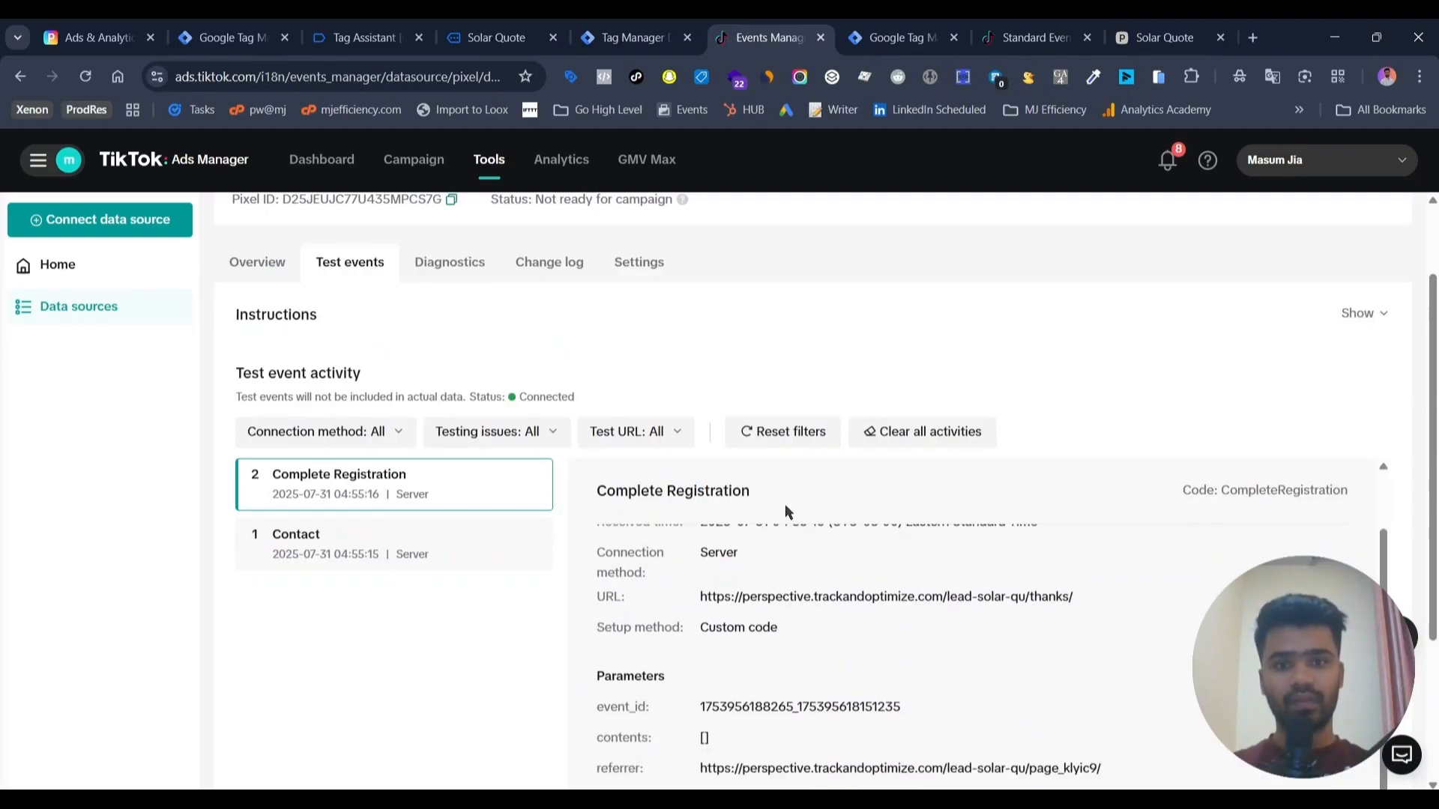
{"action": "scroll", "coordinate": [785, 512], "scroll_direction": "up", "scroll_amount": 1}
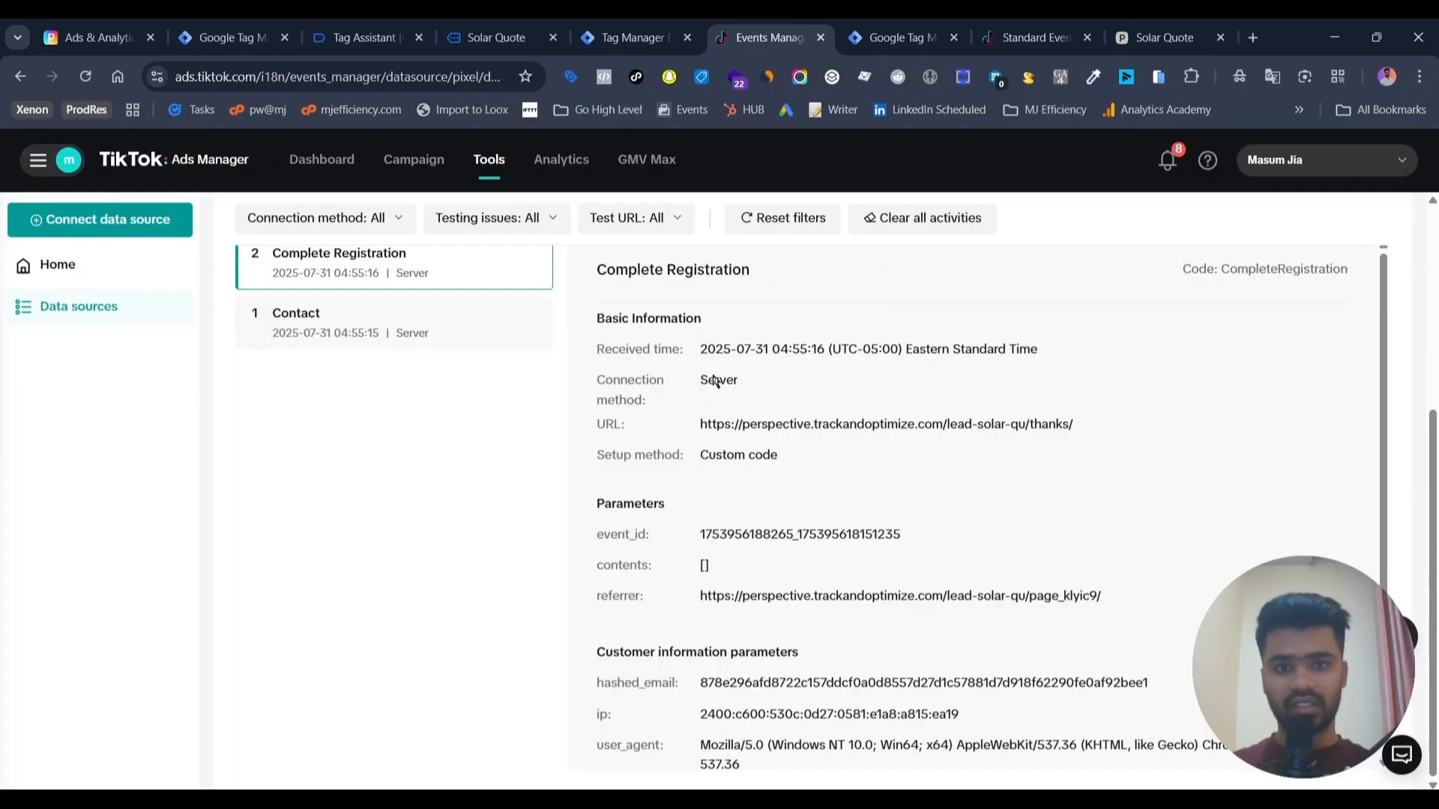
{"action": "scroll", "coordinate": [716, 381], "scroll_direction": "down", "scroll_amount": 1}
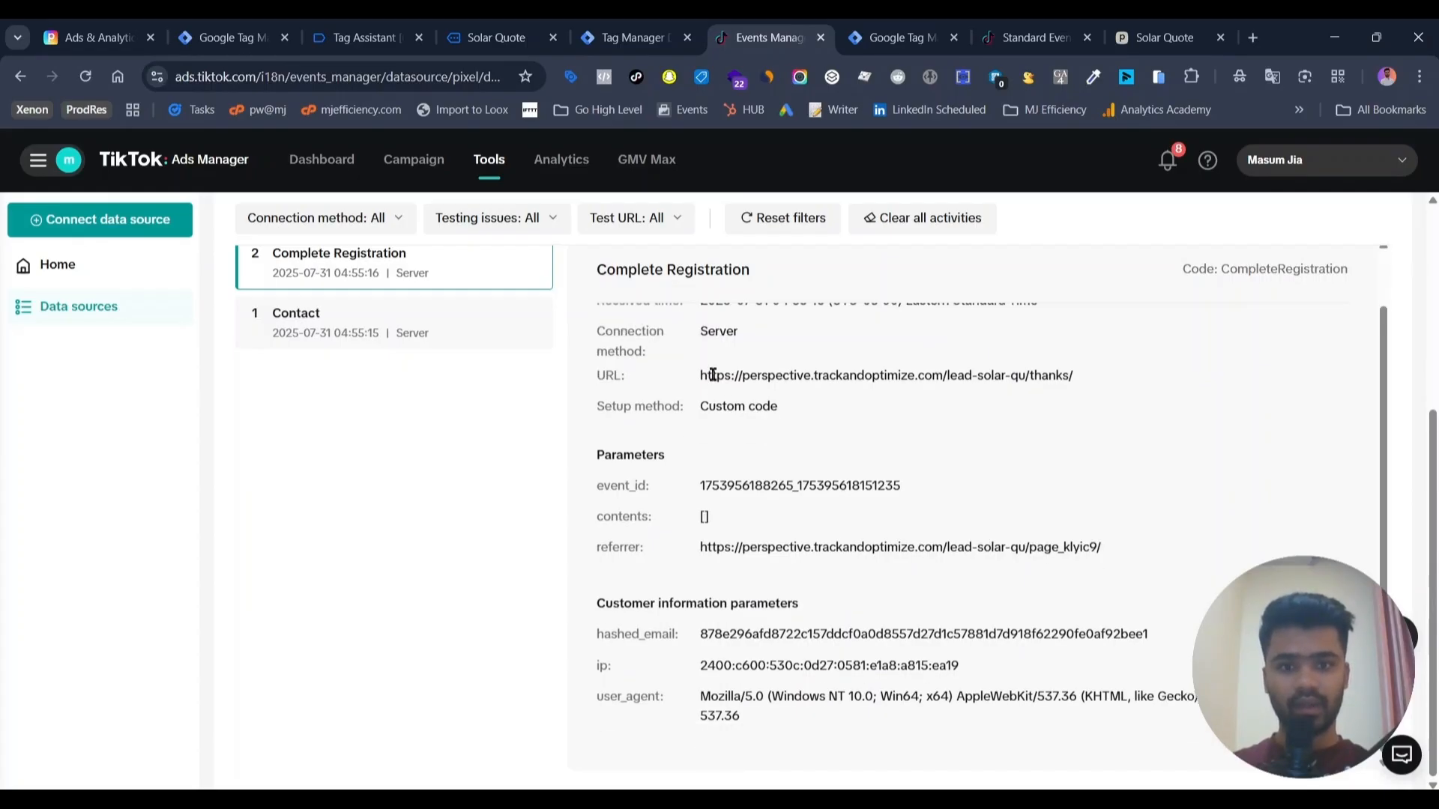
{"action": "double_click", "coordinate": [734, 633]}
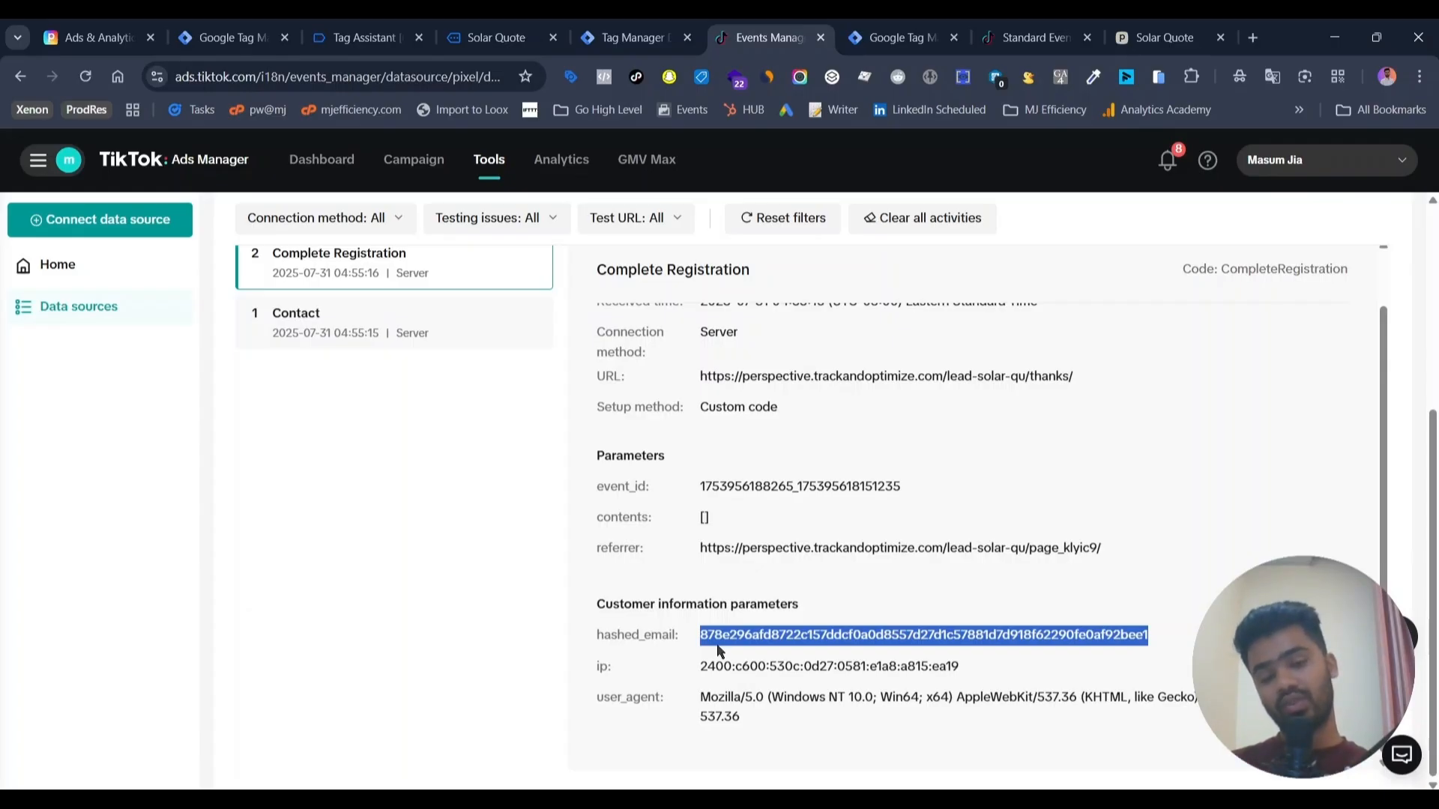
{"action": "left_click", "coordinate": [366, 323]}
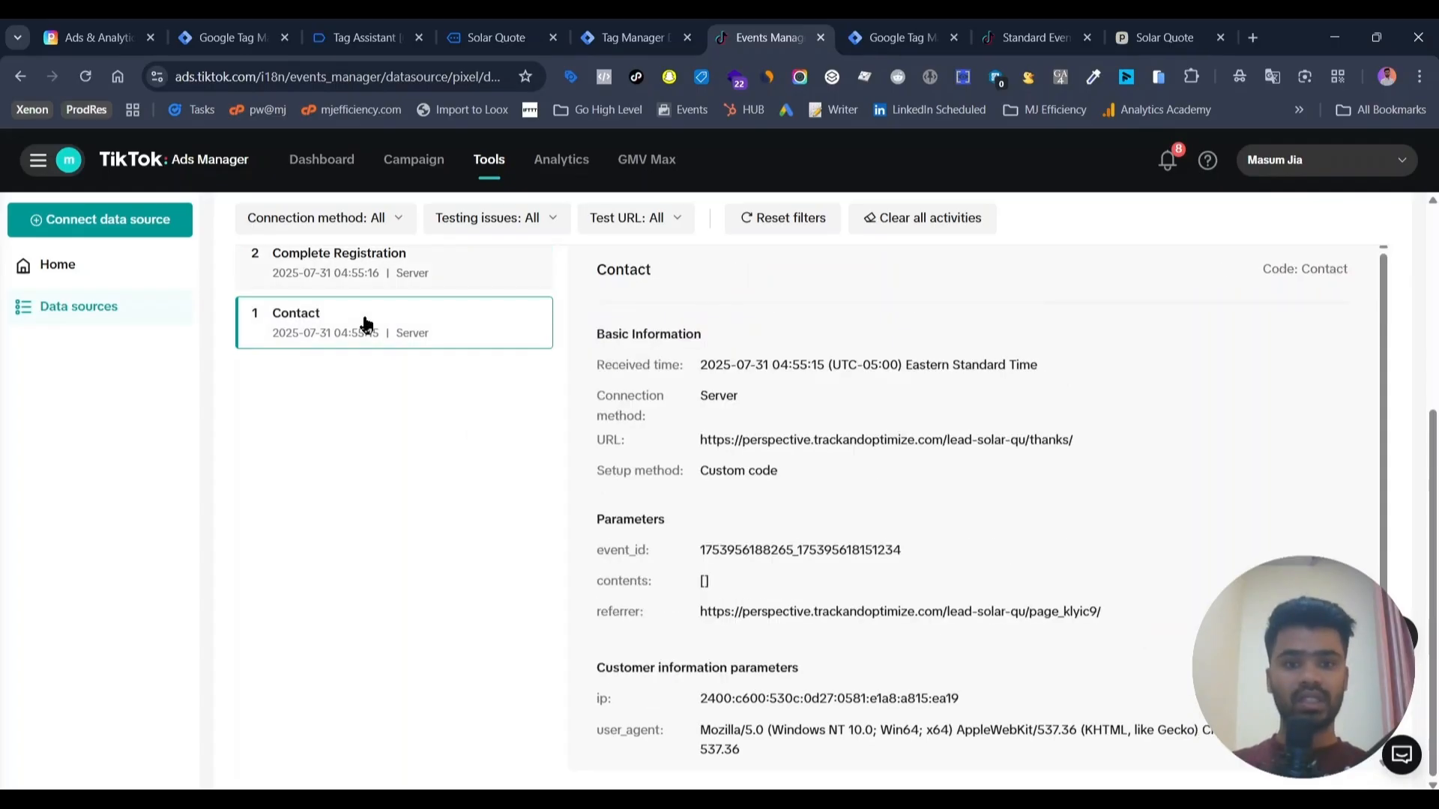
{"action": "scroll", "coordinate": [855, 503], "scroll_direction": "up", "scroll_amount": 2}
{"action": "scroll", "coordinate": [857, 506], "scroll_direction": "down", "scroll_amount": 2}
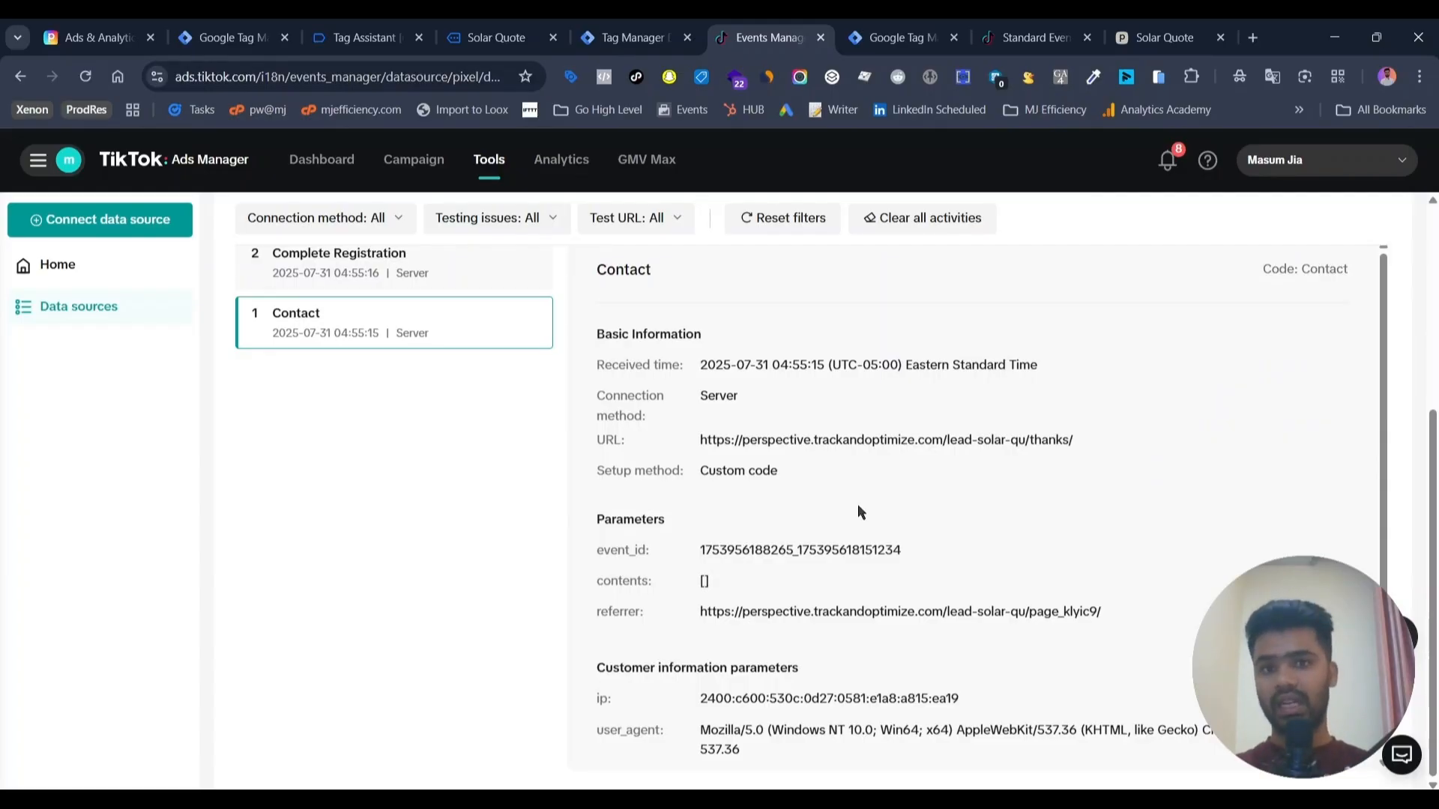
- Open the lead_captured event's Data Layer and review its quiz answers, zip, city, street, name and email fields
{"action": "left_click", "coordinate": [395, 23]}
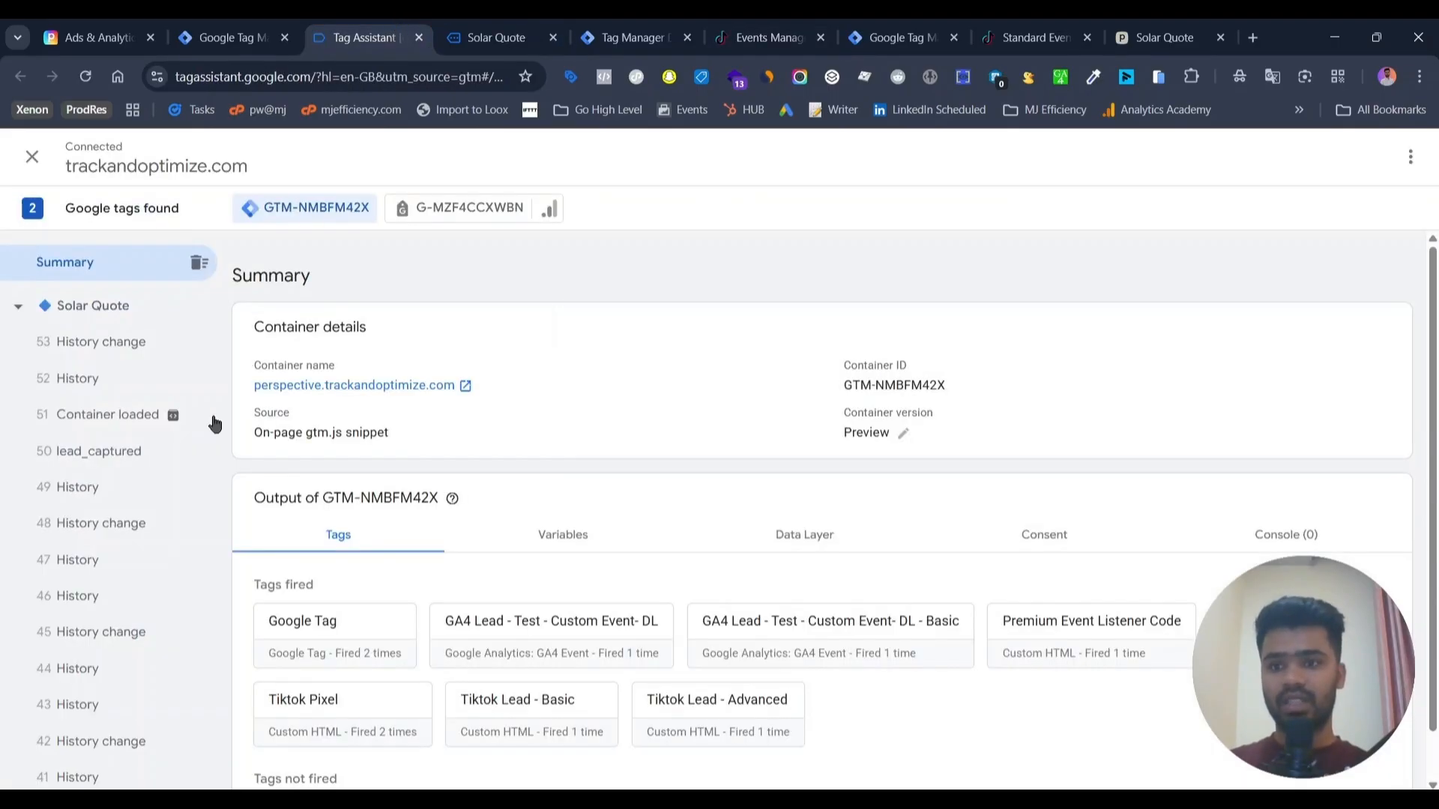
{"action": "left_click", "coordinate": [57, 455]}
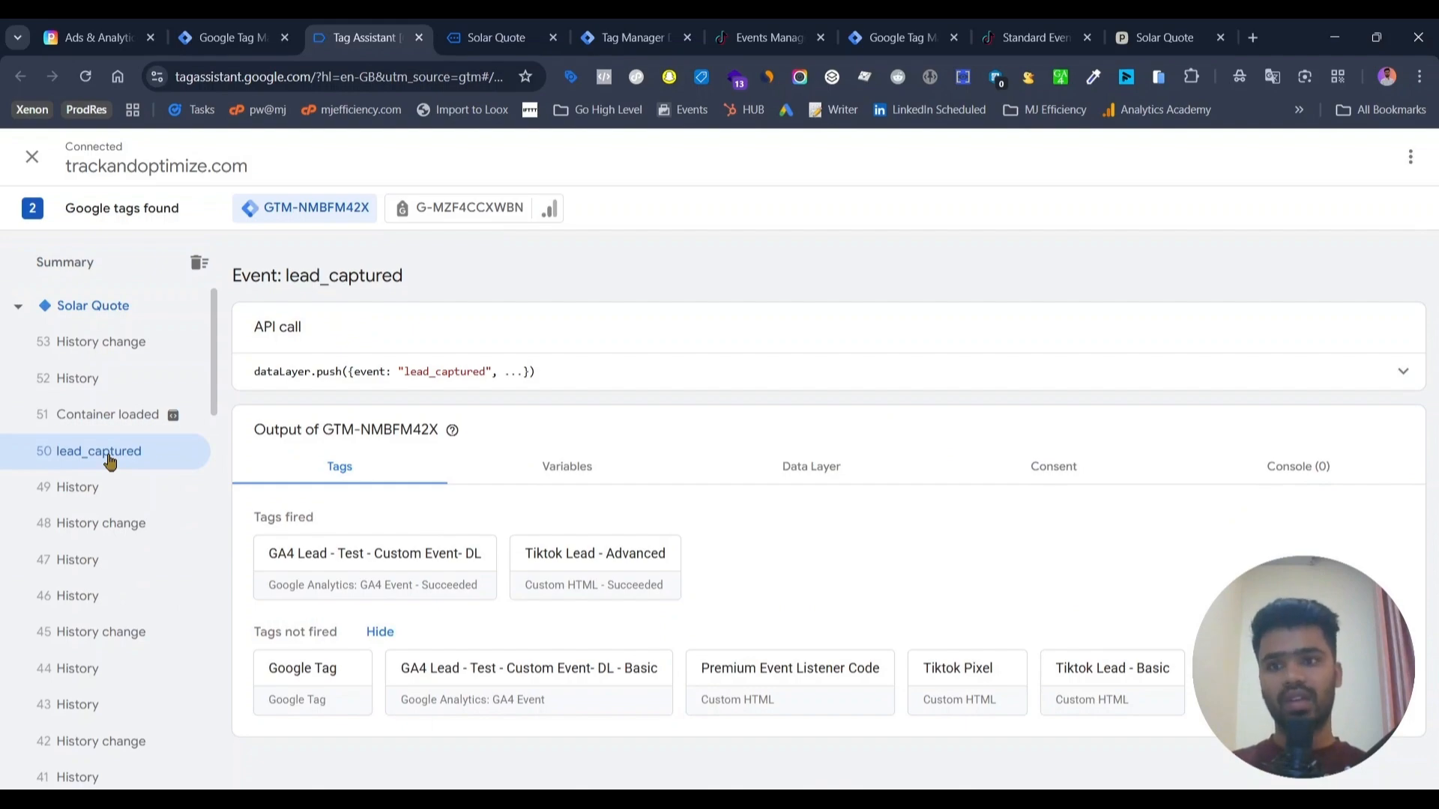
{"action": "left_click", "coordinate": [794, 461]}
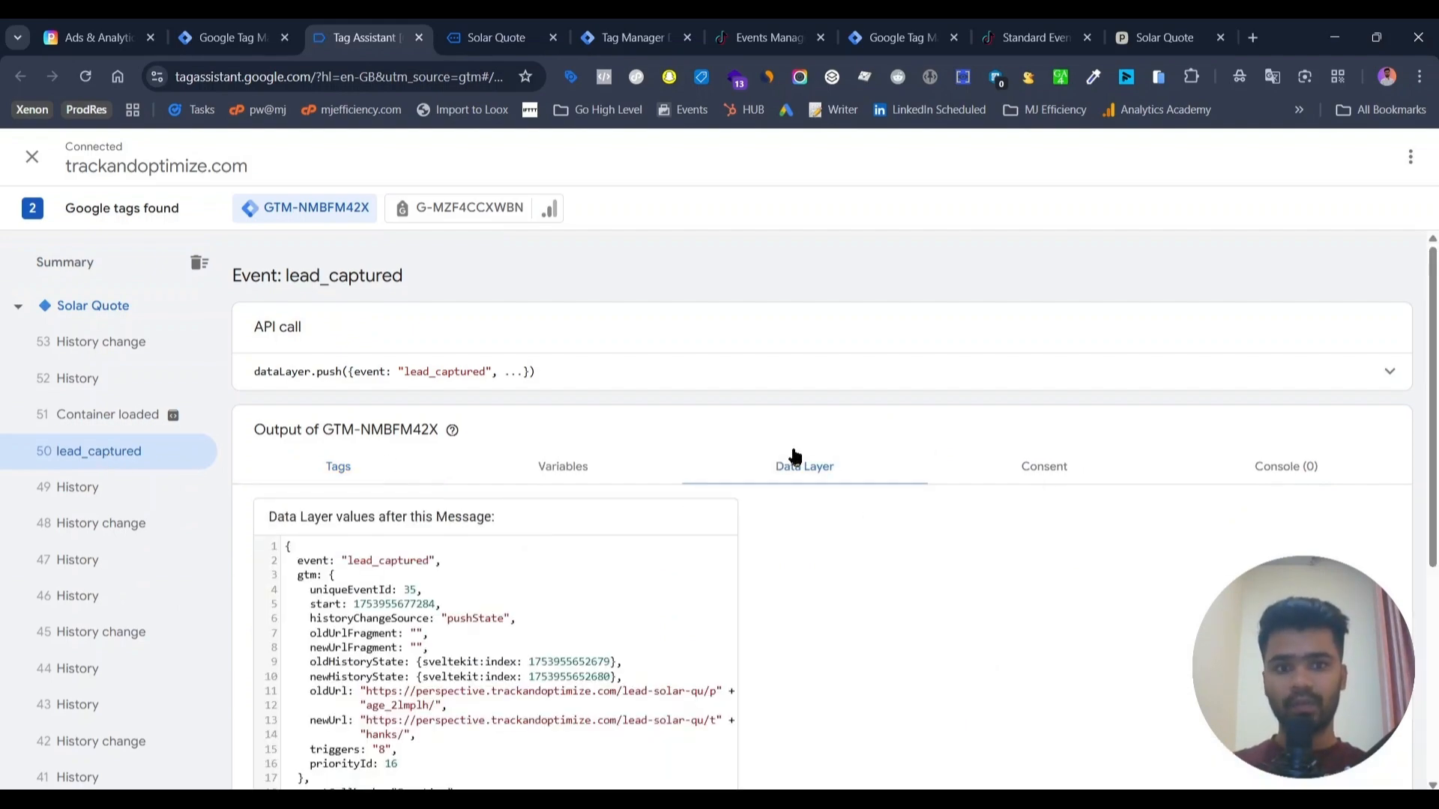
{"action": "scroll", "coordinate": [501, 517], "scroll_direction": "down", "scroll_amount": 5}
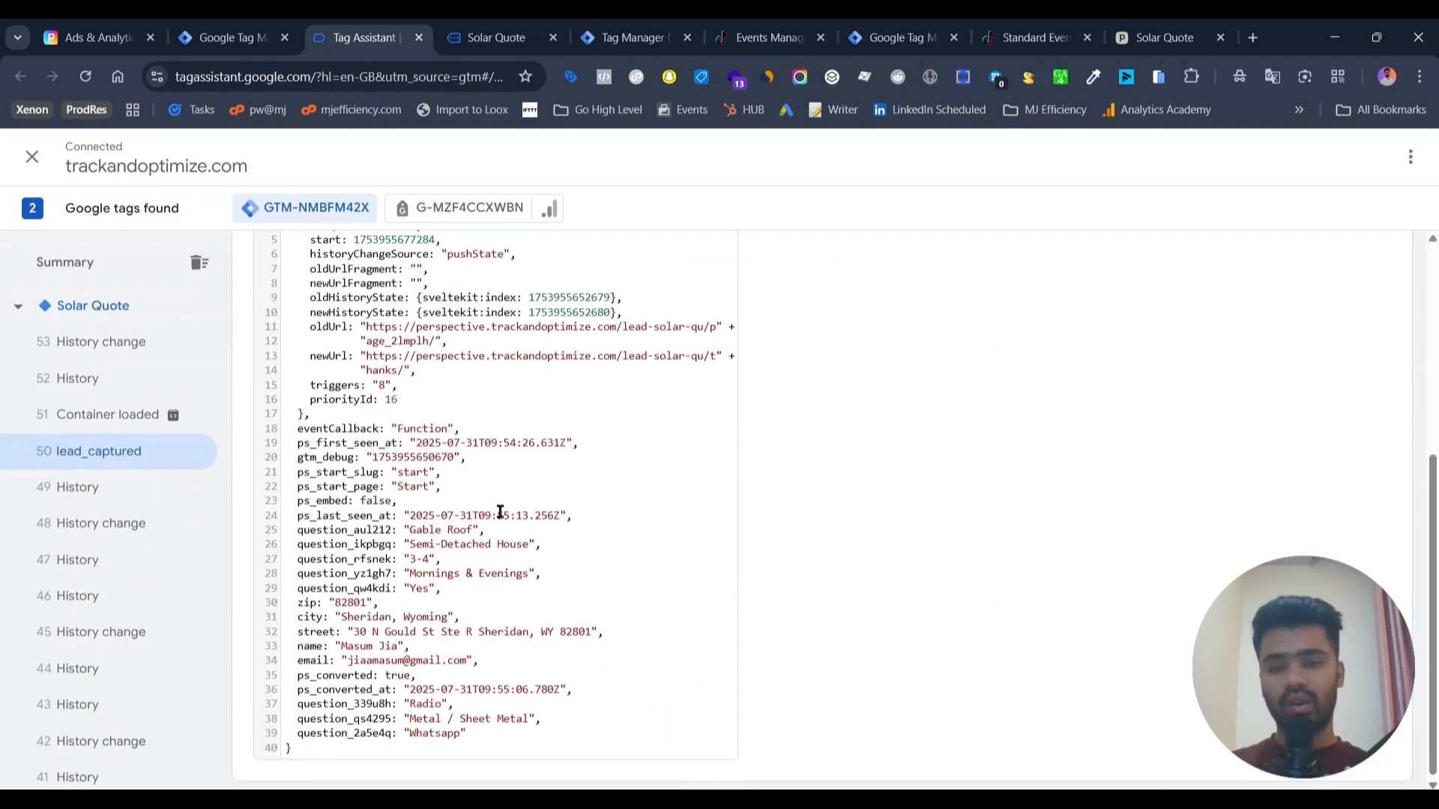
{"action": "scroll", "coordinate": [417, 471], "scroll_direction": "up", "scroll_amount": 5}
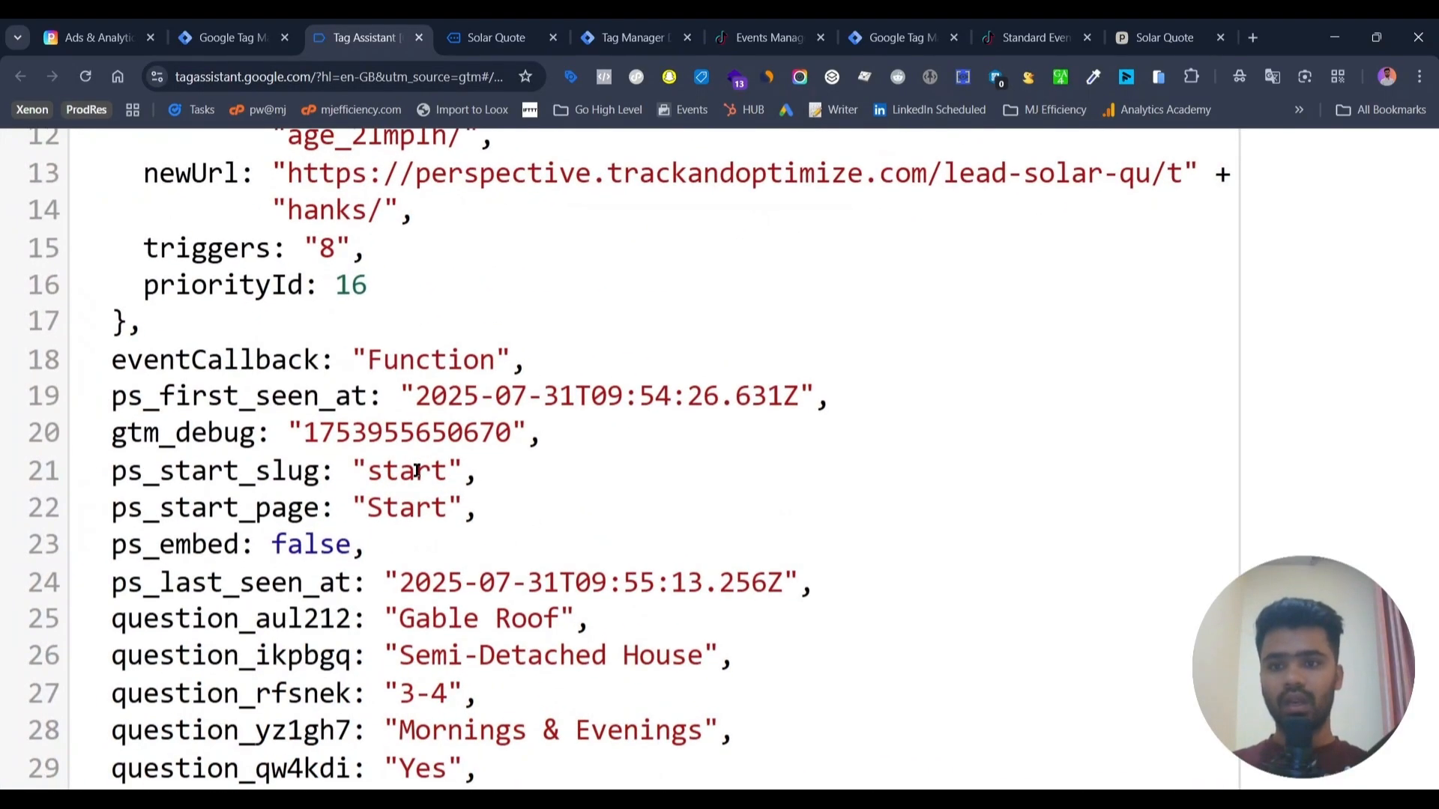
{"action": "scroll", "coordinate": [417, 472], "scroll_direction": "down", "scroll_amount": 2}
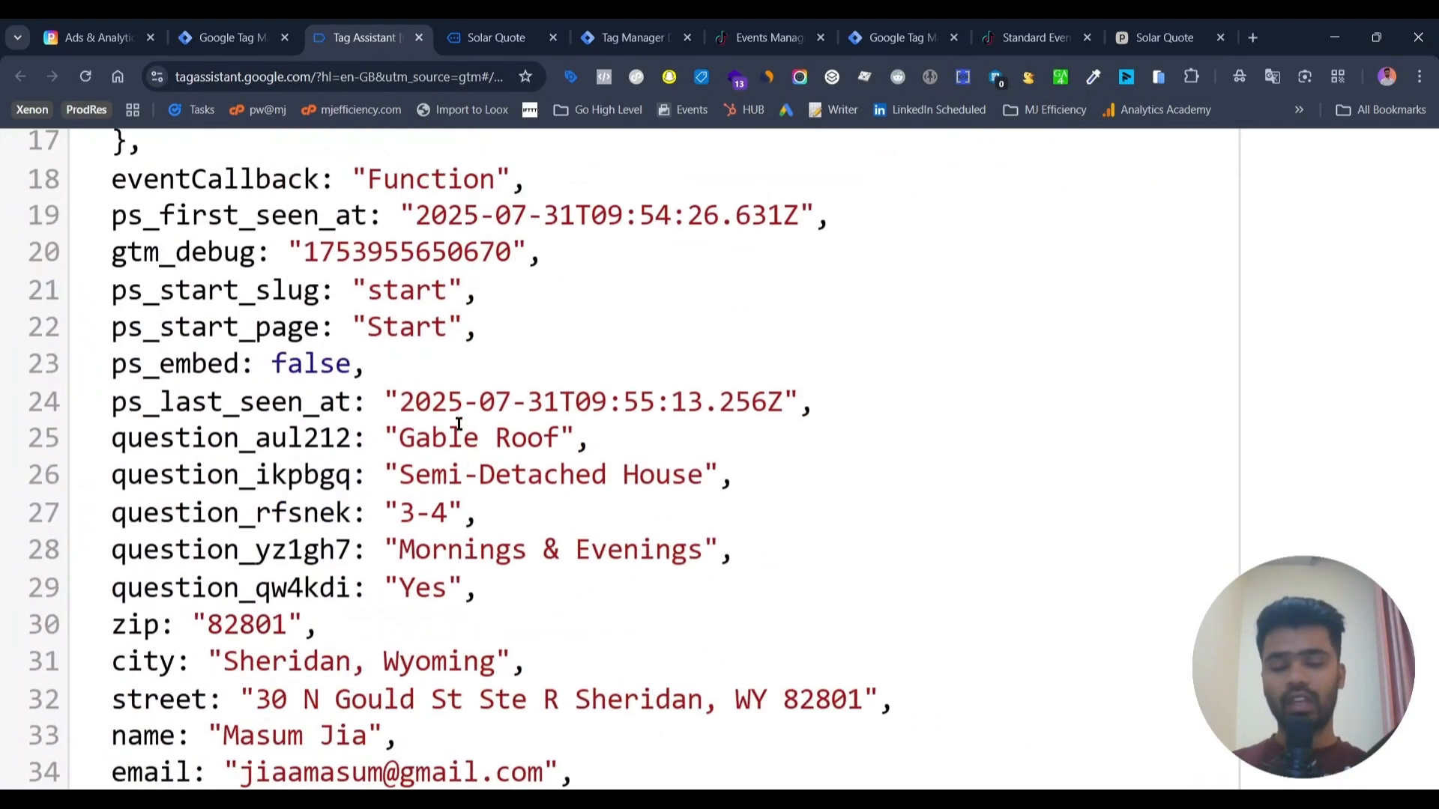
{"action": "scroll", "coordinate": [458, 425], "scroll_direction": "down", "scroll_amount": 3}
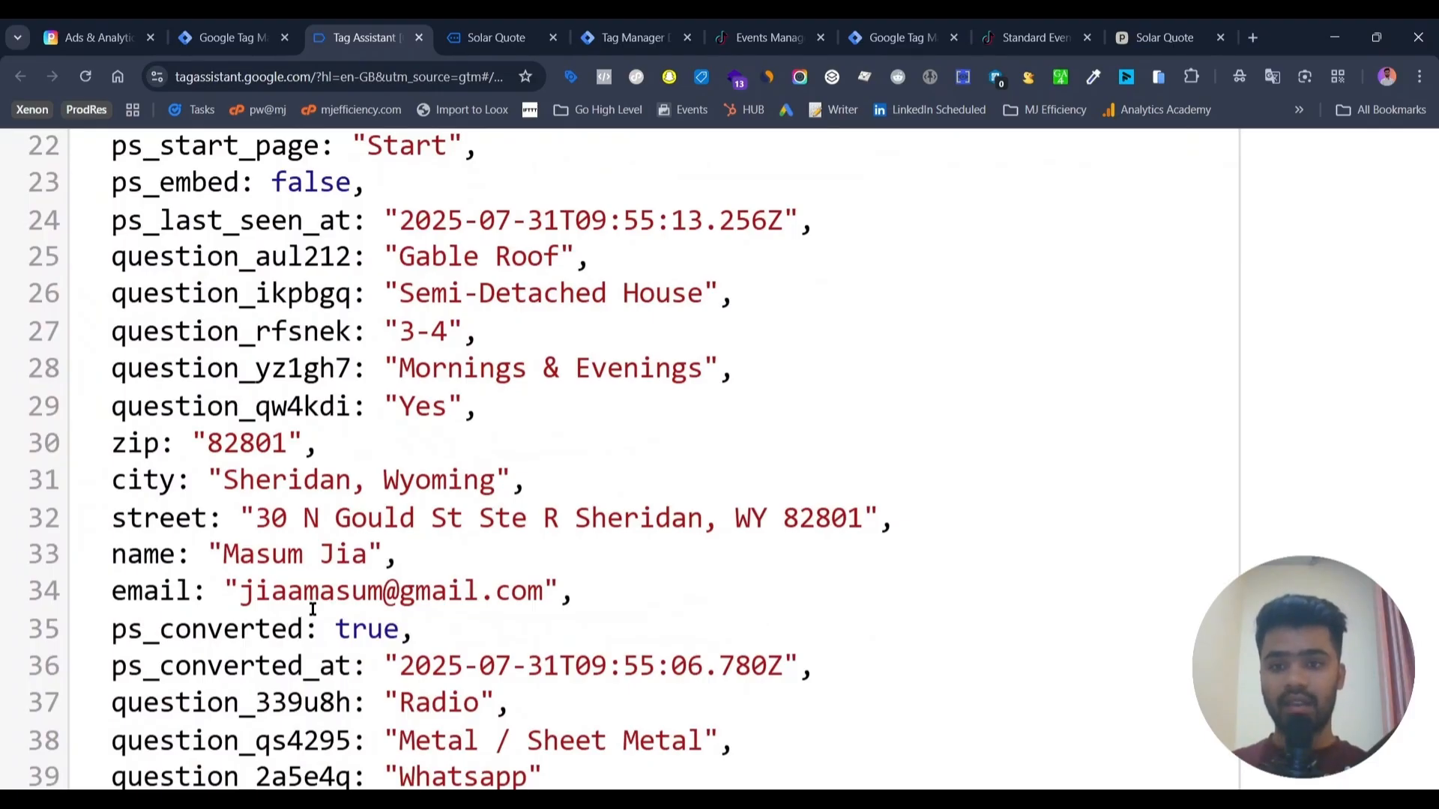
{"action": "scroll", "coordinate": [313, 609], "scroll_direction": "down", "scroll_amount": 2}
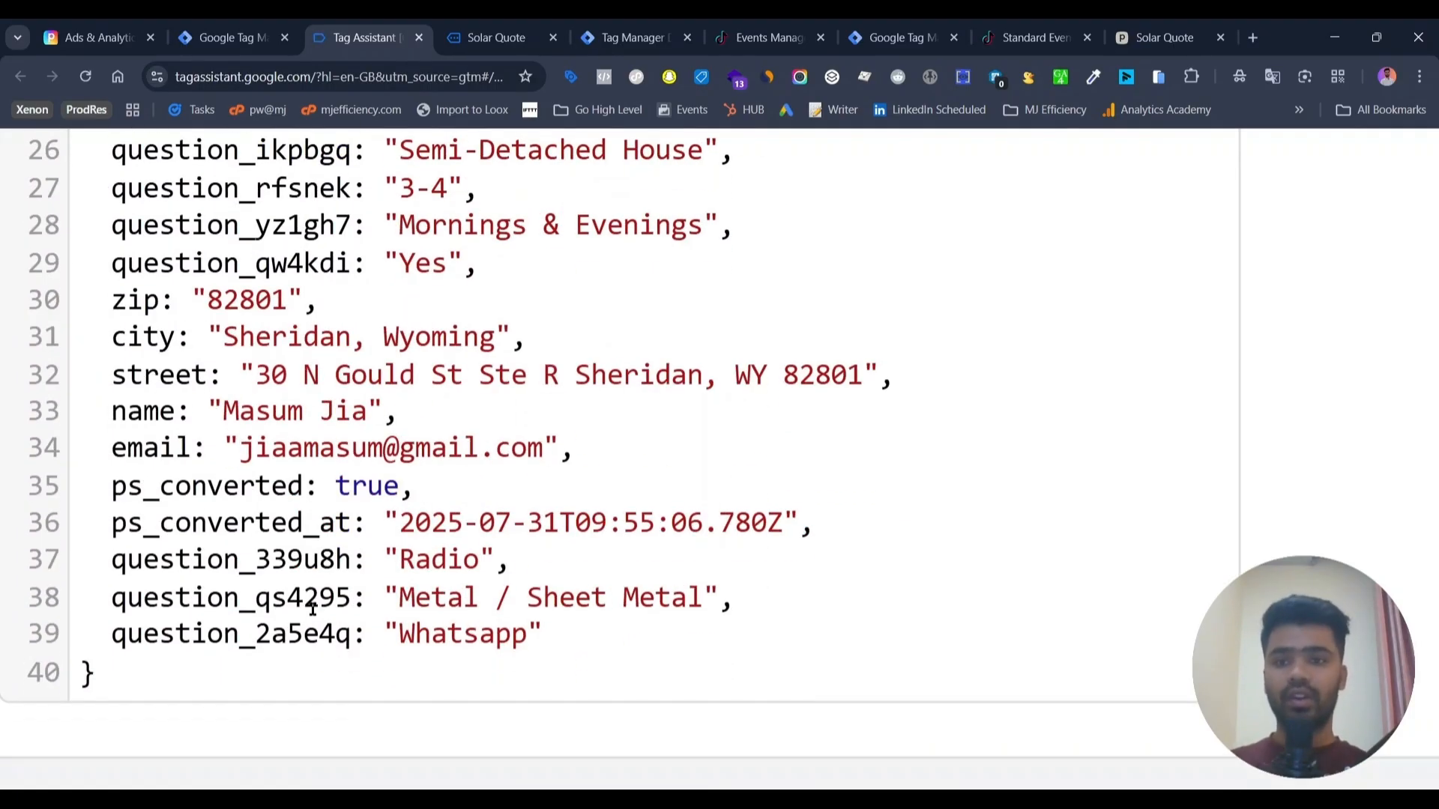
{"action": "scroll", "coordinate": [314, 609], "scroll_direction": "down", "scroll_amount": 6}
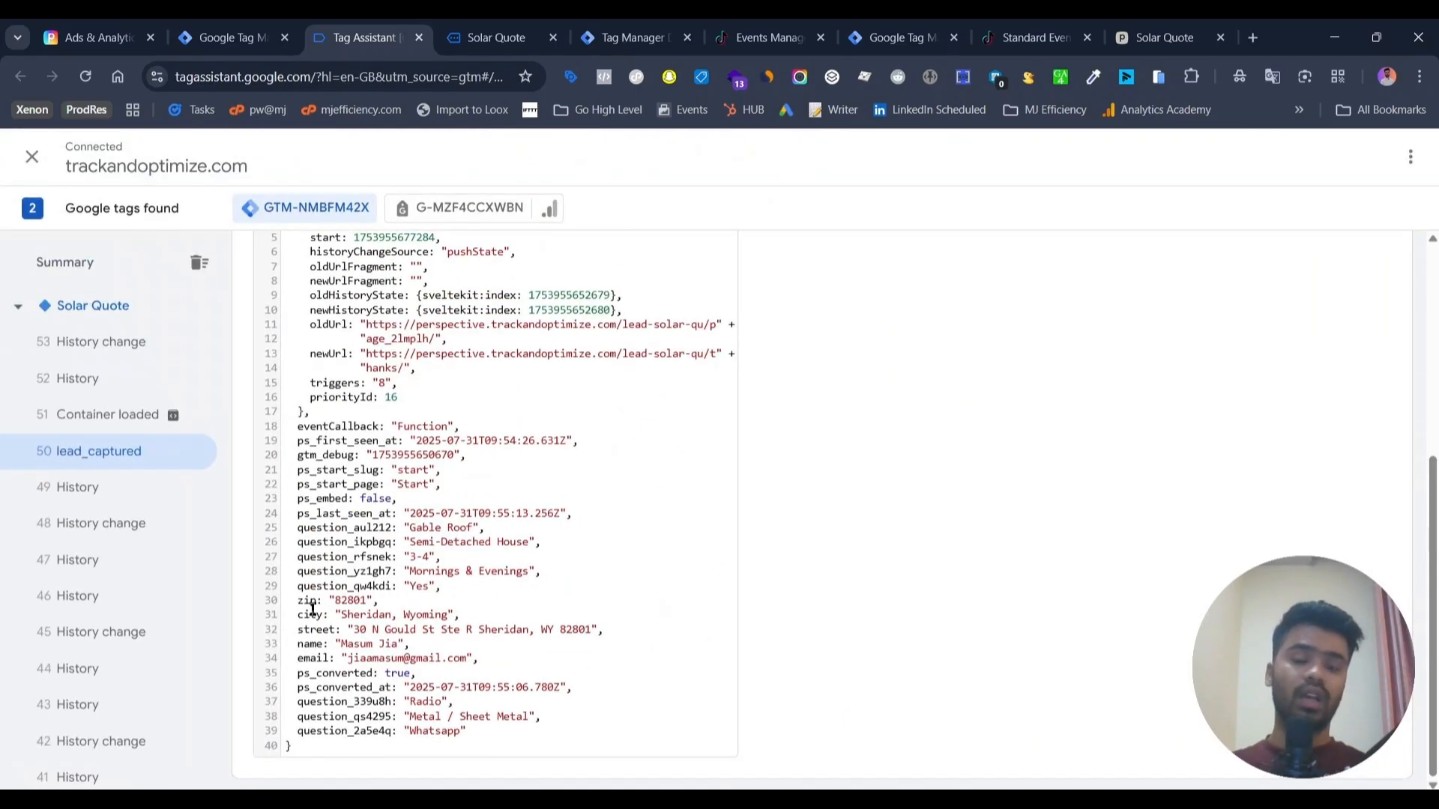
- Return to the pixel's Test events via Overview and show the Complete Registration event's details
{"action": "left_click", "coordinate": [780, 22]}
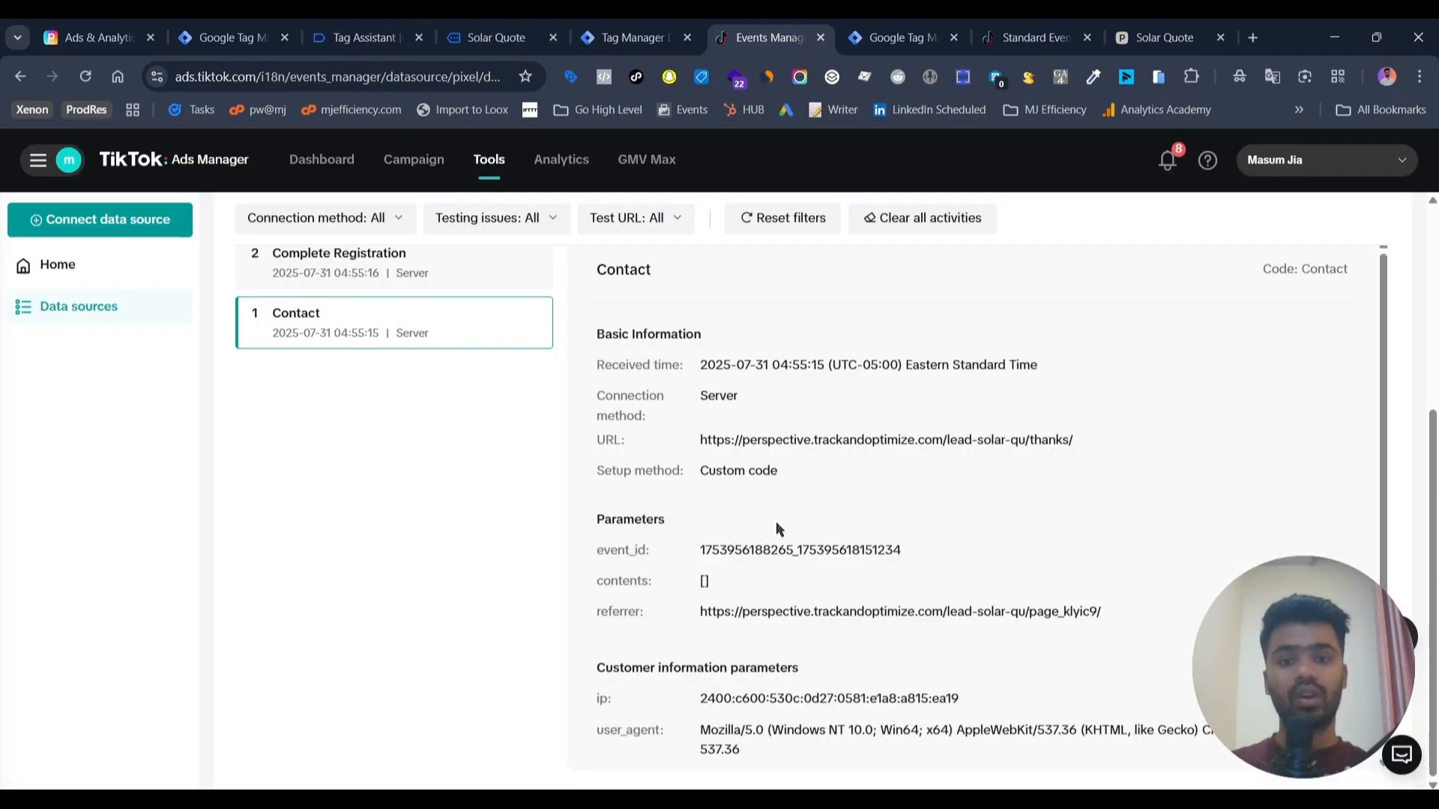
{"action": "scroll", "coordinate": [754, 649], "scroll_direction": "up", "scroll_amount": 2}
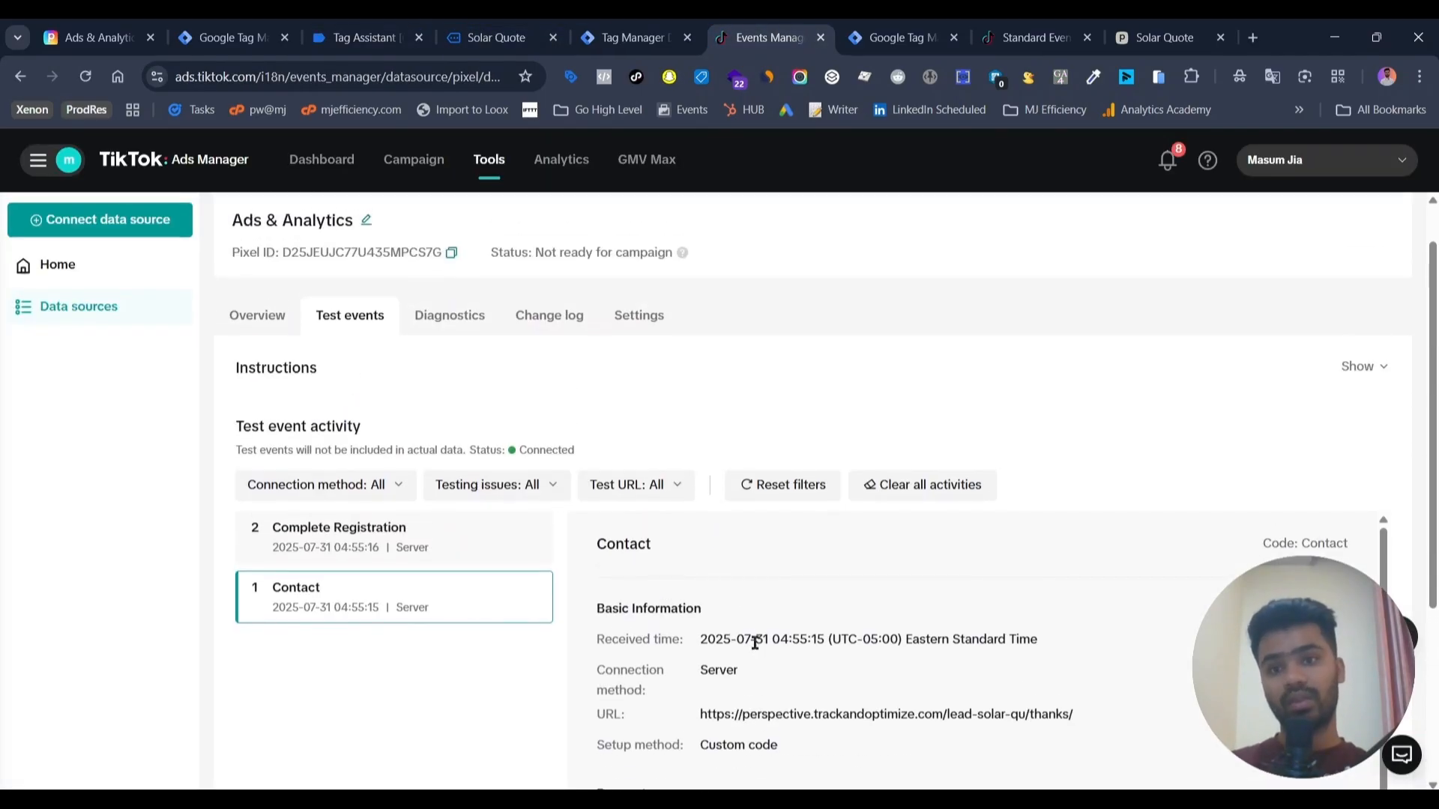
{"action": "left_click", "coordinate": [236, 329]}
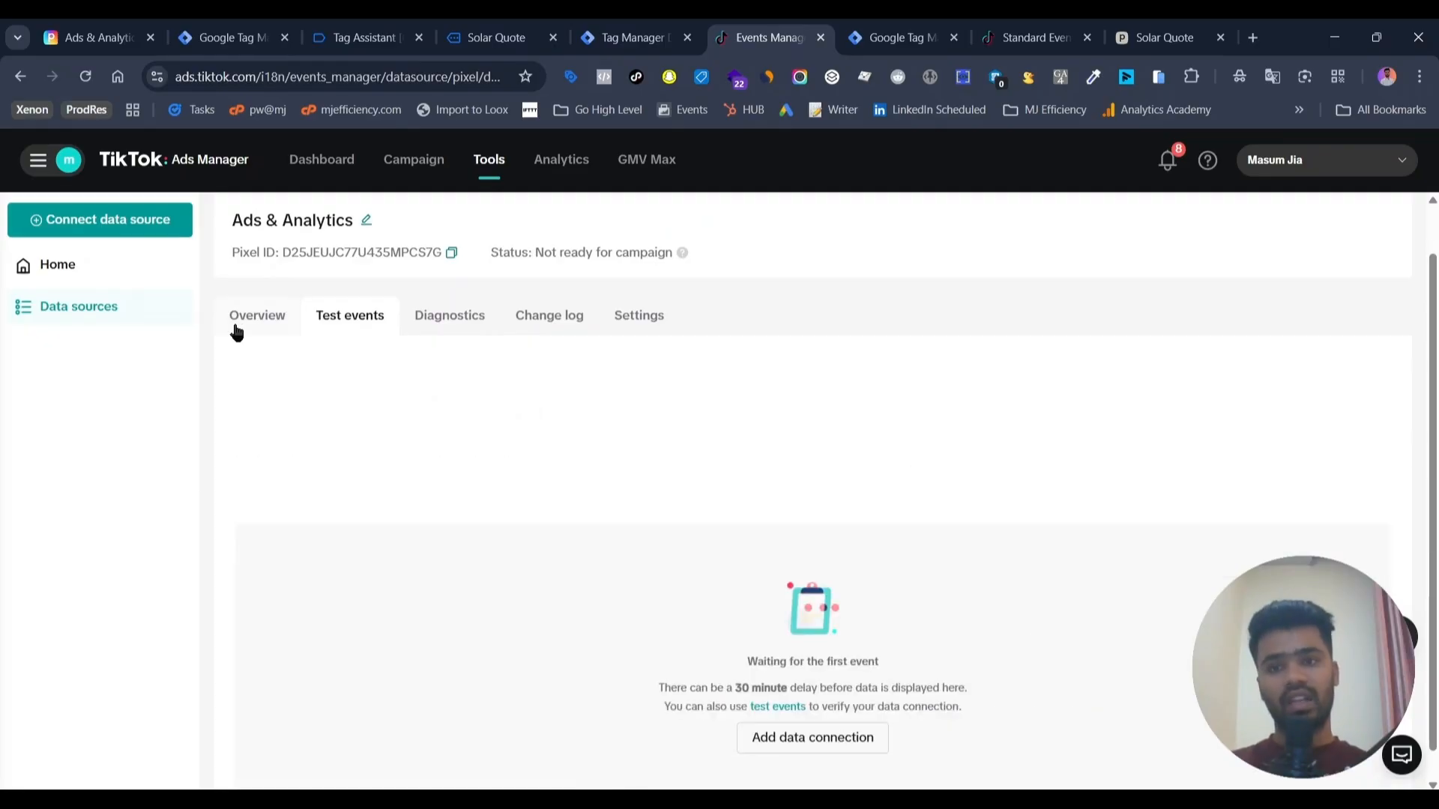
{"action": "left_click", "coordinate": [313, 318]}
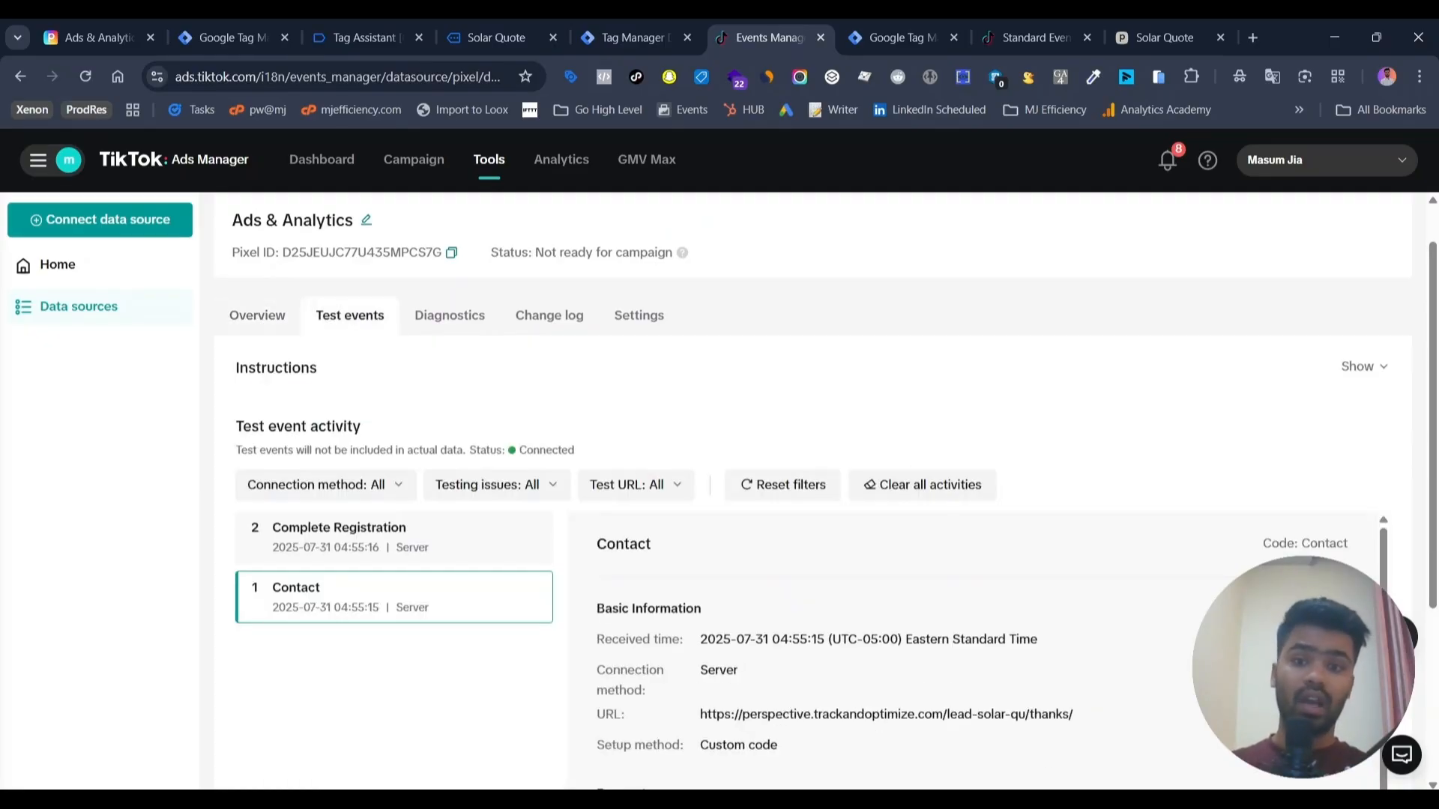
{"action": "left_click", "coordinate": [429, 551]}
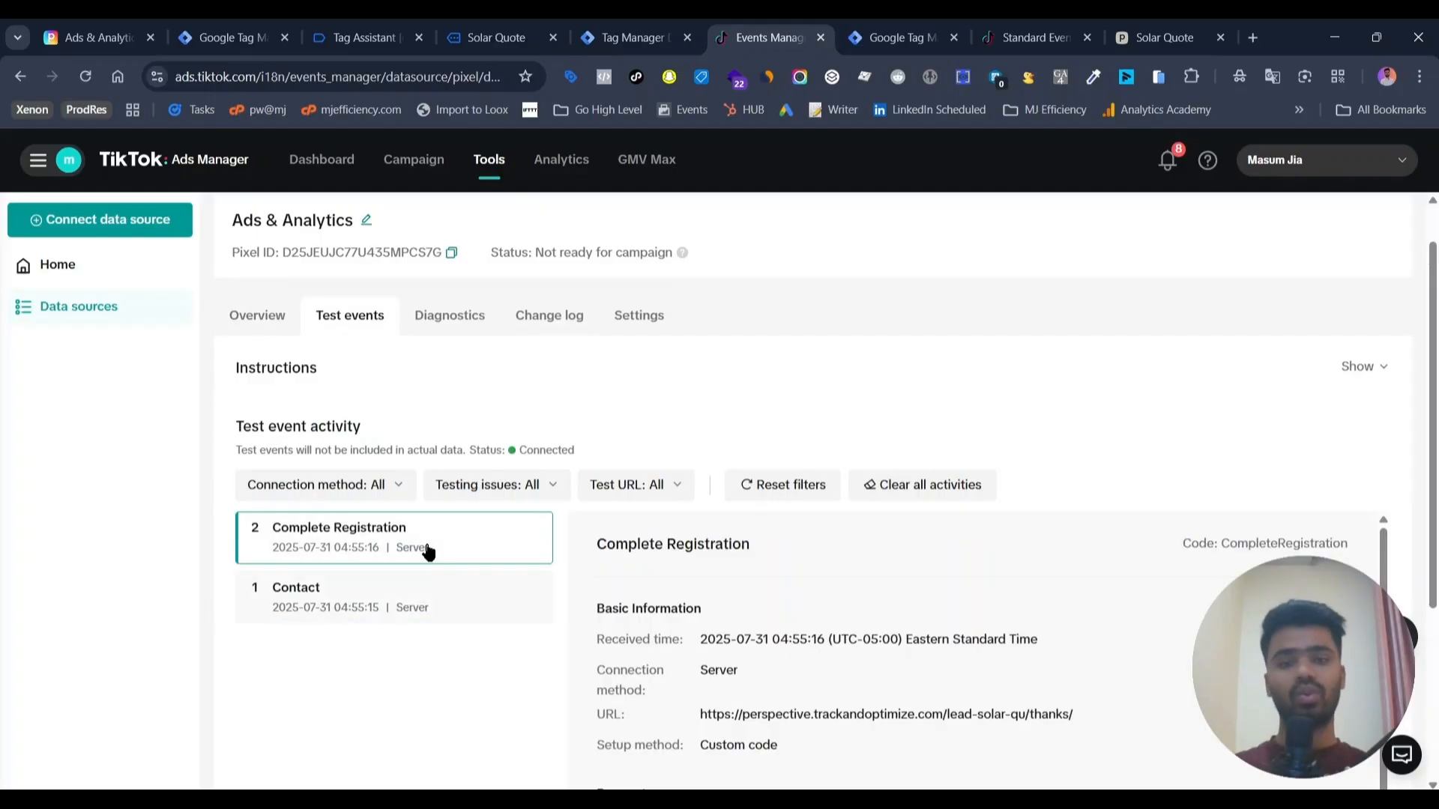
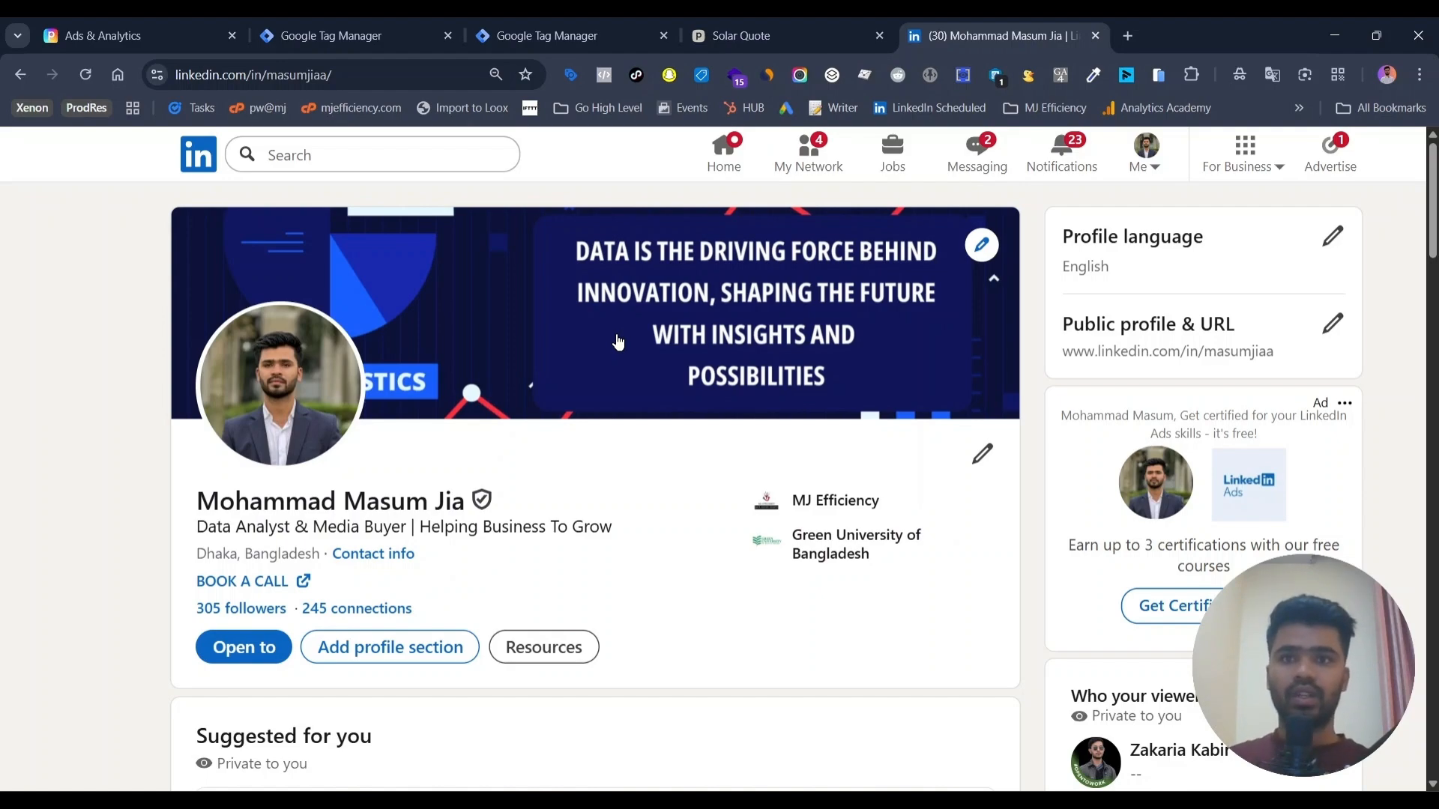
- Check the published GTM container's four tags against the funnel editor, then launch LinkedIn Campaign Manager from the profile
{"action": "left_click", "coordinate": [354, 16]}
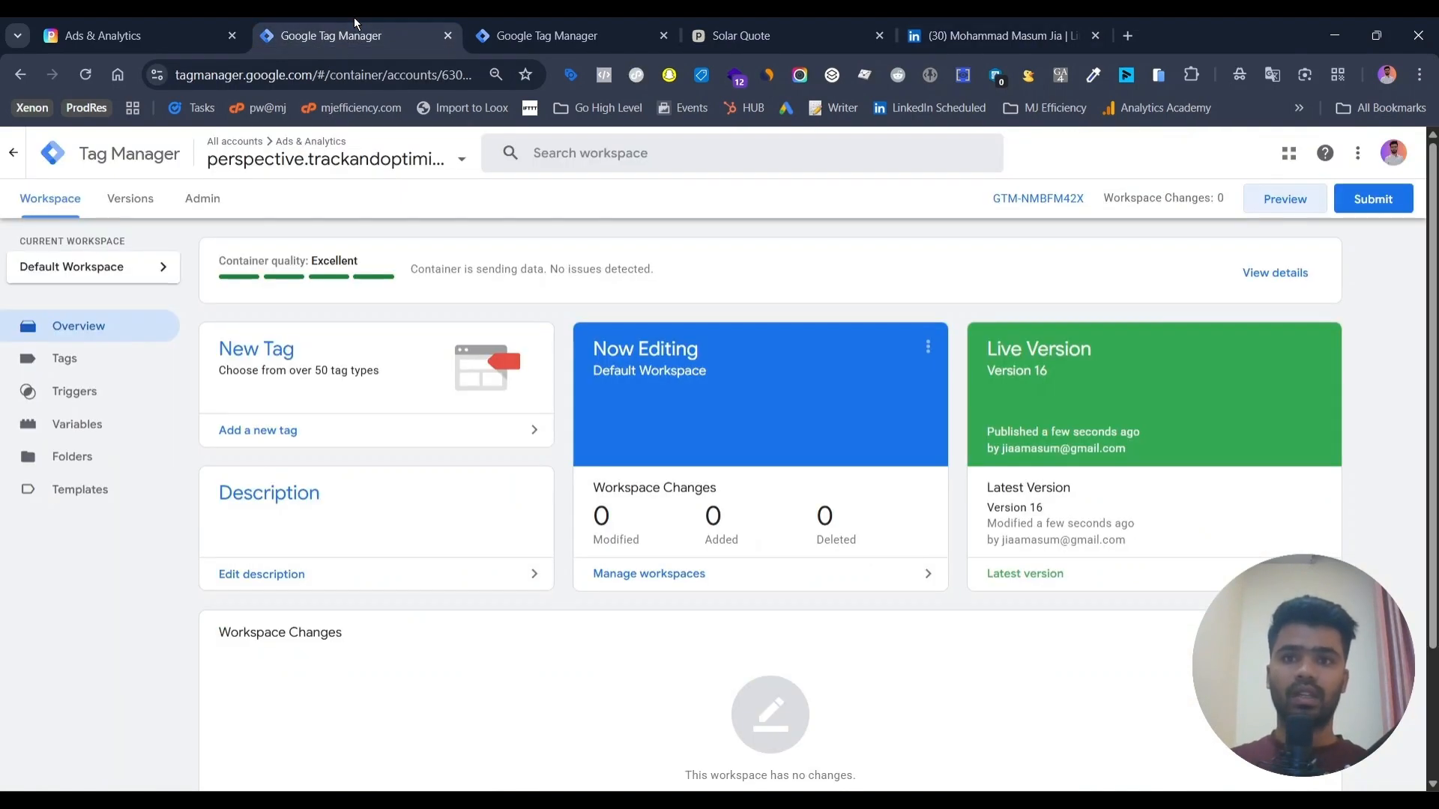
{"action": "left_click", "coordinate": [187, 16]}
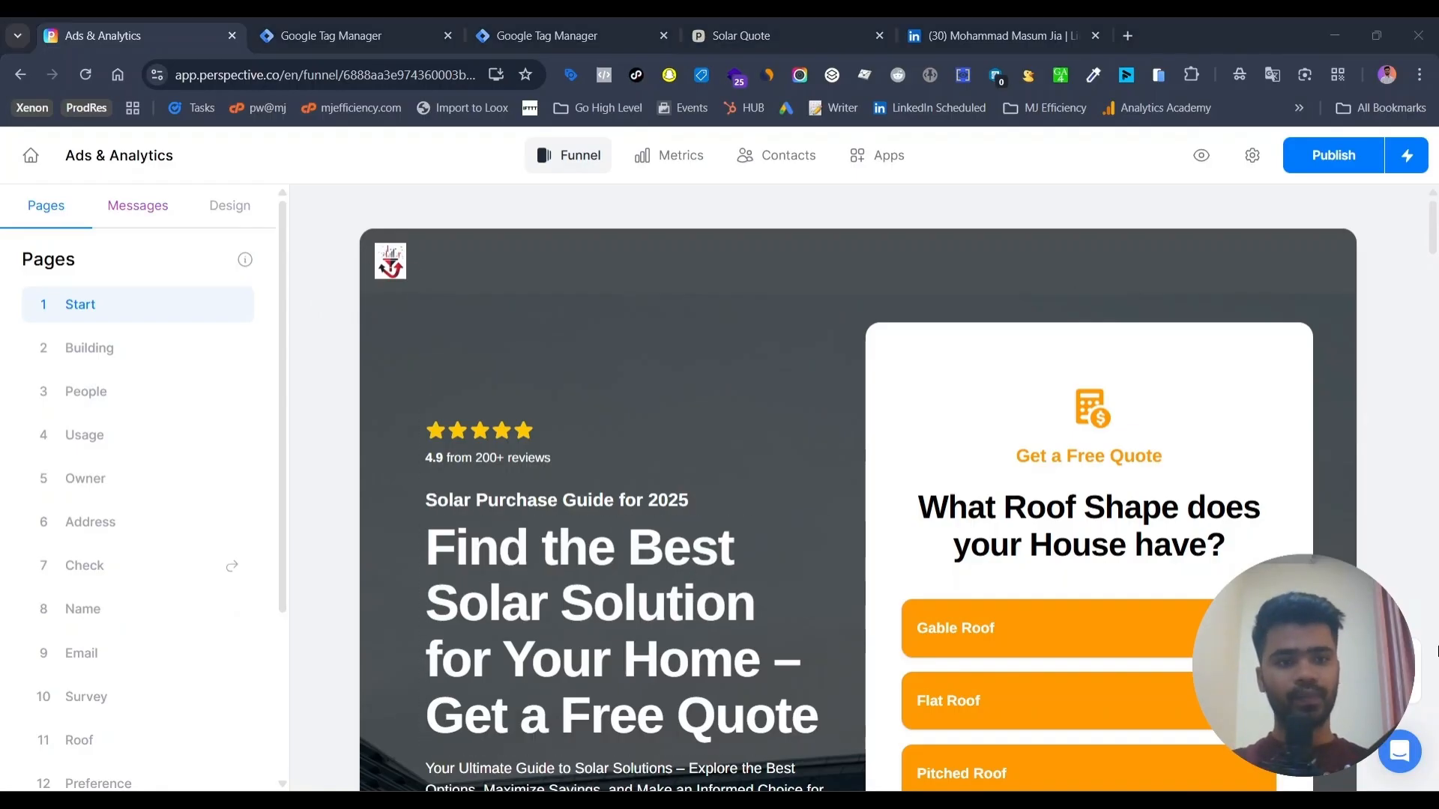
{"action": "key", "text": "ctrl+Tab"}
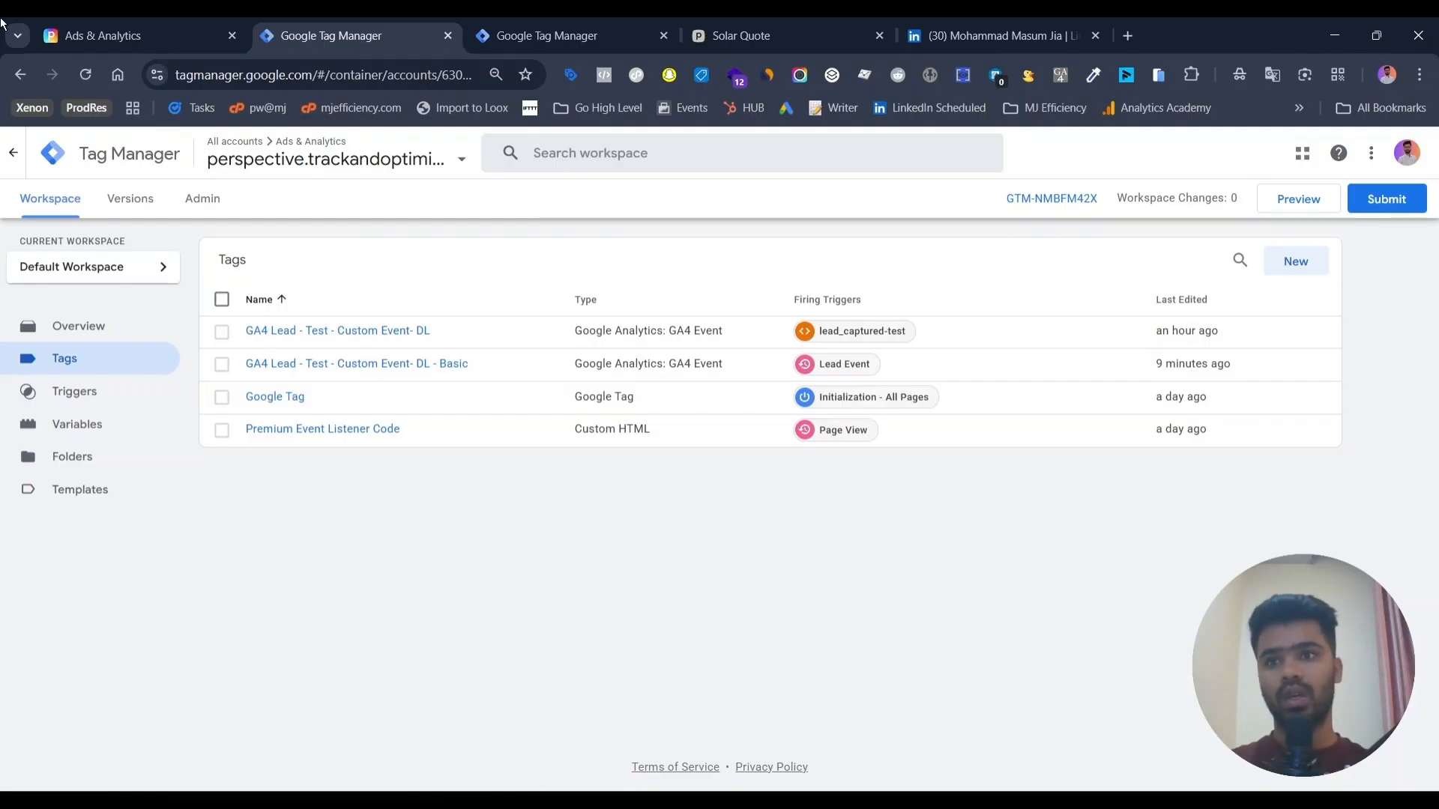
{"action": "left_click", "coordinate": [112, 35]}
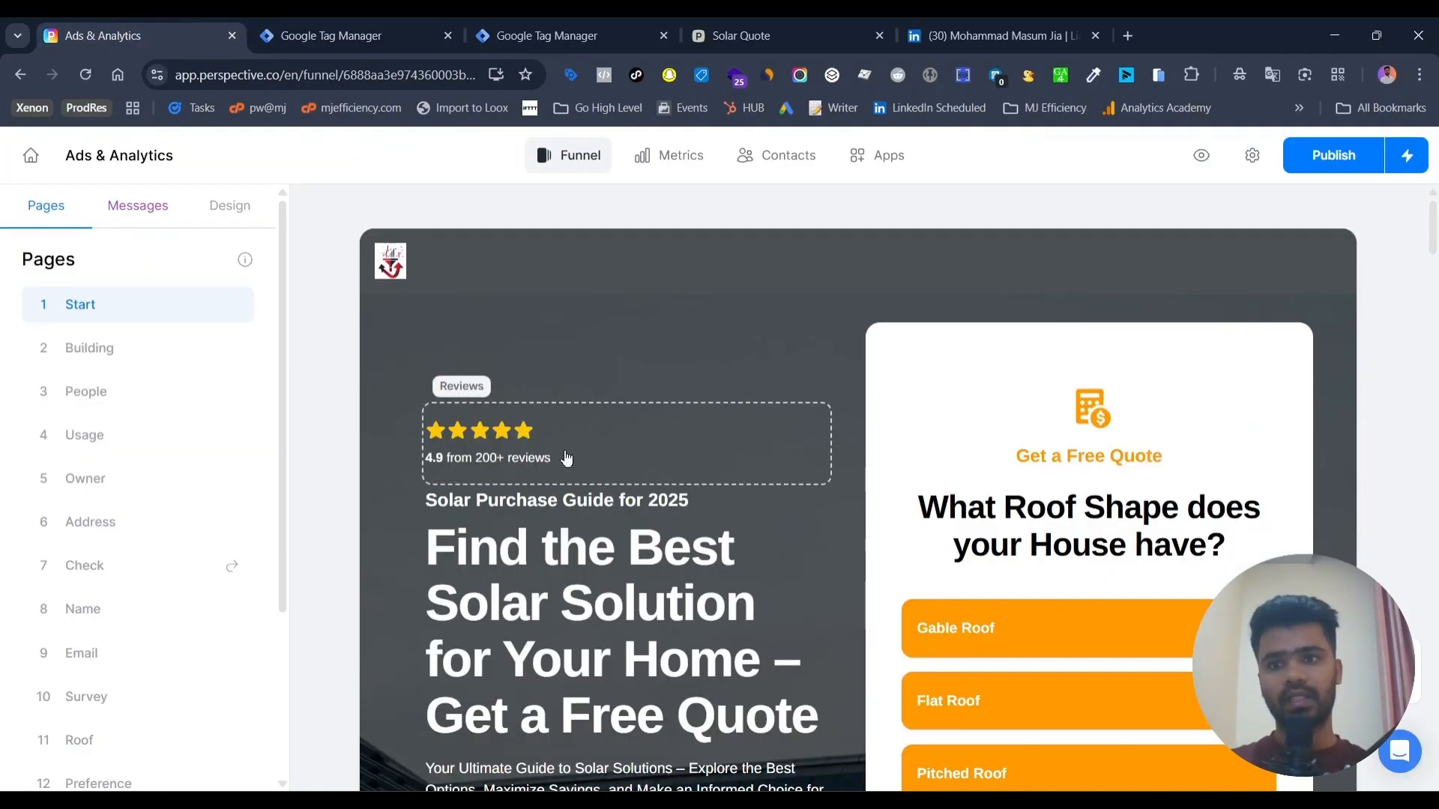
{"action": "left_click", "coordinate": [440, 26]}
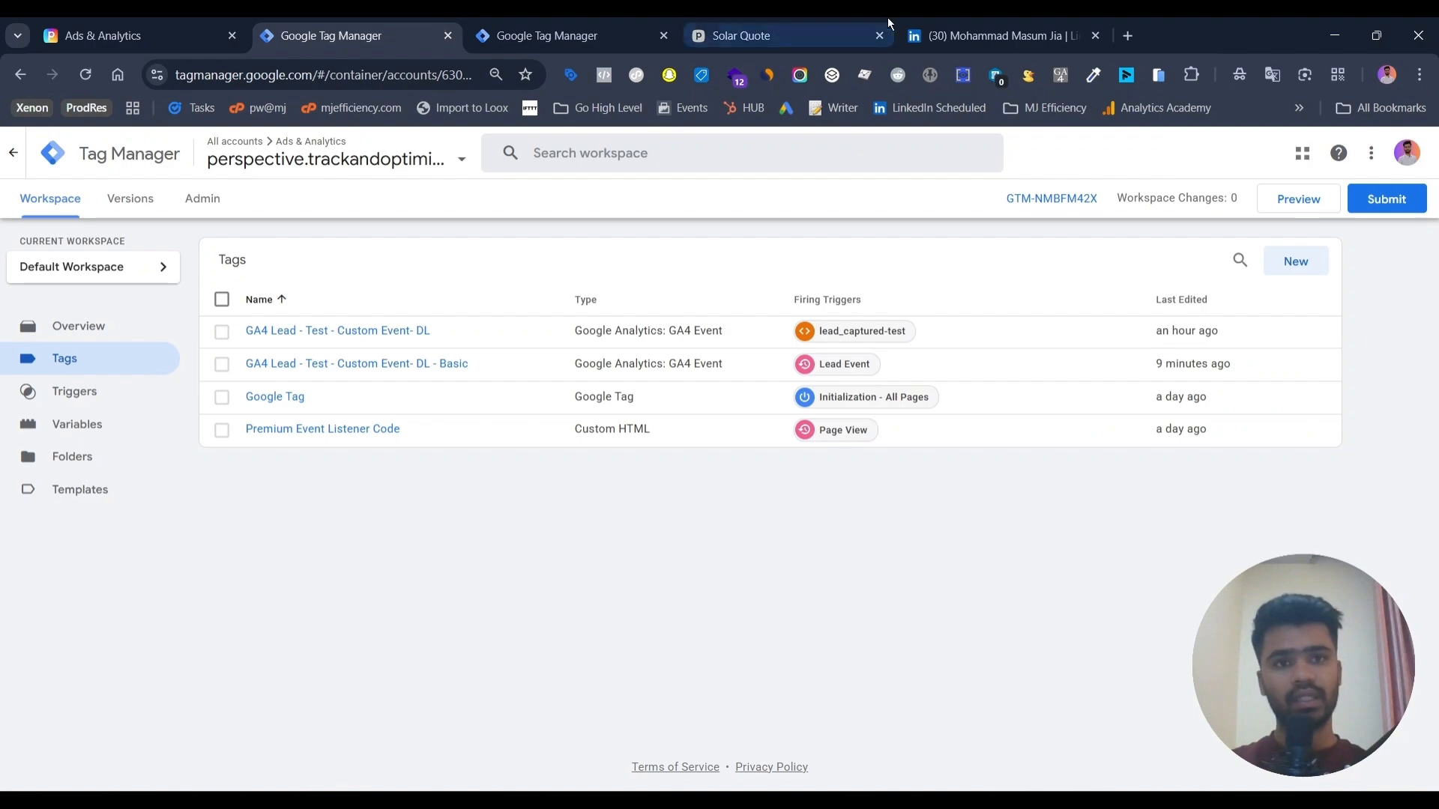
{"action": "left_click", "coordinate": [976, 23]}
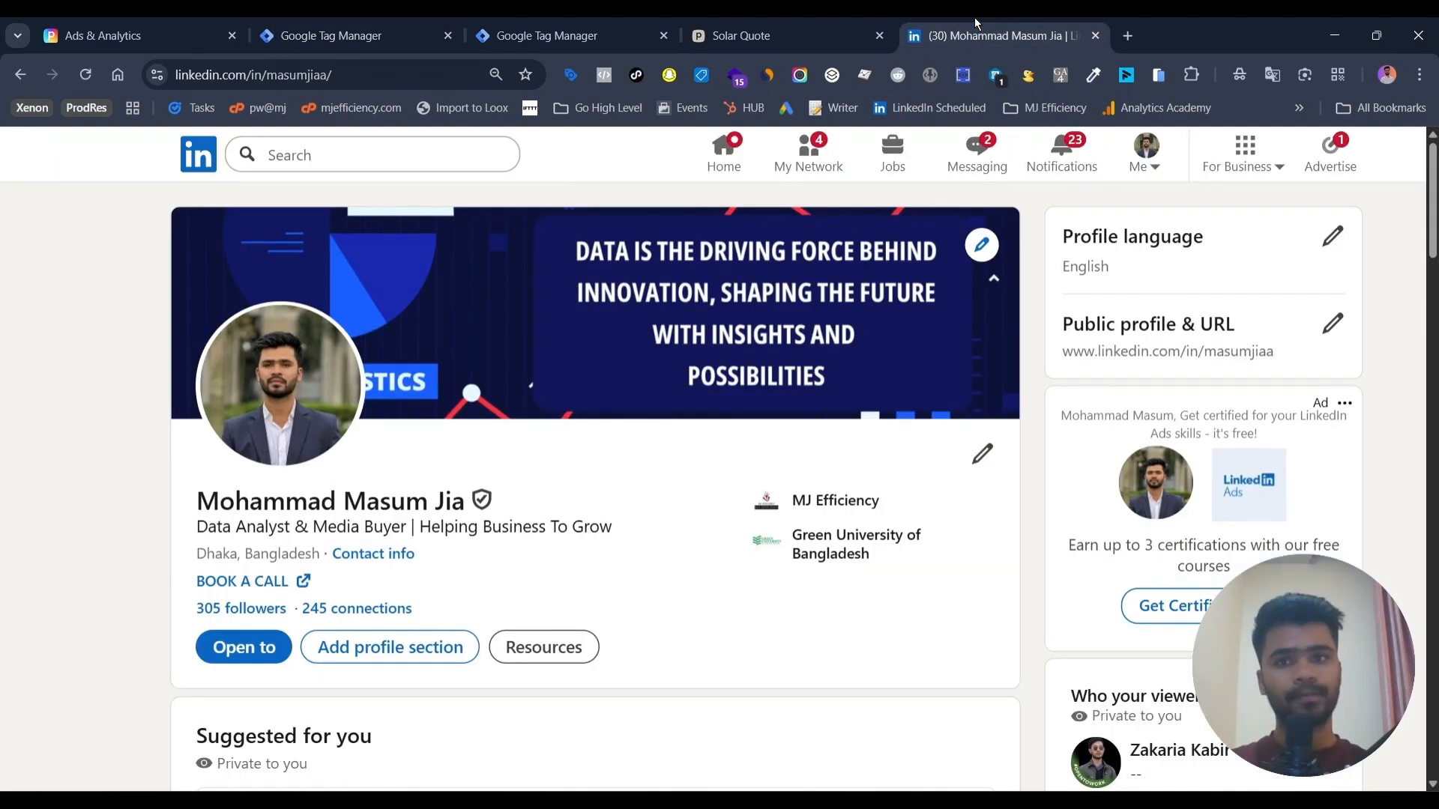
{"action": "left_click", "coordinate": [1329, 154]}
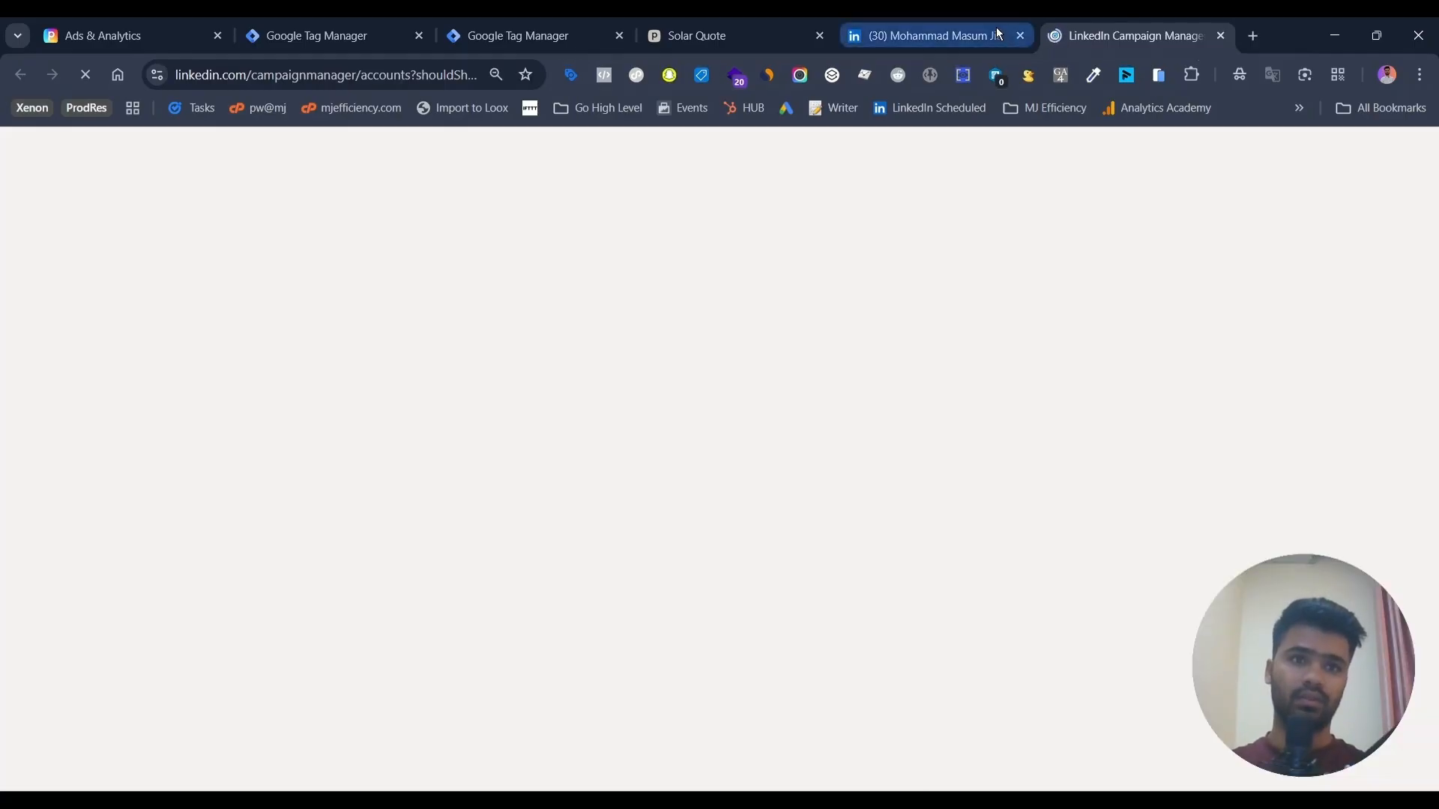
- Close the LinkedIn profile tab, reach the ad account's empty campaigns list, and return to the Solar Quote page
{"action": "left_click", "coordinate": [1021, 36]}
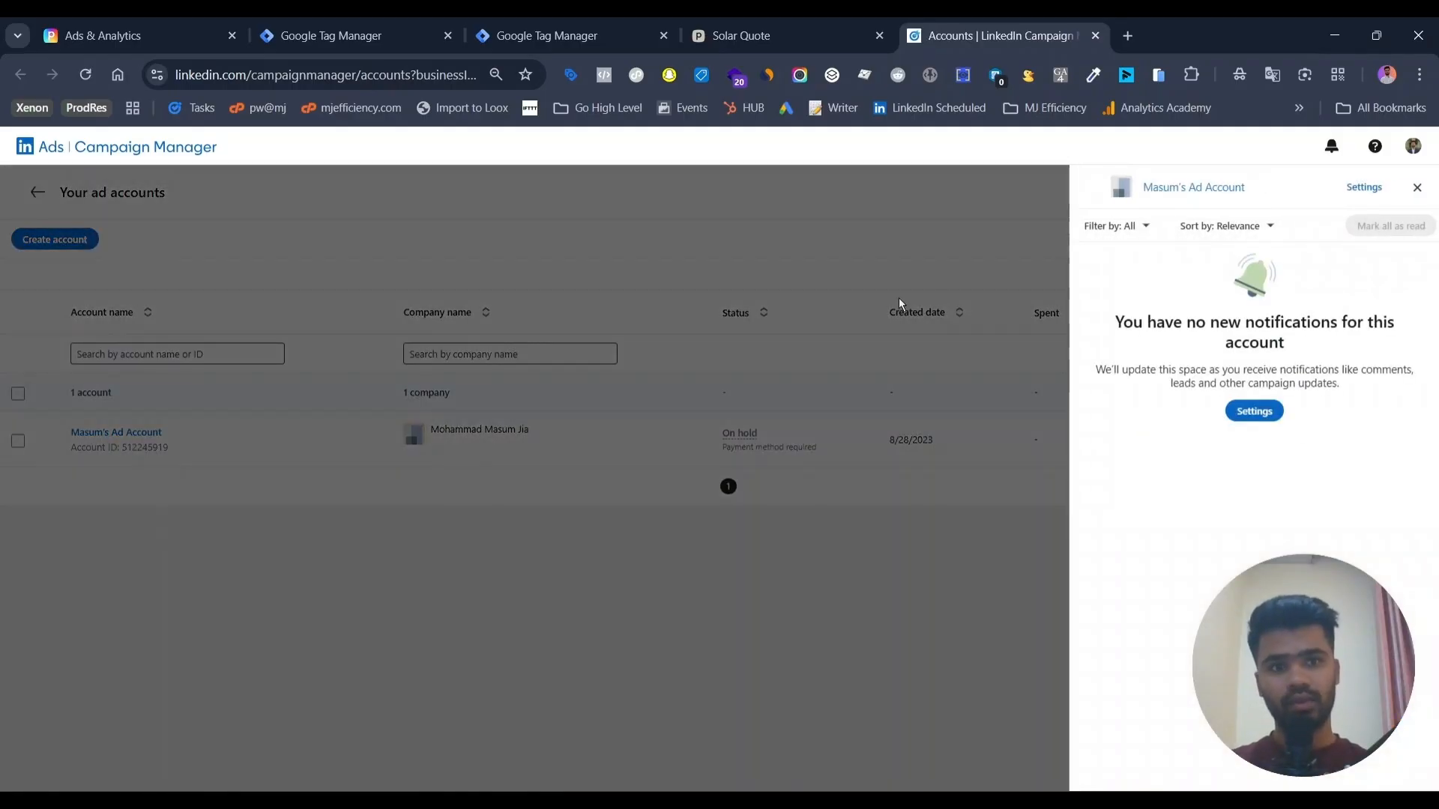
{"action": "left_click", "coordinate": [898, 298]}
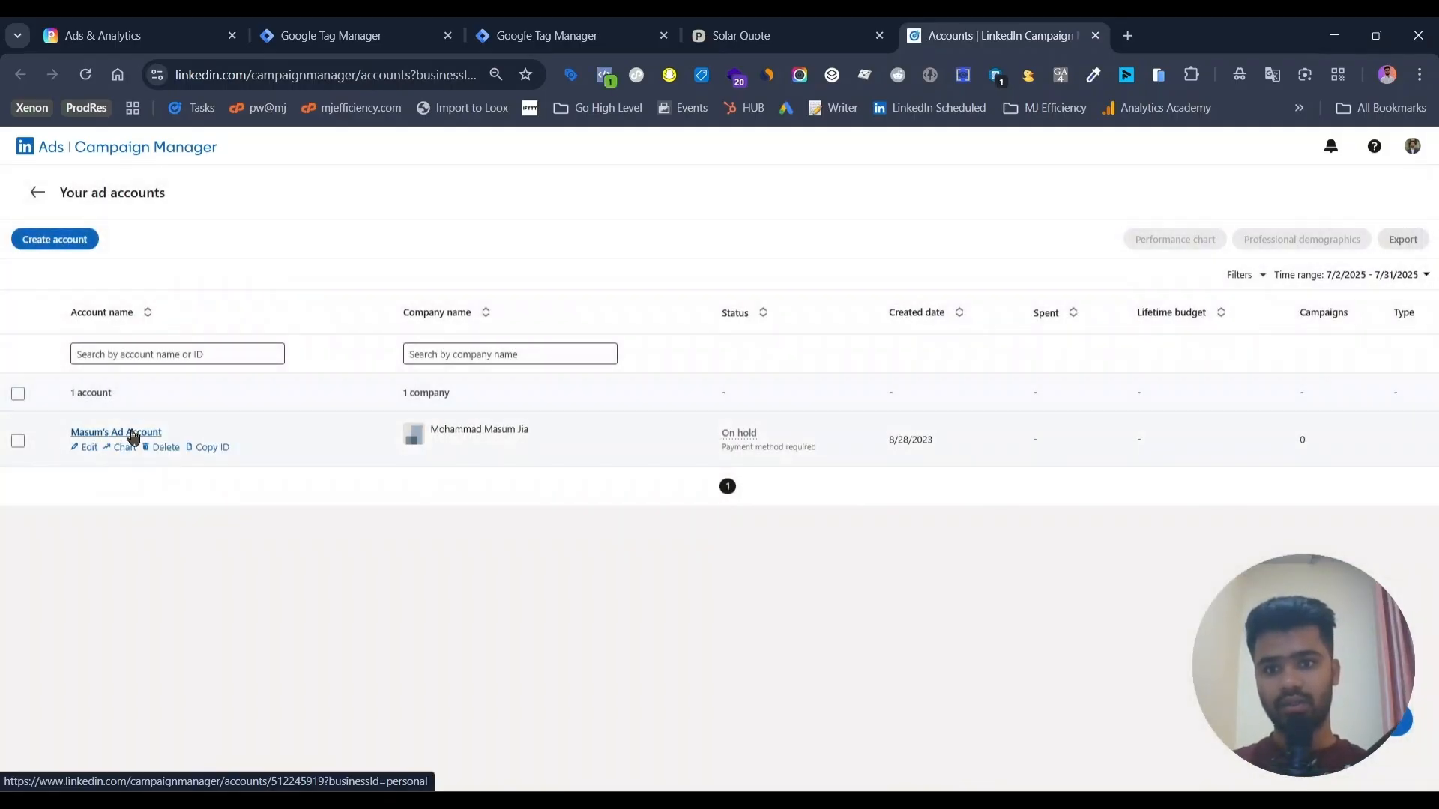
{"action": "left_click", "coordinate": [133, 435]}
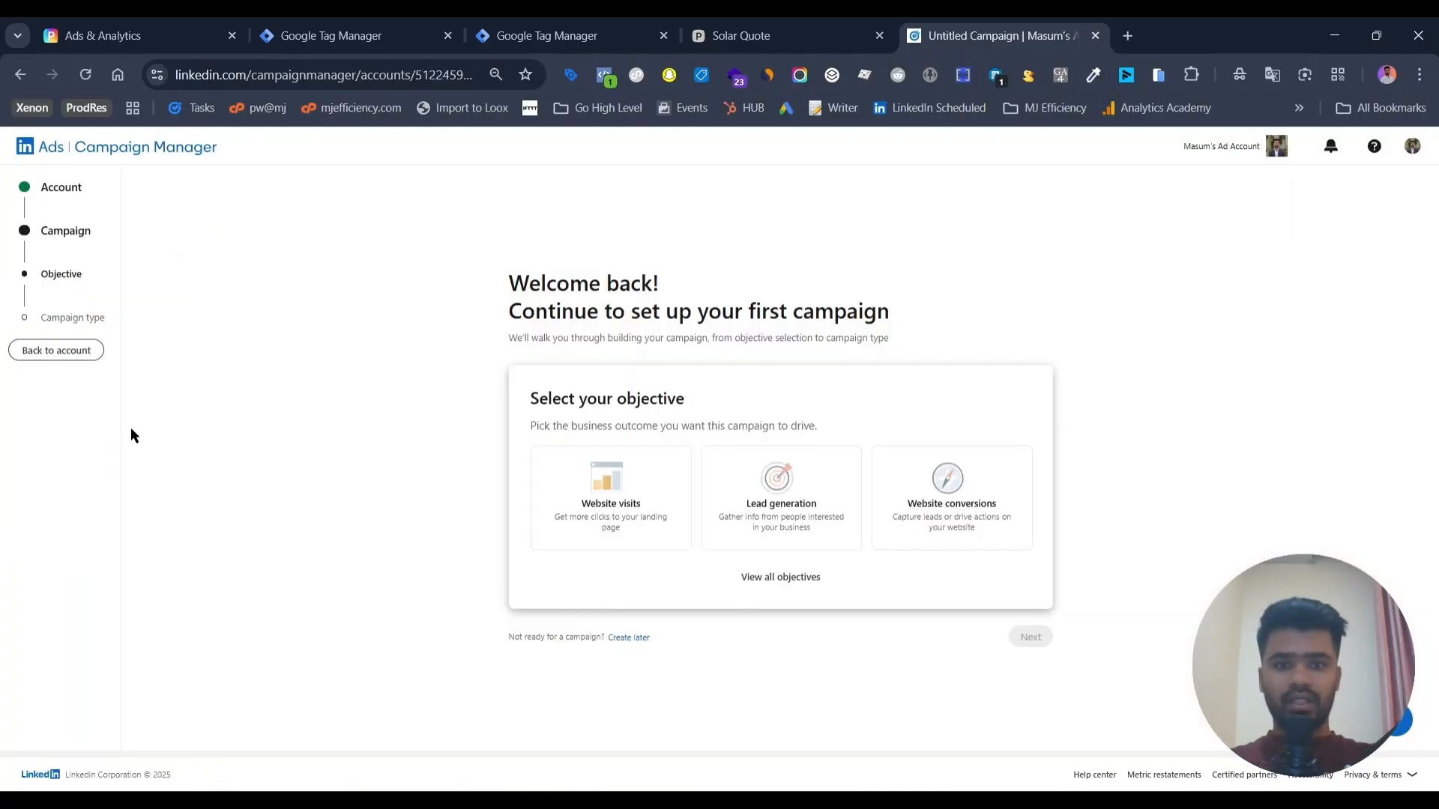
{"action": "left_click", "coordinate": [65, 352]}
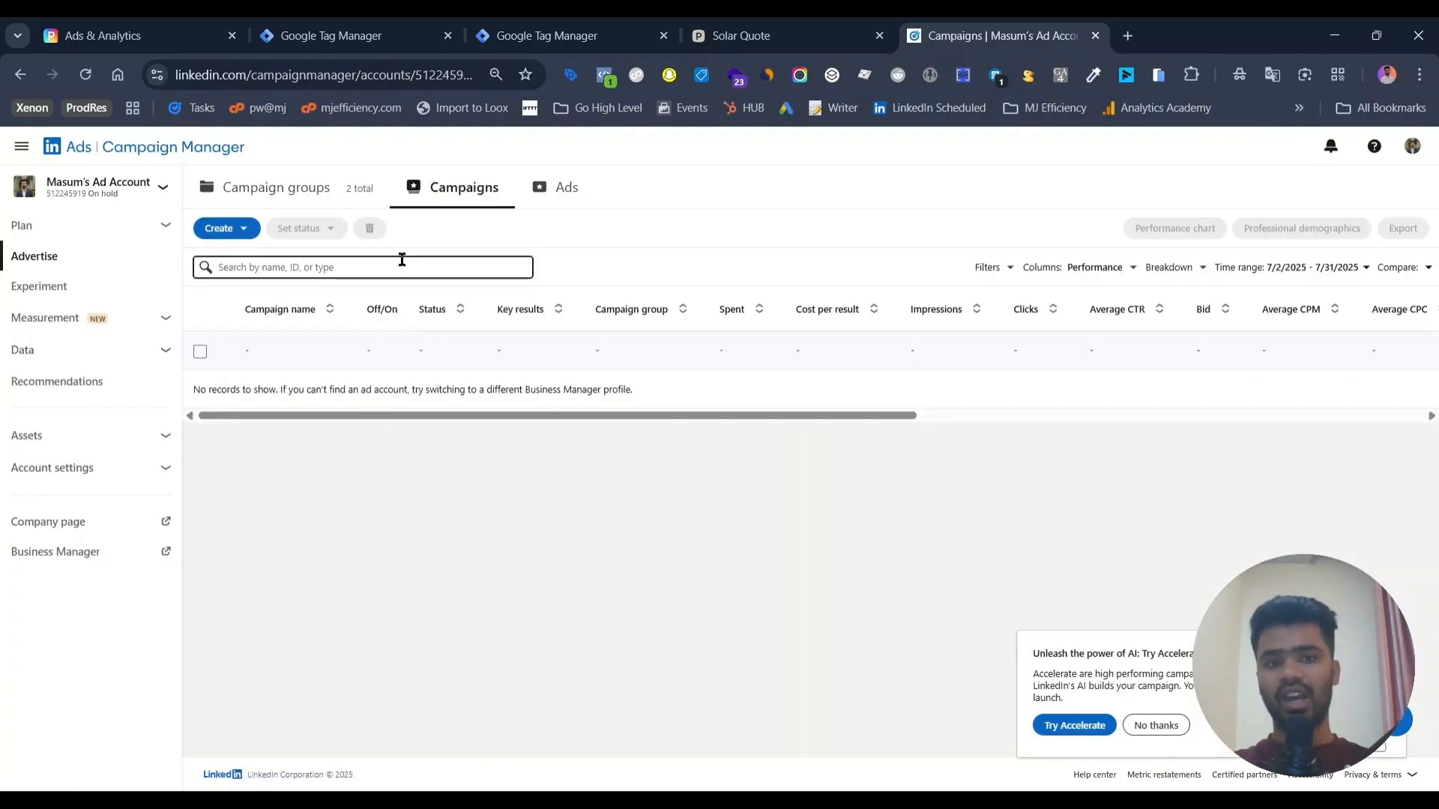
{"action": "left_click", "coordinate": [398, 22]}
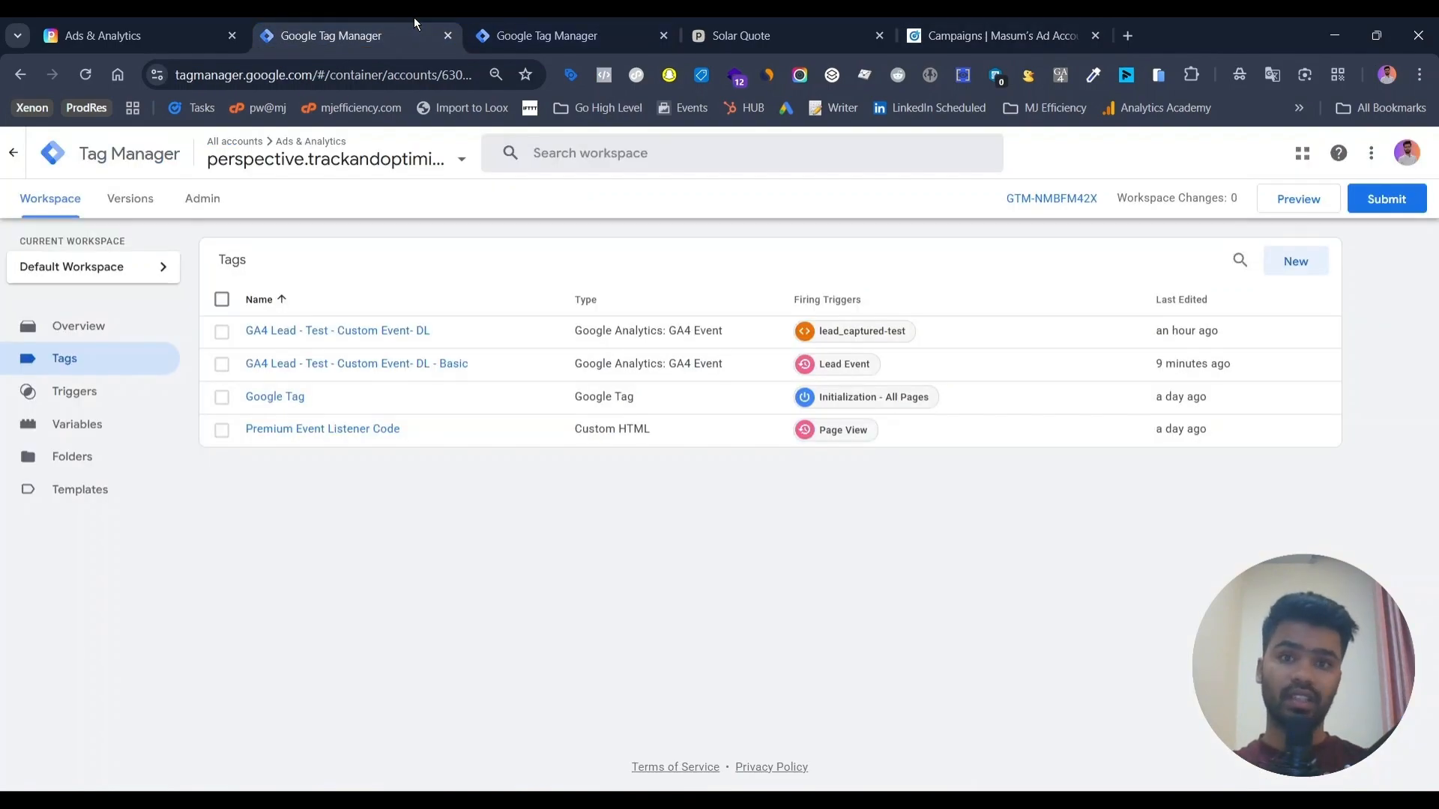
{"action": "left_click", "coordinate": [731, 18]}
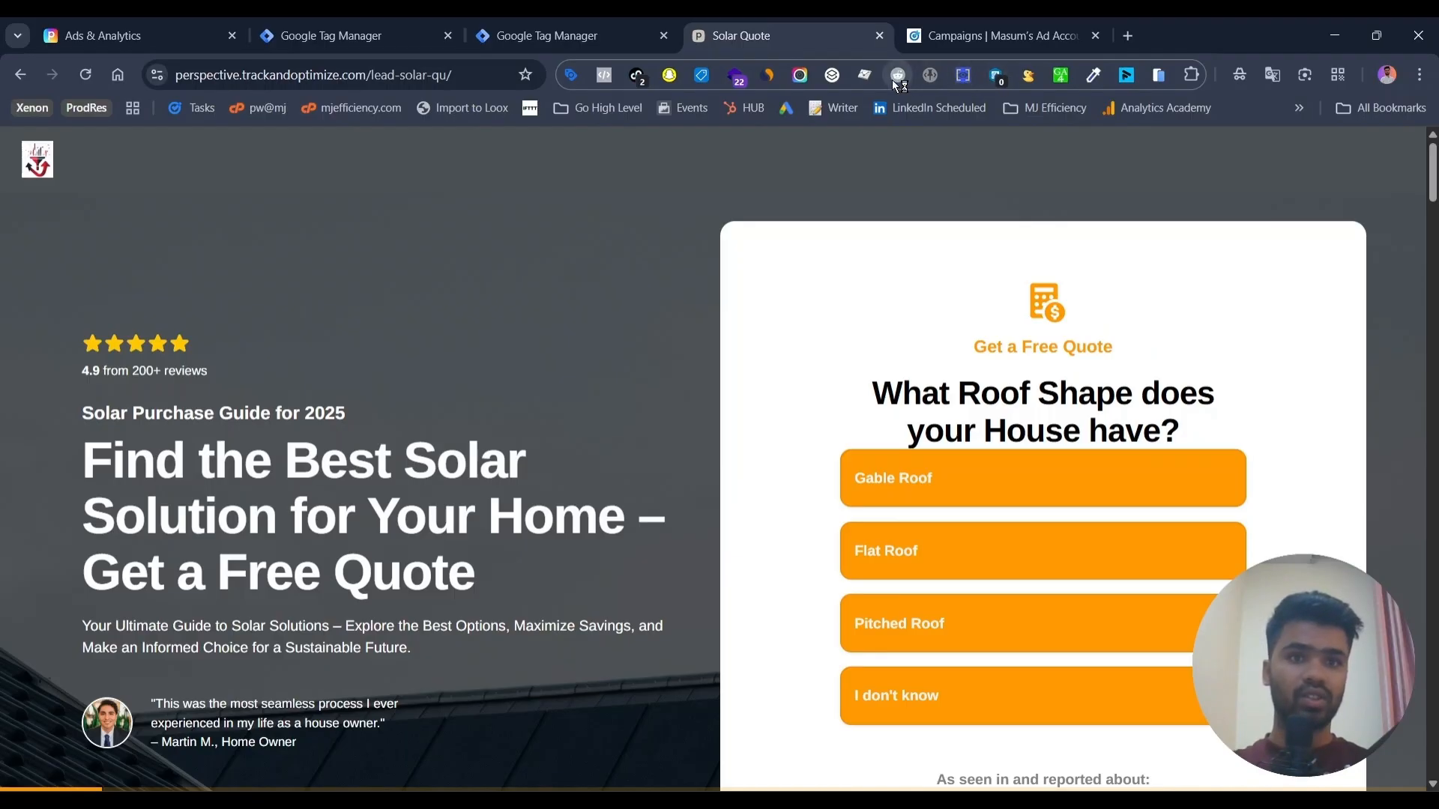
- Browse the installed Chrome extensions for a LinkedIn tag checker, then search 'linkedin insigt tag helper' in a new tab
{"action": "left_click", "coordinate": [987, 87]}
{"action": "left_click", "coordinate": [987, 87]}
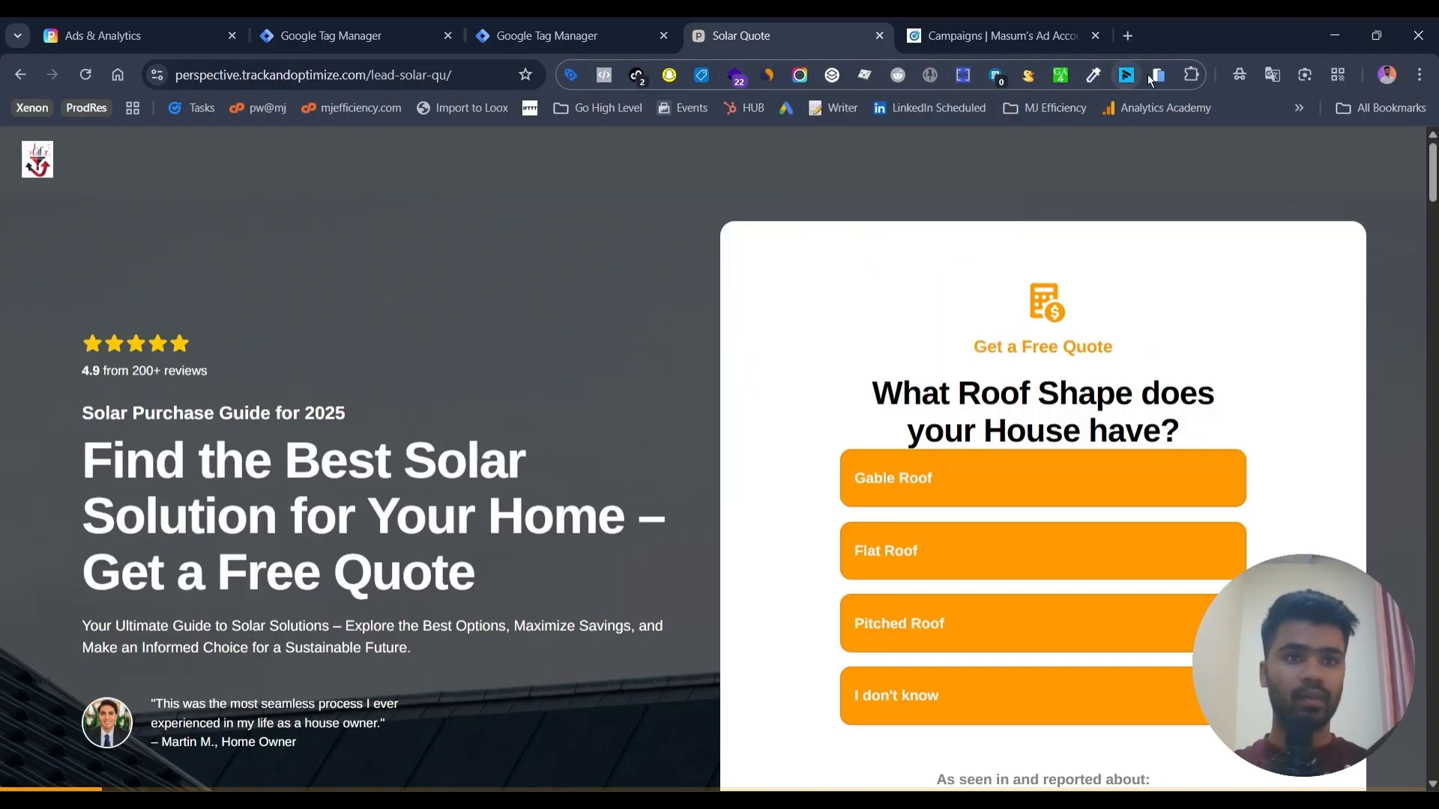
{"action": "left_click", "coordinate": [1198, 78]}
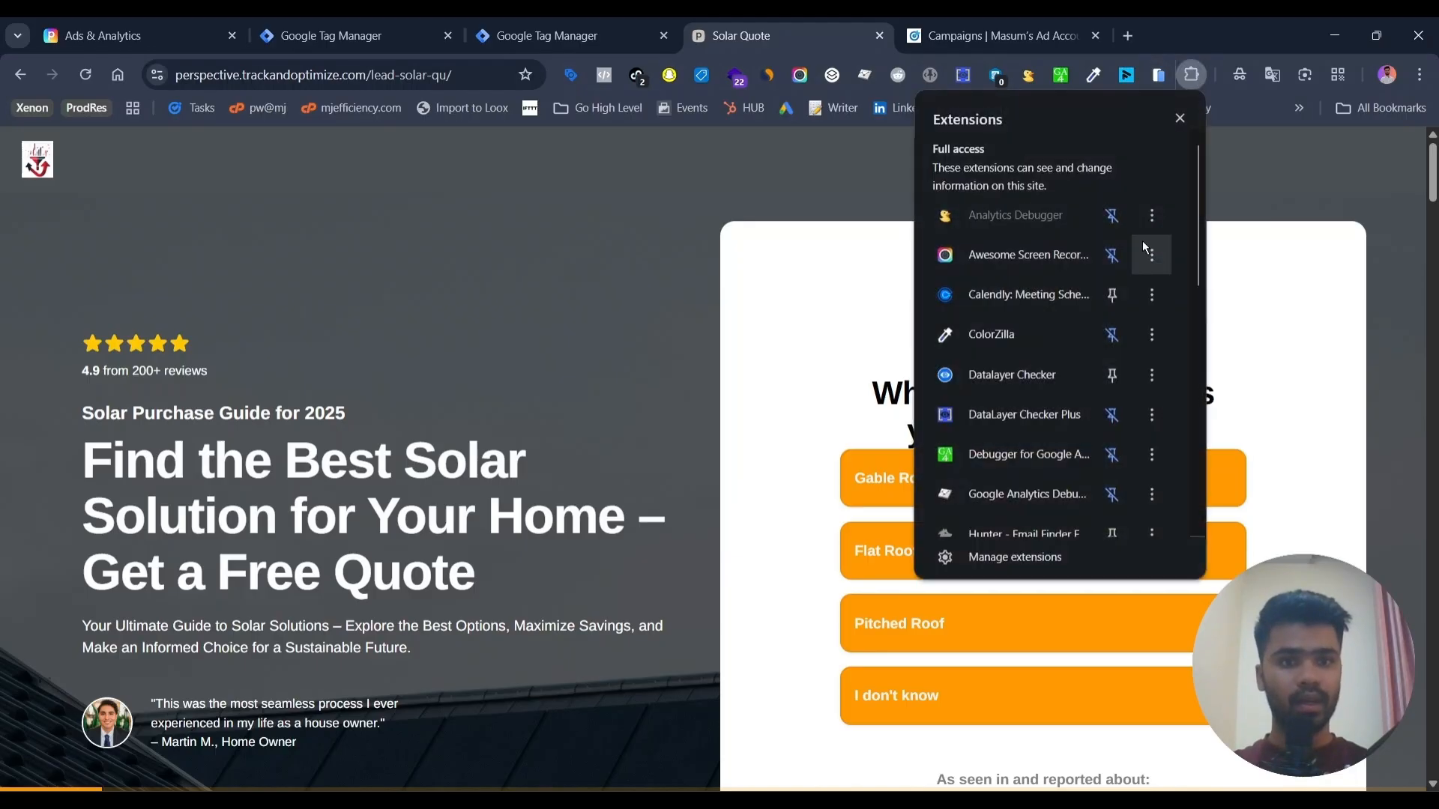
{"action": "scroll", "coordinate": [1141, 240], "scroll_direction": "down", "scroll_amount": 3}
{"action": "scroll", "coordinate": [1142, 240], "scroll_direction": "down", "scroll_amount": 3}
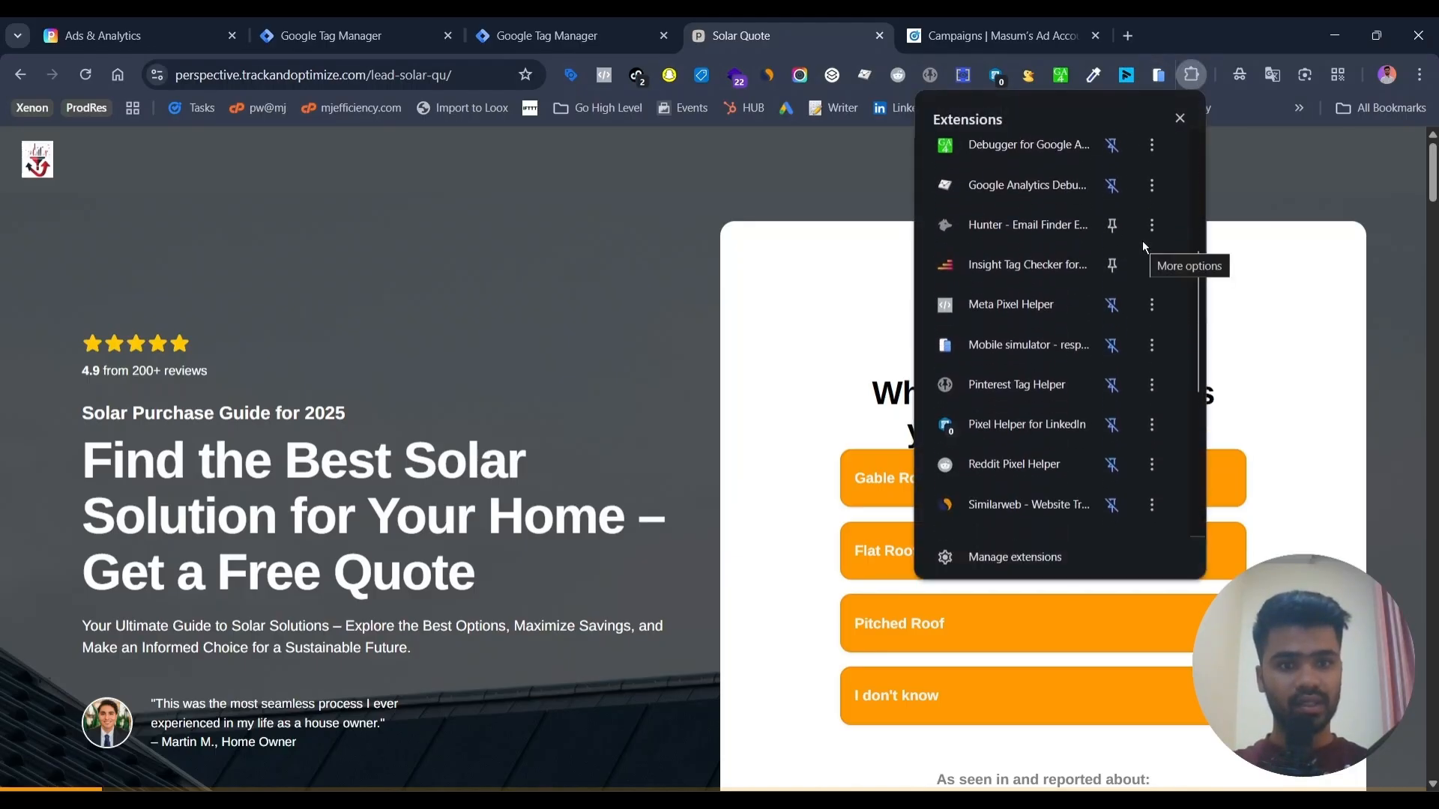
{"action": "scroll", "coordinate": [1142, 240], "scroll_direction": "down", "scroll_amount": 4}
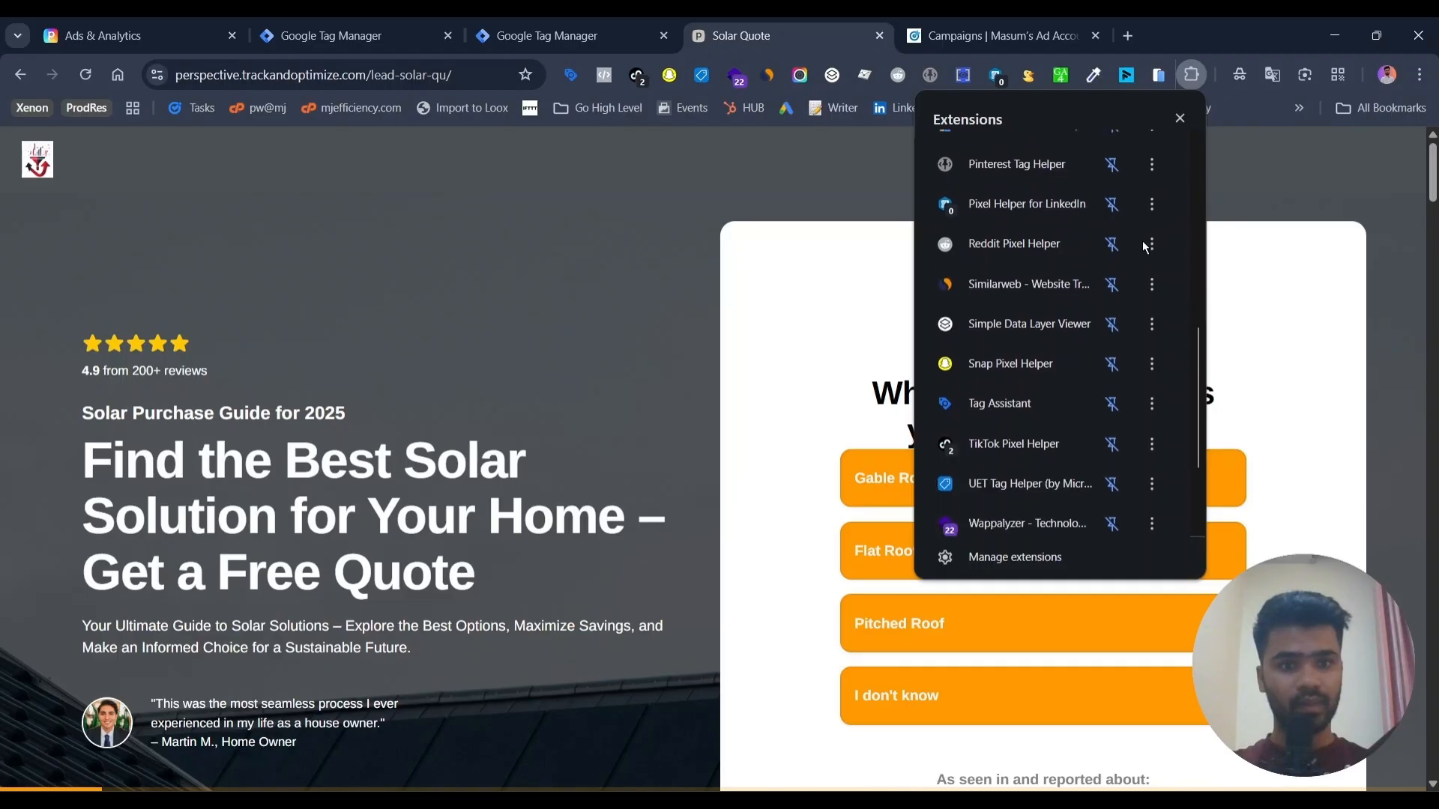
{"action": "scroll", "coordinate": [1142, 247], "scroll_direction": "down", "scroll_amount": 2}
{"action": "scroll", "coordinate": [1141, 241], "scroll_direction": "up", "scroll_amount": 5}
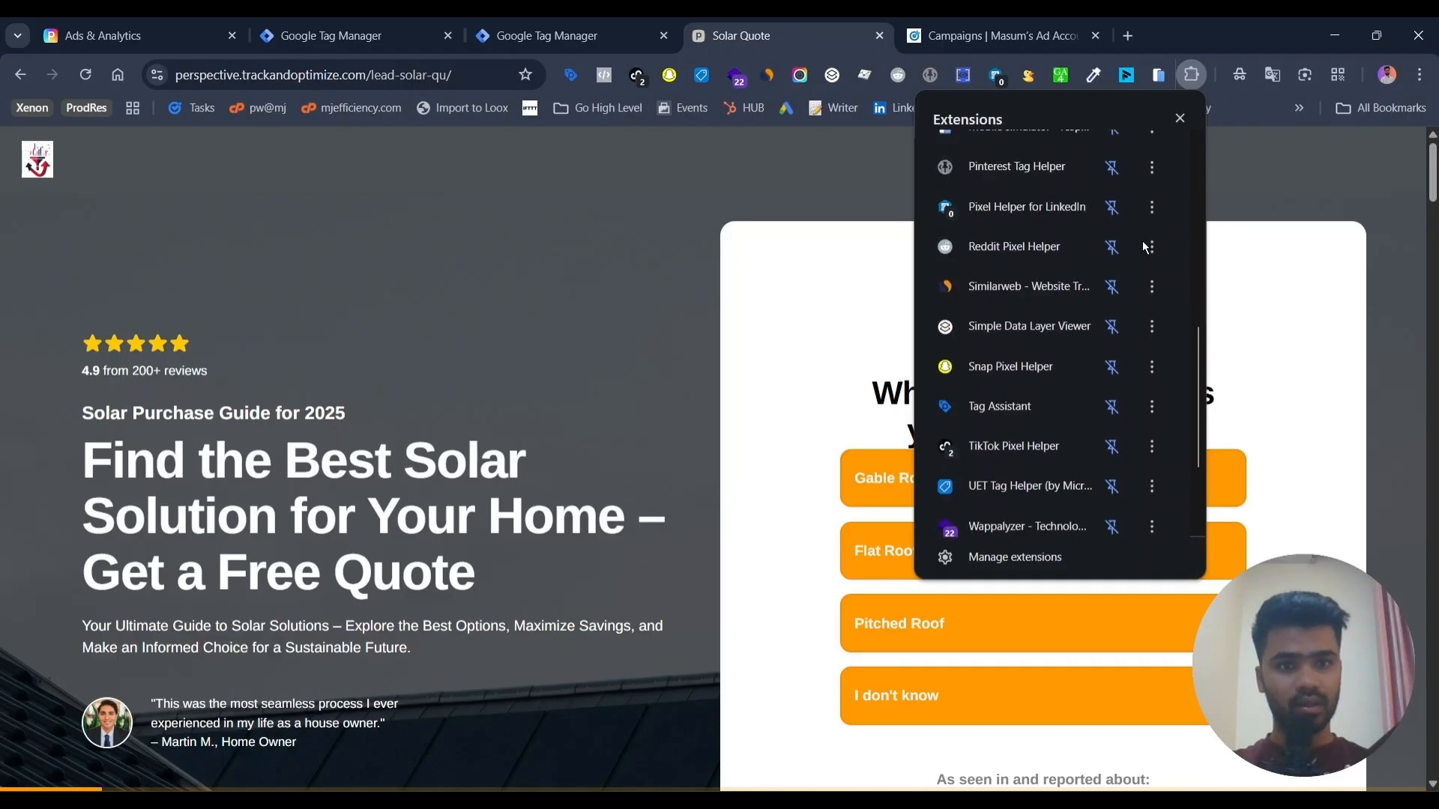
{"action": "scroll", "coordinate": [1142, 240], "scroll_direction": "up", "scroll_amount": 5}
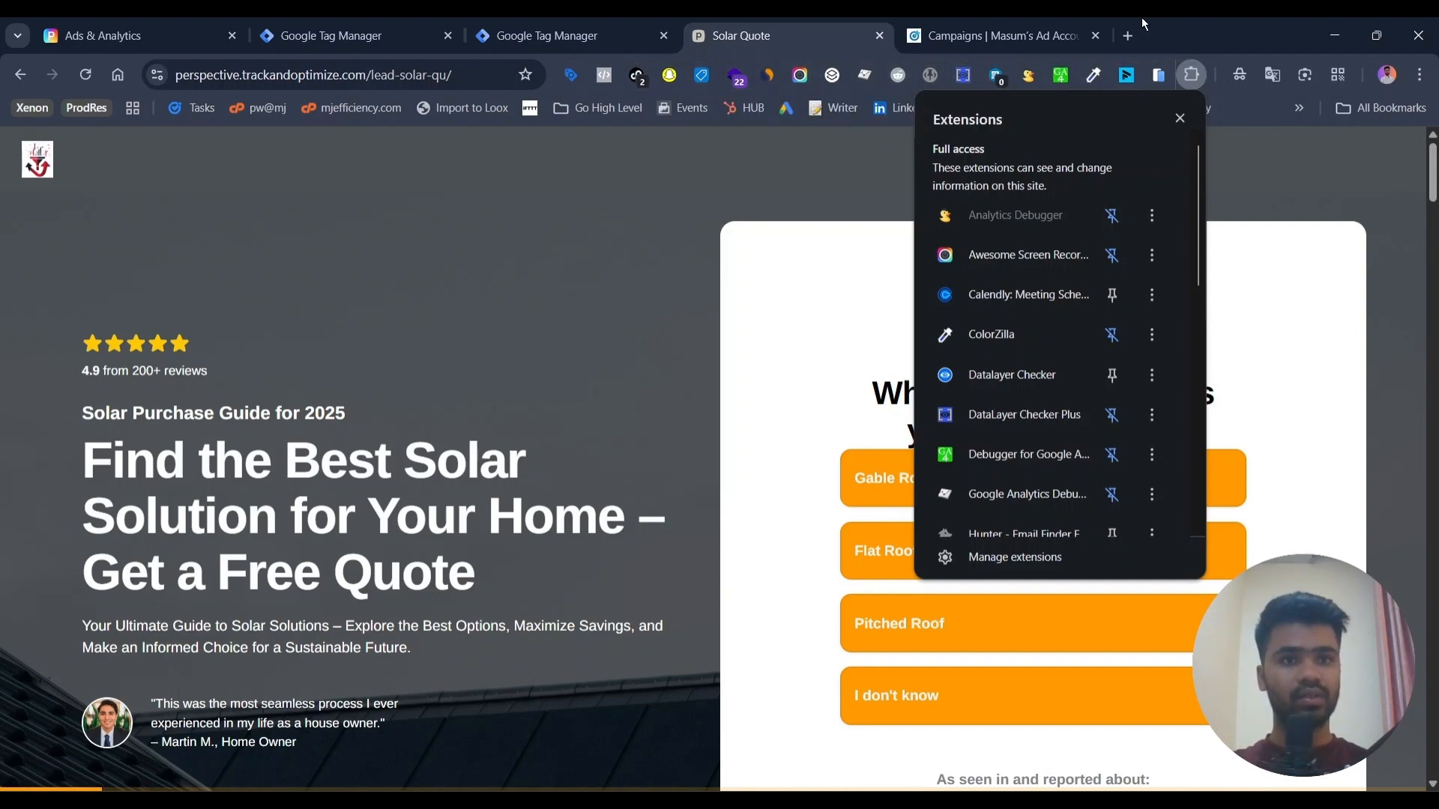
{"action": "key", "text": "ctrl+t"}
{"action": "type", "text": "linkedin"}
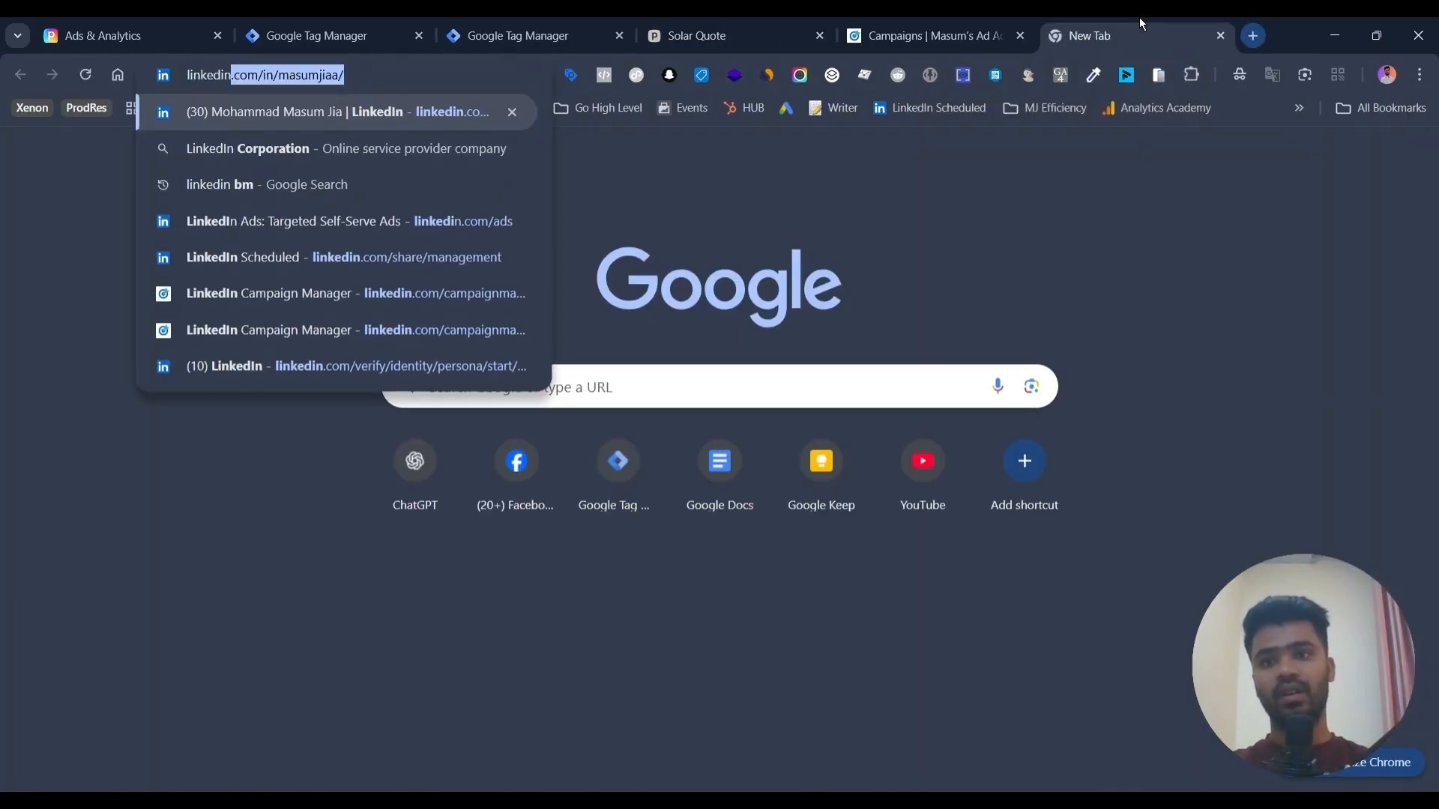
{"action": "type", "text": " insigt tag"}
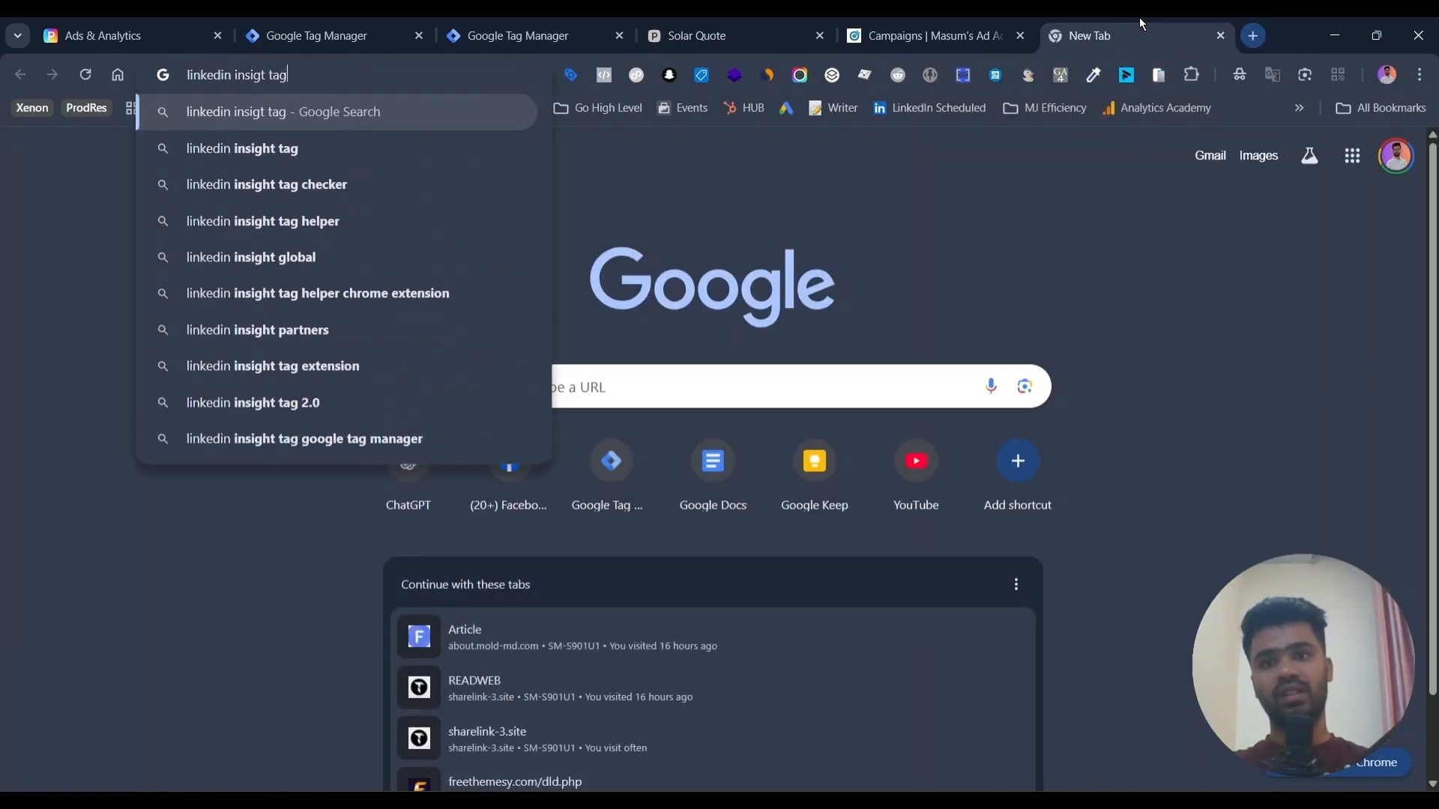
{"action": "type", "text": " helper"}
- Run the web search for a LinkedIn insight tag helper and look through the results
{"action": "key", "text": "Return"}
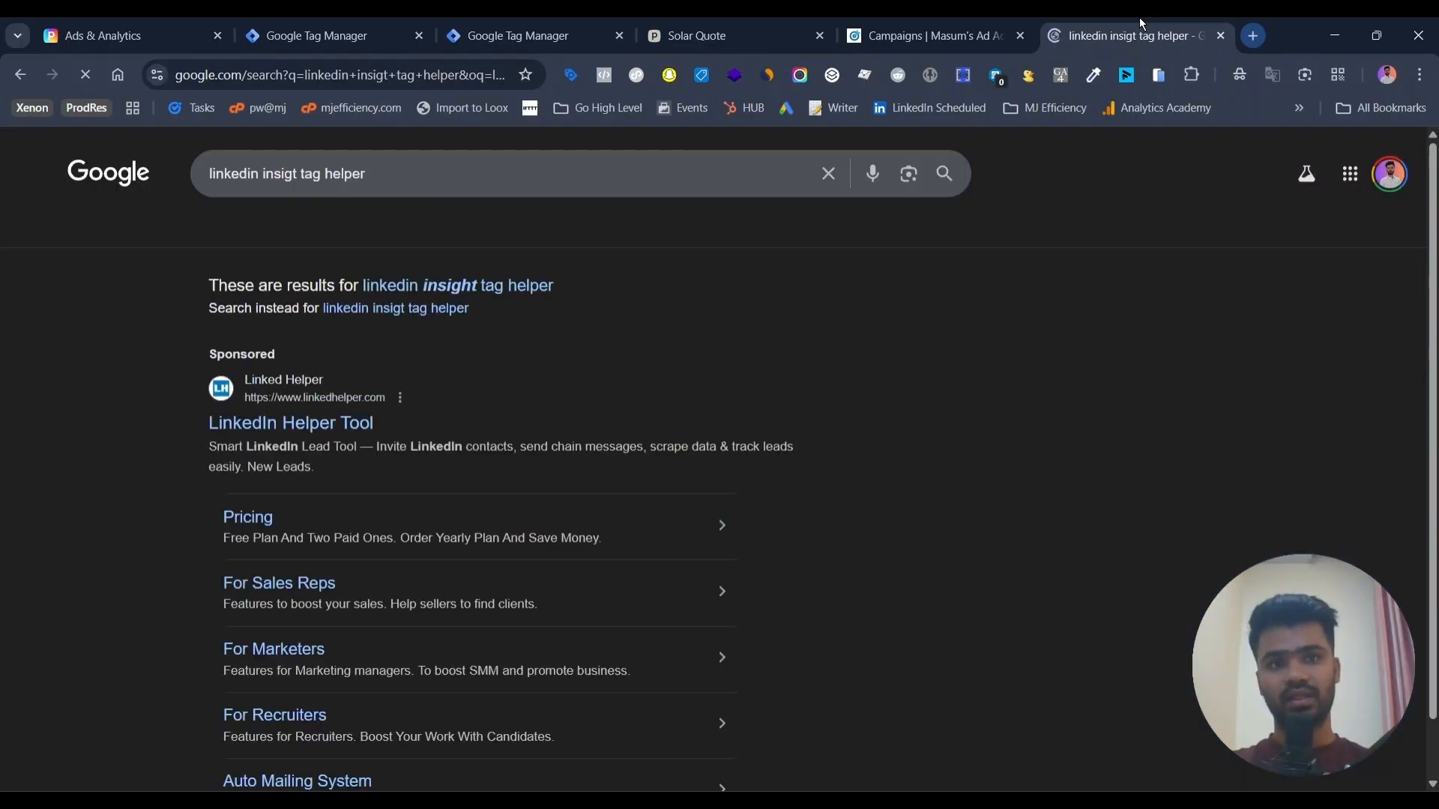
{"action": "scroll", "coordinate": [332, 400], "scroll_direction": "down", "scroll_amount": 9}
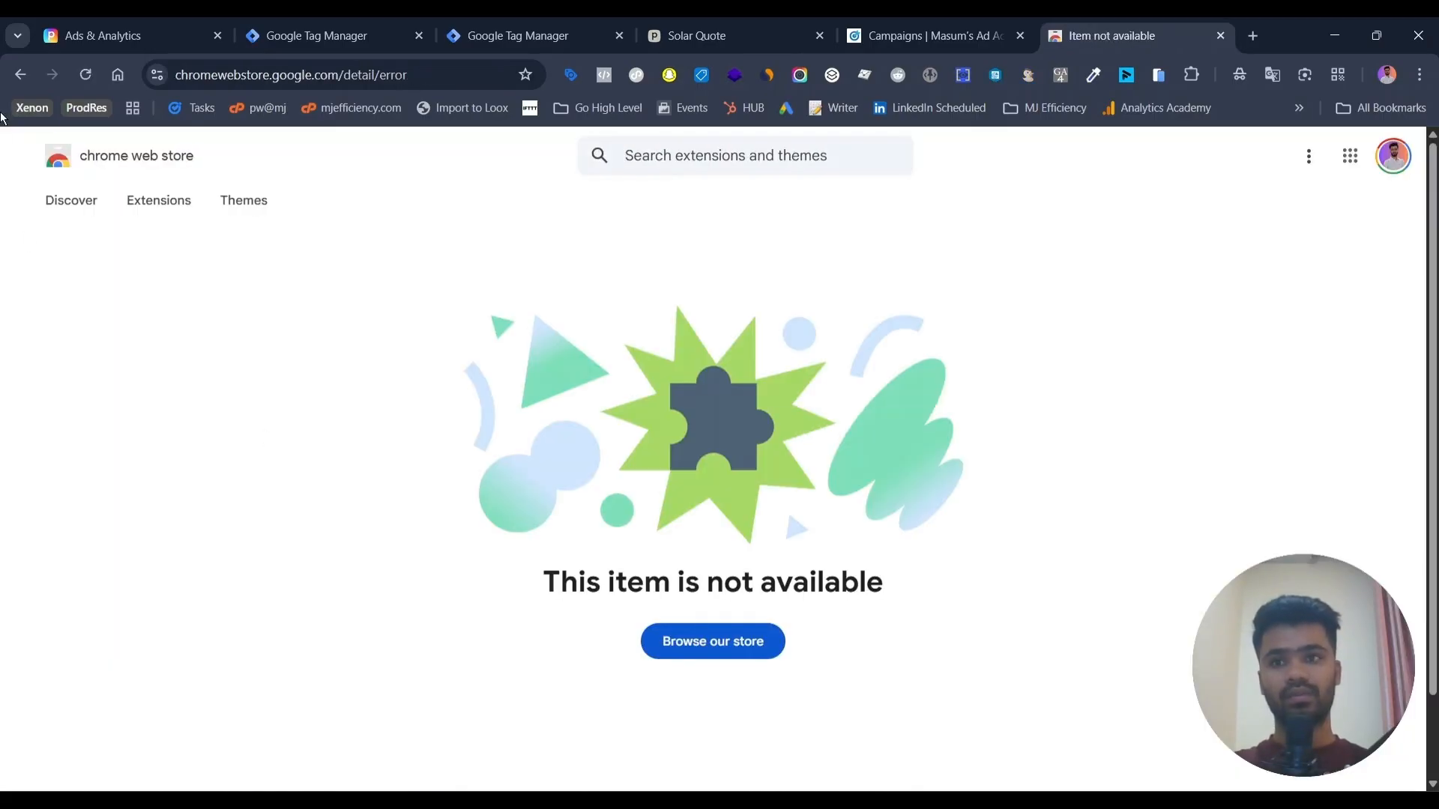
{"action": "left_click", "coordinate": [18, 75]}
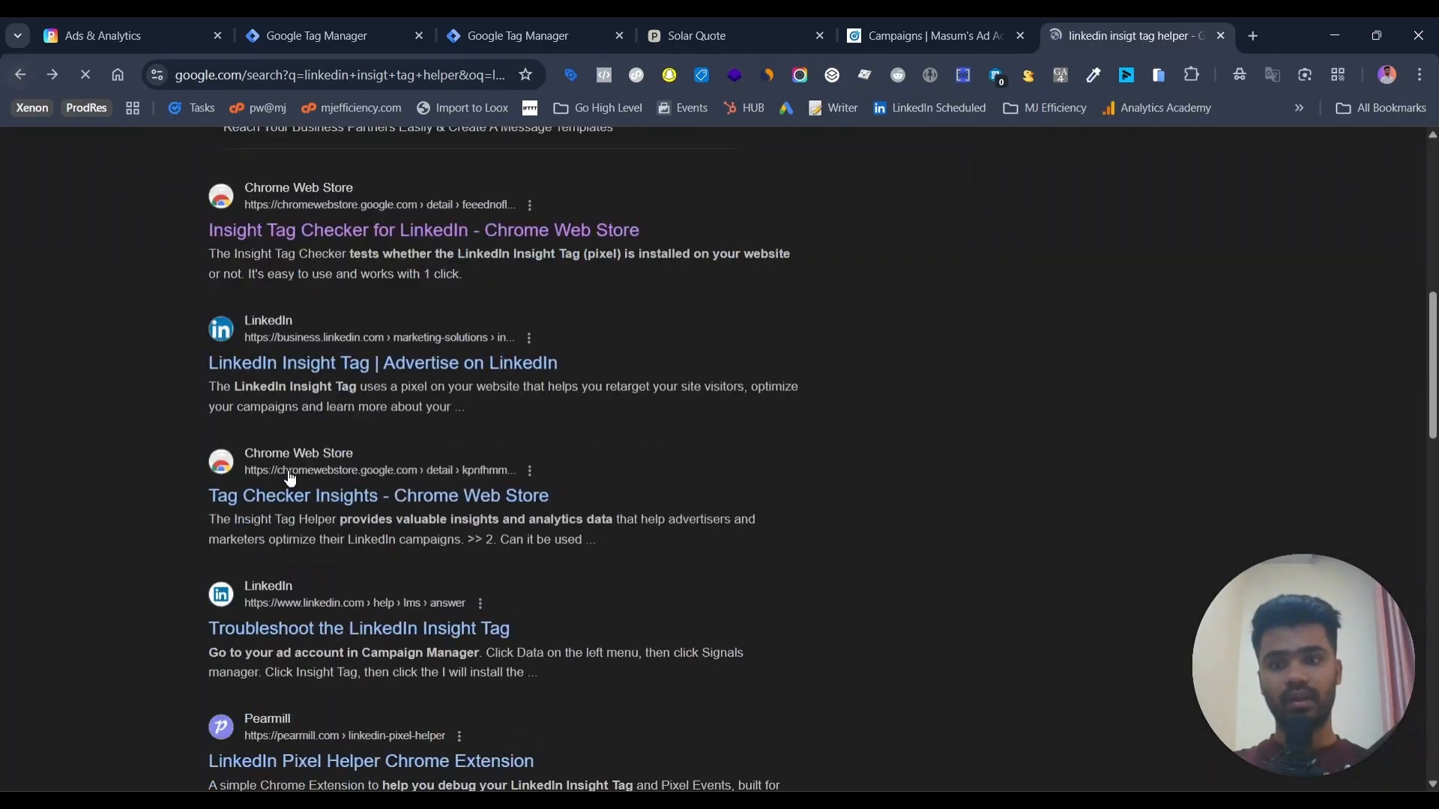
{"action": "scroll", "coordinate": [289, 475], "scroll_direction": "down", "scroll_amount": 5}
{"action": "scroll", "coordinate": [289, 475], "scroll_direction": "up", "scroll_amount": 8}
{"action": "scroll", "coordinate": [289, 477], "scroll_direction": "down", "scroll_amount": 2}
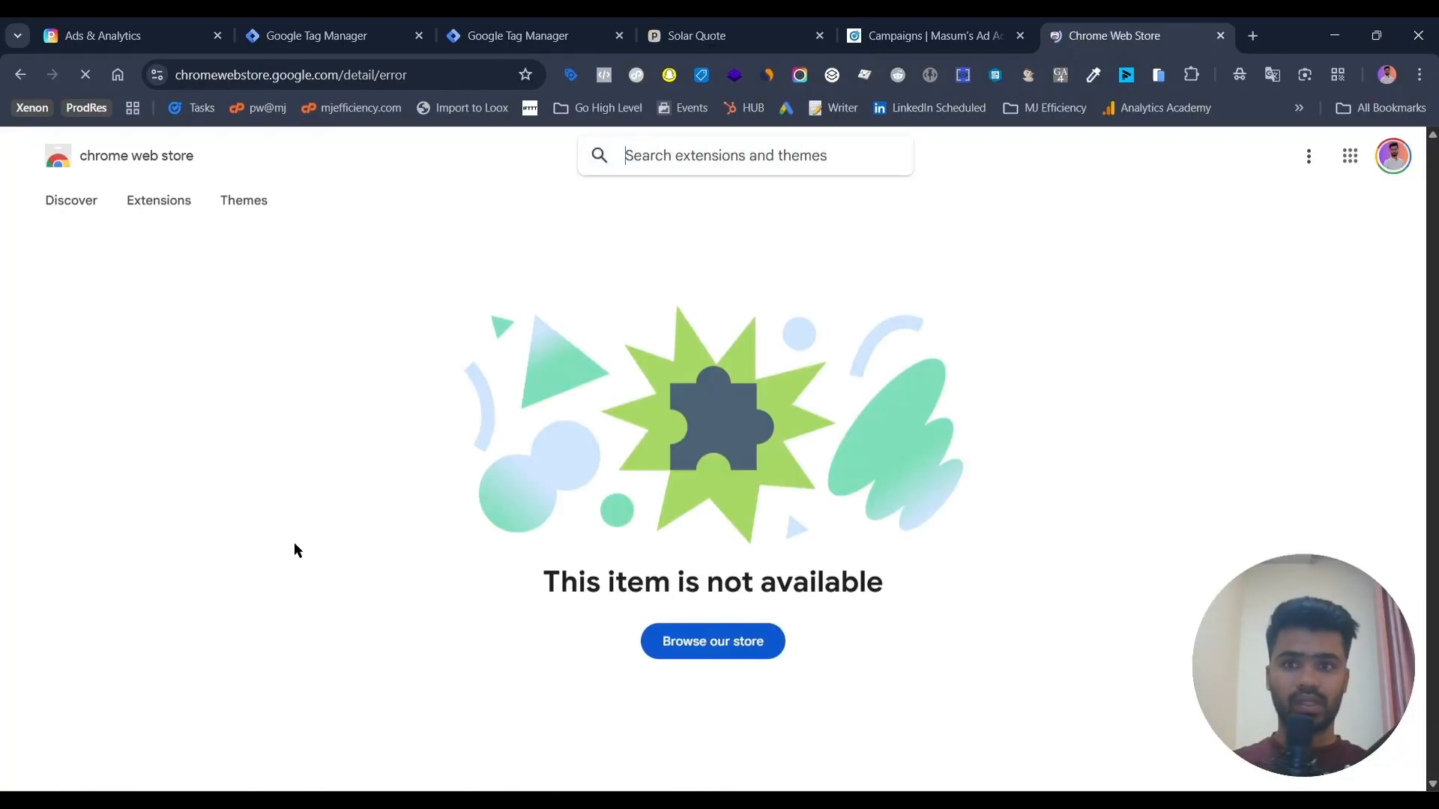
- Search the Chrome Web Store for 'linkedin insight tag helper' and open the Pixel Helper for LinkedIn listing
{"action": "left_click", "coordinate": [690, 156]}
{"action": "type", "text": "linkedin i"}
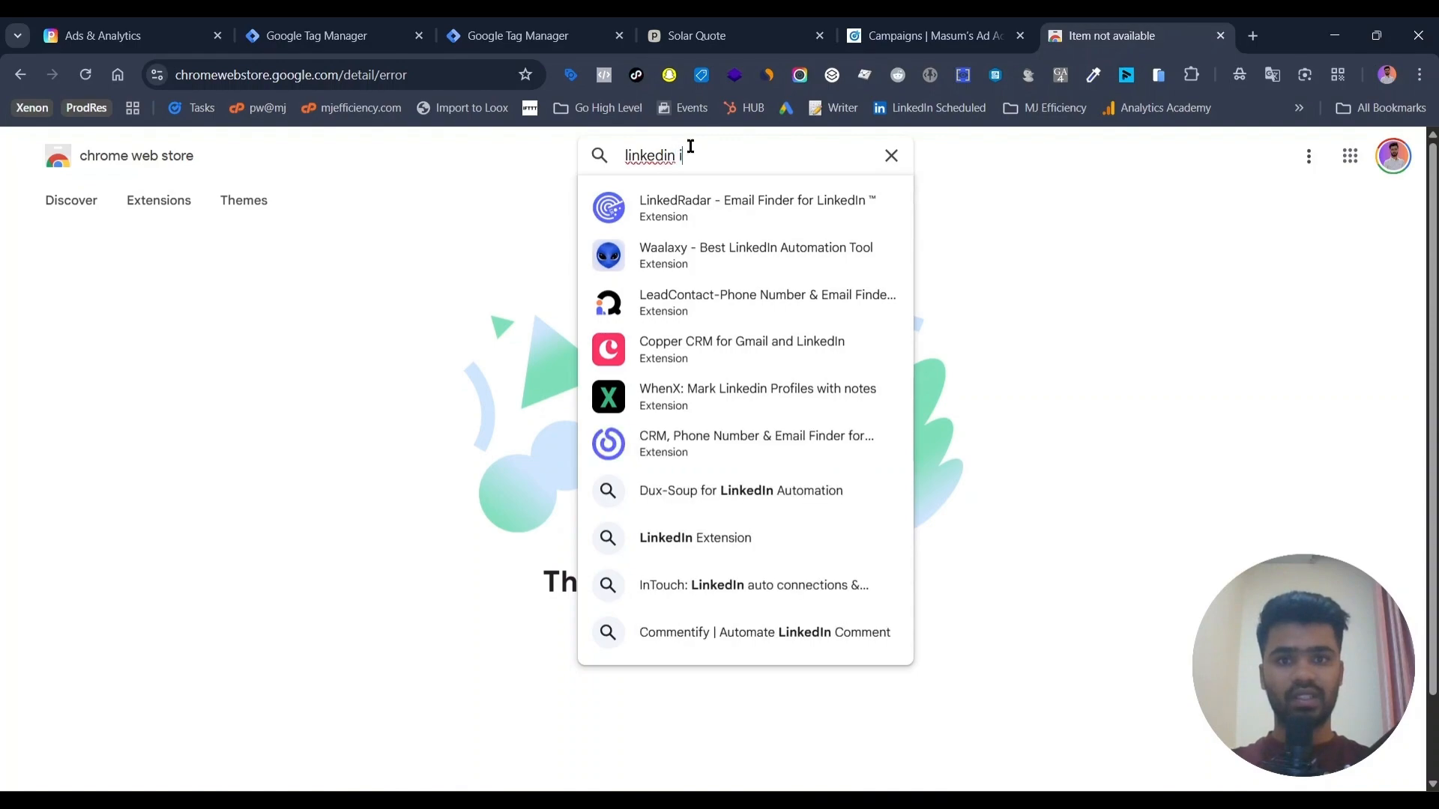
{"action": "type", "text": "nsigh"}
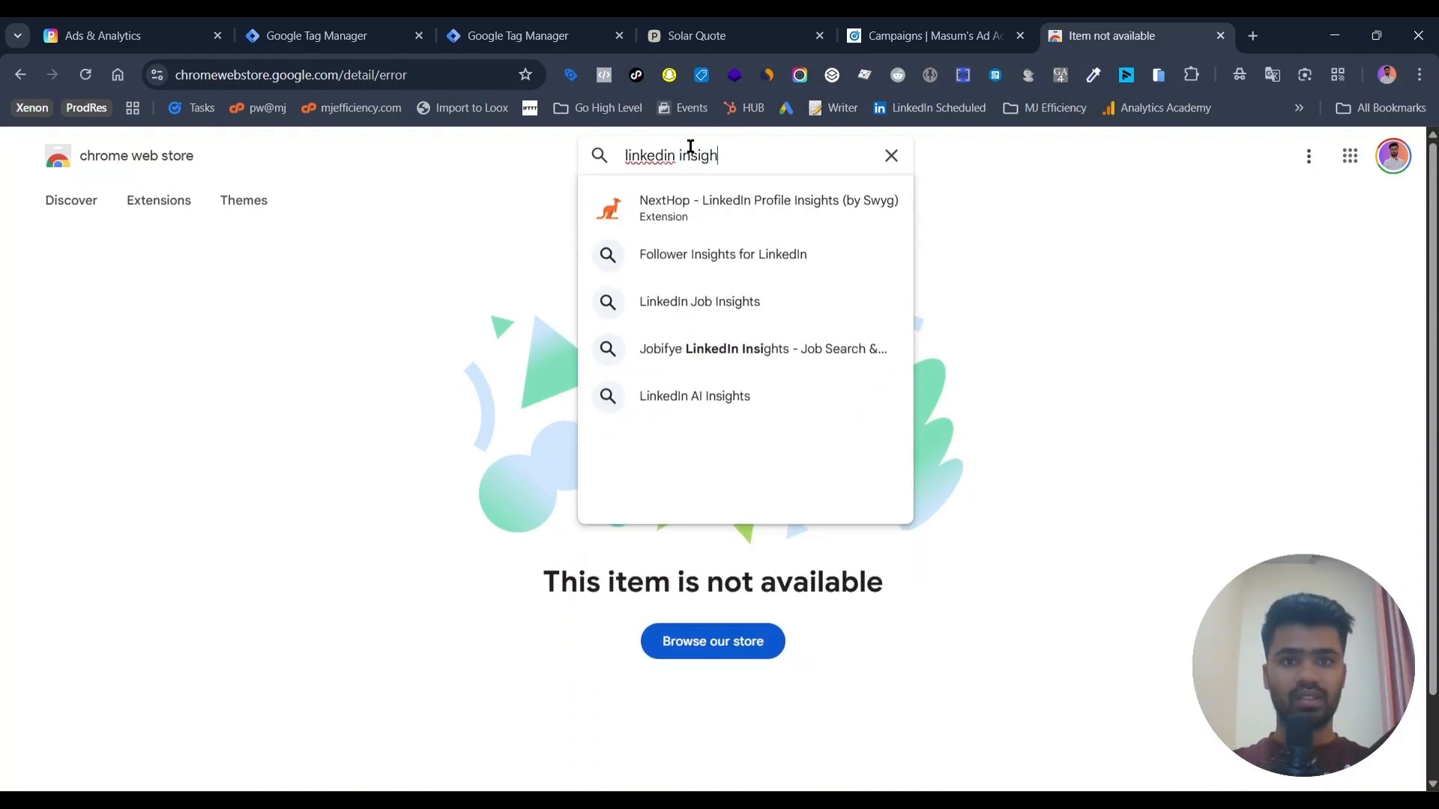
{"action": "type", "text": "t tag"}
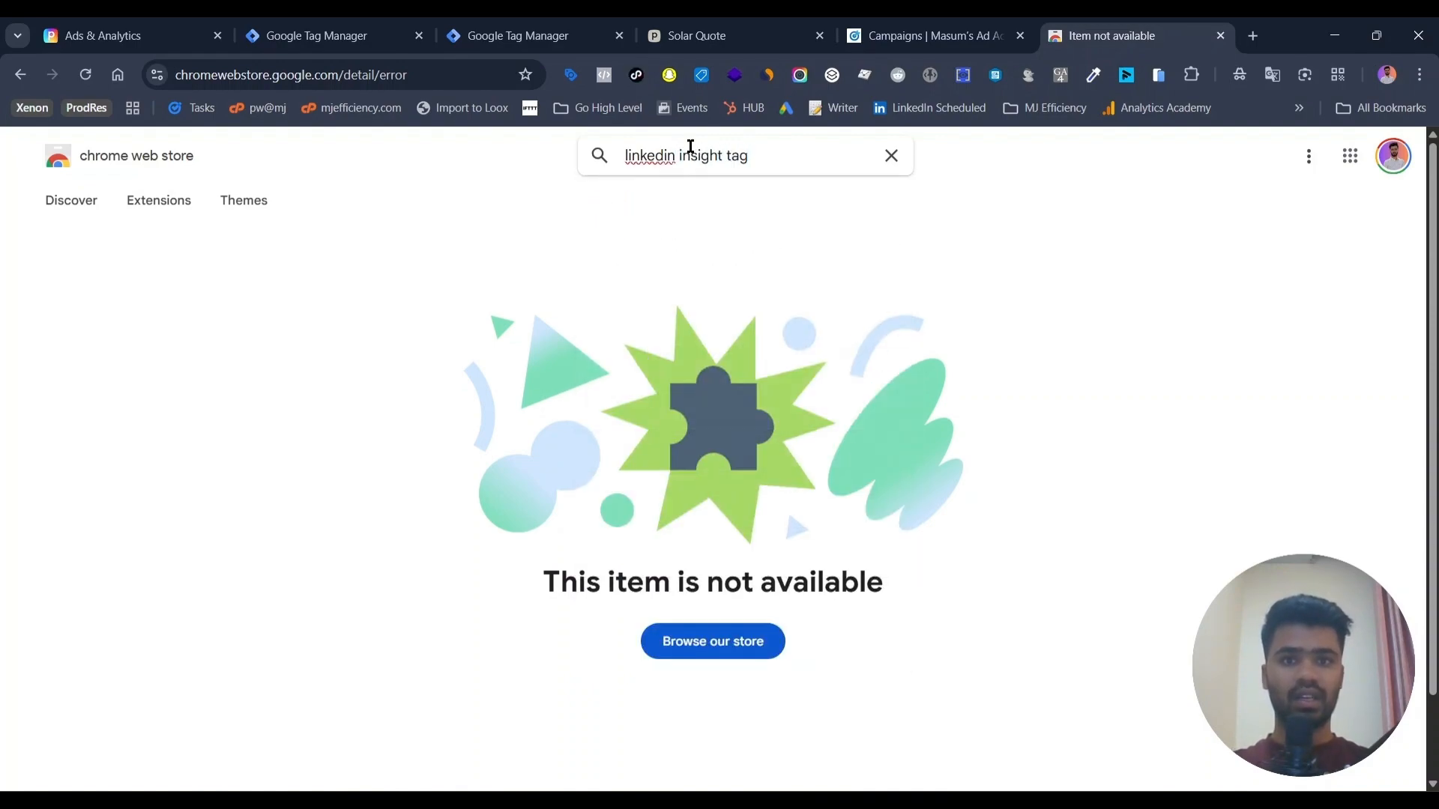
{"action": "type", "text": " helper"}
{"action": "key", "text": "Return"}
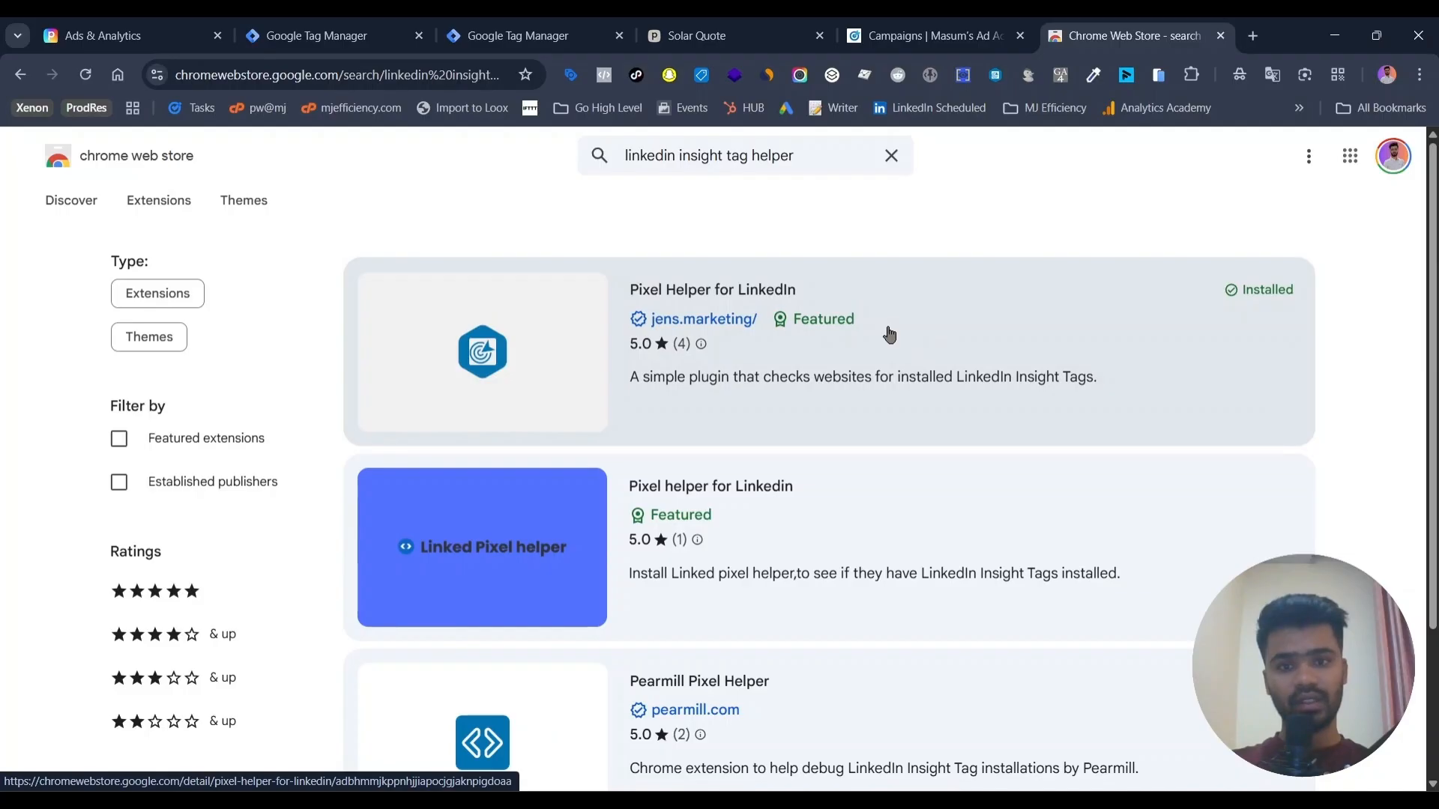
{"action": "scroll", "coordinate": [889, 334], "scroll_direction": "down", "scroll_amount": 3}
{"action": "scroll", "coordinate": [886, 331], "scroll_direction": "up", "scroll_amount": 3}
{"action": "left_click", "coordinate": [865, 316]}
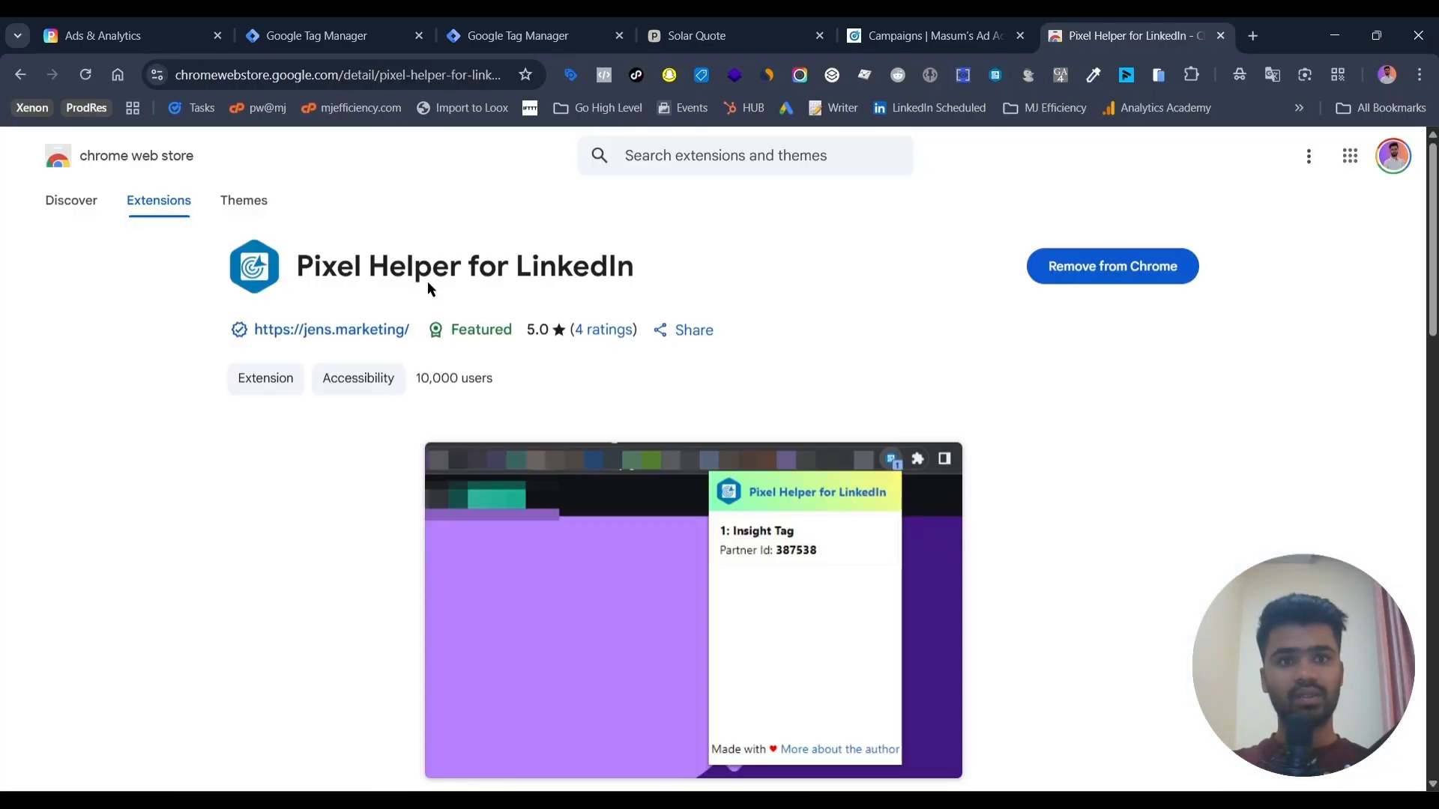
- Confirm Pixel Helper finds no LinkedIn pixels, then return to the Campaign Manager campaigns
{"action": "left_click", "coordinate": [996, 75]}
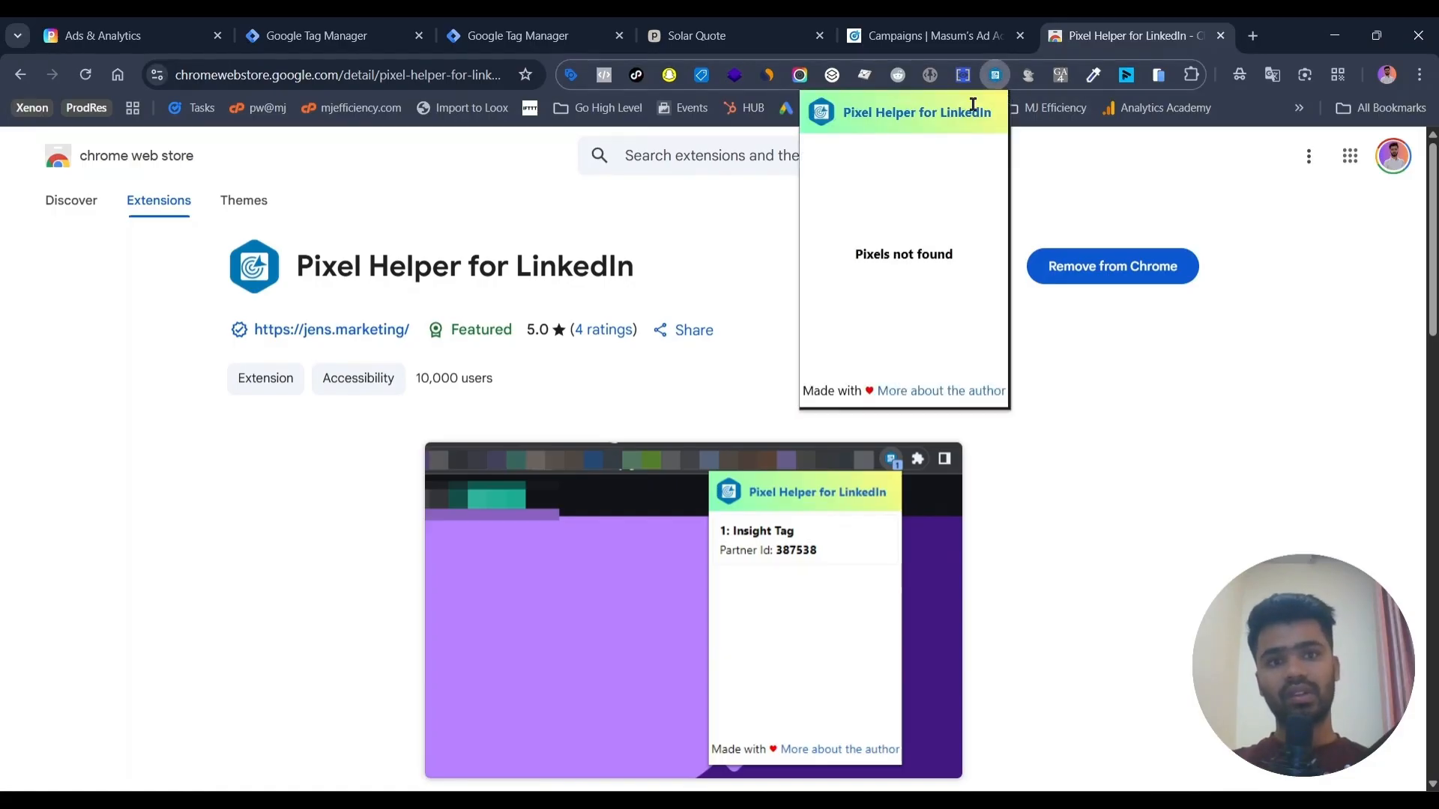
{"action": "left_click", "coordinate": [478, 297]}
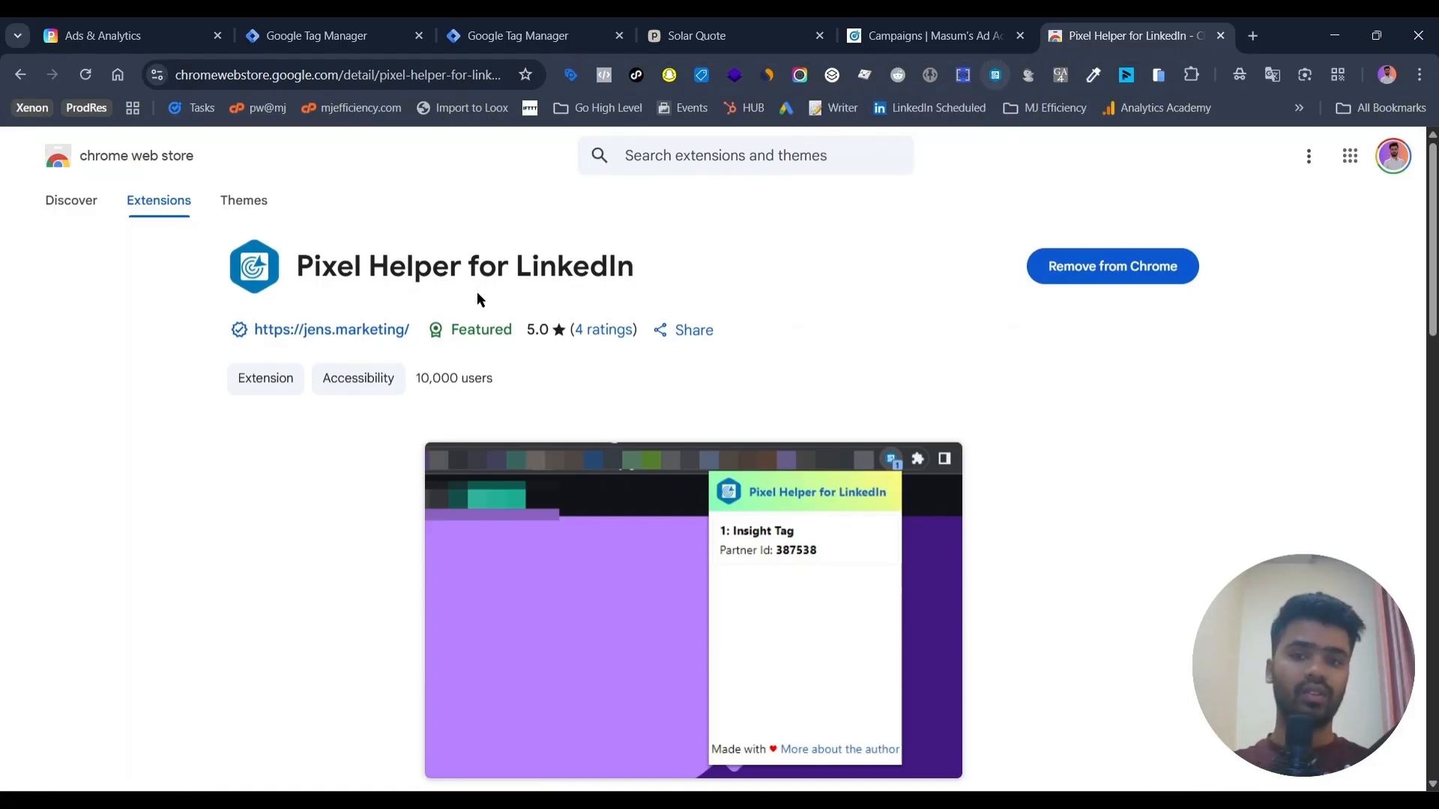
{"action": "left_click", "coordinate": [914, 21]}
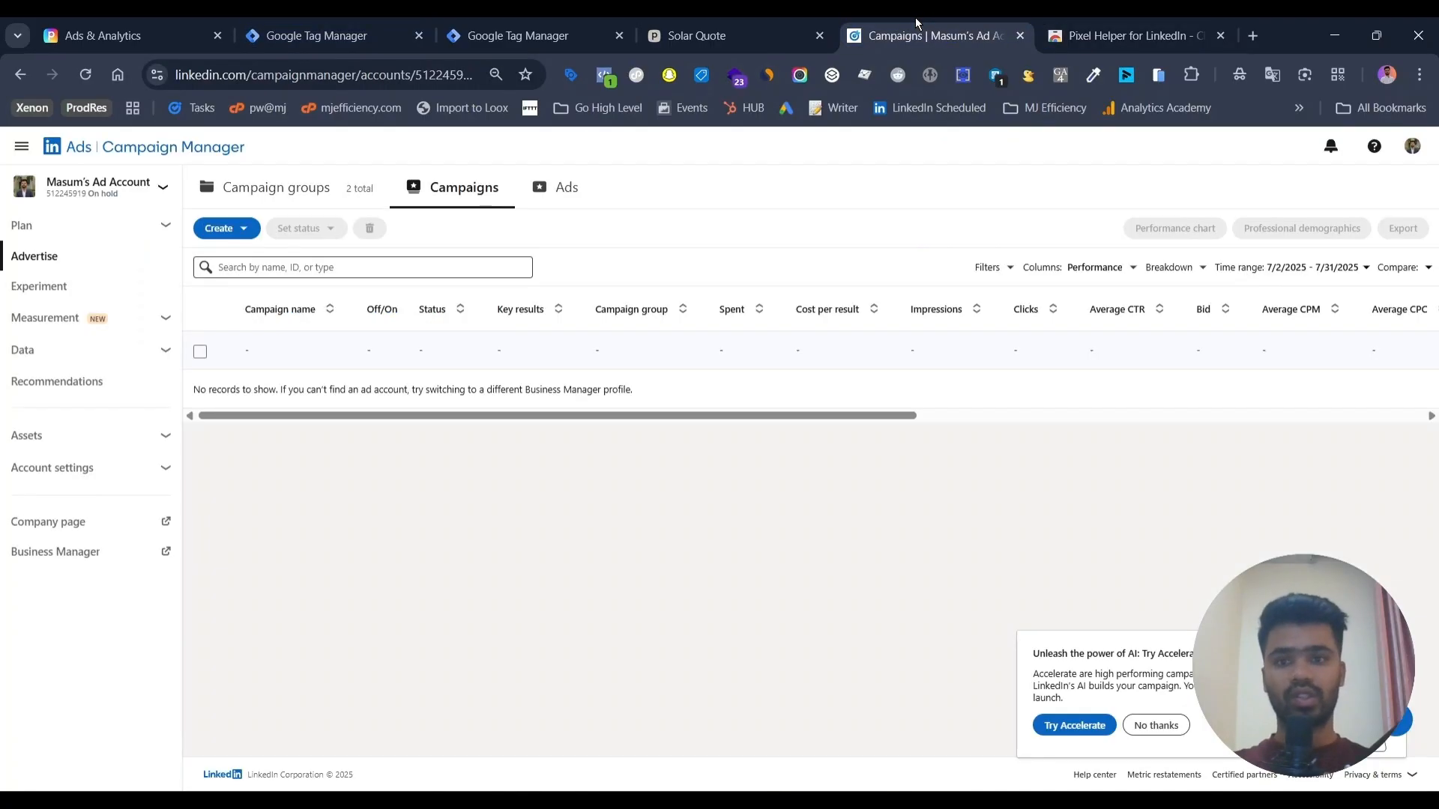
- Navigate via Measurement and conversion tracking to the Signals manager, dismissing the AI campaign suggestion
{"action": "left_click", "coordinate": [116, 329]}
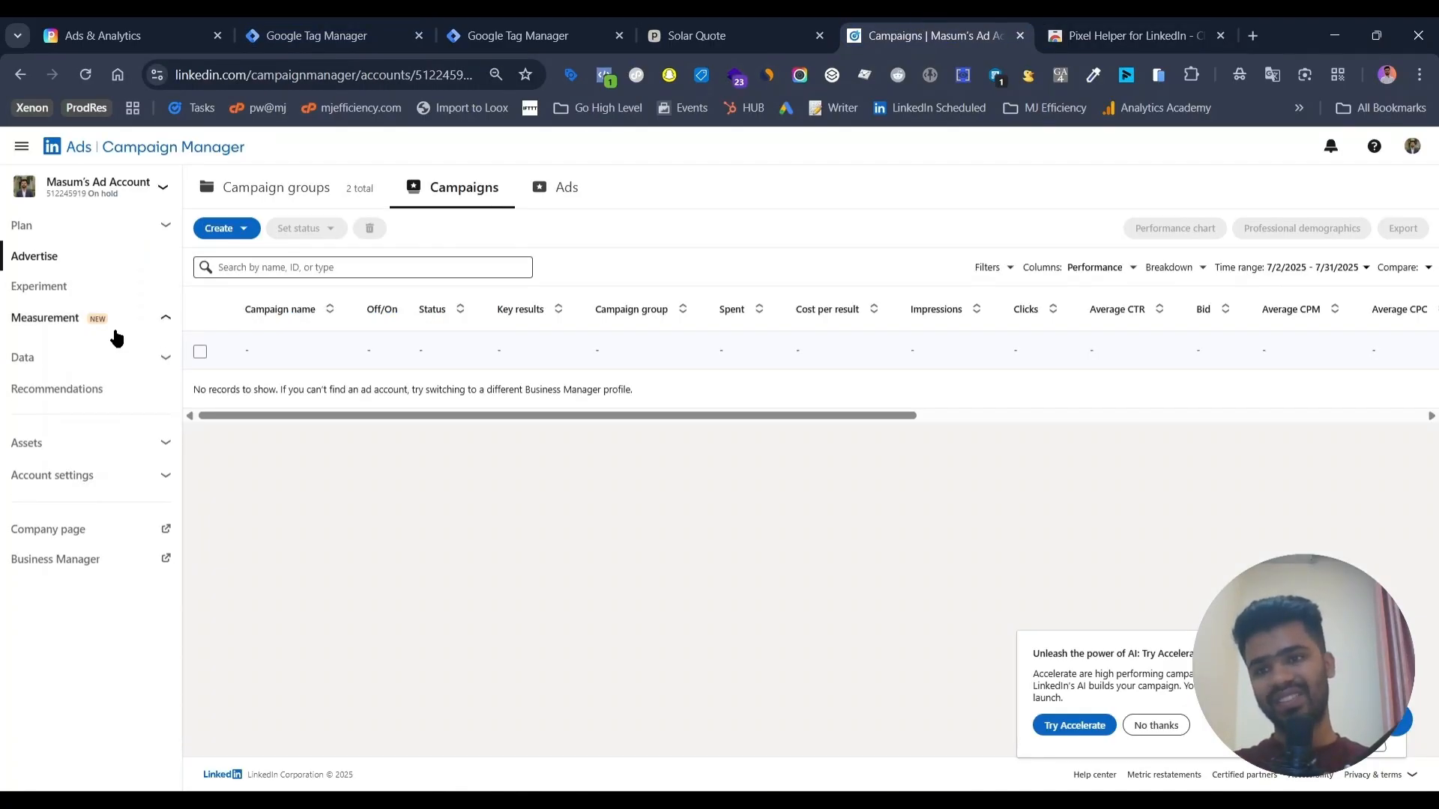
{"action": "left_click", "coordinate": [116, 349]}
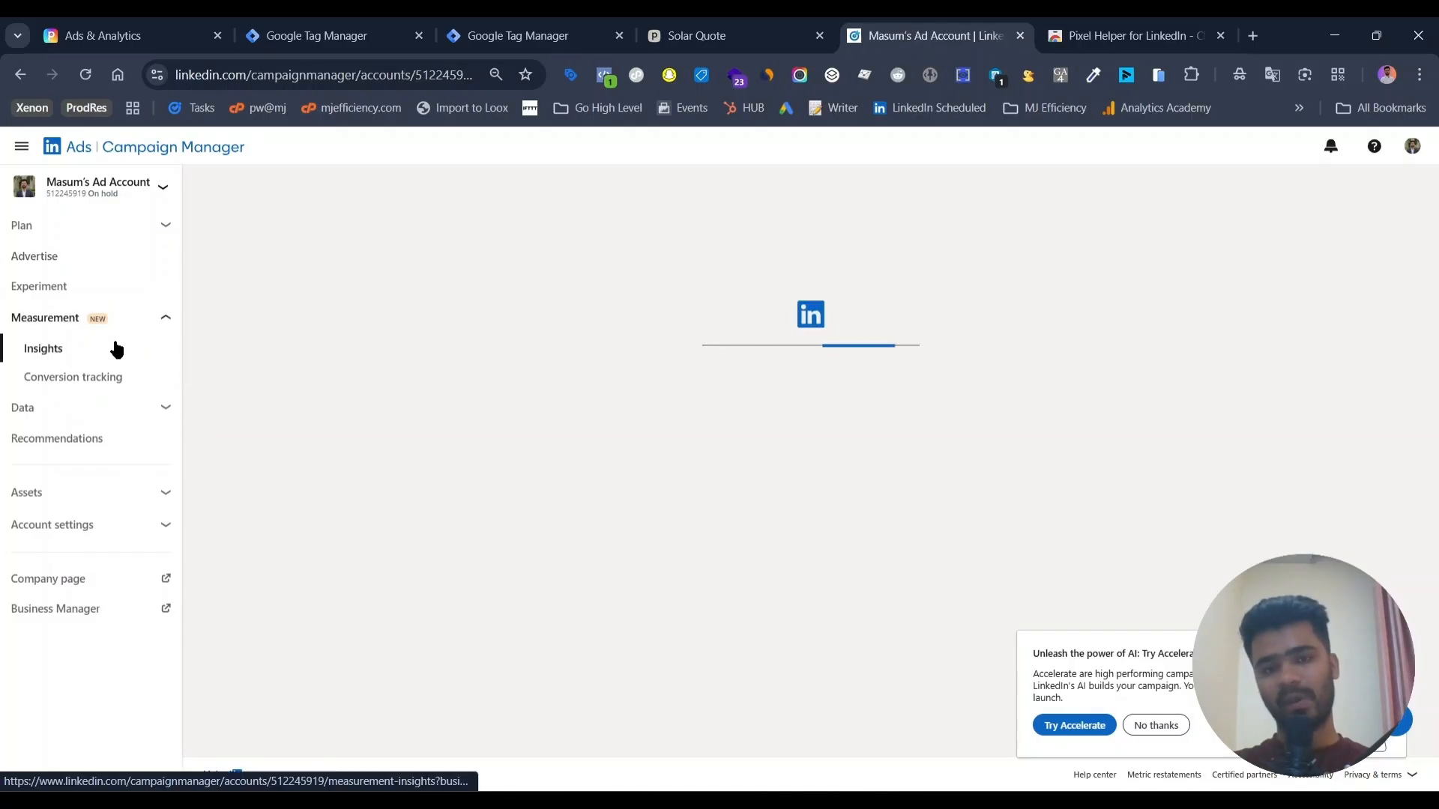
{"action": "left_click", "coordinate": [1177, 722]}
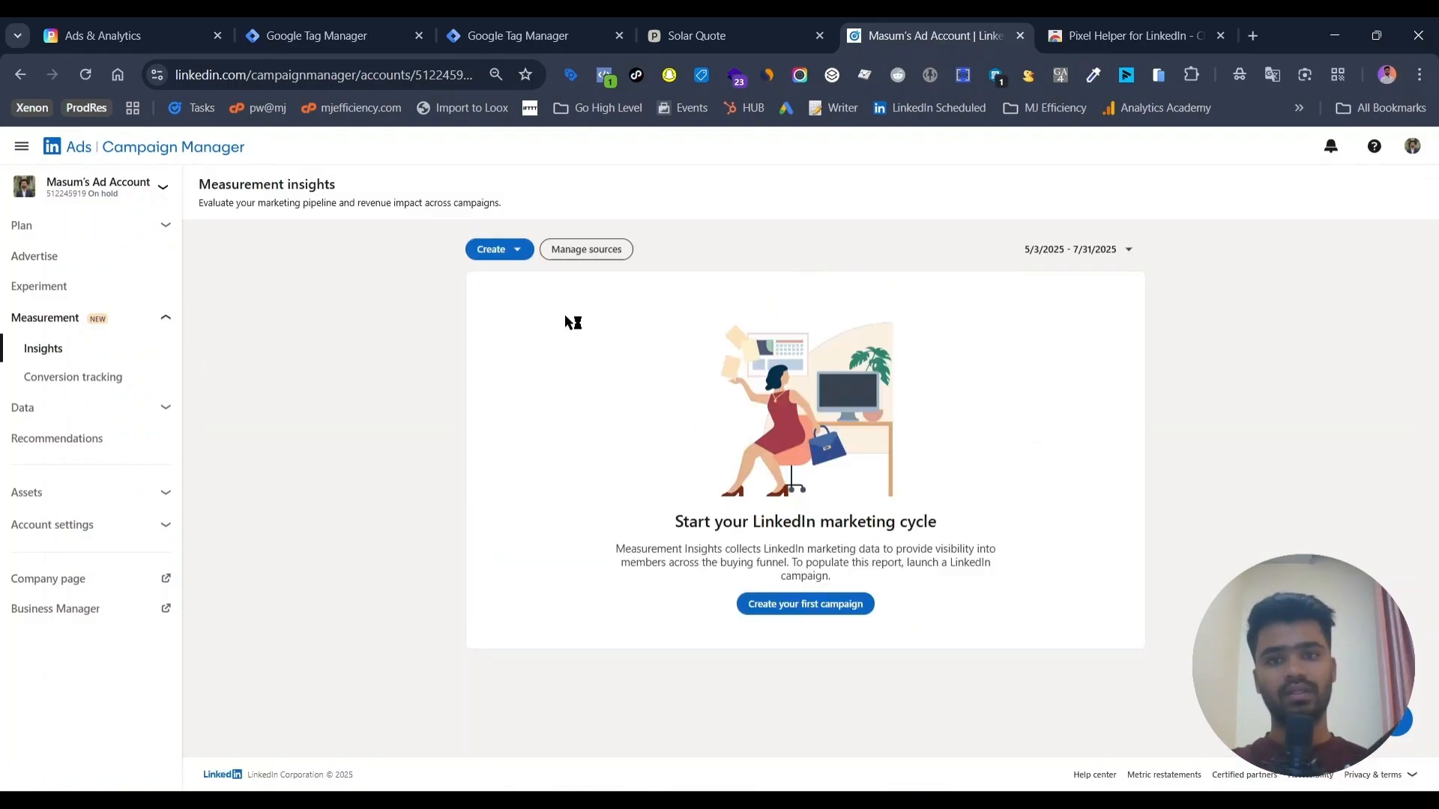
{"action": "left_click", "coordinate": [518, 253]}
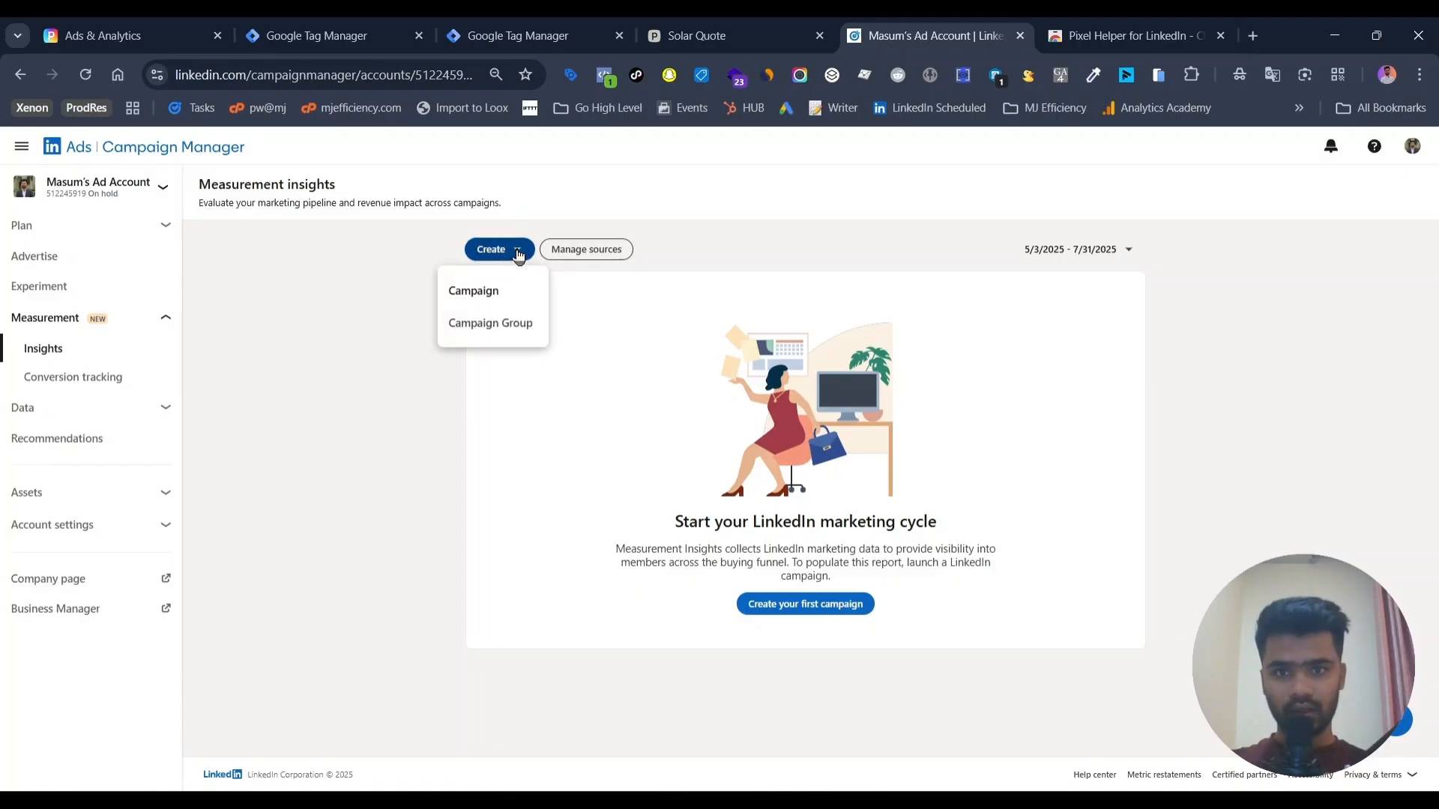
{"action": "left_click", "coordinate": [86, 379]}
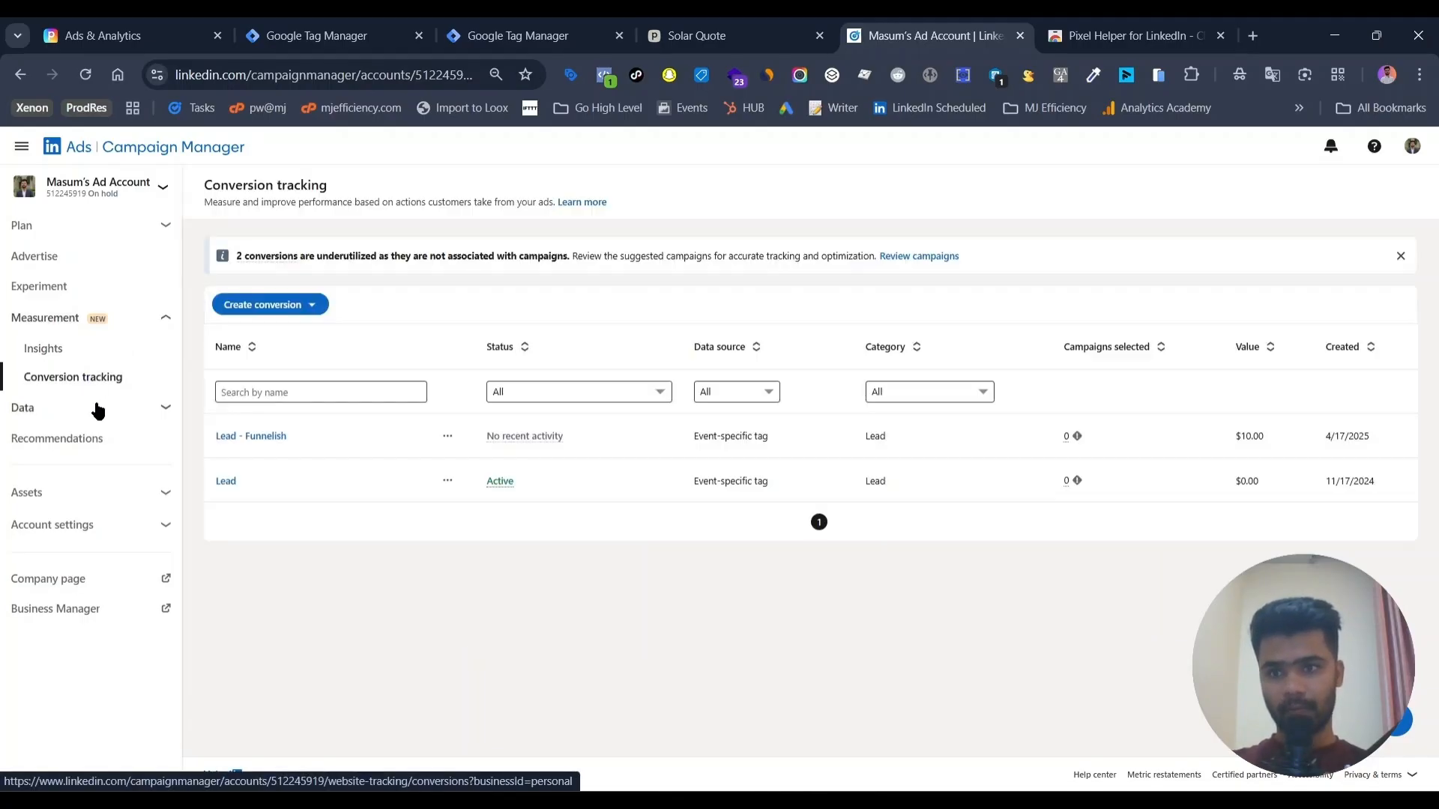
{"action": "left_click", "coordinate": [96, 407]}
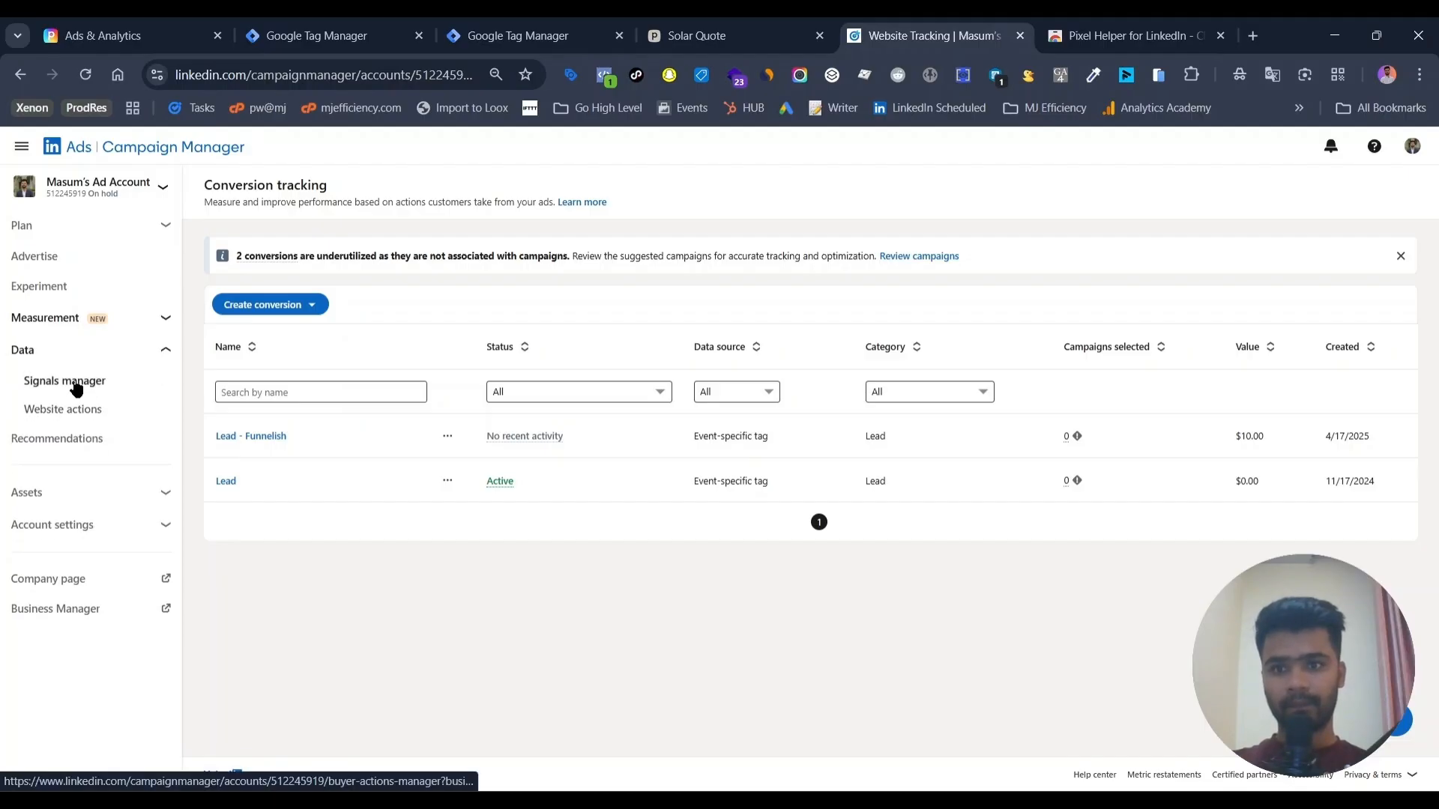
{"action": "left_click", "coordinate": [76, 382]}
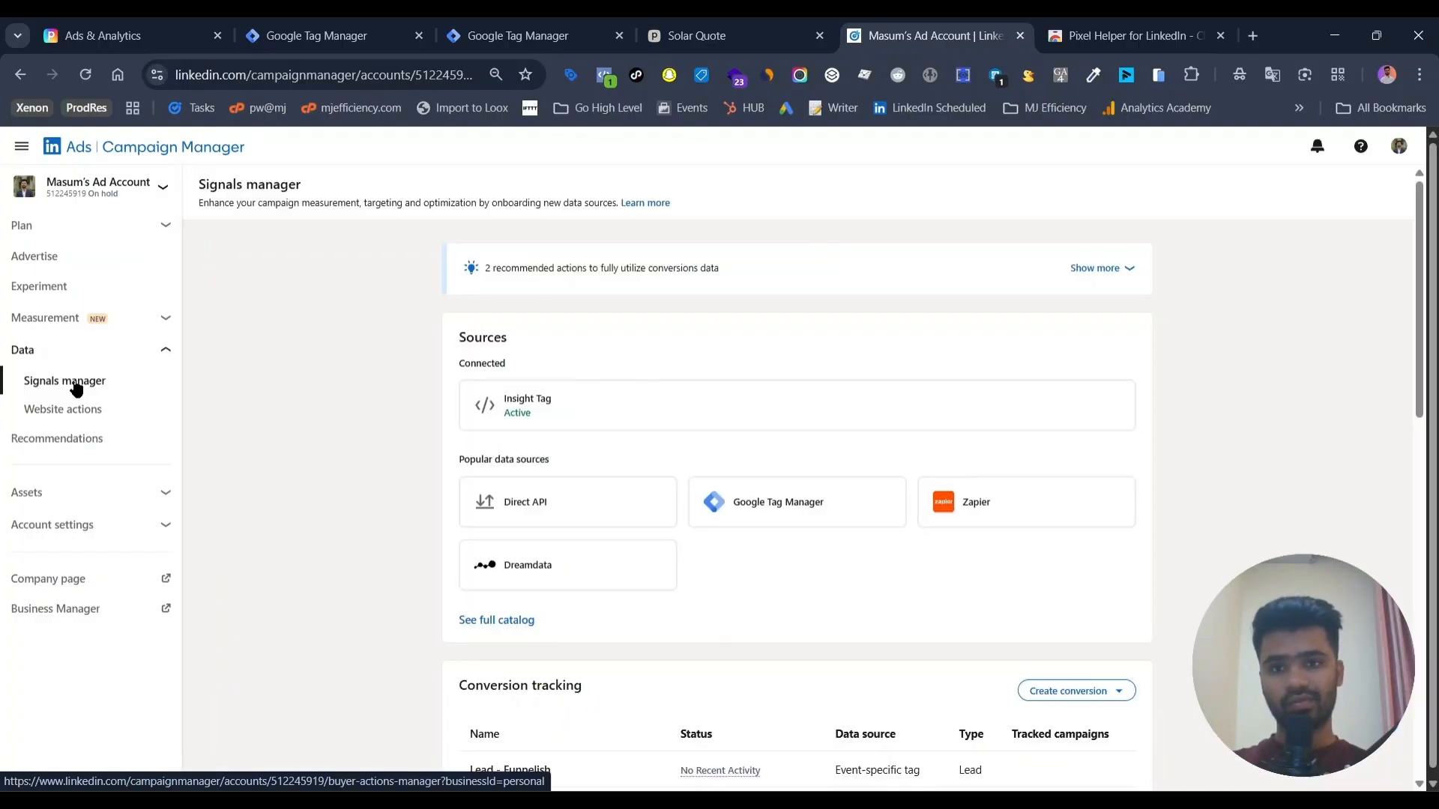
- Open the Insight Tag's 'I will use a tag manager' details and copy the partner ID
{"action": "left_click", "coordinate": [535, 405]}
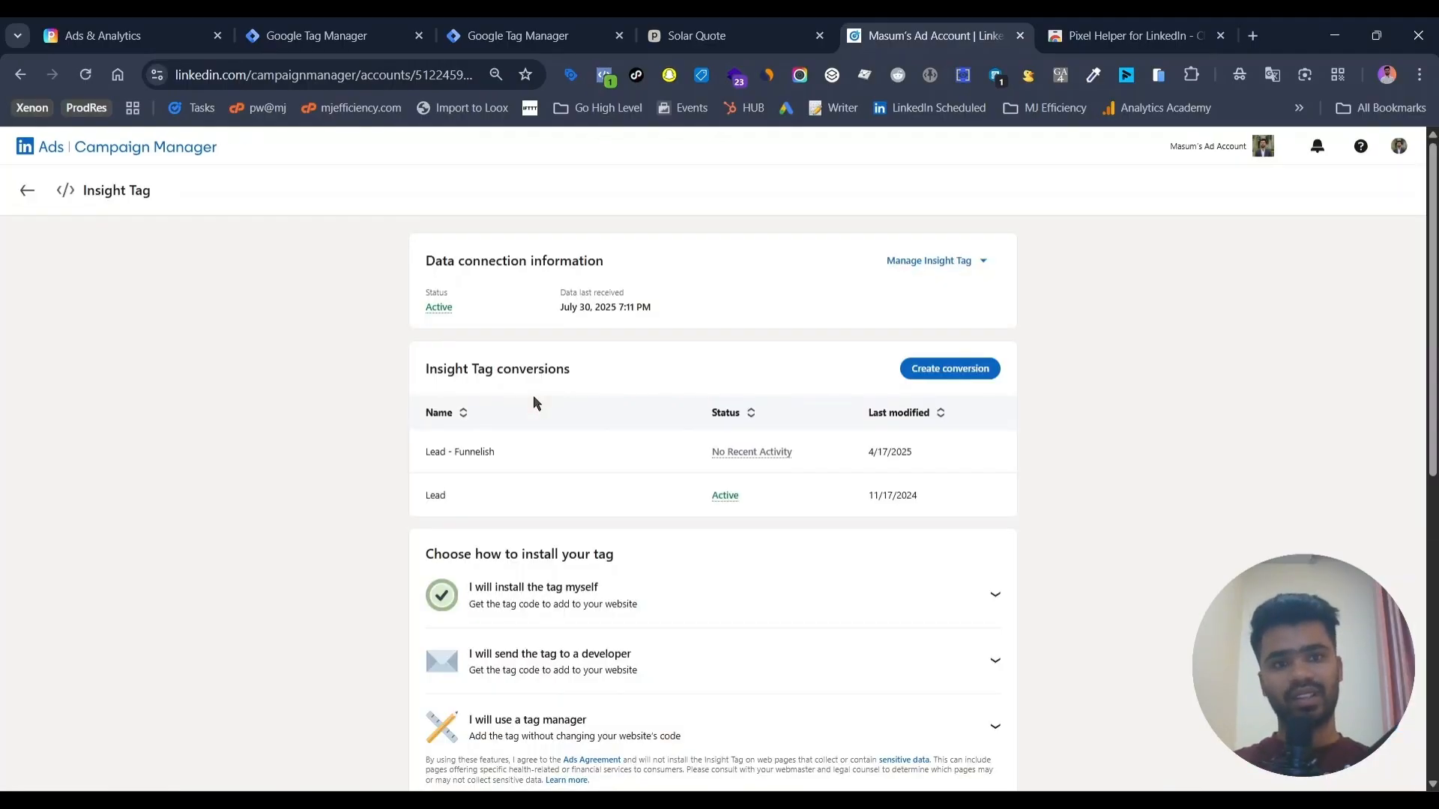
{"action": "scroll", "coordinate": [534, 397], "scroll_direction": "down", "scroll_amount": 3}
{"action": "left_click", "coordinate": [535, 405]}
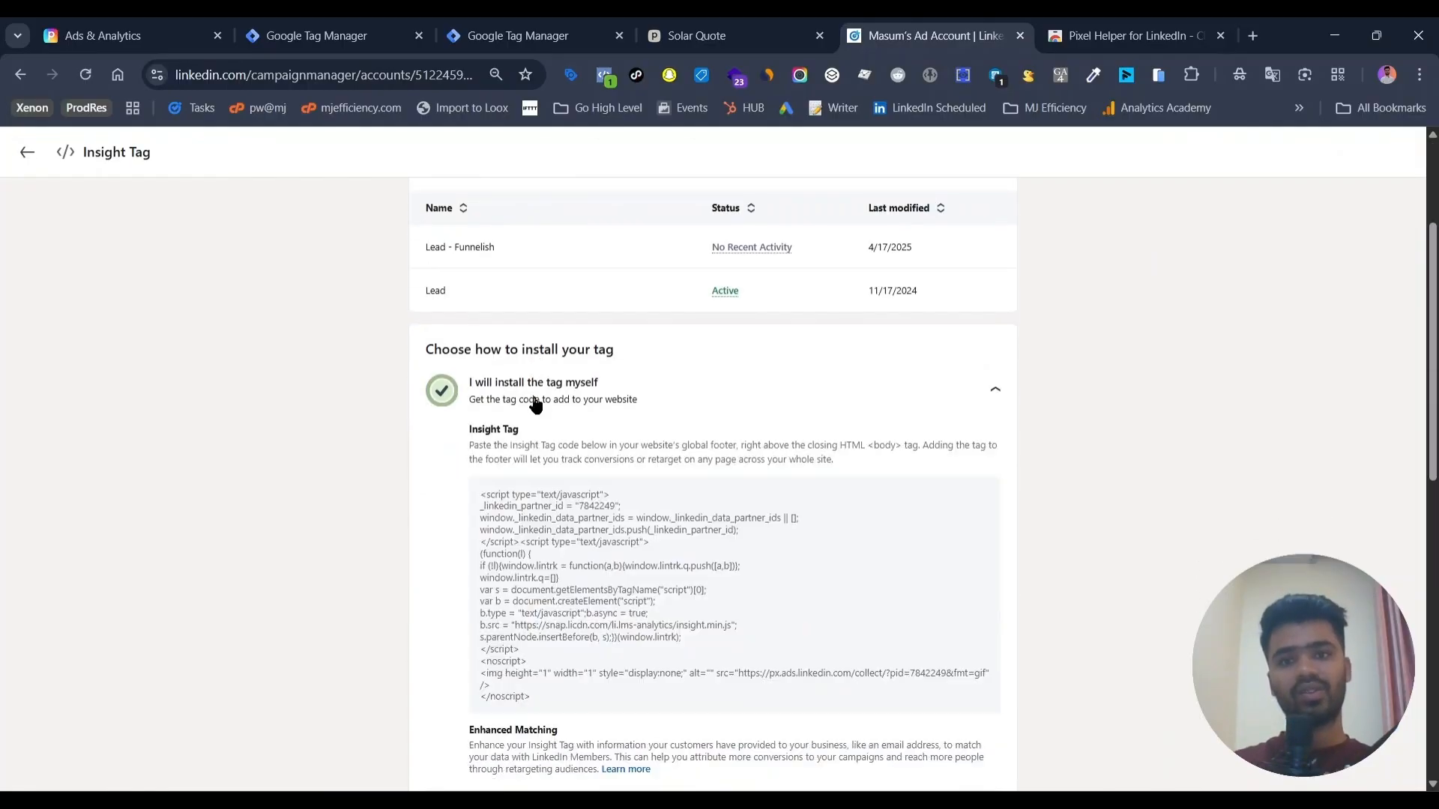
{"action": "left_click", "coordinate": [535, 404]}
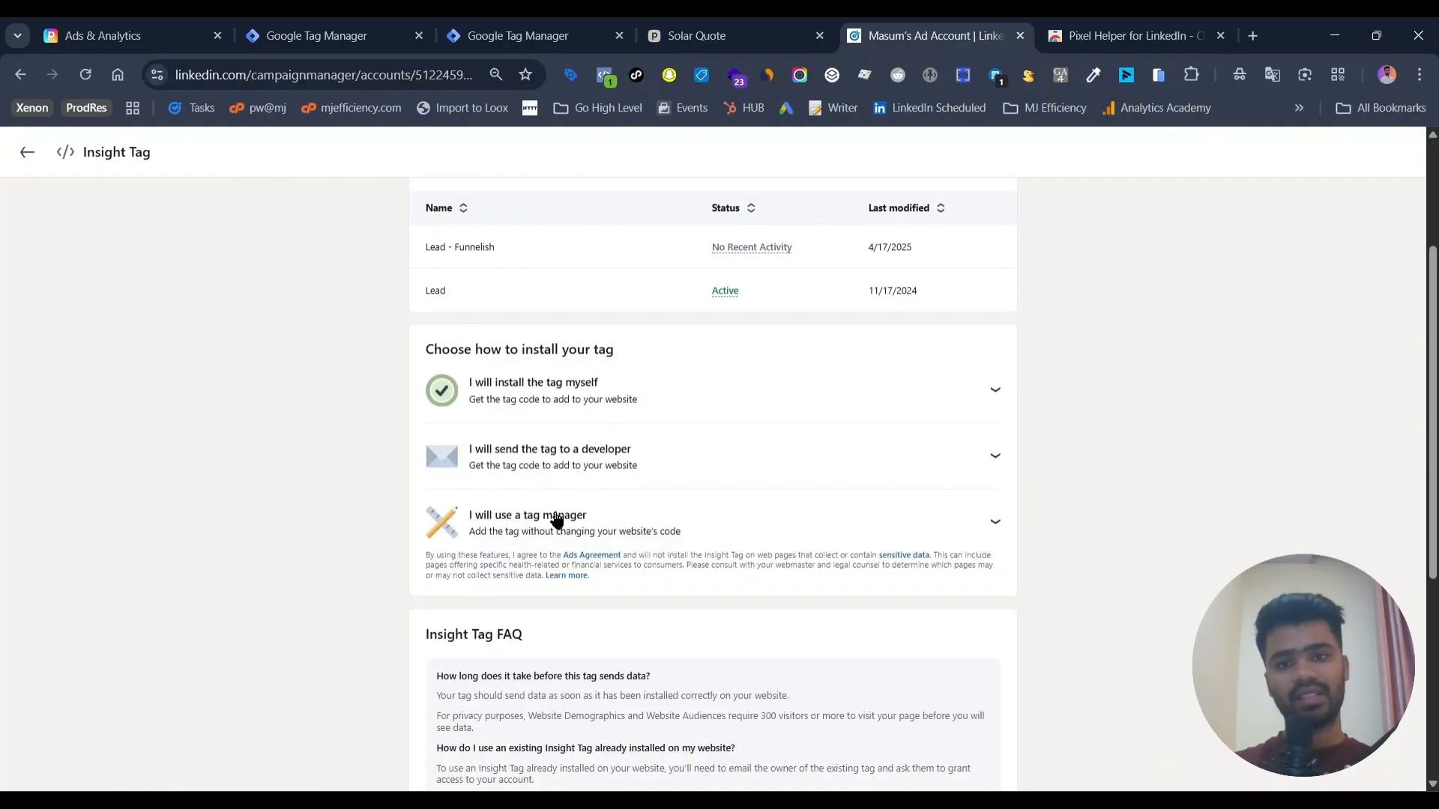
{"action": "left_click", "coordinate": [556, 520]}
{"action": "left_click", "coordinate": [566, 614]}
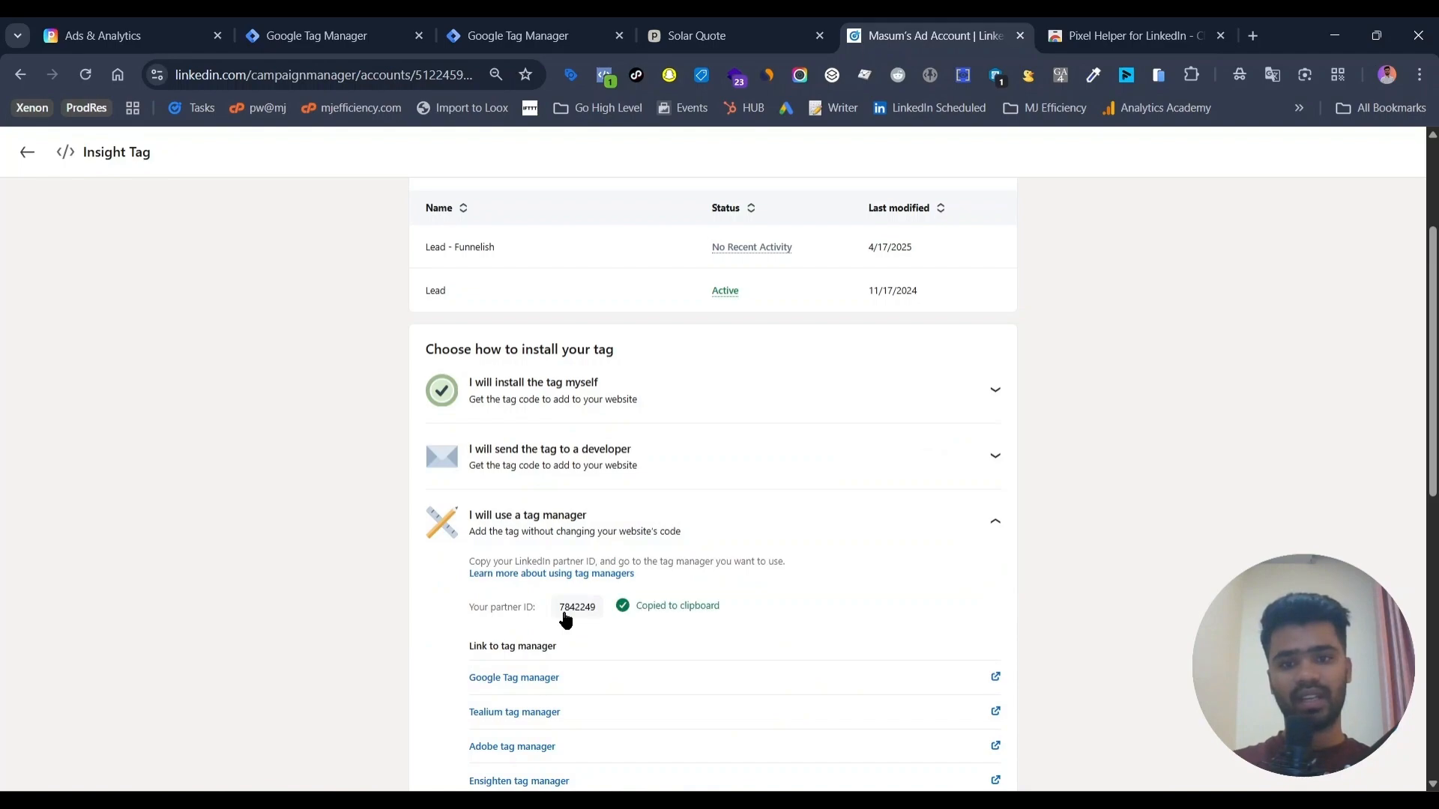
{"action": "left_click", "coordinate": [338, 22]}
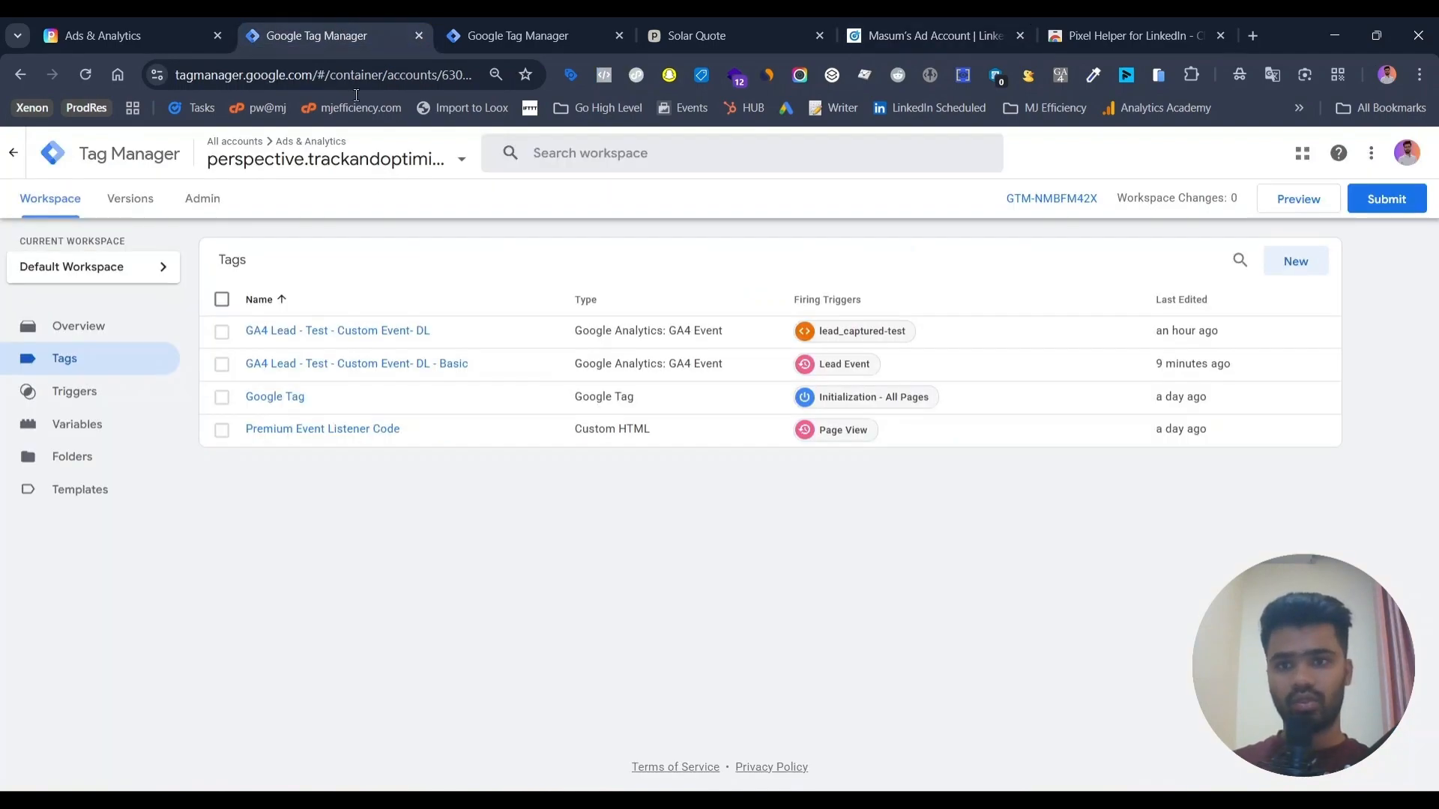
- Create a tag named LinkedIn Insight with the pasted partner ID, firing on All Pages
{"action": "left_click", "coordinate": [1306, 269]}
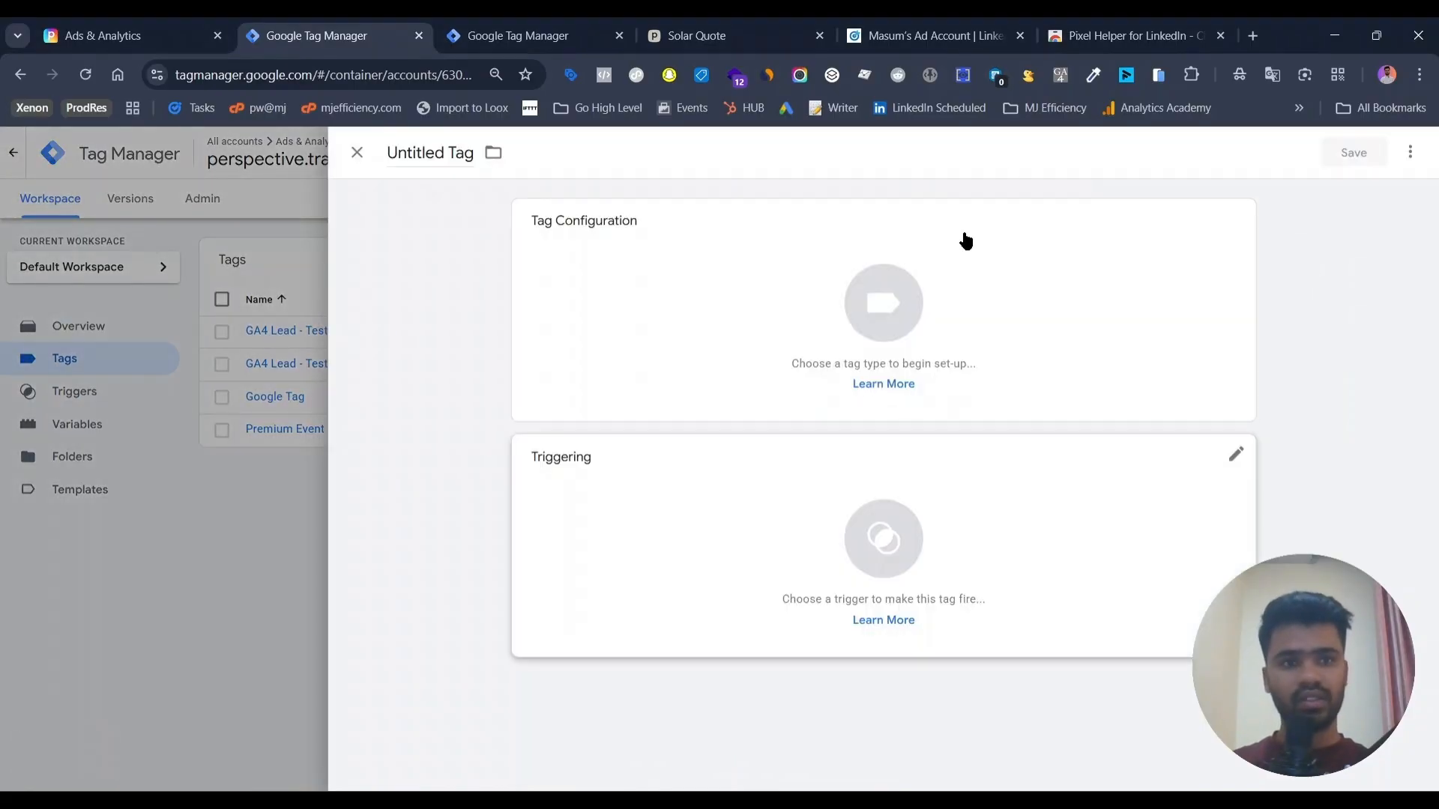
{"action": "left_click", "coordinate": [1072, 283]}
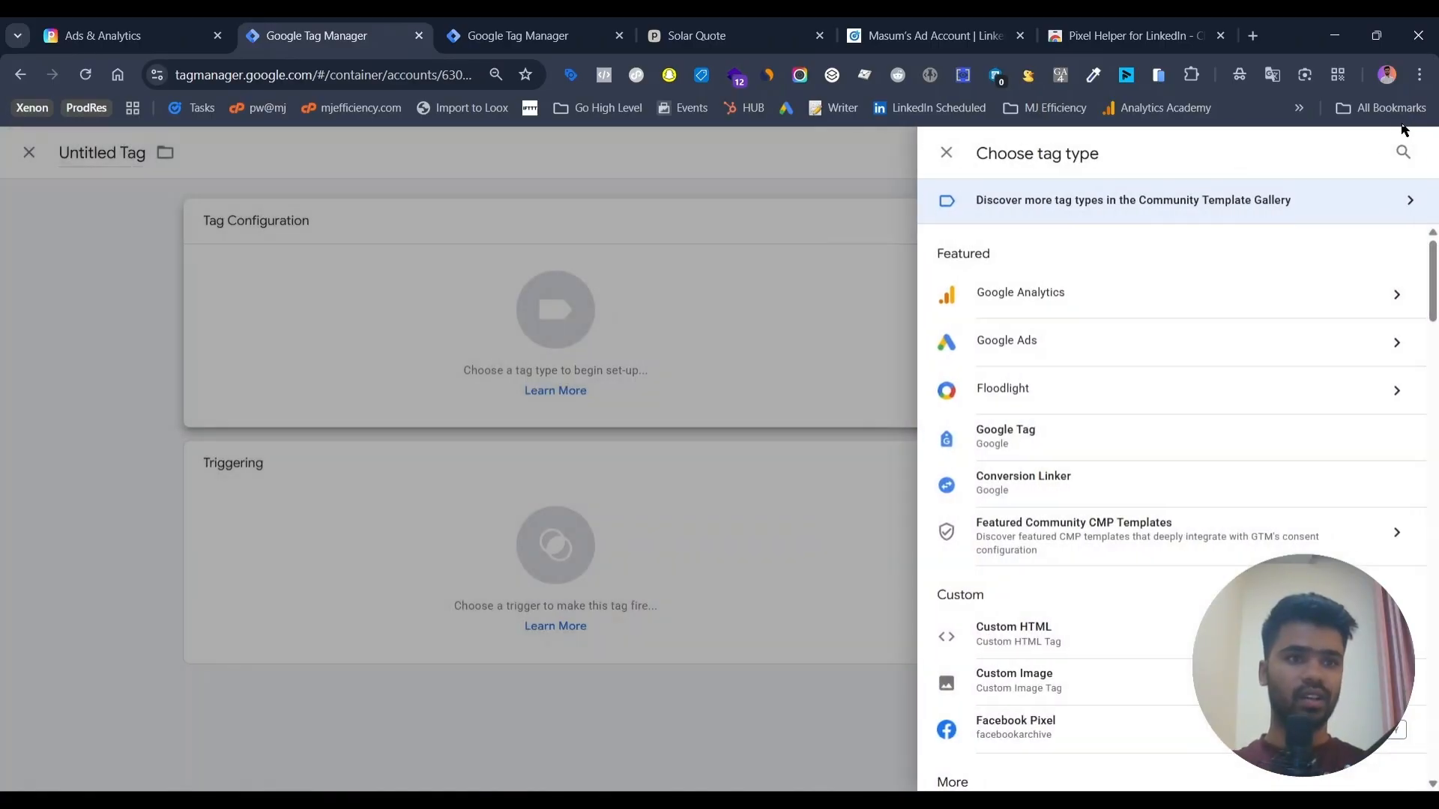
{"action": "left_click", "coordinate": [1402, 154]}
{"action": "type", "text": "linke"}
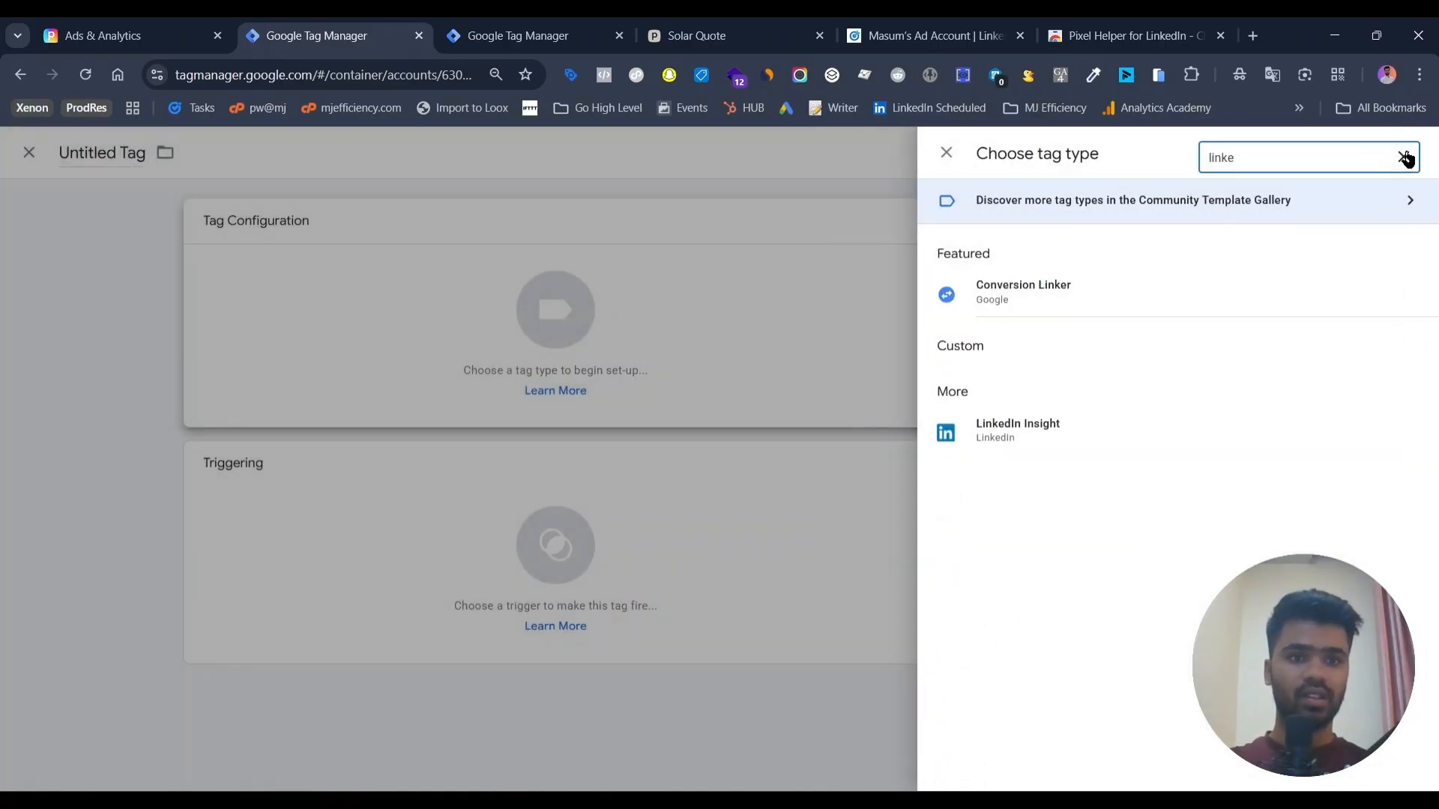
{"action": "left_click", "coordinate": [1015, 424]}
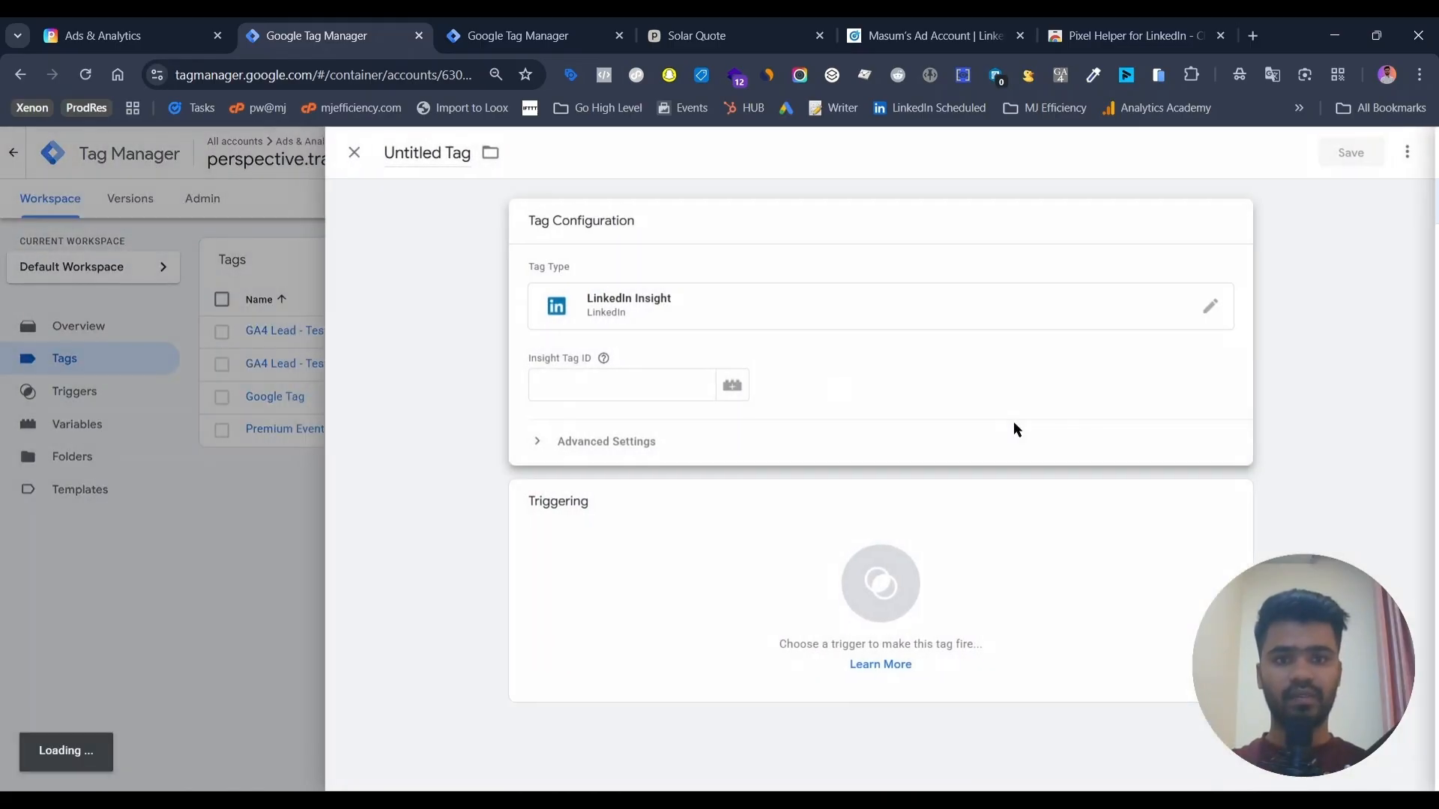
{"action": "left_click", "coordinate": [641, 386]}
{"action": "key", "text": "ctrl+v"}
{"action": "left_click", "coordinate": [681, 576]}
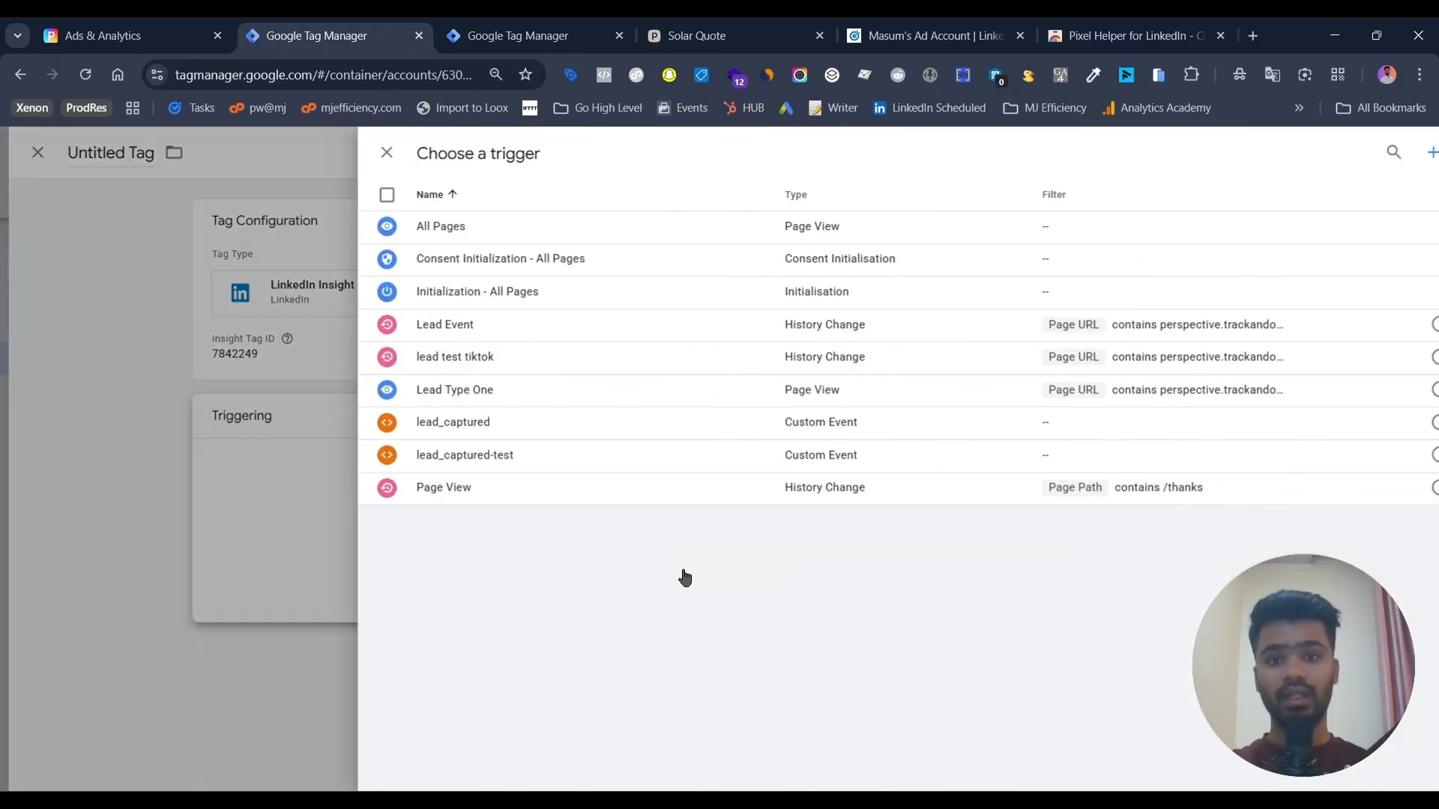
{"action": "left_click", "coordinate": [450, 229]}
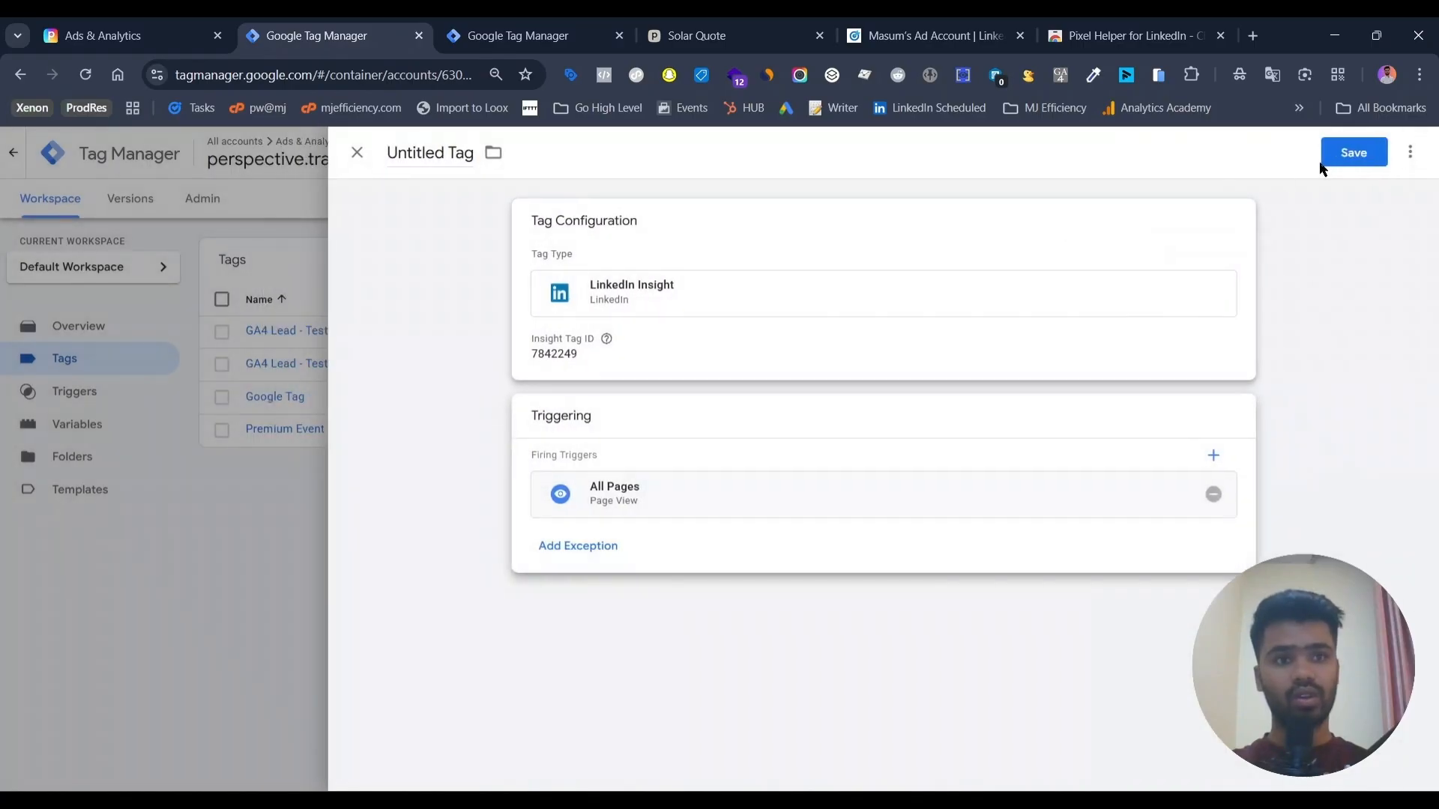
{"action": "left_click", "coordinate": [1365, 157]}
{"action": "key", "text": "Return"}
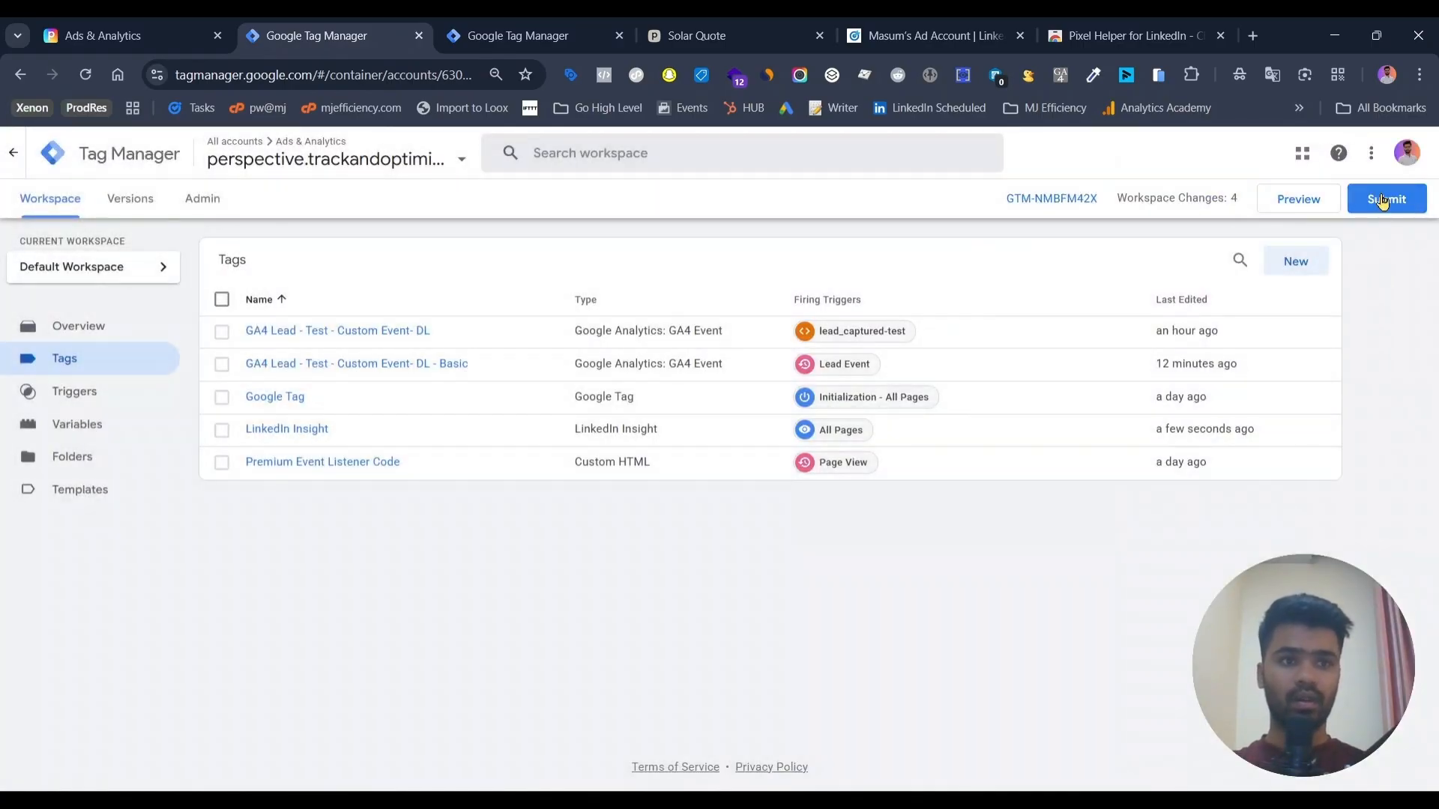
- Publish the workspace as container version 17 without a description, then launch Preview
{"action": "left_click", "coordinate": [1382, 199]}
{"action": "left_click", "coordinate": [1372, 154]}
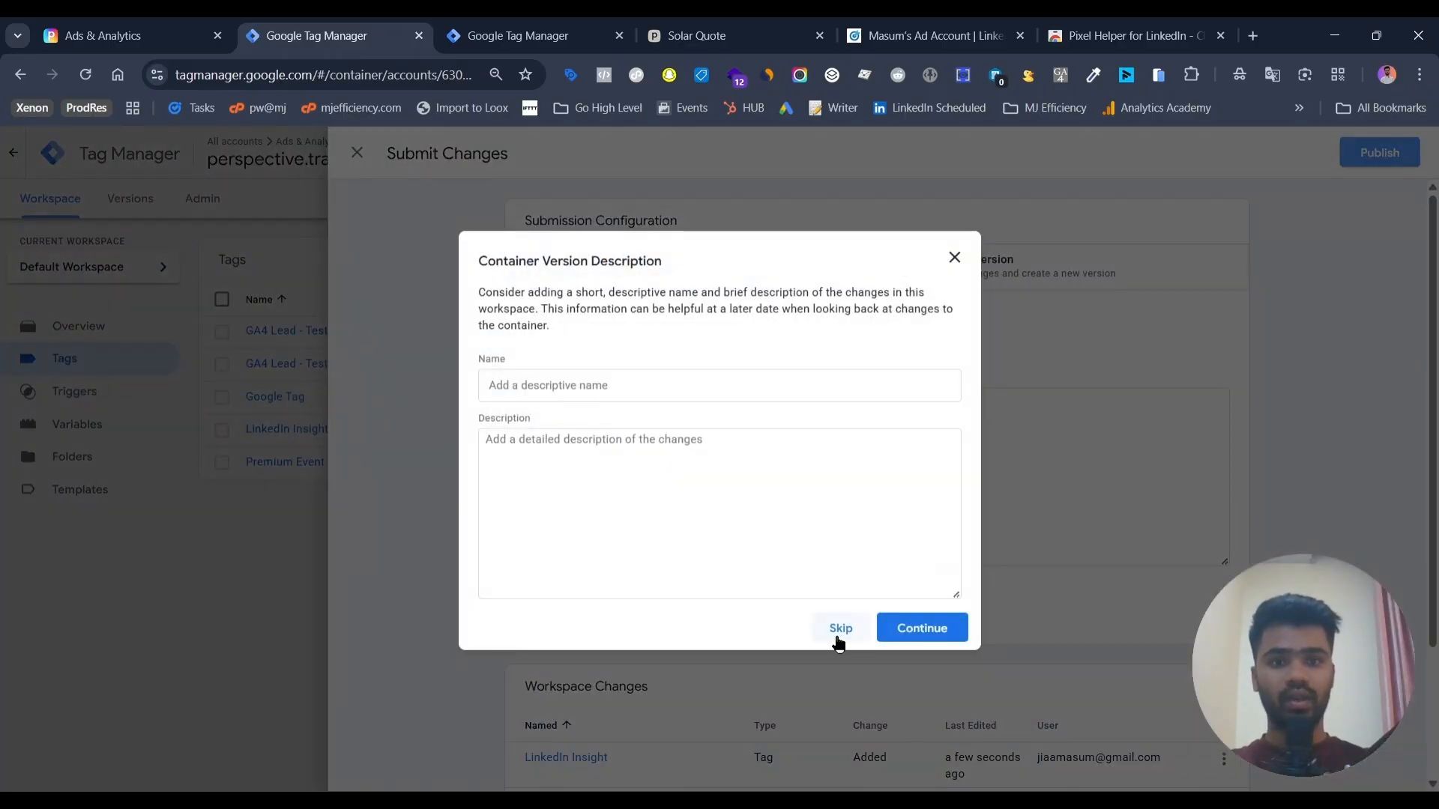
{"action": "left_click", "coordinate": [834, 636]}
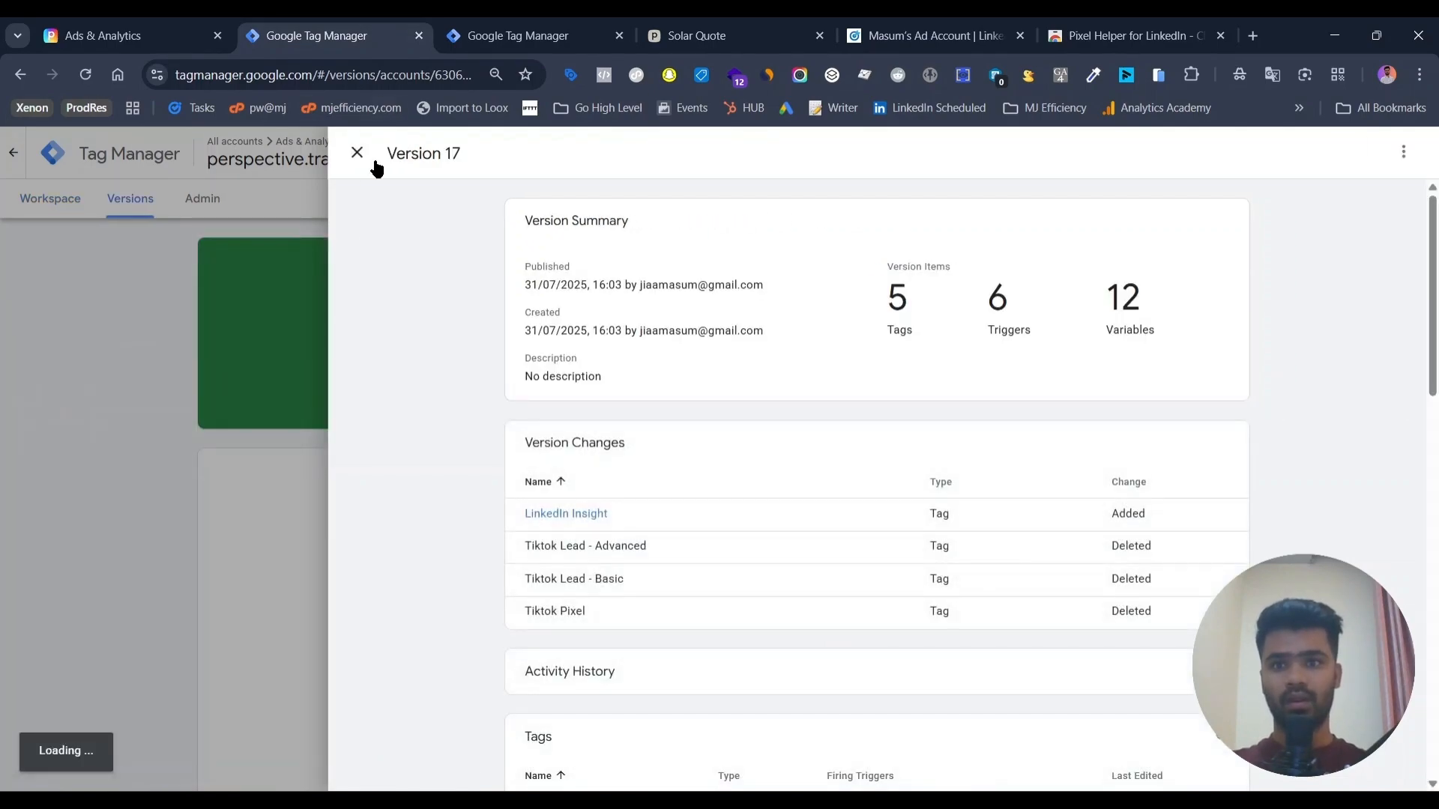
{"action": "left_click", "coordinate": [367, 159]}
{"action": "left_click", "coordinate": [25, 201]}
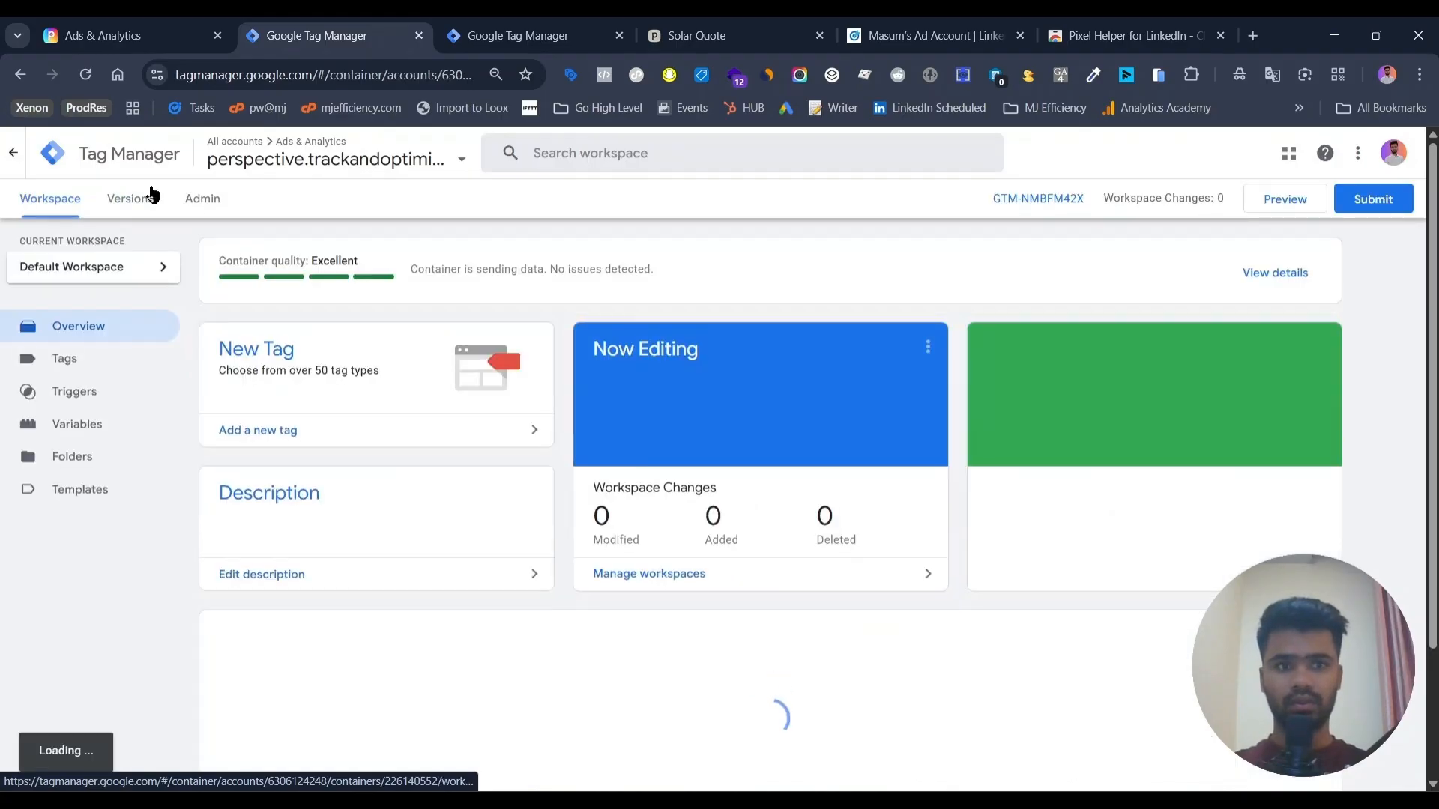
{"action": "left_click", "coordinate": [1259, 211]}
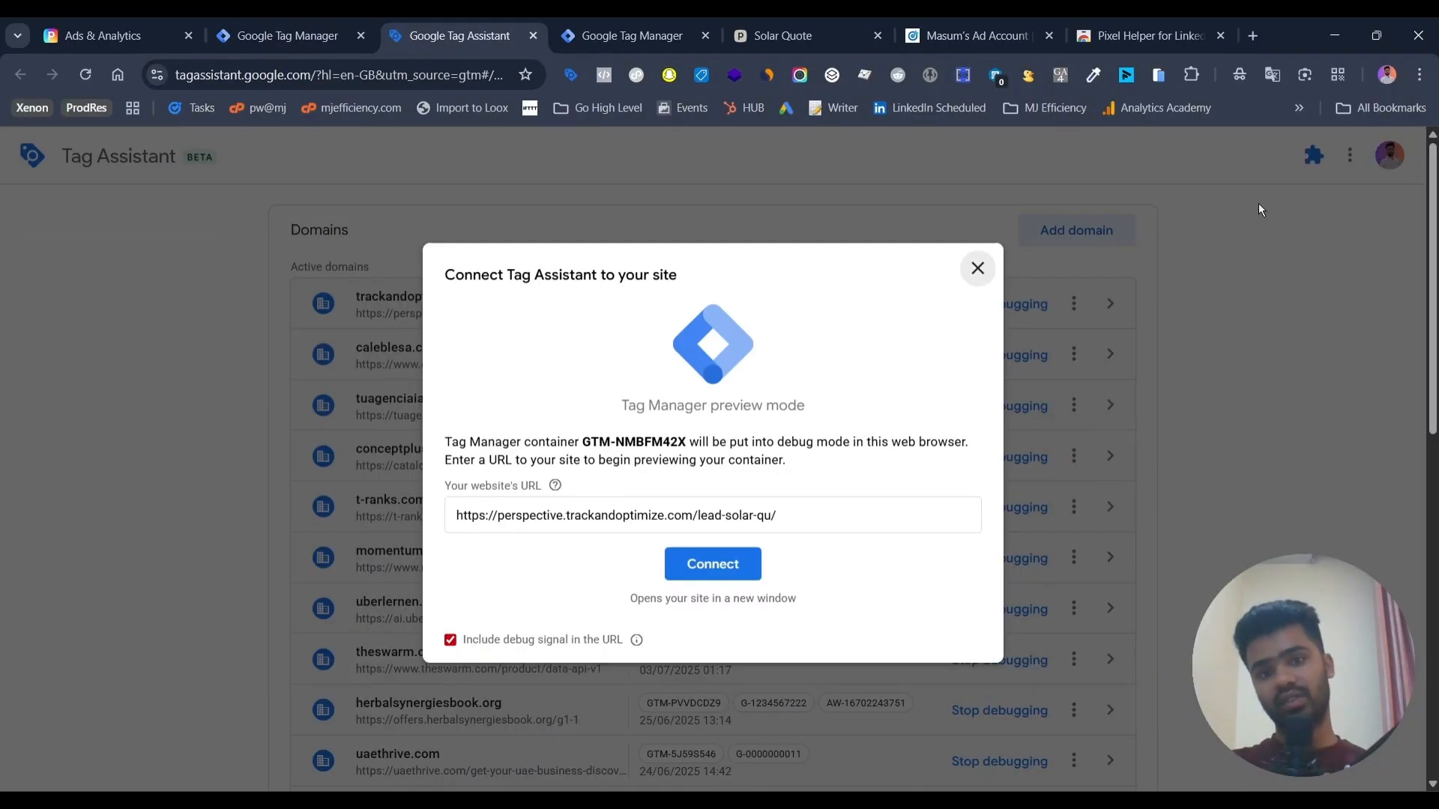
- Connect Tag Assistant to the Solar Quote page and check the partner ID Pixel Helper detects
{"action": "left_click", "coordinate": [722, 572]}
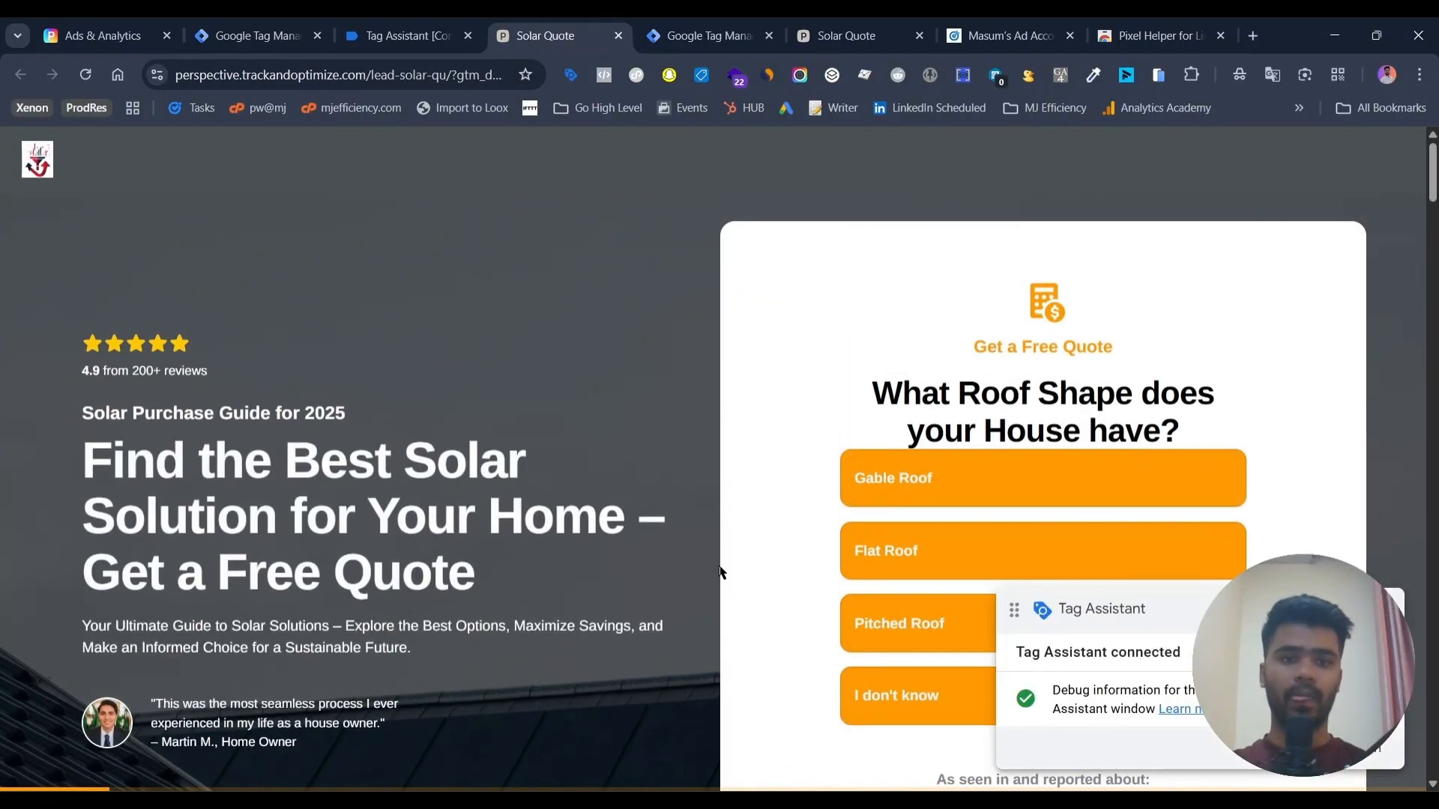
{"action": "left_click", "coordinate": [996, 76]}
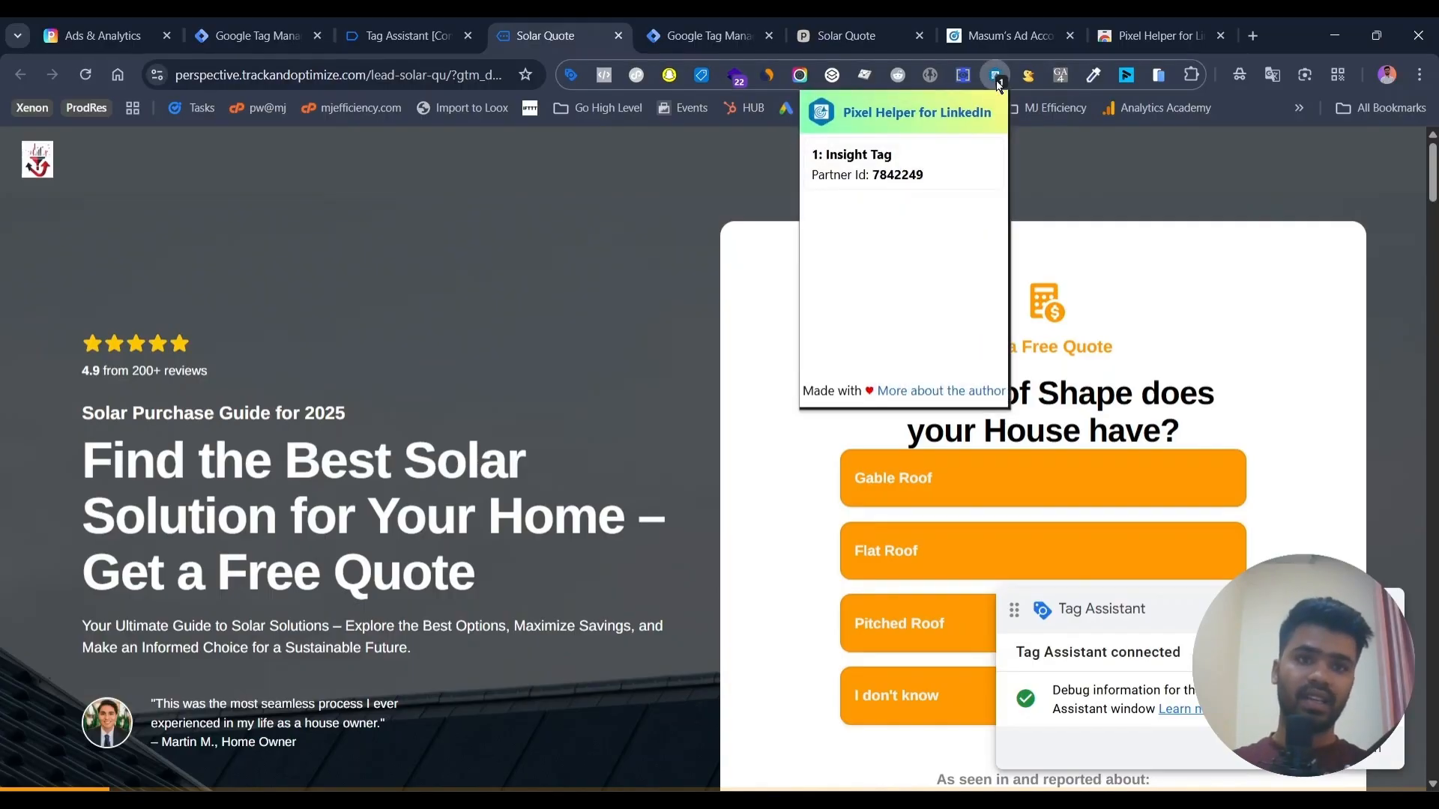
{"action": "triple_click", "coordinate": [861, 170]}
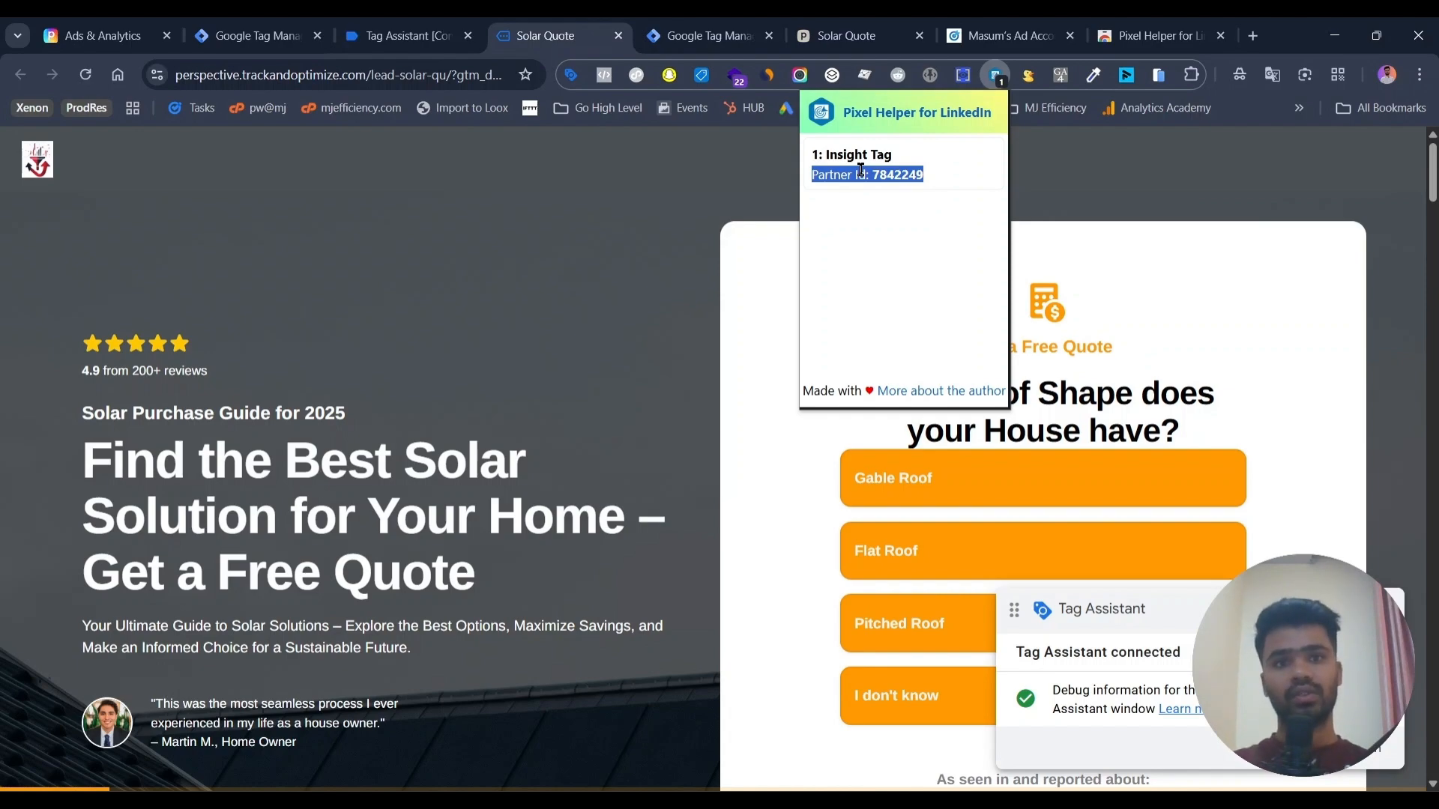
- Verify the LinkedIn Insight tag fired on Container loaded, then recheck Pixel Helper on Solar Quote
{"action": "left_click", "coordinate": [449, 35]}
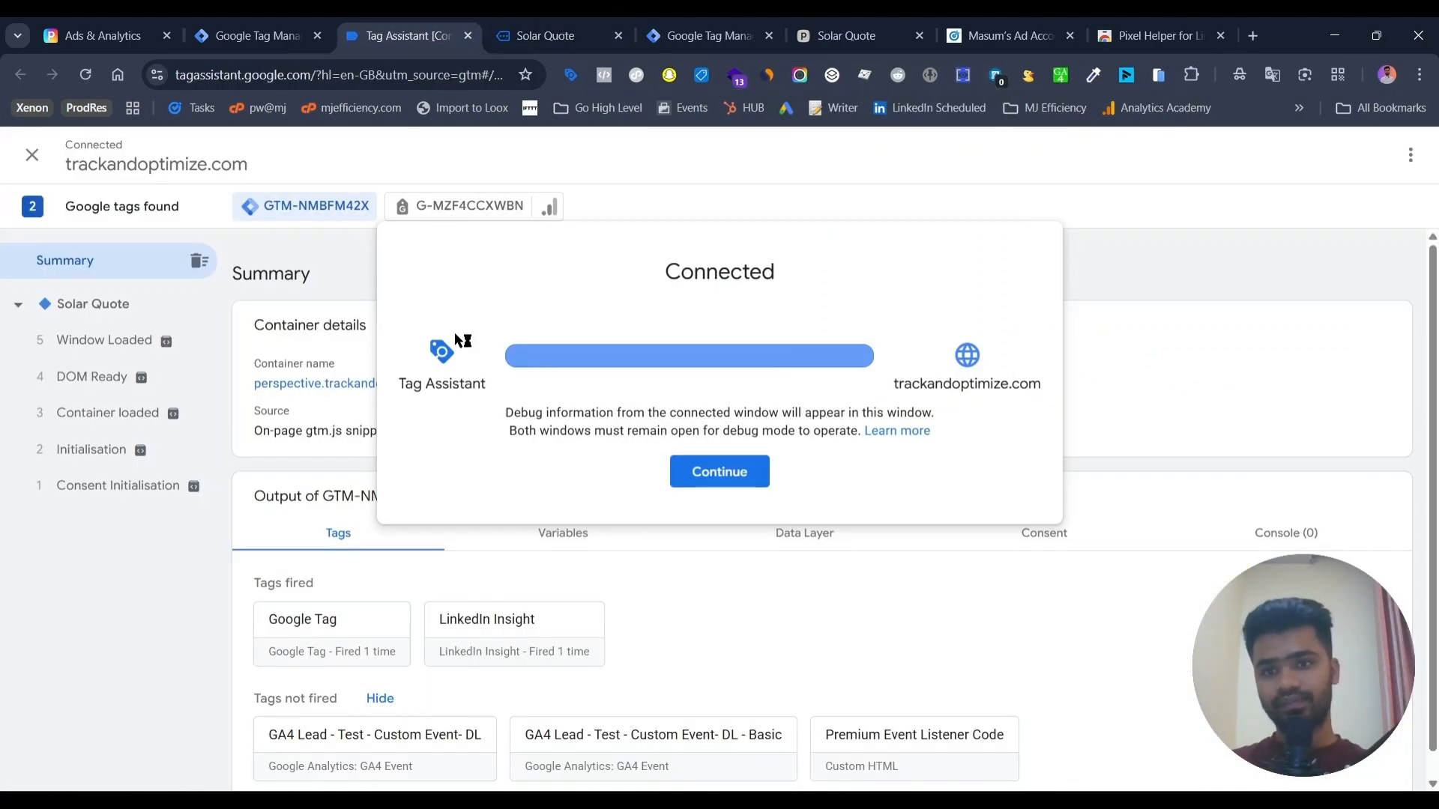
{"action": "left_click", "coordinate": [722, 474]}
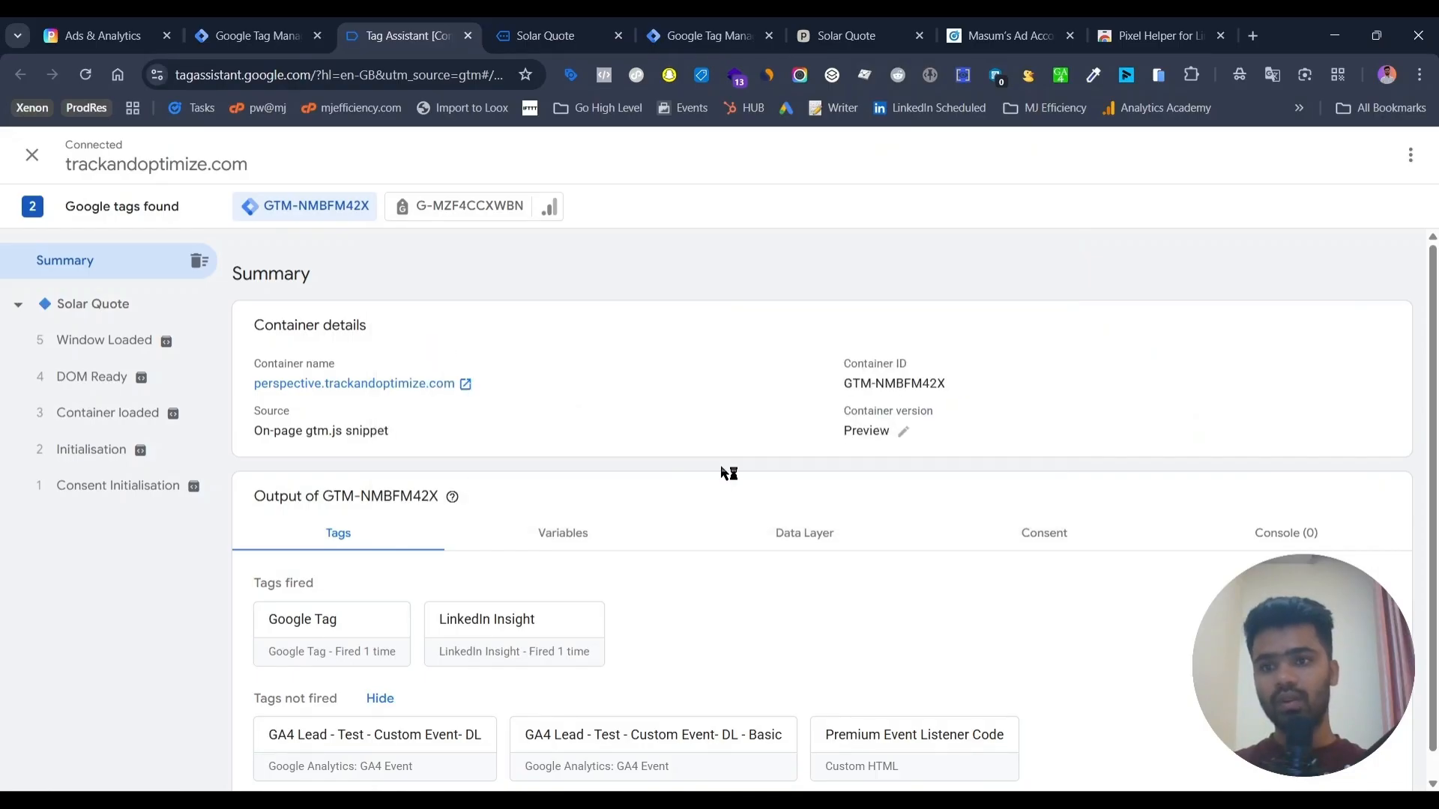
{"action": "left_click", "coordinate": [95, 425]}
{"action": "left_click", "coordinate": [347, 580]}
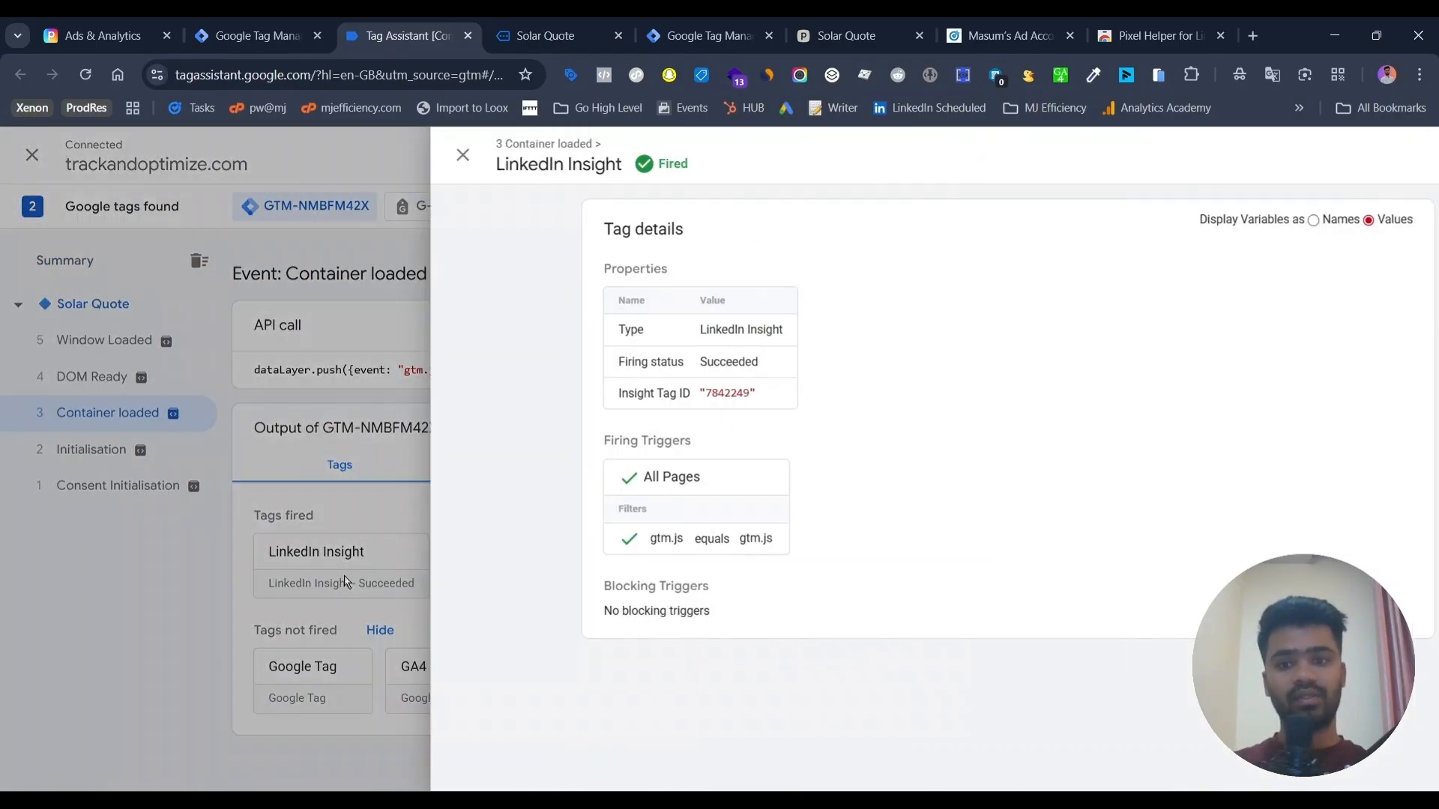
{"action": "left_click", "coordinate": [90, 416]}
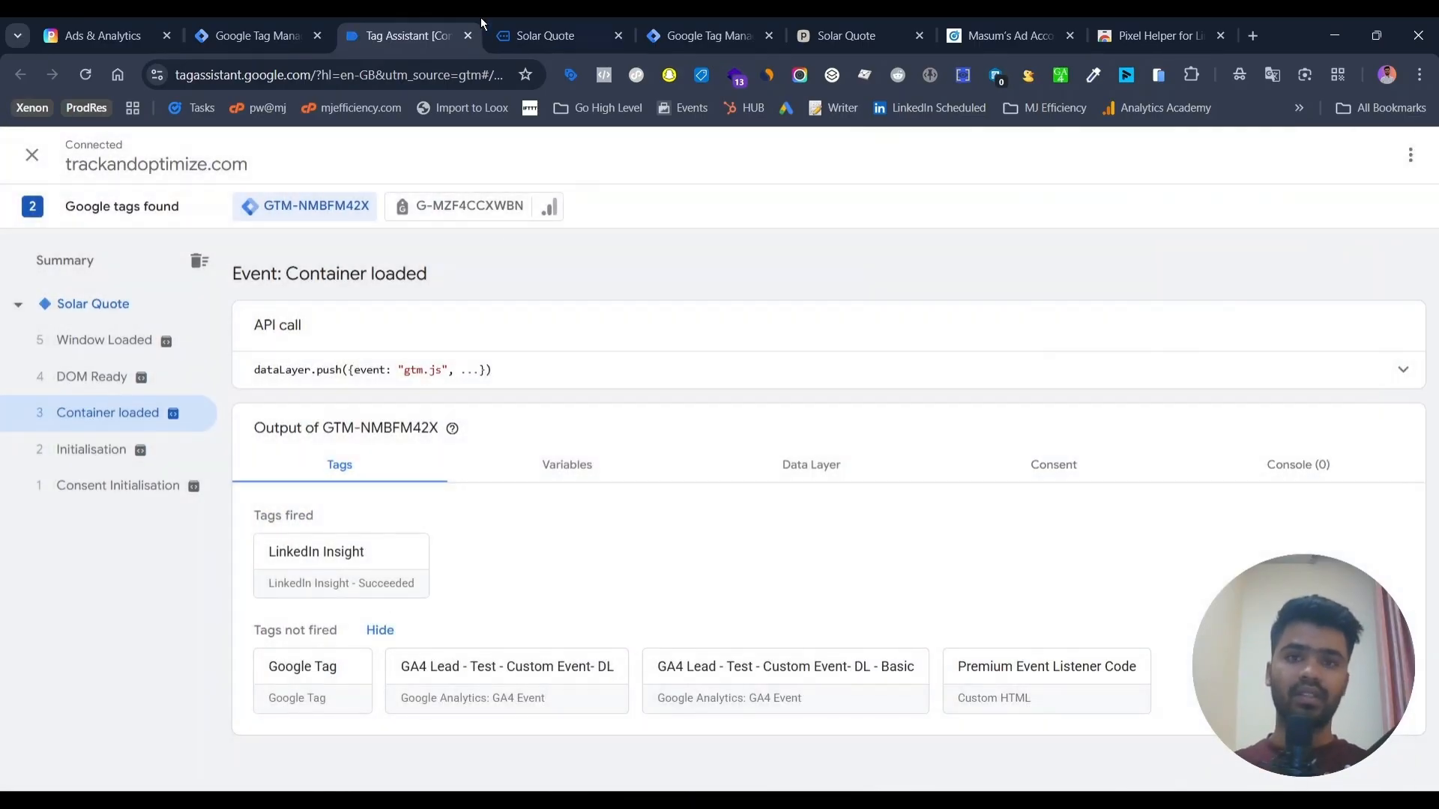
{"action": "left_click", "coordinate": [529, 18]}
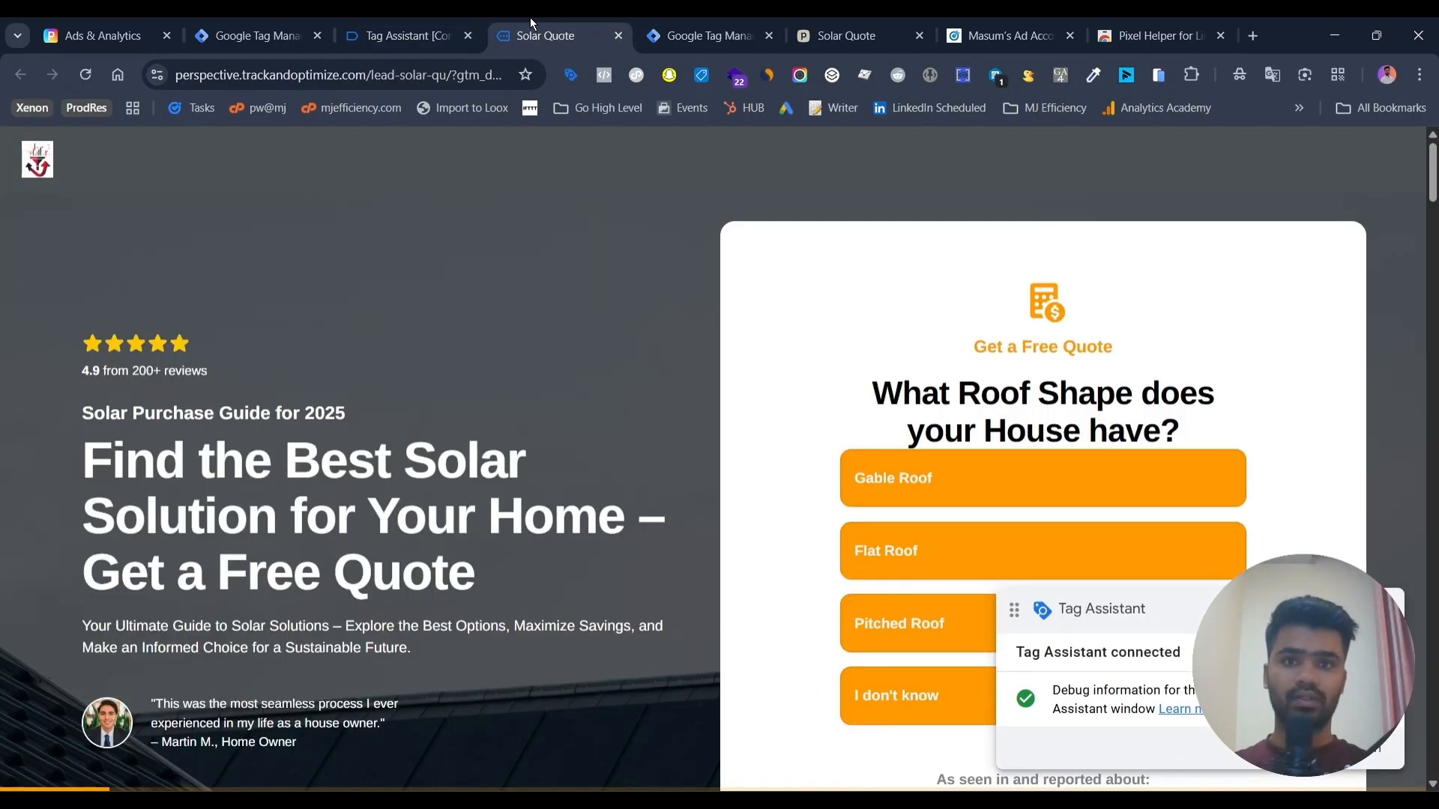
{"action": "left_click", "coordinate": [991, 78]}
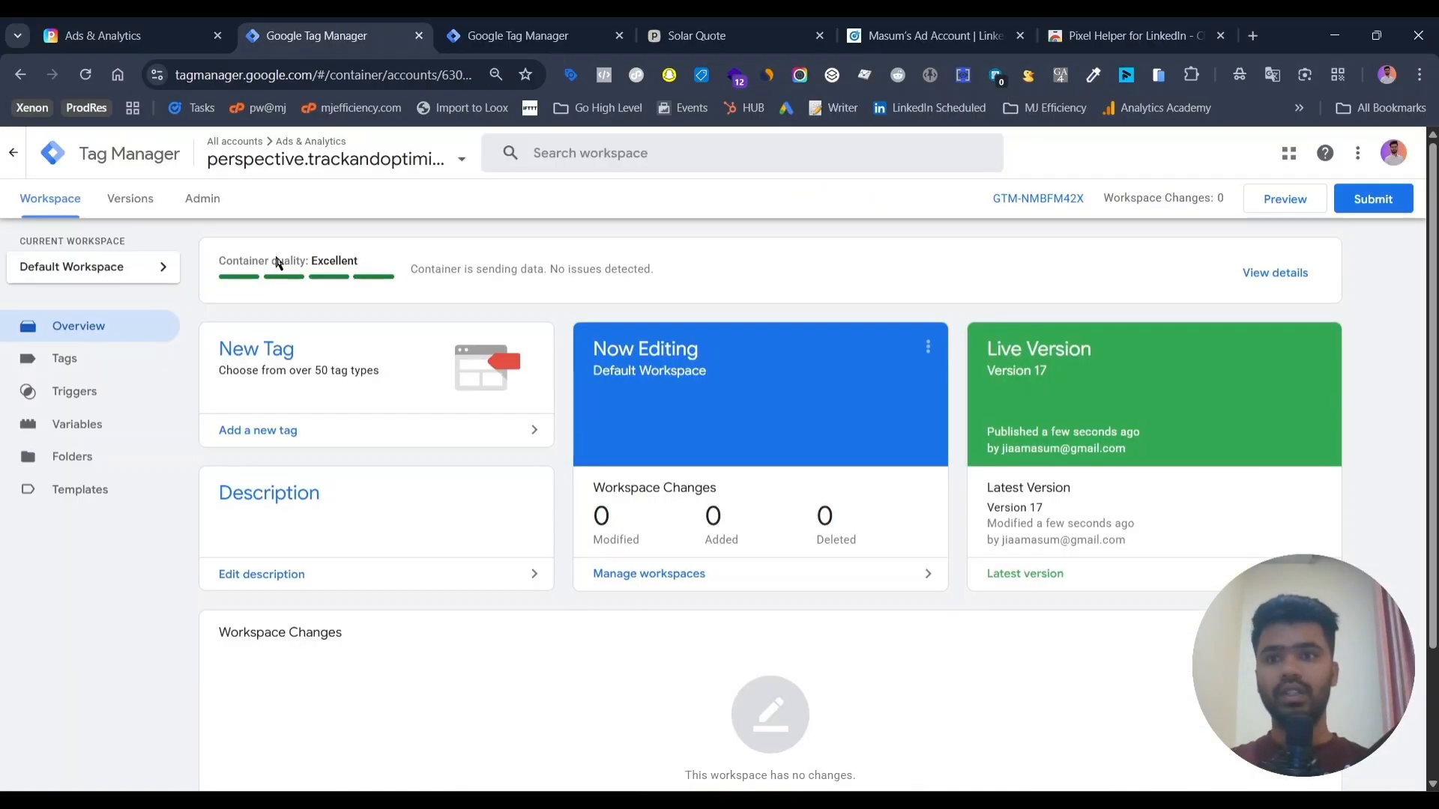
- Copy the Thank you results page's /thanks link from its Edit URL settings, then cancel
{"action": "left_click", "coordinate": [89, 24]}
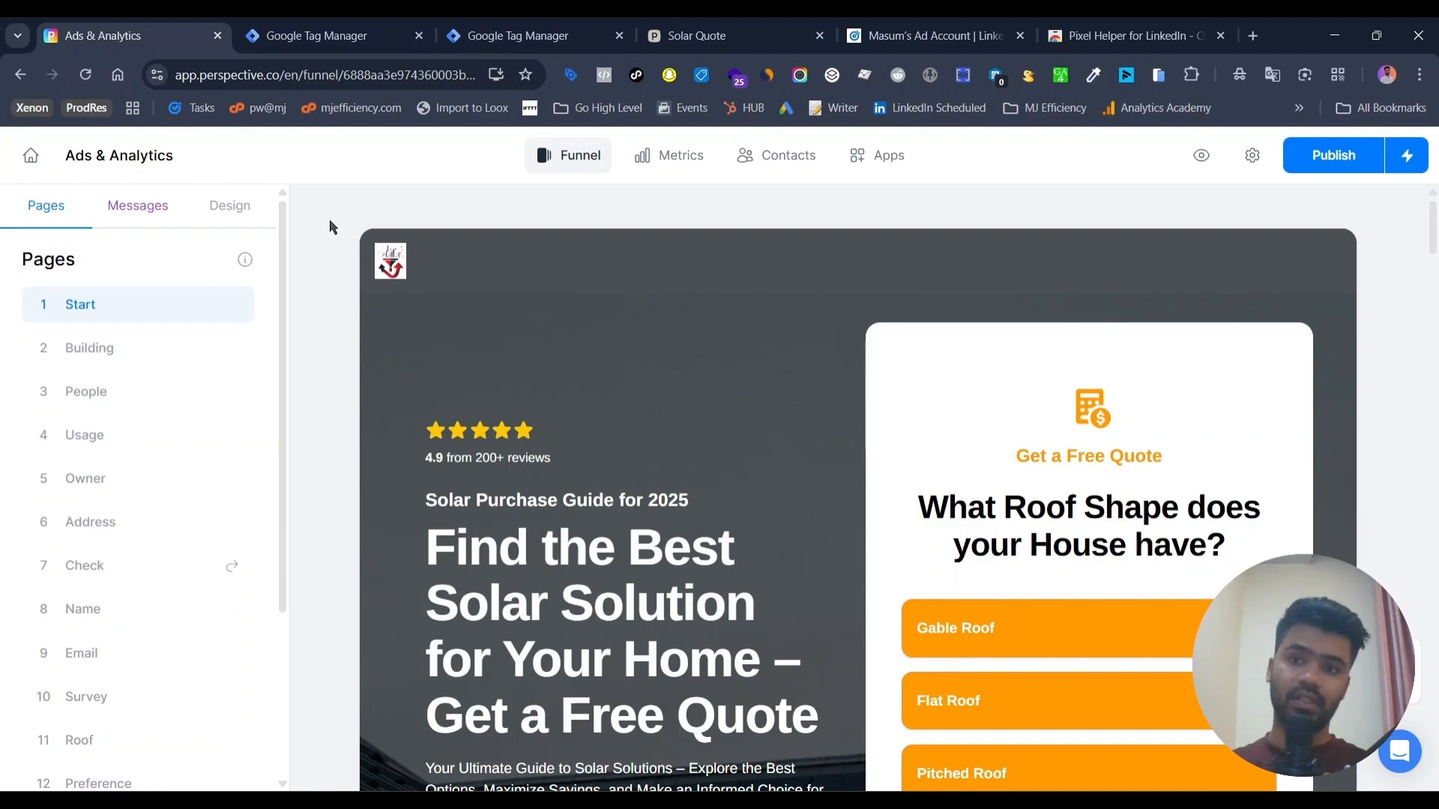
{"action": "scroll", "coordinate": [135, 326], "scroll_direction": "down", "scroll_amount": 3}
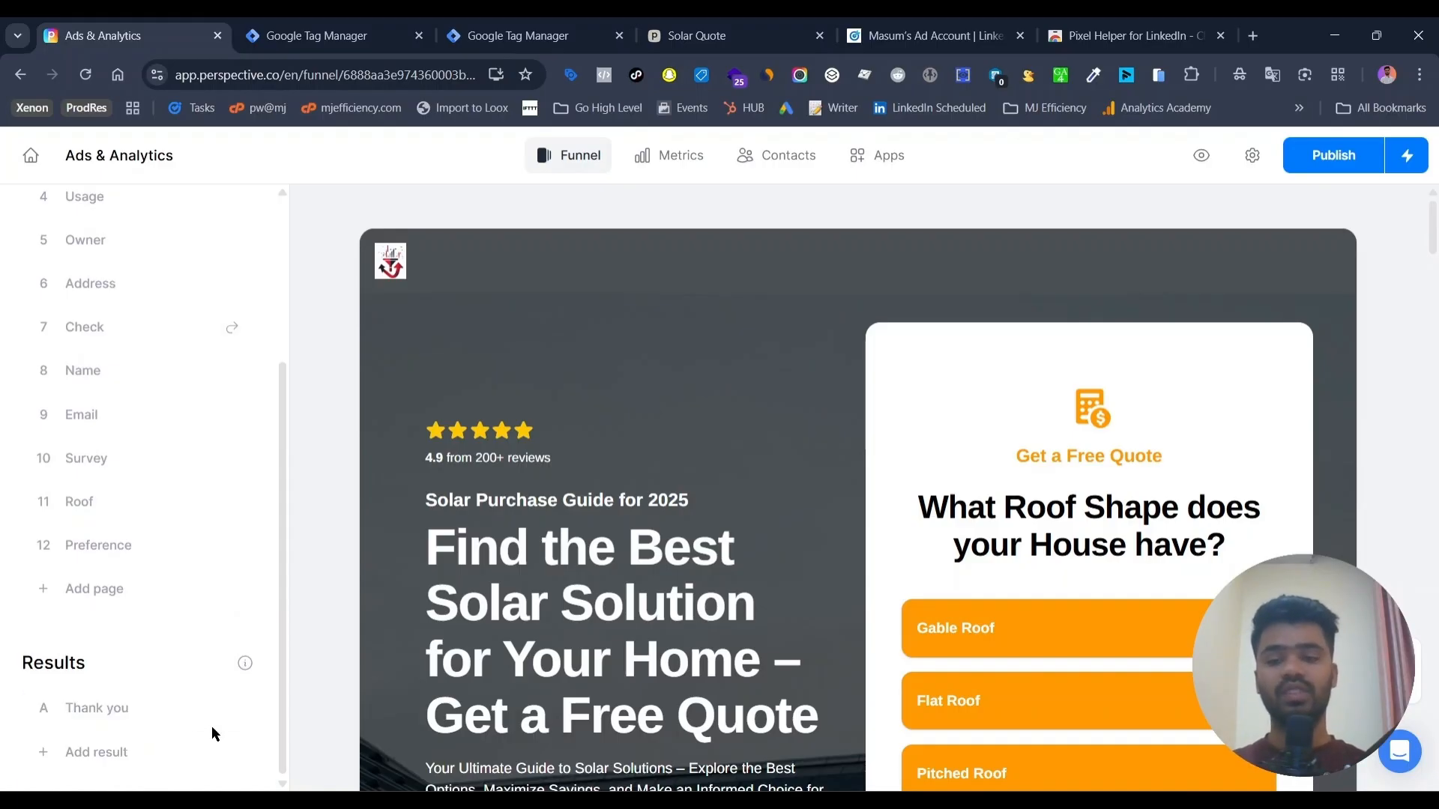
{"action": "left_click", "coordinate": [230, 711]}
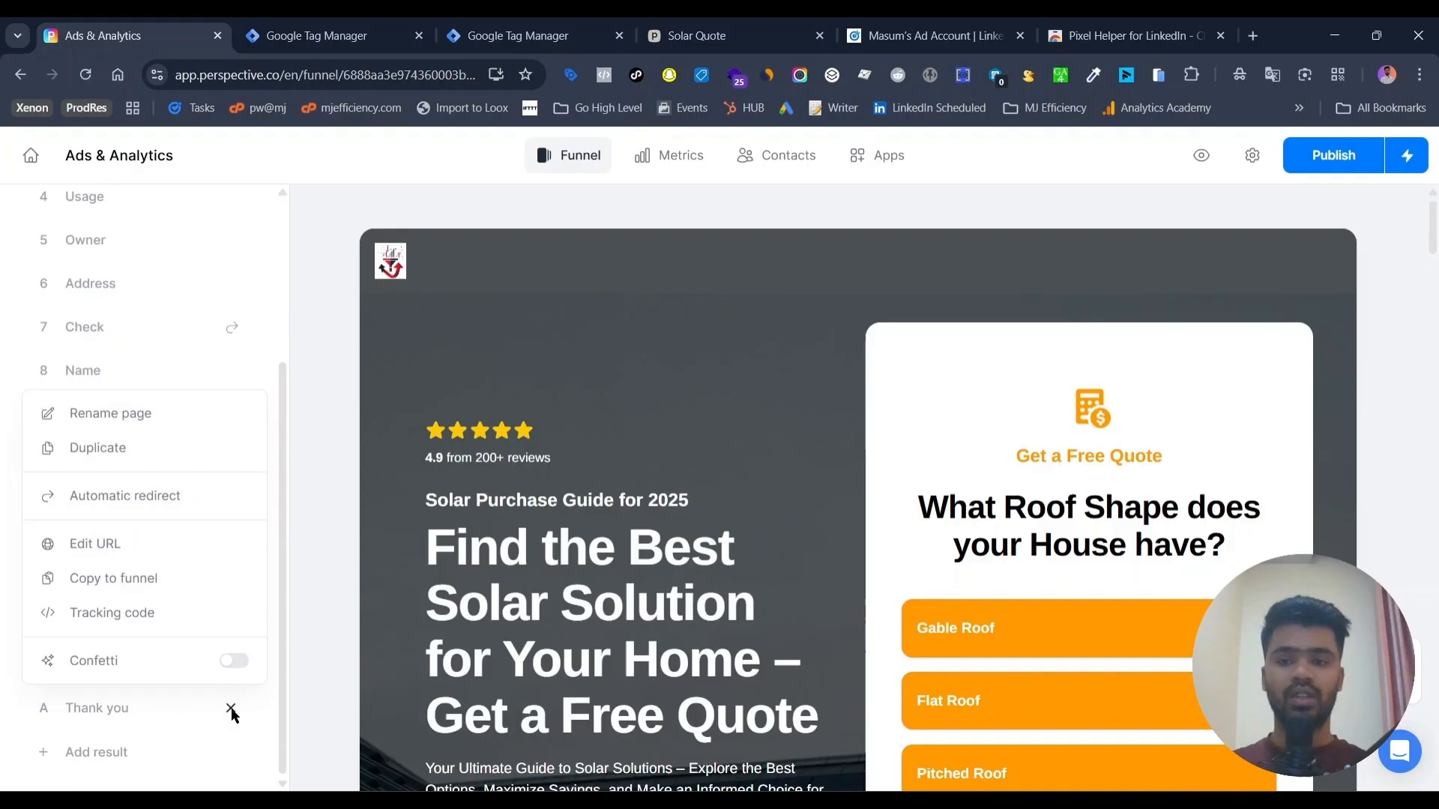
{"action": "left_click", "coordinate": [91, 560]}
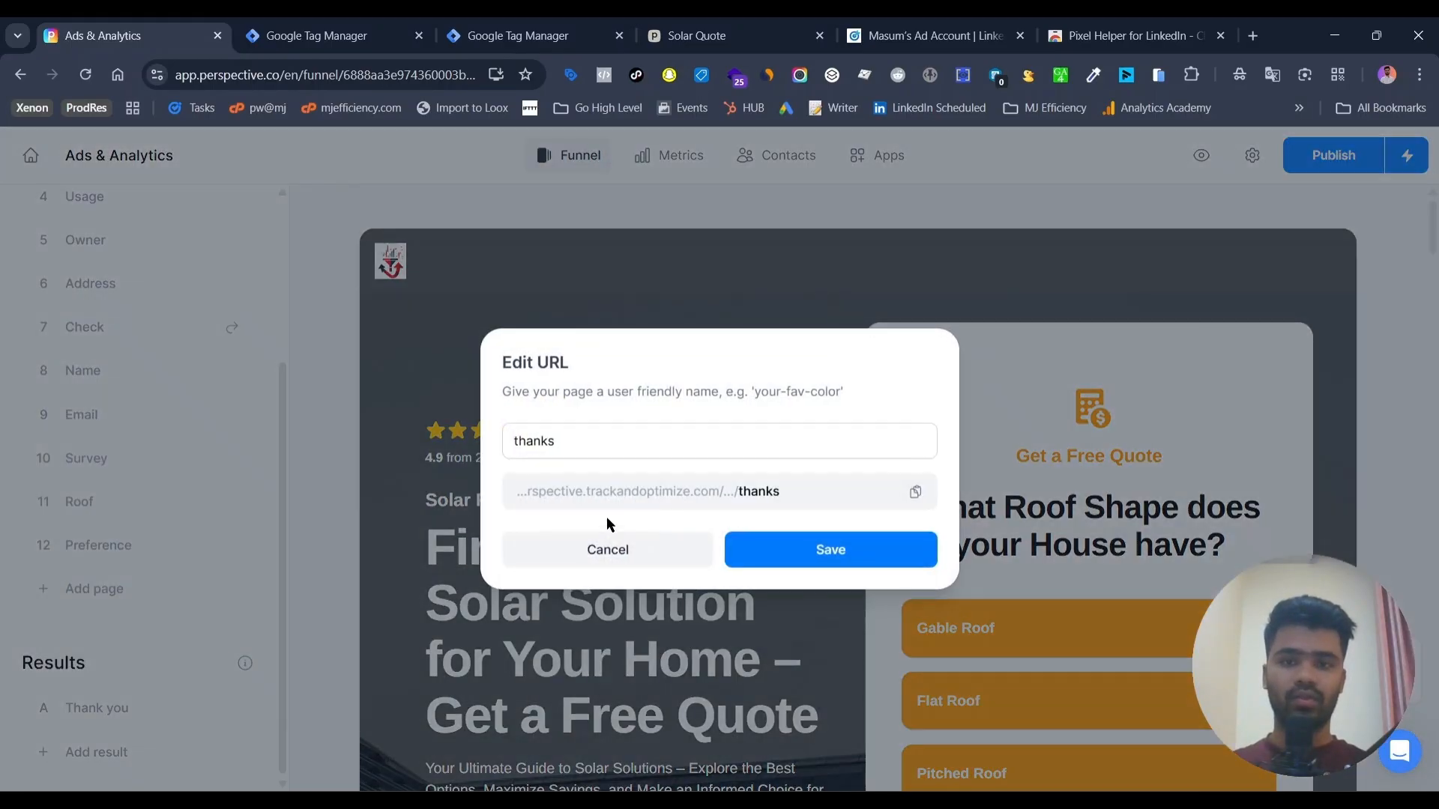
{"action": "left_click", "coordinate": [917, 495]}
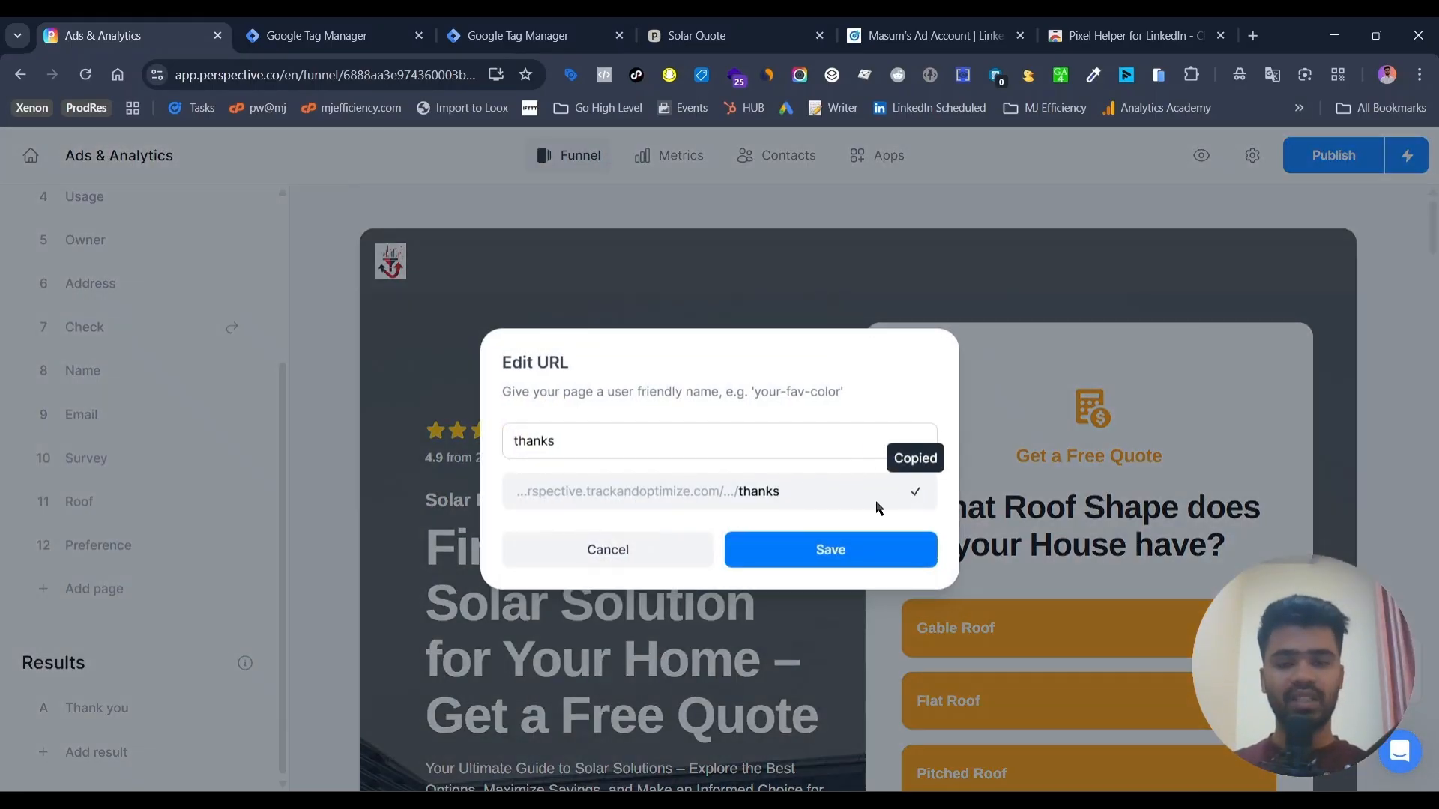
{"action": "left_click", "coordinate": [619, 563]}
- Start a new tag and add the LinkedIn InsightTag 2.0 template from the Community Template Gallery
{"action": "left_click", "coordinate": [315, 36]}
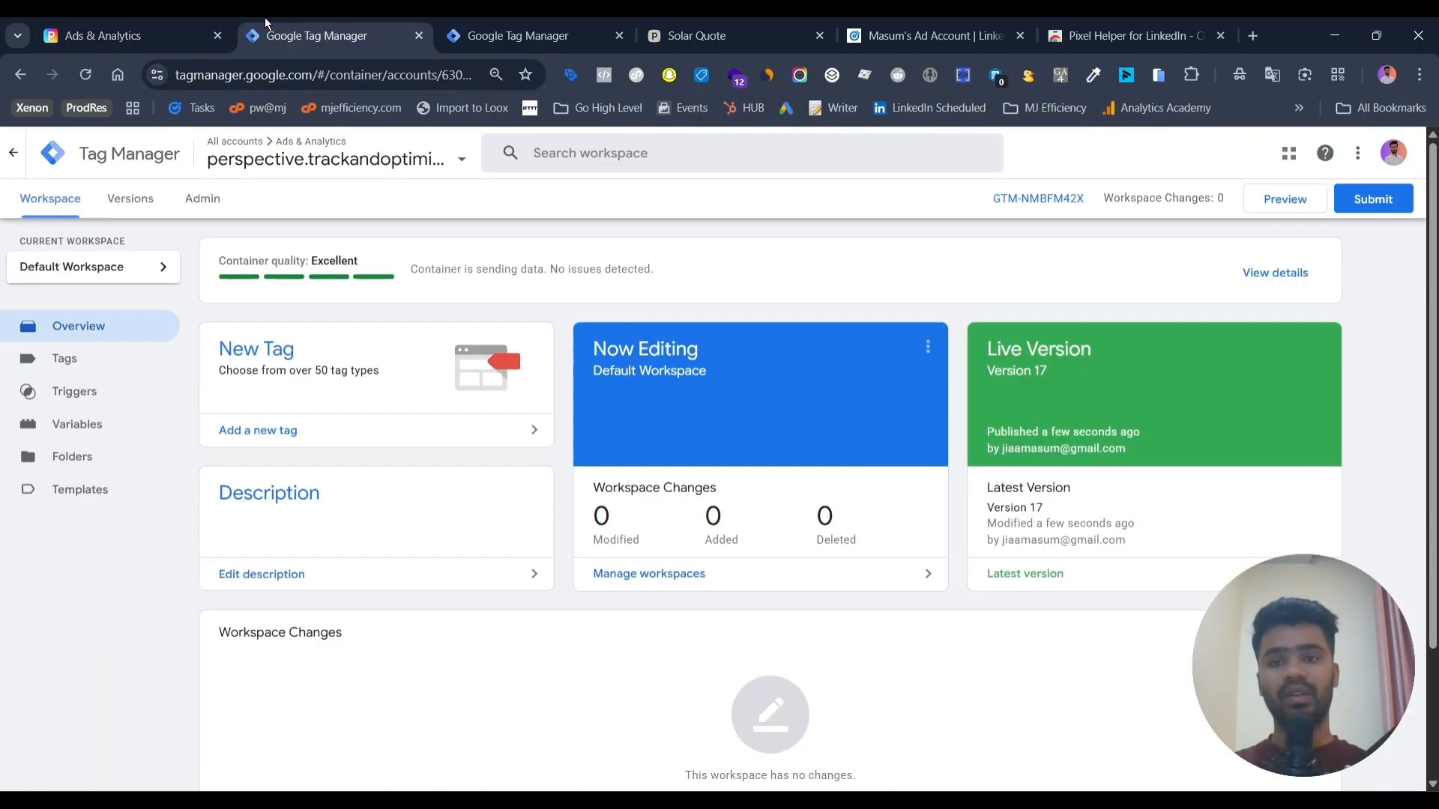
{"action": "left_click", "coordinate": [104, 363]}
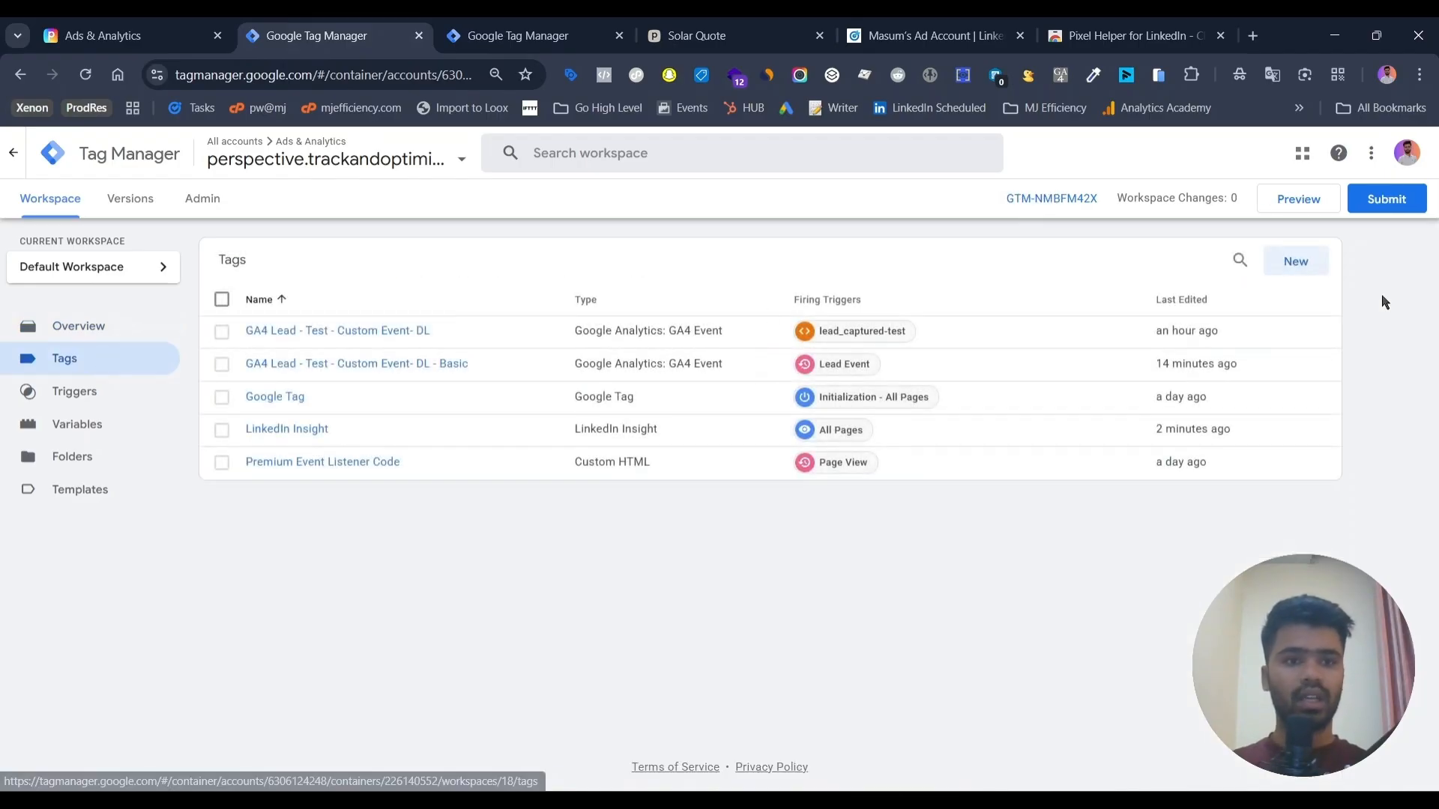
{"action": "left_click", "coordinate": [1282, 273]}
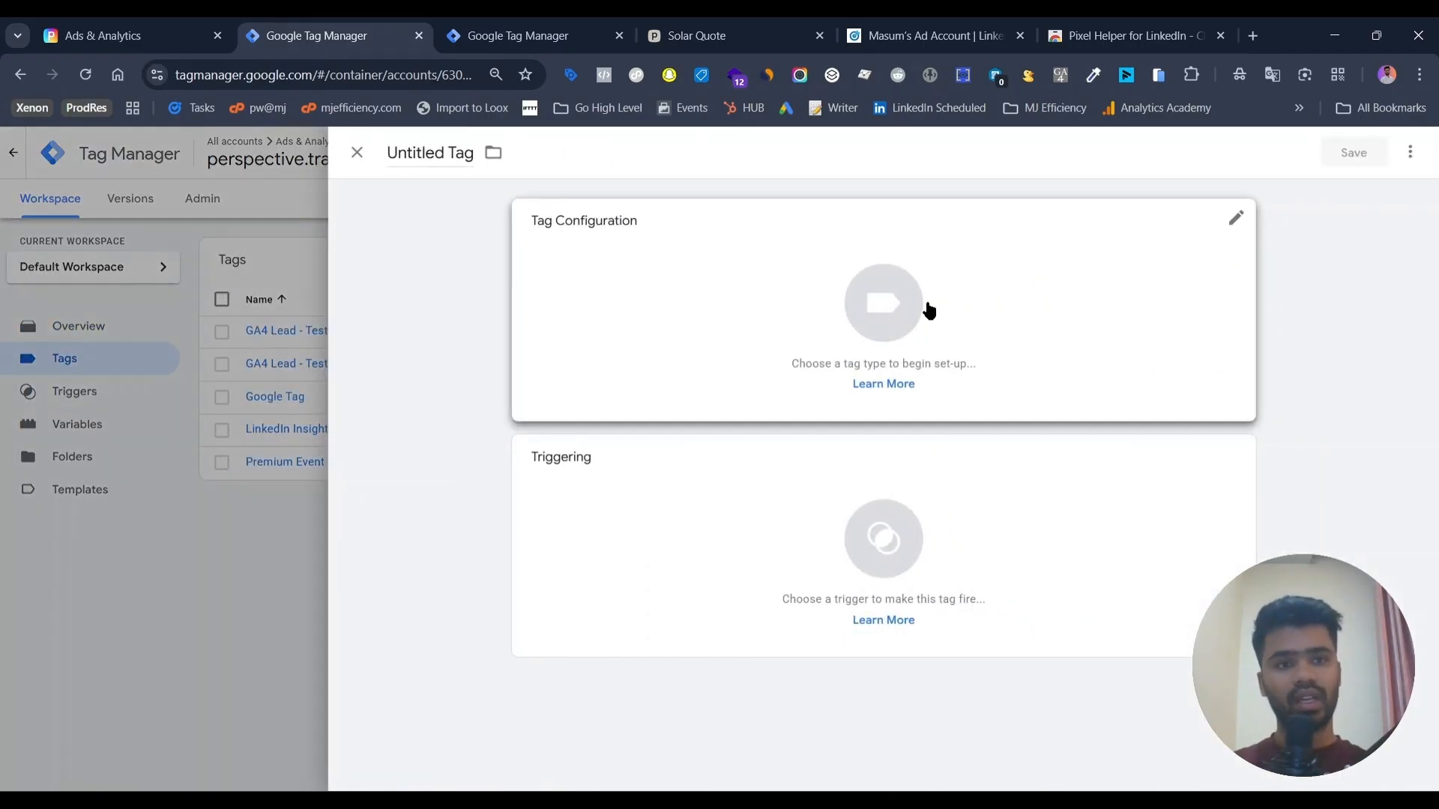
{"action": "left_click", "coordinate": [926, 308]}
{"action": "left_click", "coordinate": [1032, 202]}
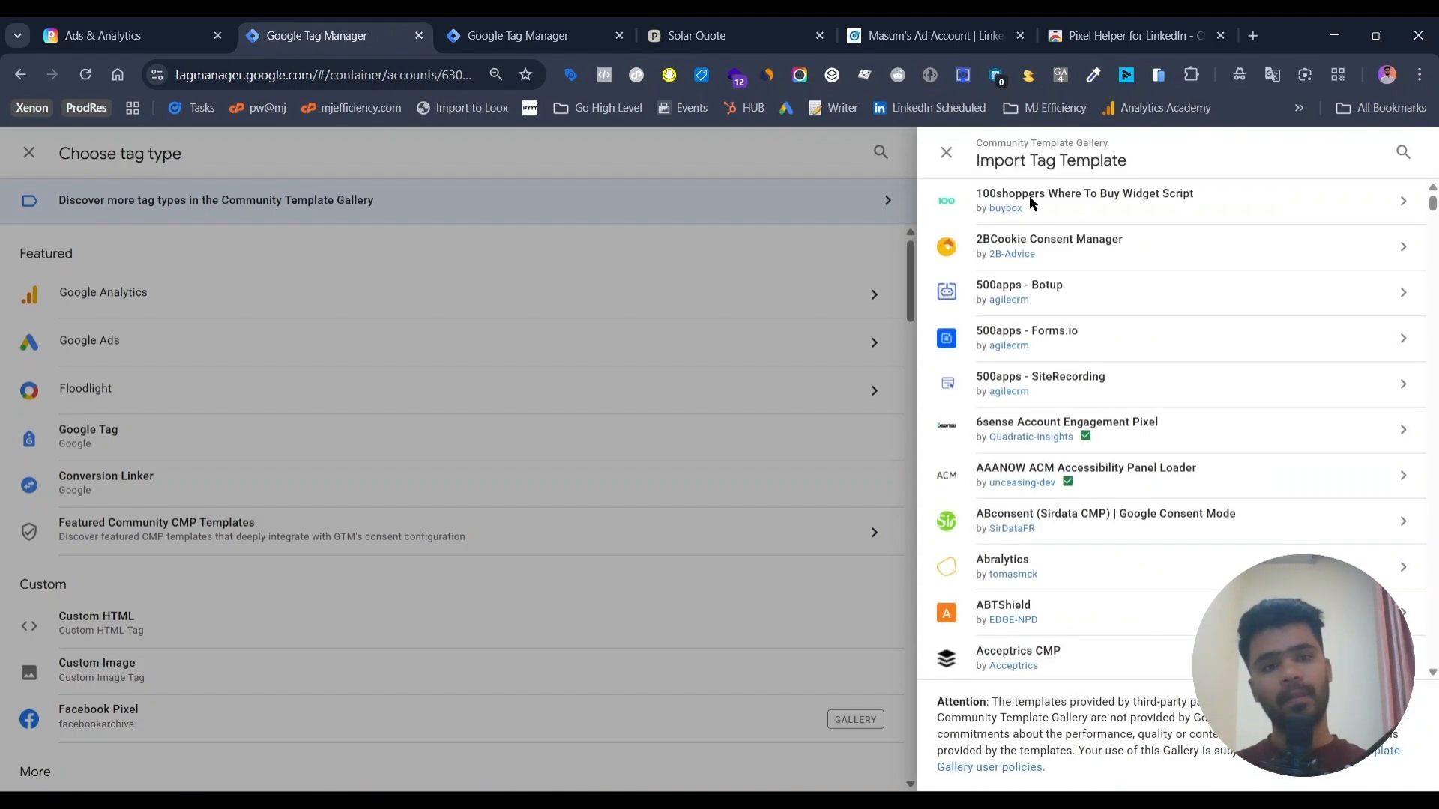
{"action": "left_click", "coordinate": [1403, 152]}
{"action": "type", "text": "linkedin"}
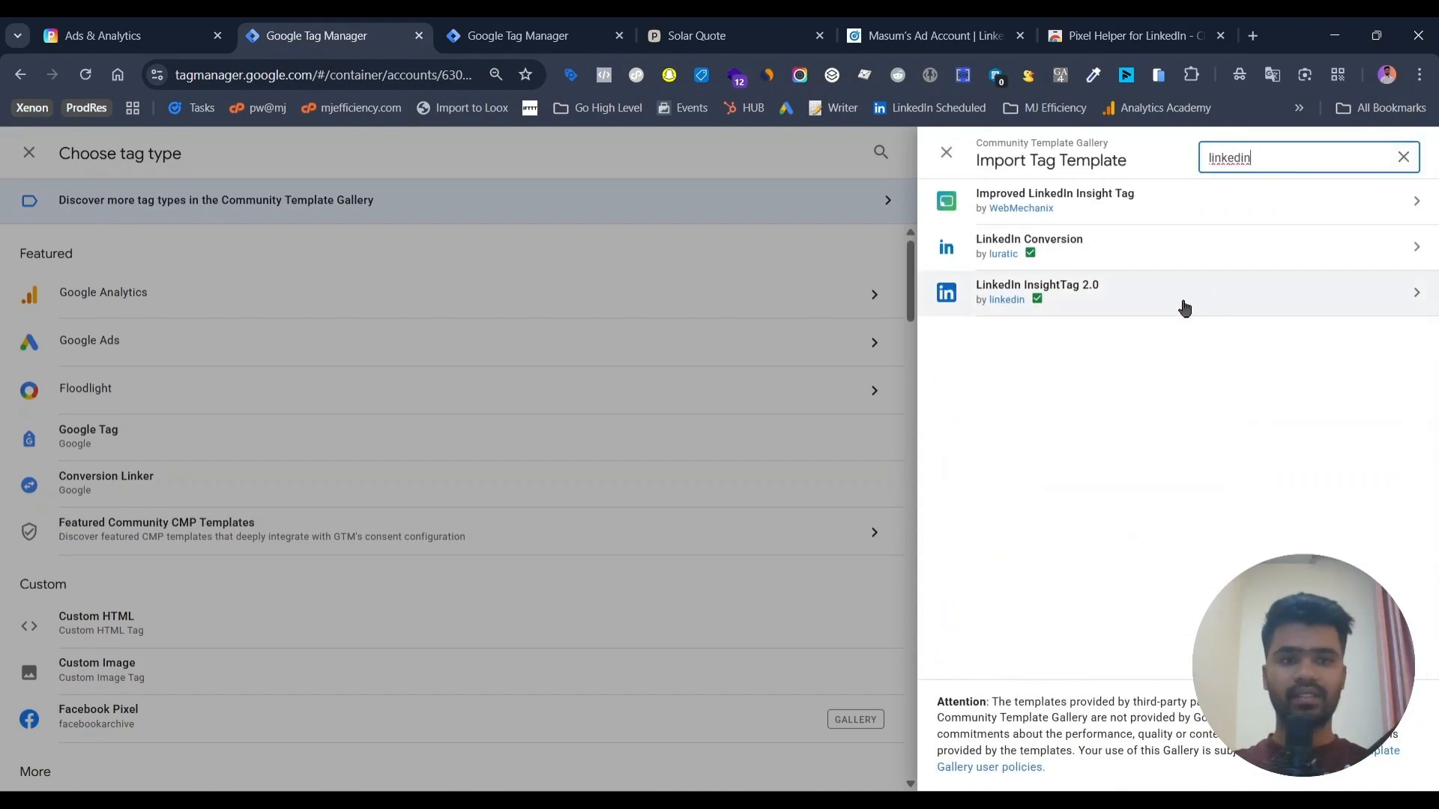
{"action": "left_click", "coordinate": [1184, 307]}
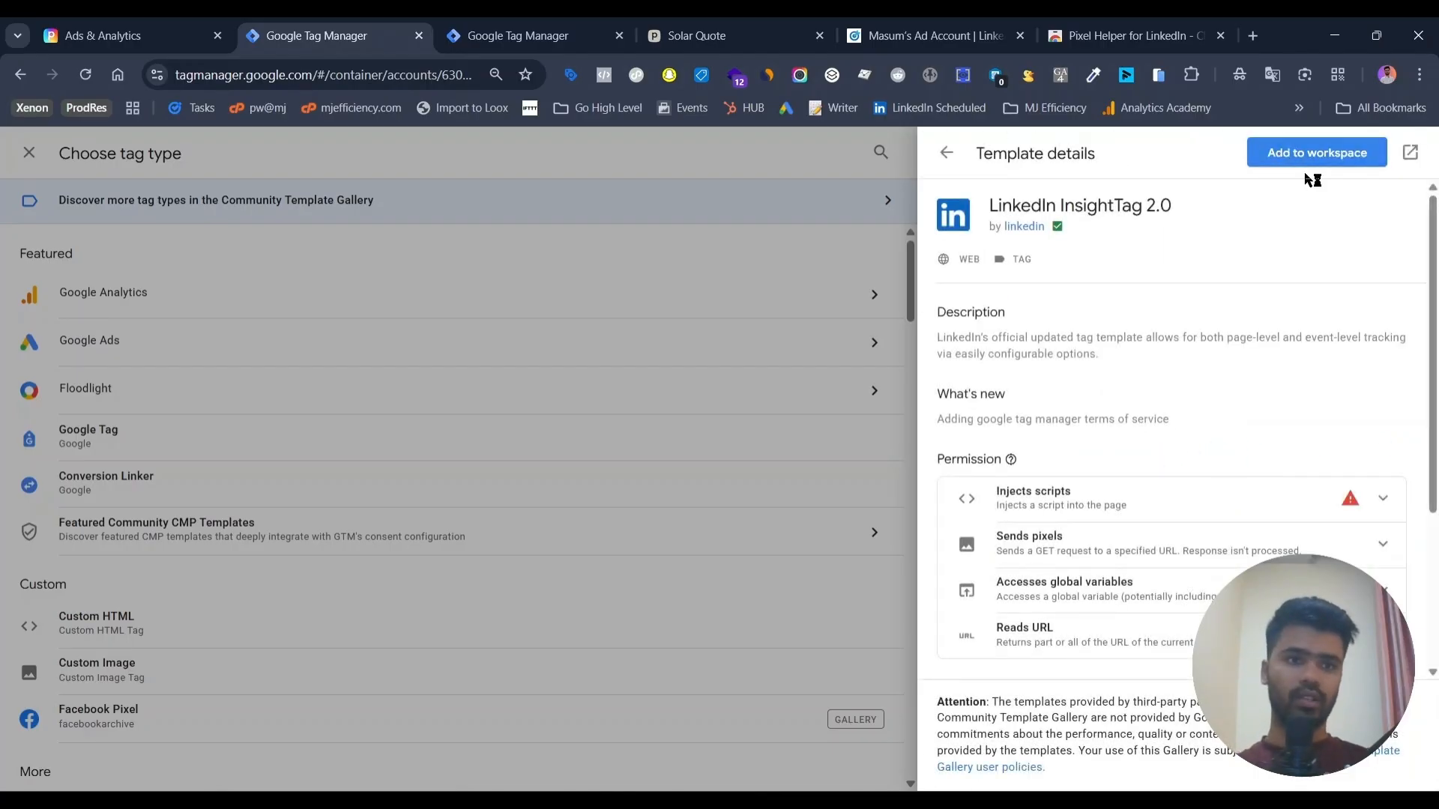
{"action": "left_click", "coordinate": [1284, 156]}
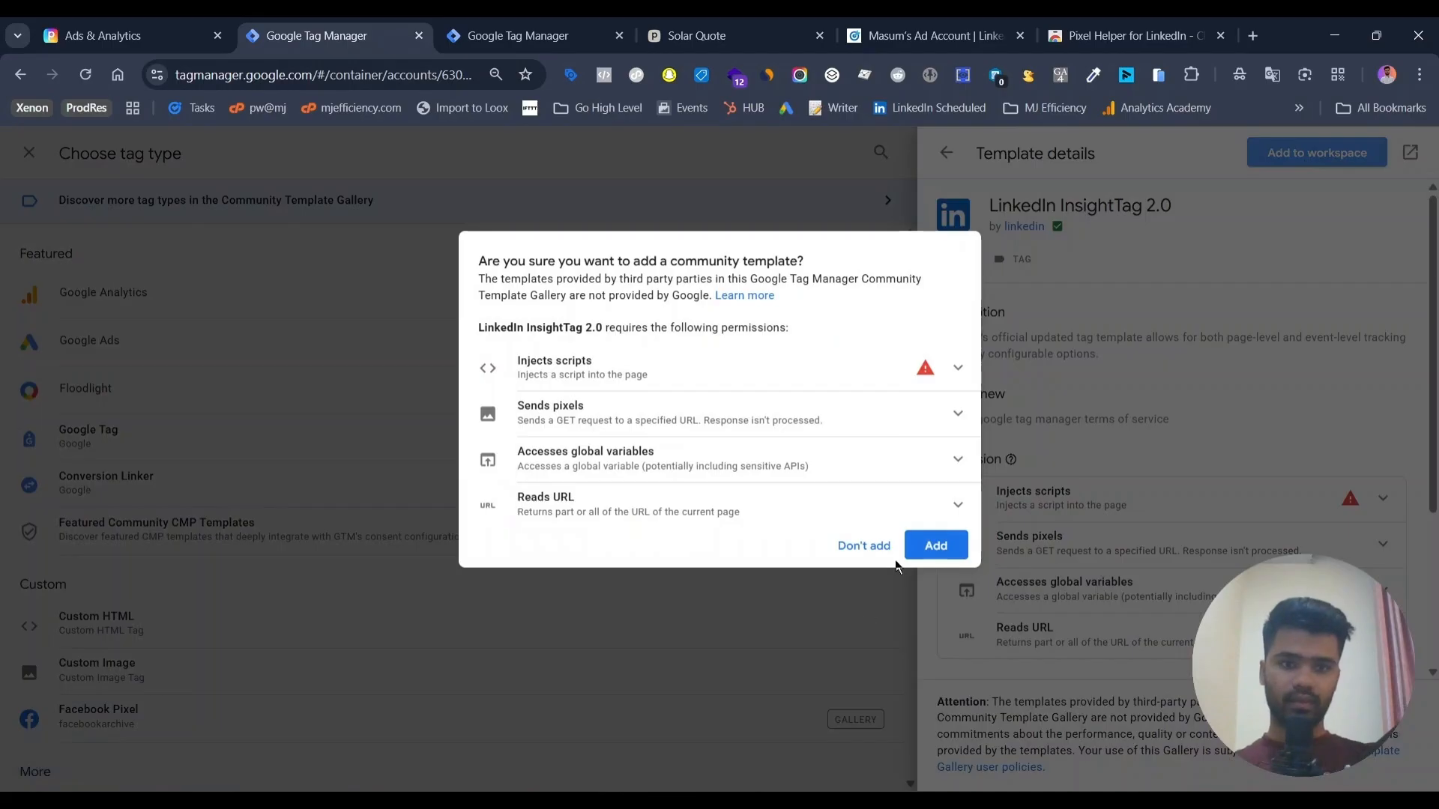
{"action": "left_click", "coordinate": [927, 552]}
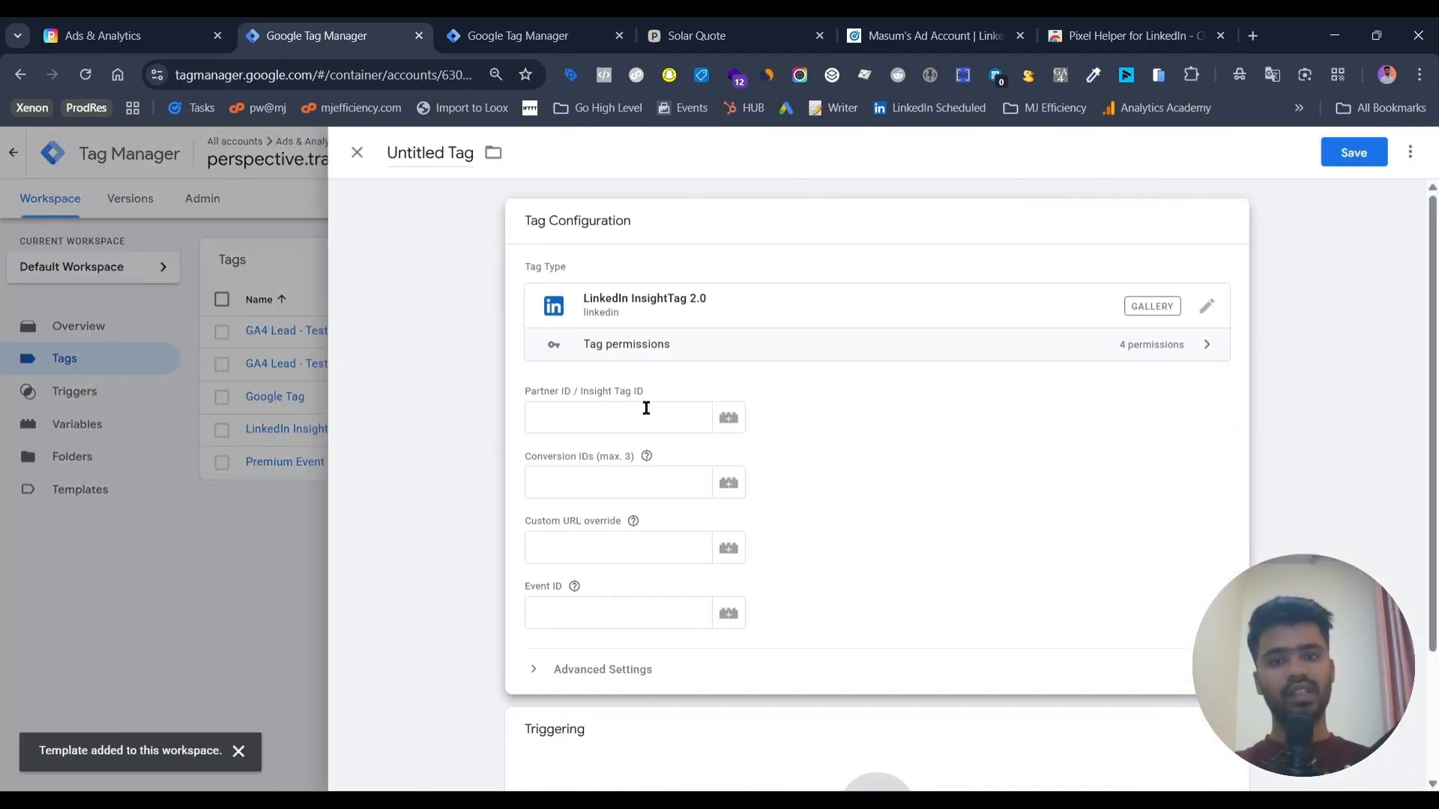
- Copy the partner ID again from Campaign Manager and paste it into the tag's Partner ID field
{"action": "left_click", "coordinate": [646, 409]}
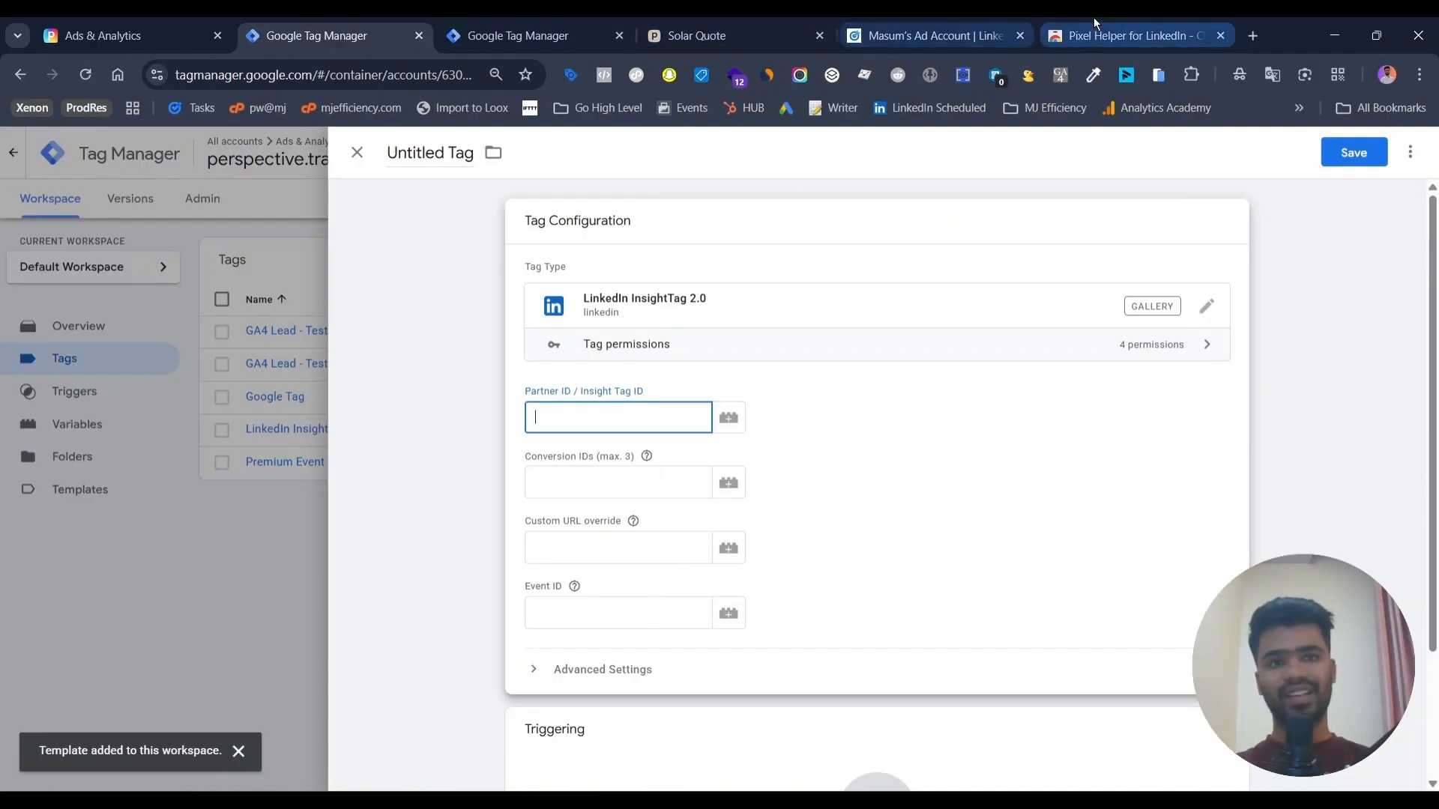
{"action": "left_click", "coordinate": [922, 21]}
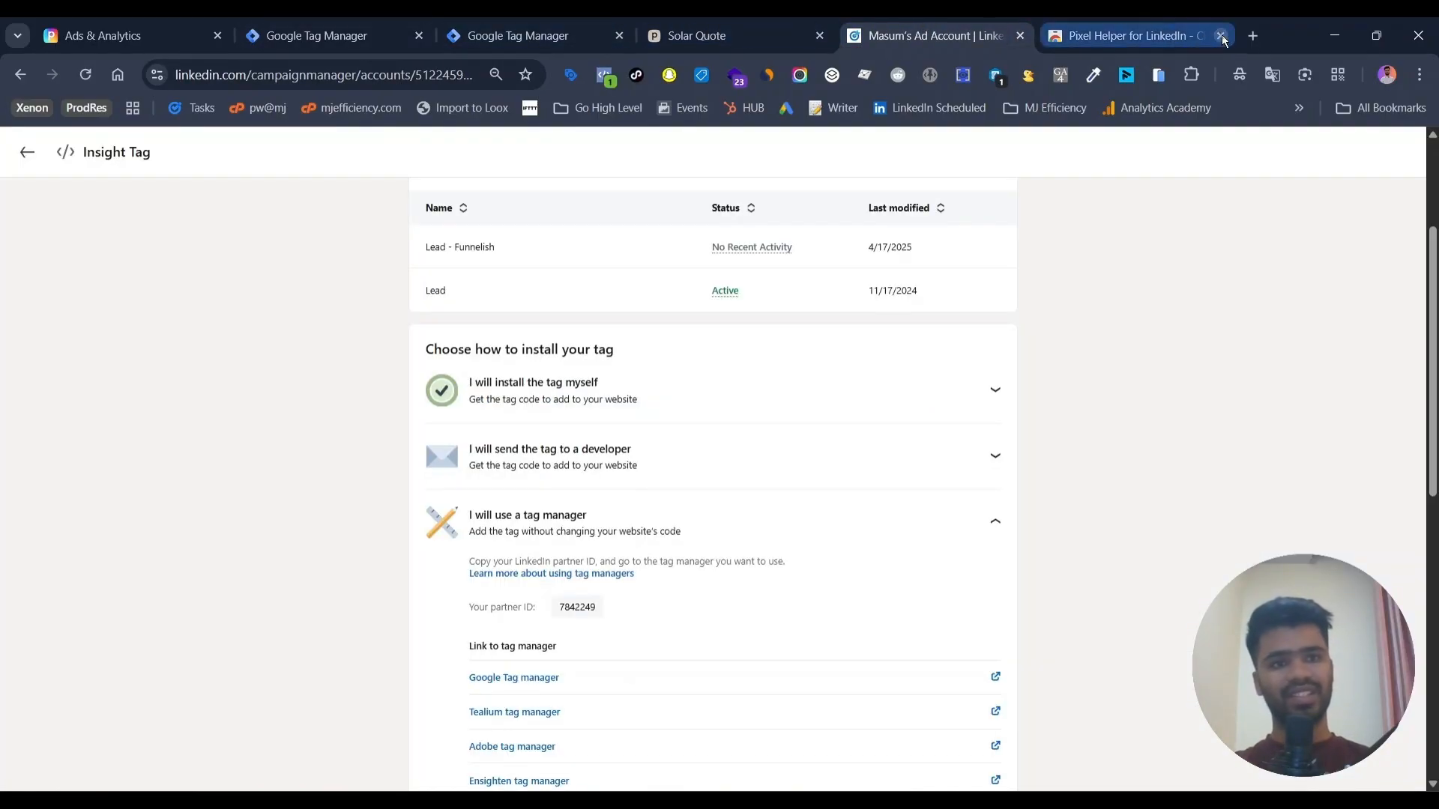
{"action": "left_click", "coordinate": [1222, 36]}
{"action": "left_click", "coordinate": [578, 608]}
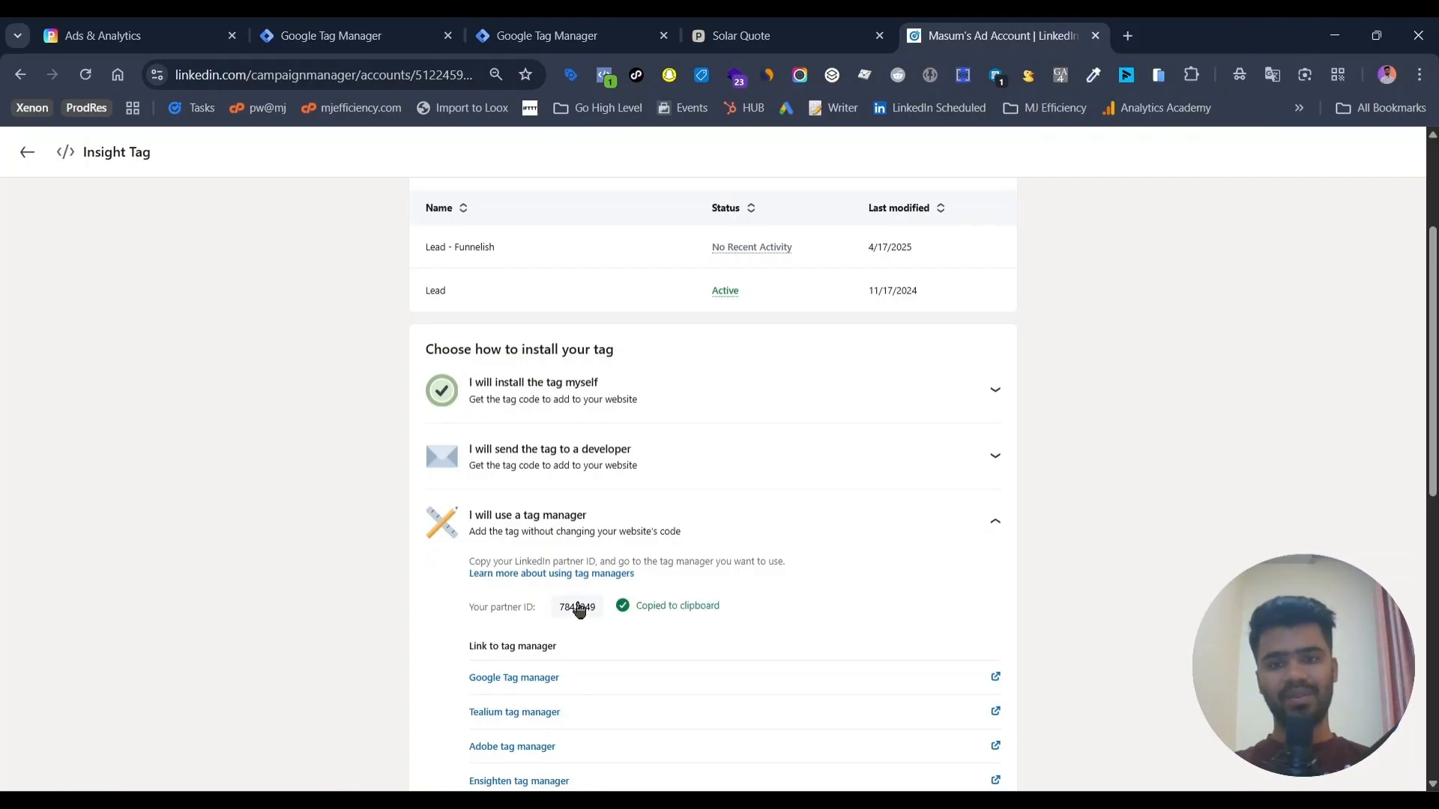
{"action": "left_click", "coordinate": [518, 21]}
{"action": "left_click", "coordinate": [357, 21]}
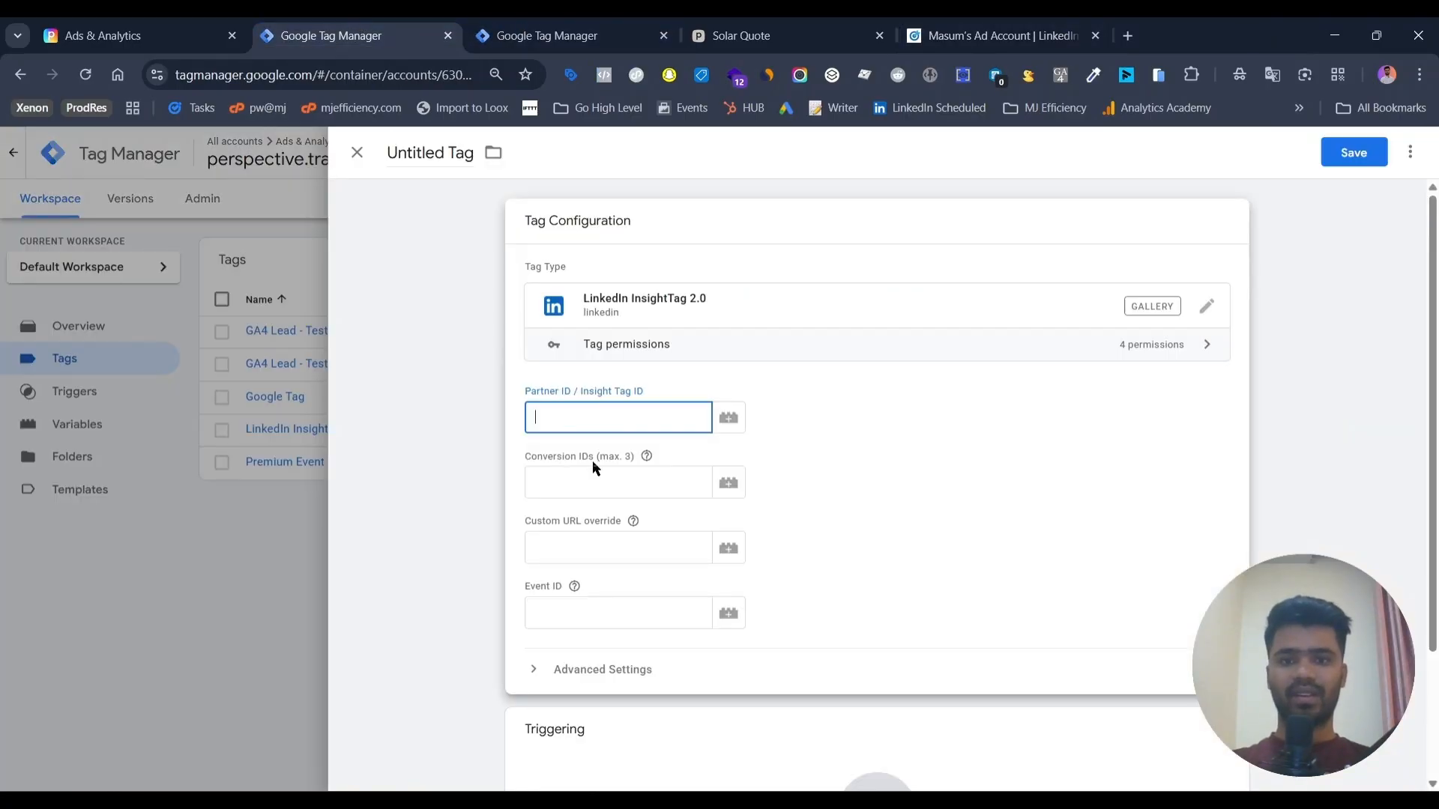
{"action": "key", "text": "ctrl+v"}
{"action": "left_click", "coordinate": [596, 463]}
{"action": "left_click", "coordinate": [600, 474]}
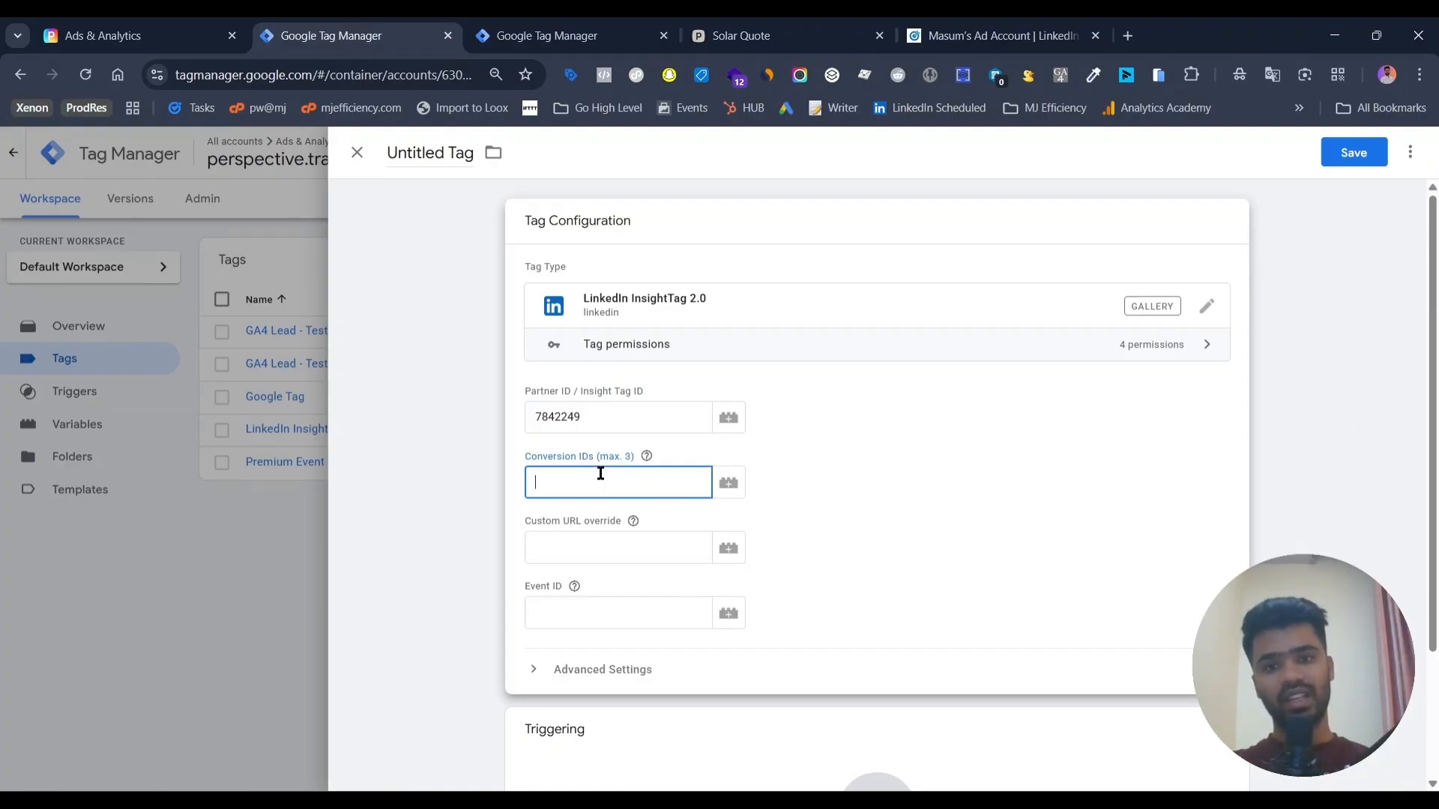
- Start a new Insight Tag conversion in Campaign Manager with category Qualified Lead
{"action": "left_click", "coordinate": [1010, 18]}
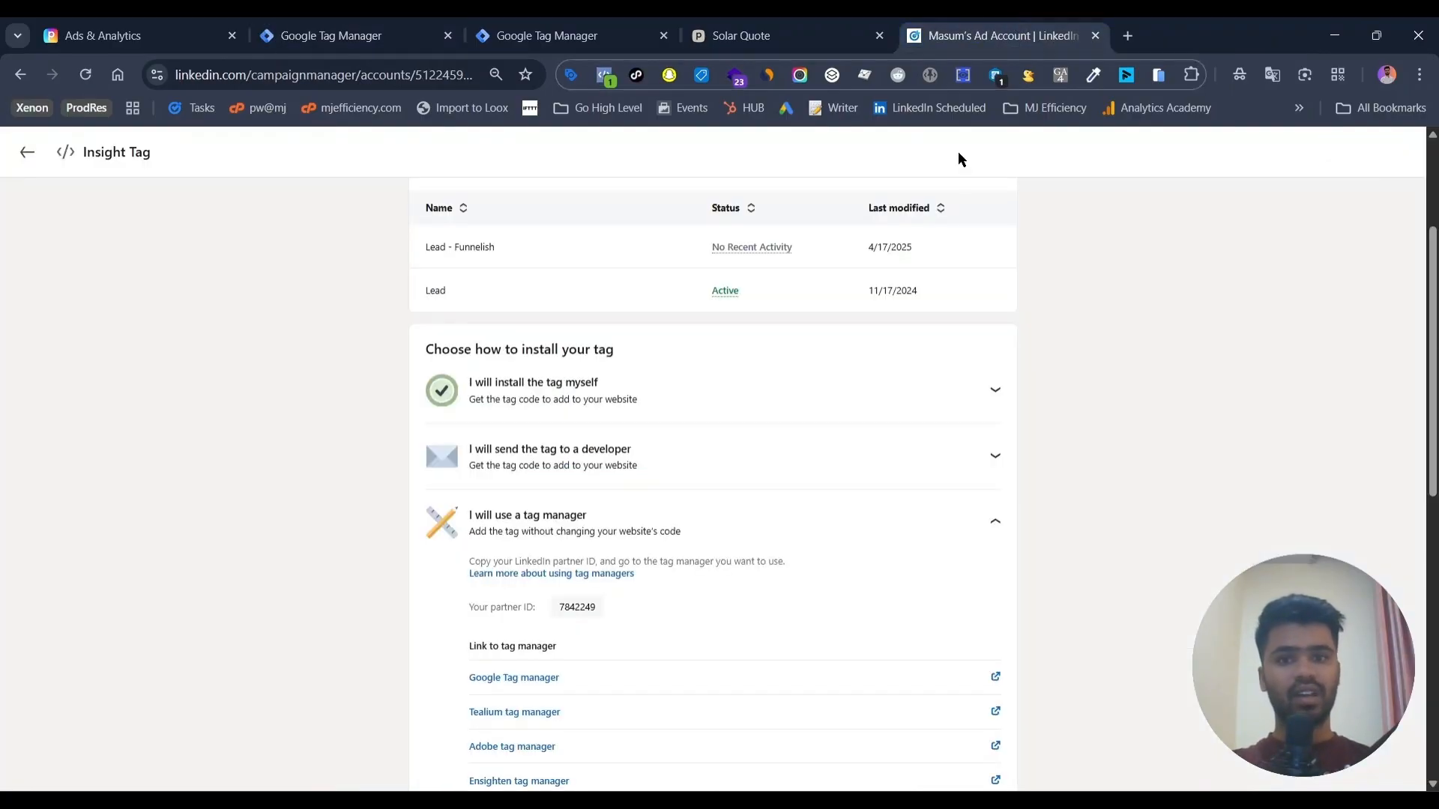
{"action": "left_click", "coordinate": [26, 151]}
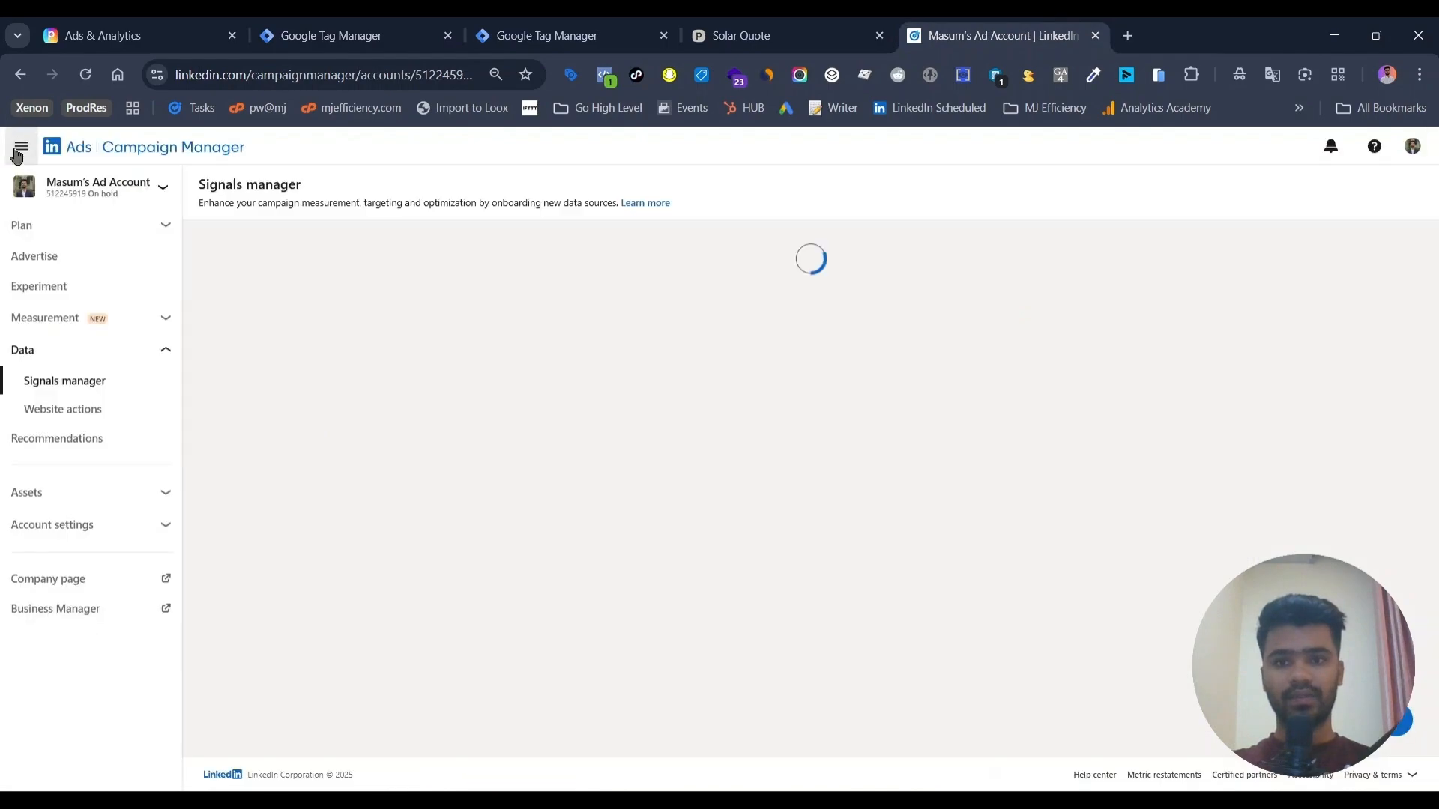
{"action": "left_click", "coordinate": [58, 321]}
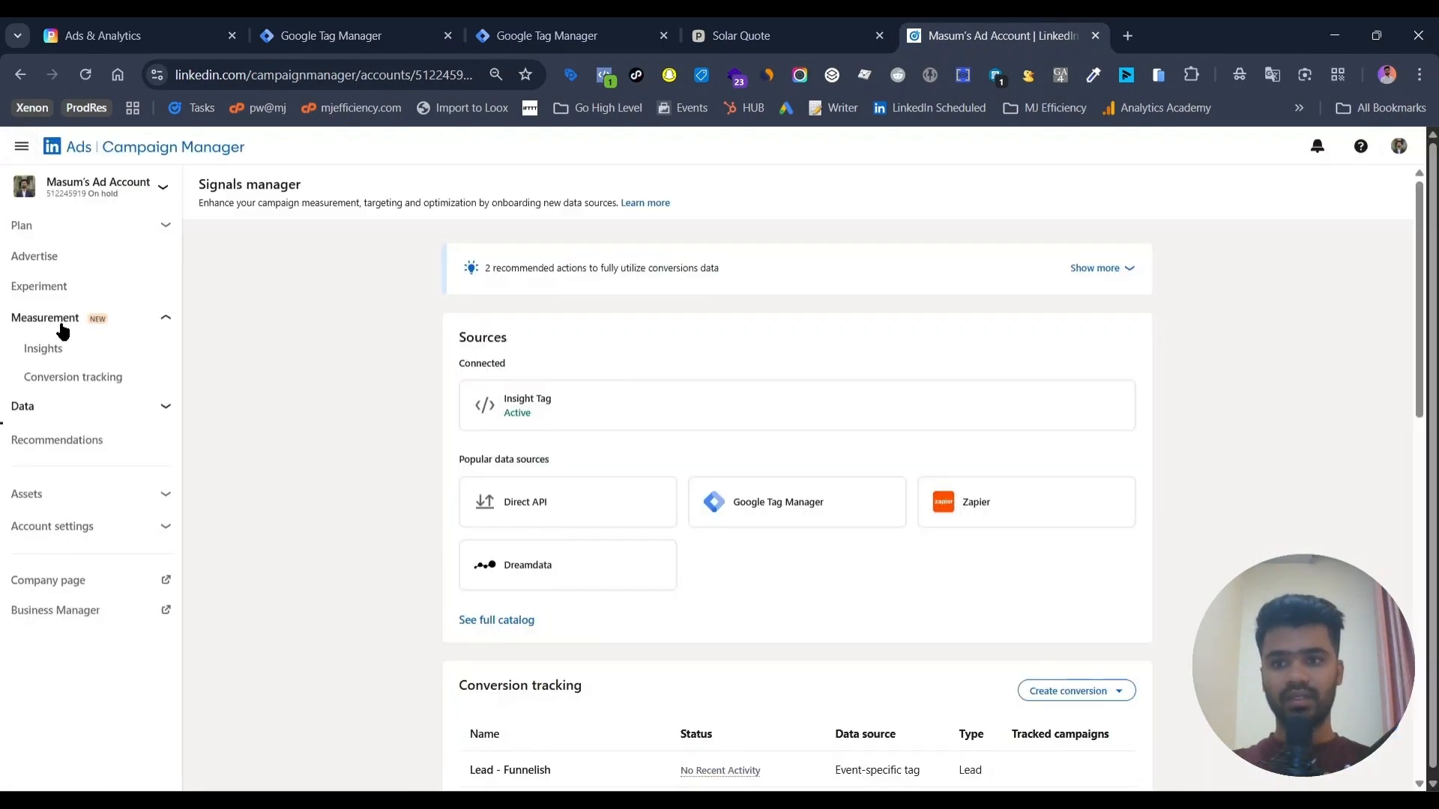
{"action": "left_click", "coordinate": [66, 378]}
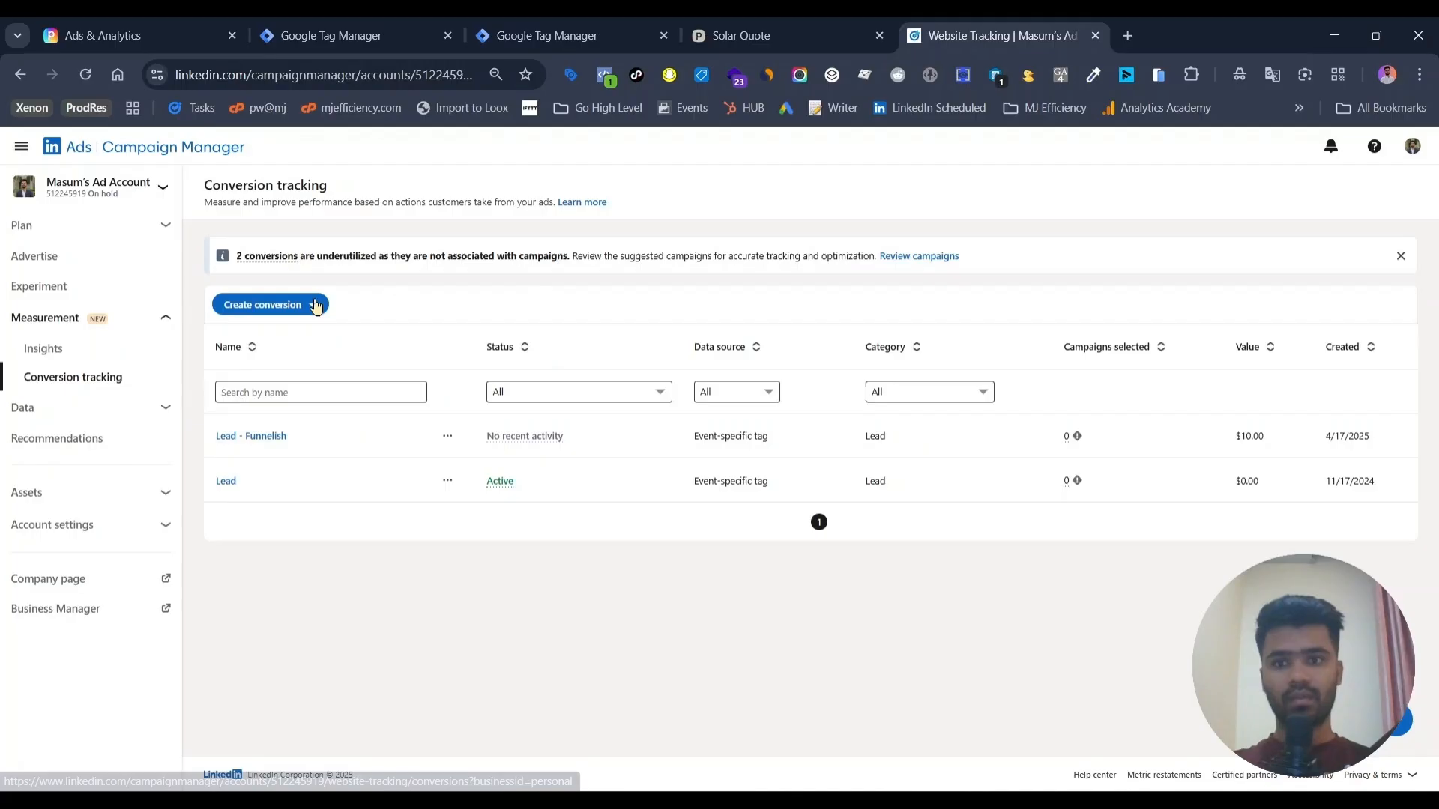
{"action": "left_click", "coordinate": [313, 305]}
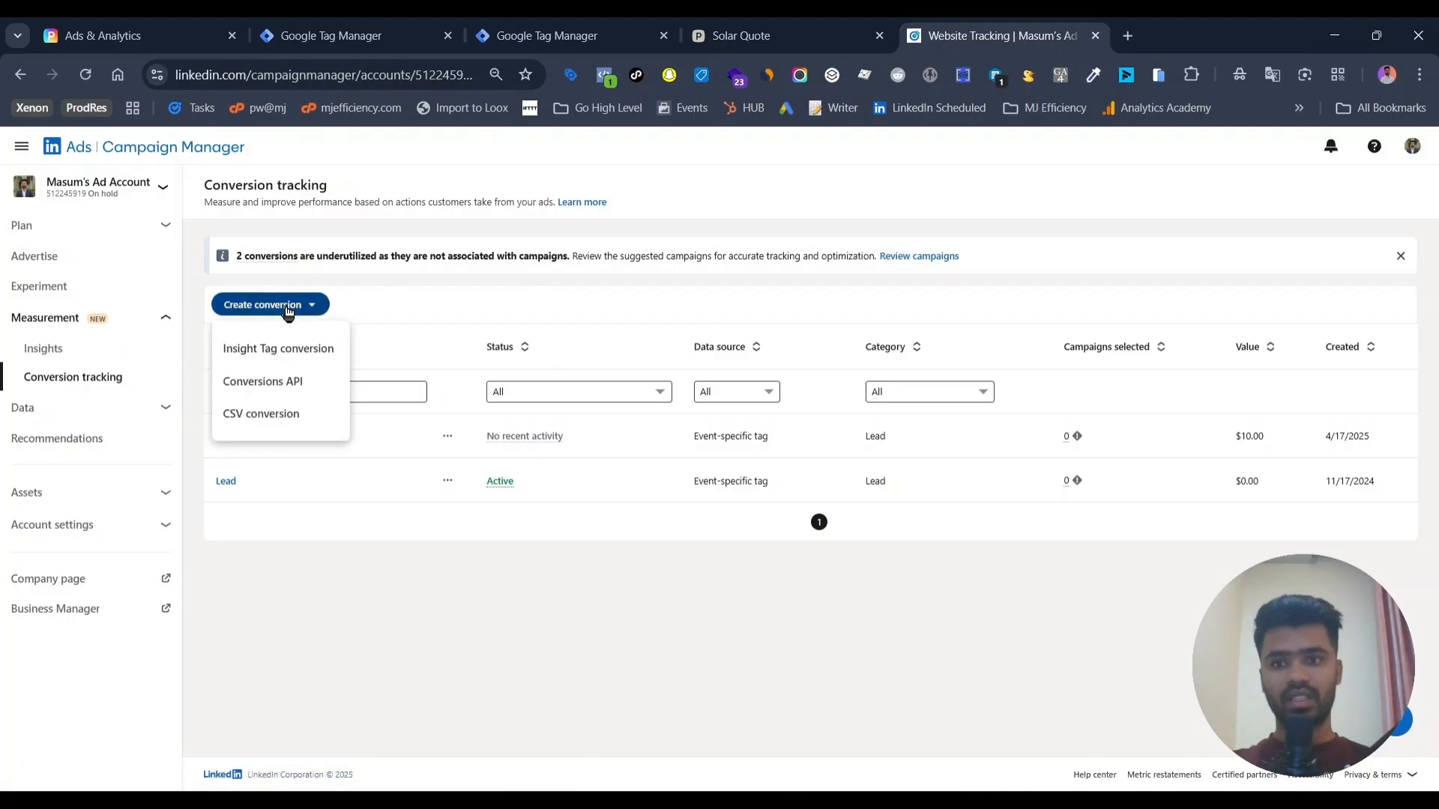
{"action": "left_click", "coordinate": [277, 361]}
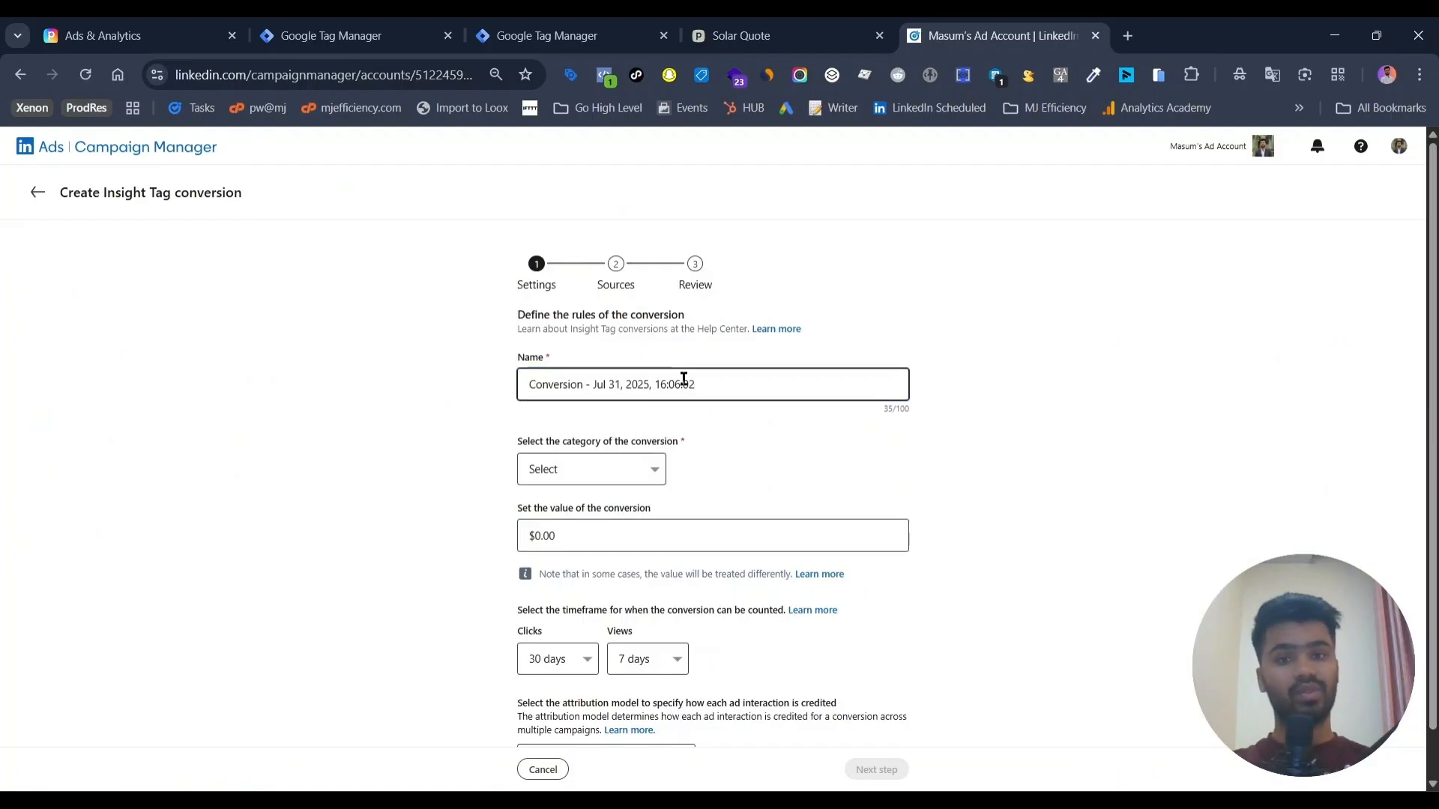
{"action": "scroll", "coordinate": [683, 379], "scroll_direction": "down", "scroll_amount": 1}
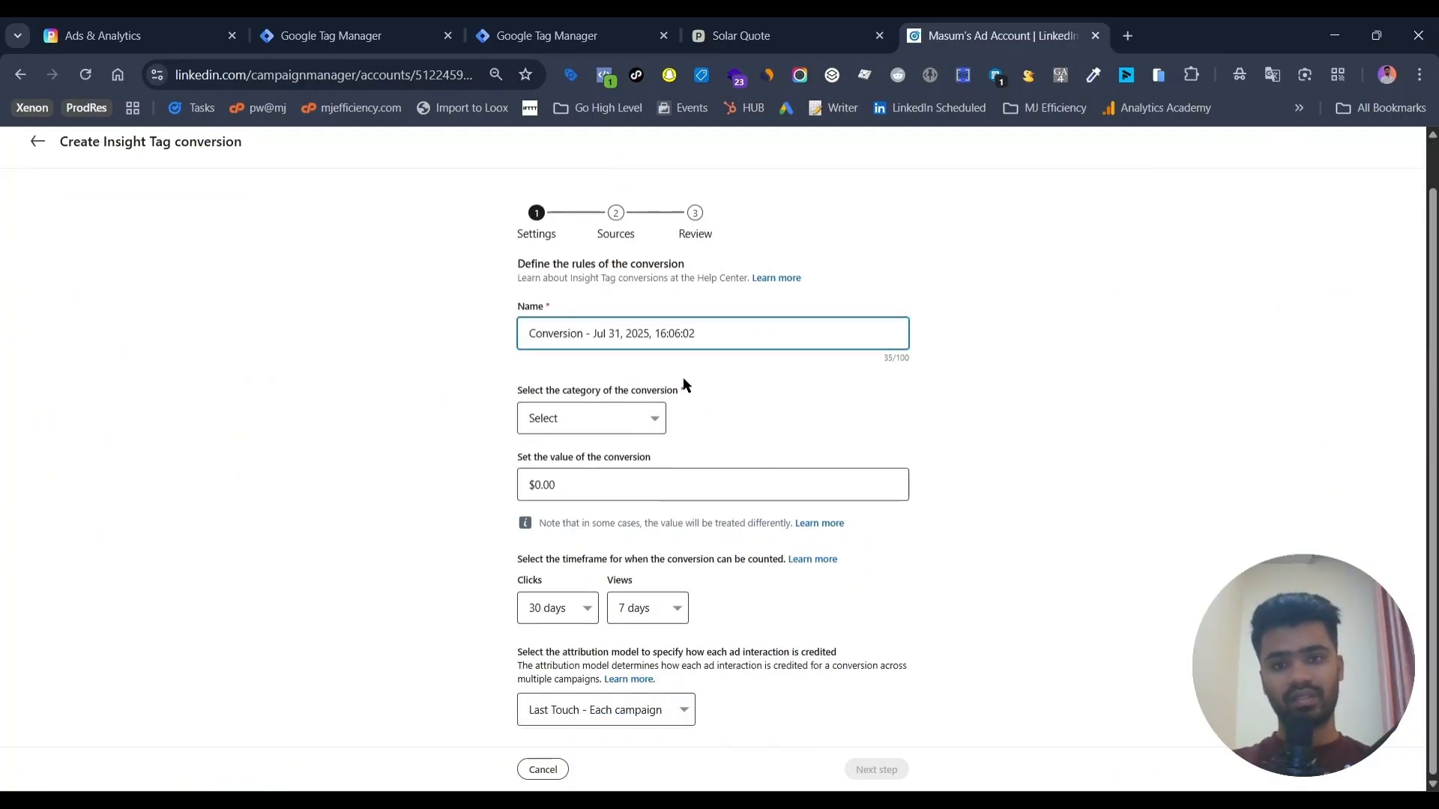
{"action": "left_click", "coordinate": [582, 421]}
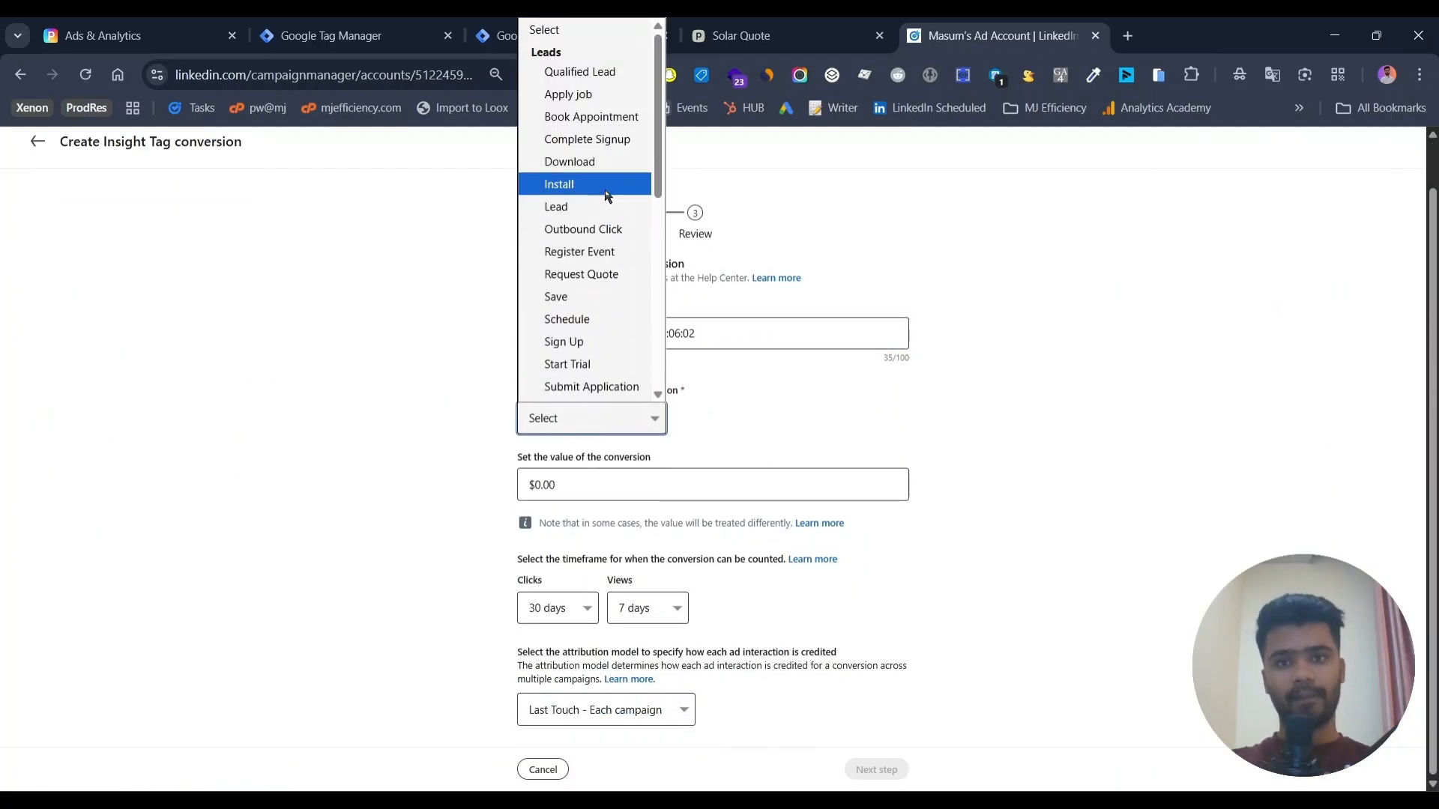
{"action": "left_click", "coordinate": [586, 75]}
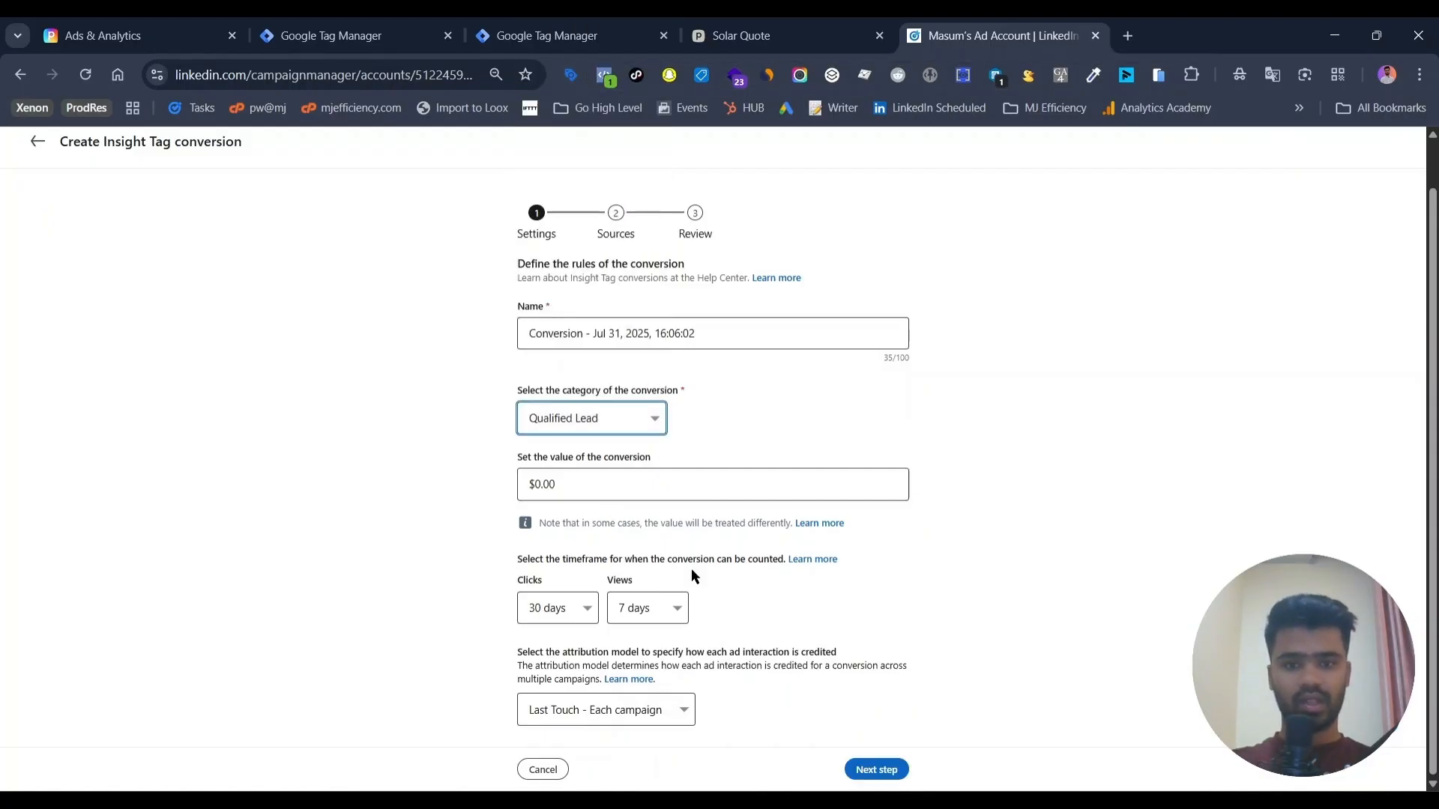
- Choose event-specific tag-manager tracking and paste conversion ID 23072969 into the GTM tag's Conversion IDs
{"action": "left_click", "coordinate": [851, 770]}
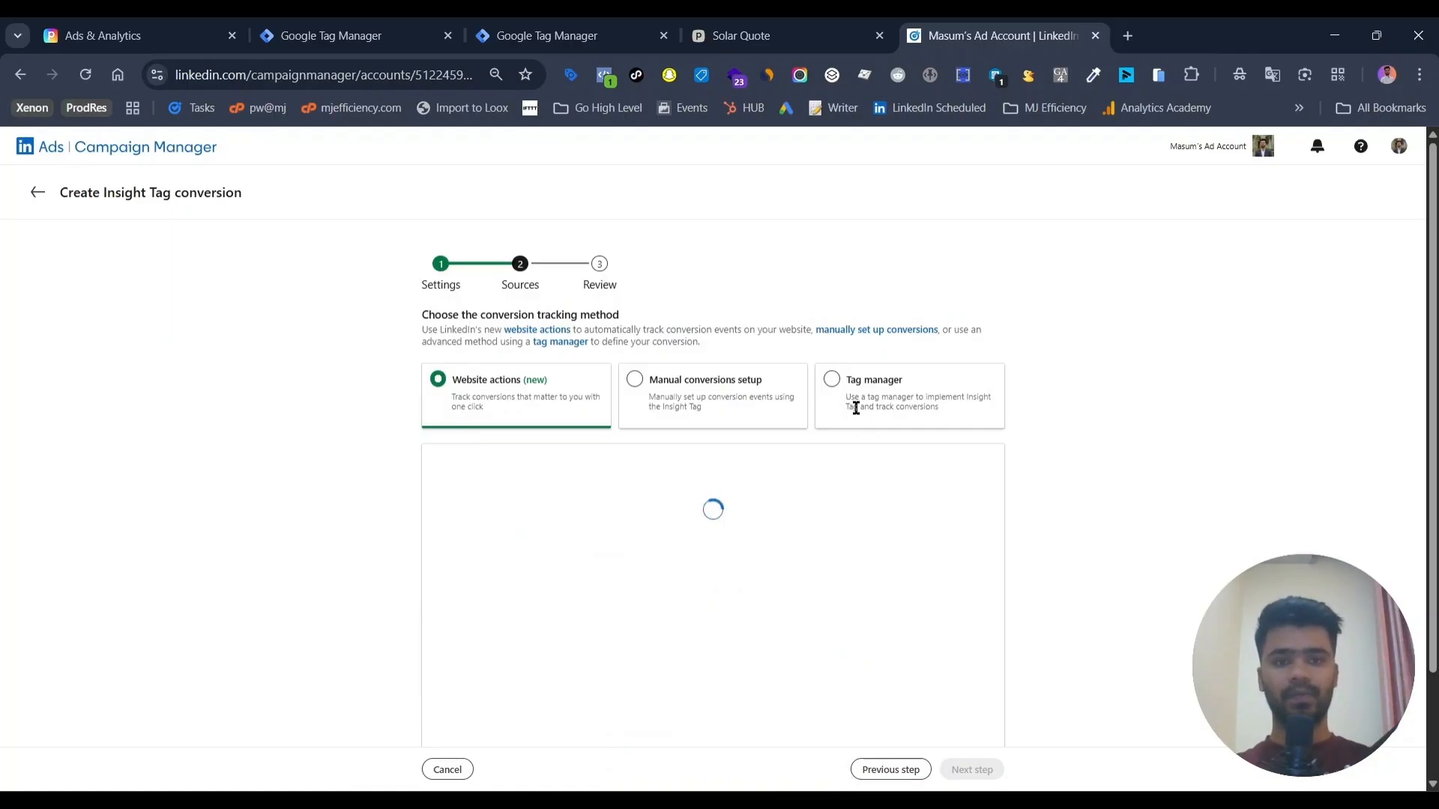
{"action": "left_click", "coordinate": [832, 379]}
{"action": "scroll", "coordinate": [547, 587], "scroll_direction": "down", "scroll_amount": 3}
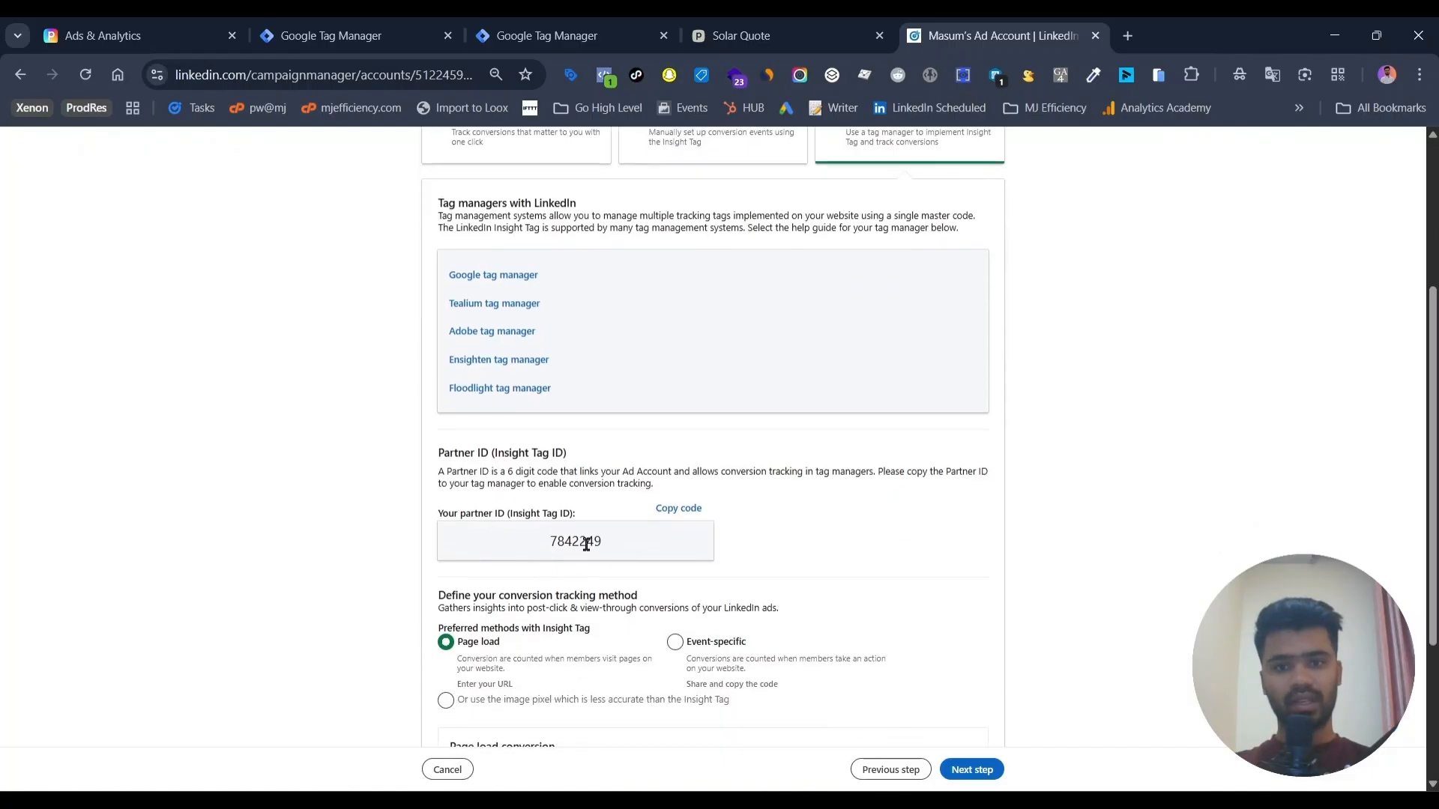
{"action": "scroll", "coordinate": [586, 542], "scroll_direction": "down", "scroll_amount": 3}
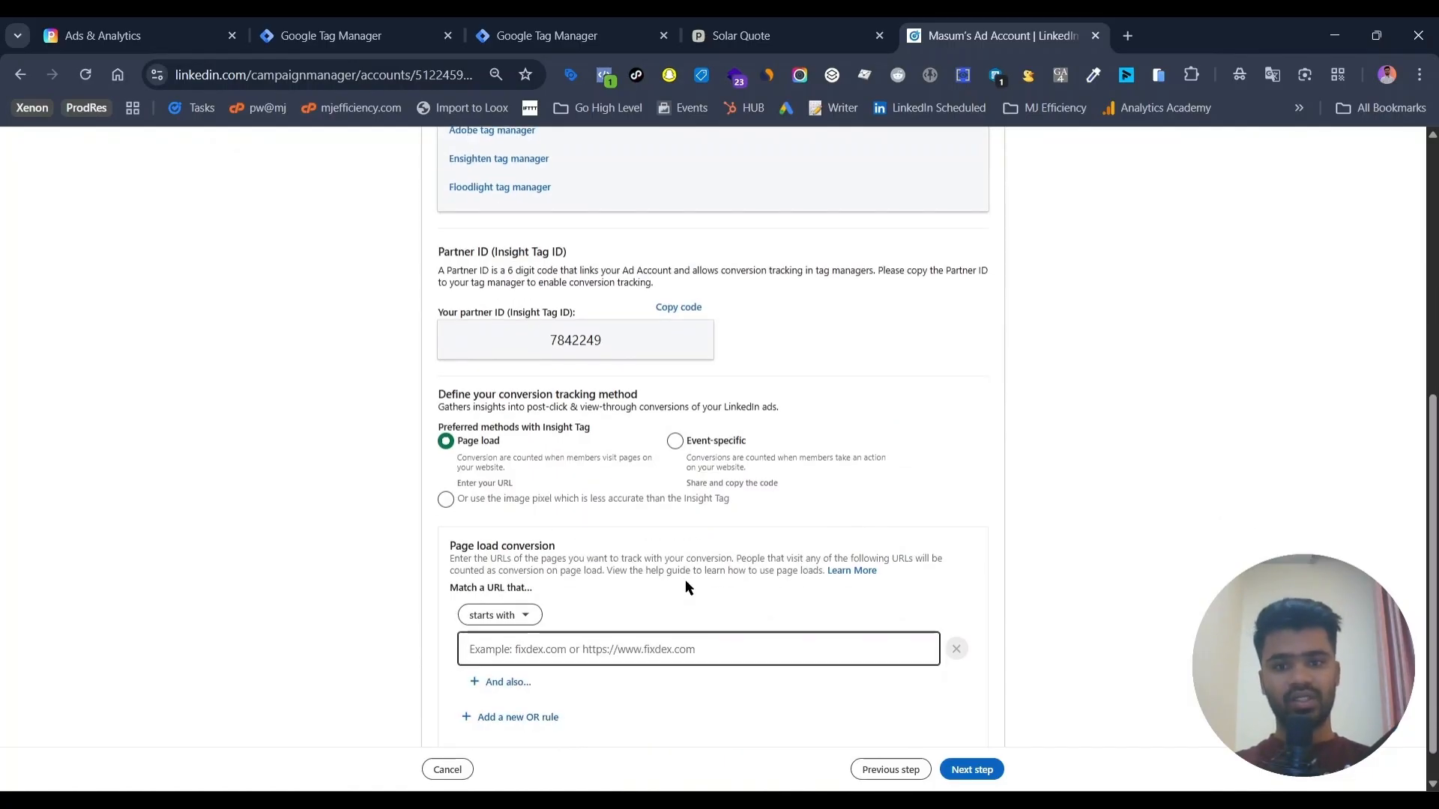
{"action": "scroll", "coordinate": [685, 579], "scroll_direction": "down", "scroll_amount": 1}
{"action": "left_click", "coordinate": [676, 402]}
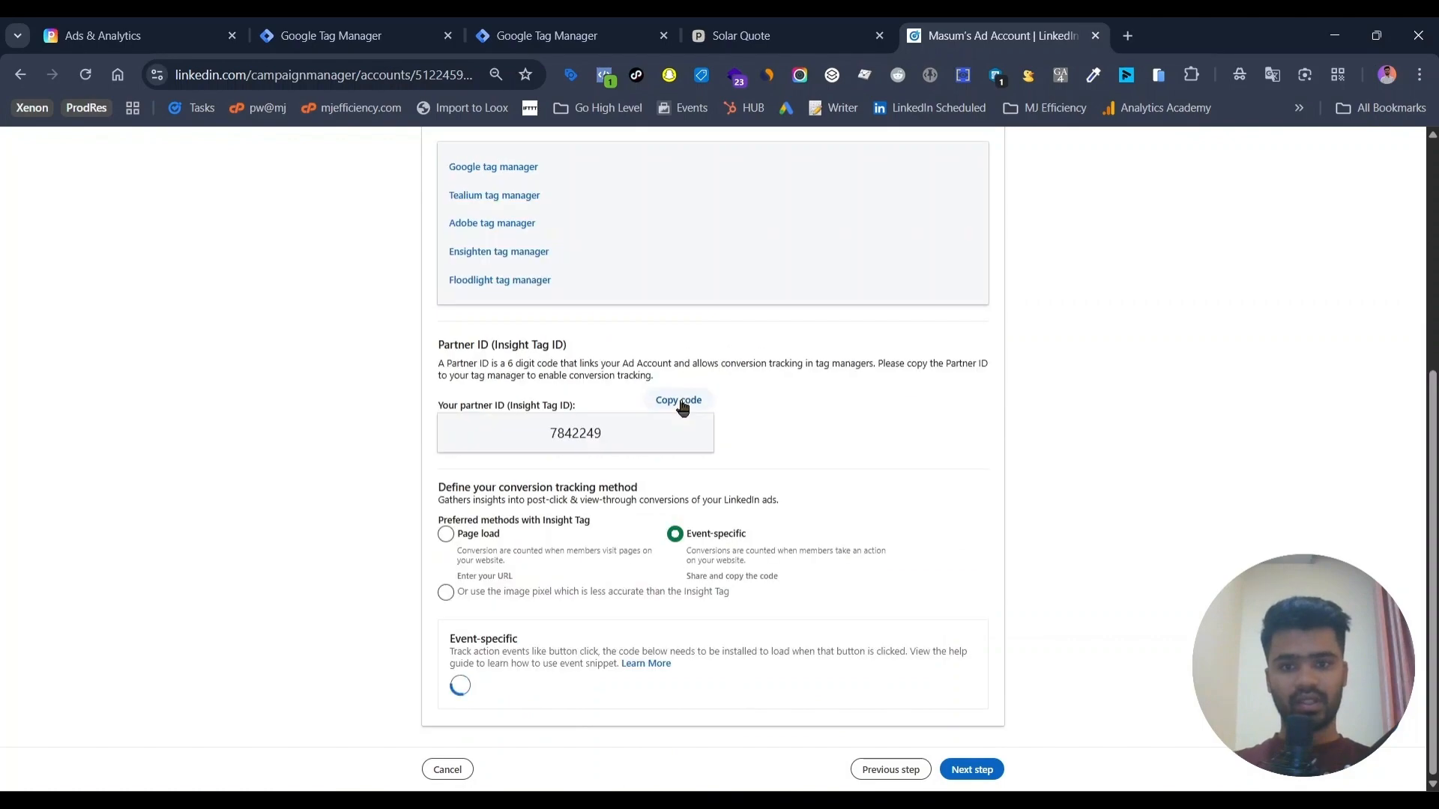
{"action": "scroll", "coordinate": [682, 407], "scroll_direction": "down", "scroll_amount": 2}
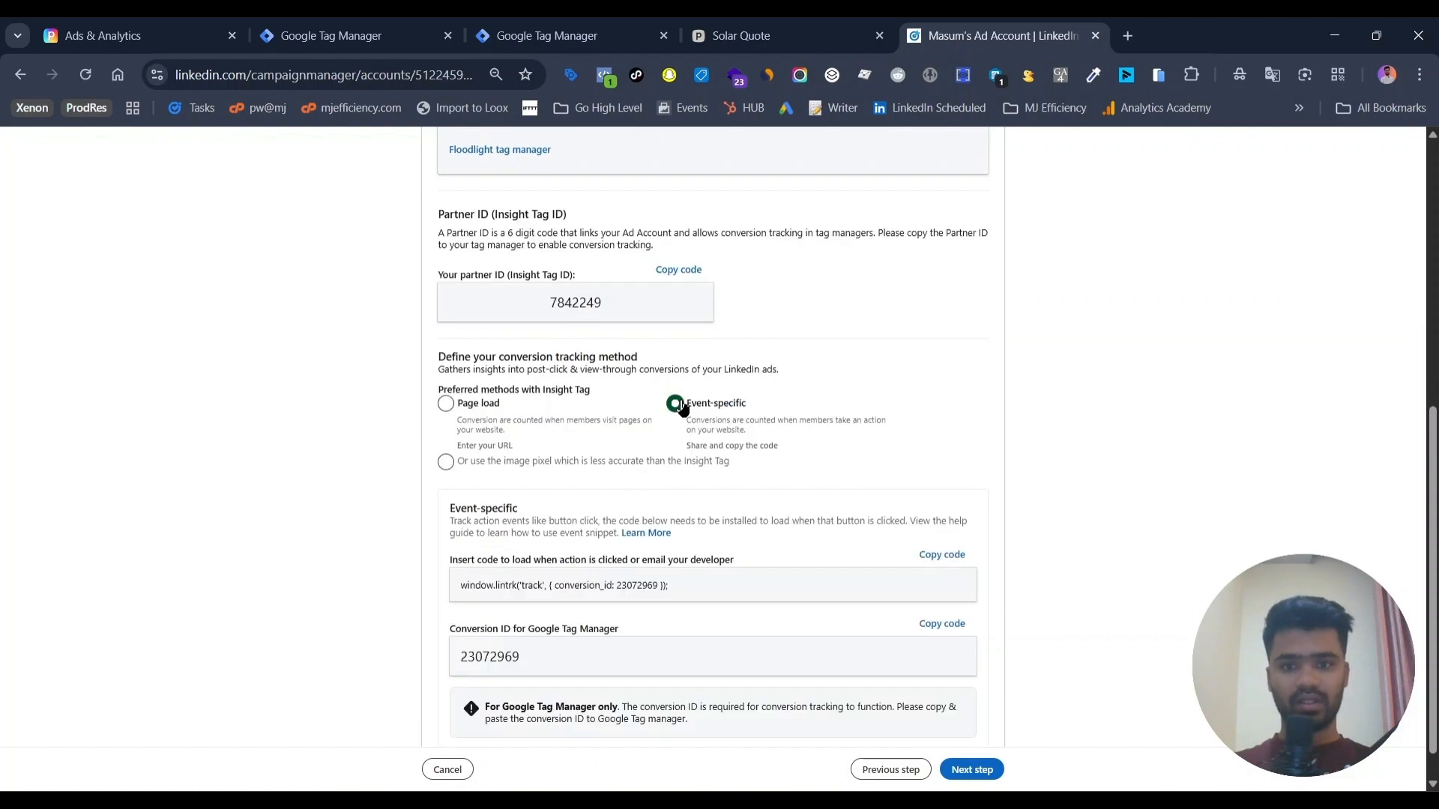
{"action": "left_click", "coordinate": [939, 626]}
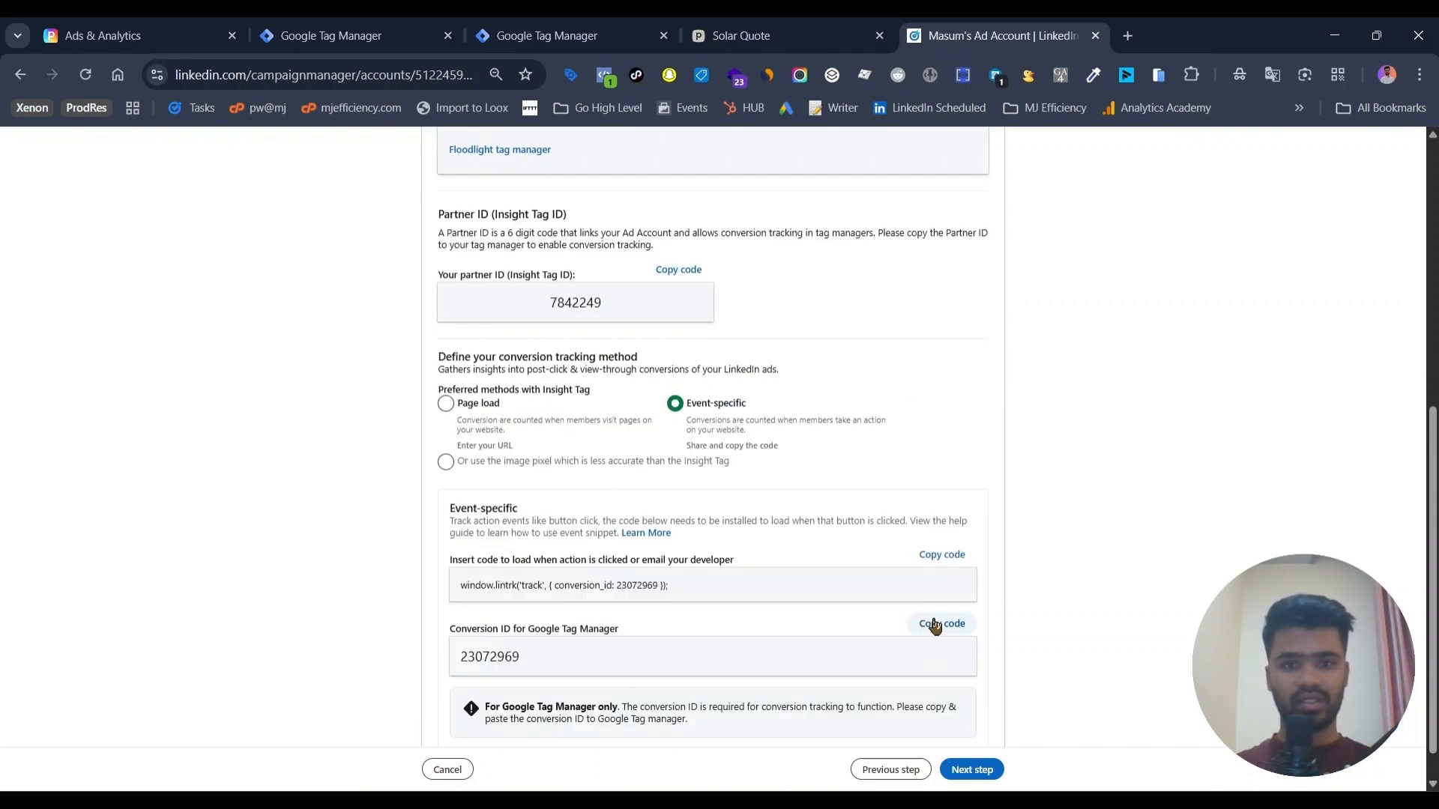
{"action": "left_click", "coordinate": [397, 24]}
{"action": "key", "text": "ctrl+v"}
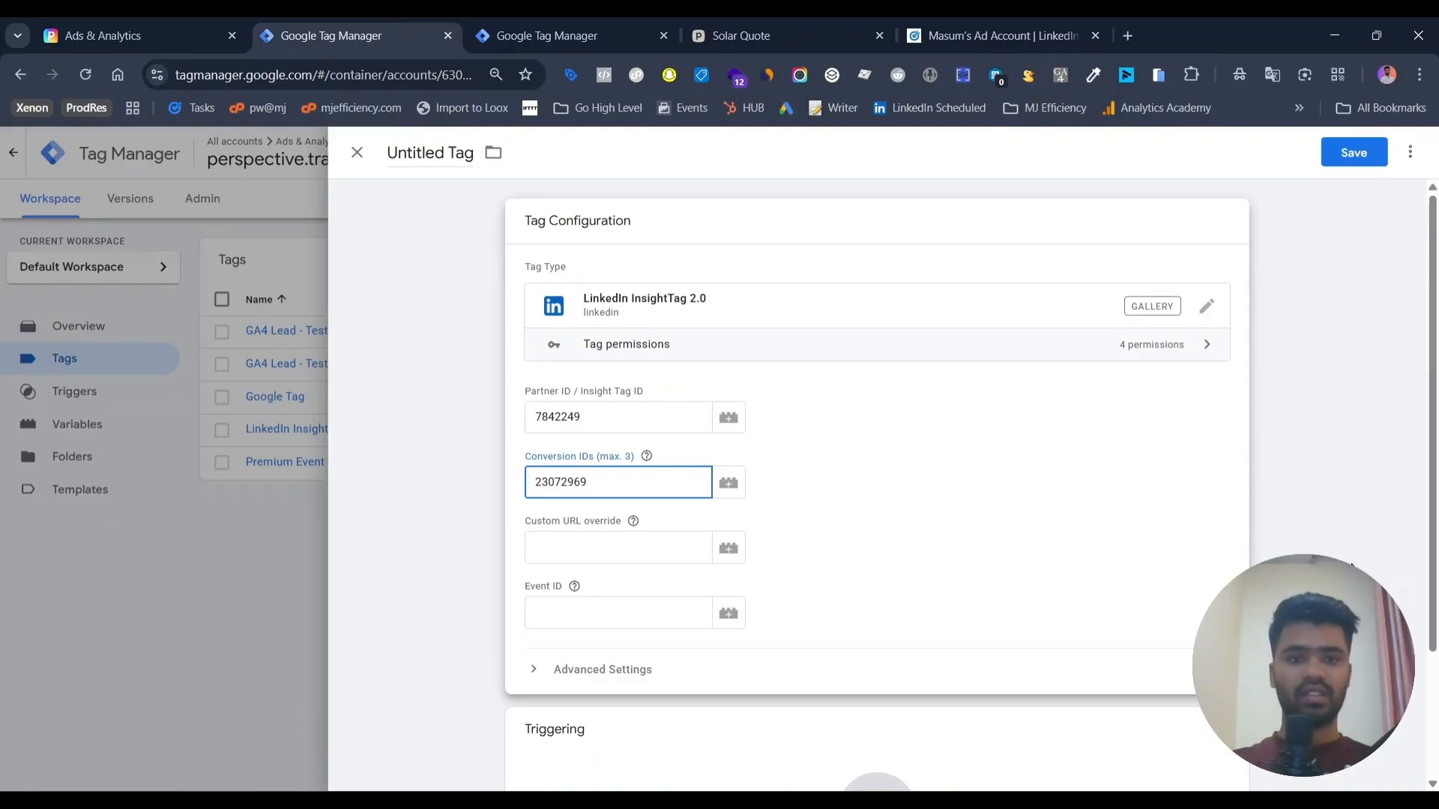
- Finish the LinkedIn tag configuration, check the thank-you page, and start a new blank trigger
{"action": "left_click", "coordinate": [1307, 530]}
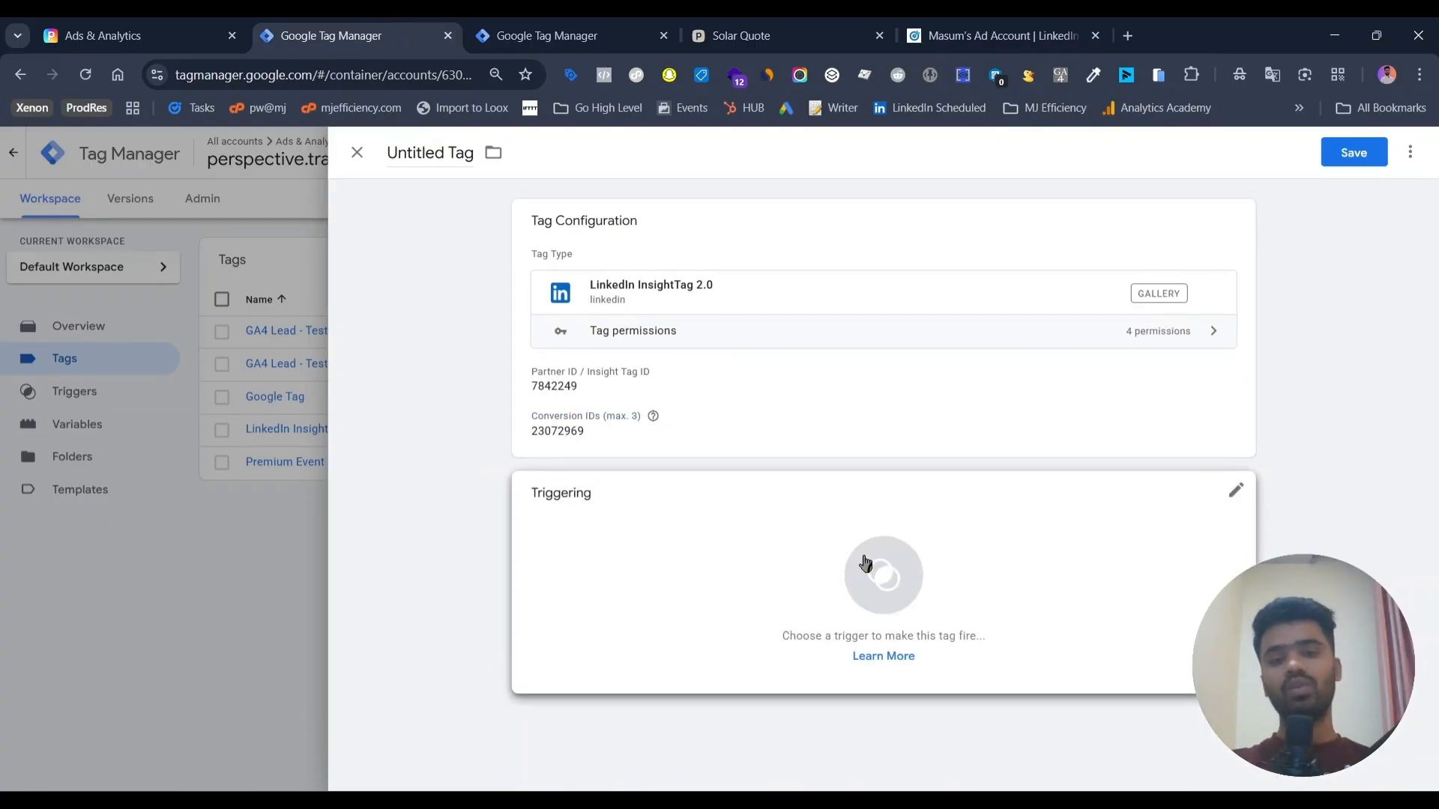
{"action": "left_click", "coordinate": [865, 562]}
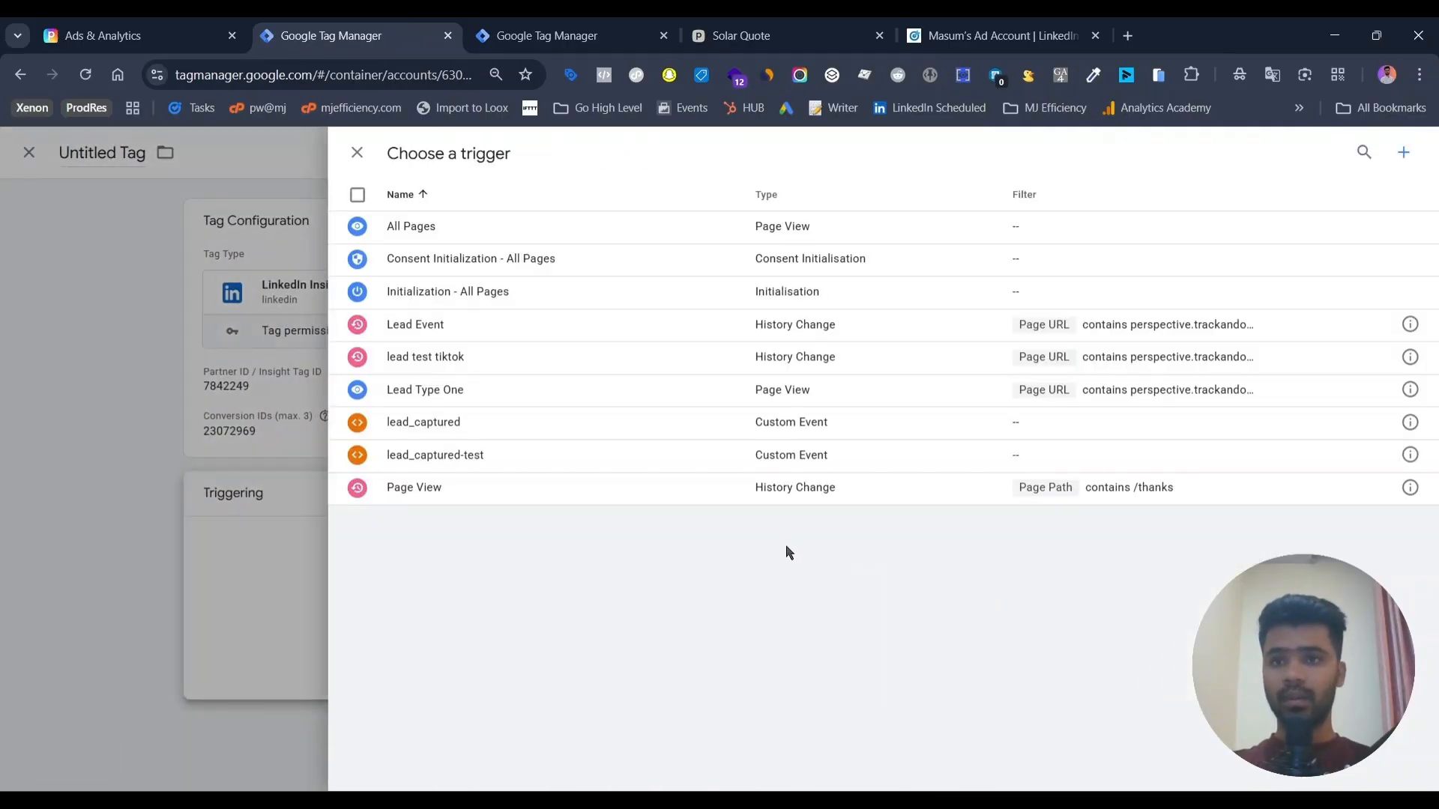
{"action": "left_click", "coordinate": [126, 19]}
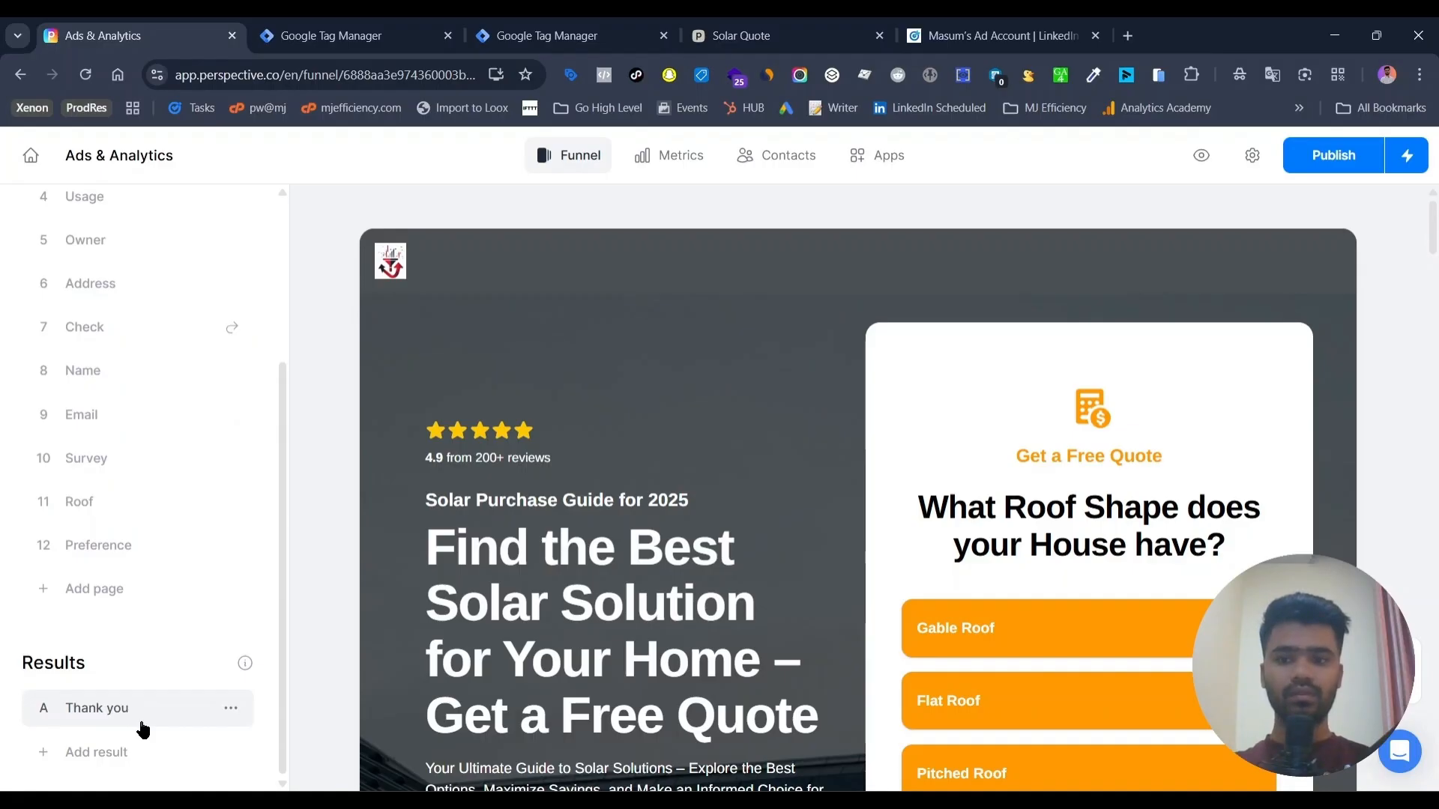
{"action": "left_click", "coordinate": [323, 23]}
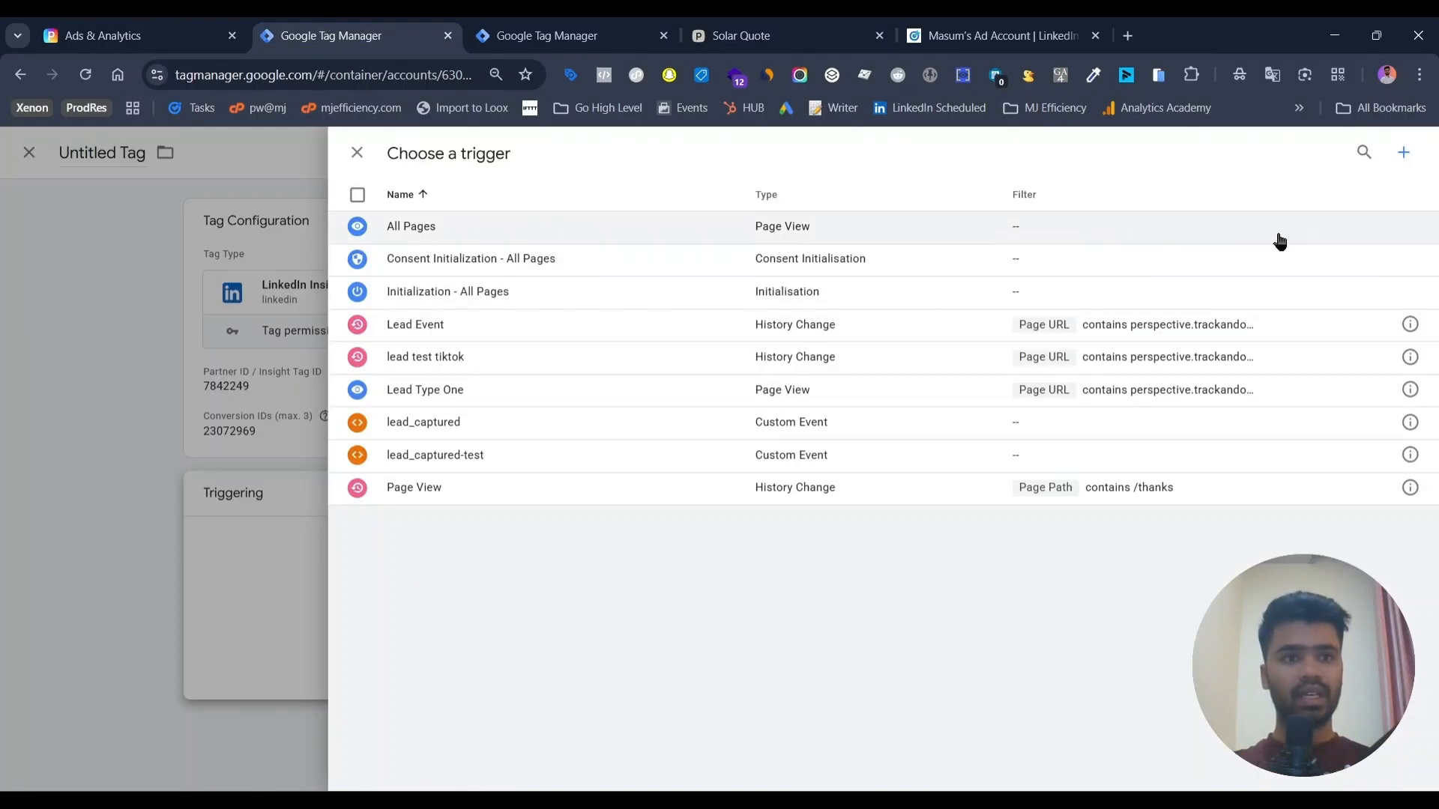
{"action": "left_click", "coordinate": [1404, 152]}
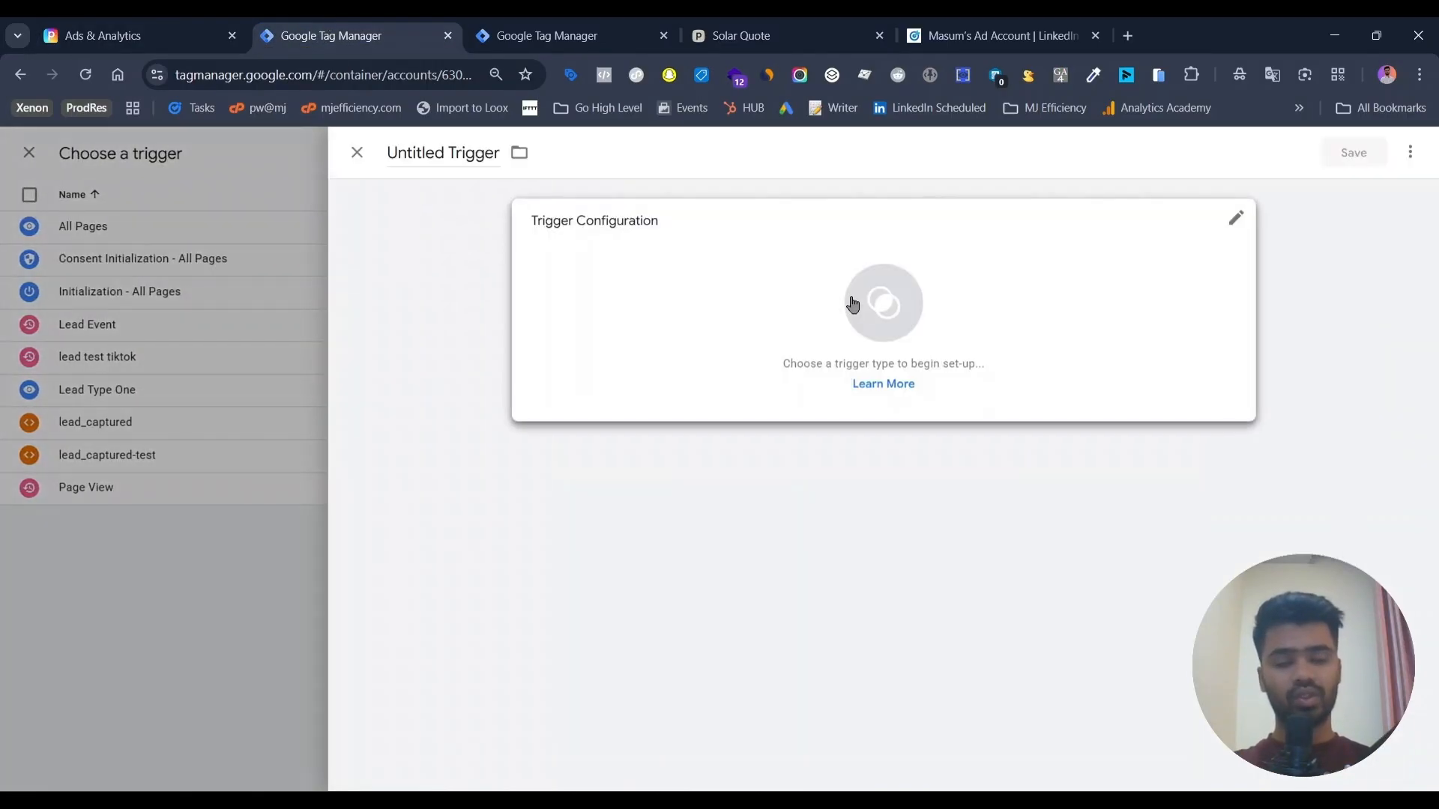
- Make the trigger fire on Some History Changes where Page URL contains the lead-solar-qu/thanks URL
{"action": "left_click", "coordinate": [852, 302]}
{"action": "scroll", "coordinate": [1067, 524], "scroll_direction": "down", "scroll_amount": 5}
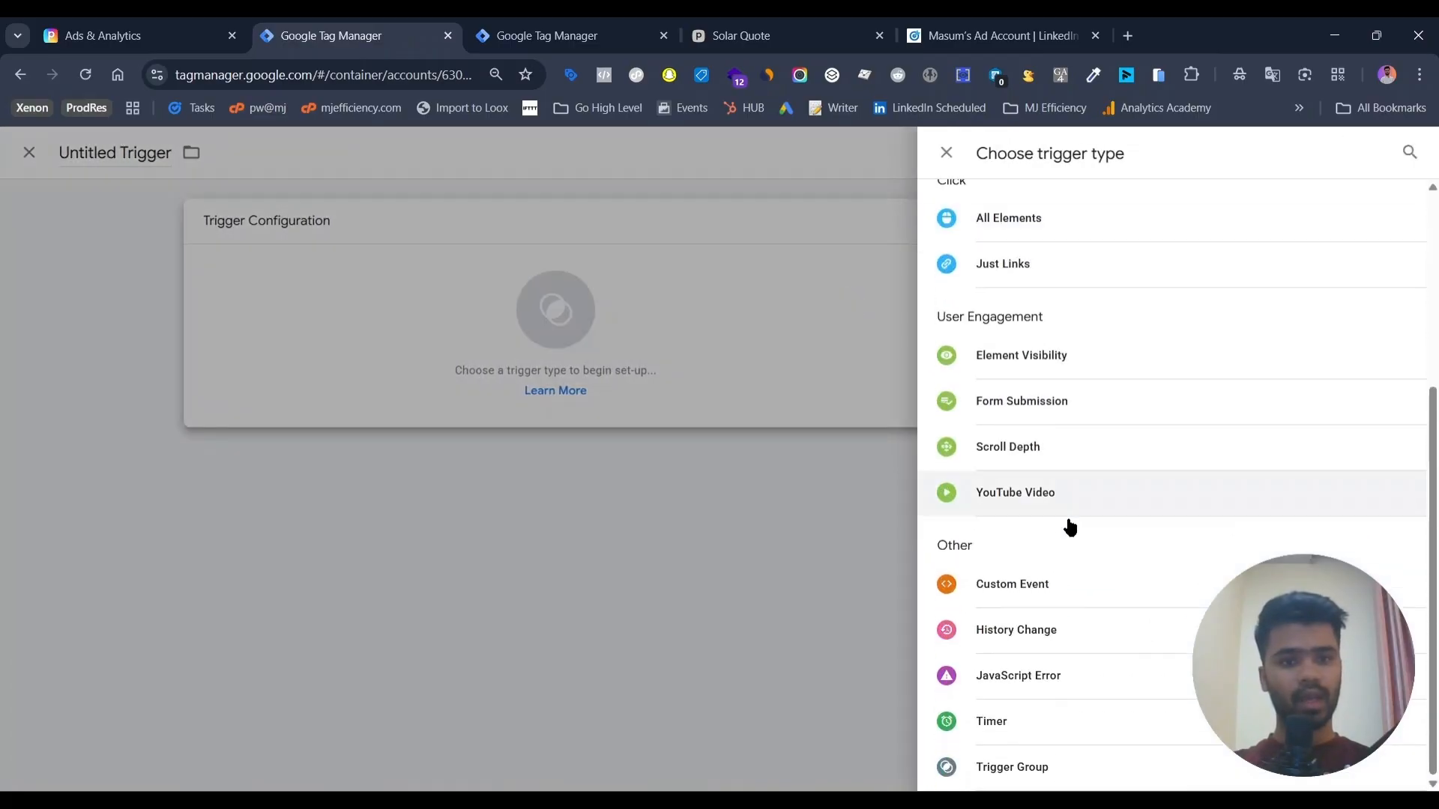
{"action": "left_click", "coordinate": [1038, 633]}
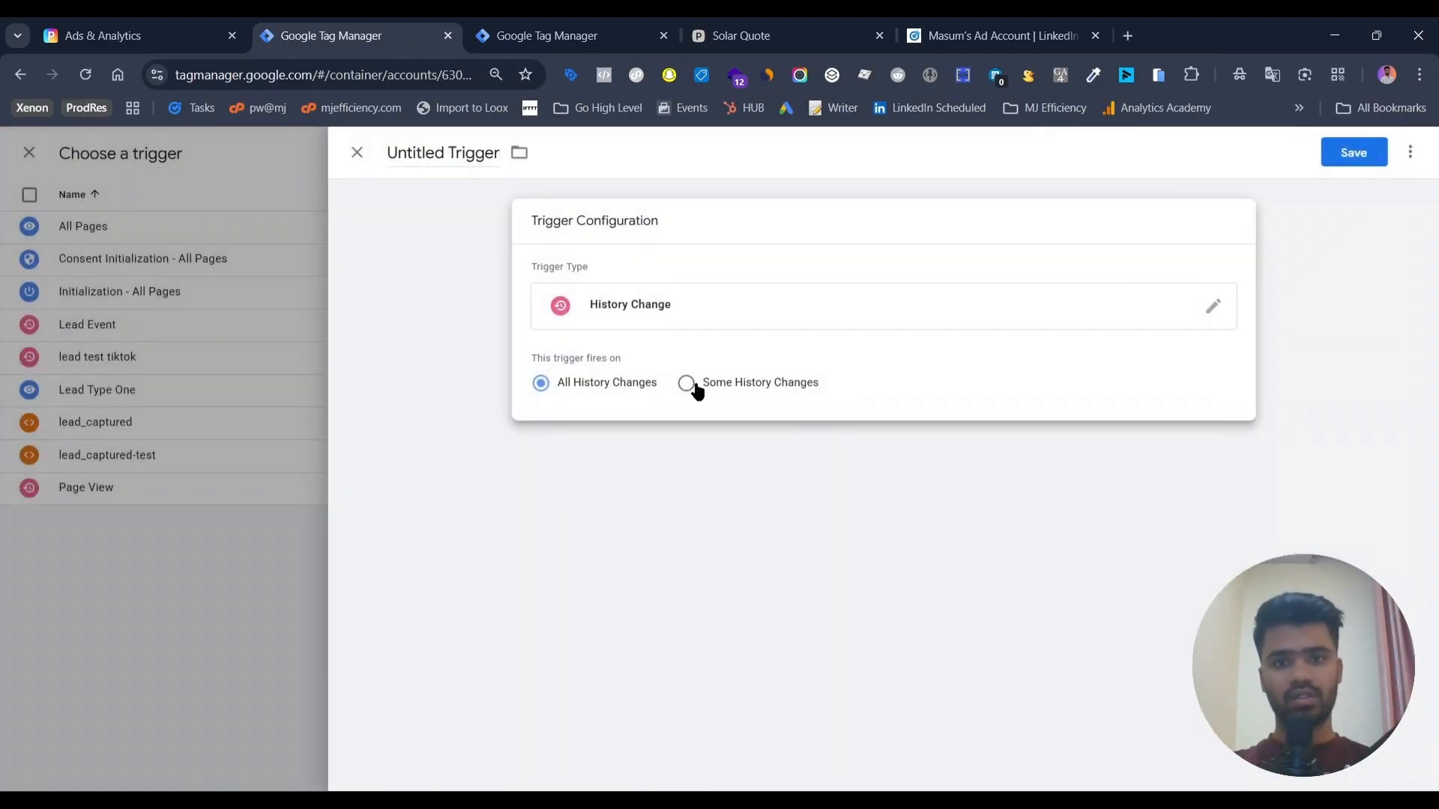
{"action": "left_click", "coordinate": [686, 384]}
{"action": "left_click", "coordinate": [700, 452]}
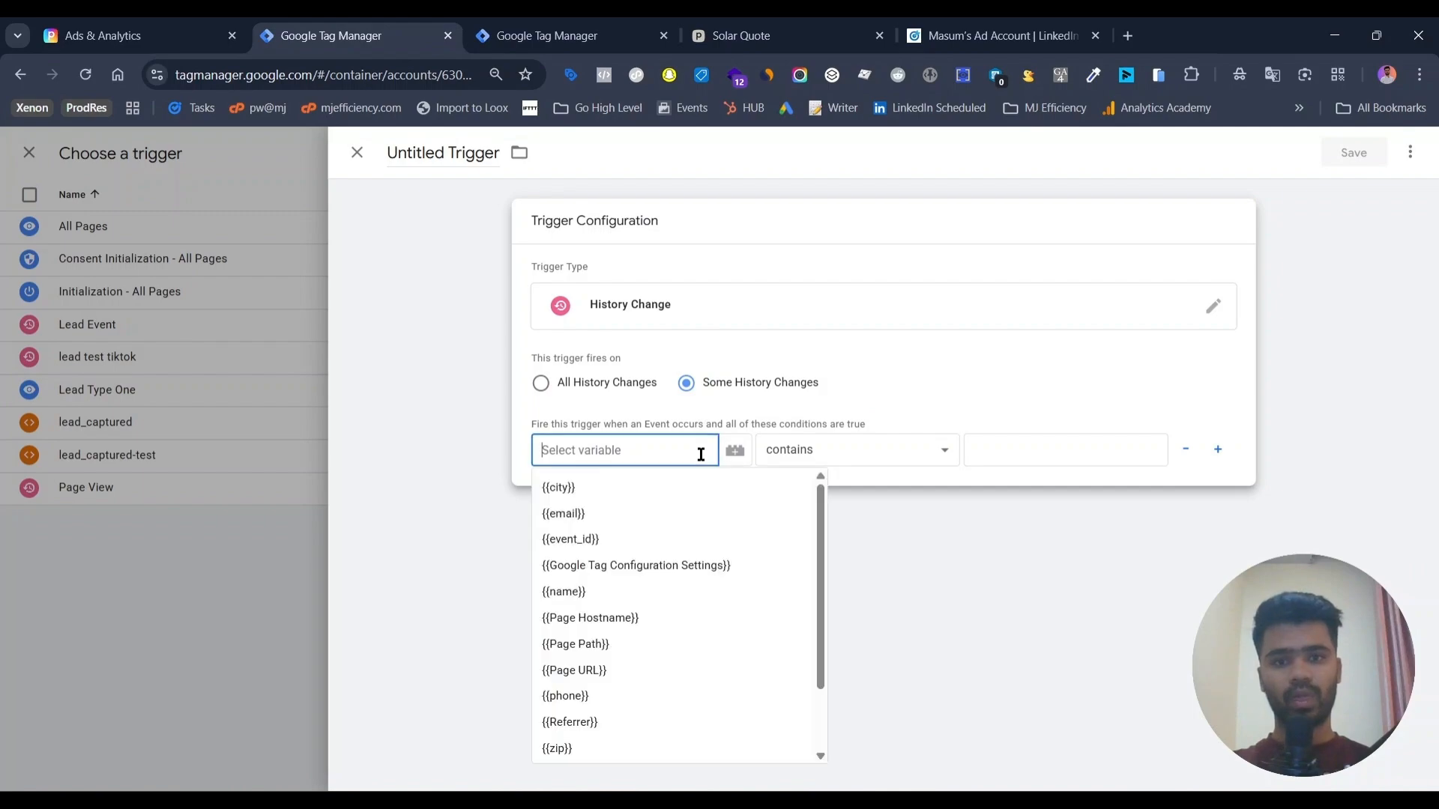
{"action": "type", "text": "page"}
{"action": "key", "text": "Down"}
{"action": "key", "text": "Down"}
{"action": "key", "text": "Down"}
{"action": "key", "text": "Return"}
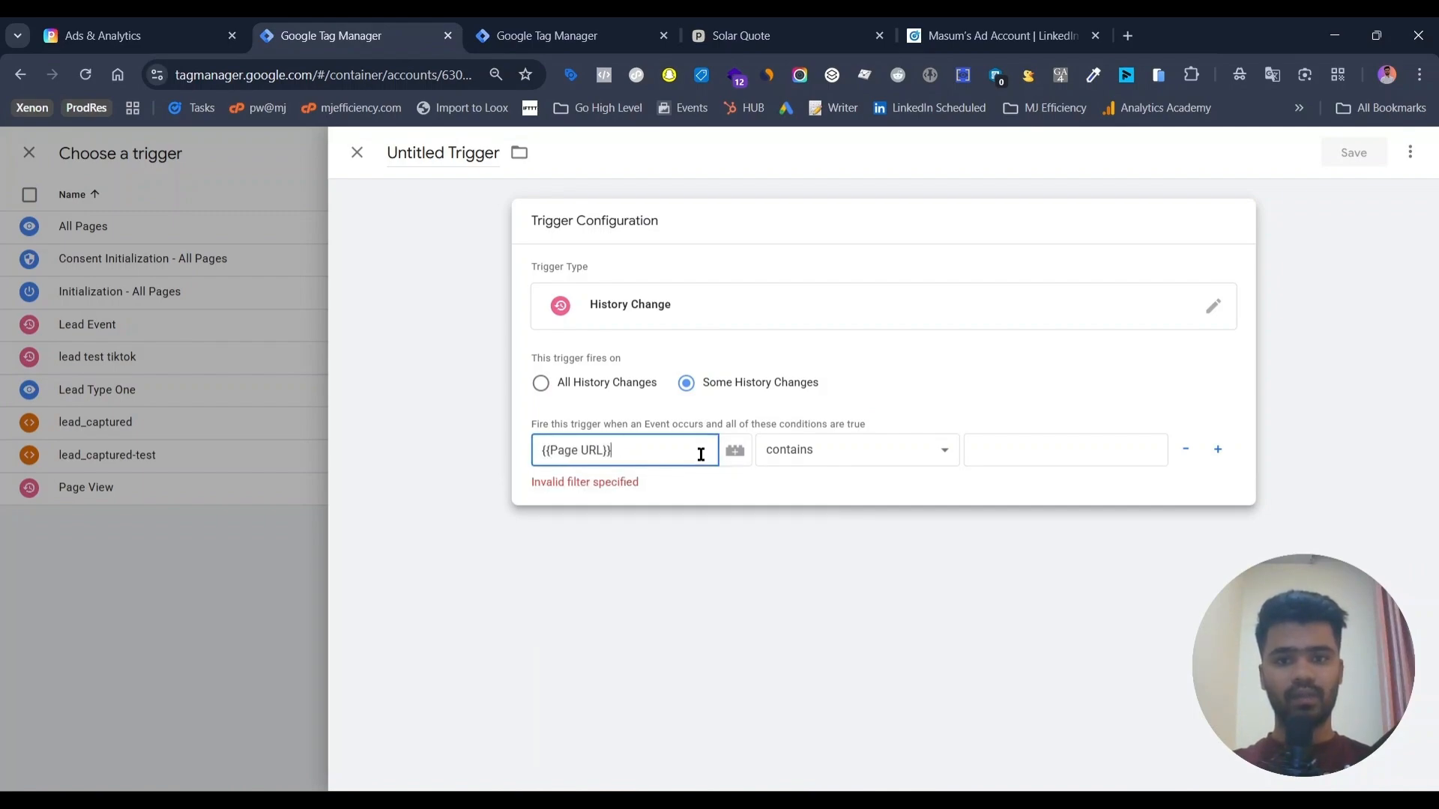
{"action": "left_click", "coordinate": [1016, 450]}
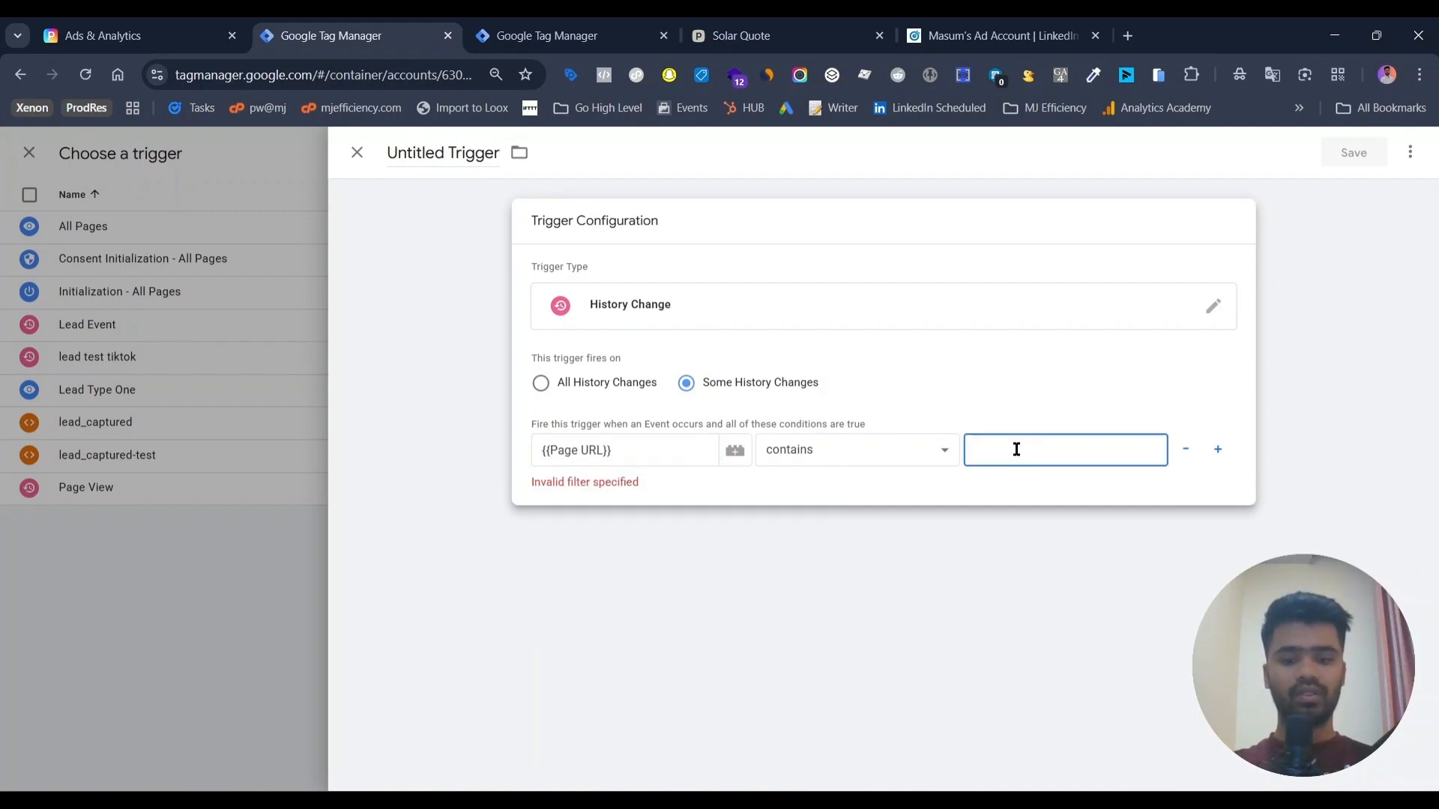
{"action": "key", "text": "super+v"}
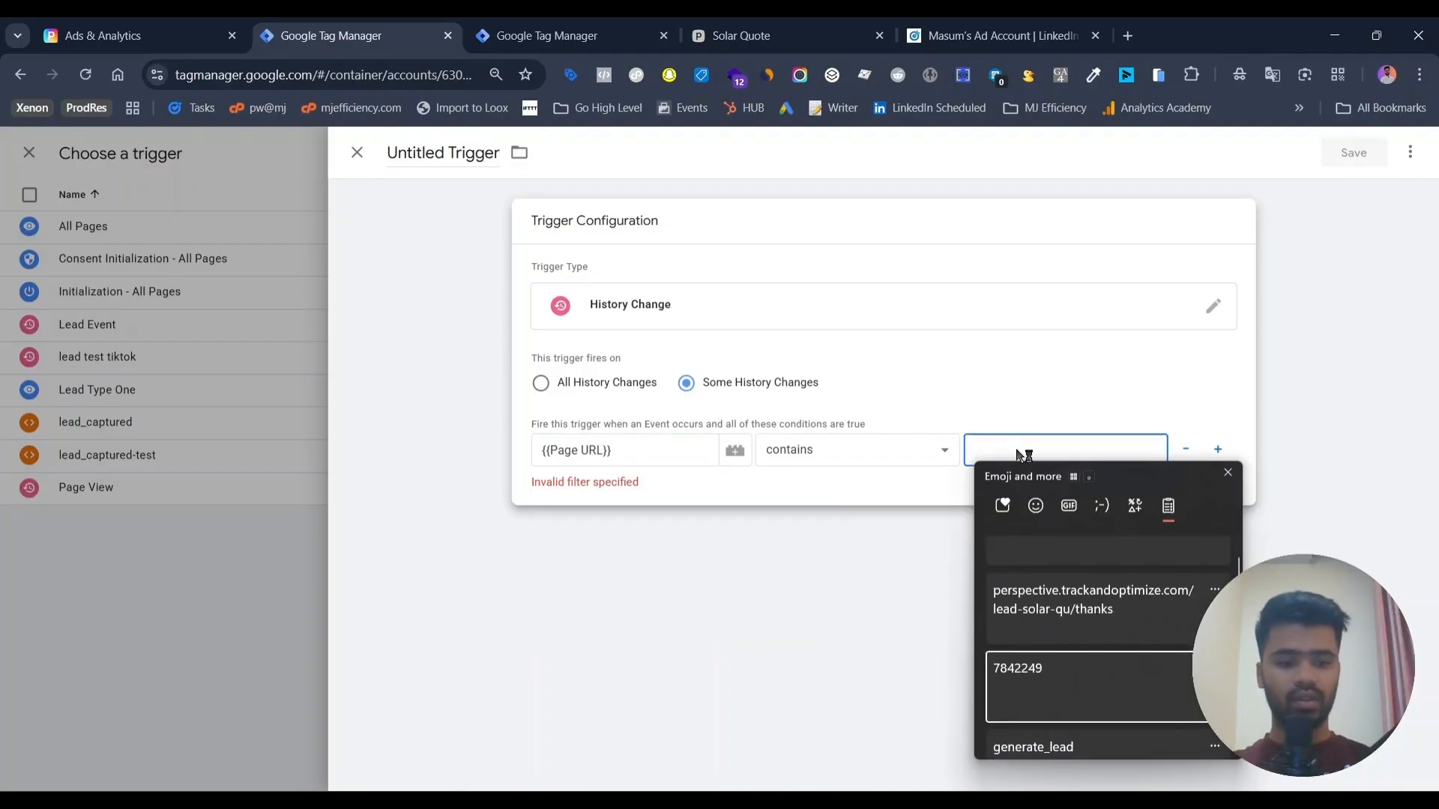
{"action": "key", "text": "Up"}
{"action": "key", "text": "Return"}
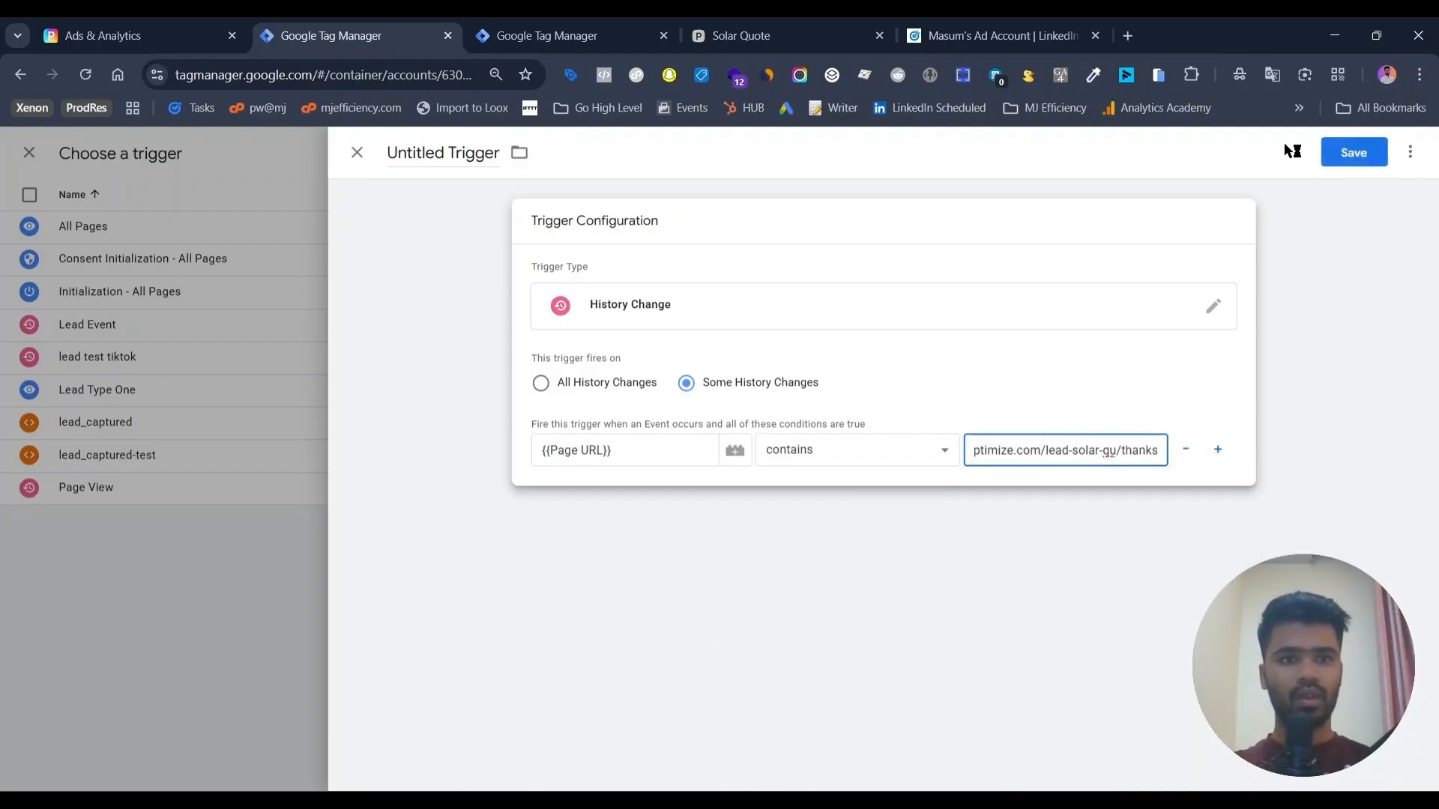
- Save the trigger as 'lead liniedking basdic' and the tag as 'LinkedIn InsightTag 2.0 - Lead - Basic'
{"action": "left_click", "coordinate": [1332, 158]}
{"action": "type", "text": "lead lin"}
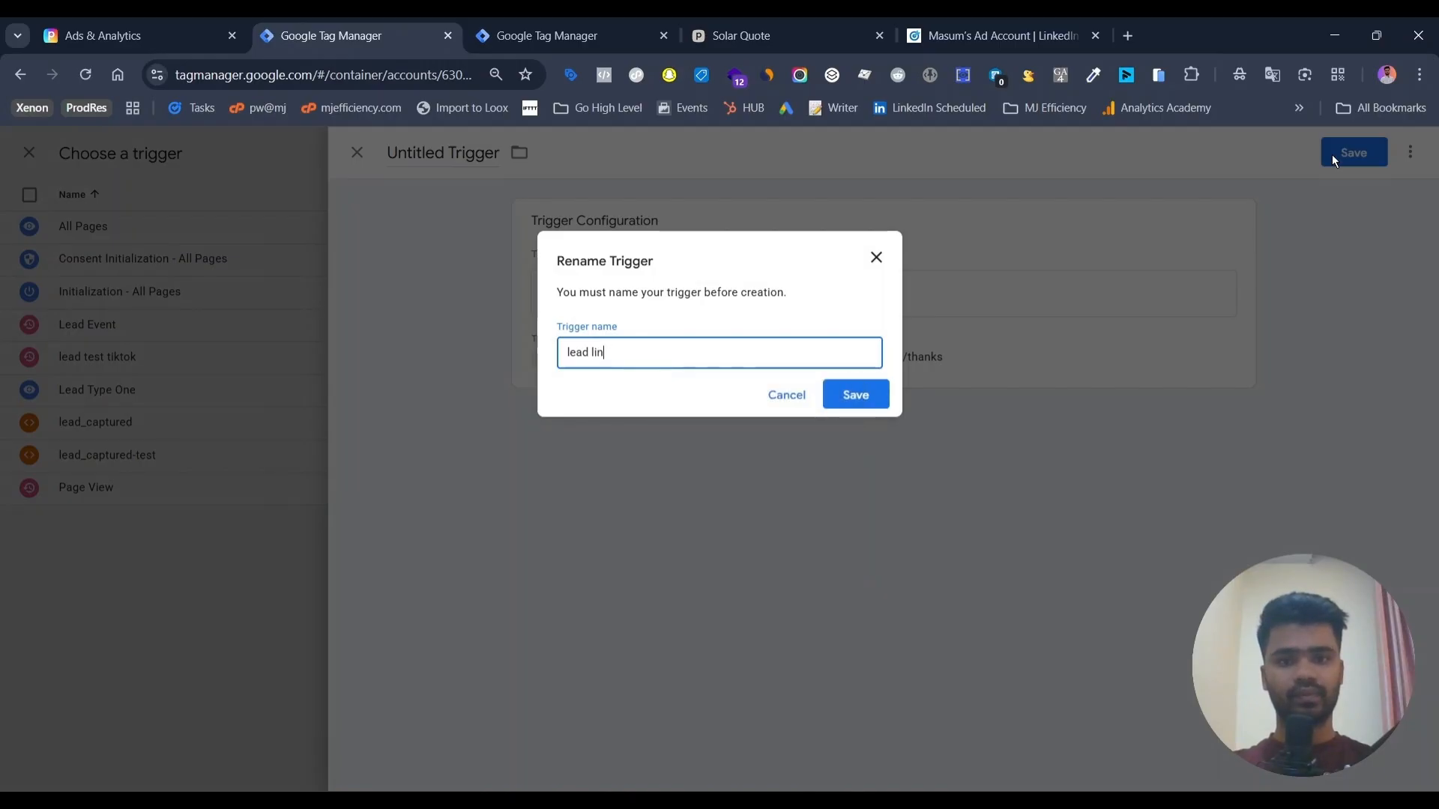
{"action": "type", "text": "iedking basdic"}
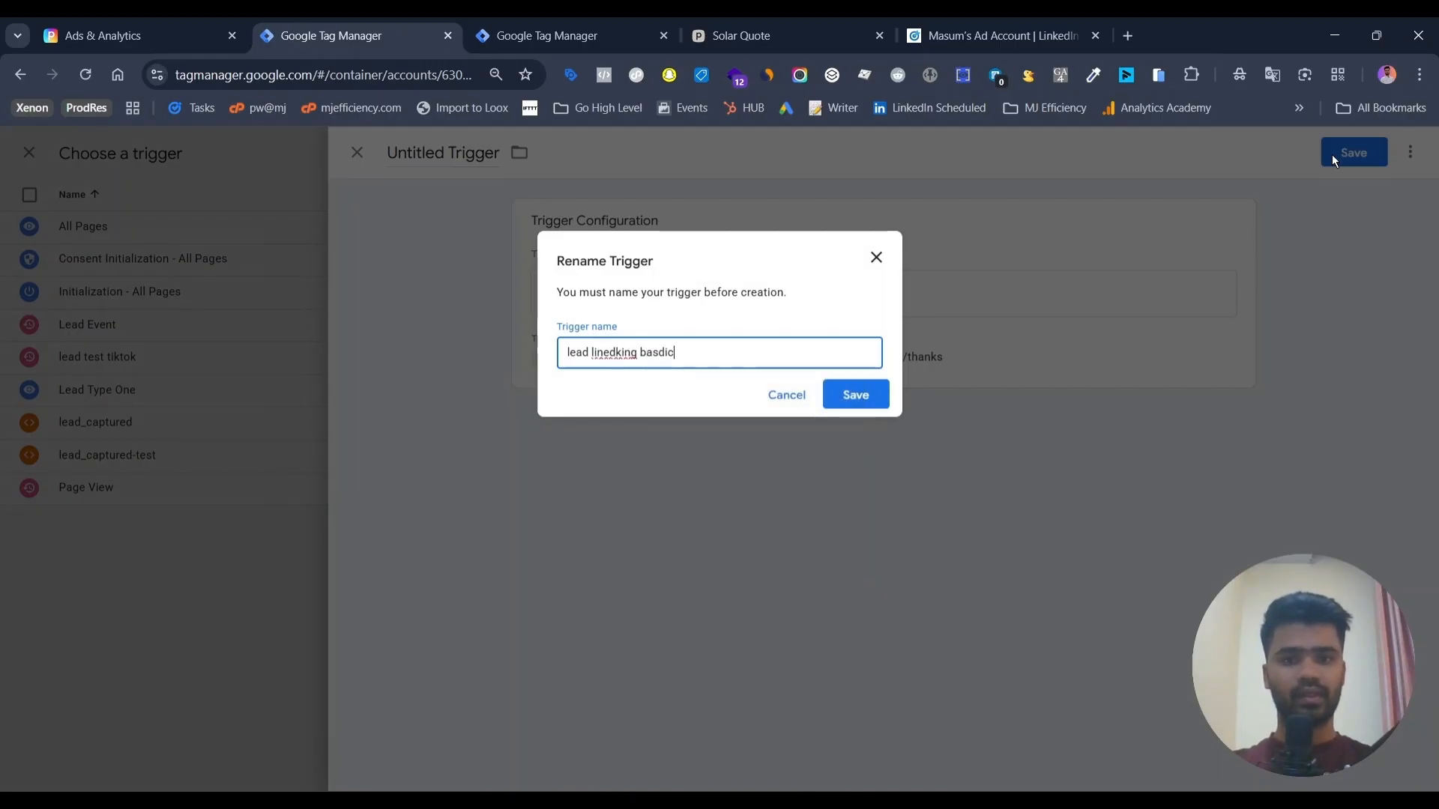
{"action": "key", "text": "Return"}
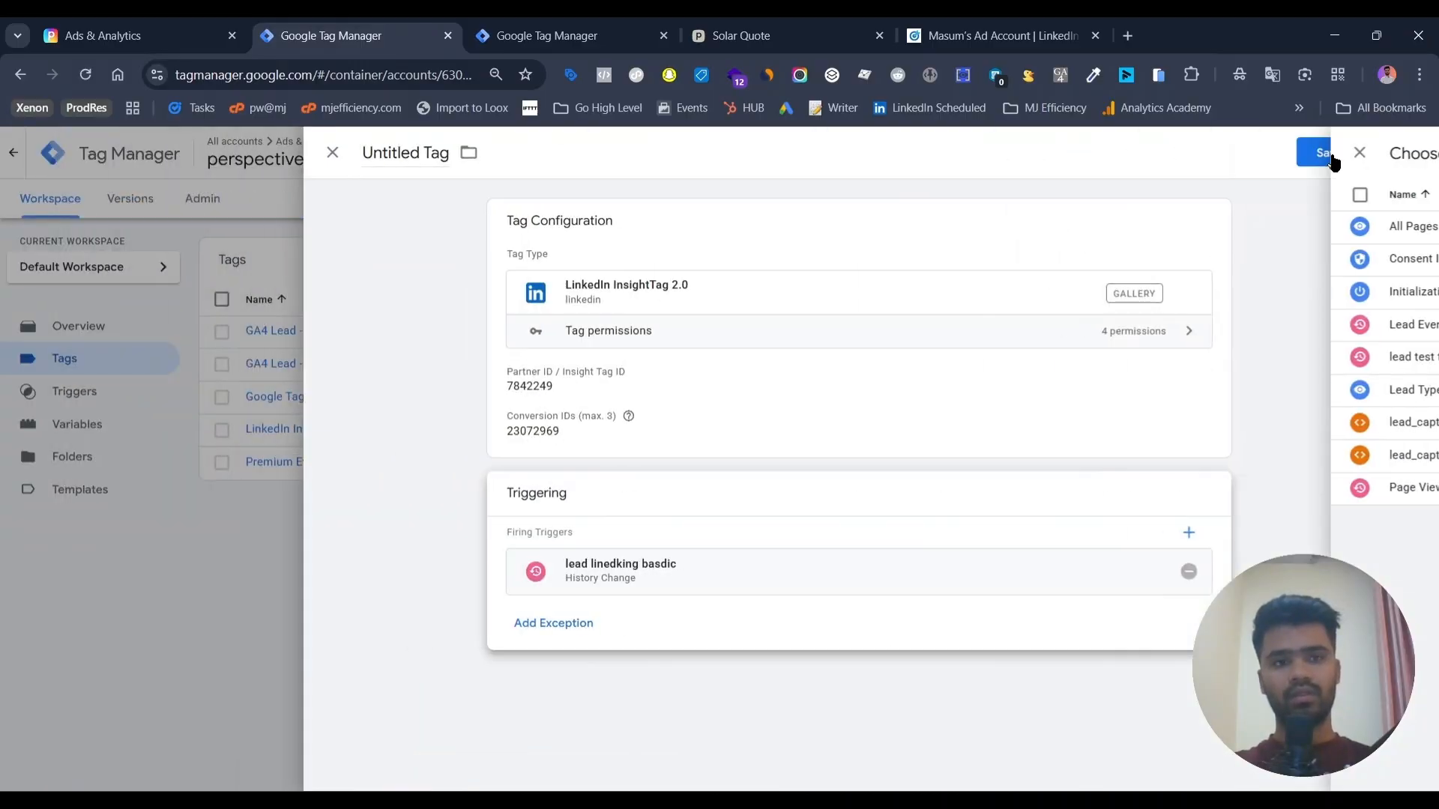
{"action": "left_click", "coordinate": [1348, 155]}
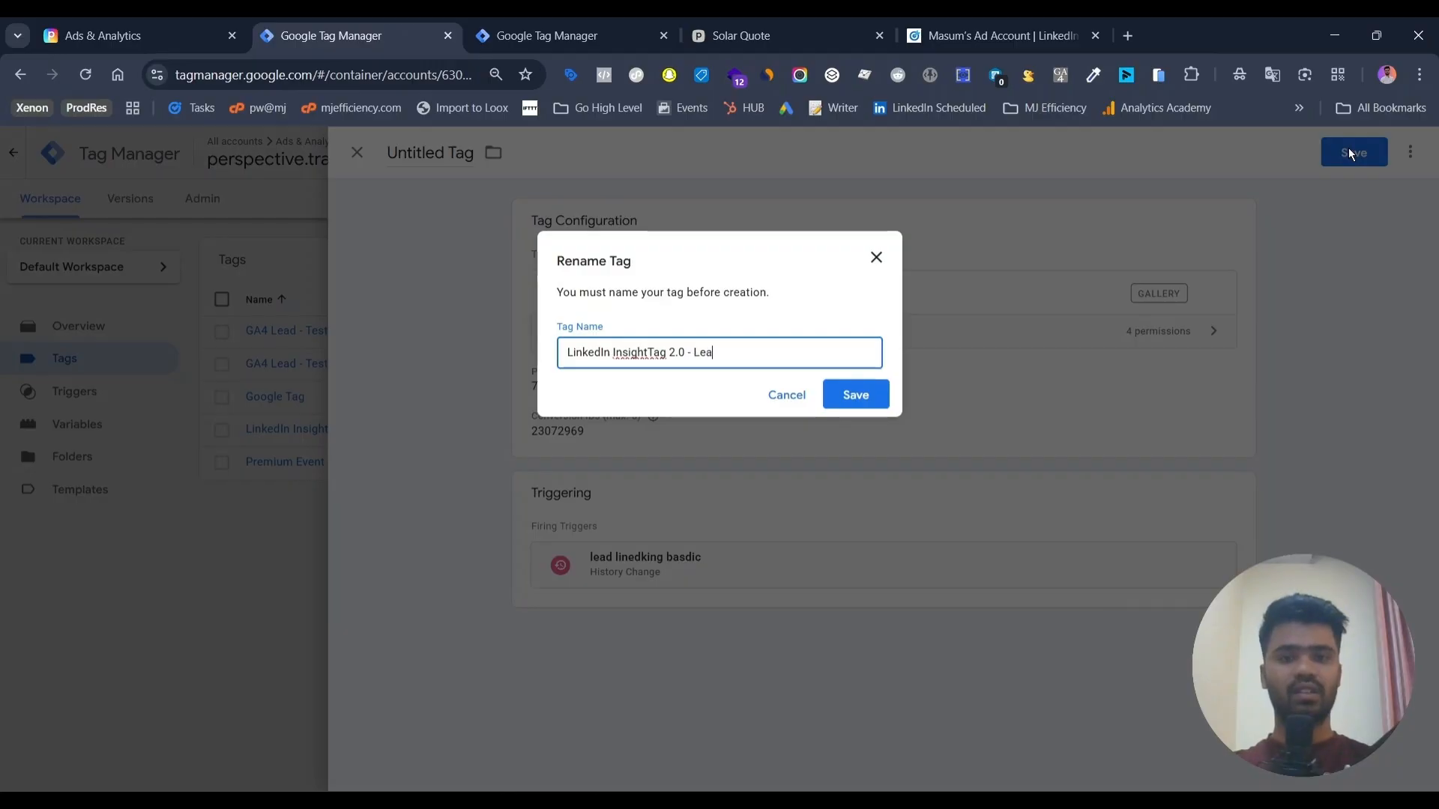
{"action": "type", "text": "- Lead - Basic"}
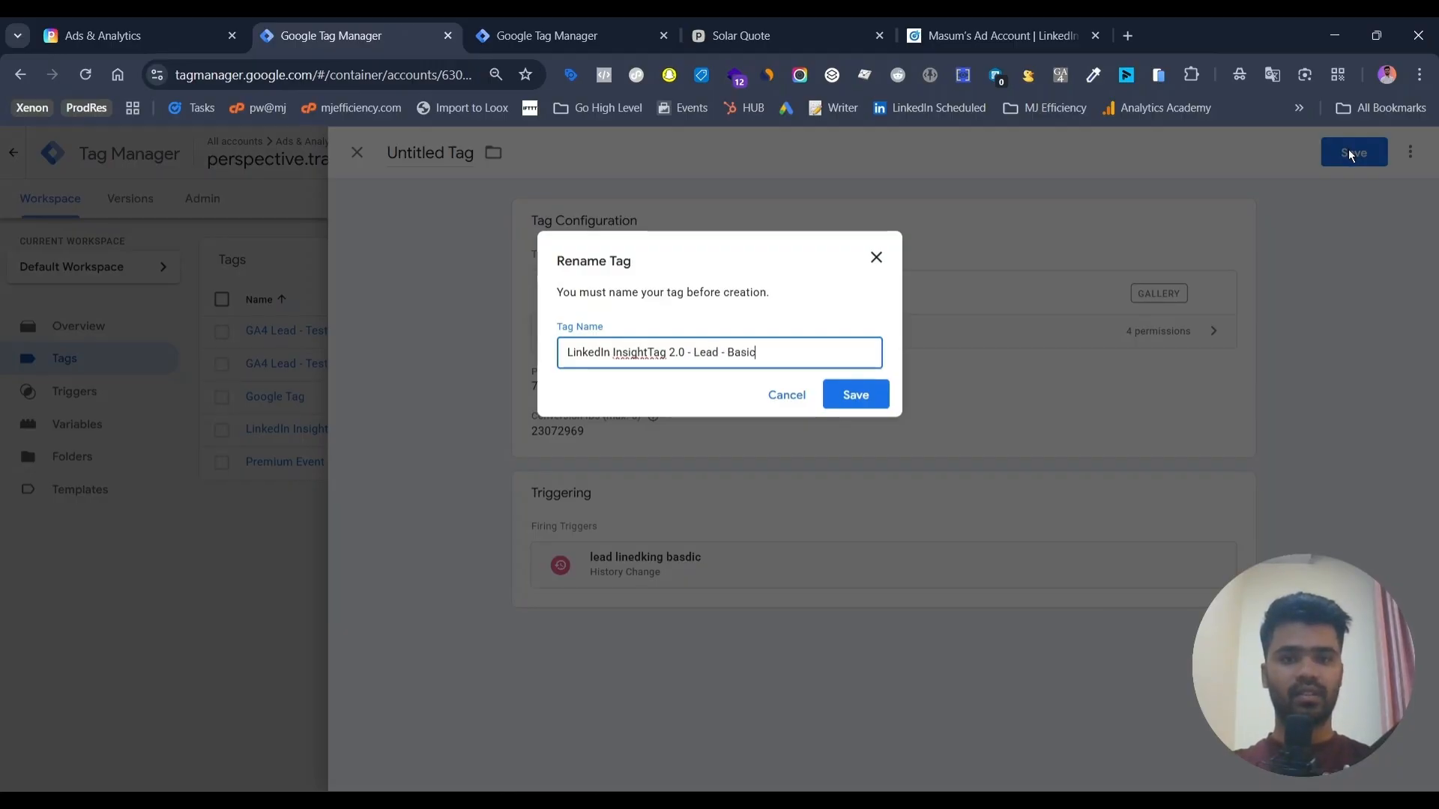
{"action": "key", "text": "Return"}
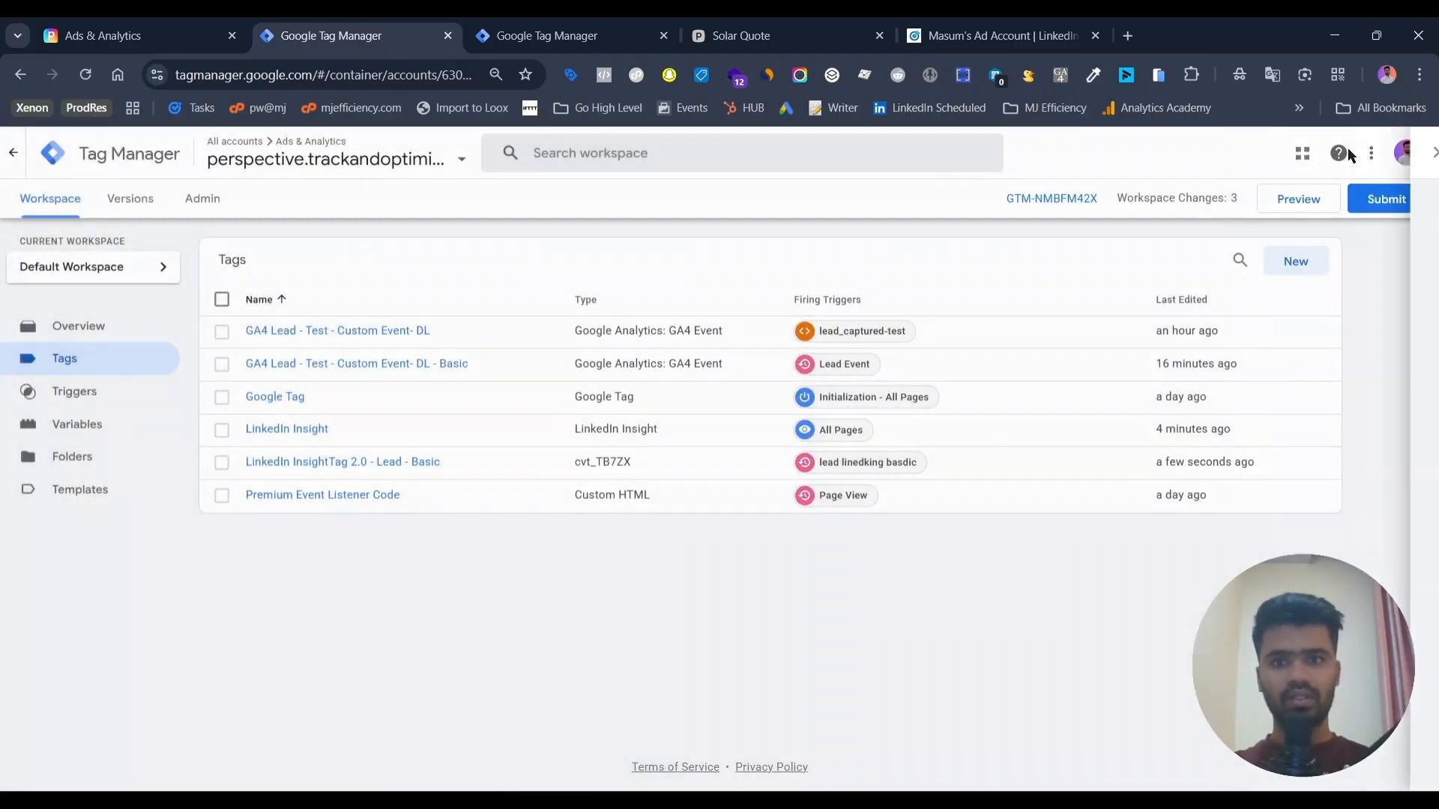
- Duplicate the LinkedIn Lead - Basic tag and replace the copy's trigger with lead_captured
{"action": "left_click", "coordinate": [330, 466]}
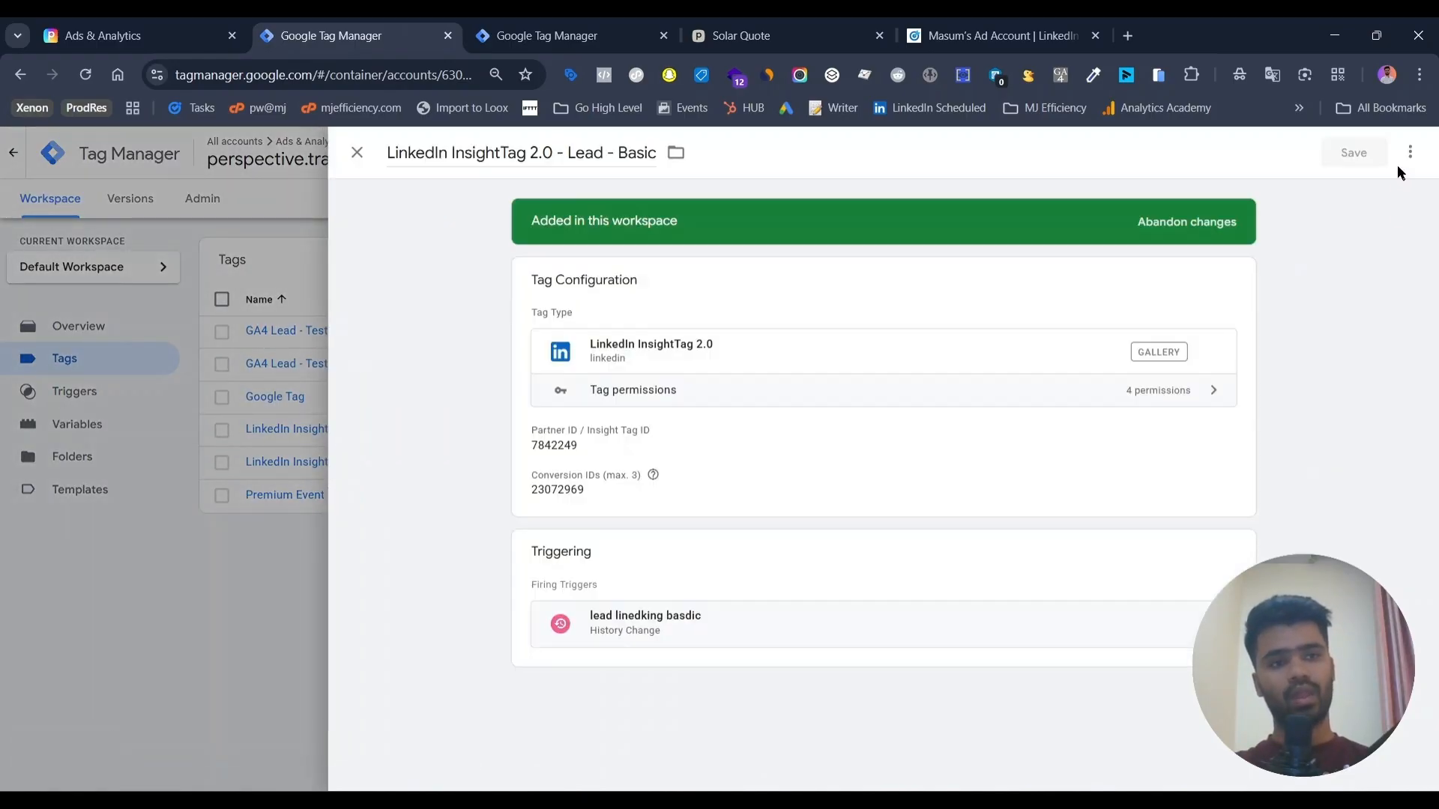
{"action": "left_click", "coordinate": [1410, 152]}
{"action": "left_click", "coordinate": [1362, 193]}
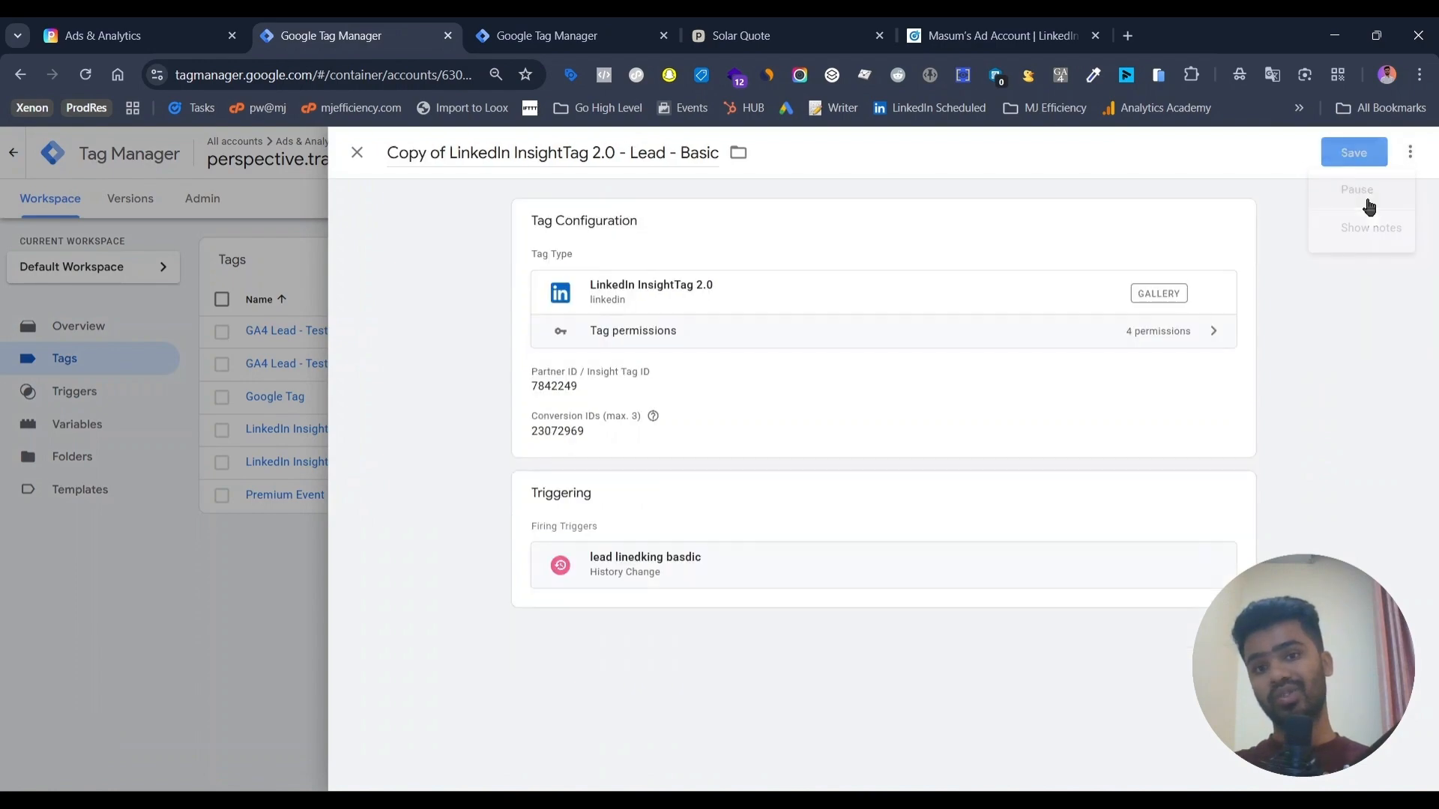
{"action": "left_click", "coordinate": [836, 488]}
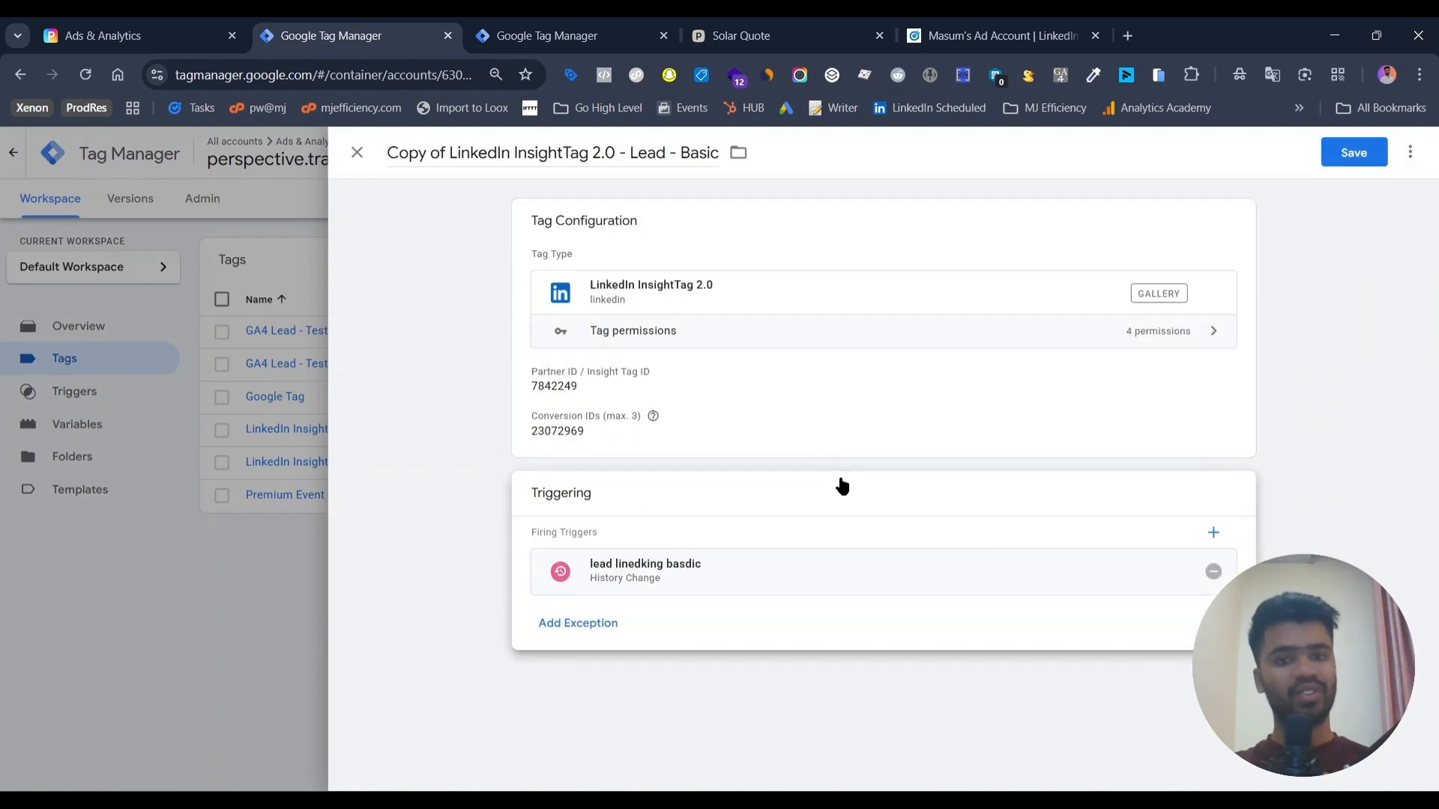
{"action": "left_click", "coordinate": [1212, 572]}
{"action": "left_click", "coordinate": [925, 586]}
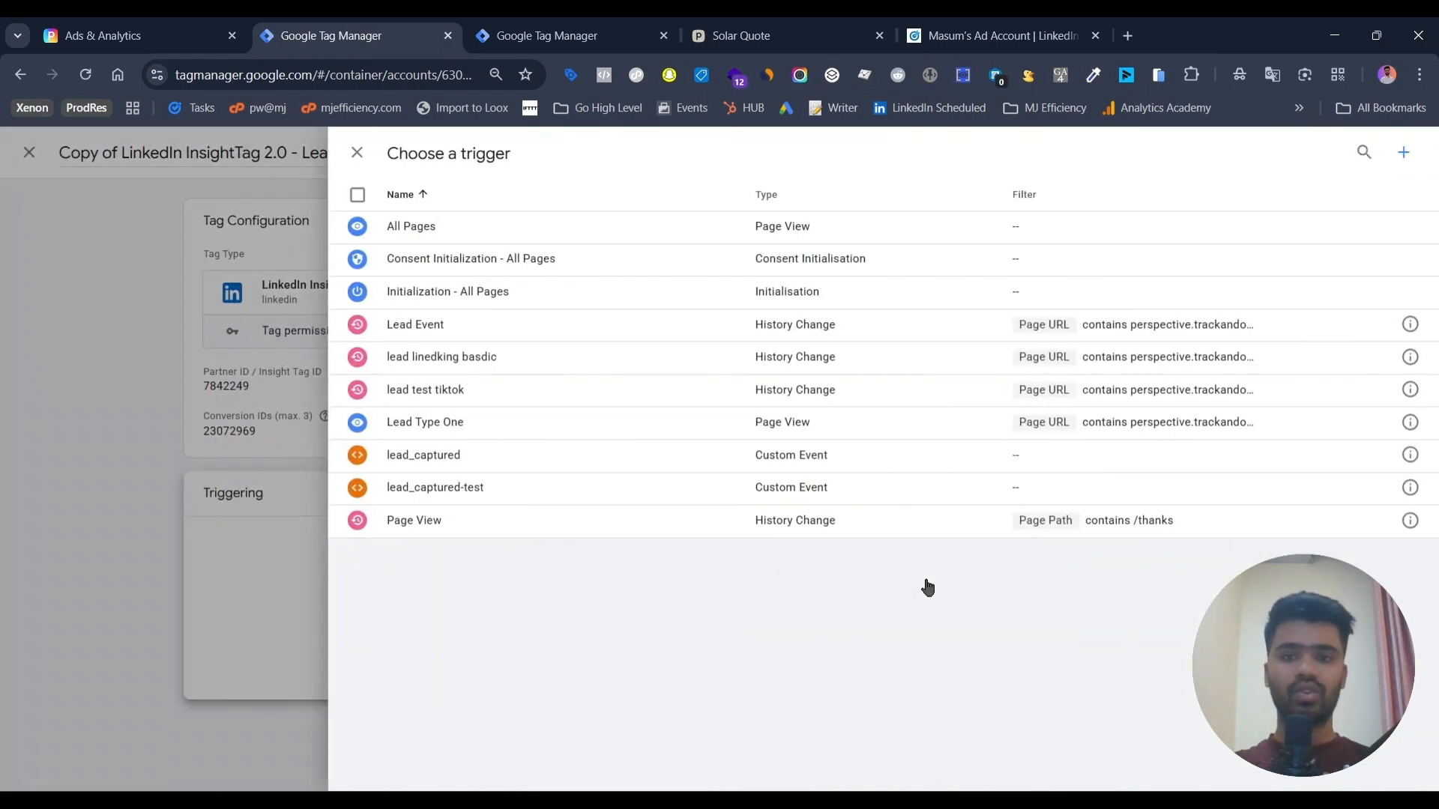
{"action": "left_click", "coordinate": [525, 469]}
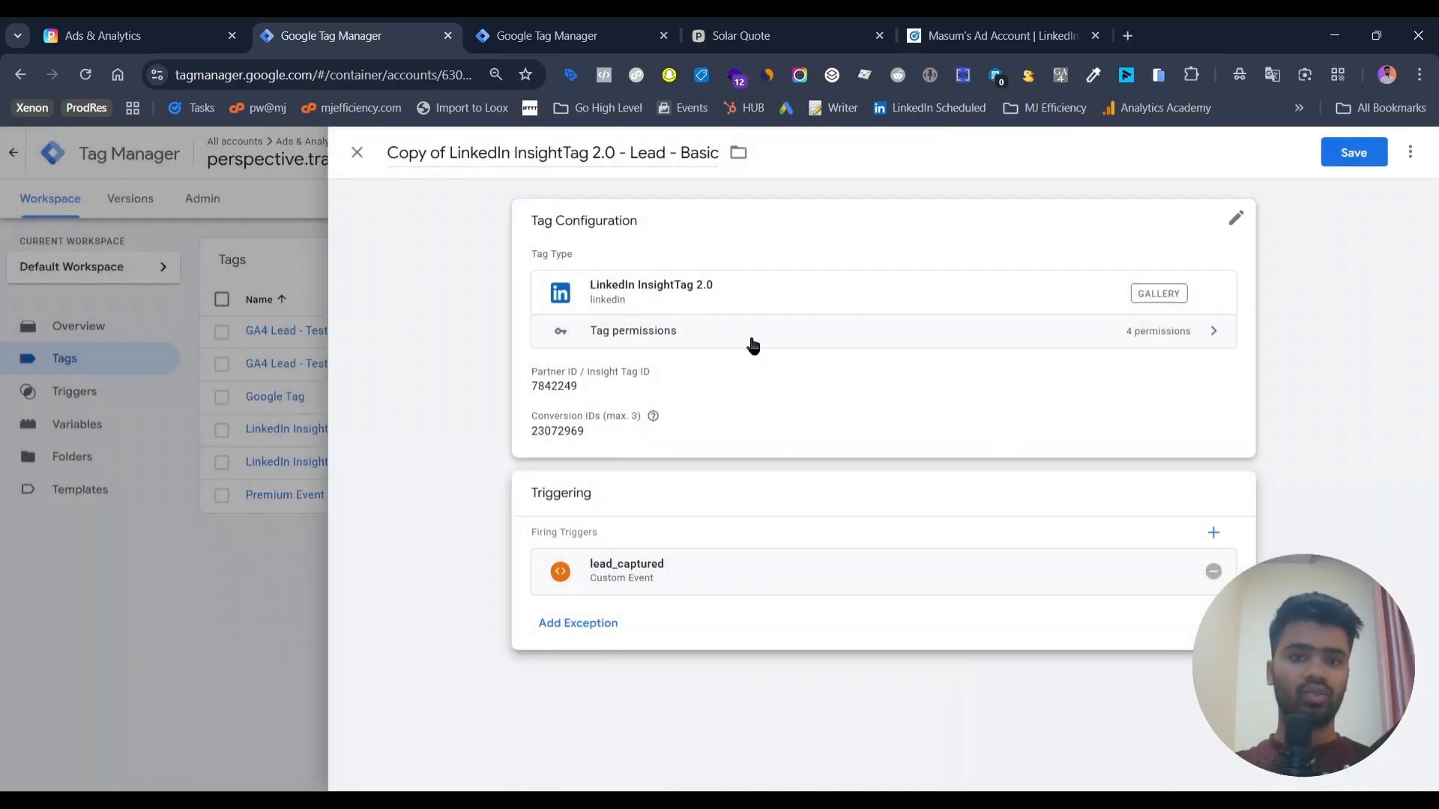
{"action": "left_click", "coordinate": [1349, 153]}
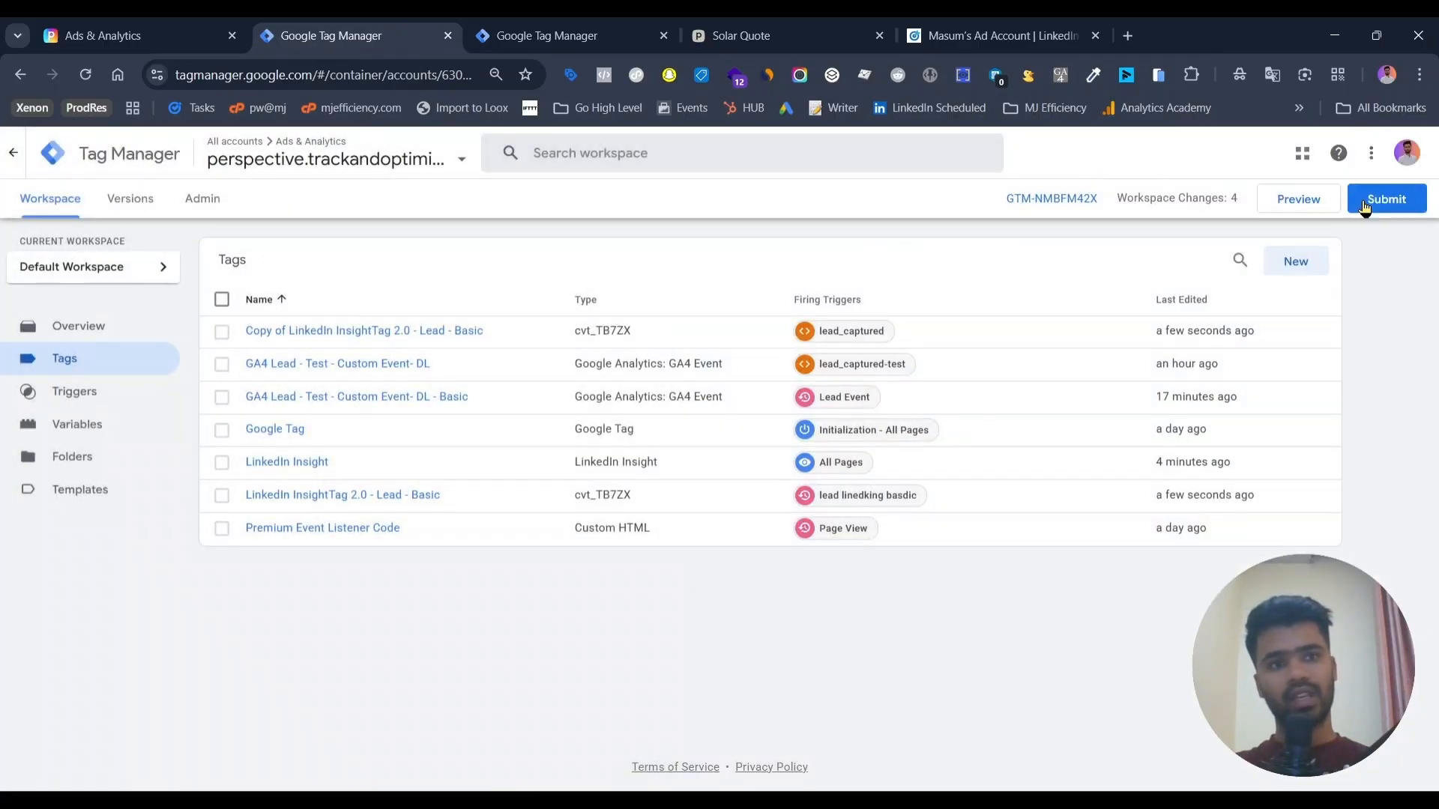
- Publish the workspace as Version 18 without a description, then return to the Tags list
{"action": "left_click", "coordinate": [1383, 210]}
{"action": "left_click", "coordinate": [1394, 158]}
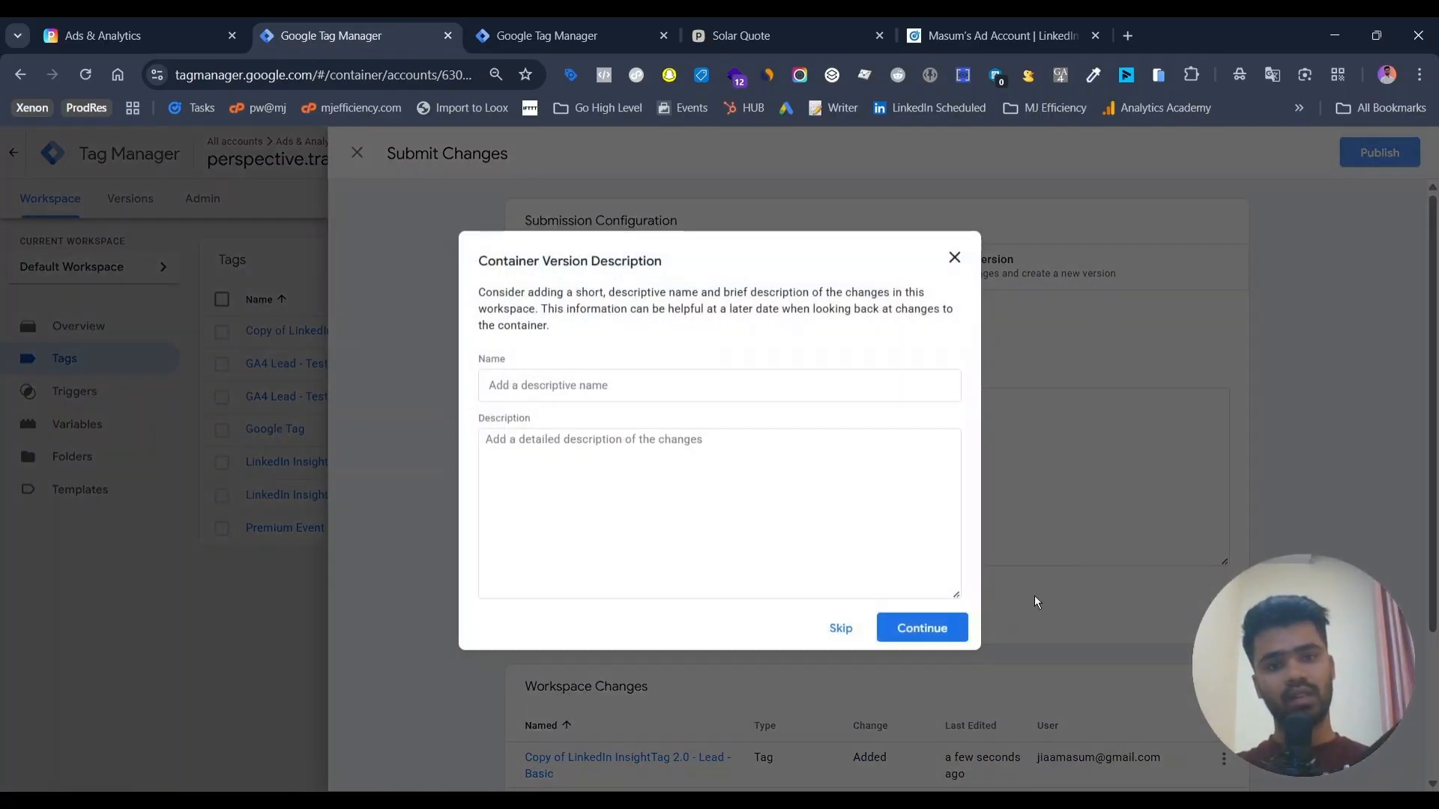
{"action": "left_click", "coordinate": [833, 643]}
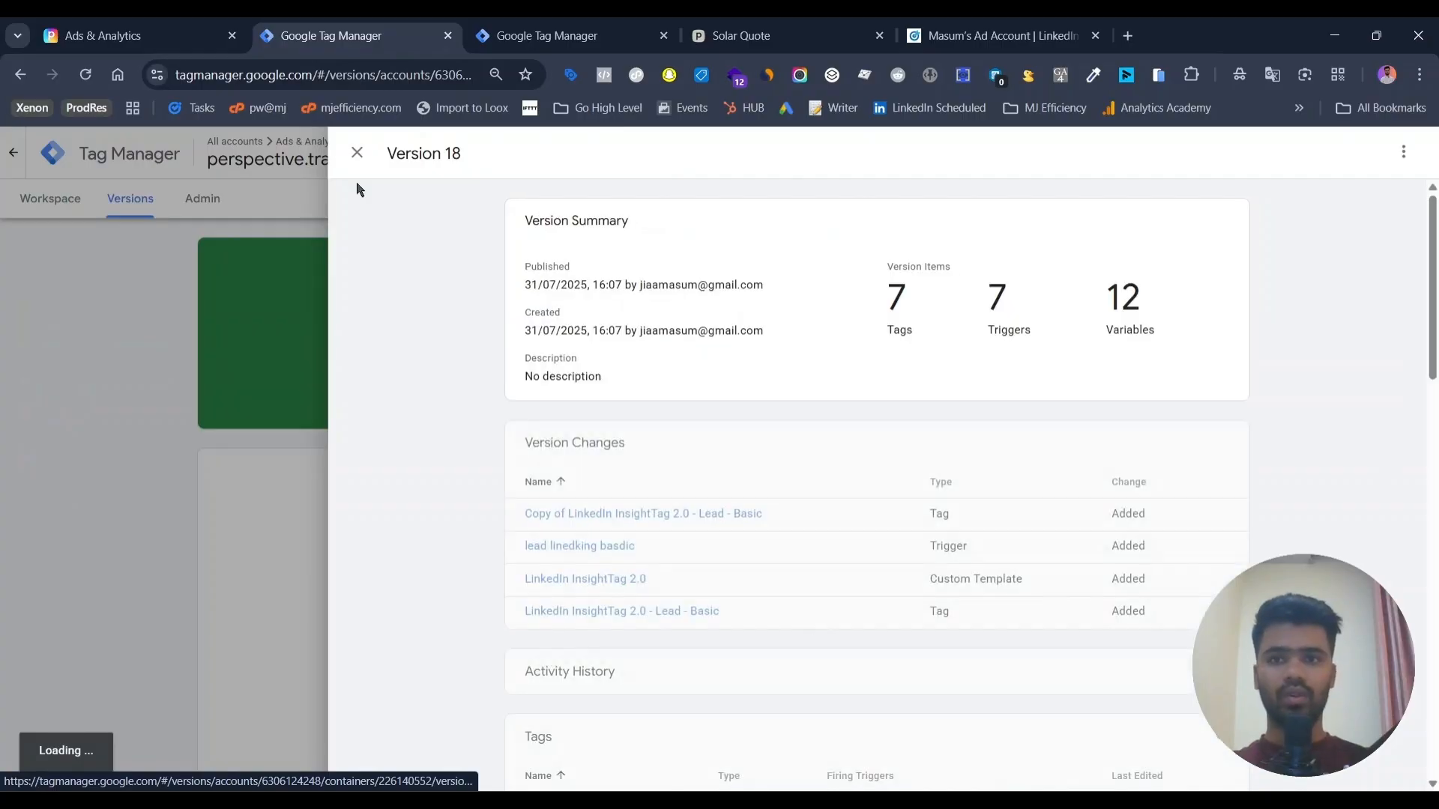
{"action": "left_click", "coordinate": [364, 155]}
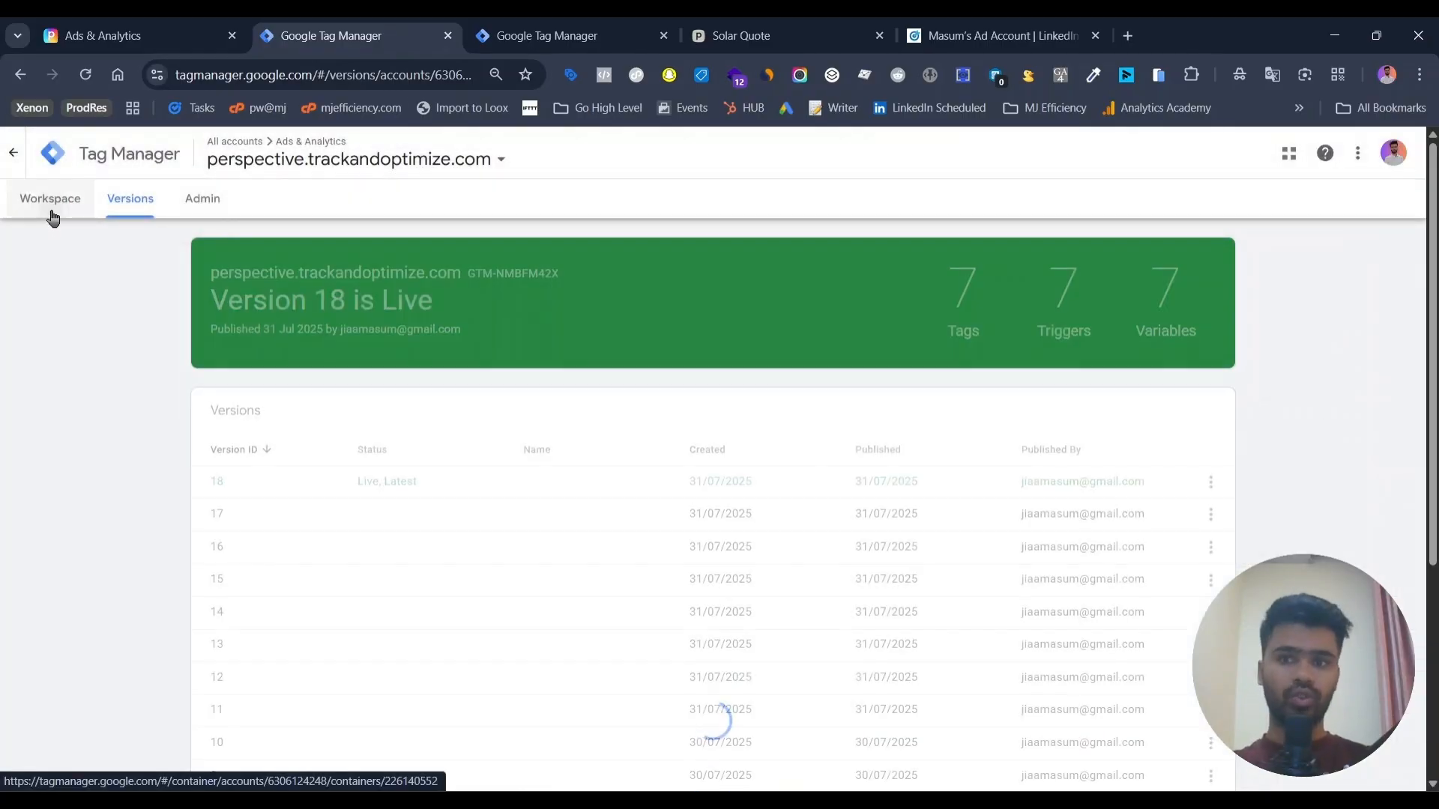
{"action": "left_click", "coordinate": [51, 214]}
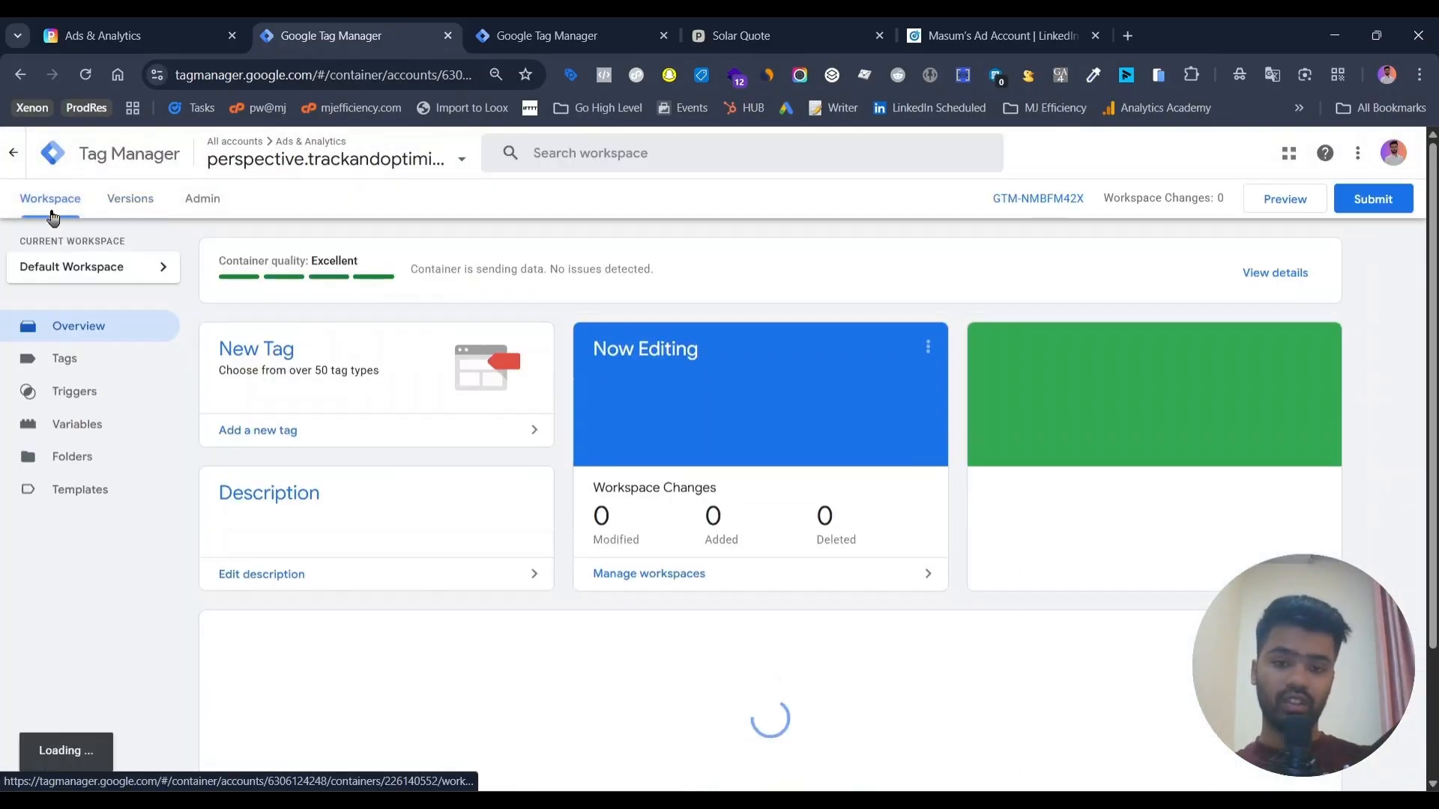
{"action": "left_click", "coordinate": [93, 361]}
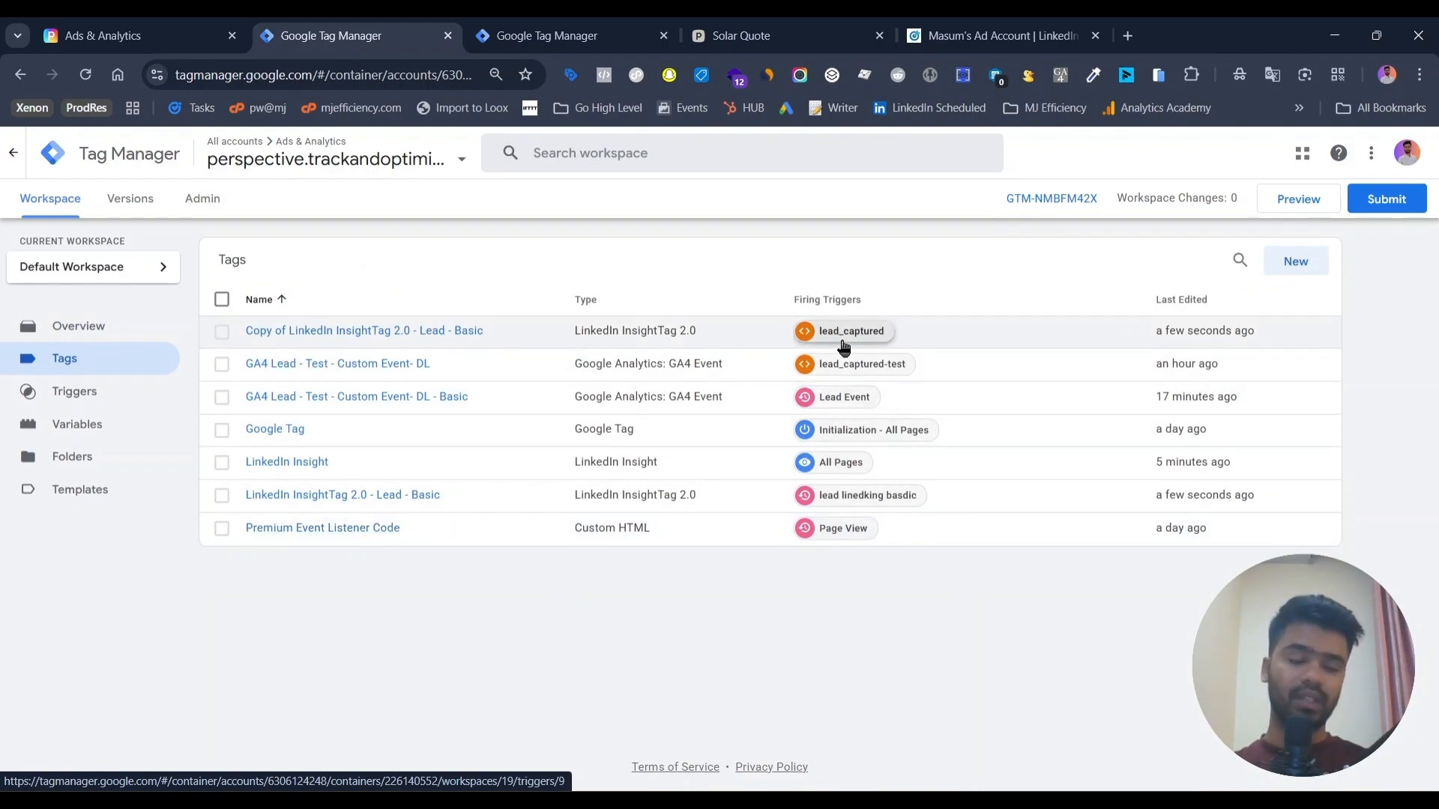
- Start Preview, connect Tag Assistant to the solar quote funnel, and dismiss the Connected confirmation
{"action": "left_click", "coordinate": [1267, 210]}
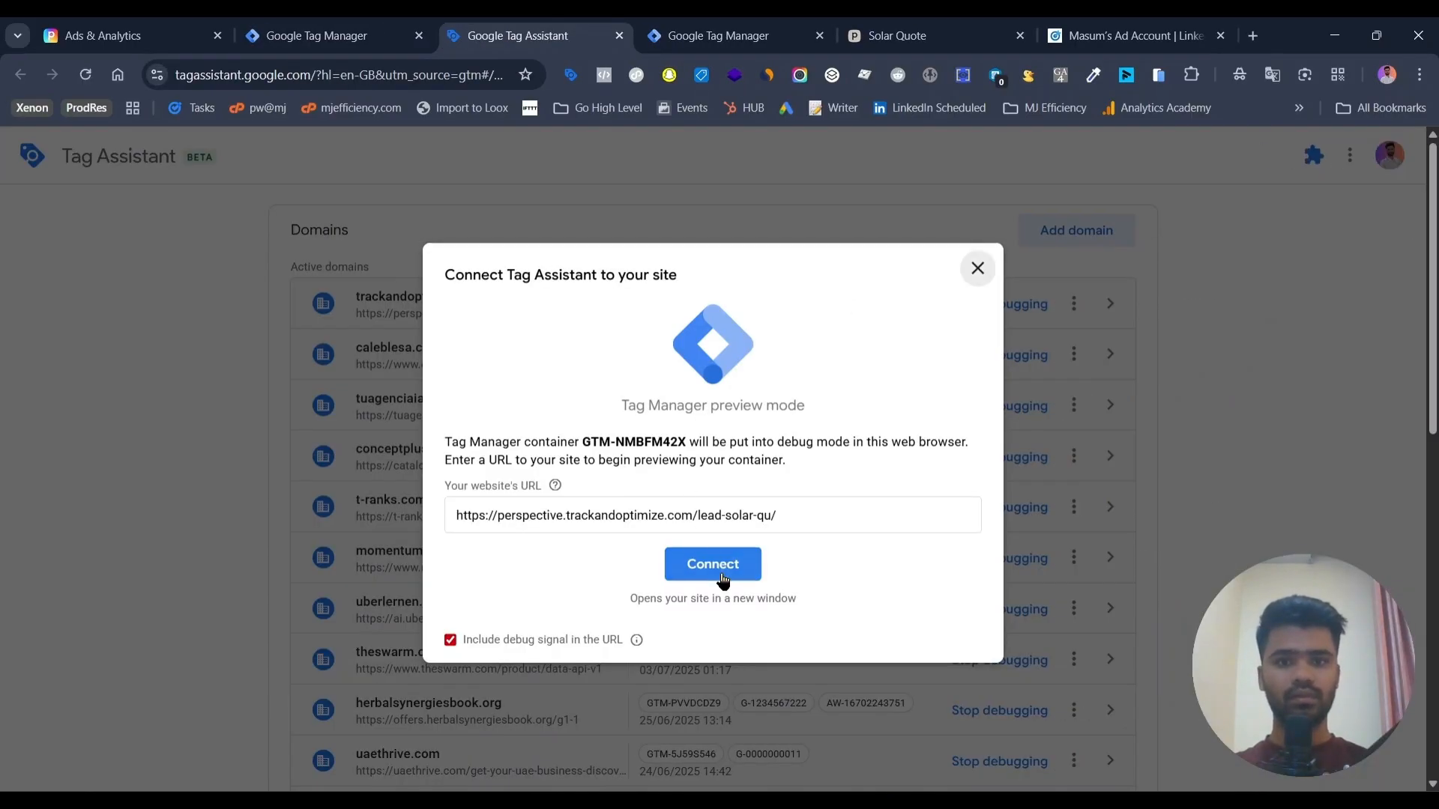
{"action": "left_click", "coordinate": [723, 580]}
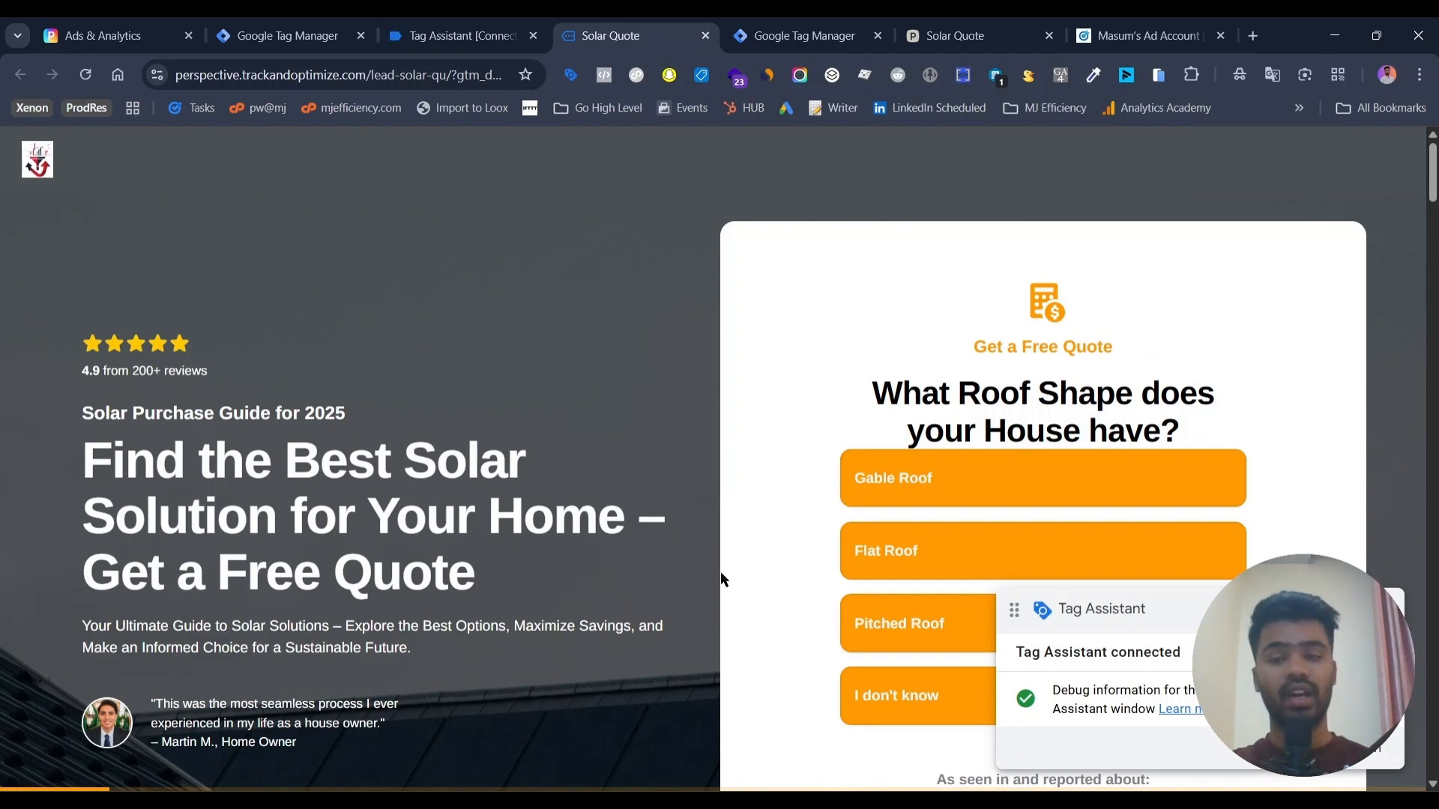
{"action": "left_click", "coordinate": [501, 23]}
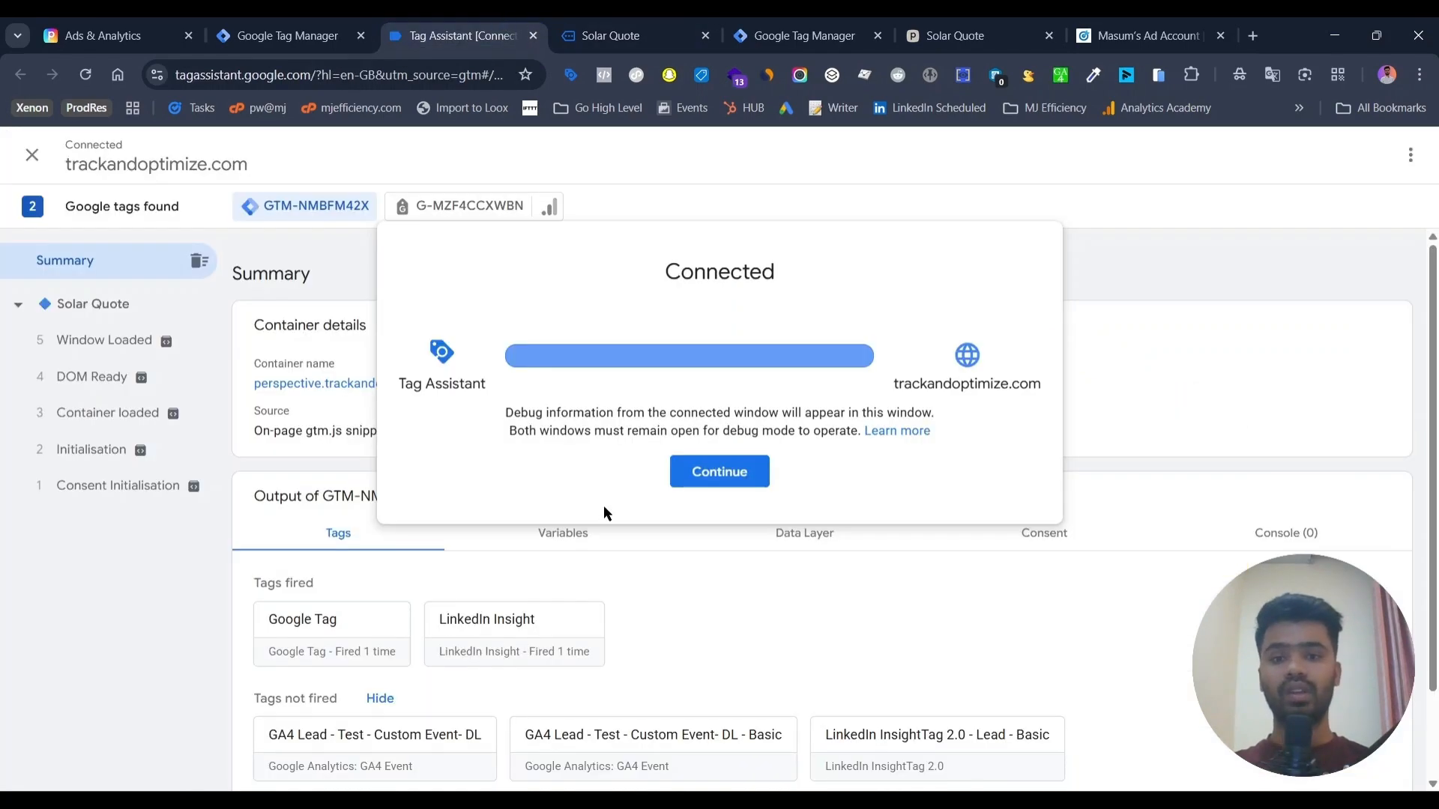
{"action": "left_click", "coordinate": [686, 477]}
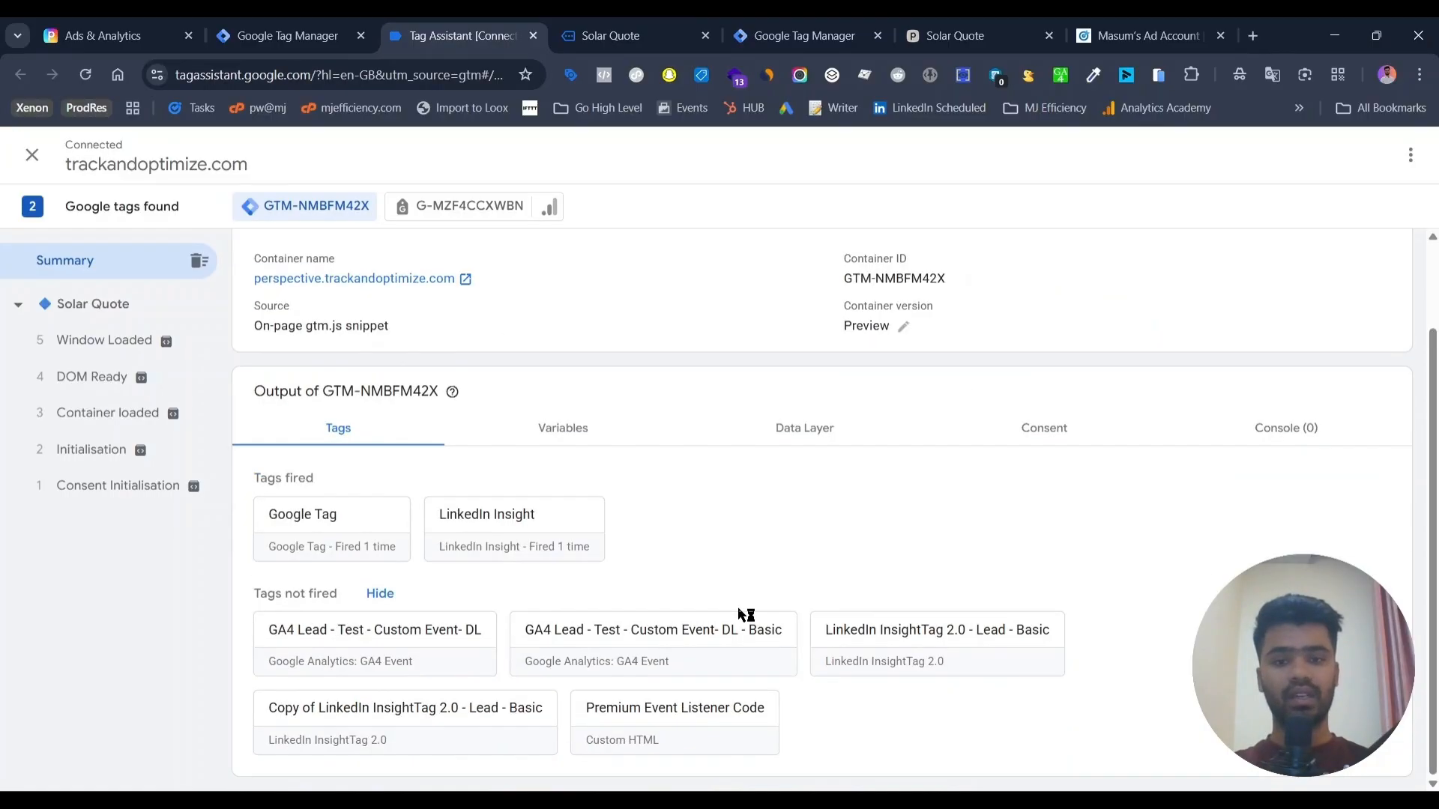
{"action": "scroll", "coordinate": [745, 610], "scroll_direction": "down", "scroll_amount": 2}
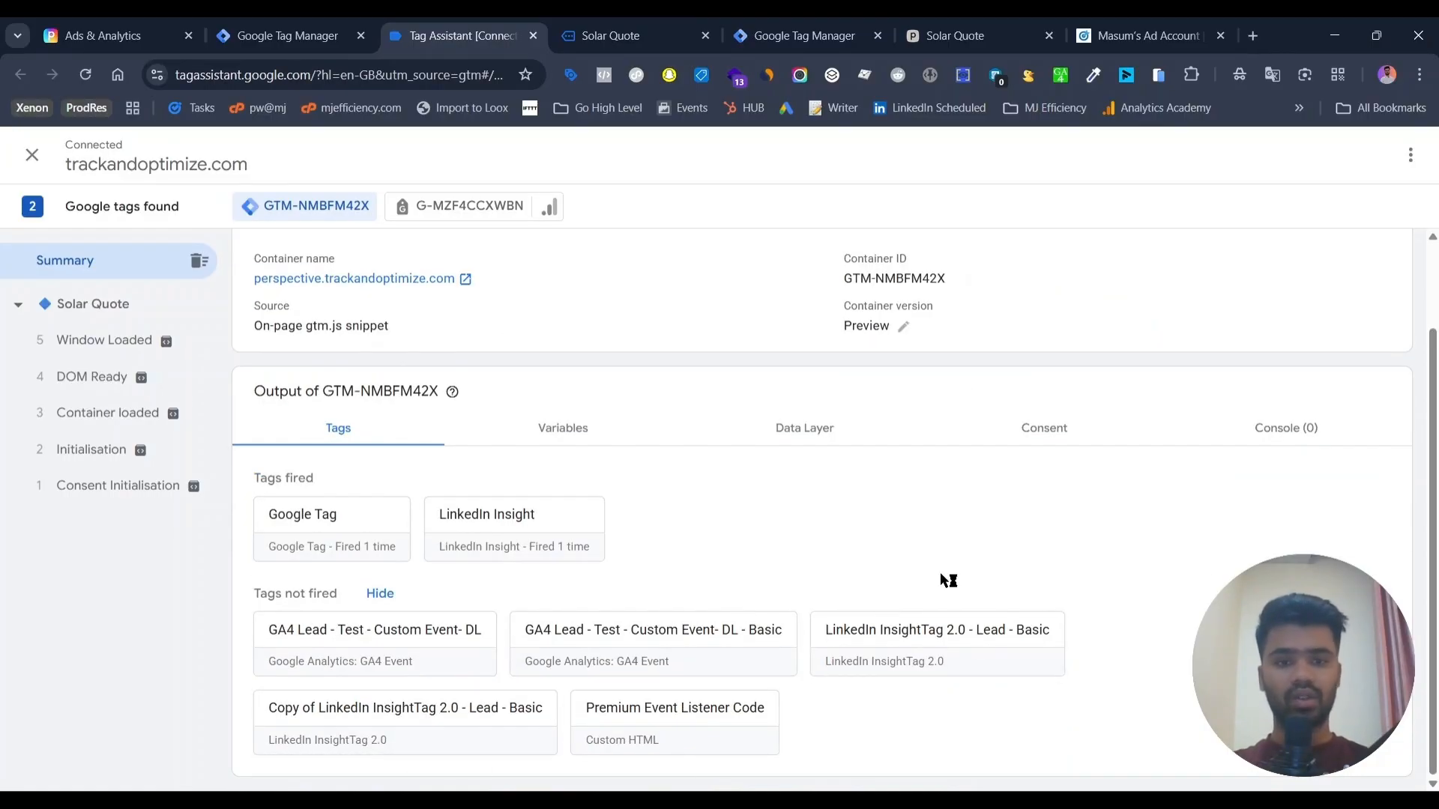
- Answer Gable Roof, the building type, and a 3-4 person household in the funnel
{"action": "left_click", "coordinate": [605, 18]}
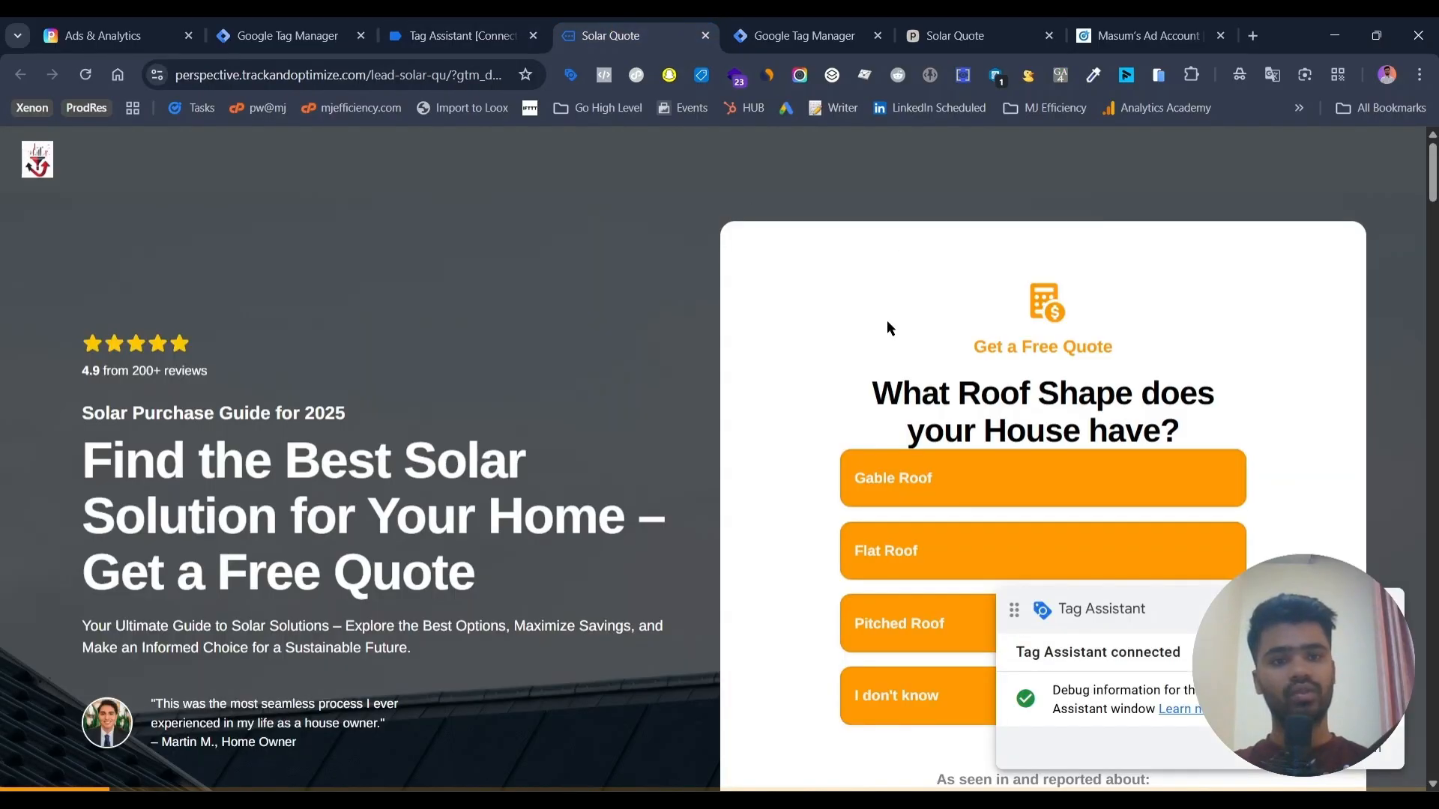
{"action": "left_click", "coordinate": [1016, 480]}
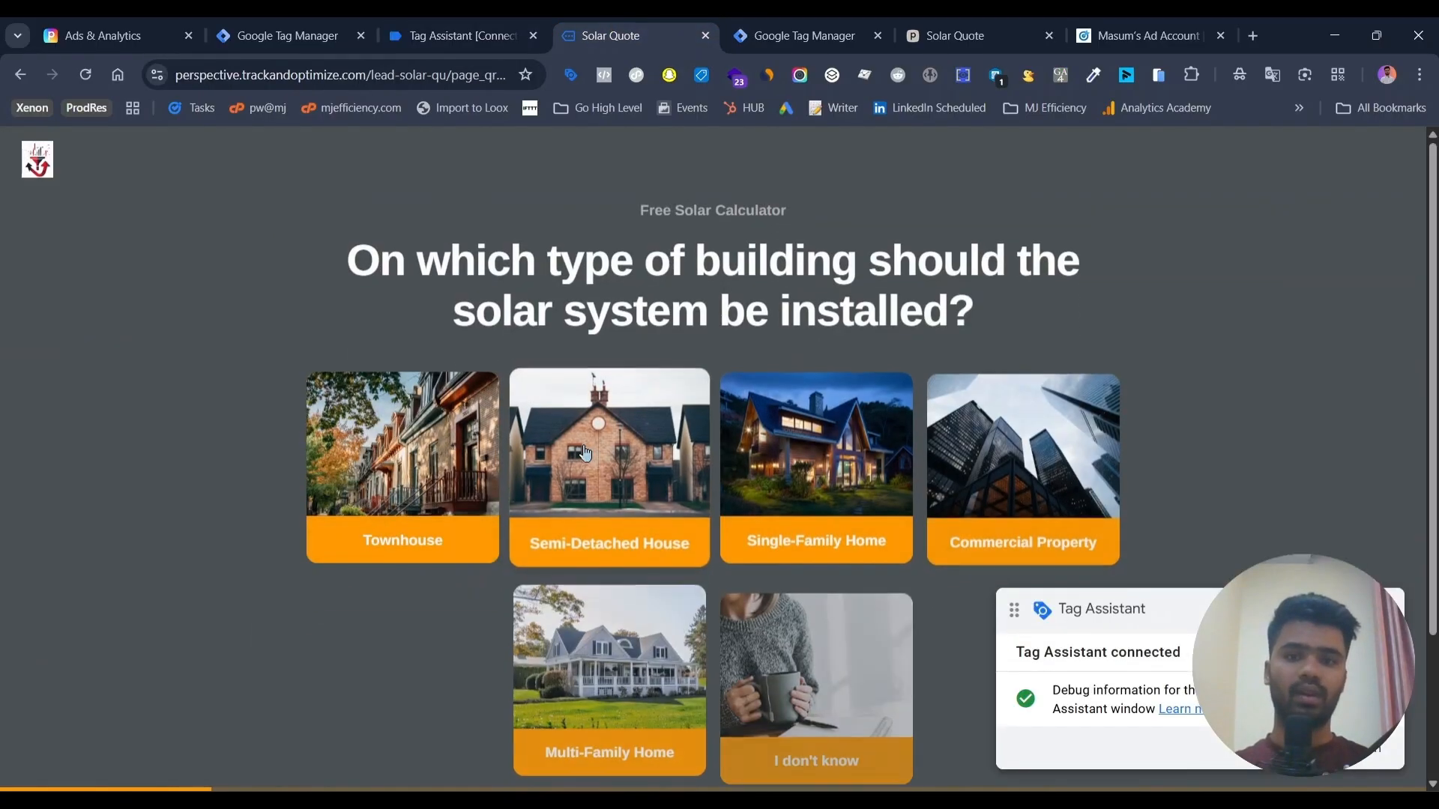
{"action": "left_click", "coordinate": [583, 444]}
{"action": "left_click", "coordinate": [593, 465]}
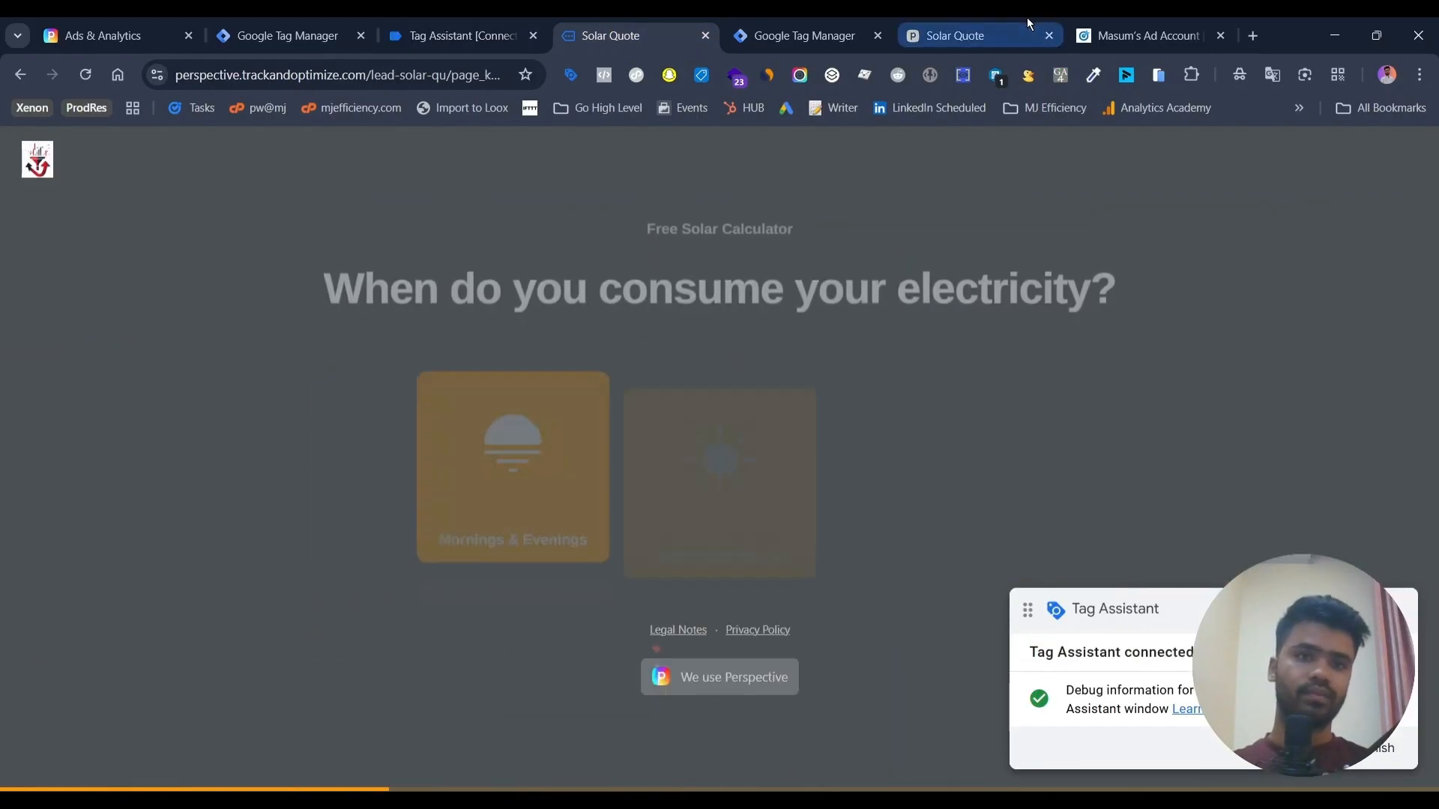
- Create the LinkedIn conversion from its review step in the ad account
{"action": "left_click", "coordinate": [1088, 22]}
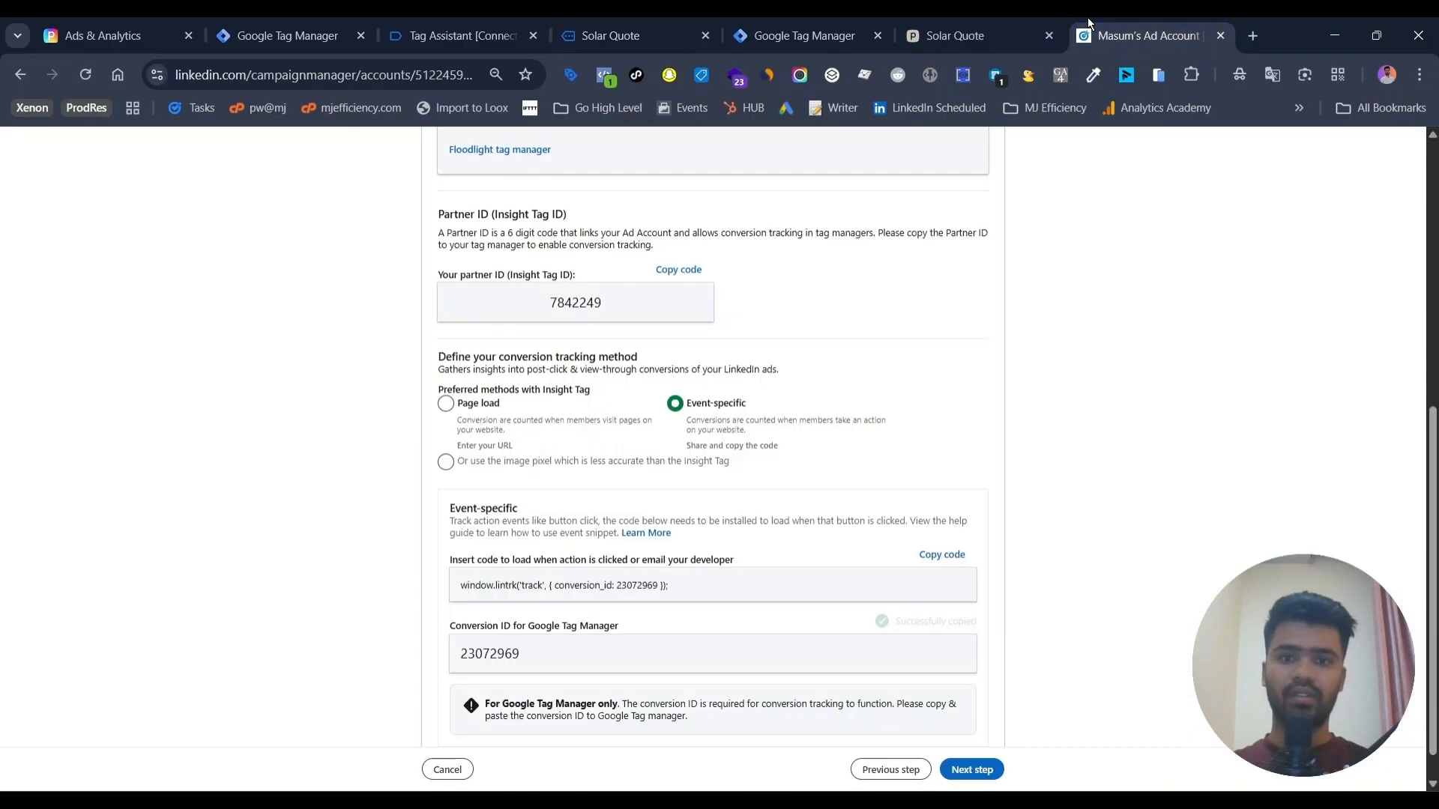
{"action": "left_click", "coordinate": [980, 778]}
{"action": "left_click", "coordinate": [984, 771]}
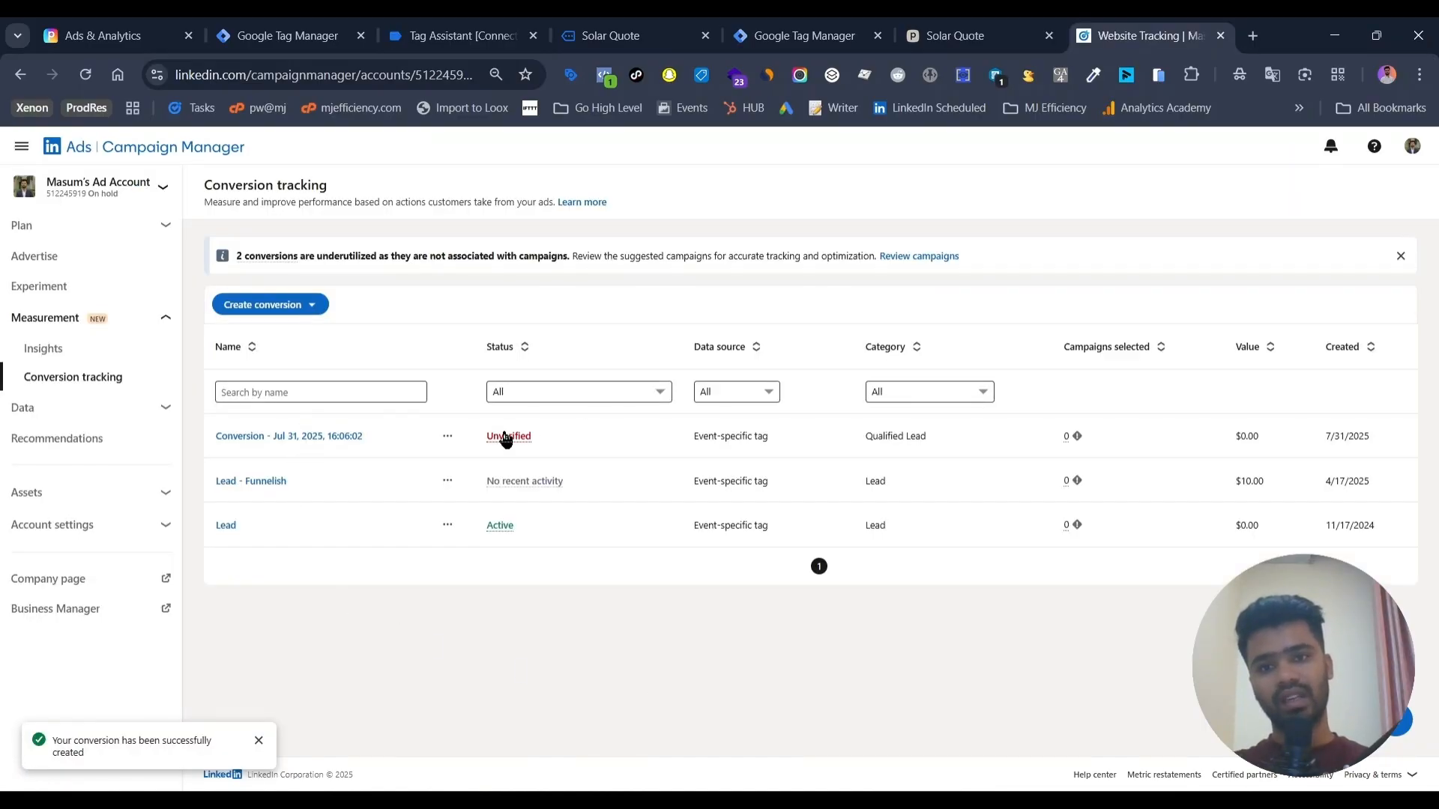
- Answer Mornings & Evenings electricity use and Yes to home ownership, then fill a saved address
{"action": "mouse_move", "coordinate": [506, 440]}
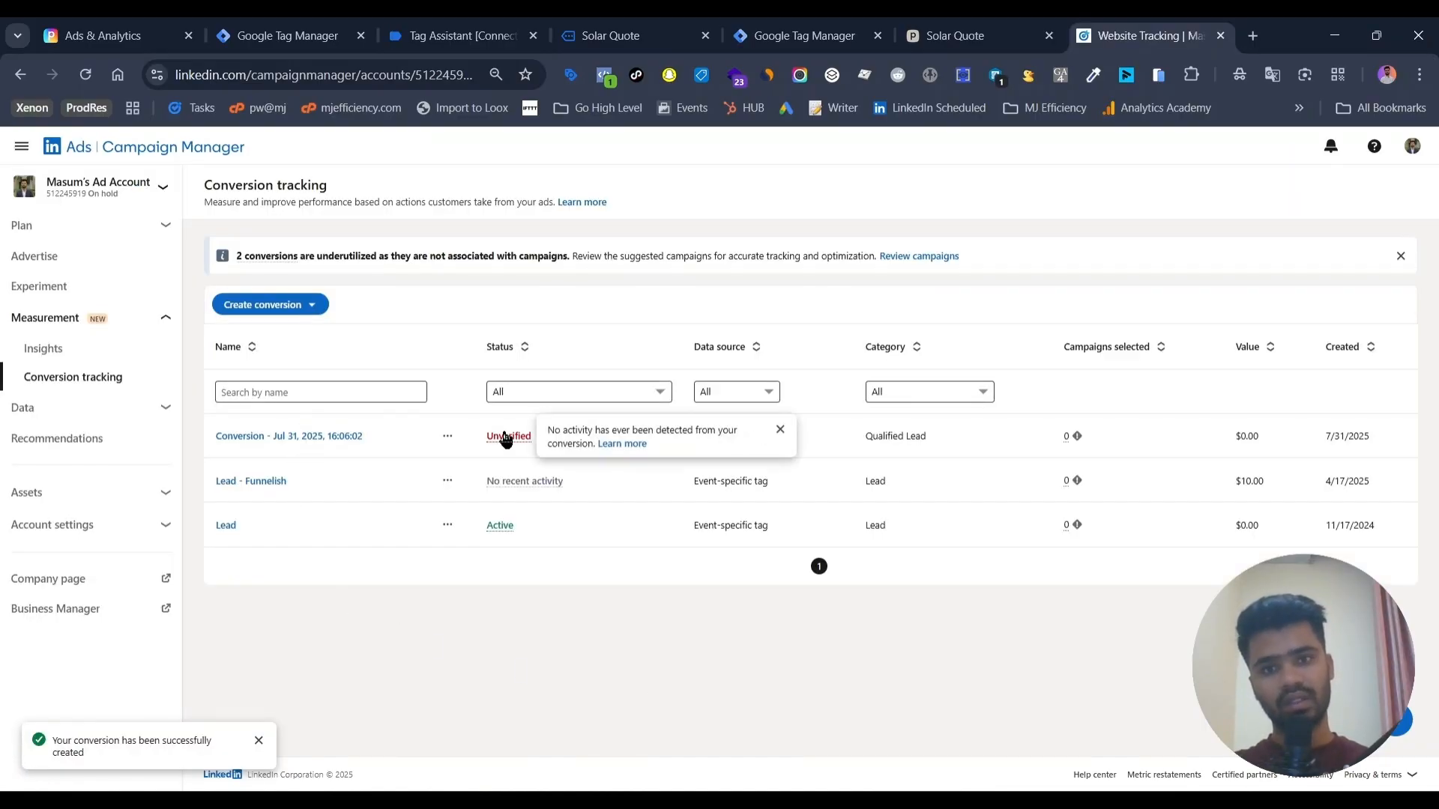
{"action": "left_click", "coordinate": [631, 22]}
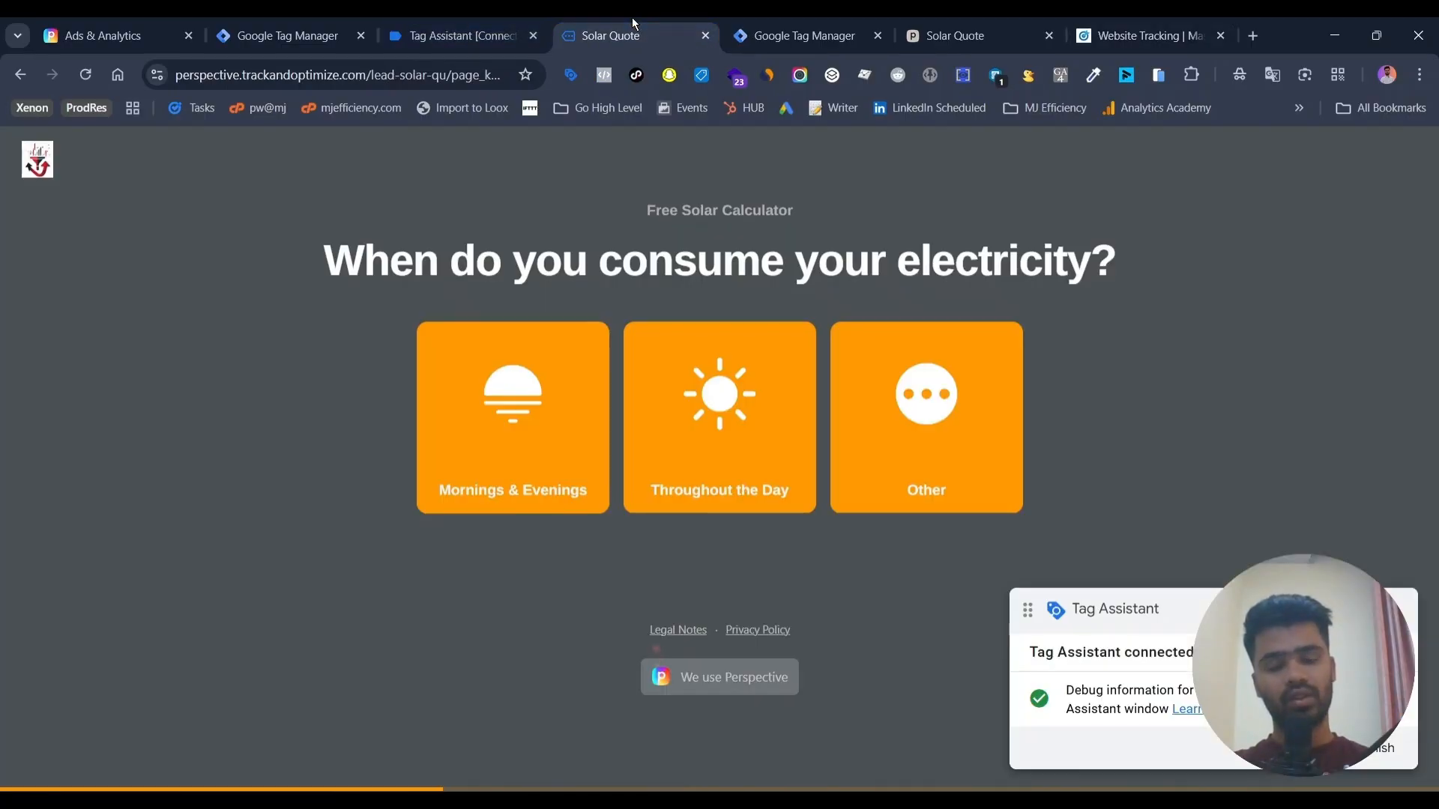
{"action": "left_click", "coordinate": [535, 439]}
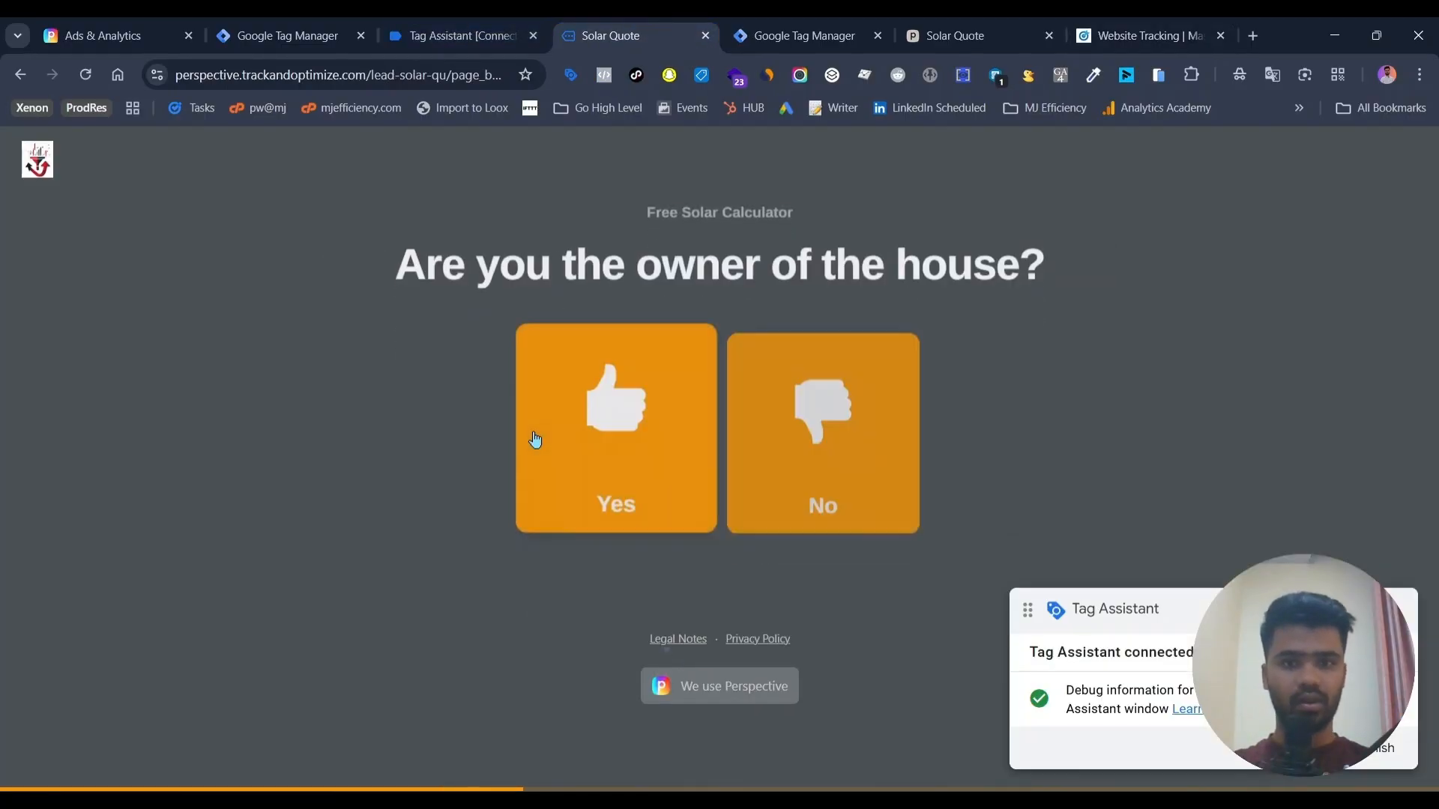
{"action": "left_click", "coordinate": [533, 438]}
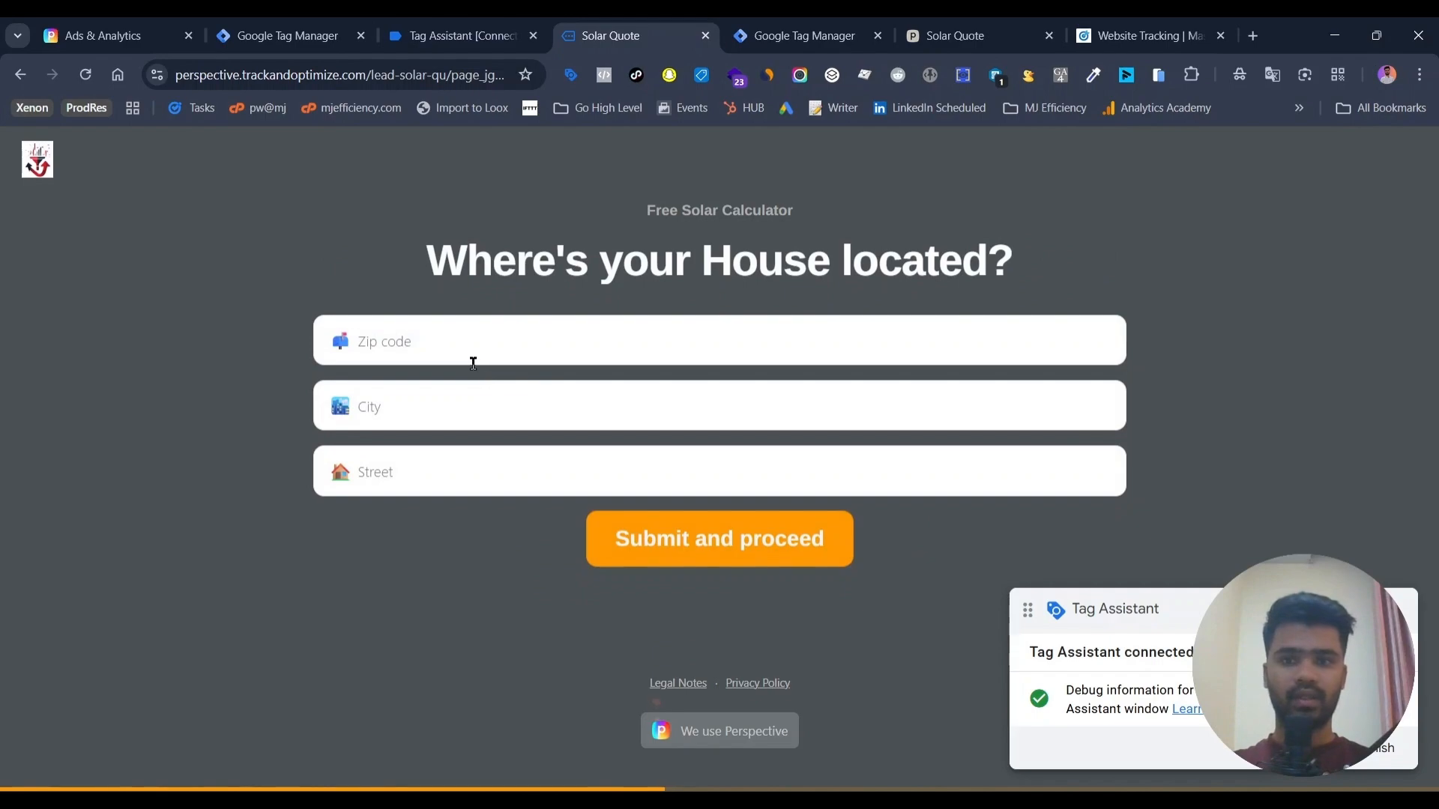
{"action": "left_click", "coordinate": [473, 363]}
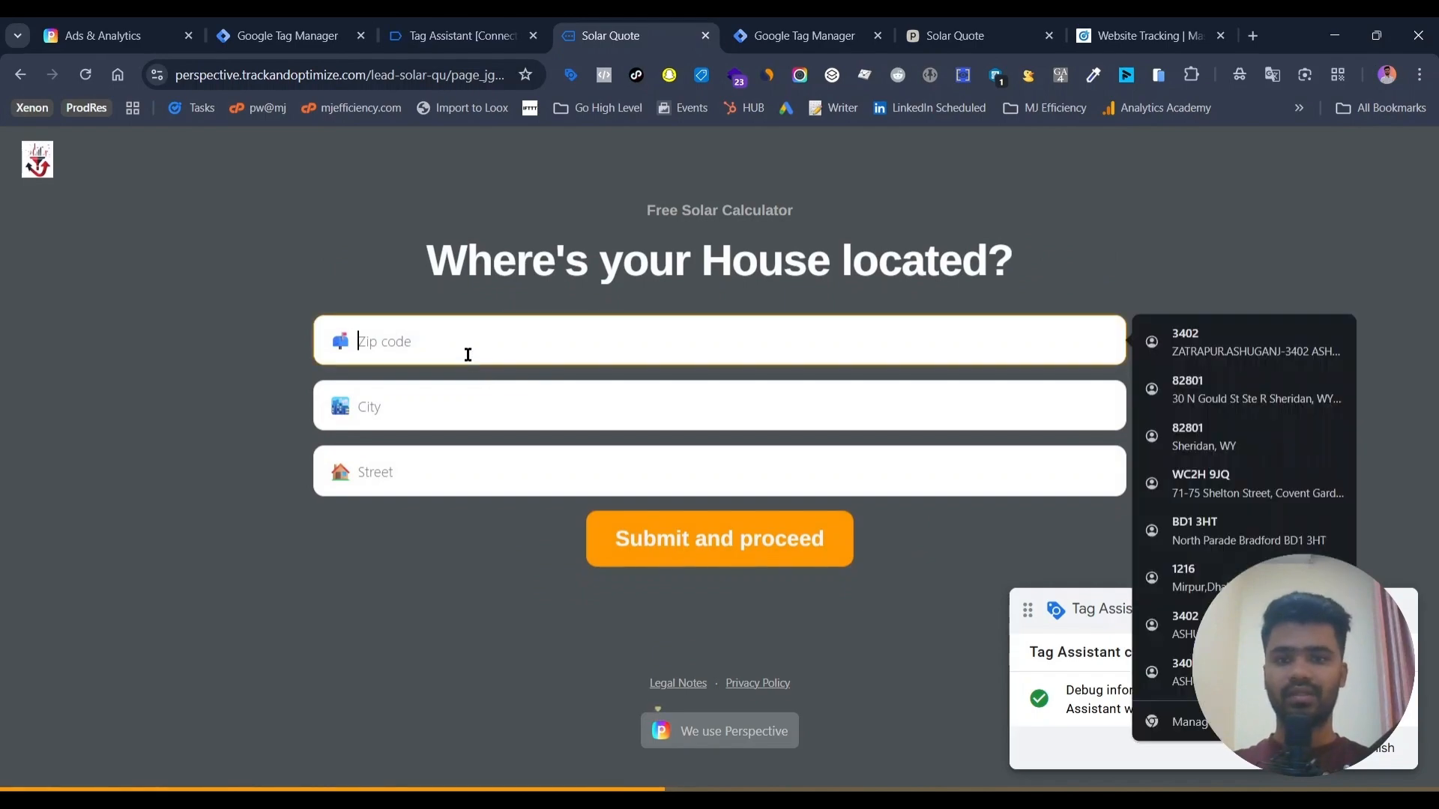
{"action": "left_click", "coordinate": [1262, 406]}
{"action": "left_click", "coordinate": [679, 540]}
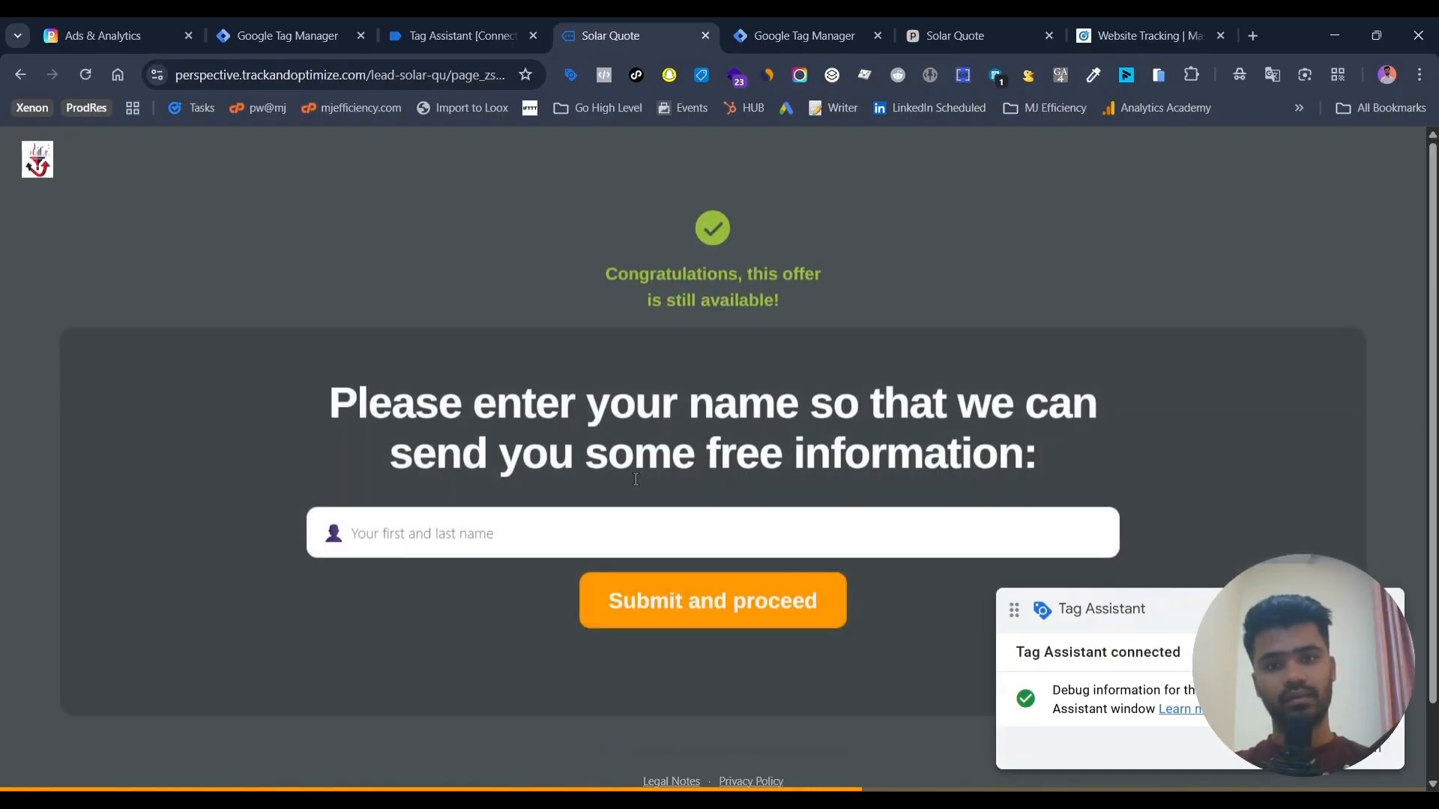
- Enter a saved name and e-mail, answer Instagram, Metal / Sheet Metal and WhatsApp
{"action": "left_click", "coordinate": [591, 520]}
{"action": "left_click", "coordinate": [546, 596]}
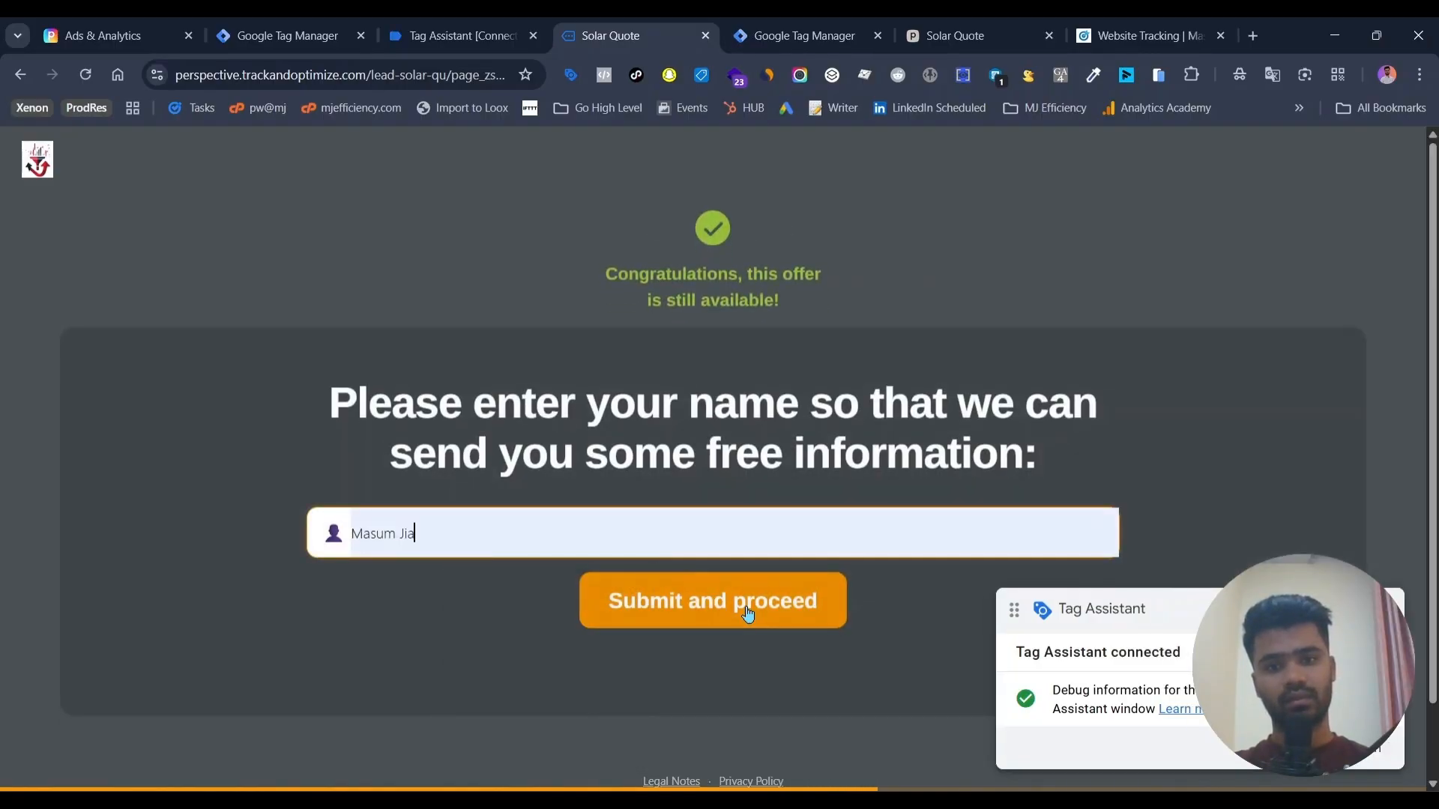
{"action": "left_click", "coordinate": [745, 606]}
{"action": "left_click", "coordinate": [526, 376]}
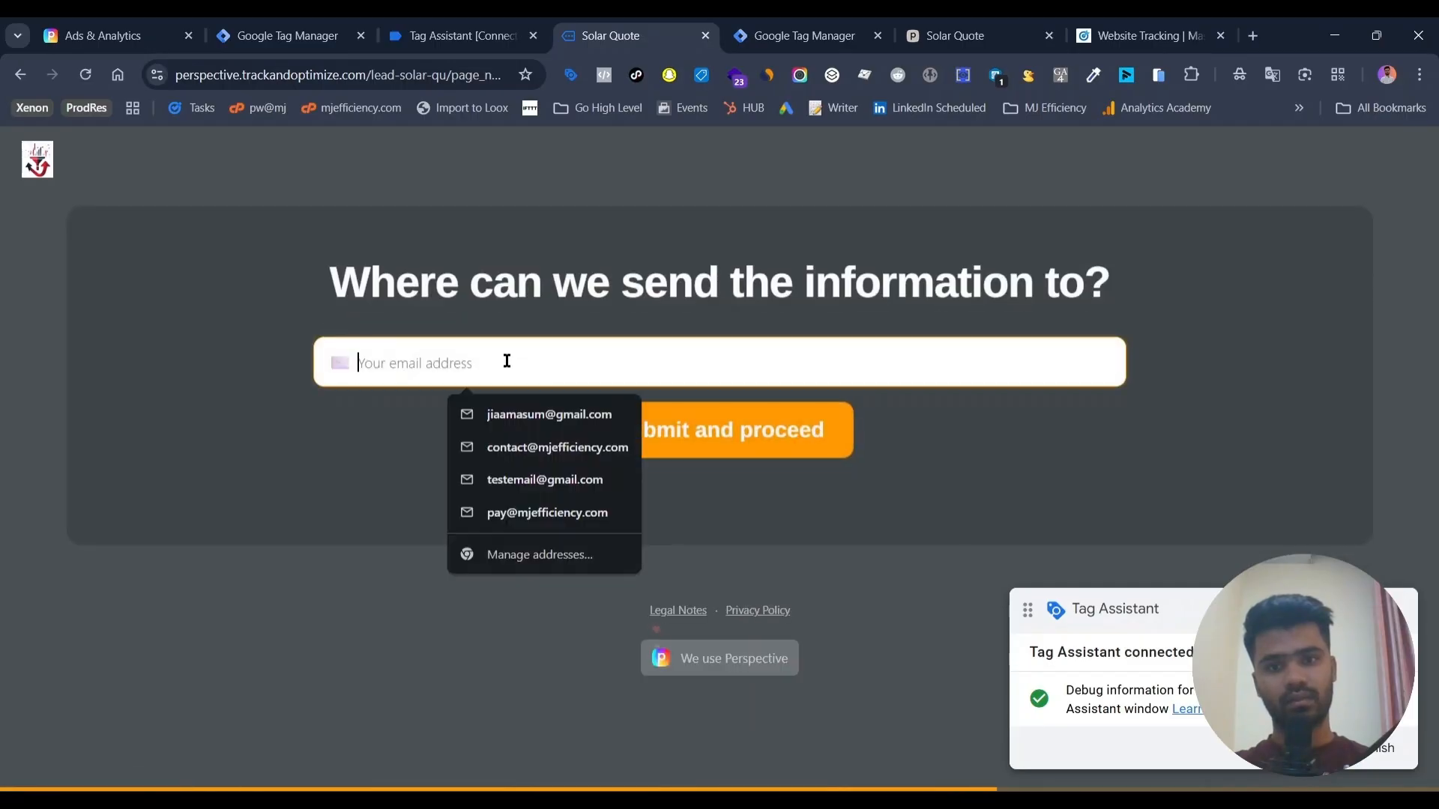
{"action": "left_click", "coordinate": [542, 418]}
{"action": "left_click", "coordinate": [732, 434]}
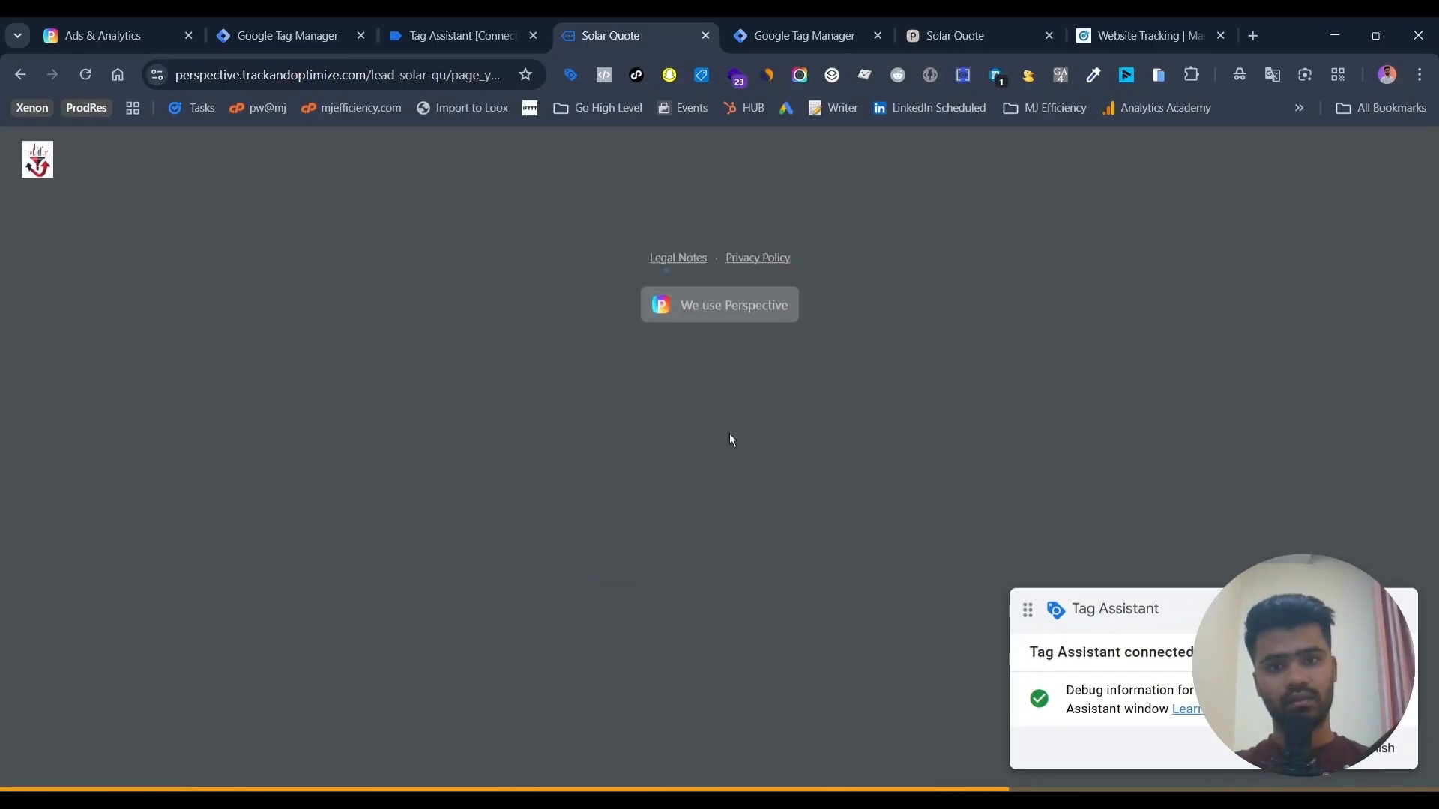
{"action": "left_click", "coordinate": [748, 457]}
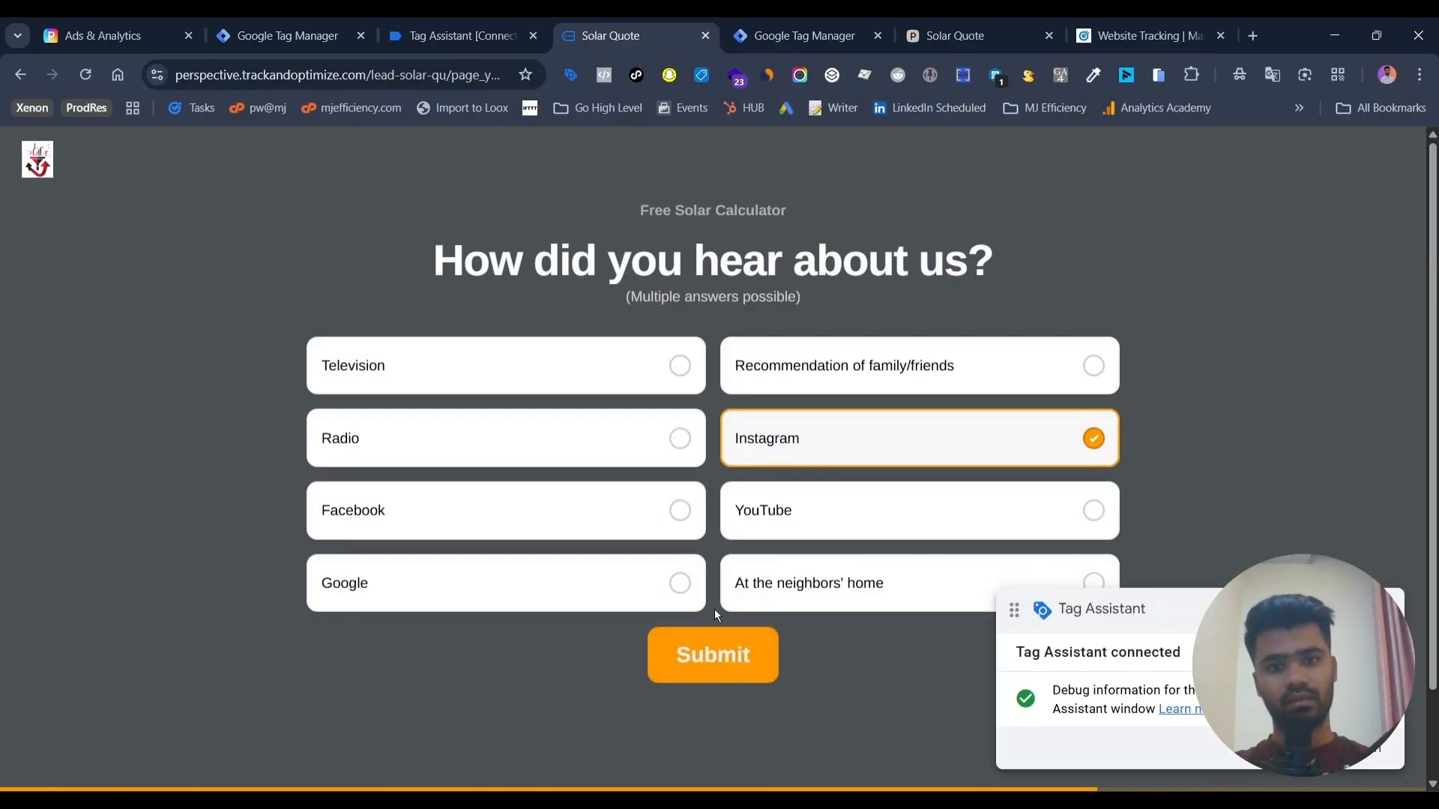
{"action": "left_click", "coordinate": [703, 686]}
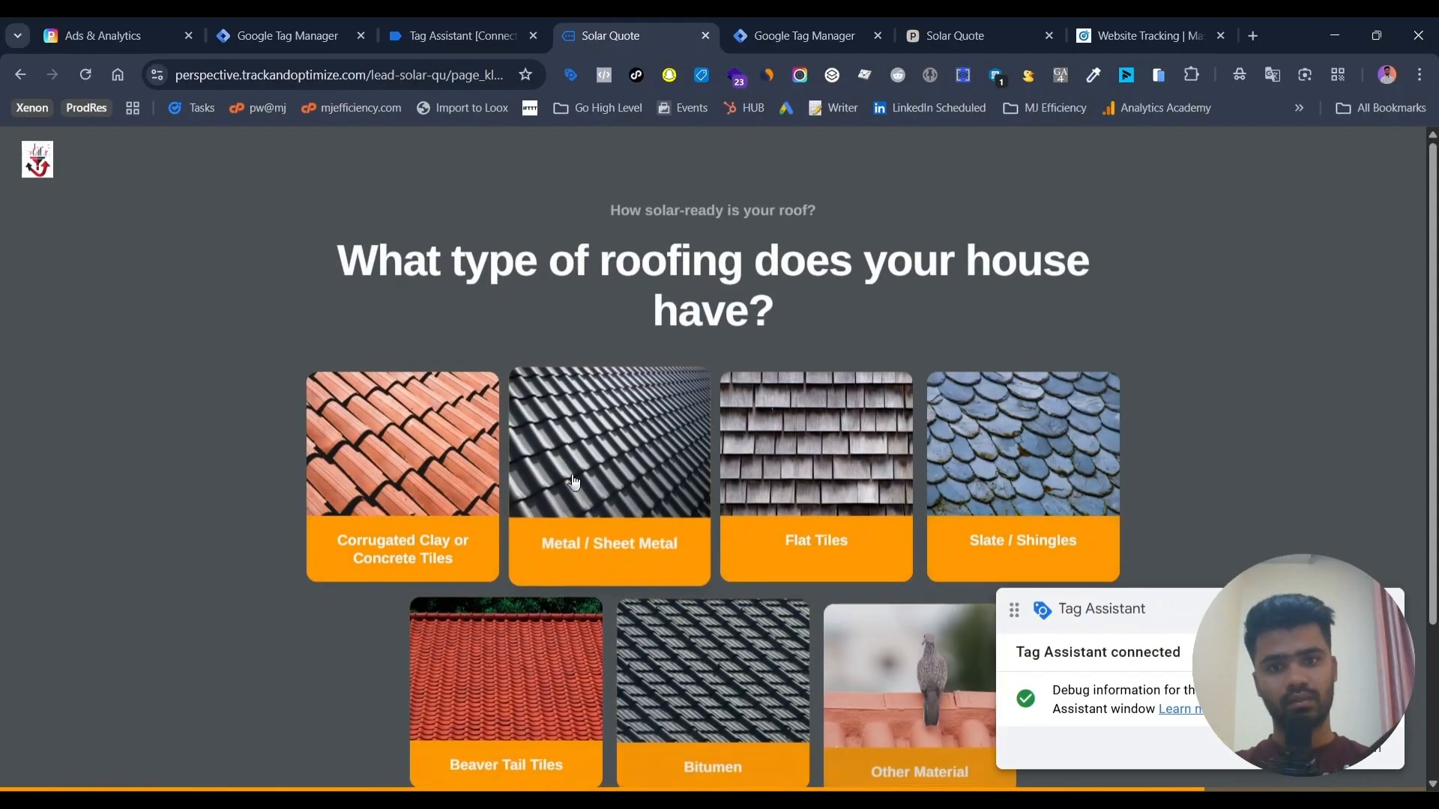
{"action": "left_click", "coordinate": [574, 482]}
{"action": "left_click", "coordinate": [573, 483]}
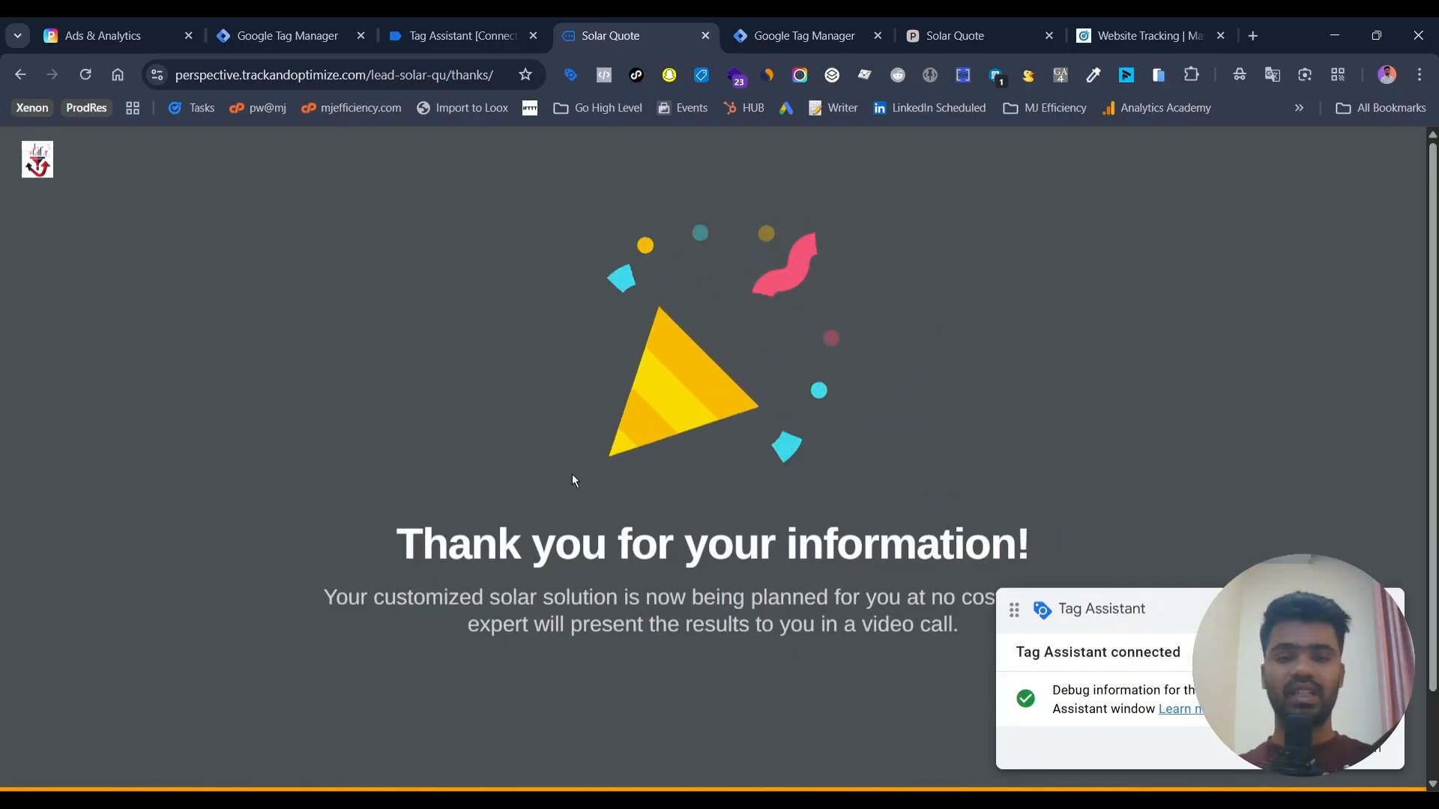
- Inspect the LinkedIn InsightTag 2.0 - Lead - Basic tag on History event 40
{"action": "left_click", "coordinate": [472, 31]}
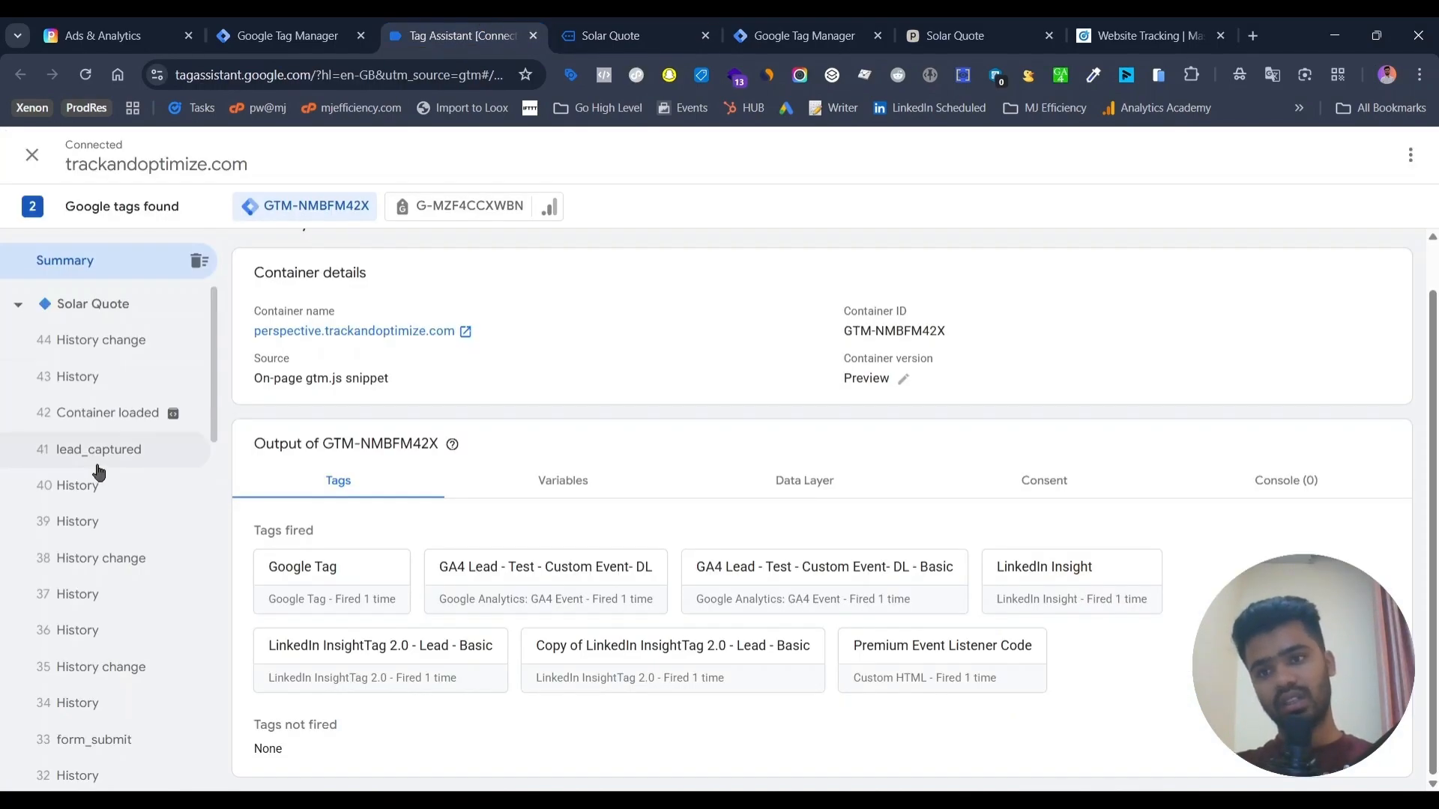
{"action": "left_click", "coordinate": [91, 491]}
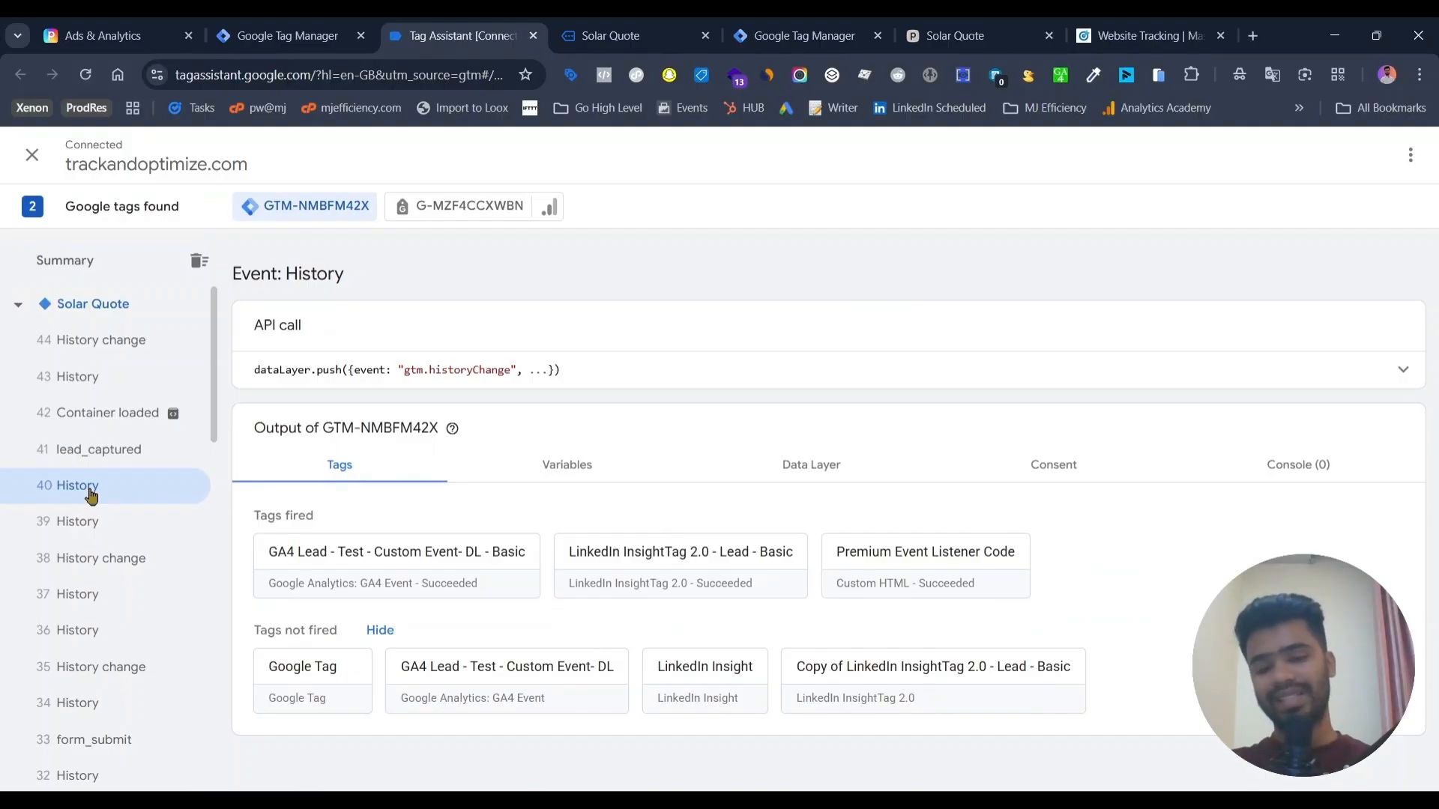
{"action": "left_click", "coordinate": [711, 567]}
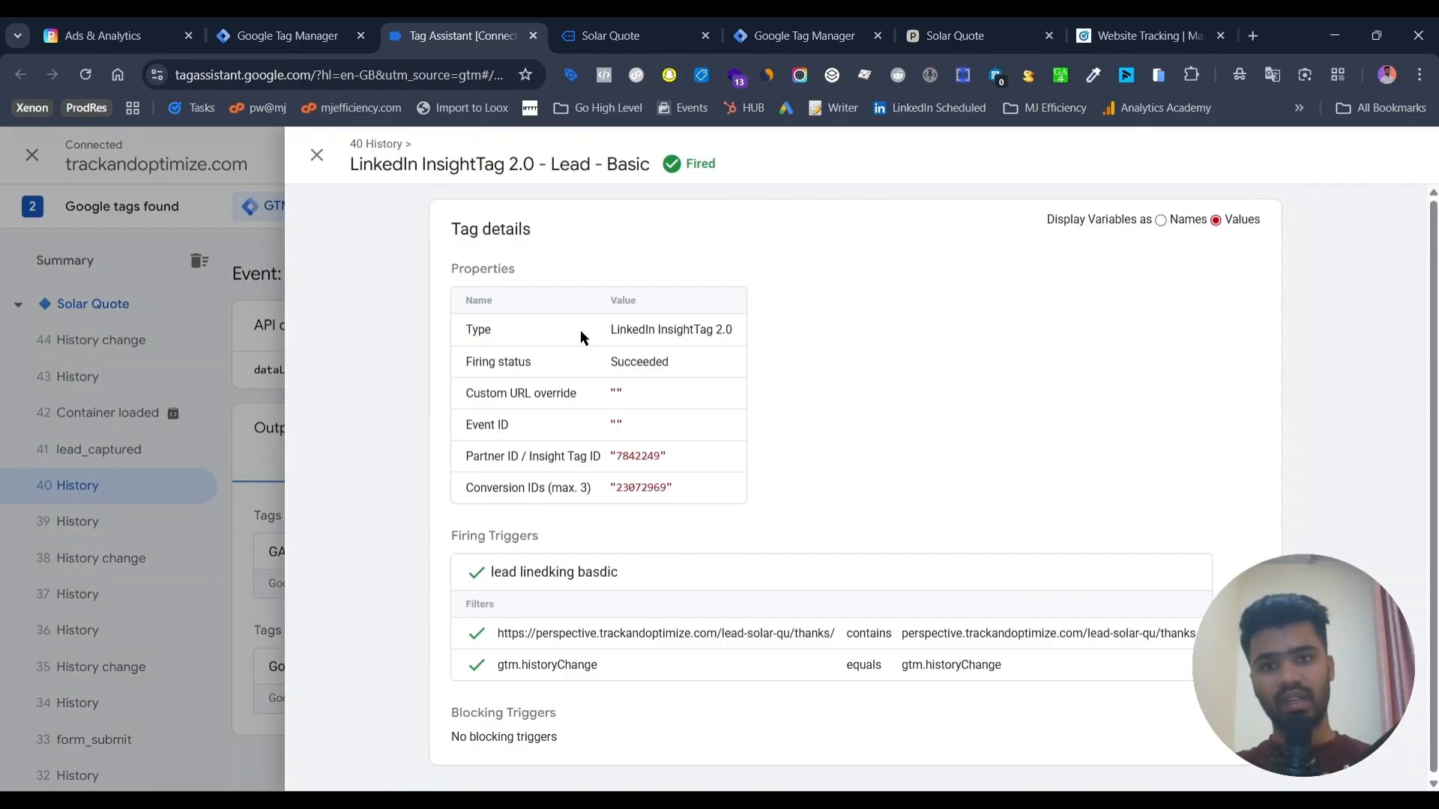
{"action": "left_click", "coordinate": [227, 316]}
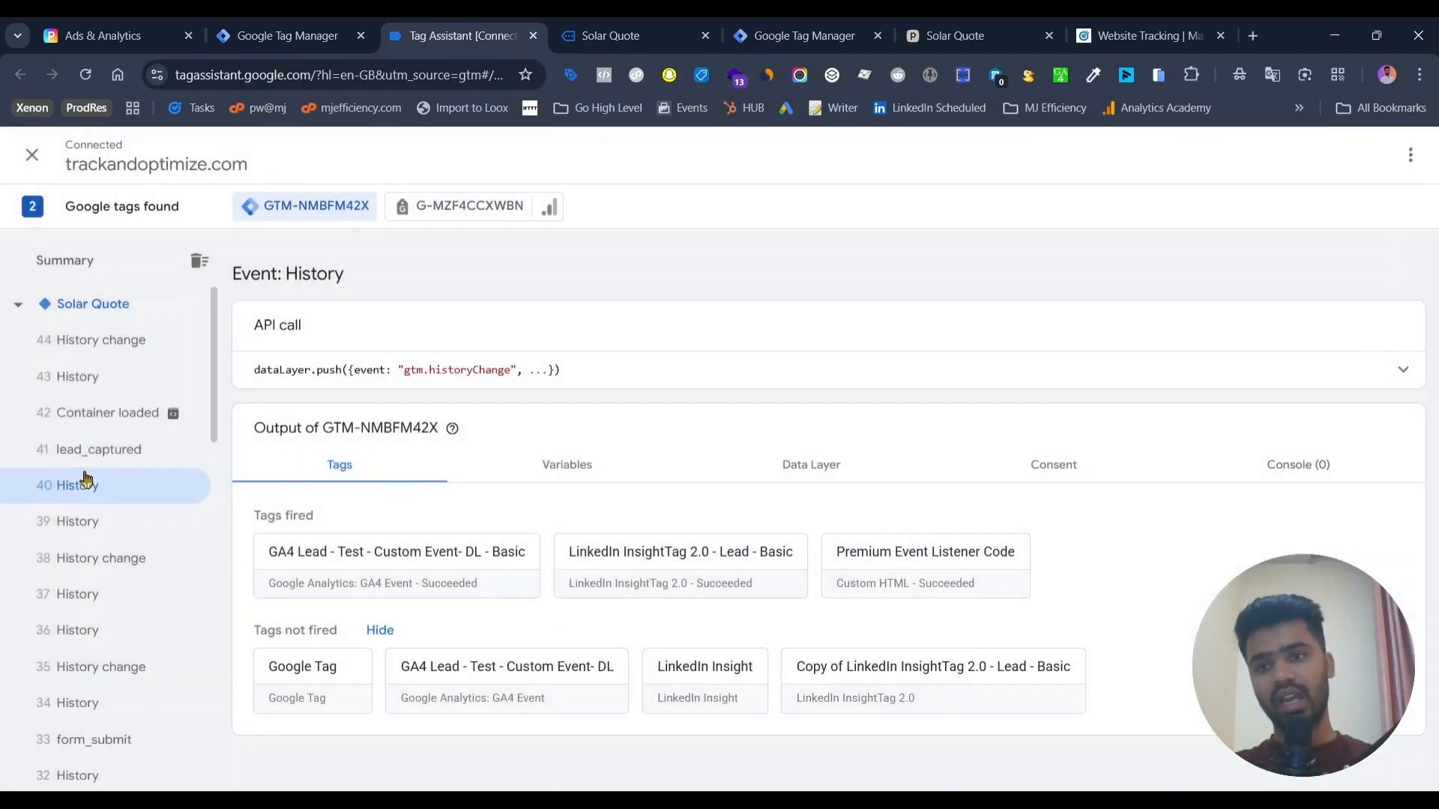
- Review event 41 lead_captured's data layer, with the quote answers and ps_converted: true
{"action": "left_click", "coordinate": [84, 460]}
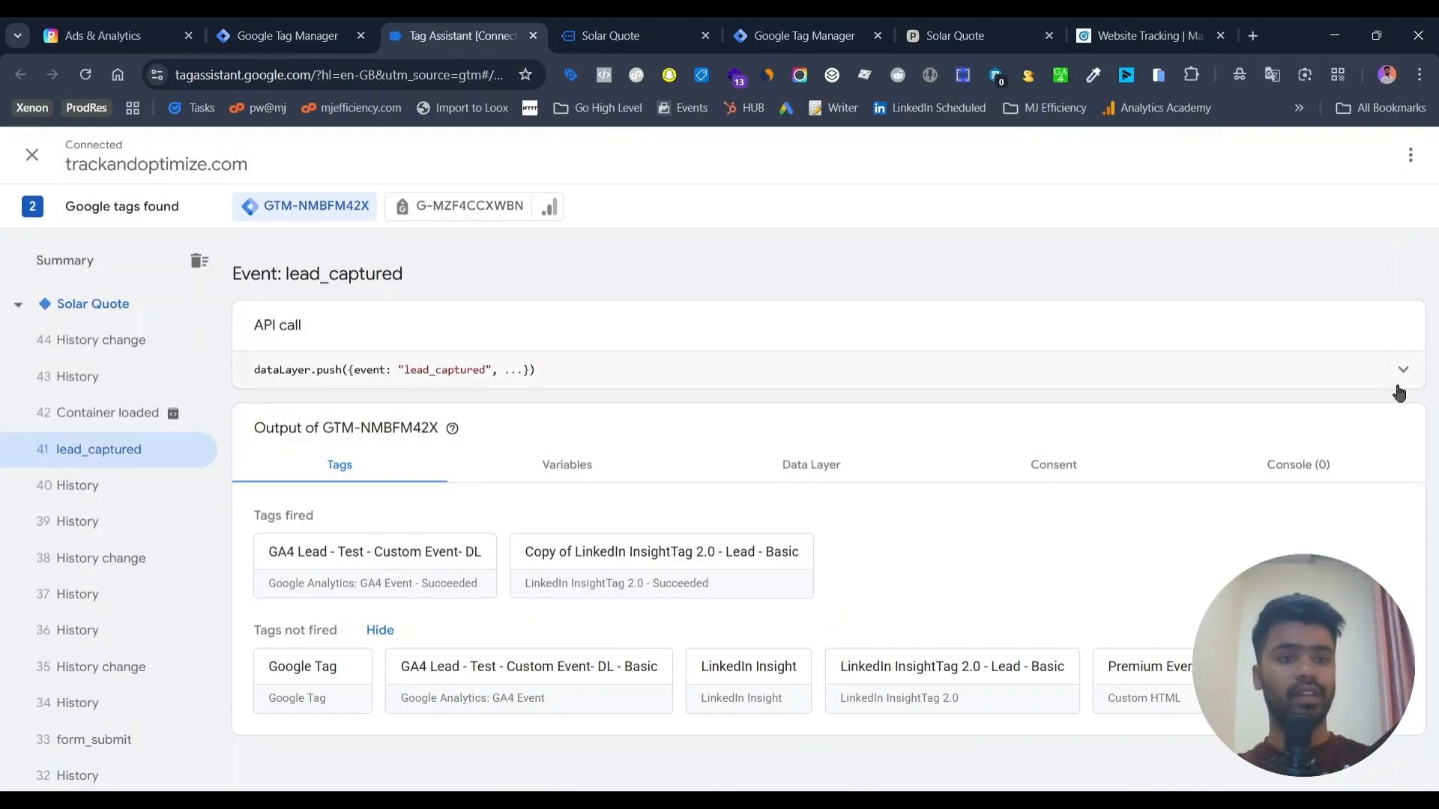
{"action": "left_click", "coordinate": [894, 460]}
{"action": "scroll", "coordinate": [897, 460], "scroll_direction": "down", "scroll_amount": 5}
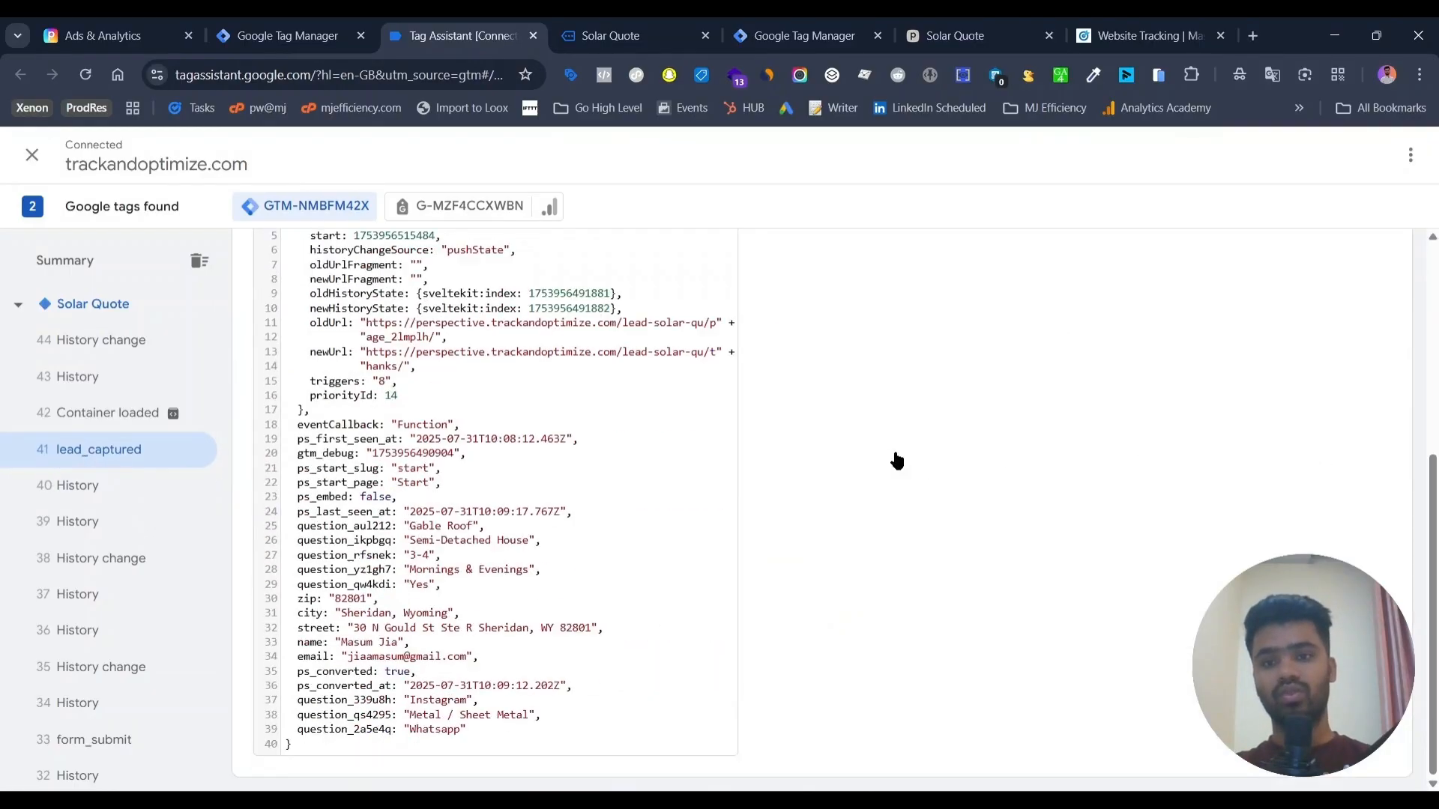
{"action": "scroll", "coordinate": [555, 478], "scroll_direction": "up", "scroll_amount": 3}
{"action": "scroll", "coordinate": [555, 478], "scroll_direction": "down", "scroll_amount": 2}
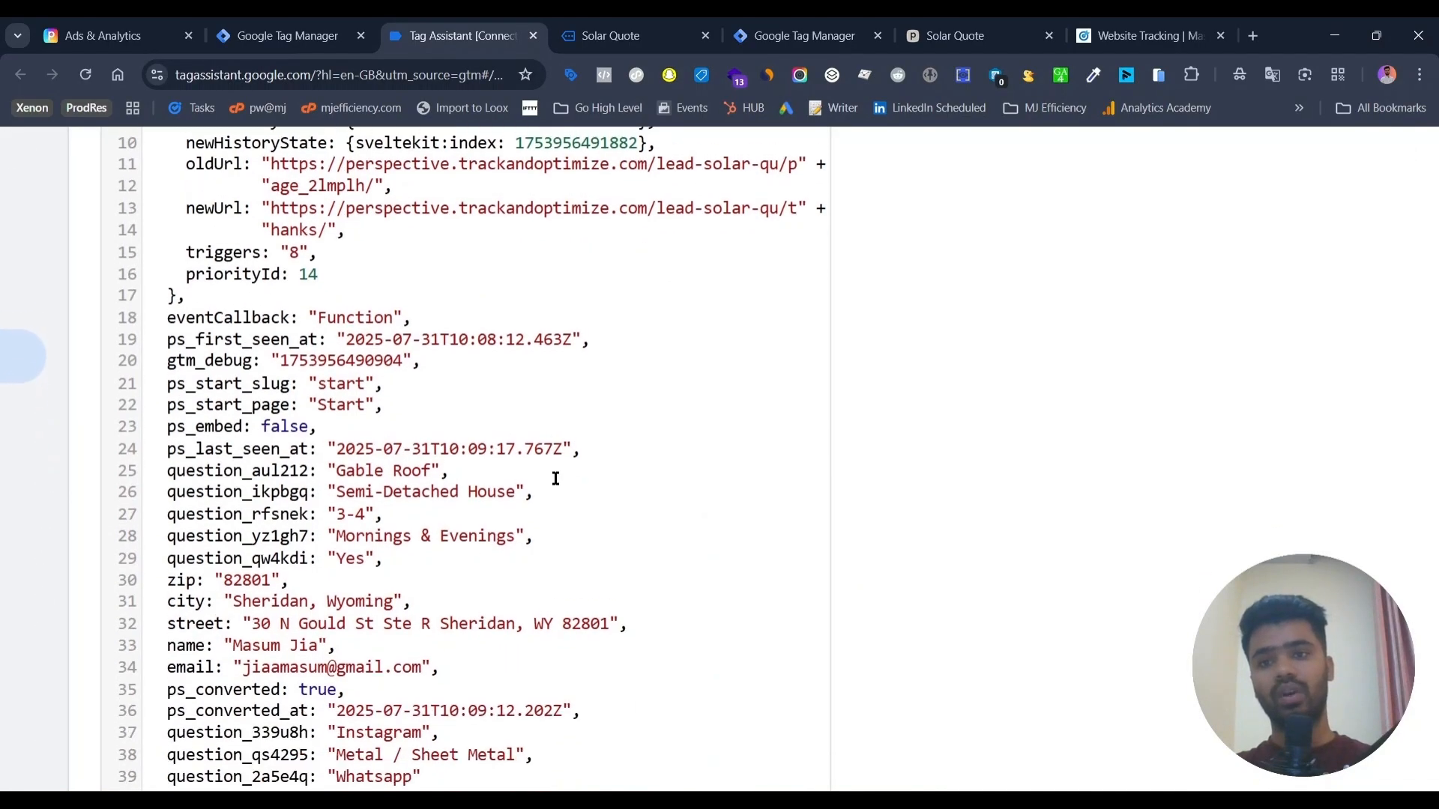
{"action": "scroll", "coordinate": [555, 478], "scroll_direction": "up", "scroll_amount": 5}
{"action": "scroll", "coordinate": [556, 478], "scroll_direction": "left", "scroll_amount": 5}
{"action": "scroll", "coordinate": [555, 478], "scroll_direction": "down", "scroll_amount": 2}
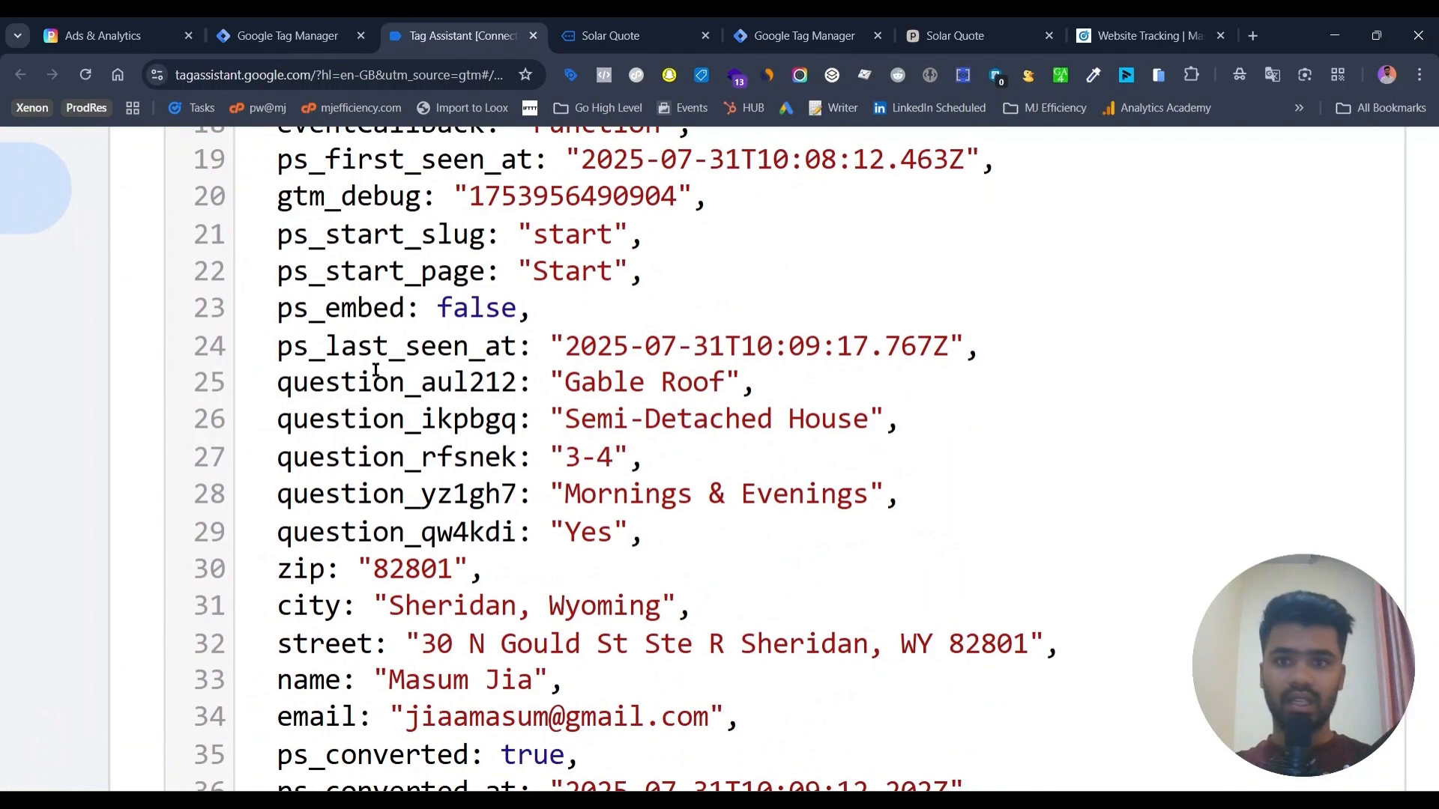
{"action": "scroll", "coordinate": [395, 378], "scroll_direction": "down", "scroll_amount": 1}
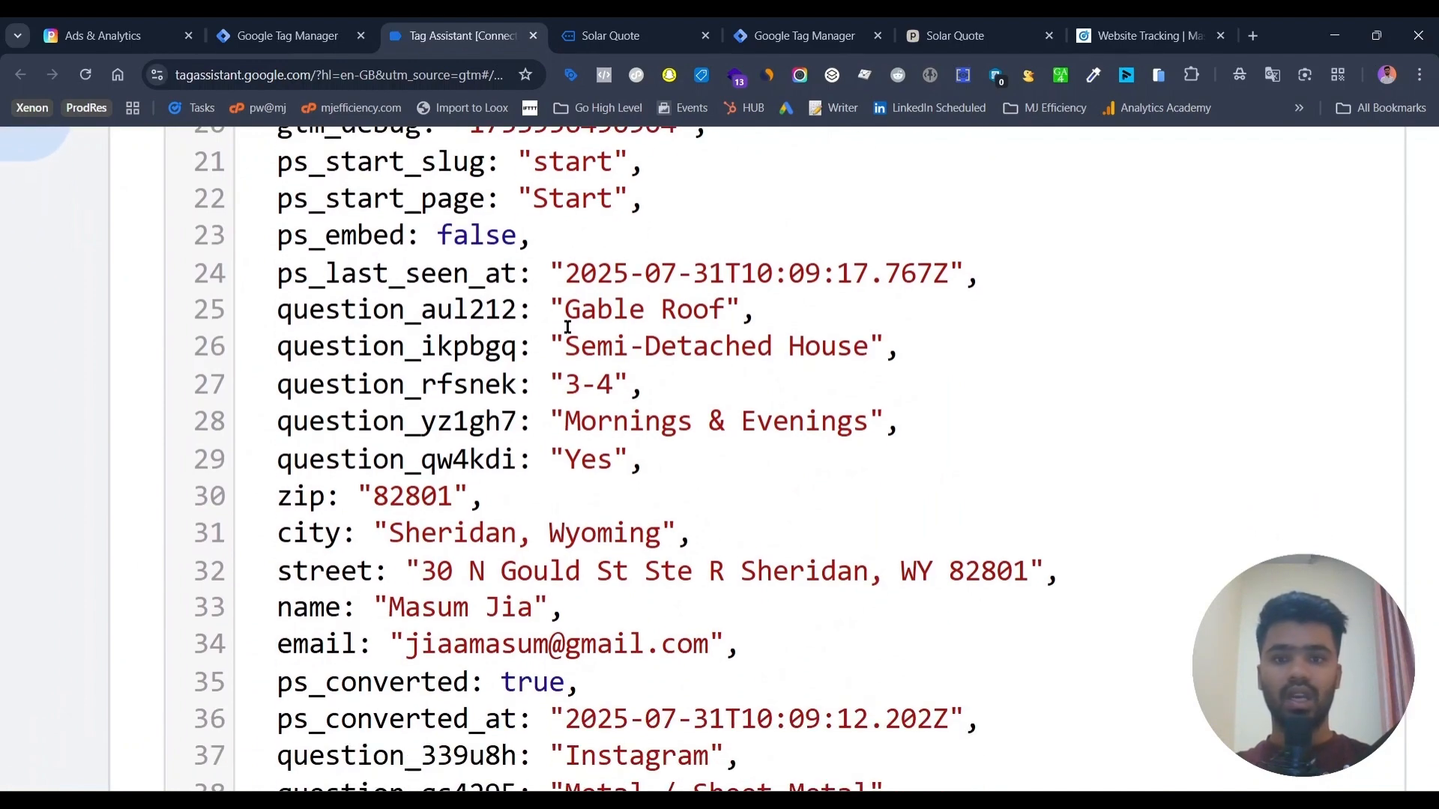
{"action": "scroll", "coordinate": [565, 320], "scroll_direction": "down", "scroll_amount": 3}
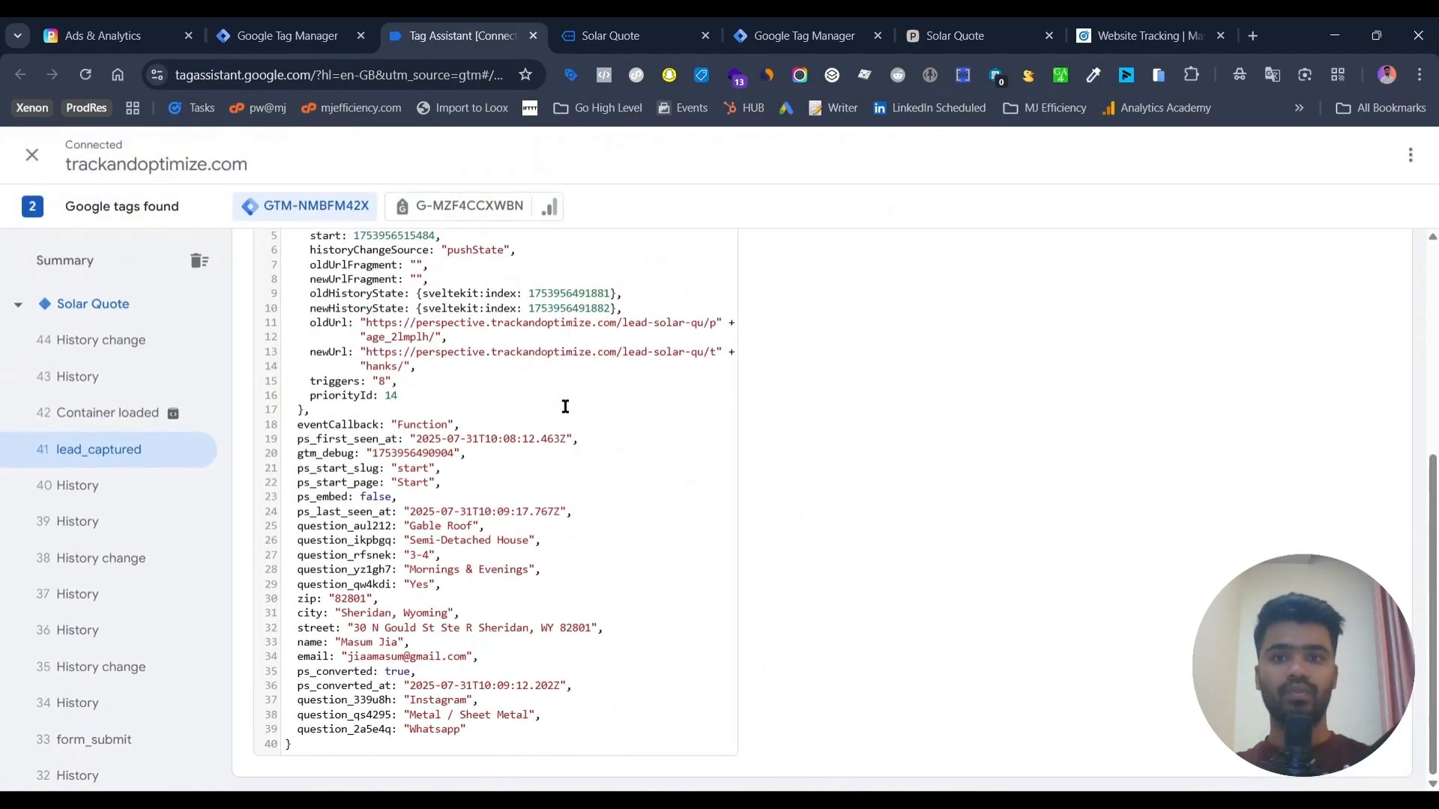
{"action": "scroll", "coordinate": [565, 406], "scroll_direction": "up", "scroll_amount": 5}
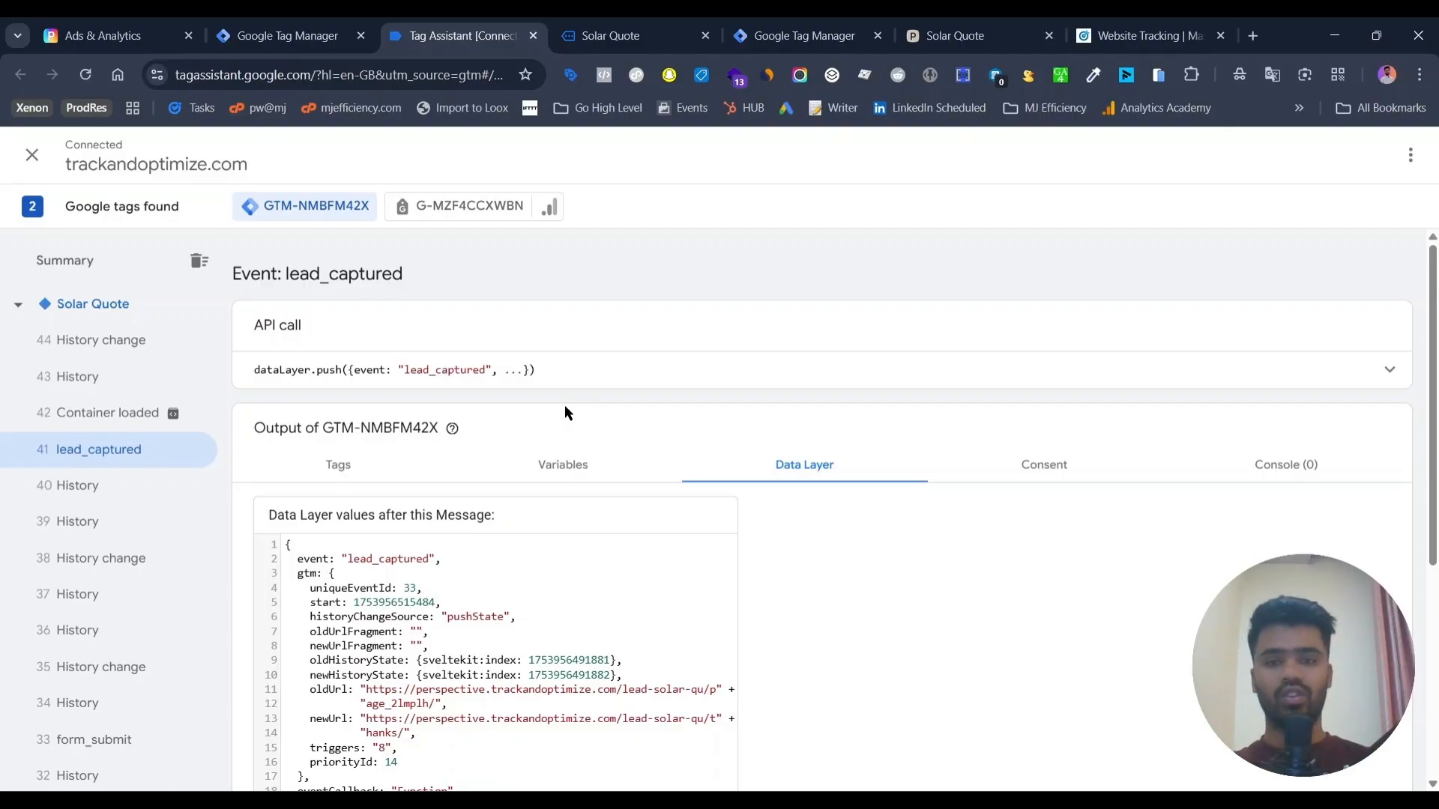
- Reload the LinkedIn conversion tracking page to refresh its list
{"action": "left_click", "coordinate": [1099, 22]}
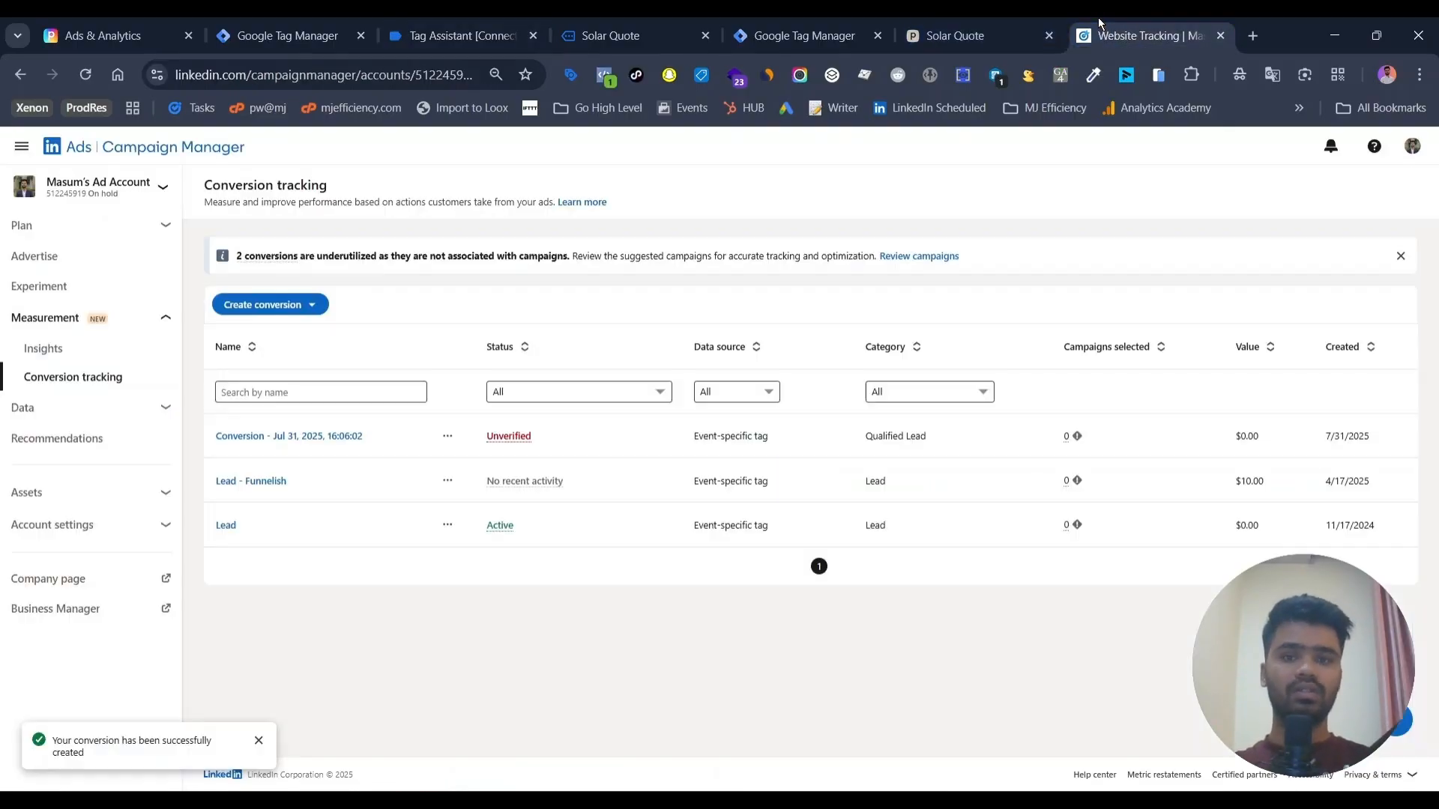
{"action": "key", "text": "ctrl+r"}
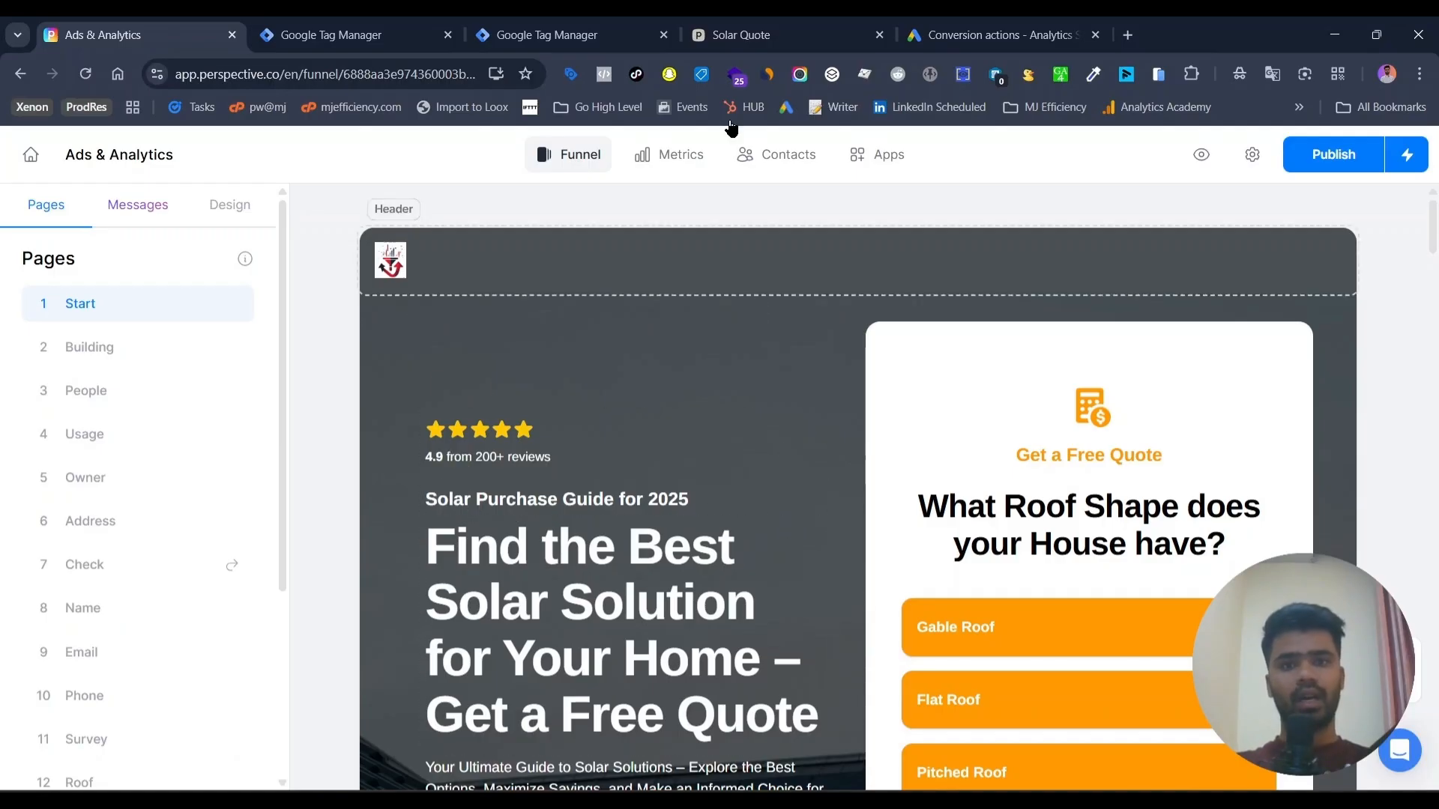
- Start a new Google Ads conversion action and copy the Solar Quote landing page address
{"action": "left_click", "coordinate": [367, 17]}
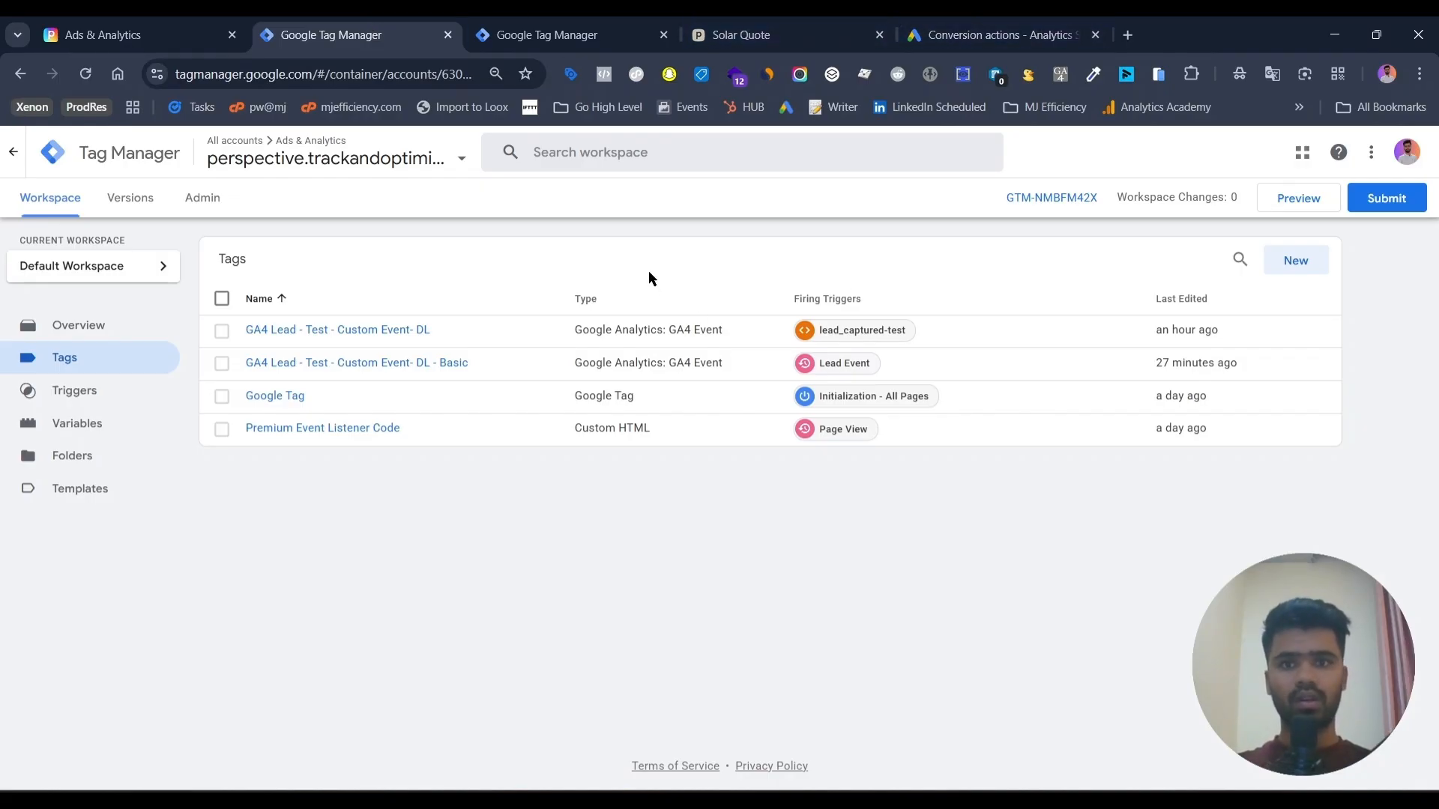
{"action": "left_click", "coordinate": [966, 24]}
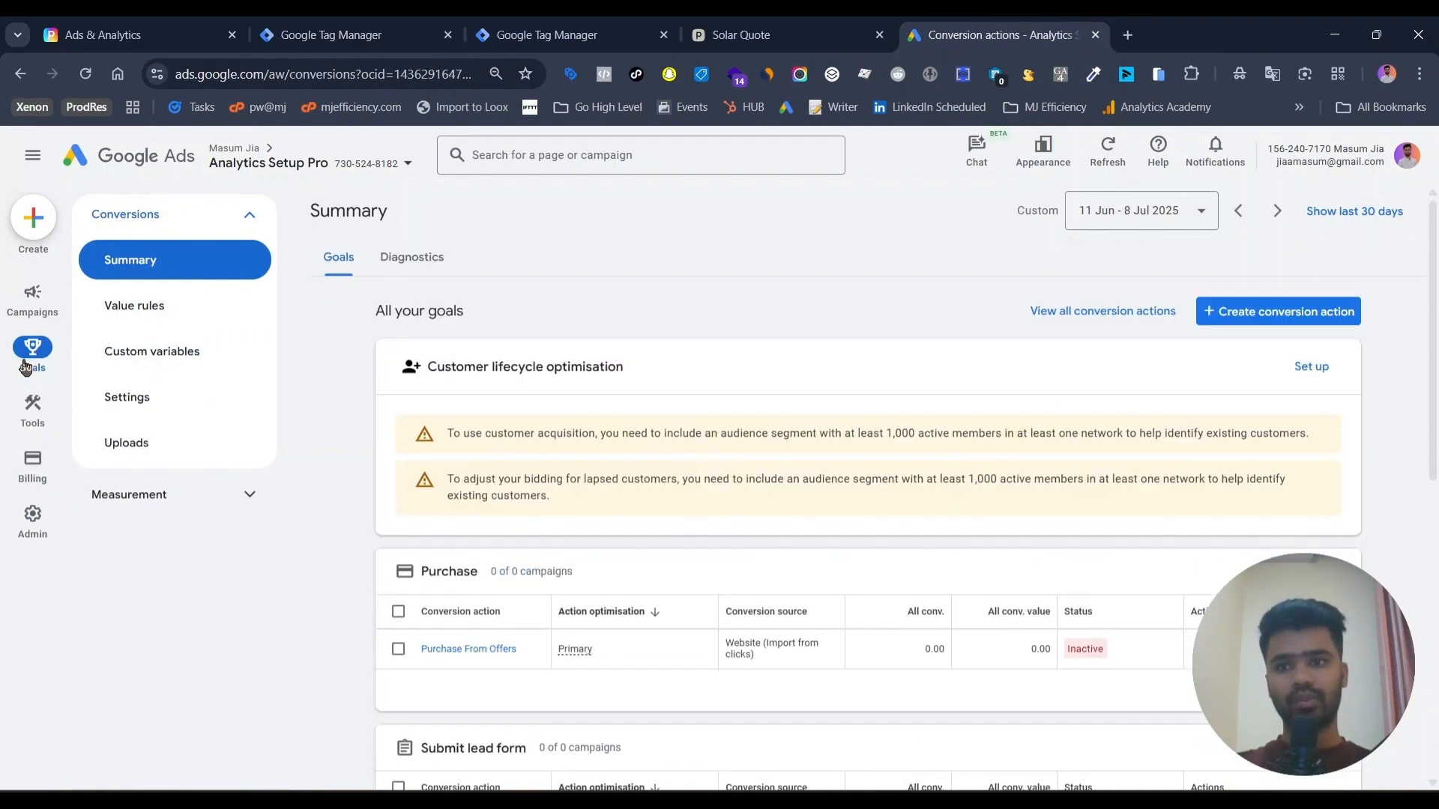
{"action": "left_click", "coordinate": [1272, 315]}
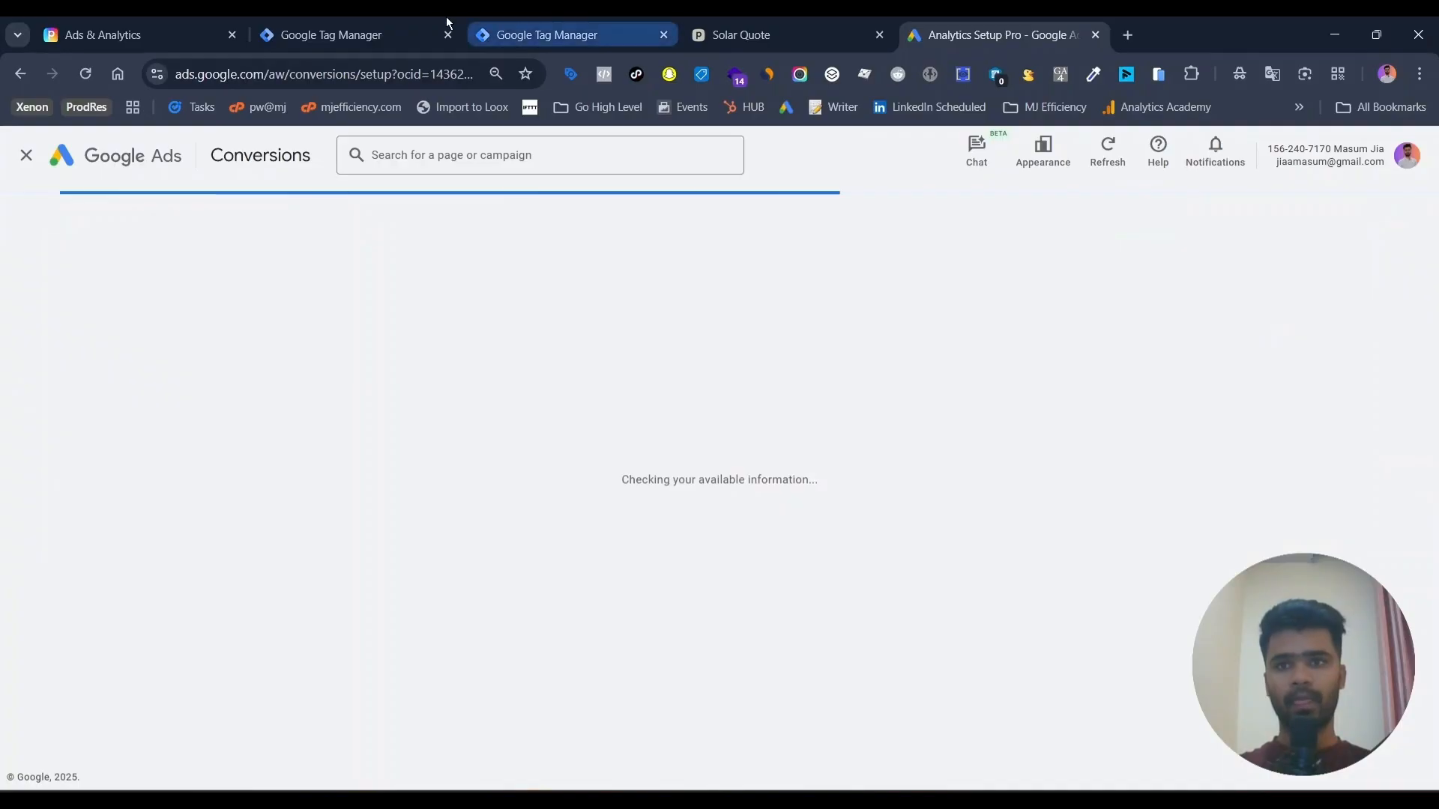
{"action": "left_click", "coordinate": [738, 30]}
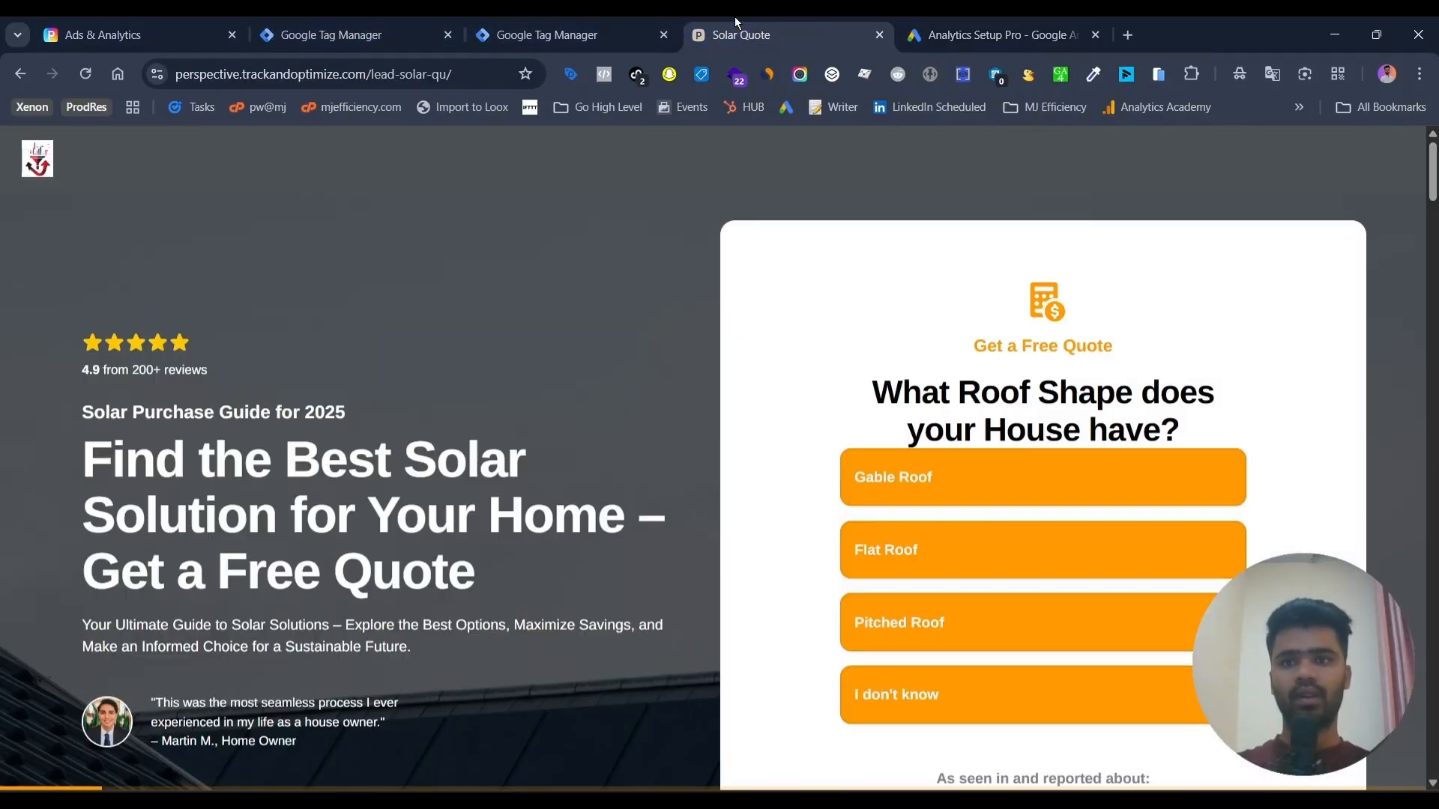
{"action": "left_click", "coordinate": [302, 84]}
{"action": "key", "text": "ctrl+c"}
{"action": "left_click", "coordinate": [682, 213]}
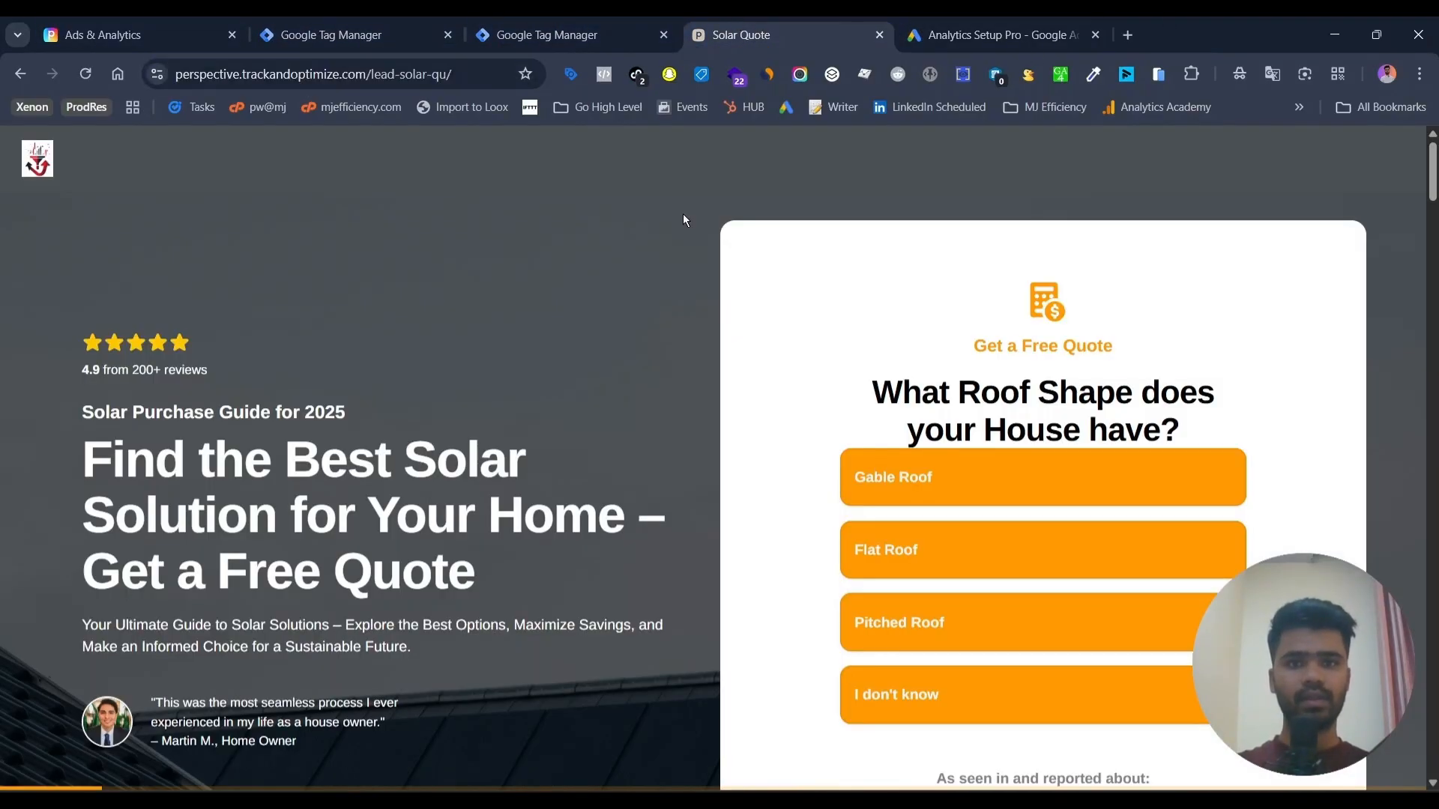
{"action": "left_click", "coordinate": [1019, 24]}
- Exclude phone-call conversions and pick Request quote as the conversion category
{"action": "scroll", "coordinate": [608, 637], "scroll_direction": "down", "scroll_amount": 2}
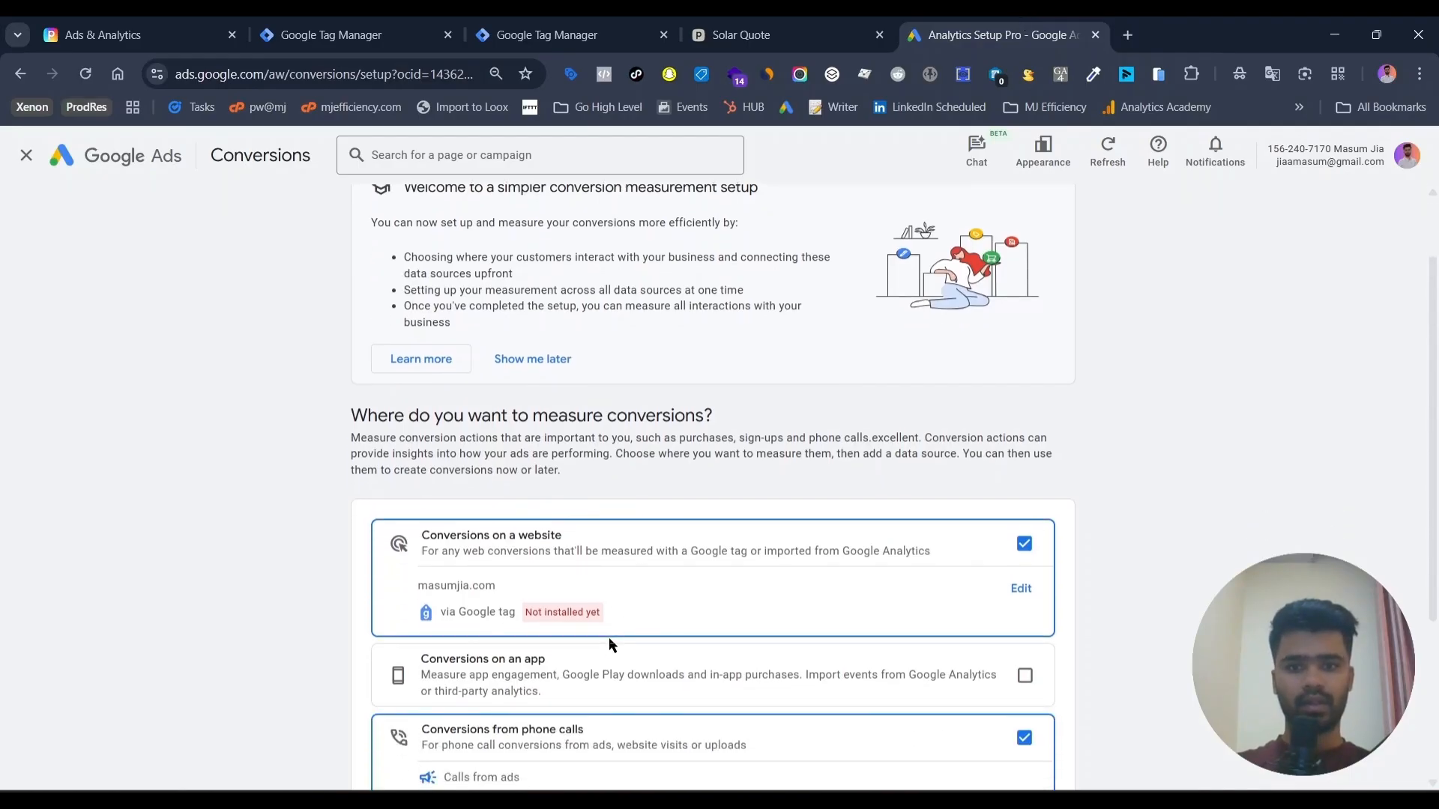
{"action": "scroll", "coordinate": [986, 529], "scroll_direction": "down", "scroll_amount": 3}
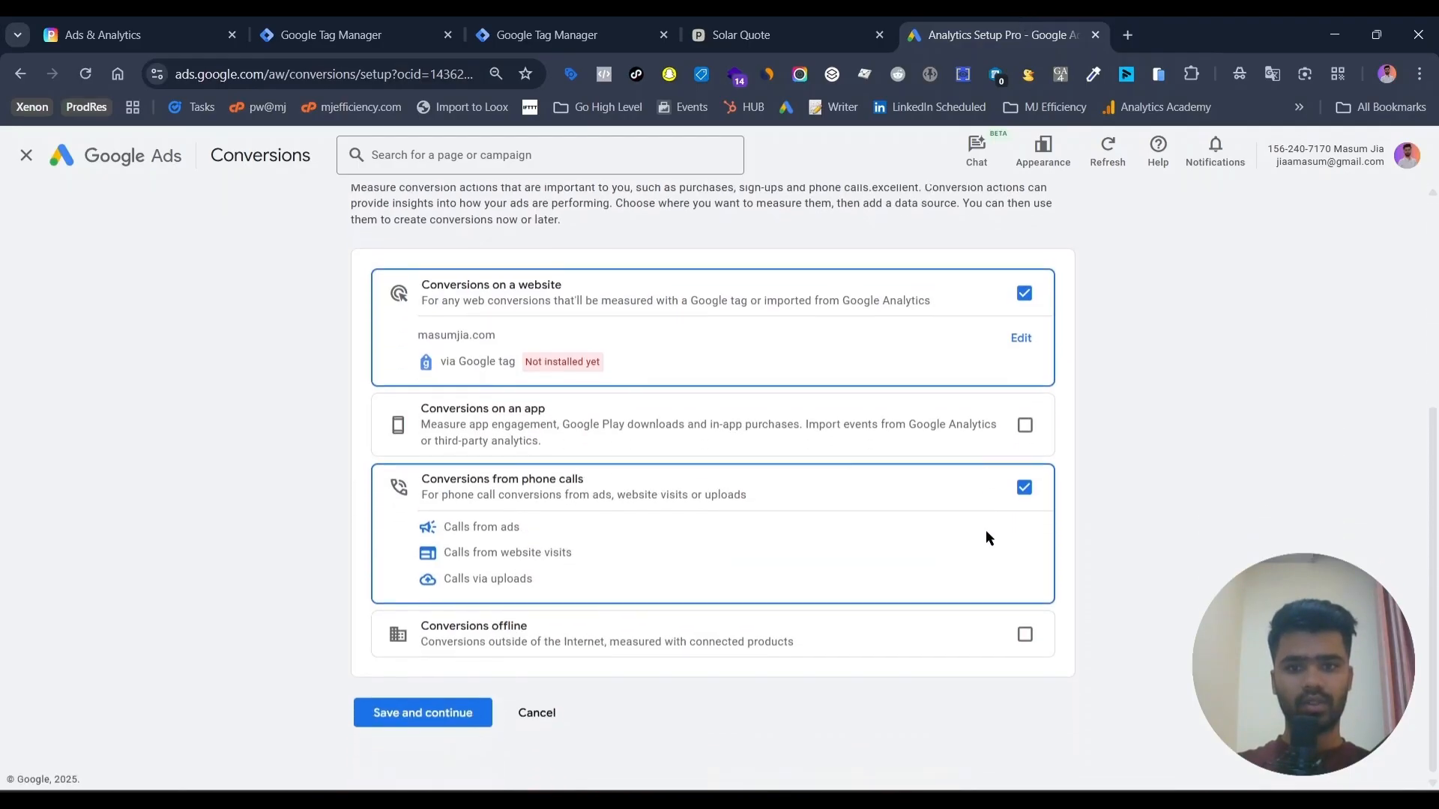
{"action": "left_click", "coordinate": [1024, 487]}
{"action": "left_click", "coordinate": [434, 709]}
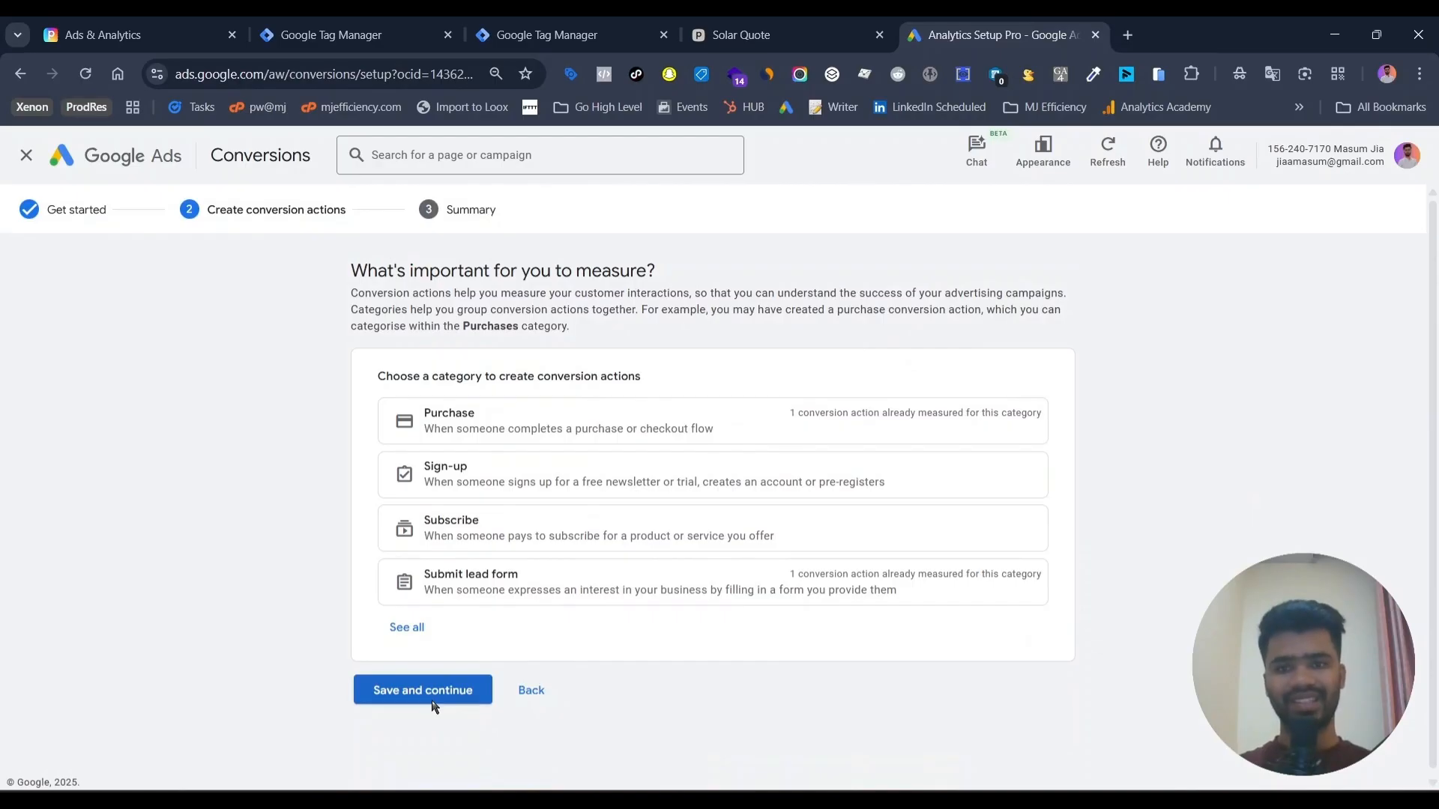
{"action": "left_click", "coordinate": [400, 637]}
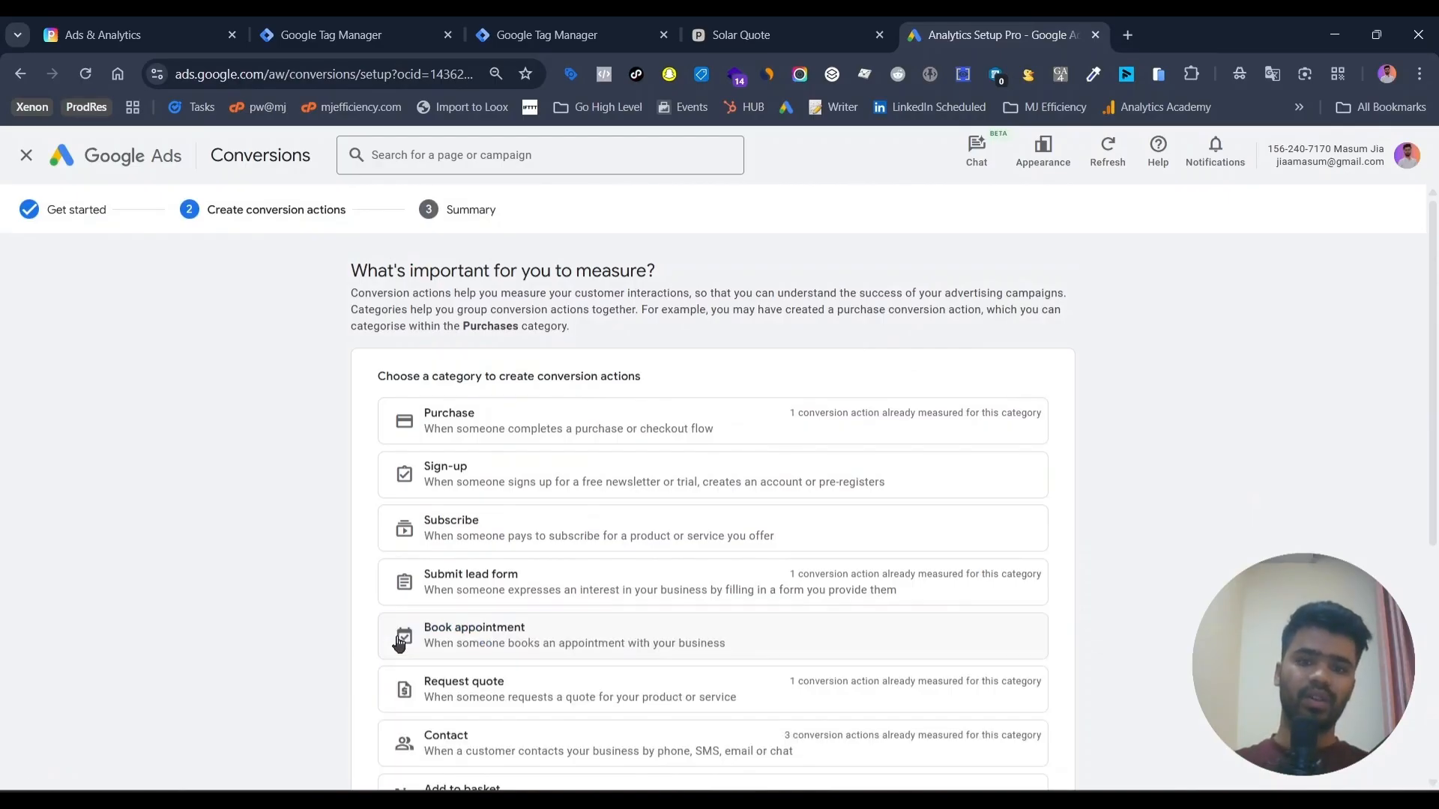
{"action": "scroll", "coordinate": [399, 643], "scroll_direction": "down", "scroll_amount": 2}
{"action": "scroll", "coordinate": [398, 642], "scroll_direction": "down", "scroll_amount": 3}
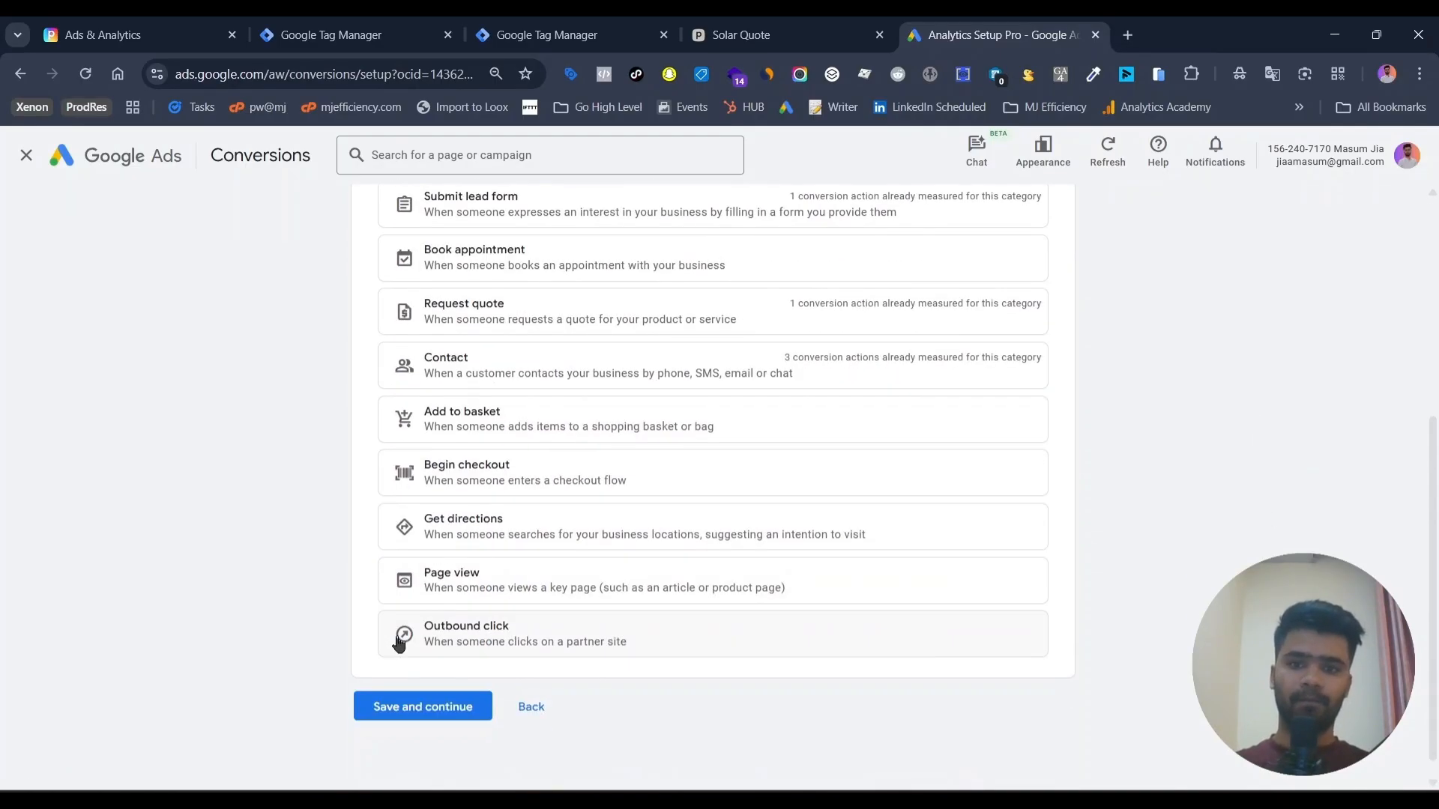
{"action": "scroll", "coordinate": [404, 239], "scroll_direction": "up", "scroll_amount": 1}
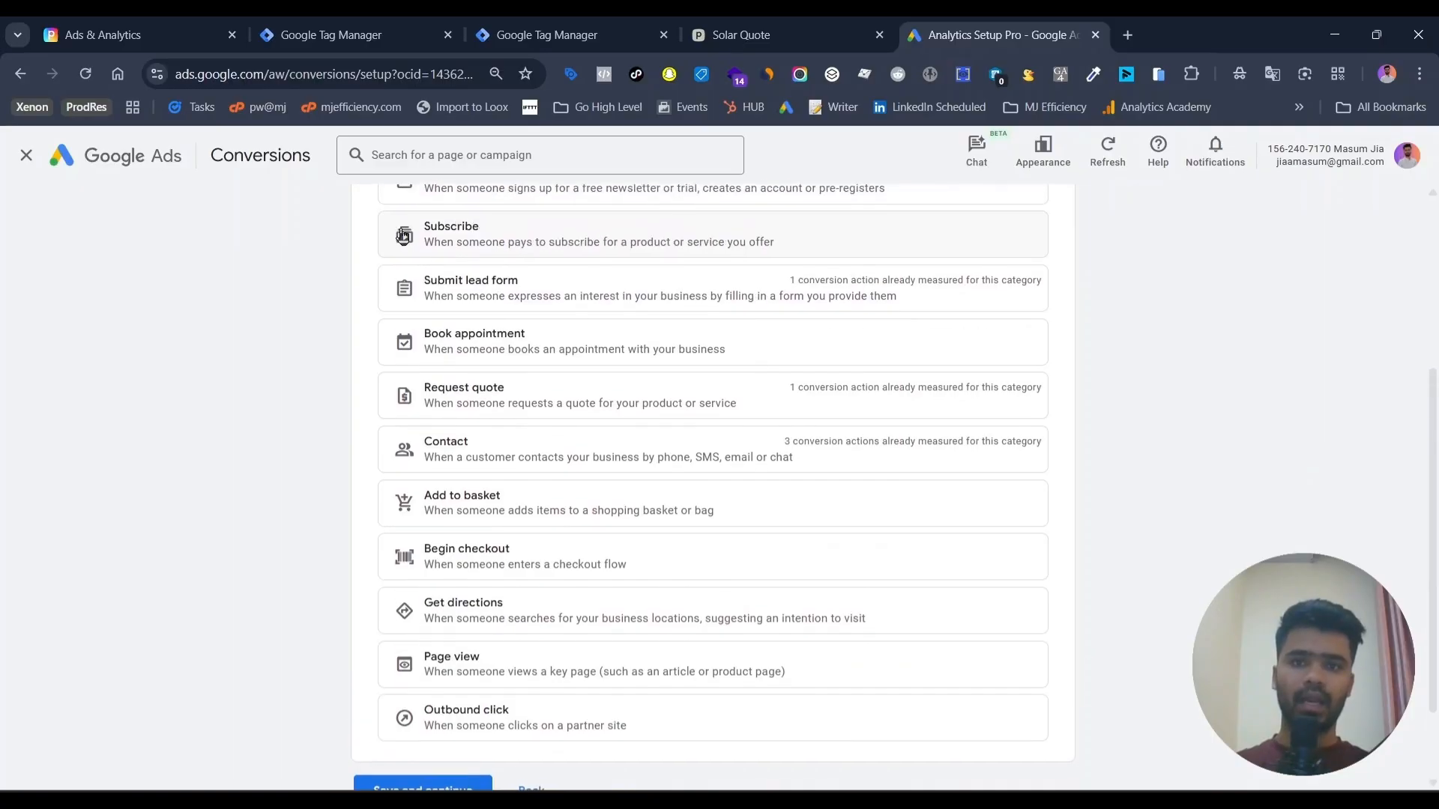
{"action": "left_click", "coordinate": [483, 416]}
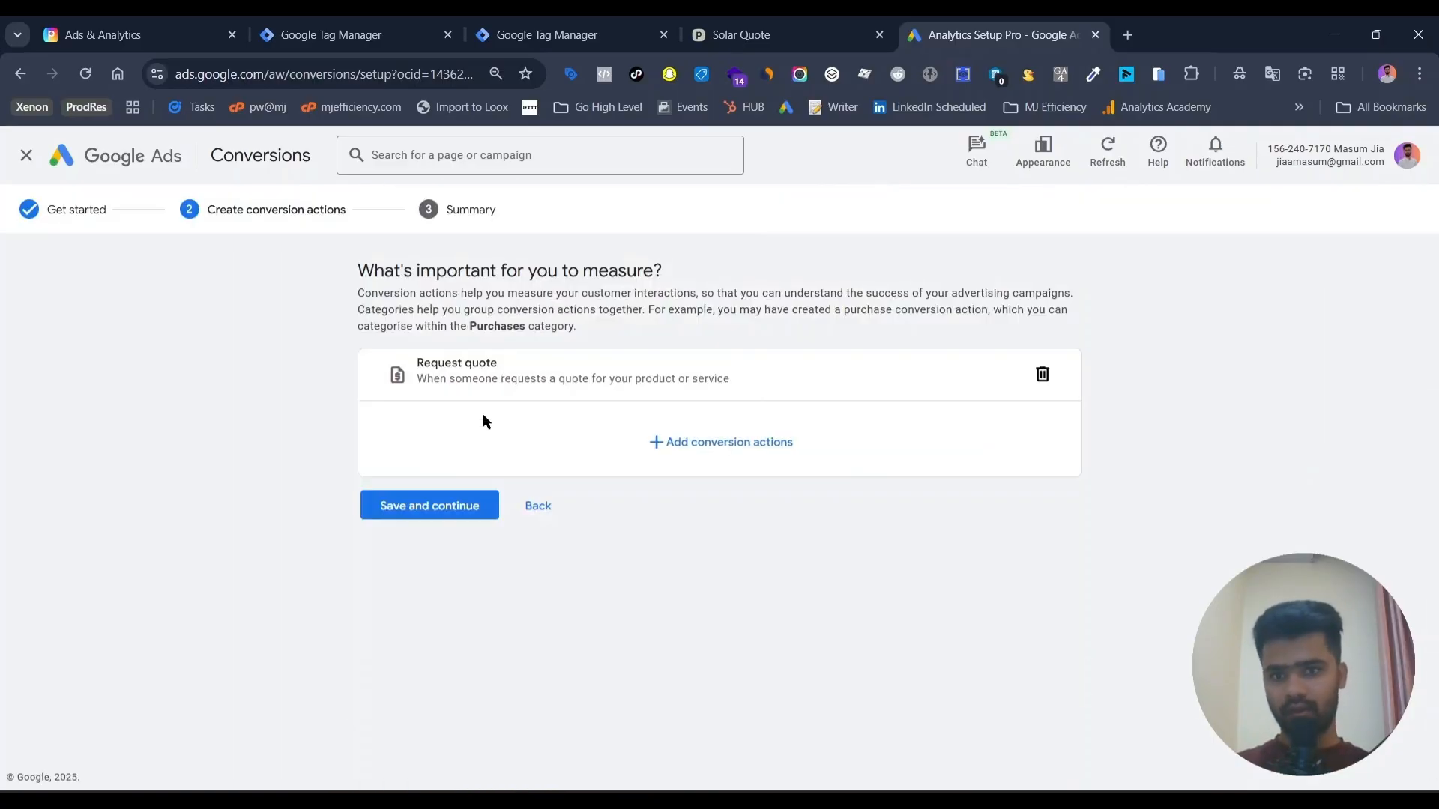
- Browse the data source list for new conversion actions
{"action": "left_click", "coordinate": [721, 446]}
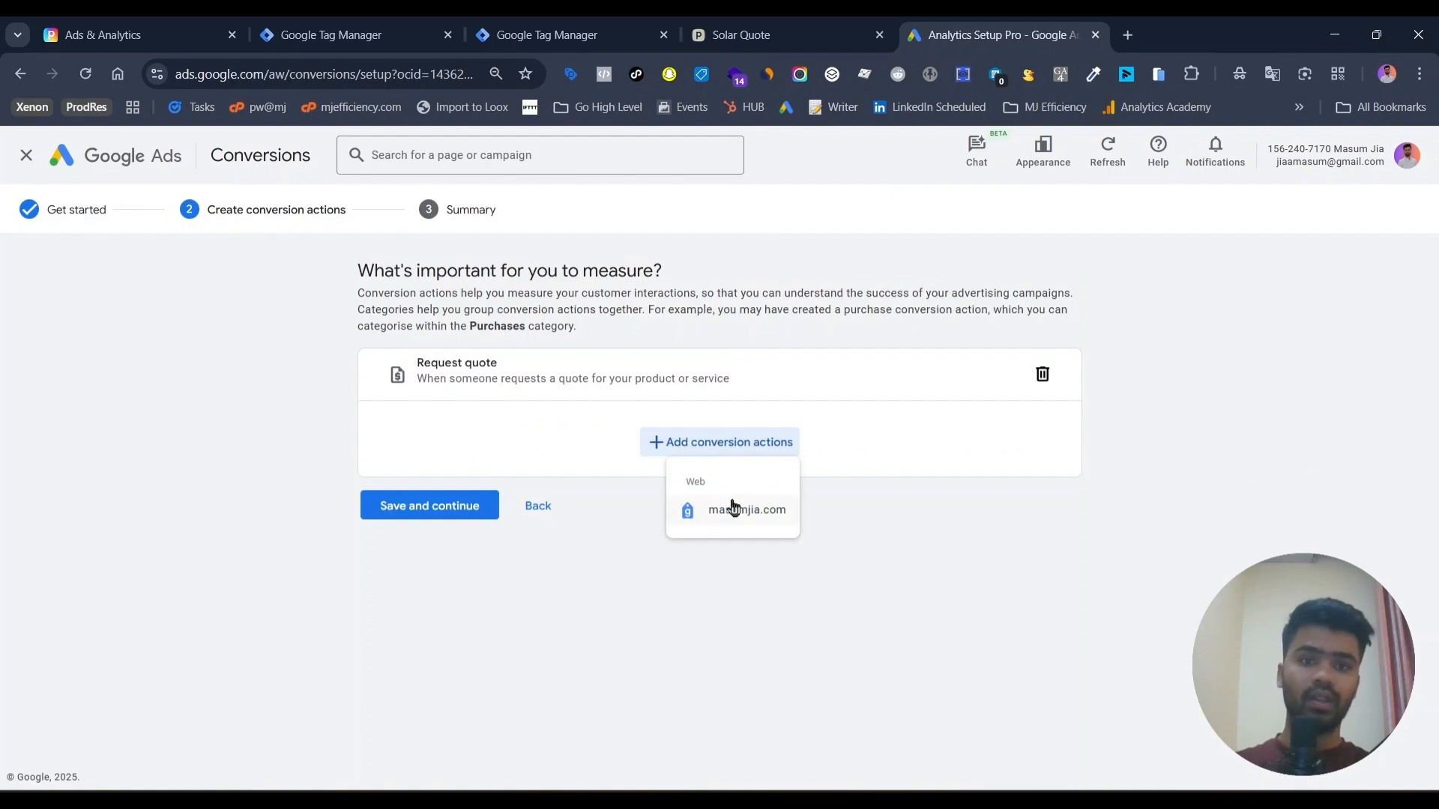
{"action": "left_click", "coordinate": [568, 447]}
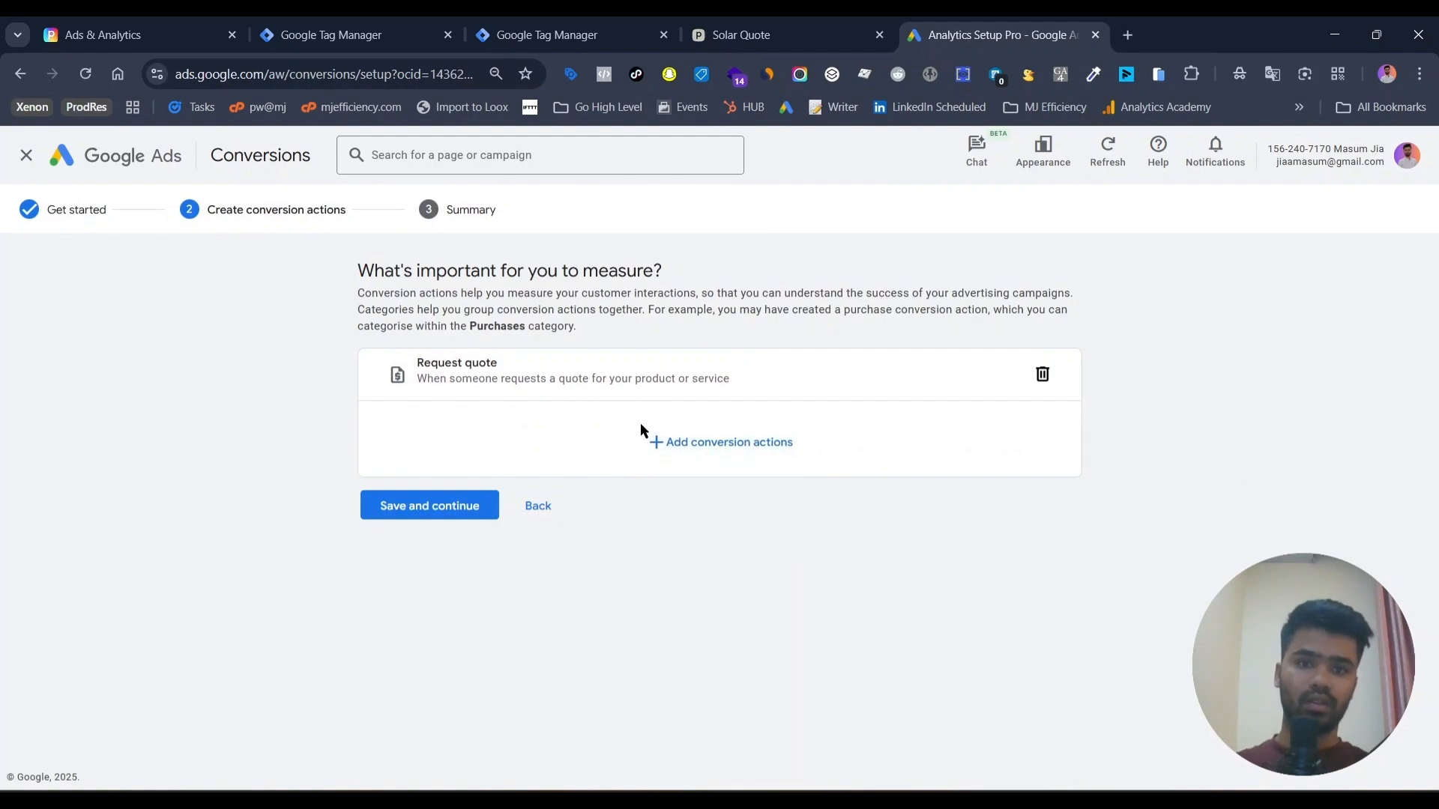
{"action": "left_click", "coordinate": [711, 454]}
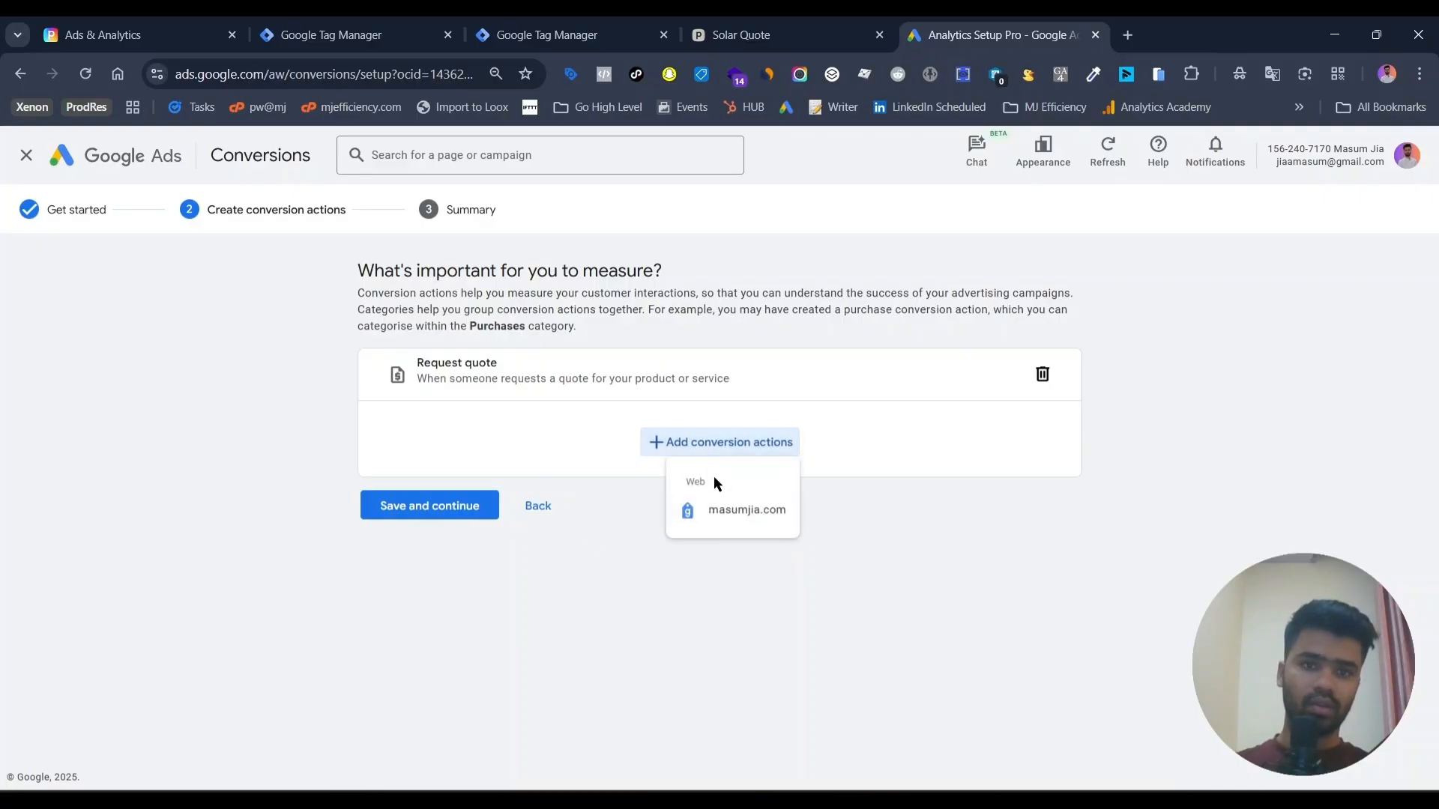
{"action": "left_click", "coordinate": [533, 469]}
- Replace masumjia.com with the scanned lead-solar-qu funnel URL on perspective.trackandoptimize.com
{"action": "left_click", "coordinate": [539, 503]}
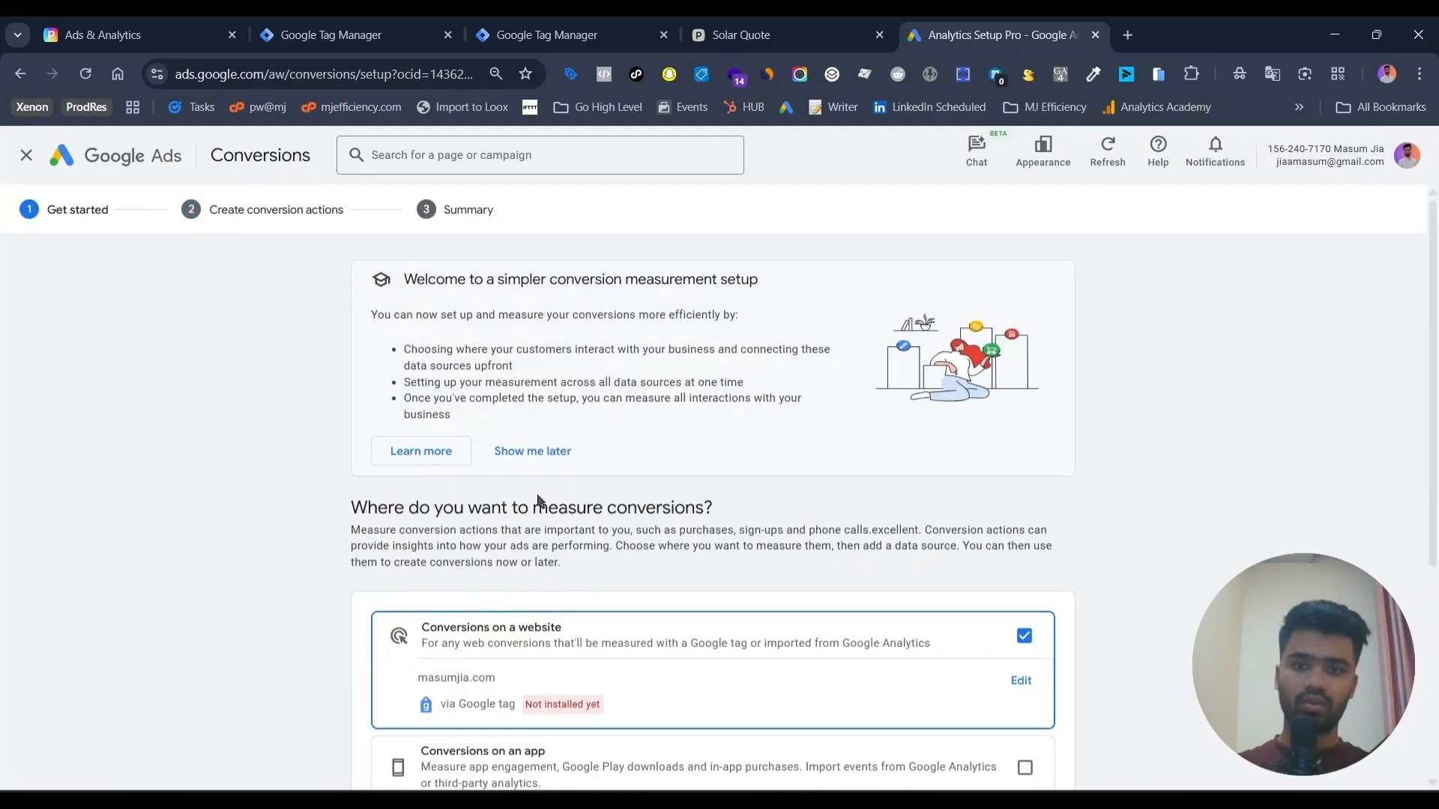
{"action": "scroll", "coordinate": [538, 504], "scroll_direction": "down", "scroll_amount": 5}
{"action": "scroll", "coordinate": [537, 494], "scroll_direction": "up", "scroll_amount": 5}
{"action": "scroll", "coordinate": [538, 495], "scroll_direction": "down", "scroll_amount": 5}
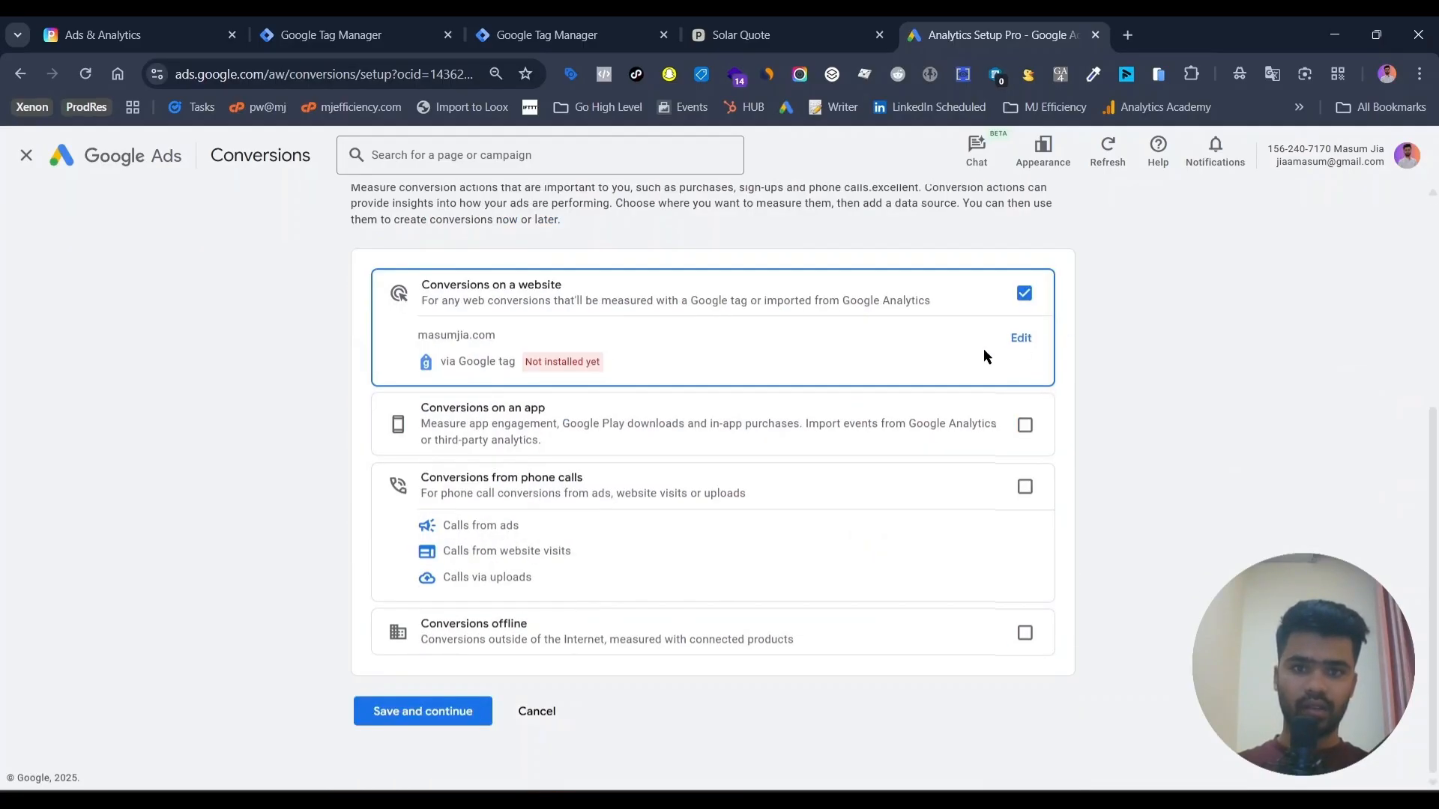
{"action": "left_click", "coordinate": [1015, 343]}
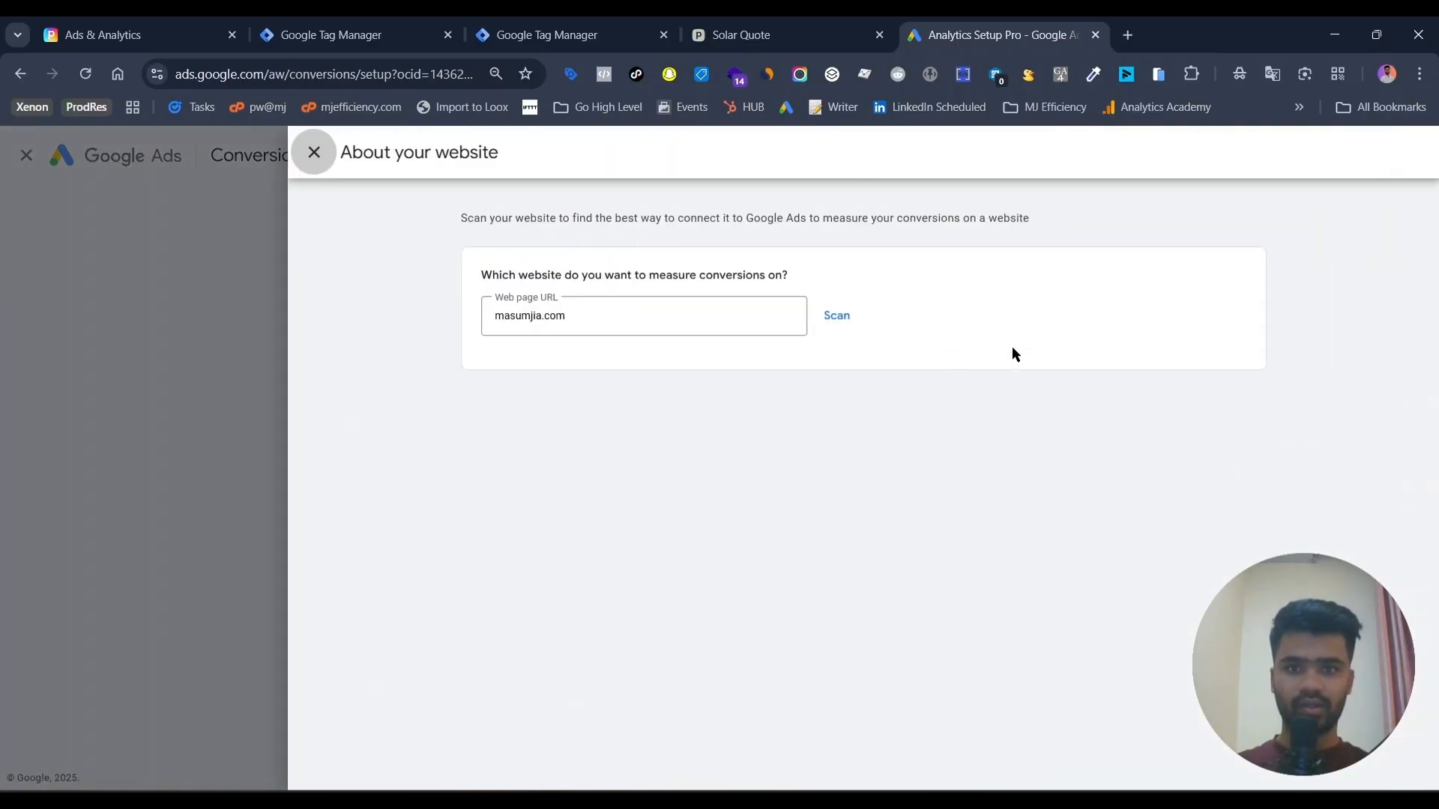
{"action": "left_click", "coordinate": [684, 315]}
{"action": "key", "text": "ctrl+a"}
{"action": "key", "text": "ctrl+v"}
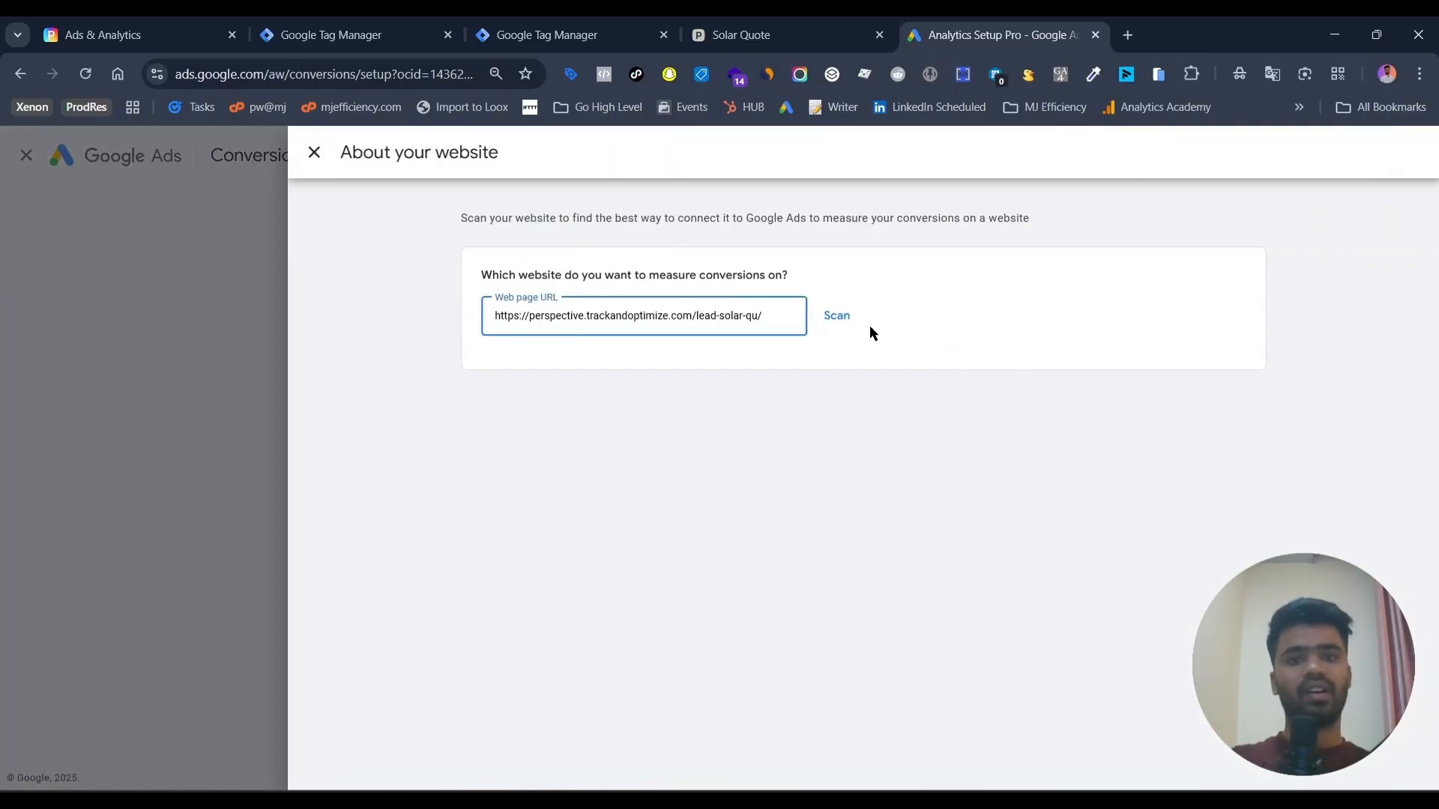
{"action": "left_click", "coordinate": [839, 318]}
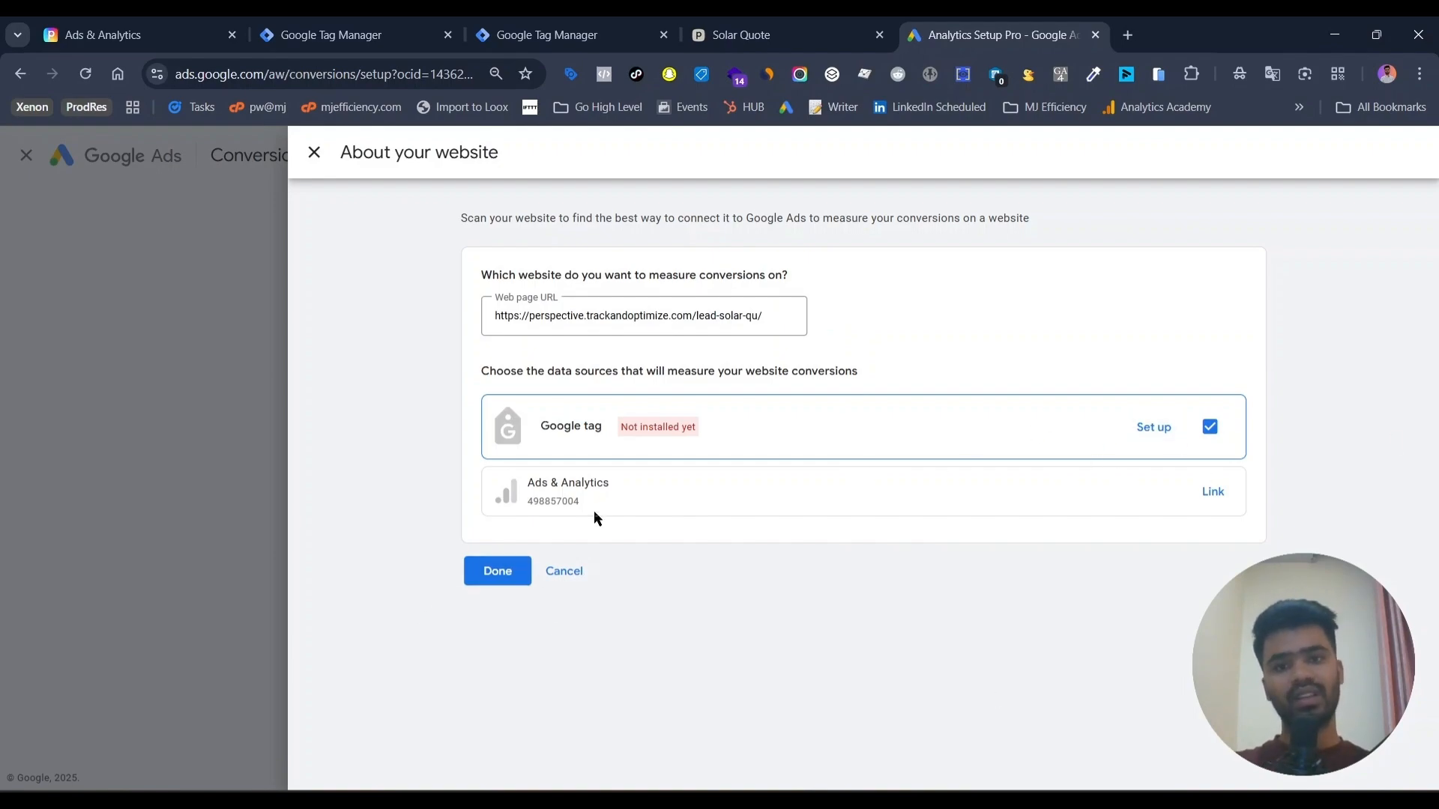
{"action": "left_click", "coordinate": [498, 571]}
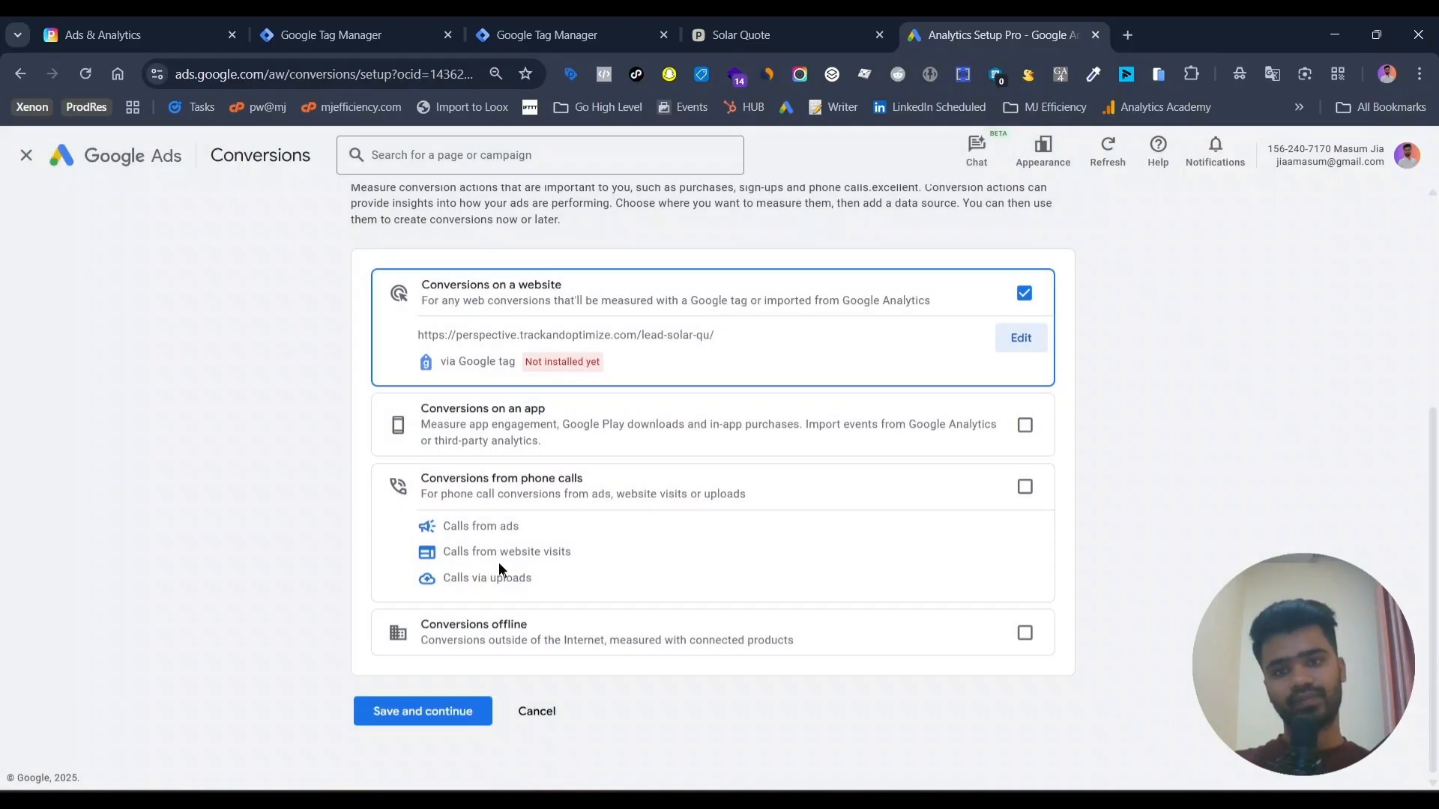
- Add a manually coded Request quote conversion action using Analytics Setup Pro
{"action": "left_click", "coordinate": [433, 712]}
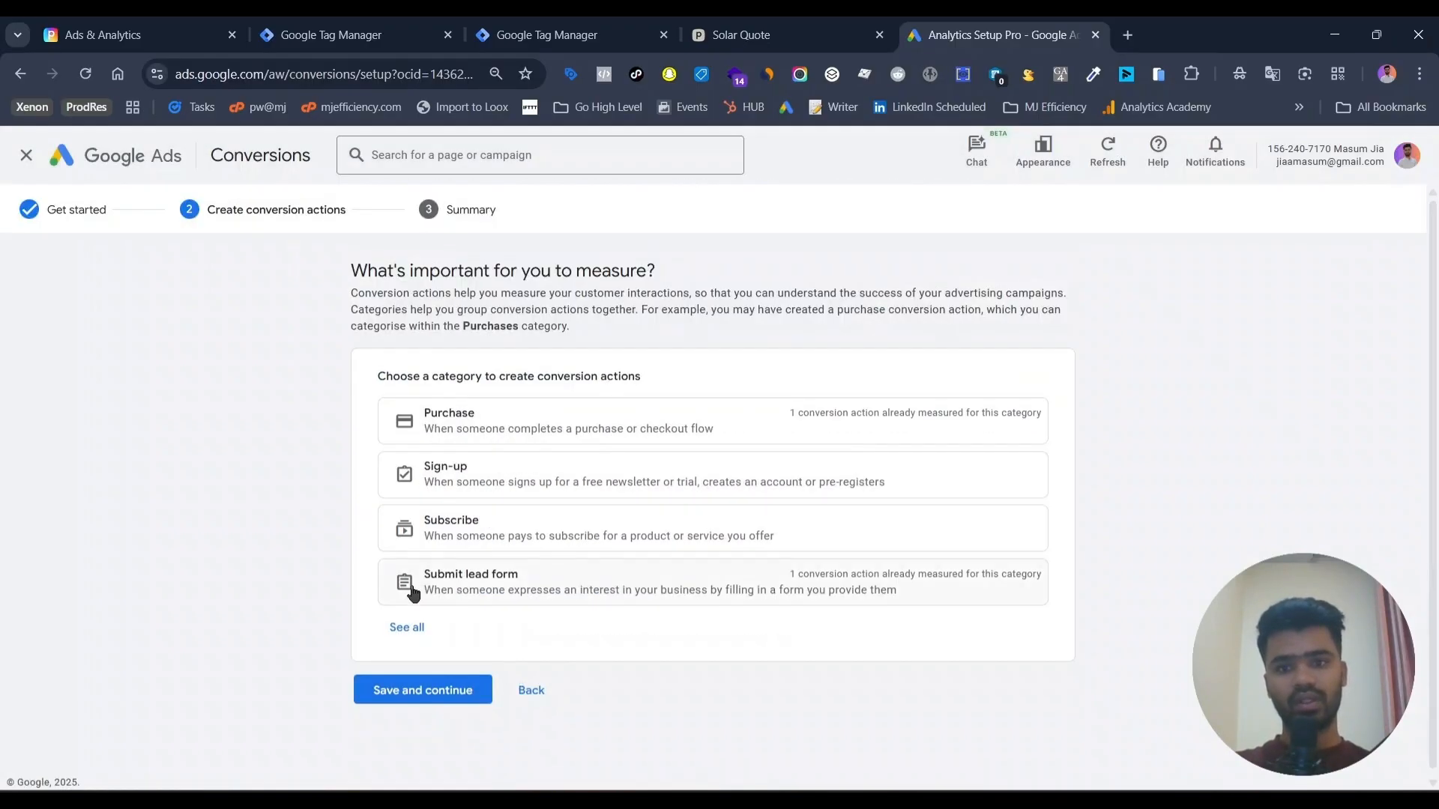
{"action": "left_click", "coordinate": [404, 628]}
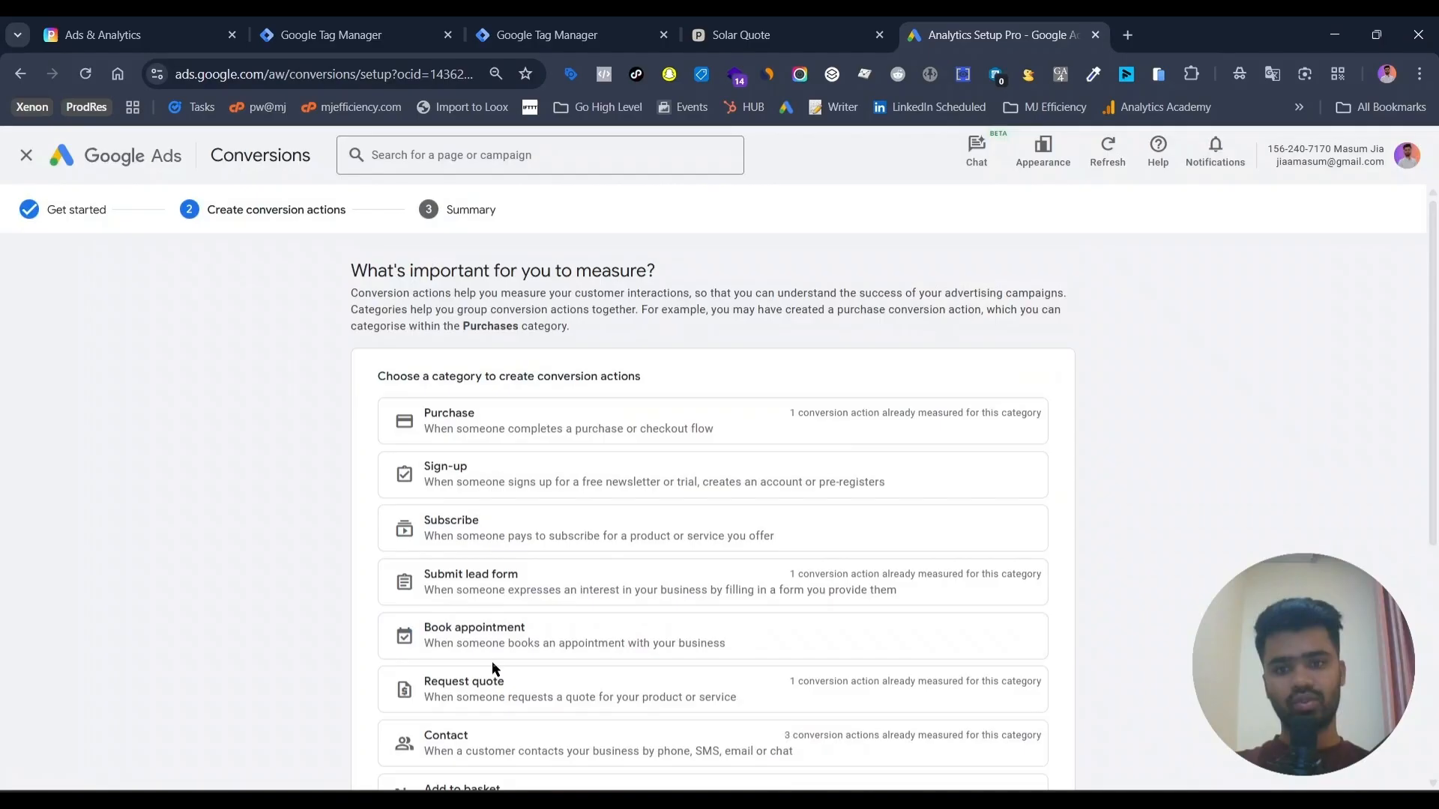
{"action": "left_click", "coordinate": [508, 698]}
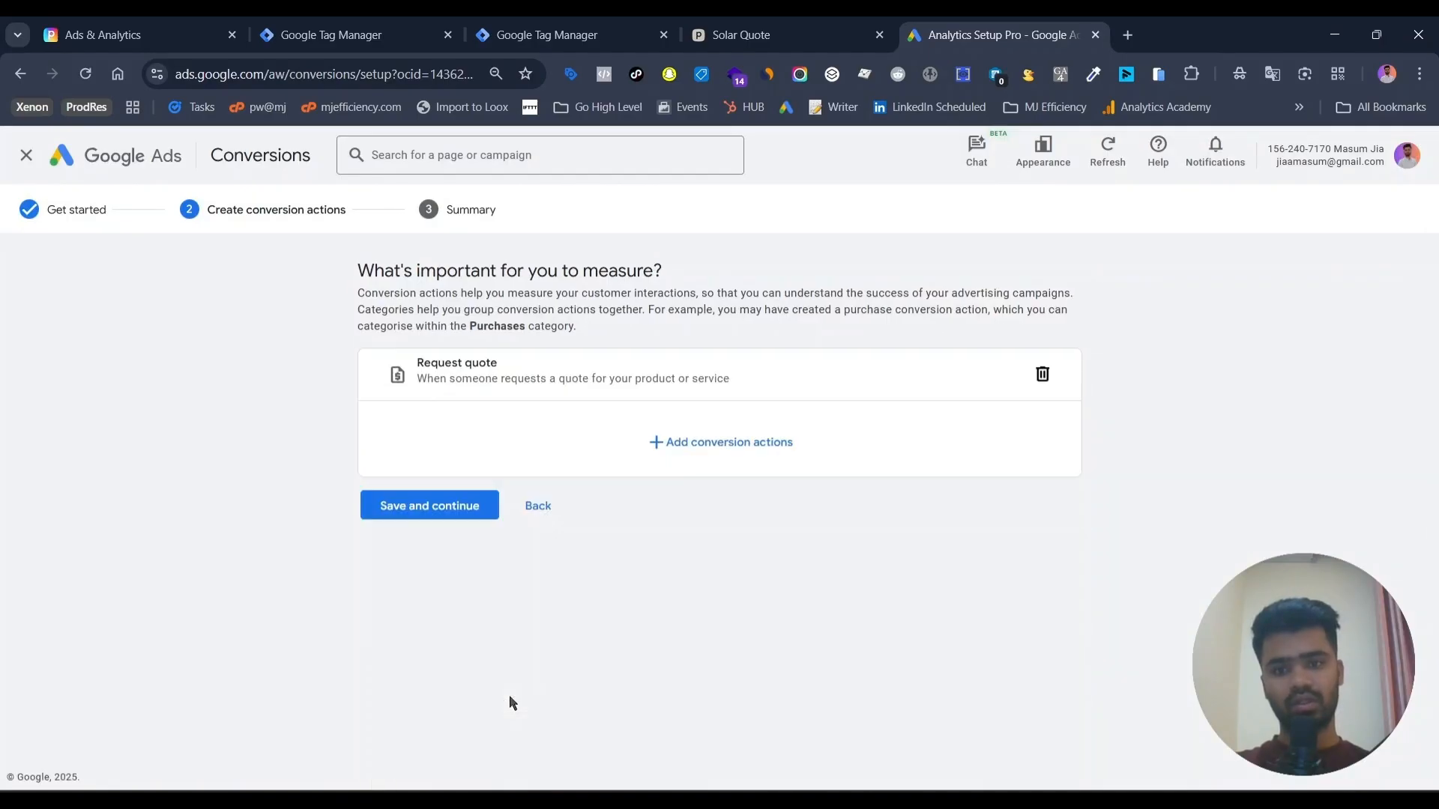
{"action": "left_click", "coordinate": [745, 443]}
{"action": "left_click", "coordinate": [744, 510]}
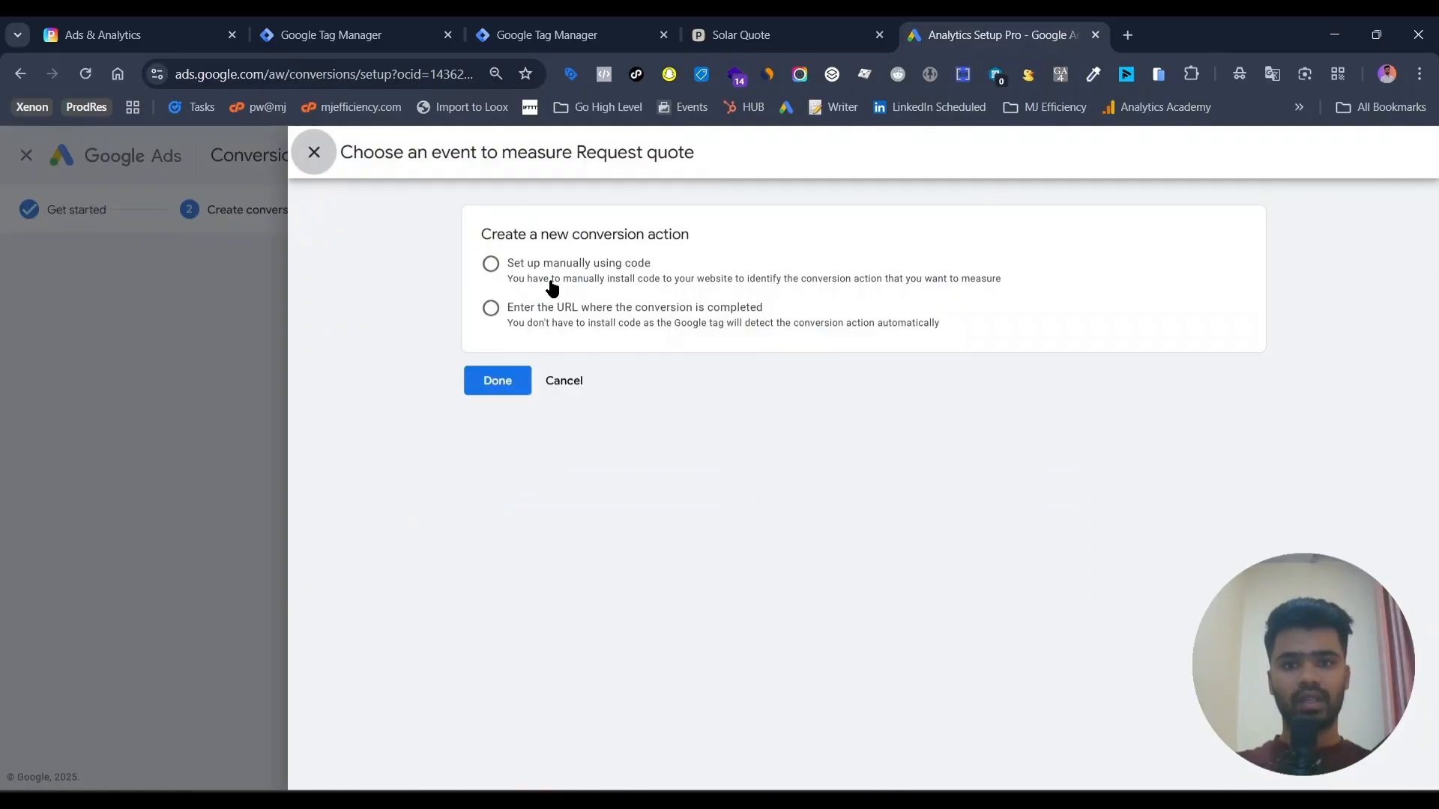
{"action": "left_click", "coordinate": [549, 286]}
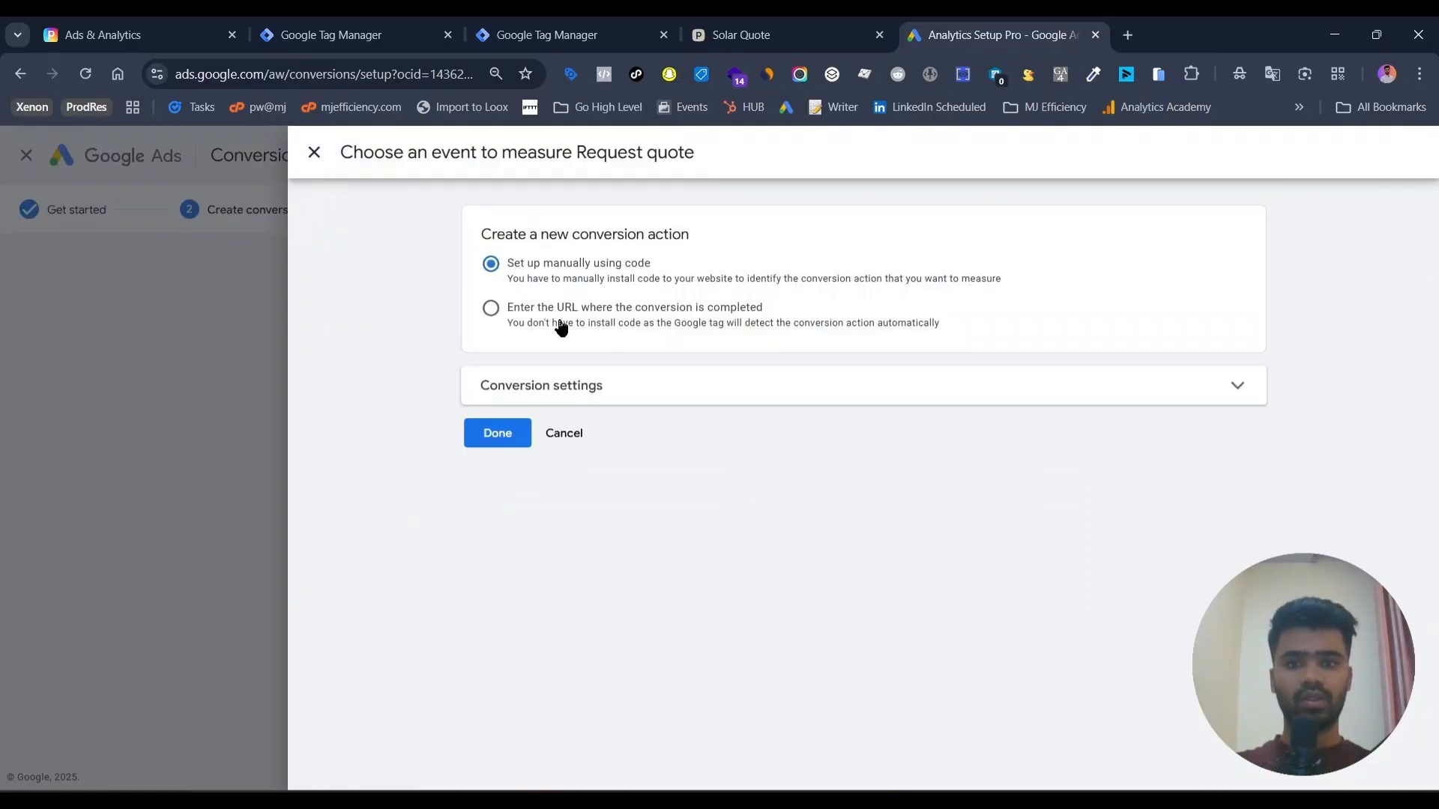
- Name the conversion 'Request quote - Perspective' and set Don't use a value
{"action": "left_click", "coordinate": [567, 386]}
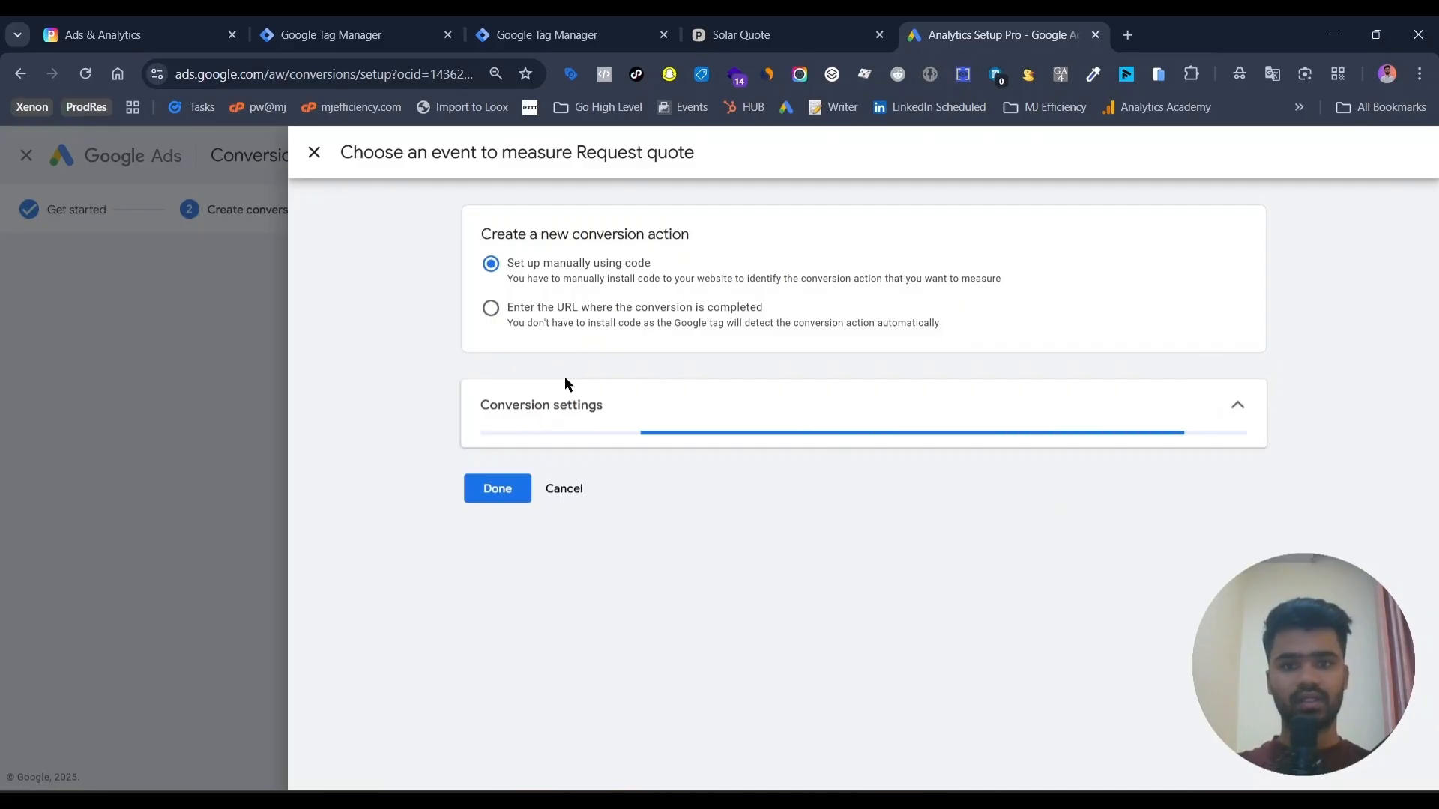
{"action": "scroll", "coordinate": [565, 383], "scroll_direction": "down", "scroll_amount": 3}
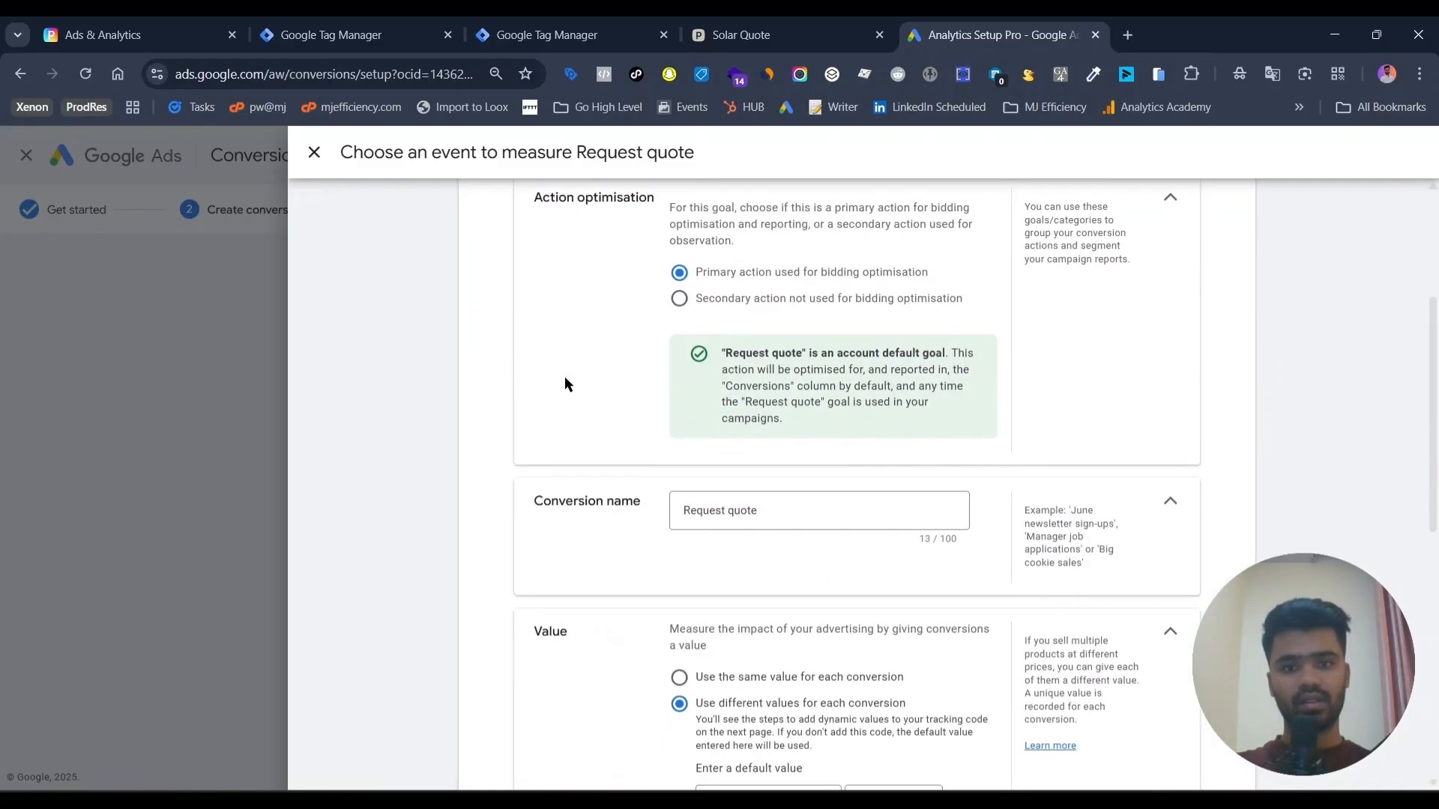
{"action": "left_click", "coordinate": [792, 506]}
{"action": "type", "text": "- Pers"}
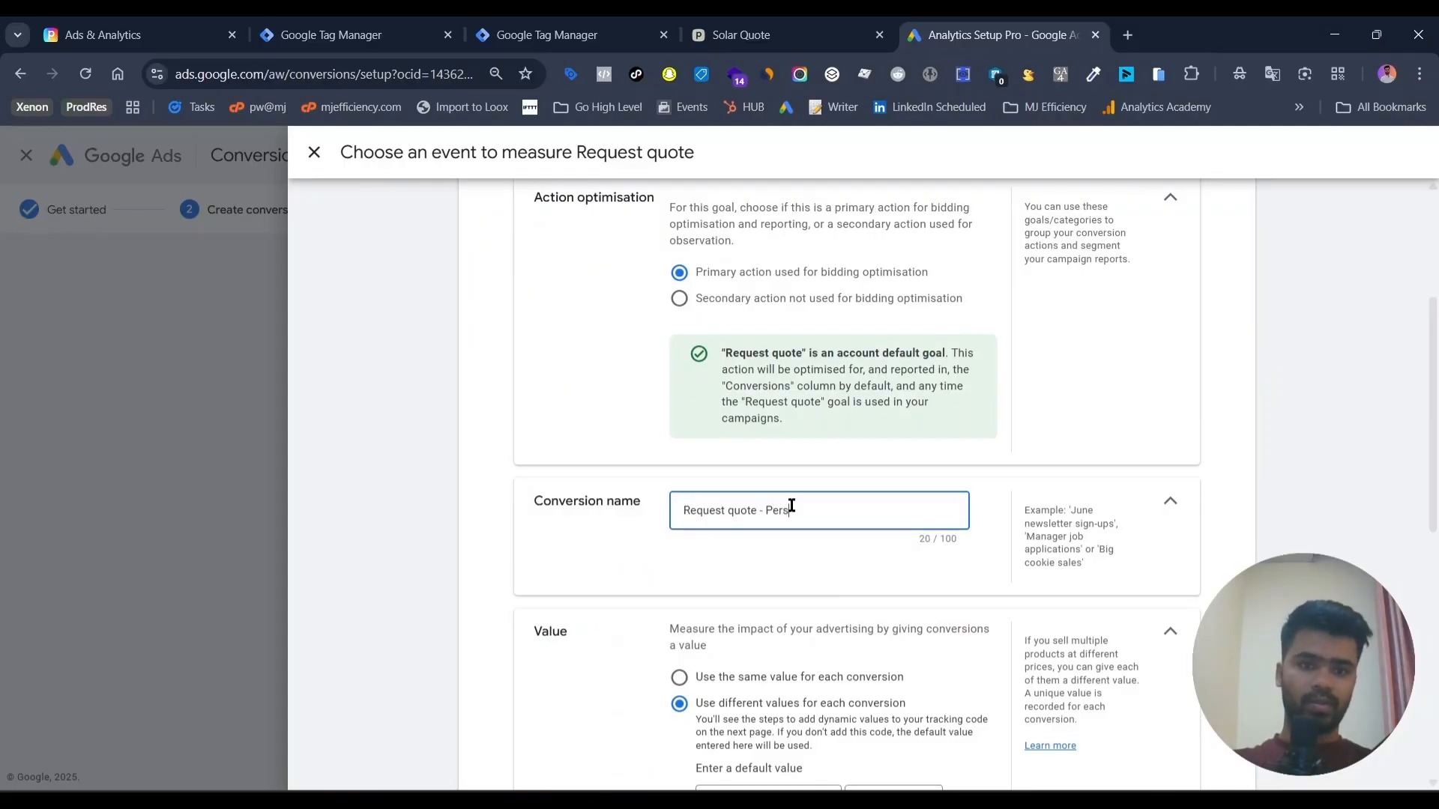
{"action": "type", "text": "pective"}
{"action": "scroll", "coordinate": [791, 505], "scroll_direction": "down", "scroll_amount": 5}
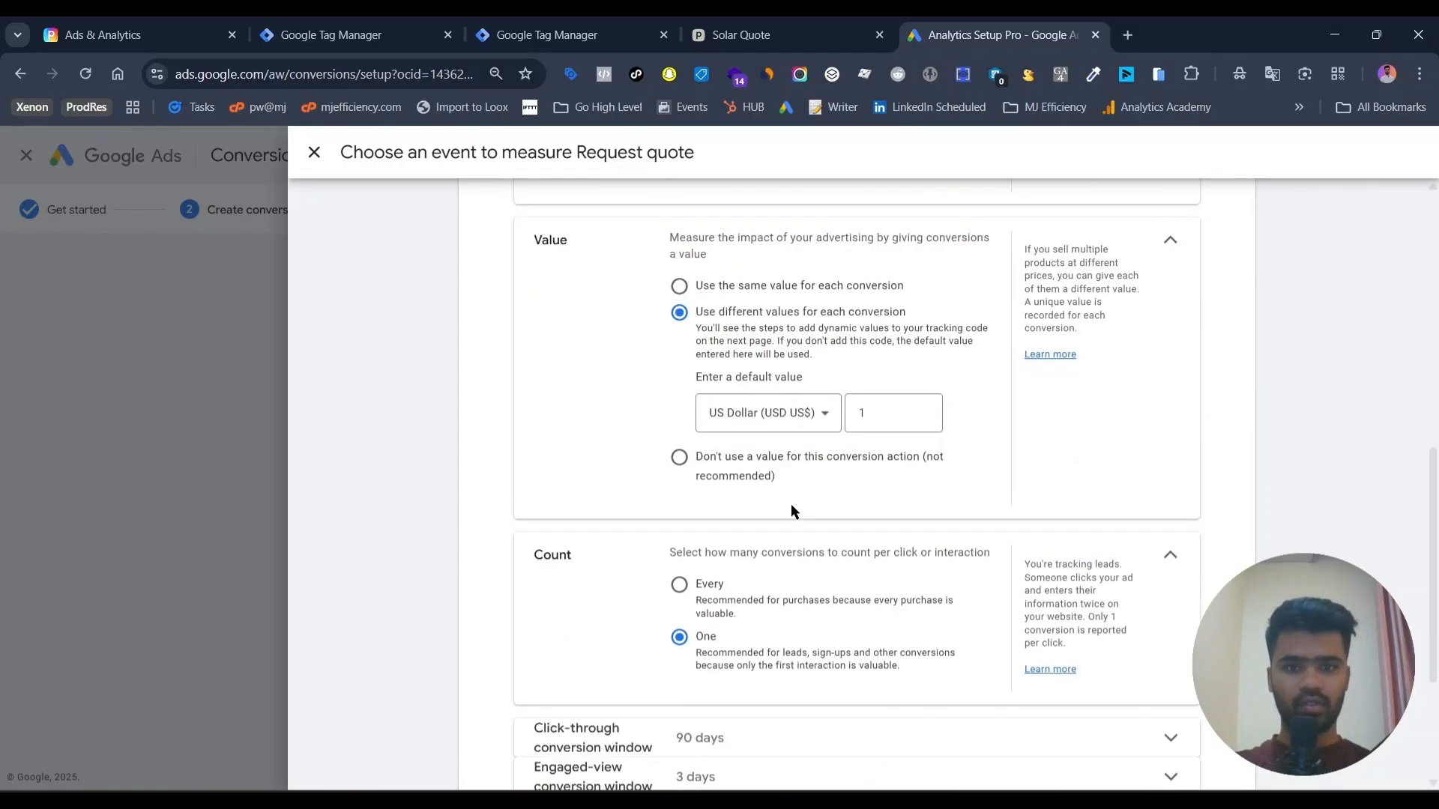
{"action": "left_click", "coordinate": [713, 465]}
{"action": "scroll", "coordinate": [710, 464], "scroll_direction": "down", "scroll_amount": 2}
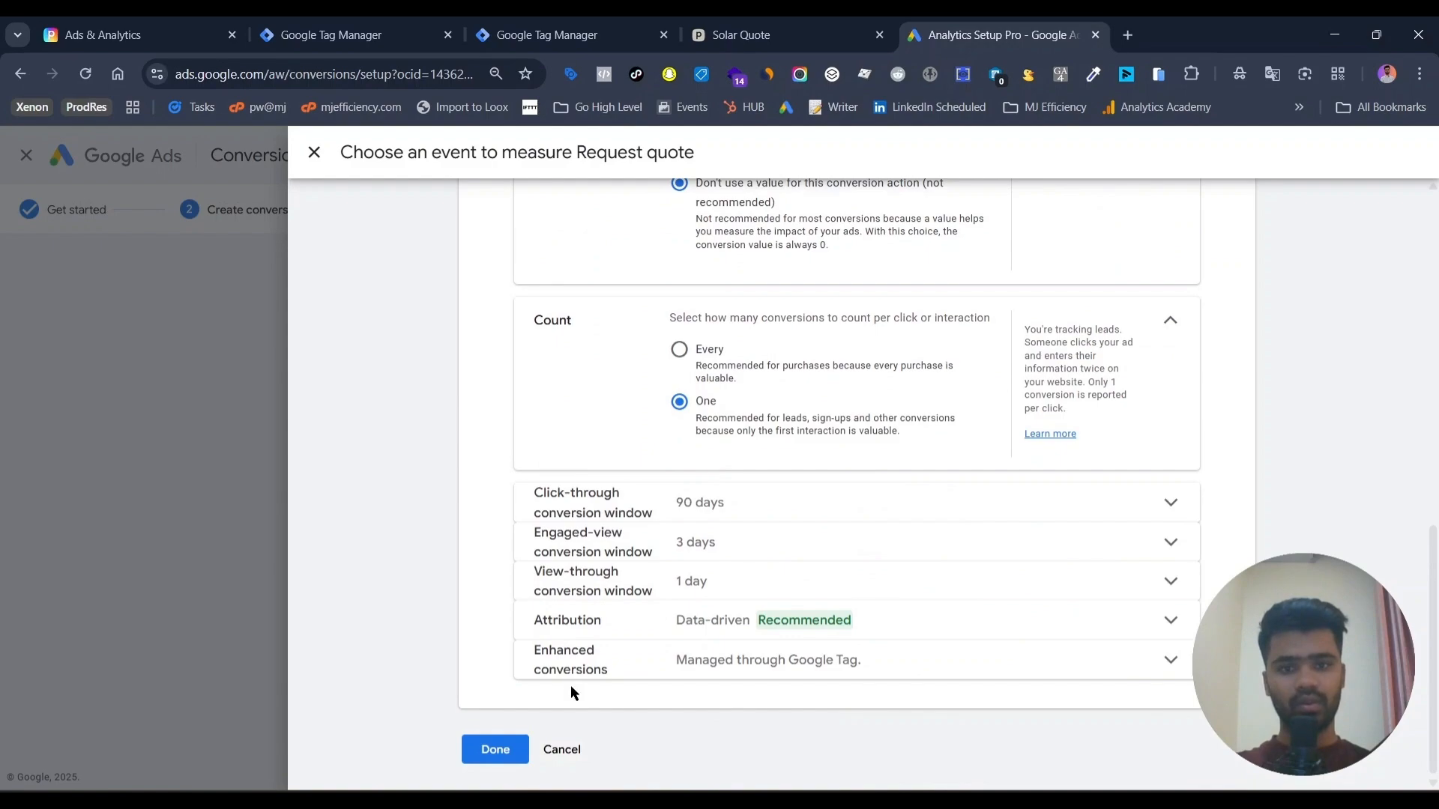
{"action": "left_click", "coordinate": [485, 747]}
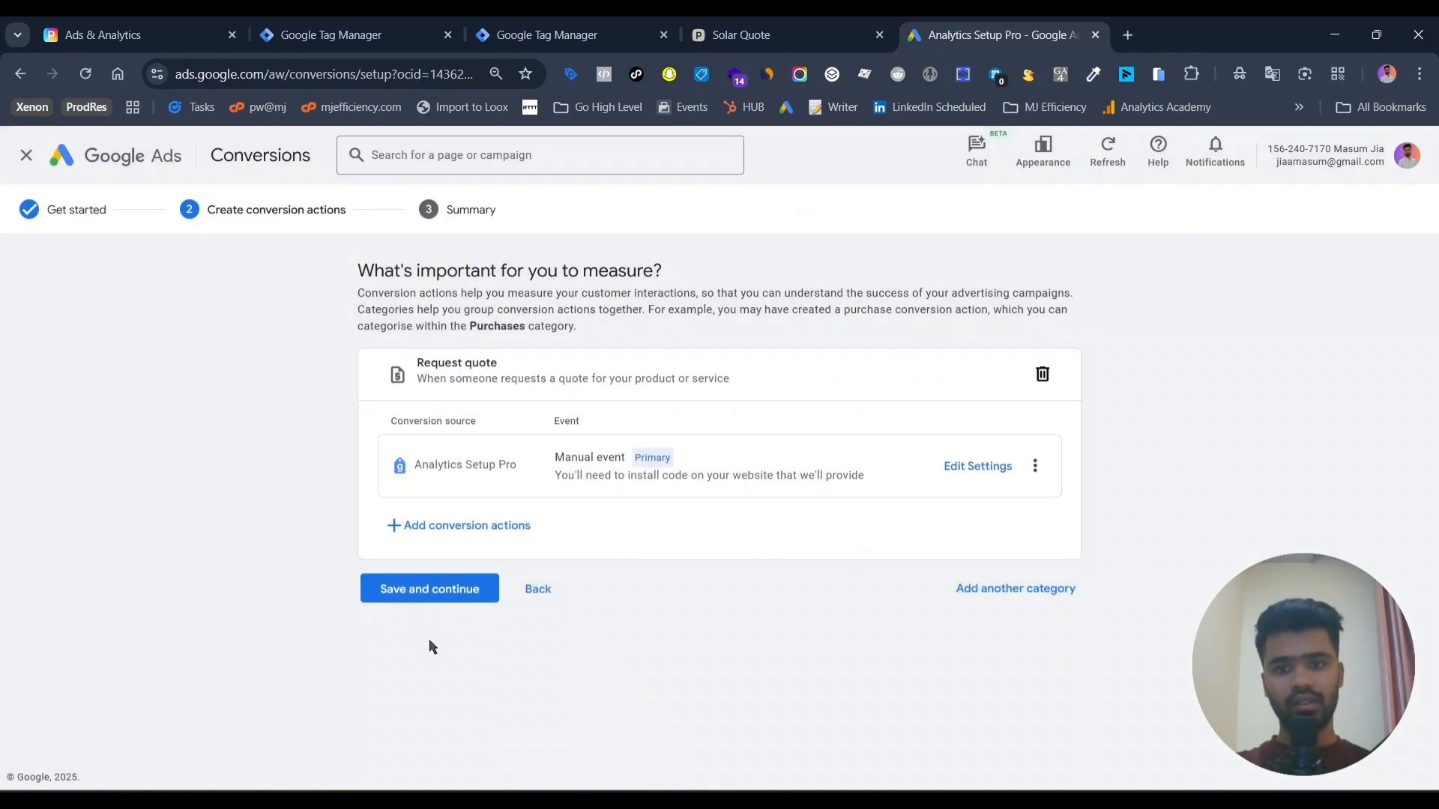
- Save the conversion action, show its Tag Manager installation details and select the conversion label
{"action": "left_click", "coordinate": [418, 605]}
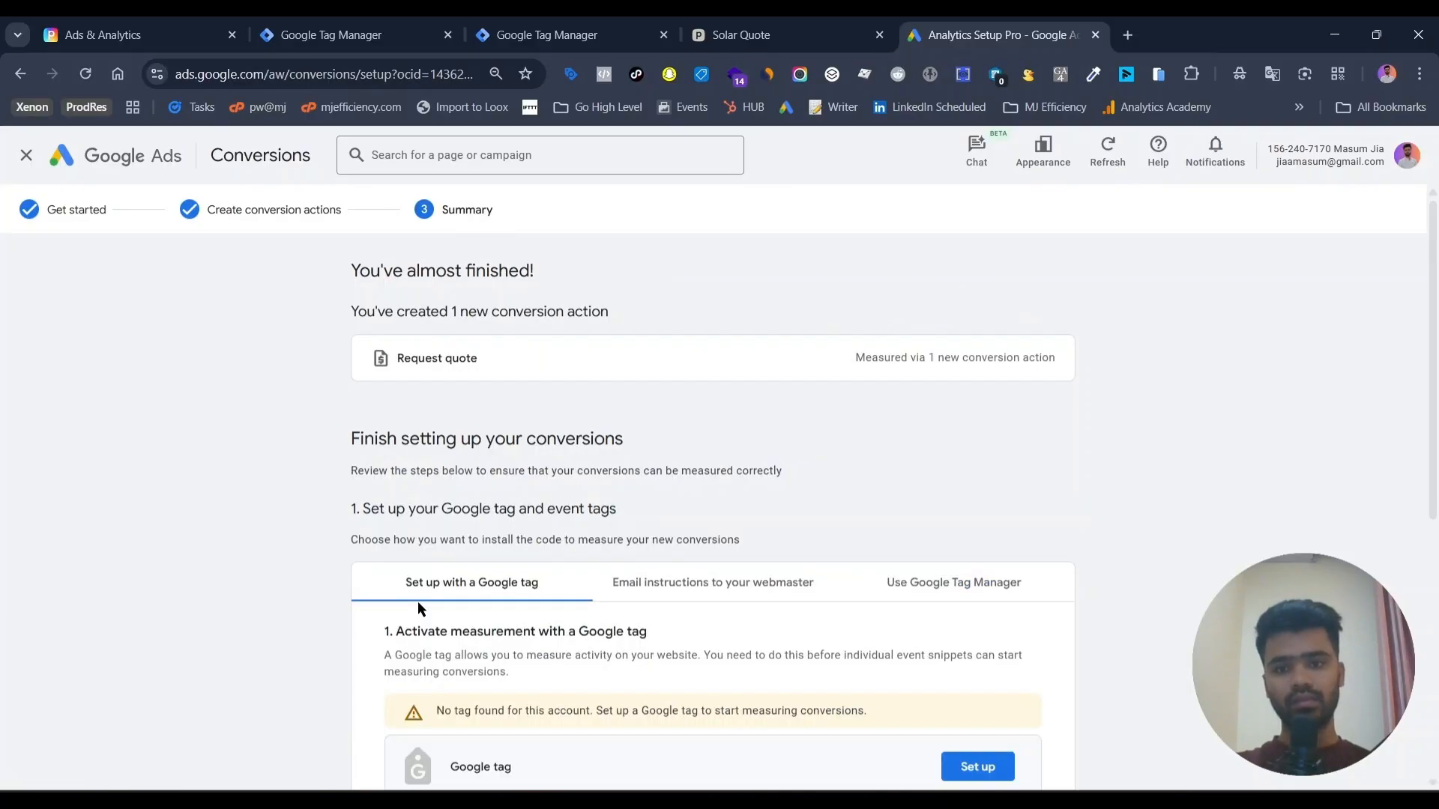
{"action": "scroll", "coordinate": [417, 601], "scroll_direction": "down", "scroll_amount": 6}
{"action": "scroll", "coordinate": [892, 271], "scroll_direction": "up", "scroll_amount": 3}
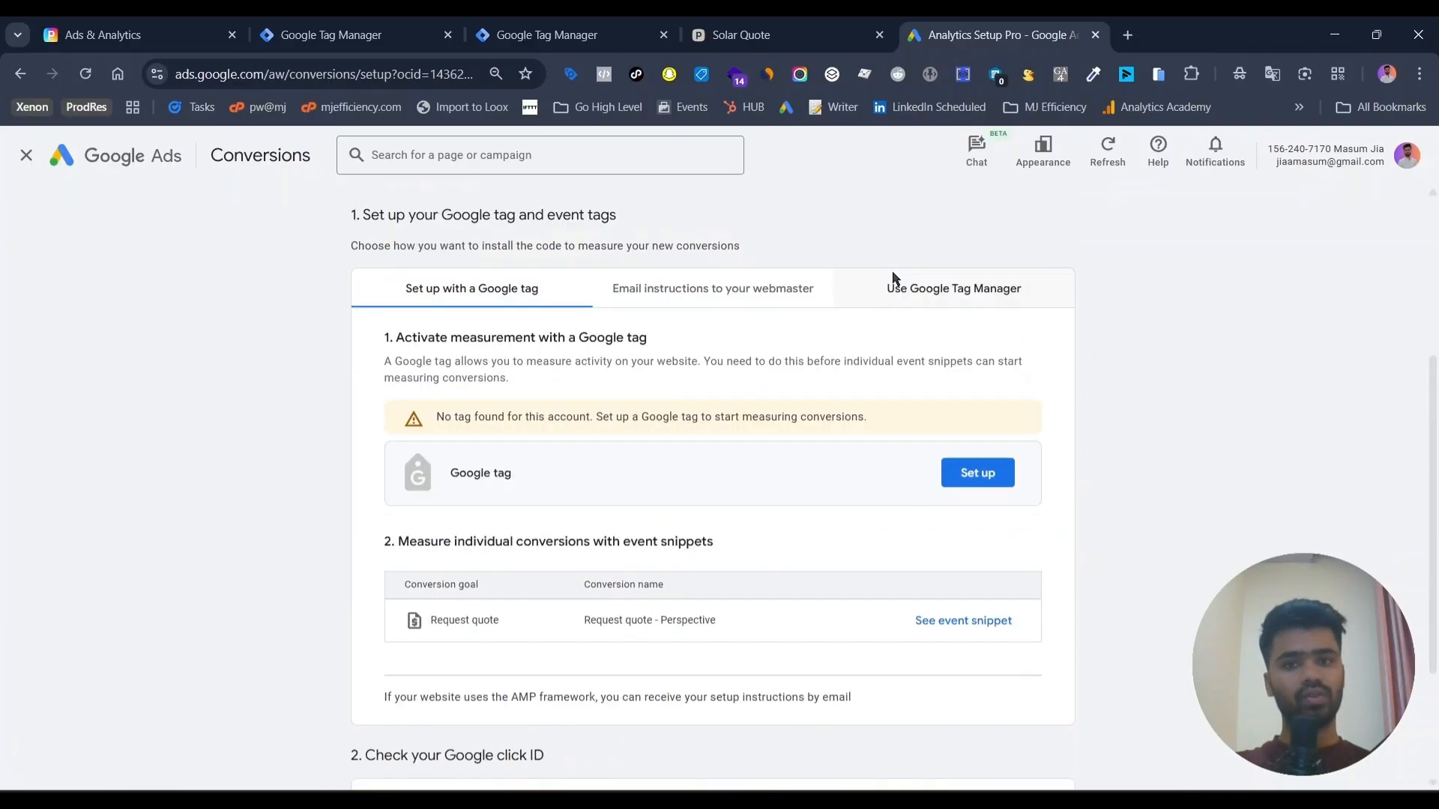
{"action": "left_click", "coordinate": [933, 293]}
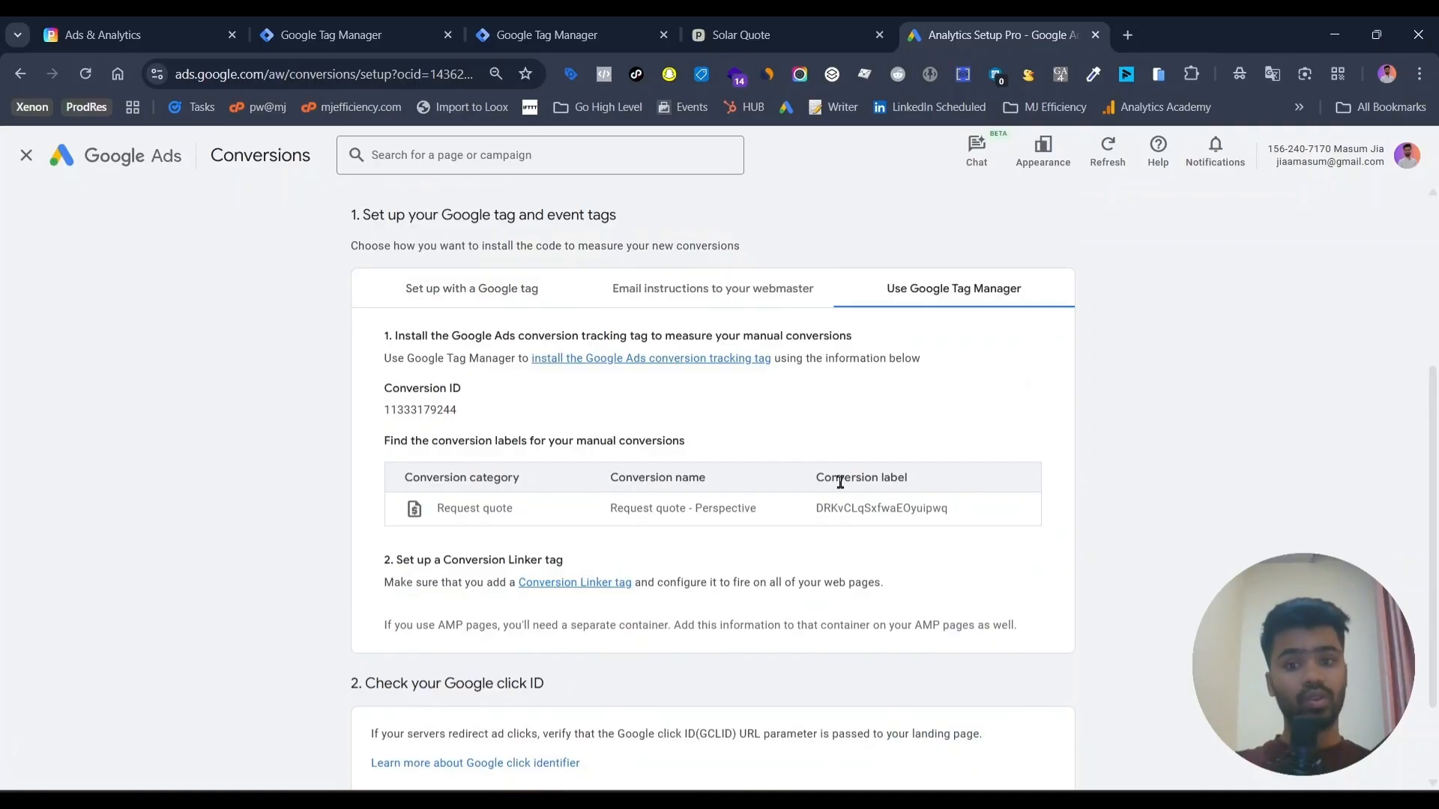
{"action": "scroll", "coordinate": [840, 482], "scroll_direction": "down", "scroll_amount": 1}
{"action": "double_click", "coordinate": [873, 424]}
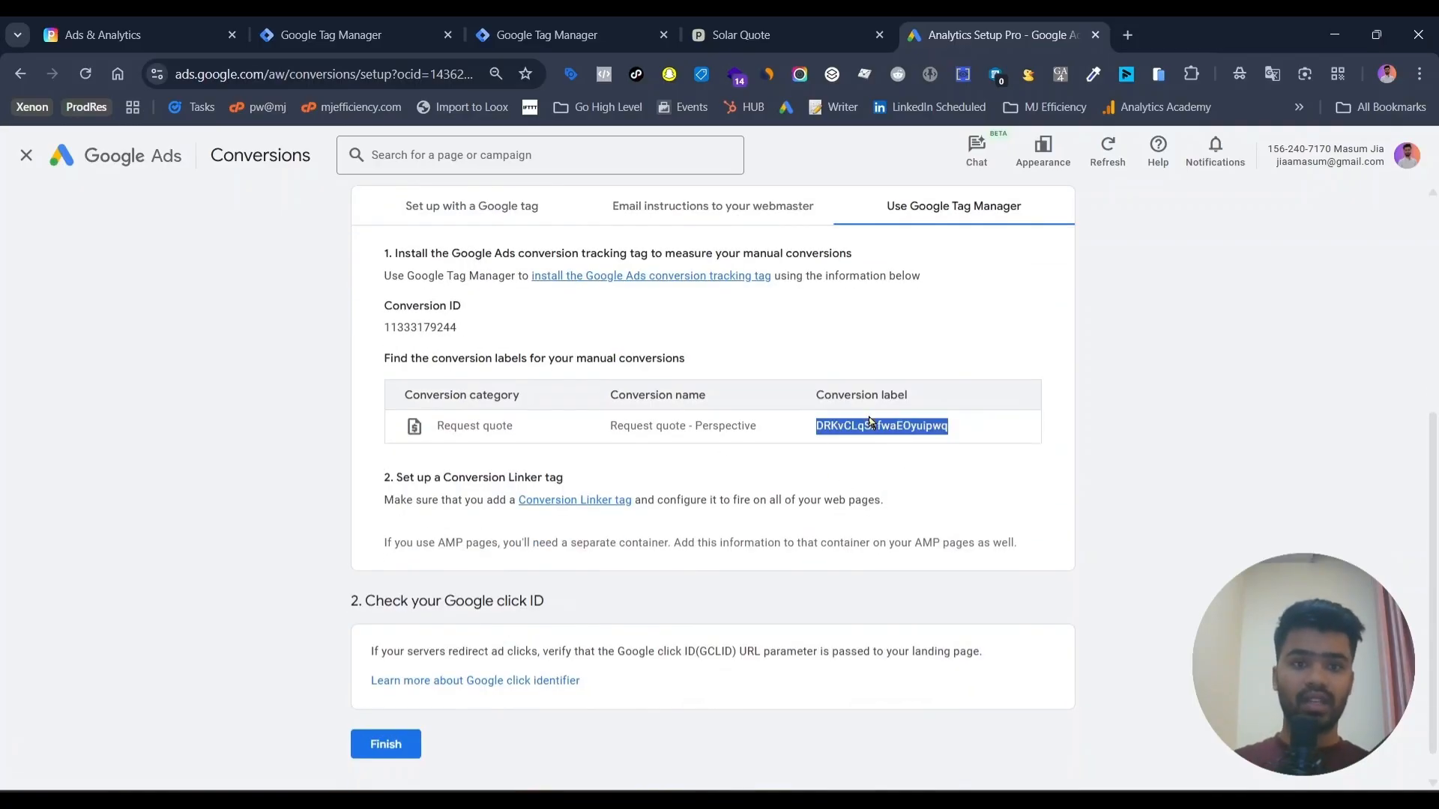
- Start a Google tag setup, discard it, and go back to the Tag Manager instructions
{"action": "scroll", "coordinate": [397, 341], "scroll_direction": "up", "scroll_amount": 2}
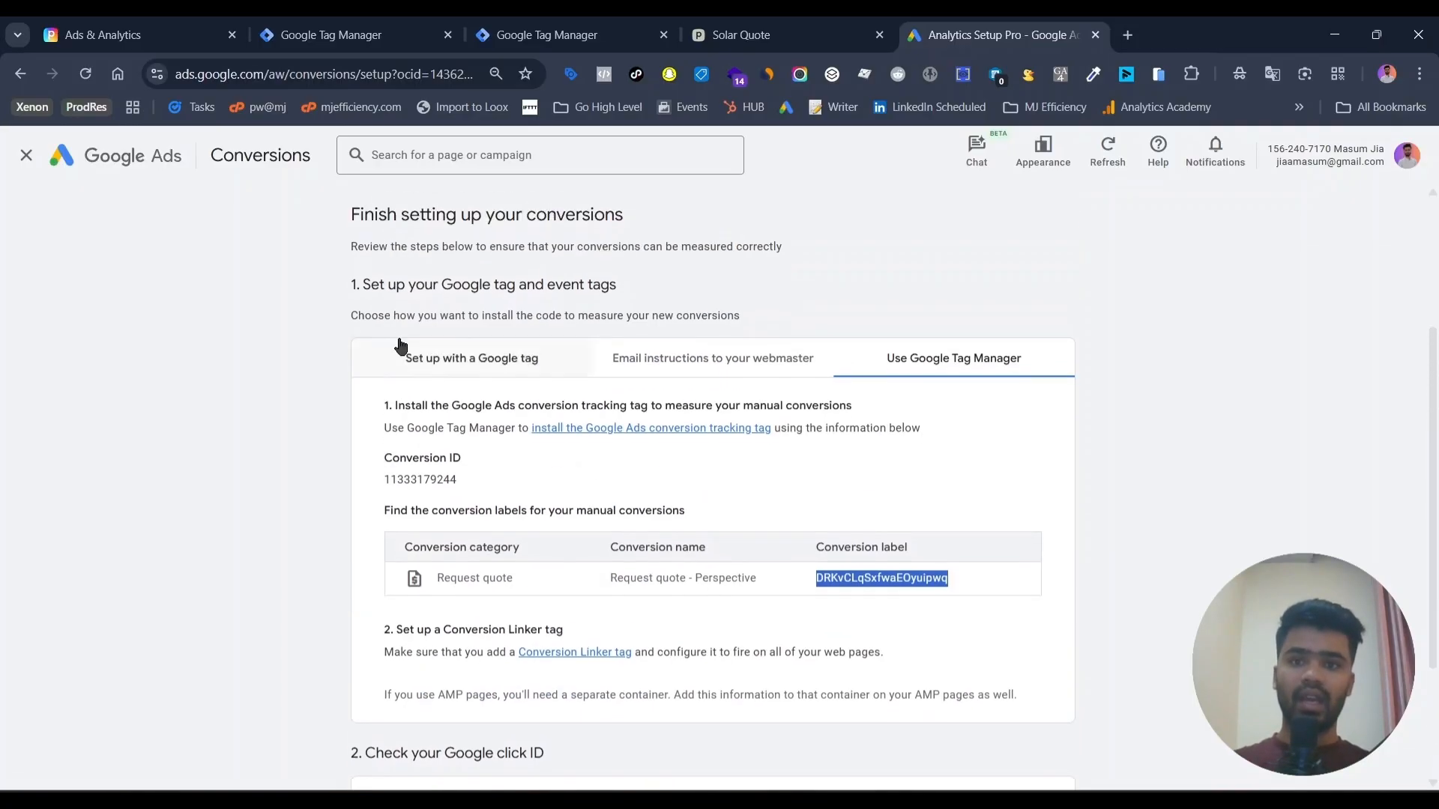
{"action": "left_click", "coordinate": [431, 361]}
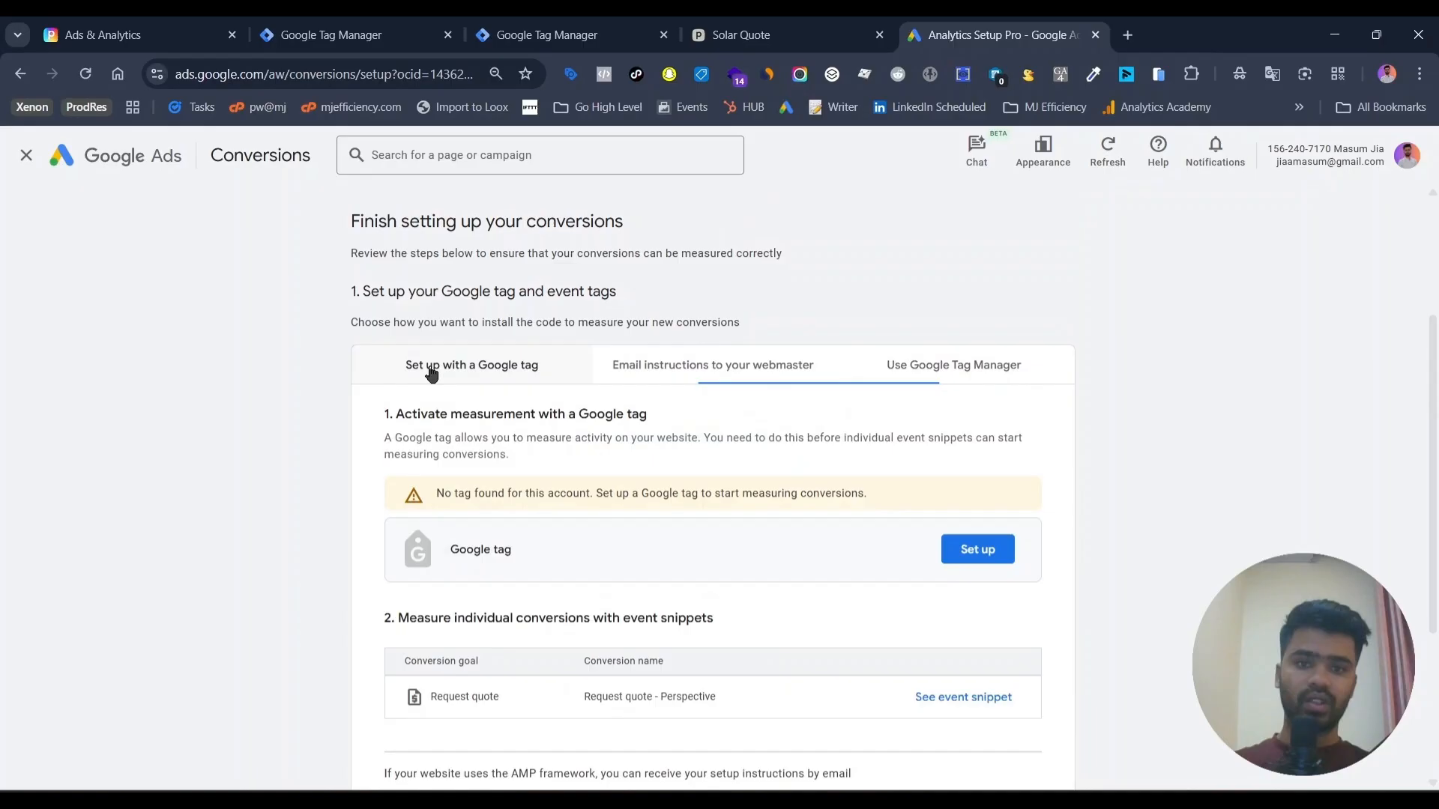
{"action": "left_click", "coordinate": [989, 568]}
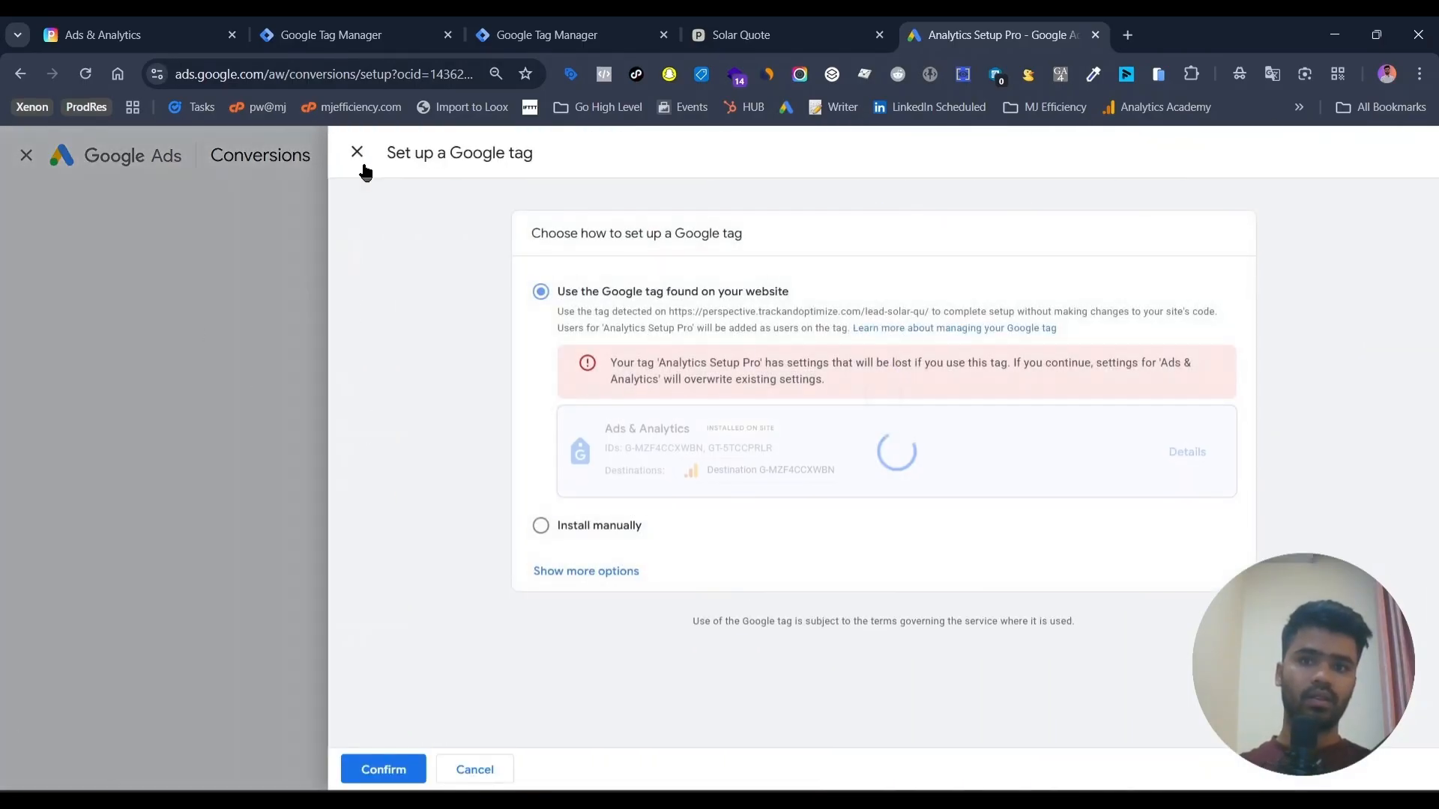
{"action": "left_click", "coordinate": [357, 151]}
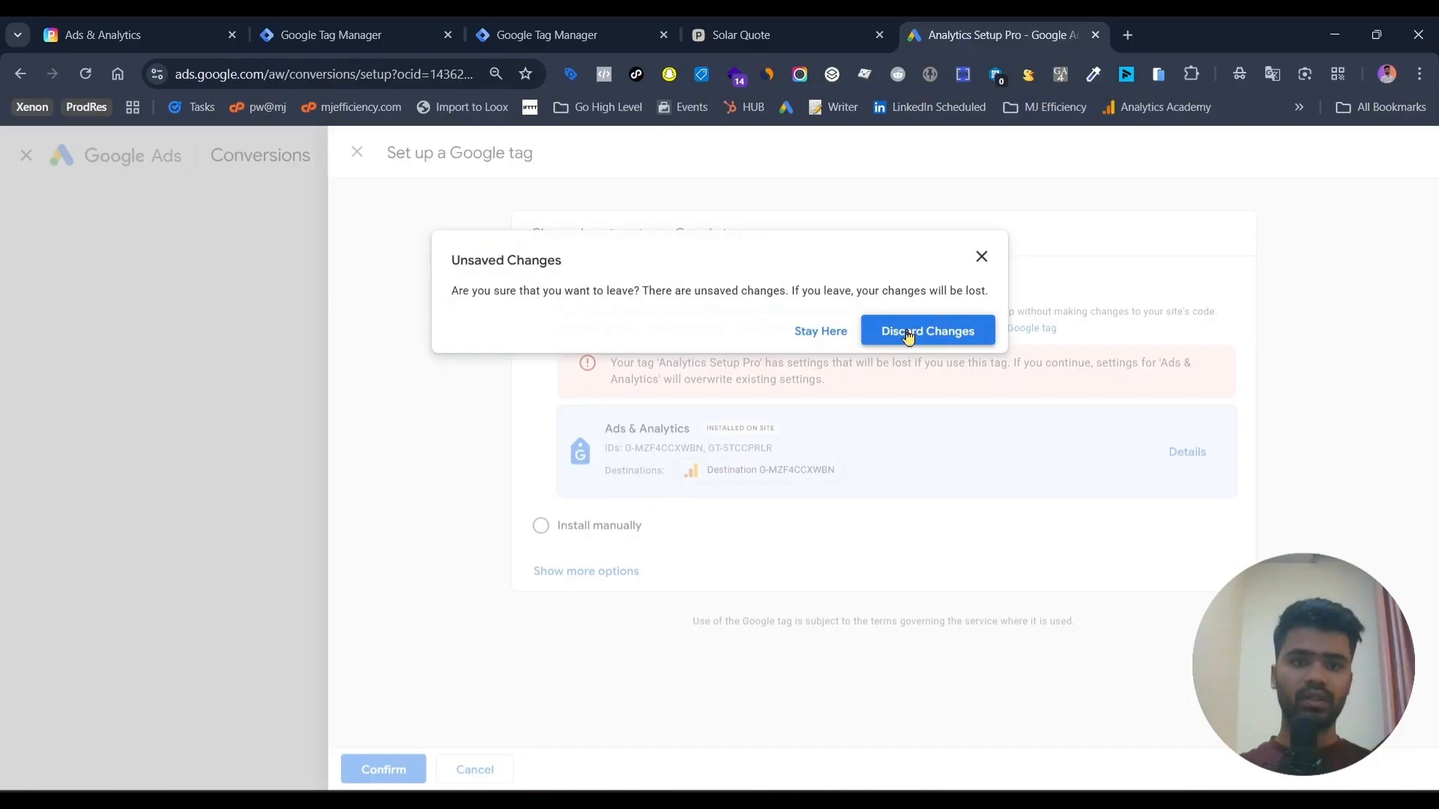
{"action": "left_click", "coordinate": [907, 332]}
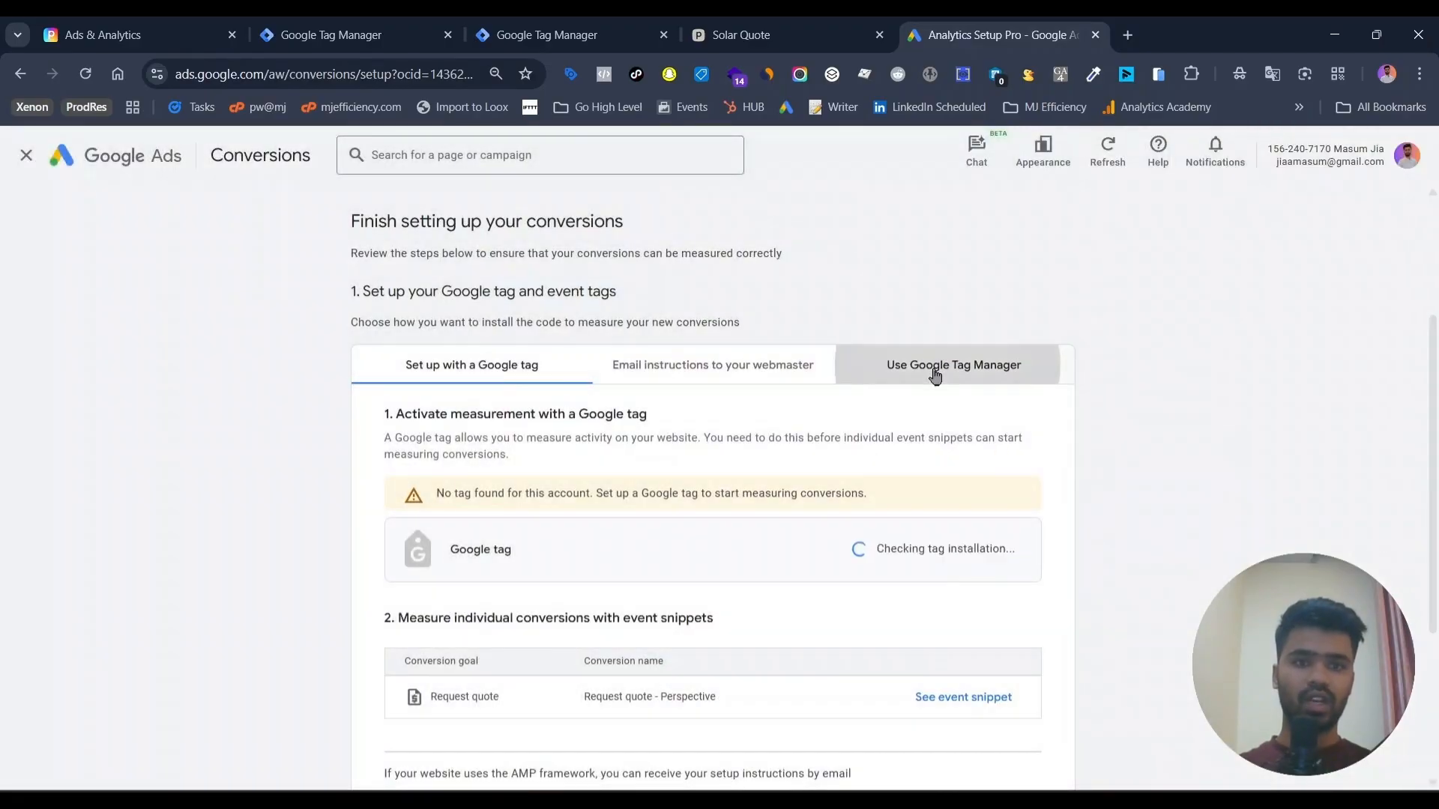
{"action": "left_click", "coordinate": [934, 371]}
{"action": "scroll", "coordinate": [932, 367], "scroll_direction": "down", "scroll_amount": 2}
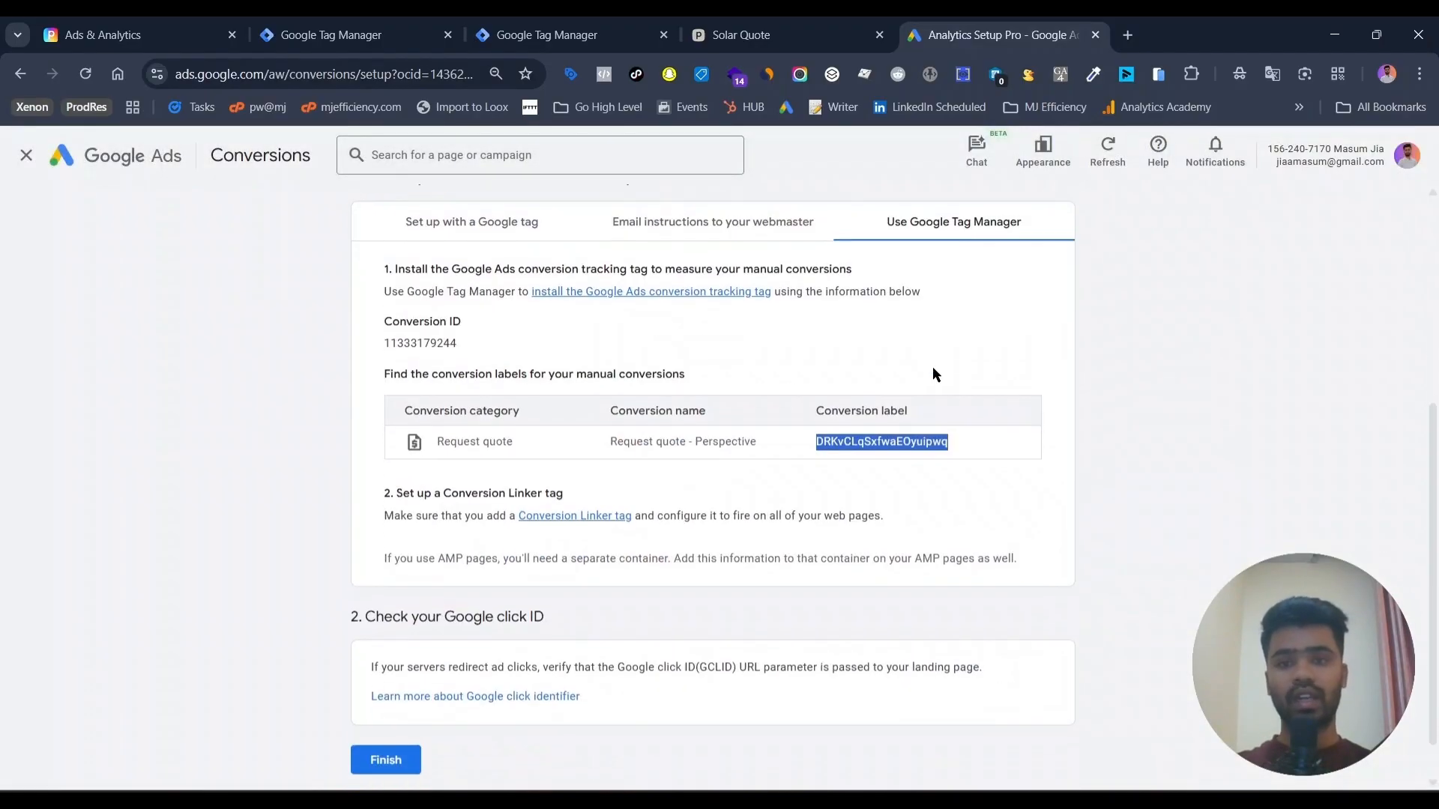
{"action": "left_click", "coordinate": [339, 16]}
- Create a new tag and browse its tag types, moving from Google Analytics to Google Ads
{"action": "left_click", "coordinate": [1294, 263]}
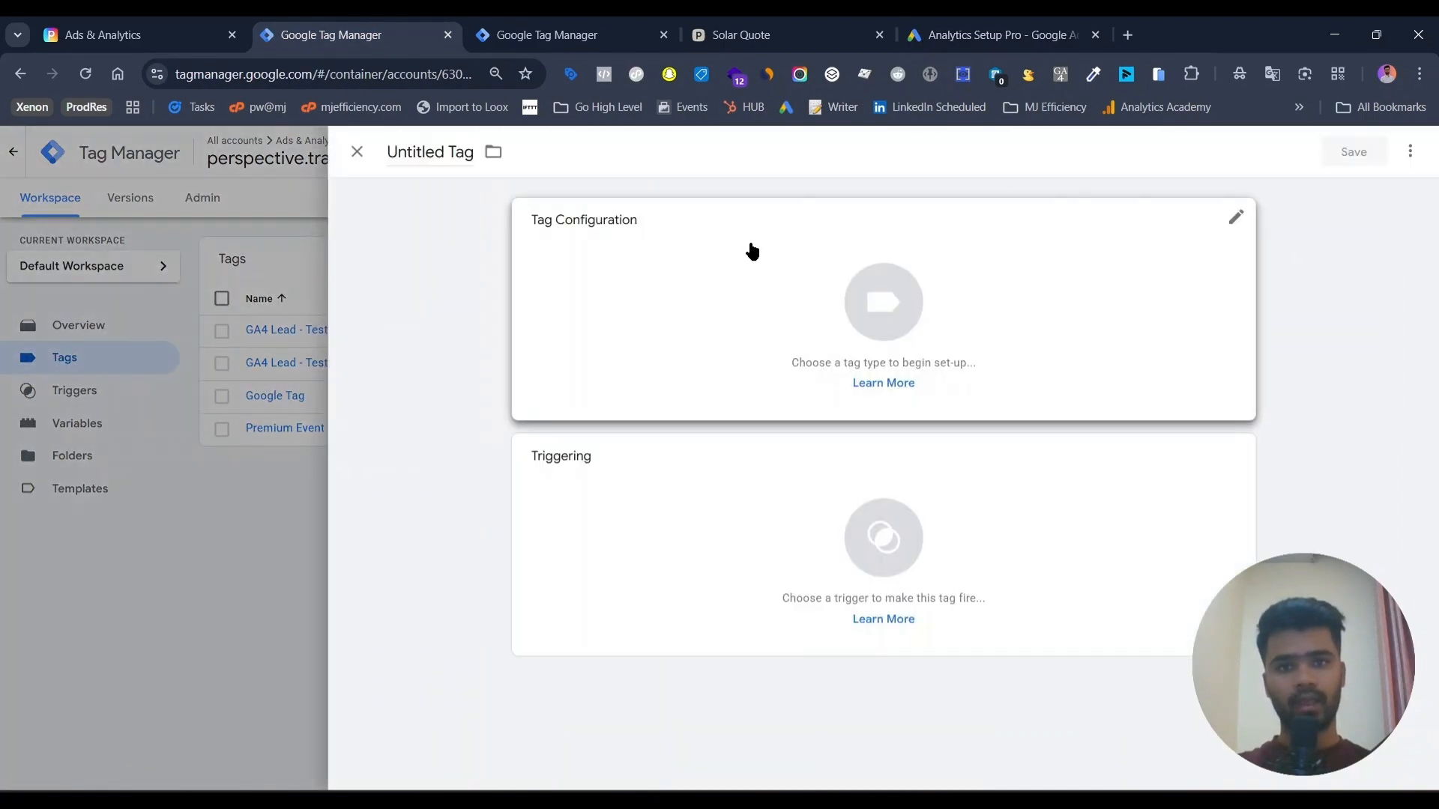
{"action": "left_click", "coordinate": [750, 248]}
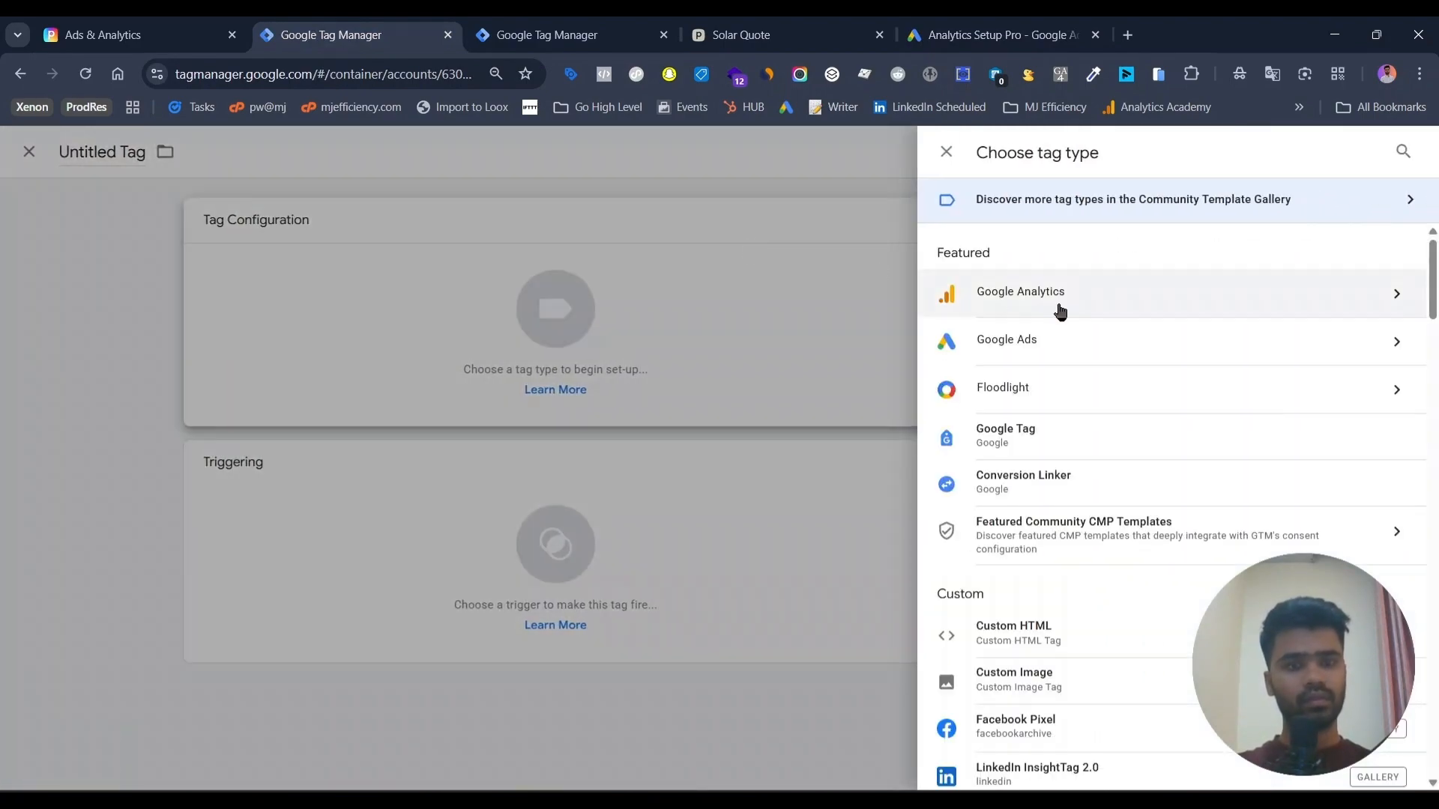
{"action": "left_click", "coordinate": [1057, 308]}
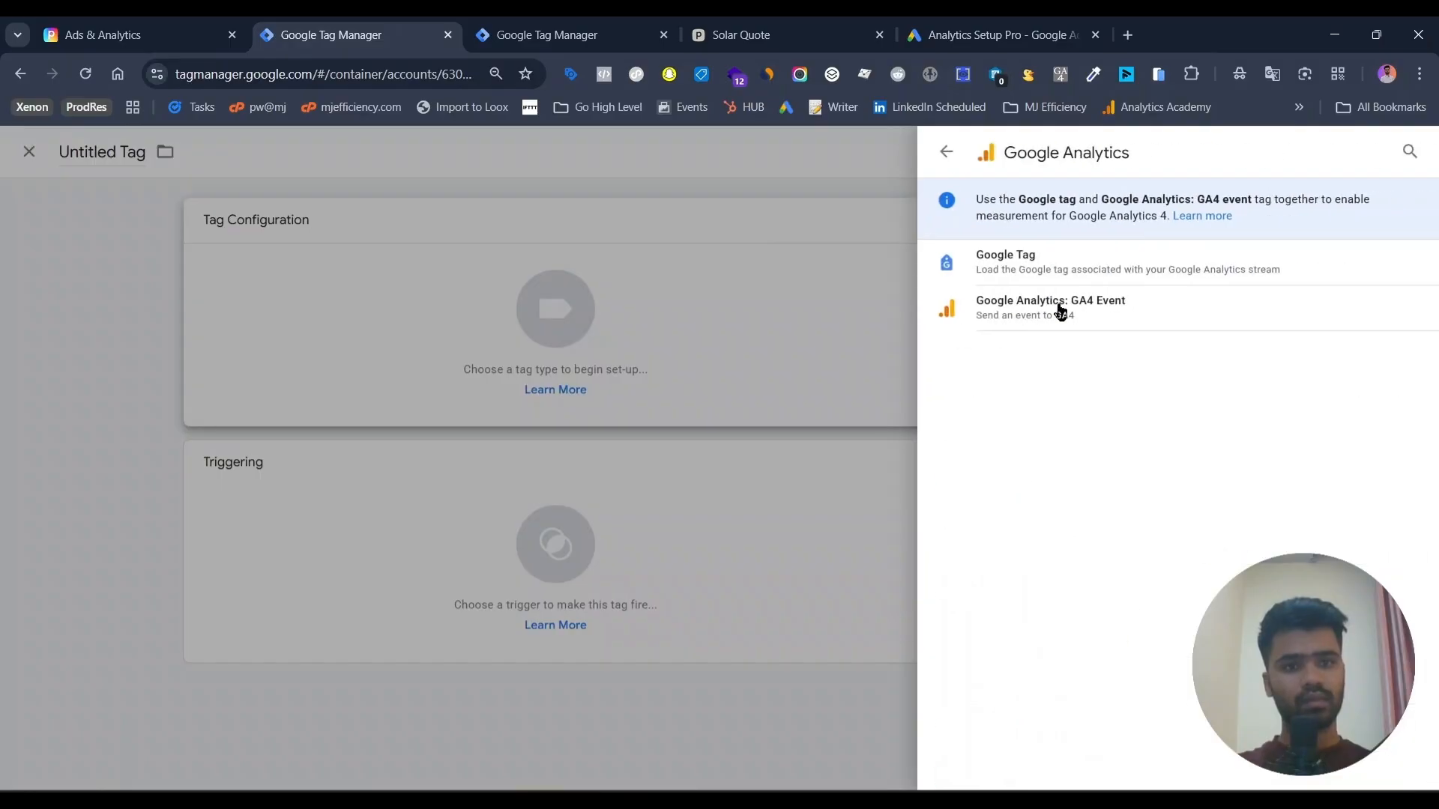
{"action": "left_click", "coordinate": [946, 151]}
{"action": "left_click", "coordinate": [1006, 343]}
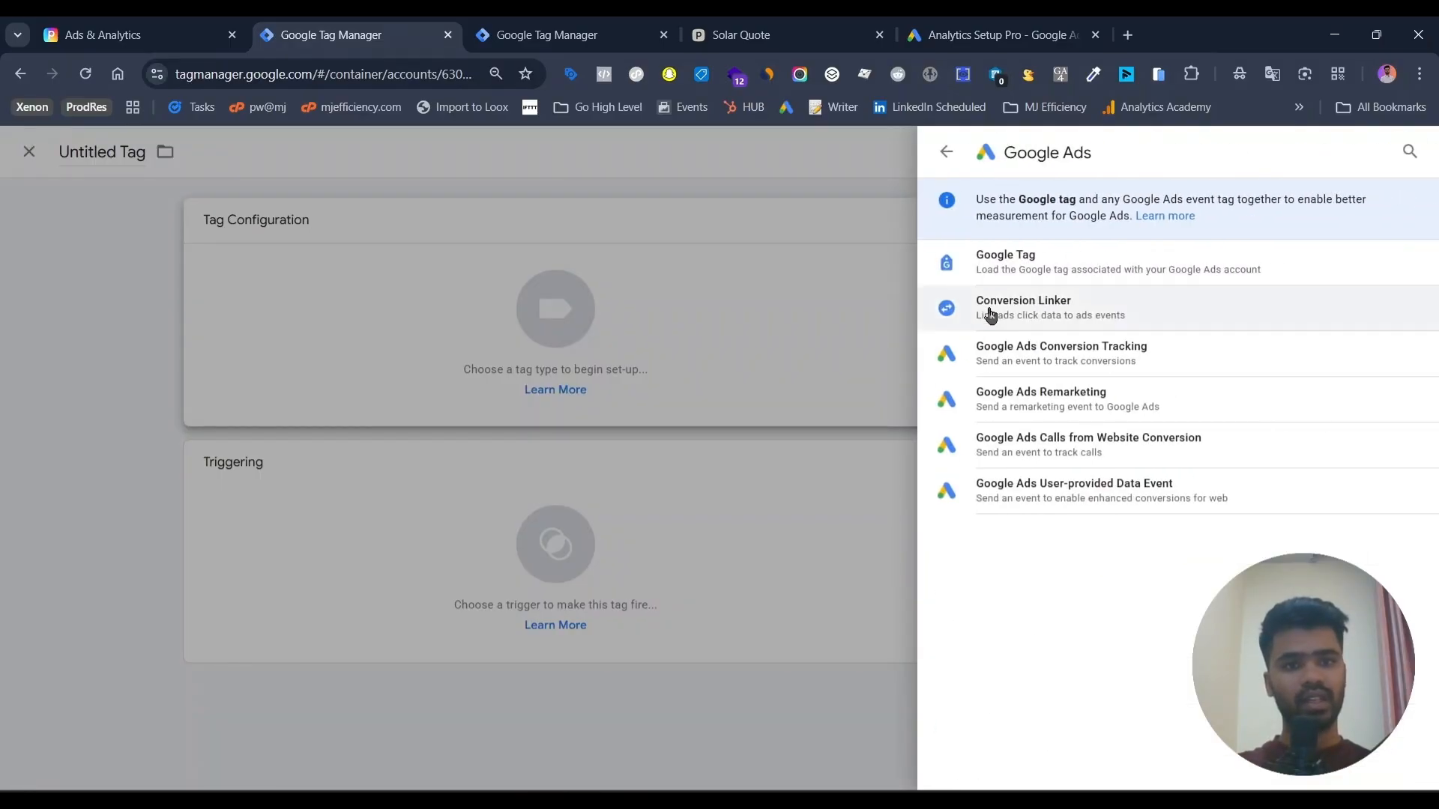
- Make the tag Google Ads Conversion Tracking and paste in the conversion ID from Google Ads
{"action": "left_click", "coordinate": [1000, 371]}
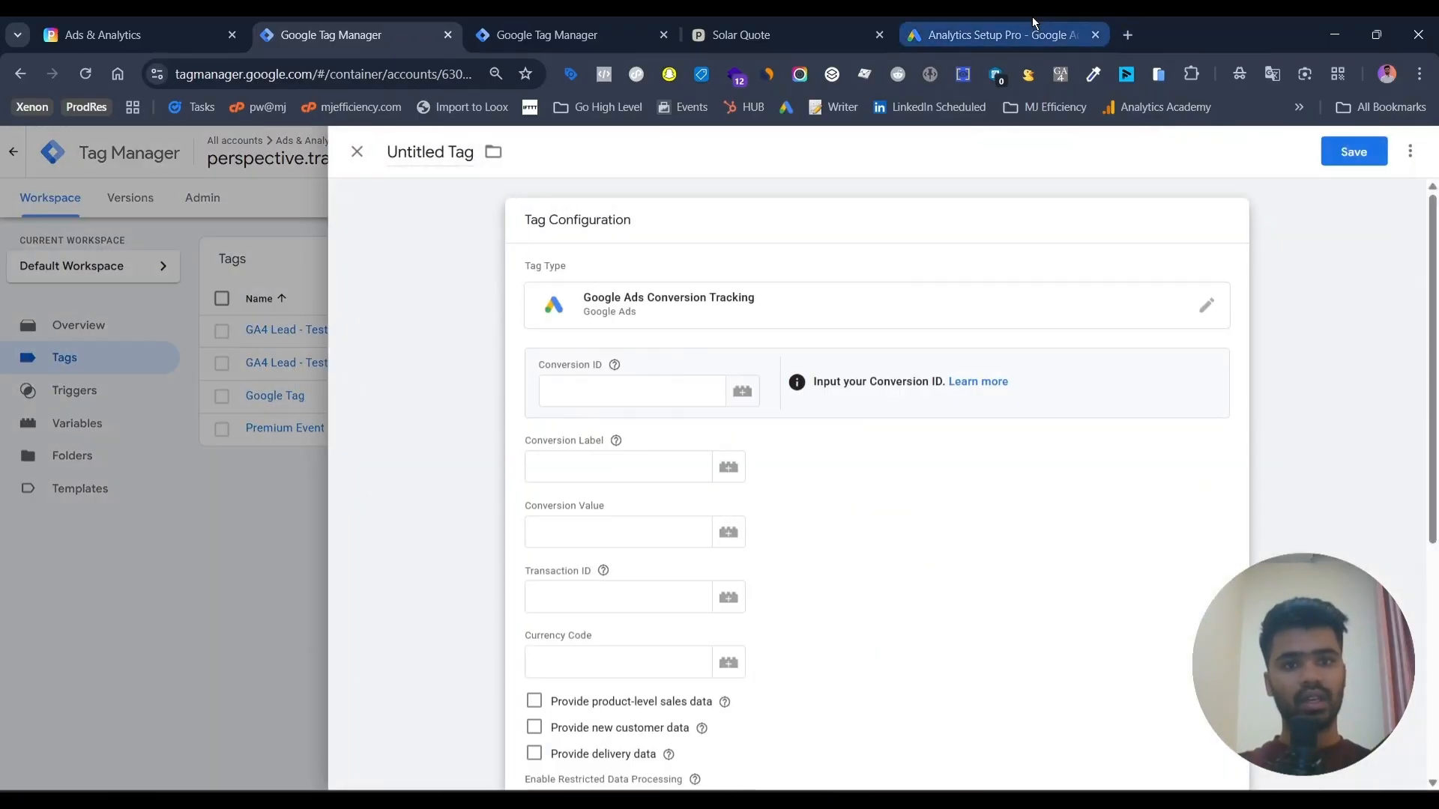
{"action": "left_click", "coordinate": [1032, 30]}
{"action": "left_click", "coordinate": [432, 341]}
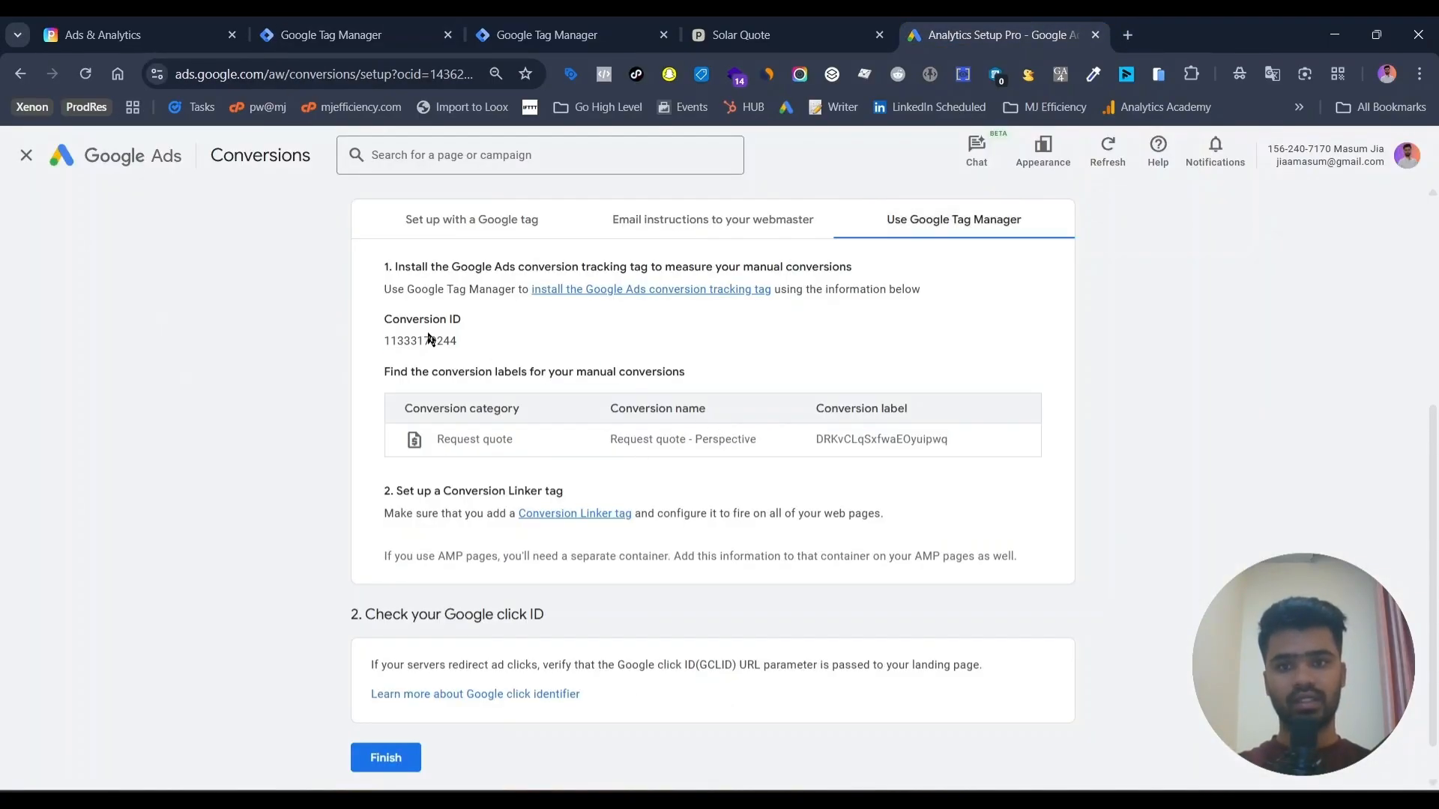
{"action": "double_click", "coordinate": [432, 341]}
{"action": "key", "text": "ctrl+c"}
{"action": "left_click", "coordinate": [368, 22]}
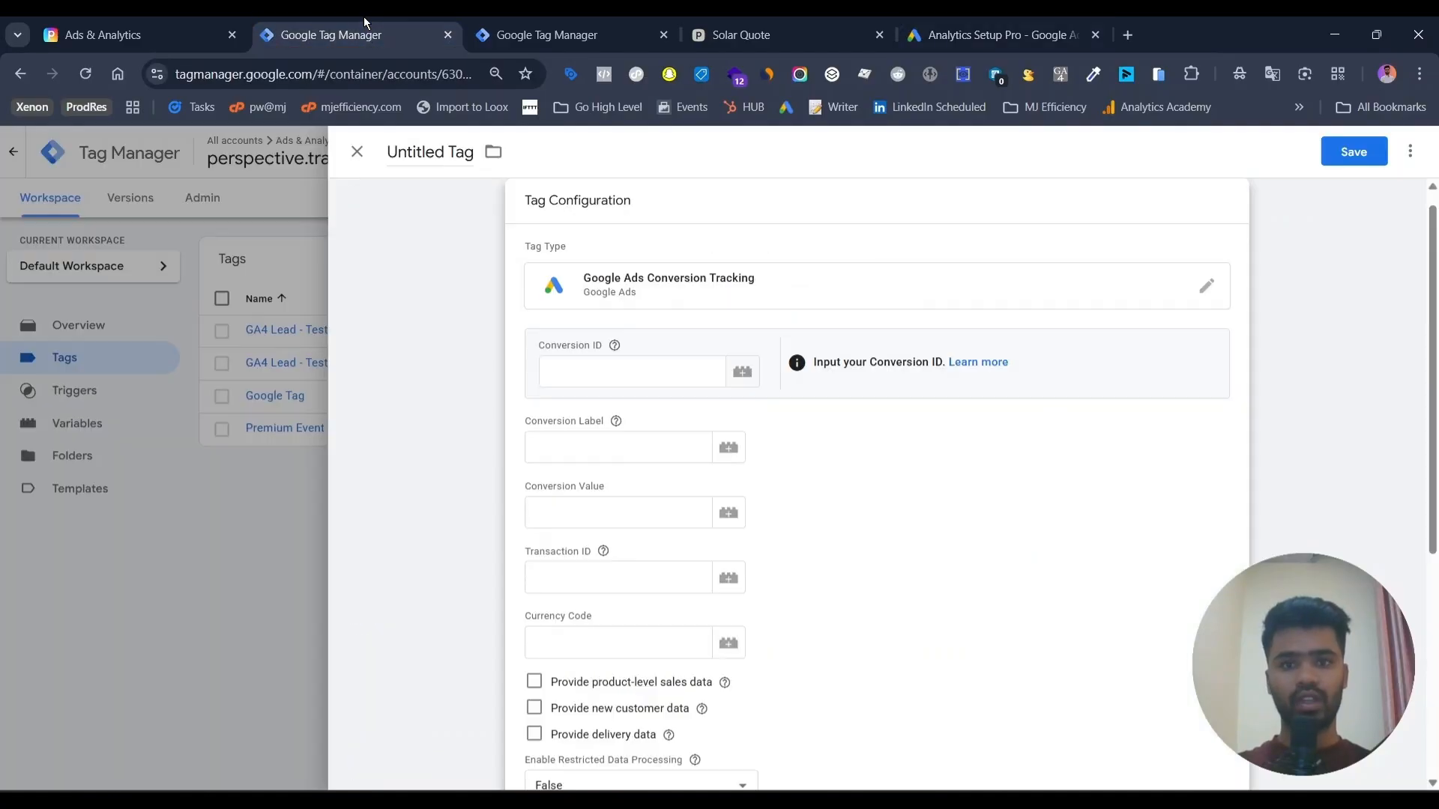
{"action": "left_click", "coordinate": [611, 378]}
{"action": "key", "text": "ctrl+v"}
{"action": "left_click", "coordinate": [626, 433]}
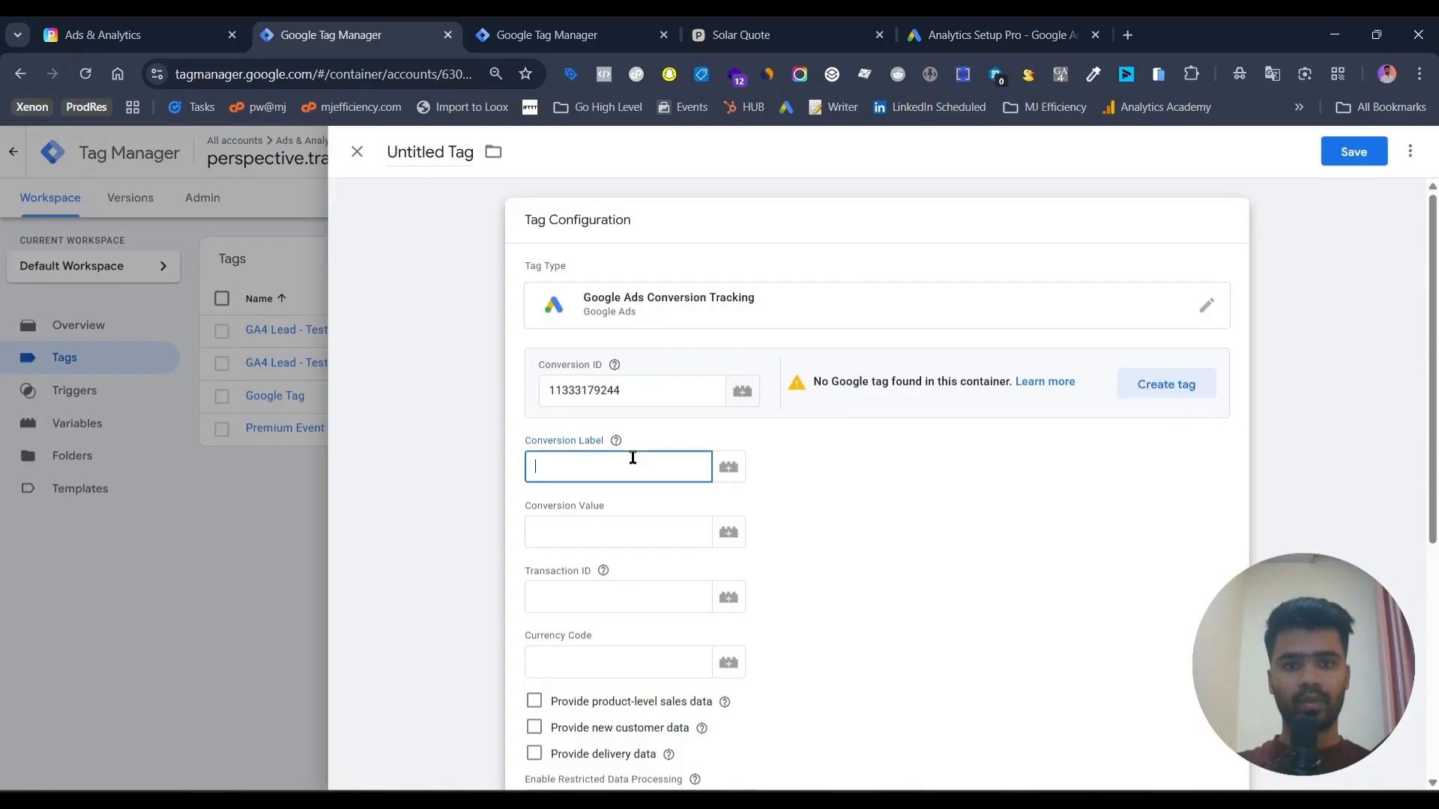
- Copy the conversion label from Google Ads into the Conversion Label field
{"action": "left_click", "coordinate": [974, 34]}
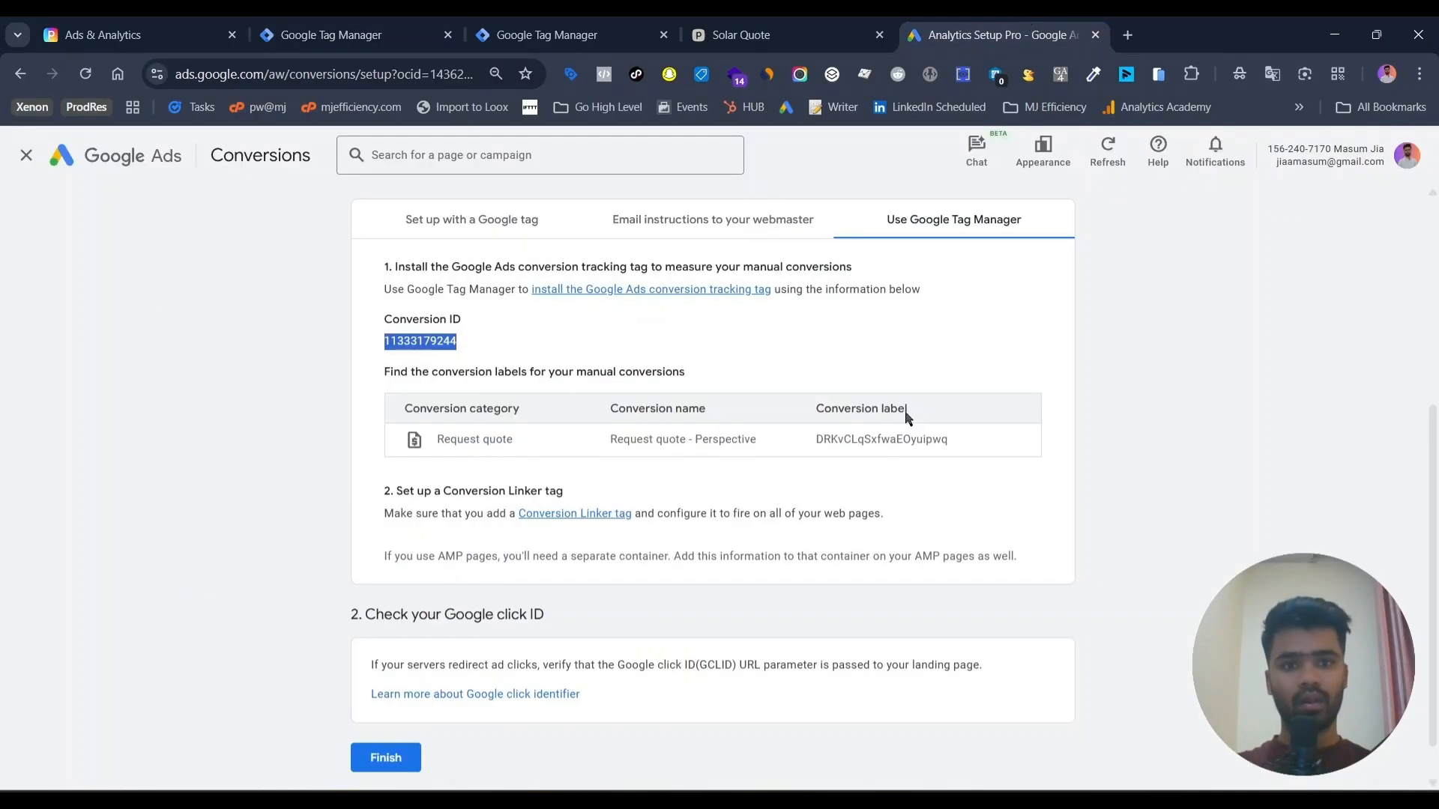
{"action": "double_click", "coordinate": [855, 440]}
{"action": "key", "text": "ctrl+c"}
{"action": "left_click", "coordinate": [405, 30]}
{"action": "key", "text": "ctrl+v"}
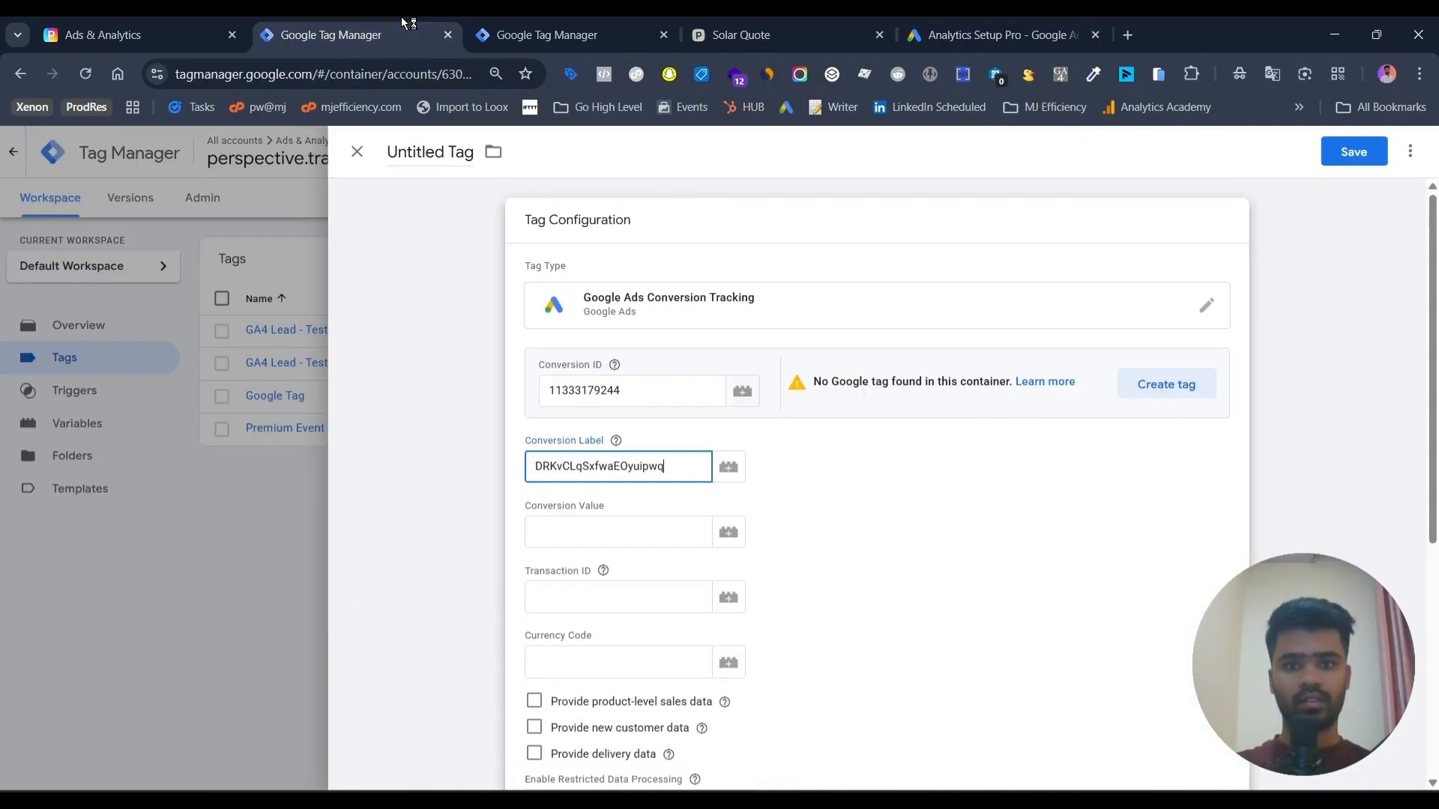
{"action": "left_click", "coordinate": [923, 535]}
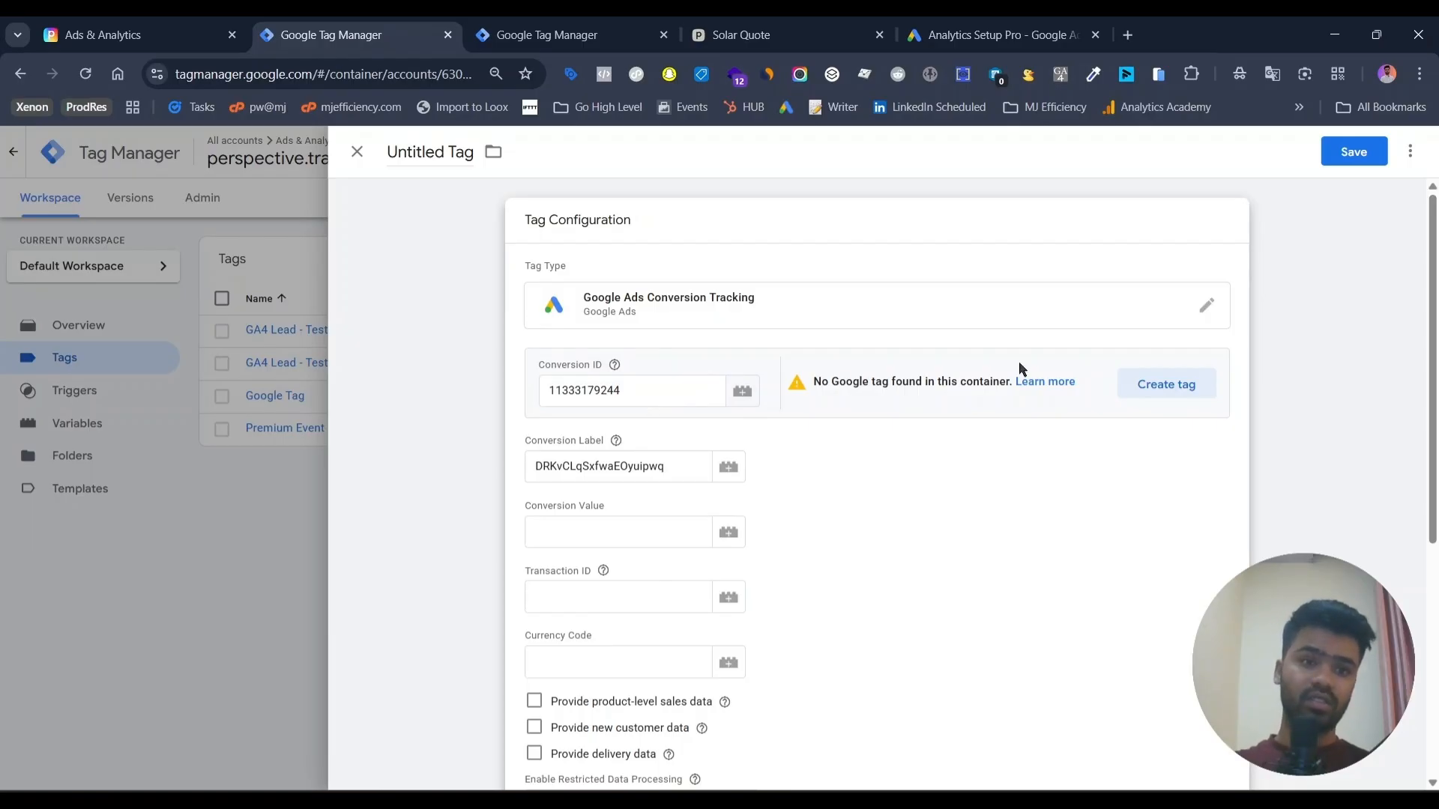
- Create and save the missing Google tag for this conversion
{"action": "left_click", "coordinate": [1167, 385]}
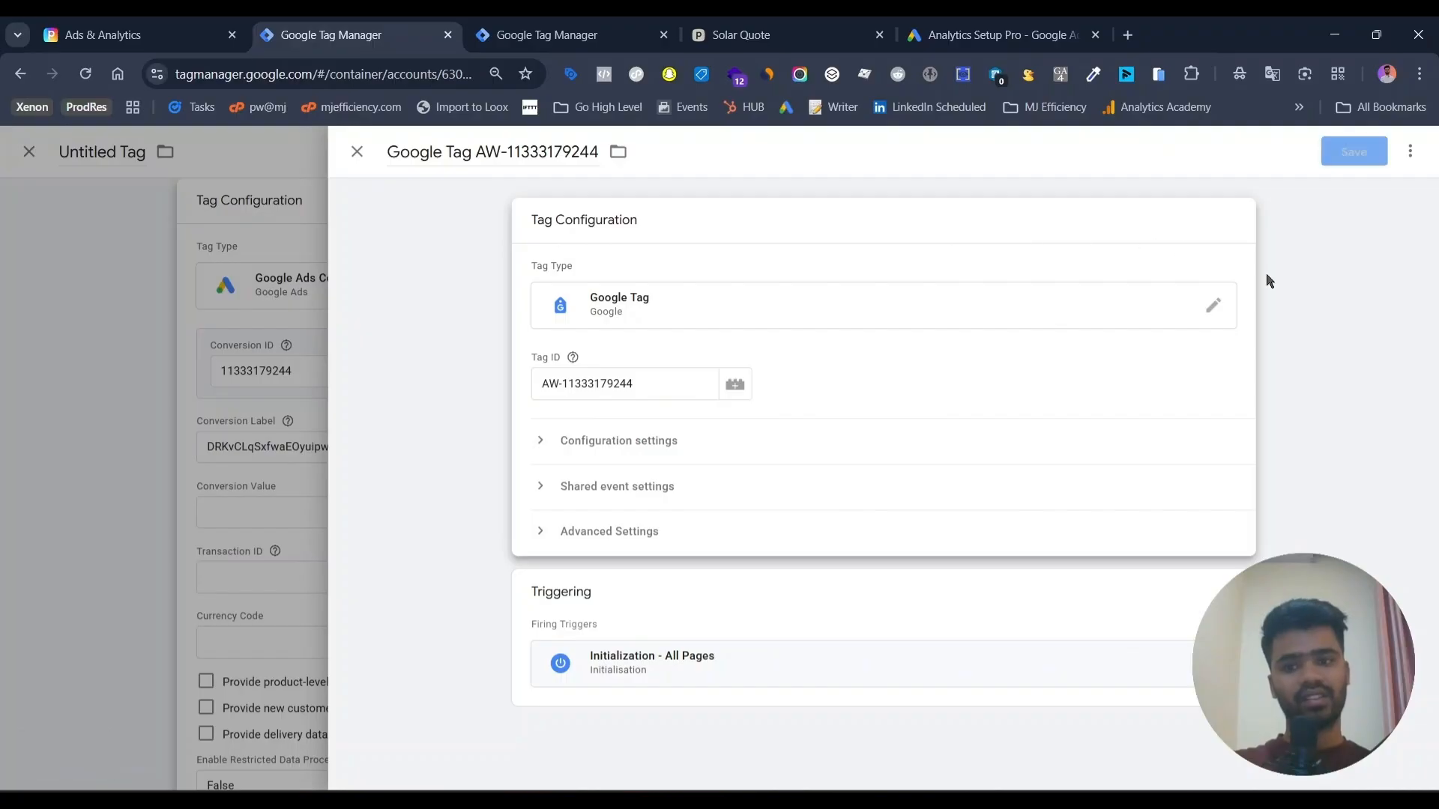
{"action": "left_click", "coordinate": [1345, 150]}
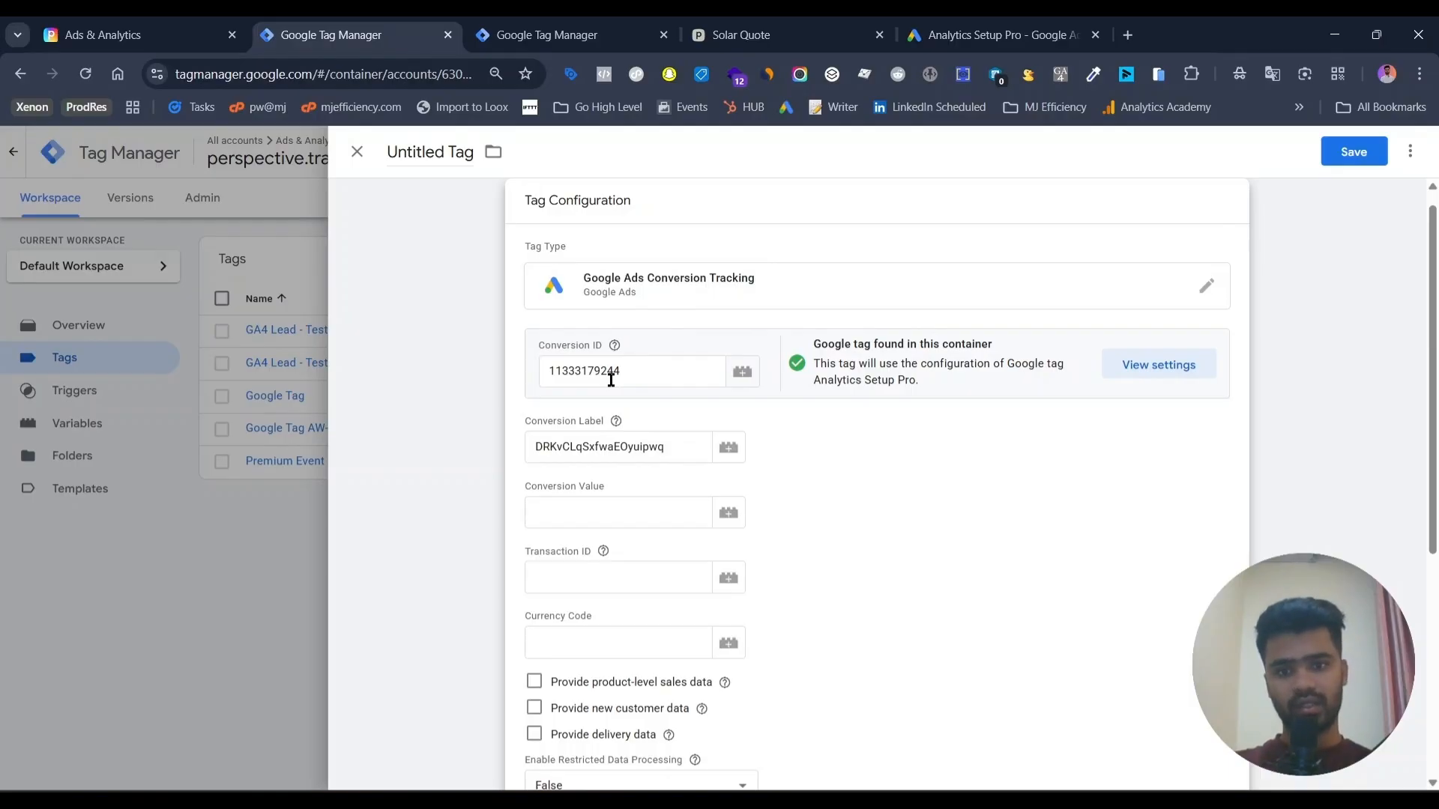
{"action": "scroll", "coordinate": [610, 379], "scroll_direction": "down", "scroll_amount": 5}
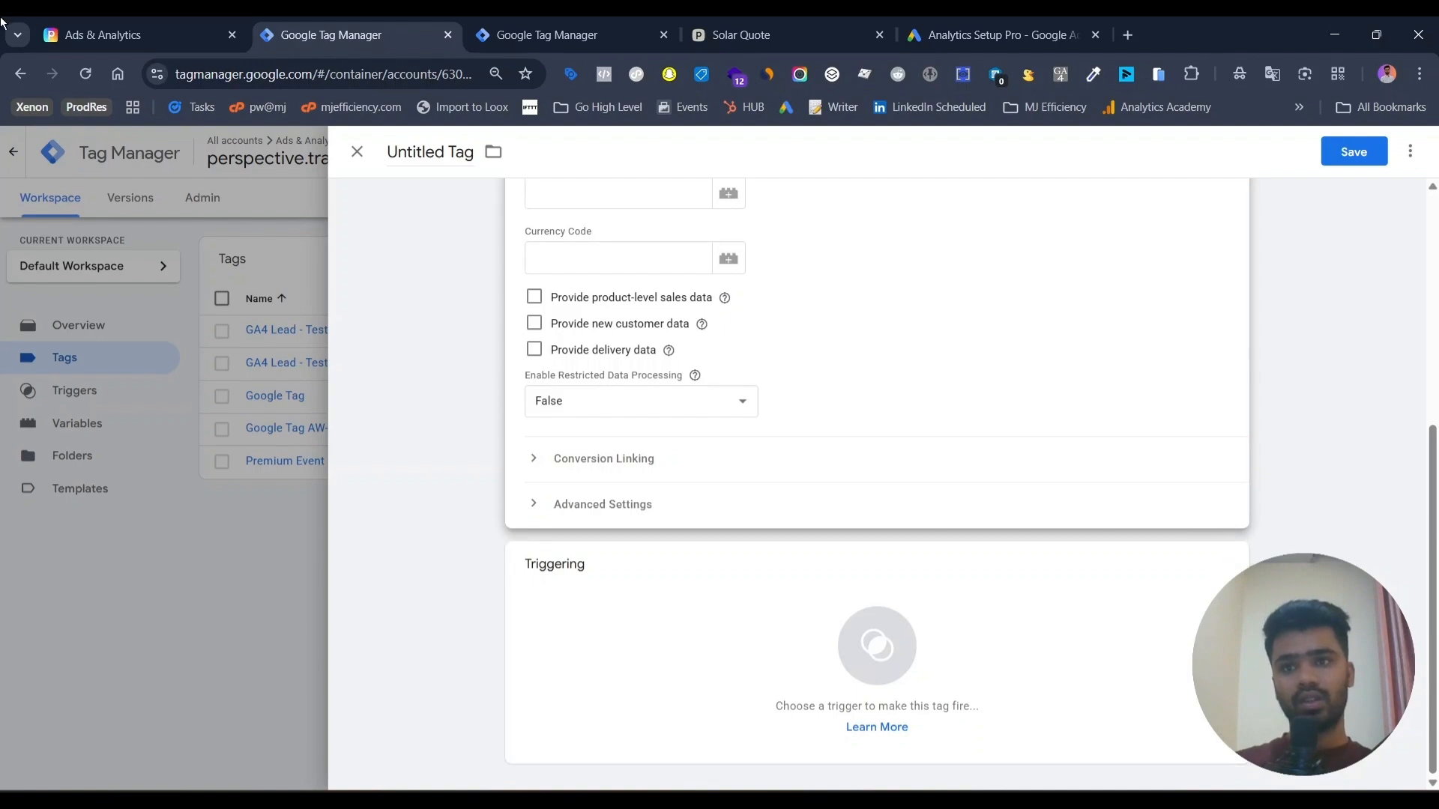
- Copy the Thank you page URL from the solar funnel editor for the tag's trigger
{"action": "left_click", "coordinate": [103, 35]}
{"action": "scroll", "coordinate": [168, 556], "scroll_direction": "down", "scroll_amount": 3}
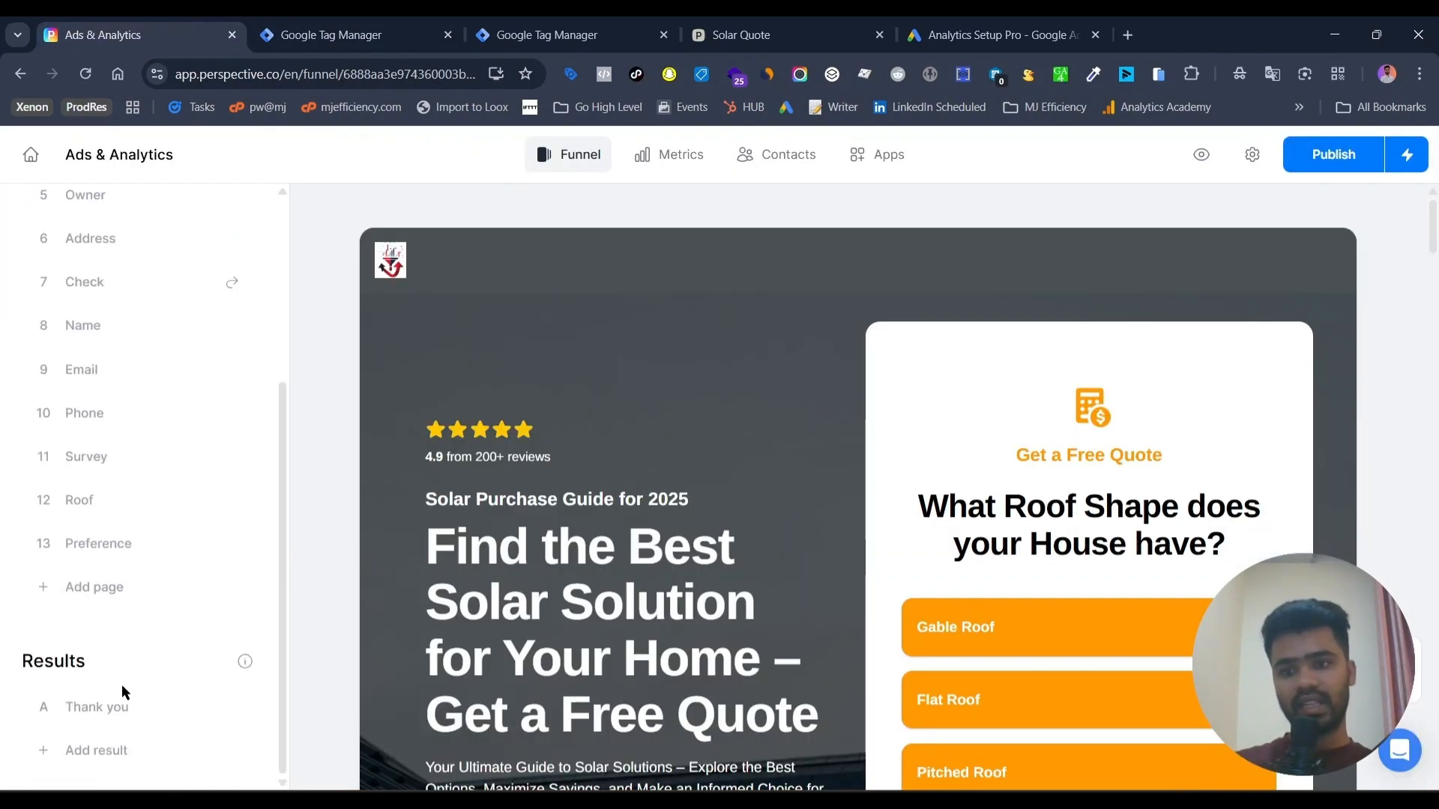
{"action": "left_click", "coordinate": [232, 708]}
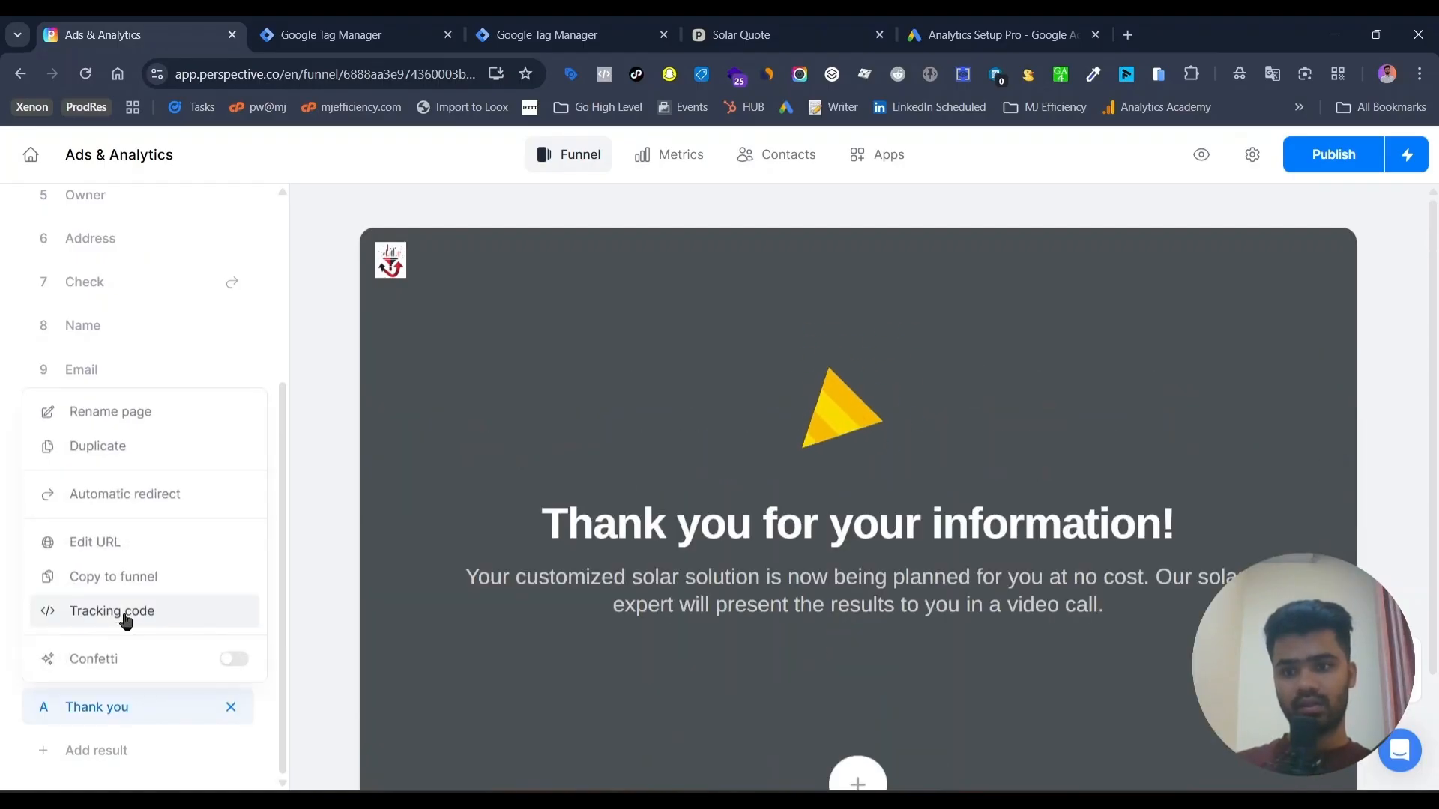
{"action": "left_click", "coordinate": [94, 544]}
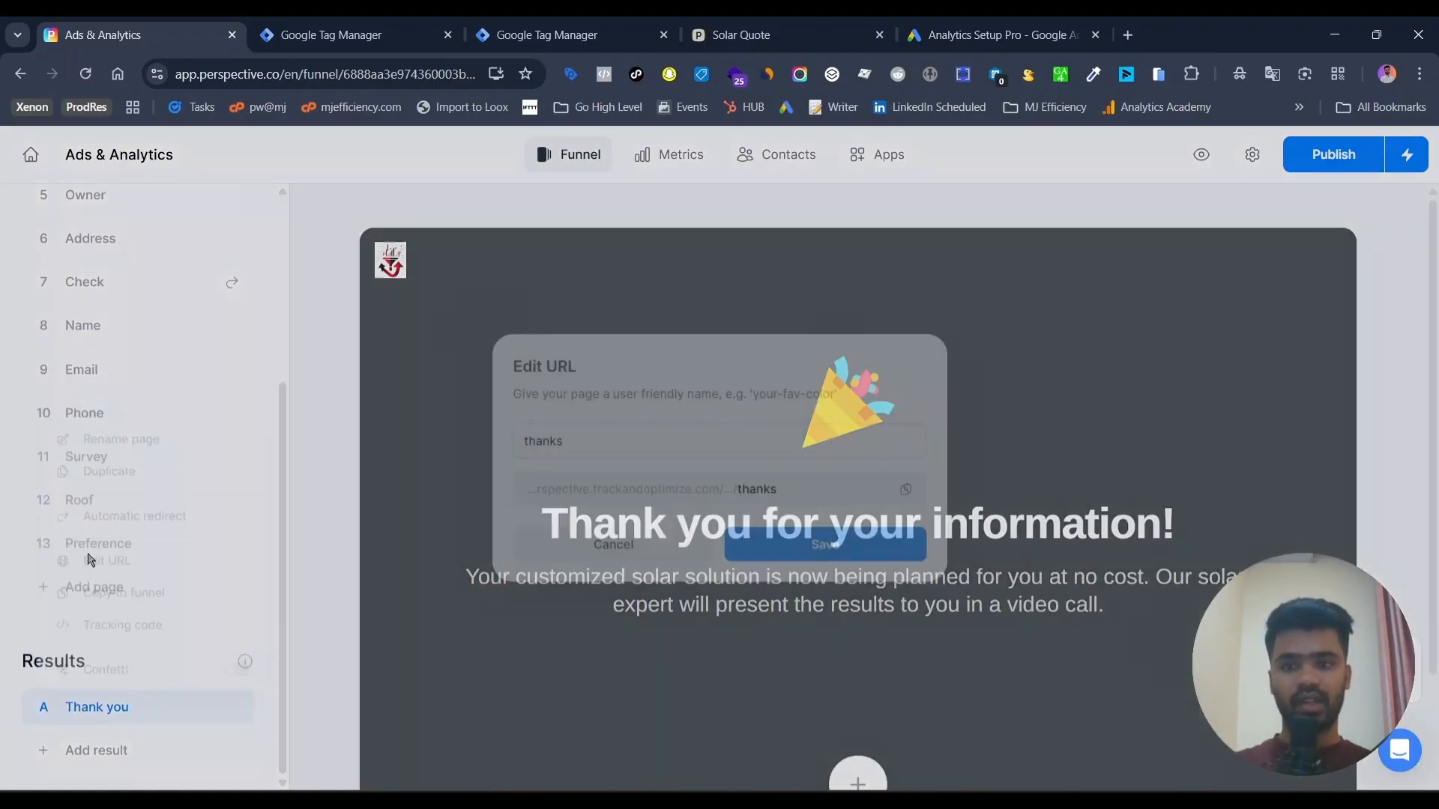
{"action": "left_click", "coordinate": [915, 490]}
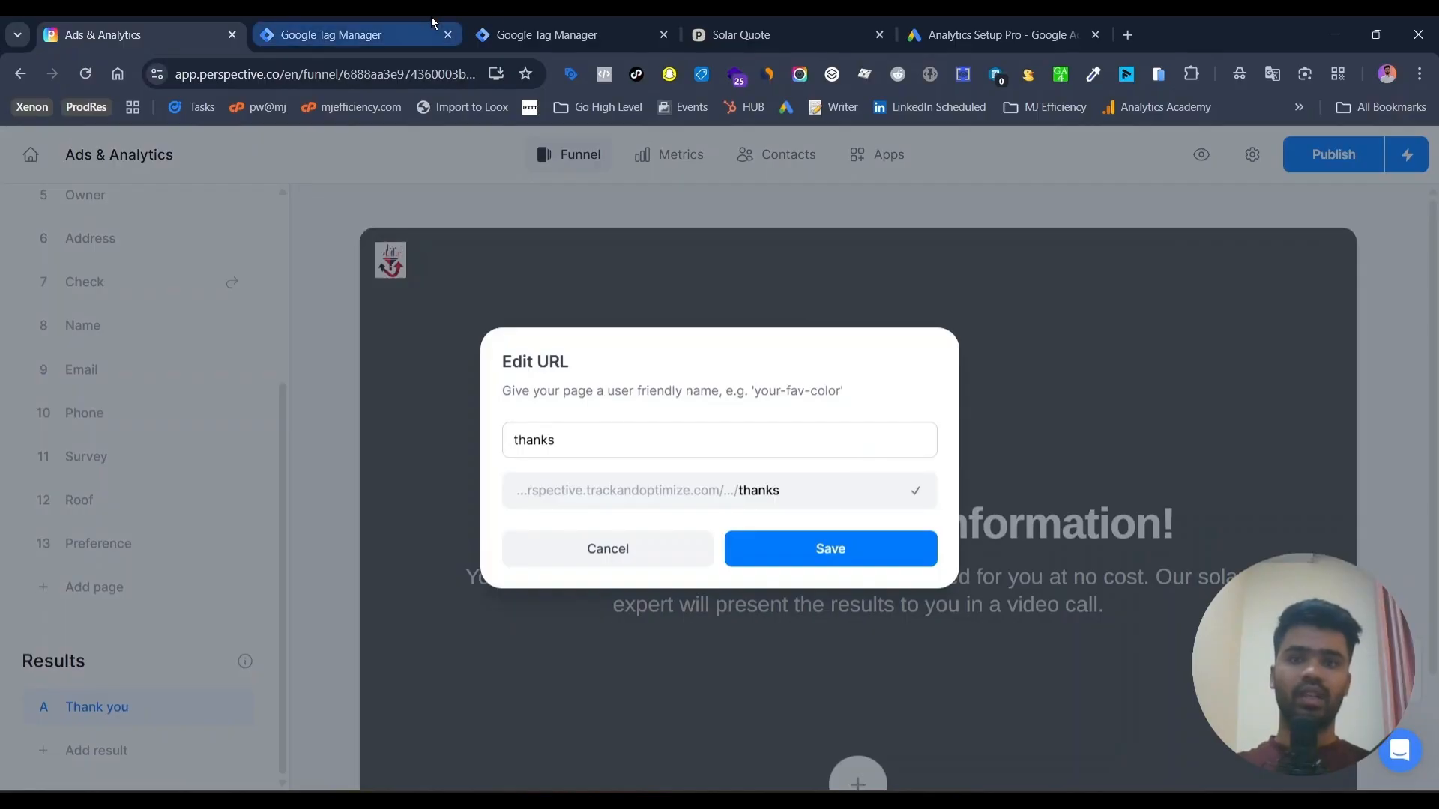
{"action": "left_click", "coordinate": [329, 34]}
{"action": "left_click", "coordinate": [843, 664]}
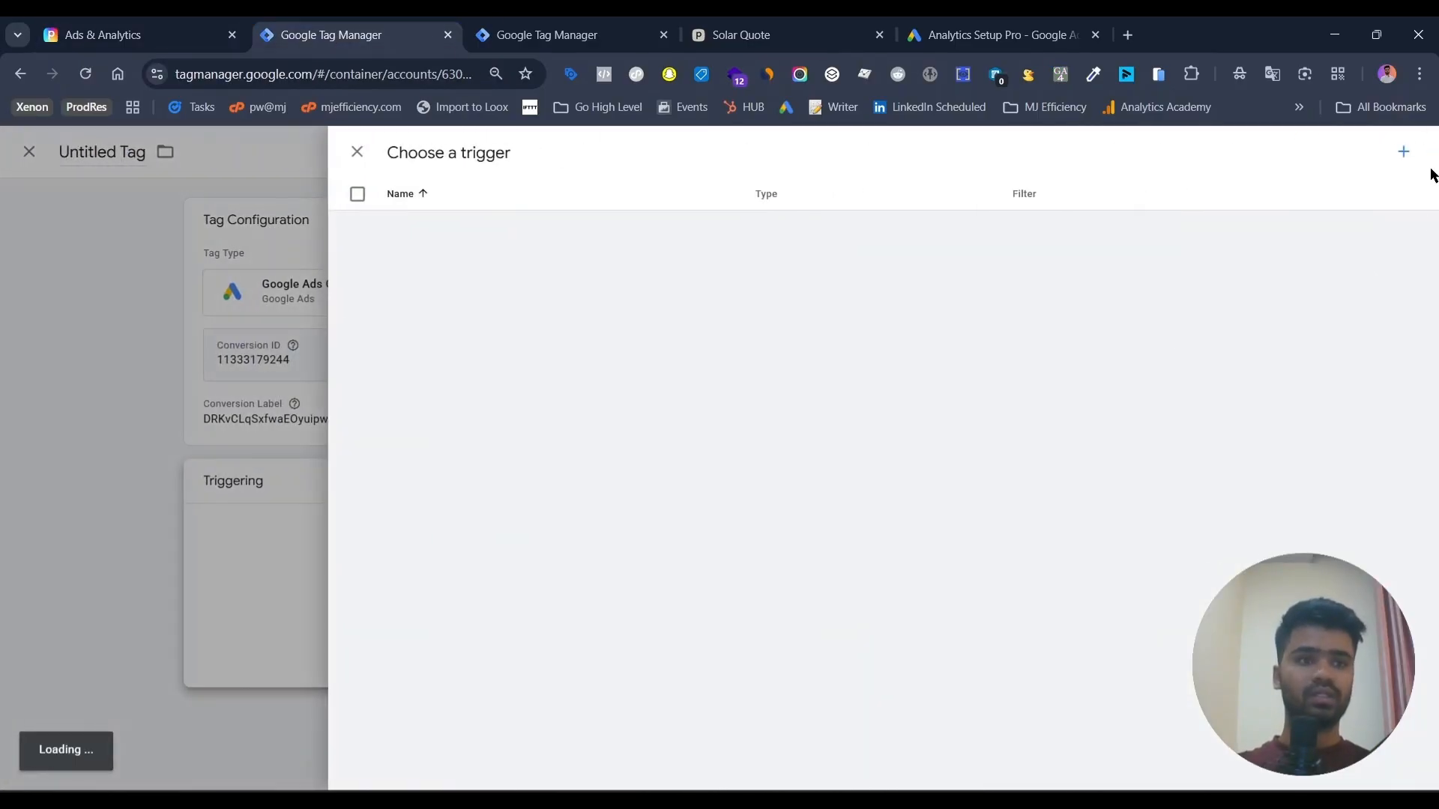
- Create History Change trigger 'google ads lead' firing when Page URL contains the thanks URL
{"action": "left_click", "coordinate": [1406, 154]}
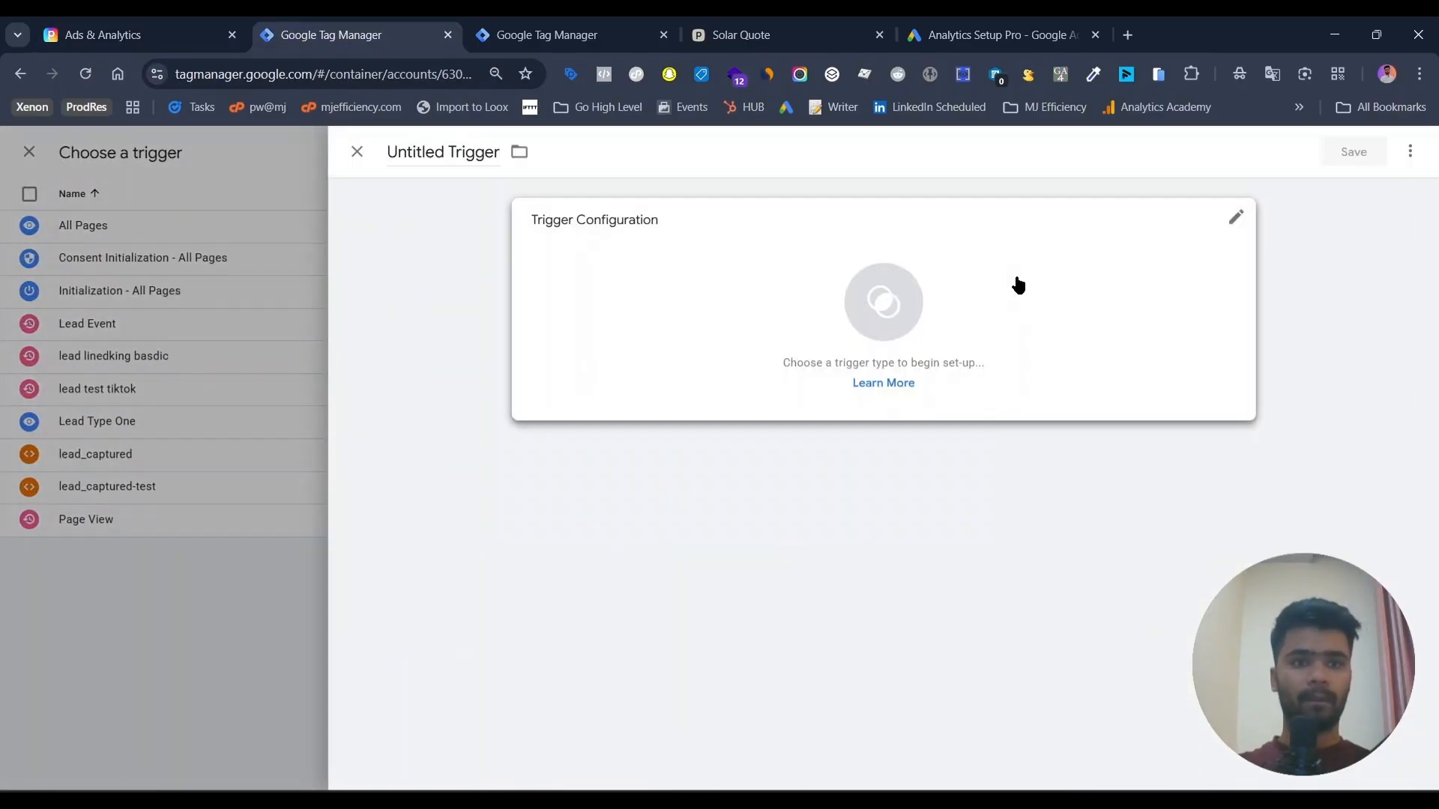
{"action": "left_click", "coordinate": [1018, 284]}
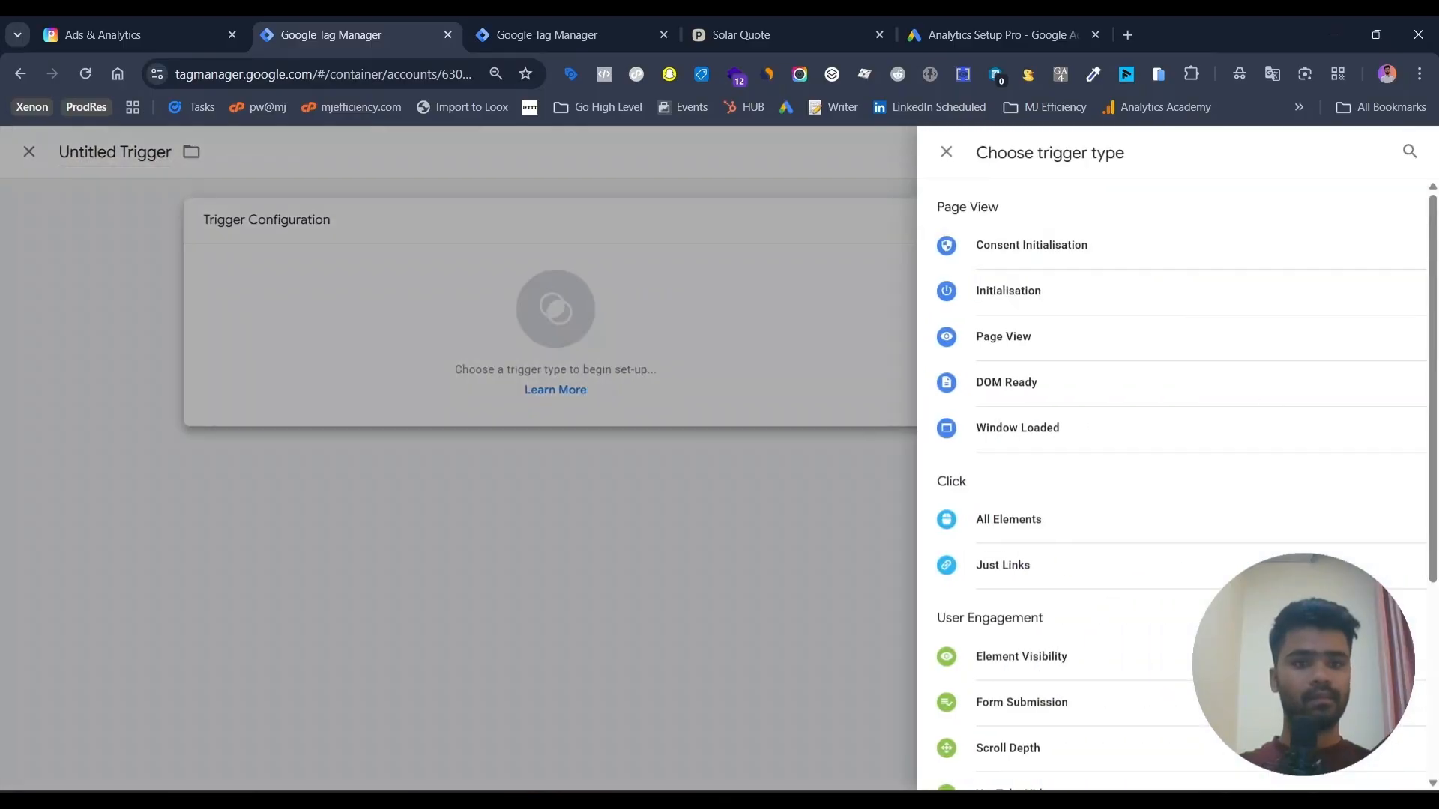
{"action": "scroll", "coordinate": [1069, 577], "scroll_direction": "down", "scroll_amount": 4}
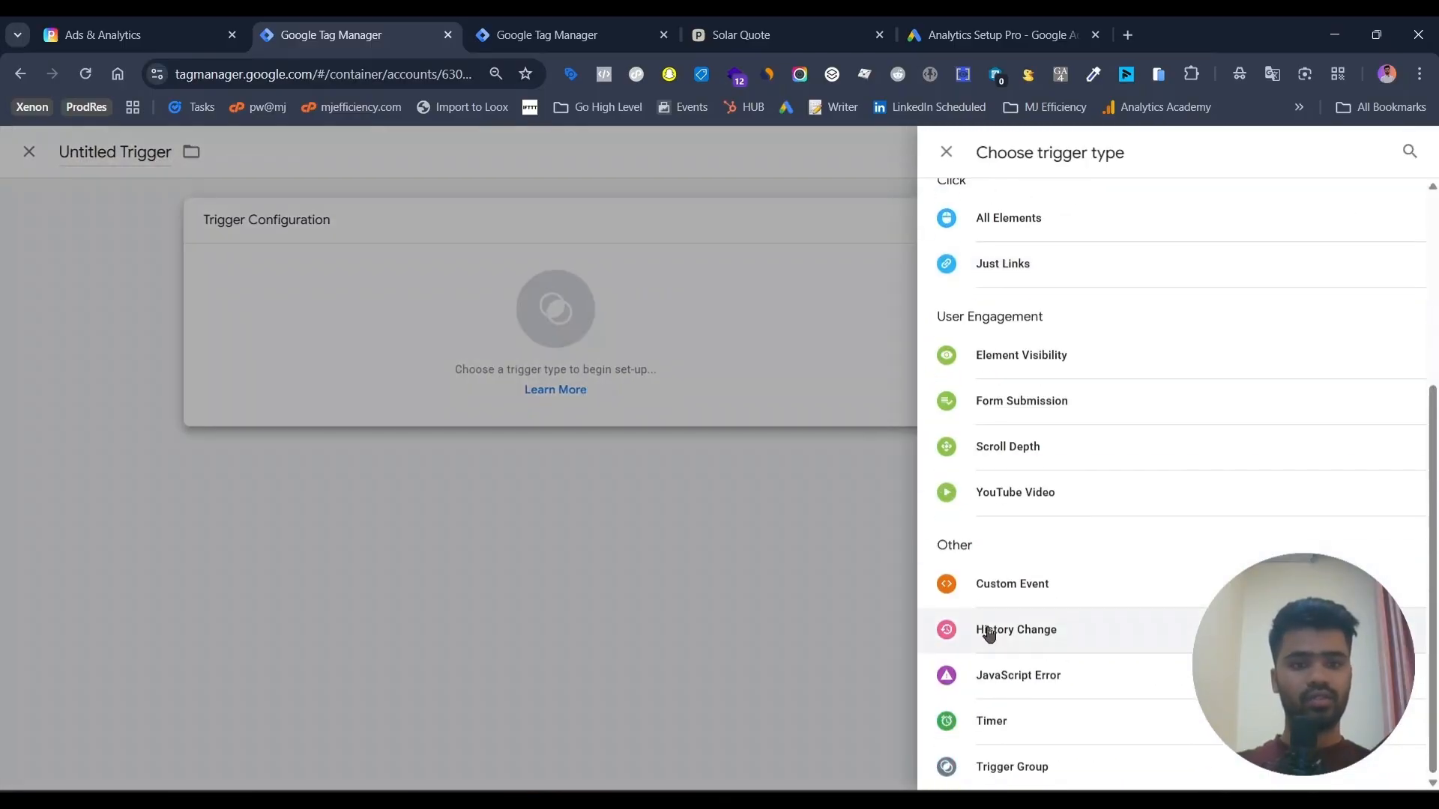
{"action": "left_click", "coordinate": [986, 636]}
{"action": "left_click", "coordinate": [682, 383]}
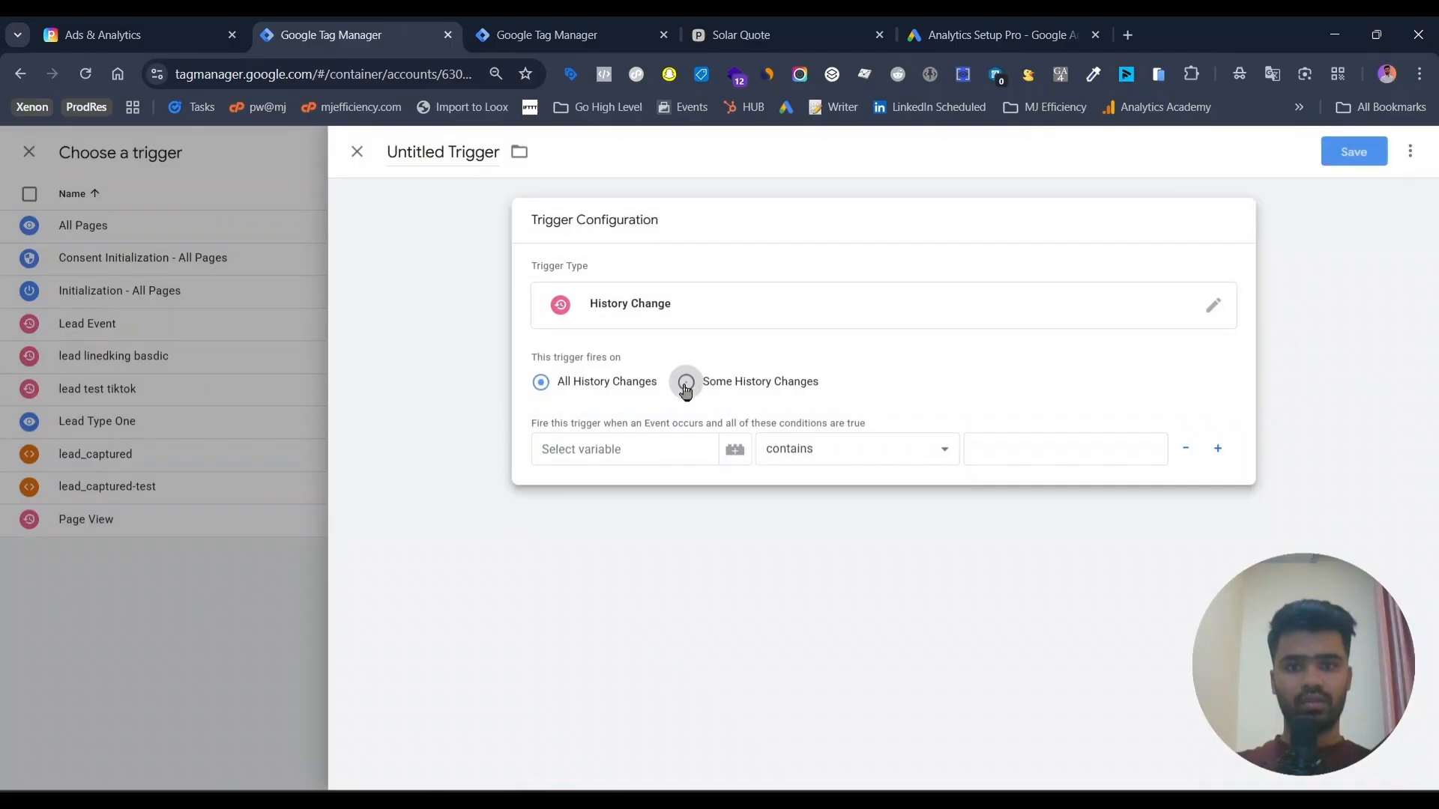
{"action": "left_click", "coordinate": [622, 442]}
{"action": "left_click", "coordinate": [655, 674]}
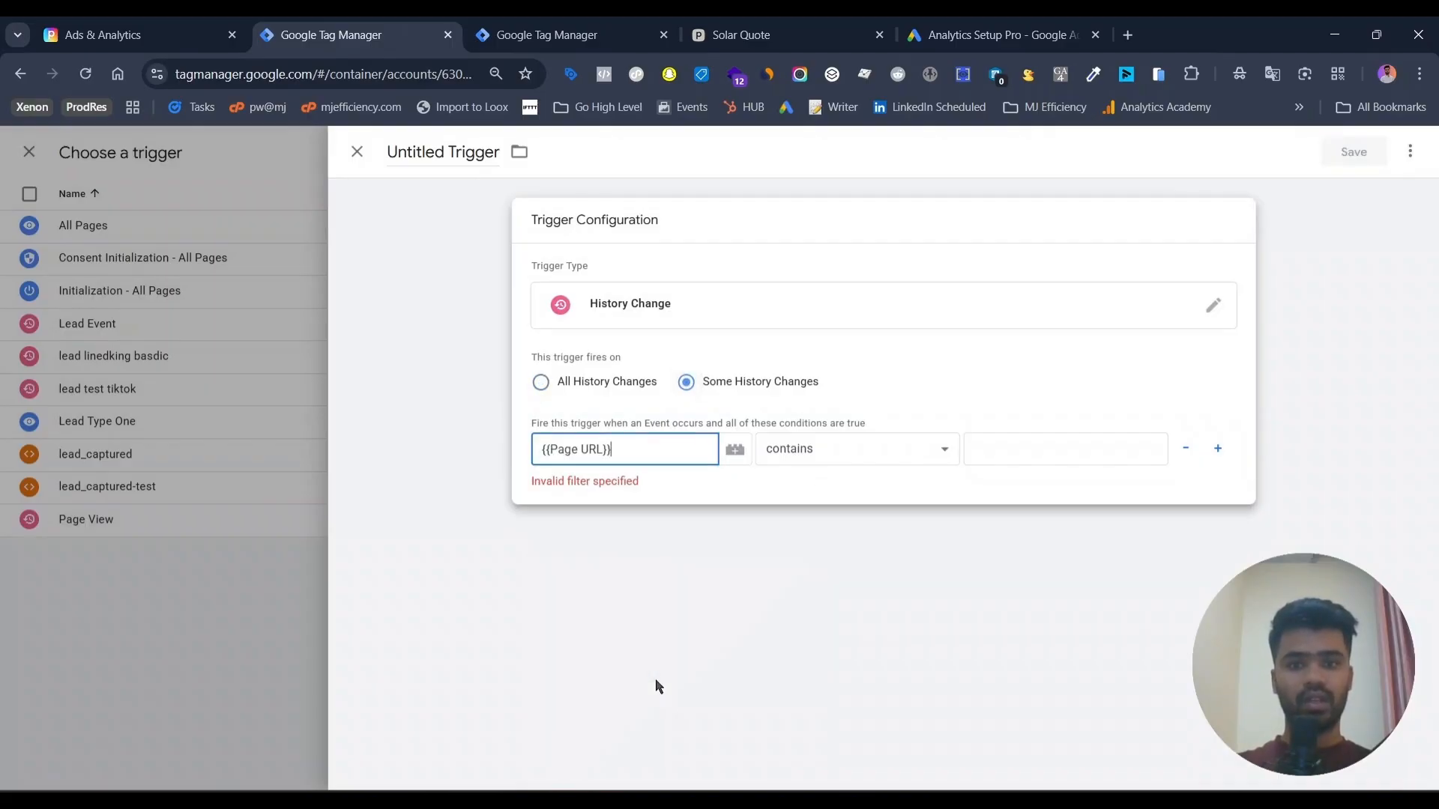
{"action": "left_click", "coordinate": [1013, 443]}
{"action": "key", "text": "ctrl+v"}
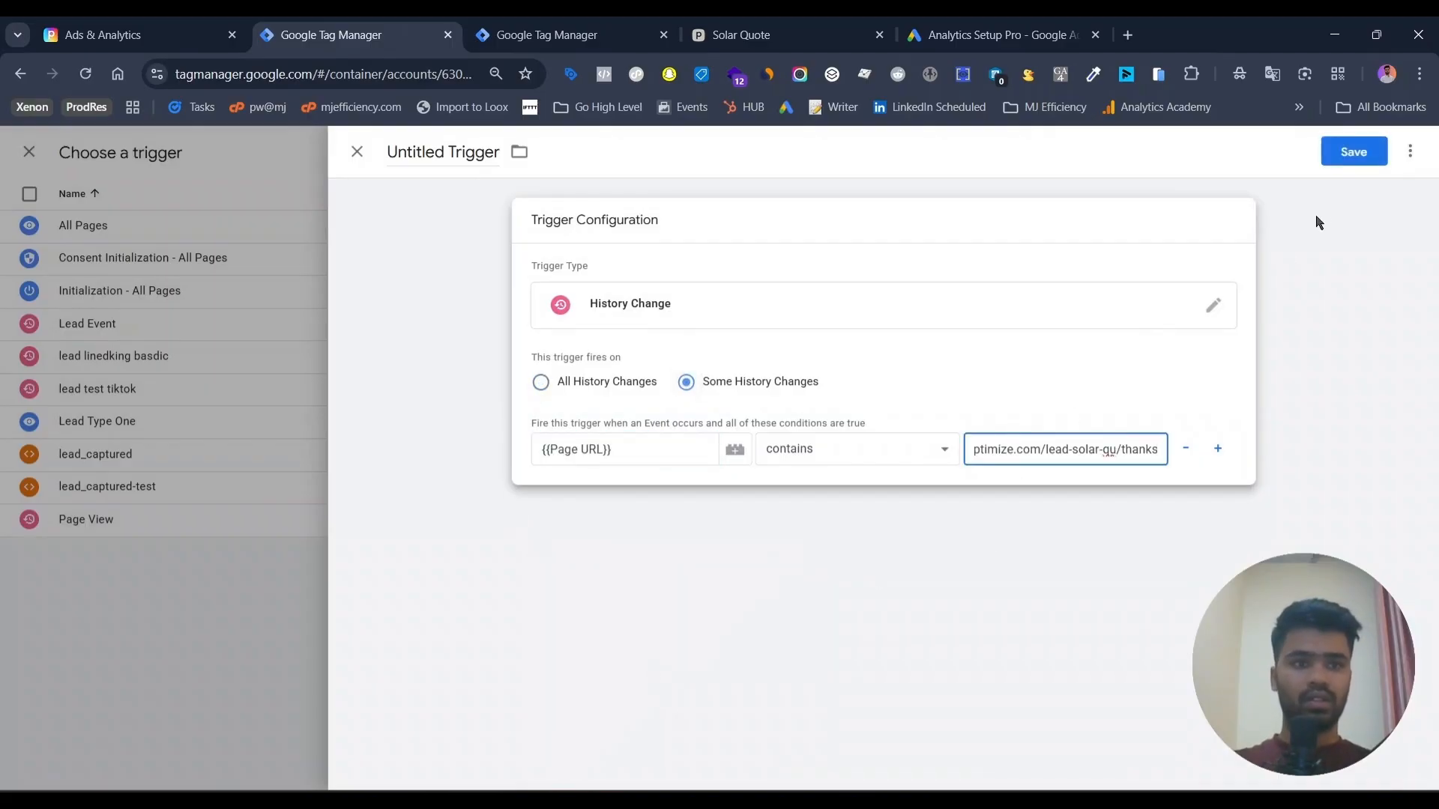
{"action": "left_click", "coordinate": [1351, 167]}
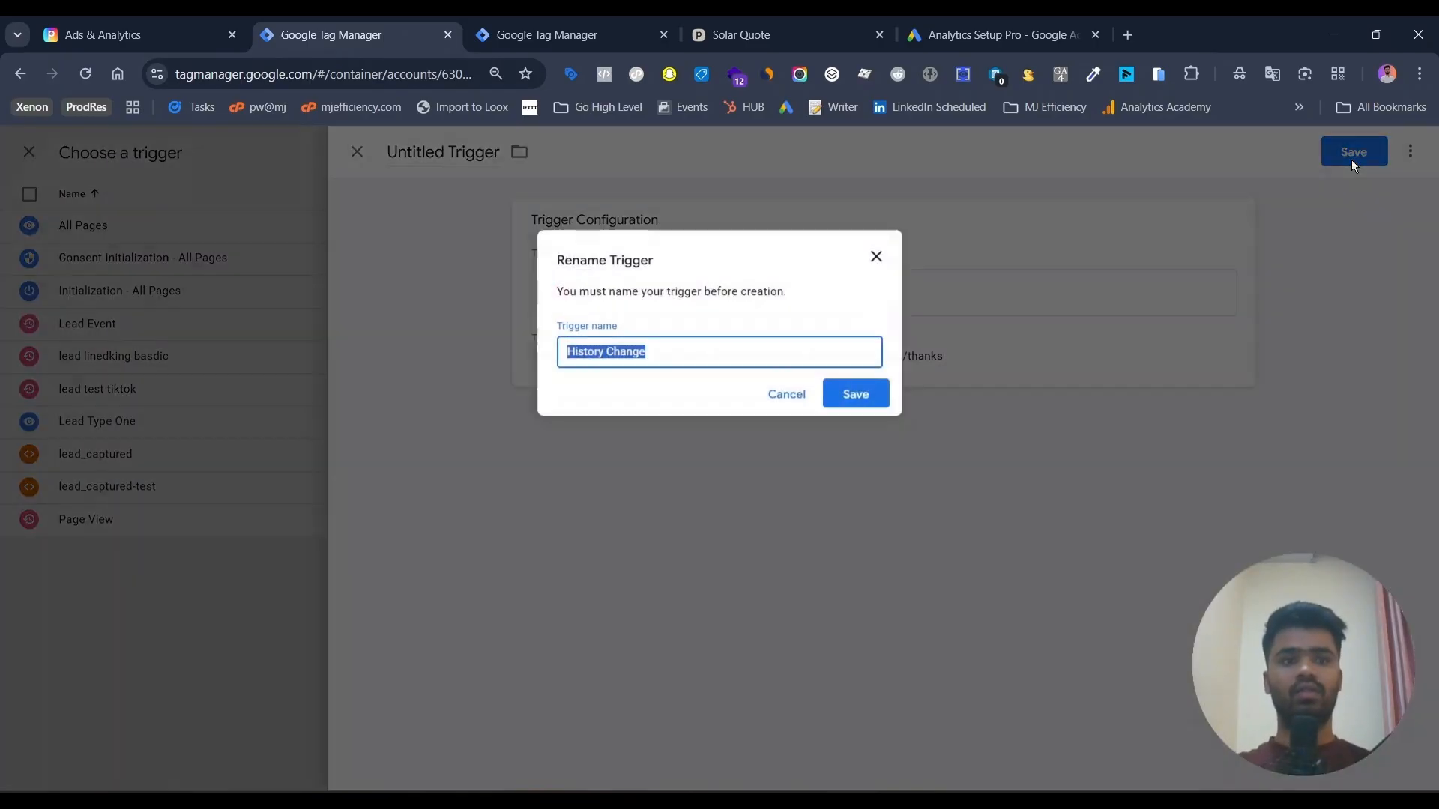
{"action": "type", "text": "google ads lead"}
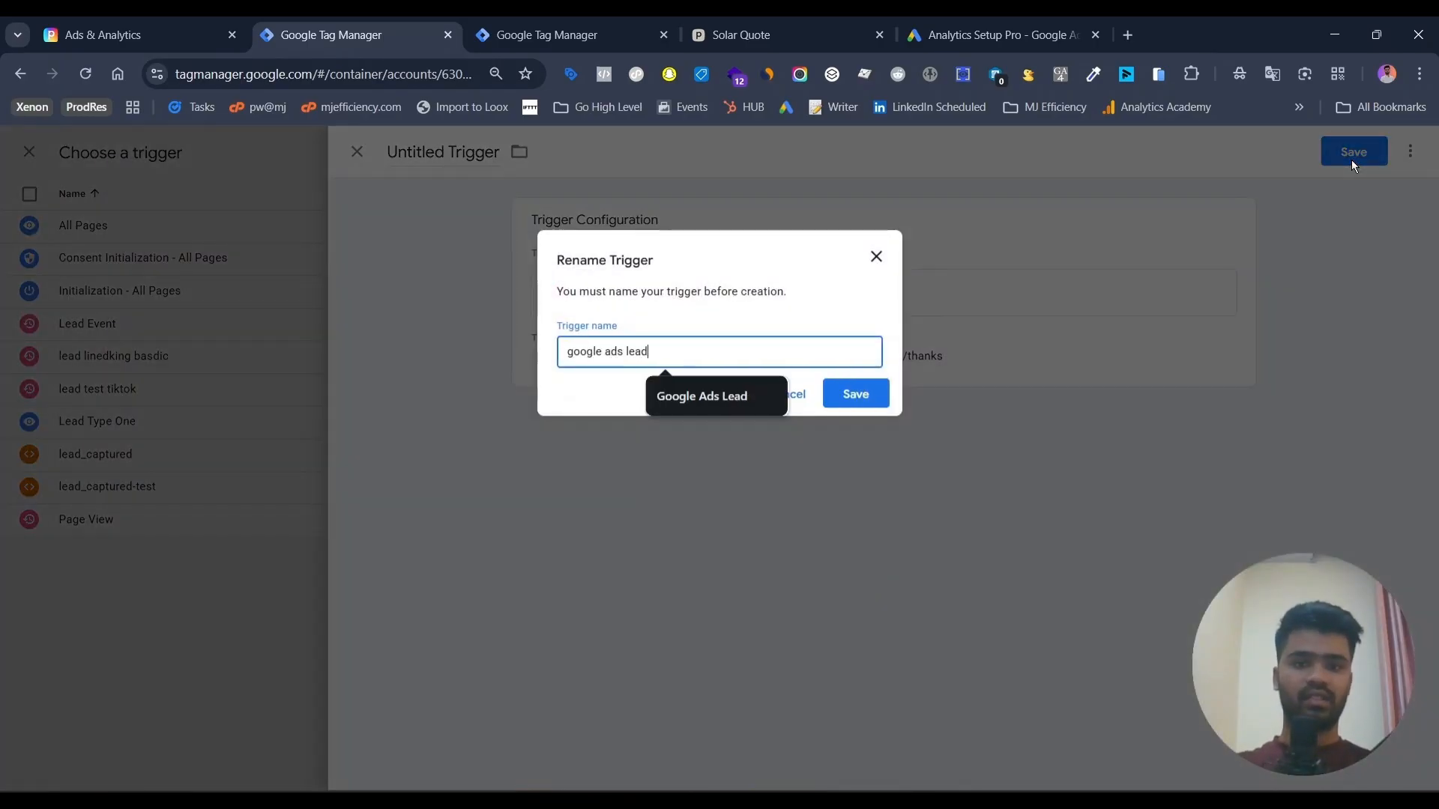
{"action": "key", "text": "Return"}
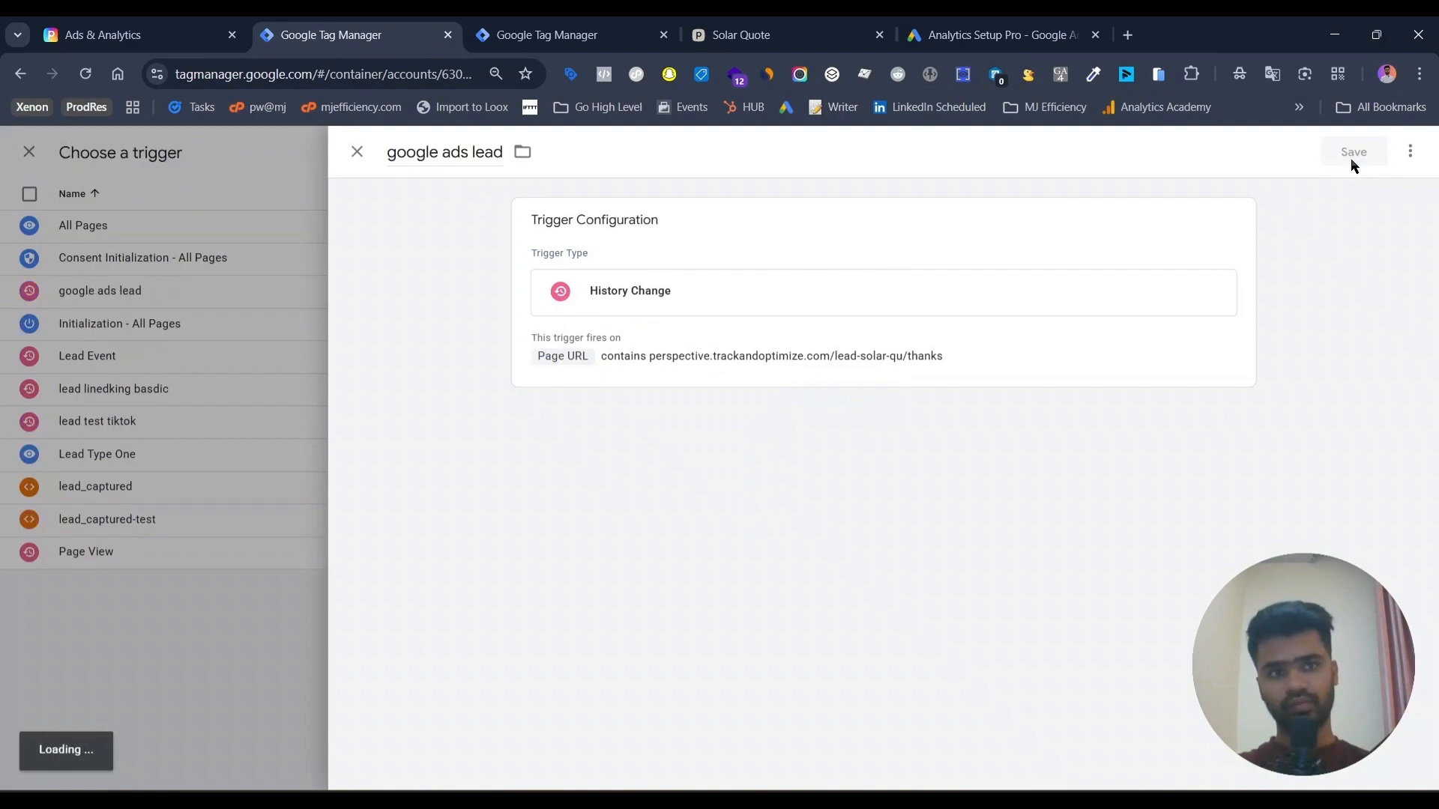
- Save the tag with ' - Basic' appended to its name
{"action": "left_click", "coordinate": [1353, 153]}
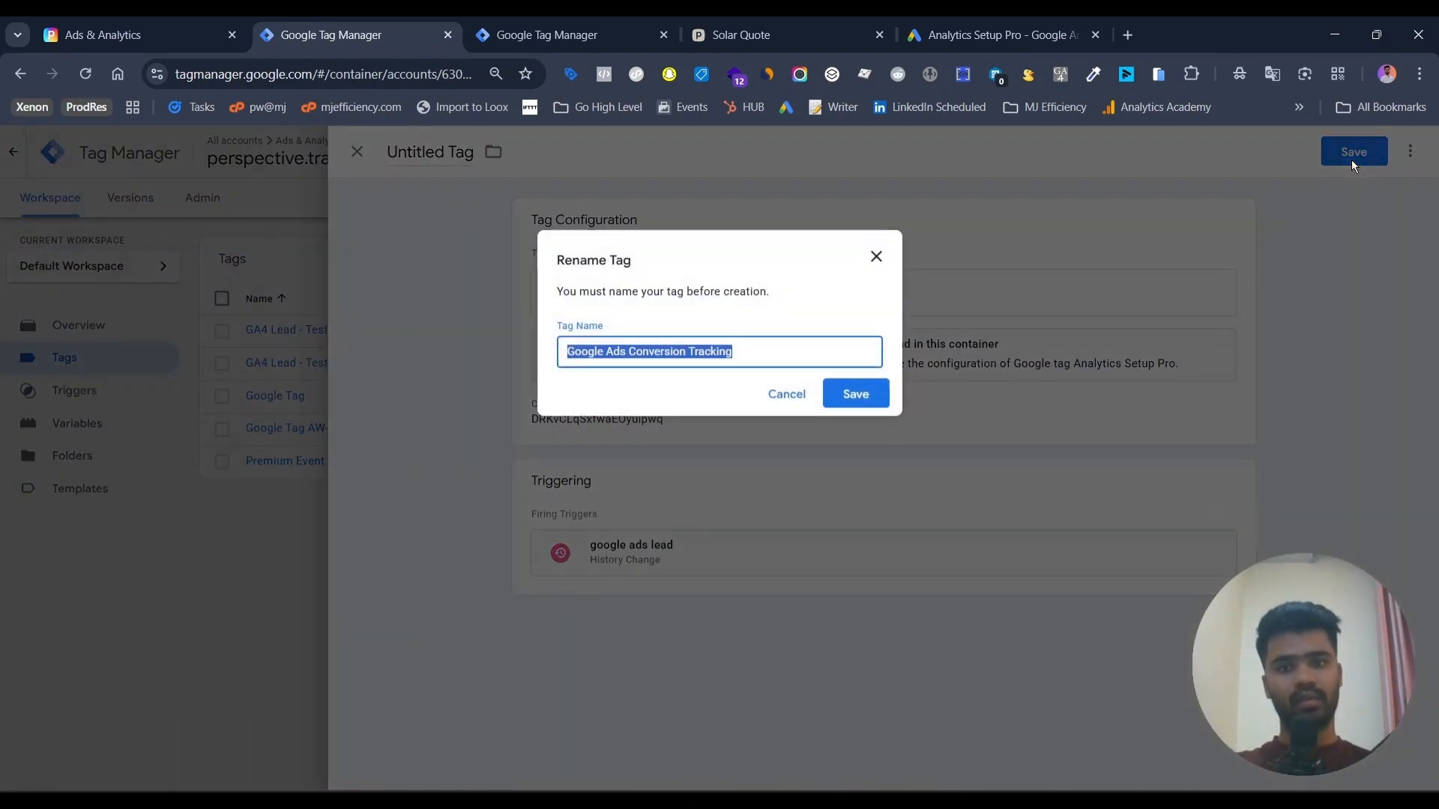
{"action": "key", "text": "End"}
{"action": "type", "text": "- Ba"}
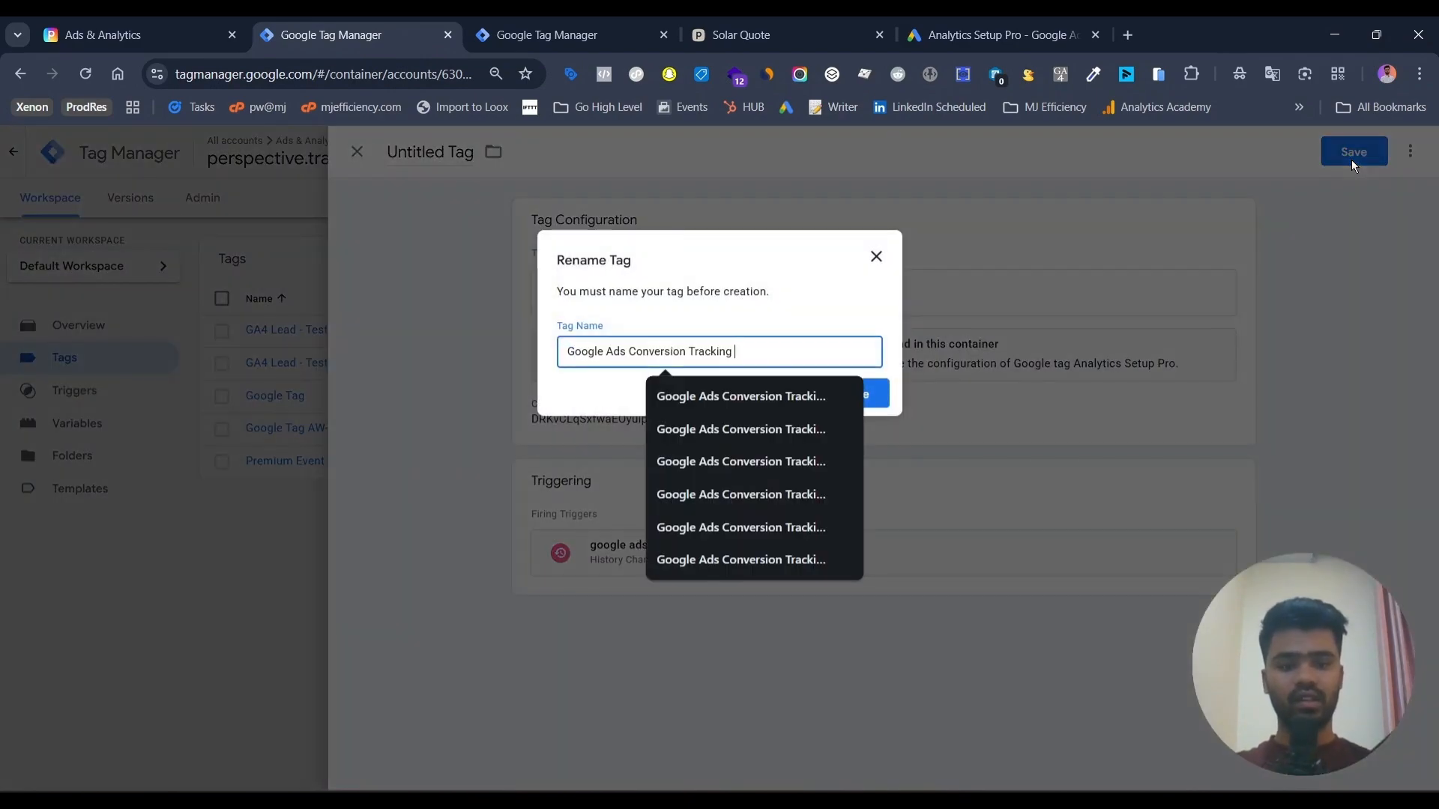
{"action": "type", "text": "sic"}
{"action": "key", "text": "Return"}
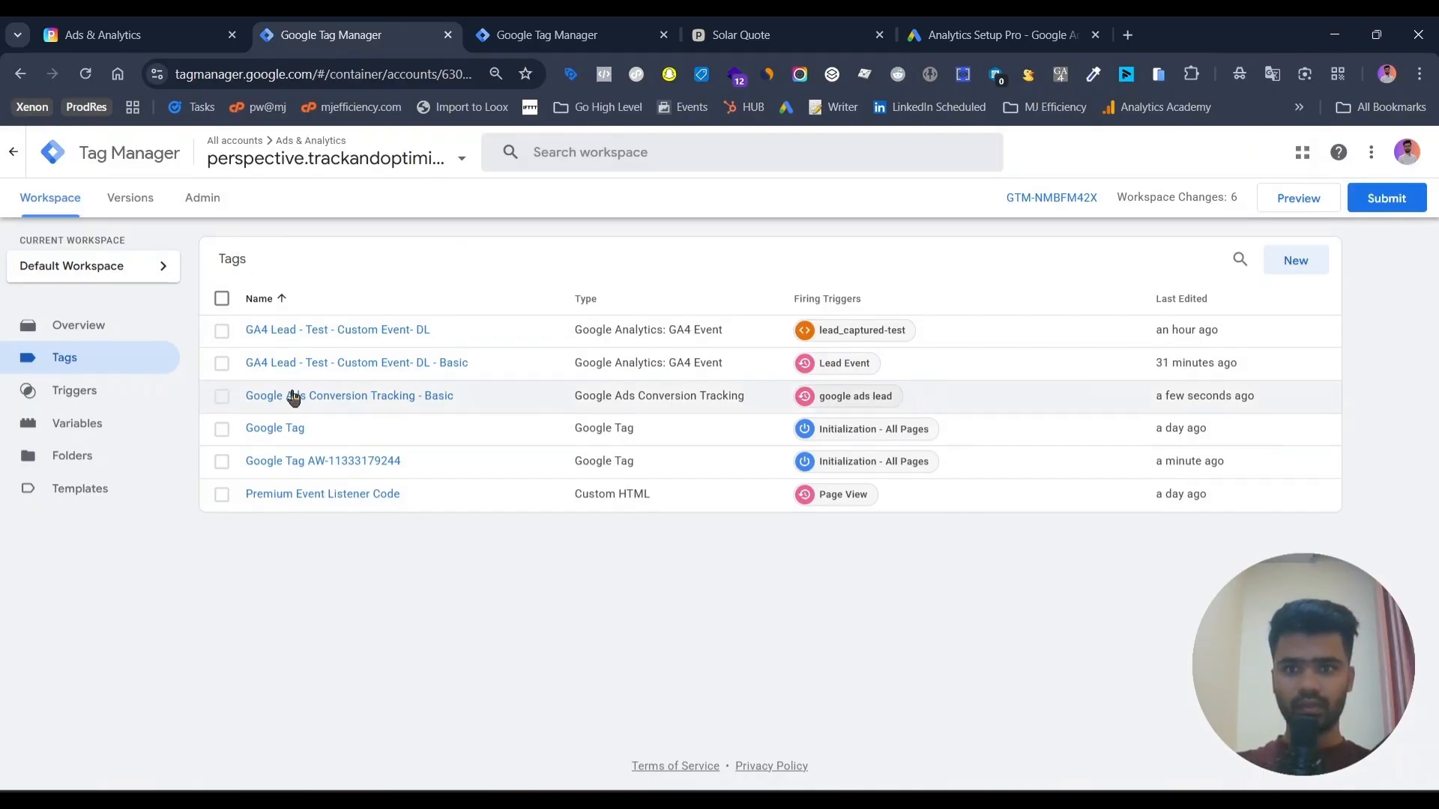
- Review the new Google tag's settings and return to the tag list
{"action": "left_click", "coordinate": [299, 462]}
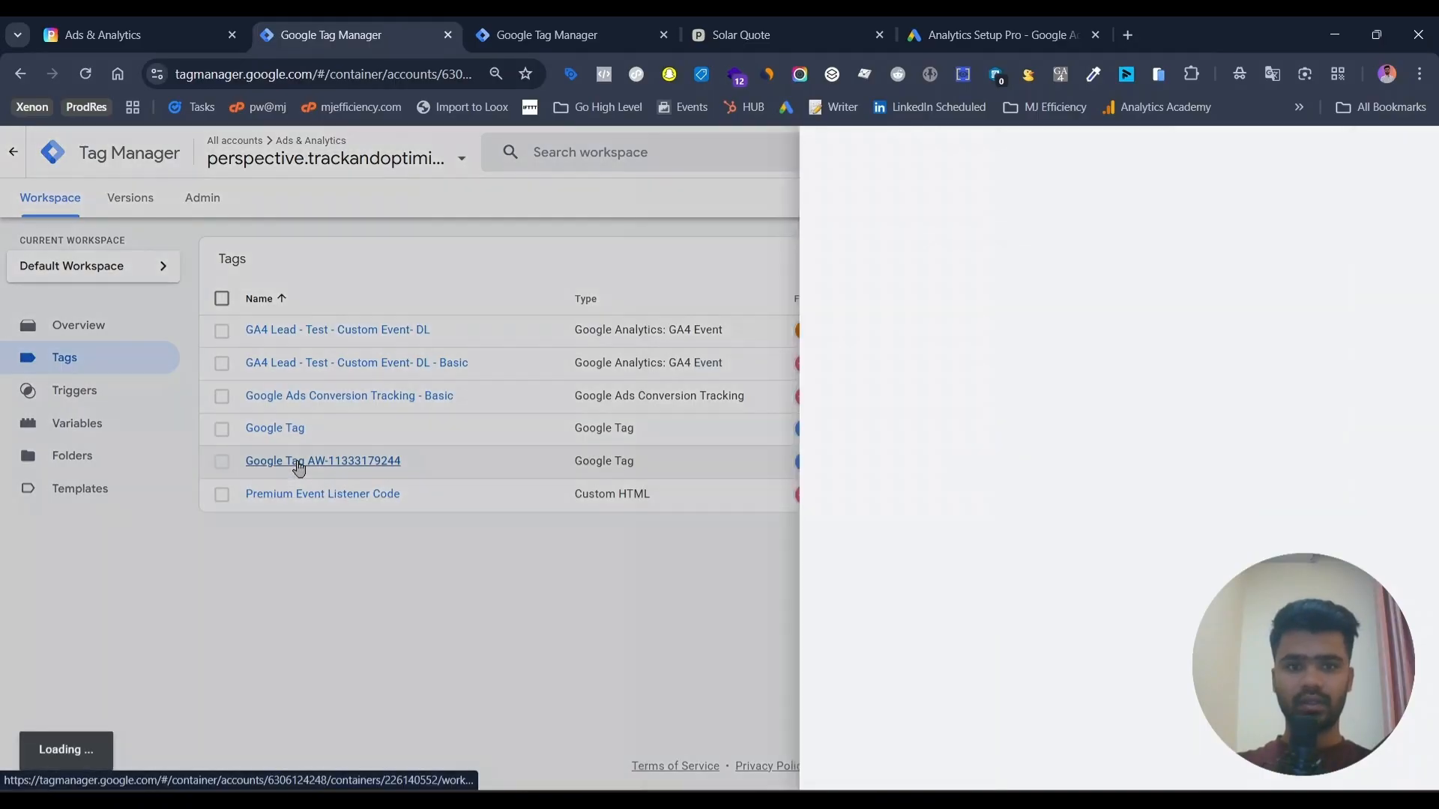
{"action": "left_click", "coordinate": [221, 367]}
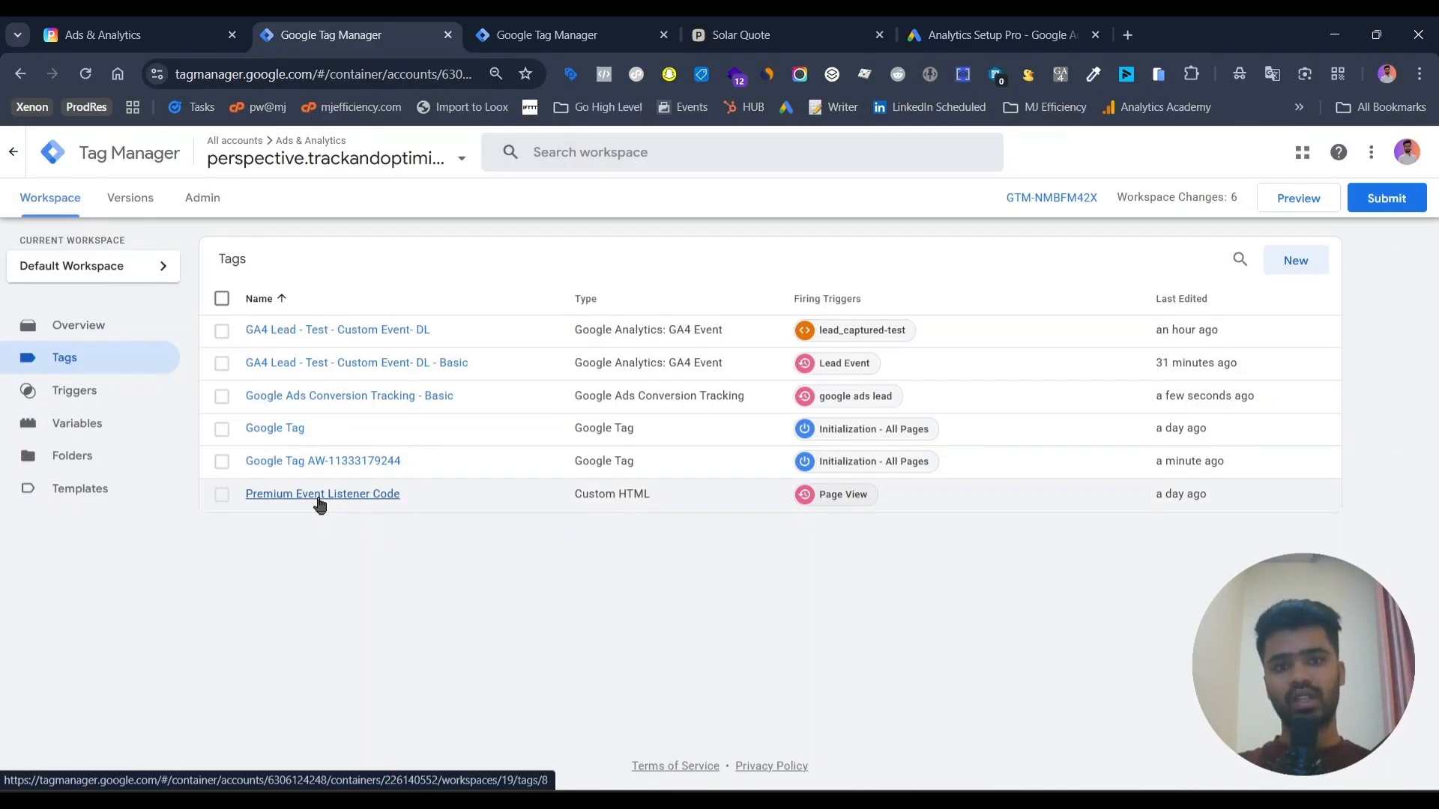
{"action": "left_click", "coordinate": [380, 469]}
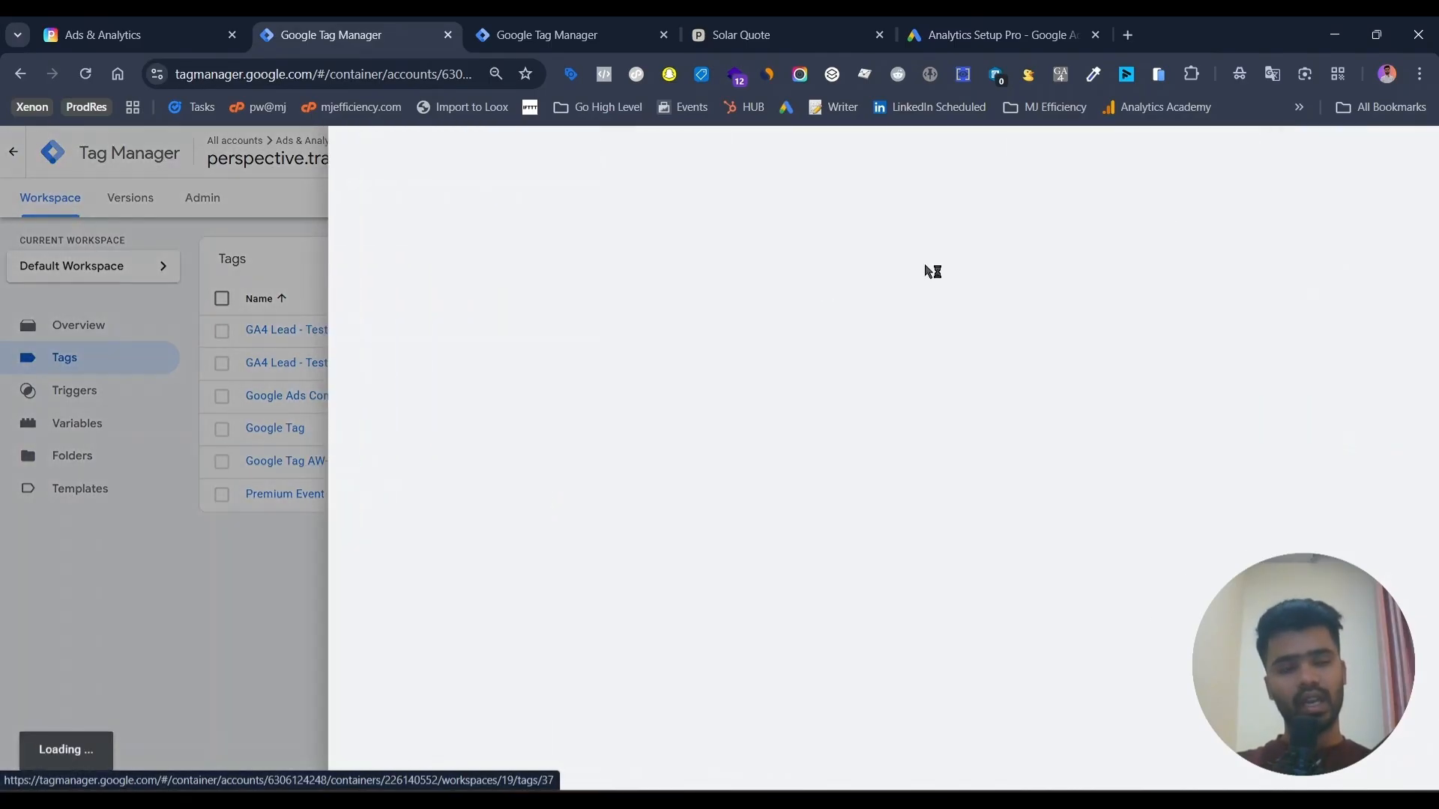
{"action": "left_click", "coordinate": [1412, 153]}
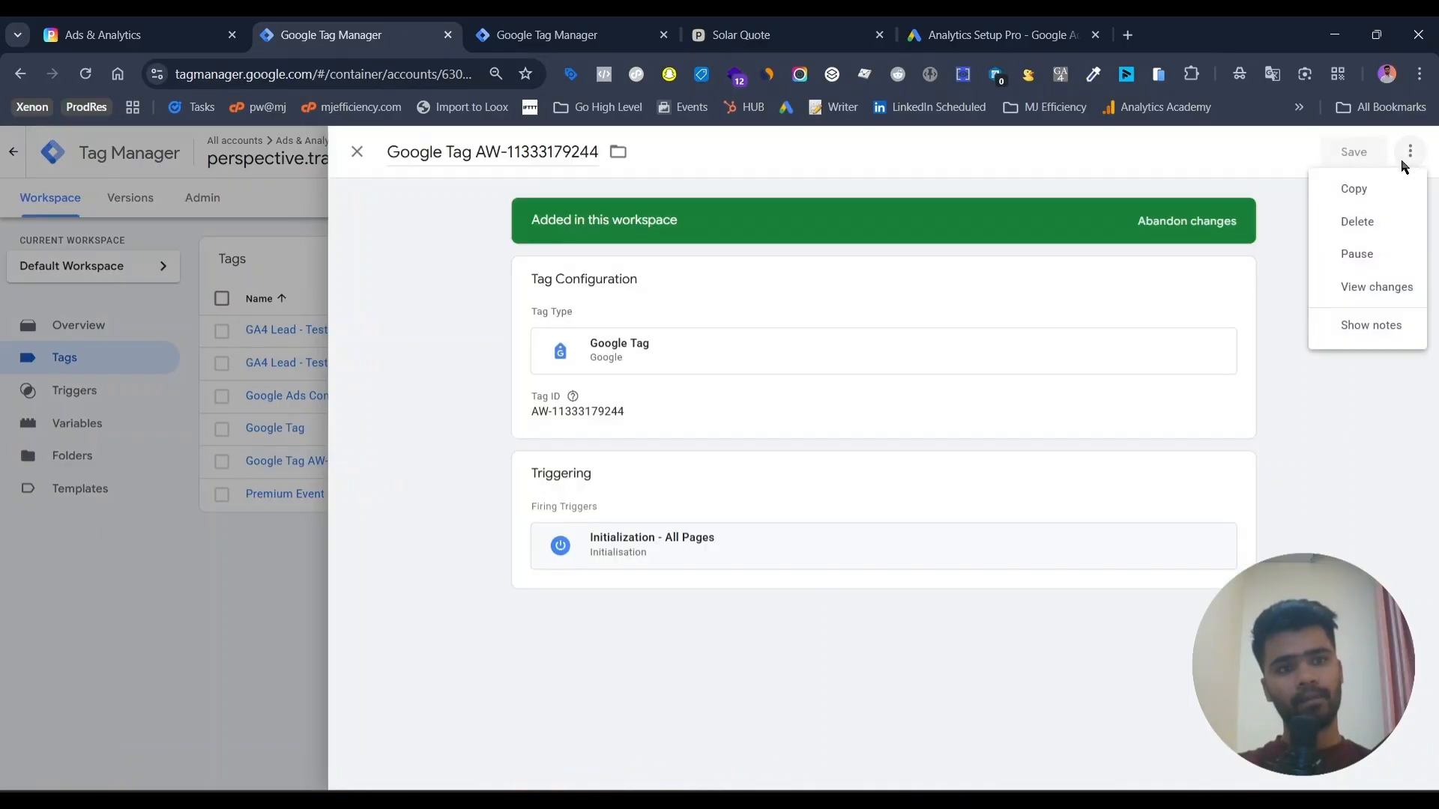
{"action": "left_click", "coordinate": [227, 182]}
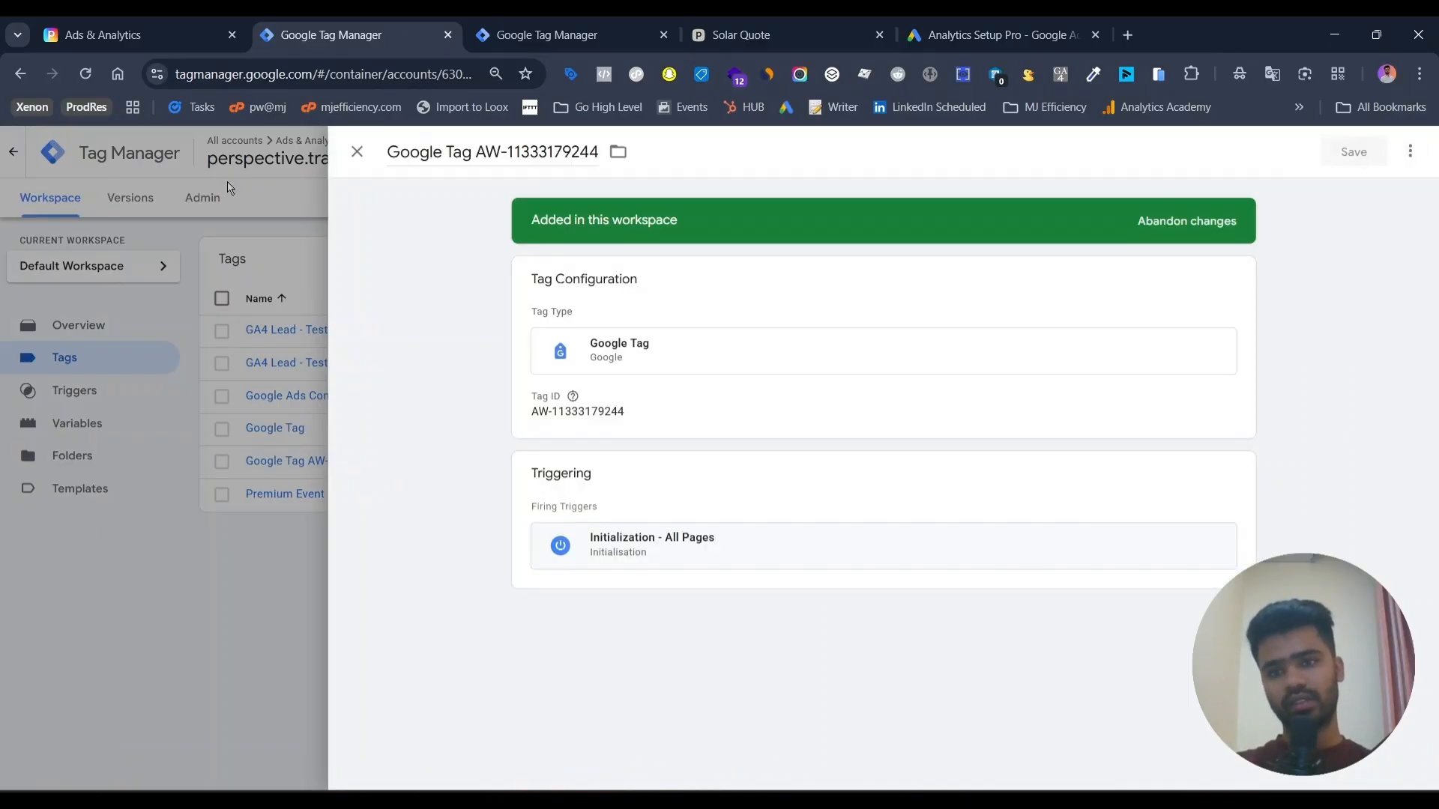
{"action": "left_click", "coordinate": [275, 343]}
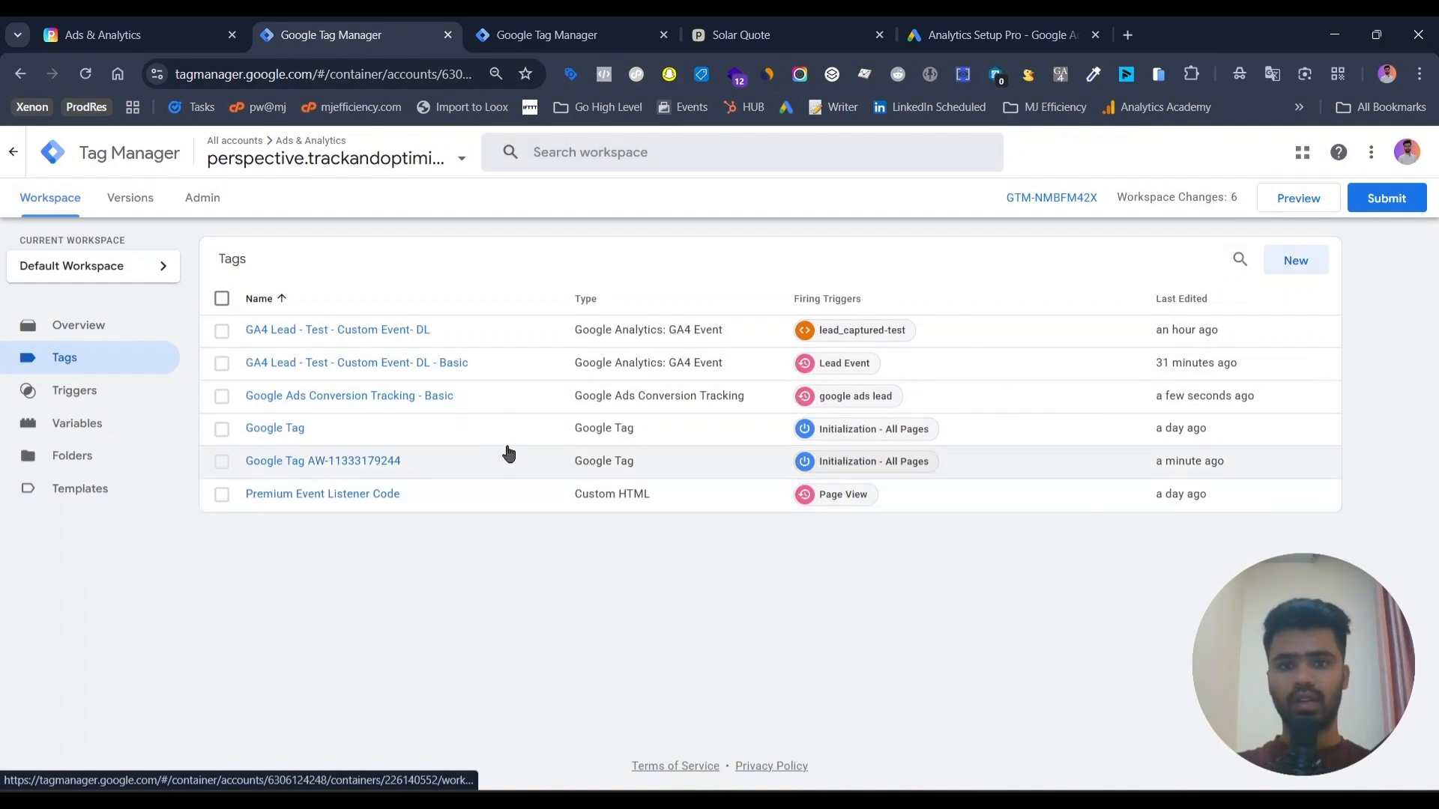
- Copy the Google Ads Conversion Tracking - Basic tag, swapping its trigger for lead_captured
{"action": "left_click", "coordinate": [433, 398]}
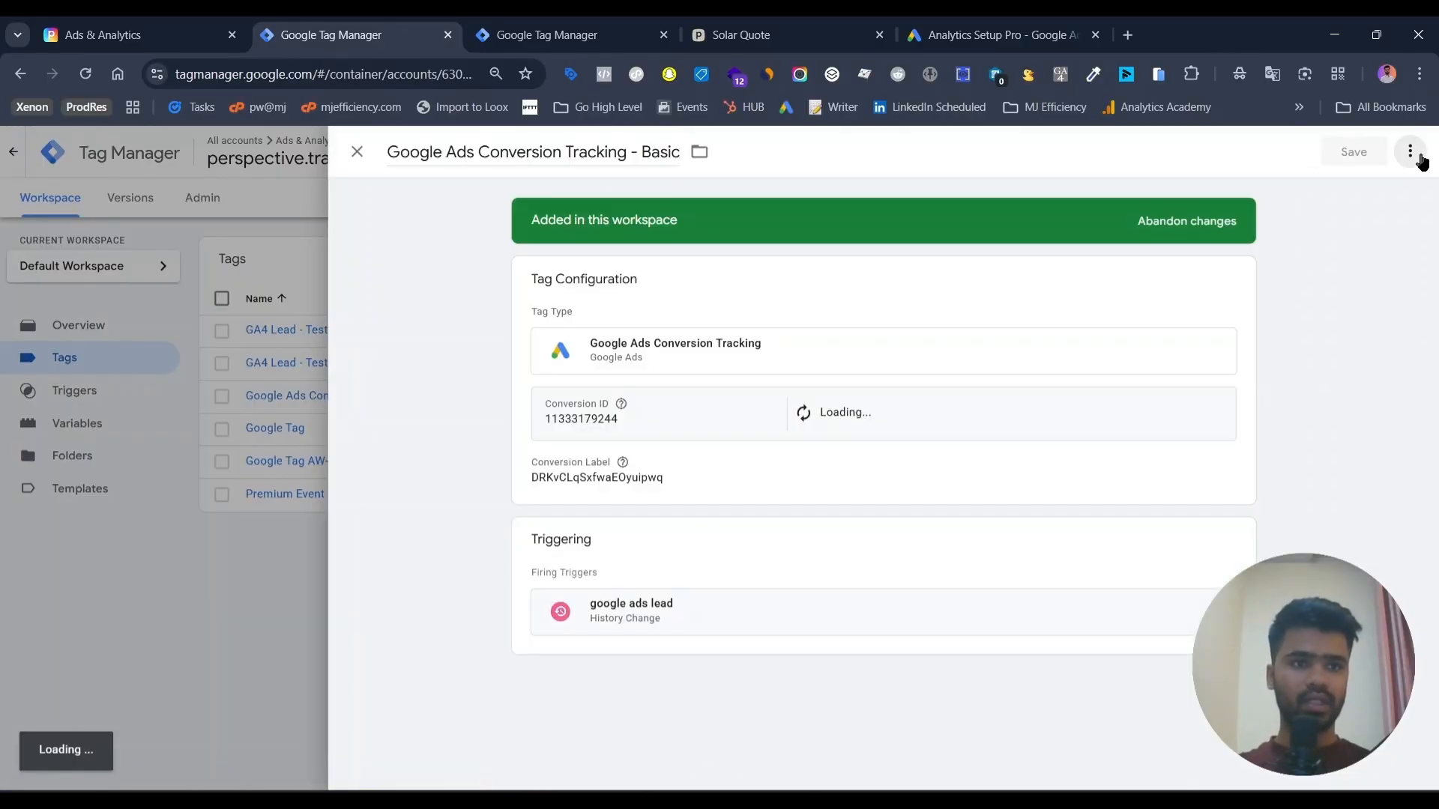
{"action": "left_click", "coordinate": [1418, 158]}
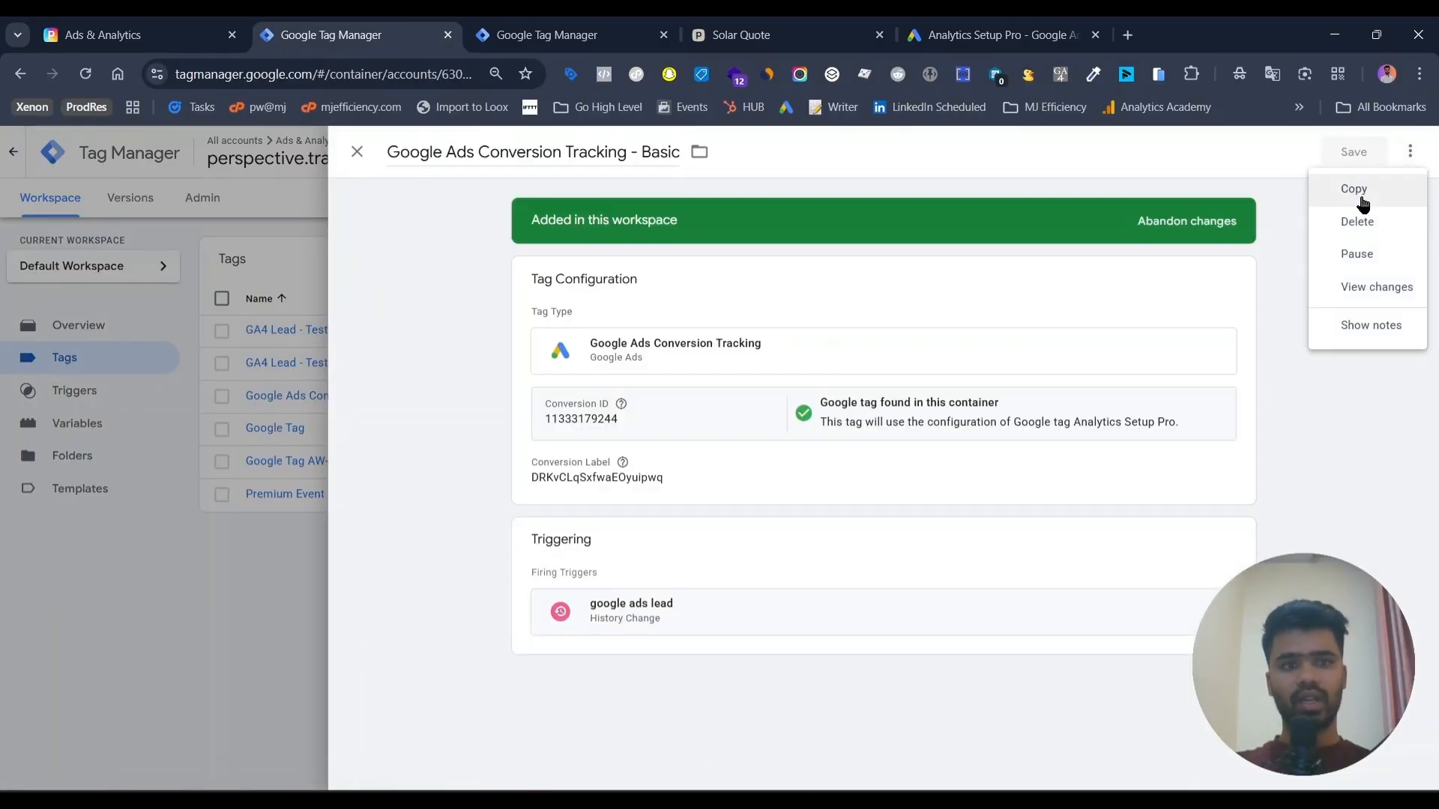
{"action": "left_click", "coordinate": [1363, 198]}
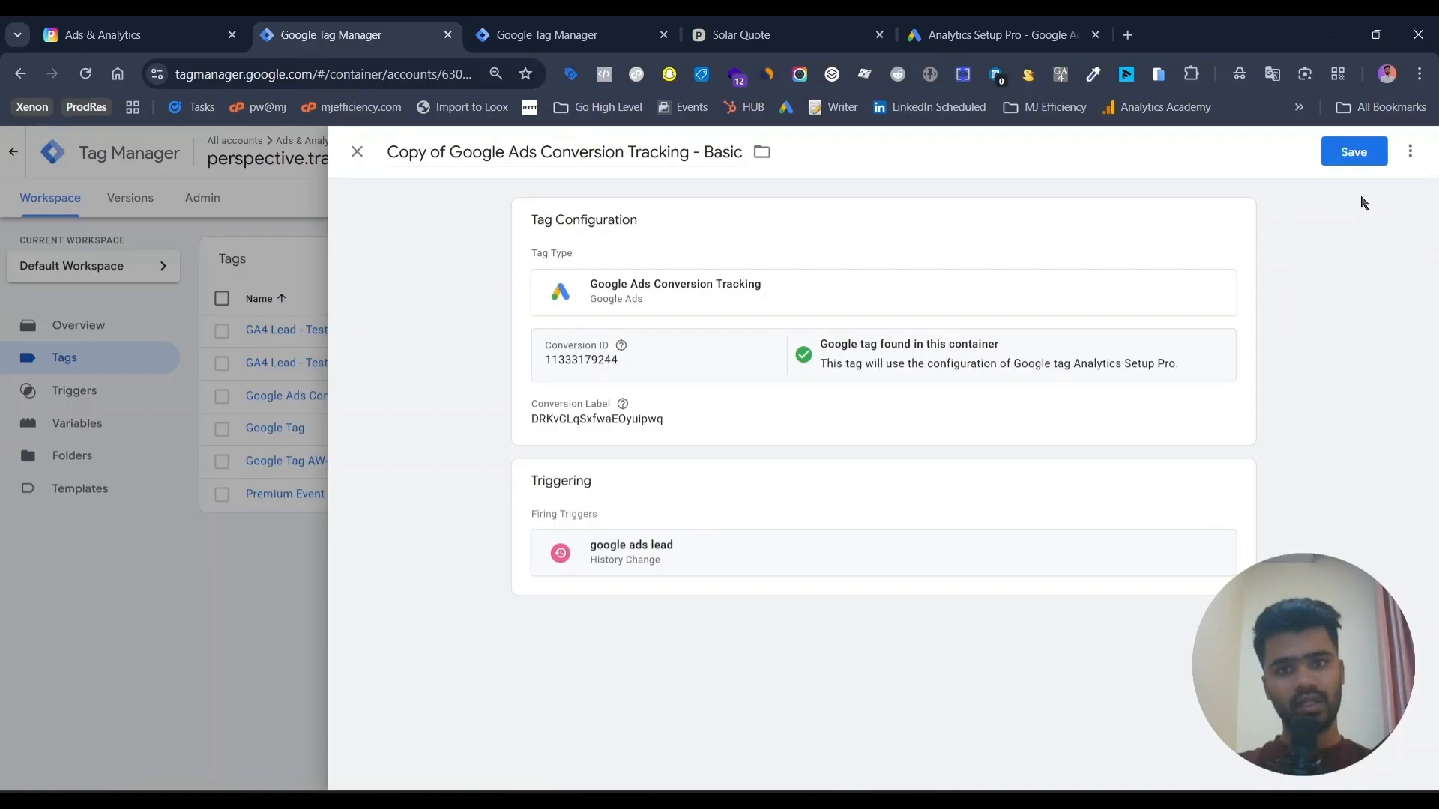
{"action": "left_click", "coordinate": [754, 504]}
{"action": "left_click", "coordinate": [1213, 559]}
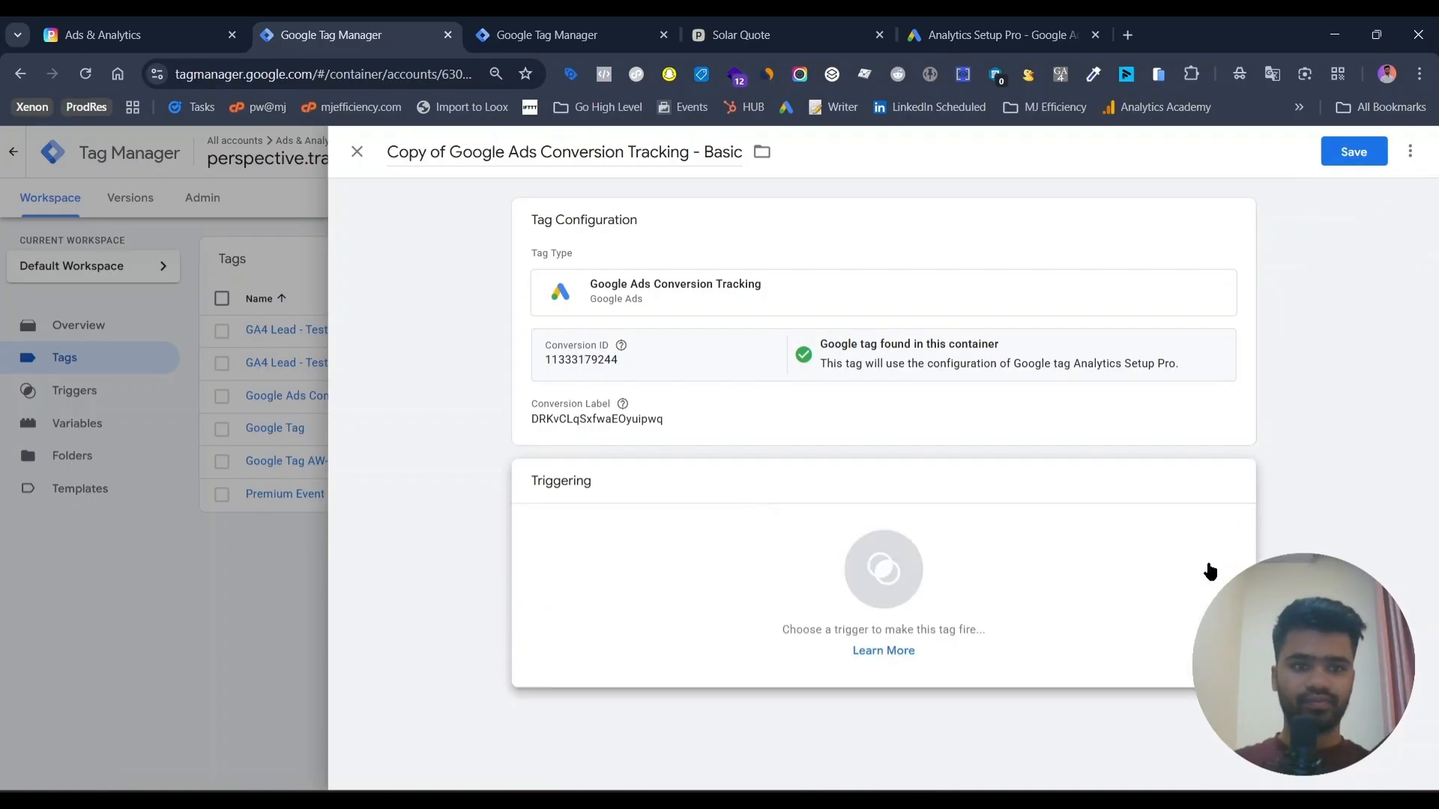
{"action": "left_click", "coordinate": [1208, 571]}
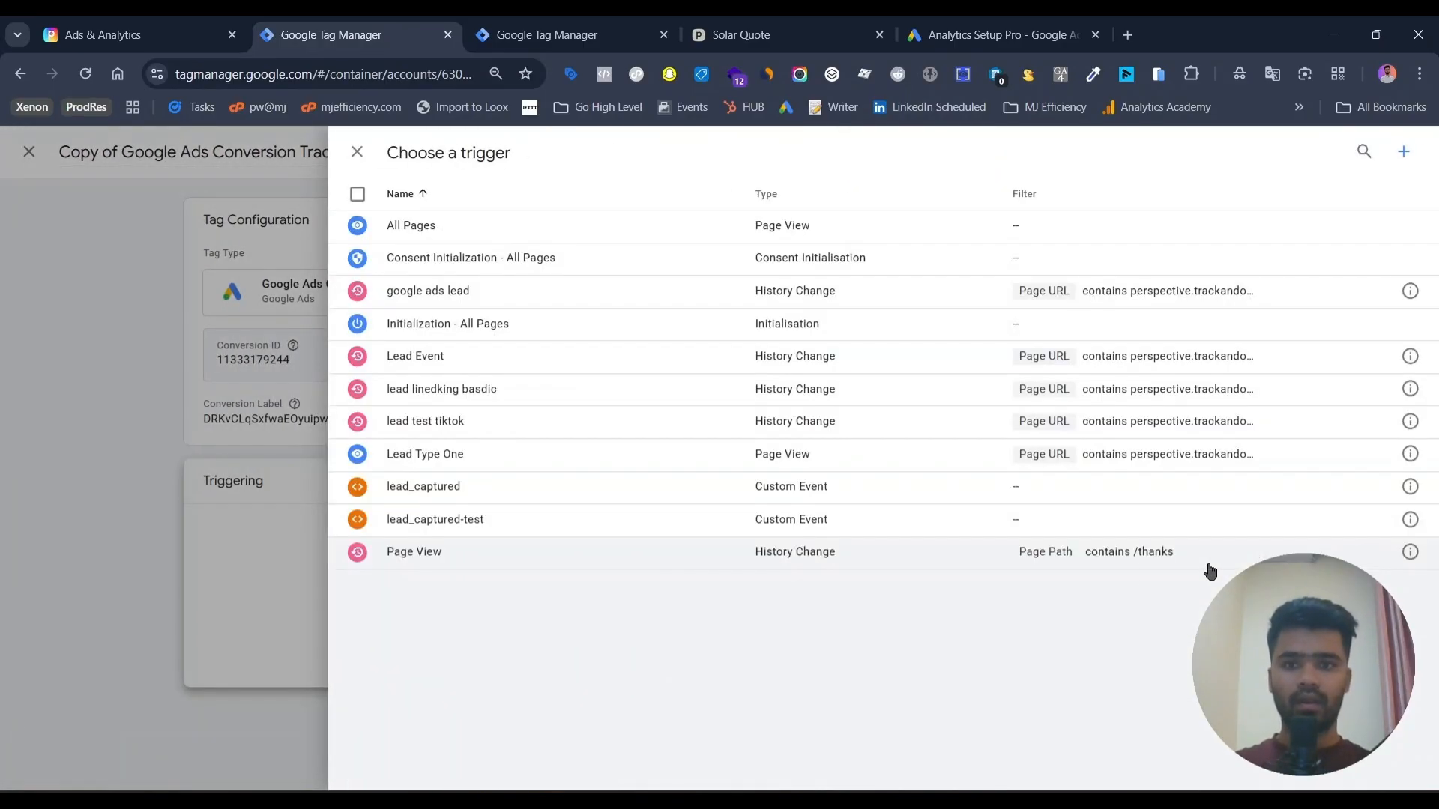
{"action": "left_click", "coordinate": [671, 488]}
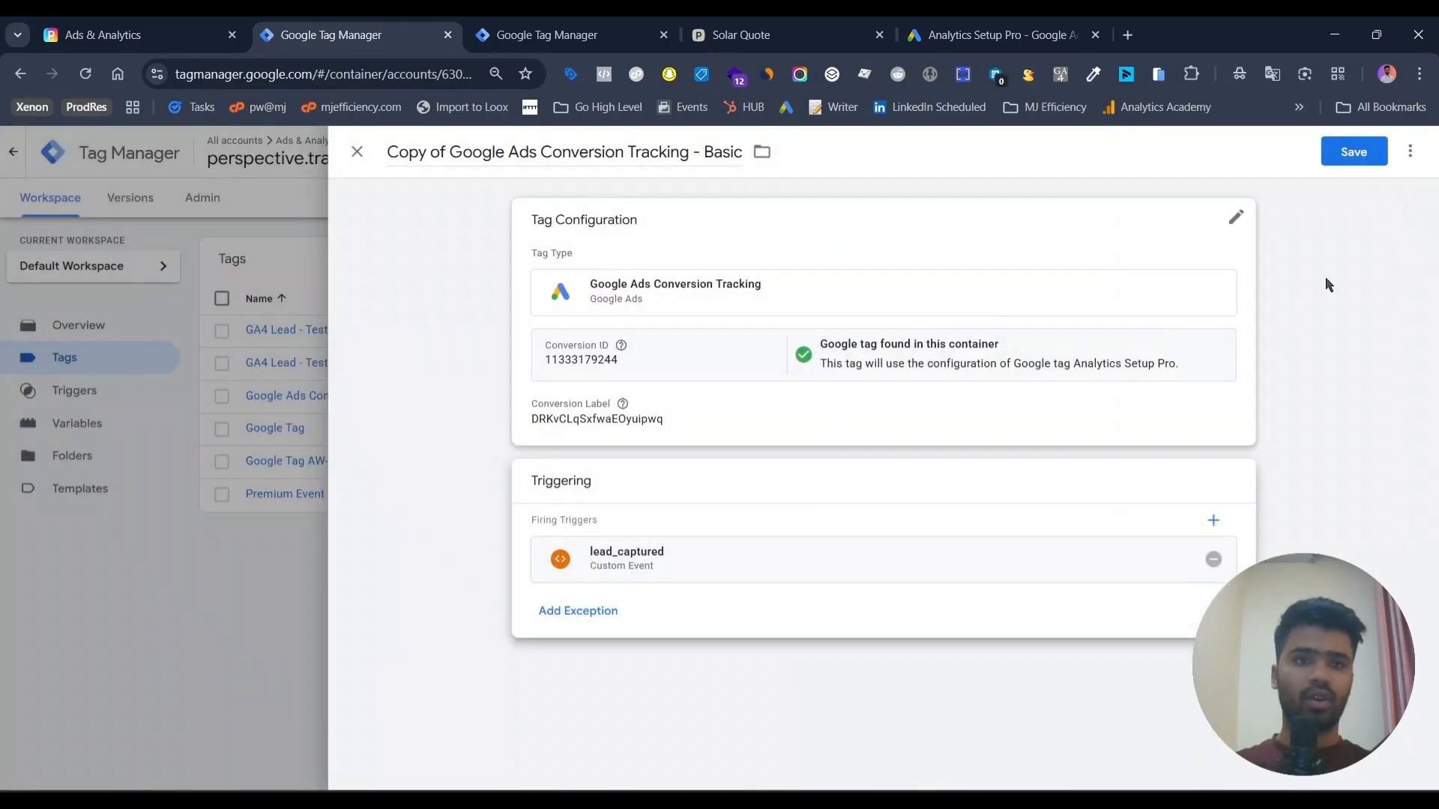
{"action": "left_click", "coordinate": [1352, 151]}
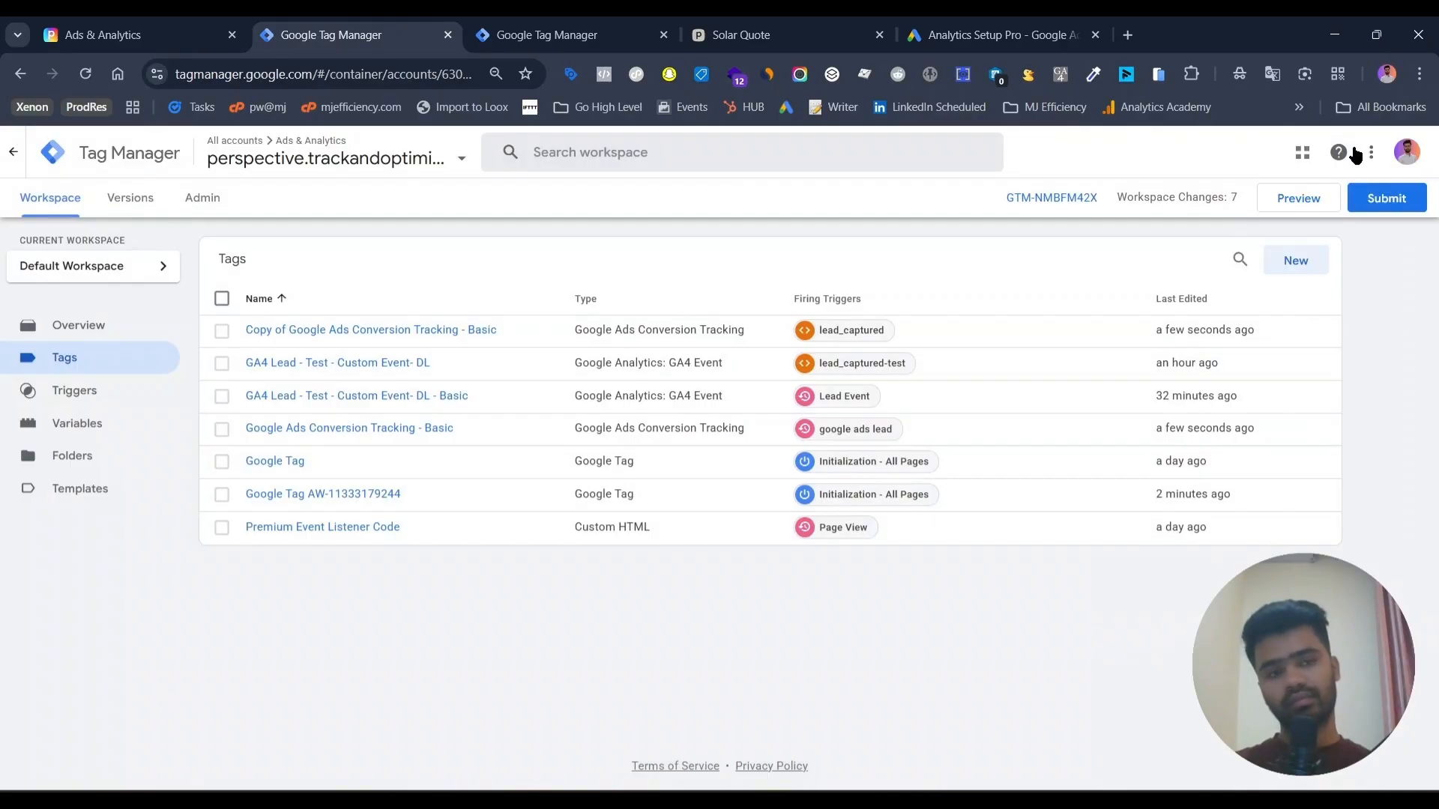
- Submit and publish the container without a version name or description
{"action": "left_click", "coordinate": [1382, 199]}
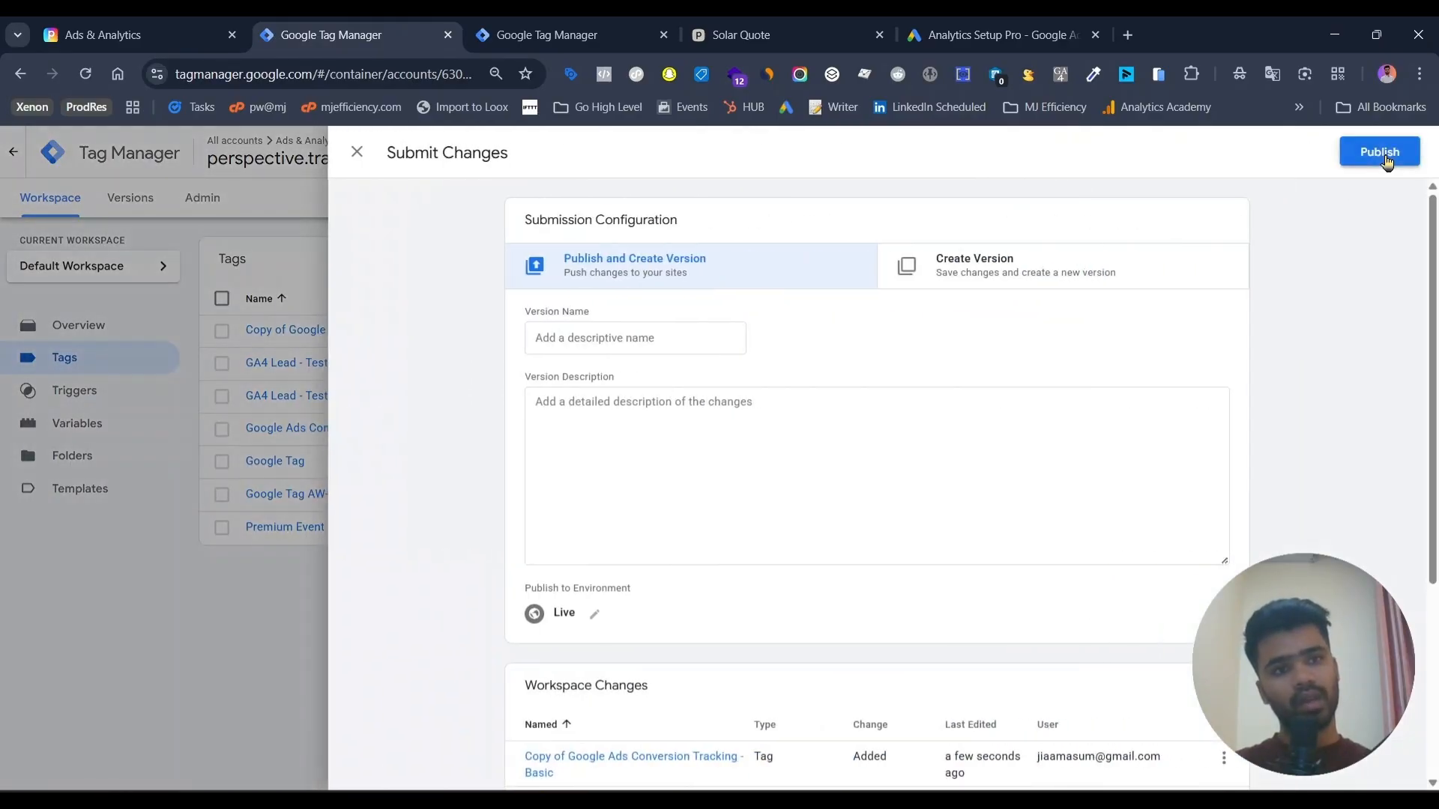
{"action": "left_click", "coordinate": [1382, 151]}
{"action": "left_click", "coordinate": [842, 636]}
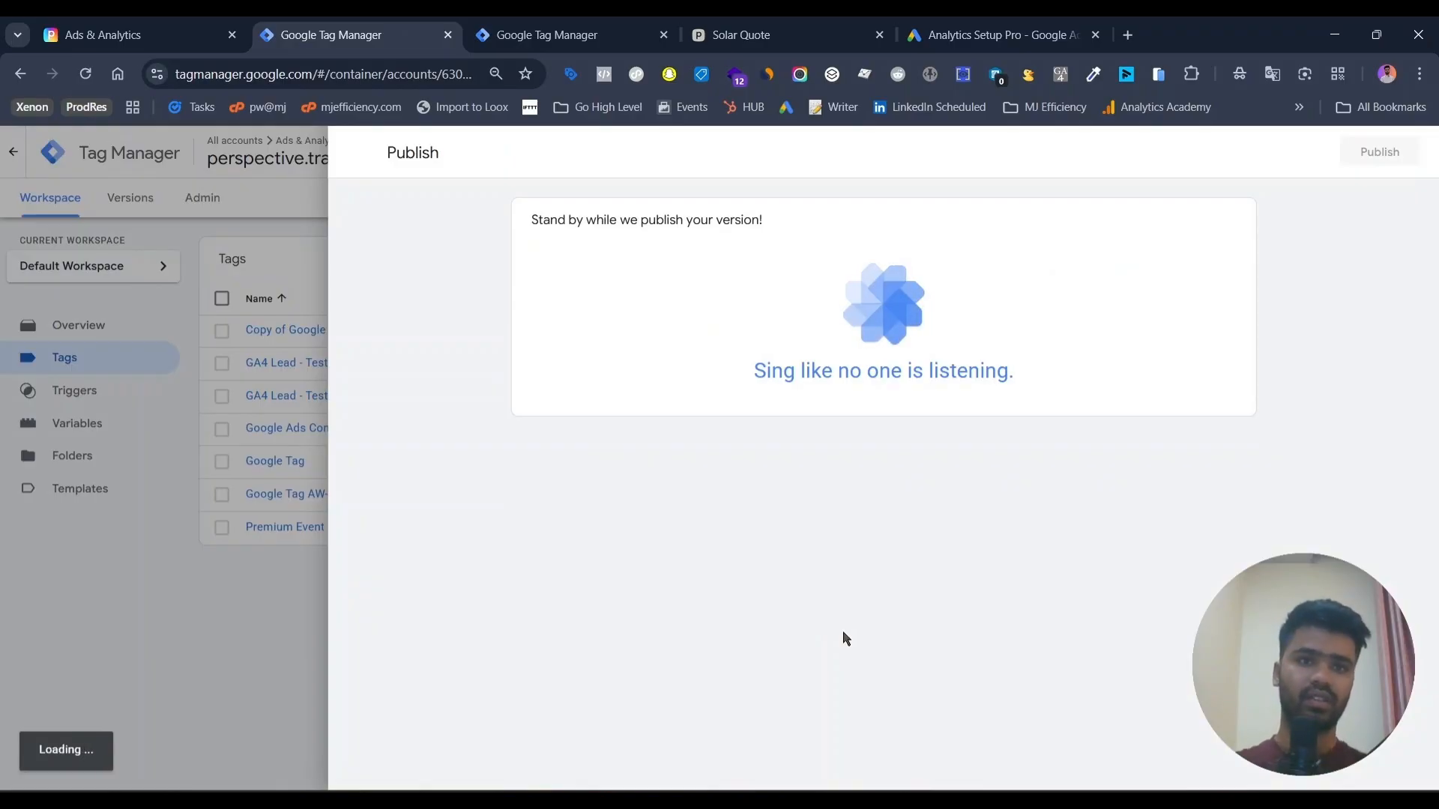
- Finish the Google Ads conversion setup and close the Version 19 summary in Tag Manager
{"action": "left_click", "coordinate": [968, 18]}
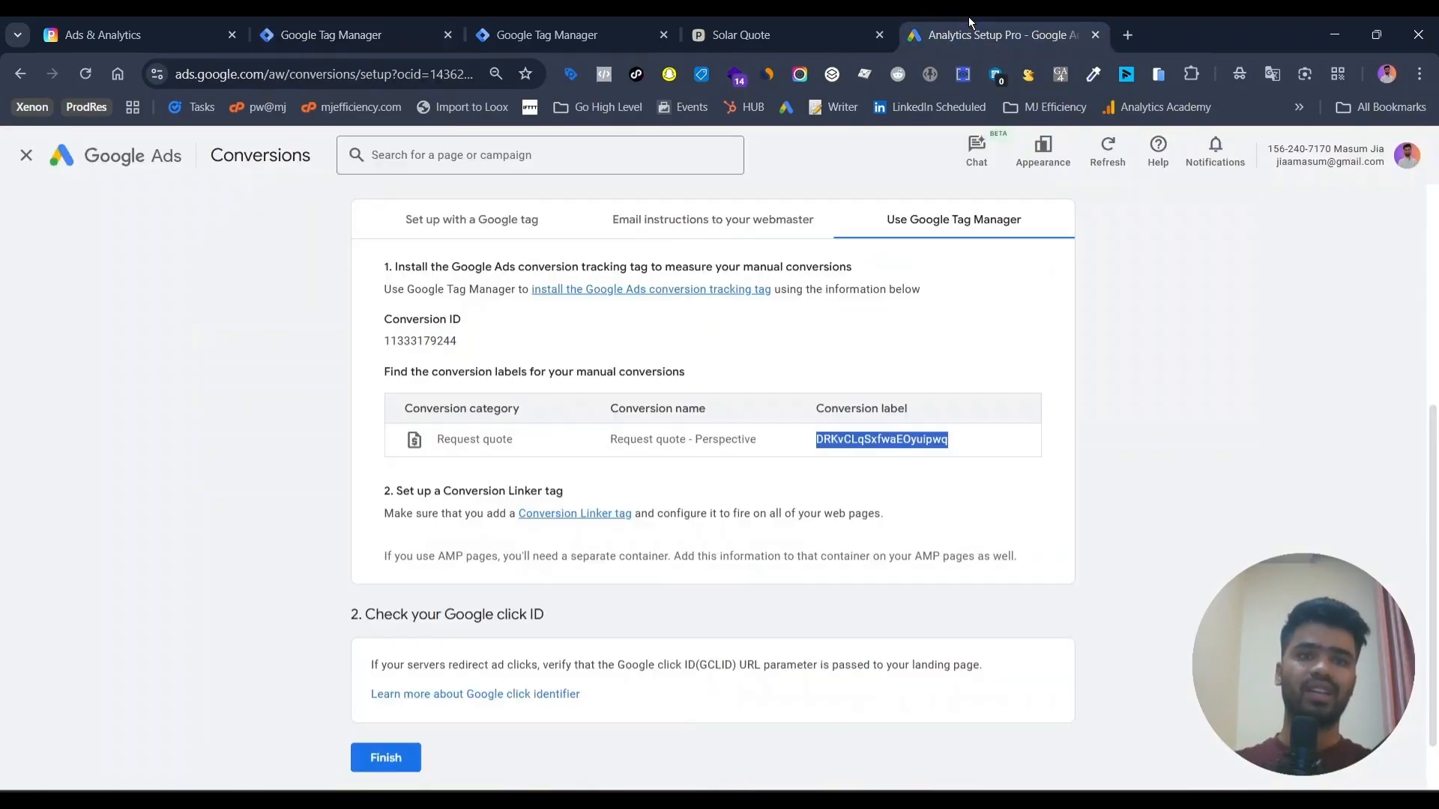
{"action": "left_click", "coordinate": [386, 758]}
{"action": "left_click", "coordinate": [271, 24]}
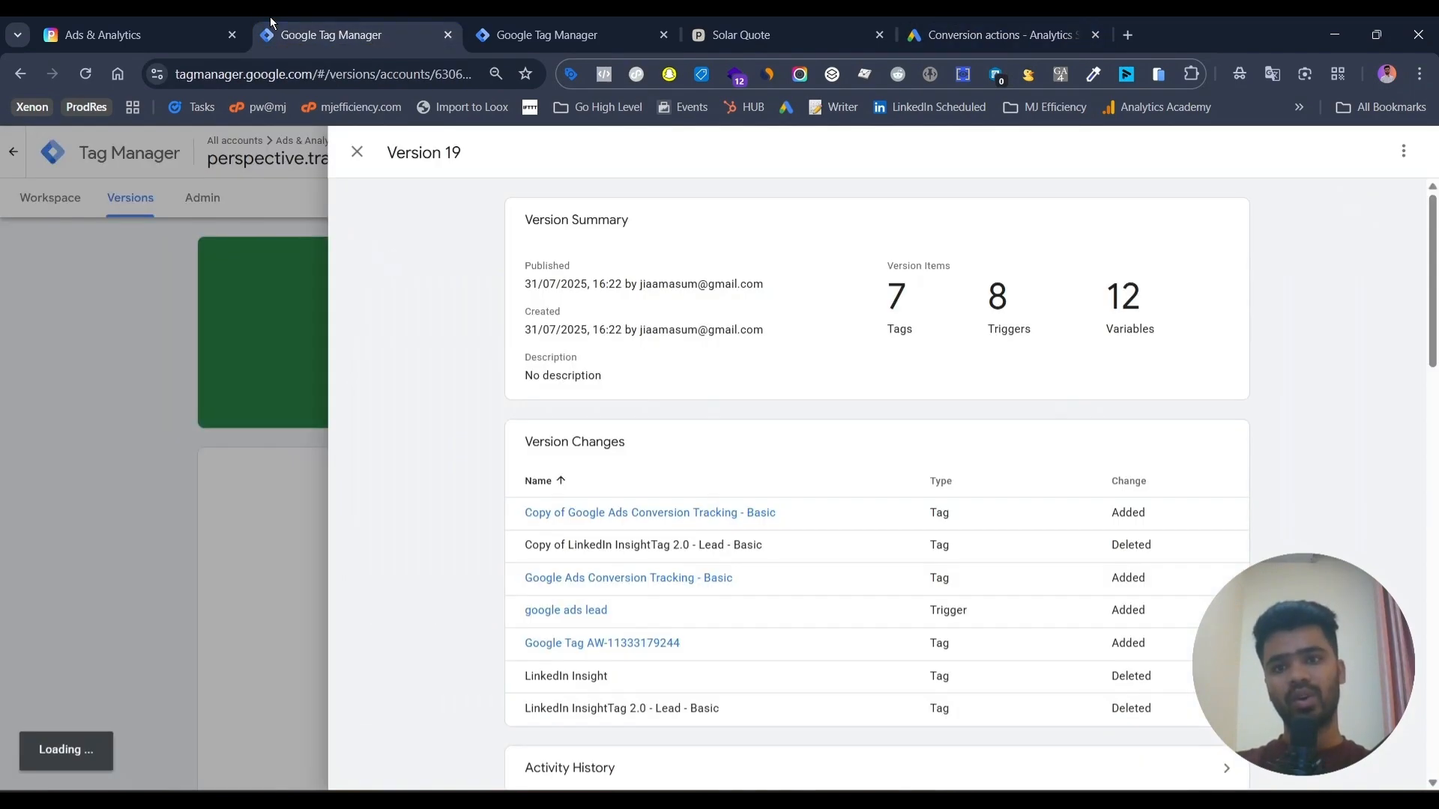
{"action": "left_click", "coordinate": [358, 152]}
{"action": "left_click", "coordinate": [58, 210]}
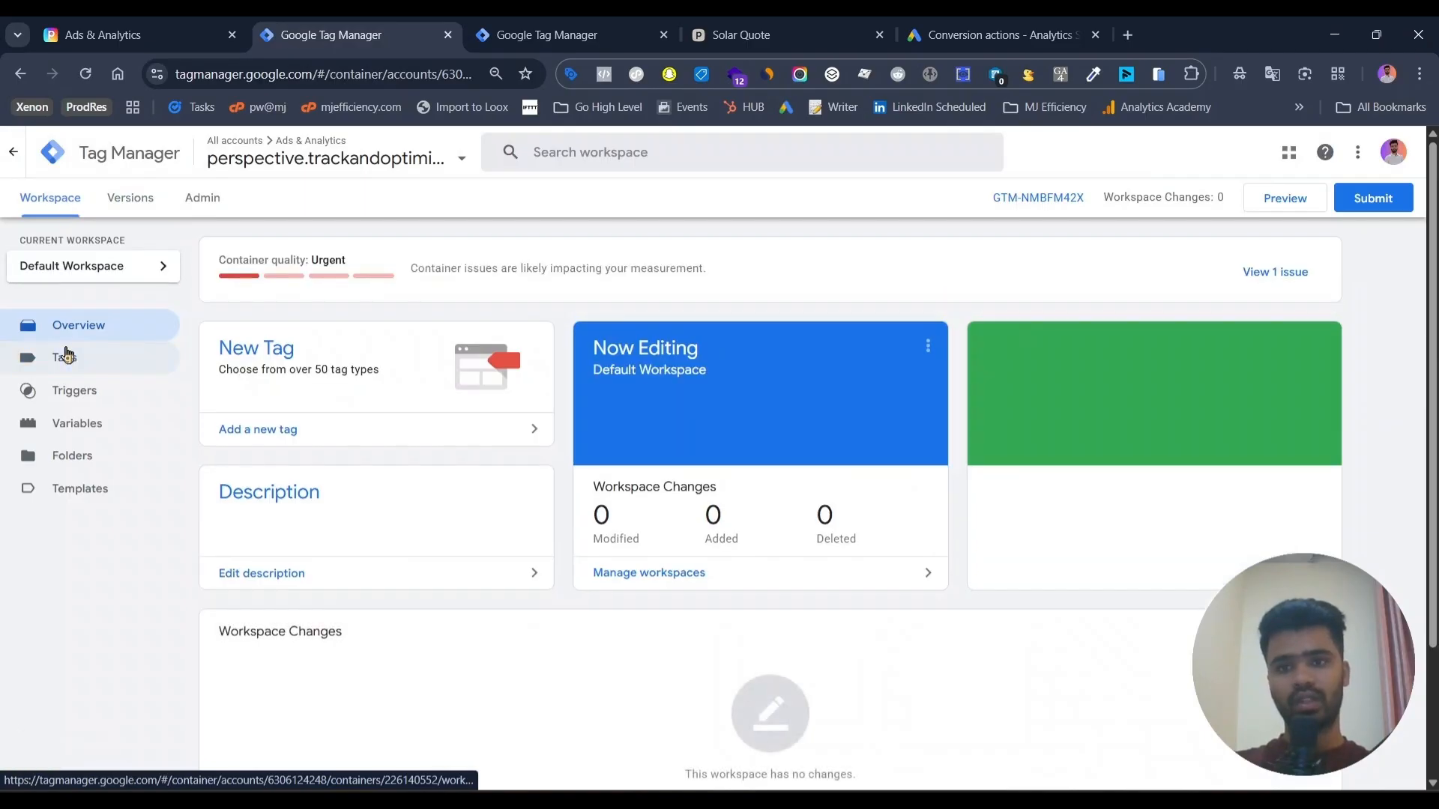
- Delete the Copy of Google Ads Conversion Tracking - Basic tag from the tag list
{"action": "left_click", "coordinate": [67, 355]}
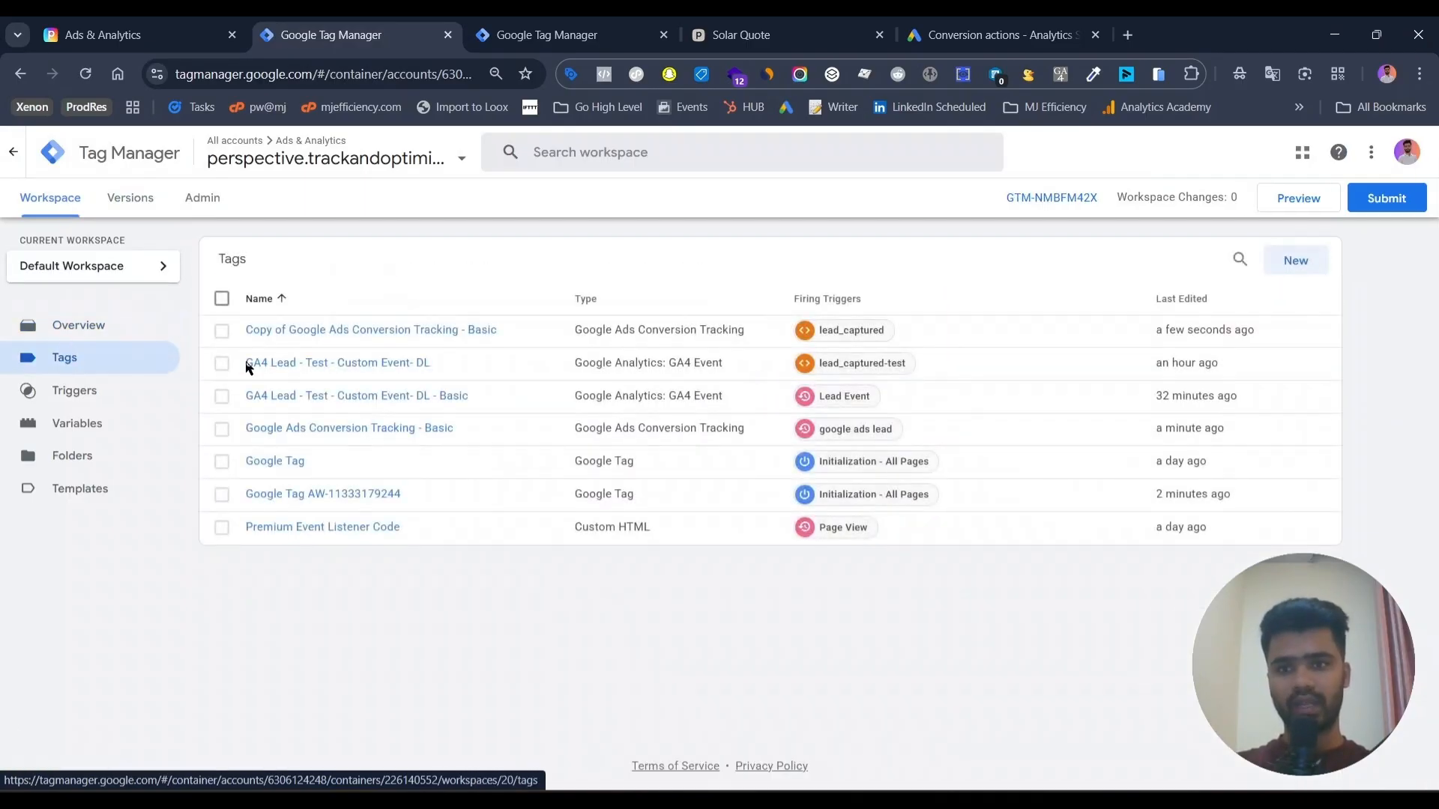
{"action": "left_click", "coordinate": [222, 331]}
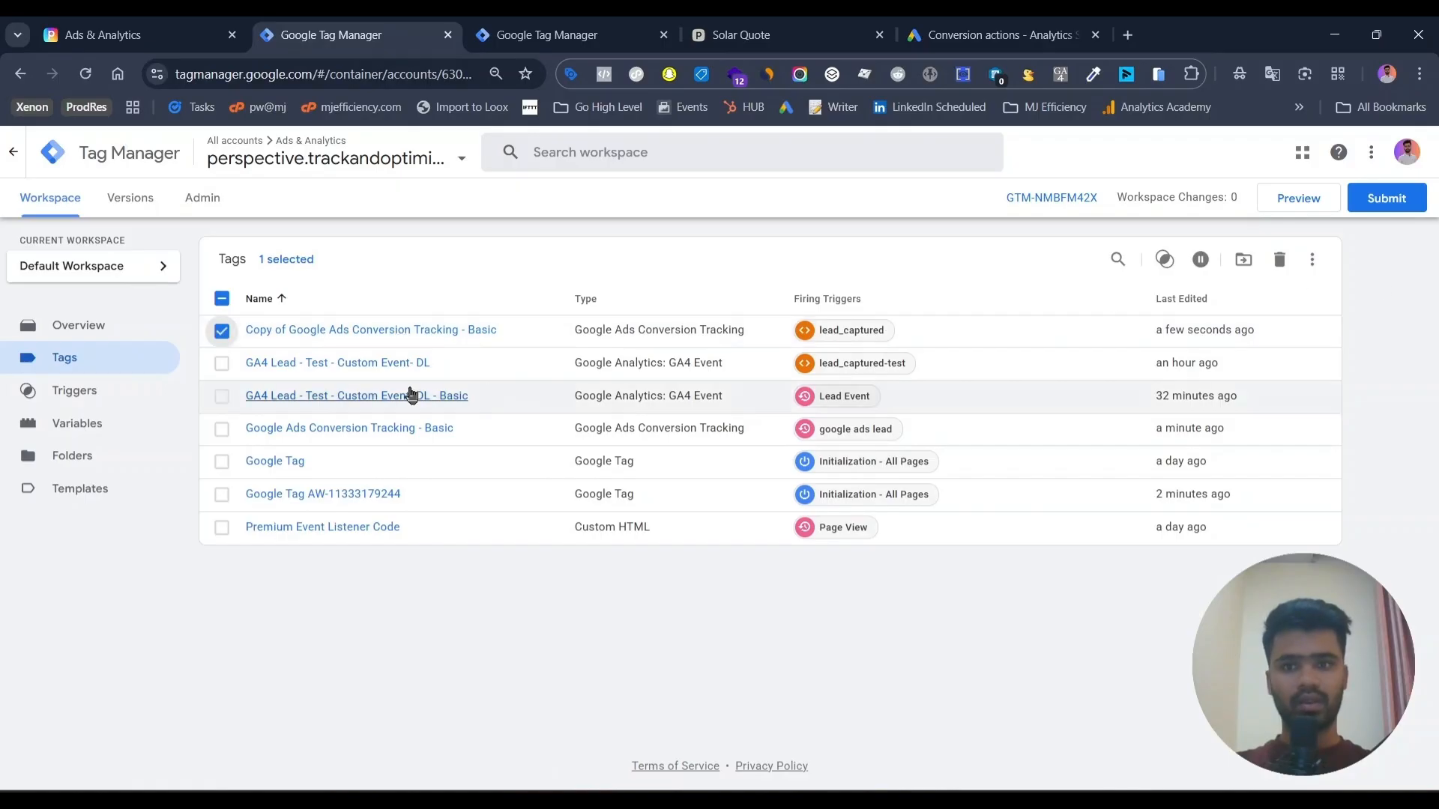
{"action": "left_click", "coordinate": [222, 332]}
{"action": "left_click", "coordinate": [222, 332]}
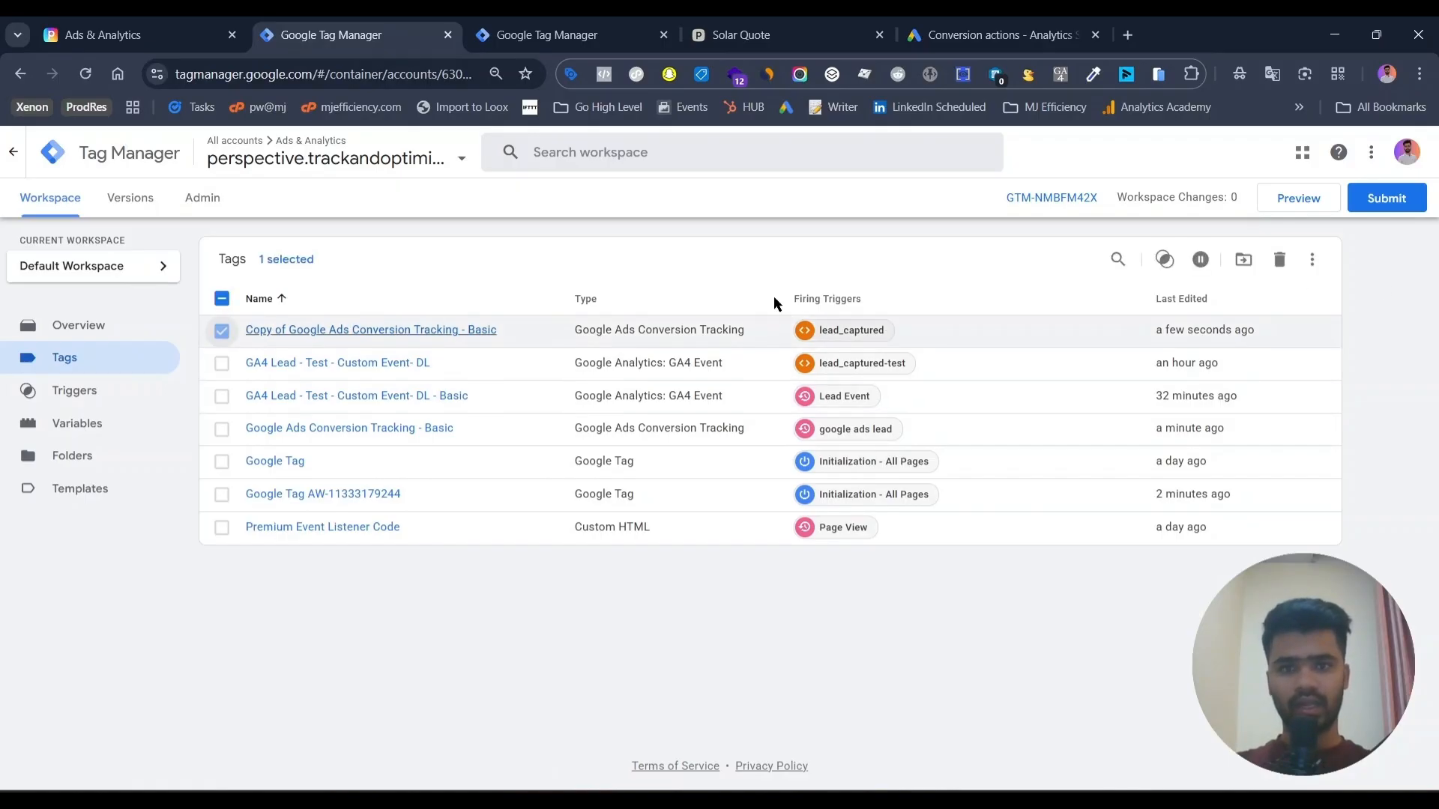
{"action": "left_click", "coordinate": [1280, 261]}
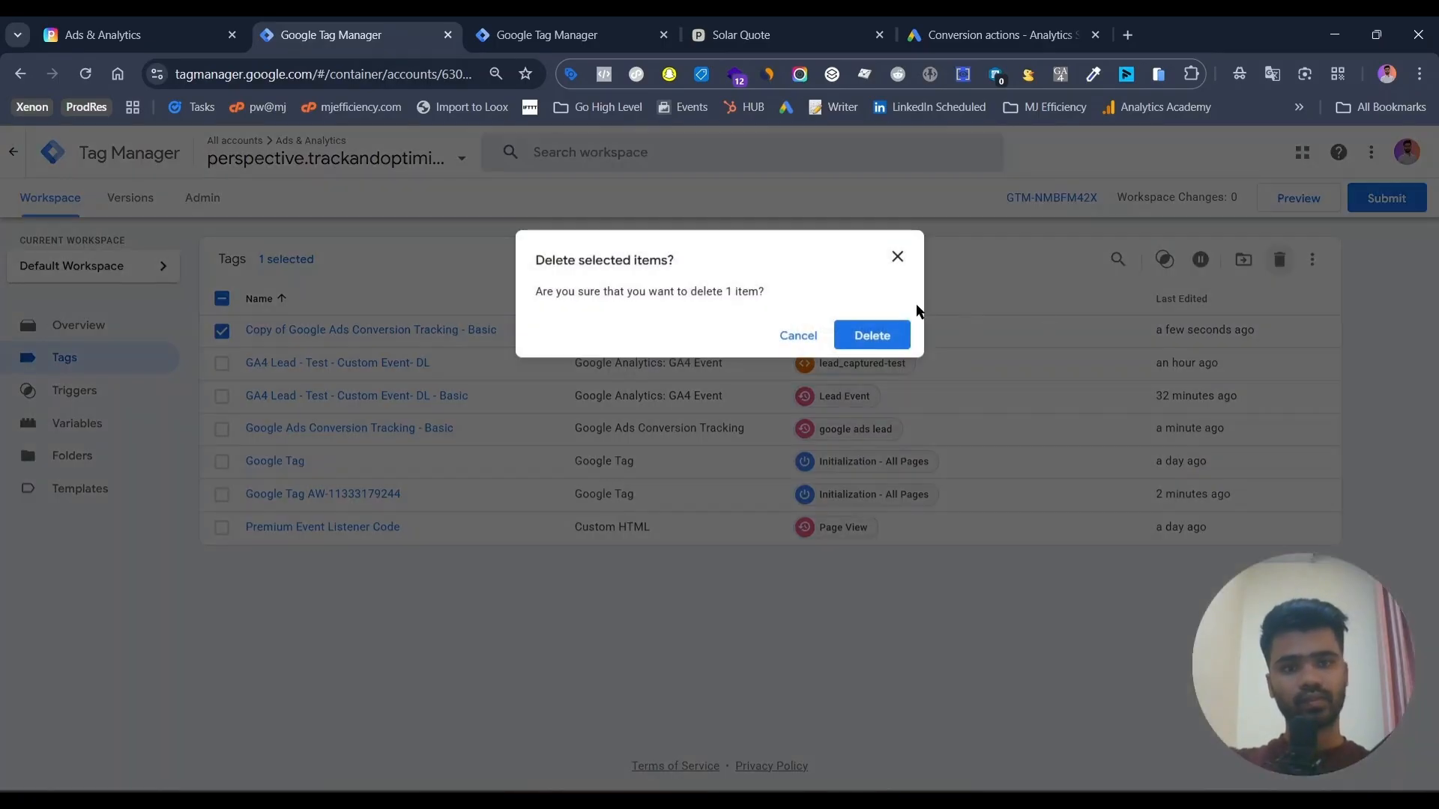
{"action": "left_click", "coordinate": [870, 335]}
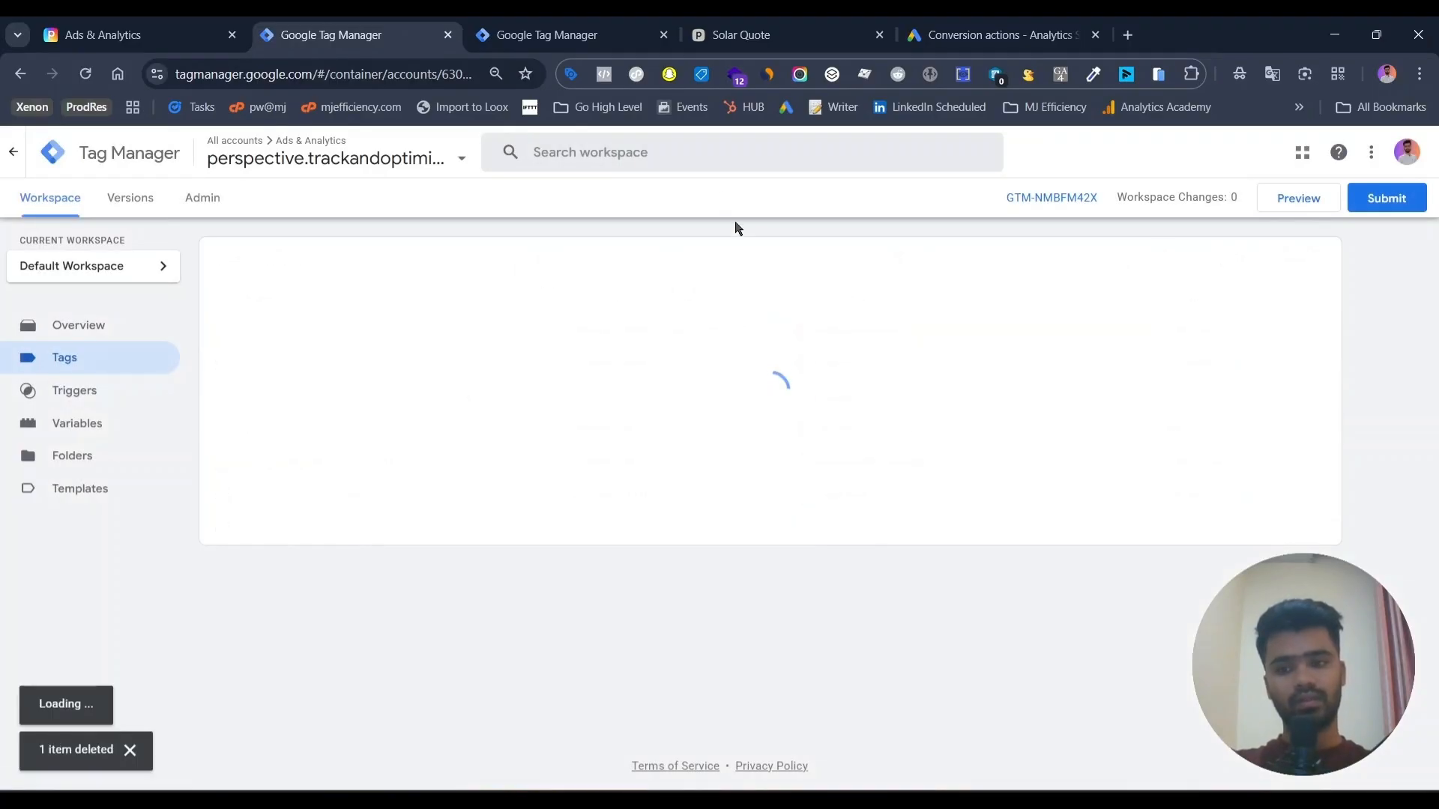
- Publish the updated container as Version 20 without a name or description
{"action": "left_click", "coordinate": [1400, 193]}
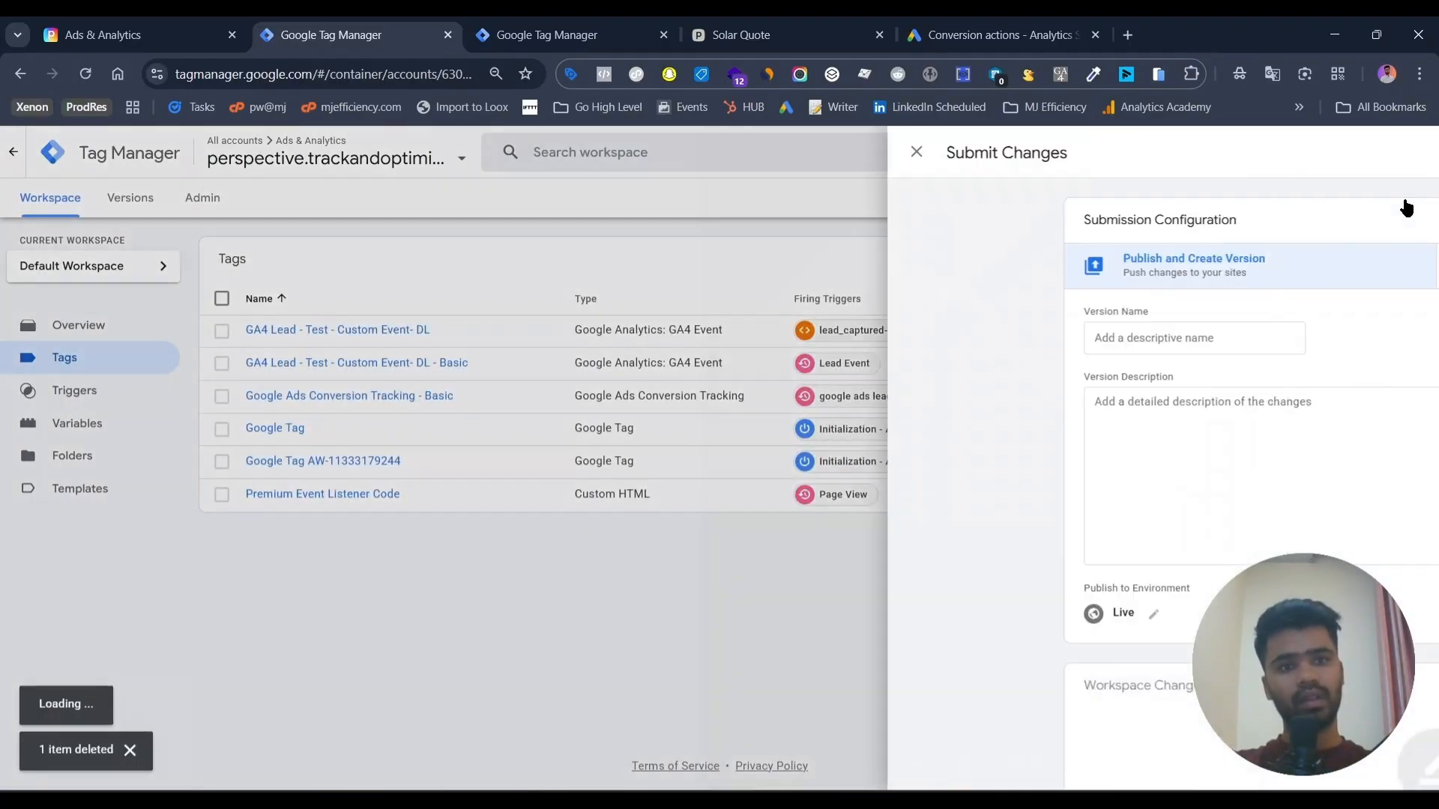
{"action": "left_click", "coordinate": [1365, 157]}
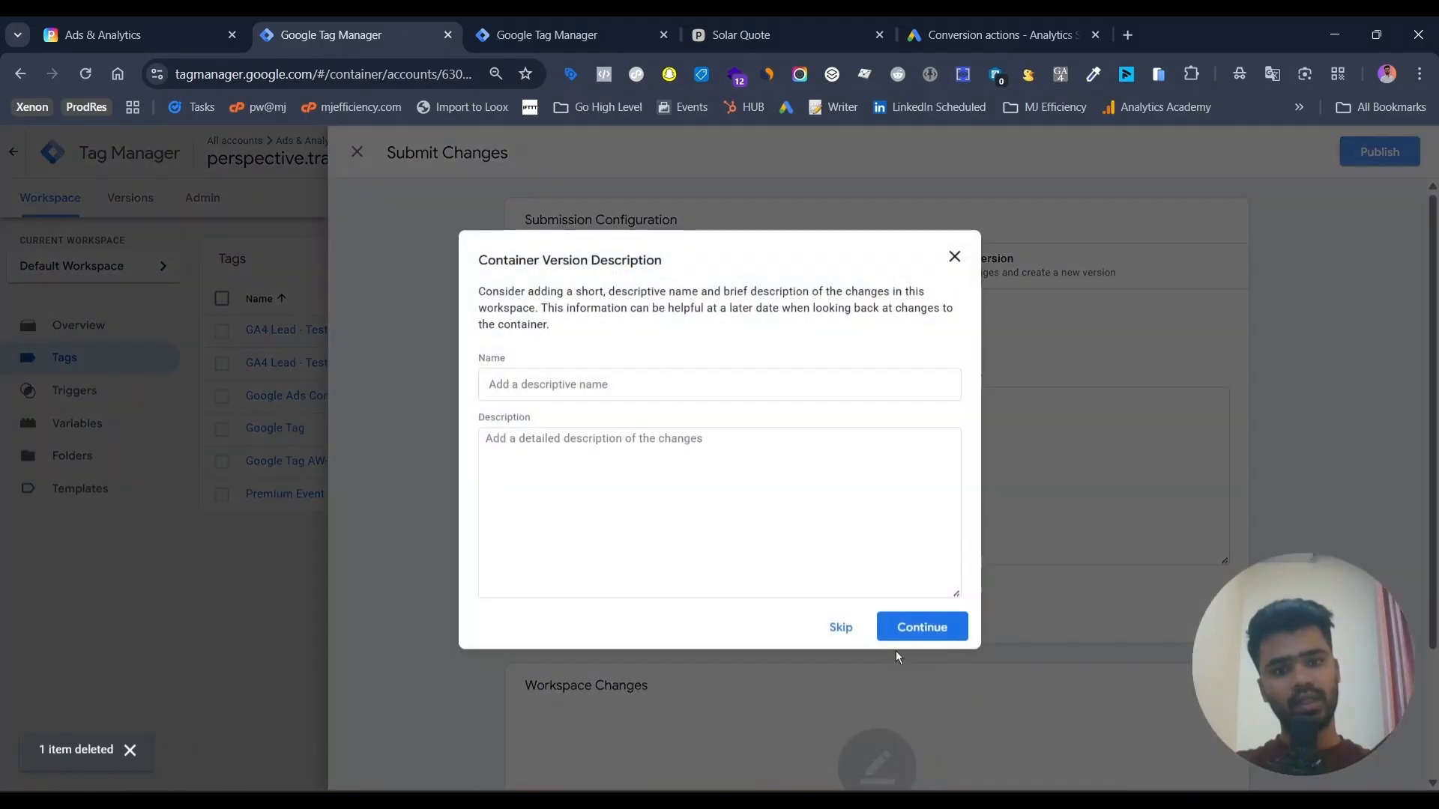
{"action": "left_click", "coordinate": [838, 638]}
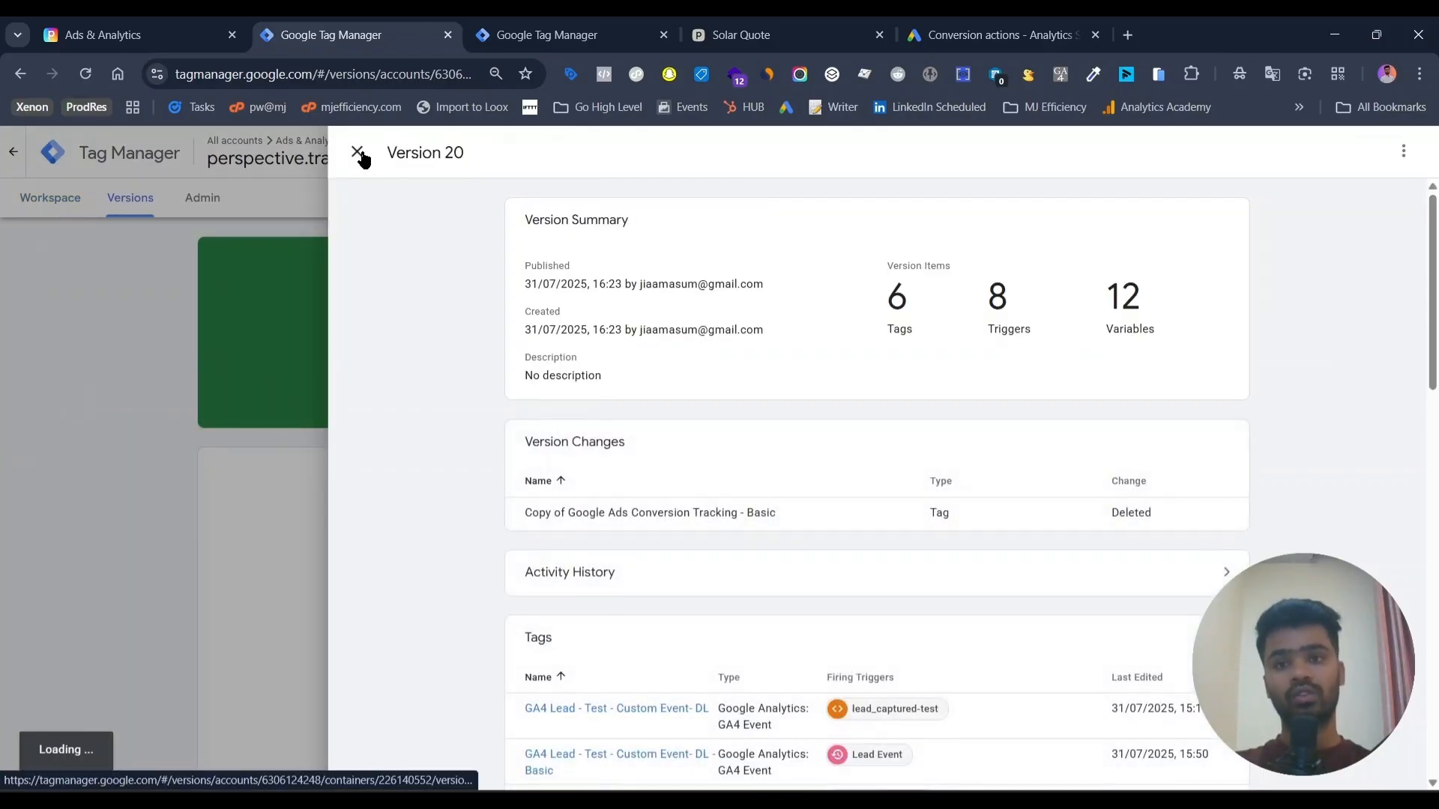
{"action": "left_click", "coordinate": [357, 153]}
{"action": "left_click", "coordinate": [80, 194]}
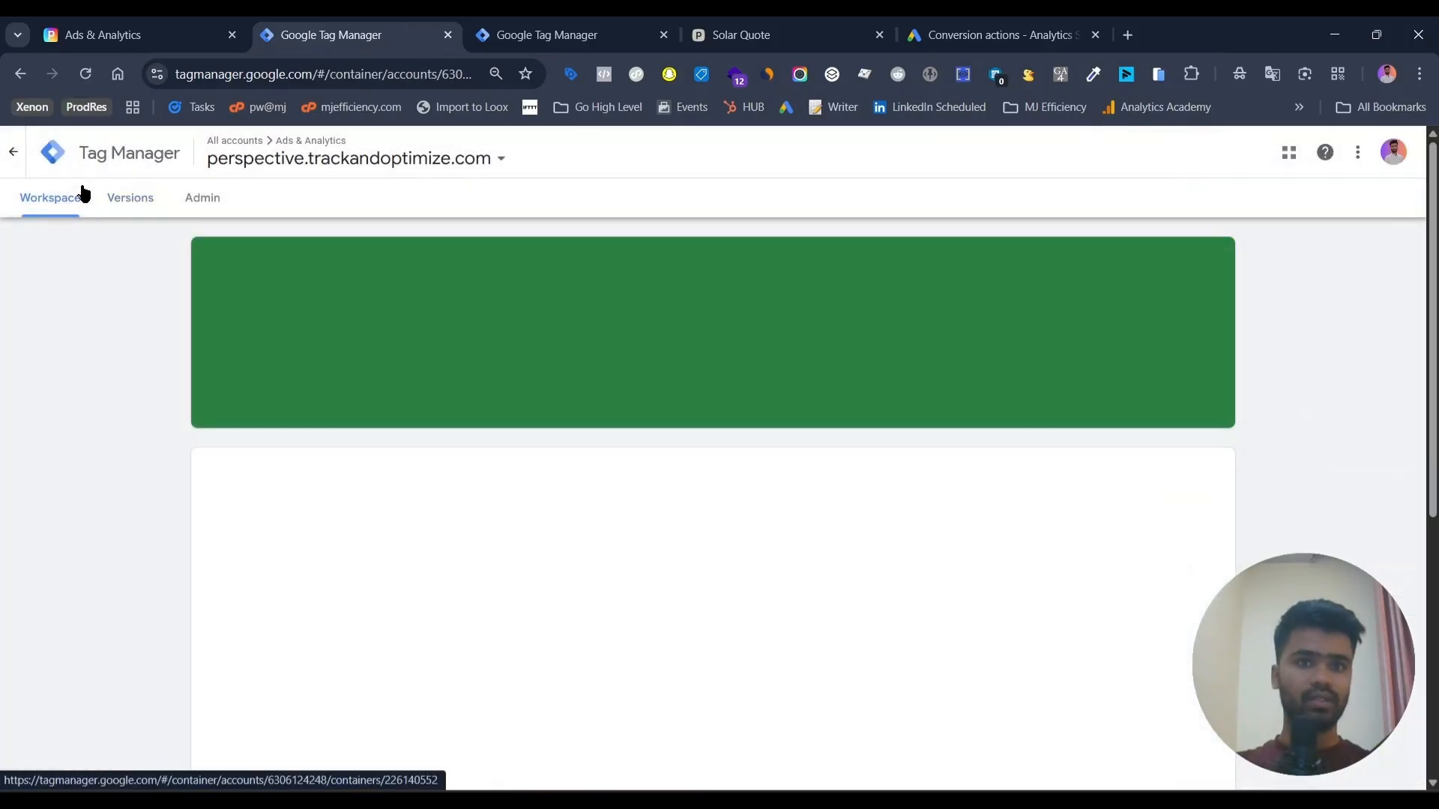
- Launch Tag Assistant to test the Request quote - Perspective conversion
{"action": "left_click", "coordinate": [986, 17]}
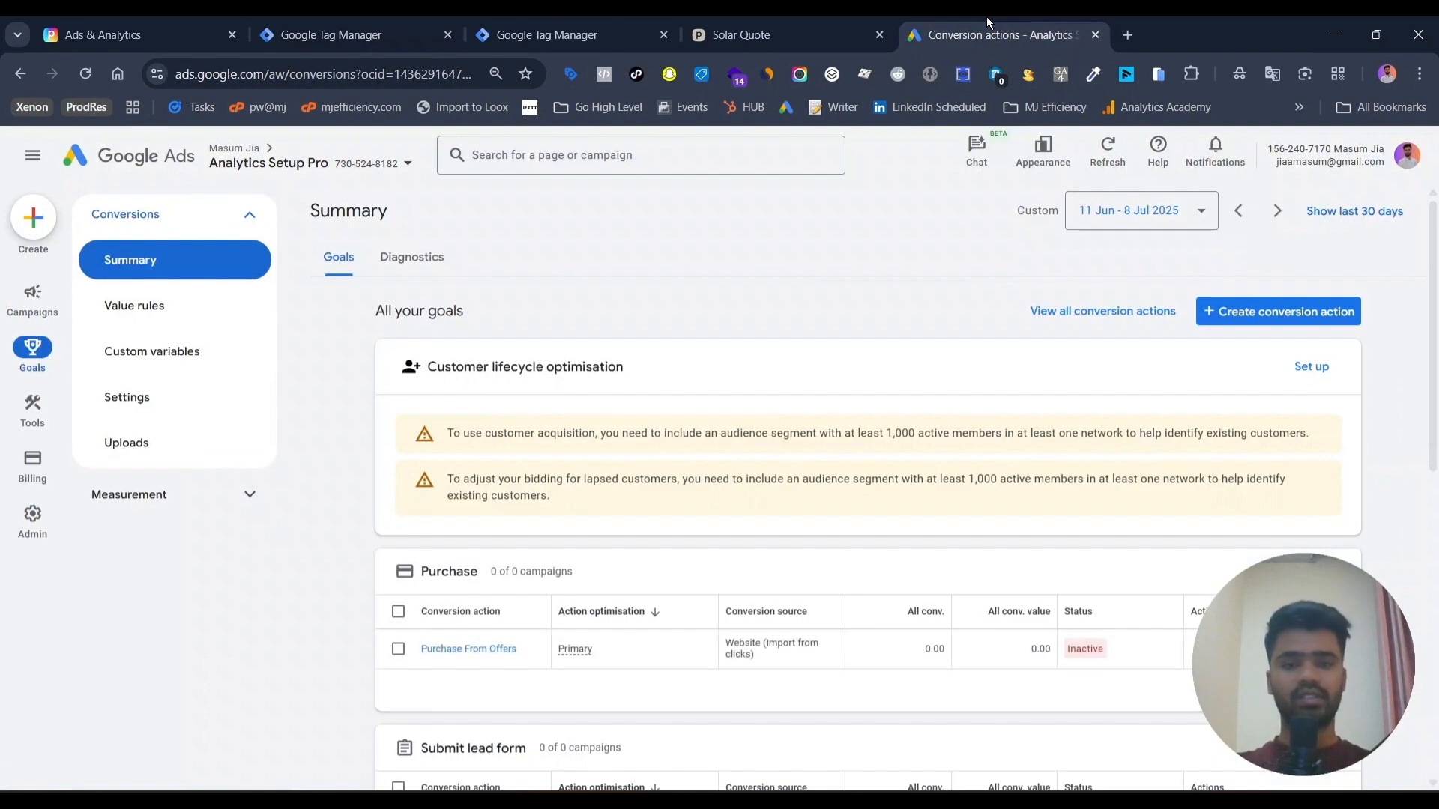
{"action": "scroll", "coordinate": [824, 438], "scroll_direction": "down", "scroll_amount": 9}
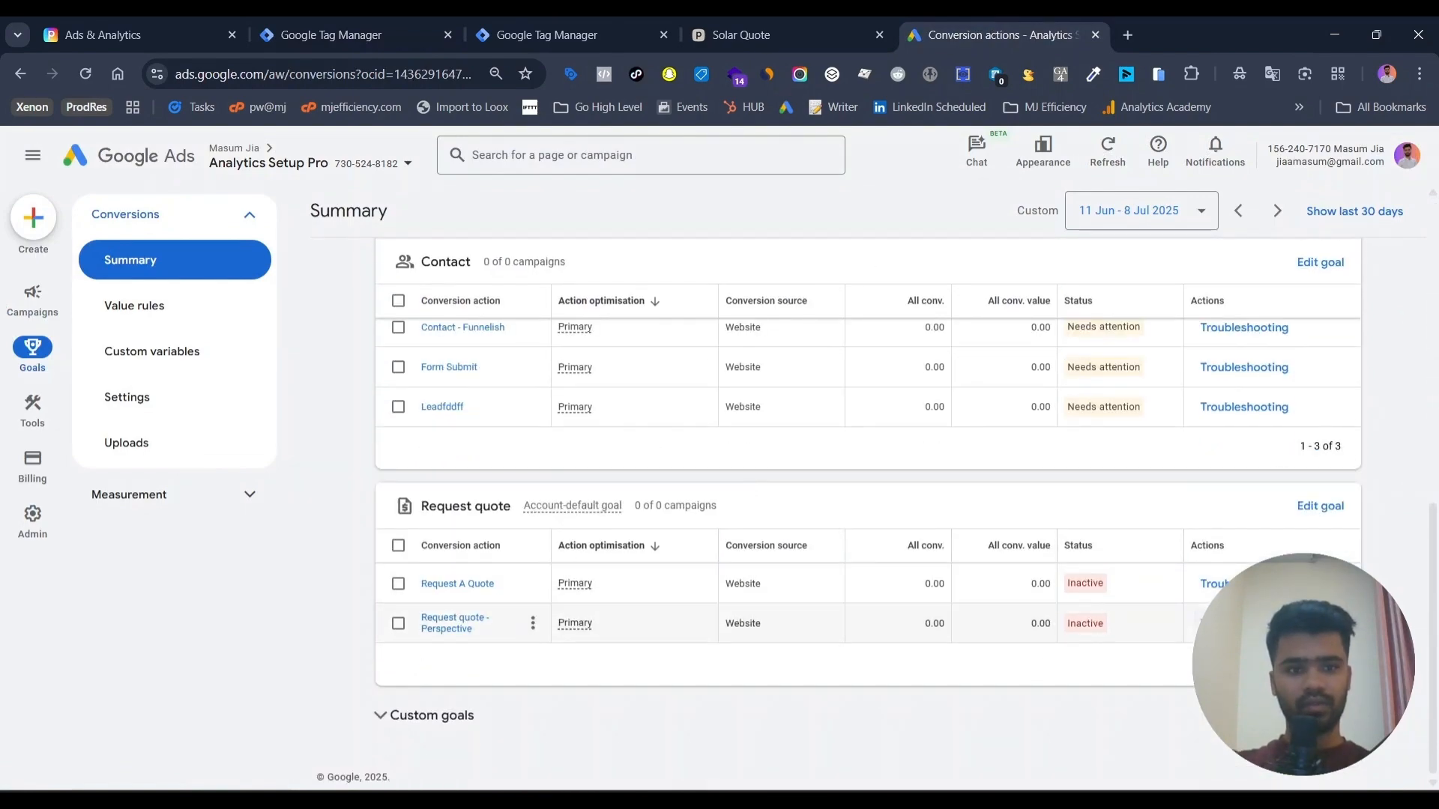
{"action": "left_click", "coordinate": [1243, 623]}
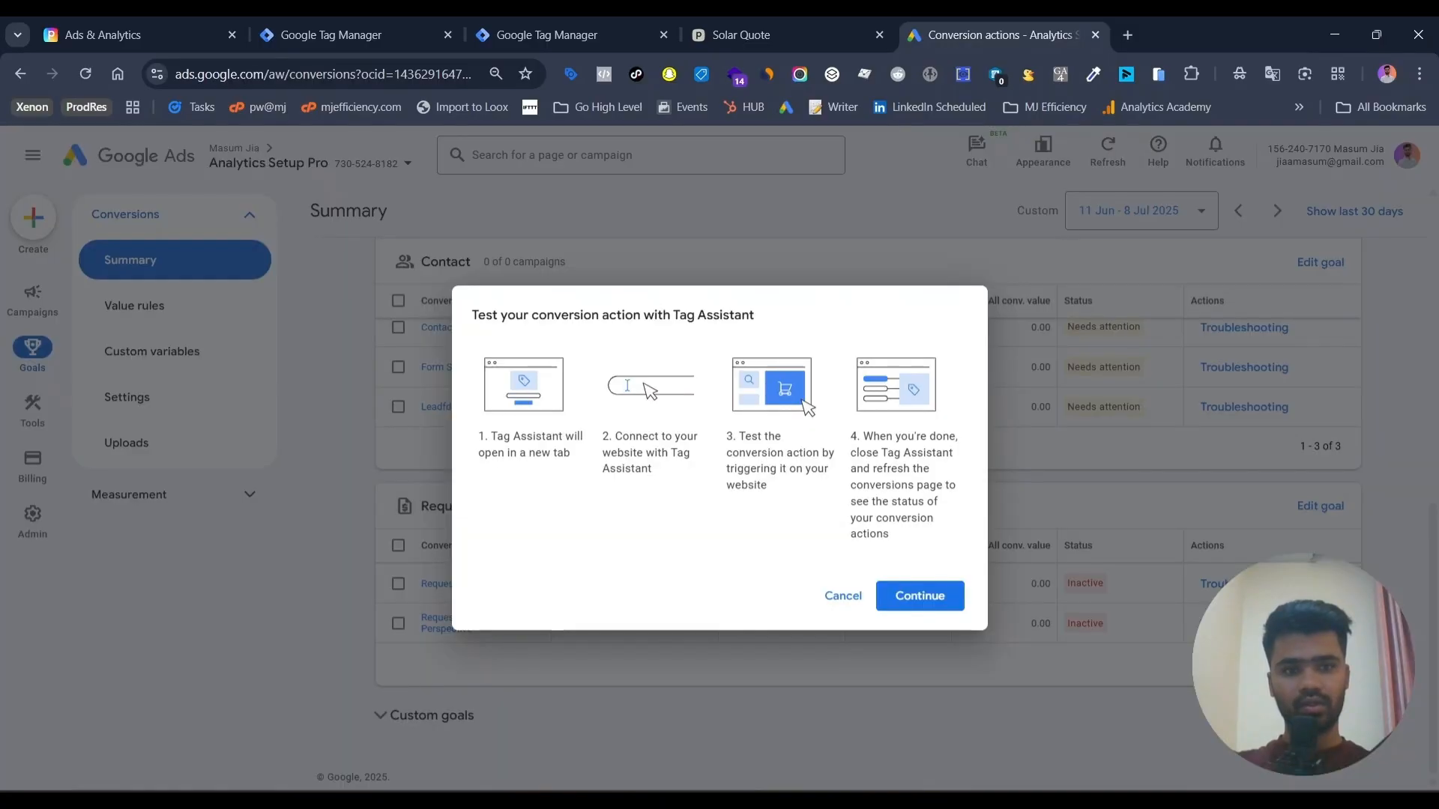
{"action": "left_click", "coordinate": [950, 595]}
{"action": "left_click", "coordinate": [950, 19]}
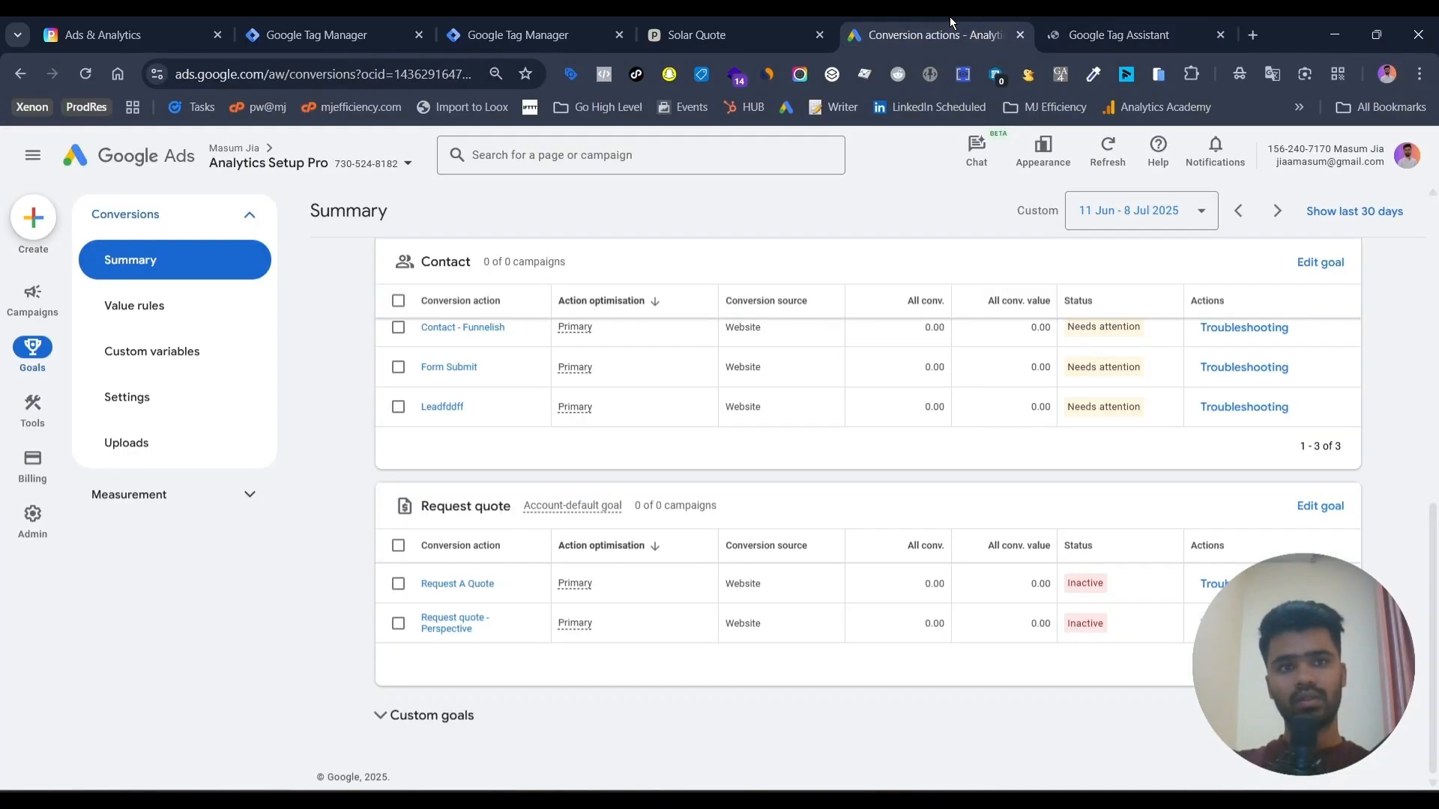
- Connect Tag Assistant to the solar quote landing page's URL
{"action": "left_click", "coordinate": [651, 18]}
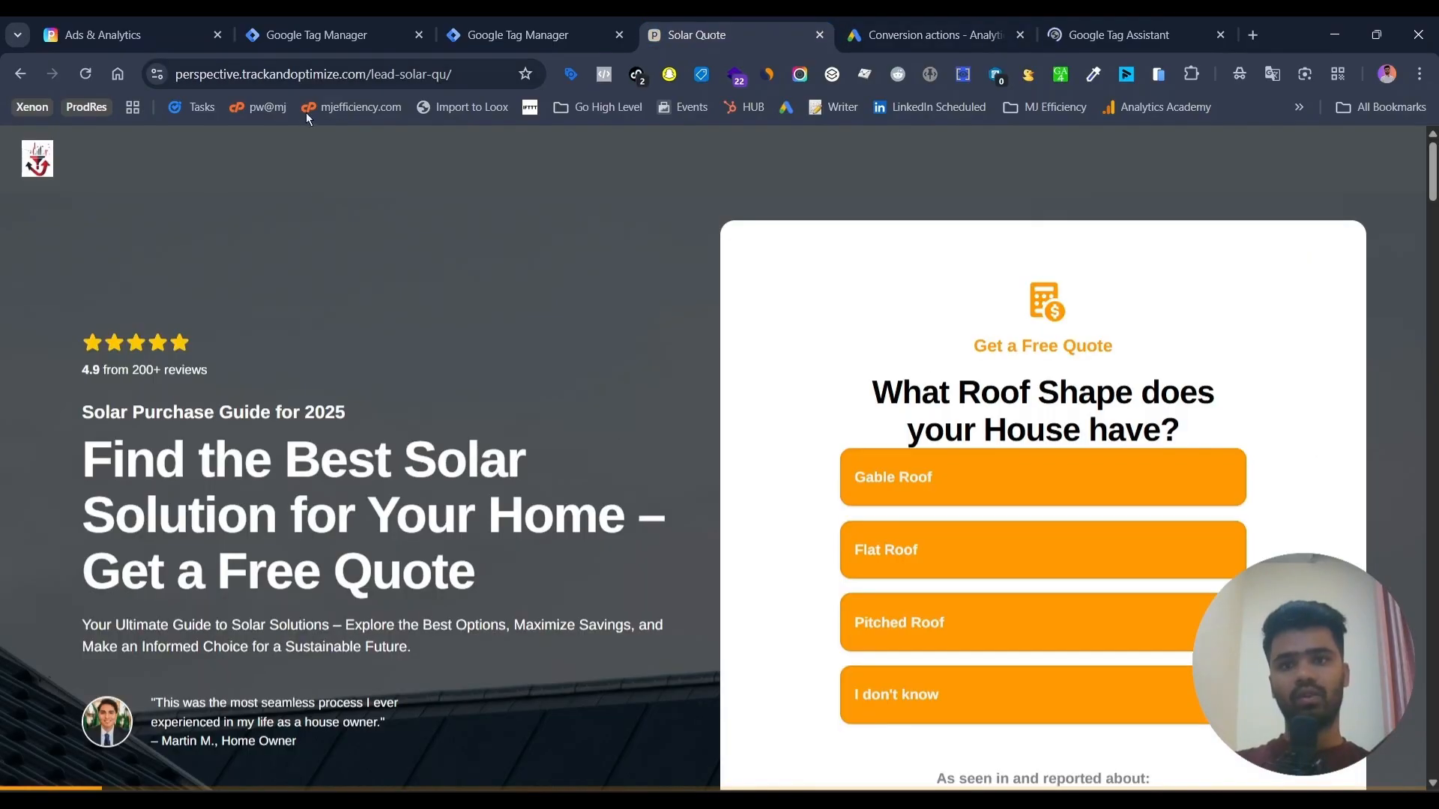
{"action": "left_click", "coordinate": [281, 86]}
{"action": "key", "text": "ctrl+c"}
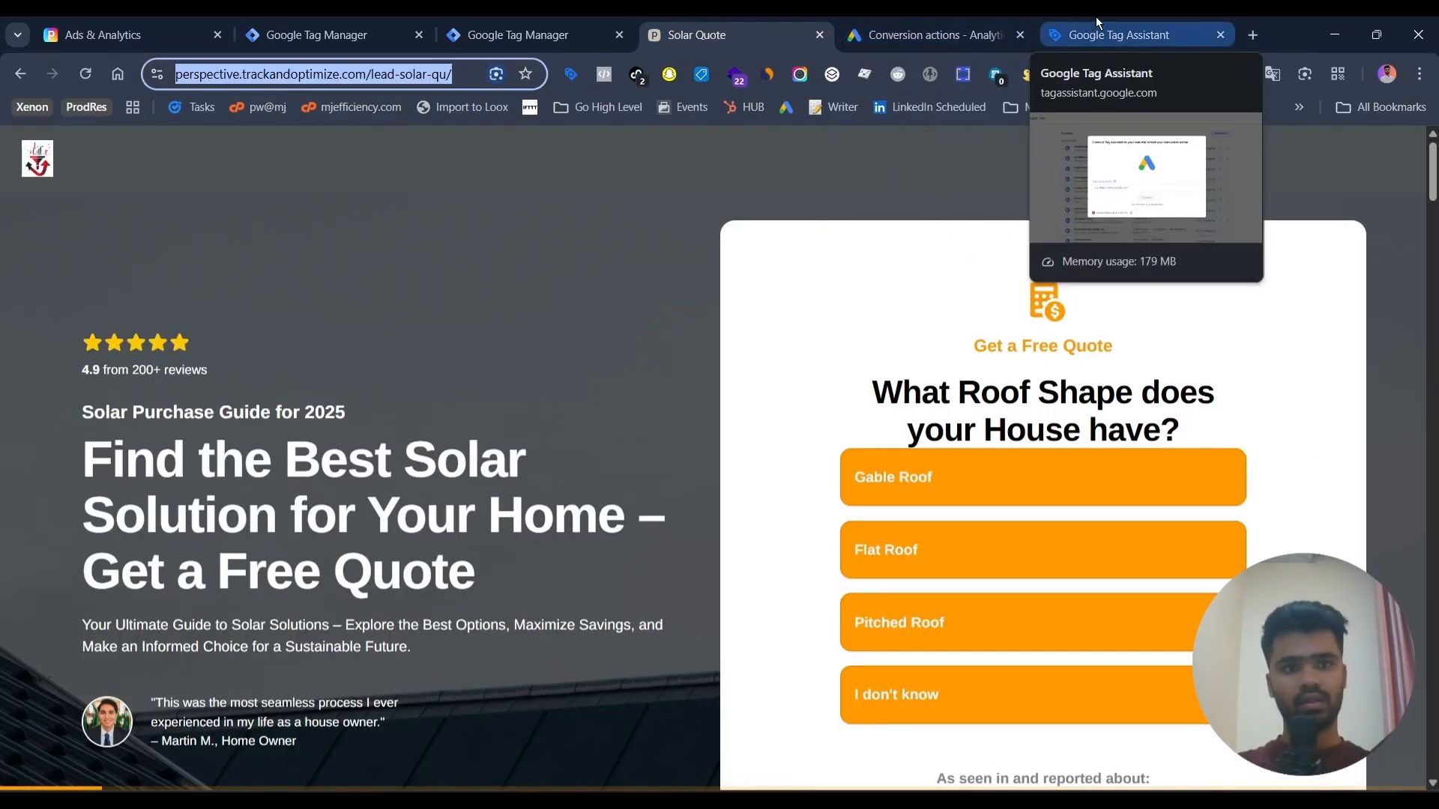
{"action": "left_click", "coordinate": [1096, 22]}
{"action": "left_click", "coordinate": [669, 489]}
{"action": "key", "text": "ctrl+v"}
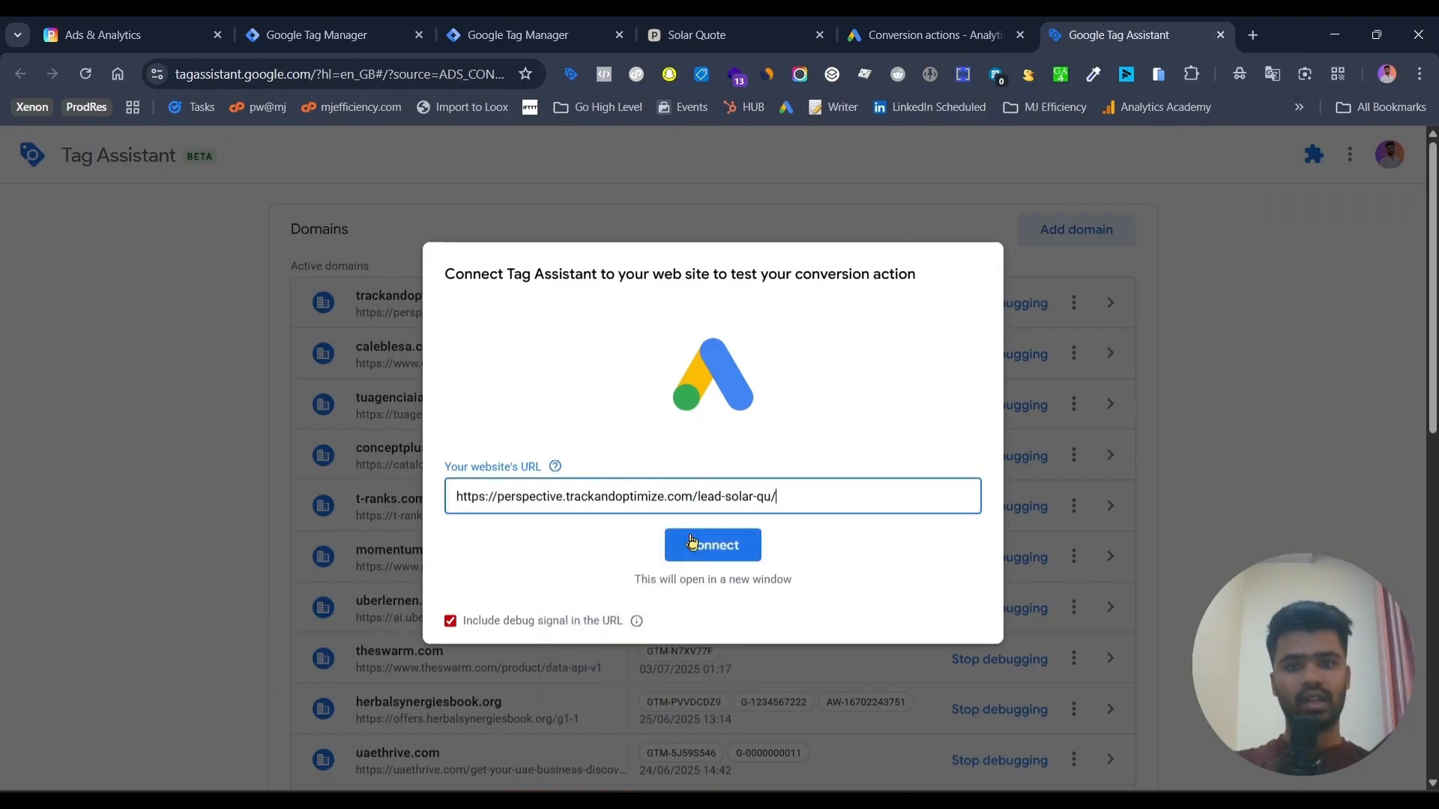
{"action": "left_click", "coordinate": [713, 545]}
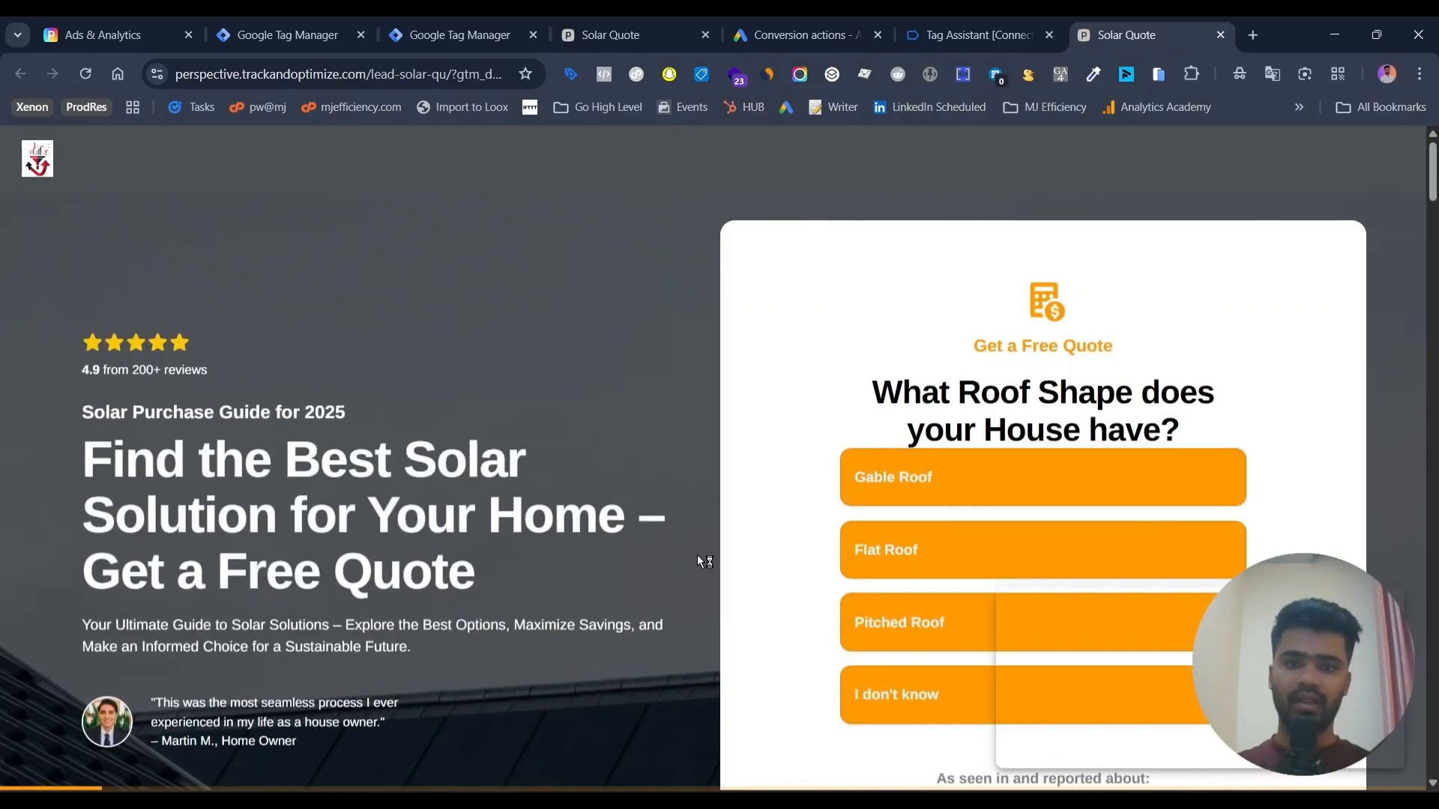
- Answer Gable Roof, Semi-Detached House, 3-4, Mornings & Evenings and owner, then autofill the address and submit
{"action": "scroll", "coordinate": [697, 559], "scroll_direction": "down", "scroll_amount": 2}
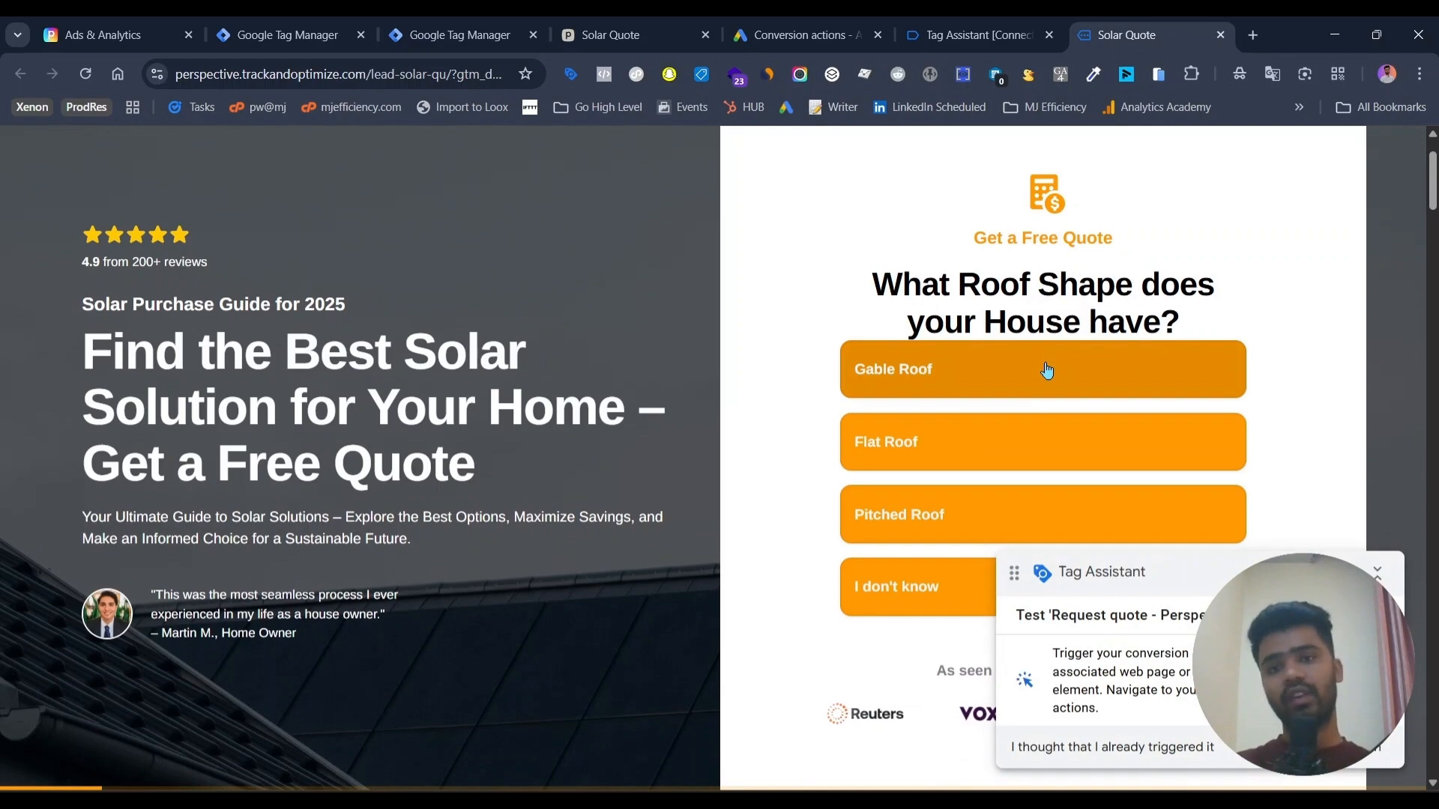
{"action": "left_click", "coordinate": [1047, 370]}
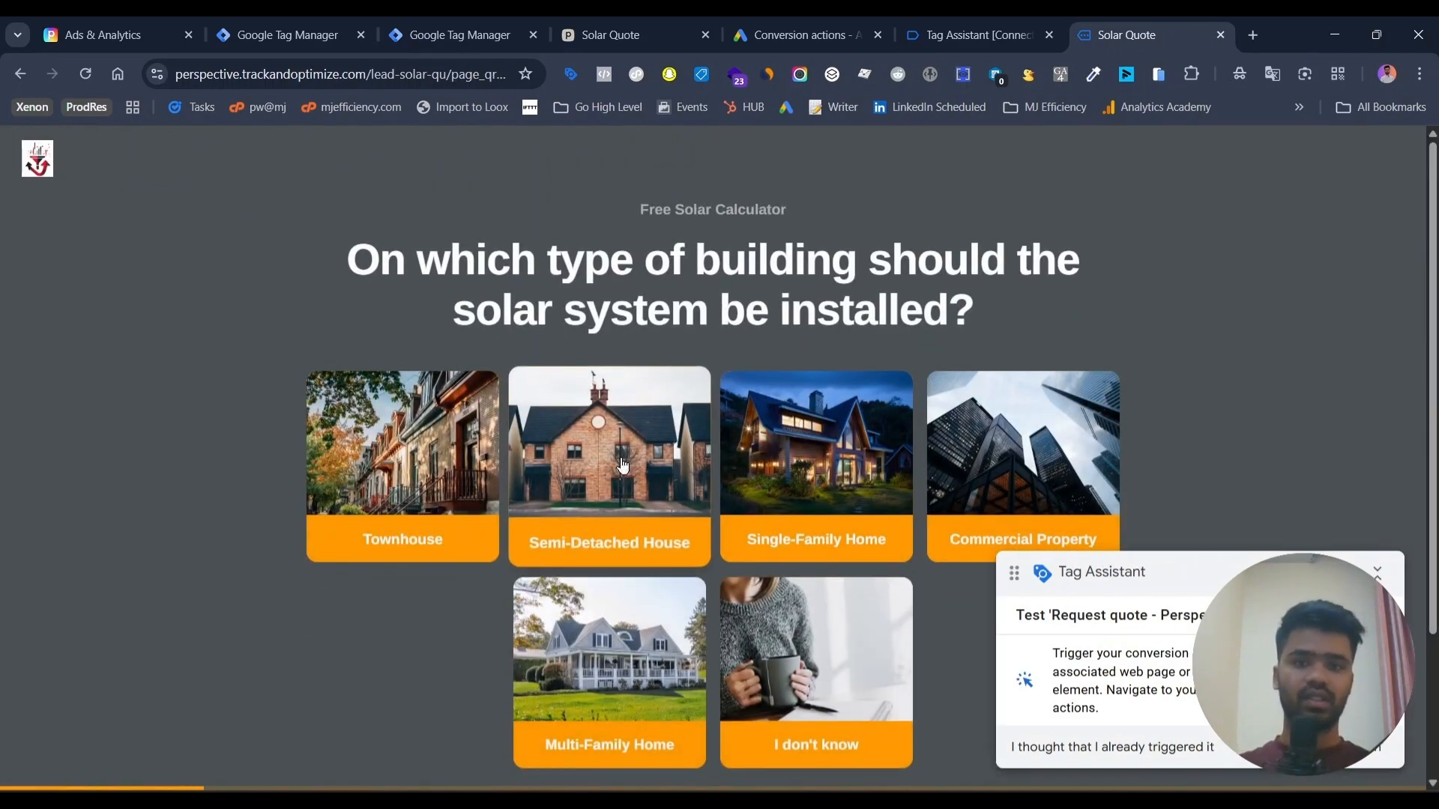
{"action": "left_click", "coordinate": [623, 465]}
{"action": "left_click", "coordinate": [616, 458]}
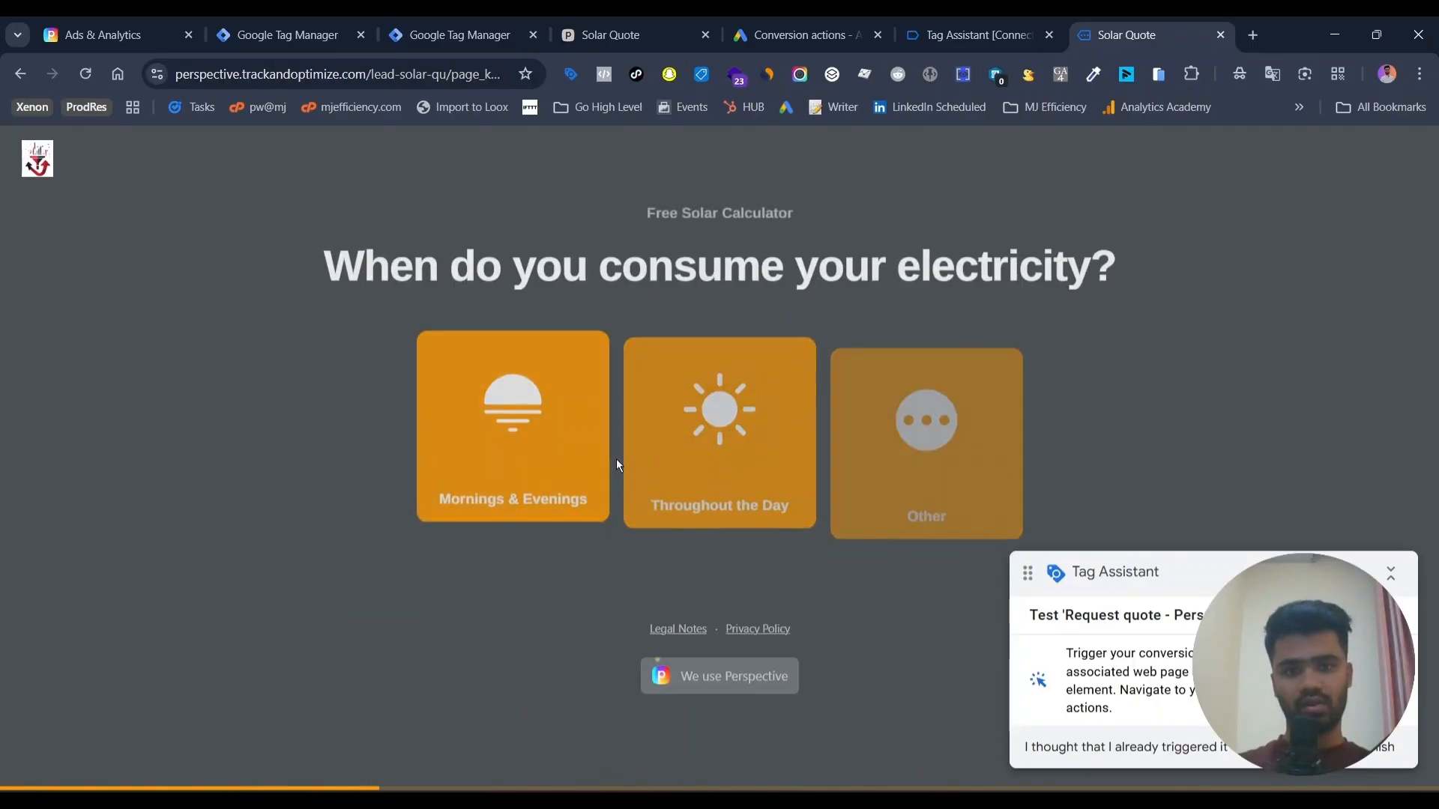
{"action": "left_click", "coordinate": [553, 468]}
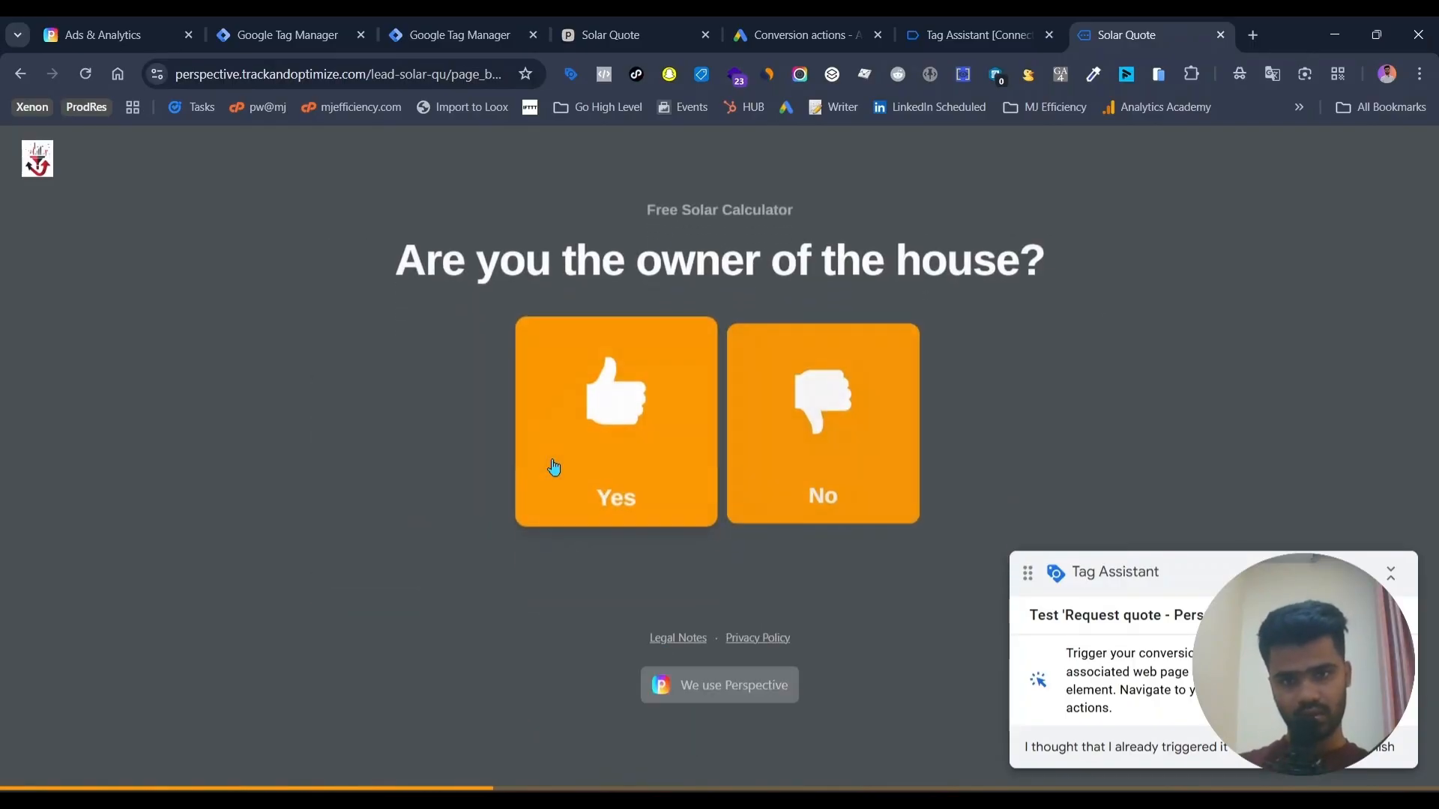
{"action": "left_click", "coordinate": [554, 468]}
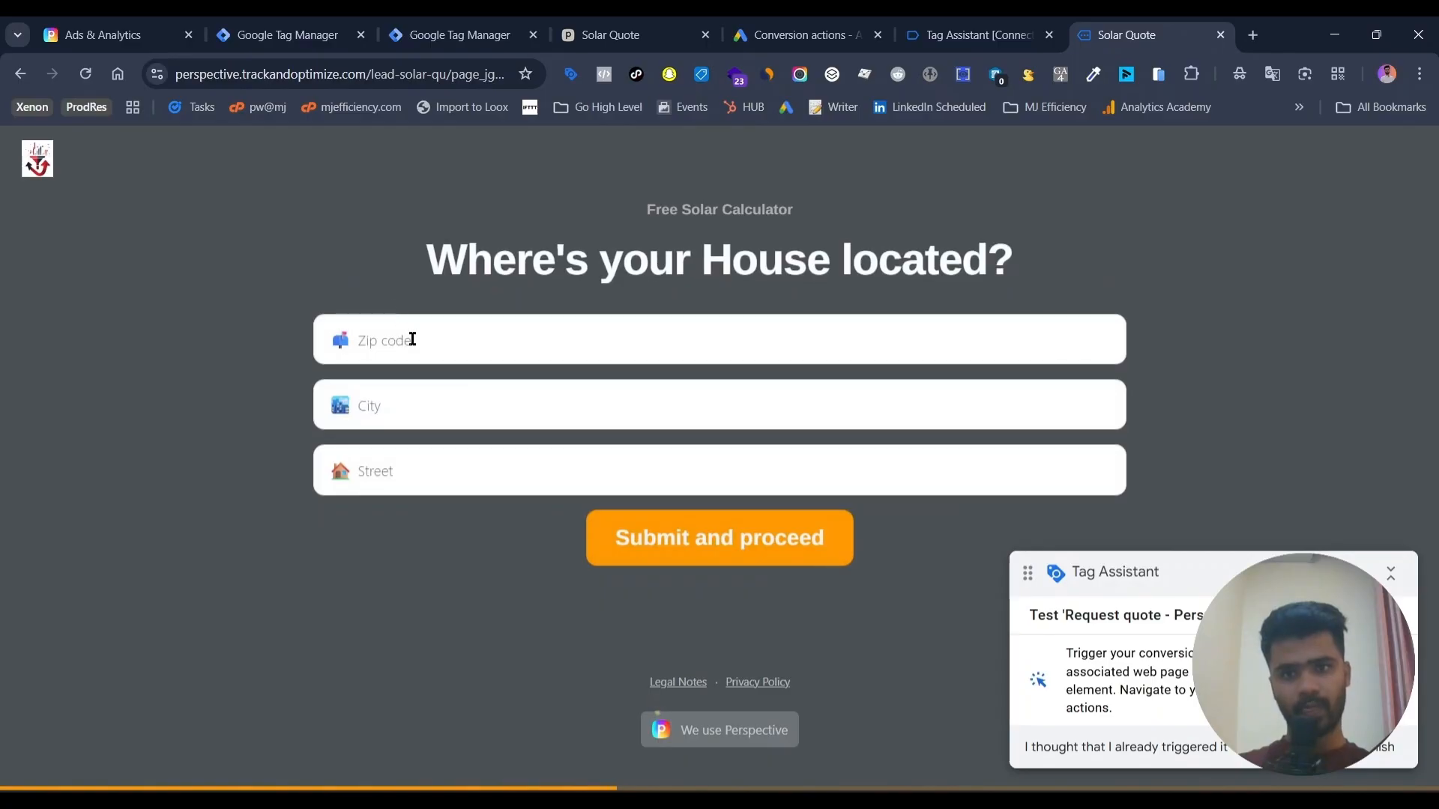
{"action": "left_click", "coordinate": [412, 338]}
{"action": "left_click", "coordinate": [1228, 442]}
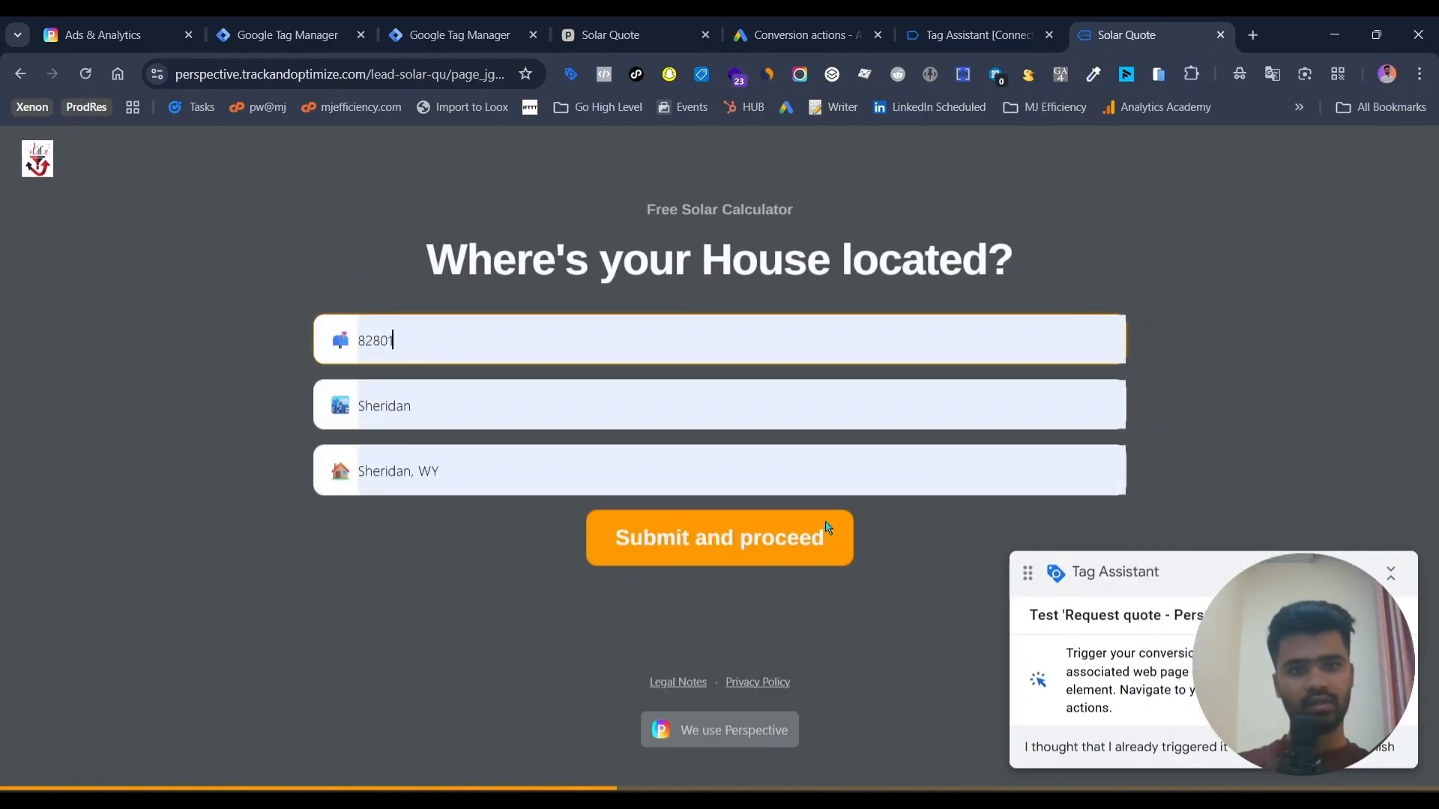
{"action": "left_click", "coordinate": [699, 547]}
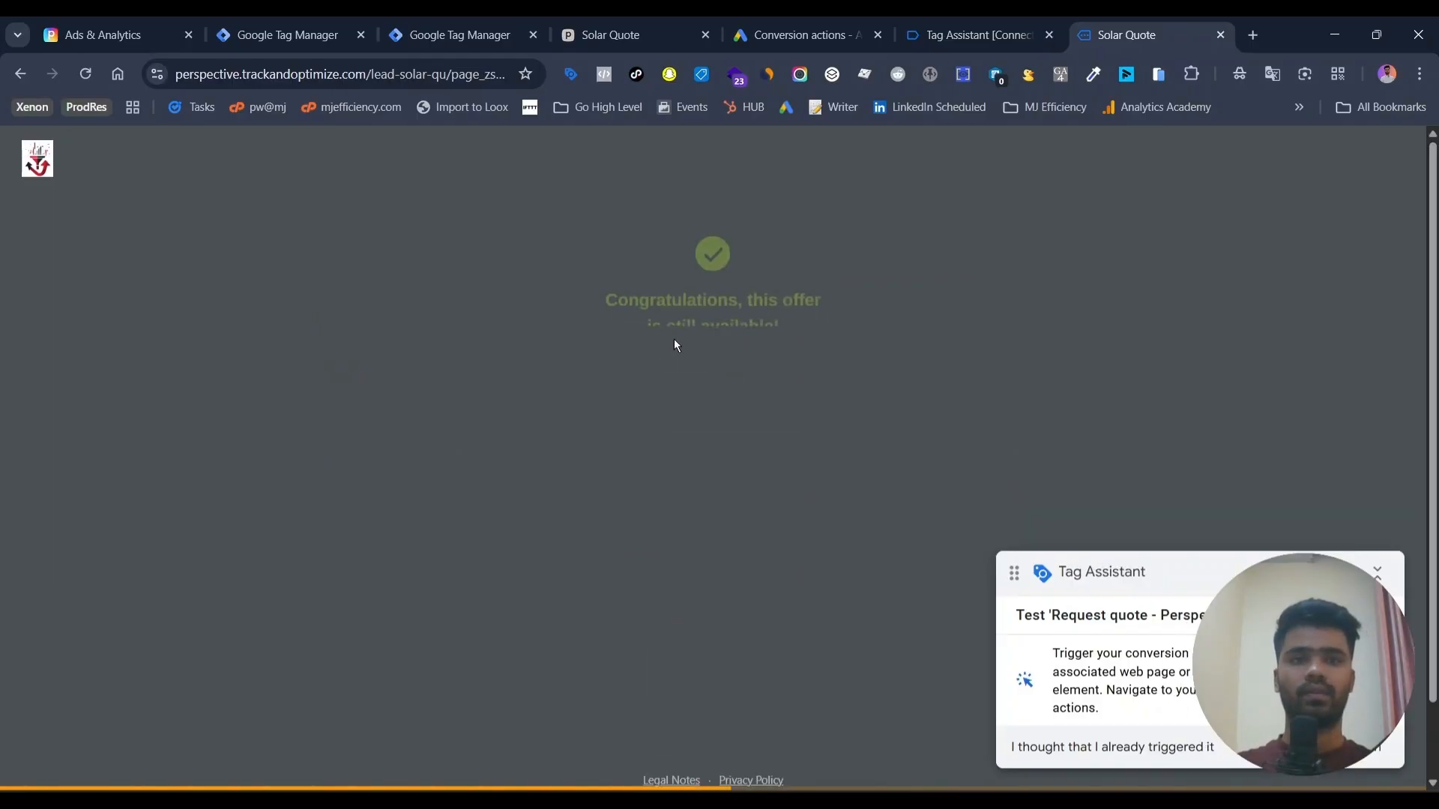
- Autofill the contact's name, e-mail and phone number and accept the privacy policy
{"action": "left_click", "coordinate": [503, 525]}
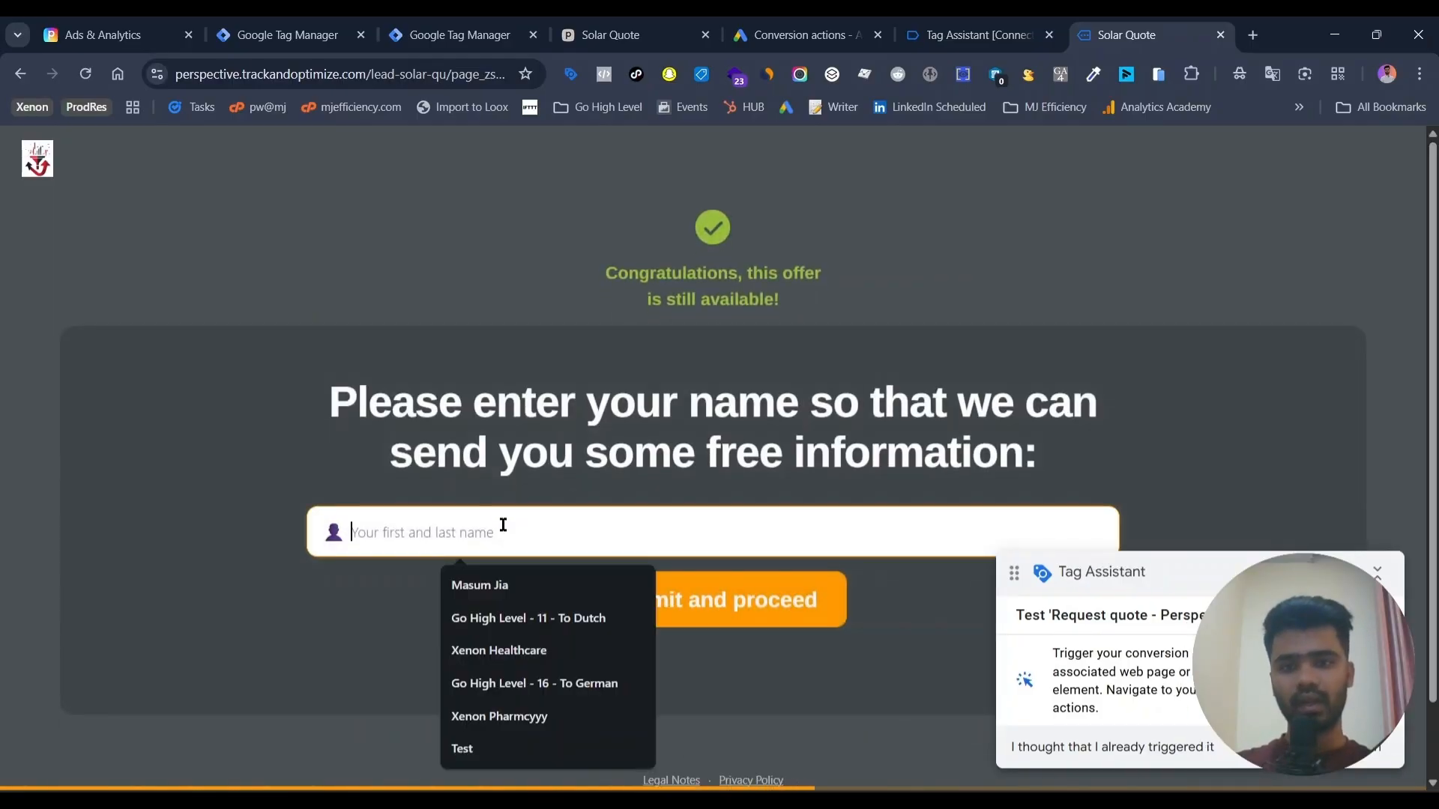
{"action": "left_click", "coordinate": [504, 592]}
{"action": "left_click", "coordinate": [649, 599]}
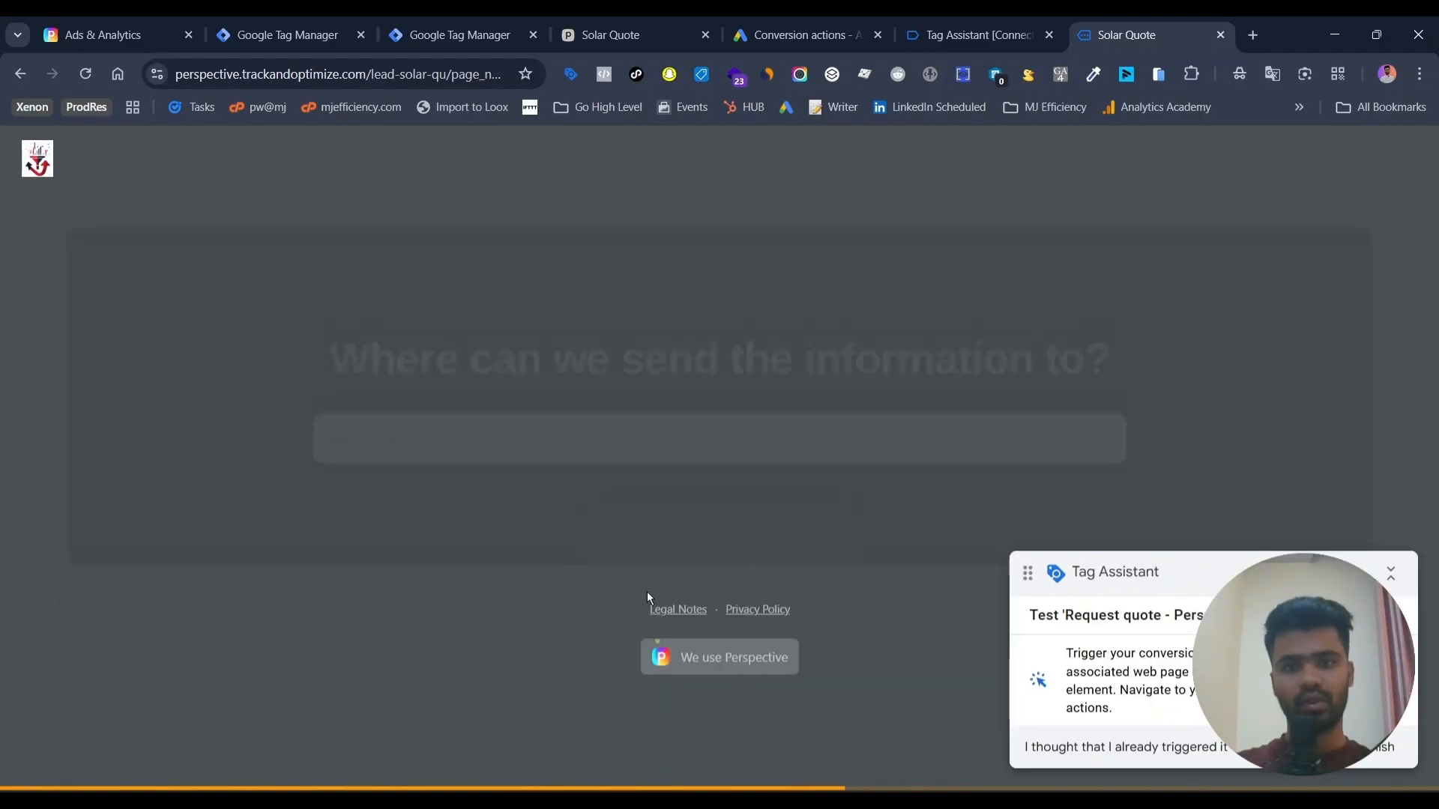
{"action": "left_click", "coordinate": [458, 371]}
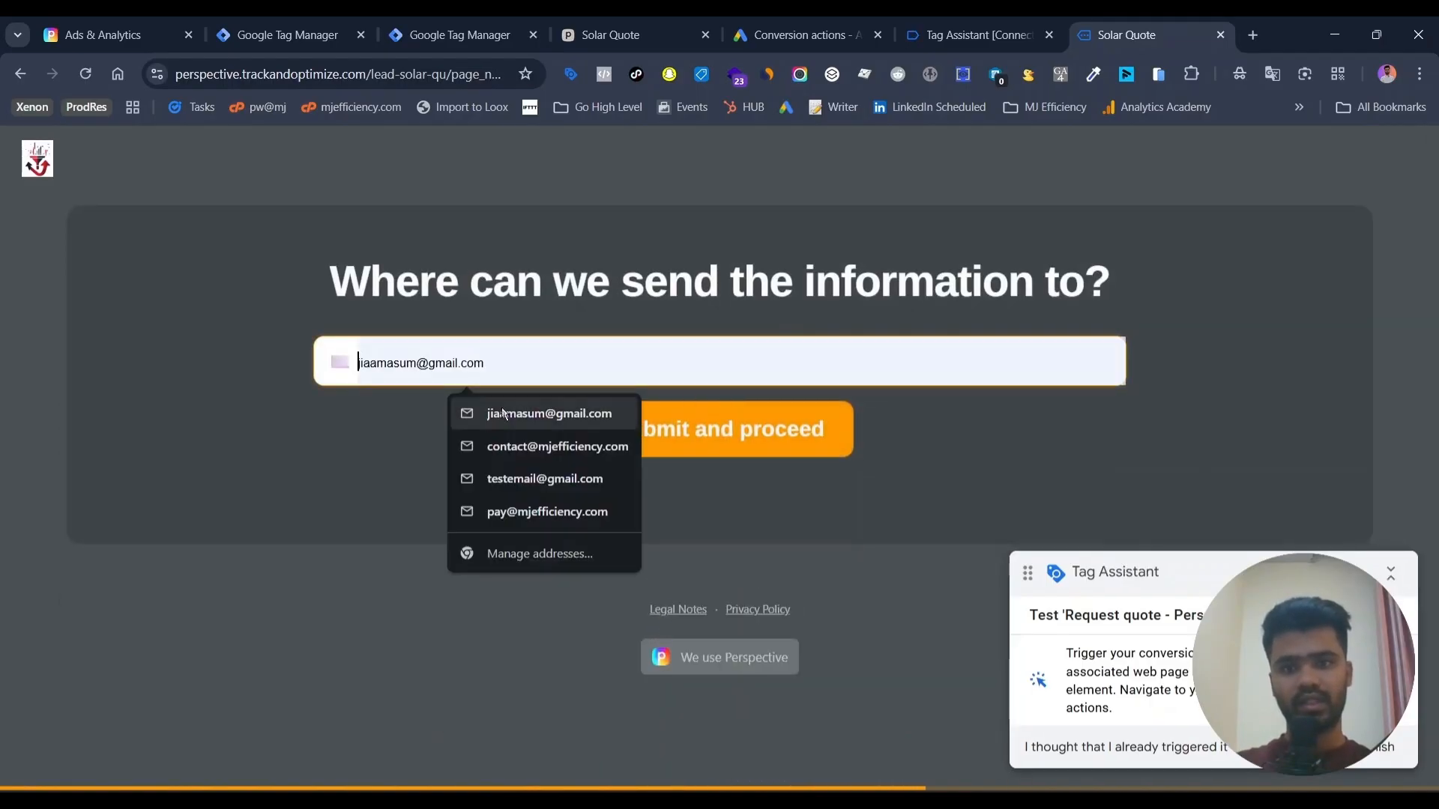
{"action": "left_click", "coordinate": [502, 408]}
{"action": "left_click", "coordinate": [687, 459]}
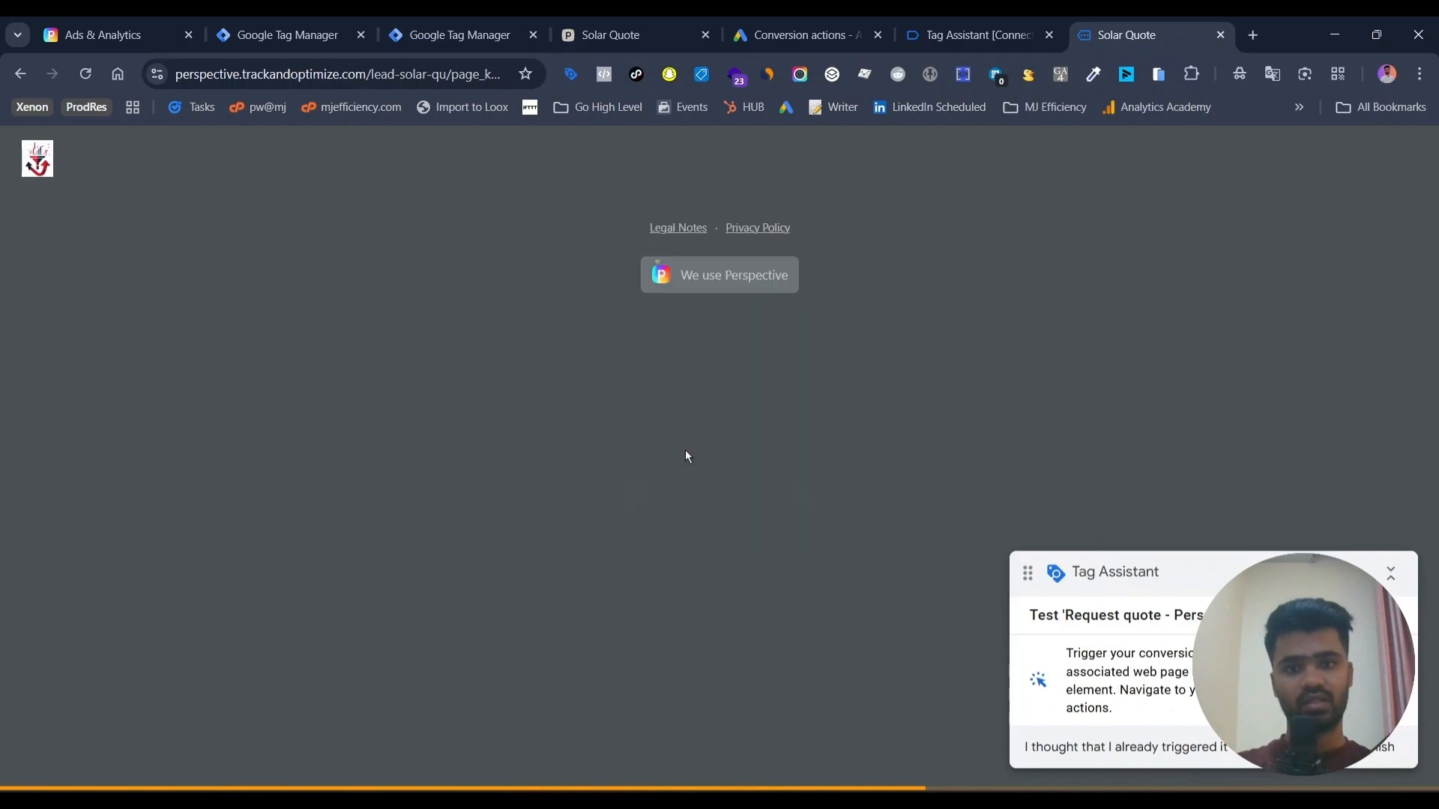
{"action": "left_click", "coordinate": [594, 306]}
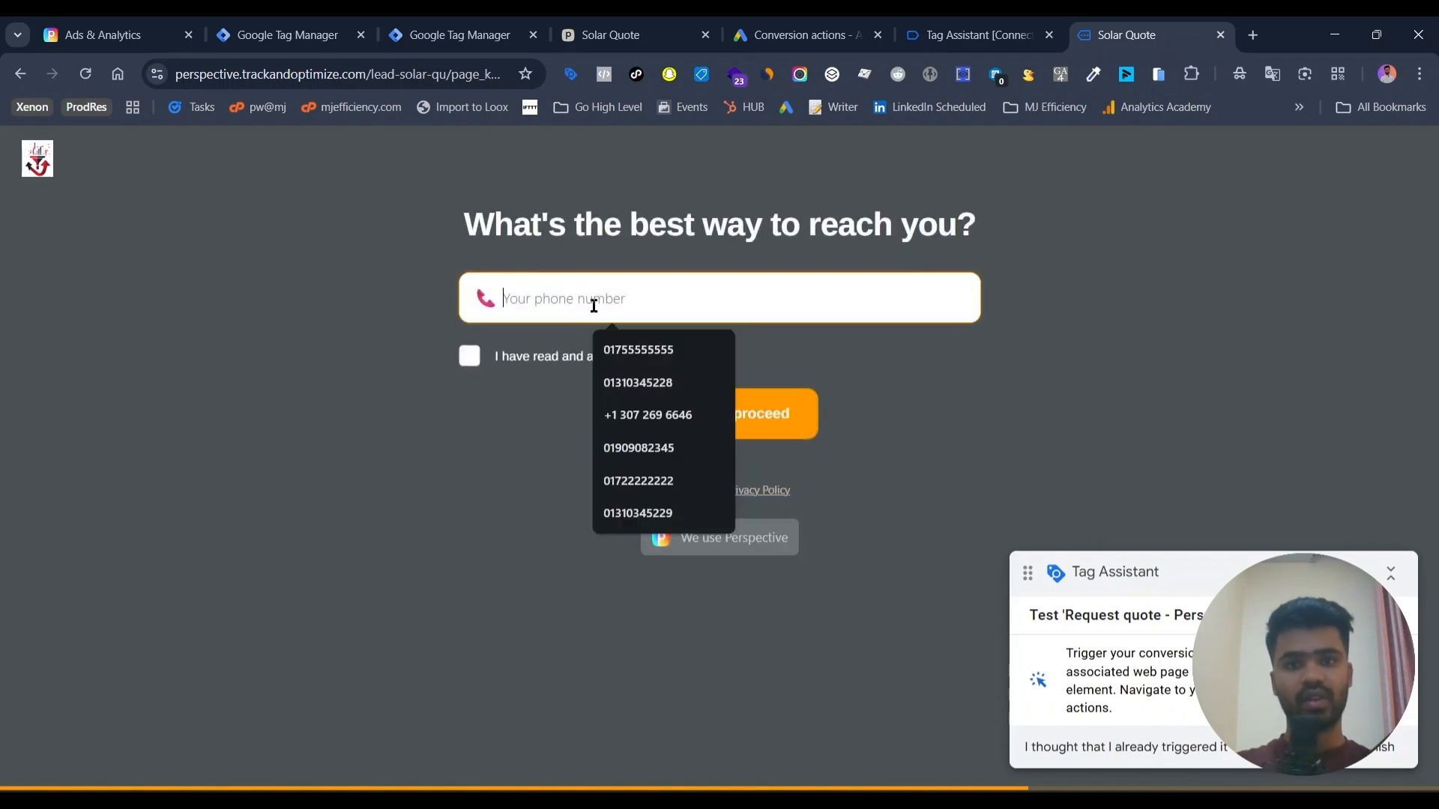
{"action": "left_click", "coordinate": [633, 347]}
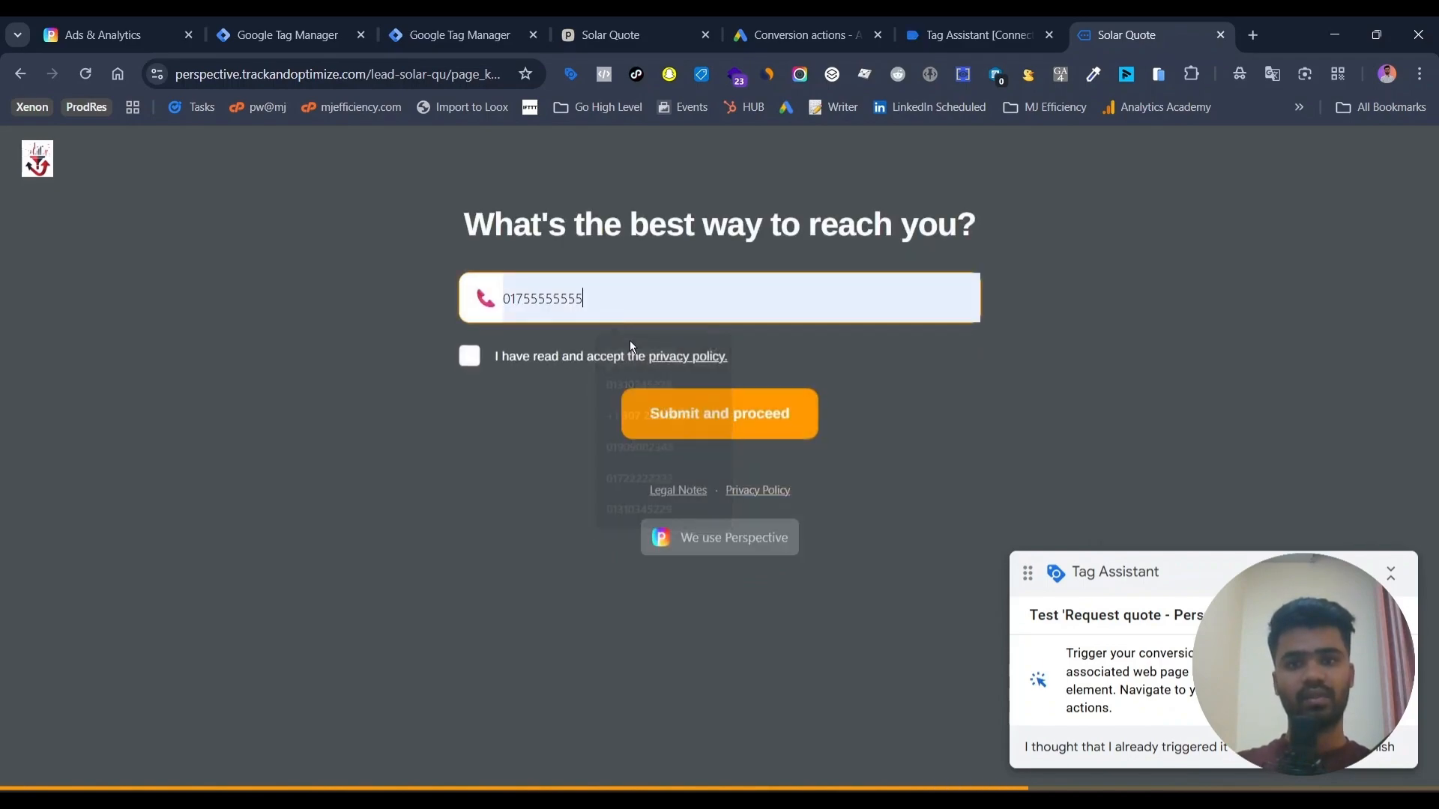
{"action": "left_click", "coordinate": [497, 361]}
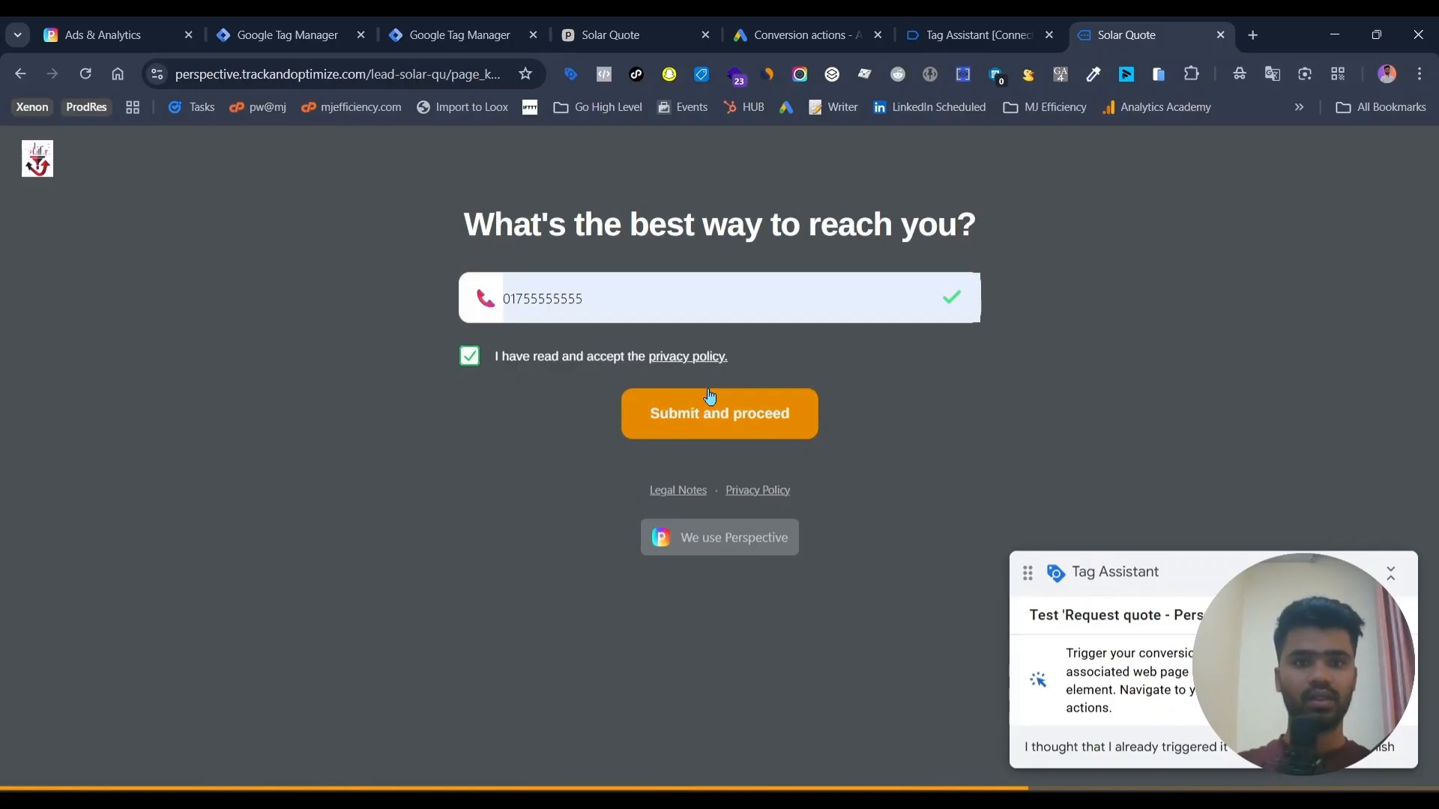
{"action": "left_click", "coordinate": [733, 421]}
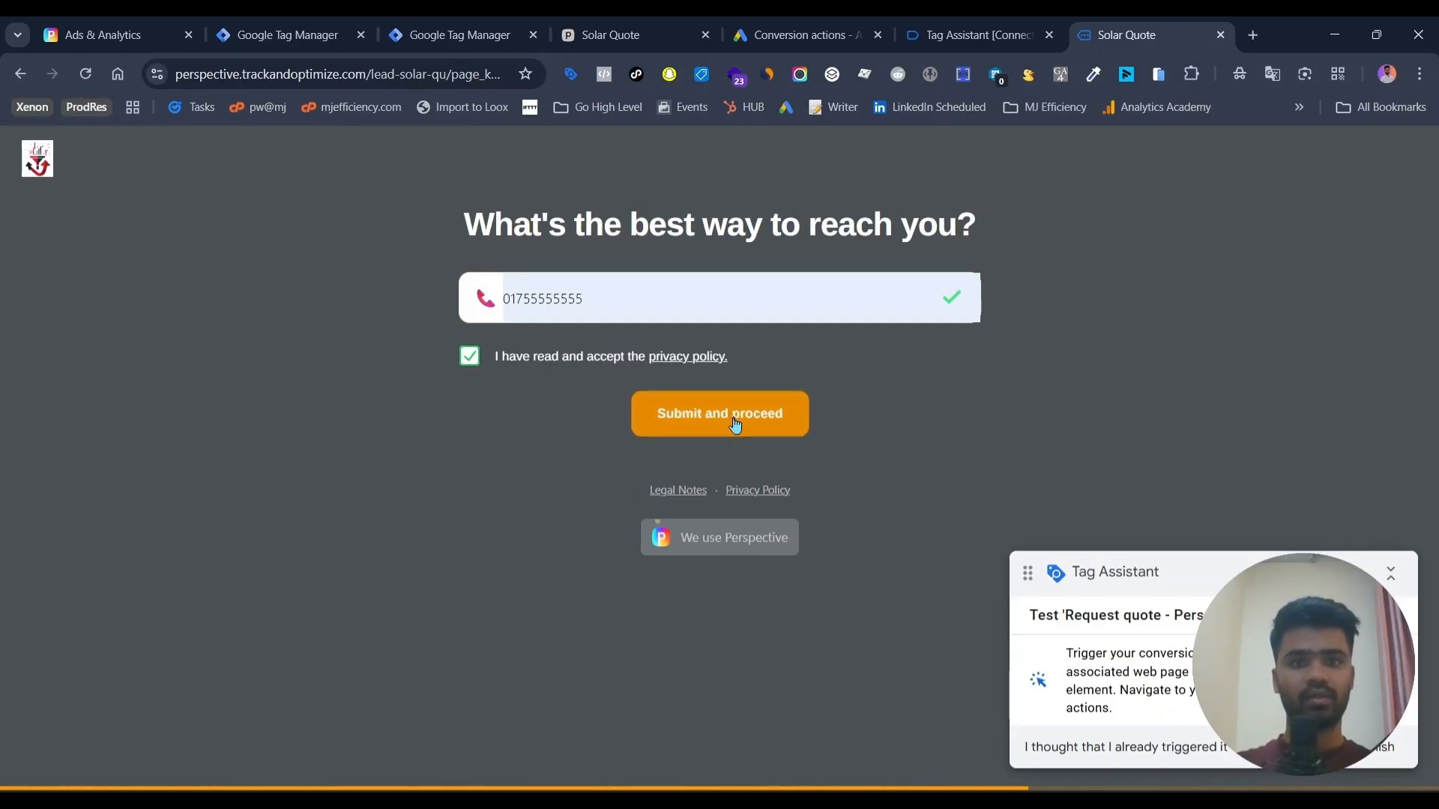
- Answer Radio, Metal / Sheet Metal roofing and WhatsApp as preferred contact
{"action": "left_click", "coordinate": [588, 418]}
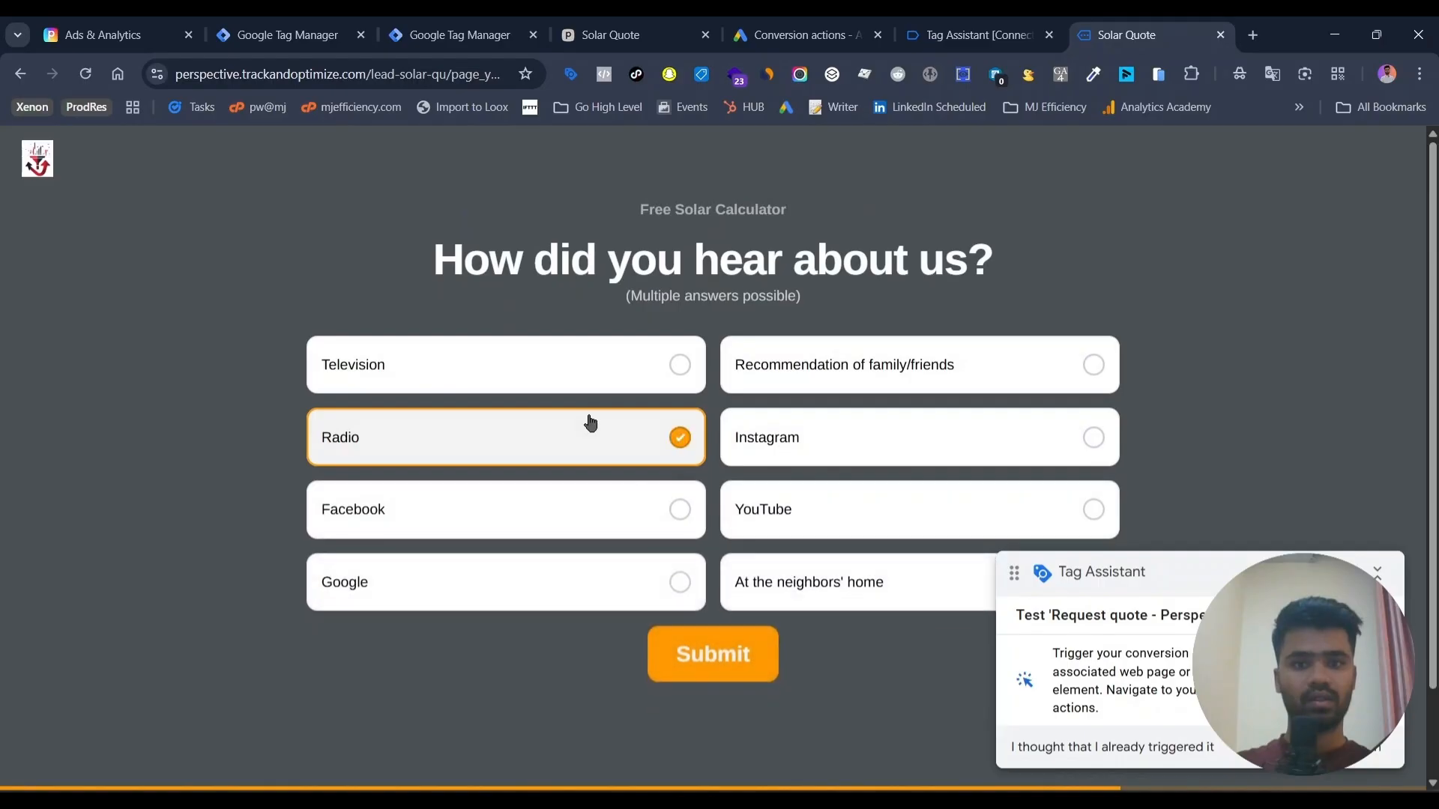
{"action": "left_click", "coordinate": [711, 654]}
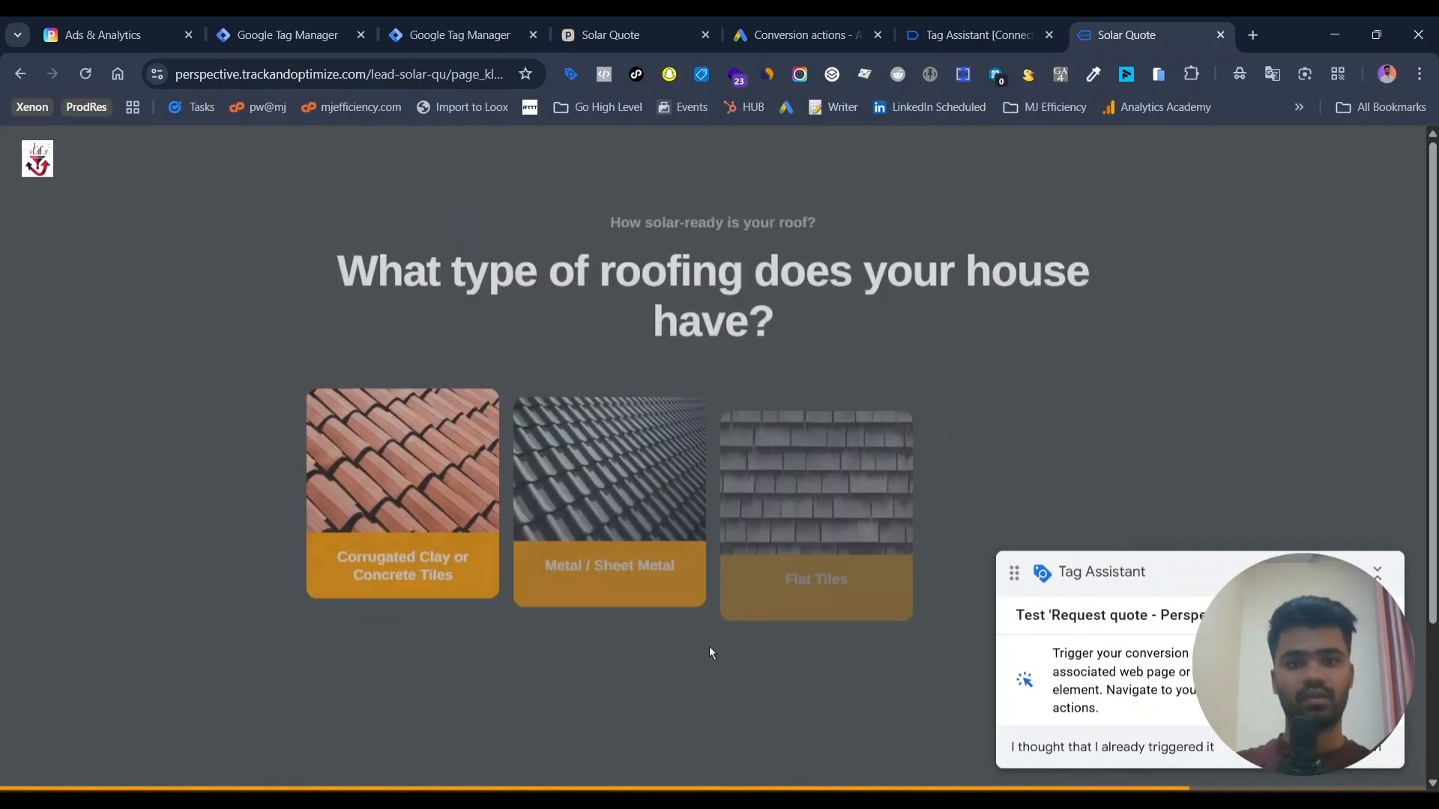
{"action": "left_click", "coordinate": [581, 495]}
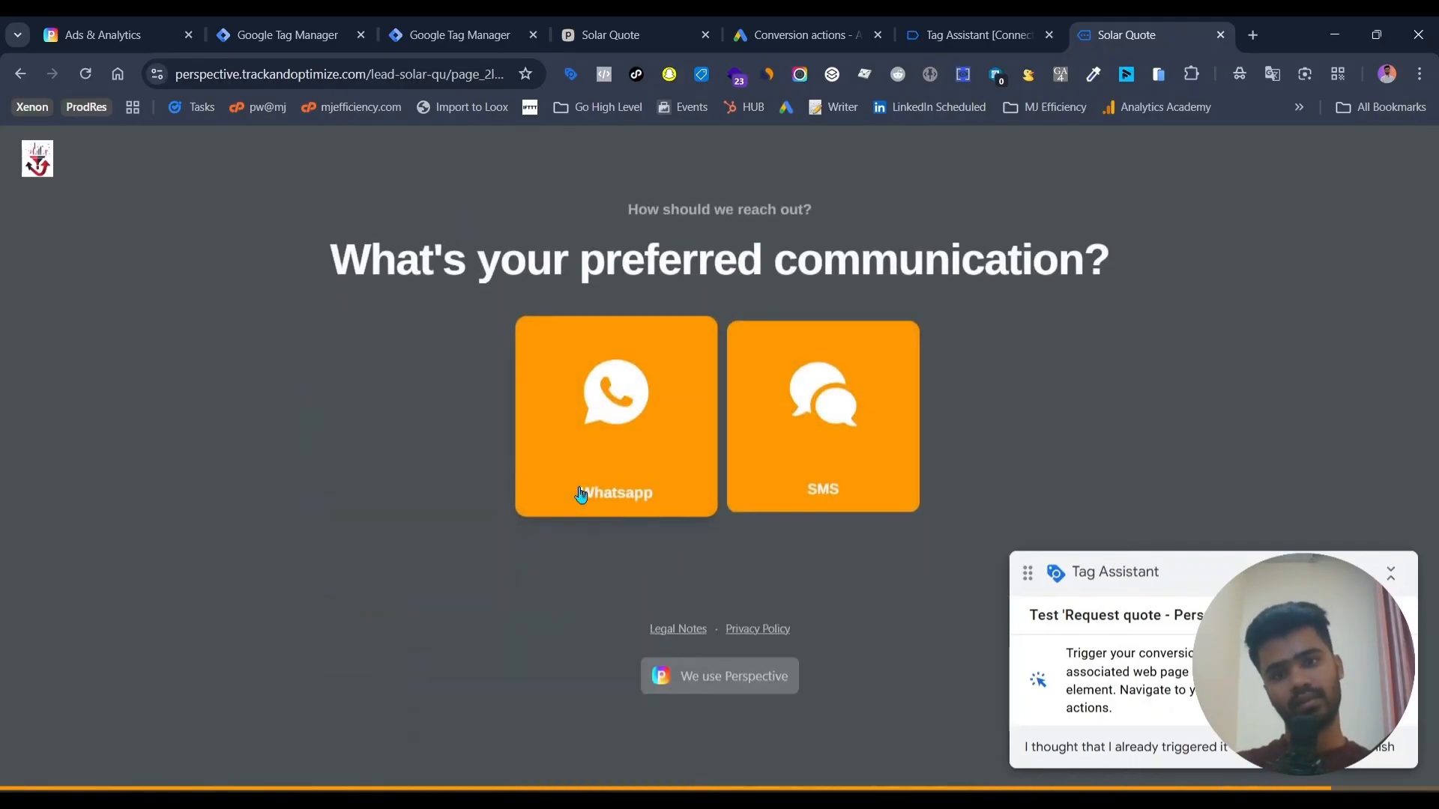
{"action": "left_click", "coordinate": [581, 495]}
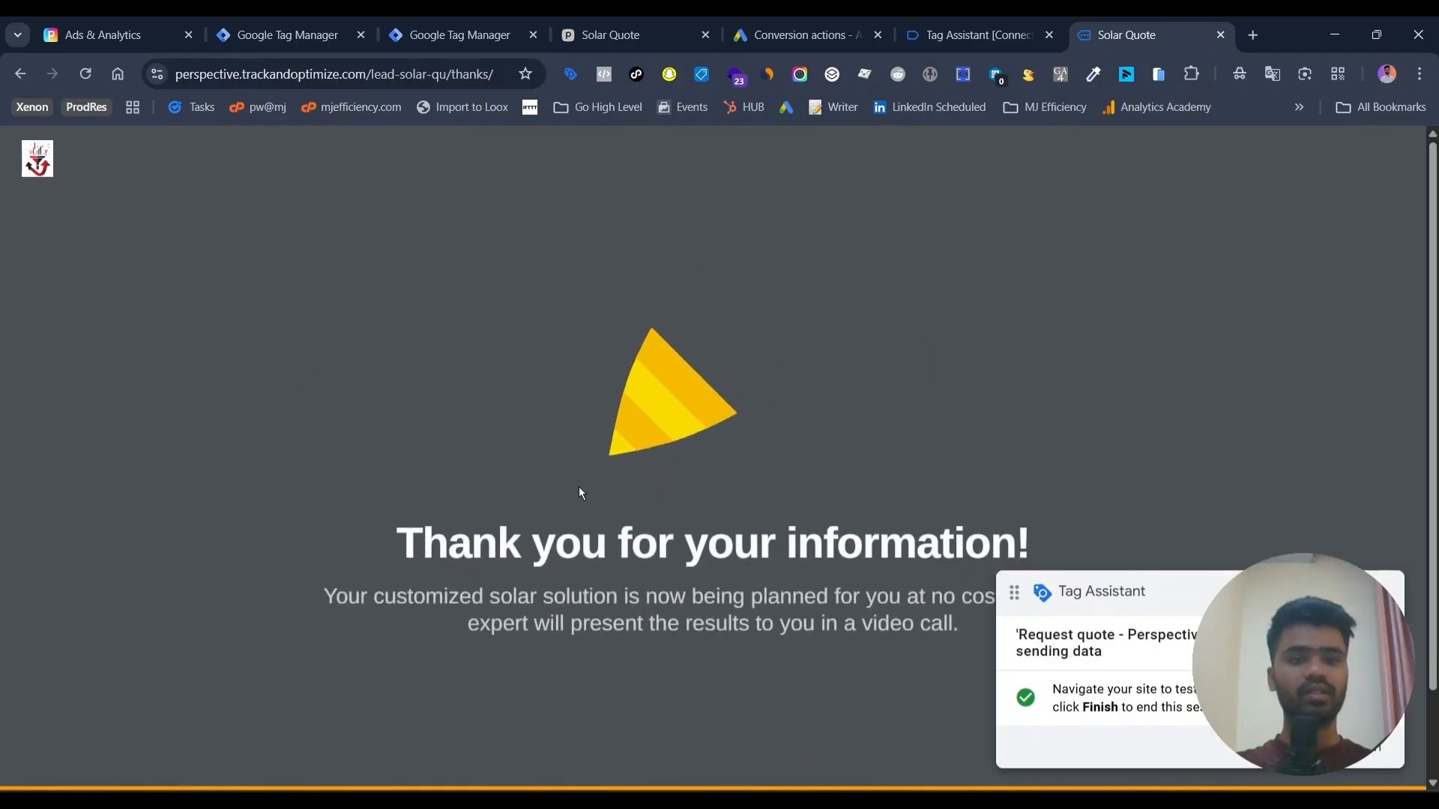
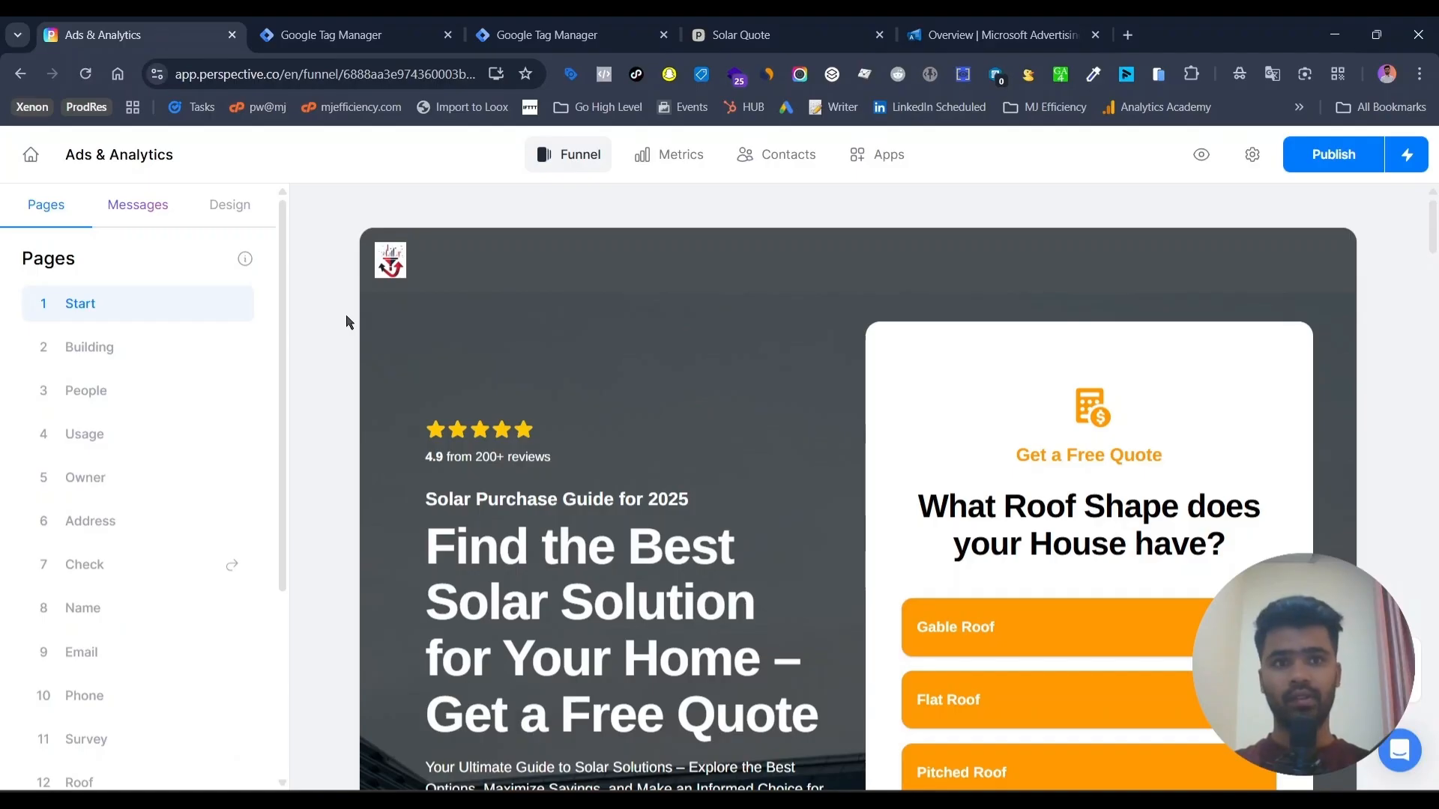
- Go to Microsoft Advertising and open the UET tag page under Conversions
{"action": "left_click", "coordinate": [292, 22]}
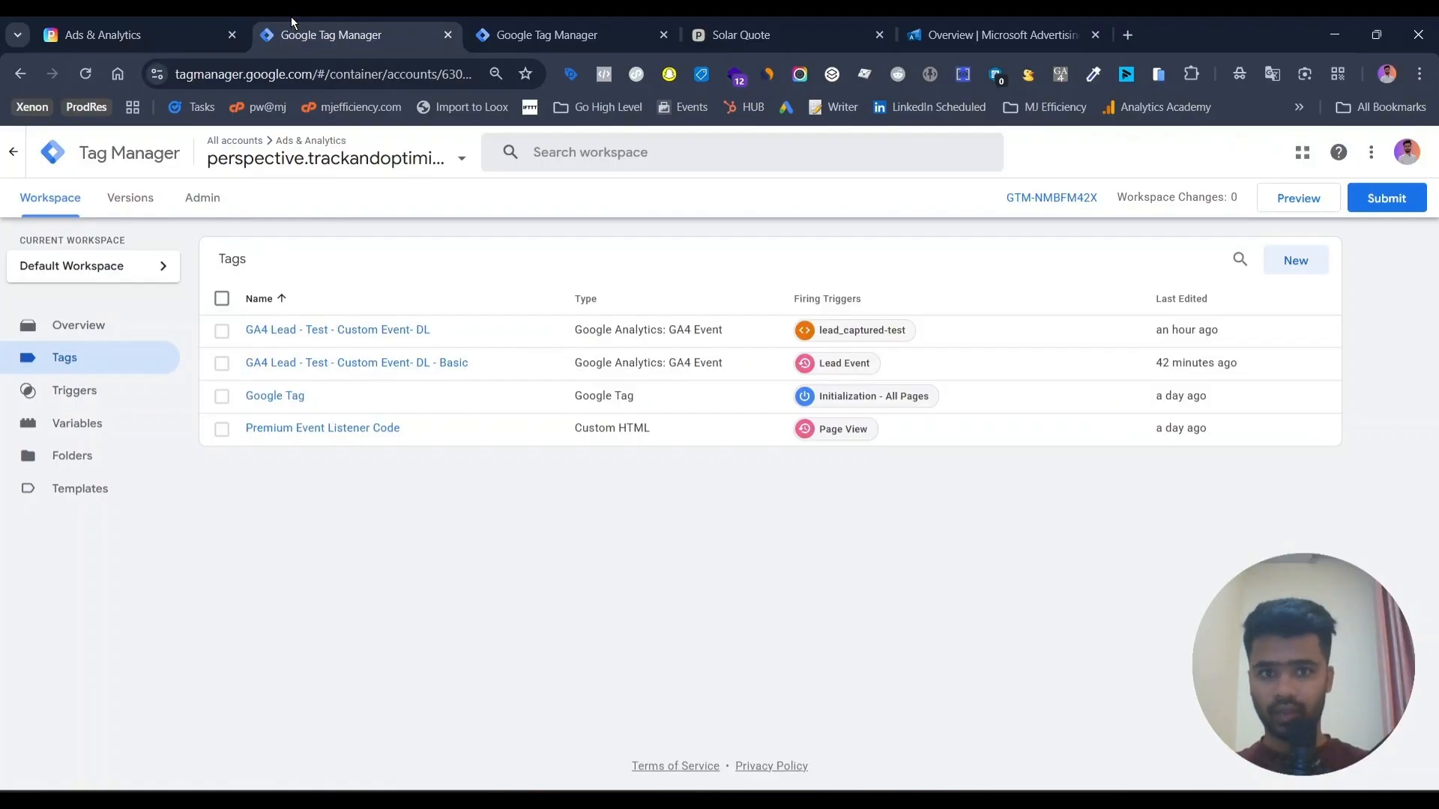
{"action": "left_click", "coordinate": [973, 16]}
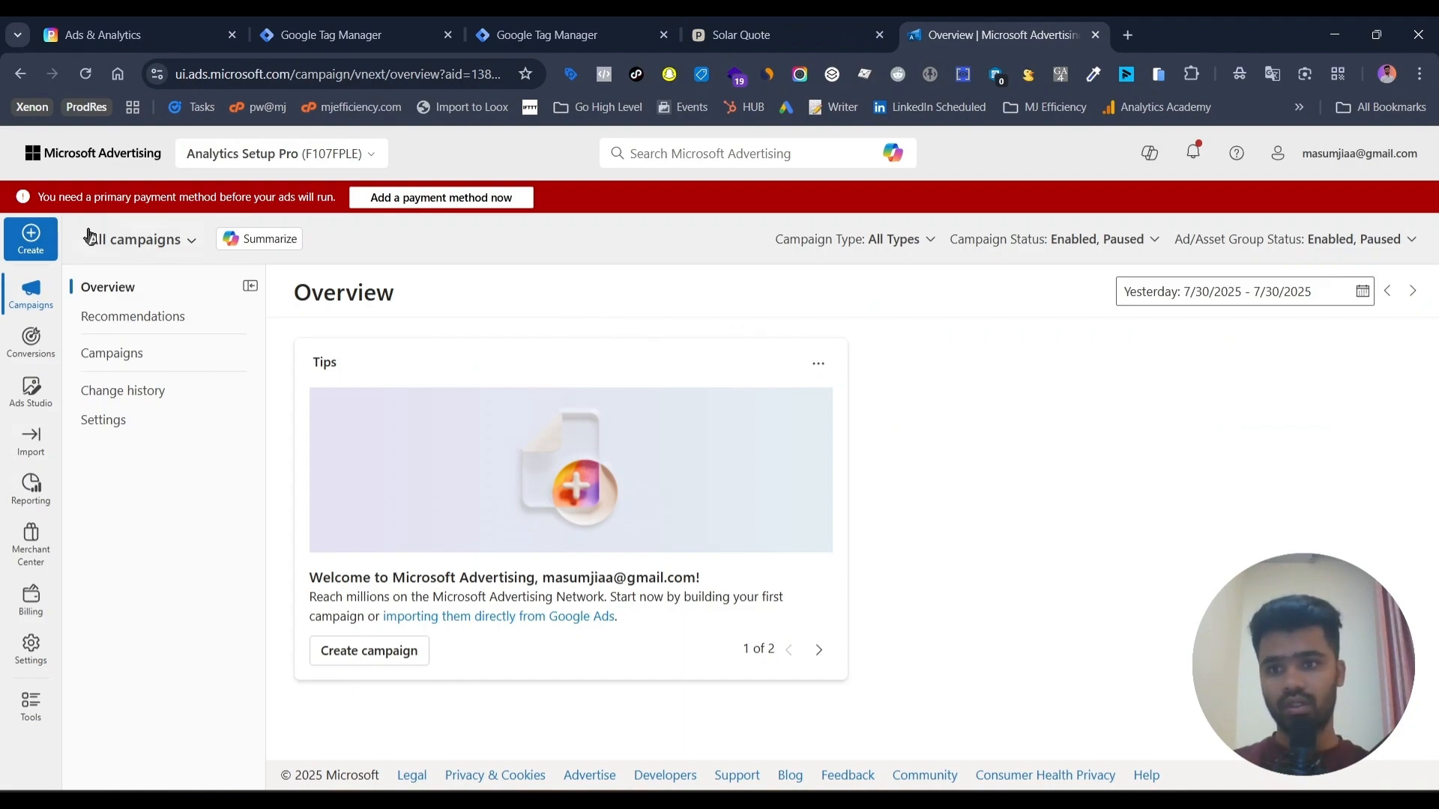
{"action": "mouse_move", "coordinate": [31, 341]}
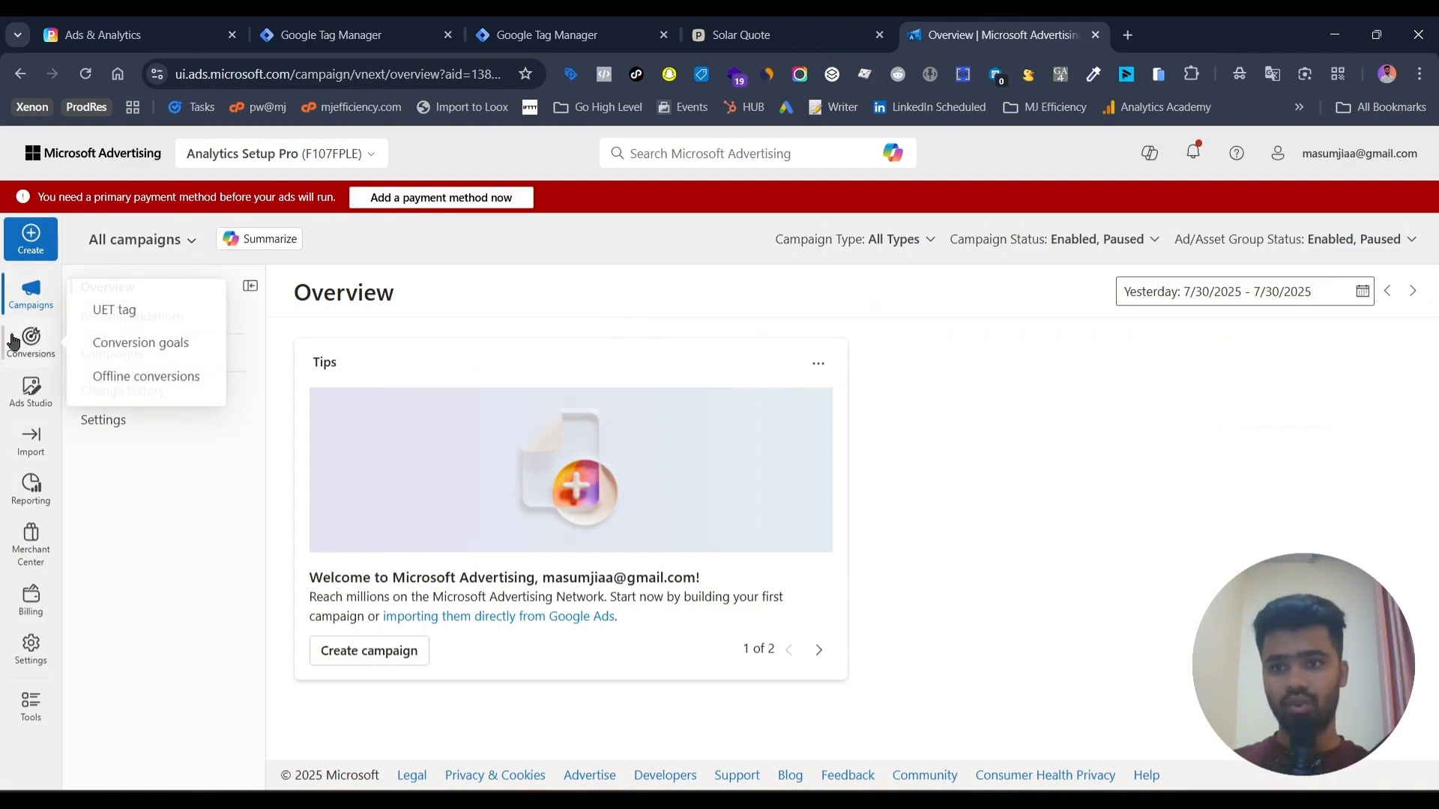
{"action": "left_click", "coordinate": [128, 308]}
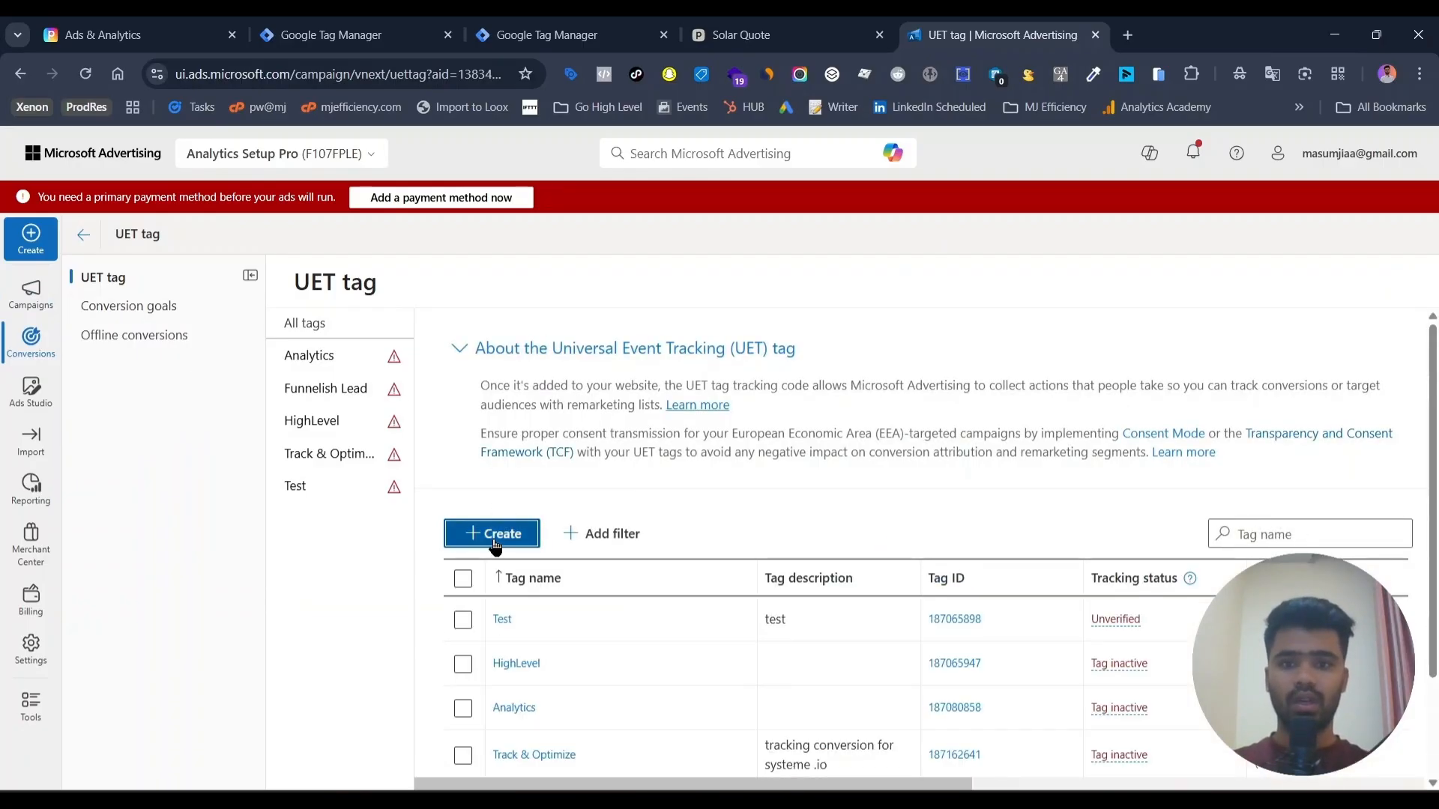
- Start a new UET tag named 'Ads & Analytics' and save its details
{"action": "left_click", "coordinate": [494, 545]}
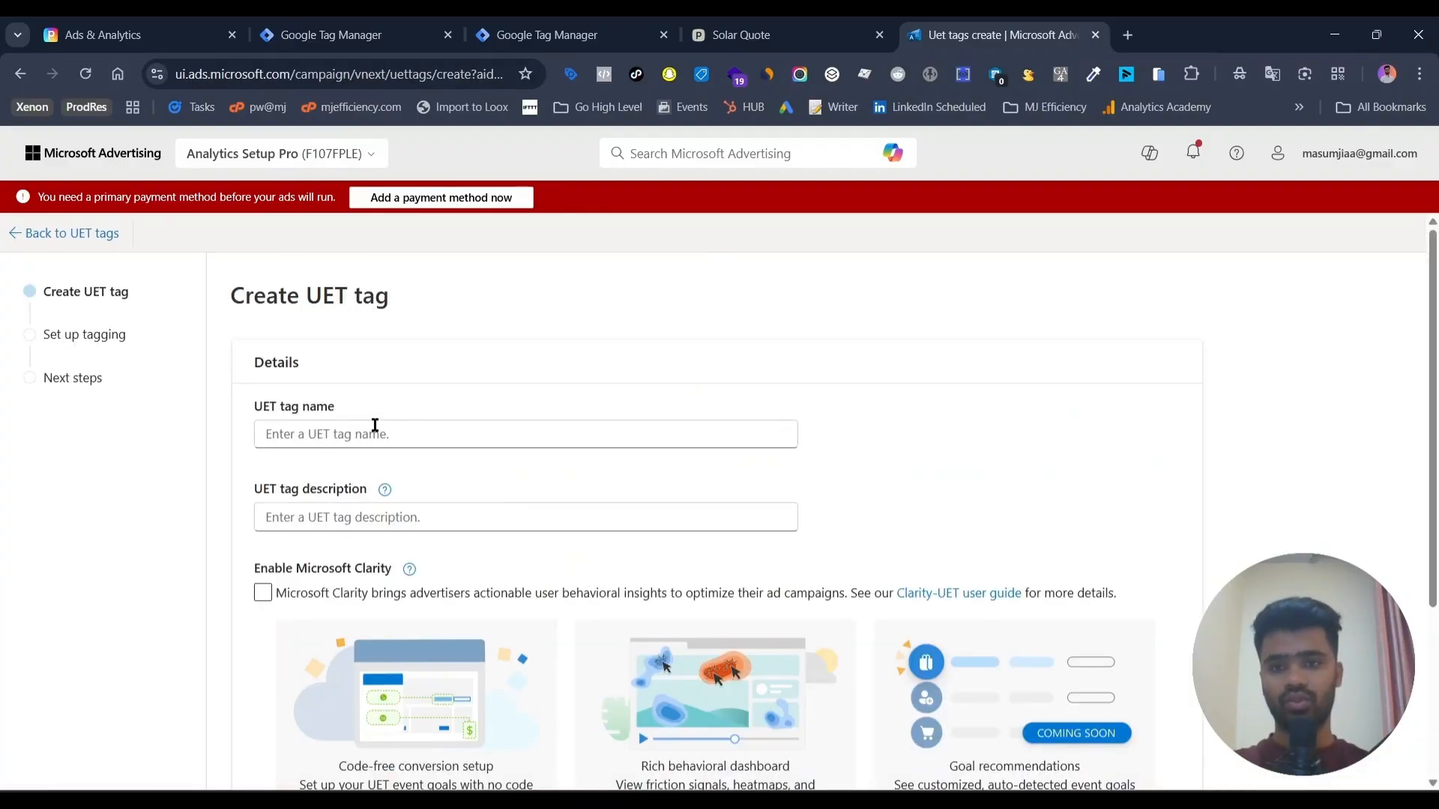
{"action": "left_click", "coordinate": [383, 437]}
{"action": "type", "text": "A"}
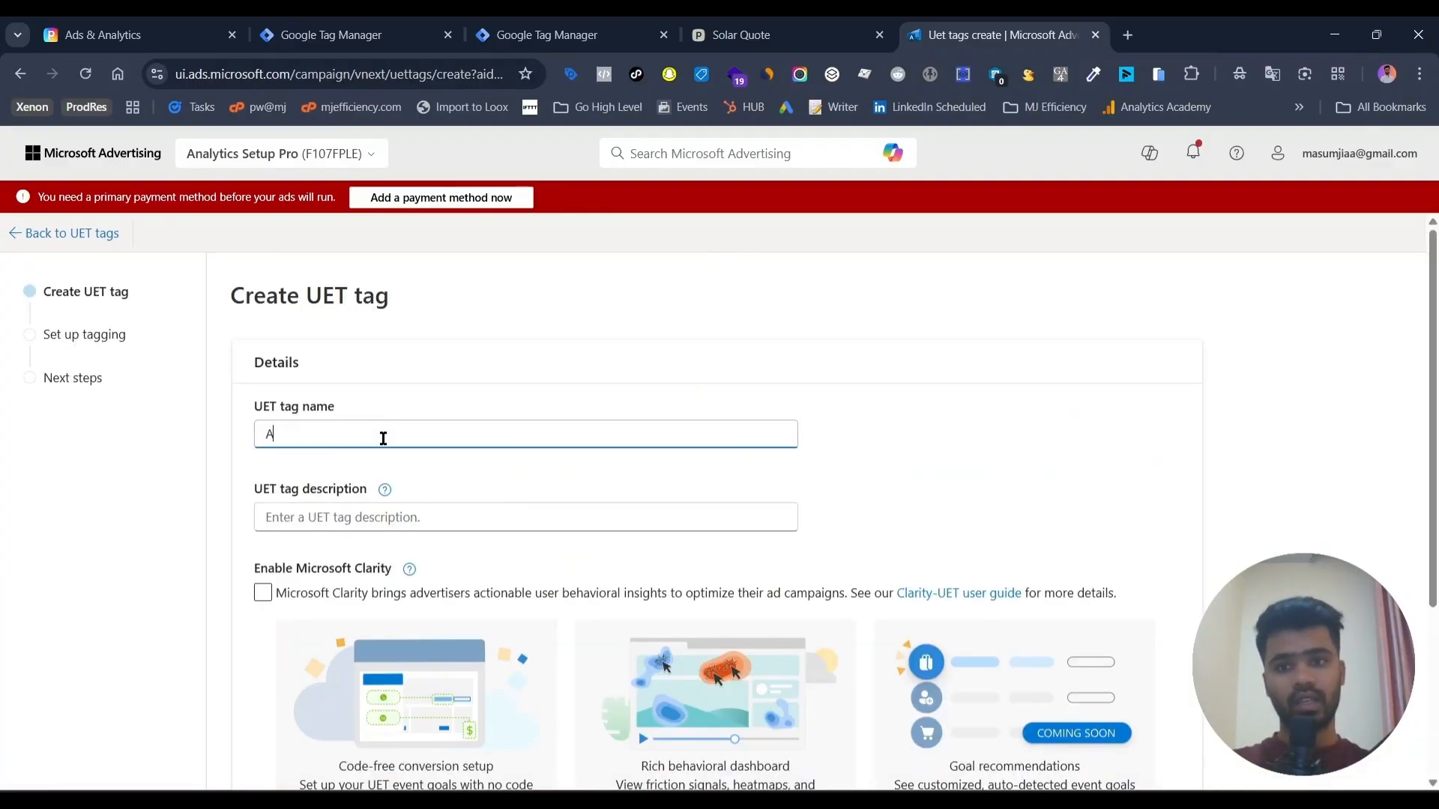
{"action": "type", "text": "ds & Analytics"}
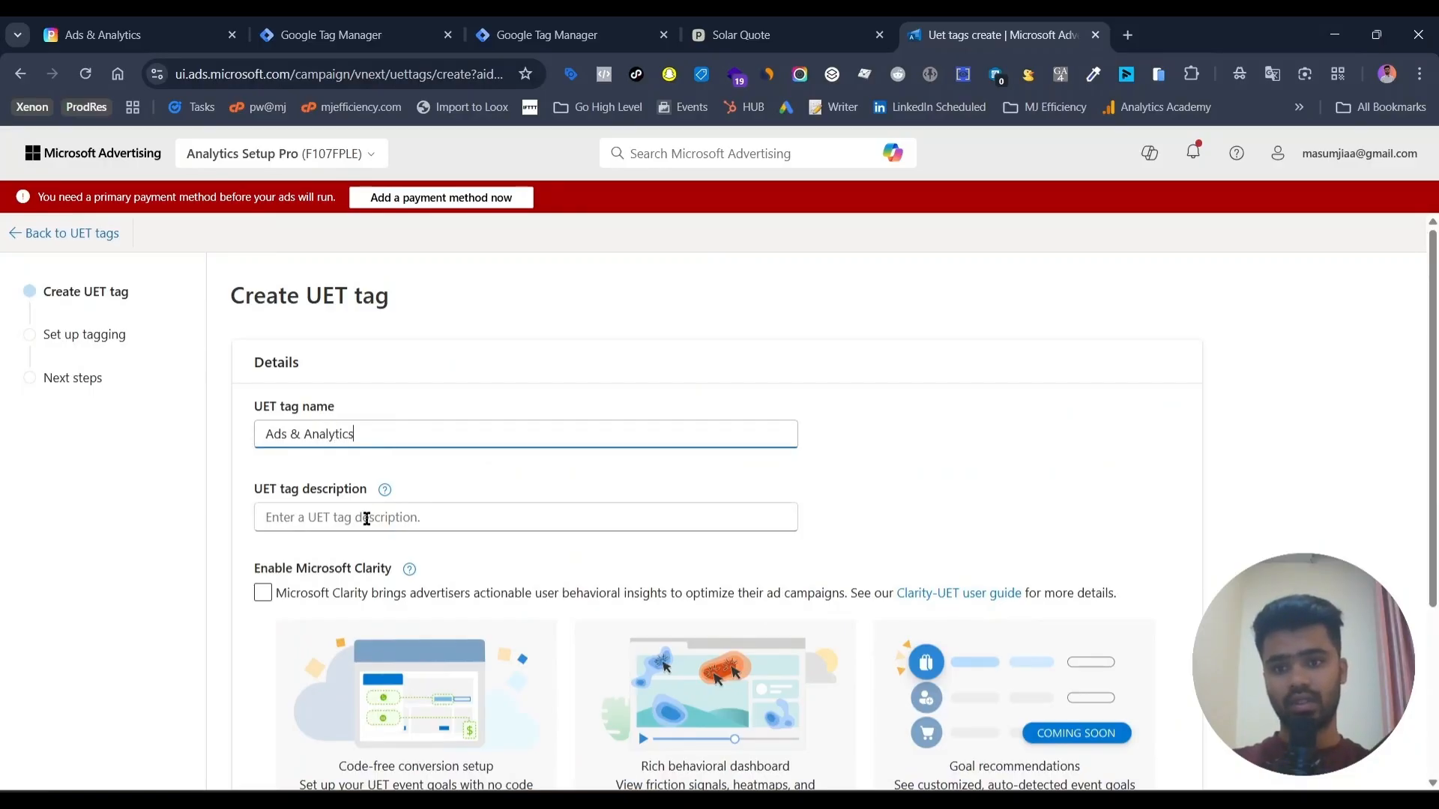
{"action": "scroll", "coordinate": [367, 517], "scroll_direction": "down", "scroll_amount": 4}
{"action": "left_click", "coordinate": [303, 737]}
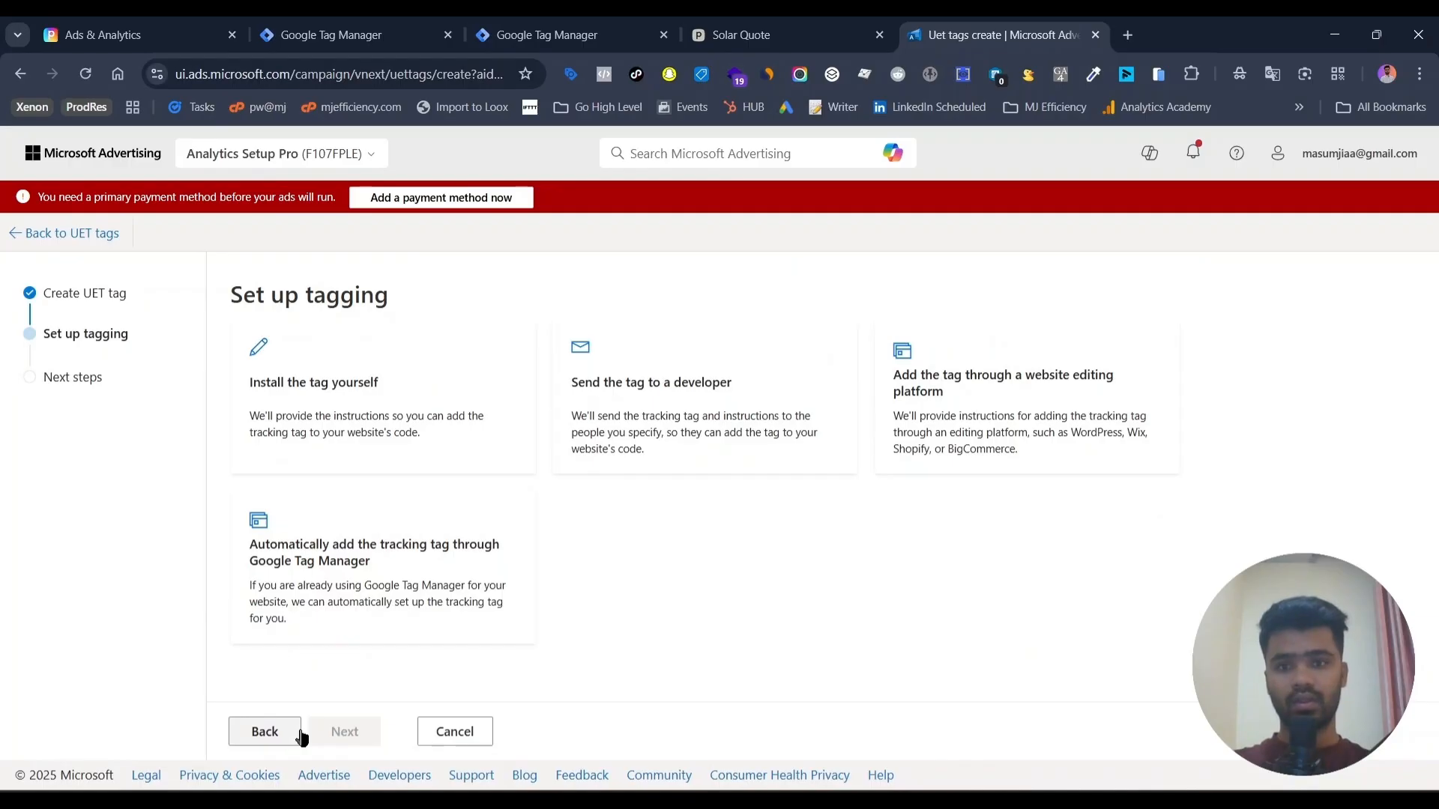
- Choose self-installation, select tag ID 187206080 in the script, and finish the wizard
{"action": "left_click", "coordinate": [308, 470]}
{"action": "left_click", "coordinate": [370, 732]}
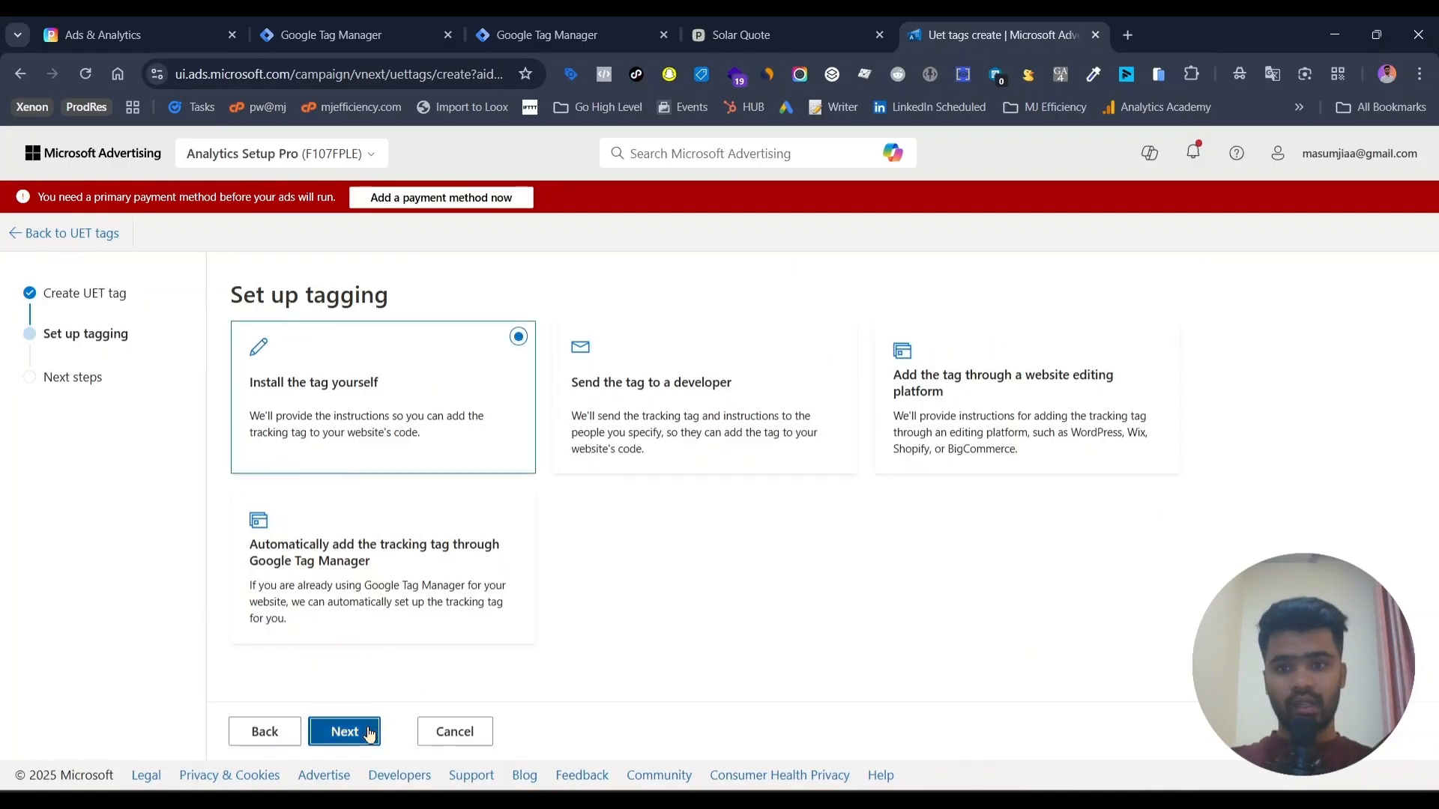
{"action": "scroll", "coordinate": [368, 732], "scroll_direction": "down", "scroll_amount": 1}
{"action": "scroll", "coordinate": [367, 732], "scroll_direction": "down", "scroll_amount": 3}
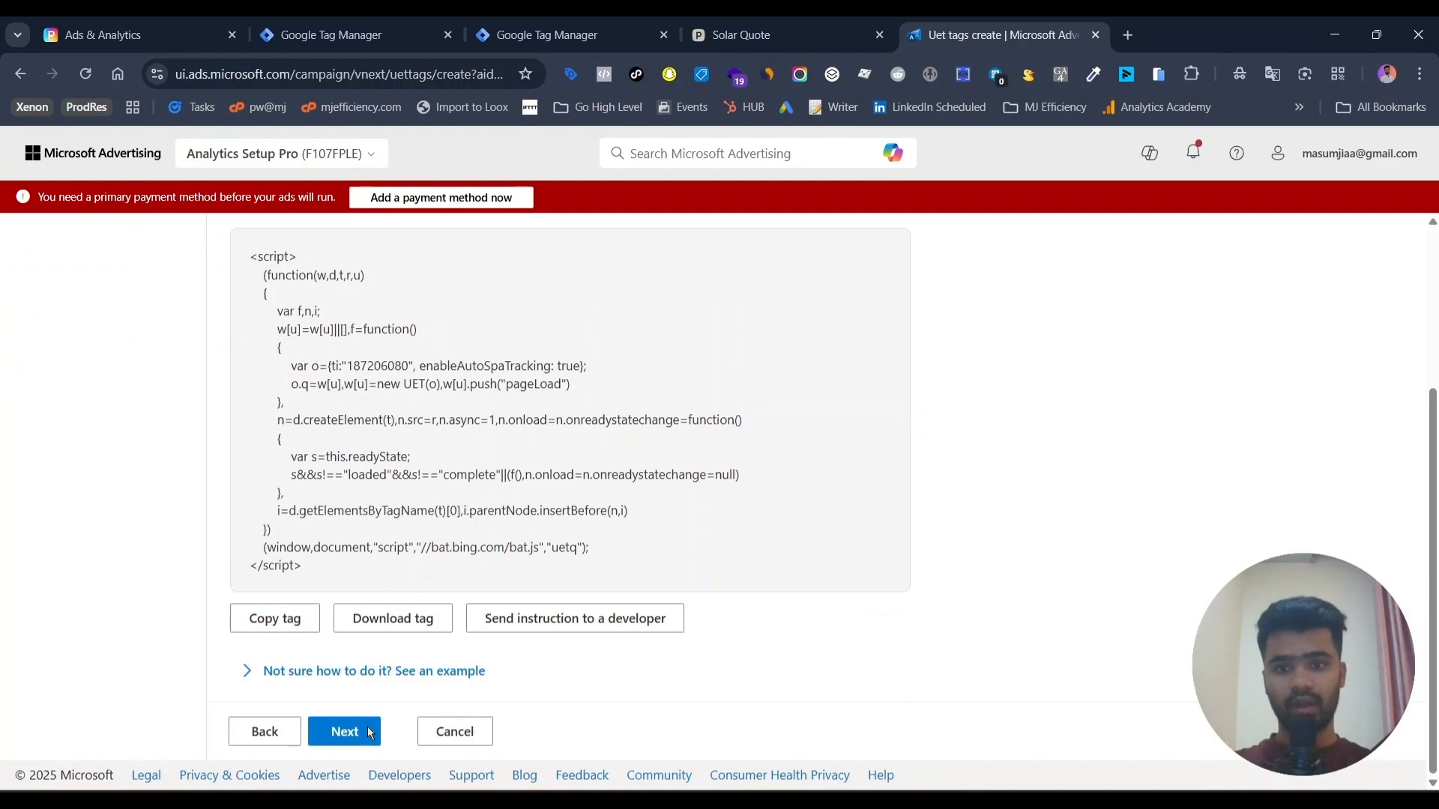
{"action": "scroll", "coordinate": [370, 732], "scroll_direction": "up", "scroll_amount": 1}
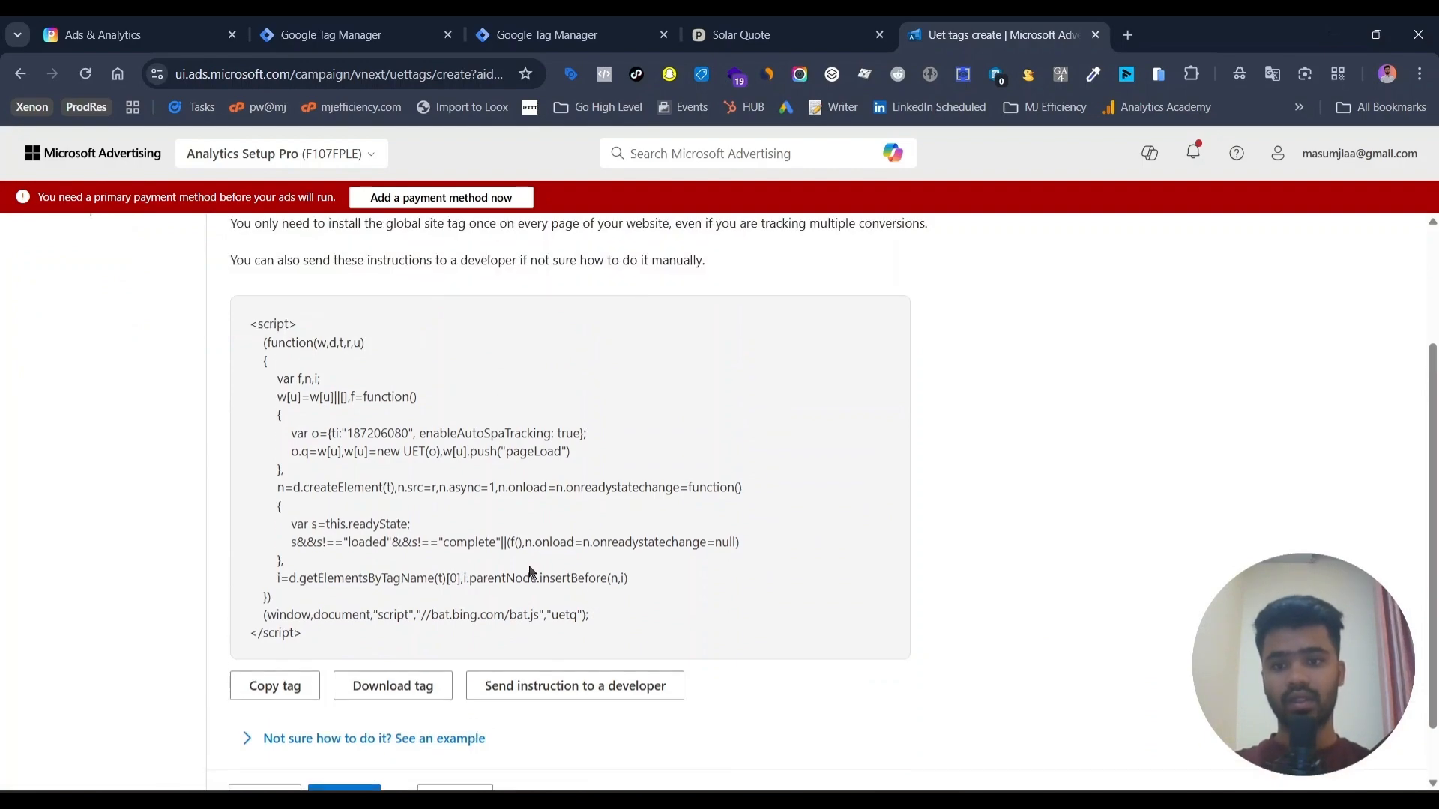
{"action": "scroll", "coordinate": [530, 571], "scroll_direction": "down", "scroll_amount": 1}
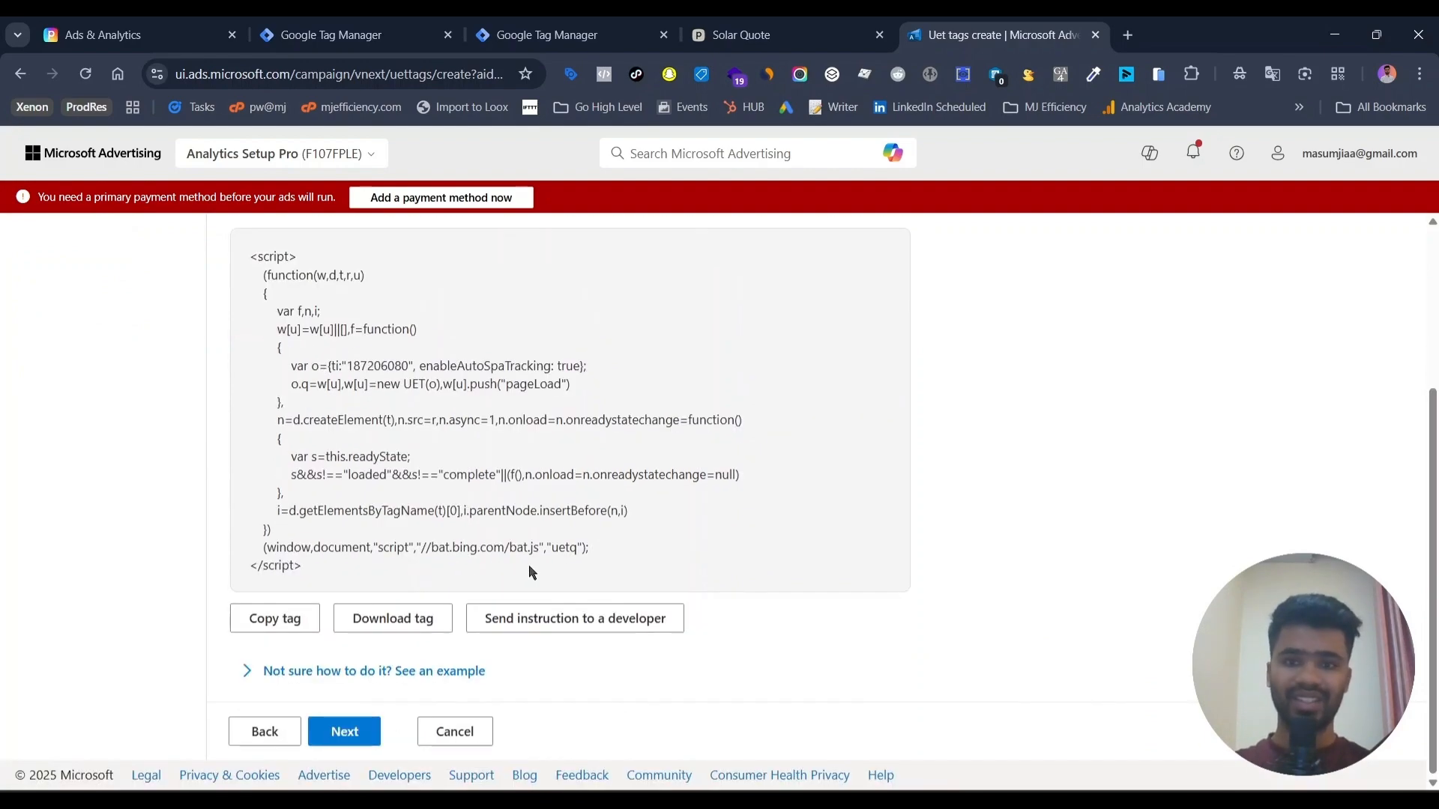
{"action": "scroll", "coordinate": [530, 572], "scroll_direction": "up", "scroll_amount": 3}
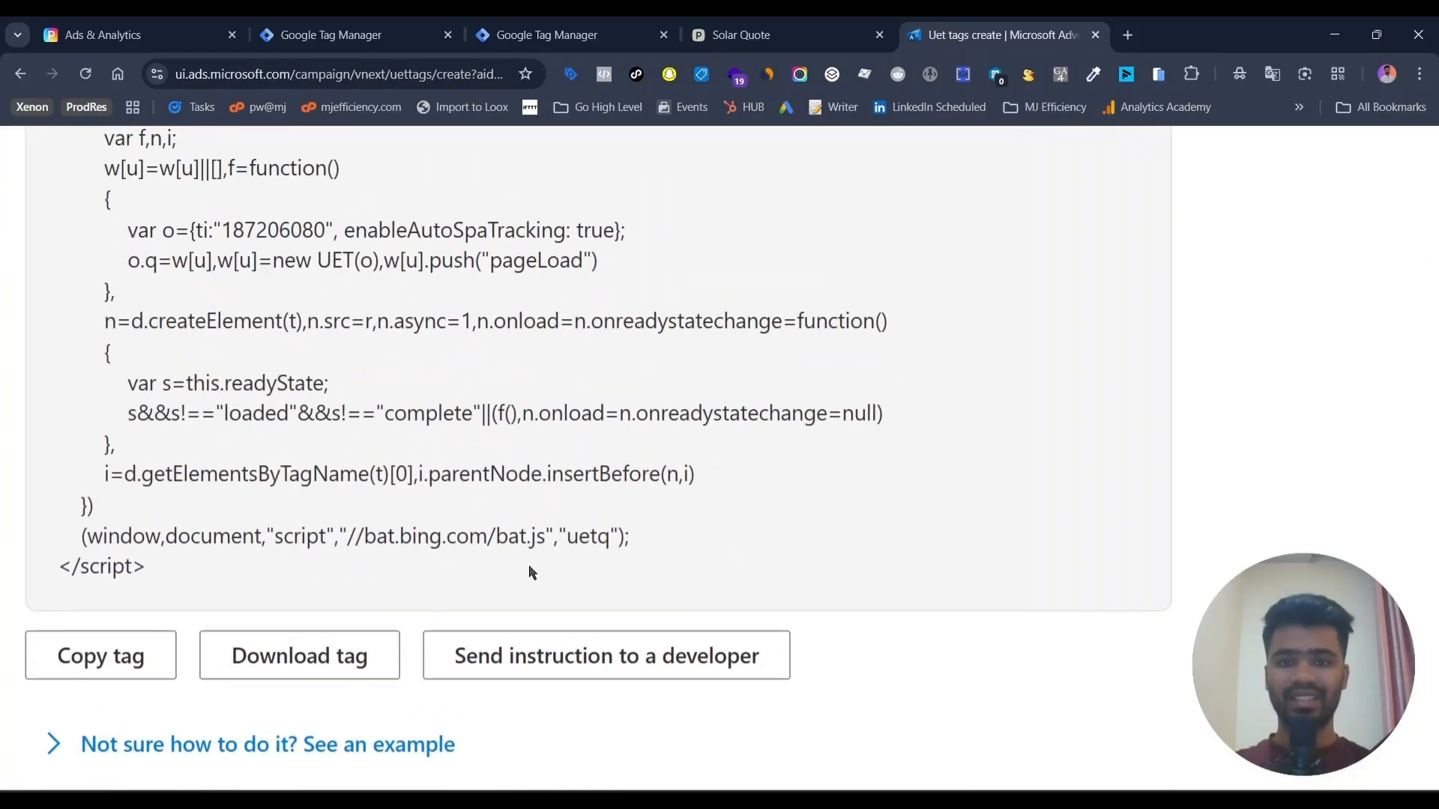
{"action": "scroll", "coordinate": [529, 572], "scroll_direction": "up", "scroll_amount": 1}
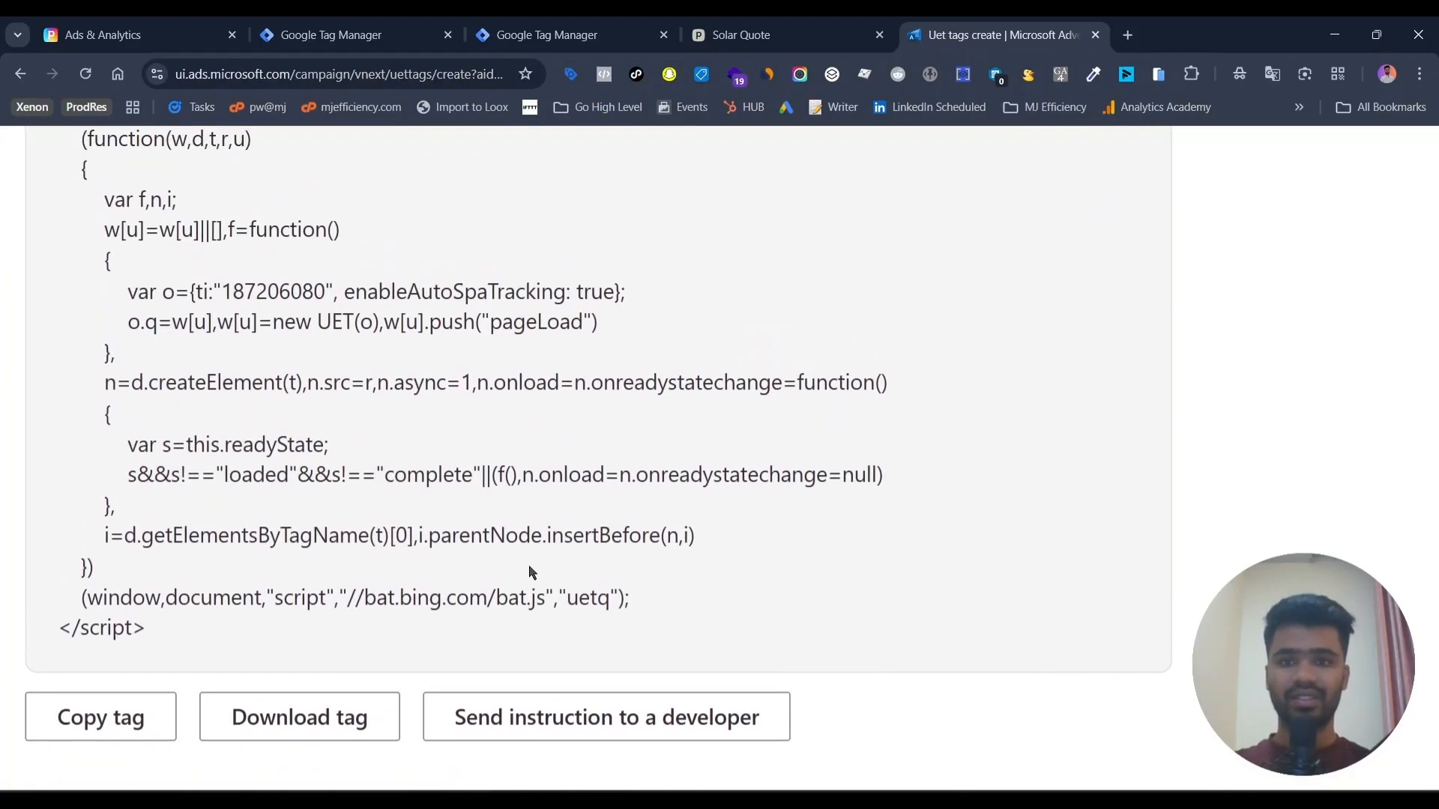
{"action": "scroll", "coordinate": [530, 572], "scroll_direction": "up", "scroll_amount": 2}
{"action": "scroll", "coordinate": [530, 571], "scroll_direction": "up", "scroll_amount": 2}
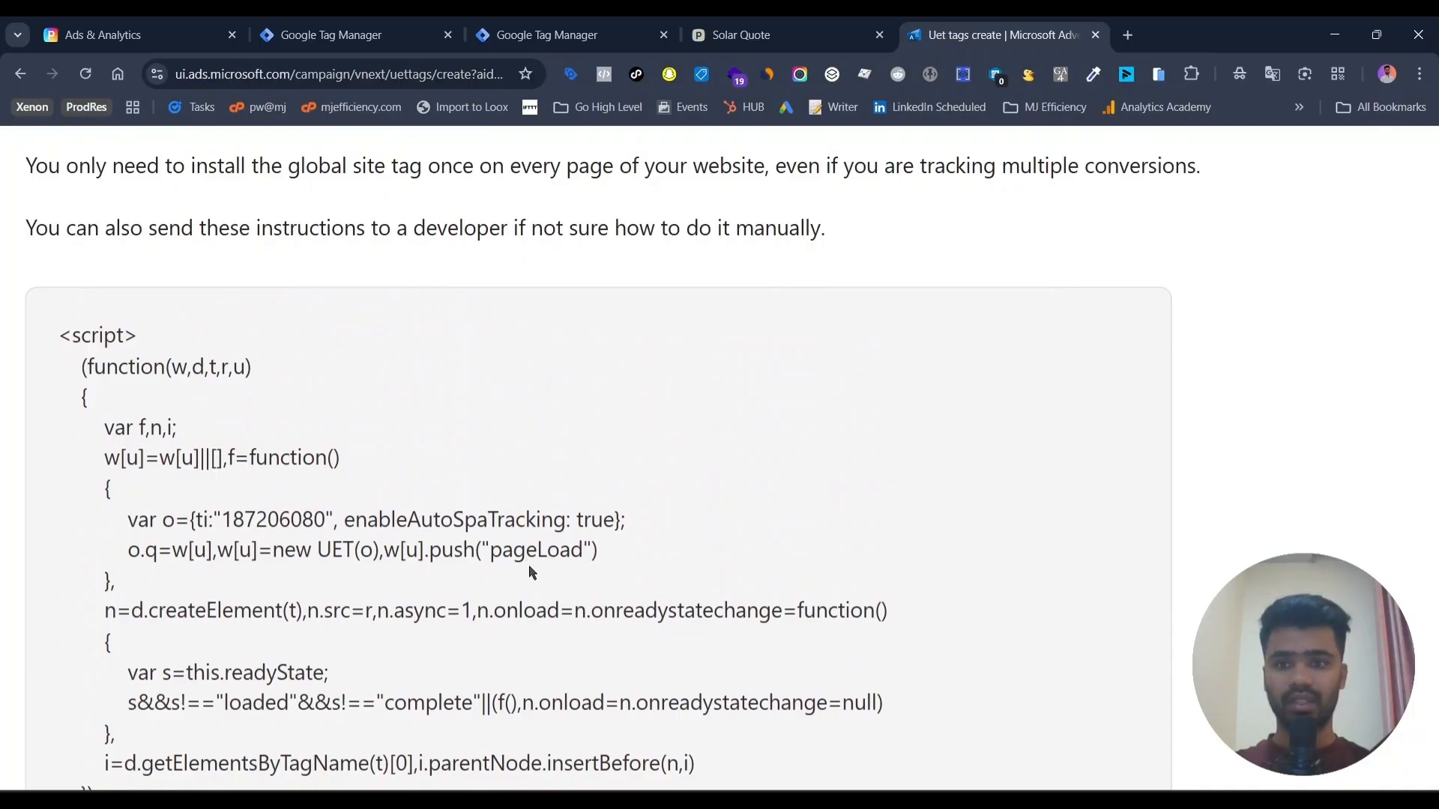
{"action": "double_click", "coordinate": [277, 515]}
{"action": "key", "text": "ctrl+c"}
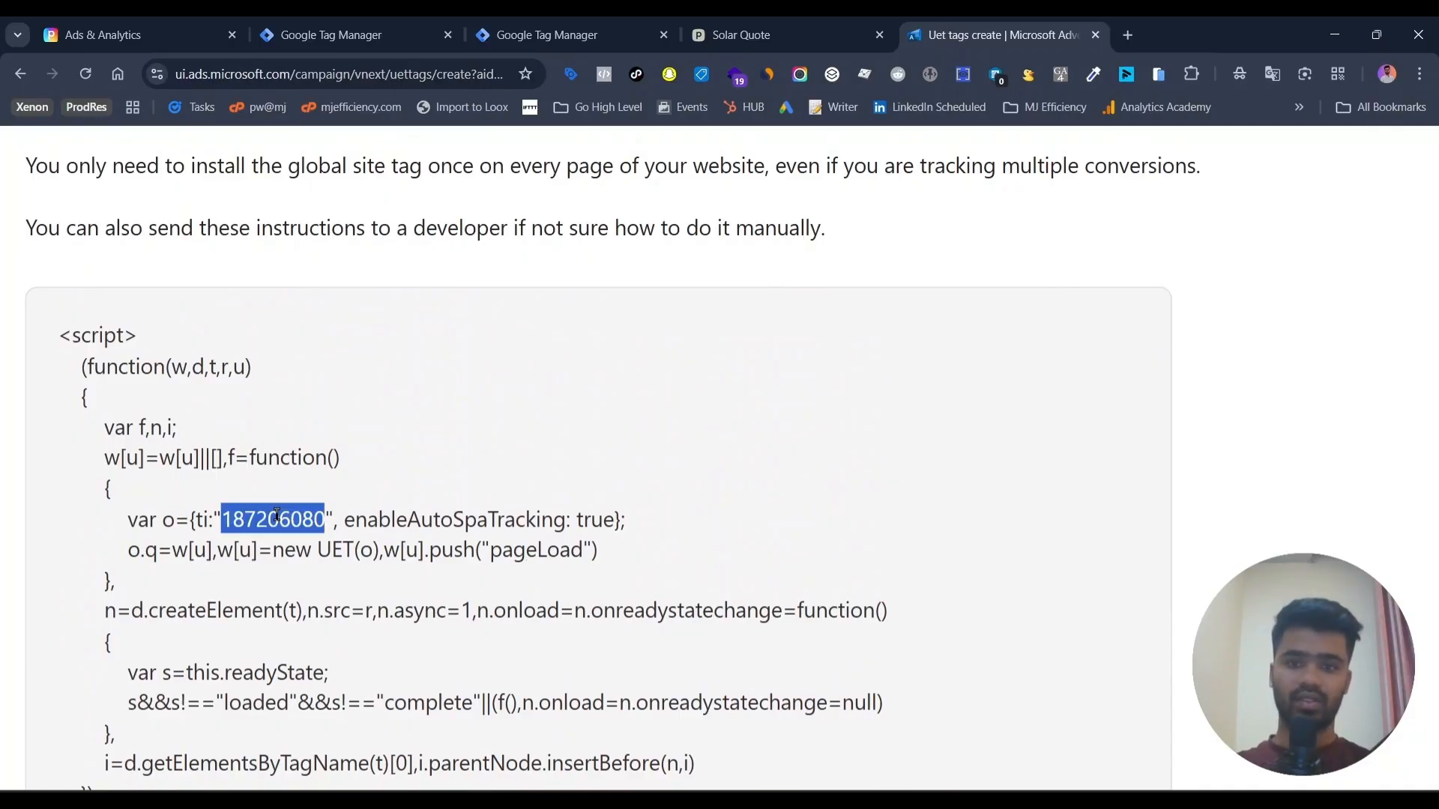
{"action": "scroll", "coordinate": [276, 516], "scroll_direction": "down", "scroll_amount": 2}
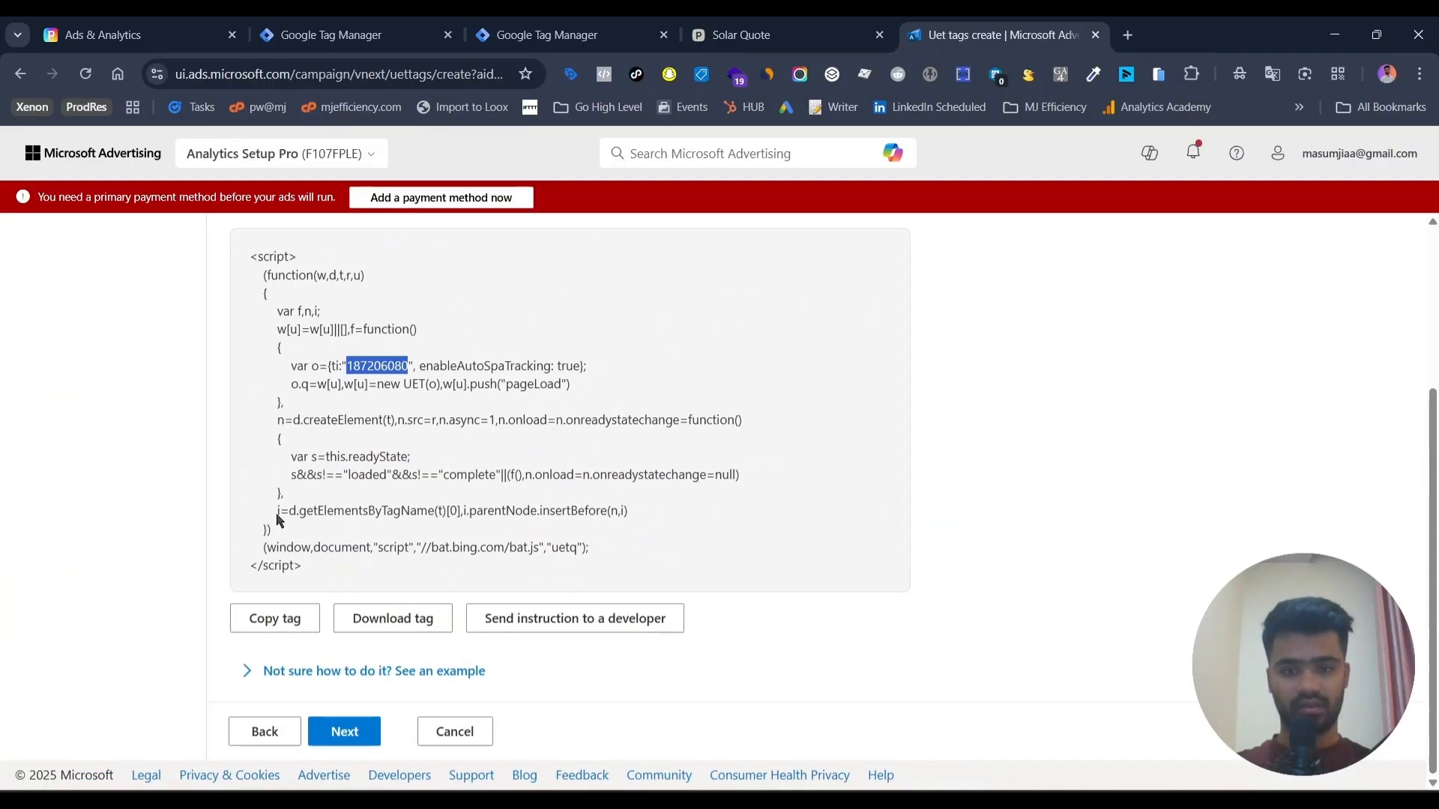
{"action": "left_click", "coordinate": [346, 731]}
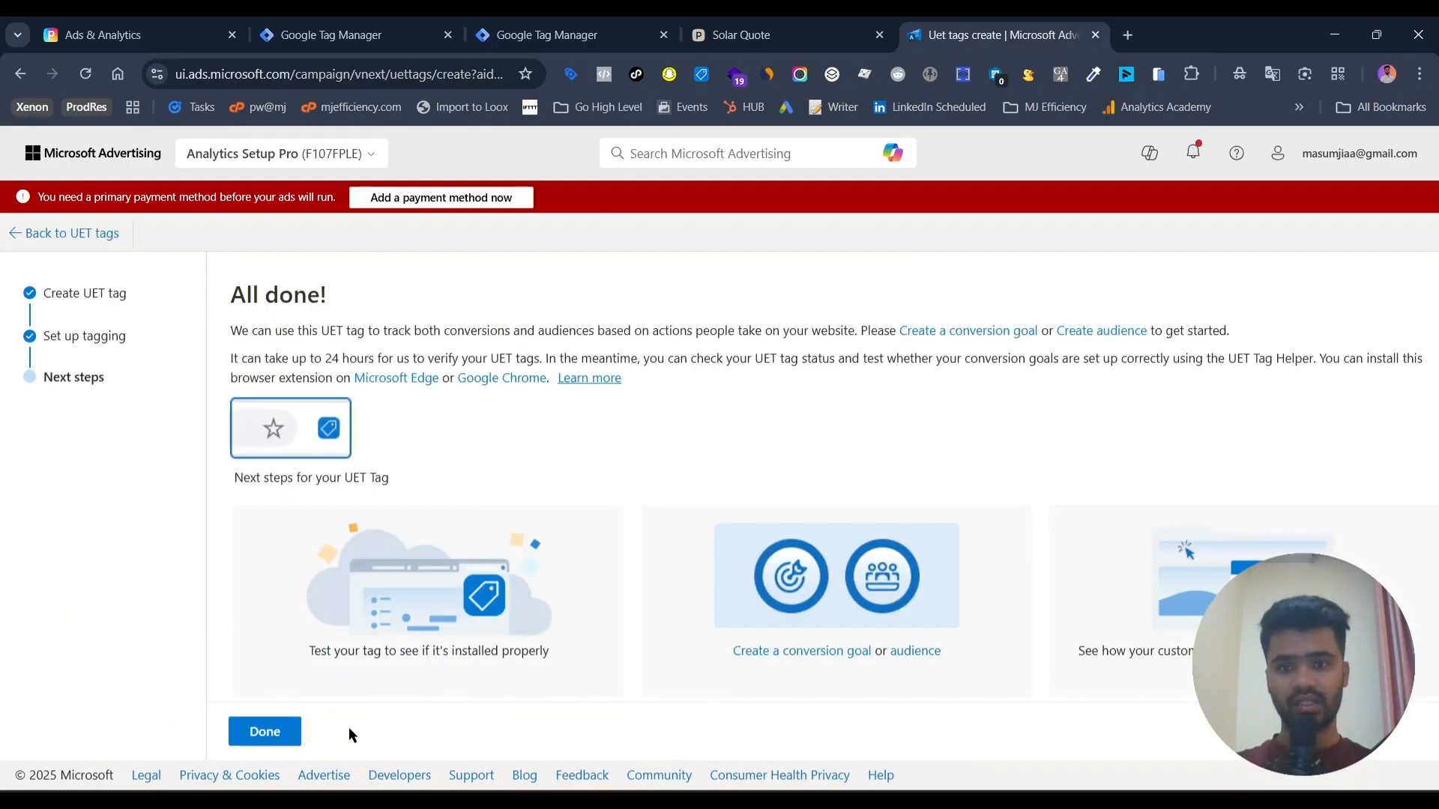
{"action": "left_click", "coordinate": [294, 737]}
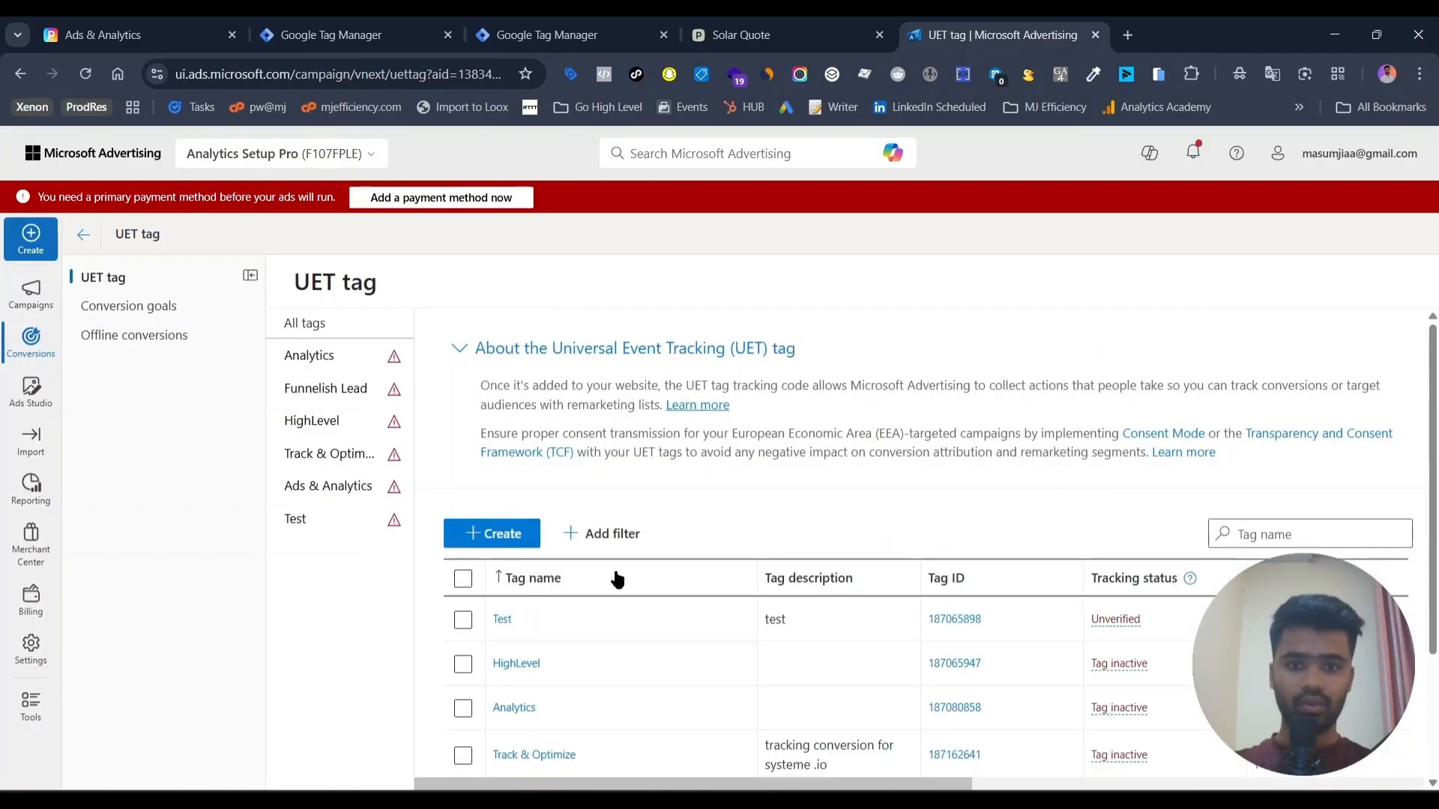
{"action": "scroll", "coordinate": [644, 575], "scroll_direction": "down", "scroll_amount": 1}
{"action": "scroll", "coordinate": [652, 575], "scroll_direction": "down", "scroll_amount": 1}
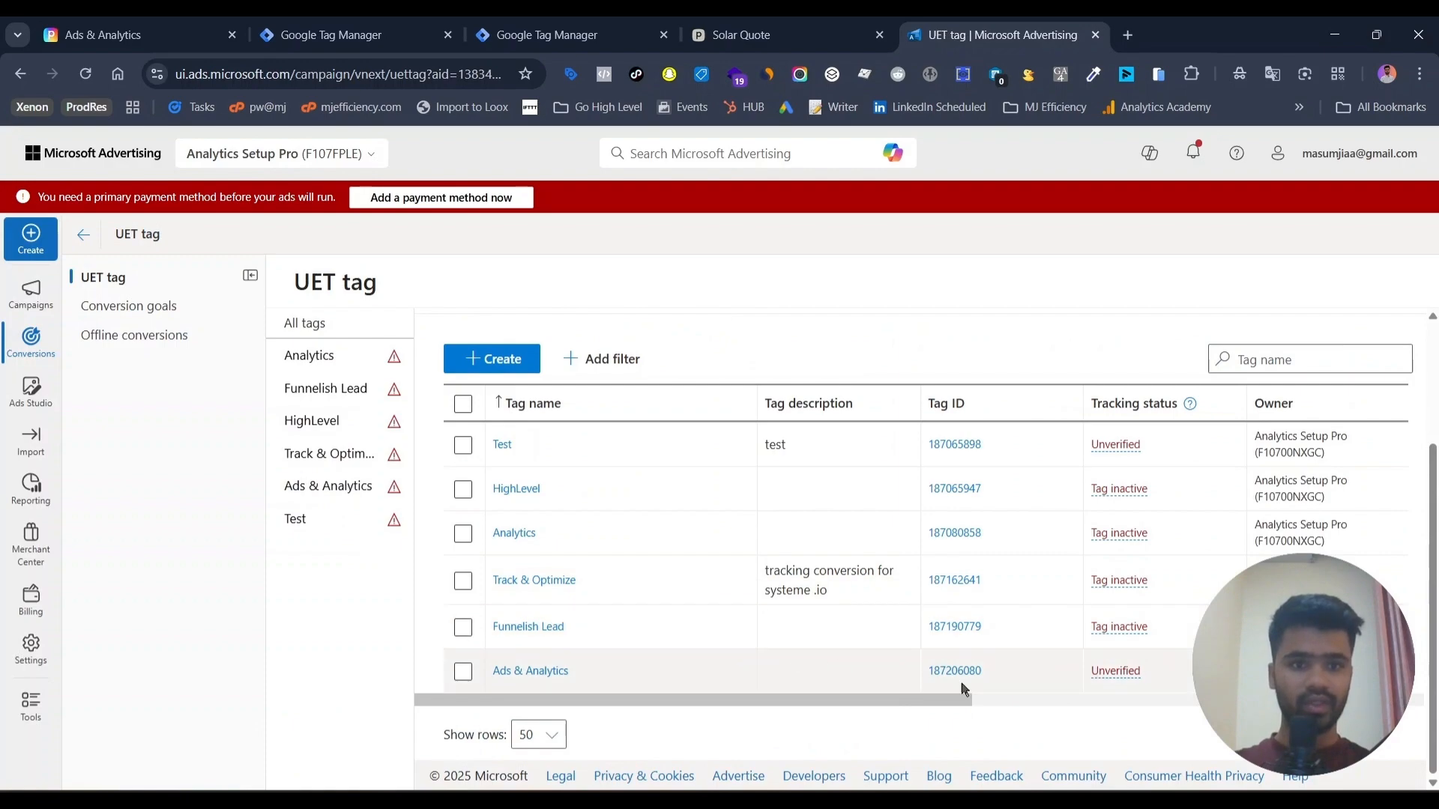
- Create a Microsoft Advertising UET tag in Tag Manager with tag ID 187206080
{"action": "left_click", "coordinate": [451, 22]}
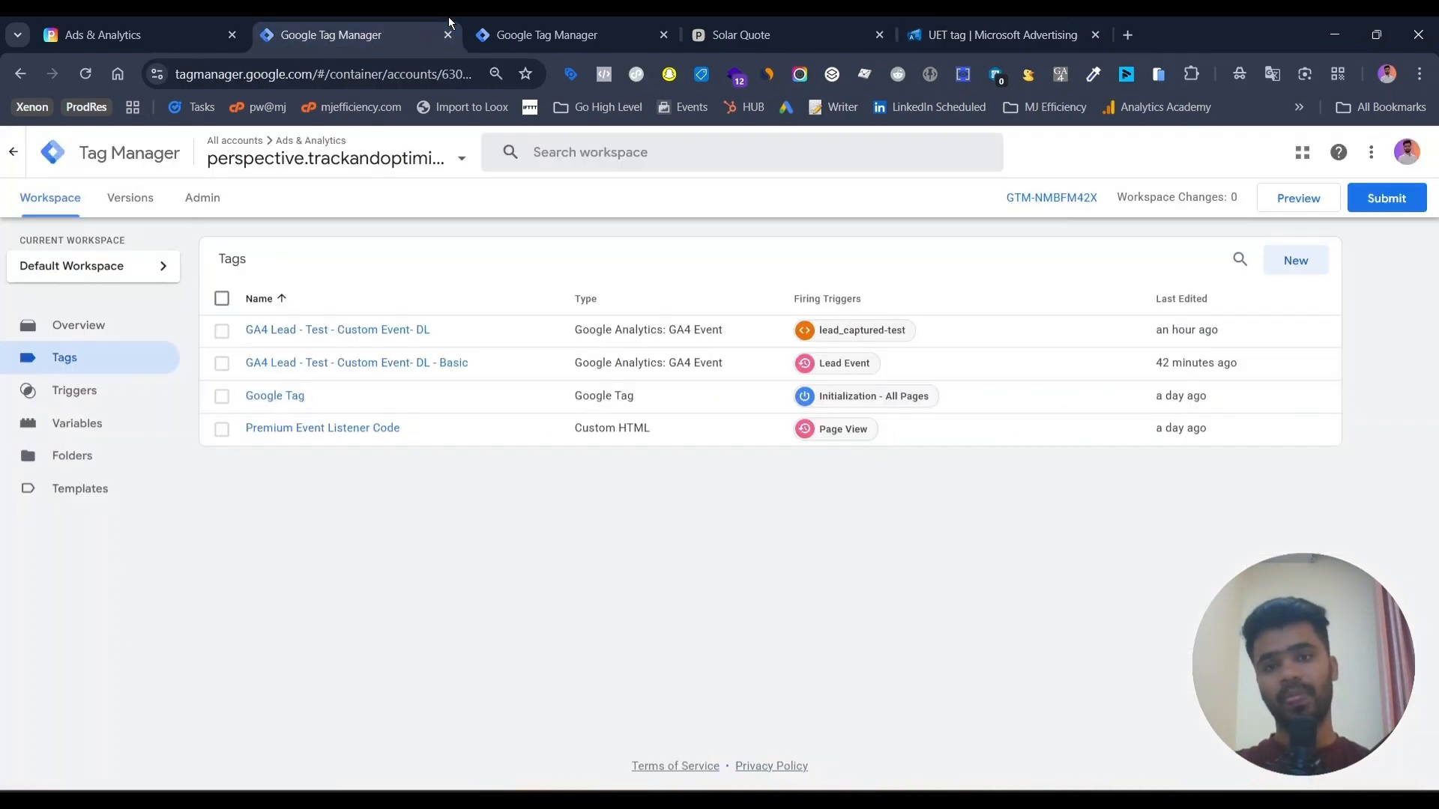
{"action": "left_click", "coordinate": [1294, 268]}
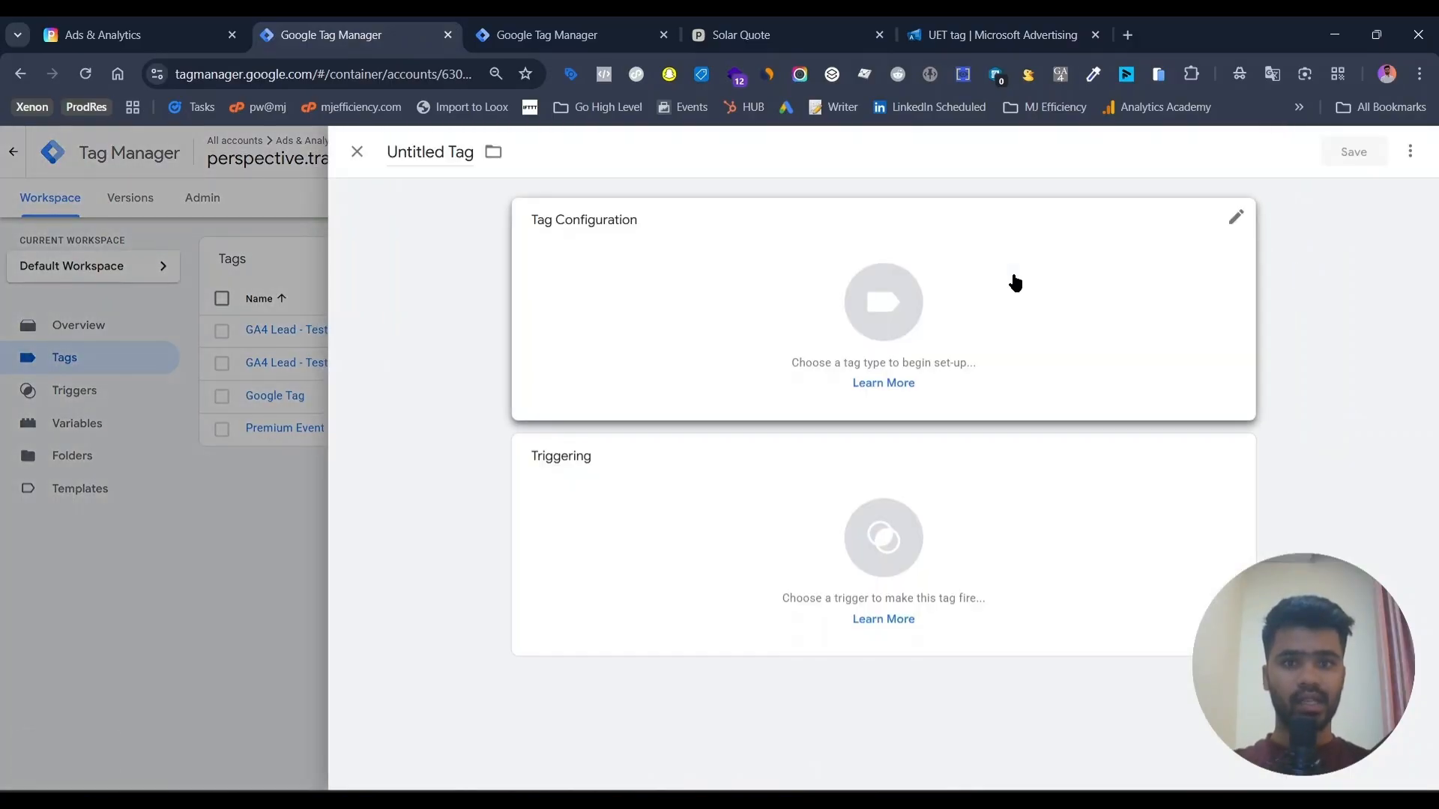
{"action": "left_click", "coordinate": [1014, 281]}
{"action": "left_click", "coordinate": [1404, 154]}
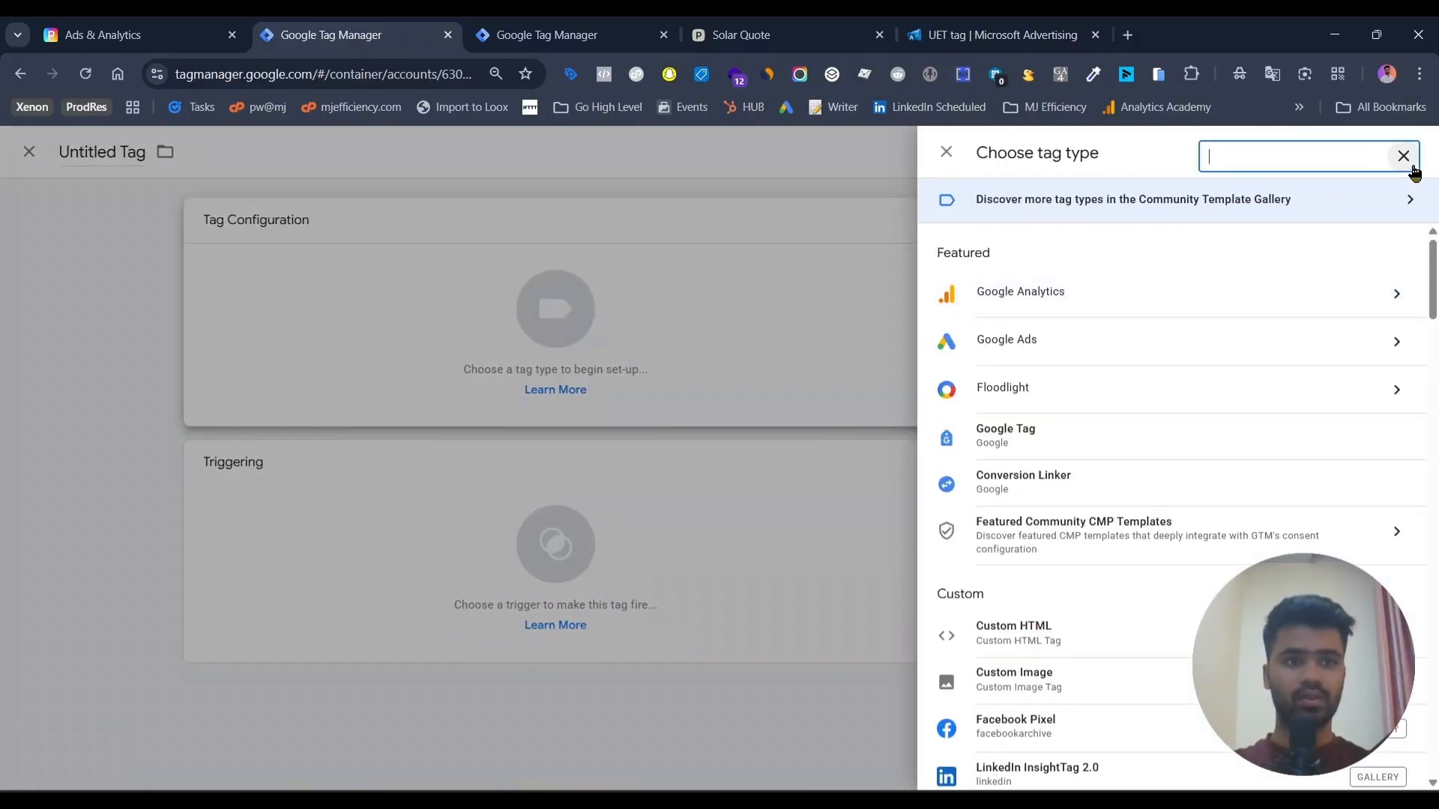
{"action": "type", "text": "micr"}
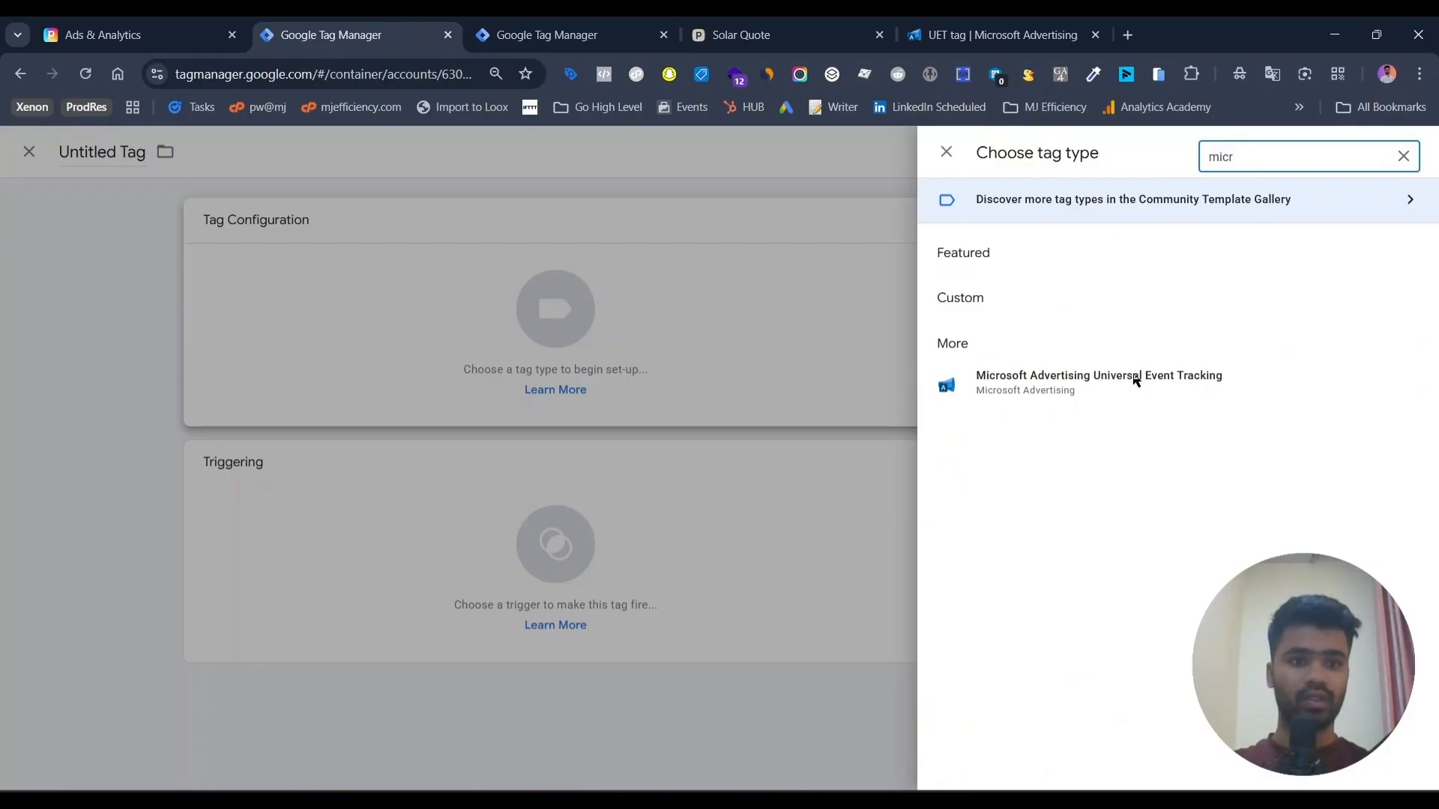
{"action": "left_click", "coordinate": [1083, 384]}
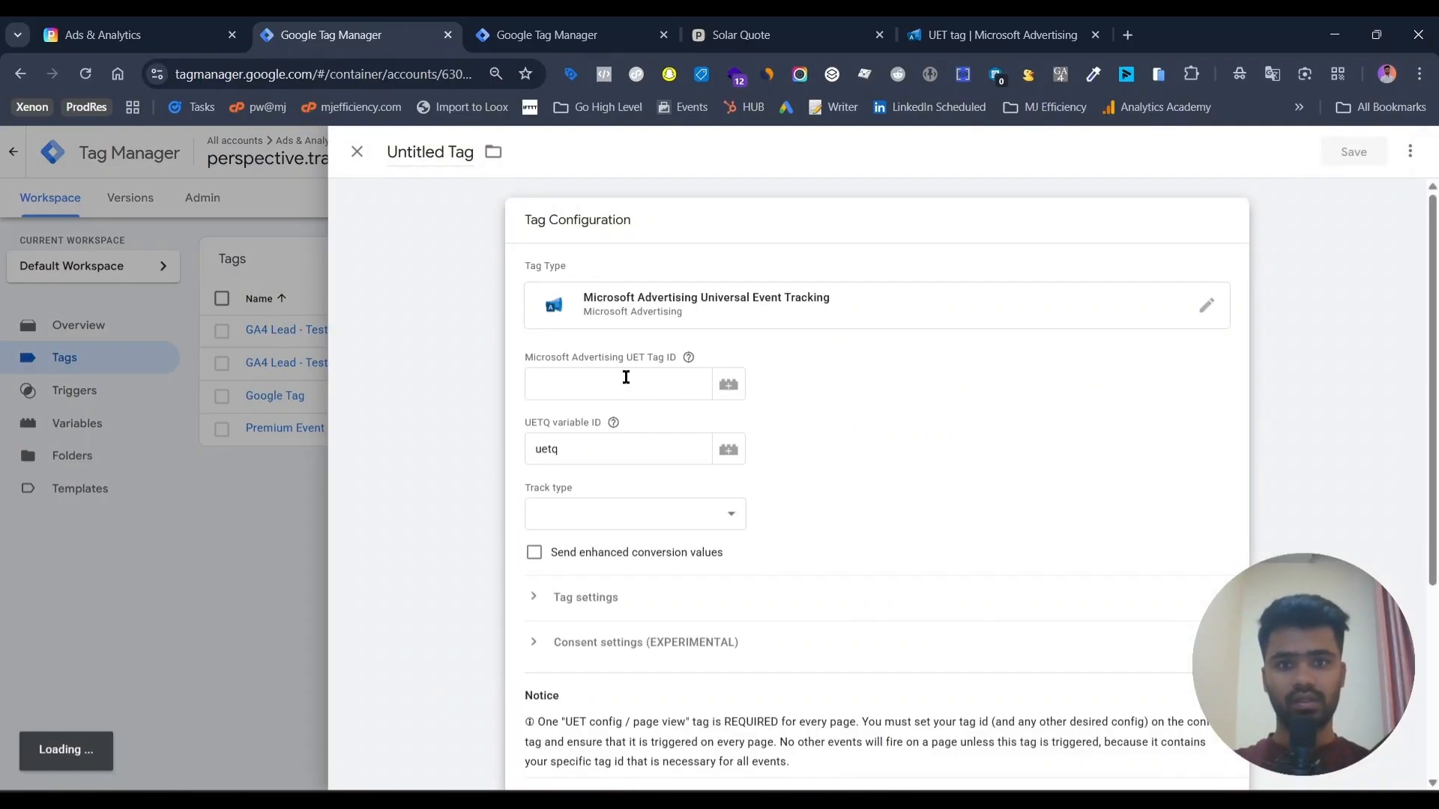
{"action": "left_click", "coordinate": [626, 379]}
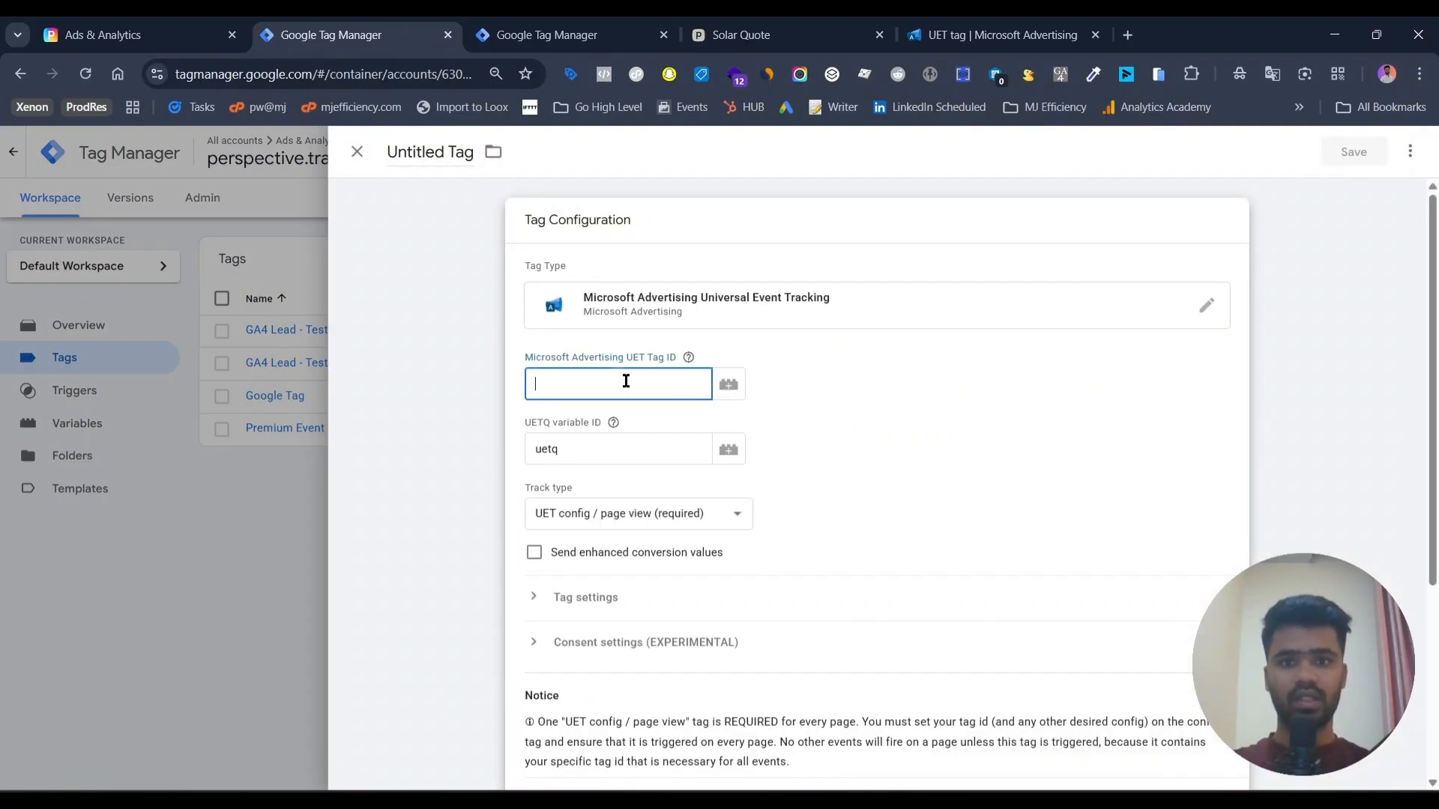
{"action": "key", "text": "ctrl+v"}
- Fire the tag on All Pages and save it as 'MS UET Tag'
{"action": "left_click", "coordinate": [610, 365]}
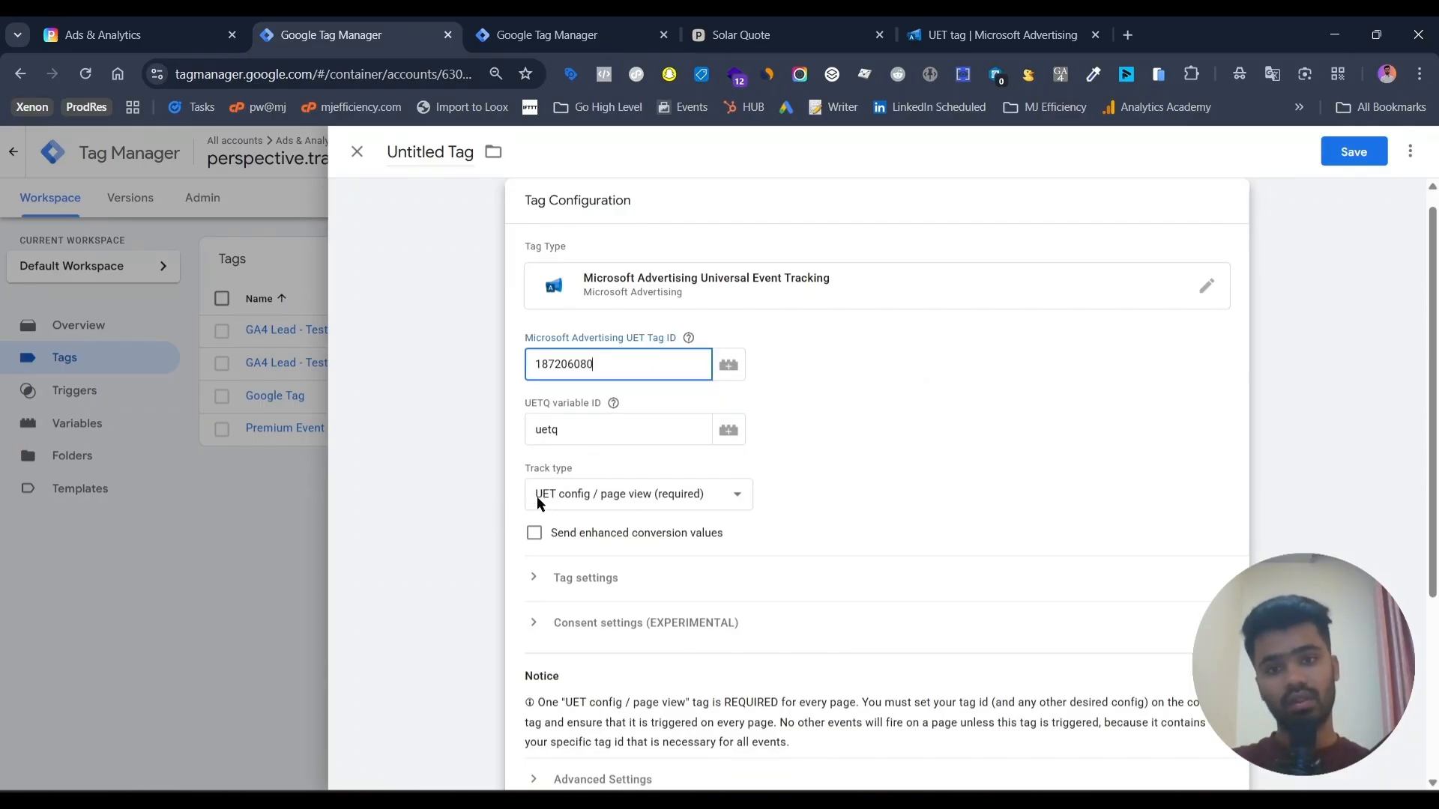
{"action": "scroll", "coordinate": [536, 496], "scroll_direction": "down", "scroll_amount": 4}
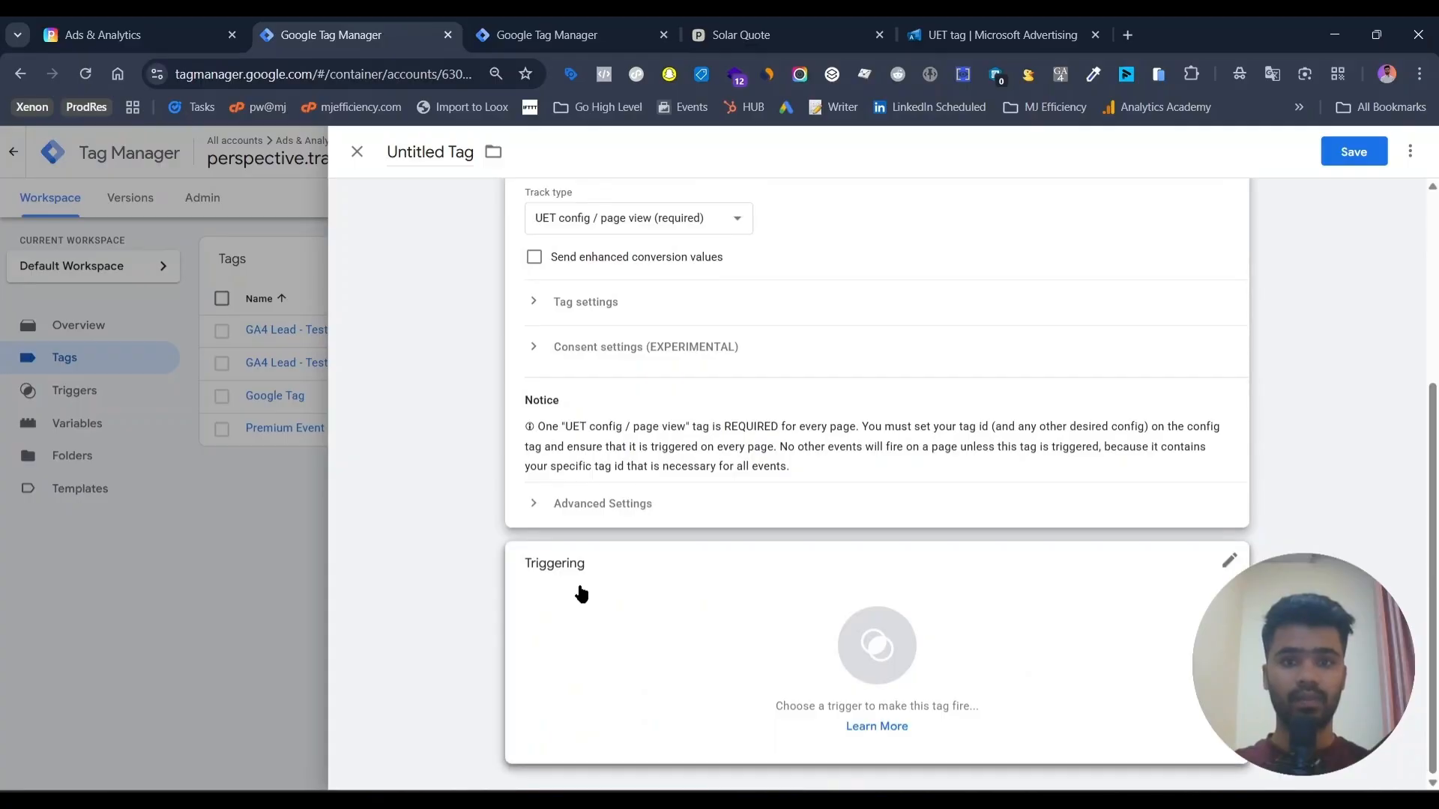
{"action": "left_click", "coordinate": [579, 591]}
{"action": "left_click", "coordinate": [452, 228]}
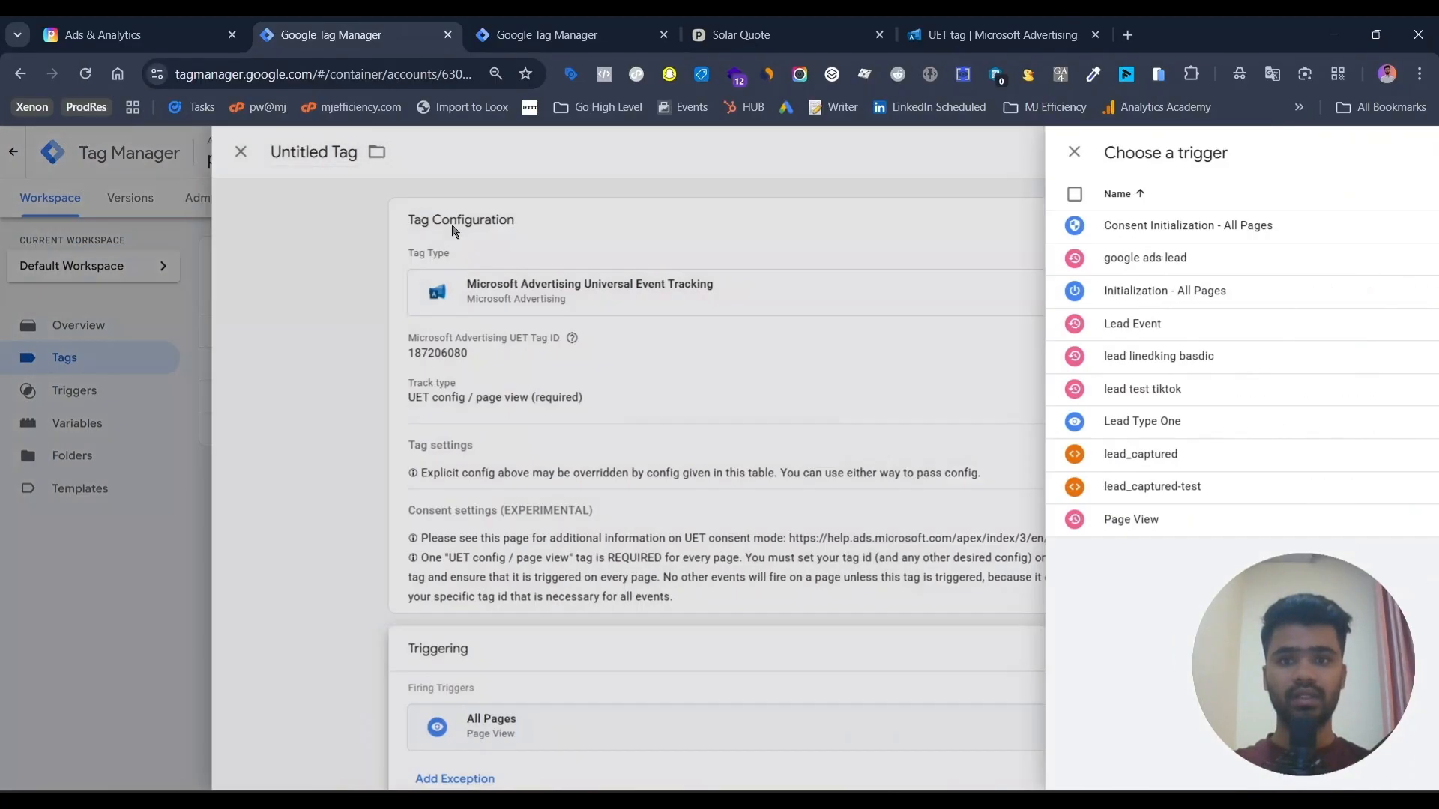
{"action": "left_click", "coordinate": [1356, 149]}
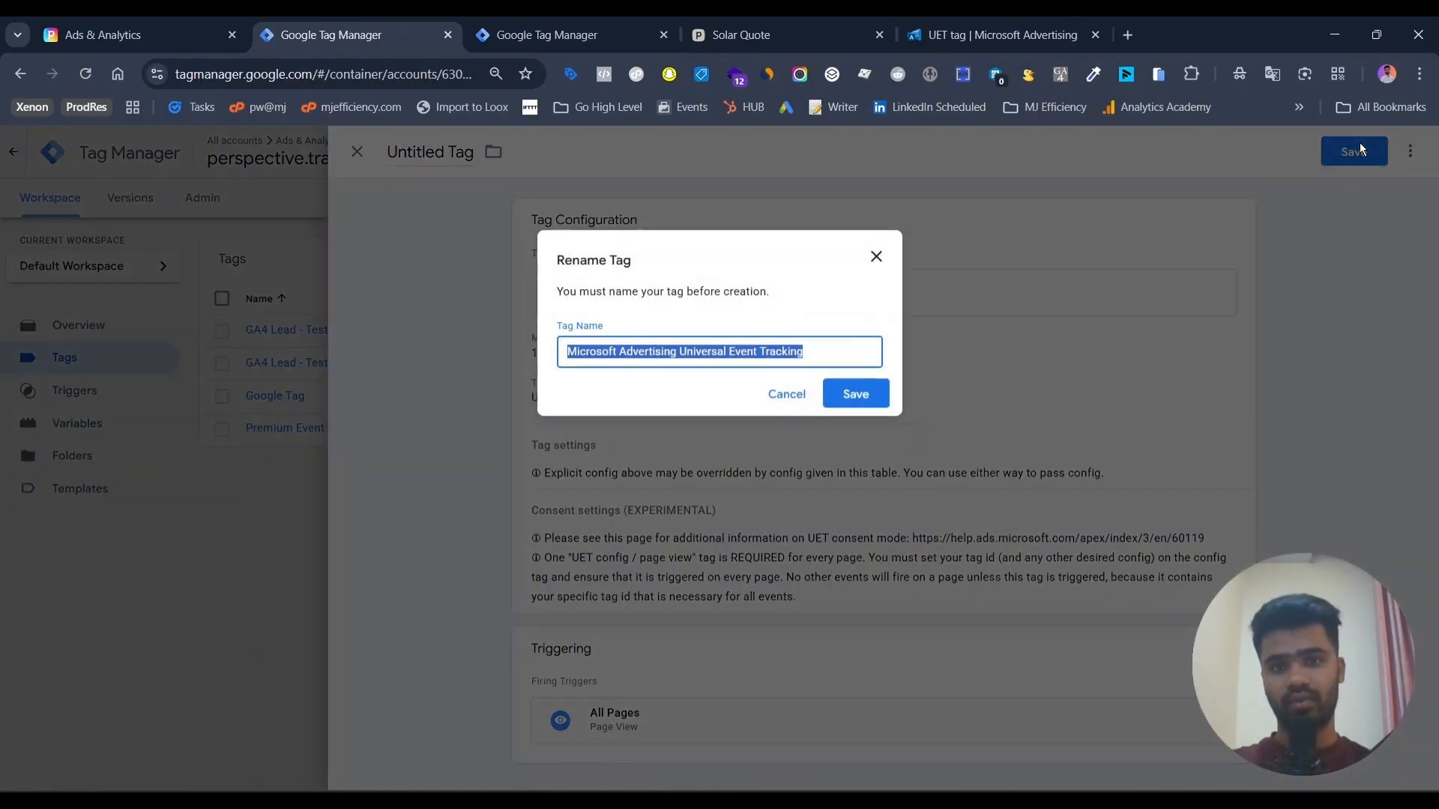
{"action": "key", "text": "Return"}
{"action": "triple_click", "coordinate": [733, 361]}
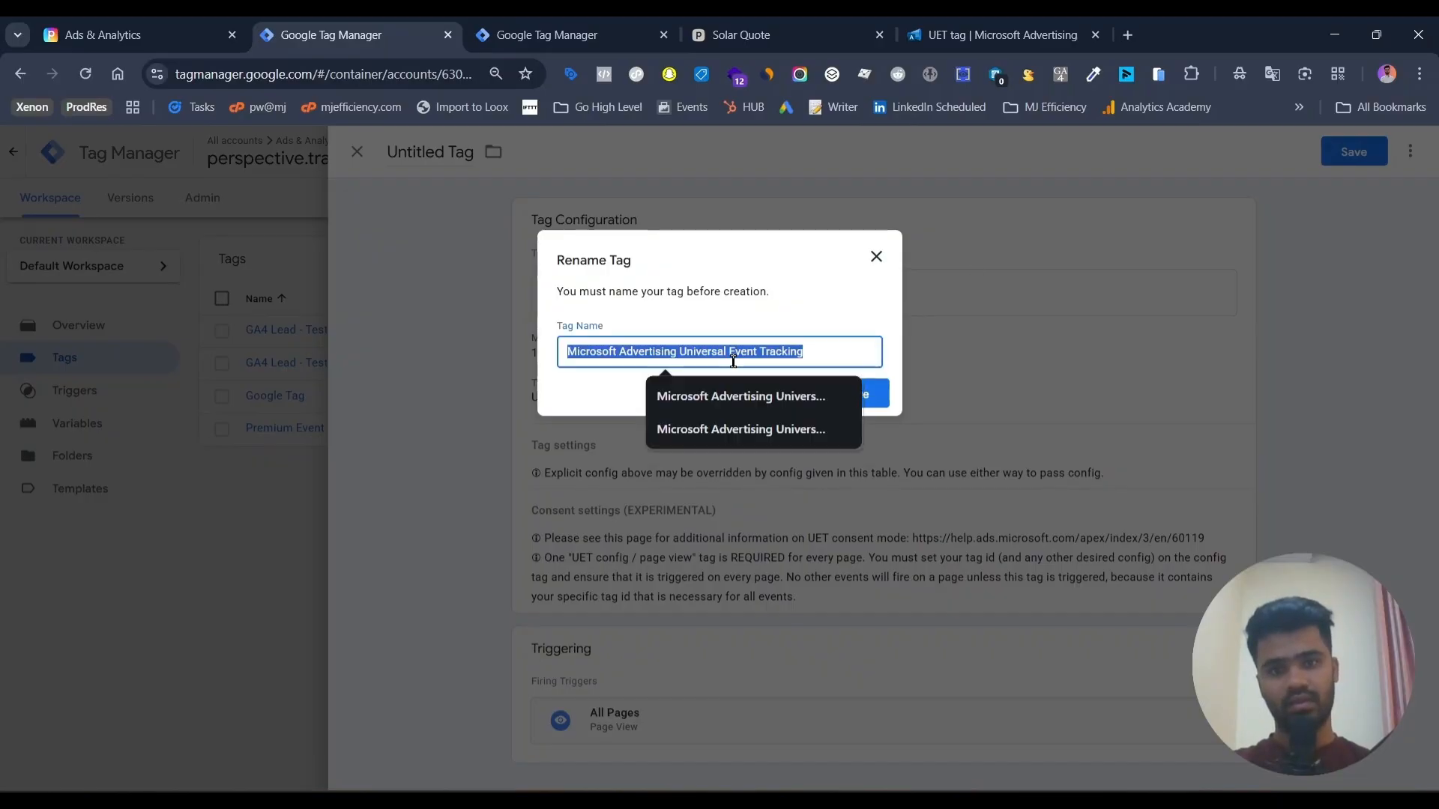
{"action": "type", "text": "MS UET "}
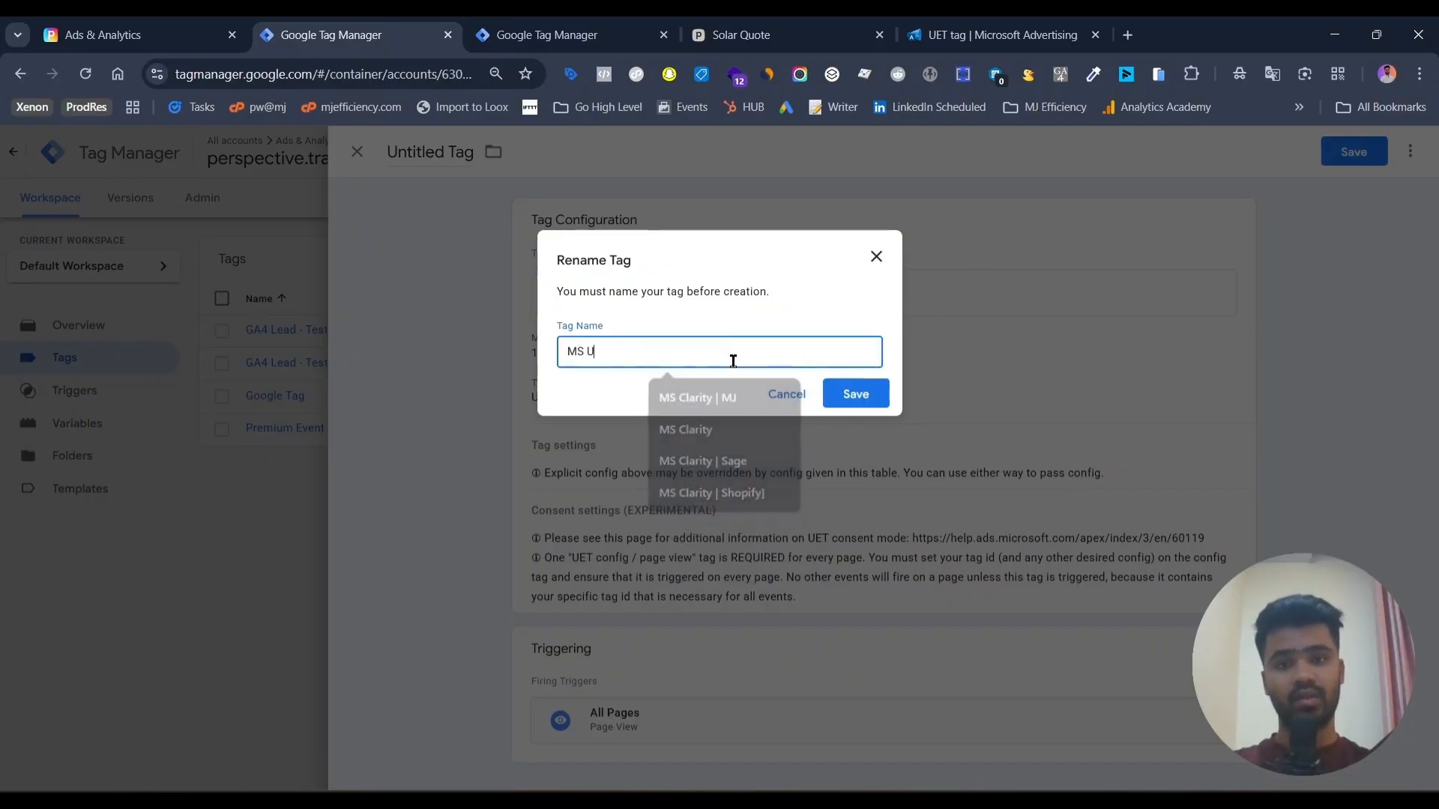
{"action": "type", "text": "Tag"}
{"action": "key", "text": "Return"}
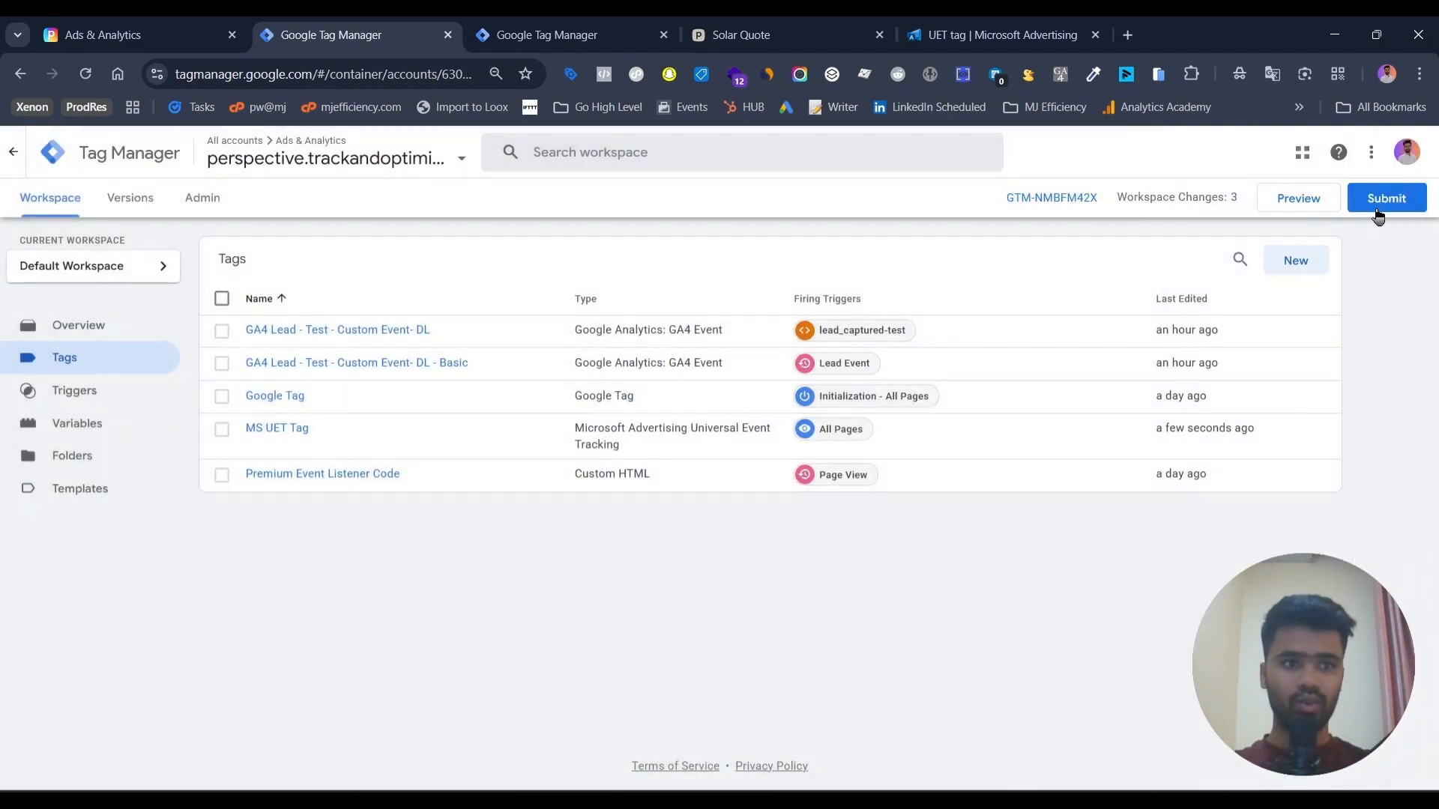
- Submit and publish the container without a version description
{"action": "left_click", "coordinate": [1388, 202]}
{"action": "left_click", "coordinate": [1373, 153]}
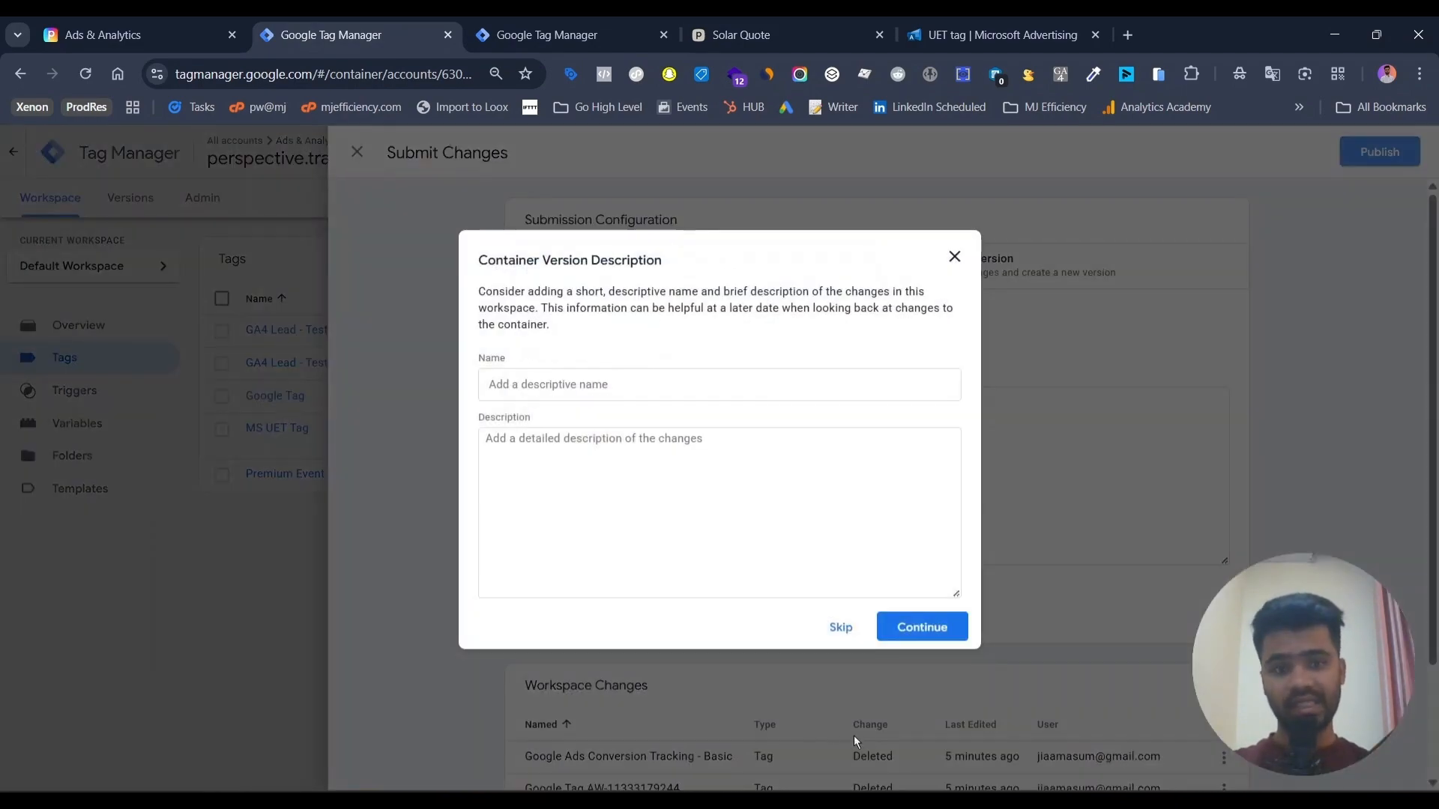
{"action": "left_click", "coordinate": [852, 627]}
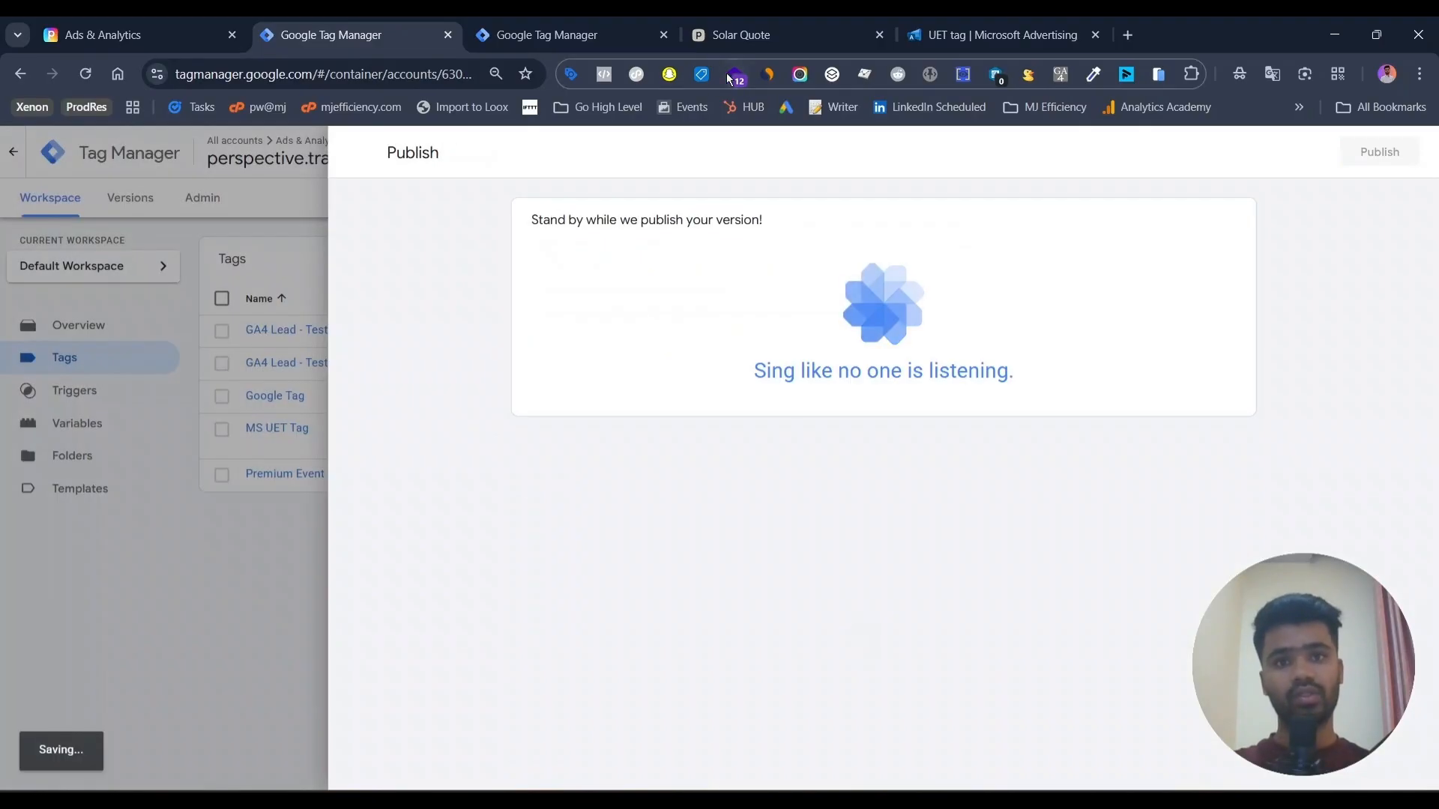
{"action": "left_click", "coordinate": [704, 82]}
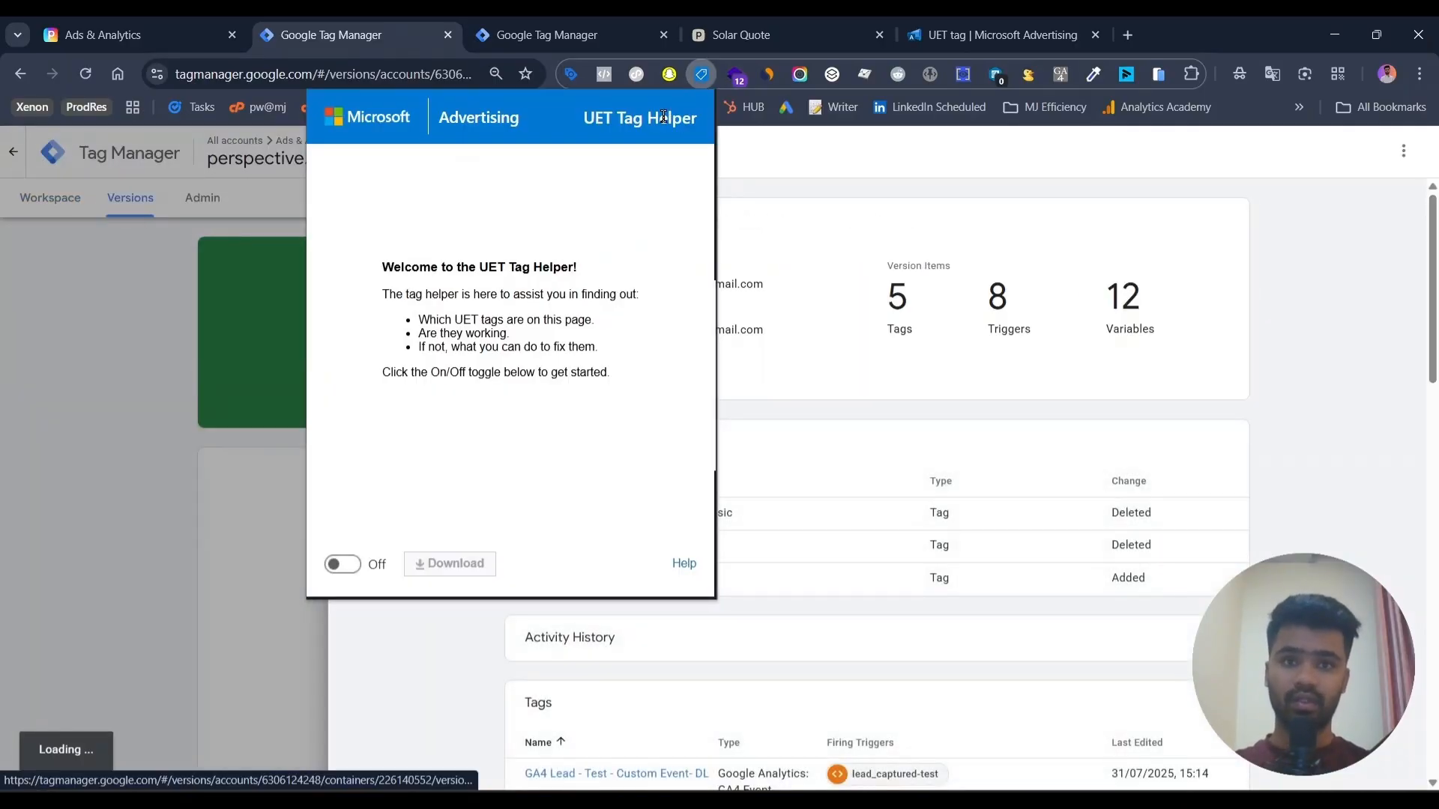
- Reload the Solar Quote page, turn UET Tag Helper on, and reload to detect tags
{"action": "left_click", "coordinate": [793, 18]}
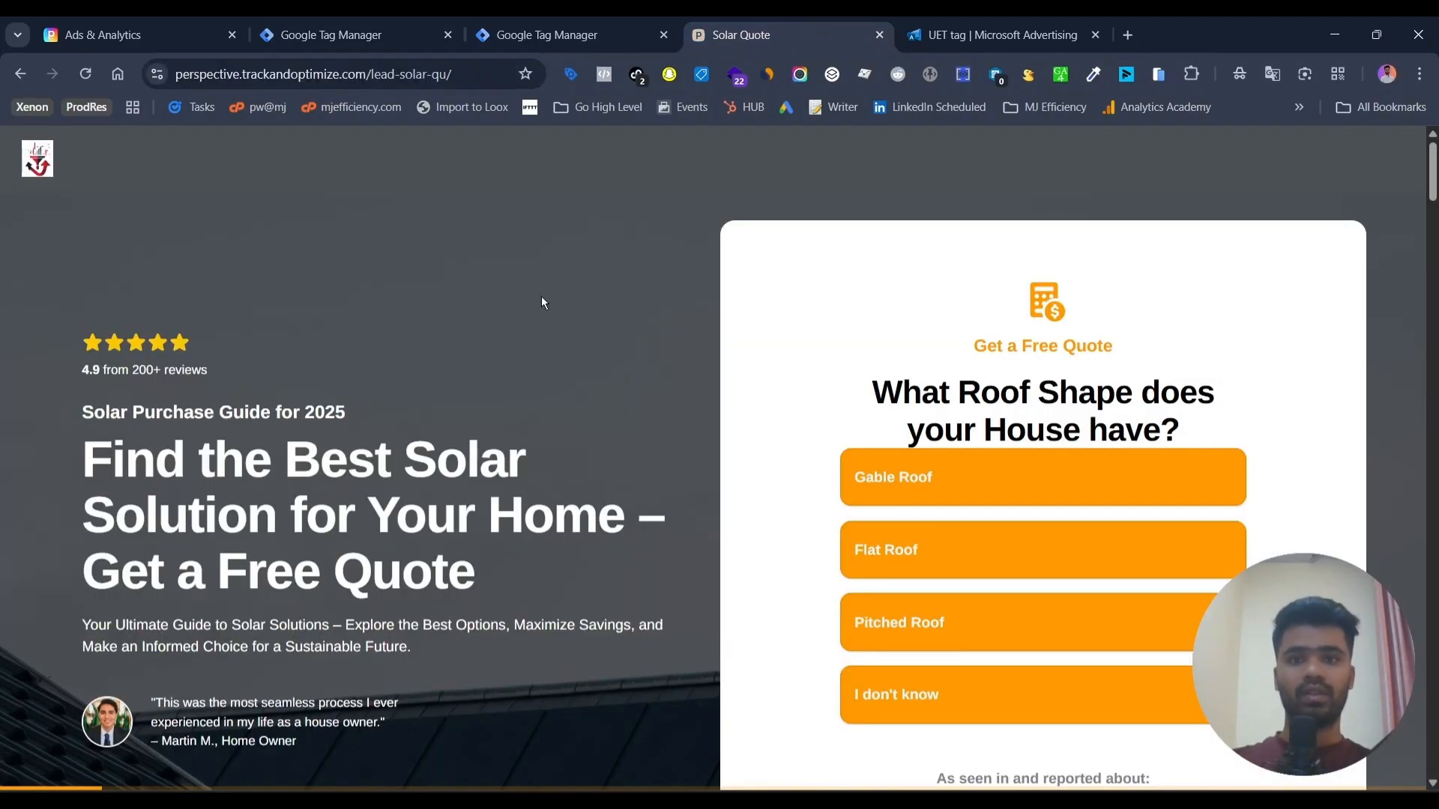
{"action": "key", "text": "F5"}
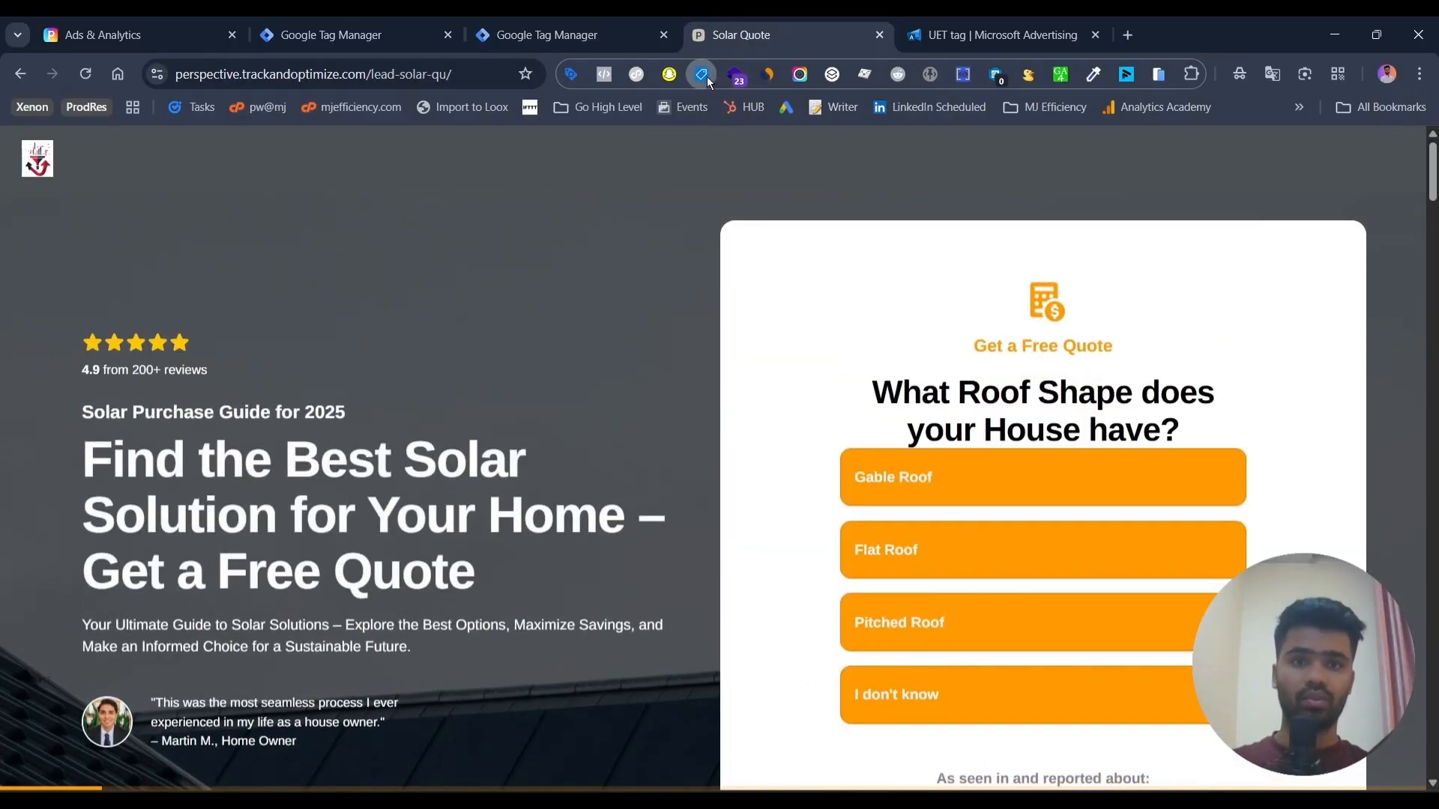
{"action": "left_click", "coordinate": [702, 74]}
{"action": "left_click", "coordinate": [342, 567]}
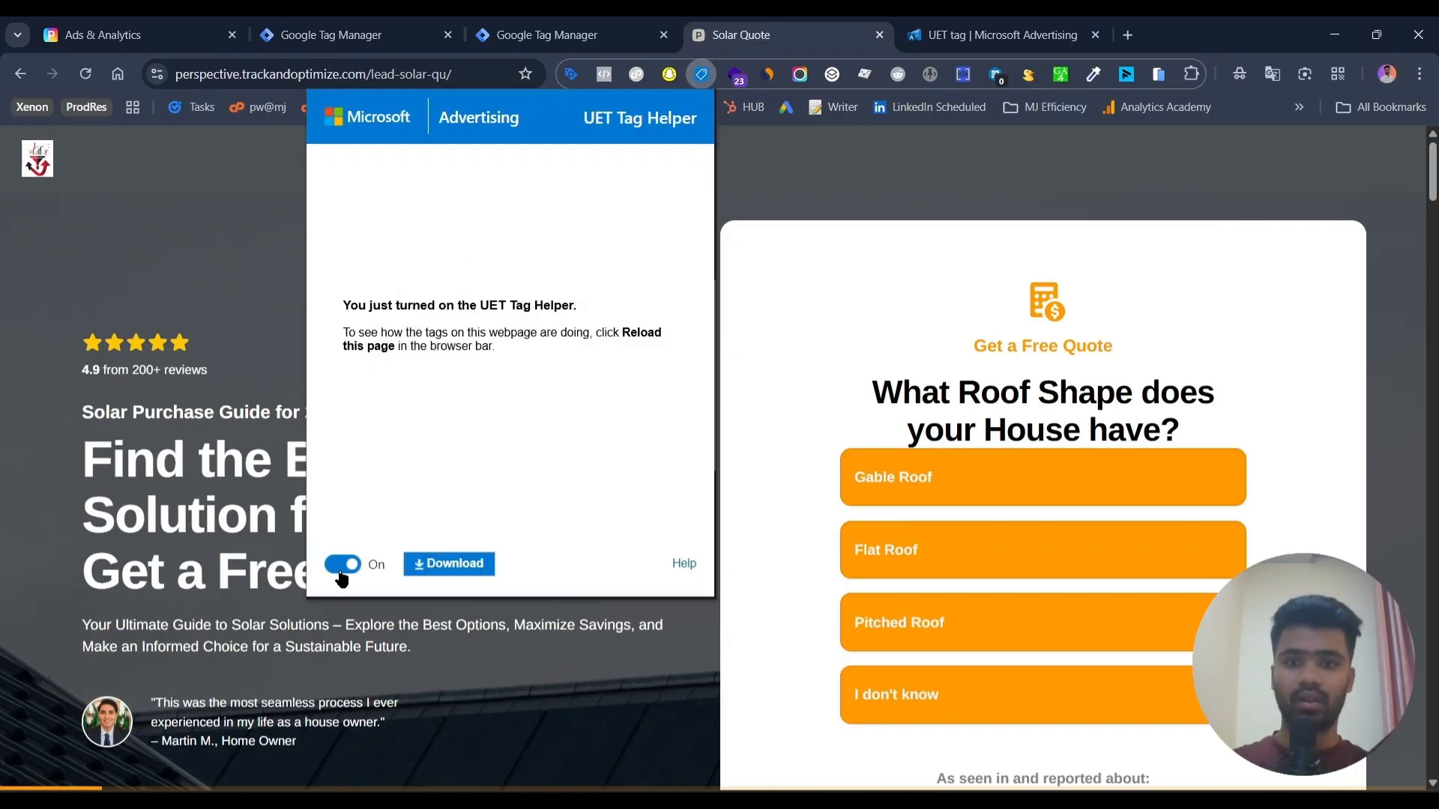
{"action": "left_click", "coordinate": [186, 343]}
{"action": "key", "text": "ctrl+r"}
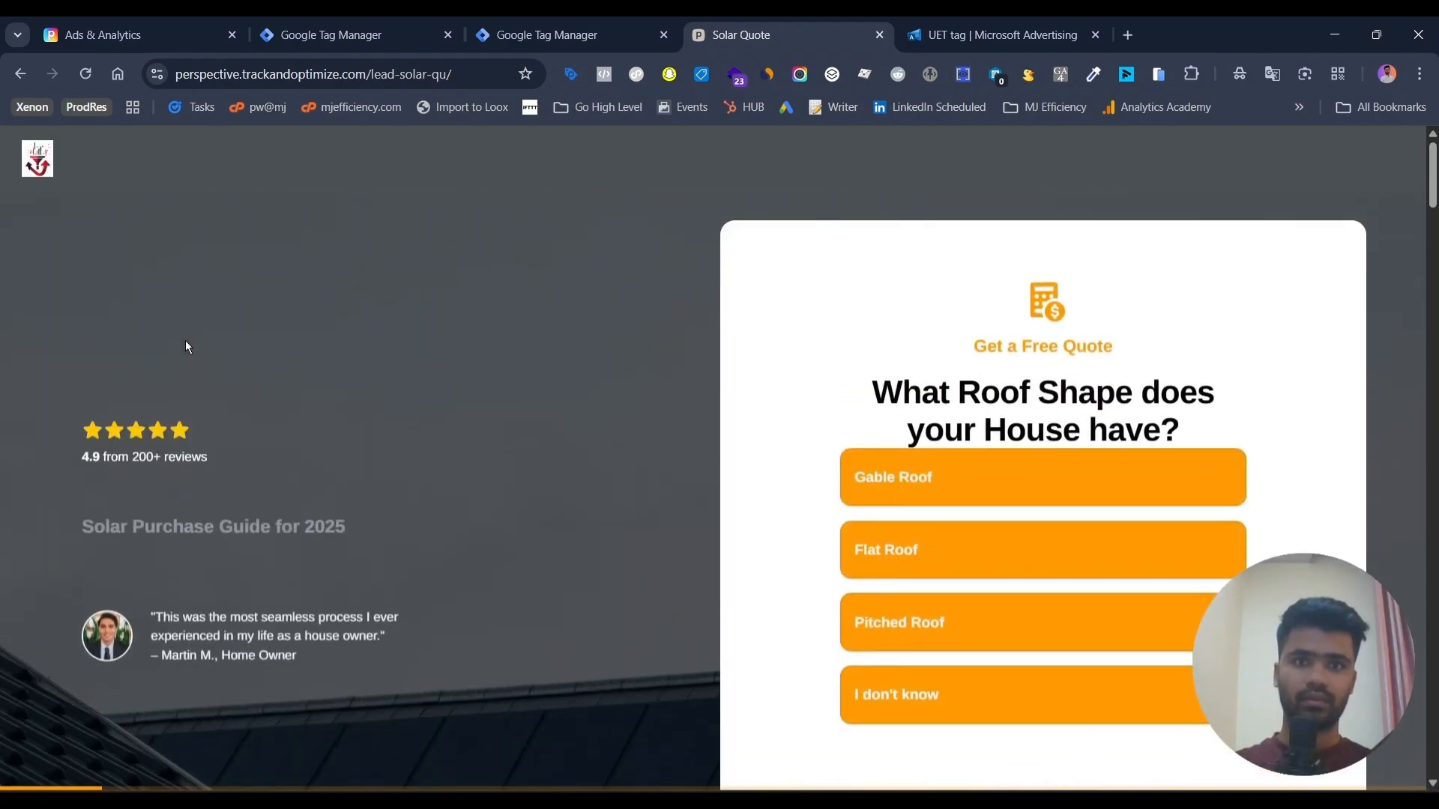
{"action": "left_click", "coordinate": [700, 74]}
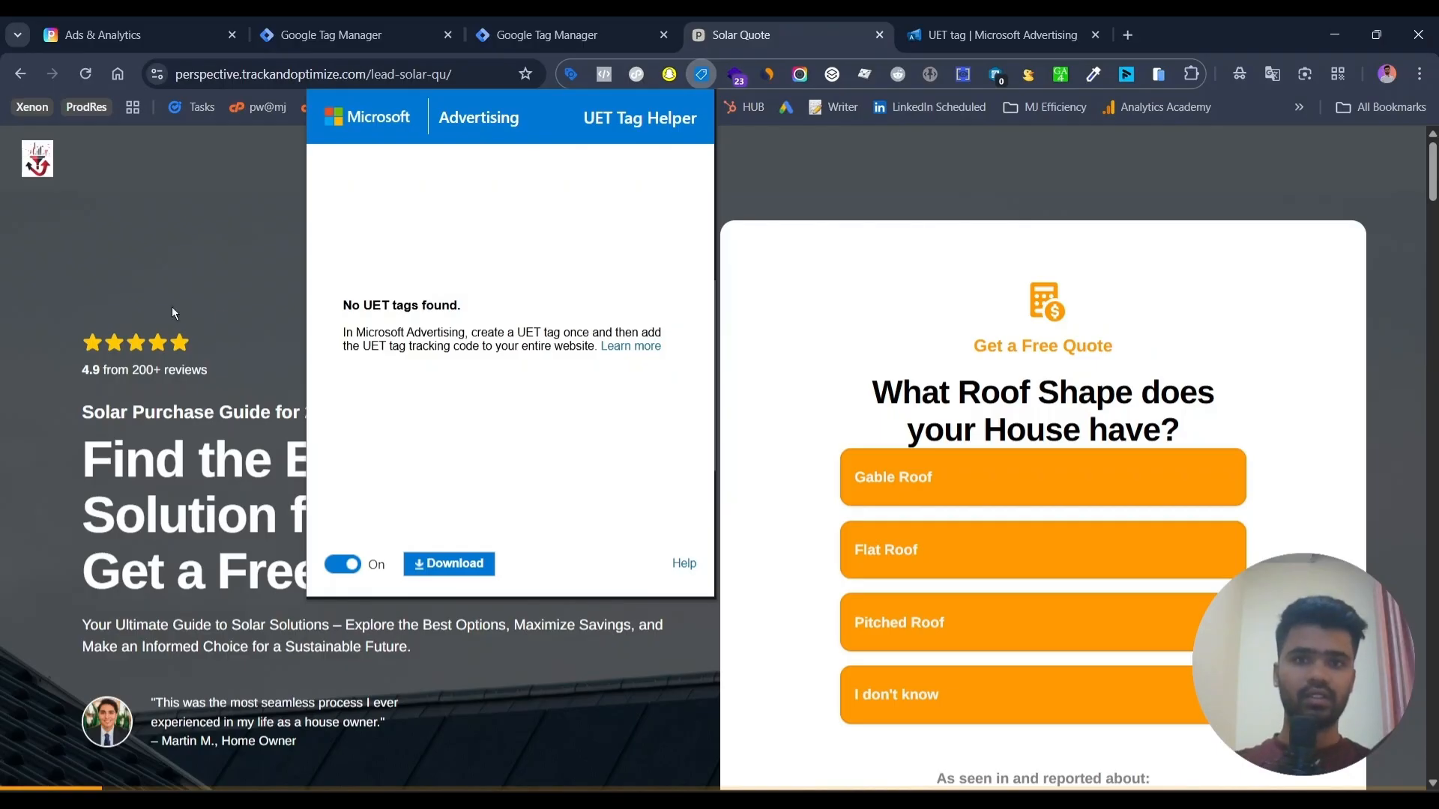
- Verify tag 187206080 in UET Tag Helper and expand the page load event's parameters
{"action": "left_click", "coordinate": [902, 801]}
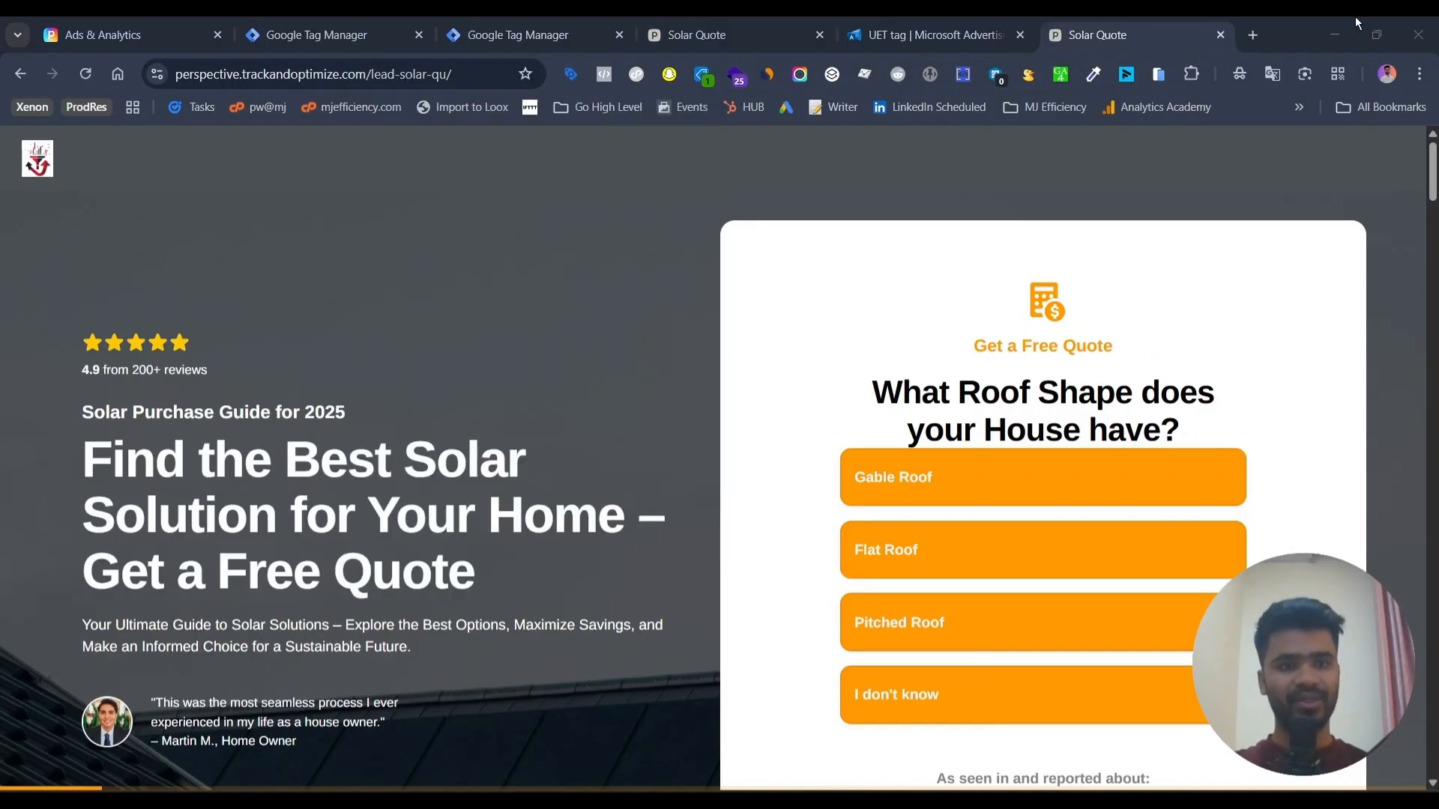
{"action": "left_click", "coordinate": [1355, 17]}
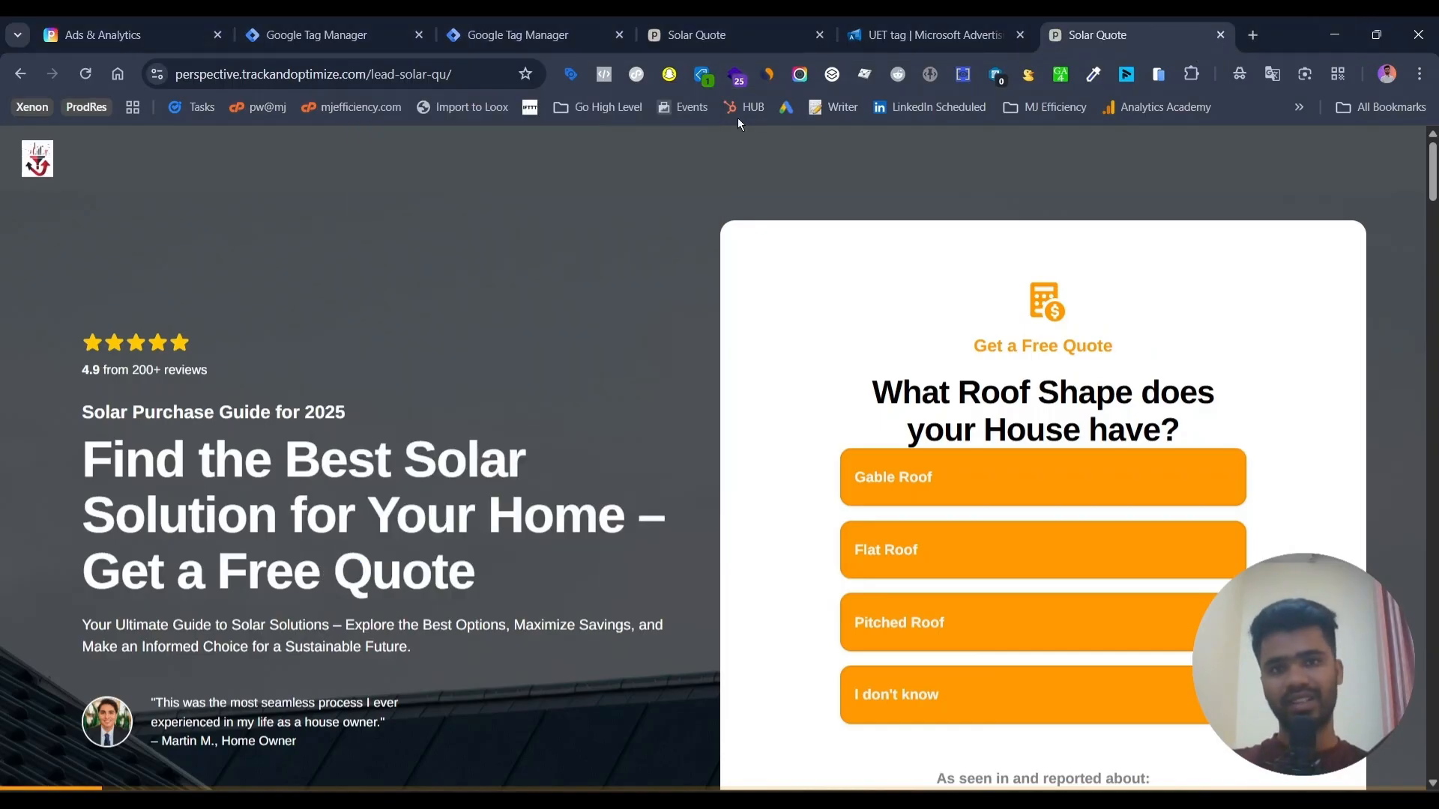
{"action": "left_click", "coordinate": [697, 78]}
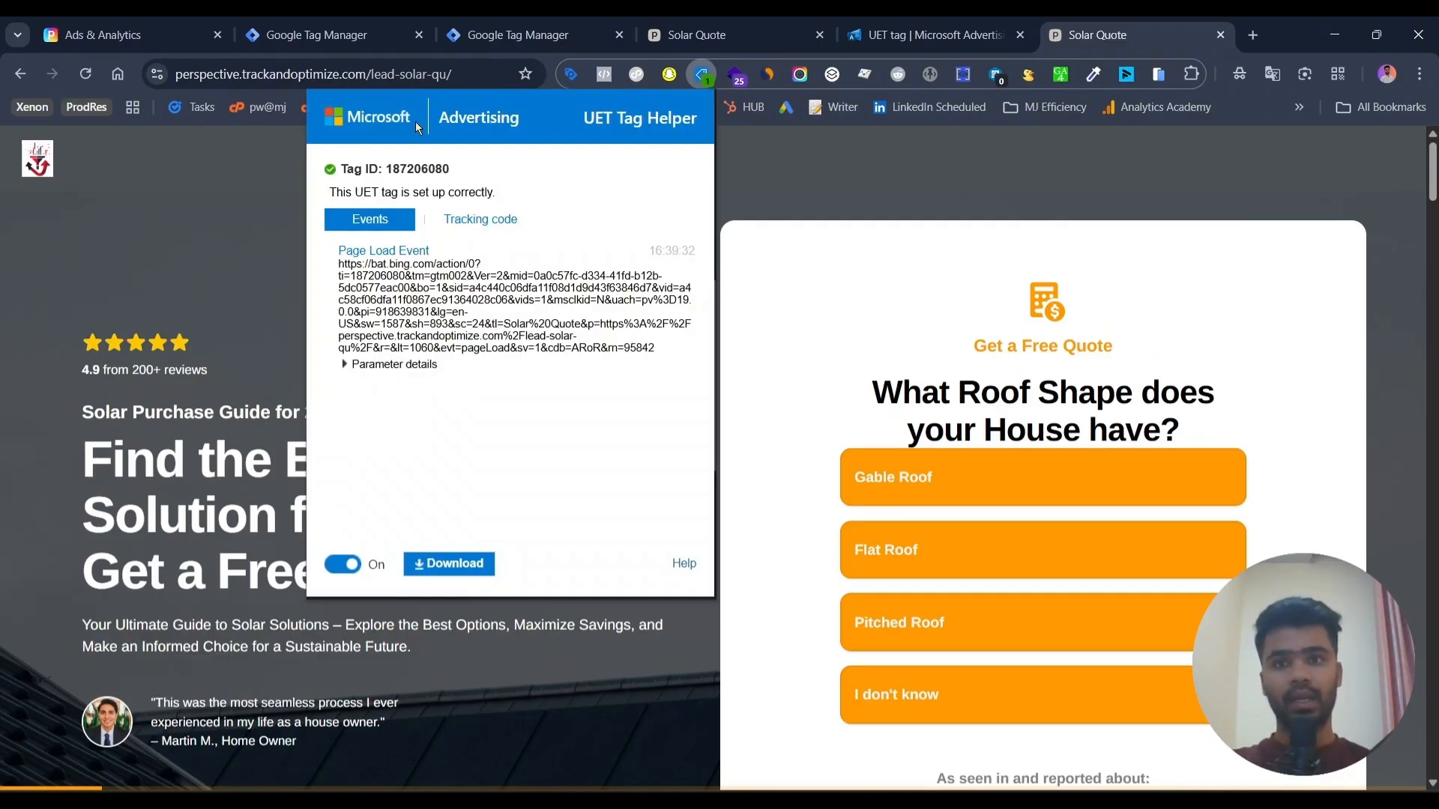
{"action": "double_click", "coordinate": [428, 169]}
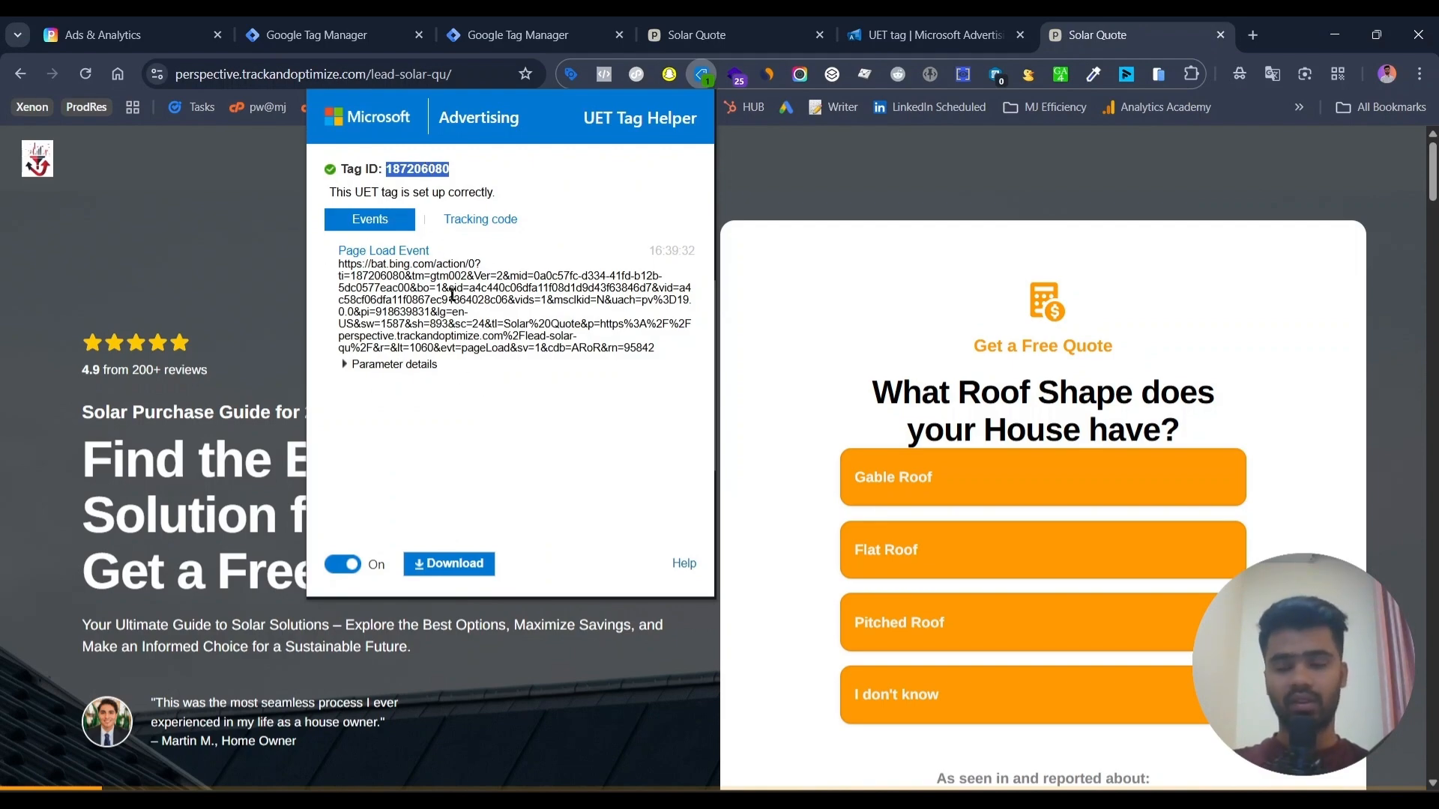
{"action": "left_click", "coordinate": [443, 366]}
{"action": "scroll", "coordinate": [473, 473], "scroll_direction": "down", "scroll_amount": 4}
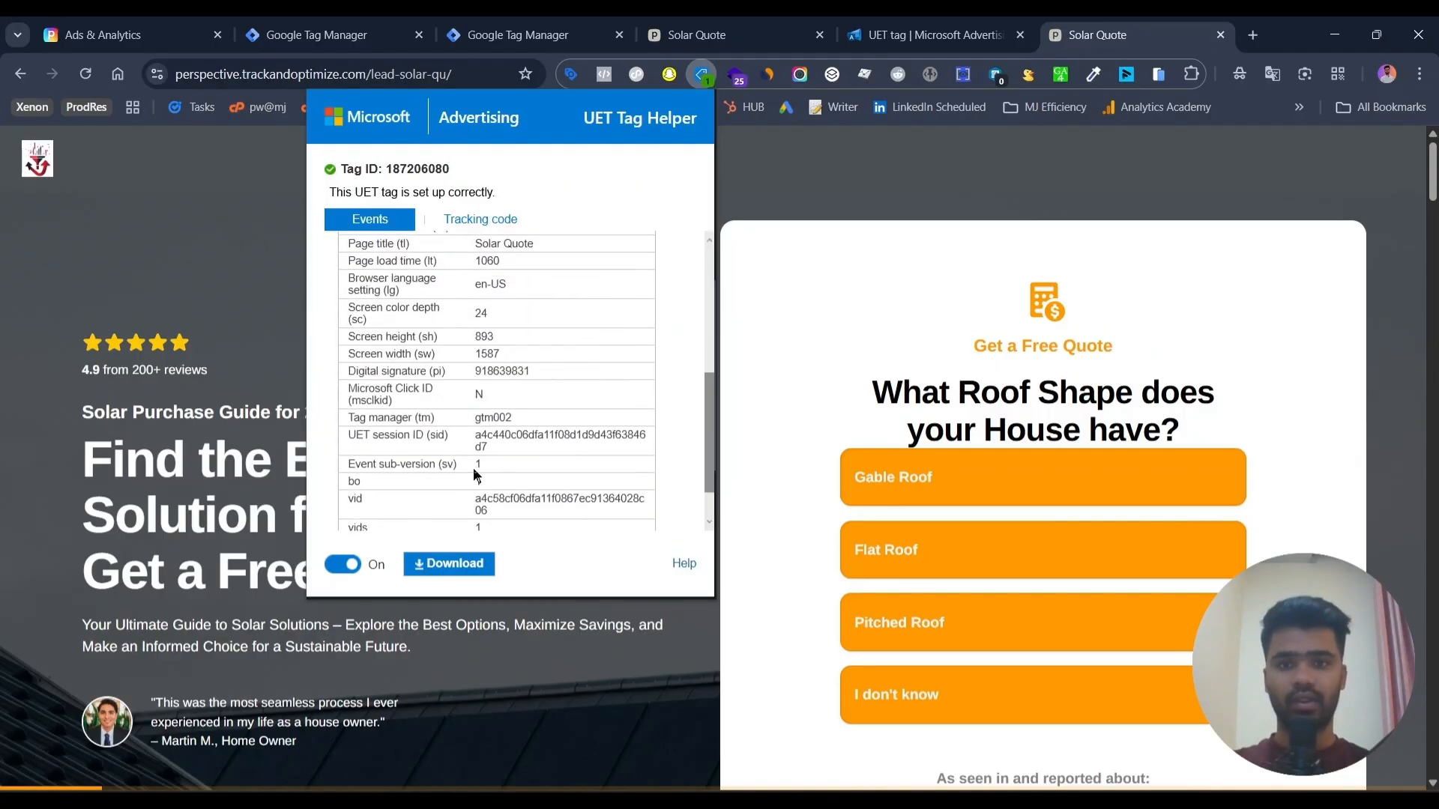
{"action": "left_click", "coordinate": [817, 296]}
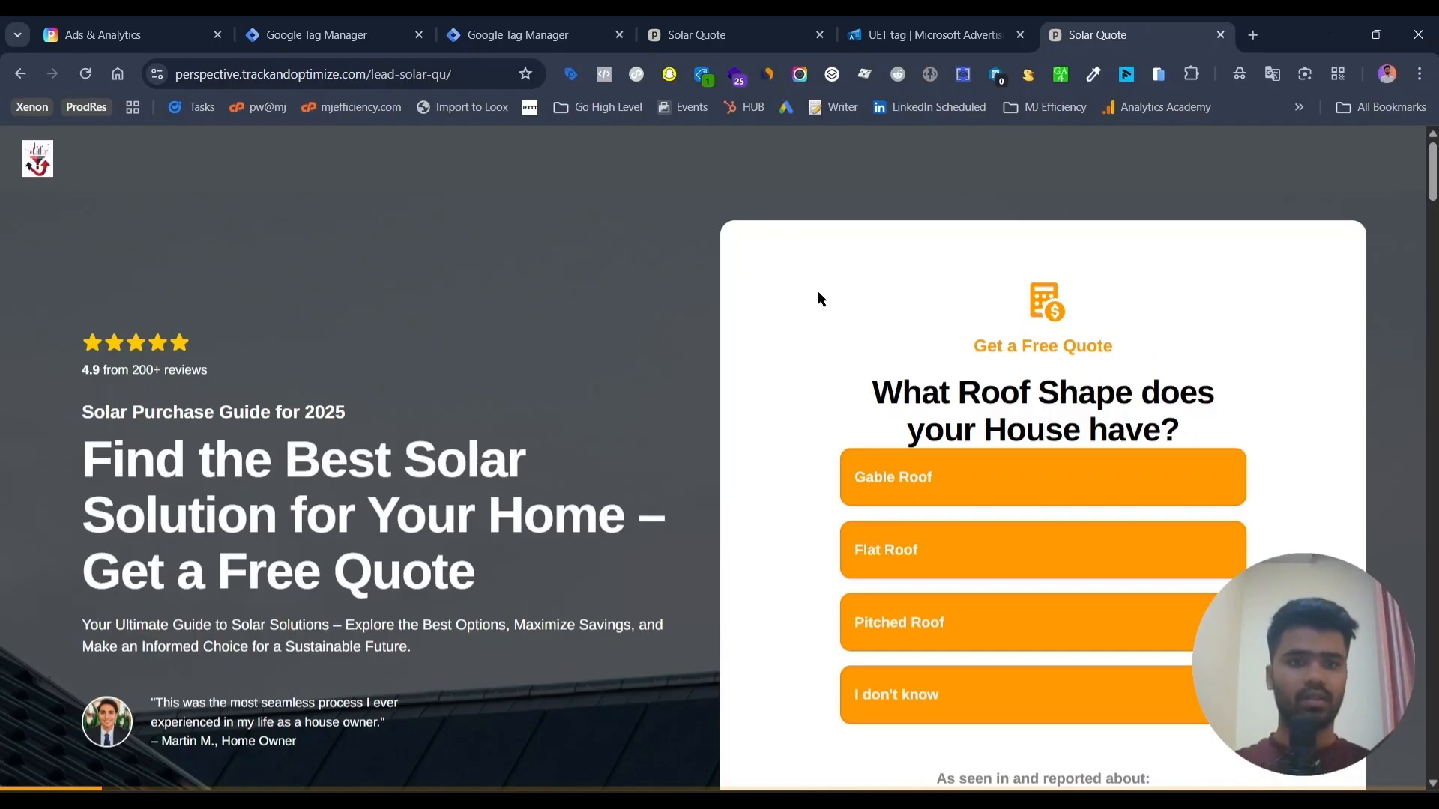
- Check the Ads & Analytics funnel editor and recheck the helper on the live page
{"action": "key", "text": "ctrl+Tab"}
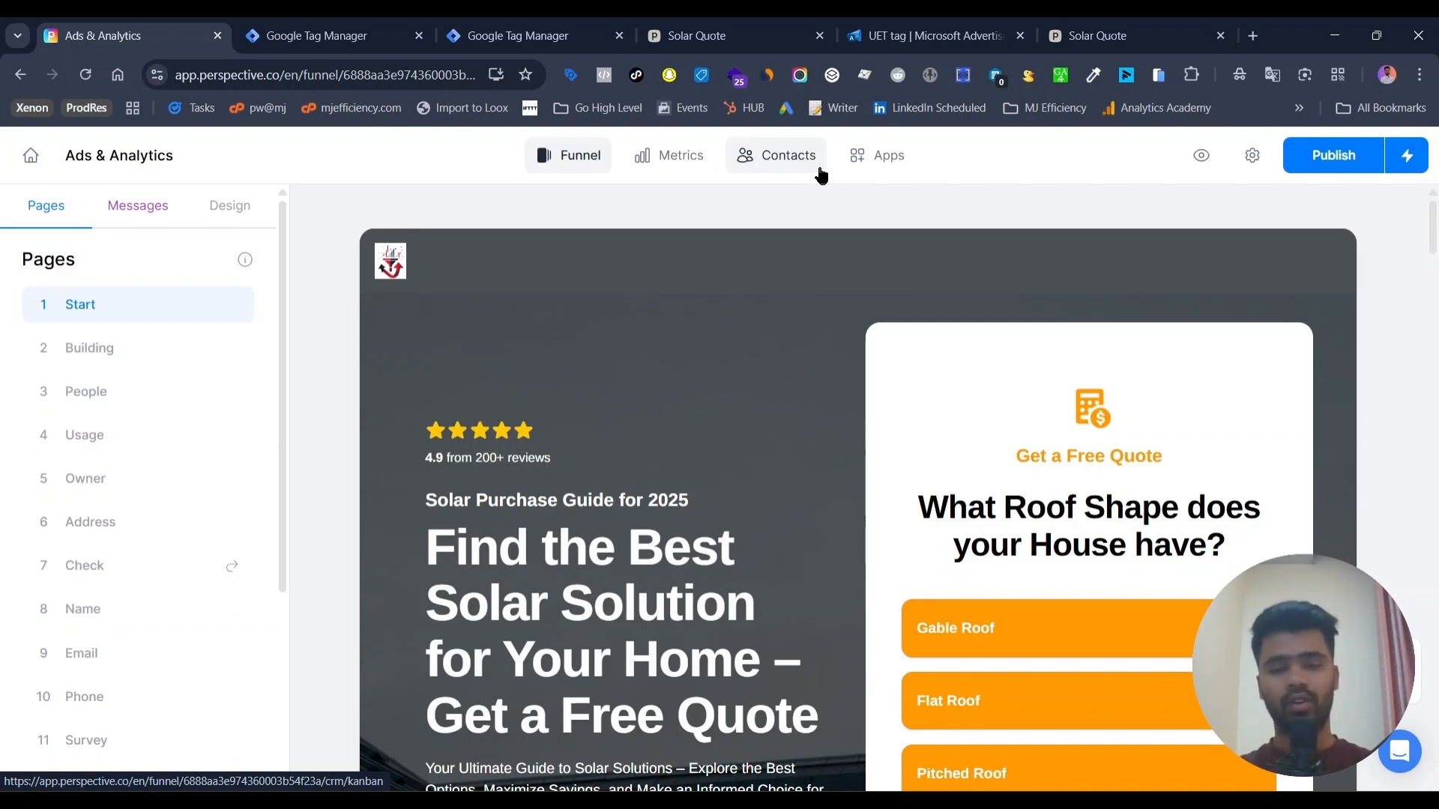
{"action": "left_click", "coordinate": [1193, 25]}
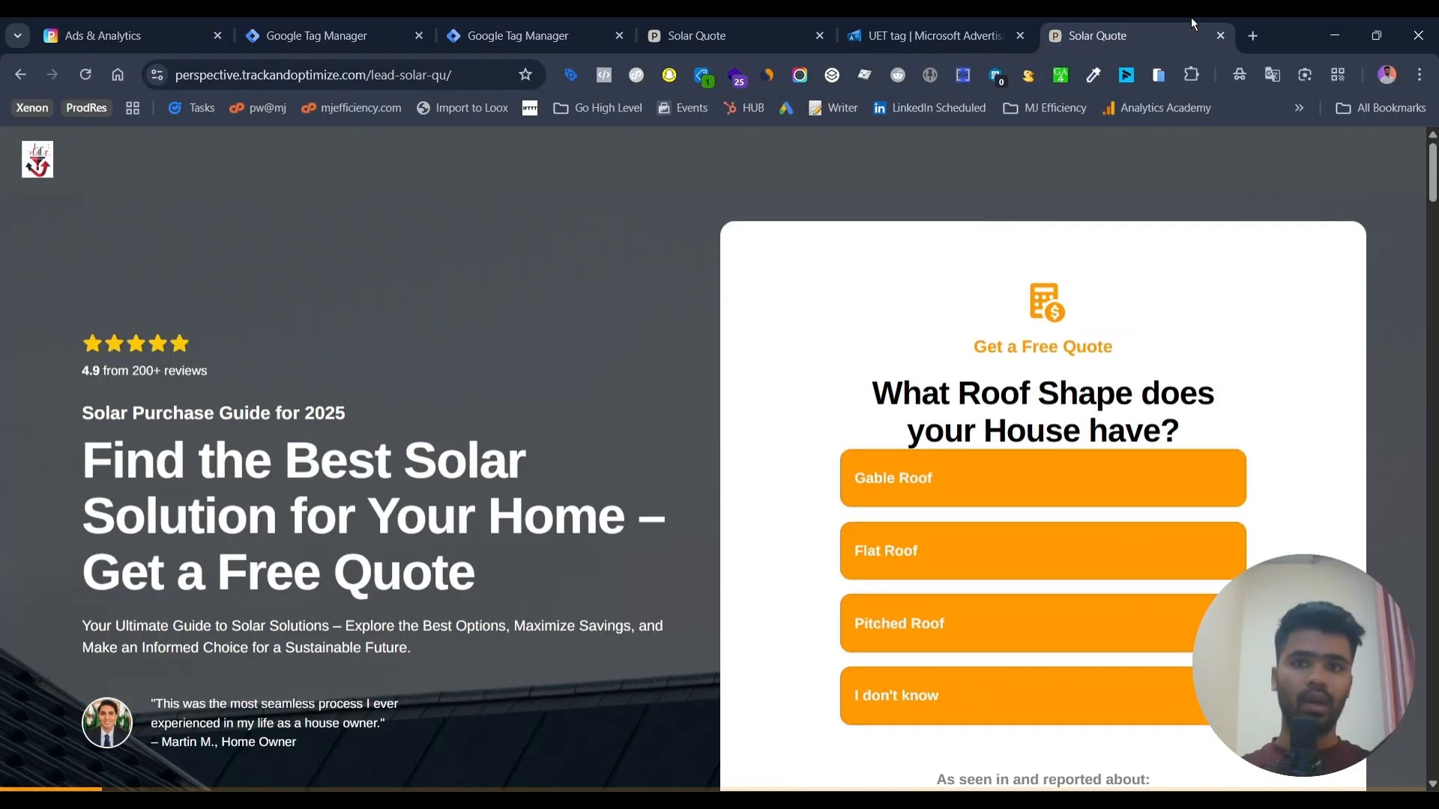
{"action": "left_click", "coordinate": [701, 85]}
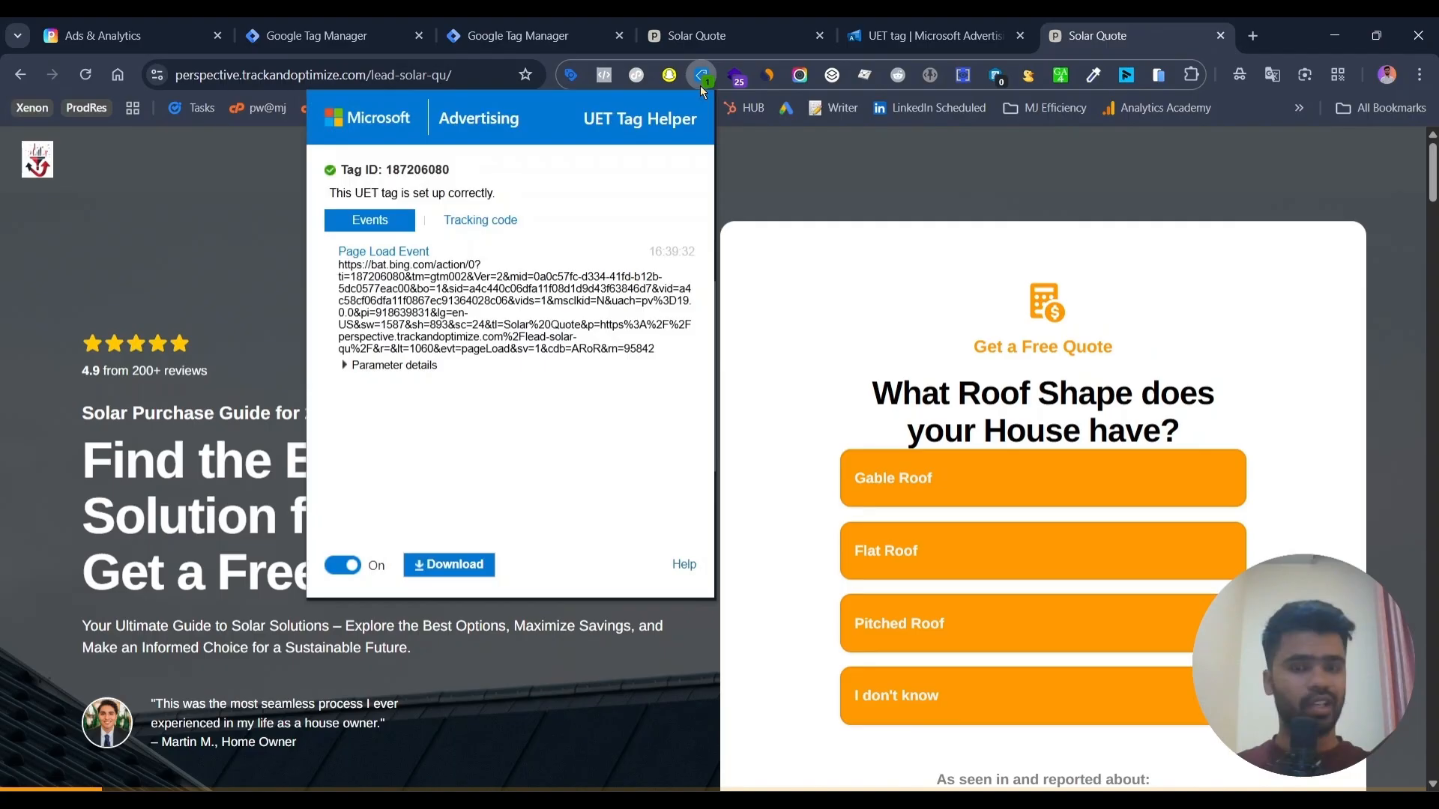
{"action": "left_click", "coordinate": [928, 22]}
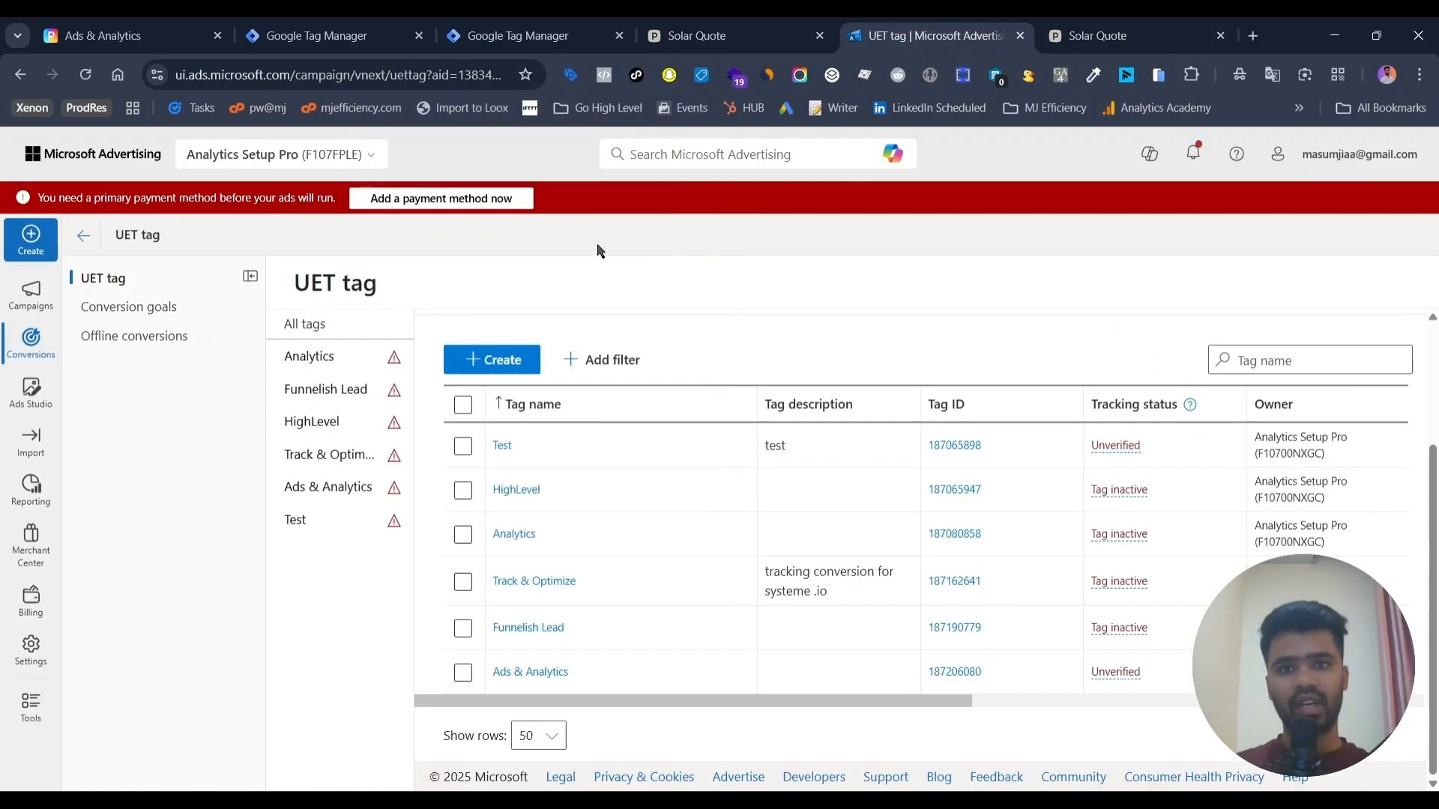
- Start a new conversion goal for a Business website using Manual setup
{"action": "mouse_move", "coordinate": [31, 352]}
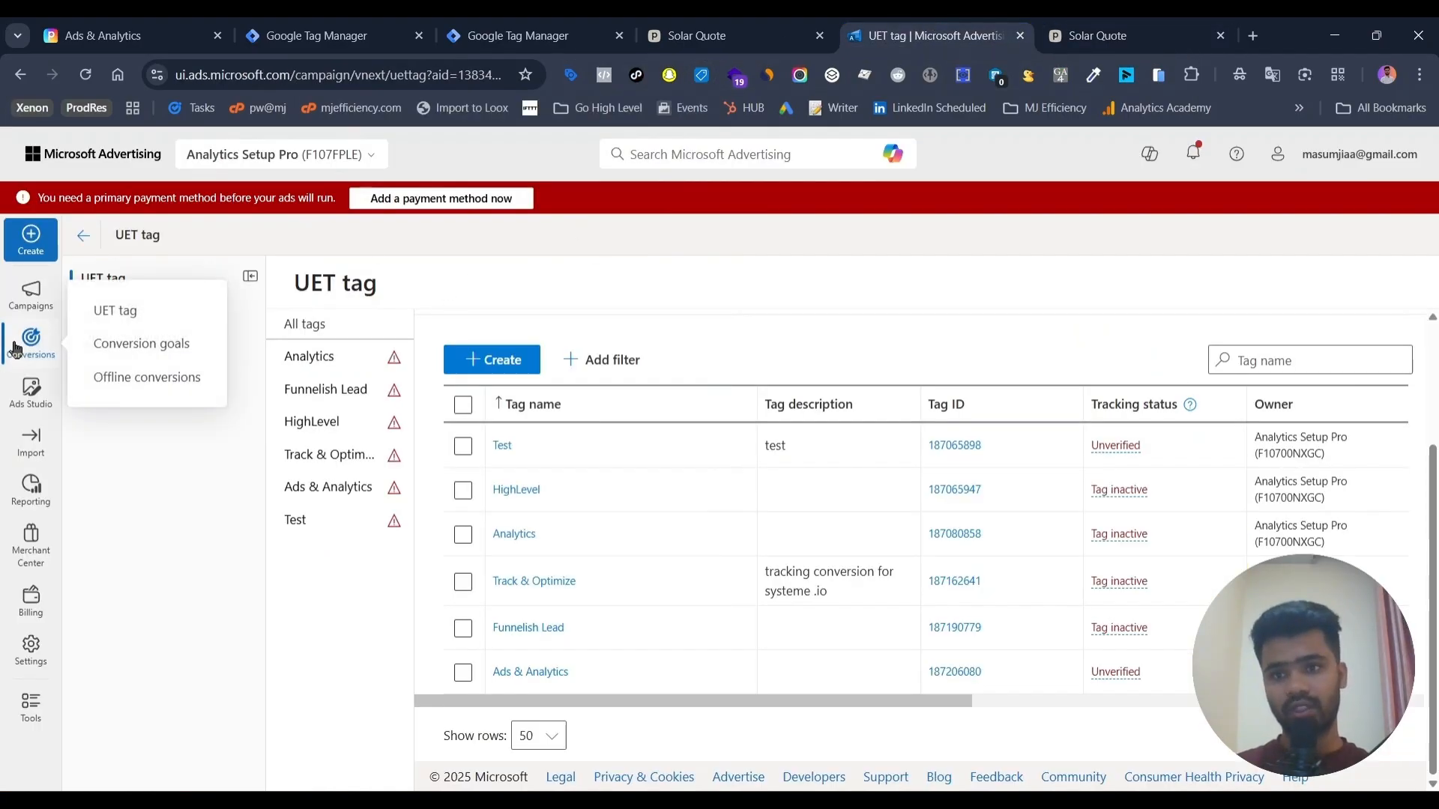
{"action": "left_click", "coordinate": [137, 344]}
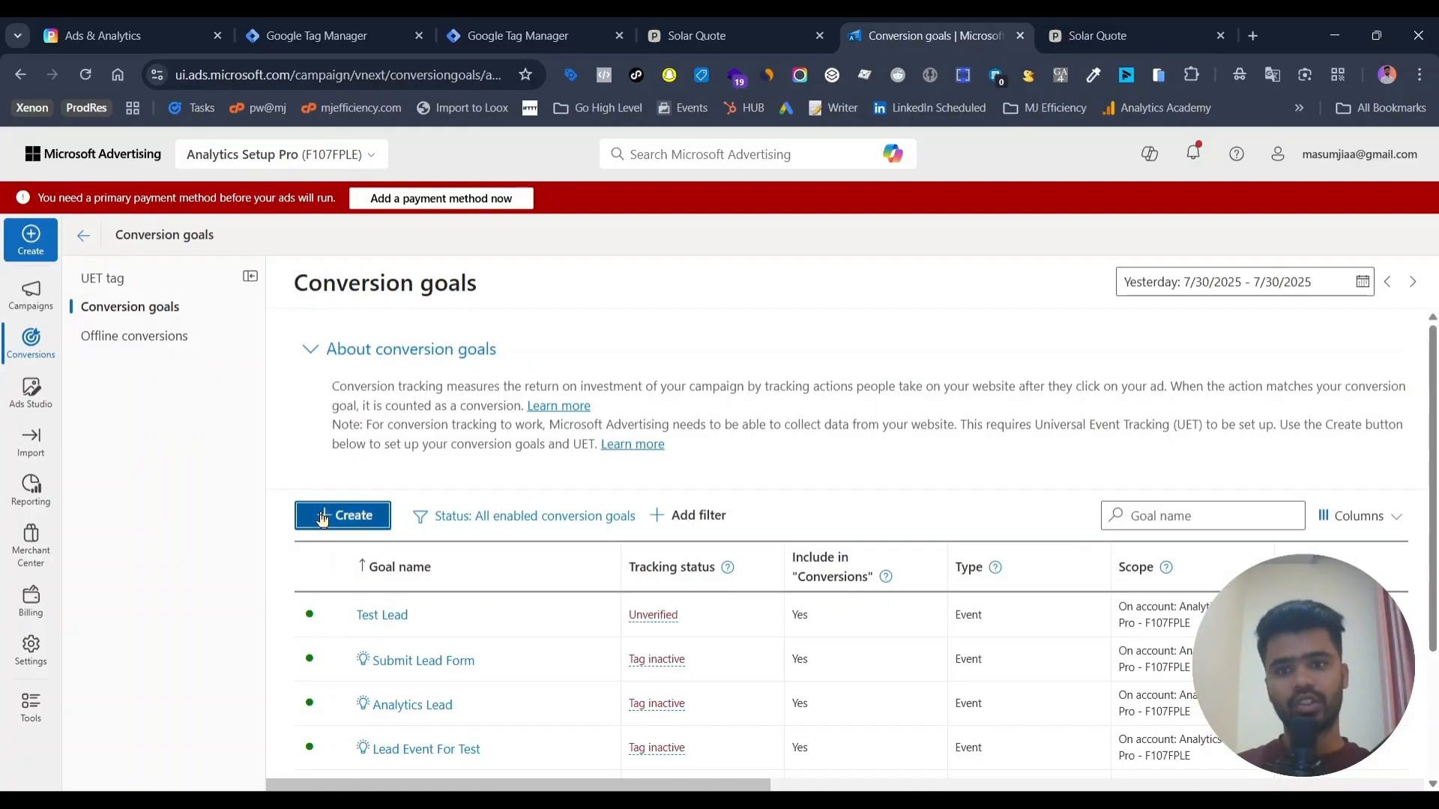
{"action": "left_click", "coordinate": [323, 517]}
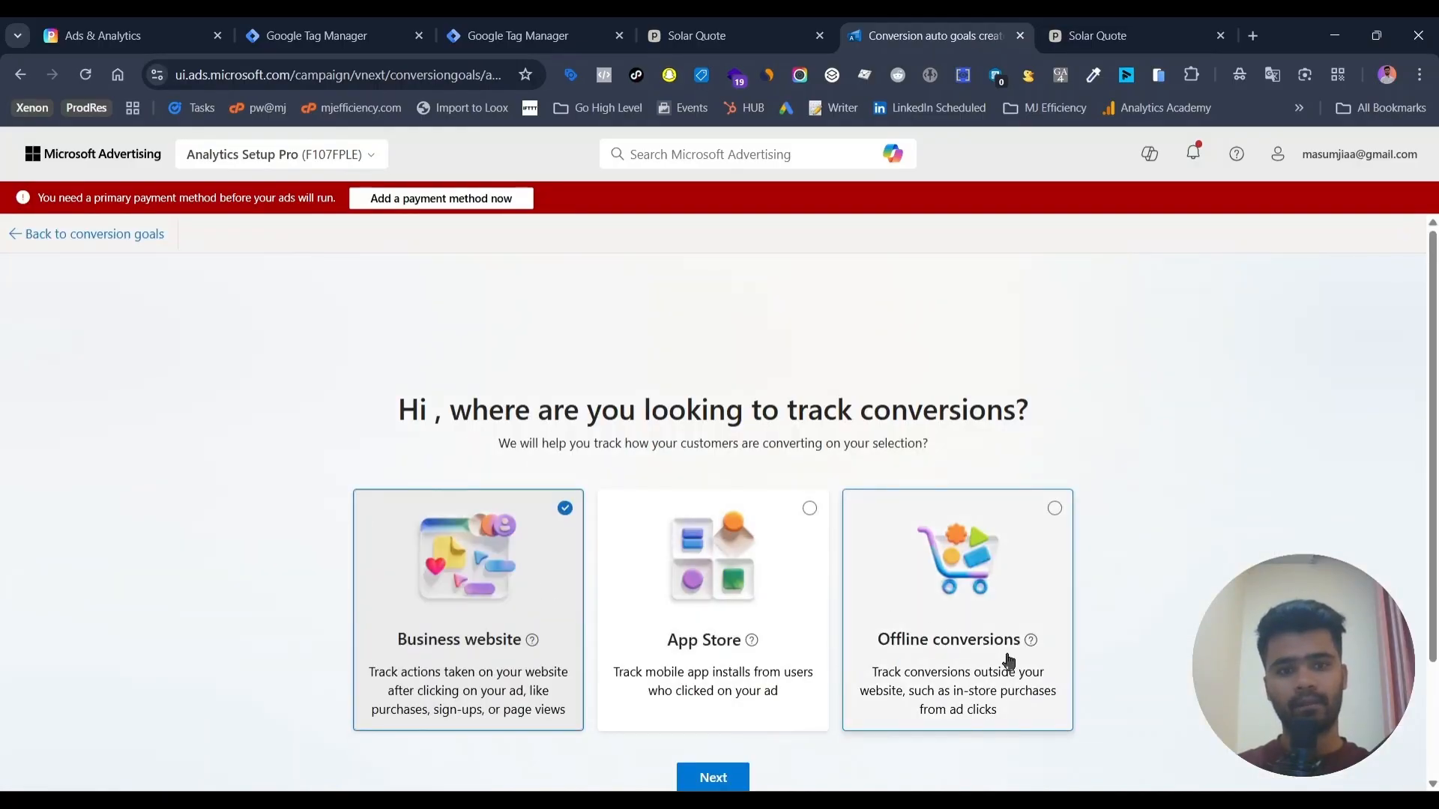
{"action": "scroll", "coordinate": [524, 648], "scroll_direction": "down", "scroll_amount": 2}
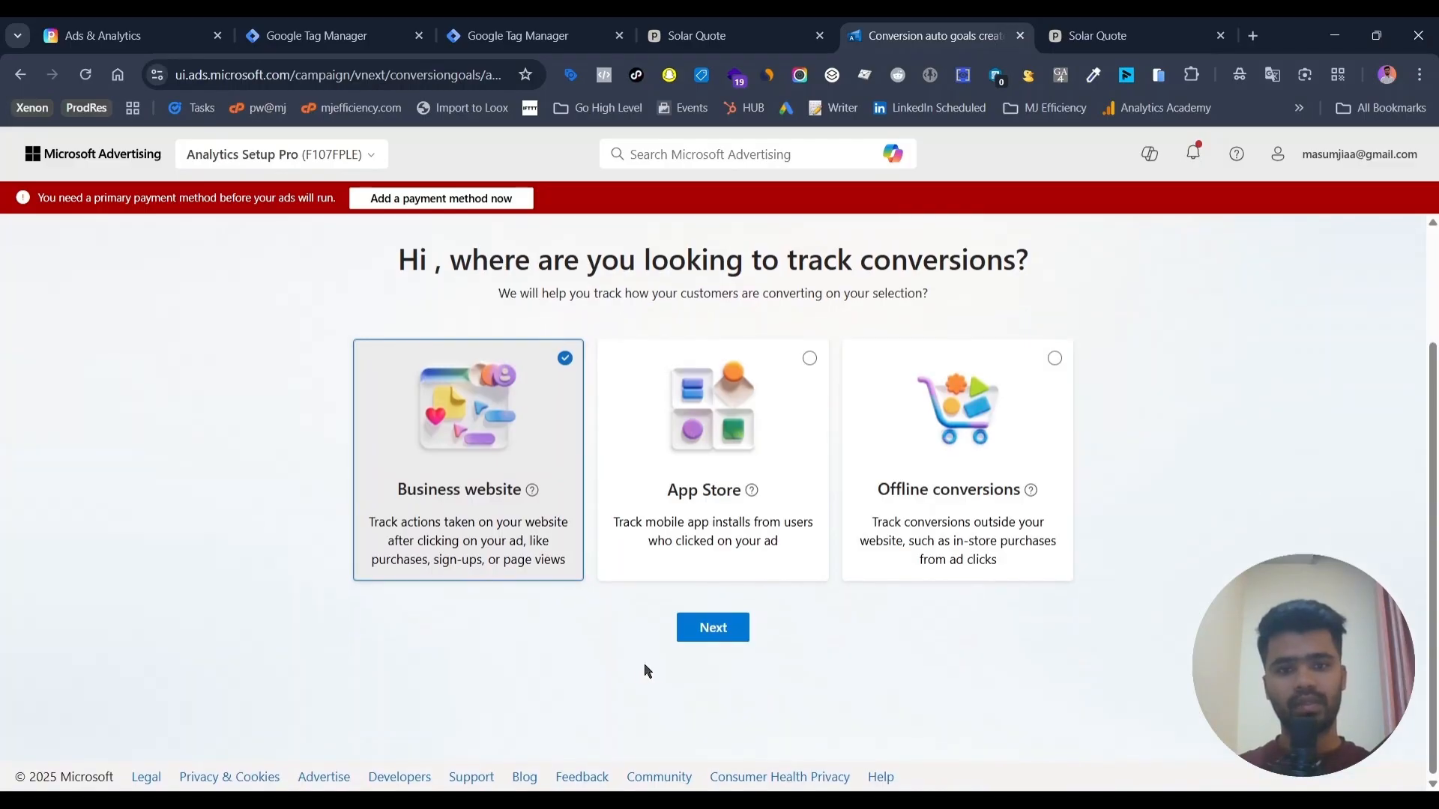
{"action": "left_click", "coordinate": [707, 638]}
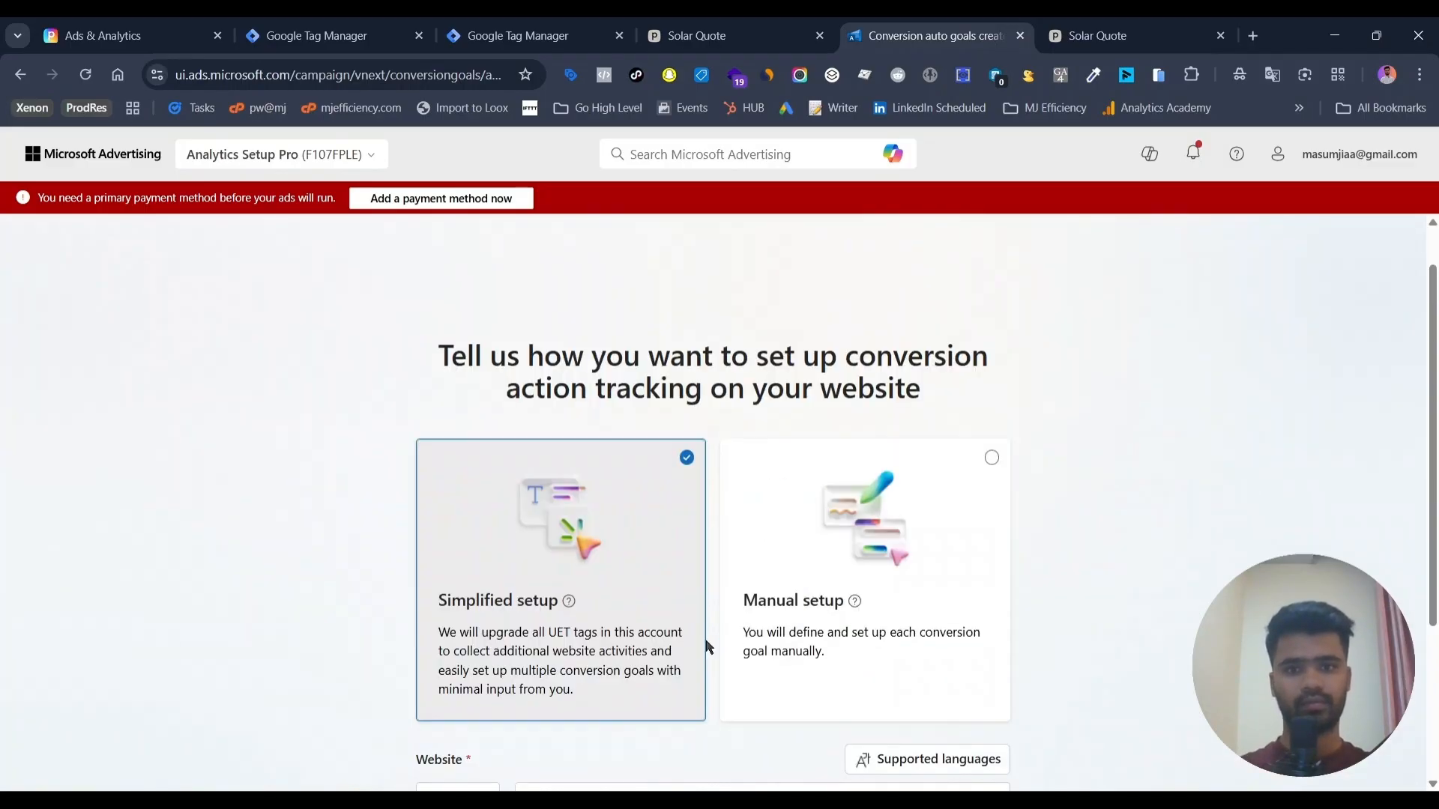
{"action": "scroll", "coordinate": [707, 642], "scroll_direction": "down", "scroll_amount": 2}
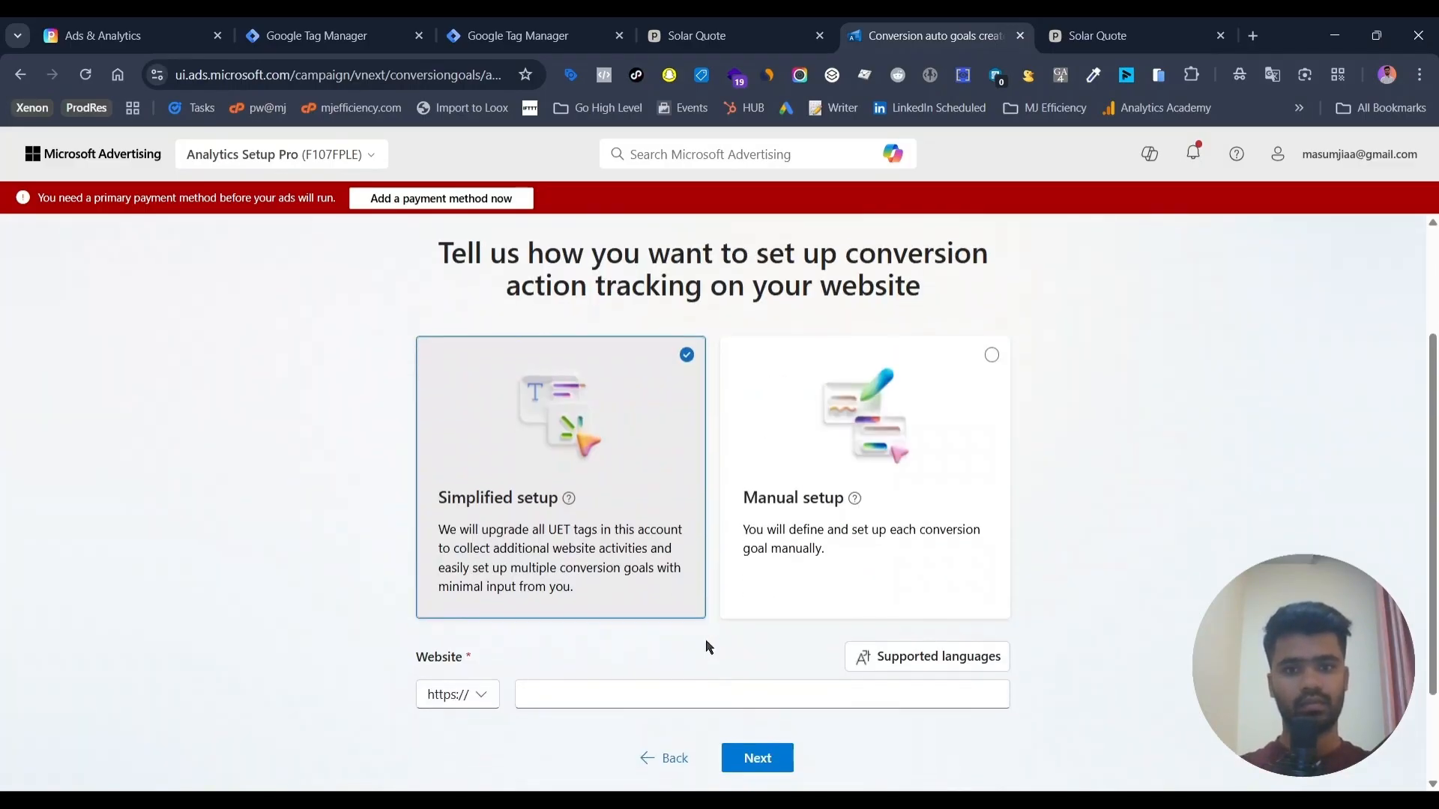
{"action": "left_click", "coordinate": [826, 524]}
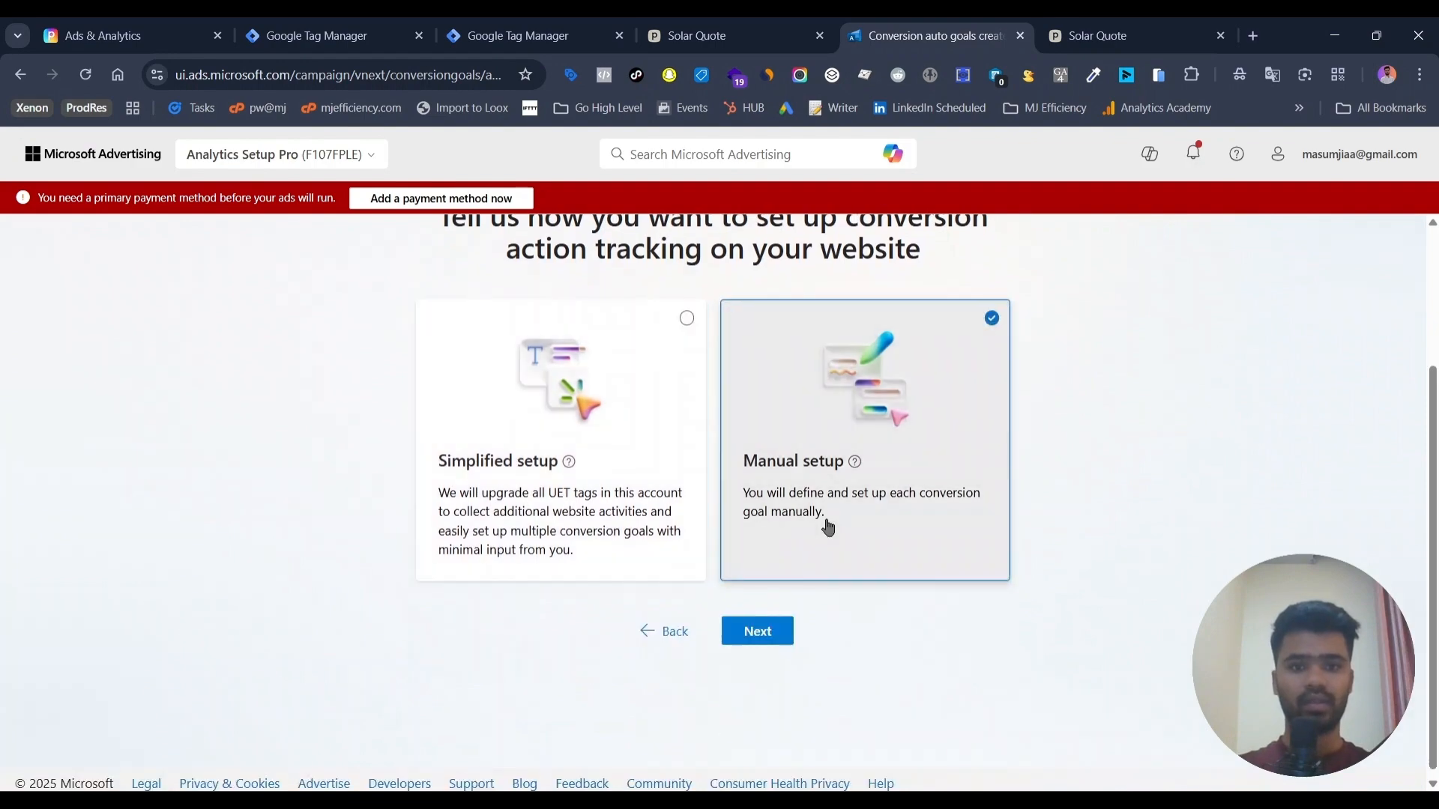
{"action": "left_click", "coordinate": [776, 622]}
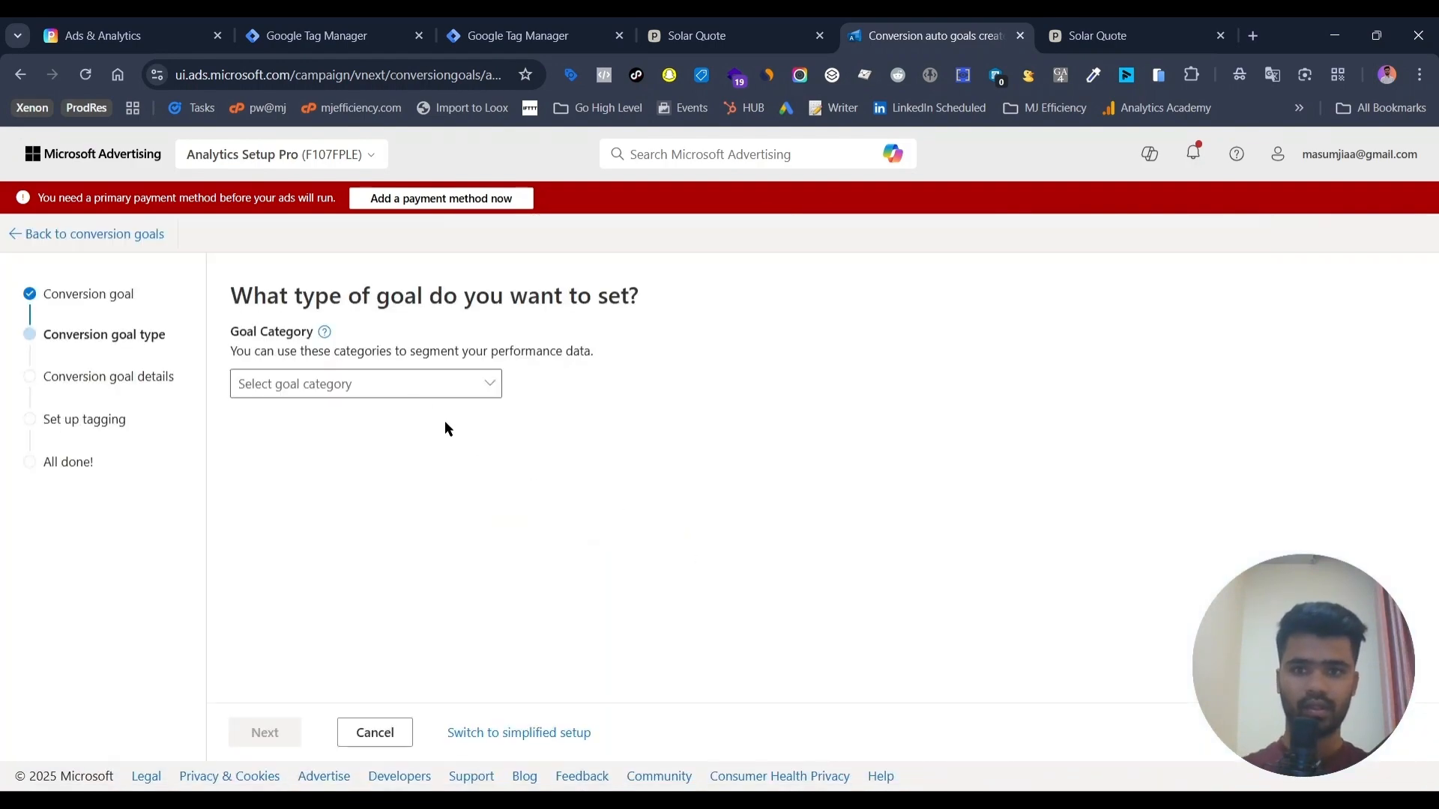
- Choose Submit lead form as the goal category and Event as the goal type
{"action": "left_click", "coordinate": [414, 387]}
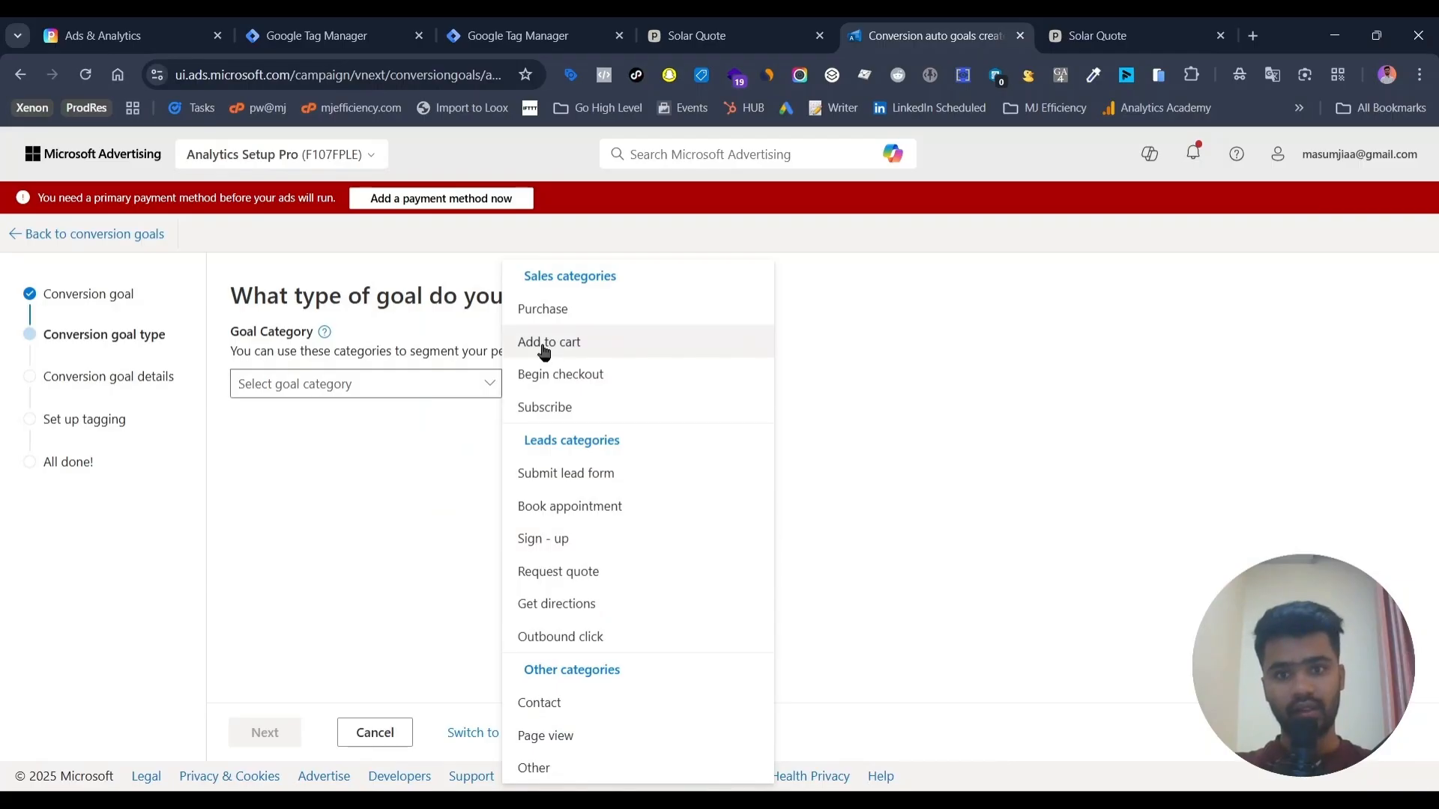
{"action": "mouse_move", "coordinate": [545, 348]}
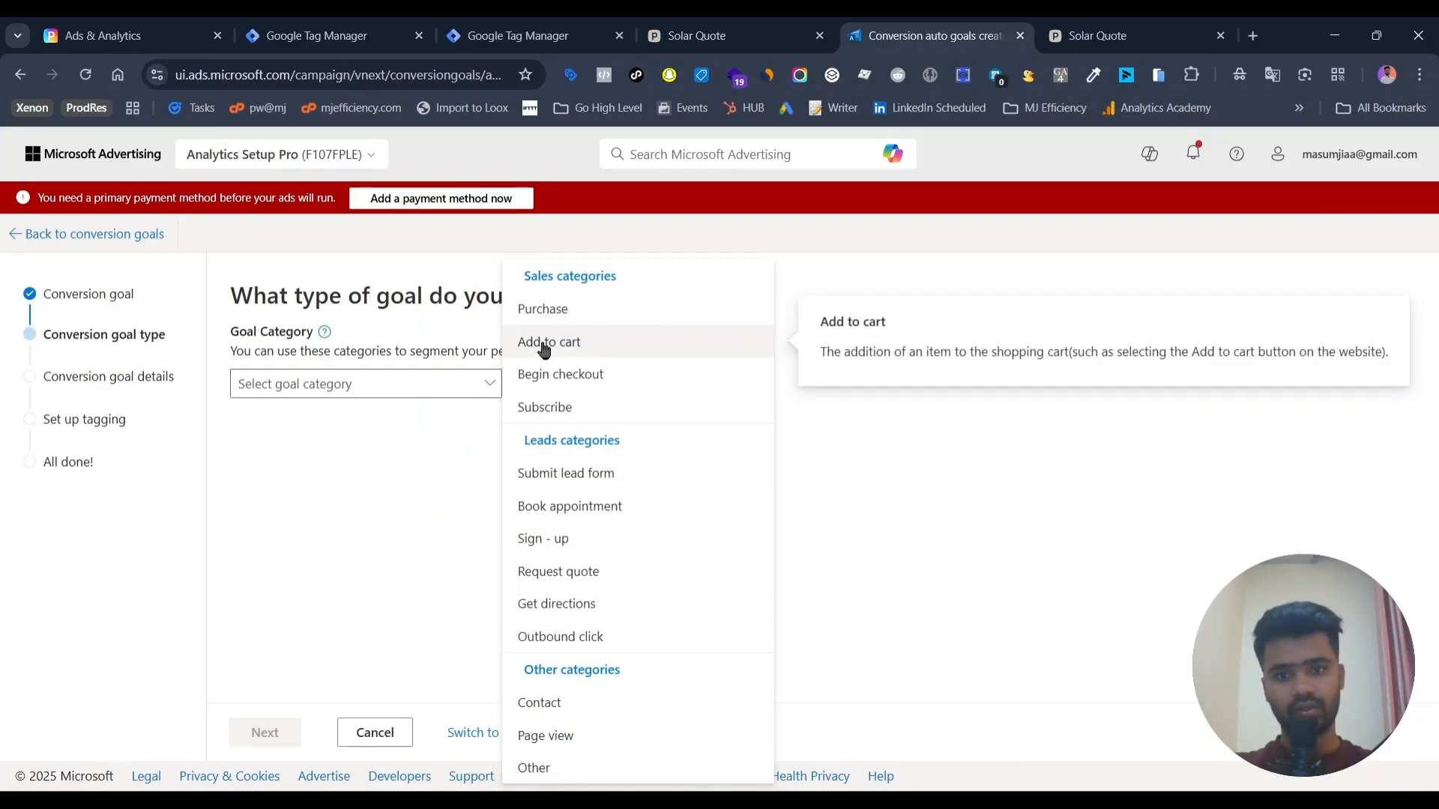
{"action": "left_click", "coordinate": [574, 483]}
{"action": "left_click", "coordinate": [700, 582]}
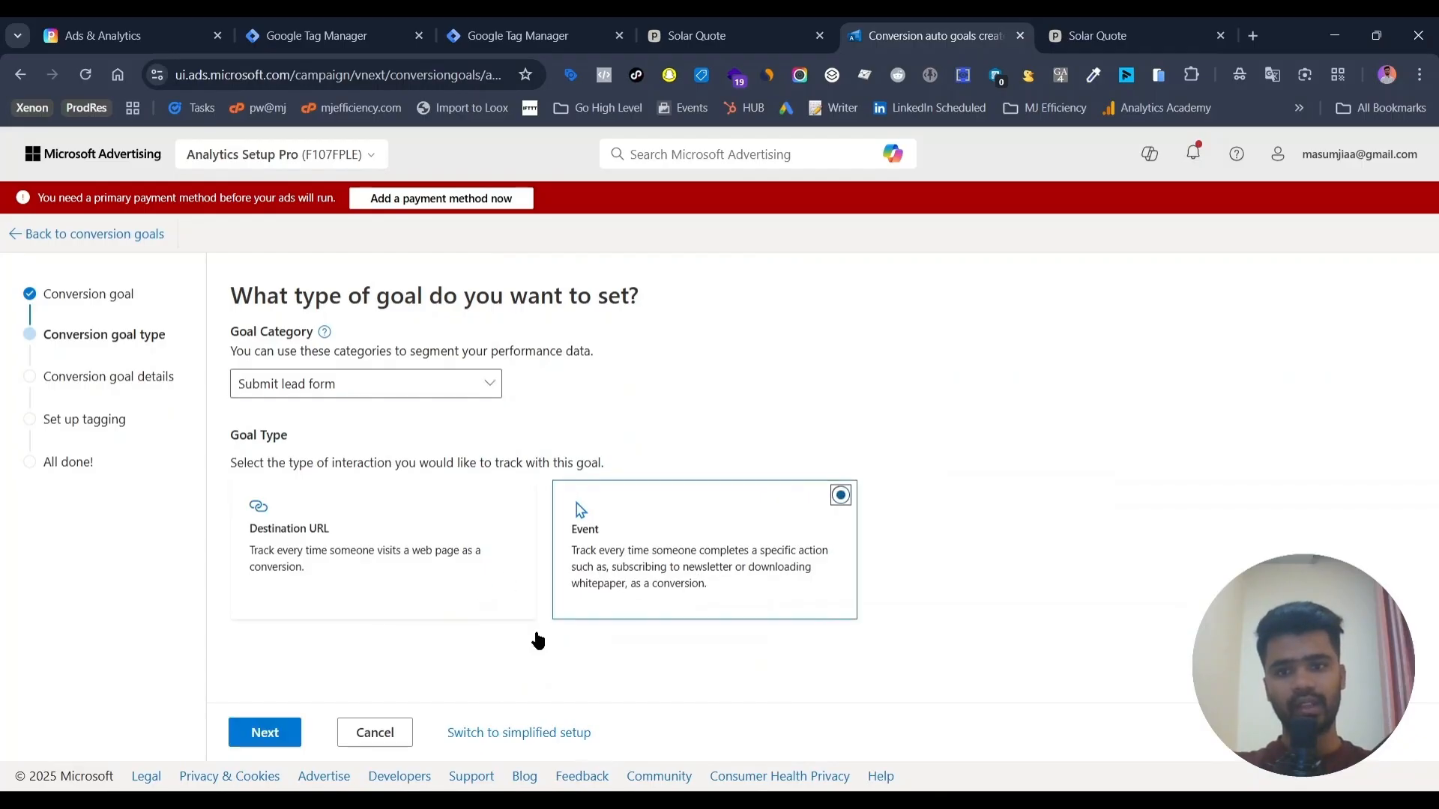
{"action": "left_click", "coordinate": [265, 732]}
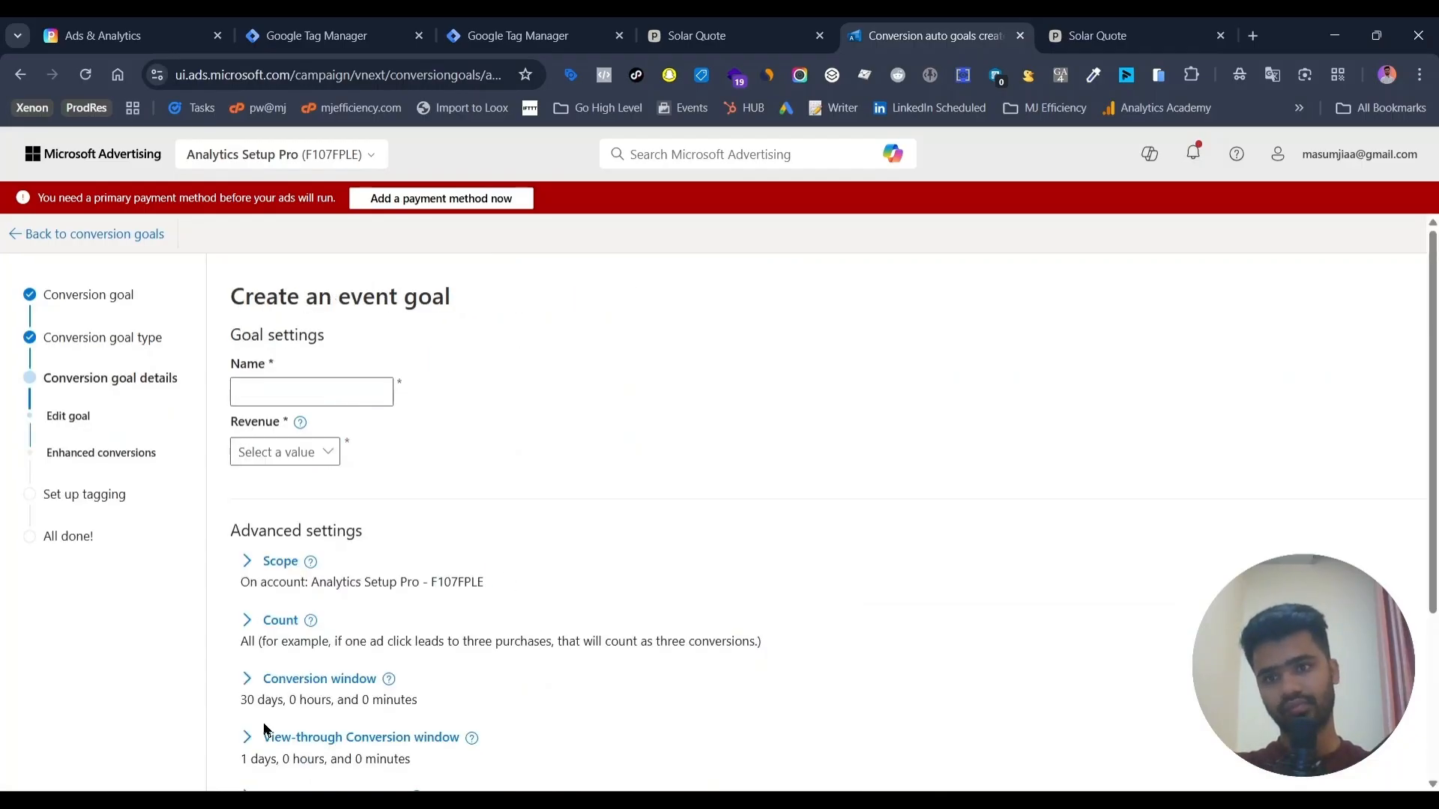
- Name the goal 'Ads & Analytics', assign no revenue value, and decline enhanced conversions
{"action": "left_click", "coordinate": [294, 388]}
{"action": "type", "text": "A"}
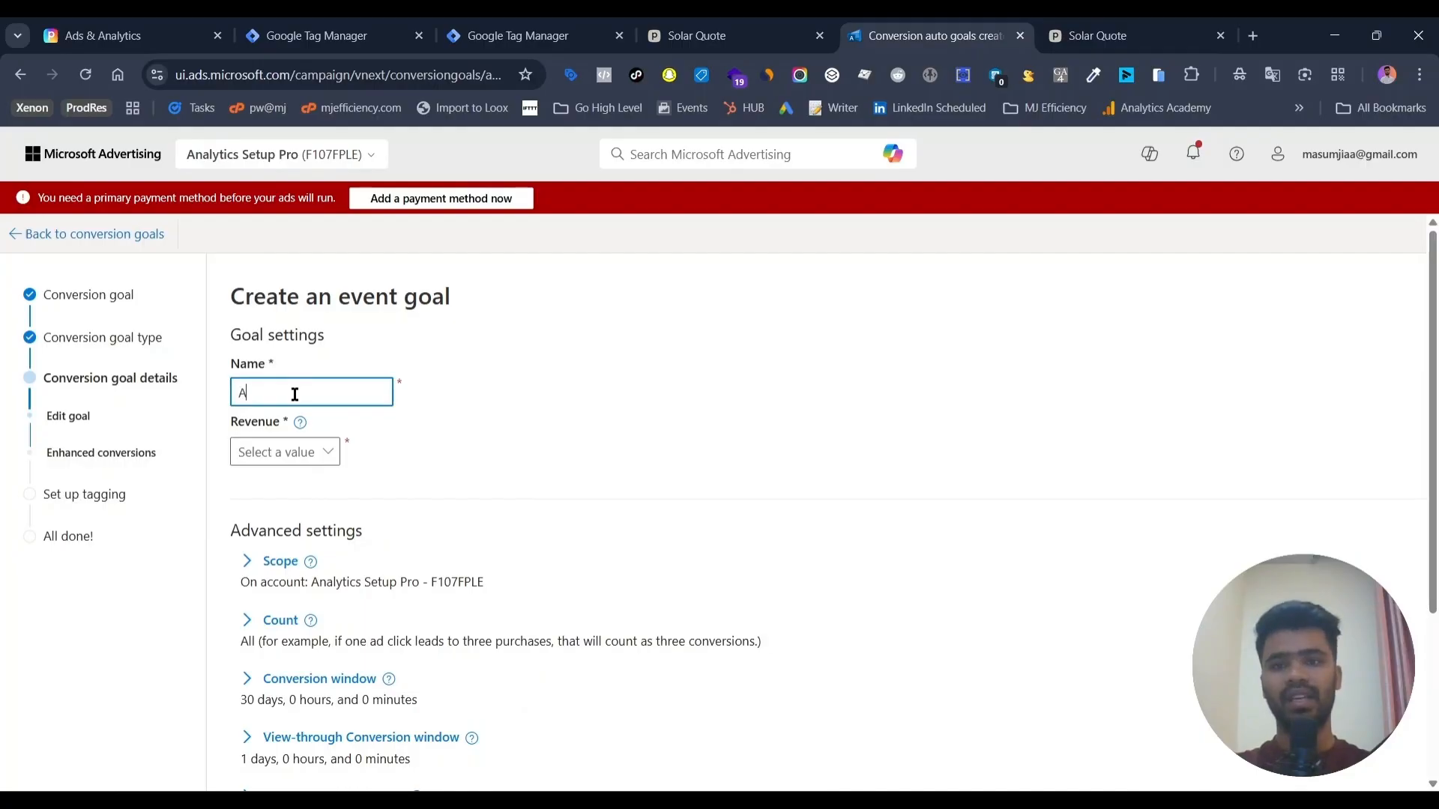
{"action": "type", "text": "ds & Anal"}
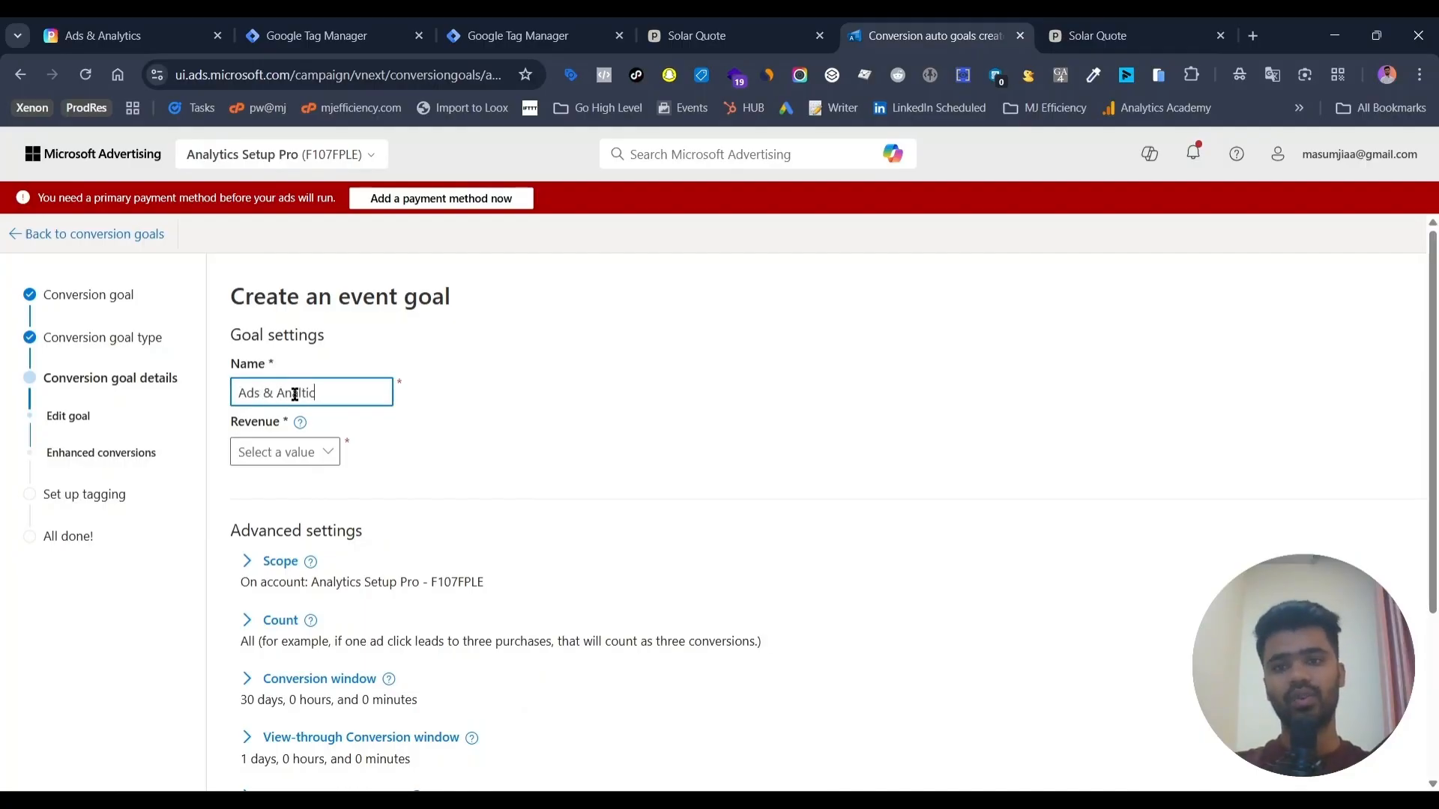
{"action": "type", "text": "ytics"}
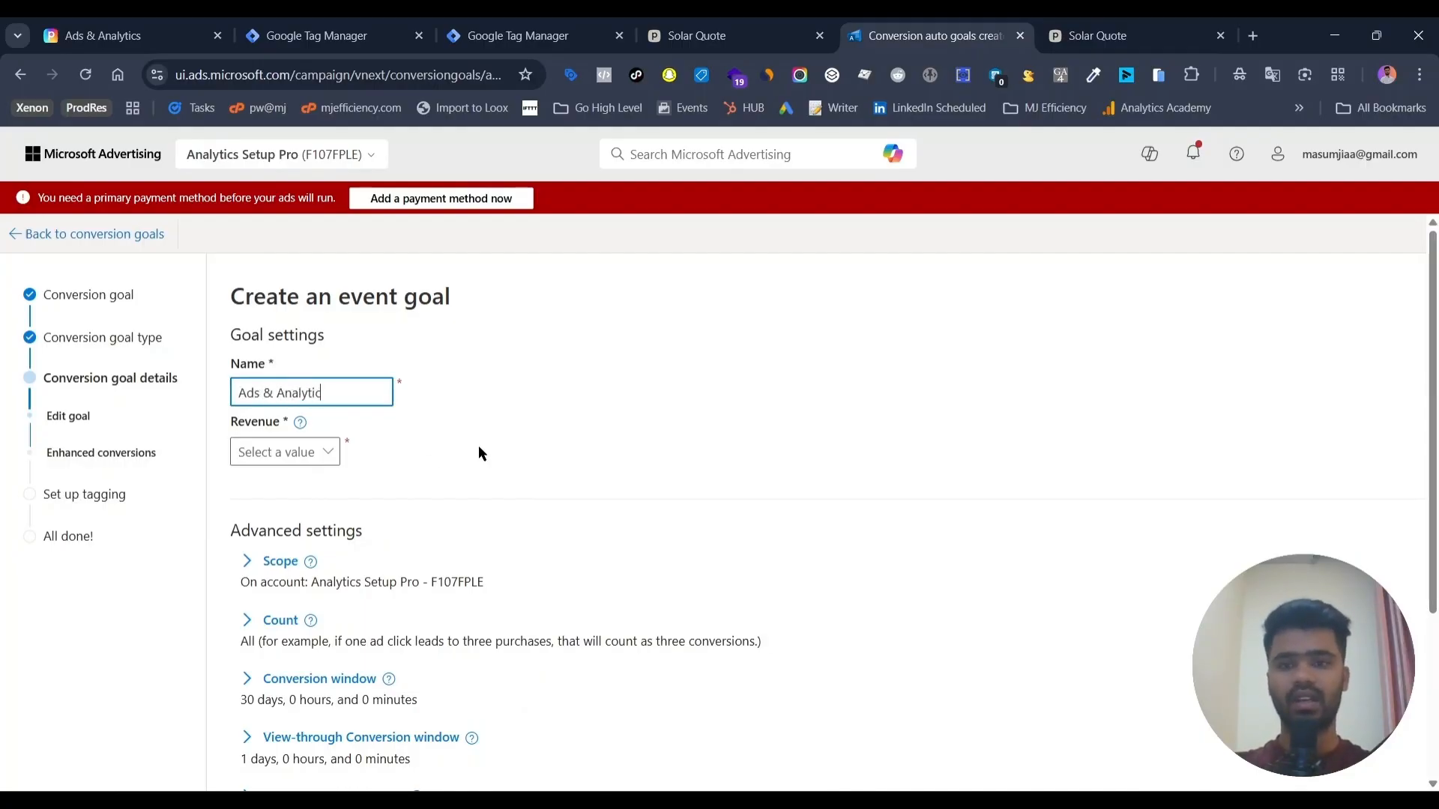
{"action": "left_click", "coordinate": [311, 455]}
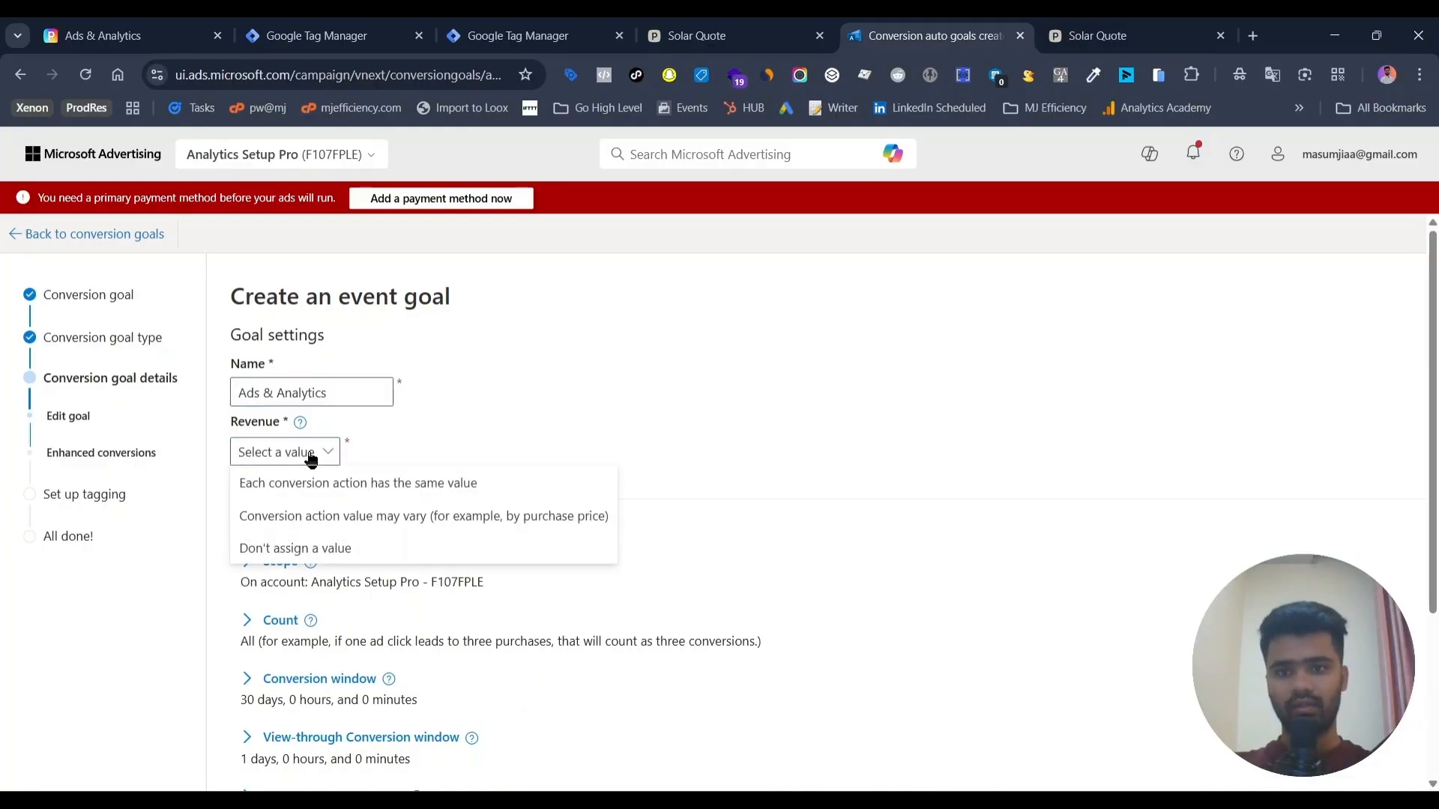
{"action": "left_click", "coordinate": [338, 552]}
{"action": "scroll", "coordinate": [338, 554], "scroll_direction": "down", "scroll_amount": 4}
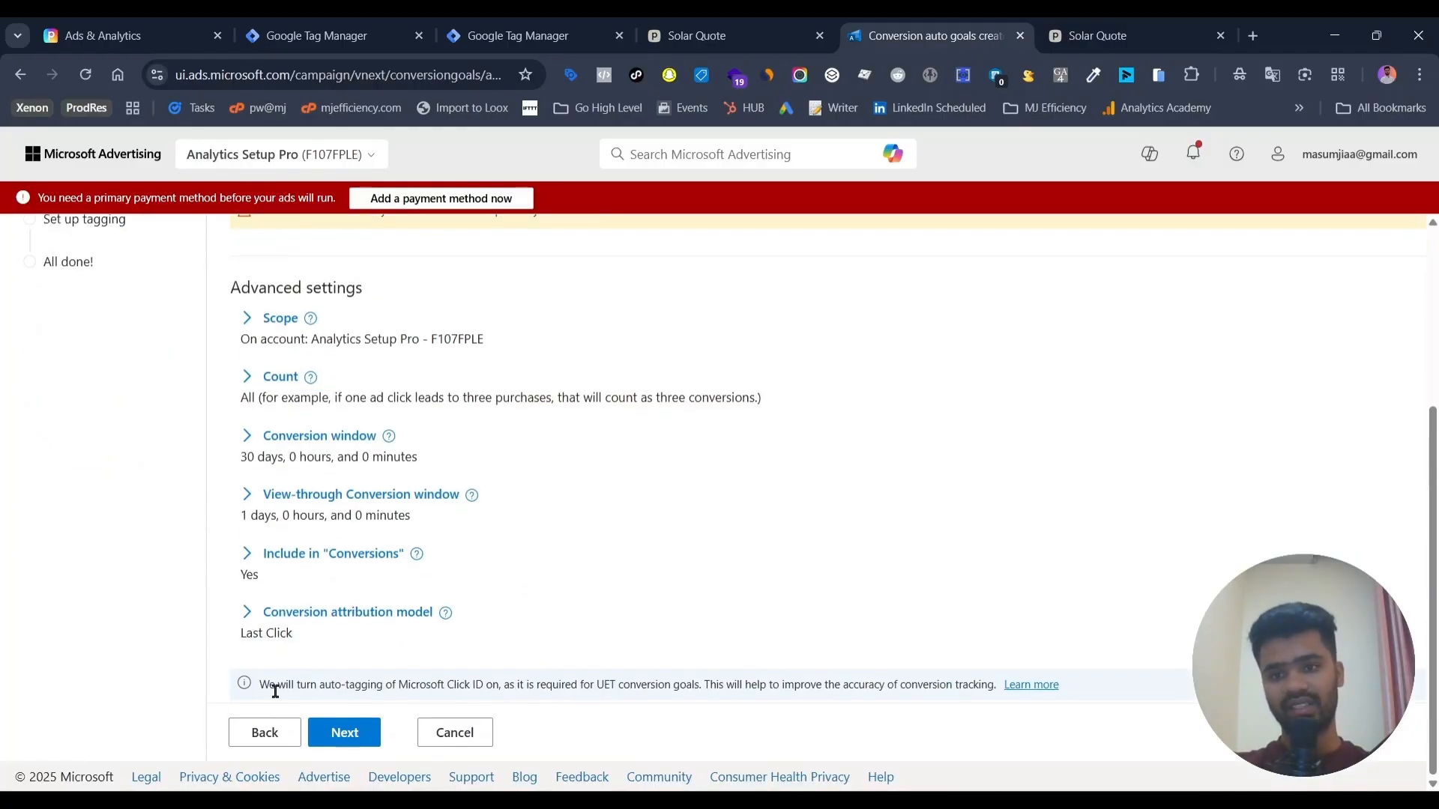
{"action": "left_click", "coordinate": [337, 732]}
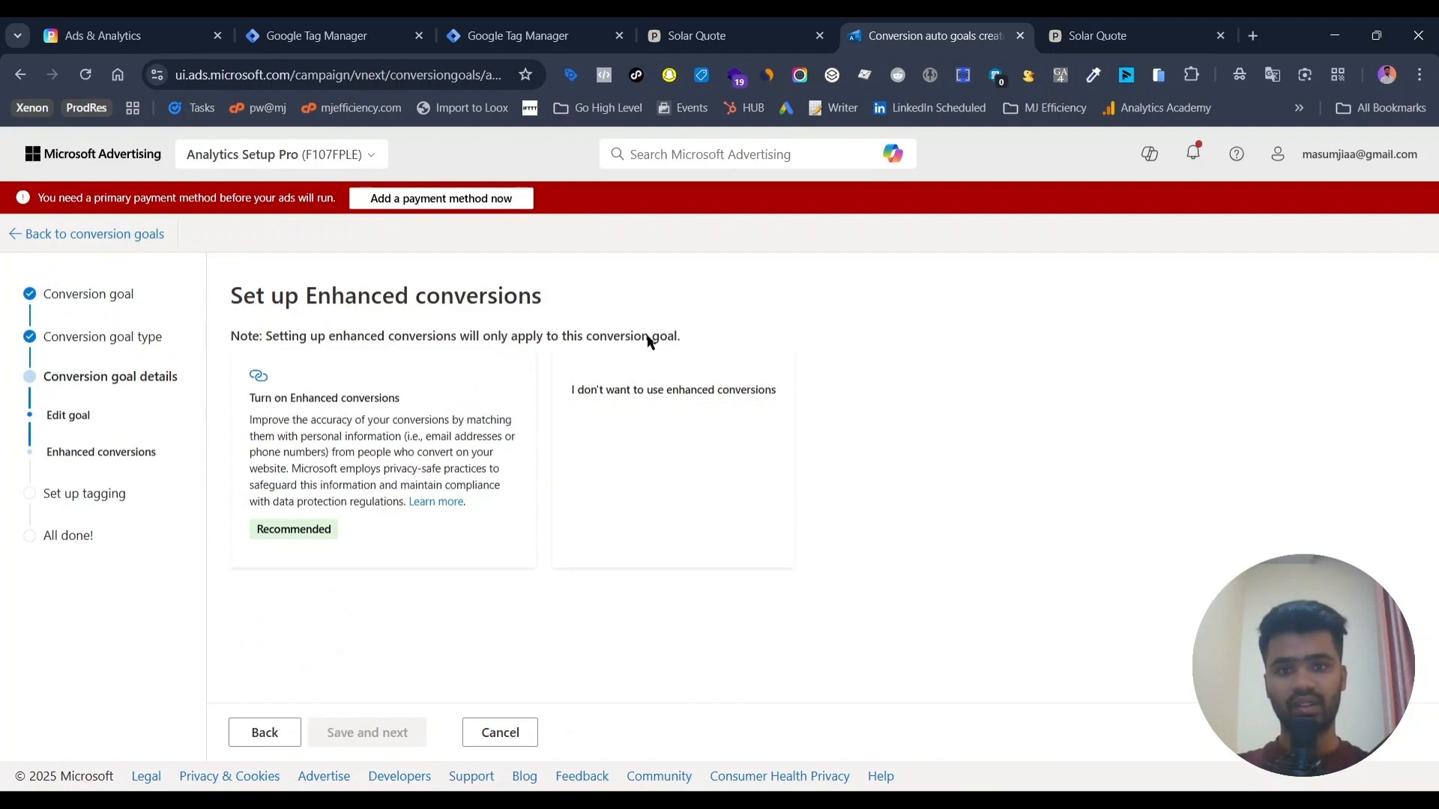
{"action": "left_click", "coordinate": [661, 493]}
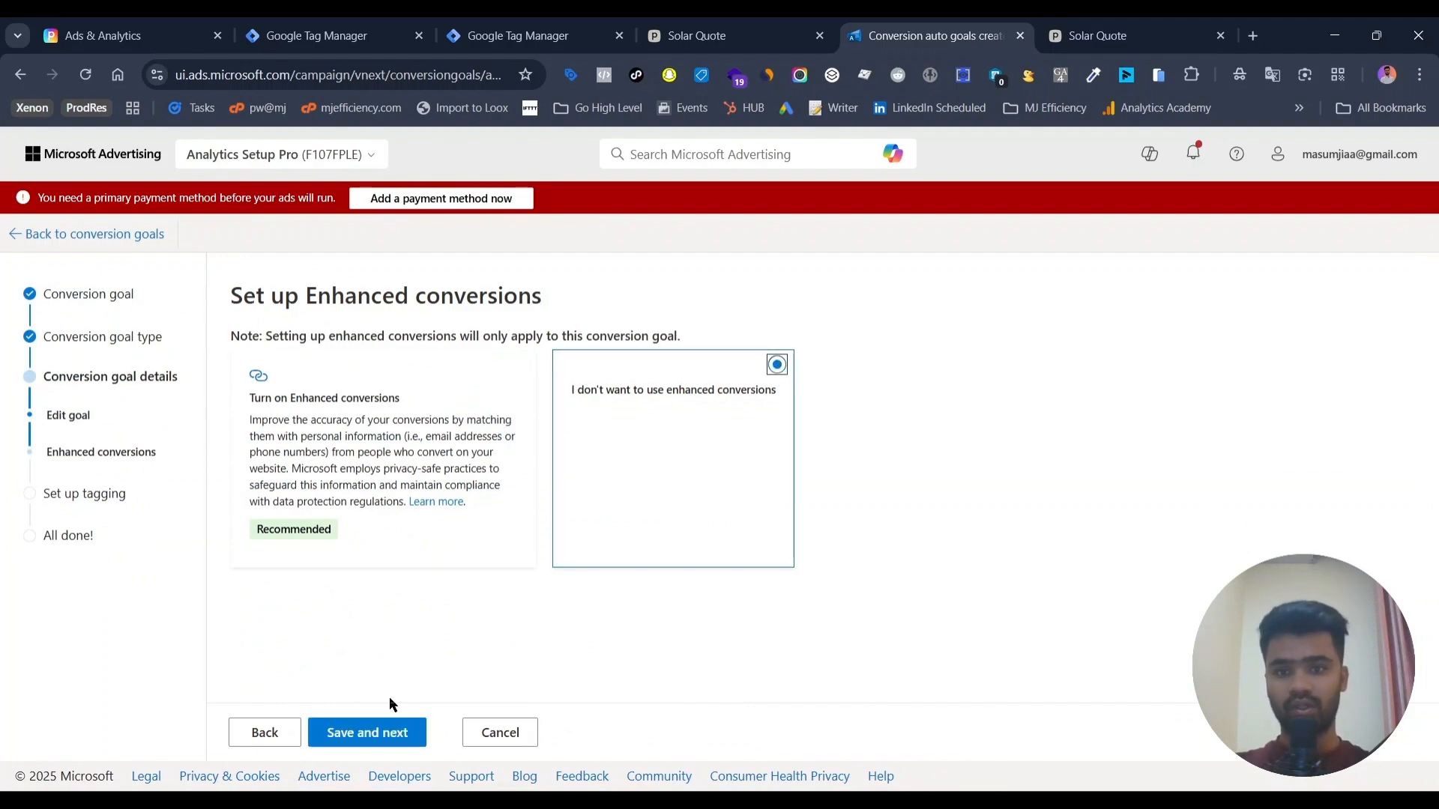
{"action": "left_click", "coordinate": [367, 732]}
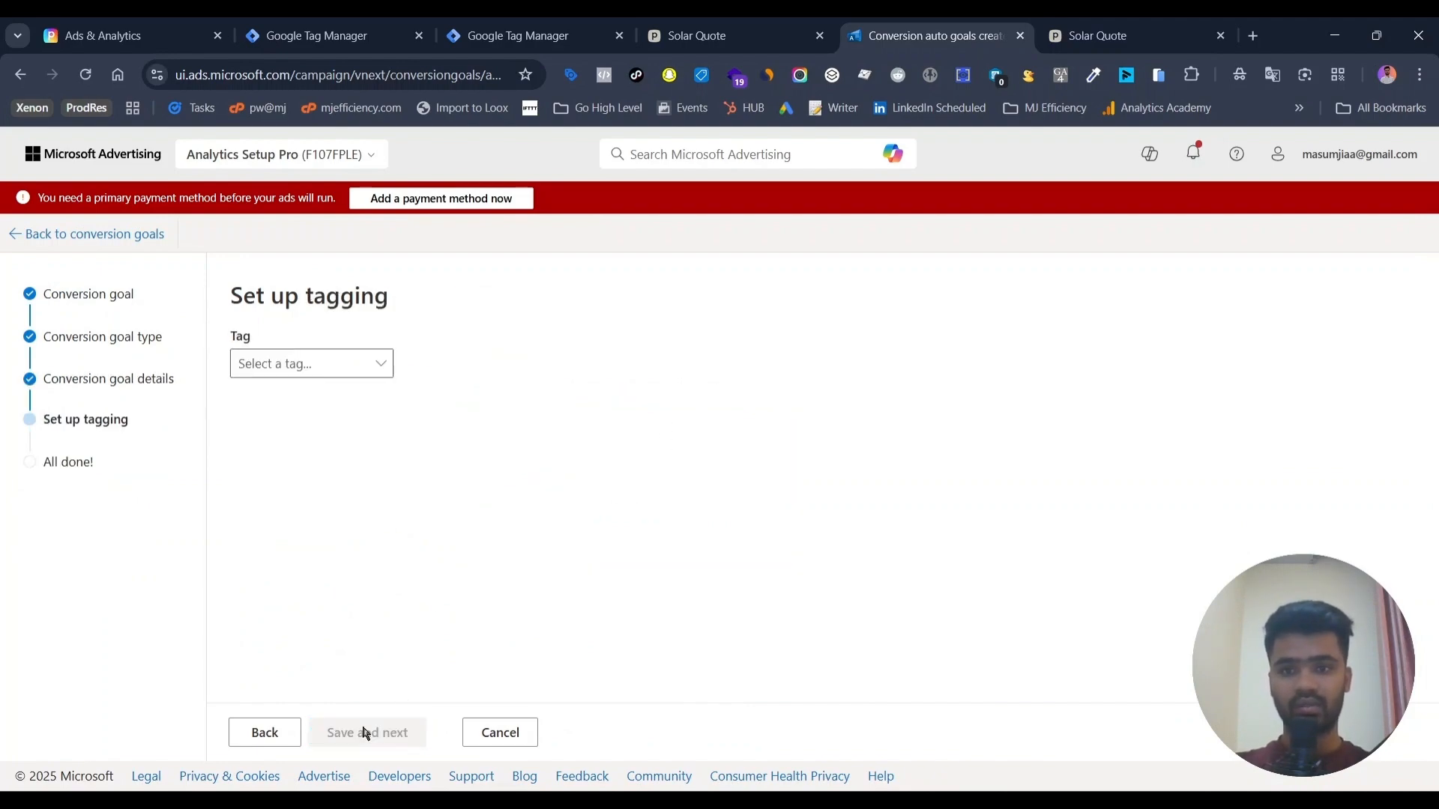
- Link the goal to the already-installed Ads & Analytics tag and choose manual installation
{"action": "left_click", "coordinate": [281, 364]}
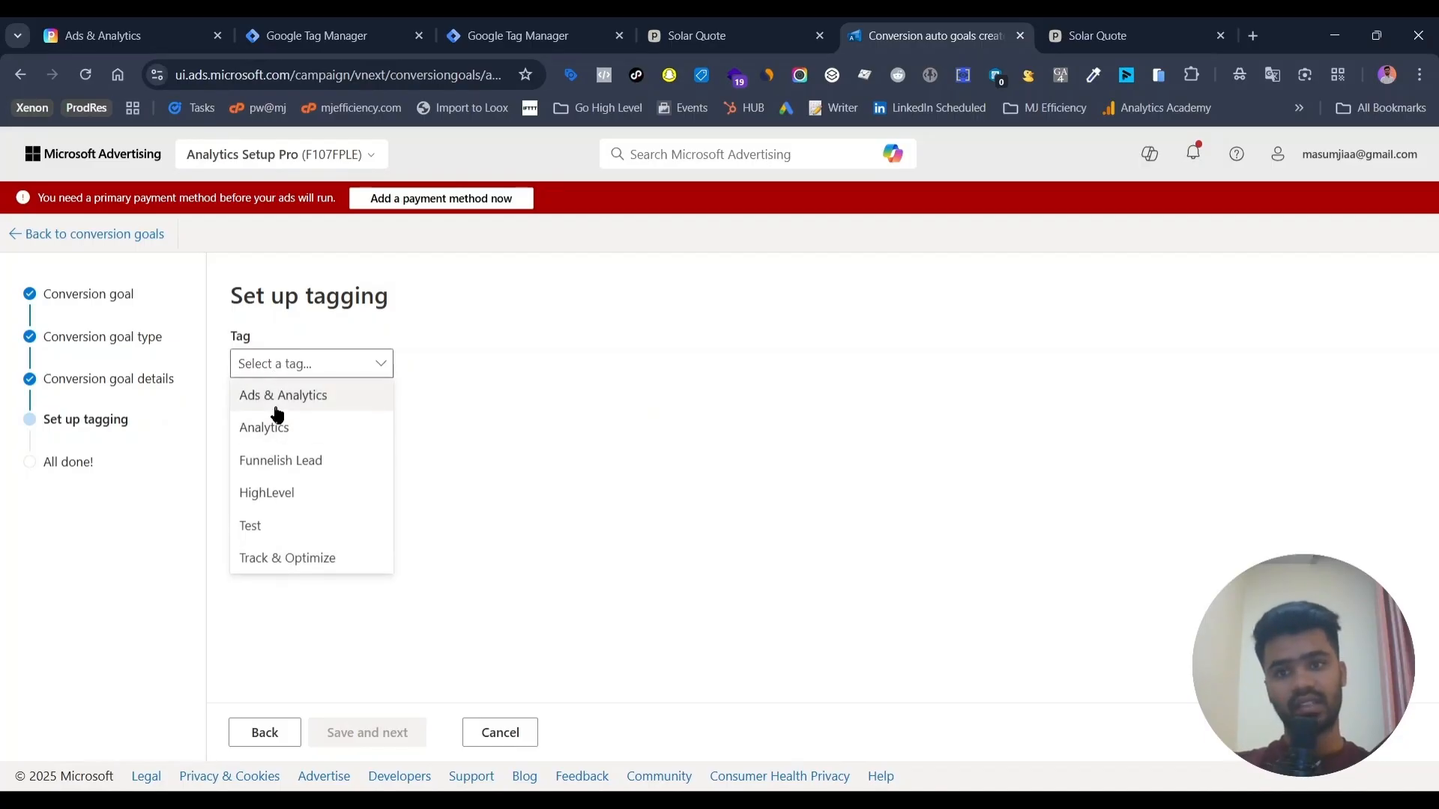
{"action": "left_click", "coordinate": [274, 404]}
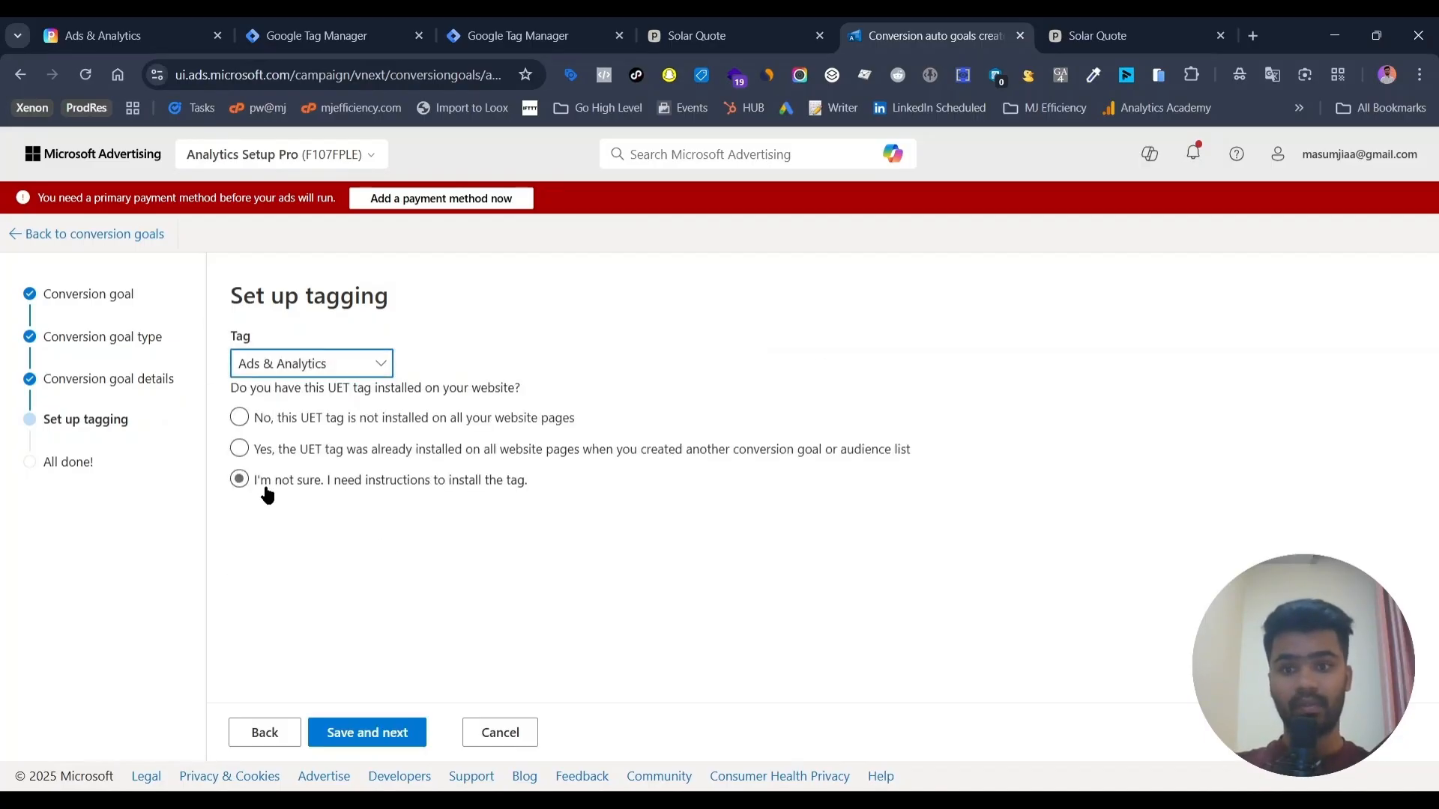
{"action": "left_click", "coordinate": [239, 448]}
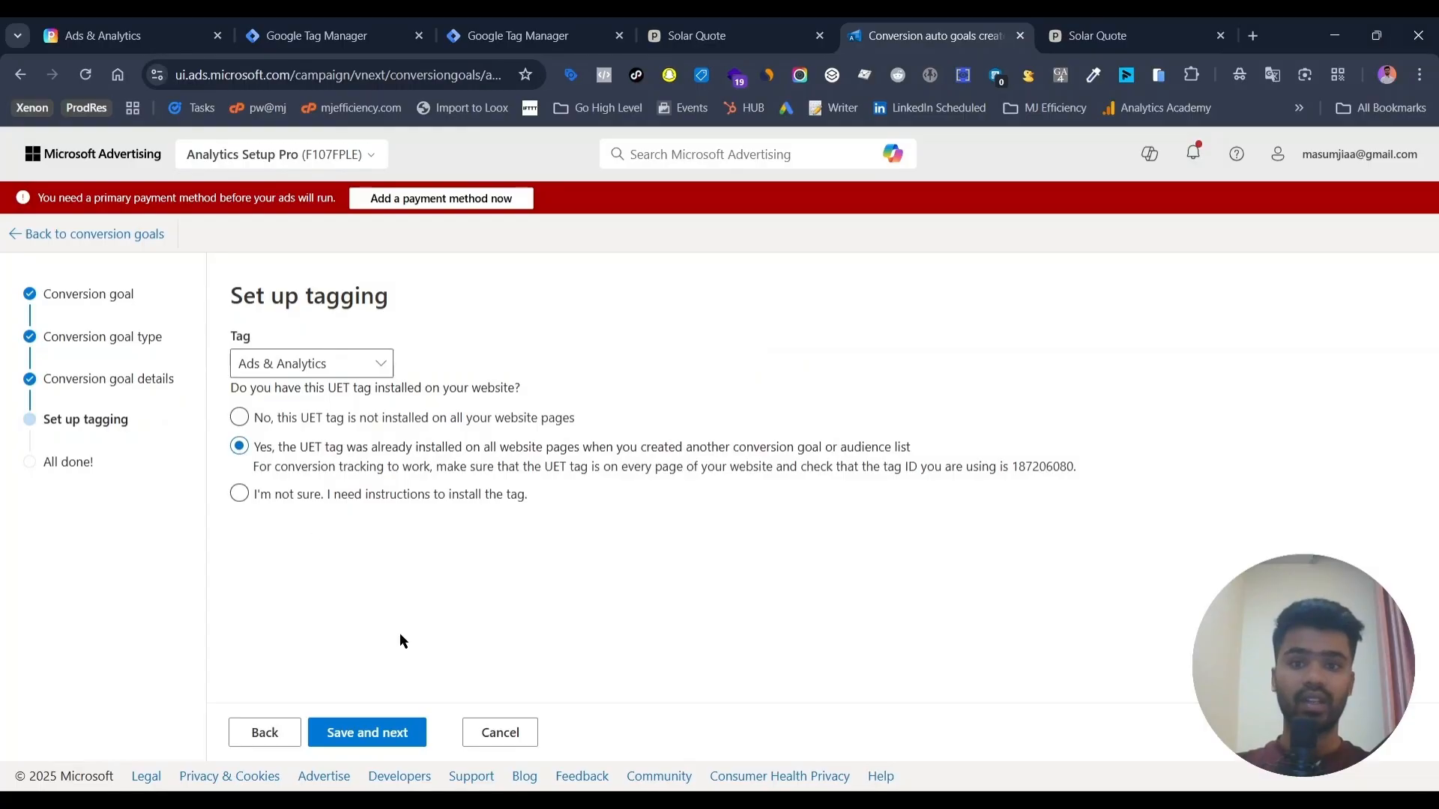
{"action": "left_click", "coordinate": [399, 730]}
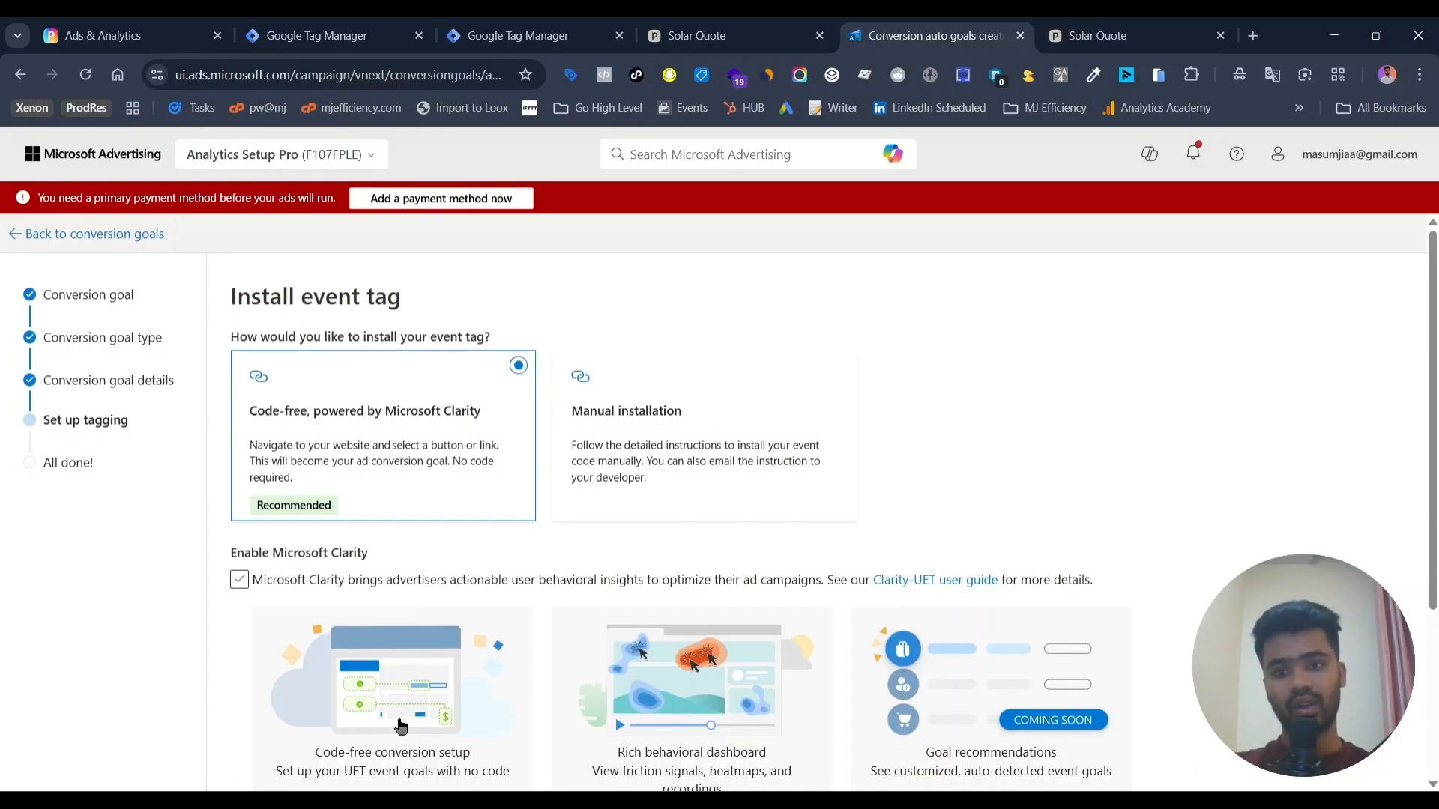
{"action": "left_click", "coordinate": [608, 443]}
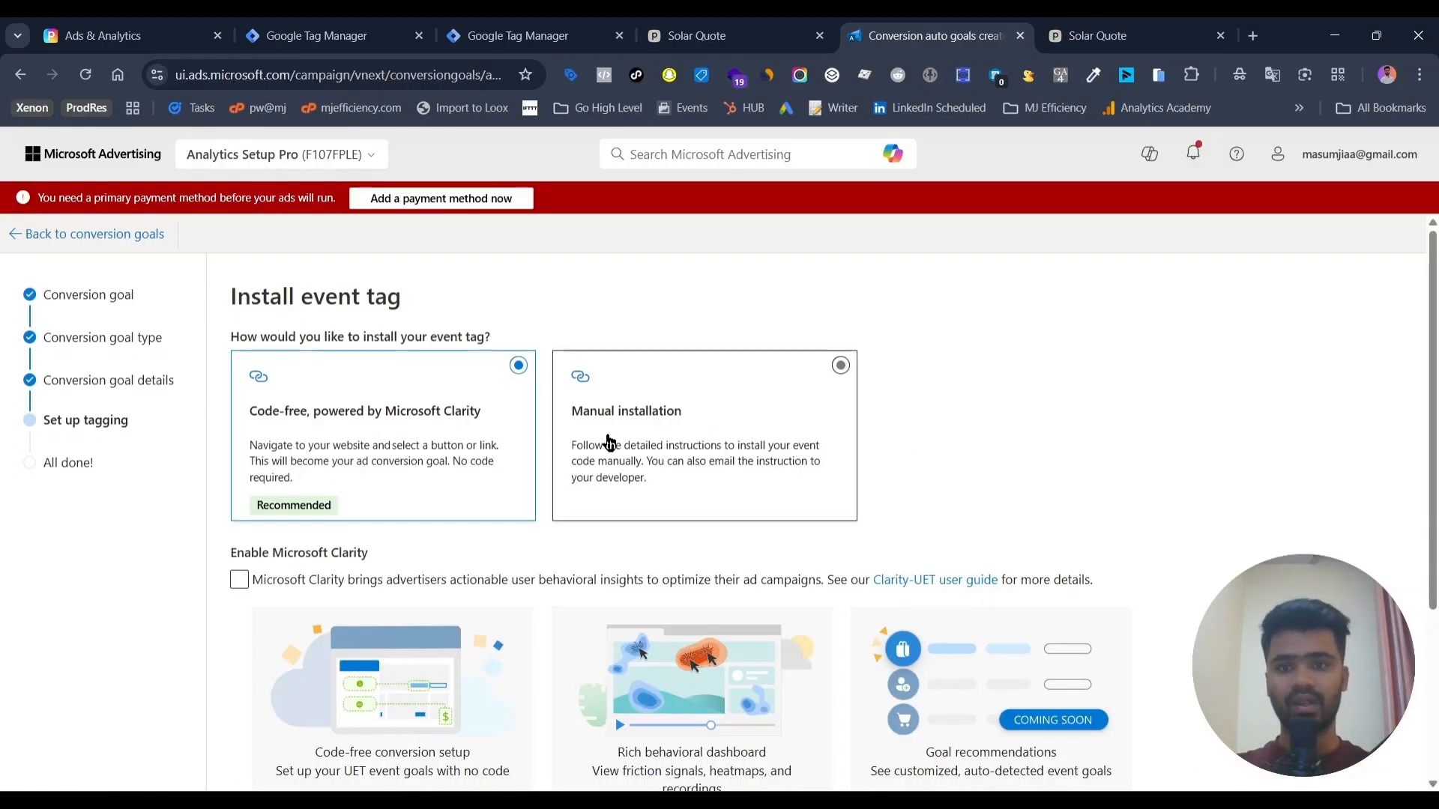
{"action": "left_click", "coordinate": [315, 731]}
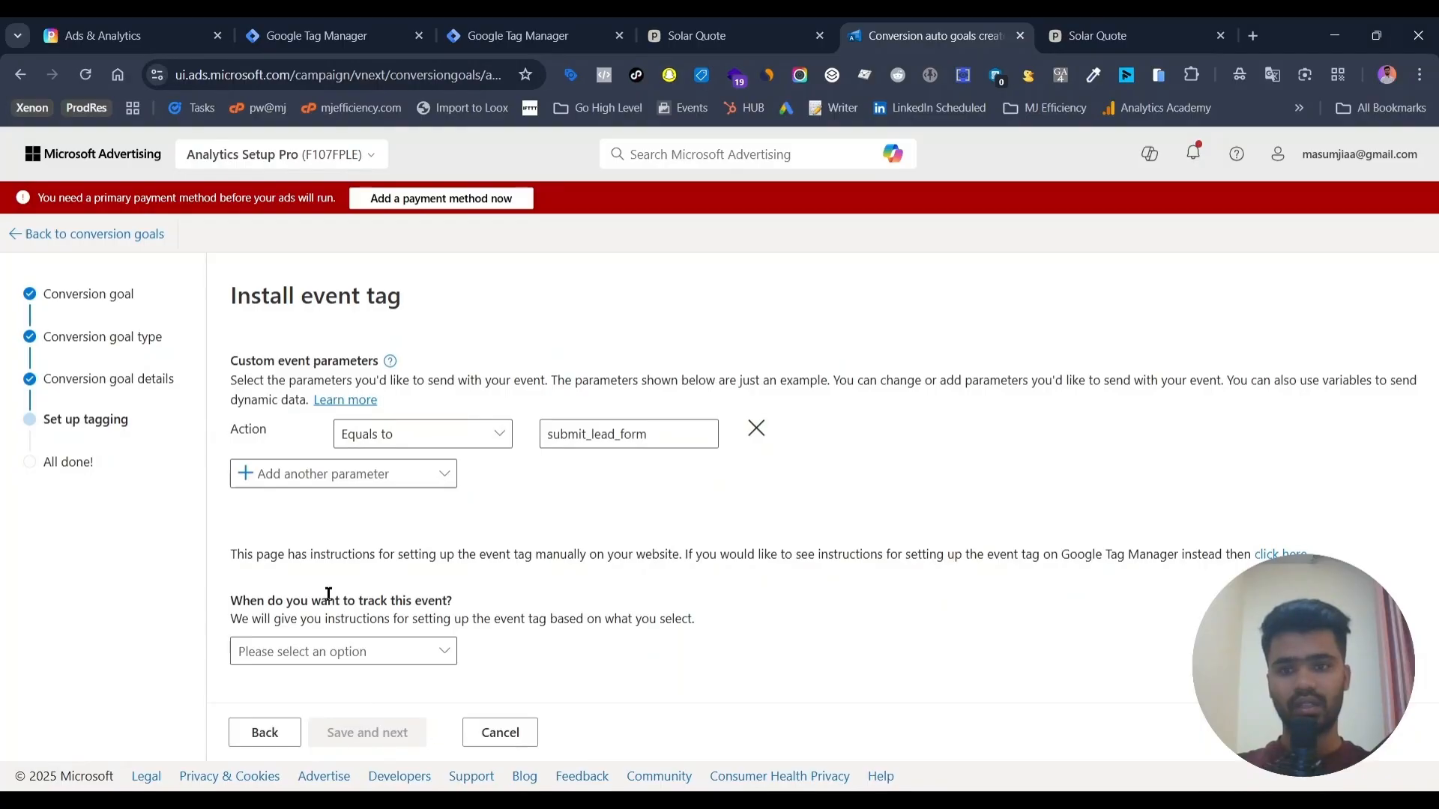
- Set event tracking to inline action, briefly trying page load, to reveal the submit_lead_form snippet
{"action": "left_click", "coordinate": [390, 657]}
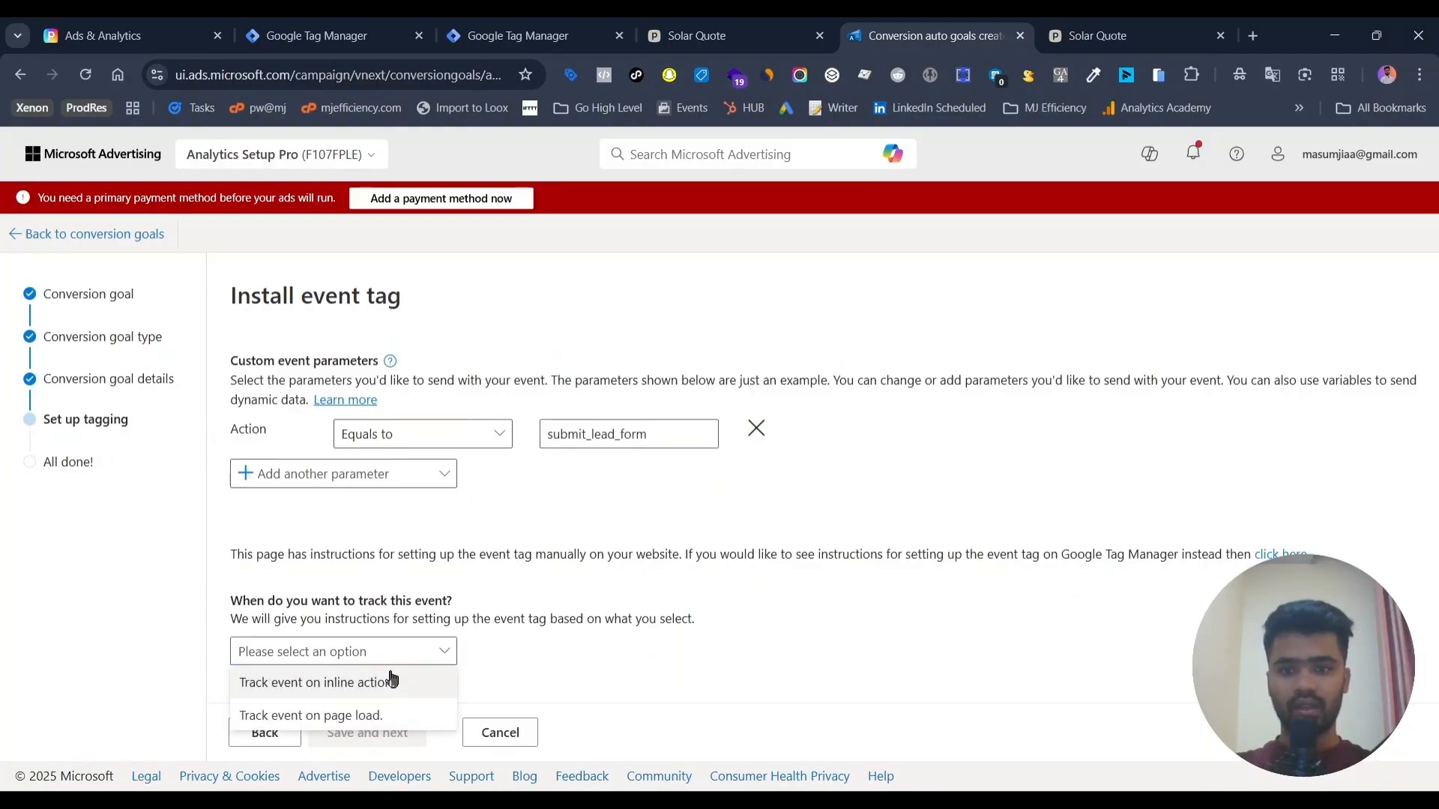
{"action": "left_click", "coordinate": [395, 686]}
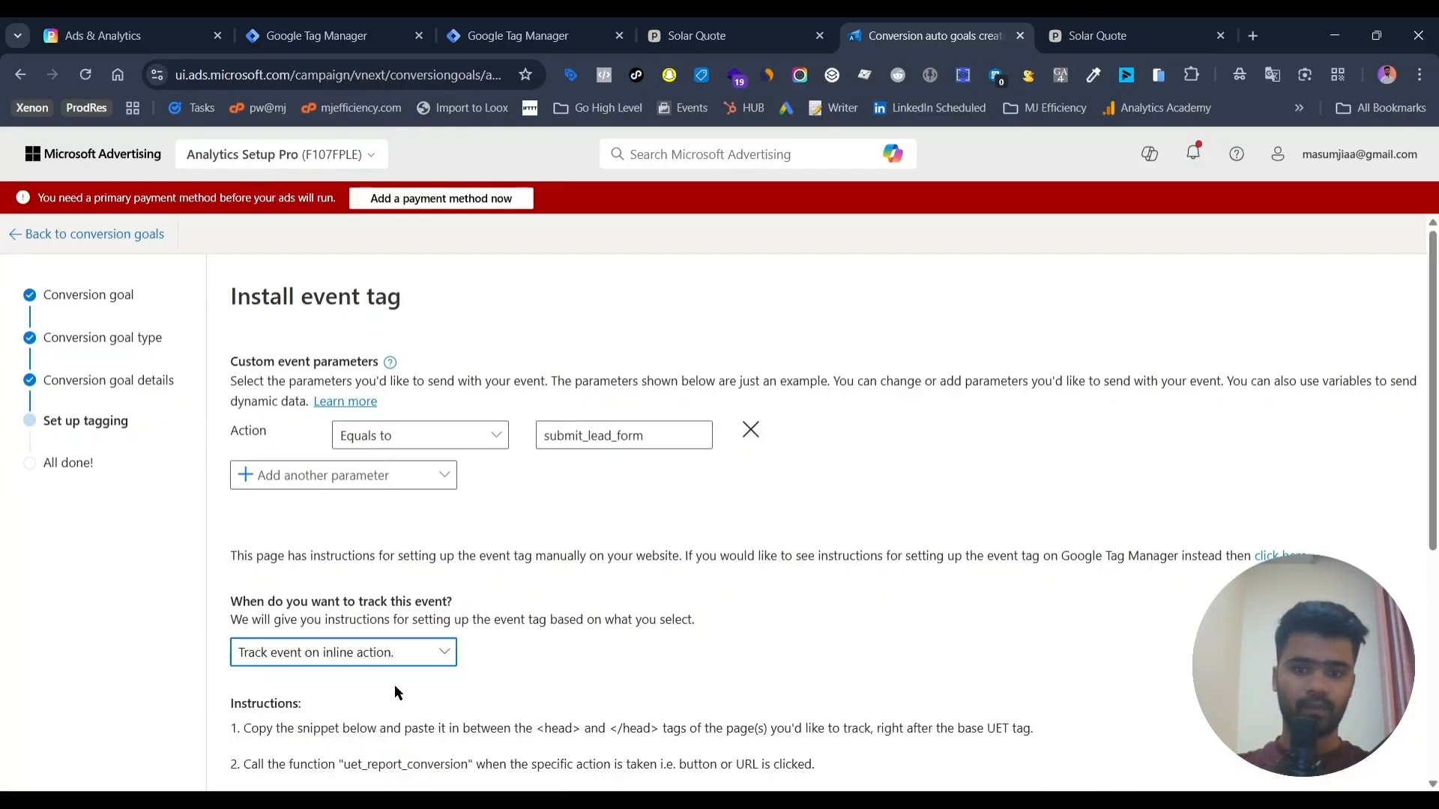
{"action": "scroll", "coordinate": [395, 688], "scroll_direction": "down", "scroll_amount": 5}
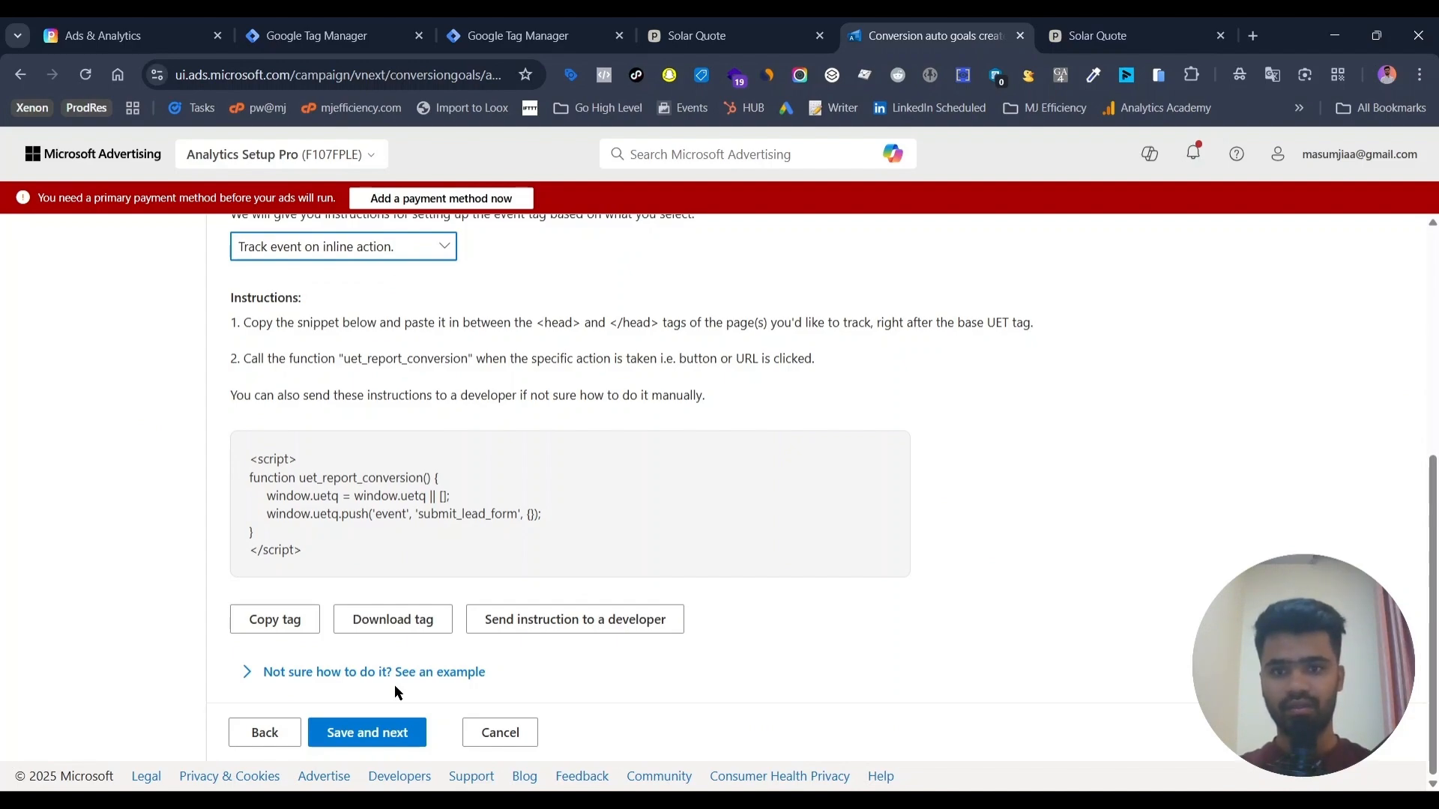
{"action": "scroll", "coordinate": [267, 447], "scroll_direction": "up", "scroll_amount": 3}
{"action": "scroll", "coordinate": [267, 447], "scroll_direction": "up", "scroll_amount": 2}
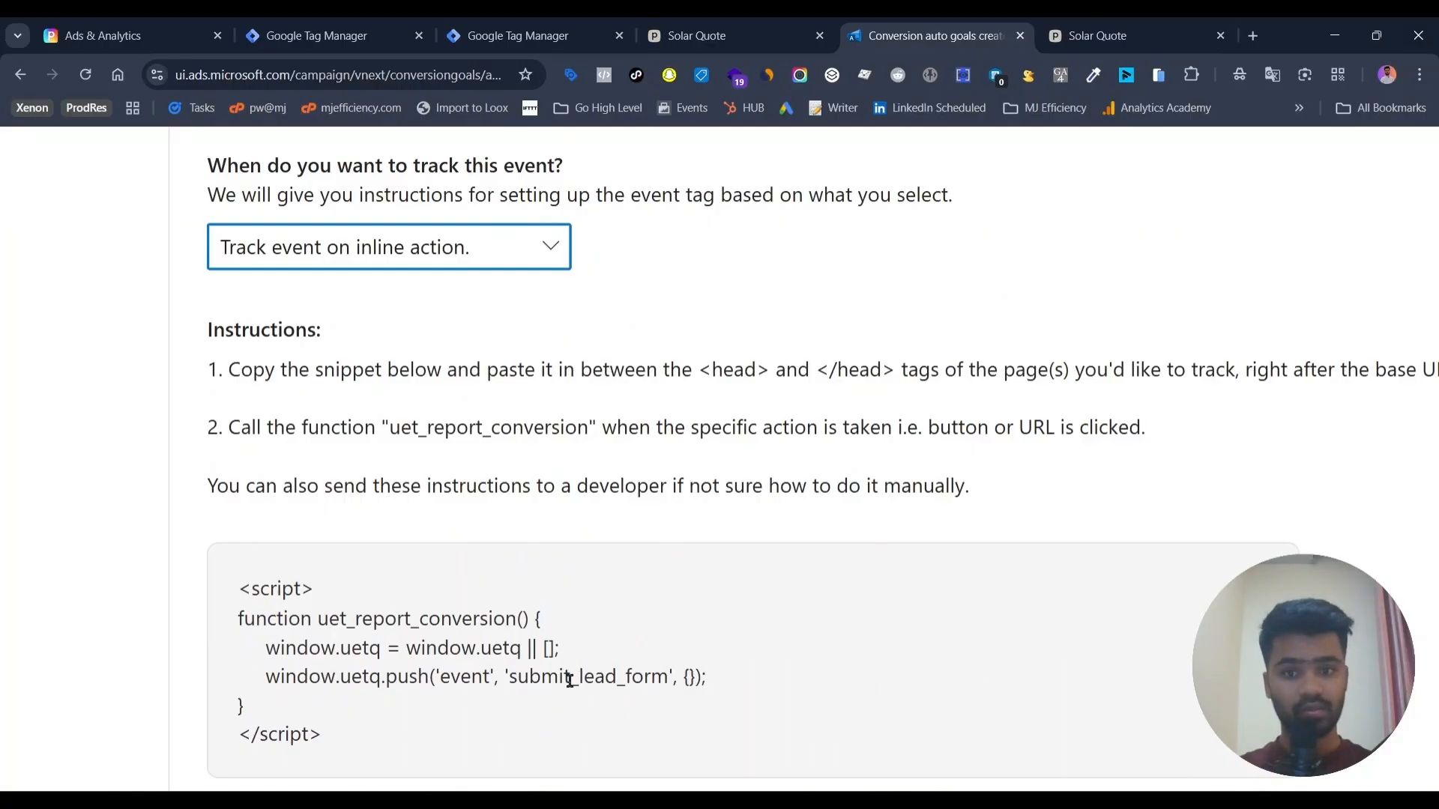
{"action": "scroll", "coordinate": [570, 680], "scroll_direction": "down", "scroll_amount": 4}
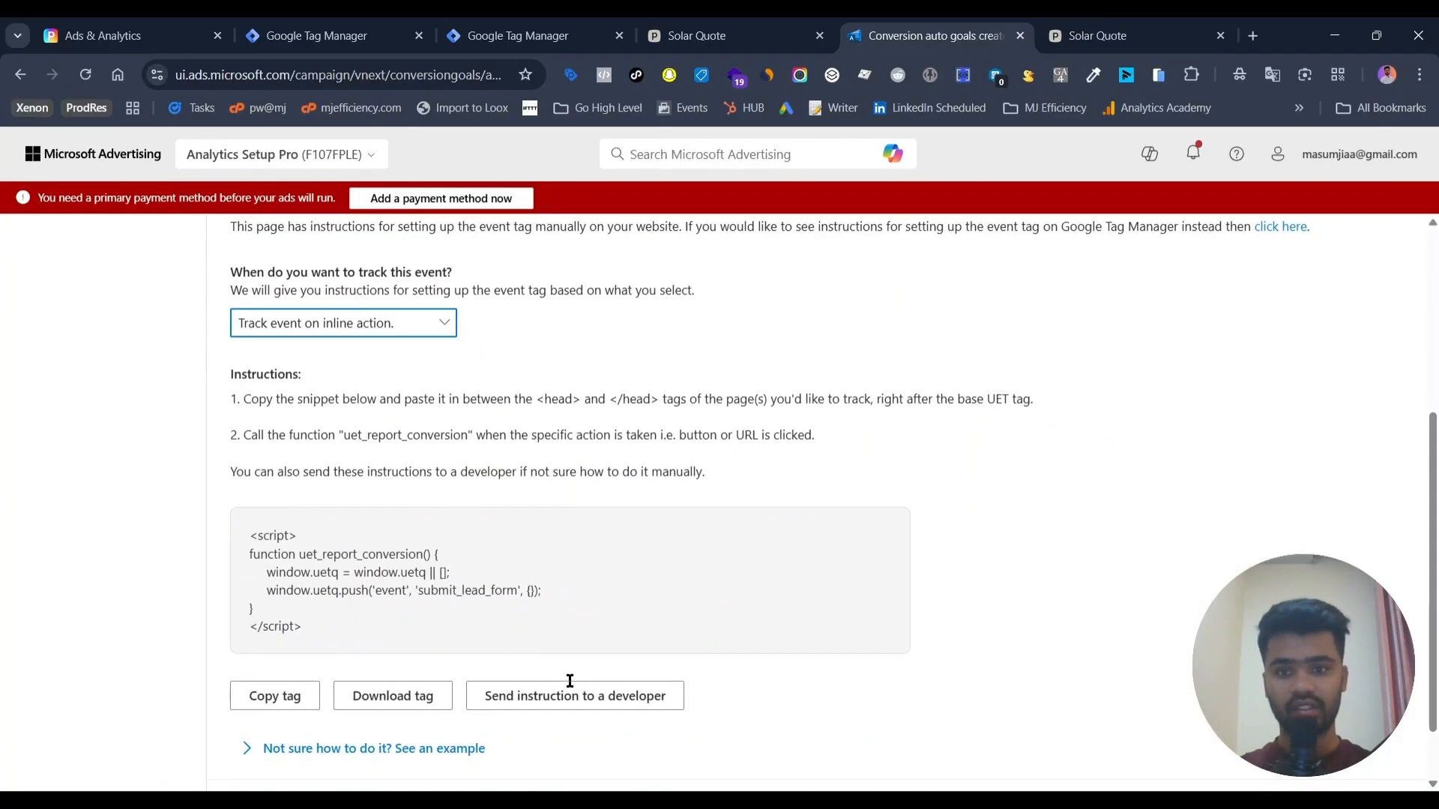
{"action": "left_click", "coordinate": [319, 332]}
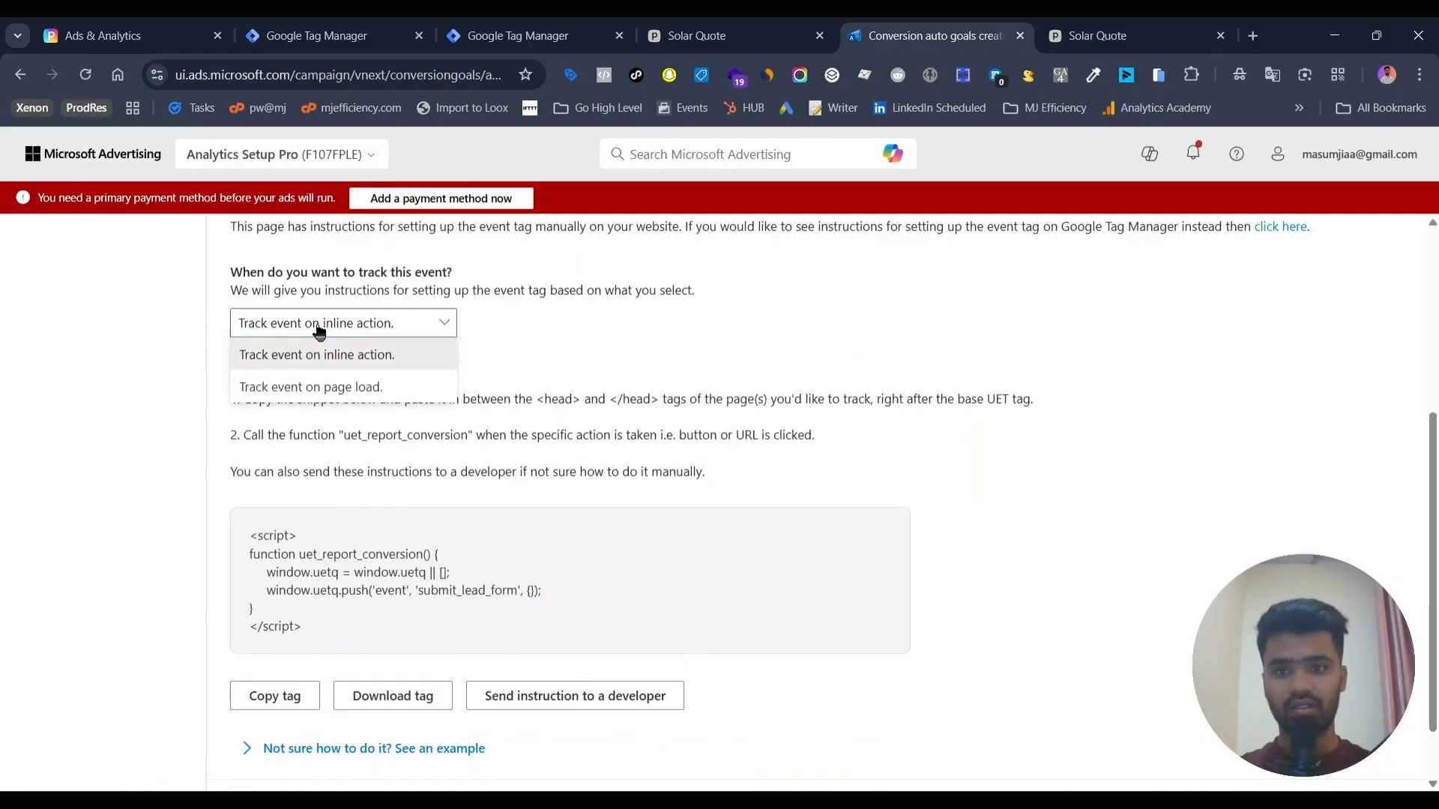
{"action": "left_click", "coordinate": [324, 386]}
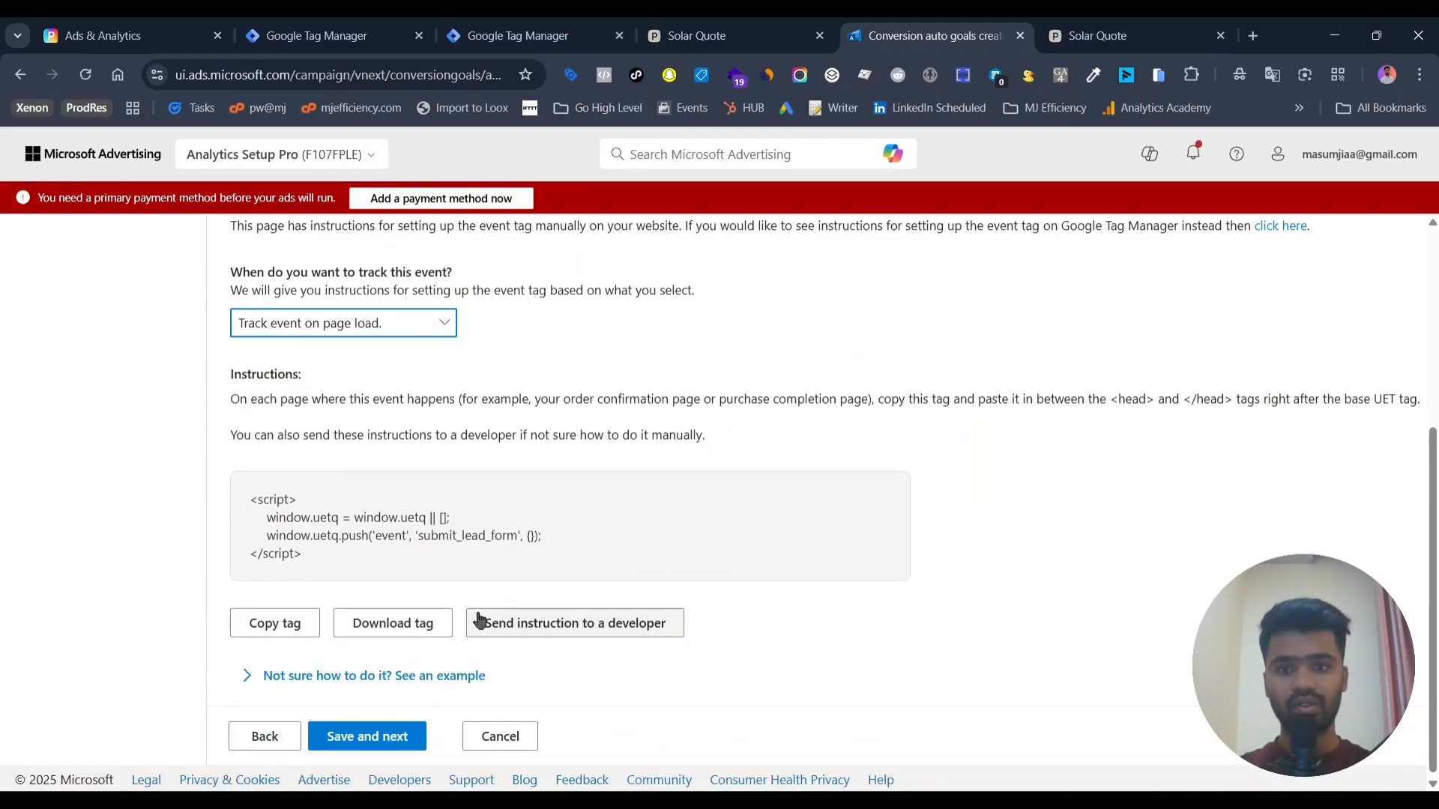
{"action": "left_click", "coordinate": [358, 332]}
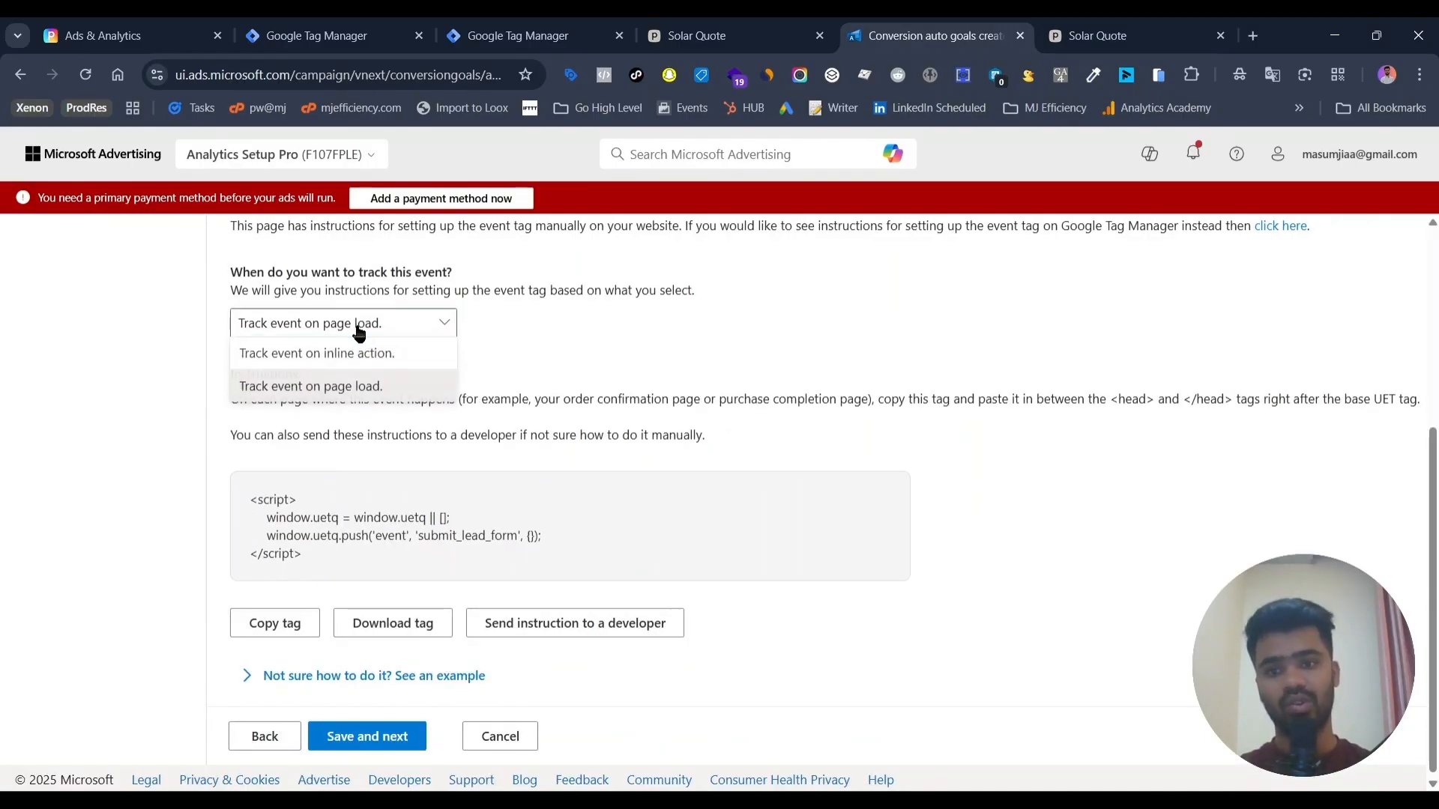
{"action": "left_click", "coordinate": [367, 353]}
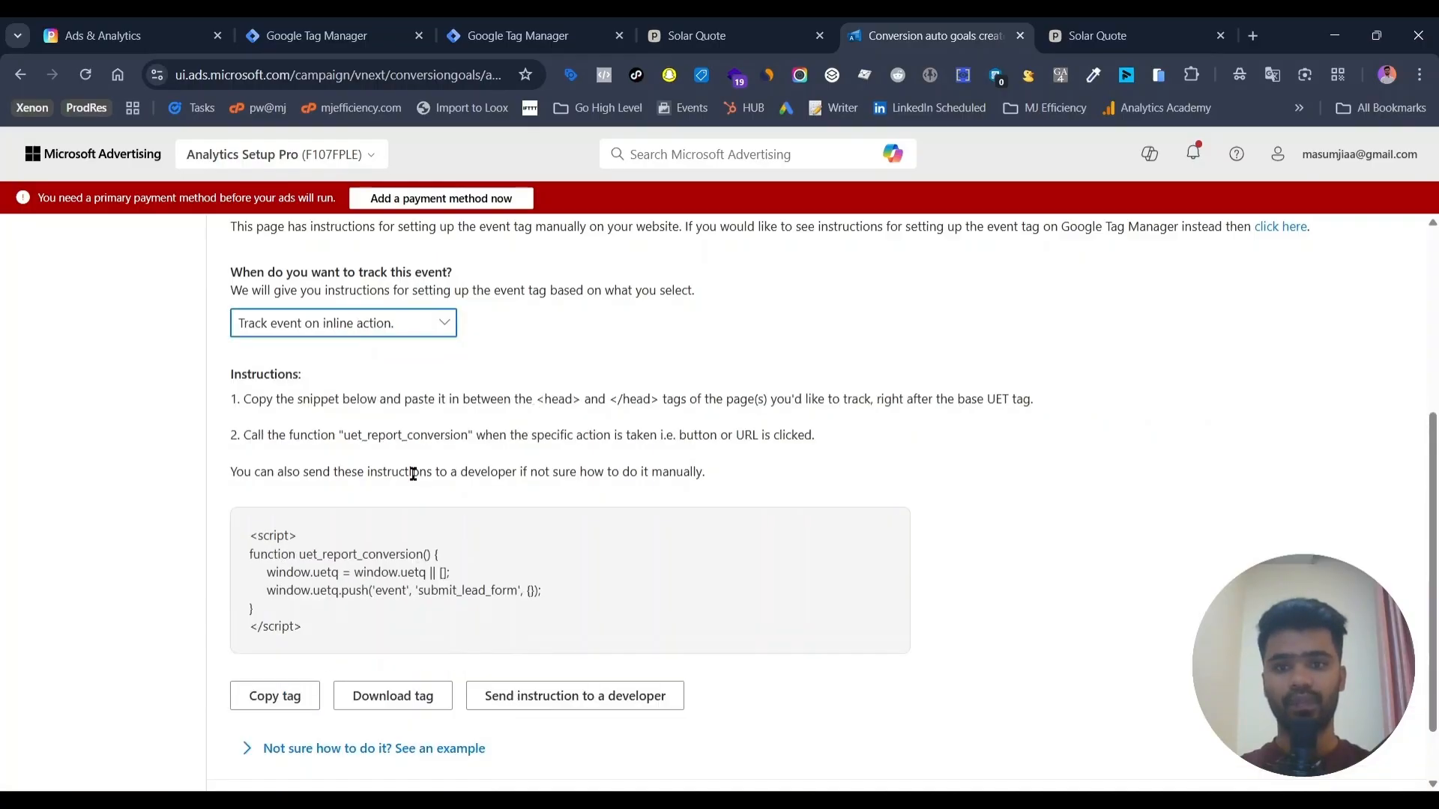
- Create a new Microsoft Advertising UET tag from Tag Manager's tag list
{"action": "left_click", "coordinate": [324, 21]}
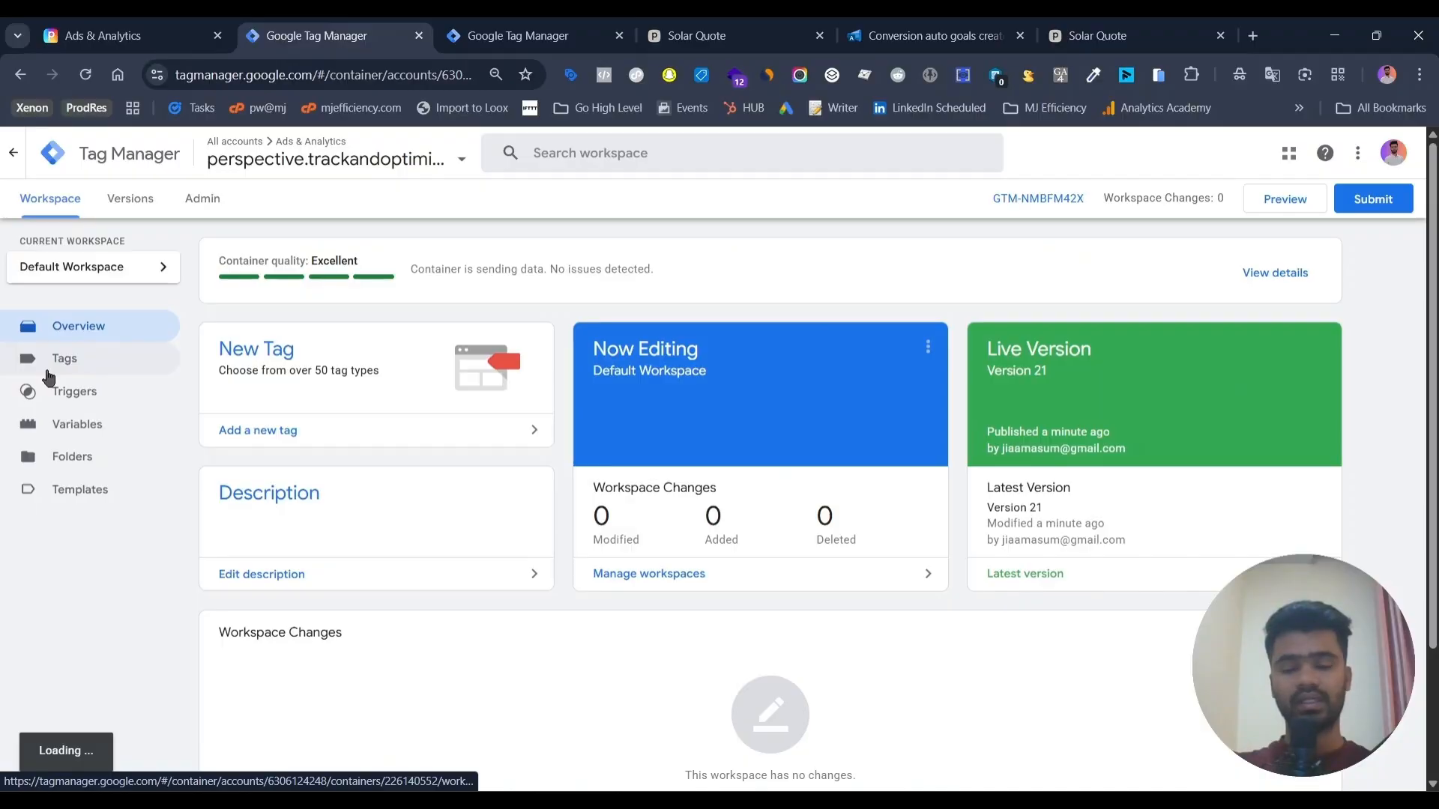
{"action": "left_click", "coordinate": [116, 357]}
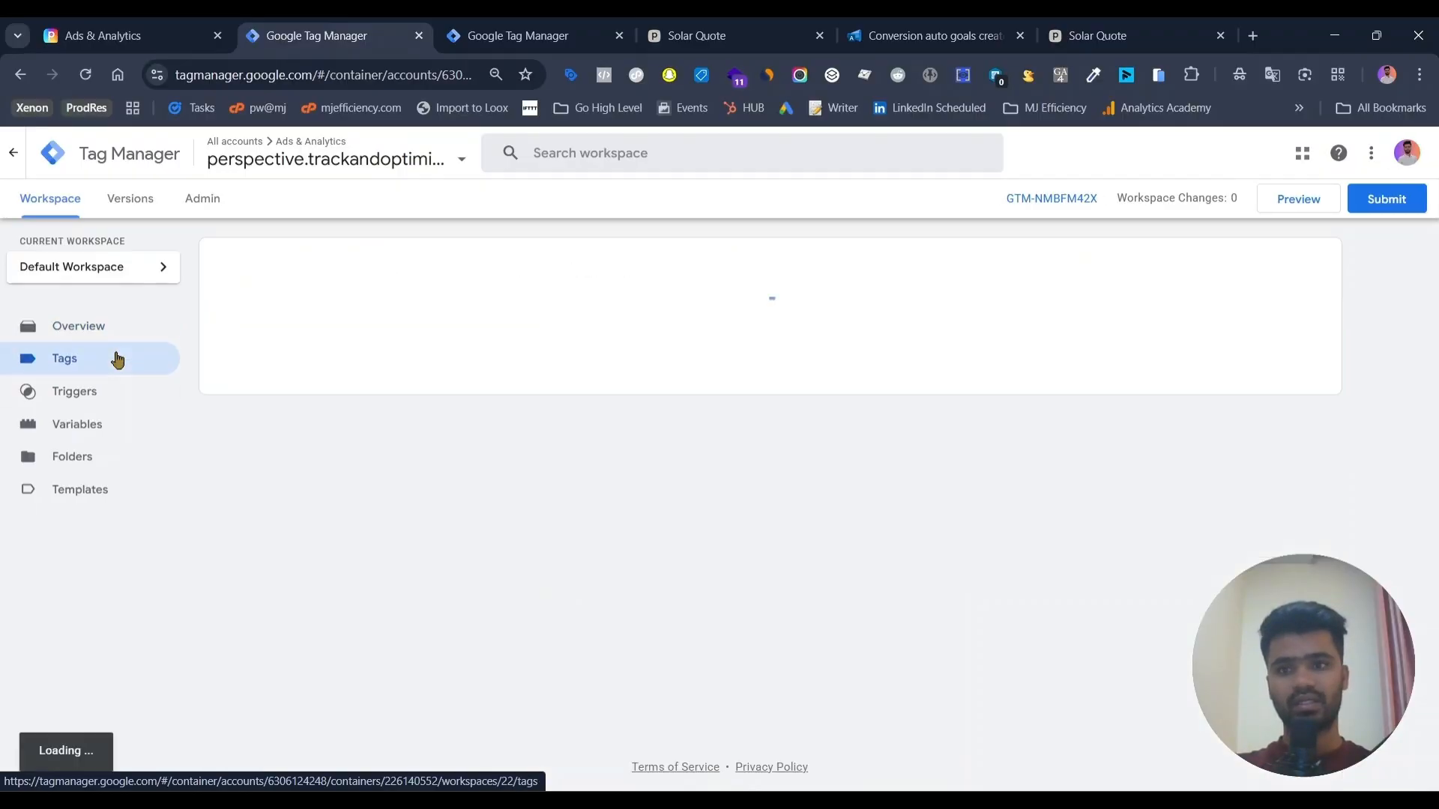
{"action": "left_click", "coordinate": [1304, 280]}
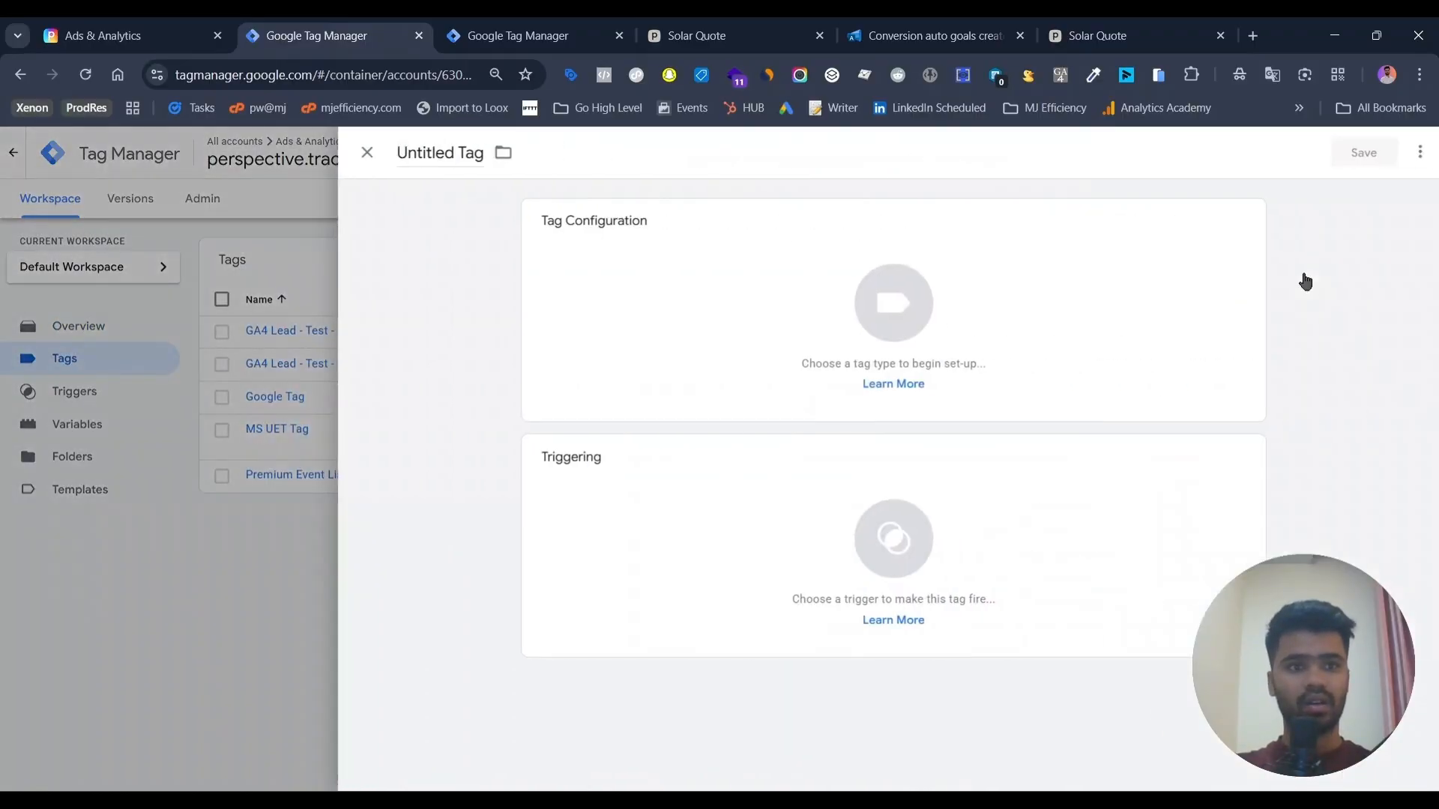
{"action": "left_click", "coordinate": [992, 263]}
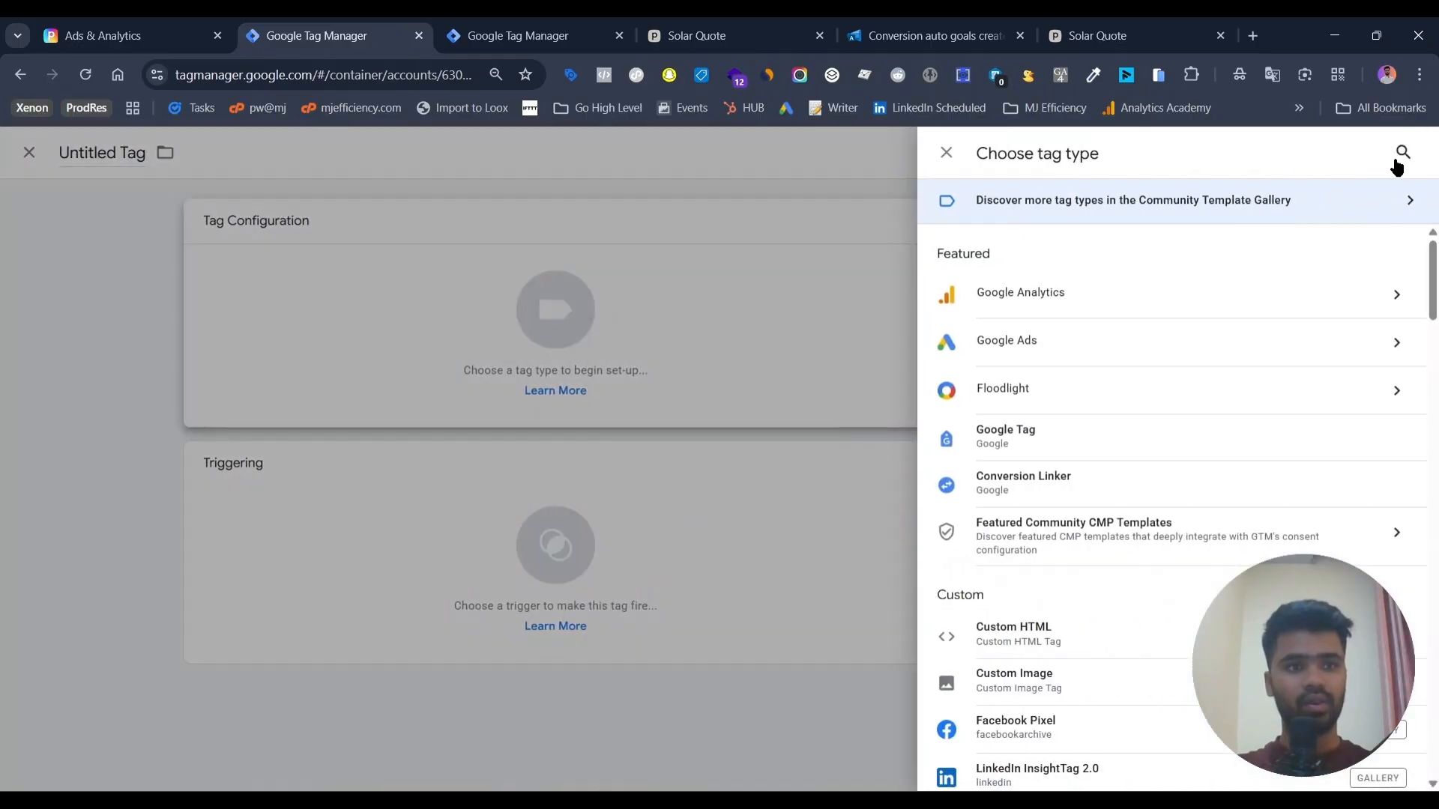
{"action": "left_click", "coordinate": [1401, 153]}
{"action": "type", "text": "micro"}
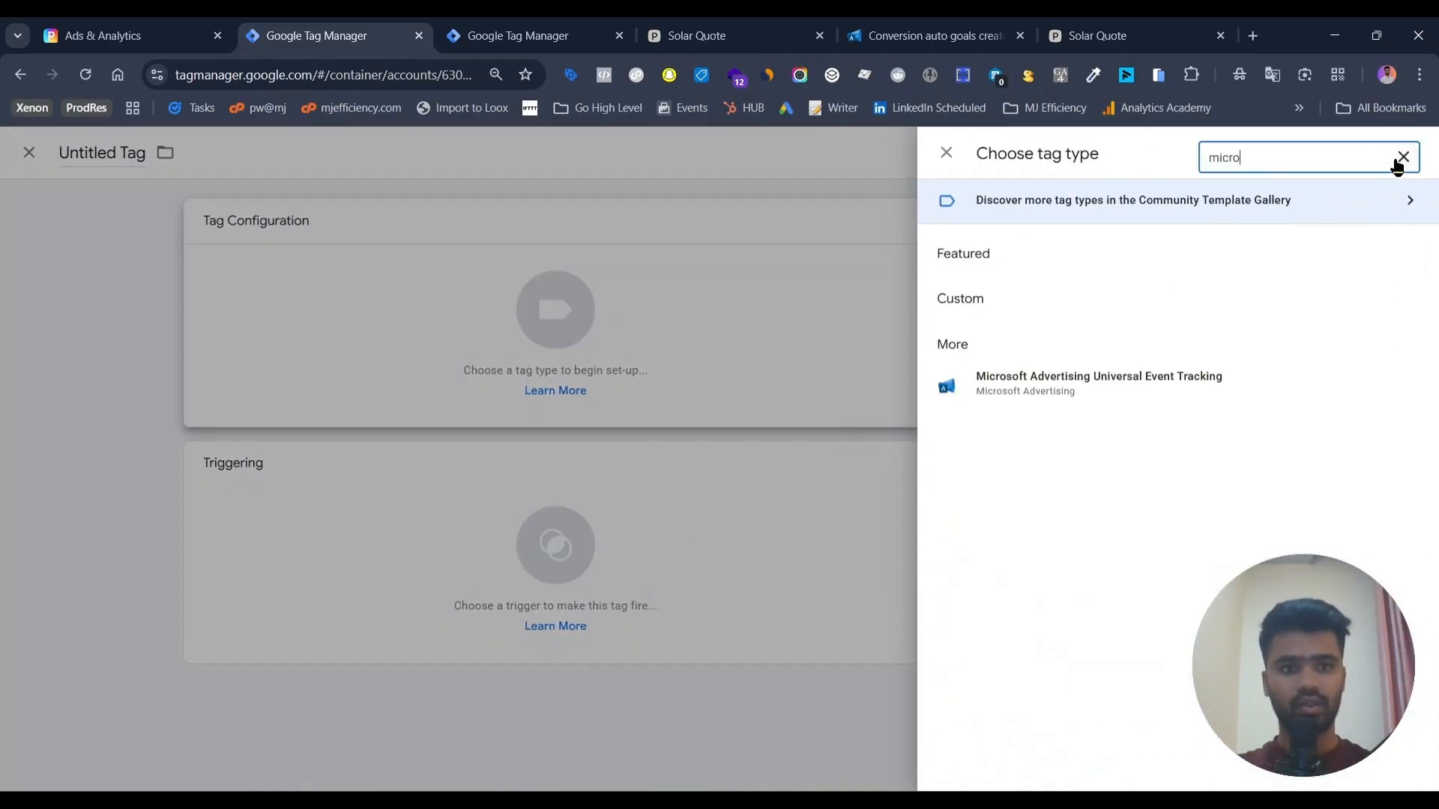
{"action": "left_click", "coordinate": [1091, 389]}
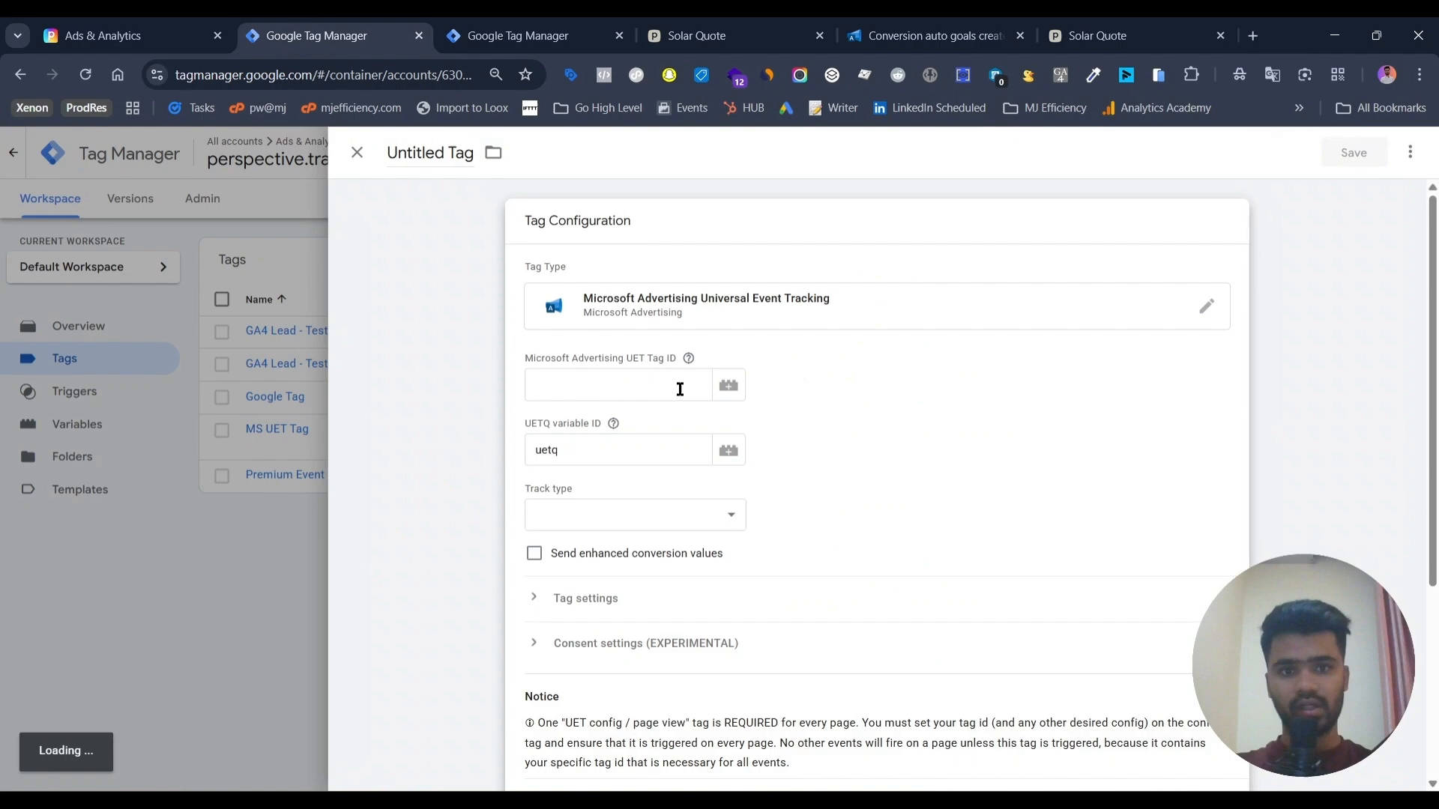
- Fill in the UET Tag ID from clipboard history
{"action": "left_click", "coordinate": [567, 397]}
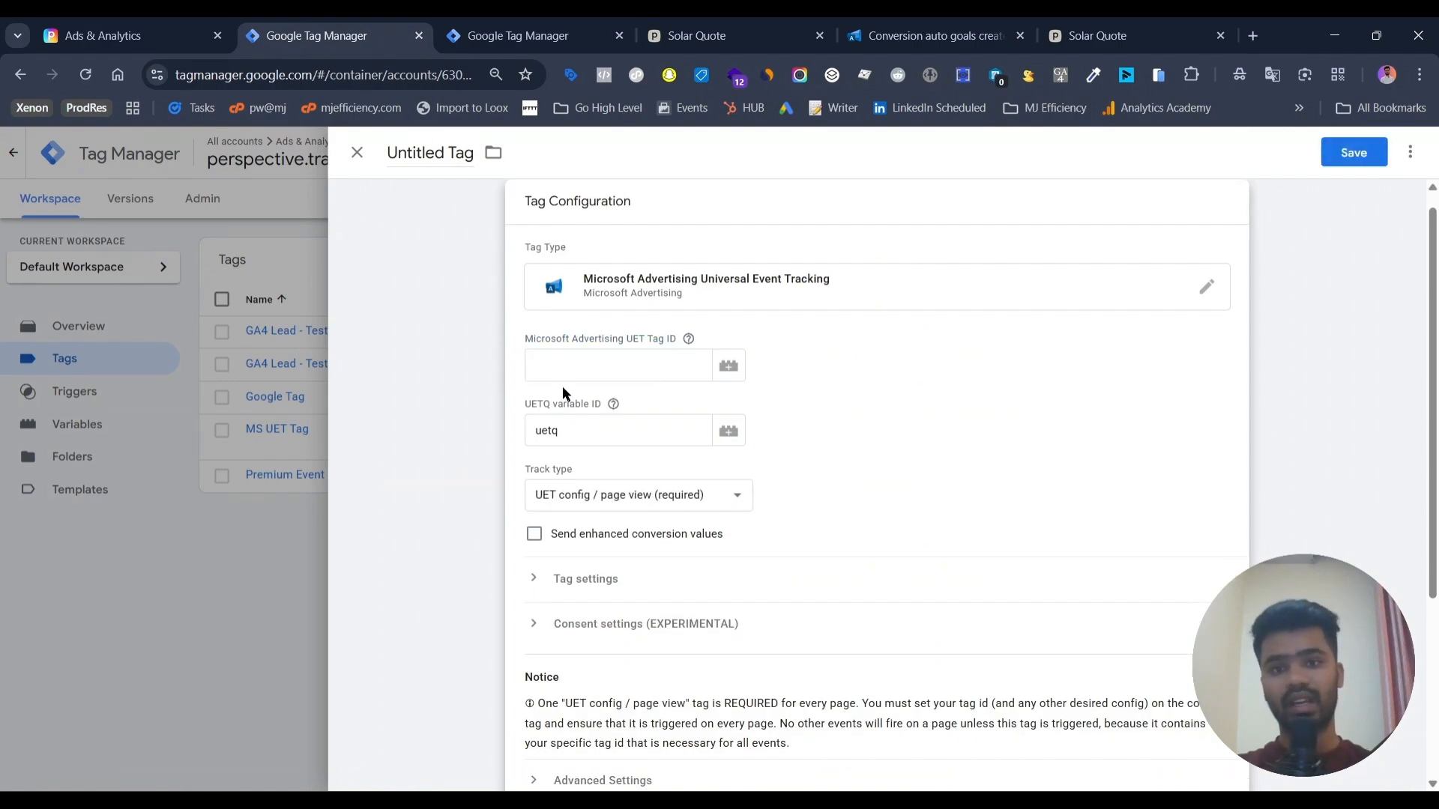
{"action": "left_click", "coordinate": [547, 360]}
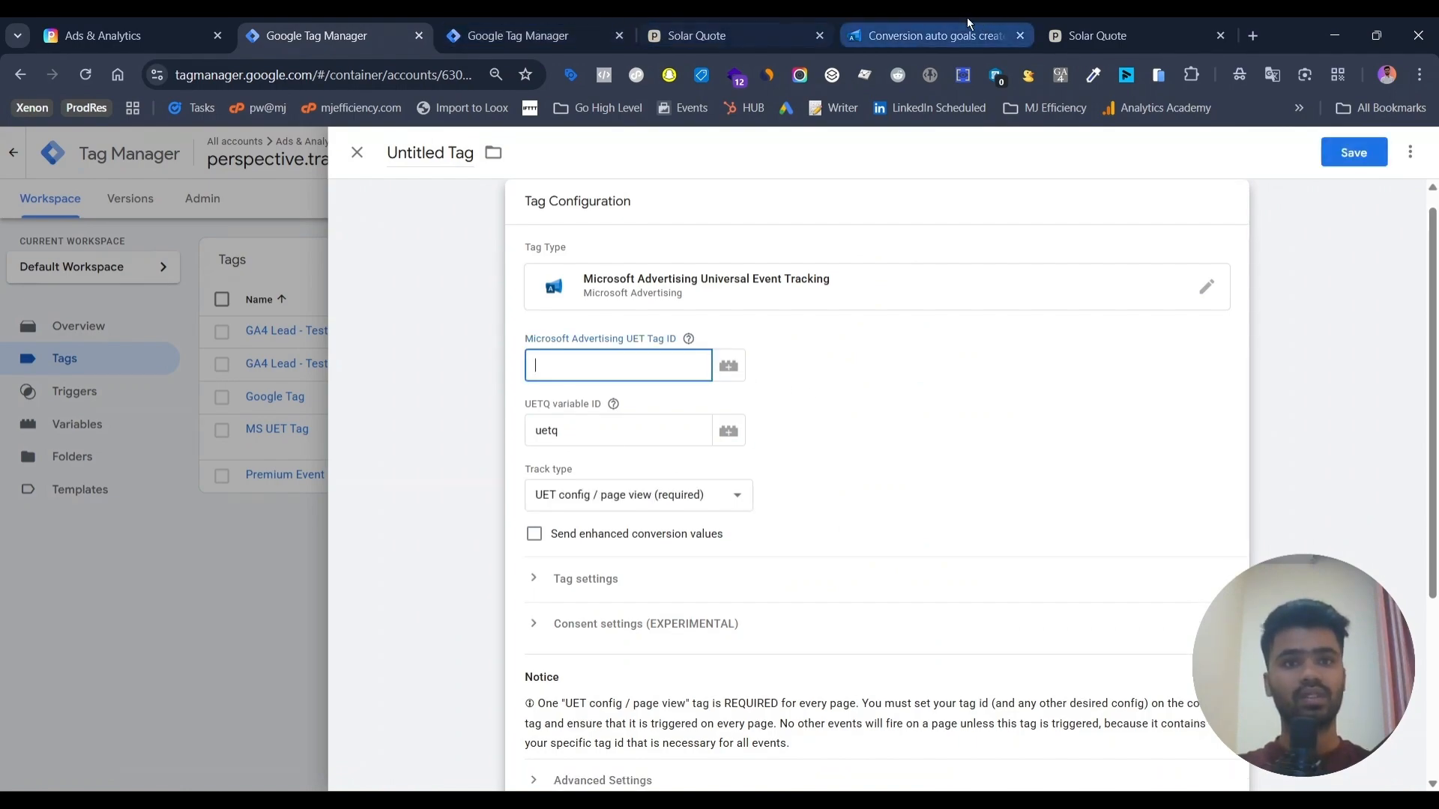
{"action": "left_click", "coordinate": [929, 35]}
{"action": "scroll", "coordinate": [434, 442], "scroll_direction": "up", "scroll_amount": 4}
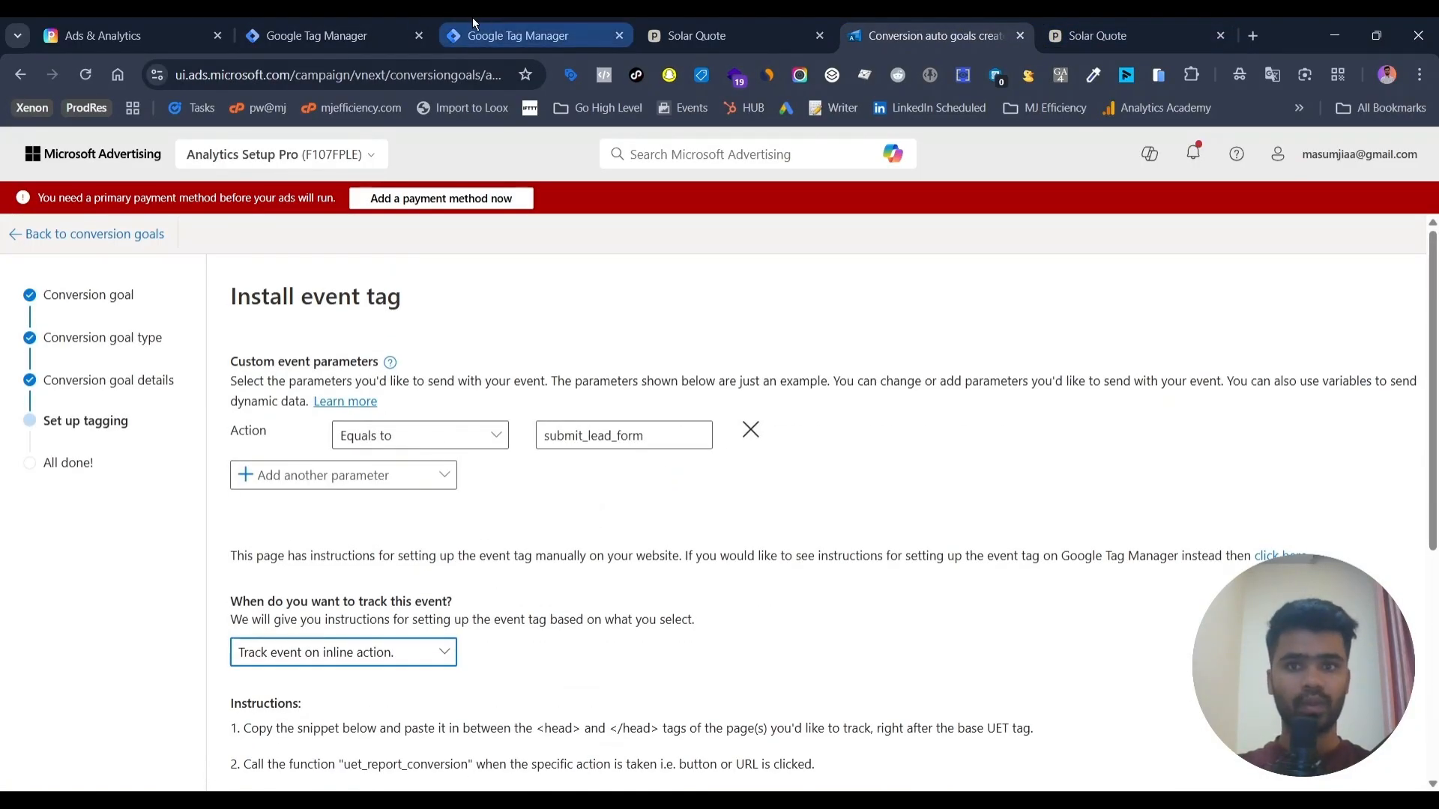
{"action": "left_click", "coordinate": [389, 22]}
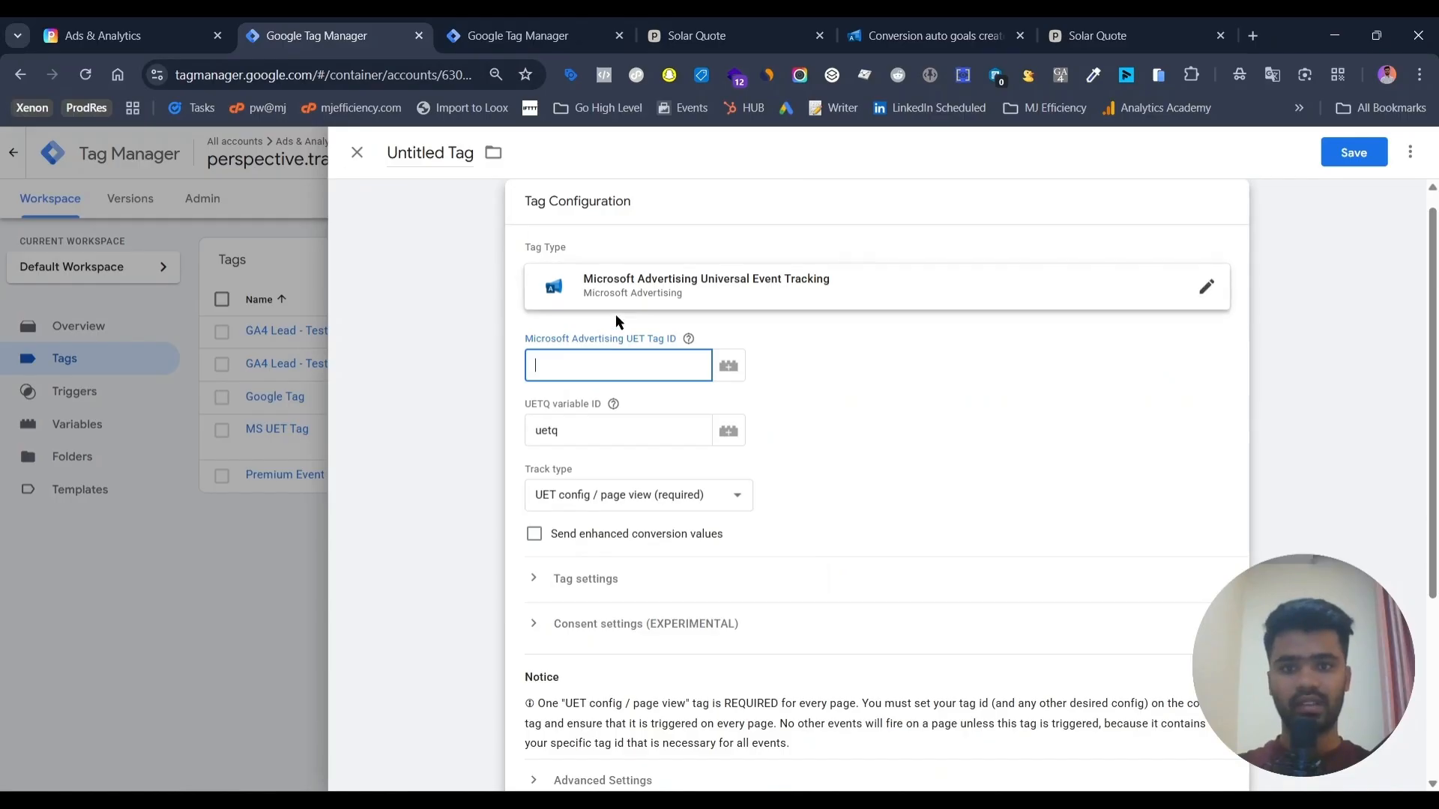
{"action": "key", "text": "super+v"}
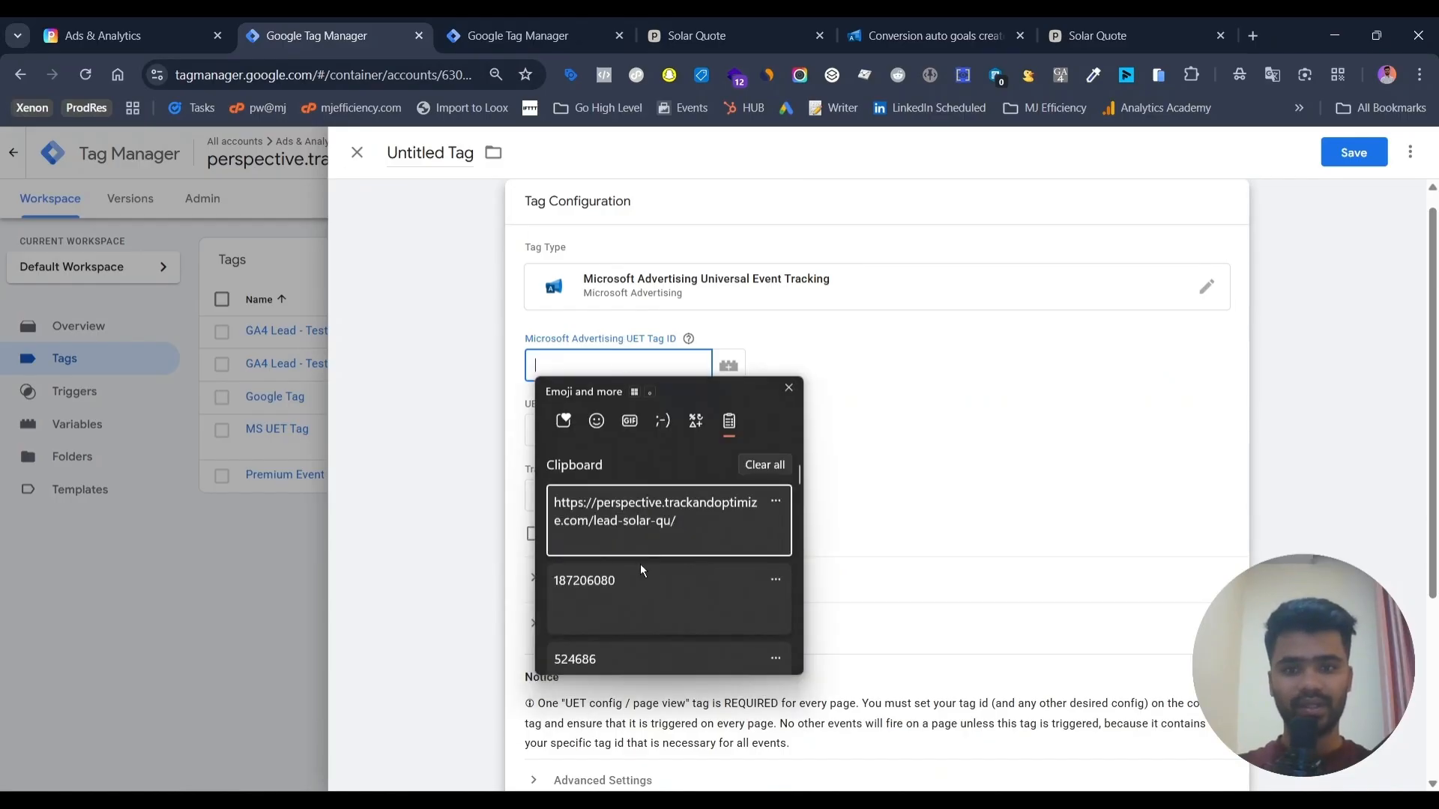
{"action": "left_click", "coordinate": [644, 592]}
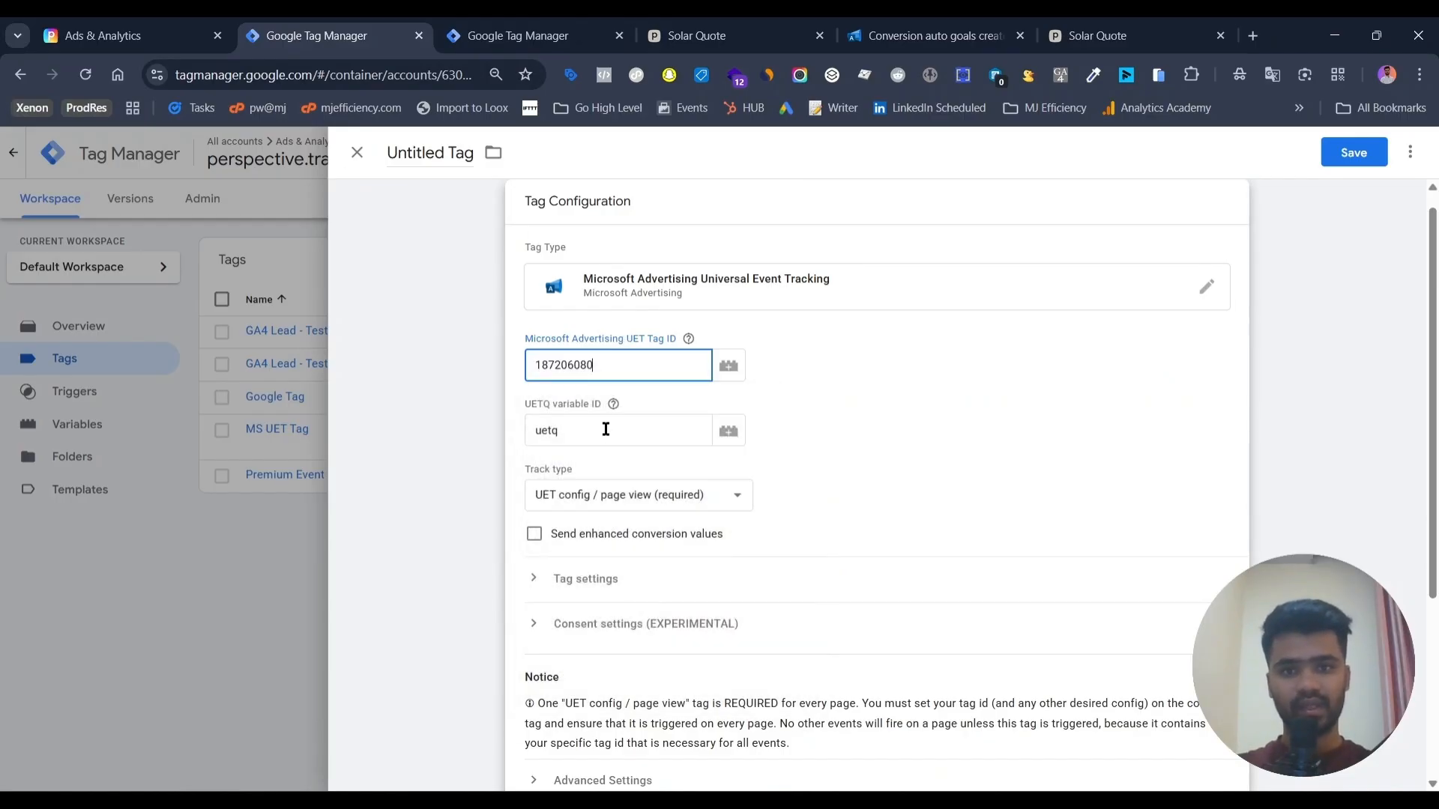
- Set the track type to 'Define your own'
{"action": "left_click", "coordinate": [613, 501]}
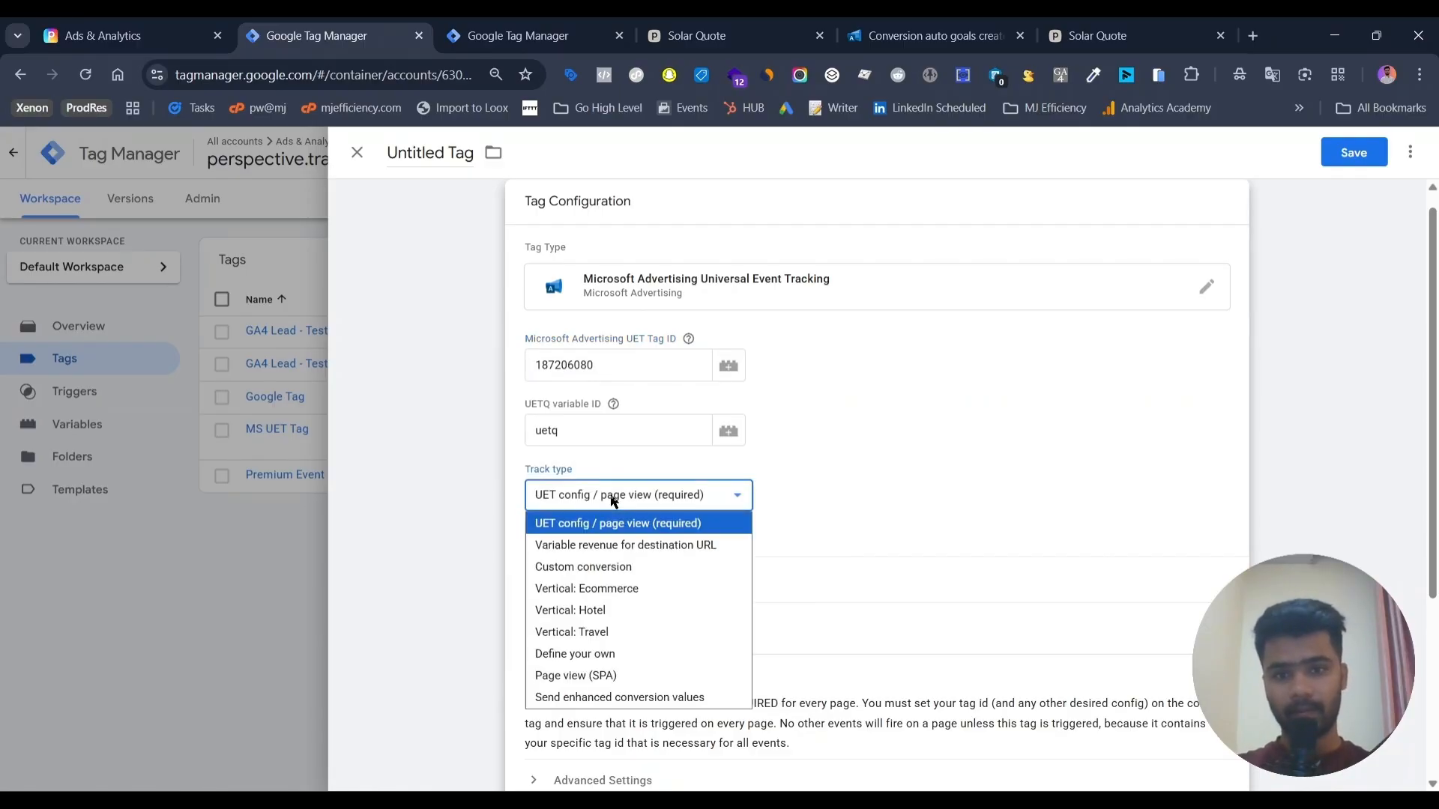
{"action": "key", "text": "Down"}
{"action": "key", "text": "Down"}
{"action": "key", "text": "Down"}
{"action": "key", "text": "Down"}
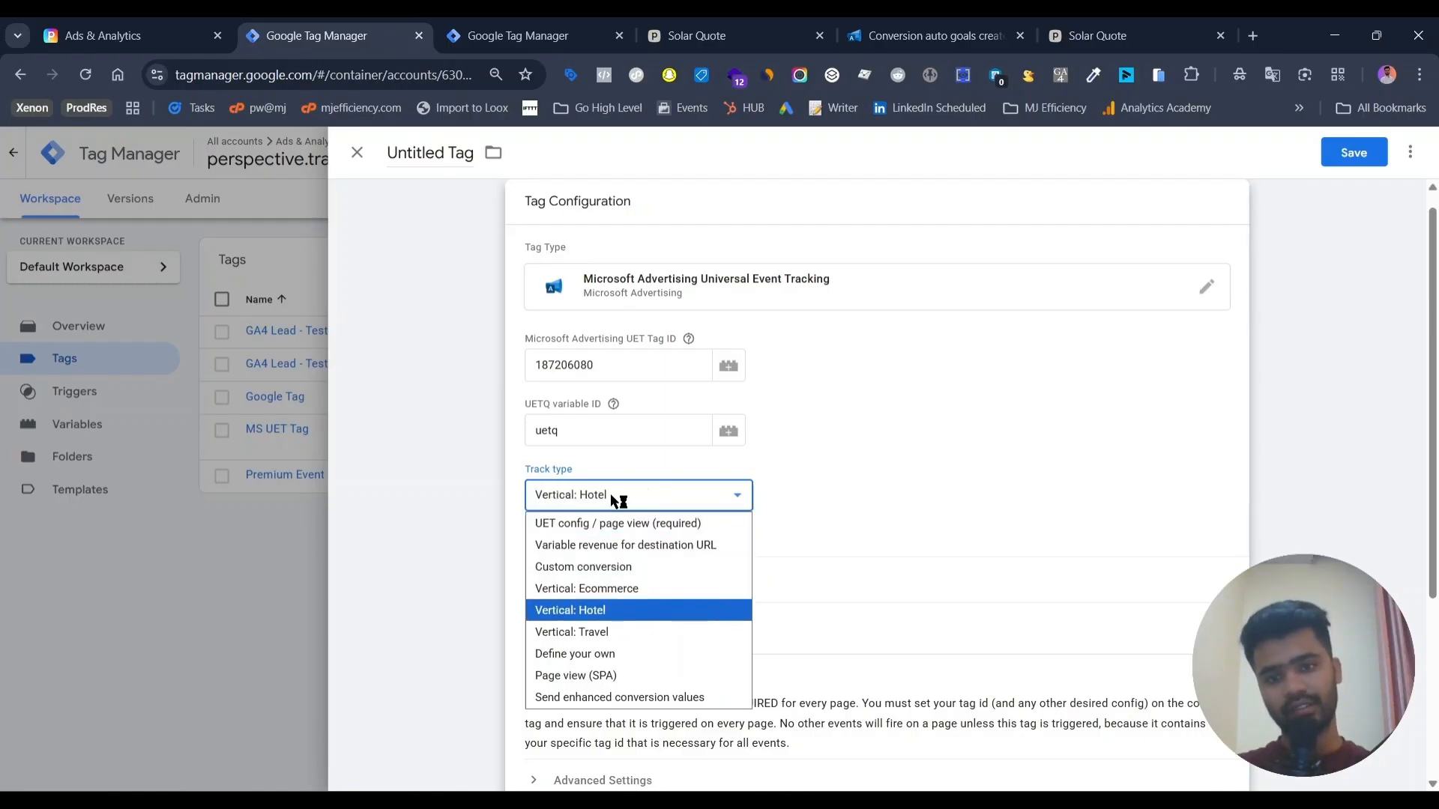
{"action": "key", "text": "Down"}
{"action": "key", "text": "Down"}
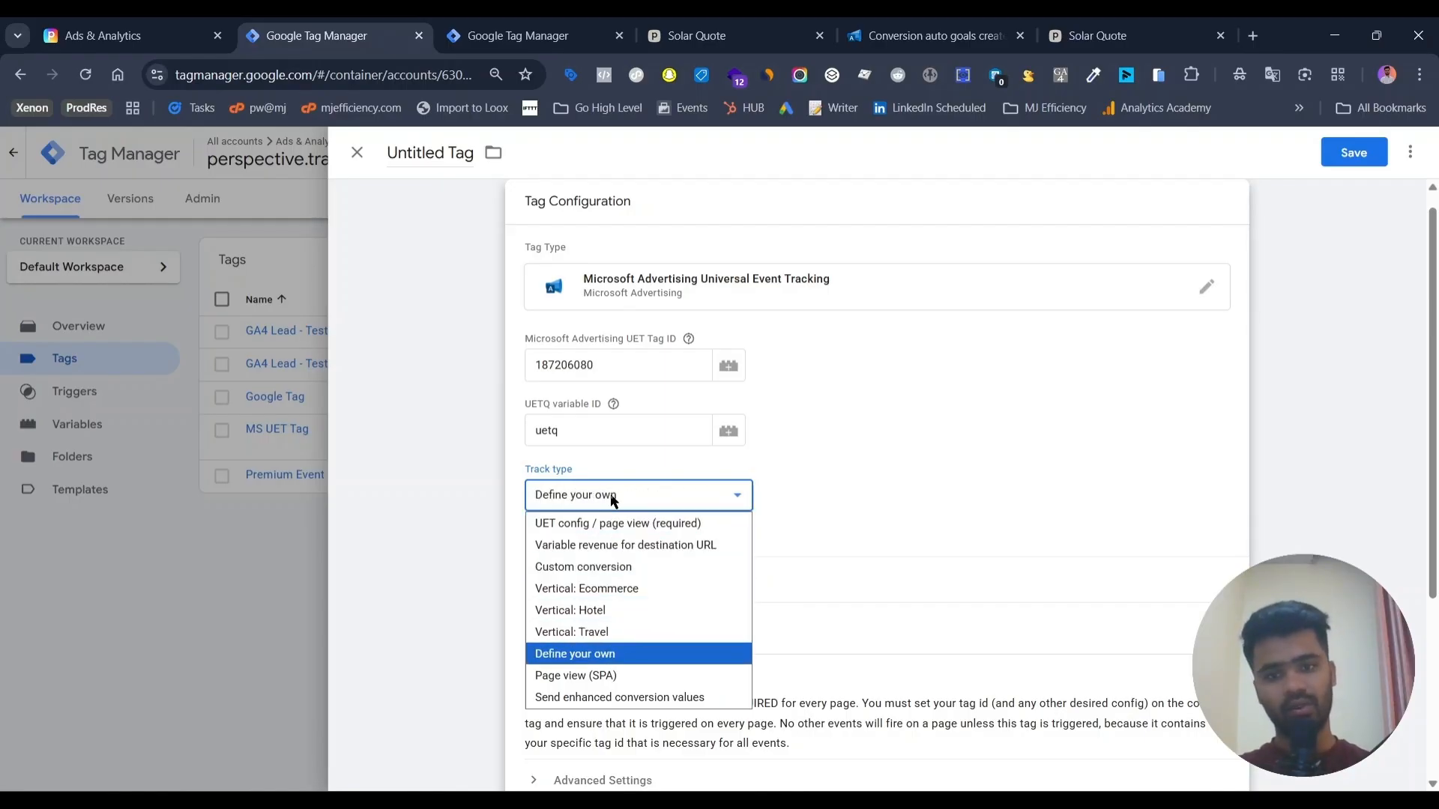
{"action": "key", "text": "Return"}
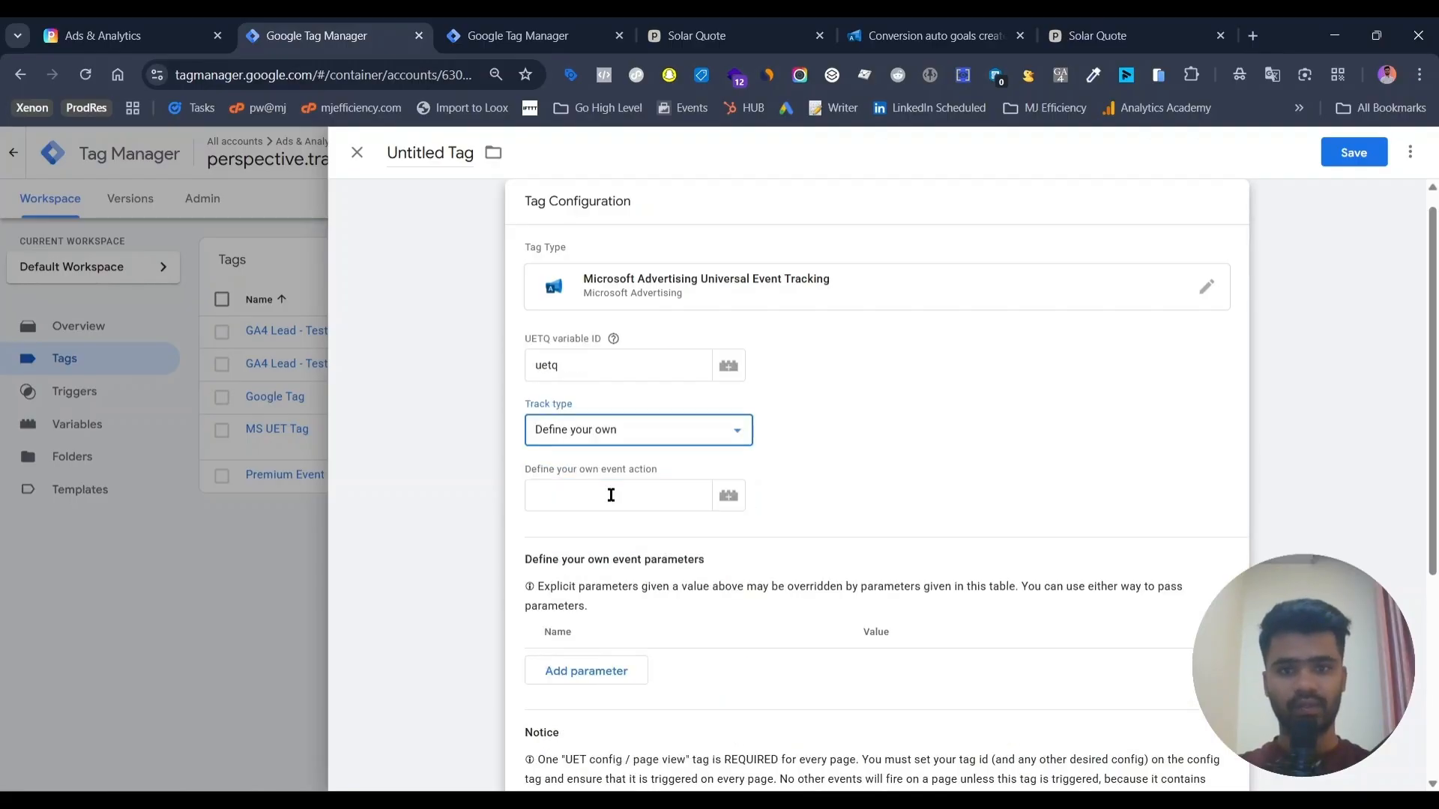
- Paste submit_lead_form from the Microsoft Advertising snippet as the event action, then open Triggering
{"action": "left_click", "coordinate": [611, 495]}
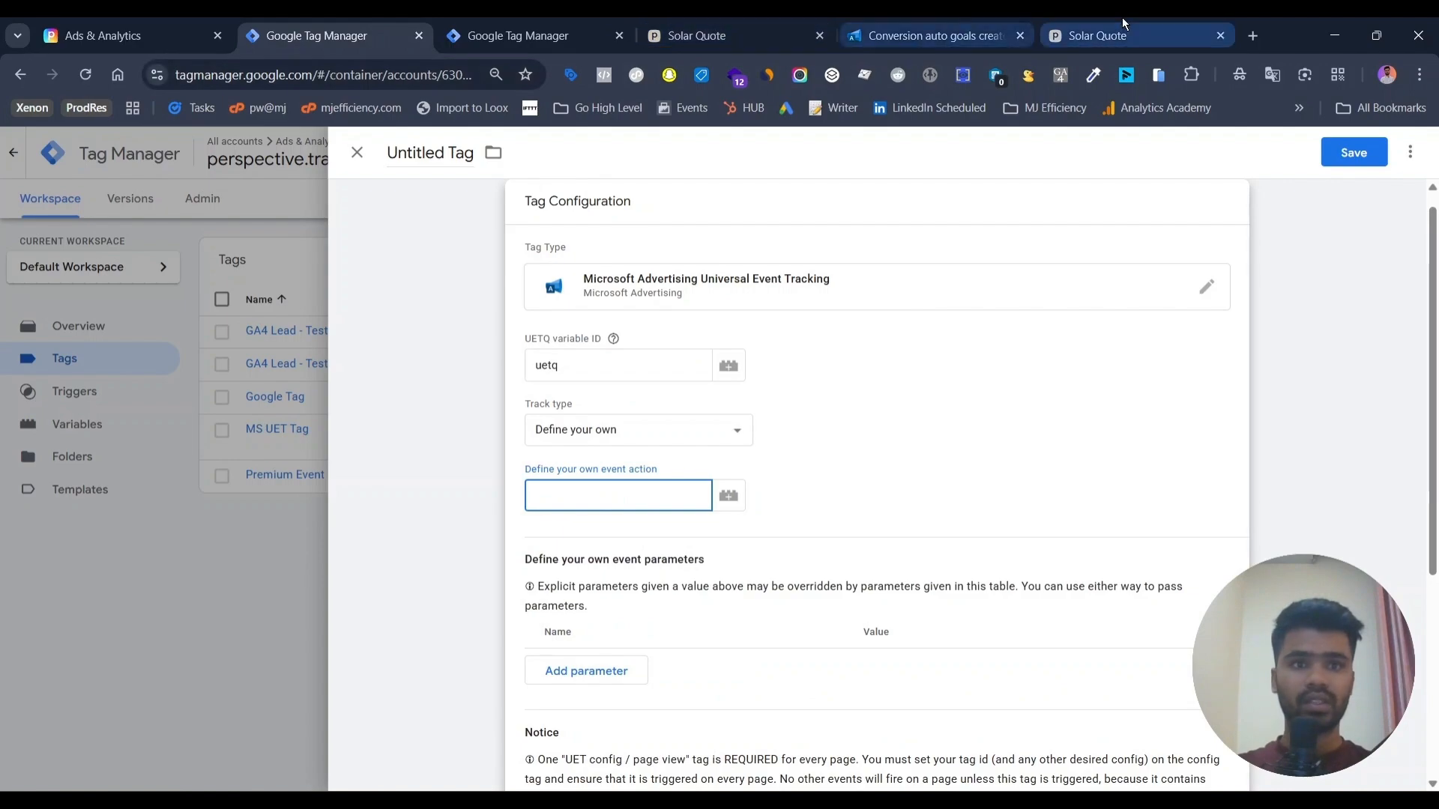
{"action": "left_click", "coordinate": [930, 24]}
{"action": "scroll", "coordinate": [395, 599], "scroll_direction": "down", "scroll_amount": 5}
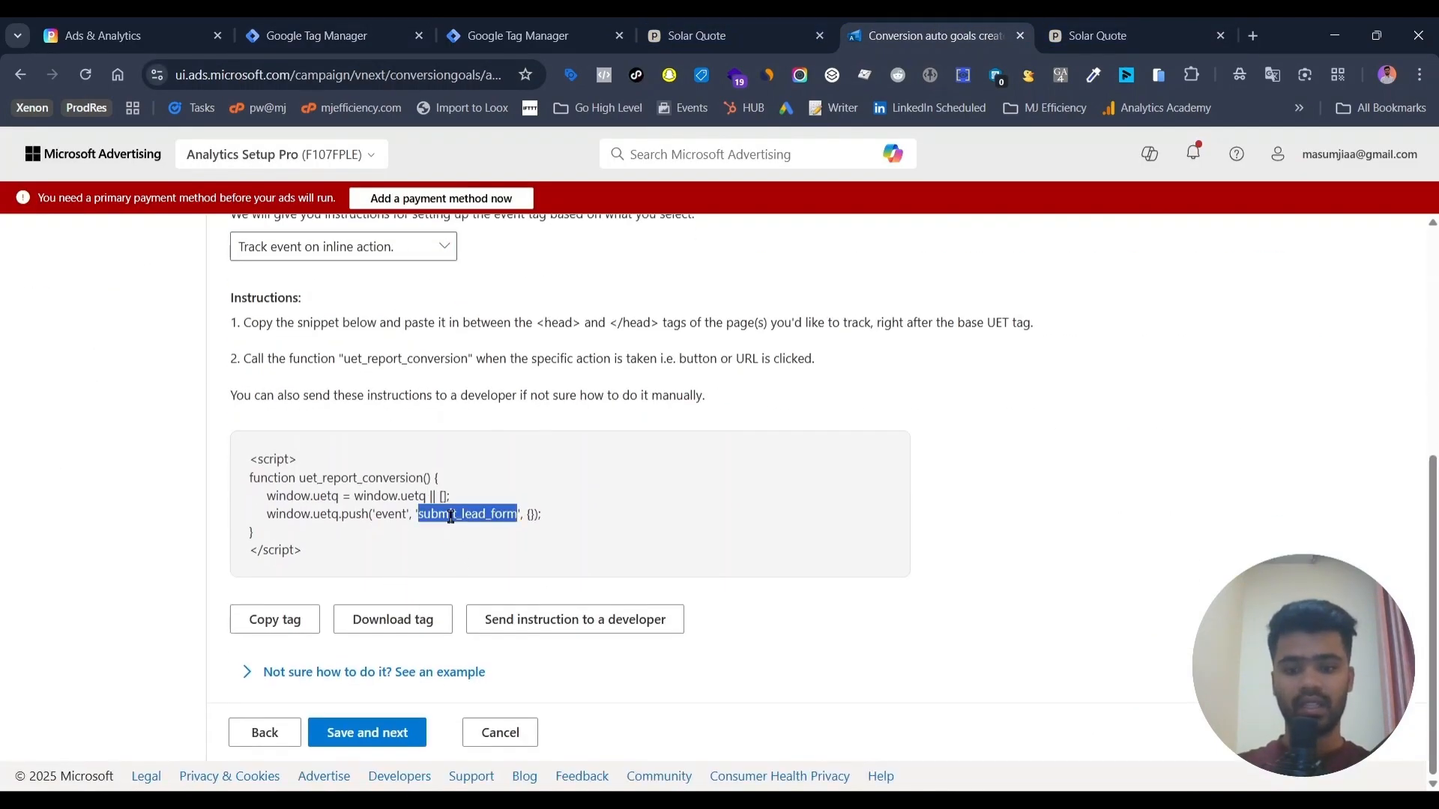
{"action": "left_click", "coordinate": [322, 26]}
{"action": "type", "text": "submit_lead_form"}
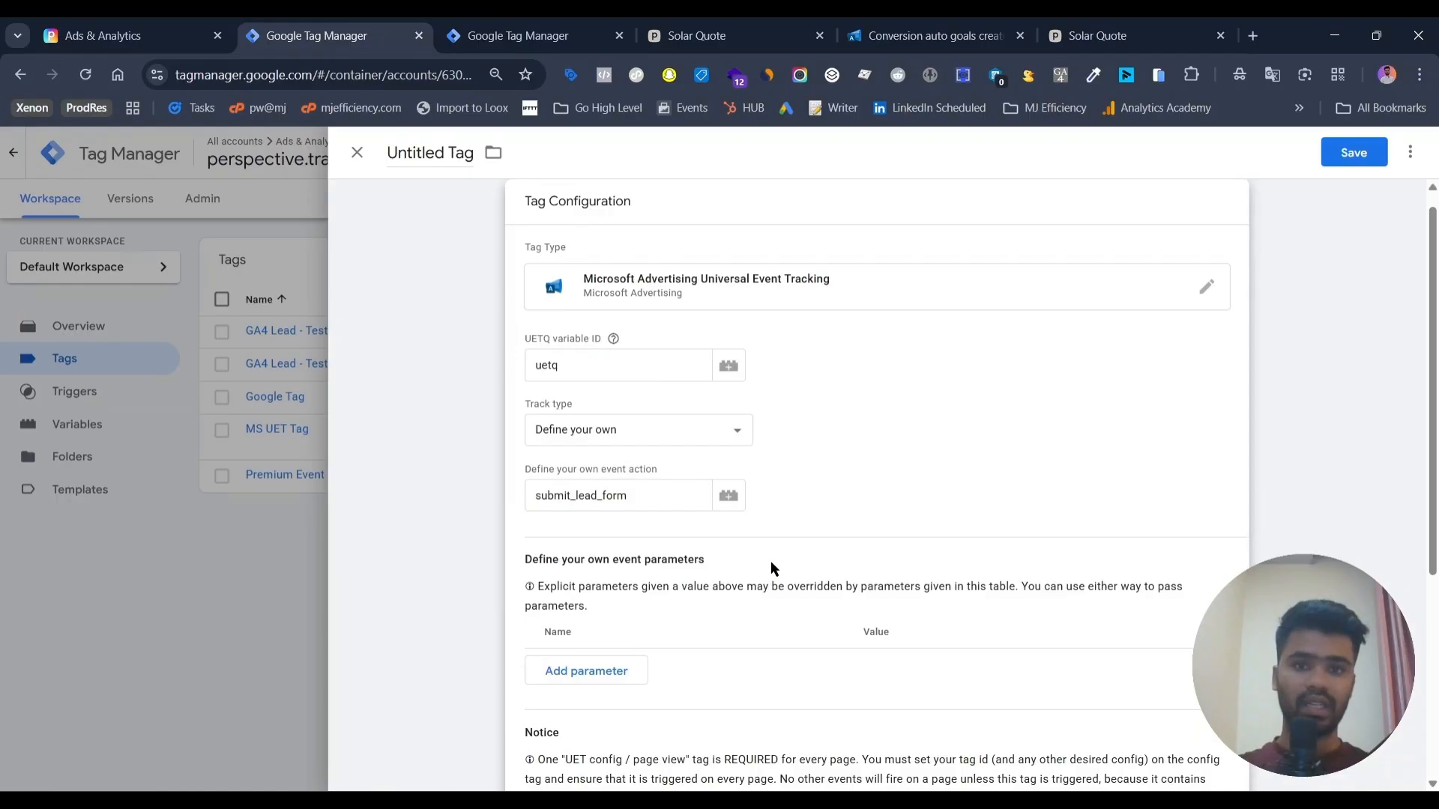
{"action": "scroll", "coordinate": [772, 569], "scroll_direction": "down", "scroll_amount": 5}
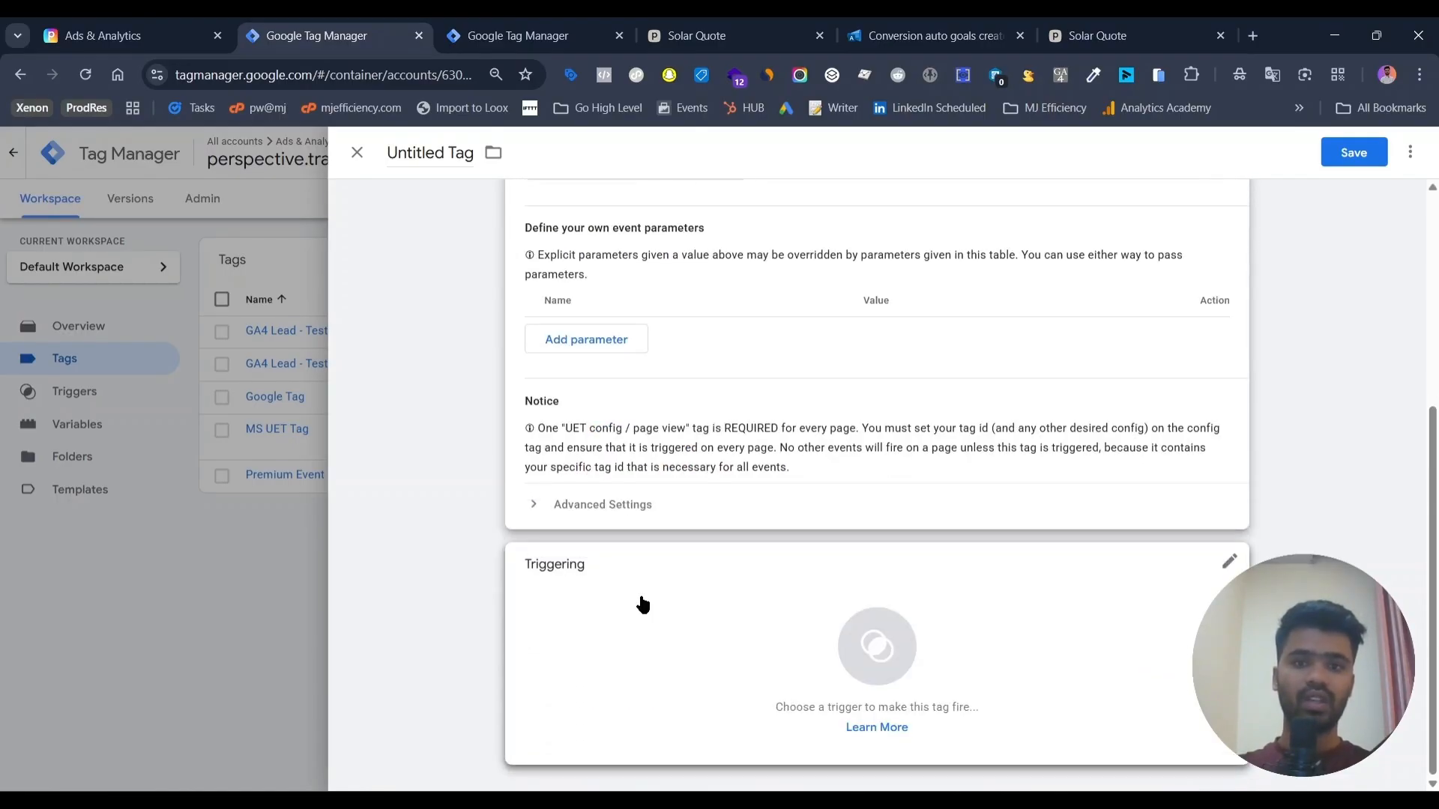
{"action": "left_click", "coordinate": [641, 602]}
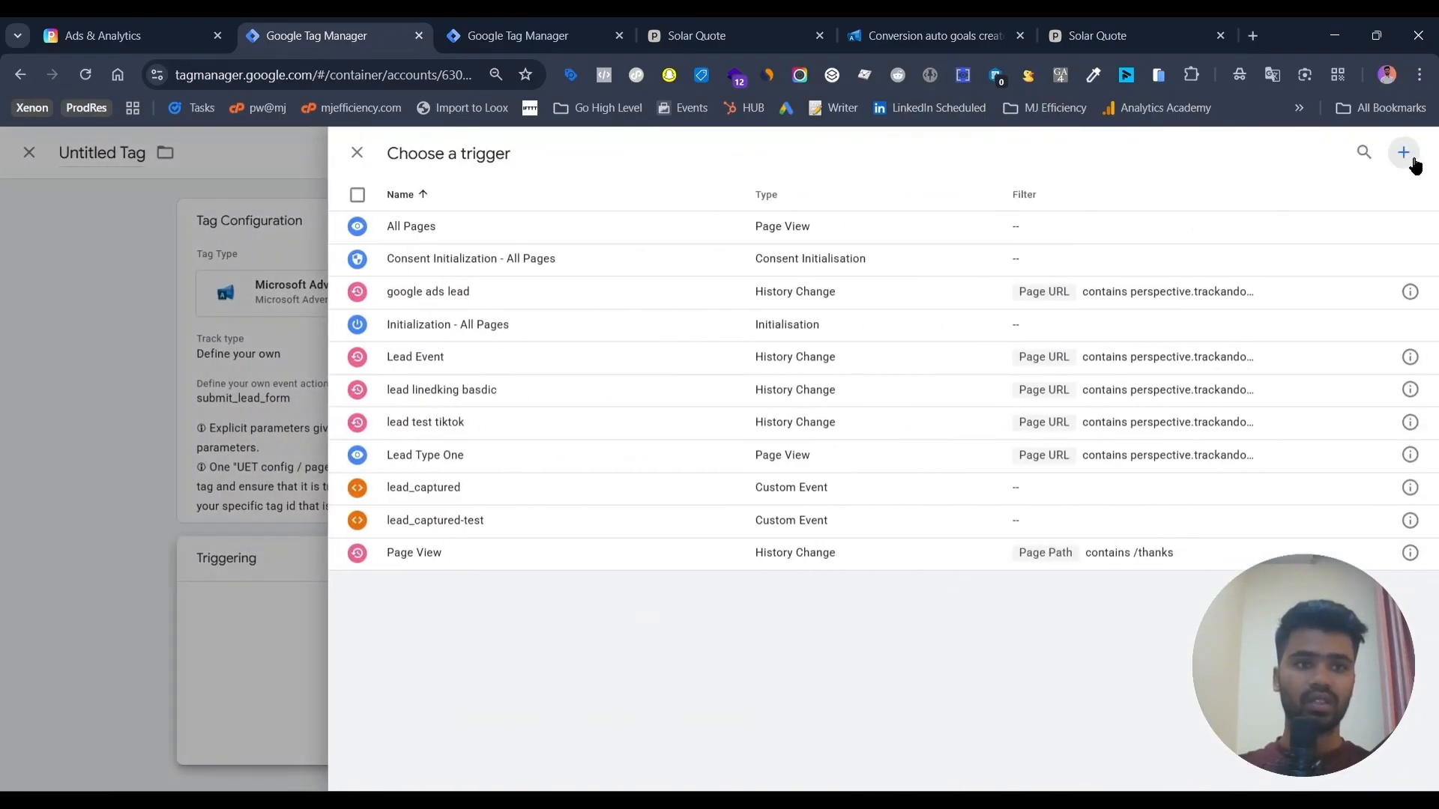
- Create a History Change trigger for some history changes, conditioned on {{Page URL}}
{"action": "left_click", "coordinate": [1404, 154]}
{"action": "left_click", "coordinate": [1014, 248]}
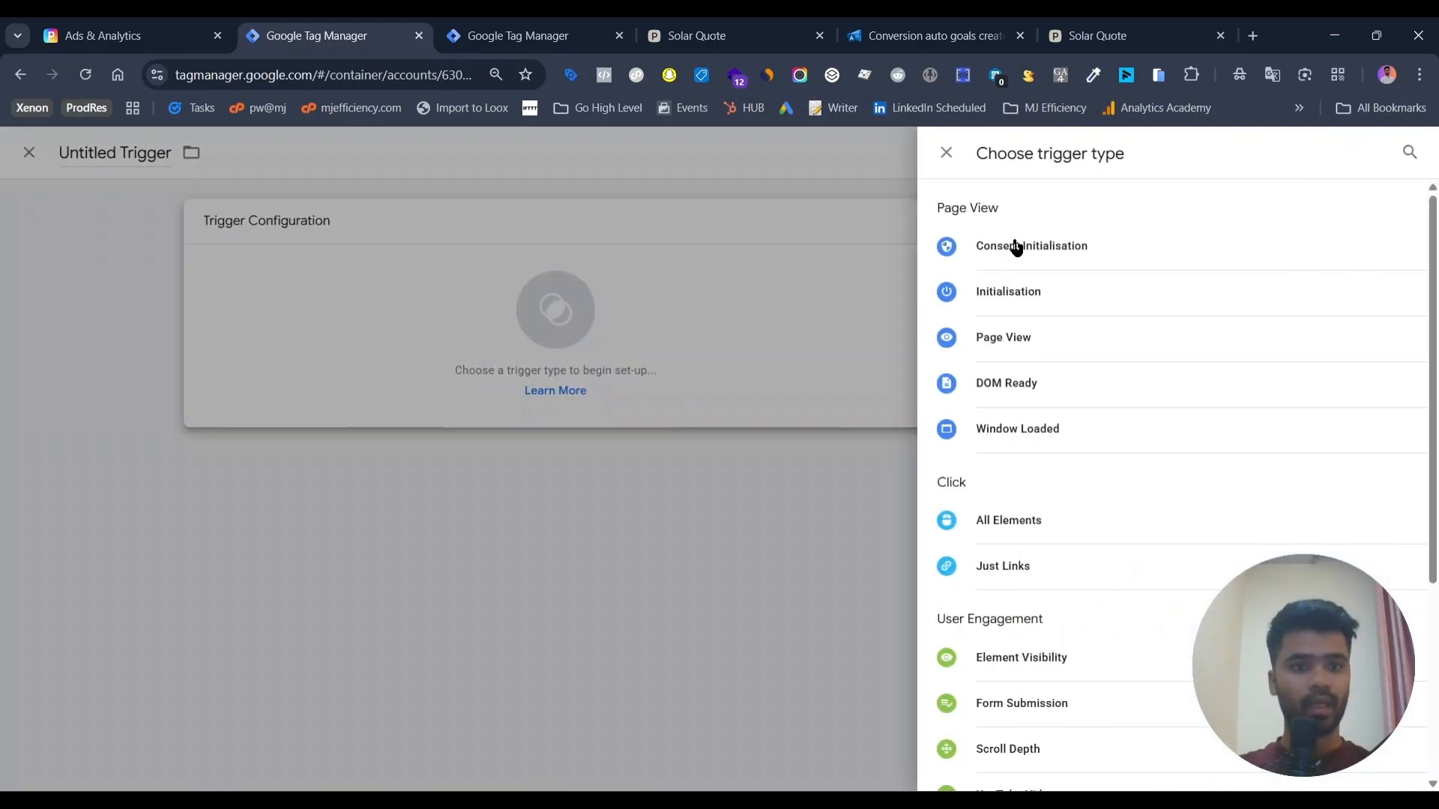
{"action": "scroll", "coordinate": [1015, 248], "scroll_direction": "down", "scroll_amount": 4}
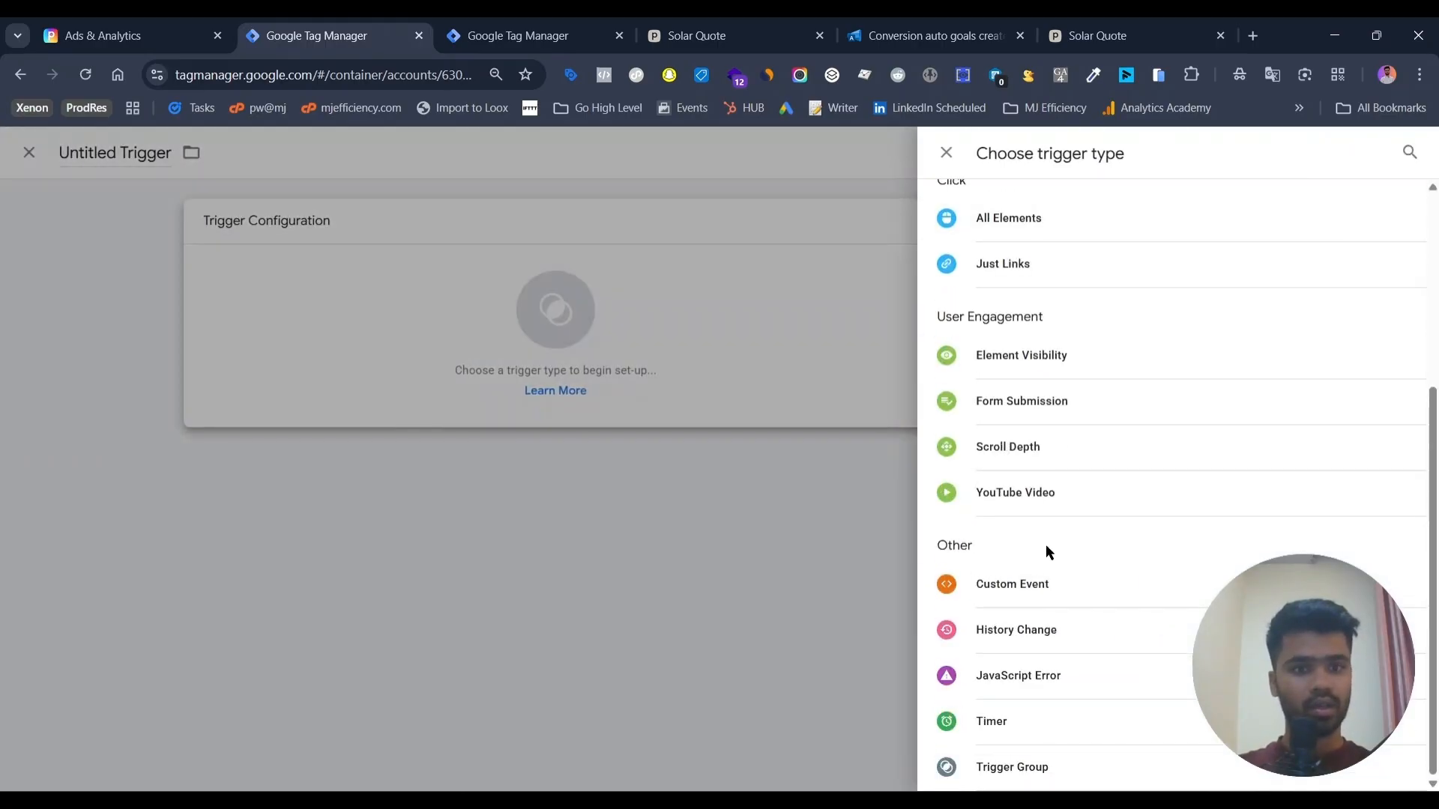
{"action": "left_click", "coordinate": [1013, 631]}
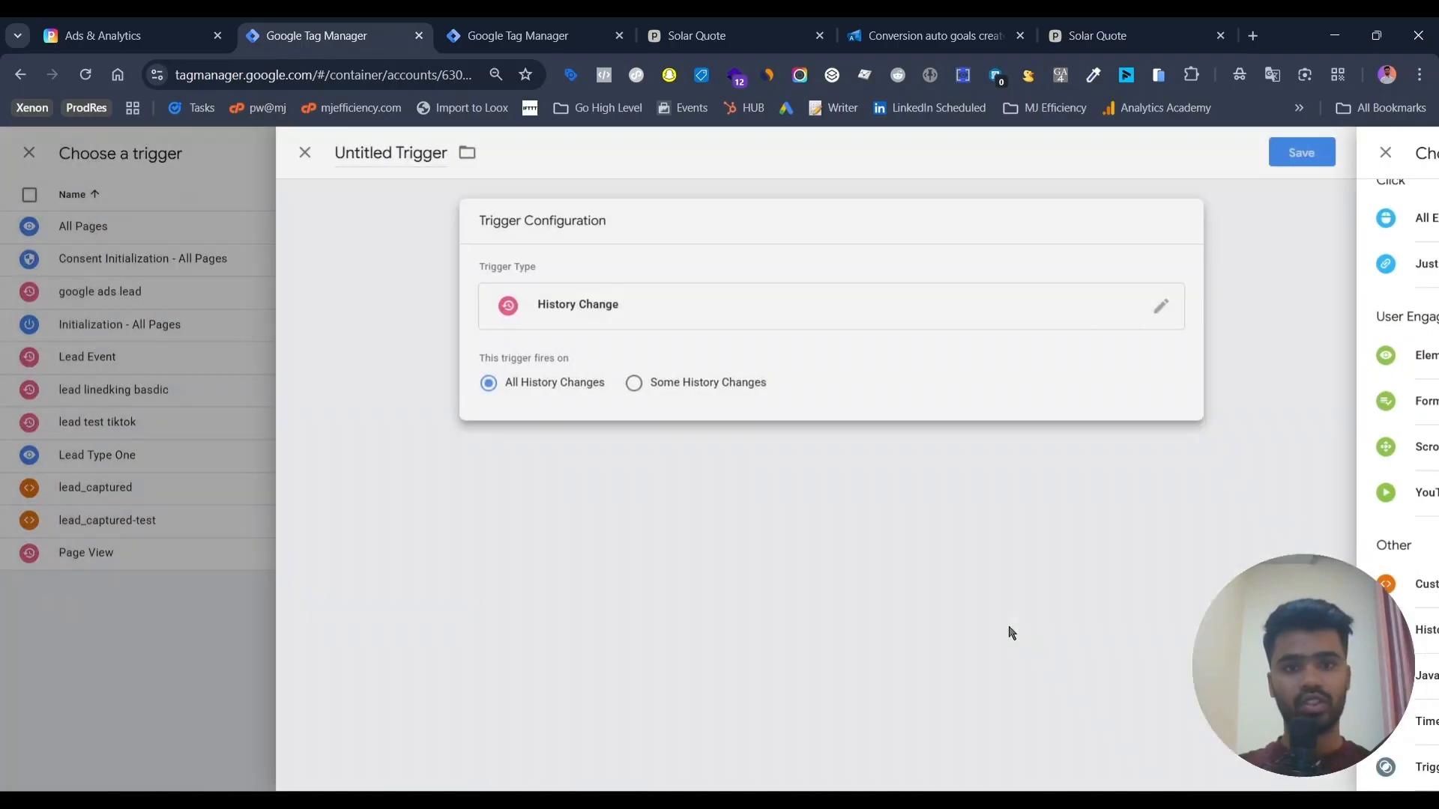
{"action": "left_click", "coordinate": [686, 383]}
{"action": "left_click", "coordinate": [625, 442]}
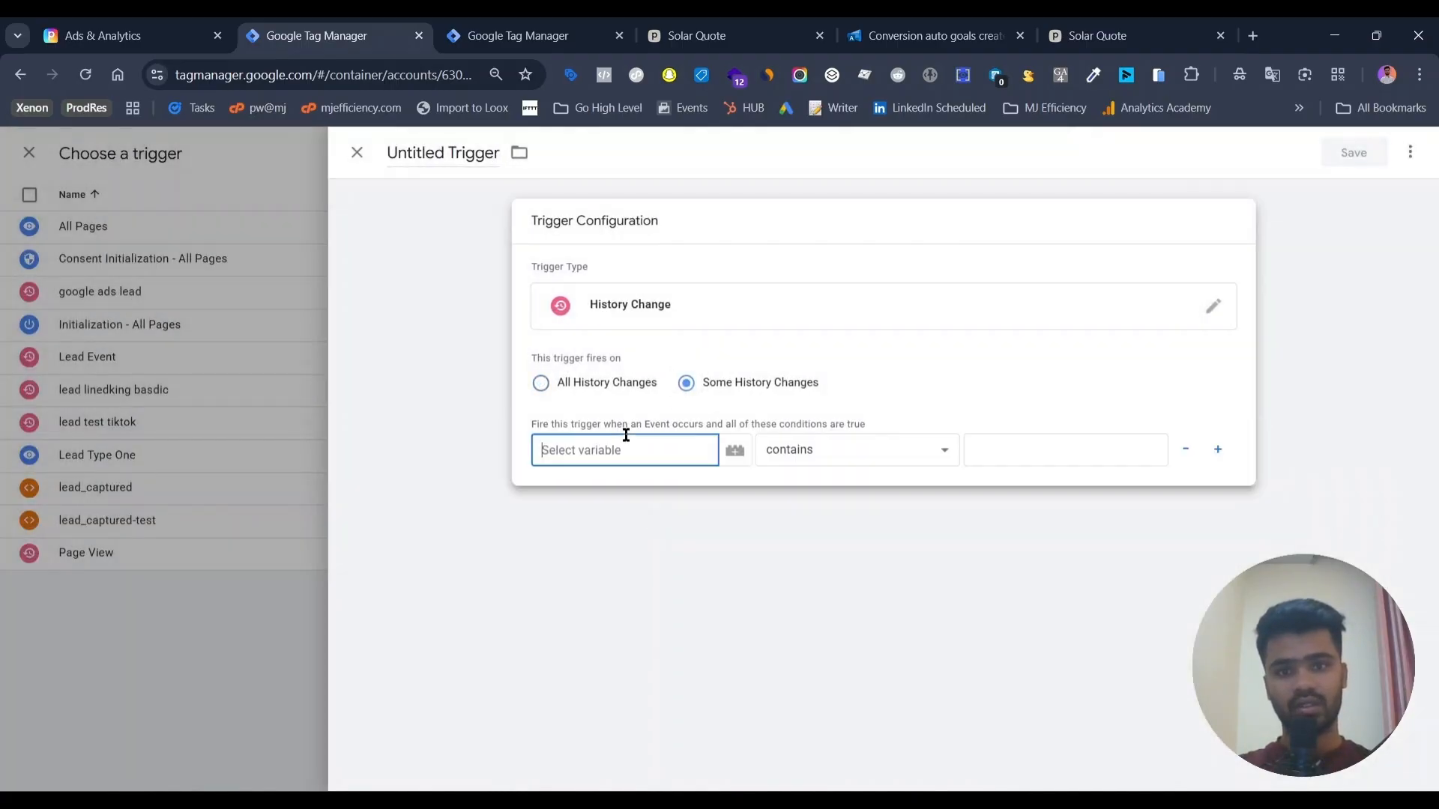
{"action": "type", "text": "page"}
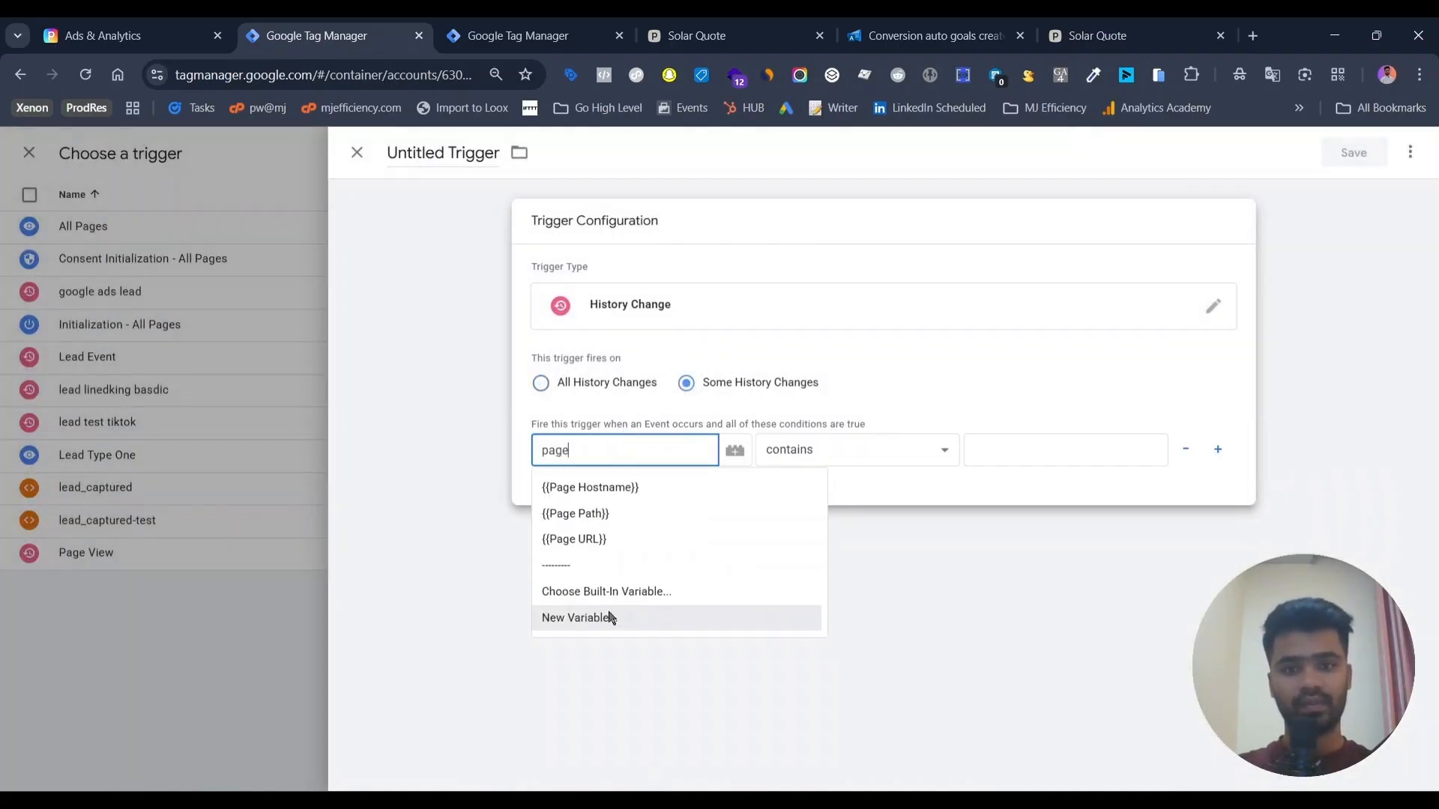
{"action": "left_click", "coordinate": [591, 537]}
- Copy the Thank you result page's URL from the Perspective funnel, then test-paste and undo it in the trigger
{"action": "left_click", "coordinate": [90, 24]}
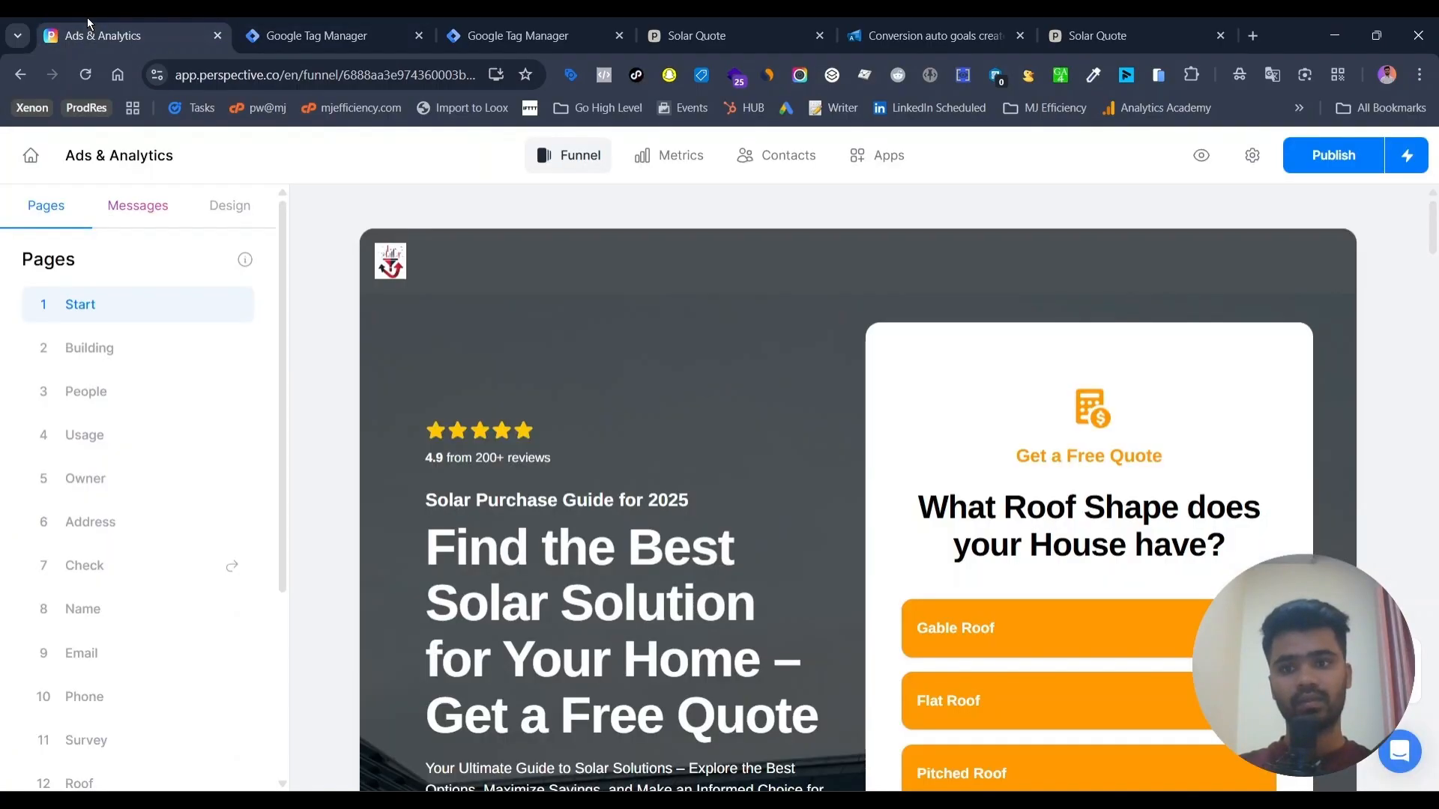
{"action": "scroll", "coordinate": [135, 626], "scroll_direction": "down", "scroll_amount": 4}
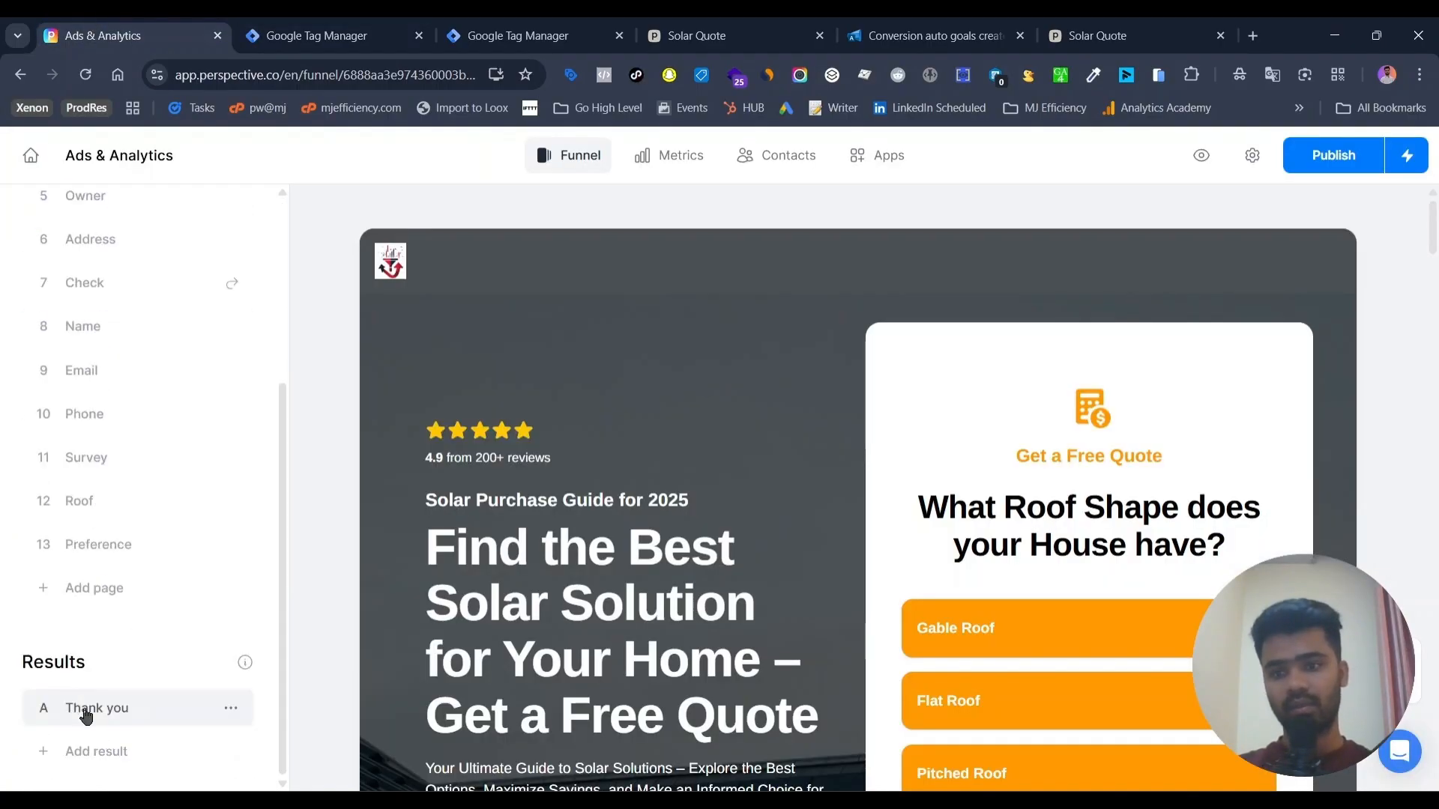
{"action": "left_click", "coordinate": [230, 707]}
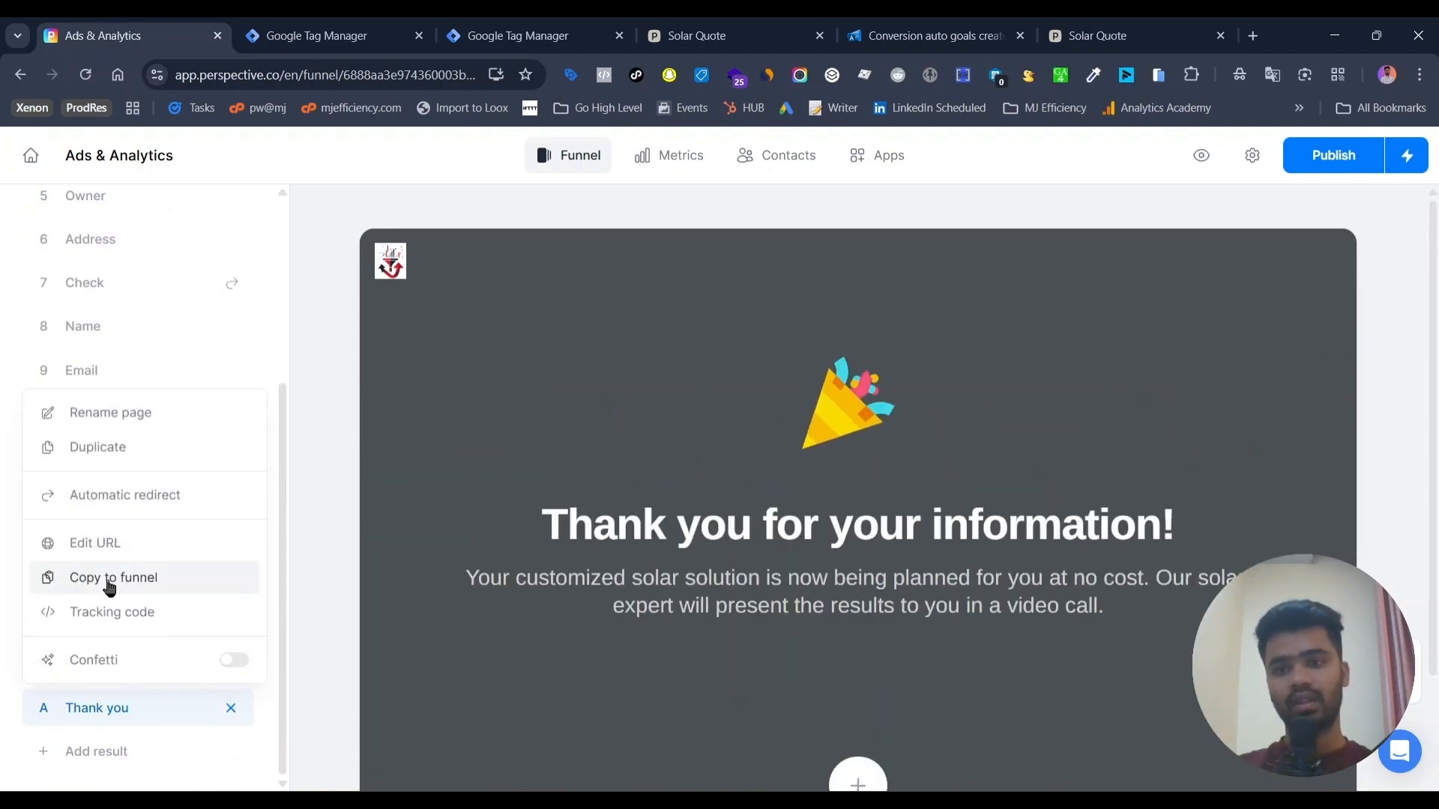
{"action": "left_click", "coordinate": [97, 546]}
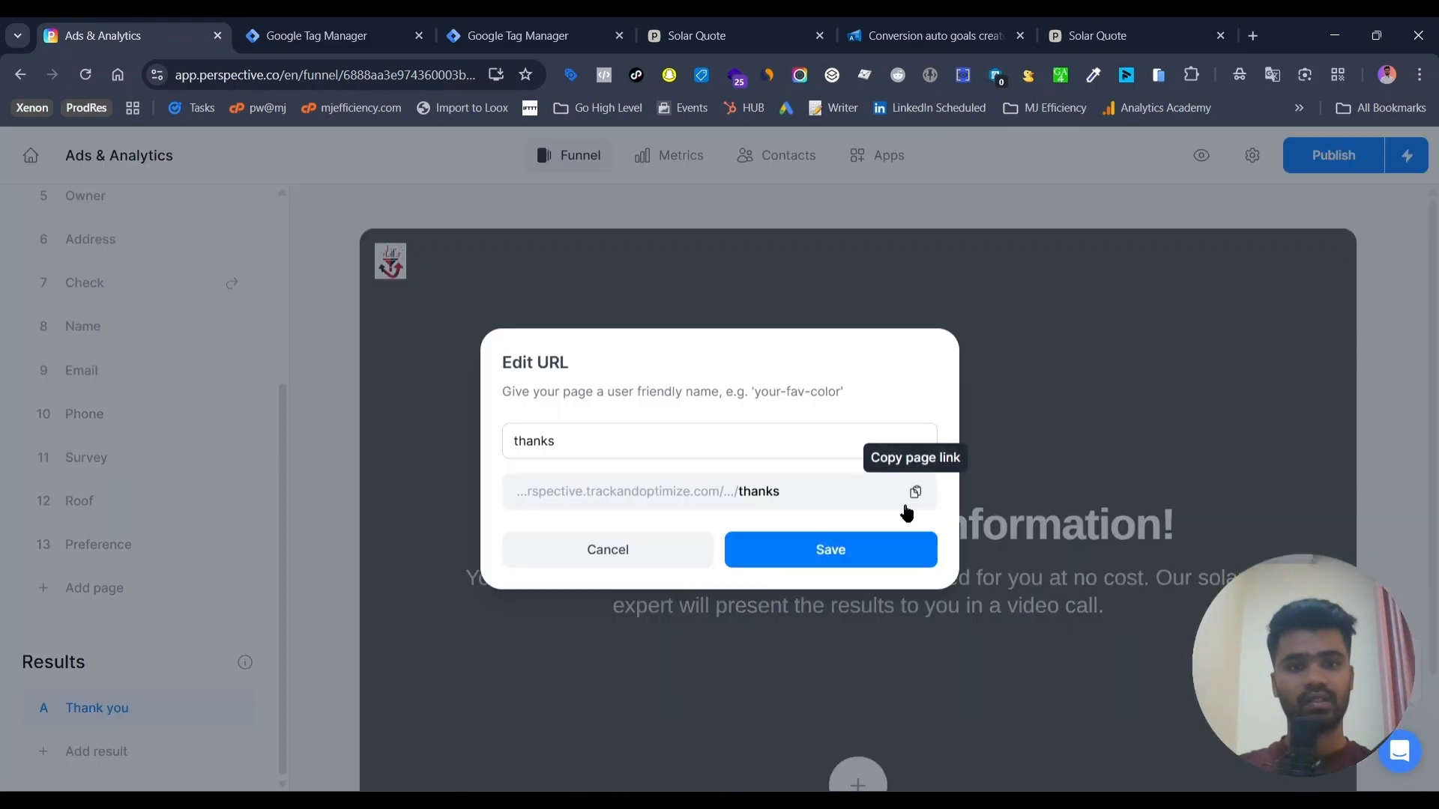
{"action": "left_click", "coordinate": [352, 21]}
{"action": "key", "text": "ctrl+v"}
{"action": "key", "text": "ctrl+z"}
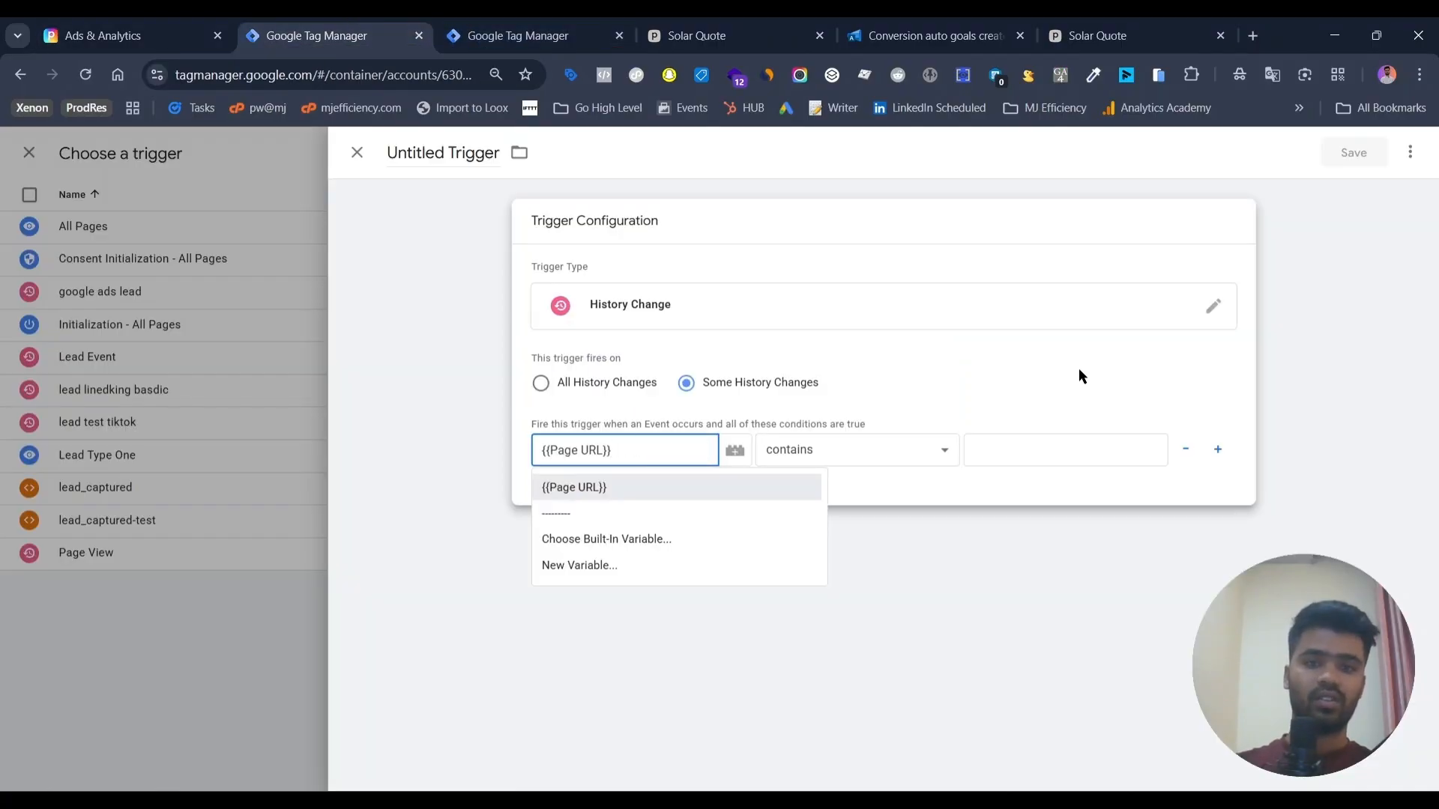
- Paste the thanks page URL as the Page URL contains value and save the trigger as 'bing ads'
{"action": "left_click", "coordinate": [1078, 450]}
{"action": "key", "text": "ctrl+v"}
{"action": "left_click", "coordinate": [1360, 151]}
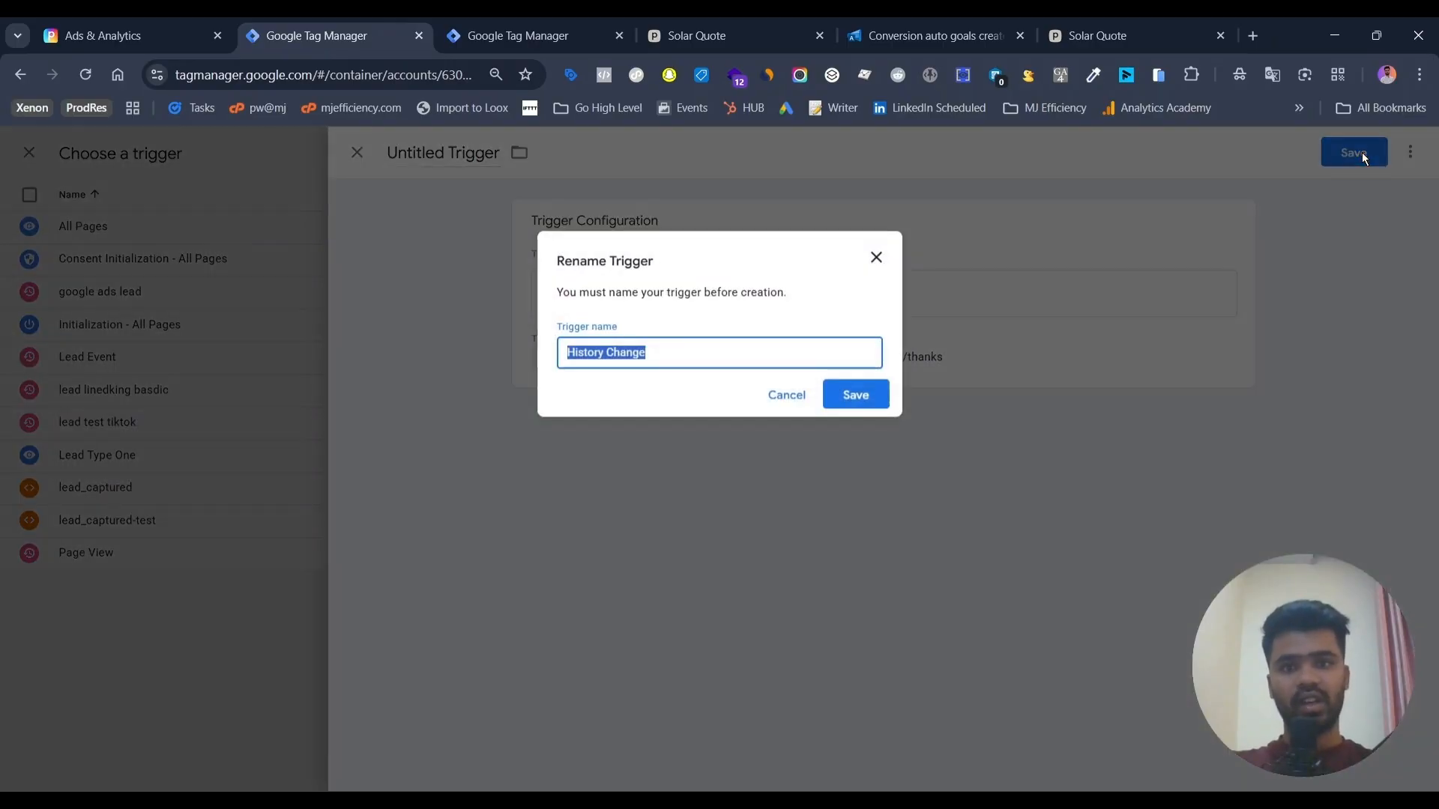
{"action": "type", "text": "bign ads"}
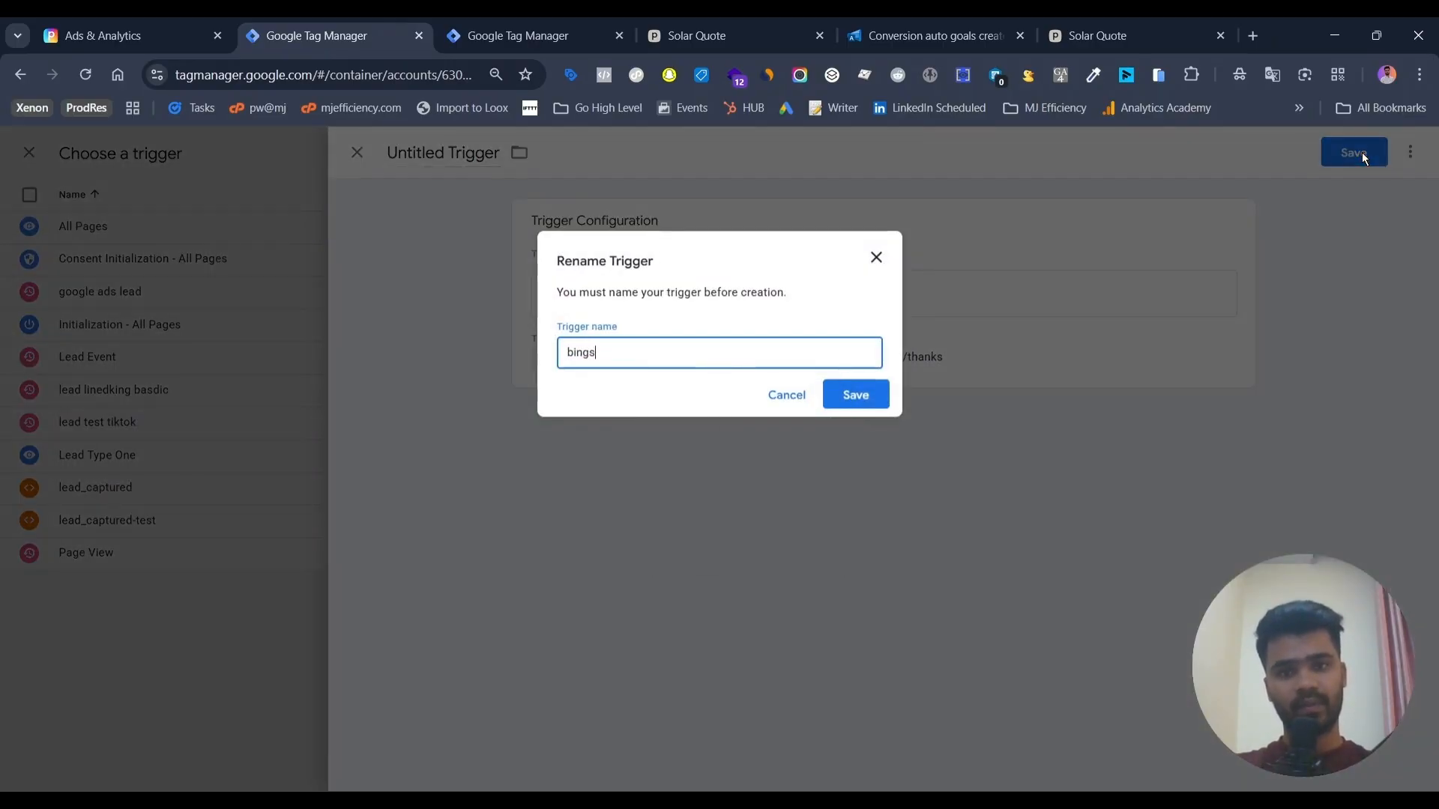
{"action": "key", "text": "Return"}
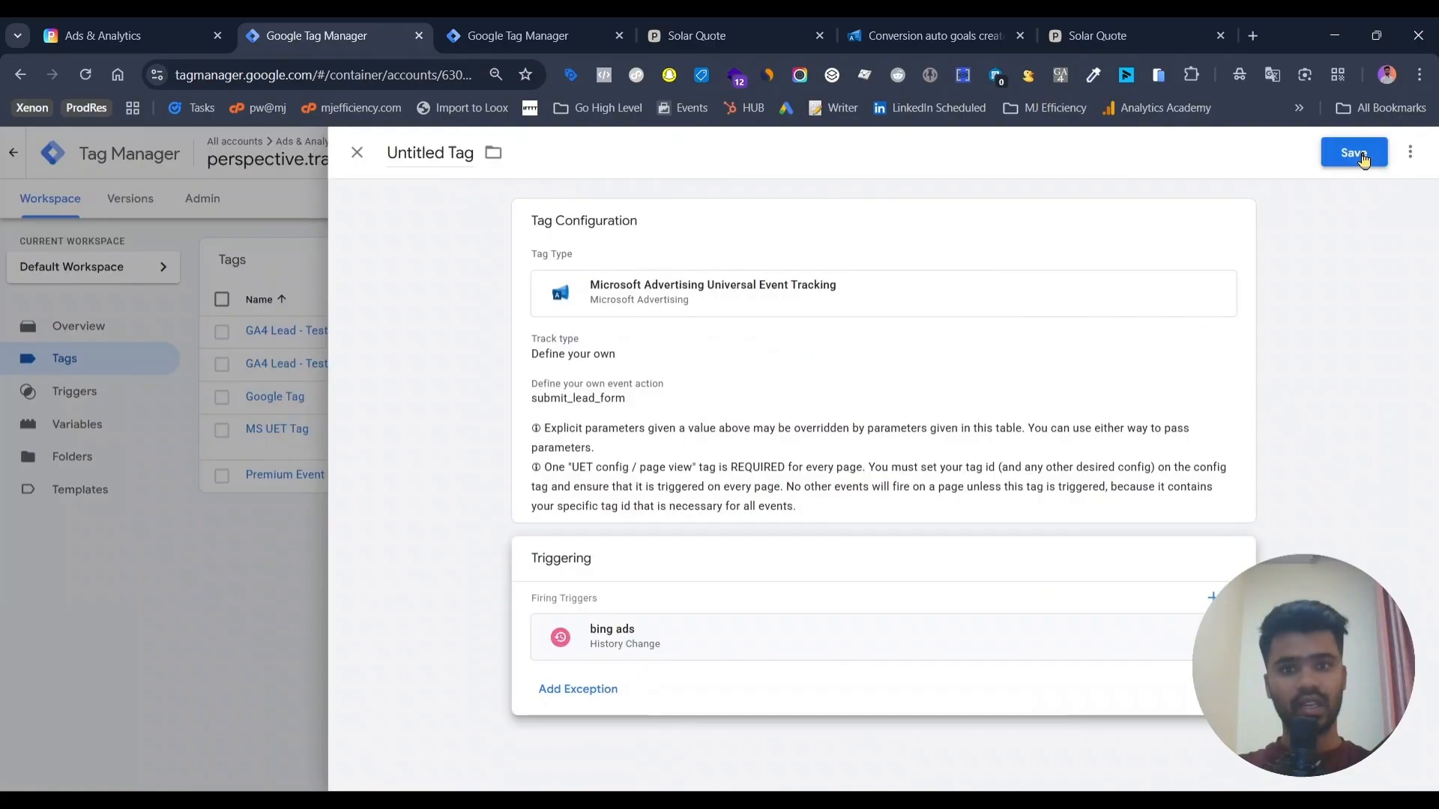
- Save the Microsoft Advertising UET tag with its default name
{"action": "left_click", "coordinate": [1355, 154]}
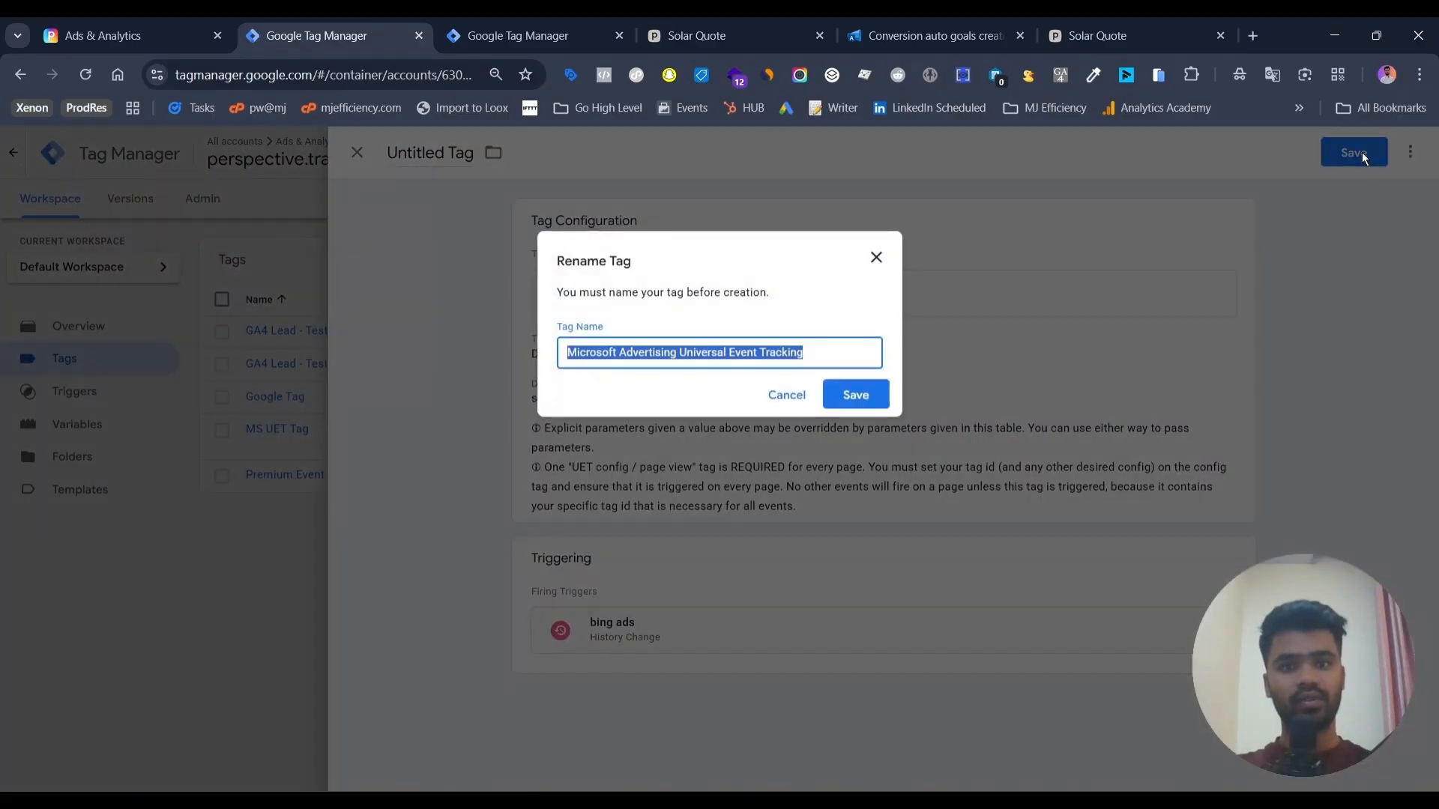
{"action": "key", "text": "Return"}
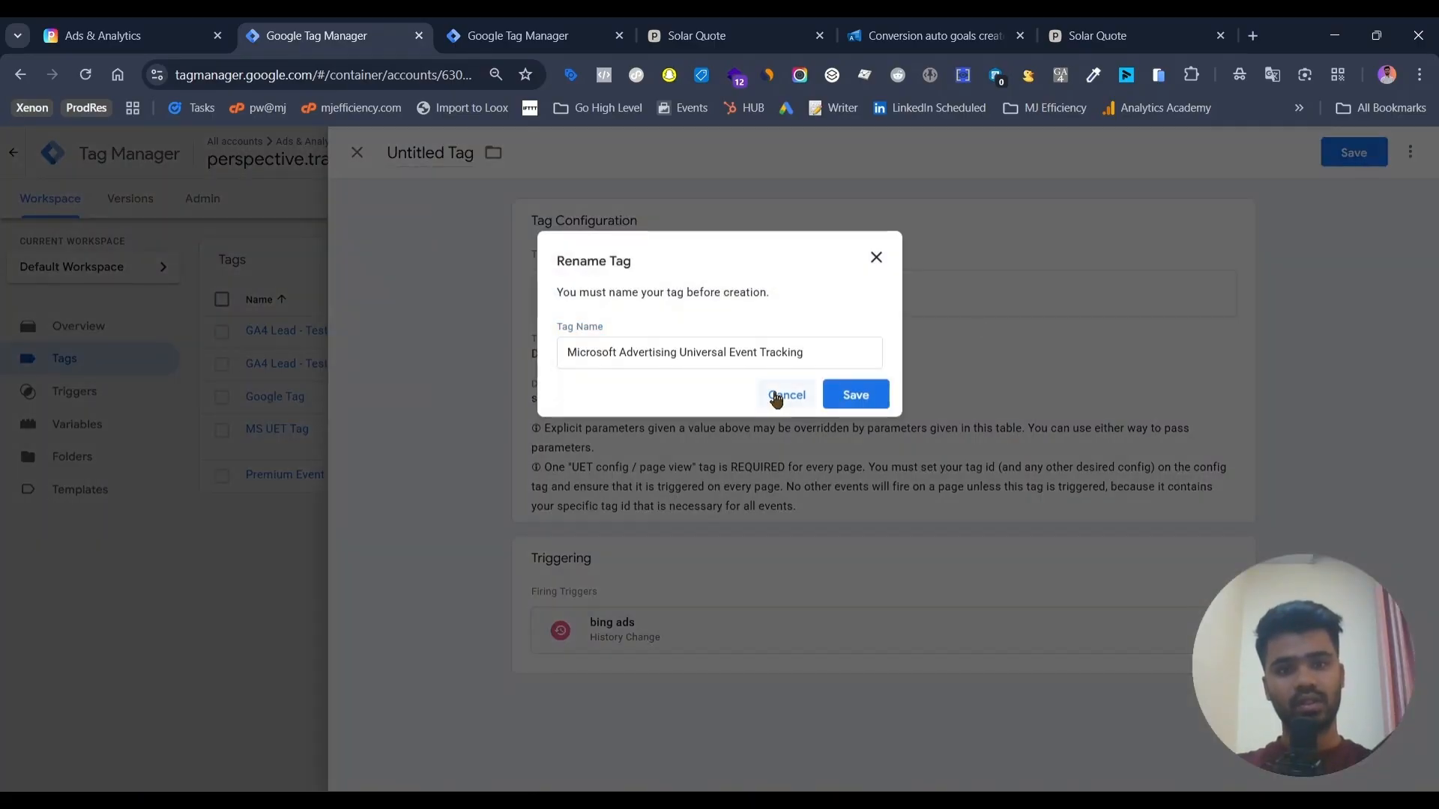
{"action": "left_click", "coordinate": [883, 404]}
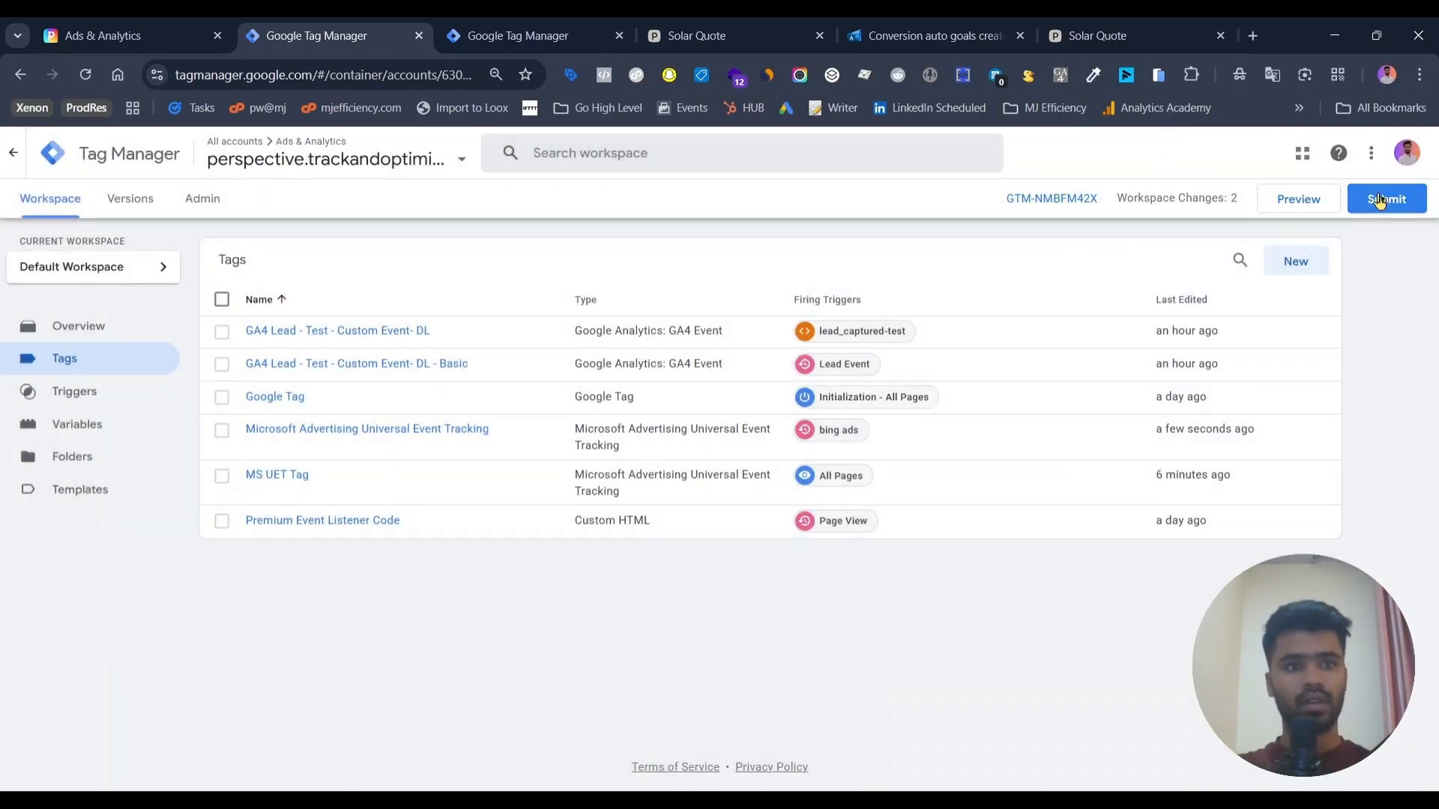
- Submit and publish the workspace as Version 22 without a description, then close its details
{"action": "left_click", "coordinate": [1380, 199]}
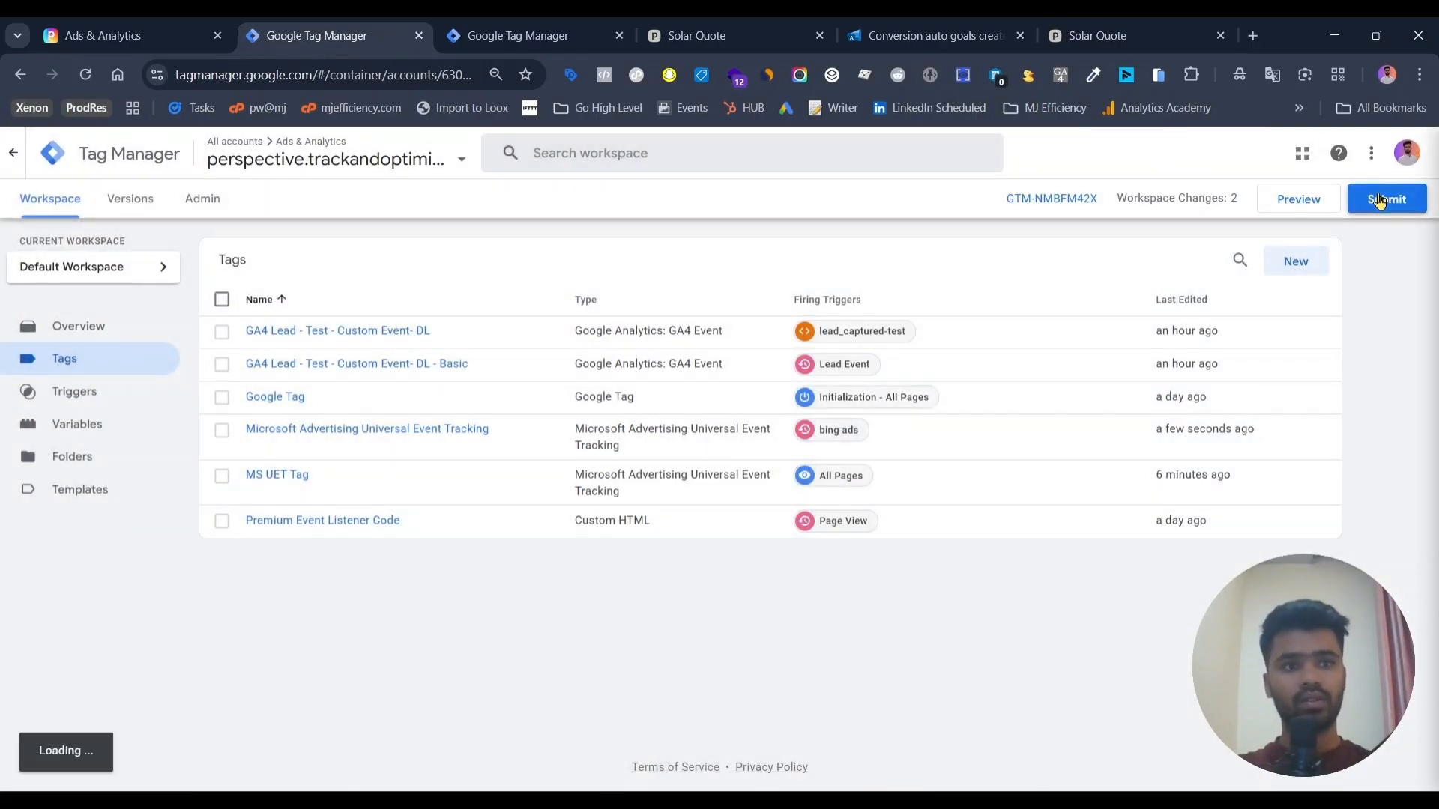
{"action": "left_click", "coordinate": [1374, 152]}
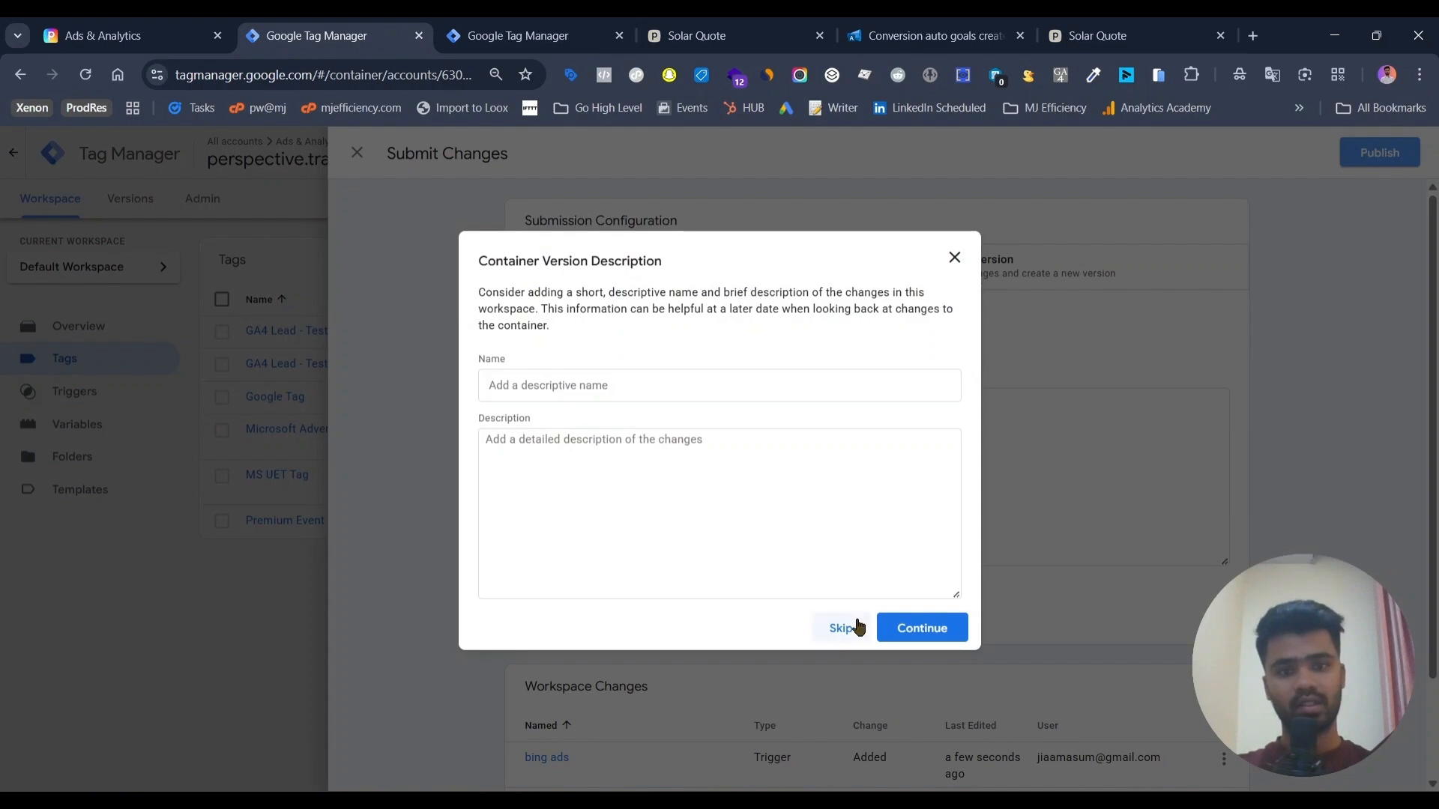
{"action": "left_click", "coordinate": [841, 628]}
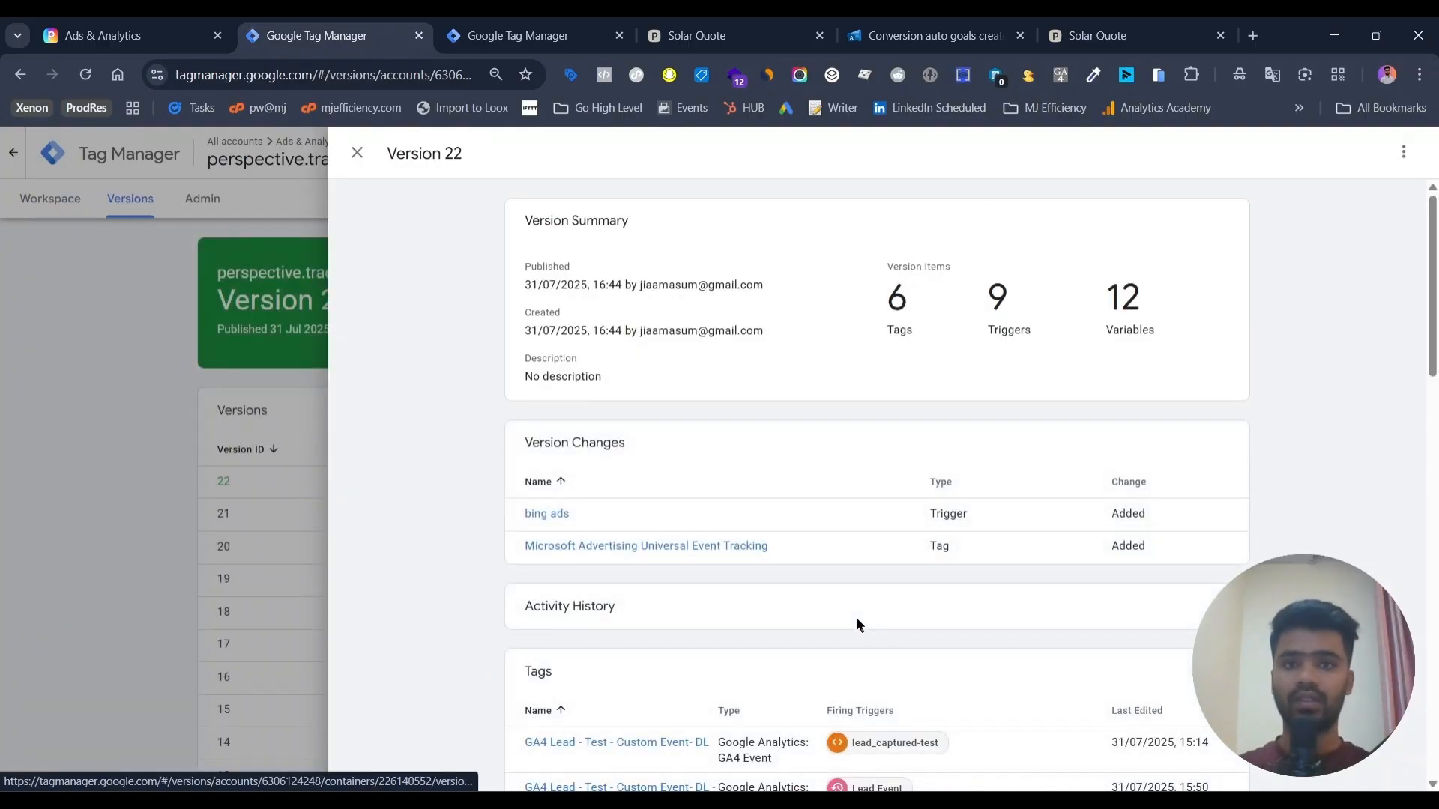
{"action": "scroll", "coordinate": [769, 404], "scroll_direction": "down", "scroll_amount": 15}
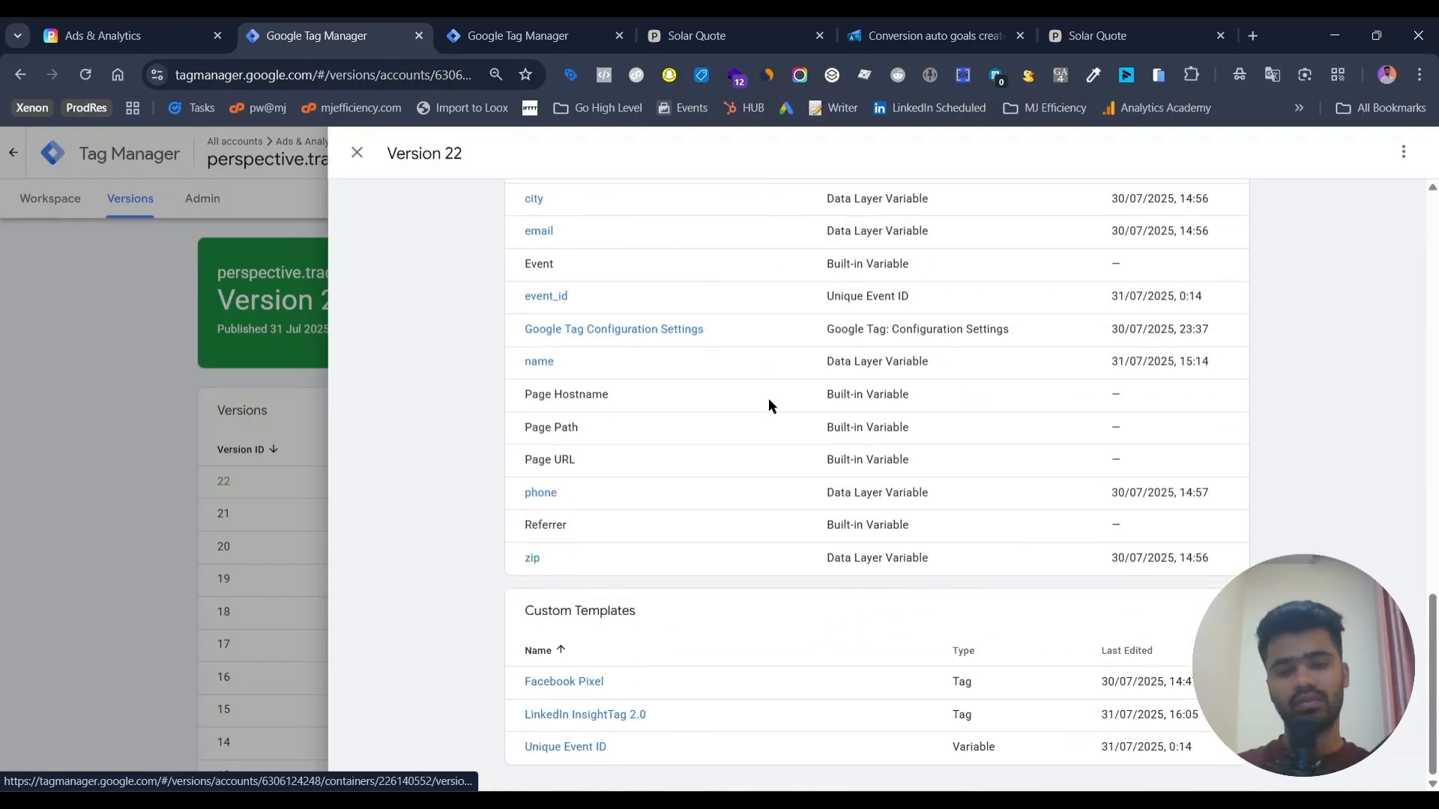
{"action": "scroll", "coordinate": [769, 404], "scroll_direction": "up", "scroll_amount": 15}
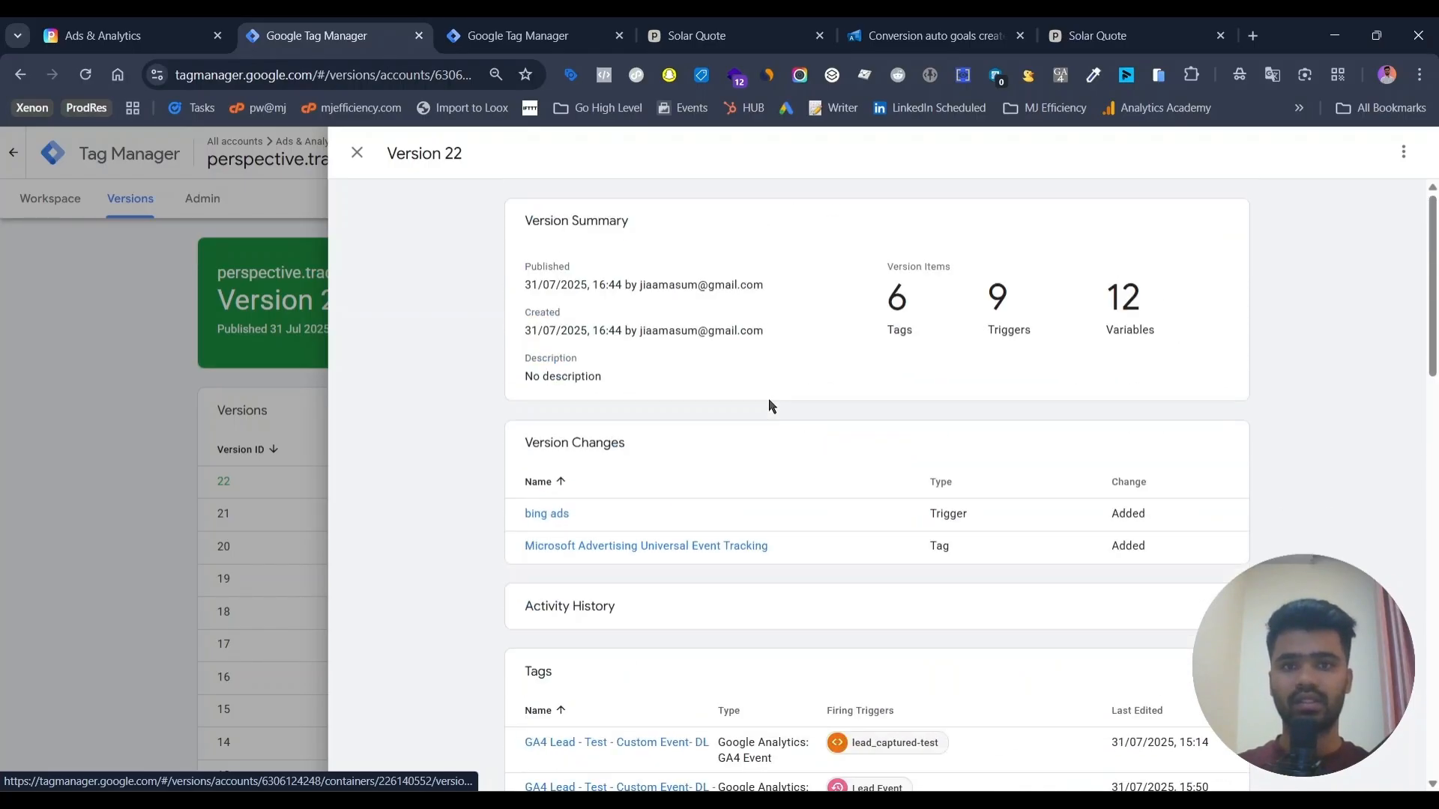
{"action": "left_click", "coordinate": [355, 155]}
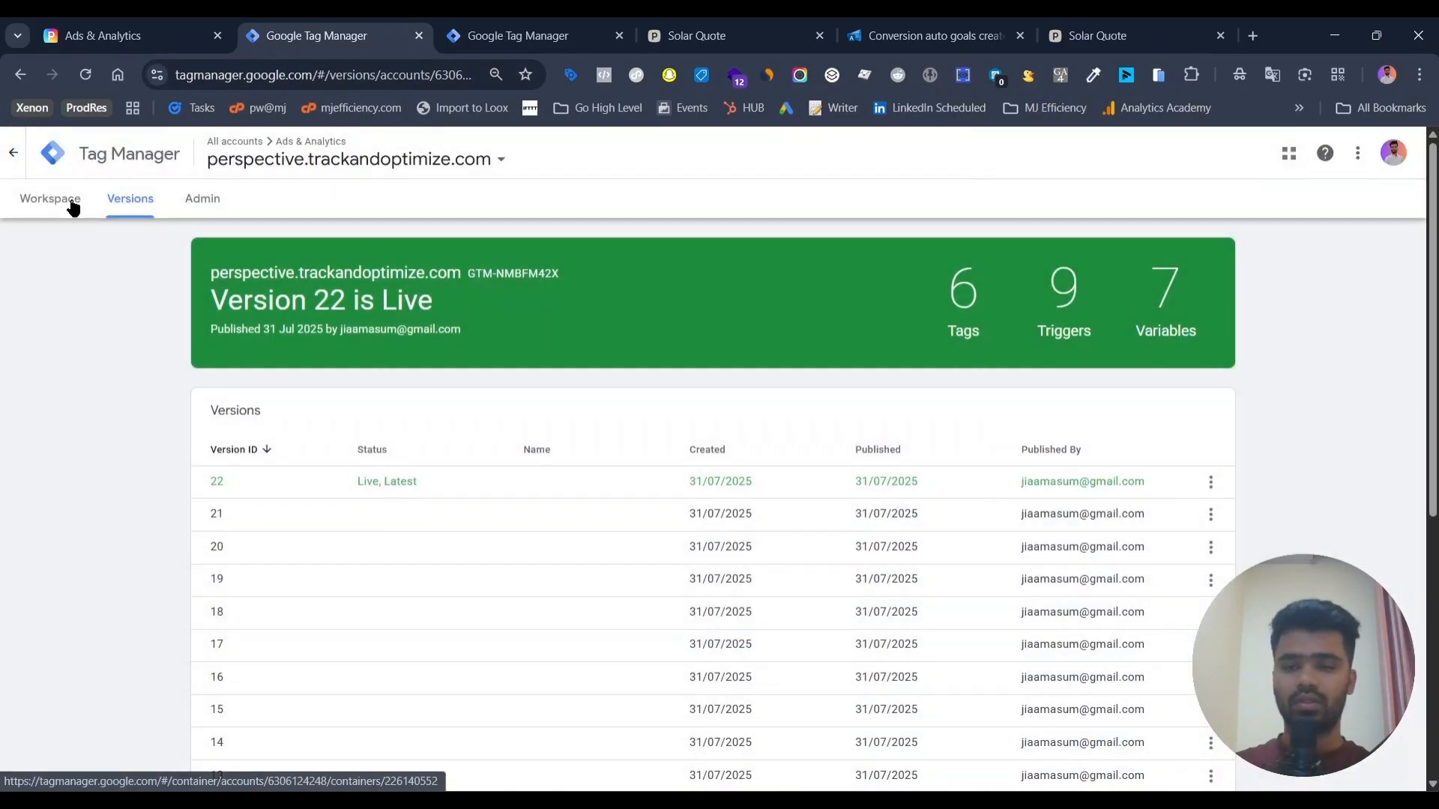
- Answer Gable Roof, building type, household size and owner questions, and autofill the 82801 address
{"action": "left_click", "coordinate": [67, 202]}
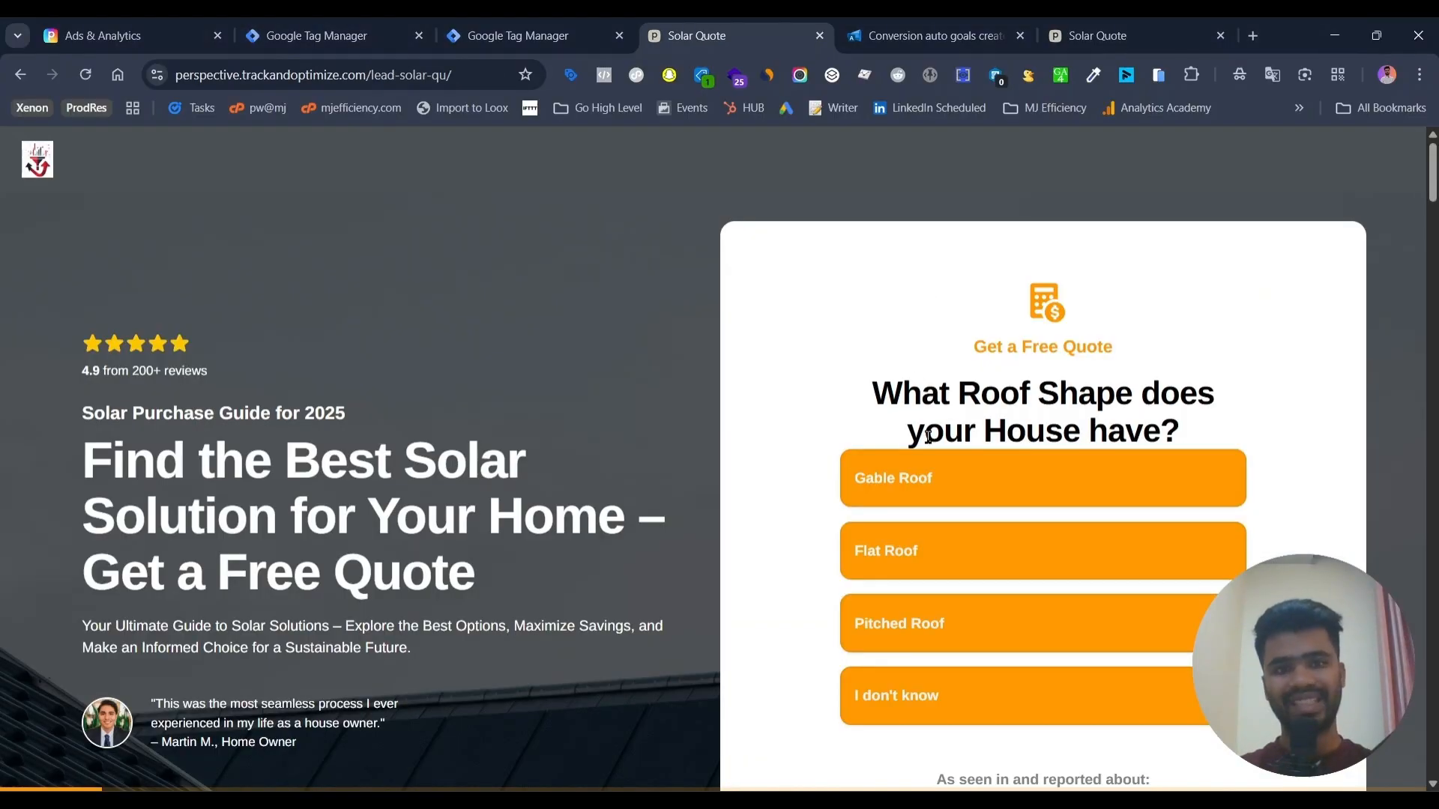
{"action": "left_click", "coordinate": [954, 479]}
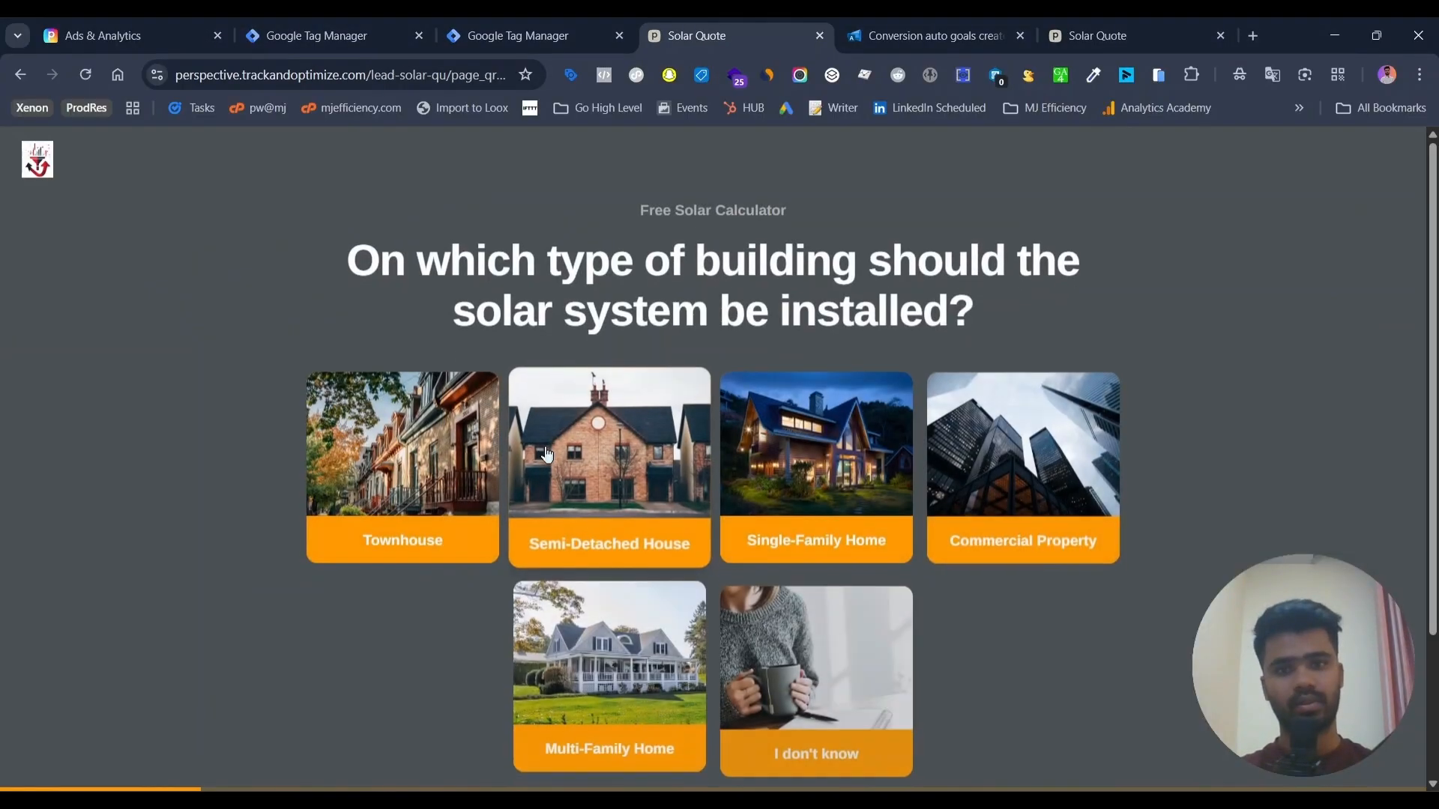
{"action": "left_click", "coordinate": [546, 447]}
{"action": "left_click", "coordinate": [546, 452]}
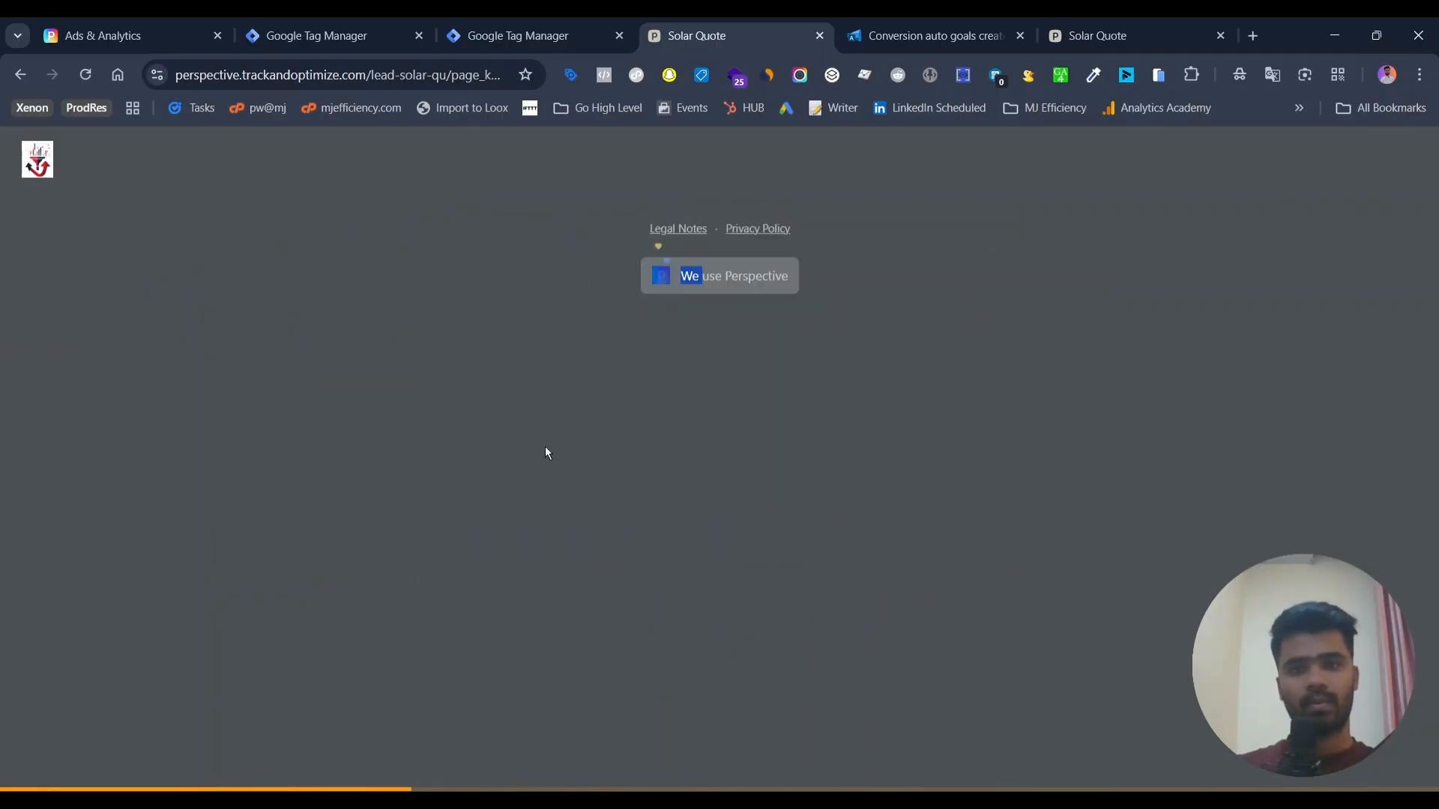
{"action": "left_click", "coordinate": [546, 450]}
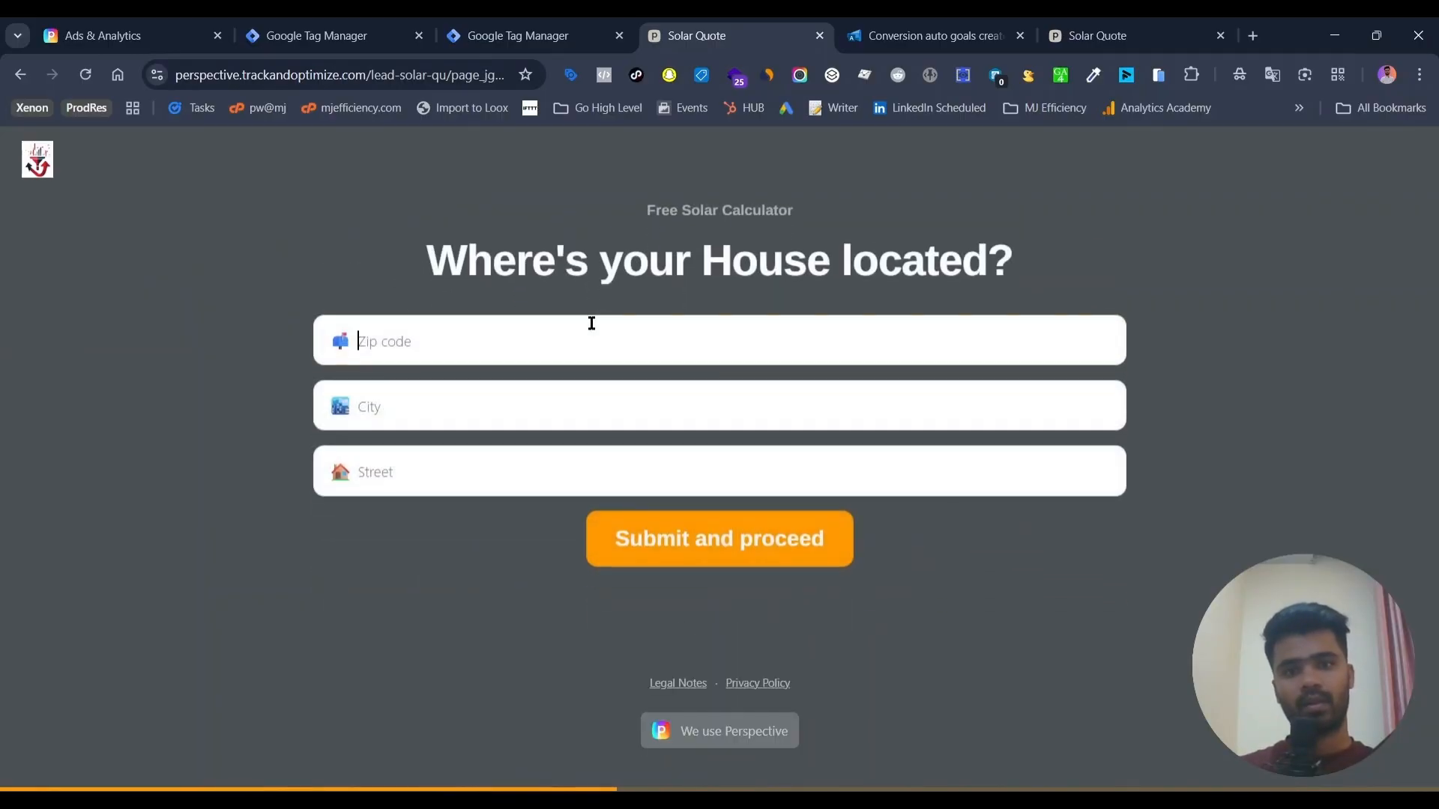
{"action": "left_click", "coordinate": [587, 324]}
{"action": "left_click", "coordinate": [1227, 381]}
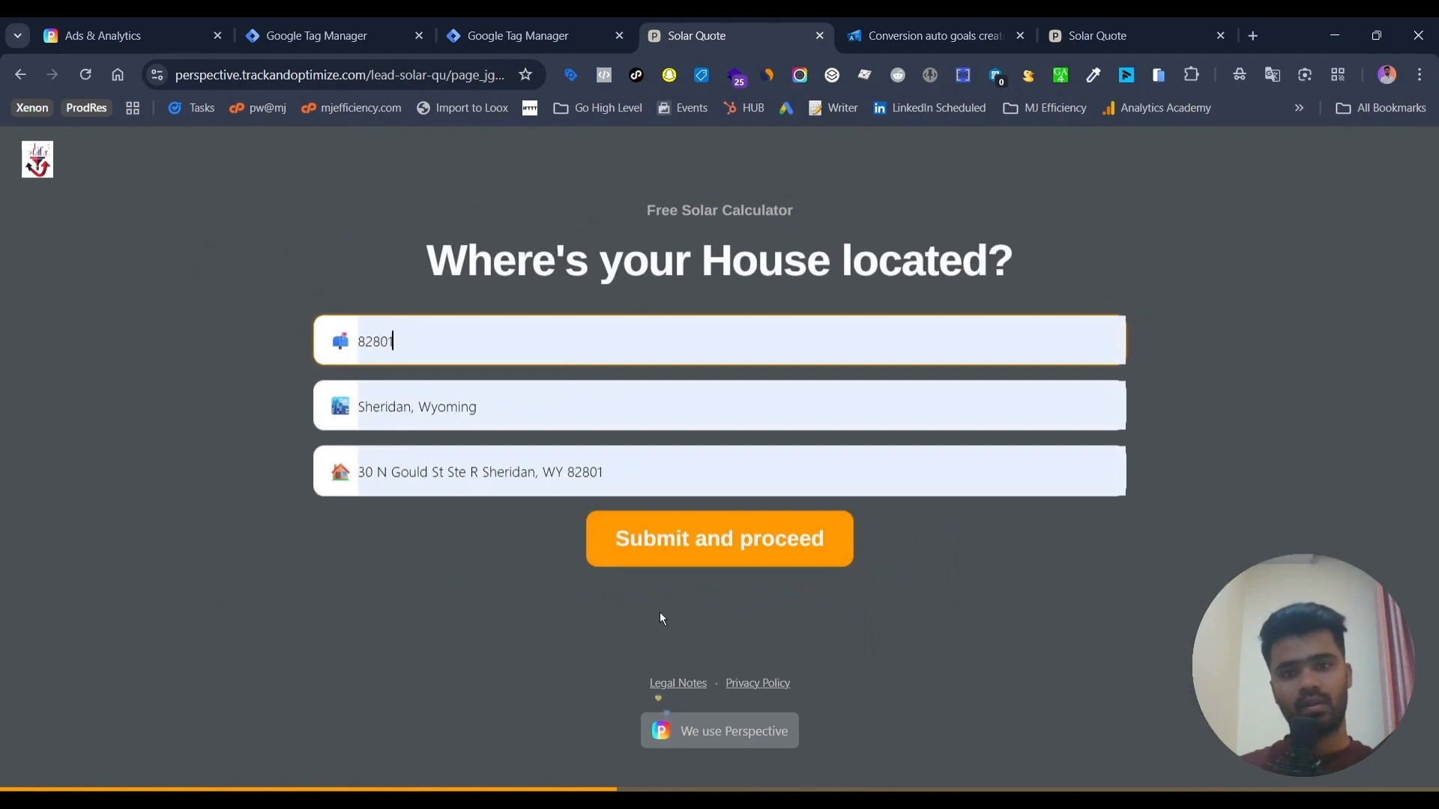
{"action": "left_click", "coordinate": [635, 533]}
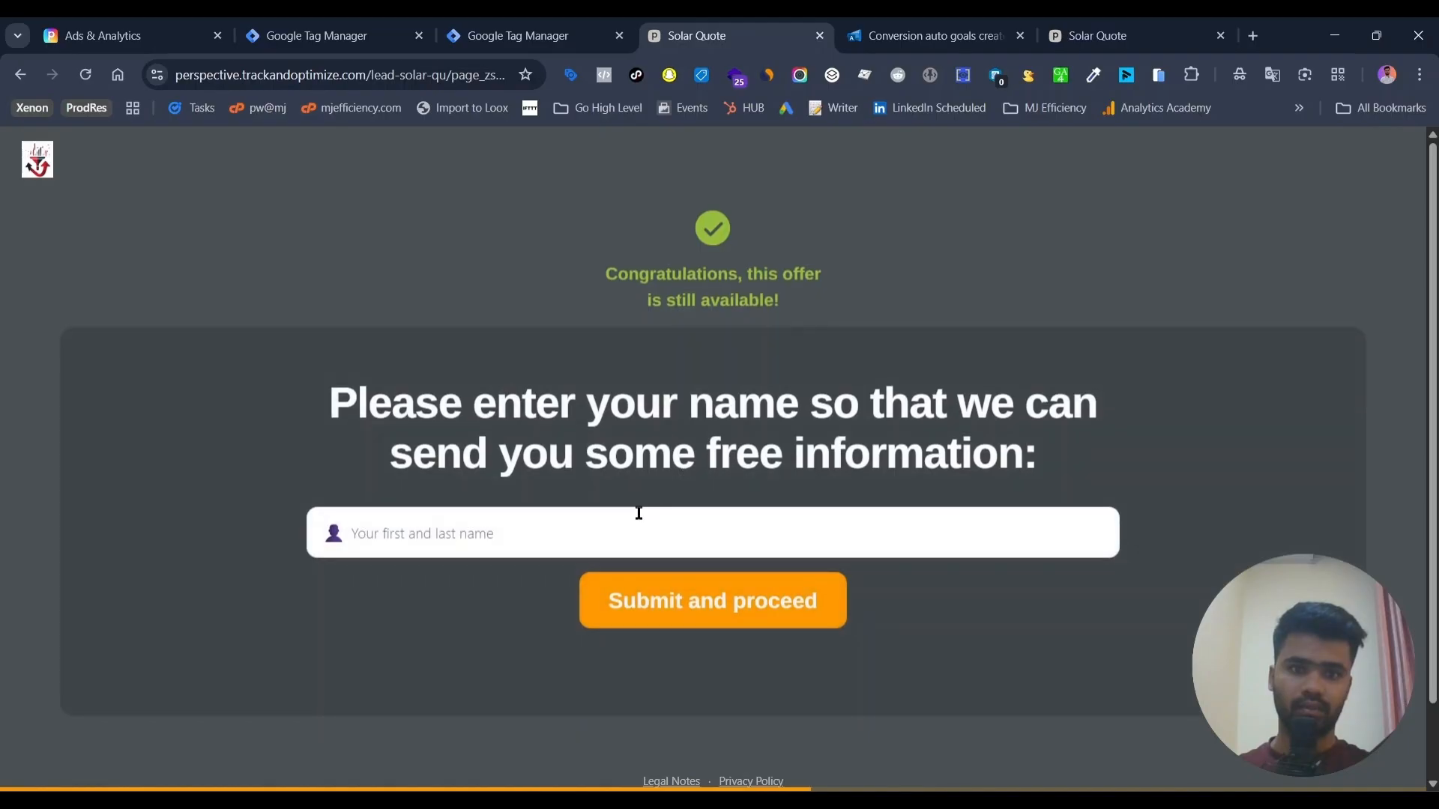
- Autofill the saved name, e-mail and phone number, and accept the privacy policy
{"action": "left_click", "coordinate": [639, 513]}
{"action": "left_click", "coordinate": [534, 592]}
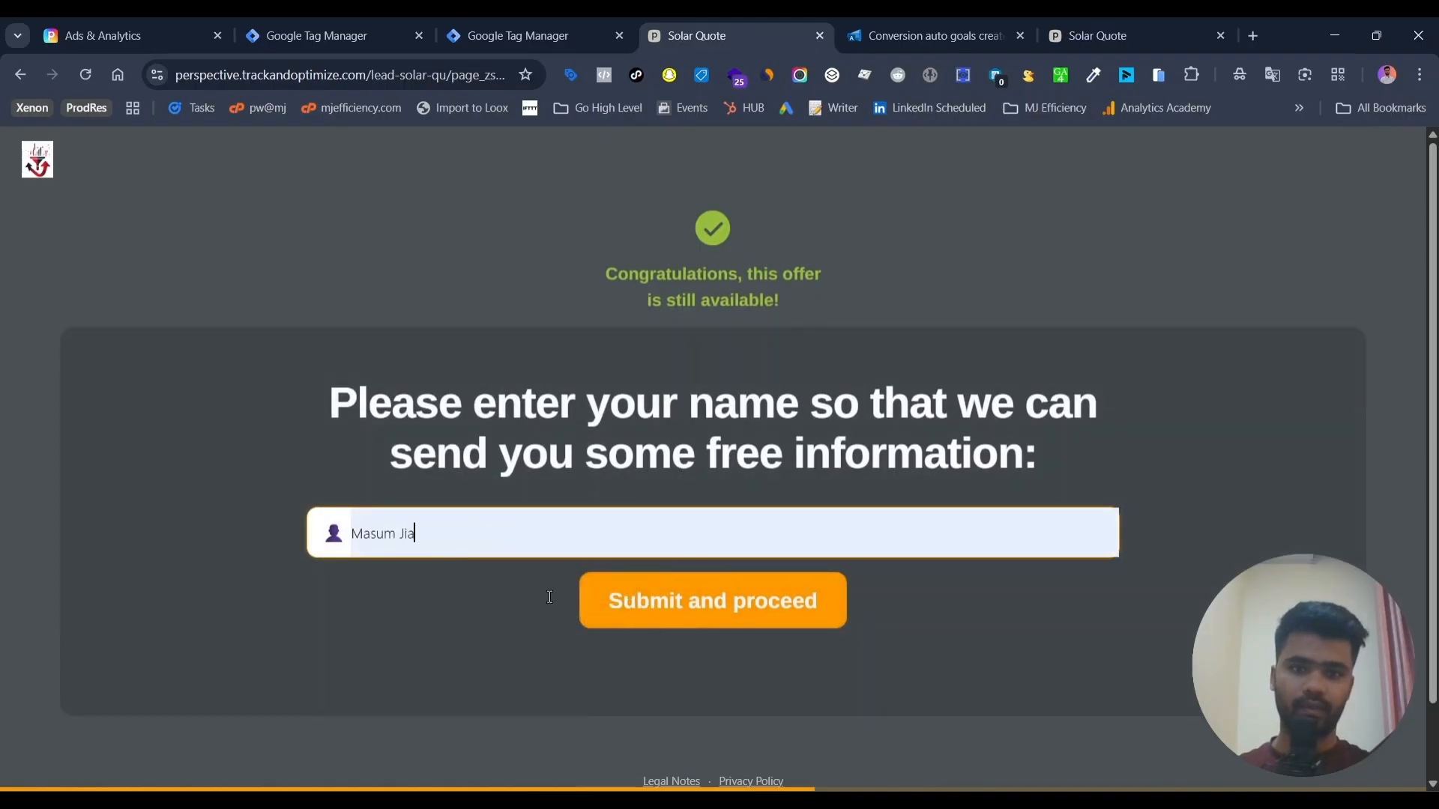
{"action": "left_click", "coordinate": [694, 626]}
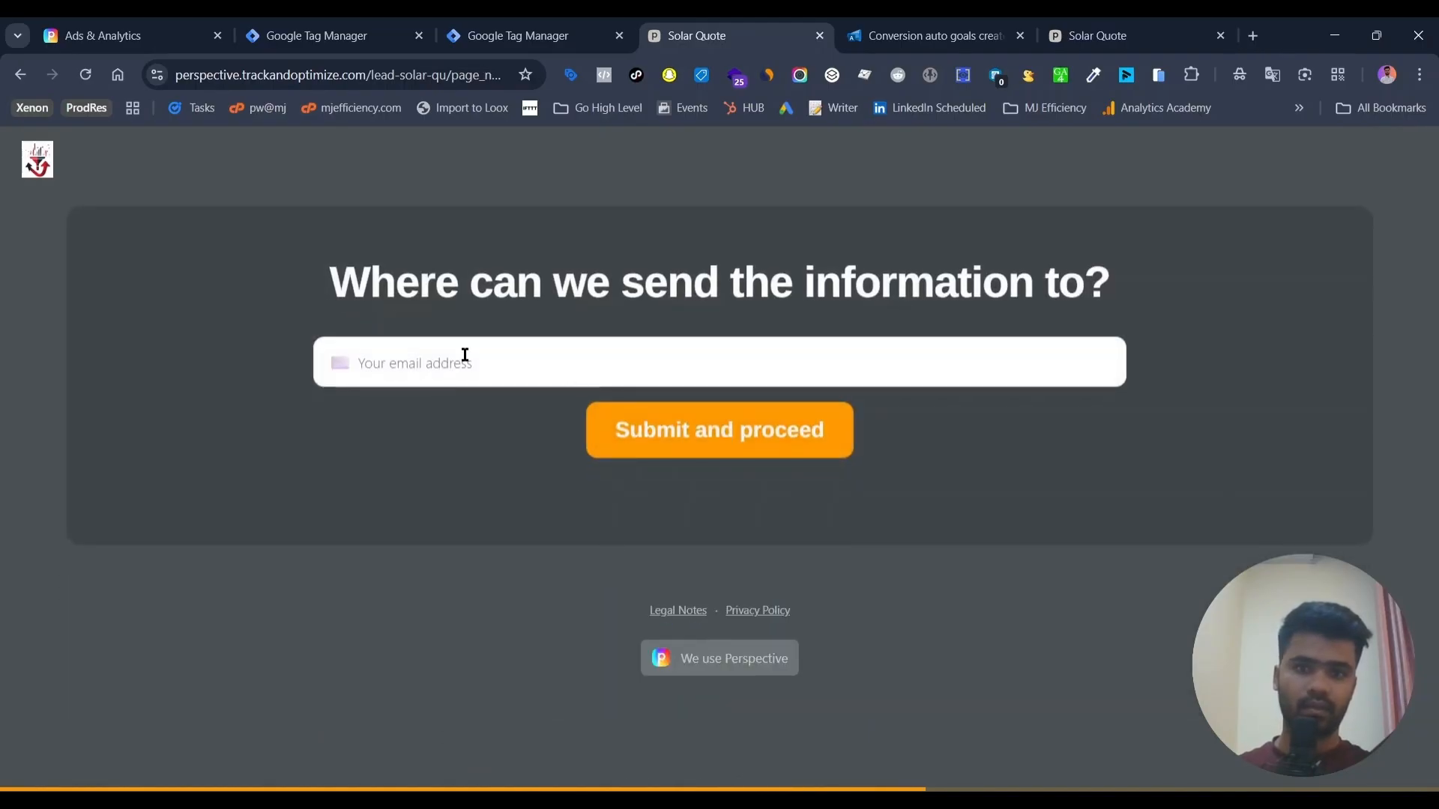
{"action": "left_click", "coordinate": [465, 355]}
{"action": "left_click", "coordinate": [519, 412]}
{"action": "left_click", "coordinate": [701, 431]}
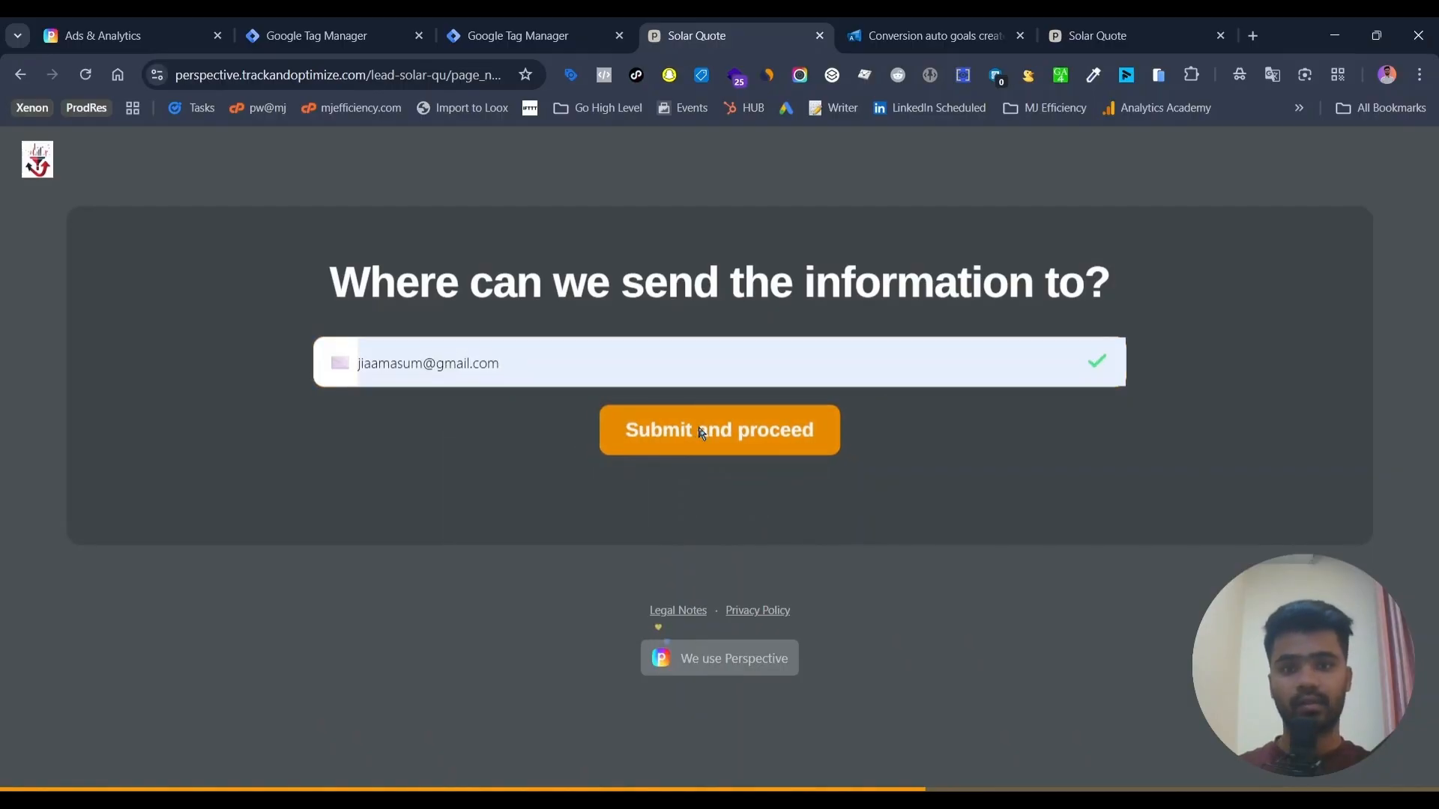
{"action": "left_click", "coordinate": [539, 308]}
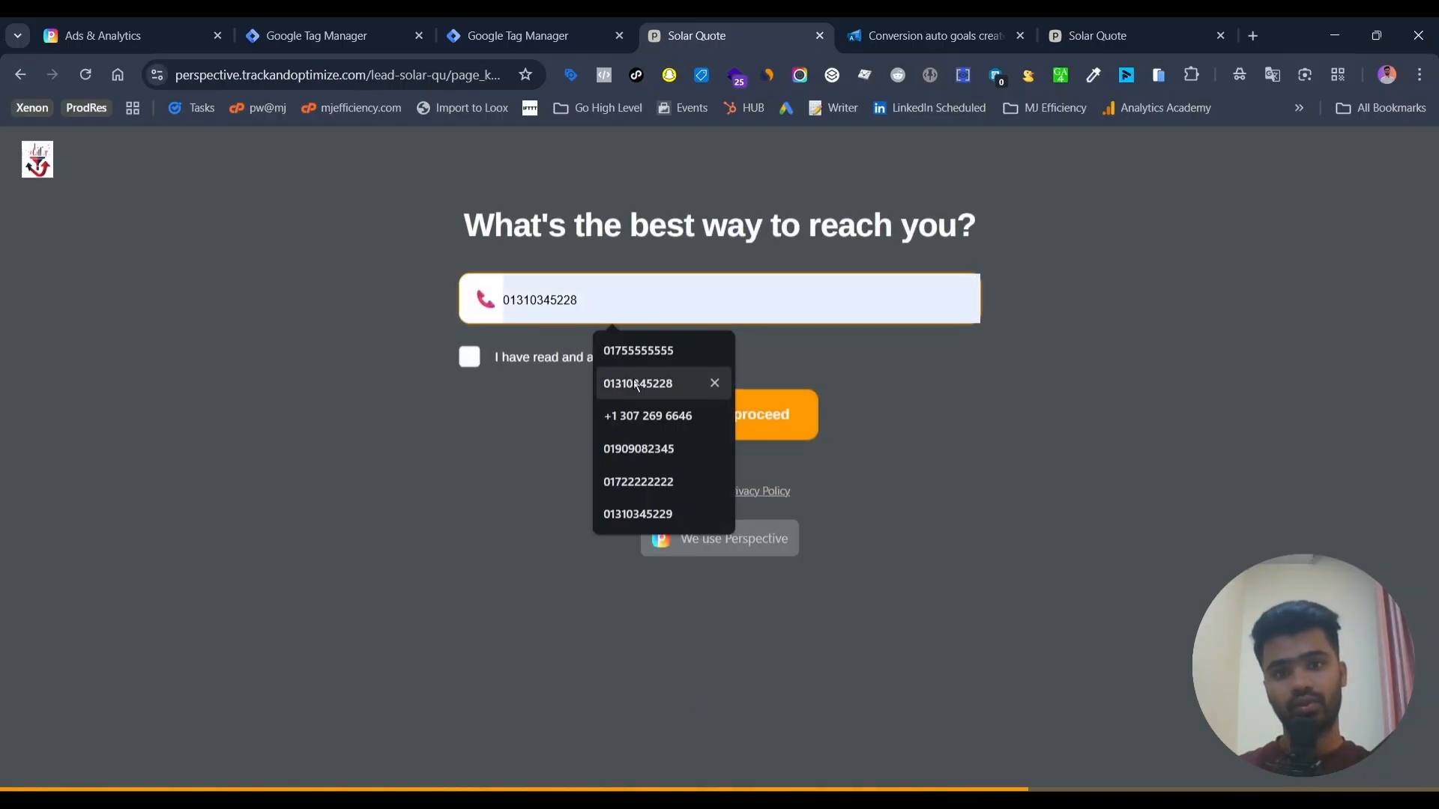
{"action": "left_click", "coordinate": [648, 416]}
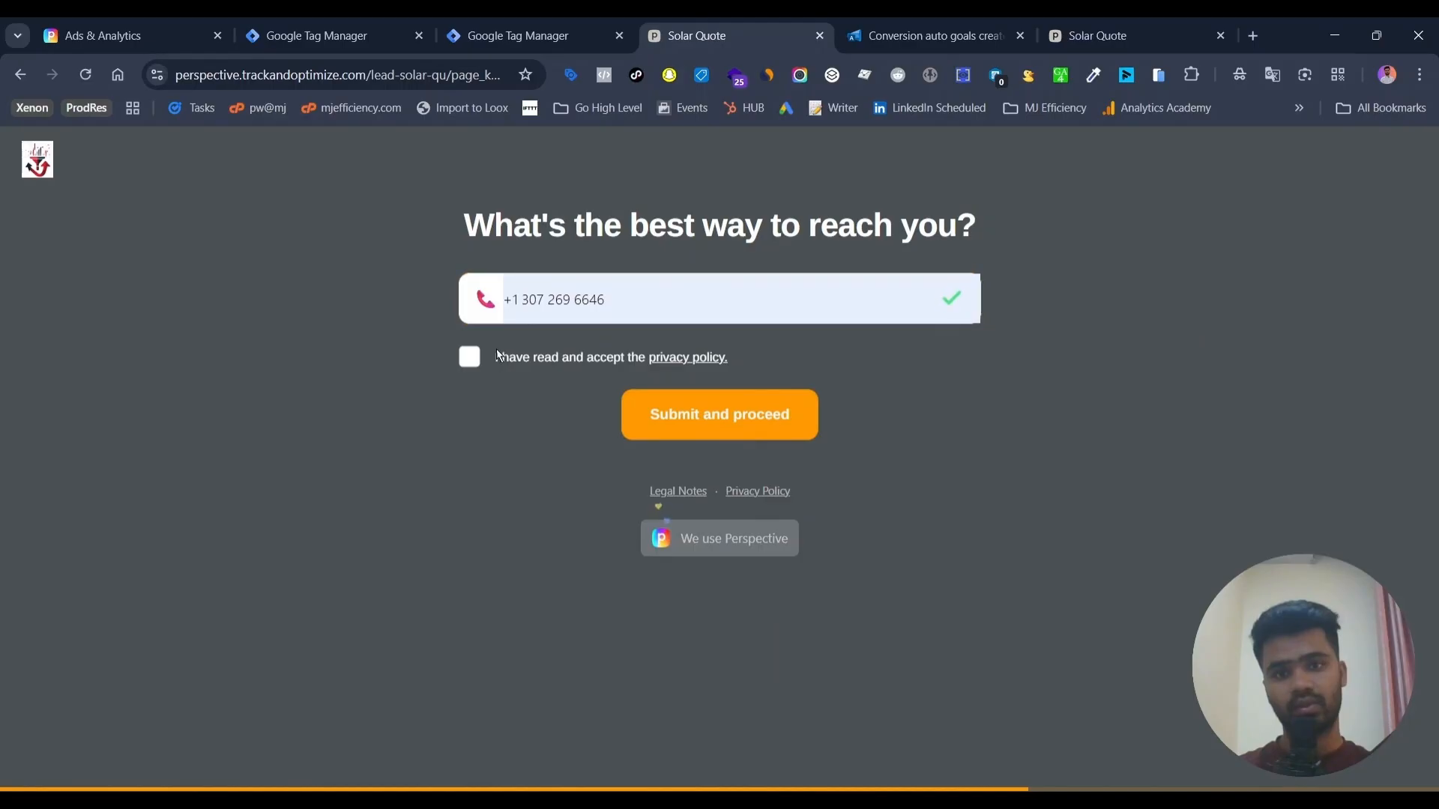
{"action": "left_click", "coordinate": [545, 368]}
{"action": "left_click", "coordinate": [688, 412]}
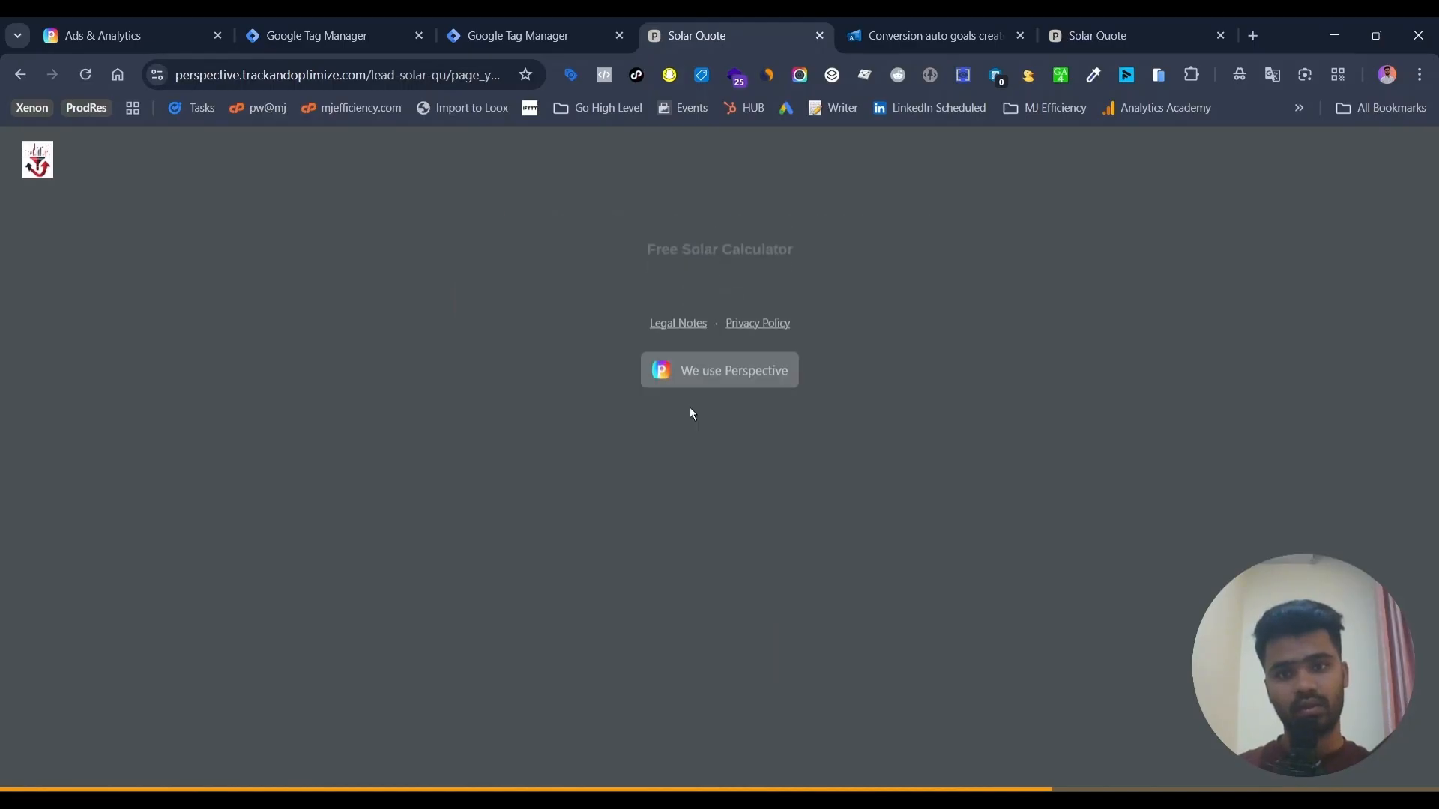
- Answer Instagram, Metal / Sheet Metal roofing and WhatsApp to finish the funnel
{"action": "left_click", "coordinate": [833, 449]}
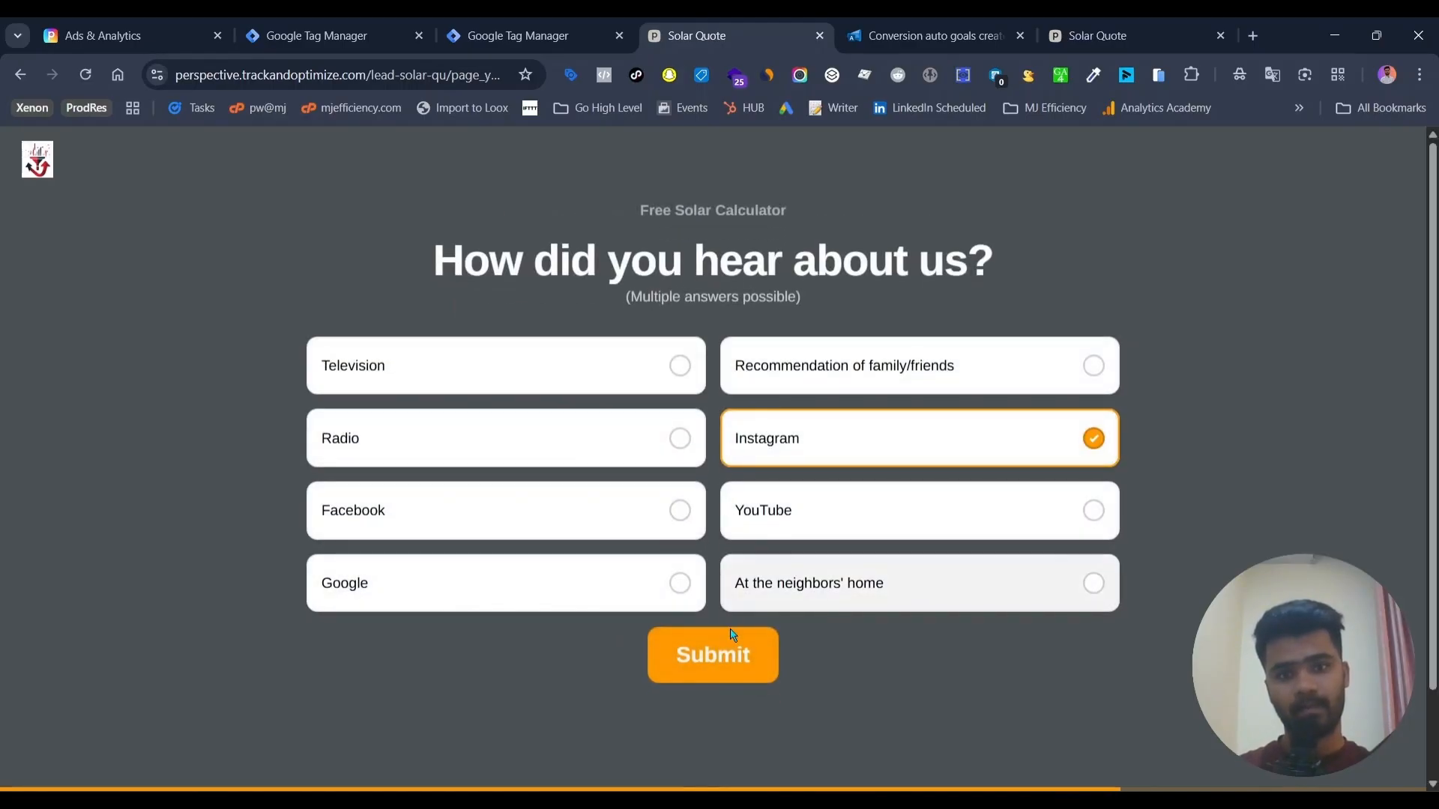
{"action": "left_click", "coordinate": [720, 657]}
{"action": "left_click", "coordinate": [582, 476]}
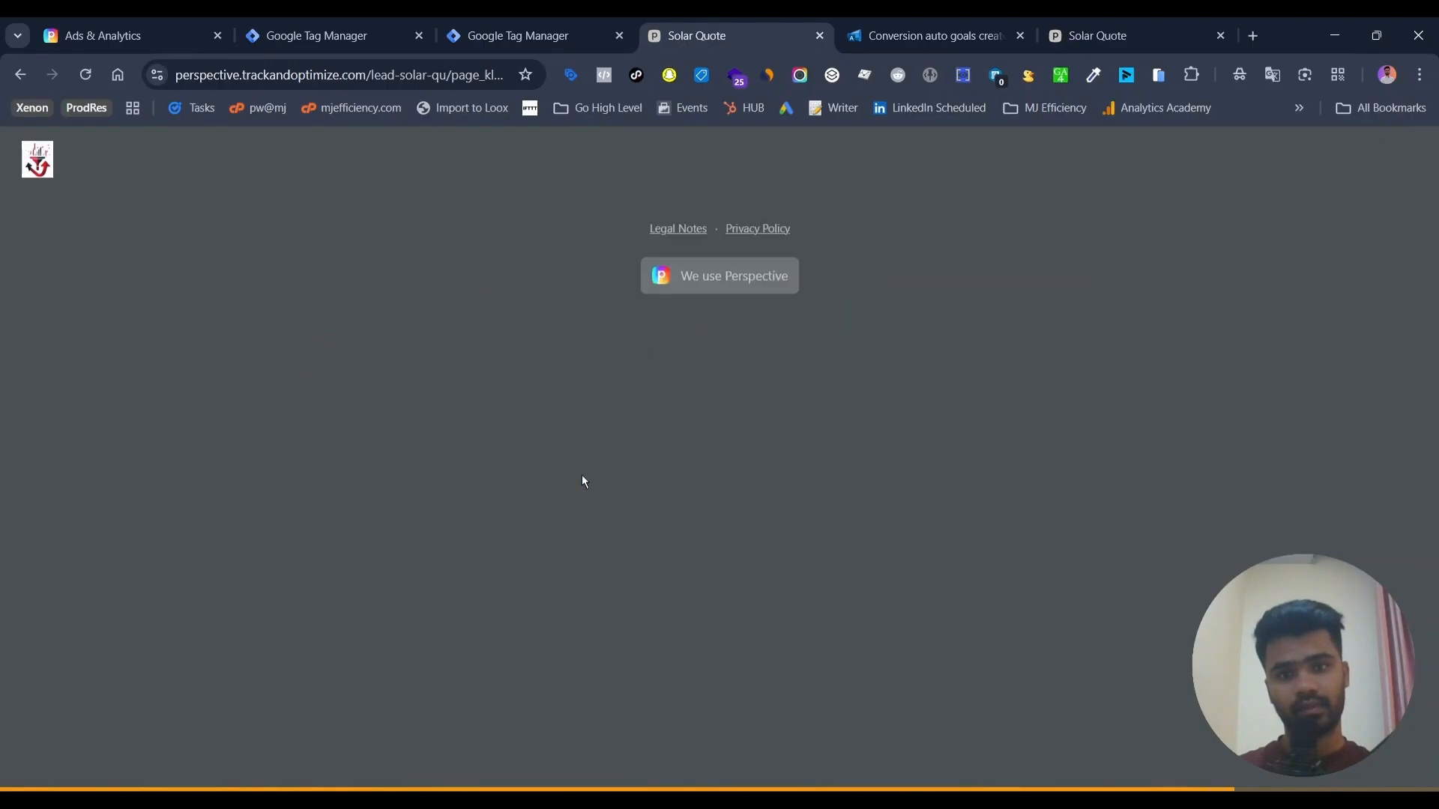
{"action": "left_click", "coordinate": [584, 482]}
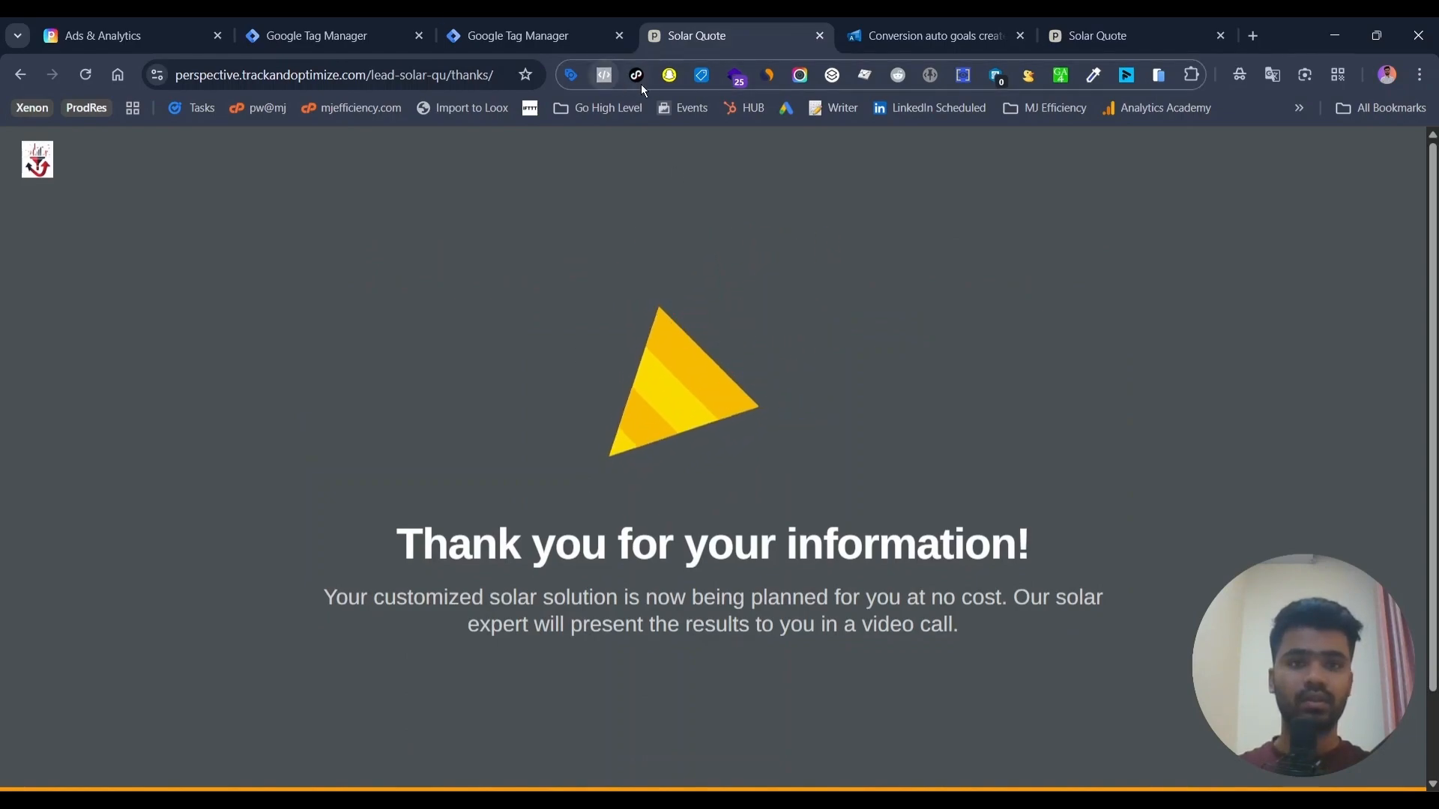
- Inspect the thanks page with UET Tag Helper, which finds no tags, and return to Tag Manager
{"action": "left_click", "coordinate": [702, 76]}
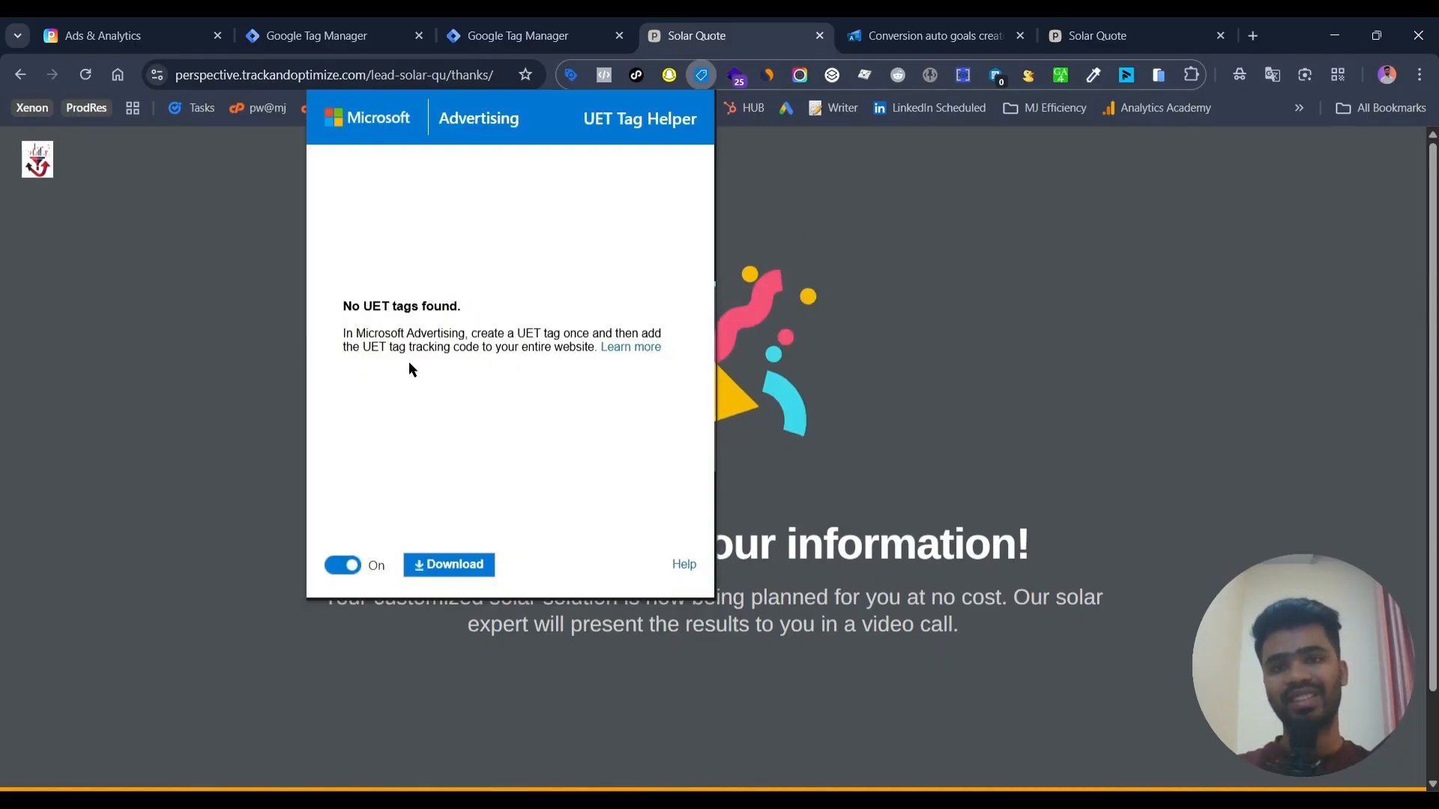
{"action": "left_click", "coordinate": [404, 17]}
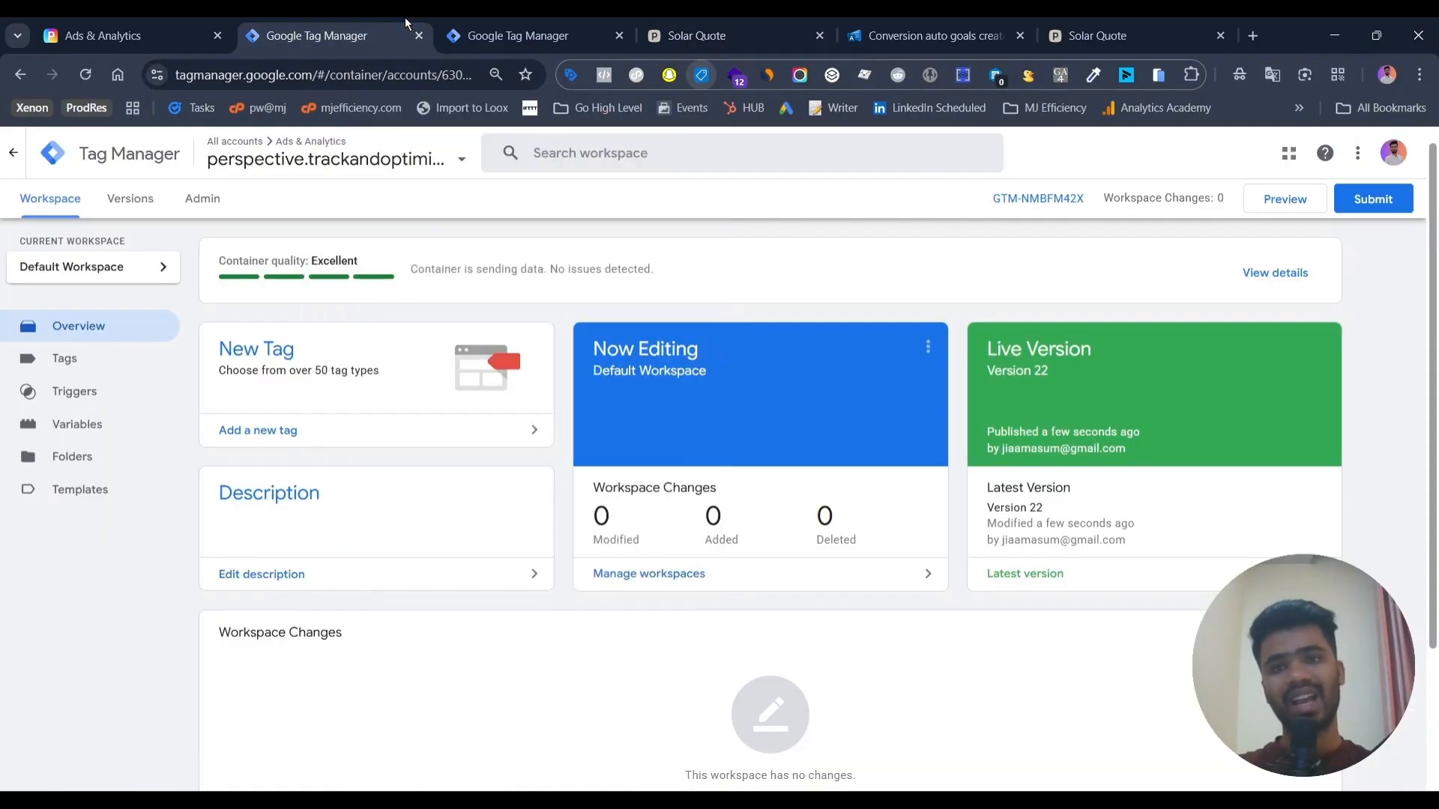
- Launch GTM Preview and connect Tag Assistant to the Solar Quote landing page in debug mode
{"action": "left_click", "coordinate": [1283, 203]}
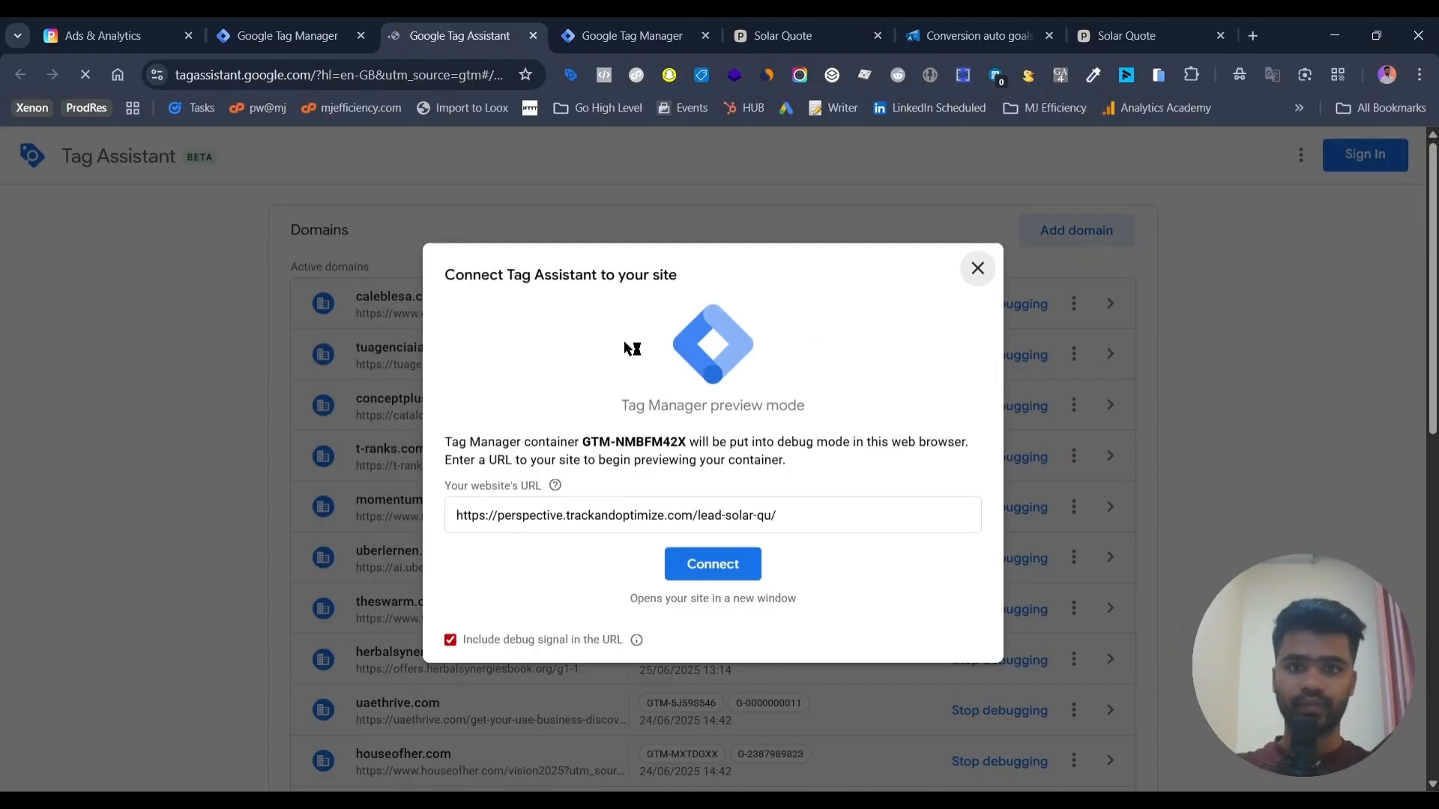
{"action": "left_click", "coordinate": [707, 574]}
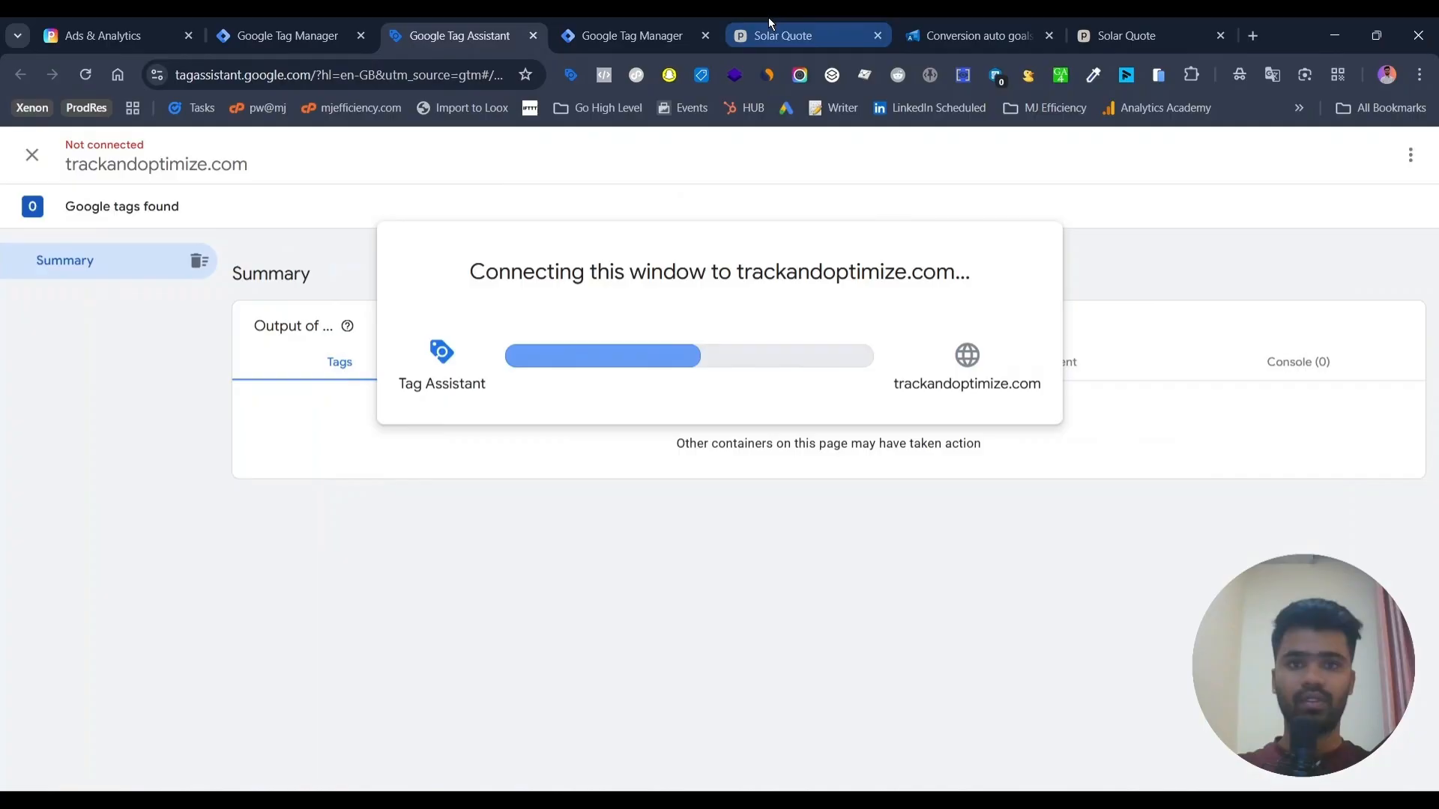
{"action": "left_click", "coordinate": [770, 22]}
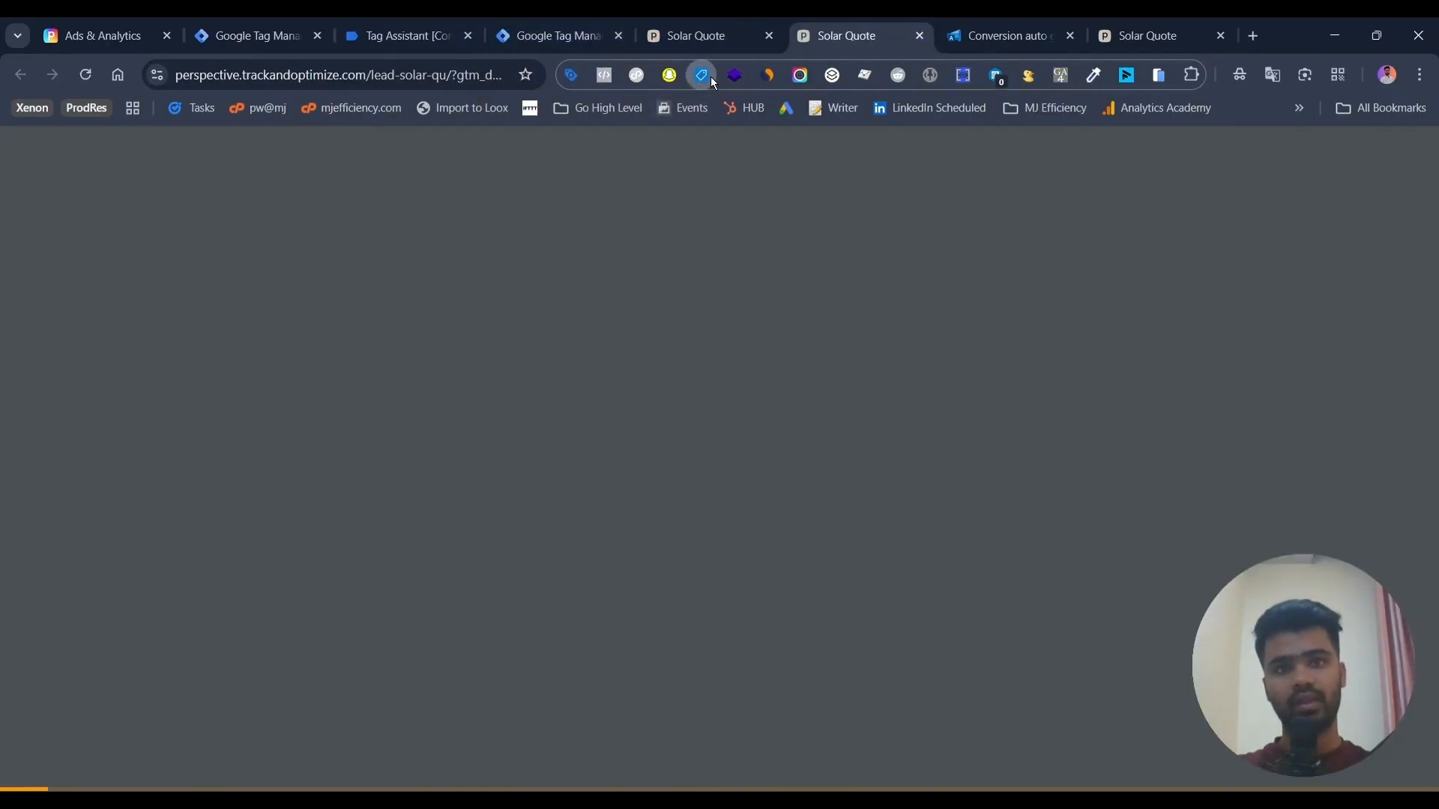
- Switch UET Tag Helper's toggle On for the debug-mode quote page, then return to that tab
{"action": "left_click", "coordinate": [709, 78]}
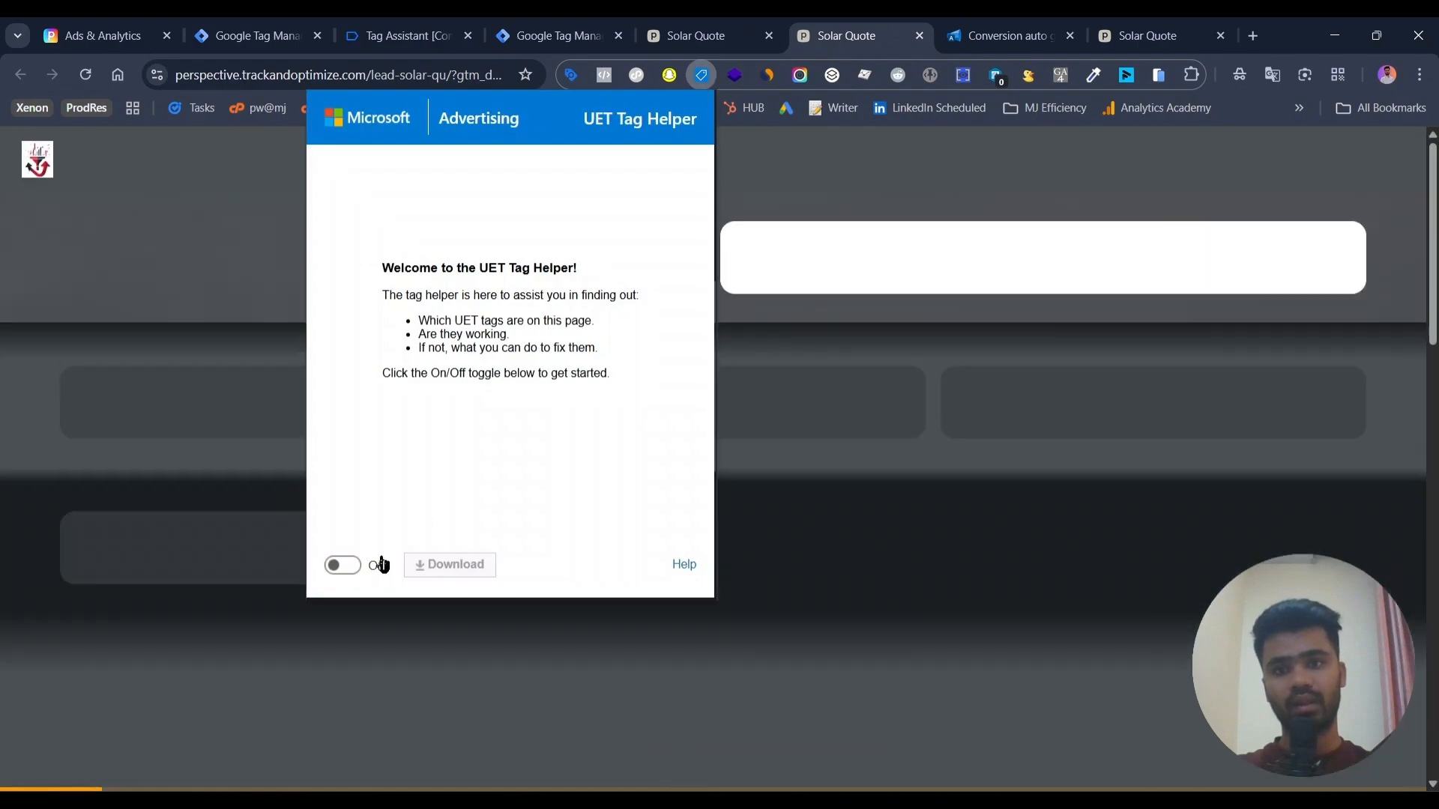
{"action": "left_click", "coordinate": [350, 572]}
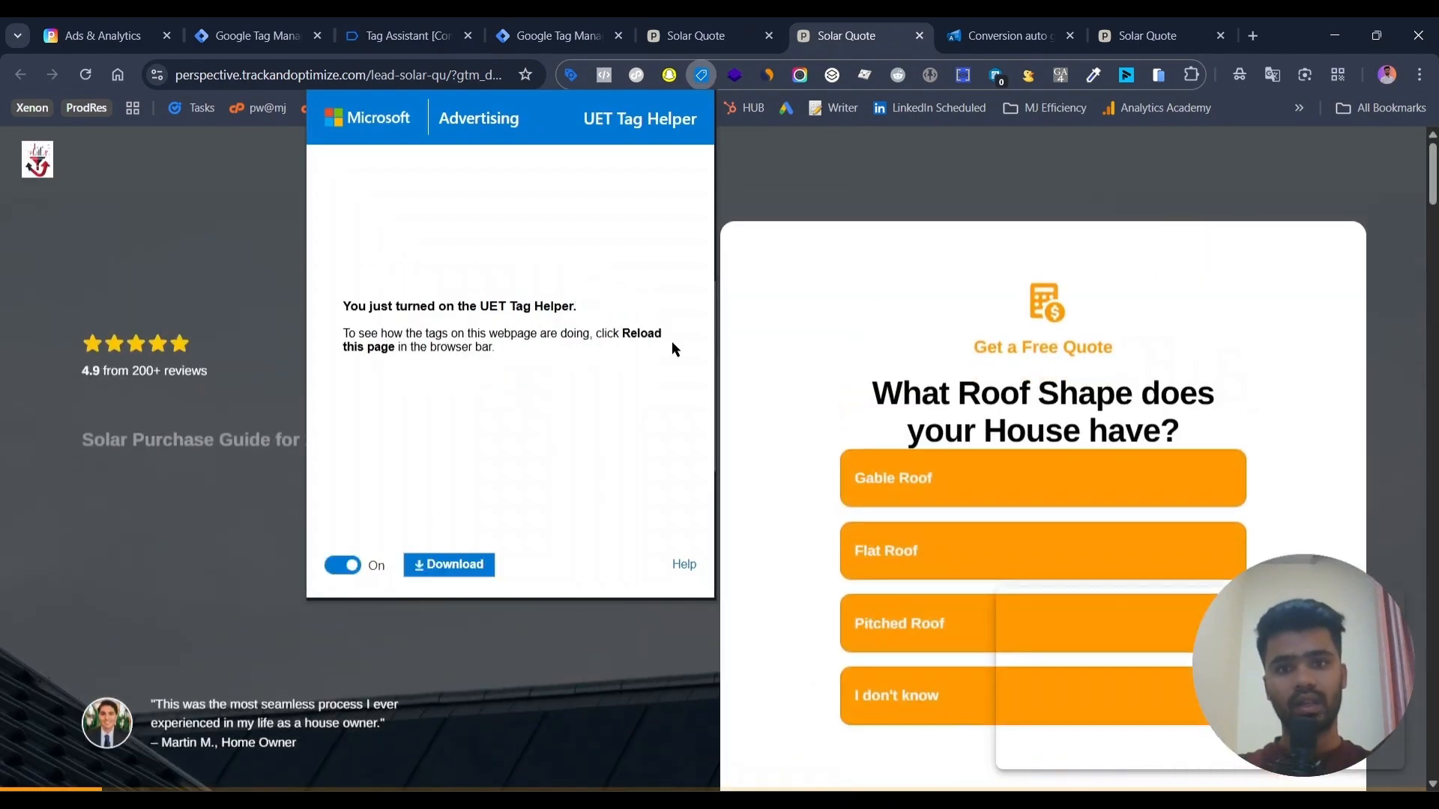
{"action": "left_click", "coordinate": [722, 383]}
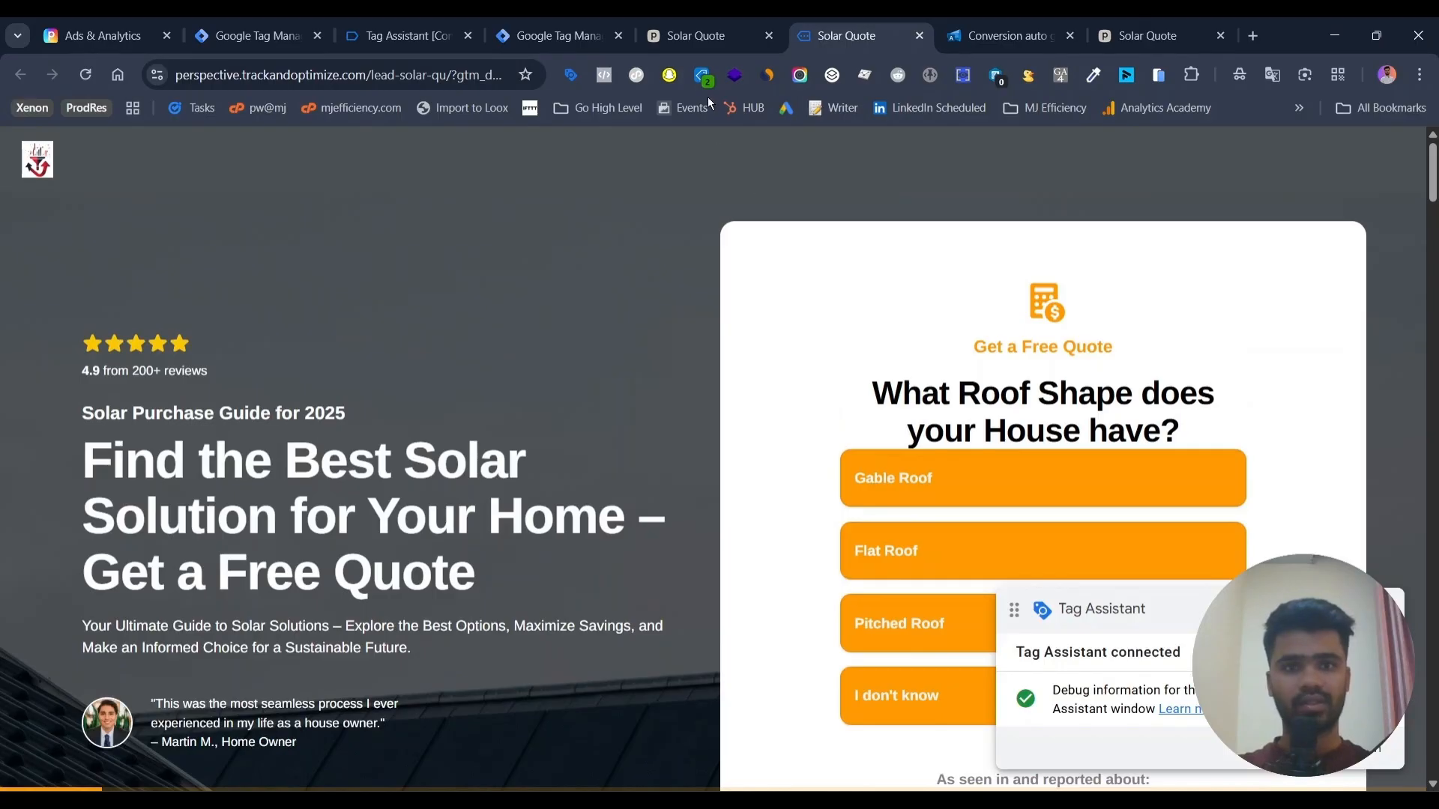
{"action": "left_click", "coordinate": [724, 18]}
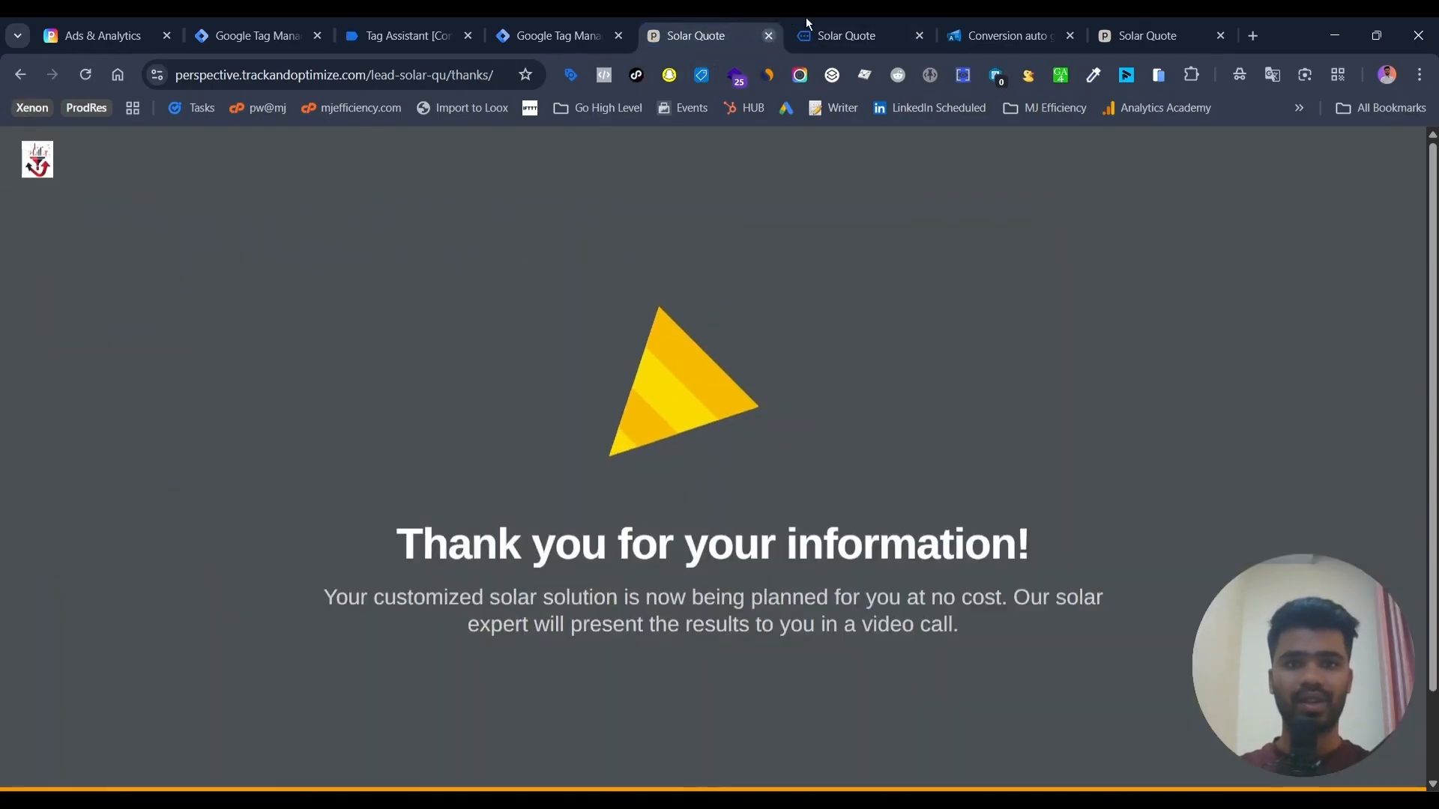
{"action": "left_click", "coordinate": [851, 16]}
- Answer Gable Roof, Semi-Detached House, 3-4 people, Mornings & Evenings, owner, and autofill the 82801 address
{"action": "left_click", "coordinate": [941, 472]}
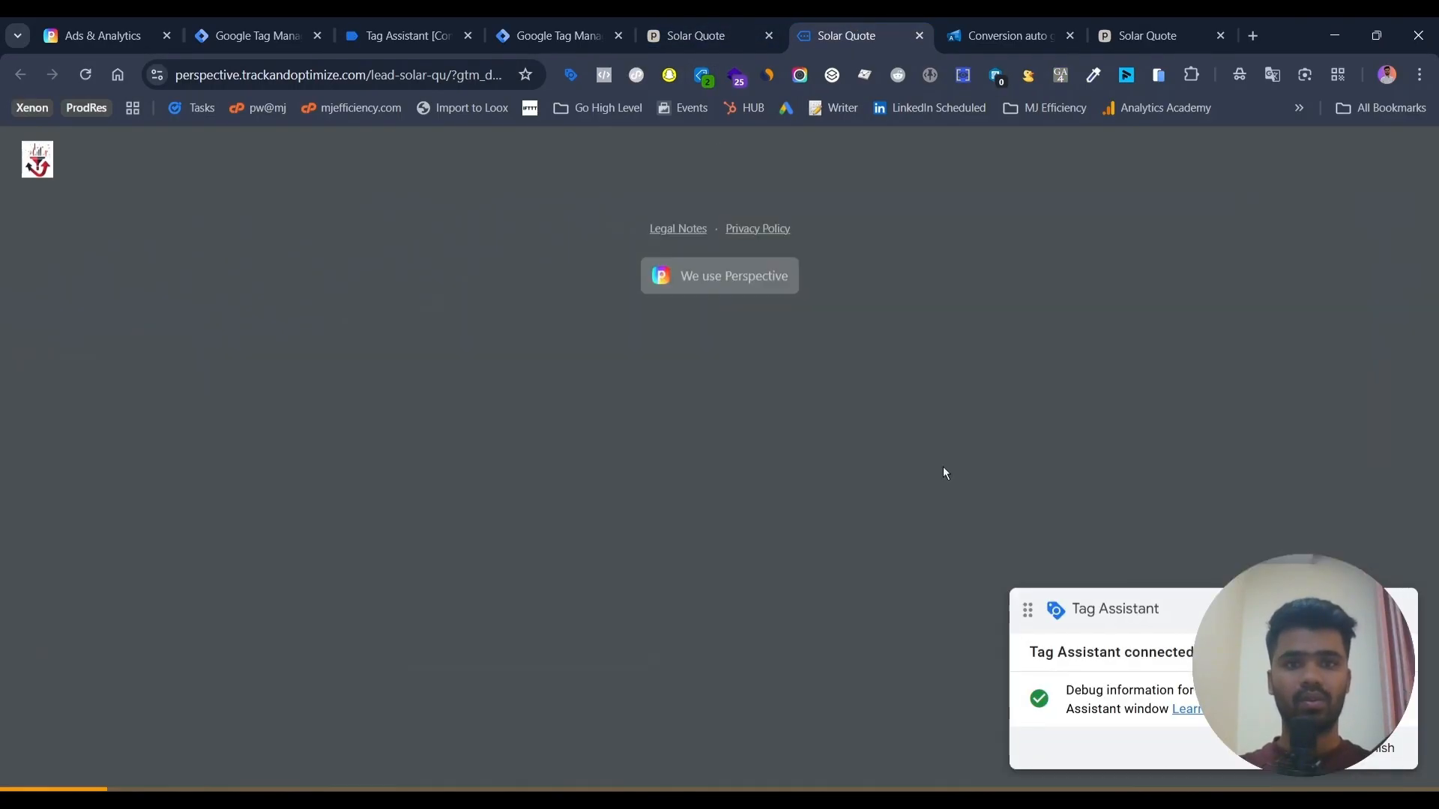
{"action": "left_click", "coordinate": [543, 430]}
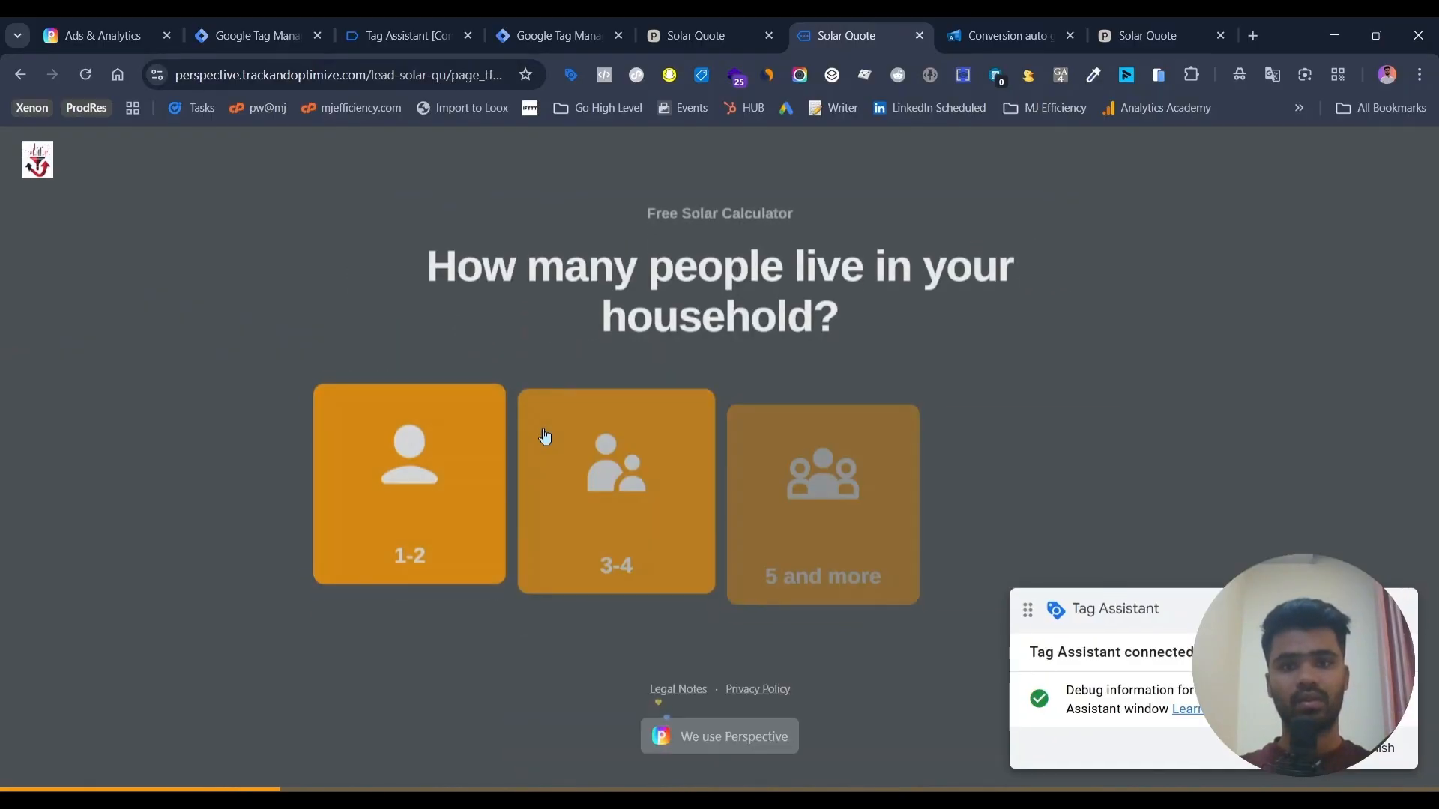
{"action": "left_click", "coordinate": [544, 436]}
{"action": "left_click", "coordinate": [544, 436]}
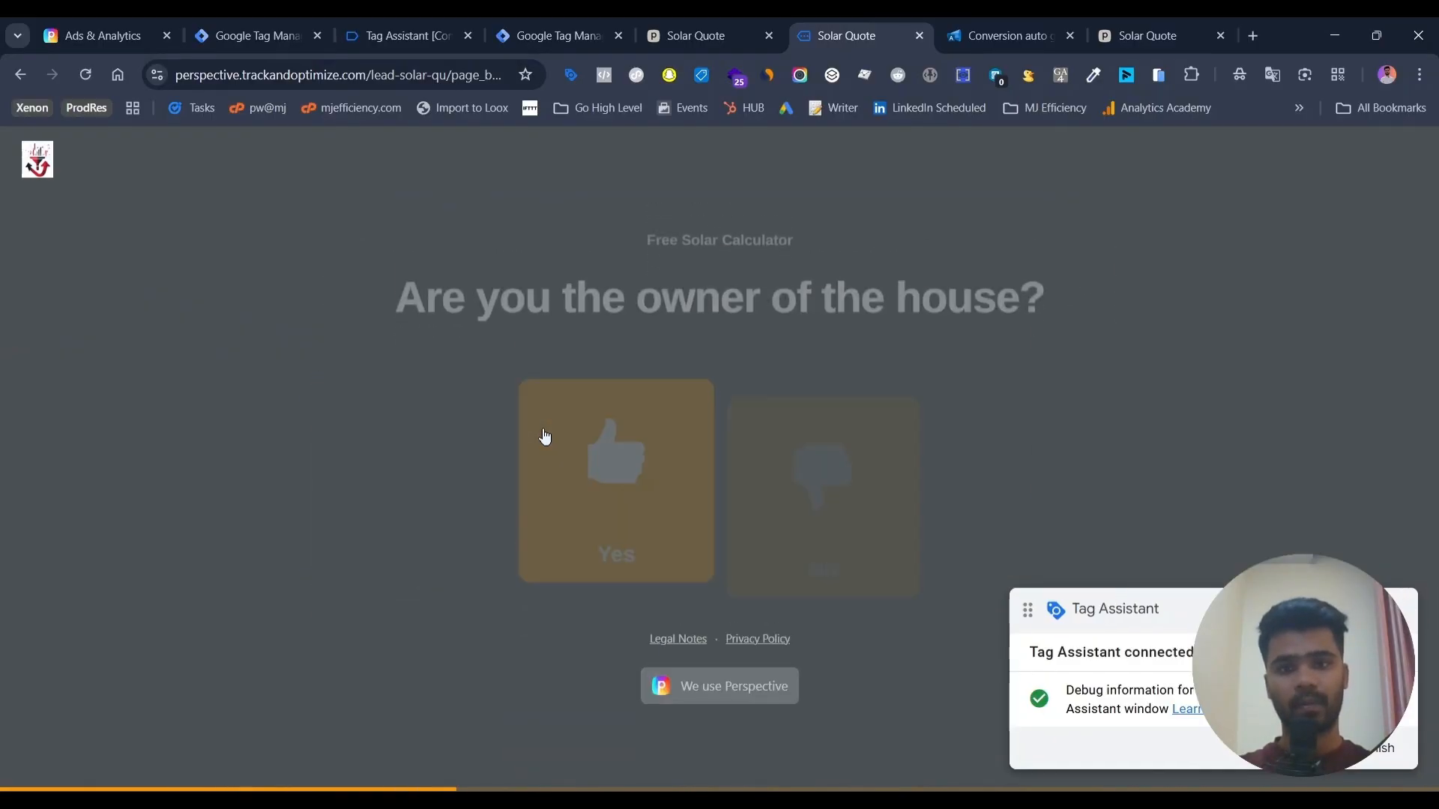
{"action": "left_click", "coordinate": [545, 437]}
{"action": "left_click", "coordinate": [543, 428]}
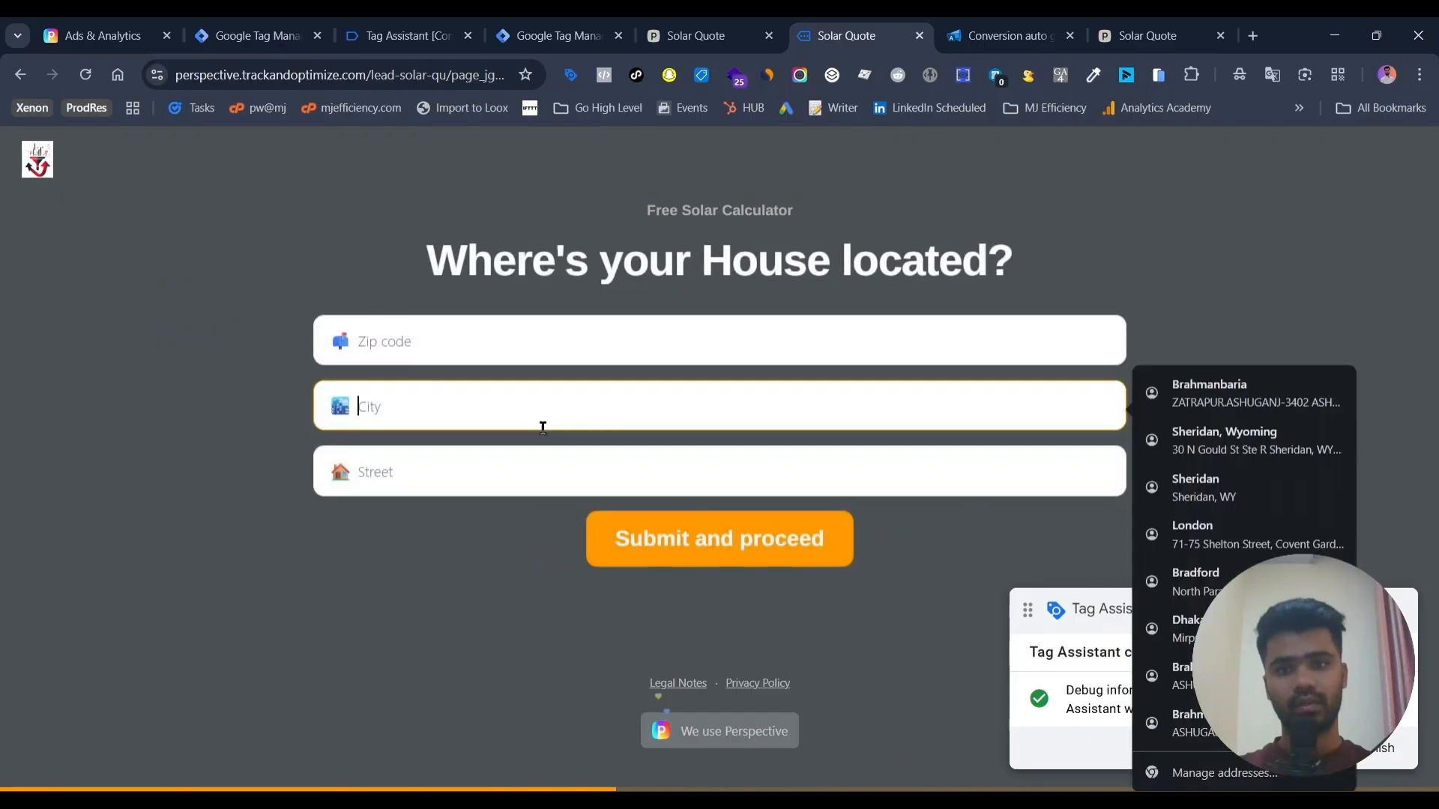
{"action": "left_click", "coordinate": [464, 348]}
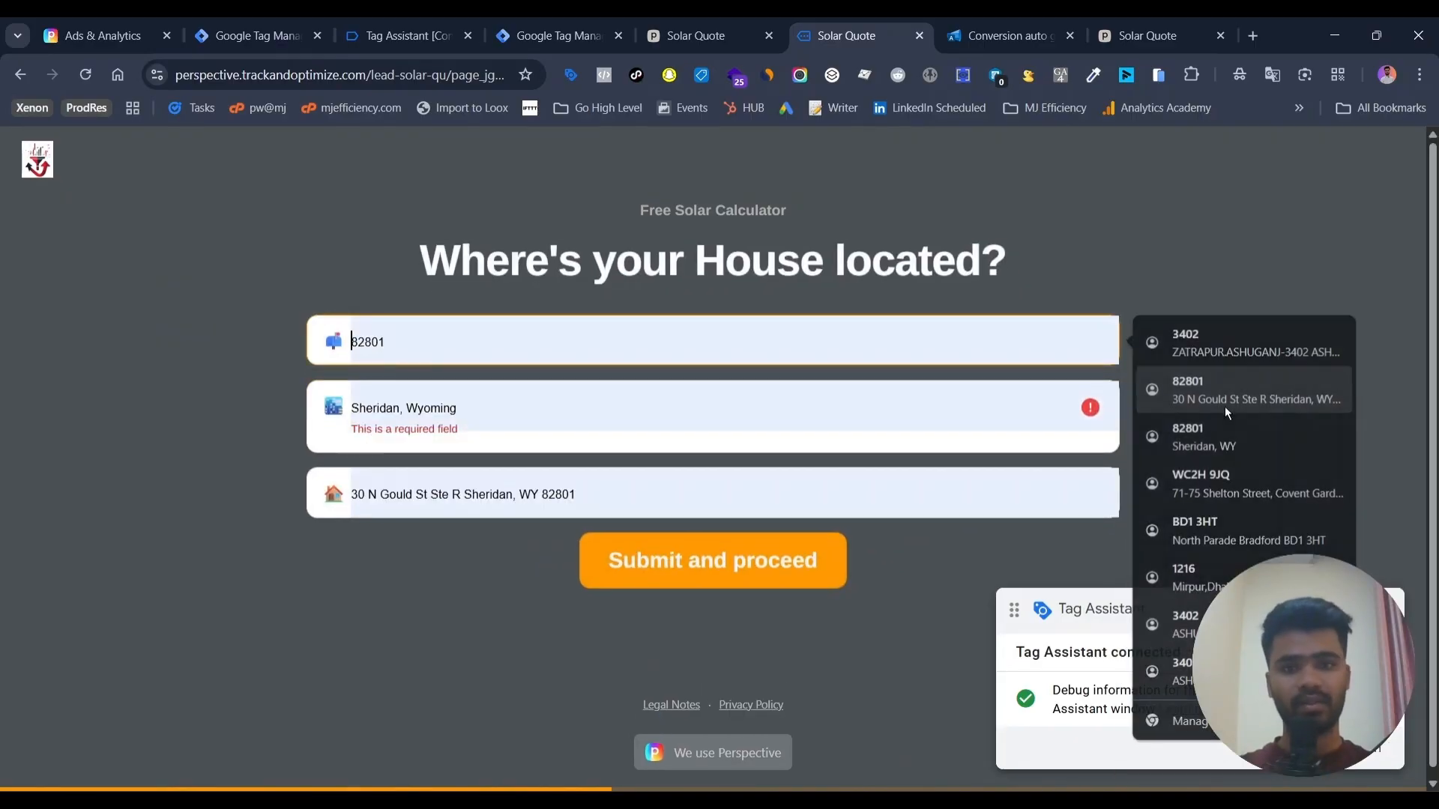
{"action": "left_click", "coordinate": [1224, 406]}
{"action": "left_click", "coordinate": [751, 552]}
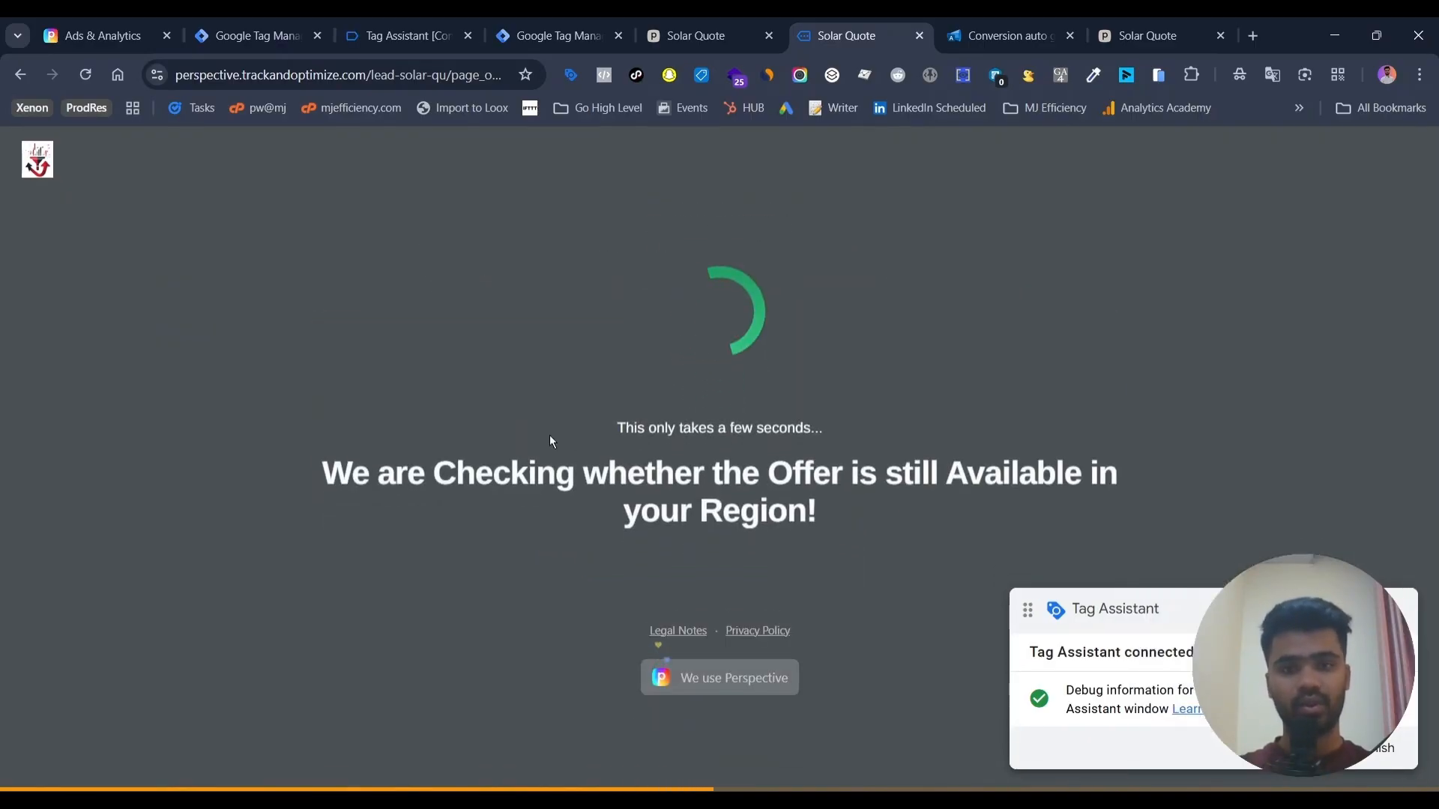
{"action": "left_click", "coordinate": [763, 21]}
{"action": "left_click", "coordinate": [854, 17]}
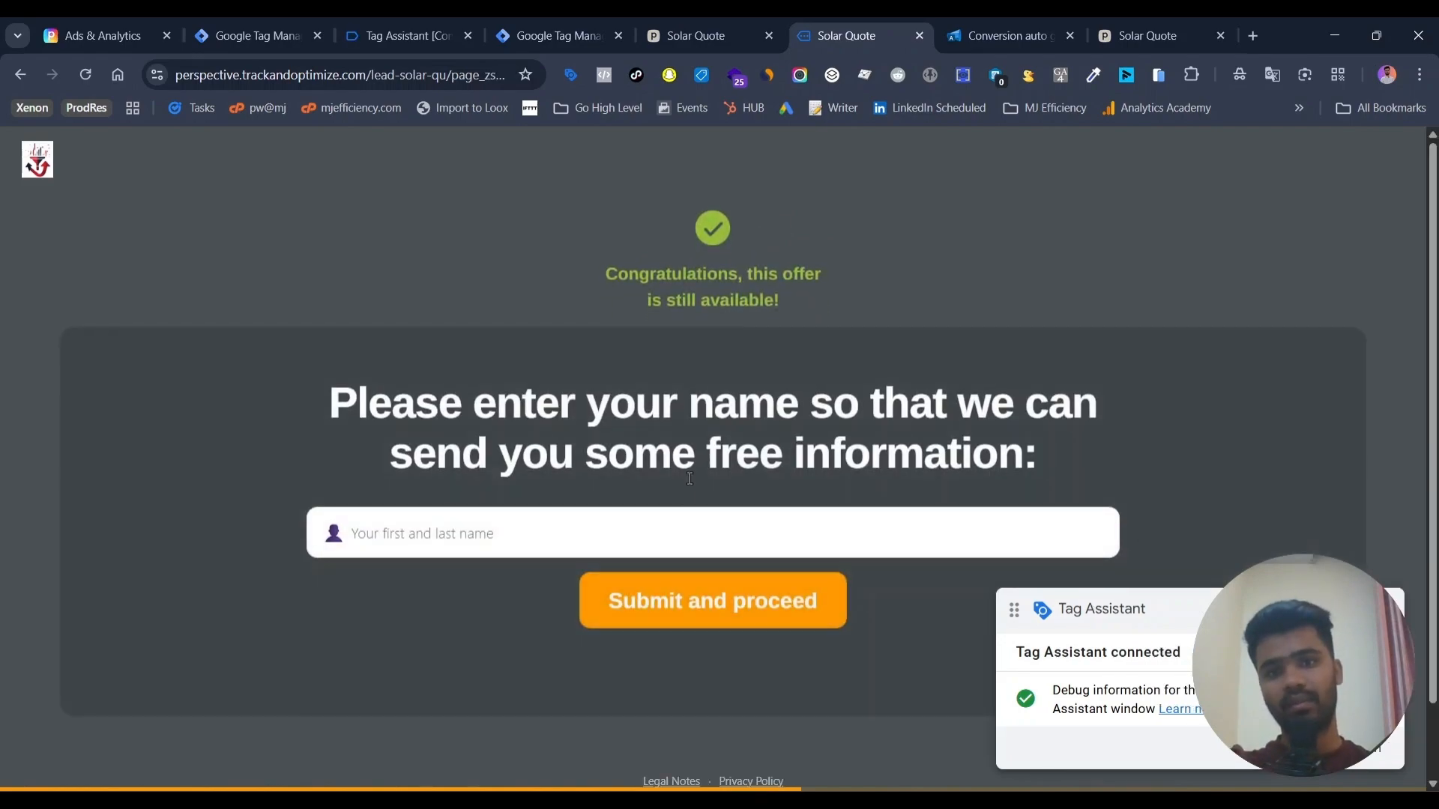
- Autofill the saved name, e-mail and phone number, and accept the privacy policy
{"action": "left_click", "coordinate": [619, 537]}
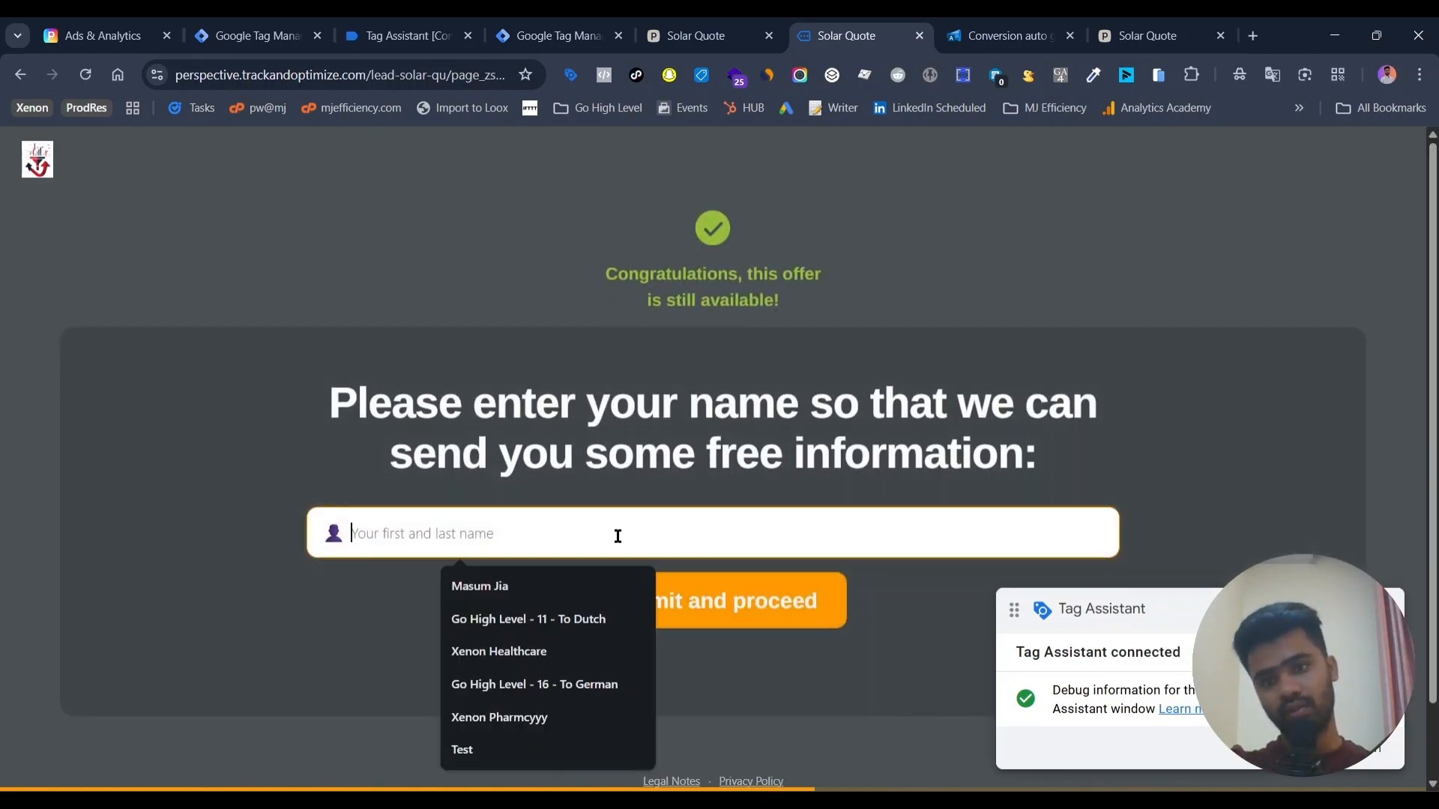
{"action": "left_click", "coordinate": [583, 581]}
{"action": "left_click", "coordinate": [701, 598]}
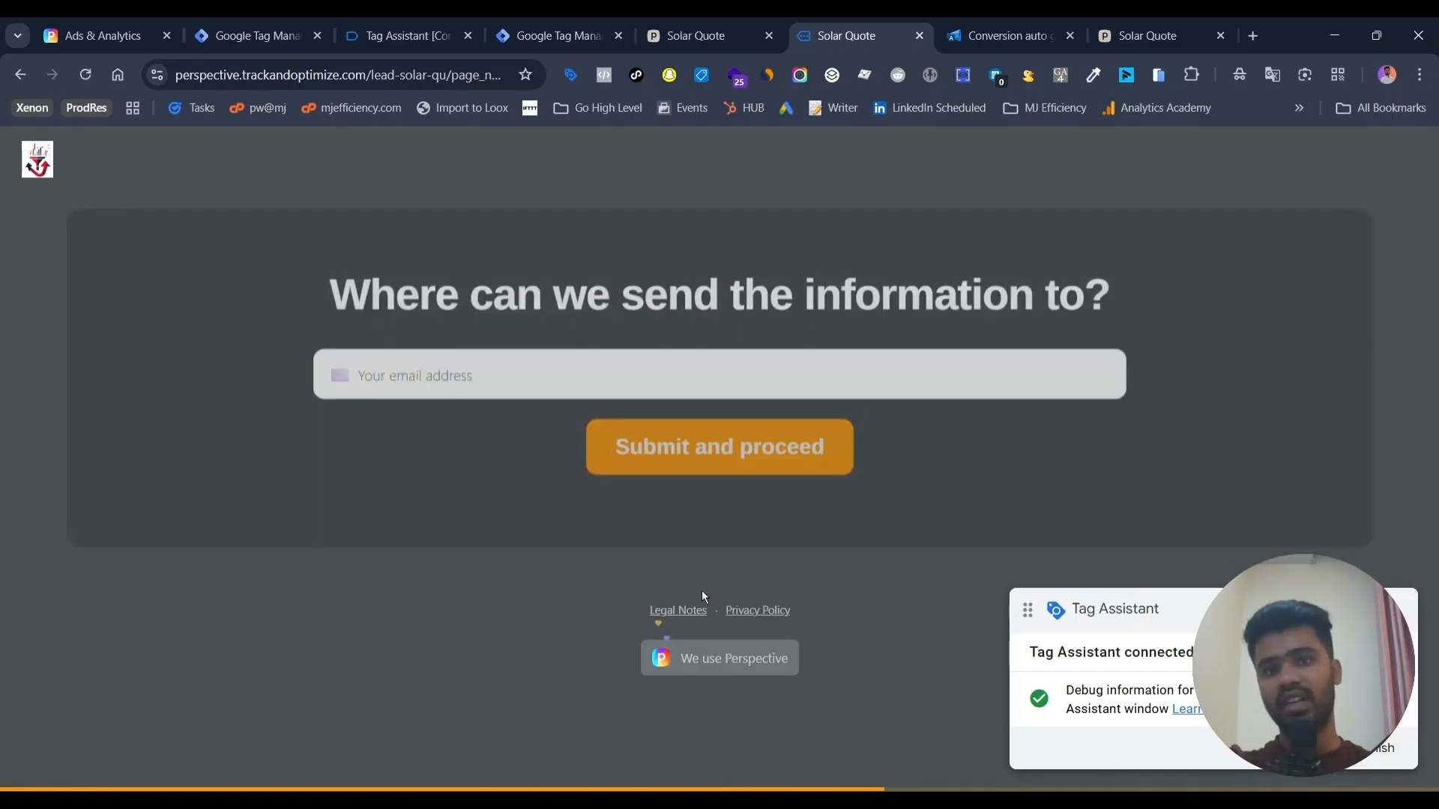
{"action": "left_click", "coordinate": [467, 341]}
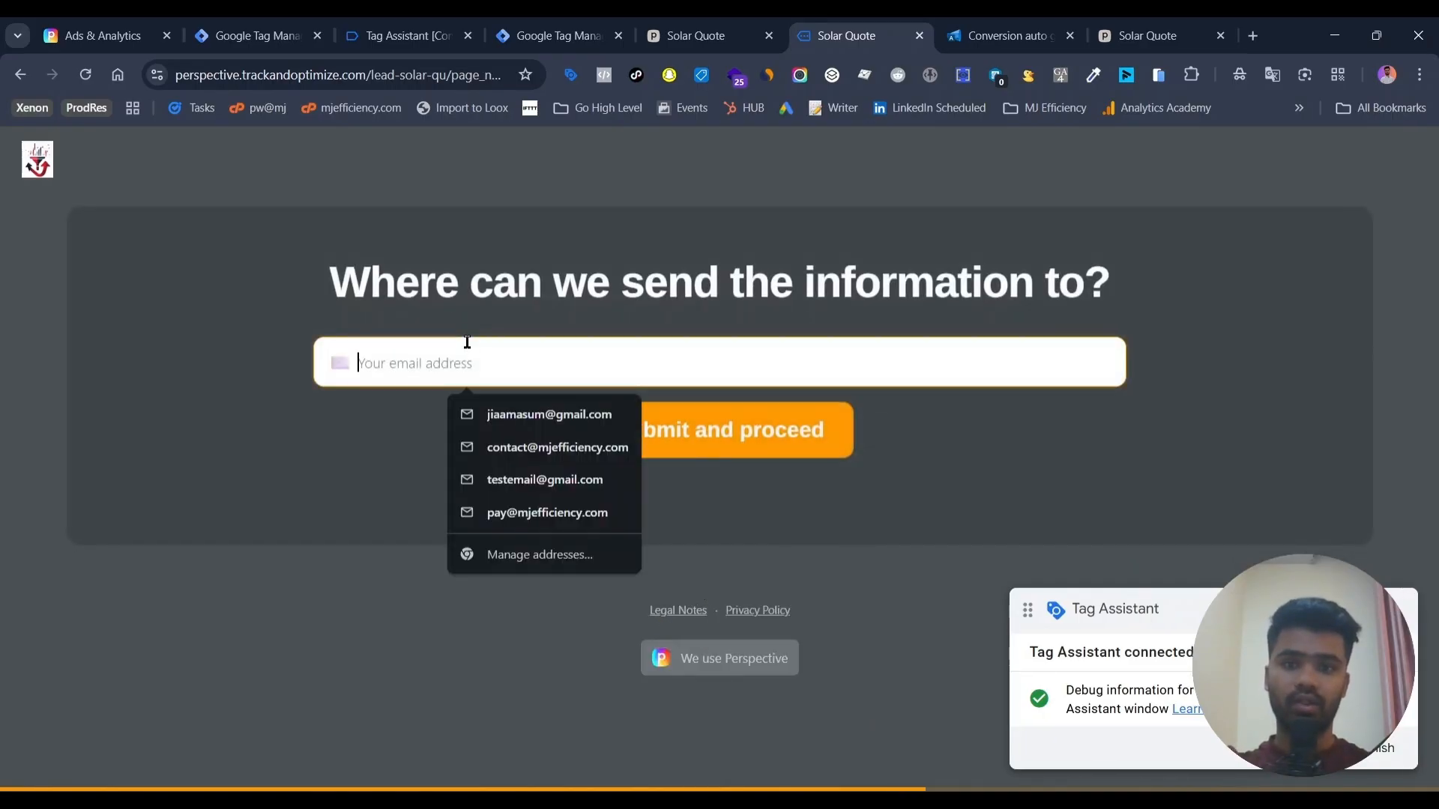
{"action": "left_click", "coordinate": [602, 414]}
{"action": "left_click", "coordinate": [649, 416]}
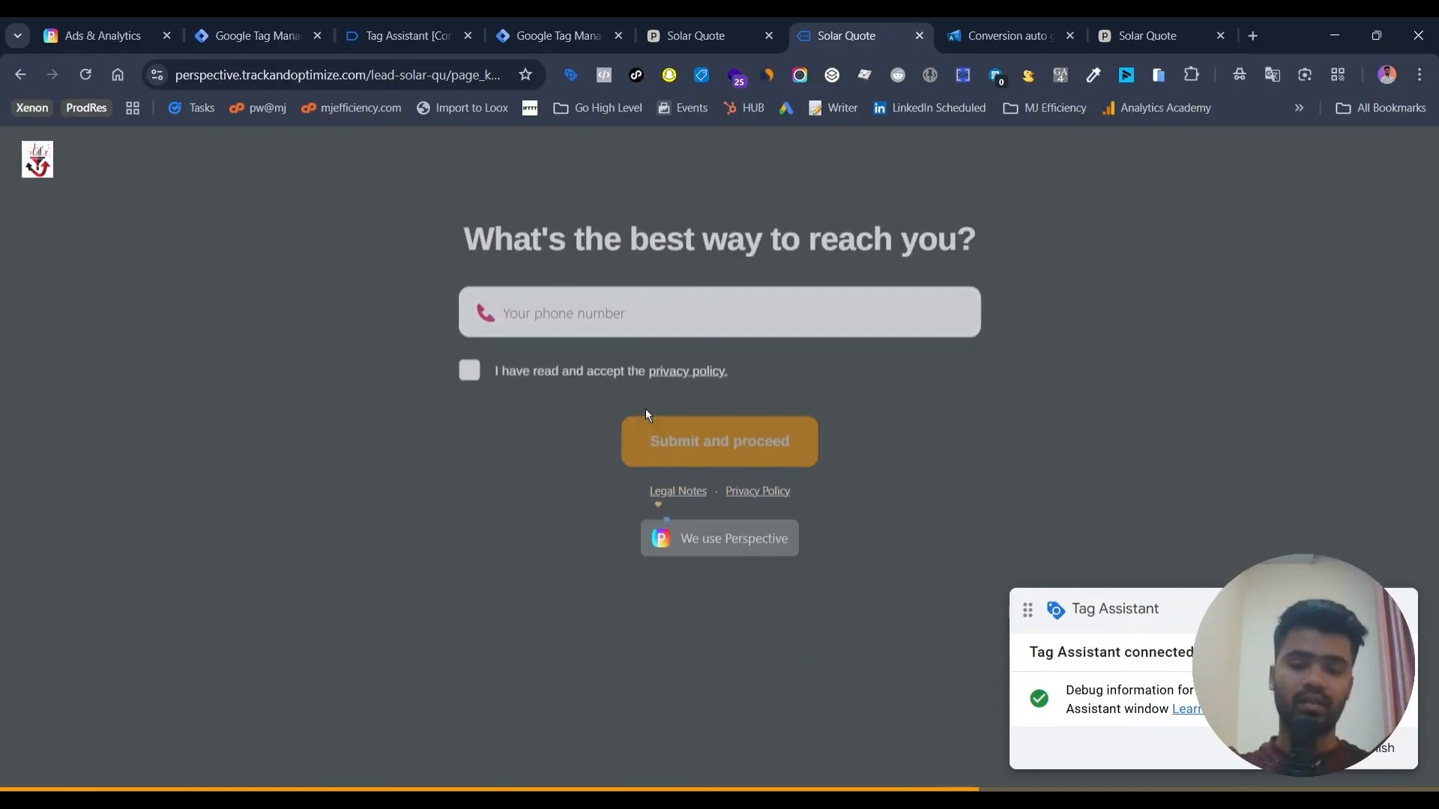
{"action": "left_click", "coordinate": [516, 298]}
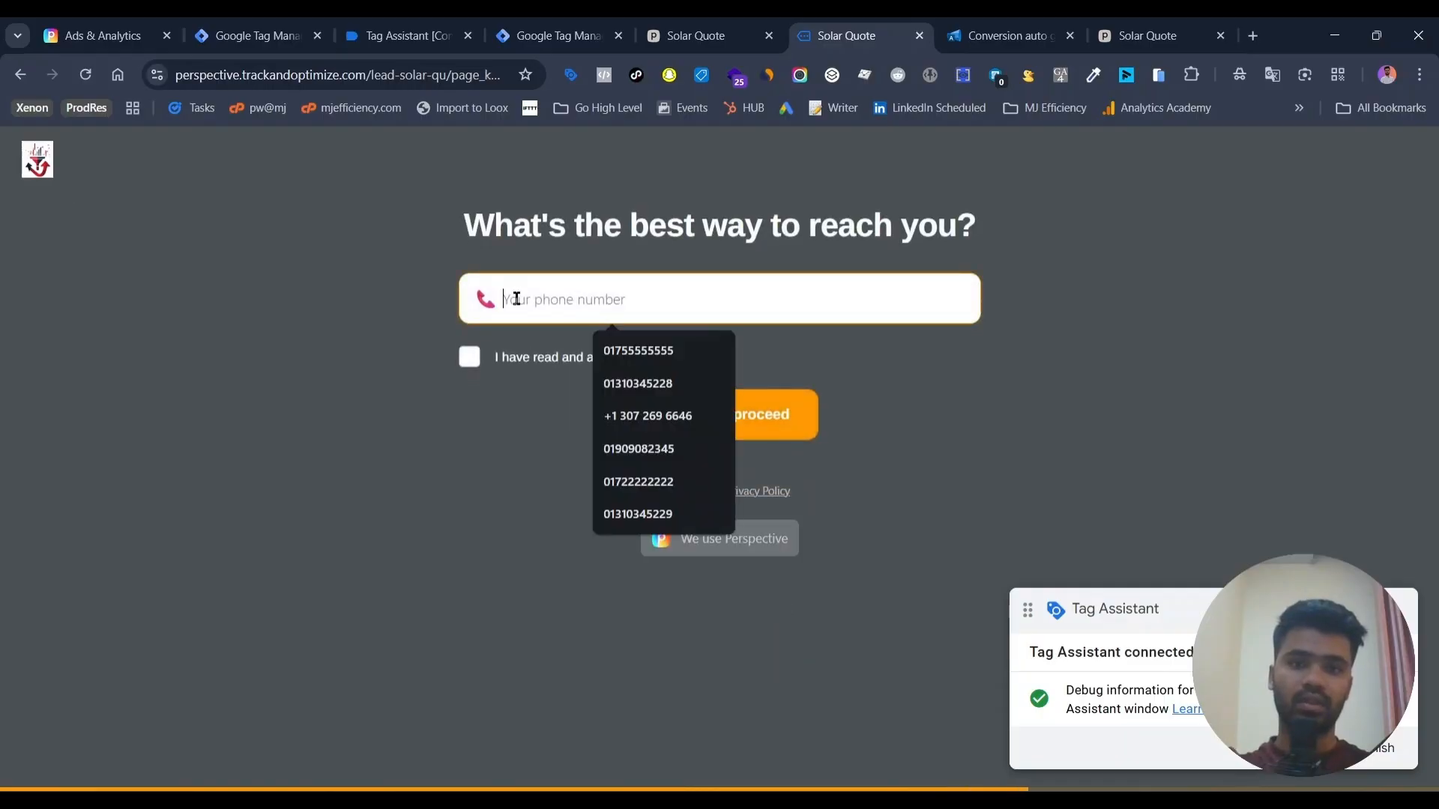
{"action": "left_click", "coordinate": [653, 416]}
{"action": "left_click", "coordinate": [493, 361]}
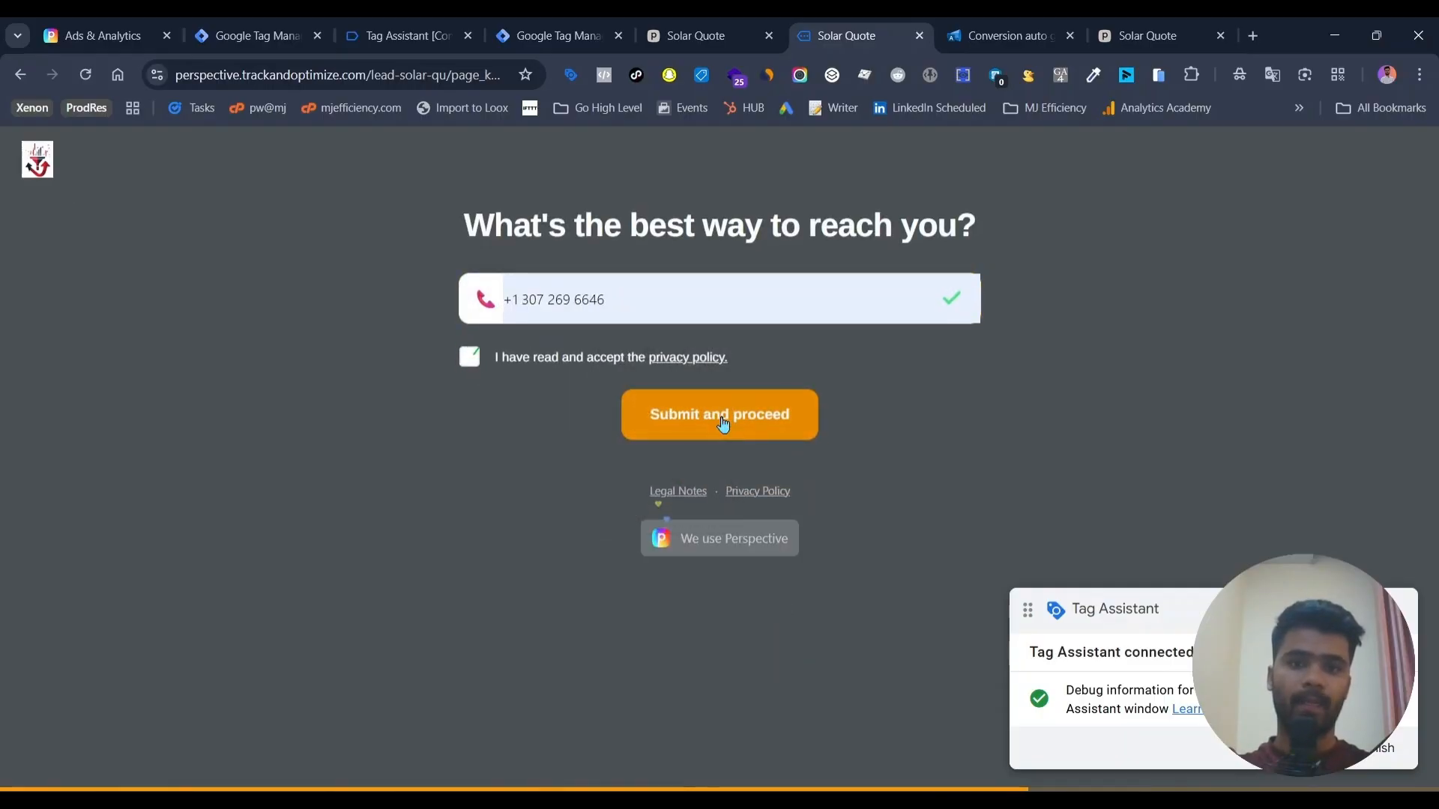
{"action": "left_click", "coordinate": [721, 416]}
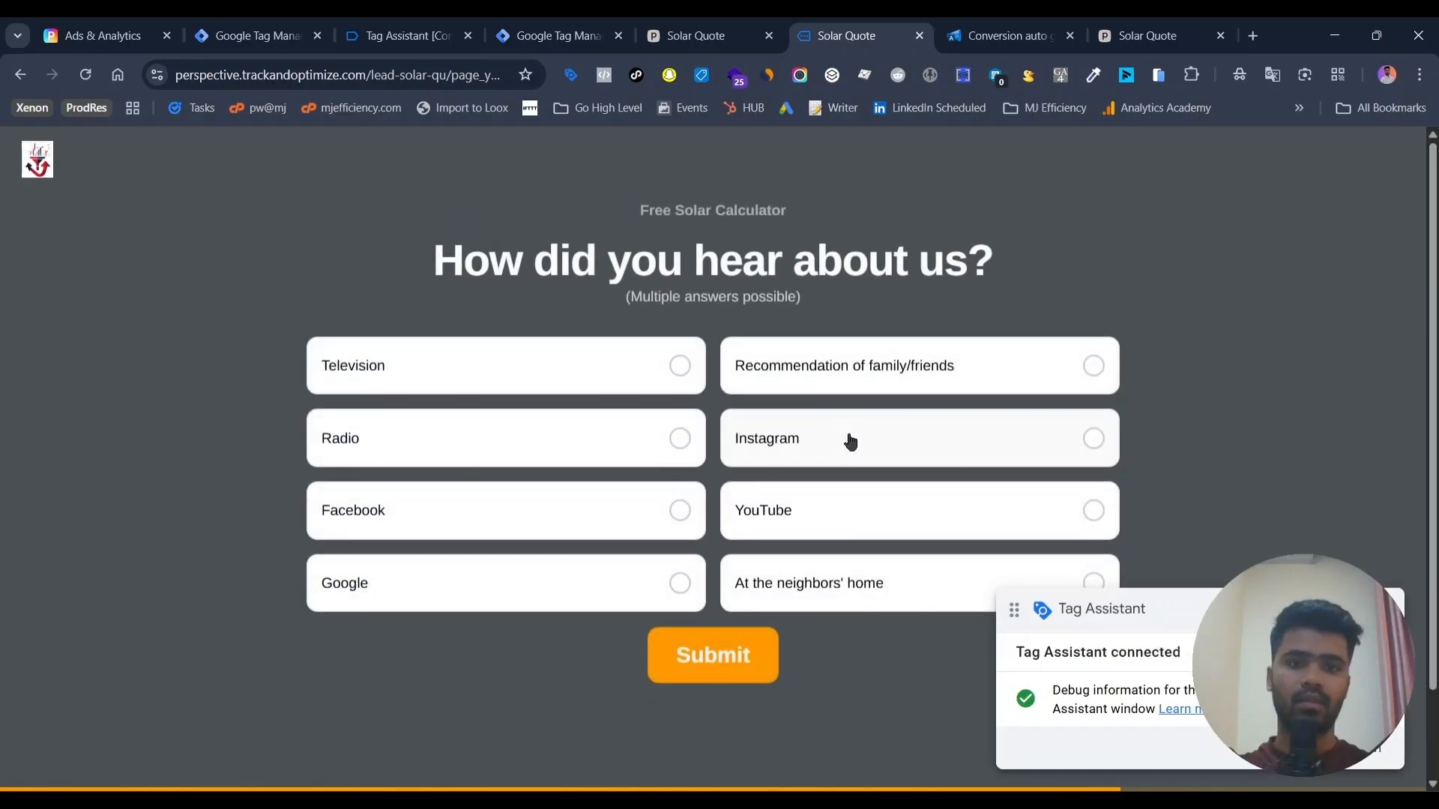
- Answer Instagram, metal sheet roofing and WhatsApp to reach the thank-you page
{"action": "left_click", "coordinate": [847, 439]}
{"action": "left_click", "coordinate": [714, 654]}
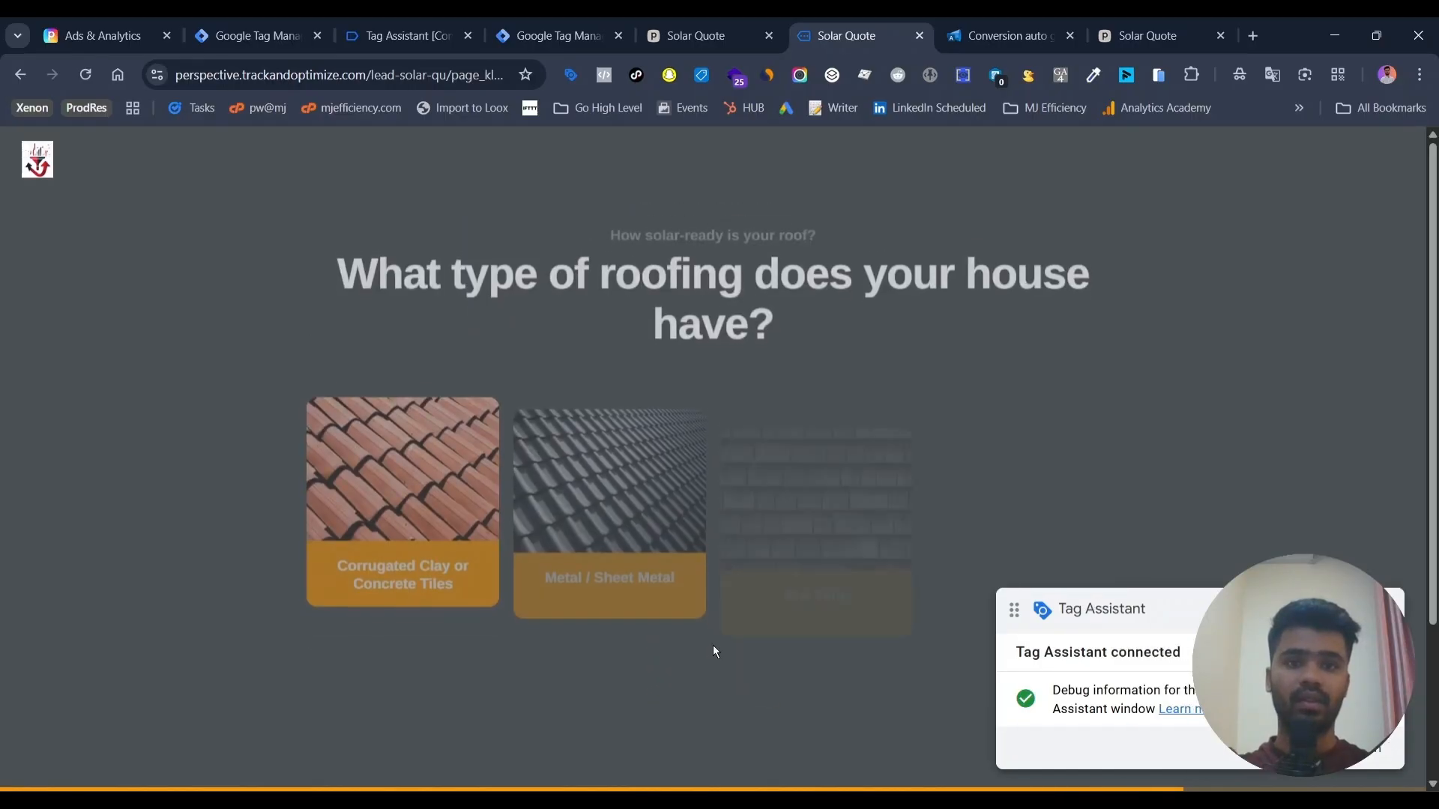
{"action": "left_click", "coordinate": [581, 562]}
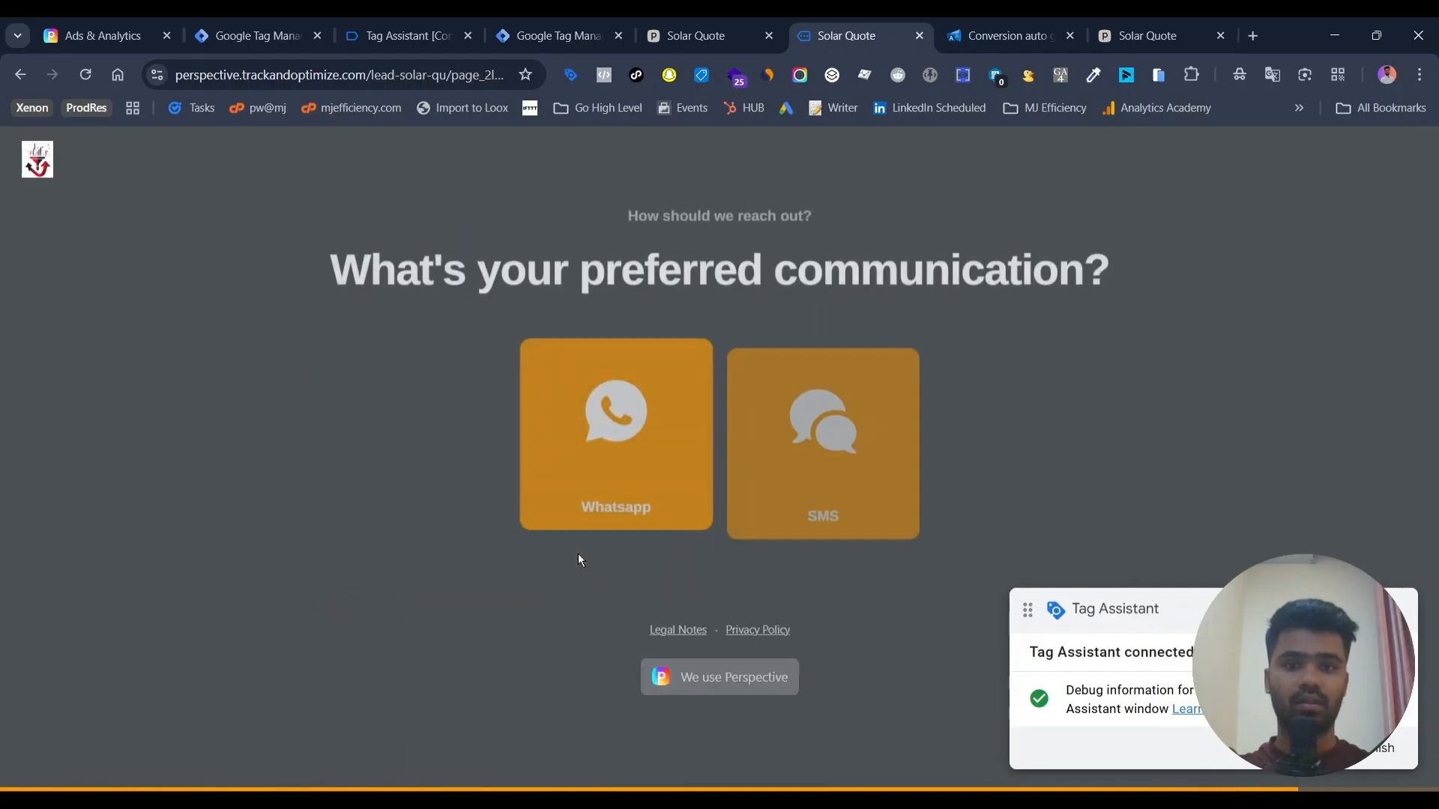
{"action": "left_click", "coordinate": [567, 480]}
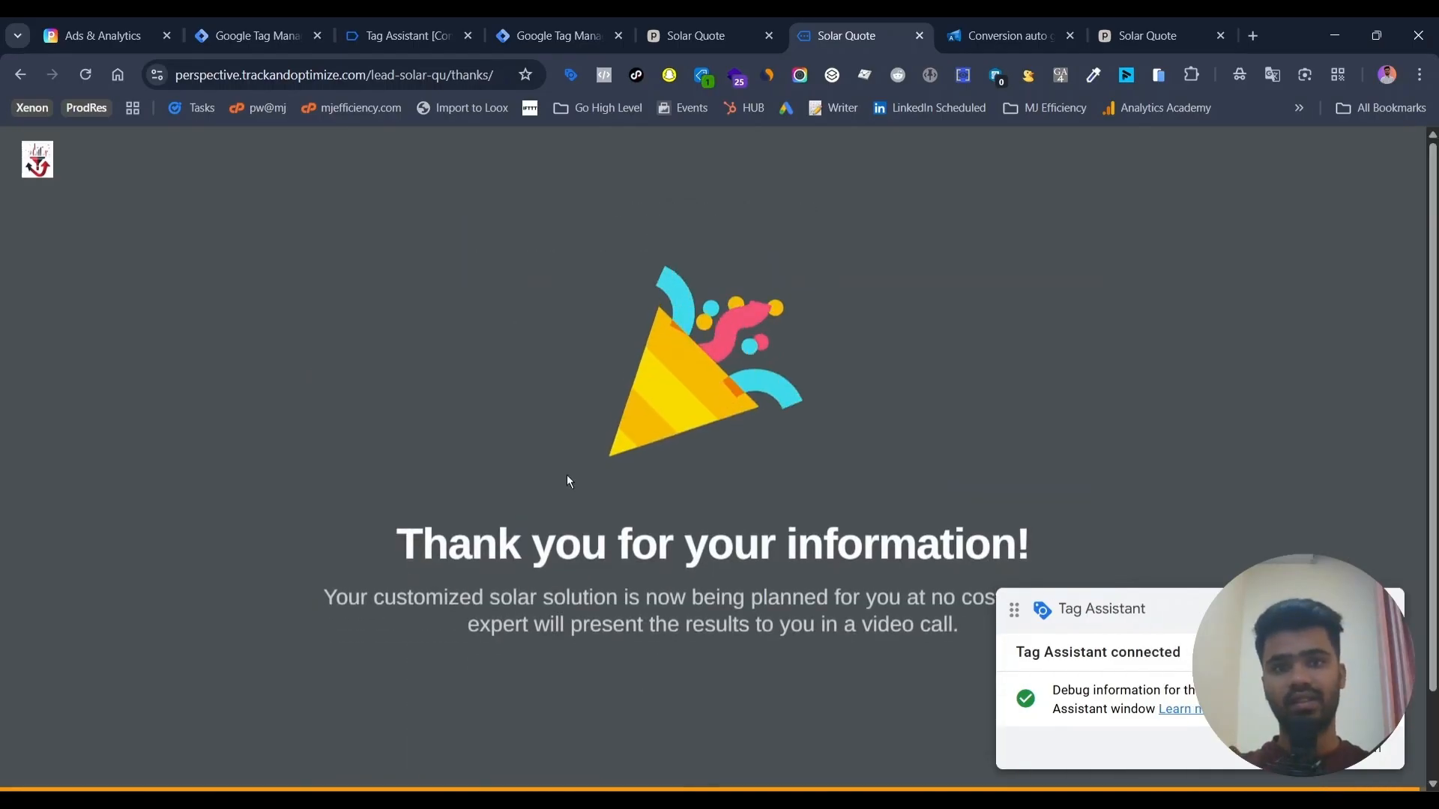
- Confirm in UET Tag Helper's parameter details that the submit_lead_form event action fired
{"action": "left_click", "coordinate": [702, 76]}
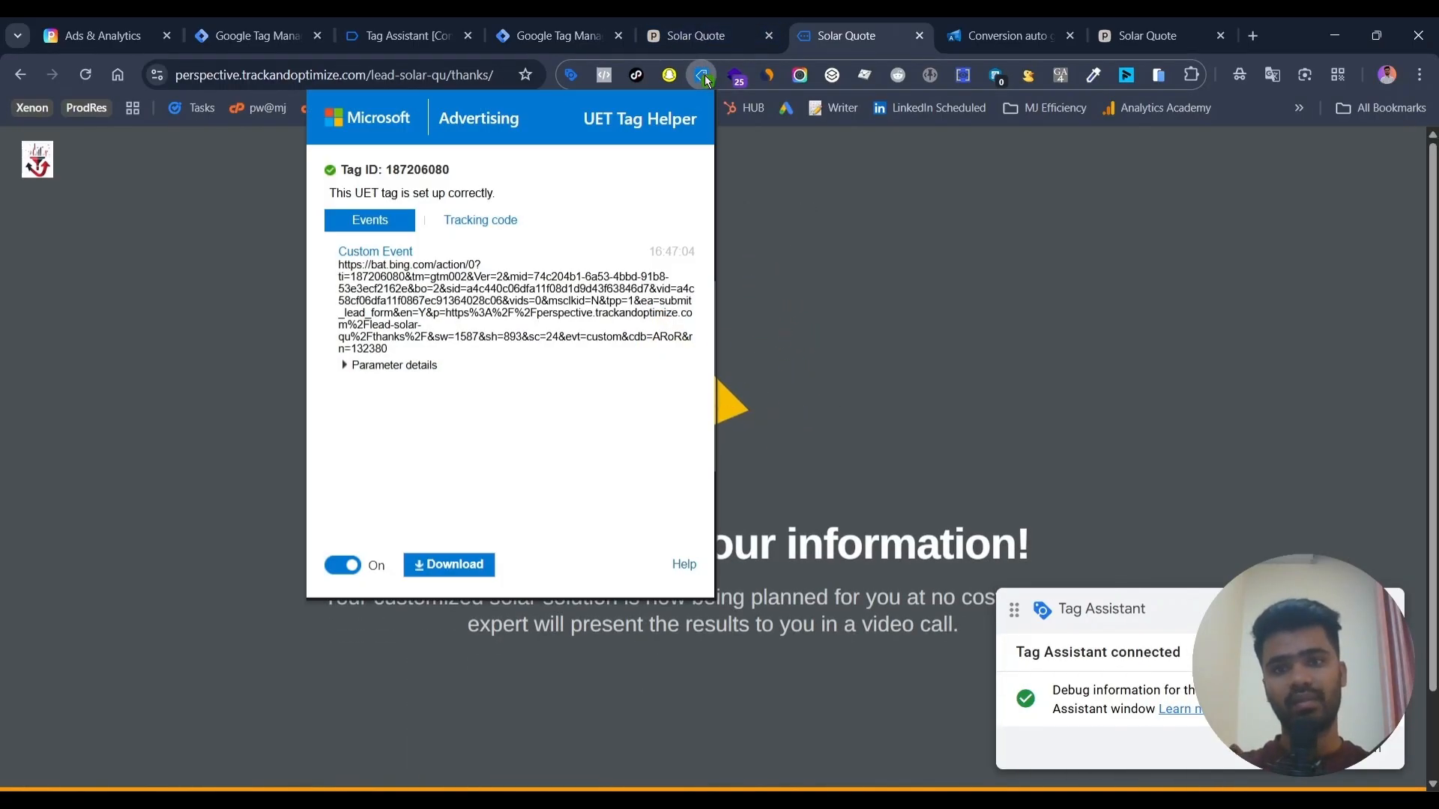
{"action": "left_click", "coordinate": [413, 366]}
{"action": "scroll", "coordinate": [411, 367], "scroll_direction": "down", "scroll_amount": 1}
{"action": "scroll", "coordinate": [411, 367], "scroll_direction": "down", "scroll_amount": 1}
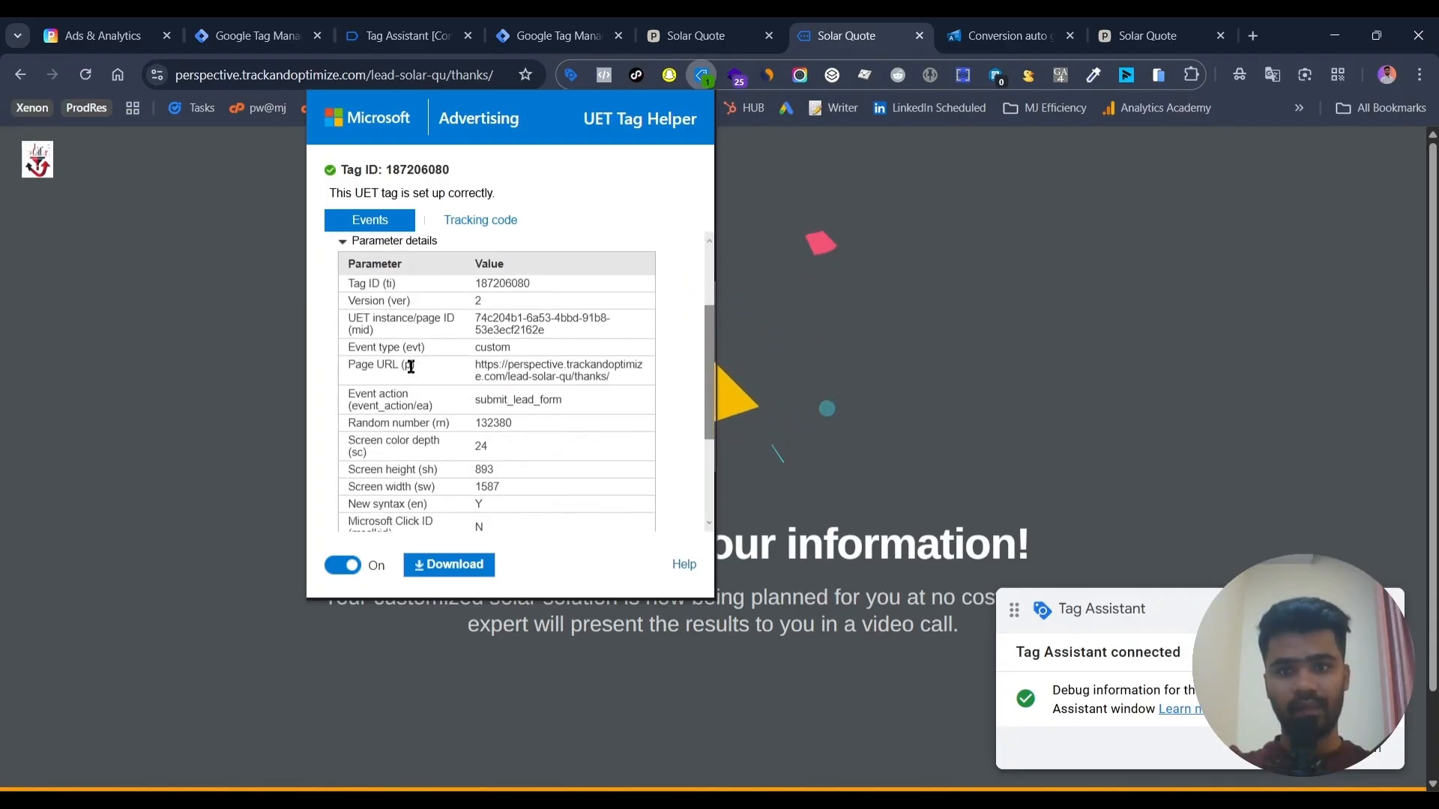
{"action": "double_click", "coordinate": [514, 401]}
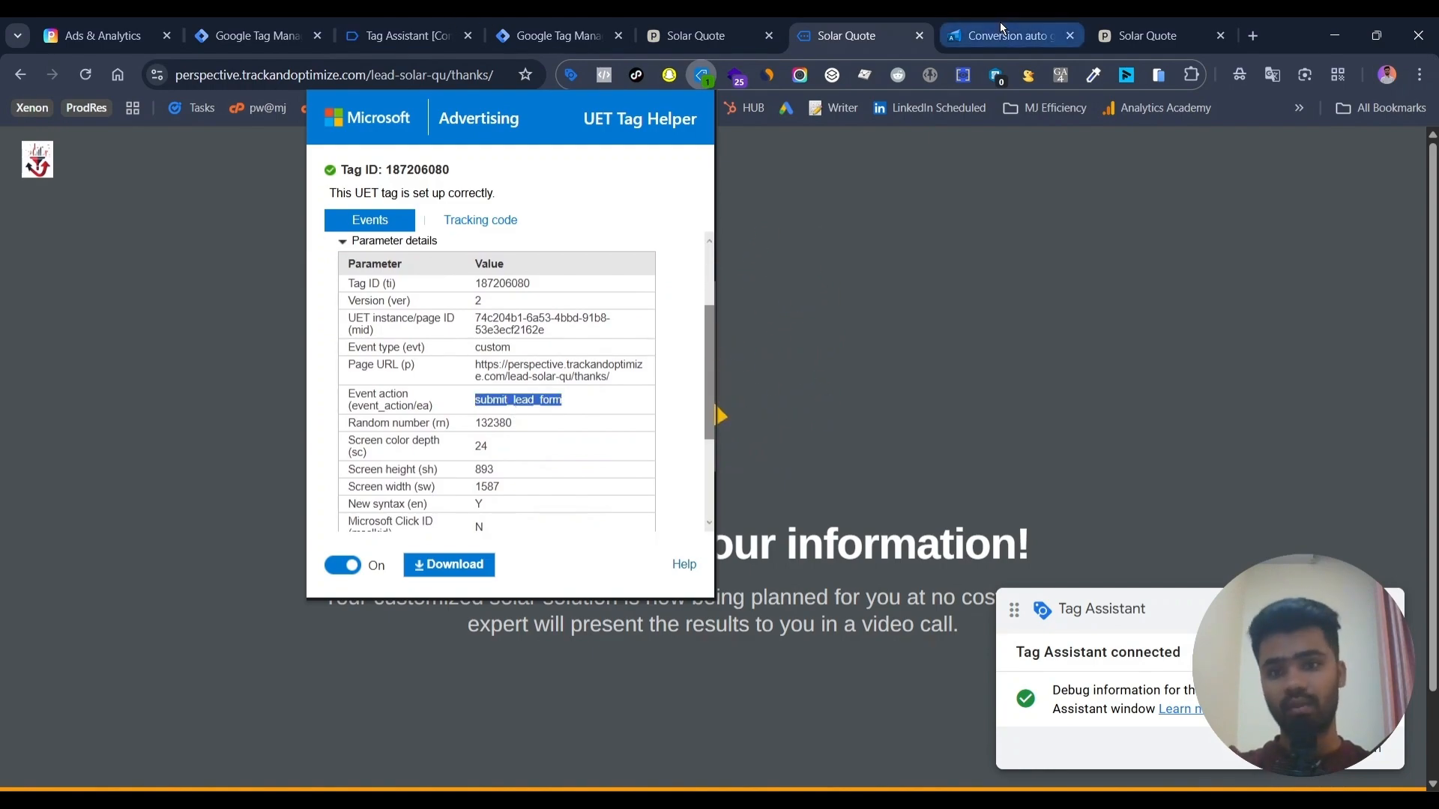
{"action": "scroll", "coordinate": [558, 403], "scroll_direction": "down", "scroll_amount": 2}
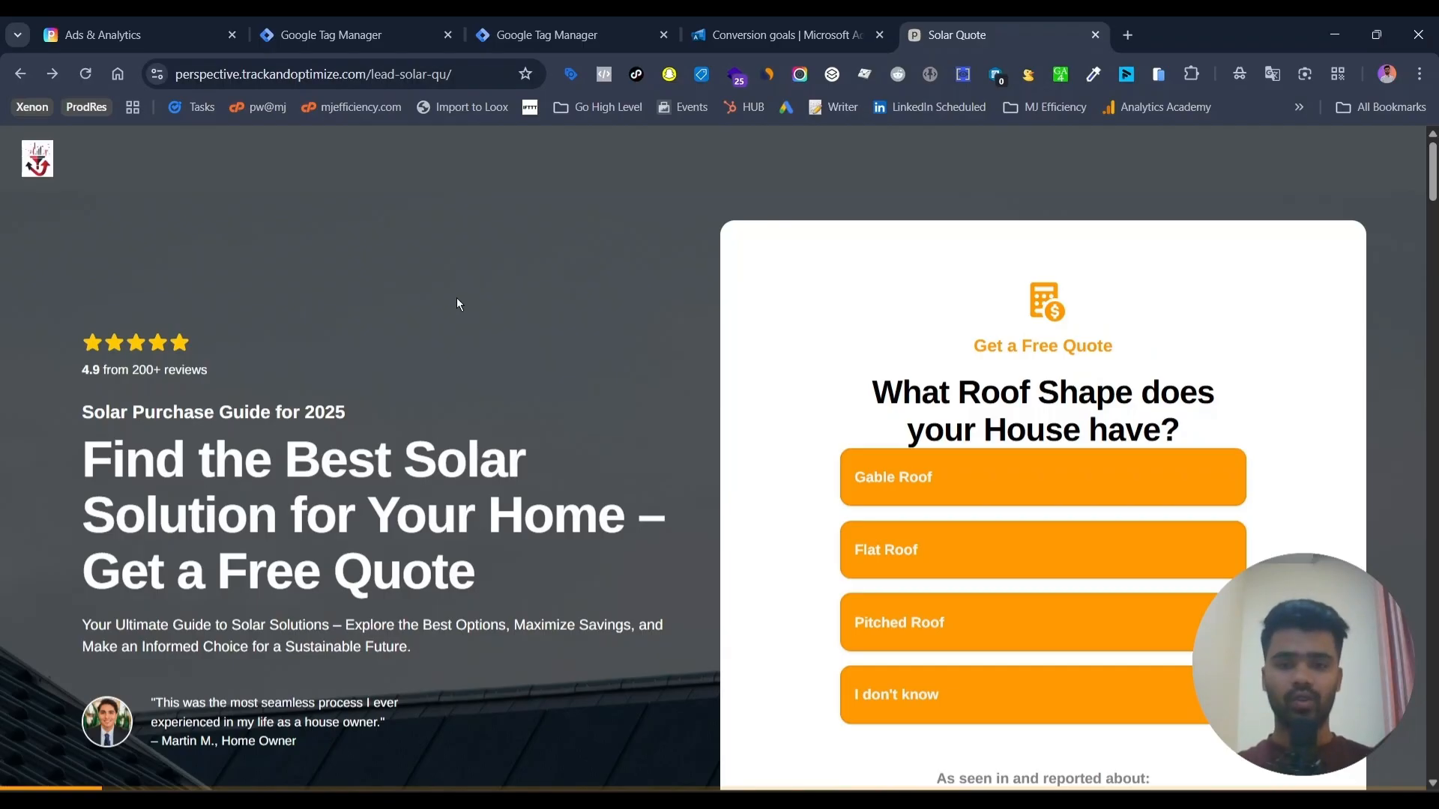
- Return to the Solar Quote site and go back to the quiz's first question
{"action": "left_click", "coordinate": [326, 18]}
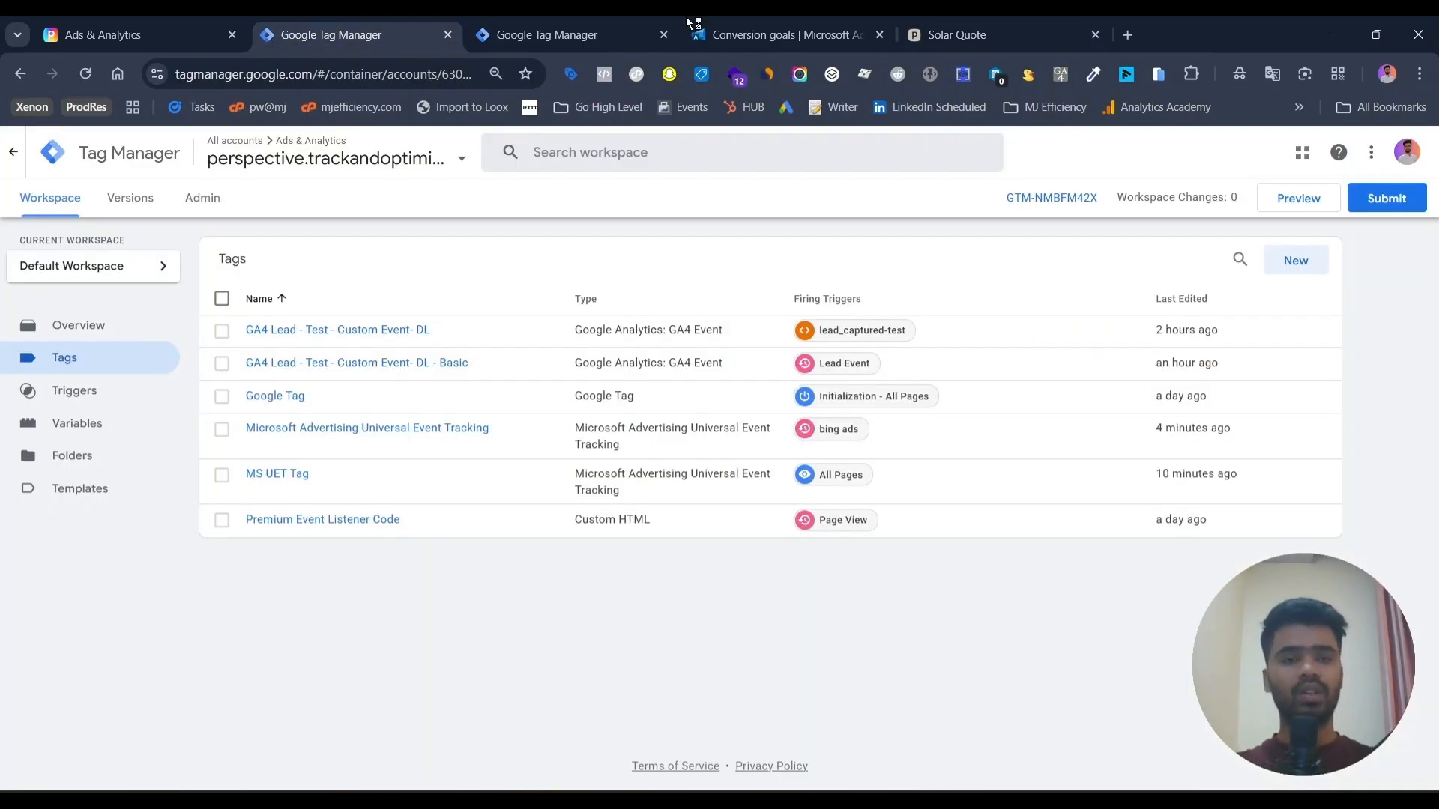
{"action": "left_click", "coordinate": [966, 30]}
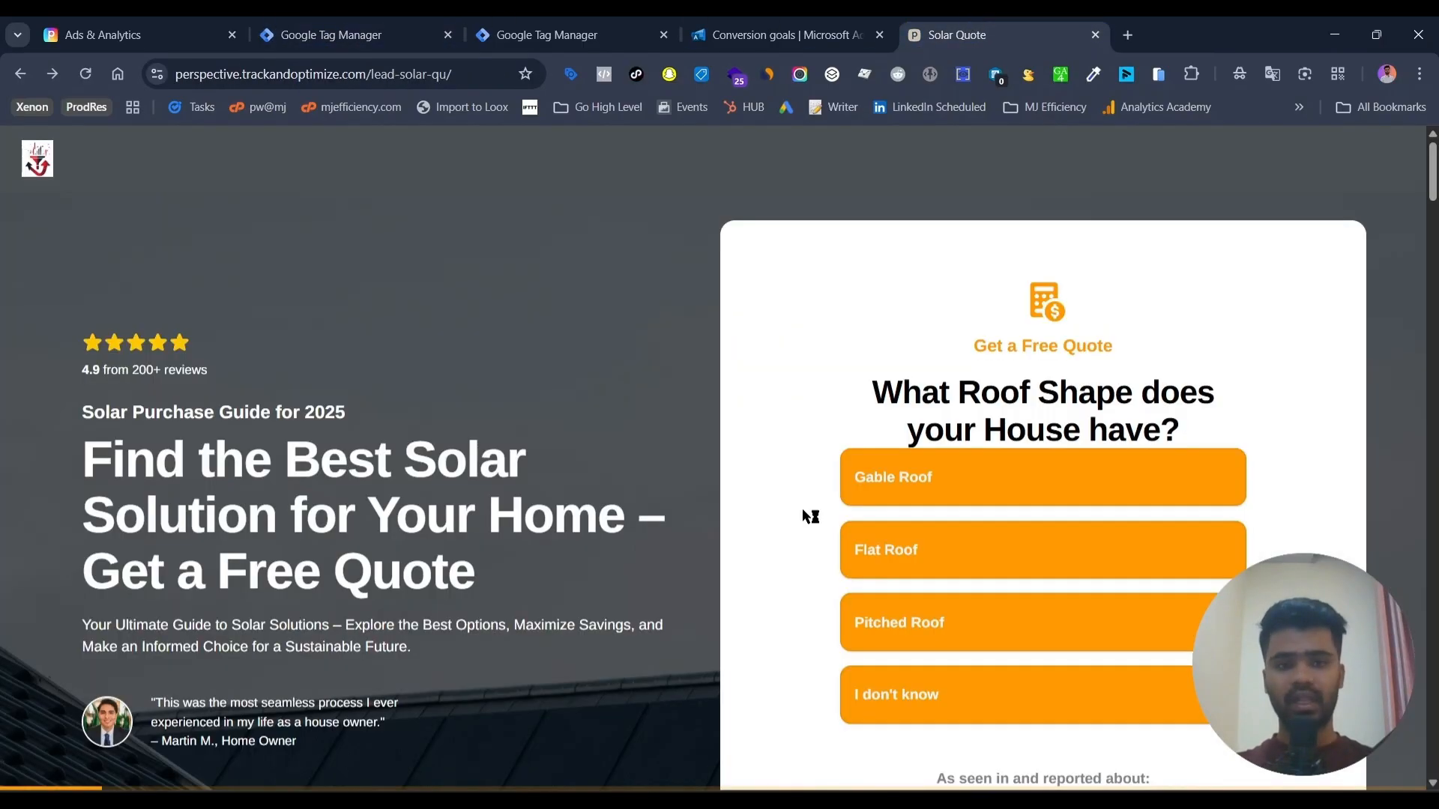
{"action": "left_click", "coordinate": [937, 509]}
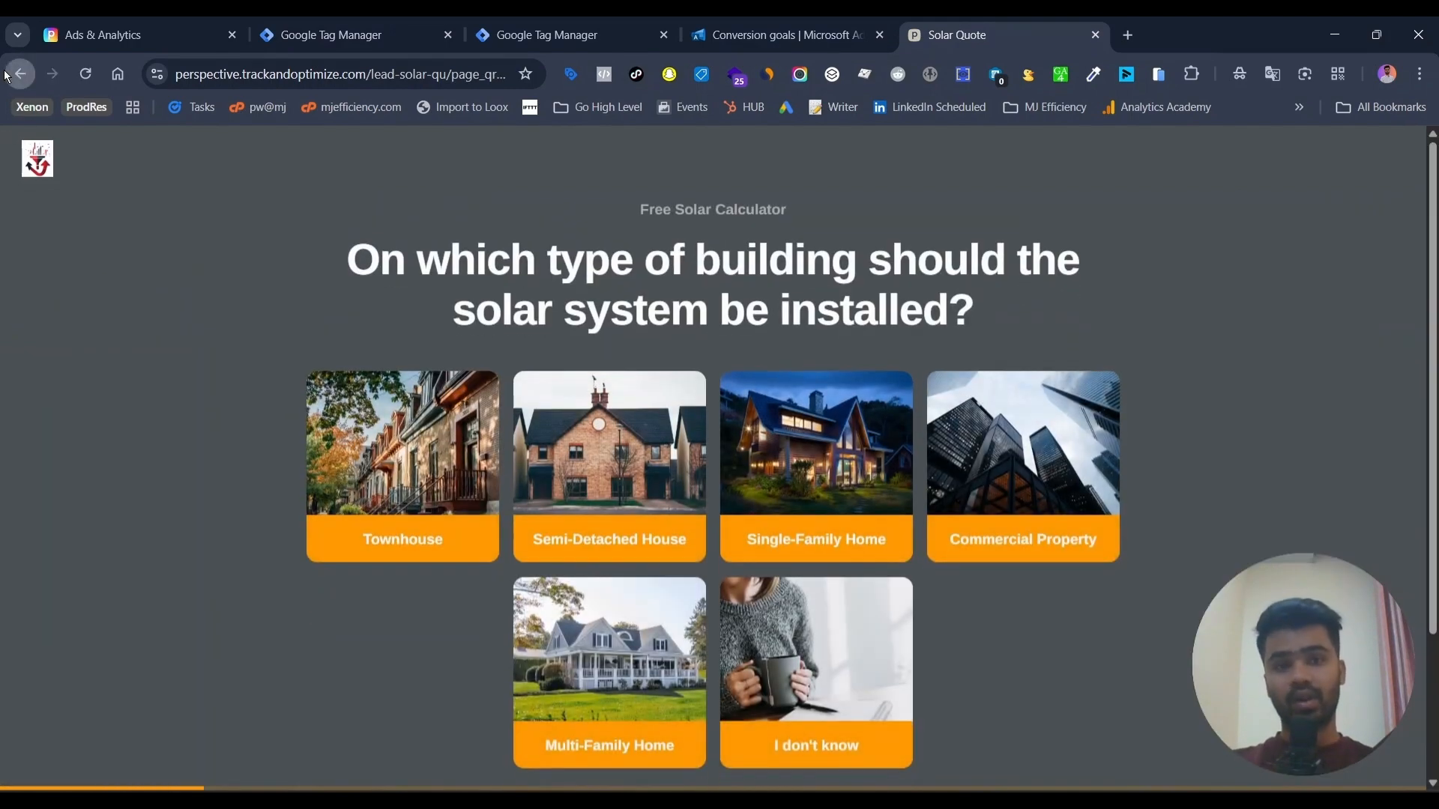
{"action": "left_click", "coordinate": [6, 75]}
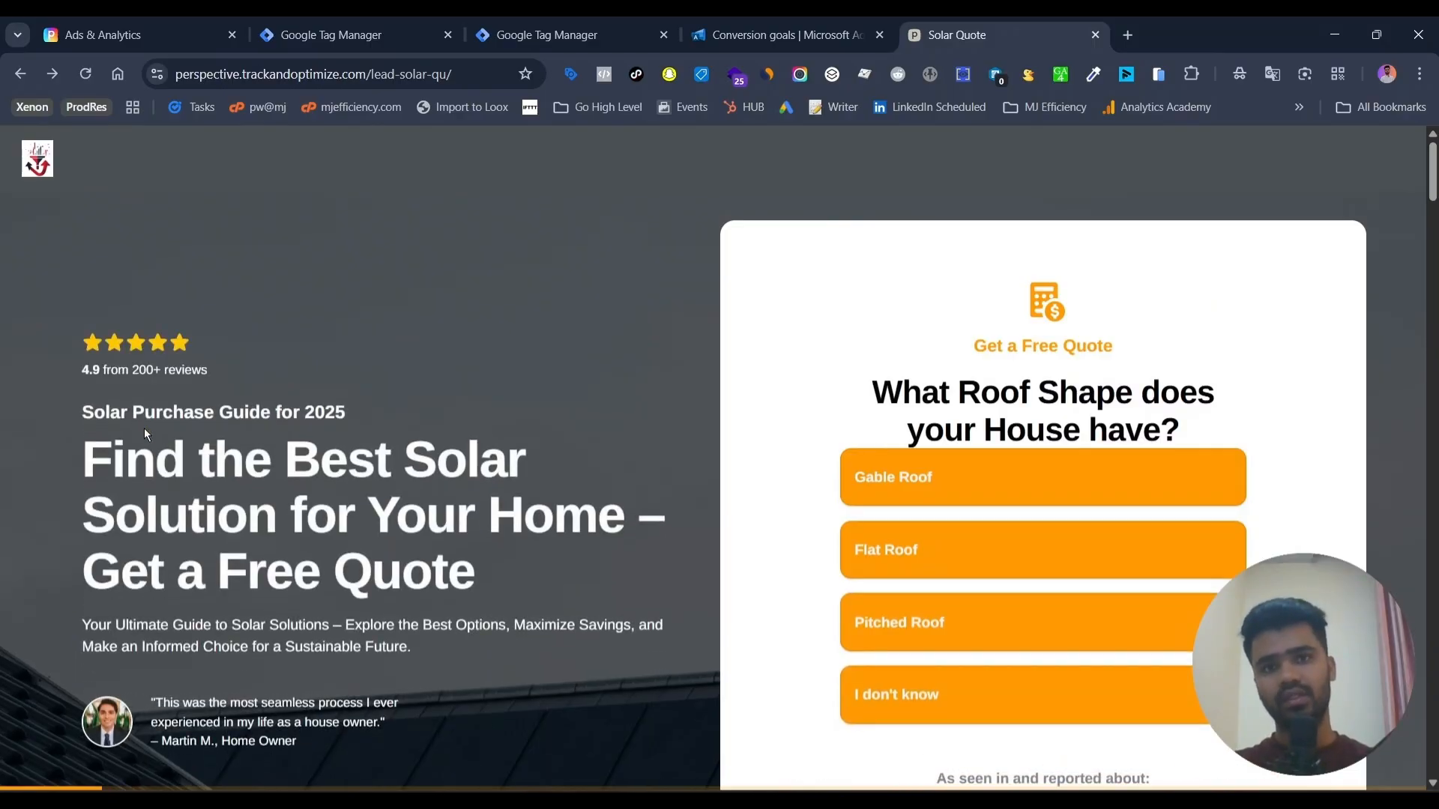
- Start a manual Business website conversion goal with the Request quote category and Event type
{"action": "left_click", "coordinate": [763, 30]}
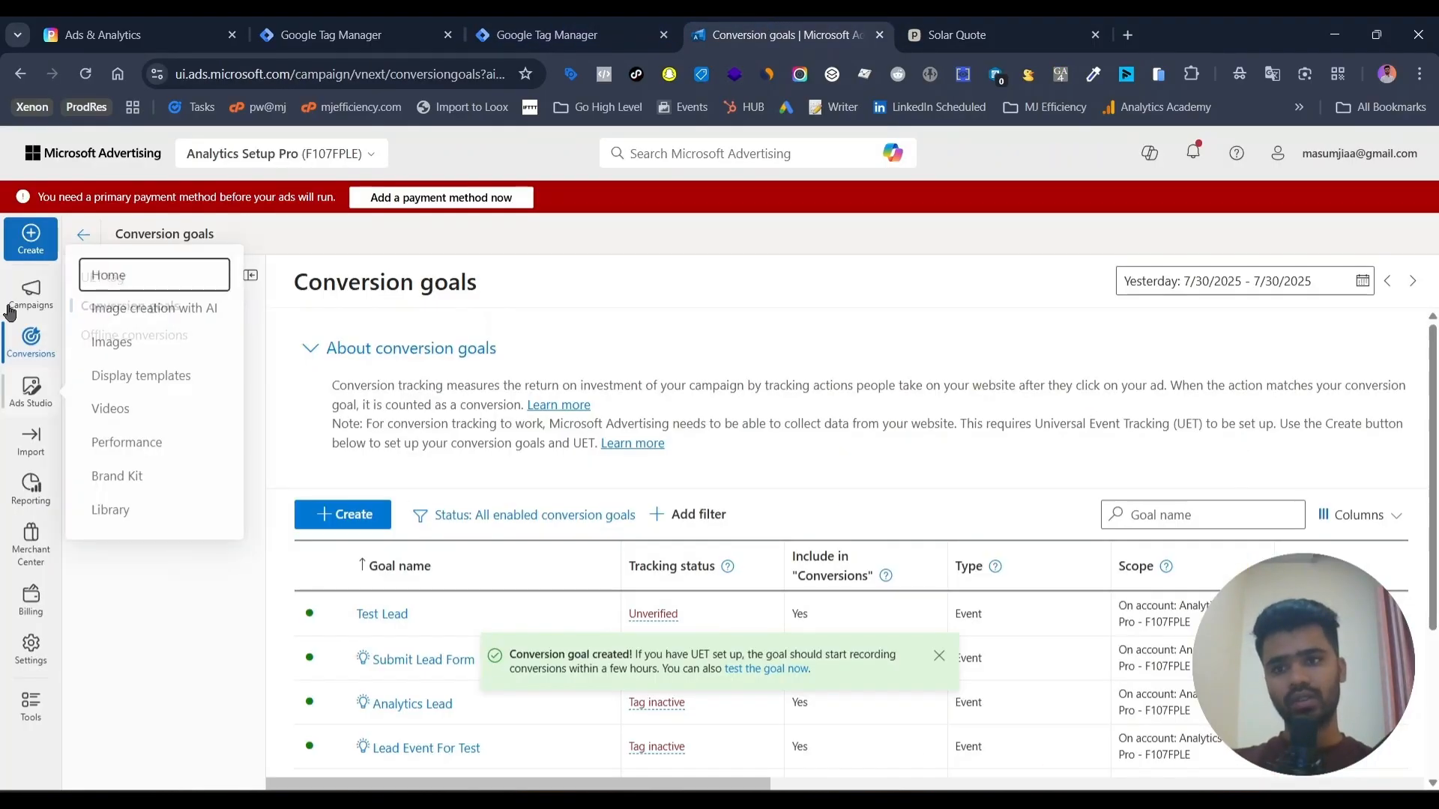
{"action": "left_click", "coordinate": [356, 525]}
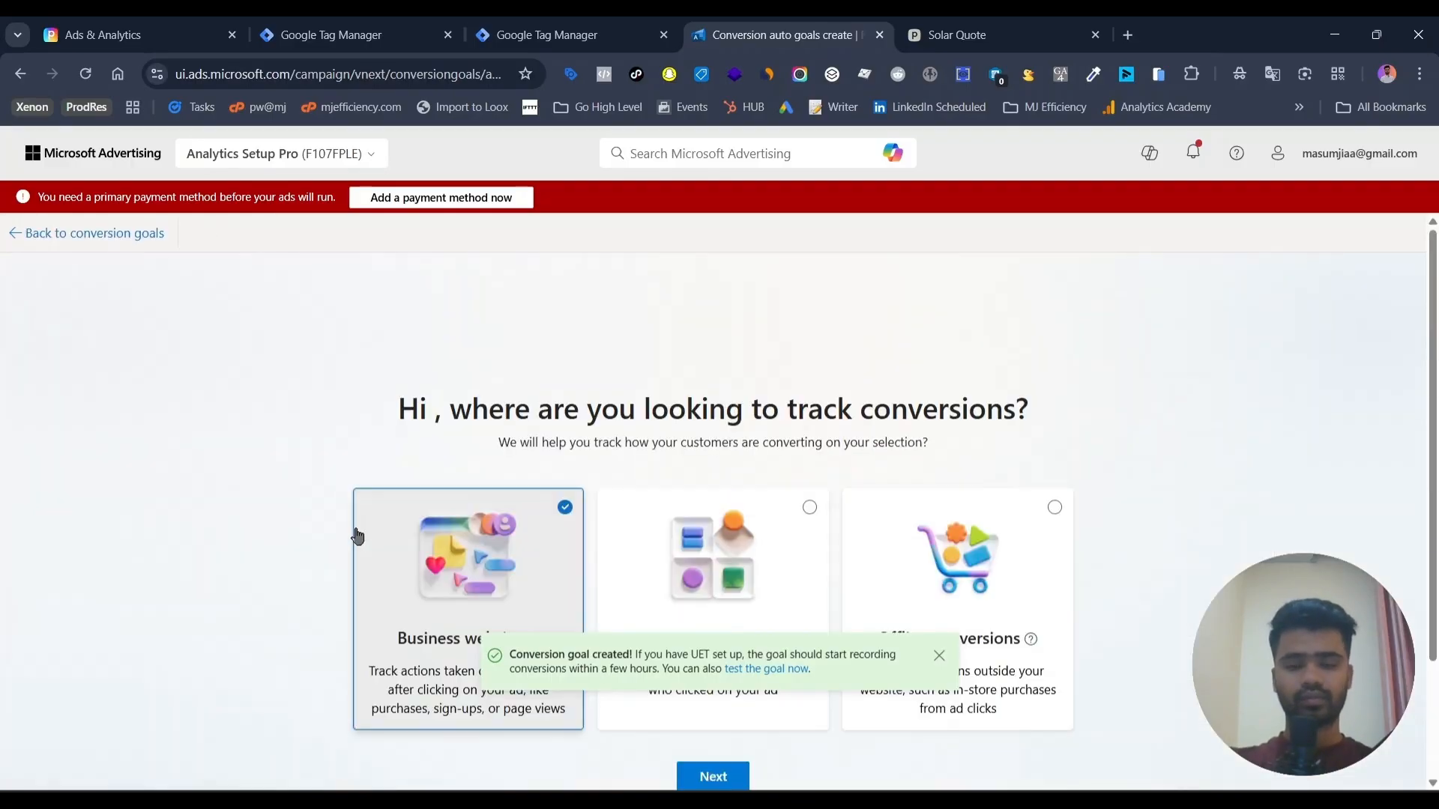
{"action": "left_click", "coordinate": [712, 623]}
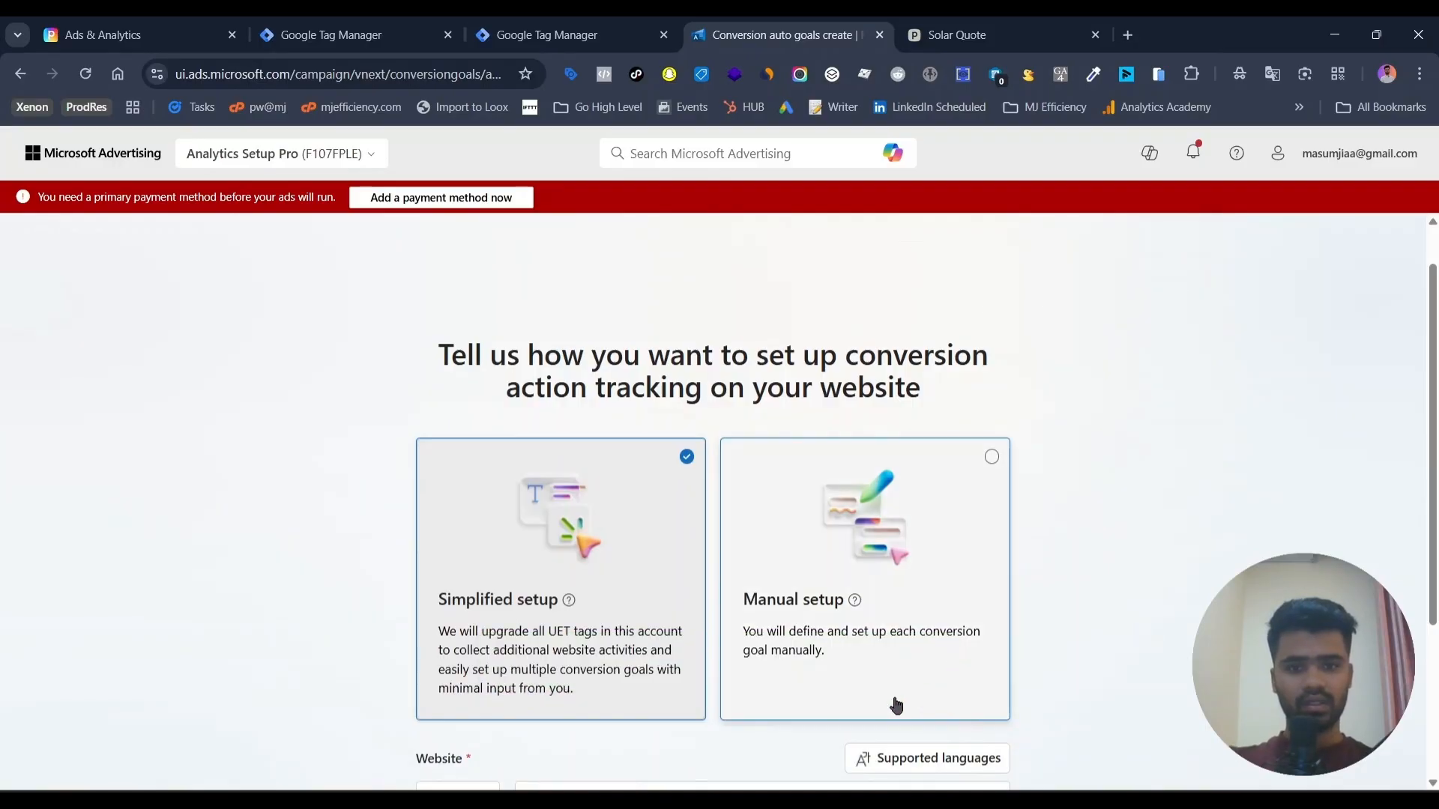
{"action": "left_click", "coordinate": [888, 693]}
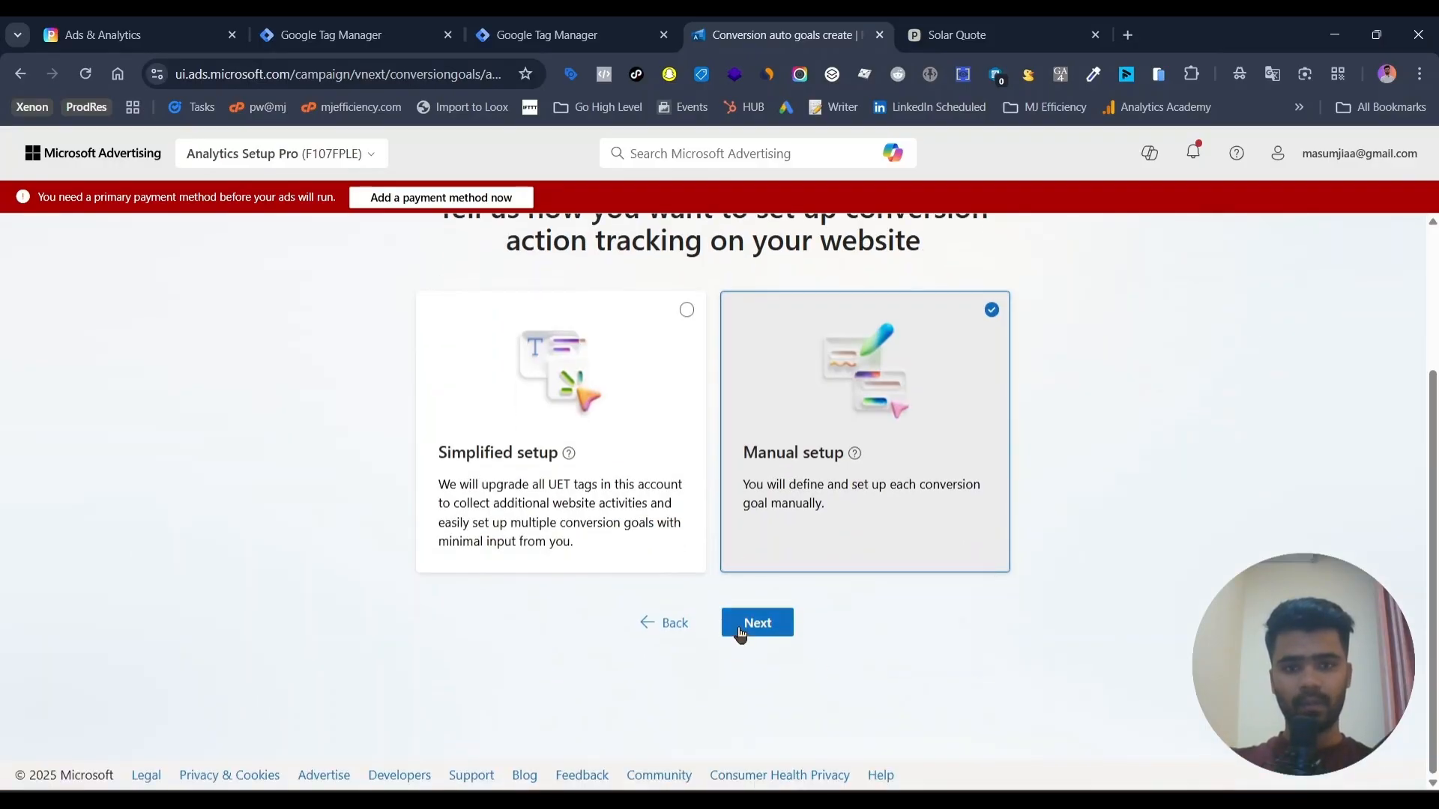
{"action": "left_click", "coordinate": [740, 626]}
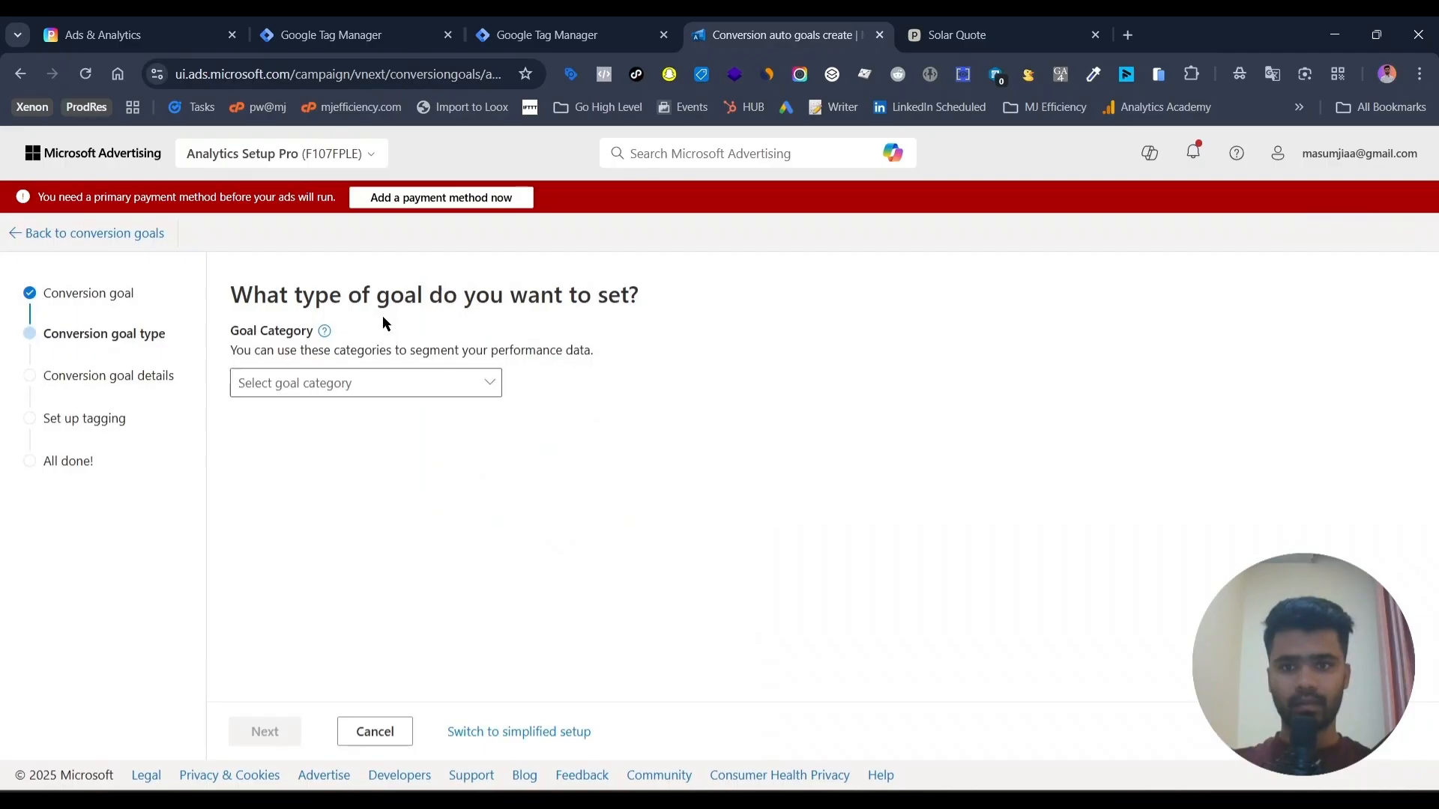
{"action": "left_click", "coordinate": [395, 376]}
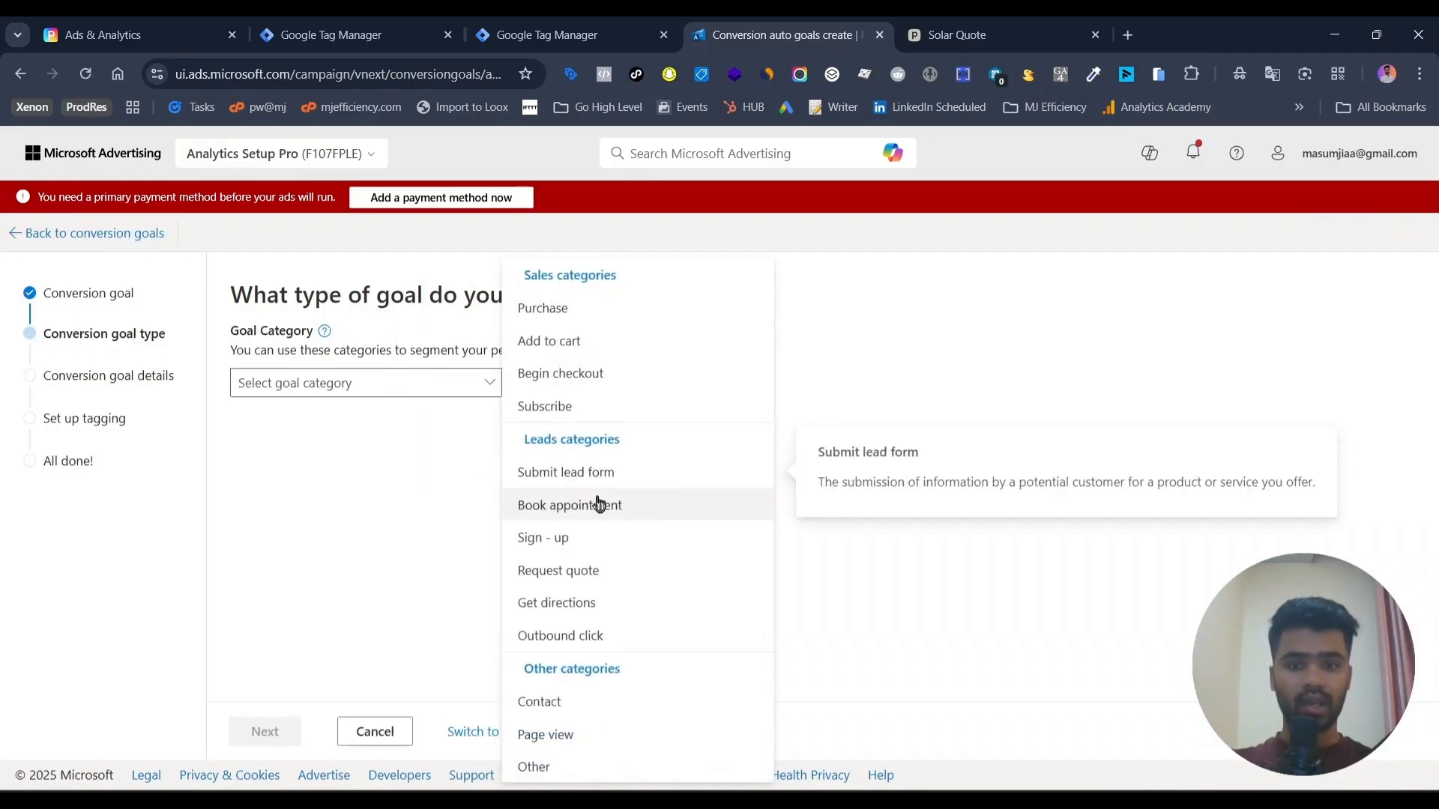
{"action": "left_click", "coordinate": [620, 573]}
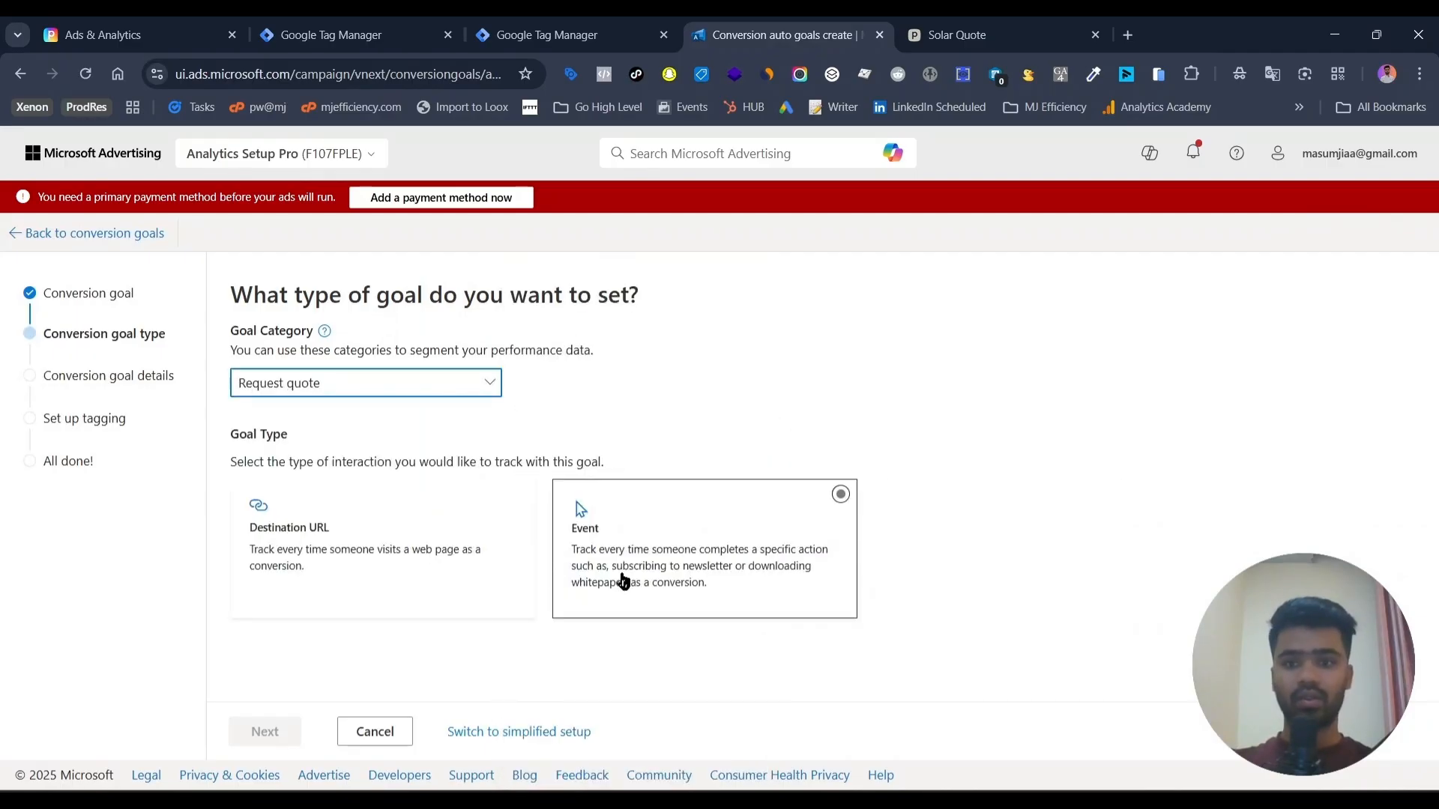
{"action": "left_click", "coordinate": [621, 578]}
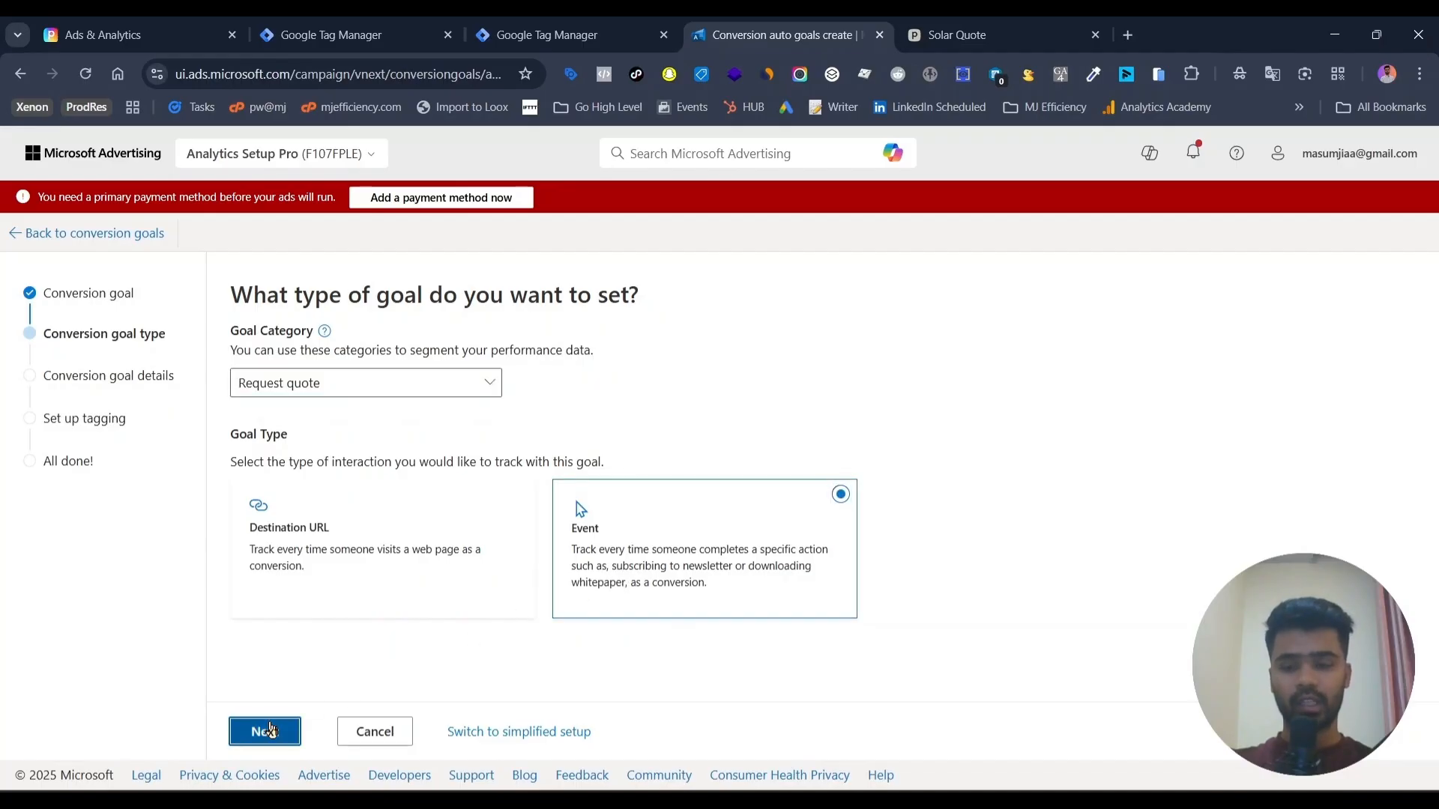
{"action": "left_click", "coordinate": [272, 729]}
- Name the goal Ads Enhanced, assign no revenue, and turn on and agree to enhanced conversions
{"action": "left_click", "coordinate": [272, 395]}
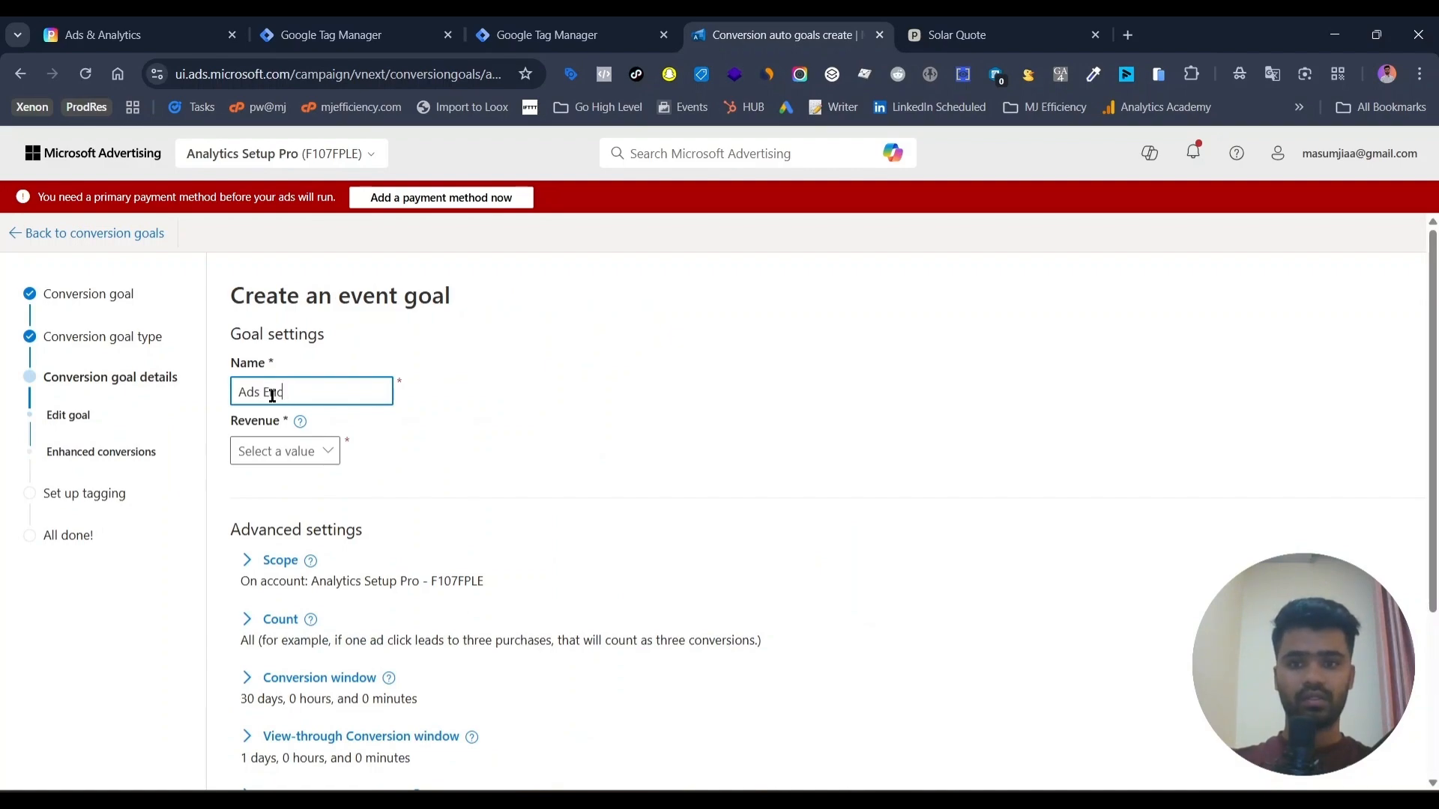
{"action": "left_click", "coordinate": [284, 448]}
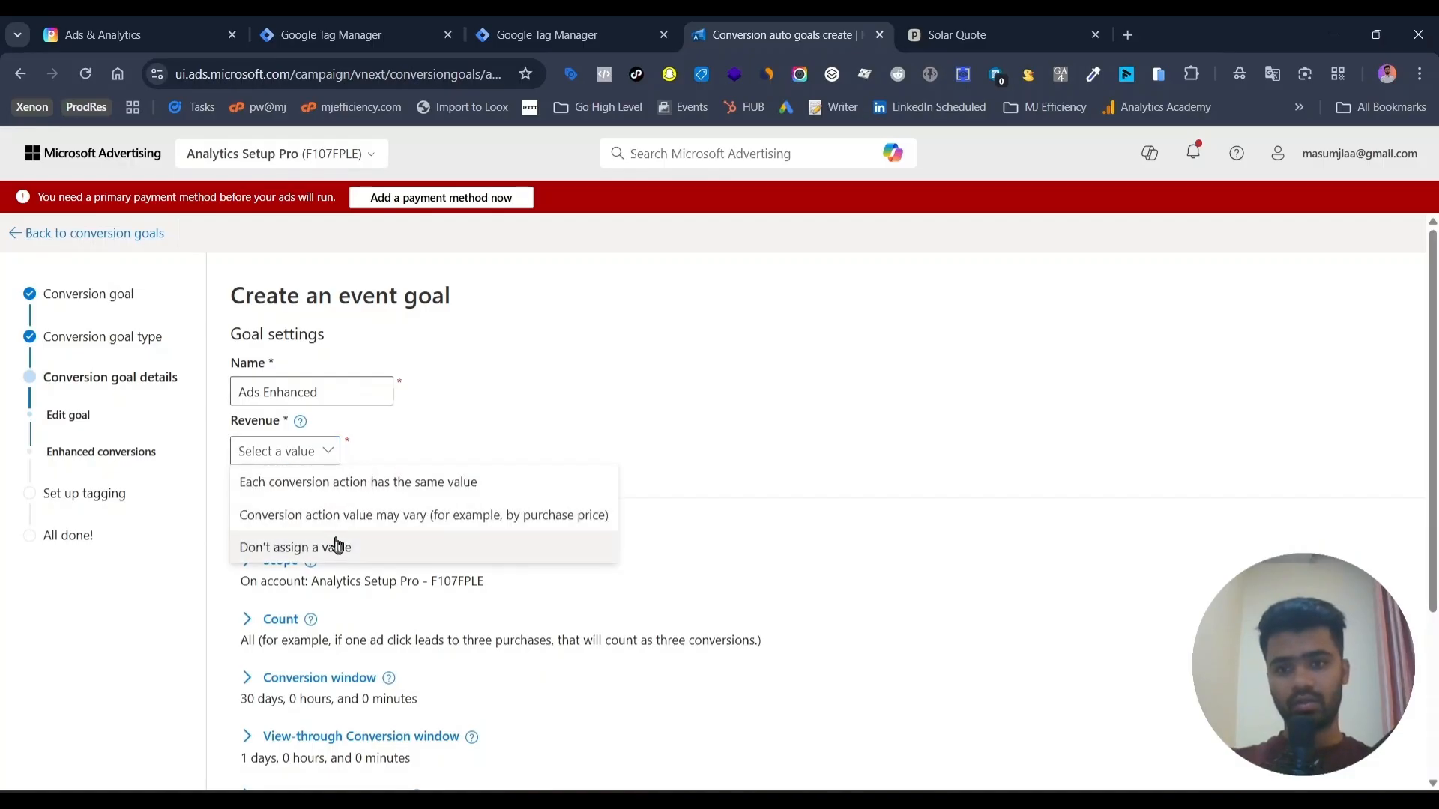
{"action": "left_click", "coordinate": [336, 546]}
{"action": "scroll", "coordinate": [334, 540], "scroll_direction": "down", "scroll_amount": 3}
{"action": "left_click", "coordinate": [342, 734]}
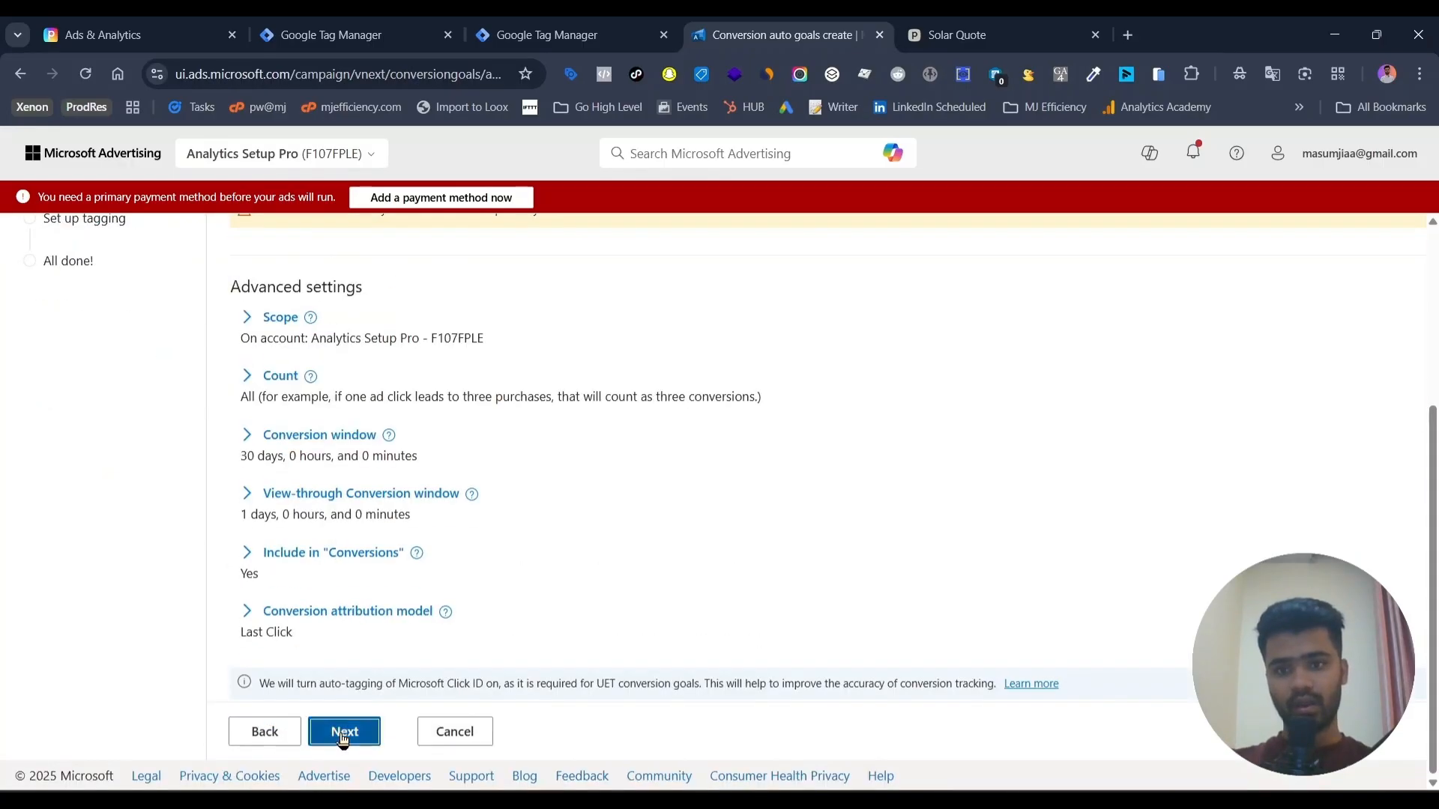
{"action": "left_click", "coordinate": [328, 443]}
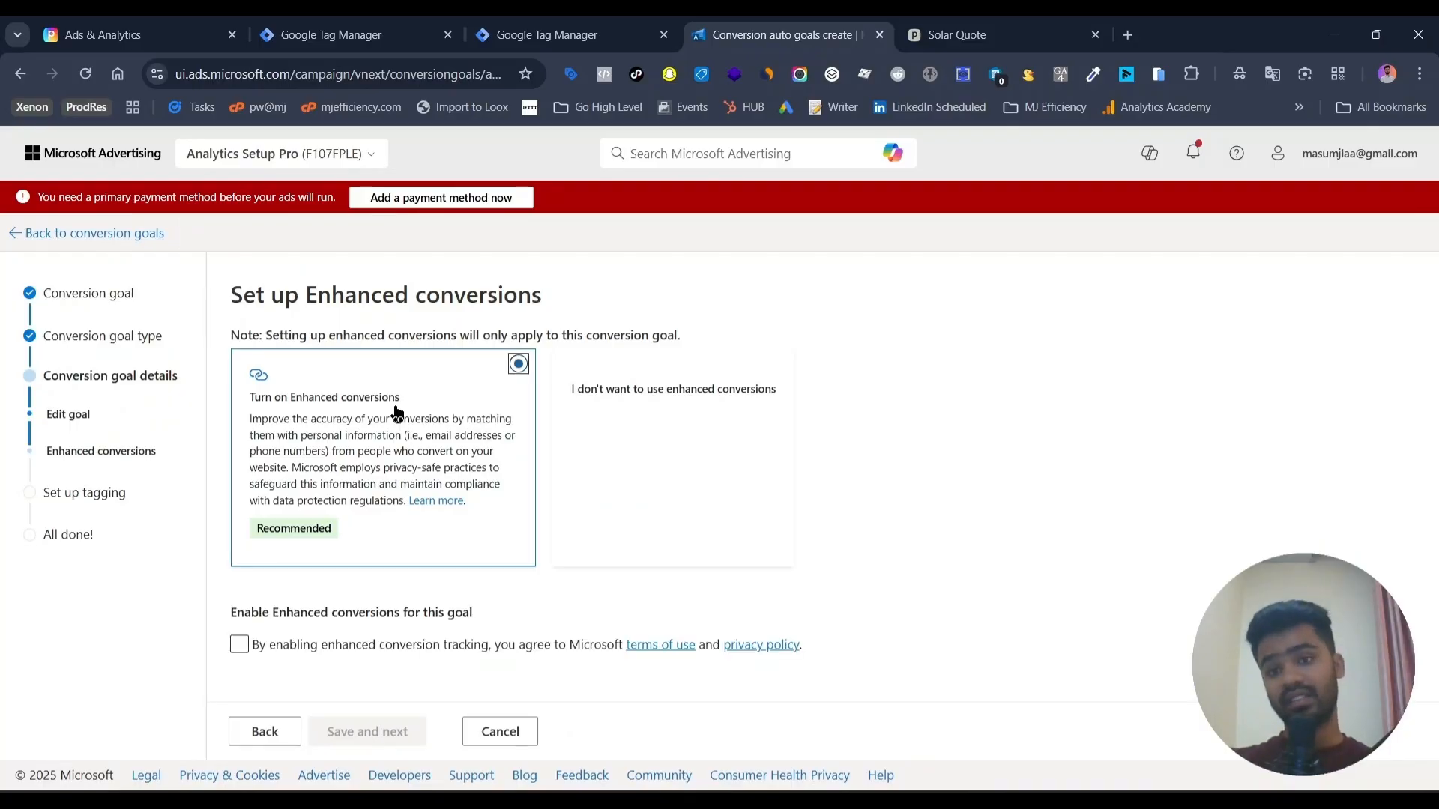
{"action": "left_click", "coordinate": [344, 650]}
{"action": "left_click", "coordinate": [363, 738]}
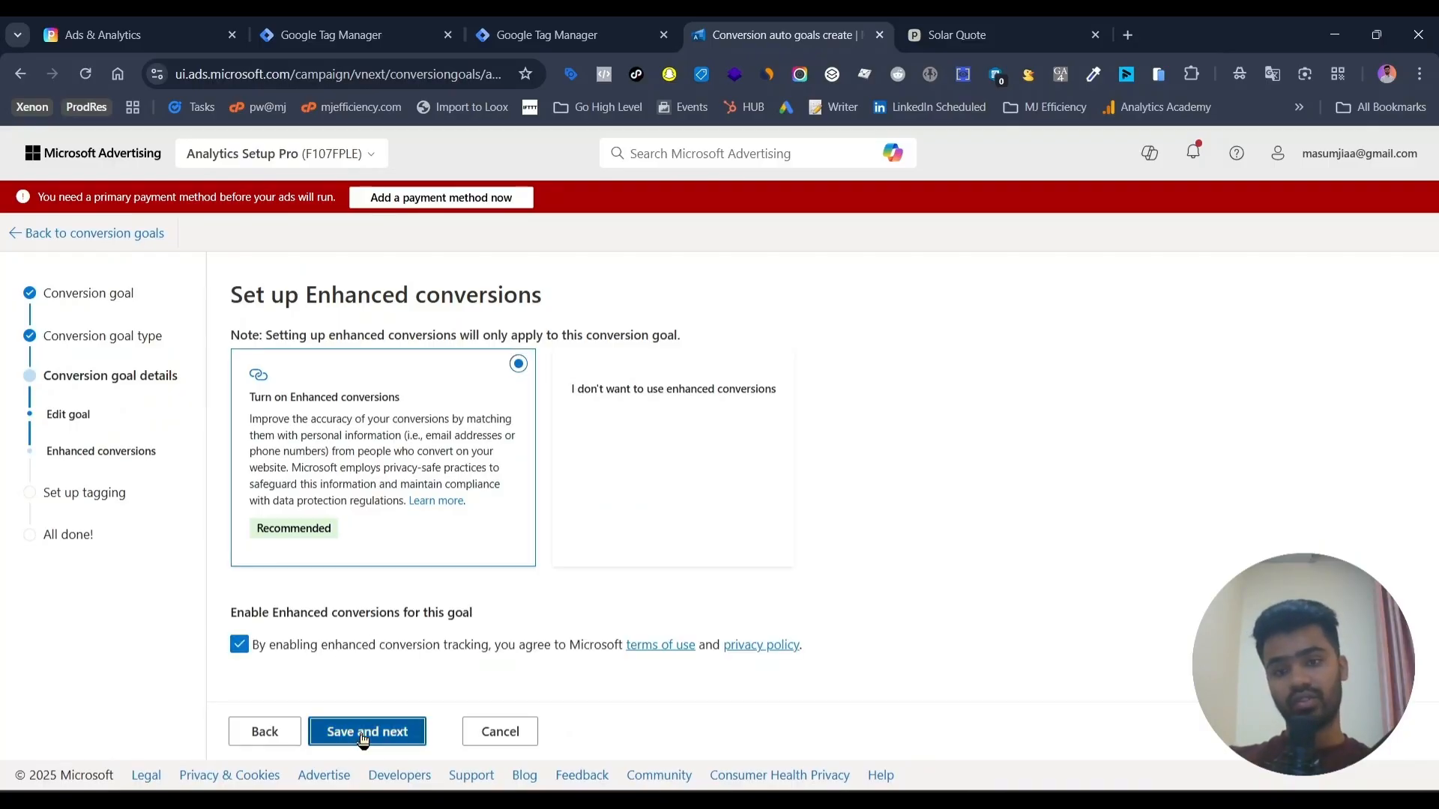
- Link the goal to the already-installed Ads & Analytics UET tag and review the code snippet
{"action": "left_click", "coordinate": [284, 364]}
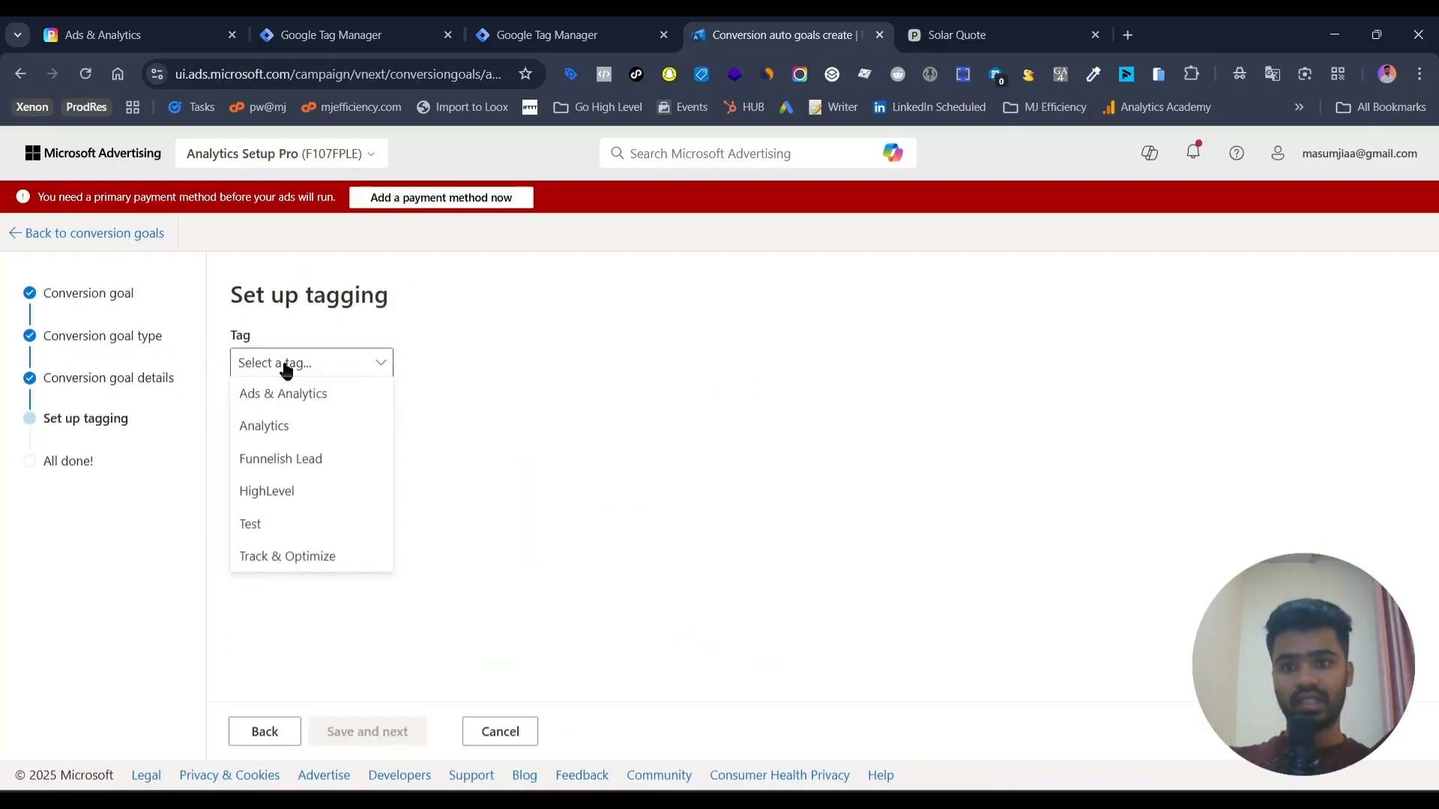
{"action": "left_click", "coordinate": [290, 398]}
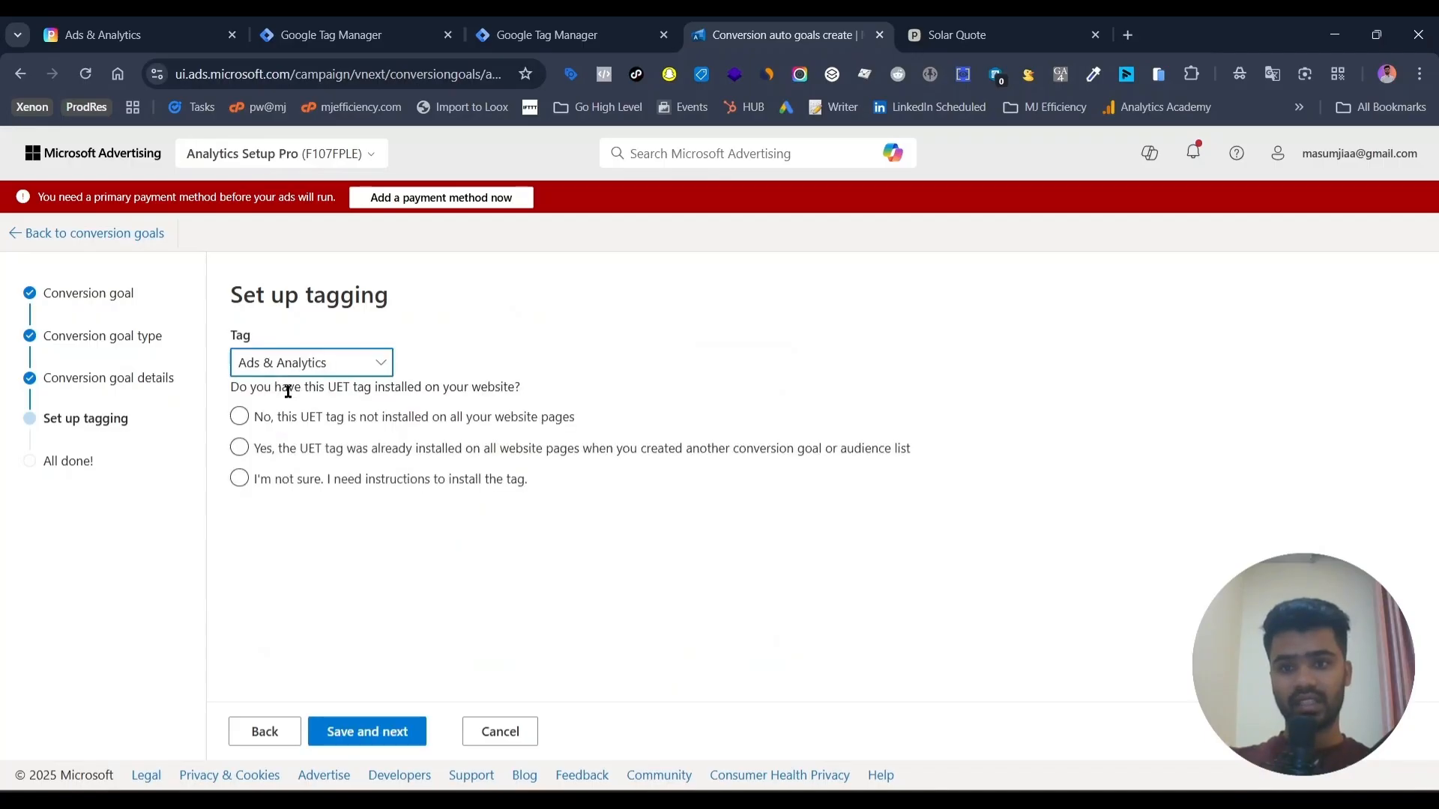
{"action": "left_click", "coordinate": [300, 448]}
{"action": "left_click", "coordinate": [367, 731]}
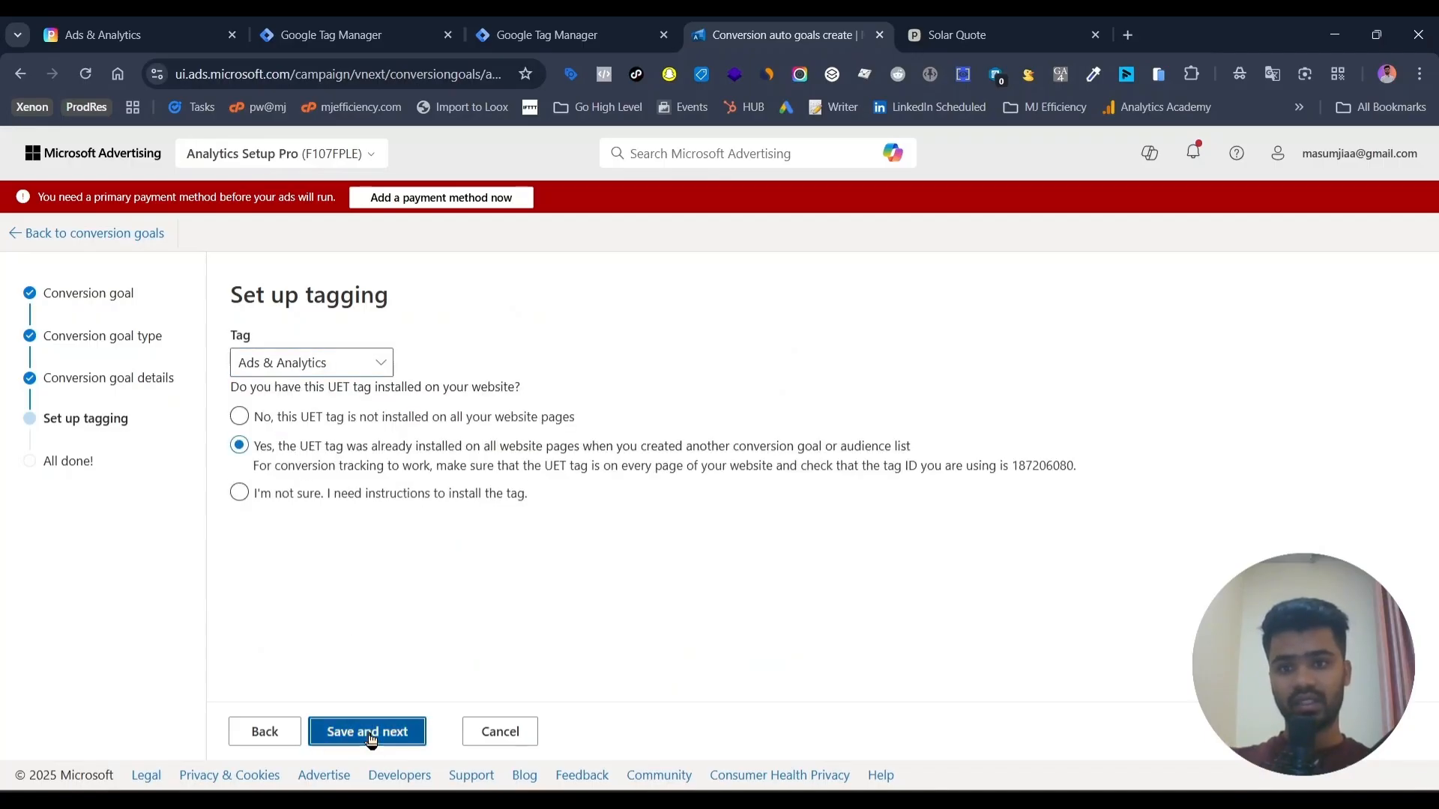
{"action": "scroll", "coordinate": [372, 740], "scroll_direction": "down", "scroll_amount": 2}
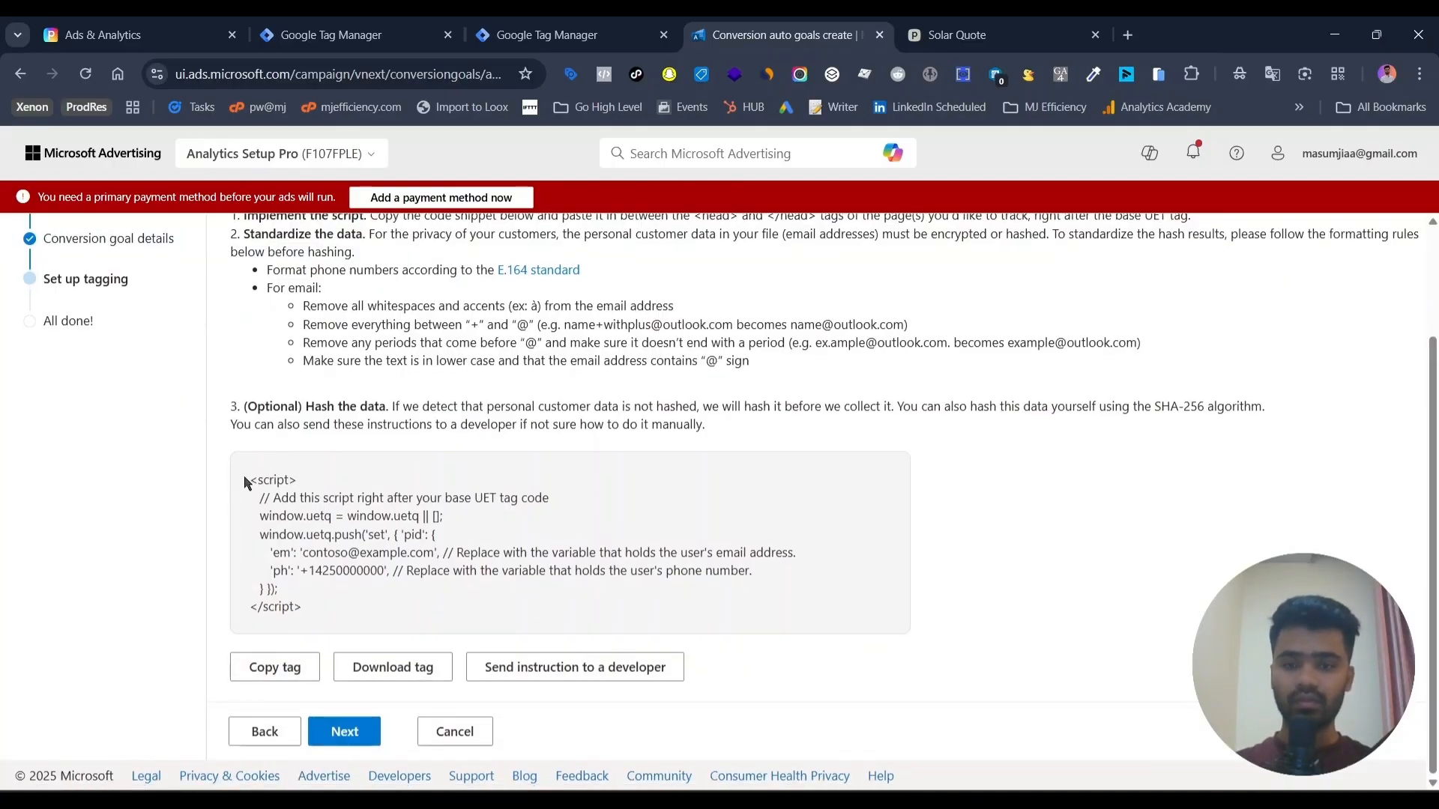
{"action": "left_click_drag", "start_coordinate": [245, 475], "coordinate": [335, 609]}
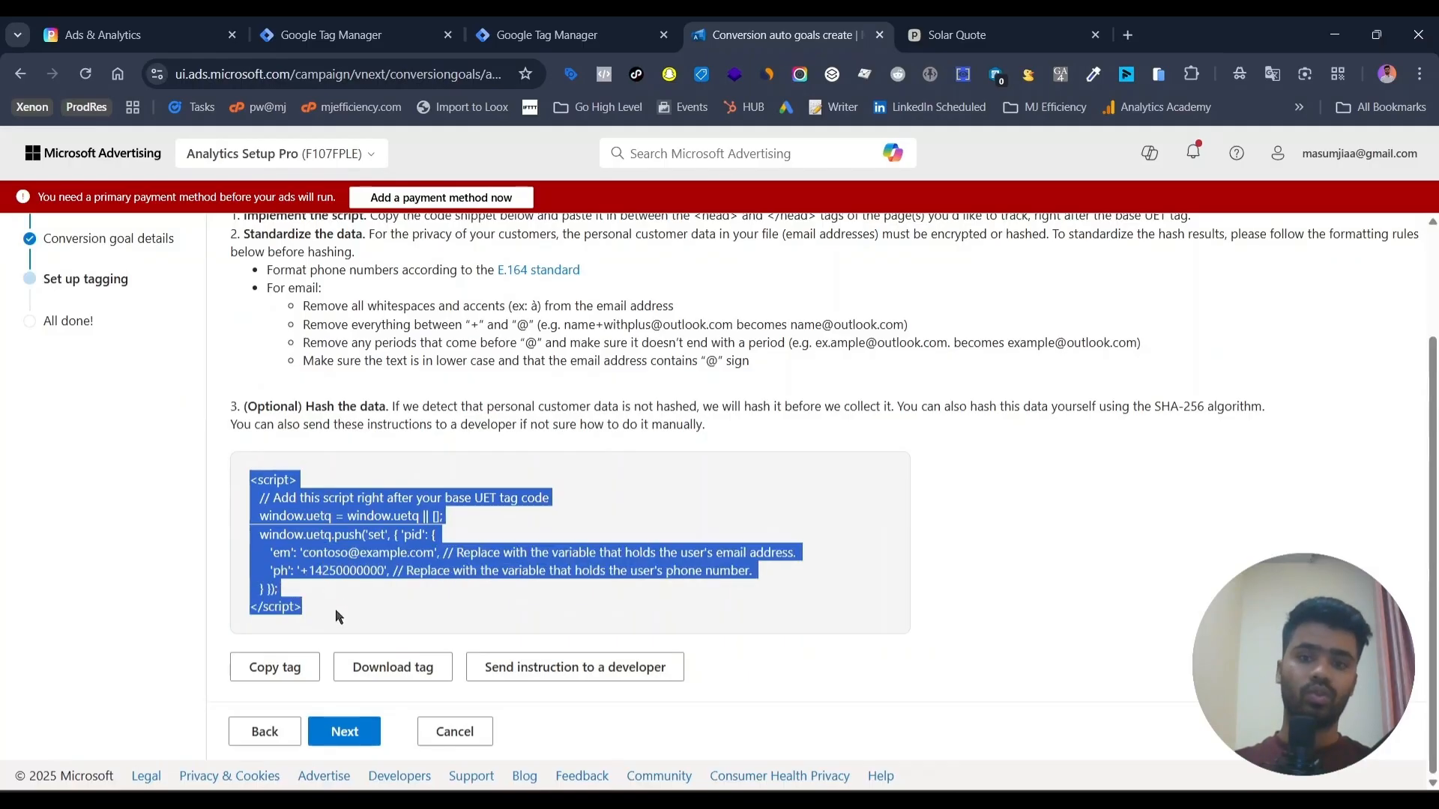
{"action": "left_click", "coordinate": [335, 609]}
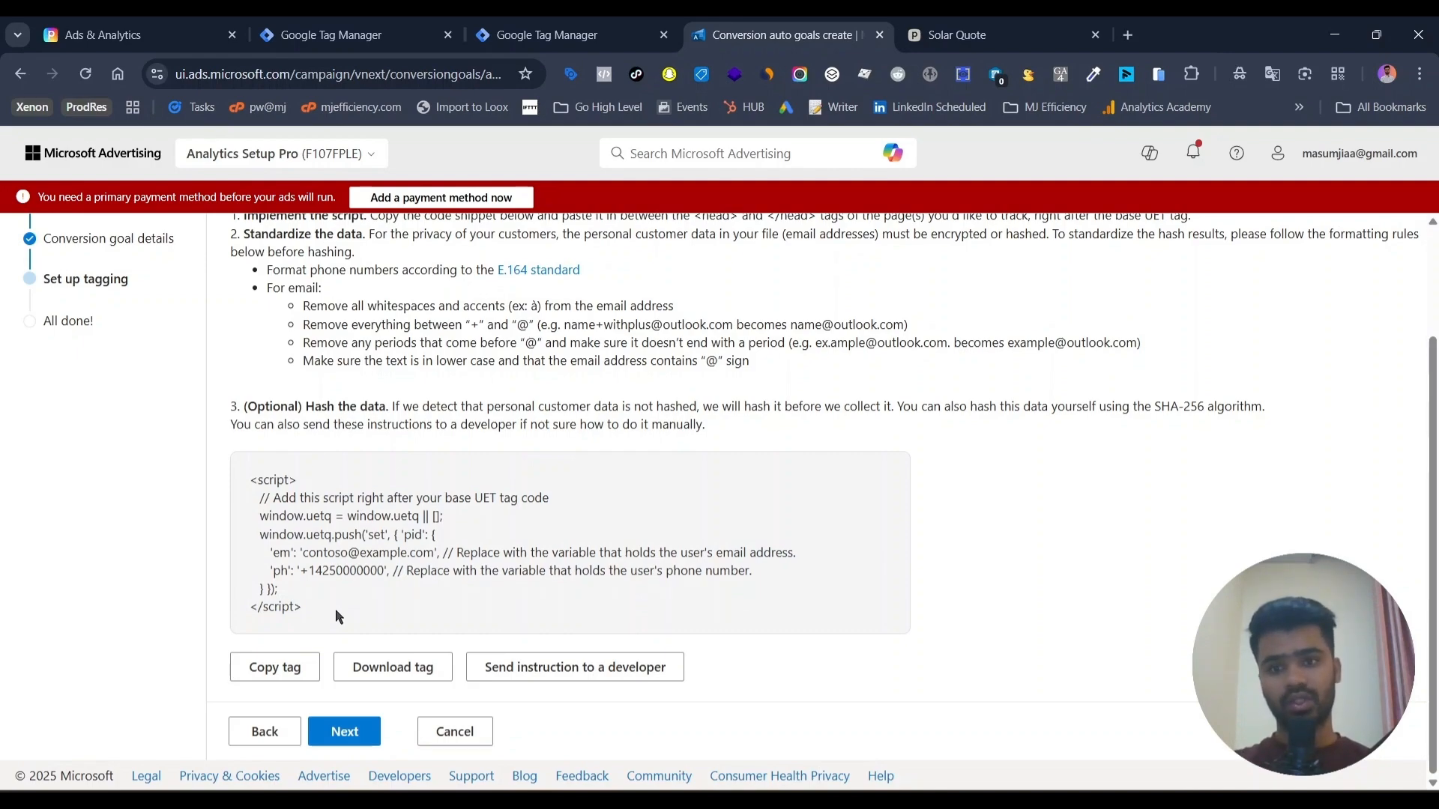
- Choose manual installation of the event tag, tracking the event on an inline action
{"action": "left_click", "coordinate": [343, 732]}
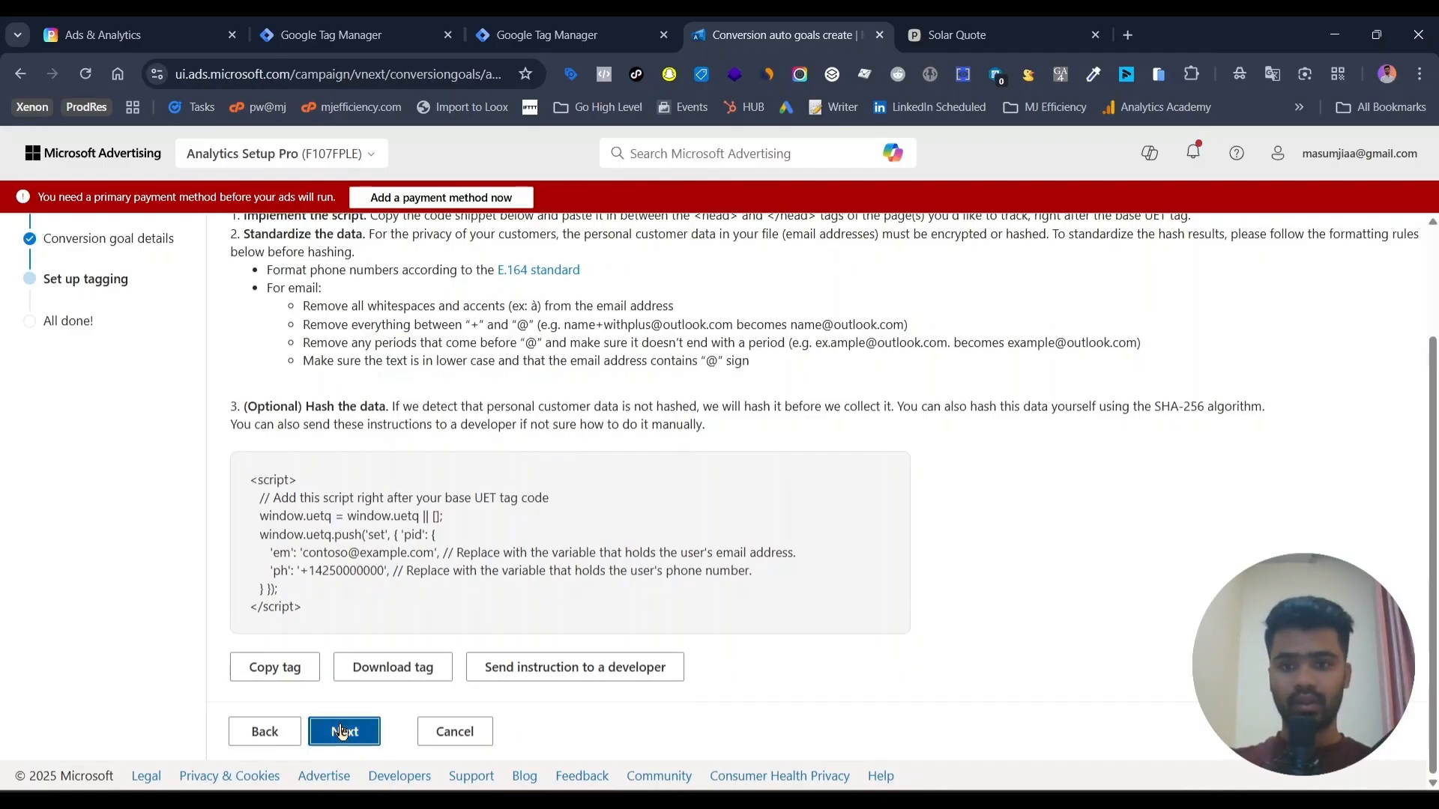
{"action": "left_click", "coordinate": [665, 430]}
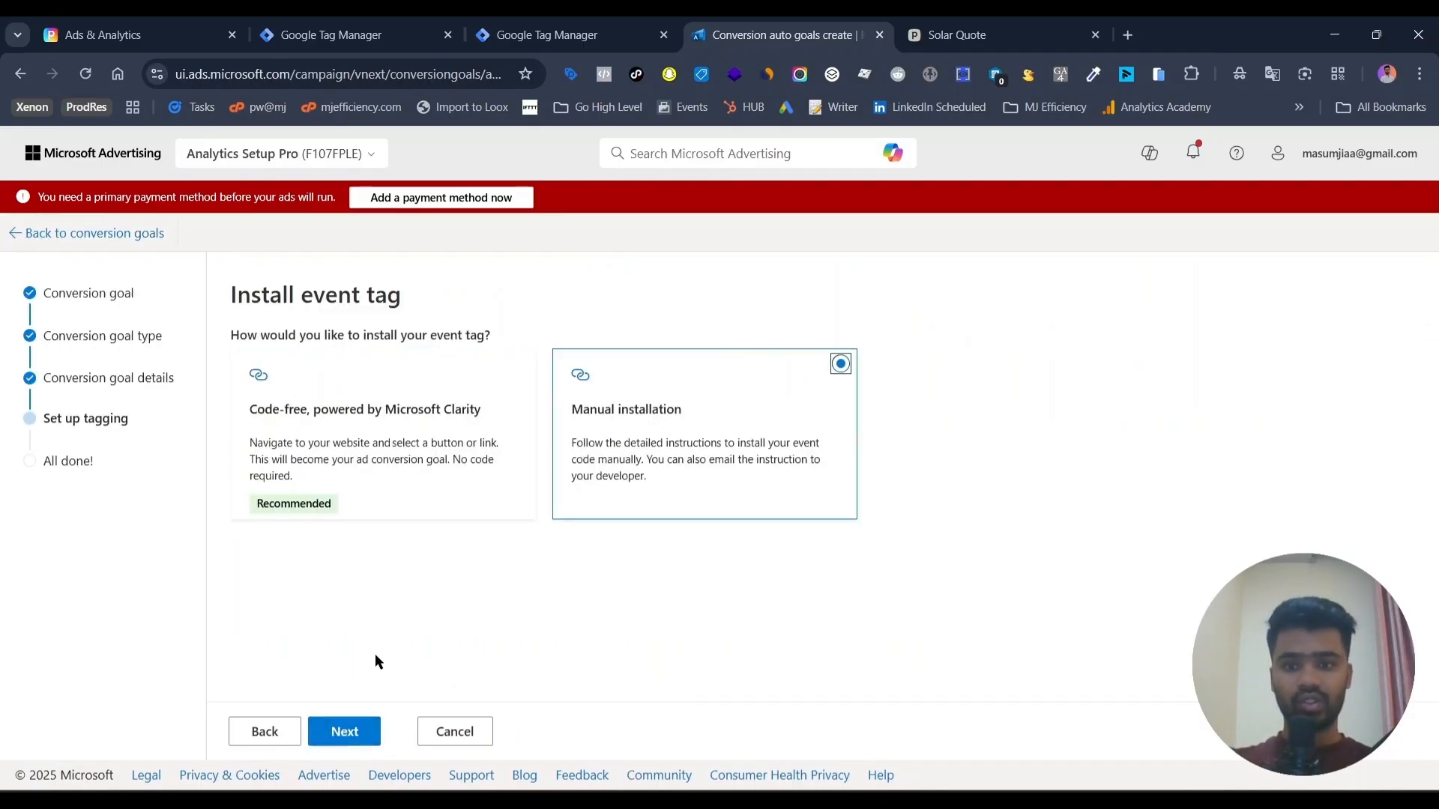
{"action": "left_click", "coordinate": [350, 733]}
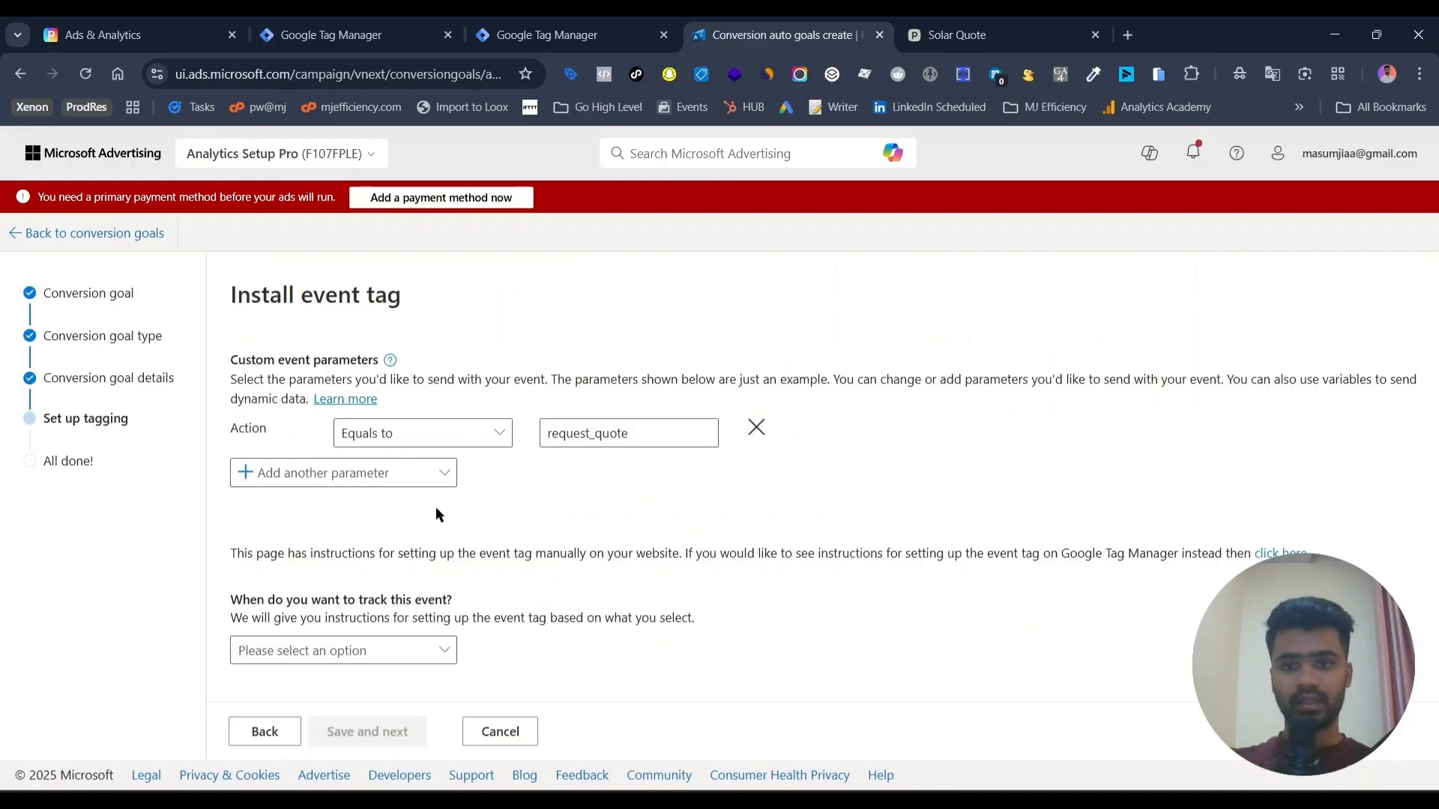
{"action": "left_click", "coordinate": [338, 652]}
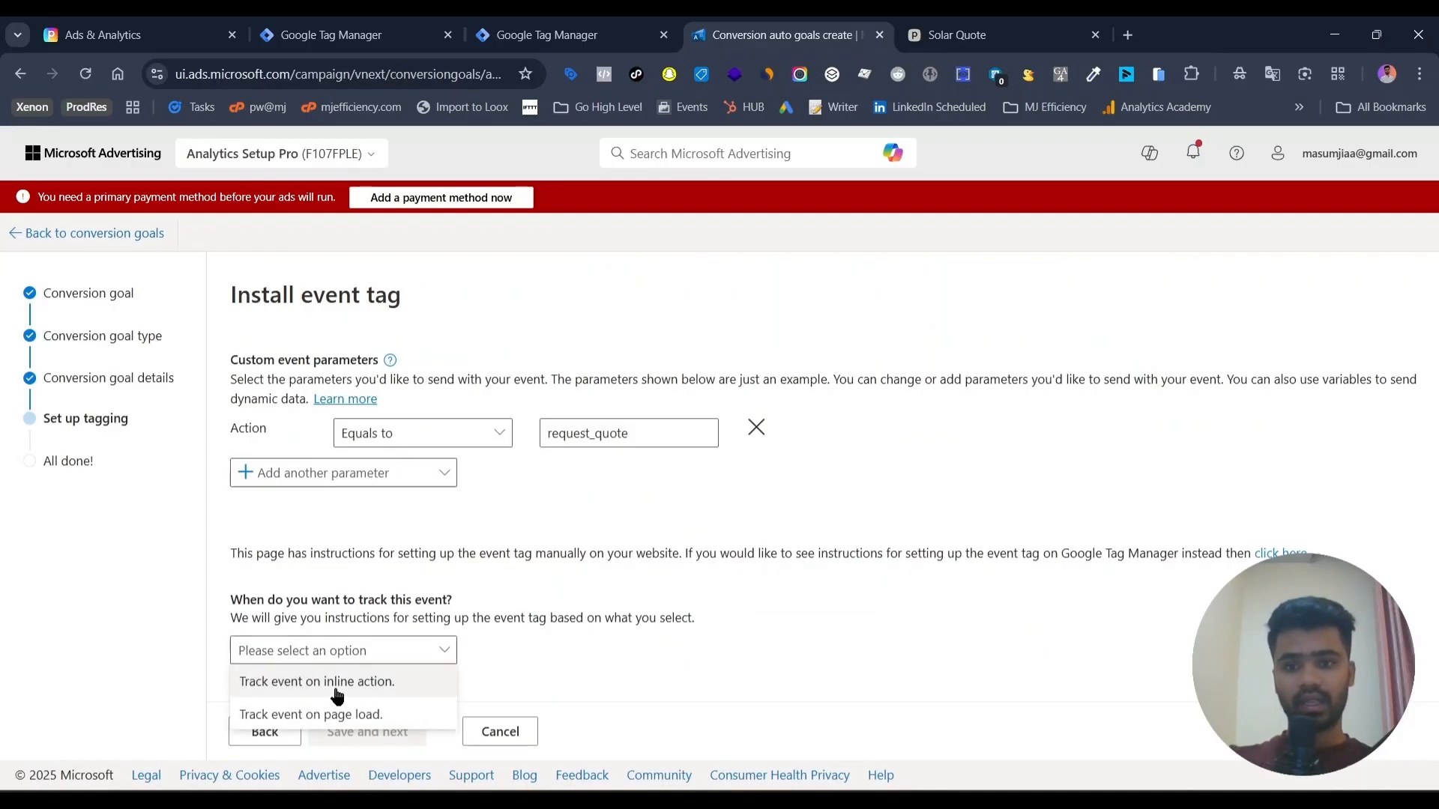
{"action": "left_click", "coordinate": [334, 686]}
{"action": "scroll", "coordinate": [334, 687], "scroll_direction": "down", "scroll_amount": 5}
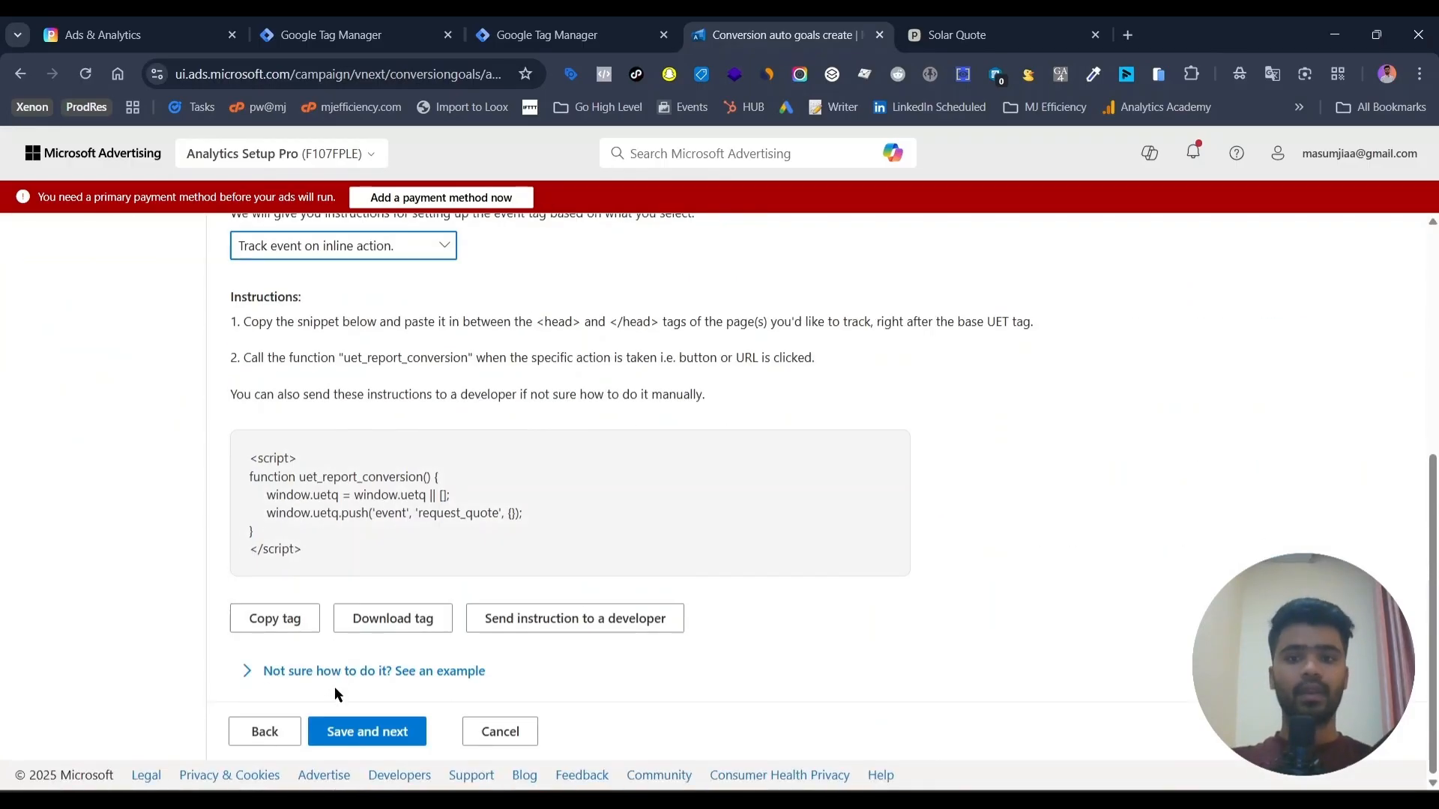
{"action": "left_click", "coordinate": [365, 35]}
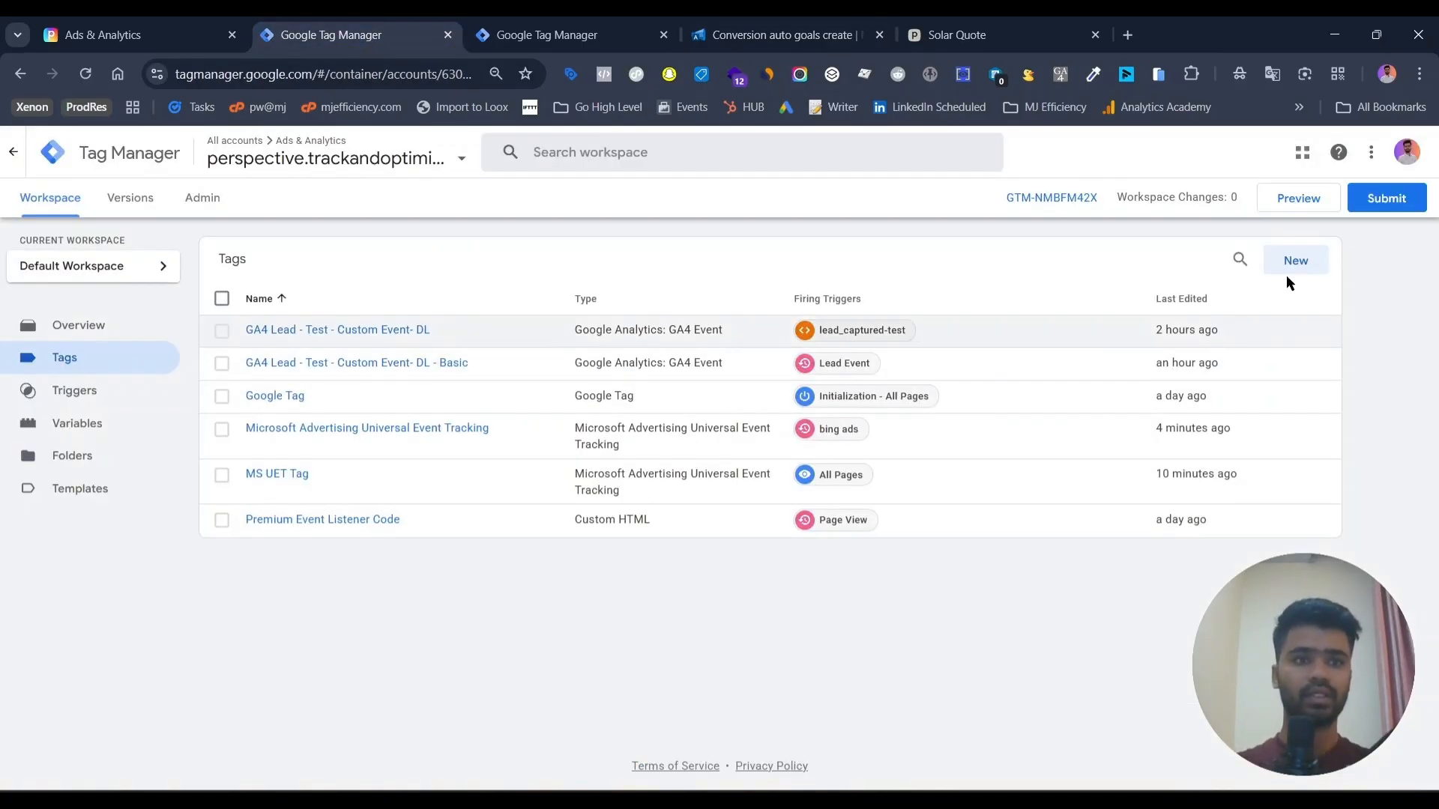
- Create a new tag of type Microsoft Advertising Universal Event Tracking, found by searching 'mic'
{"action": "left_click", "coordinate": [1300, 259]}
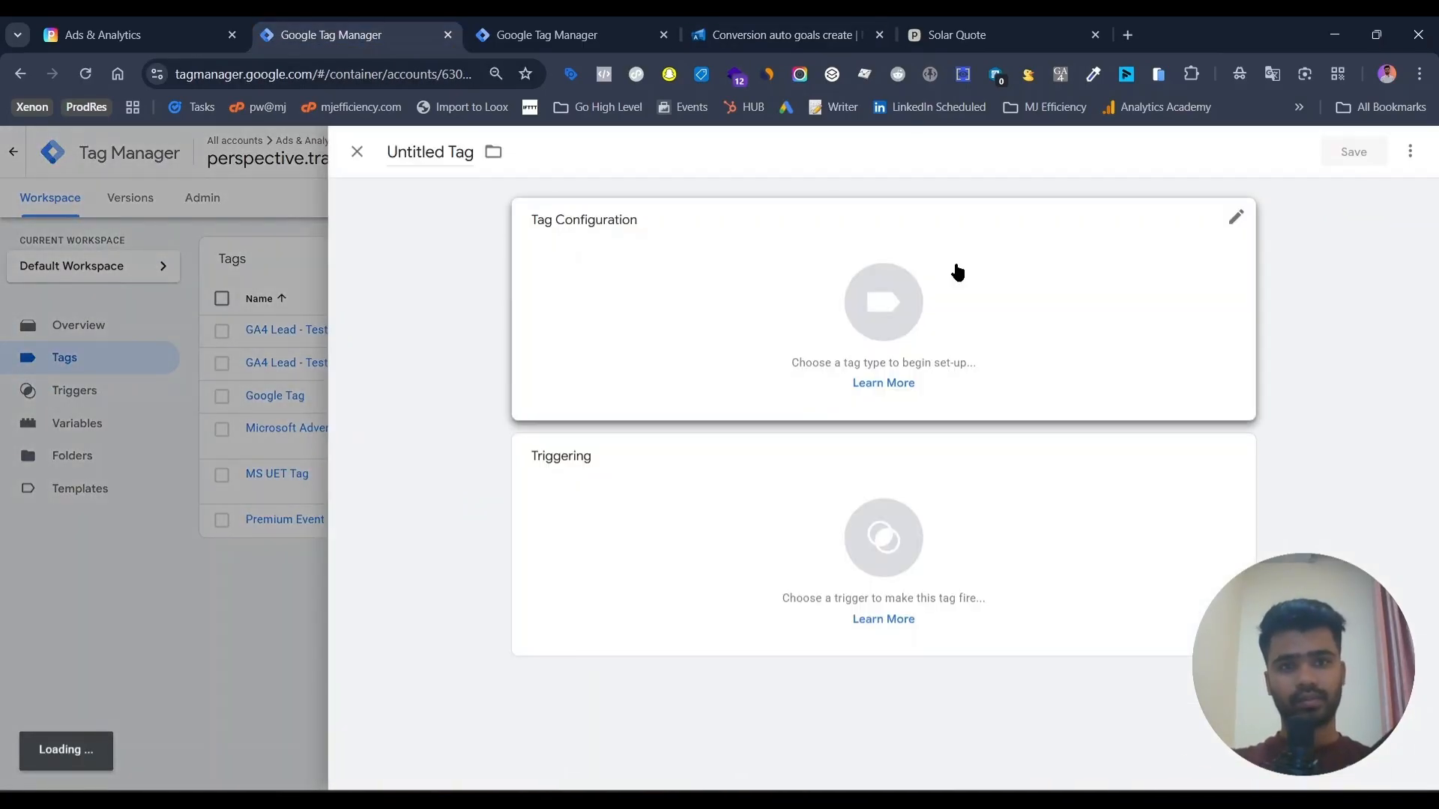
{"action": "left_click", "coordinate": [956, 270]}
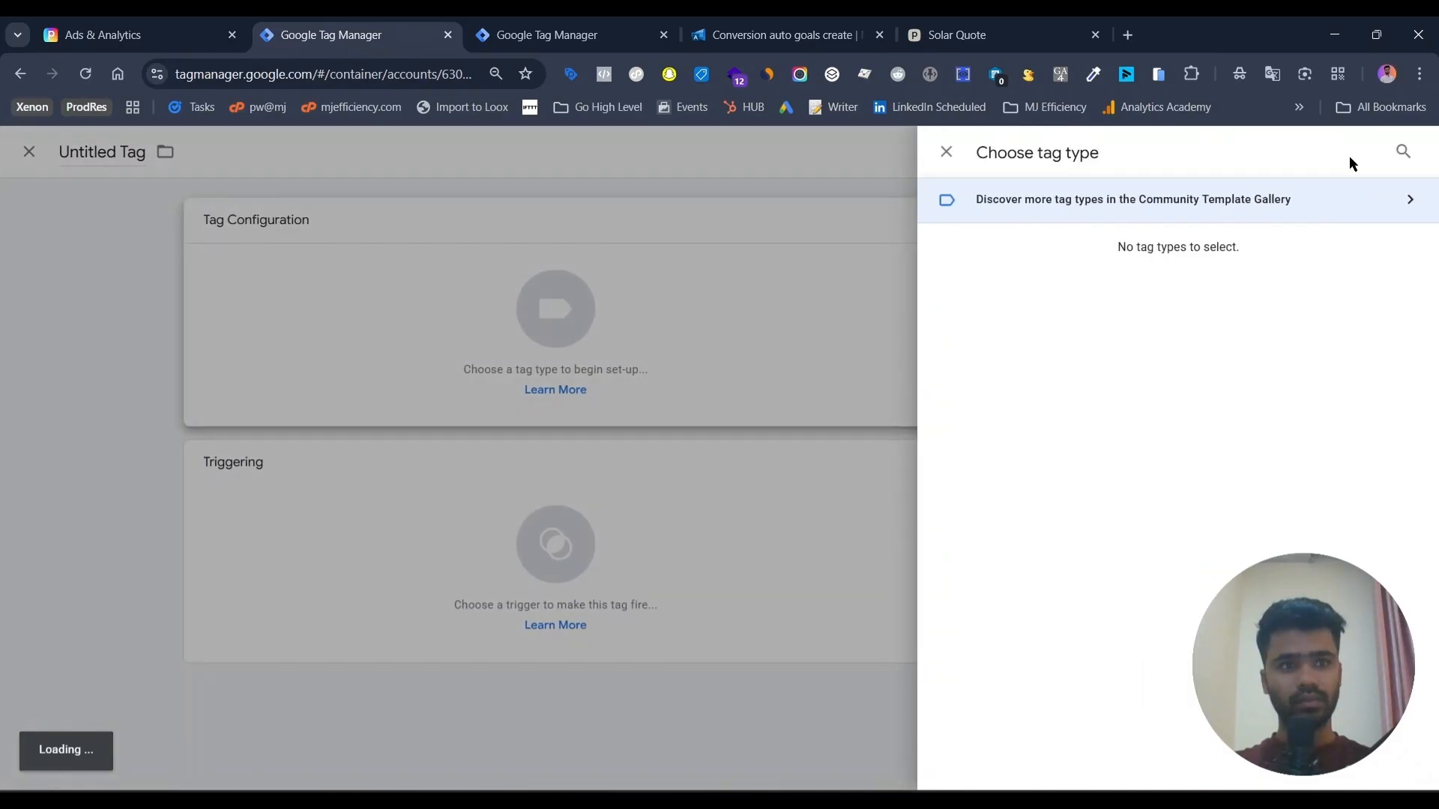
{"action": "left_click", "coordinate": [1401, 153]}
{"action": "type", "text": "mic"}
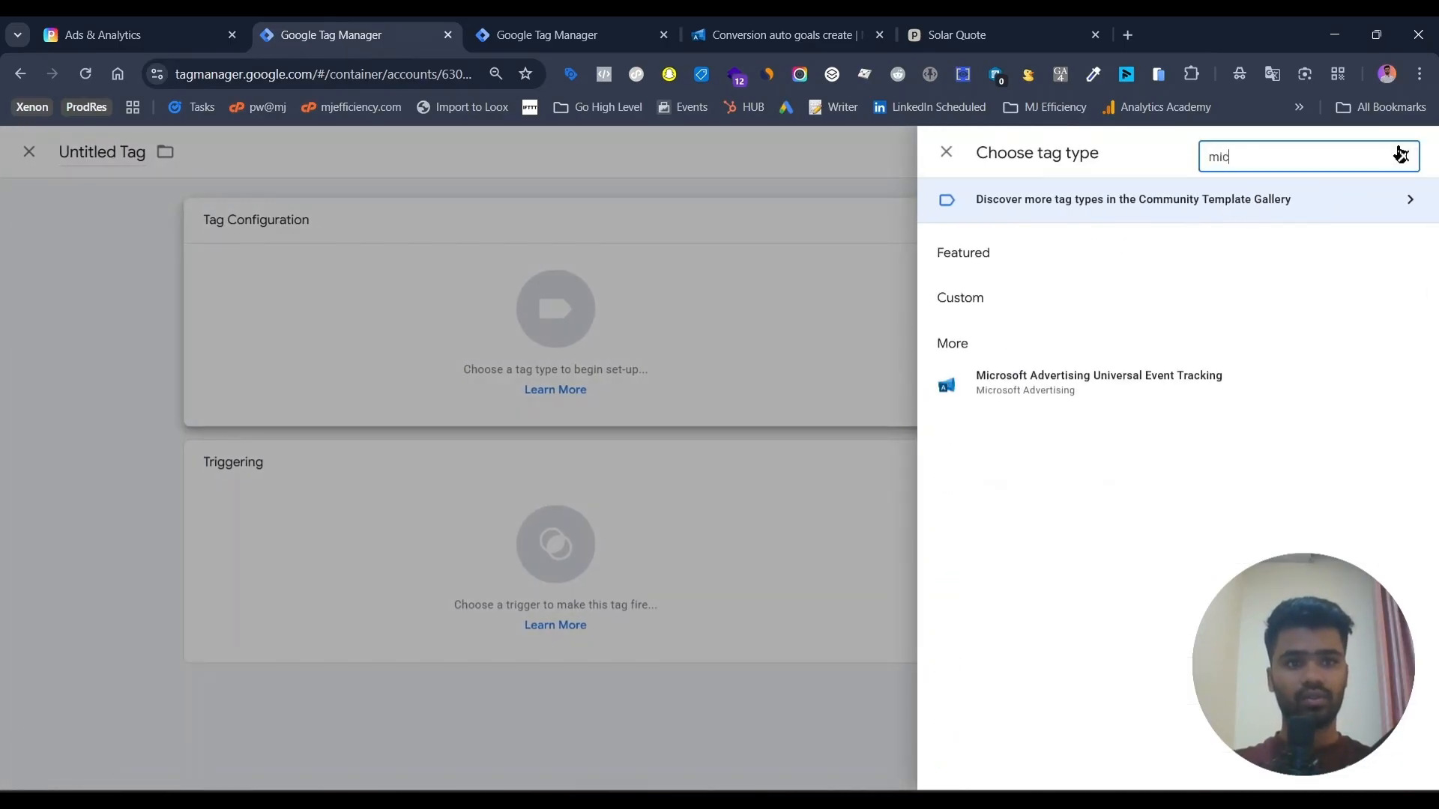
{"action": "left_click", "coordinate": [1121, 377]}
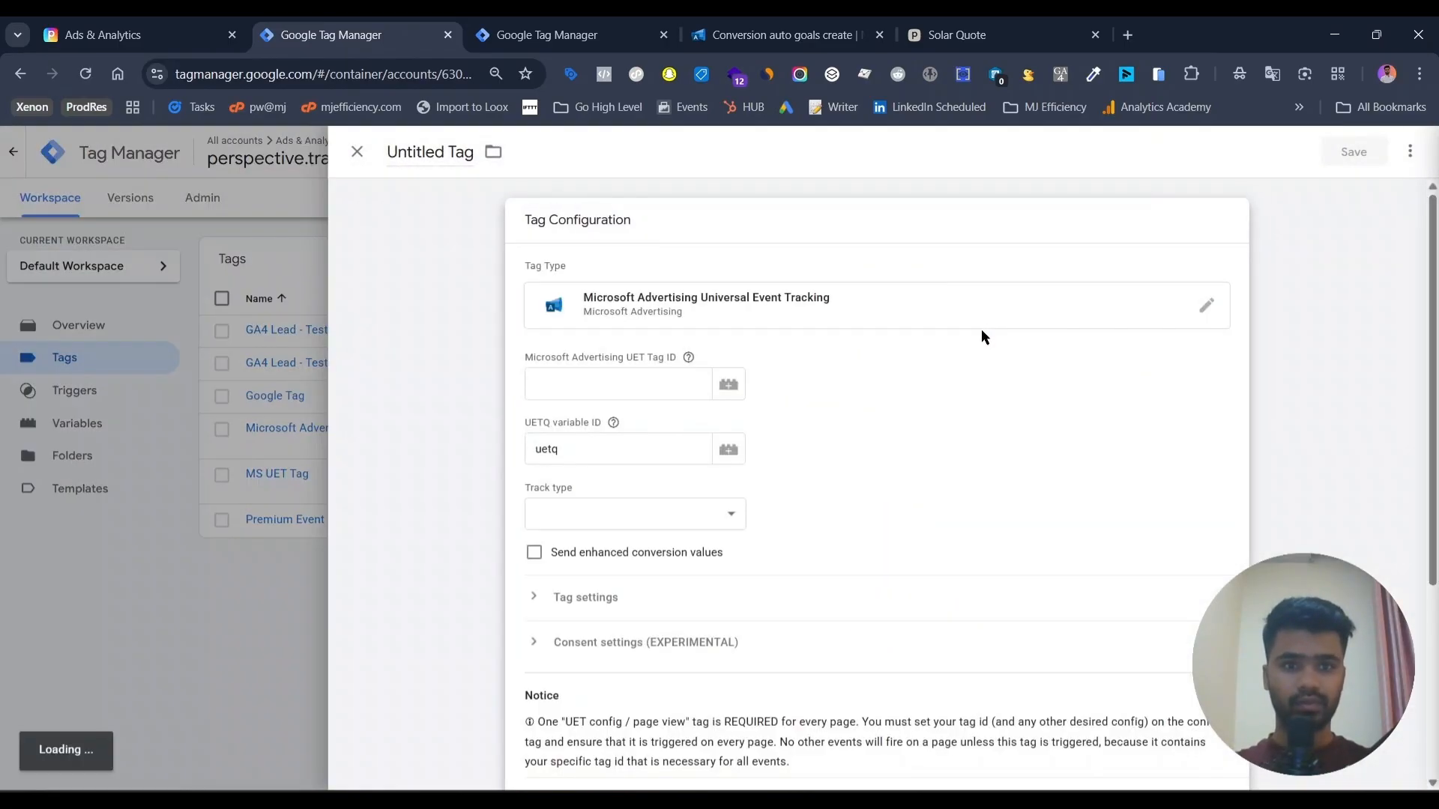
- Paste UET Tag ID 187206080 and set track type to Send enhanced conversion values
{"action": "left_click", "coordinate": [627, 378]}
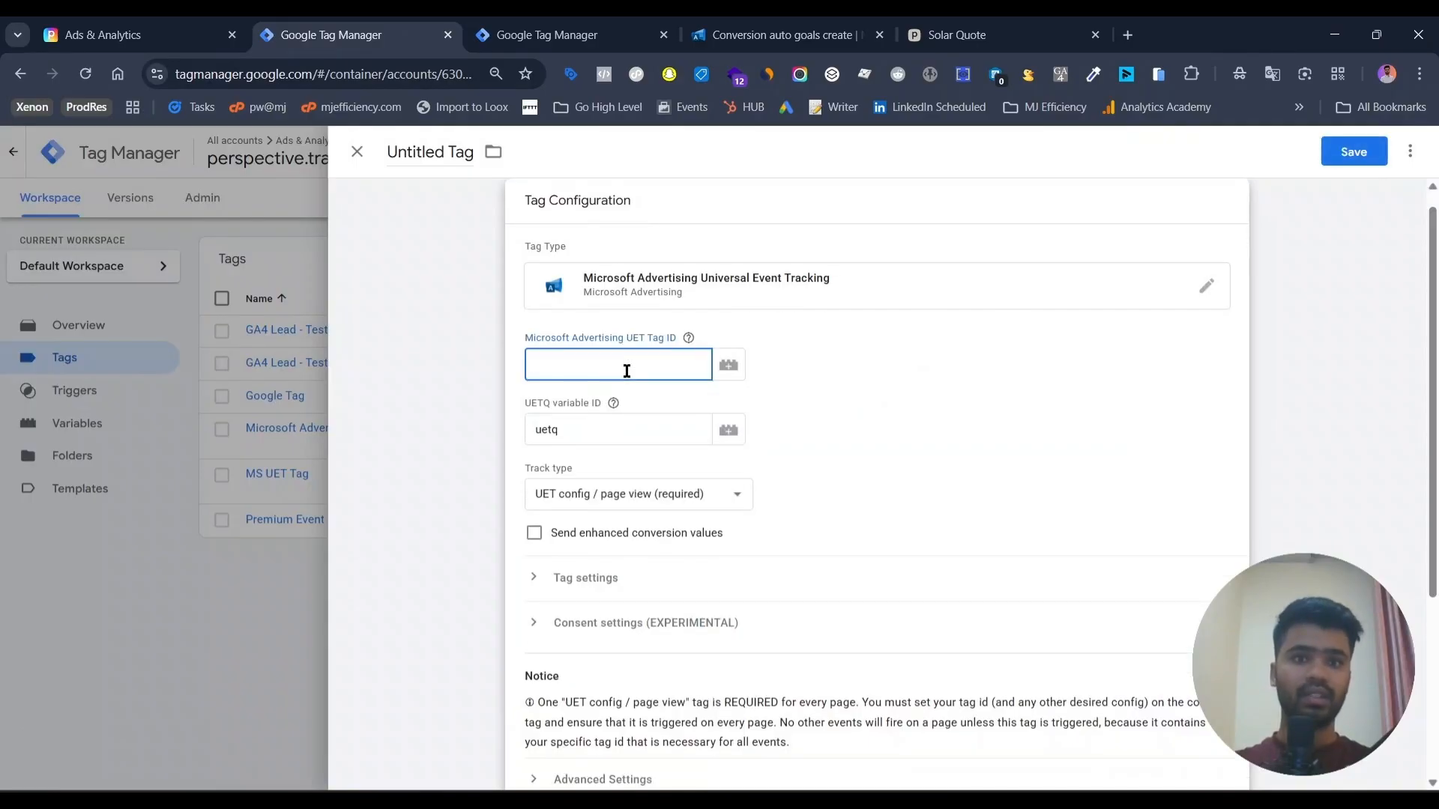
{"action": "key", "text": "super+v"}
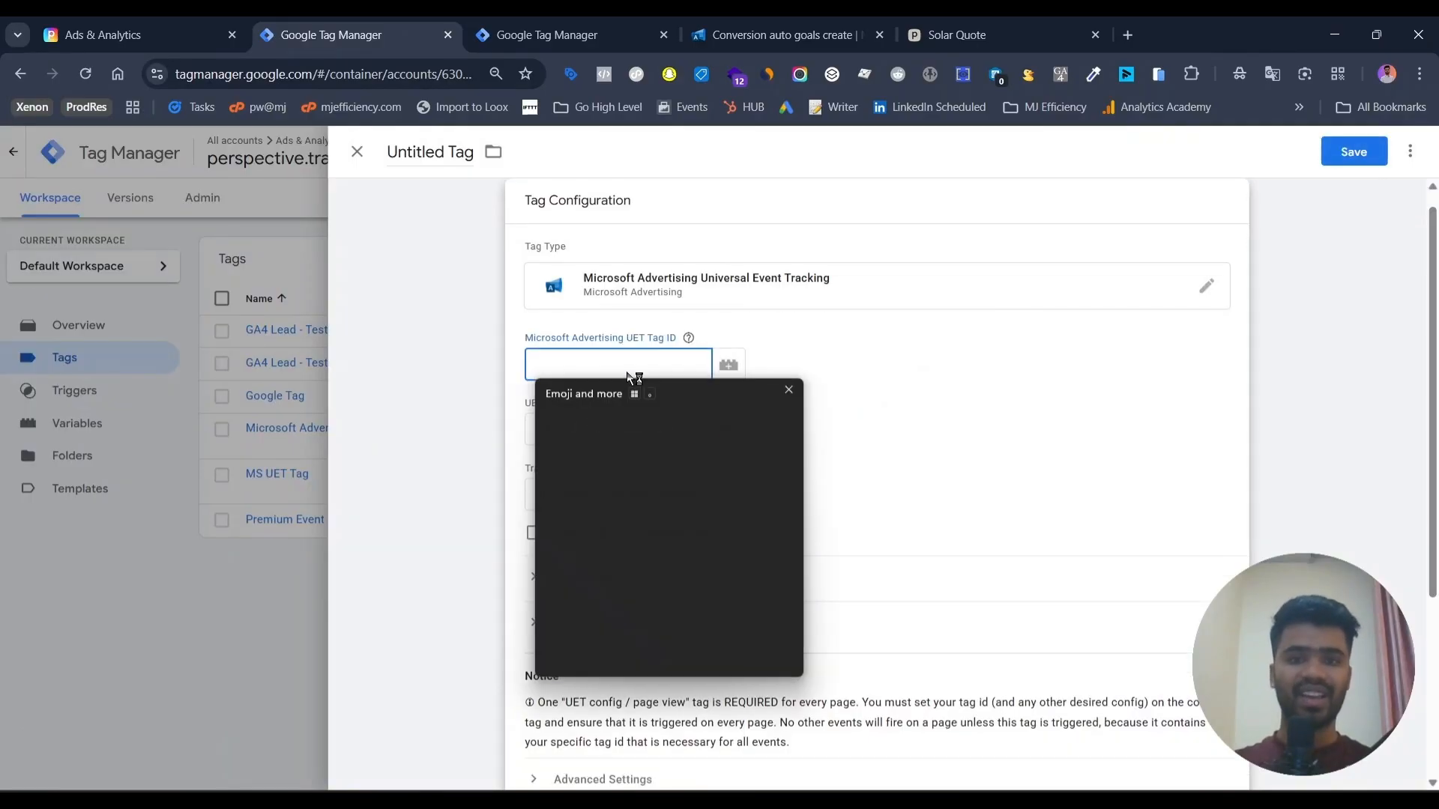
{"action": "scroll", "coordinate": [635, 547], "scroll_direction": "down", "scroll_amount": 2}
{"action": "scroll", "coordinate": [636, 546], "scroll_direction": "down", "scroll_amount": 2}
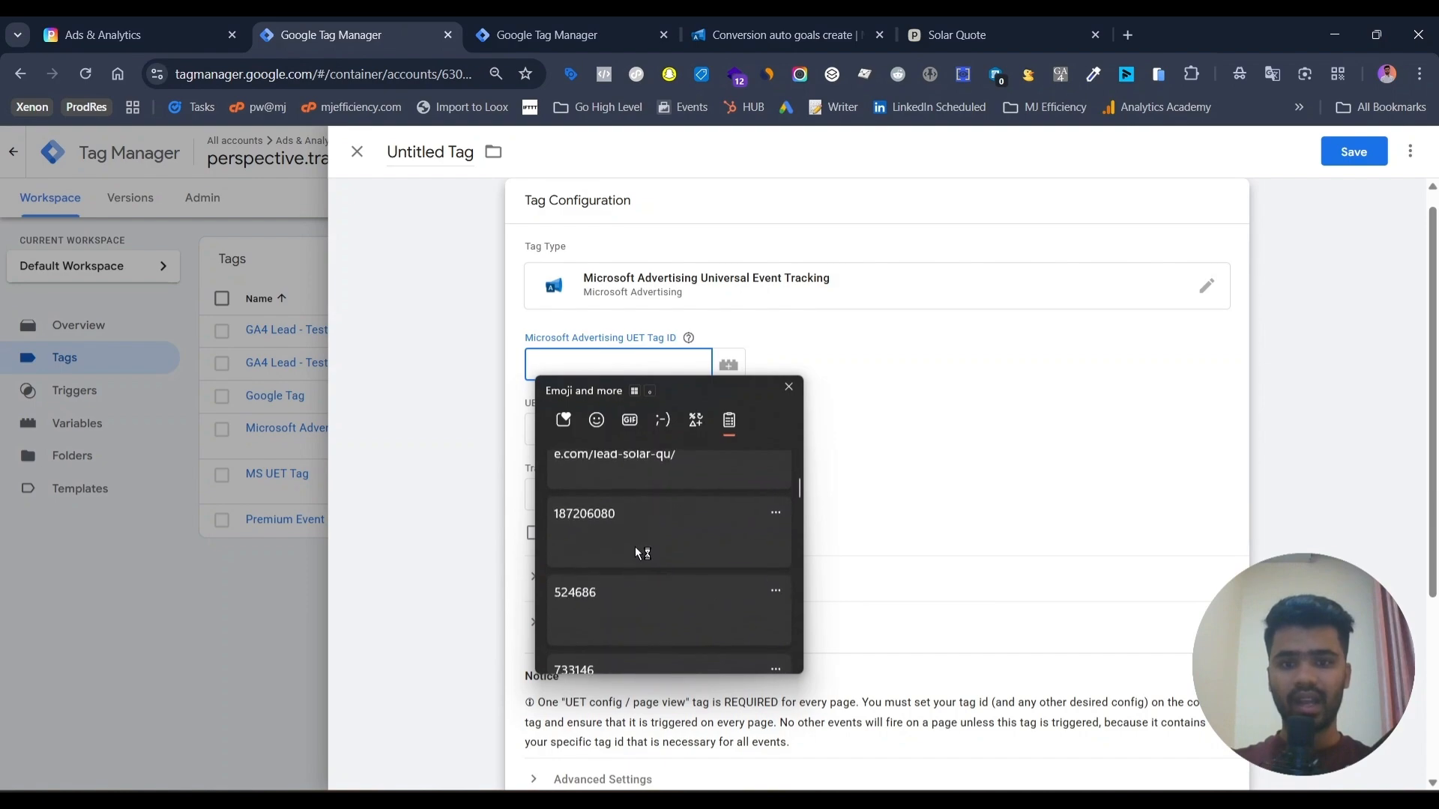
{"action": "left_click", "coordinate": [602, 529]}
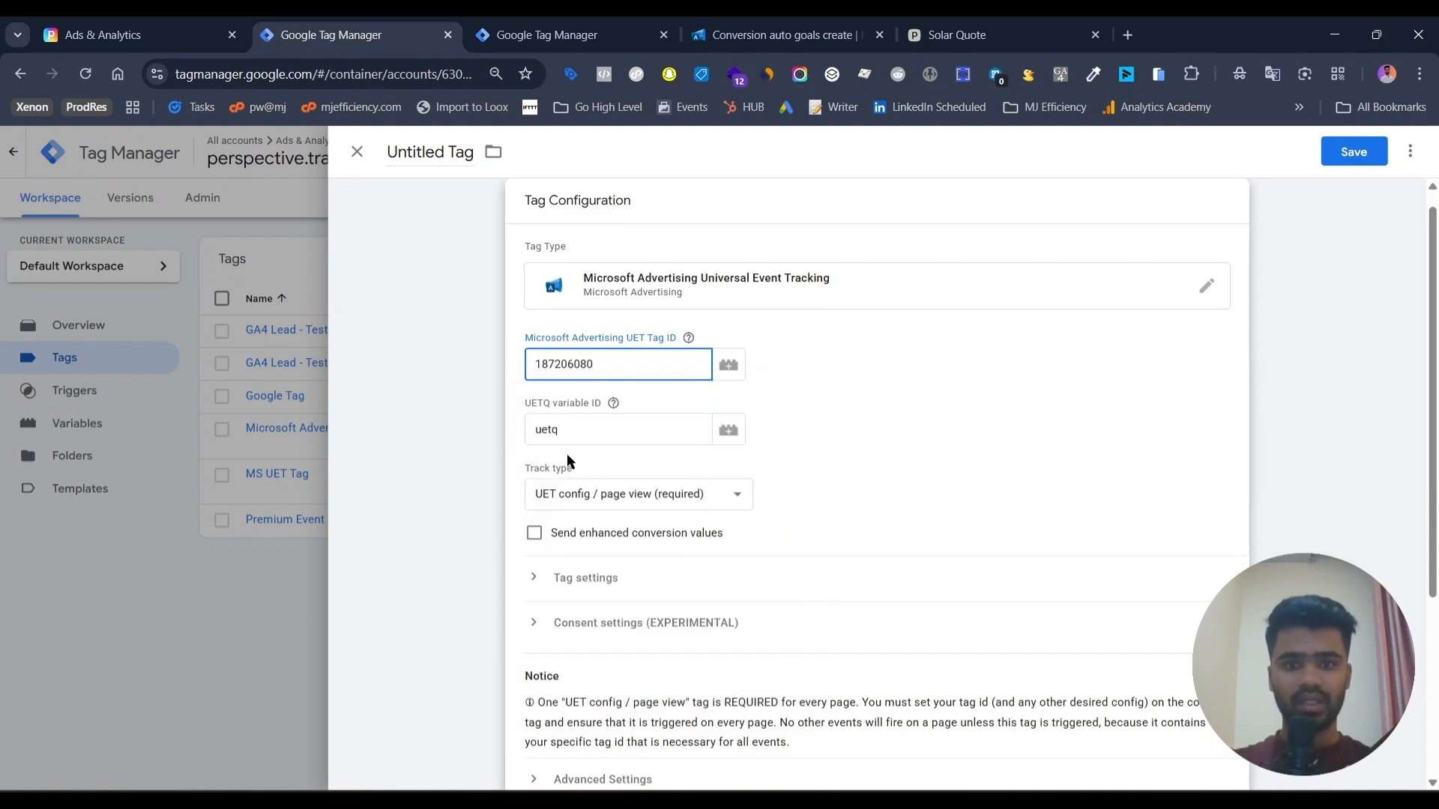
{"action": "left_click", "coordinate": [601, 501]}
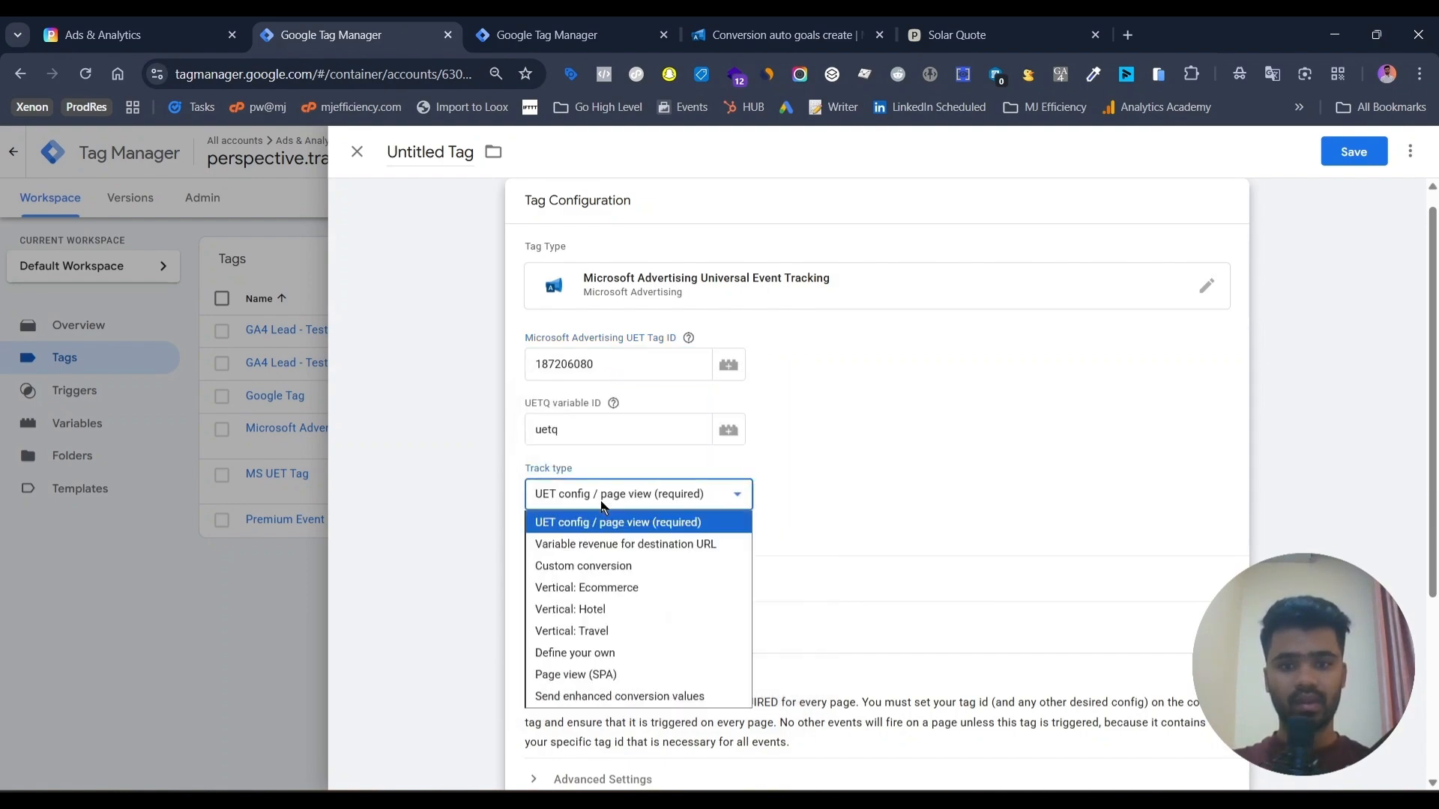
{"action": "key", "text": "Down"}
{"action": "key", "text": "Down"}
{"action": "key", "text": "Down"}
{"action": "key", "text": "Down"}
{"action": "key", "text": "Down"}
{"action": "key", "text": "Down"}
{"action": "key", "text": "Down"}
{"action": "key", "text": "Down"}
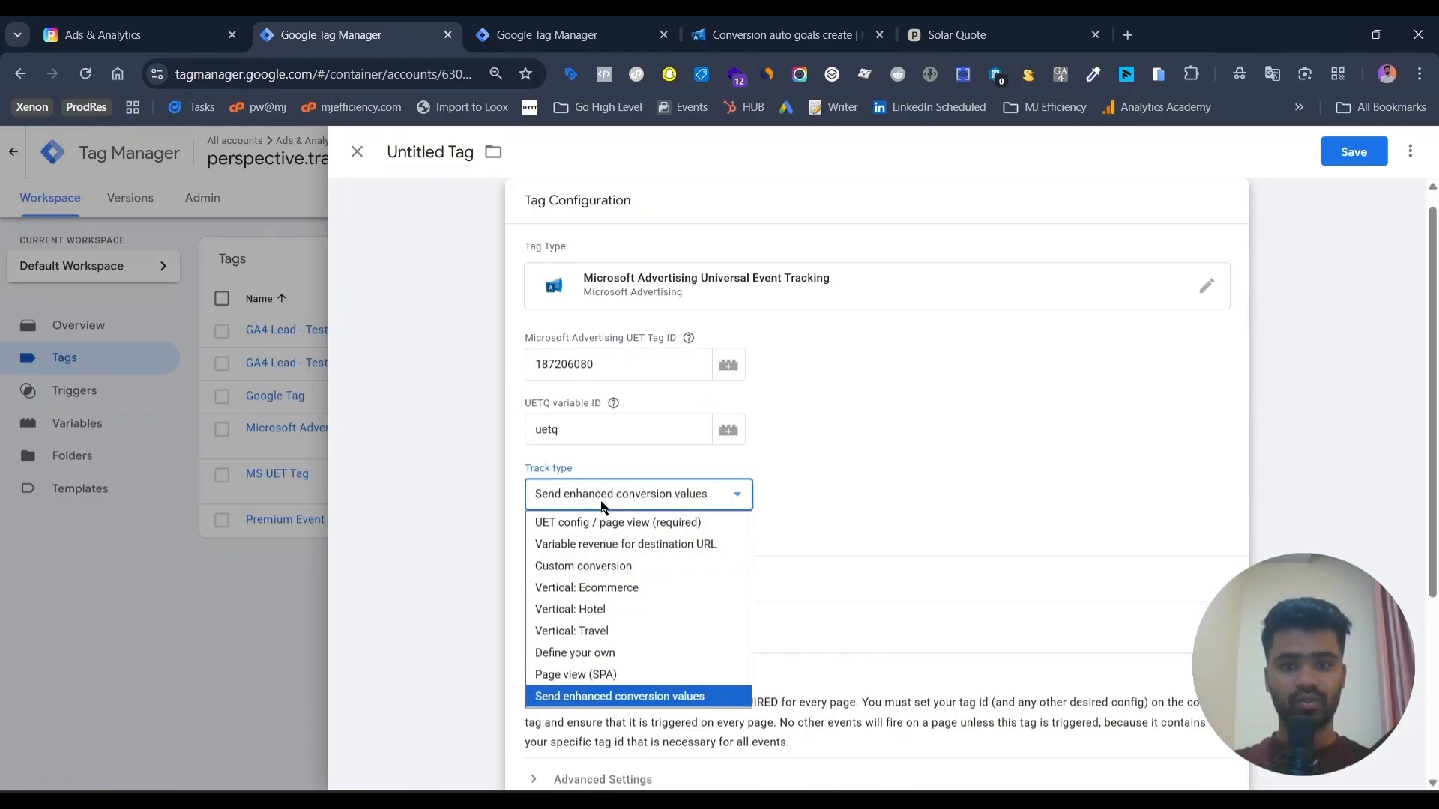
{"action": "key", "text": "Return"}
- Map the Email field to {{email}} and the Phone field to {{phone}}
{"action": "left_click", "coordinate": [593, 496]}
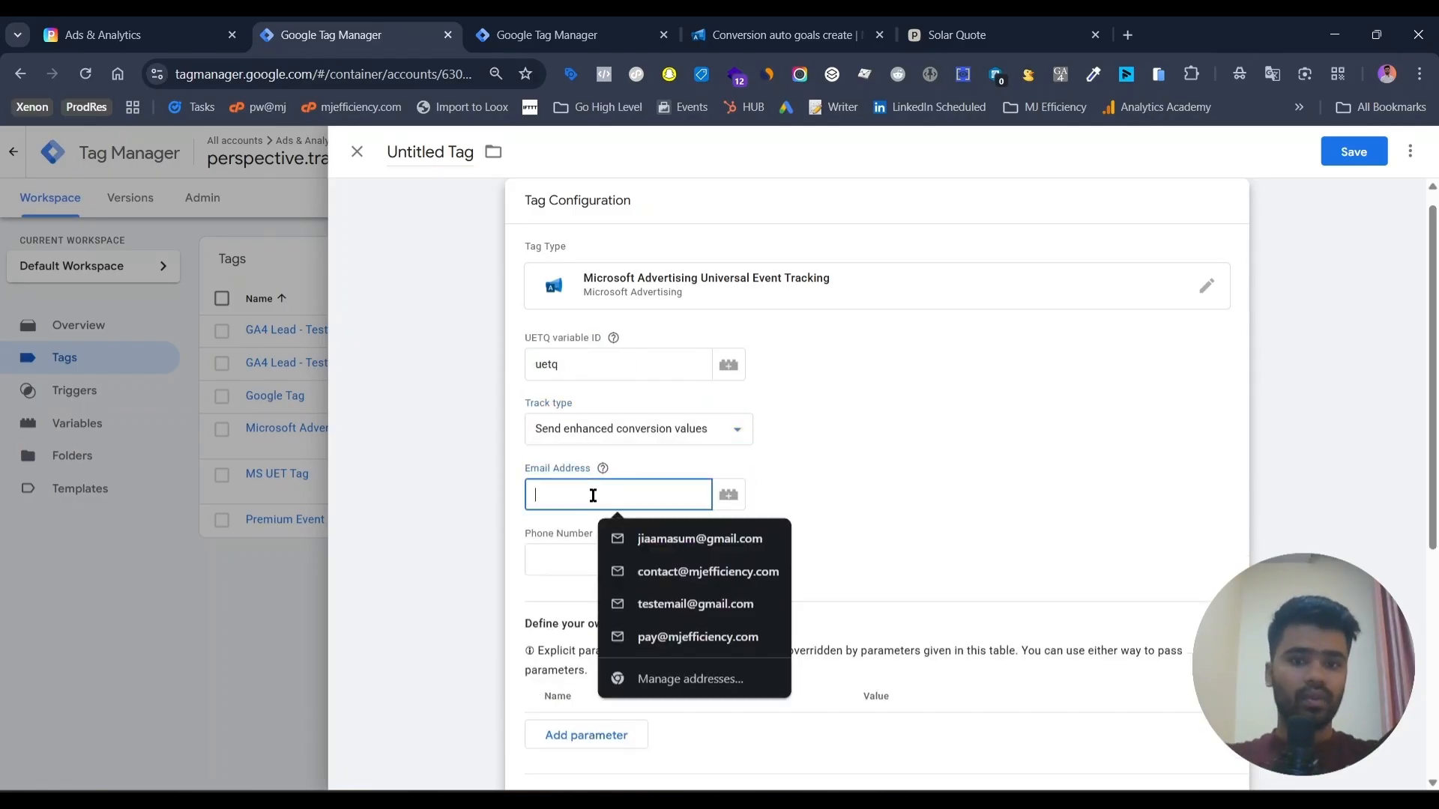
{"action": "left_click", "coordinate": [586, 552]}
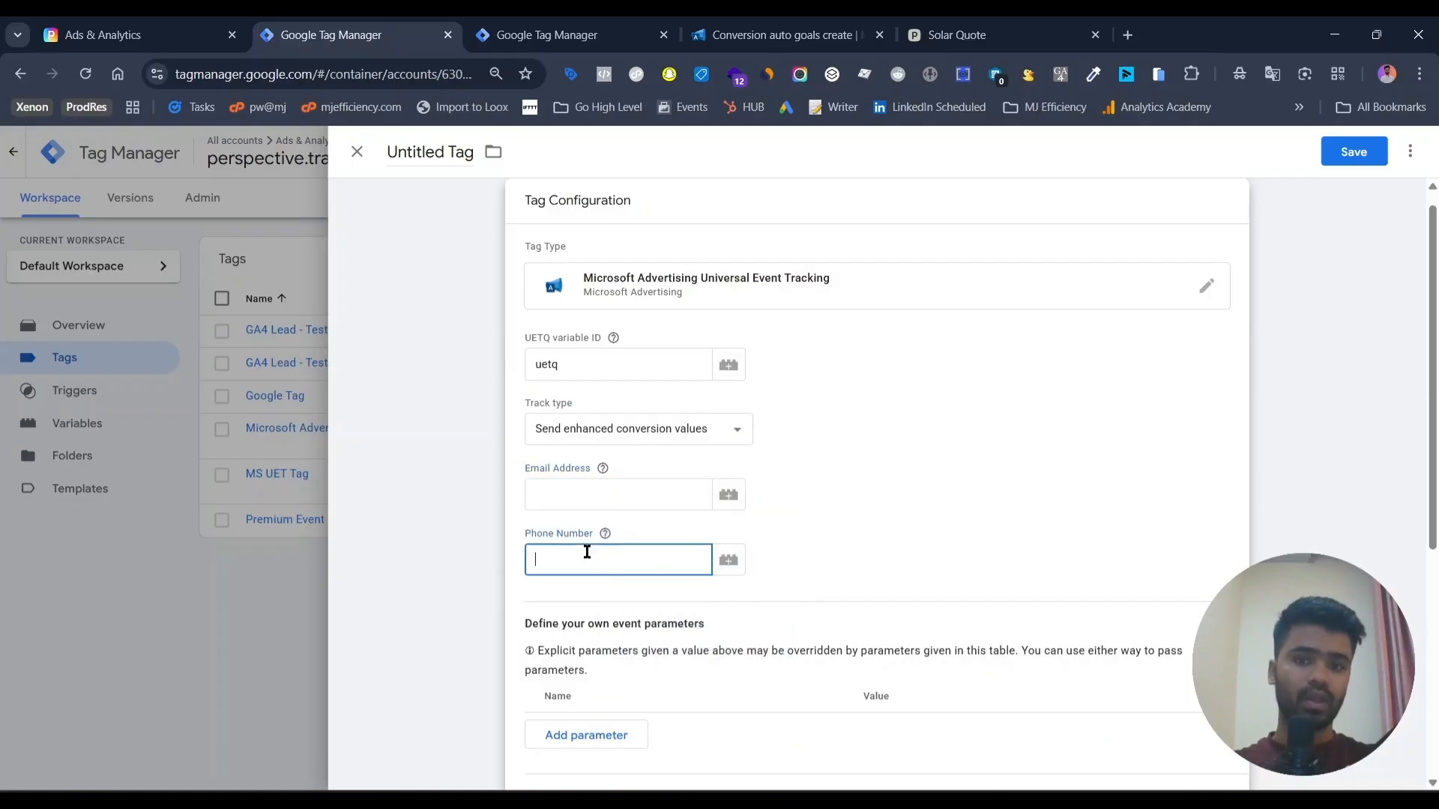
{"action": "left_click", "coordinate": [556, 493]}
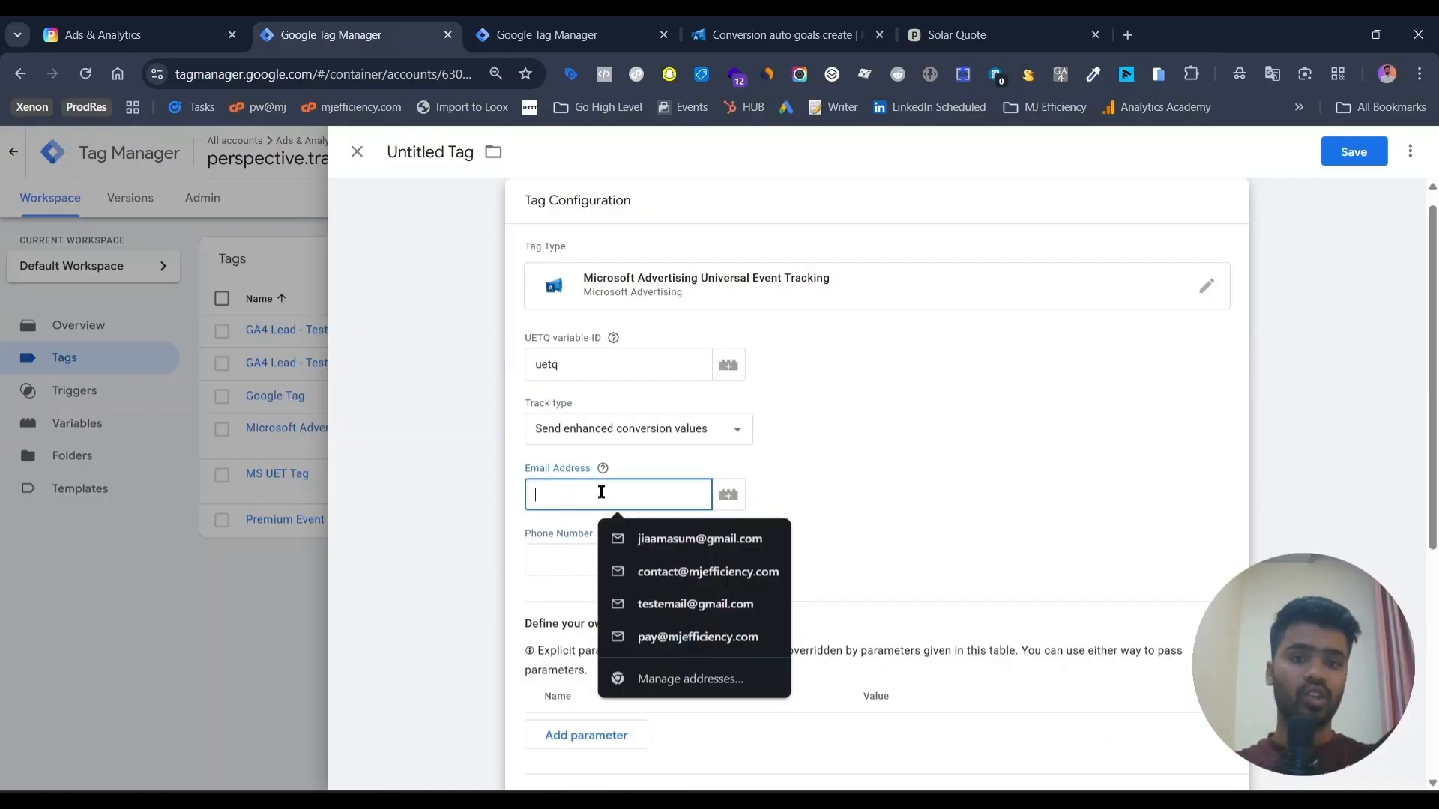
{"action": "left_click", "coordinate": [721, 496]}
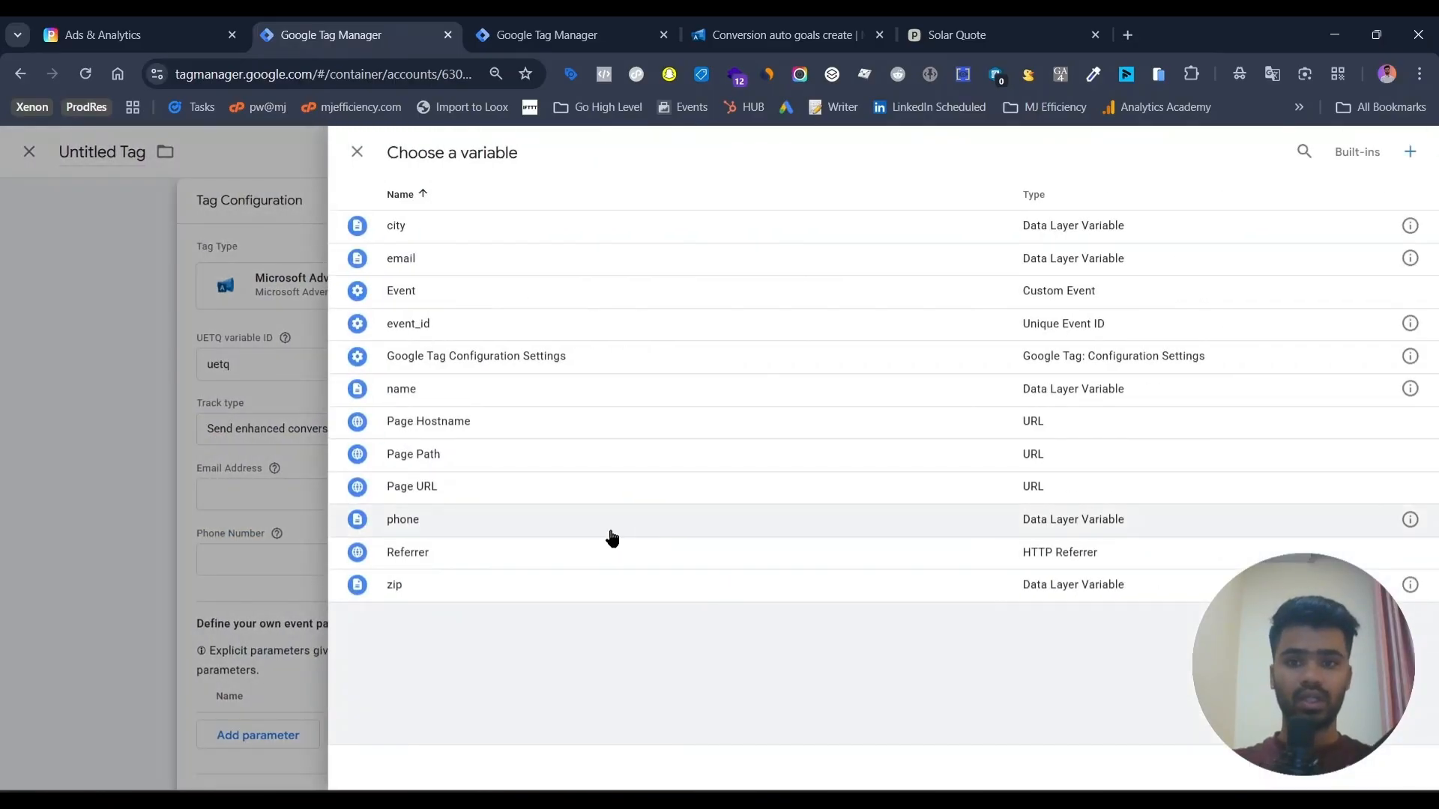
{"action": "left_click", "coordinate": [472, 262]}
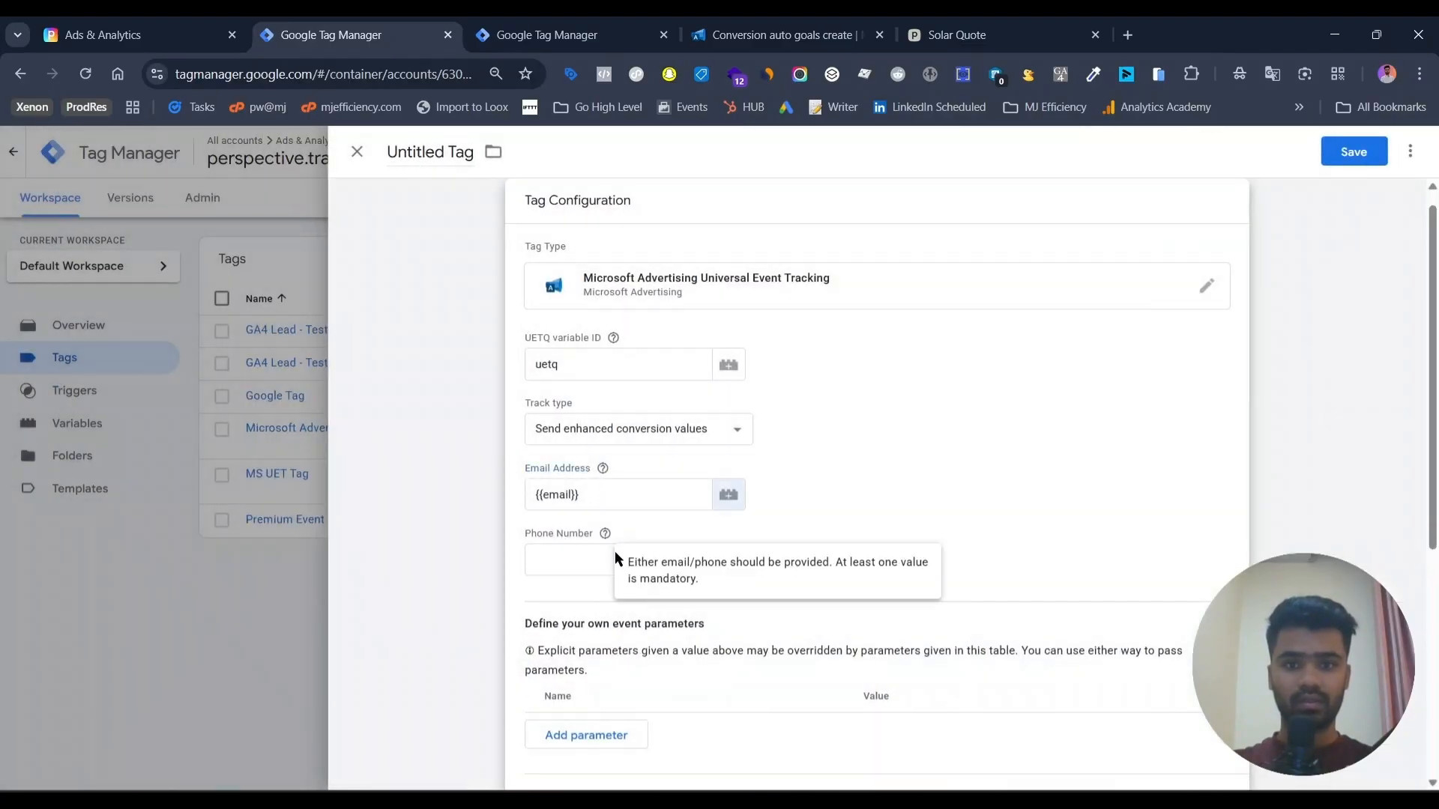
{"action": "left_click", "coordinate": [560, 568]}
{"action": "left_click", "coordinate": [728, 560]}
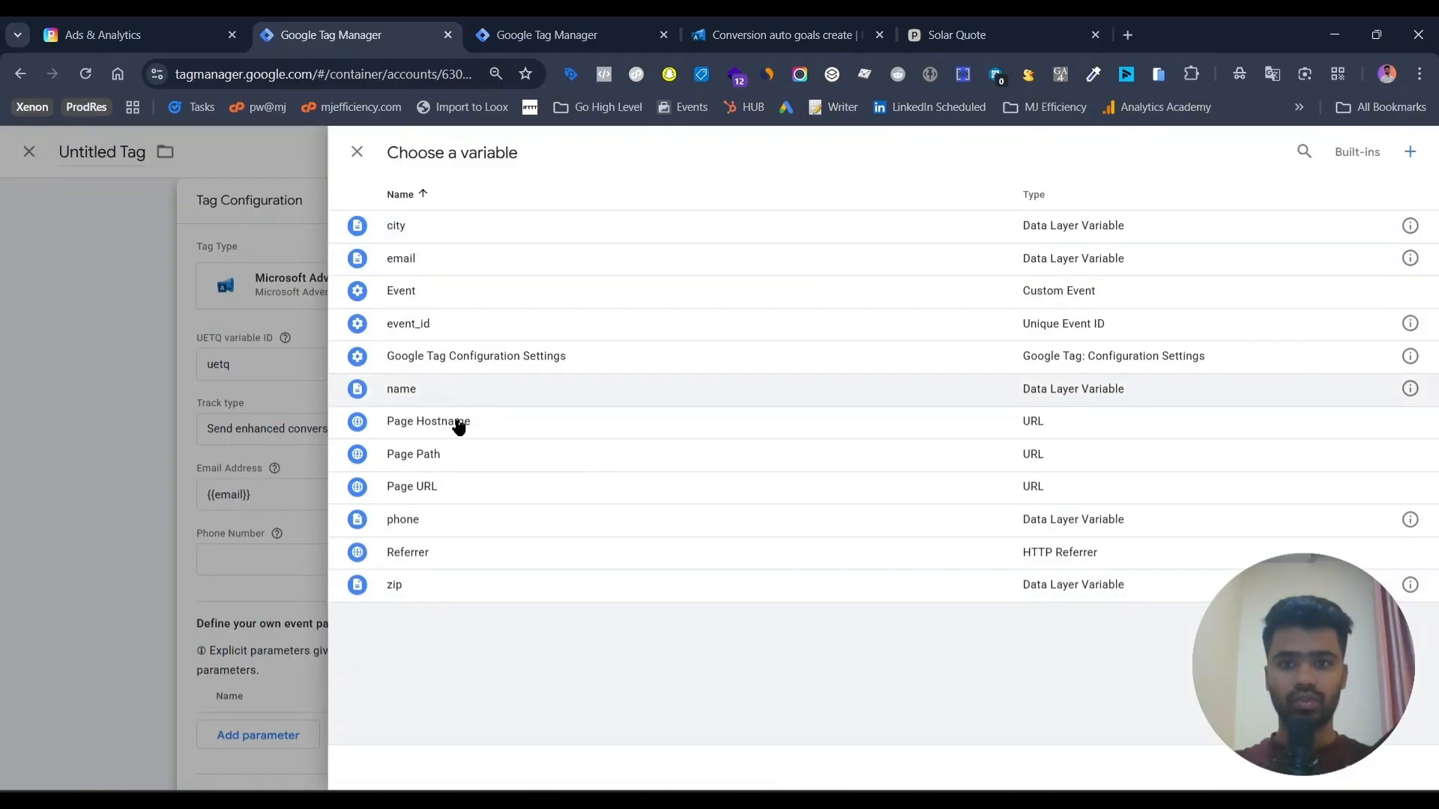
{"action": "left_click", "coordinate": [456, 520]}
{"action": "scroll", "coordinate": [456, 523], "scroll_direction": "down", "scroll_amount": 2}
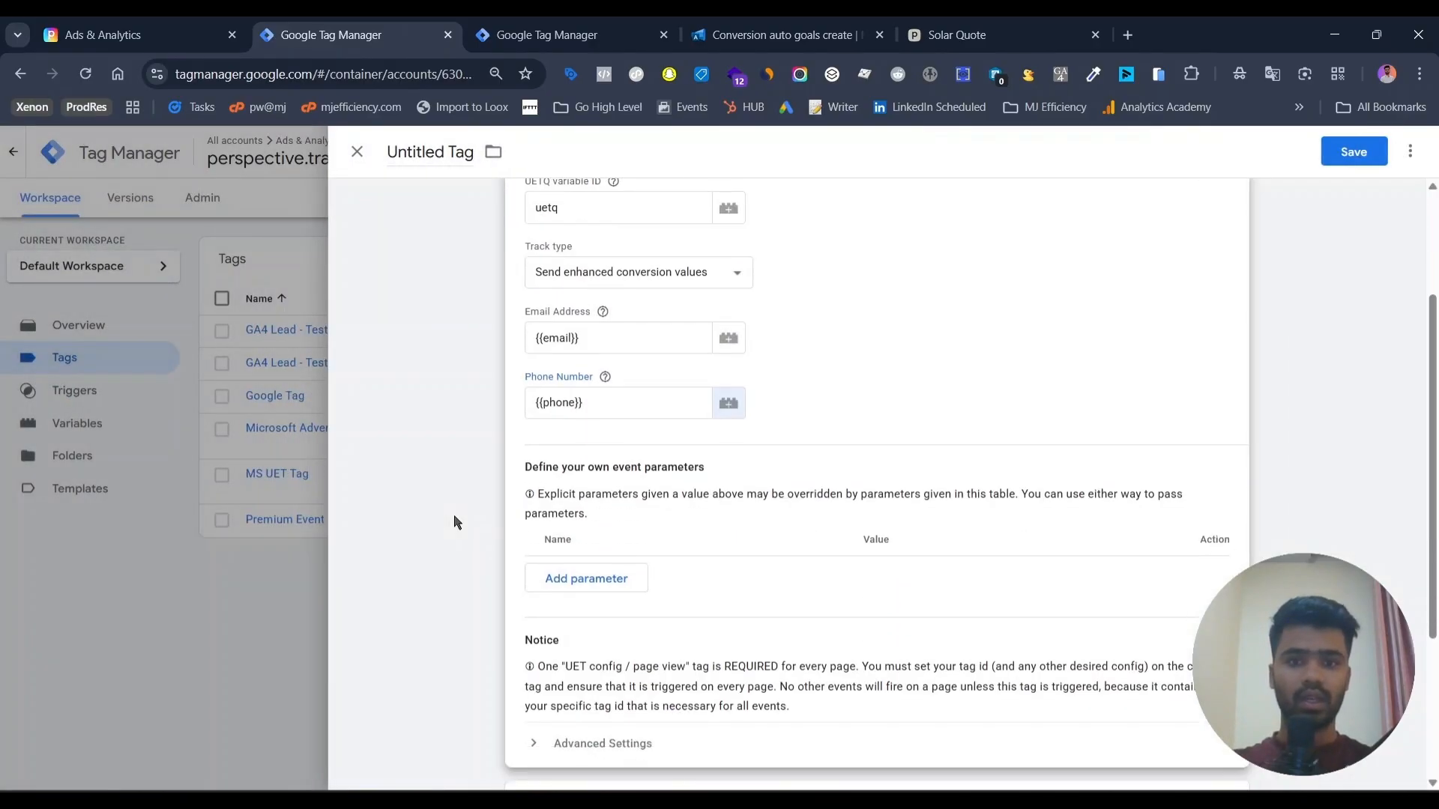
- Add a custom event parameter first_name with the value {{name}}
{"action": "left_click", "coordinate": [588, 594]}
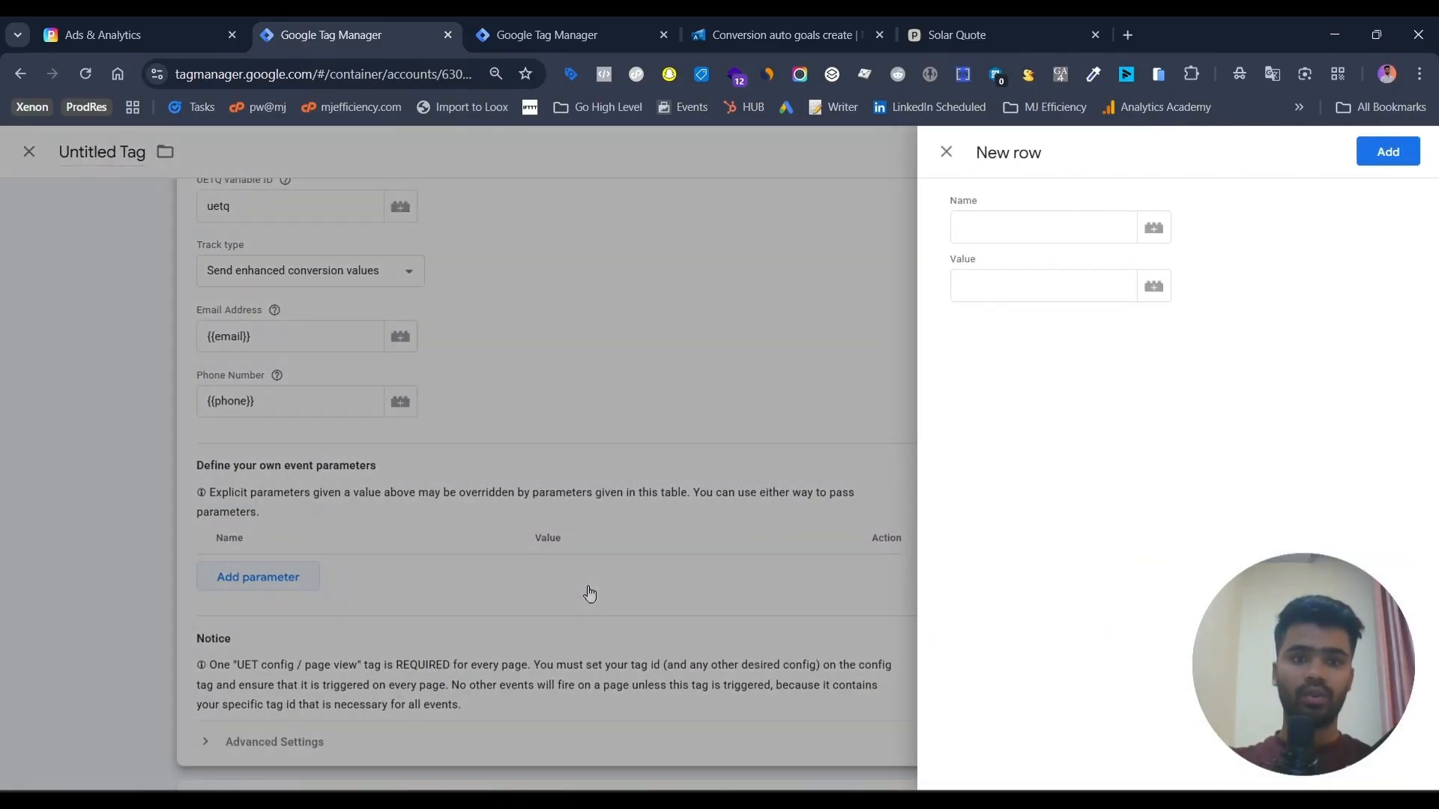
{"action": "left_click", "coordinate": [980, 234]}
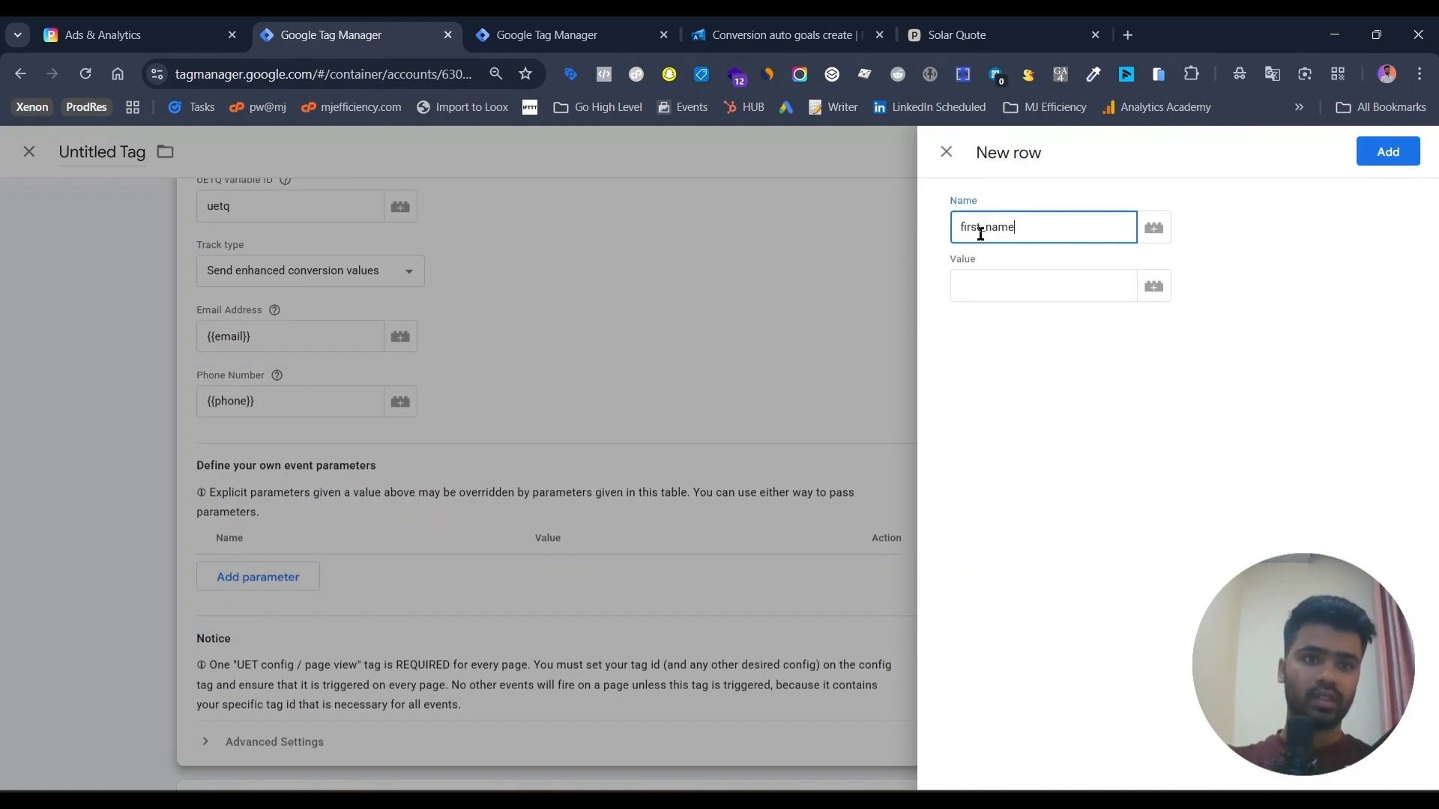
{"action": "left_click", "coordinate": [1000, 283]}
{"action": "left_click", "coordinate": [1140, 291]}
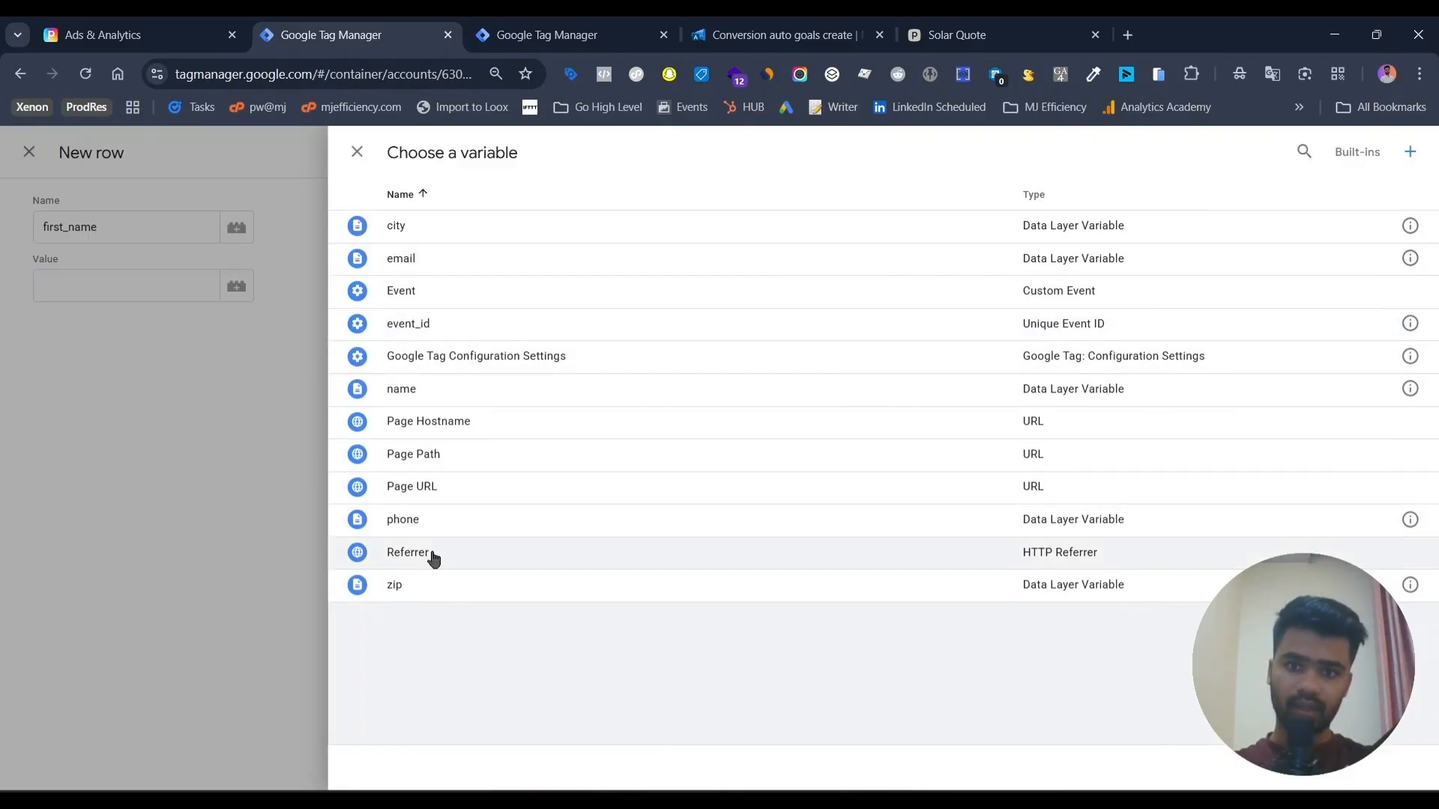
{"action": "left_click", "coordinate": [458, 388]}
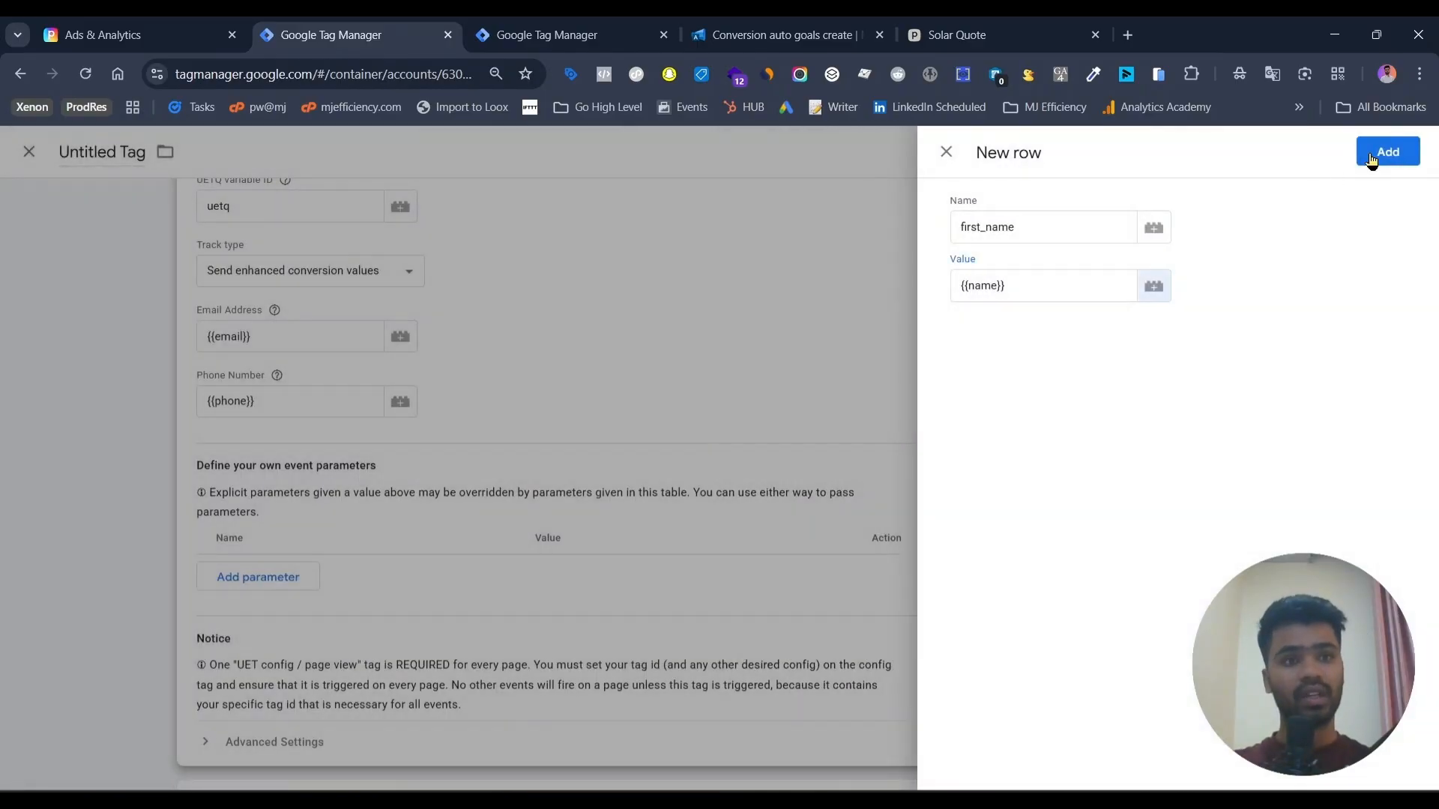
{"action": "left_click", "coordinate": [1378, 158]}
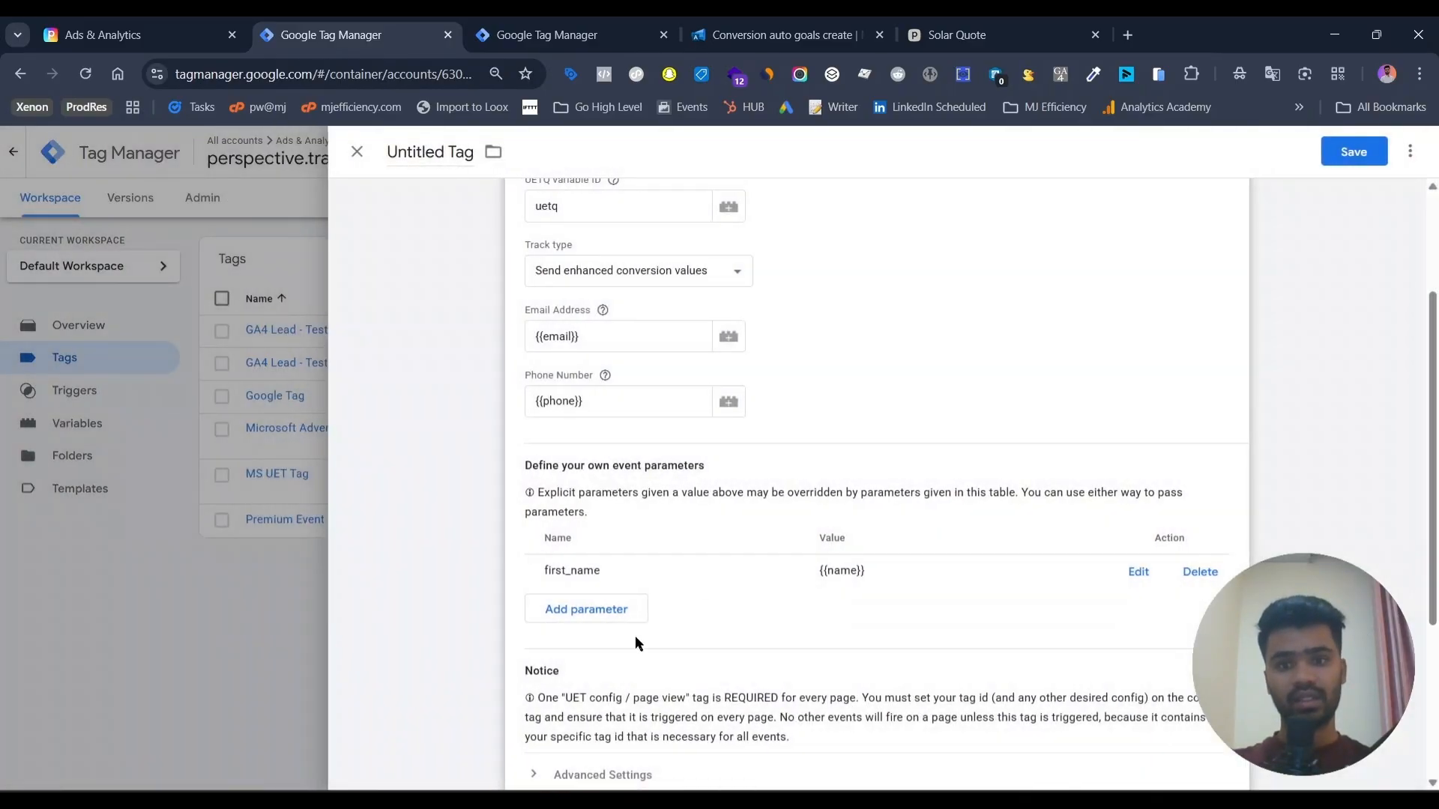
- Start a second parameter row named event, copied from the Microsoft Advertising snippet
{"action": "left_click", "coordinate": [570, 619]}
{"action": "left_click", "coordinate": [974, 240]}
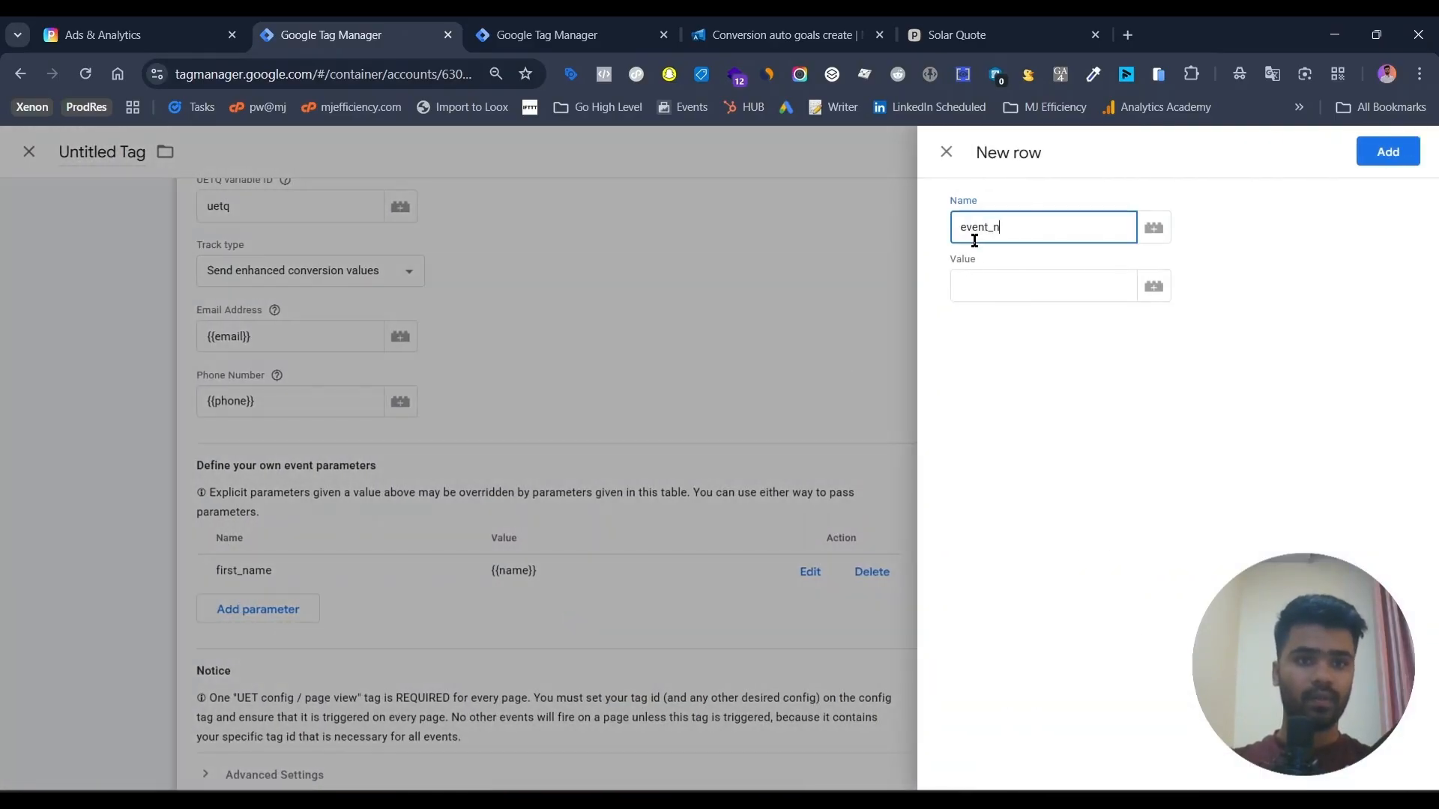
{"action": "left_click", "coordinate": [989, 284]}
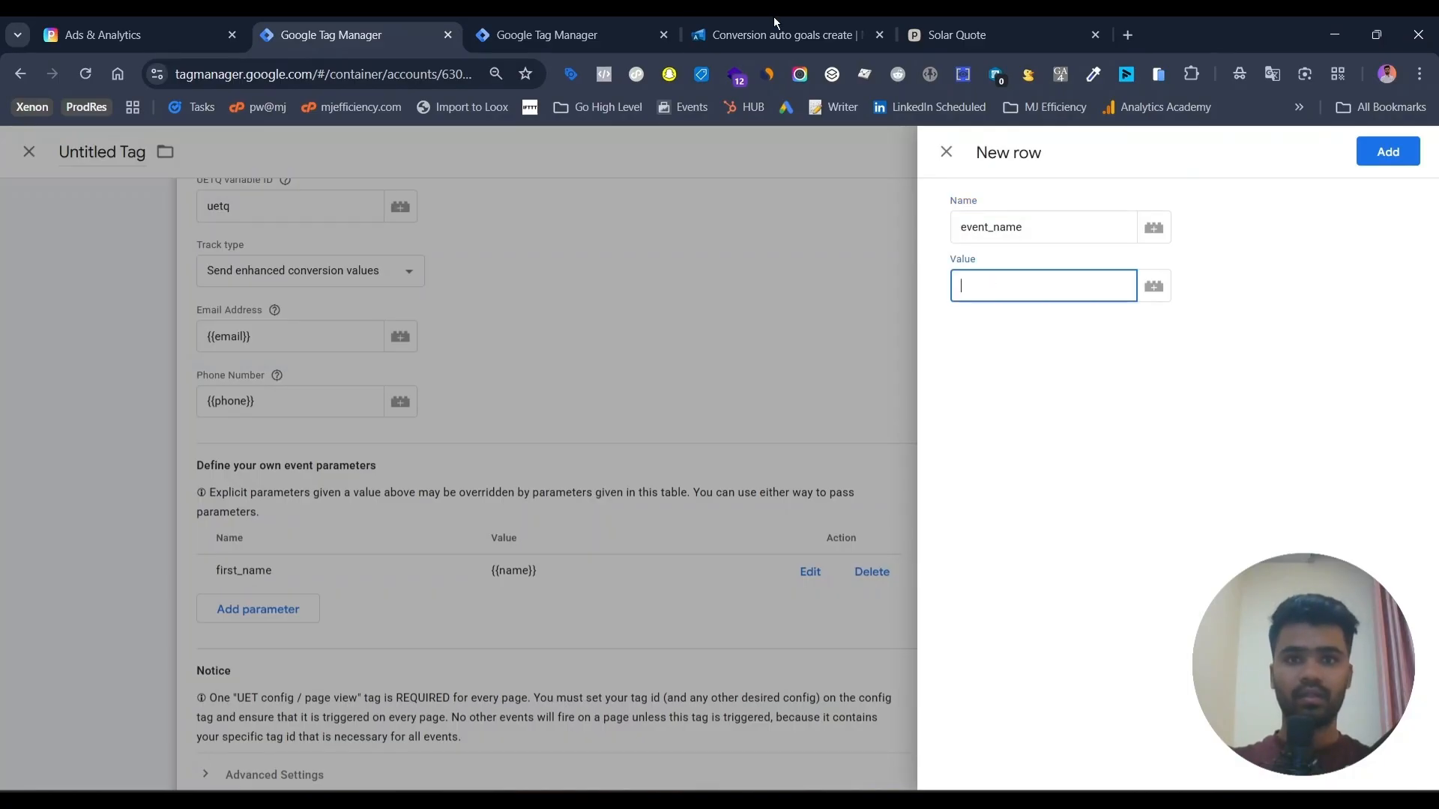
{"action": "left_click", "coordinate": [730, 16]}
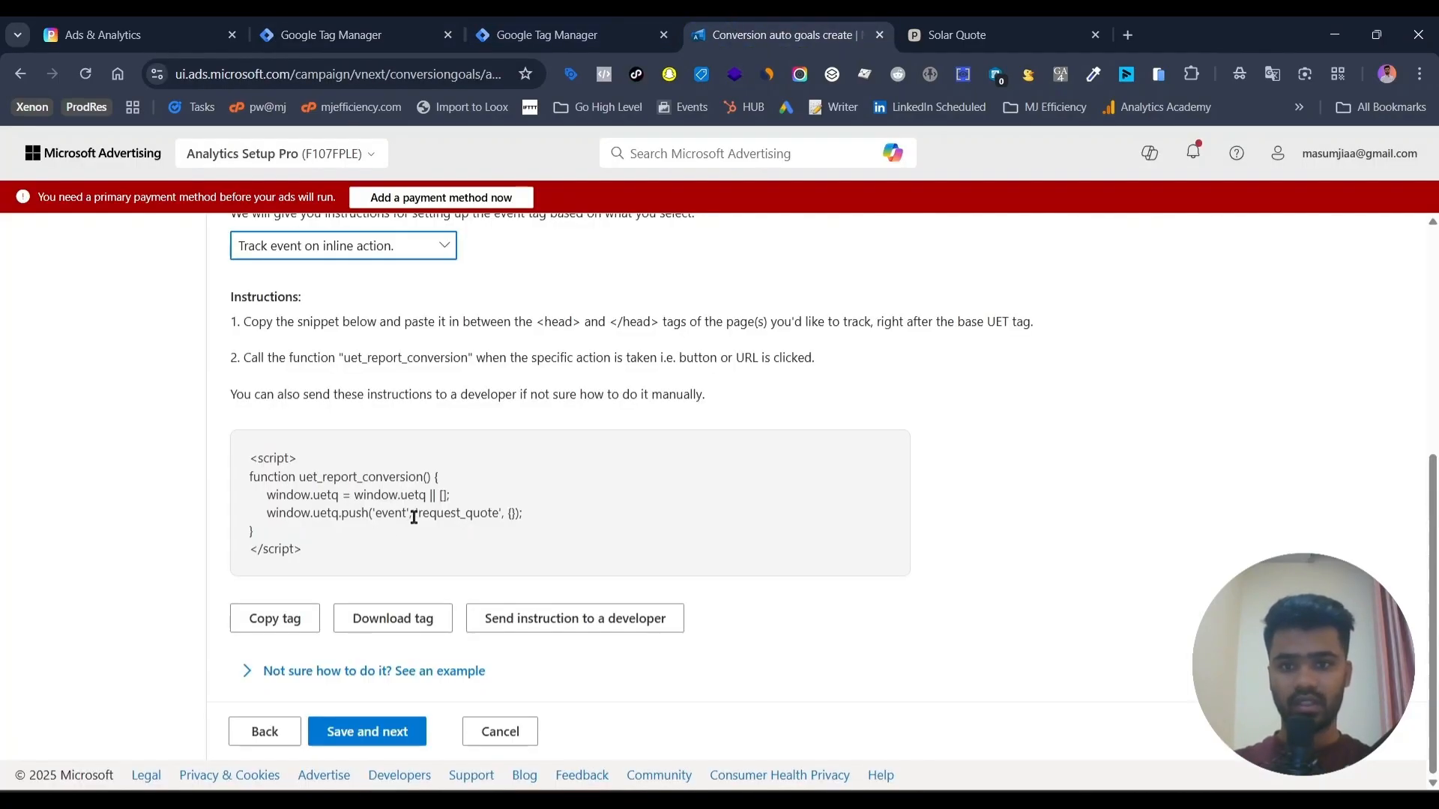
{"action": "double_click", "coordinate": [442, 512]}
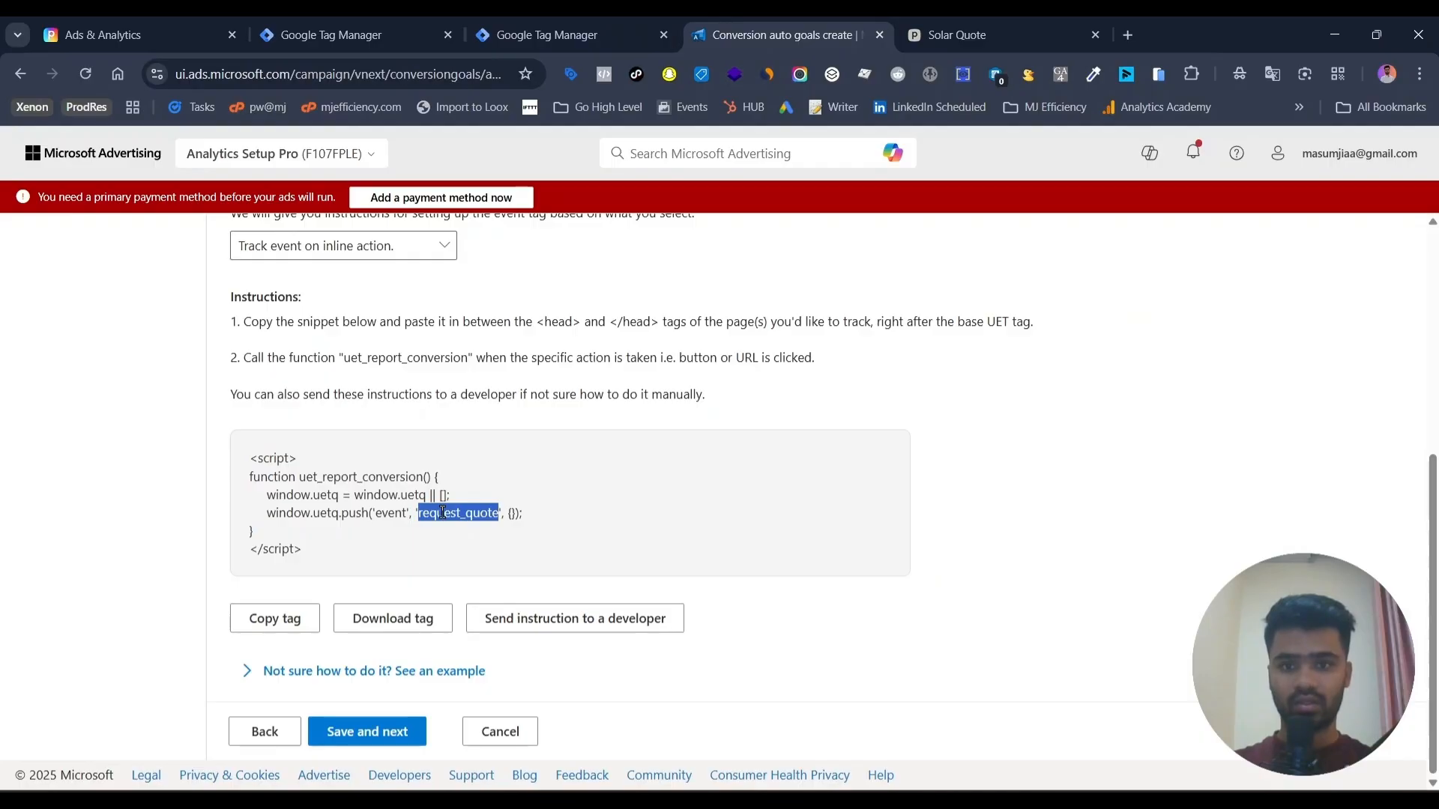
{"action": "double_click", "coordinate": [390, 513]}
{"action": "key", "text": "ctrl+c"}
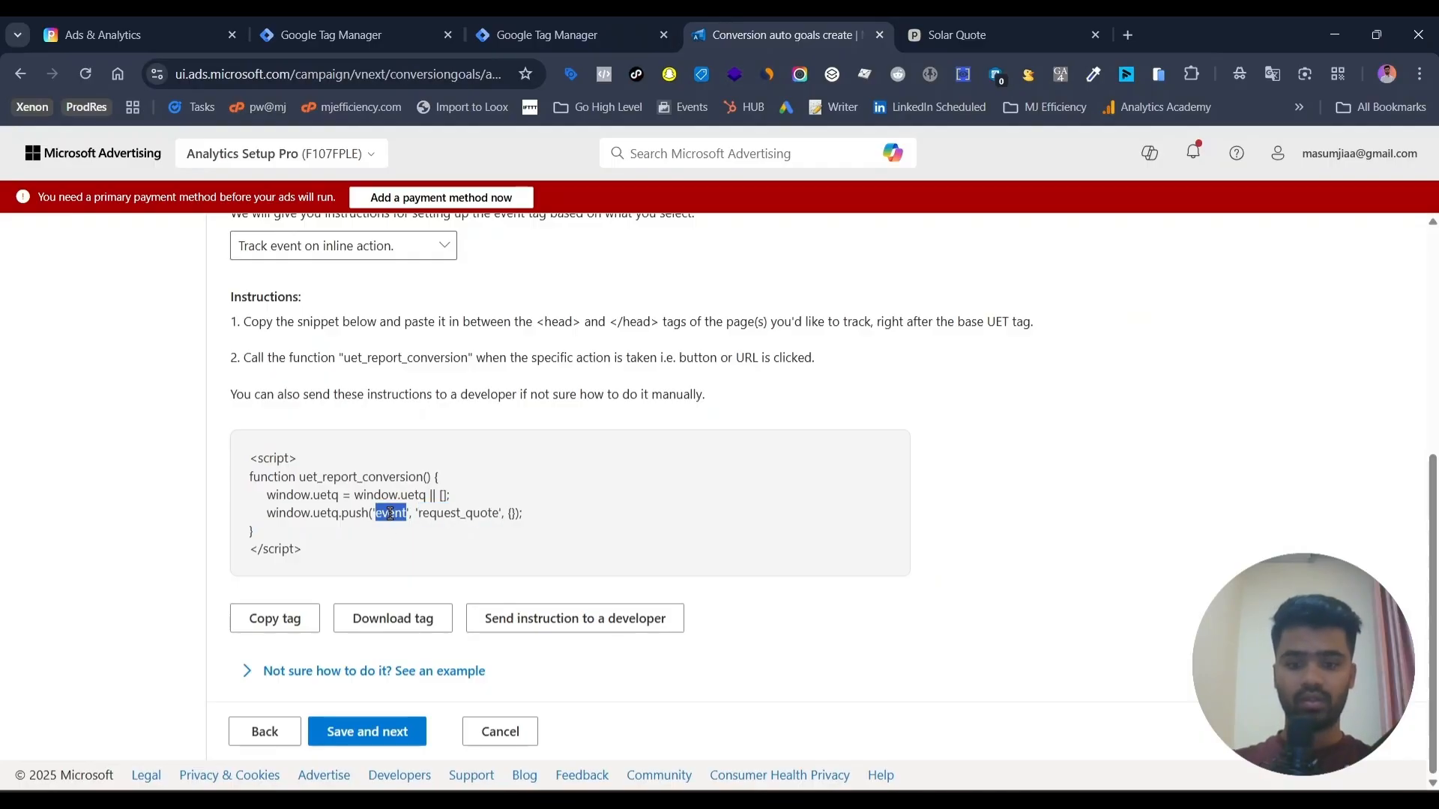
{"action": "left_click", "coordinate": [397, 17]}
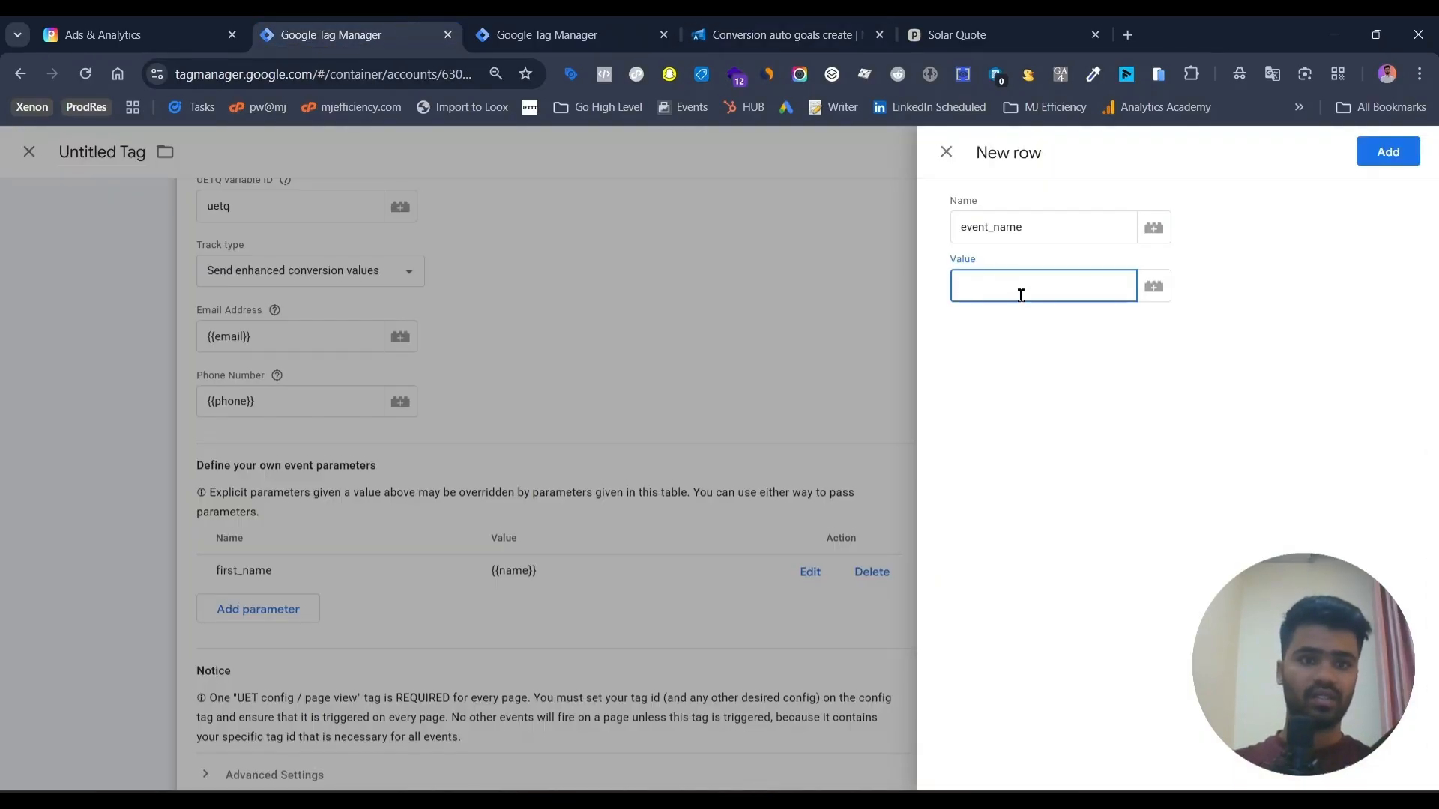
{"action": "double_click", "coordinate": [990, 227]}
{"action": "key", "text": "ctrl+v"}
- Paste request_quote from the snippet as the event value and add the row
{"action": "left_click", "coordinate": [866, 21]}
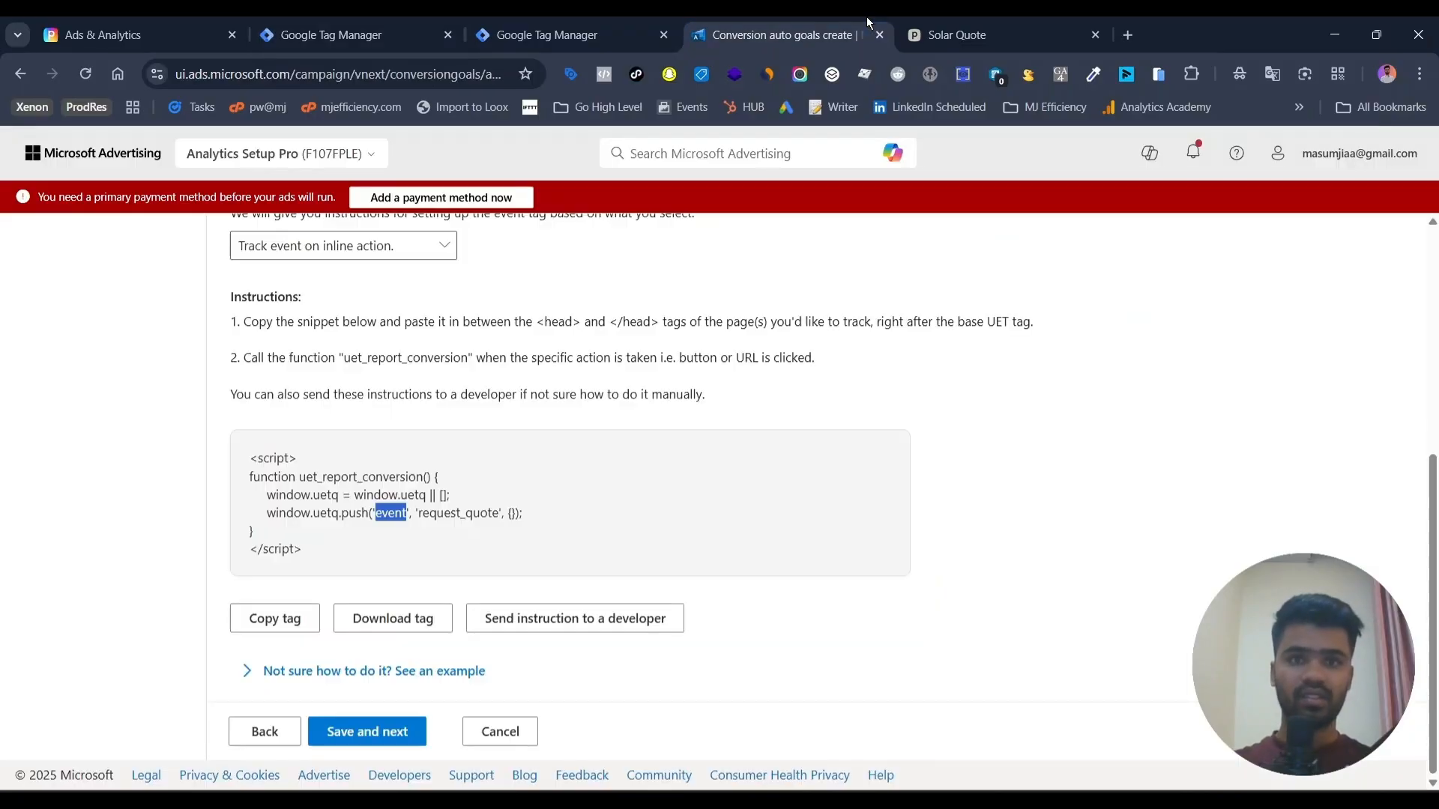
{"action": "double_click", "coordinate": [435, 515]}
{"action": "key", "text": "ctrl+c"}
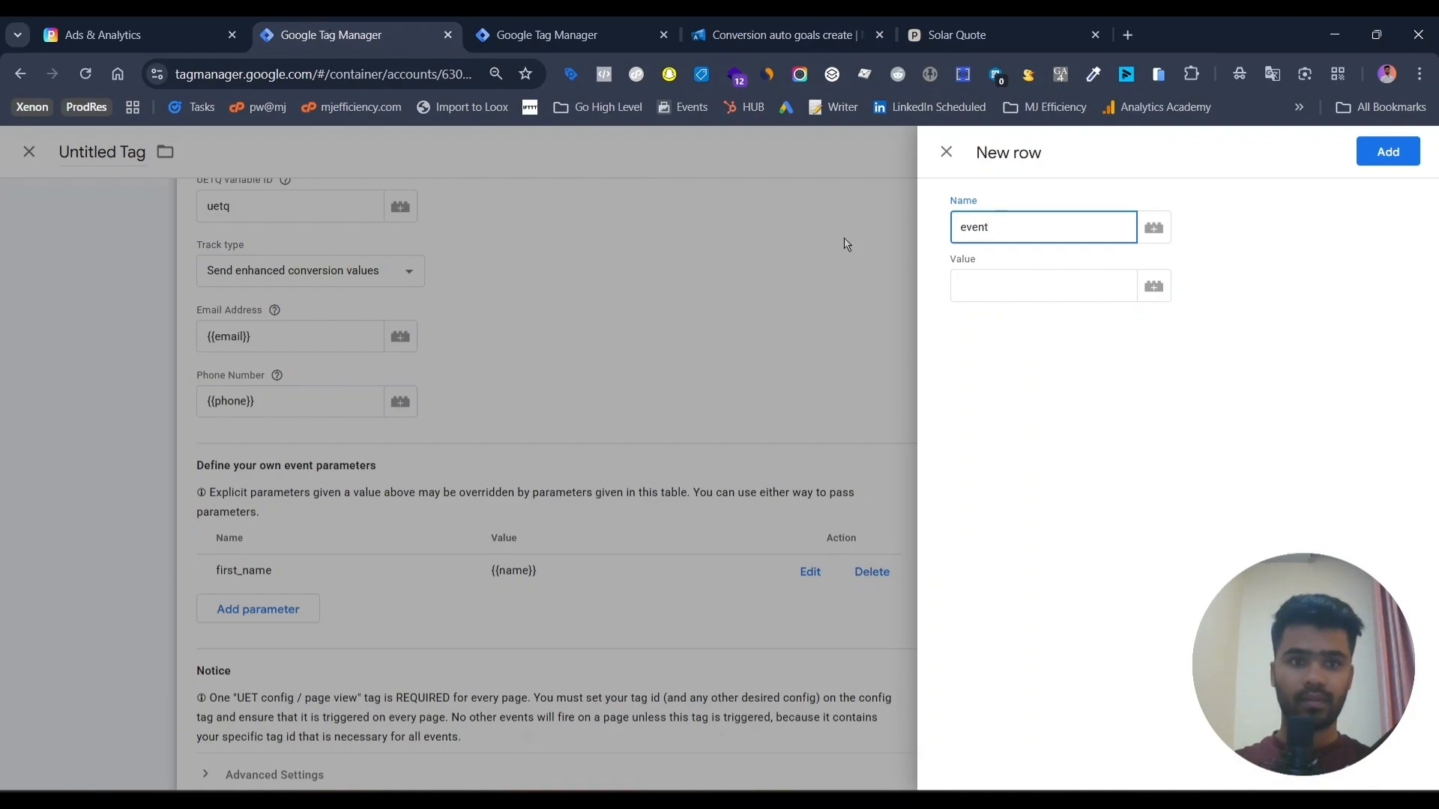
{"action": "left_click", "coordinate": [1003, 279]}
{"action": "key", "text": "ctrl+v"}
{"action": "left_click", "coordinate": [1384, 164]}
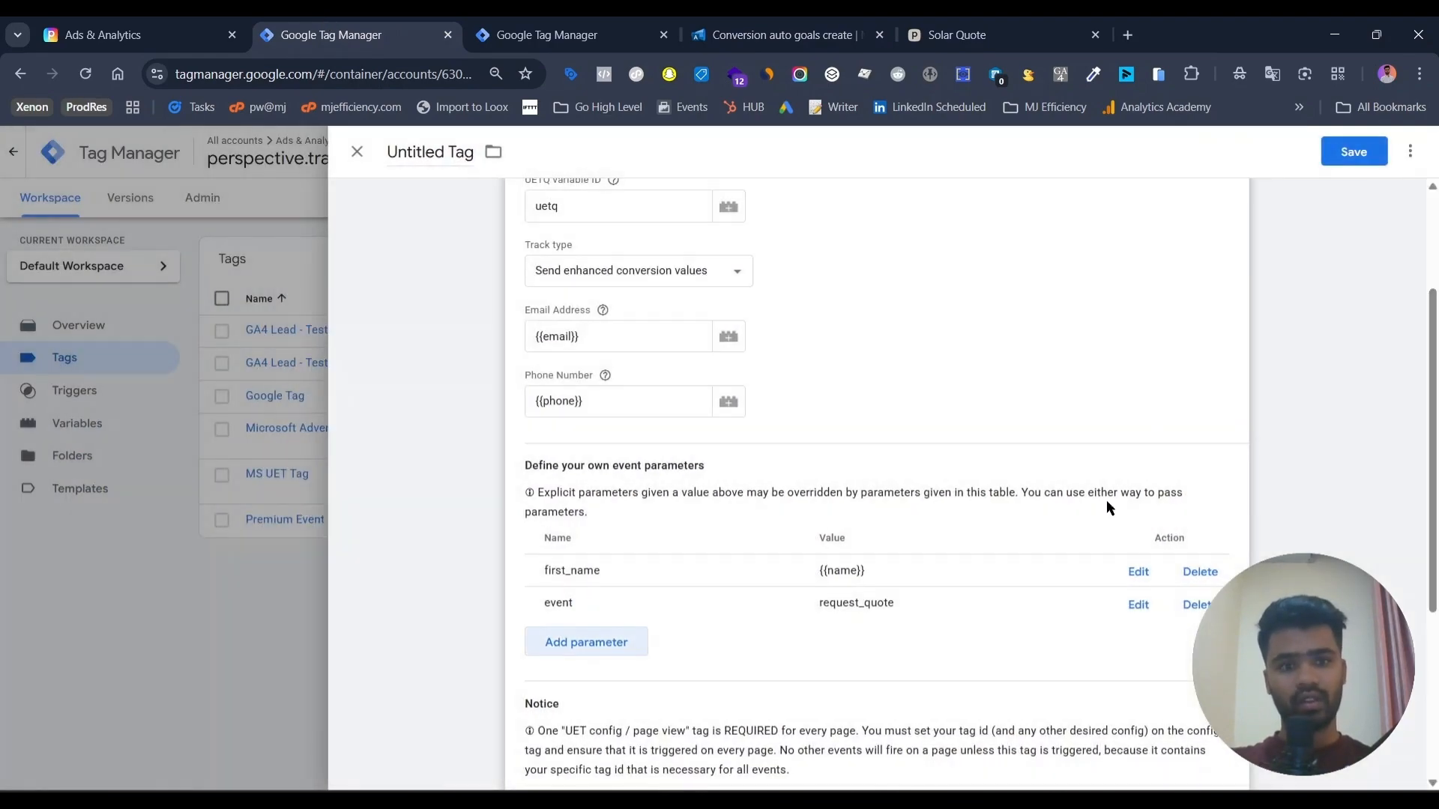
{"action": "left_click_drag", "start_coordinate": [736, 581], "coordinate": [571, 606]}
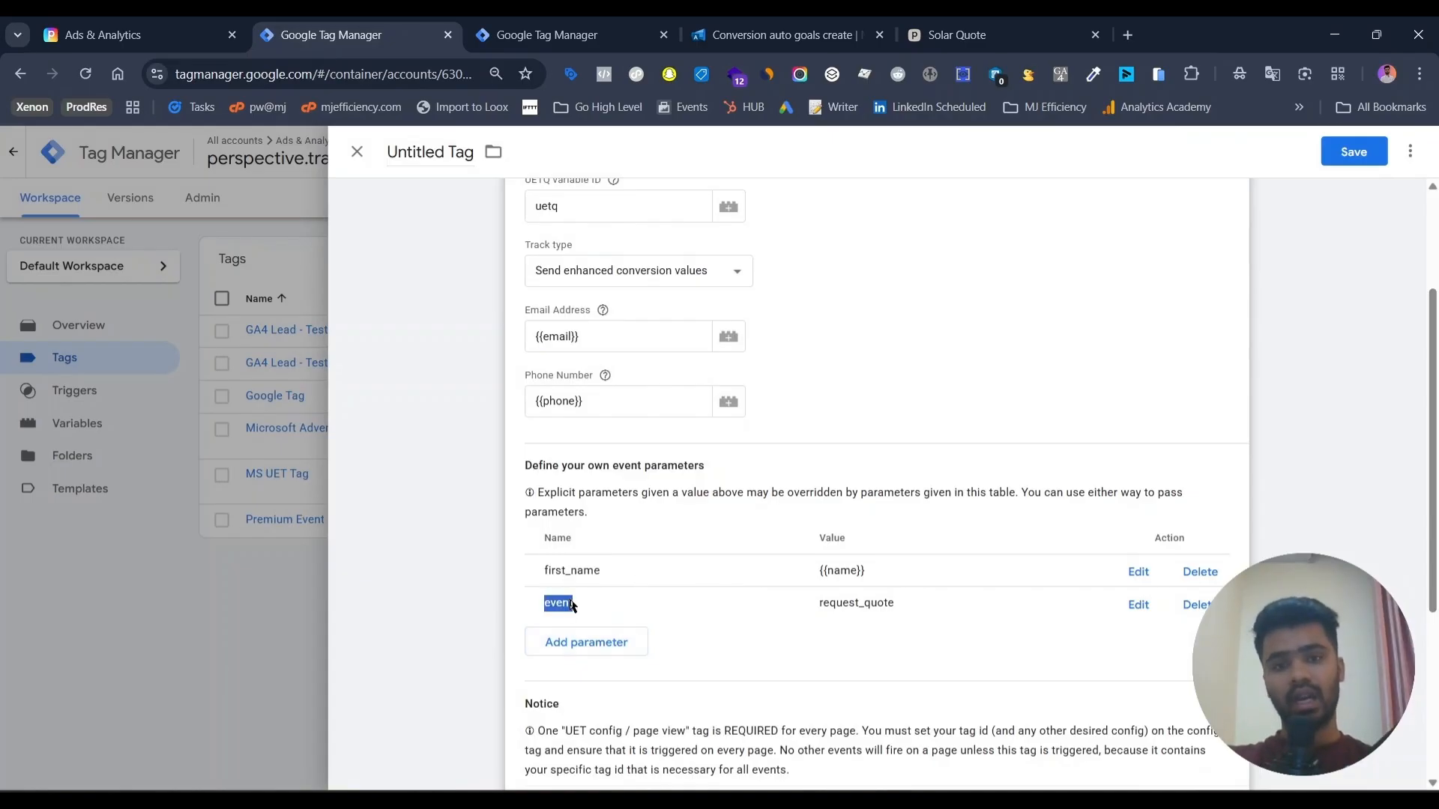
{"action": "scroll", "coordinate": [571, 606], "scroll_direction": "up", "scroll_amount": 2}
{"action": "scroll", "coordinate": [571, 605], "scroll_direction": "down", "scroll_amount": 6}
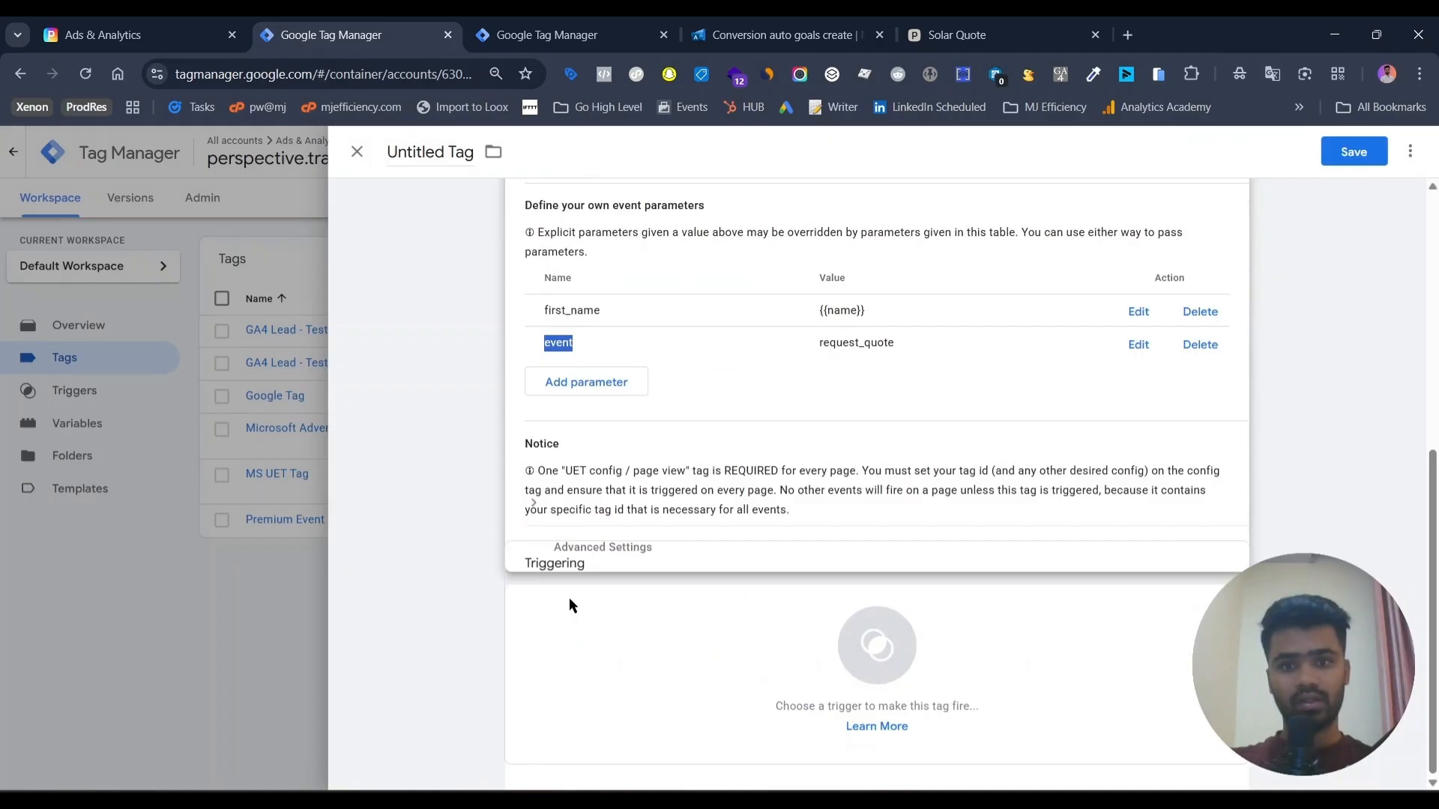
- Set the UET tag to fire on lead_captured and save it under the default name
{"action": "left_click", "coordinate": [621, 677]}
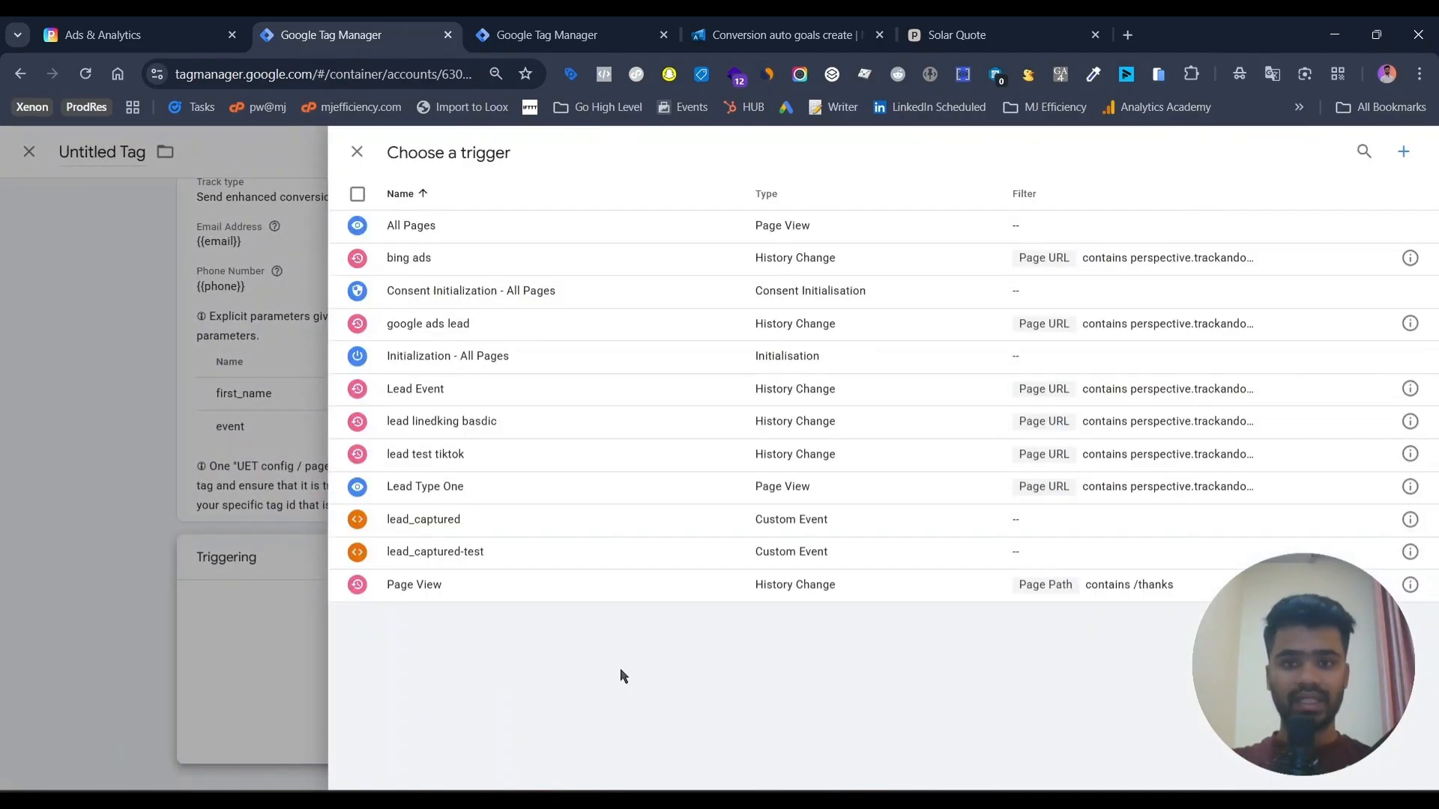
{"action": "left_click", "coordinate": [440, 522]}
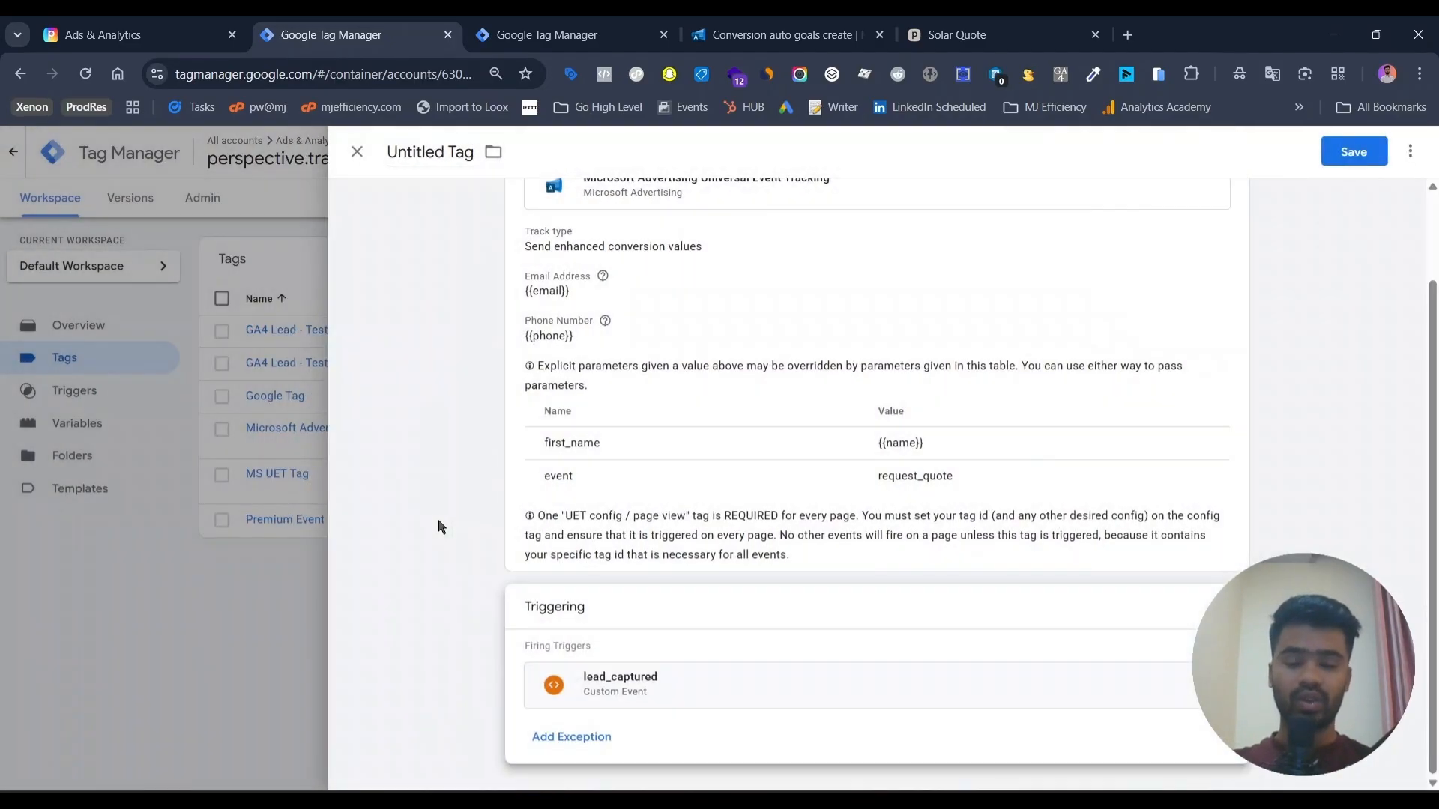
{"action": "left_click", "coordinate": [1356, 146]}
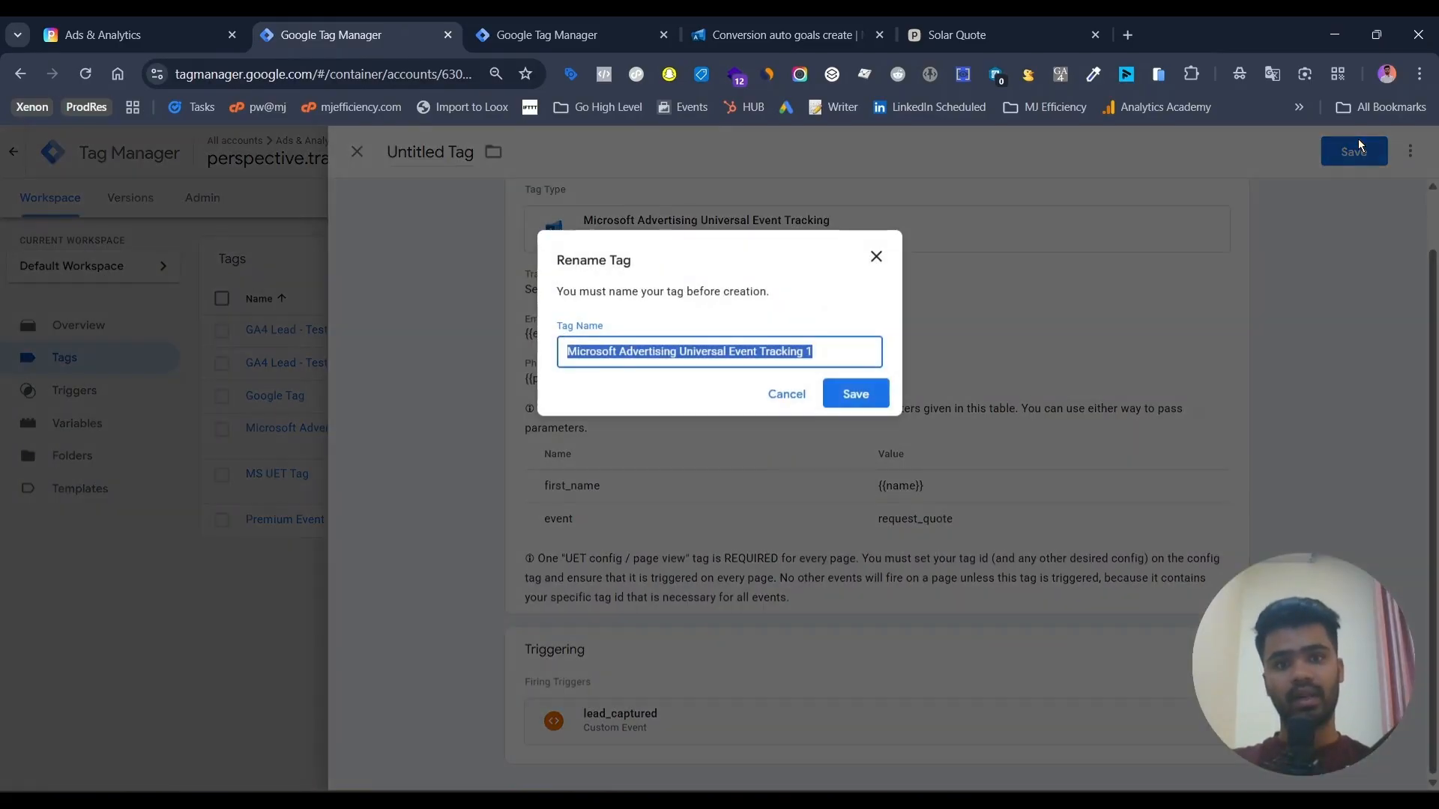
{"action": "key", "text": "Return"}
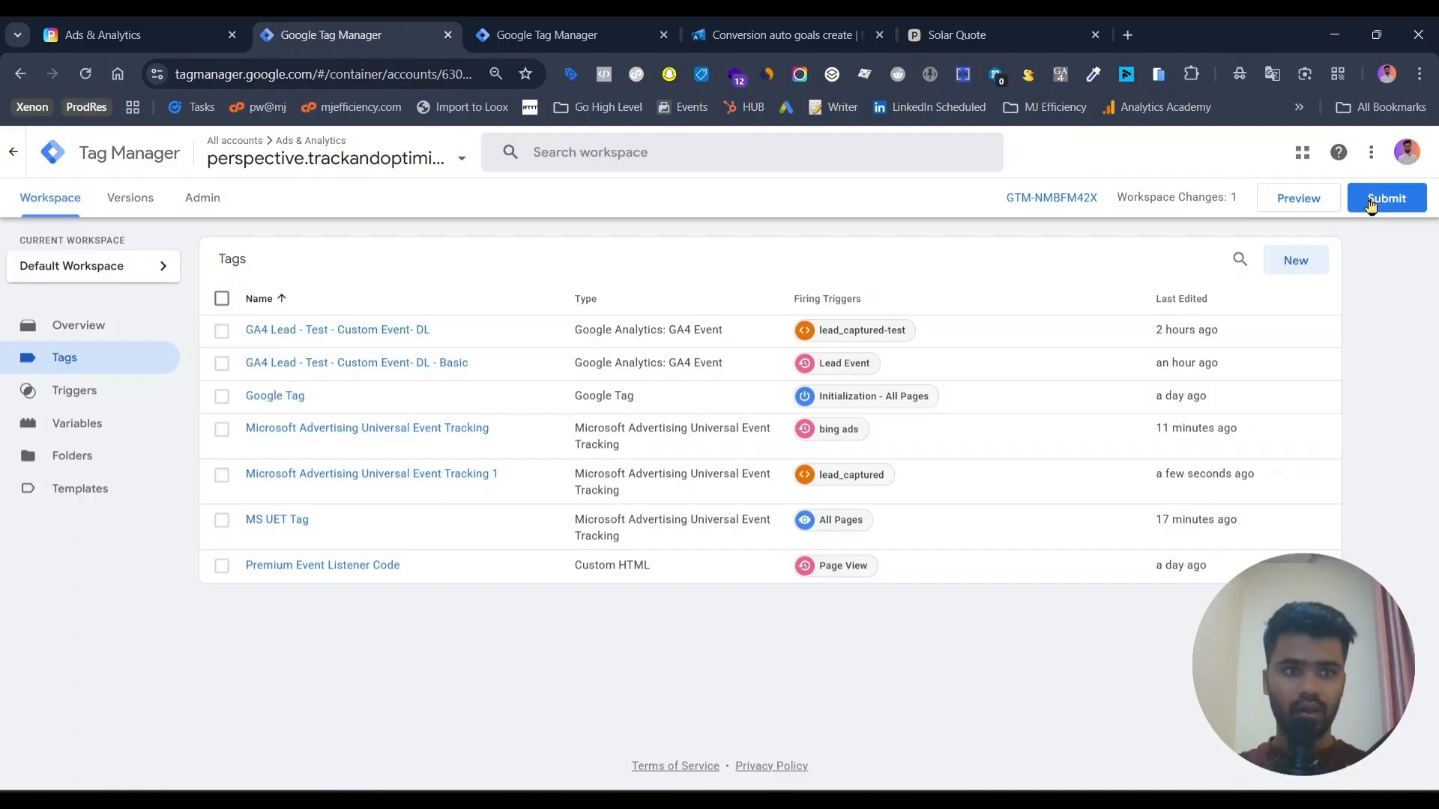
- Submit and publish the container as Version 23 without a description
{"action": "left_click", "coordinate": [1370, 202]}
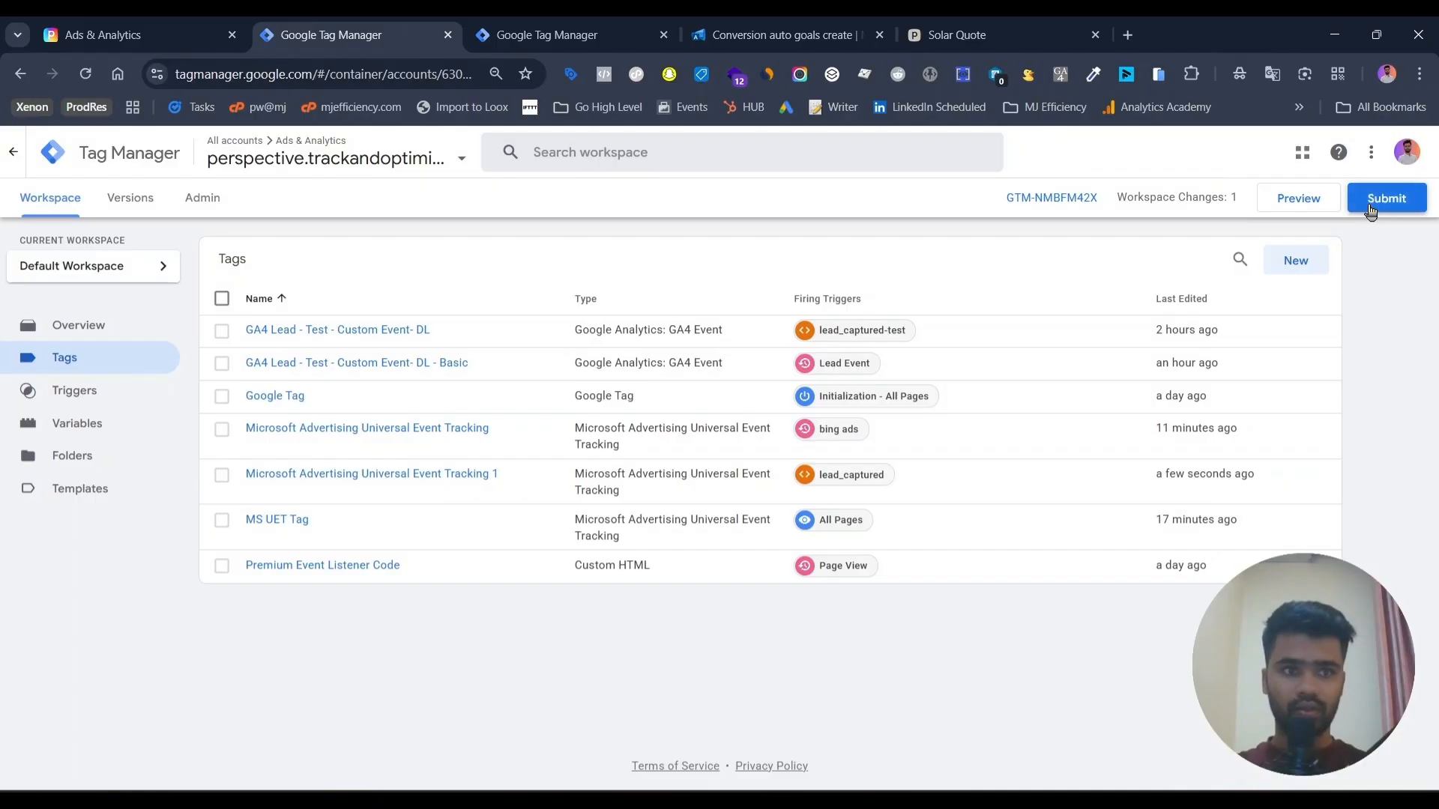
{"action": "left_click", "coordinate": [1353, 155]}
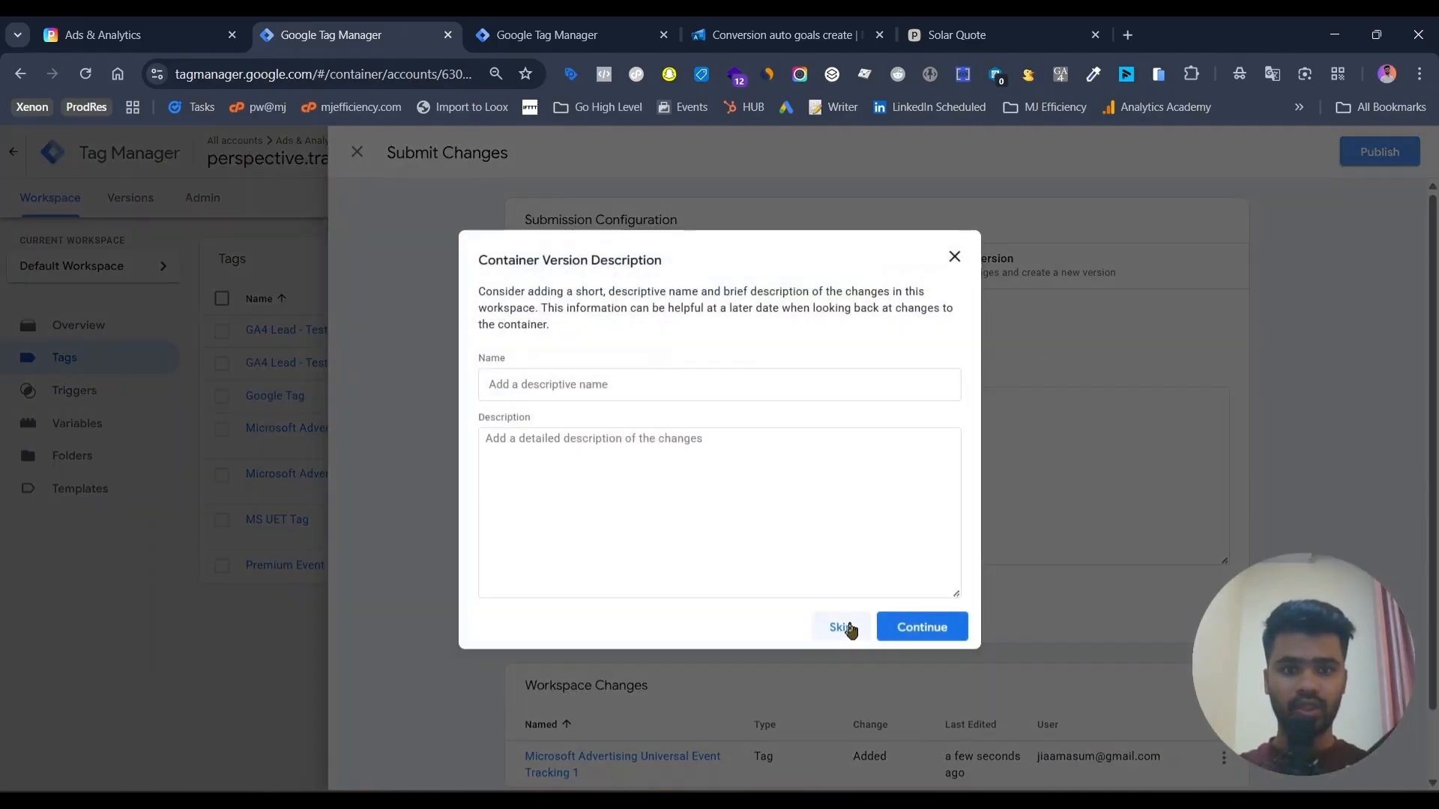
{"action": "left_click", "coordinate": [840, 627]}
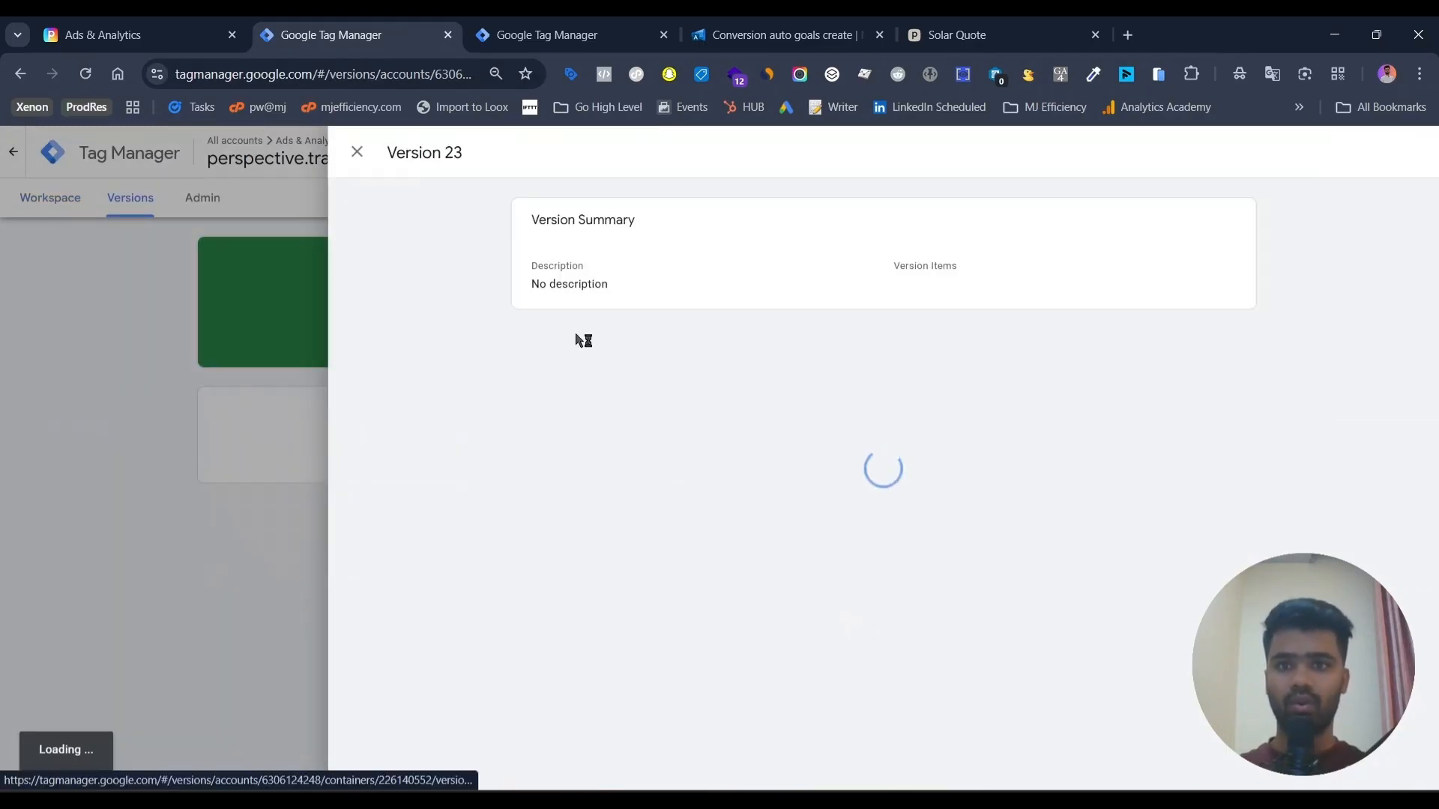
{"action": "left_click", "coordinate": [358, 153]}
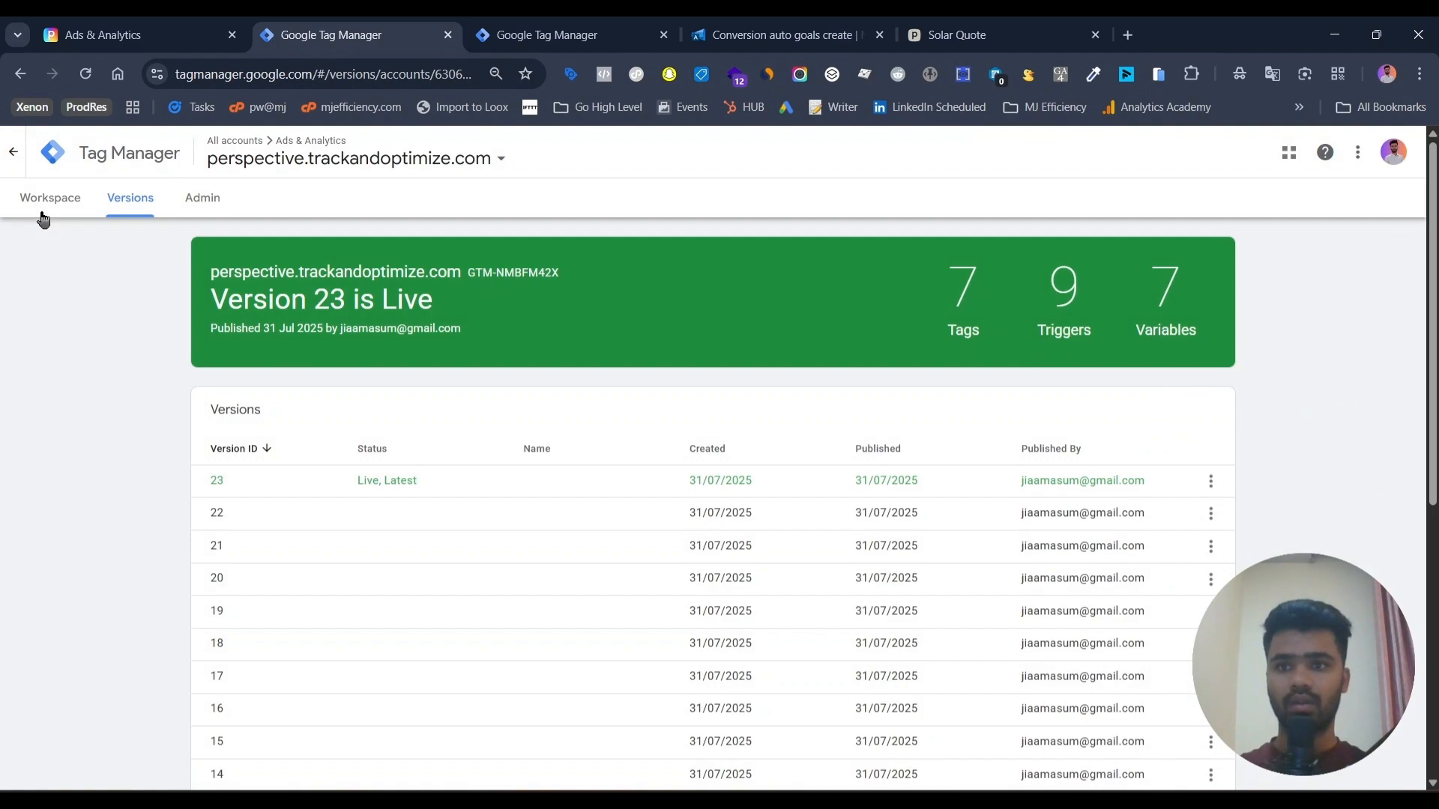
{"action": "left_click", "coordinate": [45, 201]}
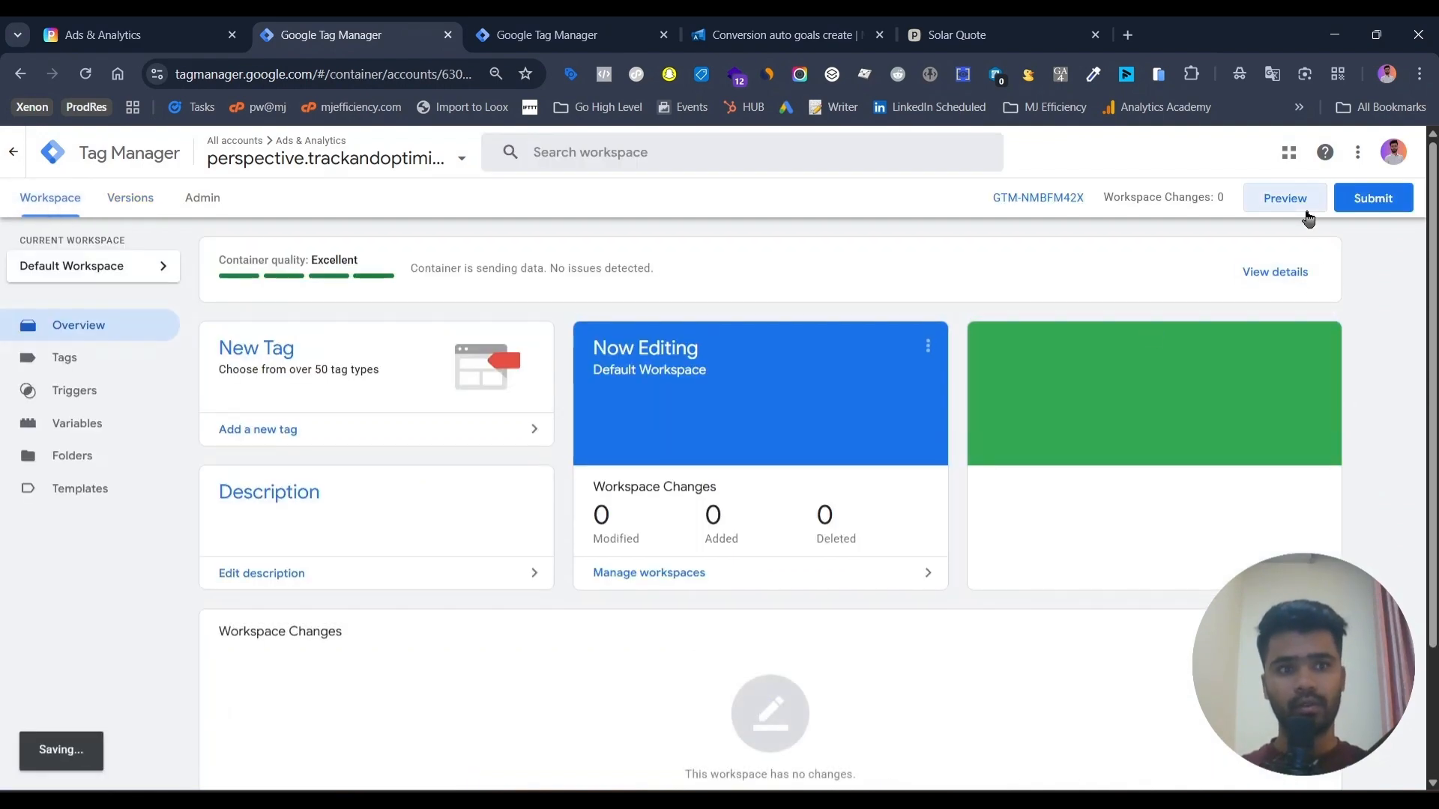
- Launch preview mode and connect Tag Assistant to the trackandoptimize.com lead page
{"action": "left_click", "coordinate": [1305, 212]}
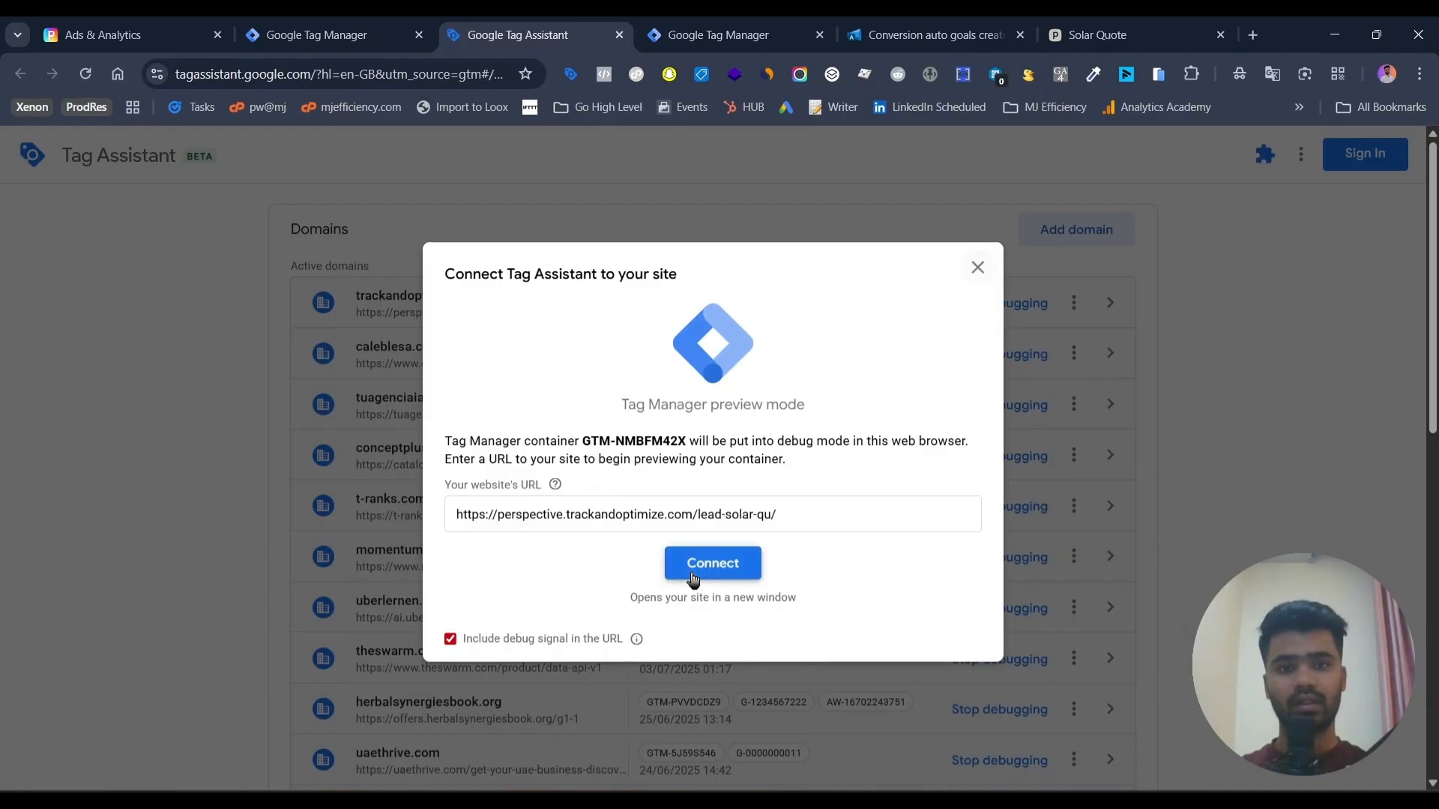
{"action": "left_click", "coordinate": [693, 573]}
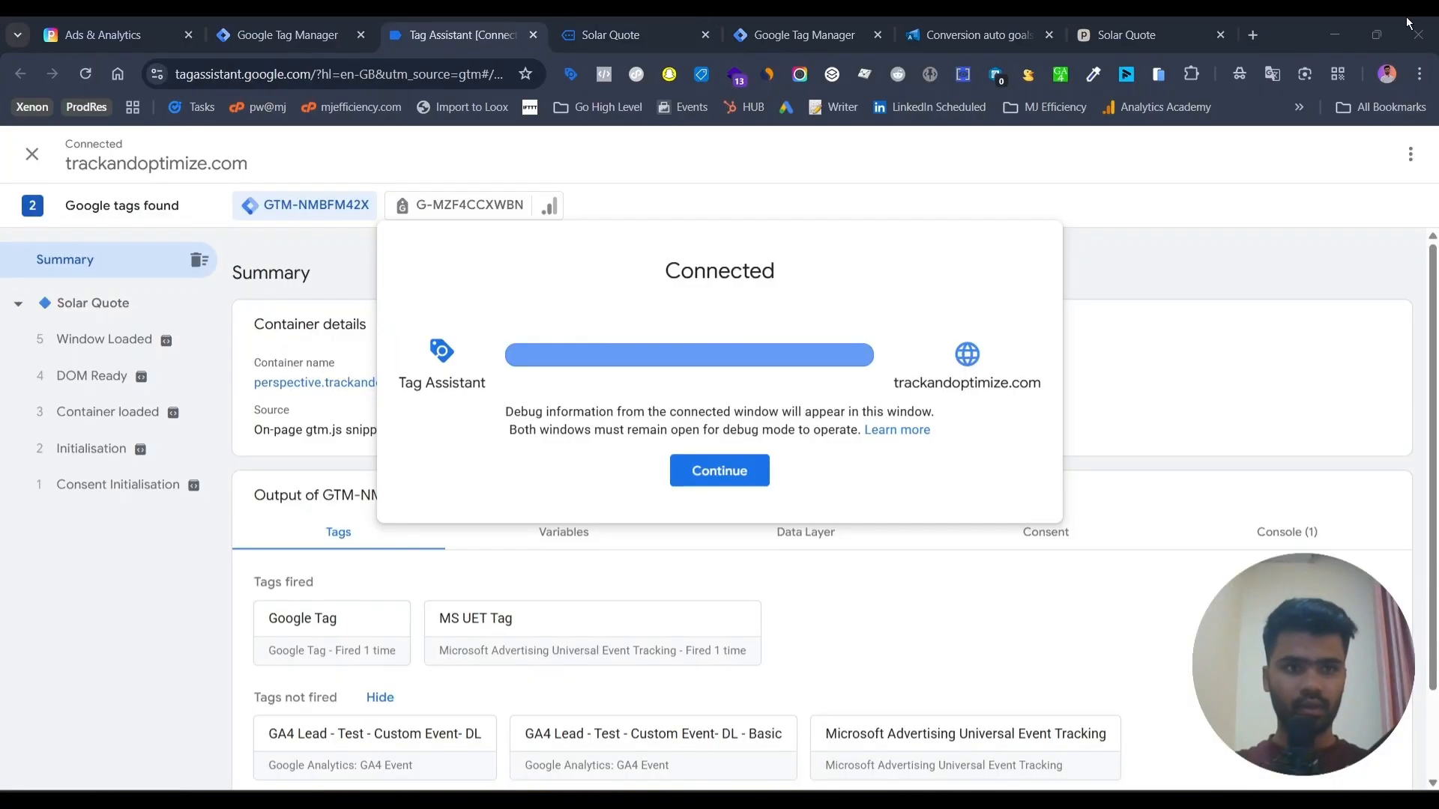
{"action": "left_click", "coordinate": [714, 313]}
{"action": "left_click", "coordinate": [687, 465]}
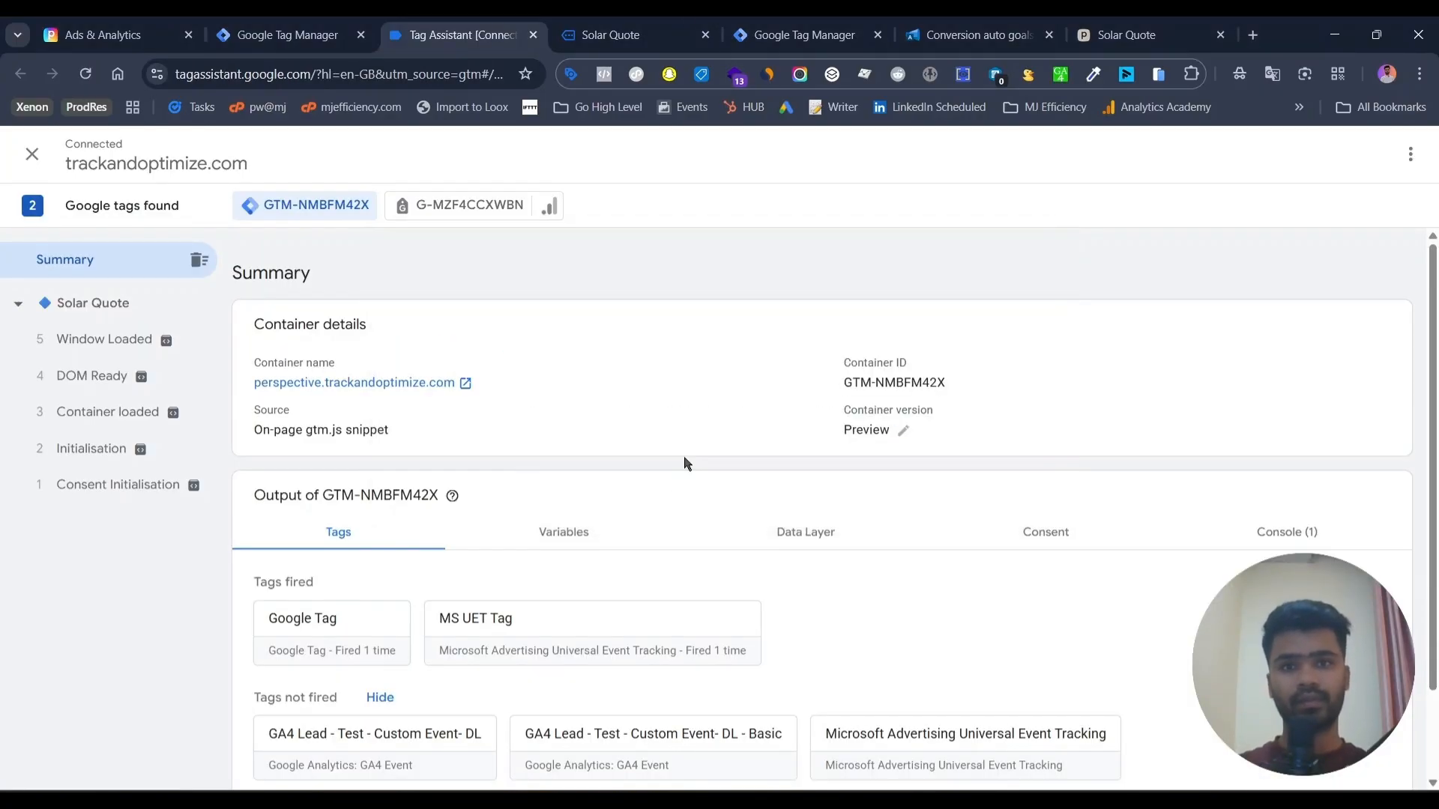
- Answer the quiz: gable roof, building type, 3-4 people, Mornings & Evenings, owns the house
{"action": "left_click", "coordinate": [609, 34]}
{"action": "left_click", "coordinate": [858, 478]}
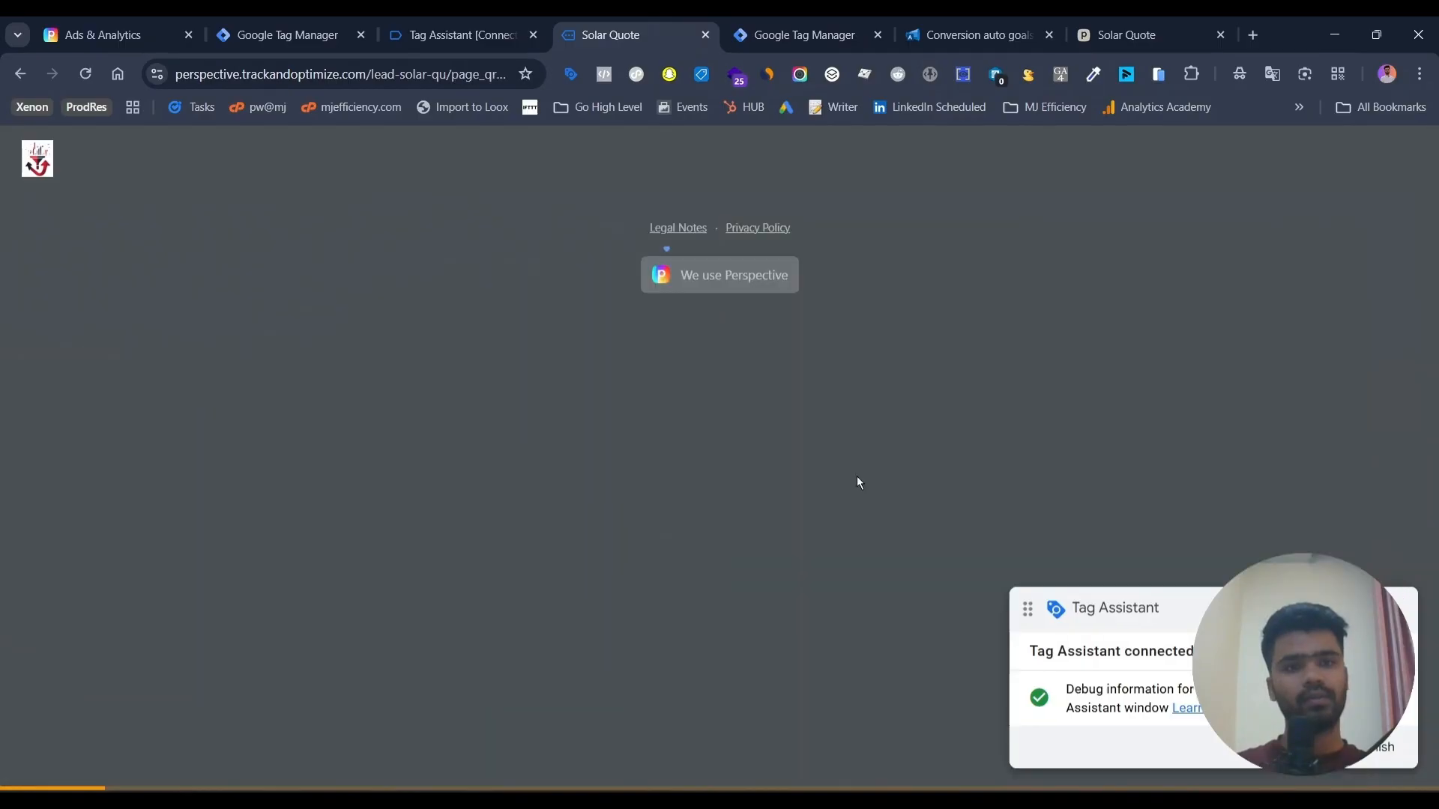
{"action": "left_click", "coordinate": [597, 458]}
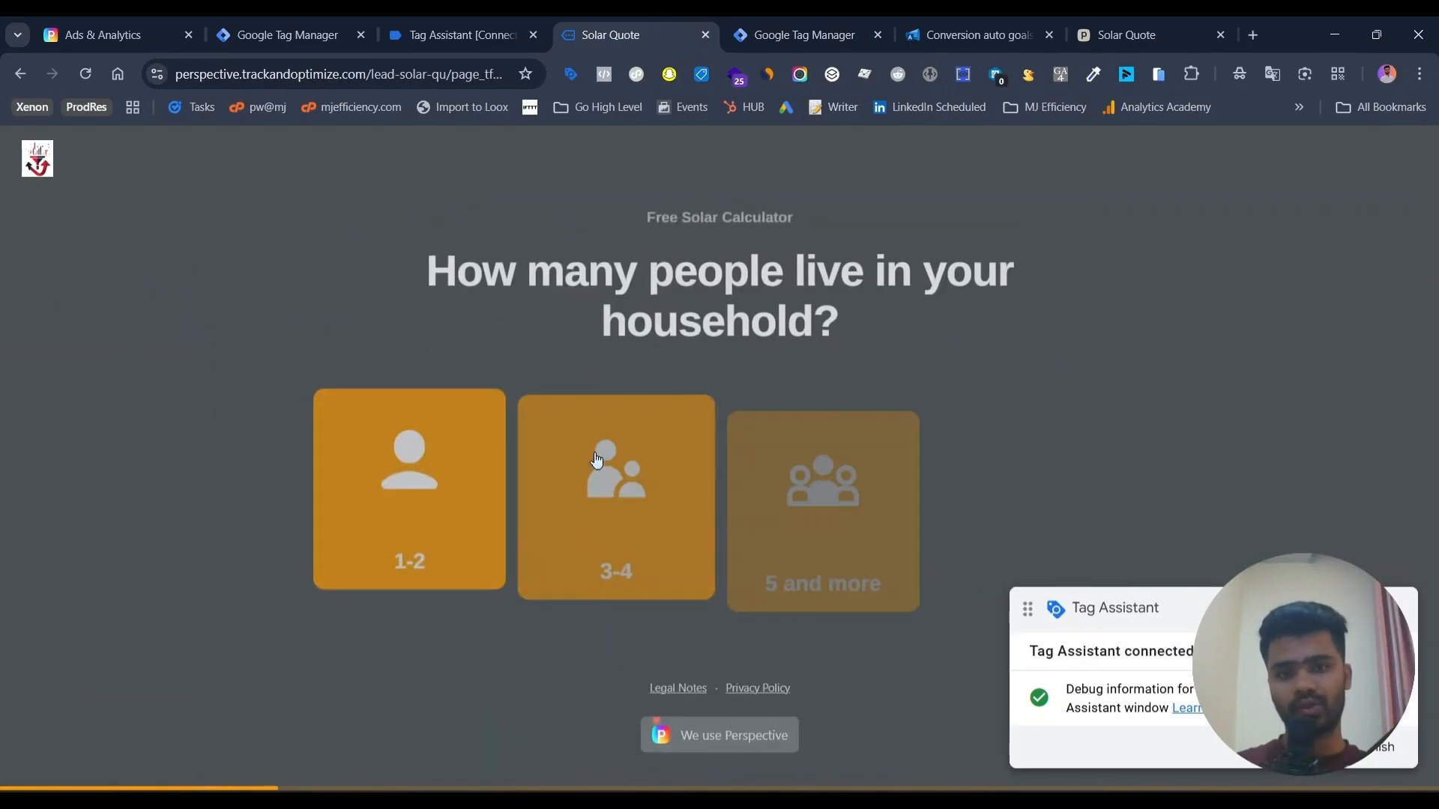
{"action": "left_click", "coordinate": [595, 459]}
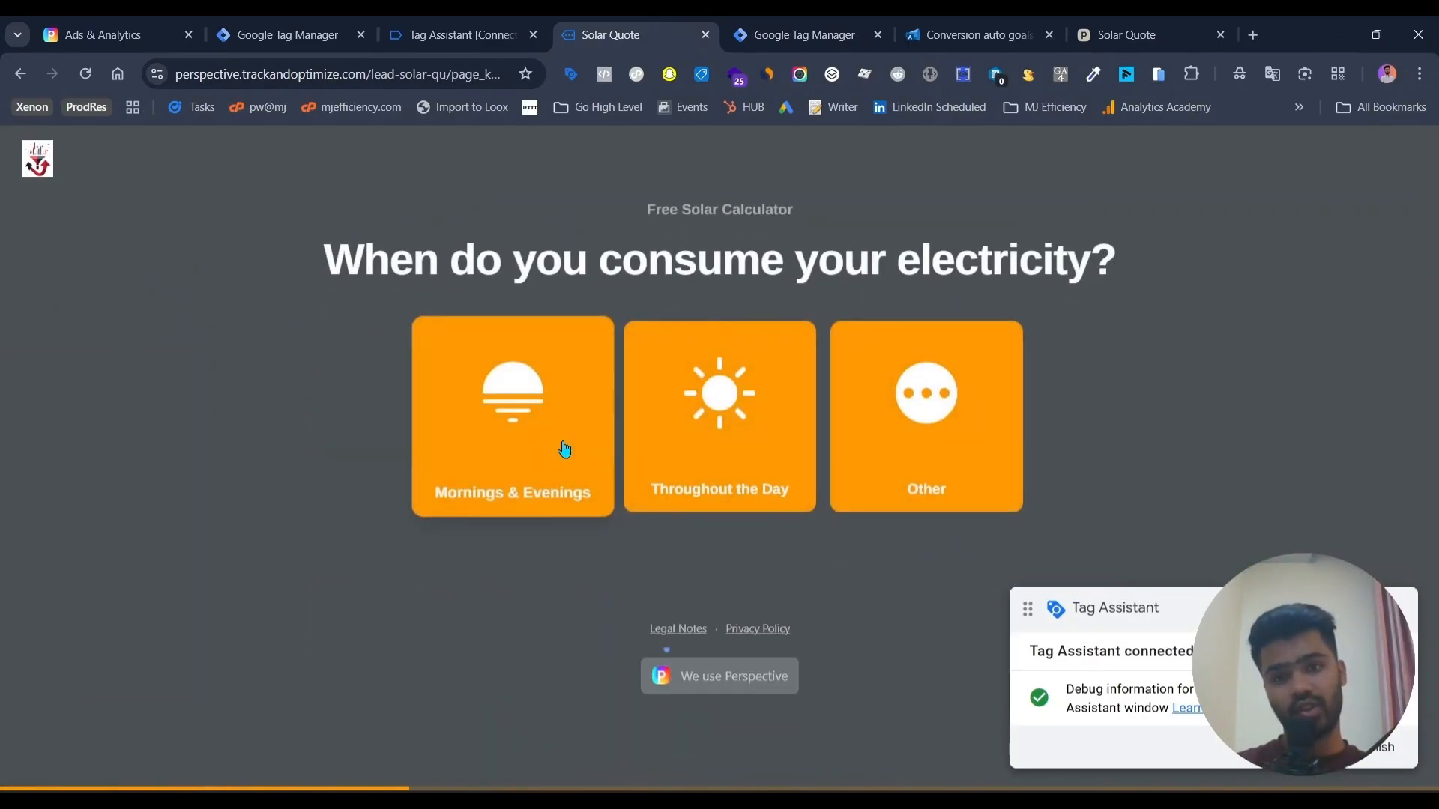
{"action": "left_click", "coordinate": [563, 448]}
{"action": "left_click", "coordinate": [564, 447]}
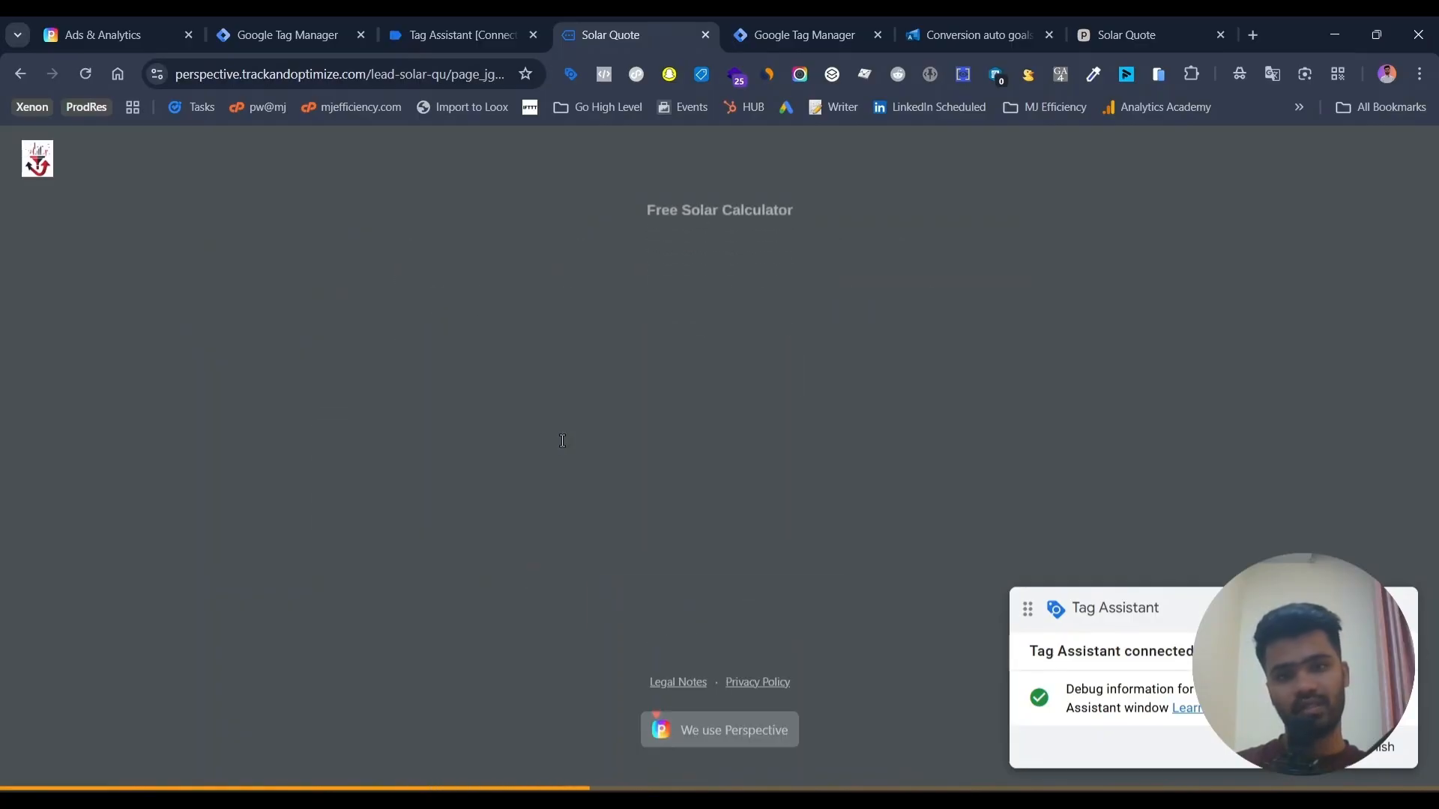
- Autofill the house location from a saved address and submit it
{"action": "left_click", "coordinate": [469, 331]}
{"action": "left_click", "coordinate": [1287, 452]}
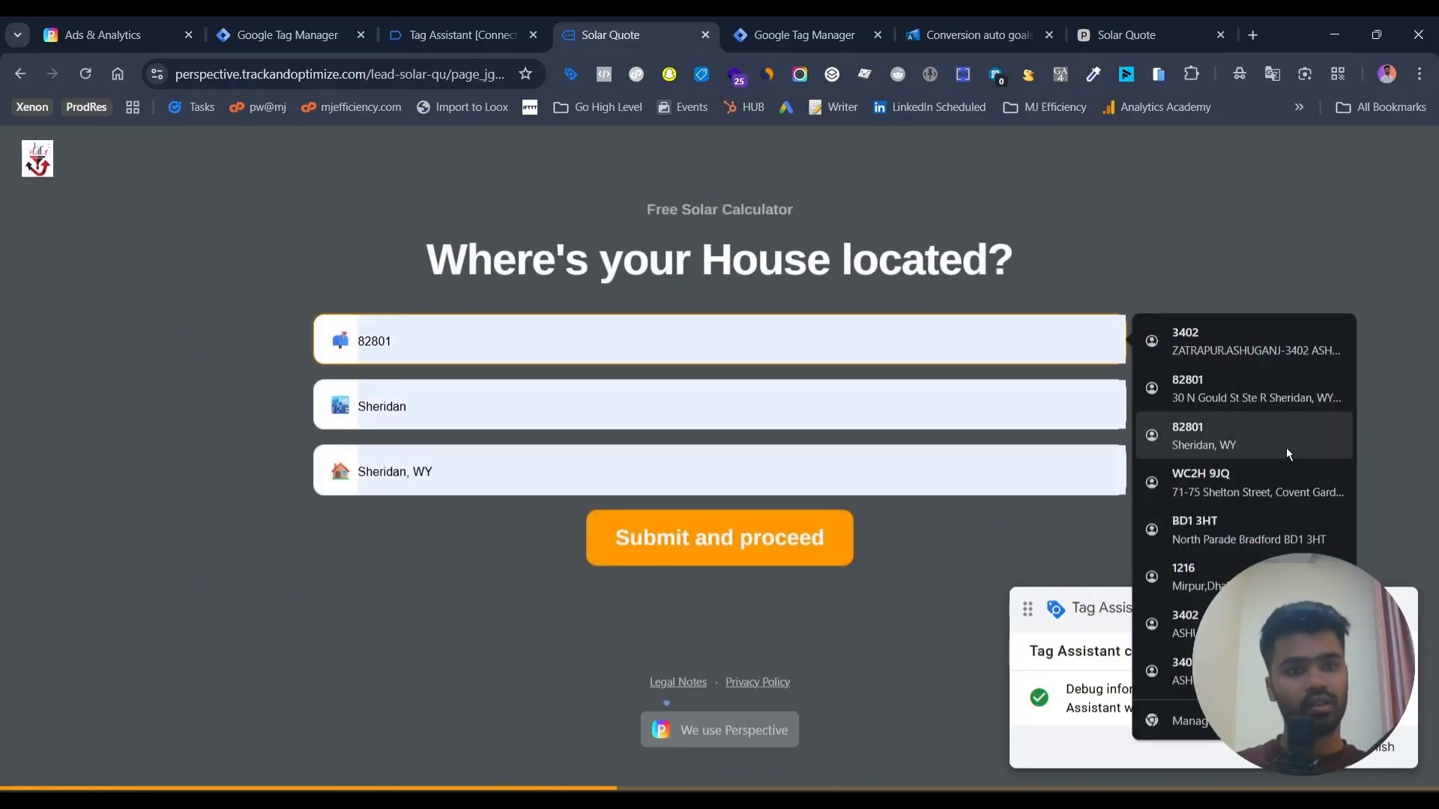
{"action": "left_click", "coordinate": [1288, 453]}
{"action": "left_click", "coordinate": [641, 516]}
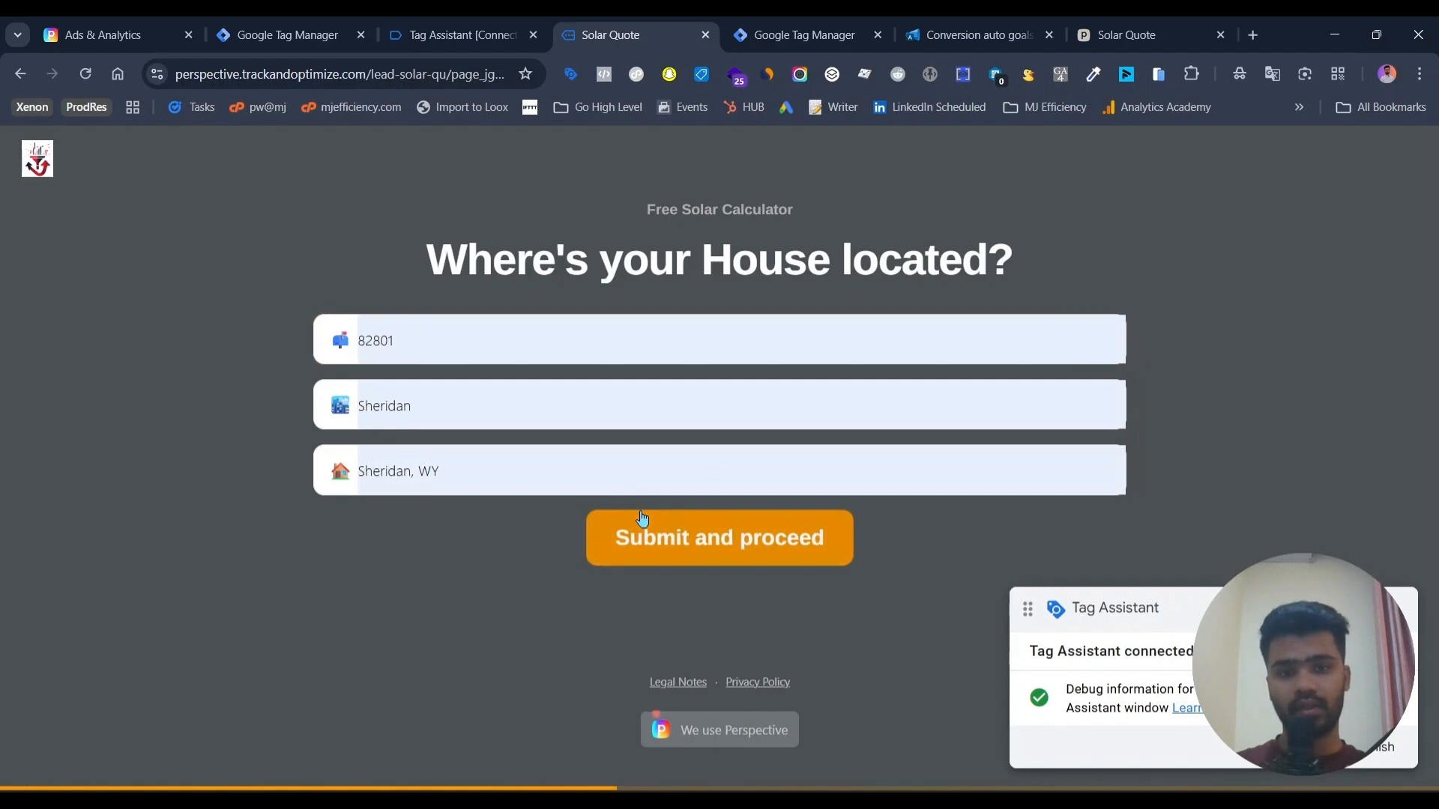
{"action": "left_click", "coordinate": [651, 528]}
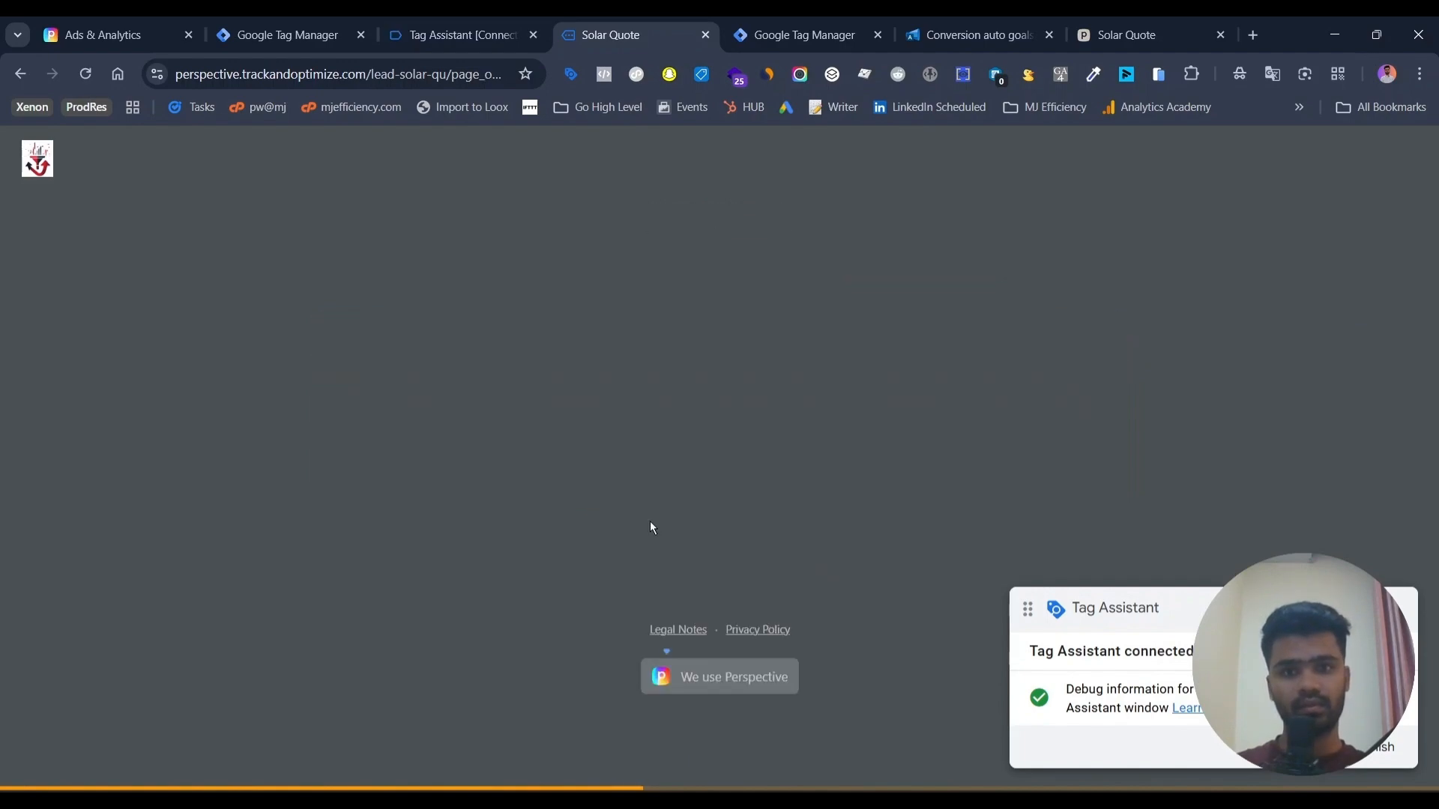
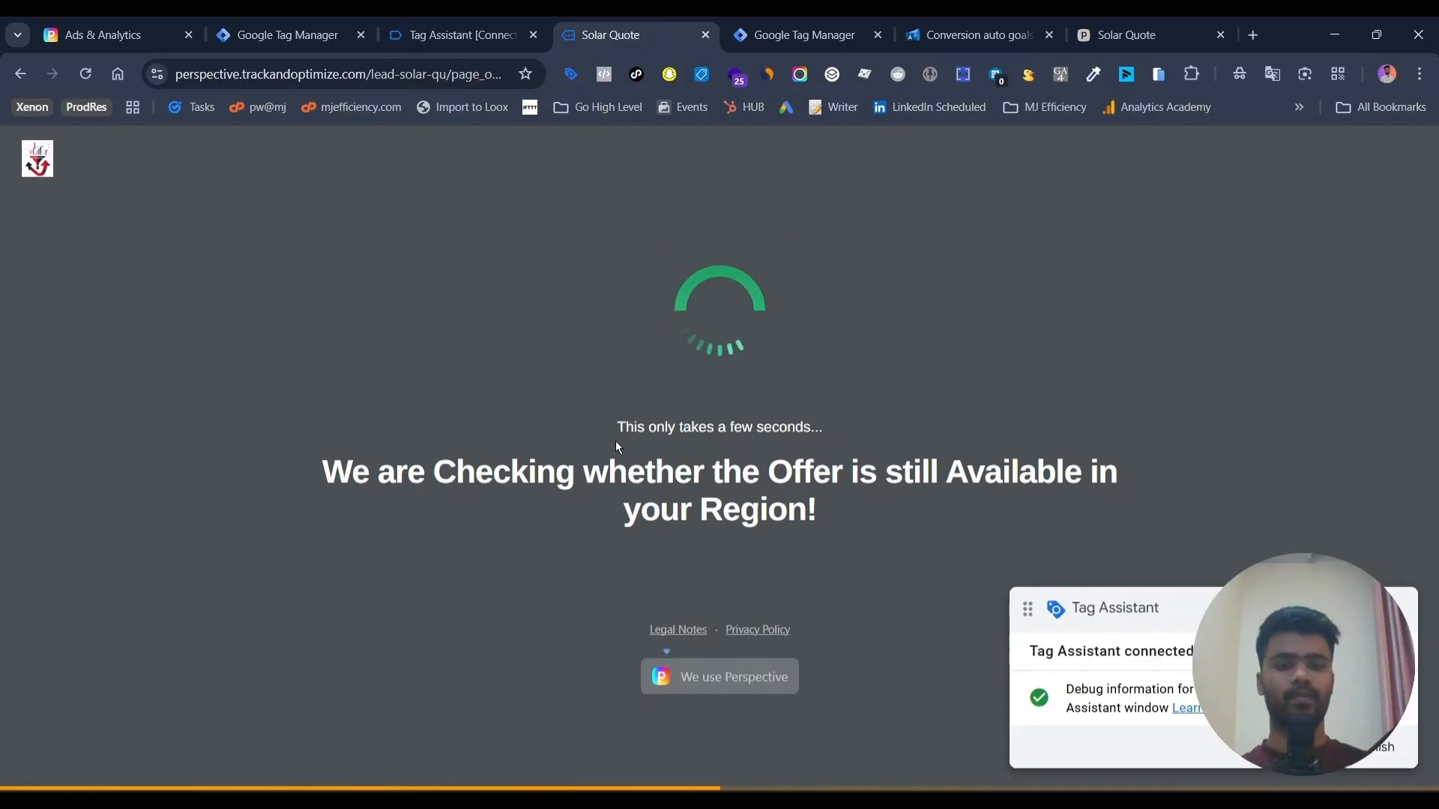
- Autofill the lead's name, e-mail and phone number, accept the privacy policy, and submit each step
{"action": "left_click", "coordinate": [607, 527]}
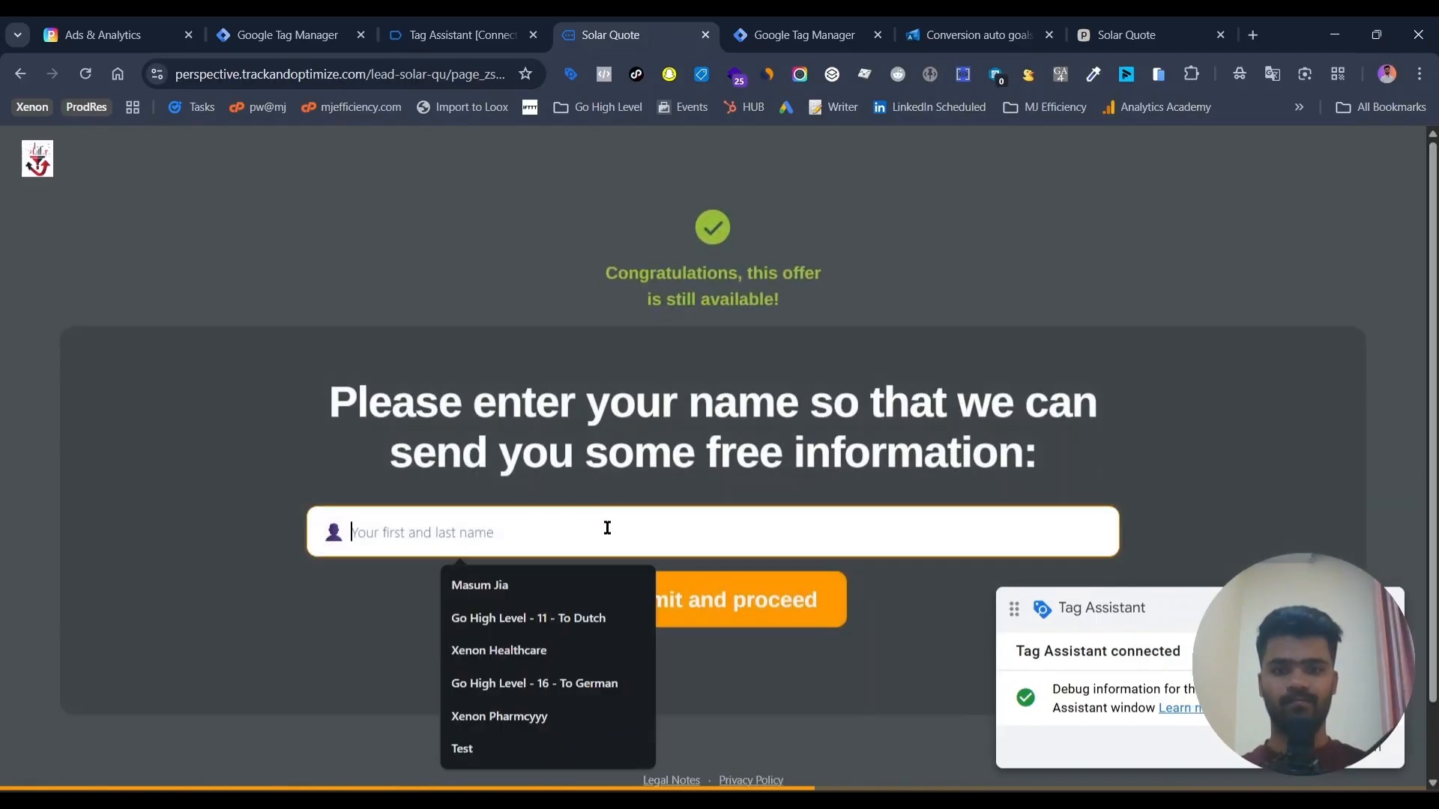
{"action": "left_click", "coordinate": [573, 578]}
{"action": "left_click", "coordinate": [663, 613]}
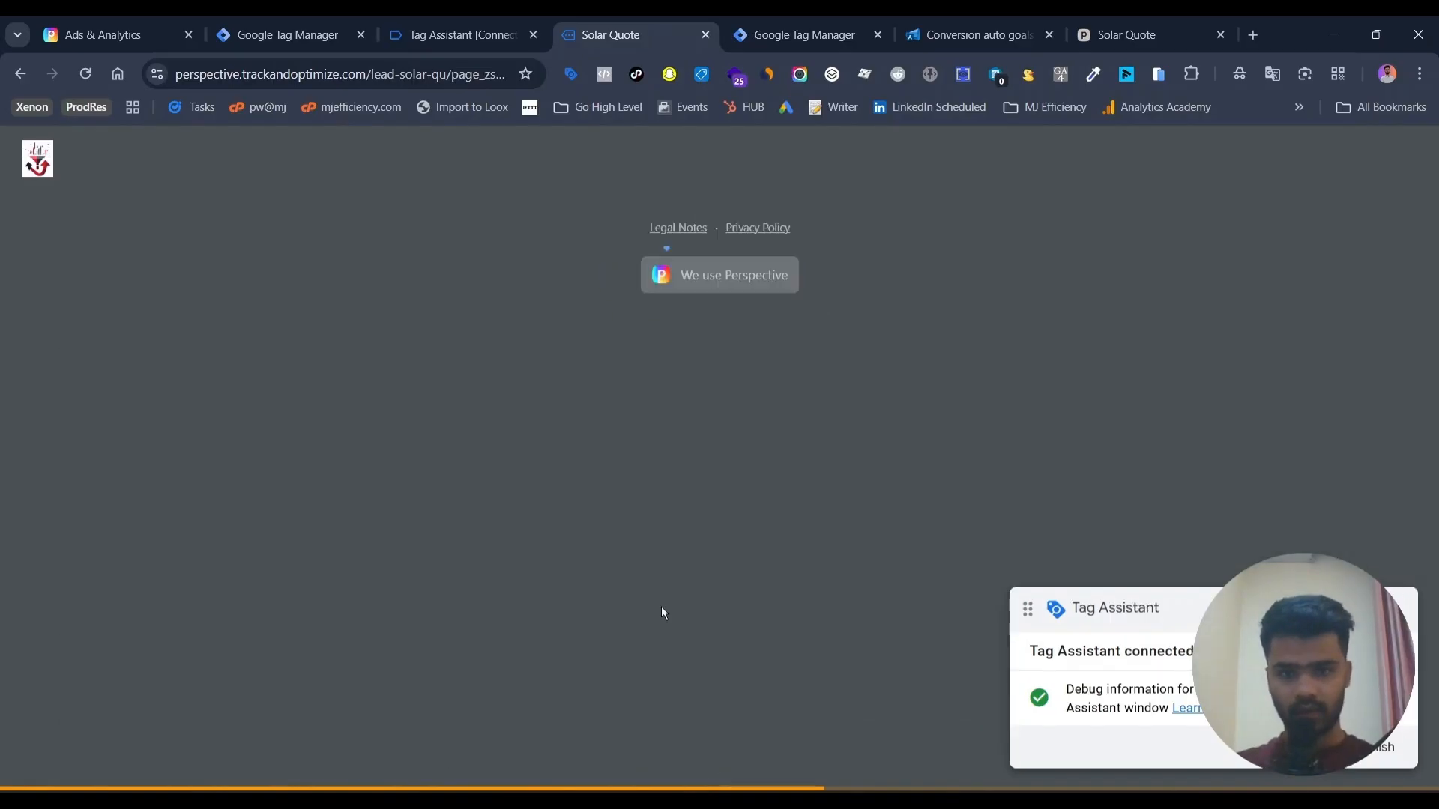
{"action": "left_click", "coordinate": [524, 349]}
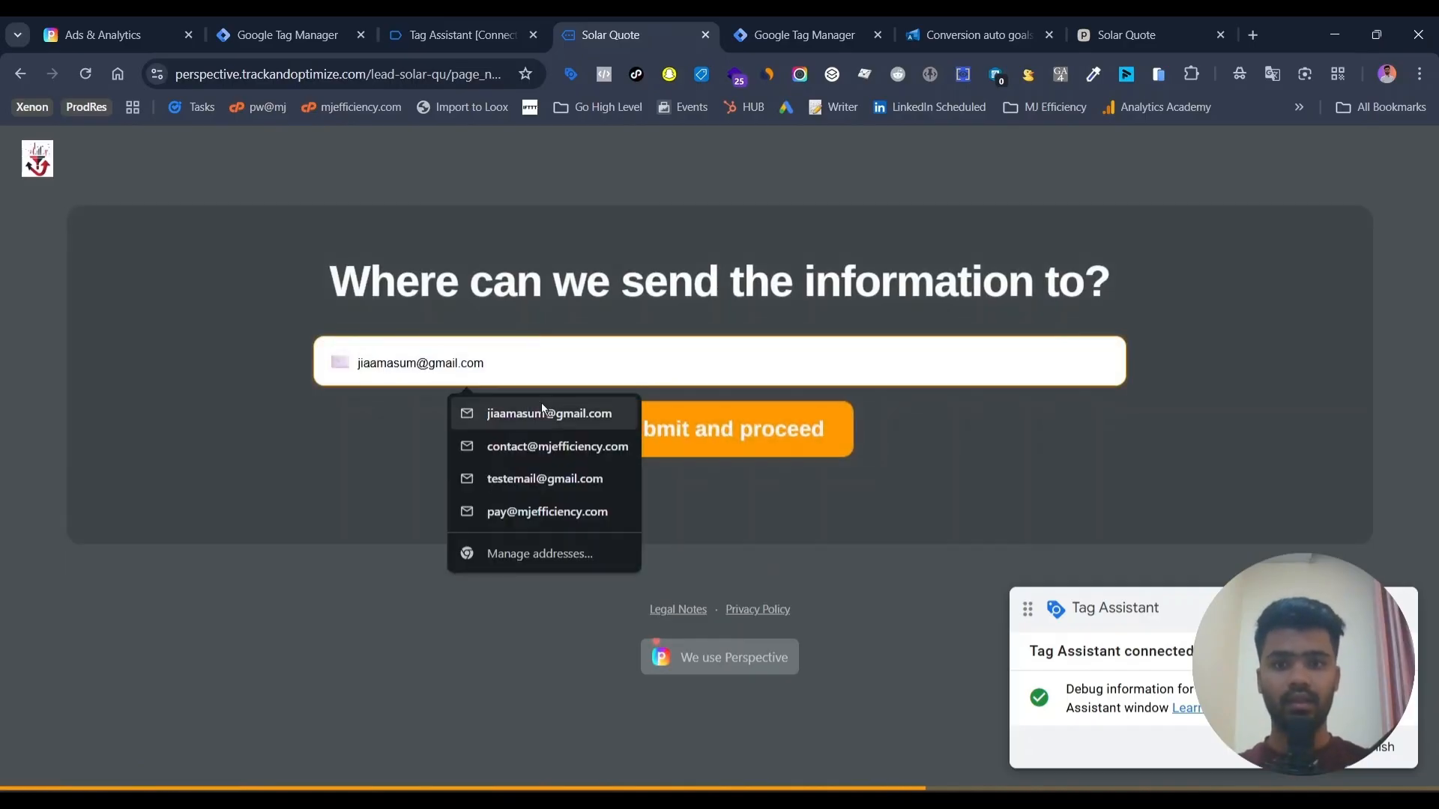
{"action": "left_click", "coordinate": [541, 403]}
{"action": "left_click", "coordinate": [671, 445]}
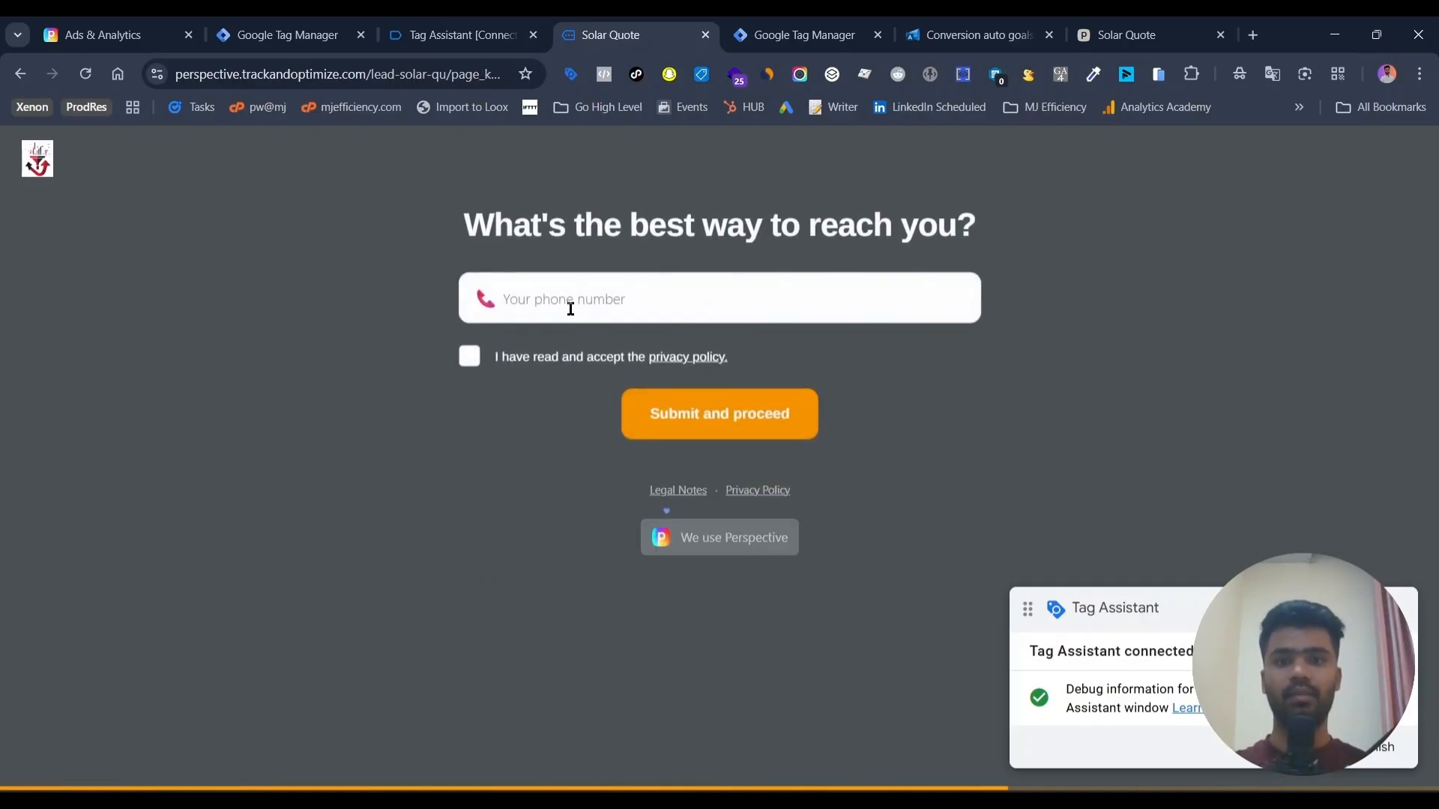
{"action": "left_click", "coordinate": [565, 297]}
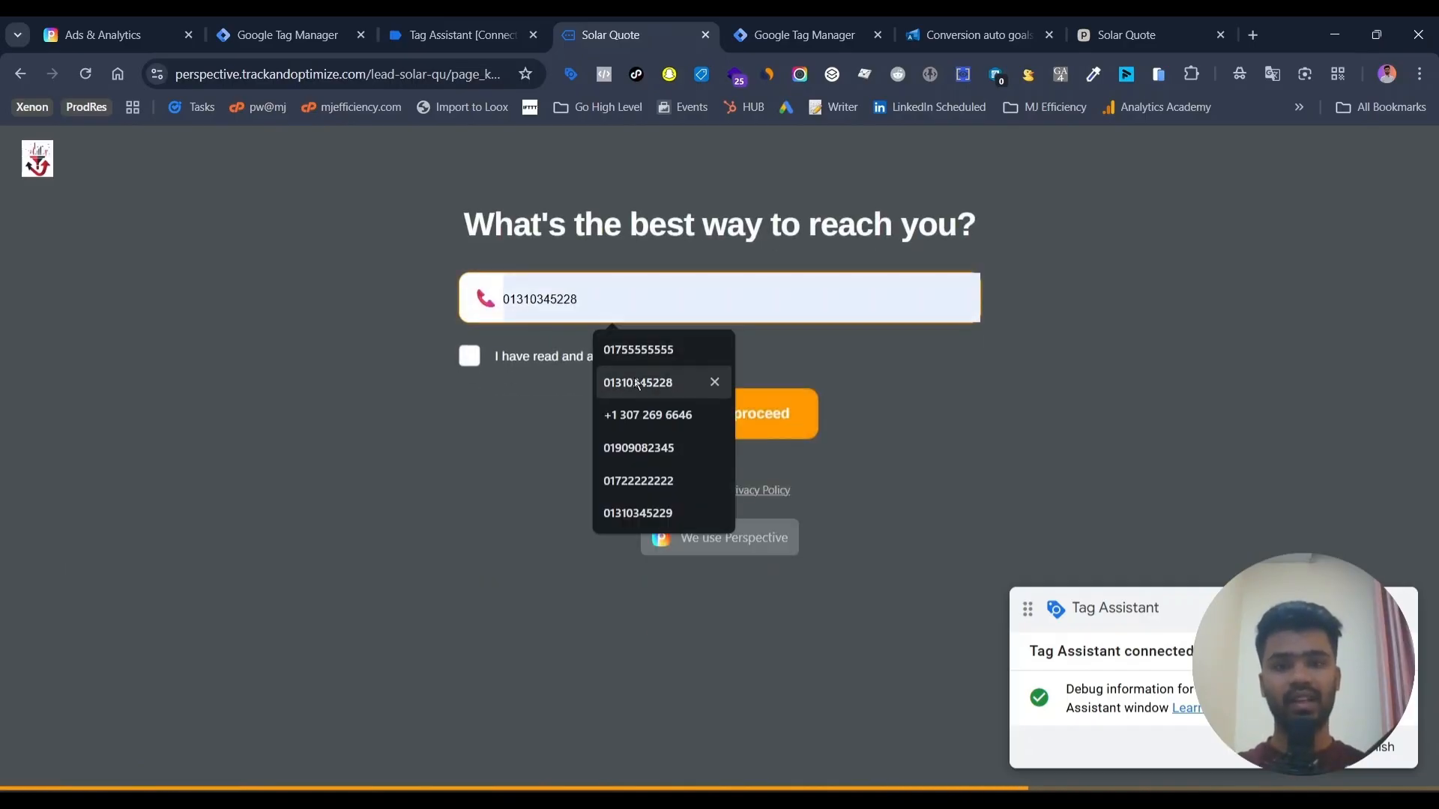
{"action": "left_click", "coordinate": [622, 414]}
{"action": "left_click", "coordinate": [541, 362]}
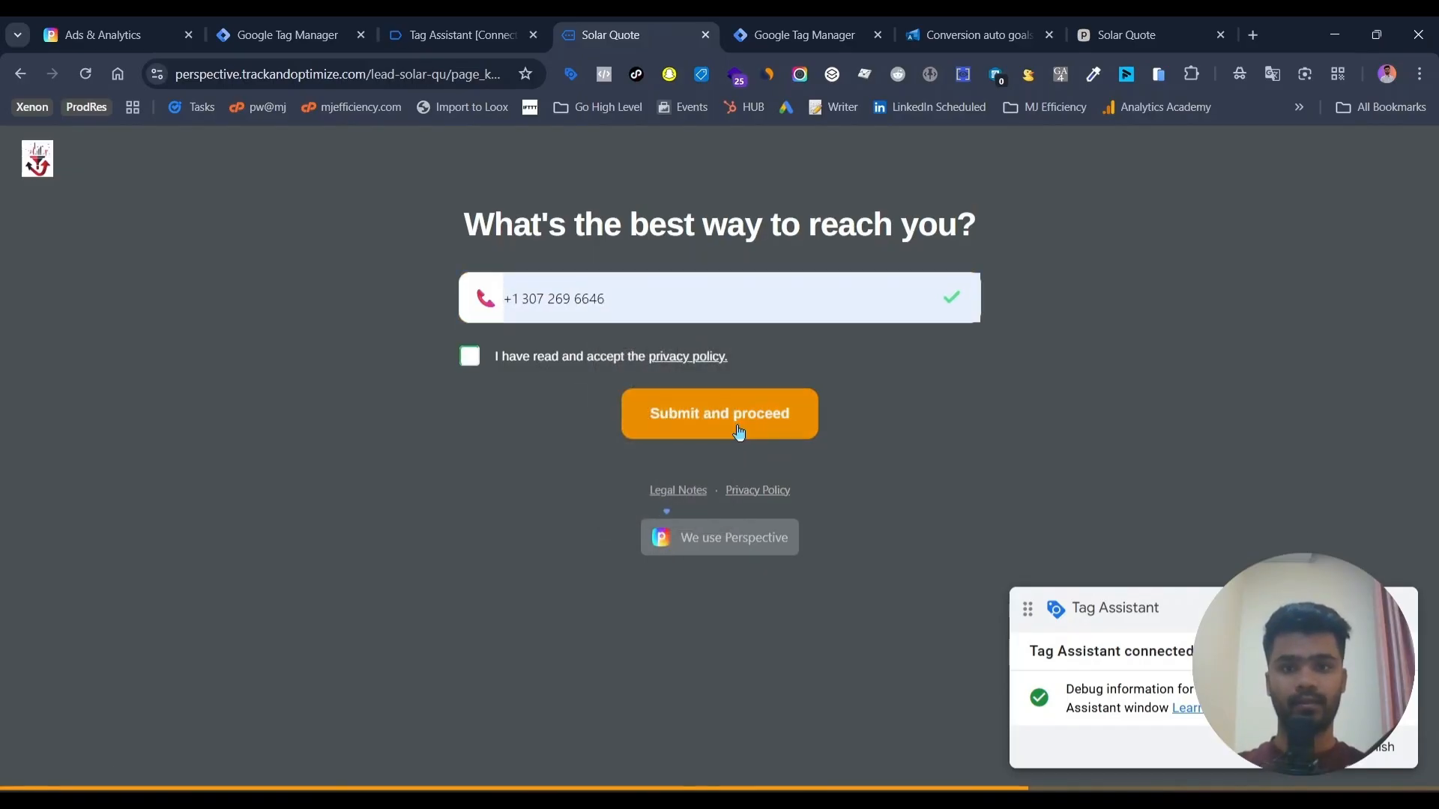
{"action": "left_click", "coordinate": [737, 426]}
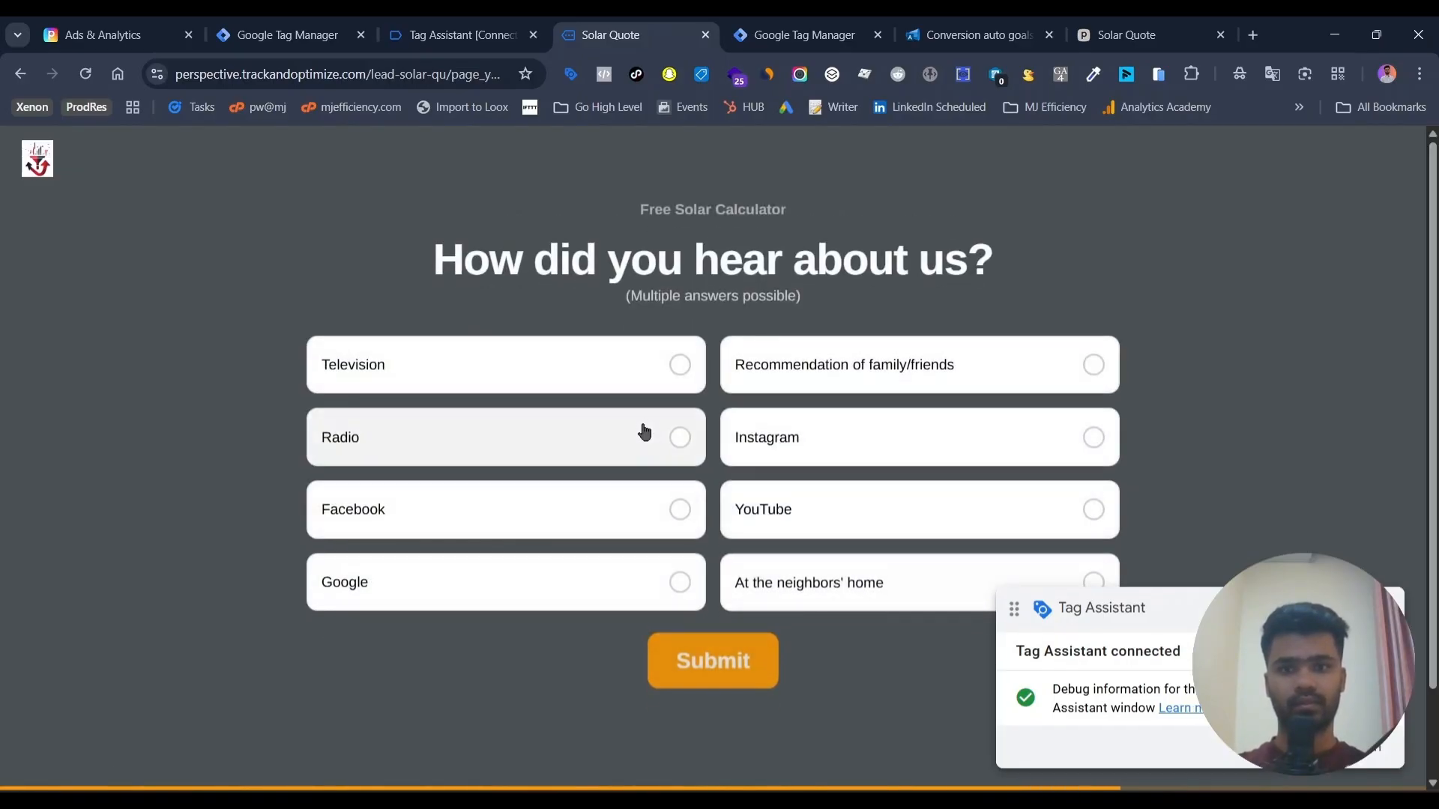
- Answer Radio, Metal / Sheet Metal roofing and WhatsApp contact, then view the Tag Assistant session
{"action": "left_click", "coordinate": [640, 432]}
{"action": "left_click", "coordinate": [712, 652]}
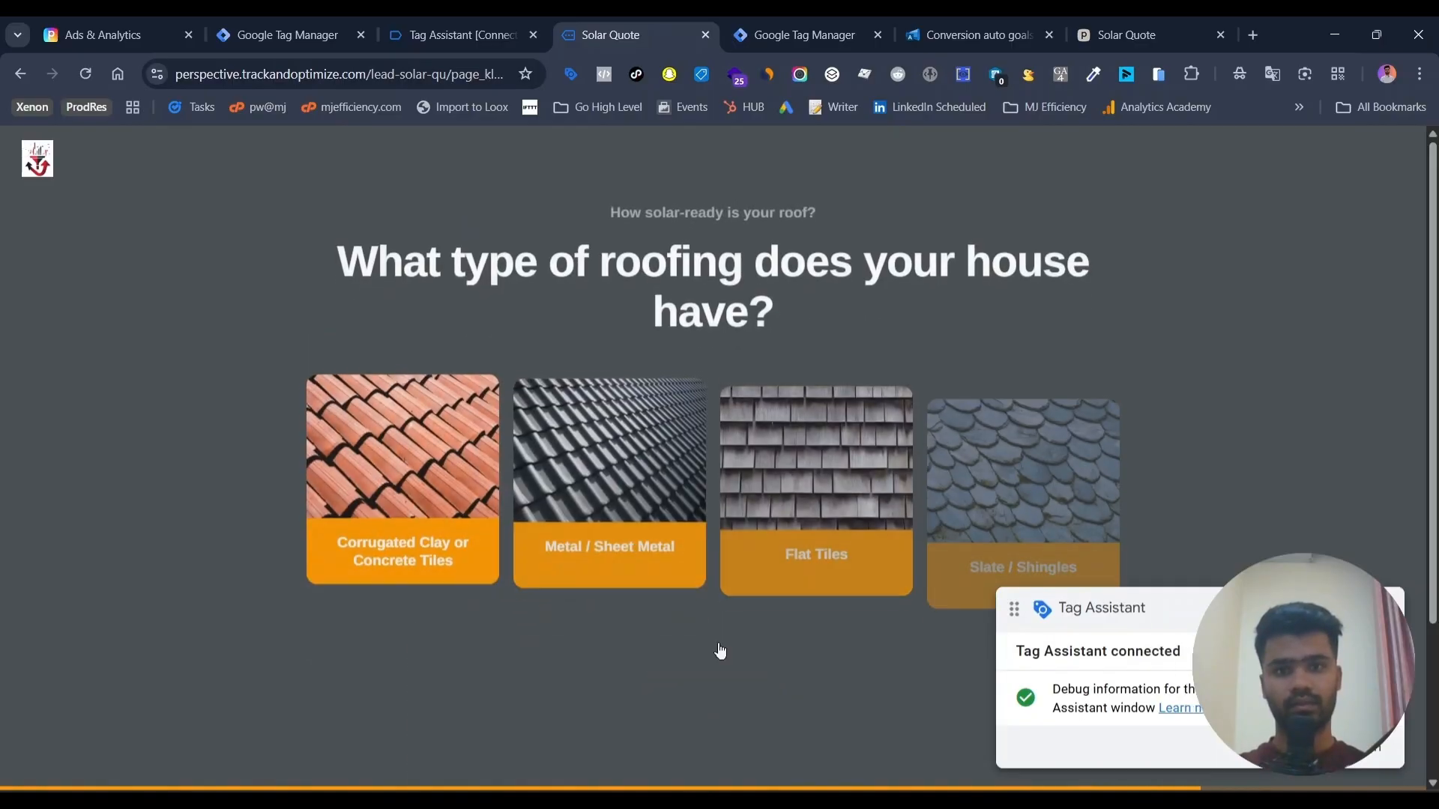
{"action": "left_click", "coordinate": [563, 468]}
{"action": "left_click", "coordinate": [565, 467]}
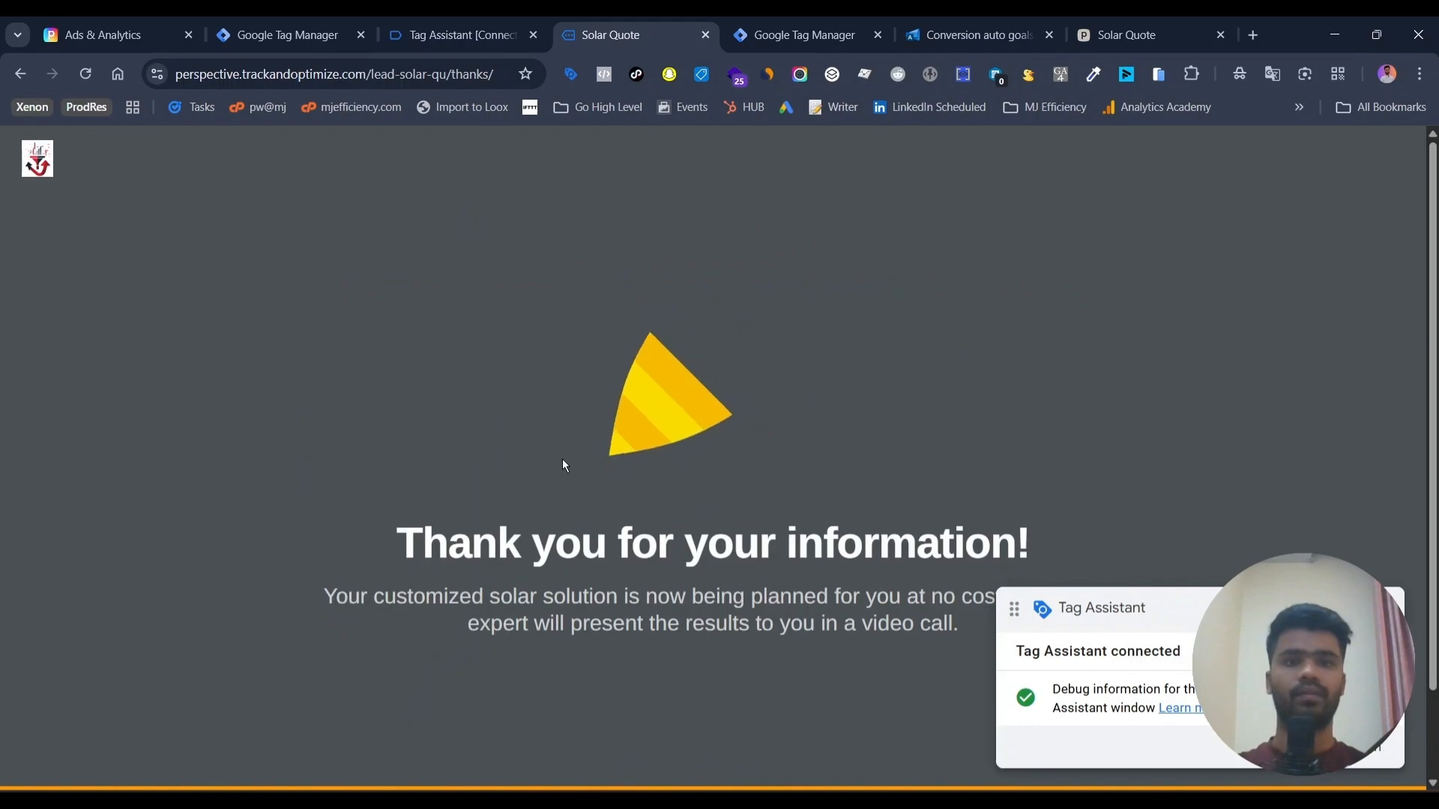
{"action": "left_click", "coordinate": [438, 24]}
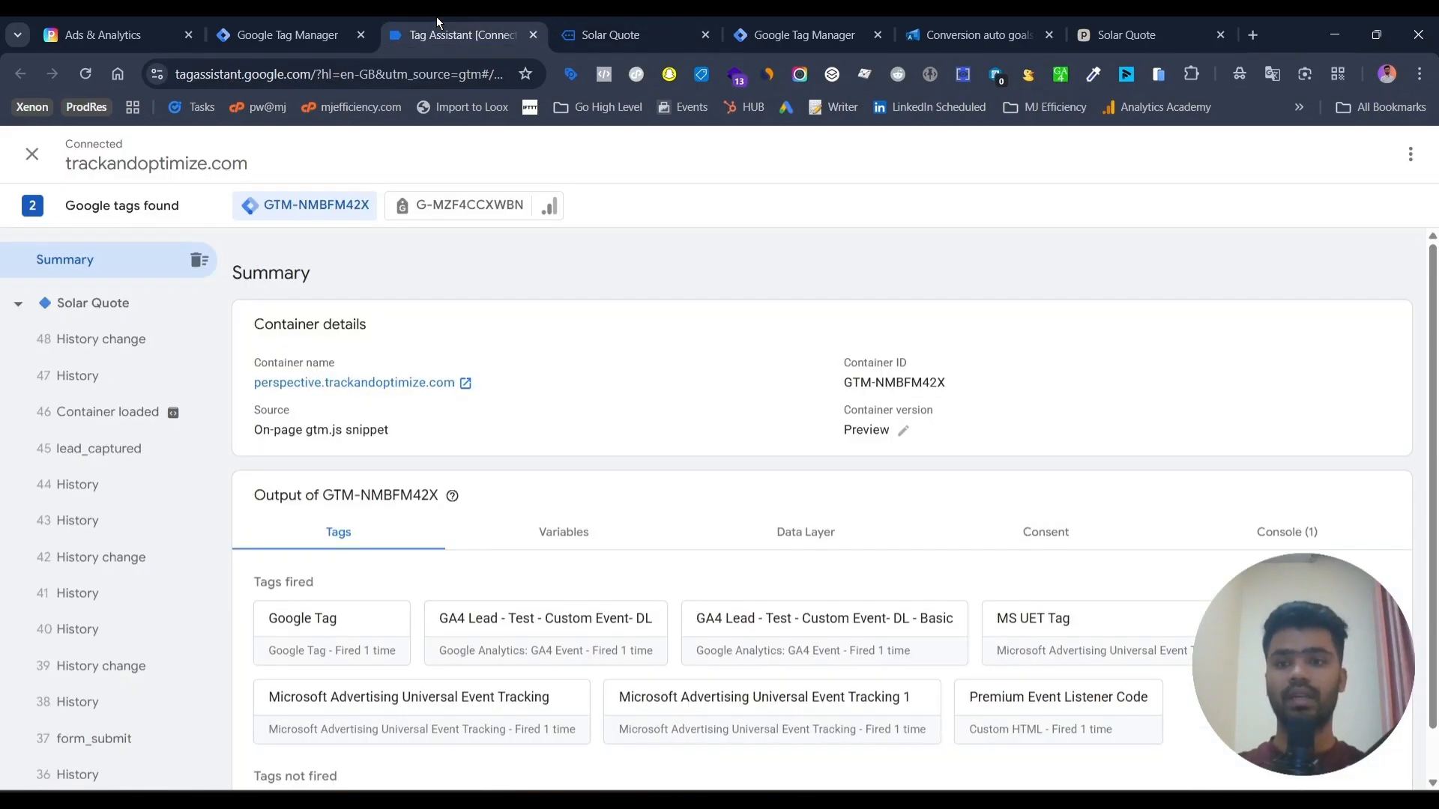
- Inspect the lead_captured event's Data Layer values
{"action": "left_click", "coordinate": [124, 454]}
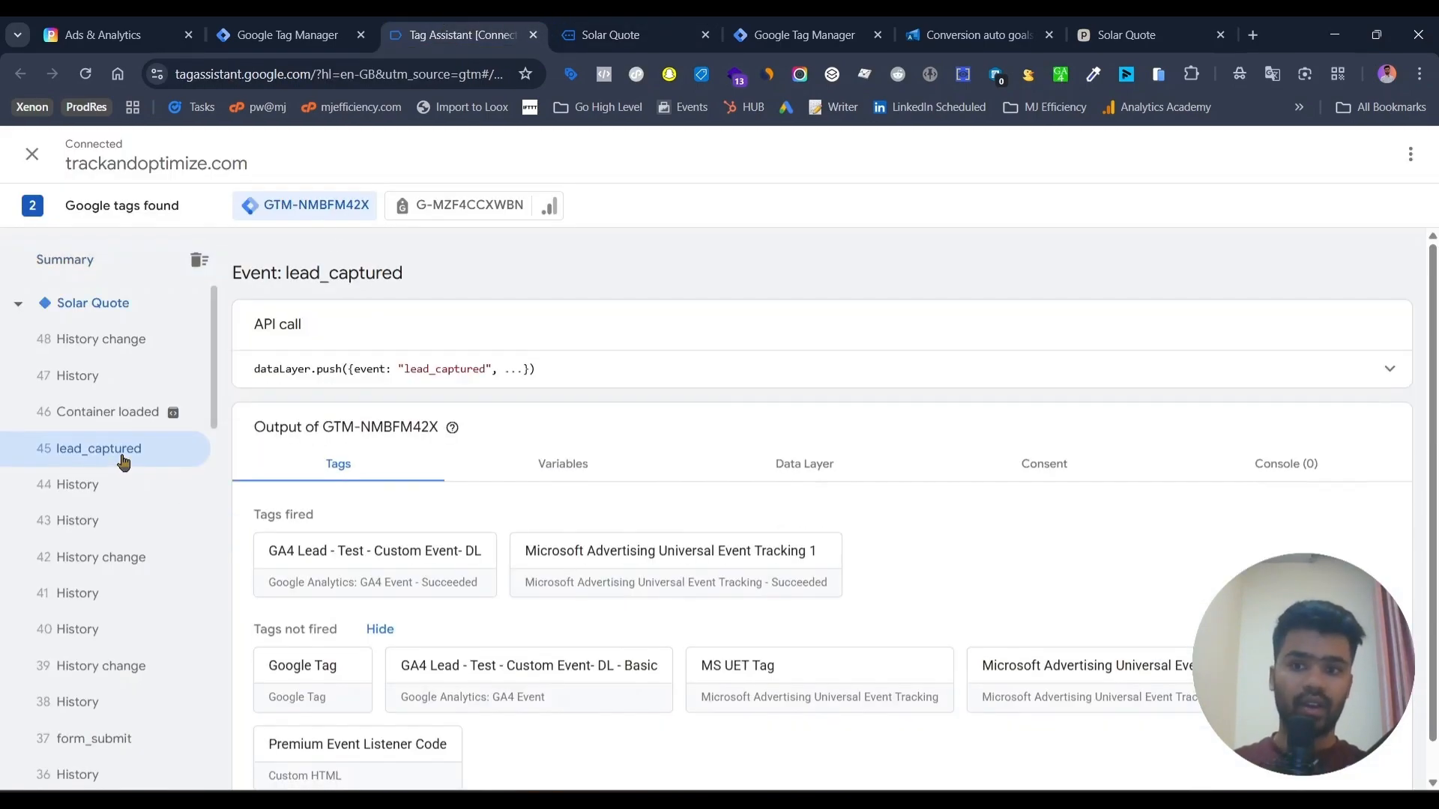
{"action": "left_click", "coordinate": [812, 466]}
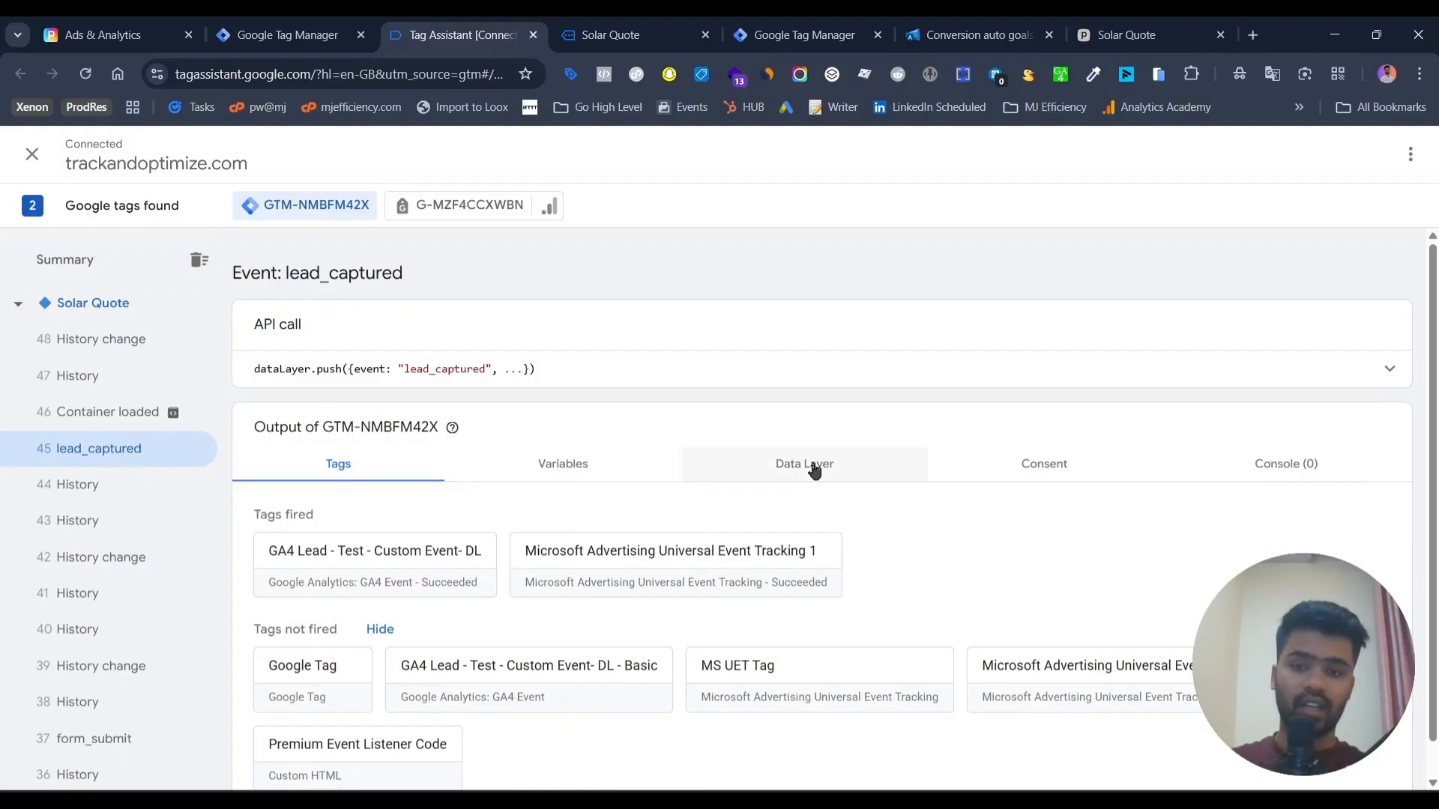
{"action": "scroll", "coordinate": [632, 584], "scroll_direction": "down", "scroll_amount": 5}
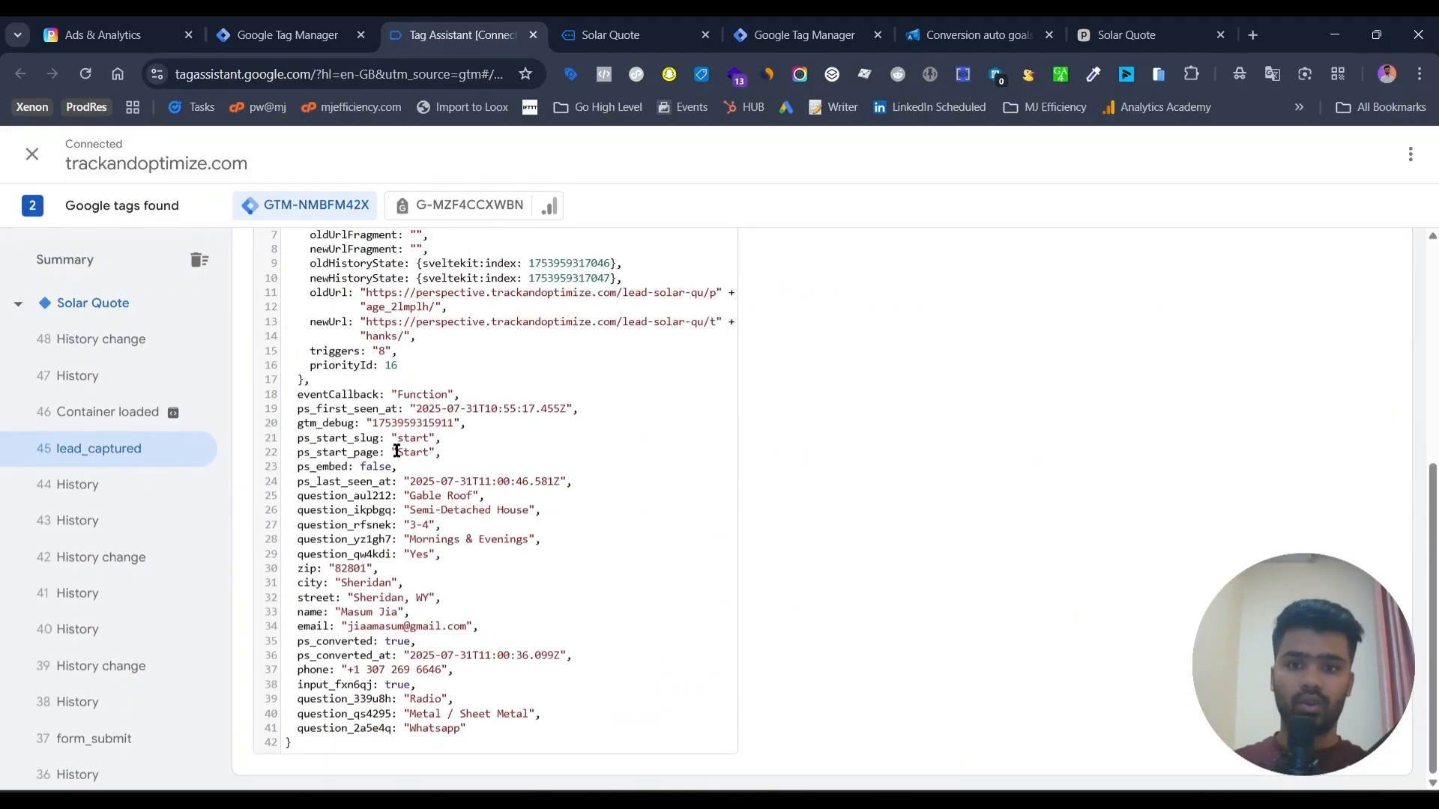
{"action": "scroll", "coordinate": [405, 404], "scroll_direction": "up", "scroll_amount": 5}
{"action": "scroll", "coordinate": [406, 405], "scroll_direction": "down", "scroll_amount": 6}
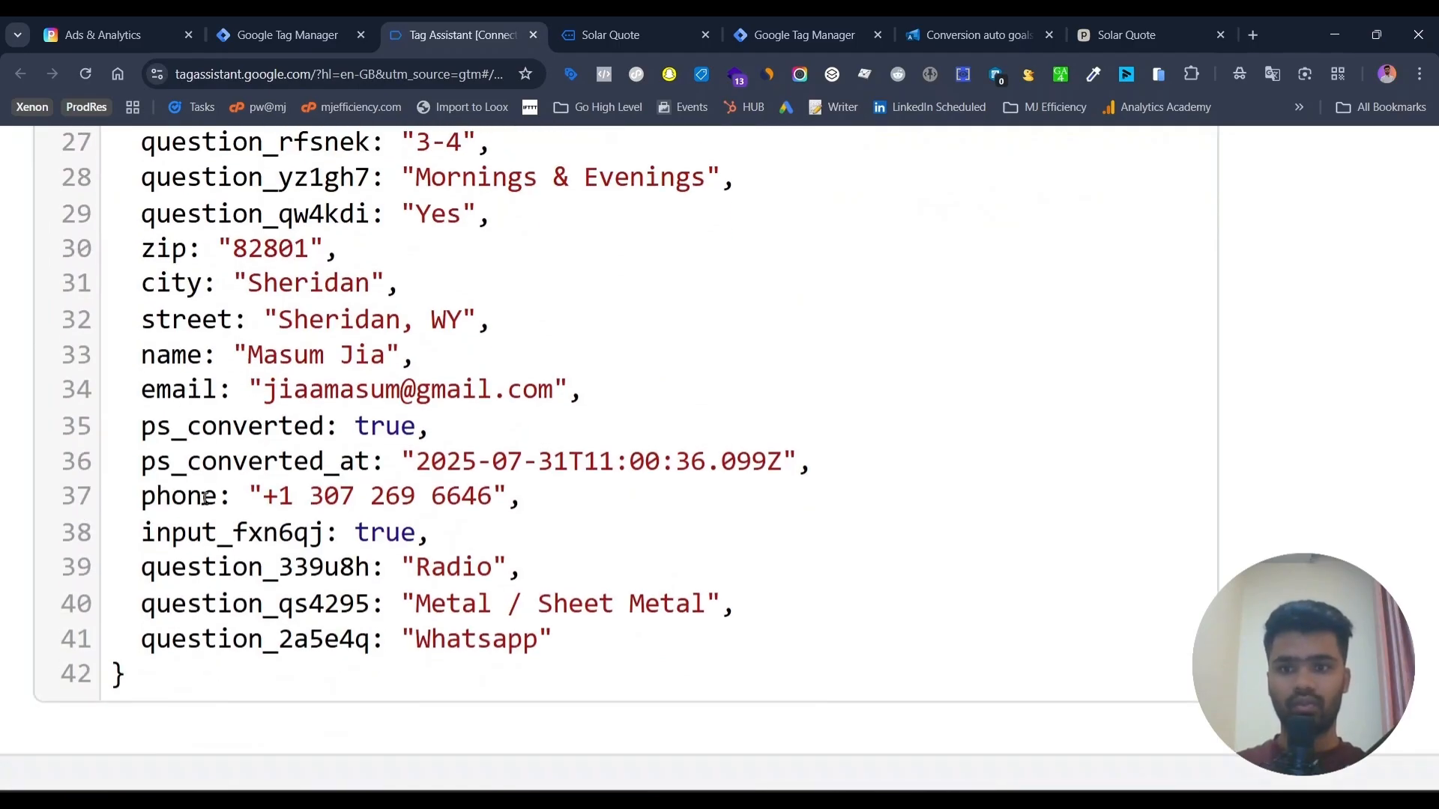
{"action": "scroll", "coordinate": [205, 498], "scroll_direction": "up", "scroll_amount": 2}
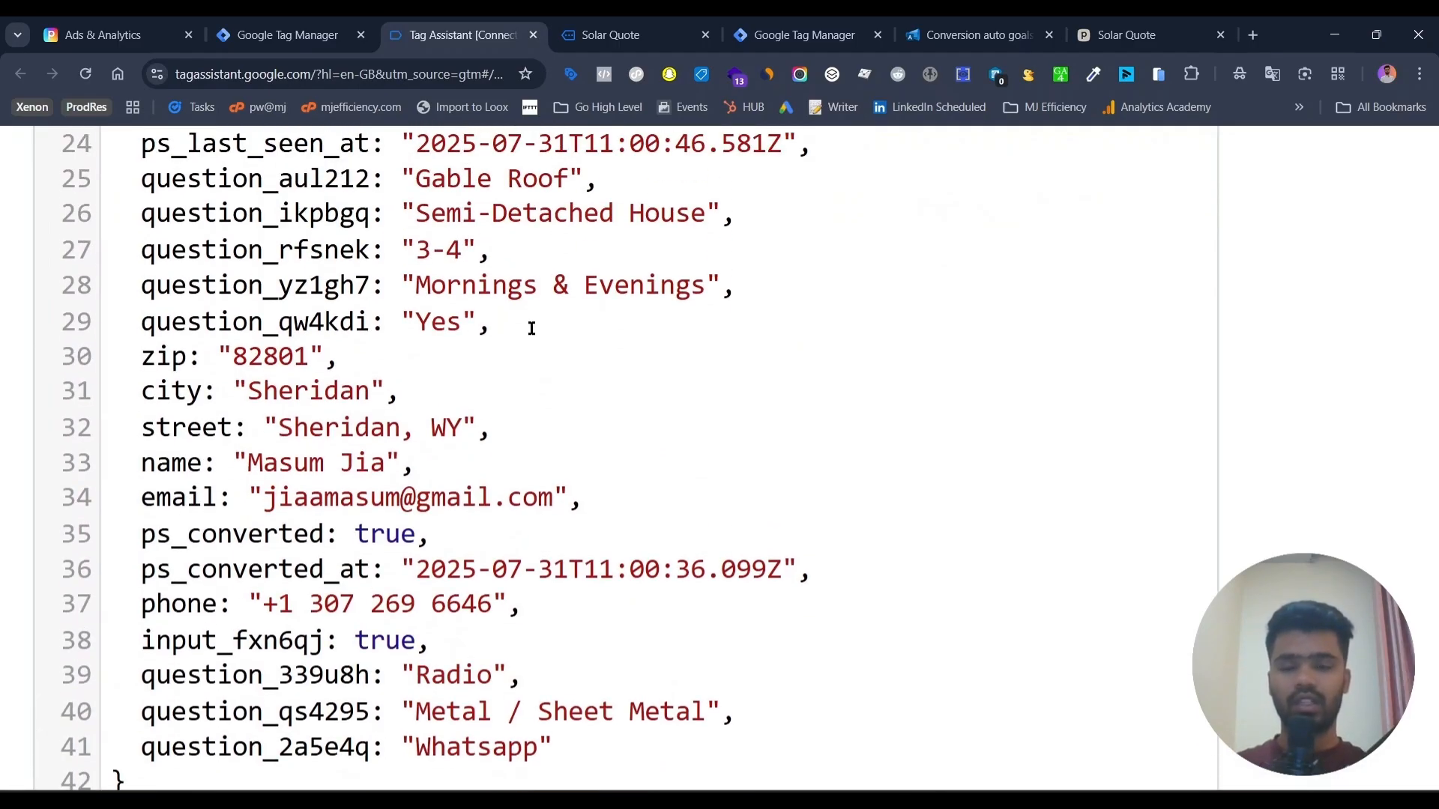
{"action": "scroll", "coordinate": [532, 326], "scroll_direction": "down", "scroll_amount": 5}
{"action": "scroll", "coordinate": [530, 325], "scroll_direction": "up", "scroll_amount": 1}
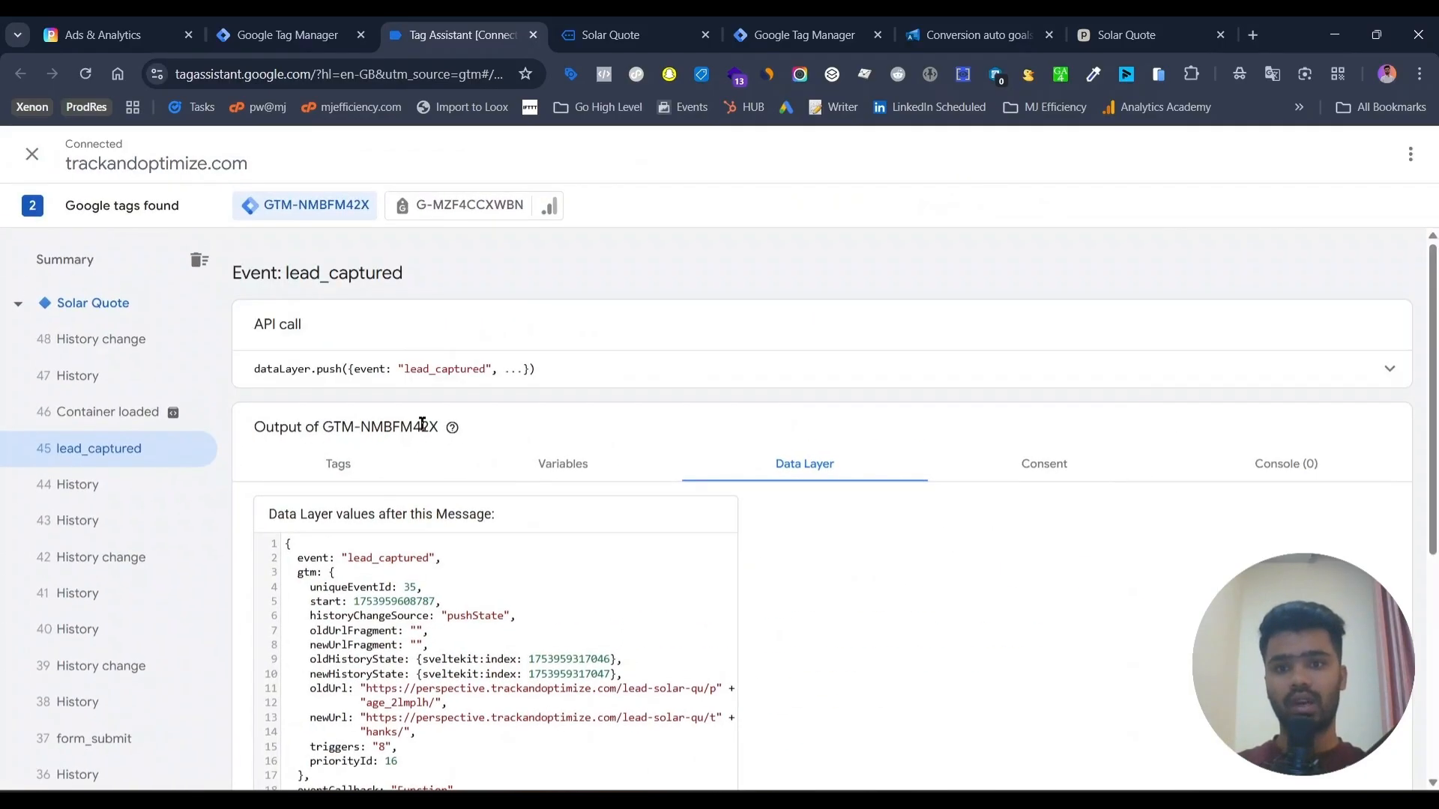
- Review all properties of the Microsoft Advertising Universal Event Tracking 1 tag, including customParamTable
{"action": "left_click", "coordinate": [335, 464]}
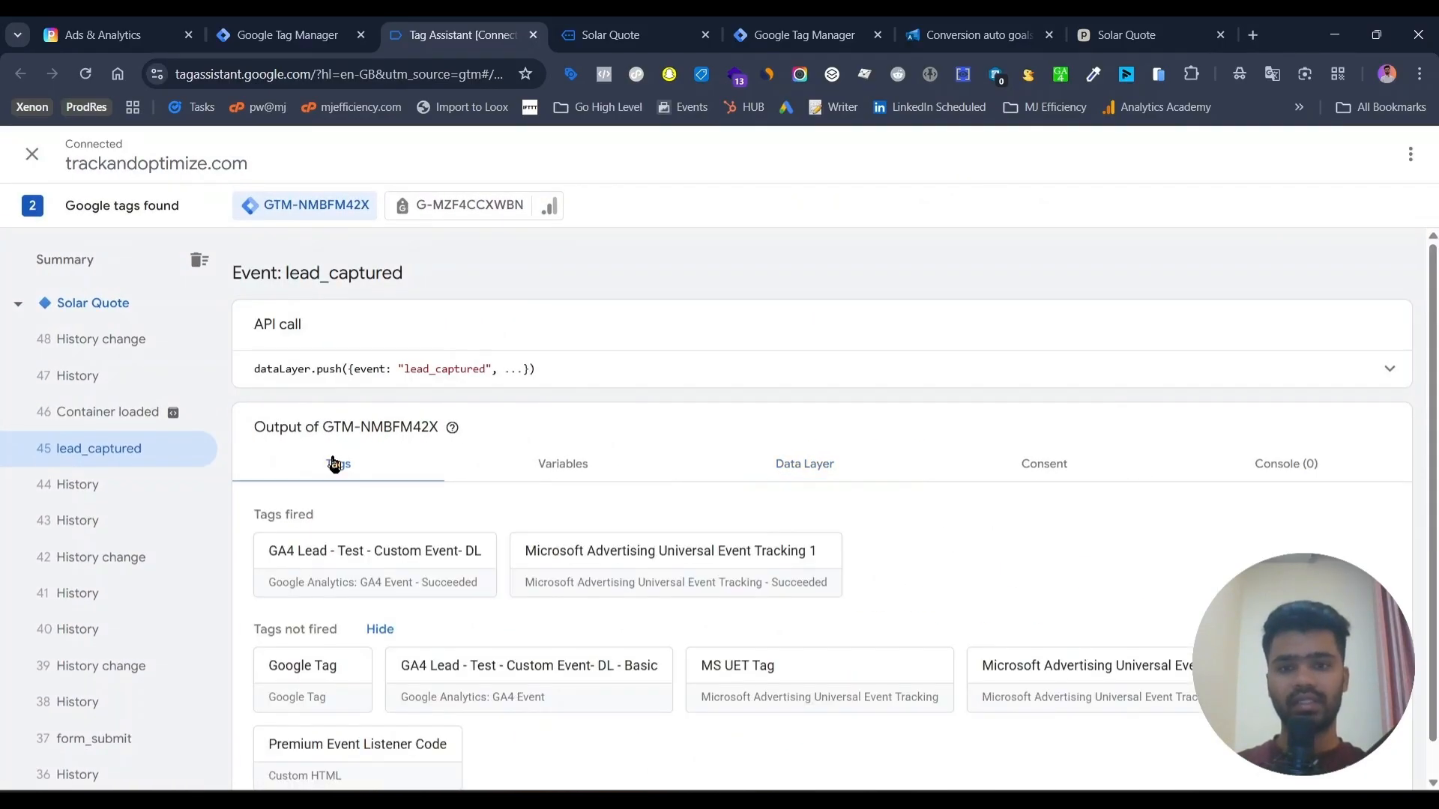
{"action": "left_click", "coordinate": [644, 552]}
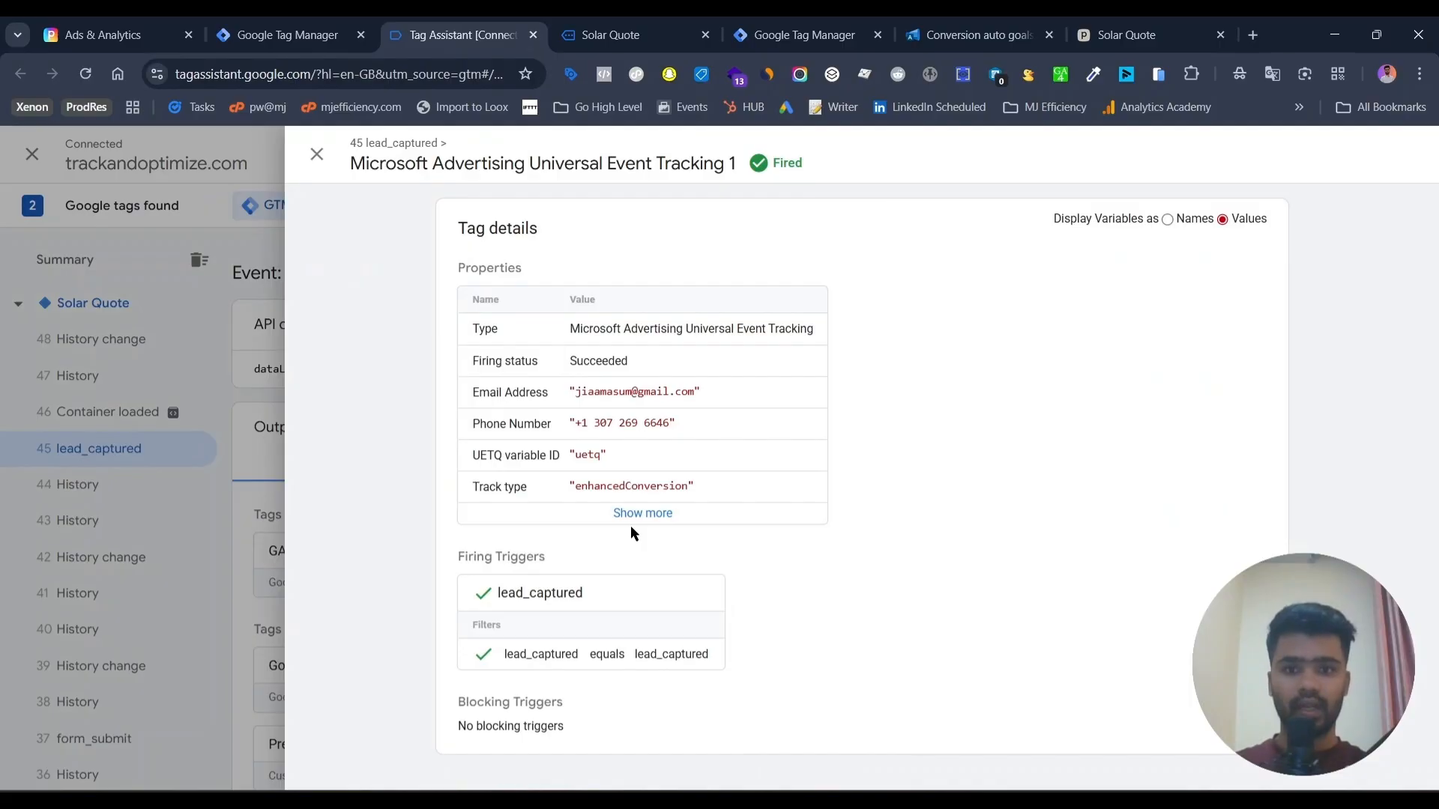
{"action": "left_click", "coordinate": [633, 514]}
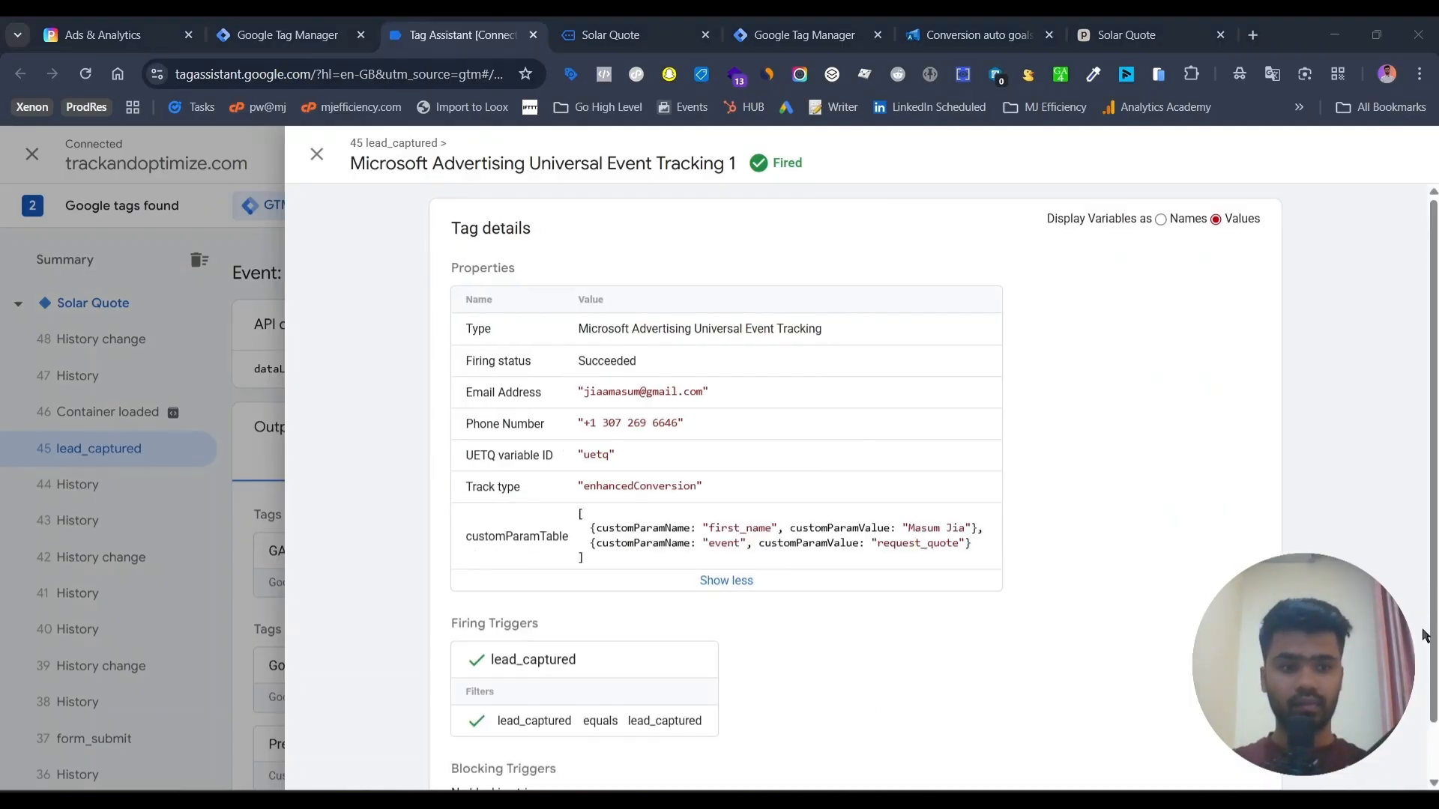
{"action": "left_click", "coordinate": [1353, 18]}
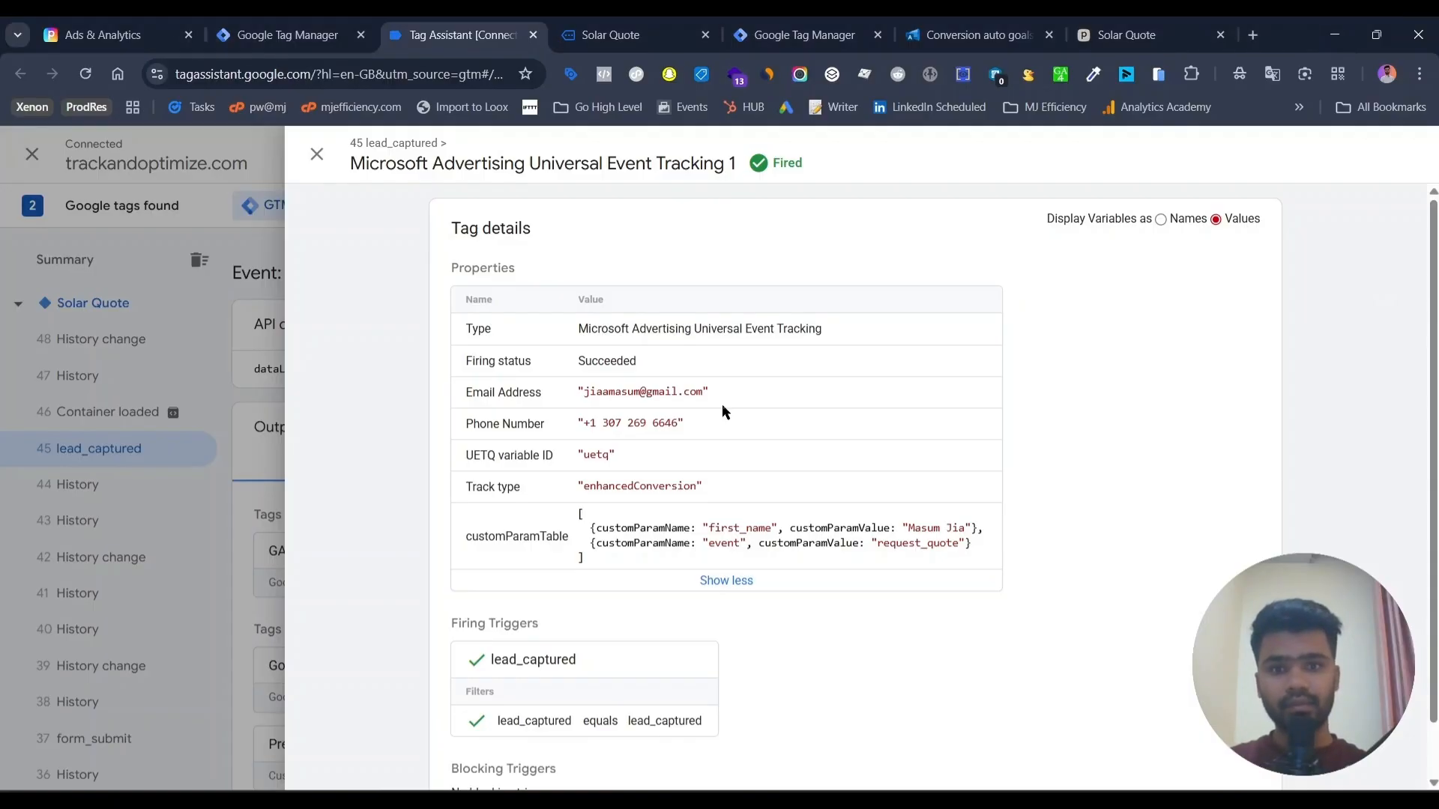
{"action": "scroll", "coordinate": [722, 407], "scroll_direction": "up", "scroll_amount": 5}
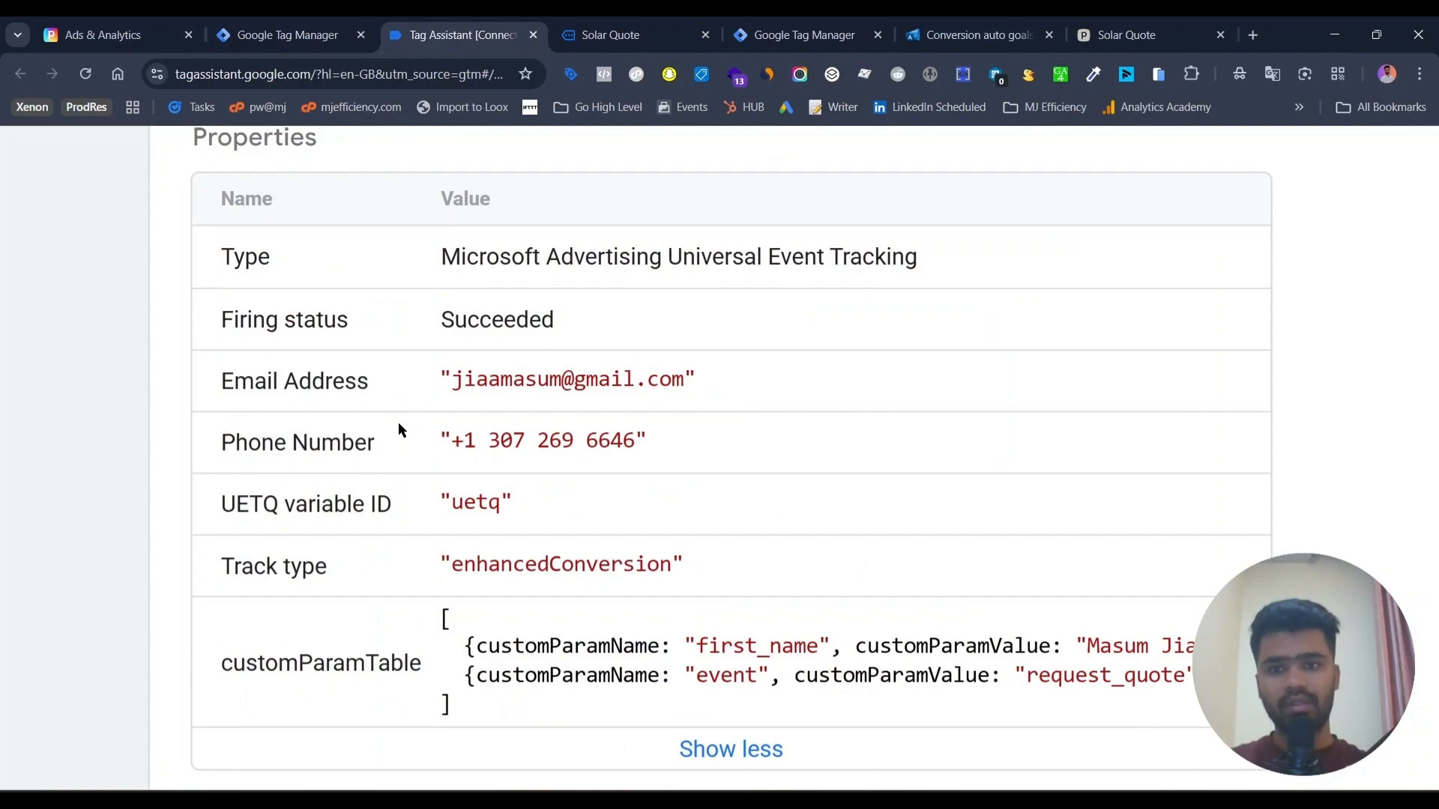
{"action": "scroll", "coordinate": [397, 421], "scroll_direction": "down", "scroll_amount": 4}
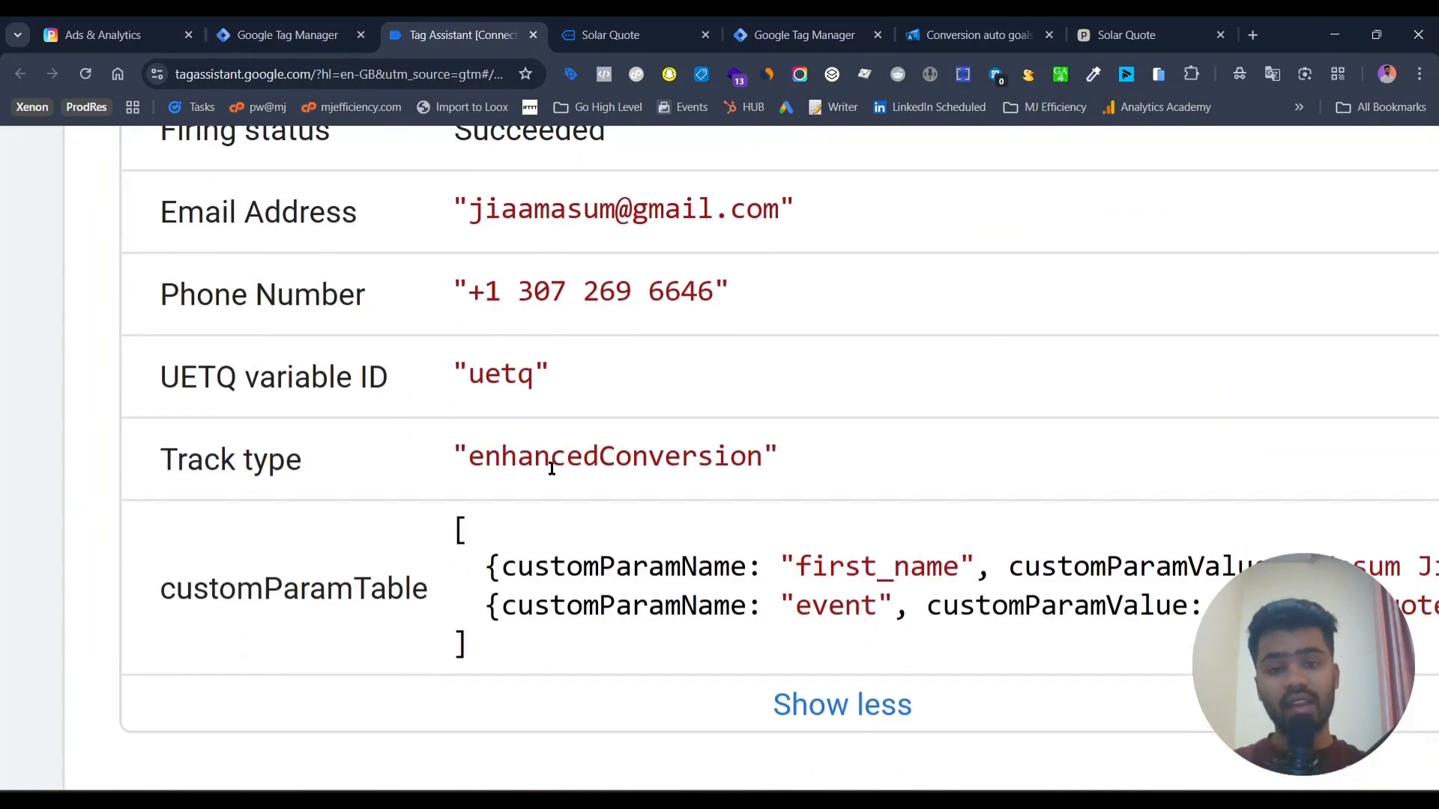
{"action": "scroll", "coordinate": [559, 465], "scroll_direction": "down", "scroll_amount": 2}
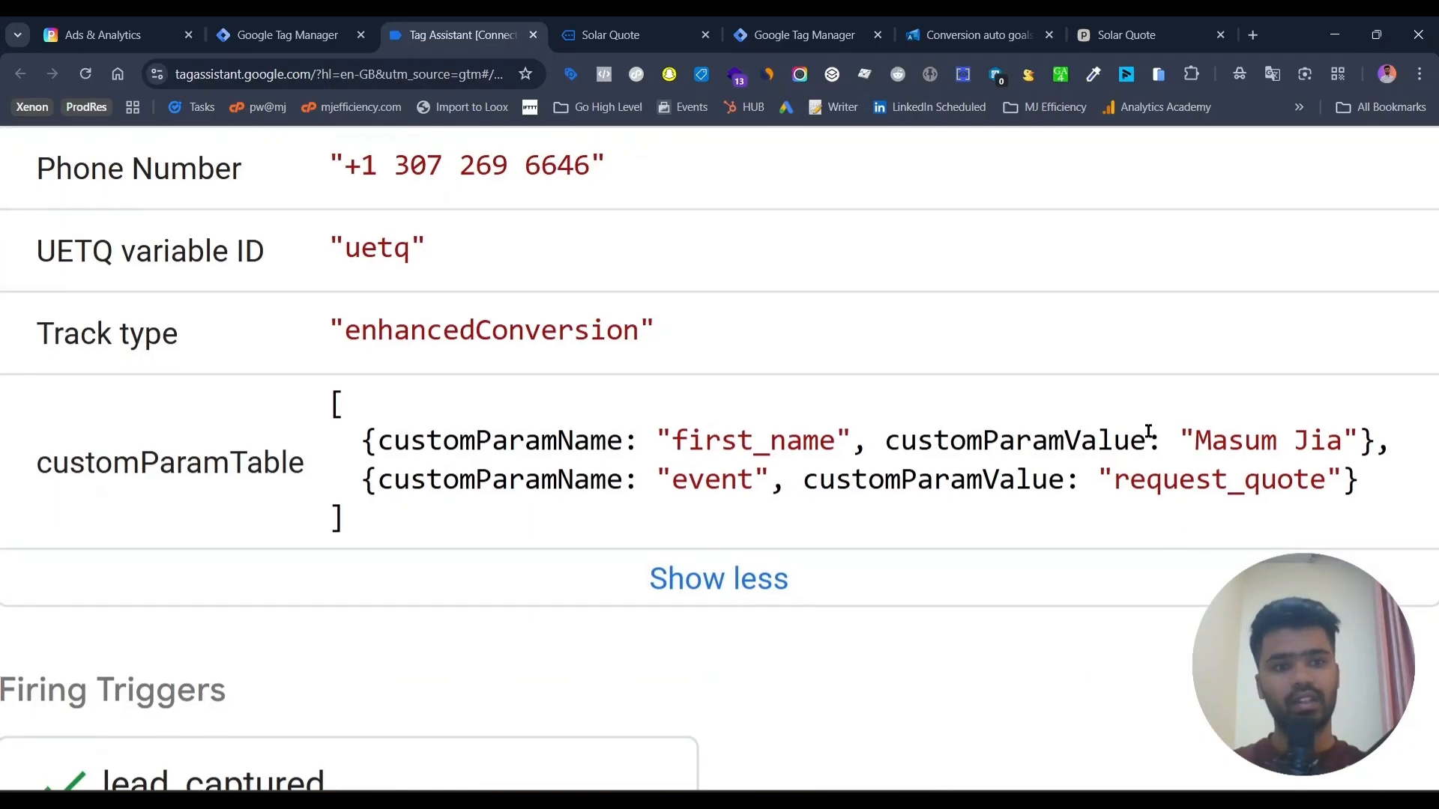
{"action": "left_click", "coordinate": [628, 22]}
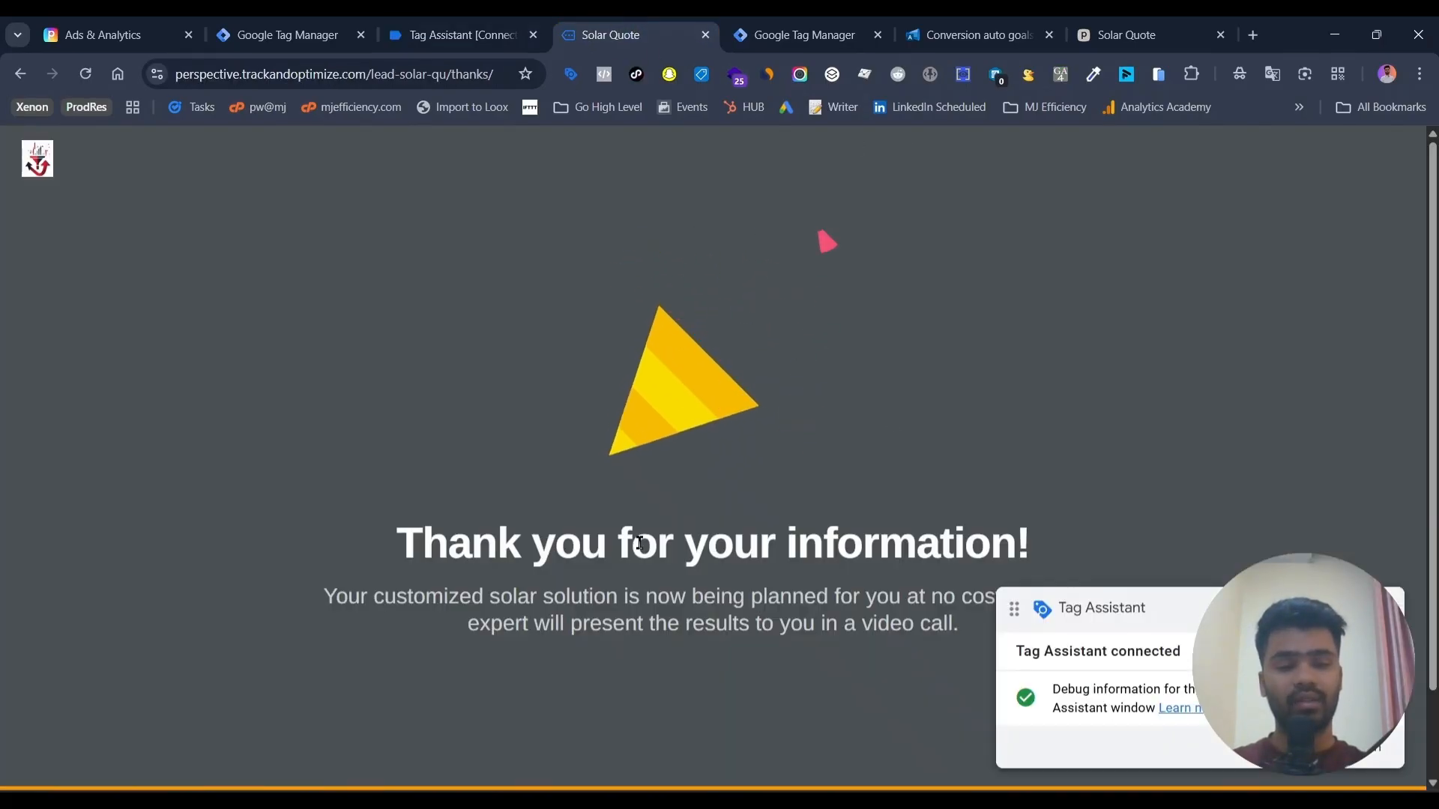
- Turn on the UET Tag Helper extension
{"action": "left_click", "coordinate": [700, 74]}
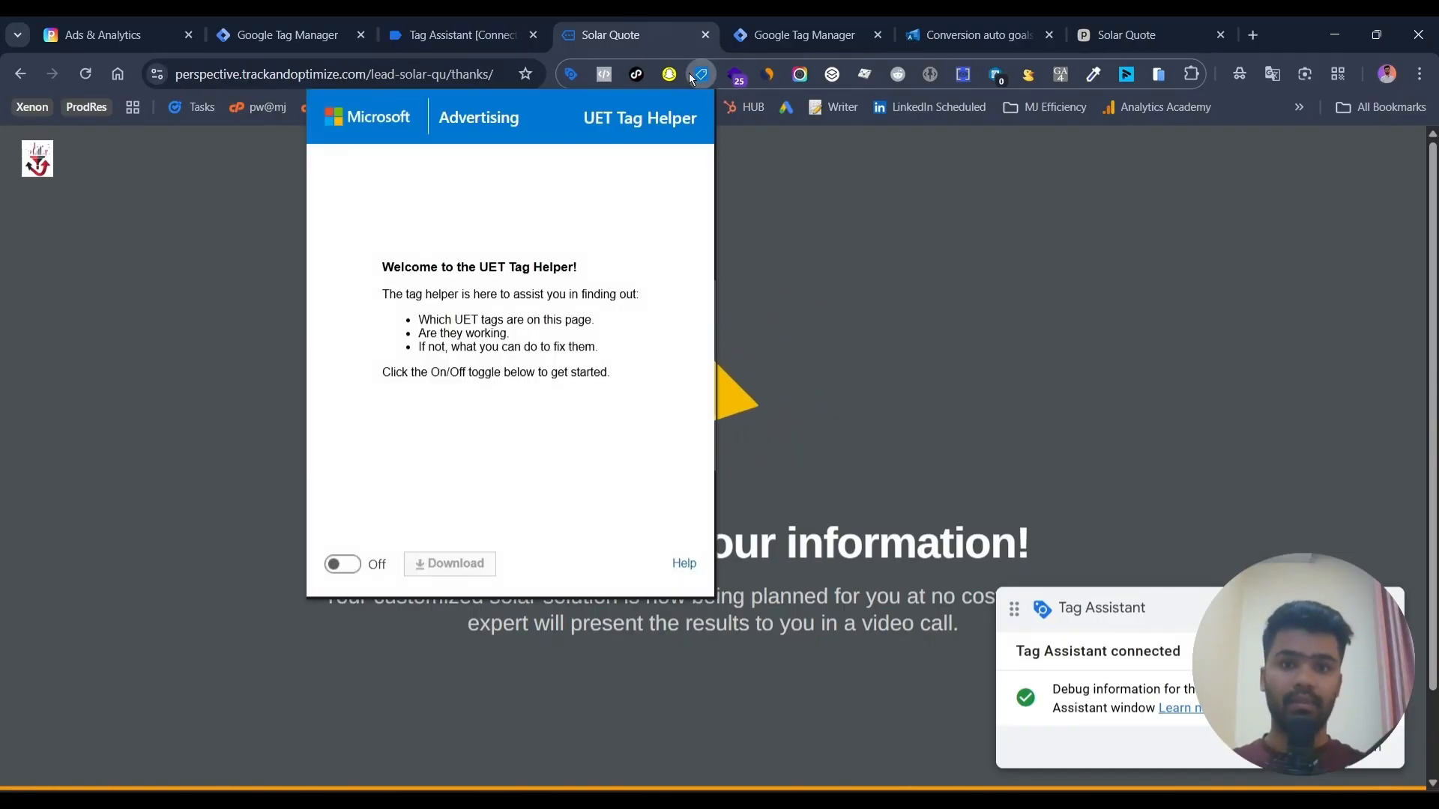
{"action": "left_click", "coordinate": [351, 567]}
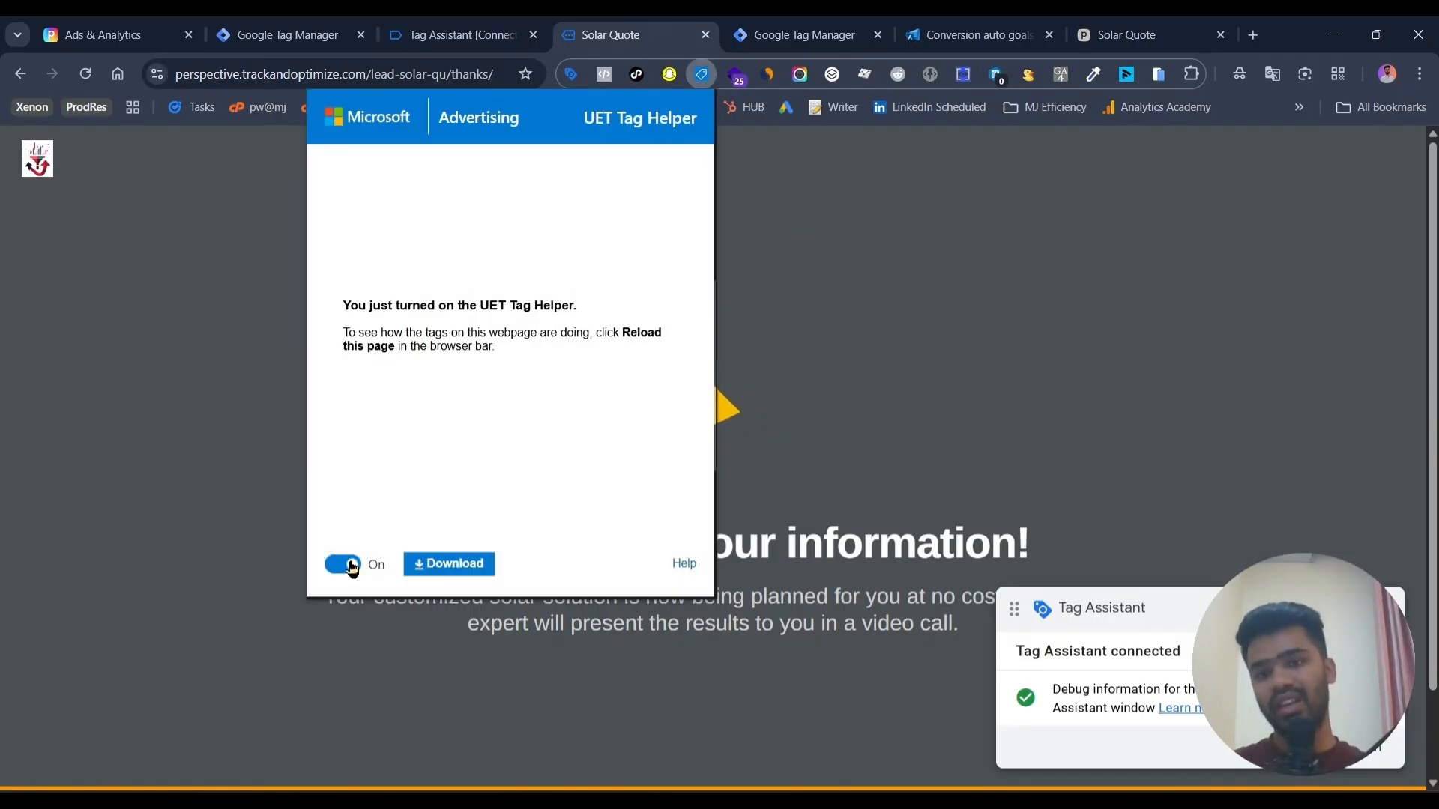
{"action": "left_click", "coordinate": [757, 311]}
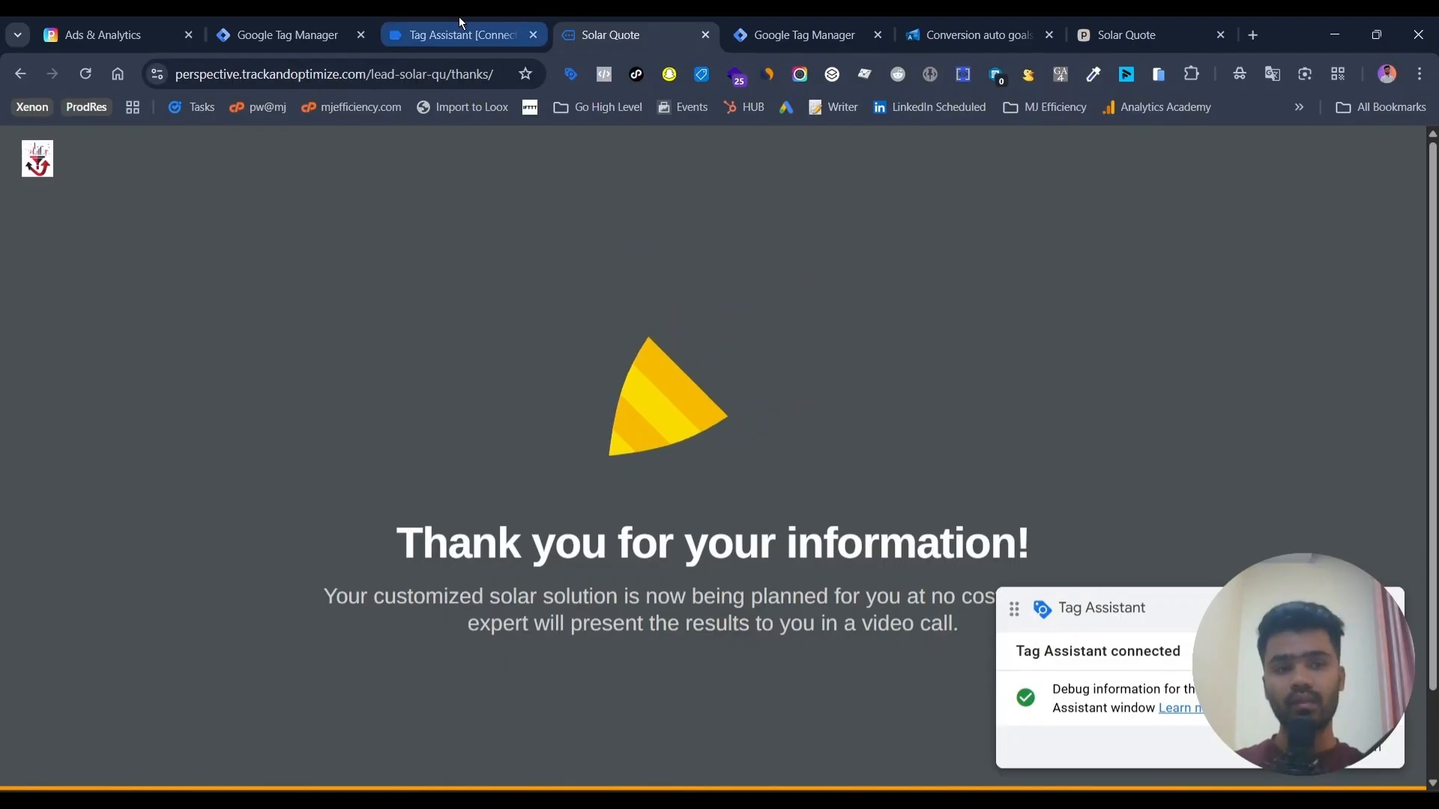
- Save the Microsoft Advertising conversion goal through to its All done! step
{"action": "mouse_move", "coordinate": [459, 21]}
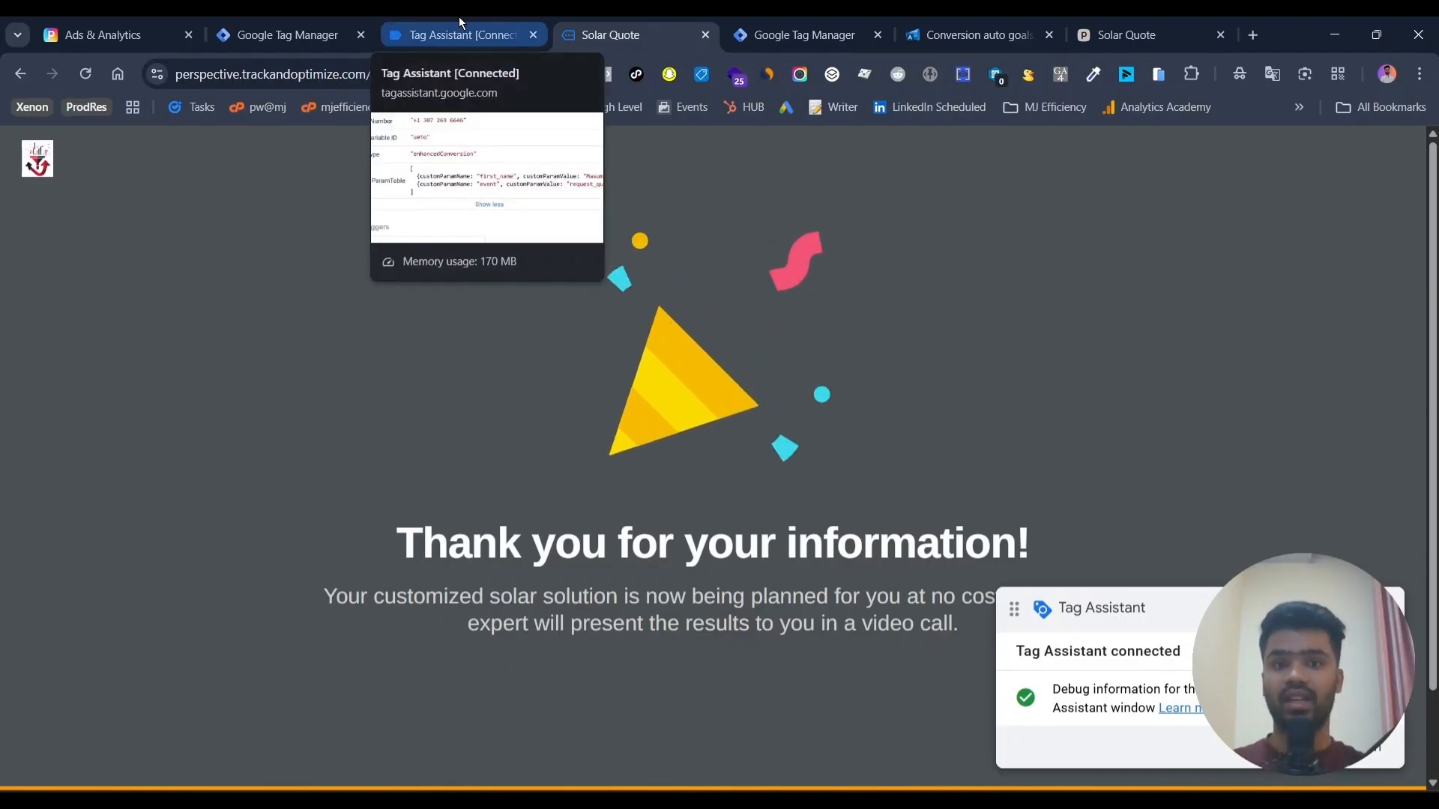
{"action": "left_click", "coordinate": [1022, 21]}
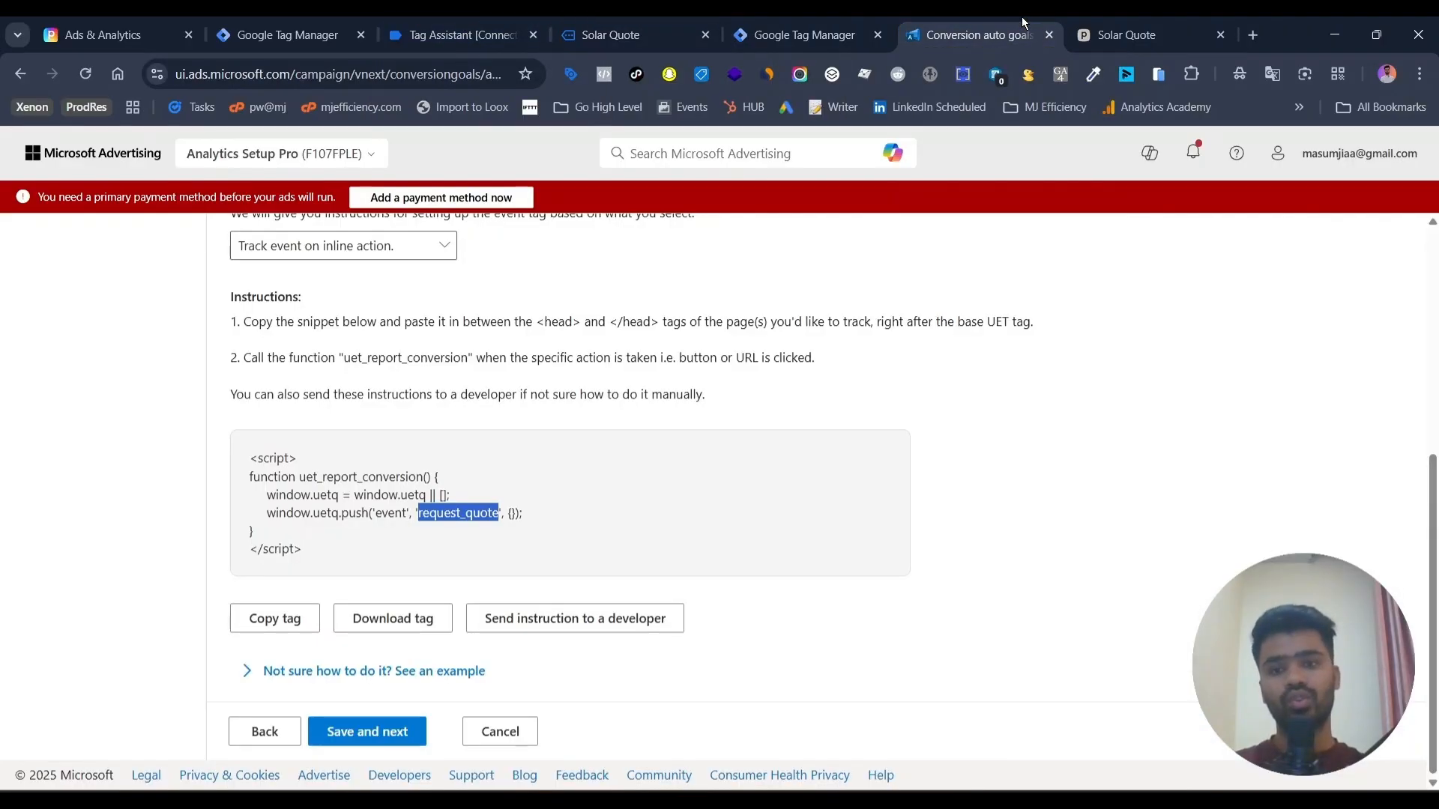
{"action": "left_click", "coordinate": [367, 732]}
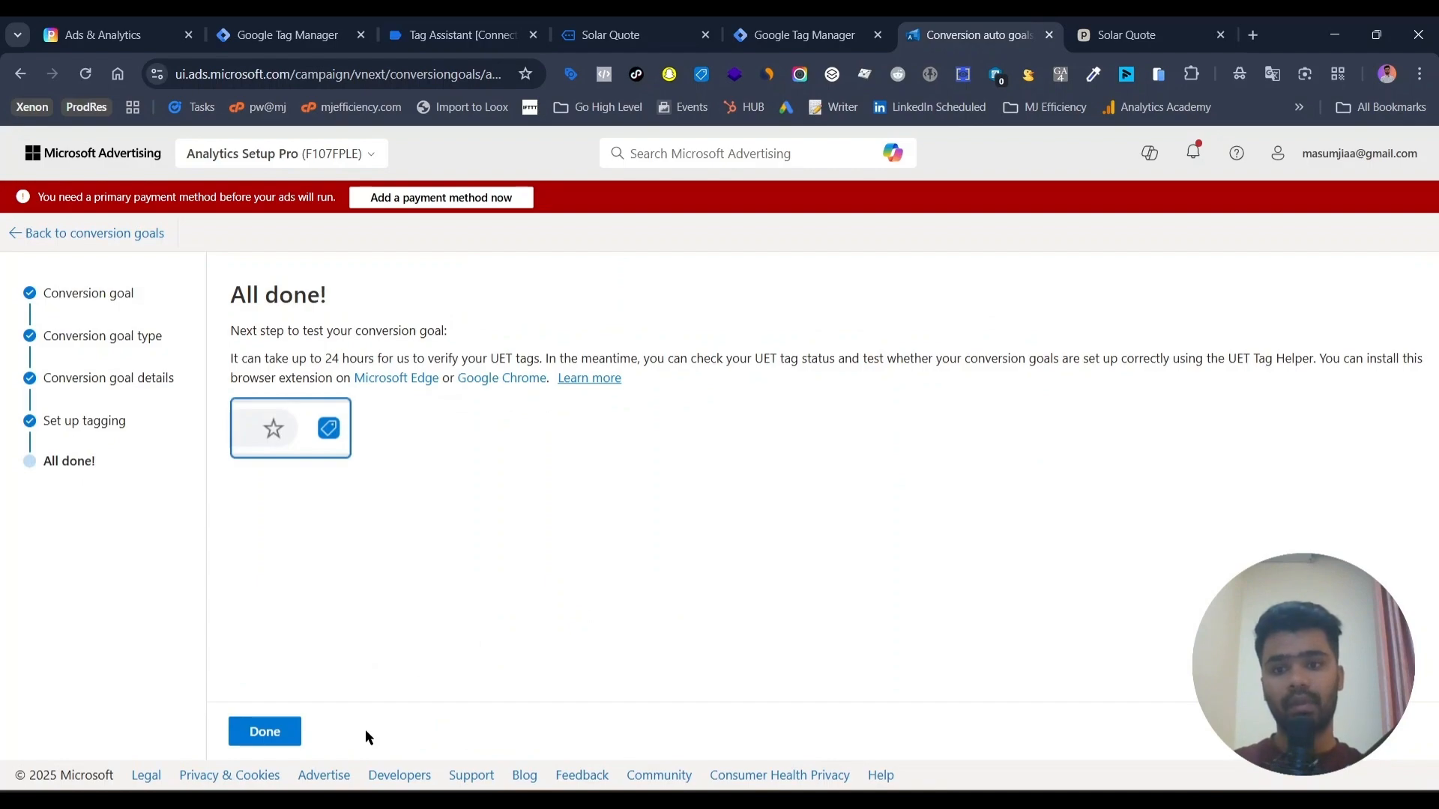
{"action": "left_click", "coordinate": [648, 23]}
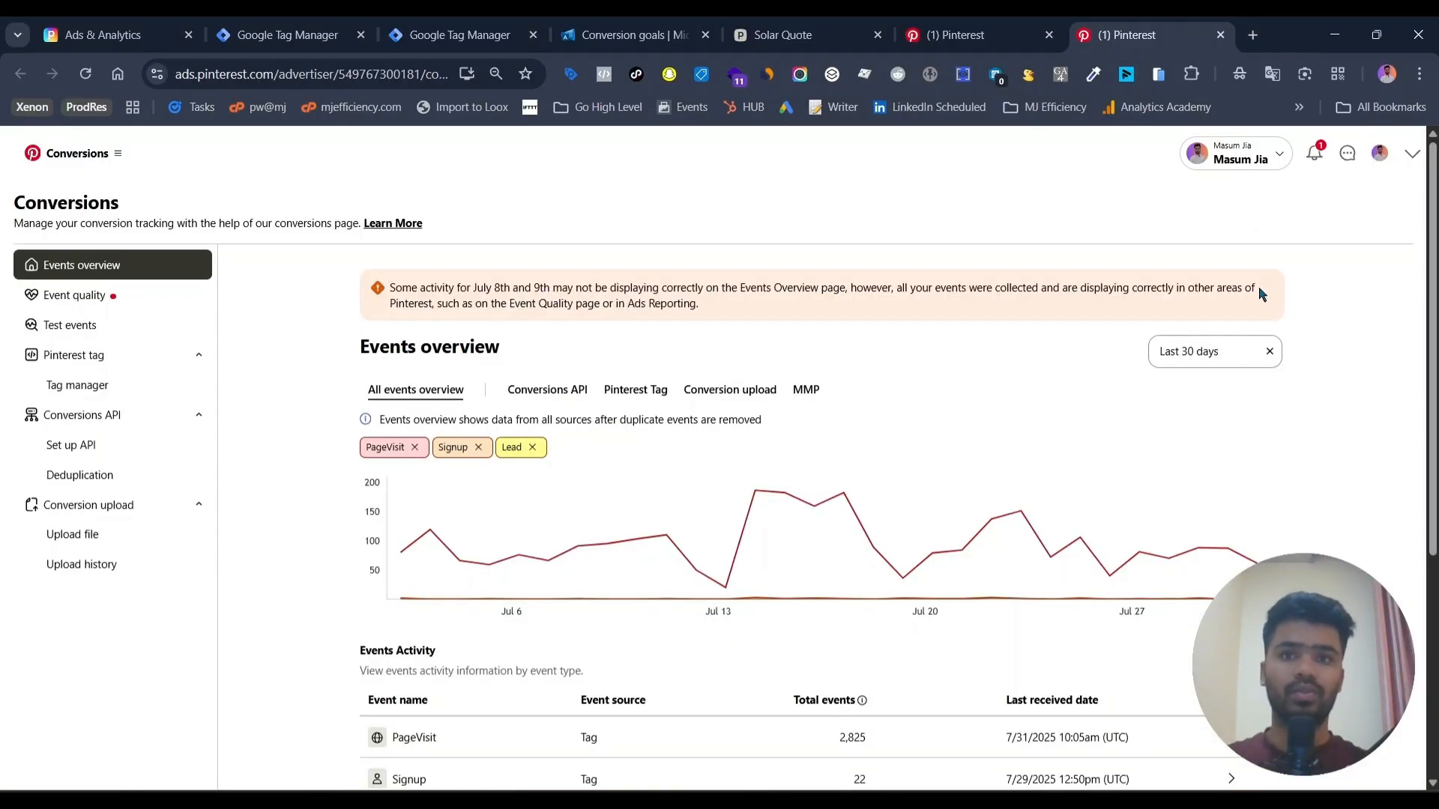
- Close the Microsoft Advertising conversion goals tab and bring up the Tag Manager tags list
{"action": "left_click", "coordinate": [705, 35]}
{"action": "left_click", "coordinate": [626, 16]}
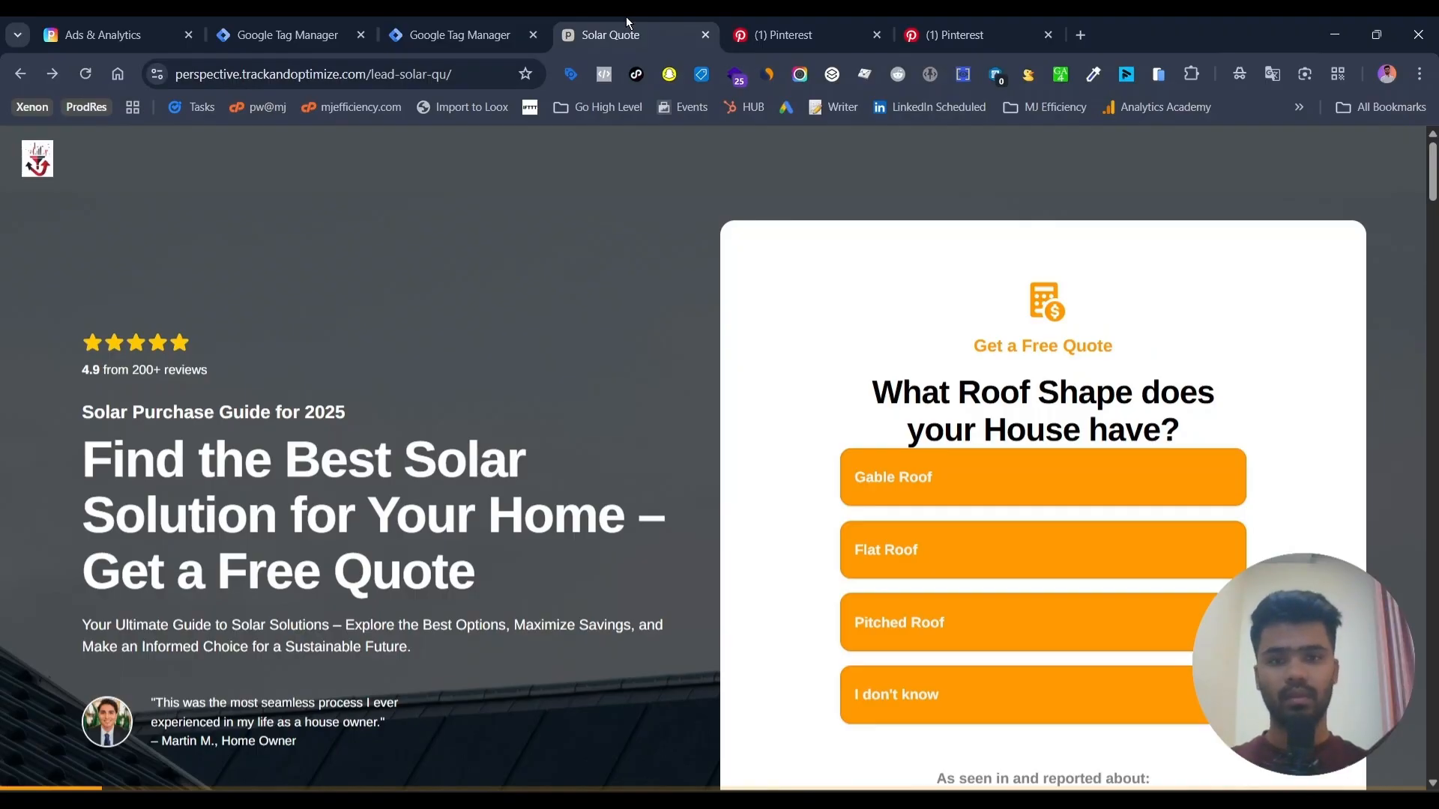
{"action": "left_click", "coordinate": [338, 20]}
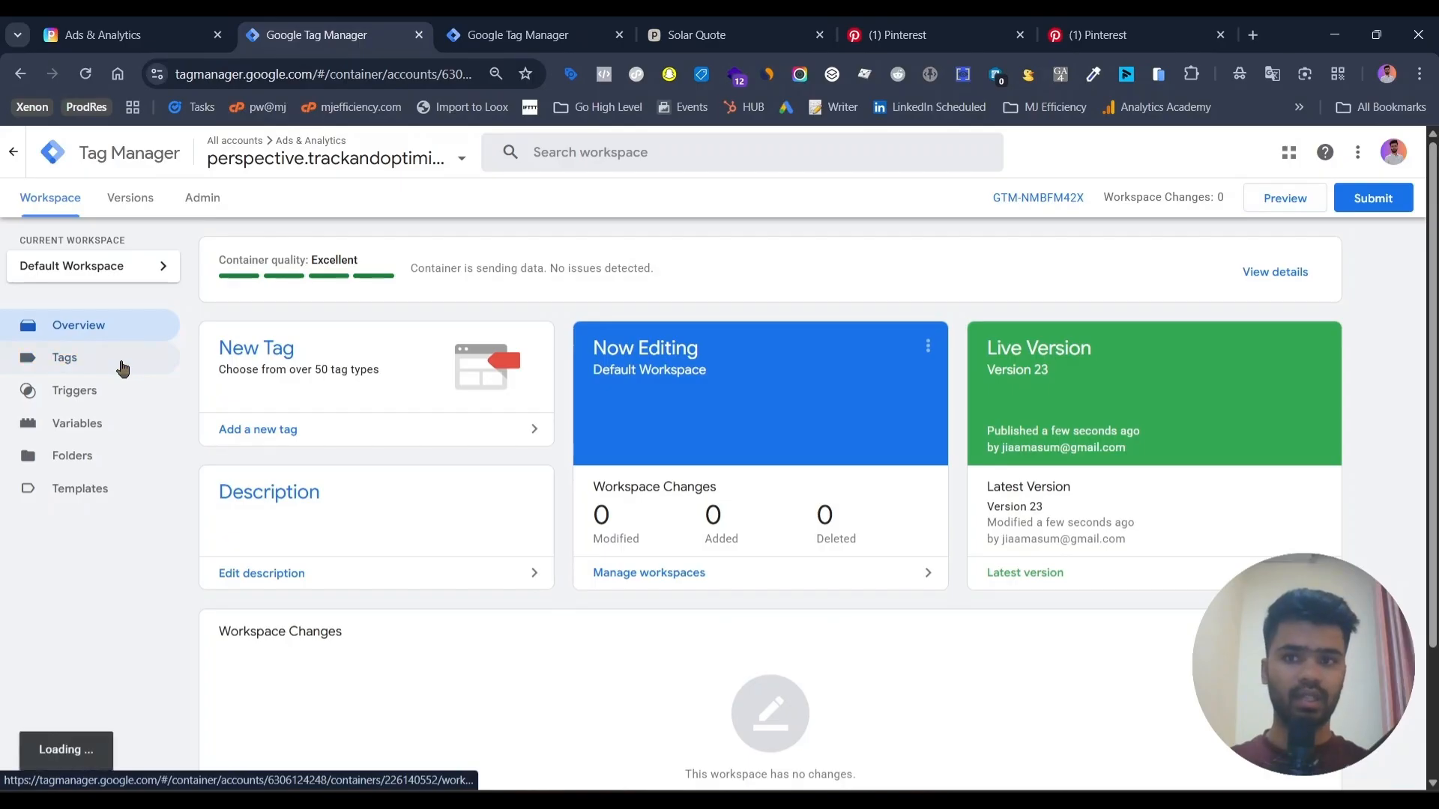
{"action": "left_click", "coordinate": [160, 17]}
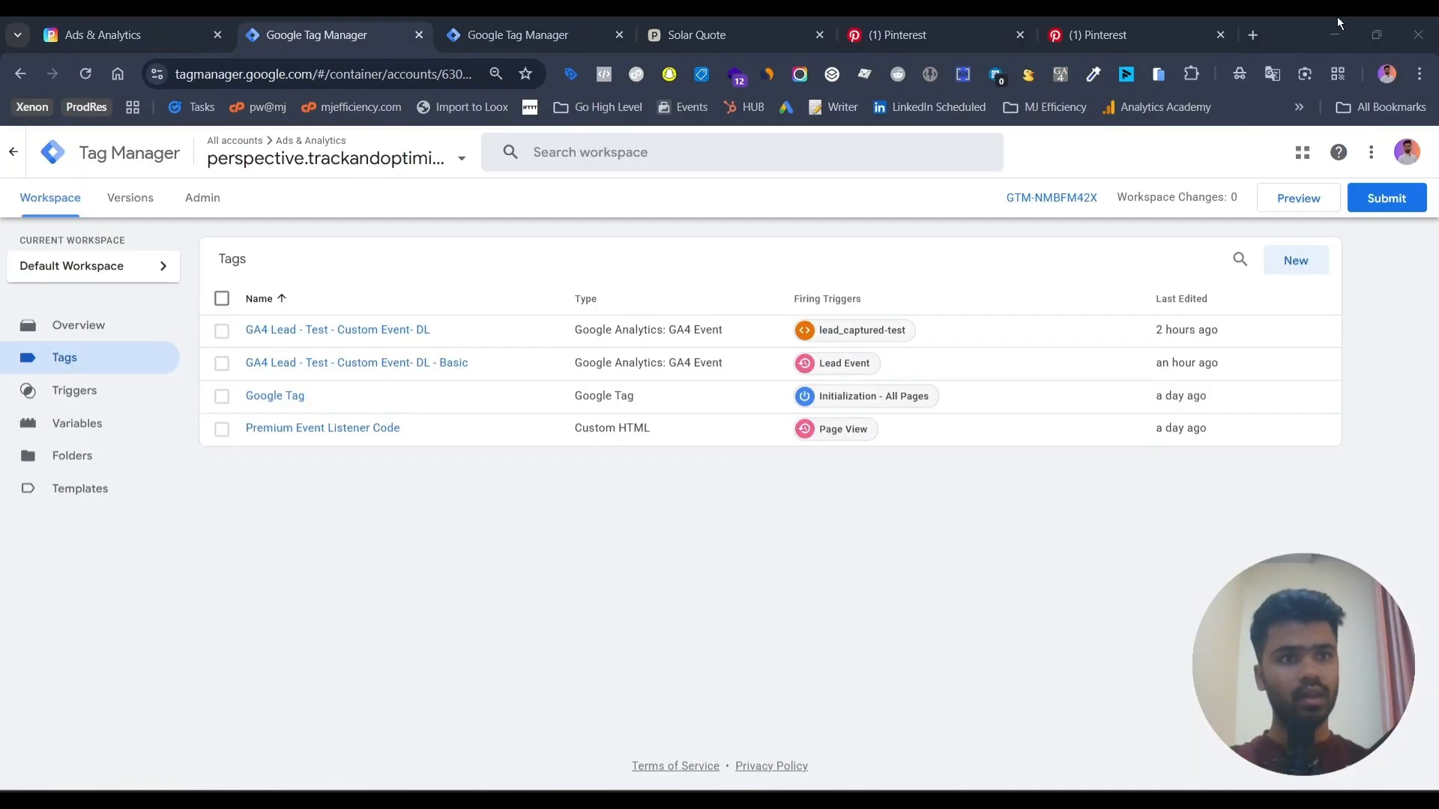
{"action": "left_click", "coordinate": [1338, 23]}
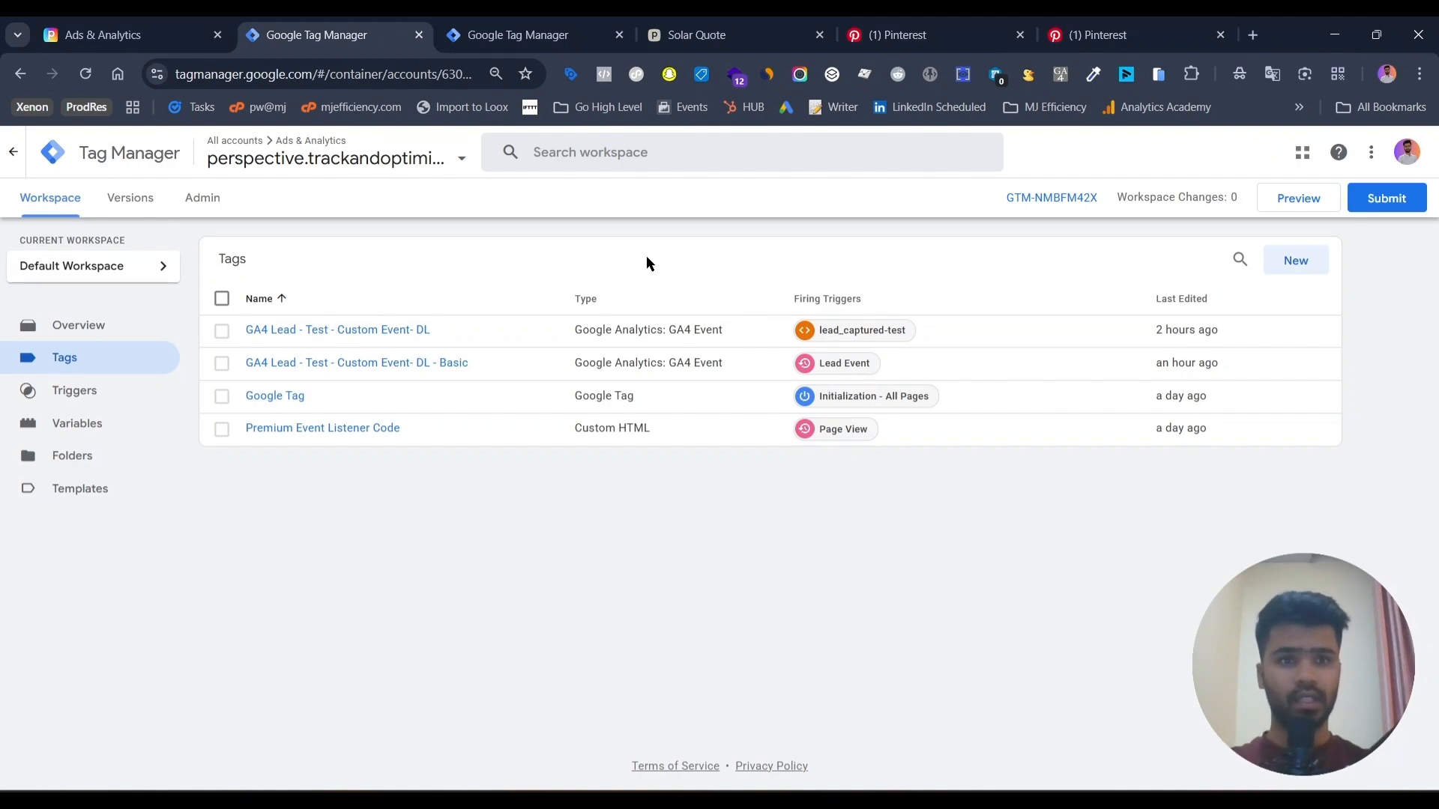
- Show Pinterest's Conversions events overview and close the duplicate Pinterest tab
{"action": "left_click", "coordinate": [1031, 18]}
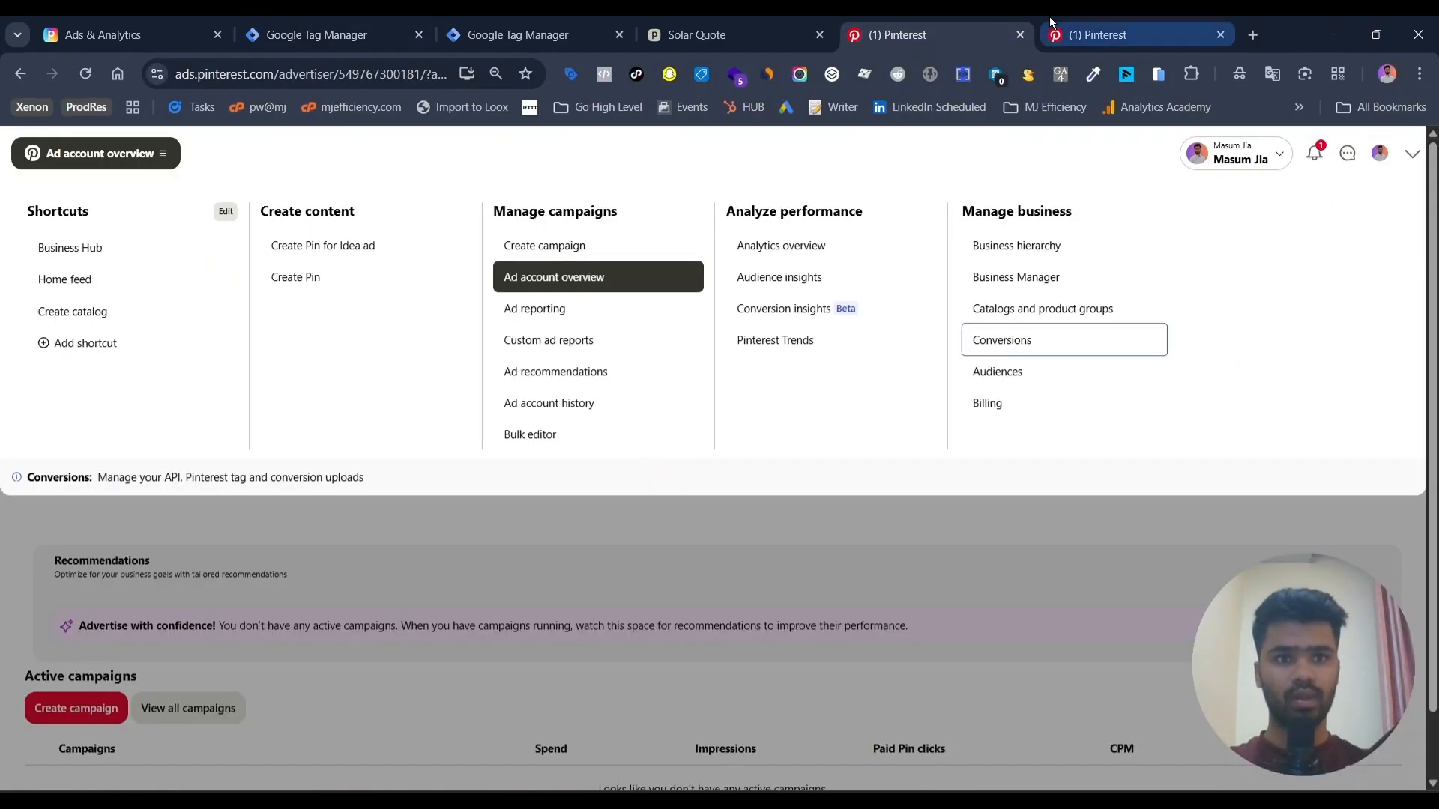
{"action": "left_click", "coordinate": [1049, 21]}
{"action": "left_click", "coordinate": [930, 23]}
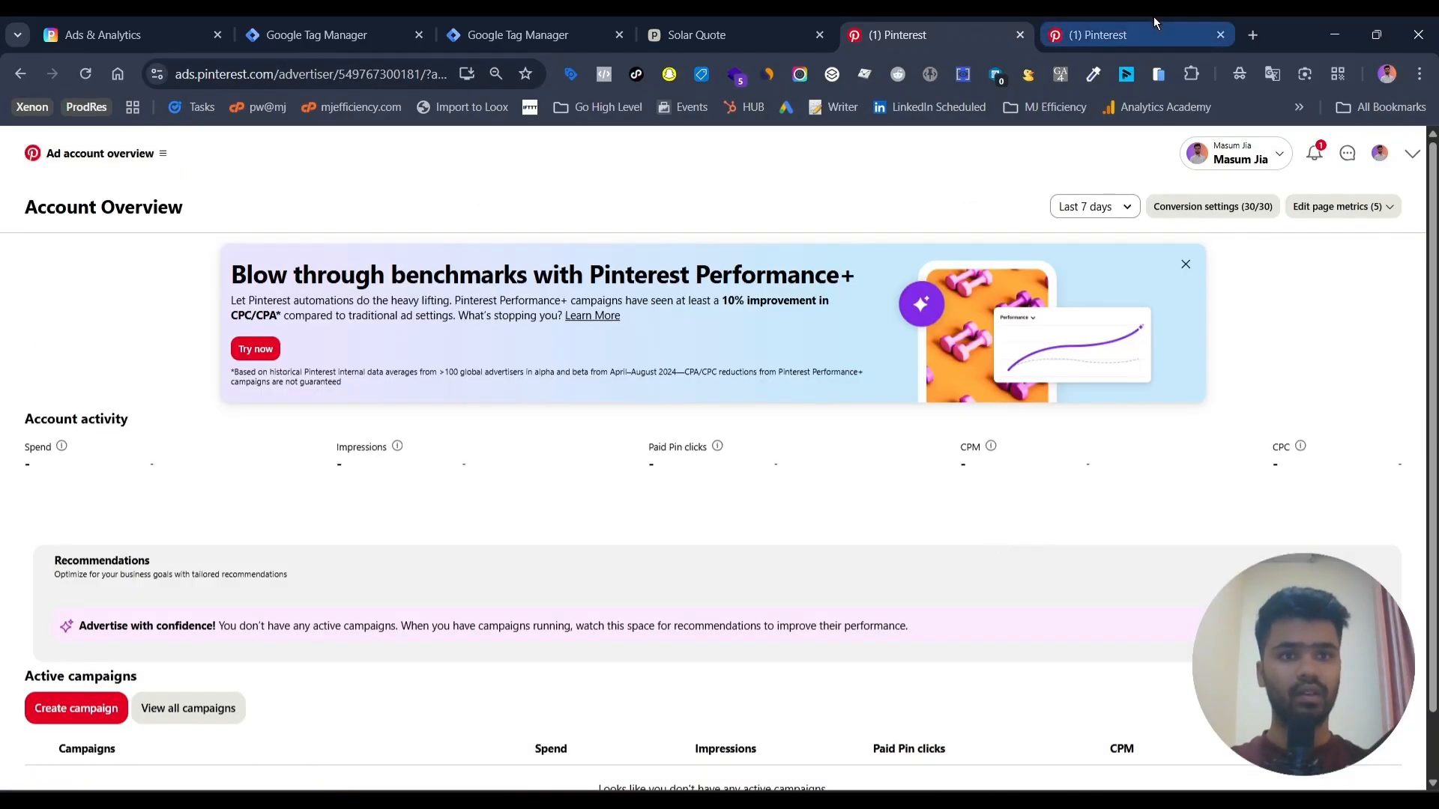
{"action": "left_click", "coordinate": [1100, 30]}
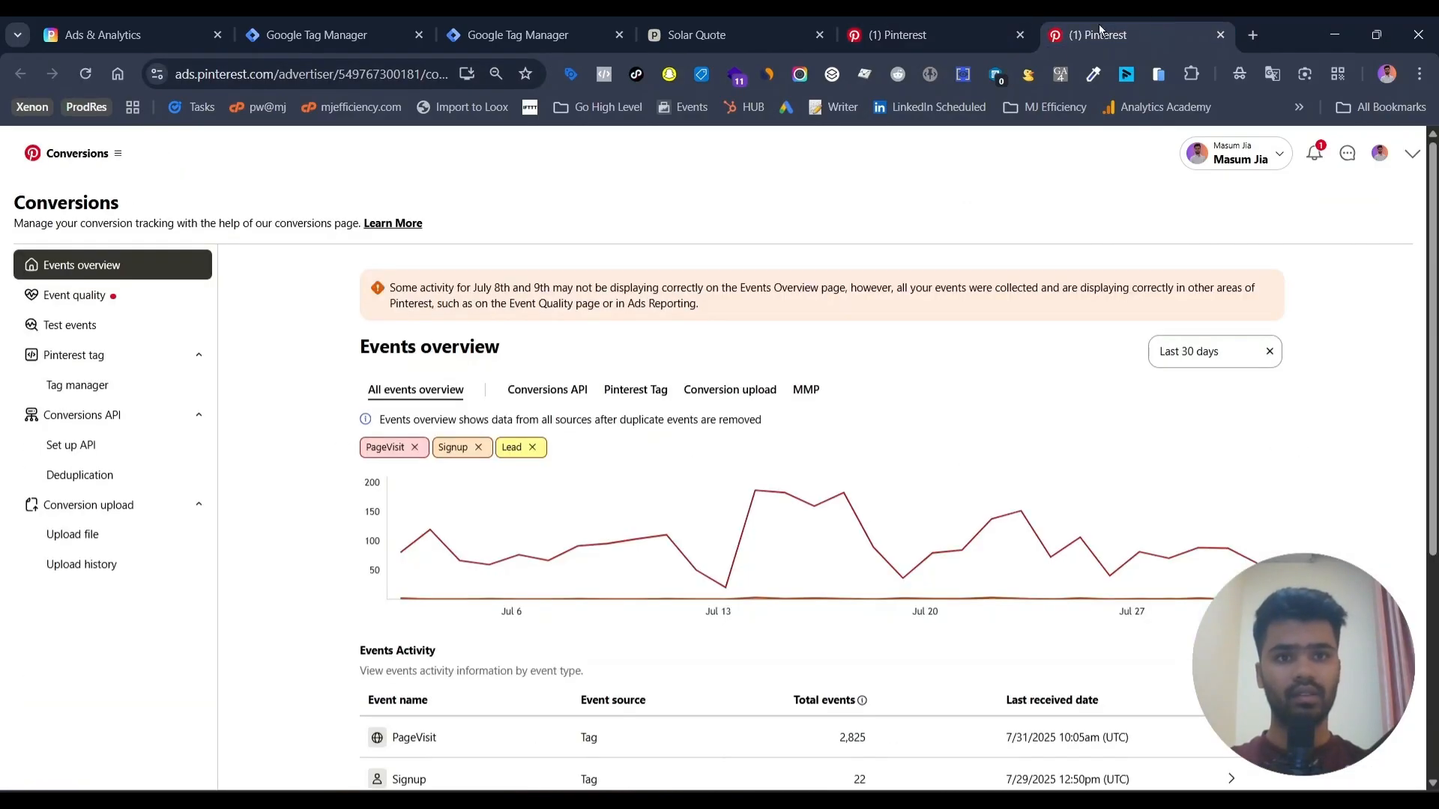
{"action": "left_click", "coordinate": [1019, 38]}
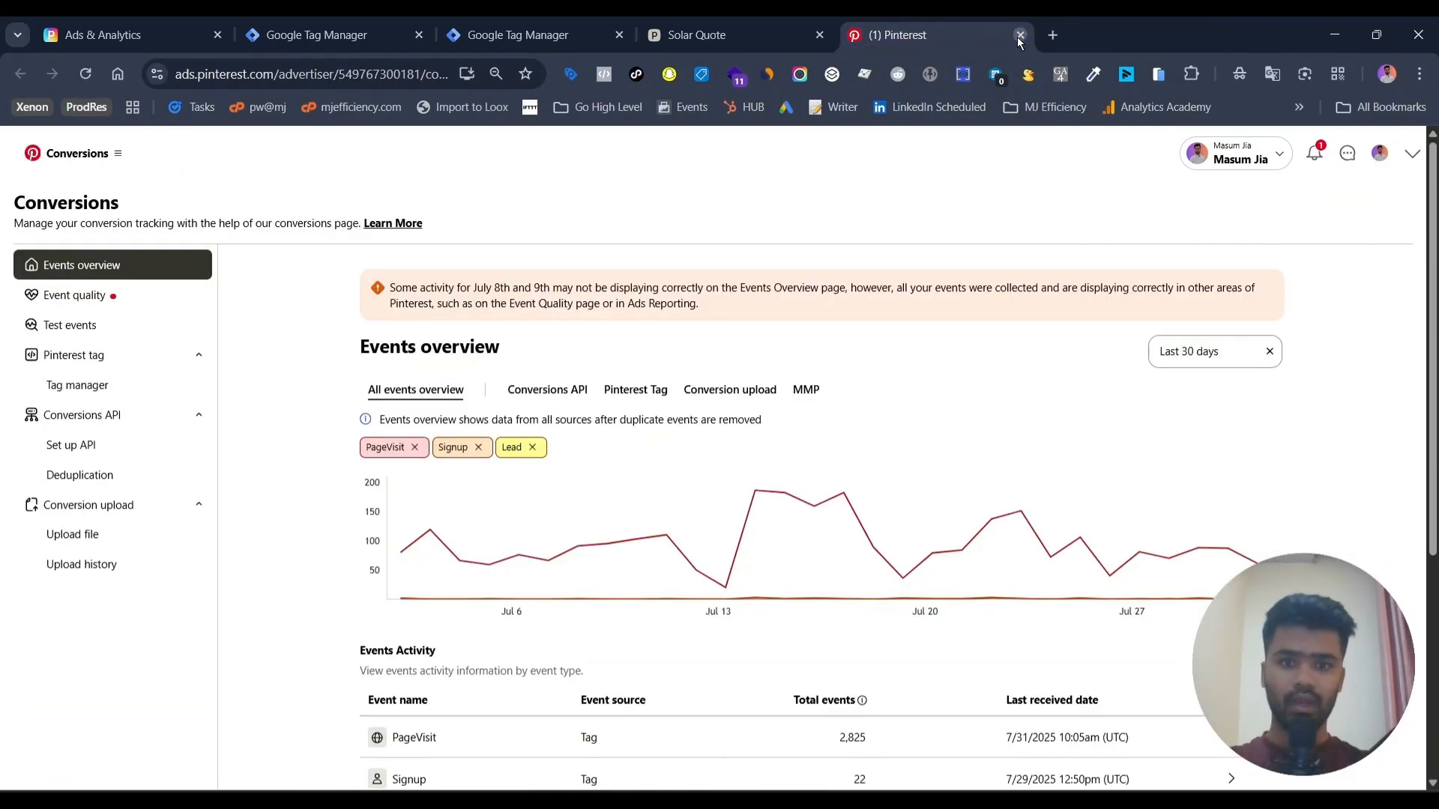
- Copy the Pinterest tag ID from the Pinterest tag management page
{"action": "left_click", "coordinate": [105, 385]}
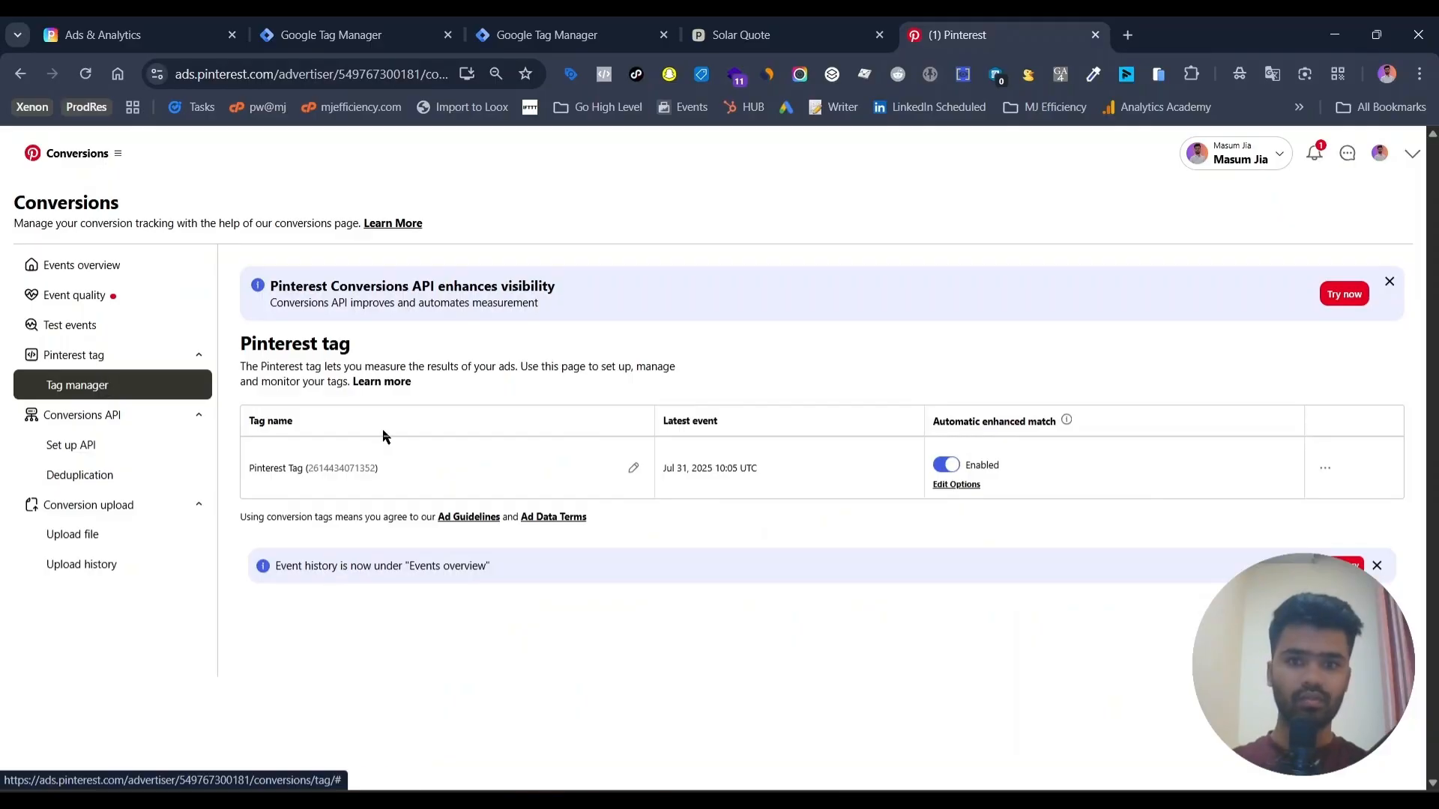
{"action": "double_click", "coordinate": [319, 467]}
{"action": "right_click", "coordinate": [319, 468]}
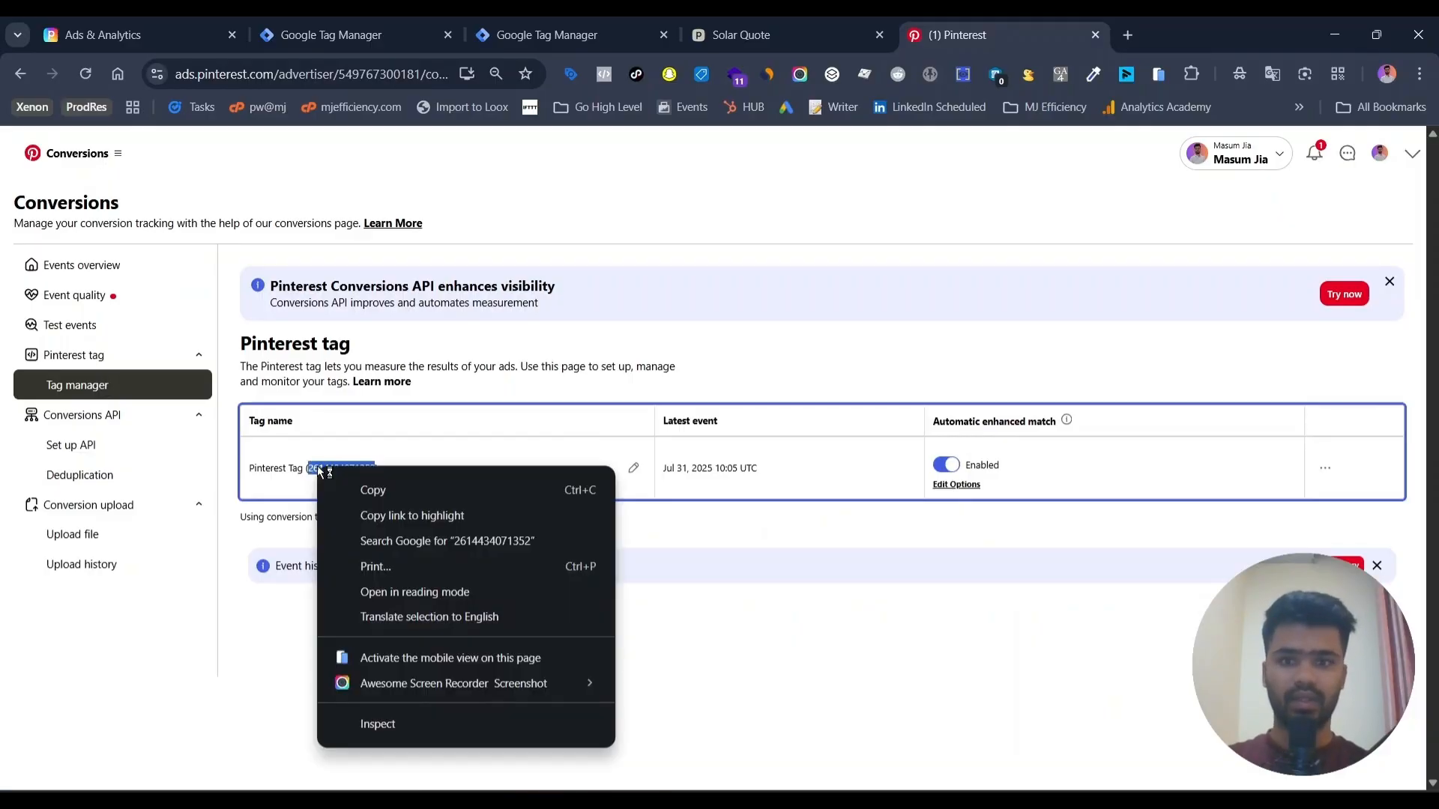
{"action": "left_click", "coordinate": [375, 497]}
{"action": "left_click", "coordinate": [315, 23]}
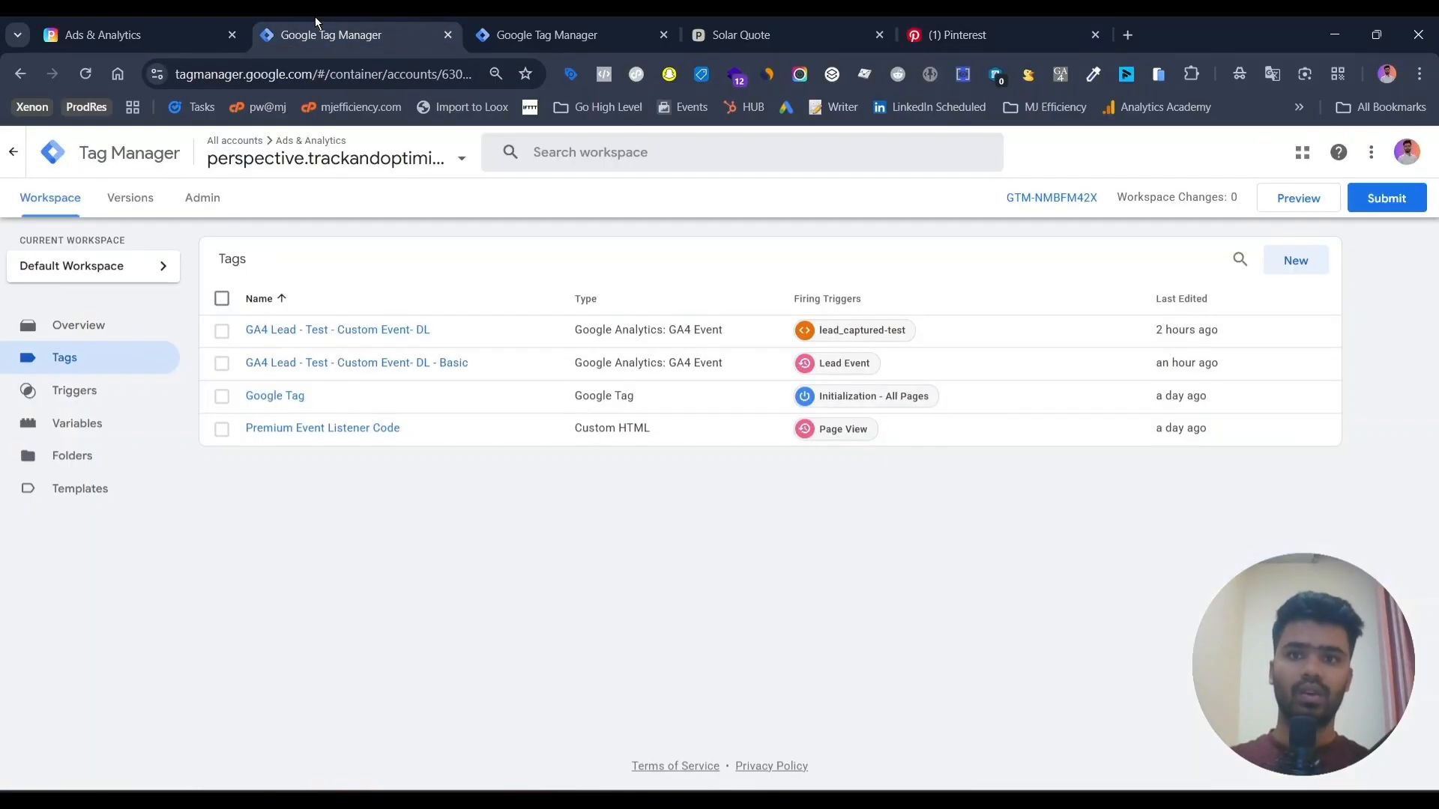
- Create a Pinterest Tag with the pasted tag ID, Base Code Only, firing on All Pages
{"action": "left_click", "coordinate": [1277, 253]}
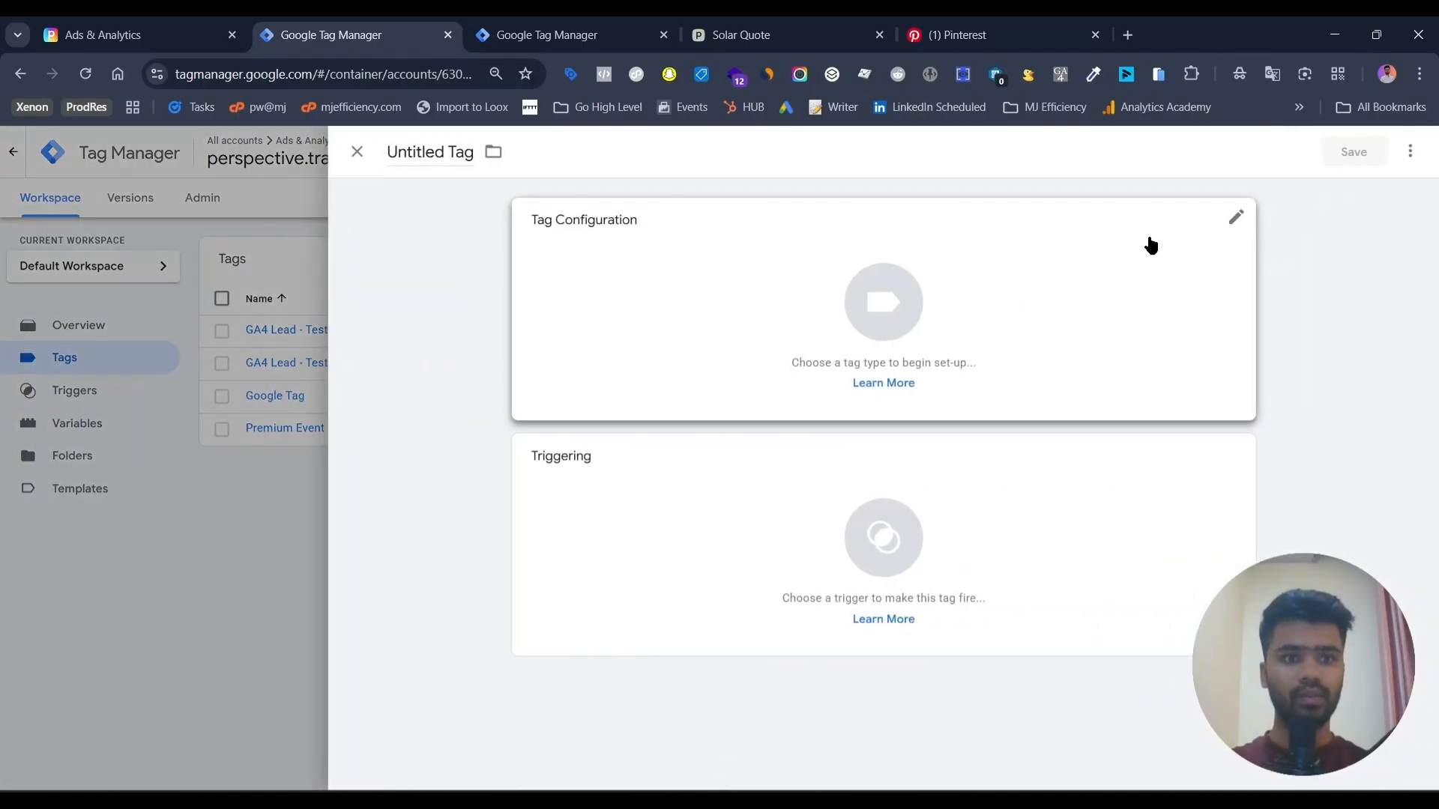
{"action": "left_click", "coordinate": [1151, 245]}
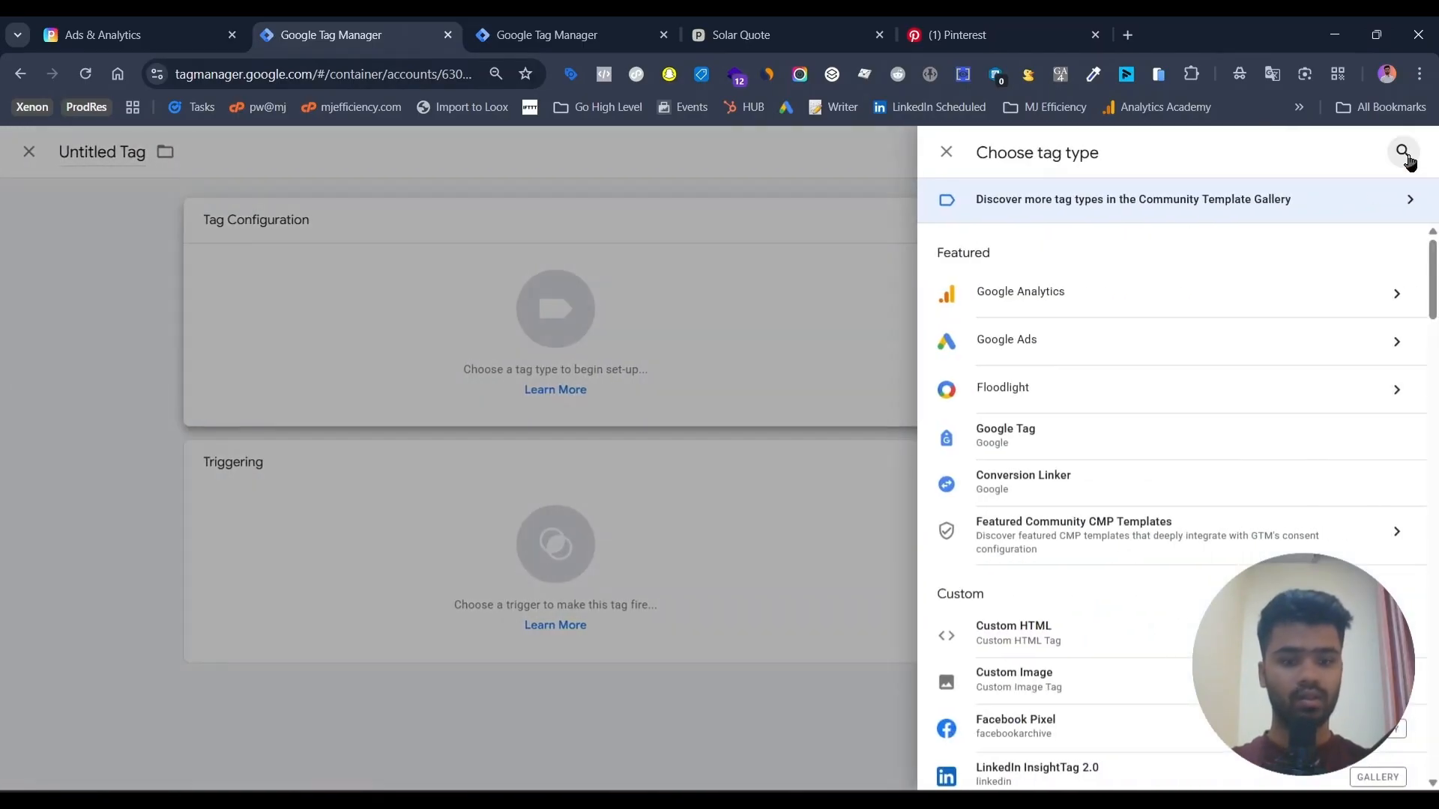
{"action": "left_click", "coordinate": [1403, 153]}
{"action": "type", "text": "pin"}
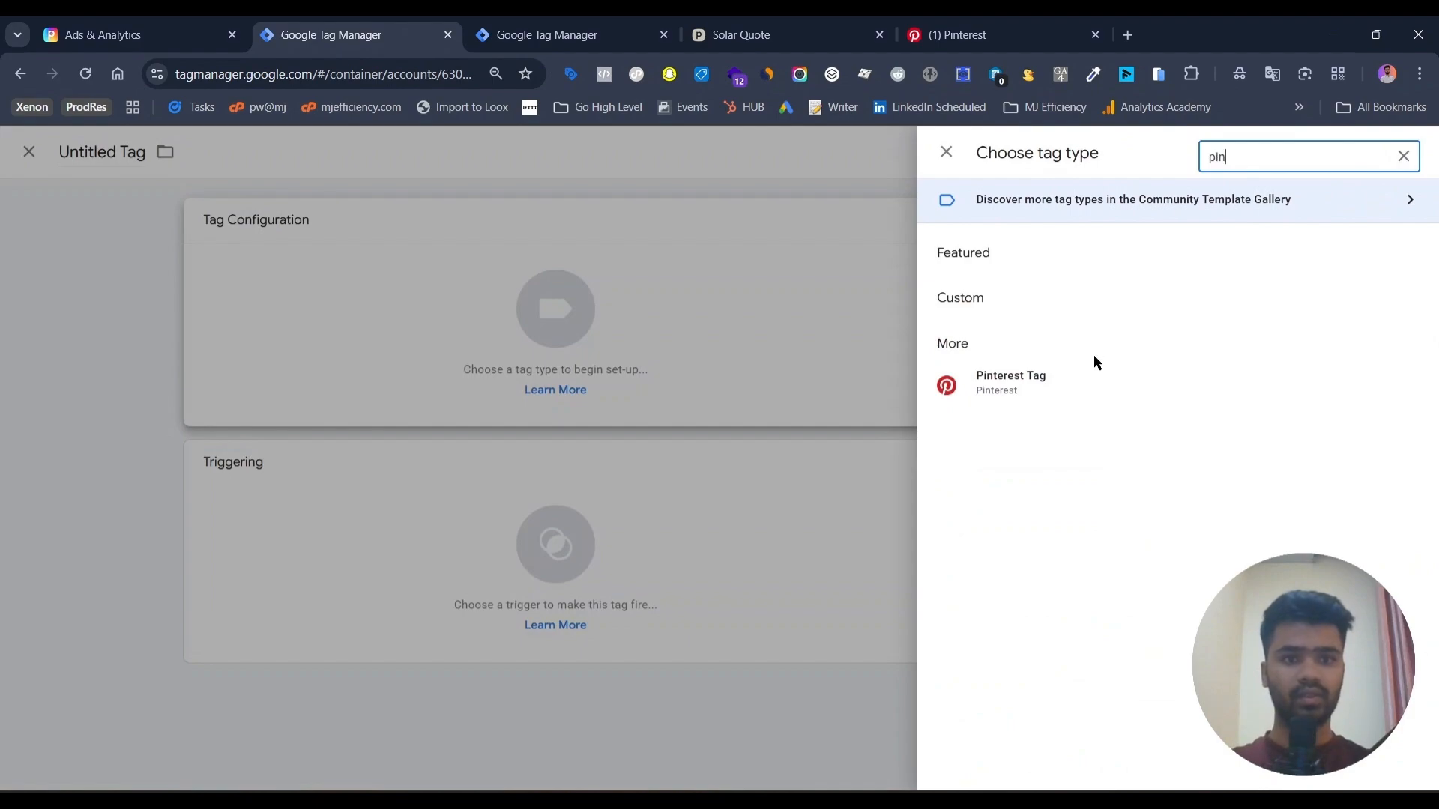
{"action": "left_click", "coordinate": [1057, 391]}
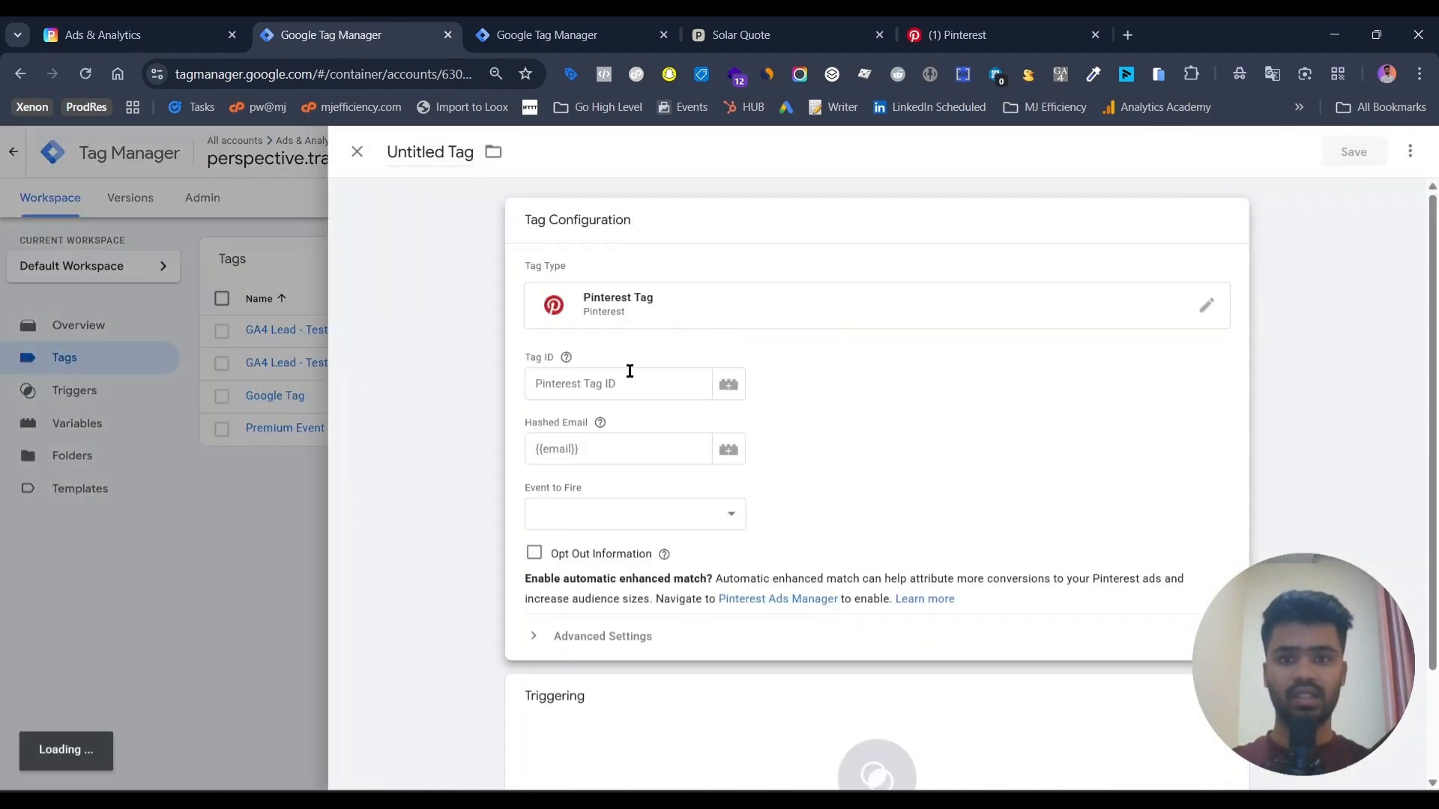
{"action": "left_click", "coordinate": [630, 370]}
{"action": "key", "text": "ctrl+v"}
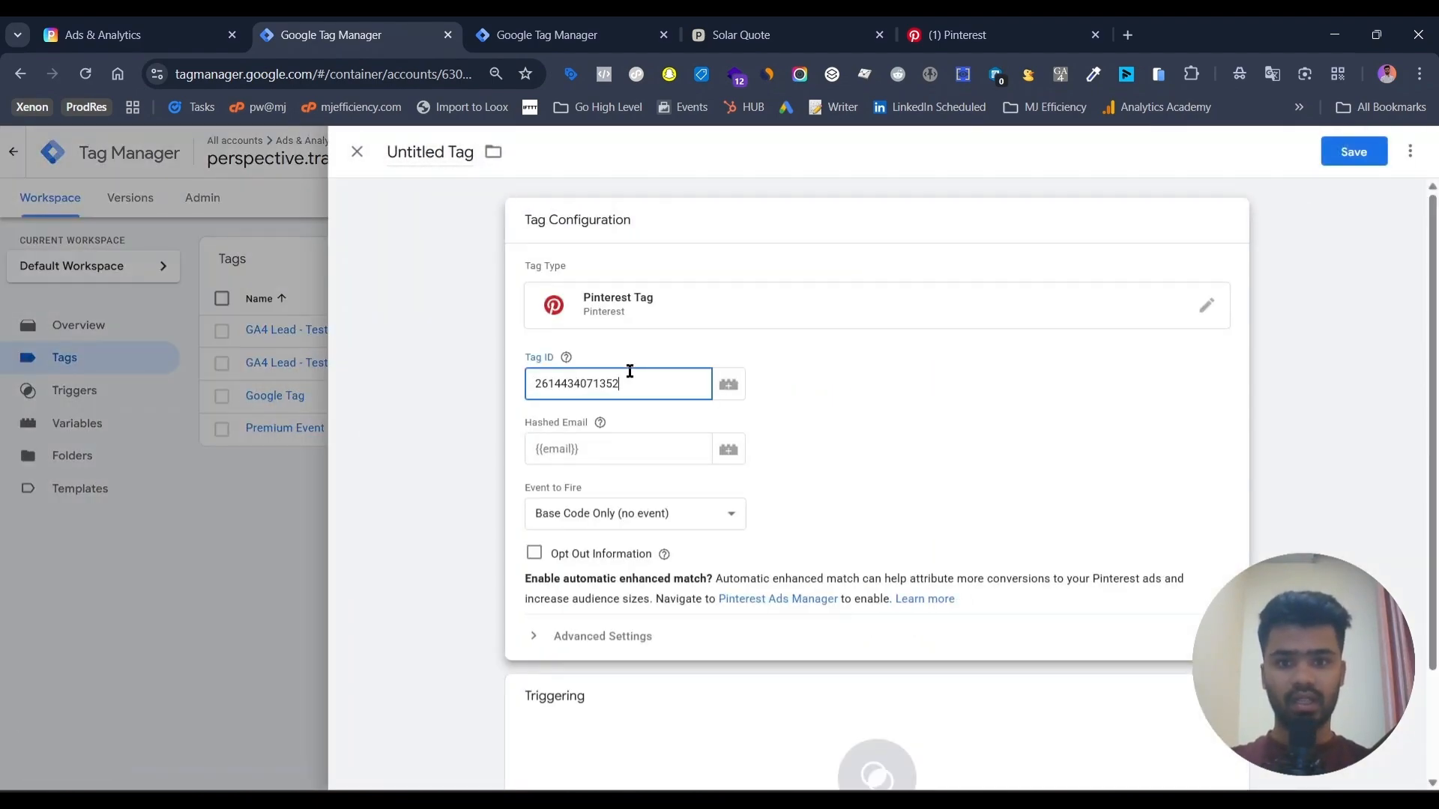
{"action": "scroll", "coordinate": [766, 453], "scroll_direction": "down", "scroll_amount": 2}
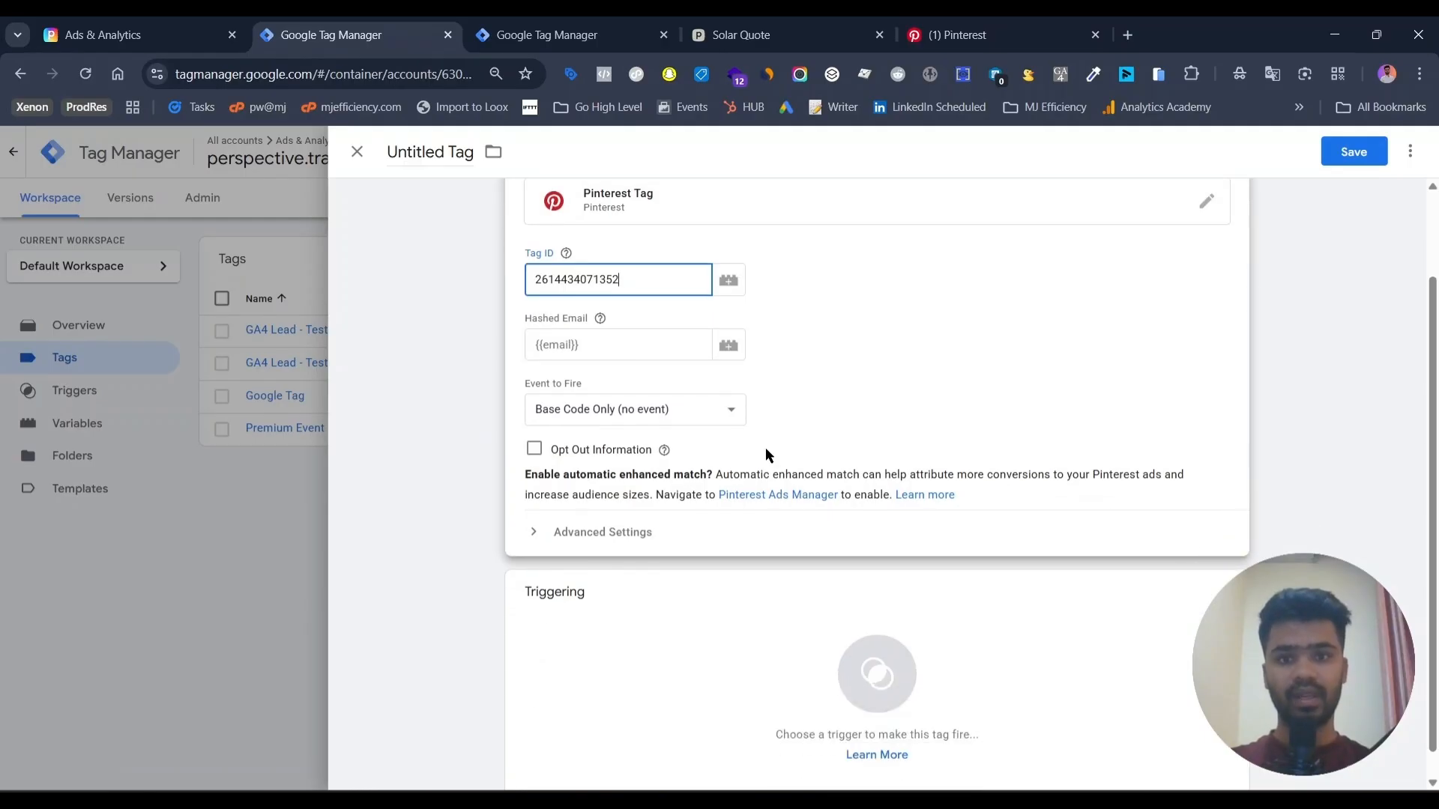
{"action": "left_click", "coordinate": [666, 419]}
{"action": "left_click", "coordinate": [666, 419]}
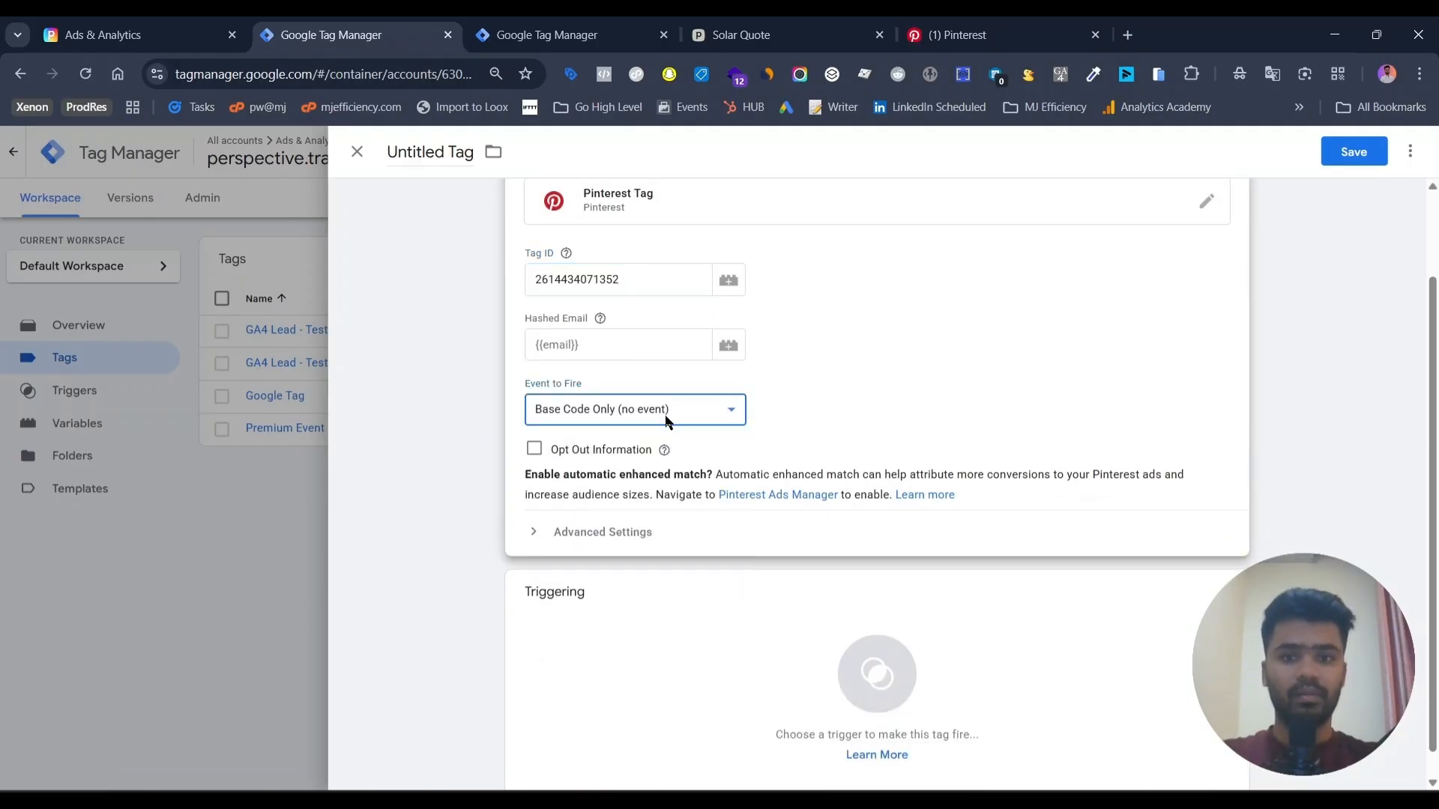
{"action": "left_click", "coordinate": [656, 677]}
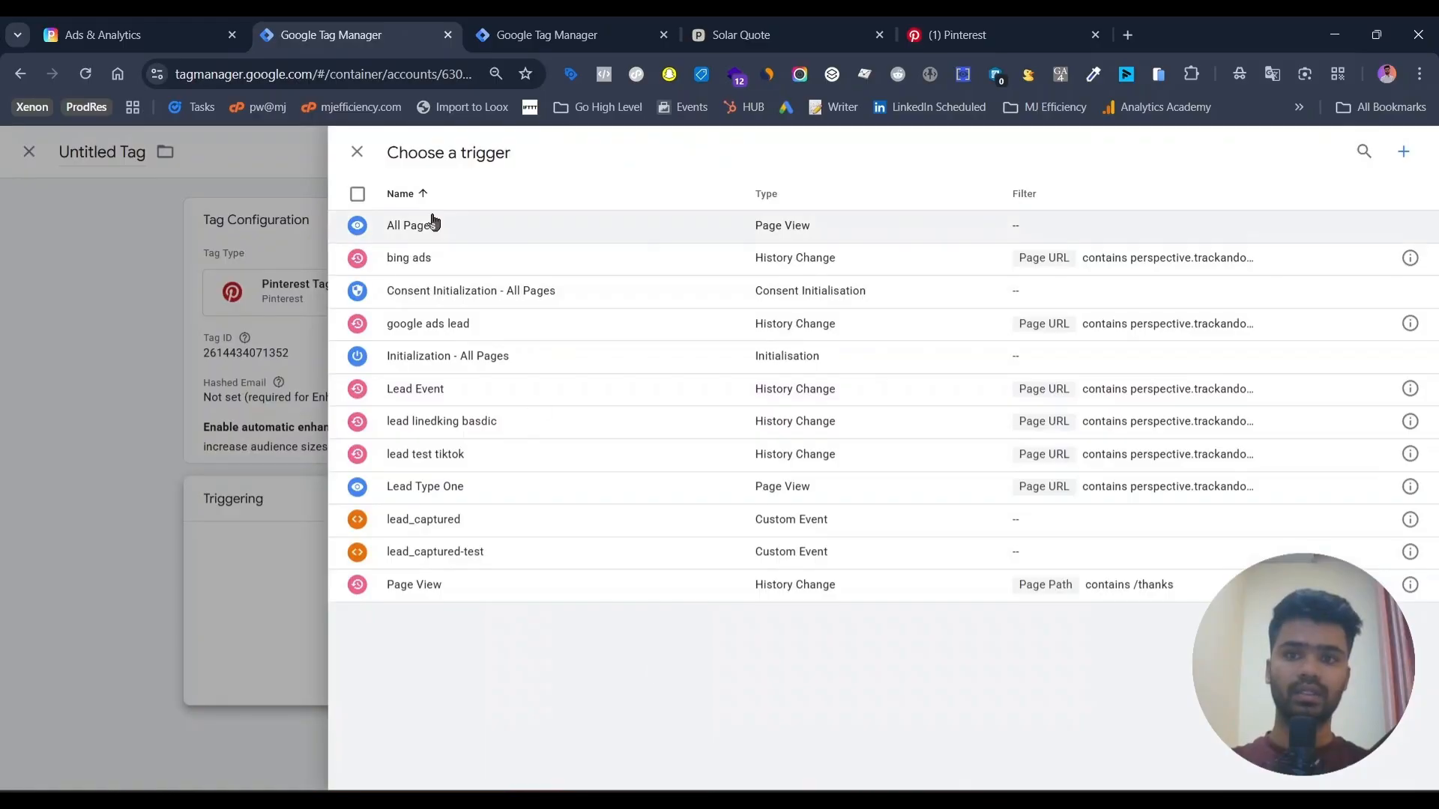
{"action": "left_click", "coordinate": [432, 224]}
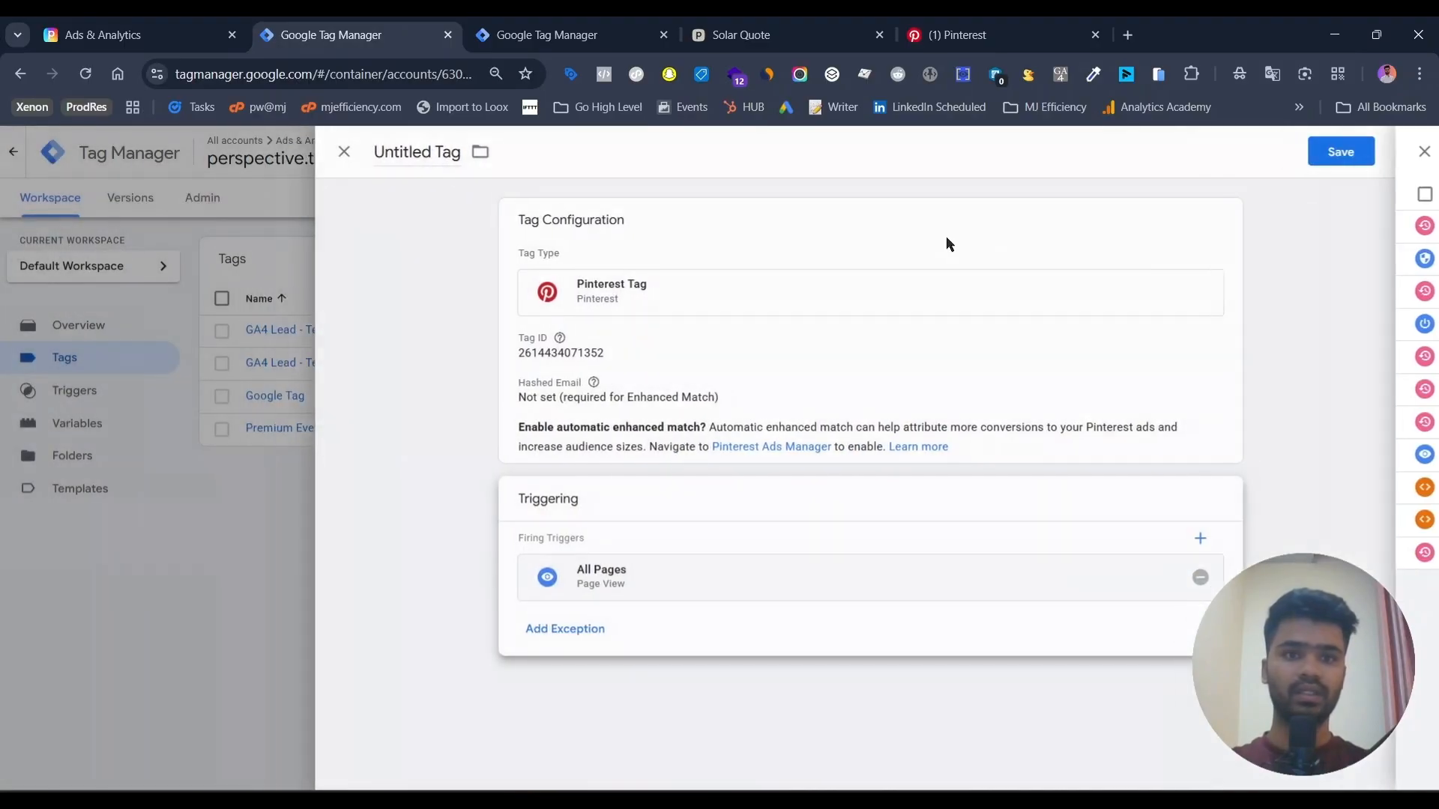
- Save the tag named 'Pinterest Tag - Base Code'
{"action": "left_click", "coordinate": [1346, 162]}
{"action": "key", "text": "End"}
{"action": "type", "text": "- Bae"}
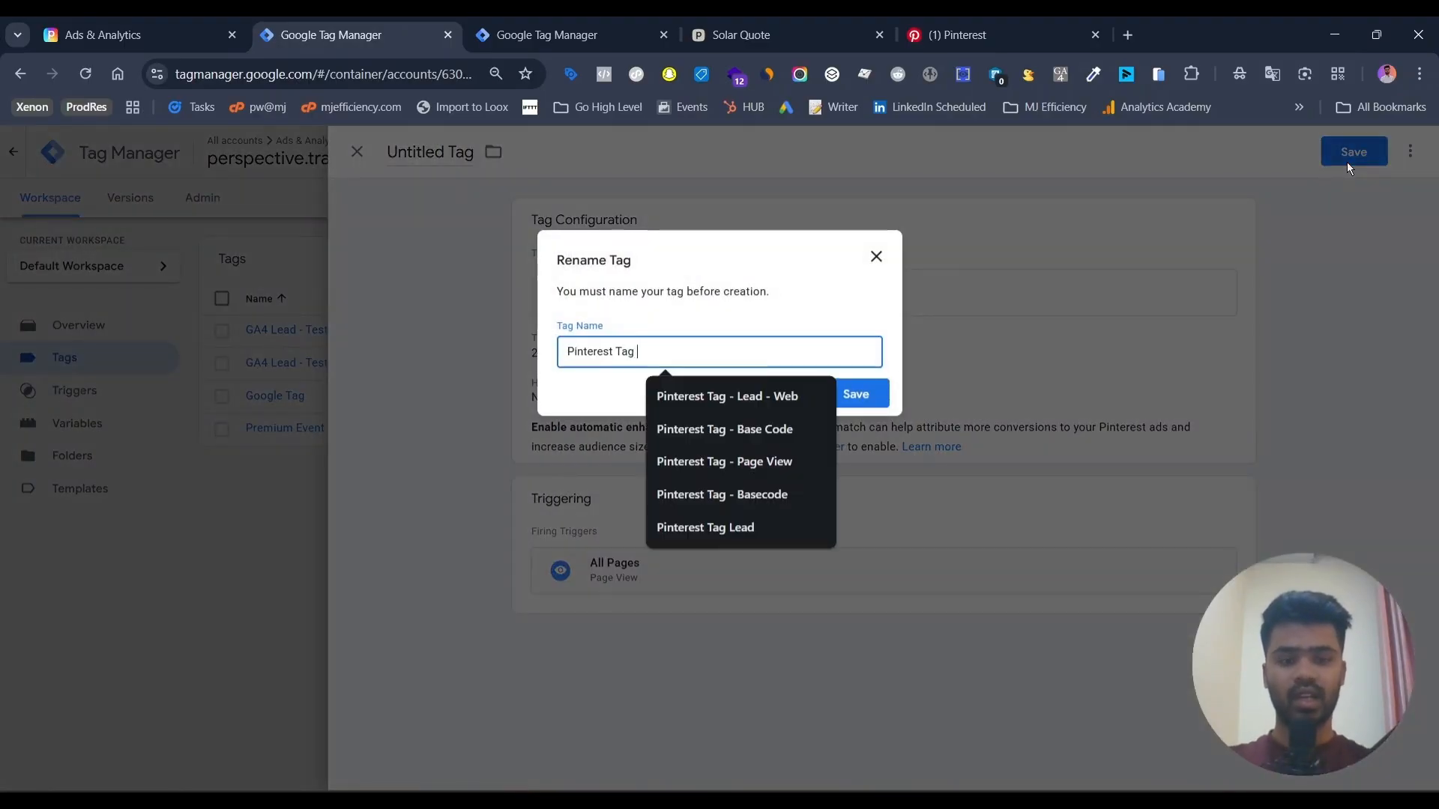
{"action": "key", "text": "BackSpace"}
{"action": "type", "text": "se Code"}
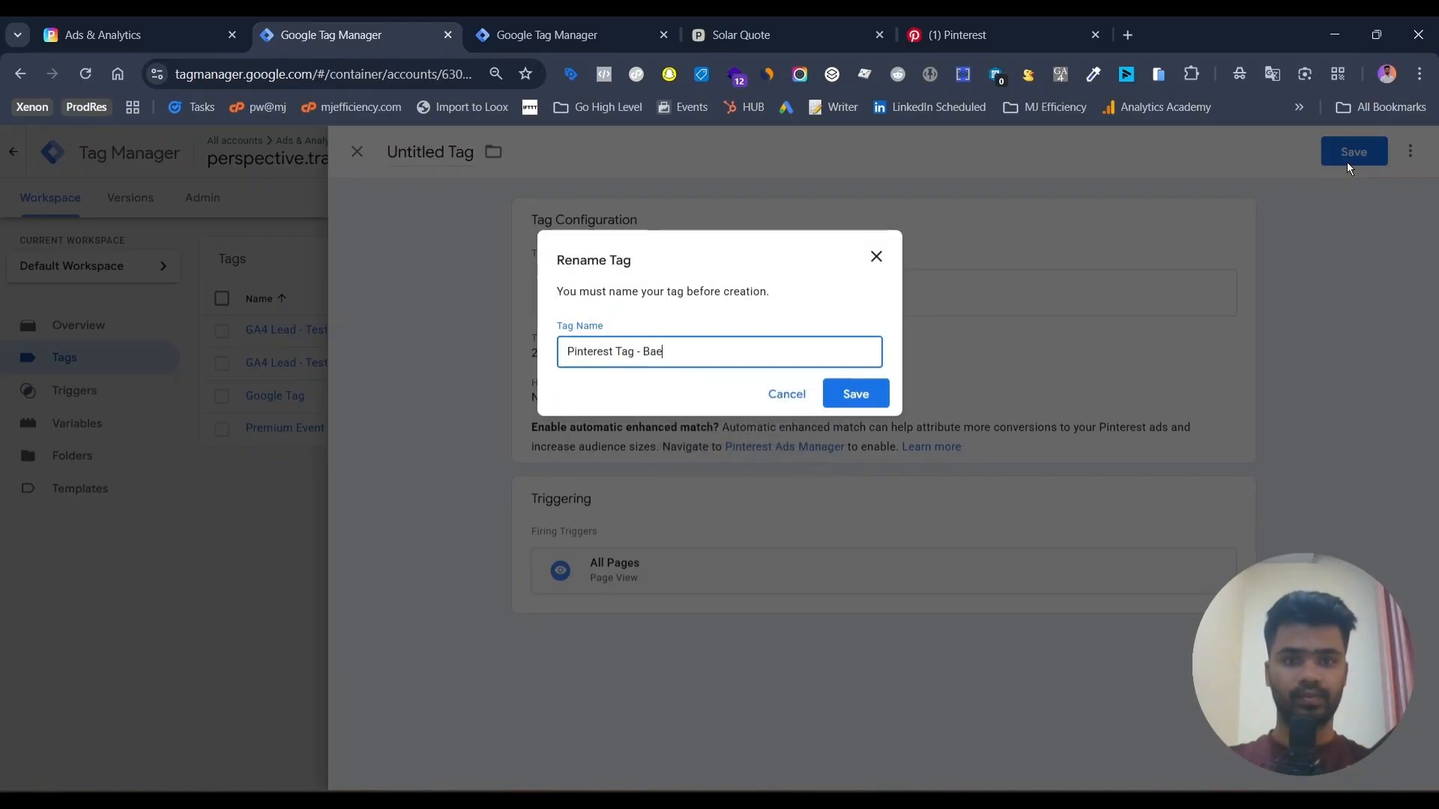
{"action": "key", "text": "Return"}
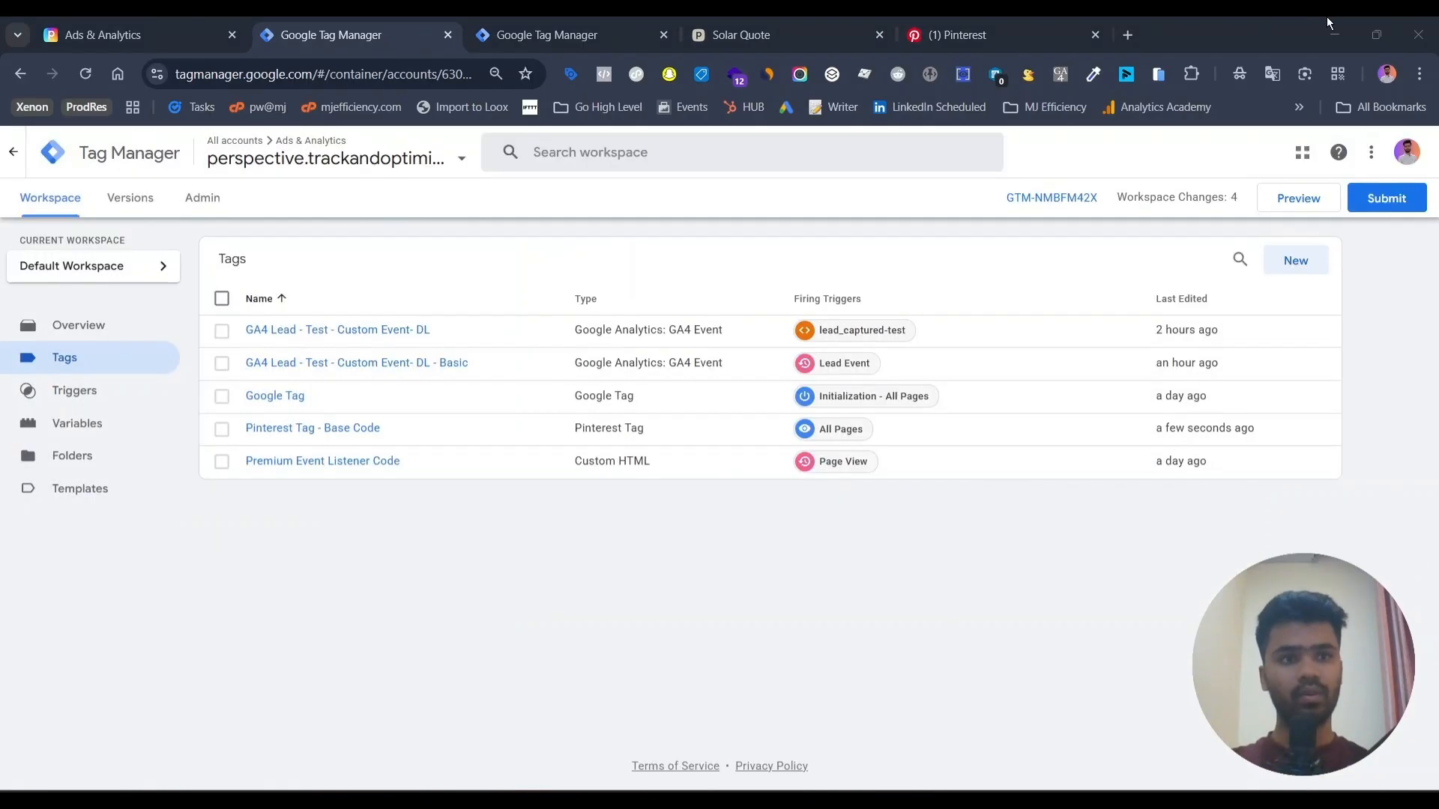
- Create another Pinterest Tag with the pasted tag ID firing the Page Visit event
{"action": "left_click", "coordinate": [1277, 268]}
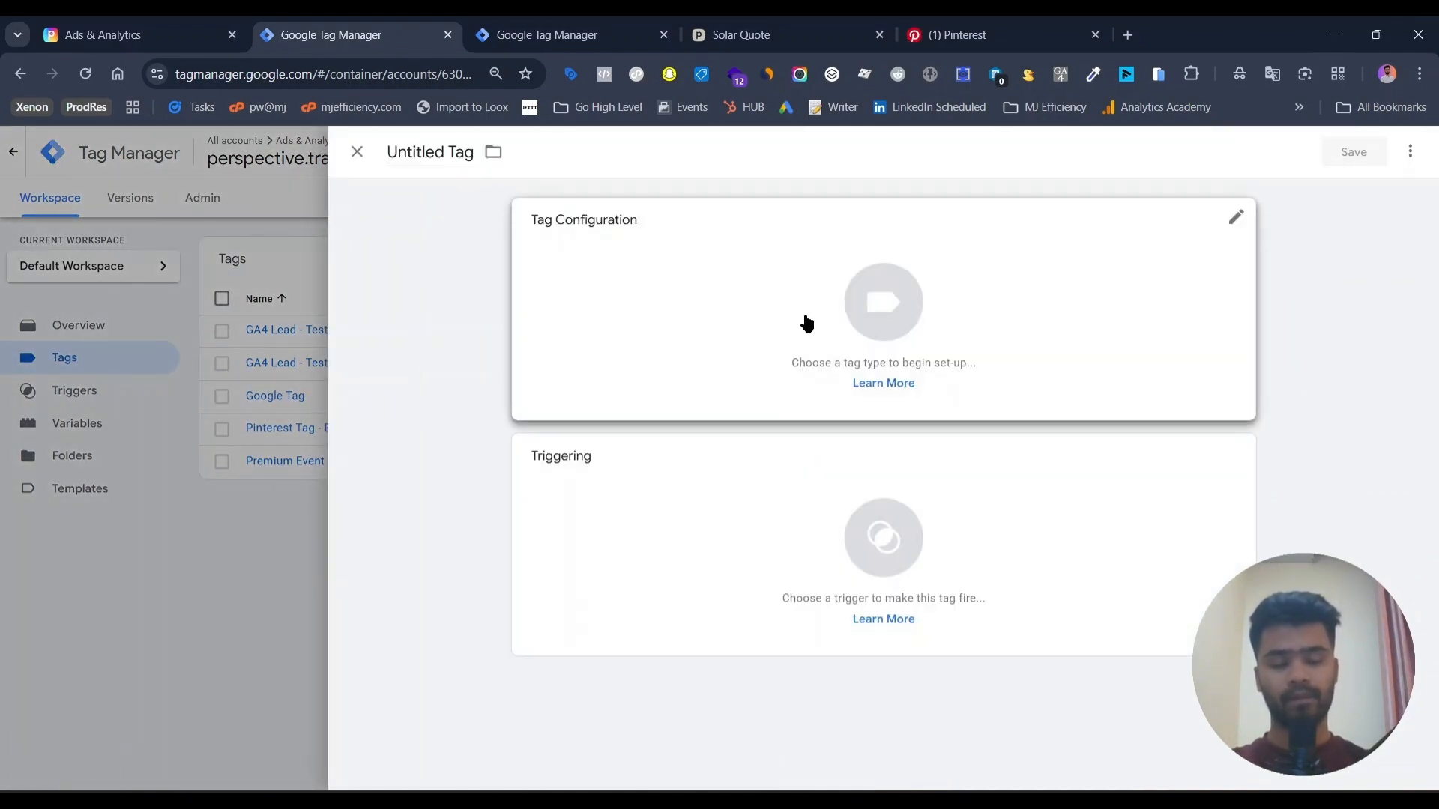
{"action": "left_click", "coordinate": [806, 322]}
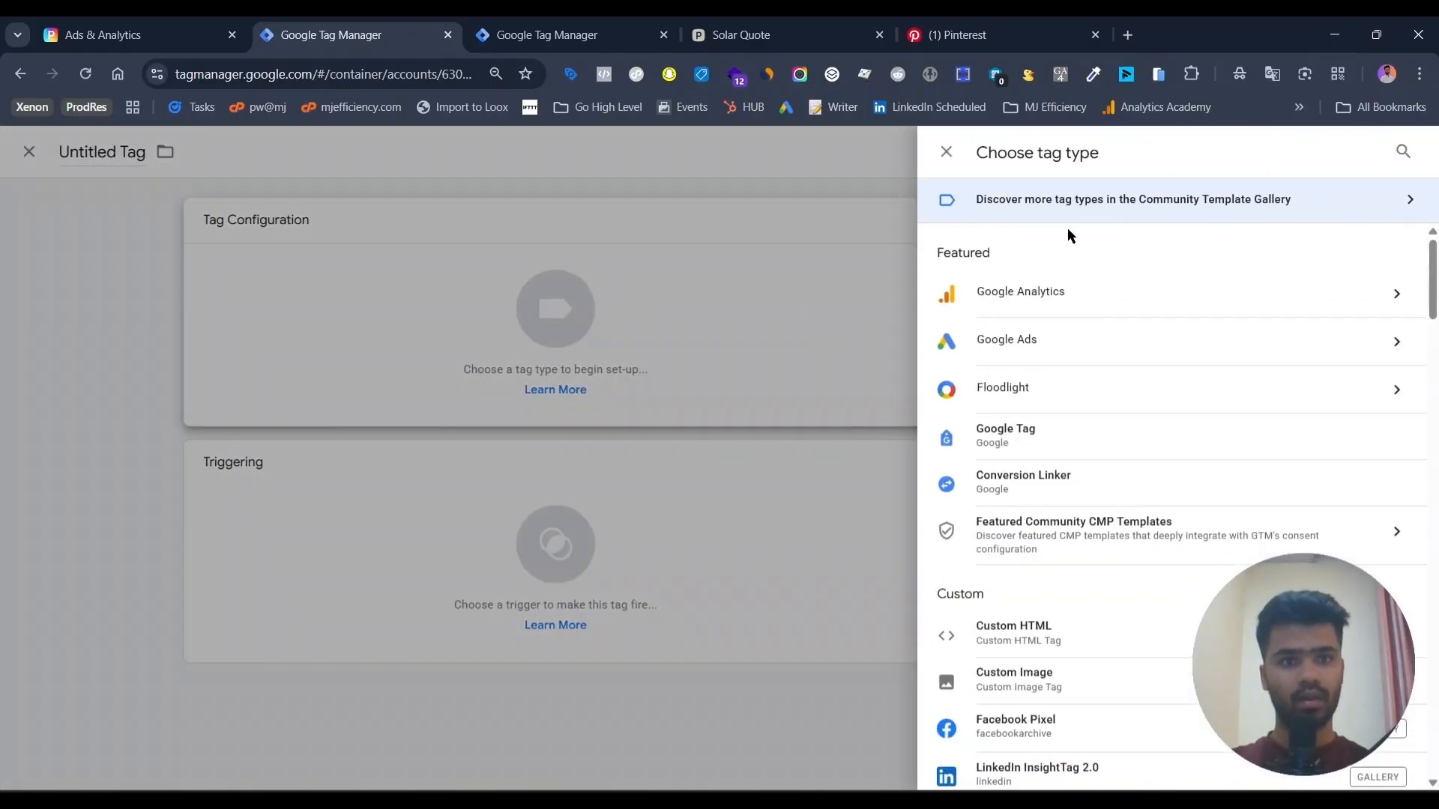
{"action": "left_click", "coordinate": [1401, 152]}
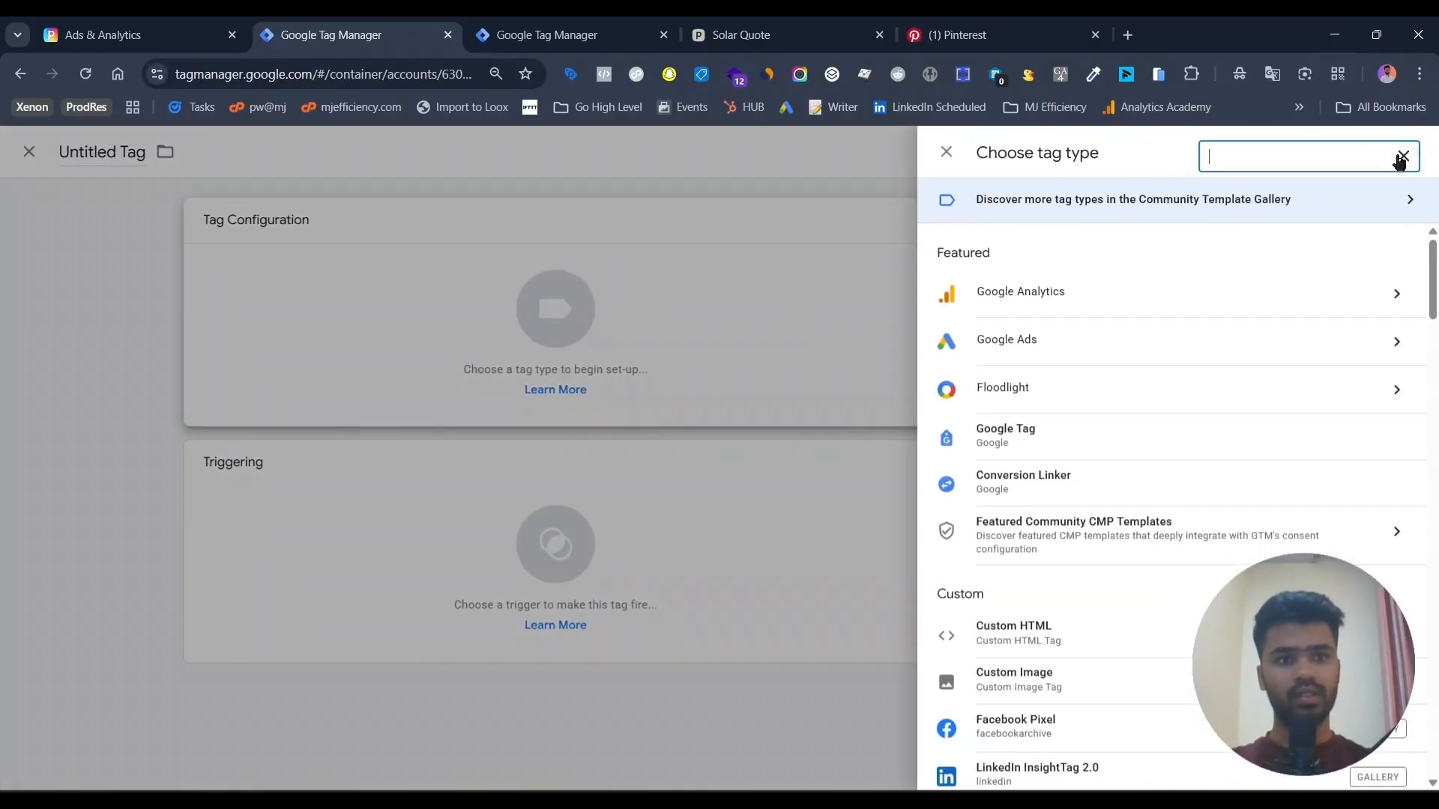
{"action": "type", "text": "pin"}
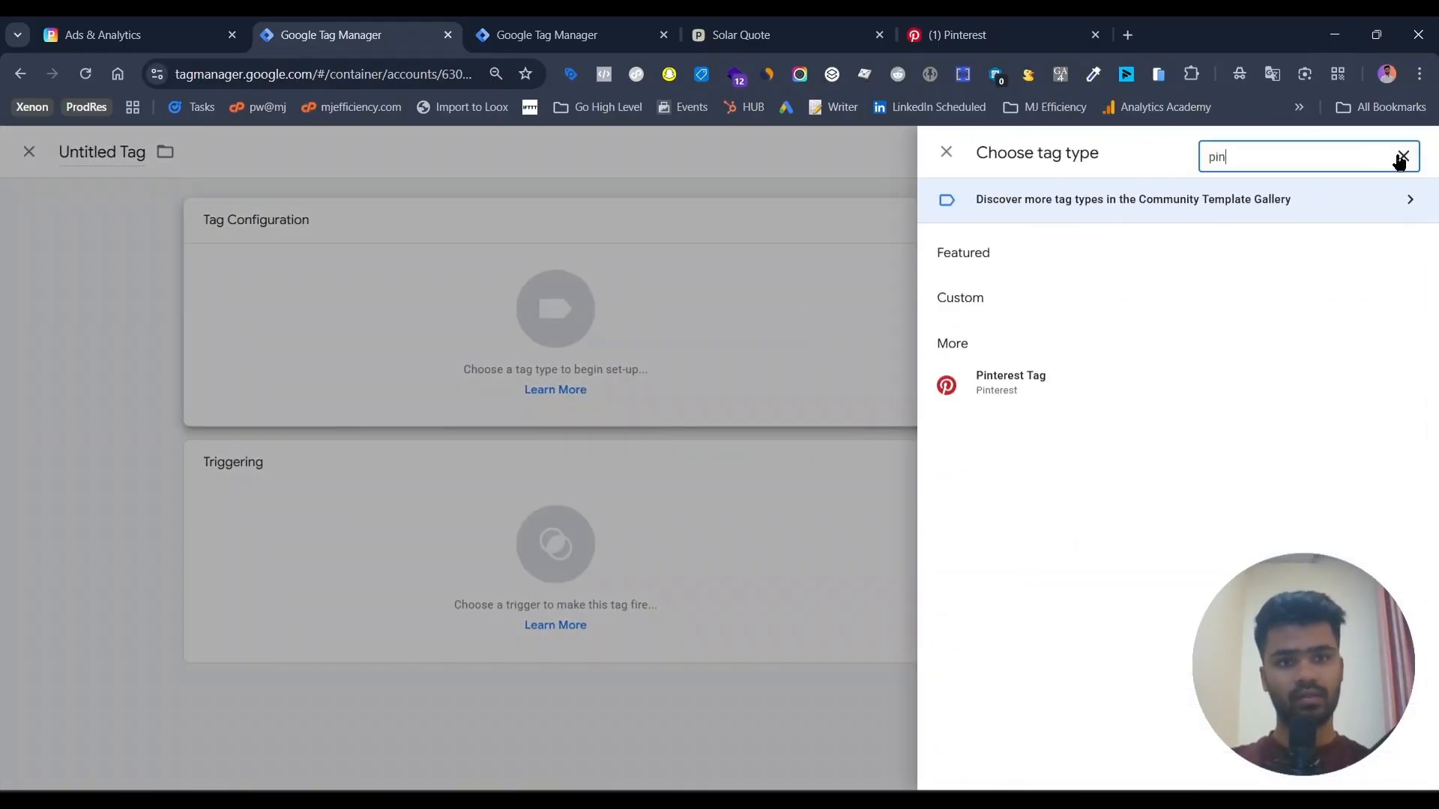
{"action": "left_click", "coordinate": [989, 399]}
{"action": "left_click", "coordinate": [608, 378]}
{"action": "key", "text": "ctrl+v"}
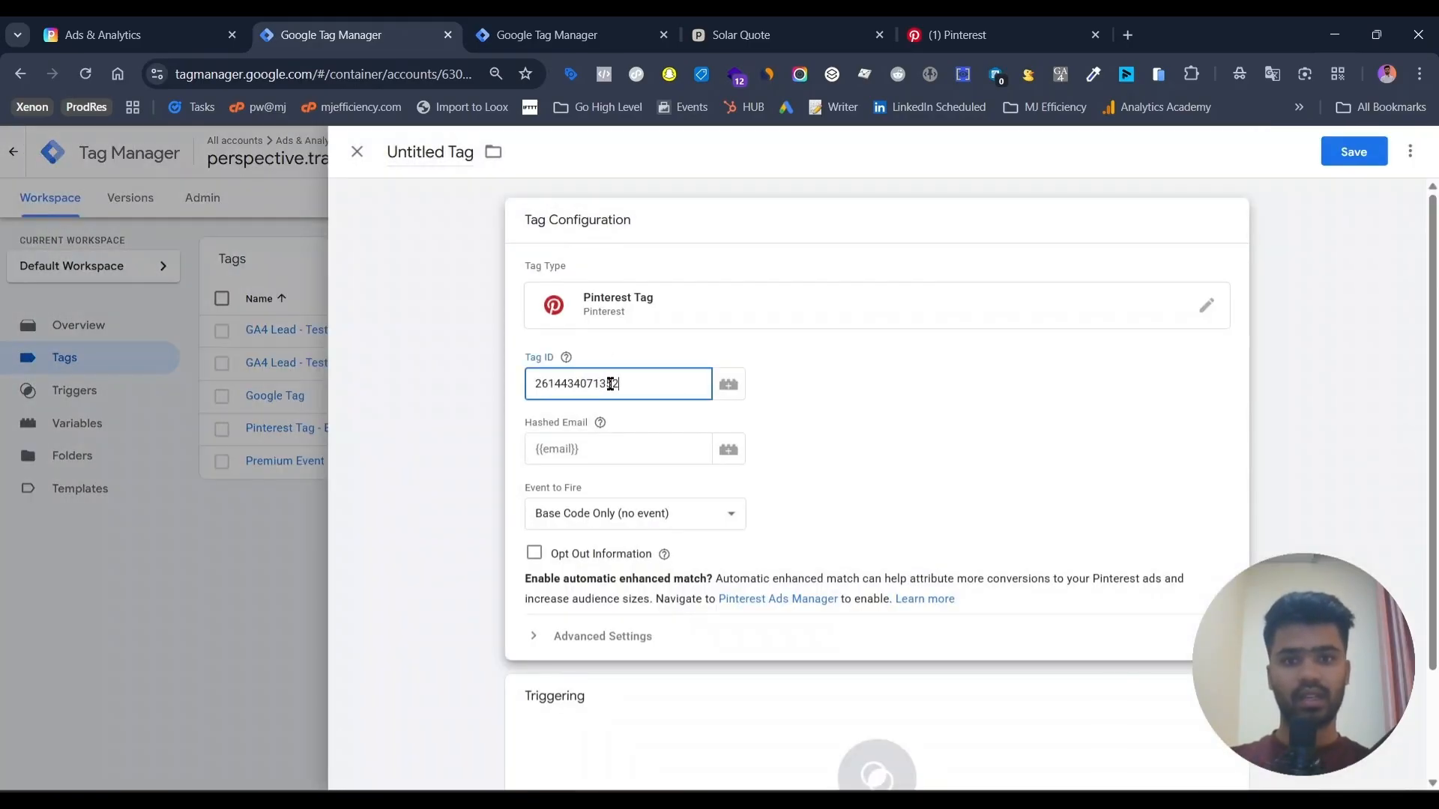
{"action": "left_click", "coordinate": [576, 522]}
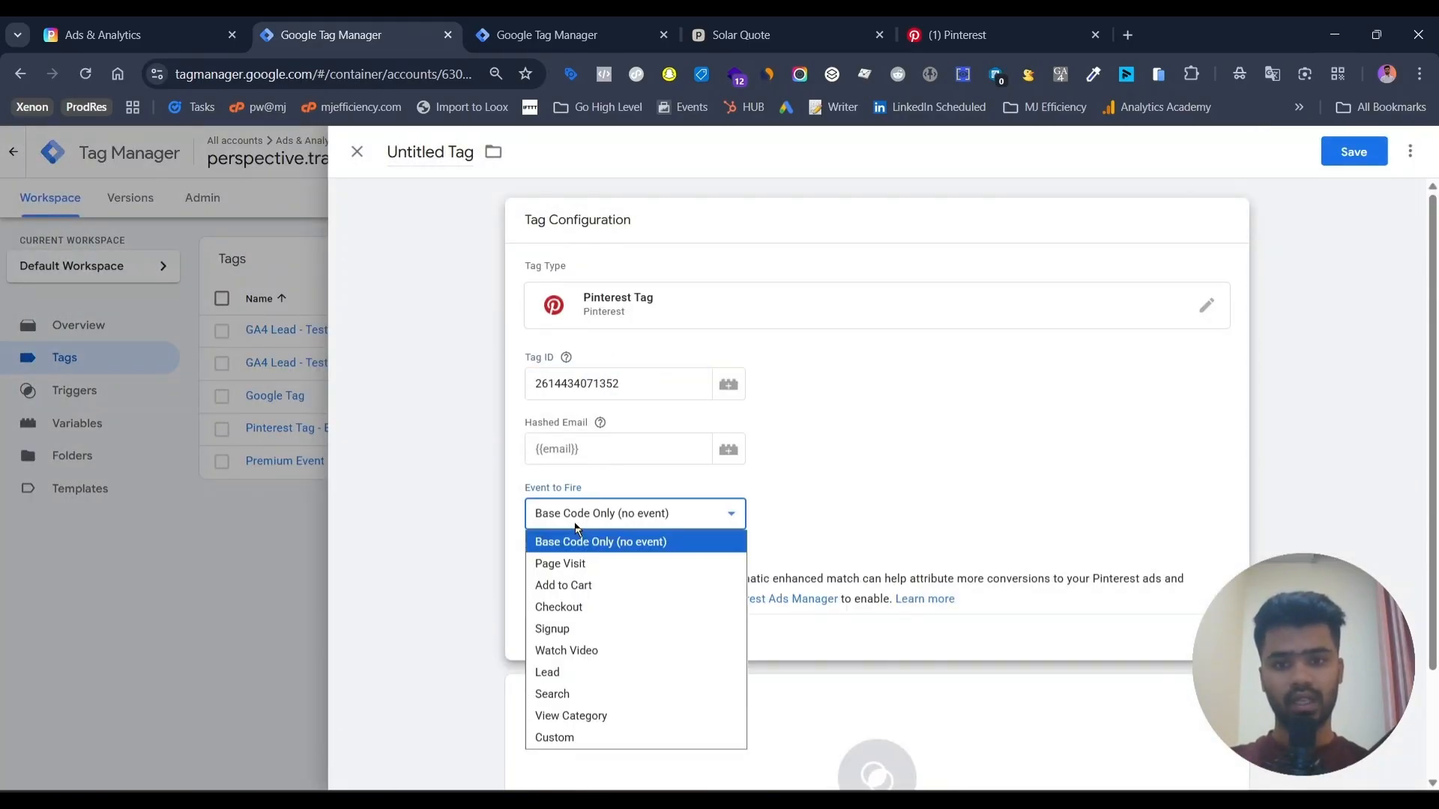
{"action": "key", "text": "Down"}
{"action": "key", "text": "Return"}
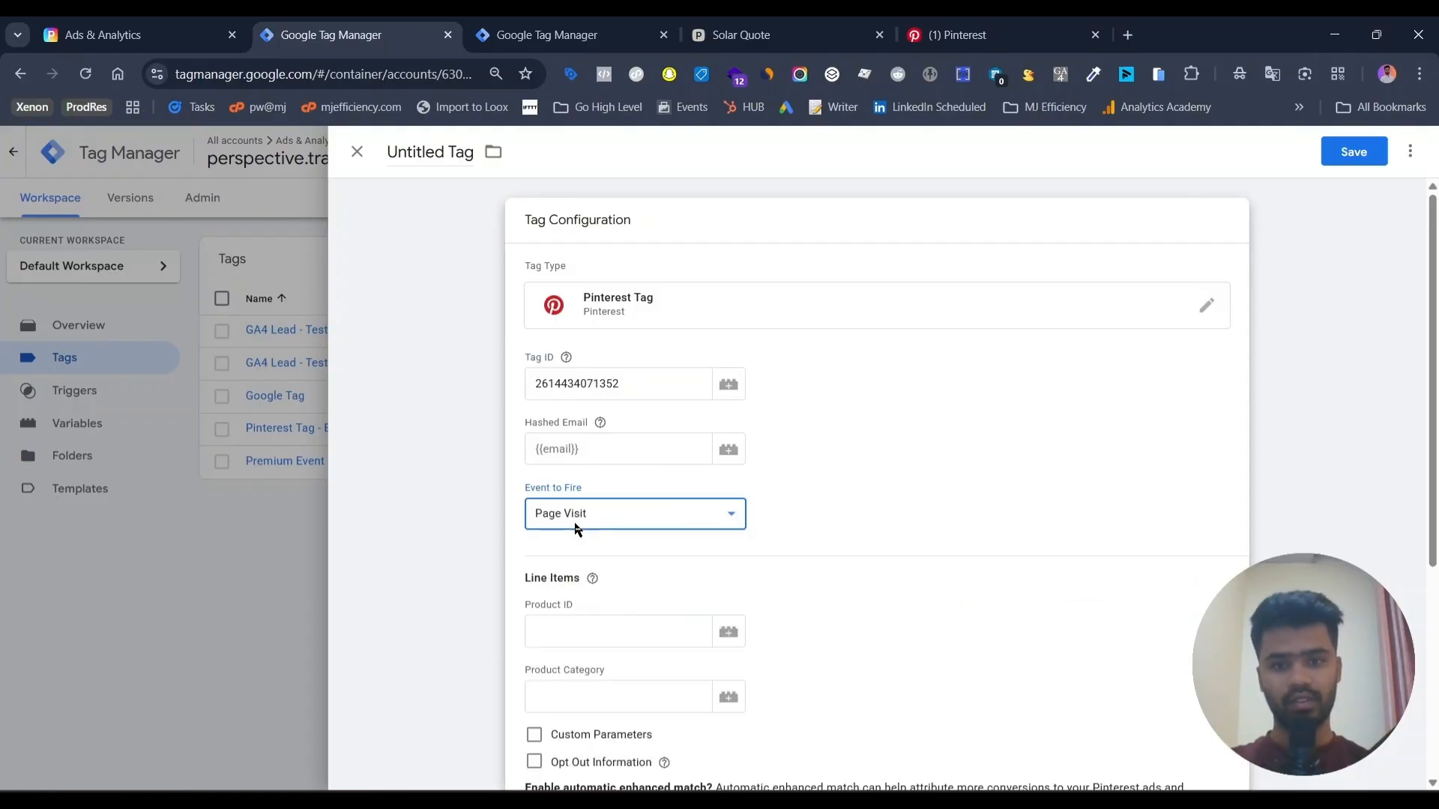
- Trigger it on All Pages and save it as 'Pinterest Tag - Page Visti'
{"action": "scroll", "coordinate": [788, 622], "scroll_direction": "down", "scroll_amount": 5}
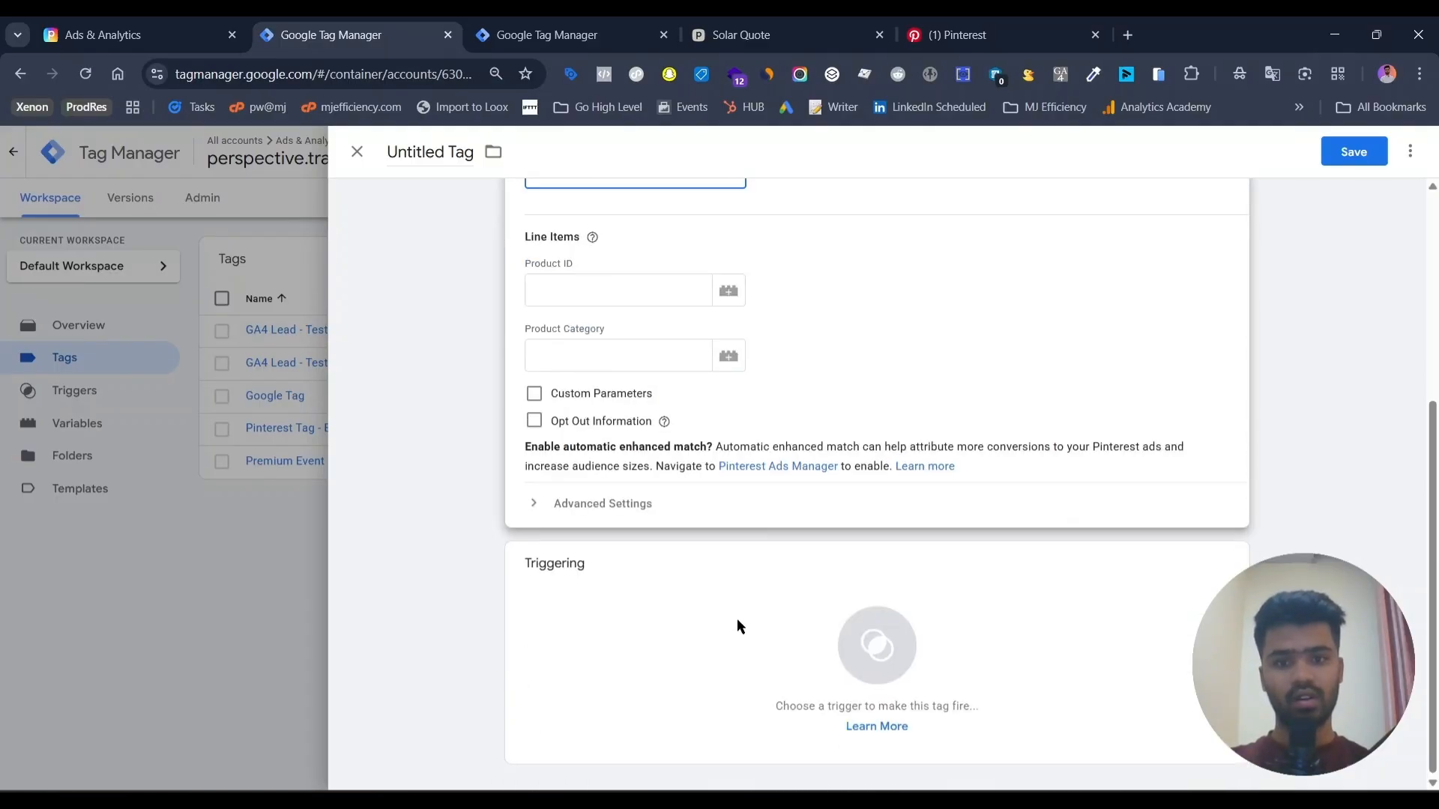
{"action": "left_click", "coordinate": [681, 620]}
{"action": "left_click", "coordinate": [491, 223]}
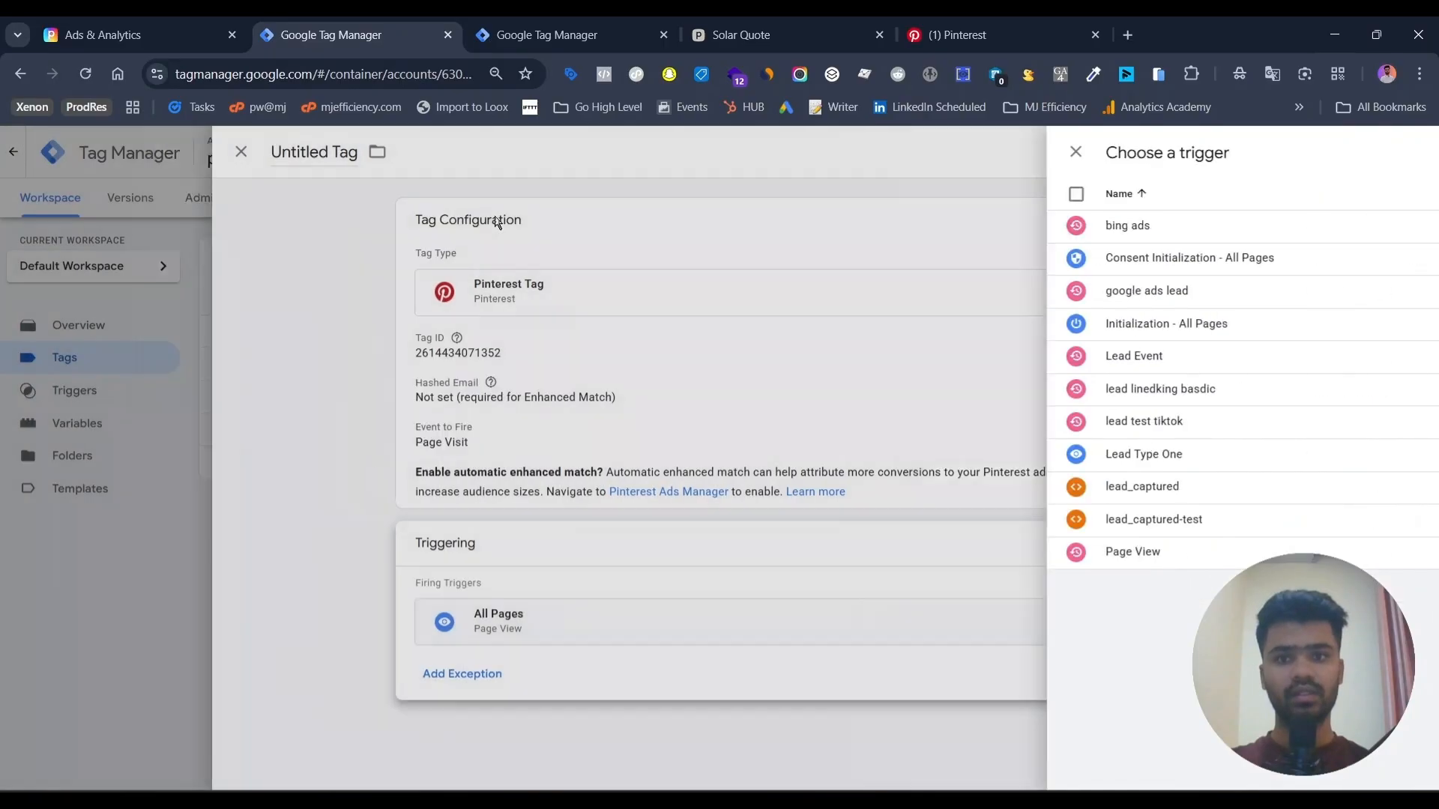
{"action": "left_click", "coordinate": [1352, 152]}
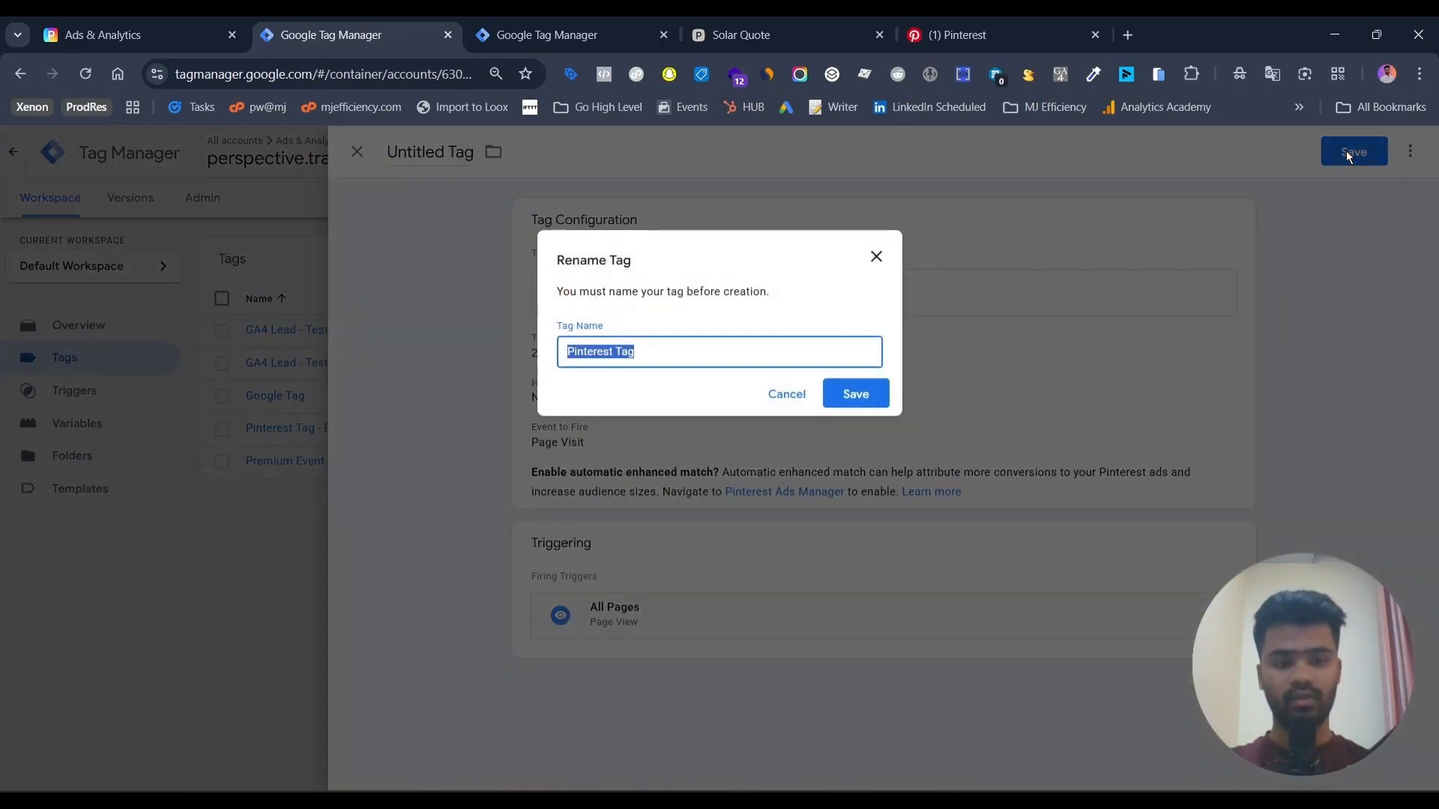
{"action": "key", "text": "End"}
{"action": "type", "text": "- Page "}
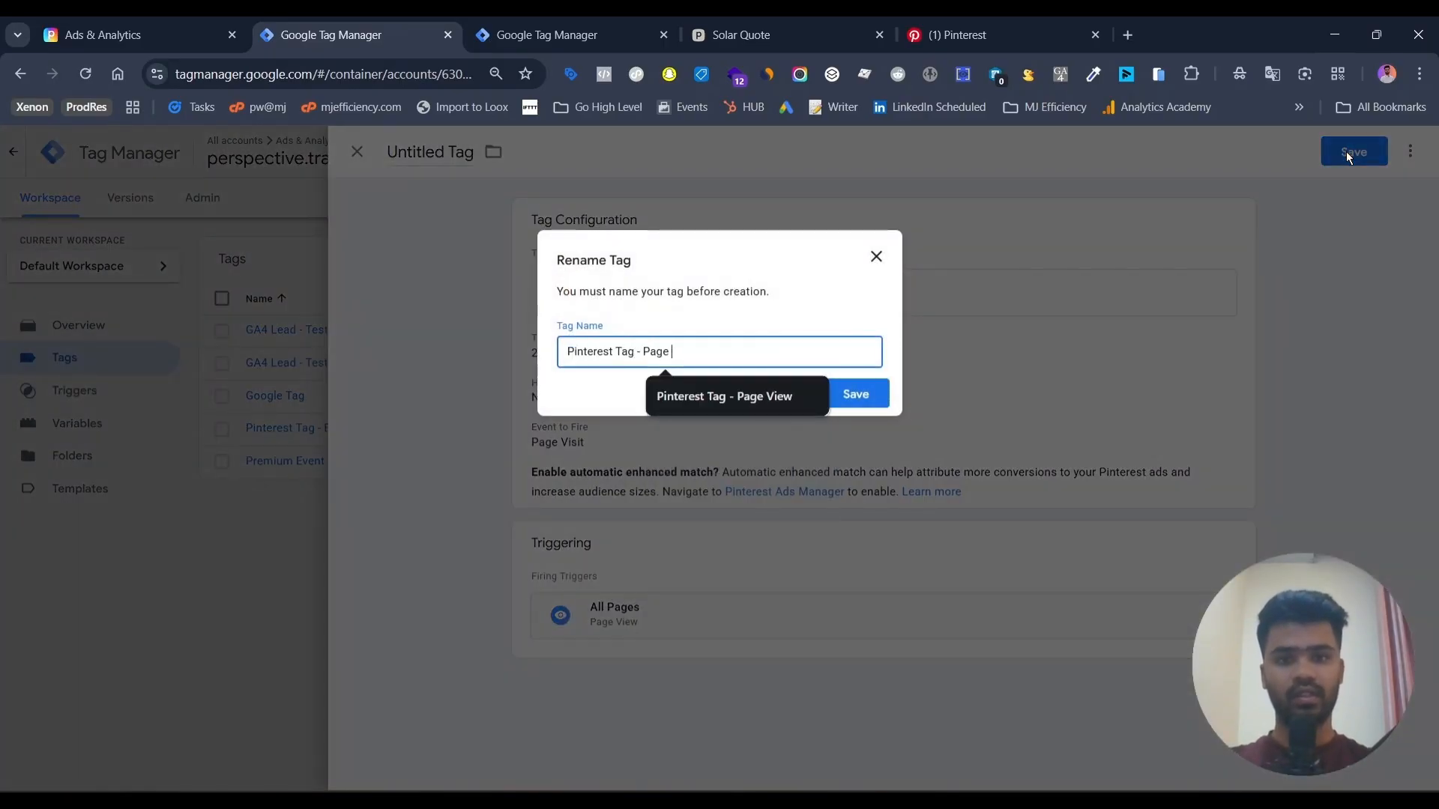
{"action": "type", "text": "Visti"}
{"action": "key", "text": "Return"}
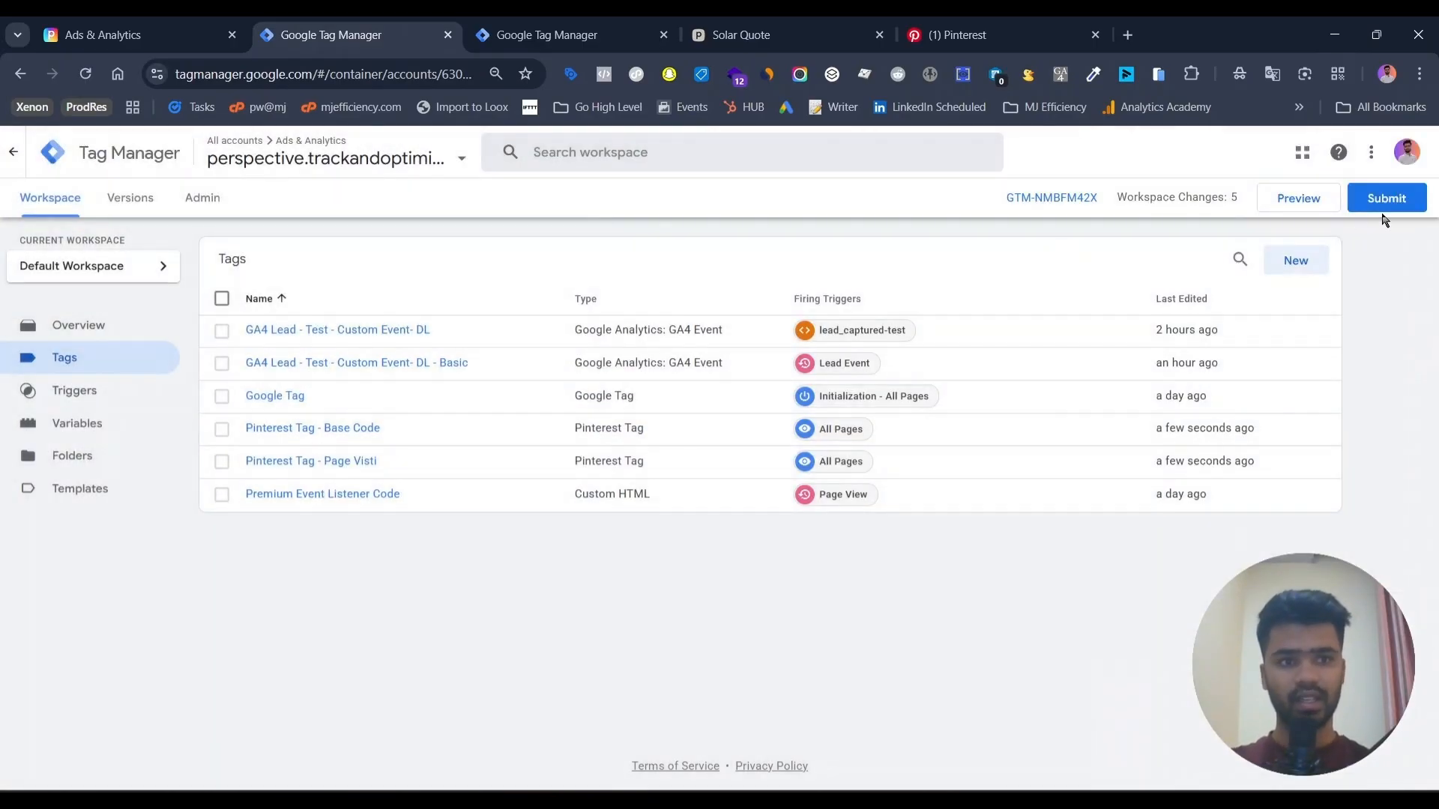
- Submit and publish the workspace changes, skipping the version description
{"action": "left_click", "coordinate": [1384, 217]}
{"action": "left_click", "coordinate": [1364, 153]}
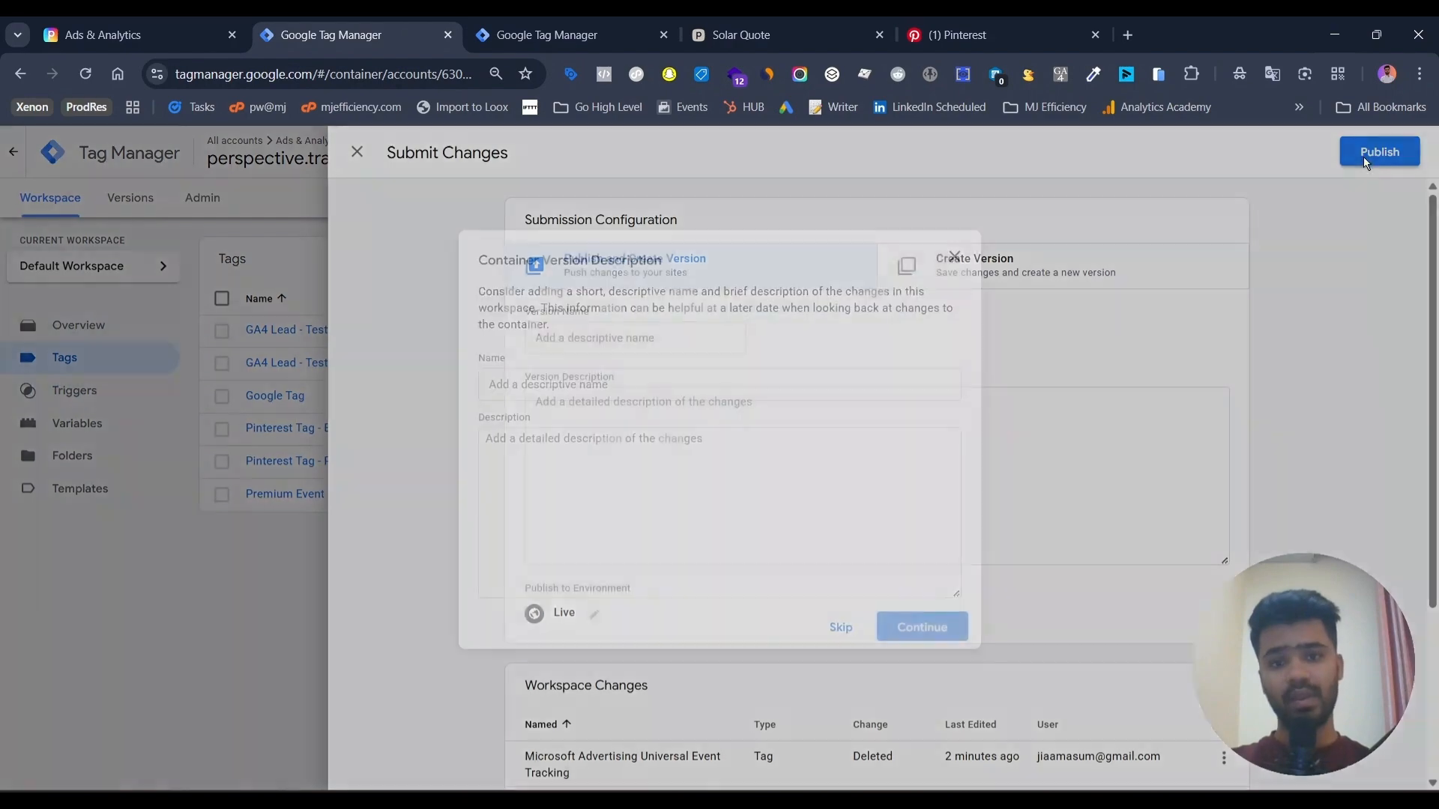
{"action": "left_click", "coordinate": [841, 627]}
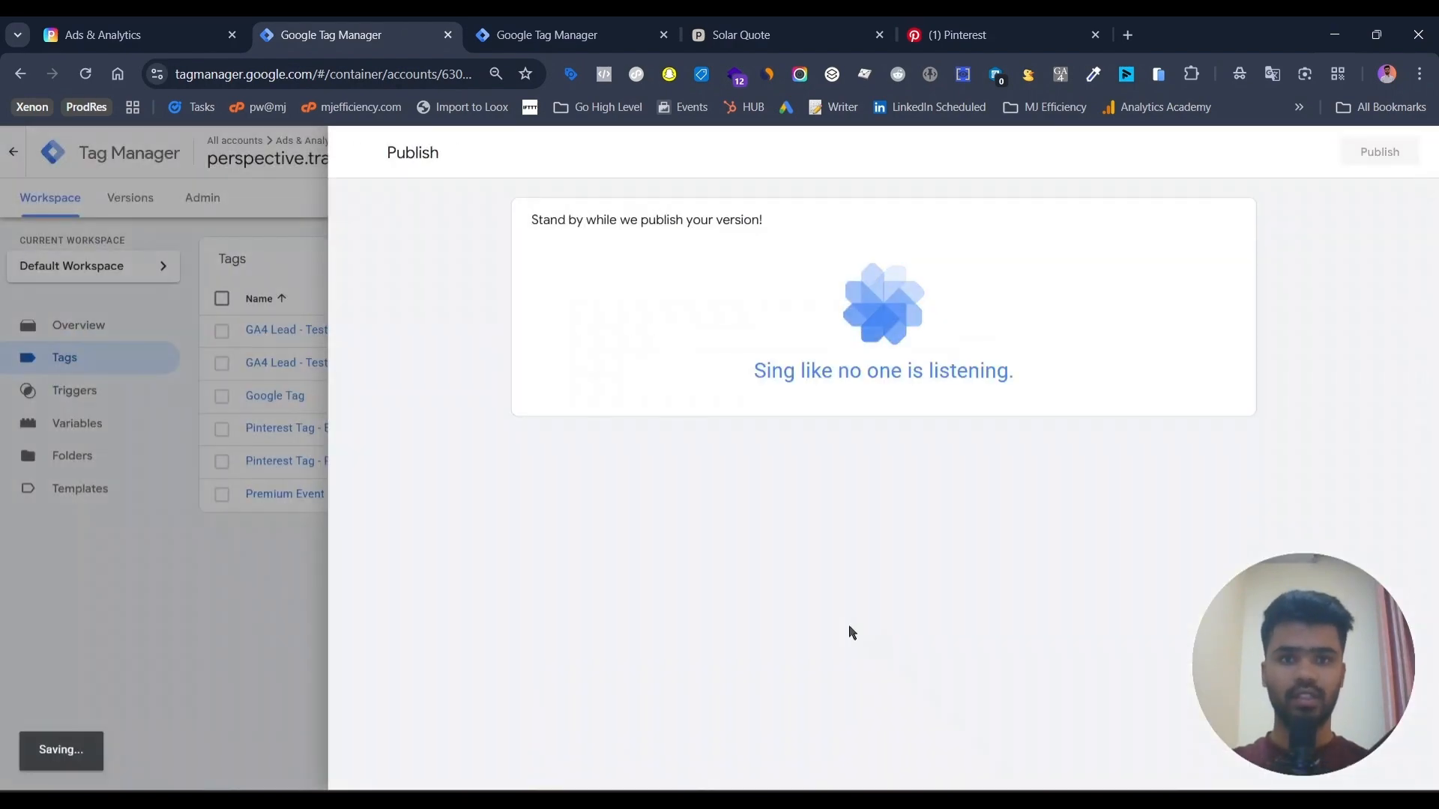
{"action": "left_click", "coordinate": [742, 33]}
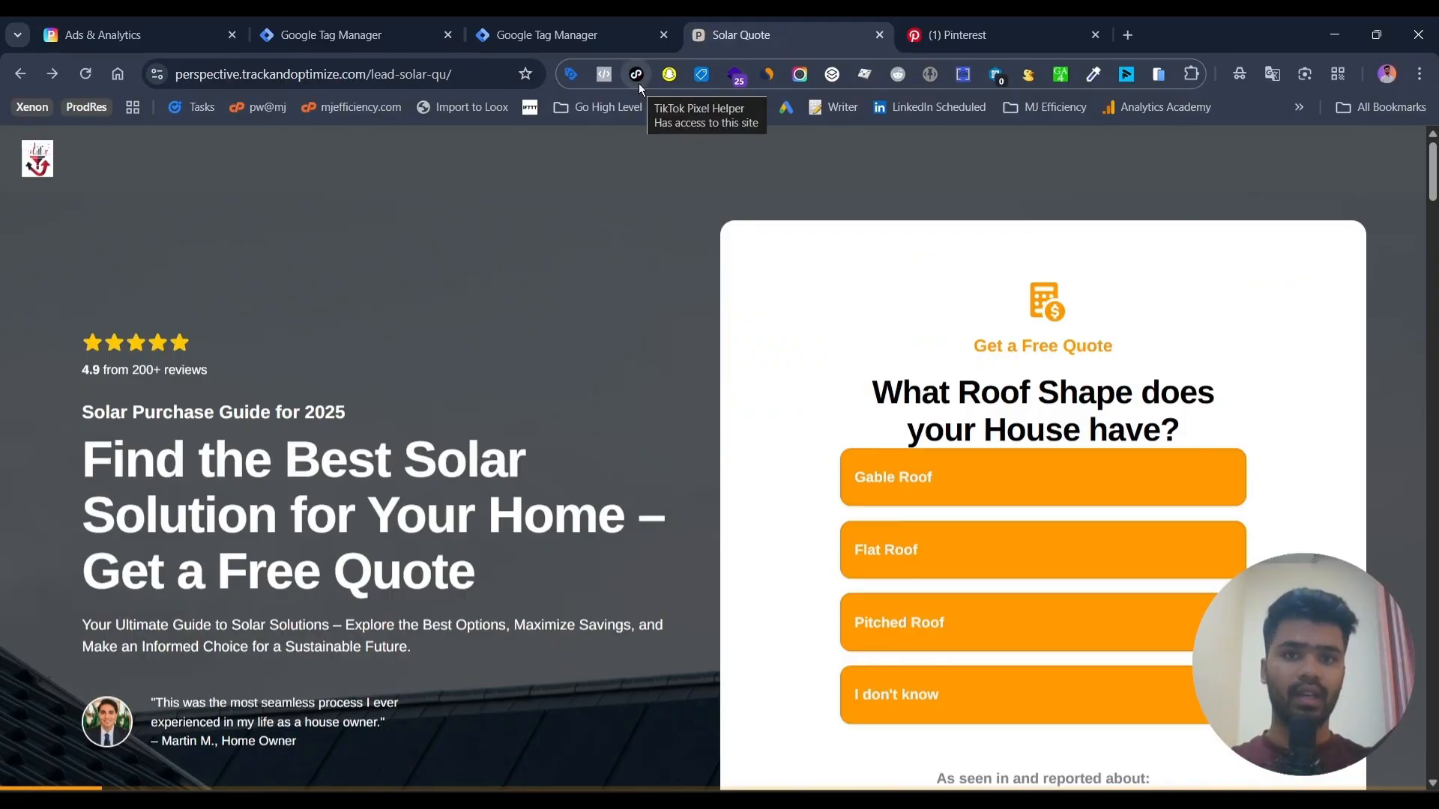
- Glance at the published Version 24, then reload the Solar Quote landing page
{"action": "left_click", "coordinate": [929, 74]}
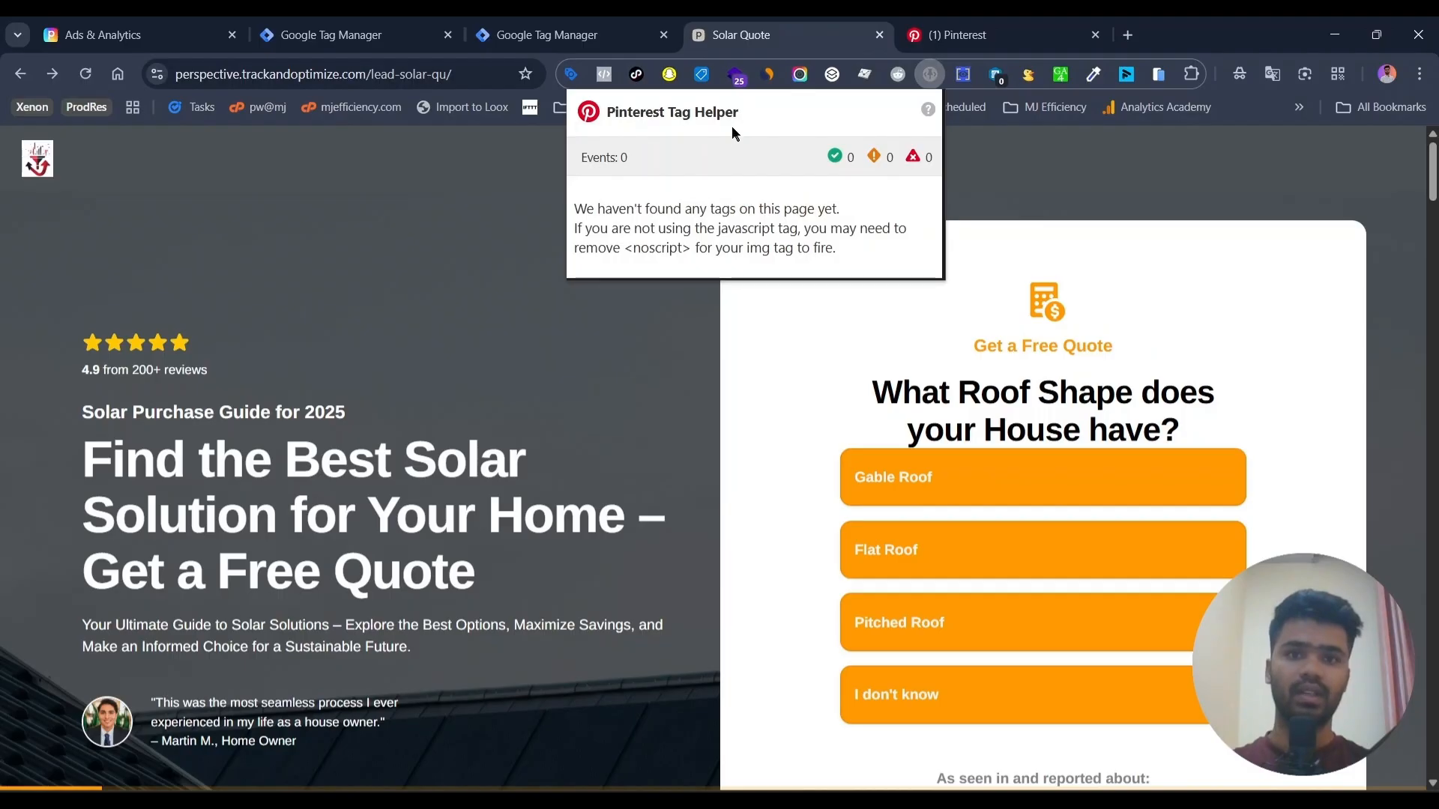
{"action": "triple_click", "coordinate": [686, 114]}
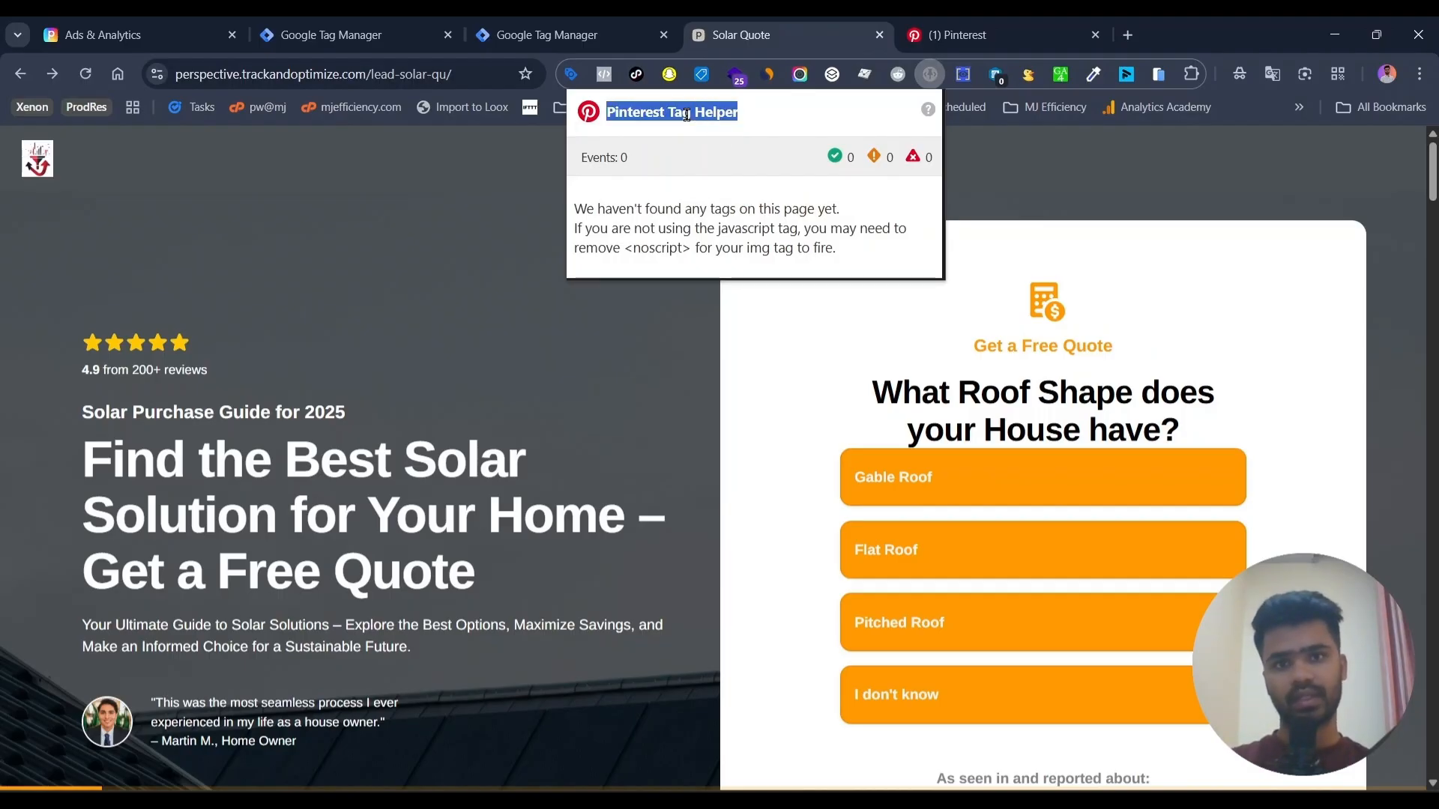
{"action": "left_click", "coordinate": [404, 18]}
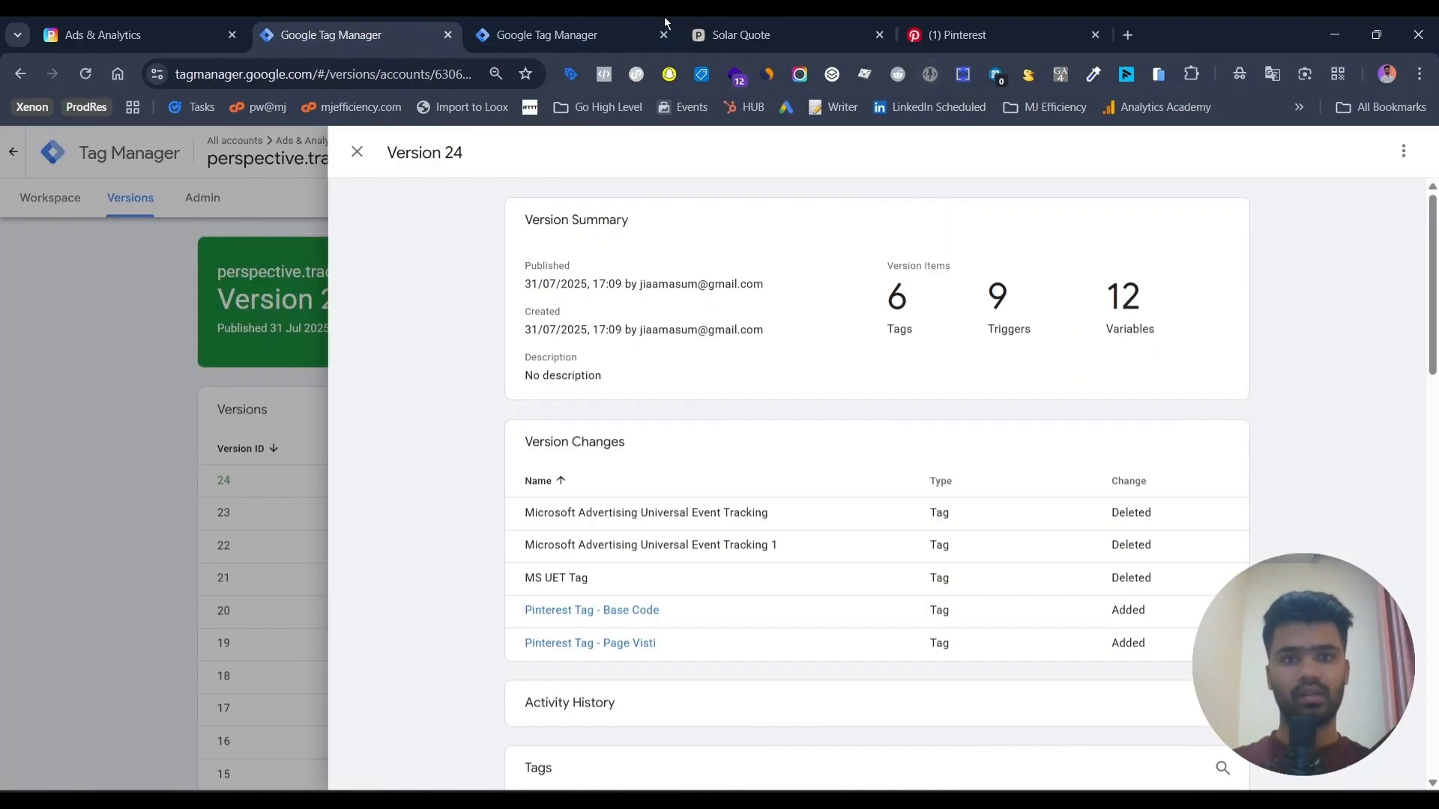
{"action": "left_click", "coordinate": [730, 22]}
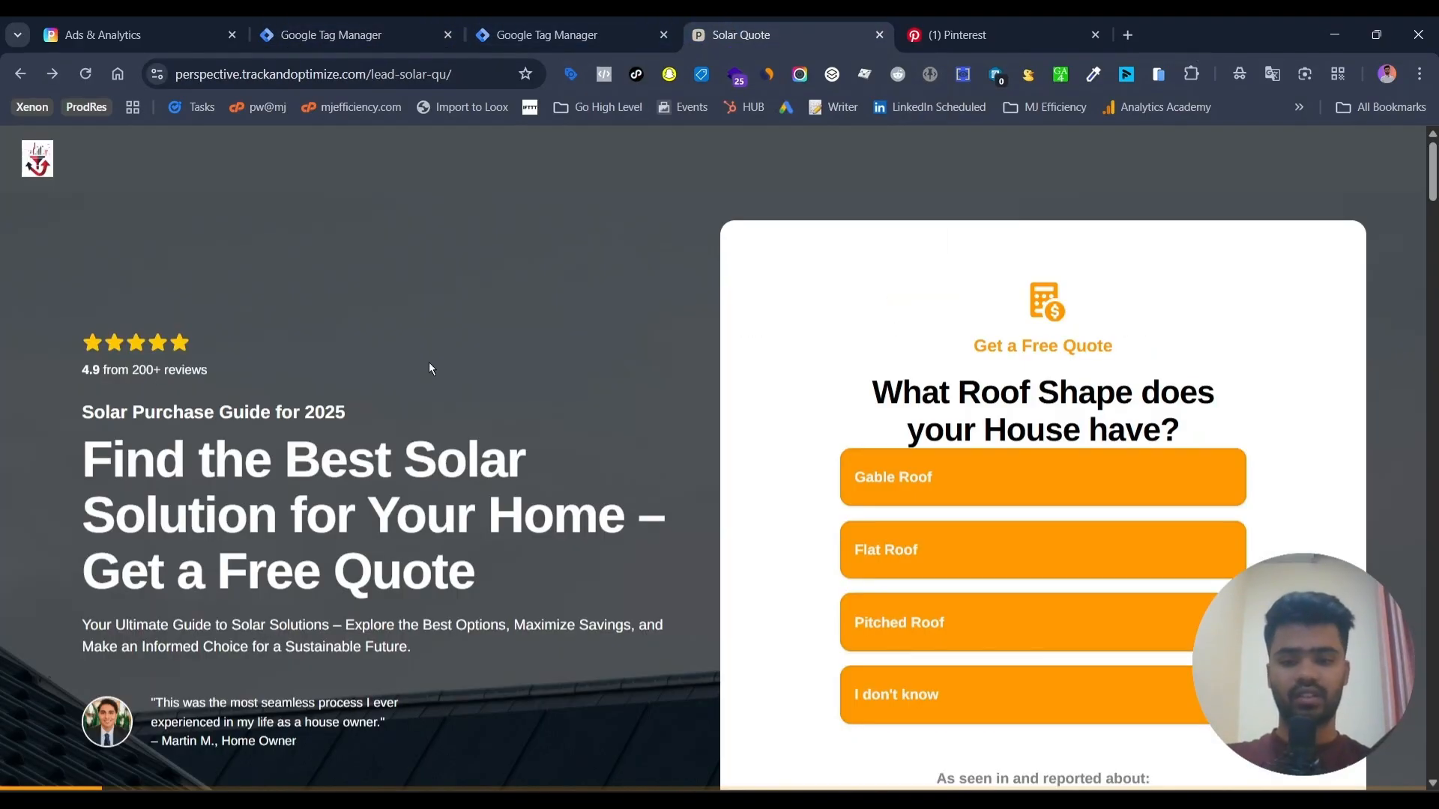
{"action": "key", "text": "F5"}
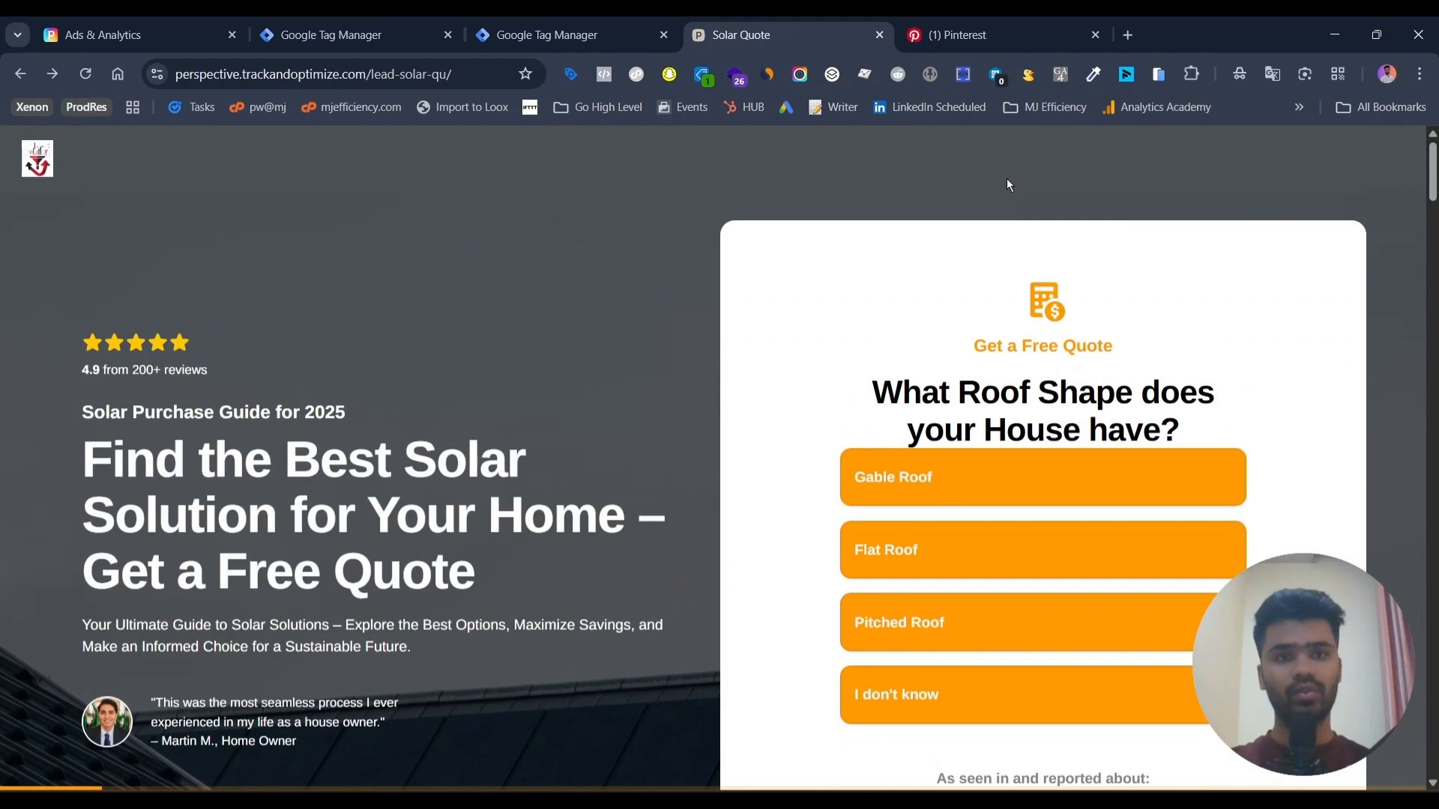
- In Pinterest Tag Helper, expand the Initialized and Page visit events to confirm no issues
{"action": "left_click", "coordinate": [902, 800]}
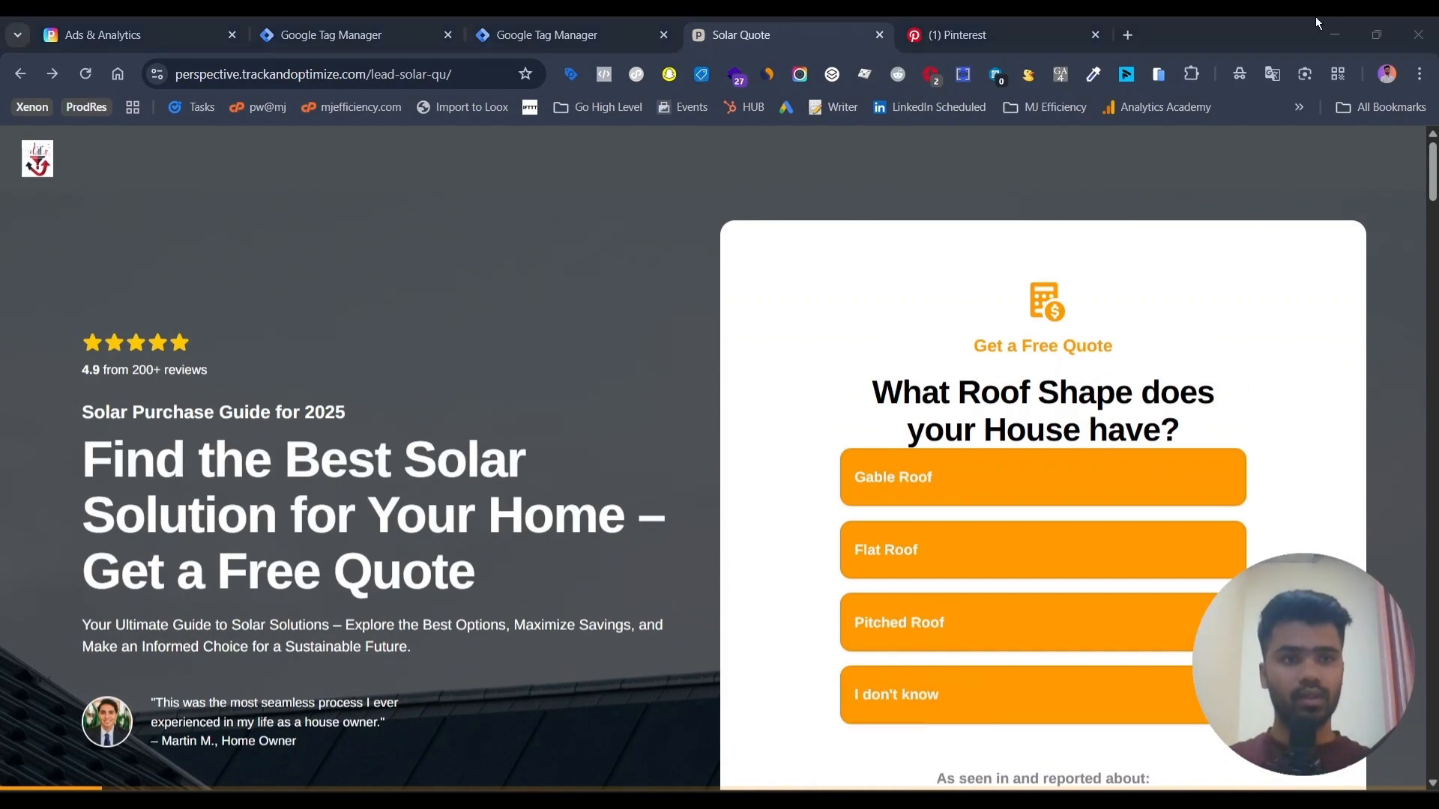
{"action": "left_click", "coordinate": [1341, 16]}
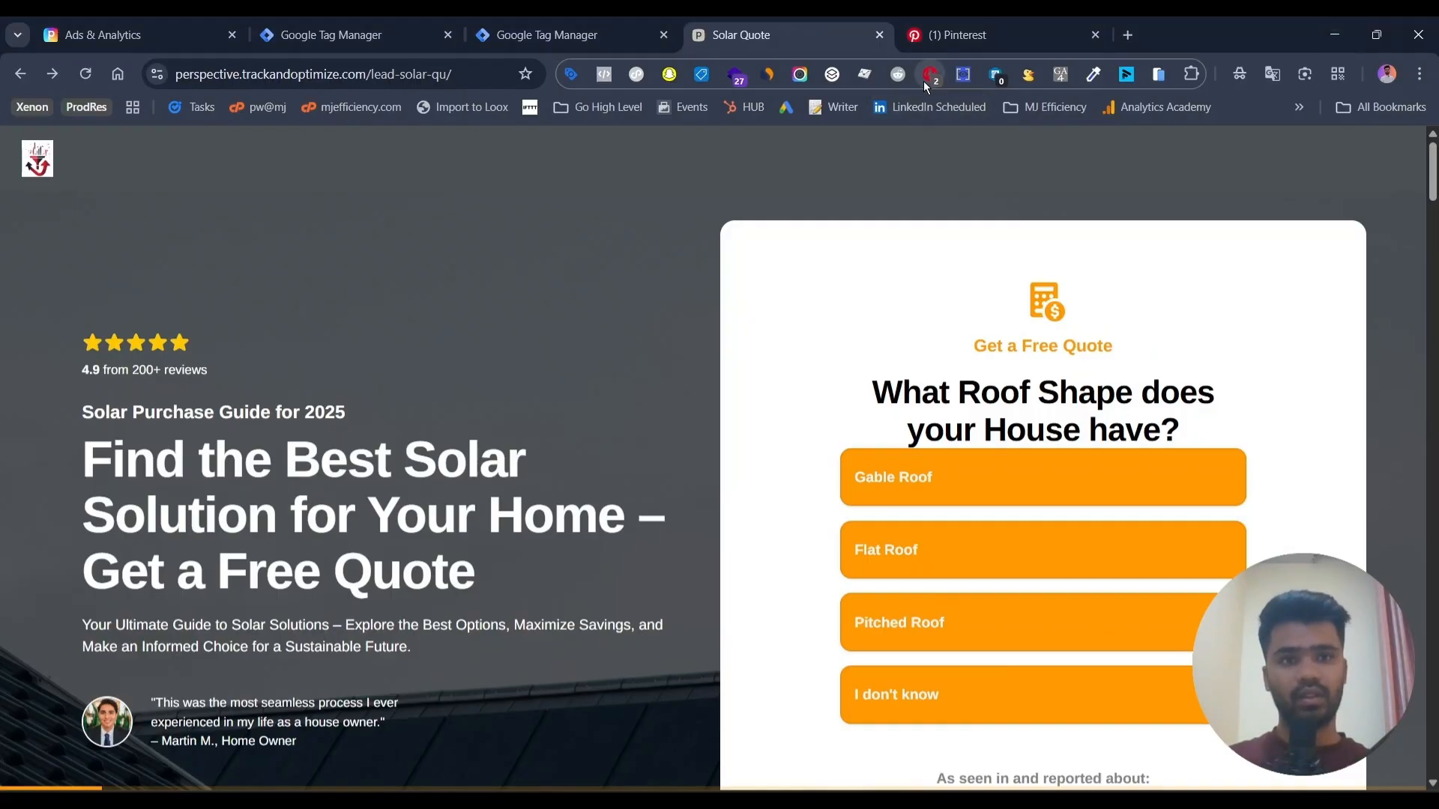
{"action": "left_click", "coordinate": [927, 79]}
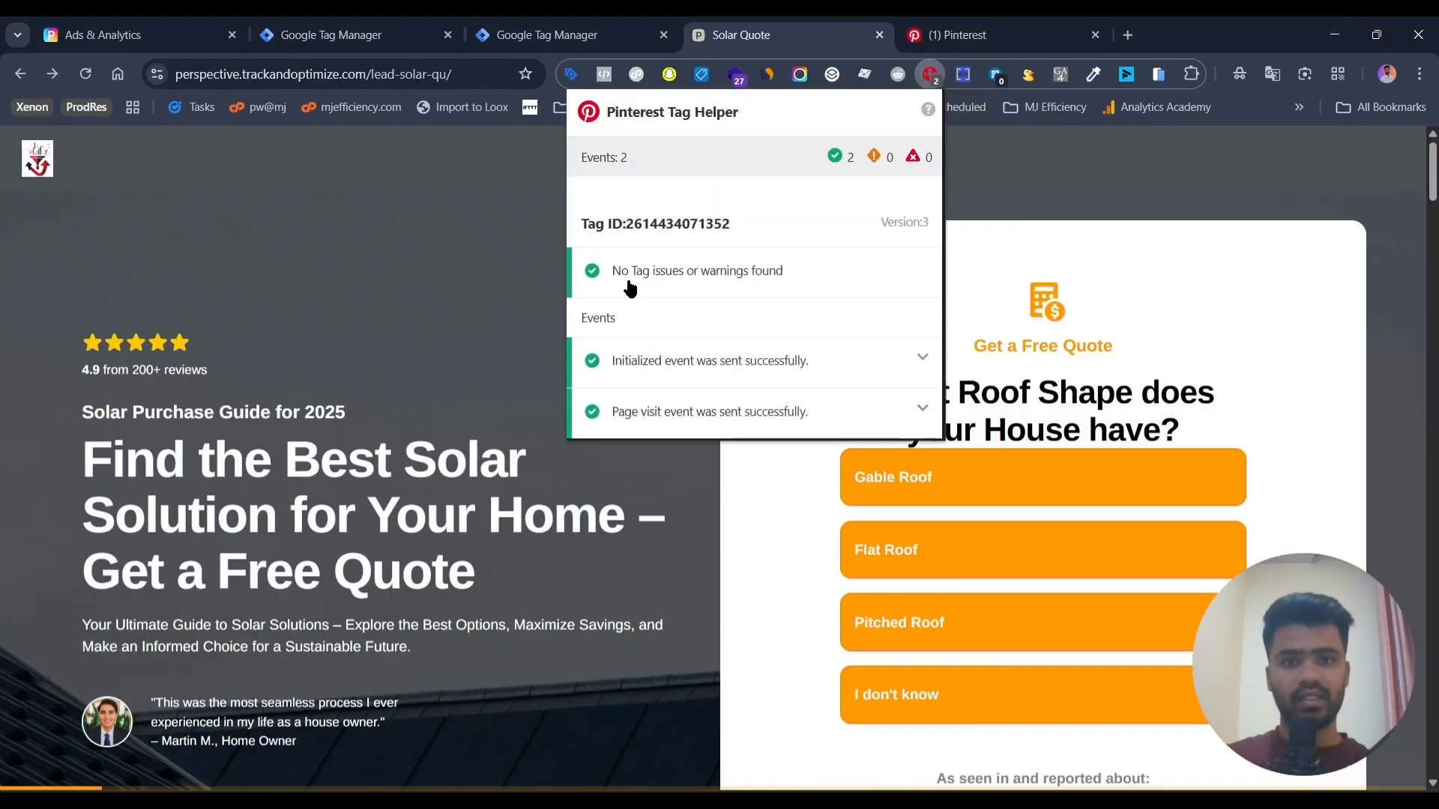
{"action": "left_click", "coordinate": [670, 355]}
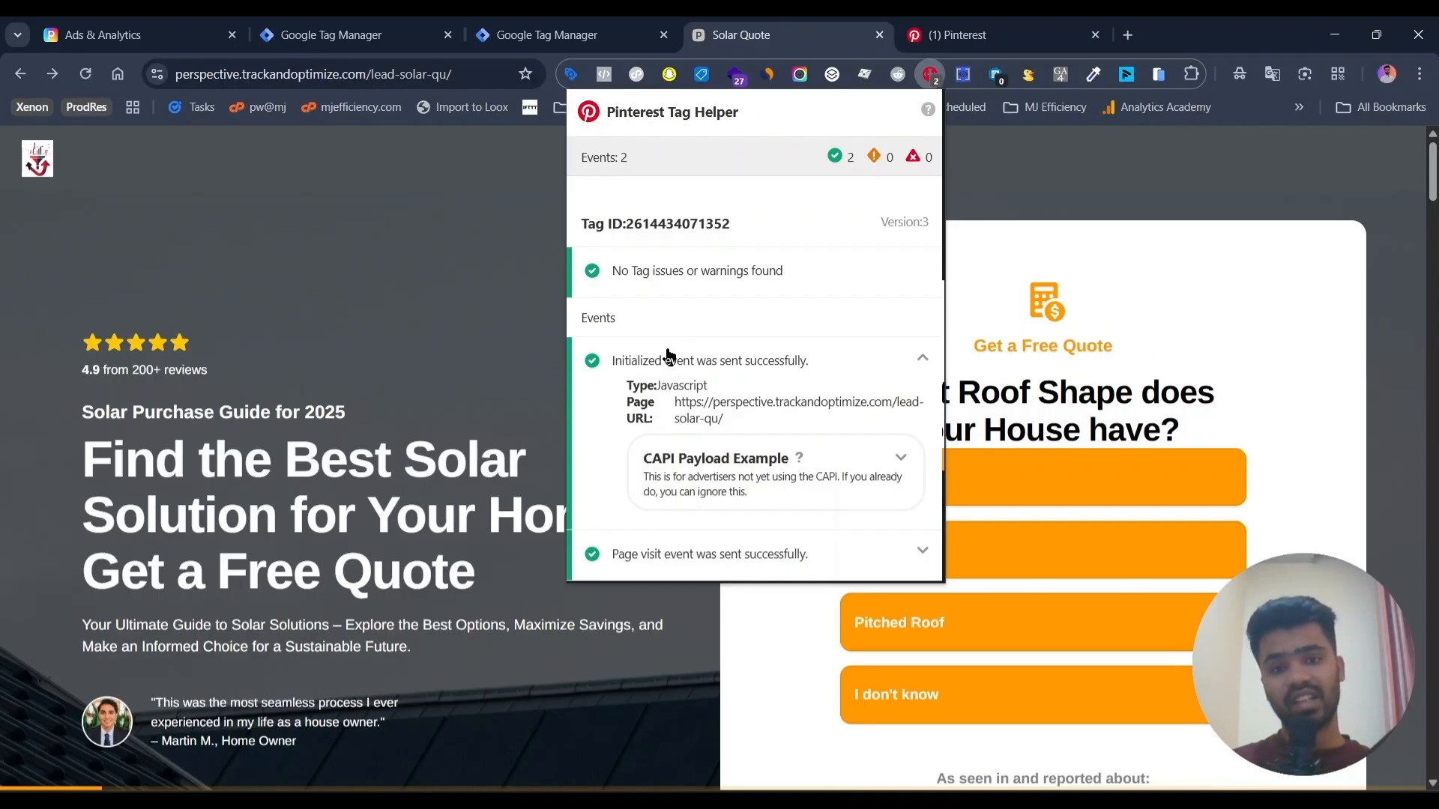
{"action": "triple_click", "coordinate": [687, 393]}
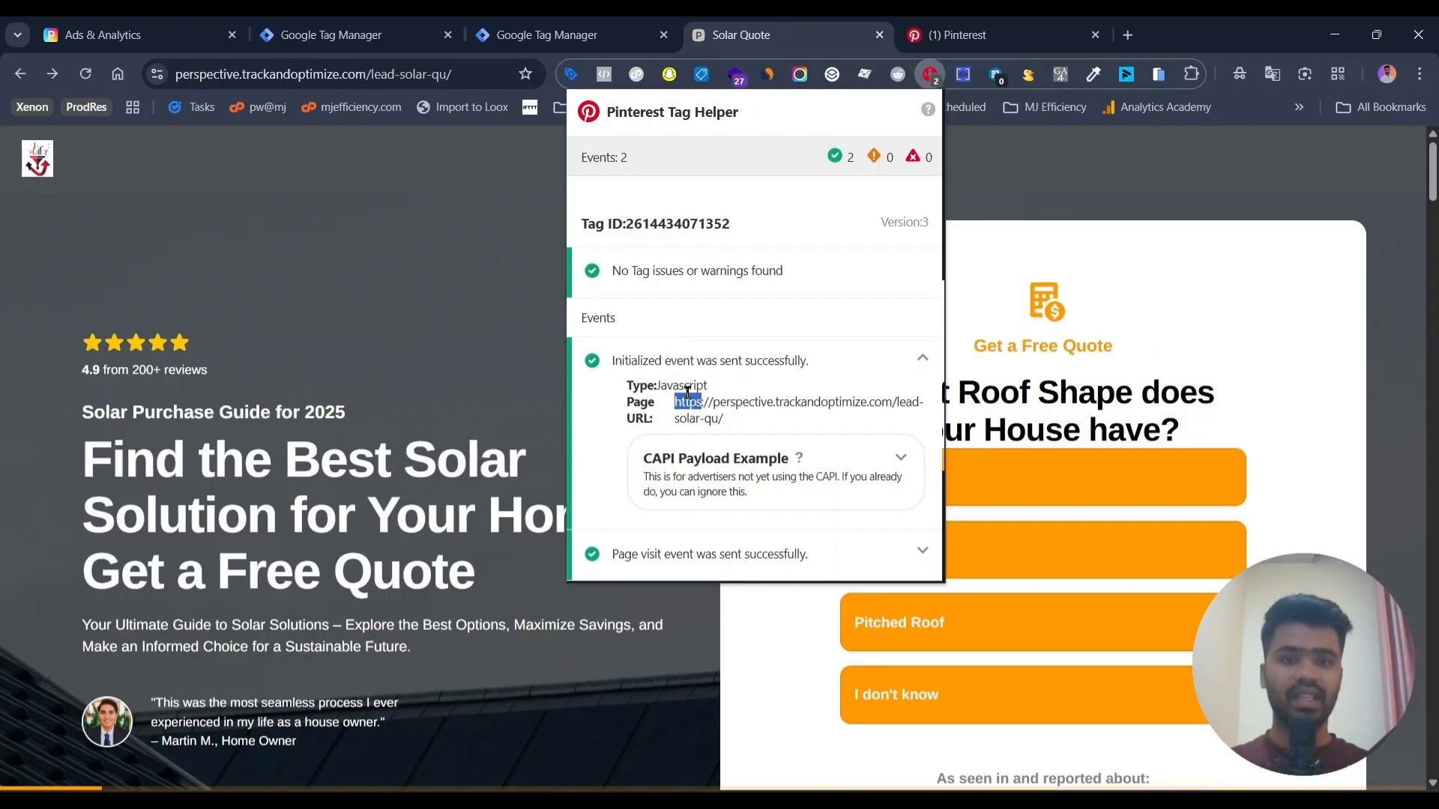
{"action": "left_click", "coordinate": [687, 393]}
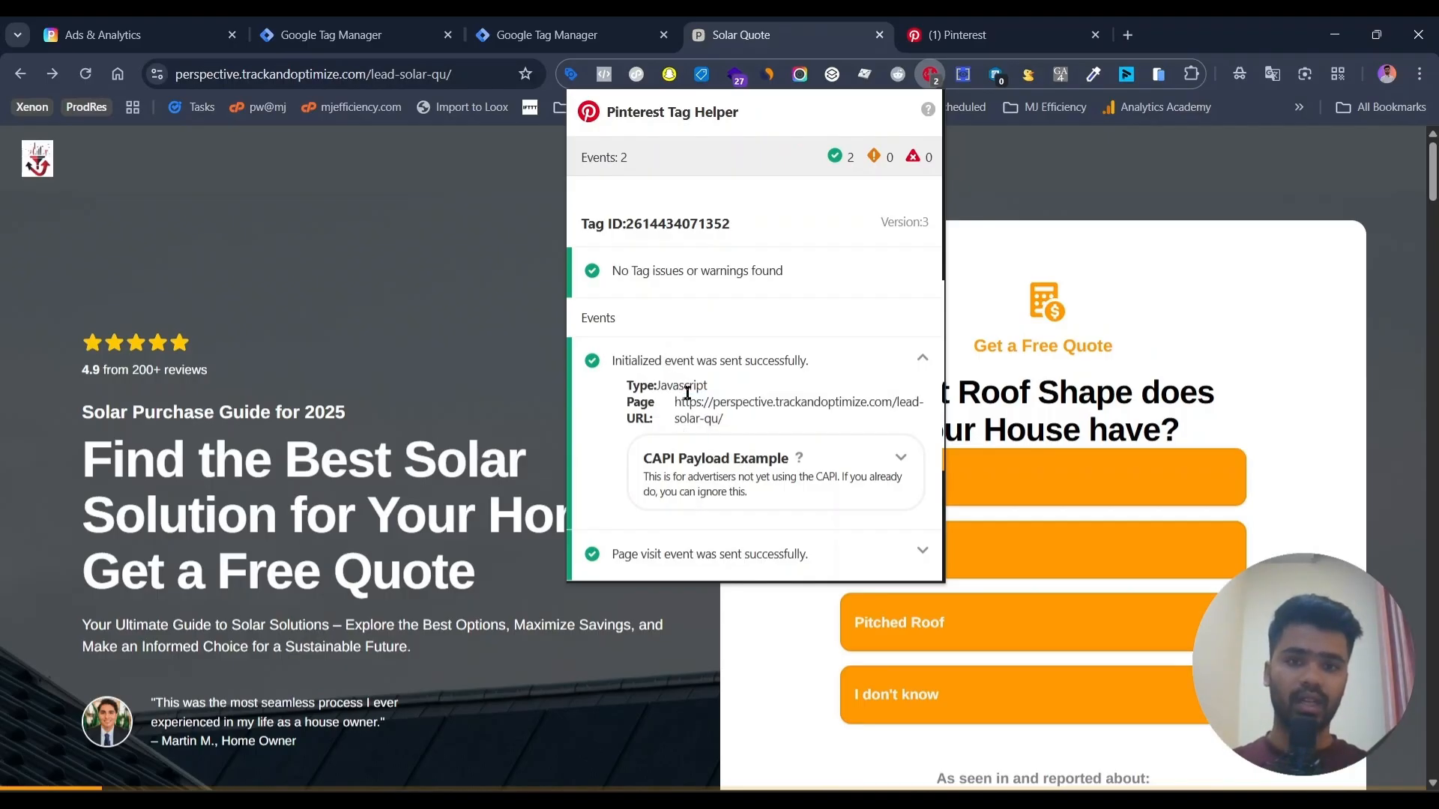
{"action": "left_click", "coordinate": [664, 558]}
{"action": "scroll", "coordinate": [664, 561], "scroll_direction": "down", "scroll_amount": 1}
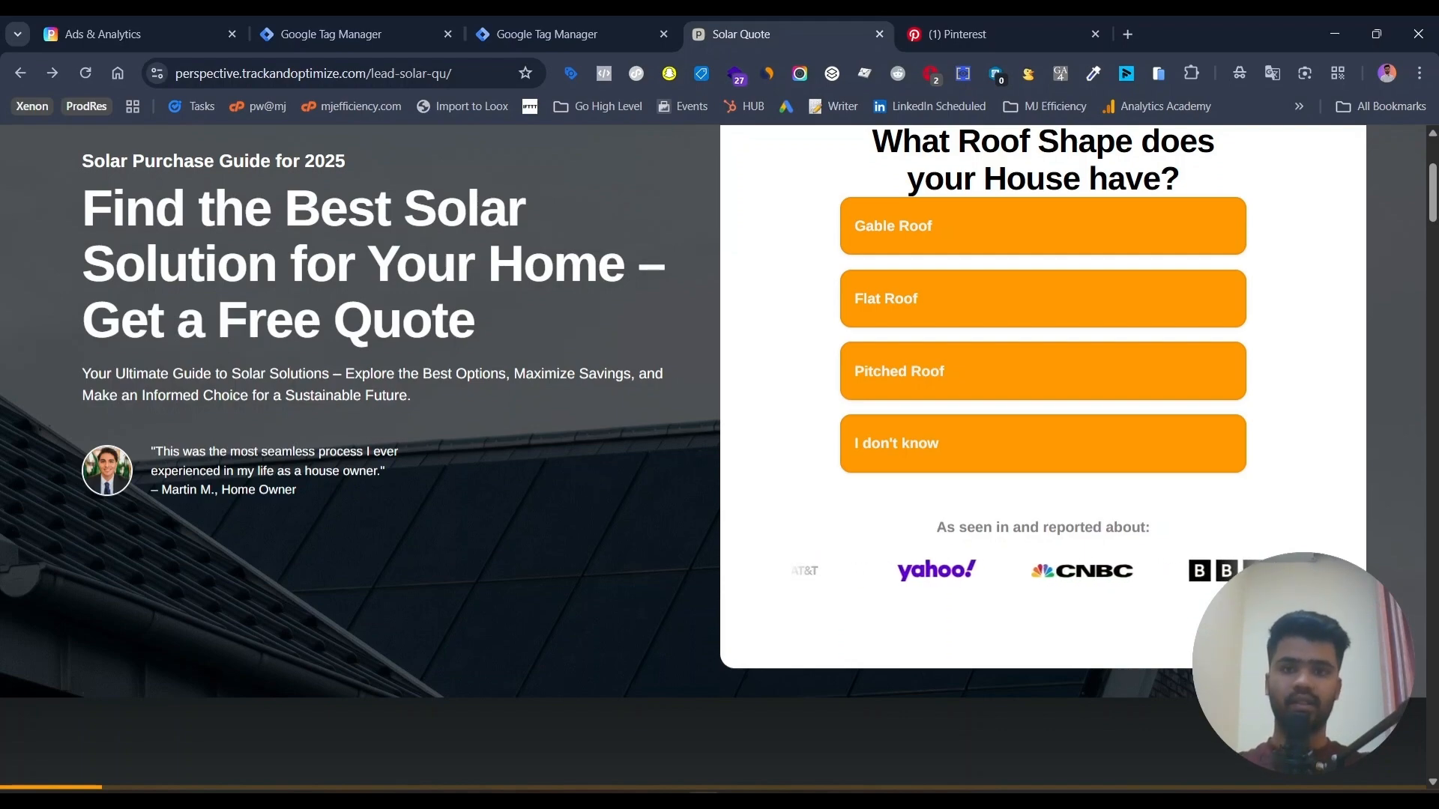
{"action": "scroll", "coordinate": [523, 427], "scroll_direction": "up", "scroll_amount": 3}
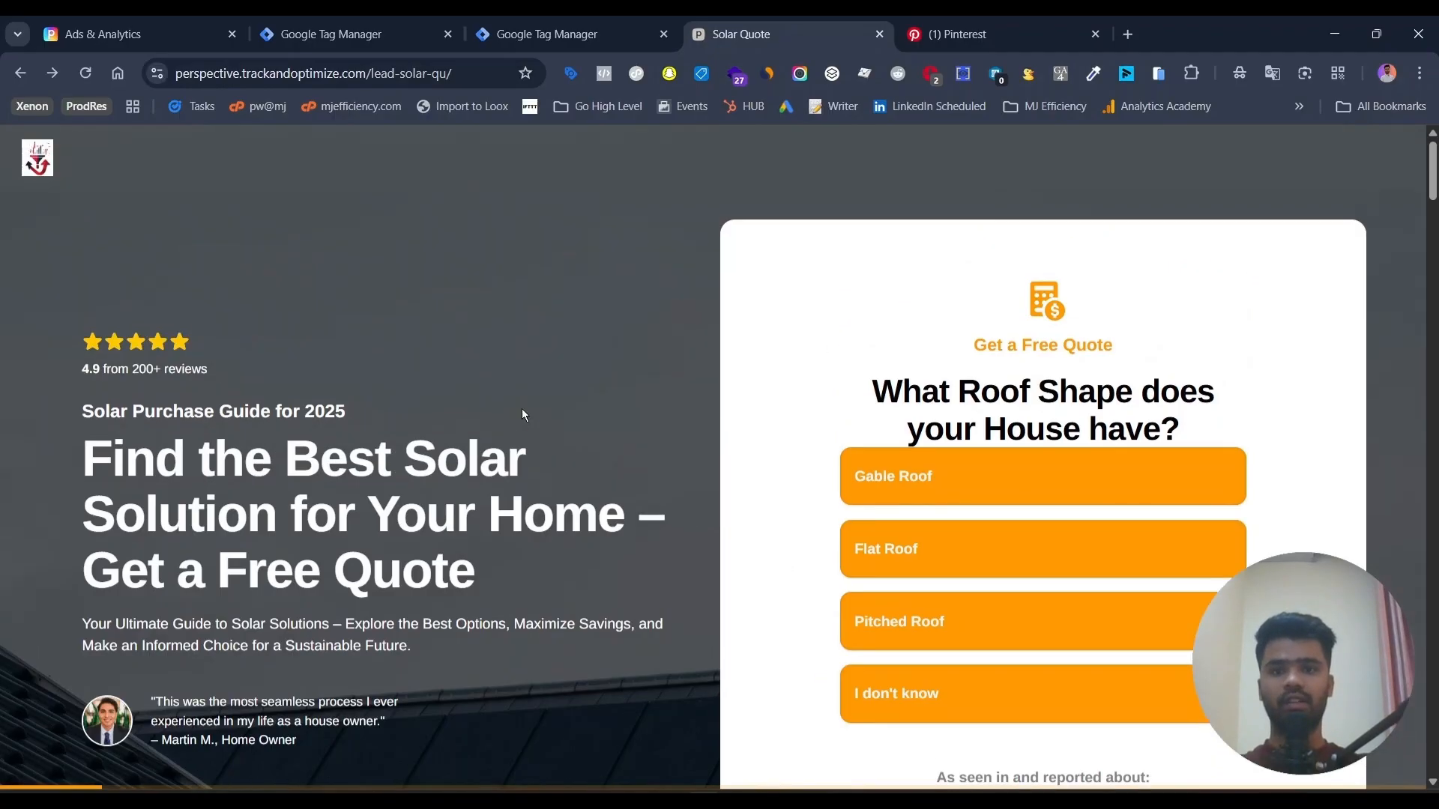
- Open Edit URL for the funnel's Thank you result to confirm its URL name is 'thanks'
{"action": "left_click", "coordinate": [90, 29]}
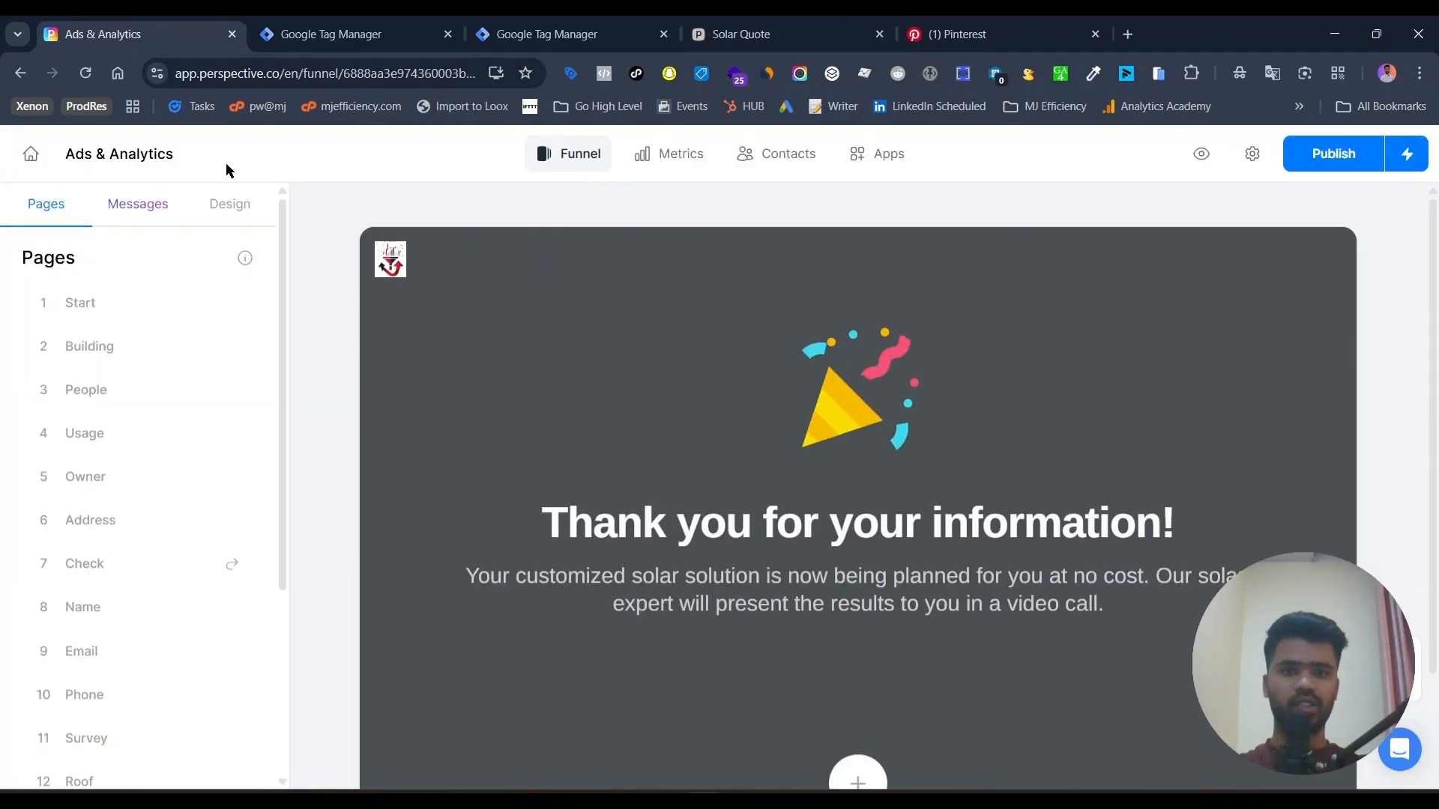
{"action": "scroll", "coordinate": [106, 328], "scroll_direction": "down", "scroll_amount": 4}
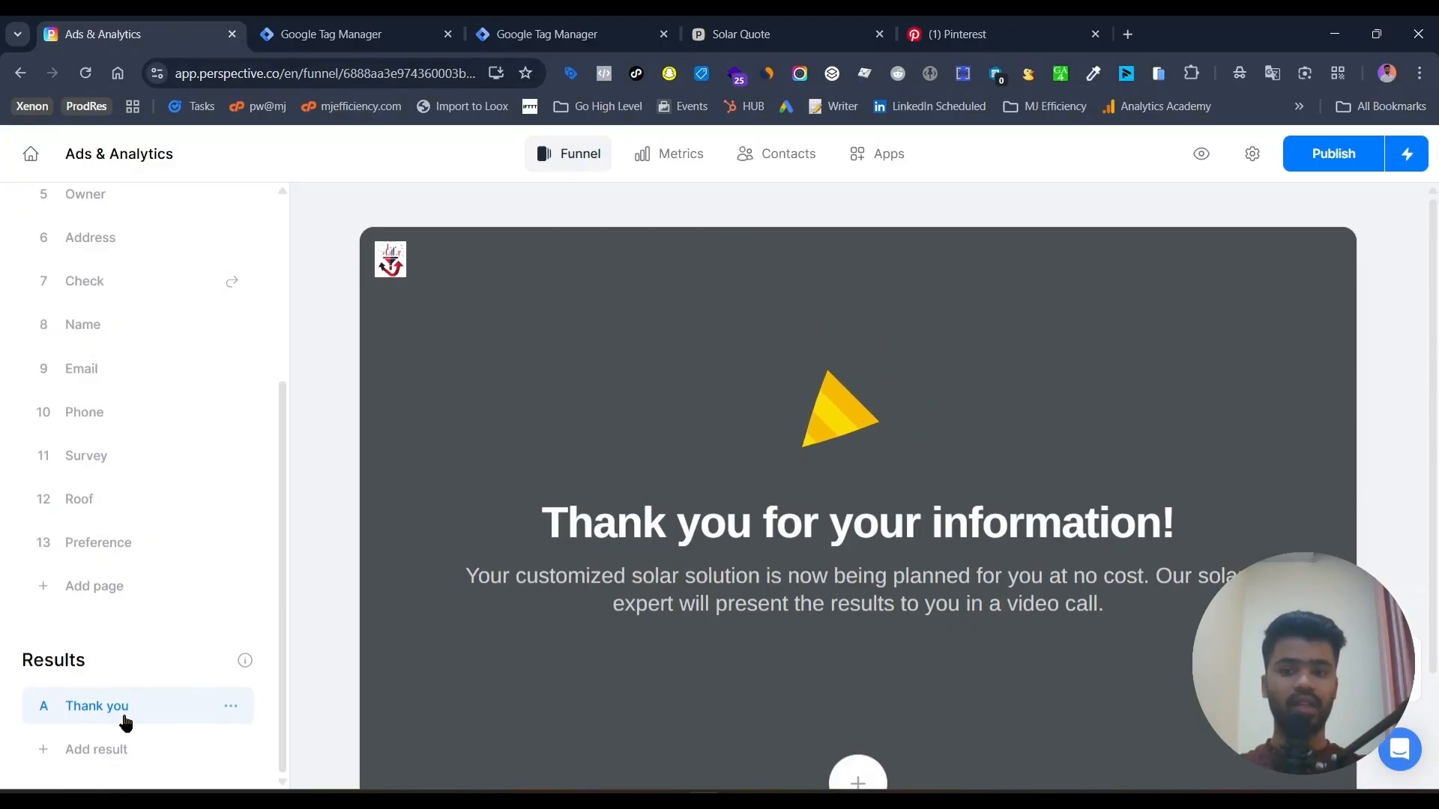
{"action": "left_click", "coordinate": [230, 707]}
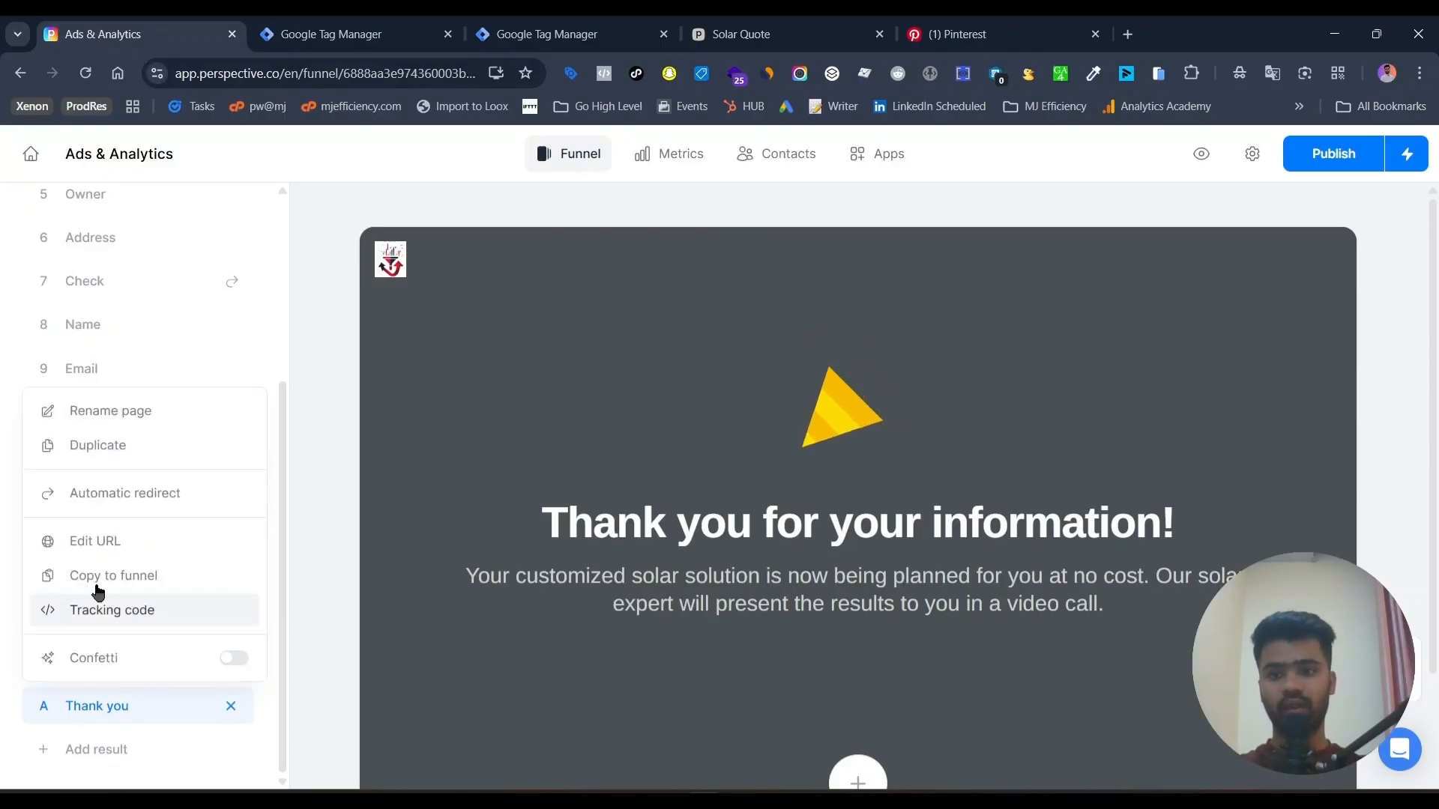
{"action": "left_click", "coordinate": [89, 549]}
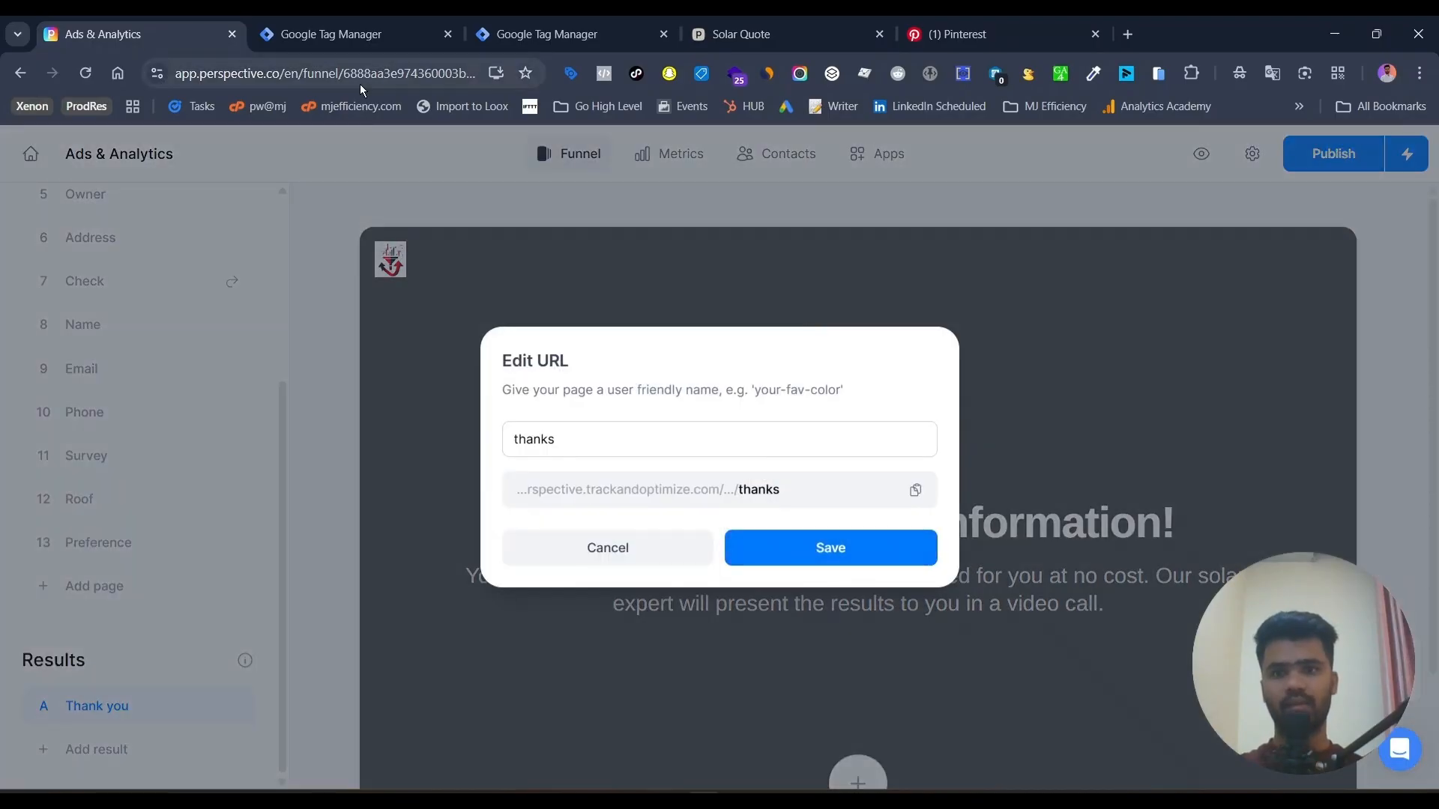
{"action": "left_click", "coordinate": [369, 22]}
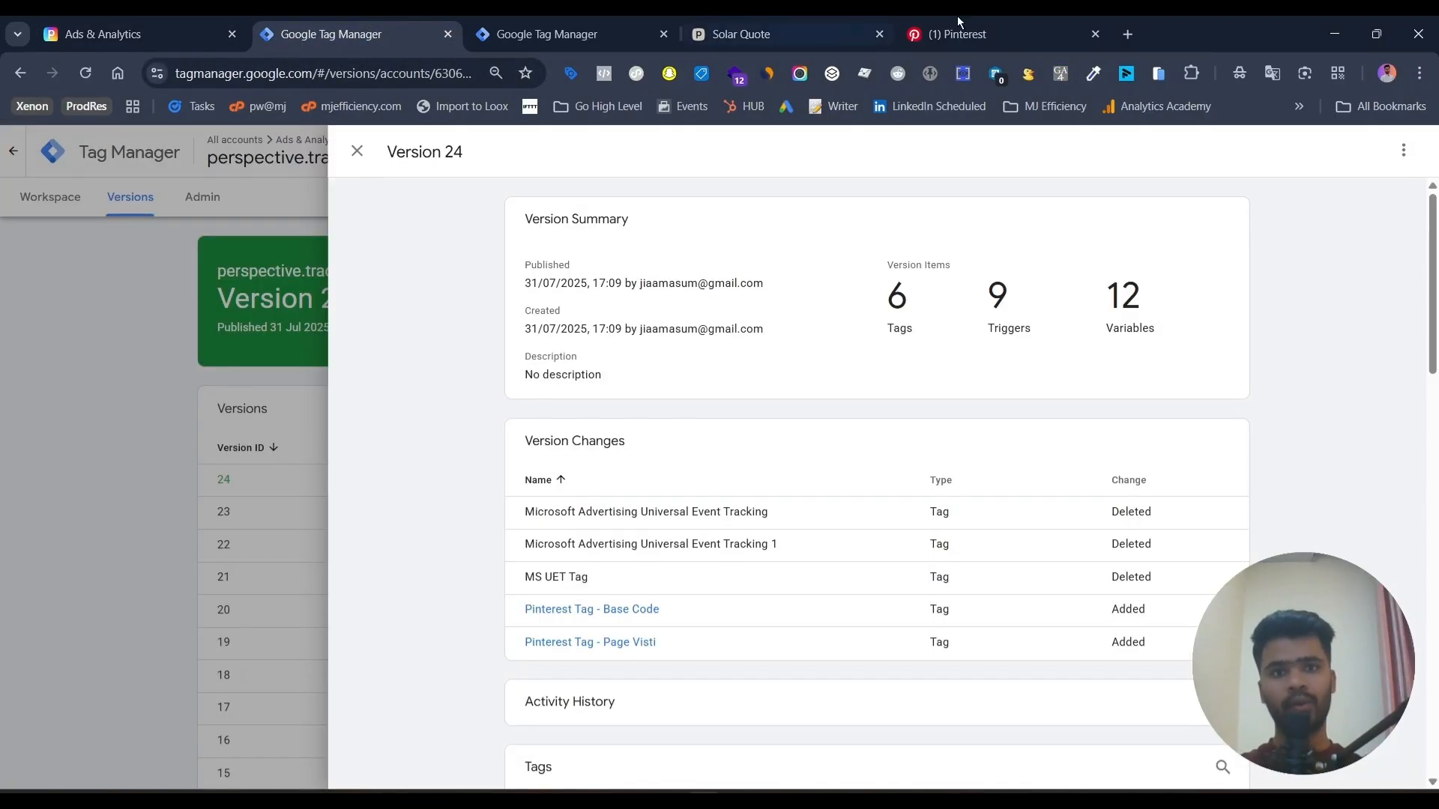
- Close the Version 24 summary, reload the workspace, and deselect the Pinterest tag ID
{"action": "left_click", "coordinate": [357, 151]}
{"action": "left_click", "coordinate": [33, 196]}
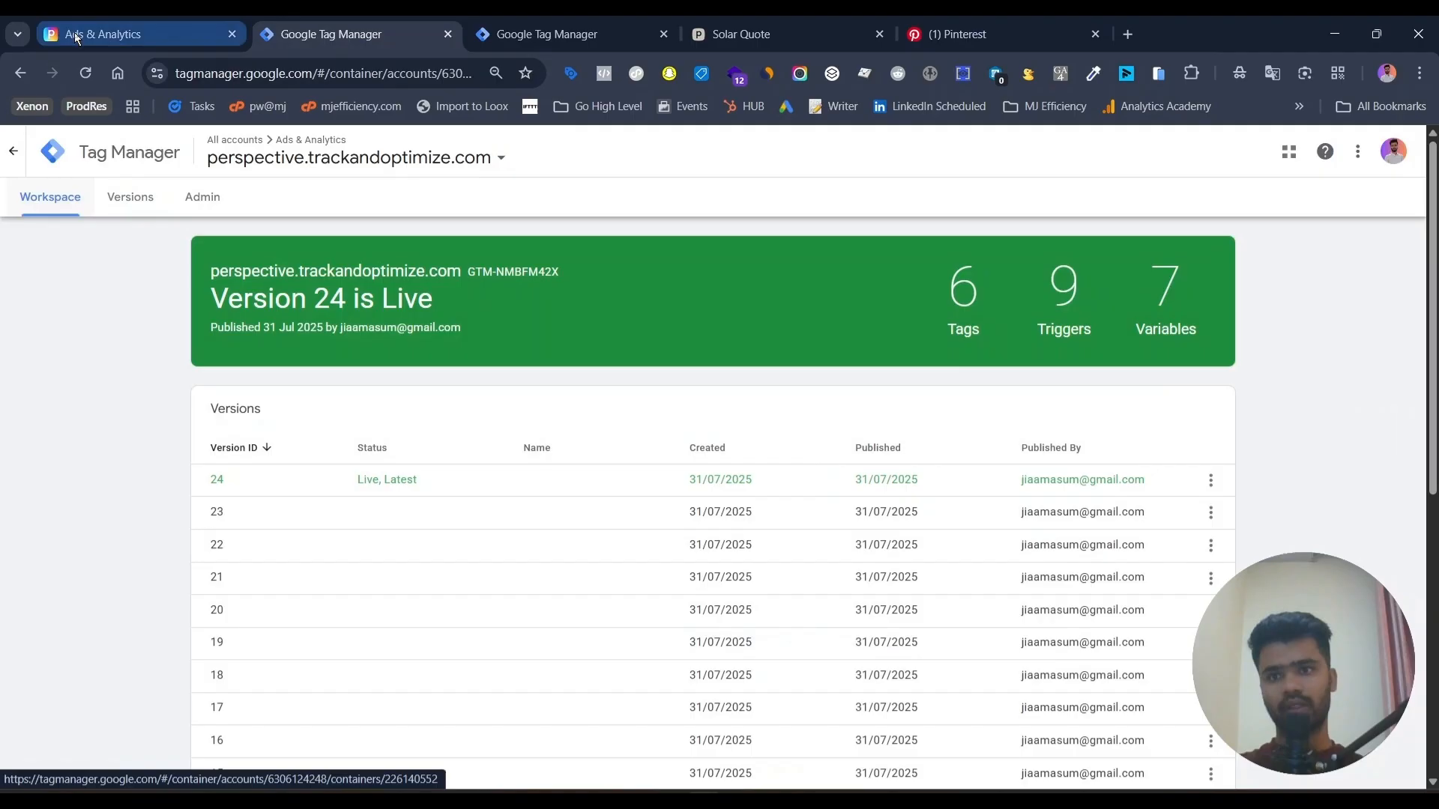
{"action": "left_click", "coordinate": [87, 71]}
{"action": "left_click", "coordinate": [958, 16]}
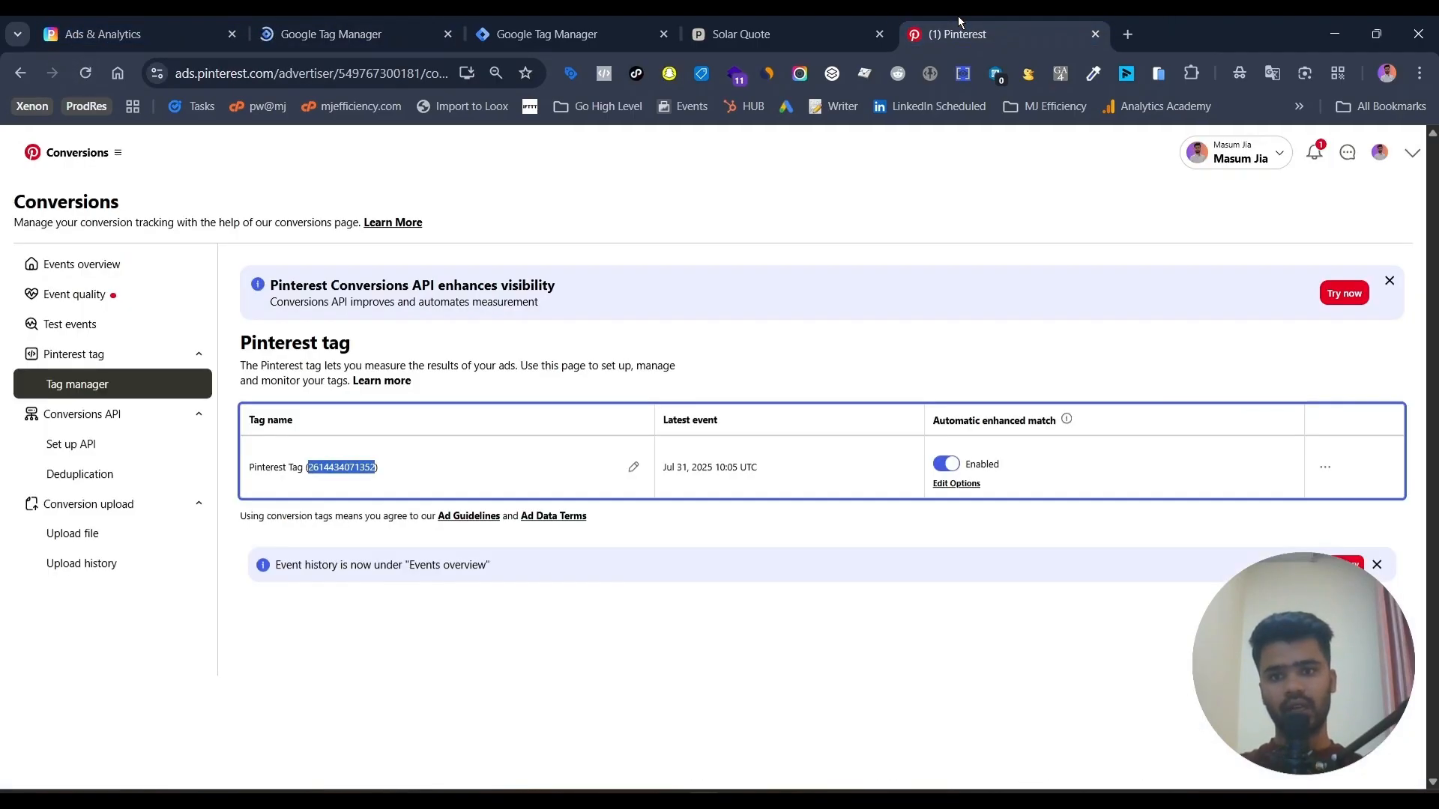
{"action": "left_click", "coordinate": [380, 446]}
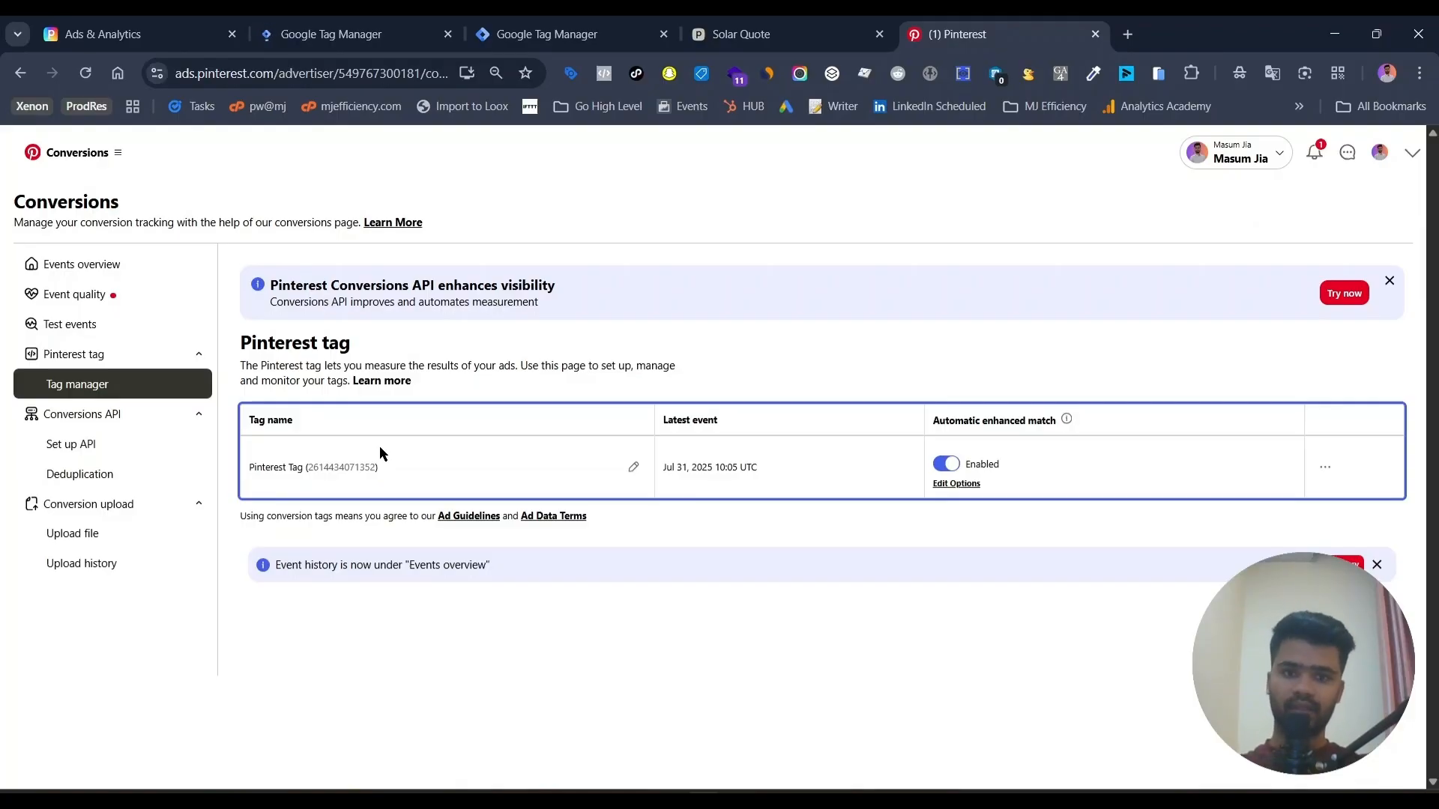
{"action": "left_click", "coordinate": [420, 19]}
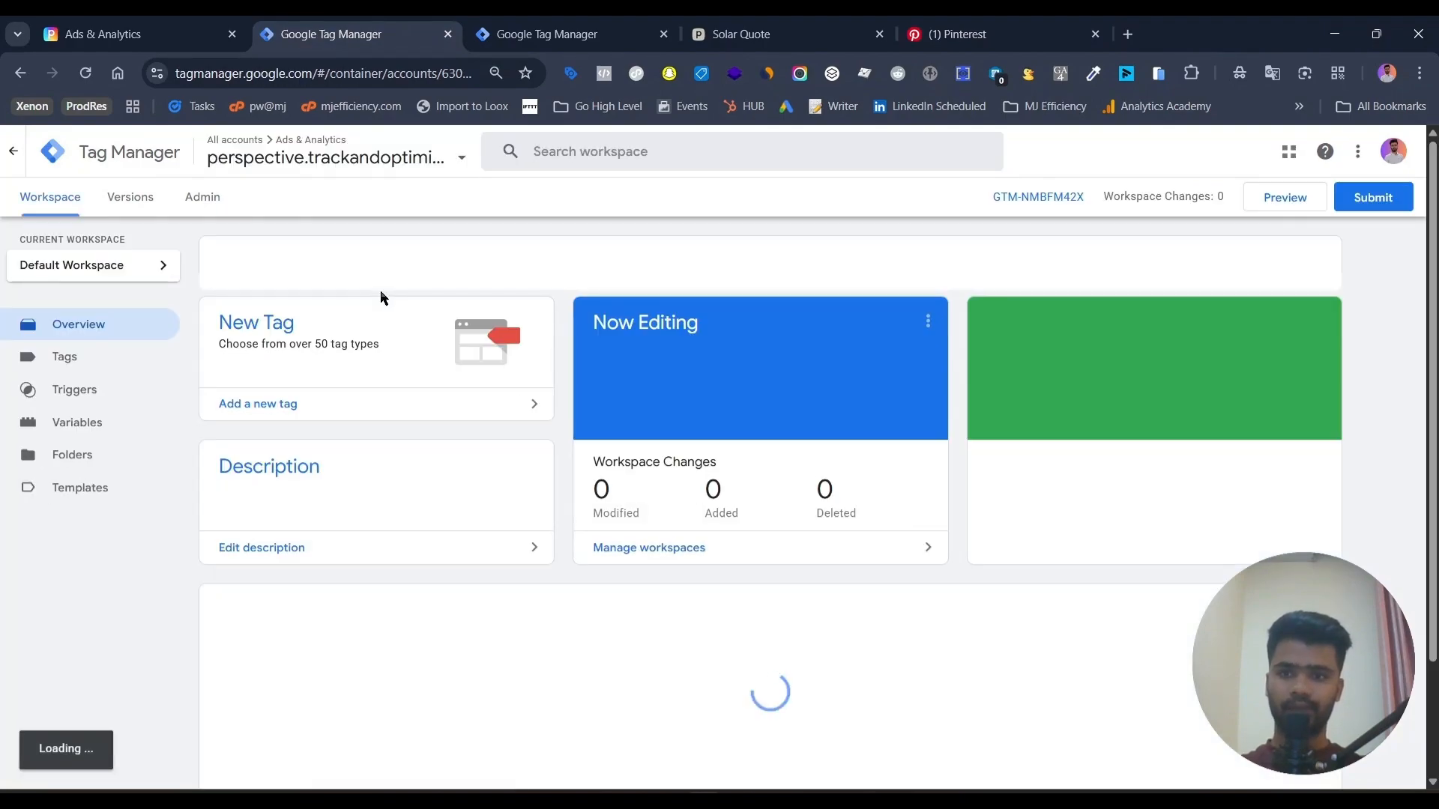
- Create a new tag of type Pinterest Tag, found by searching 'pin'
{"action": "left_click", "coordinate": [179, 366]}
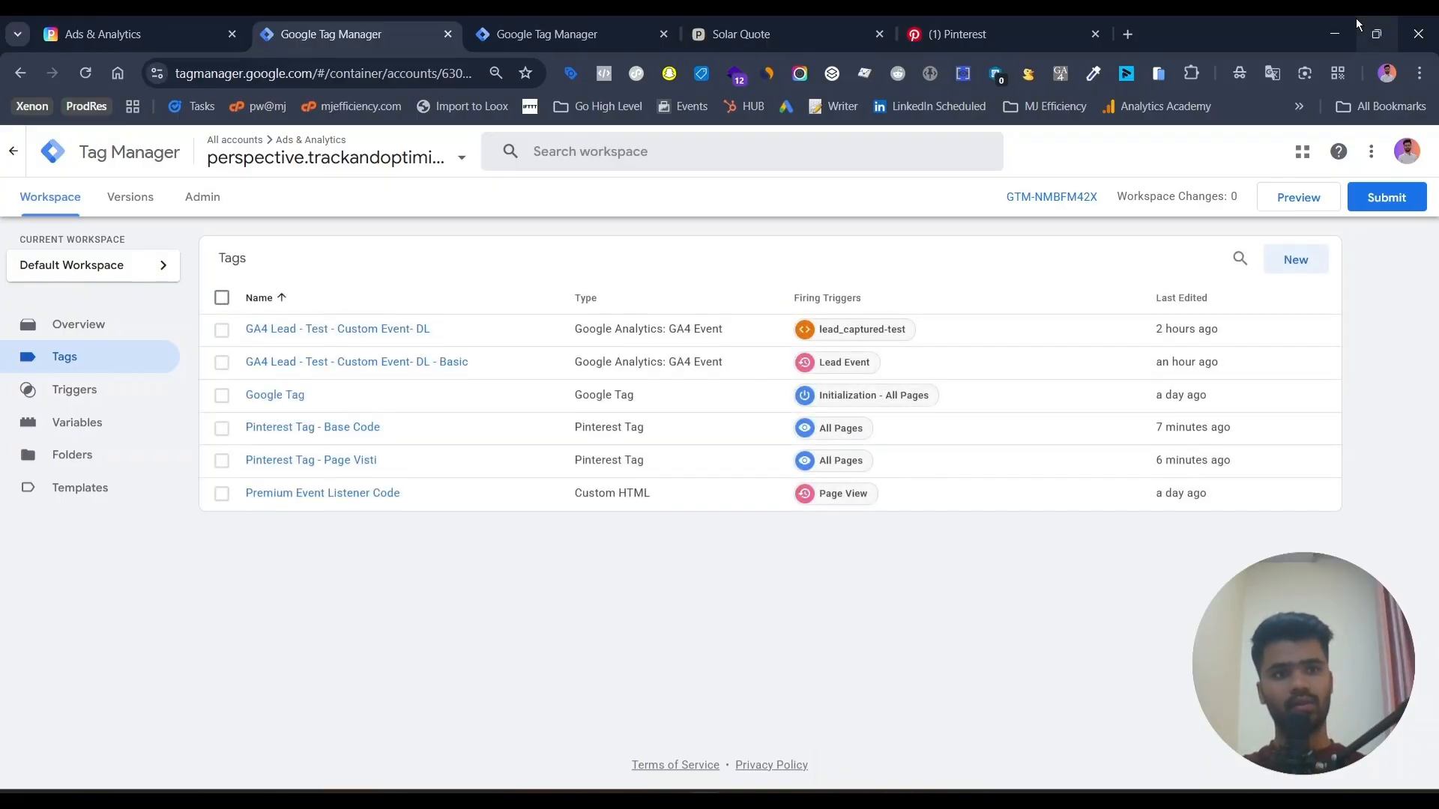
{"action": "left_click", "coordinate": [1304, 262]}
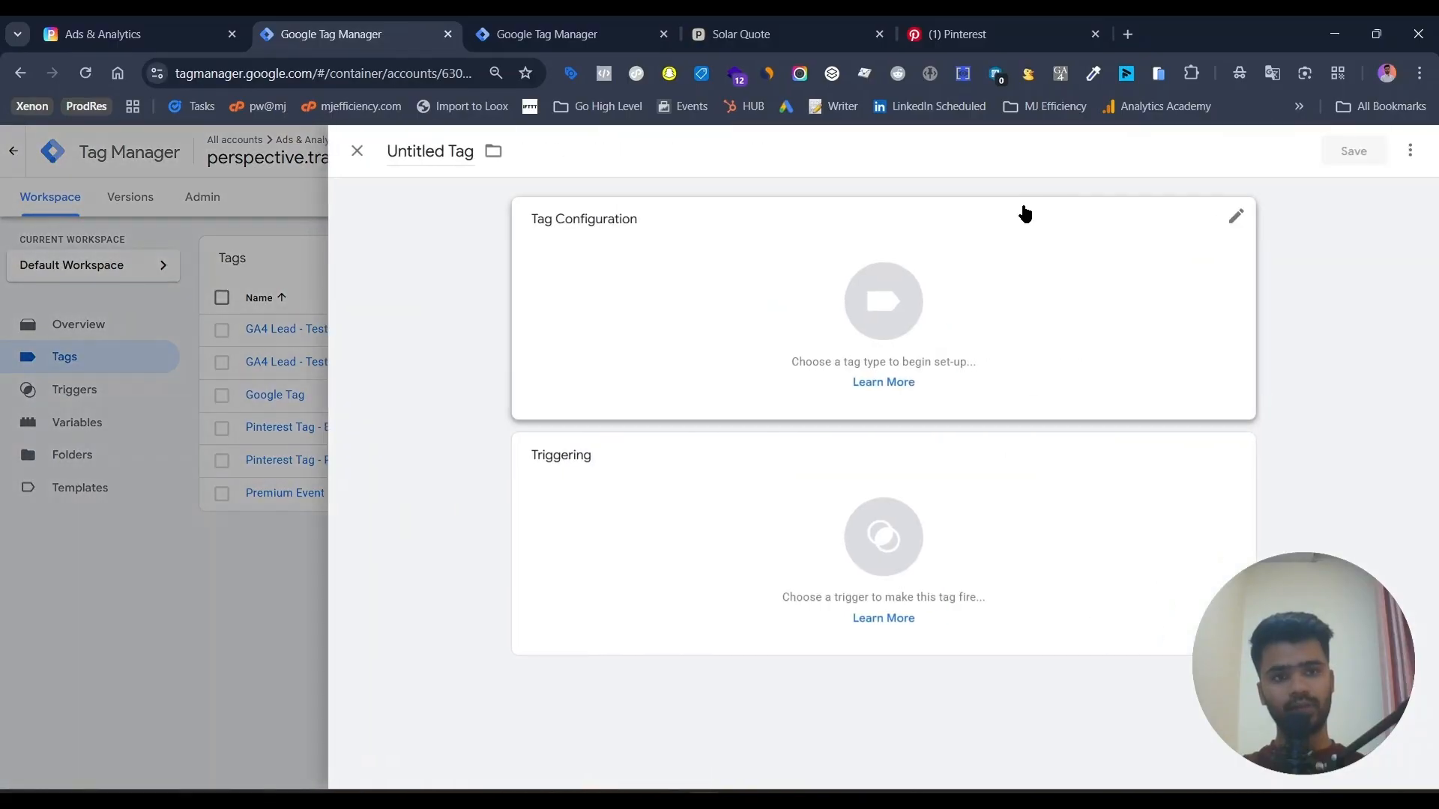
{"action": "left_click", "coordinate": [1021, 215]}
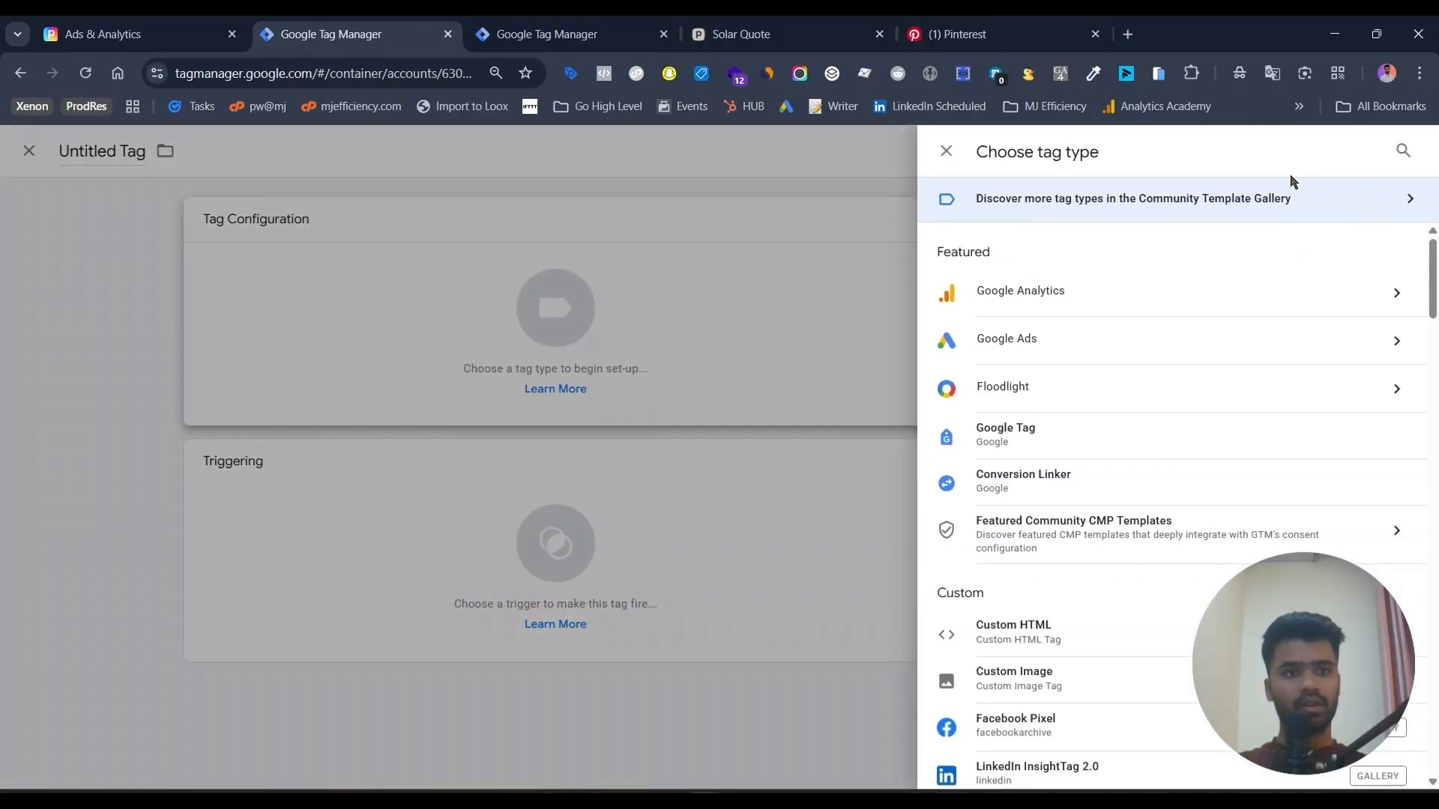
{"action": "left_click", "coordinate": [1415, 153]}
{"action": "type", "text": "pin"}
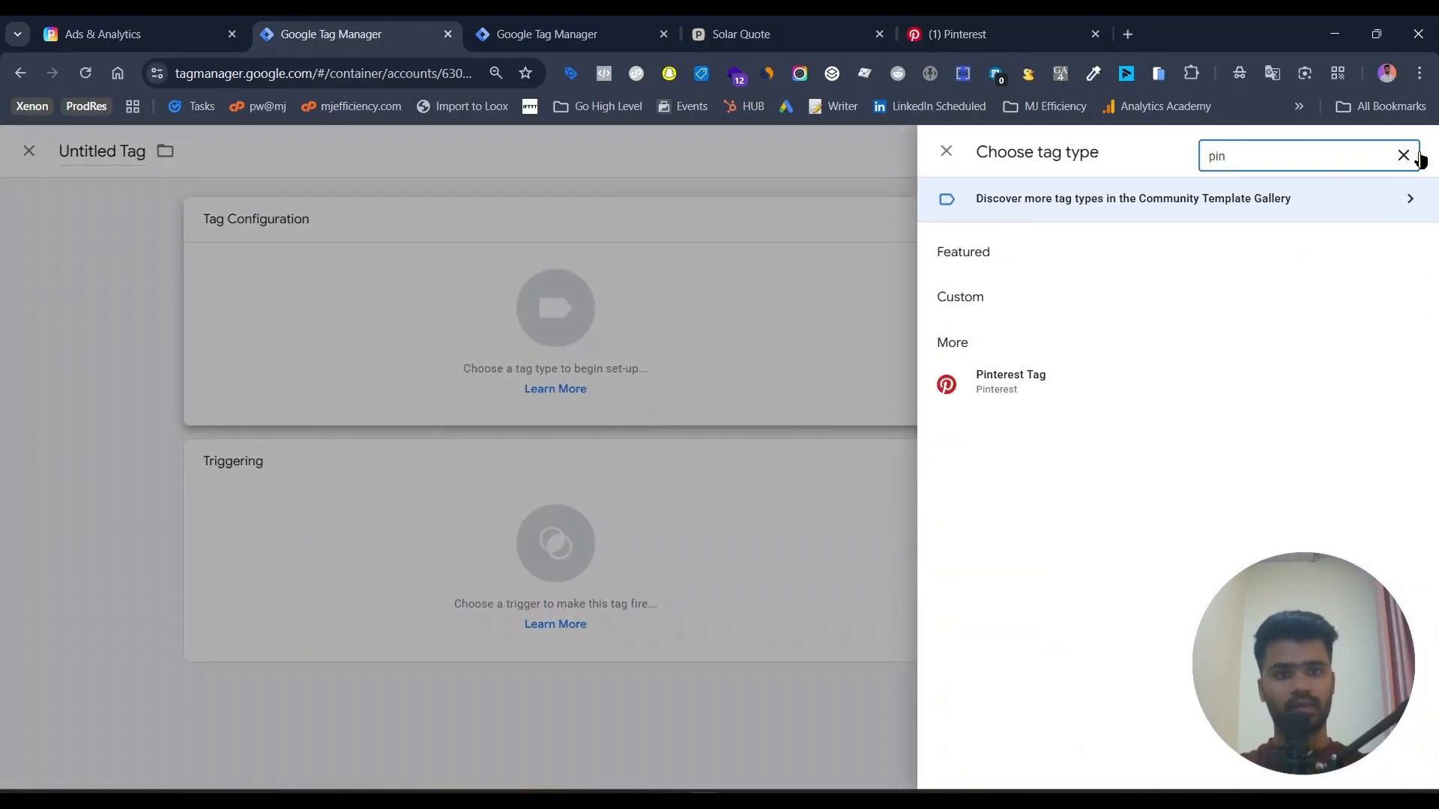
{"action": "left_click", "coordinate": [1036, 401]}
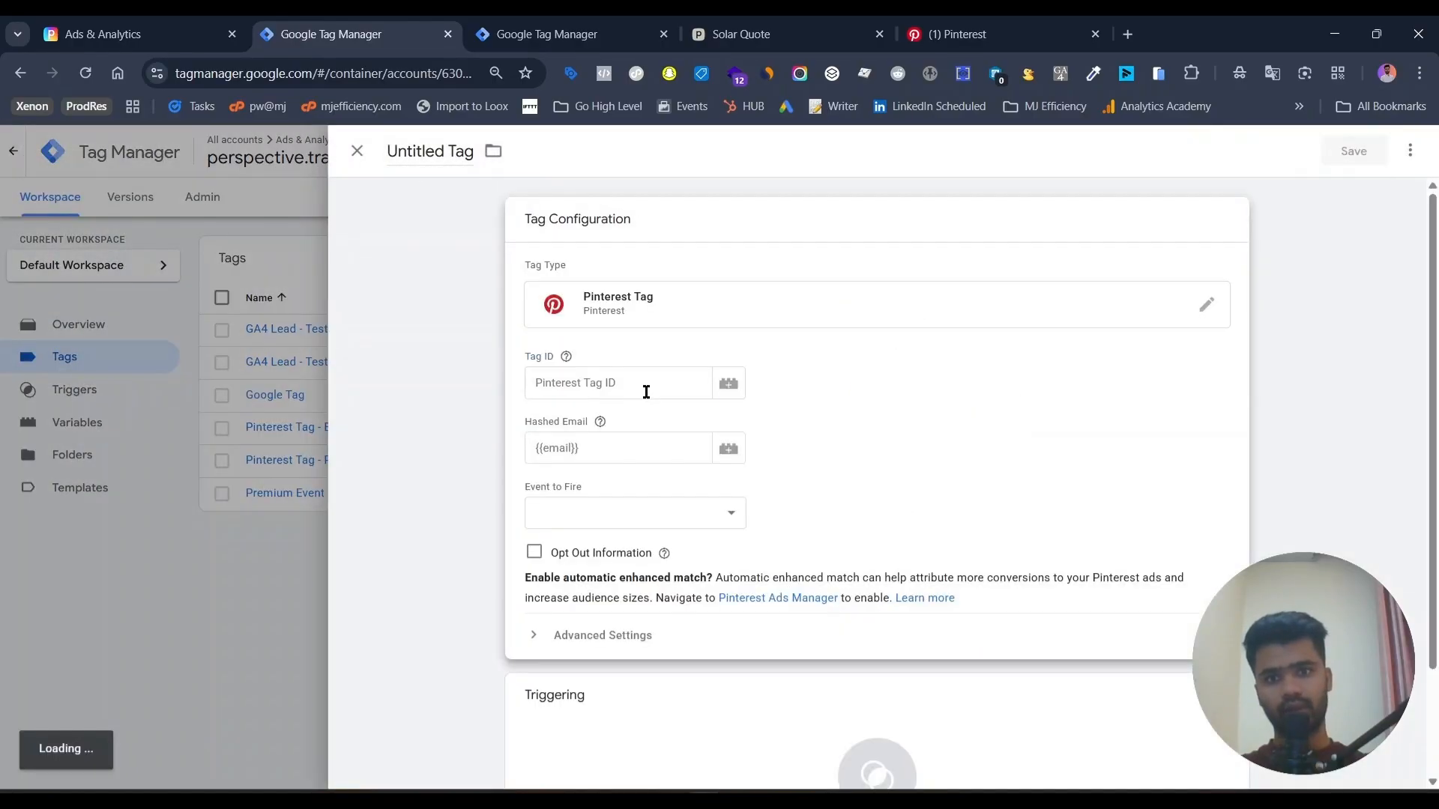
- Copy the Pinterest tag ID from Pinterest and paste it into the tag's ID field
{"action": "left_click", "coordinate": [646, 392]}
{"action": "left_click", "coordinate": [1001, 23]}
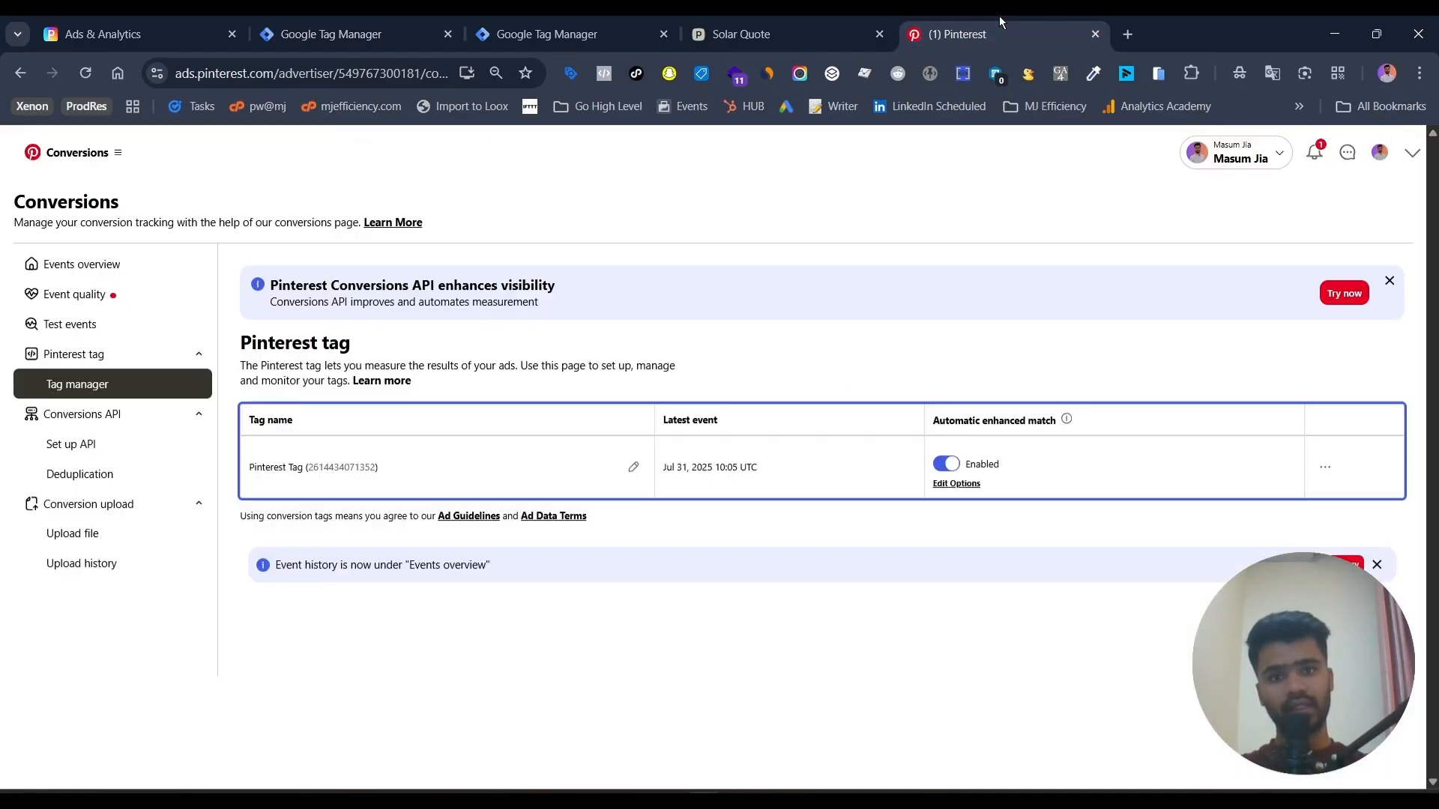
{"action": "double_click", "coordinate": [336, 466]}
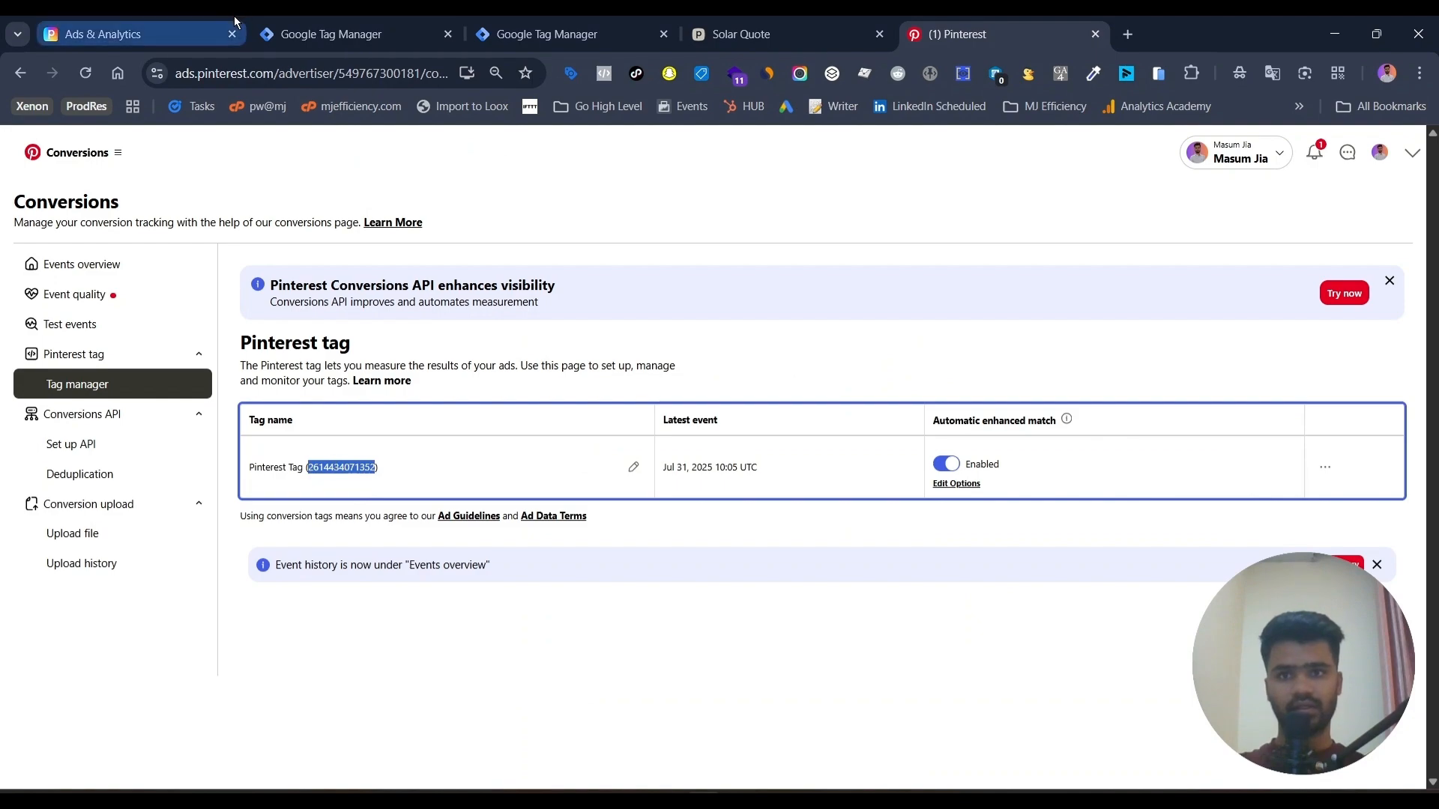
{"action": "left_click", "coordinate": [309, 34]}
{"action": "key", "text": "ctrl+v"}
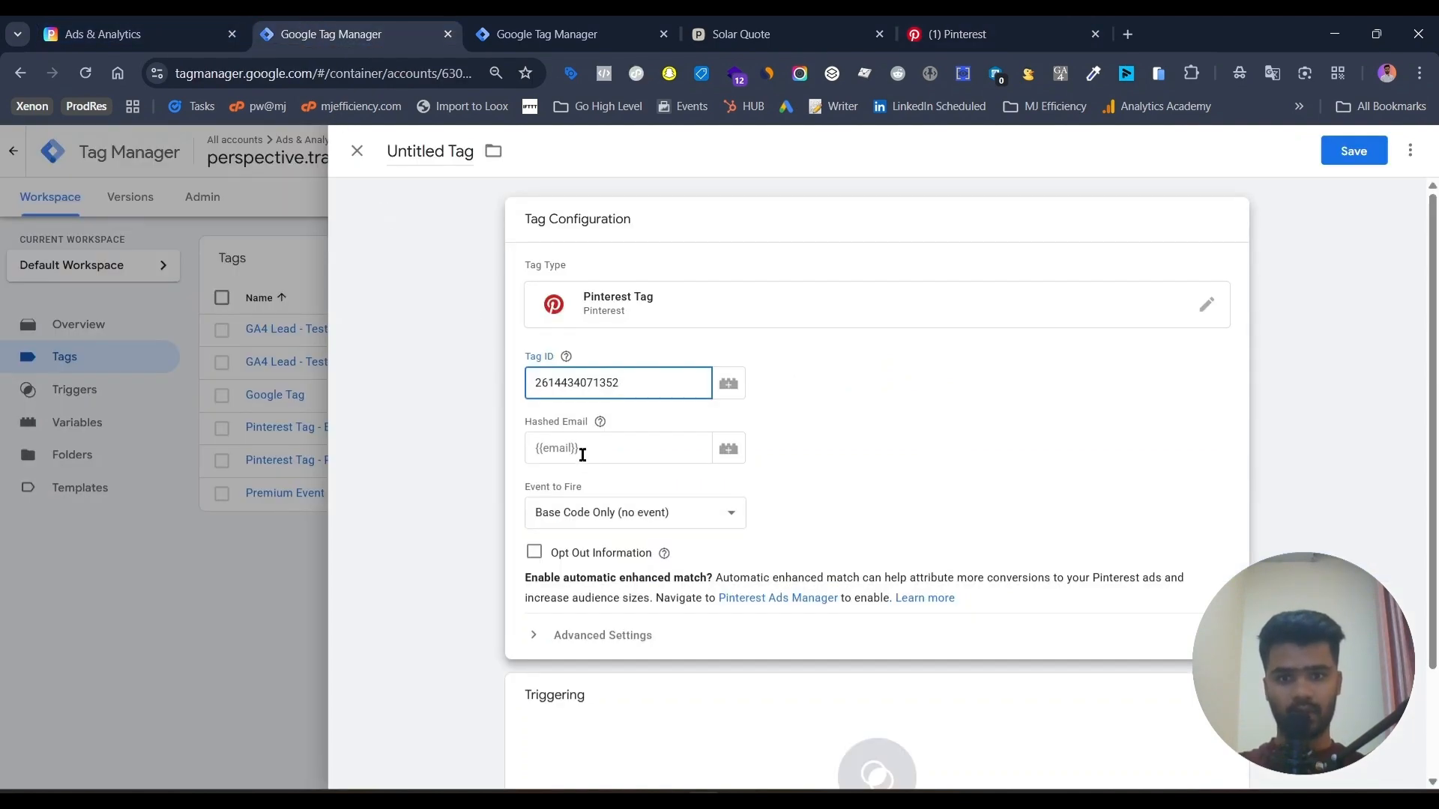
- Set Event to Fire to Lead, leave Lead Type empty, and bring up the trigger choices
{"action": "left_click", "coordinate": [619, 513]}
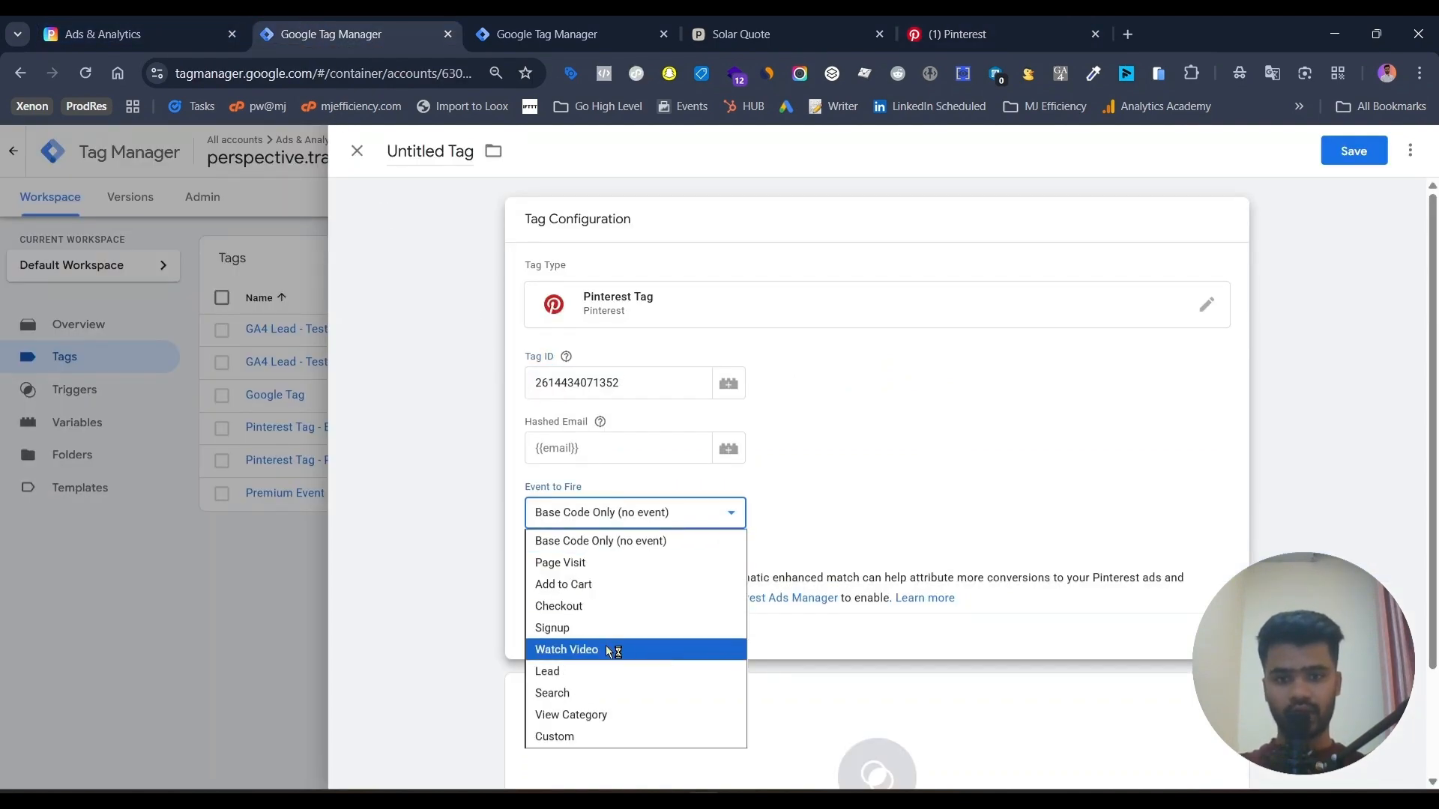
{"action": "left_click", "coordinate": [605, 671]}
{"action": "scroll", "coordinate": [607, 682], "scroll_direction": "down", "scroll_amount": 2}
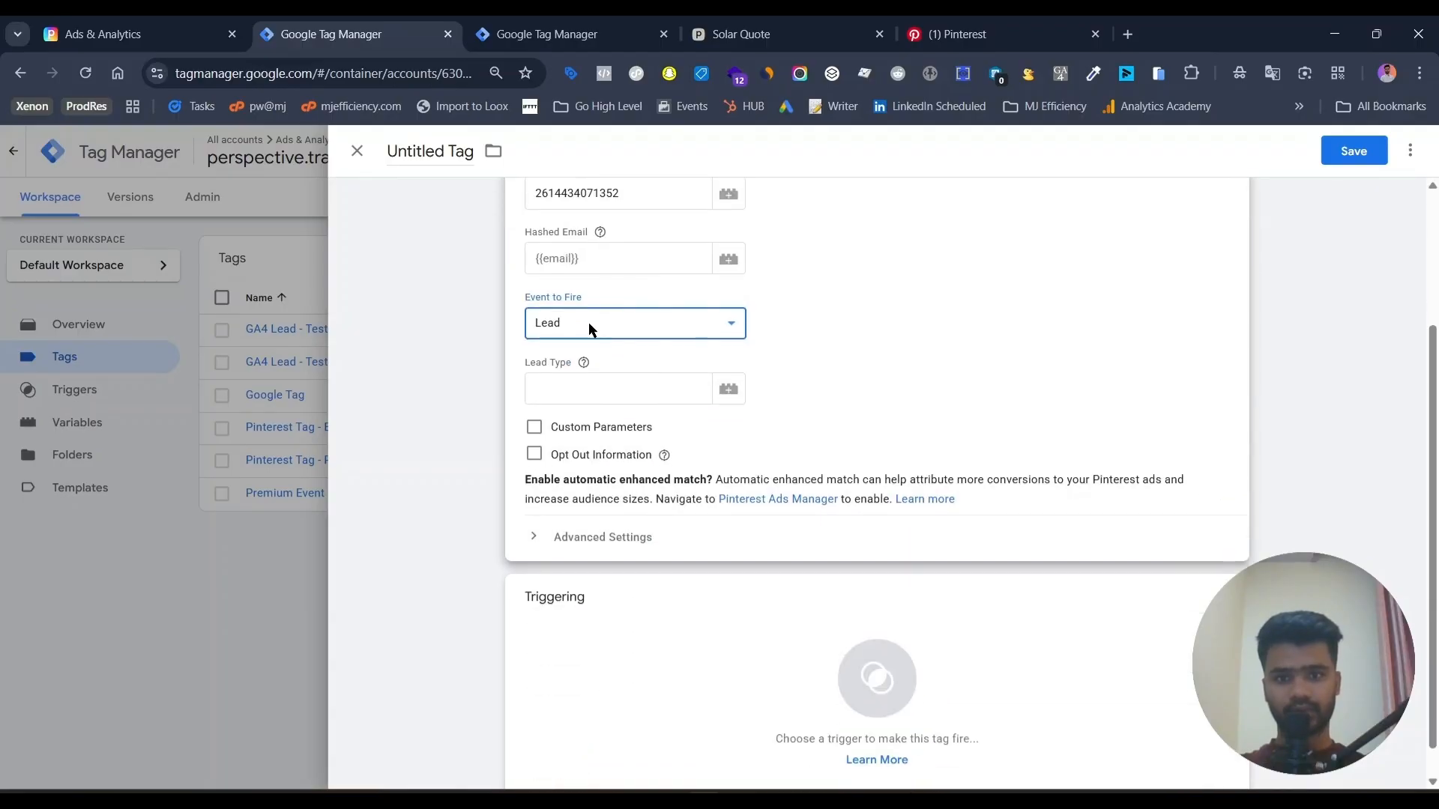
{"action": "left_click", "coordinate": [600, 377]}
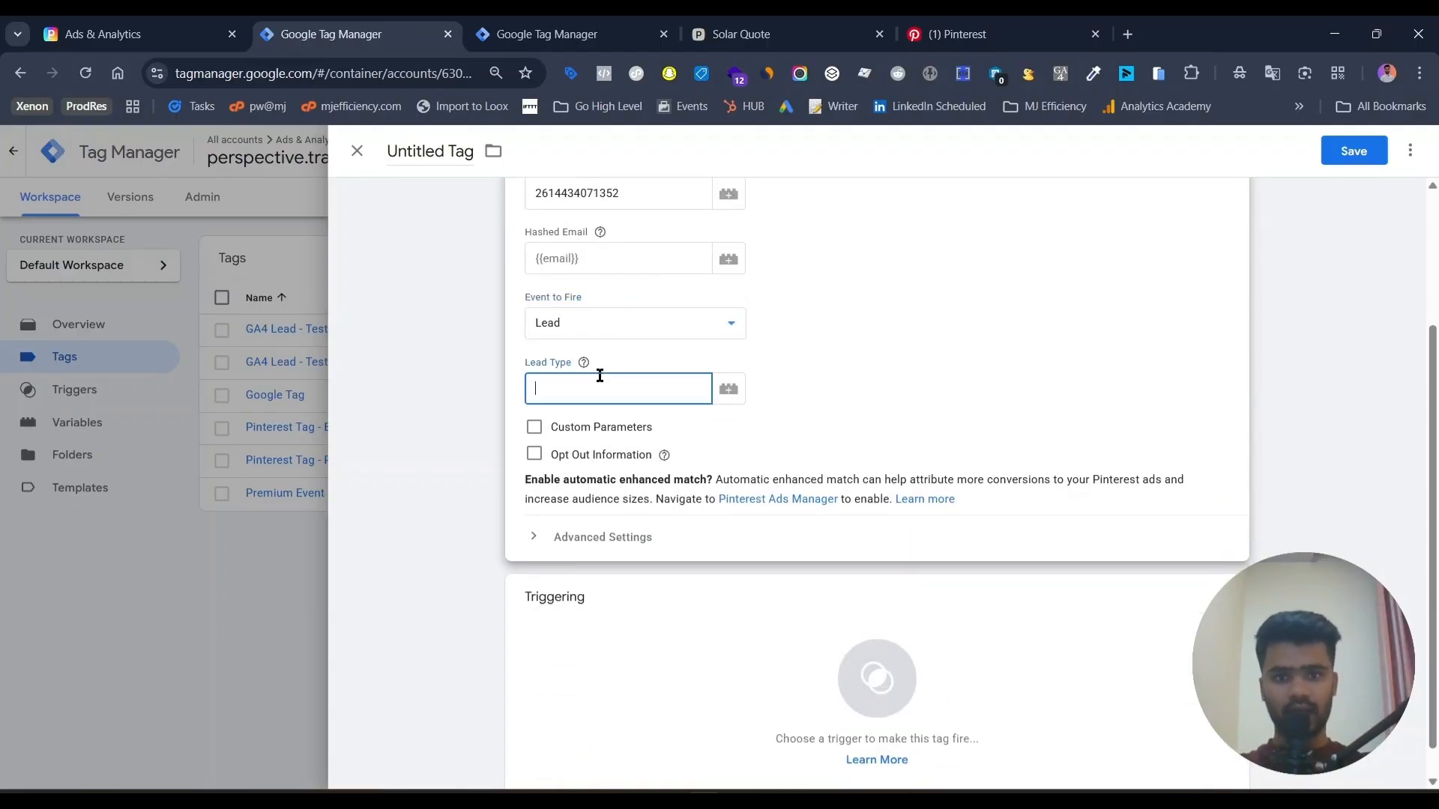
{"action": "left_click", "coordinate": [583, 370]}
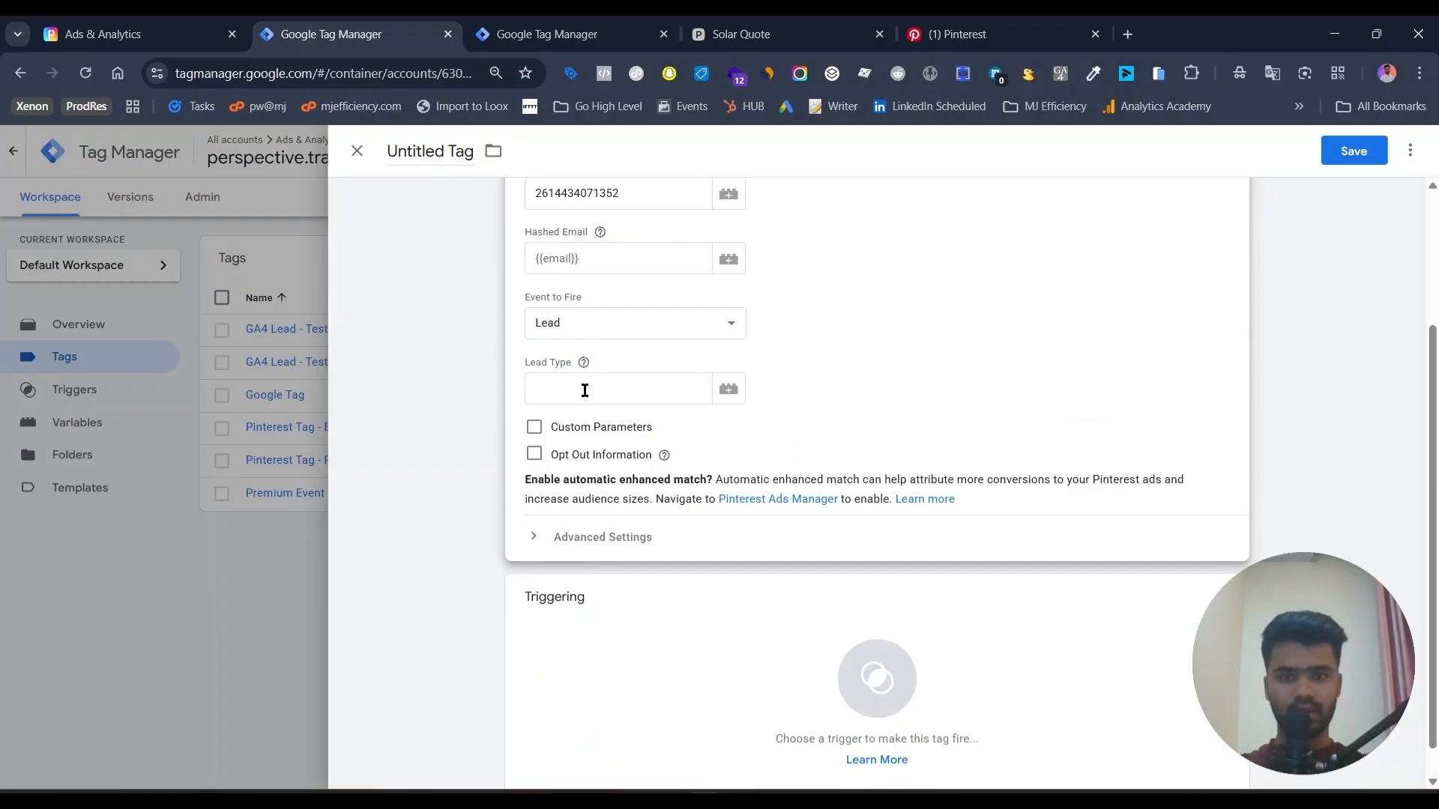
{"action": "left_click", "coordinate": [584, 367]}
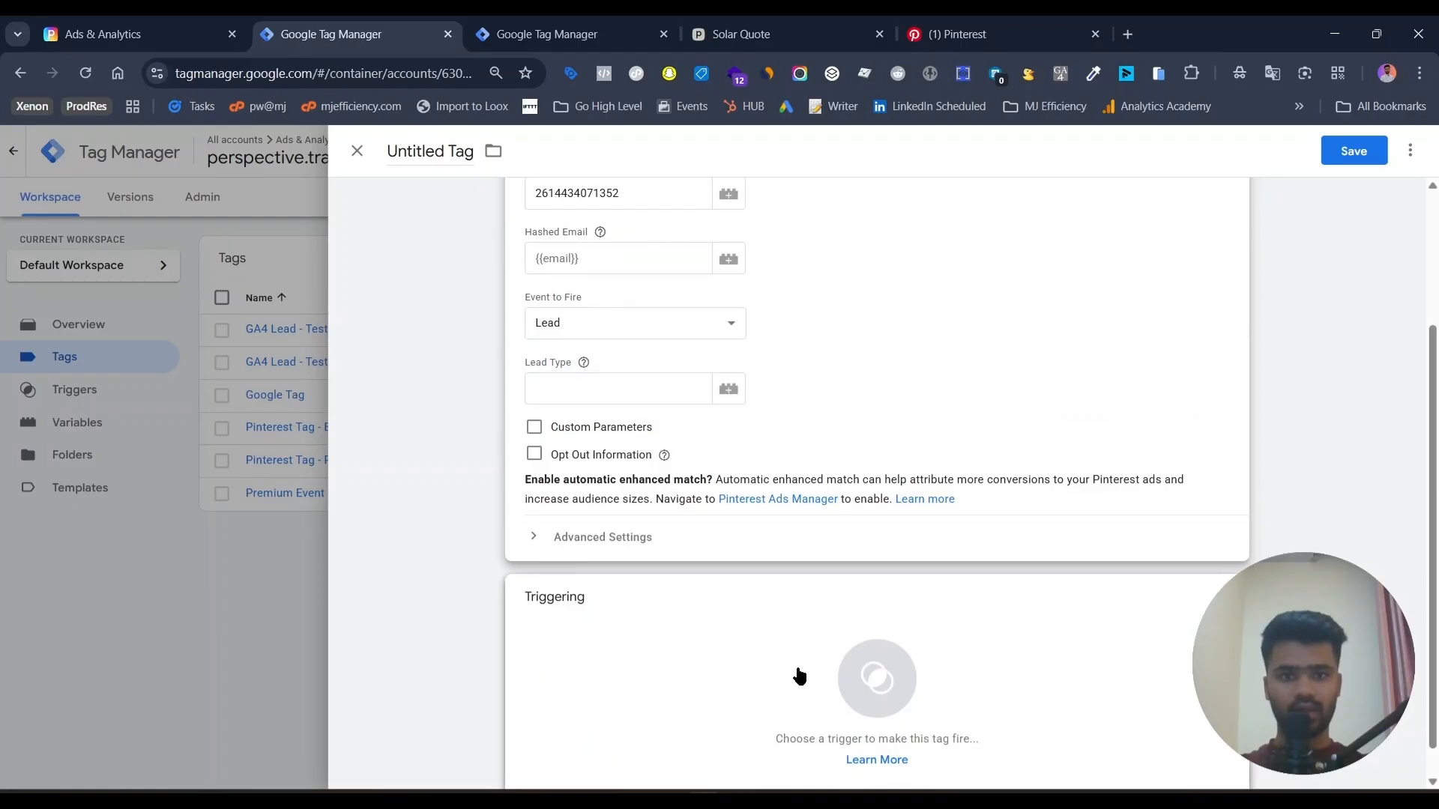
{"action": "left_click", "coordinate": [798, 676]}
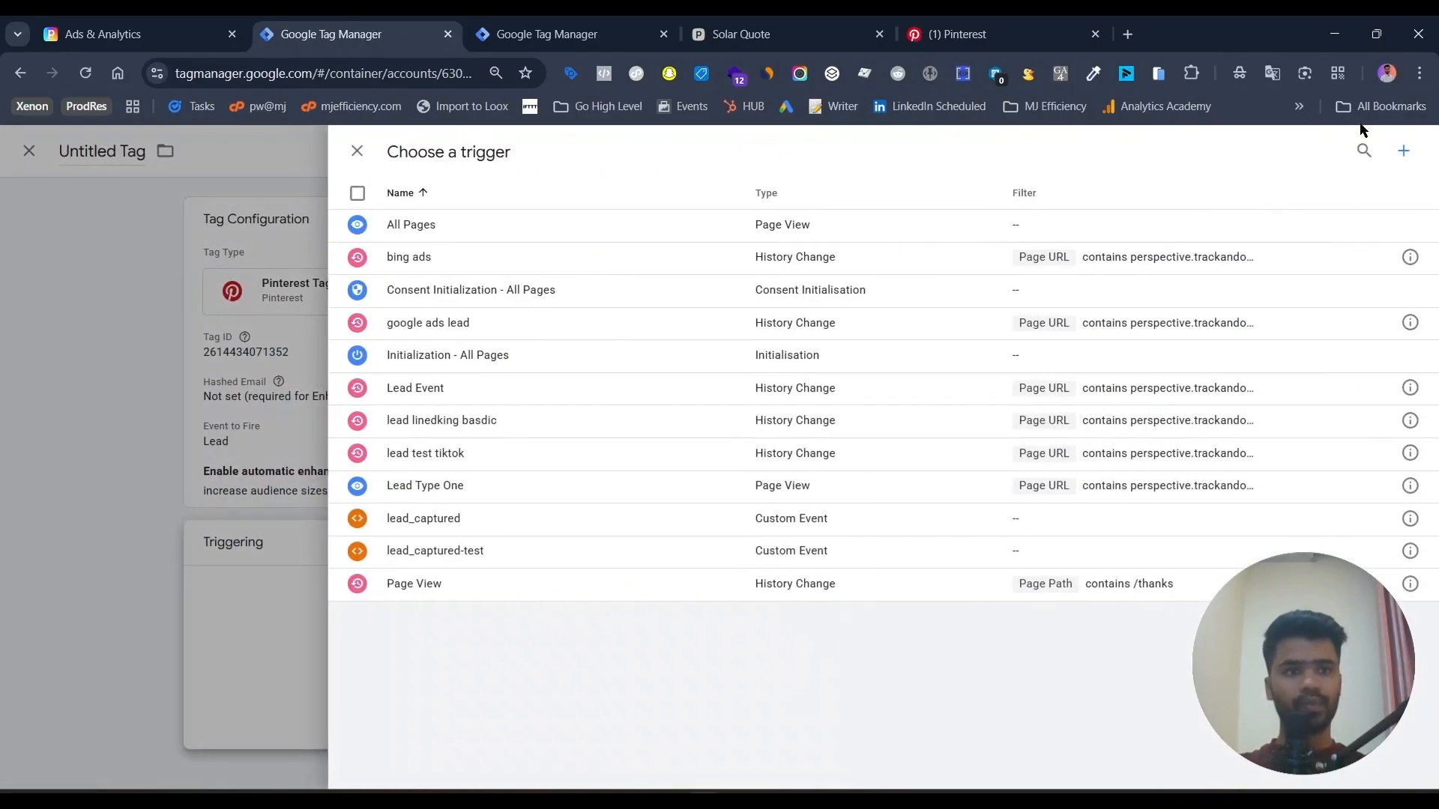
- Add a new History Change trigger for some history changes, conditioned on Page URL
{"action": "left_click", "coordinate": [1403, 147]}
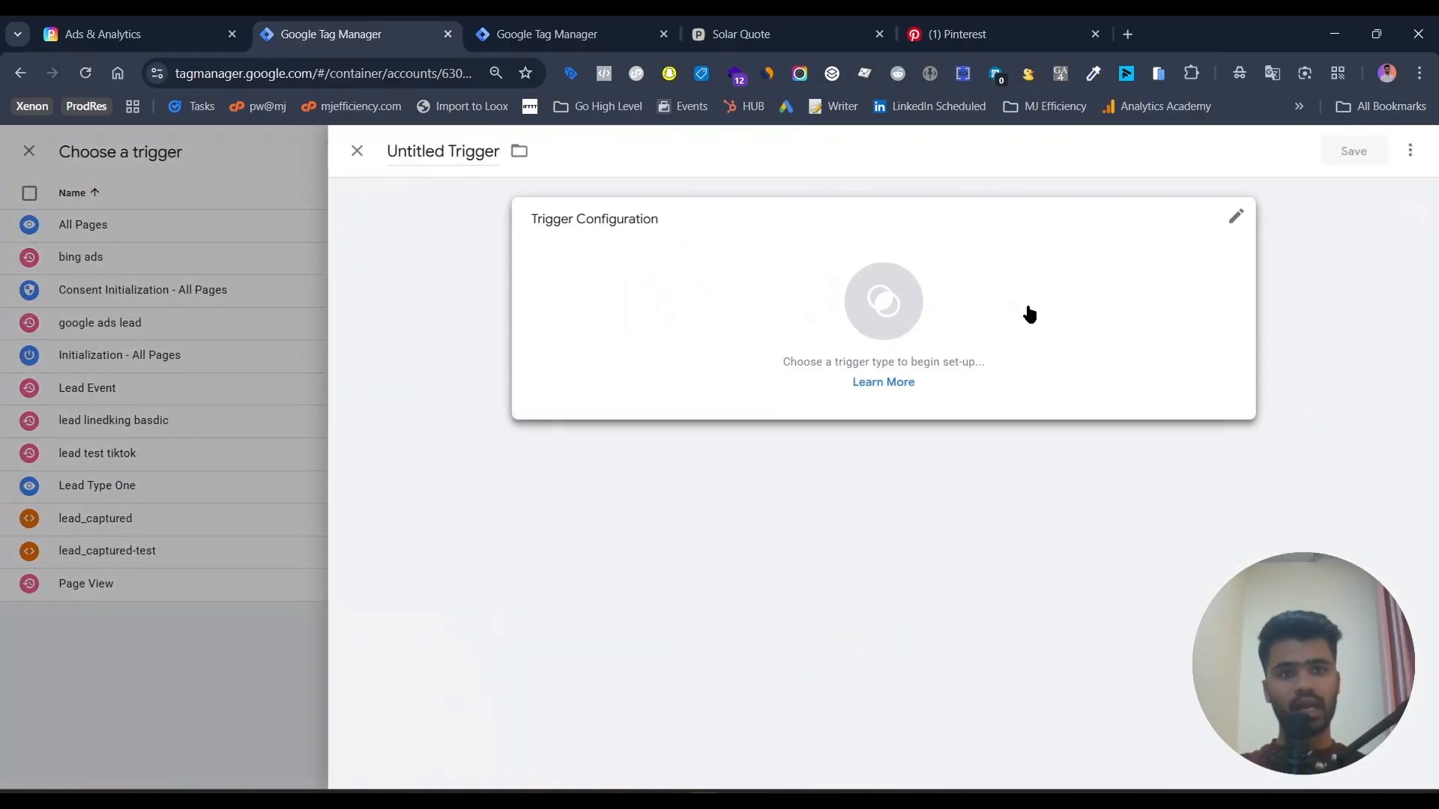
{"action": "left_click", "coordinate": [1027, 312]}
{"action": "scroll", "coordinate": [1029, 313], "scroll_direction": "down", "scroll_amount": 4}
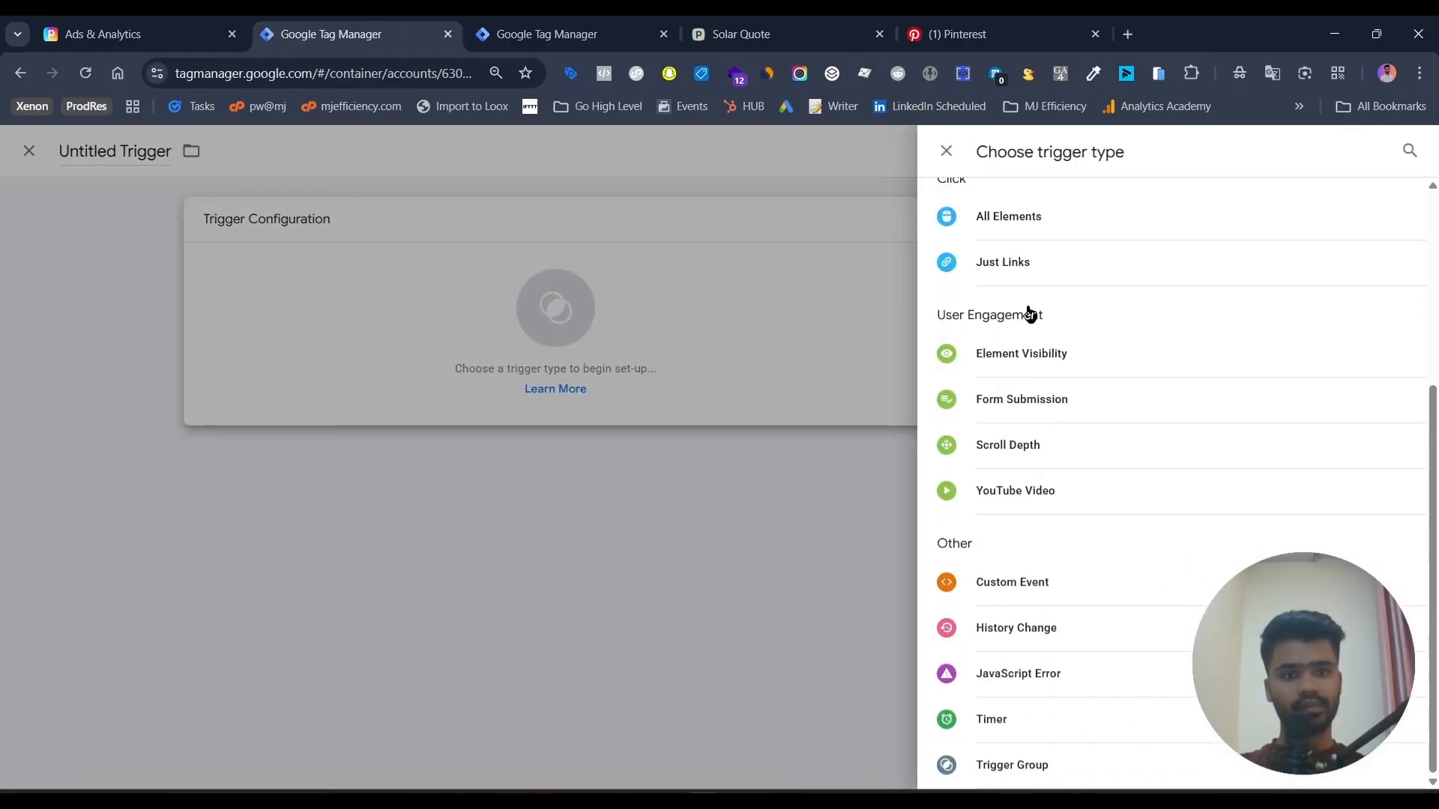
{"action": "left_click", "coordinate": [986, 626]}
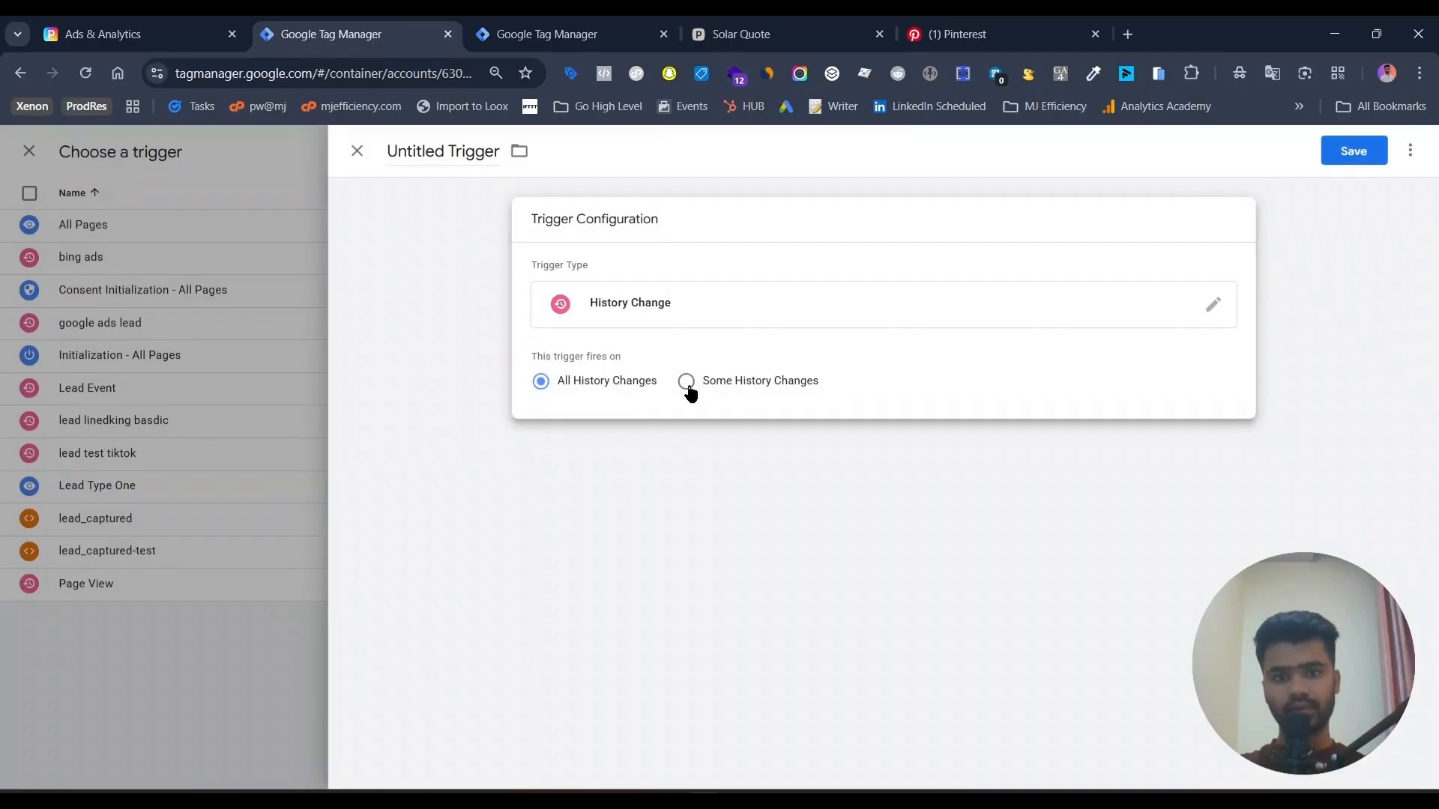
{"action": "left_click", "coordinate": [684, 384]}
{"action": "left_click", "coordinate": [665, 442]}
{"action": "type", "text": "page"}
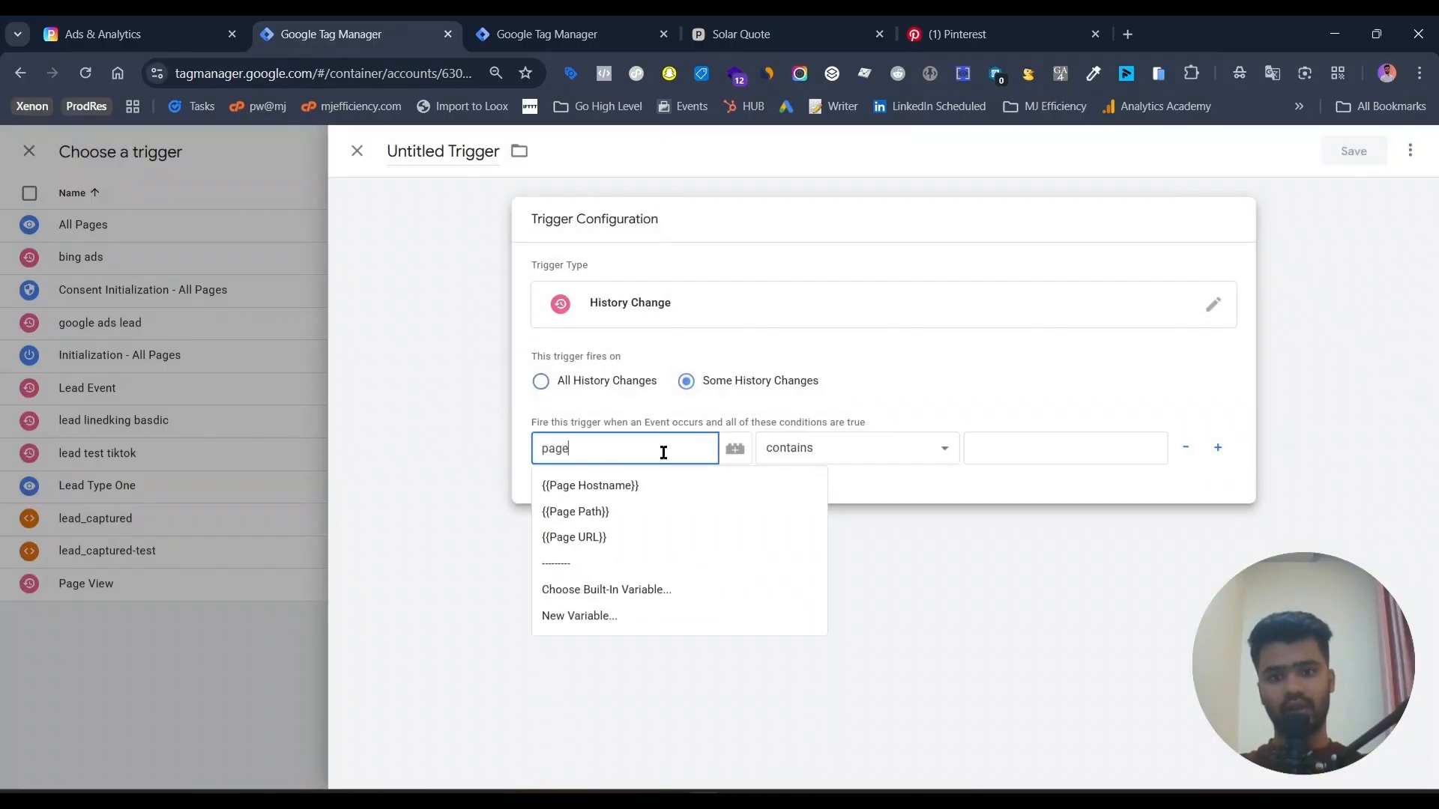
{"action": "left_click", "coordinate": [629, 538]}
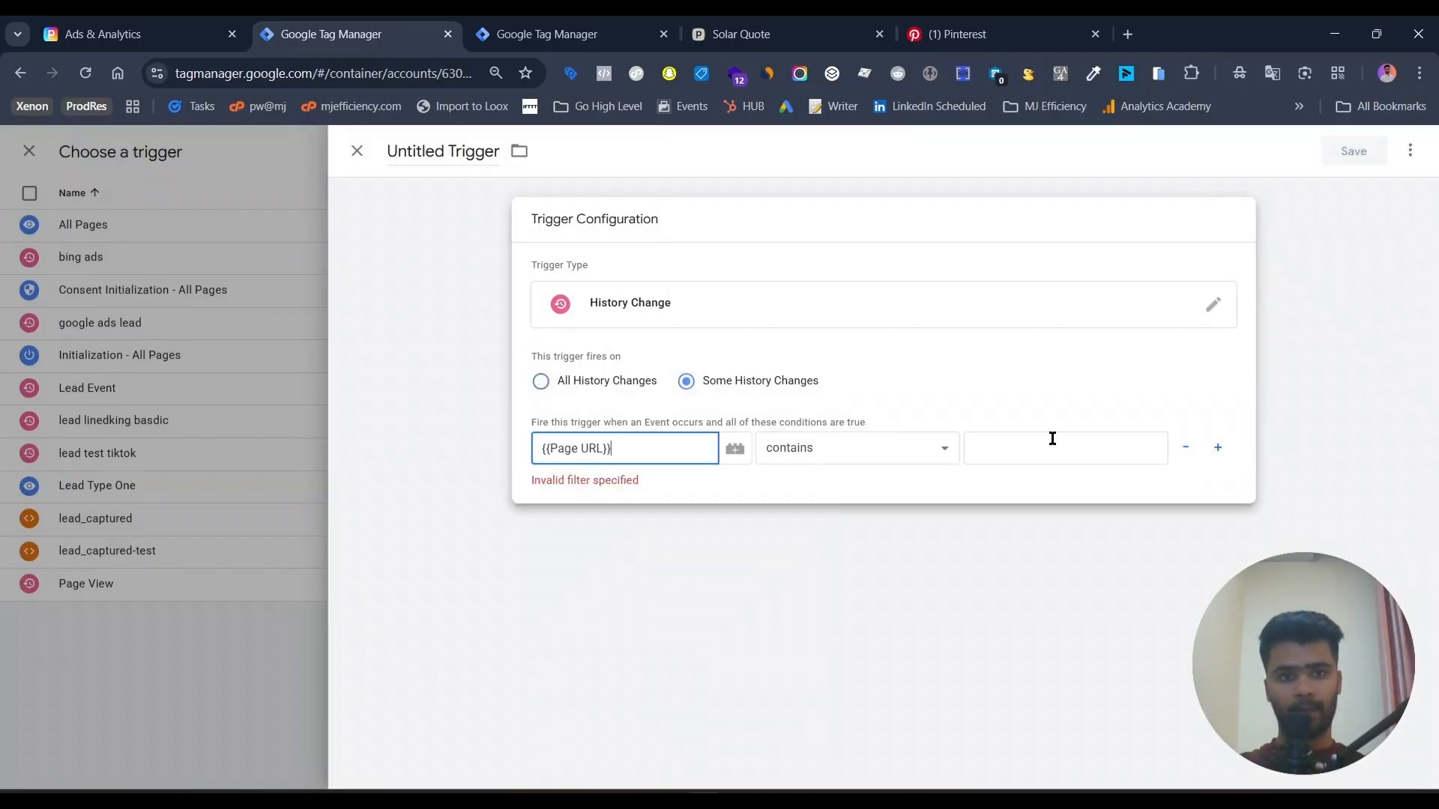
- Set the condition value to the copied lead-solar-qu/thanks page URL
{"action": "key", "text": "super+v"}
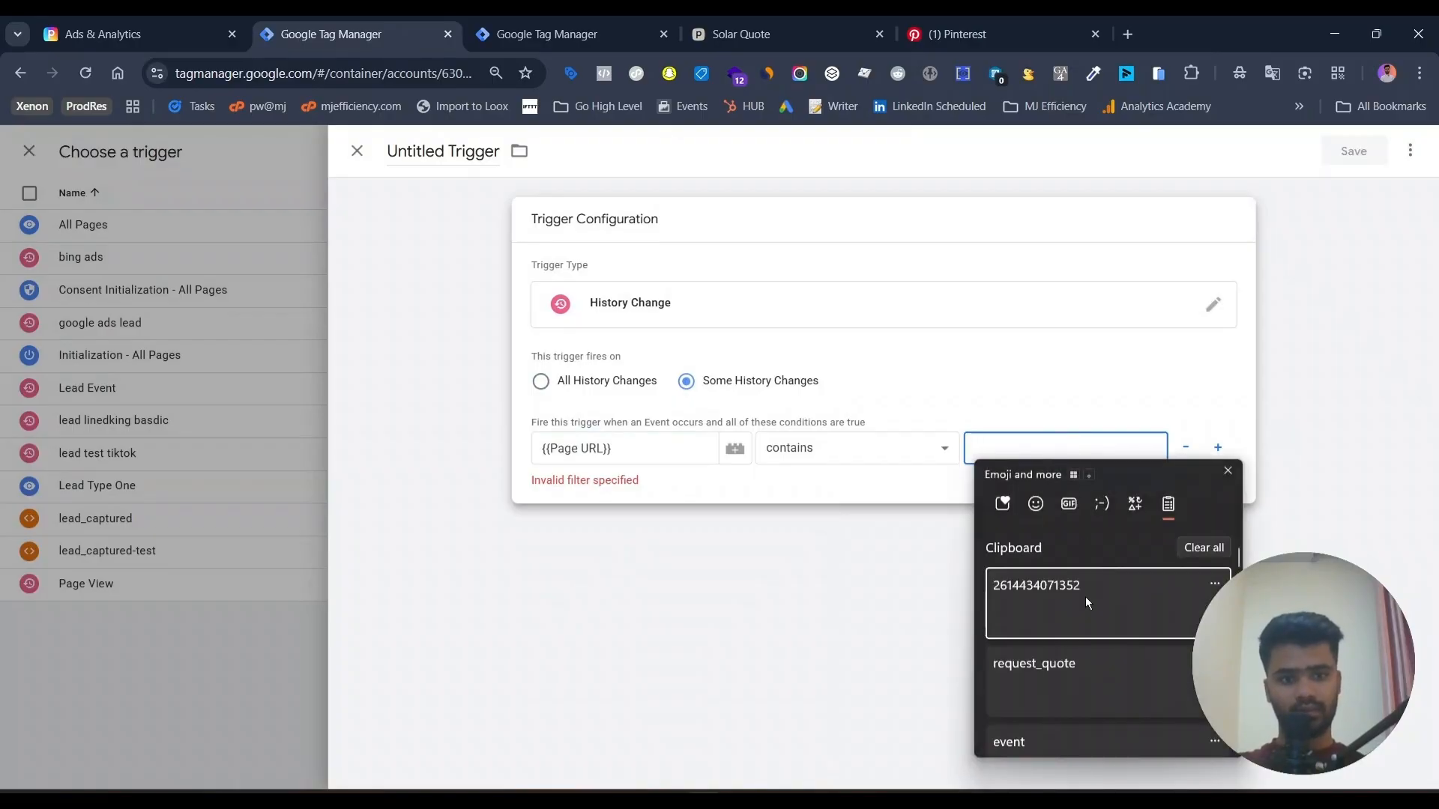
{"action": "scroll", "coordinate": [1085, 596], "scroll_direction": "down", "scroll_amount": 5}
{"action": "scroll", "coordinate": [1085, 596], "scroll_direction": "down", "scroll_amount": 2}
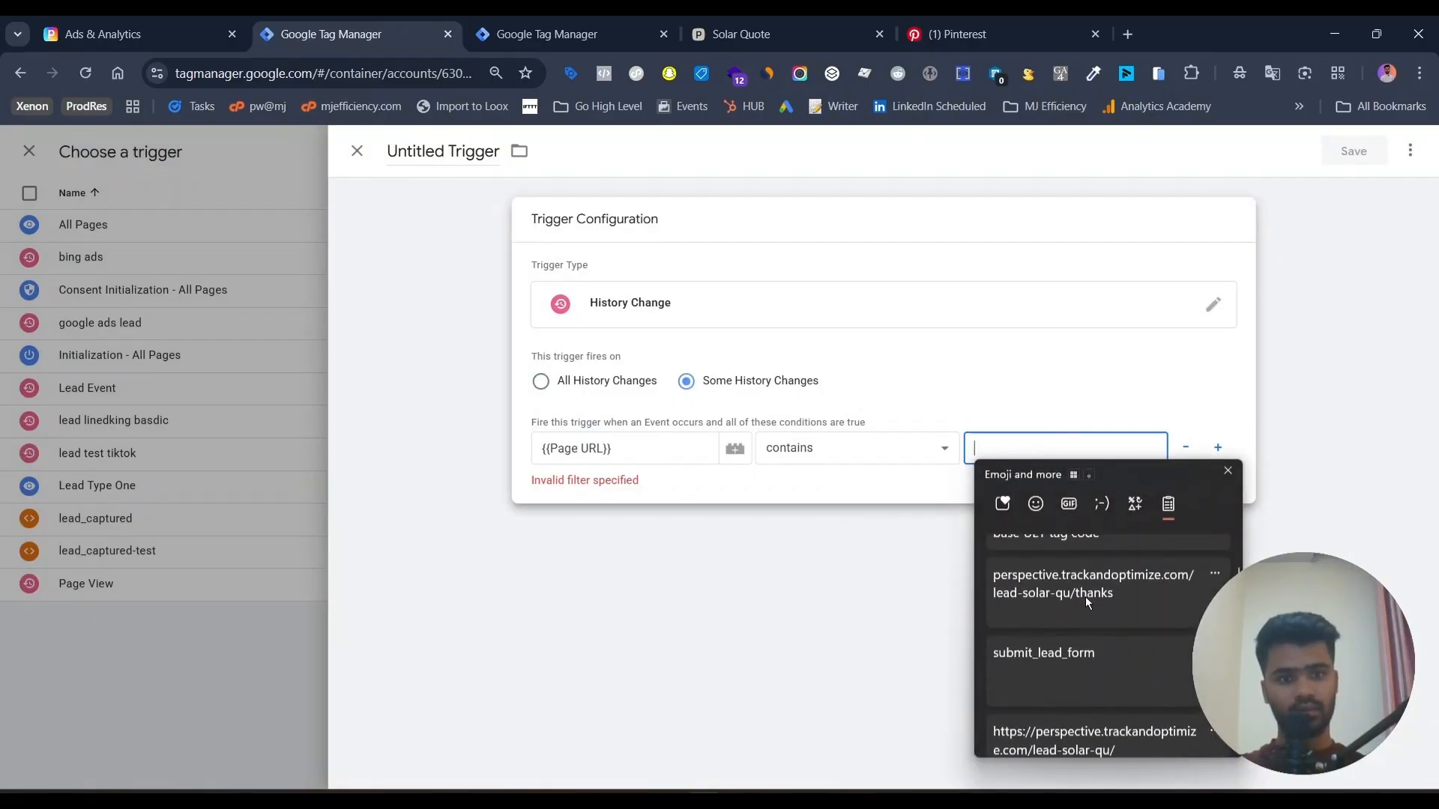
{"action": "left_click", "coordinate": [1085, 596]}
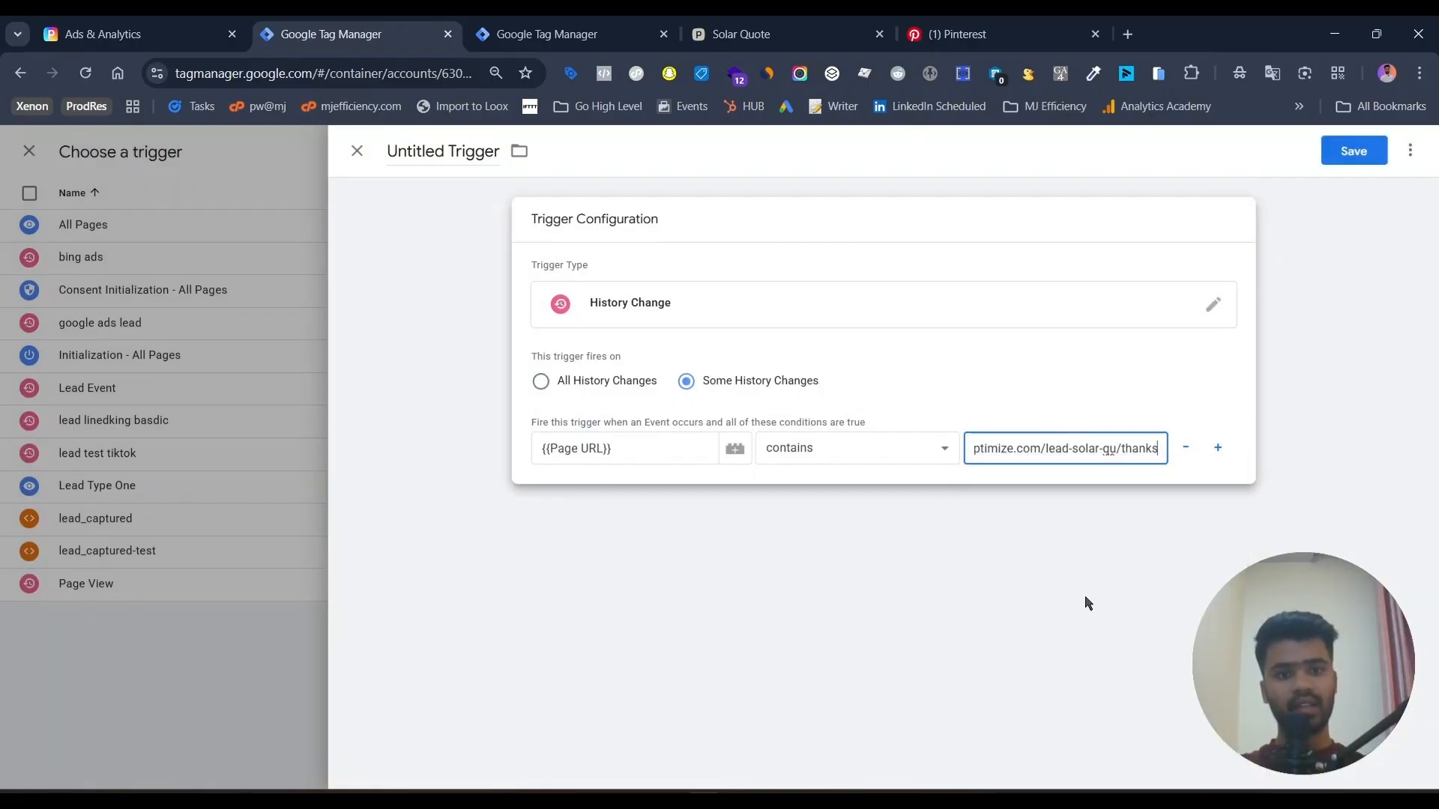
{"action": "left_click", "coordinate": [107, 22]}
{"action": "left_click", "coordinate": [916, 495]}
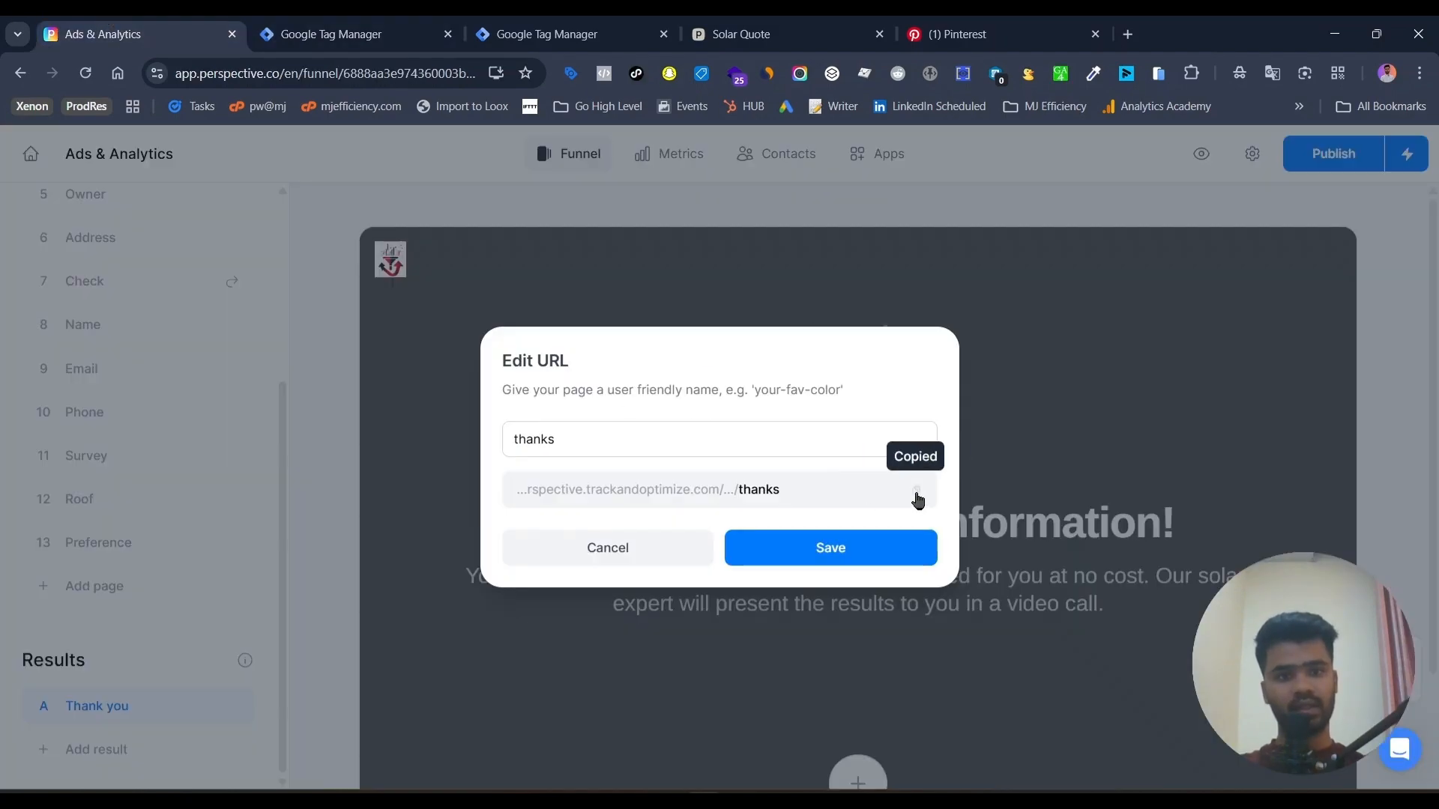
{"action": "left_click", "coordinate": [440, 22]}
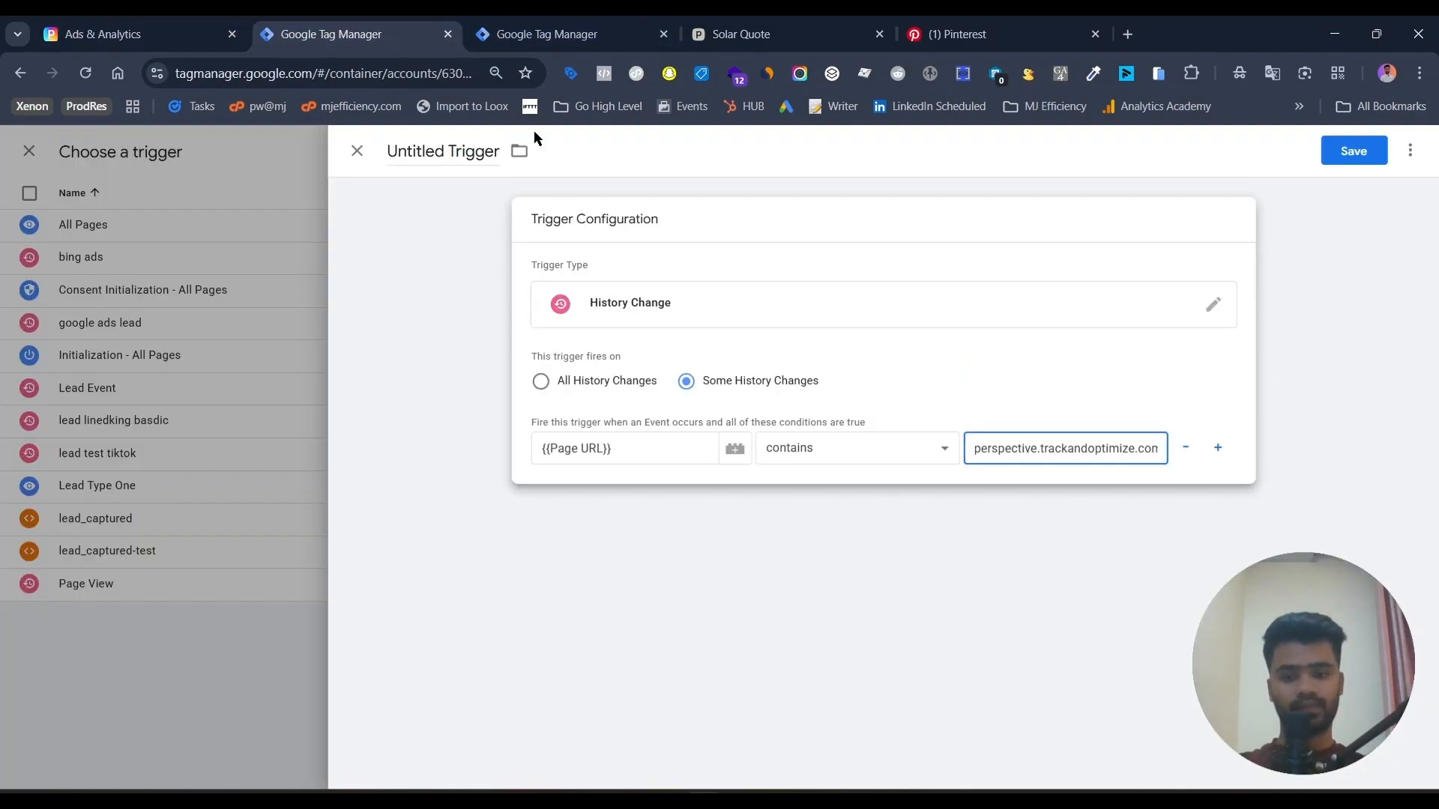
{"action": "key", "text": "ctrl+a"}
{"action": "key", "text": "ctrl+v"}
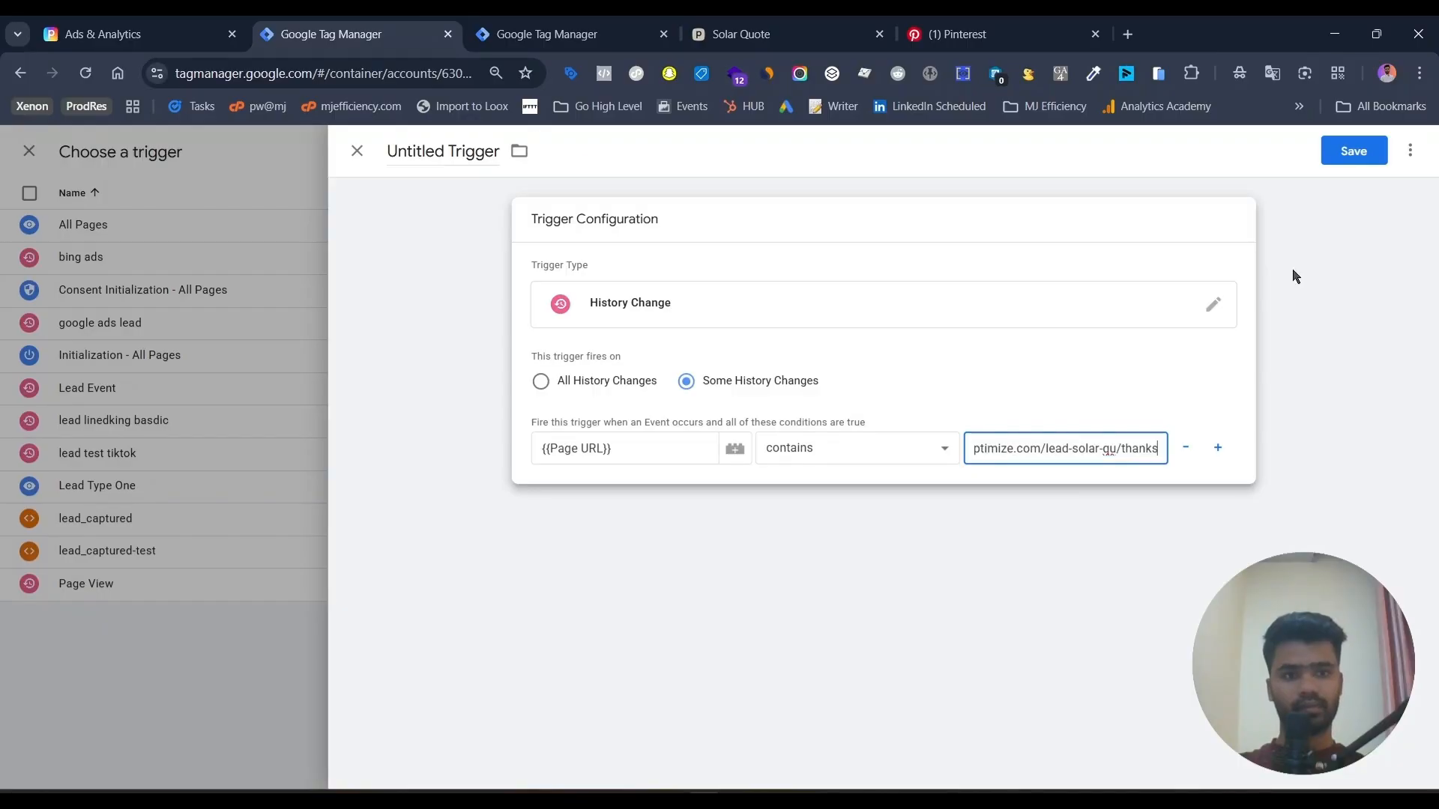
- Save the trigger under the name 'pinterest lead'
{"action": "left_click", "coordinate": [1362, 154]}
{"action": "type", "text": "pintesst"}
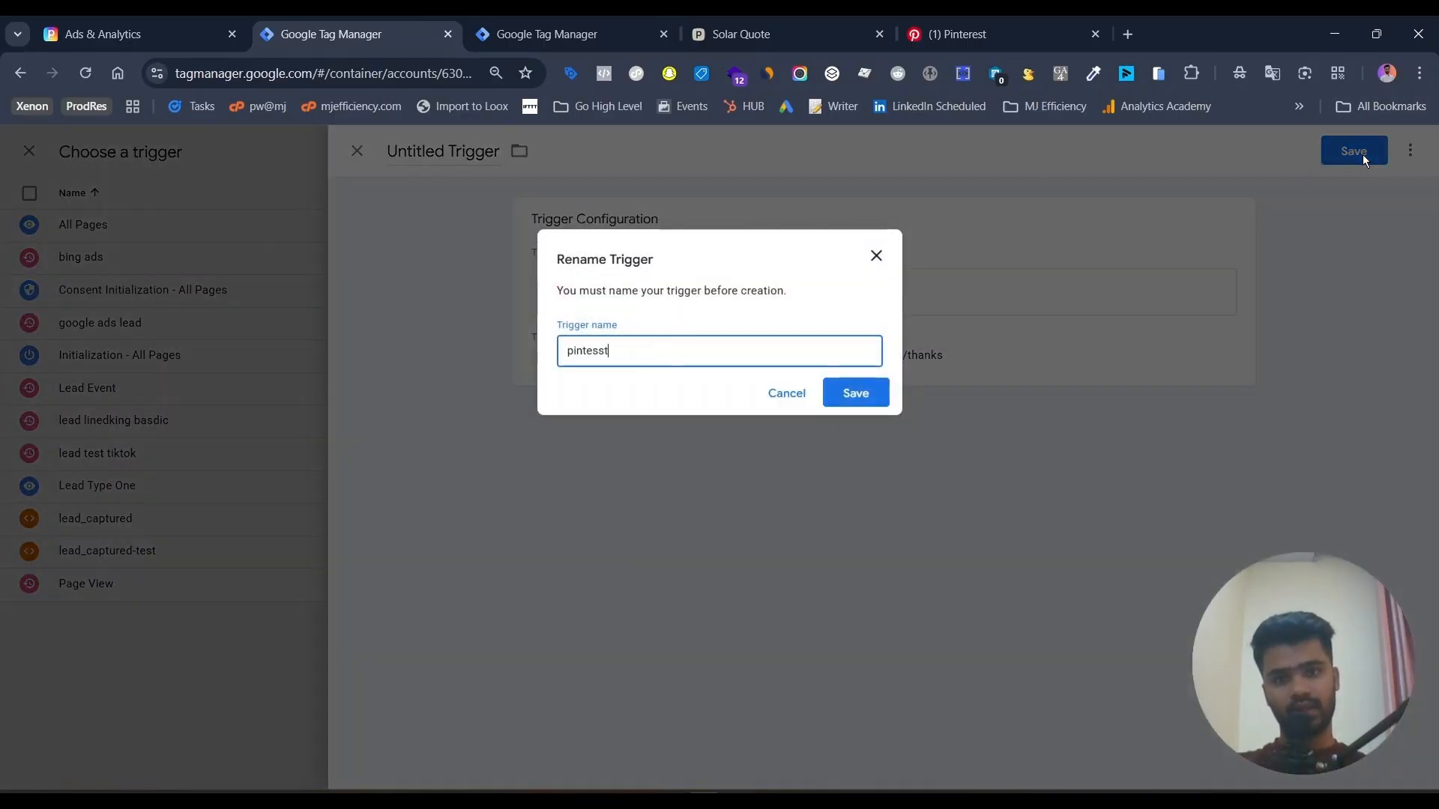
{"action": "key", "text": "BackSpace"}
{"action": "type", "text": "rest lead"}
{"action": "key", "text": "Return"}
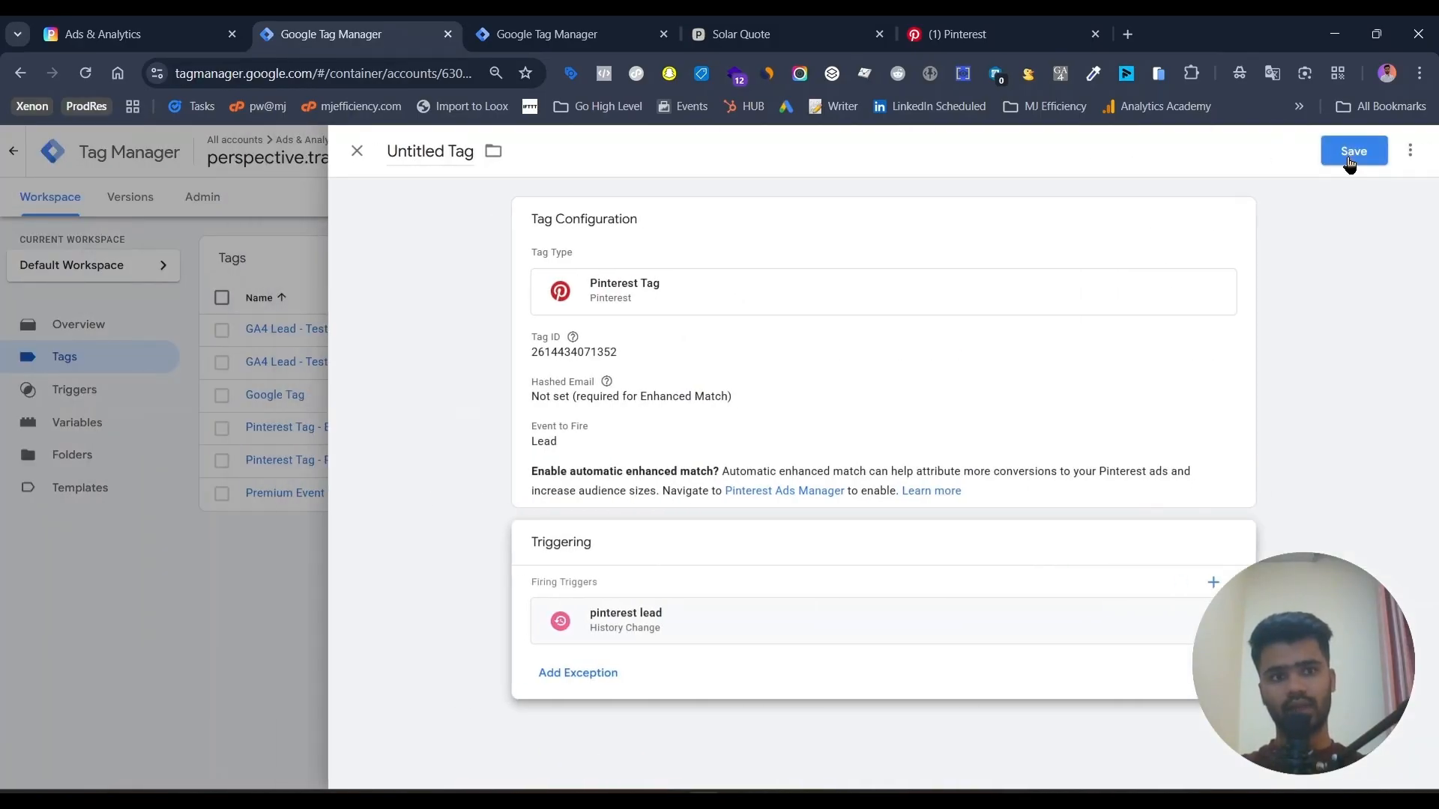
- Save the tag as 'Pinterest Tag - Lead'
{"action": "left_click", "coordinate": [1352, 152]}
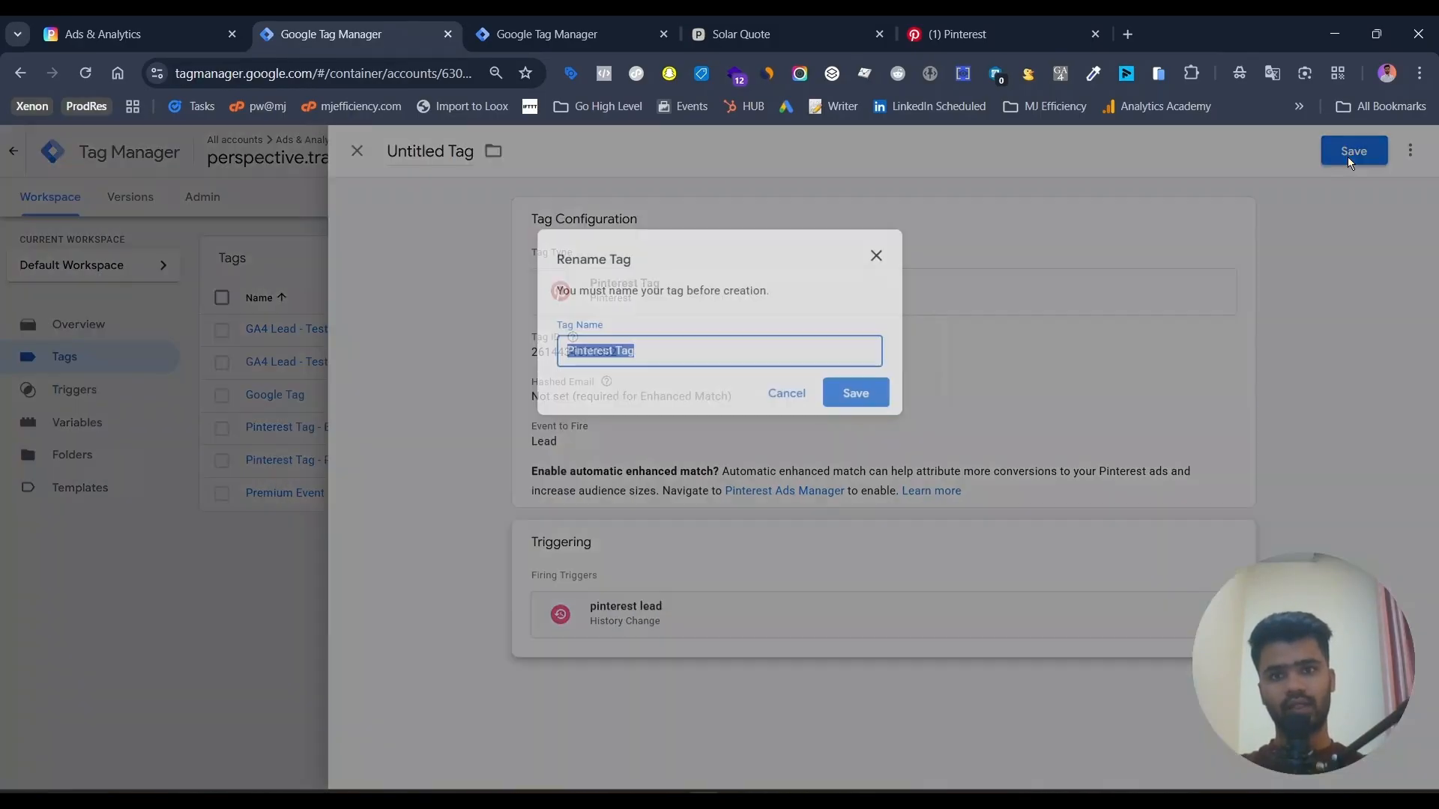
{"action": "type", "text": "- Lead\\"}
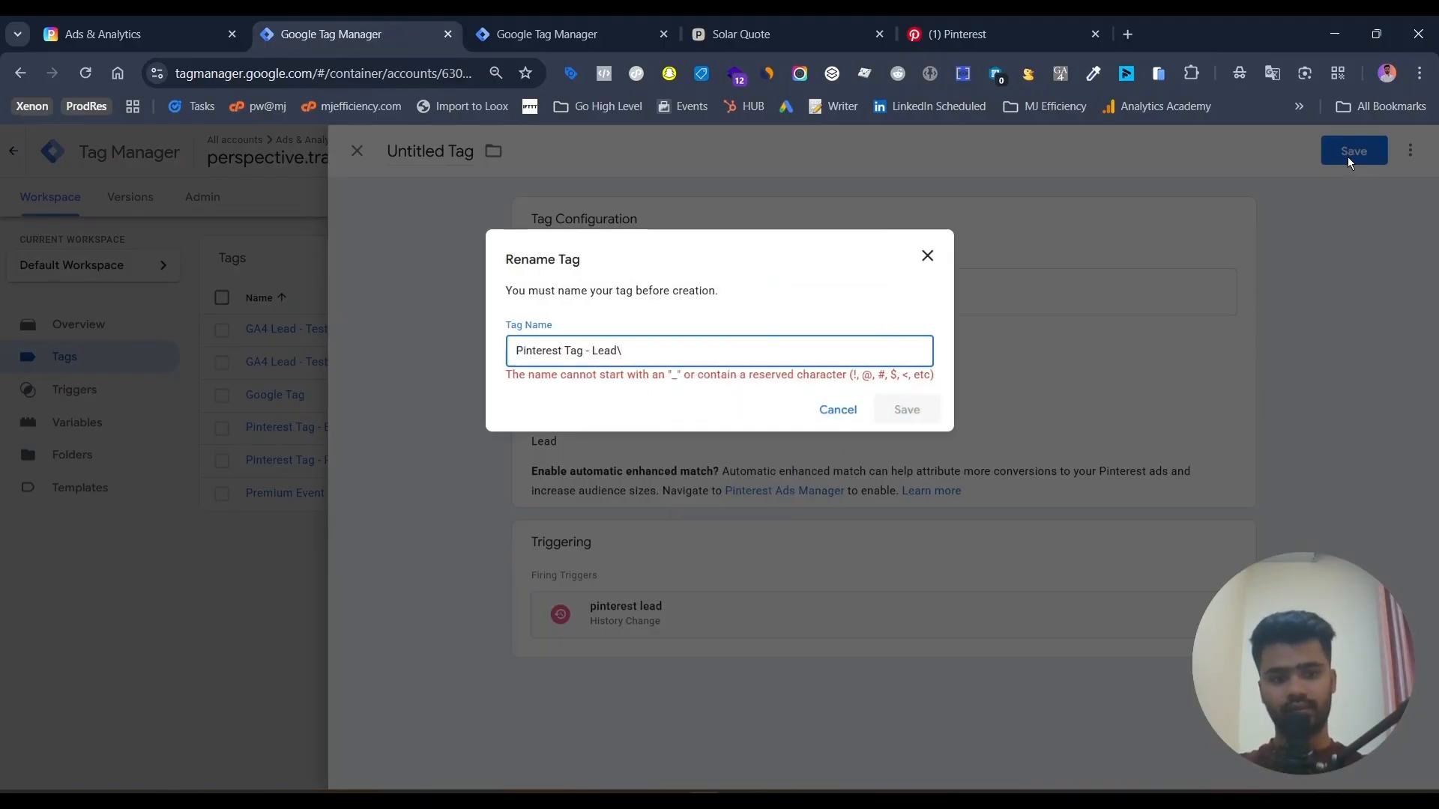
{"action": "key", "text": "BackSpace"}
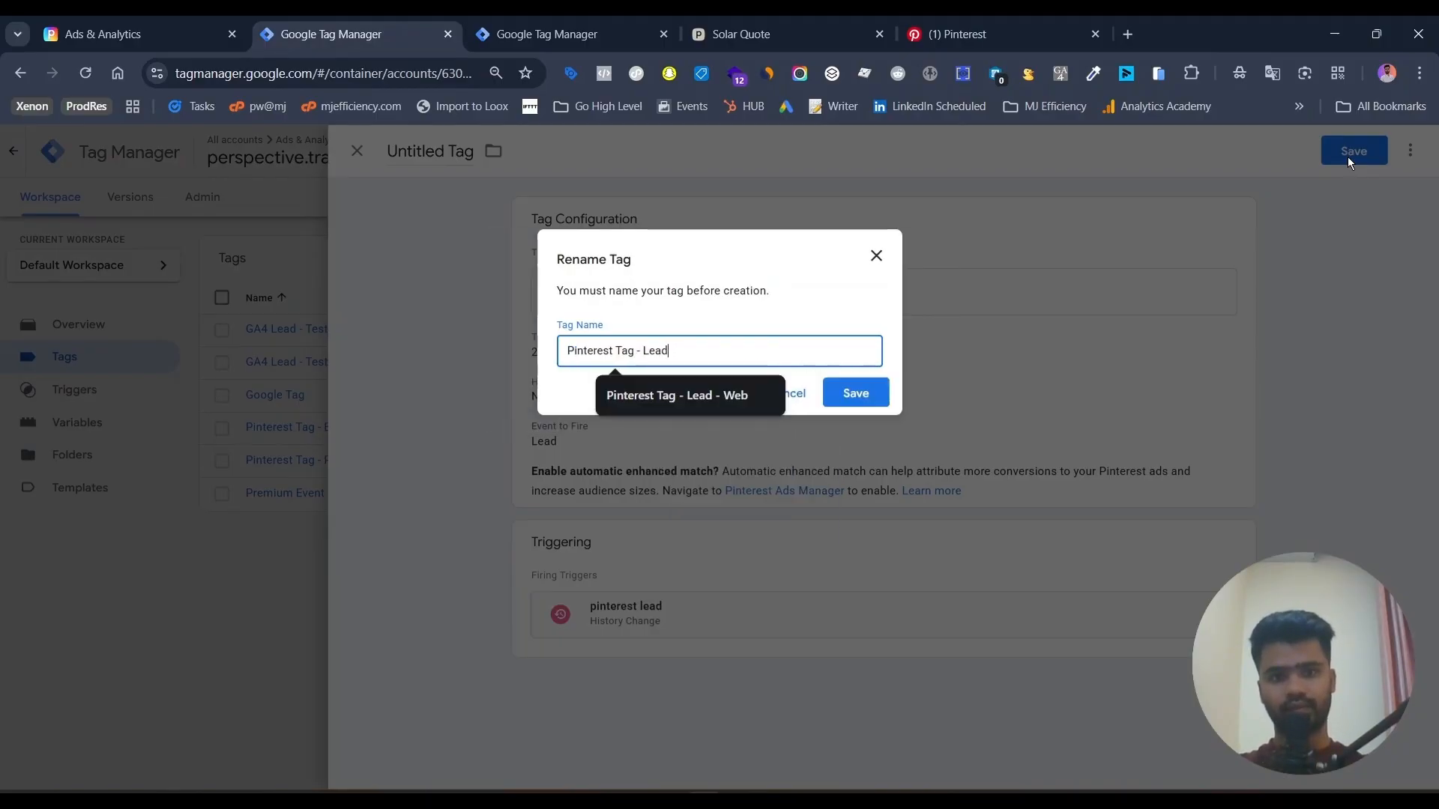
{"action": "key", "text": "Return"}
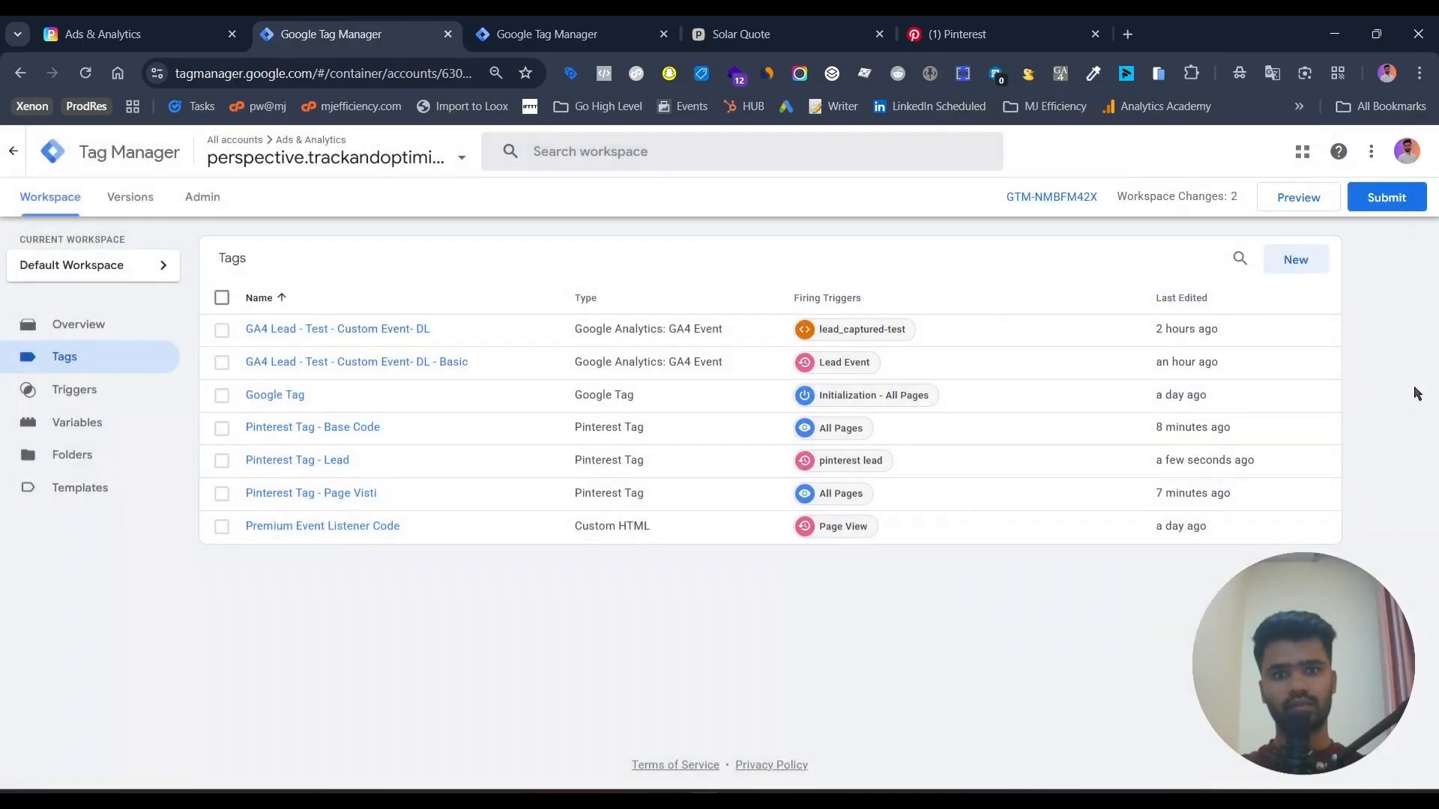
- Submit and publish the workspace as Version 25 without a description
{"action": "left_click", "coordinate": [1370, 199]}
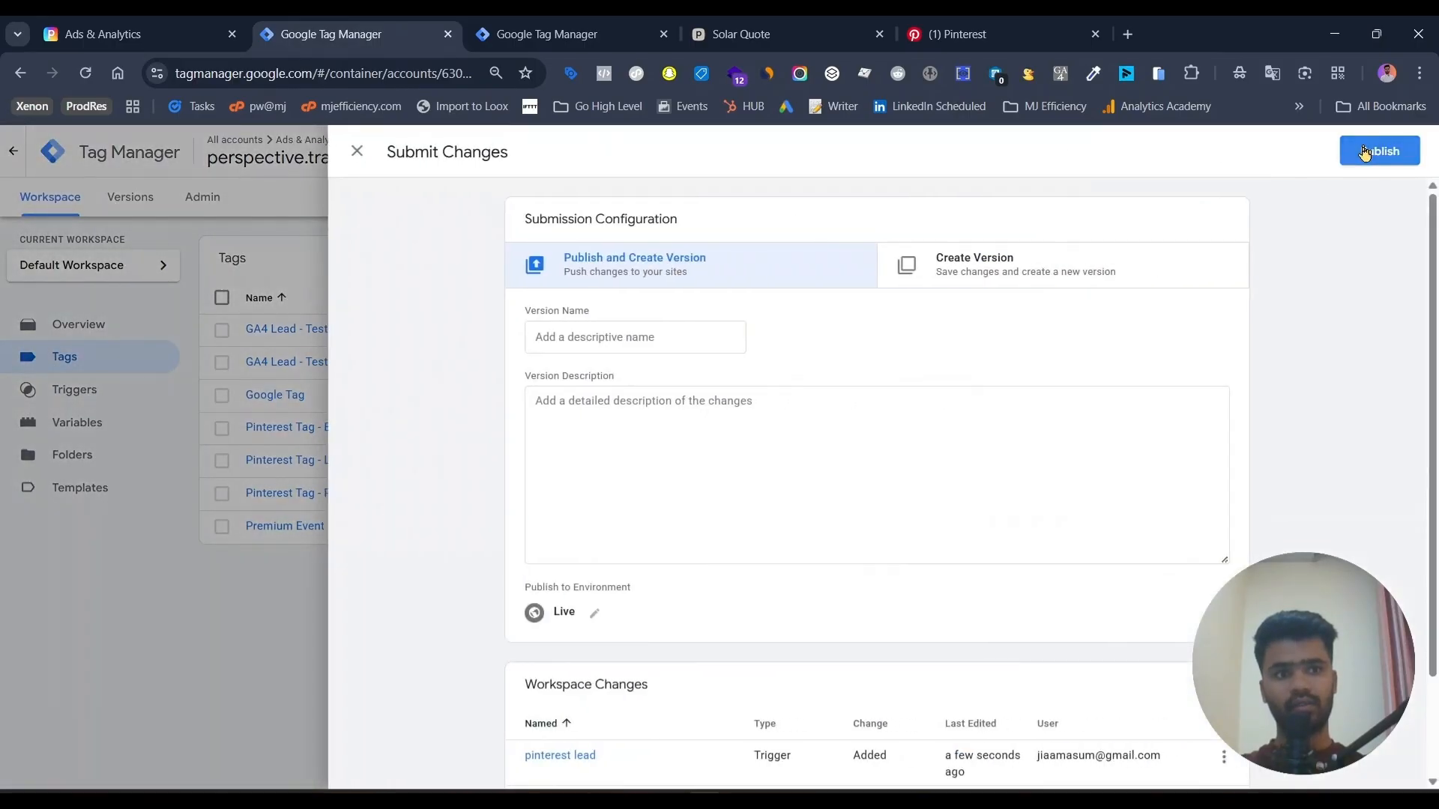
{"action": "left_click", "coordinate": [1365, 148]}
{"action": "left_click", "coordinate": [827, 639]}
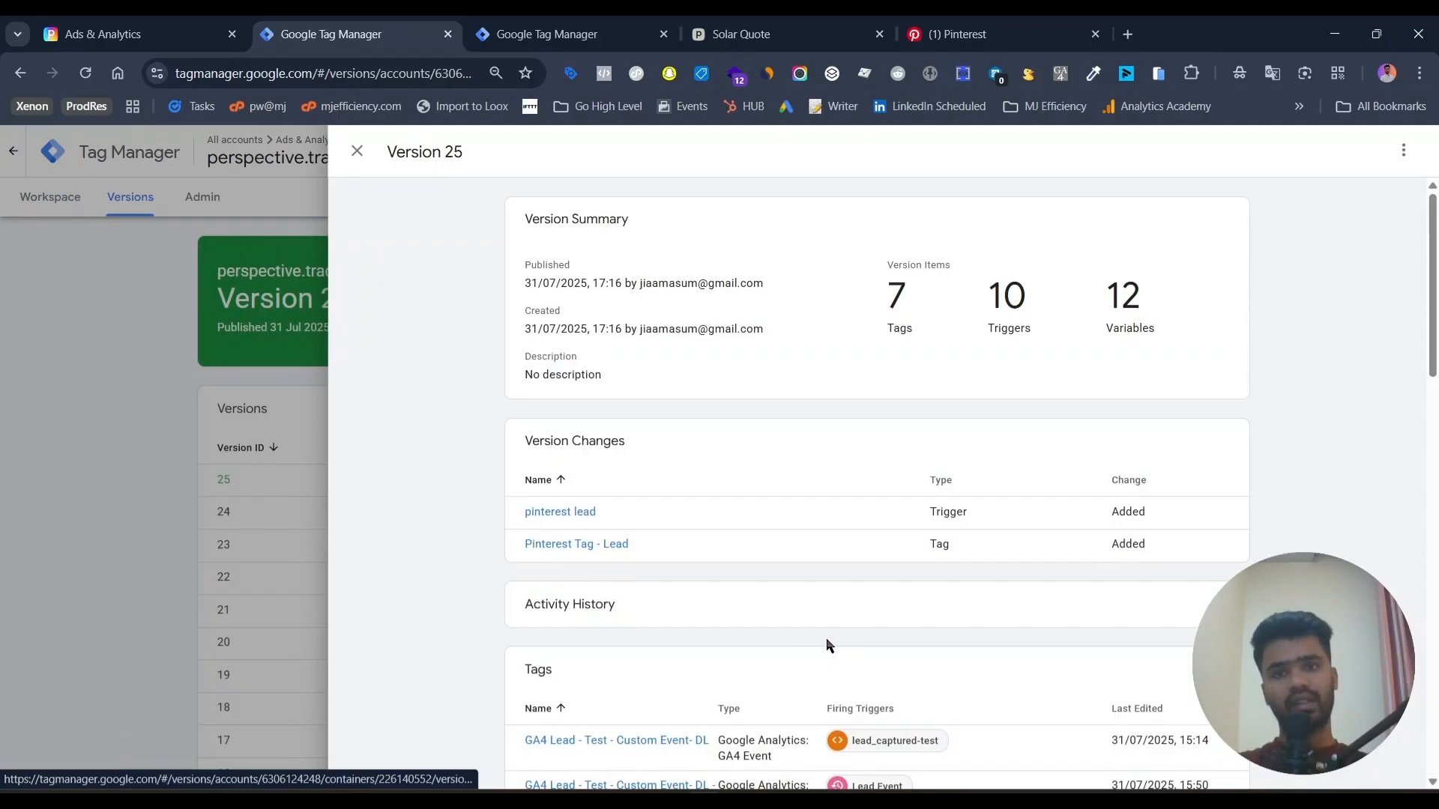
{"action": "left_click", "coordinate": [120, 30]}
{"action": "left_click", "coordinate": [429, 23]}
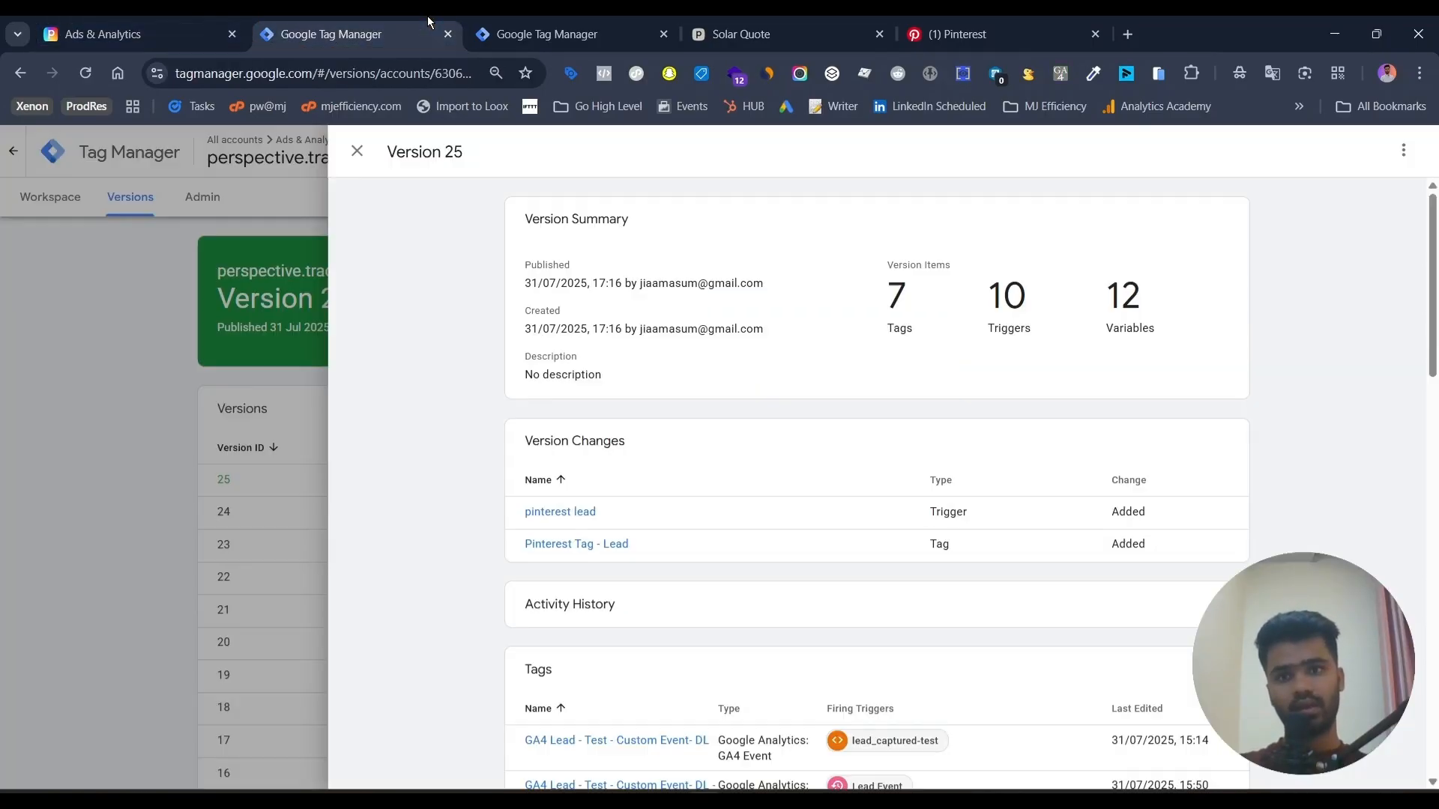
{"action": "left_click", "coordinate": [722, 24]}
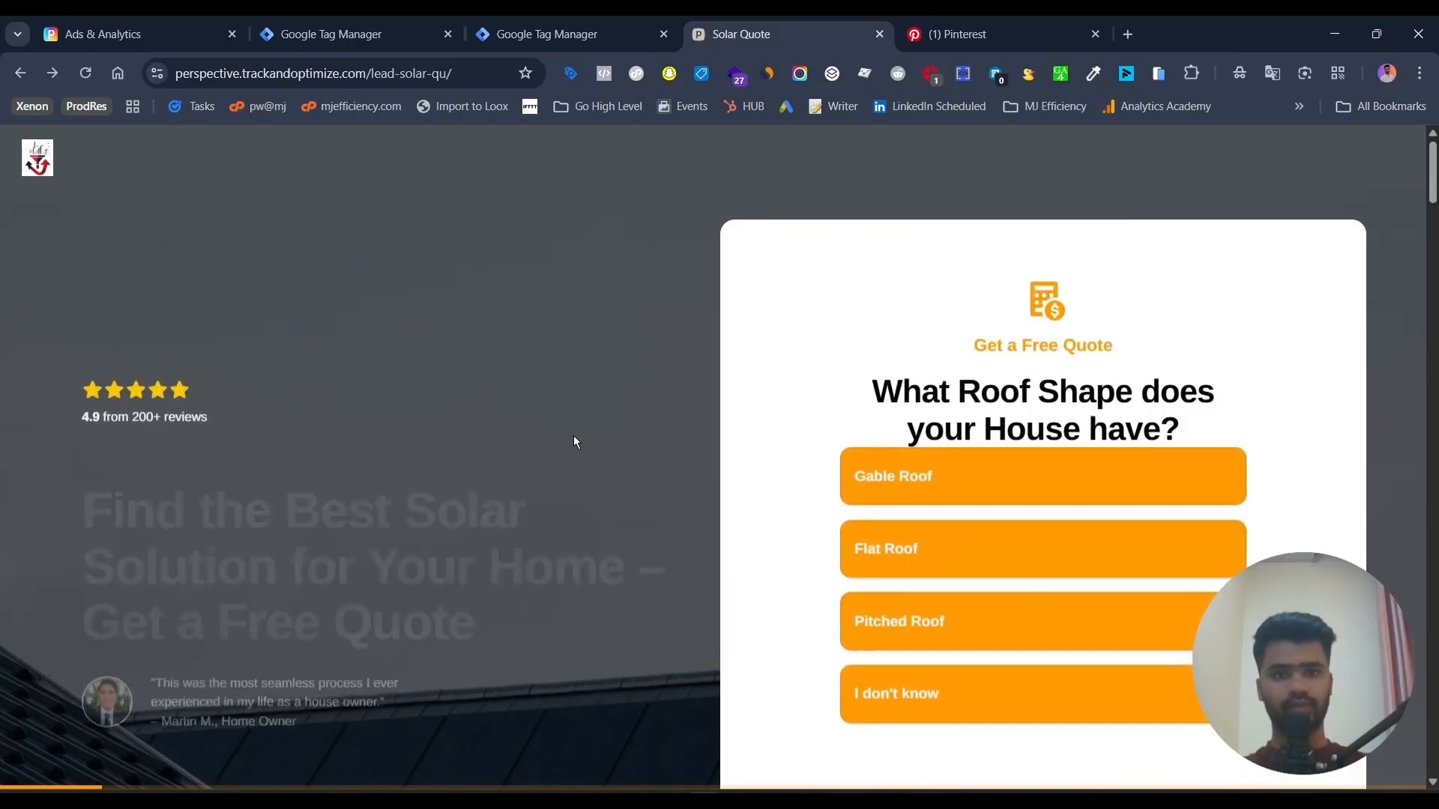
- Answer the quiz: Gable Roof, Townhouse, 3-4 people, Mornings & Evenings, owns the house
{"action": "scroll", "coordinate": [574, 441], "scroll_direction": "down", "scroll_amount": 1}
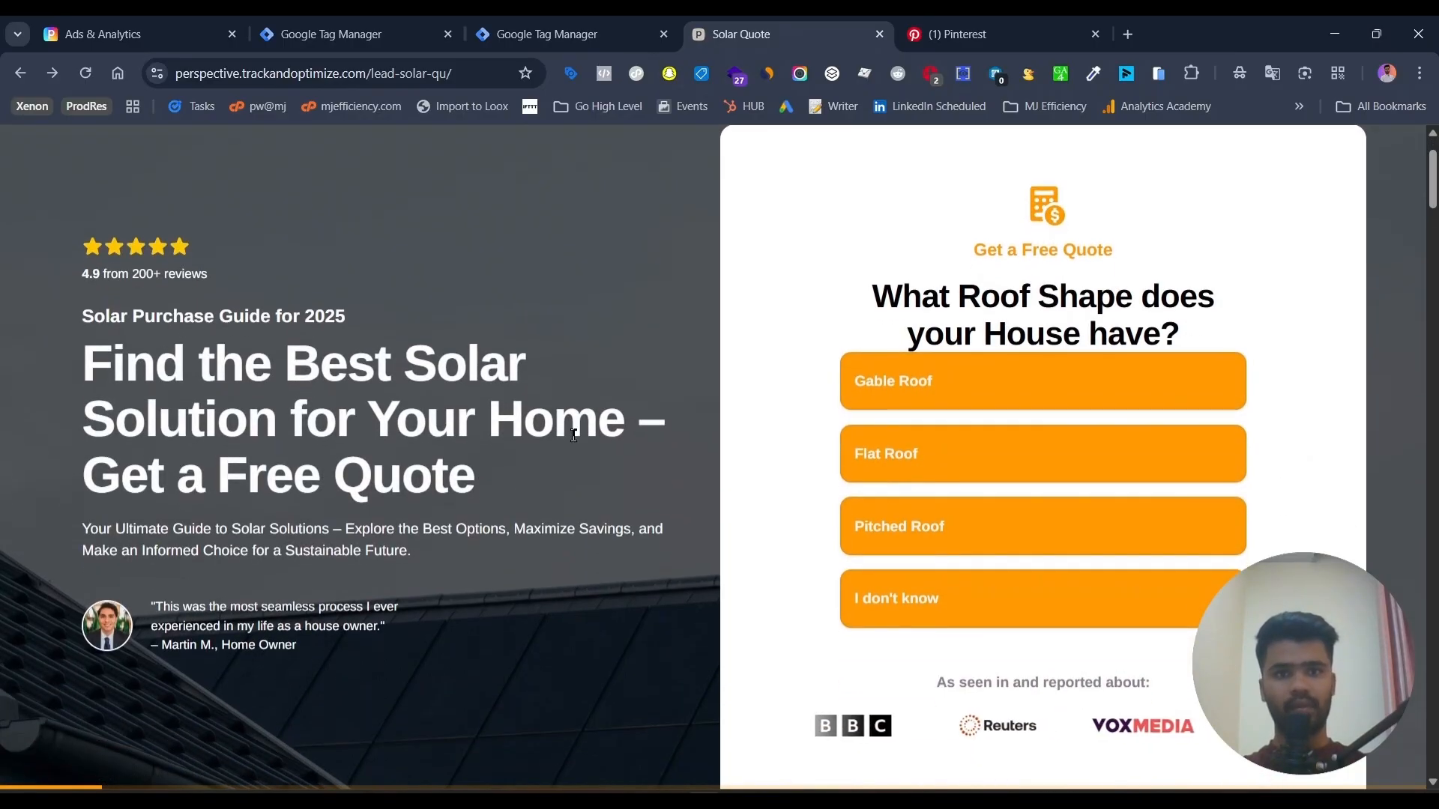
{"action": "left_click", "coordinate": [932, 75]}
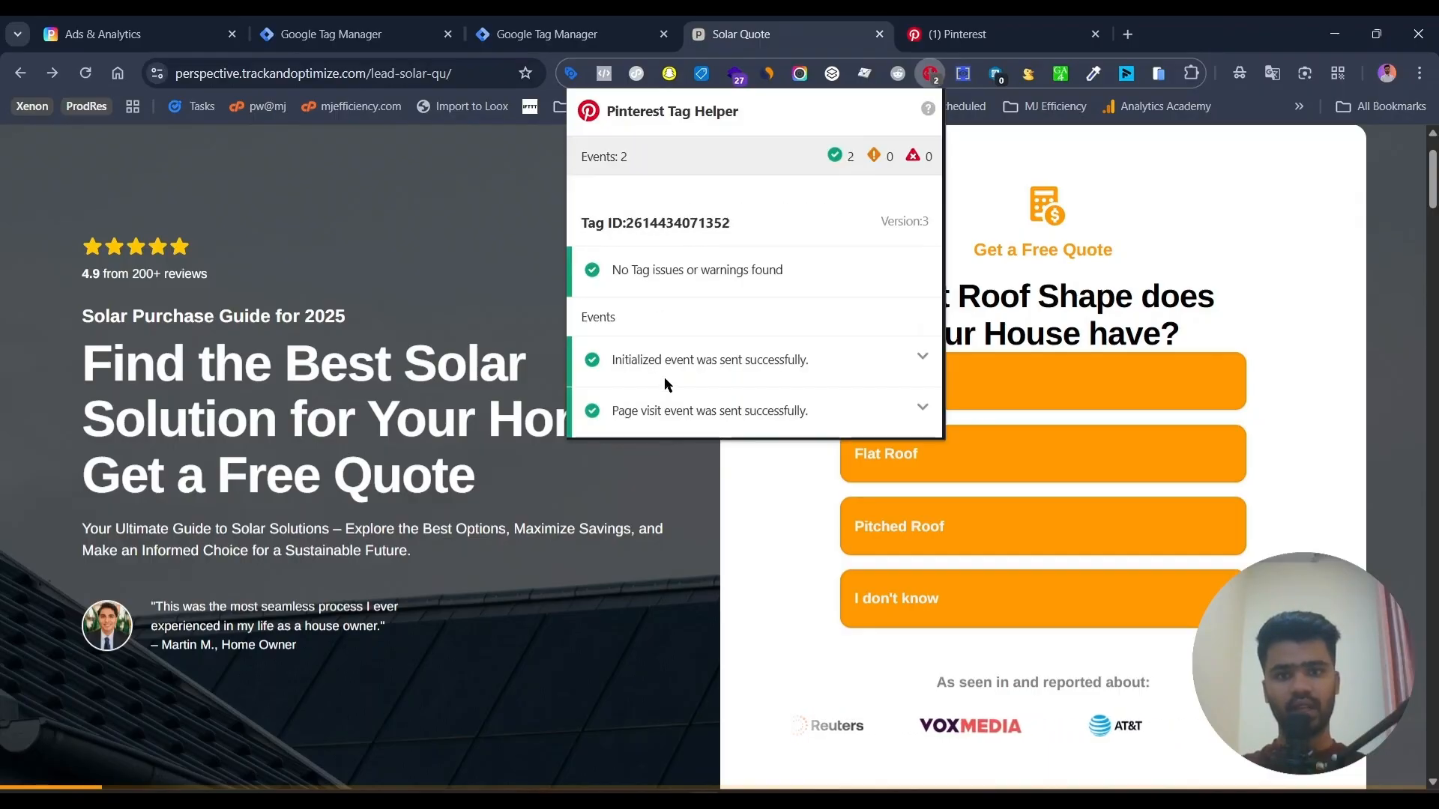
{"action": "left_click", "coordinate": [931, 74]}
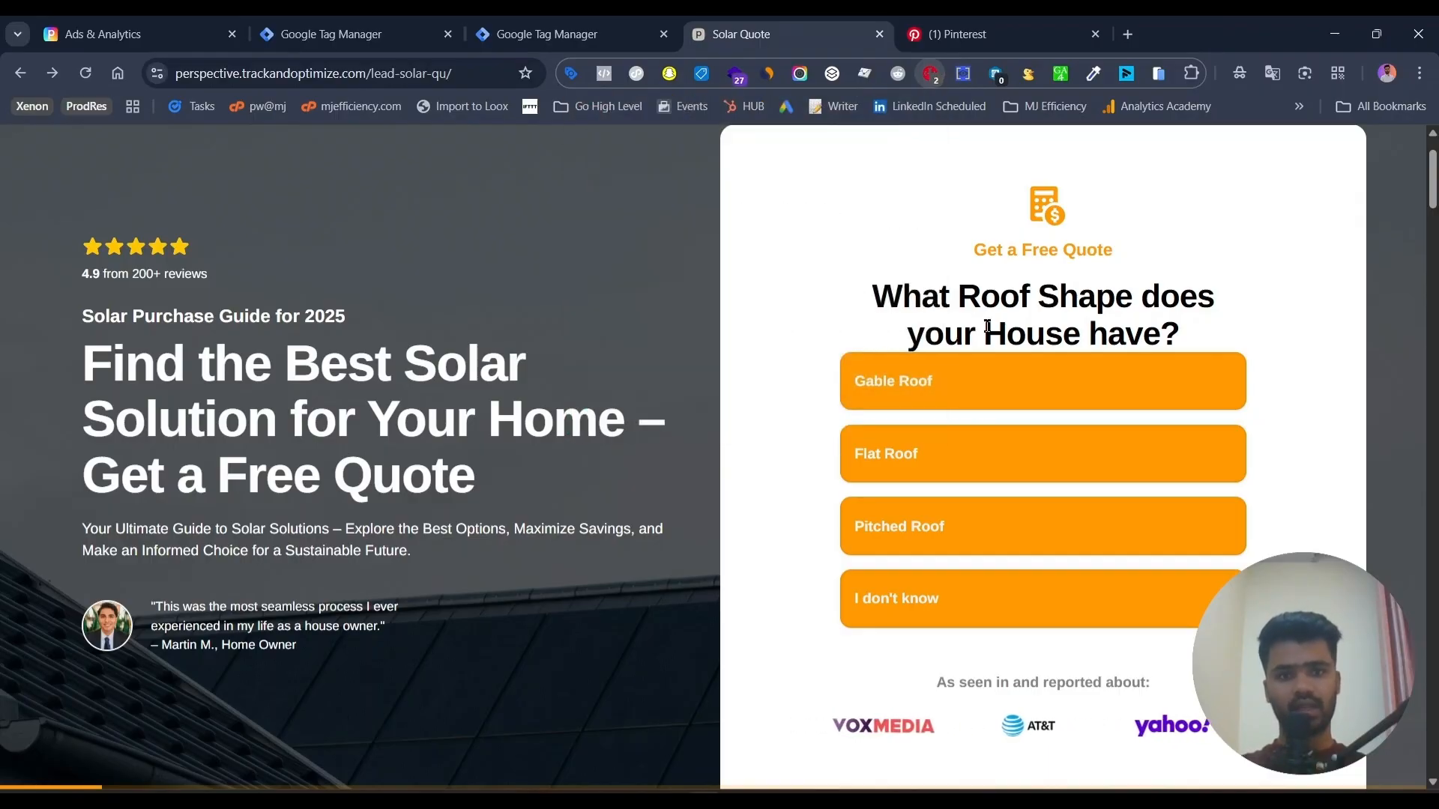
{"action": "left_click", "coordinate": [964, 405]}
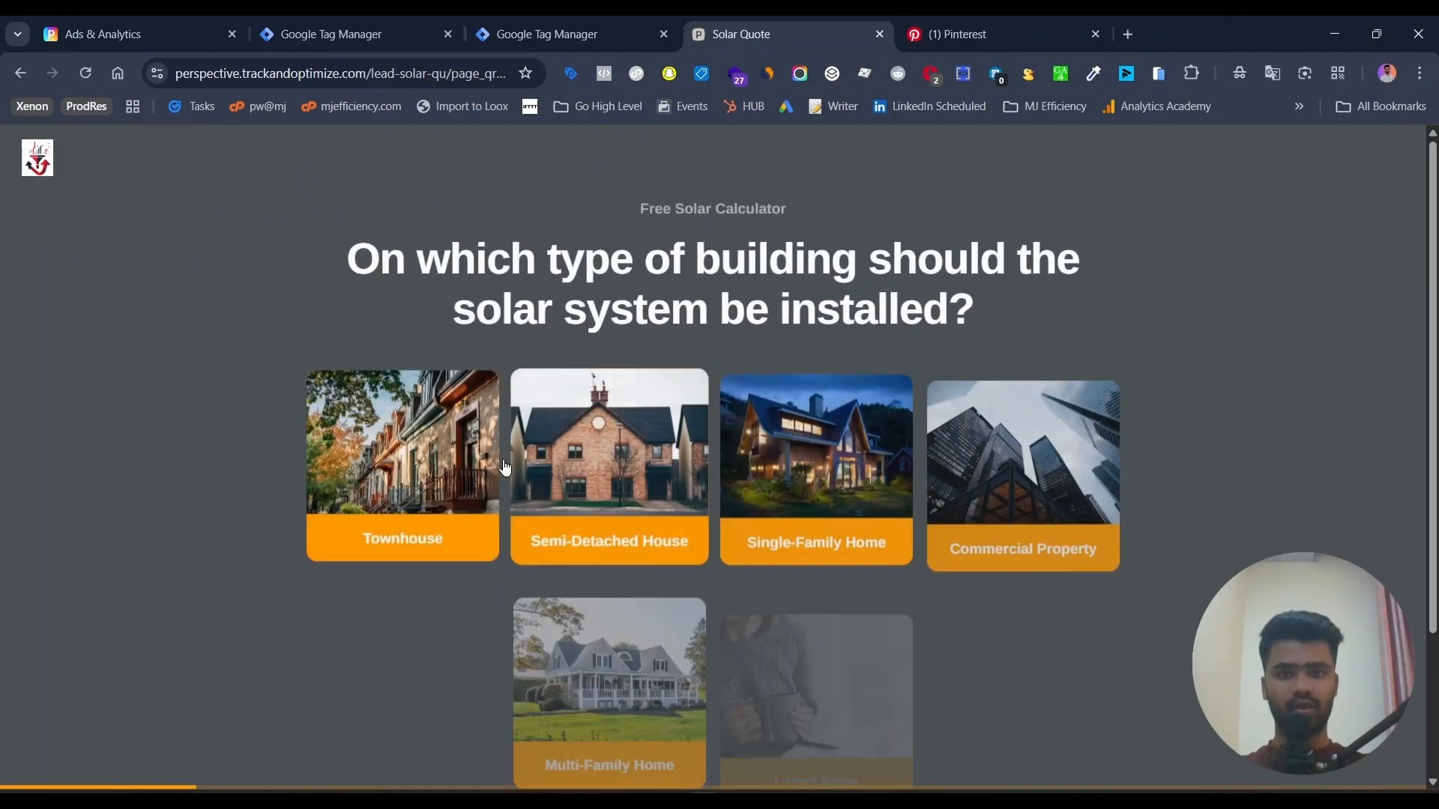
{"action": "left_click", "coordinate": [356, 426]}
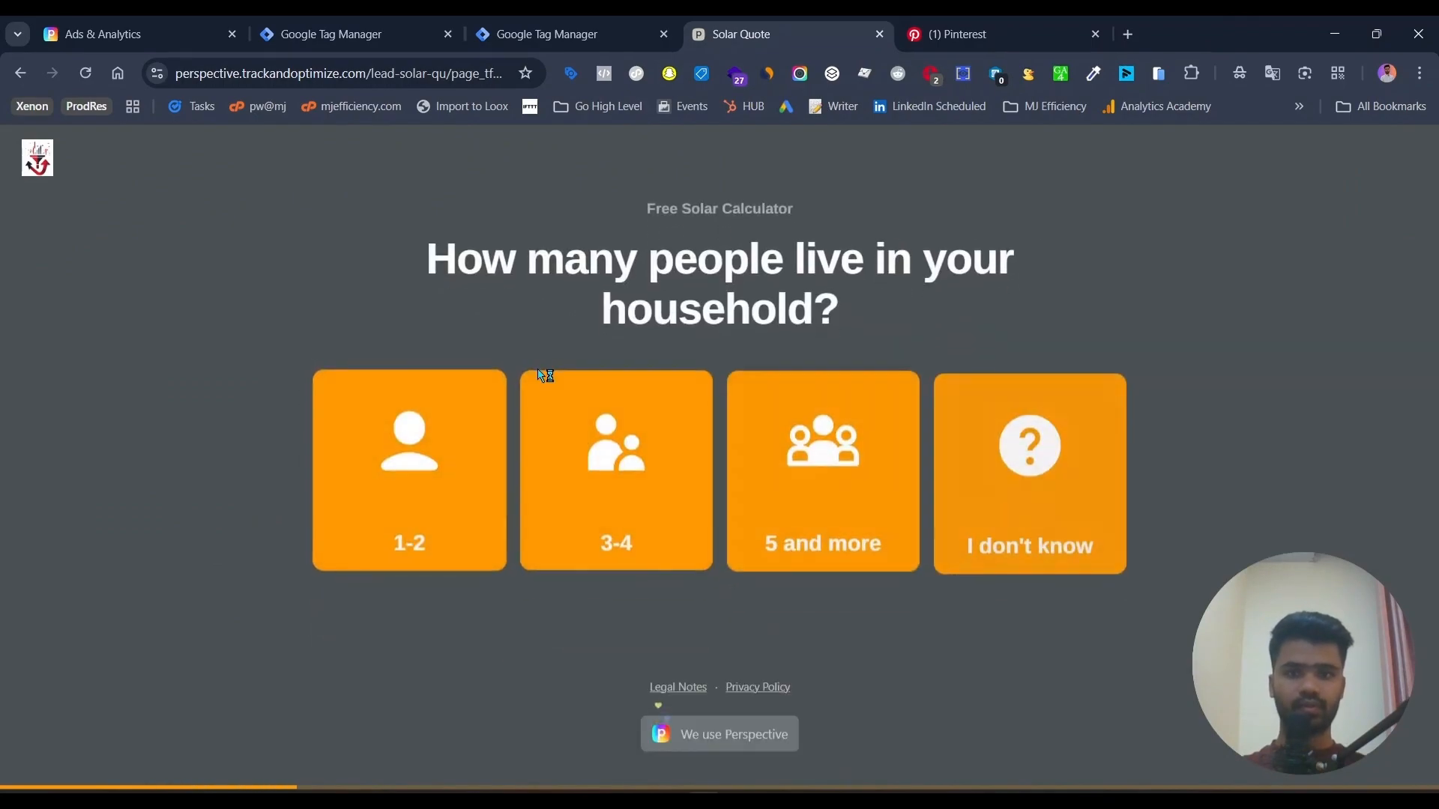
{"action": "left_click", "coordinate": [544, 379]}
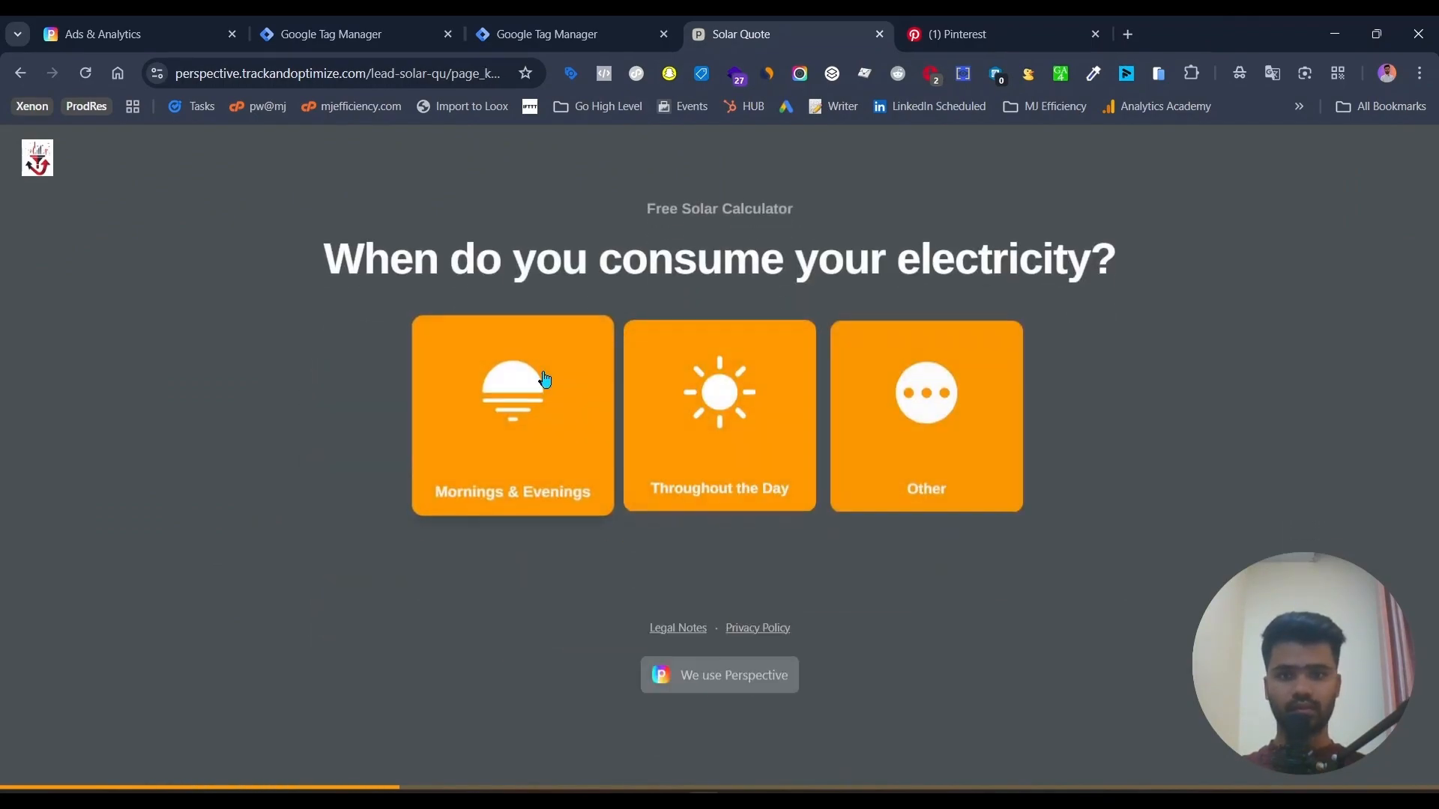
{"action": "left_click", "coordinate": [545, 380]}
{"action": "left_click", "coordinate": [545, 380]}
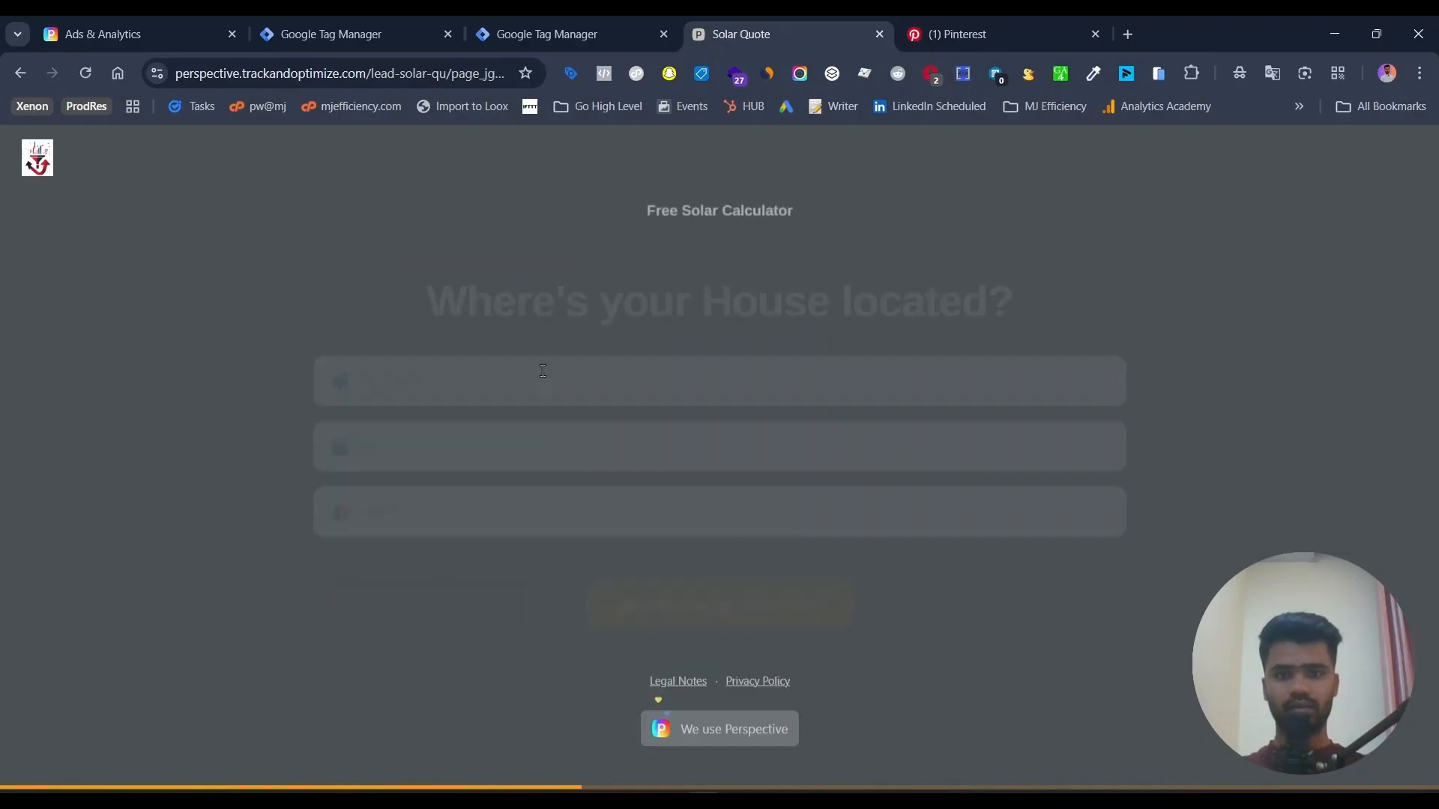
- Autofill the house zip code, city and street and submit the location
{"action": "left_click", "coordinate": [483, 330]}
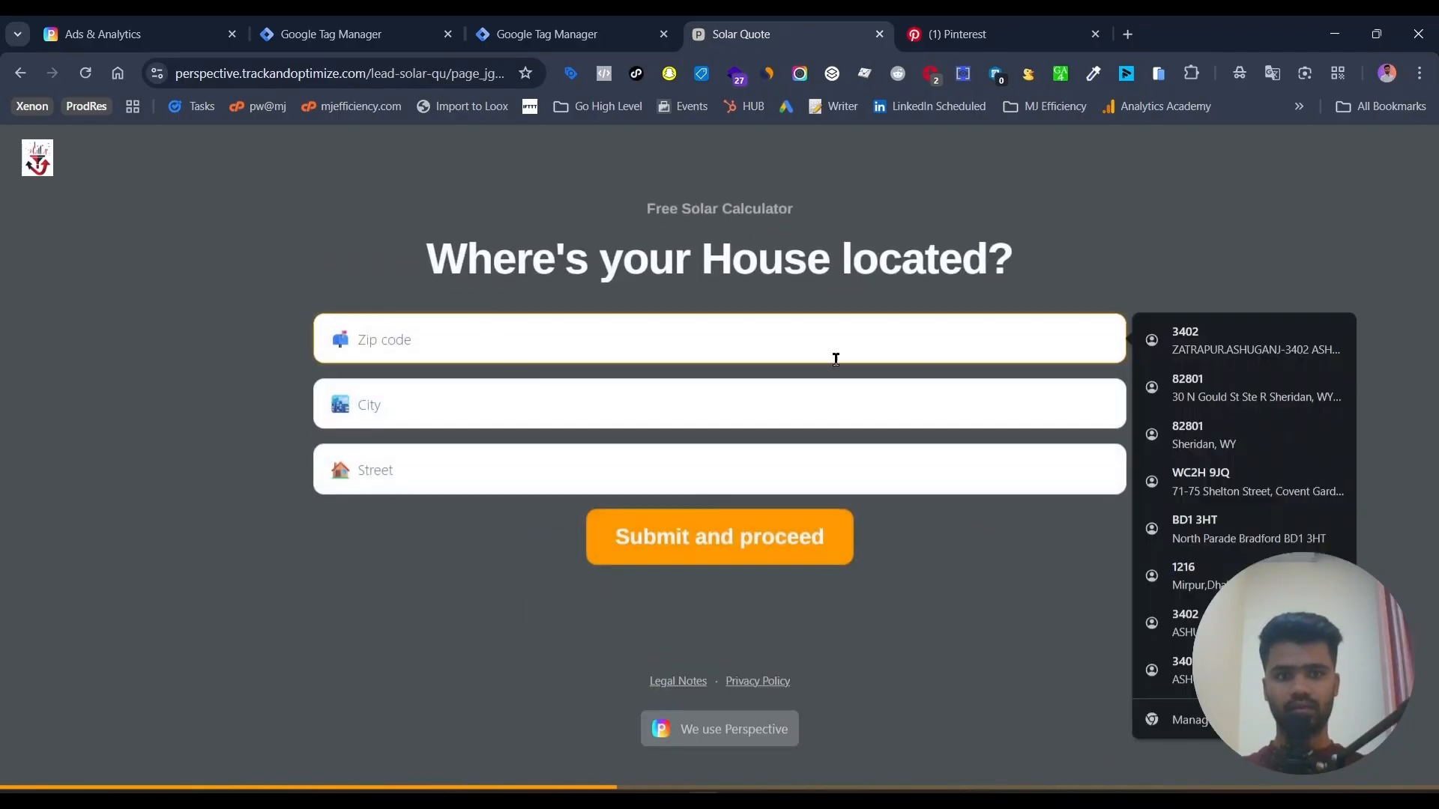
{"action": "left_click", "coordinate": [1207, 383]}
{"action": "left_click", "coordinate": [684, 511]}
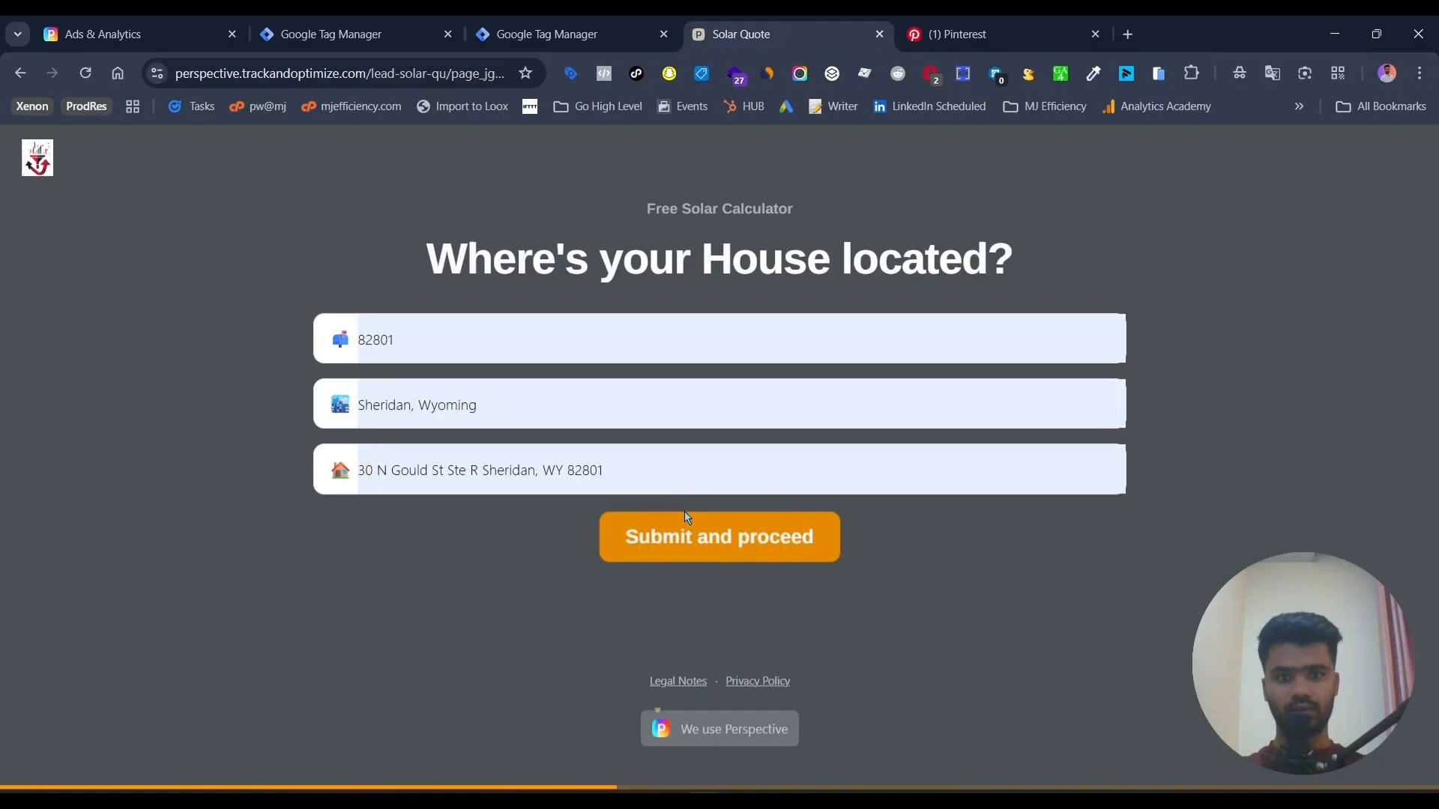
{"action": "left_click", "coordinate": [654, 533]}
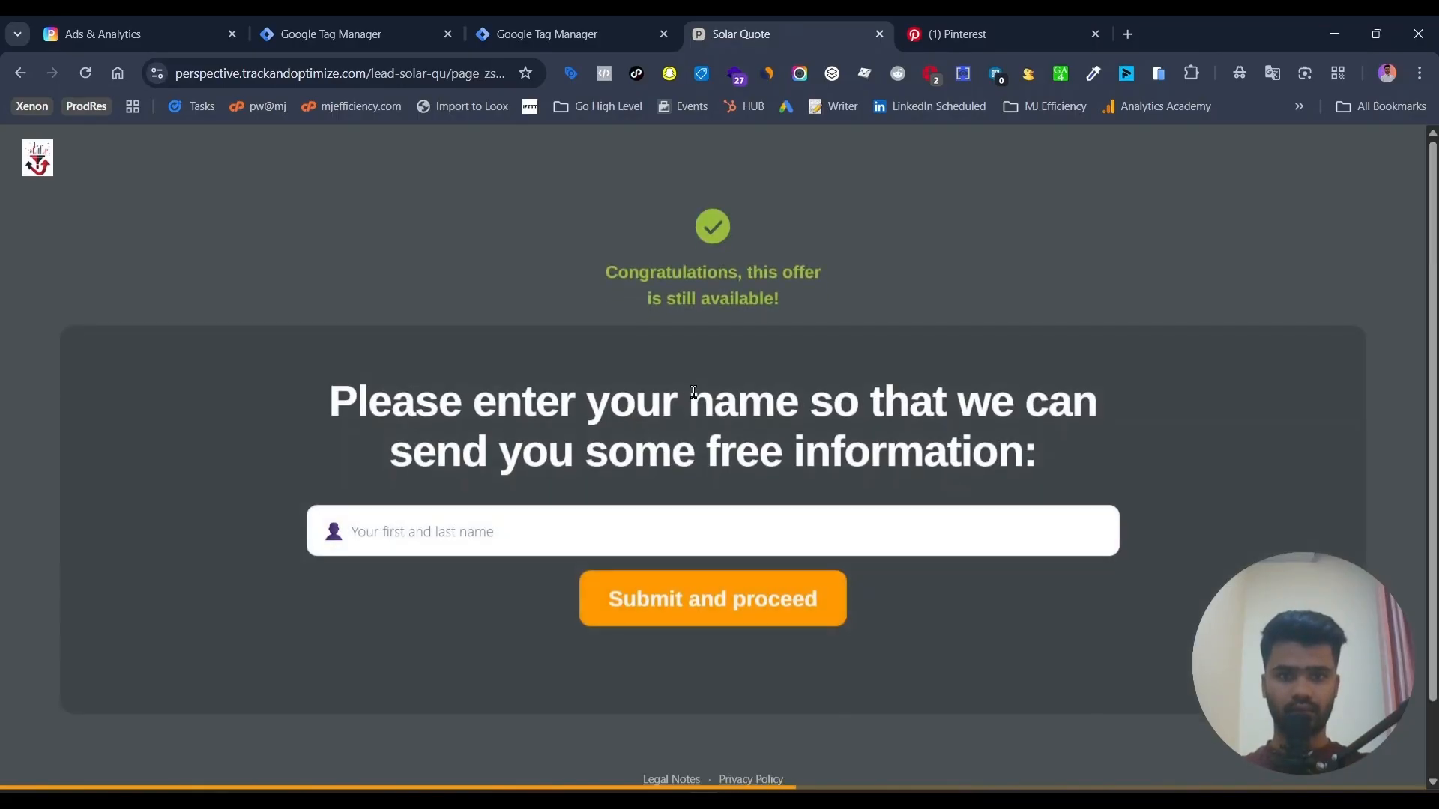
- Autofill the contact's name, e-mail and phone, accept the privacy policy, and submit
{"action": "left_click", "coordinate": [638, 523]}
{"action": "left_click", "coordinate": [527, 594]}
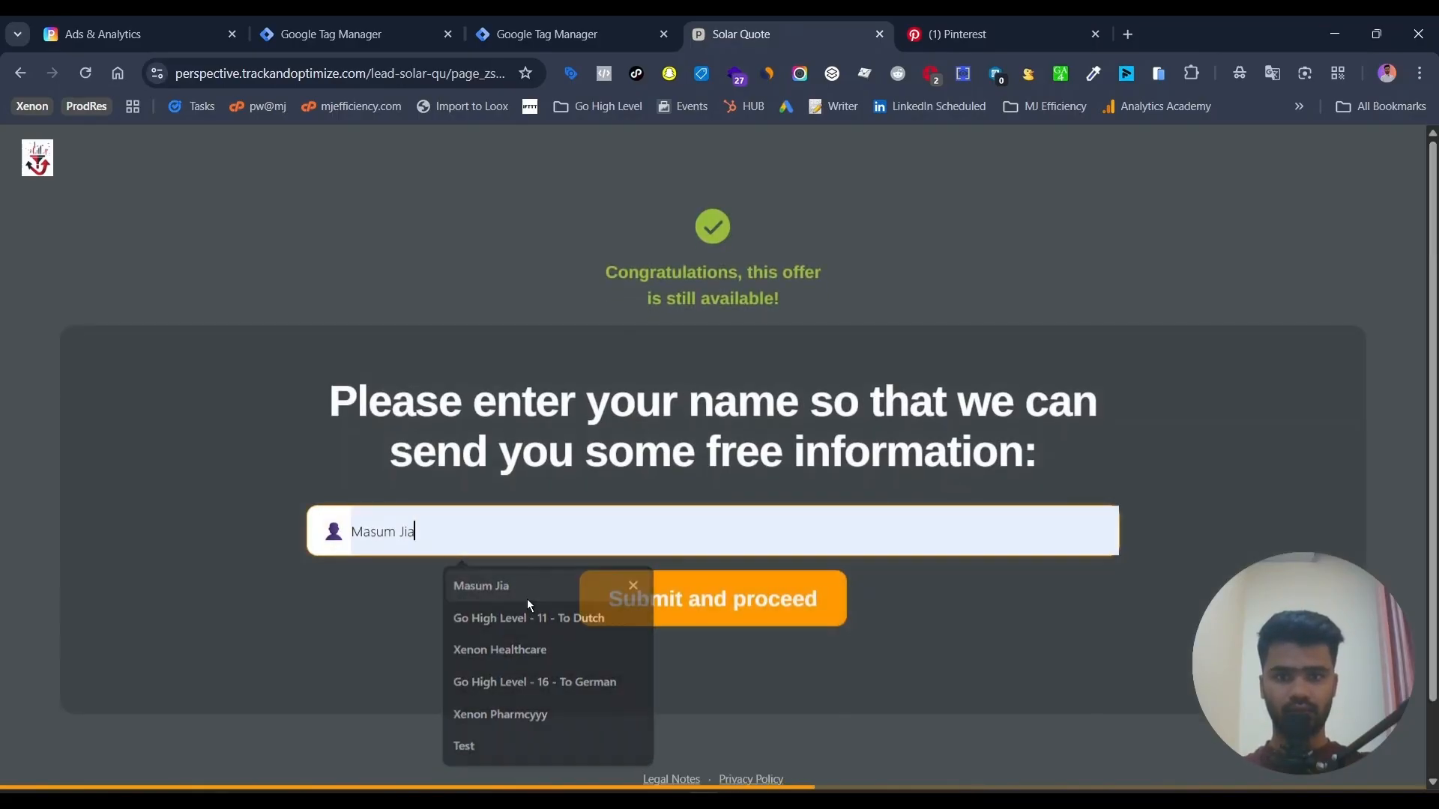
{"action": "left_click", "coordinate": [651, 613]}
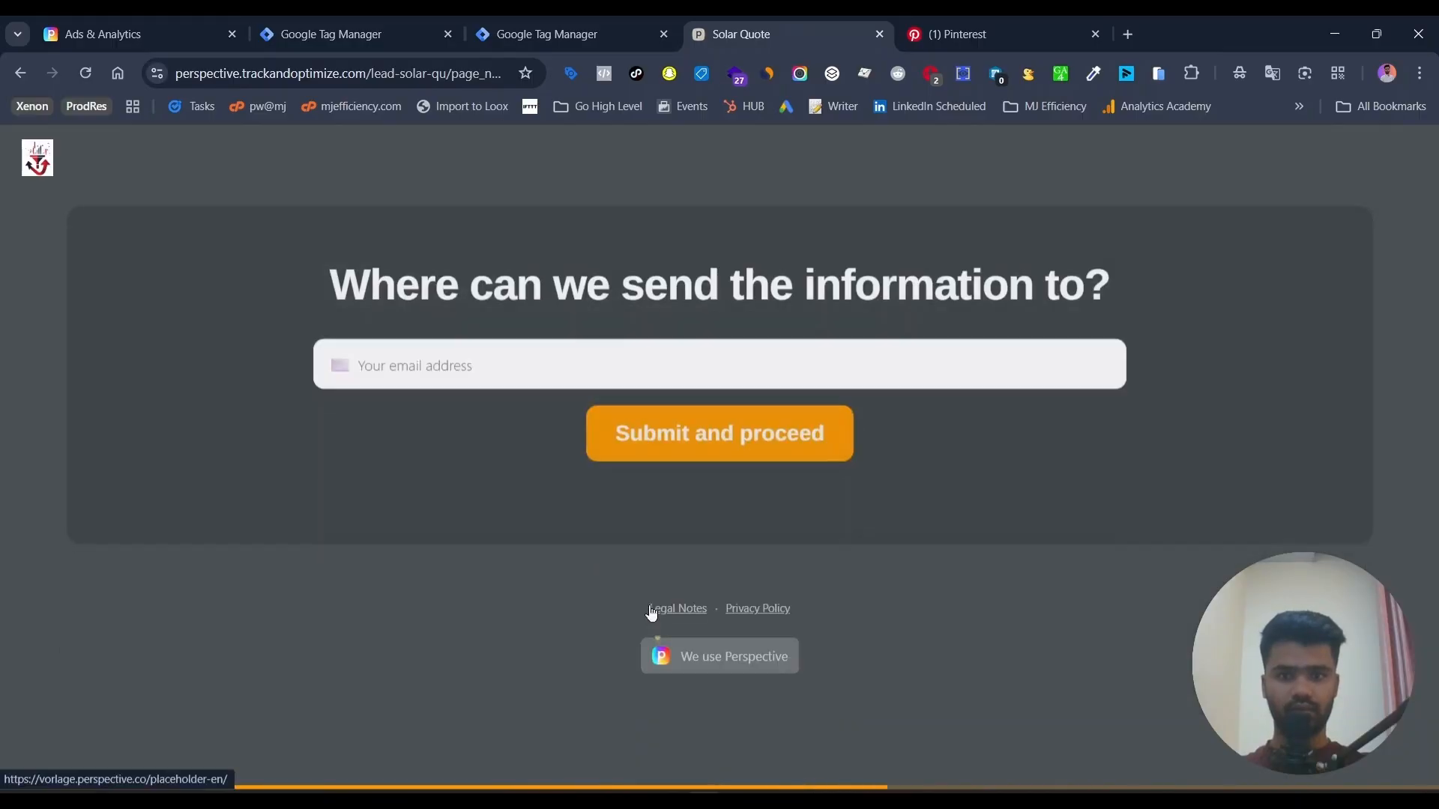
{"action": "left_click", "coordinate": [530, 363]}
{"action": "left_click", "coordinate": [527, 432]}
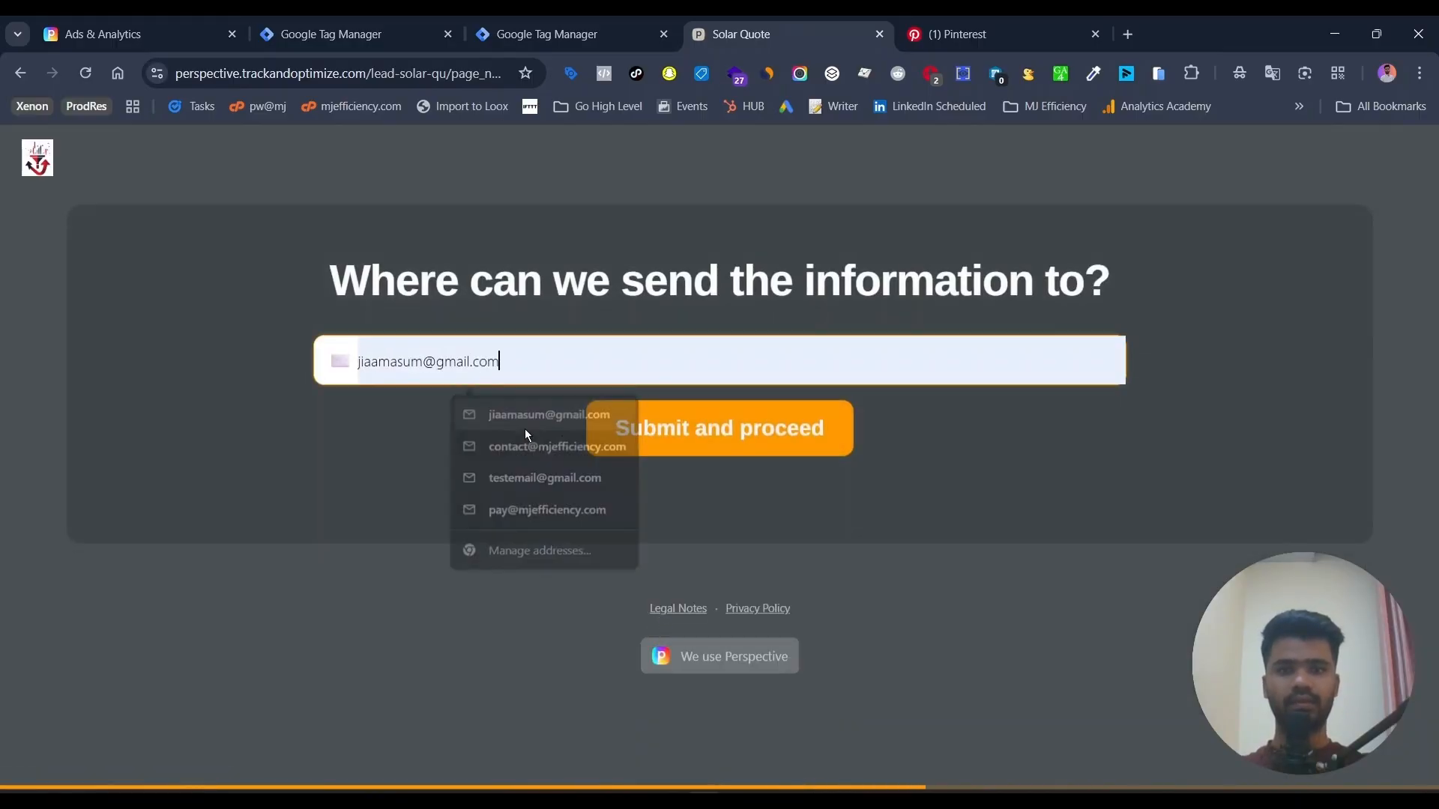
{"action": "left_click", "coordinate": [681, 428]}
{"action": "left_click", "coordinate": [576, 299]}
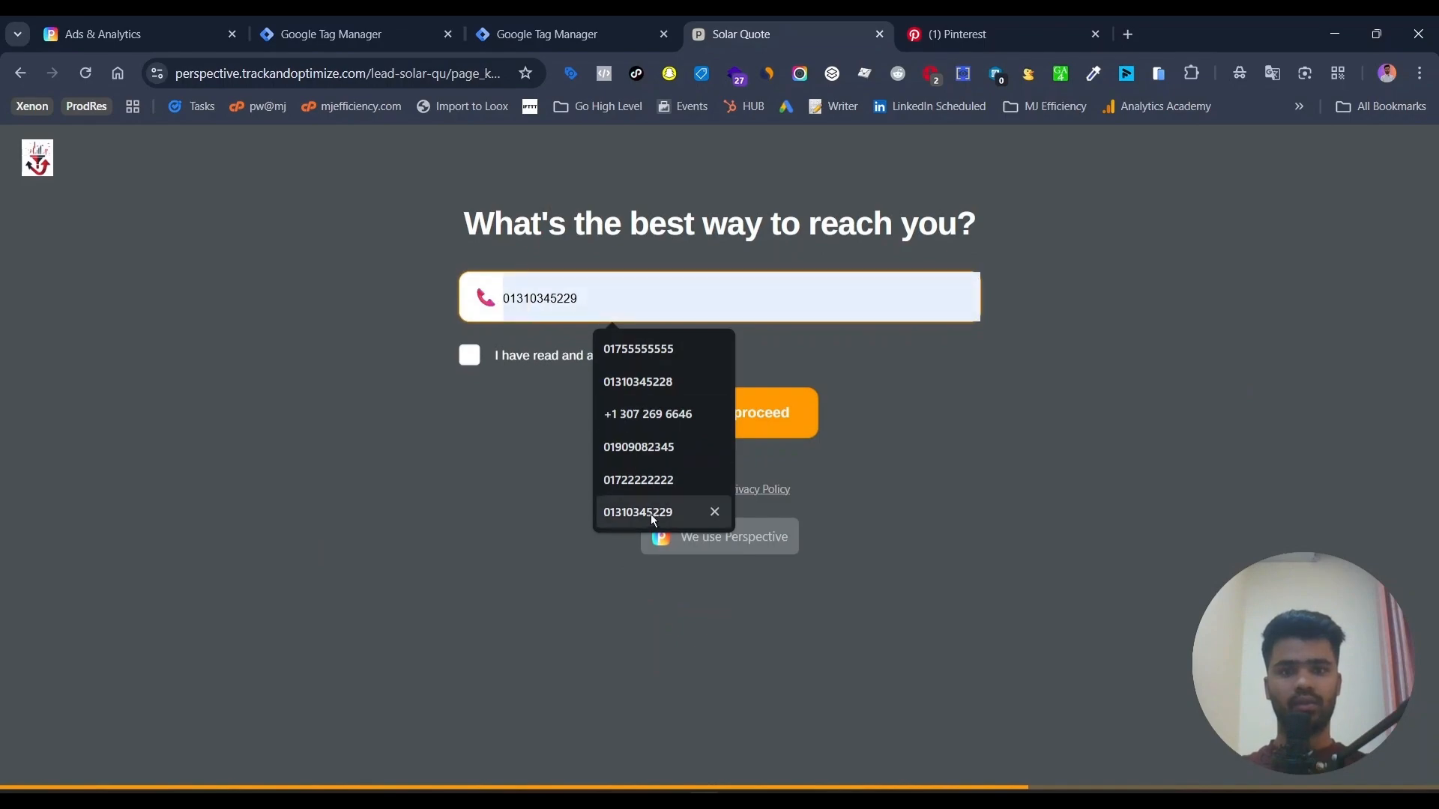
{"action": "left_click", "coordinate": [630, 429]}
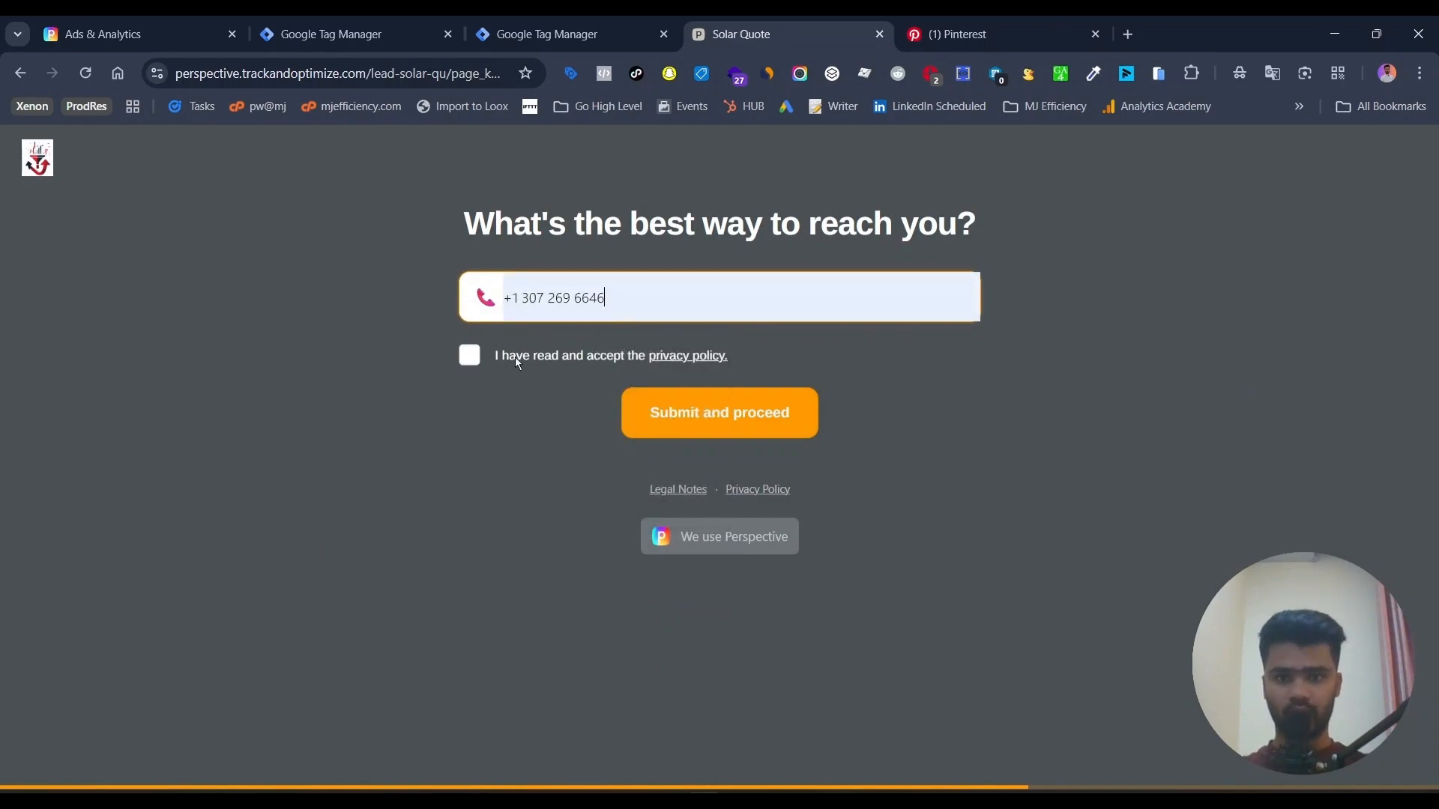
{"action": "left_click", "coordinate": [517, 358]}
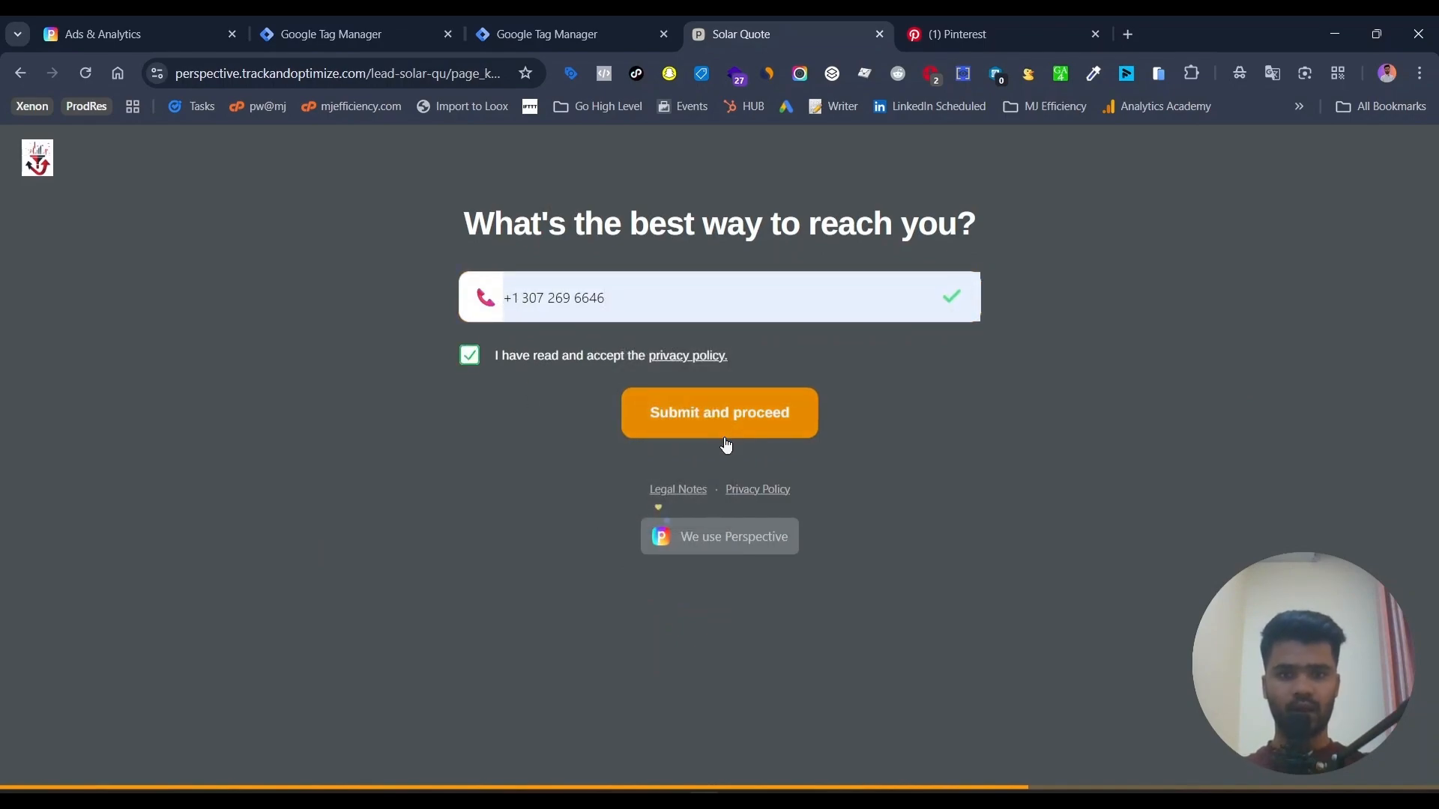
{"action": "left_click", "coordinate": [686, 426]}
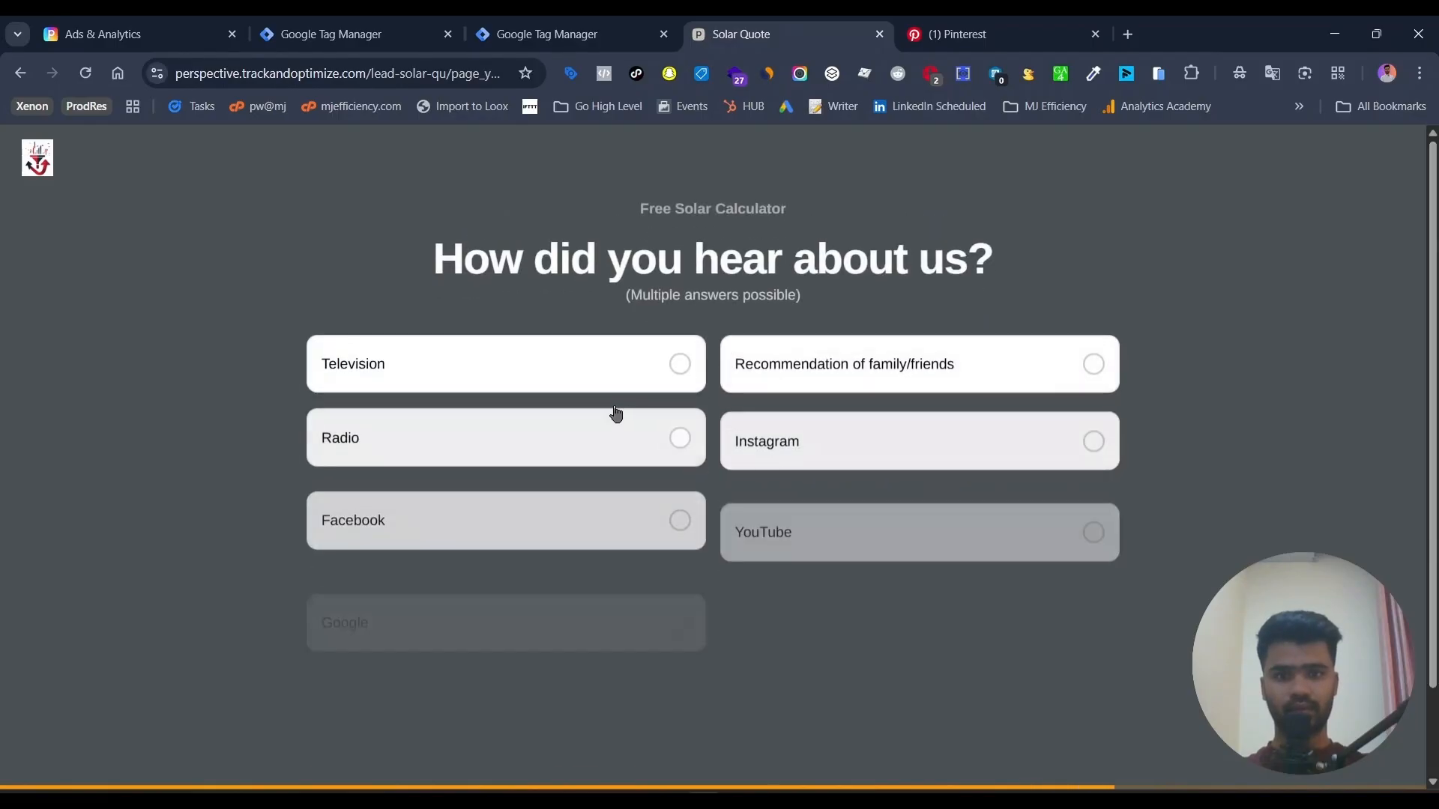
- Answer Instagram, Metal roofing and WhatsApp for the final quiz questions
{"action": "left_click", "coordinate": [816, 439]}
{"action": "left_click", "coordinate": [706, 674]}
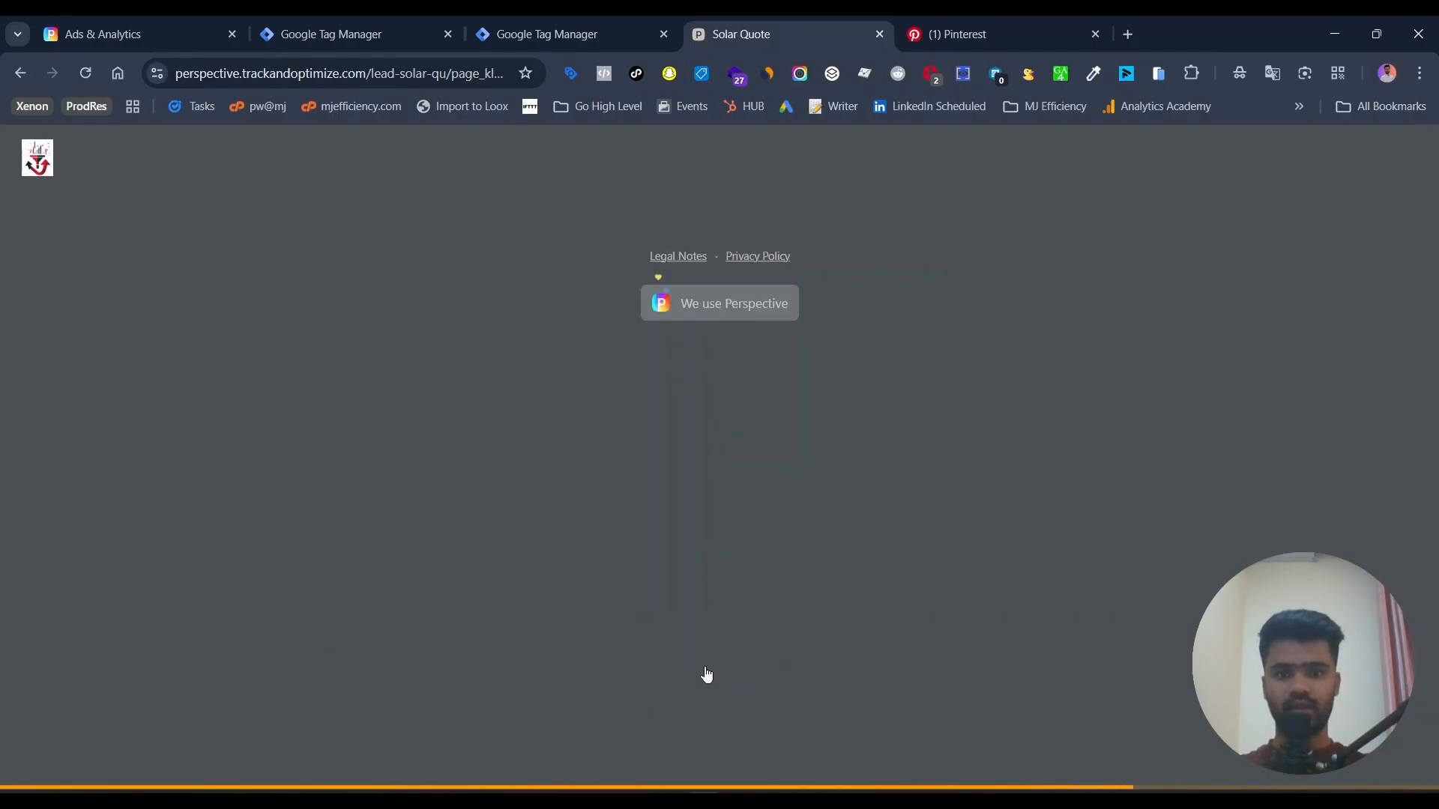
{"action": "left_click", "coordinate": [621, 432]}
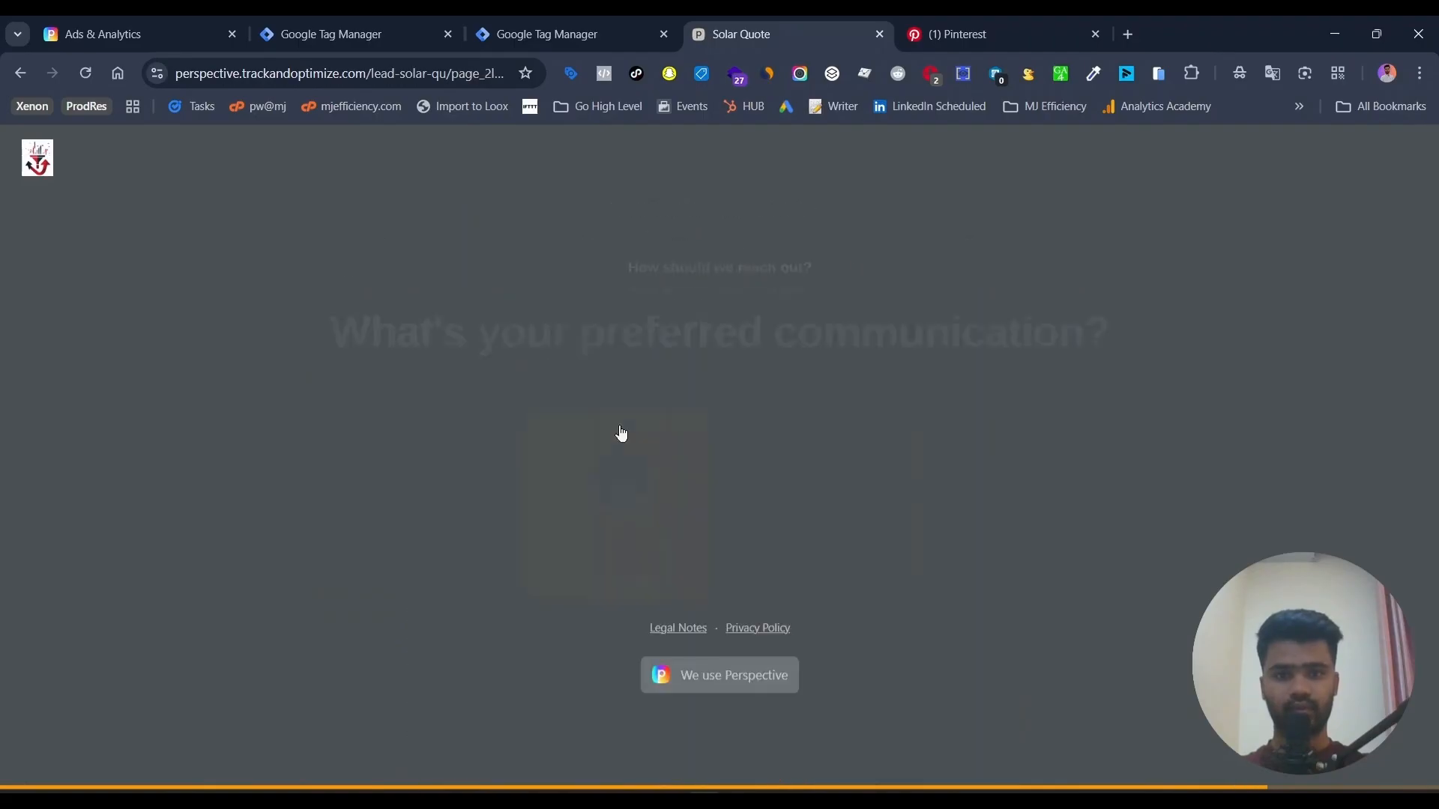
{"action": "left_click", "coordinate": [621, 431]}
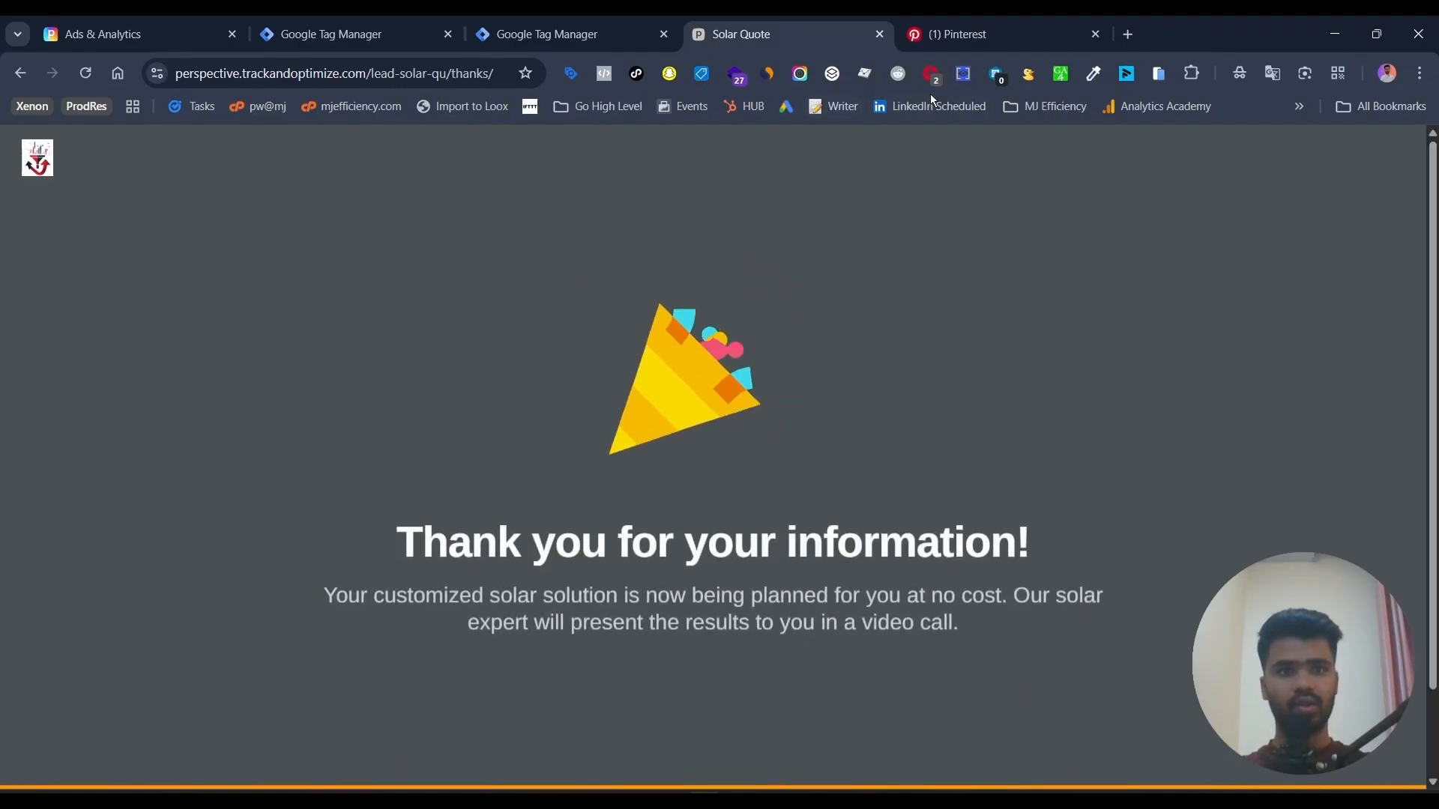
- Check the Pinterest events fired on the thank-you page, then return to Tag Manager
{"action": "left_click", "coordinate": [937, 75]}
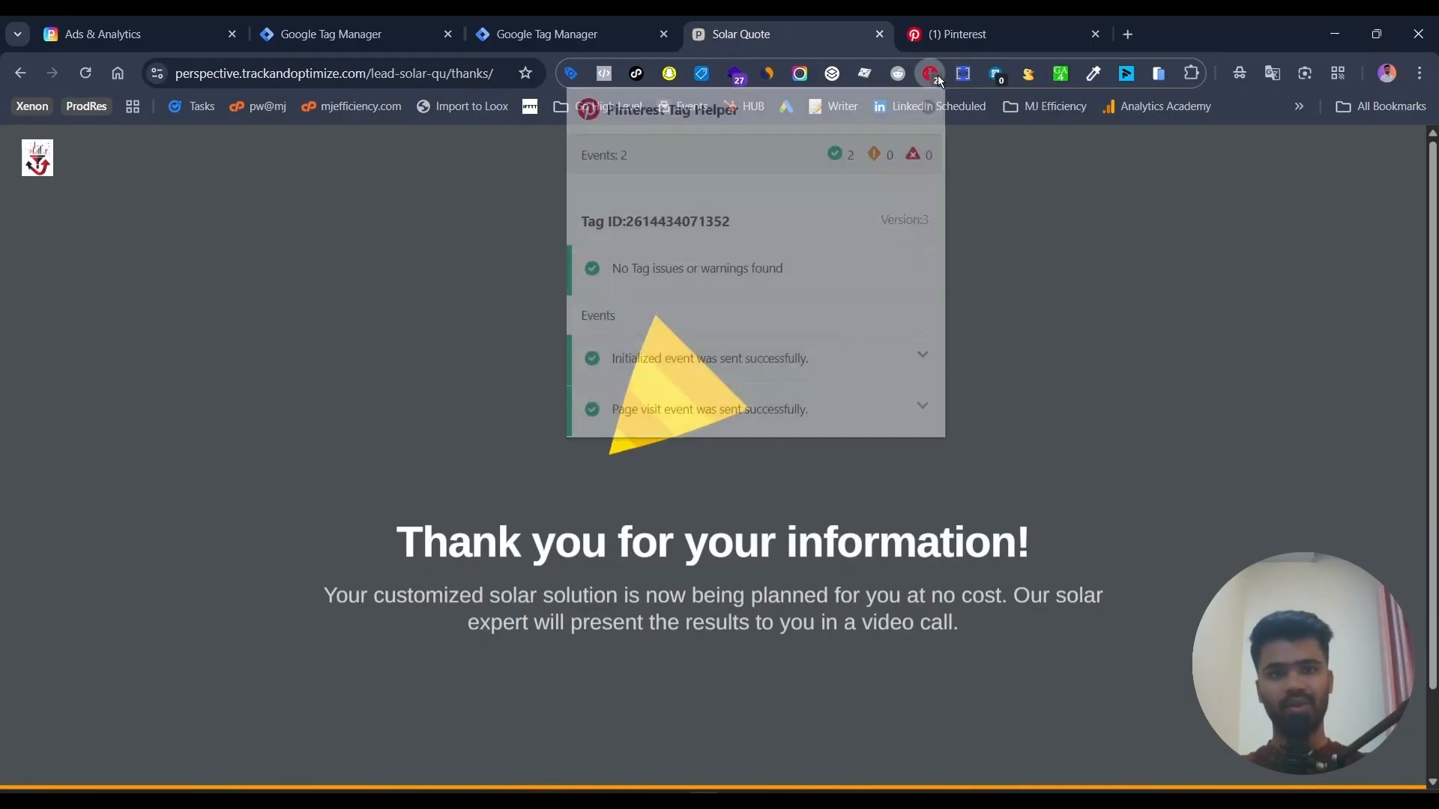
{"action": "left_click", "coordinate": [891, 800]}
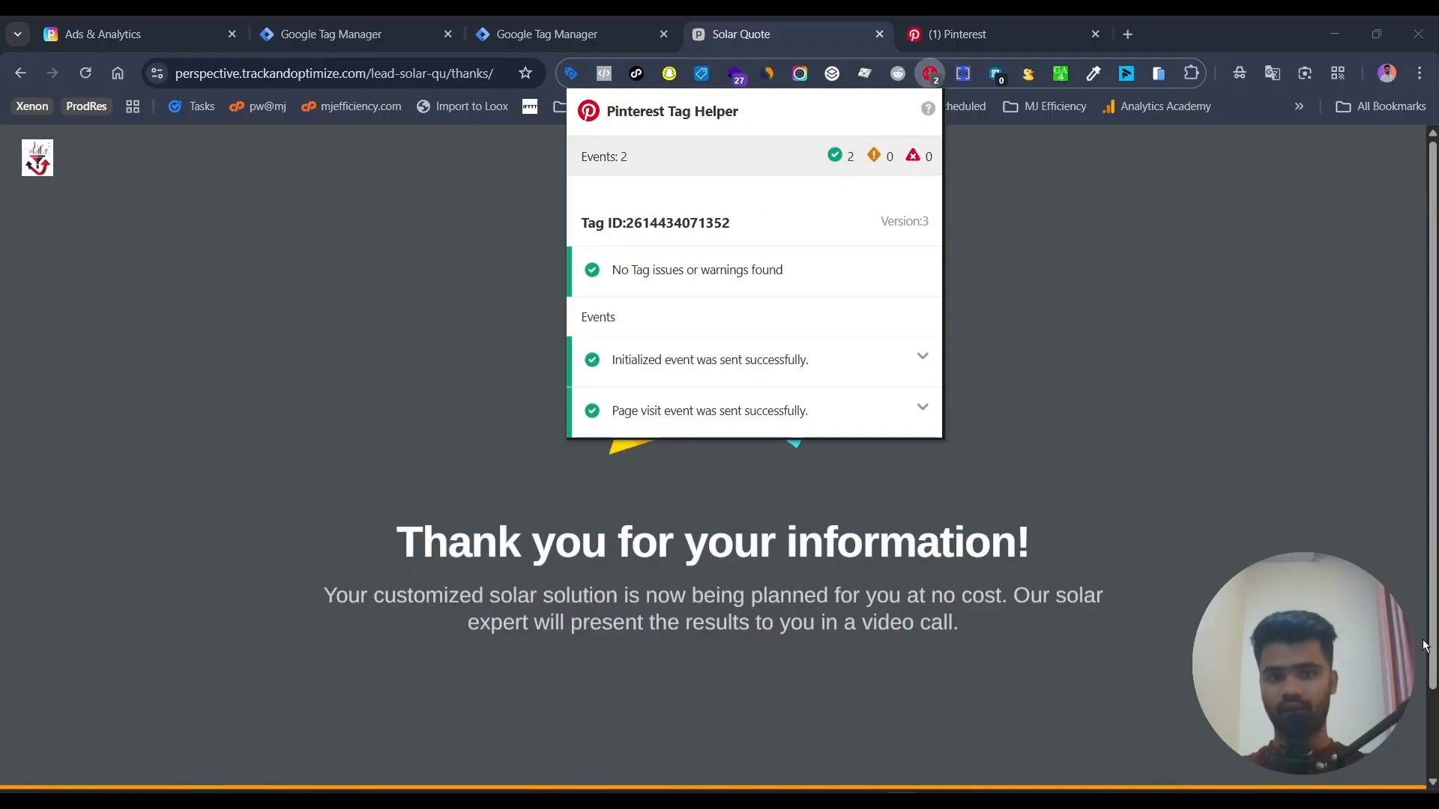
{"action": "left_click", "coordinate": [1344, 16]}
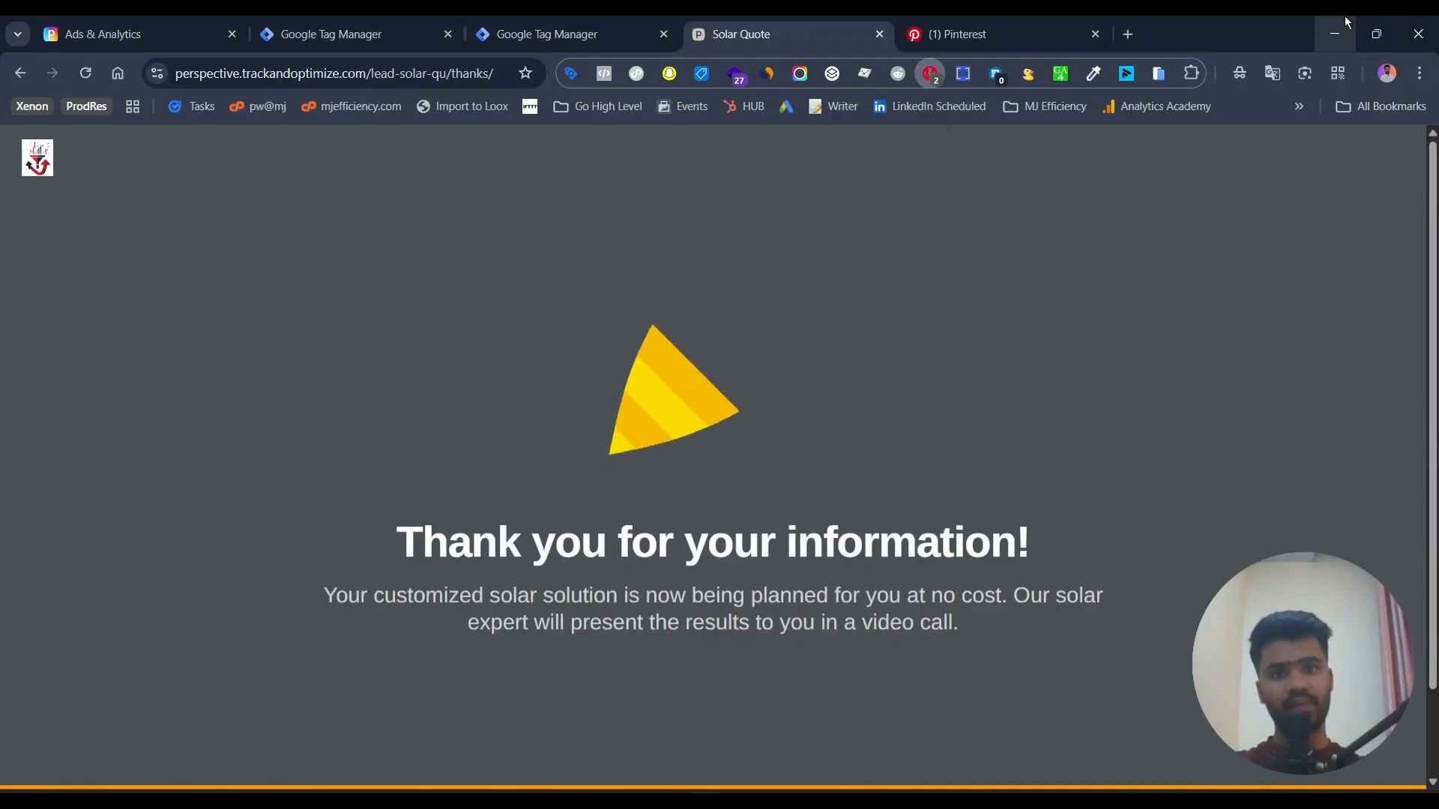
{"action": "left_click", "coordinate": [619, 15]}
- Close the Version 25 details and go to the container's workspace overview
{"action": "left_click", "coordinate": [412, 16]}
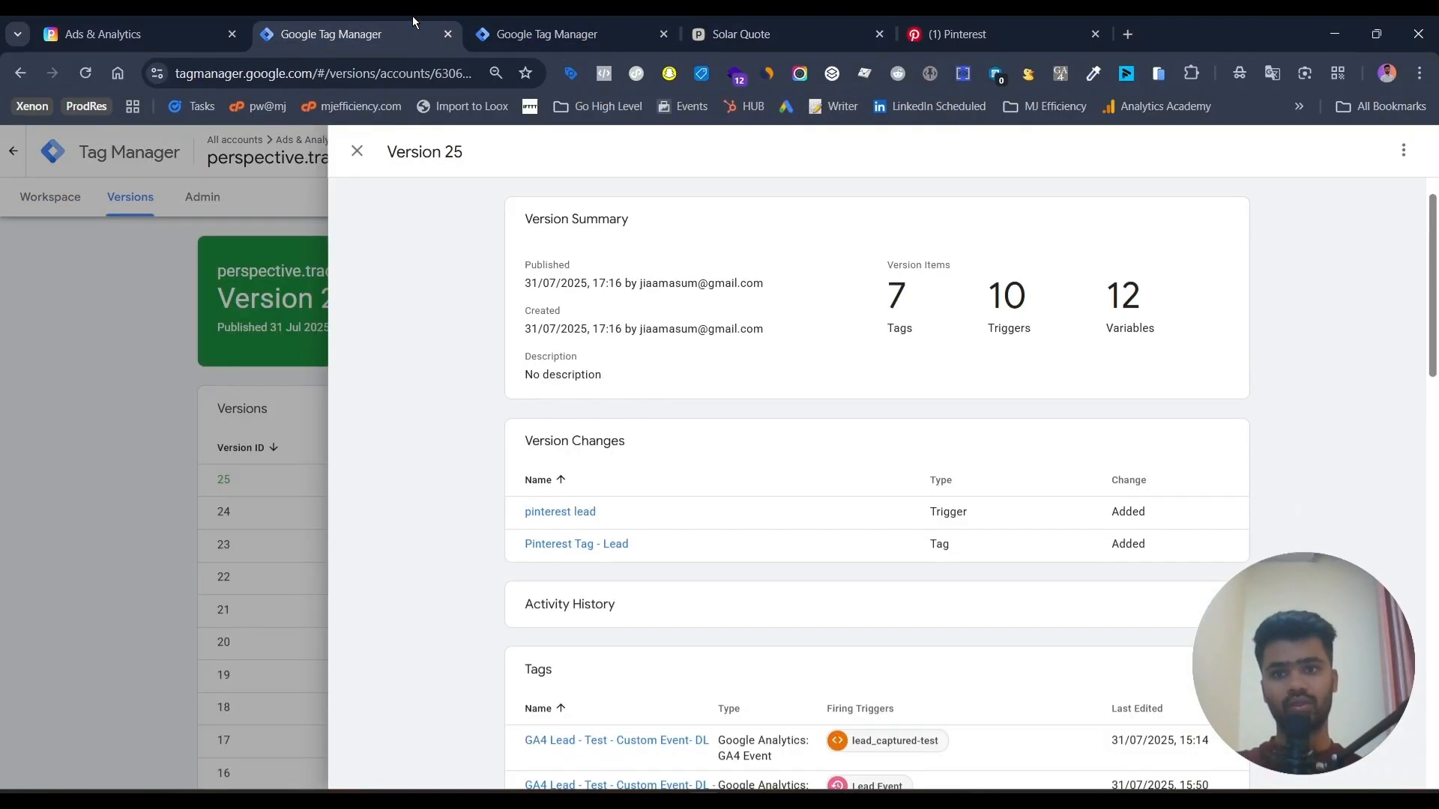
{"action": "left_click", "coordinate": [357, 151]}
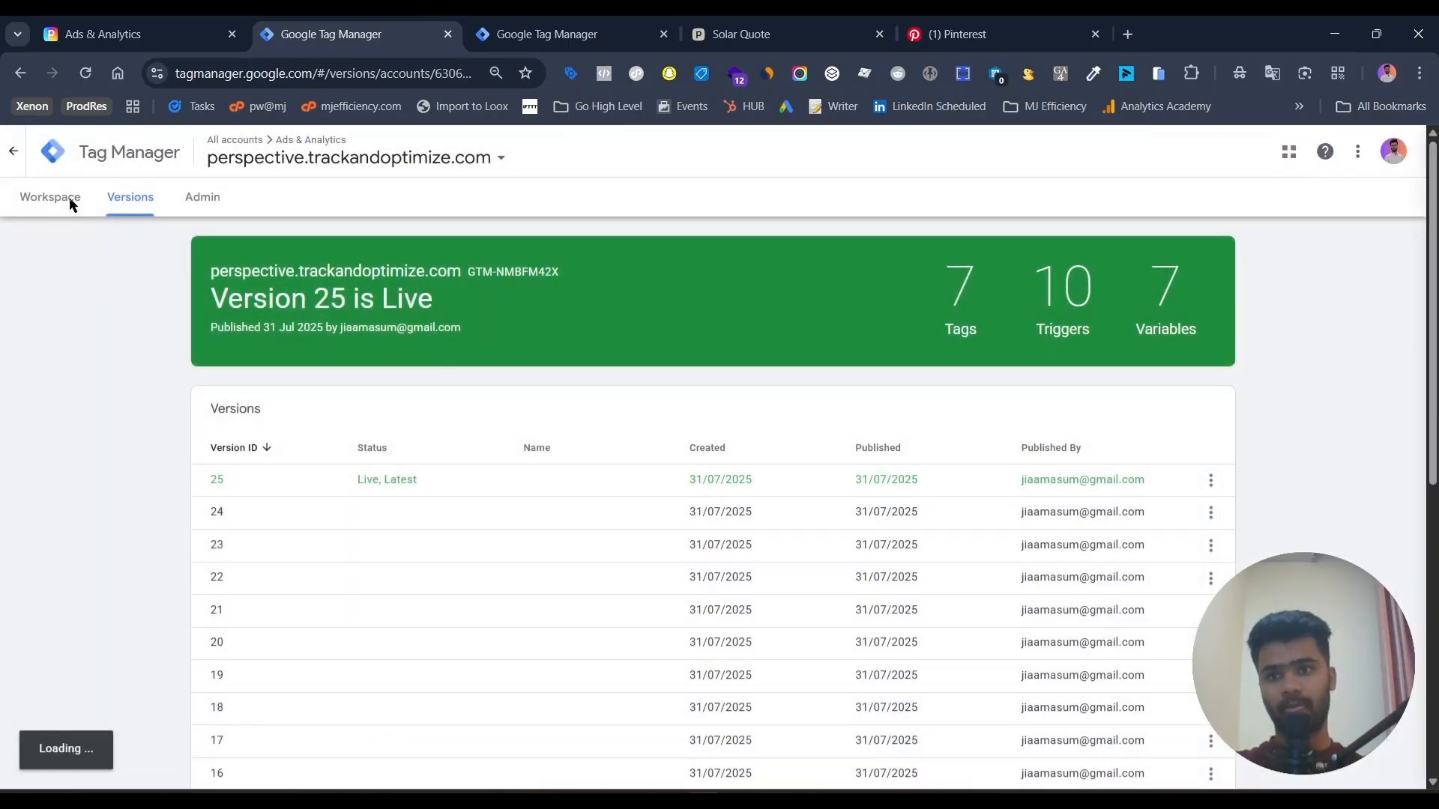
{"action": "left_click", "coordinate": [66, 204]}
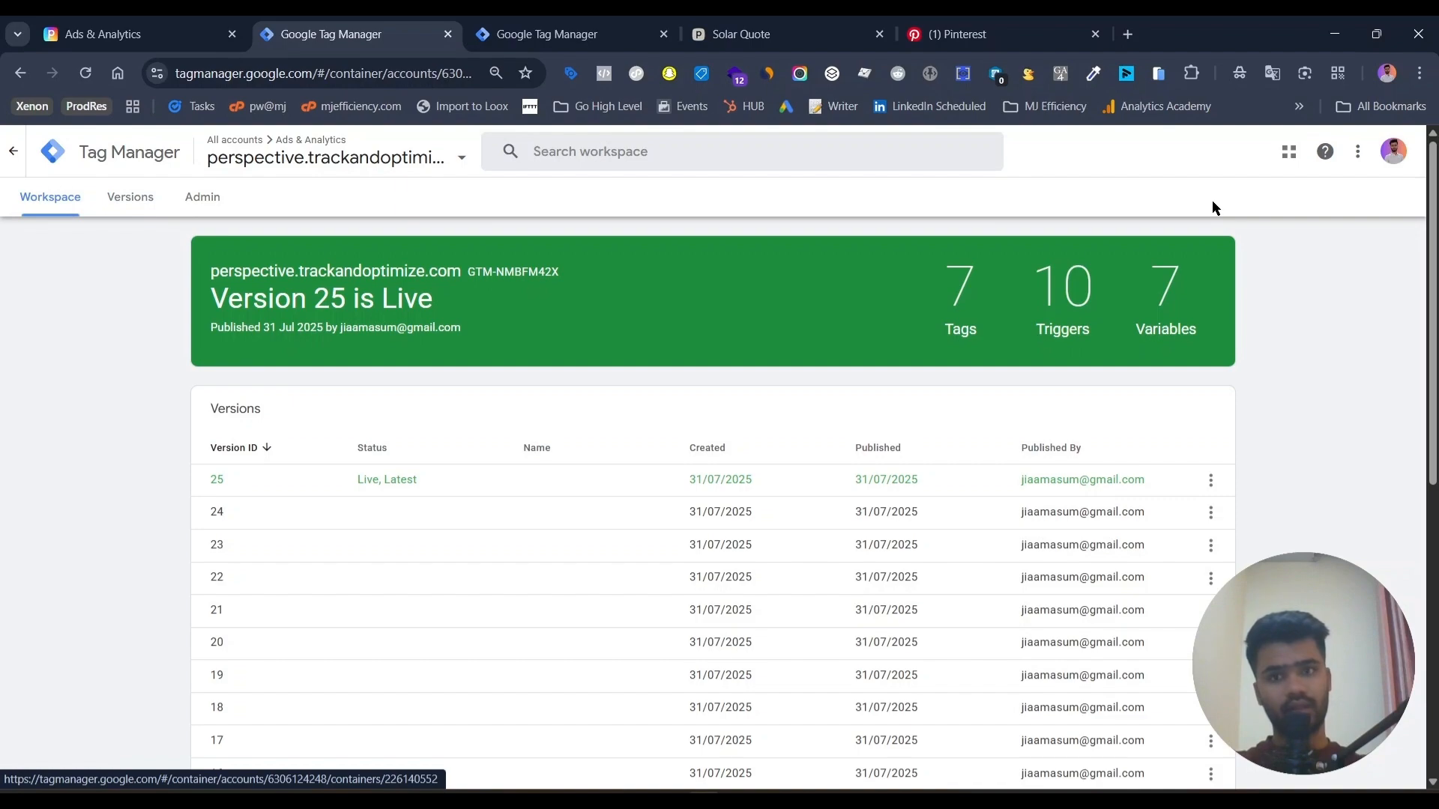
{"action": "left_click", "coordinate": [84, 73]}
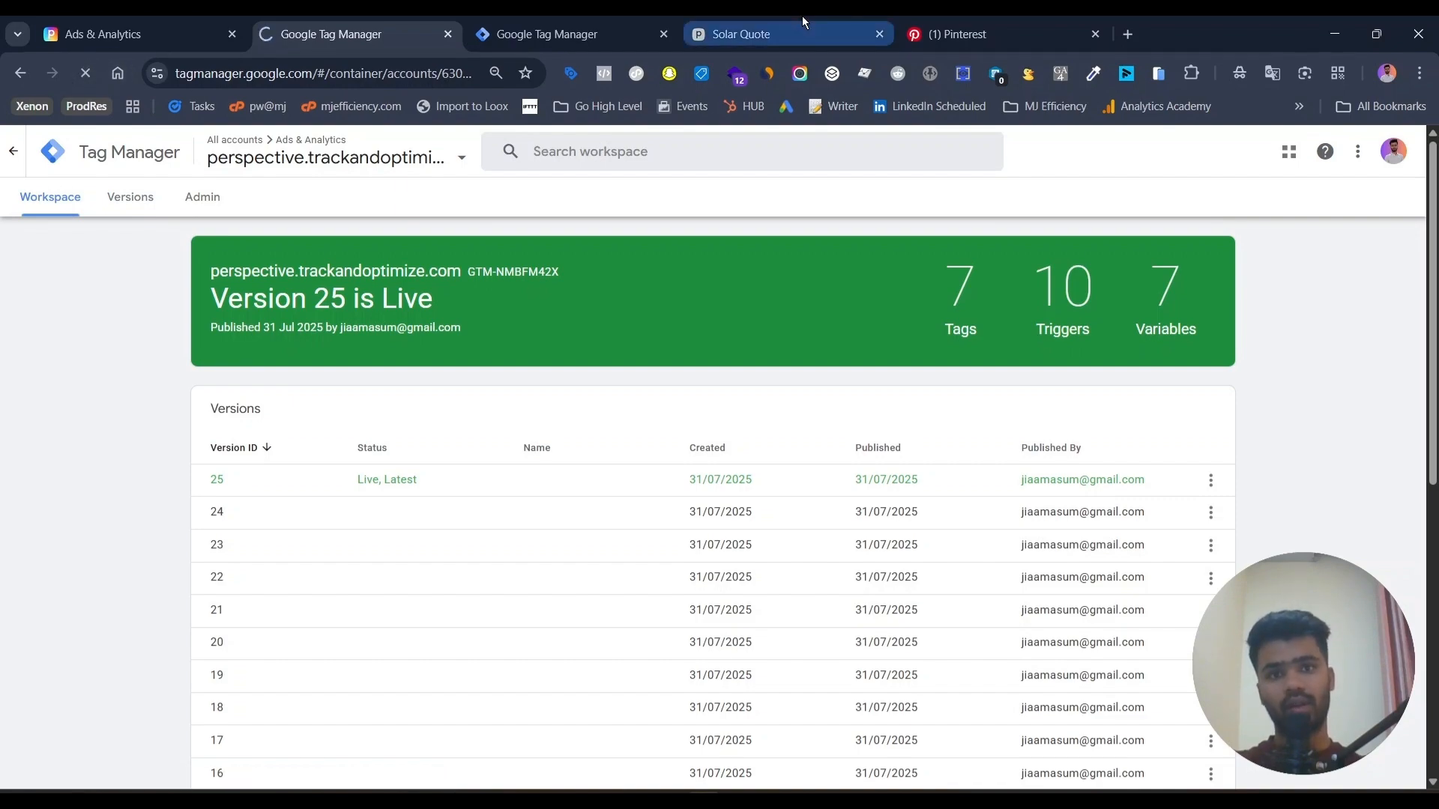
{"action": "left_click", "coordinate": [779, 34]}
{"action": "left_click", "coordinate": [459, 24]}
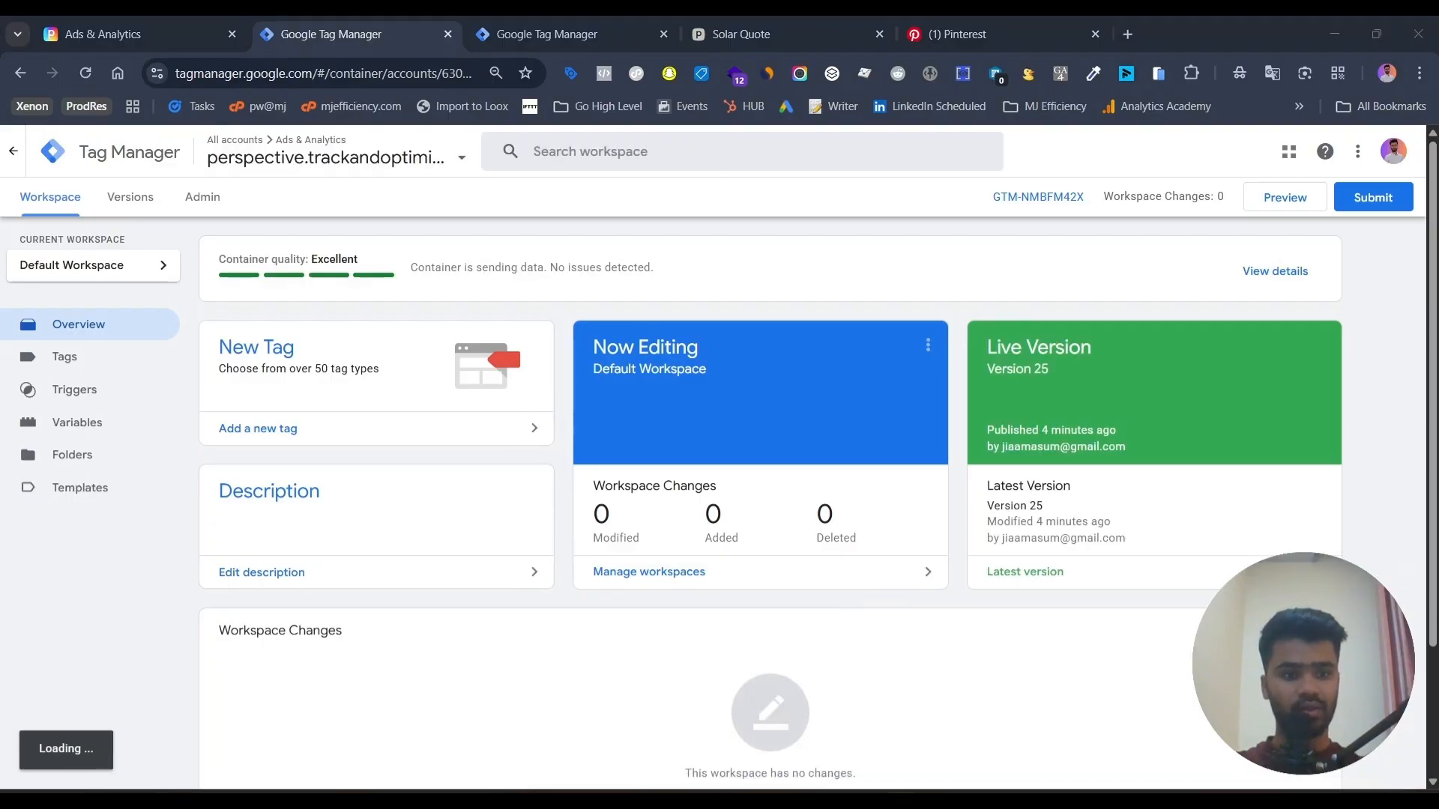
- Start a Preview session and connect Tag Assistant to the Solar Quote site
{"action": "left_click", "coordinate": [1372, 120]}
{"action": "left_click", "coordinate": [1301, 201]}
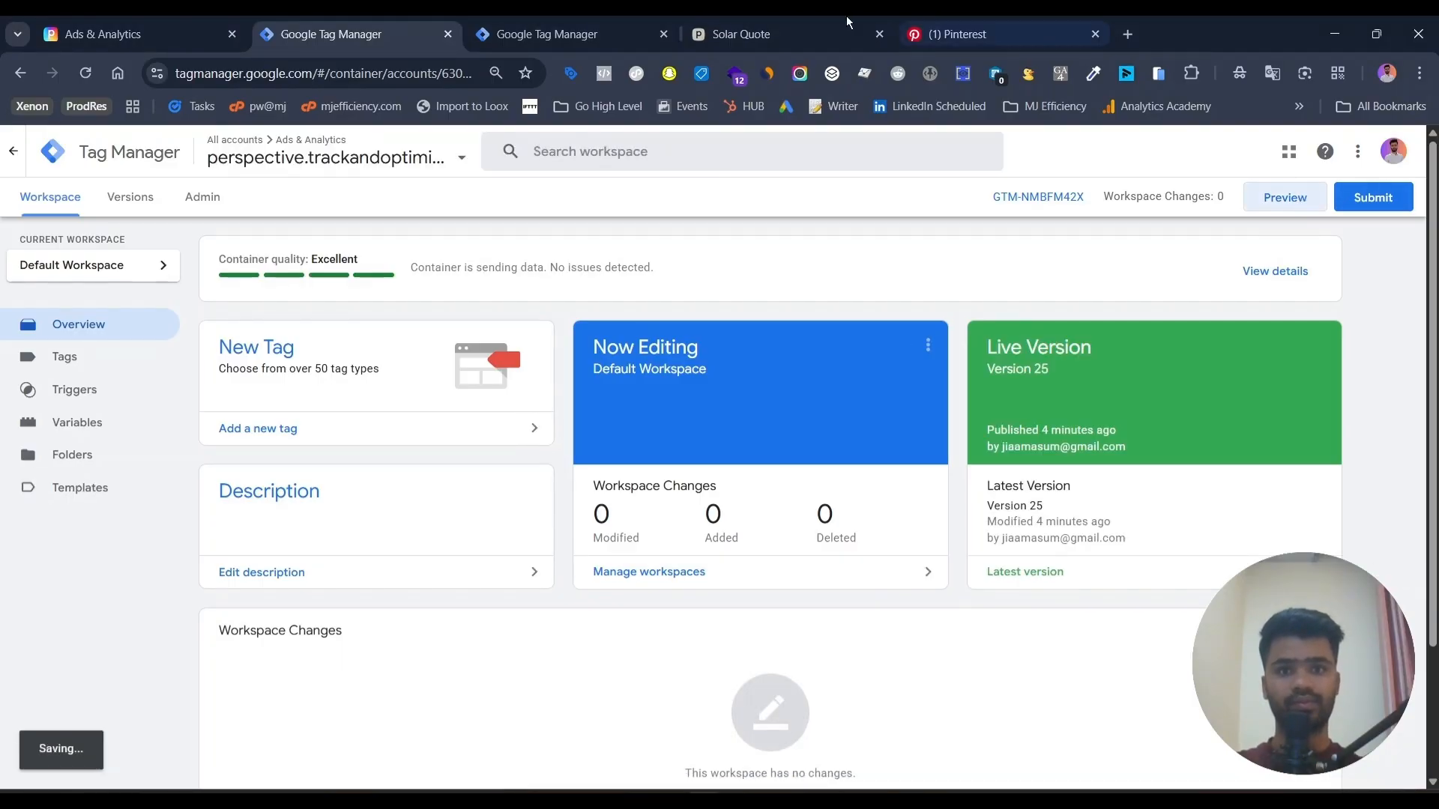
{"action": "left_click", "coordinate": [821, 15]}
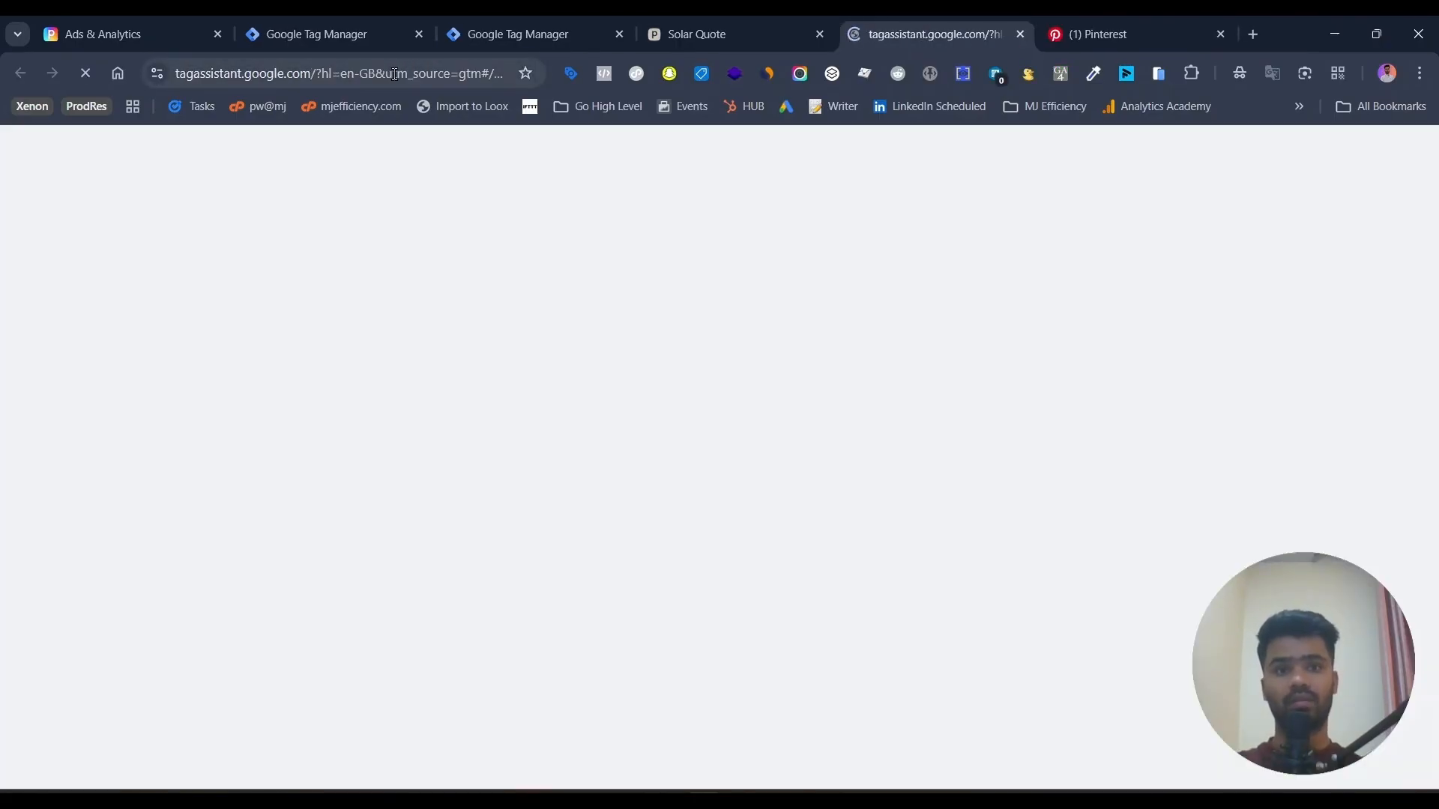
{"action": "left_click", "coordinate": [788, 16]}
{"action": "left_click", "coordinate": [916, 16]}
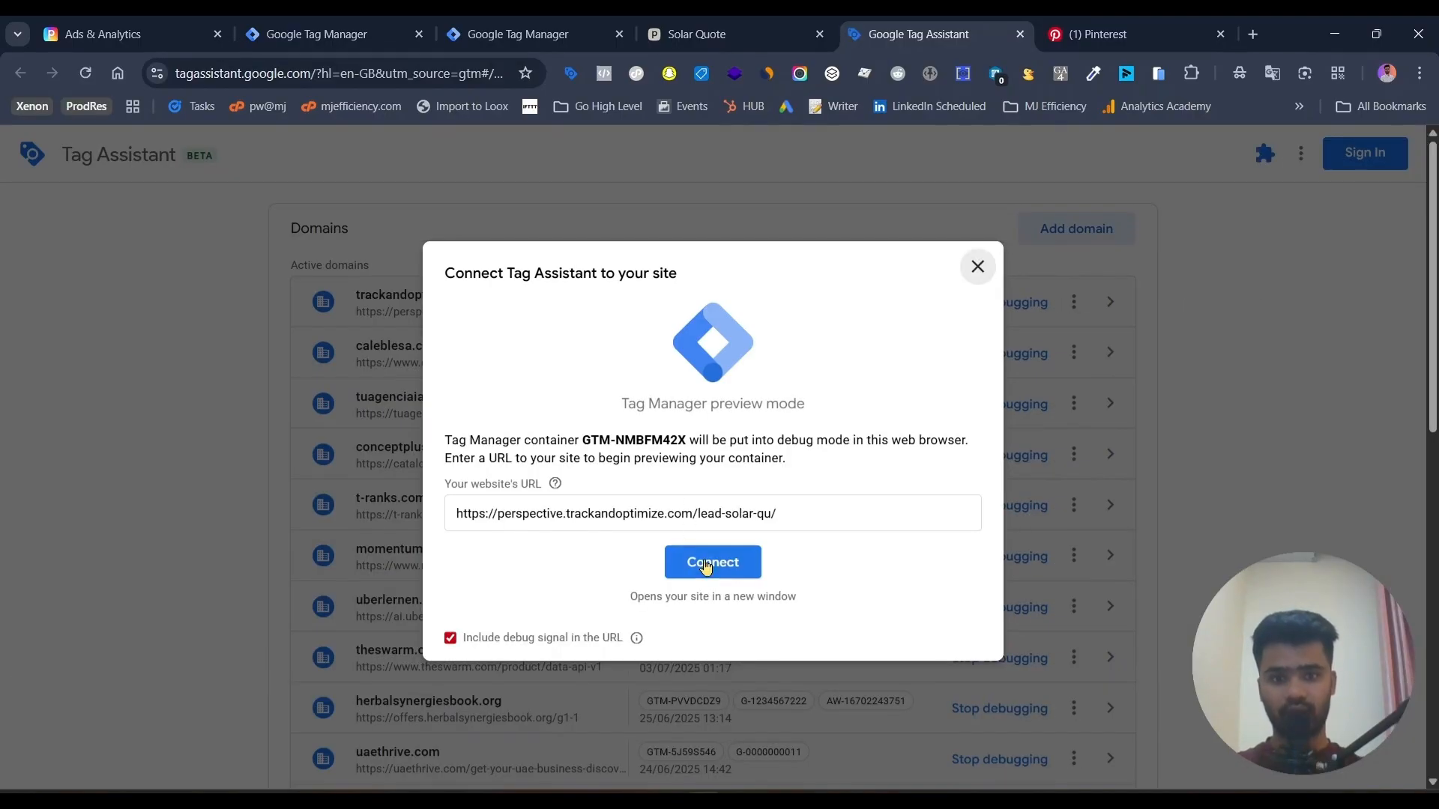
{"action": "left_click", "coordinate": [710, 565]}
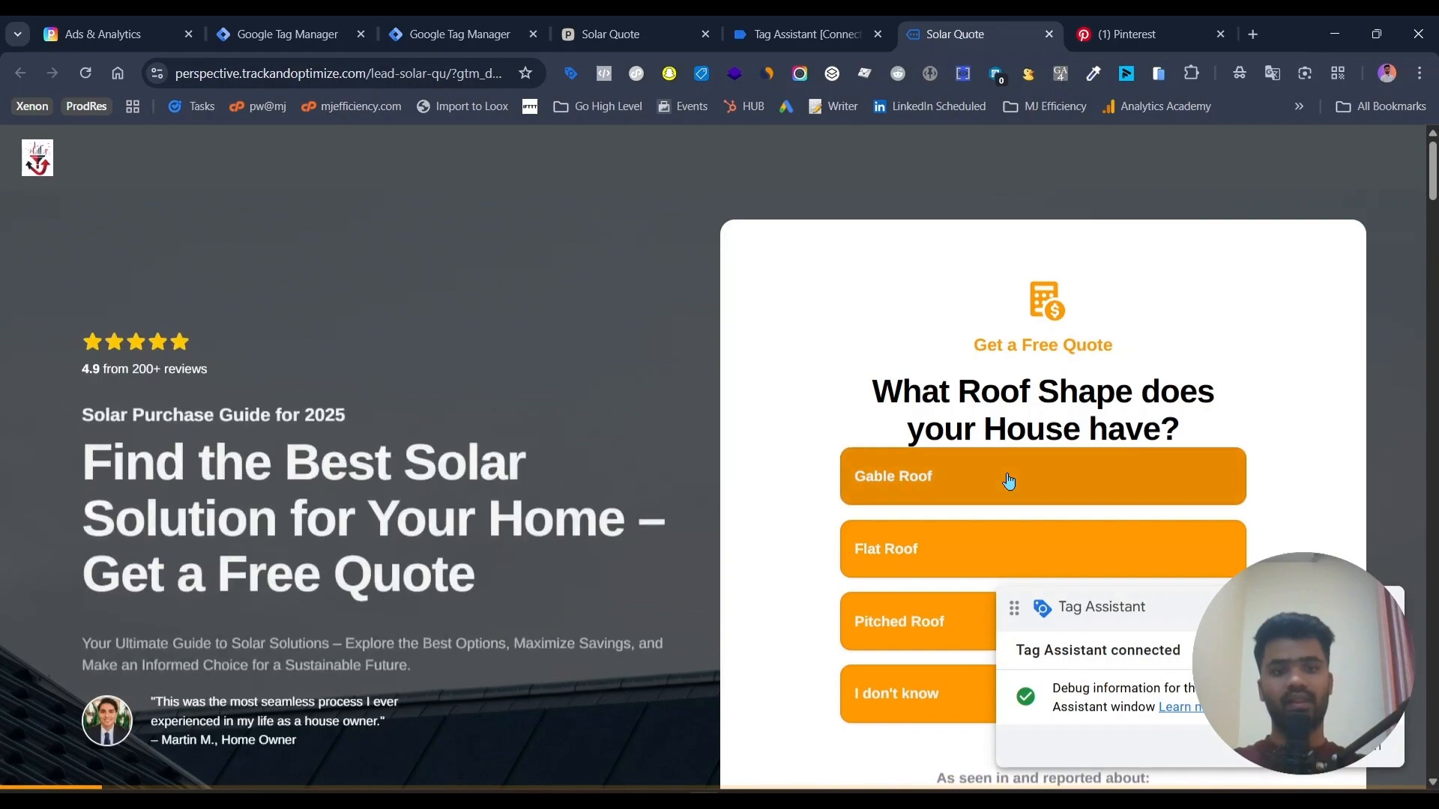
- Answer the quiz: Gable Roof, a building type, 3-4 people, Throughout the Day, not owner
{"action": "left_click", "coordinate": [996, 491]}
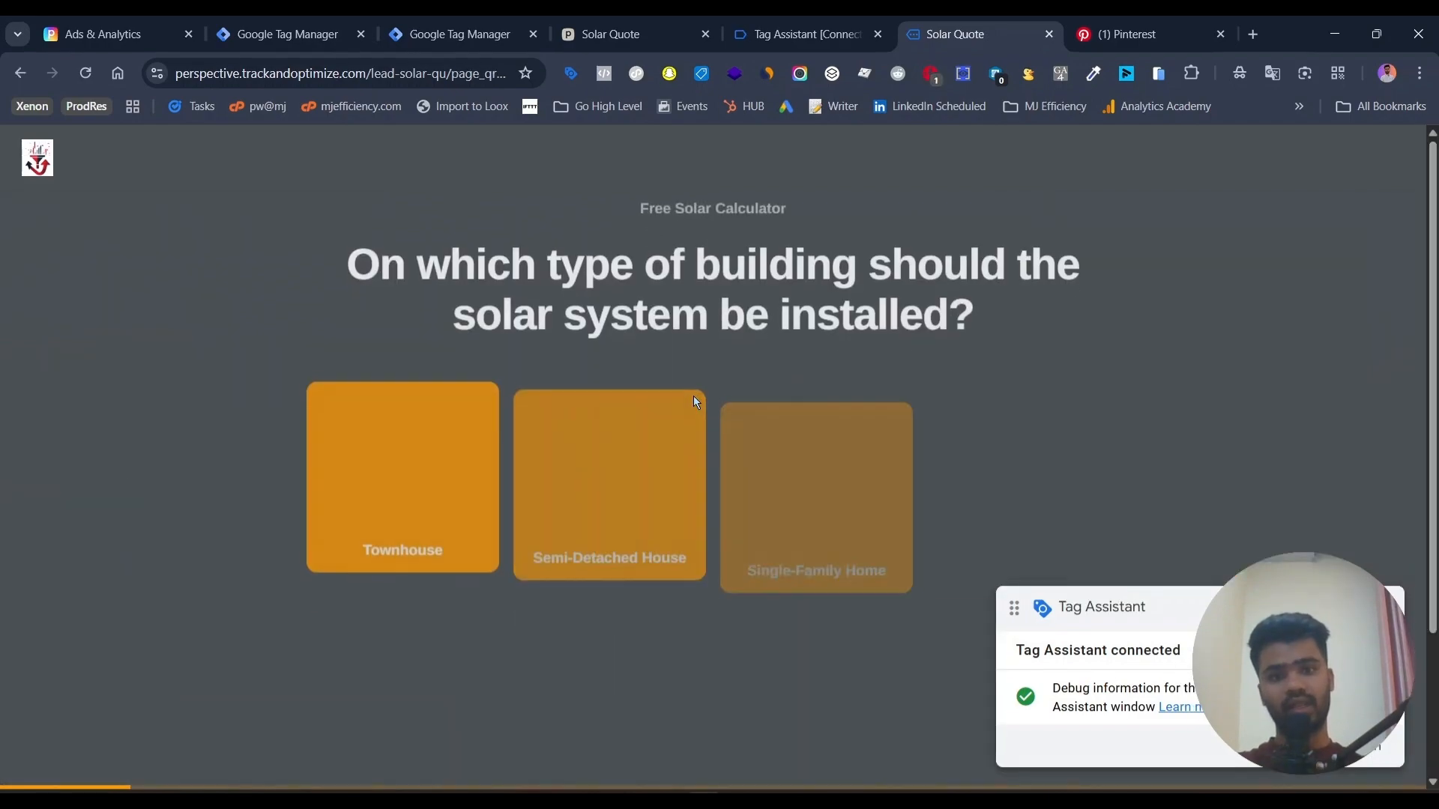
{"action": "left_click", "coordinate": [604, 442]}
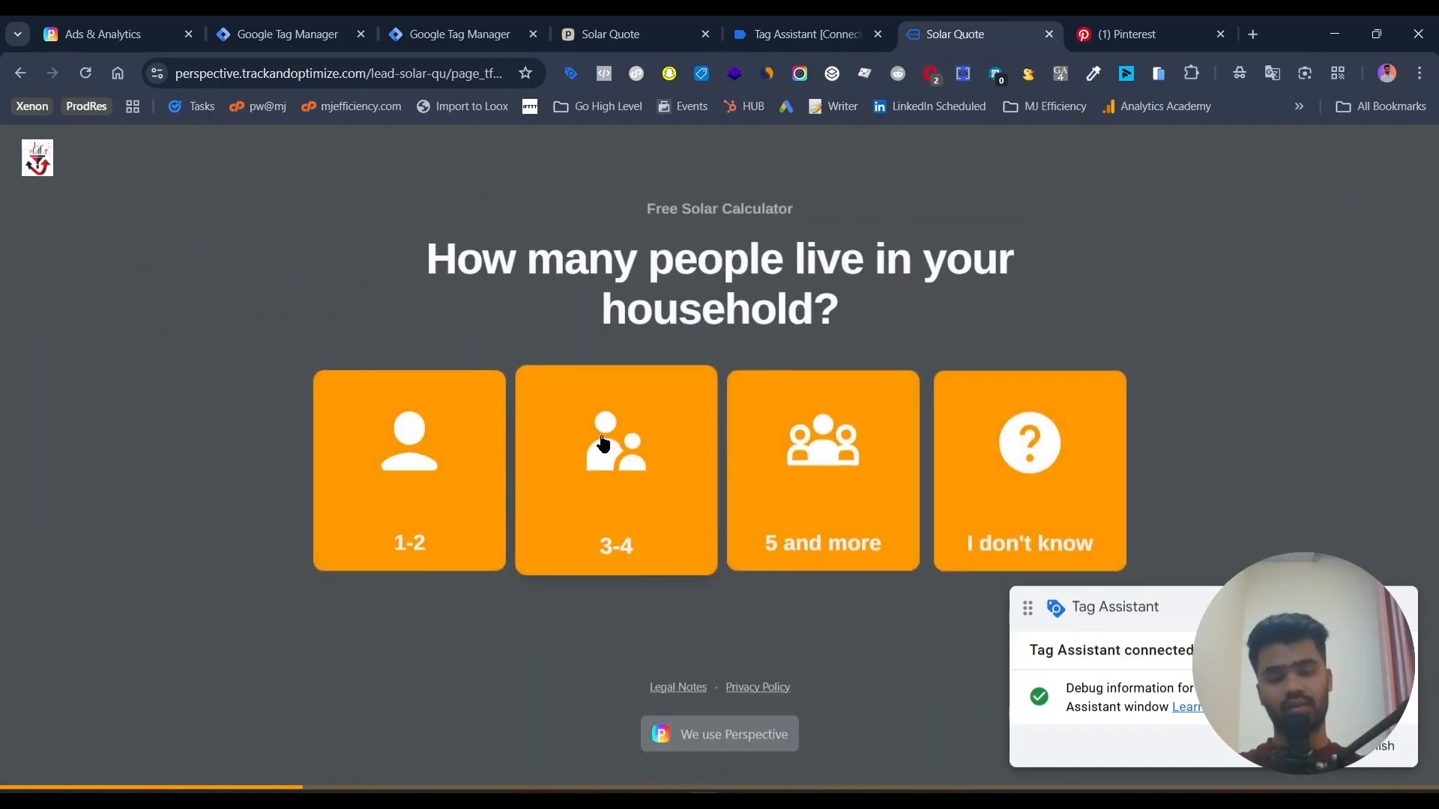
{"action": "left_click", "coordinate": [603, 444]}
{"action": "left_click", "coordinate": [739, 427]}
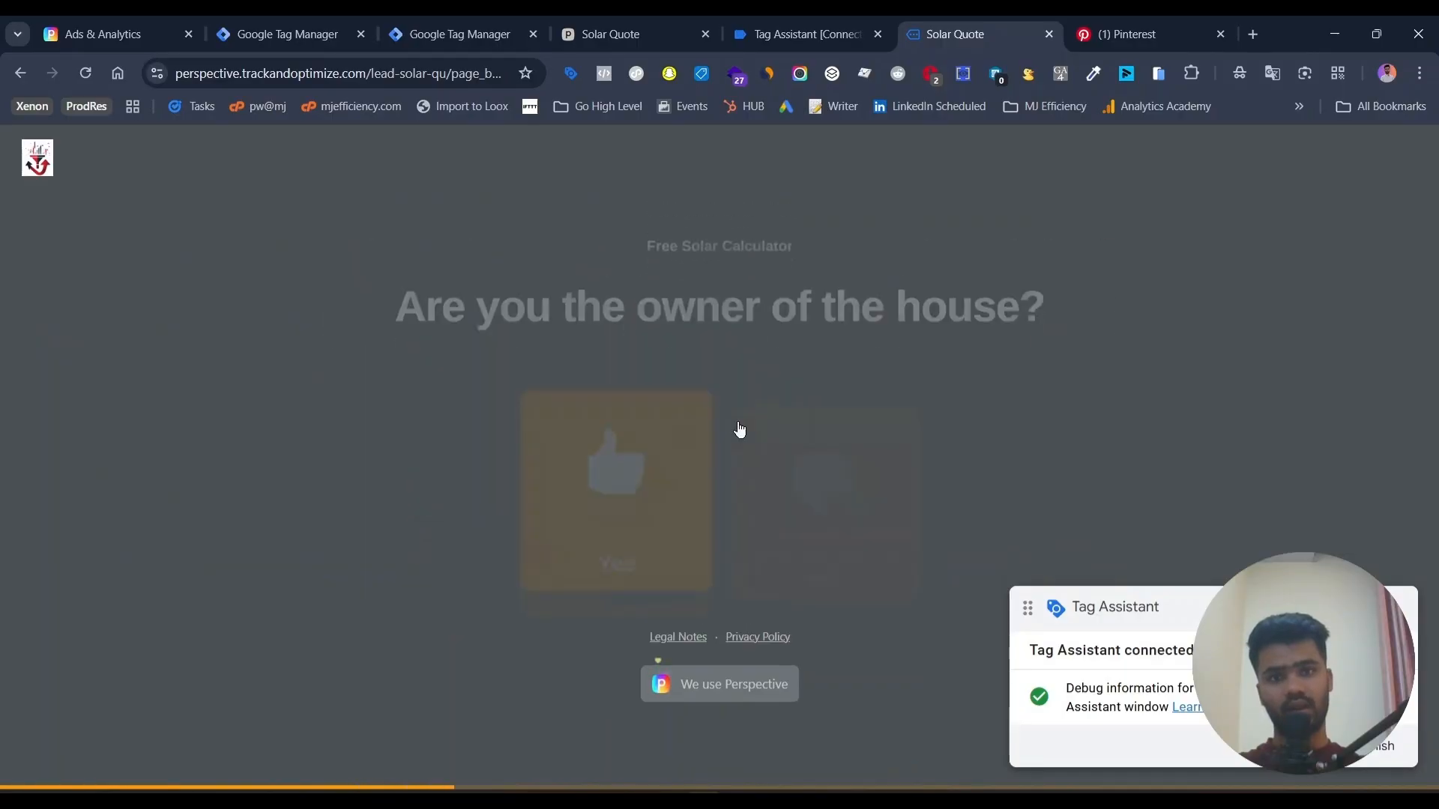
{"action": "left_click", "coordinate": [736, 438]}
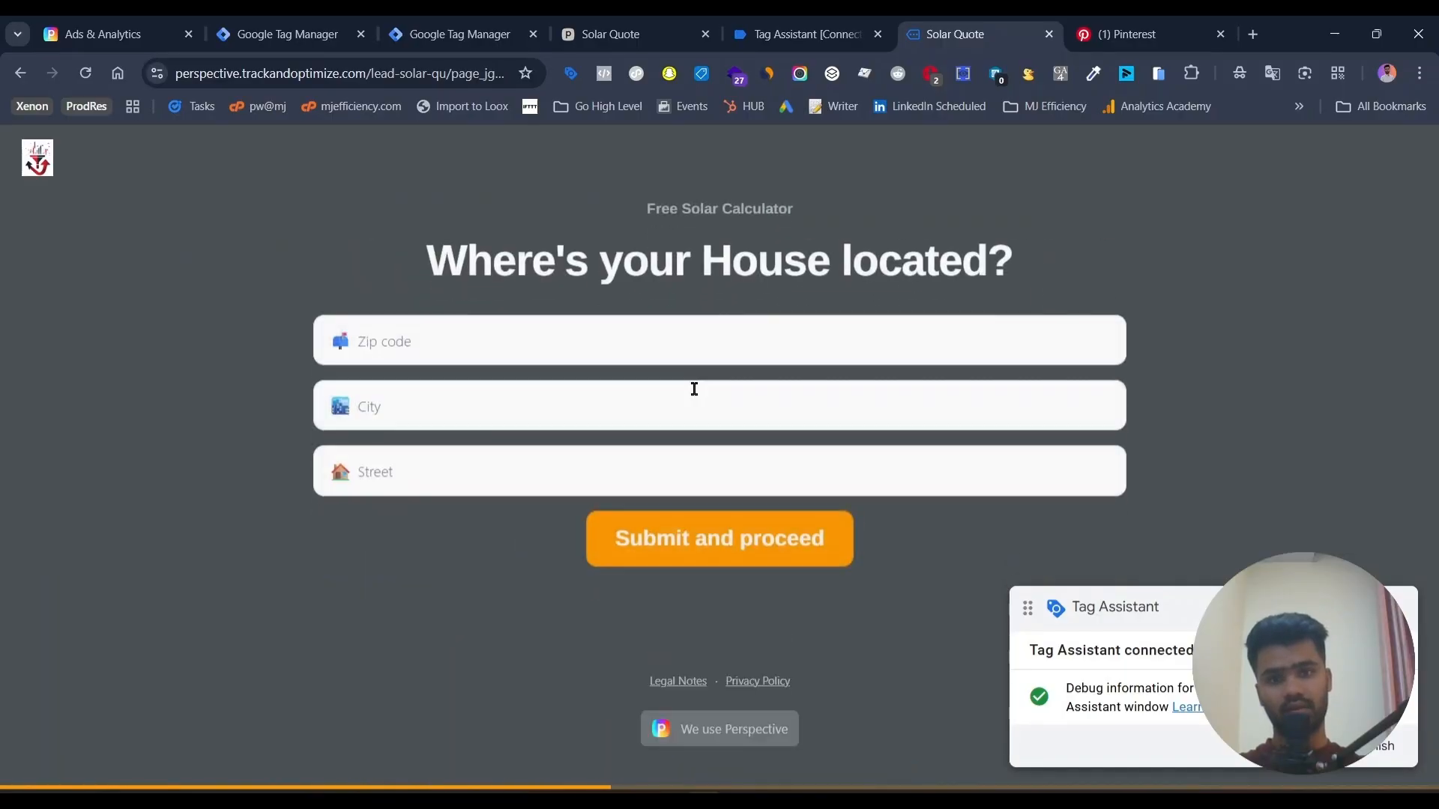
- Autofill and submit the house location, dismissing Tag Assistant's Connected confirmation
{"action": "left_click", "coordinate": [681, 382]}
{"action": "left_click", "coordinate": [612, 330]}
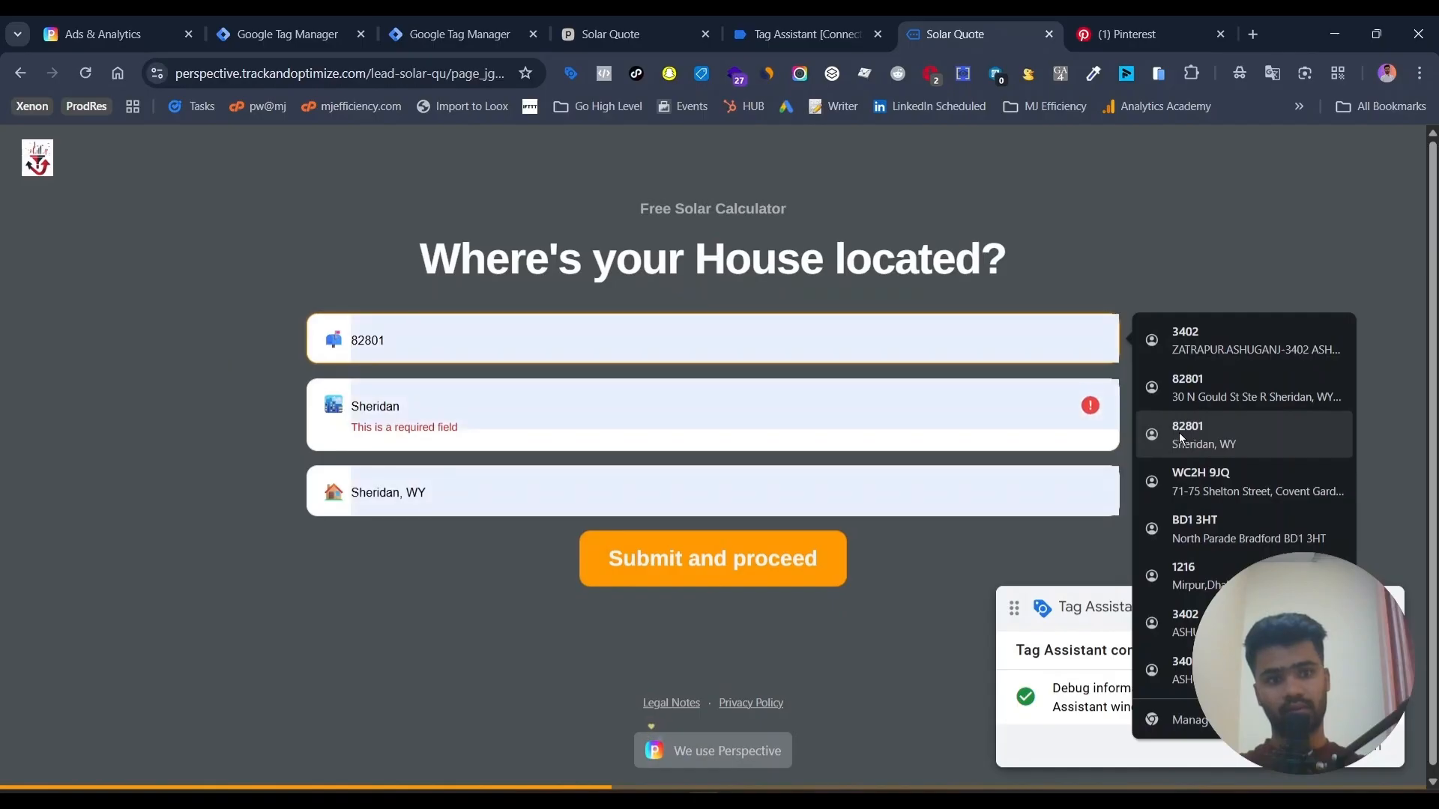
{"action": "left_click", "coordinate": [1180, 433]}
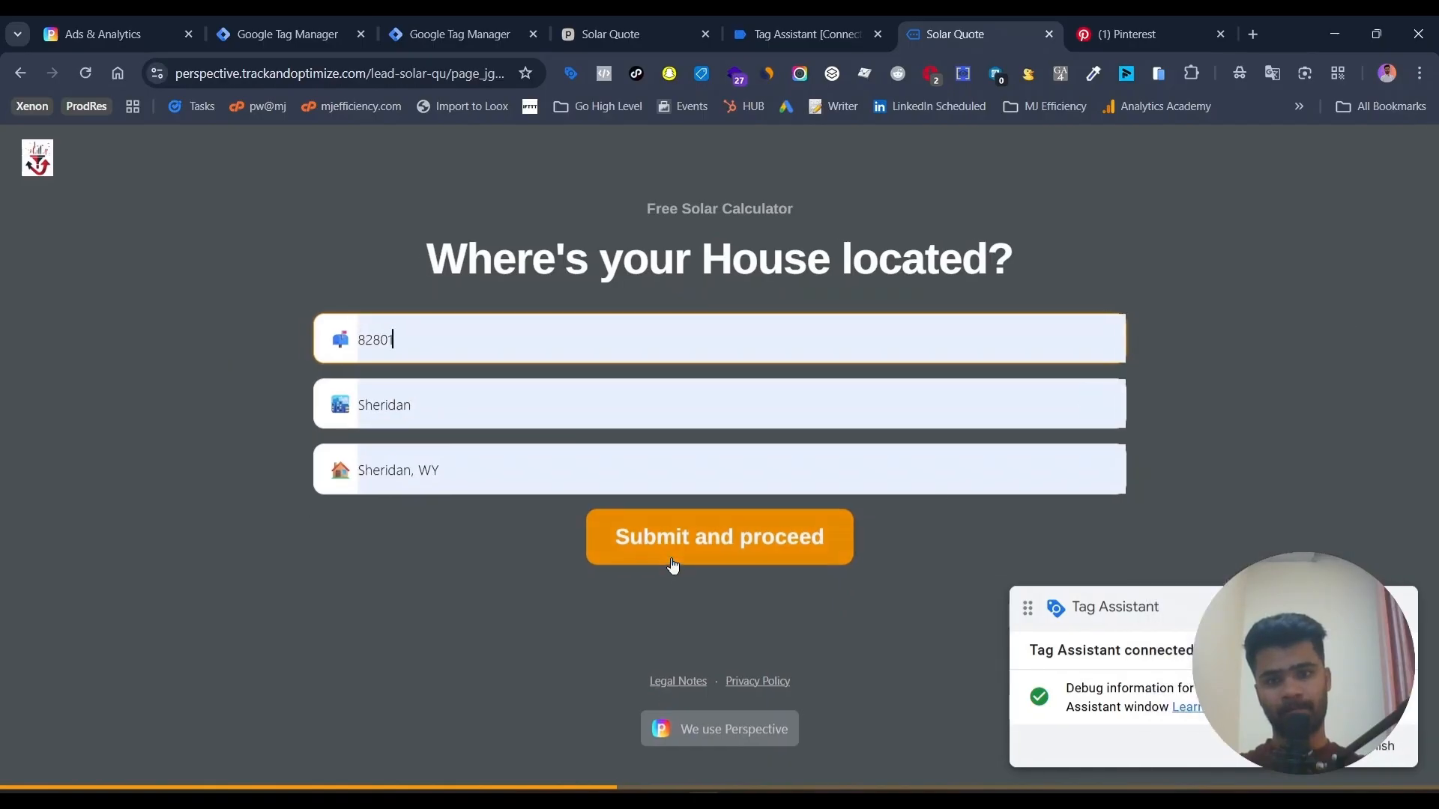
{"action": "left_click", "coordinate": [673, 562]}
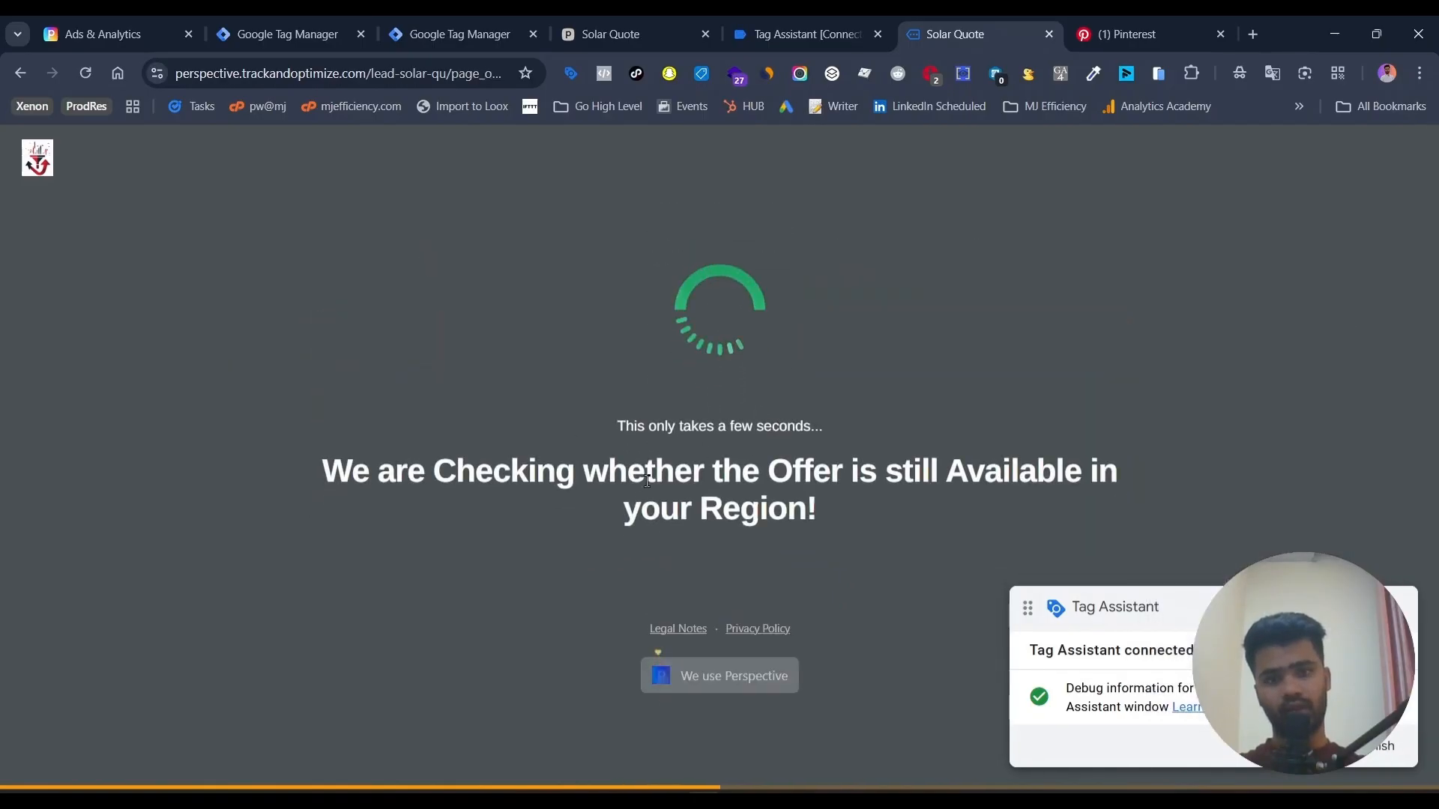
{"action": "left_click", "coordinate": [808, 20]}
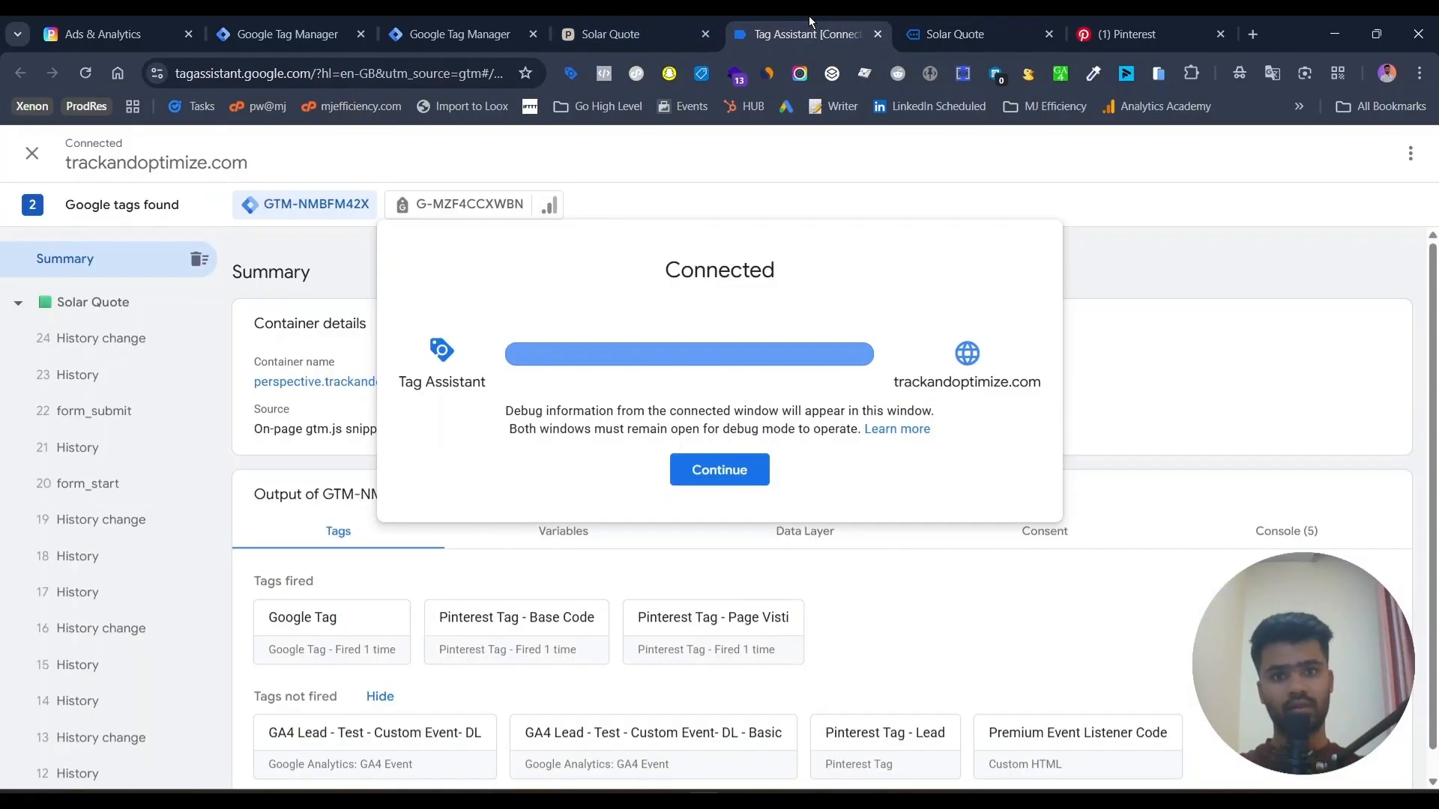
{"action": "left_click", "coordinate": [749, 465]}
{"action": "left_click", "coordinate": [990, 21]}
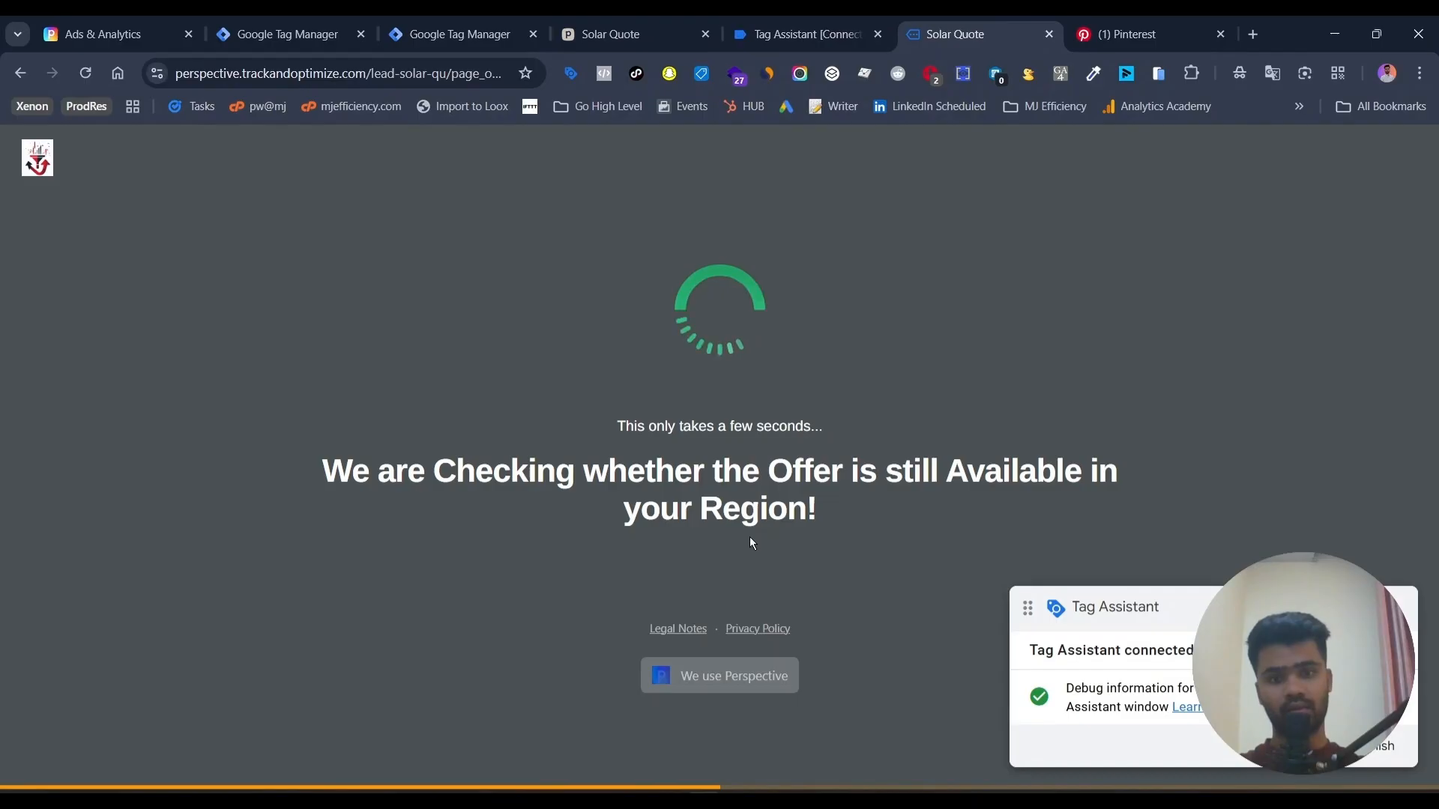
- Autofill the contact's name, e-mail and phone, accept the privacy policy, and submit each step
{"action": "left_click", "coordinate": [720, 537]}
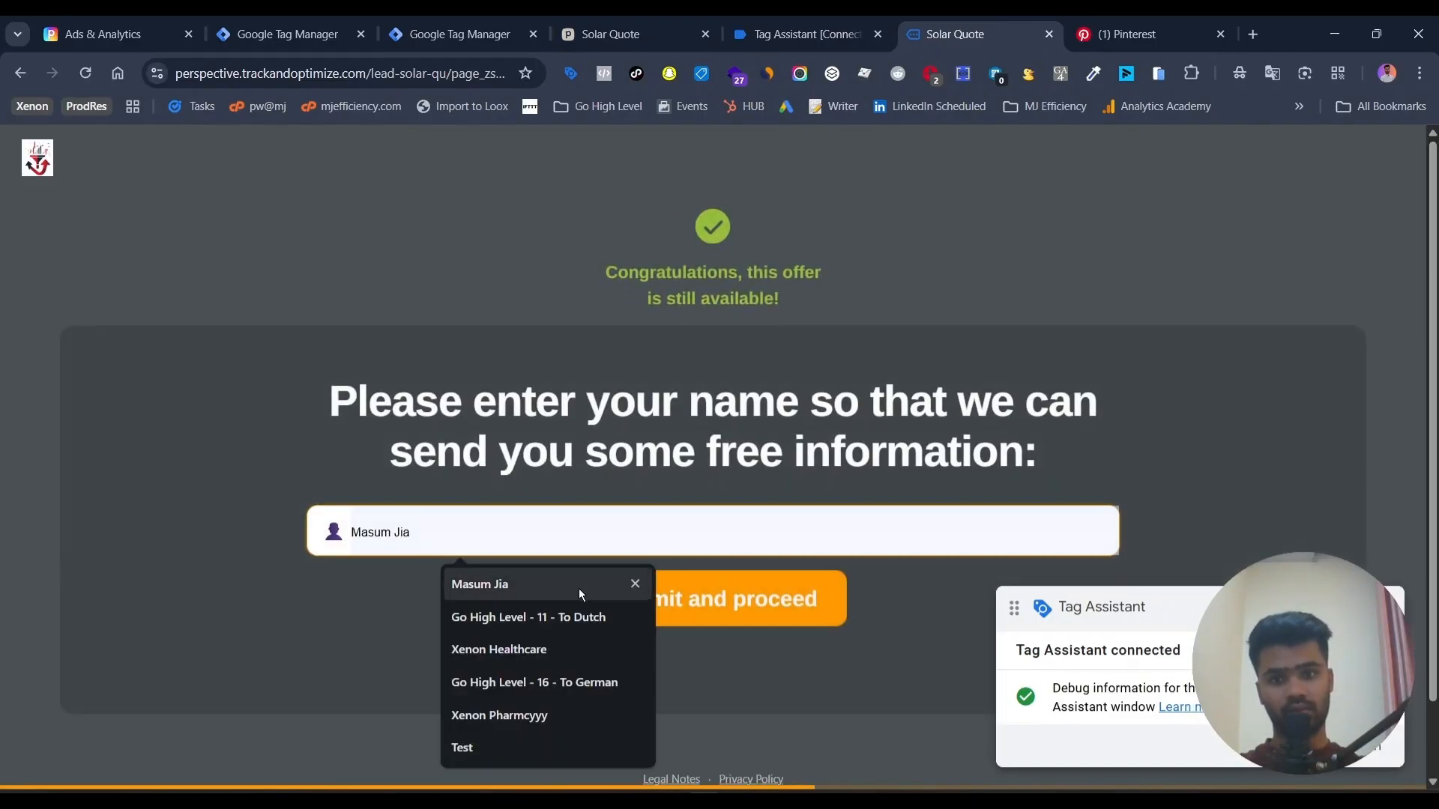
{"action": "left_click", "coordinate": [574, 588]}
{"action": "left_click", "coordinate": [659, 597]}
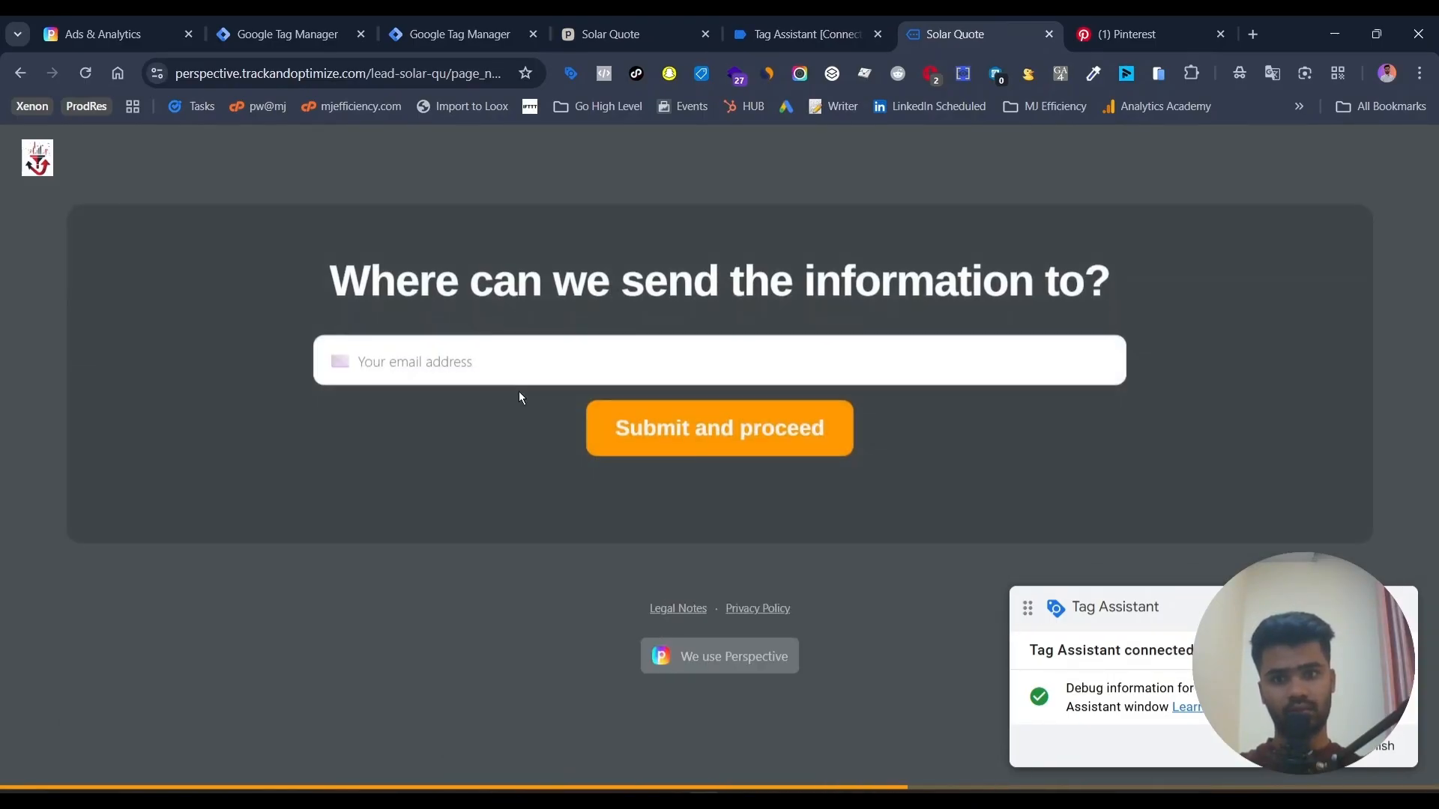
{"action": "left_click", "coordinate": [502, 372]}
{"action": "left_click", "coordinate": [512, 424]}
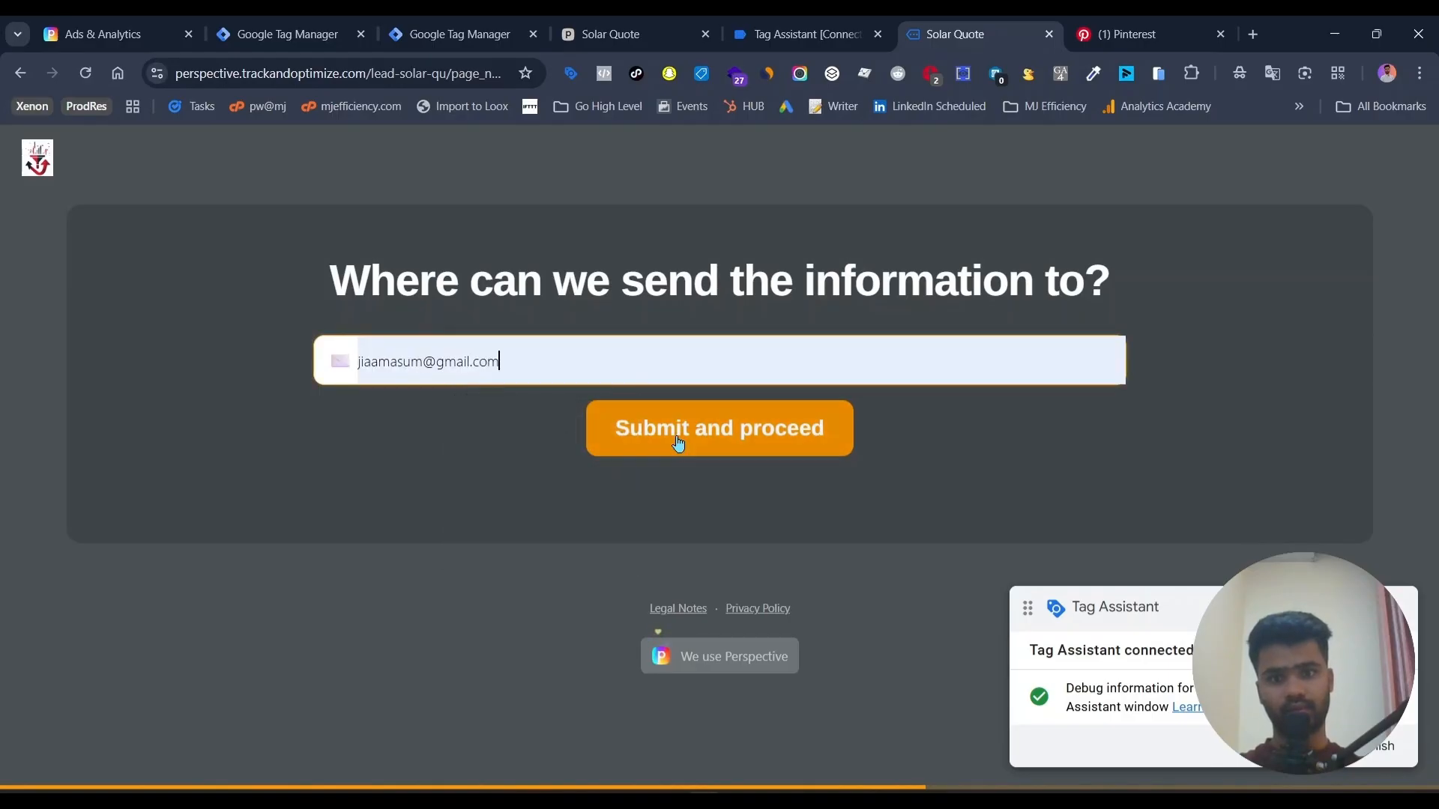
{"action": "left_click", "coordinate": [676, 435]}
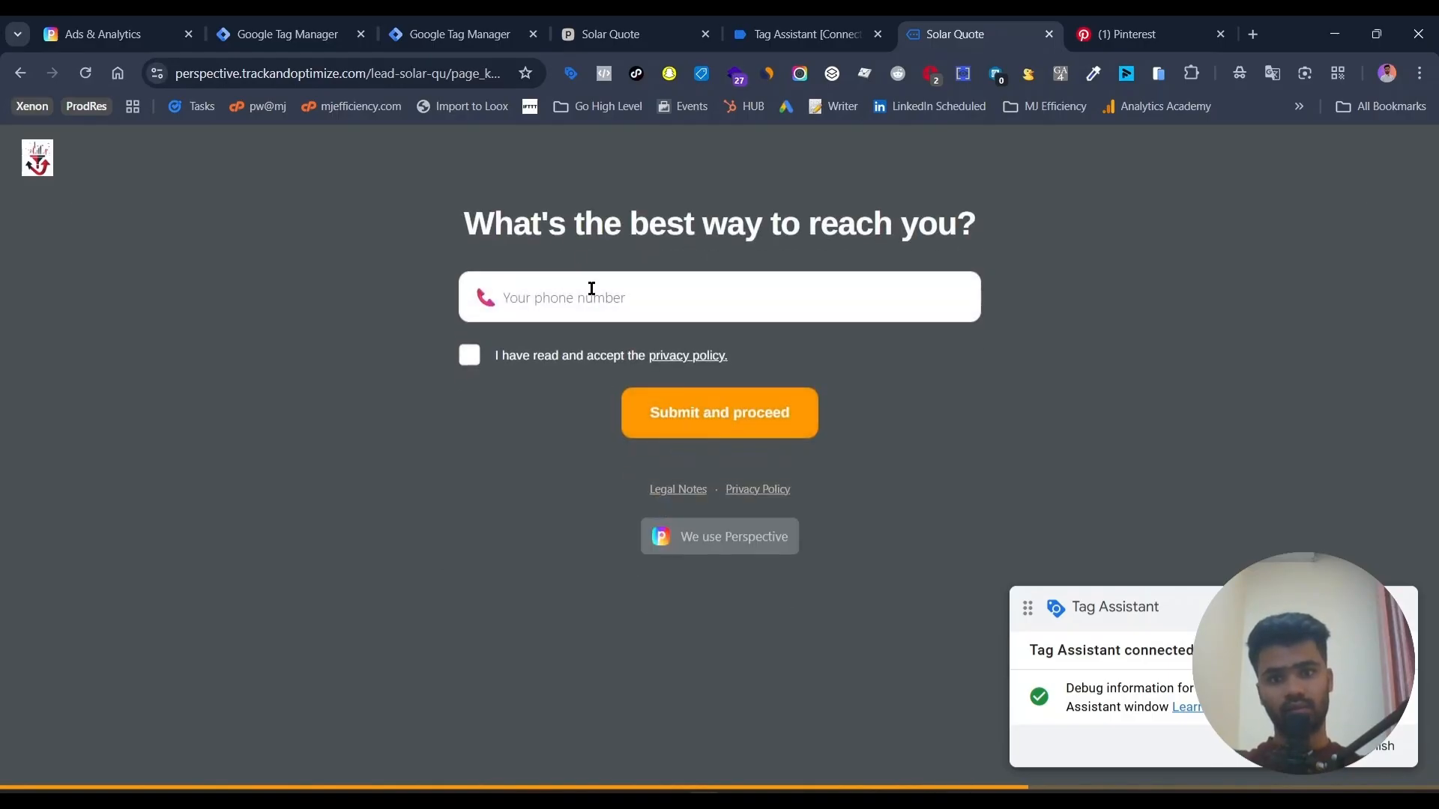
{"action": "left_click", "coordinate": [588, 291]}
{"action": "left_click", "coordinate": [647, 414]}
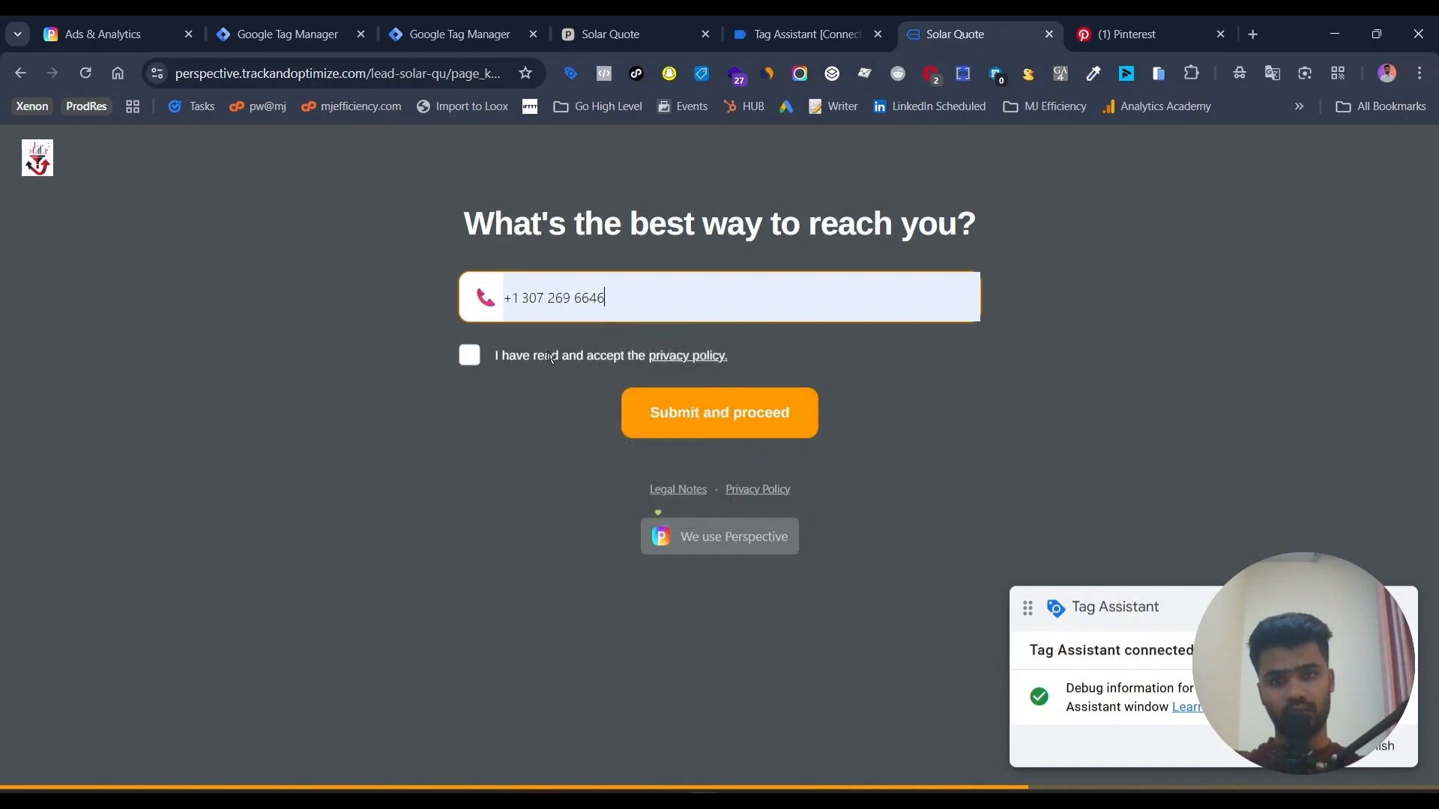
{"action": "left_click", "coordinate": [673, 432]}
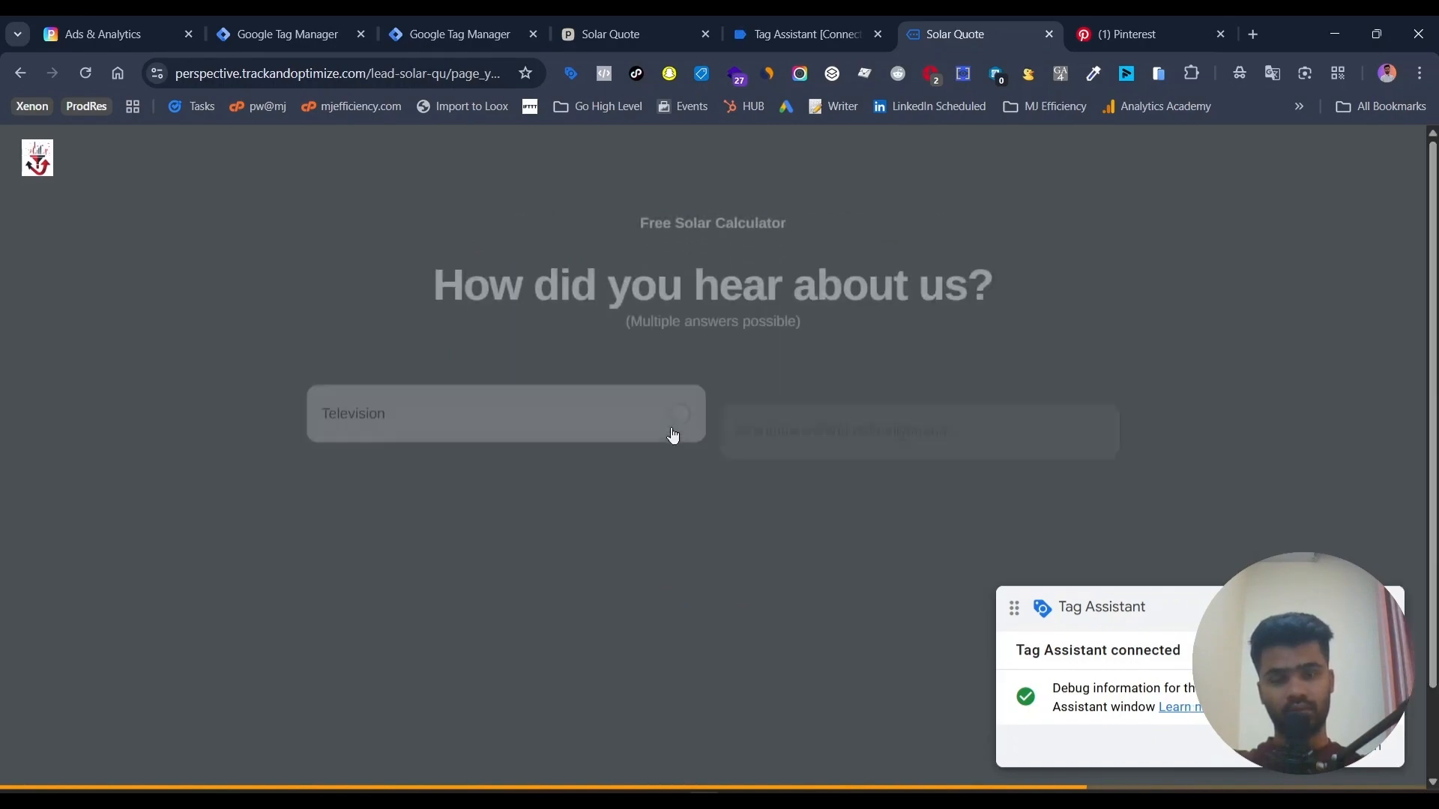
- Answer Radio, the roofing question and WhatsApp, then check the Pinterest events sent
{"action": "left_click", "coordinate": [673, 433]}
{"action": "left_click", "coordinate": [692, 658]}
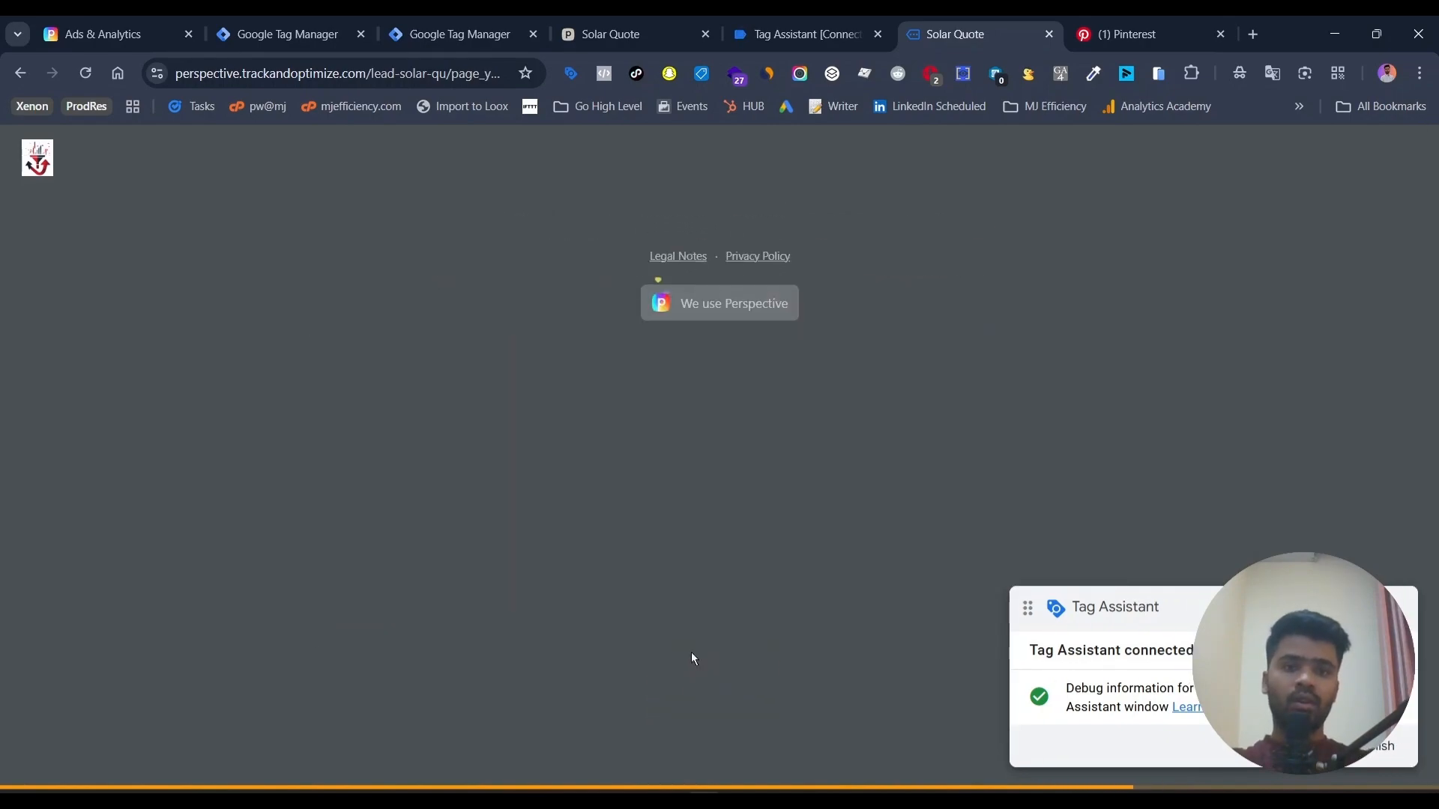
{"action": "left_click", "coordinate": [594, 470]}
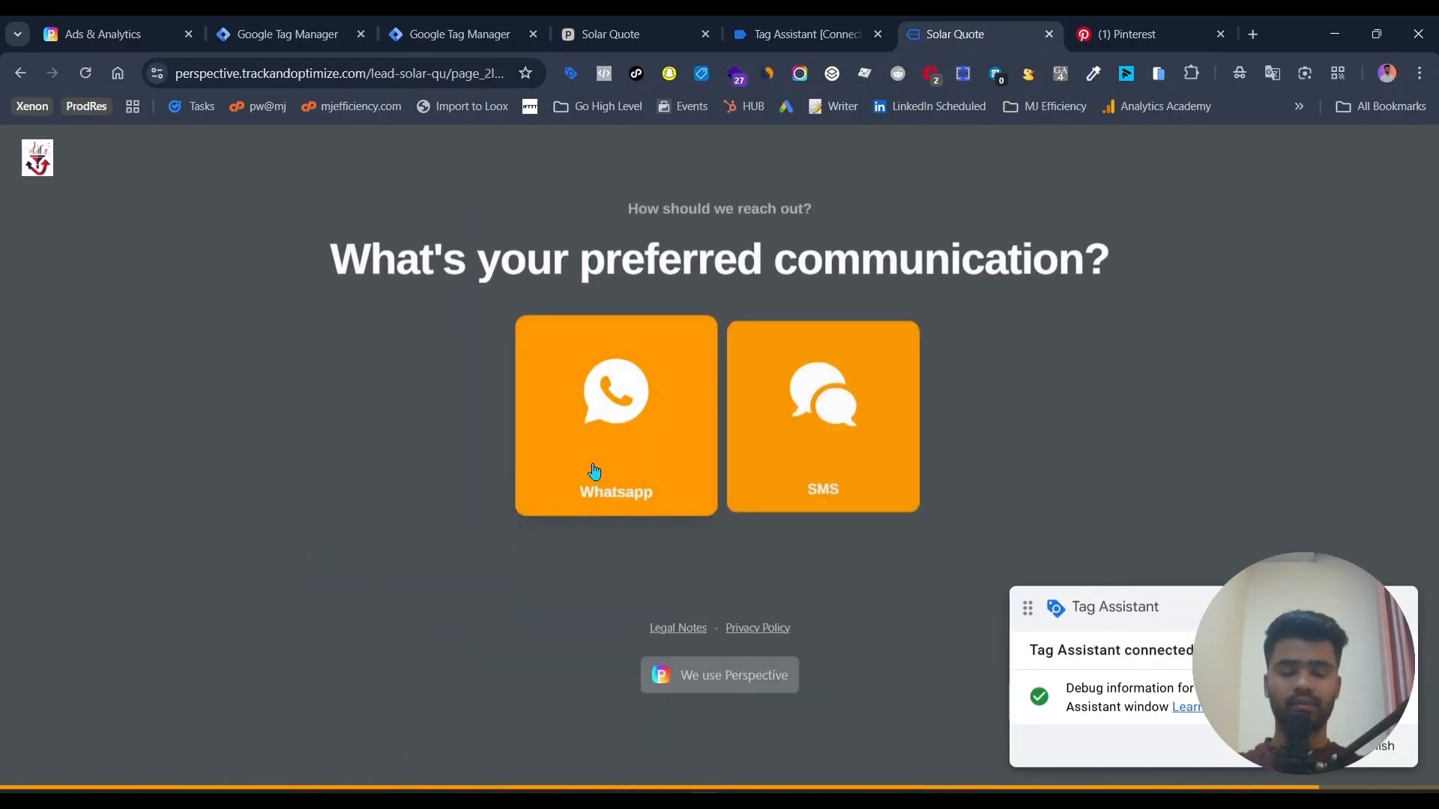
{"action": "left_click", "coordinate": [594, 474]}
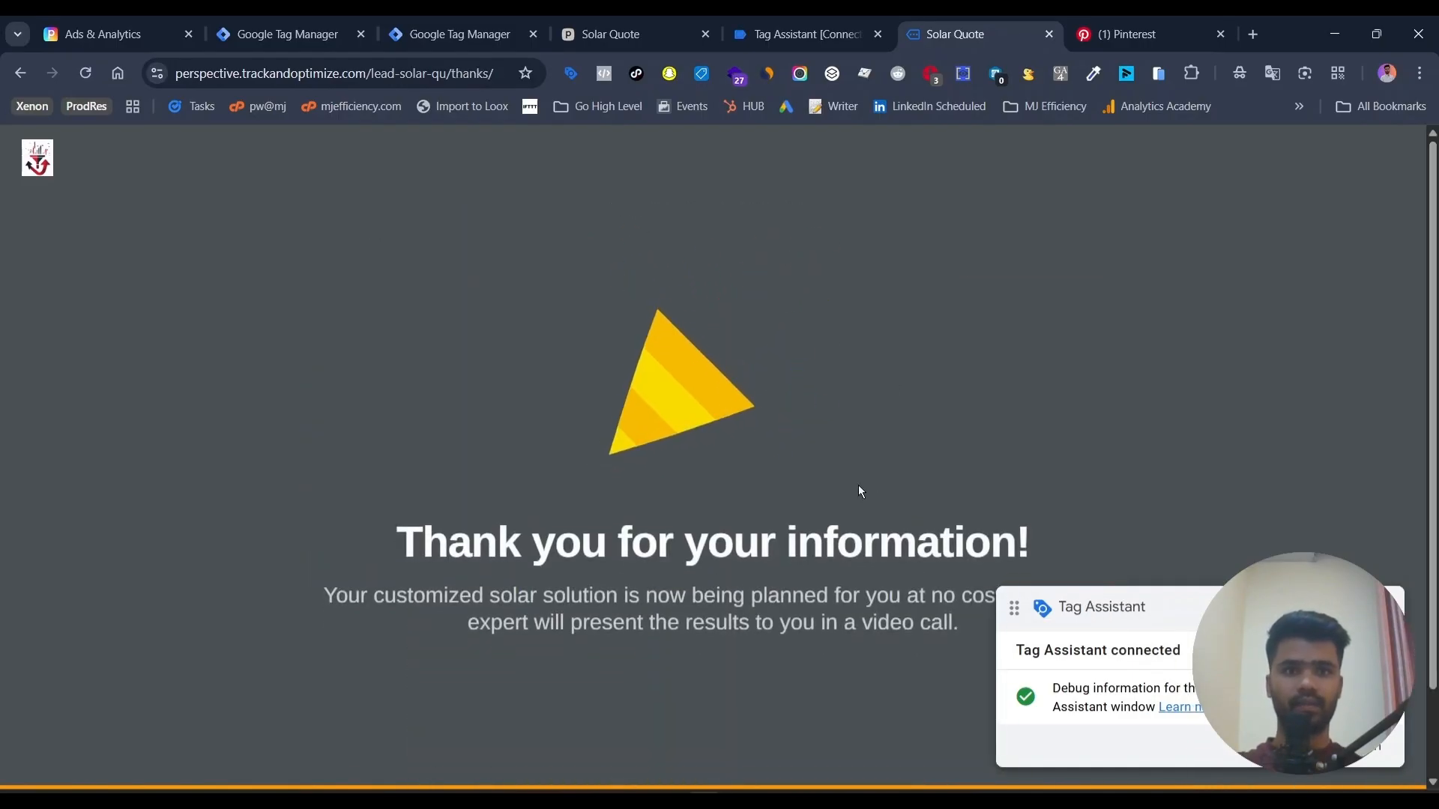
{"action": "left_click", "coordinate": [931, 71]}
- Inspect the Lead event details and the tags fired on History events 43 and 44
{"action": "left_click", "coordinate": [695, 466]}
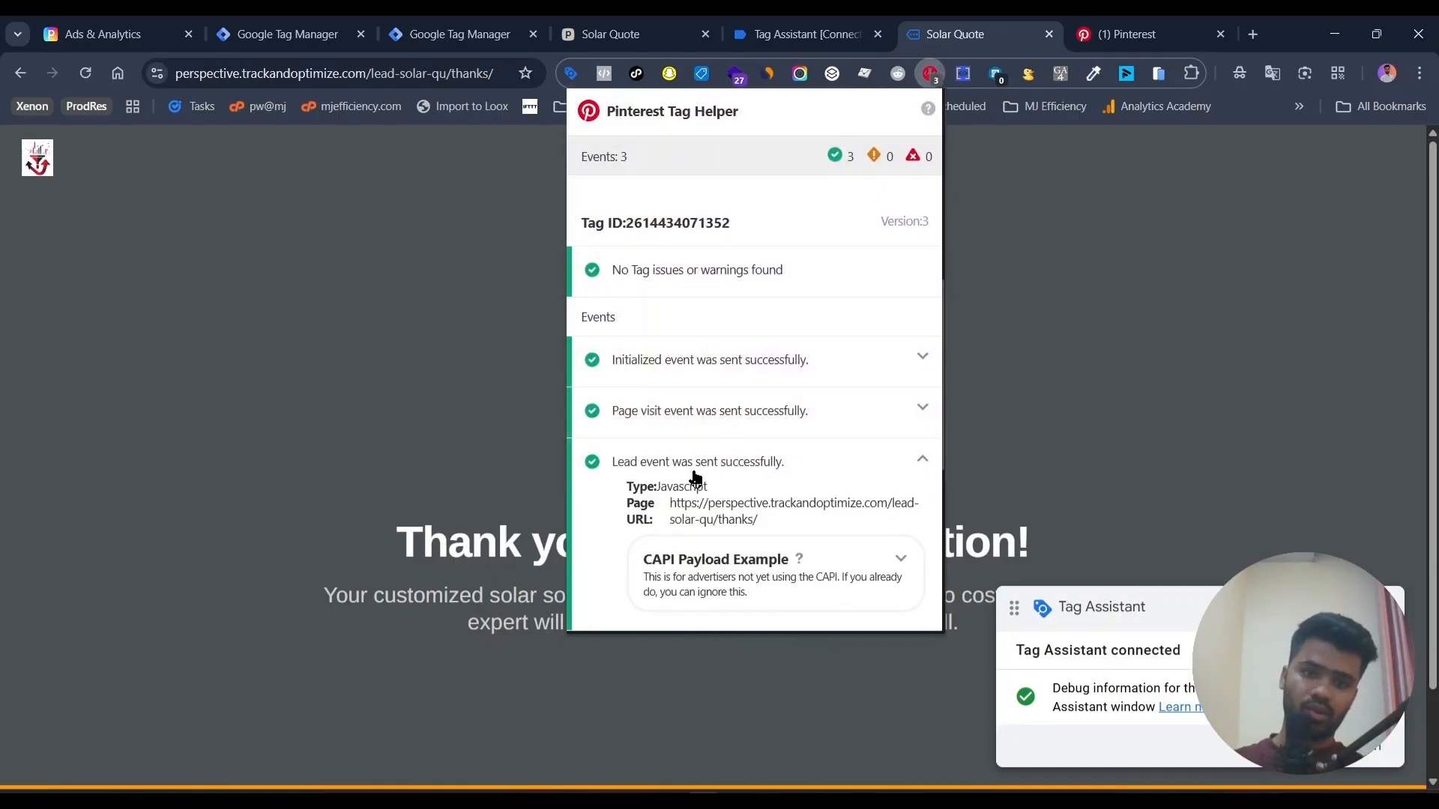
{"action": "left_click", "coordinate": [796, 22]}
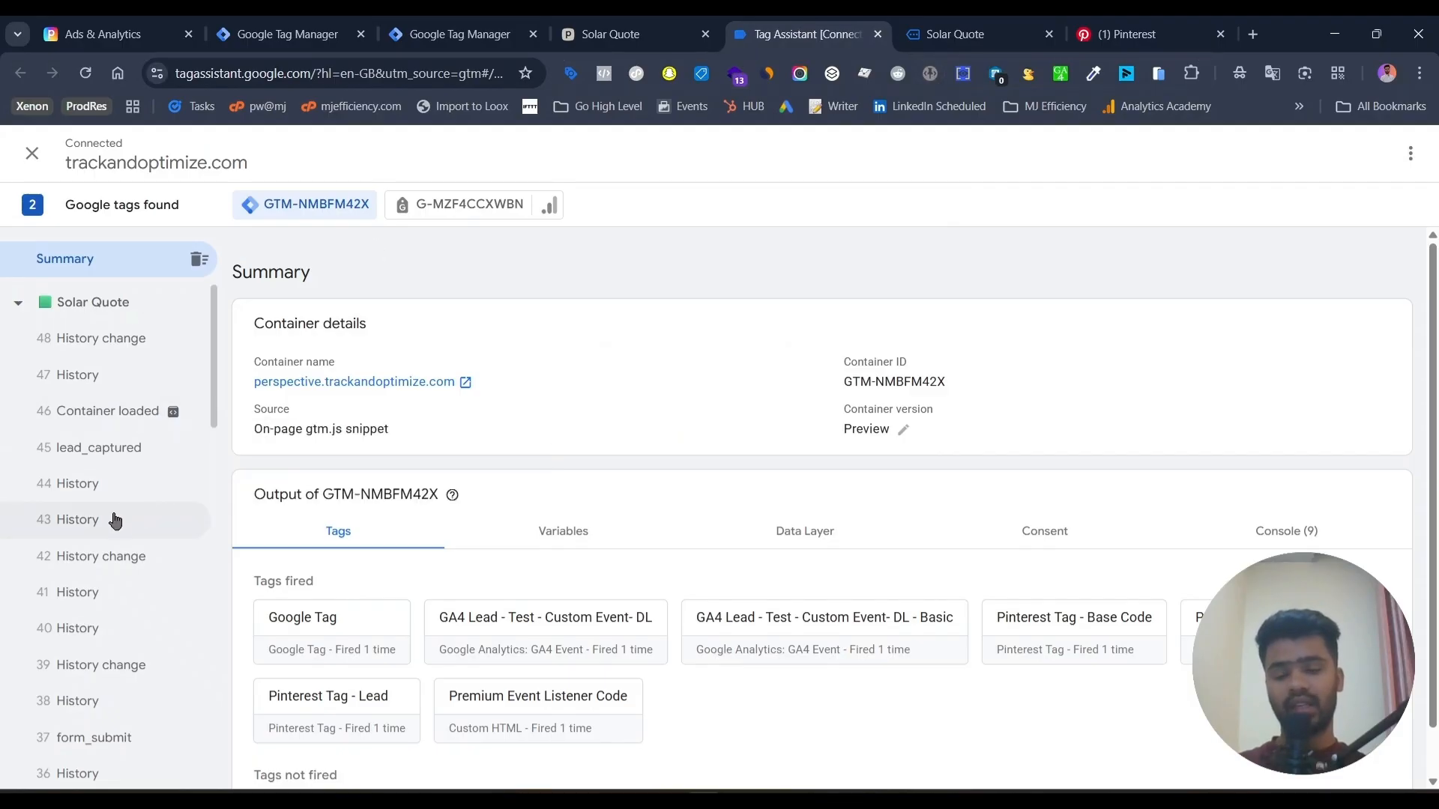
{"action": "left_click", "coordinate": [115, 521]}
{"action": "left_click", "coordinate": [103, 486]}
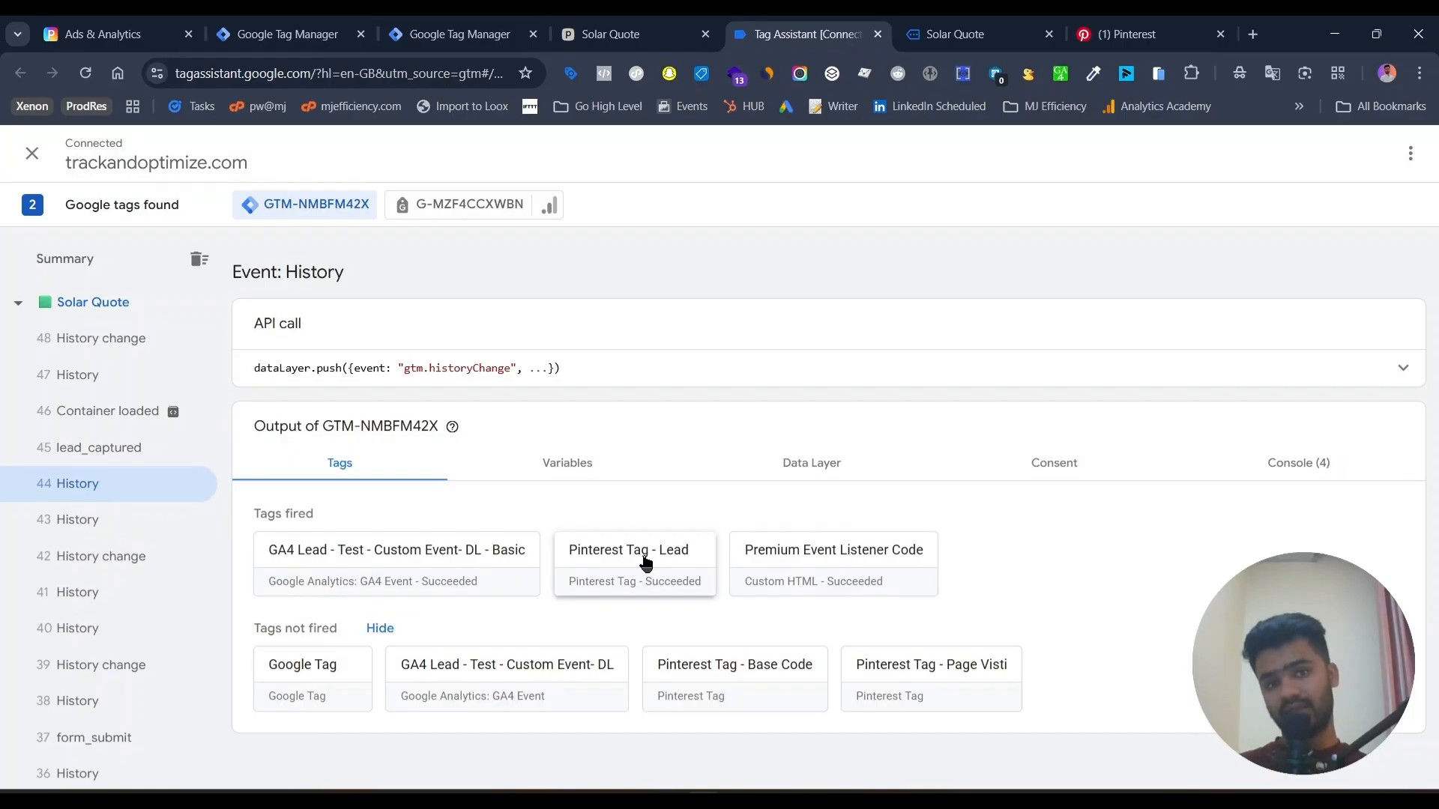
- Review Pinterest Tag Helper's event summary on the thank-you page and close it
{"action": "left_click", "coordinate": [986, 16]}
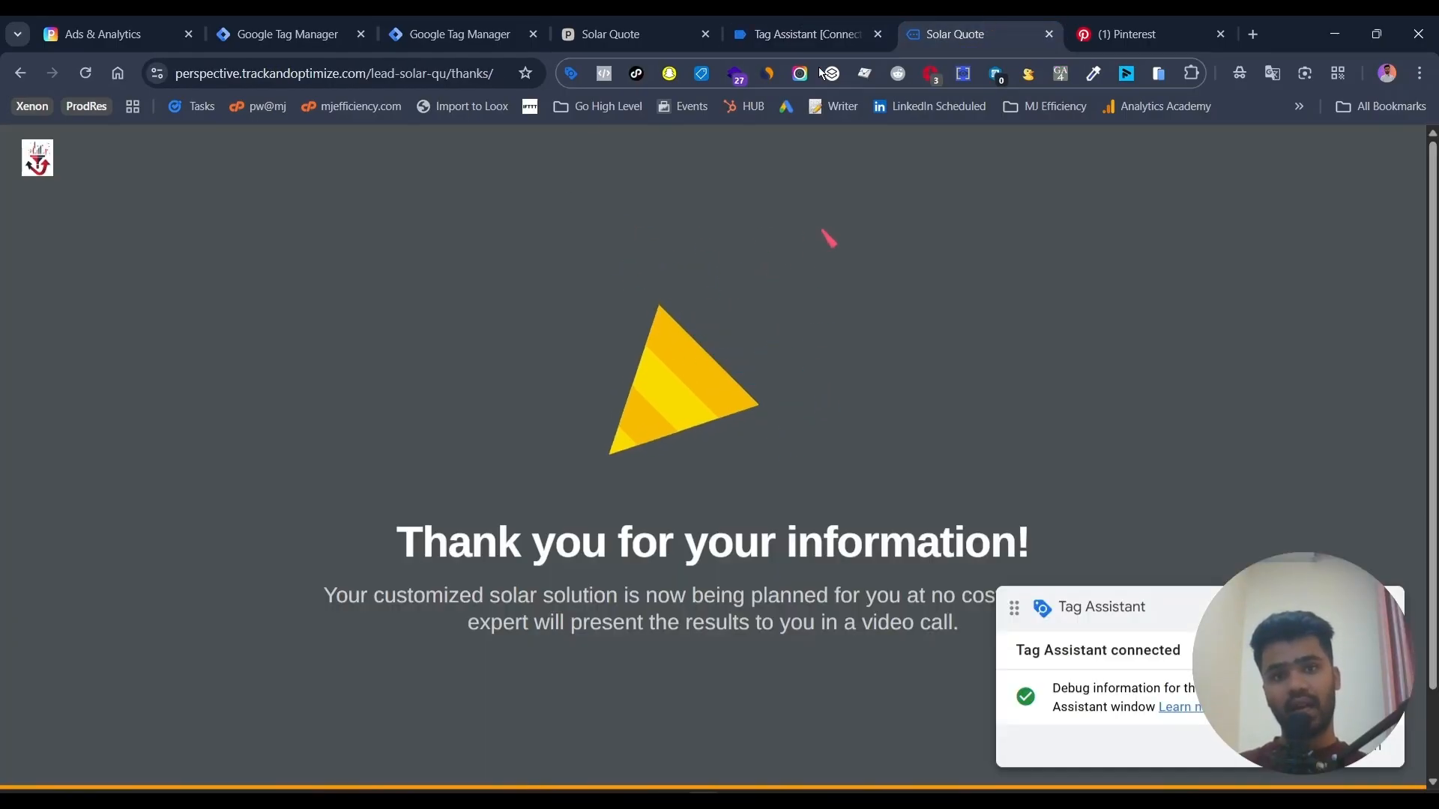
{"action": "left_click", "coordinate": [929, 75]}
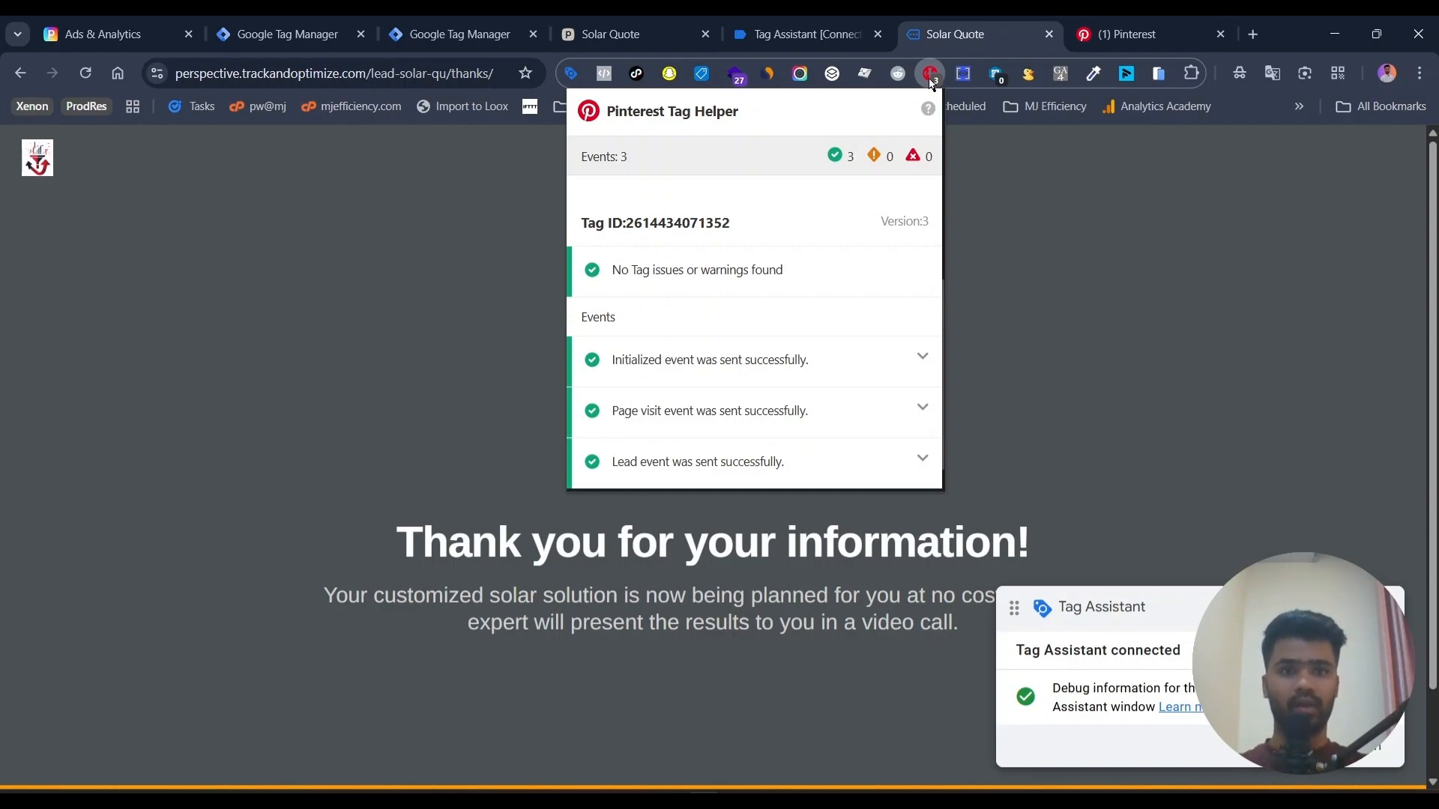
{"action": "left_click", "coordinate": [1014, 196]}
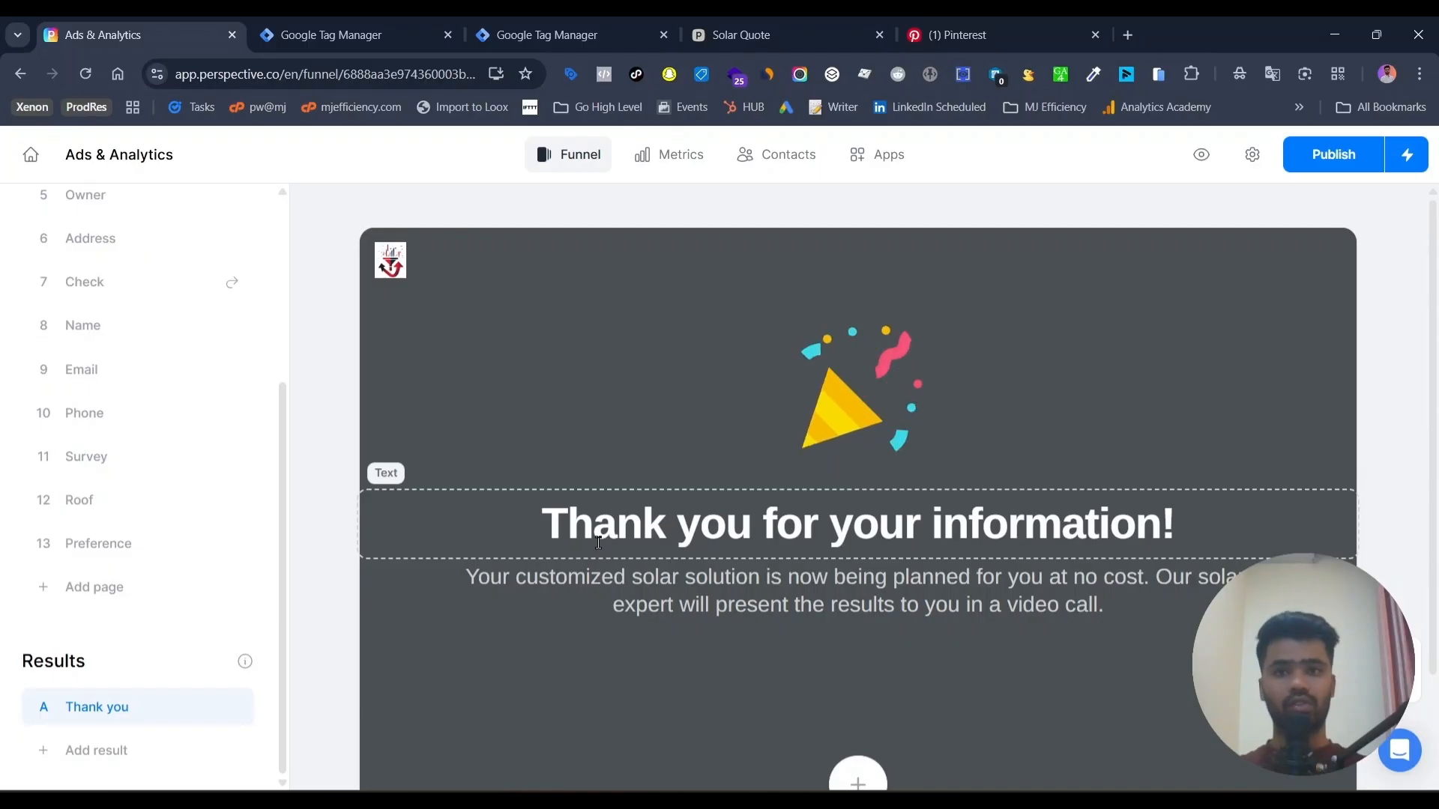
- Move between the web and server containers and land on perspective server's empty Tags list
{"action": "left_click", "coordinate": [376, 21]}
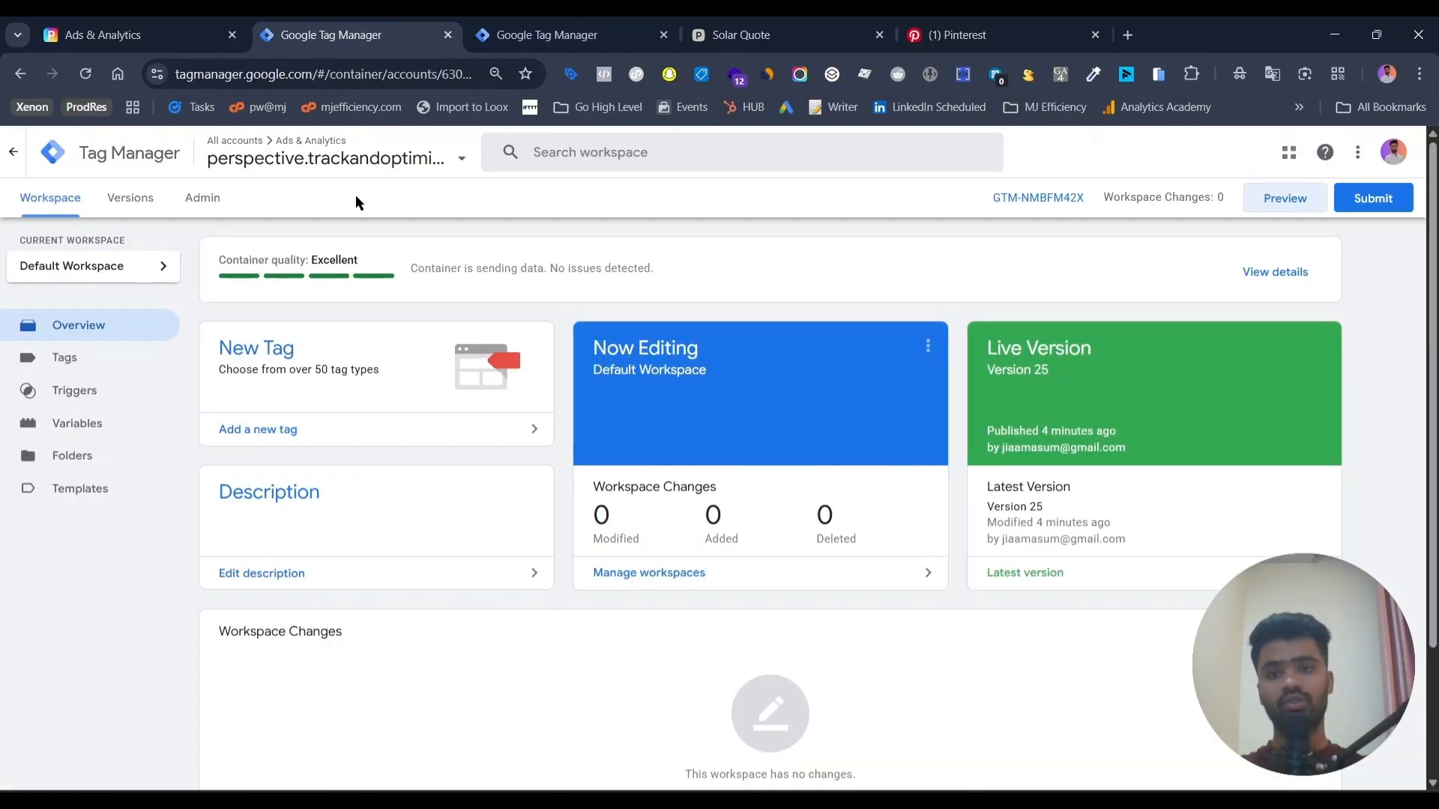
{"action": "left_click", "coordinate": [530, 21]}
{"action": "left_click", "coordinate": [361, 16]}
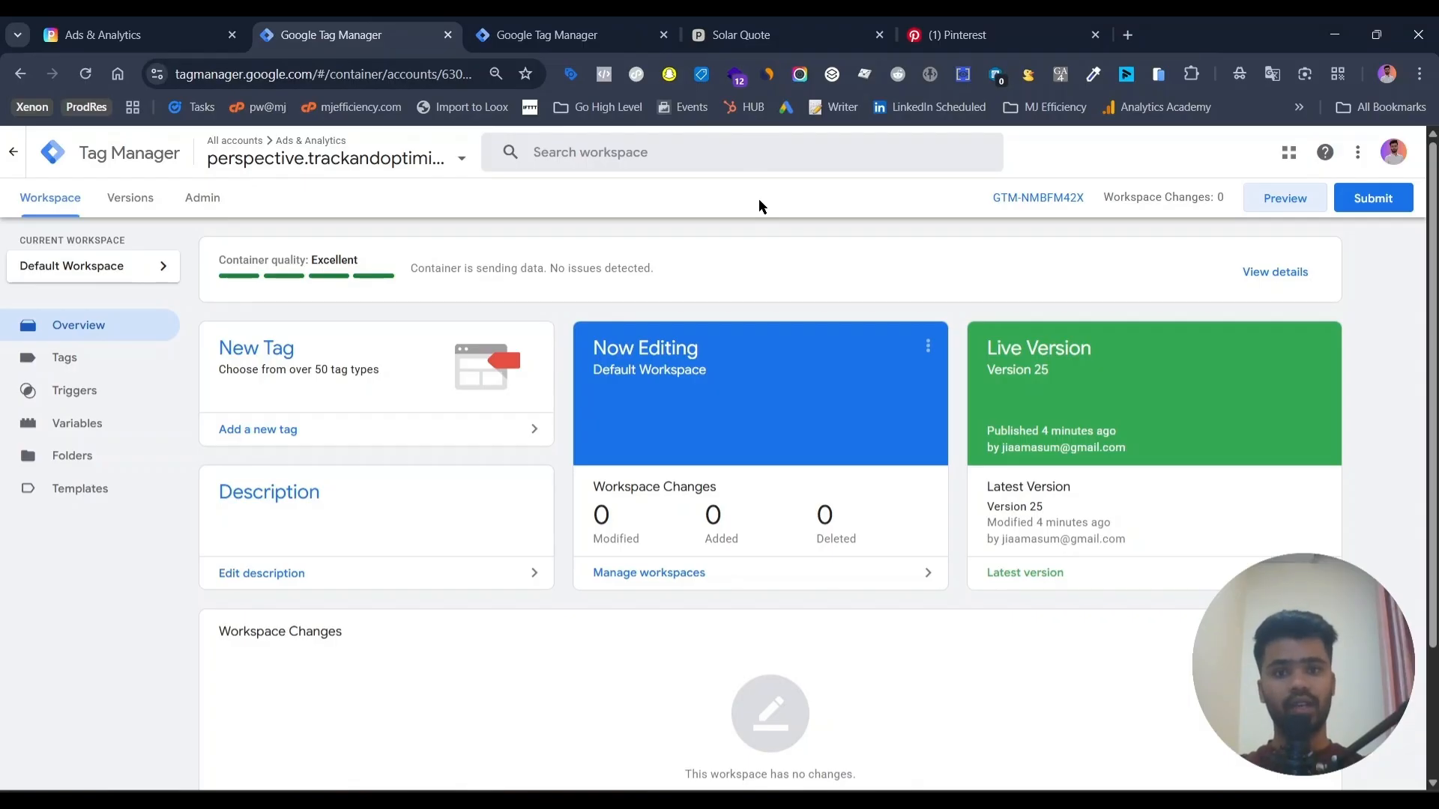
{"action": "left_click", "coordinate": [1005, 23]}
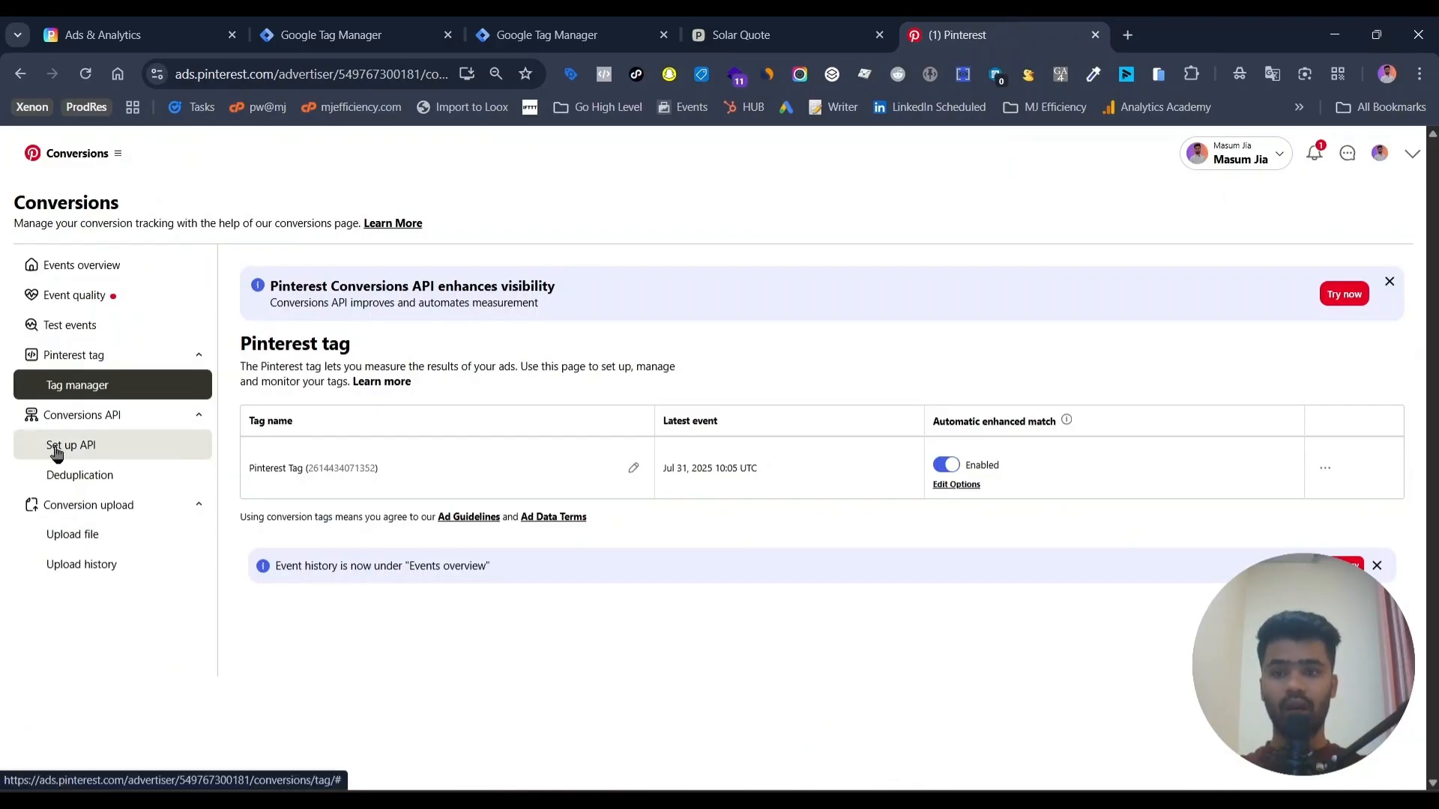
{"action": "left_click", "coordinate": [555, 22]}
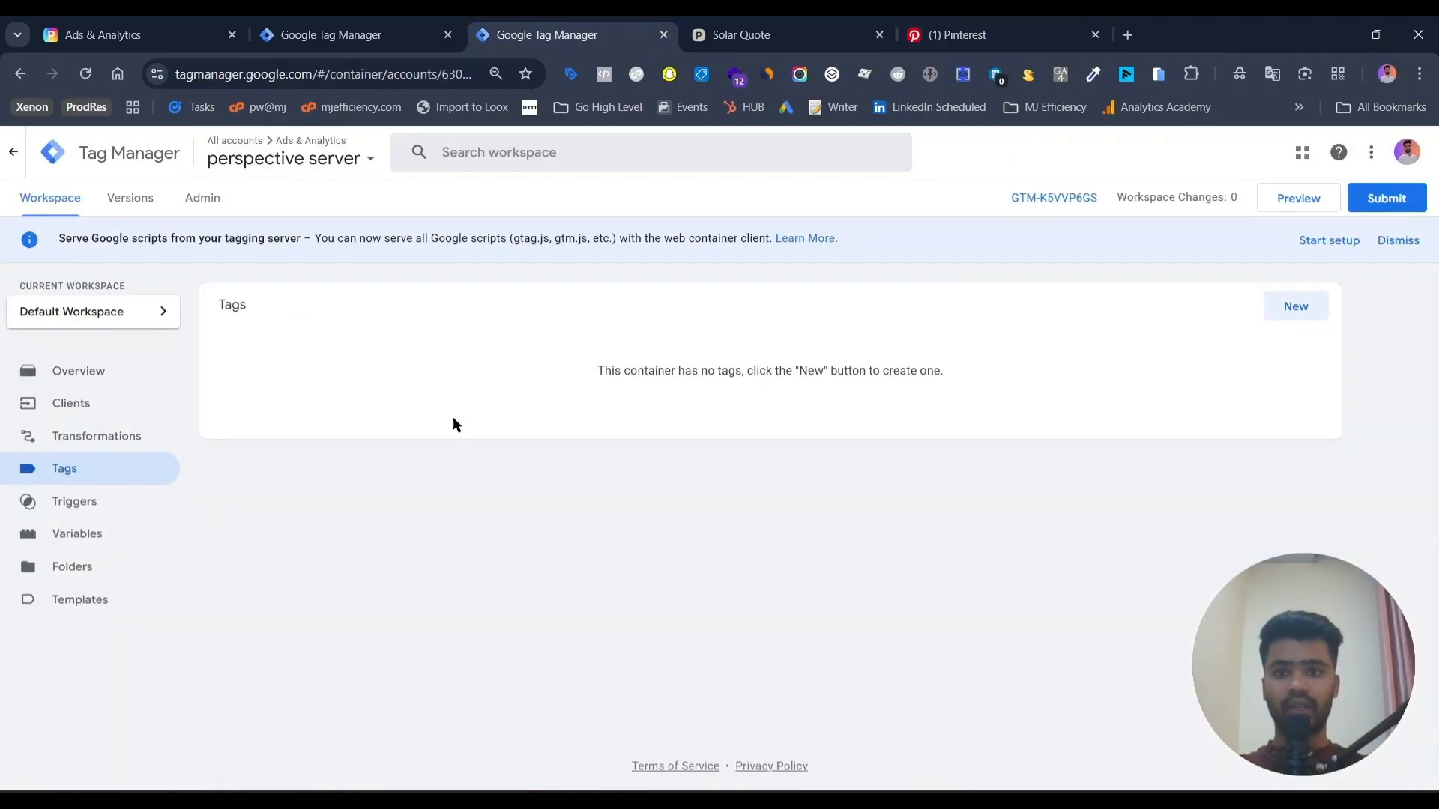
- Start a new server tag and search the Community Template Gallery for 'pln'
{"action": "left_click", "coordinate": [1283, 299]}
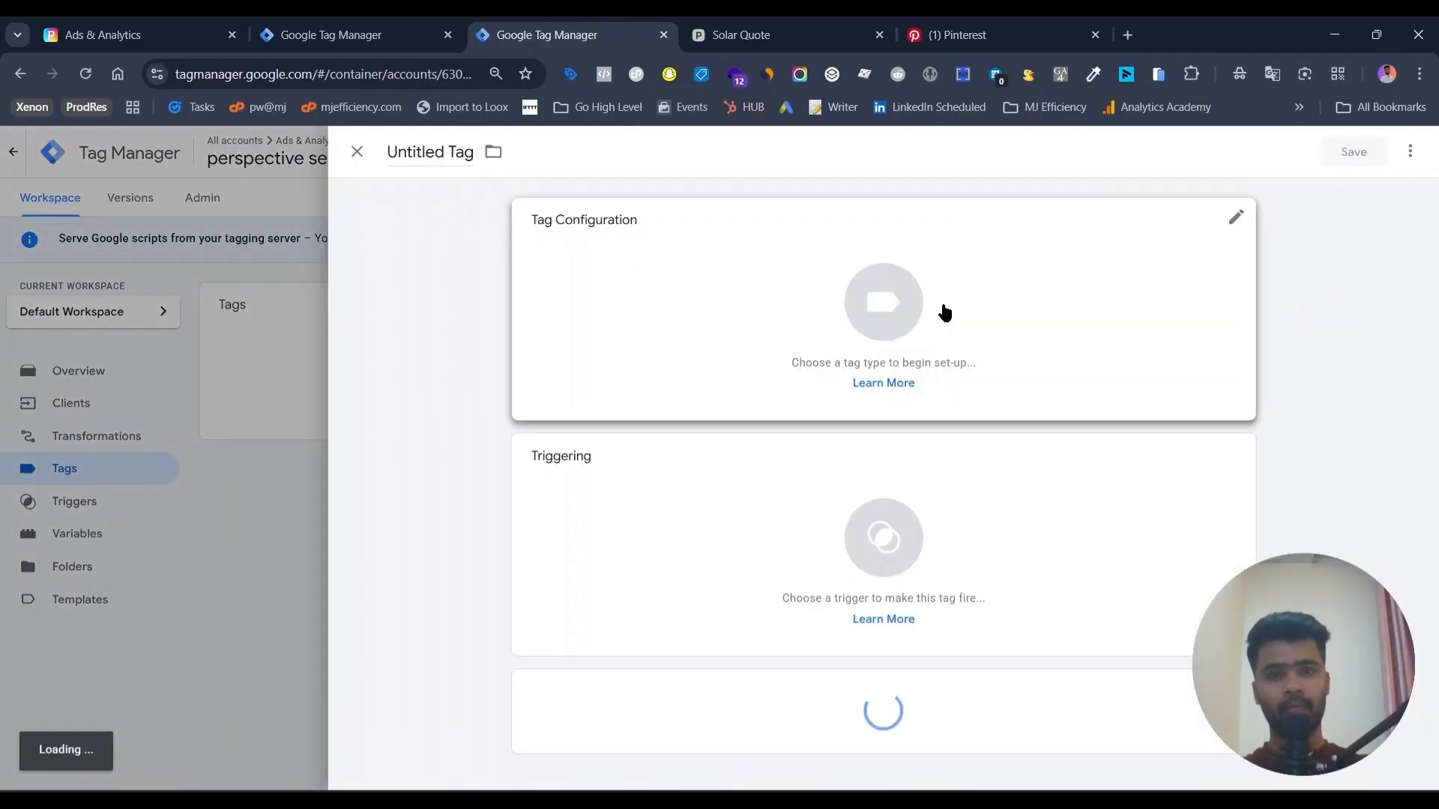
{"action": "left_click", "coordinate": [945, 313]}
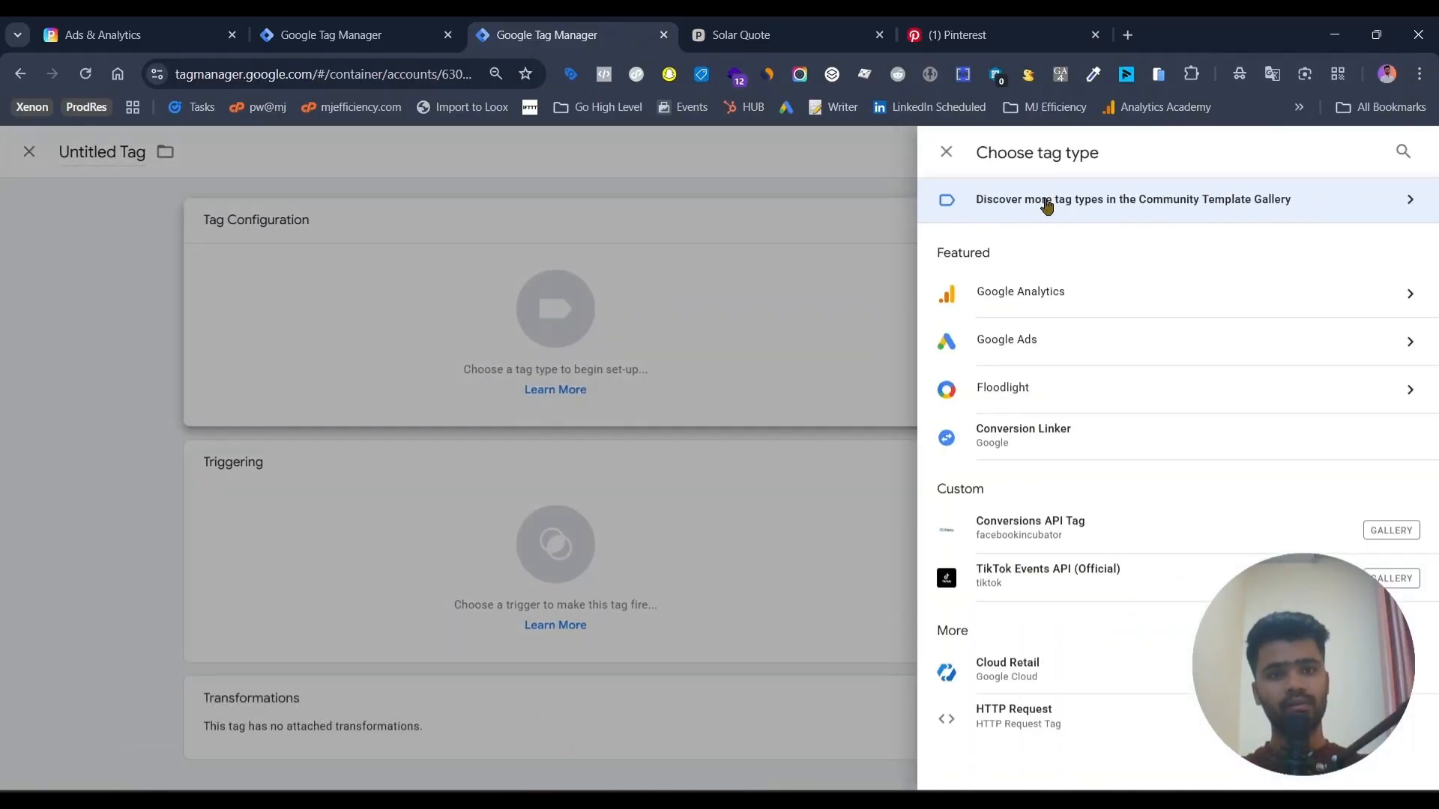
{"action": "left_click", "coordinate": [1047, 202]}
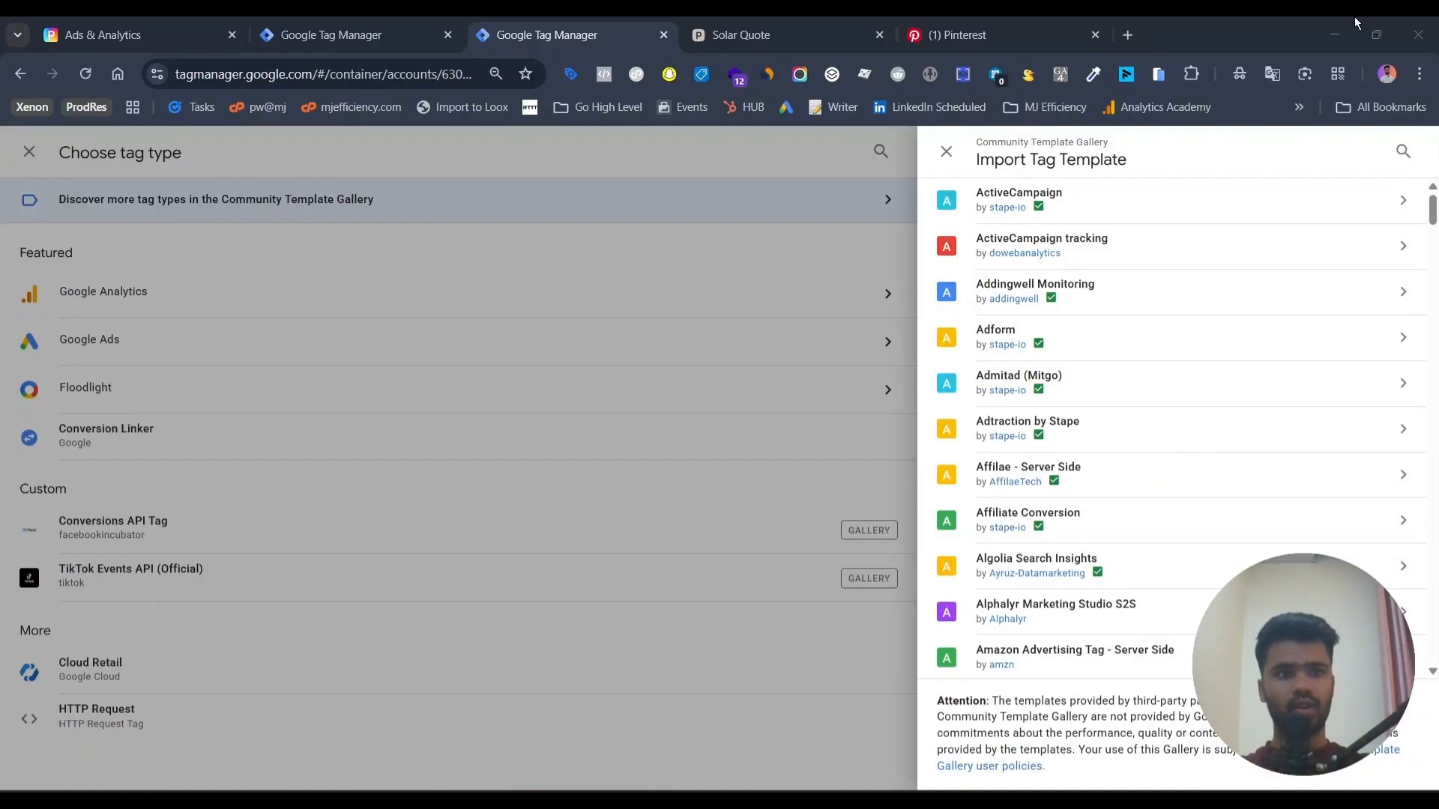
{"action": "left_click", "coordinate": [1403, 152]}
{"action": "type", "text": "pl"}
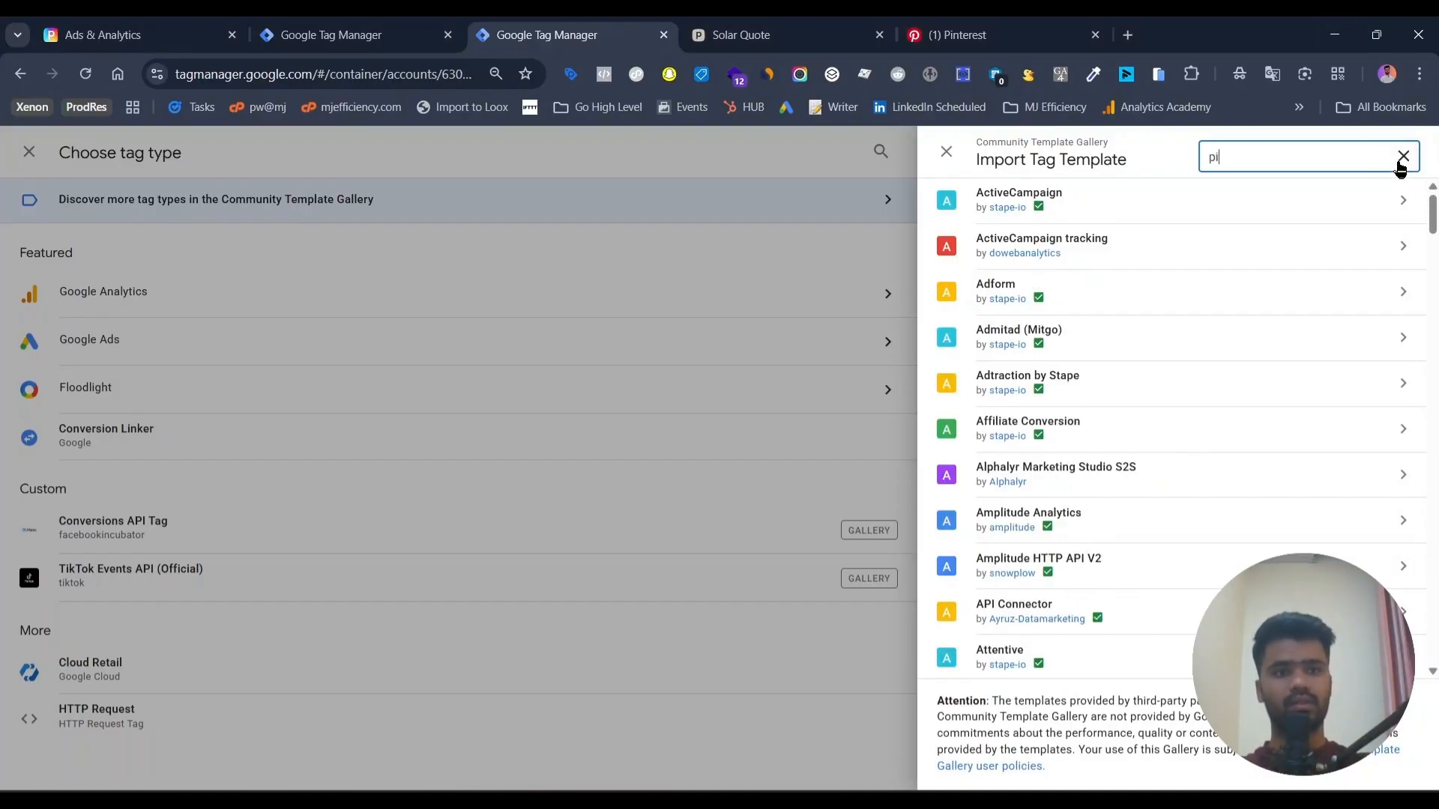
{"action": "type", "text": "n"}
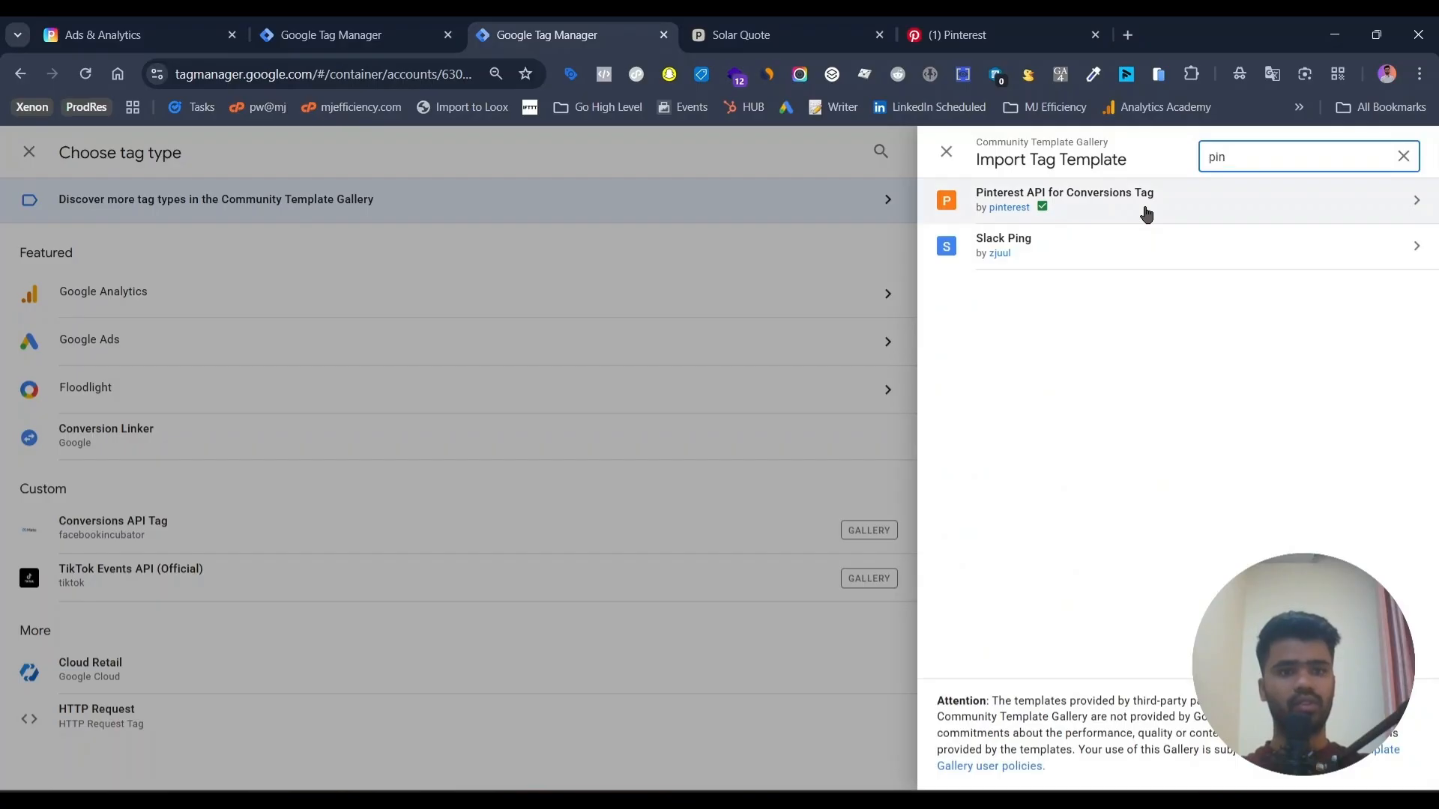
- Add the Pinterest API for Conversions Tag template to the workspace, then look up the Advertiser ID
{"action": "left_click", "coordinate": [1145, 215]}
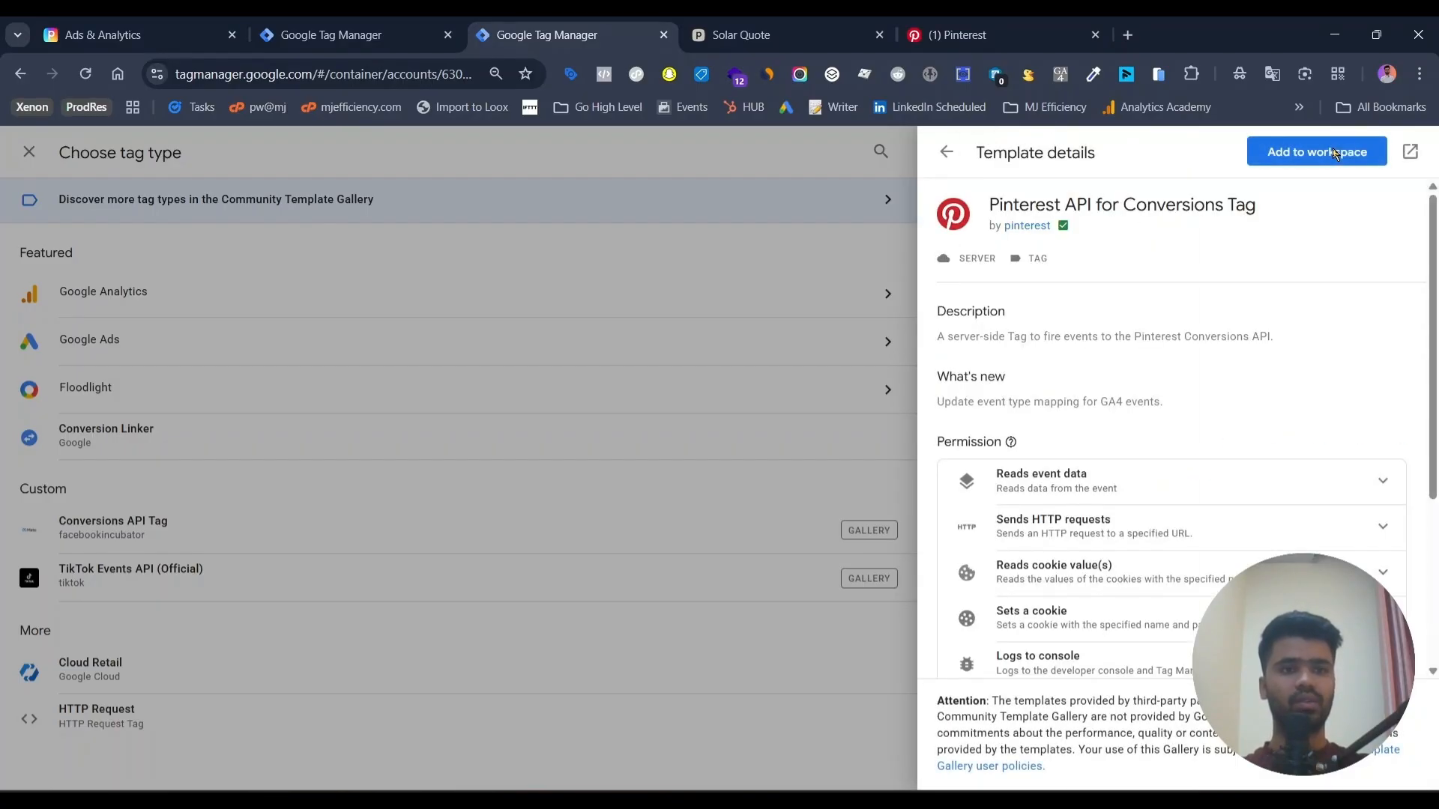
{"action": "left_click", "coordinate": [1335, 154]}
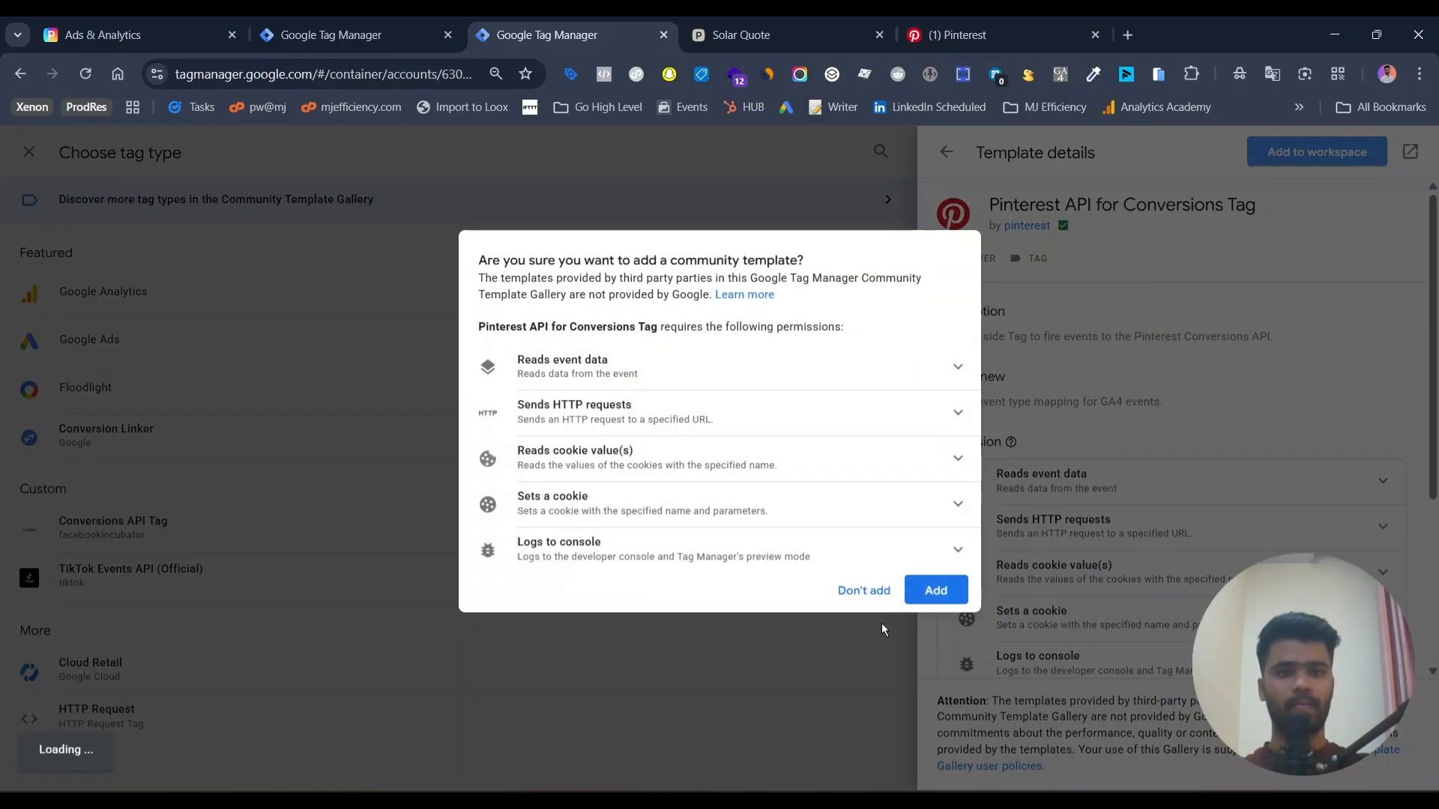
{"action": "left_click", "coordinate": [941, 591]}
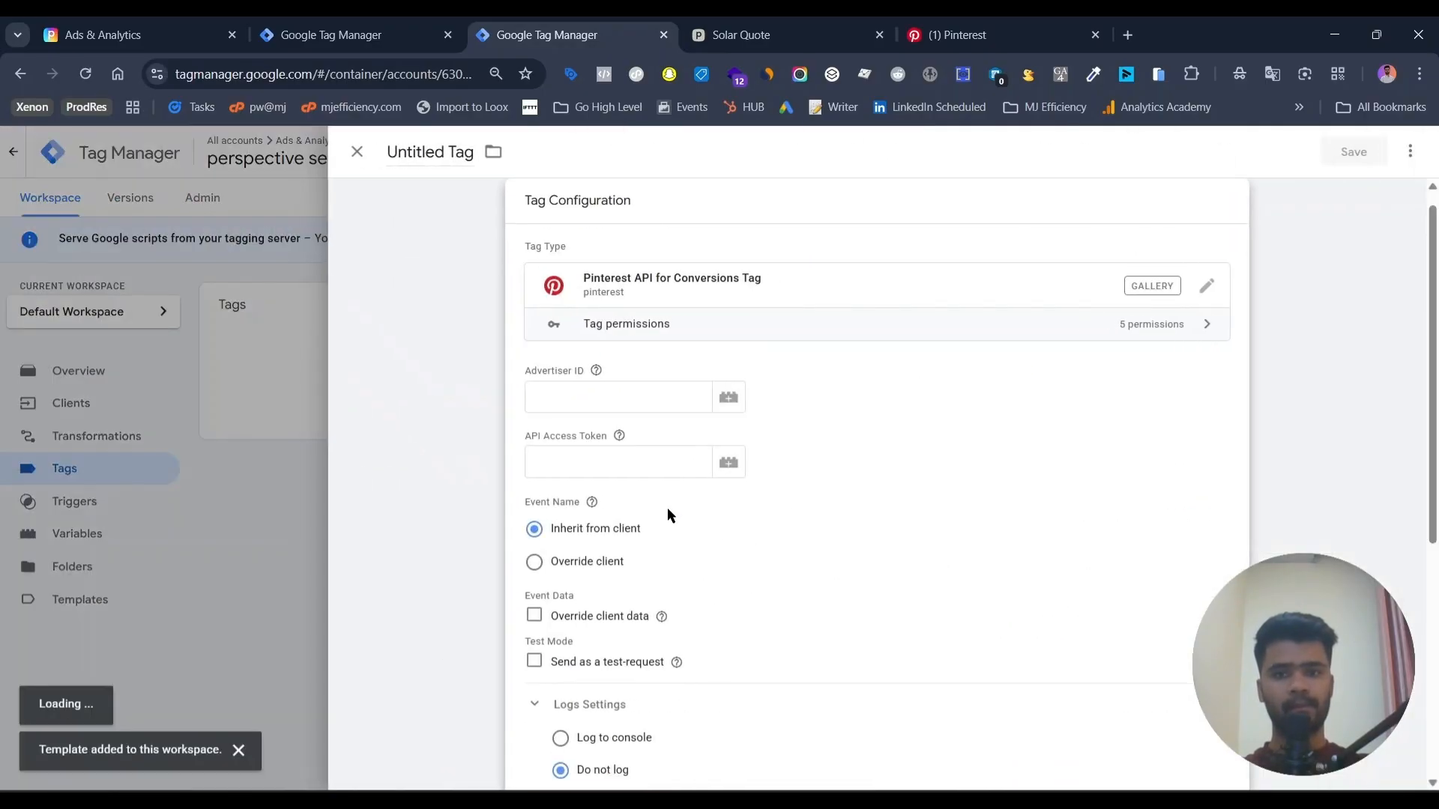
{"action": "left_click", "coordinate": [593, 402]}
{"action": "left_click", "coordinate": [996, 21]}
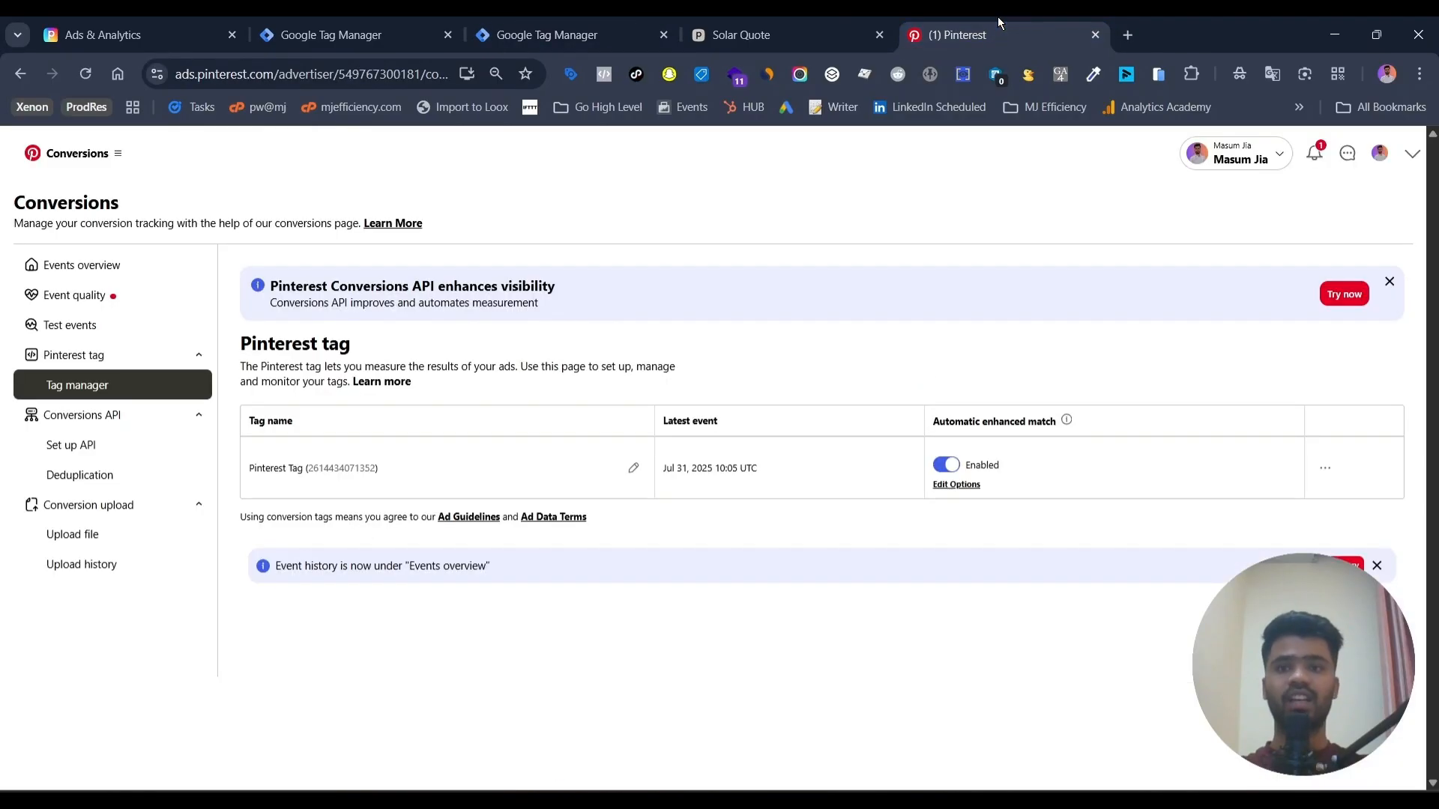
- Copy the advertiser ID from the Pinterest Ads URL into the tag's Advertiser ID field
{"action": "double_click", "coordinate": [368, 74]}
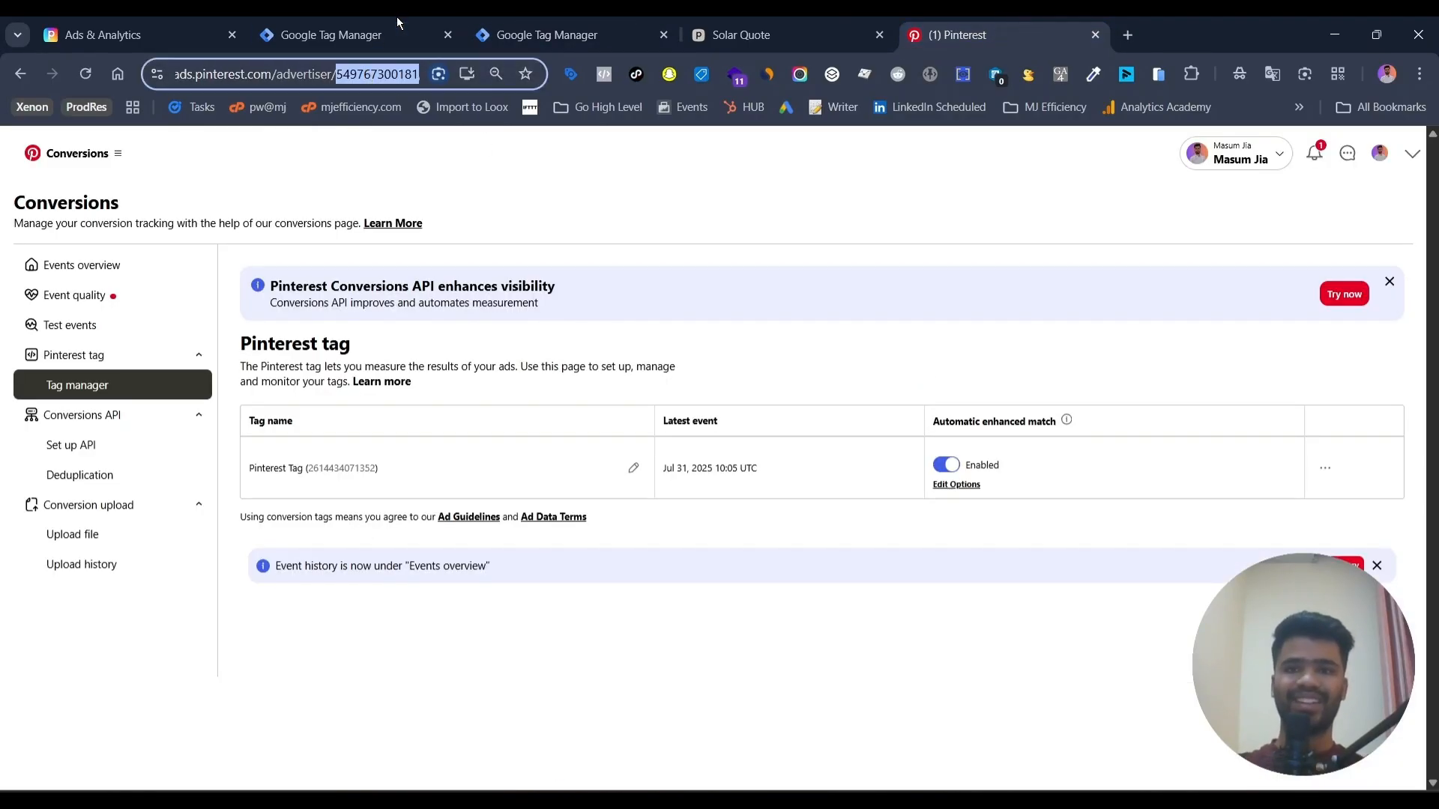
{"action": "key", "text": "ctrl+c"}
{"action": "left_click", "coordinate": [541, 22]}
{"action": "key", "text": "ctrl+v"}
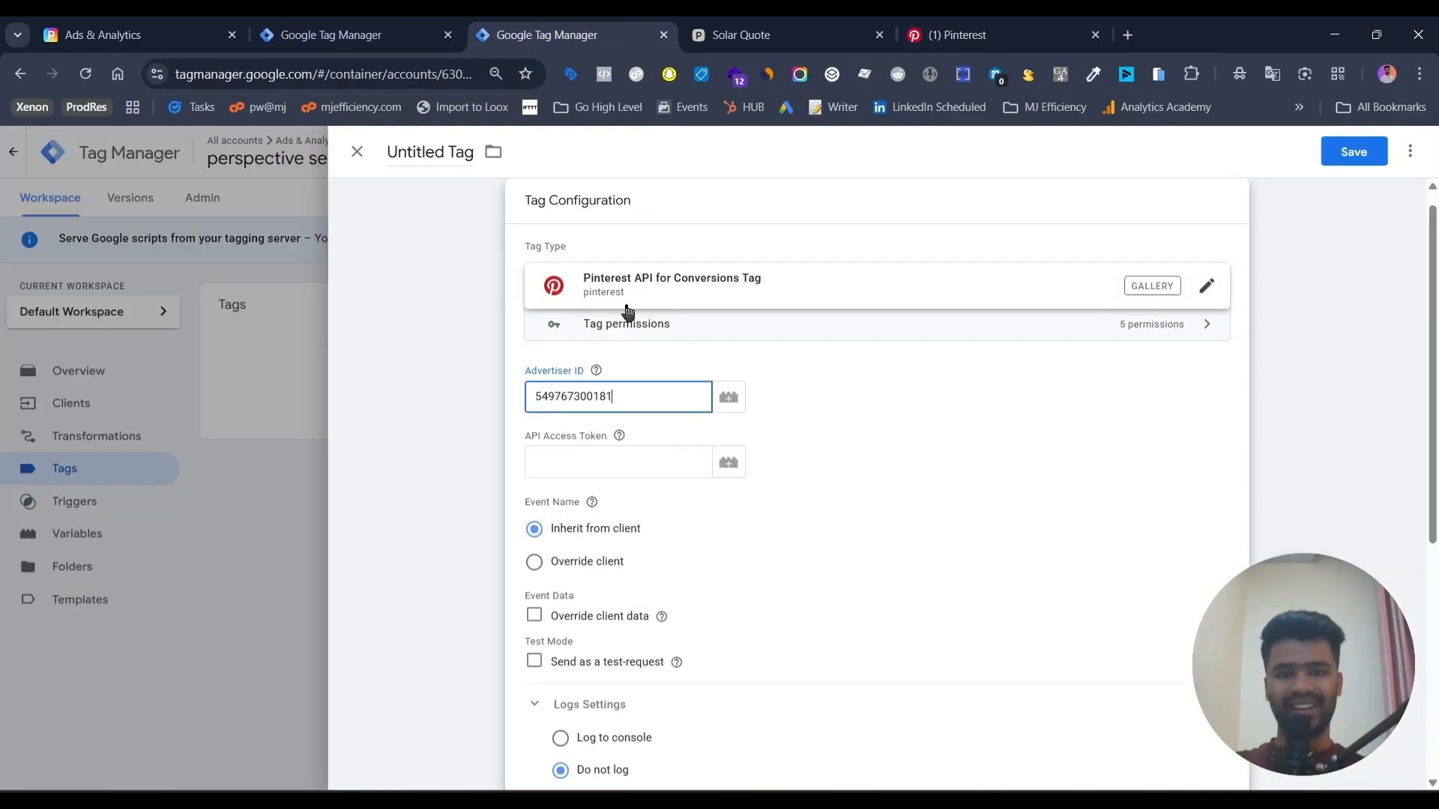
- Generate a new conversion access token in Pinterest's Conversions API setup and copy it
{"action": "left_click", "coordinate": [578, 463]}
{"action": "left_click", "coordinate": [978, 22]}
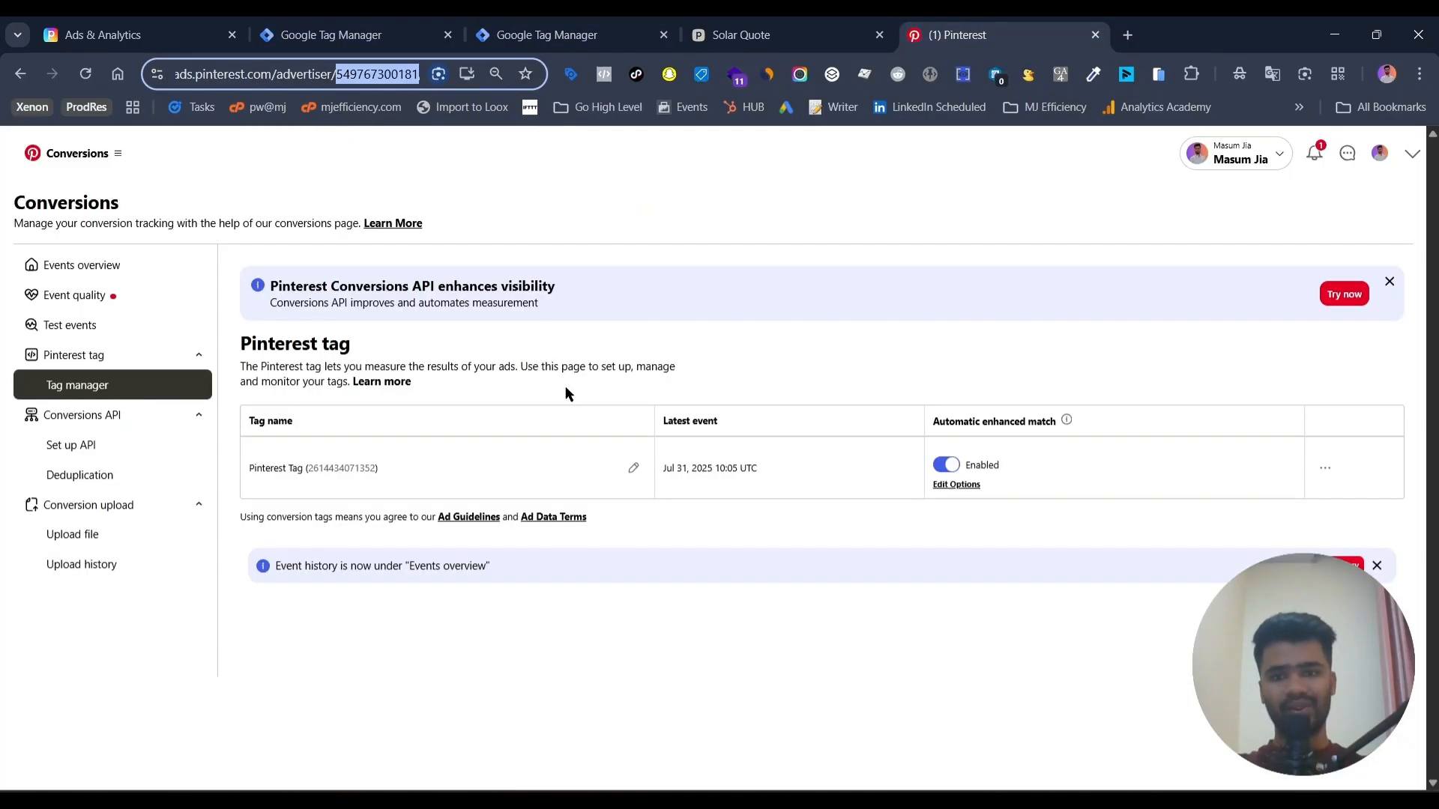
{"action": "left_click", "coordinate": [70, 450]}
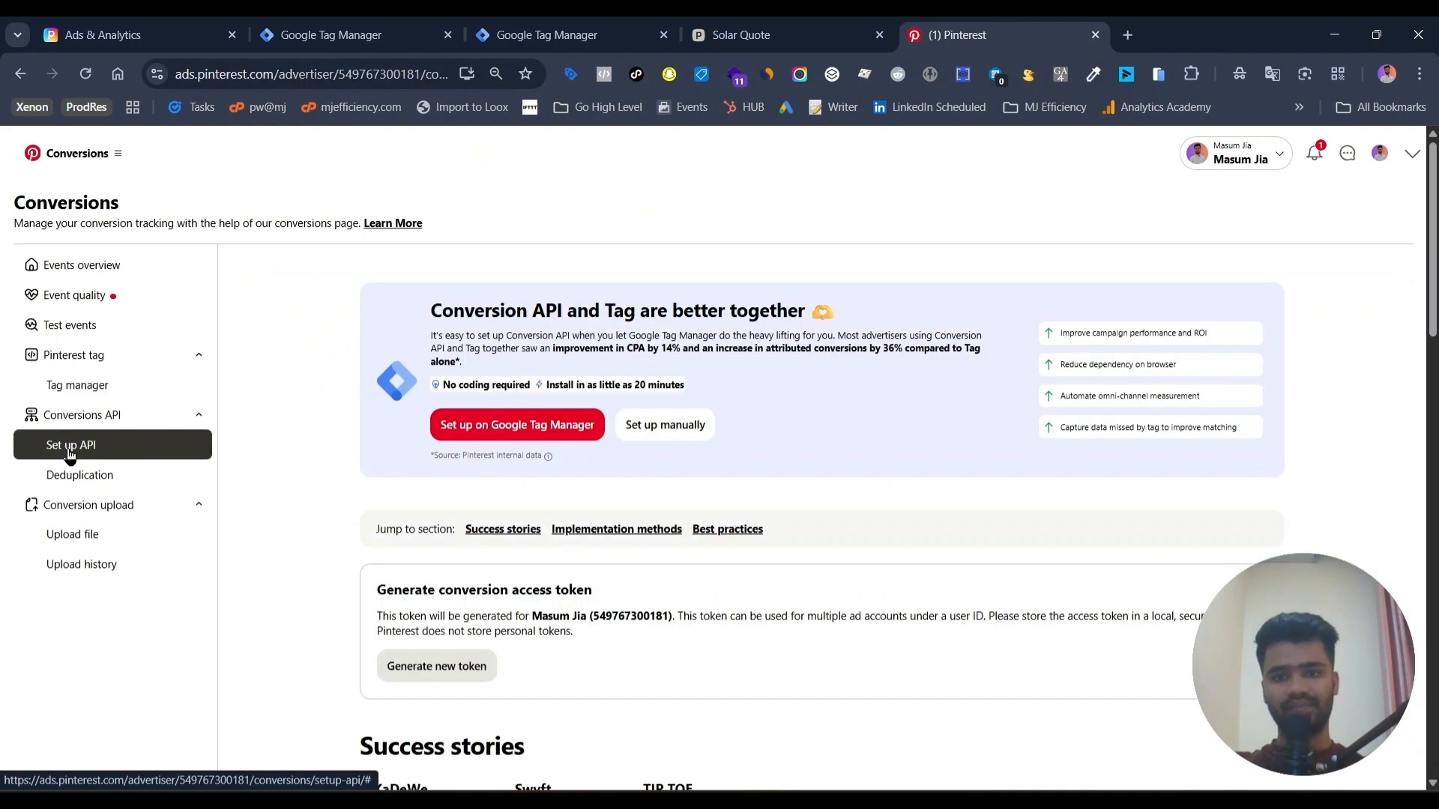
{"action": "scroll", "coordinate": [682, 539], "scroll_direction": "down", "scroll_amount": 3}
{"action": "left_click", "coordinate": [442, 465]}
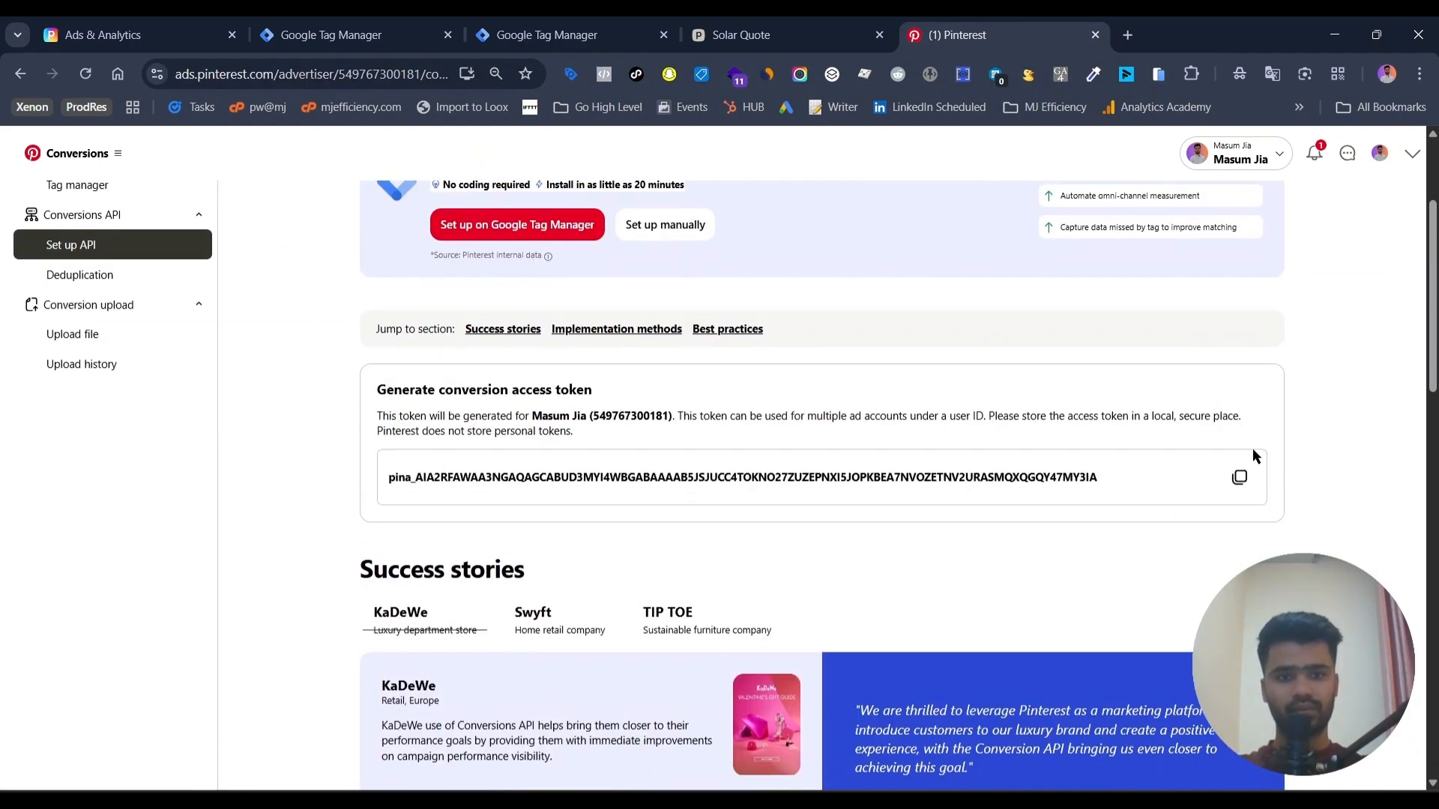
{"action": "left_click", "coordinate": [1240, 477]}
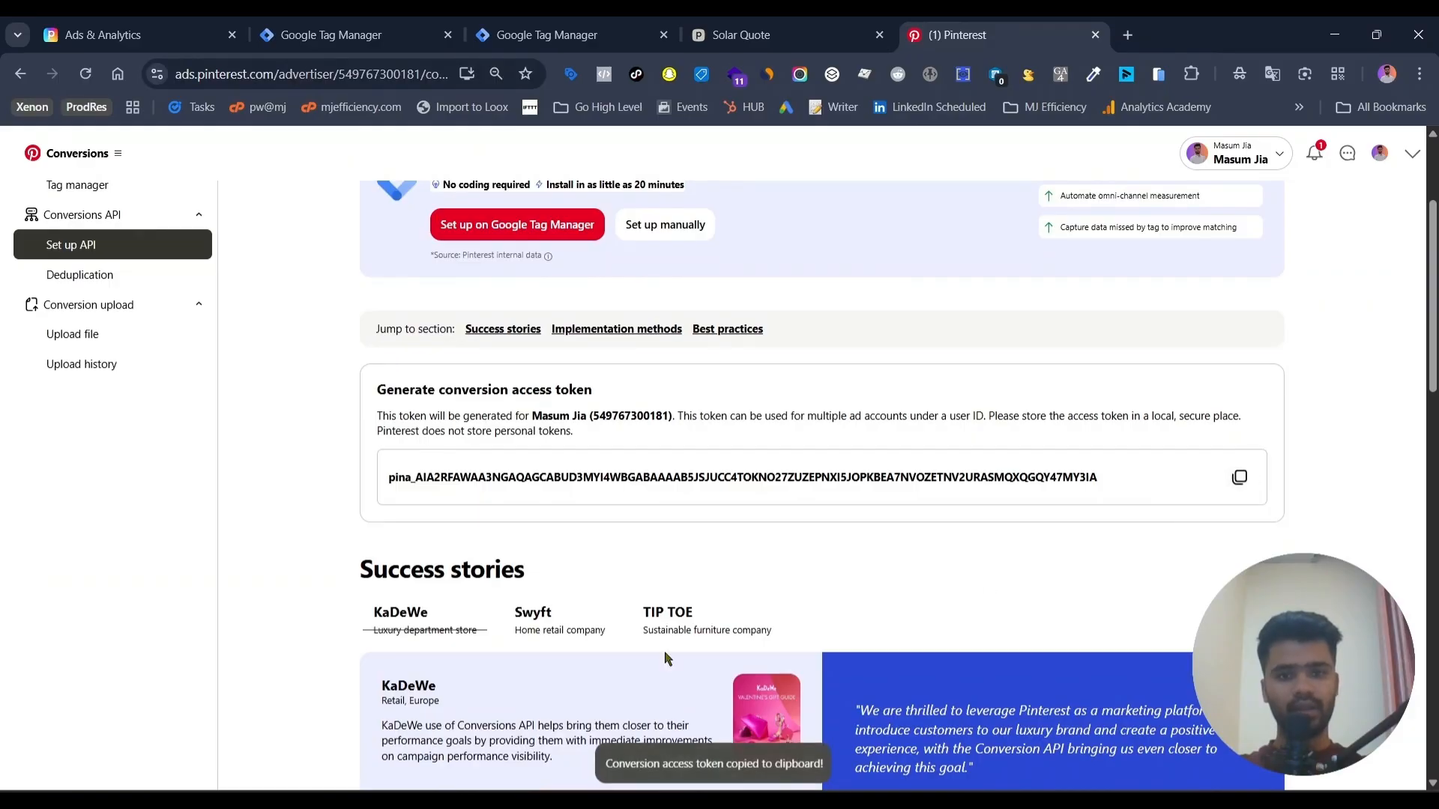
{"action": "left_click", "coordinate": [283, 23]}
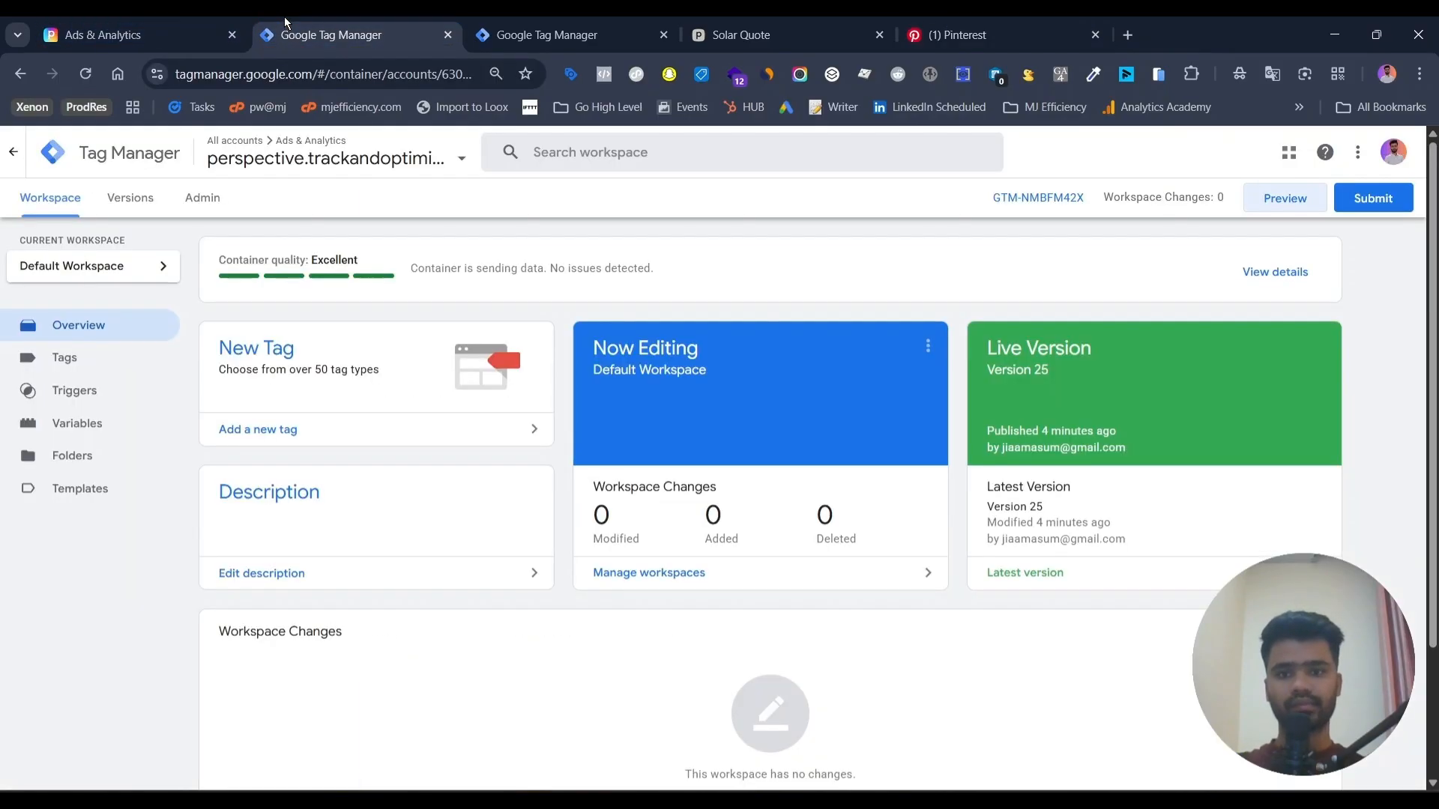
- Paste the copied token into the Pinterest server tag's API Access Token field
{"action": "left_click", "coordinate": [494, 32]}
{"action": "key", "text": "ctrl+v"}
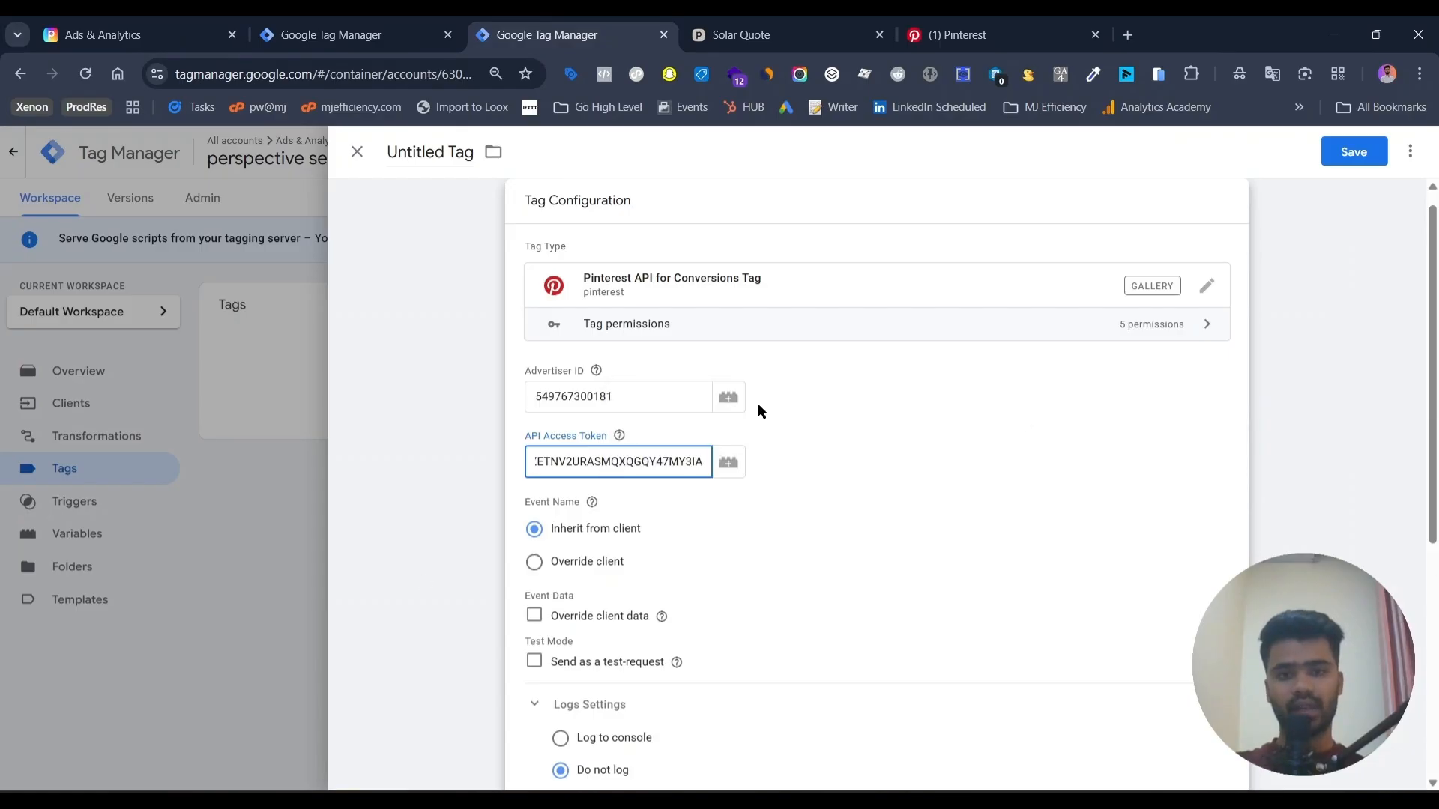
{"action": "left_click", "coordinate": [897, 568]}
{"action": "scroll", "coordinate": [897, 568], "scroll_direction": "down", "scroll_amount": 3}
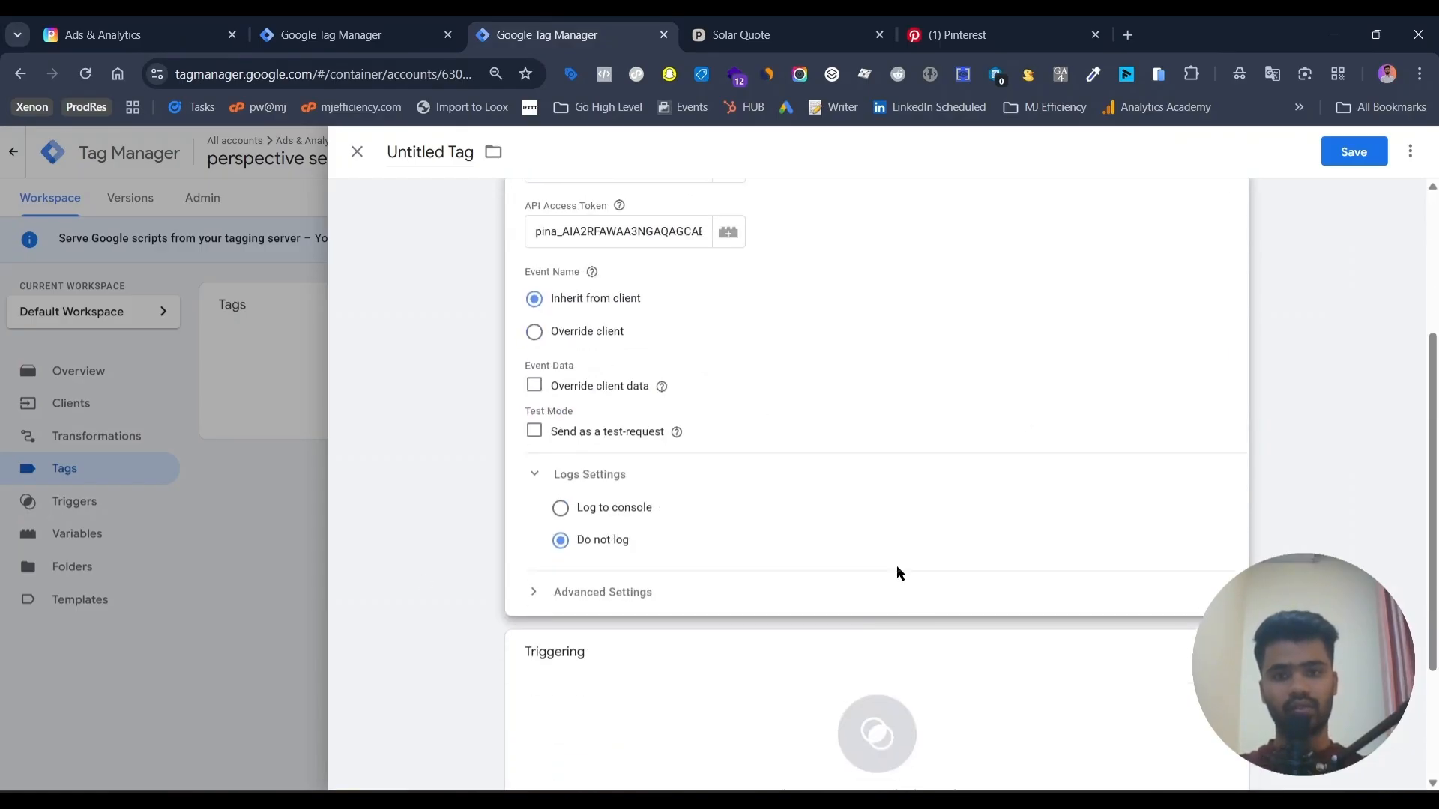
{"action": "scroll", "coordinate": [897, 571], "scroll_direction": "down", "scroll_amount": 2}
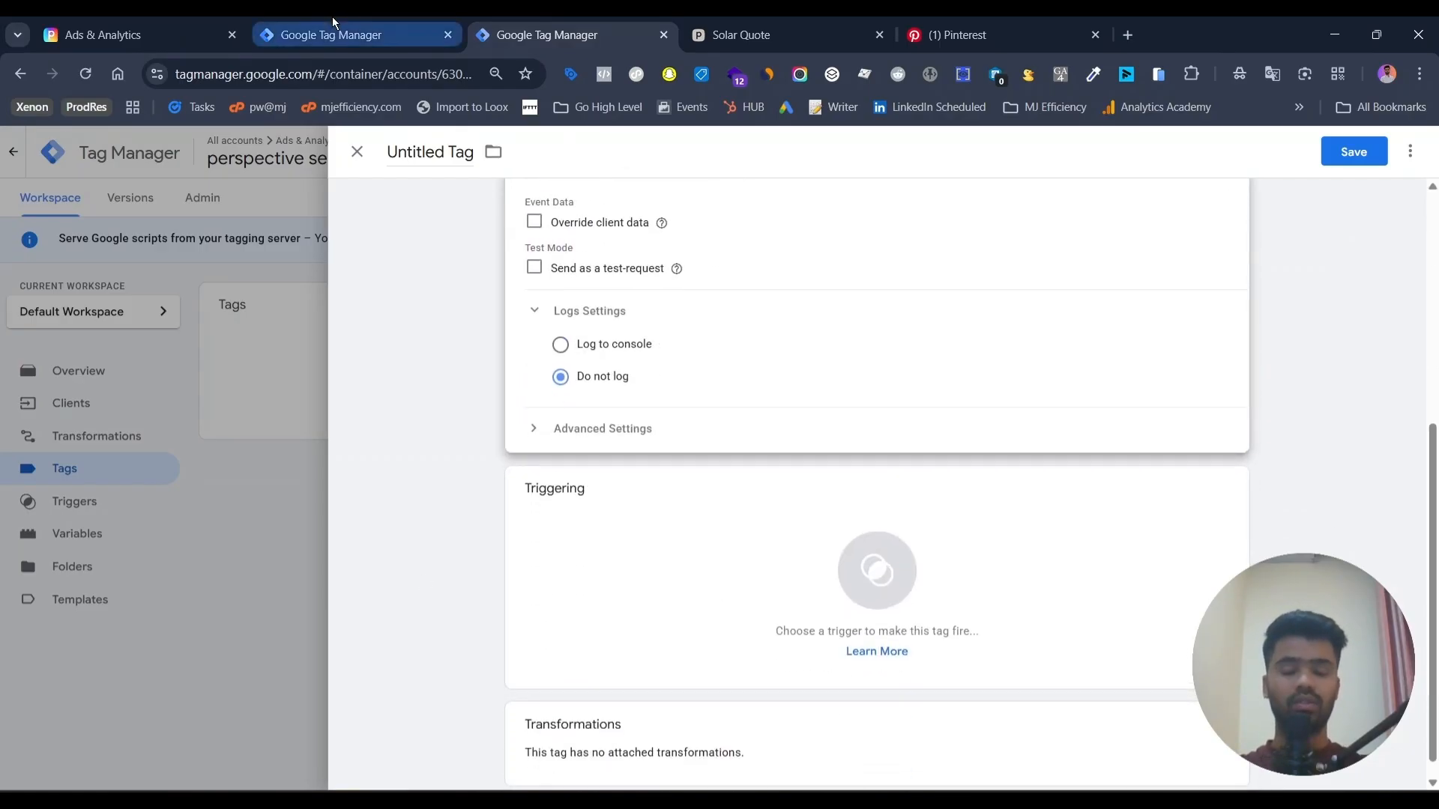
{"action": "scroll", "coordinate": [613, 388], "scroll_direction": "up", "scroll_amount": 5}
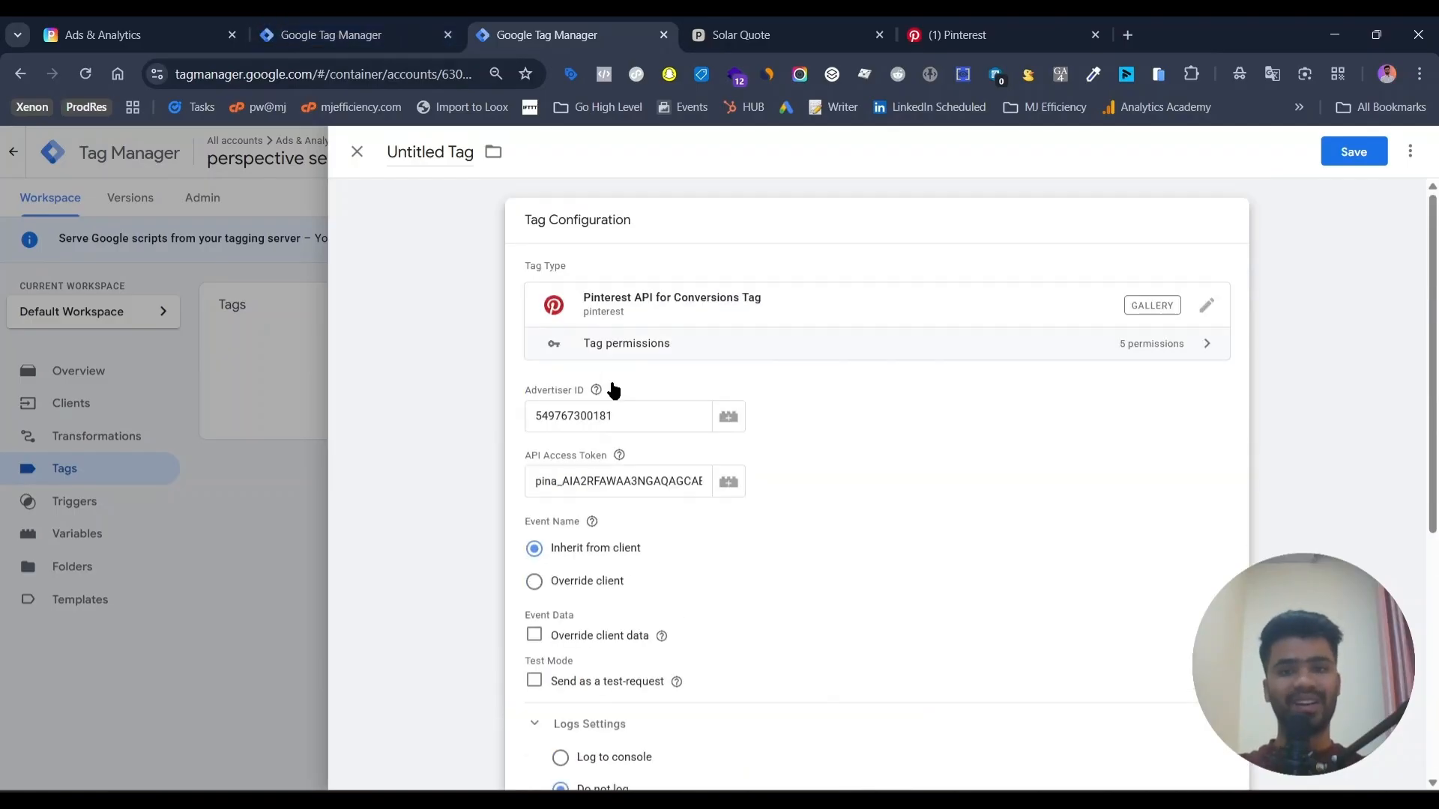
- Show the web container's Tags list
{"action": "left_click", "coordinate": [275, 22]}
{"action": "left_click", "coordinate": [96, 365]}
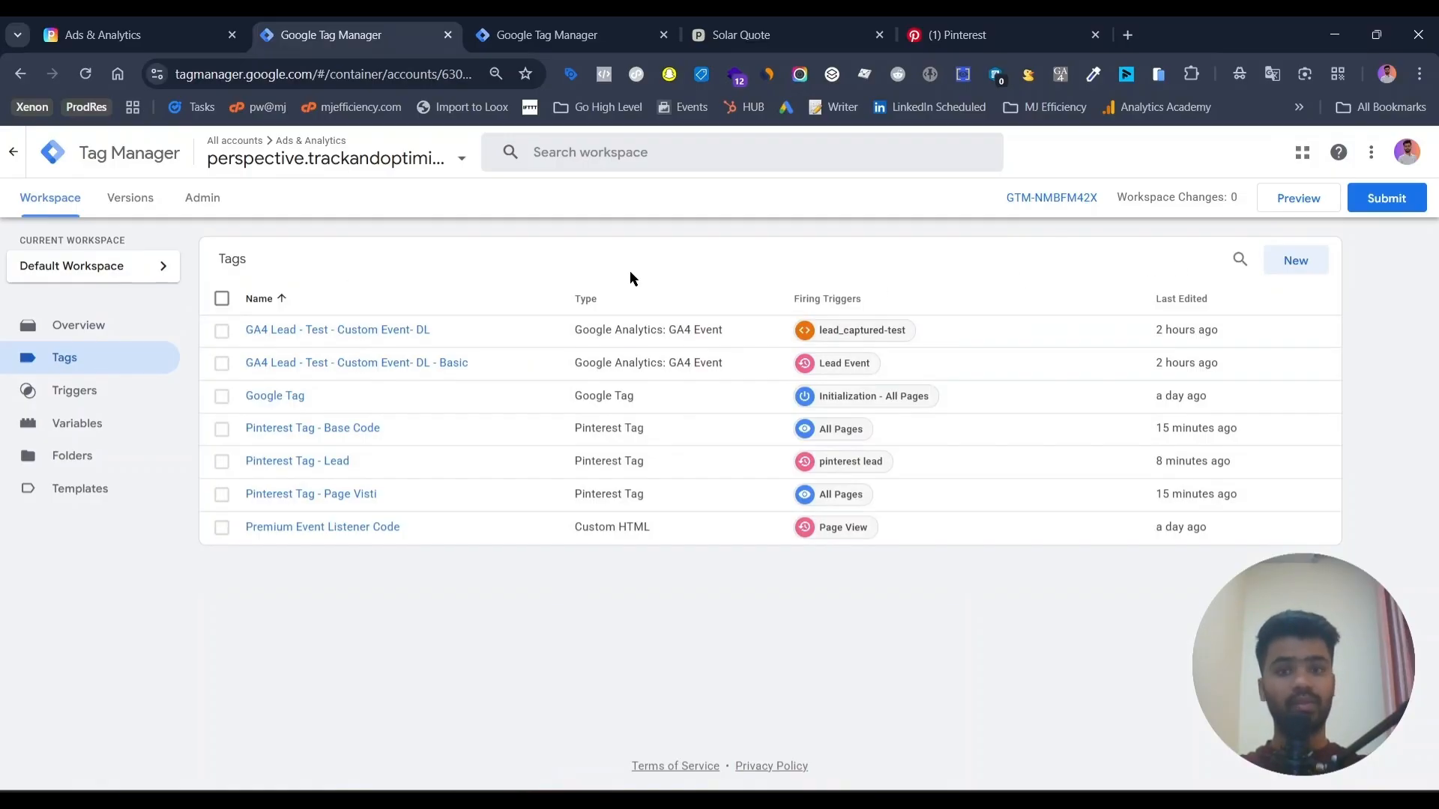
{"action": "left_click", "coordinate": [585, 22]}
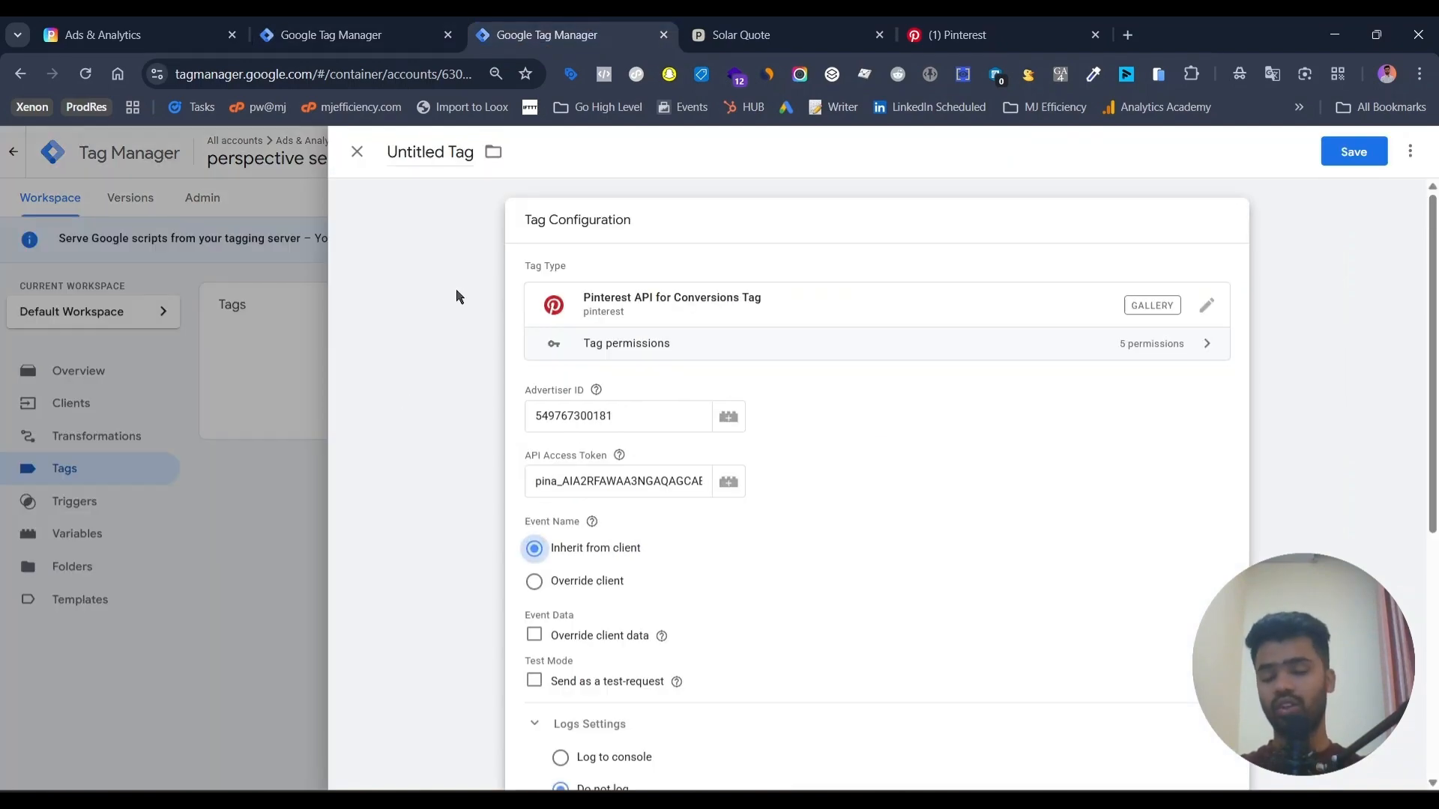
{"action": "left_click", "coordinate": [399, 18]}
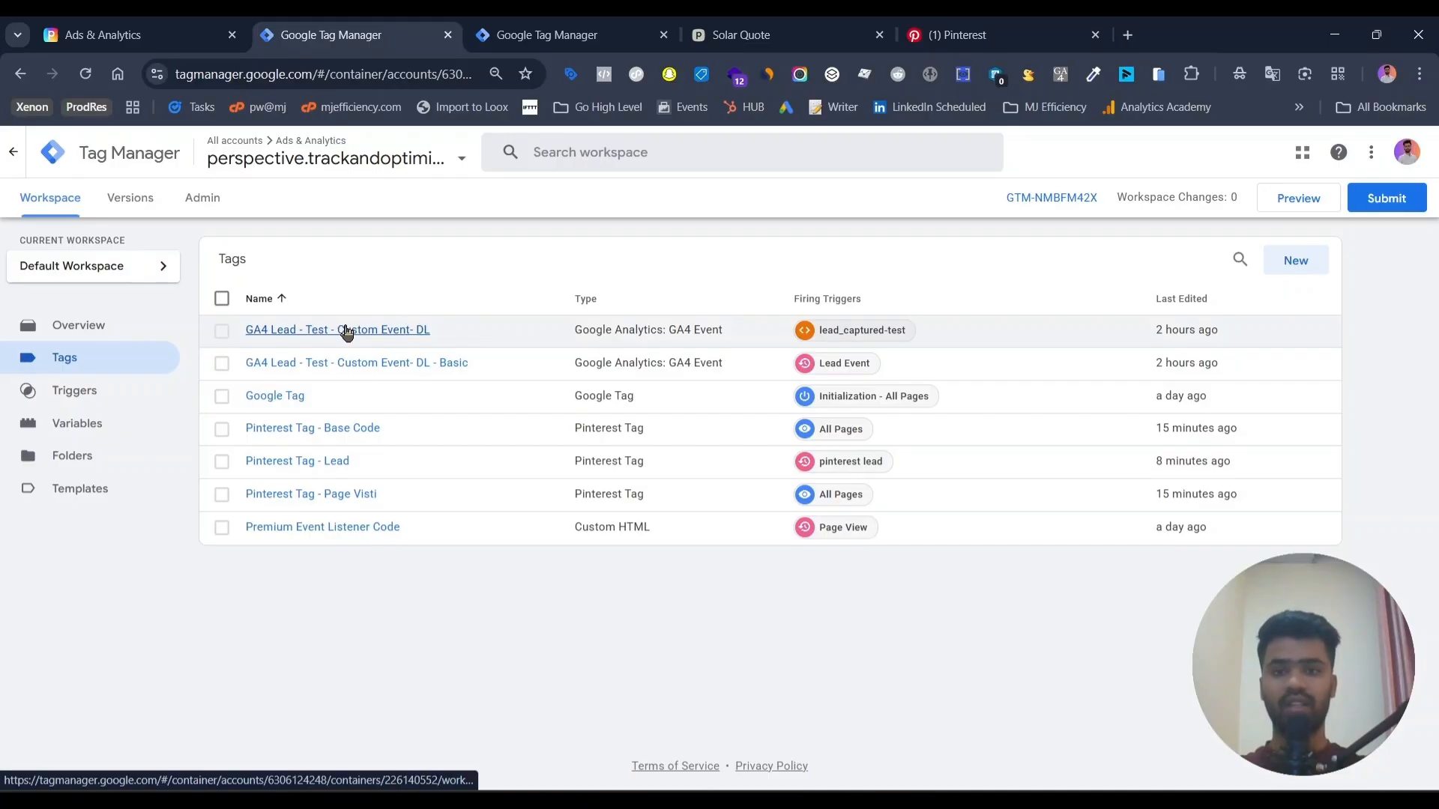
- Start a new GA4 Event tag, then discard it unsaved
{"action": "left_click", "coordinate": [1295, 276]}
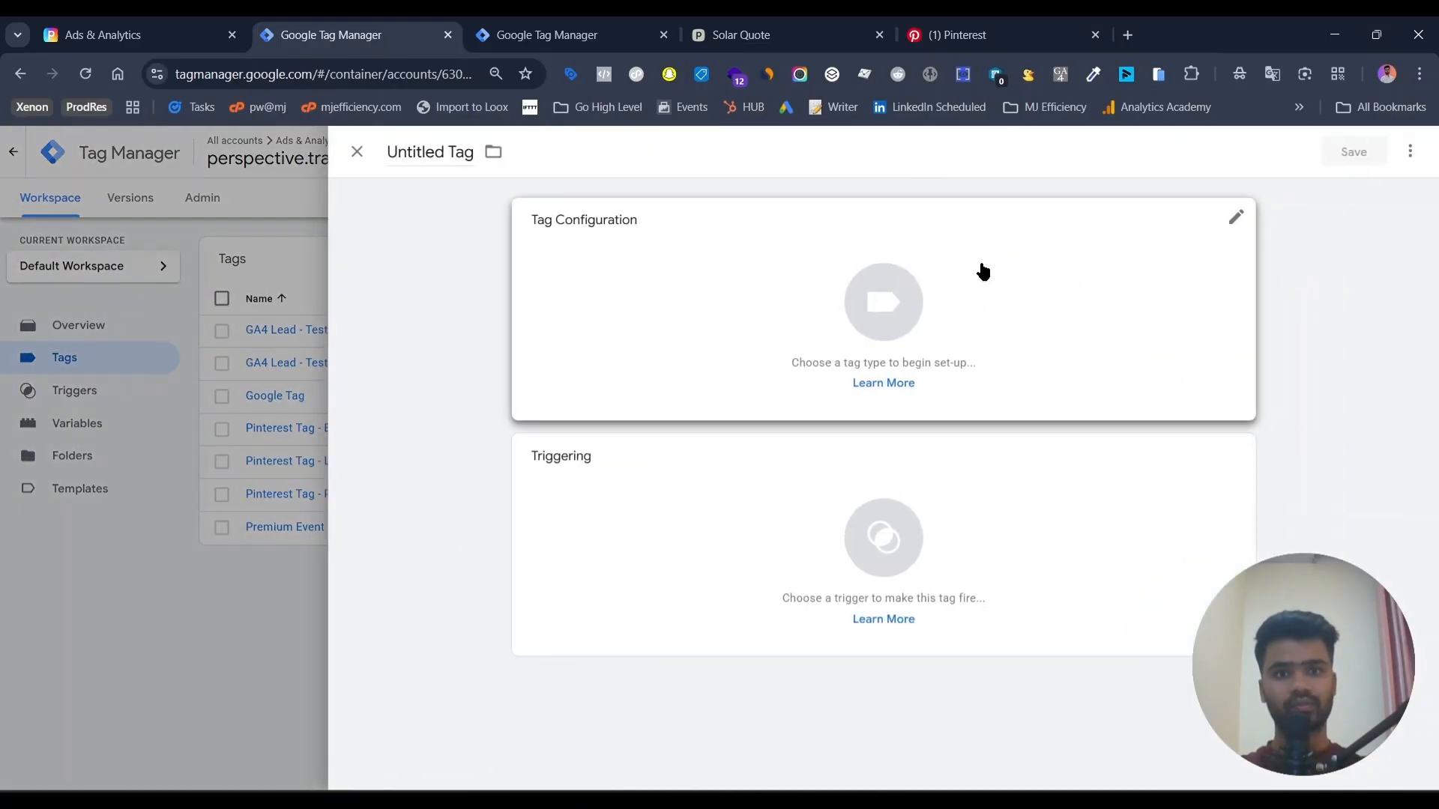
{"action": "left_click", "coordinate": [983, 272]}
{"action": "left_click", "coordinate": [997, 305]}
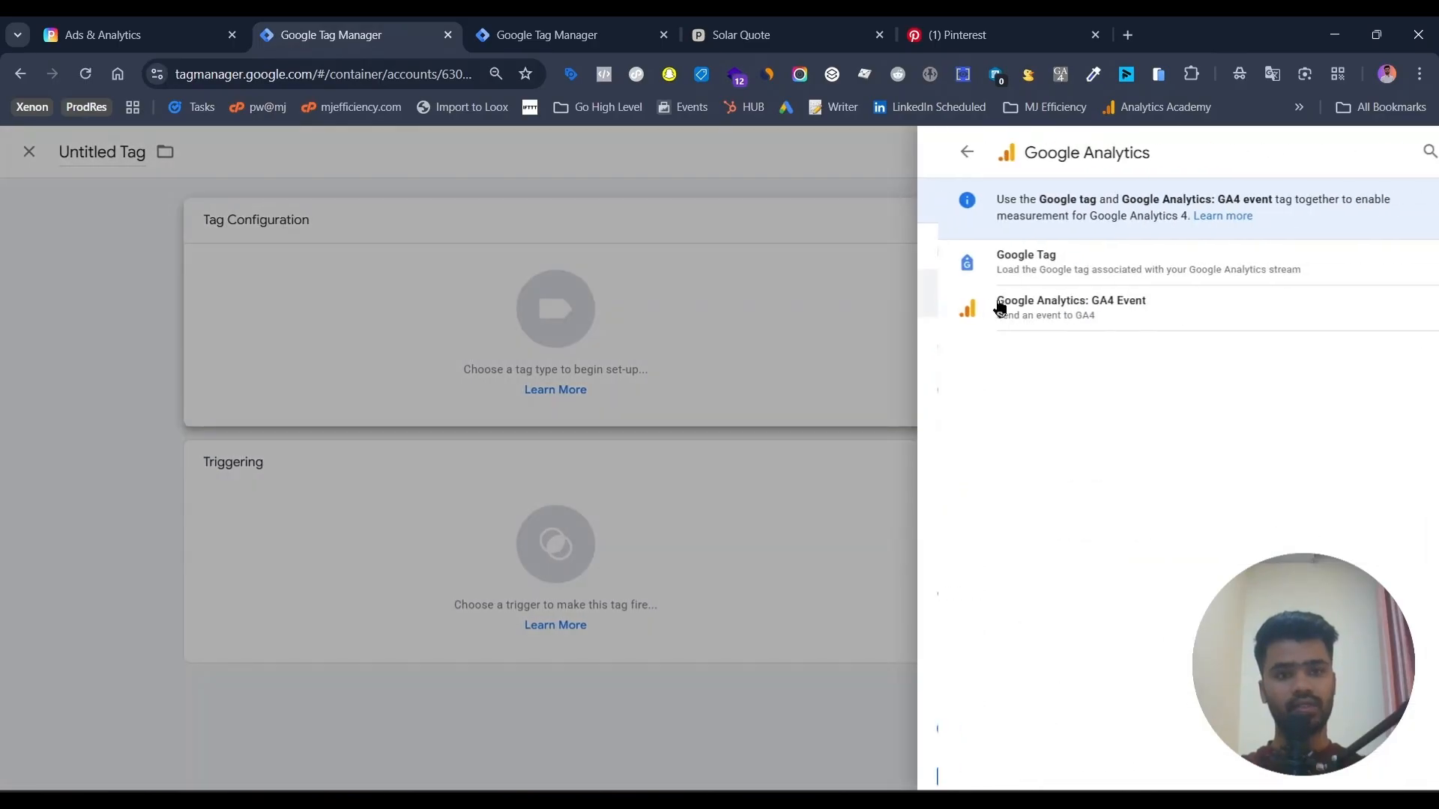
{"action": "left_click", "coordinate": [1001, 305]}
{"action": "left_click", "coordinate": [633, 389]}
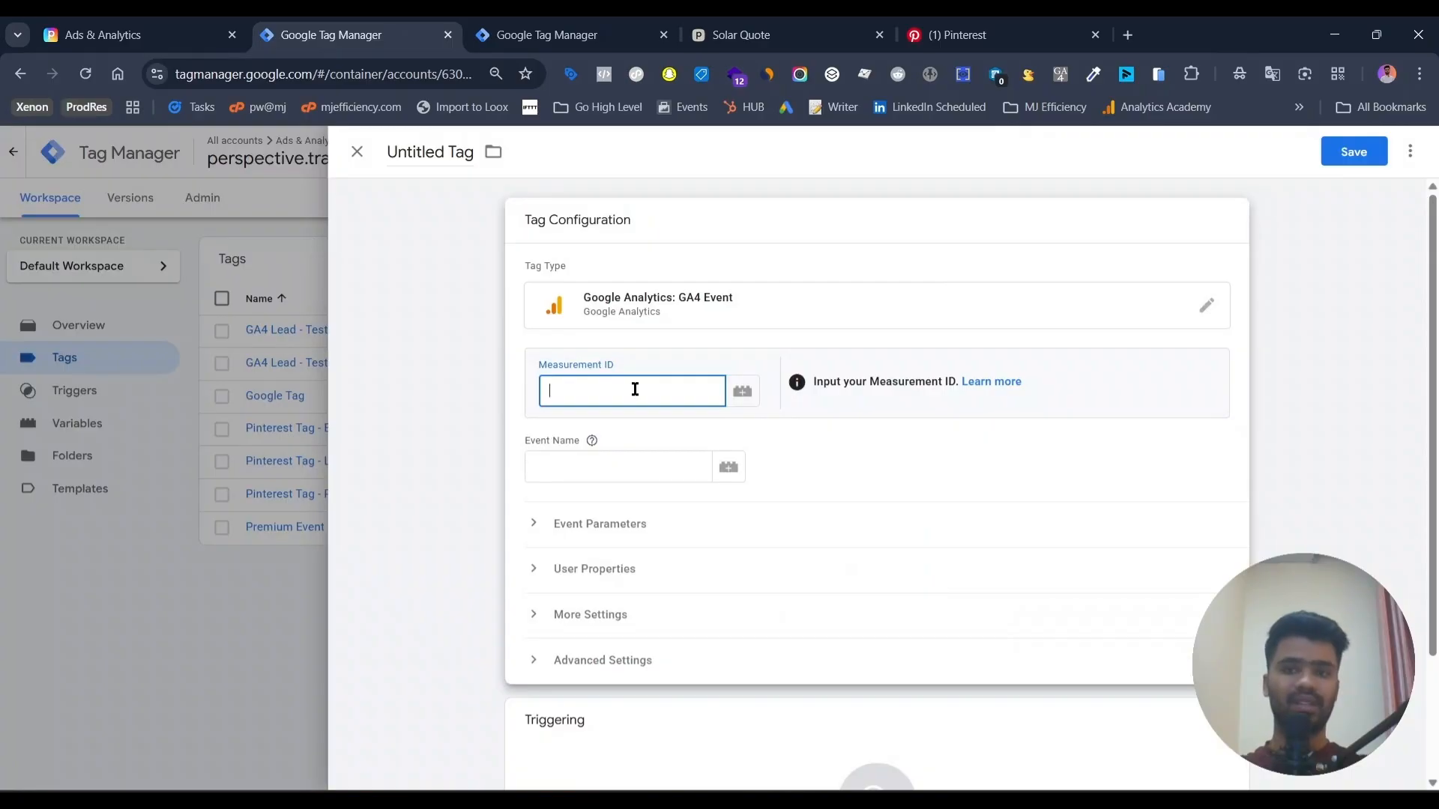
{"action": "left_click", "coordinate": [357, 151]}
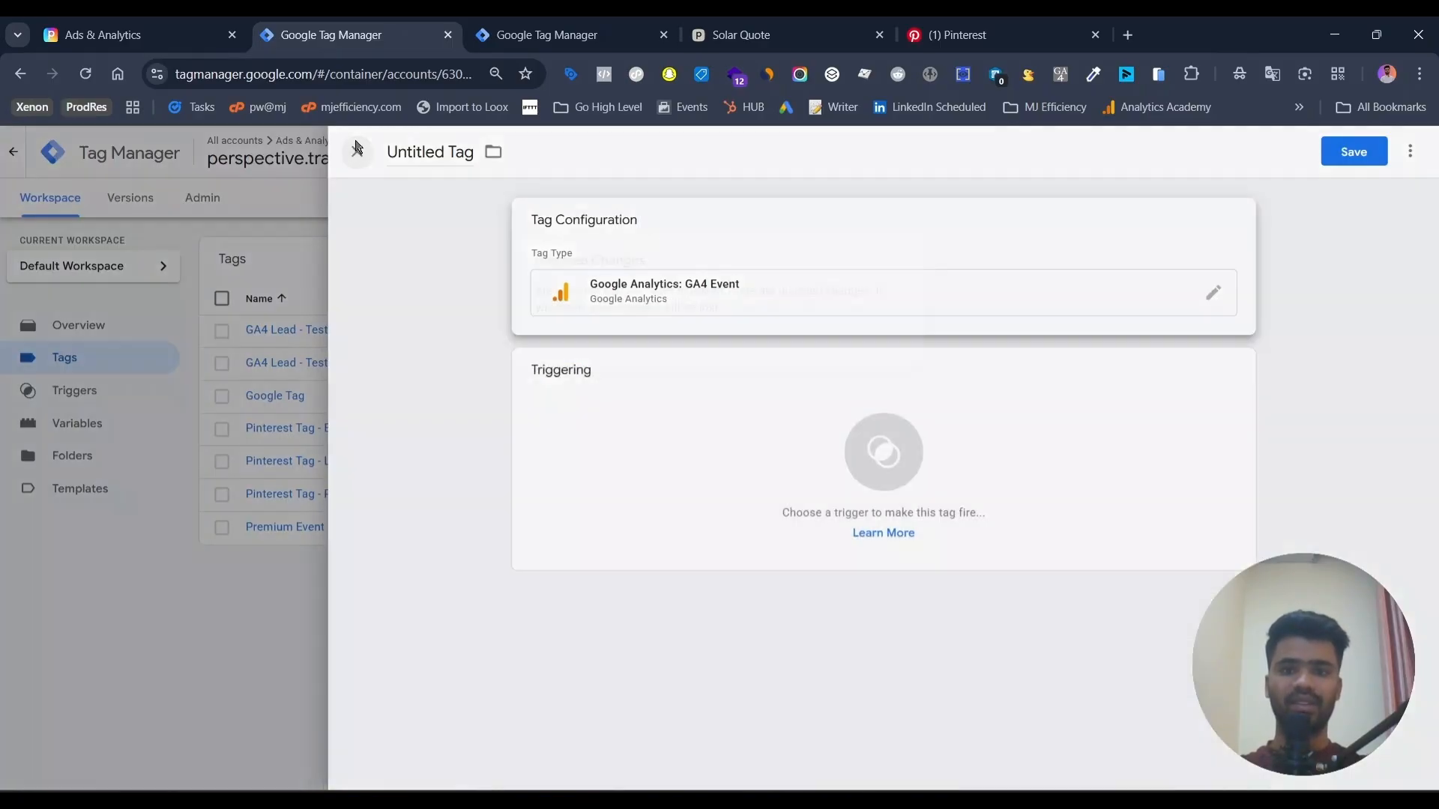
{"action": "left_click", "coordinate": [816, 351]}
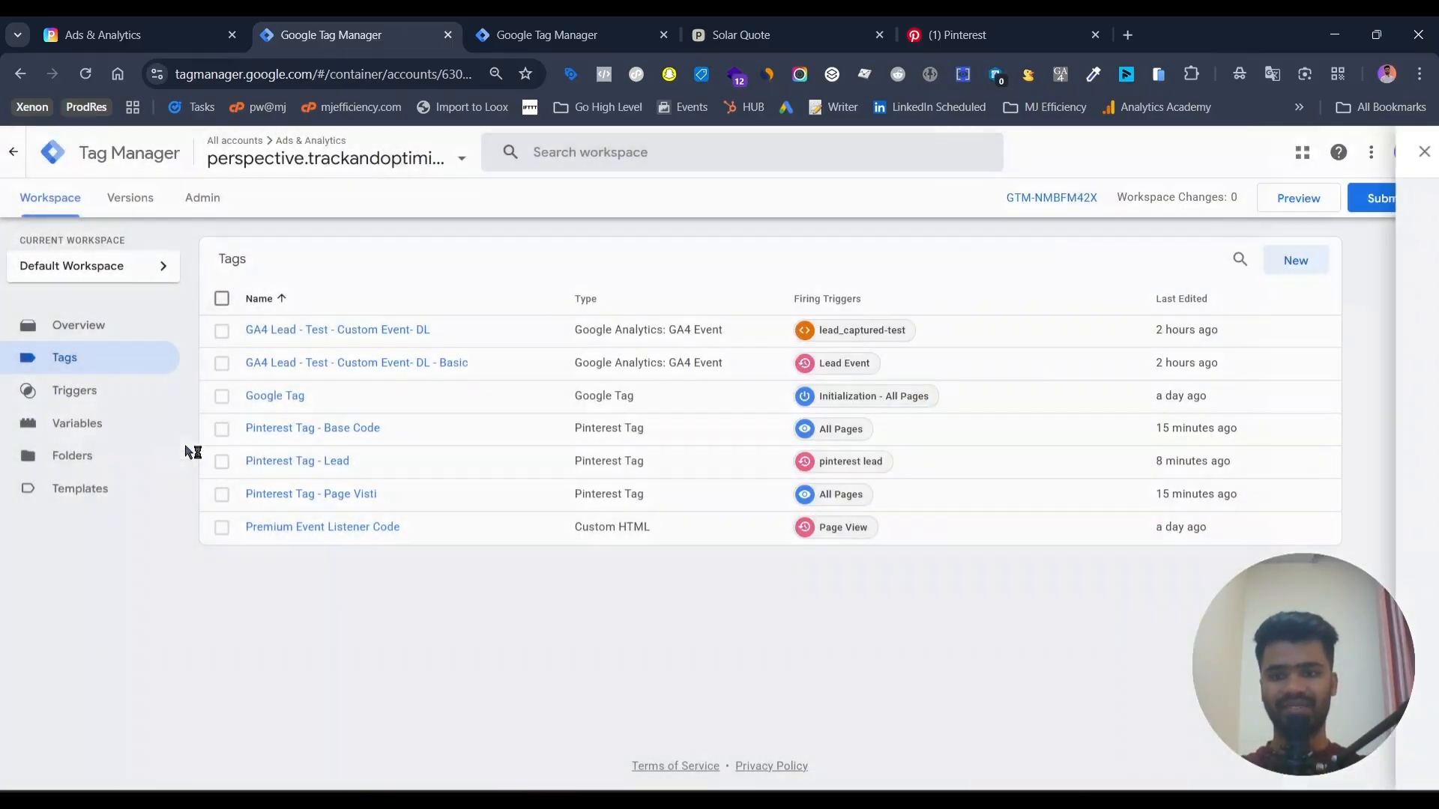
- Copy the tag ID G-MZF4CCXWBN from the existing Google Tag, leaving it unchanged
{"action": "left_click", "coordinate": [276, 402]}
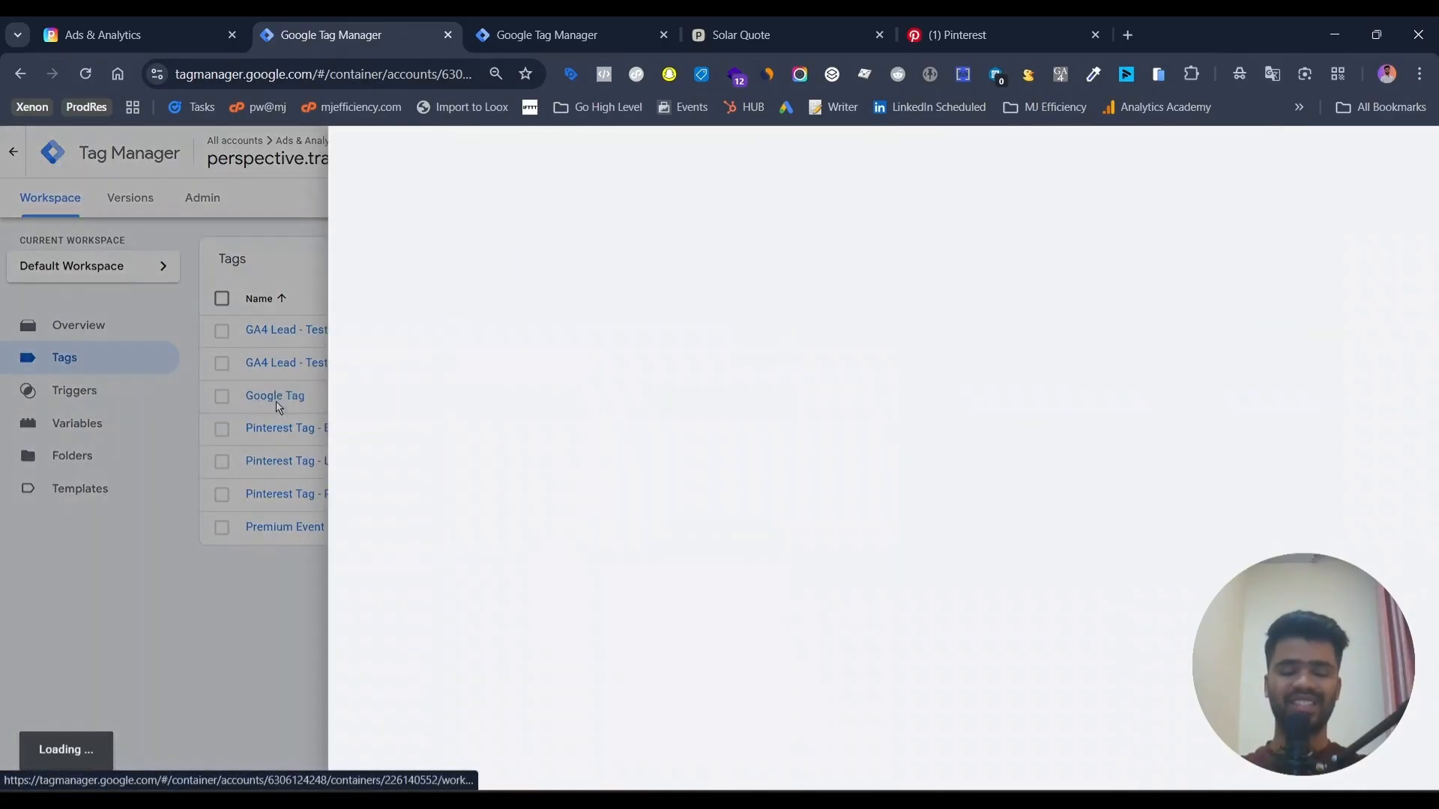
{"action": "left_click", "coordinate": [558, 408]}
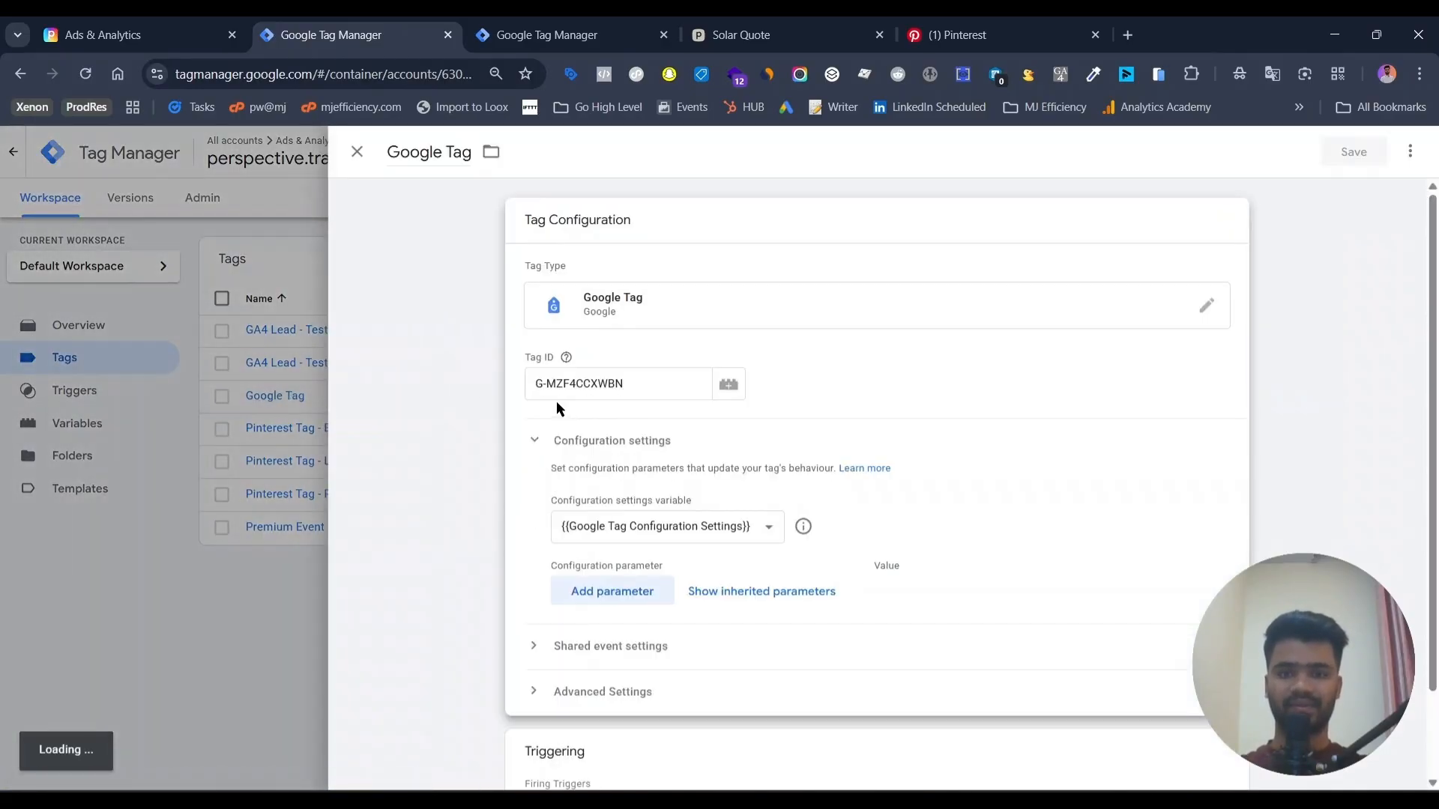
{"action": "triple_click", "coordinate": [552, 398]}
{"action": "key", "text": "ctrl+c"}
{"action": "left_click", "coordinate": [334, 414]}
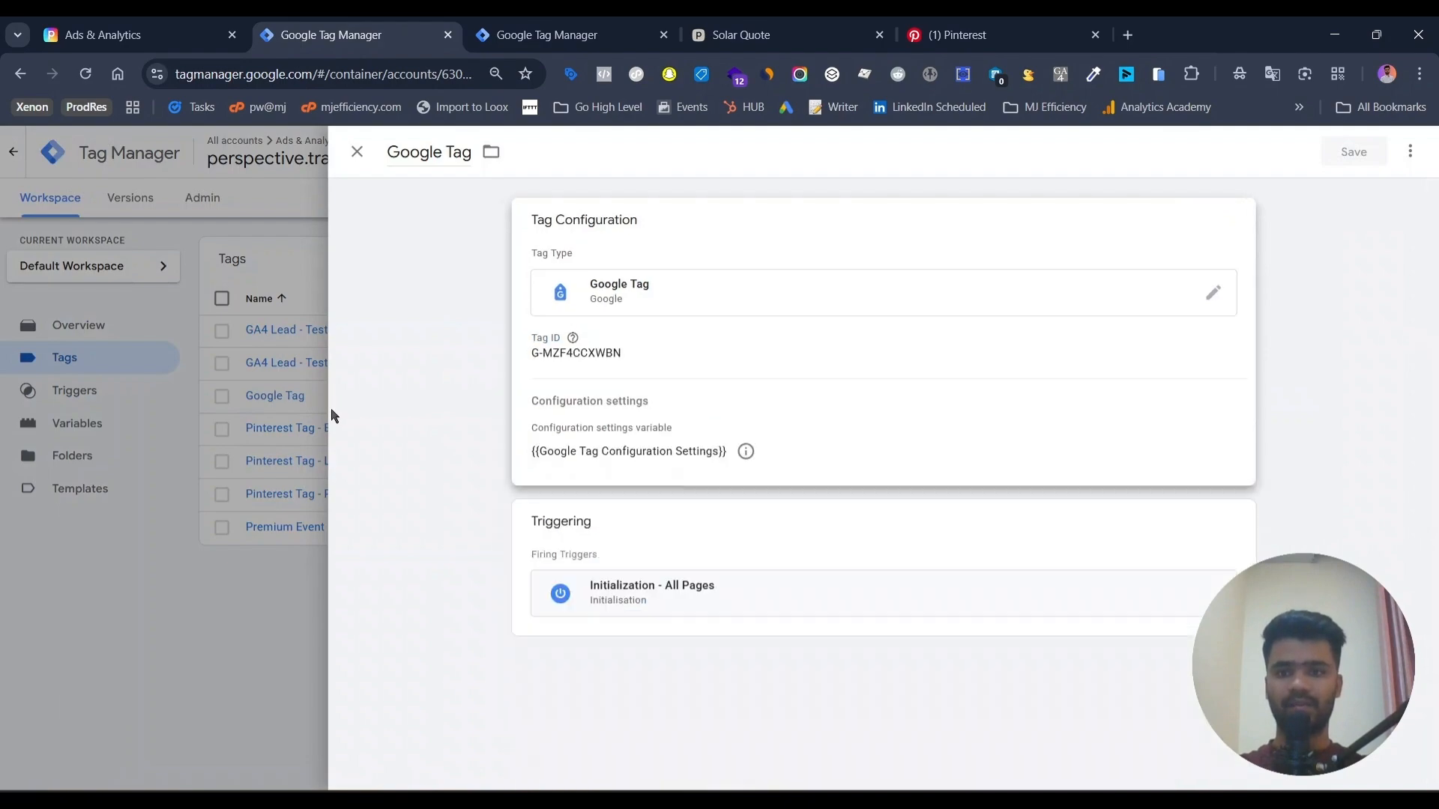
{"action": "left_click", "coordinate": [291, 409]}
- Create a GA4 Event tag with Measurement ID G-MZF4CCXWBN and event name pinterst_lead
{"action": "left_click", "coordinate": [1296, 263]}
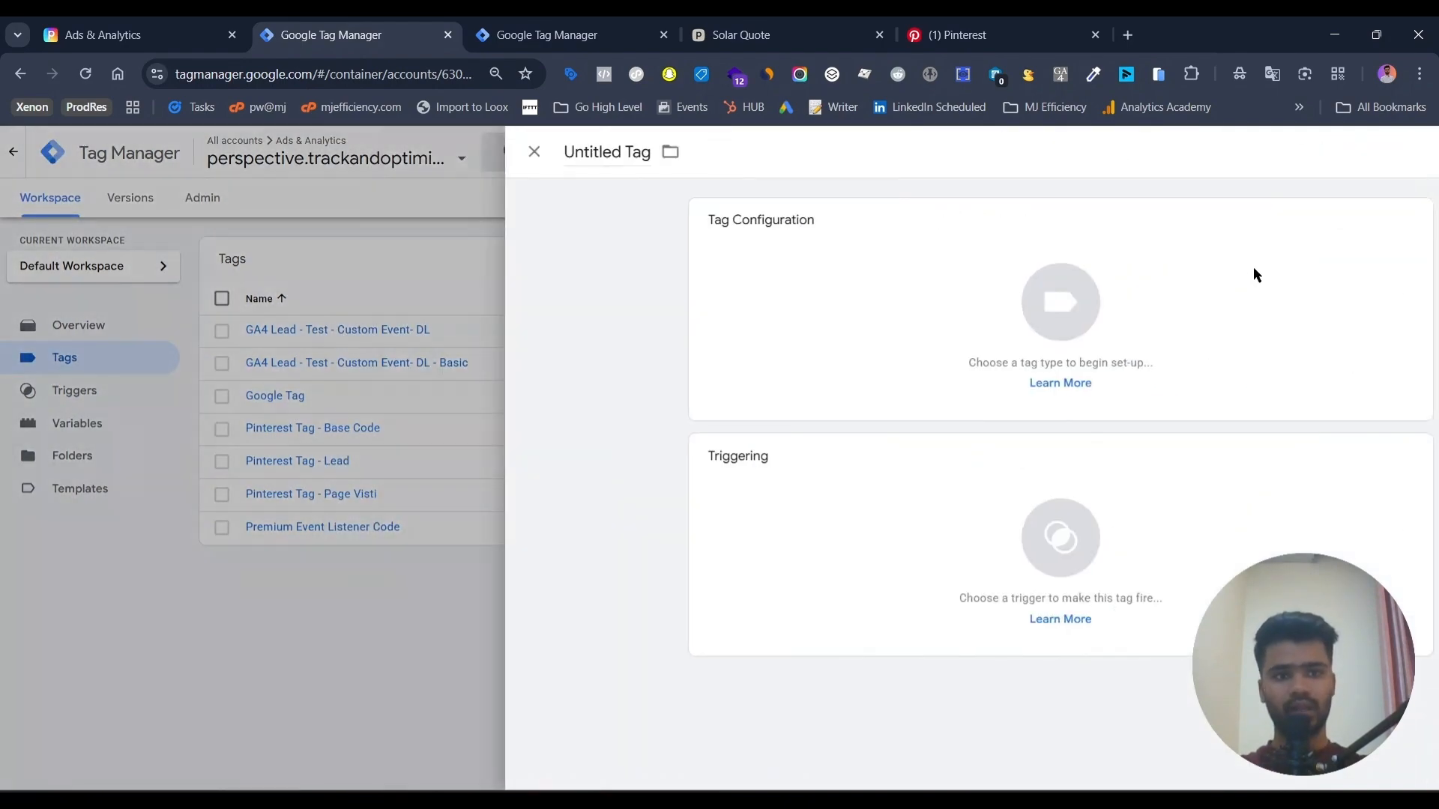
{"action": "left_click", "coordinate": [1056, 312]}
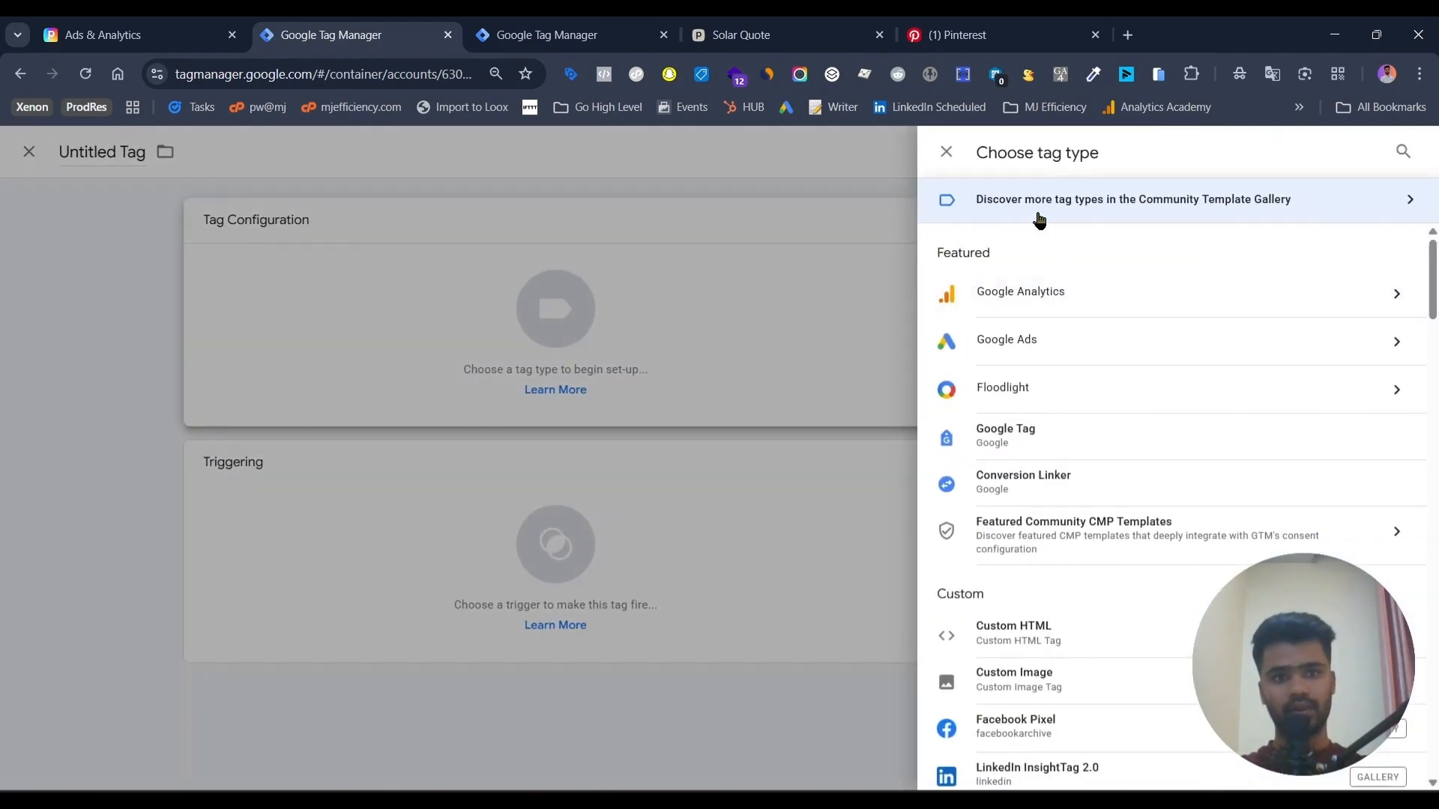
{"action": "left_click", "coordinate": [1060, 295]}
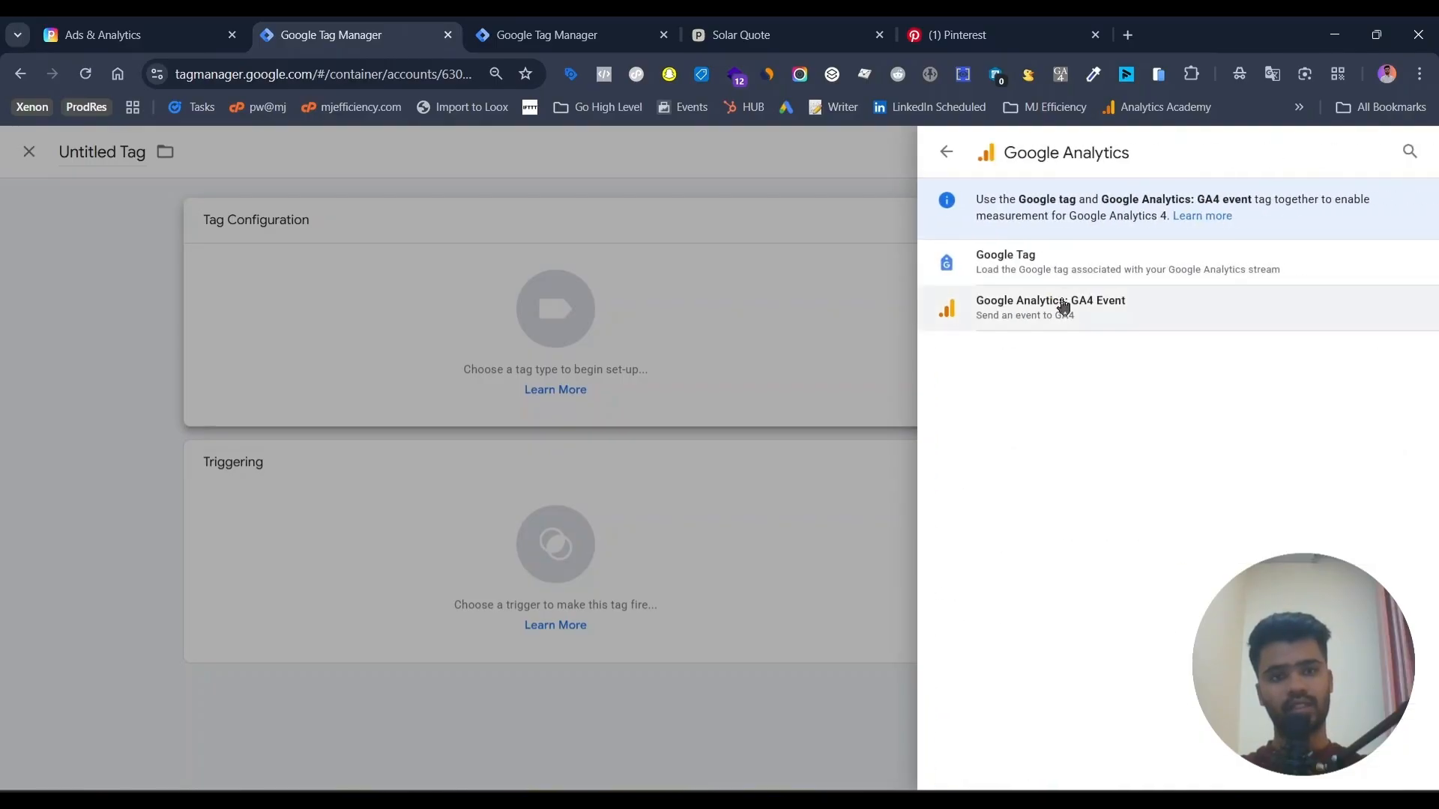
{"action": "left_click", "coordinate": [1062, 304]}
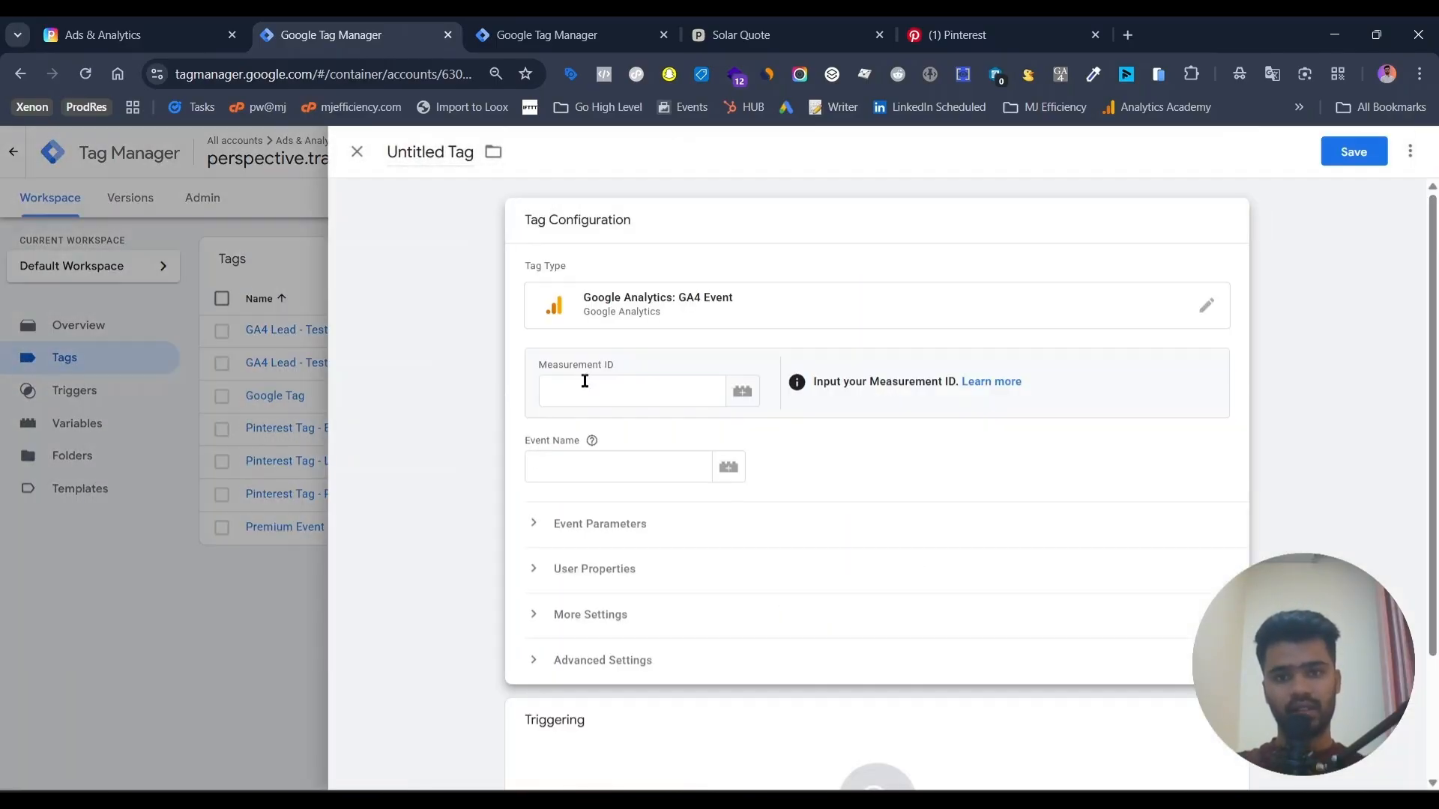
{"action": "left_click", "coordinate": [584, 381]}
{"action": "key", "text": "ctrl+v"}
{"action": "left_click", "coordinate": [584, 457]}
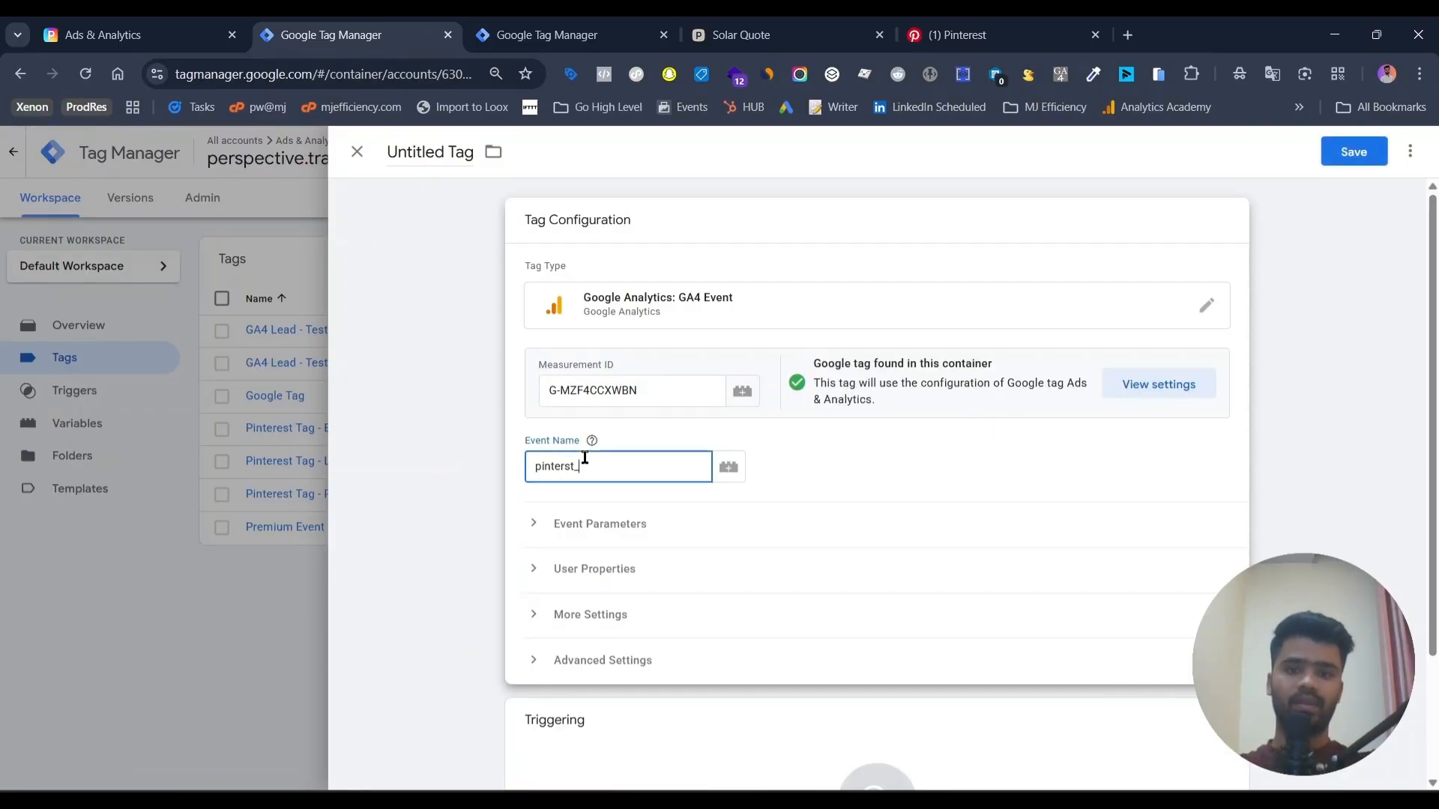
{"action": "double_click", "coordinate": [584, 457]}
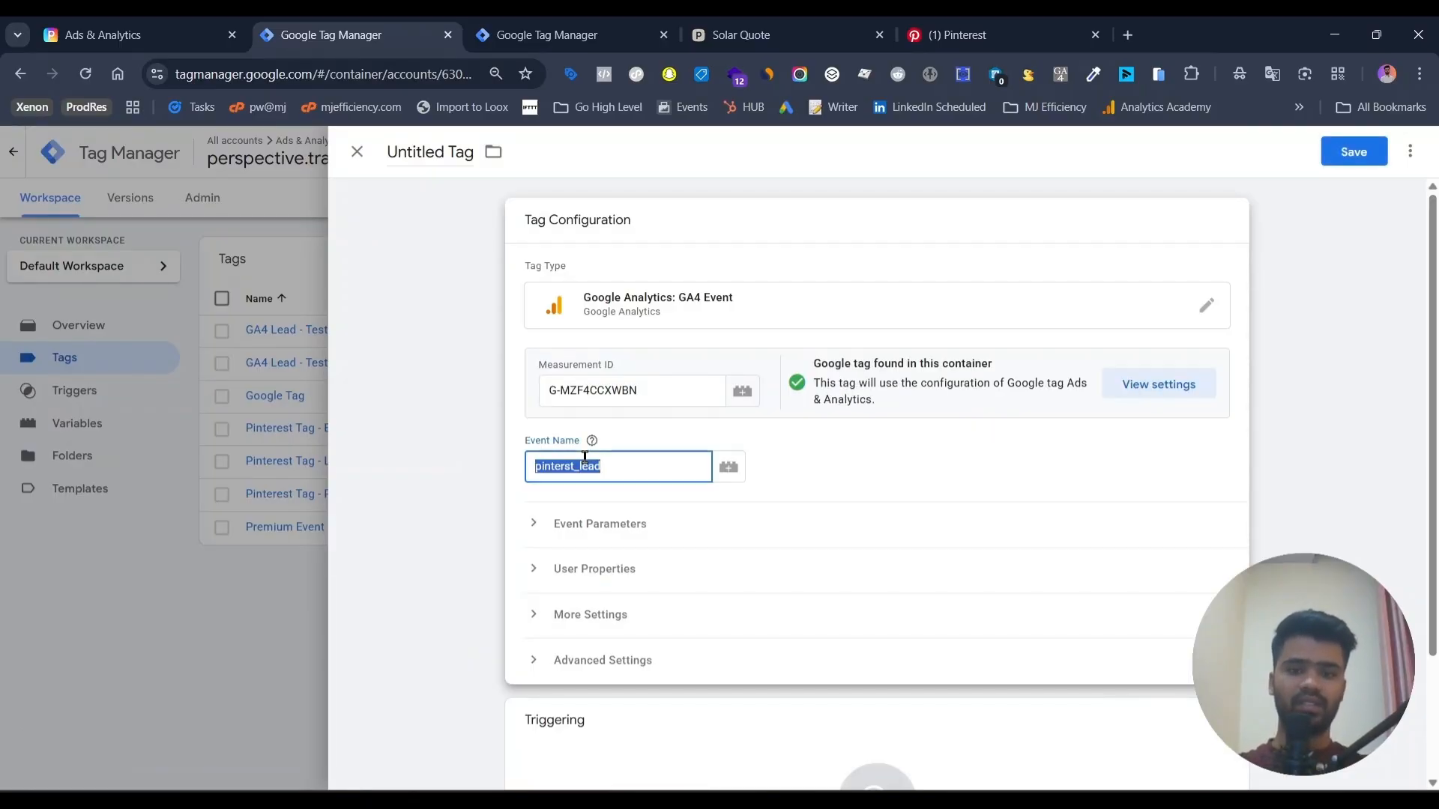
{"action": "left_click", "coordinate": [649, 729]}
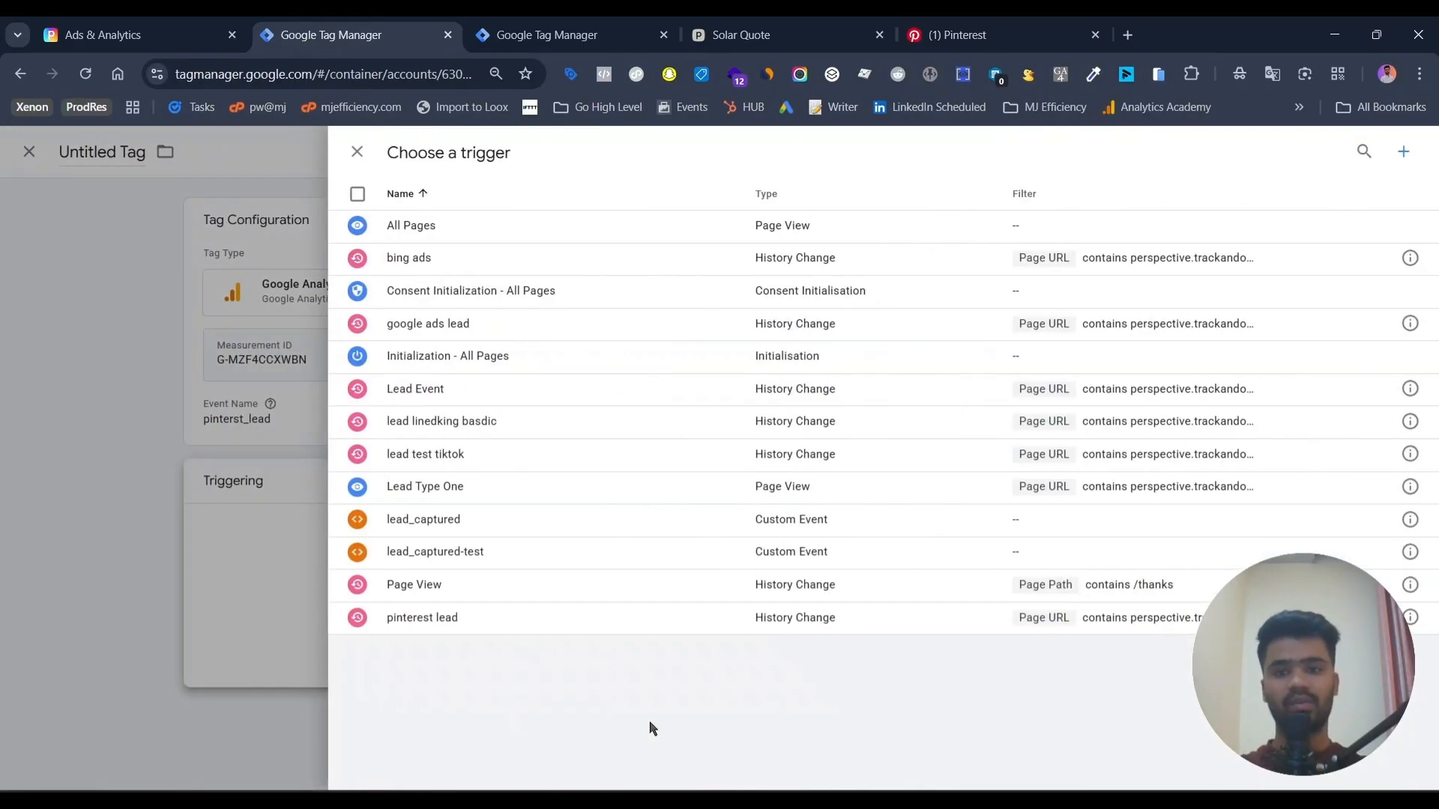
- Copy the thank-you page URL from the Perspective funnel editor
{"action": "left_click", "coordinate": [101, 34]}
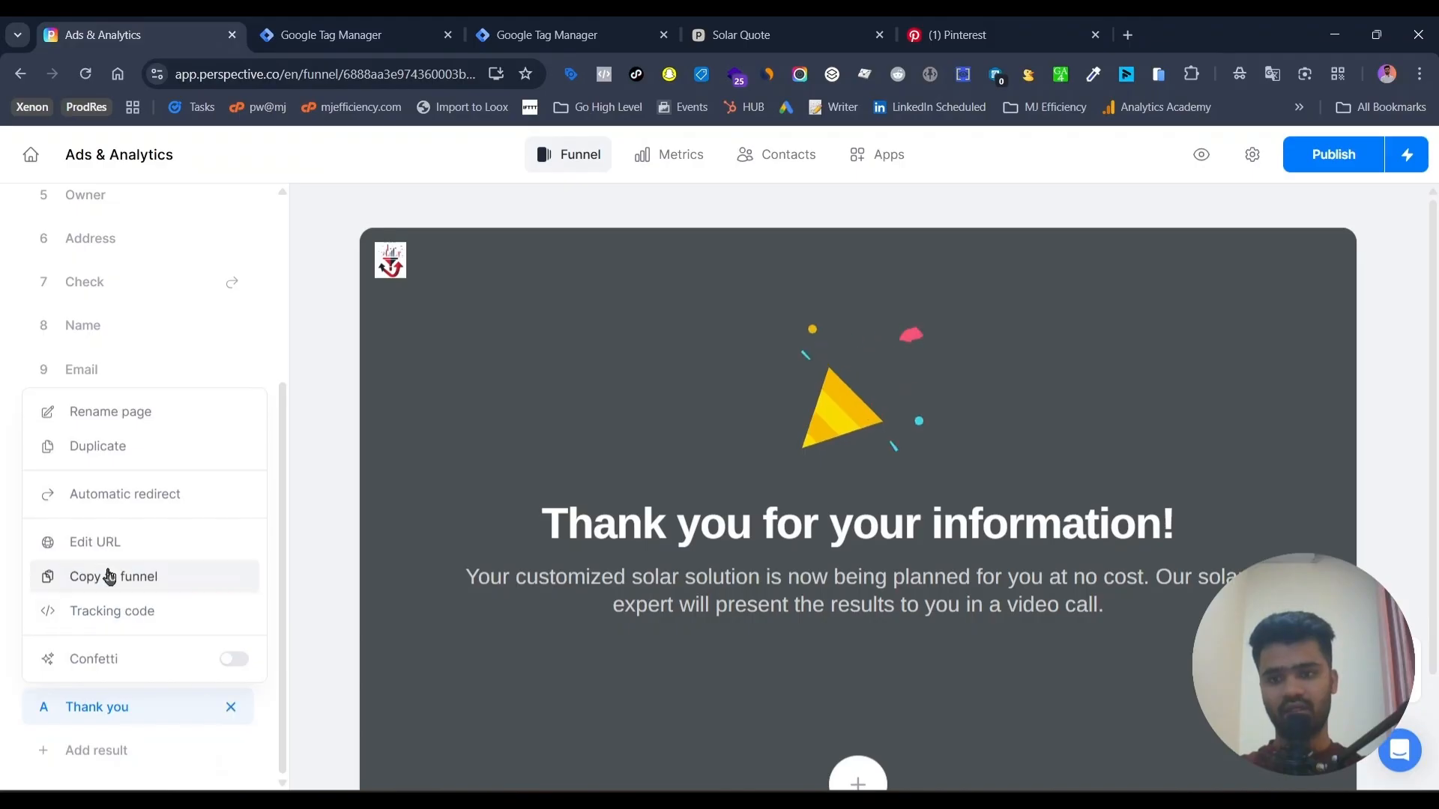
{"action": "left_click", "coordinate": [100, 545]}
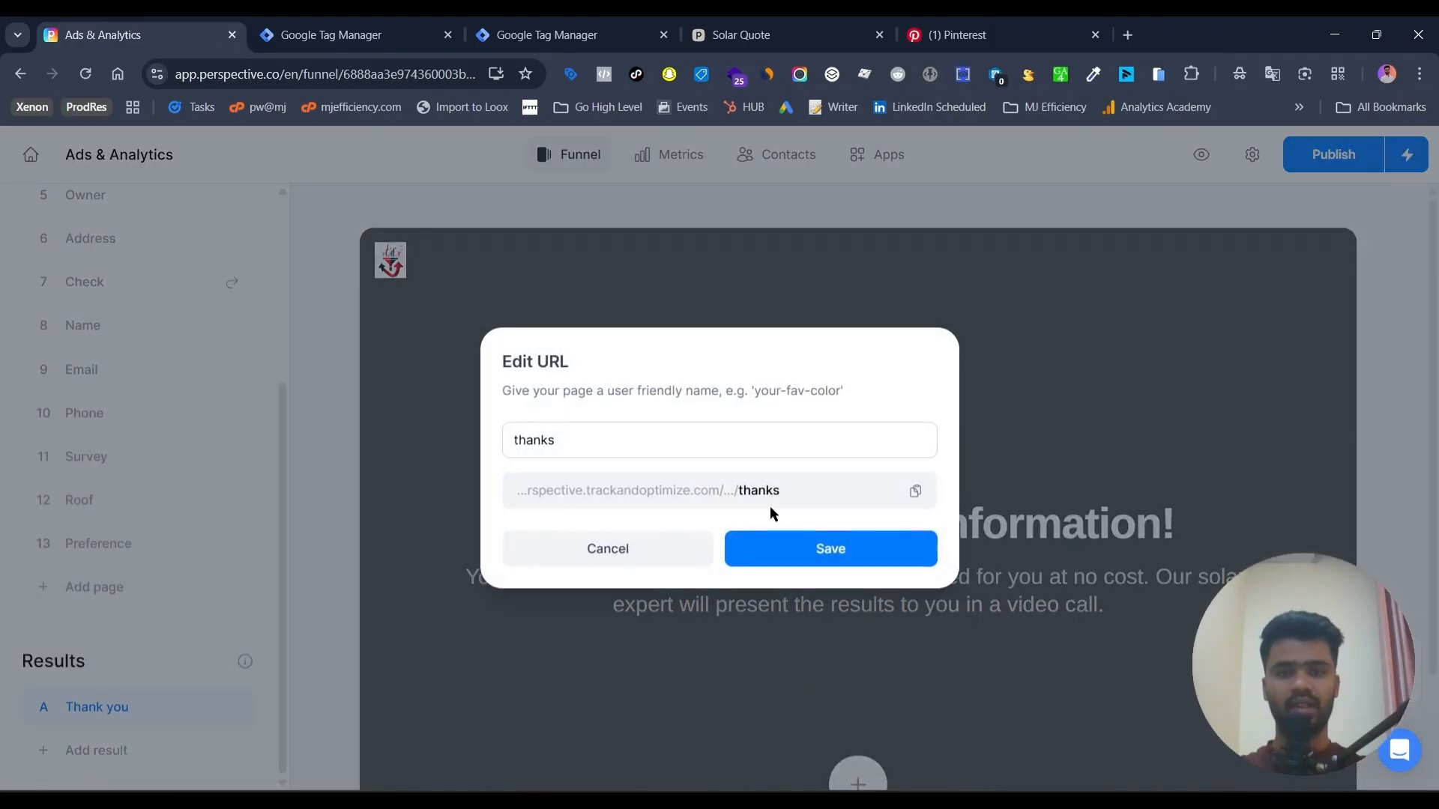
{"action": "left_click", "coordinate": [916, 491]}
{"action": "left_click", "coordinate": [352, 34]}
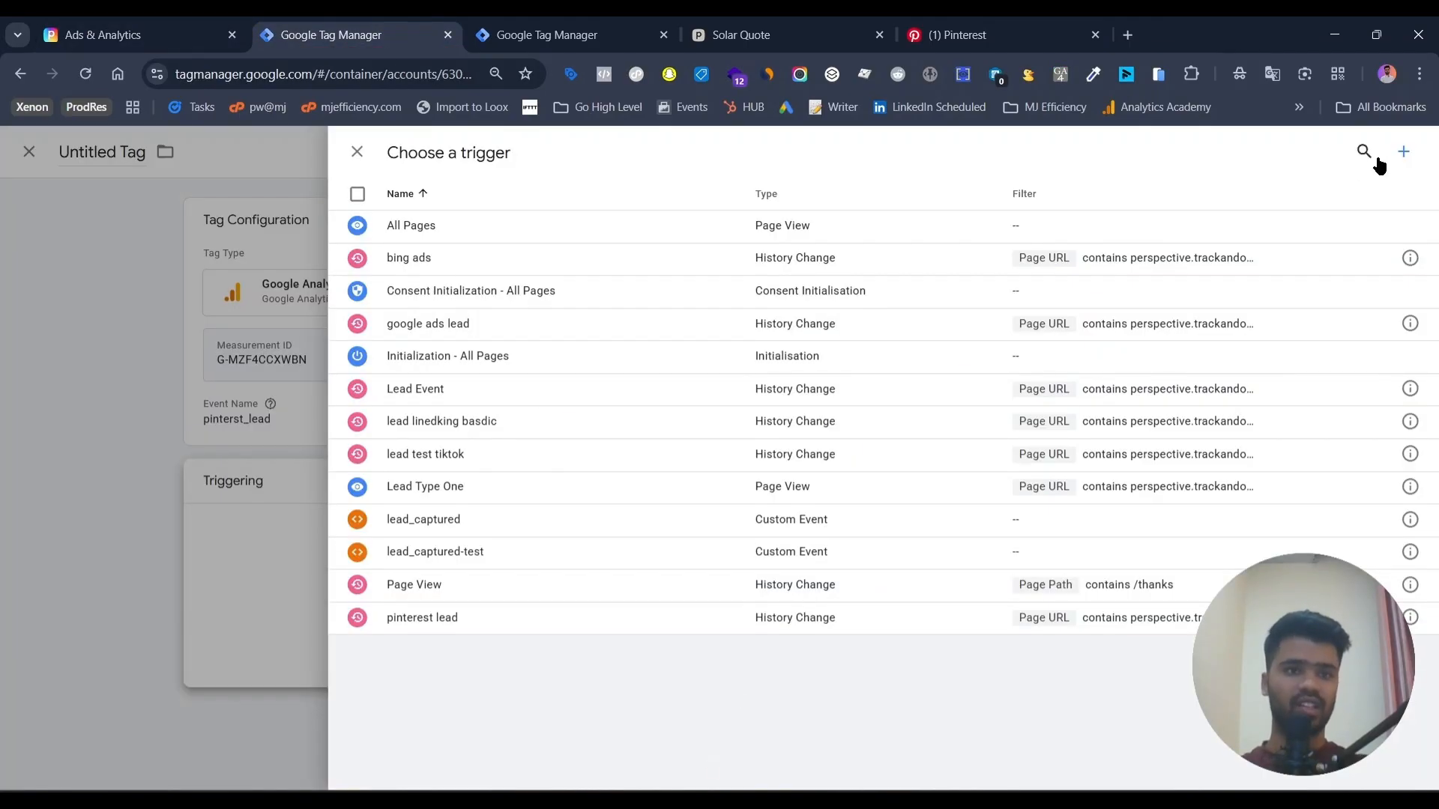
- Create History Change trigger 'pintest capi' firing when Page URL contains the thank-you URL
{"action": "left_click", "coordinate": [1403, 154]}
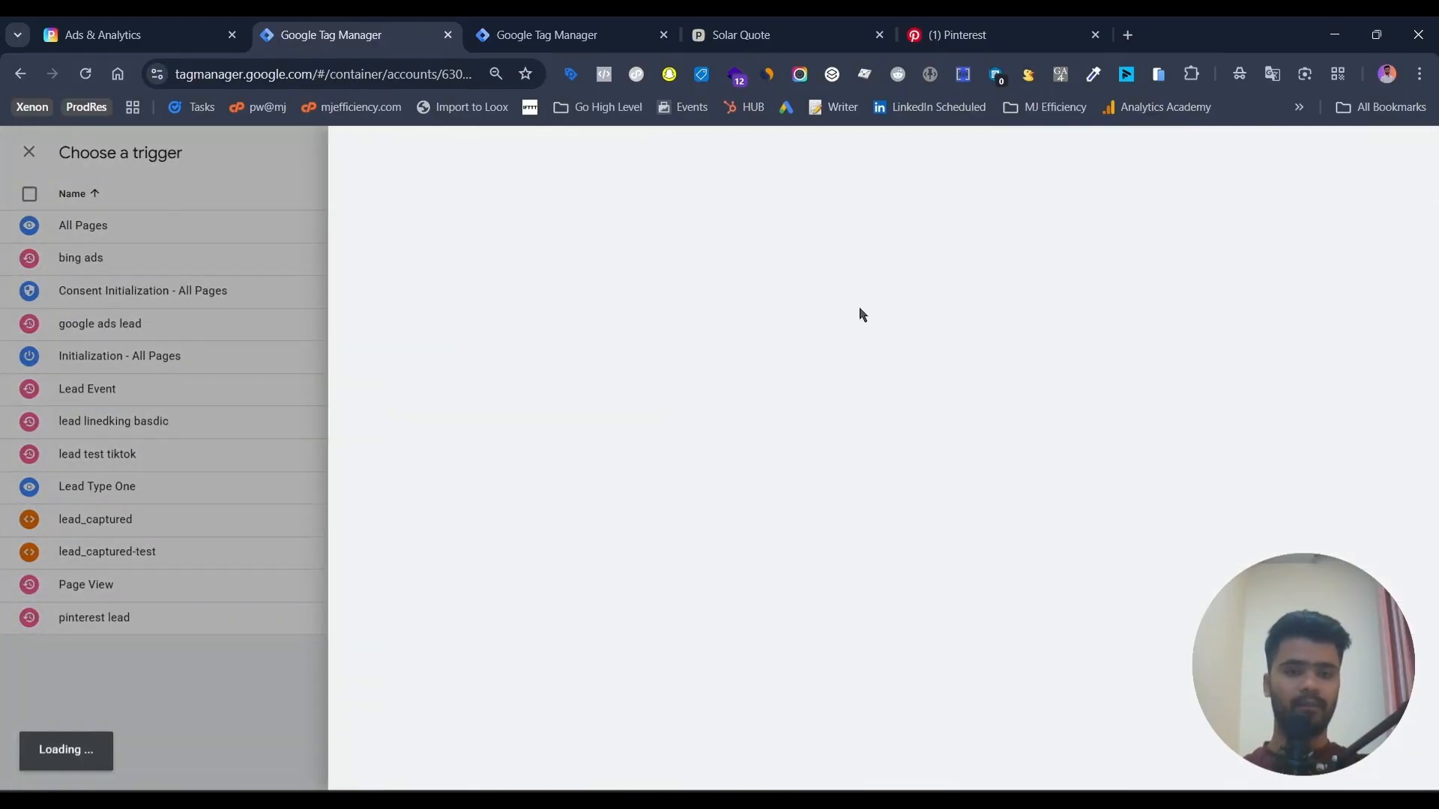
{"action": "left_click", "coordinate": [862, 313]}
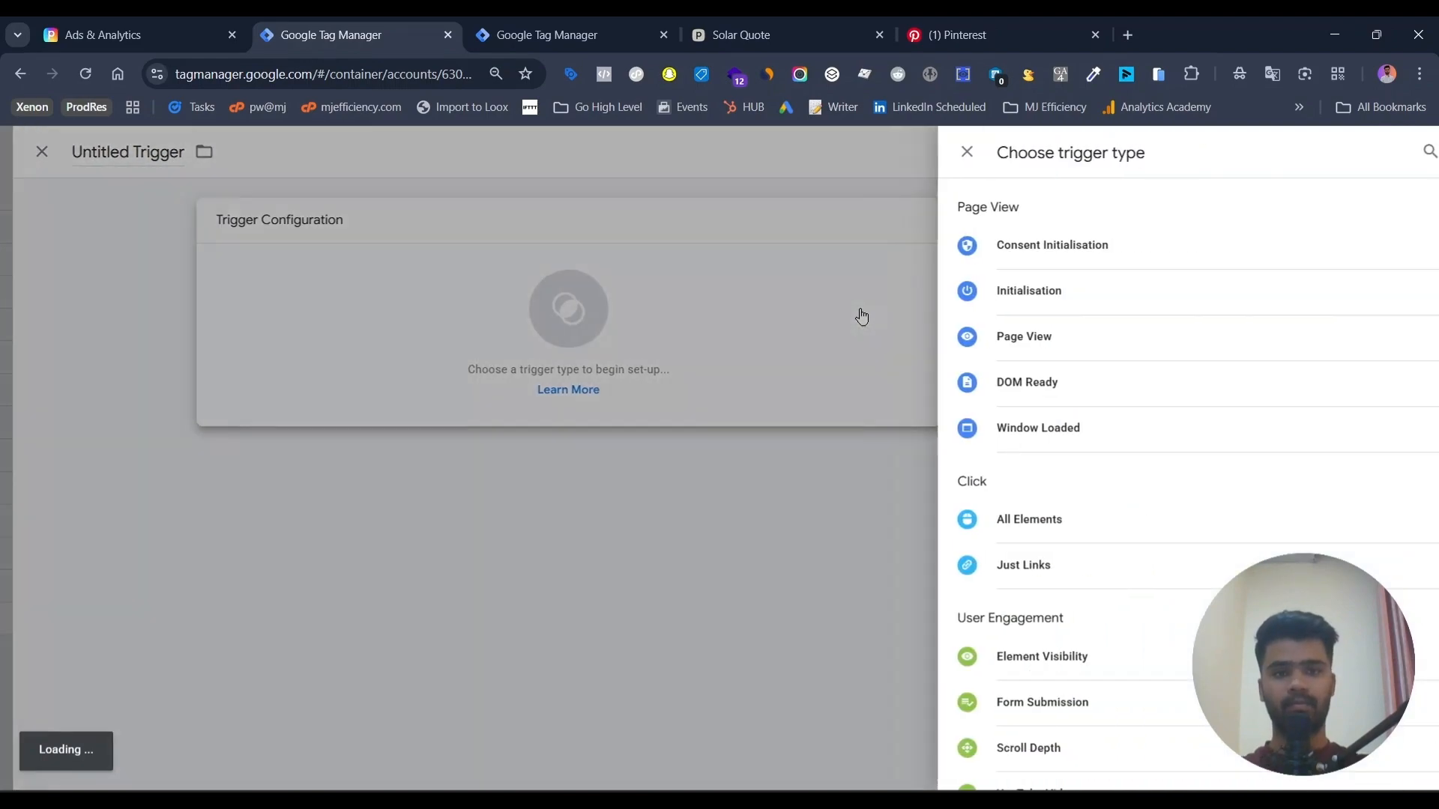
{"action": "scroll", "coordinate": [1071, 447], "scroll_direction": "down", "scroll_amount": 4}
{"action": "left_click", "coordinate": [1034, 633]}
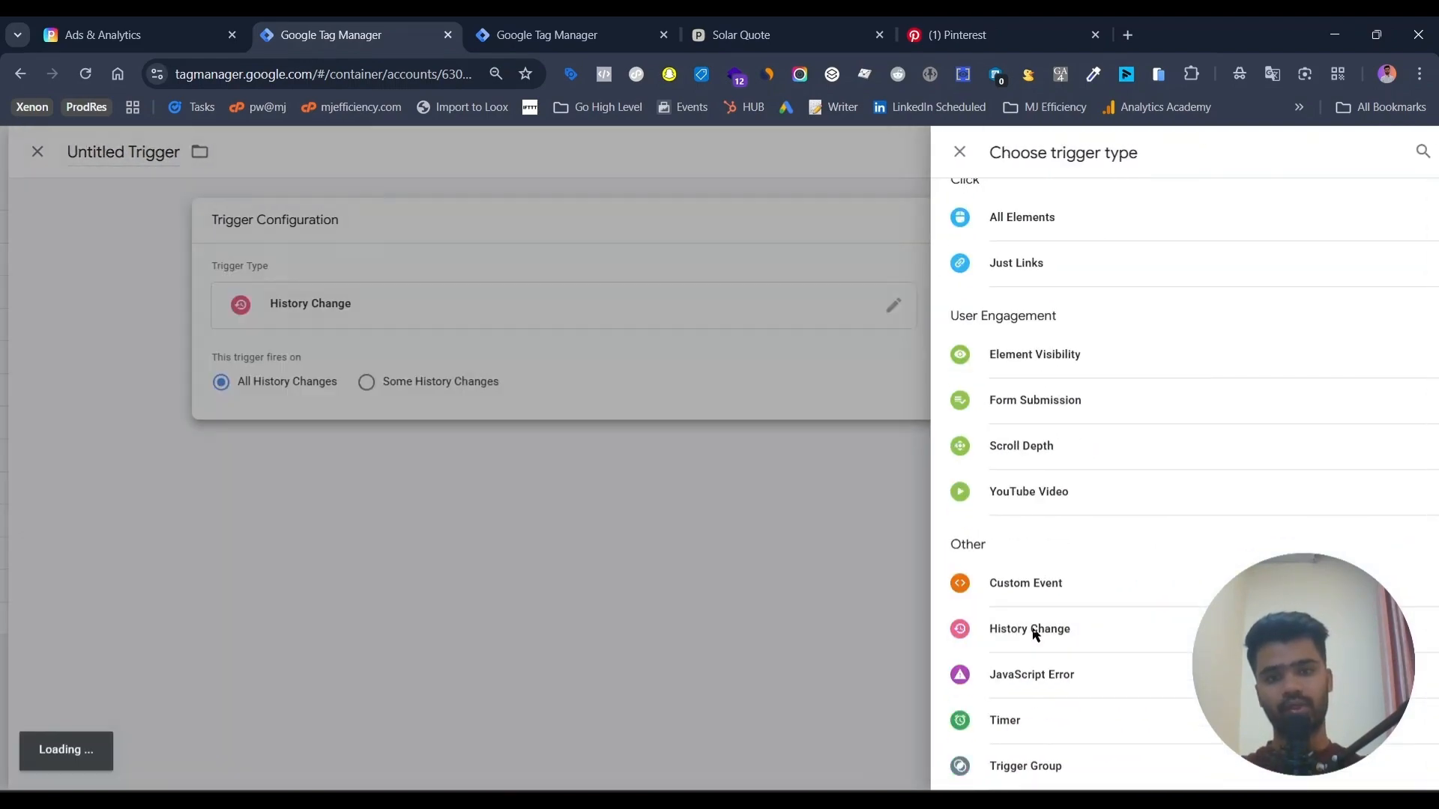
{"action": "left_click", "coordinate": [688, 384]}
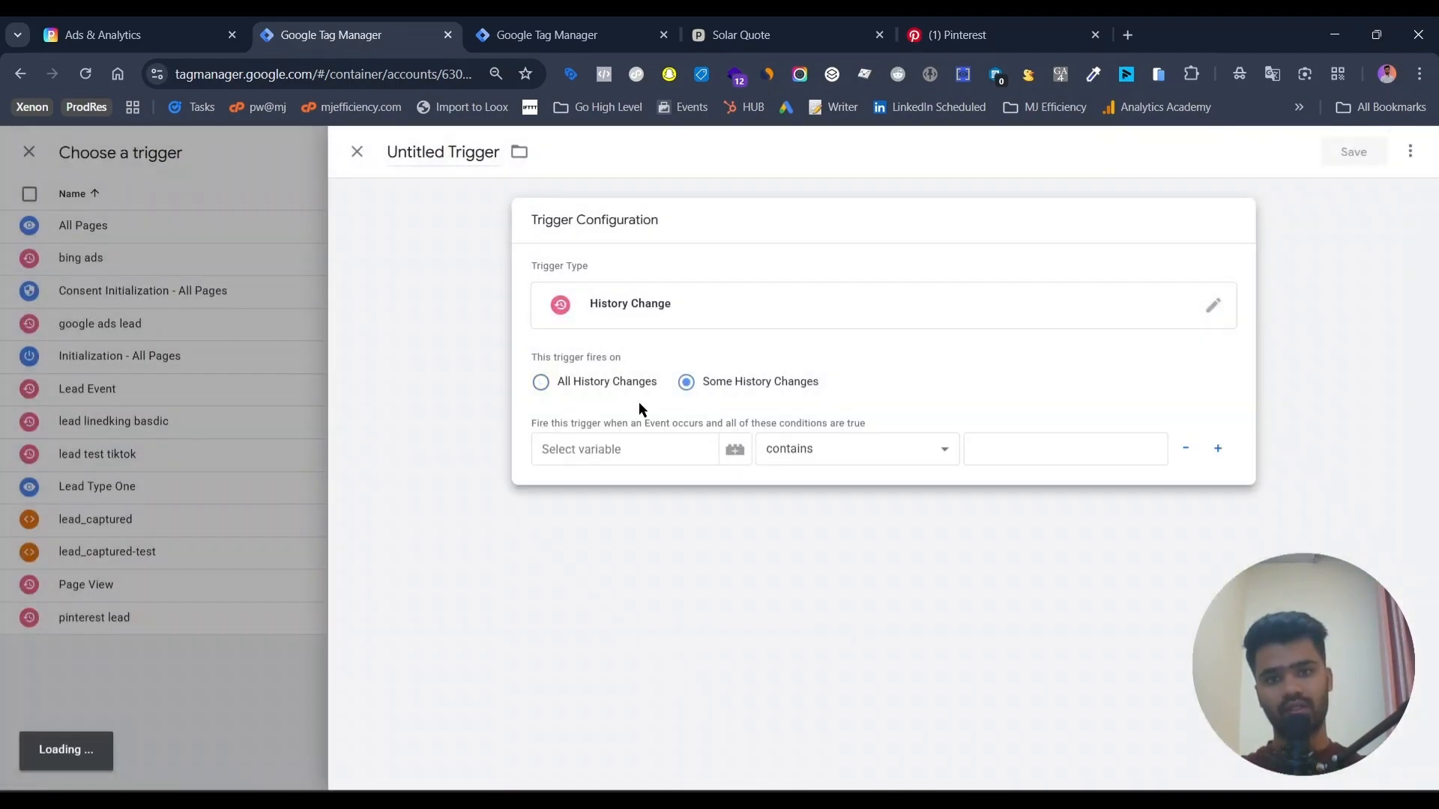
{"action": "left_click", "coordinate": [657, 463]}
{"action": "type", "text": "url"}
{"action": "left_click", "coordinate": [658, 488]}
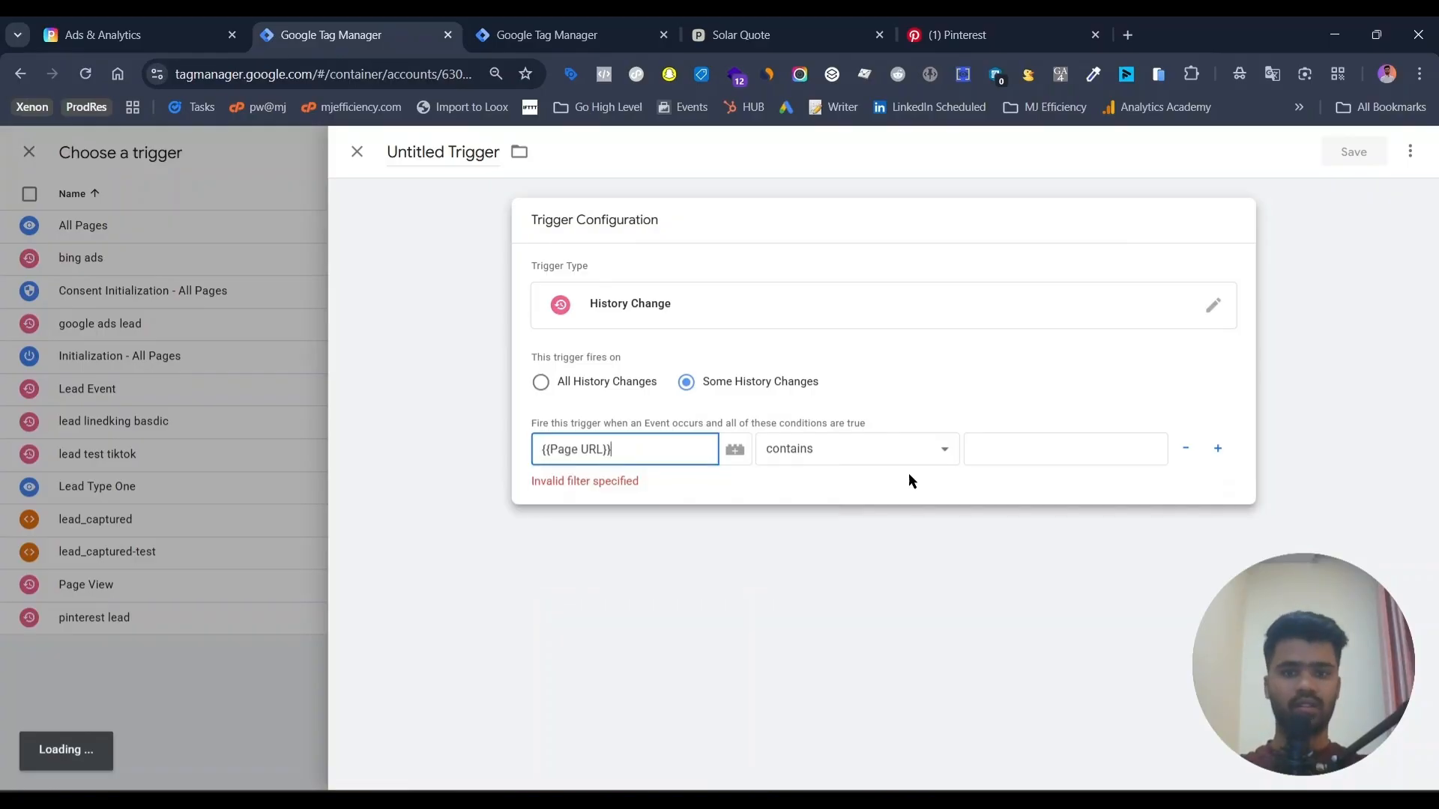
{"action": "left_click", "coordinate": [1009, 462]}
{"action": "key", "text": "ctrl+v"}
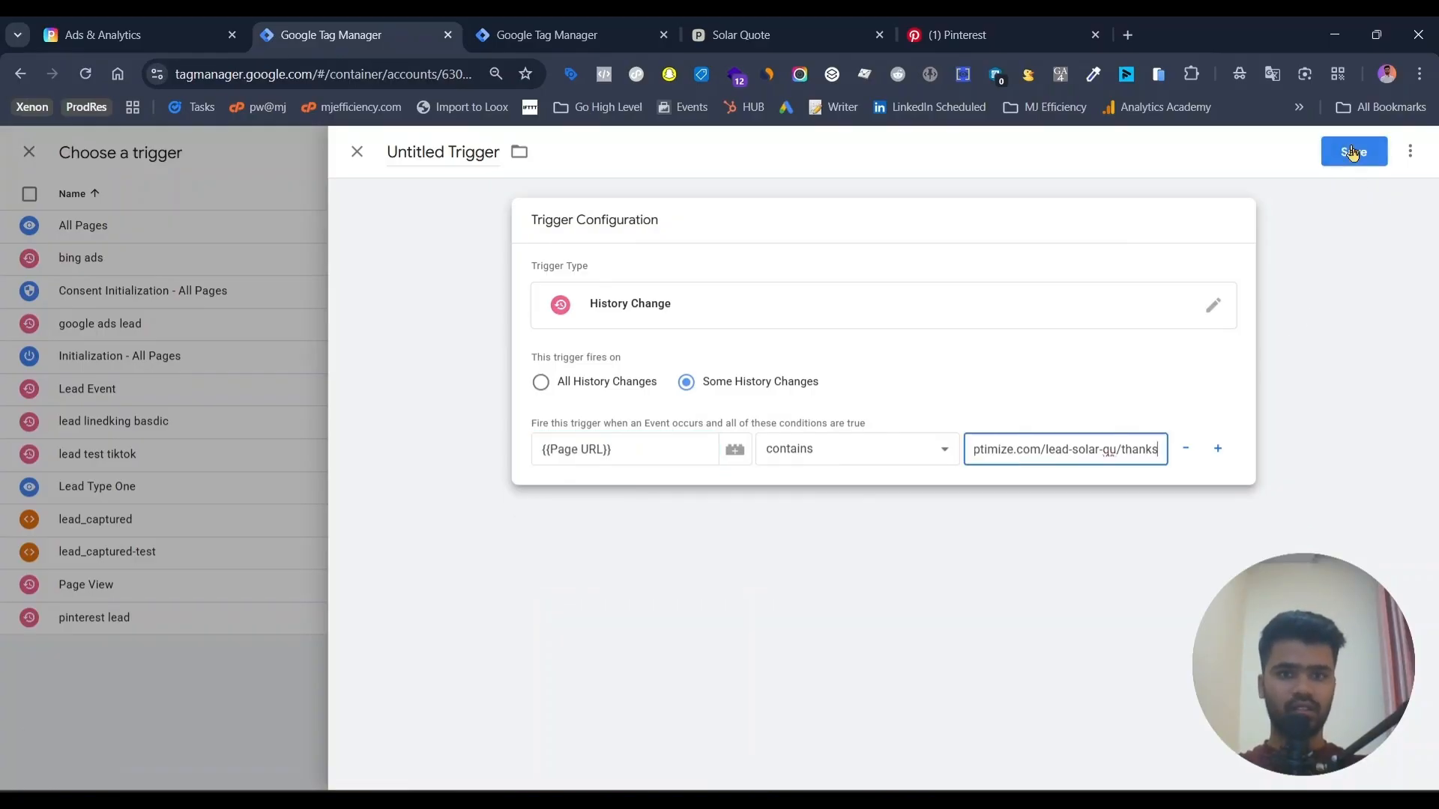
{"action": "left_click", "coordinate": [1351, 150]}
{"action": "type", "text": "pintesr"}
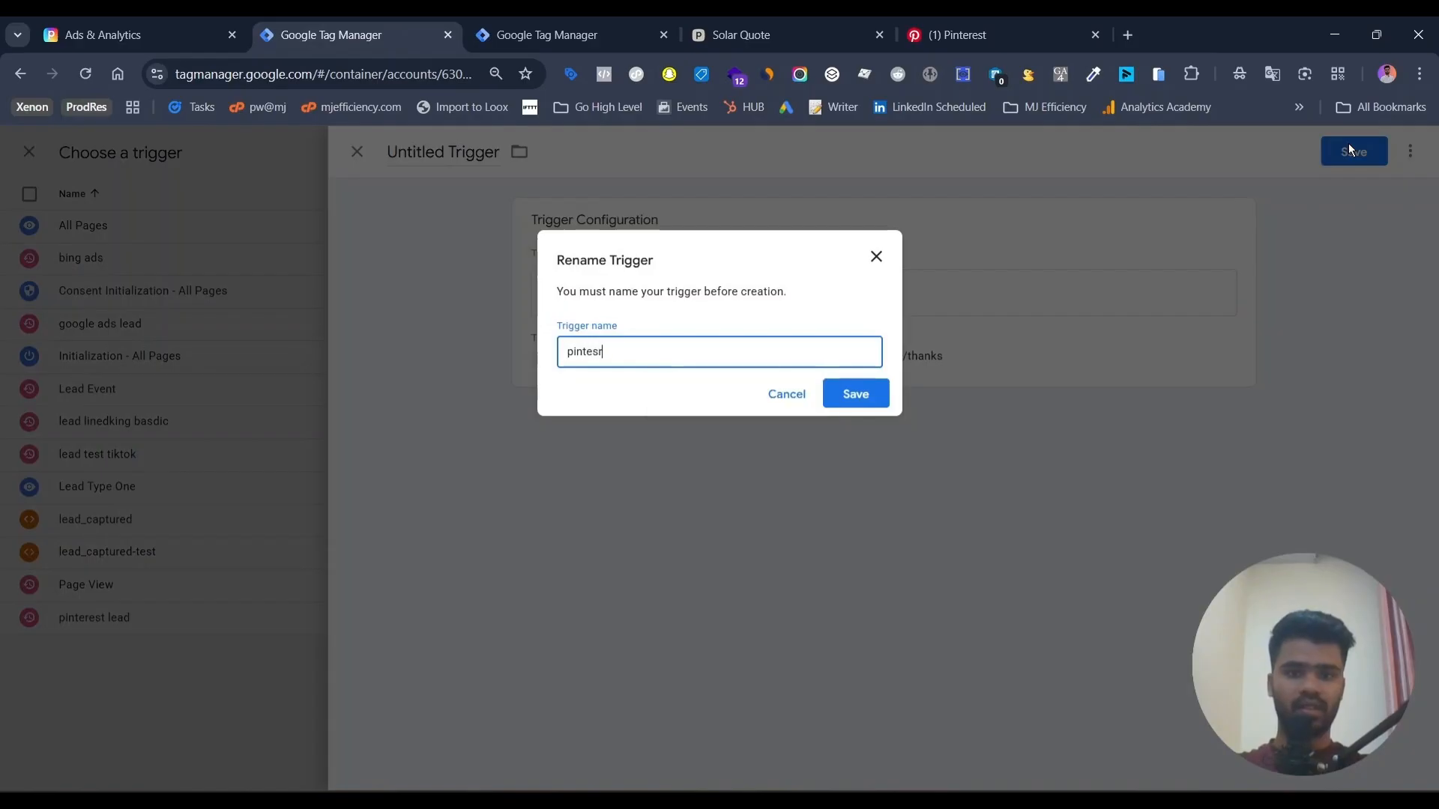
{"action": "type", "text": " capi"}
{"action": "key", "text": "Return"}
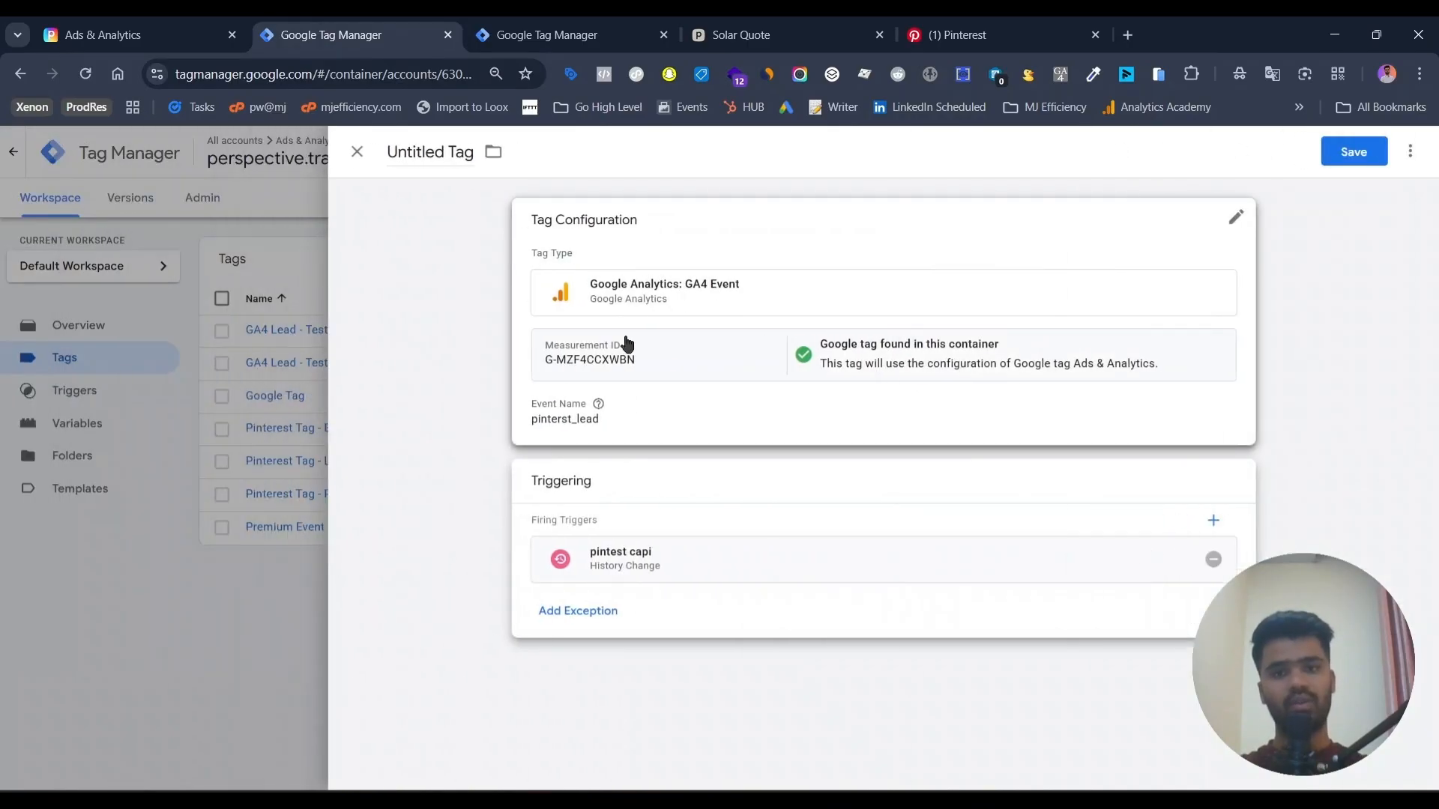
- Save the GA4 Event tag under the name pinterst_lead
{"action": "left_click", "coordinate": [628, 344]}
{"action": "left_click", "coordinate": [653, 470]}
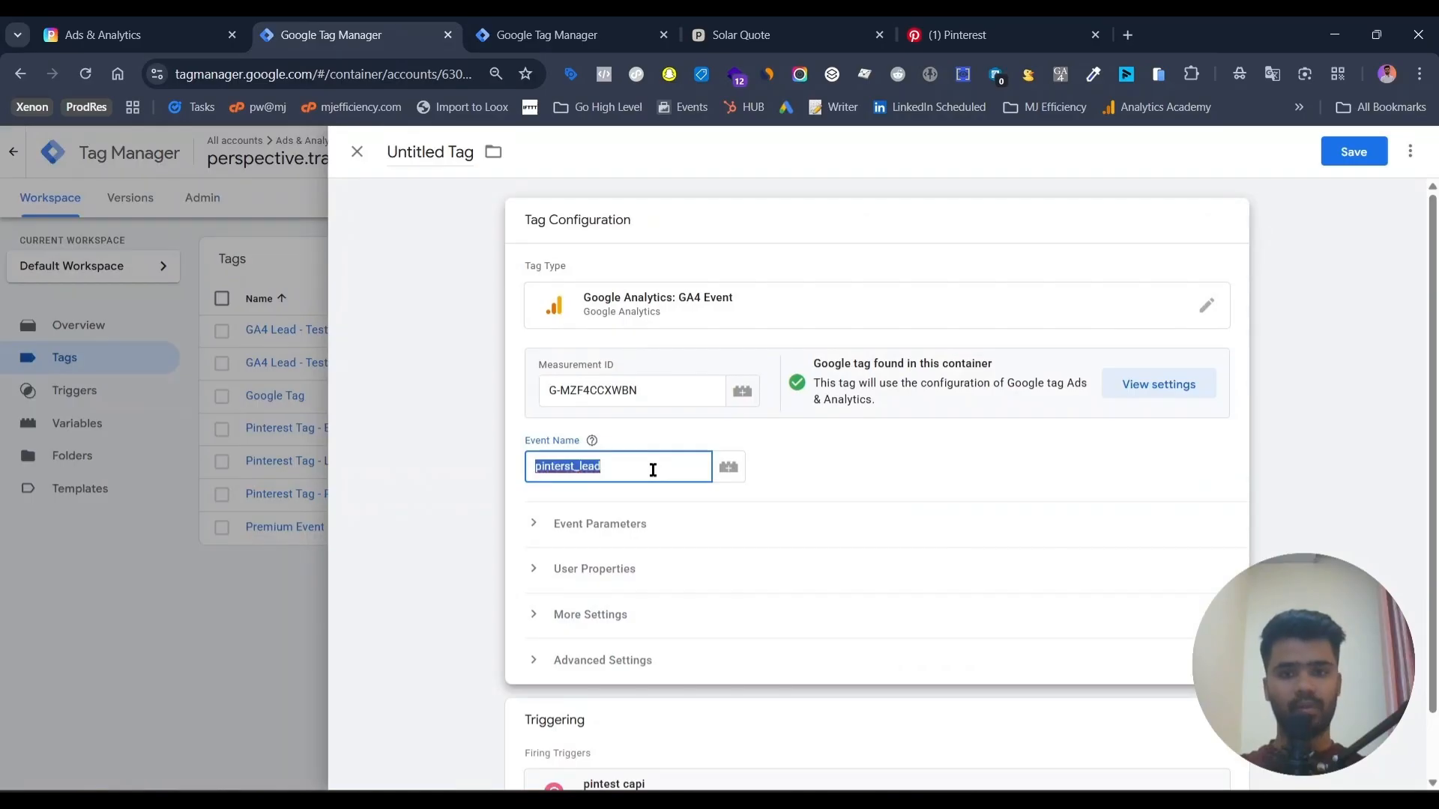
{"action": "left_click", "coordinate": [1356, 159]}
{"action": "key", "text": "ctrl+v"}
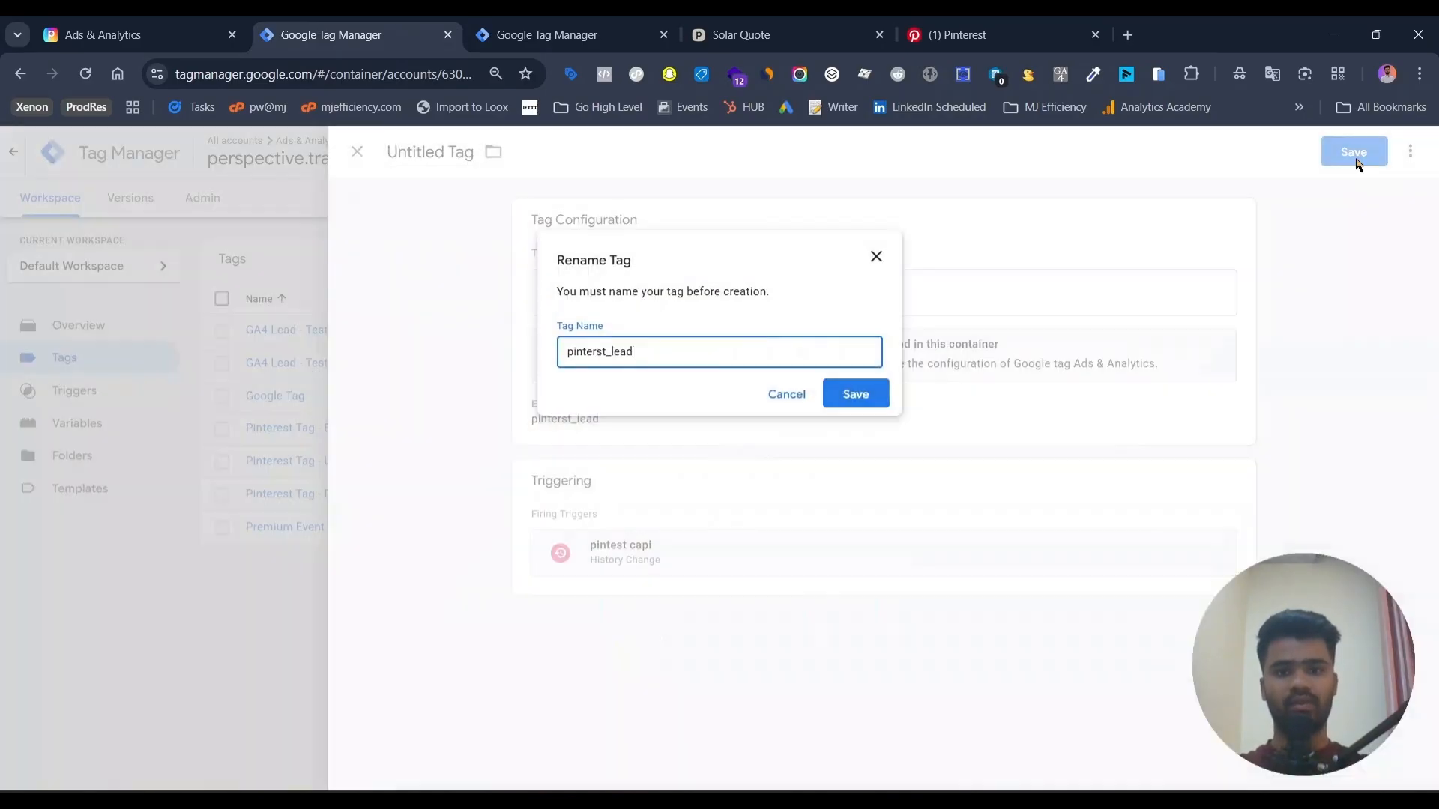
{"action": "key", "text": "Return"}
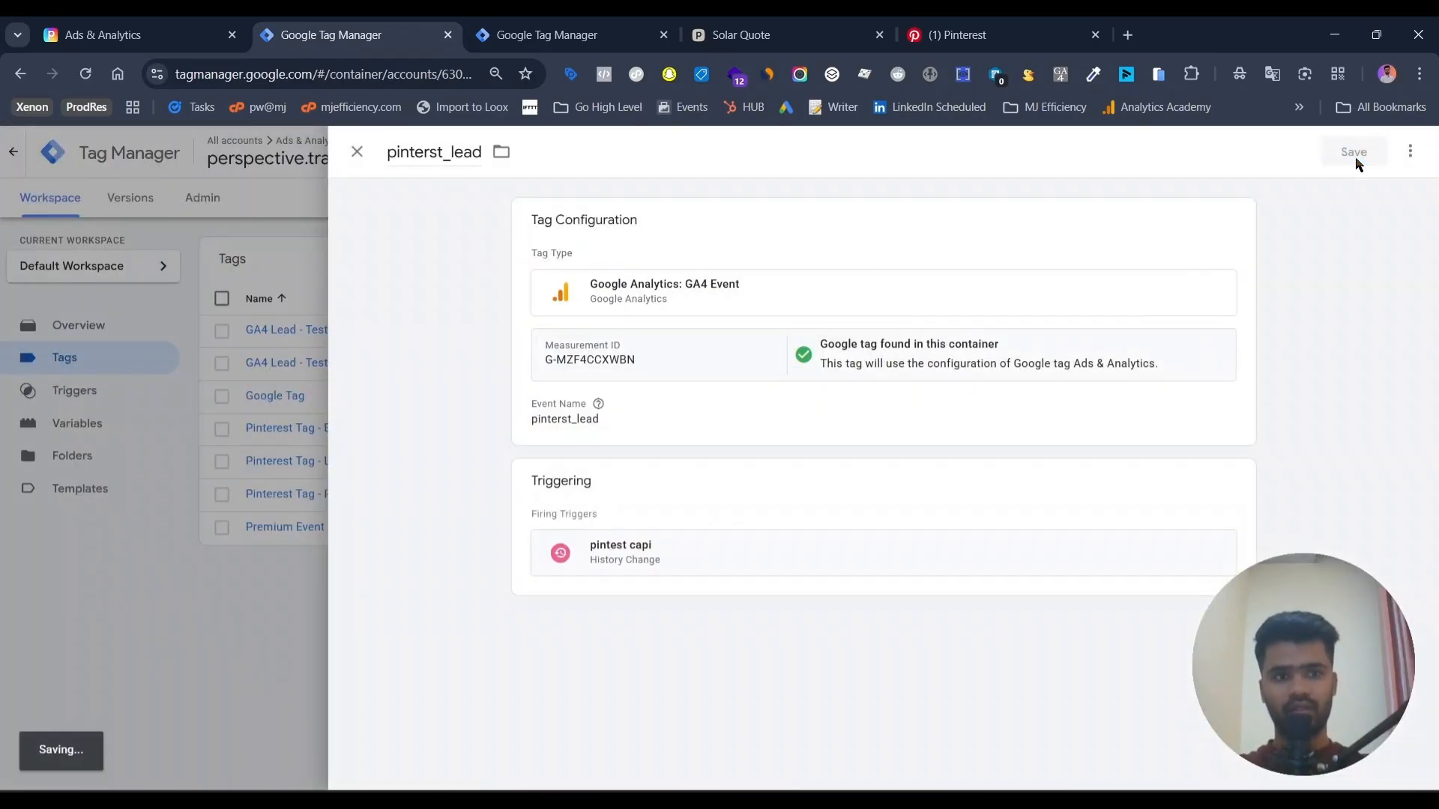
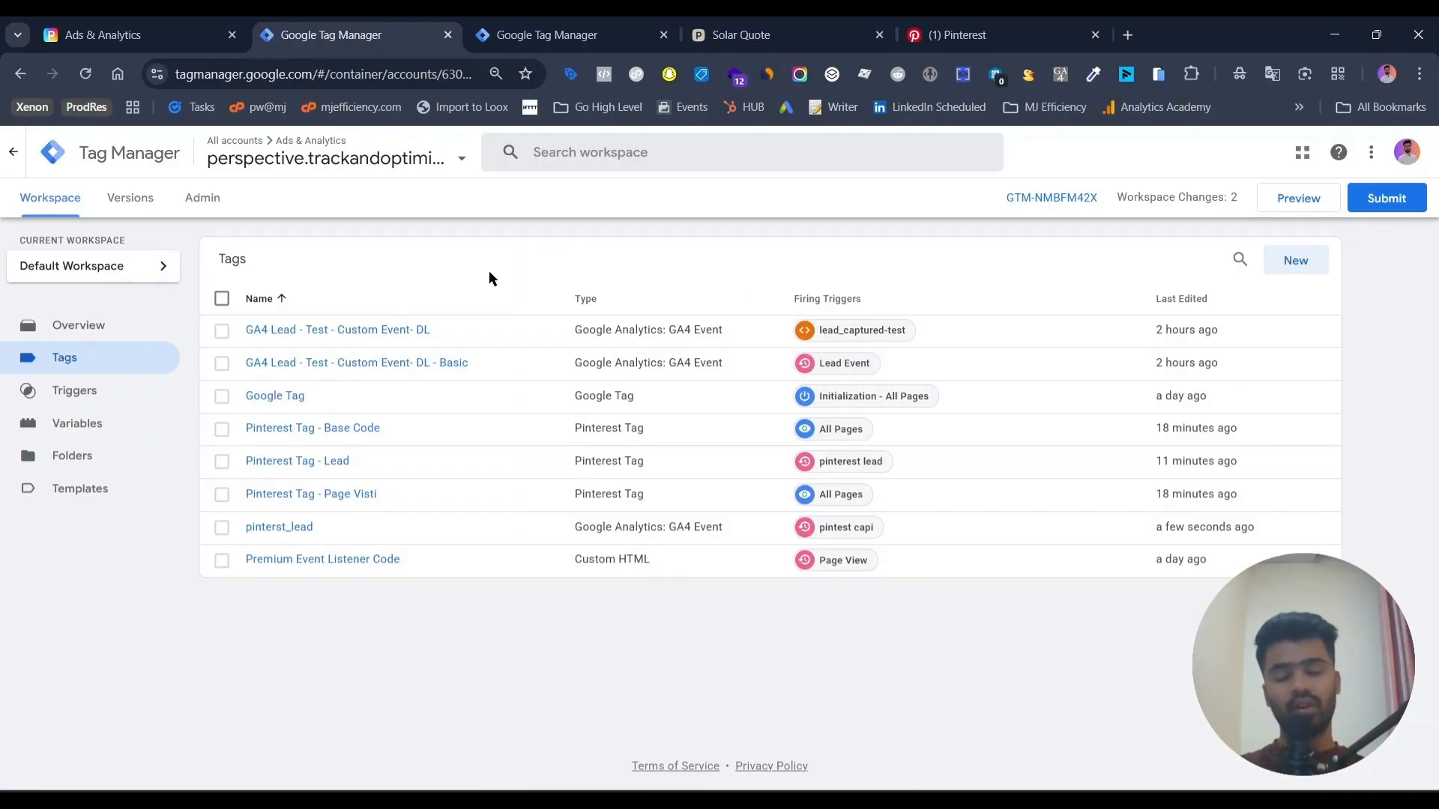
- Attach a new Custom Event trigger named pinterst_lead to the Pinterest API for Conversions Tag
{"action": "left_click", "coordinate": [539, 35]}
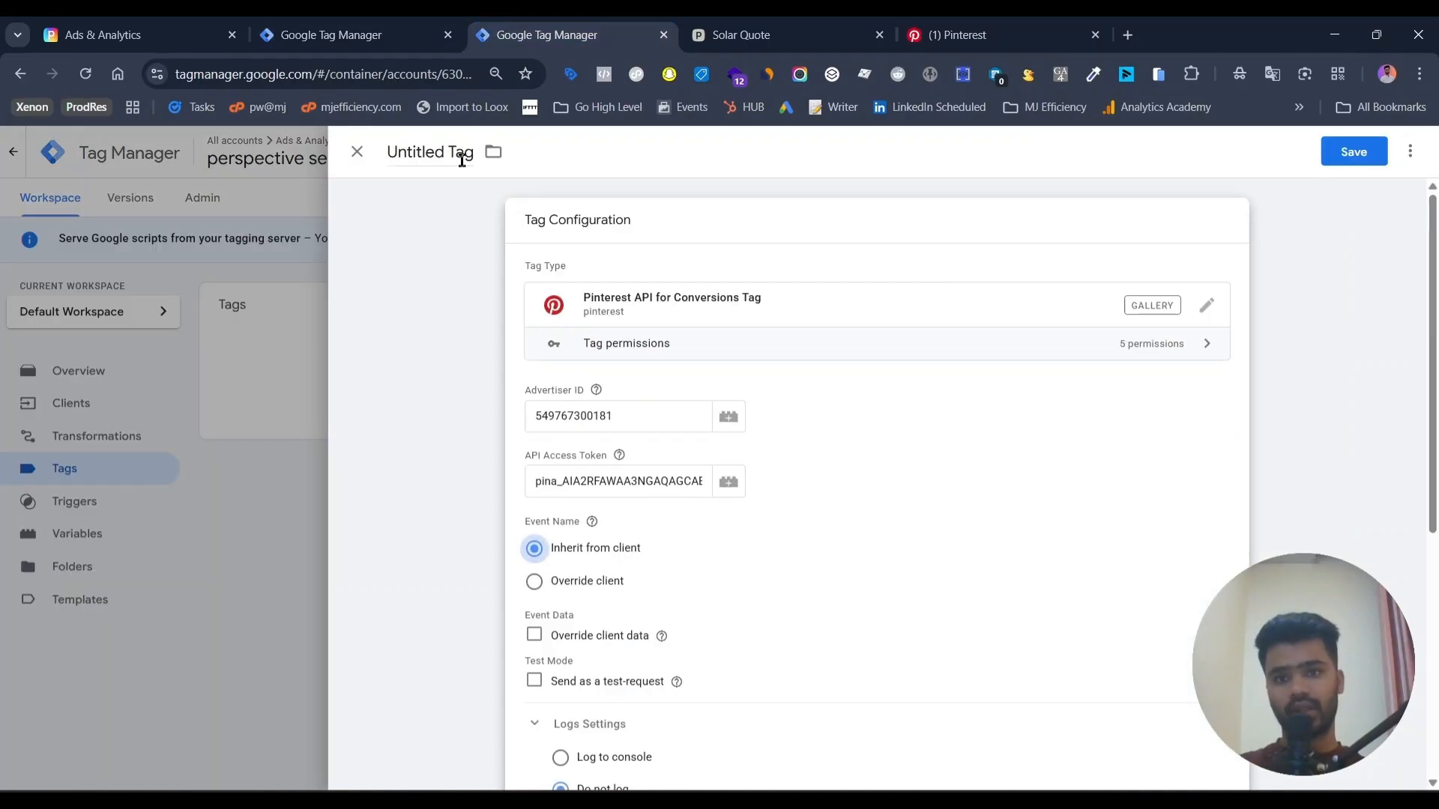
{"action": "scroll", "coordinate": [1038, 511], "scroll_direction": "down", "scroll_amount": 5}
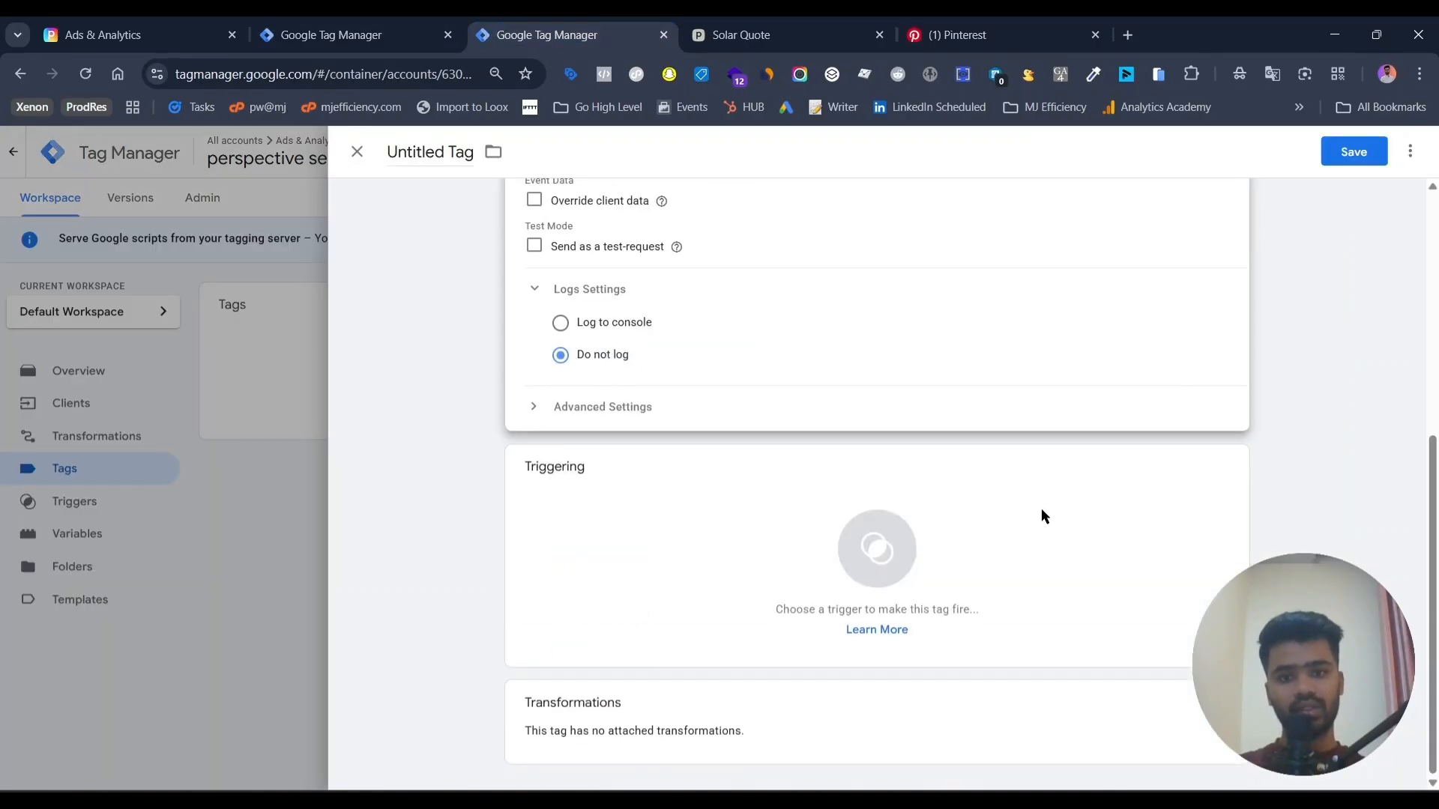
{"action": "left_click", "coordinate": [755, 597]}
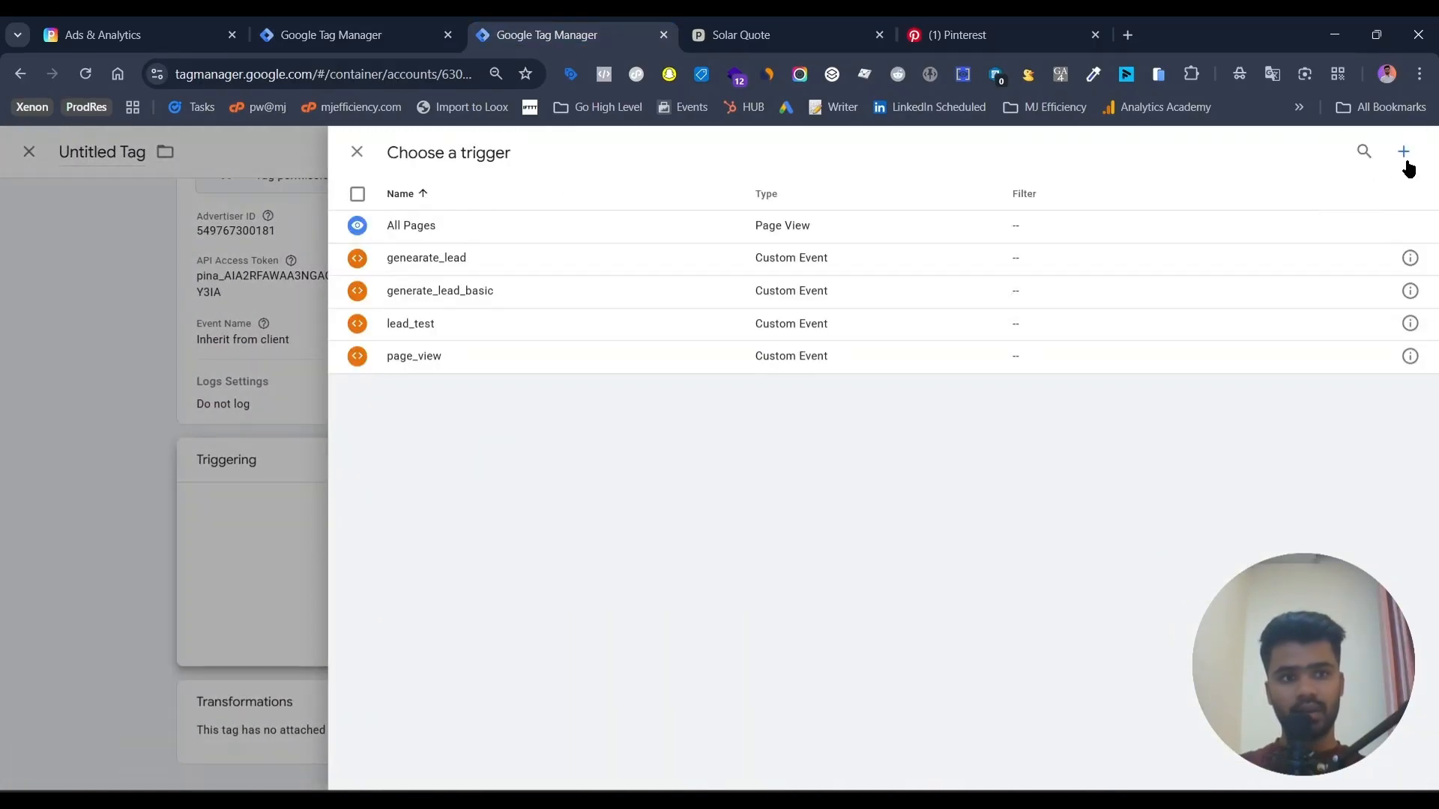
{"action": "left_click", "coordinate": [1404, 152]}
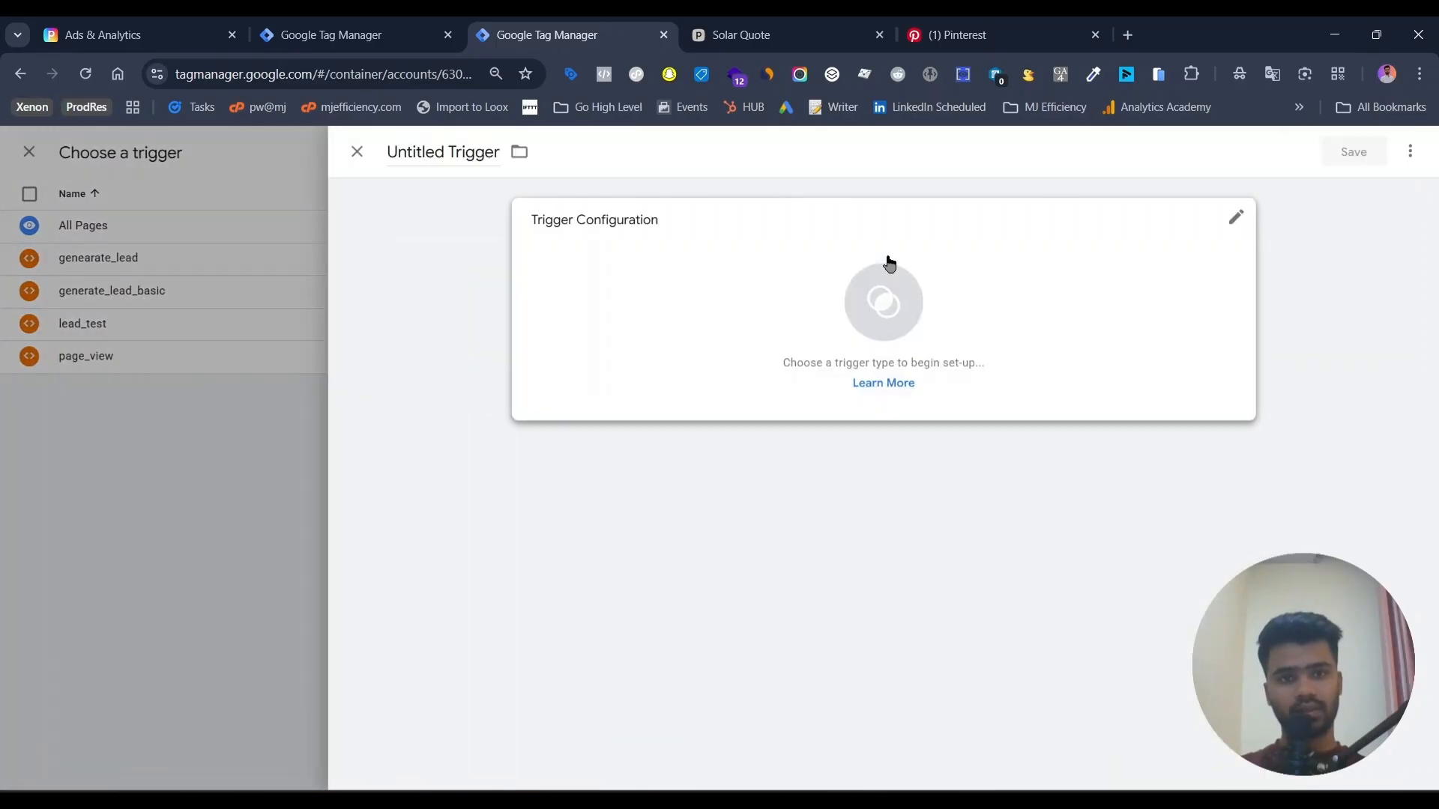
{"action": "left_click", "coordinate": [888, 262]}
{"action": "left_click", "coordinate": [1003, 254]}
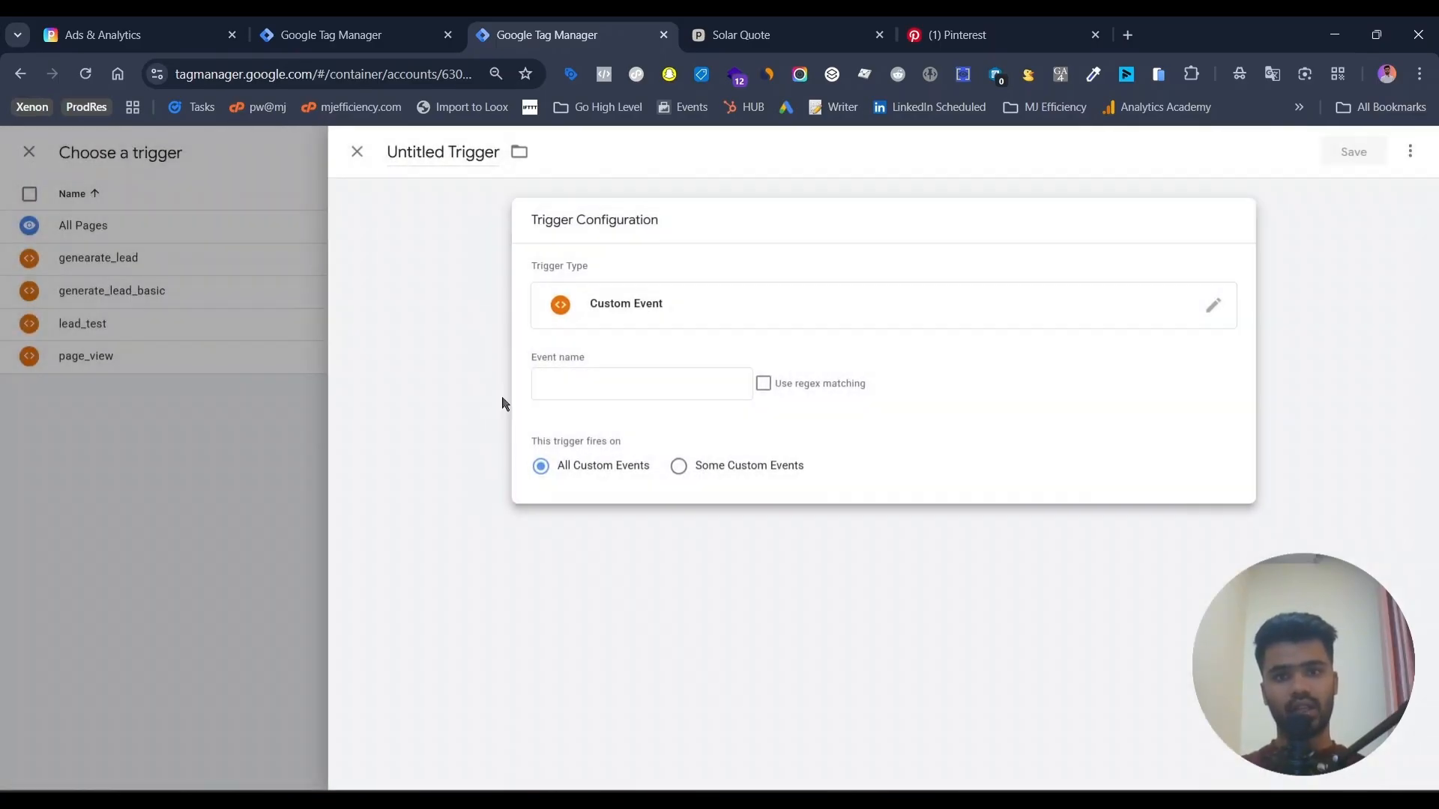
{"action": "left_click", "coordinate": [566, 386]}
{"action": "type", "text": "pinterst_lead"}
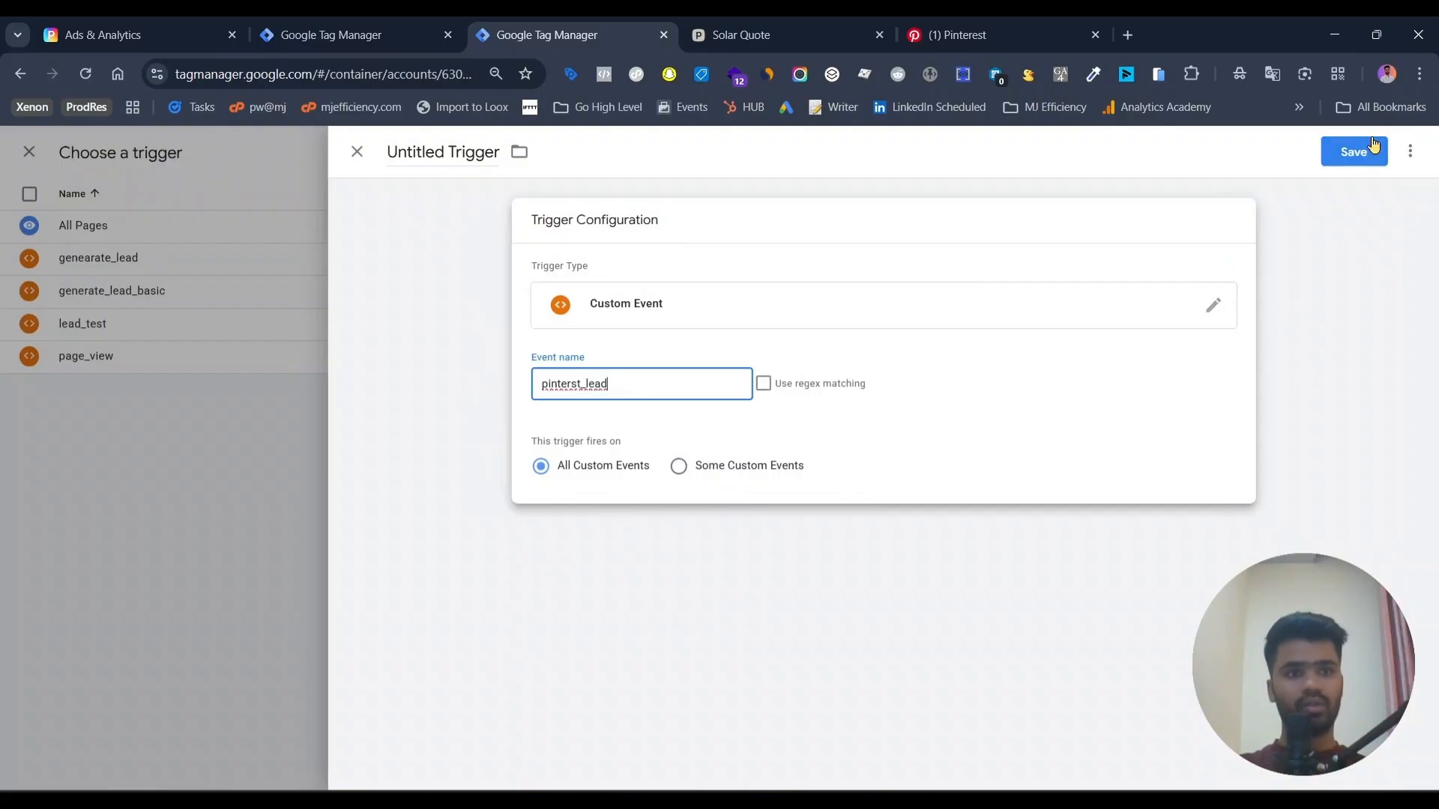
{"action": "left_click", "coordinate": [1374, 145]}
{"action": "key", "text": "Return"}
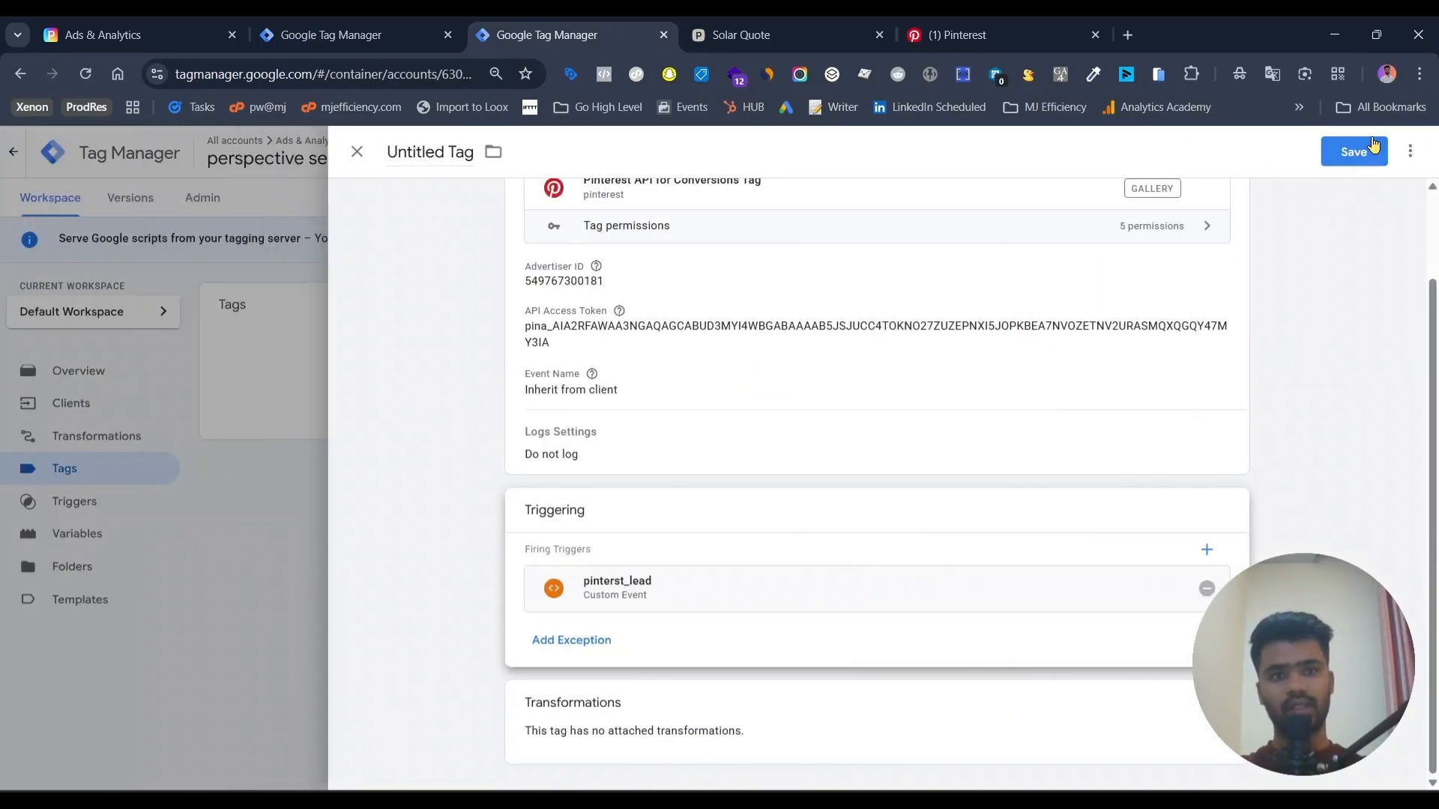
- Save the Pinterest API for Conversions Tag under its default name and begin submitting the changes
{"action": "left_click", "coordinate": [1374, 144]}
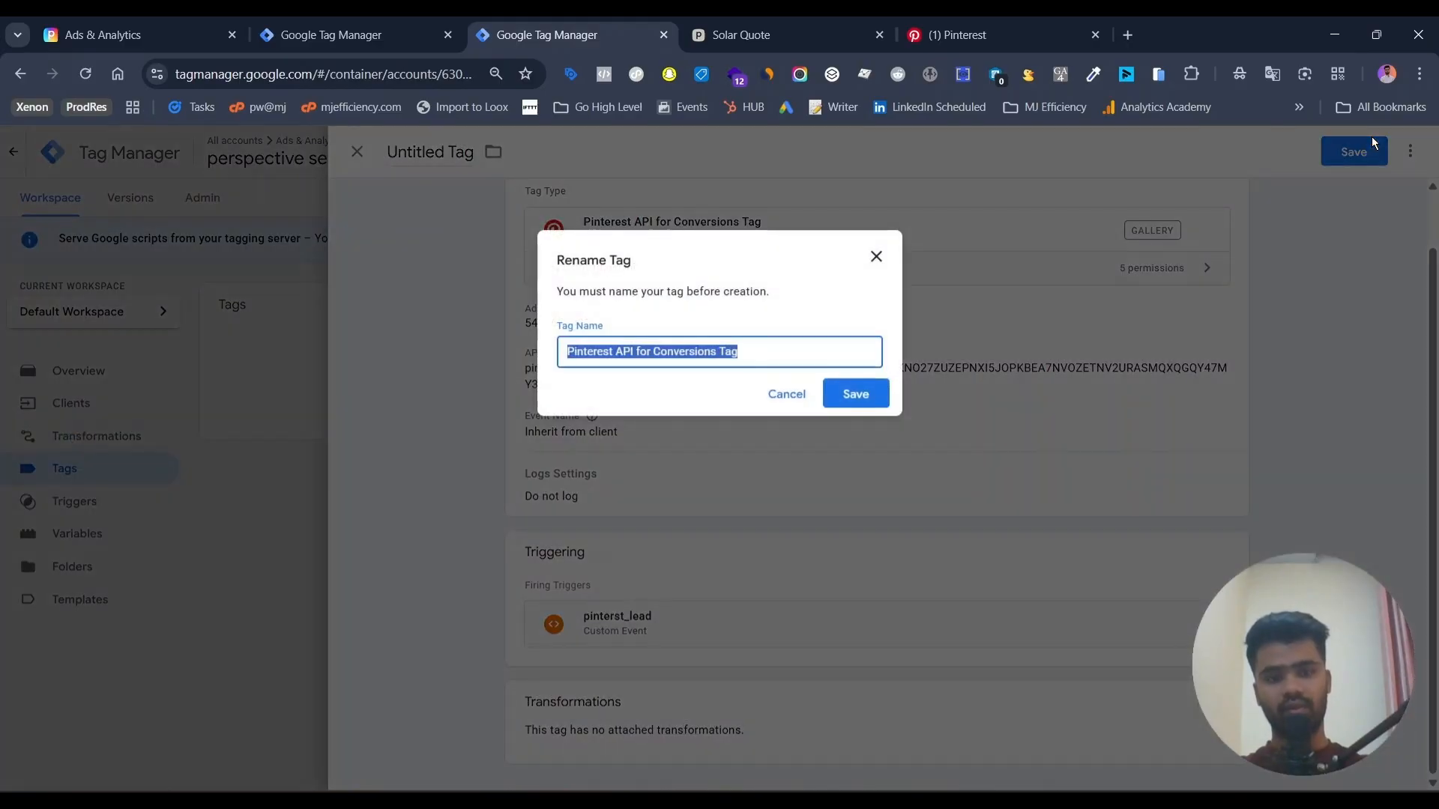
{"action": "key", "text": "Return"}
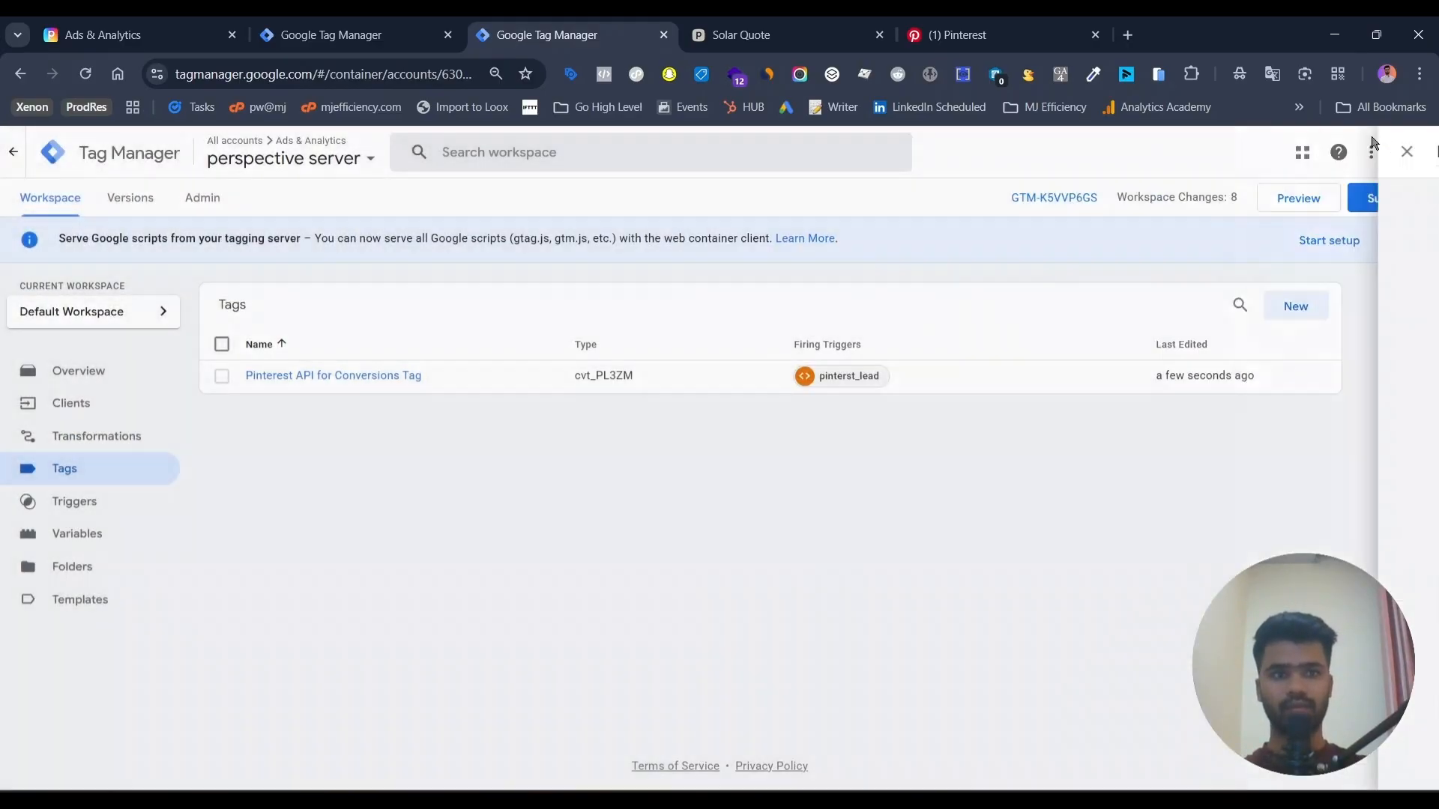
{"action": "left_click", "coordinate": [1384, 197]}
- Publish the server container and then the web container, skipping both version descriptions
{"action": "left_click", "coordinate": [1378, 150]}
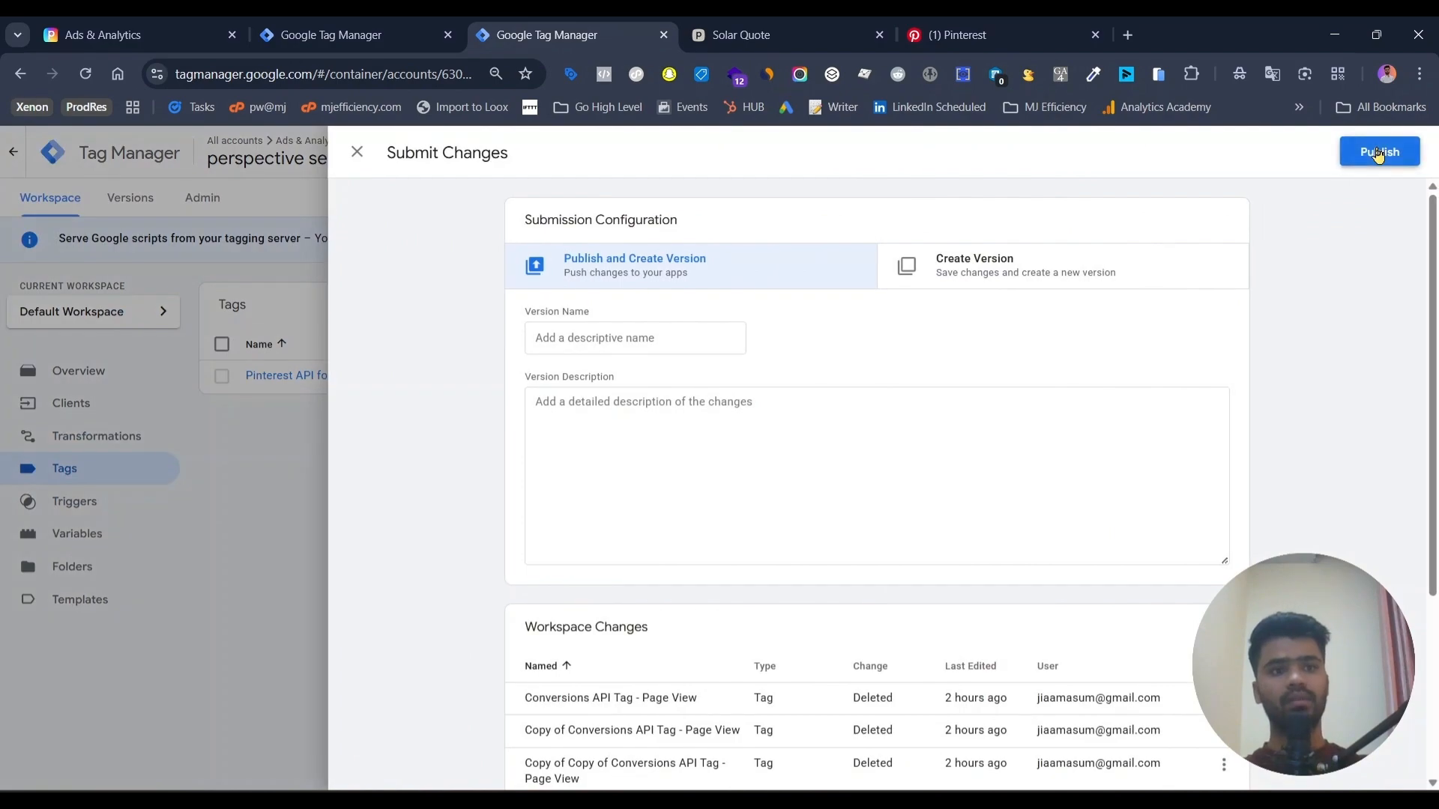
{"action": "left_click", "coordinate": [860, 626]}
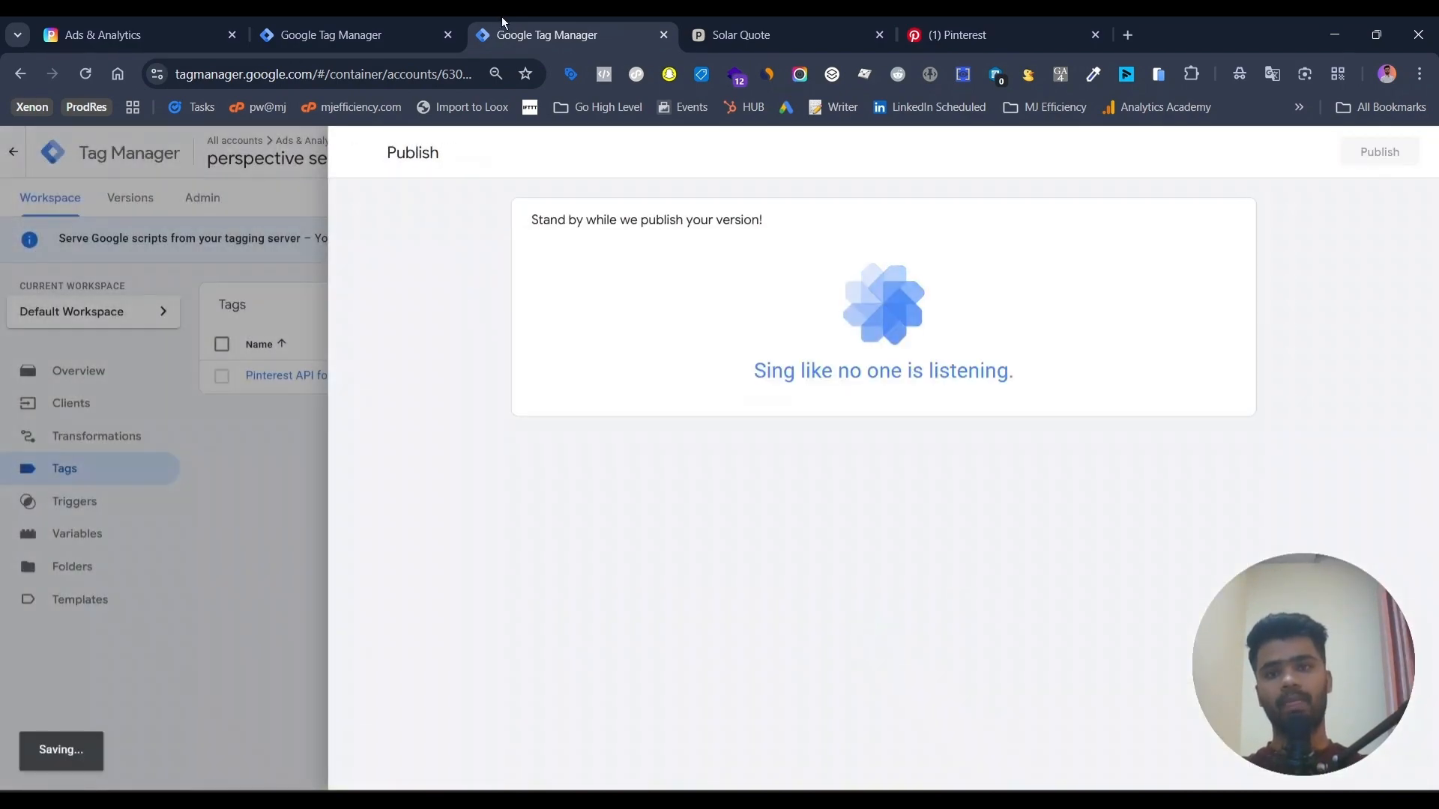
{"action": "left_click", "coordinate": [412, 23]}
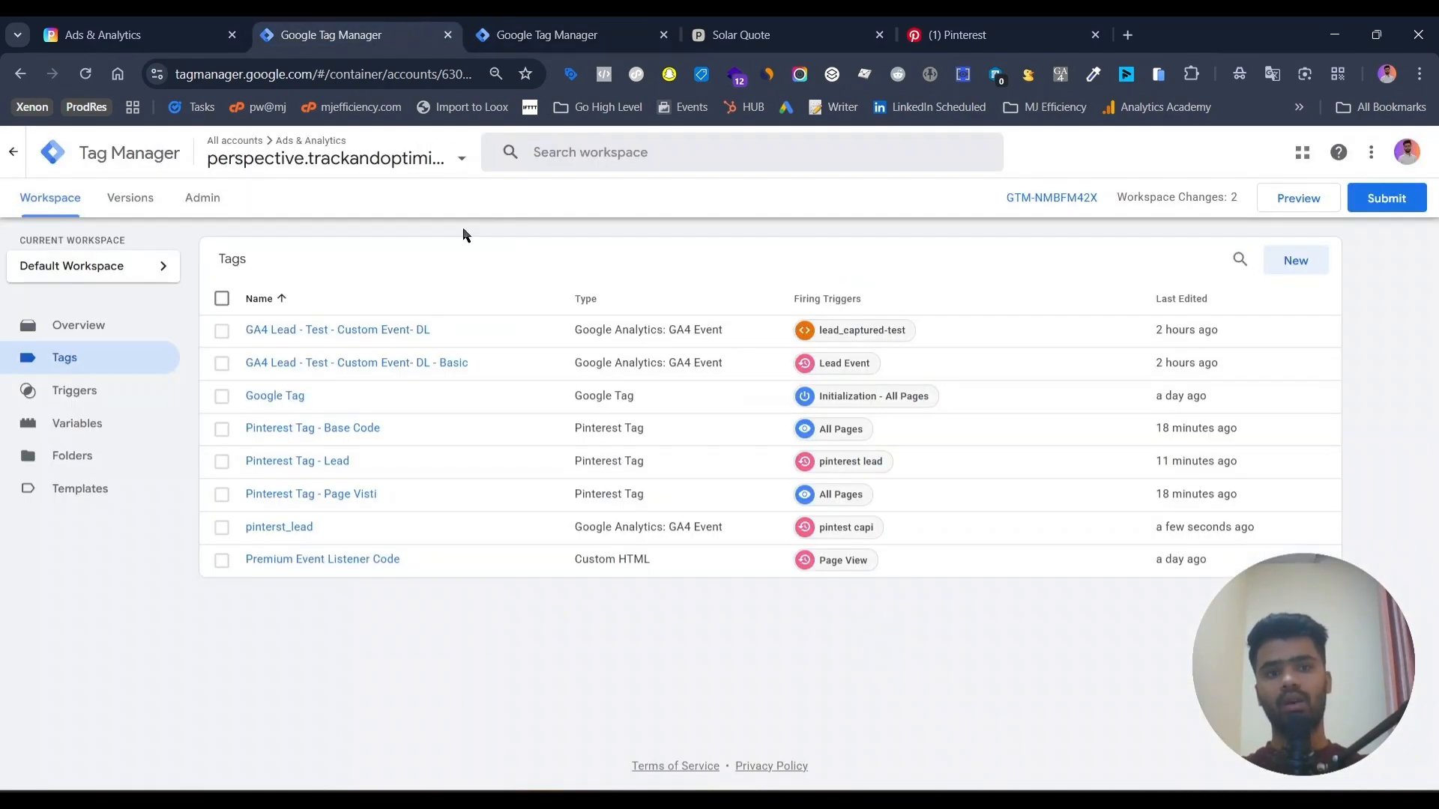
{"action": "left_click", "coordinate": [1386, 198]}
{"action": "left_click", "coordinate": [1358, 162]}
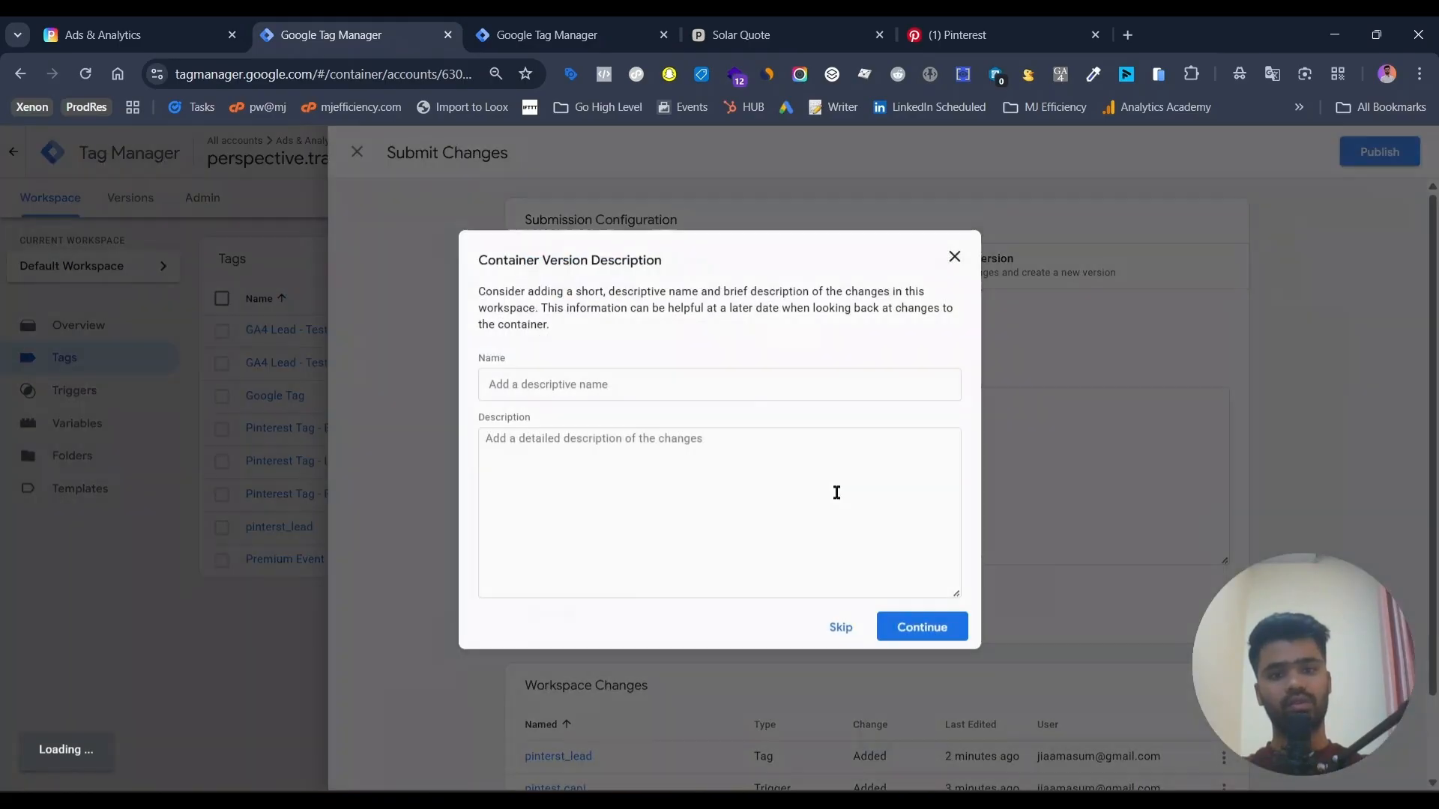
{"action": "left_click", "coordinate": [838, 631]}
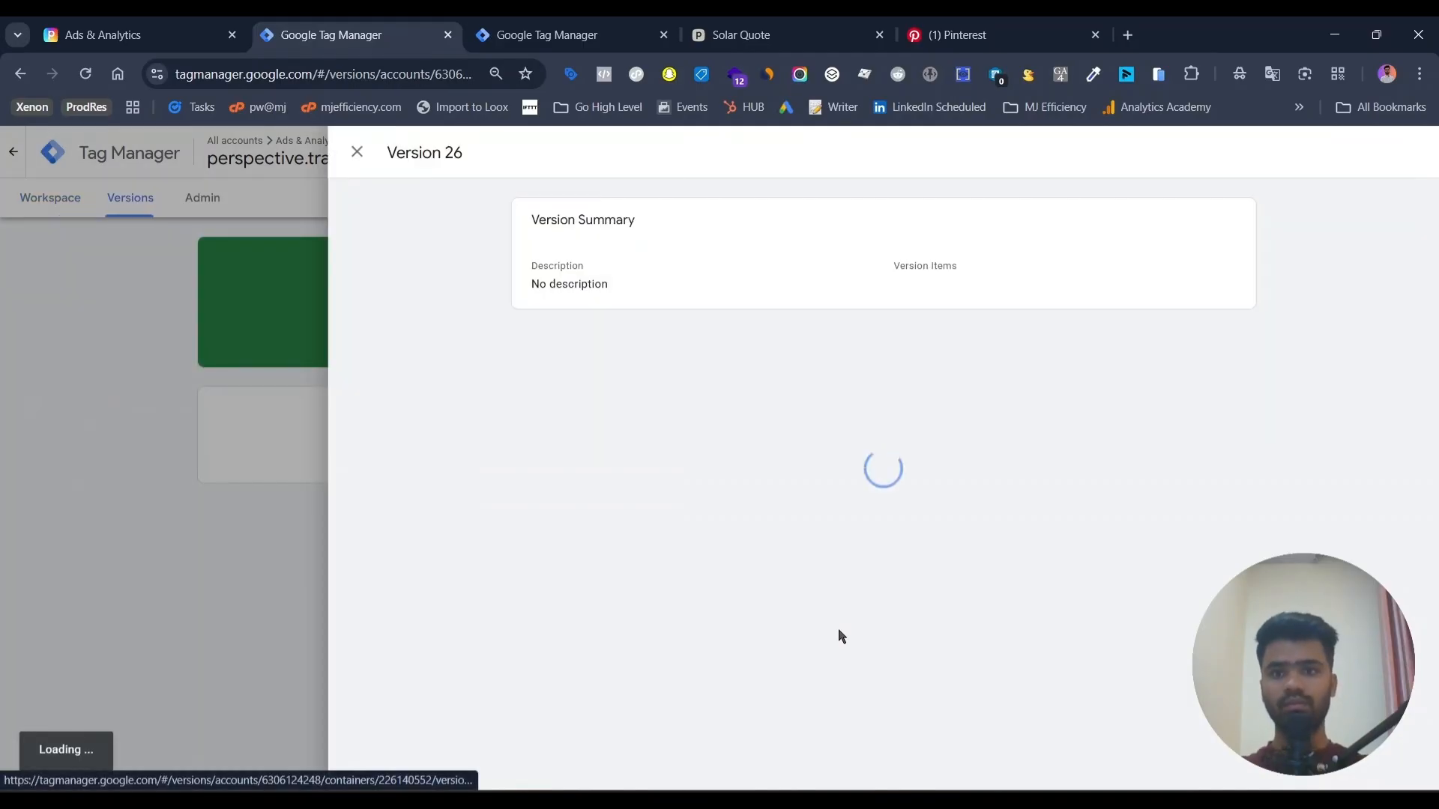
- Close the Version 26 and Version 6 summaries and return to each container's workspace
{"action": "left_click", "coordinate": [356, 155]}
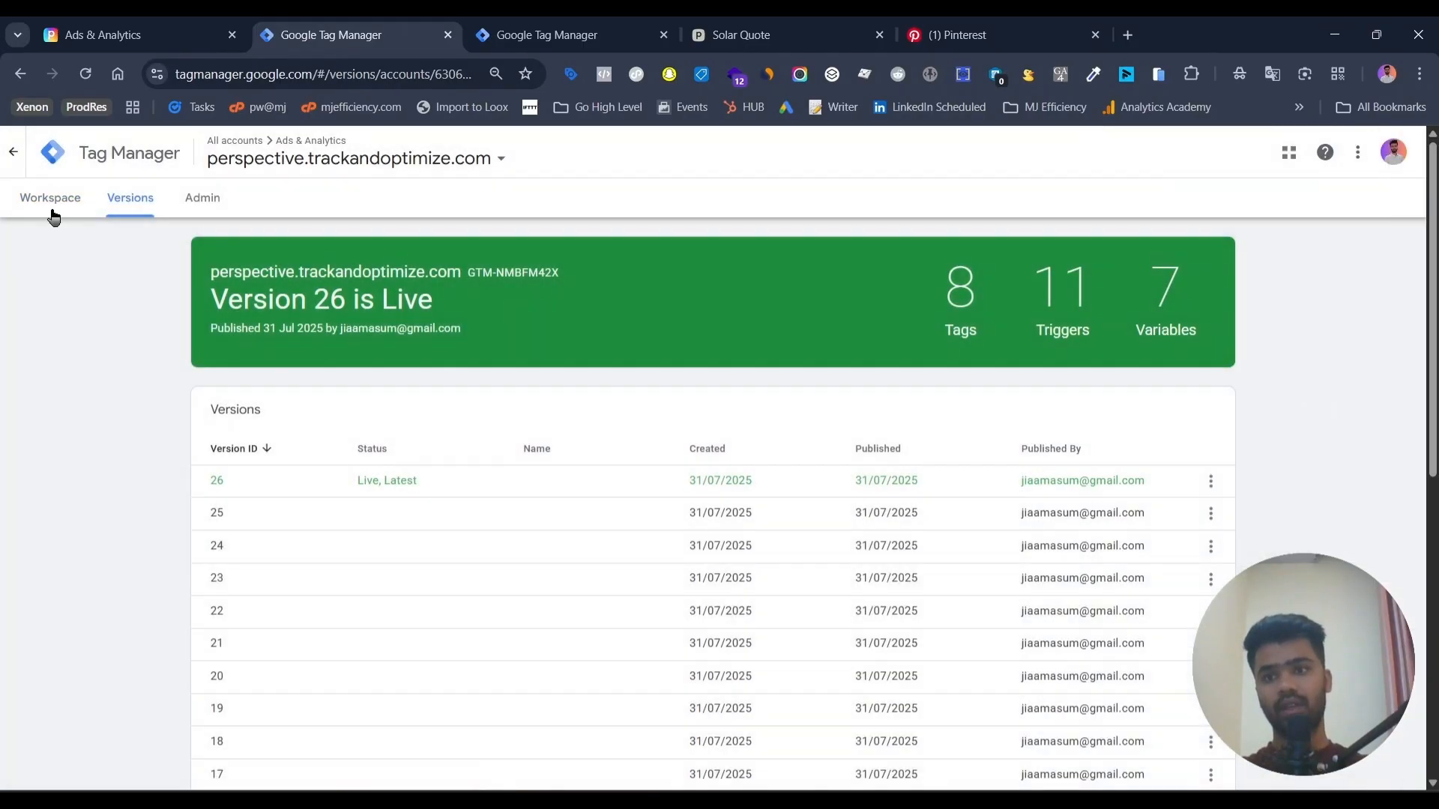
{"action": "left_click", "coordinate": [51, 204]}
{"action": "left_click", "coordinate": [570, 30]}
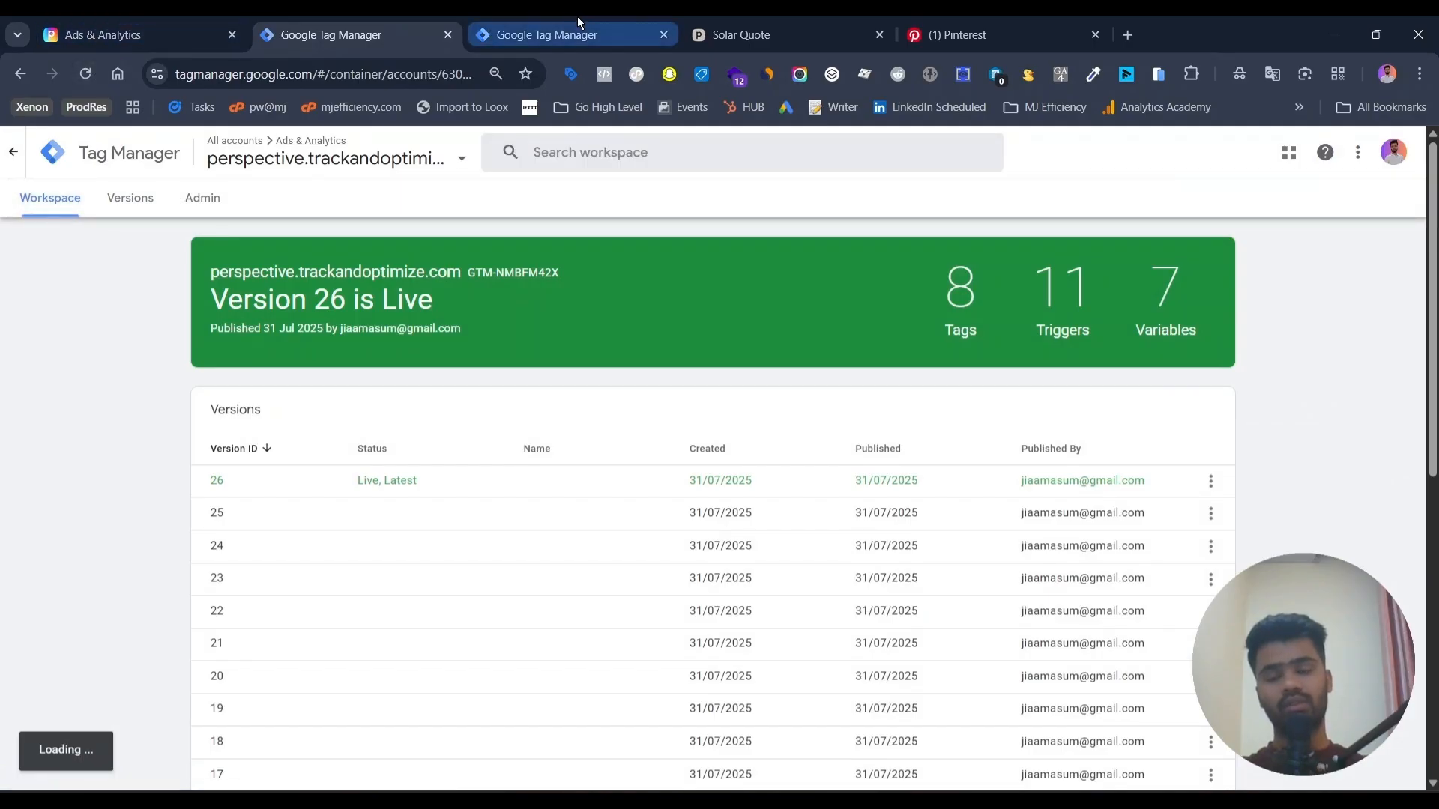
{"action": "left_click", "coordinate": [356, 153]}
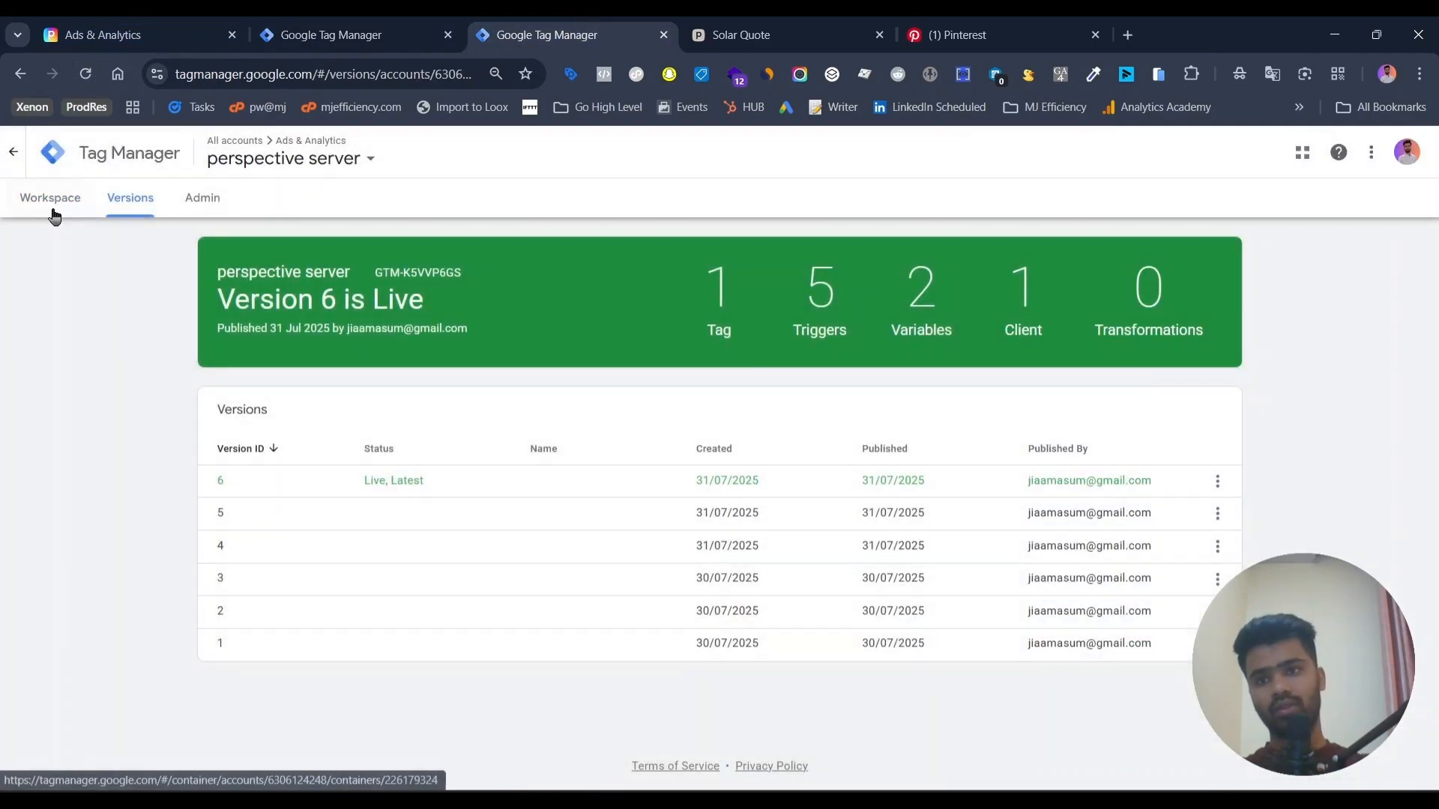
{"action": "left_click", "coordinate": [51, 206]}
{"action": "left_click", "coordinate": [84, 74]}
{"action": "left_click", "coordinate": [359, 31]}
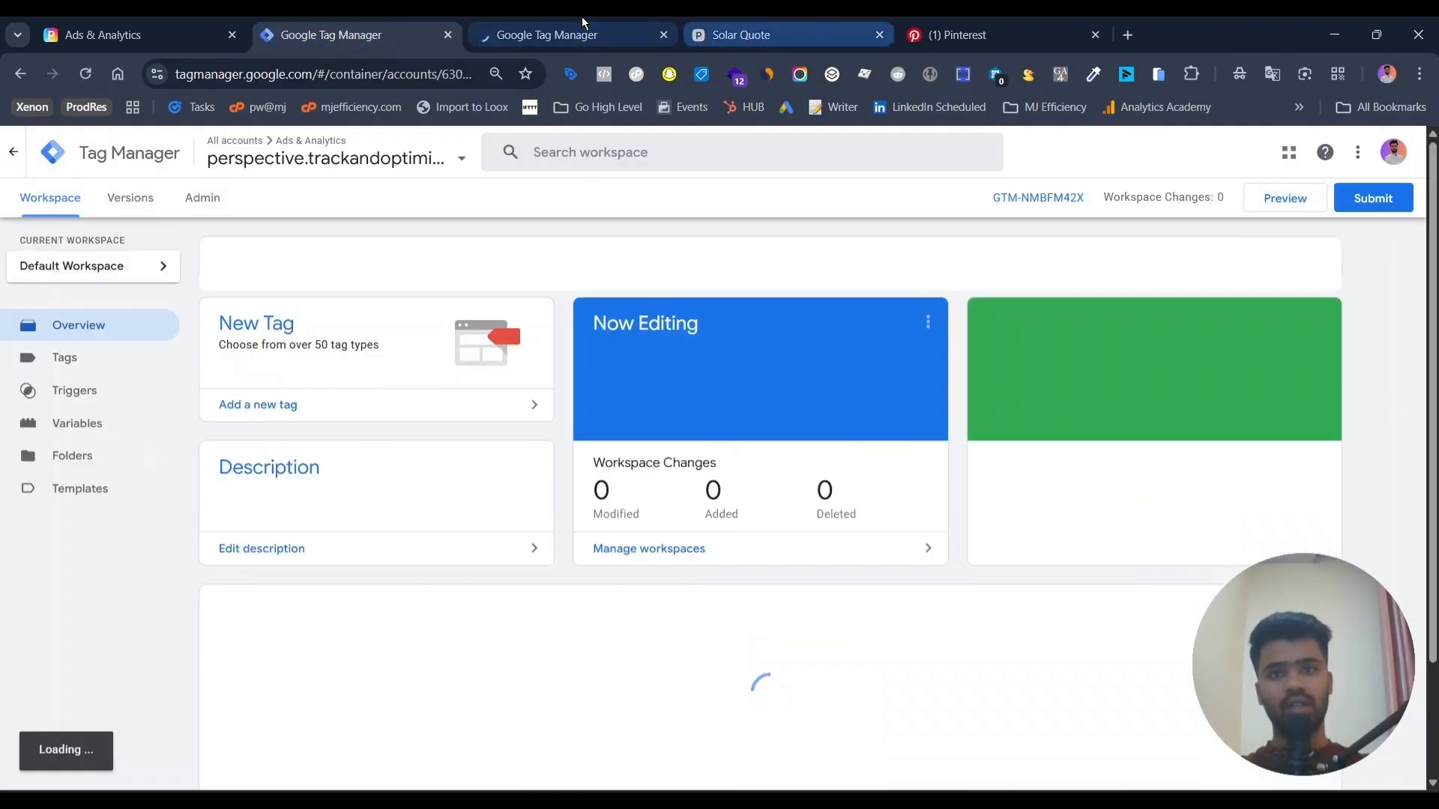
{"action": "left_click", "coordinate": [577, 17]}
{"action": "left_click", "coordinate": [373, 18]}
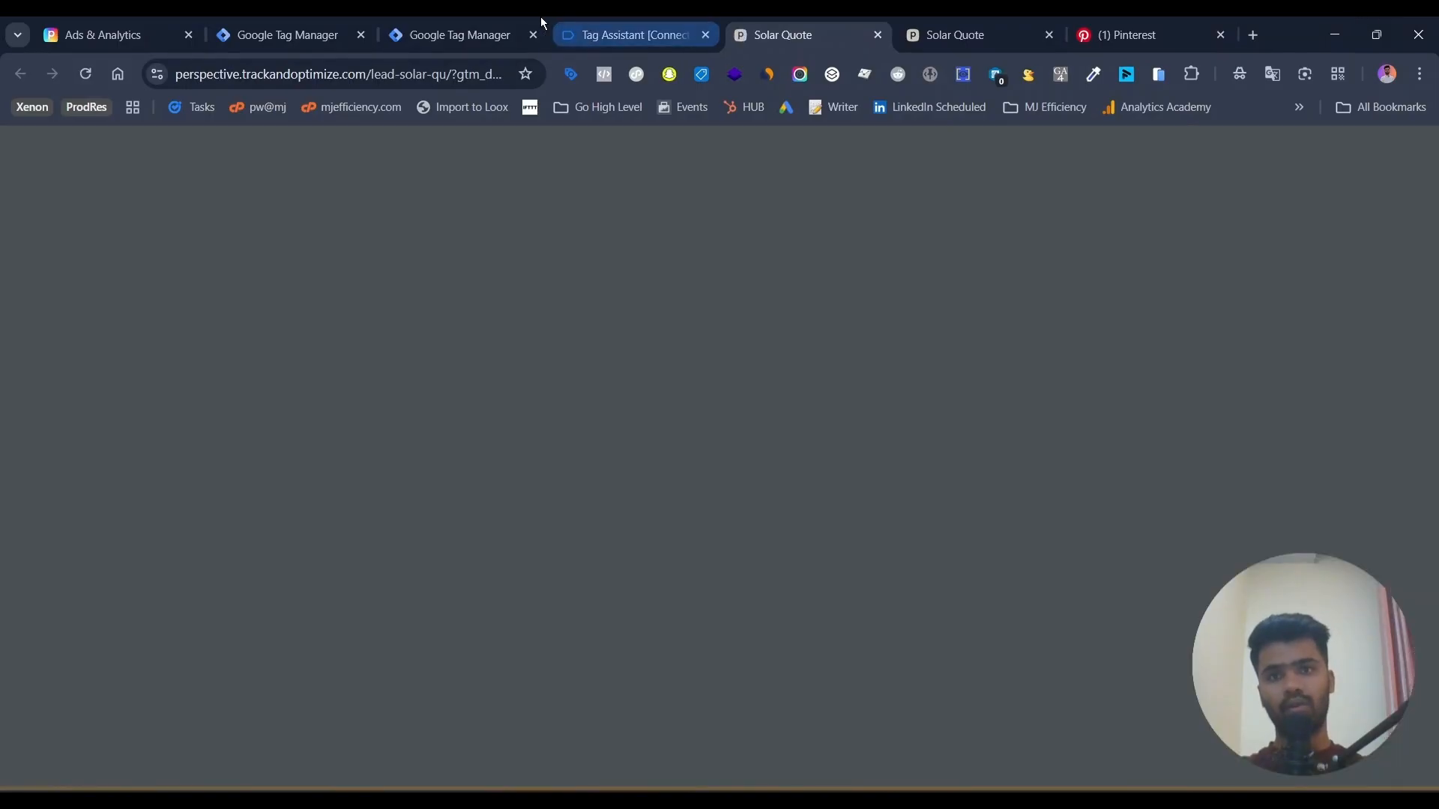
- Start a container preview session and answer Gable Roof on the Solar Quote funnel
{"action": "left_click", "coordinate": [510, 26]}
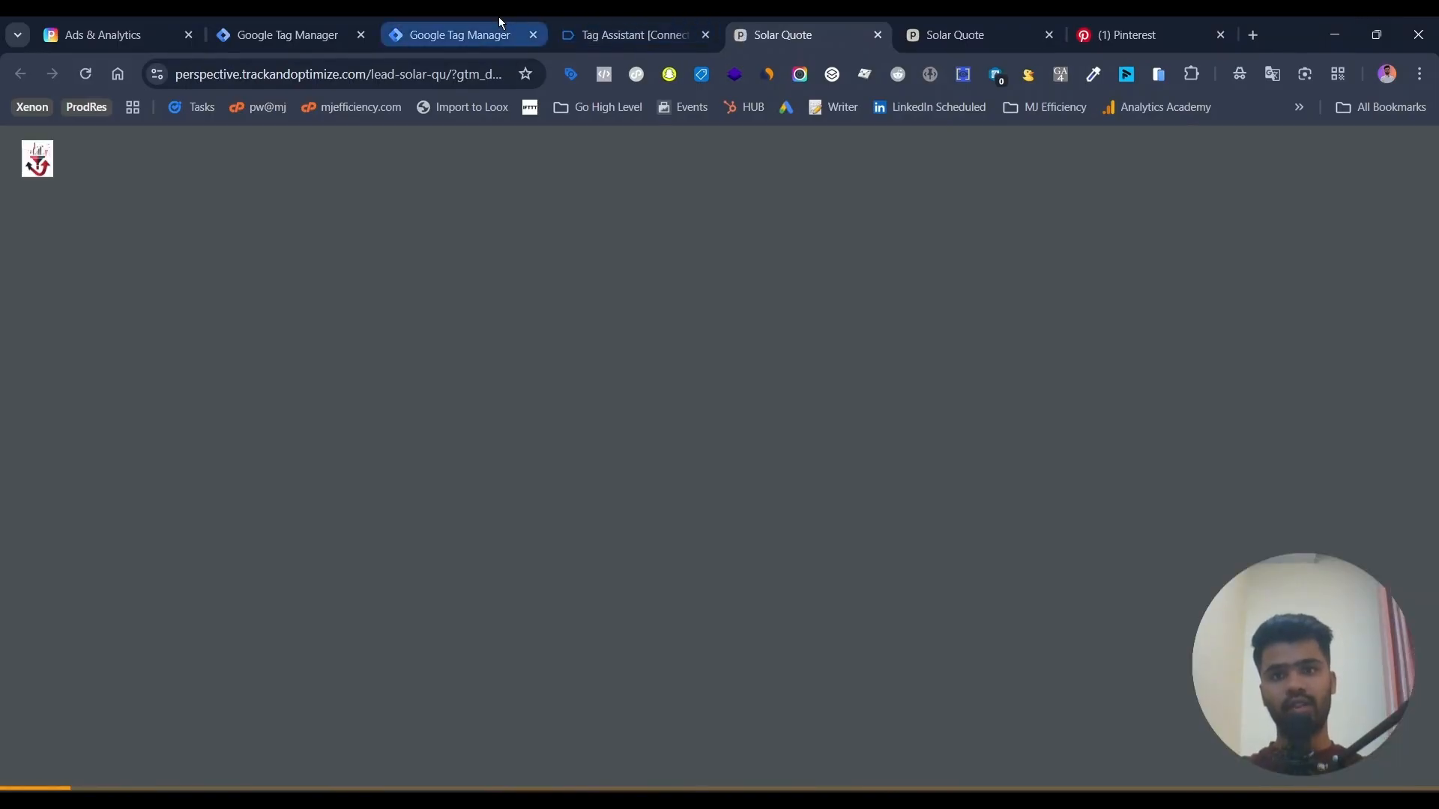
{"action": "left_click", "coordinate": [1286, 202]}
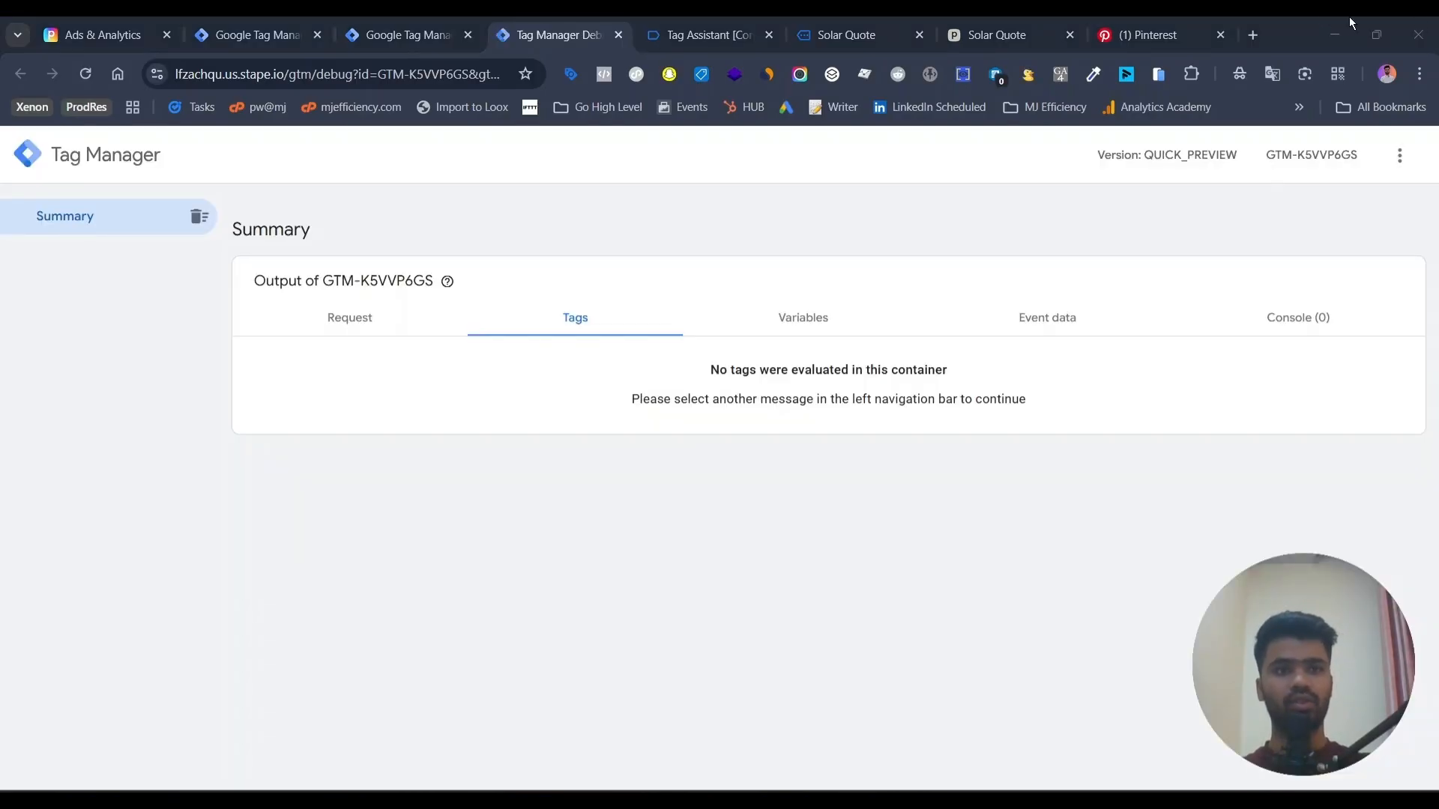
{"action": "left_click", "coordinate": [815, 29]}
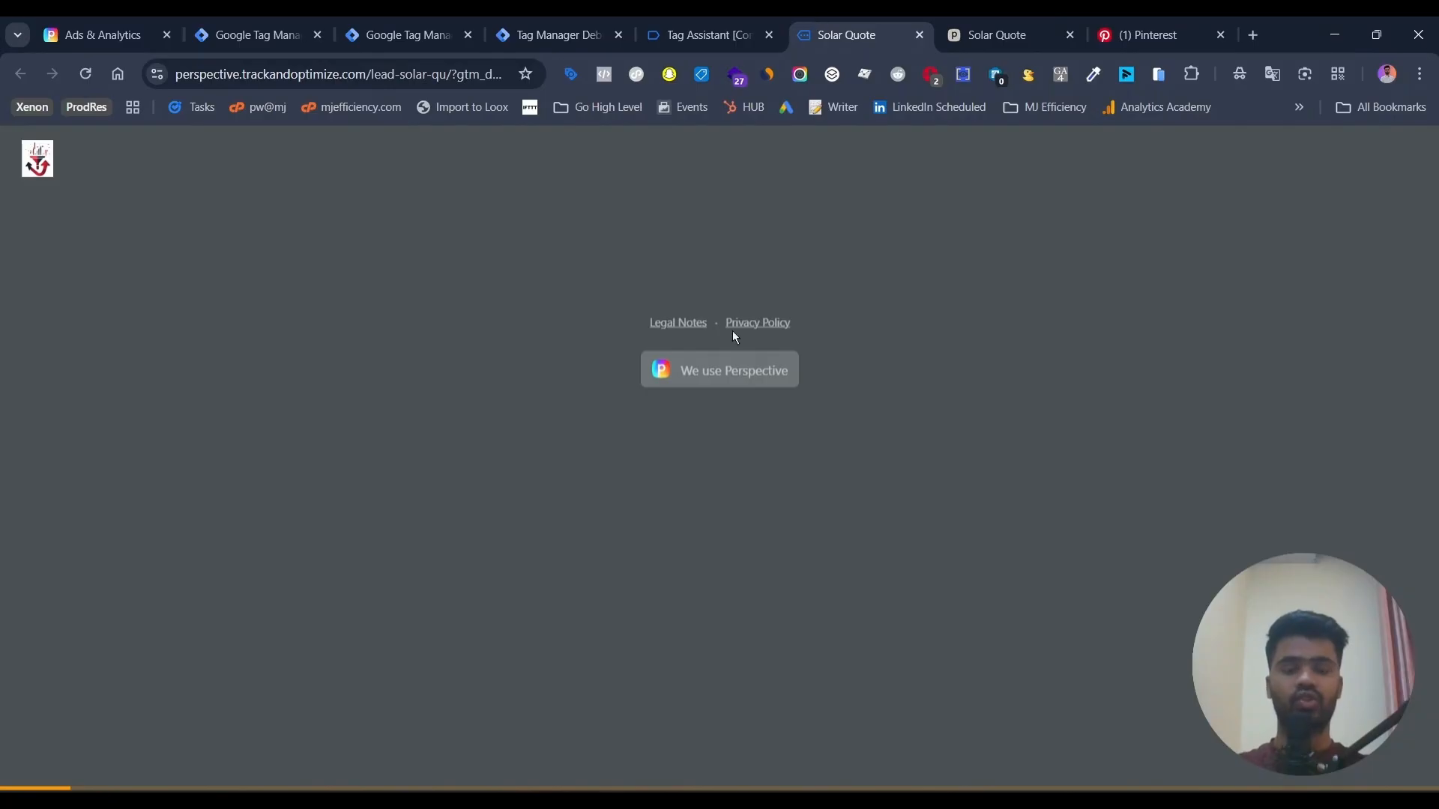
{"action": "scroll", "coordinate": [734, 337], "scroll_direction": "down", "scroll_amount": 2}
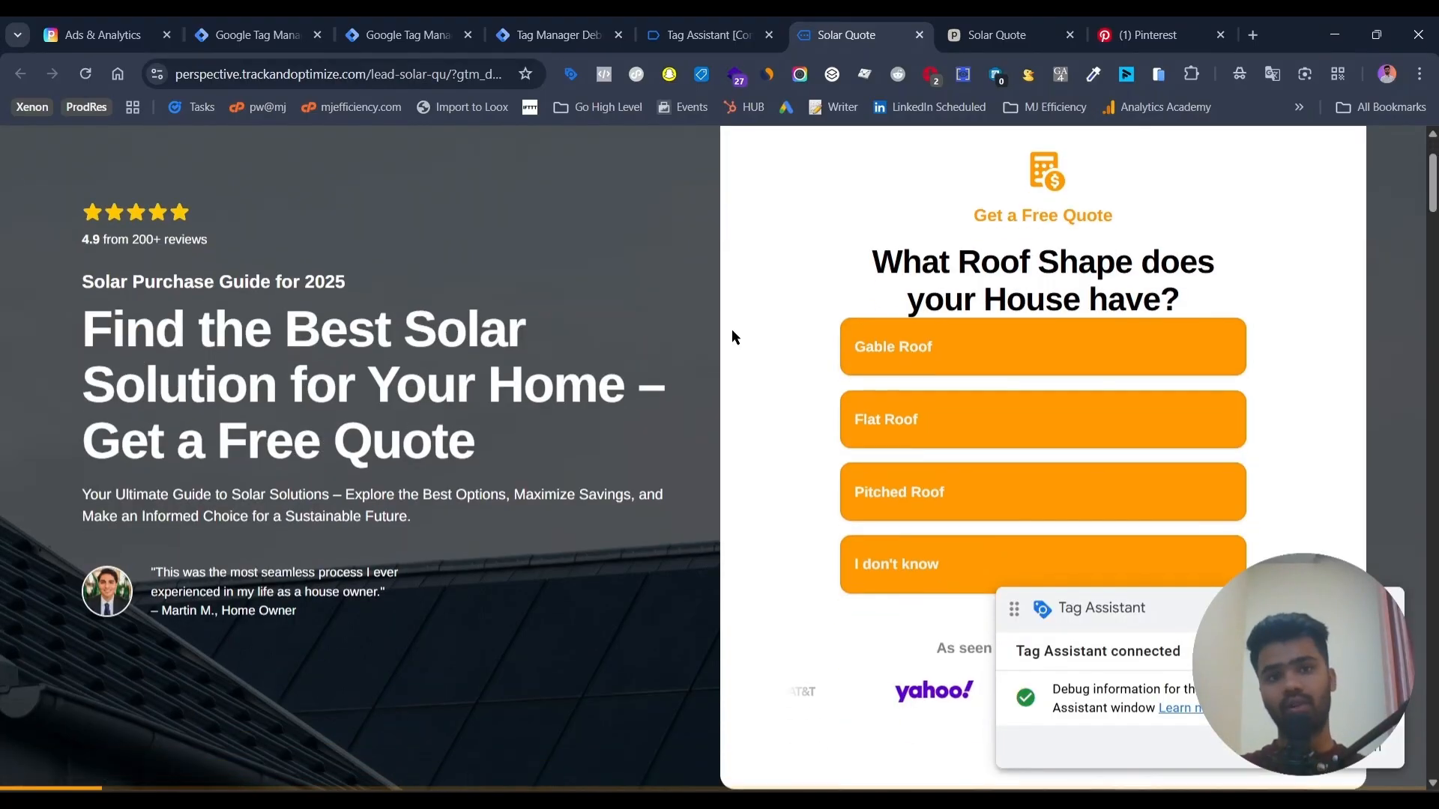
{"action": "left_click", "coordinate": [906, 347]}
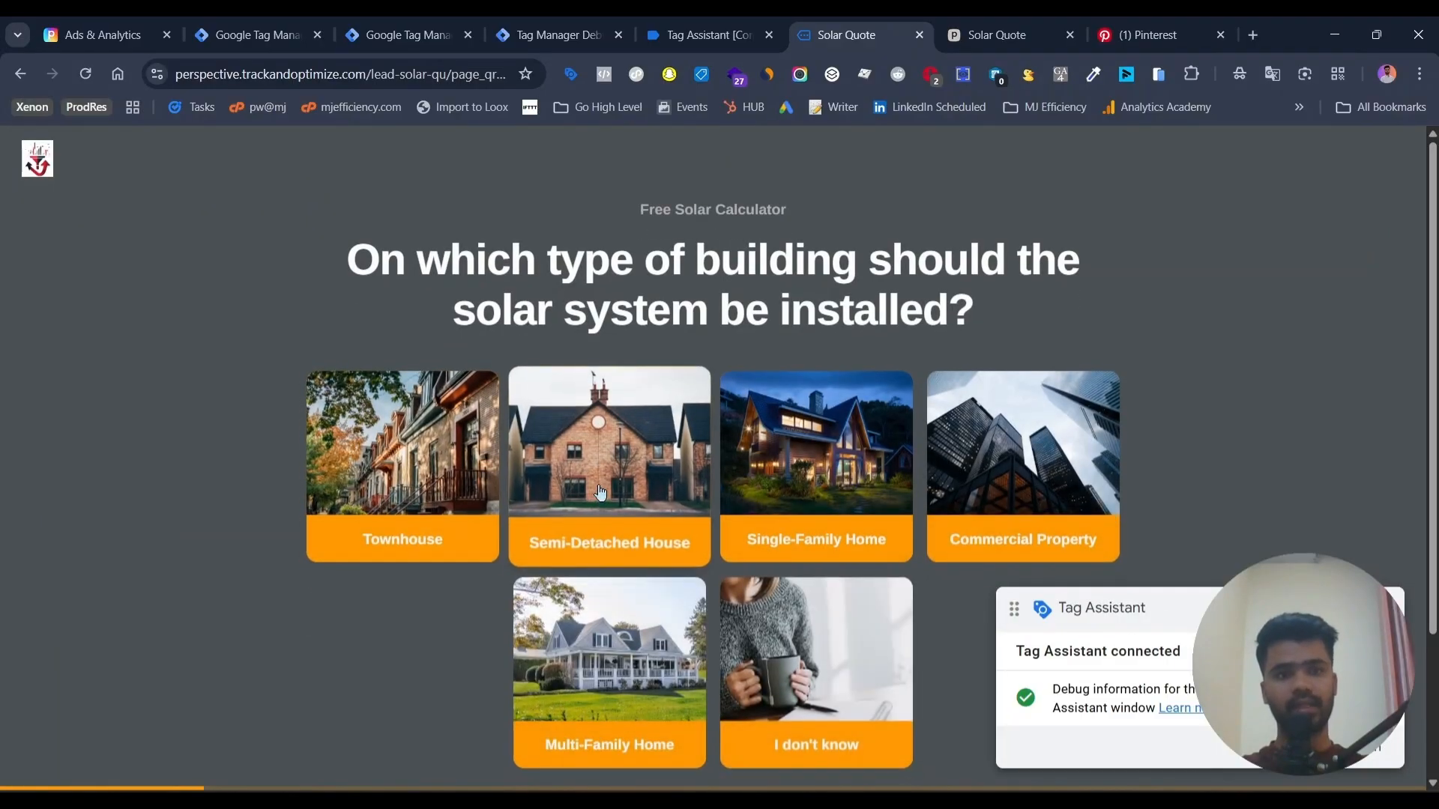
- Choose Semi-Detached House, 3-4 people, Mornings & Evenings, owner yes, and the Sheridan, WY location
{"action": "left_click", "coordinate": [600, 492]}
{"action": "left_click", "coordinate": [582, 478]}
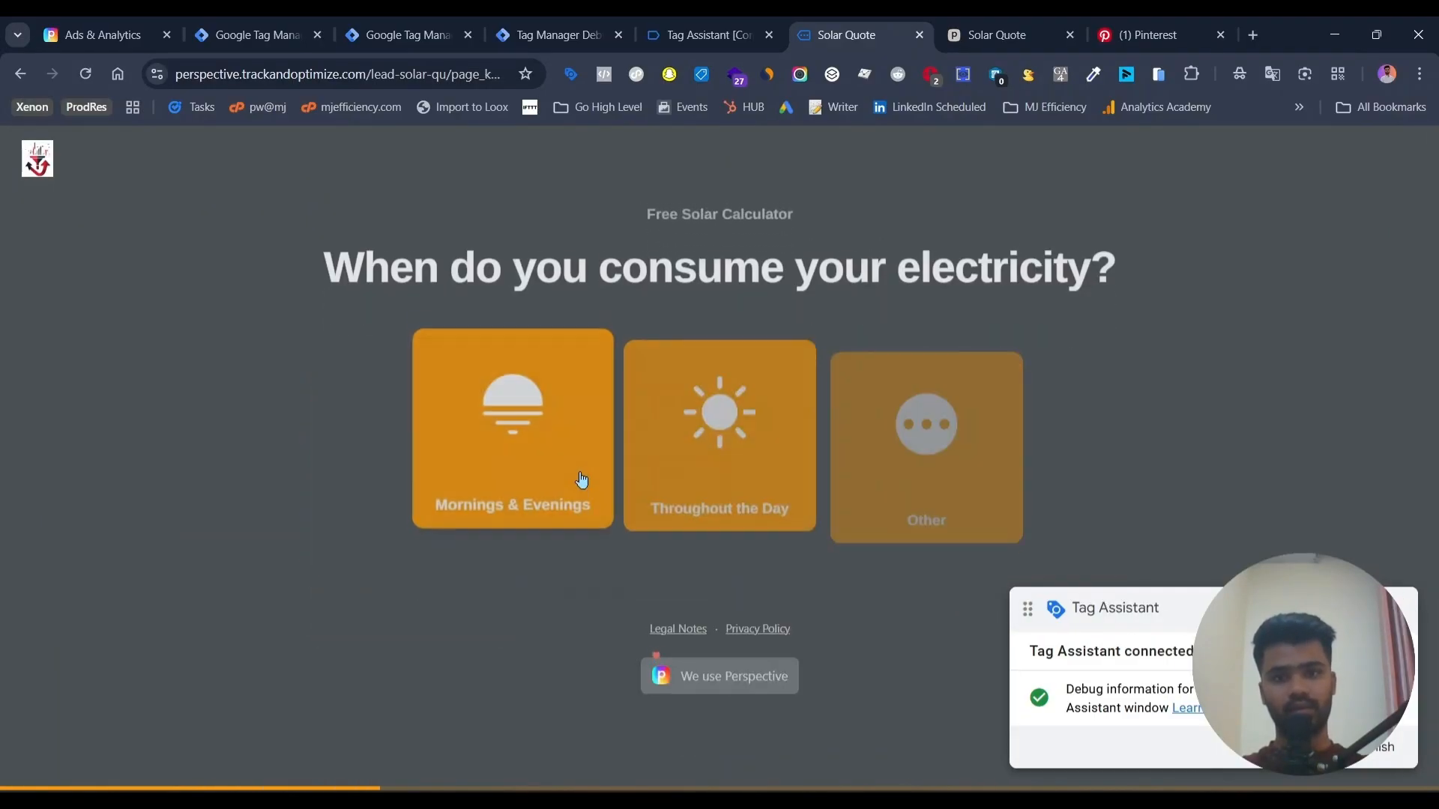
{"action": "left_click", "coordinate": [582, 479]}
{"action": "left_click", "coordinate": [581, 480]}
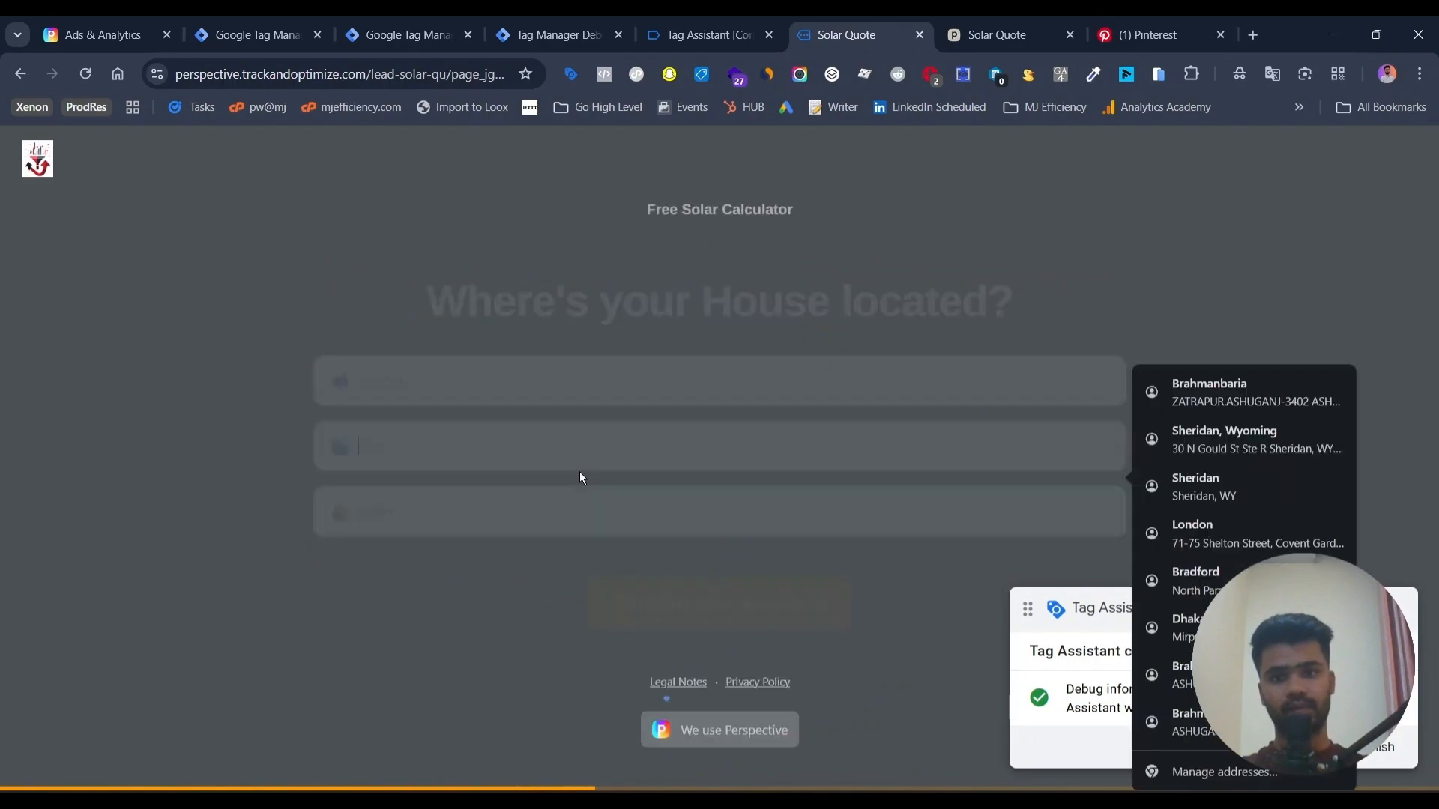
{"action": "left_click", "coordinate": [1230, 507]}
{"action": "left_click", "coordinate": [694, 541]}
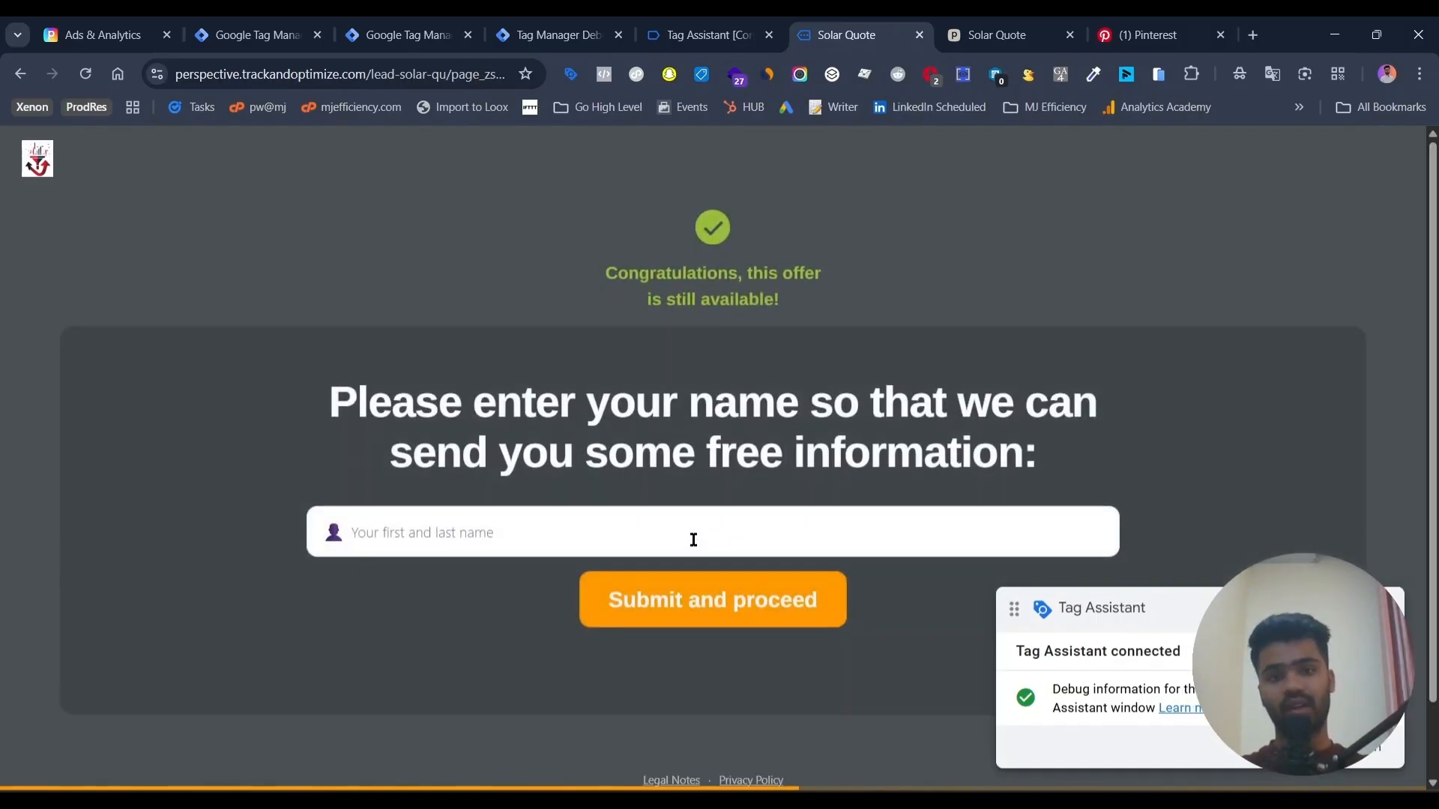
- Autofill and submit the saved full name, email address and phone number
{"action": "left_click", "coordinate": [689, 540]}
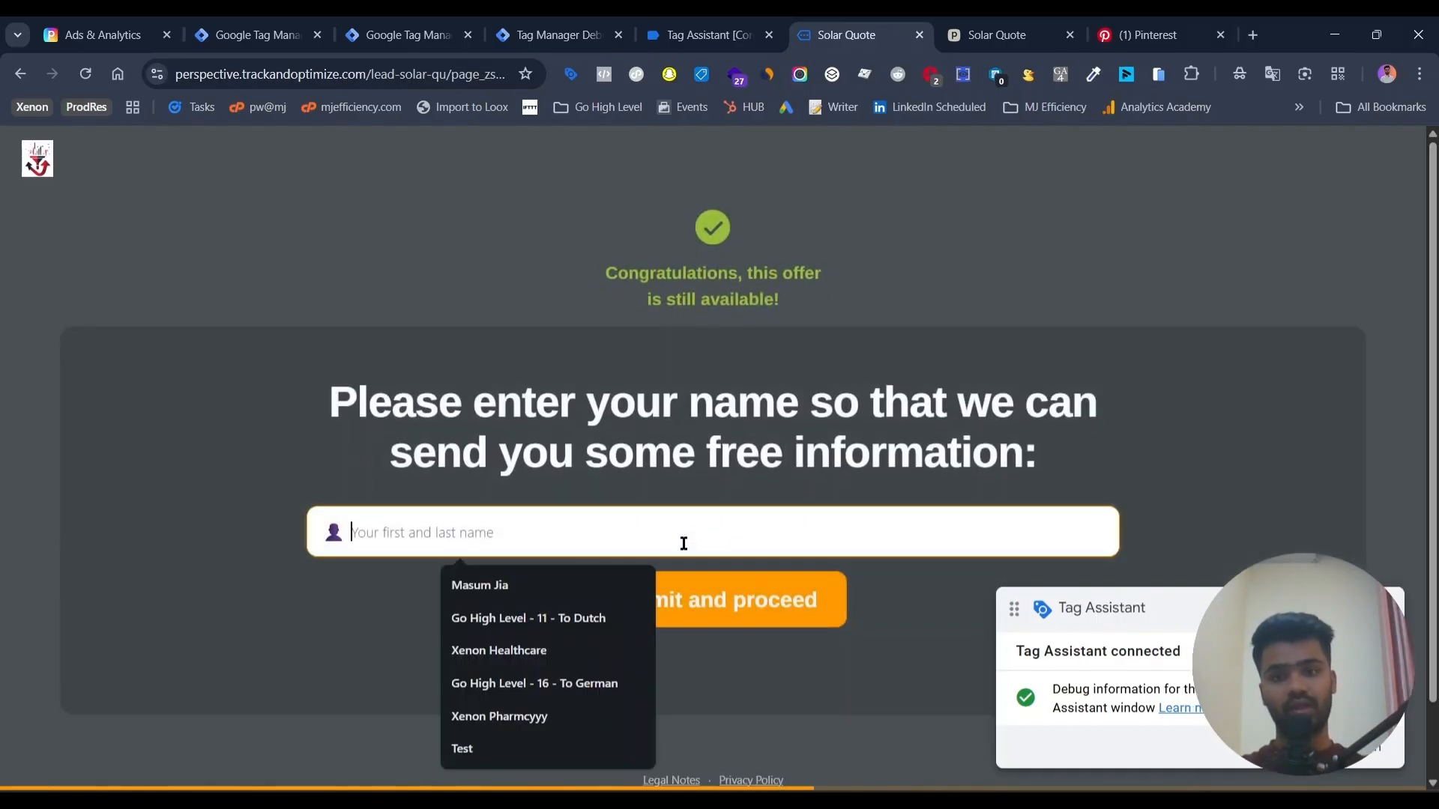
{"action": "left_click", "coordinate": [526, 593]}
{"action": "left_click", "coordinate": [736, 608]}
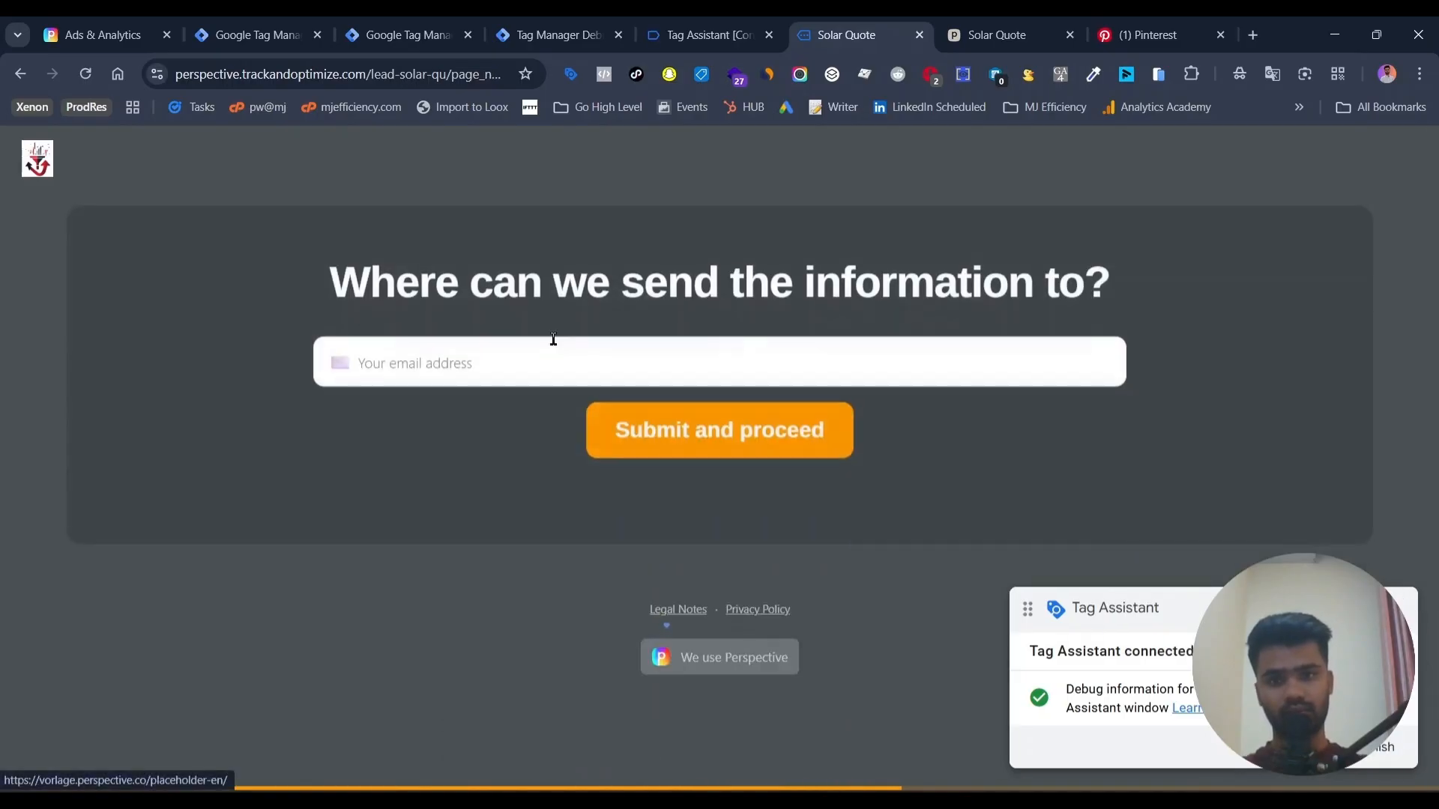
{"action": "left_click", "coordinate": [523, 356]}
{"action": "left_click", "coordinate": [565, 412]}
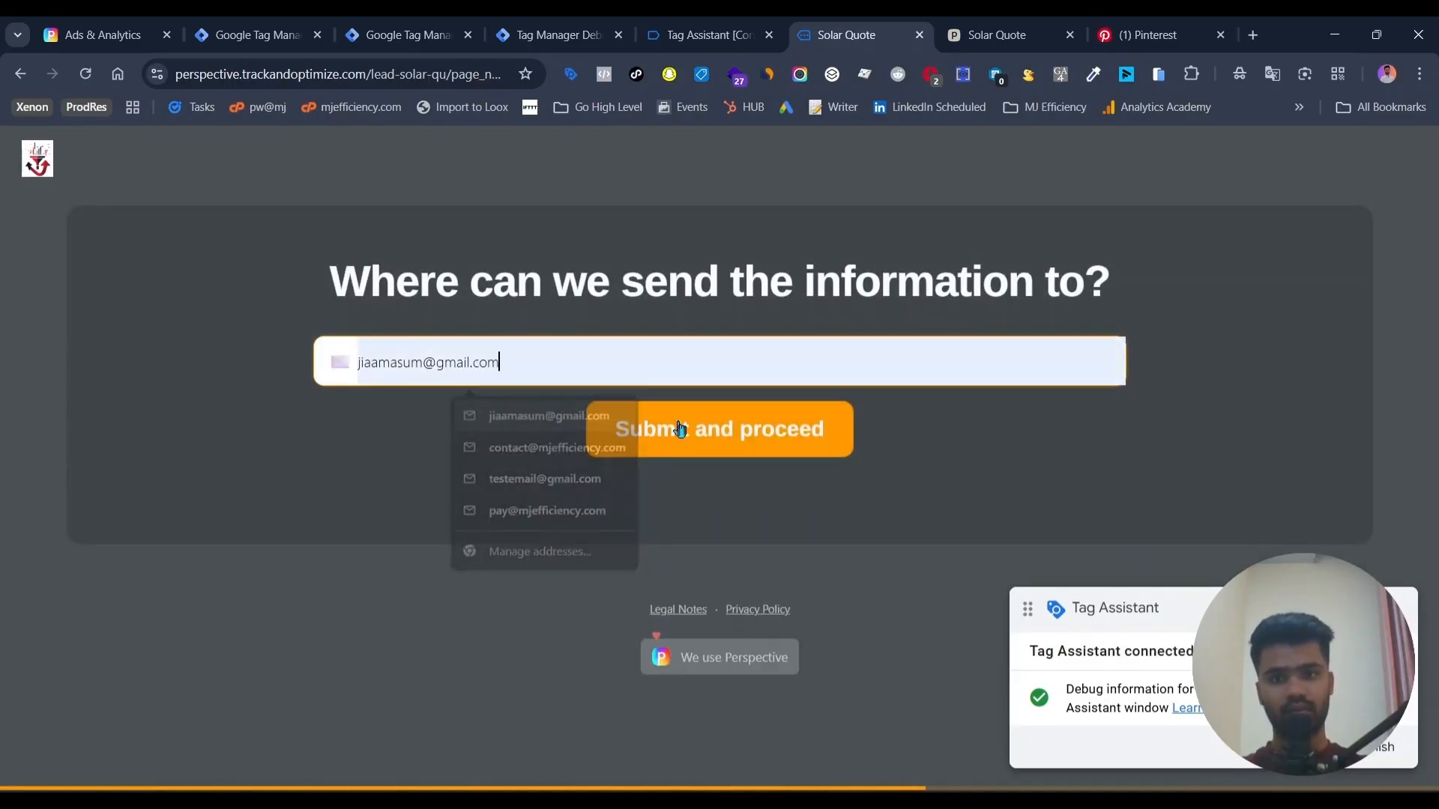
{"action": "left_click", "coordinate": [707, 427]}
{"action": "left_click", "coordinate": [572, 313]}
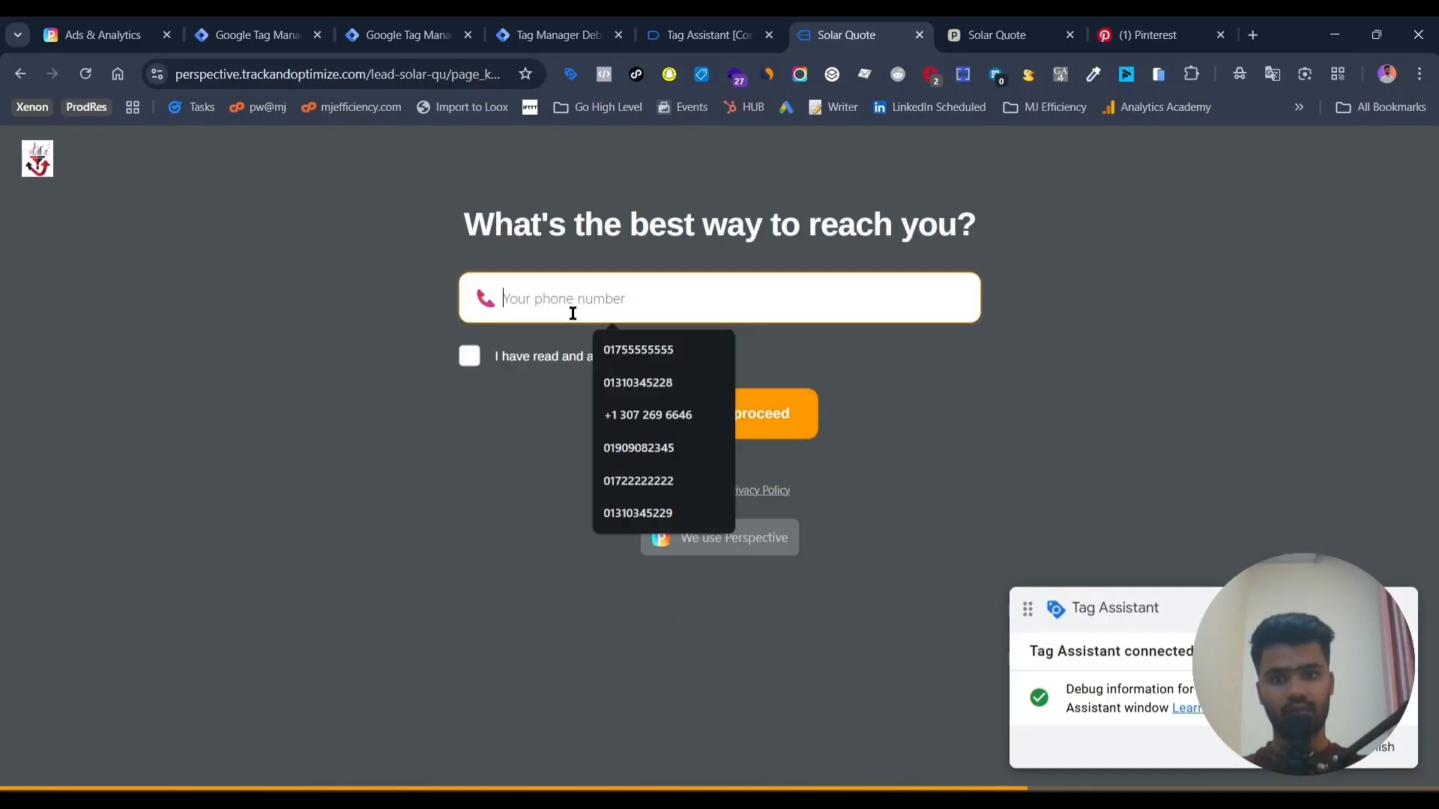
{"action": "left_click", "coordinate": [649, 415]}
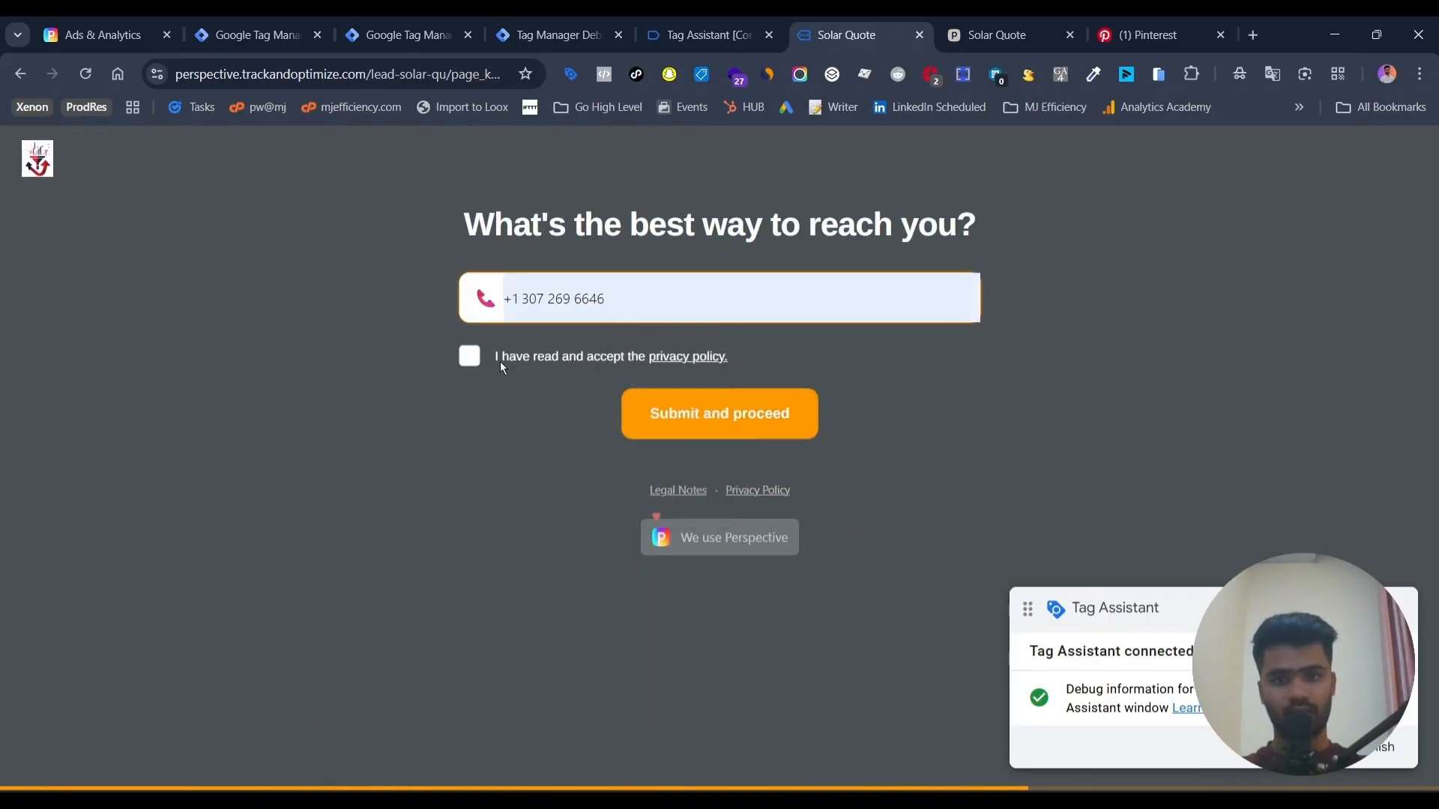
{"action": "left_click", "coordinate": [684, 409]}
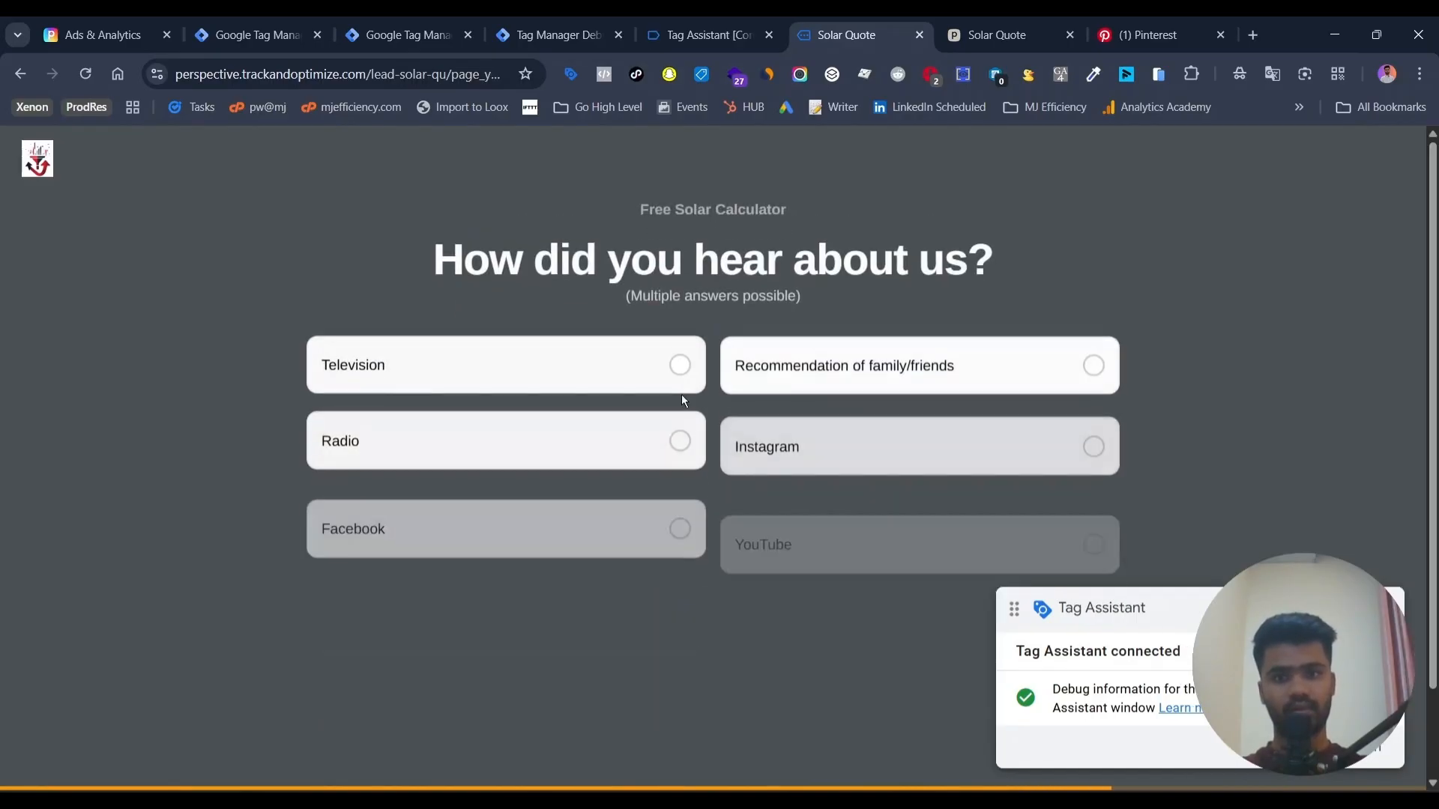
- Answer Recommendation of family/friends, Metal / Sheet Metal roof and Whatsapp, then return to Tag Assistant
{"action": "left_click", "coordinate": [832, 386]}
{"action": "left_click", "coordinate": [738, 654]}
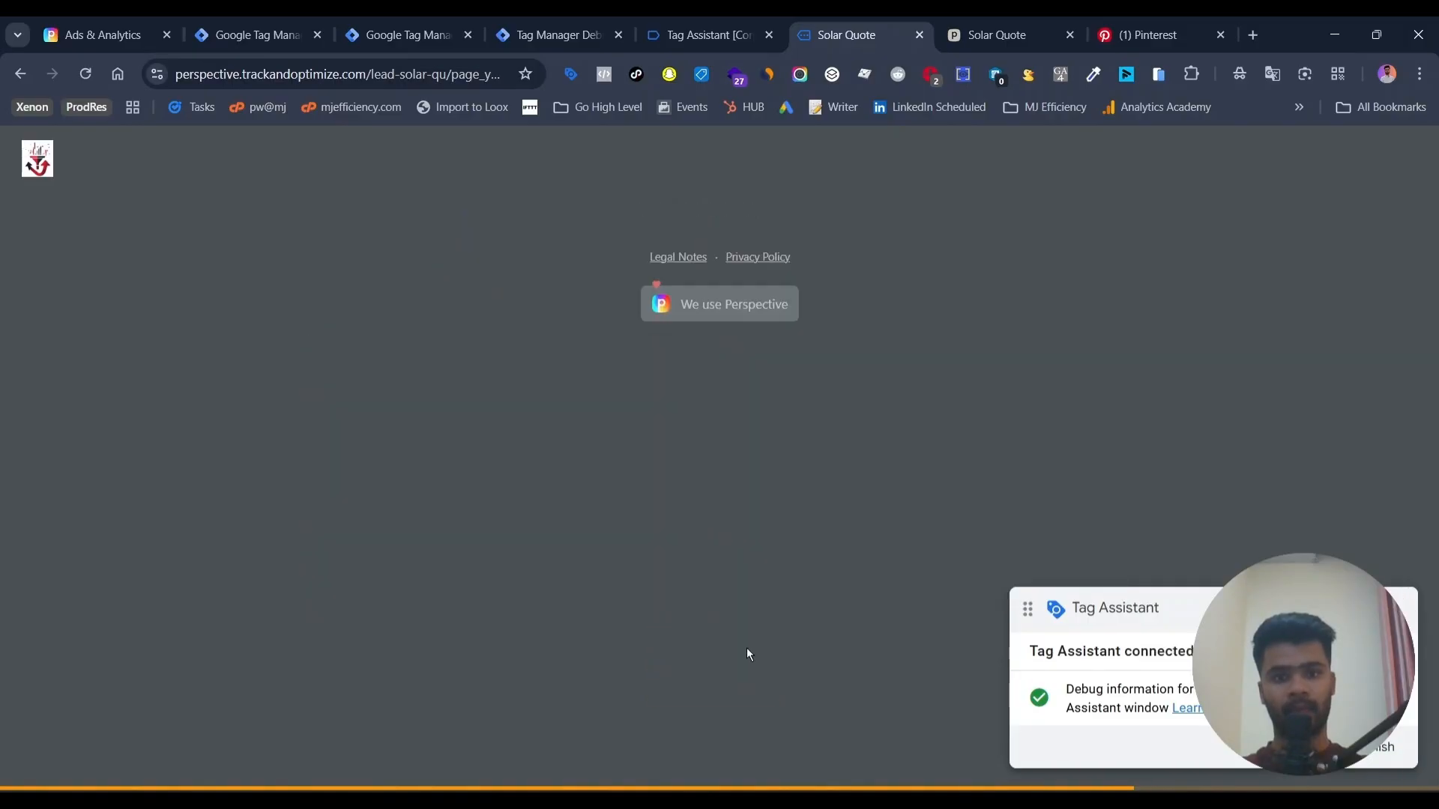
{"action": "left_click", "coordinate": [581, 501]}
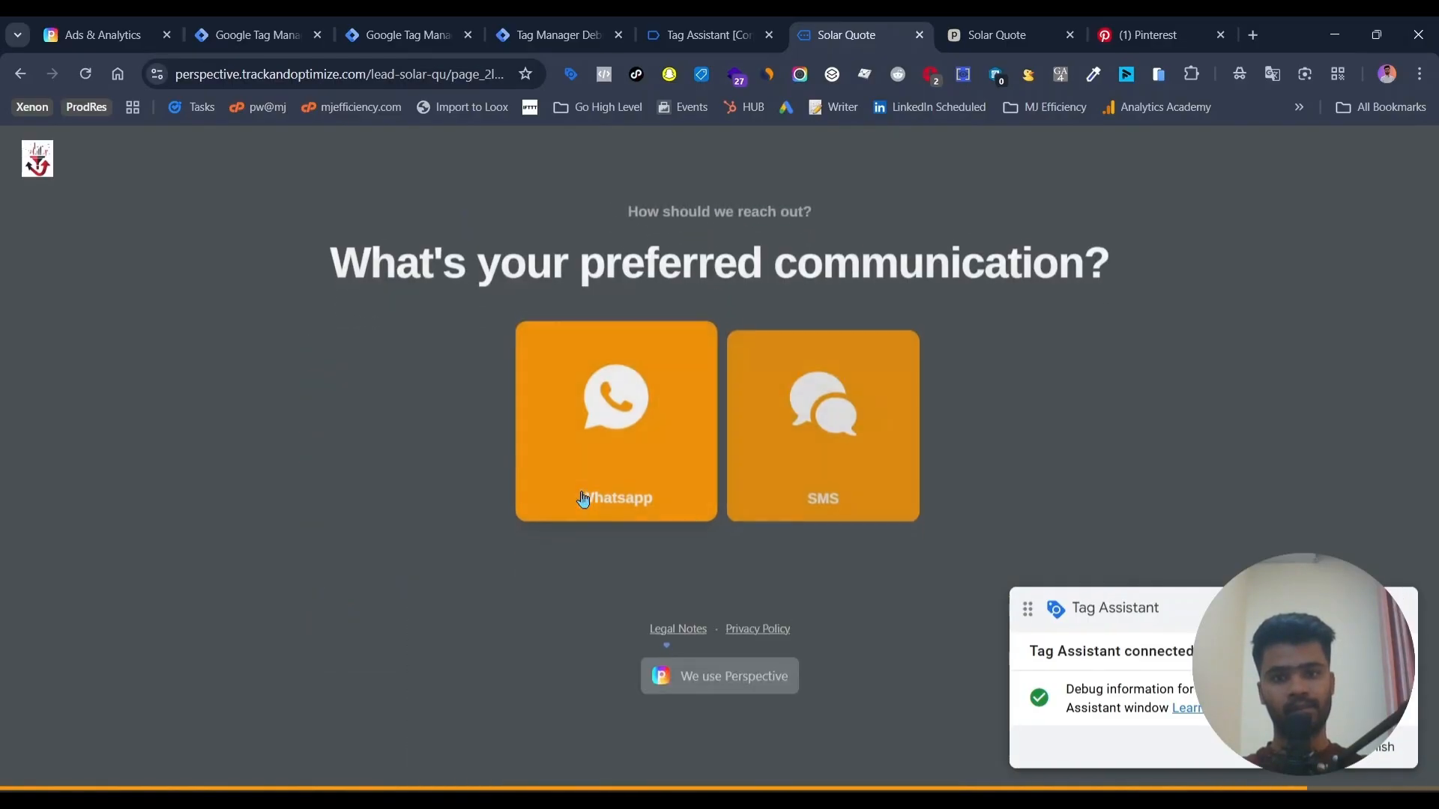
{"action": "left_click", "coordinate": [584, 498]}
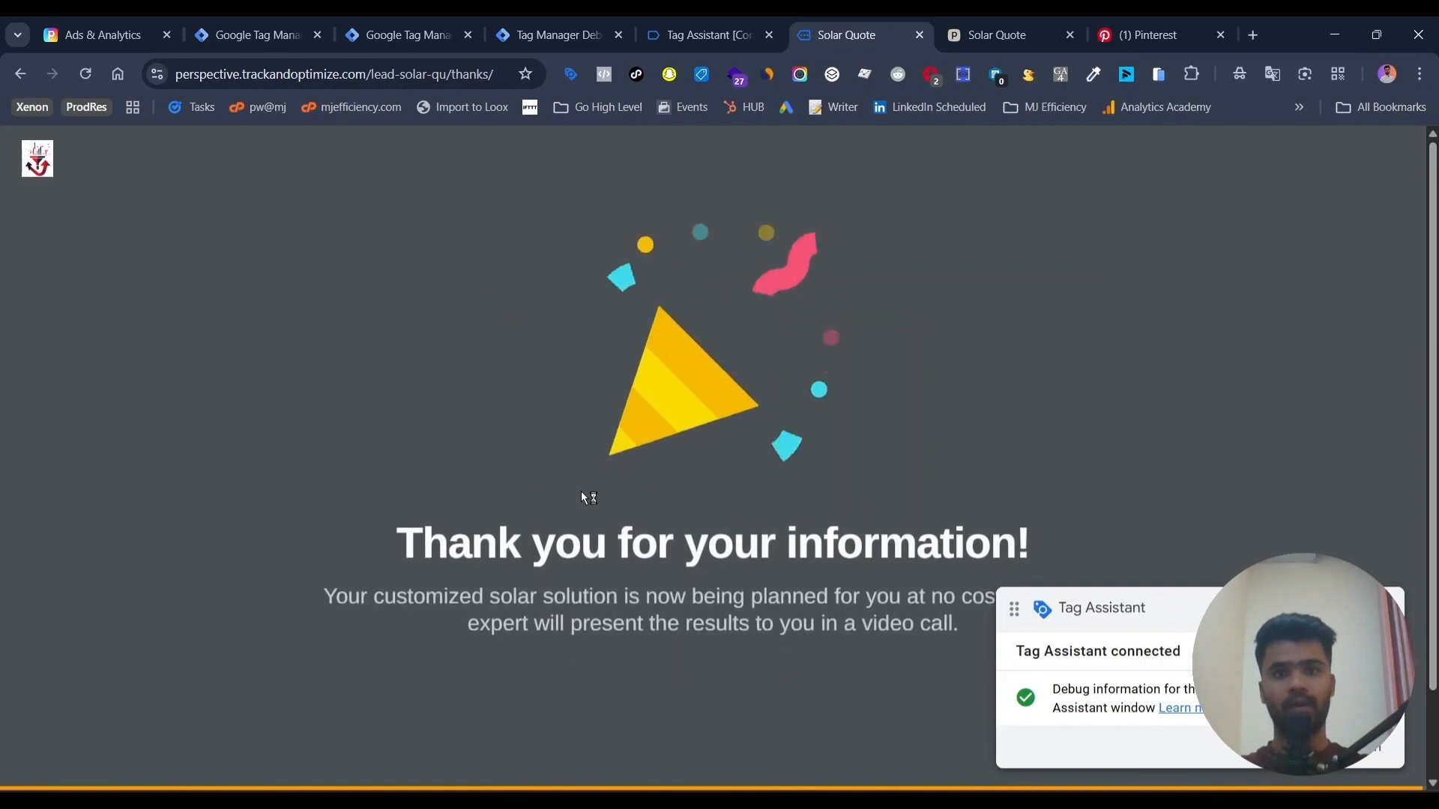
{"action": "left_click", "coordinate": [701, 35]}
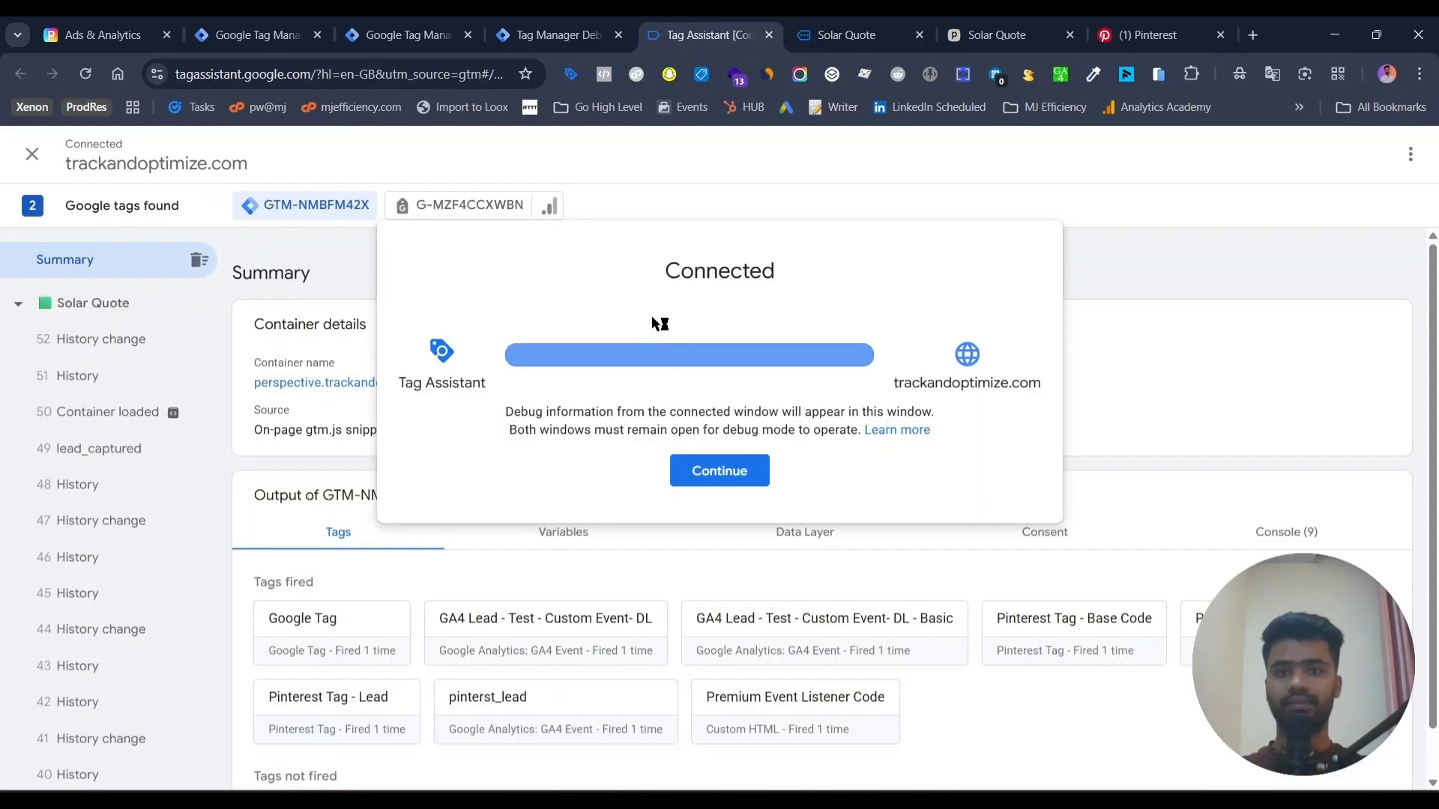
- Inspect the pinterst_lead tag on the 48 History event in Tag Assistant
{"action": "left_click", "coordinate": [705, 471]}
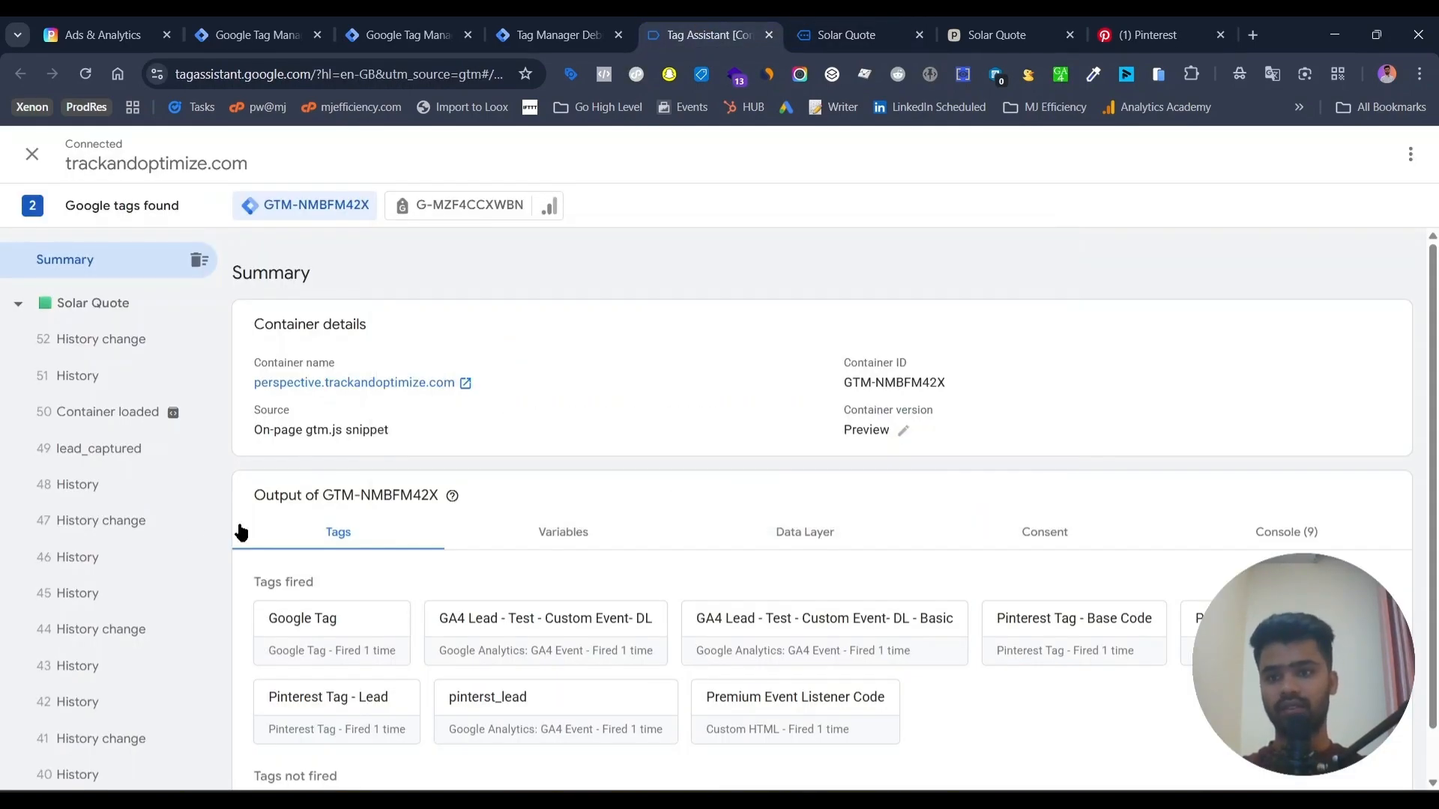
{"action": "left_click", "coordinate": [129, 491]}
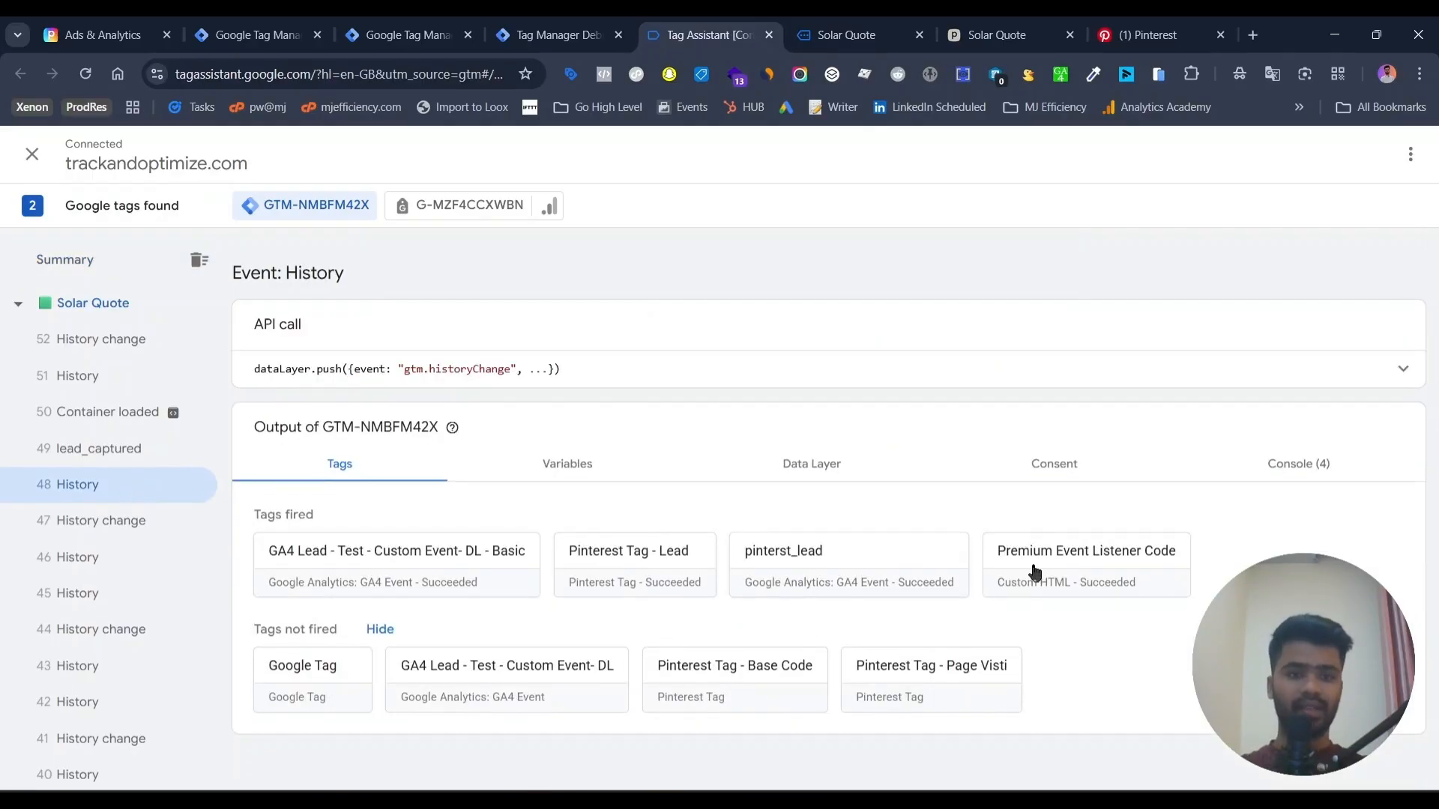
{"action": "left_click", "coordinate": [883, 572]}
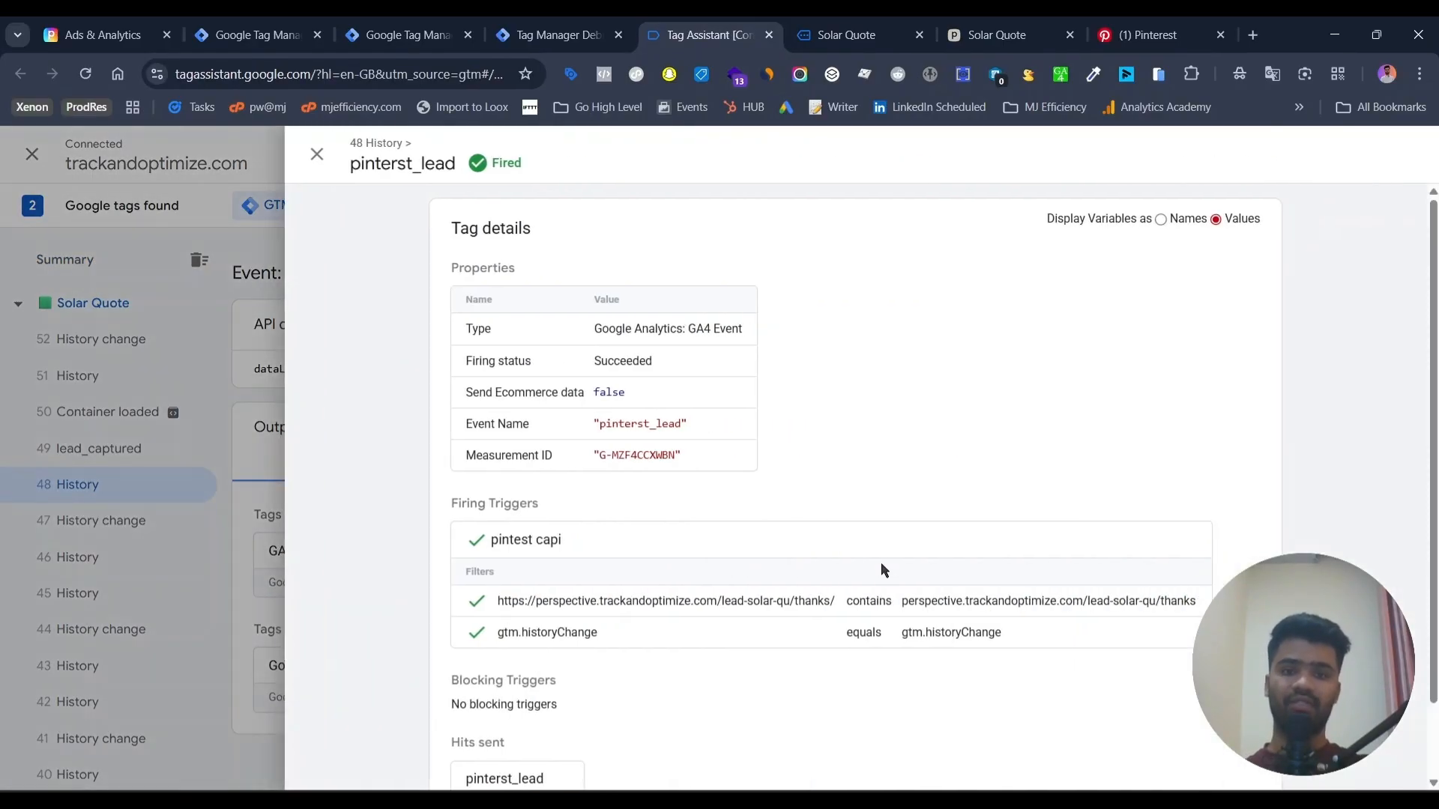
- In the server debug view, trace the Pinterest CAPI tag's request to the 400 'event_id' required error
{"action": "left_click", "coordinate": [502, 22]}
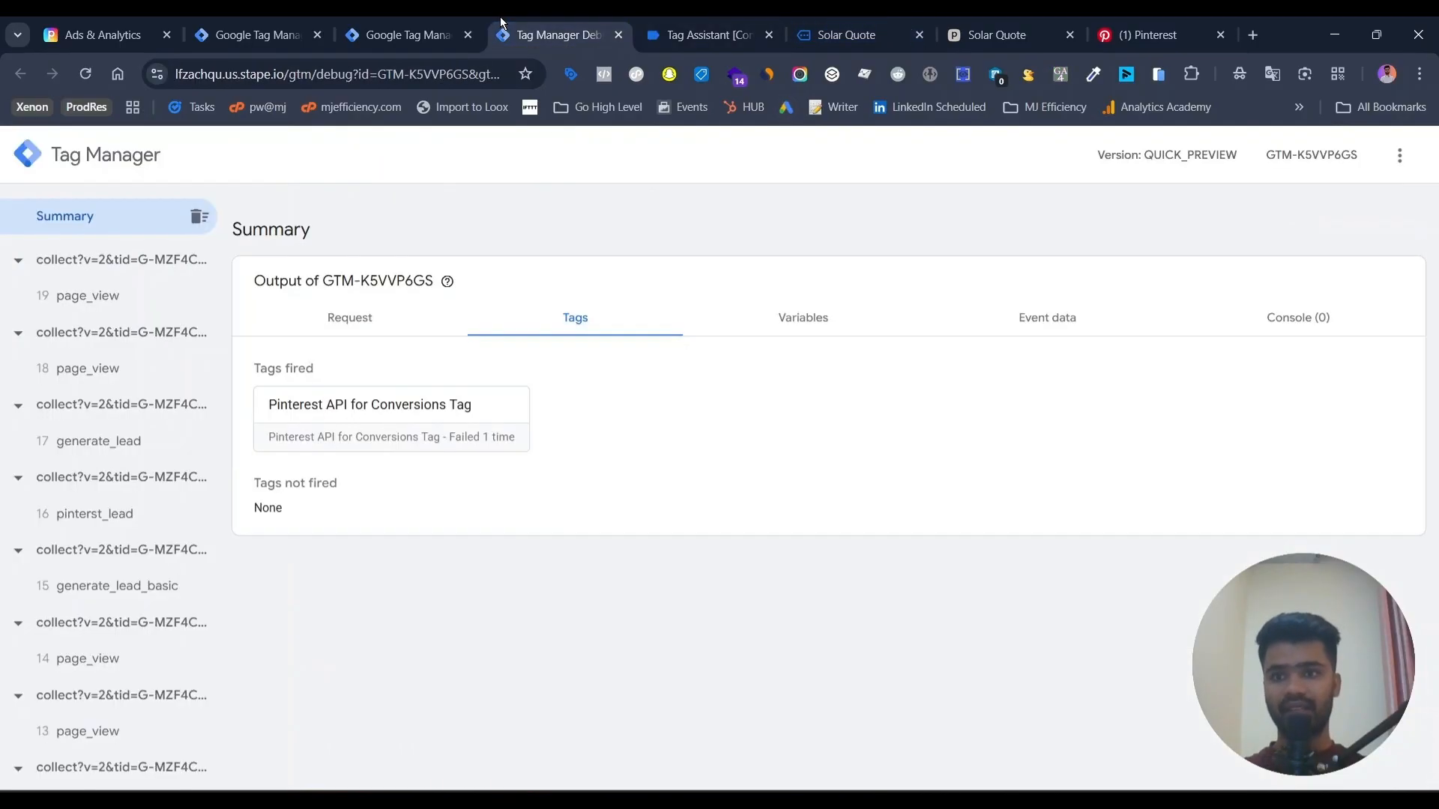
{"action": "left_click", "coordinate": [96, 519]}
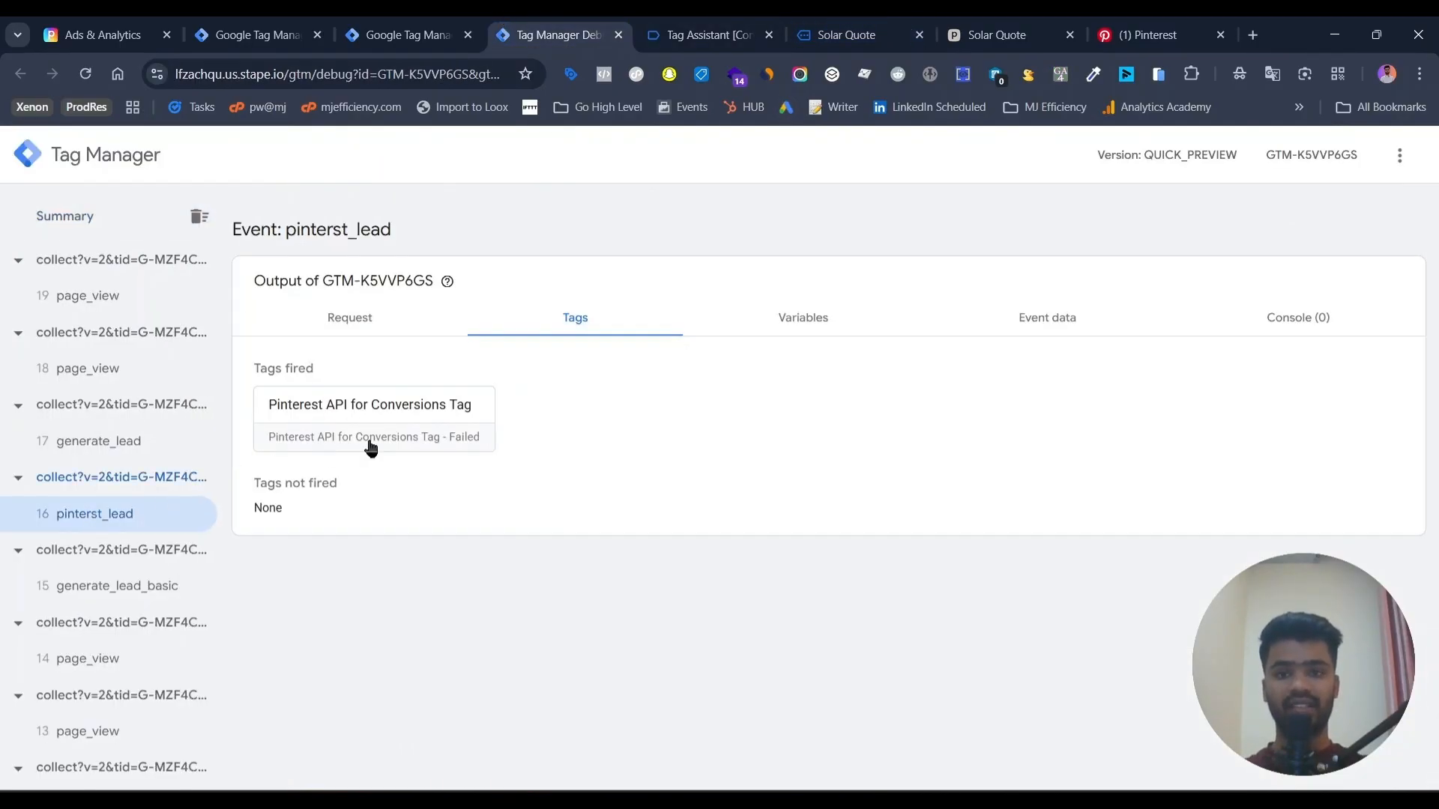
{"action": "left_click", "coordinate": [453, 438]}
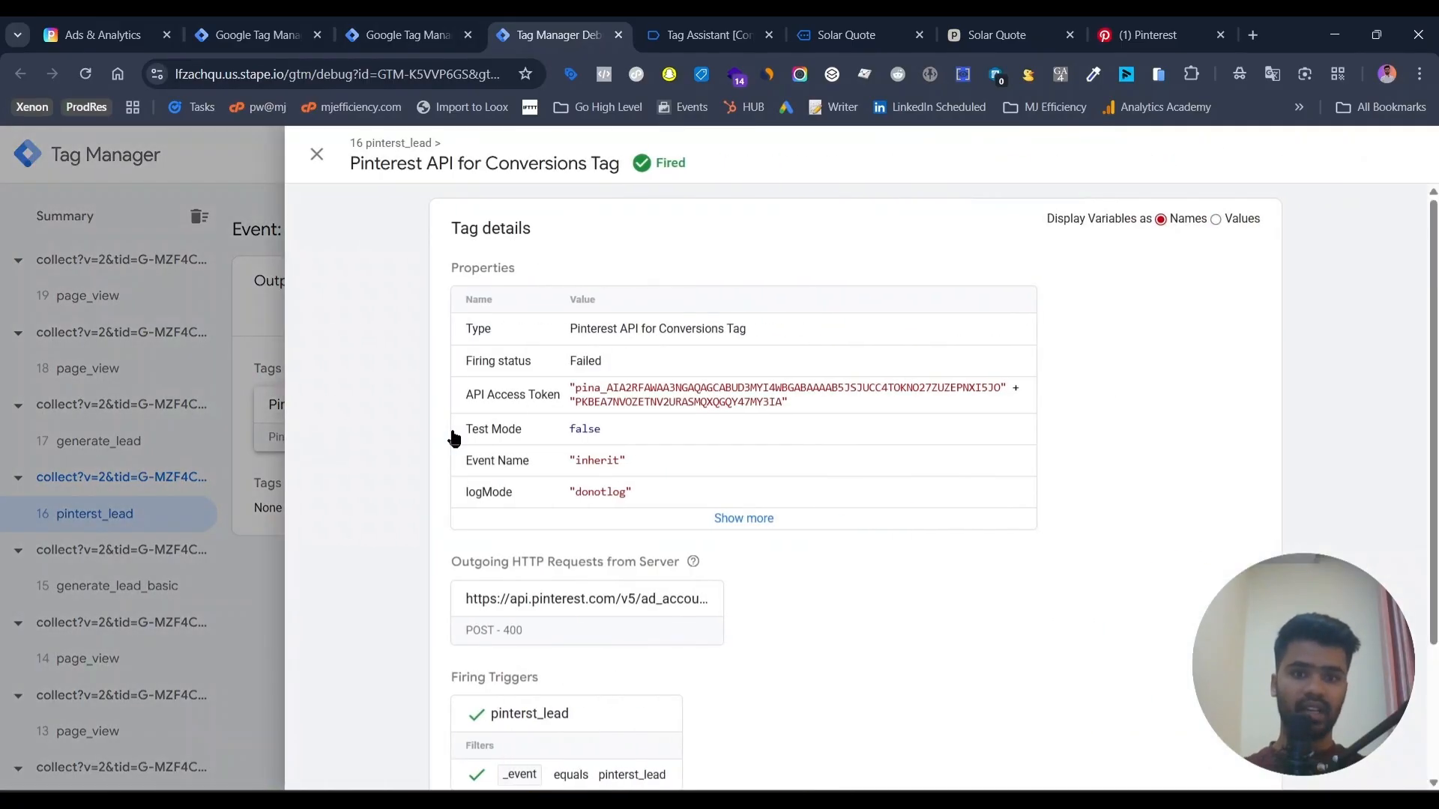
{"action": "left_click", "coordinate": [744, 521]}
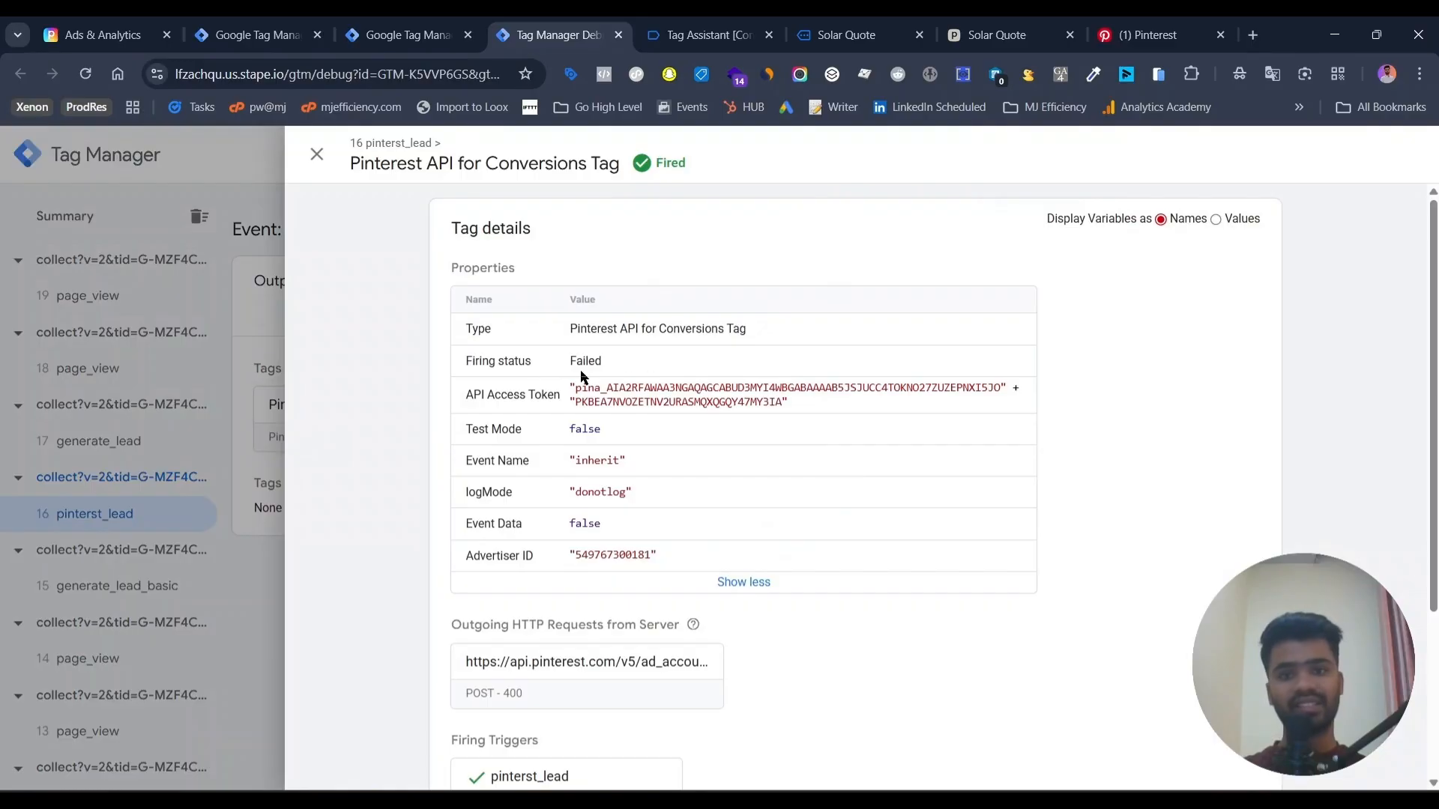
{"action": "scroll", "coordinate": [580, 365], "scroll_direction": "down", "scroll_amount": 3}
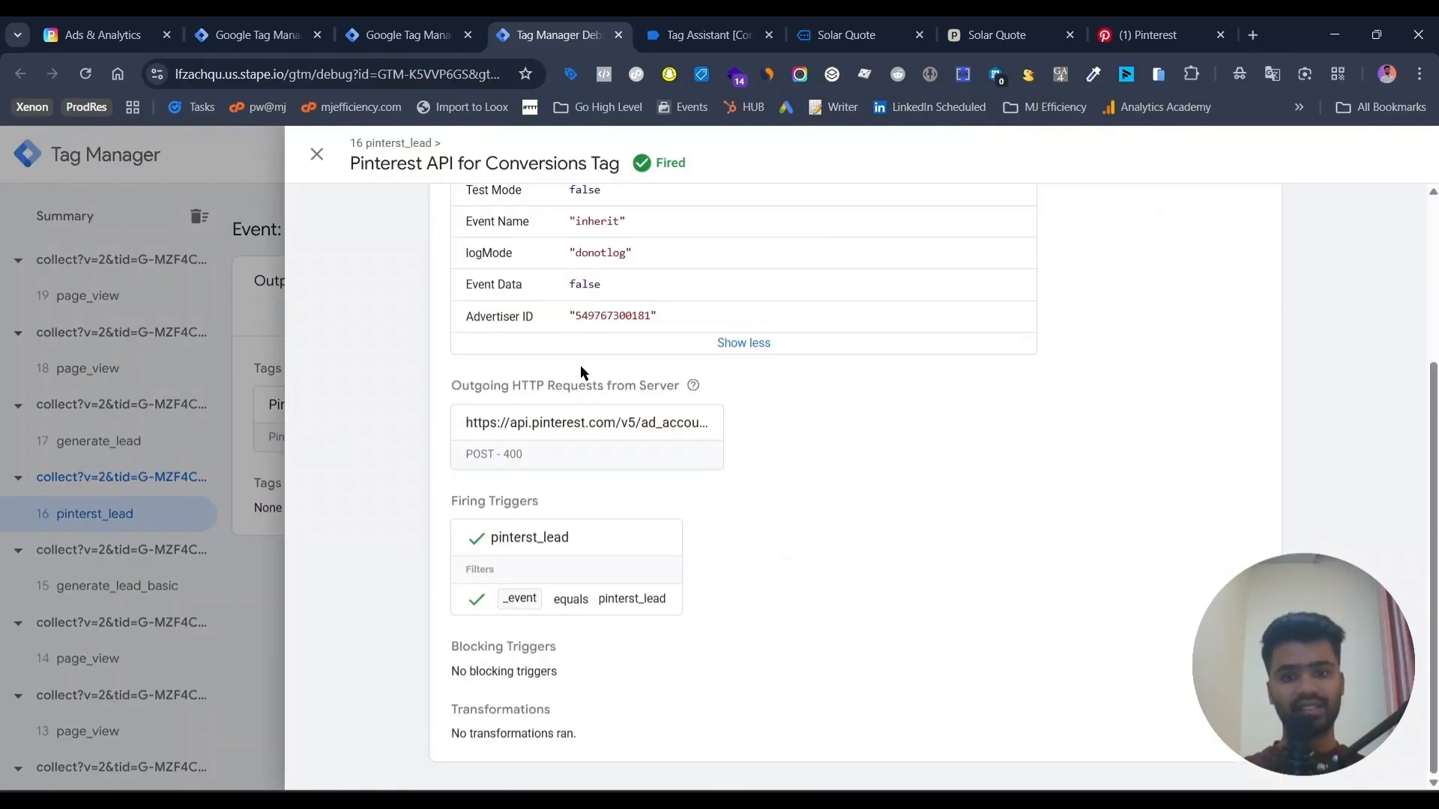
{"action": "left_click", "coordinate": [597, 449]}
{"action": "scroll", "coordinate": [595, 450], "scroll_direction": "down", "scroll_amount": 5}
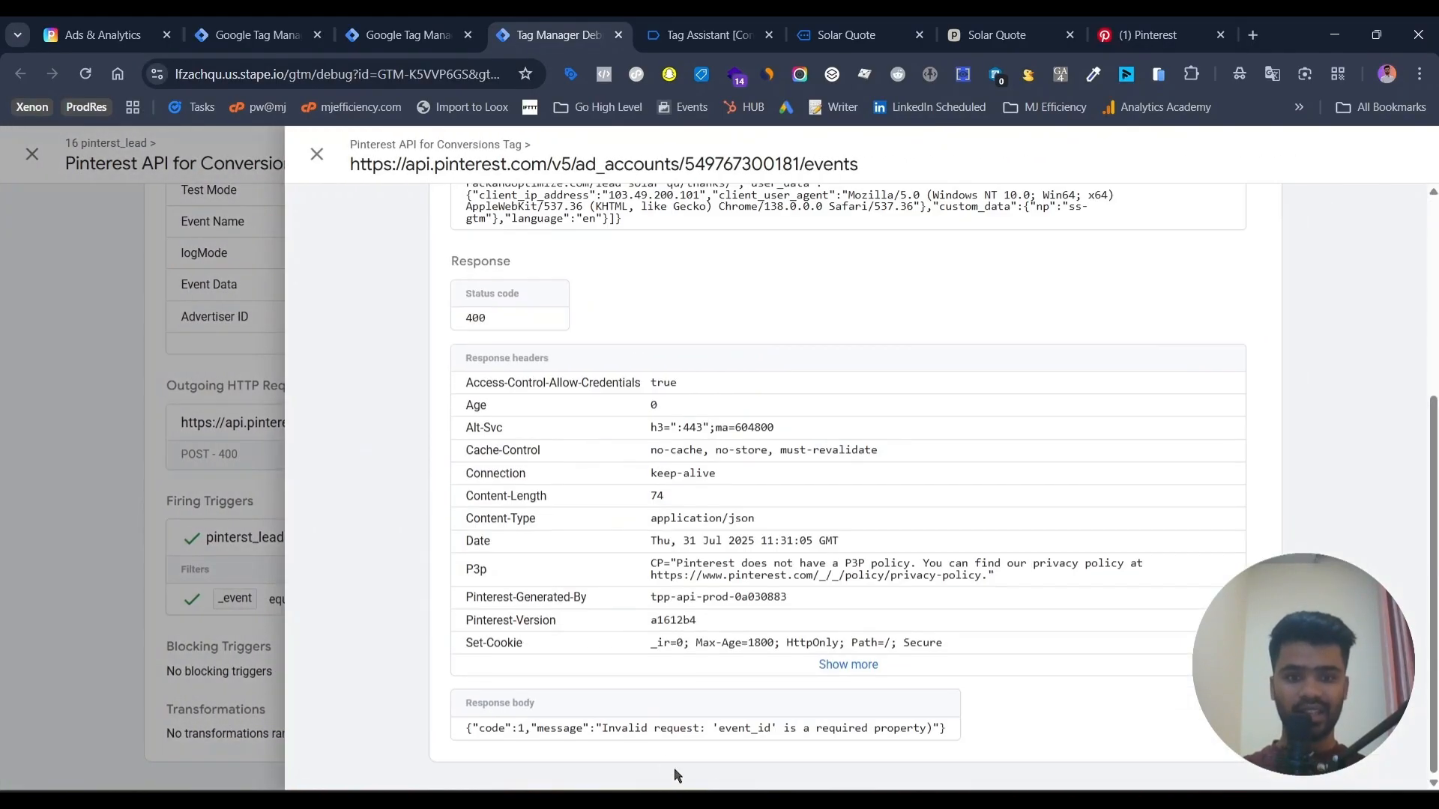
{"action": "double_click", "coordinate": [552, 731]}
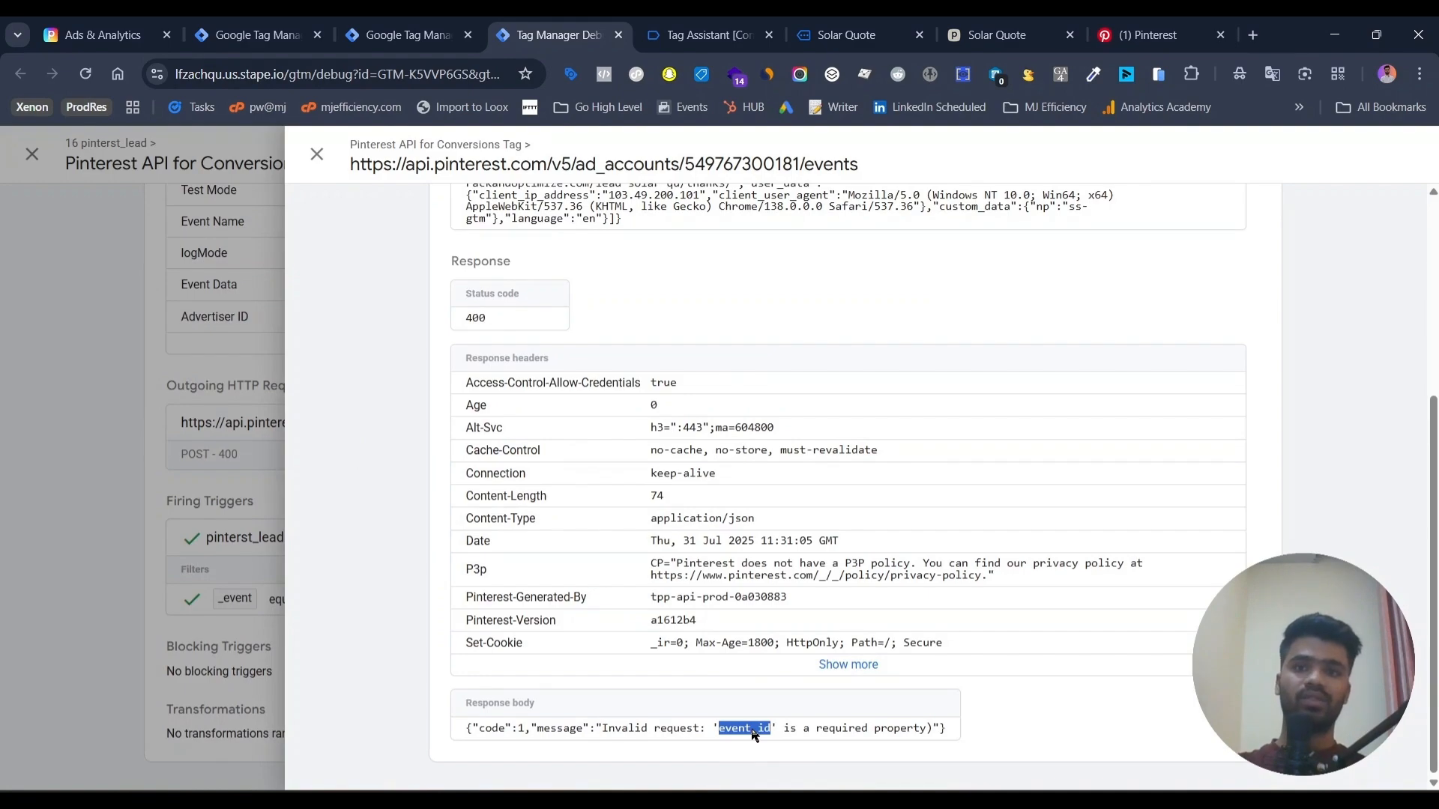
- Open the pinterst_lead tag from the Tags list for editing
{"action": "left_click", "coordinate": [266, 20]}
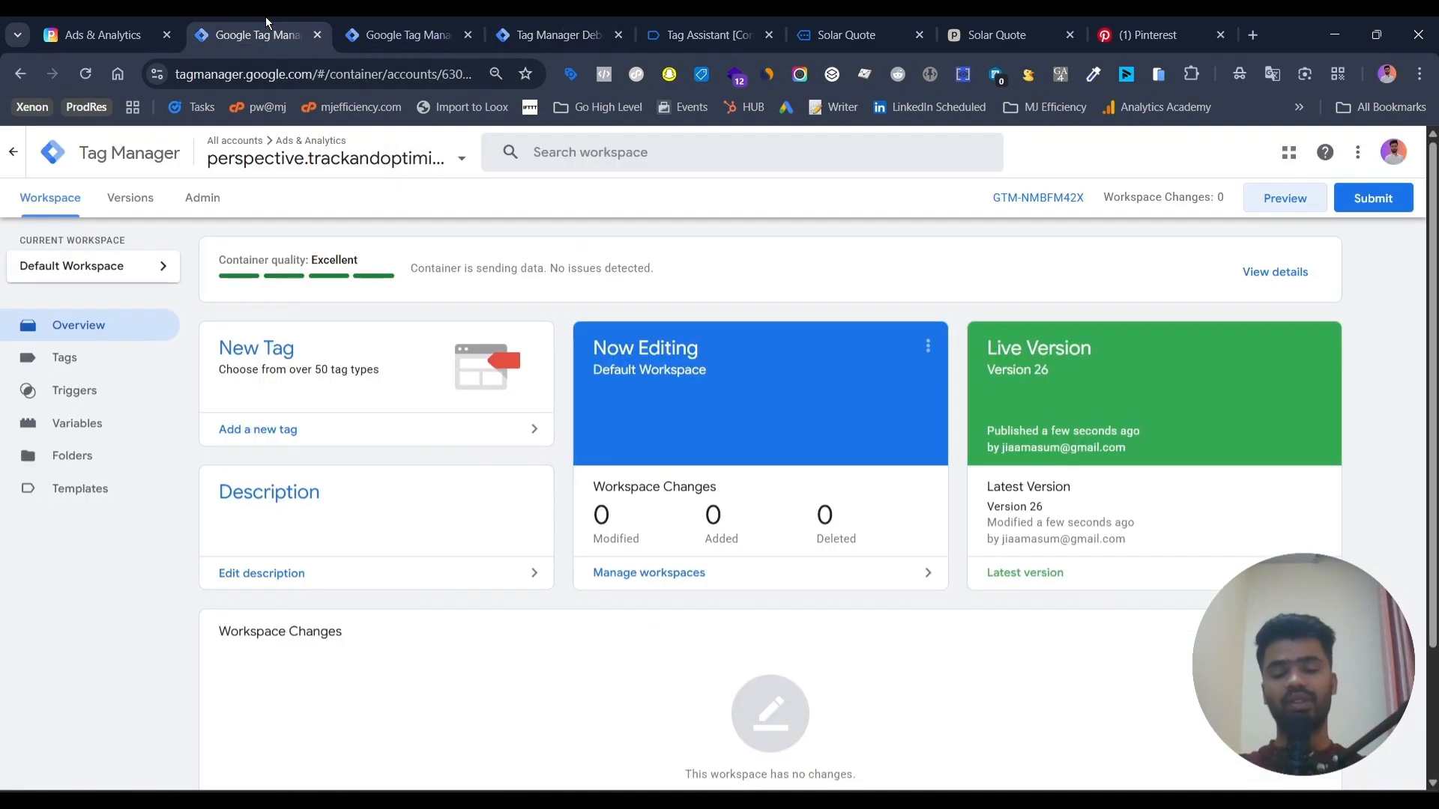
{"action": "left_click", "coordinate": [107, 365]}
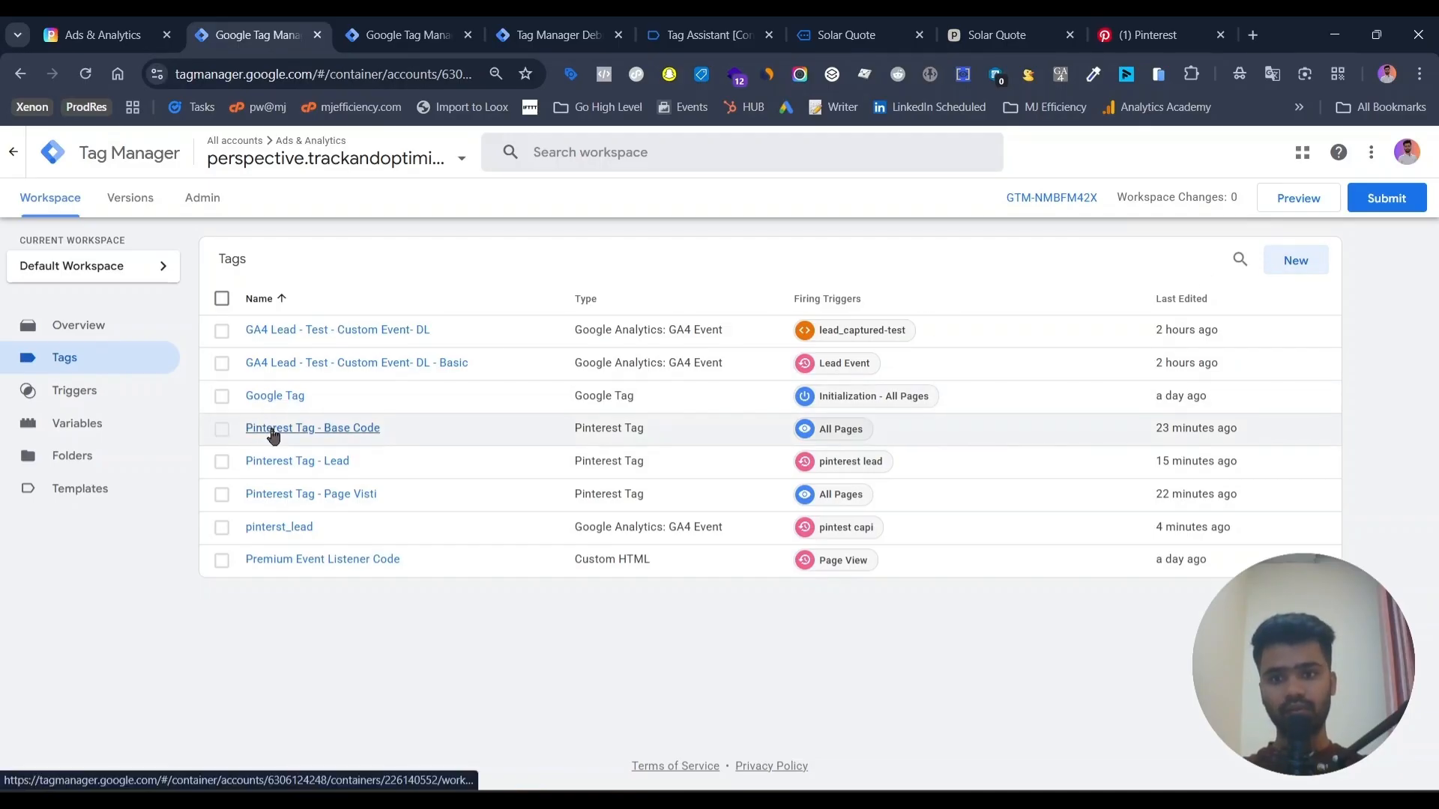
{"action": "left_click", "coordinate": [318, 527]}
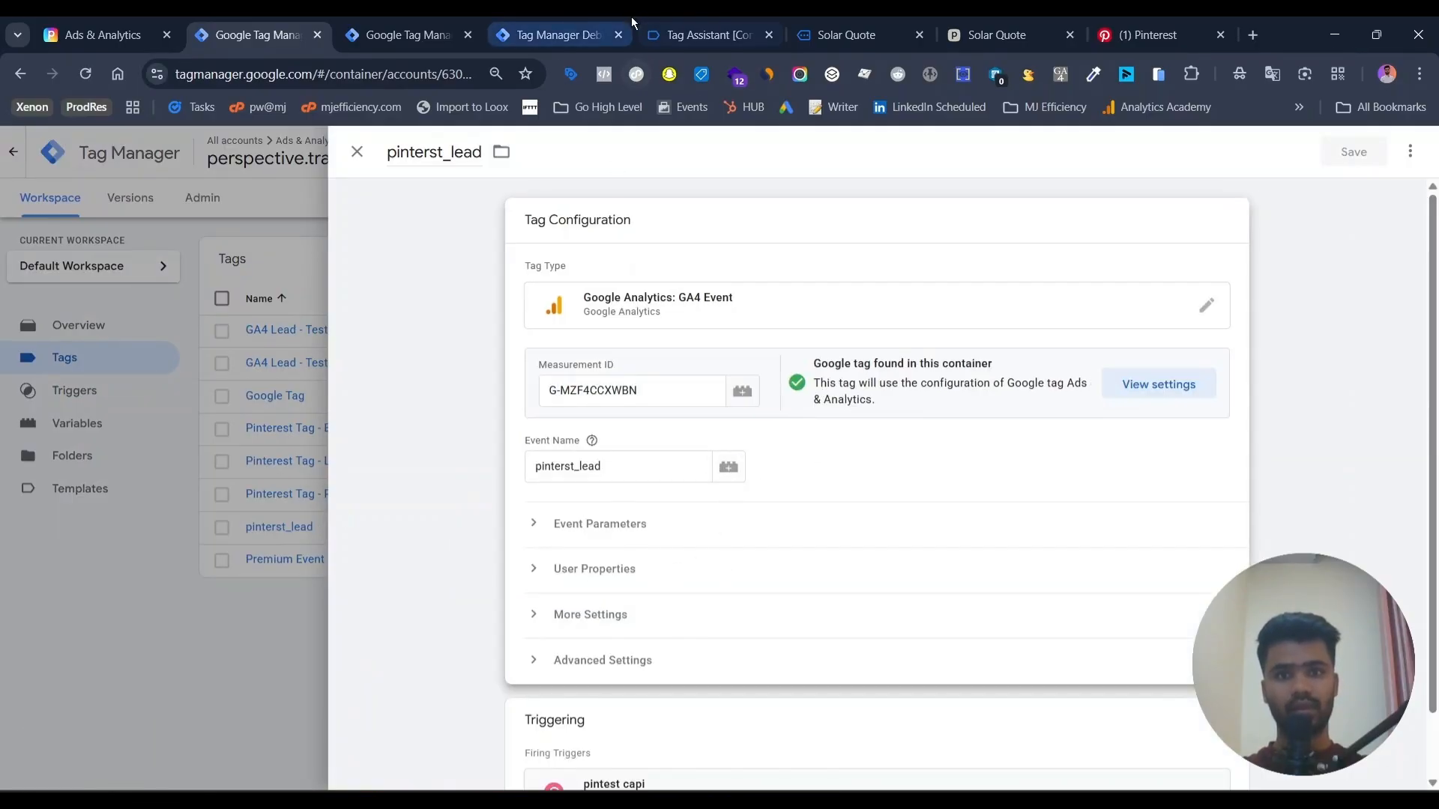
{"action": "left_click", "coordinate": [571, 24]}
{"action": "left_click", "coordinate": [295, 22]}
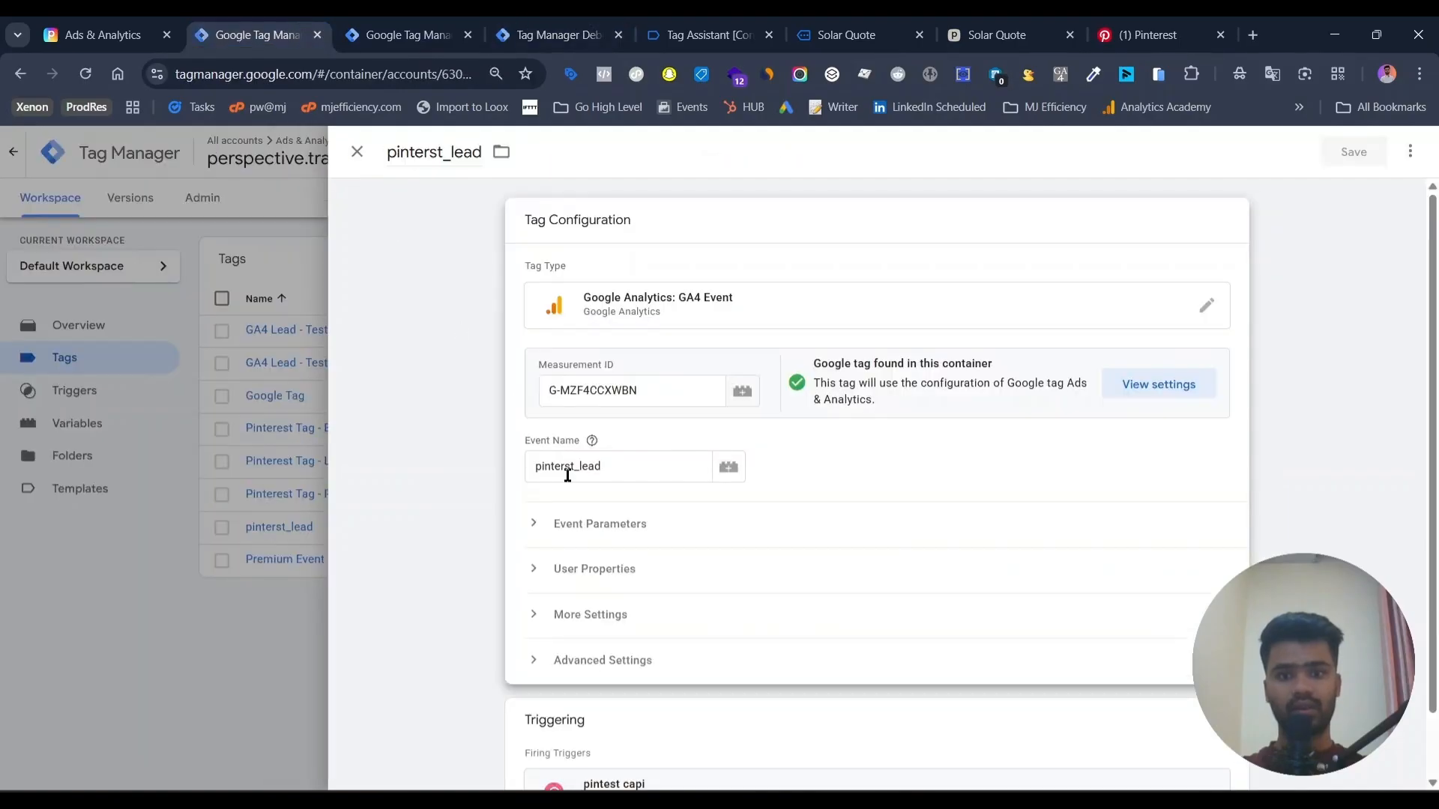
- Add an event parameter event_id with value {{event_id}} and save the tag
{"action": "left_click", "coordinate": [575, 526]}
{"action": "left_click", "coordinate": [582, 643]}
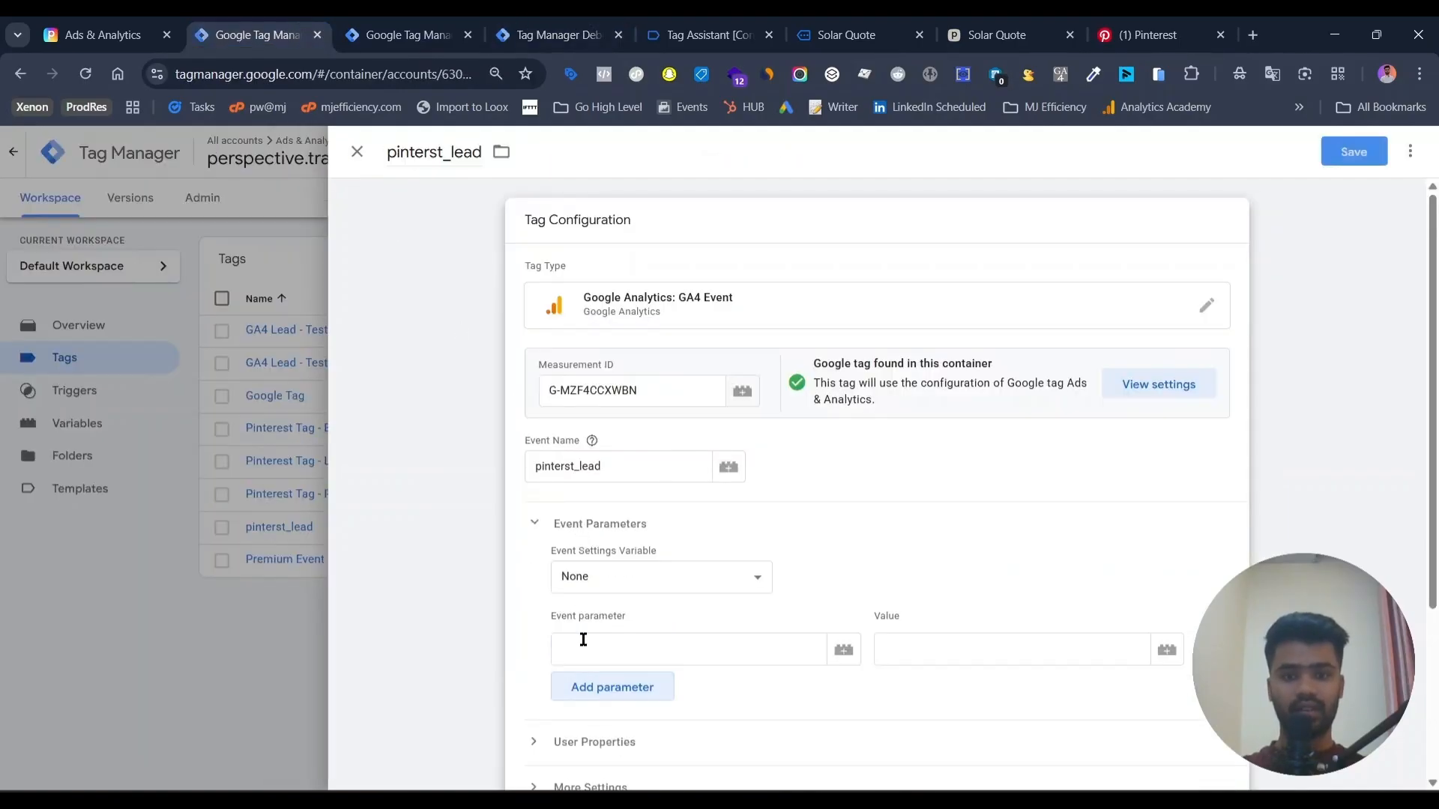
{"action": "left_click", "coordinate": [582, 641]}
{"action": "type", "text": "event_id"}
{"action": "left_click", "coordinate": [912, 647]}
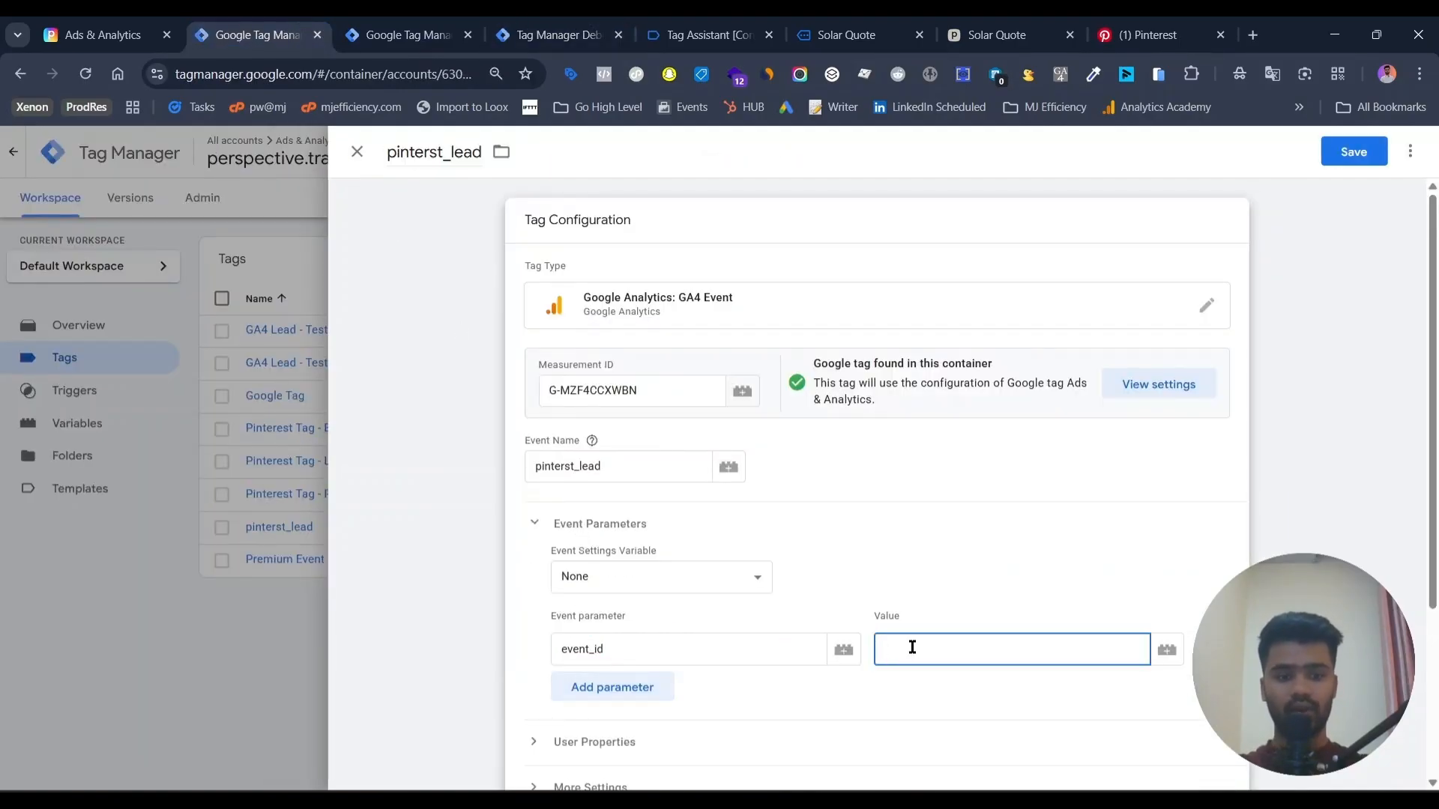
{"action": "type", "text": "{{eve"}
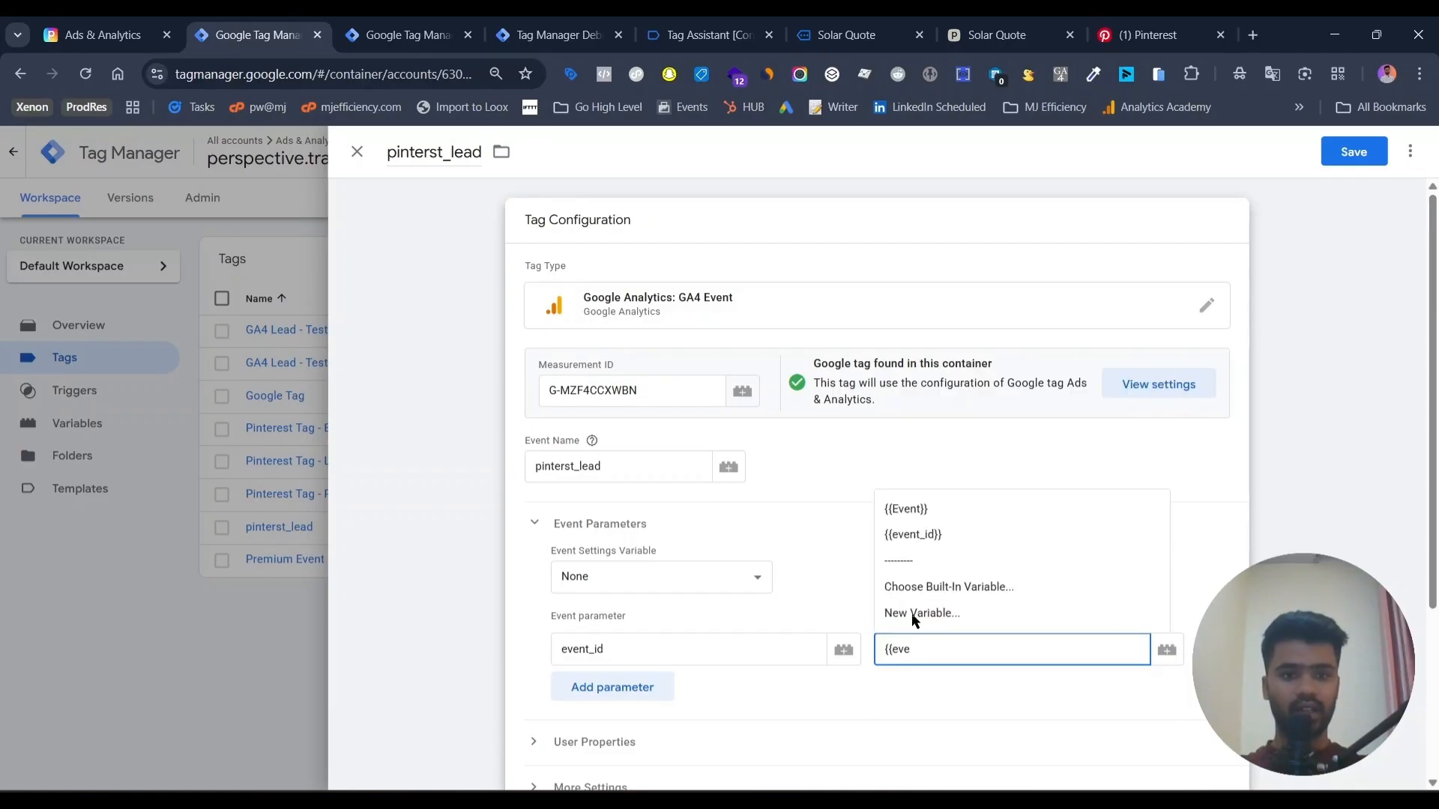
{"action": "left_click", "coordinate": [913, 536]}
{"action": "left_click", "coordinate": [1338, 161]}
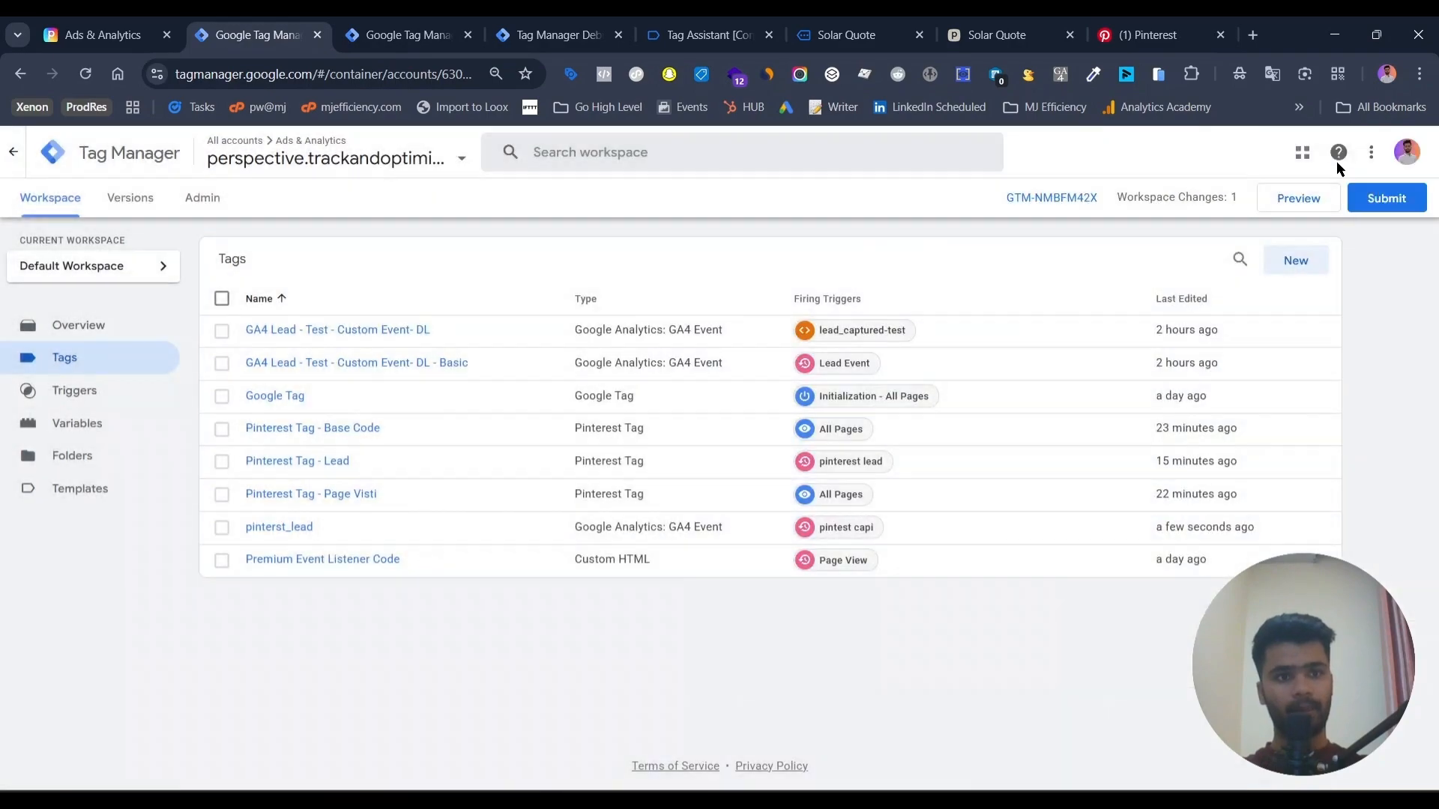
- Publish the web container as Version 27 and return to the Solar Quote thank-you page
{"action": "left_click", "coordinate": [1386, 198]}
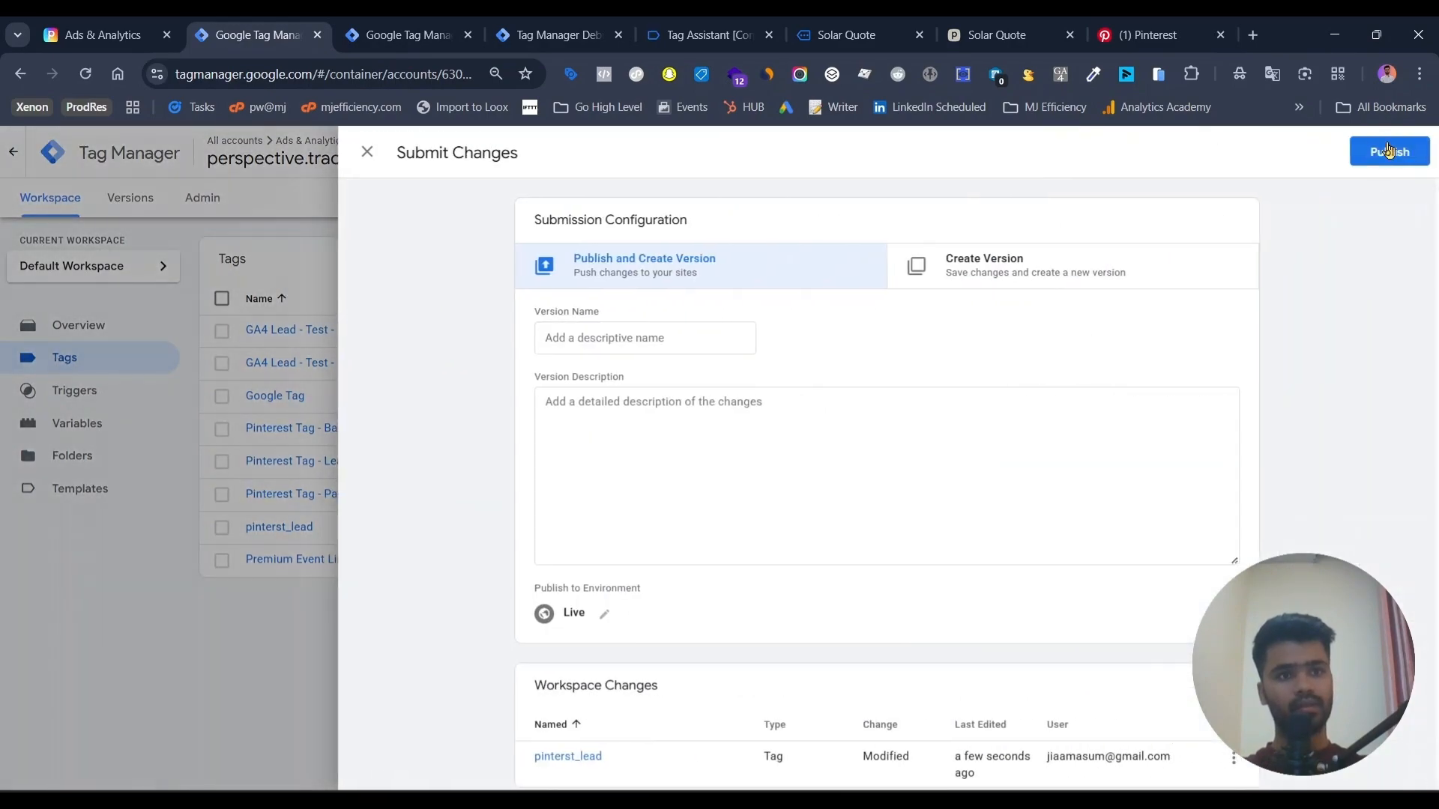
{"action": "left_click", "coordinate": [1379, 152]}
{"action": "left_click", "coordinate": [861, 632]}
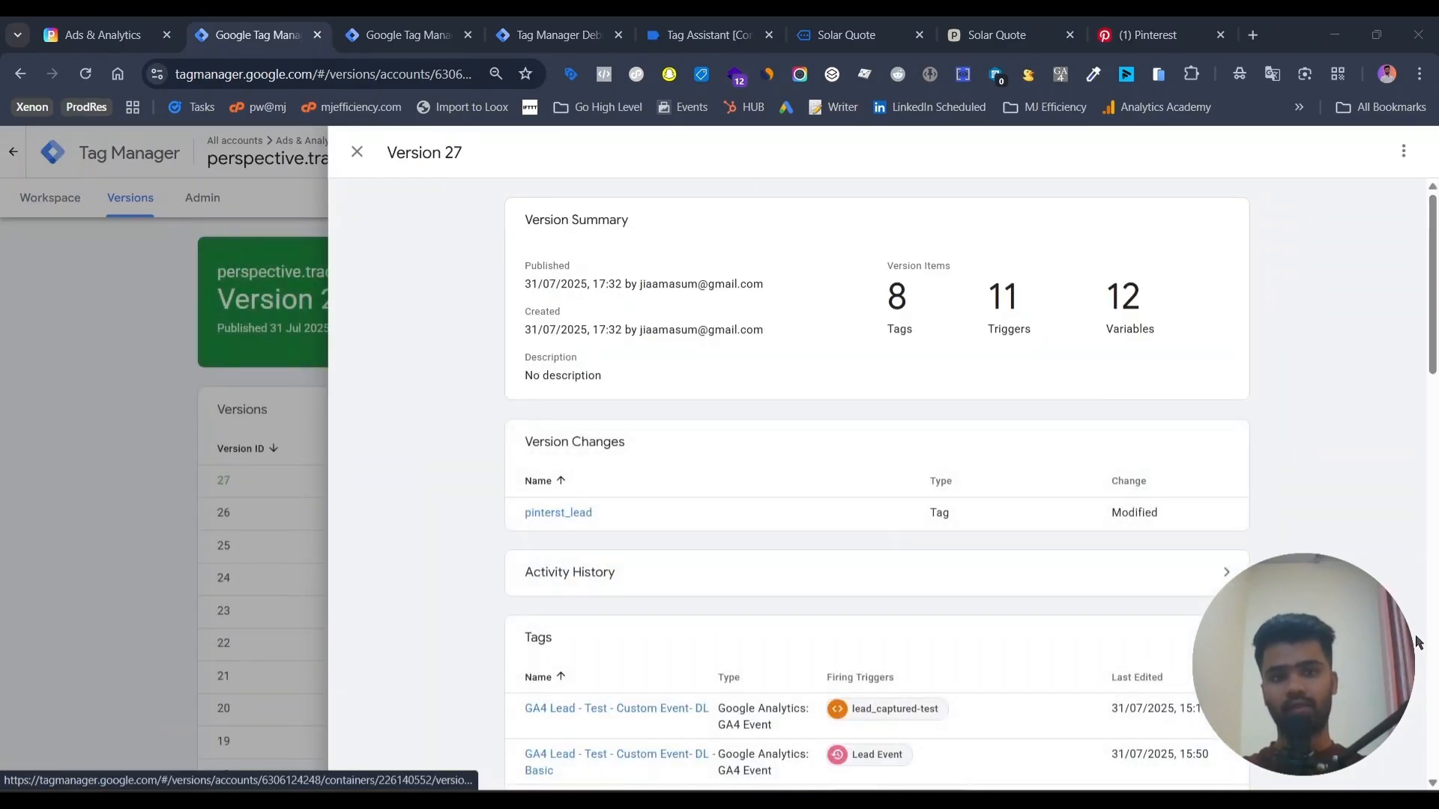
{"action": "left_click", "coordinate": [771, 26]}
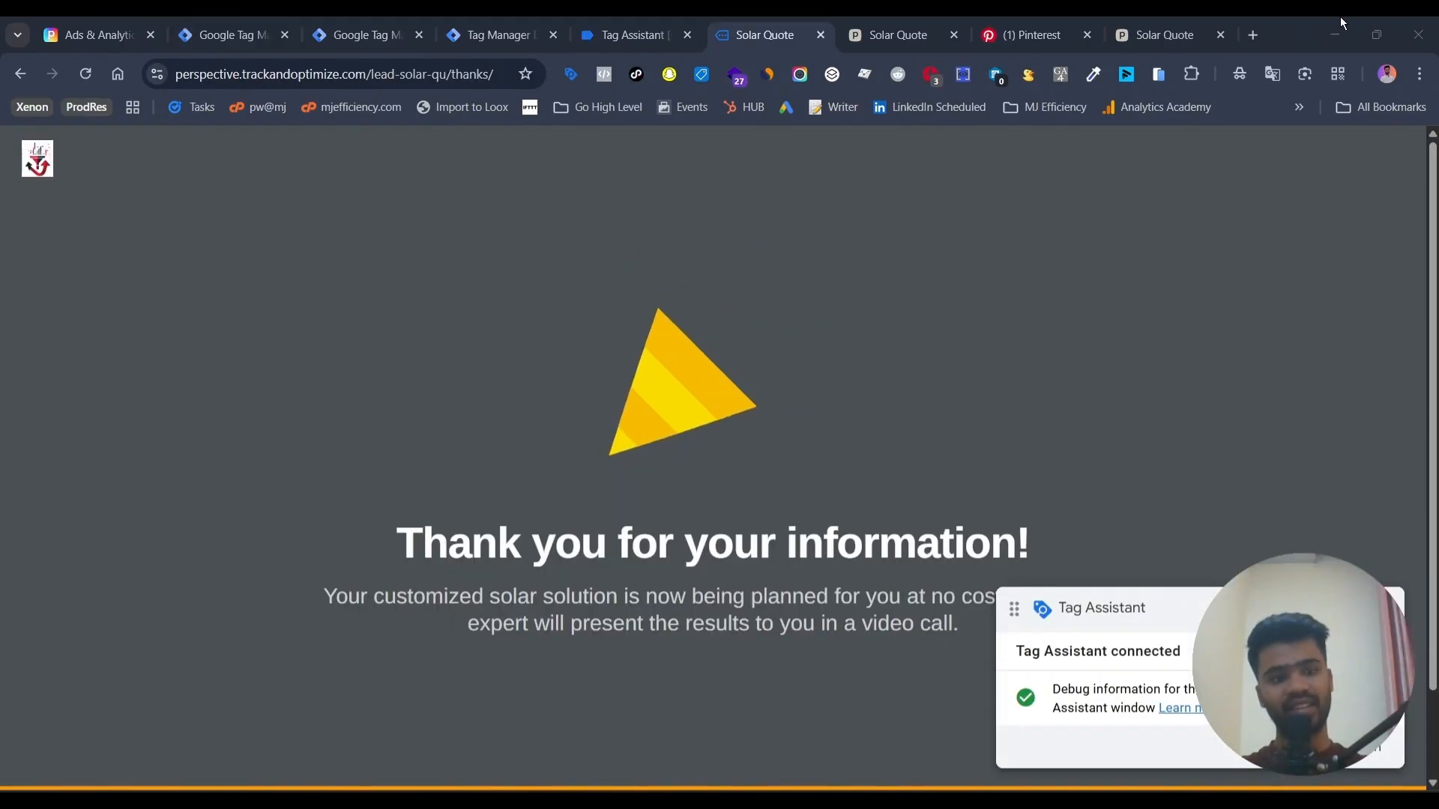
- Open the server-side debug session and select the 55 pinterst_lead event
{"action": "left_click", "coordinate": [376, 17]}
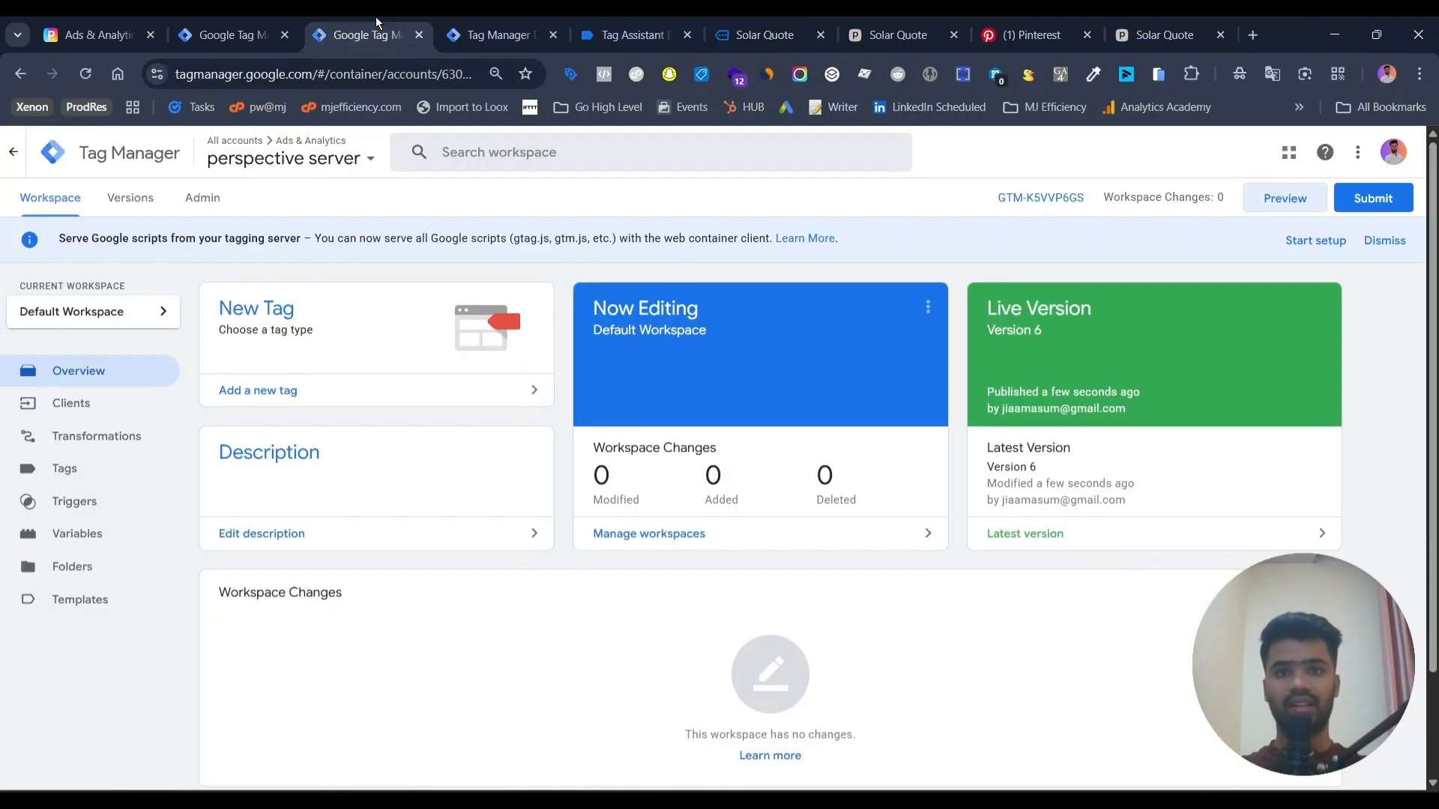
{"action": "left_click", "coordinate": [655, 17]}
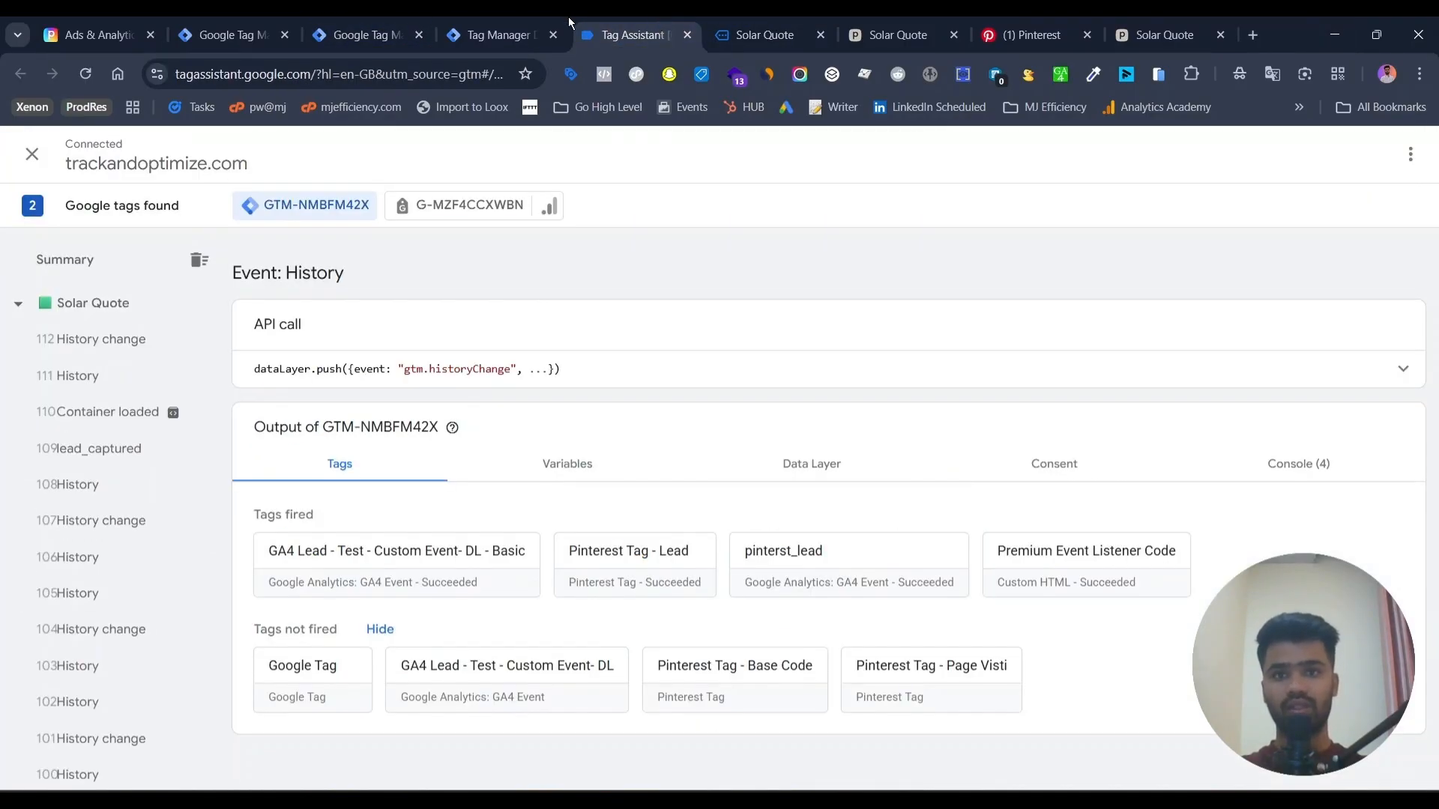
{"action": "left_click", "coordinate": [431, 22]}
{"action": "left_click", "coordinate": [471, 22]}
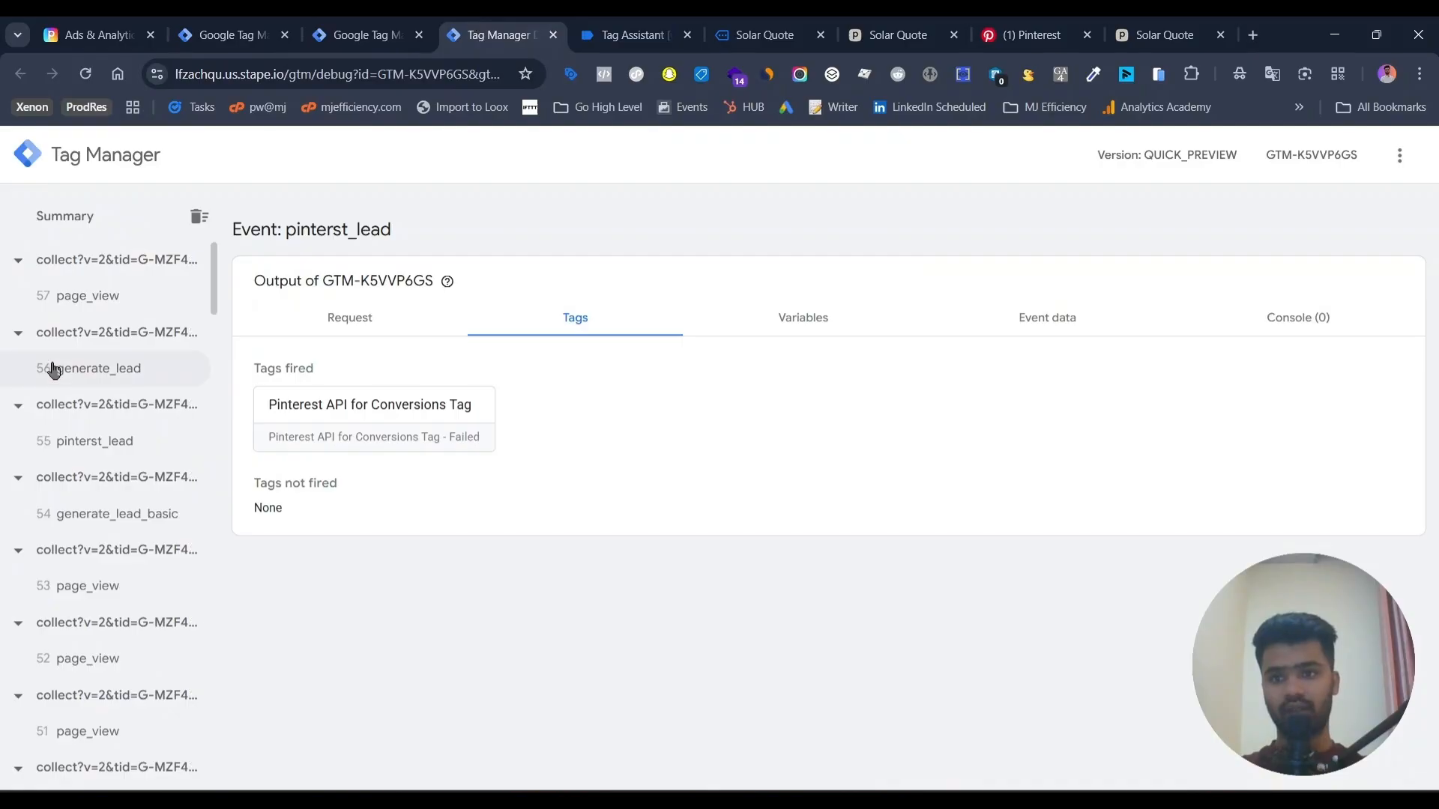
{"action": "left_click", "coordinate": [118, 438]}
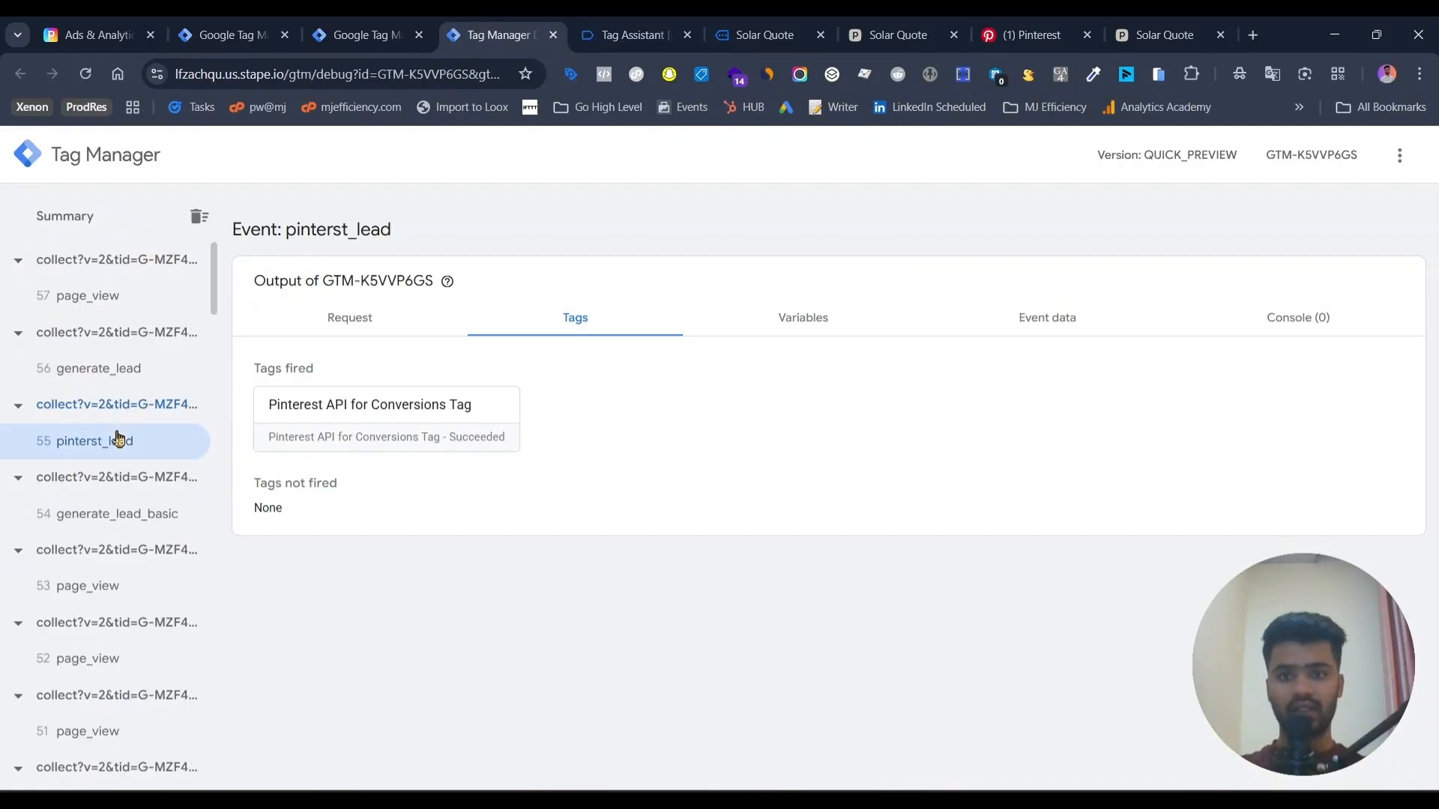
- Inspect the Pinterest conversions tag's outgoing request, confirm its event_id value, and close the panels
{"action": "left_click", "coordinate": [424, 438]}
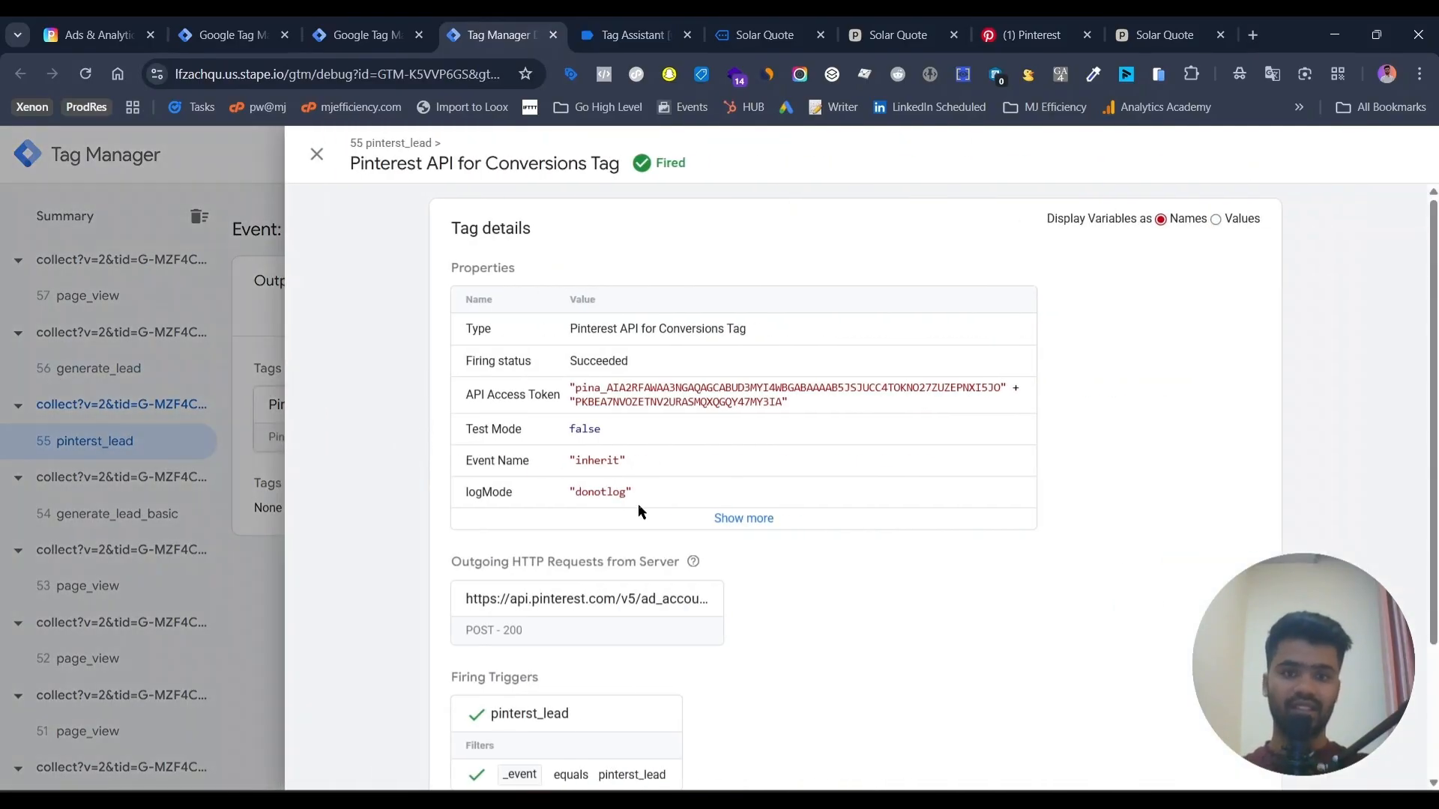
{"action": "left_click", "coordinate": [680, 519]}
{"action": "scroll", "coordinate": [677, 510], "scroll_direction": "down", "scroll_amount": 3}
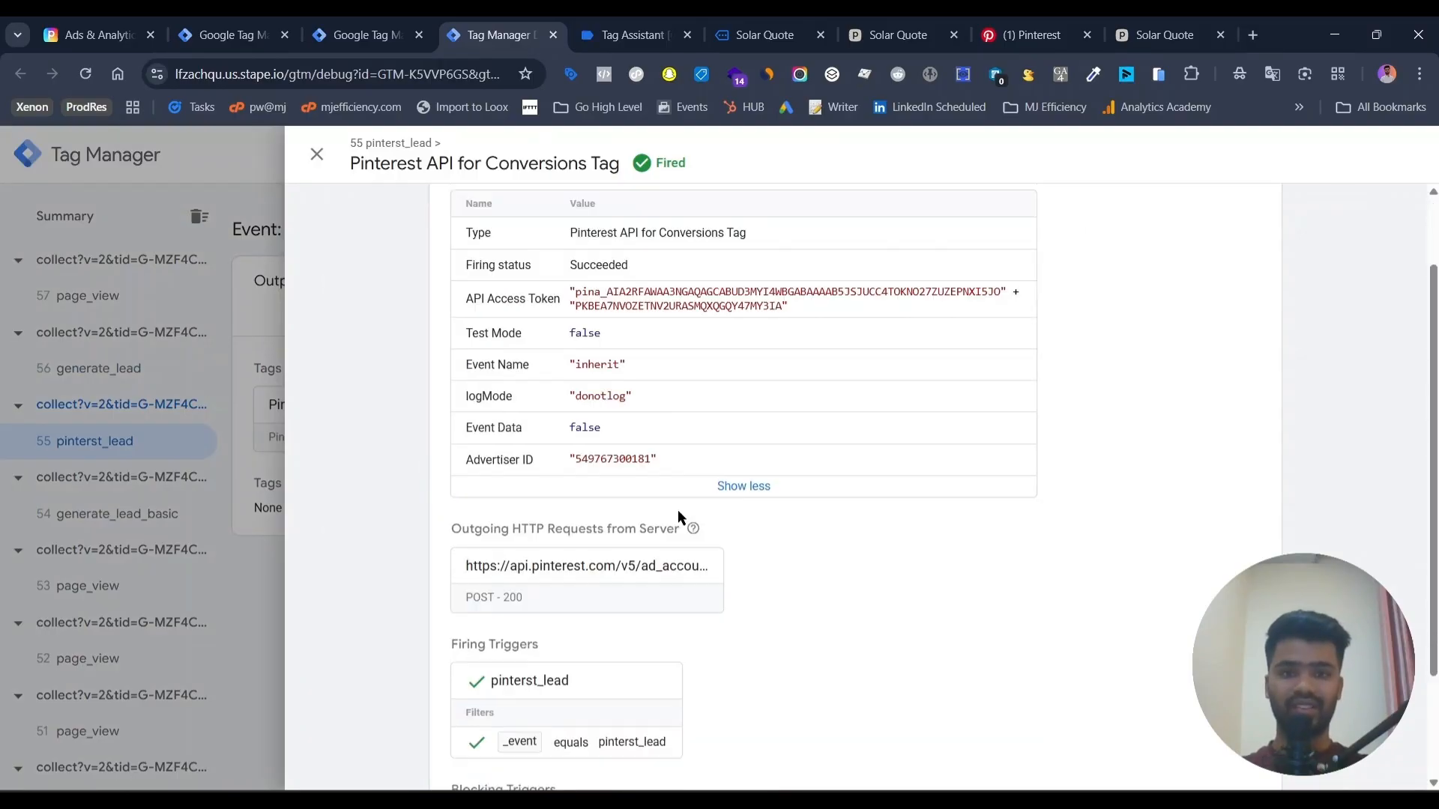
{"action": "left_click", "coordinate": [472, 420]}
{"action": "scroll", "coordinate": [525, 423], "scroll_direction": "down", "scroll_amount": 2}
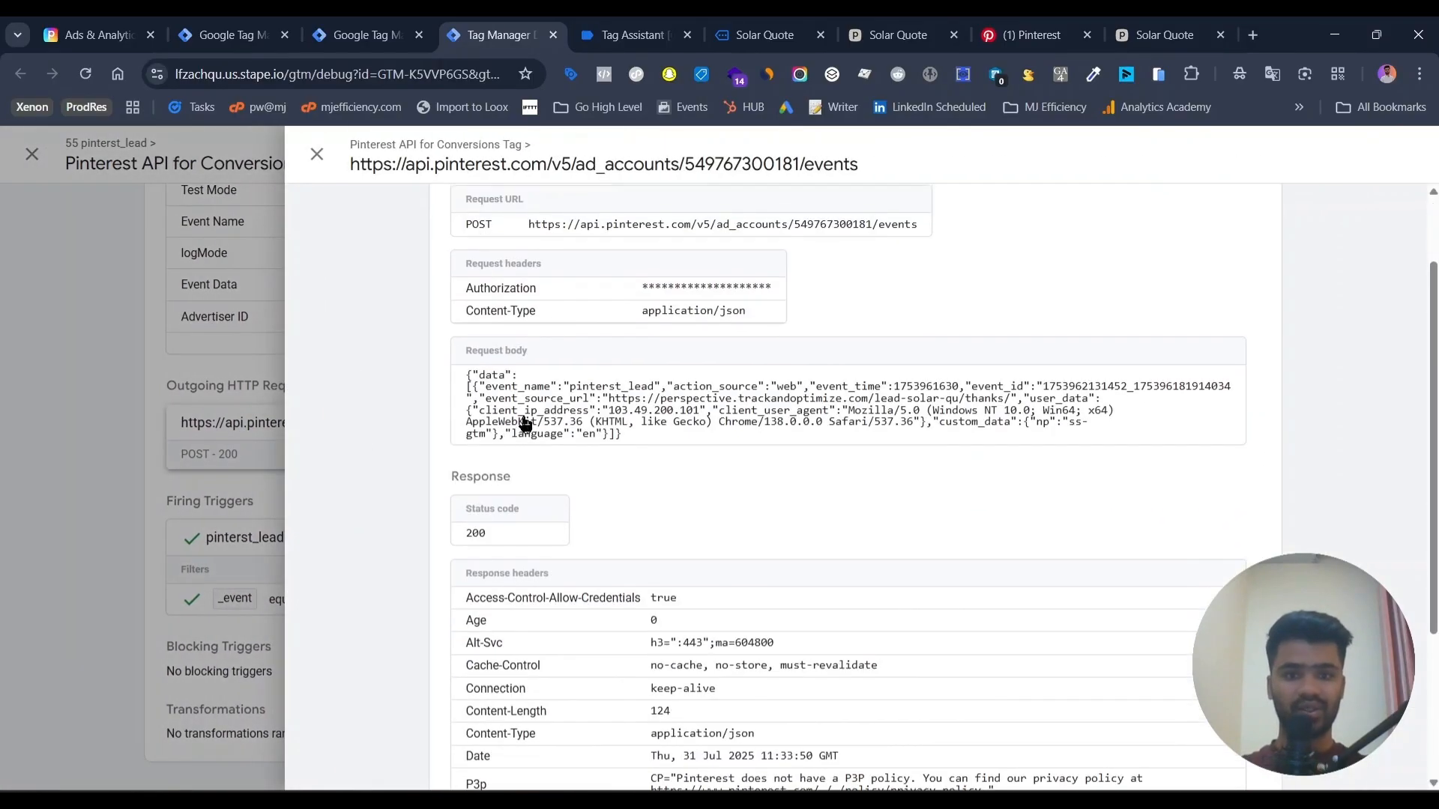
{"action": "scroll", "coordinate": [525, 424], "scroll_direction": "up", "scroll_amount": 3}
{"action": "scroll", "coordinate": [524, 423], "scroll_direction": "right", "scroll_amount": 3}
{"action": "scroll", "coordinate": [525, 422], "scroll_direction": "up", "scroll_amount": 2}
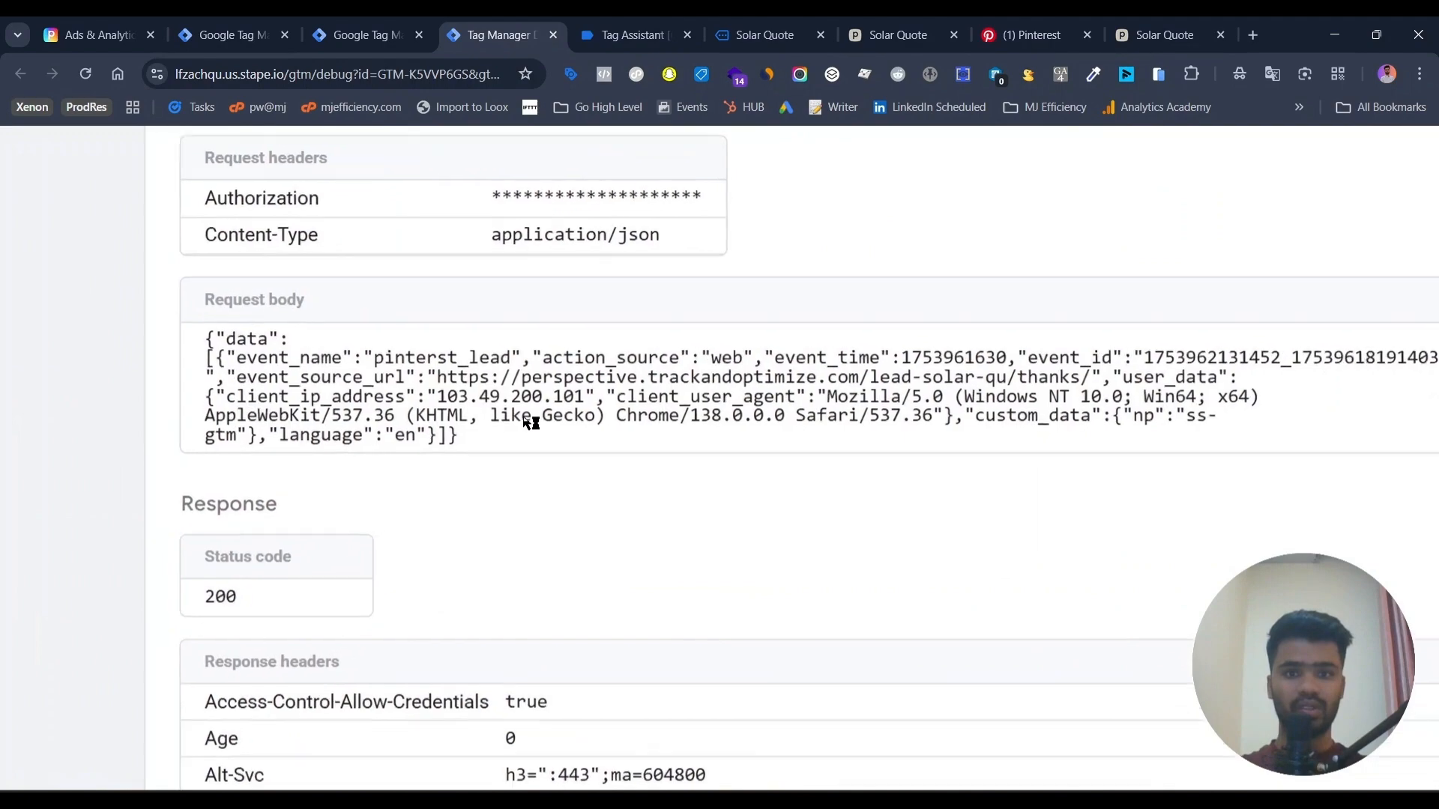
{"action": "scroll", "coordinate": [648, 378], "scroll_direction": "right", "scroll_amount": 1}
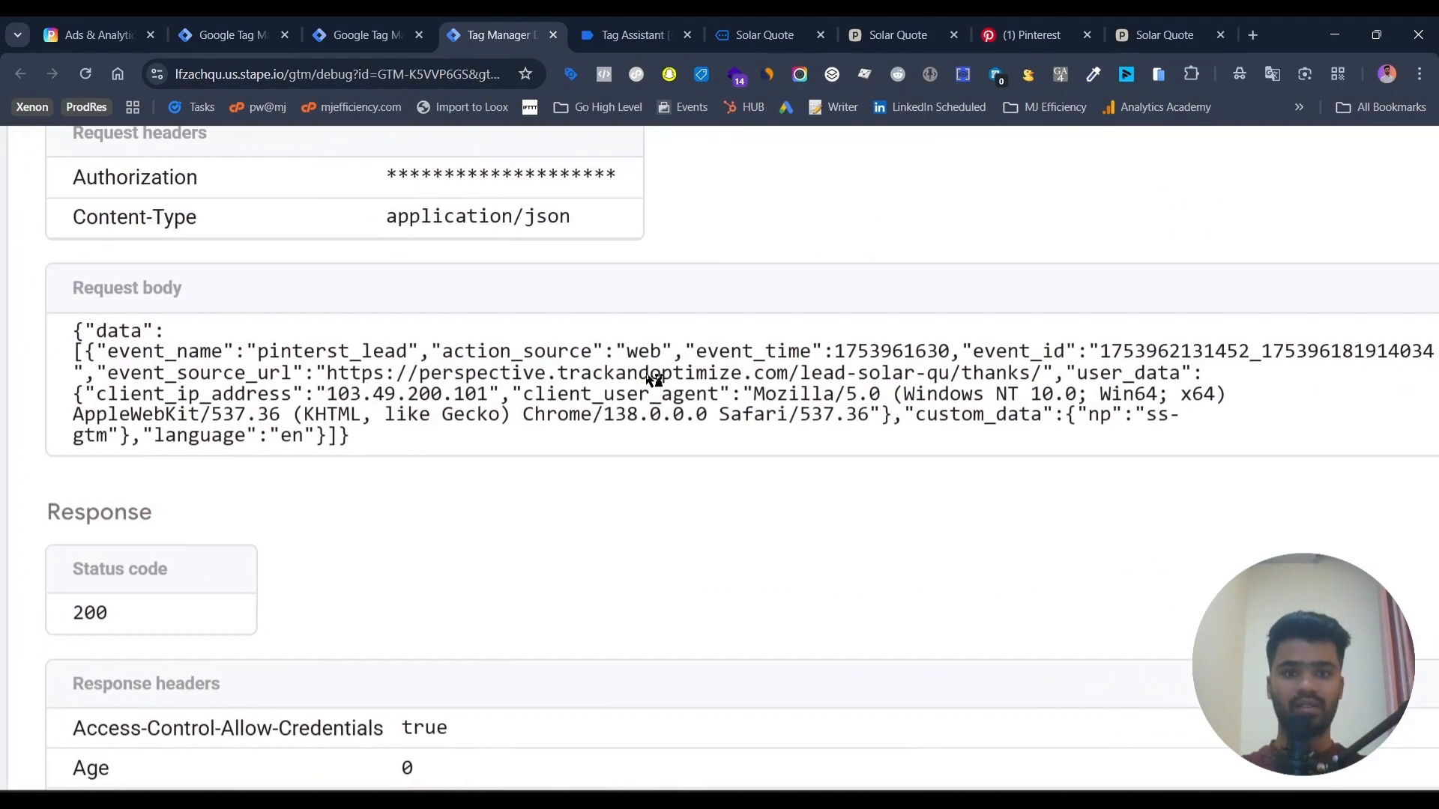
{"action": "scroll", "coordinate": [881, 354], "scroll_direction": "right", "scroll_amount": 2}
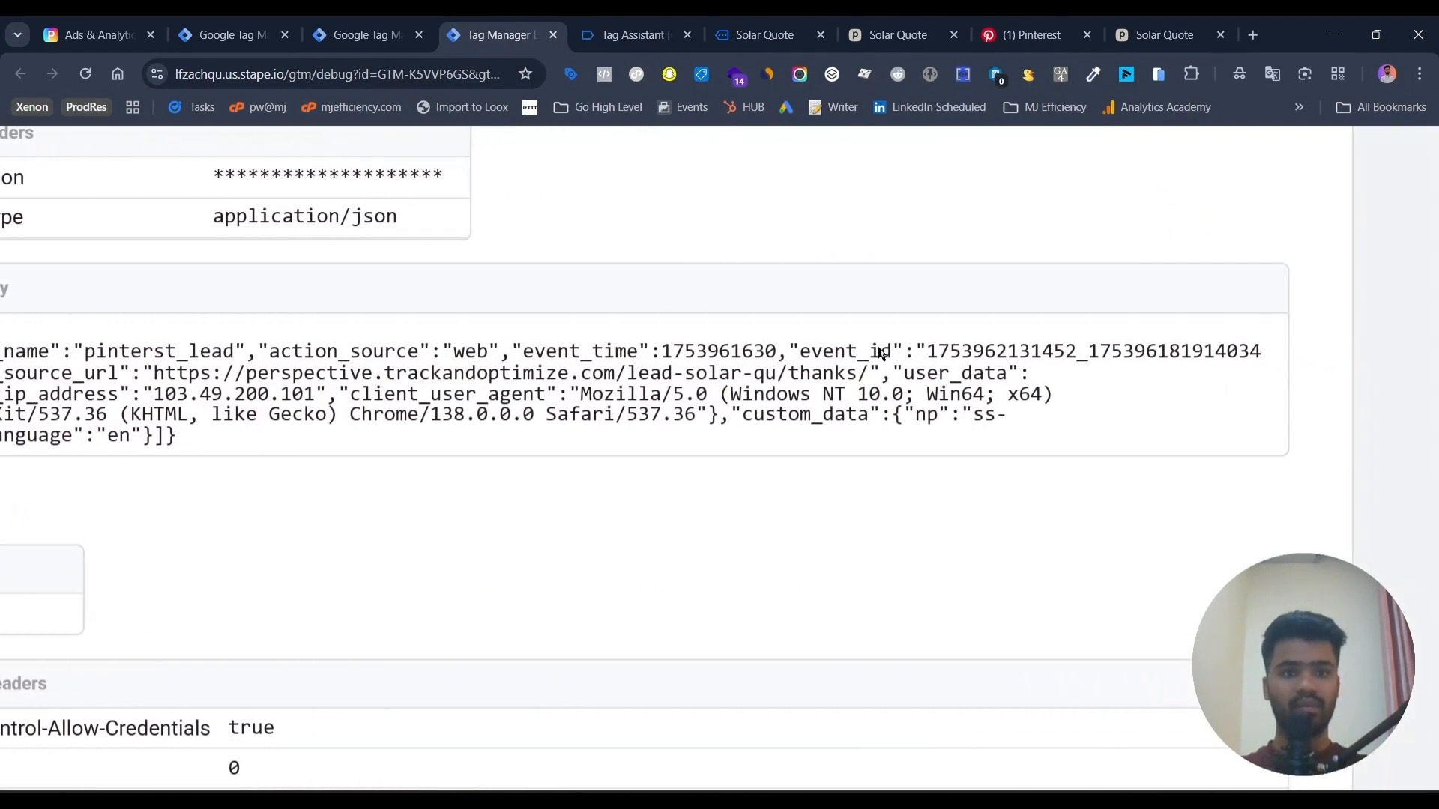
{"action": "double_click", "coordinate": [1071, 352]}
{"action": "scroll", "coordinate": [1067, 350], "scroll_direction": "down", "scroll_amount": 3}
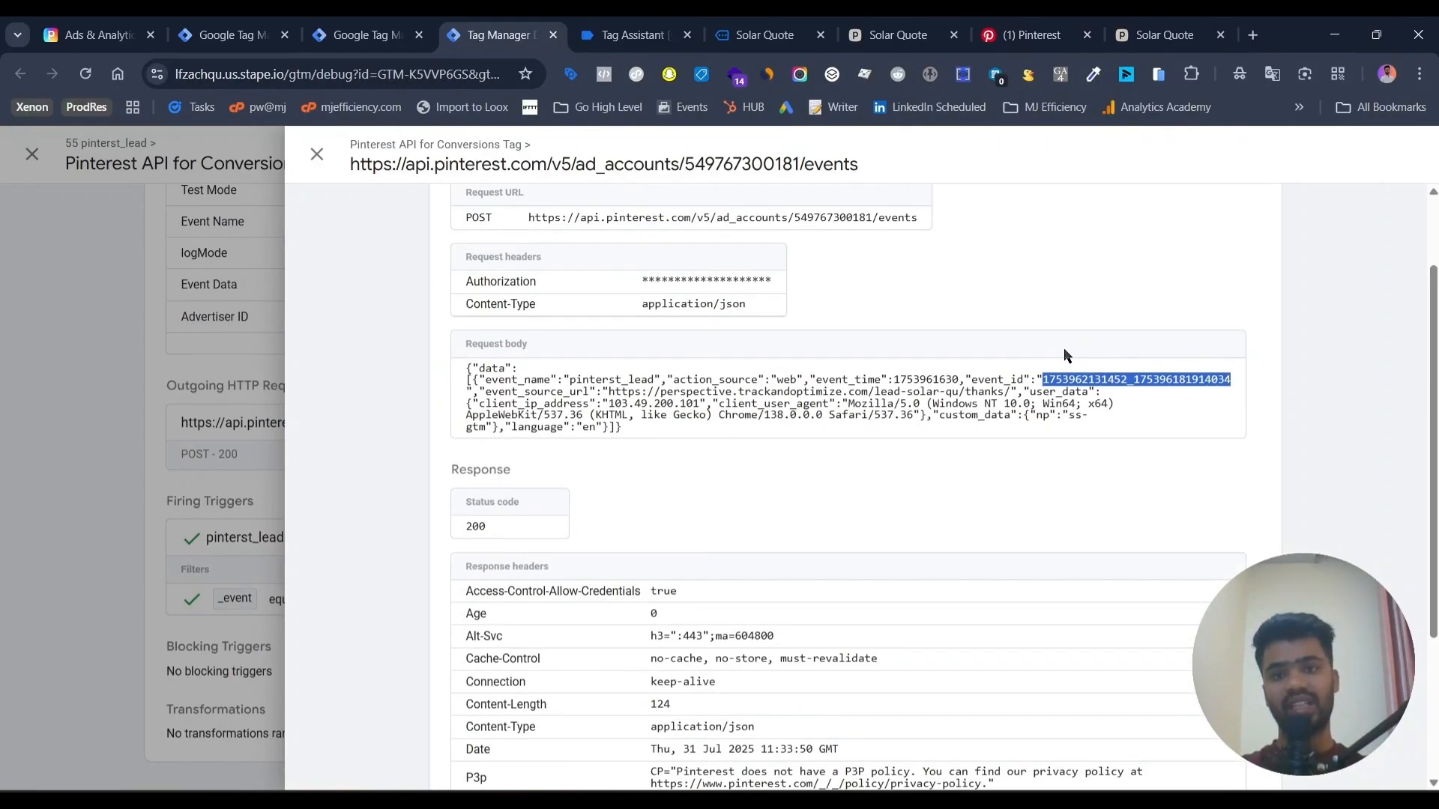
{"action": "left_click", "coordinate": [317, 154]}
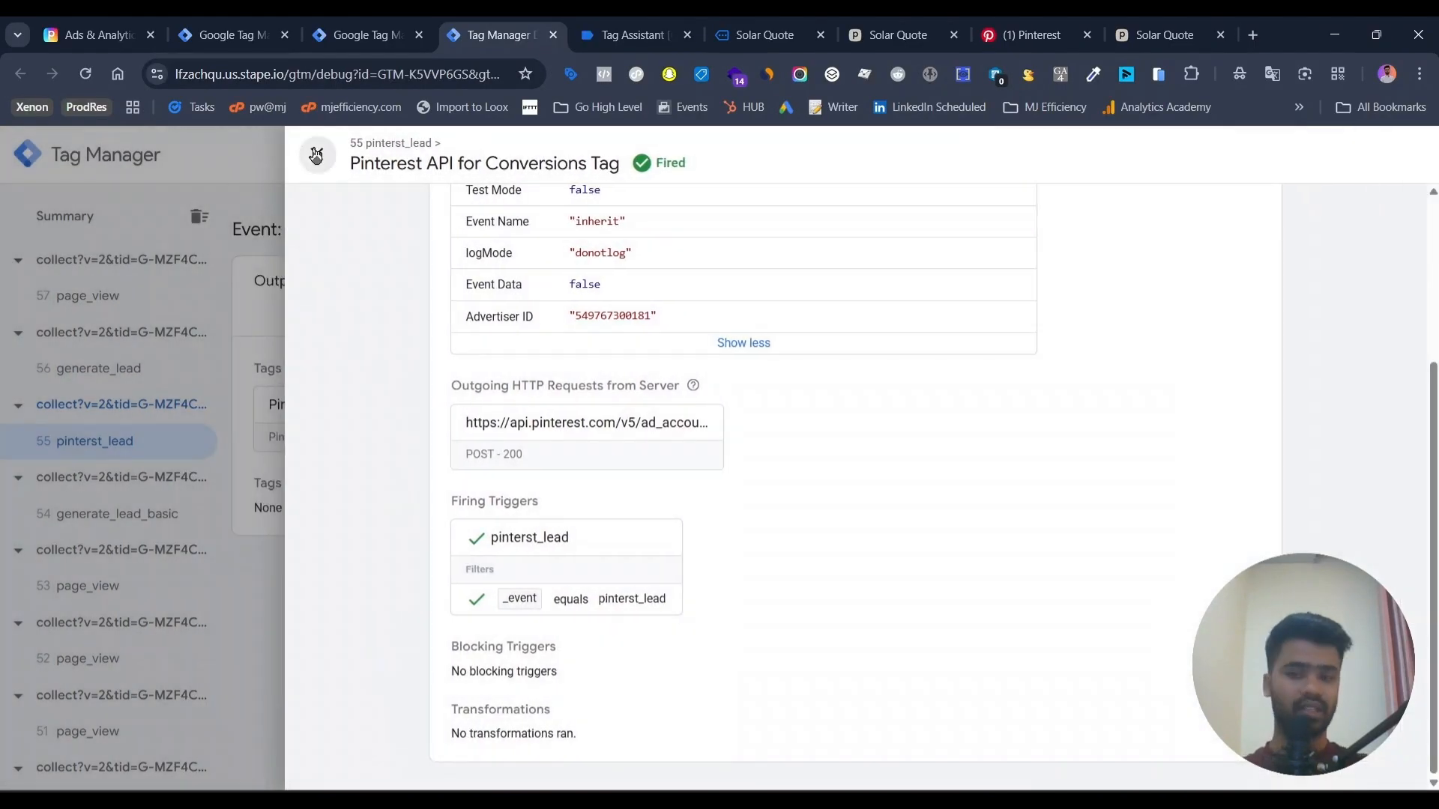
{"action": "left_click", "coordinate": [313, 146]}
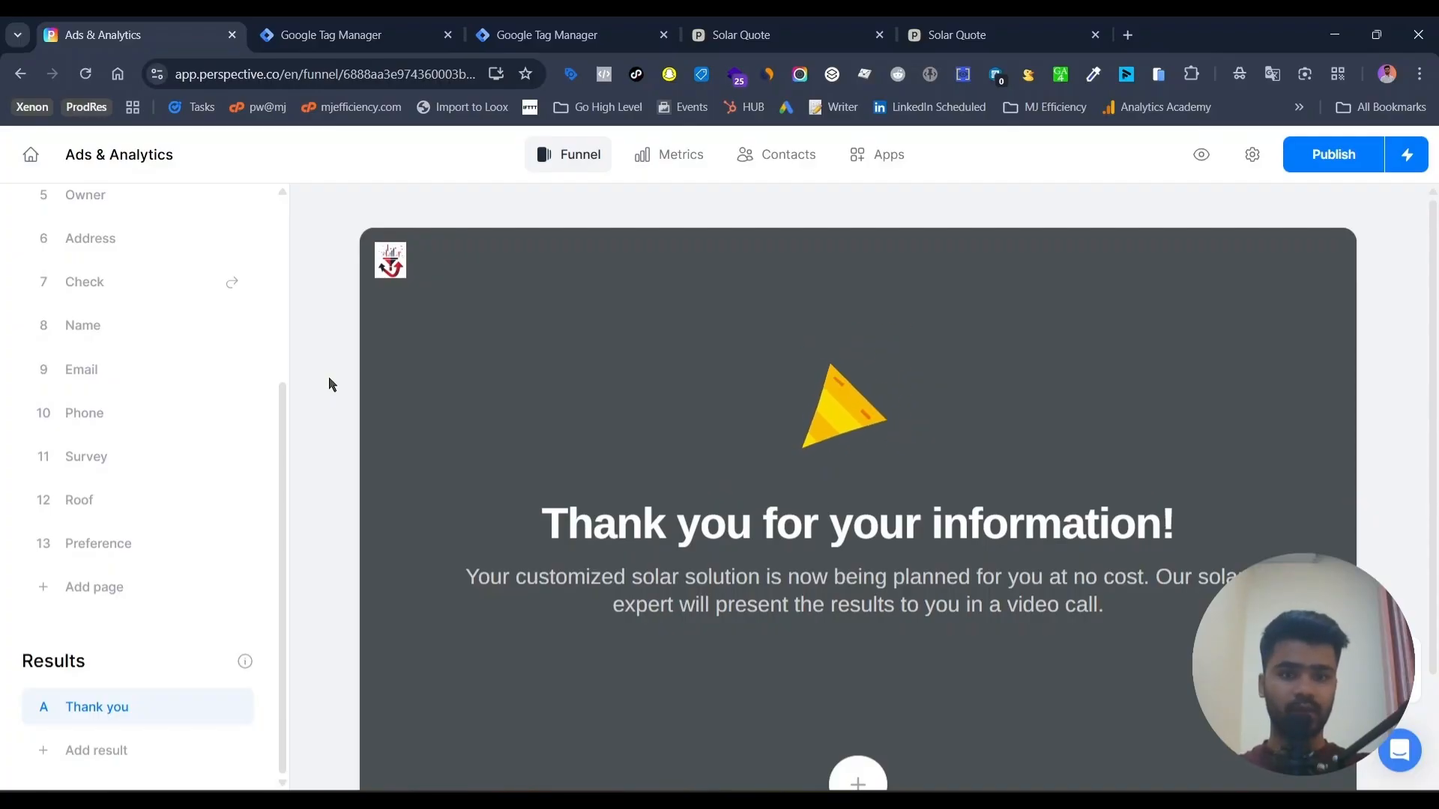
- View the funnel's Start page and live Solar Quote landing page, then bring up Snapchat Ads Manager
{"action": "scroll", "coordinate": [152, 360], "scroll_direction": "up", "scroll_amount": 4}
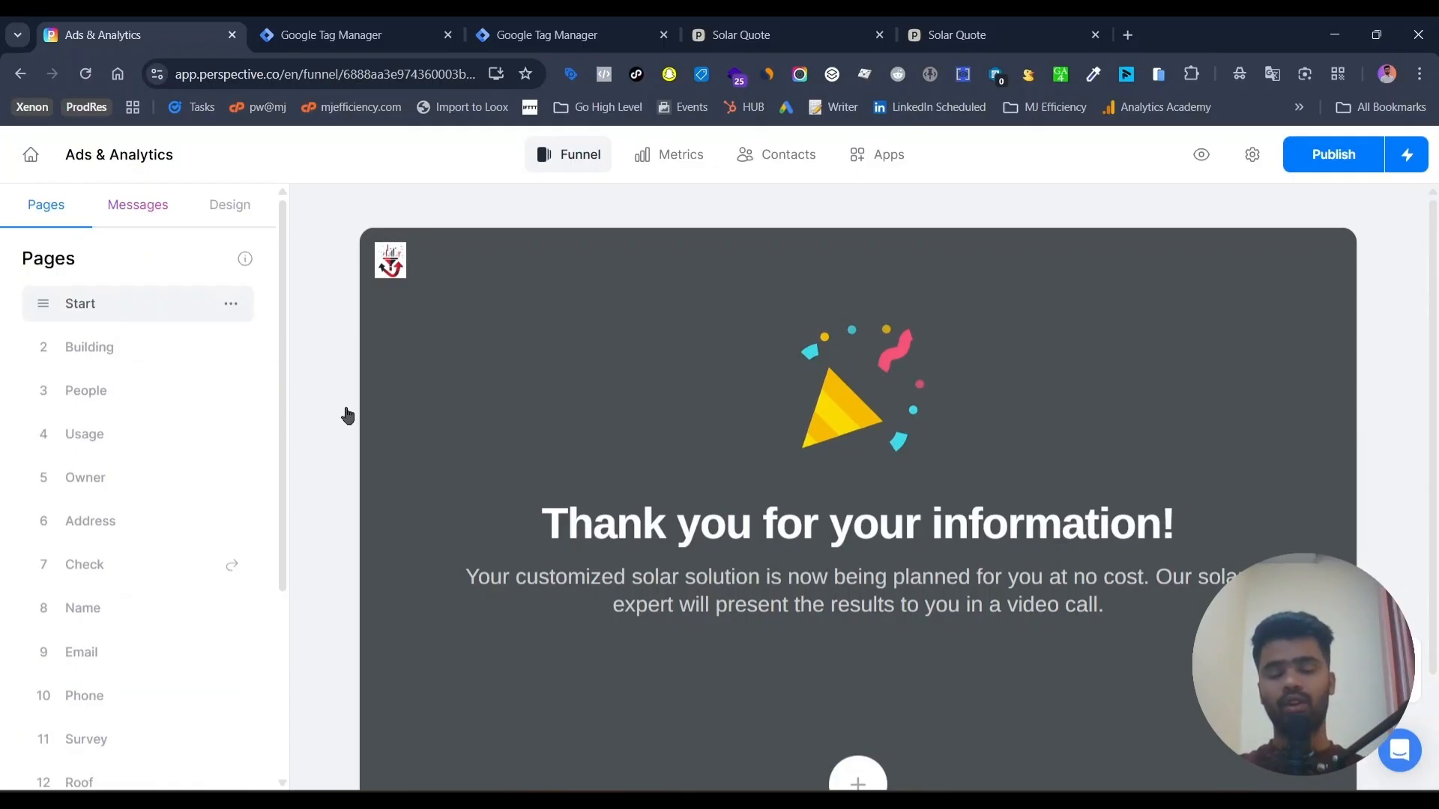
{"action": "left_click", "coordinate": [120, 300]}
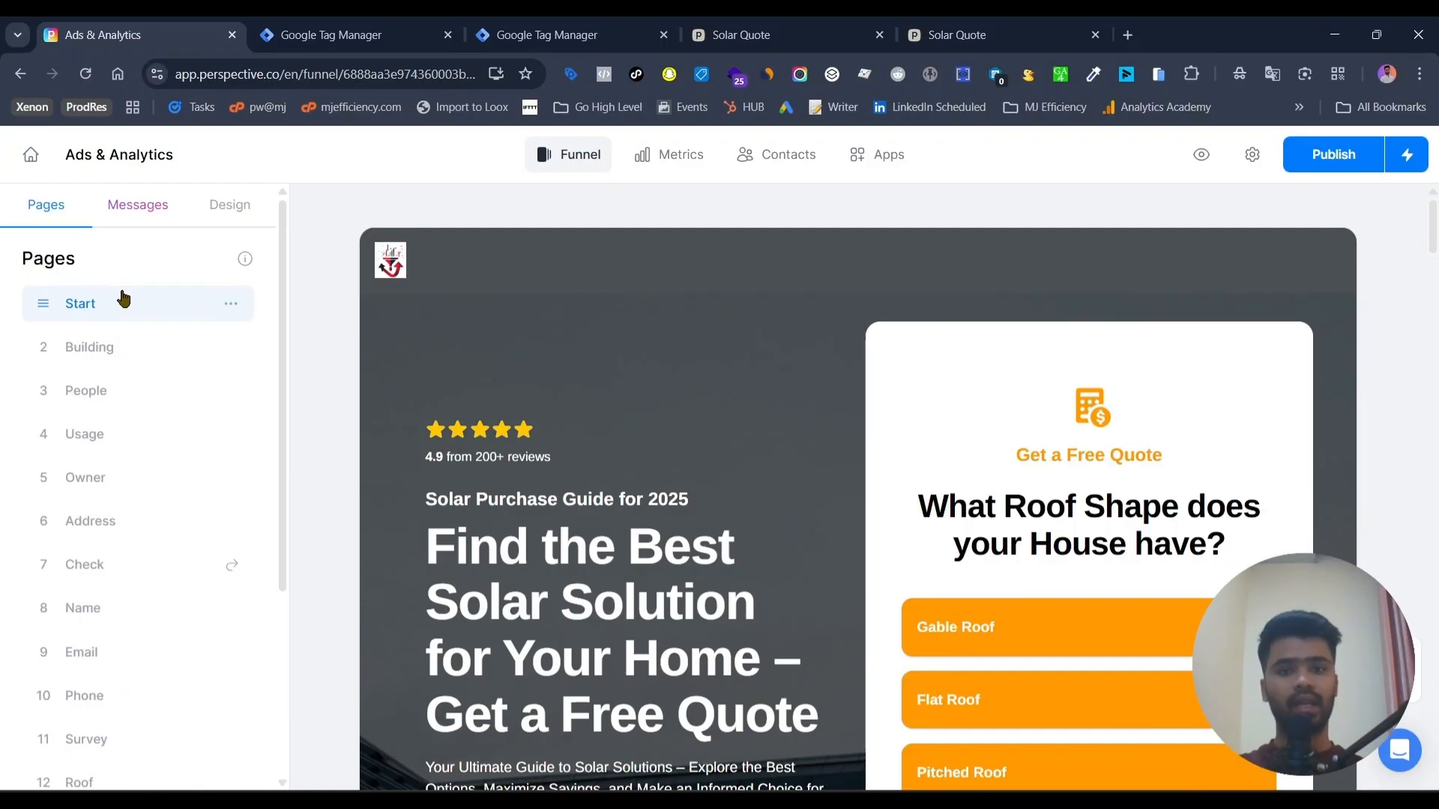
{"action": "left_click", "coordinate": [325, 22]}
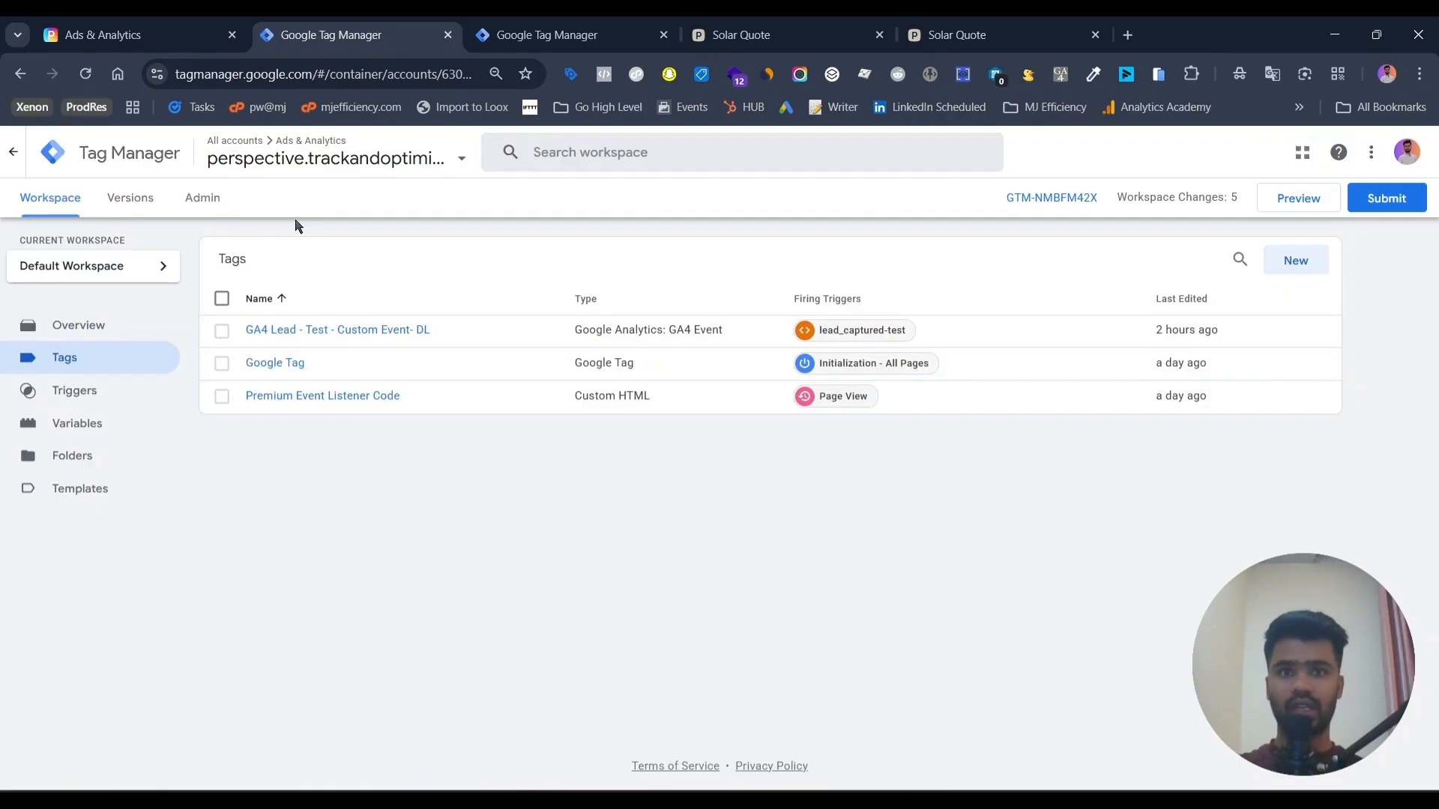
{"action": "left_click", "coordinate": [742, 19]}
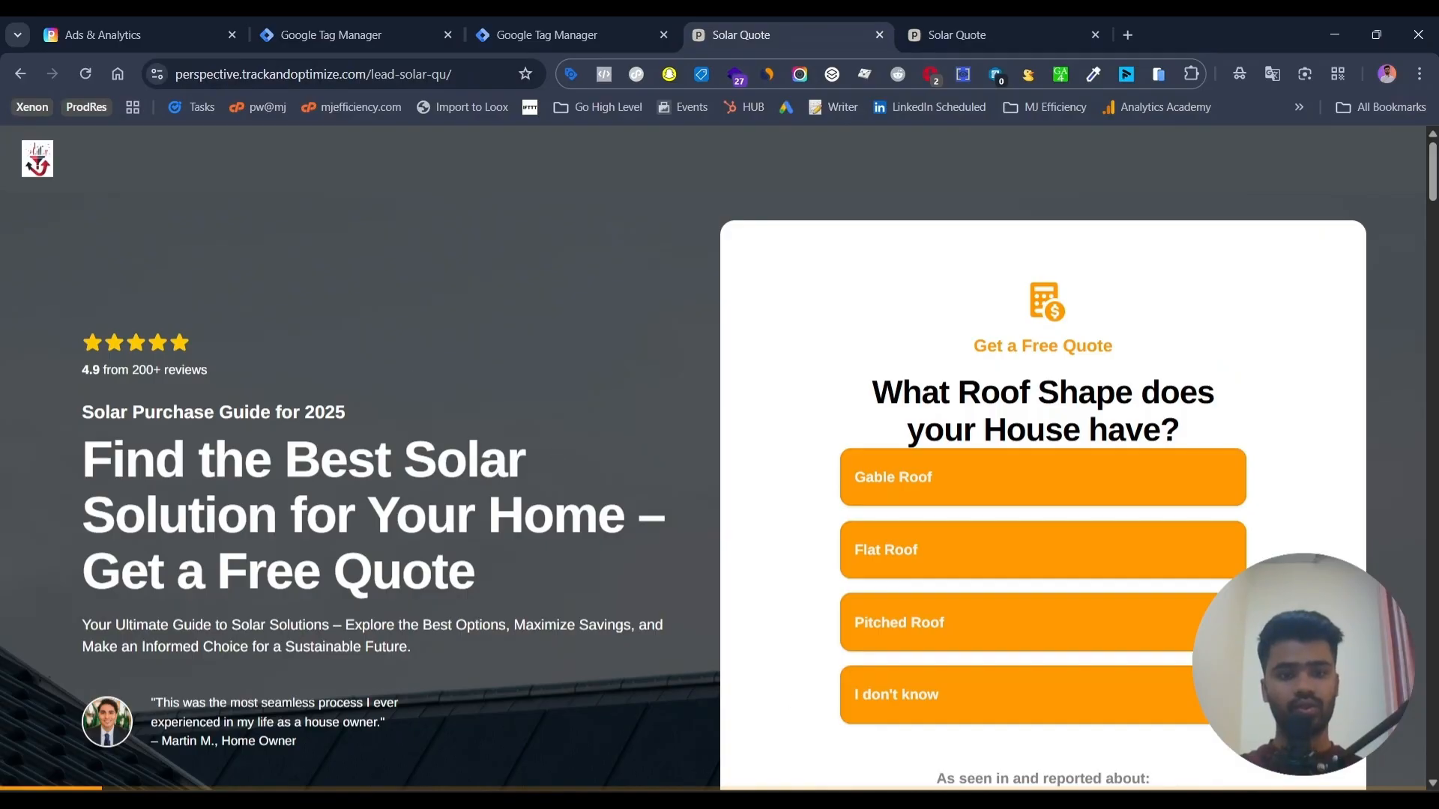
{"action": "left_click", "coordinate": [919, 800]}
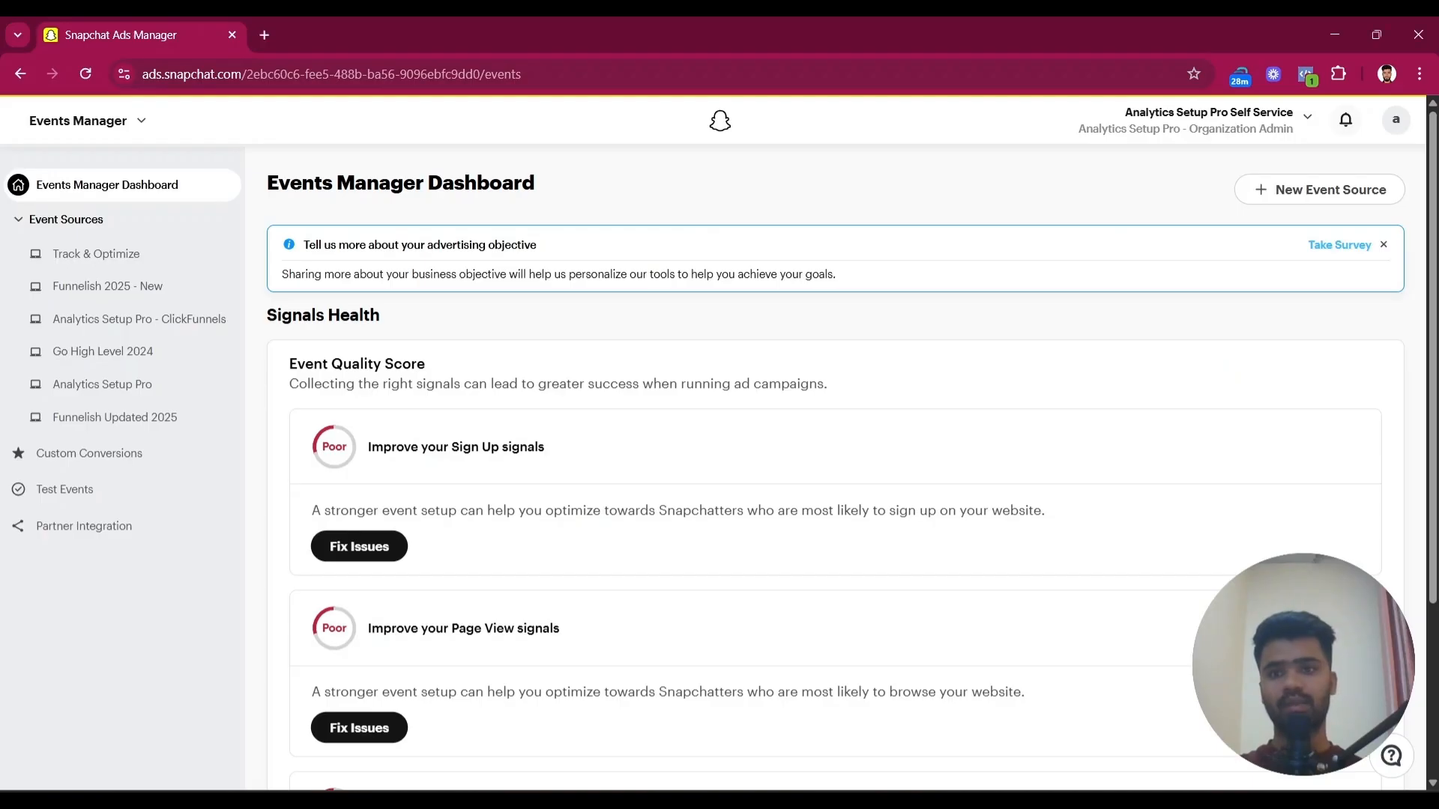
- Create a Web Snap Pixel event source named 'Ads & Analytics' in Snapchat Ads Manager
{"action": "left_click", "coordinate": [100, 122]}
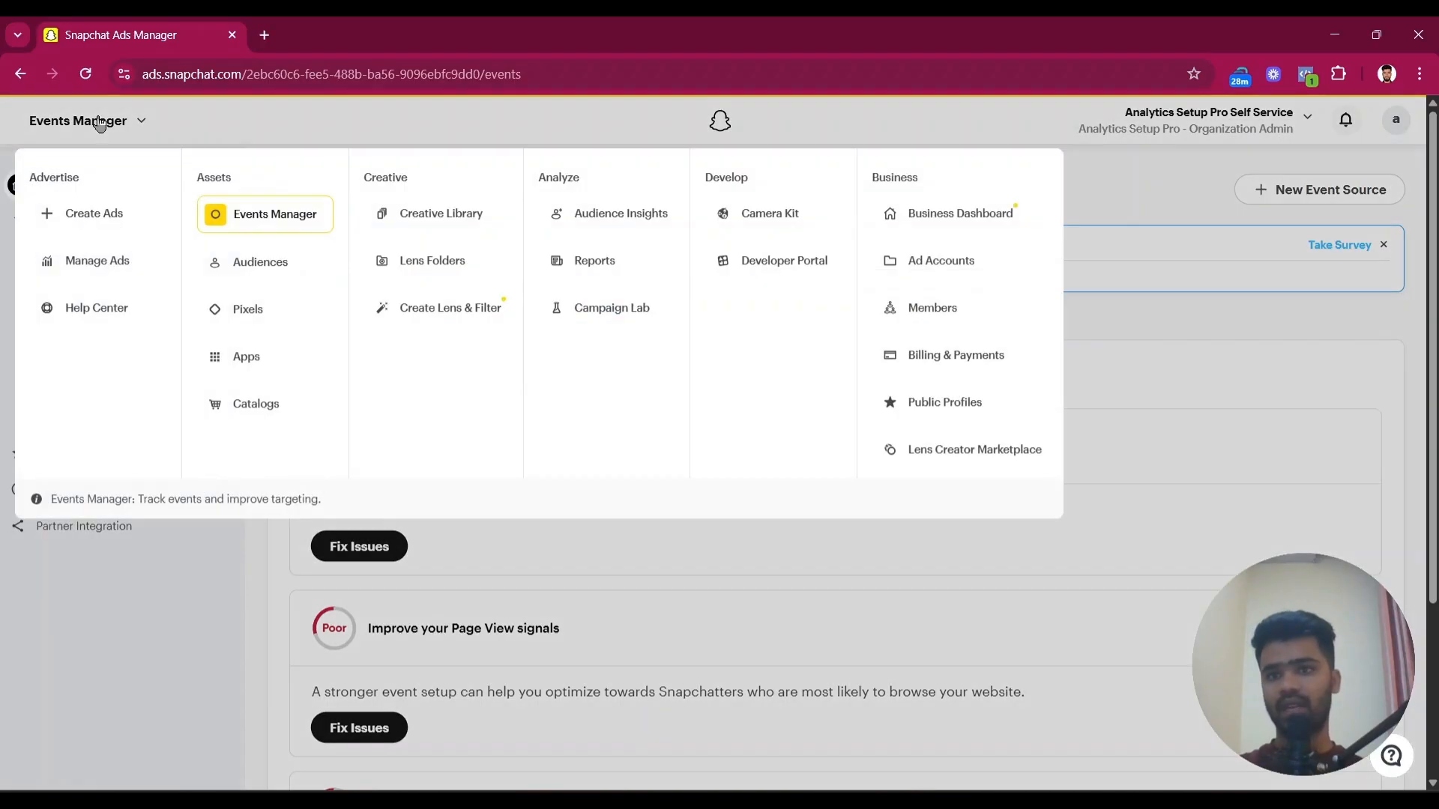
{"action": "left_click", "coordinate": [707, 576]}
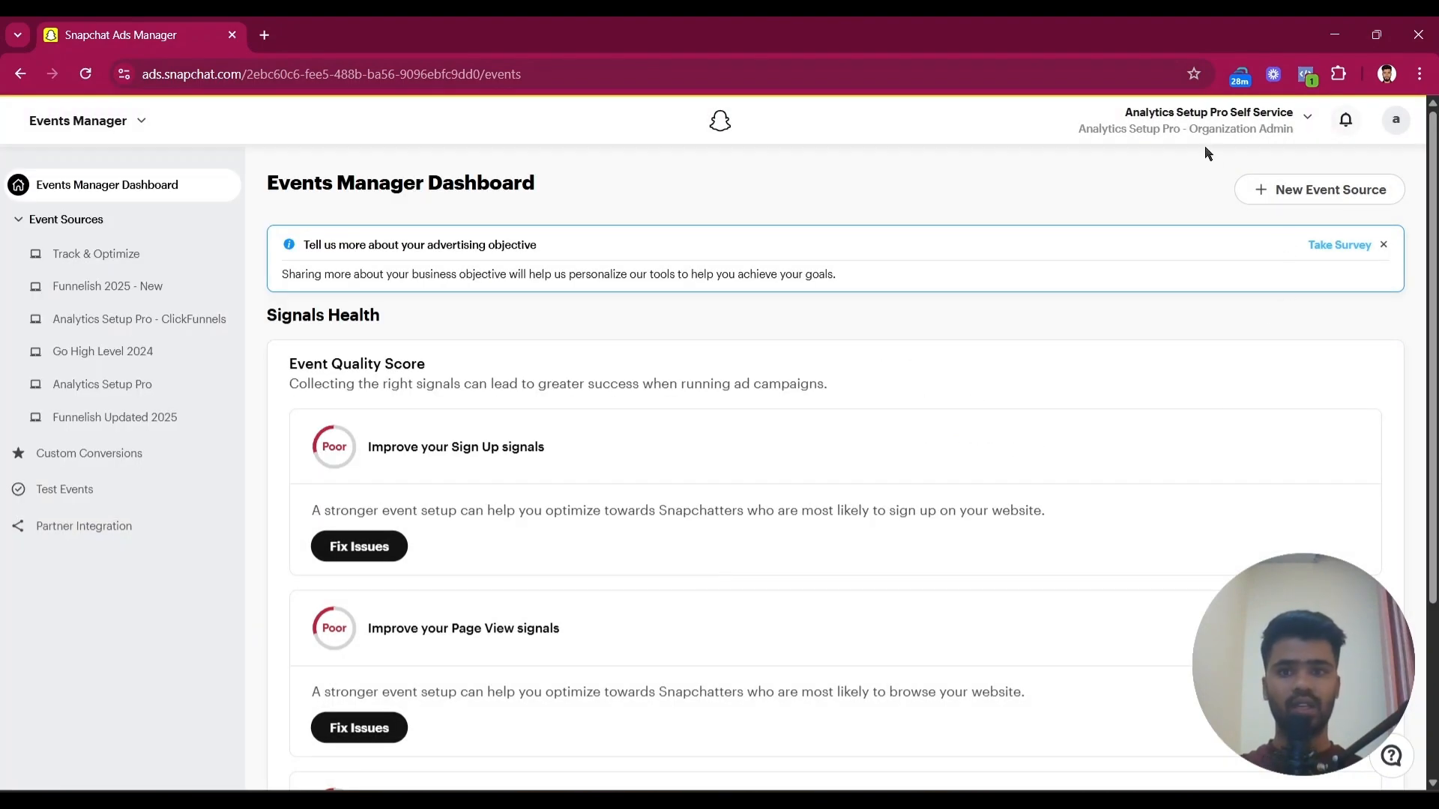
{"action": "left_click", "coordinate": [1250, 203]}
{"action": "left_click", "coordinate": [742, 413]}
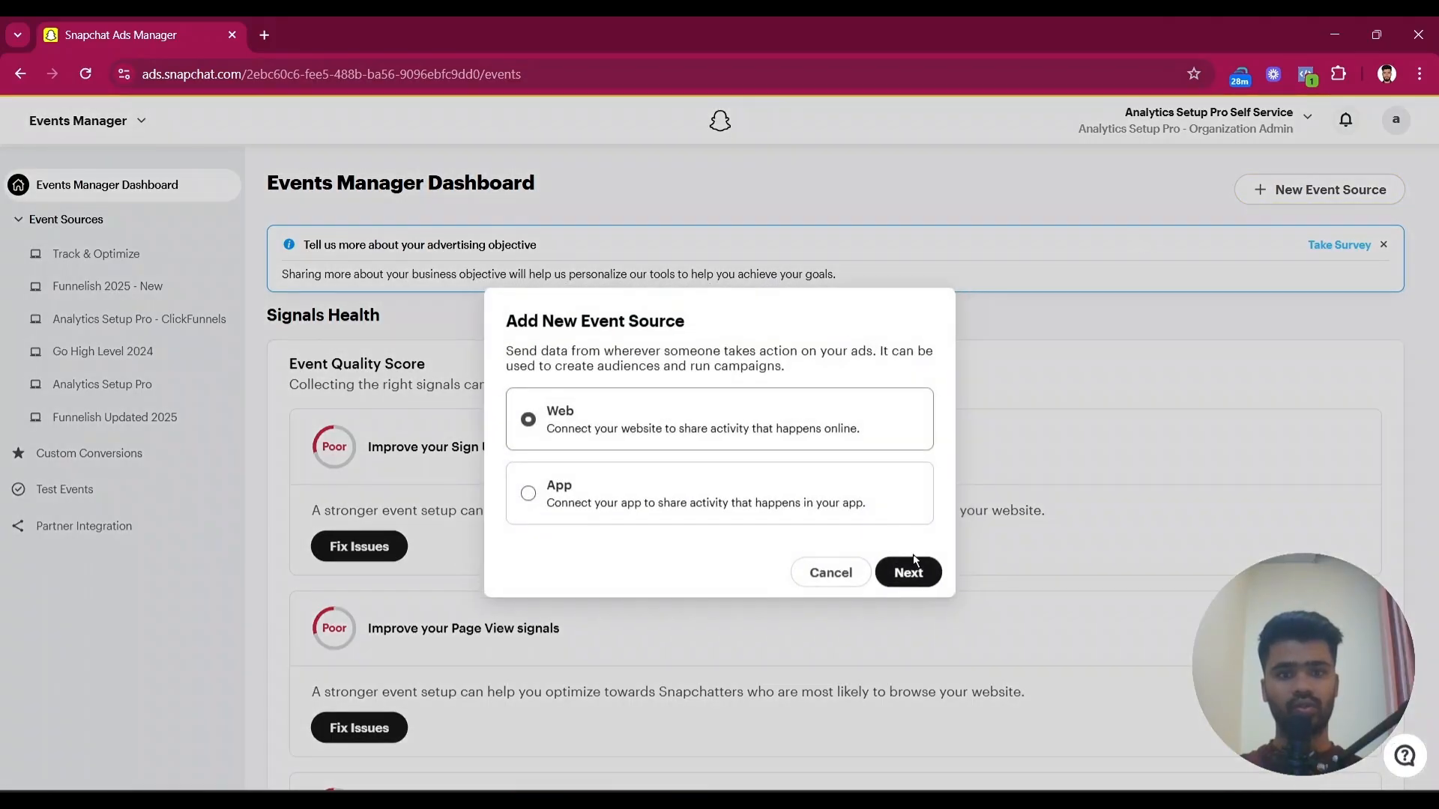
{"action": "left_click", "coordinate": [909, 571]}
{"action": "left_click", "coordinate": [610, 498]}
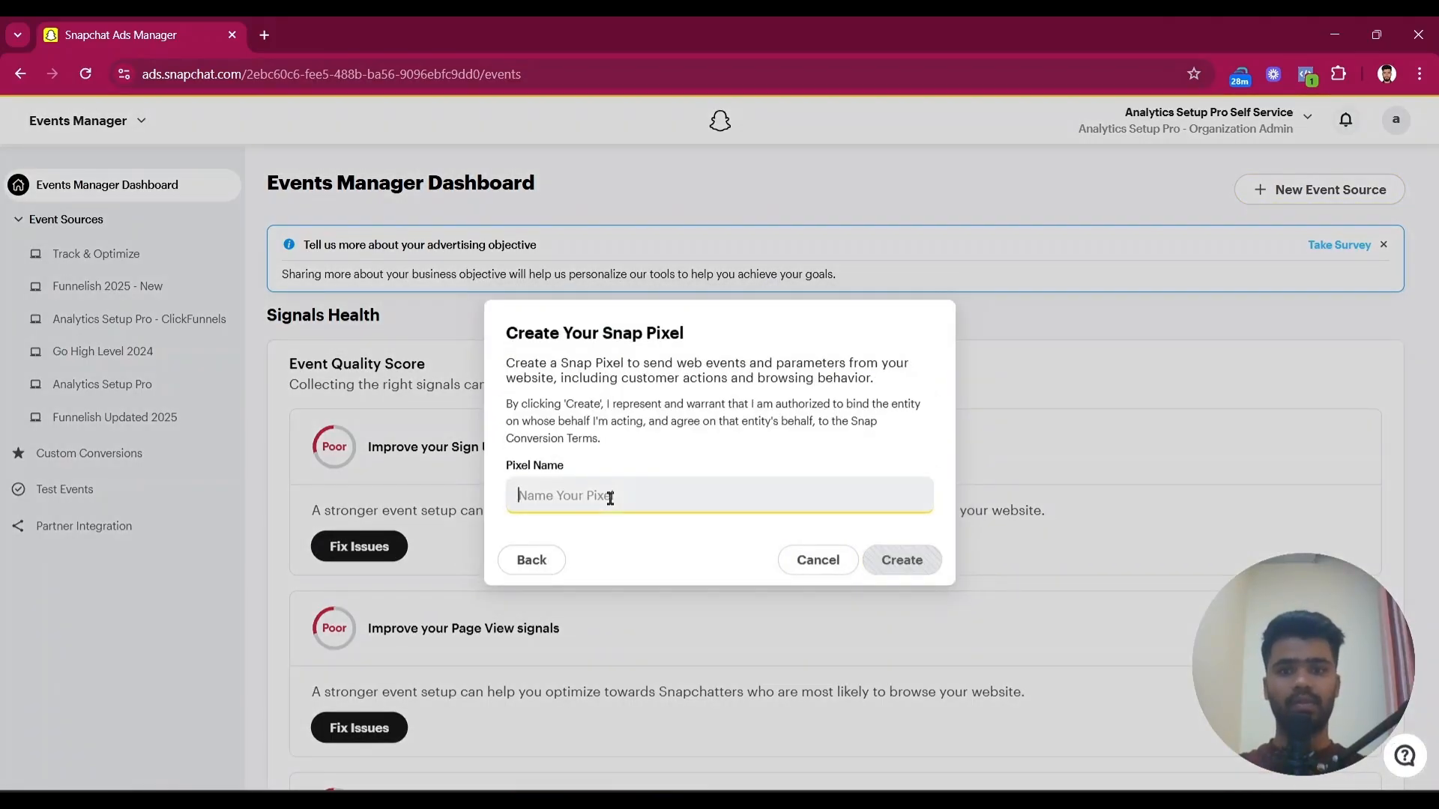
{"action": "type", "text": "Ads"}
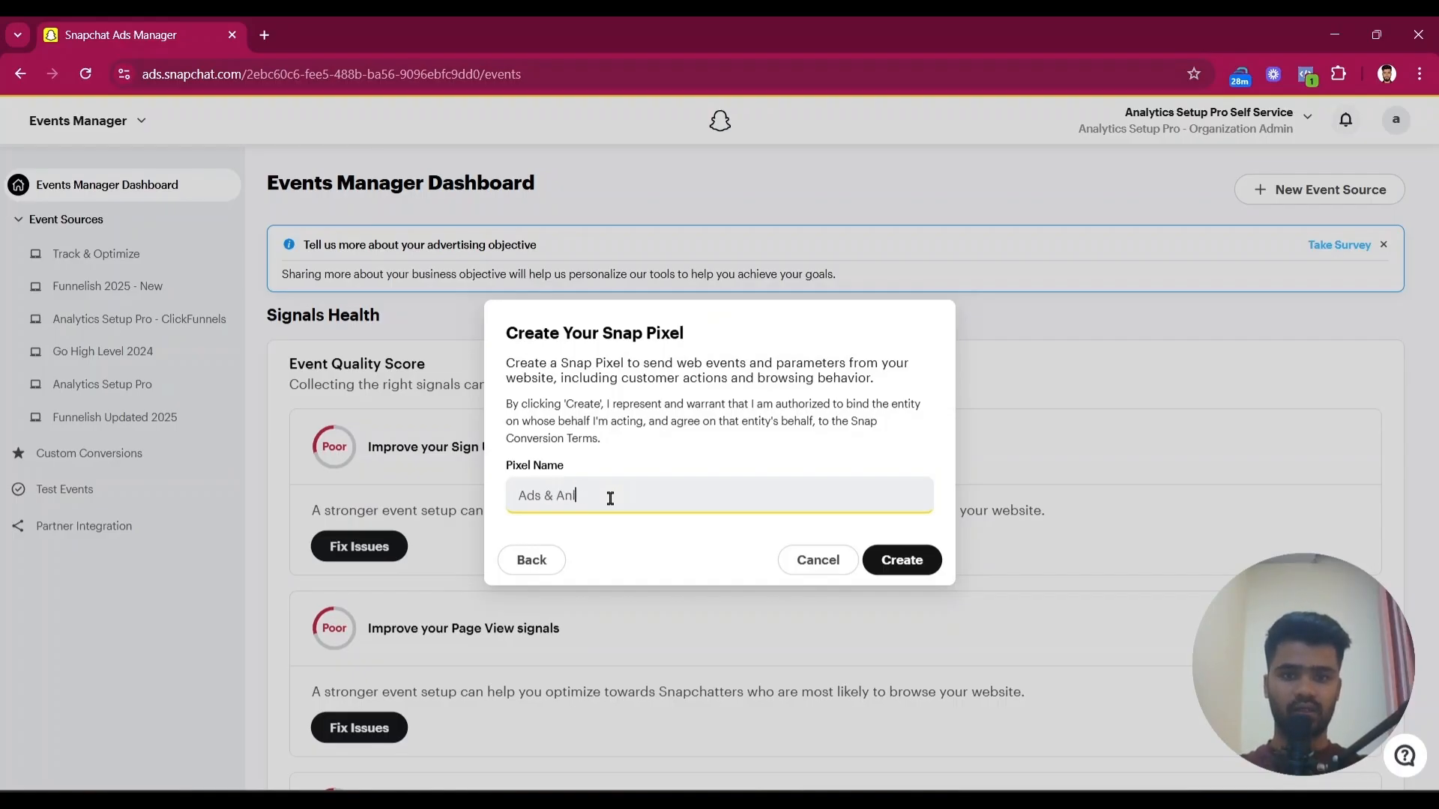
{"action": "type", "text": "& Analytics"}
{"action": "left_click", "coordinate": [896, 562]}
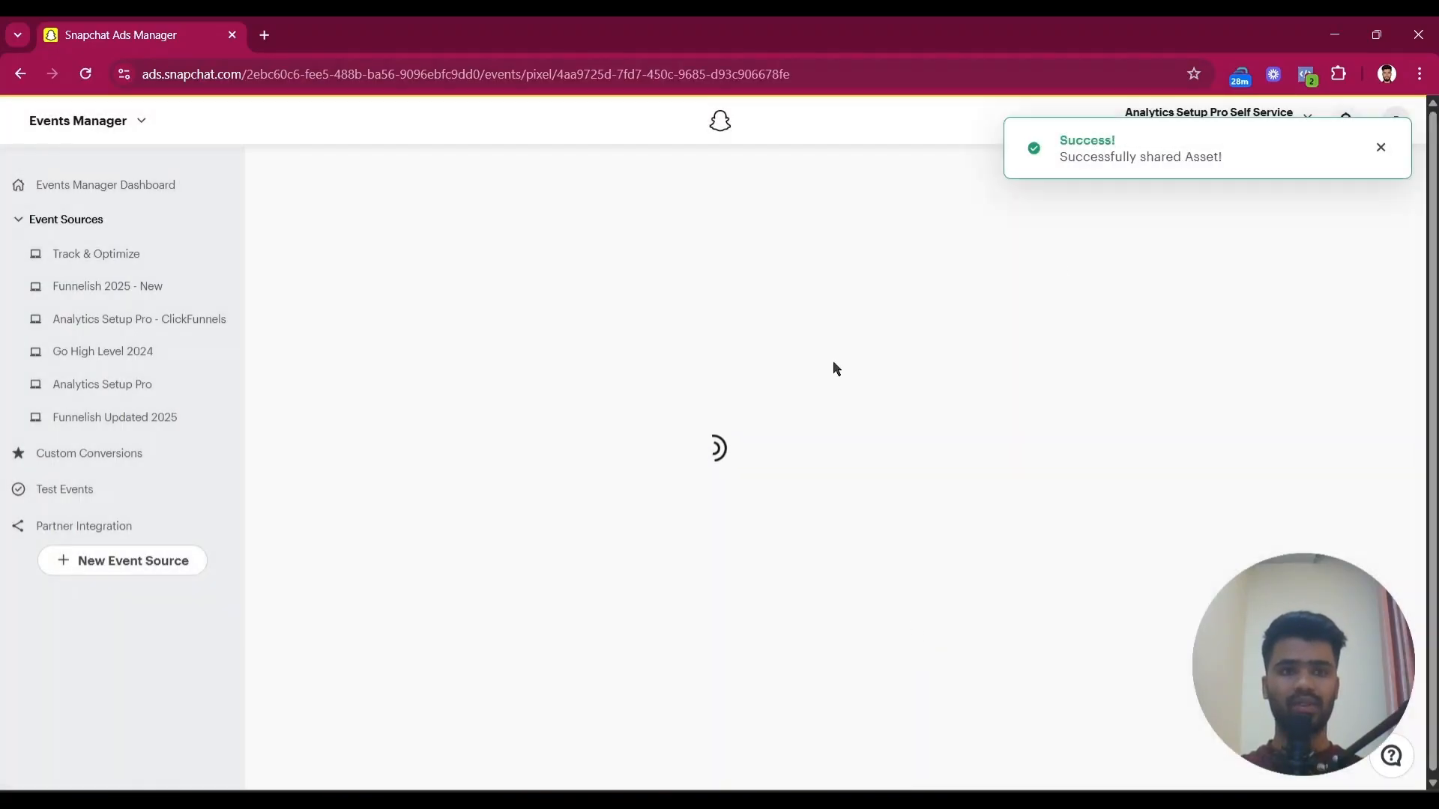
{"action": "left_click", "coordinate": [1380, 149]}
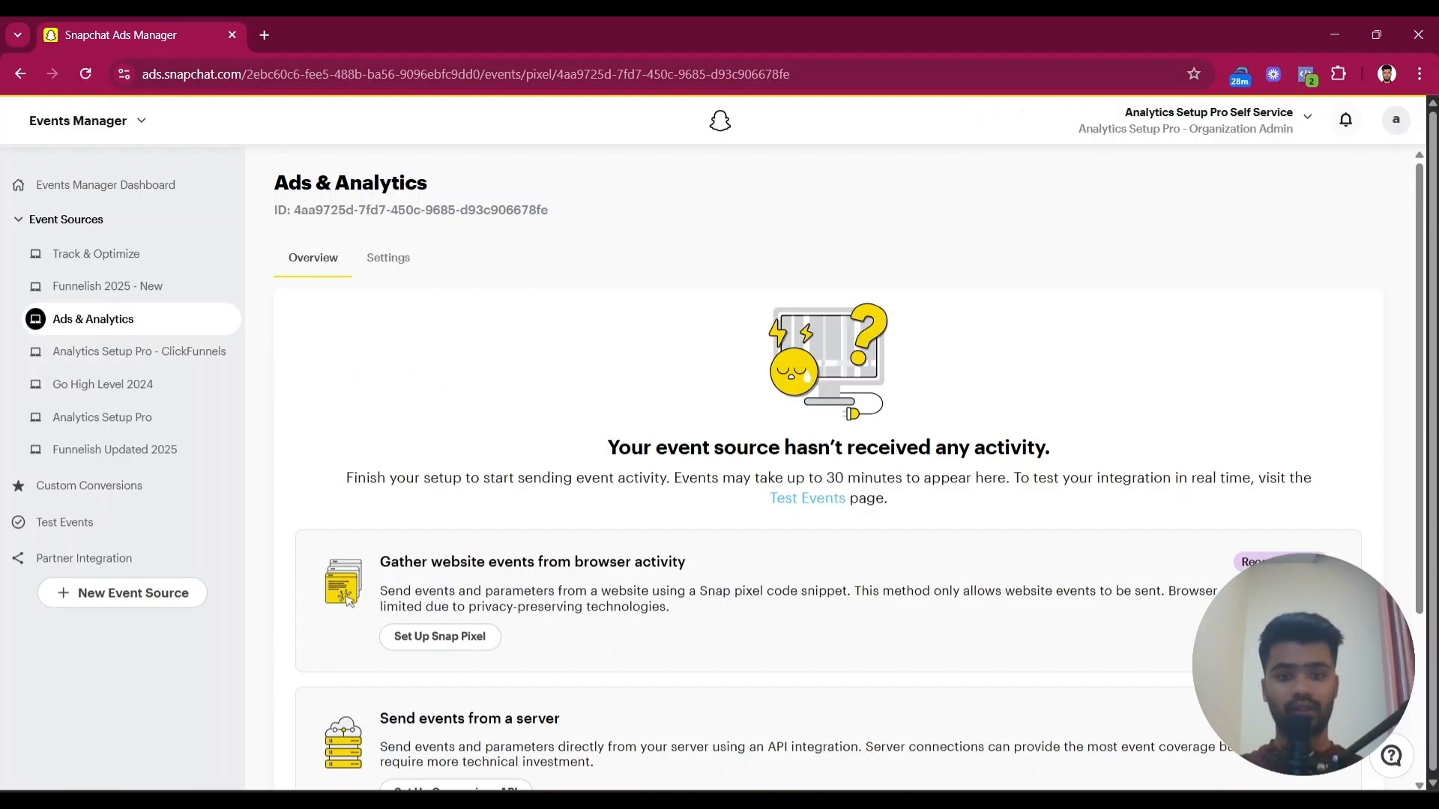
{"action": "key", "text": "alt+Tab"}
- Start a new tag from the Snap Pixel community template found by searching 'snapc'
{"action": "left_click", "coordinate": [283, 22]}
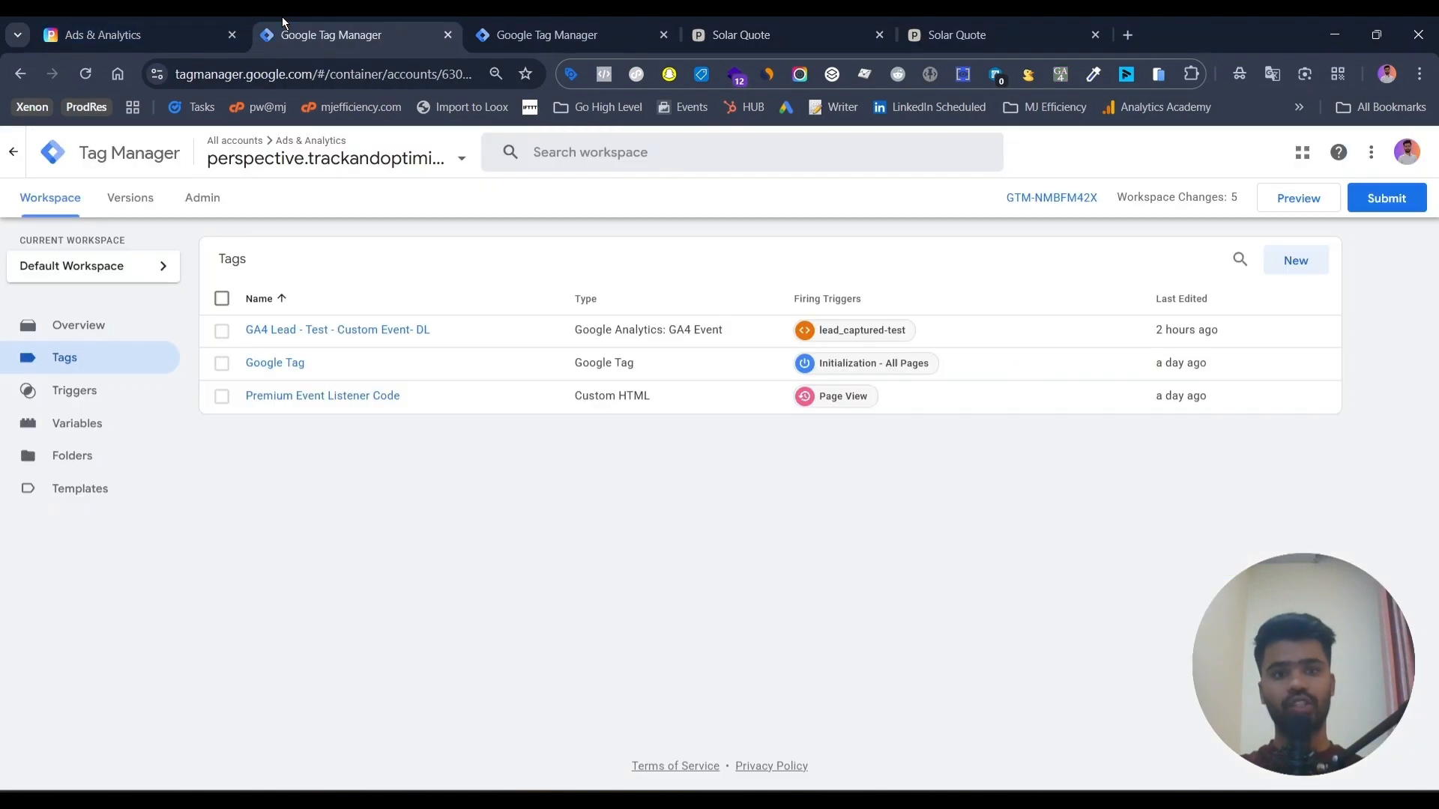
{"action": "left_click", "coordinate": [1268, 257]}
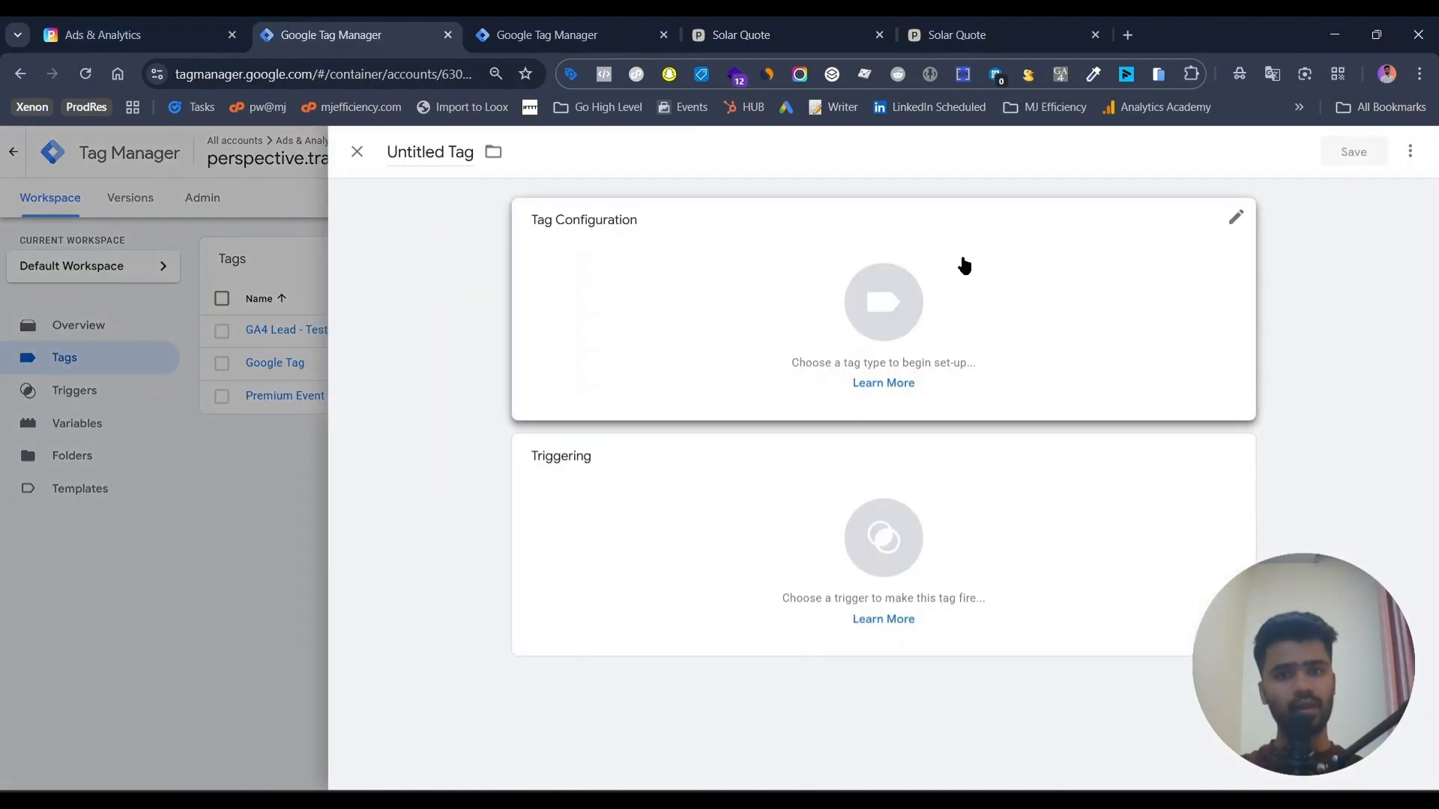
{"action": "left_click", "coordinate": [963, 267]}
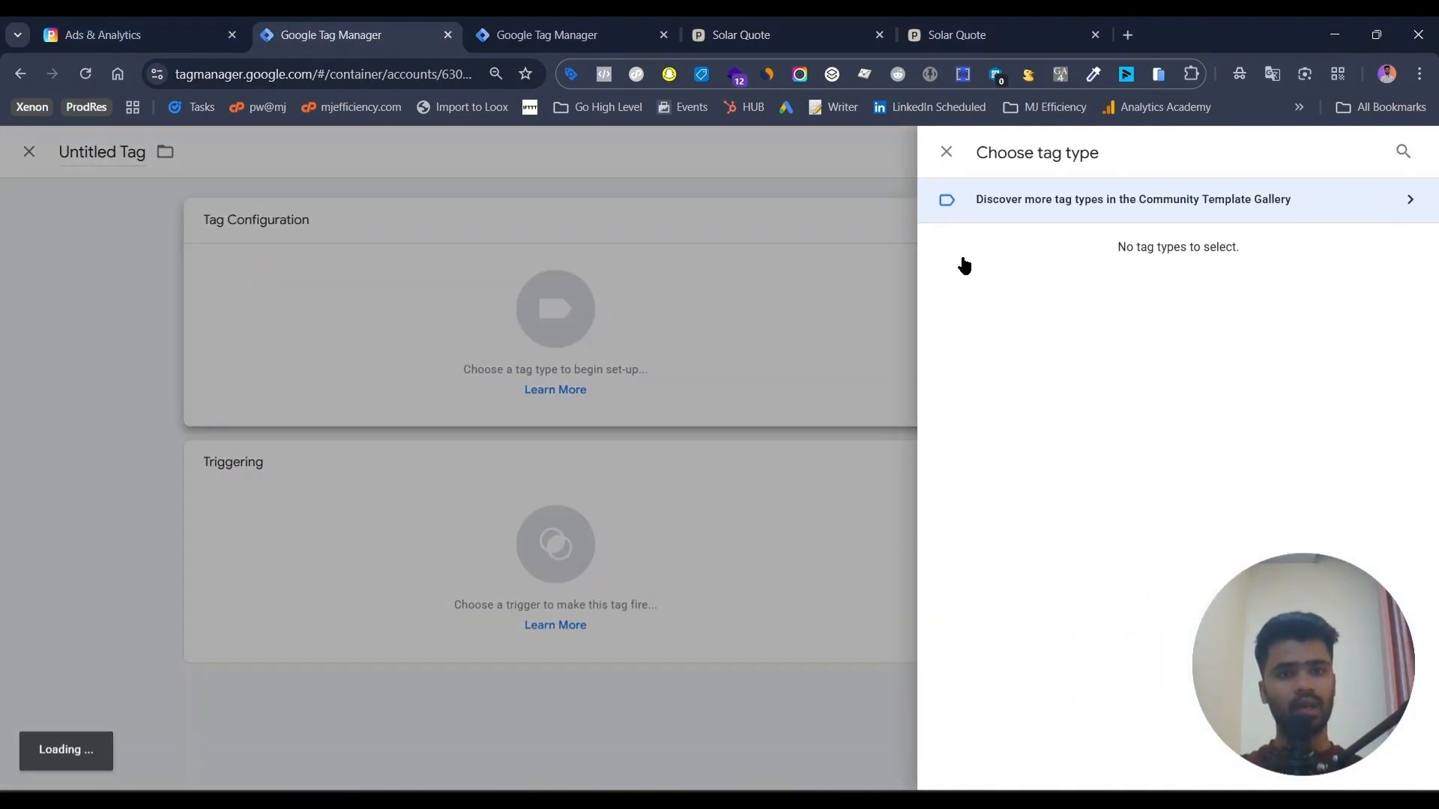
{"action": "left_click", "coordinate": [1034, 217]}
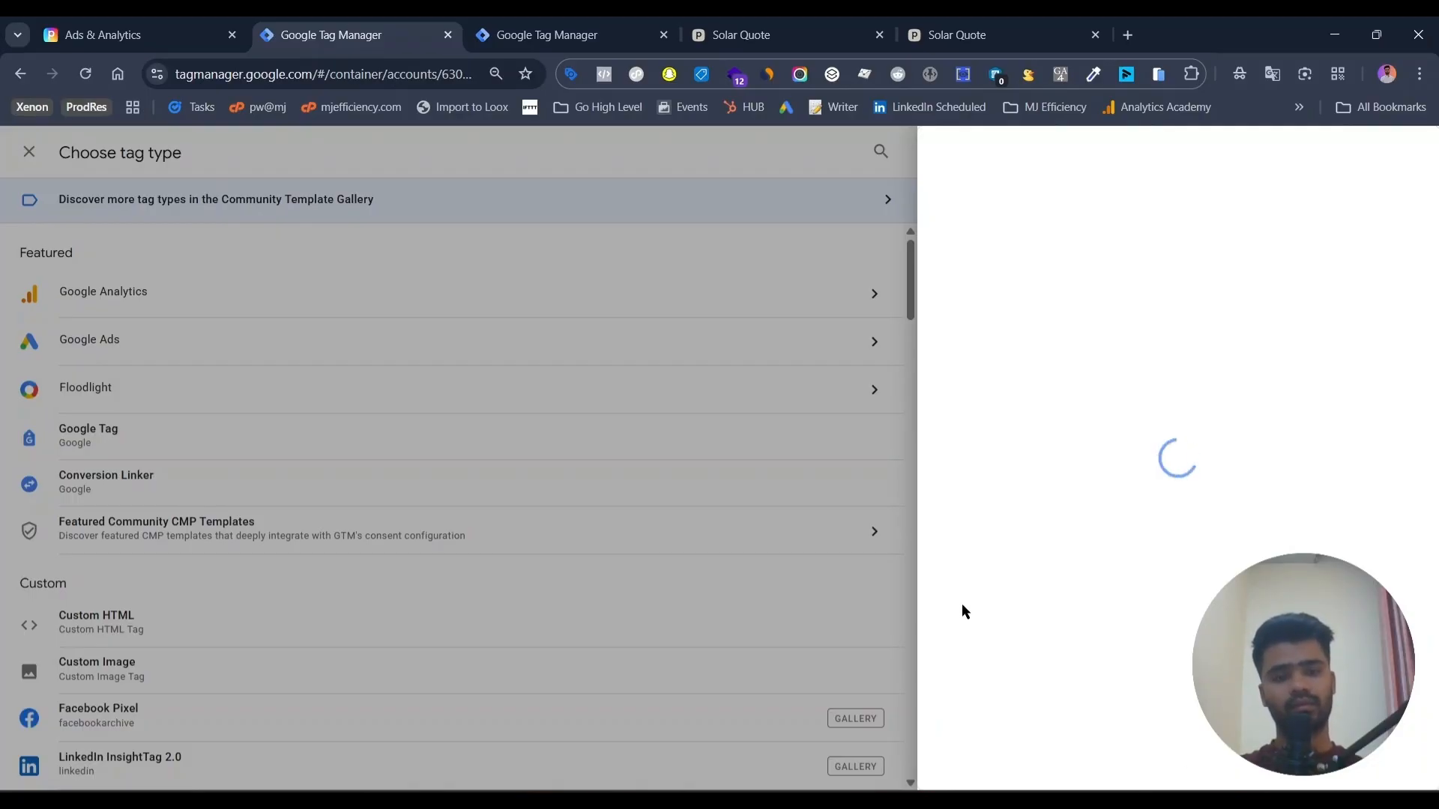
{"action": "left_click", "coordinate": [1407, 155]}
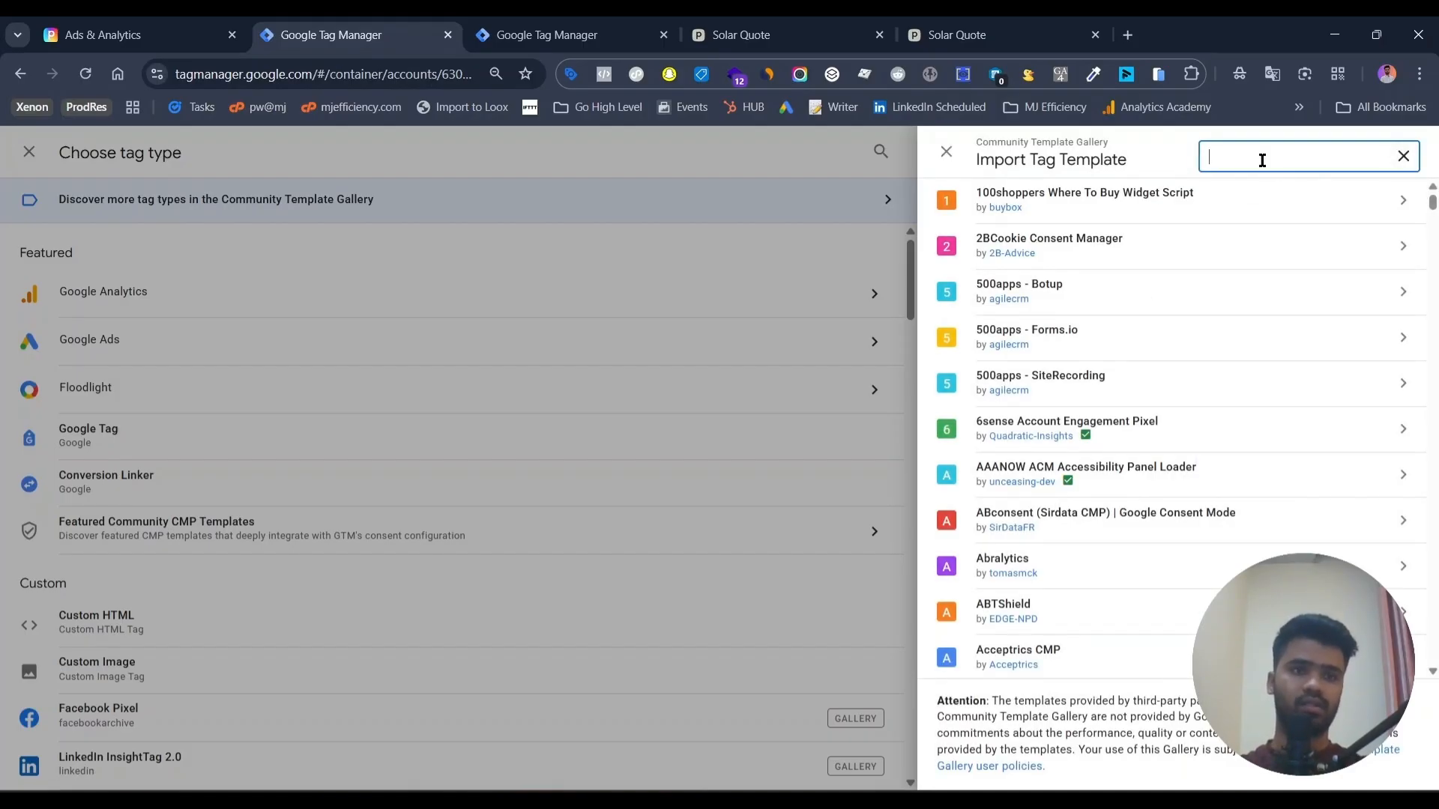
{"action": "type", "text": "snapc"}
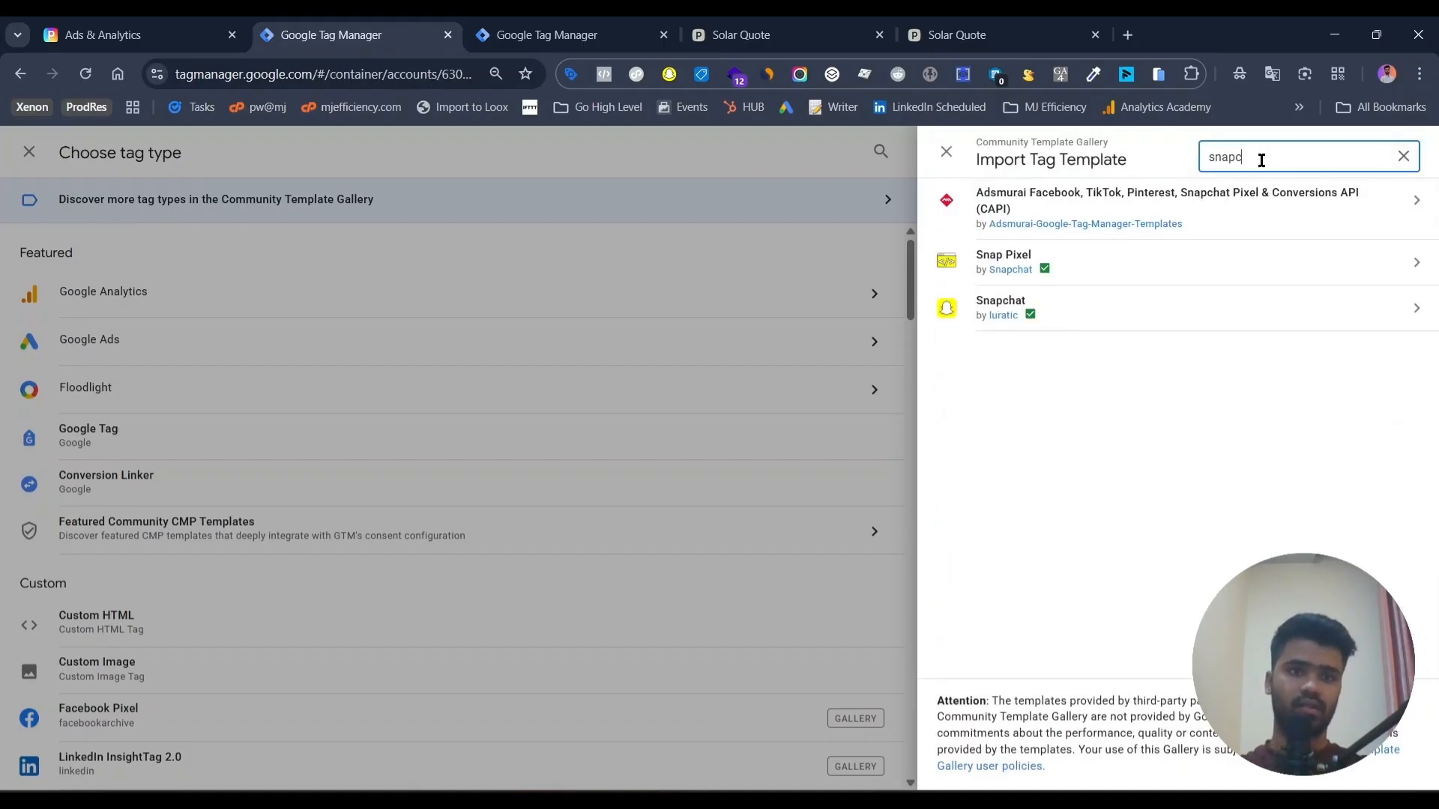
{"action": "left_click", "coordinate": [1100, 255]}
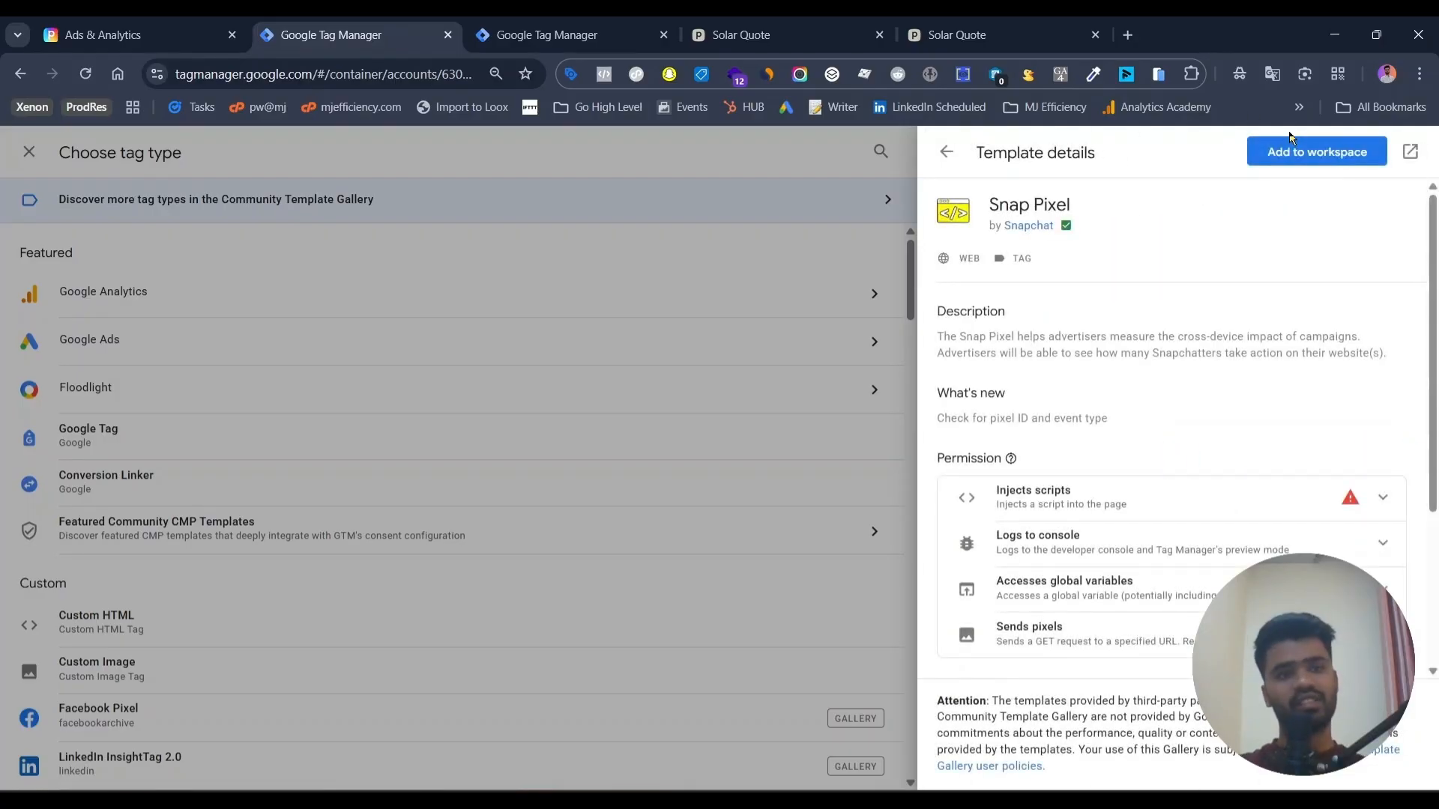
{"action": "left_click", "coordinate": [1296, 150]}
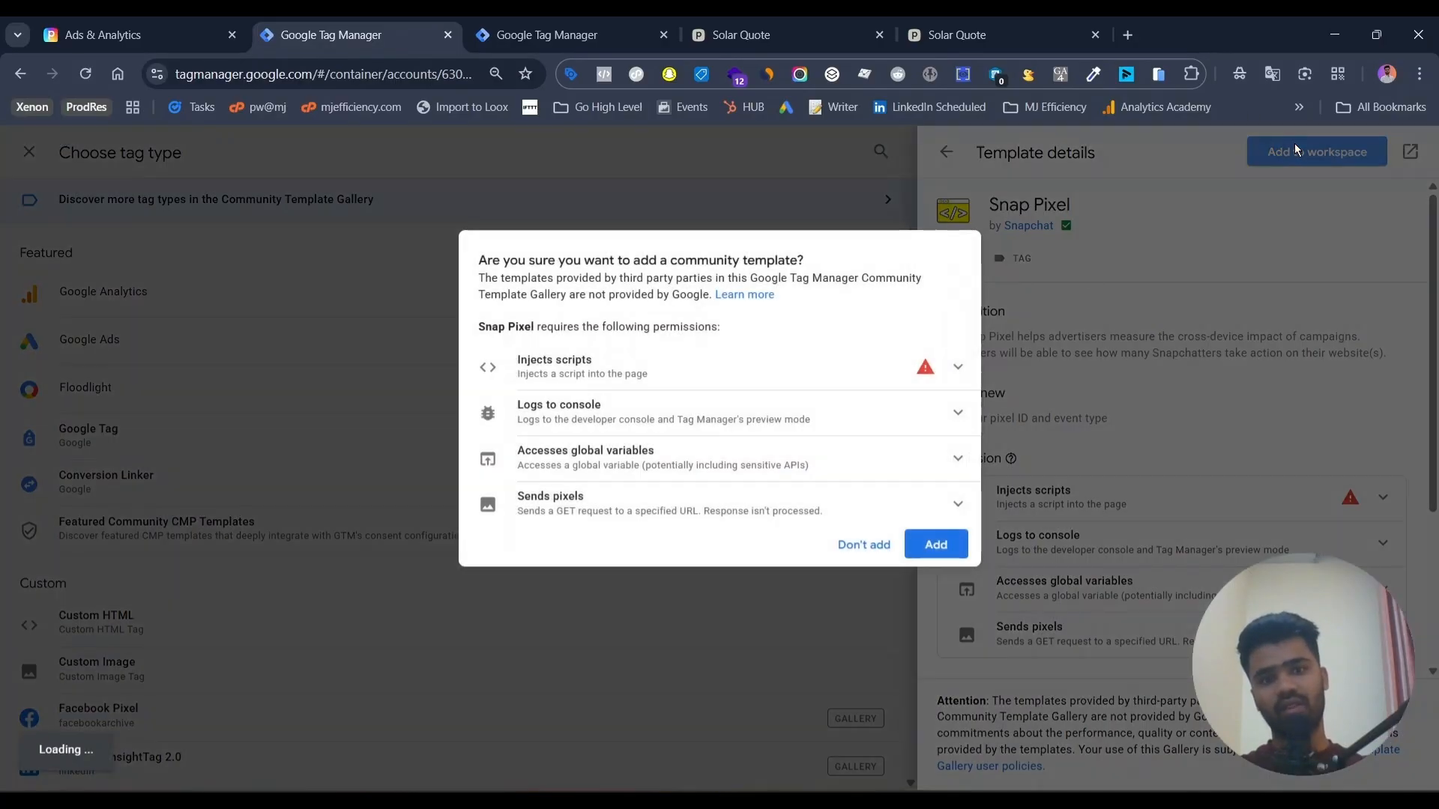
{"action": "left_click", "coordinate": [923, 541]}
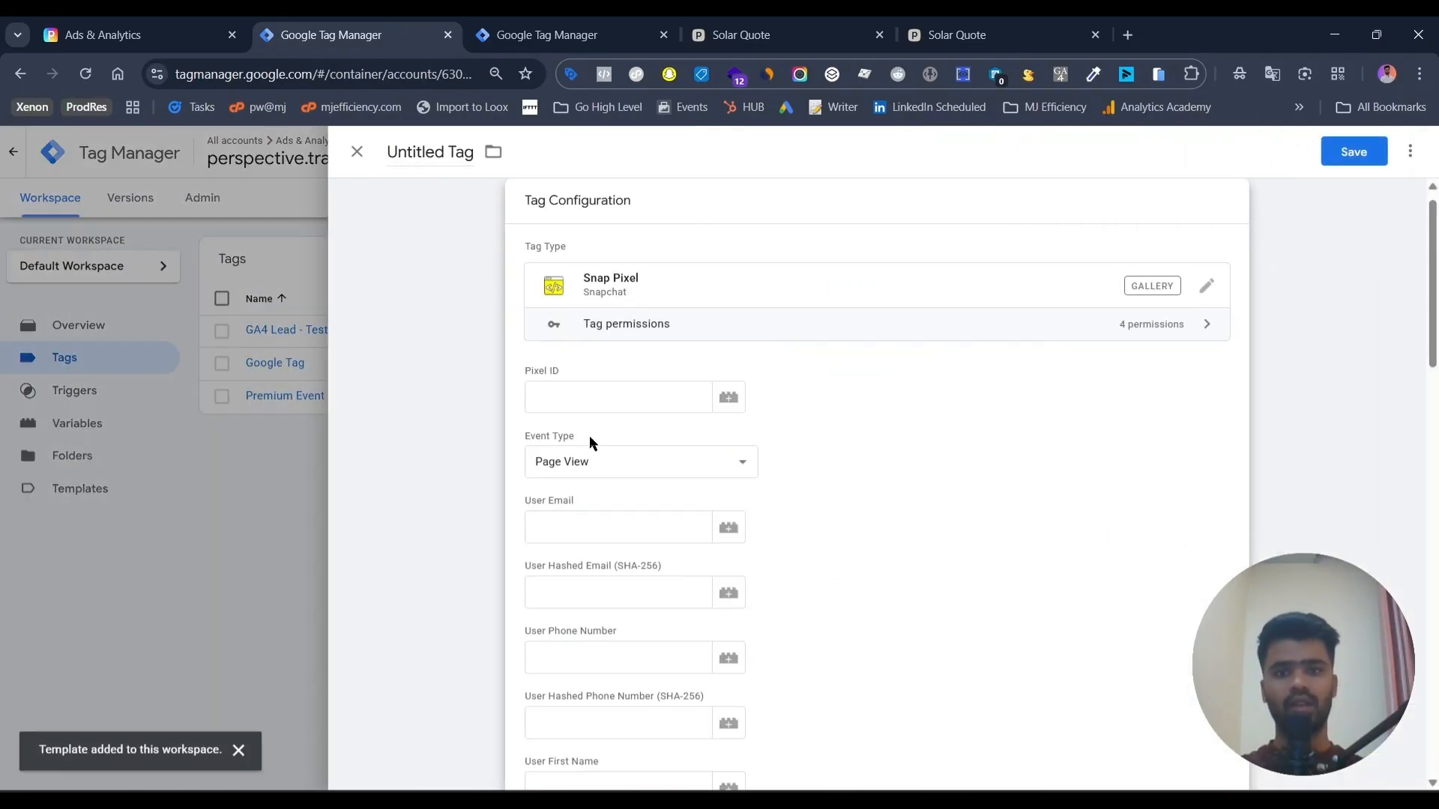
- Paste the Ads & Analytics pixel ID from Snapchat into the Pixel ID field
{"action": "left_click", "coordinate": [586, 403]}
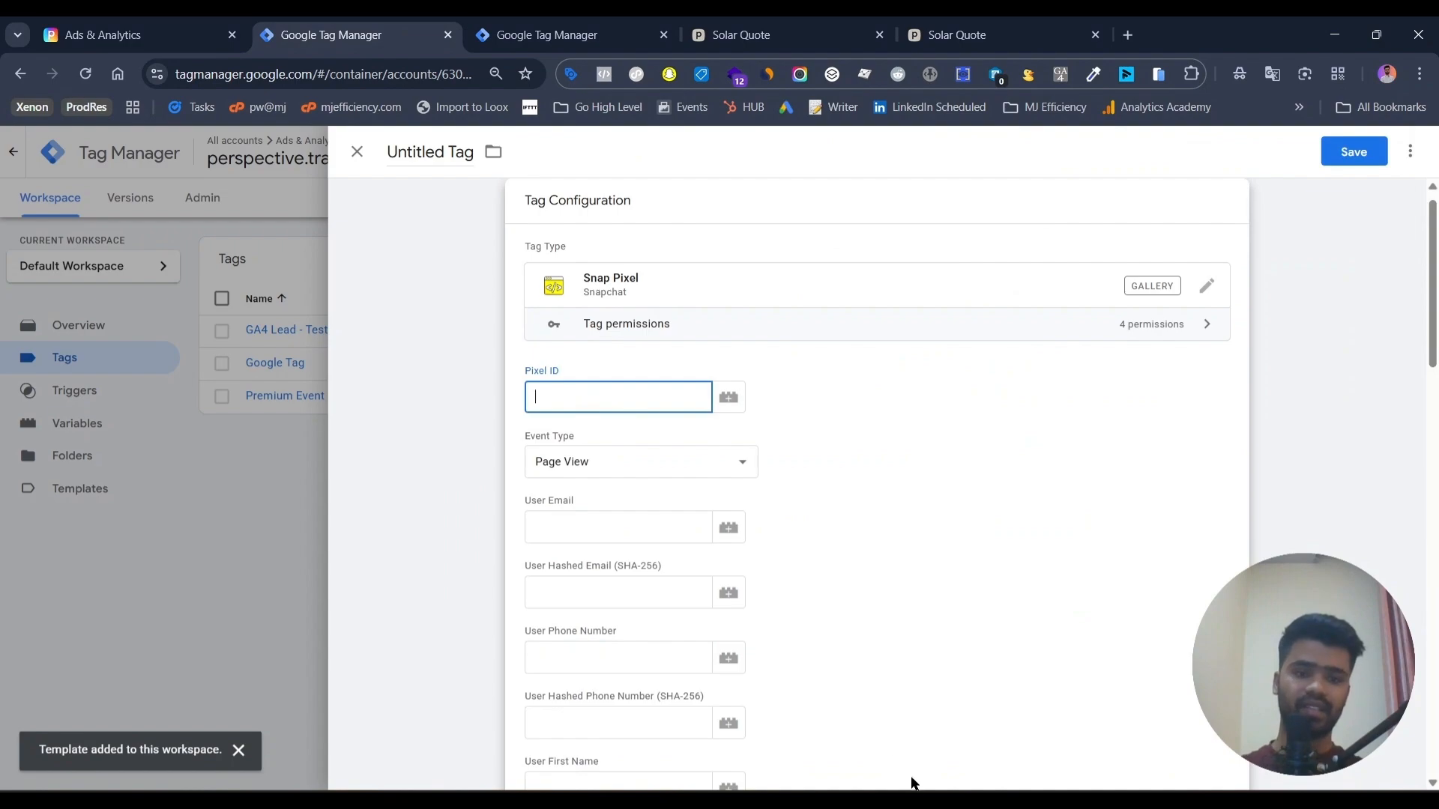
{"action": "key", "text": "alt+Tab"}
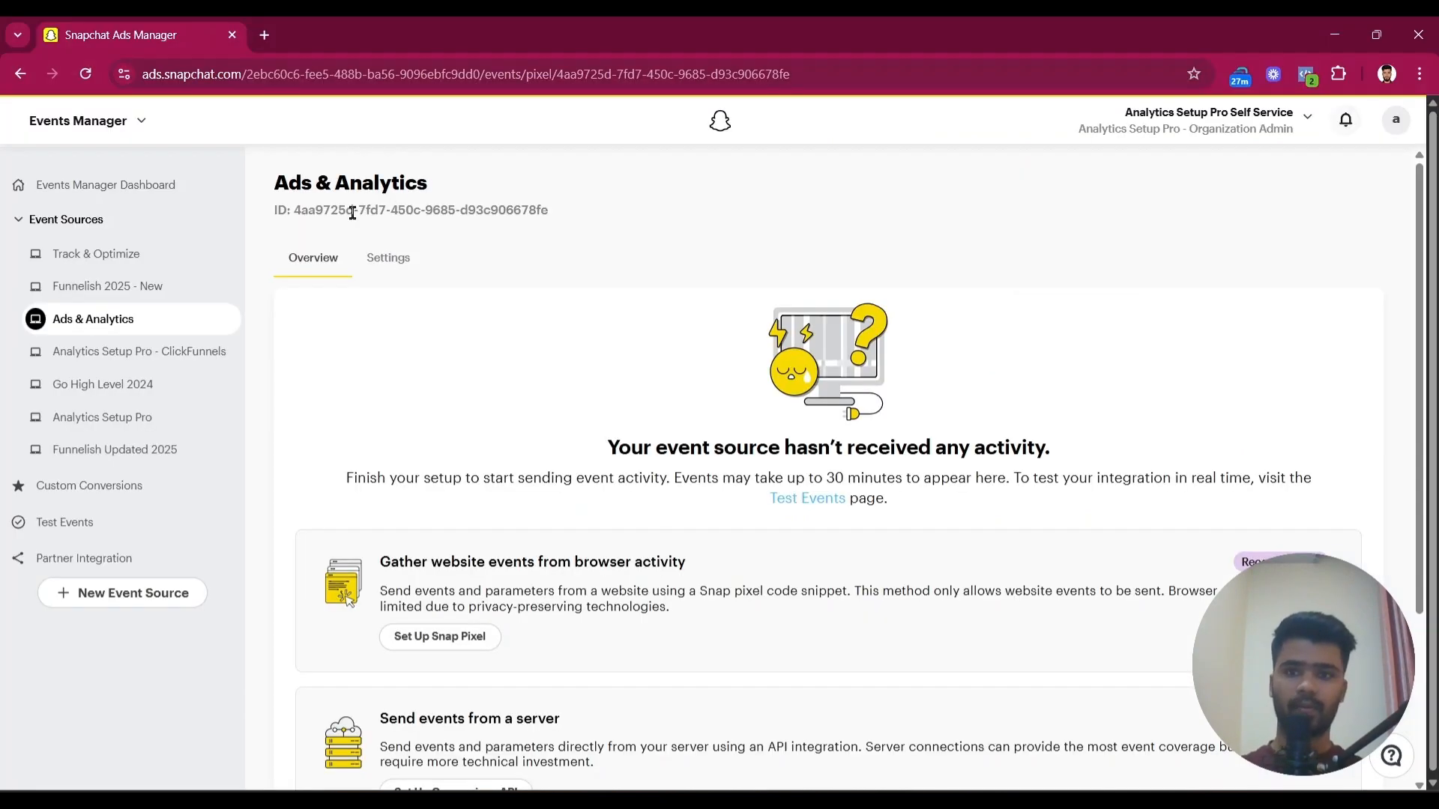
{"action": "left_click_drag", "start_coordinate": [295, 209], "coordinate": [572, 227]}
{"action": "key", "text": "ctrl+c"}
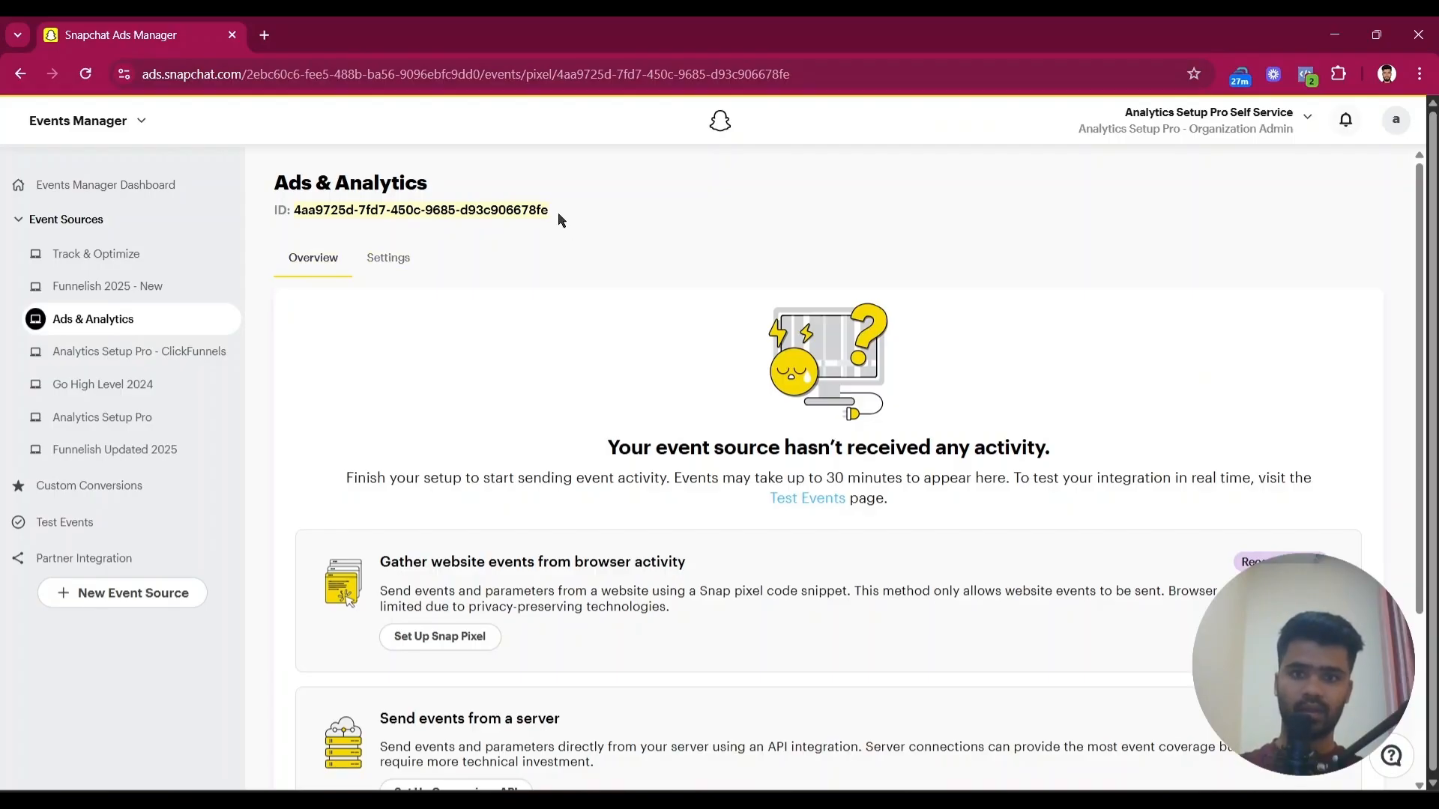
{"action": "left_click", "coordinate": [1320, 17]}
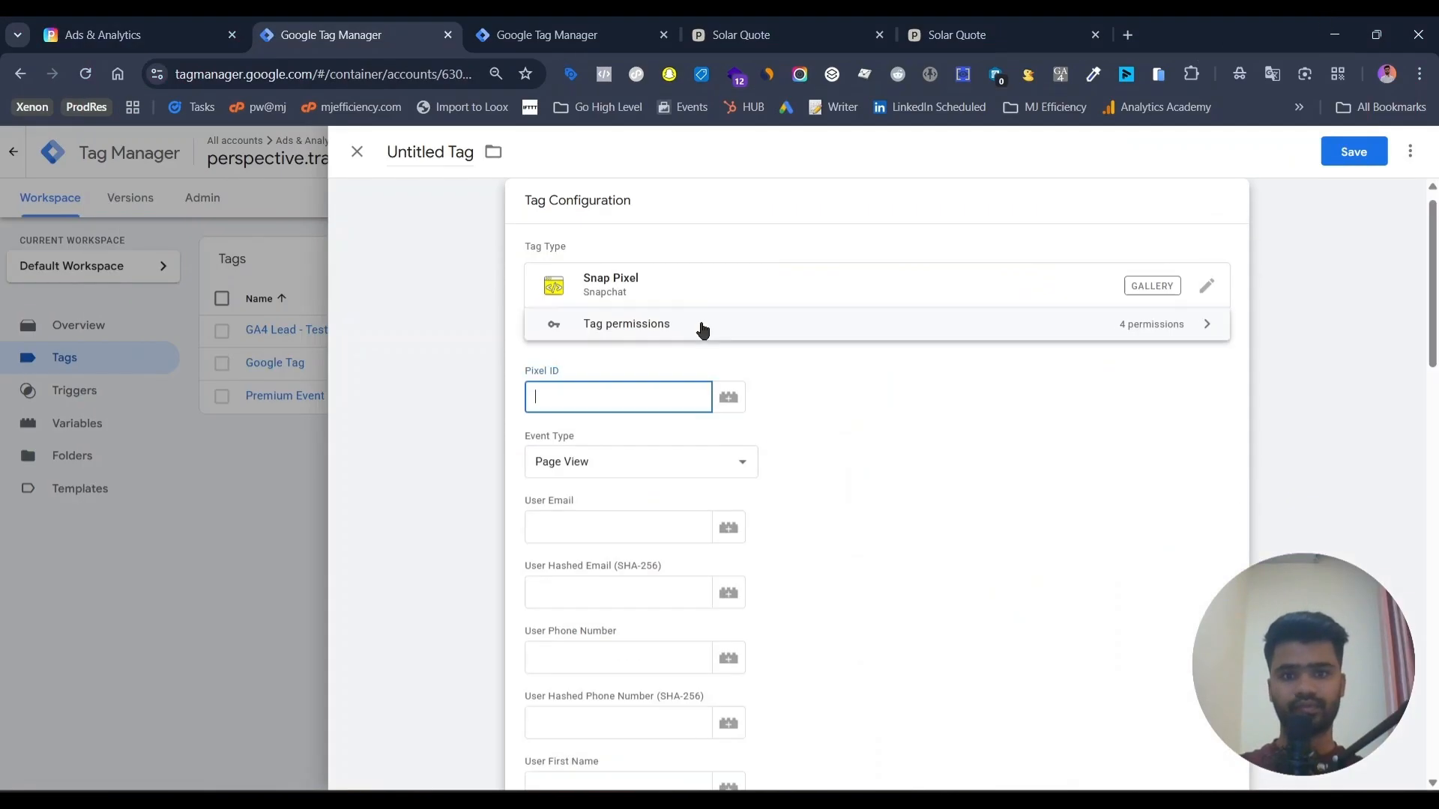
{"action": "key", "text": "ctrl+v"}
{"action": "key", "text": "Tab"}
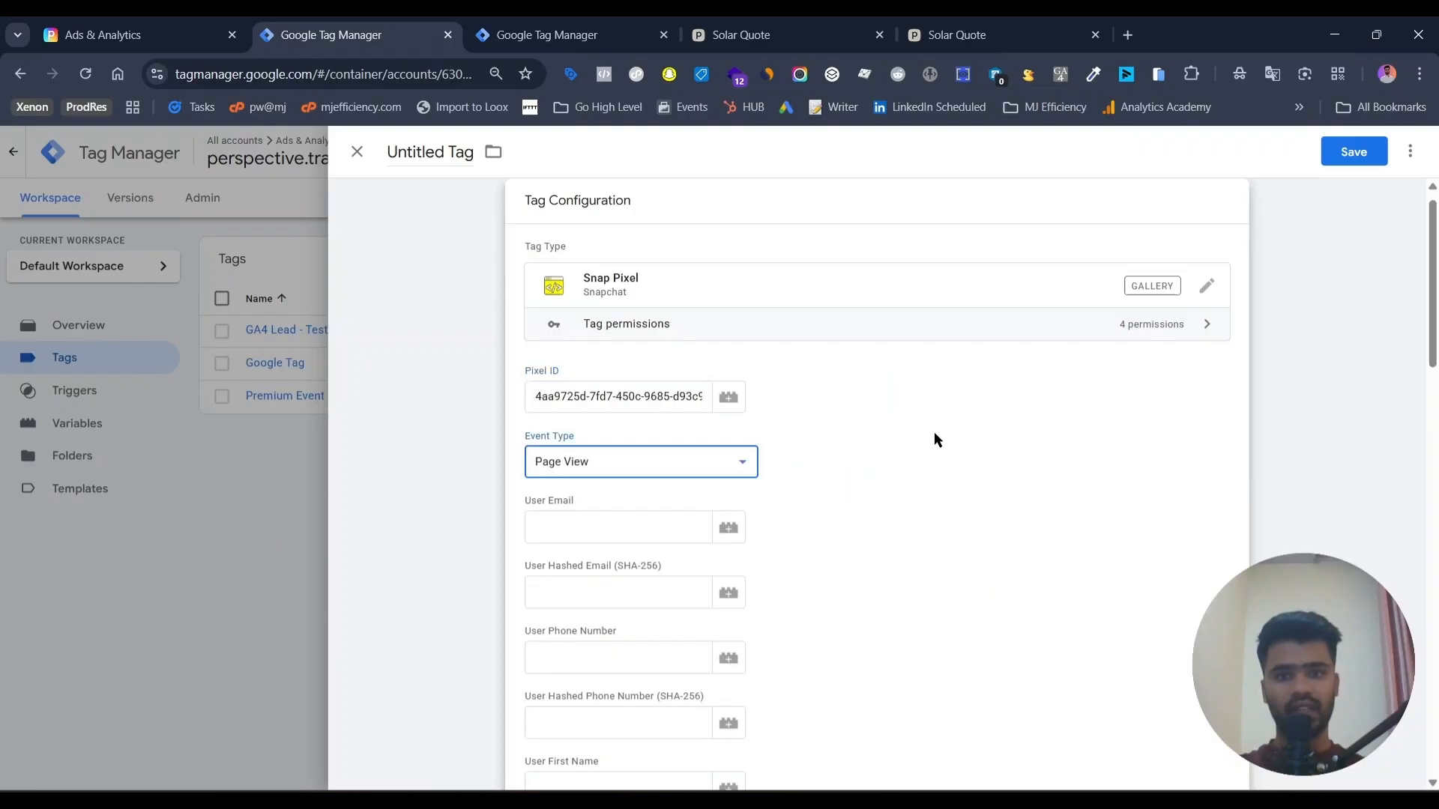
- Set the tag to fire on All Pages and save it as 'Snap Pixel - Page View'
{"action": "left_click", "coordinate": [1300, 600]}
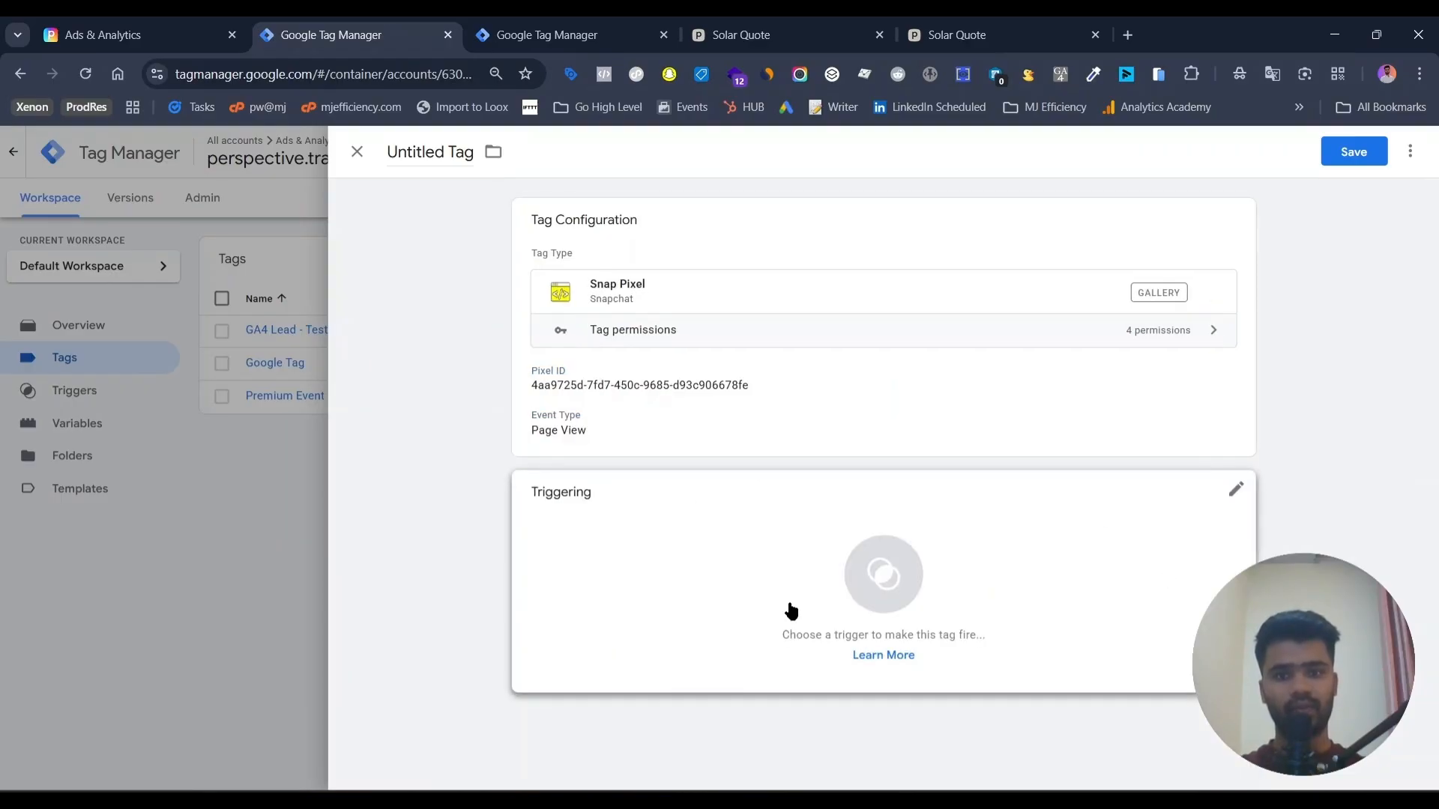
{"action": "left_click", "coordinate": [791, 612]}
{"action": "left_click", "coordinate": [443, 223]}
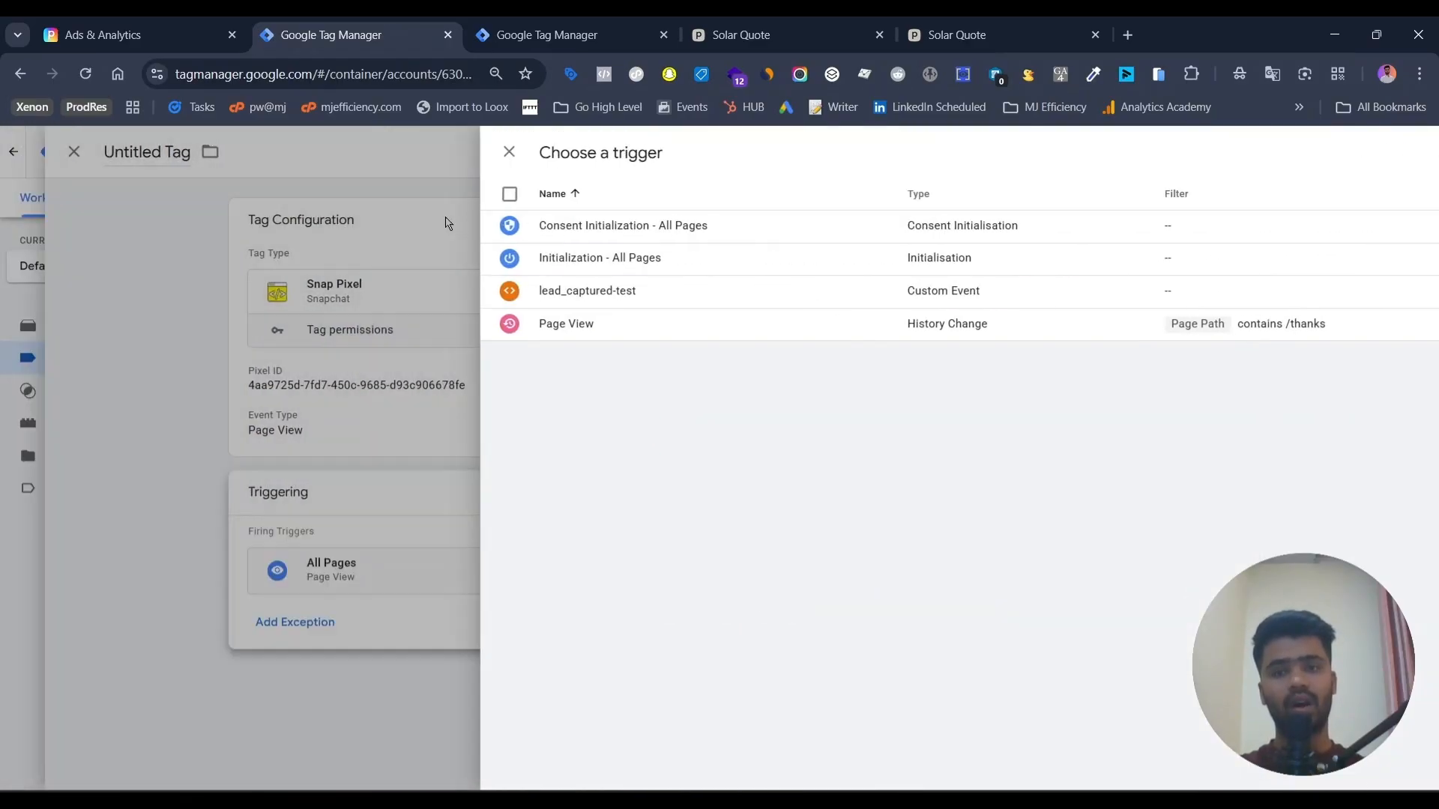
{"action": "left_click", "coordinate": [1346, 154]}
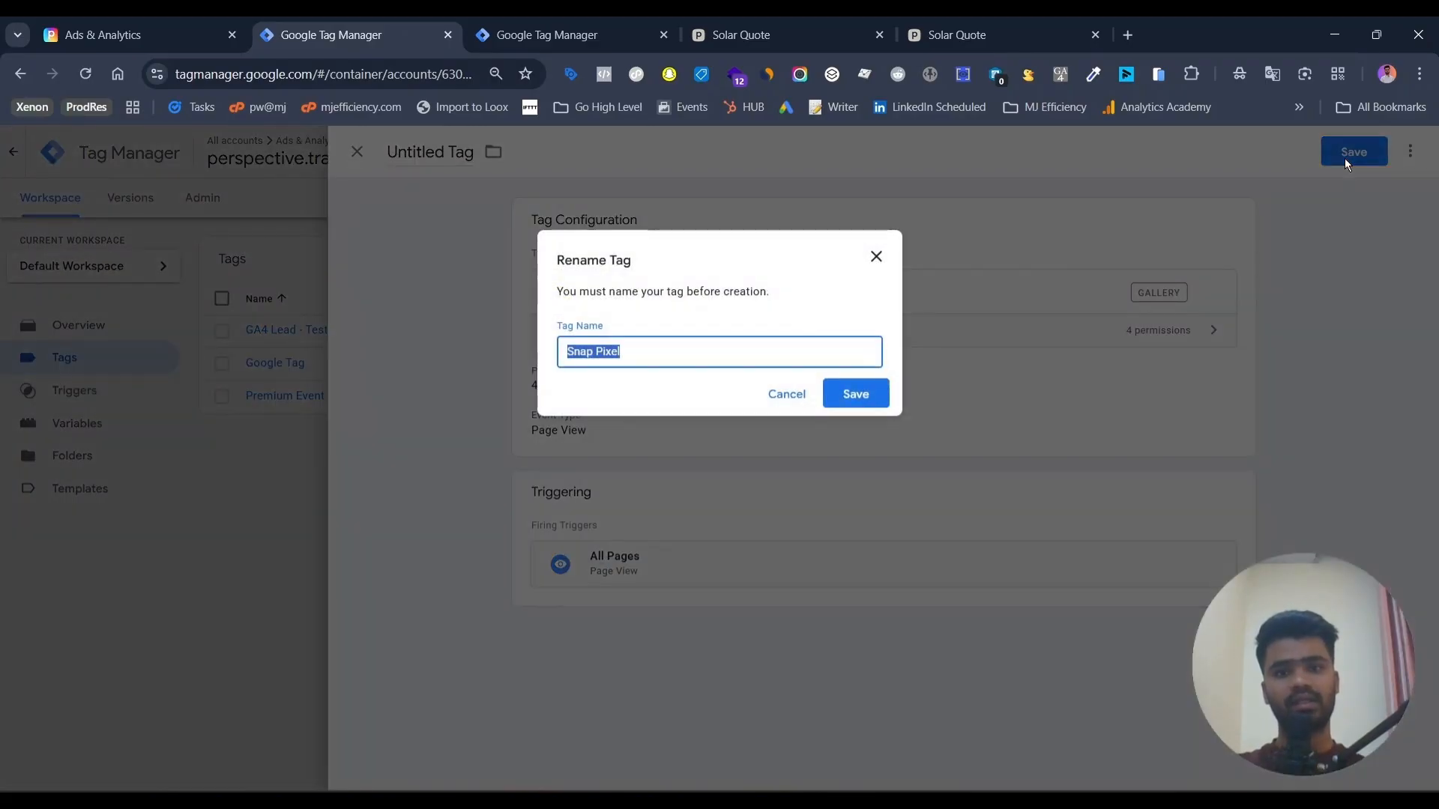
{"action": "key", "text": "End"}
{"action": "type", "text": "- Pag"}
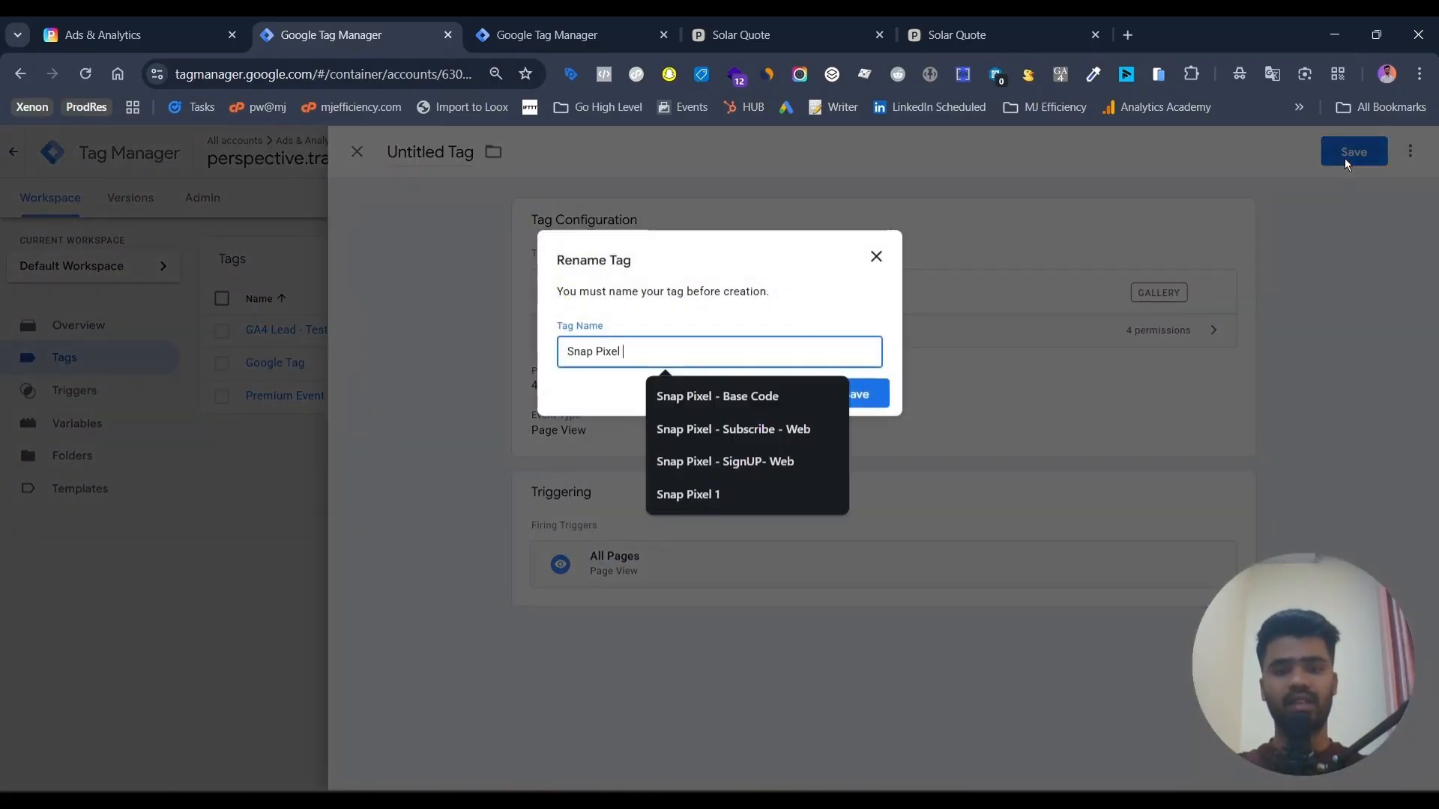
{"action": "type", "text": "e View"}
{"action": "key", "text": "Return"}
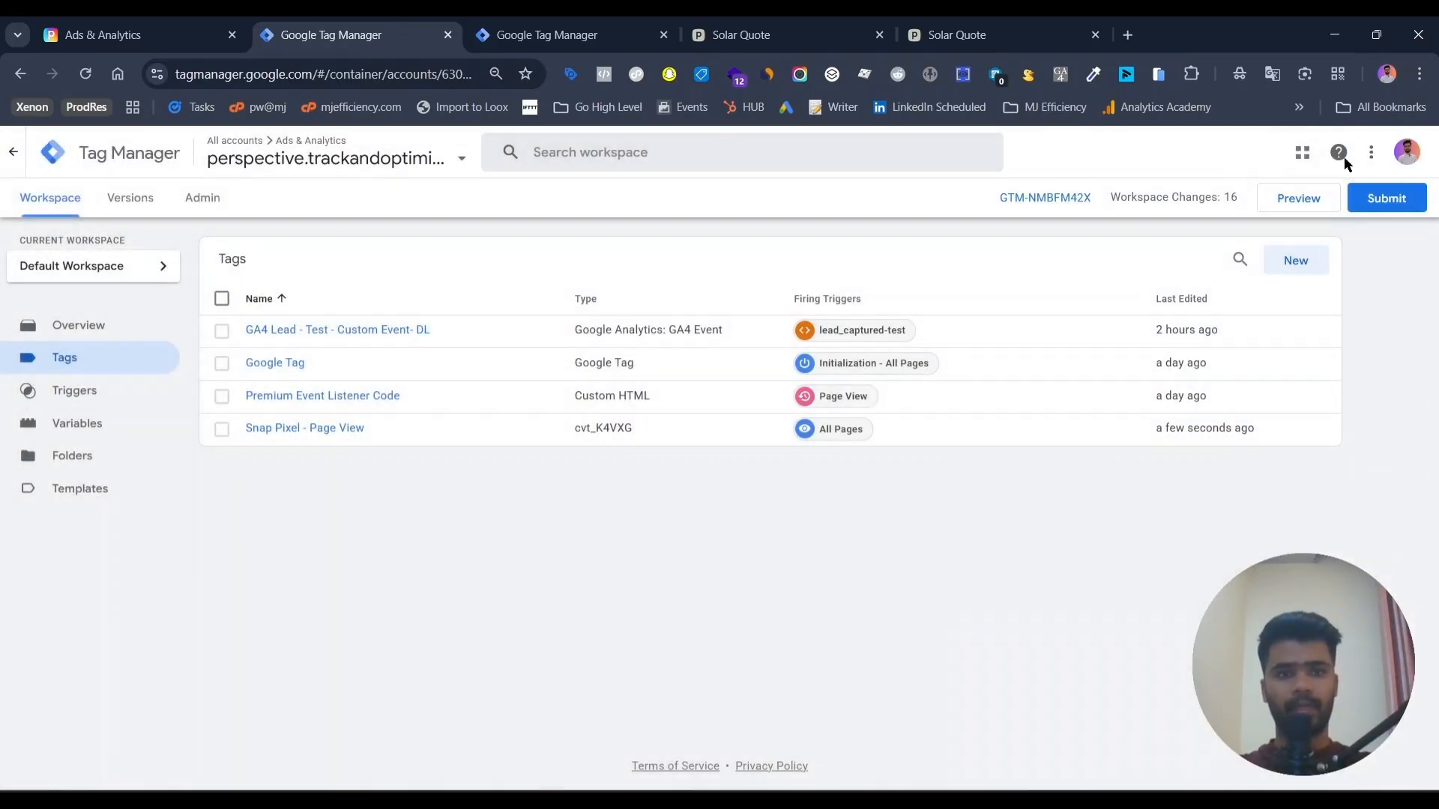
- Submit and publish the workspace as Version 28 without a version description, then return to the Workspace
{"action": "left_click", "coordinate": [1396, 198]}
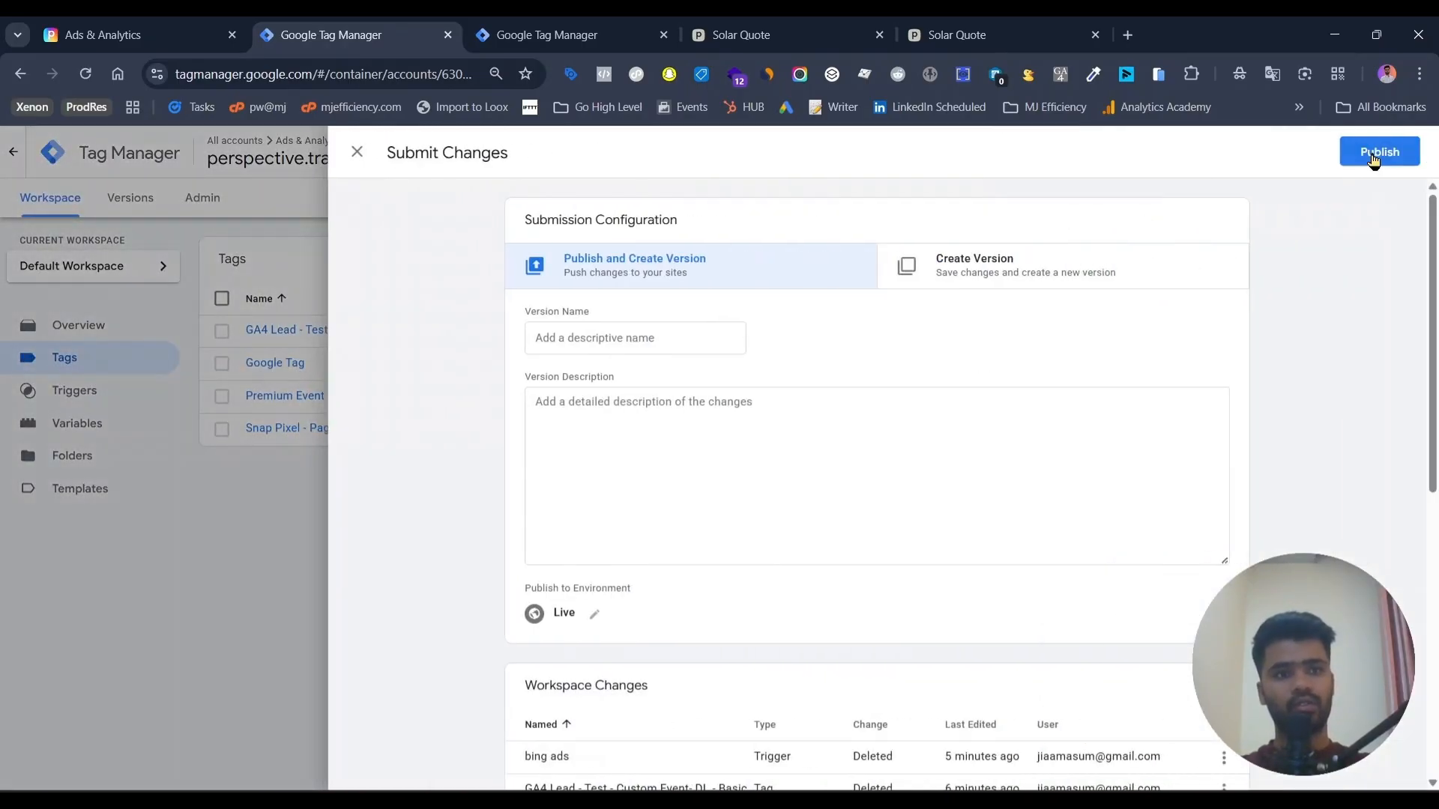
{"action": "left_click", "coordinate": [1376, 153]}
{"action": "left_click", "coordinate": [841, 629]}
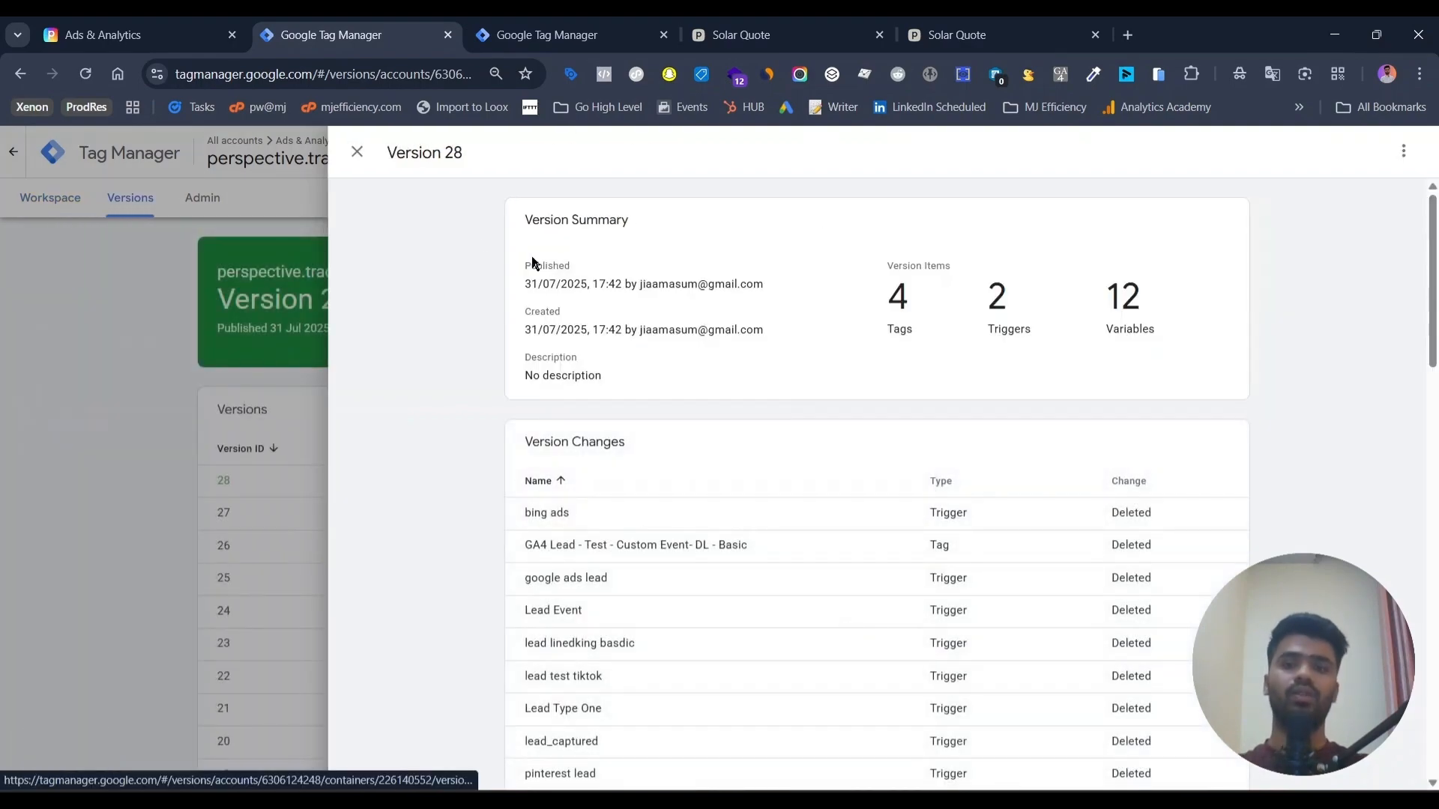
{"action": "left_click", "coordinate": [357, 153]}
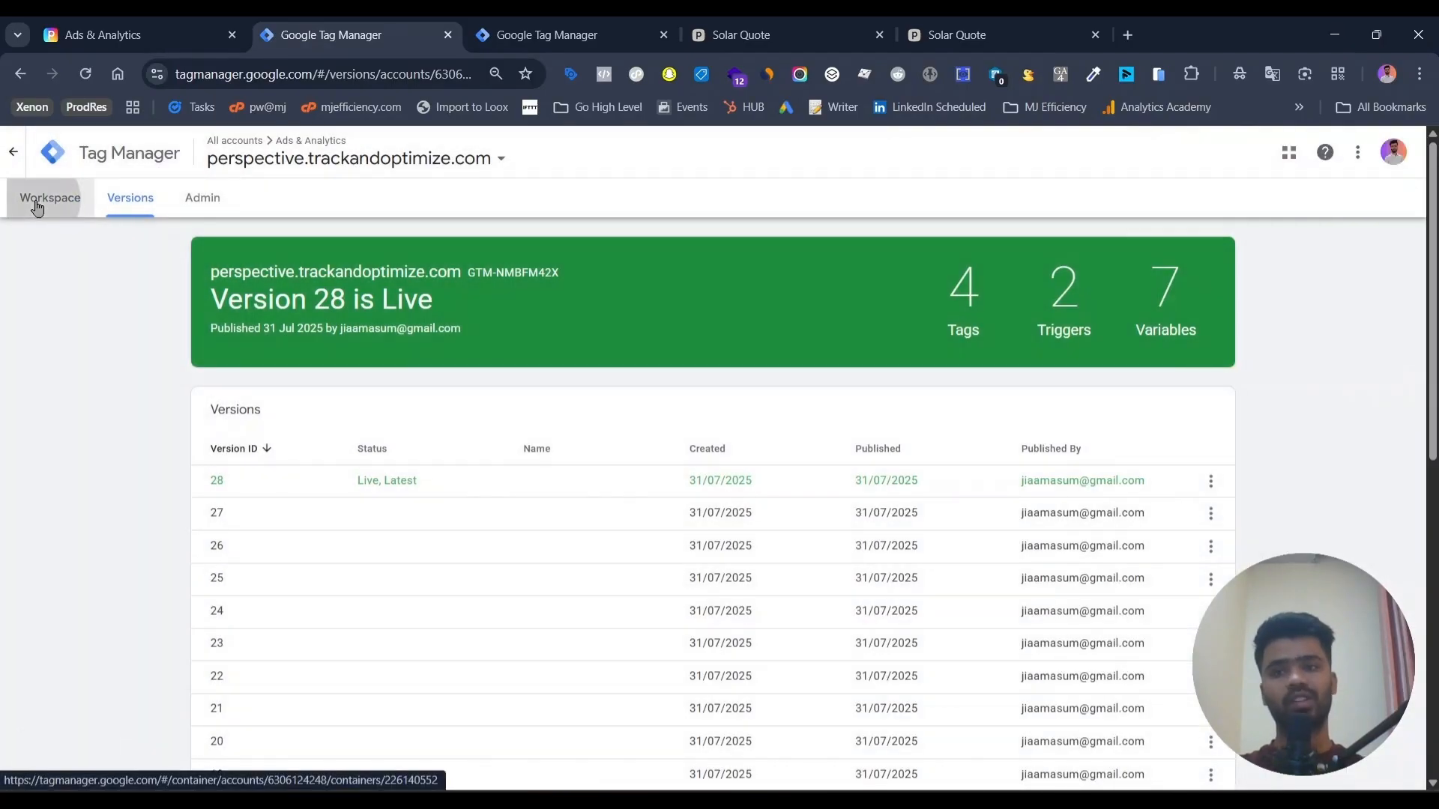
{"action": "left_click", "coordinate": [37, 202]}
- Reload the Solar Quote page twice and check the Snap Pixel Helper, which shows no pixel initialized
{"action": "left_click", "coordinate": [723, 24]}
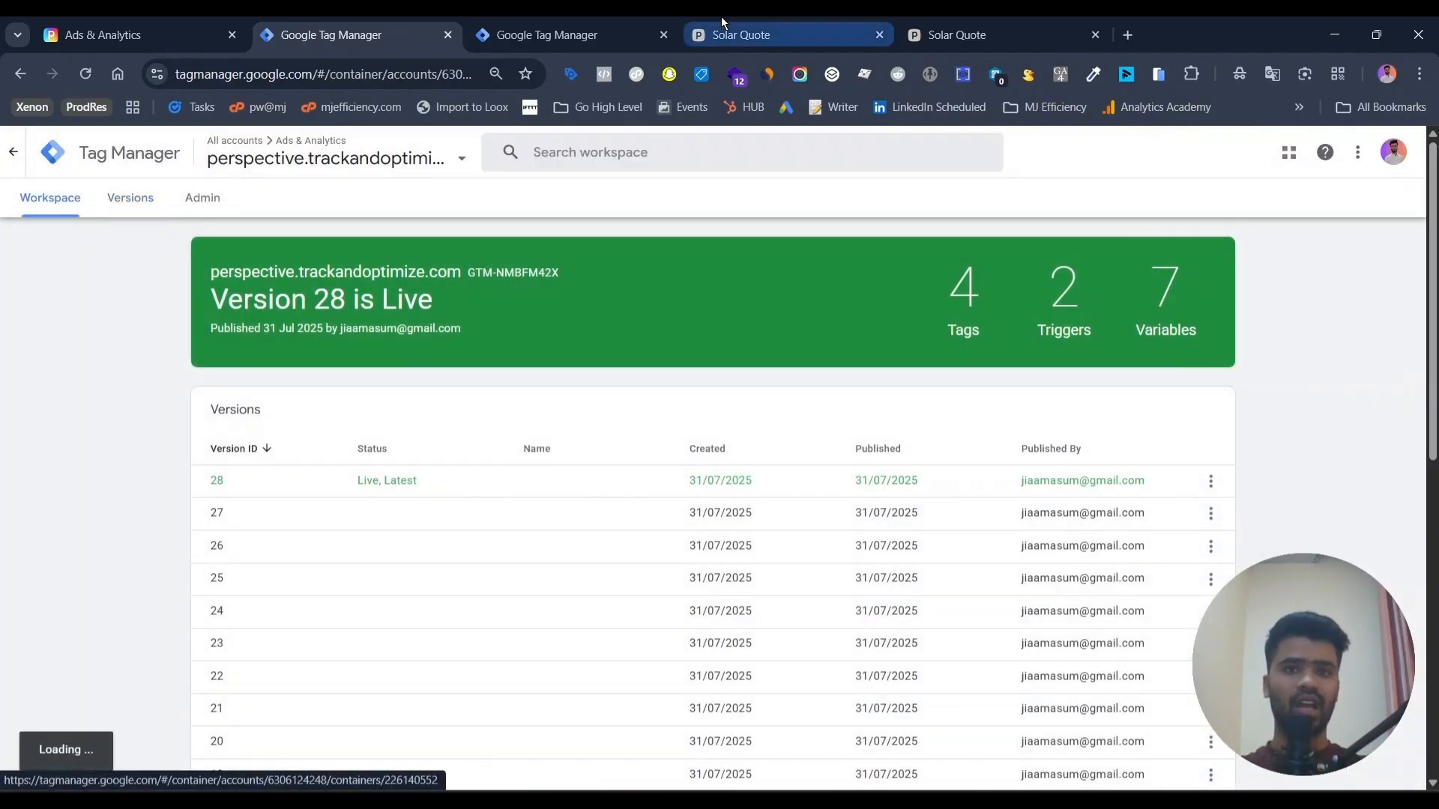
{"action": "key", "text": "F5"}
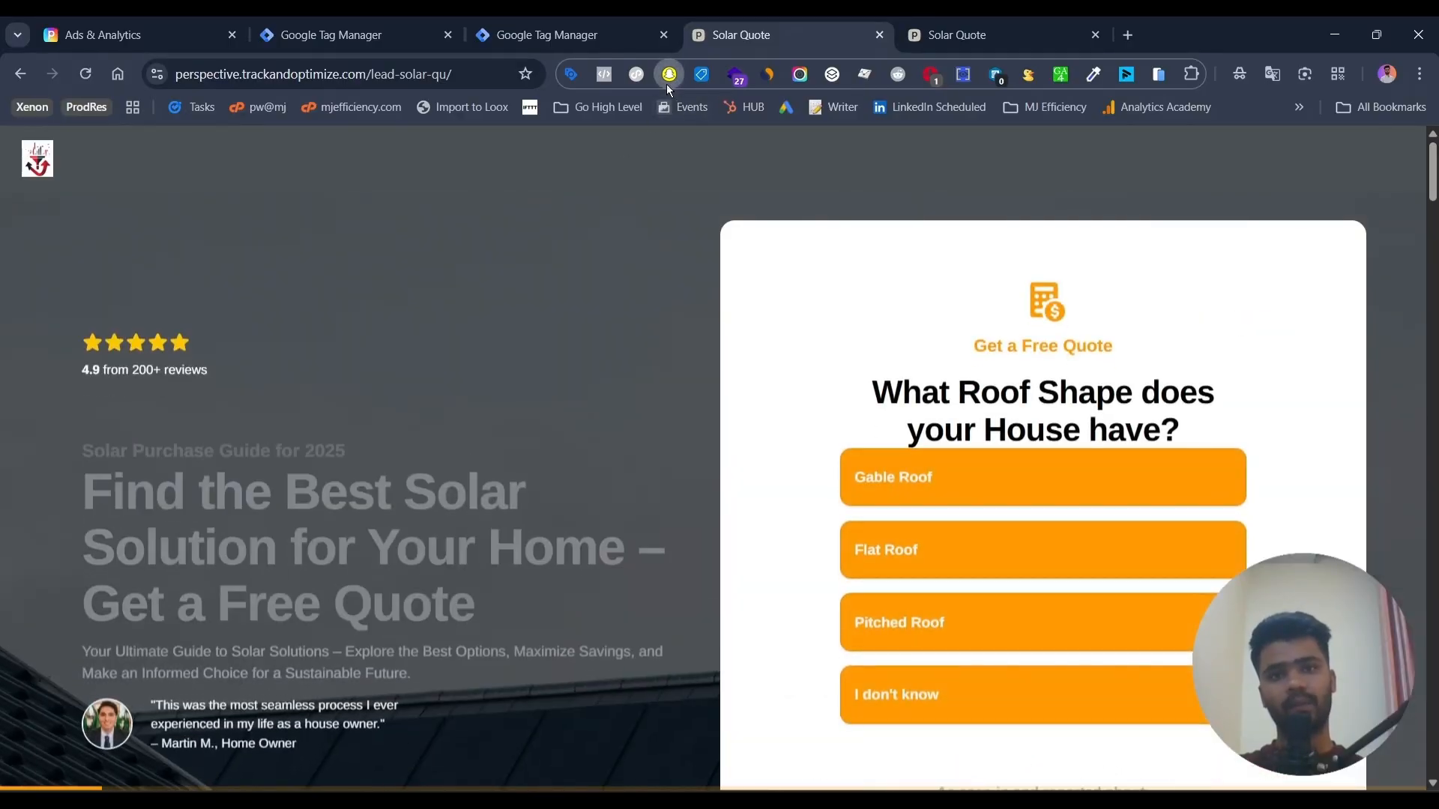
{"action": "left_click", "coordinate": [668, 82]}
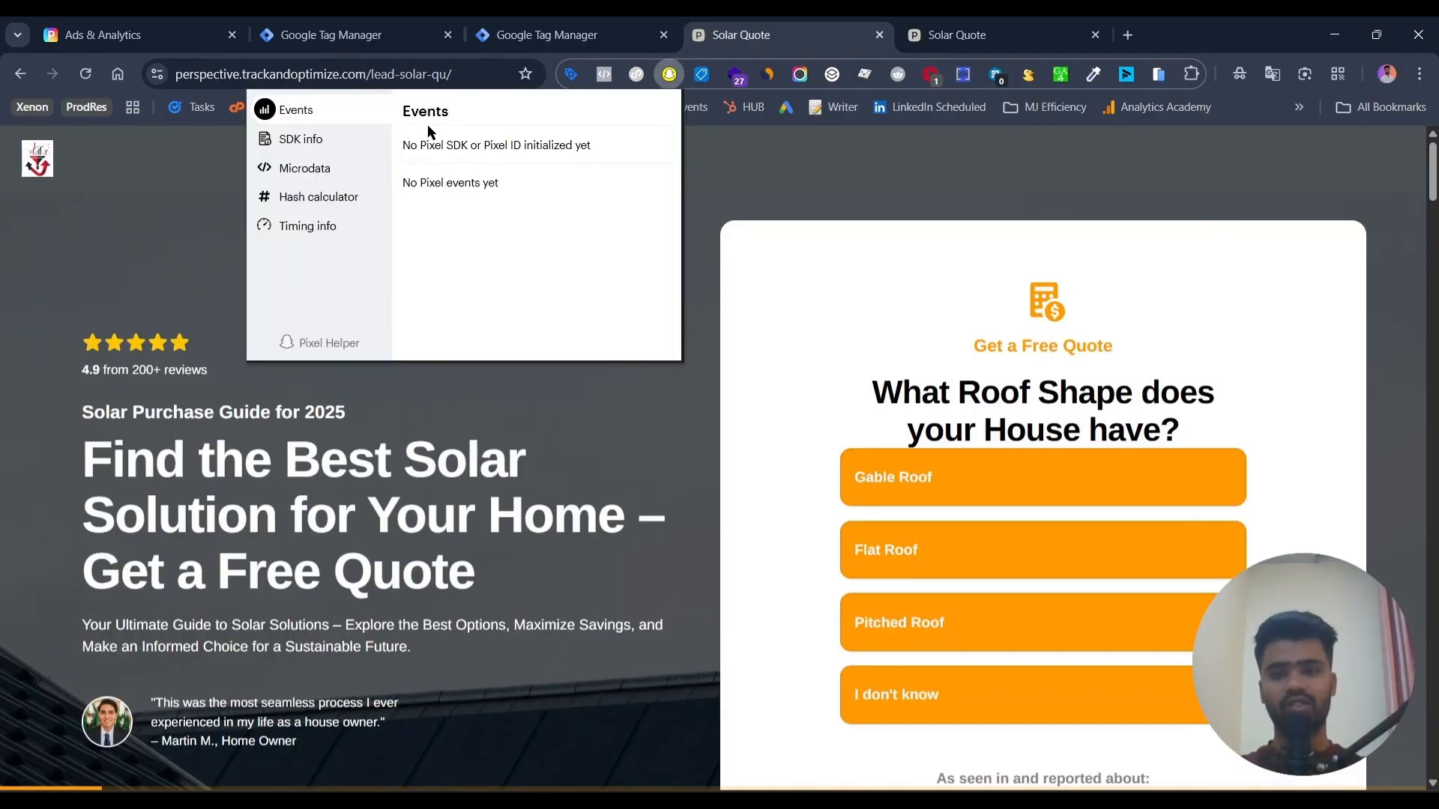
{"action": "left_click", "coordinate": [751, 166]}
{"action": "key", "text": "ctrl+r"}
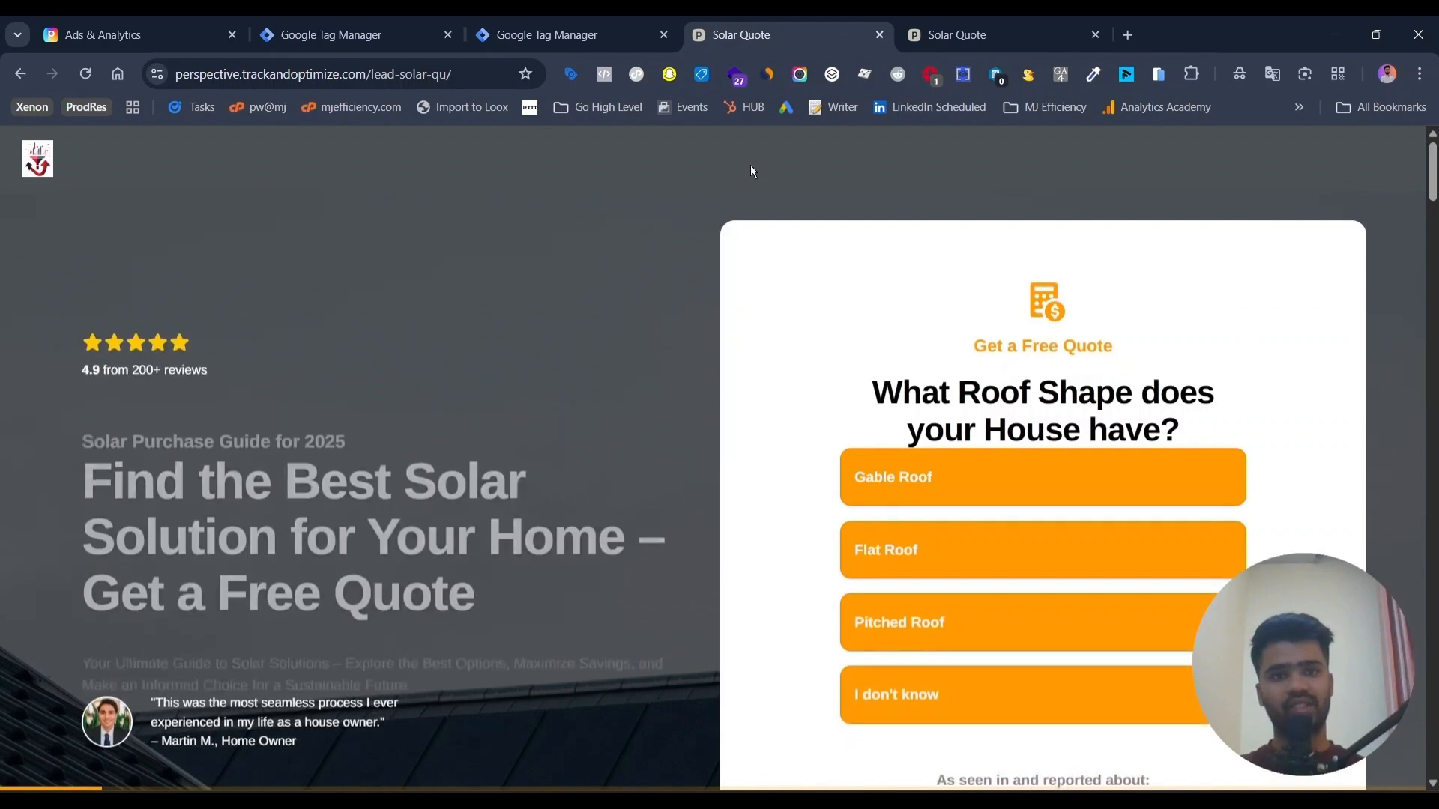
{"action": "left_click", "coordinate": [669, 77]}
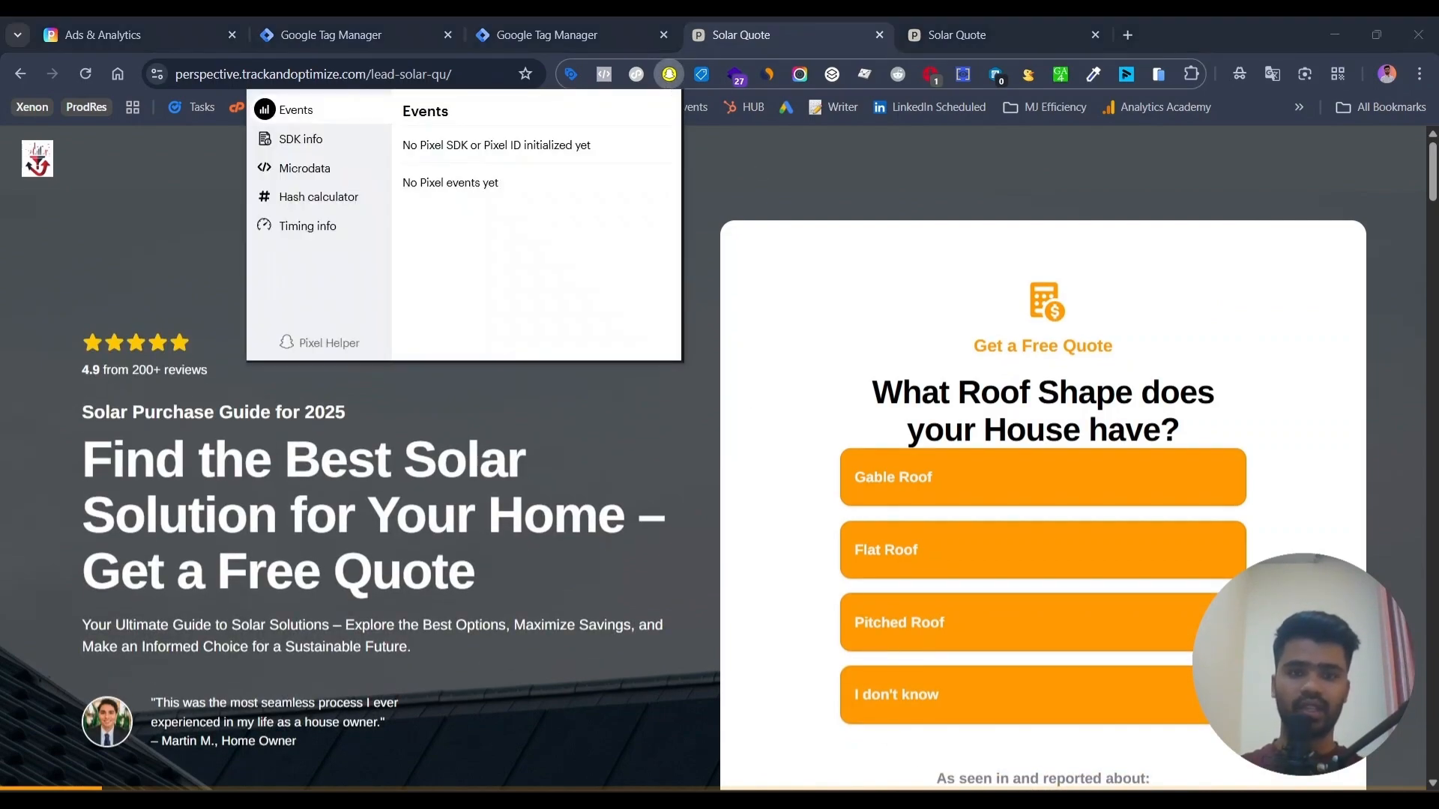
{"action": "key", "text": "alt+Tab"}
{"action": "key", "text": "alt+Tab"}
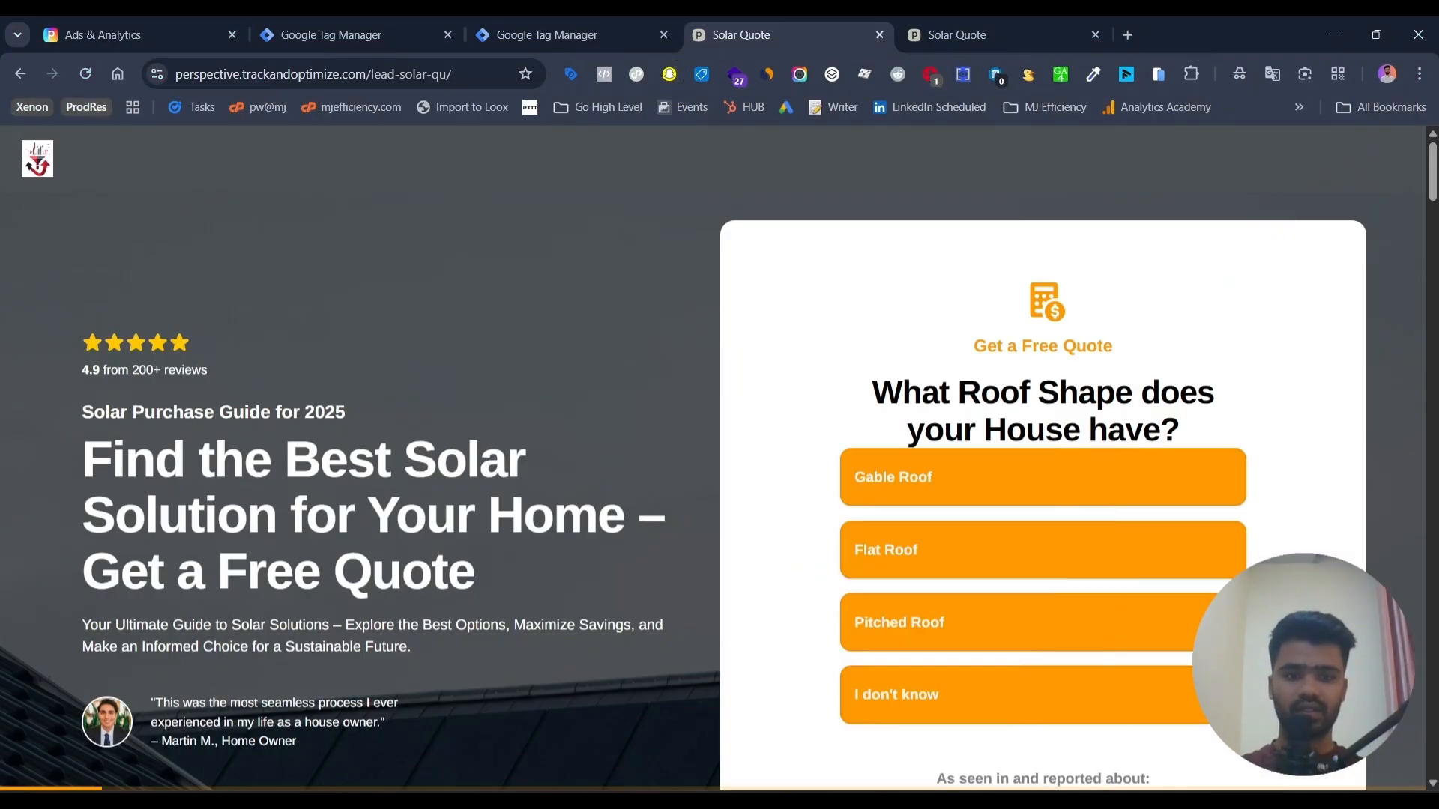
{"action": "key", "text": "alt+Tab"}
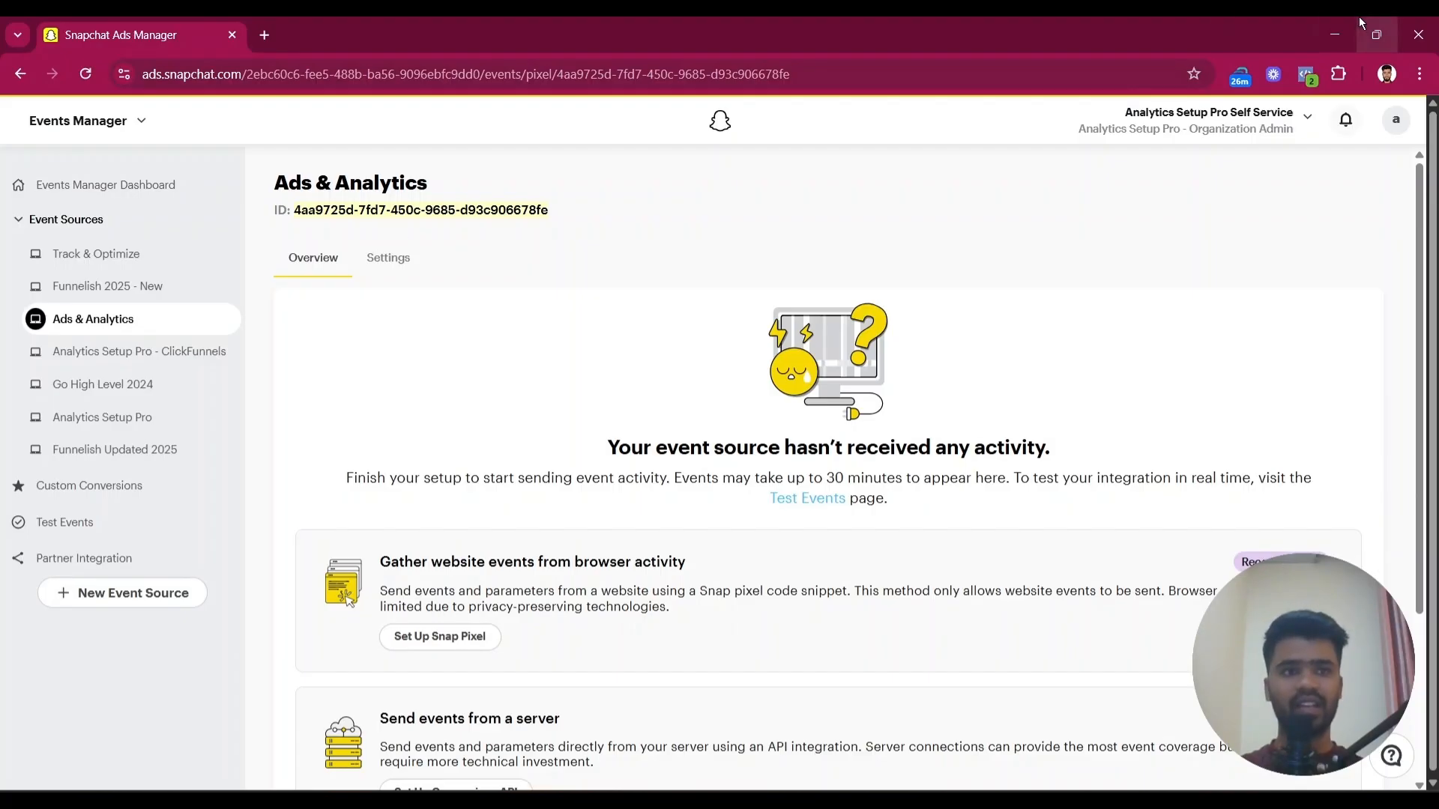
{"action": "left_click", "coordinate": [1334, 34]}
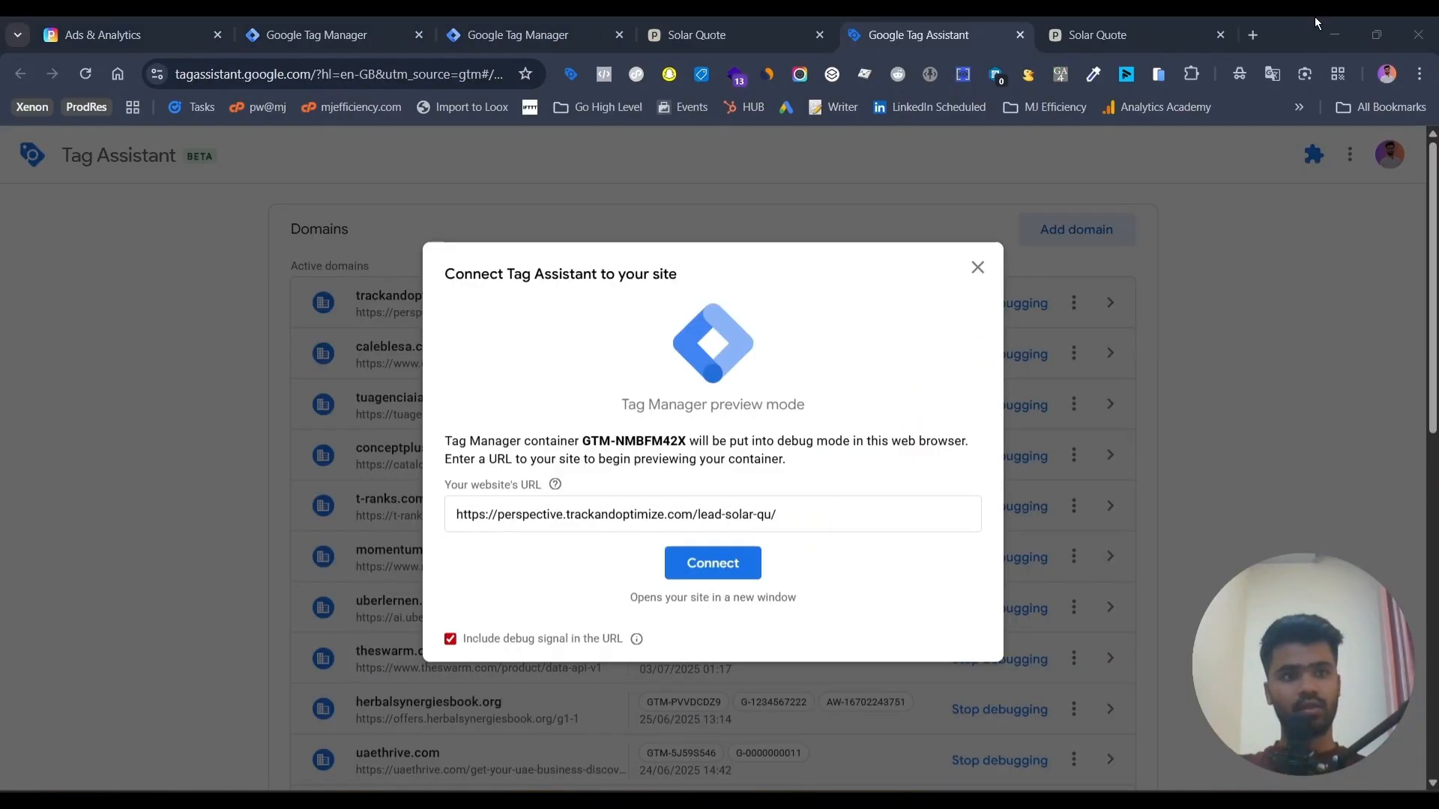
- Connect Tag Assistant preview for GTM-NMBFM42X to the lead-solar-qu funnel page in debug mode
{"action": "left_click", "coordinate": [1351, 19]}
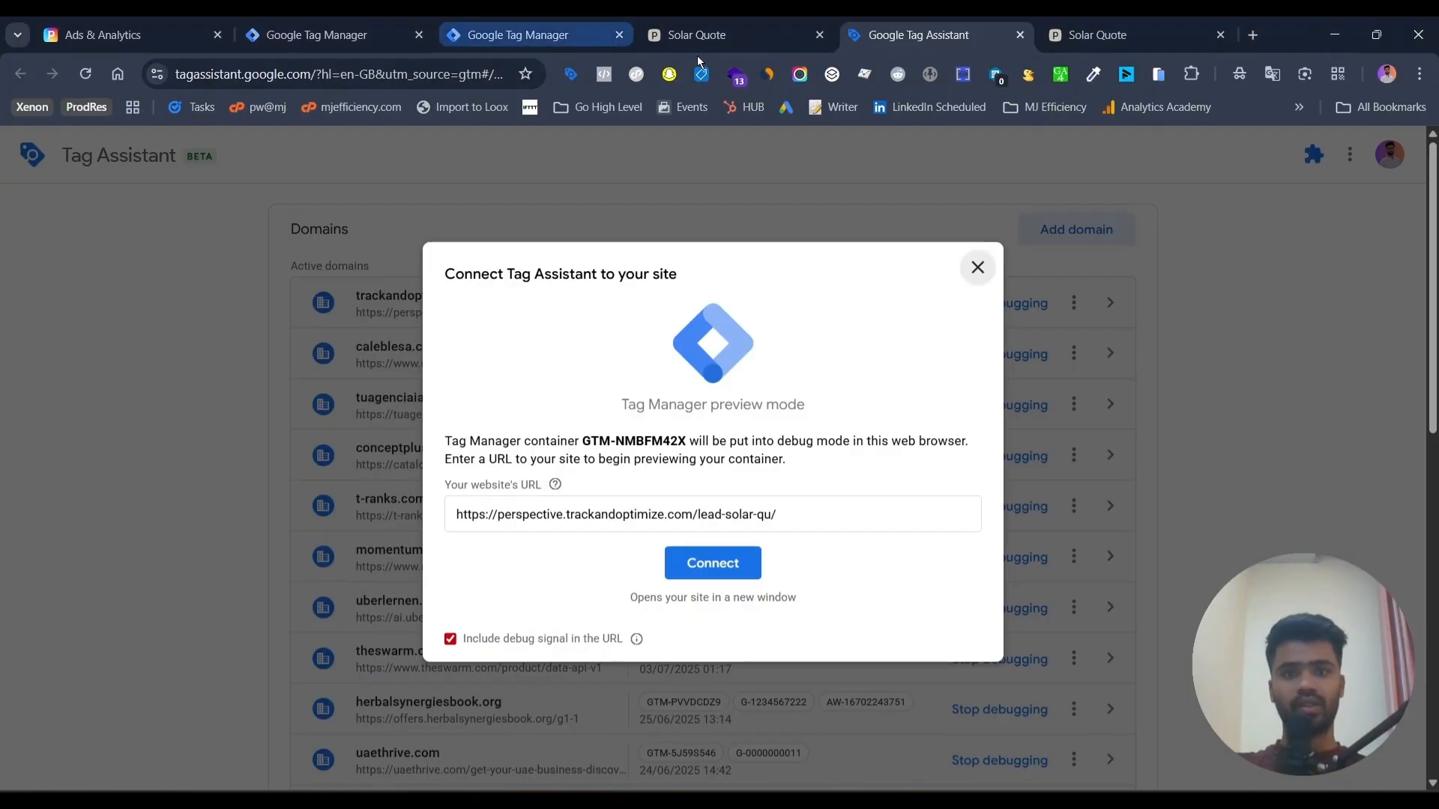
{"action": "left_click", "coordinate": [405, 20]}
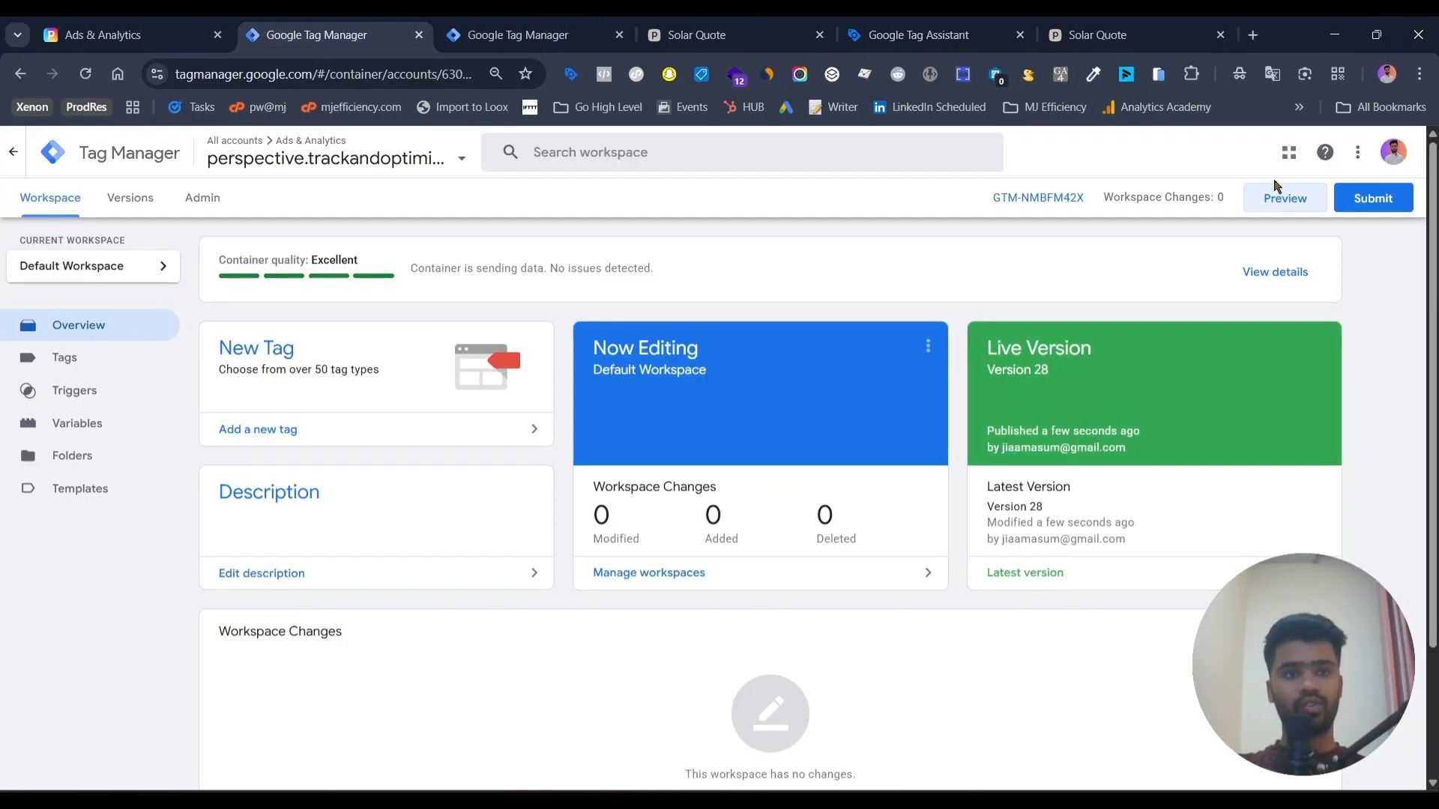
{"action": "left_click", "coordinate": [933, 33]}
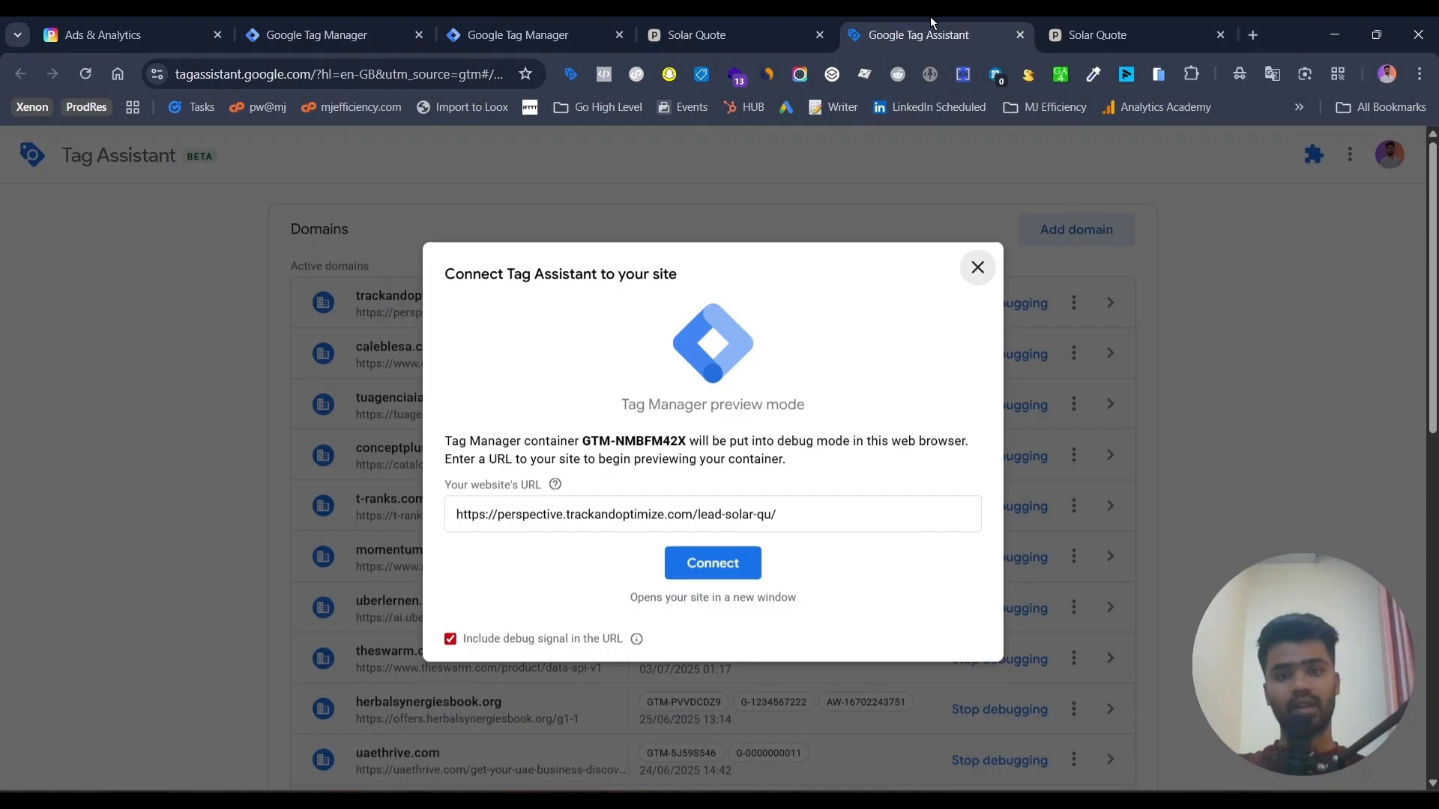
{"action": "left_click", "coordinate": [712, 568]}
{"action": "left_click", "coordinate": [716, 22]}
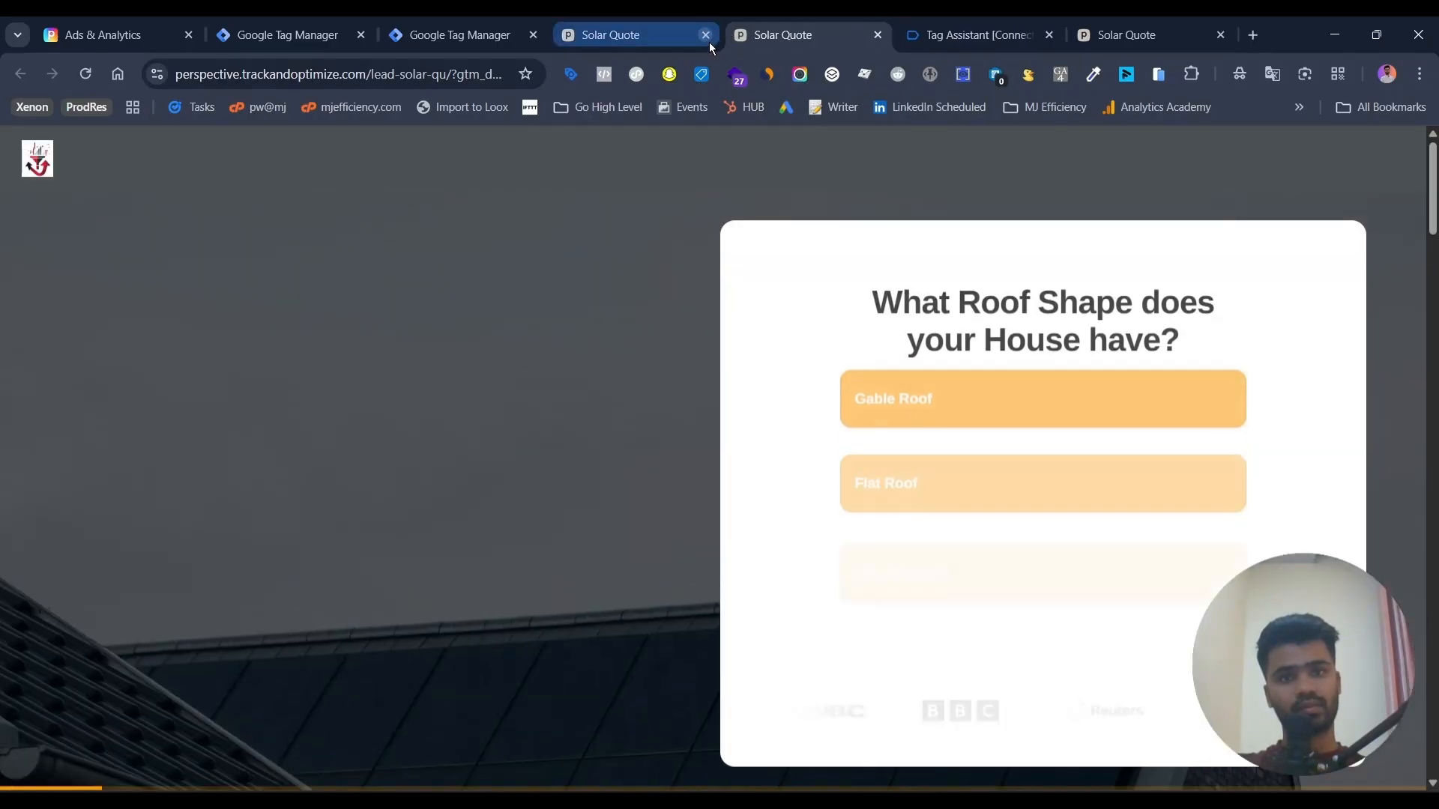
- Close the extra solar quote tab and review the page's microdata meta tags in the Snap Pixel Helper
{"action": "left_click", "coordinate": [706, 36]}
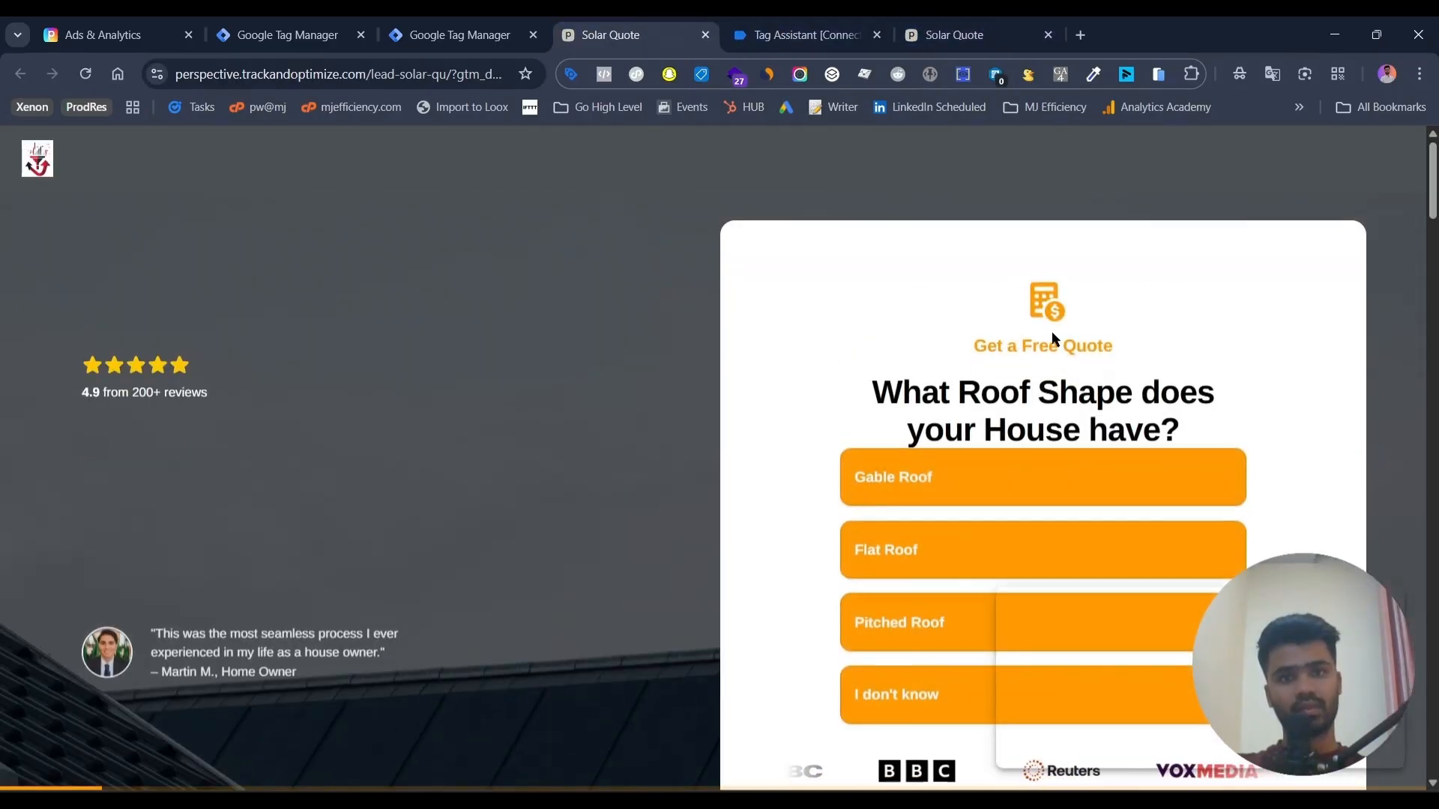
{"action": "scroll", "coordinate": [1040, 330], "scroll_direction": "down", "scroll_amount": 4}
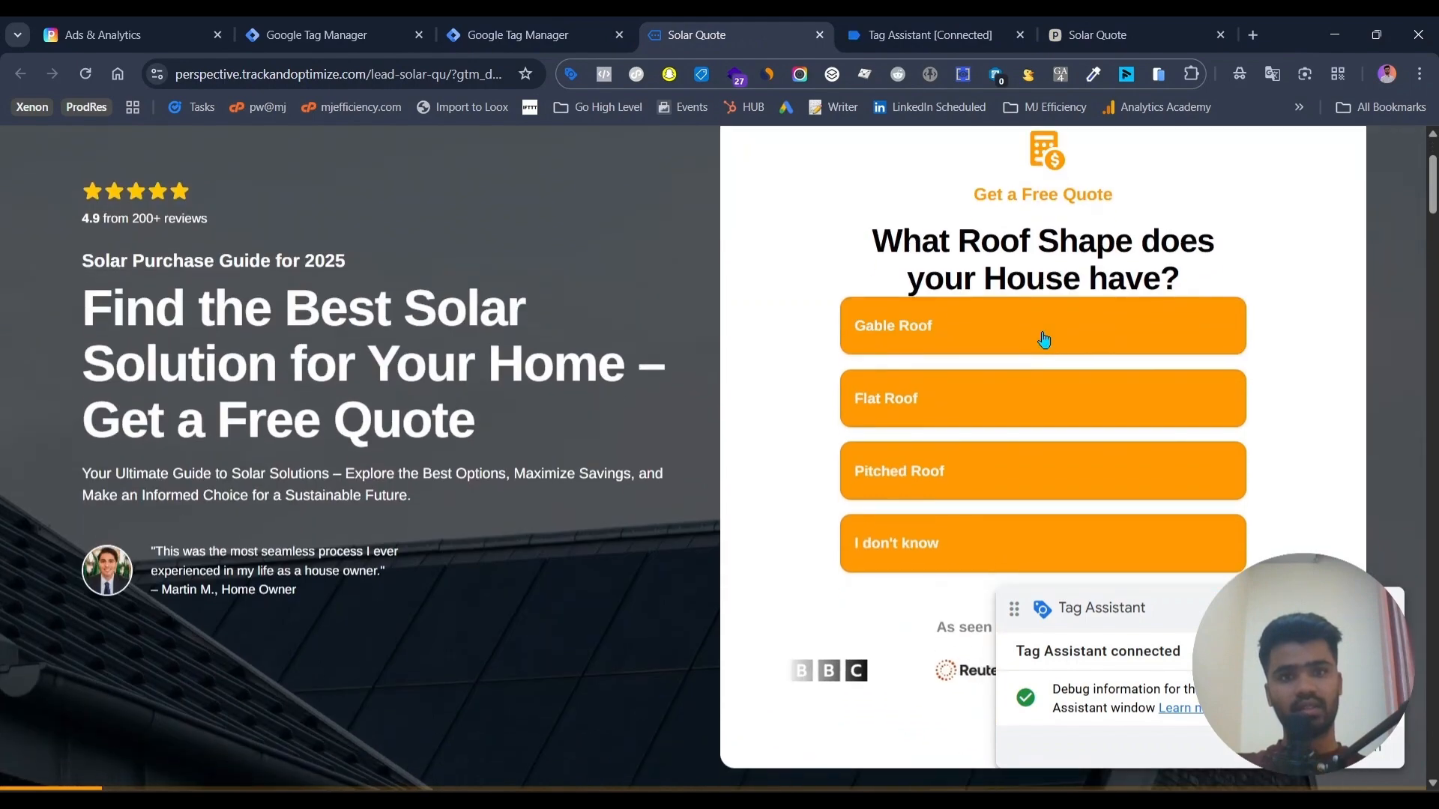
{"action": "left_click", "coordinate": [670, 80]}
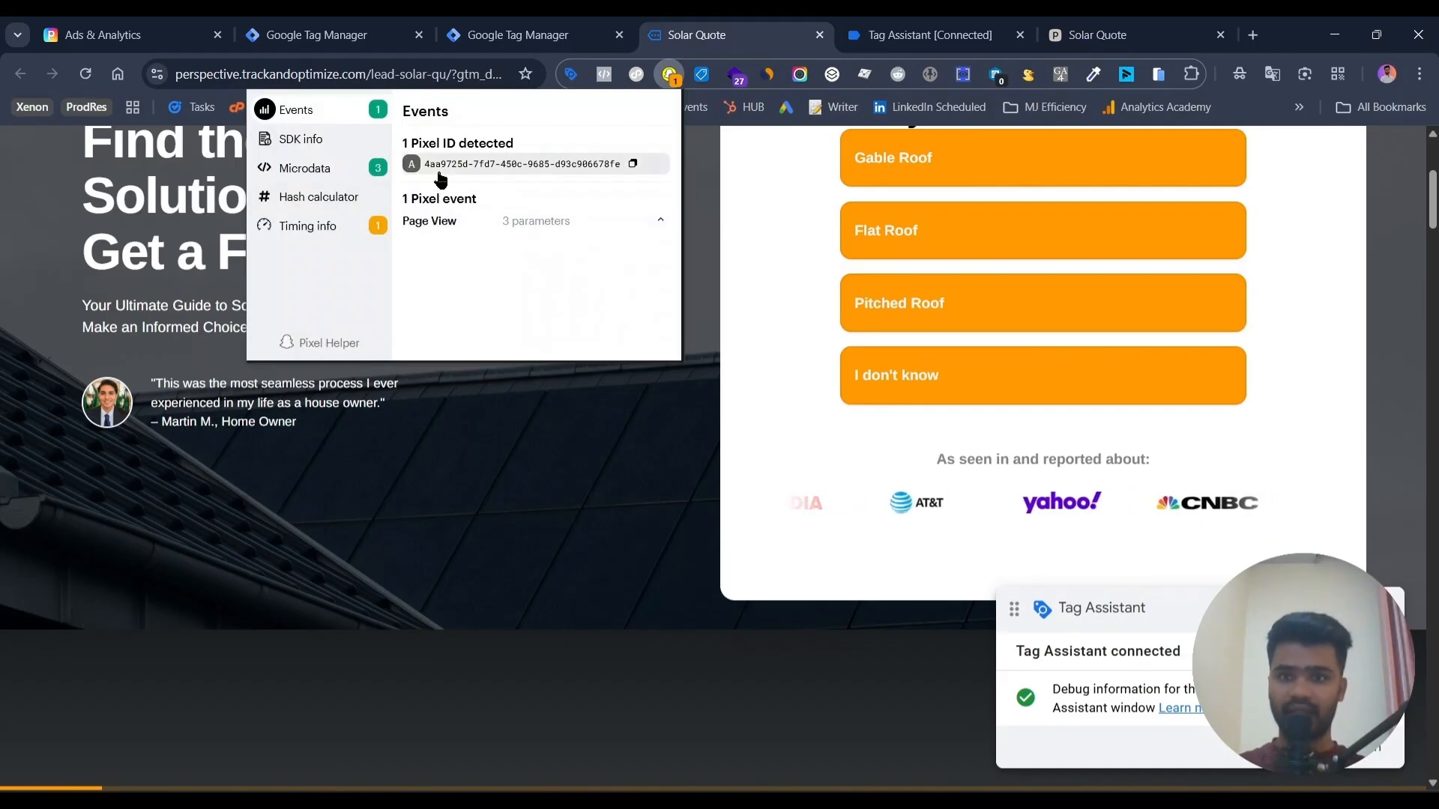
{"action": "left_click", "coordinate": [310, 170]}
{"action": "scroll", "coordinate": [572, 240], "scroll_direction": "down", "scroll_amount": 1}
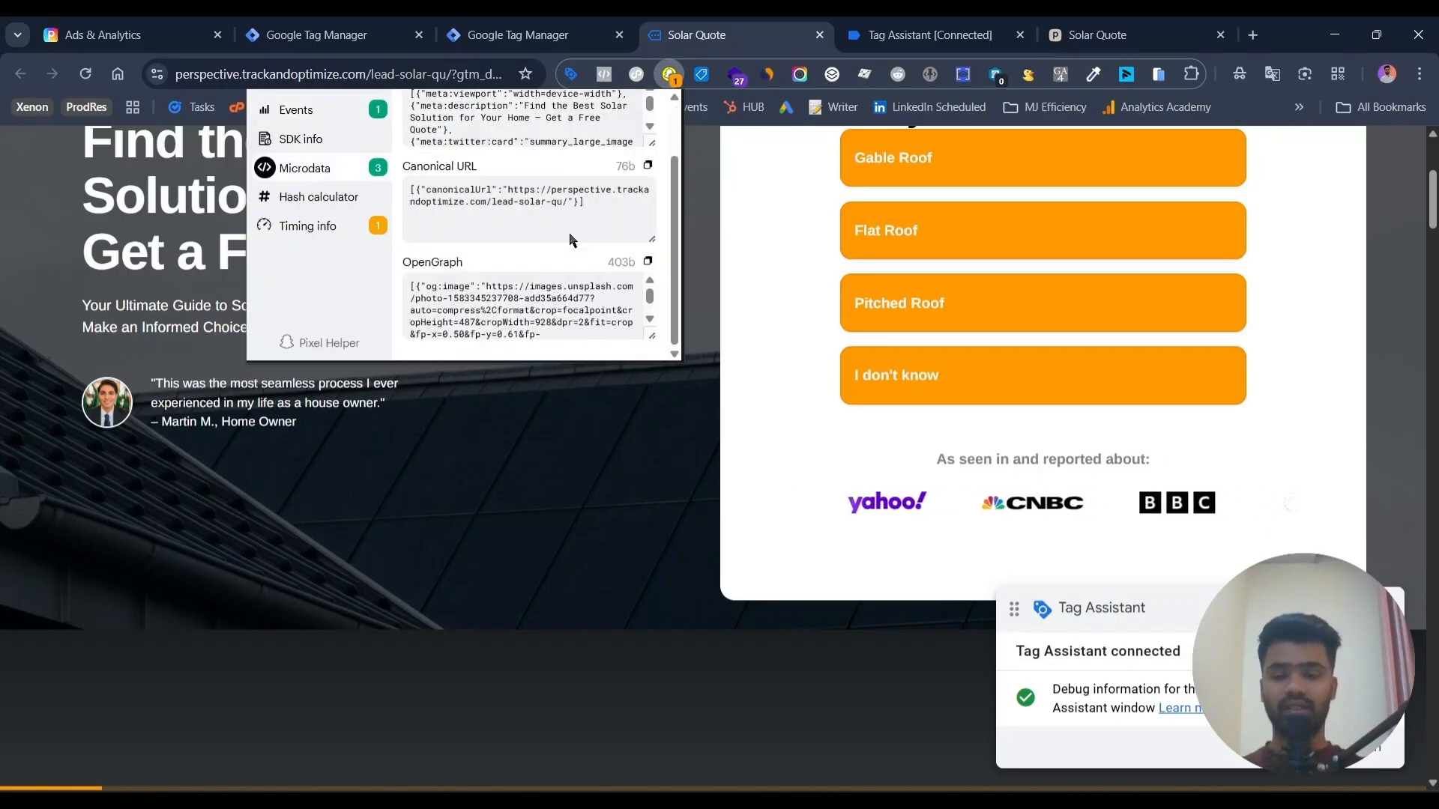
{"action": "scroll", "coordinate": [571, 237], "scroll_direction": "up", "scroll_amount": 1}
{"action": "left_click", "coordinate": [734, 229]}
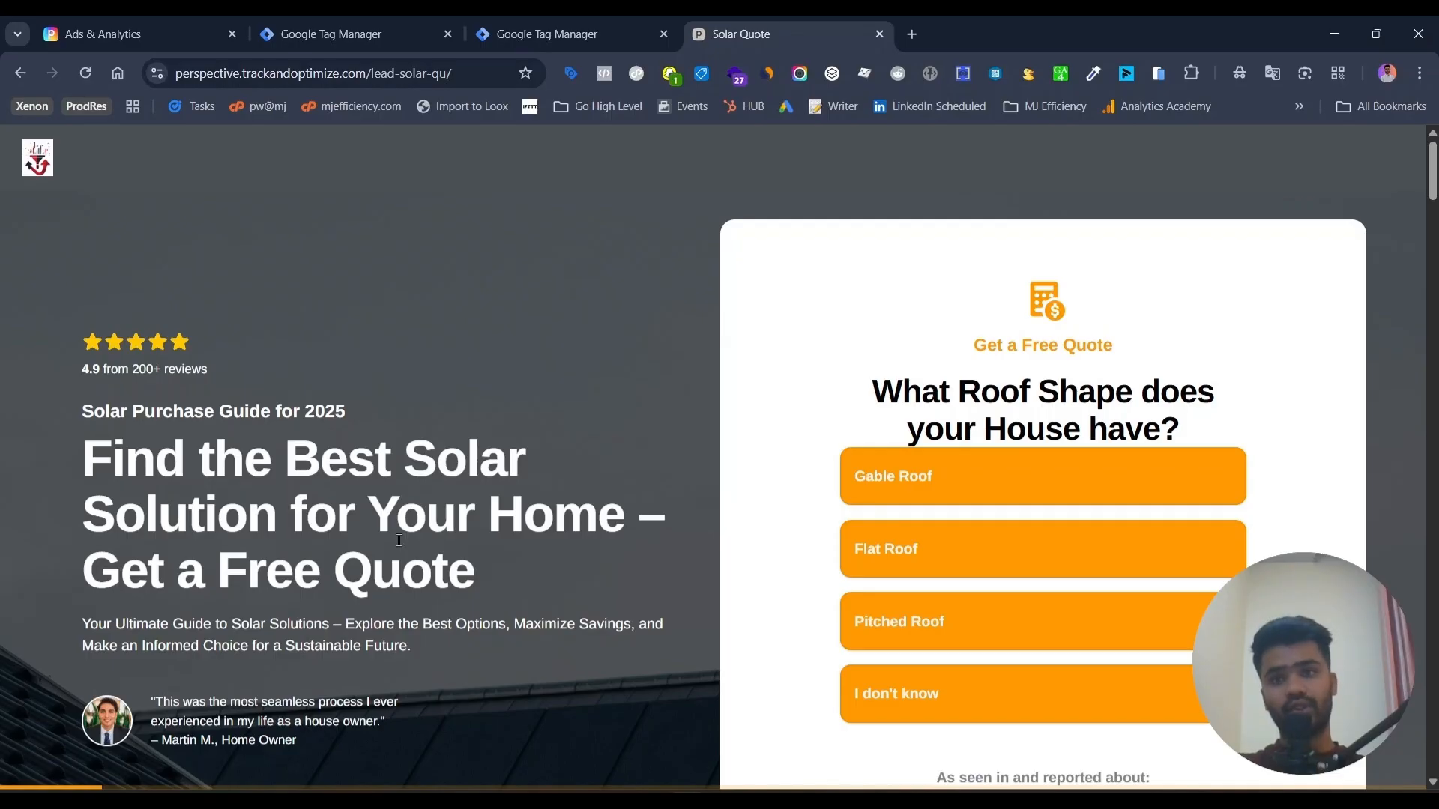
{"action": "left_click", "coordinate": [375, 17]}
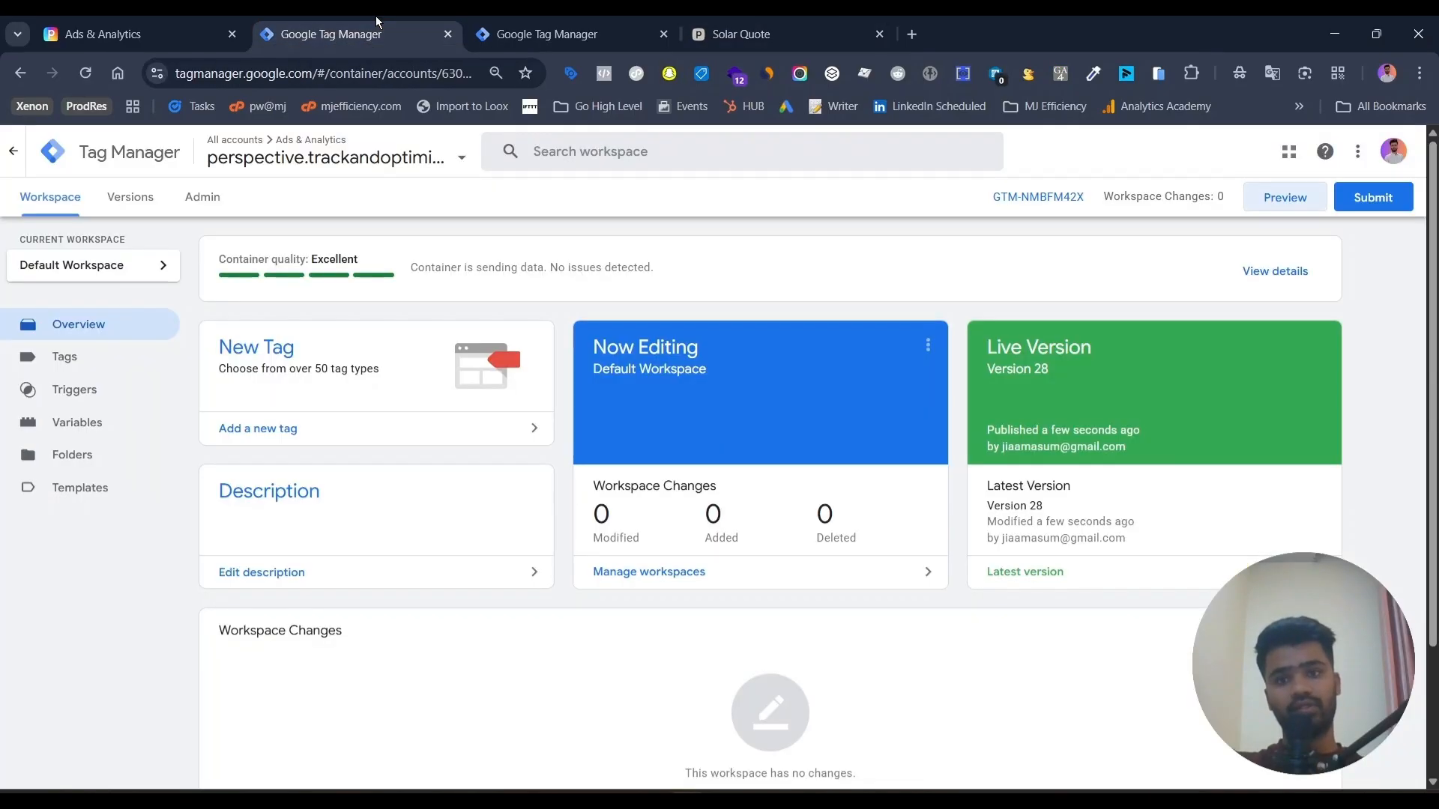
{"action": "left_click", "coordinate": [68, 358]}
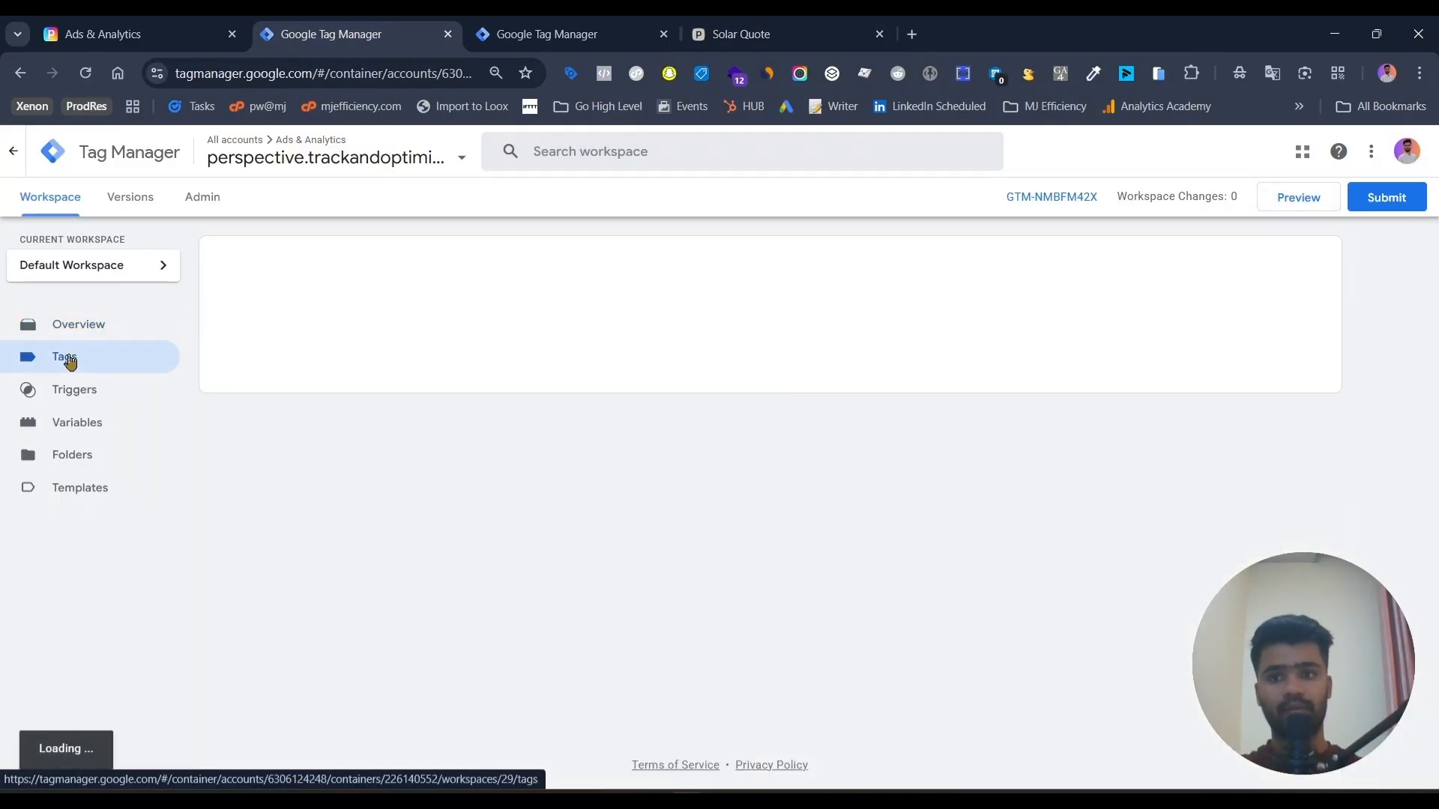
{"action": "left_click", "coordinate": [102, 16]}
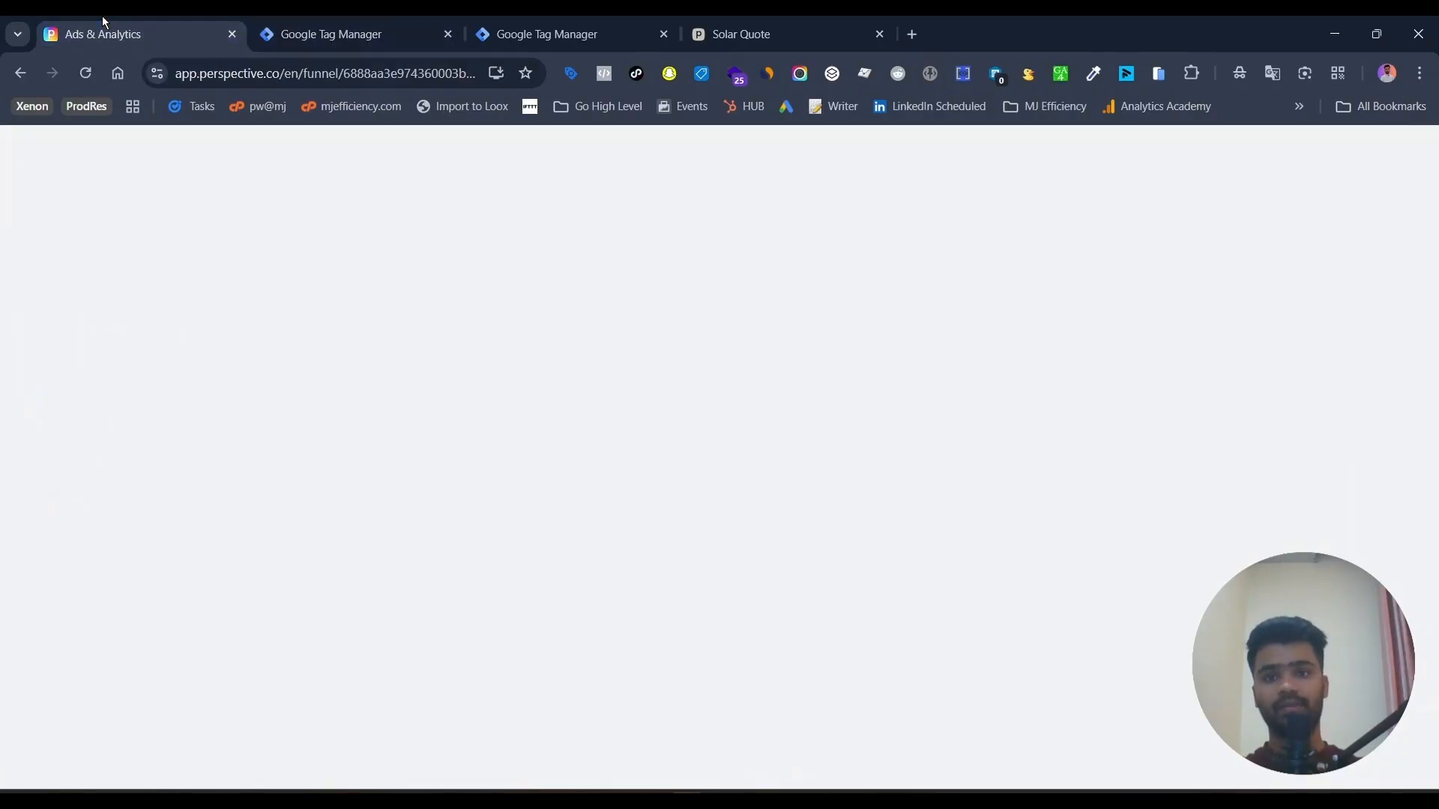
{"action": "scroll", "coordinate": [145, 353], "scroll_direction": "down", "scroll_amount": 4}
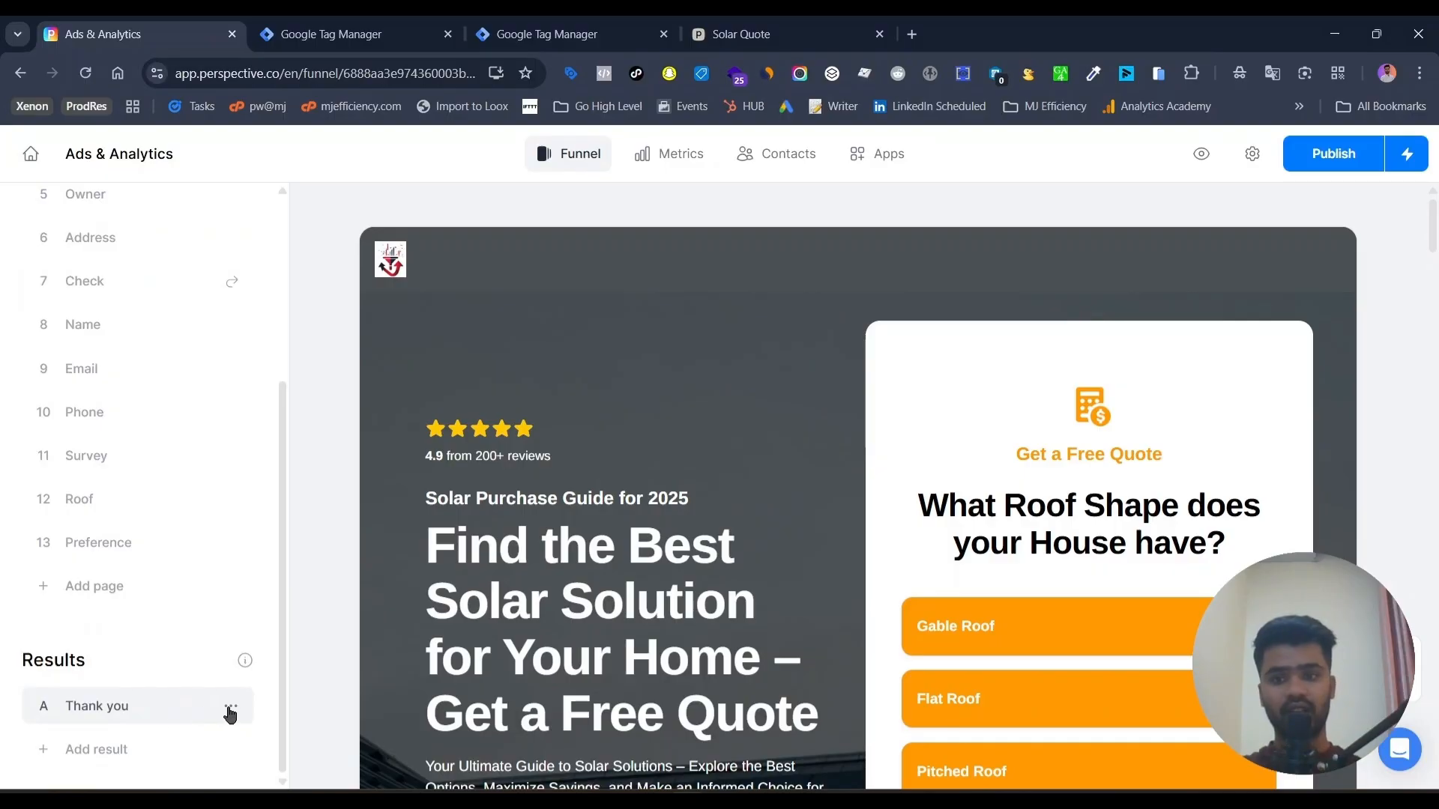
{"action": "left_click", "coordinate": [230, 714]}
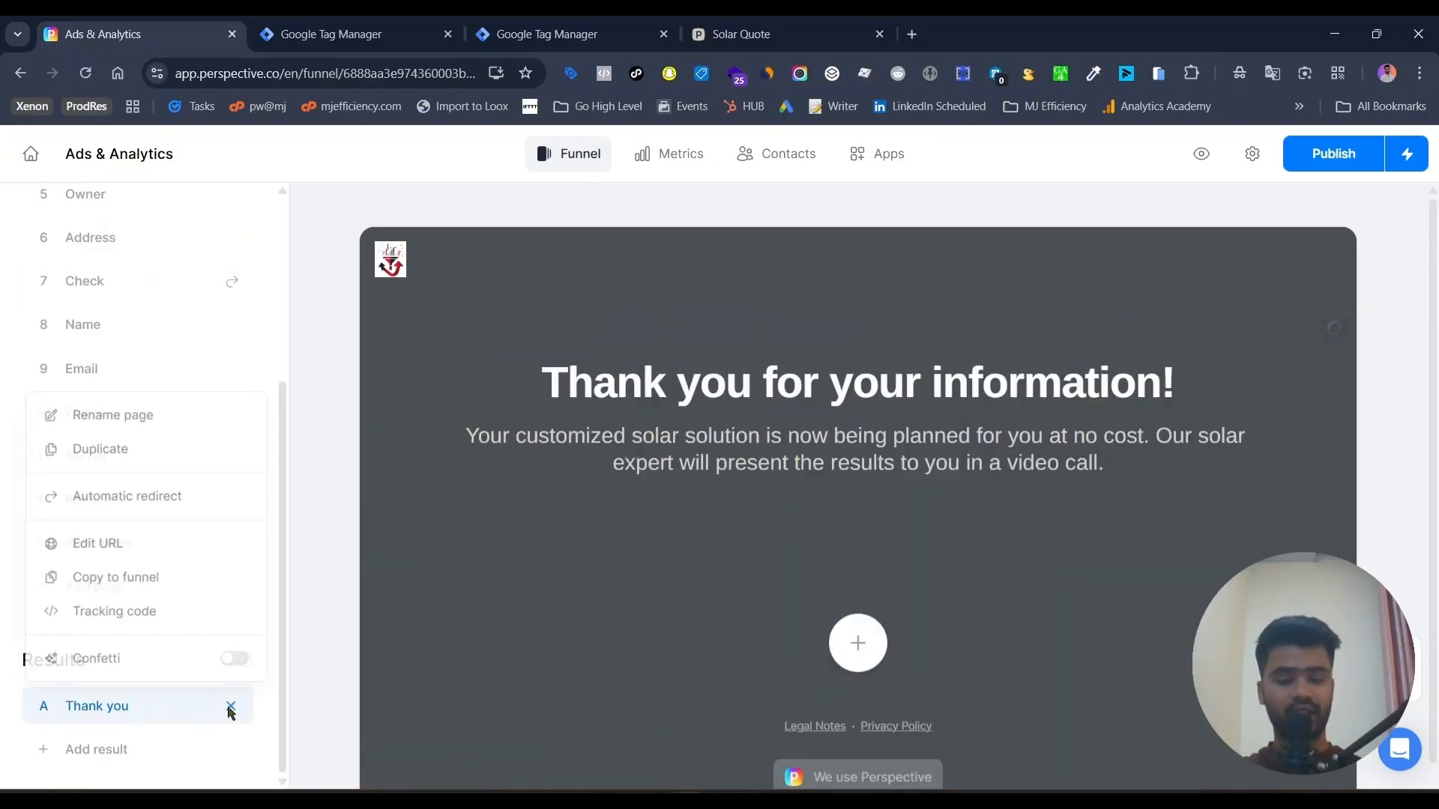
{"action": "left_click", "coordinate": [308, 684]}
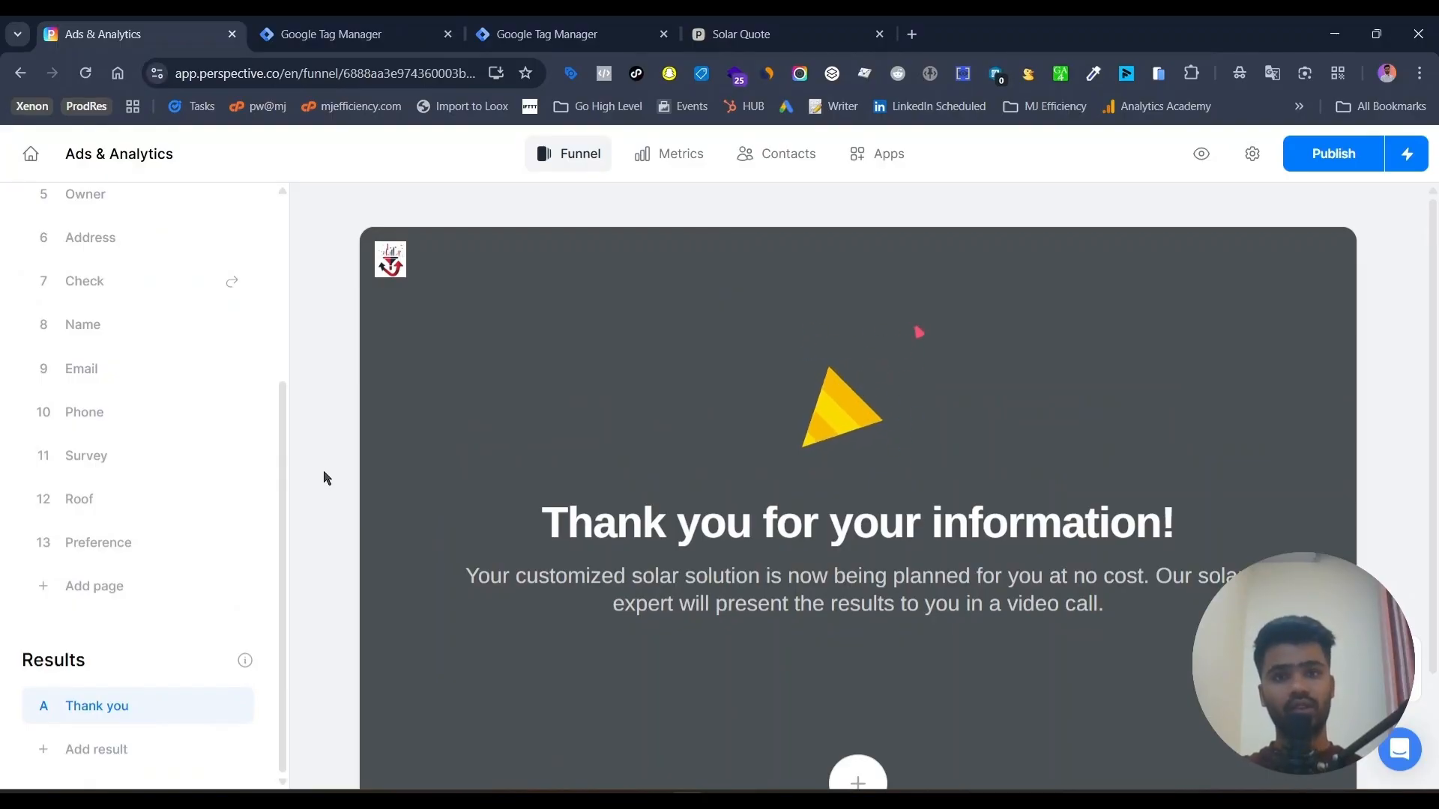
{"action": "left_click", "coordinate": [807, 15]}
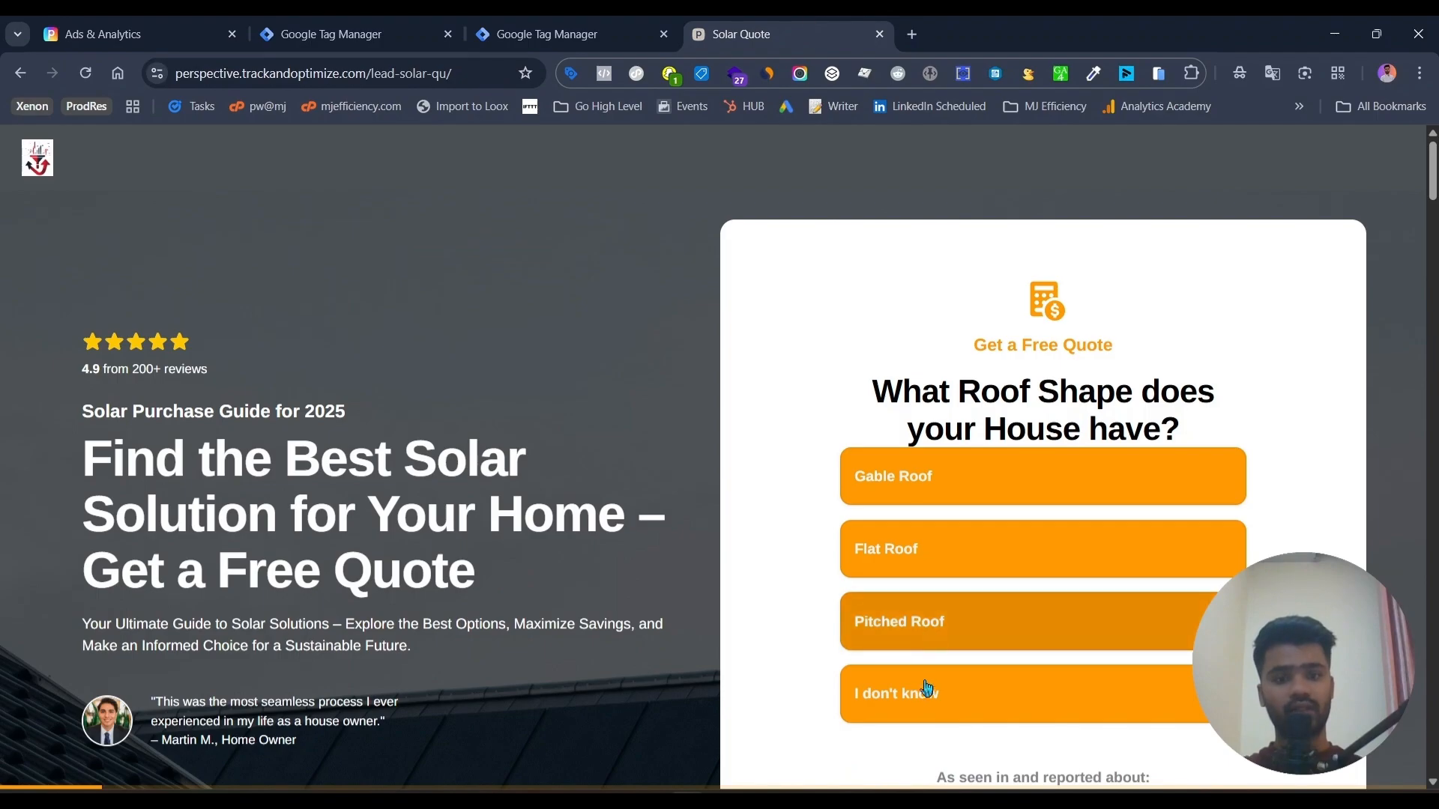
- Copy the Snap pixel ID from the Snapchat Ads Manager pixel page
{"action": "left_click", "coordinate": [918, 802]}
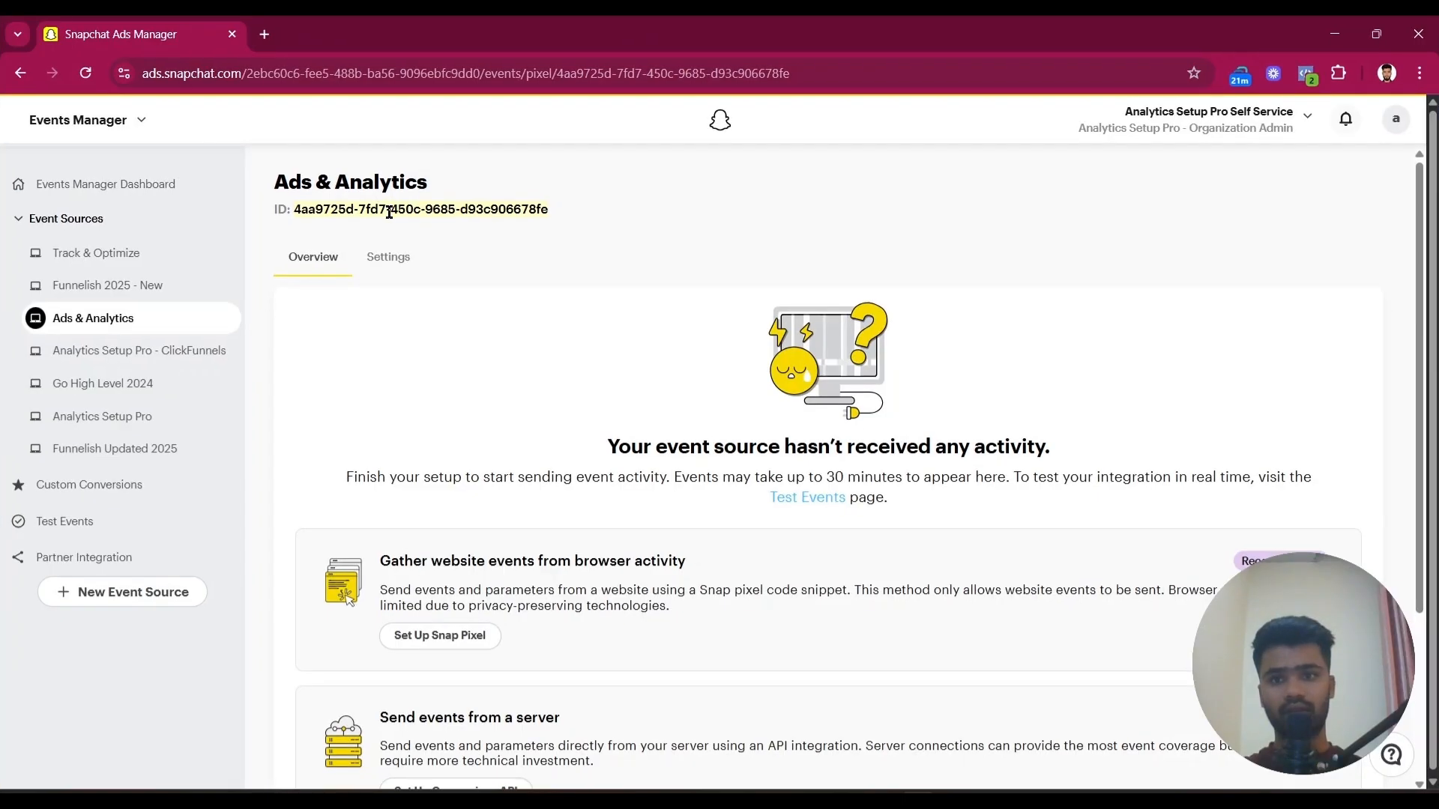
{"action": "right_click", "coordinate": [389, 212]}
{"action": "left_click", "coordinate": [415, 235]}
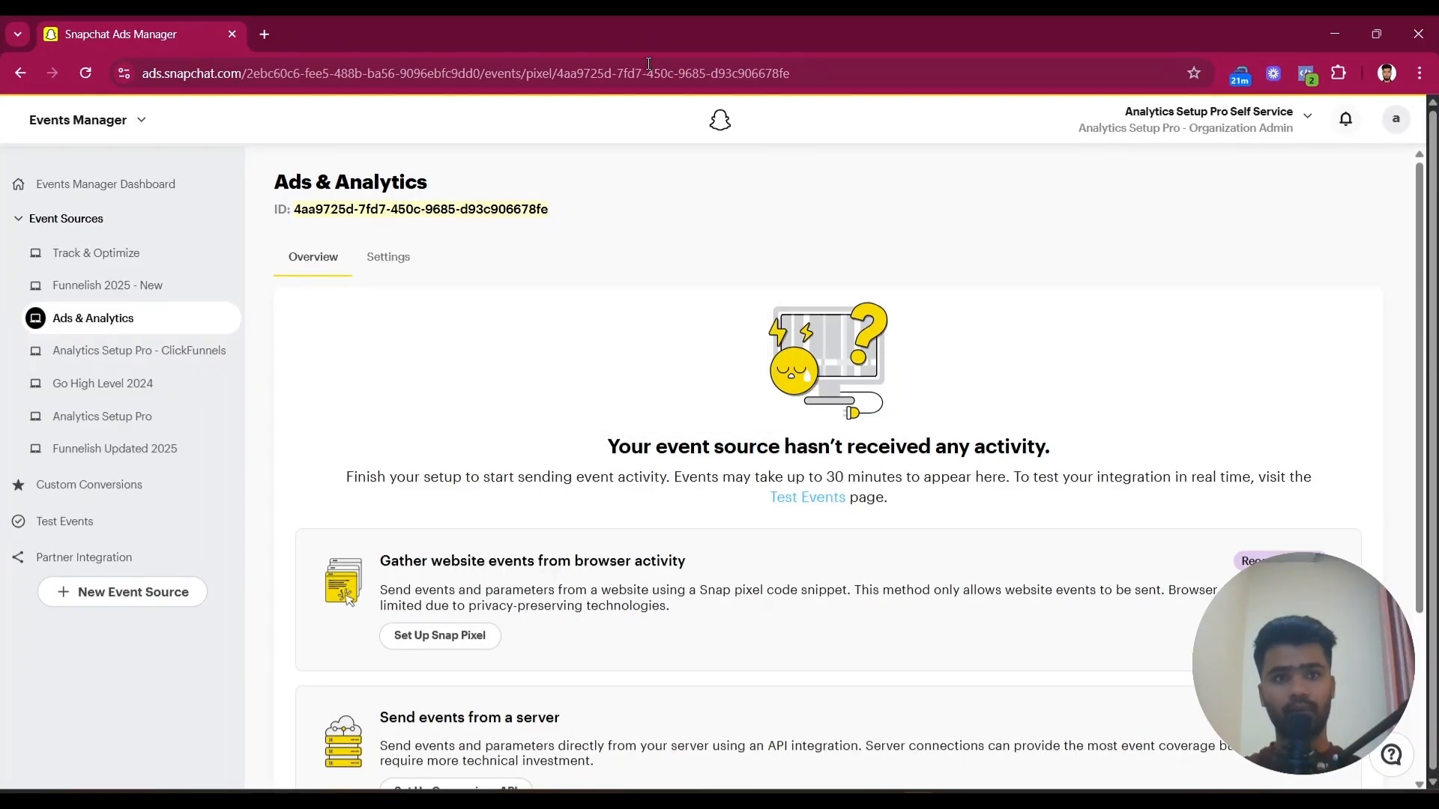
{"action": "left_click", "coordinate": [1347, 23]}
- Create a new Snap Pixel tag in GTM and paste the pixel ID into it
{"action": "left_click", "coordinate": [379, 15]}
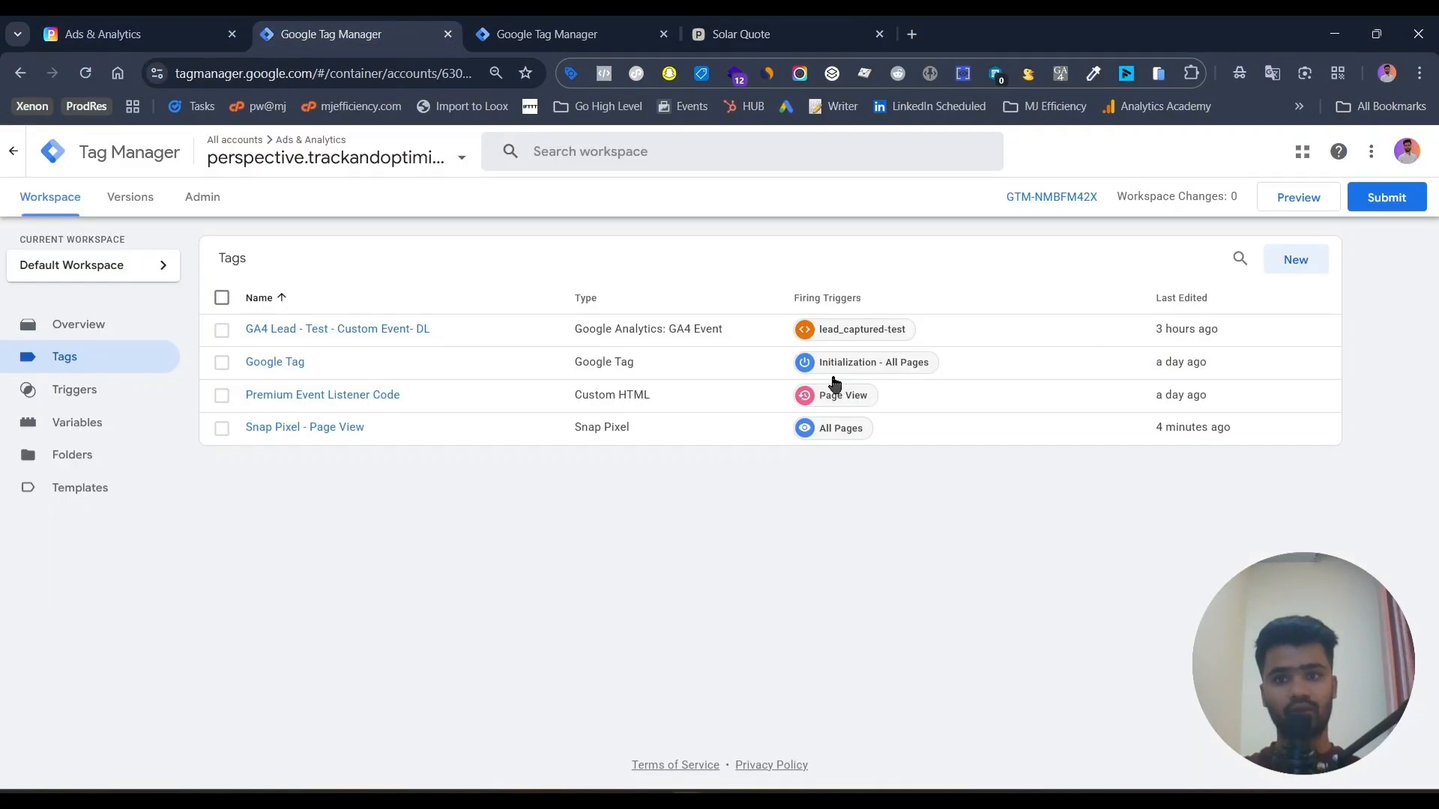
{"action": "left_click", "coordinate": [1295, 271]}
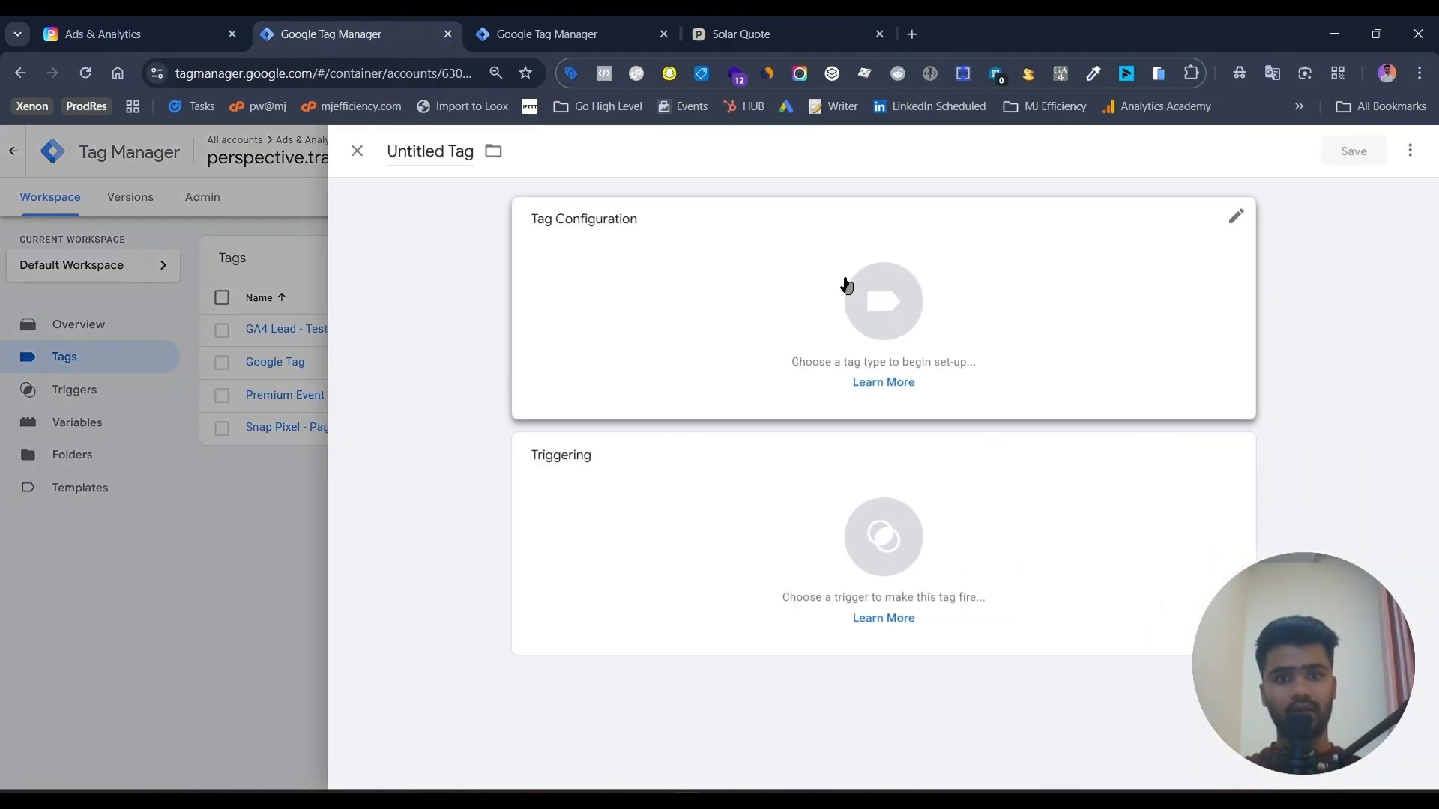
{"action": "left_click", "coordinate": [845, 285]}
{"action": "scroll", "coordinate": [1084, 374], "scroll_direction": "down", "scroll_amount": 4}
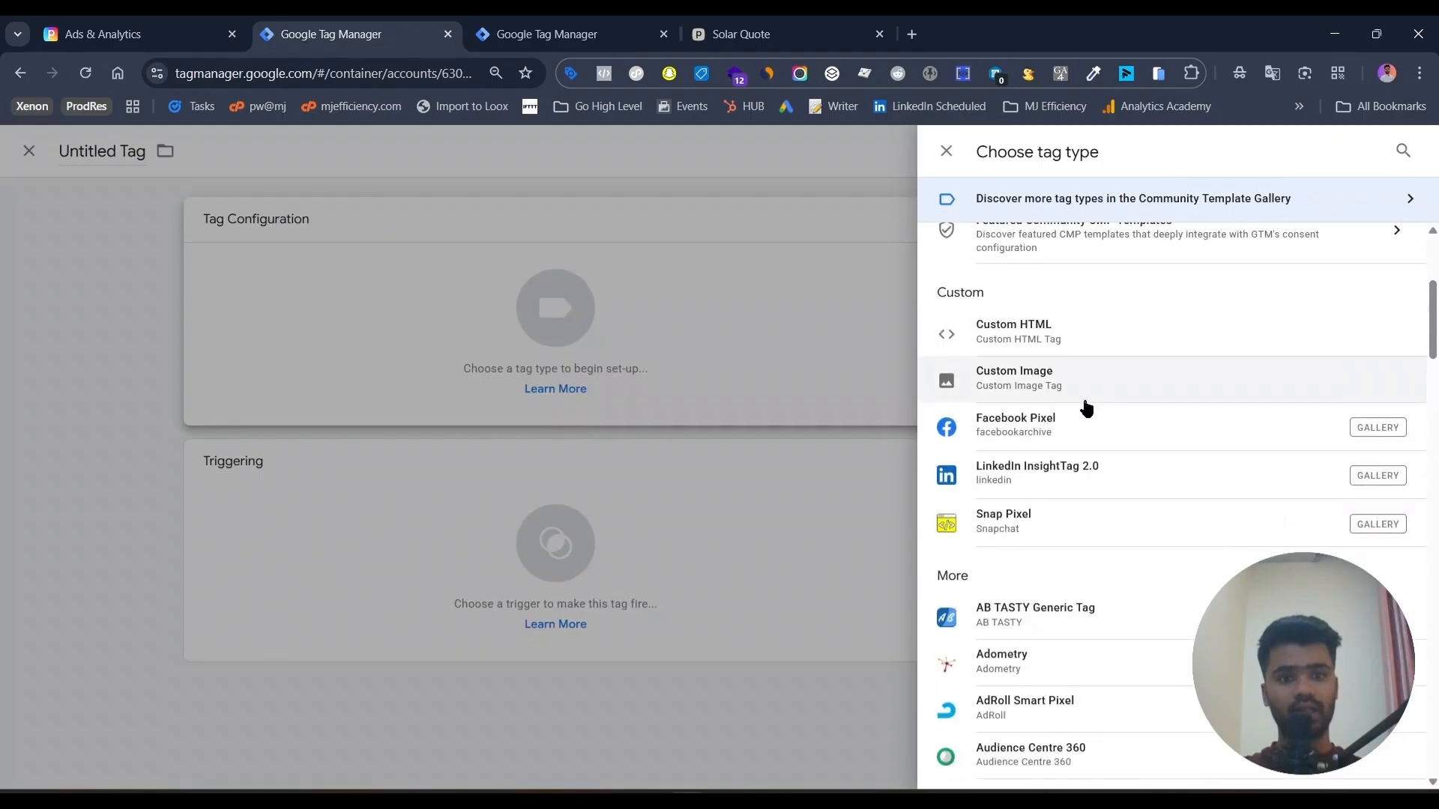
{"action": "left_click", "coordinate": [1079, 545]}
{"action": "left_click", "coordinate": [586, 411]}
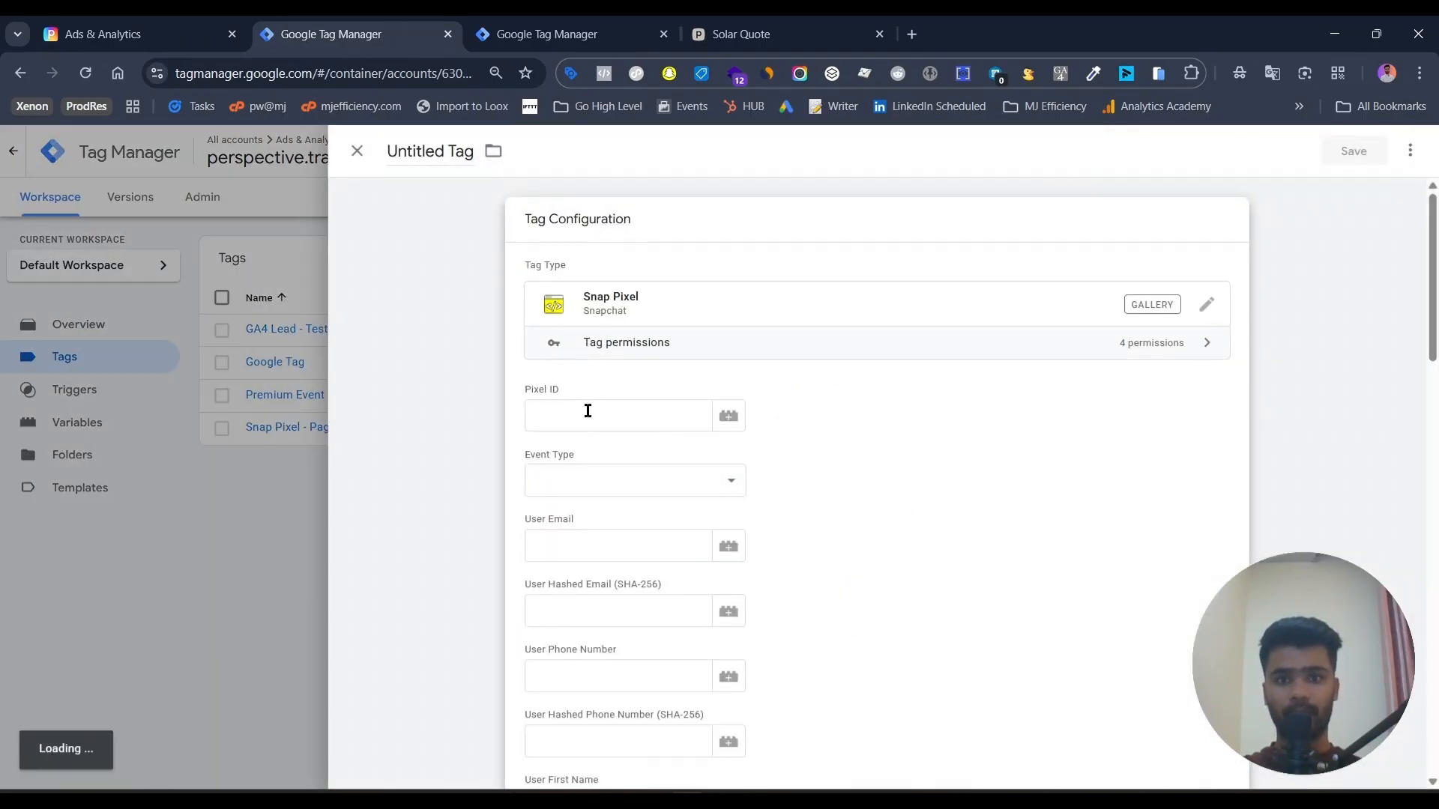
{"action": "key", "text": "ctrl+v"}
- Set the tag's event type to Sign Up and bring up its trigger choices
{"action": "left_click", "coordinate": [601, 460]}
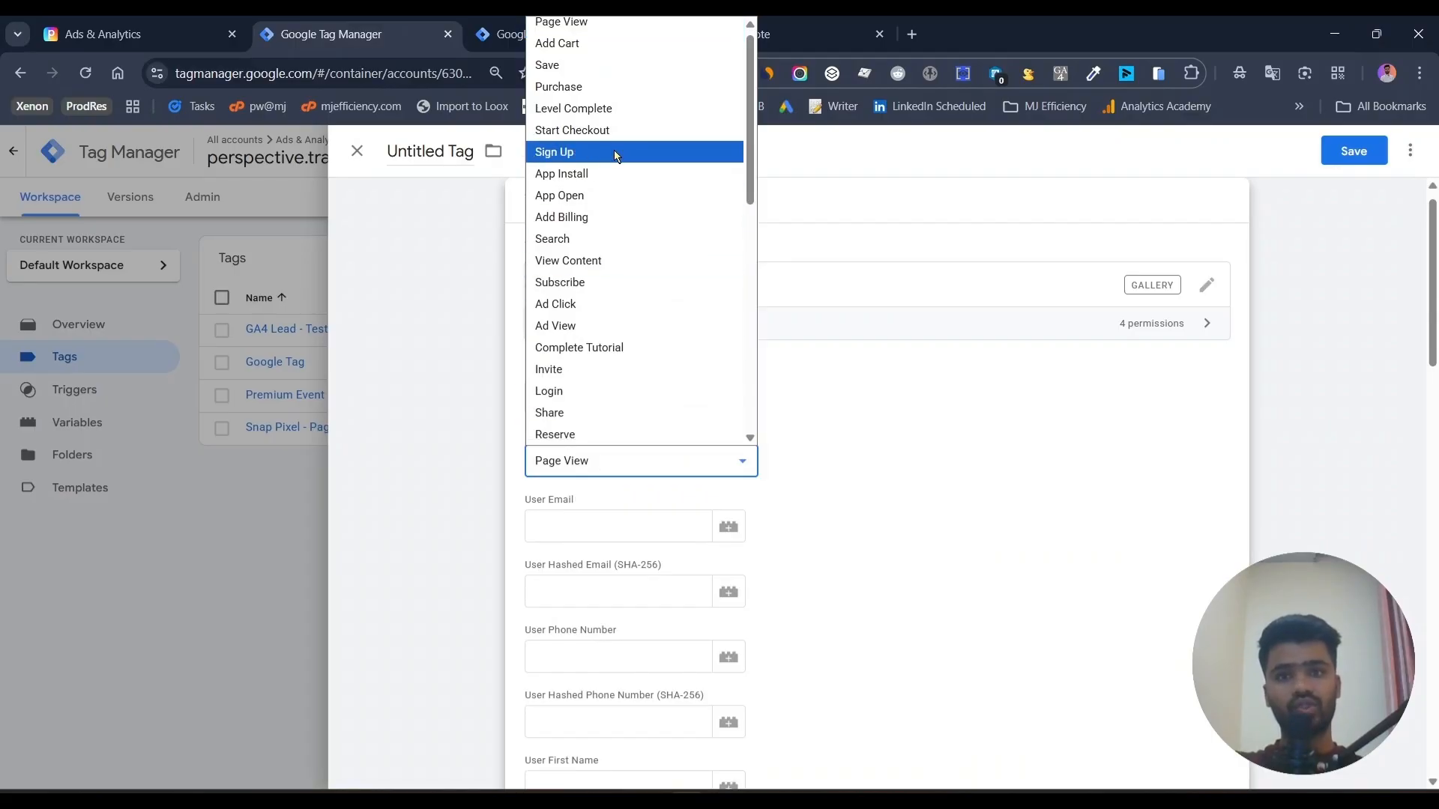
{"action": "scroll", "coordinate": [616, 155], "scroll_direction": "down", "scroll_amount": 2}
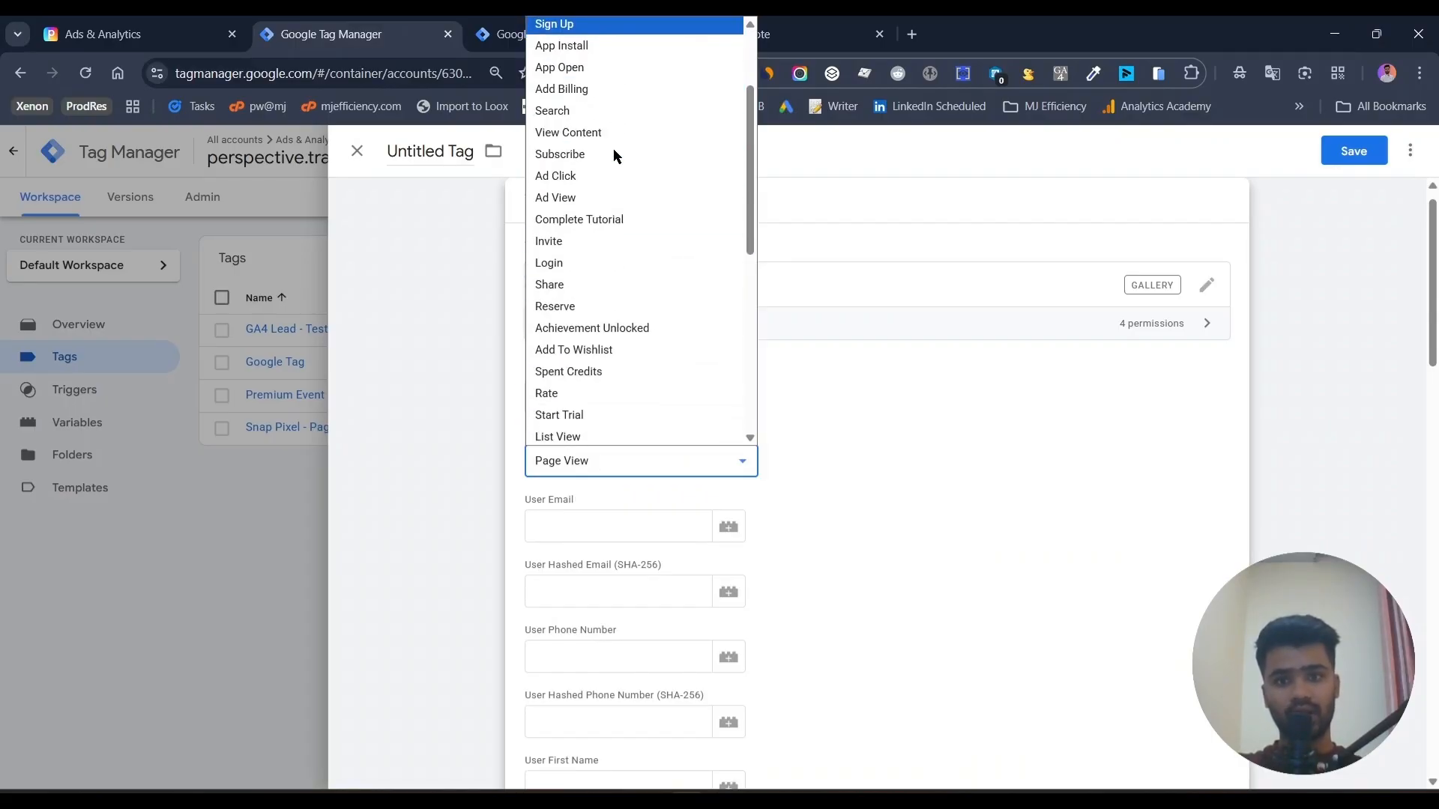
{"action": "scroll", "coordinate": [613, 148], "scroll_direction": "down", "scroll_amount": 2}
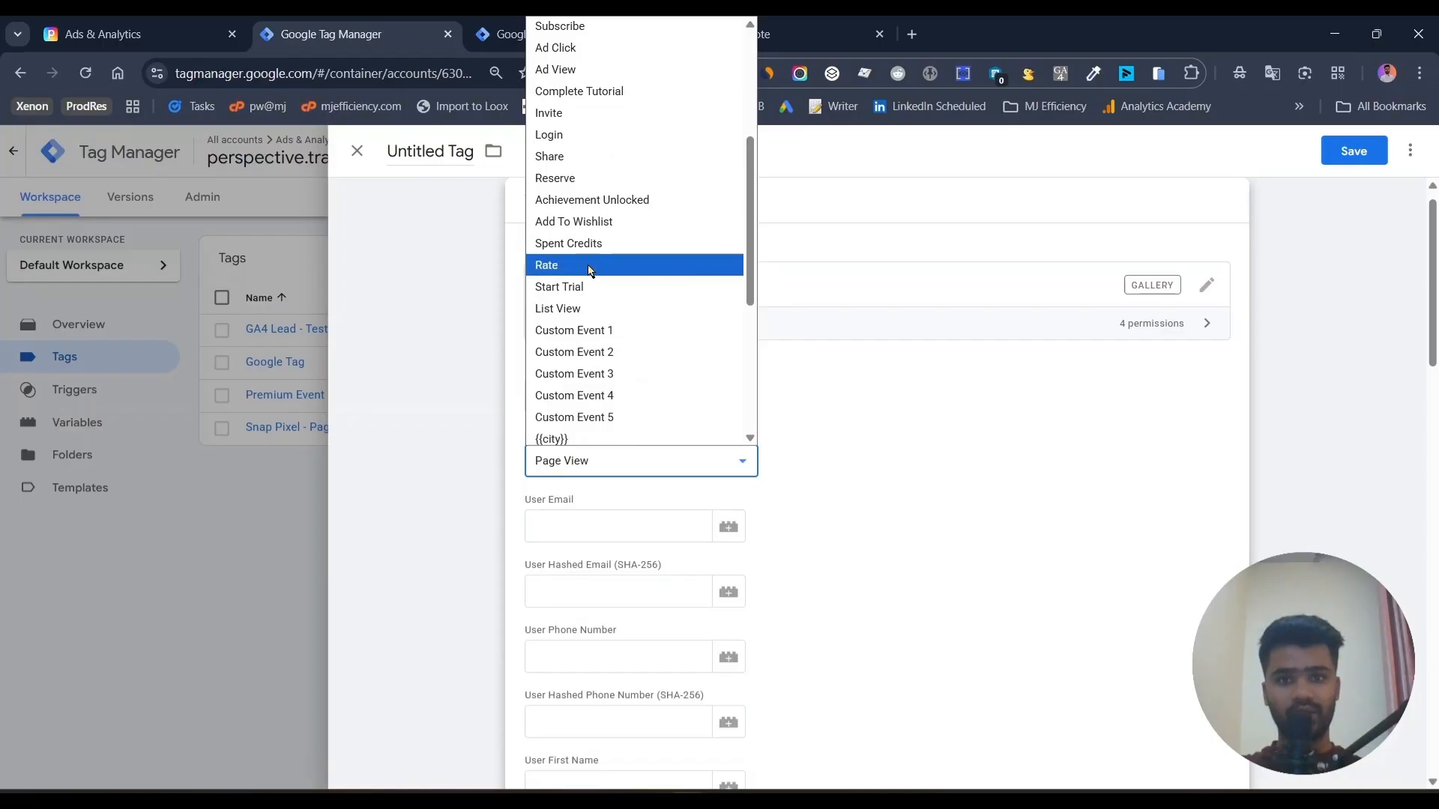
{"action": "scroll", "coordinate": [589, 291], "scroll_direction": "up", "scroll_amount": 1}
{"action": "scroll", "coordinate": [590, 293], "scroll_direction": "up", "scroll_amount": 3}
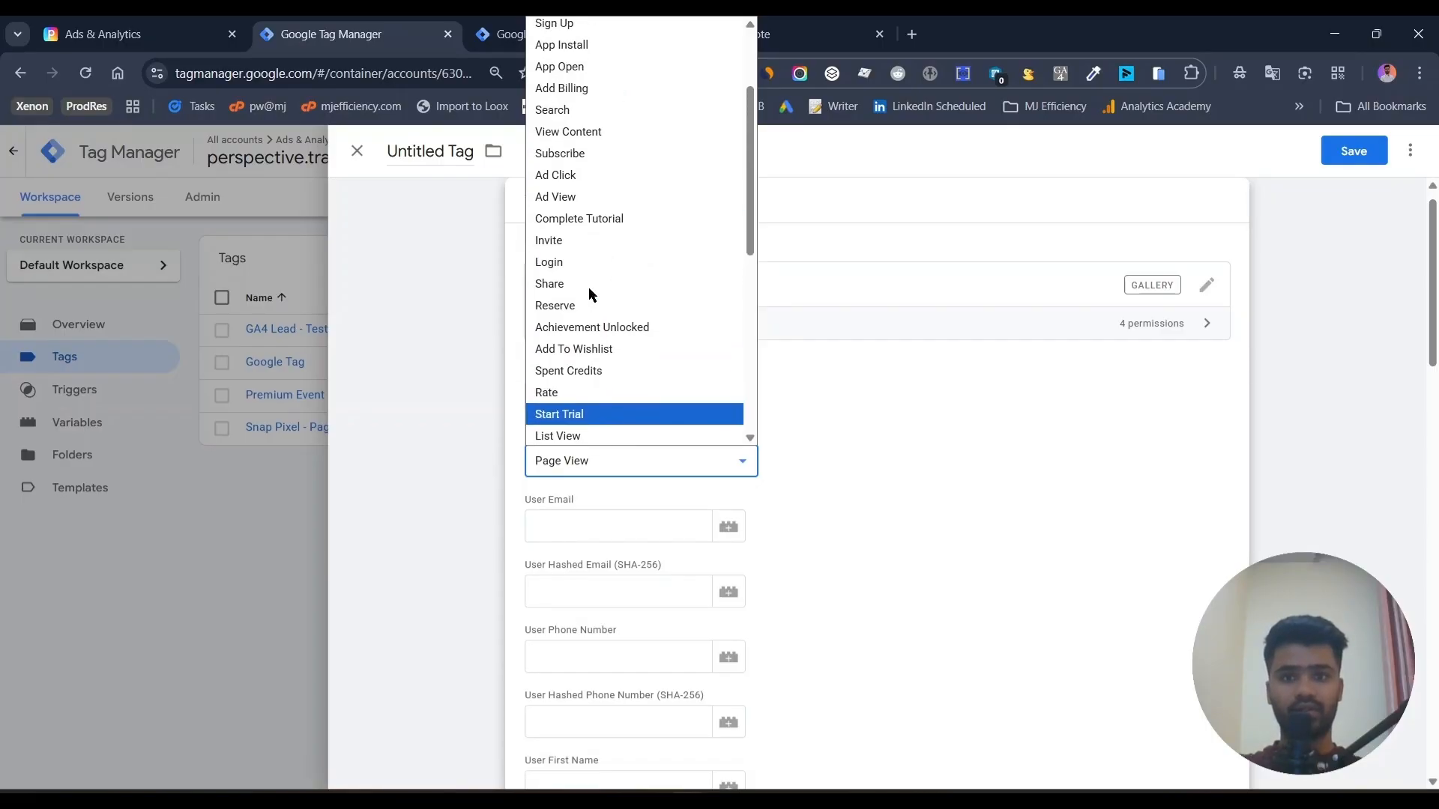
{"action": "scroll", "coordinate": [590, 293], "scroll_direction": "up", "scroll_amount": 3}
{"action": "scroll", "coordinate": [589, 291], "scroll_direction": "up", "scroll_amount": 1}
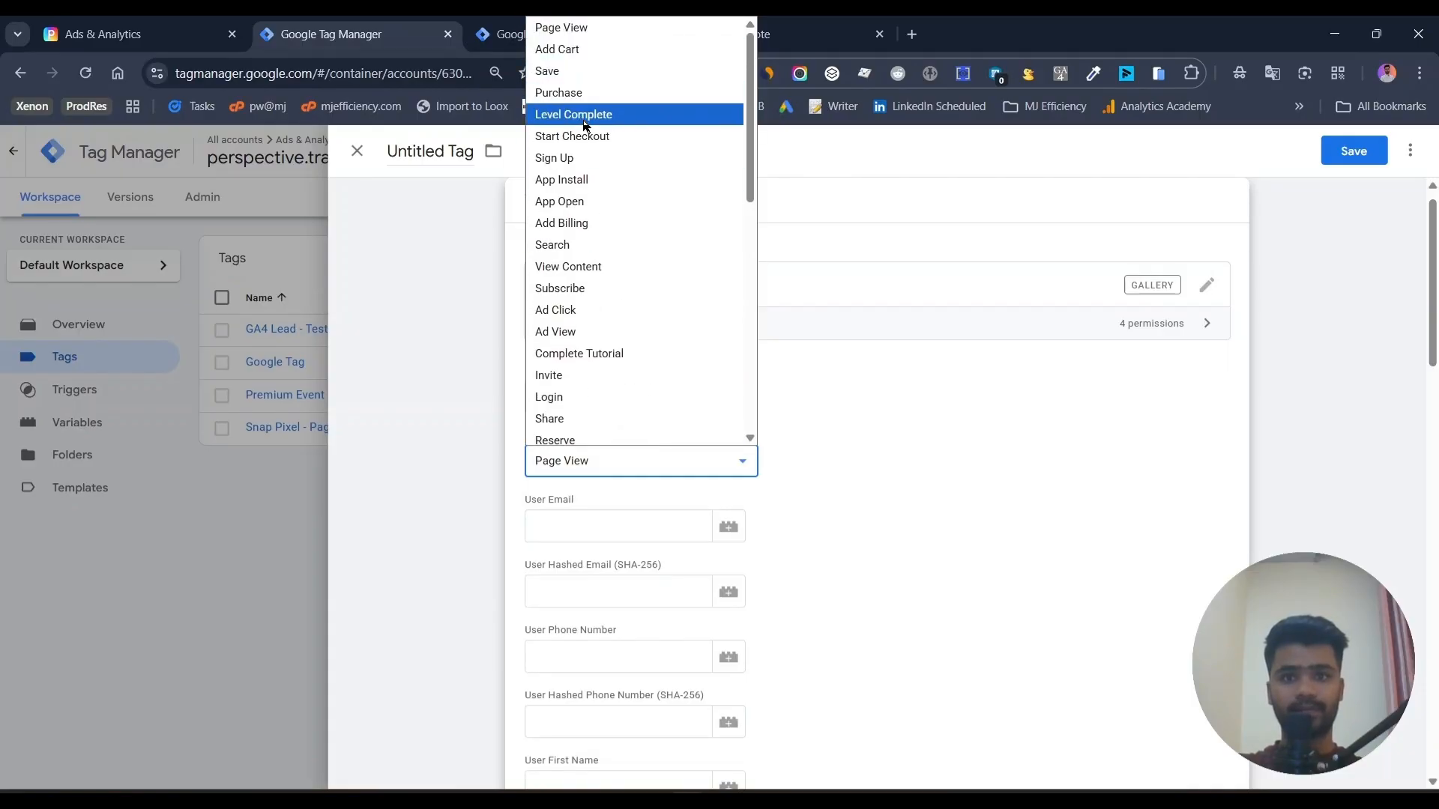
{"action": "left_click", "coordinate": [599, 159]}
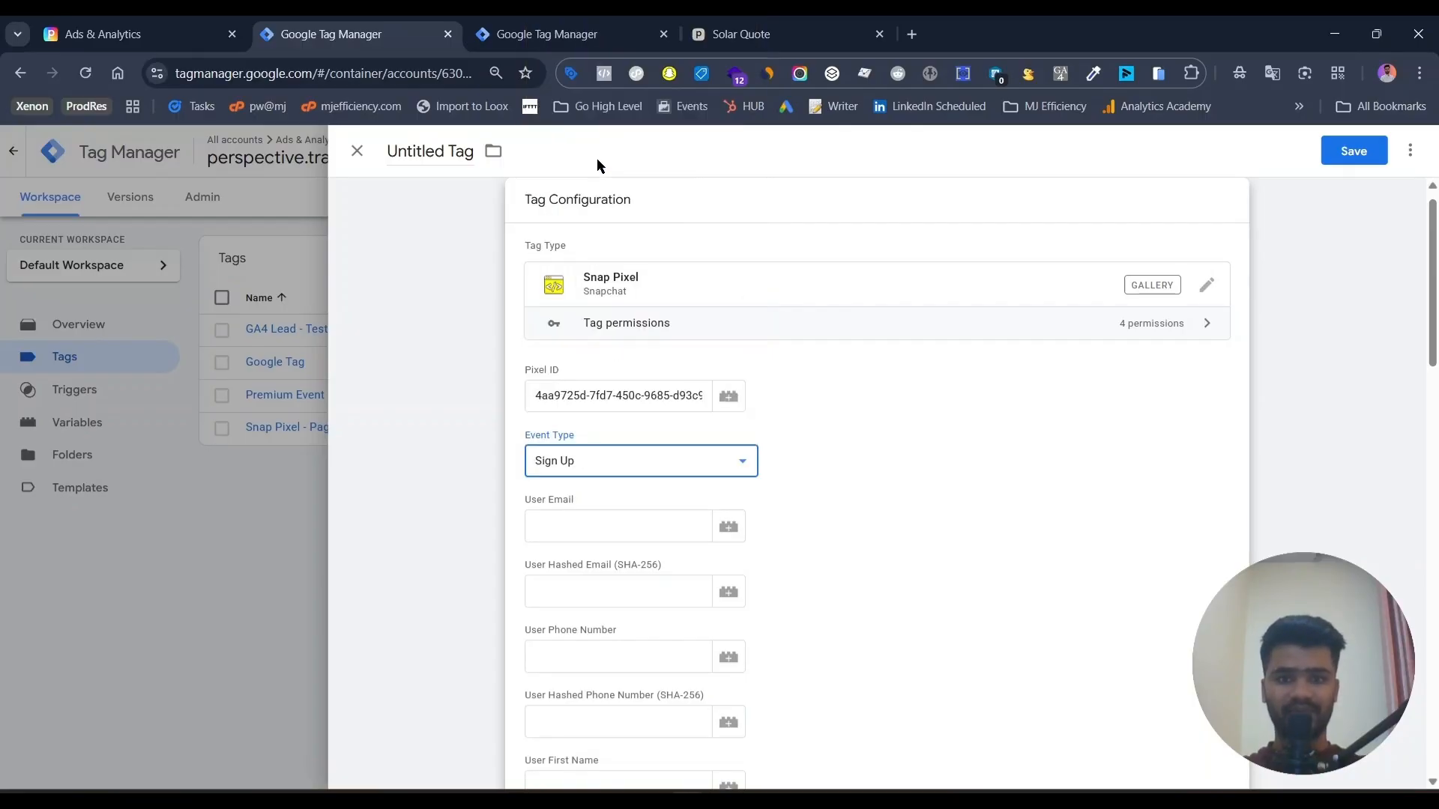
{"action": "scroll", "coordinate": [607, 509], "scroll_direction": "down", "scroll_amount": 20}
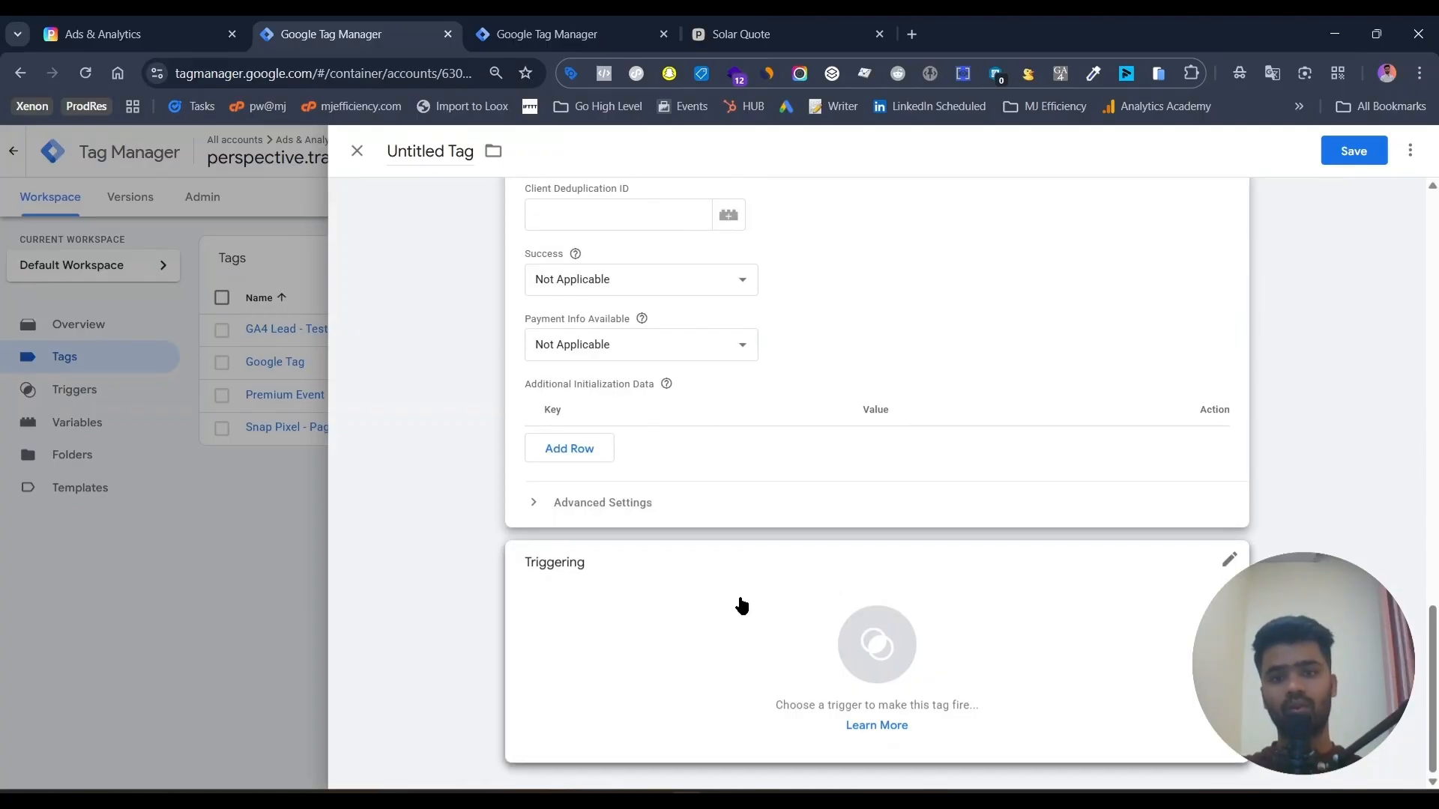
{"action": "left_click", "coordinate": [742, 605]}
- Copy the Thank you page URL from the Perspective funnel editor
{"action": "left_click", "coordinate": [138, 27]}
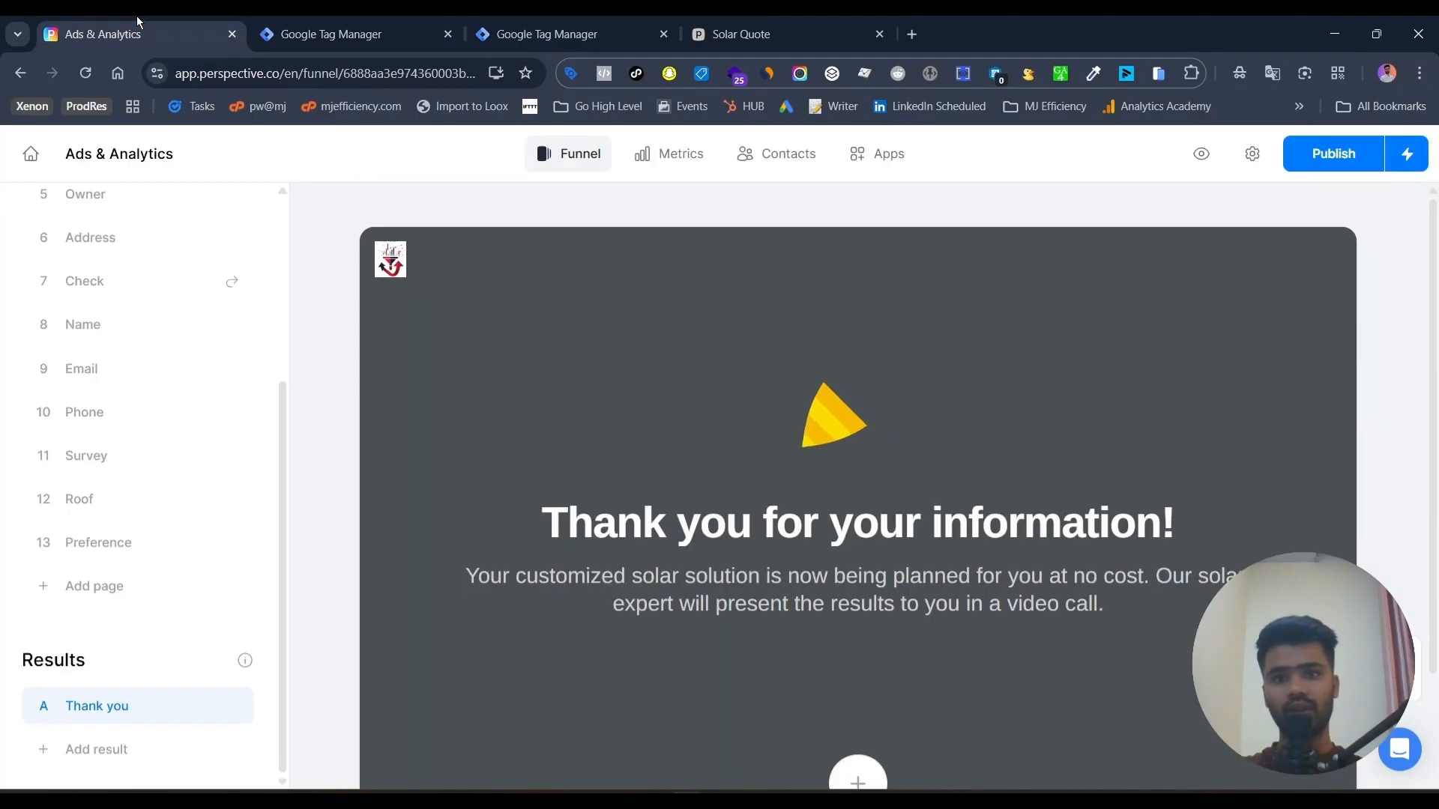
{"action": "left_click", "coordinate": [231, 706]}
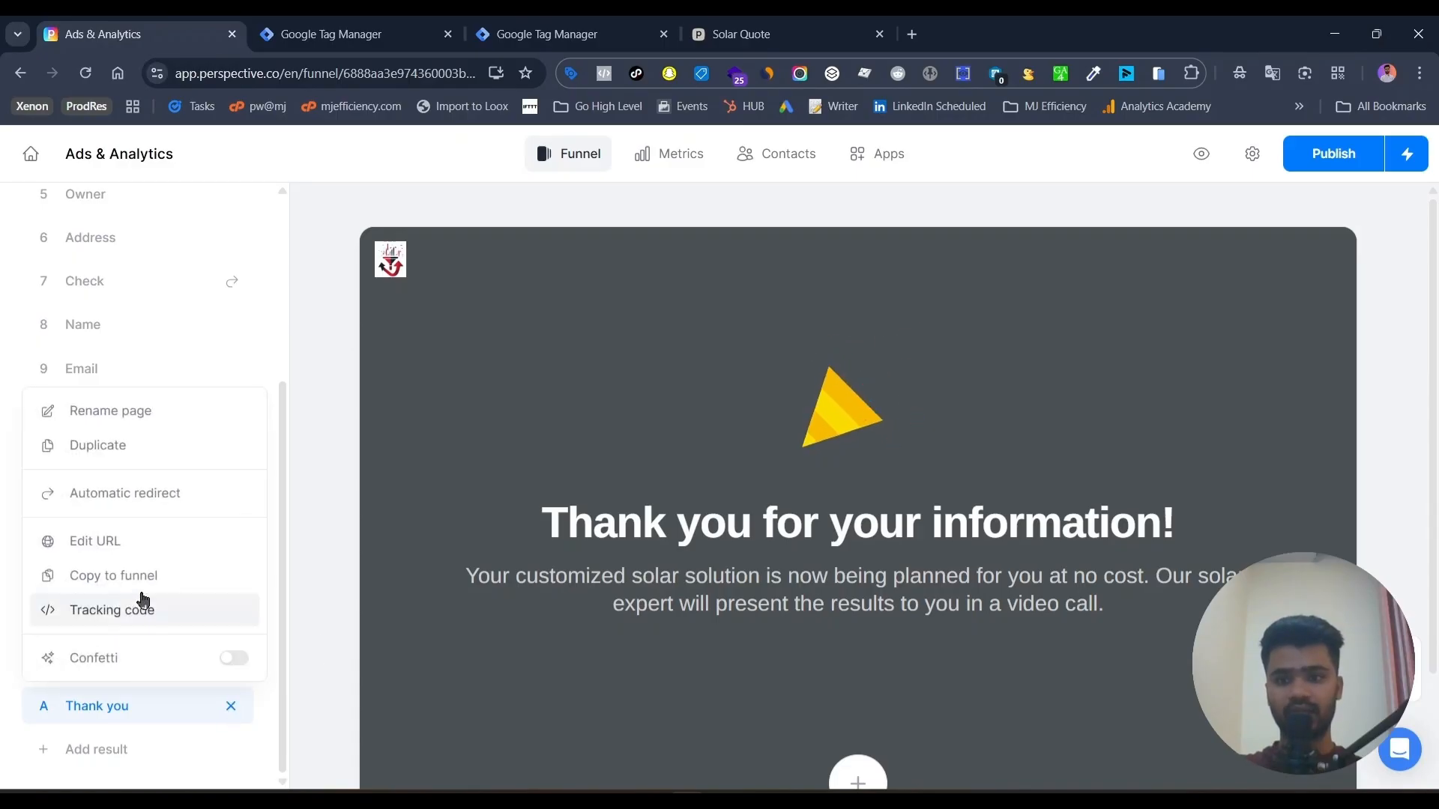
{"action": "left_click", "coordinate": [112, 541]}
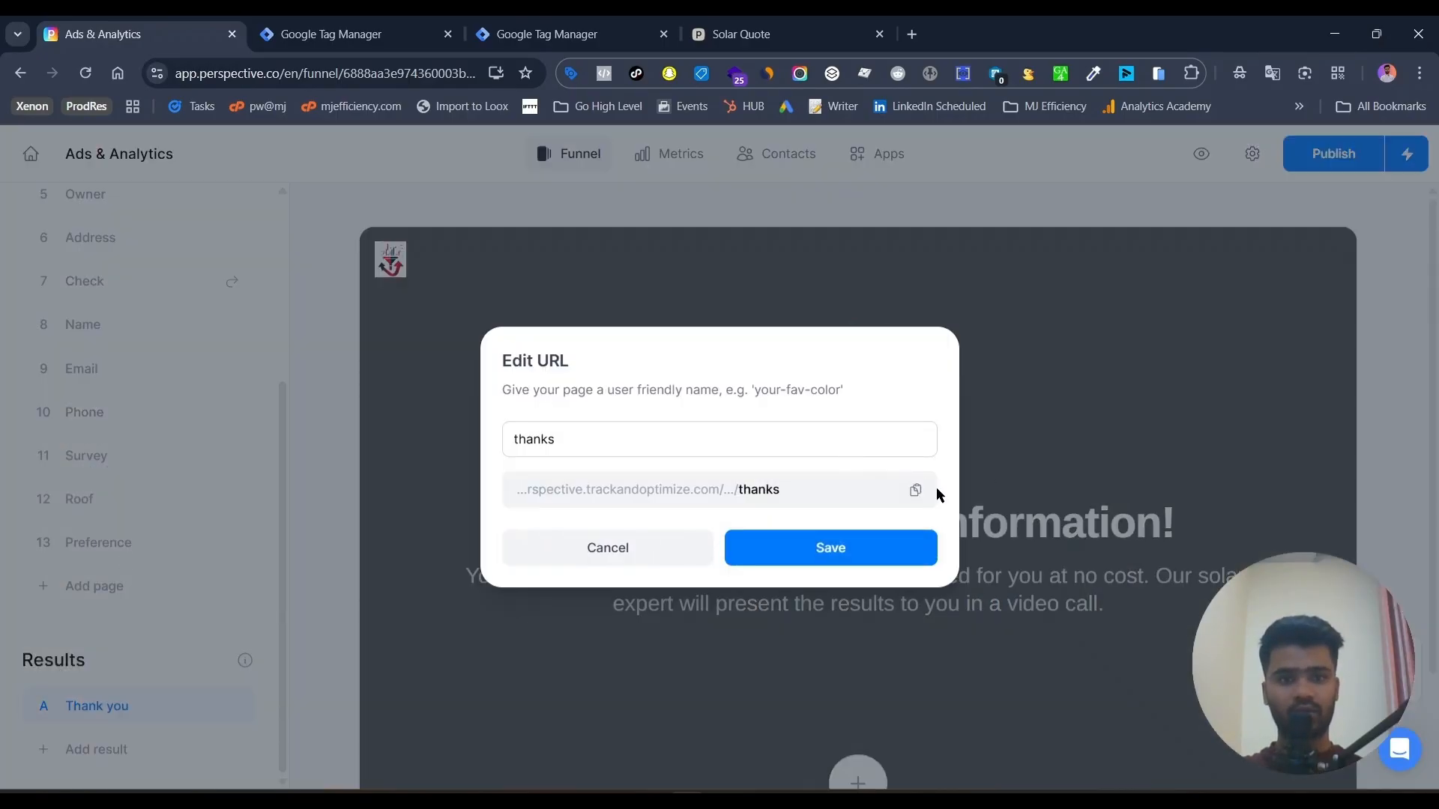
{"action": "left_click", "coordinate": [916, 489]}
{"action": "left_click", "coordinate": [352, 33]}
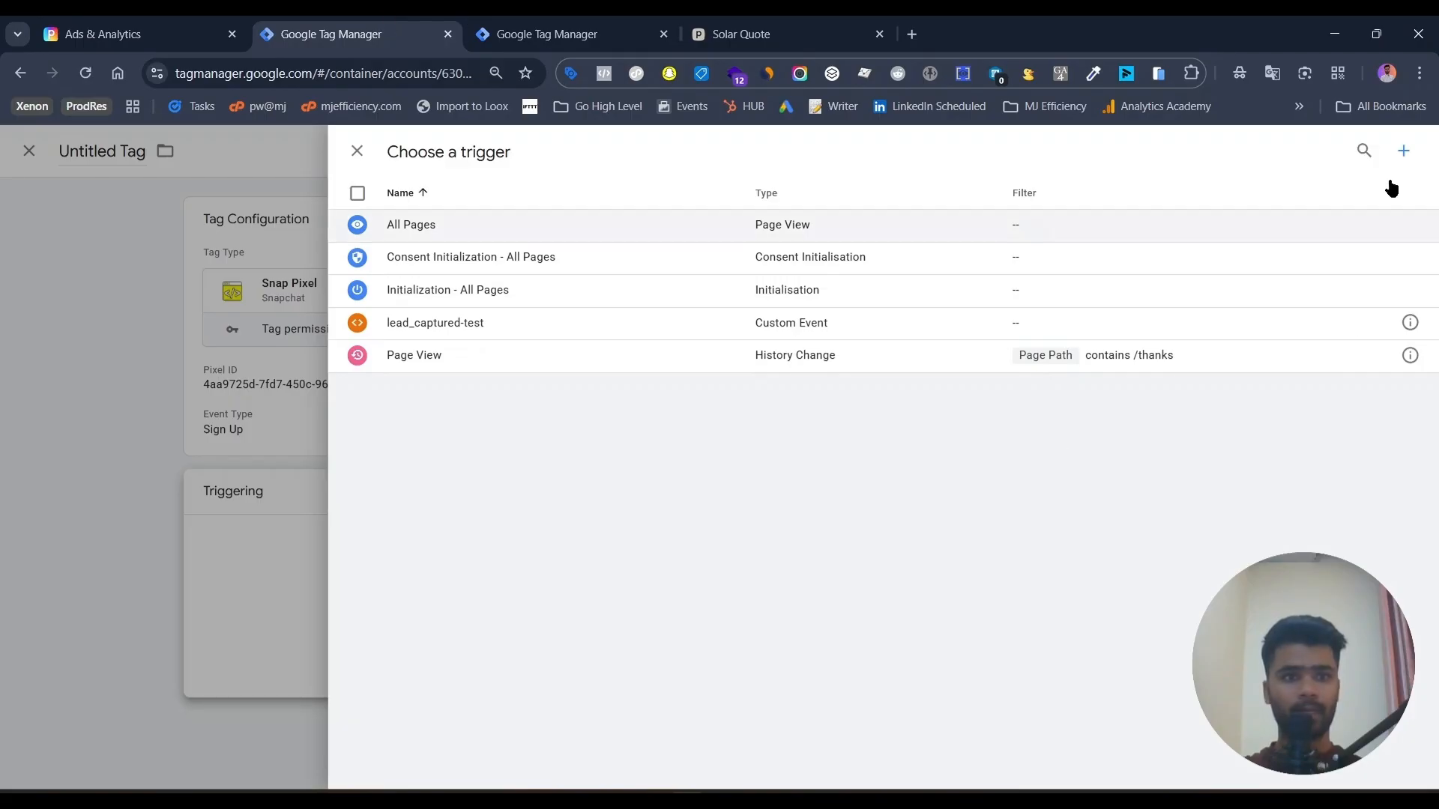
- Create a History Change trigger 'Snapchat basic' firing when Page URL contains the thank-you URL
{"action": "left_click", "coordinate": [1400, 150]}
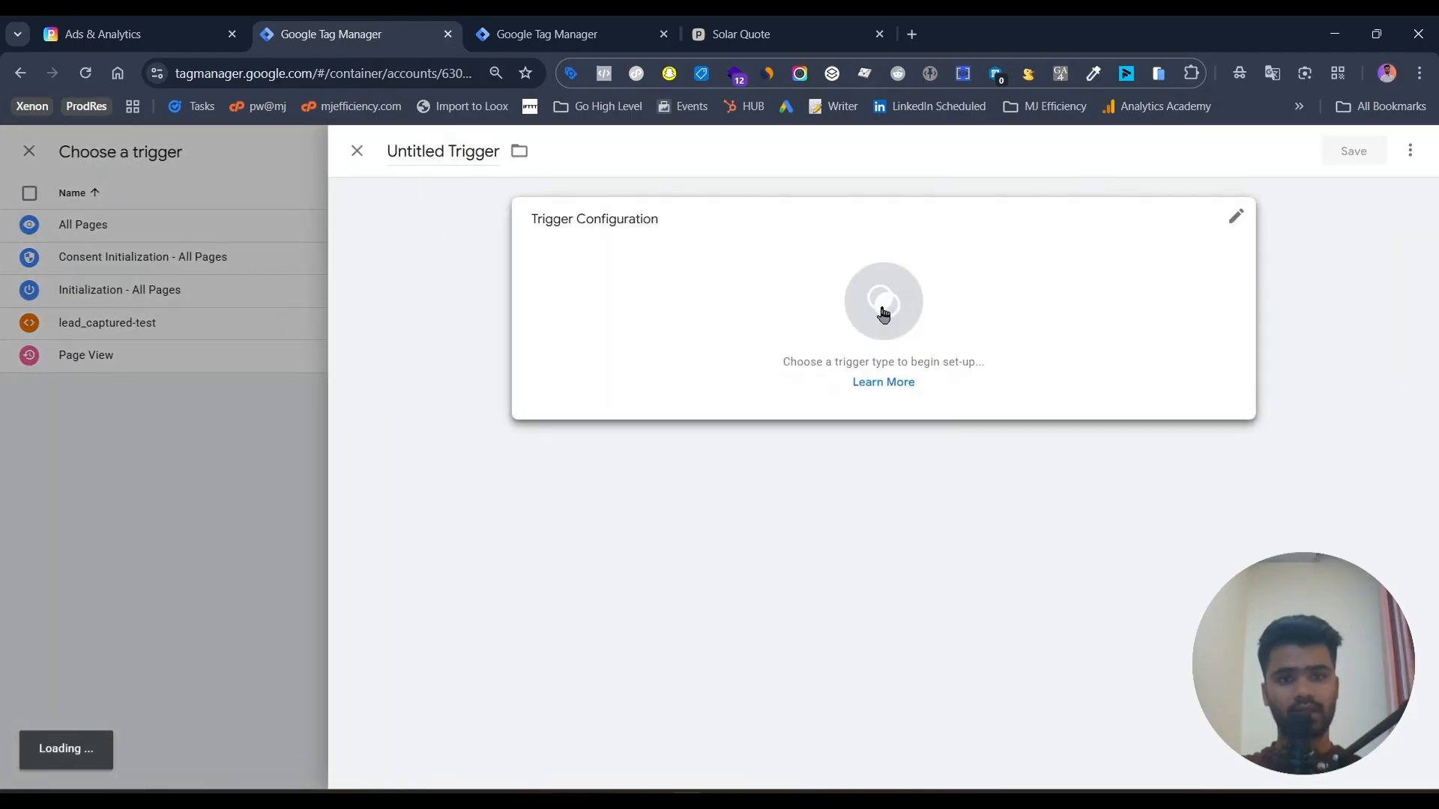
{"action": "left_click", "coordinate": [884, 313]}
{"action": "scroll", "coordinate": [1017, 644], "scroll_direction": "down", "scroll_amount": 4}
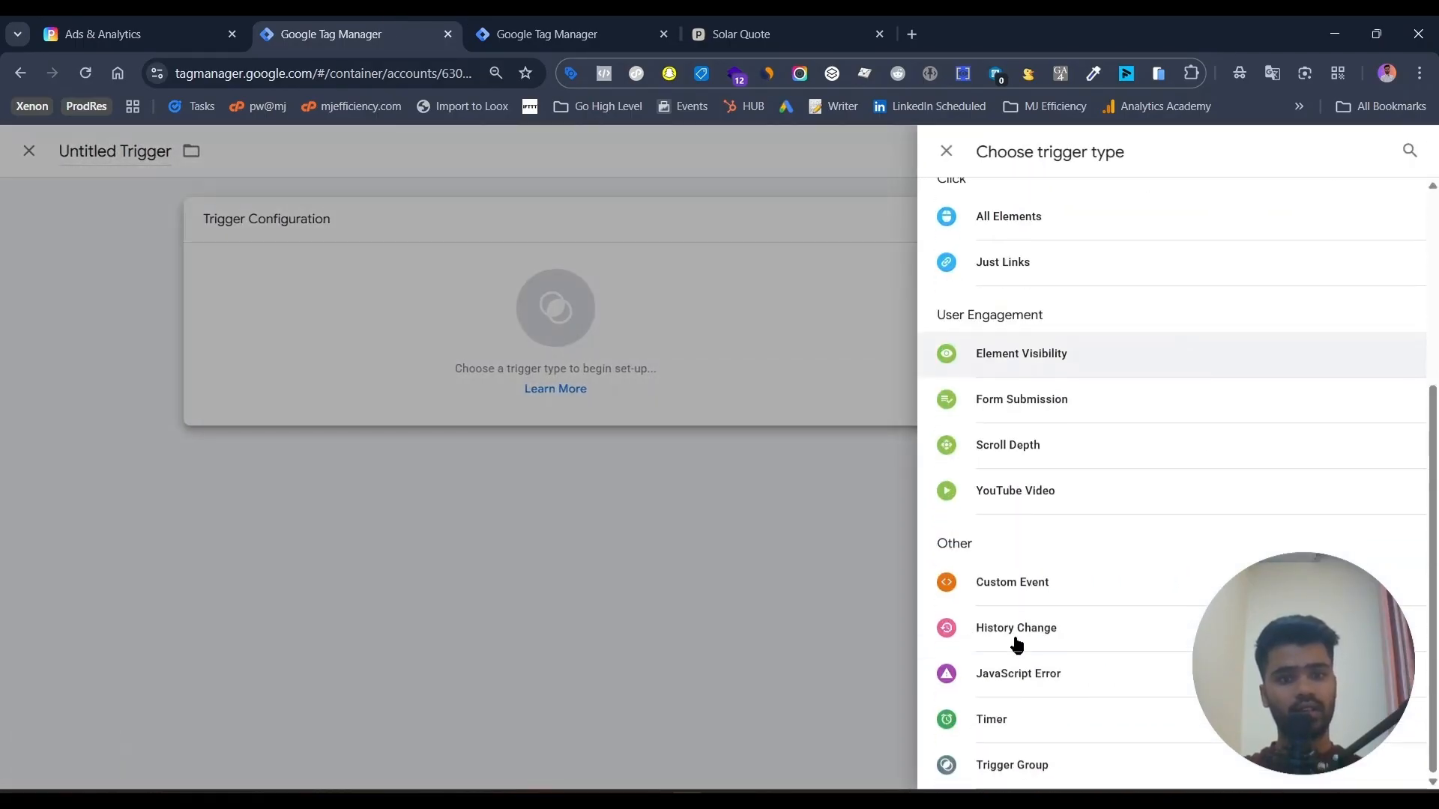
{"action": "left_click", "coordinate": [963, 643]}
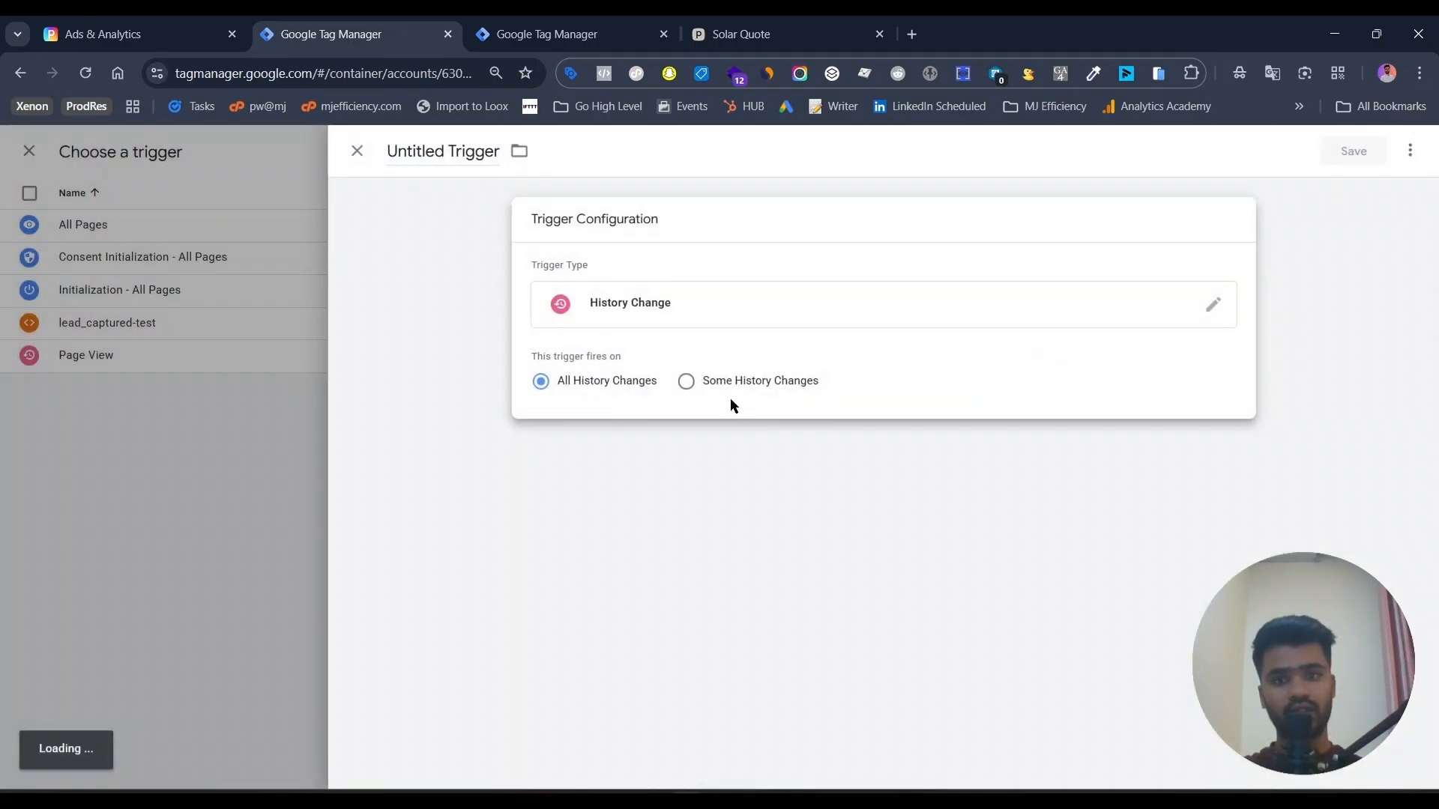
{"action": "left_click", "coordinate": [688, 381]}
{"action": "left_click", "coordinate": [633, 435]}
{"action": "type", "text": "page"}
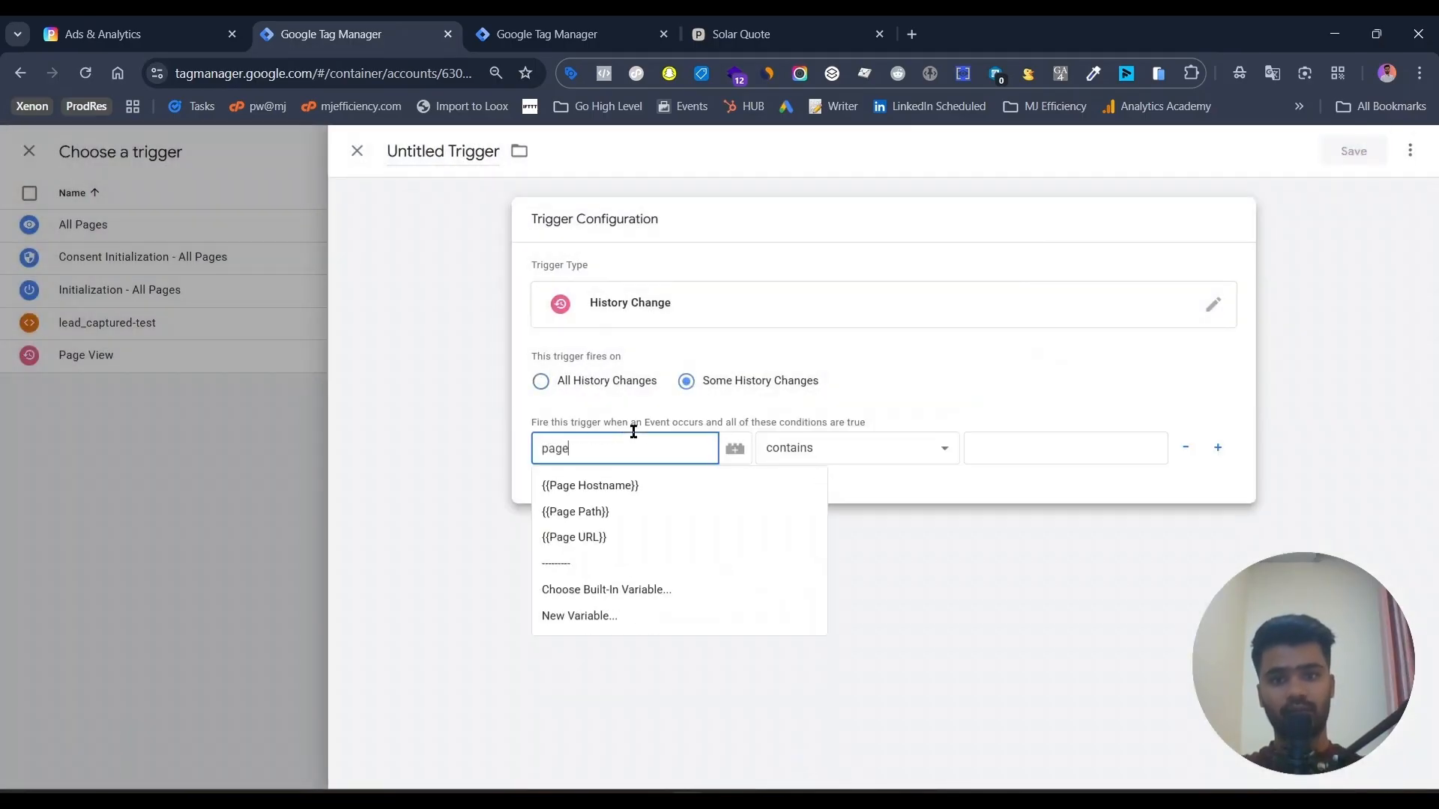
{"action": "left_click", "coordinate": [652, 537]}
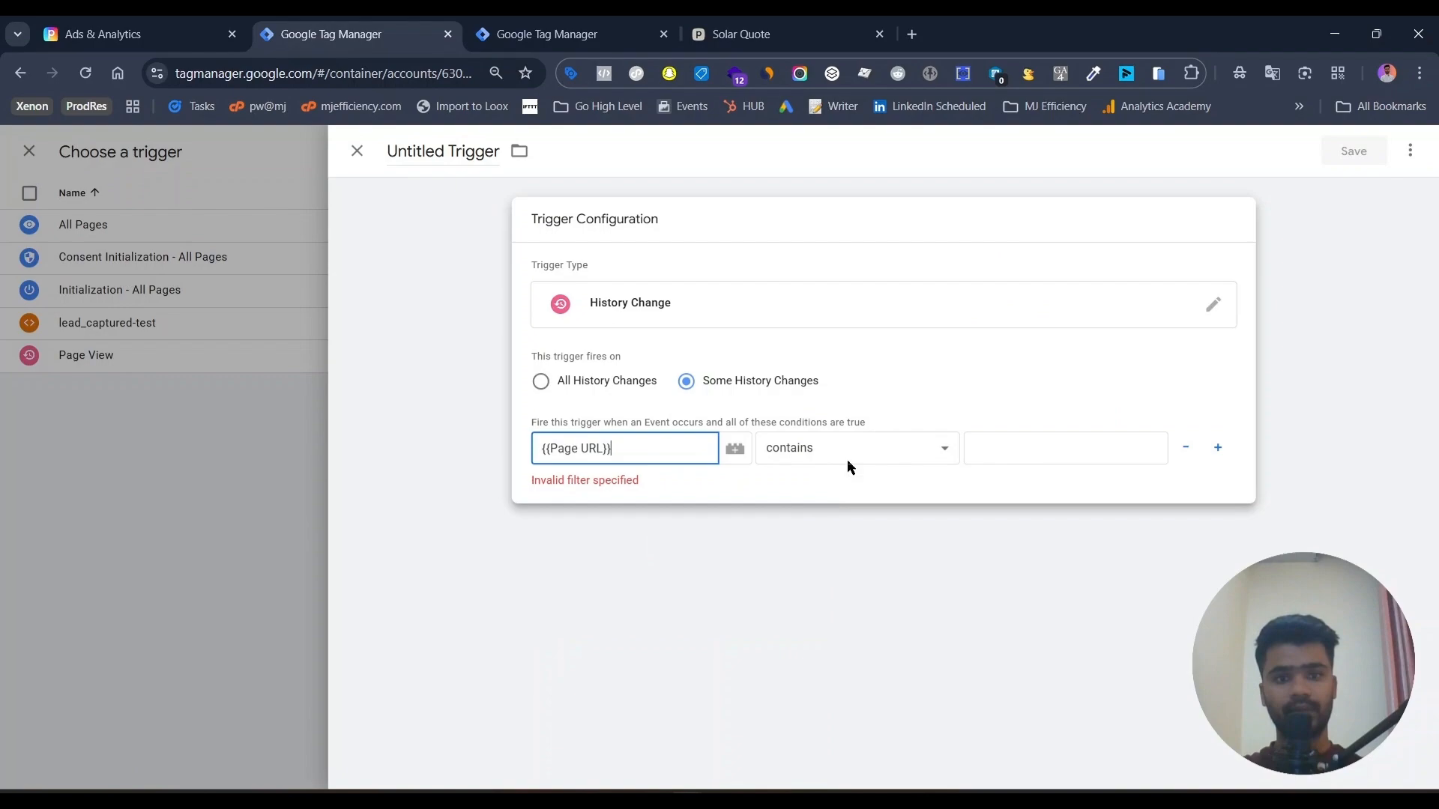
{"action": "left_click", "coordinate": [1025, 444]}
{"action": "key", "text": "ctrl+v"}
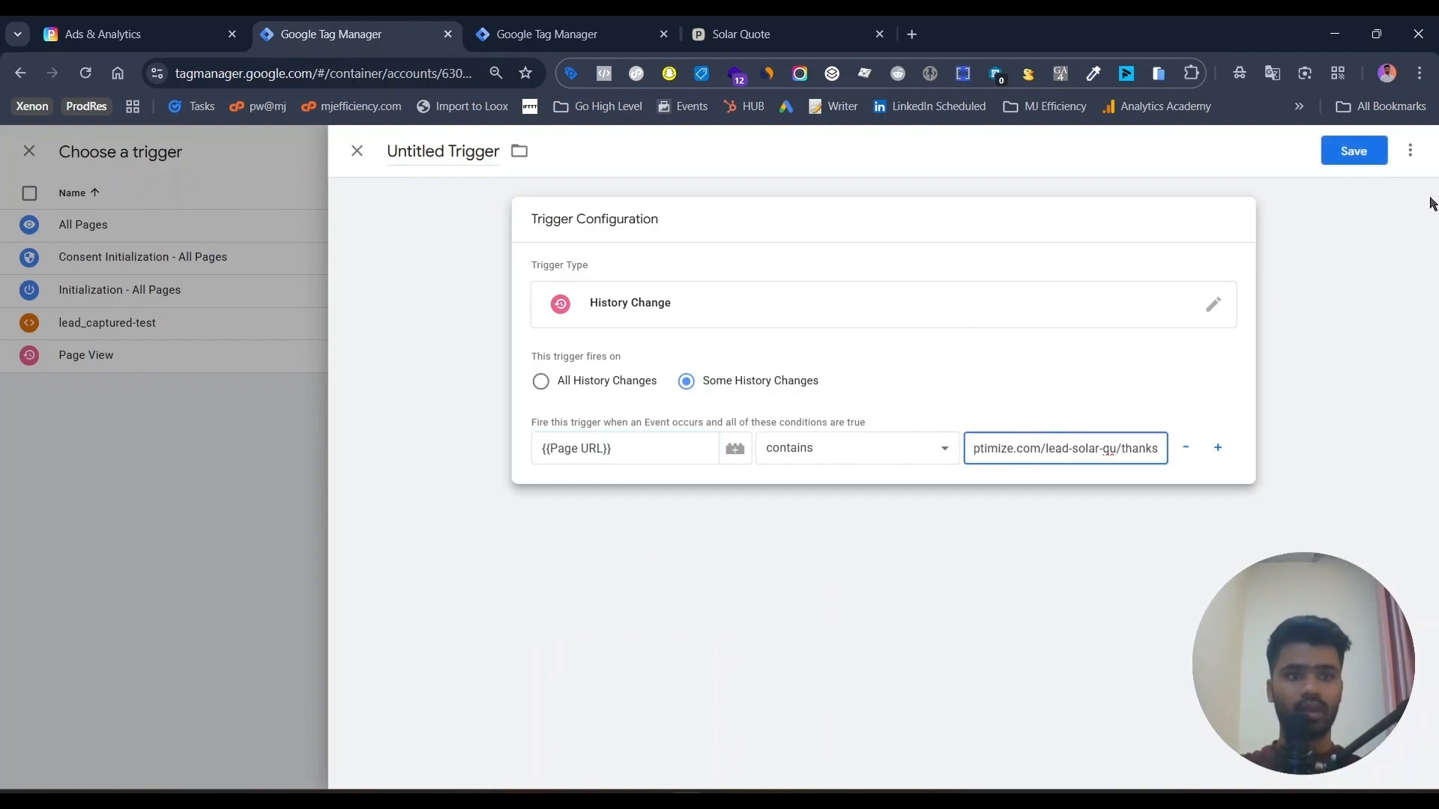
{"action": "left_click", "coordinate": [1368, 161]}
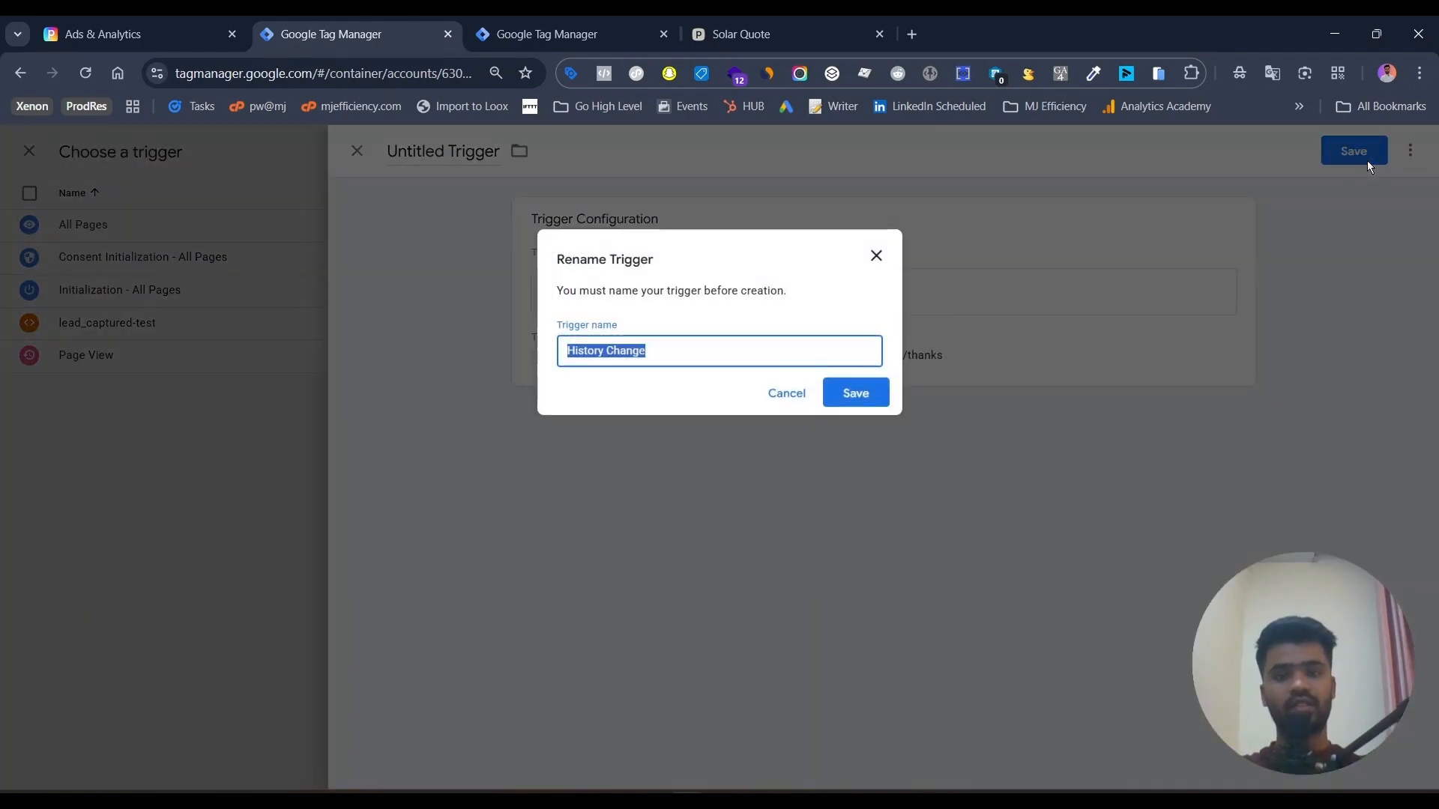
{"action": "type", "text": "Snapch"}
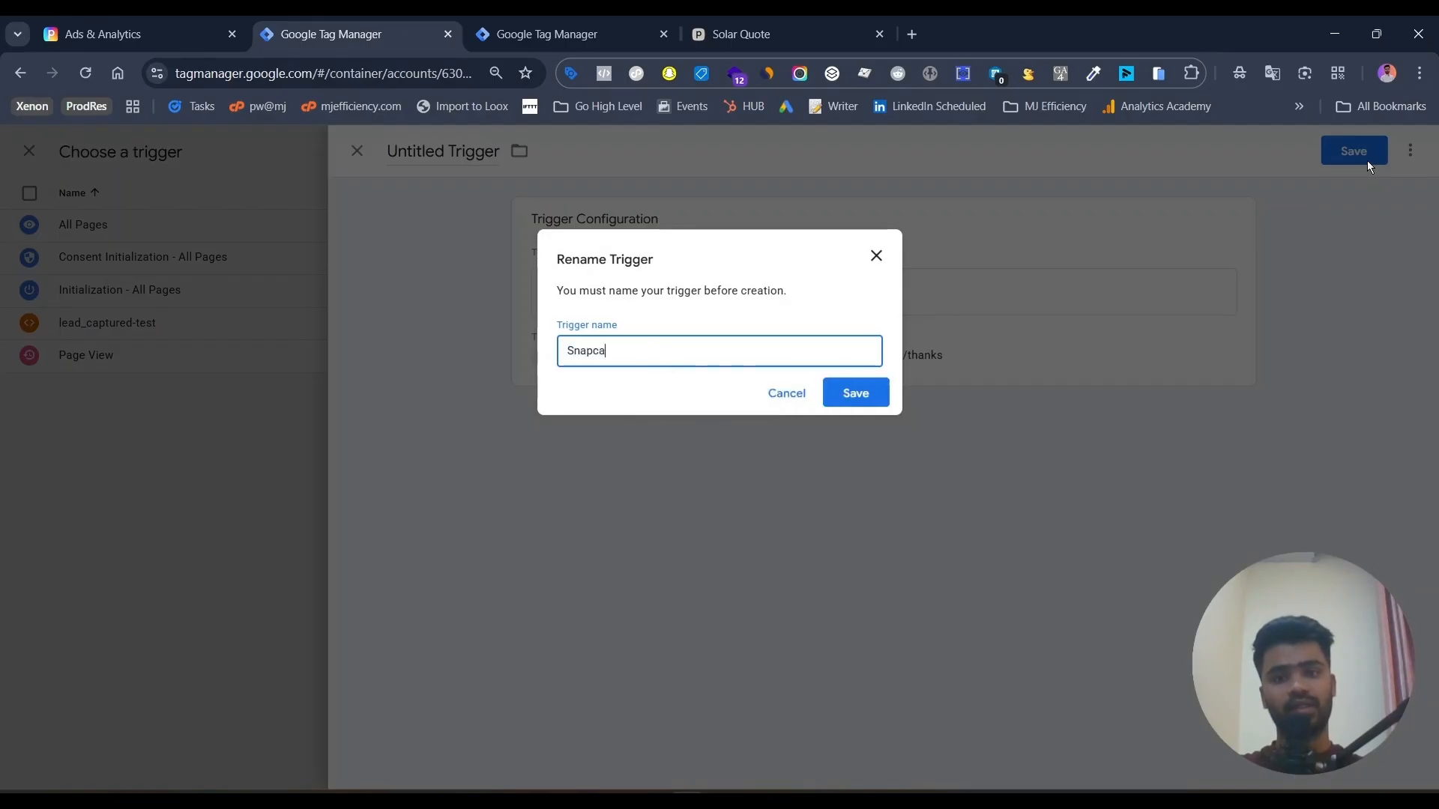
{"action": "type", "text": "at basic"}
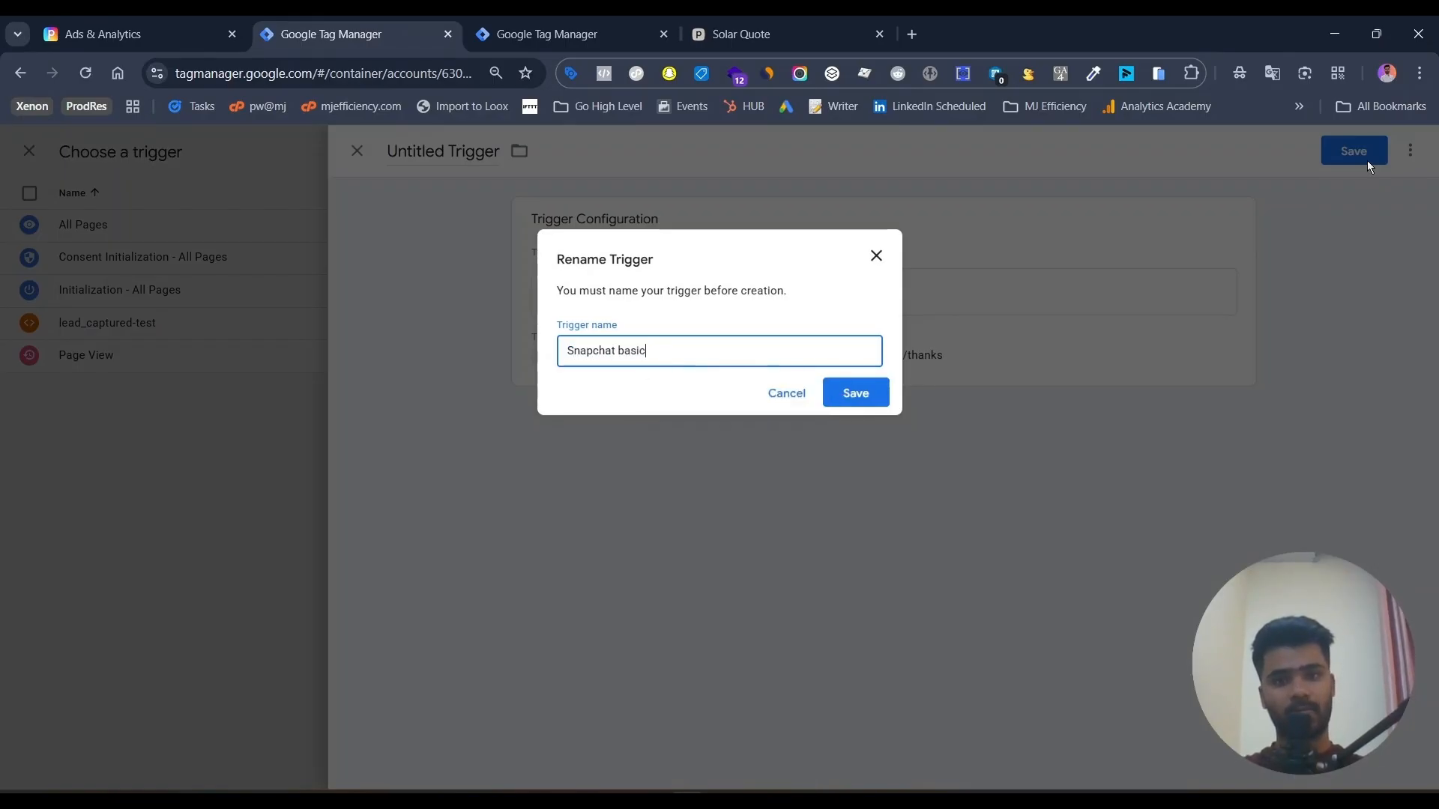
{"action": "key", "text": "Return"}
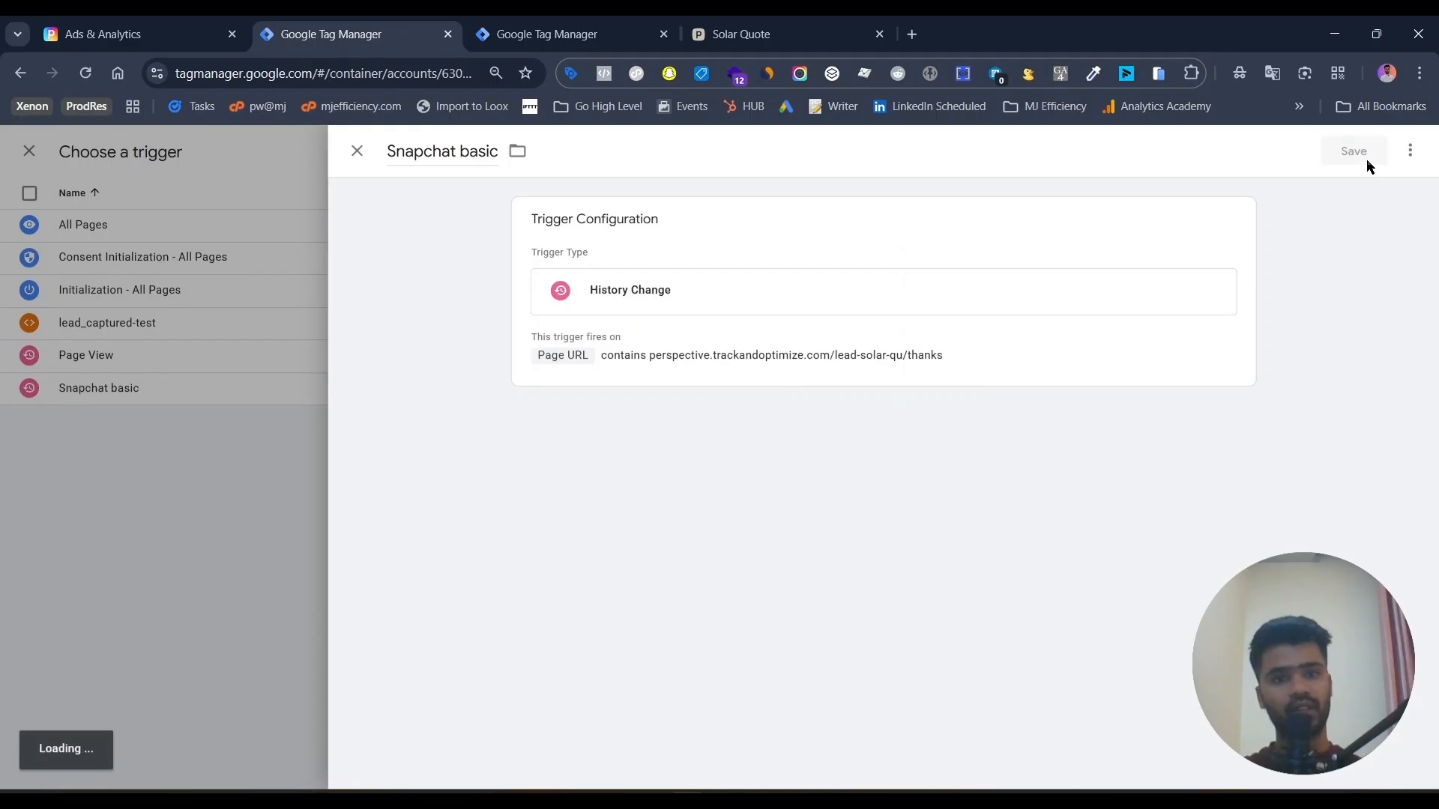
- Save the tag with the name 'Snap Pixel Signup Basic'
{"action": "left_click", "coordinate": [1353, 152]}
{"action": "key", "text": "End"}
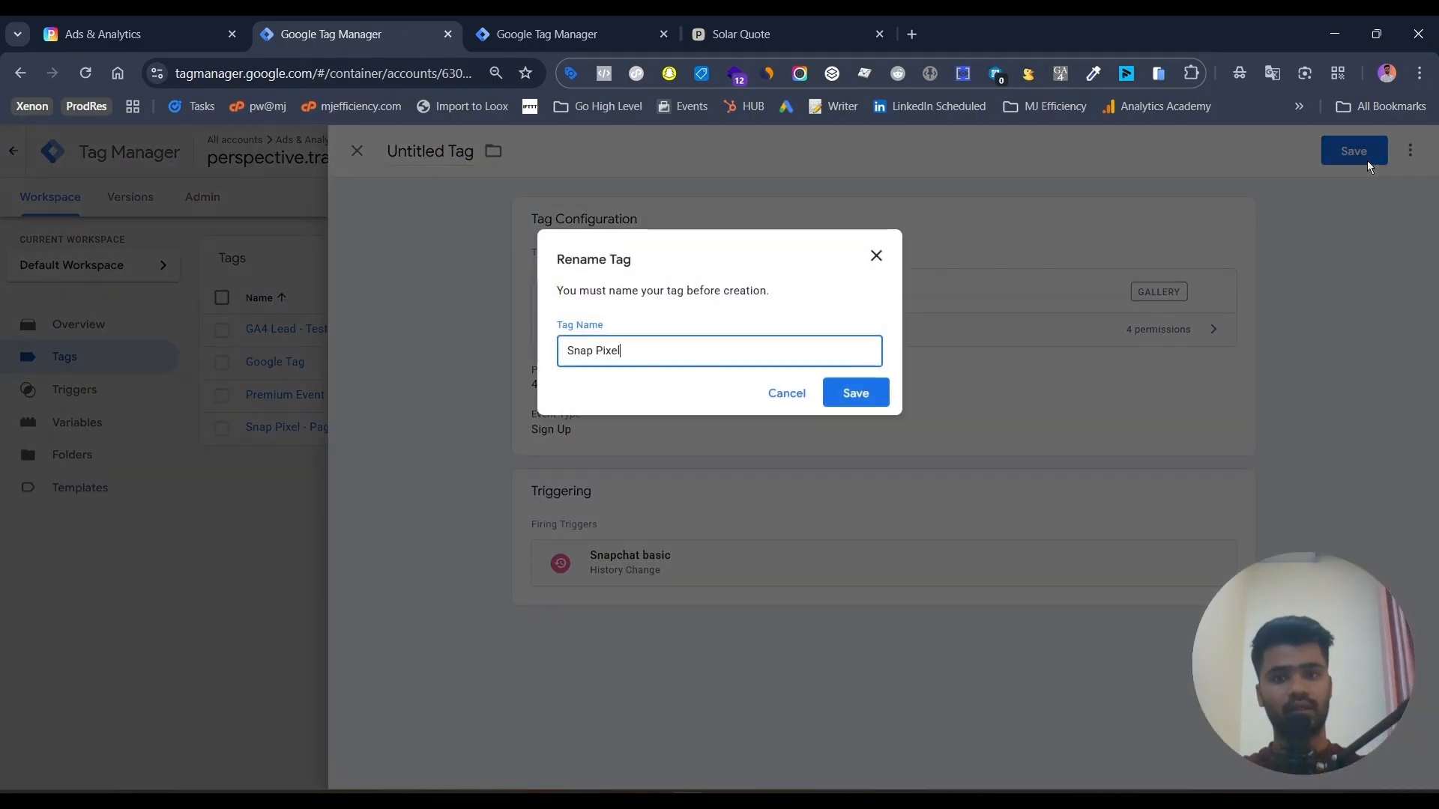
{"action": "type", "text": "Lead"}
{"action": "key", "text": "BackSpace"}
{"action": "key", "text": "BackSpace"}
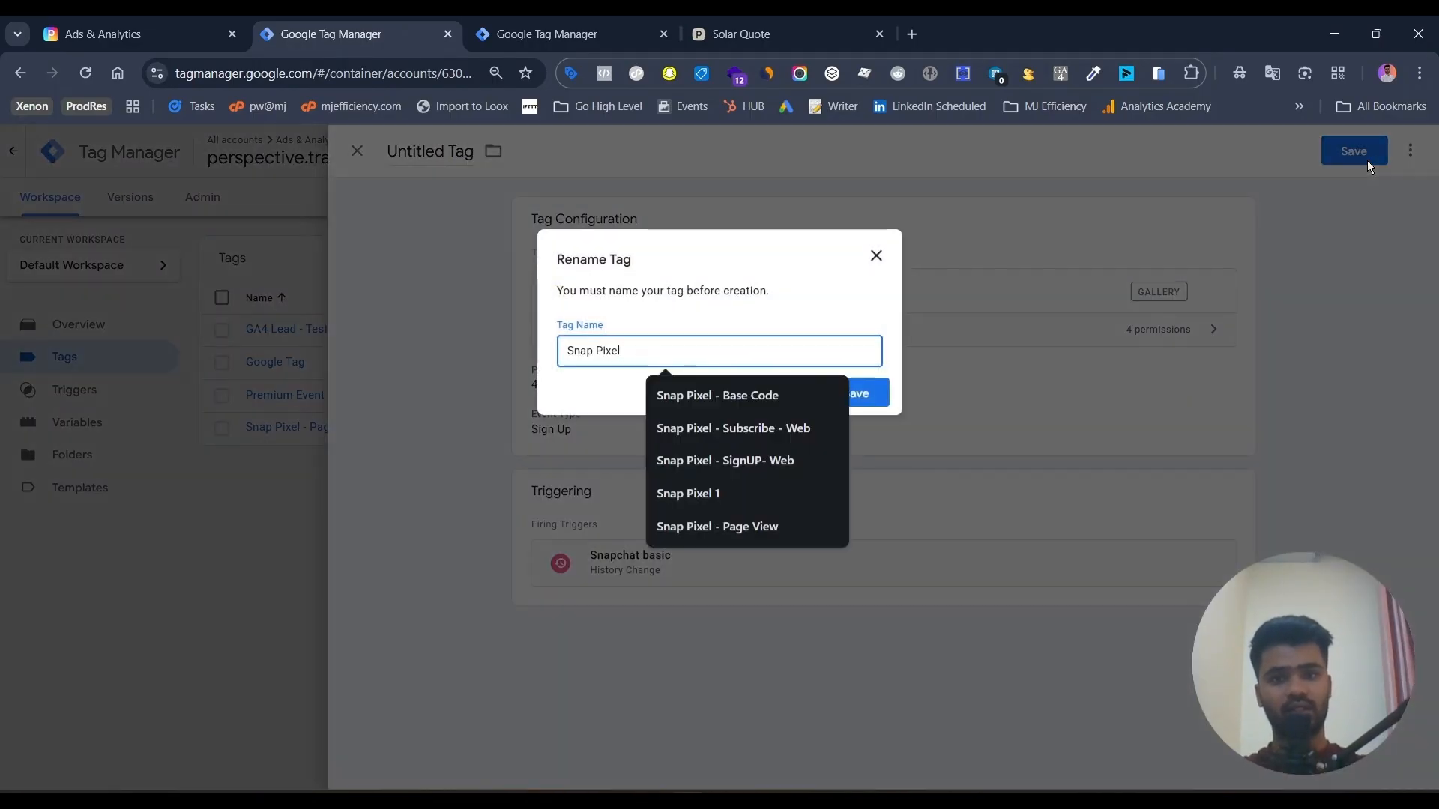
{"action": "type", "text": "Sin"}
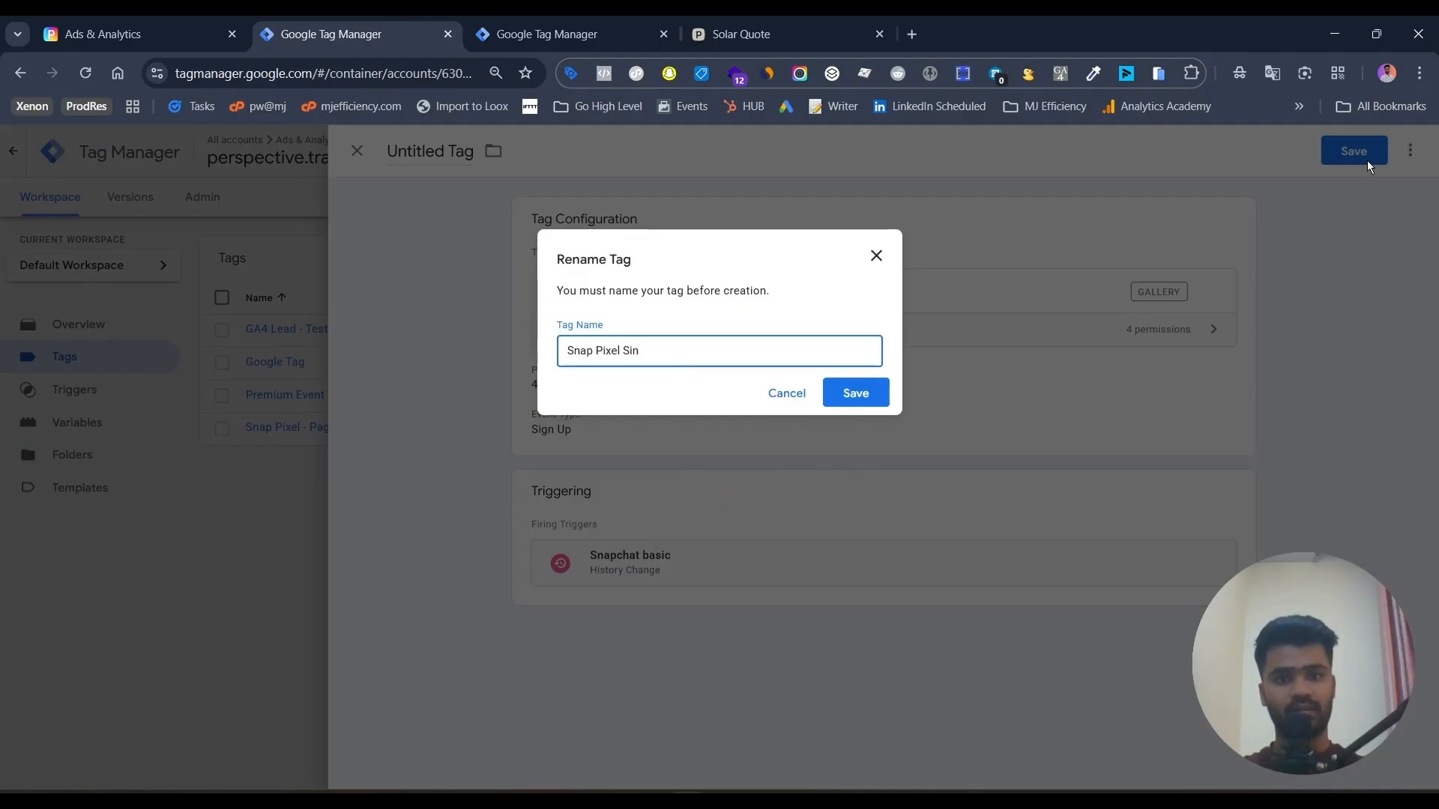
{"action": "type", "text": "gup Basic"}
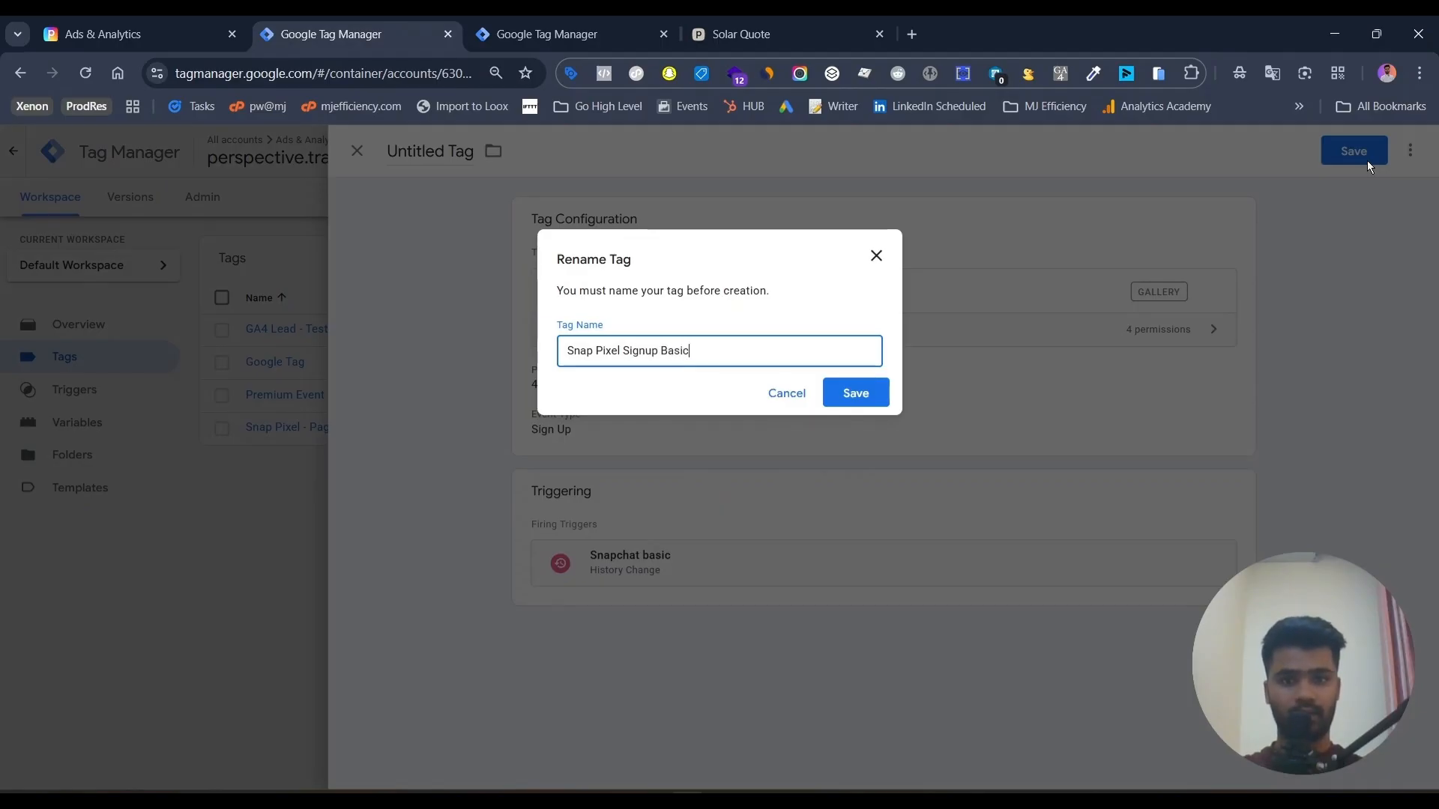
{"action": "key", "text": "Return"}
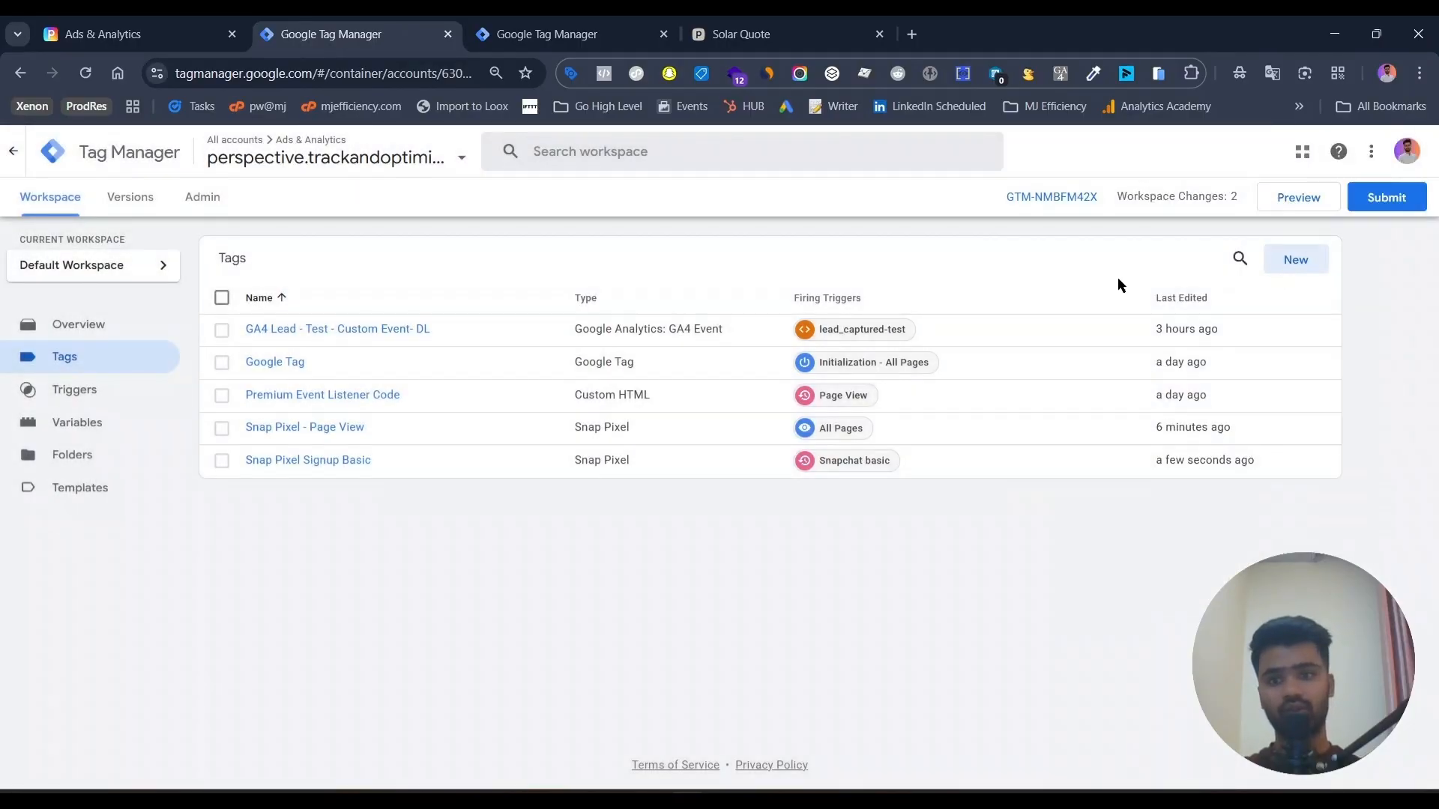
- Review the Premium Event Listener Code tag, then start a new tag and show the tag type choices
{"action": "left_click", "coordinate": [301, 397]}
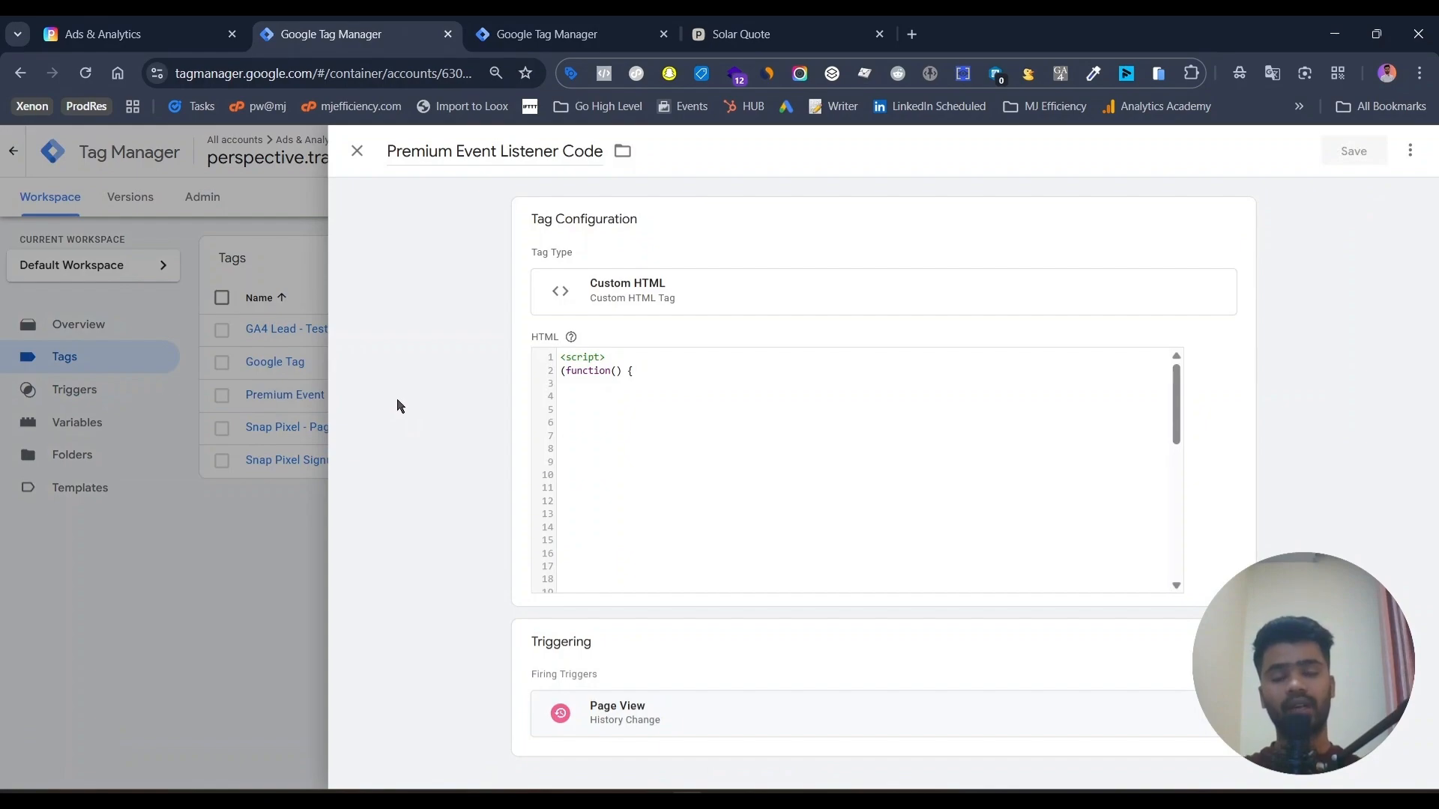
{"action": "left_click", "coordinate": [356, 152]}
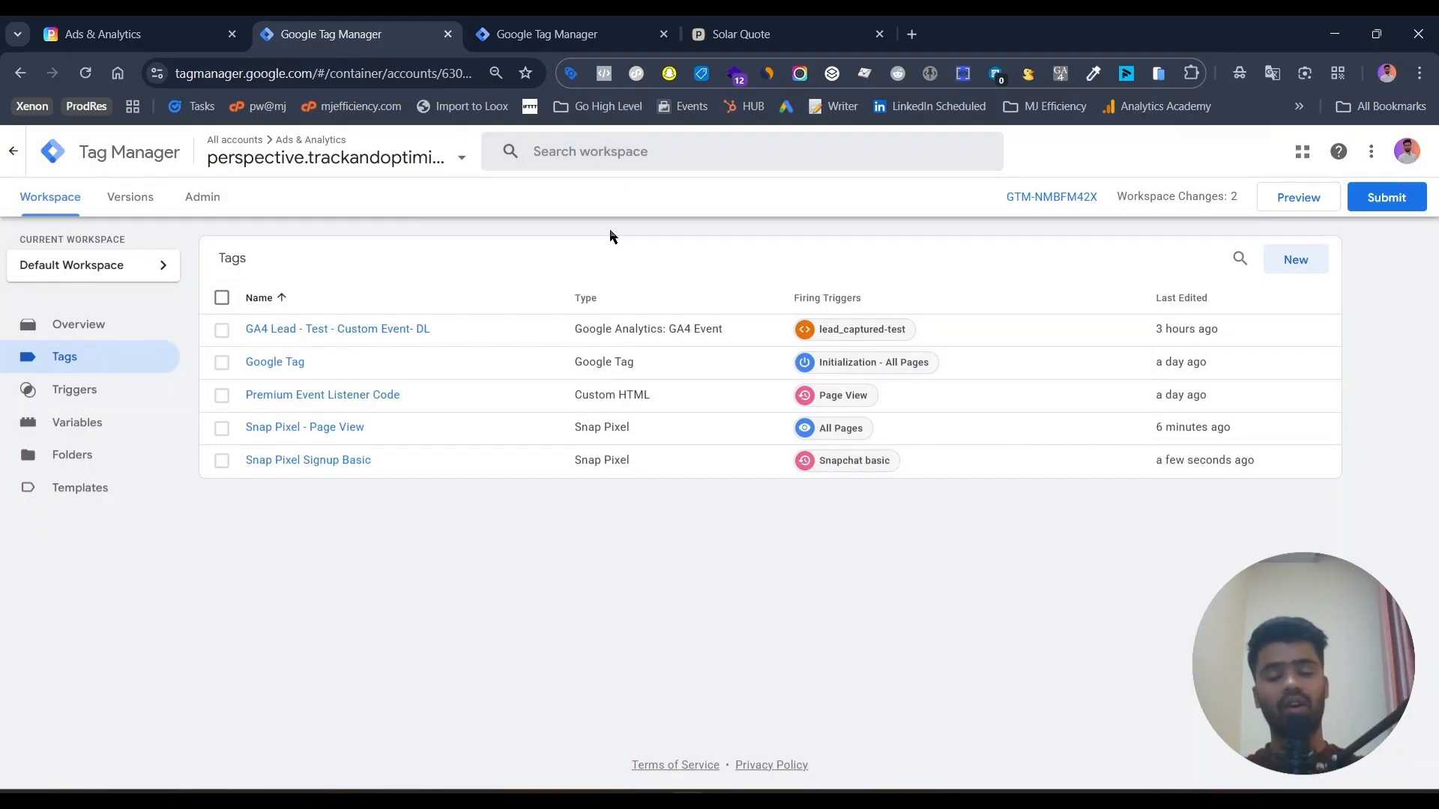
{"action": "left_click", "coordinate": [1282, 270]}
{"action": "left_click", "coordinate": [986, 275]}
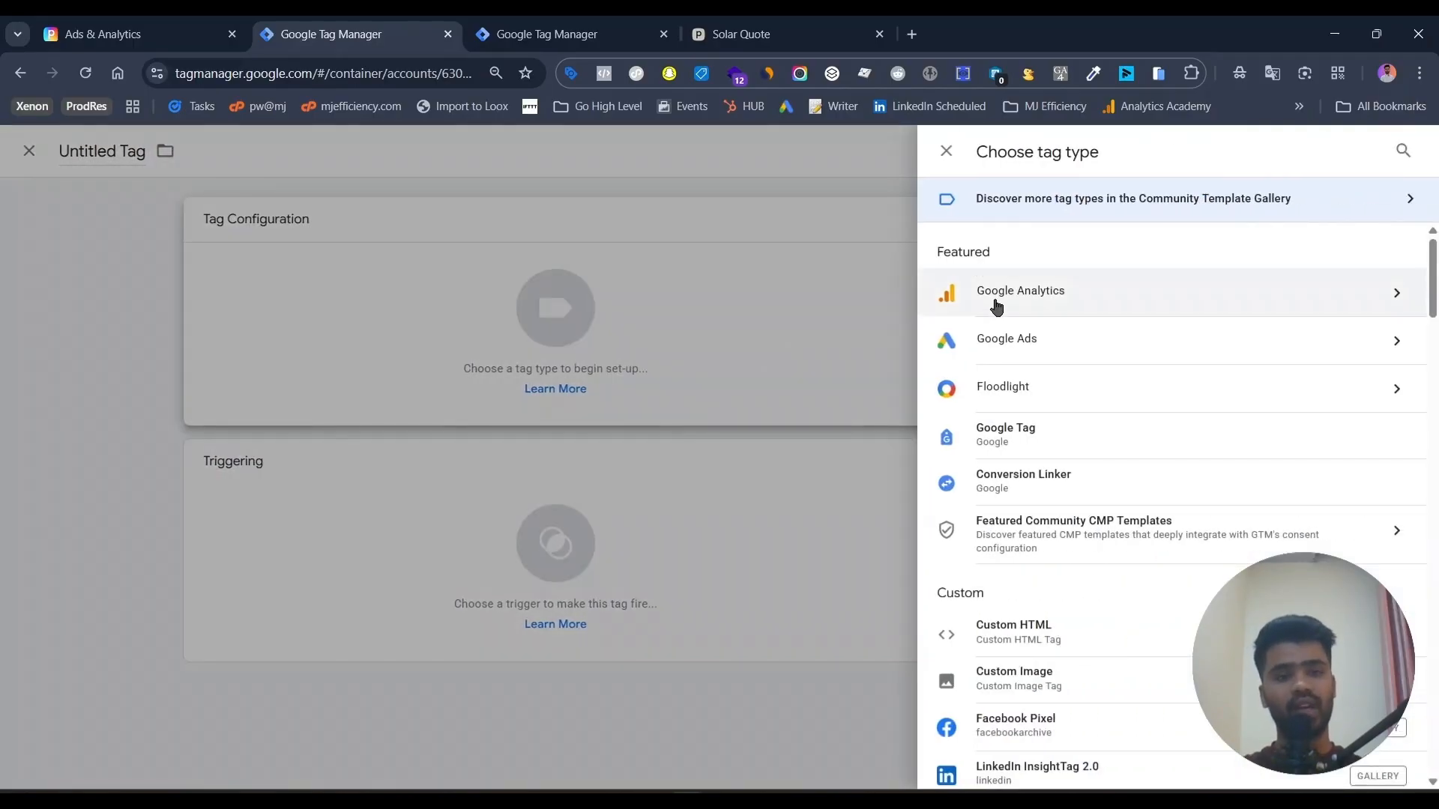
- Make the new tag a Snap Pixel and paste the pixel ID from clipboard history
{"action": "scroll", "coordinate": [995, 305], "scroll_direction": "down", "scroll_amount": 3}
{"action": "left_click", "coordinate": [1004, 610]}
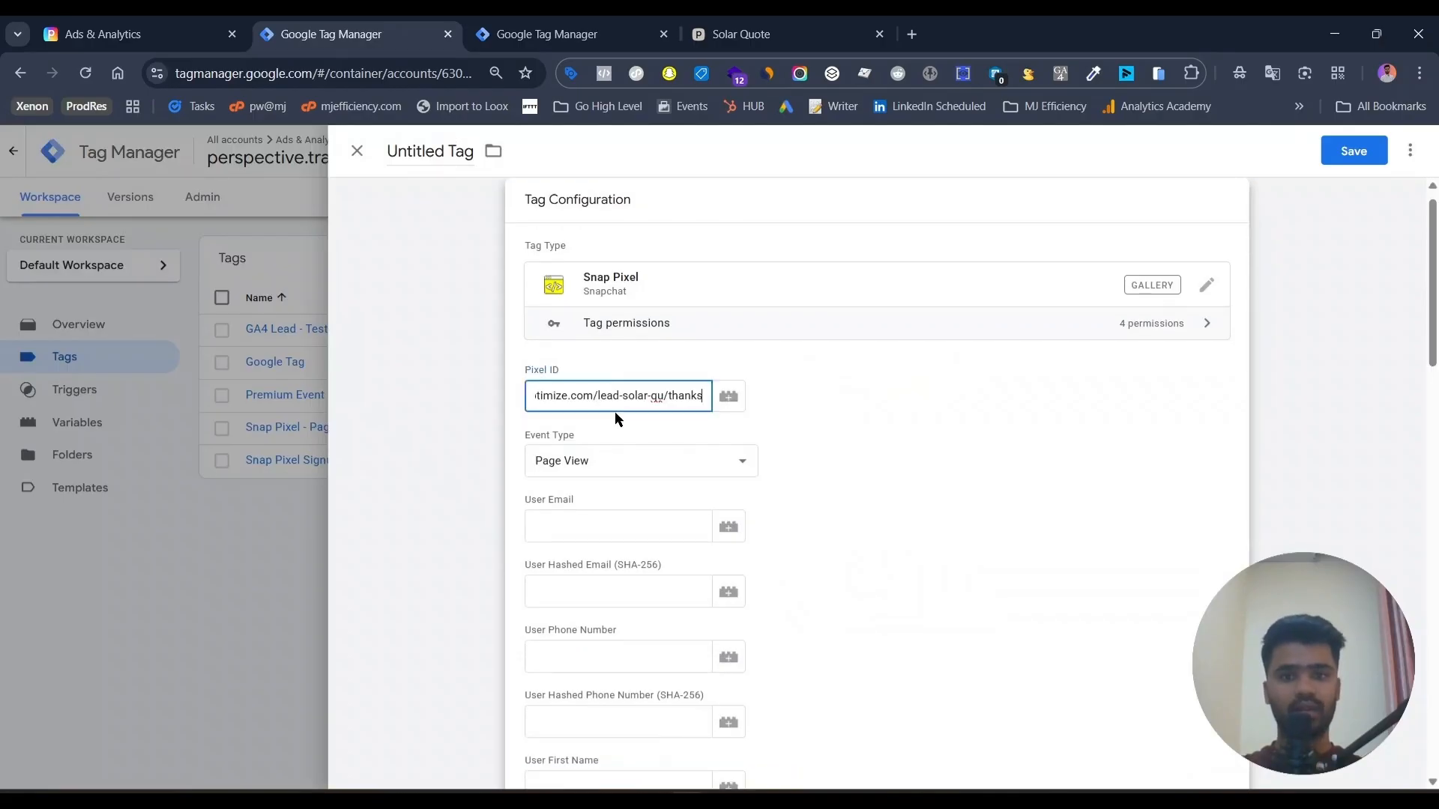
{"action": "key", "text": "ctrl+a"}
{"action": "key", "text": "BackSpace"}
{"action": "key", "text": "super+v"}
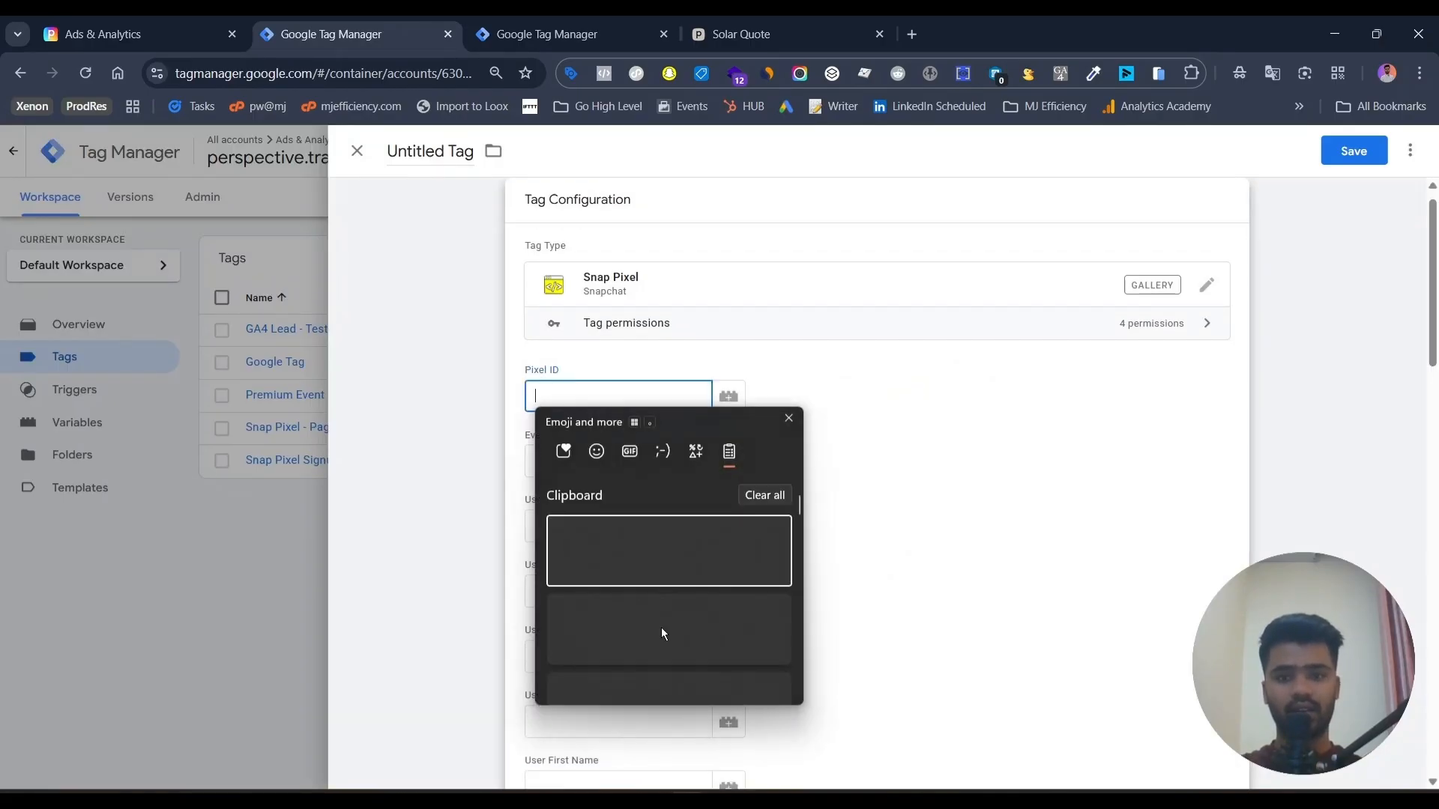
{"action": "left_click", "coordinate": [663, 623]}
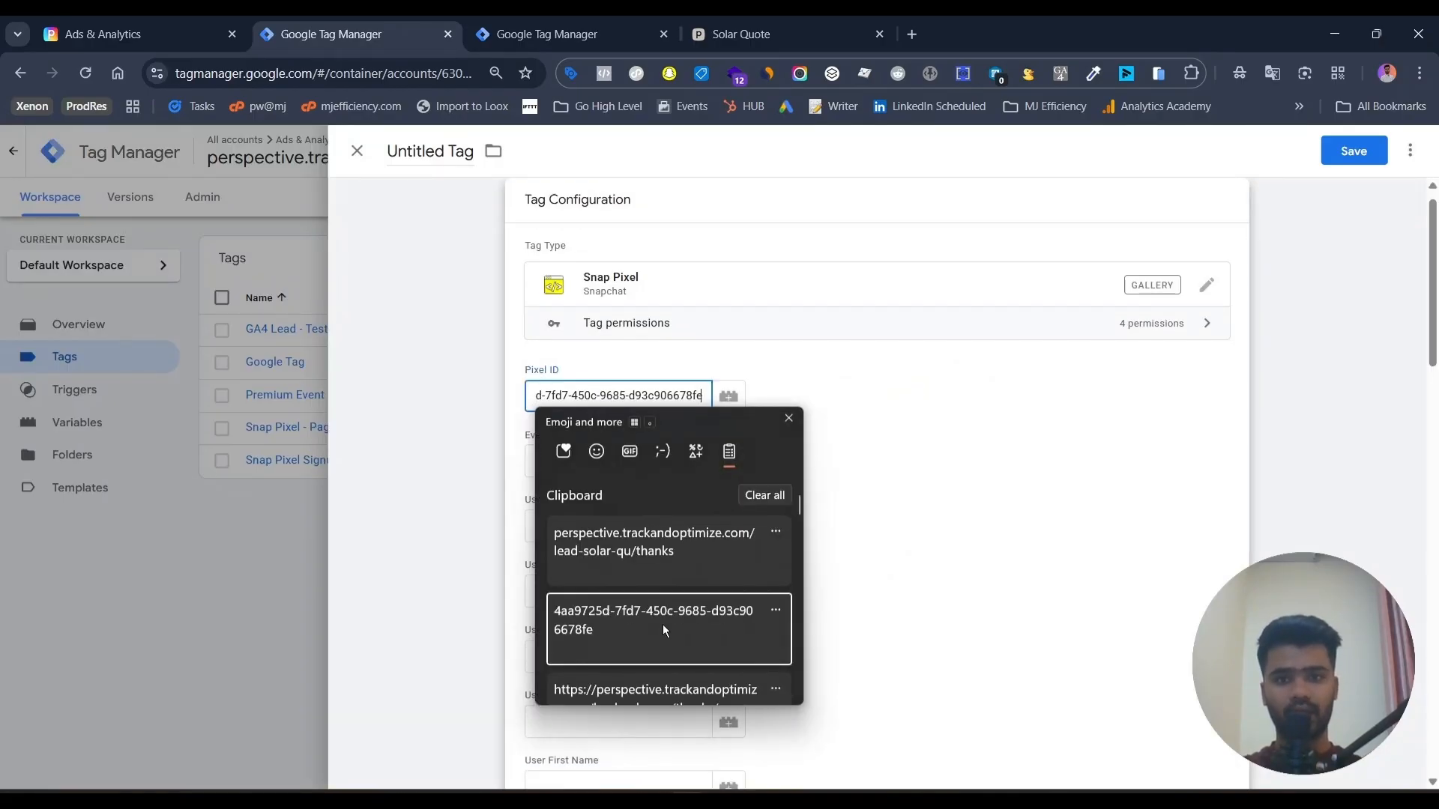
{"action": "left_click", "coordinate": [538, 465]}
- Set the Snap Pixel event type to Complete Tutorial
{"action": "left_click", "coordinate": [538, 466]}
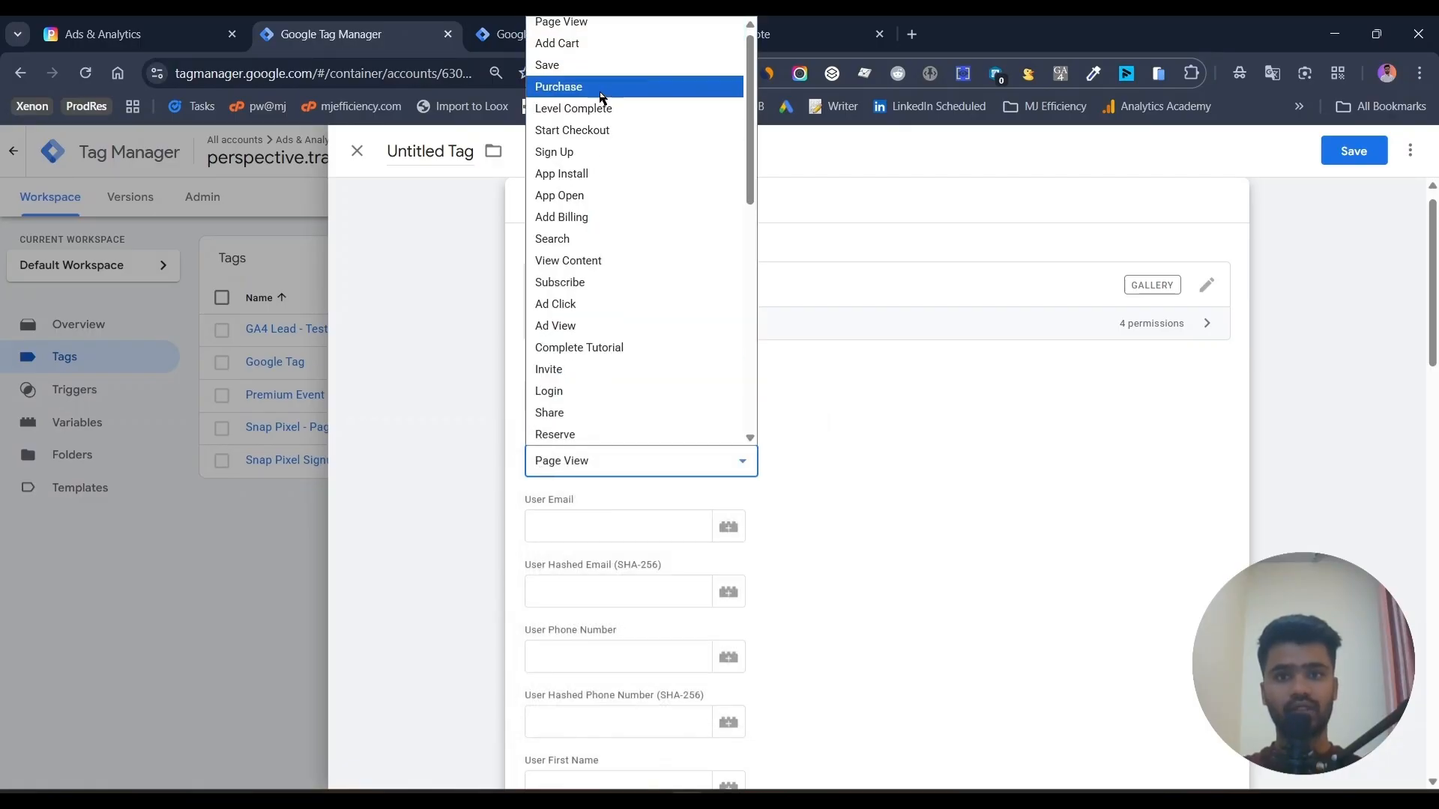
{"action": "scroll", "coordinate": [597, 87], "scroll_direction": "down", "scroll_amount": 2}
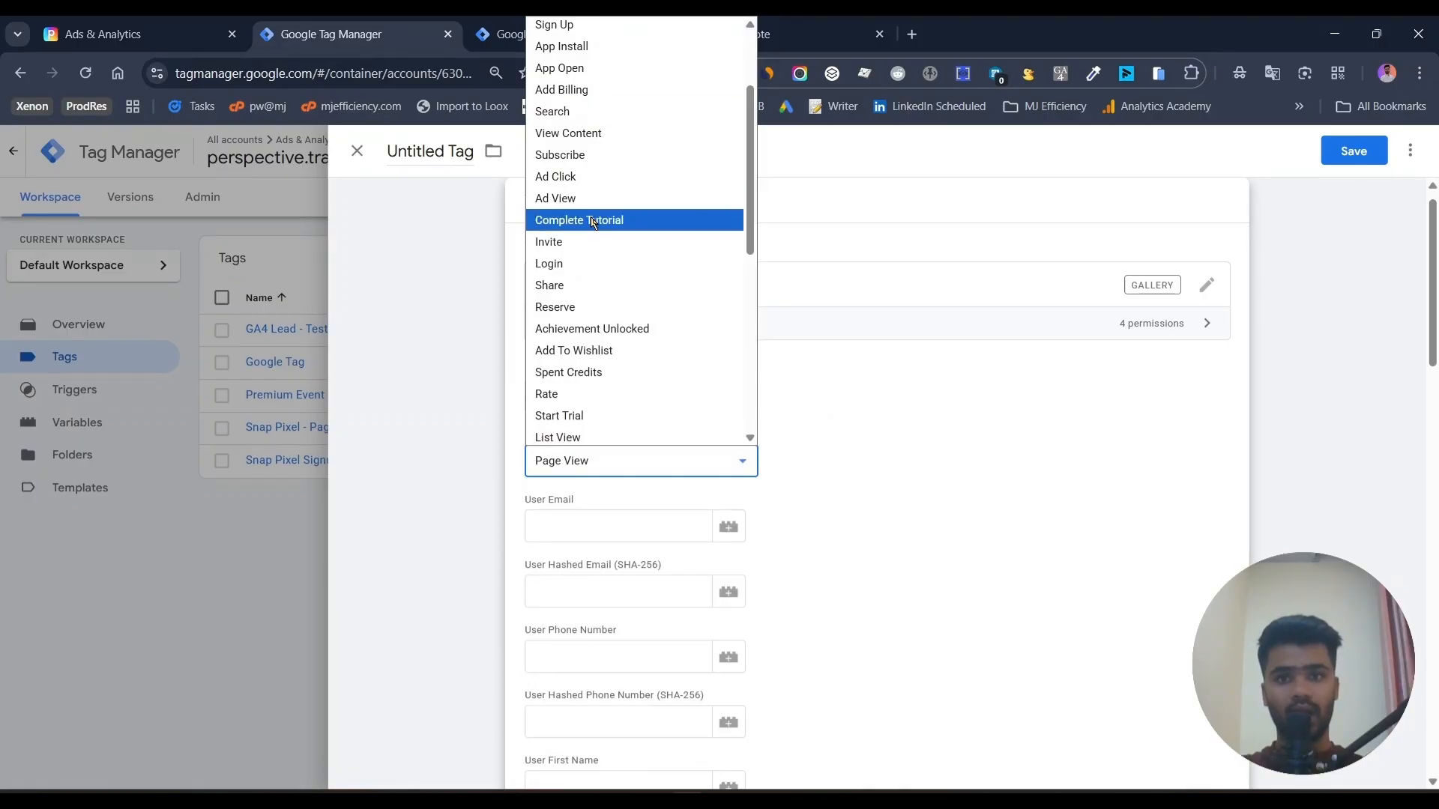
{"action": "left_click", "coordinate": [574, 165]}
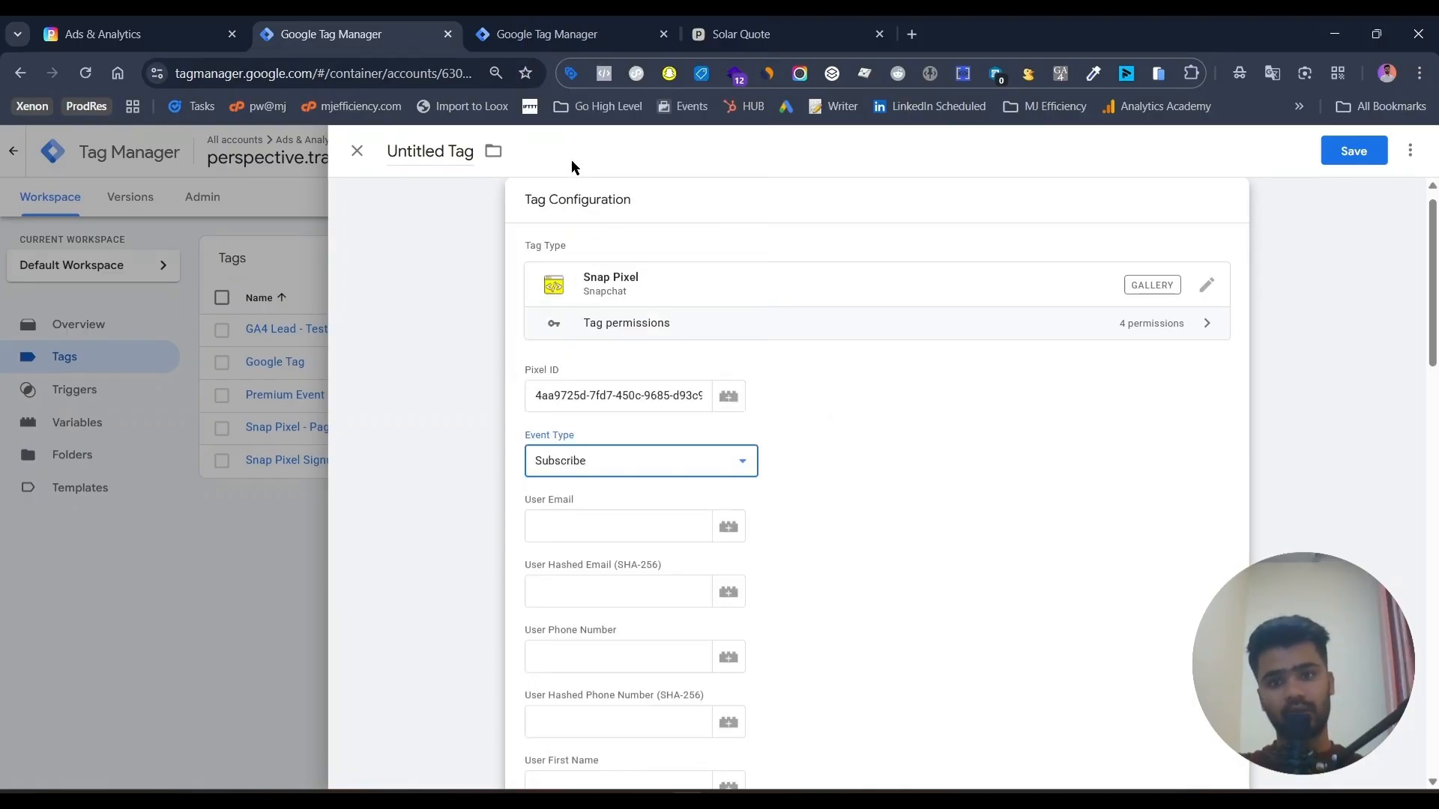
{"action": "left_click", "coordinate": [634, 449]}
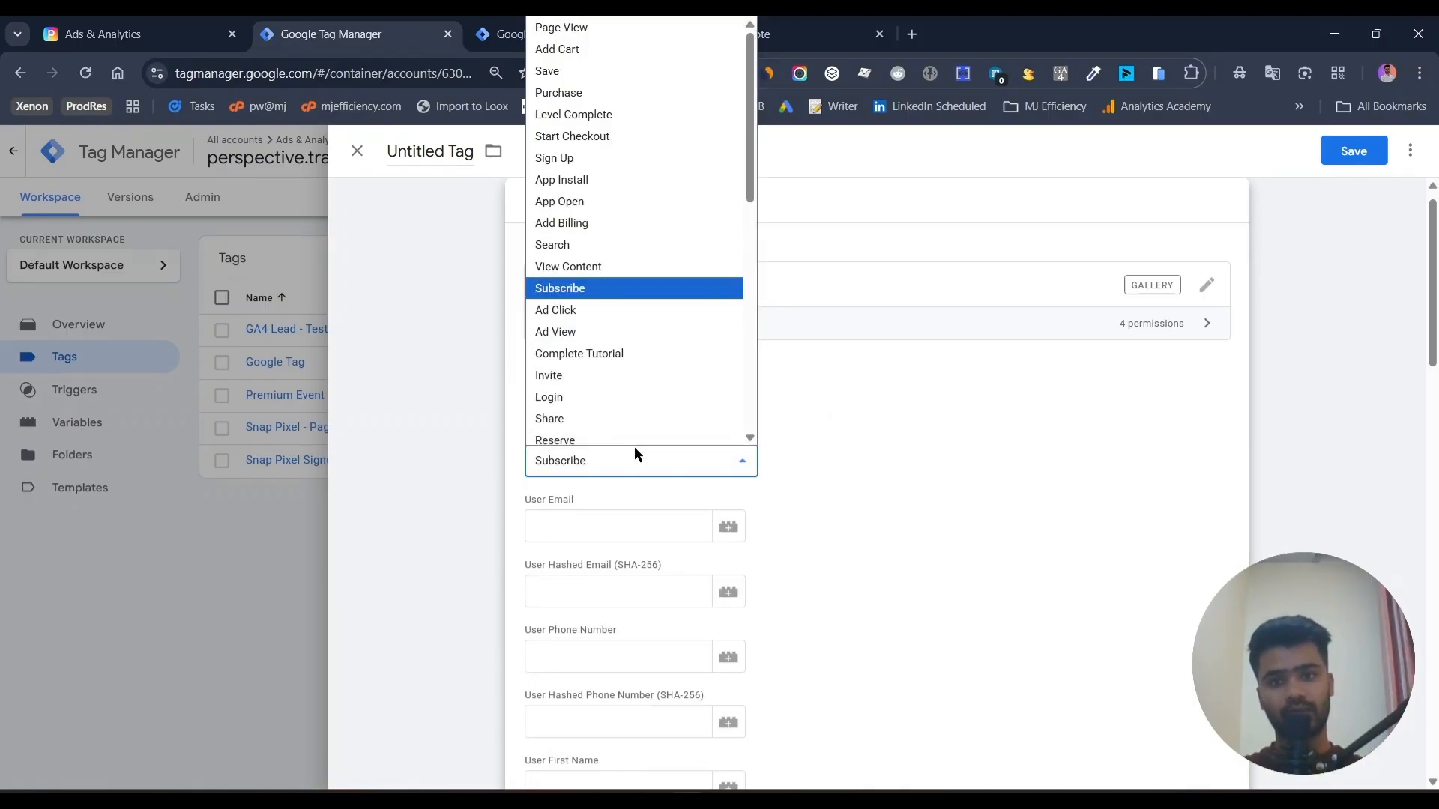
{"action": "left_click", "coordinate": [585, 345]}
{"action": "scroll", "coordinate": [584, 343], "scroll_direction": "down", "scroll_amount": 3}
- Fill User Email with {{email}} and User Phone Number with {{phone}}
{"action": "left_click", "coordinate": [571, 300]}
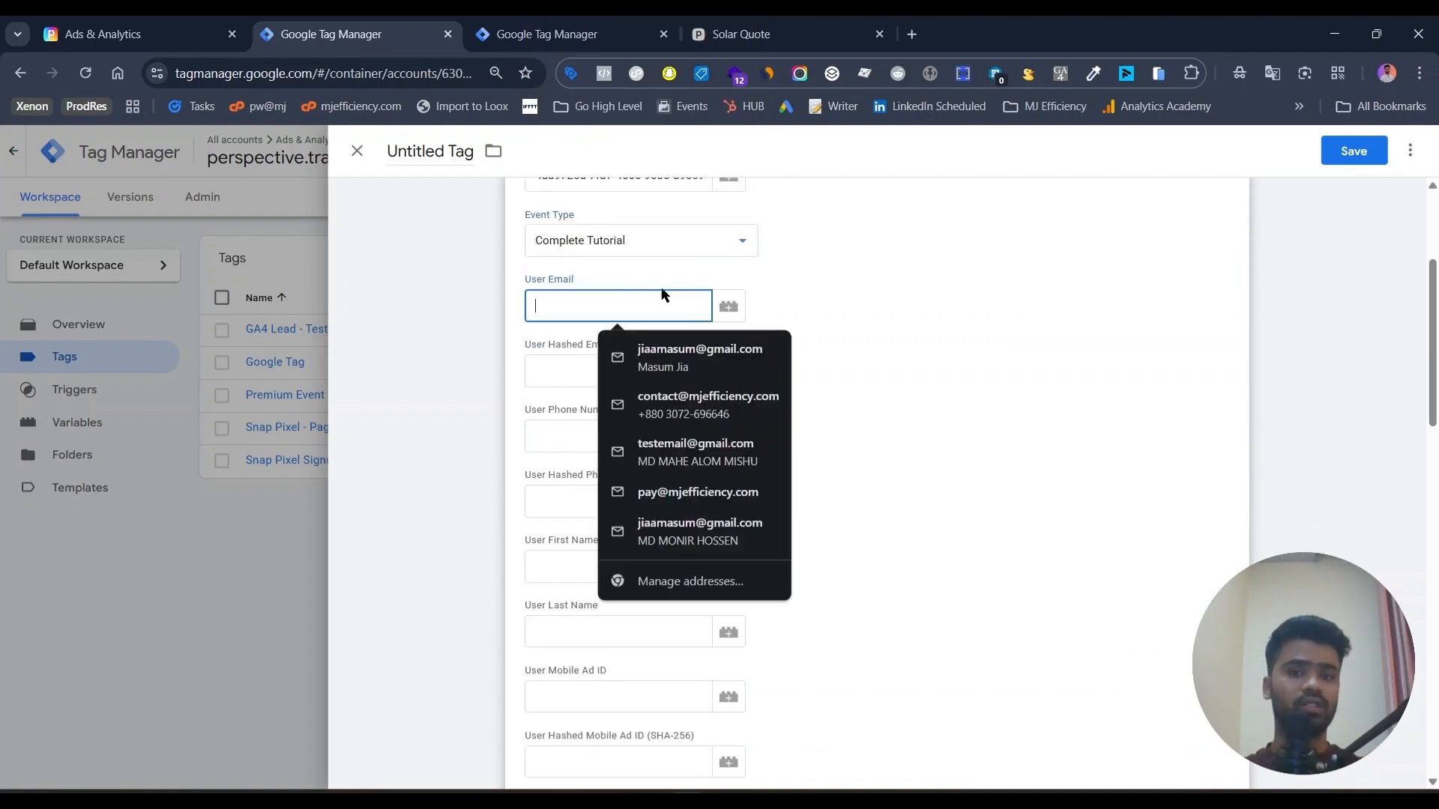
{"action": "left_click", "coordinate": [730, 305]}
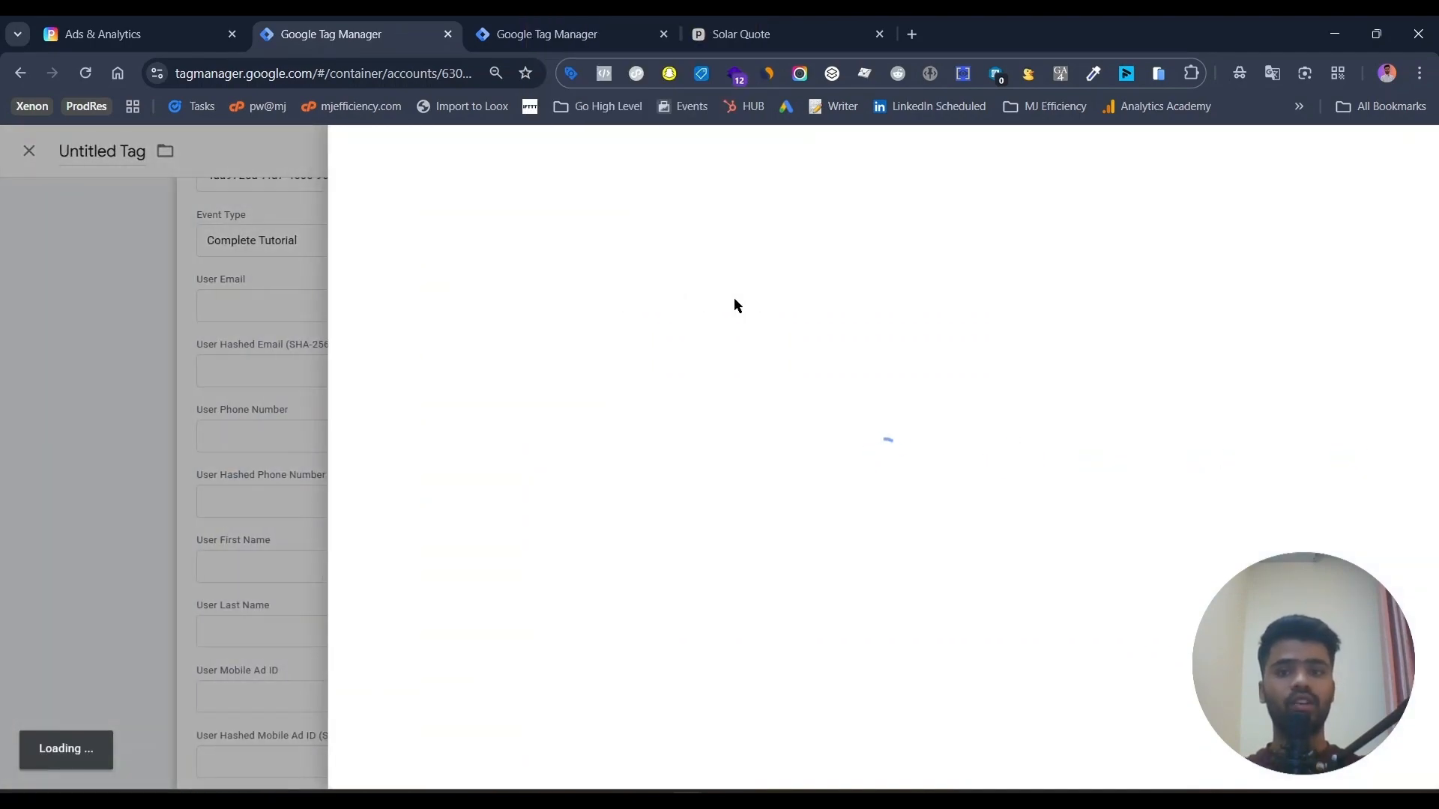
{"action": "left_click", "coordinate": [496, 262]}
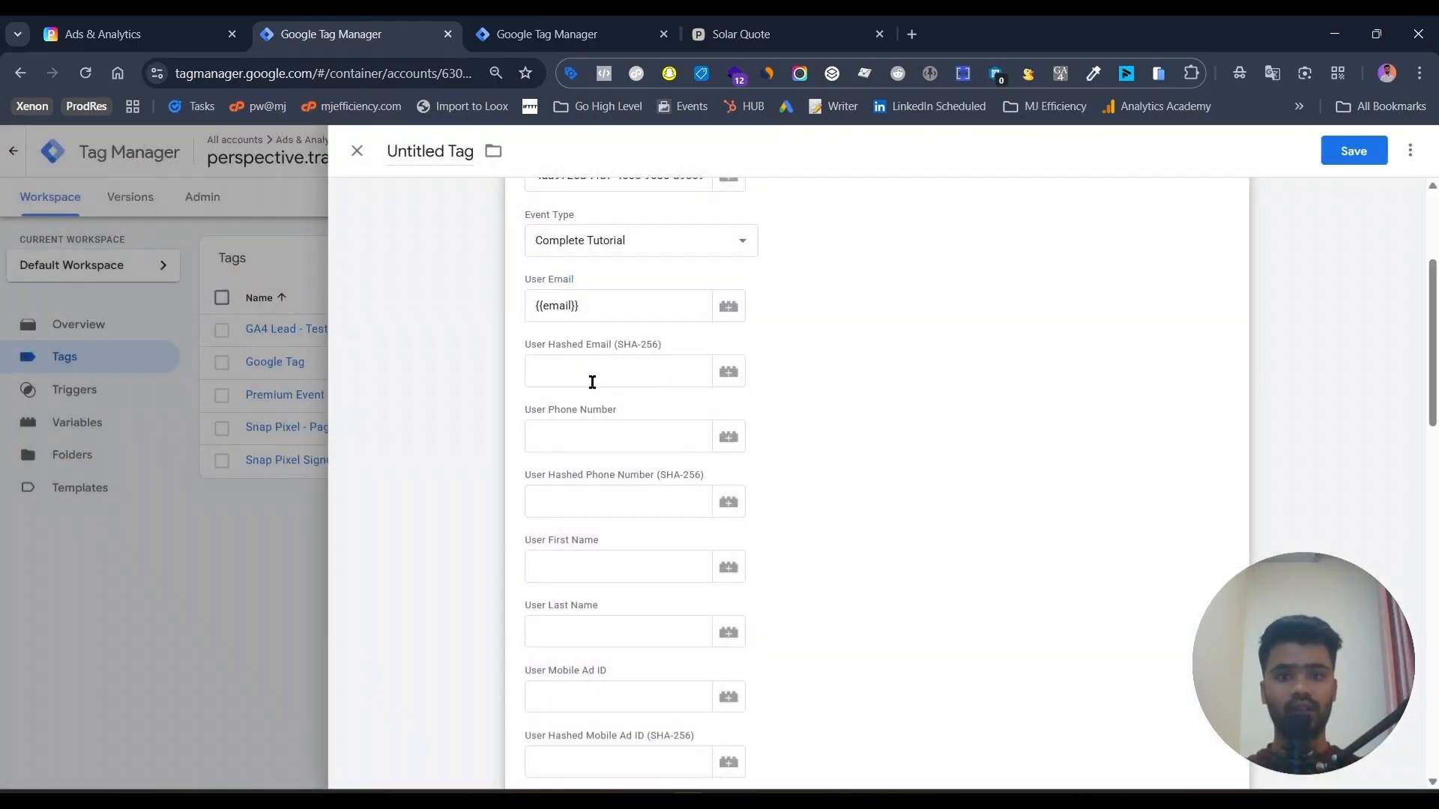
{"action": "left_click", "coordinate": [606, 434]}
{"action": "left_click", "coordinate": [729, 437]}
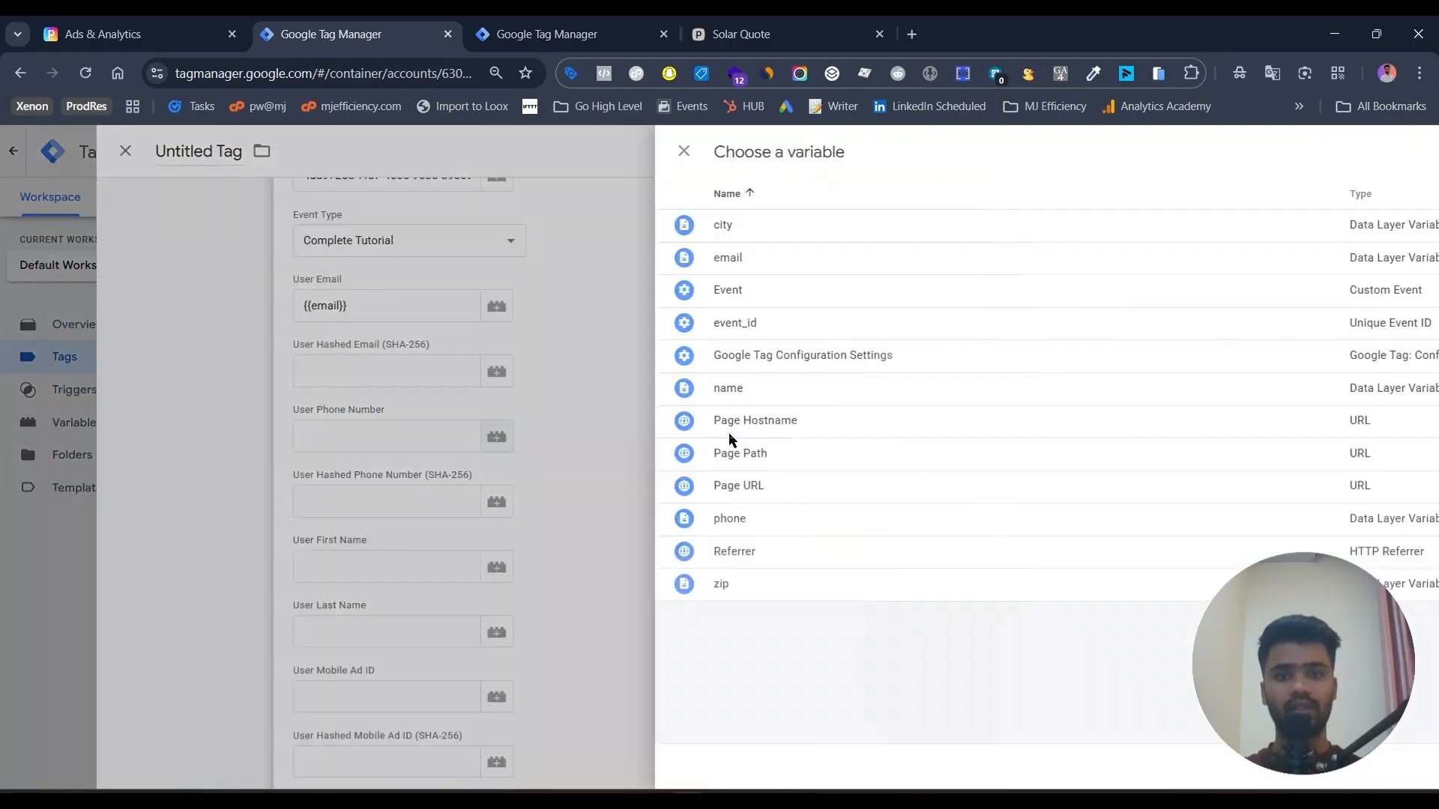
{"action": "left_click", "coordinate": [463, 518]}
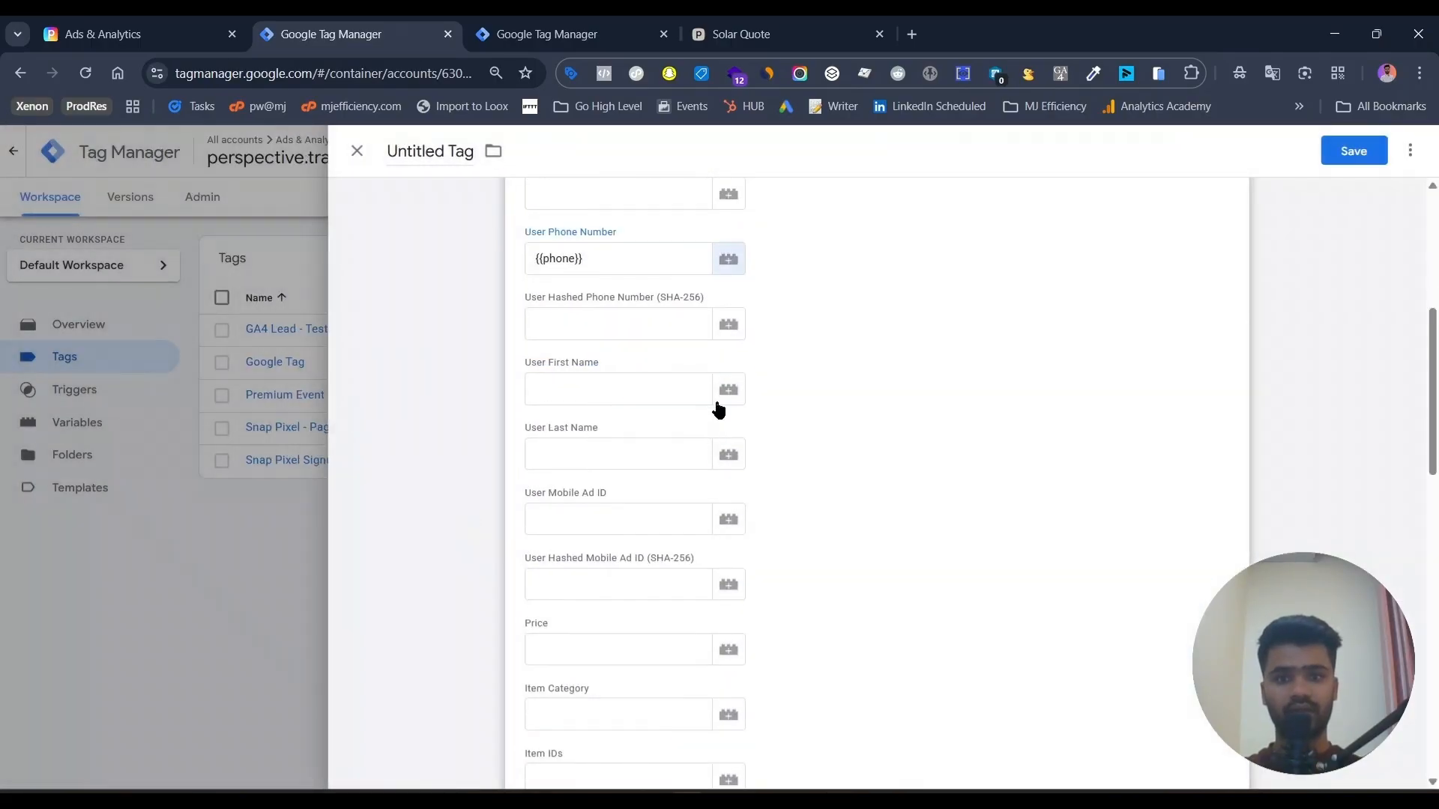
- Fill User First Name with {{name}} and review the form down to the Triggering card
{"action": "left_click", "coordinate": [710, 387]}
{"action": "left_click", "coordinate": [728, 390]}
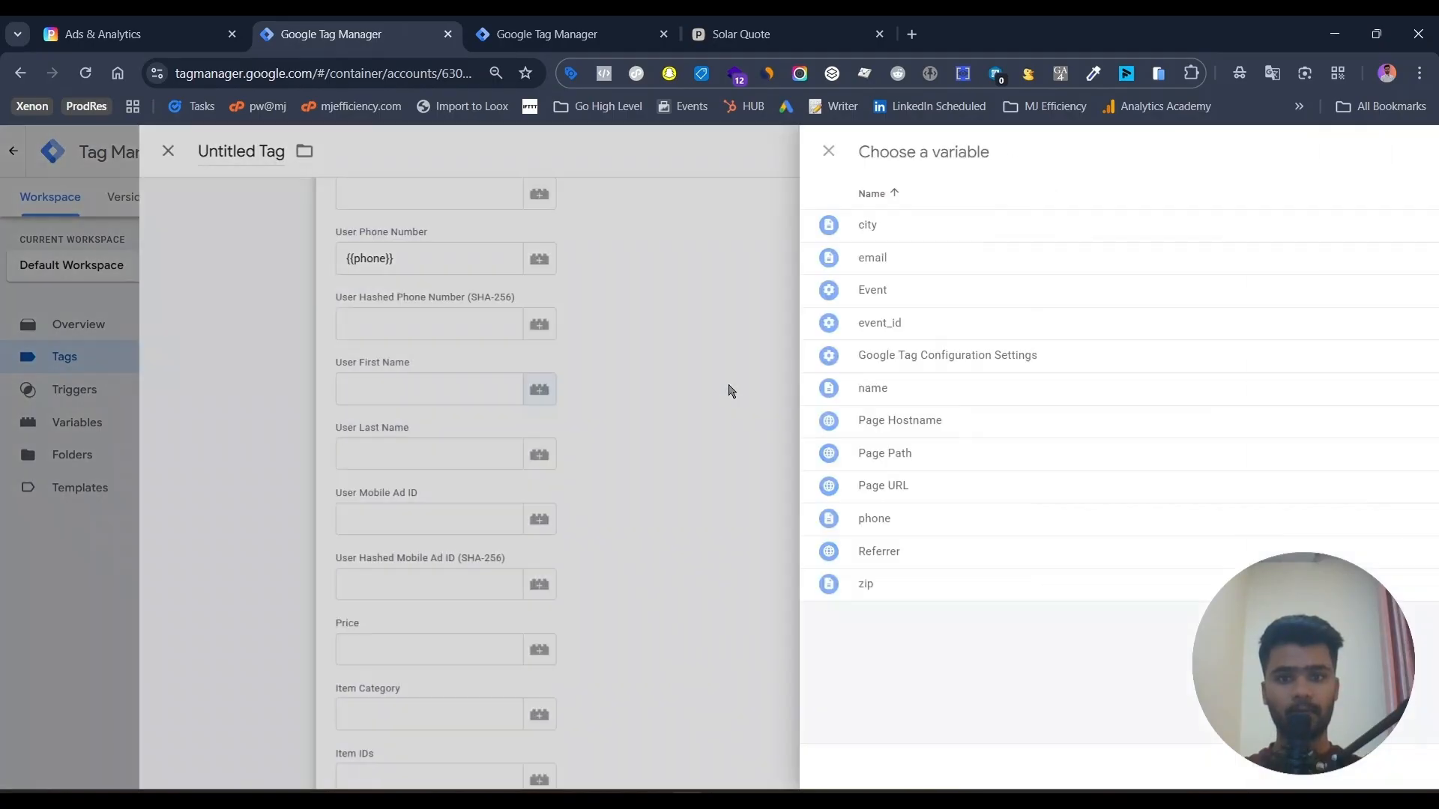
{"action": "left_click", "coordinate": [483, 388]}
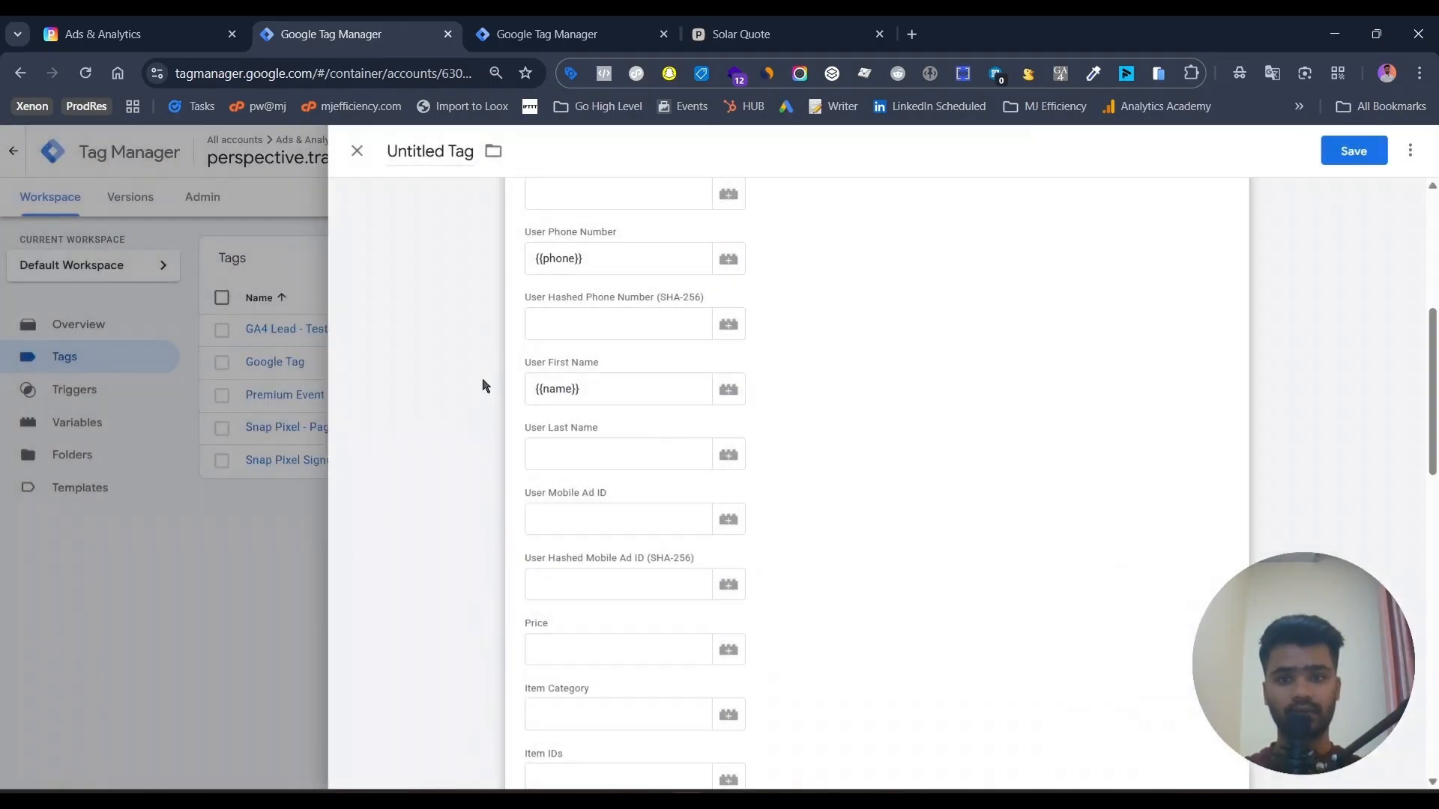
{"action": "scroll", "coordinate": [483, 385], "scroll_direction": "down", "scroll_amount": 3}
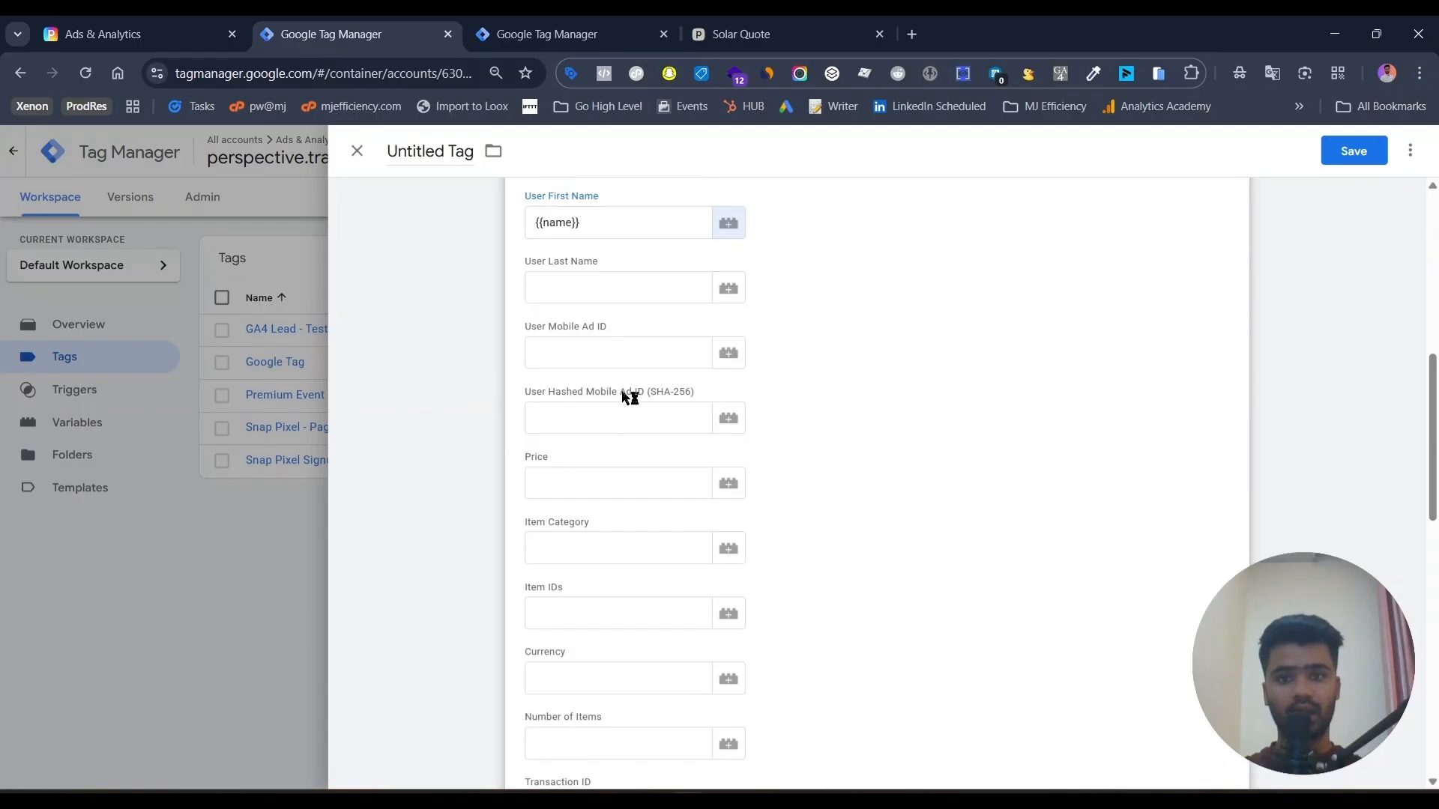
{"action": "scroll", "coordinate": [629, 397], "scroll_direction": "down", "scroll_amount": 2}
{"action": "scroll", "coordinate": [664, 621], "scroll_direction": "down", "scroll_amount": 6}
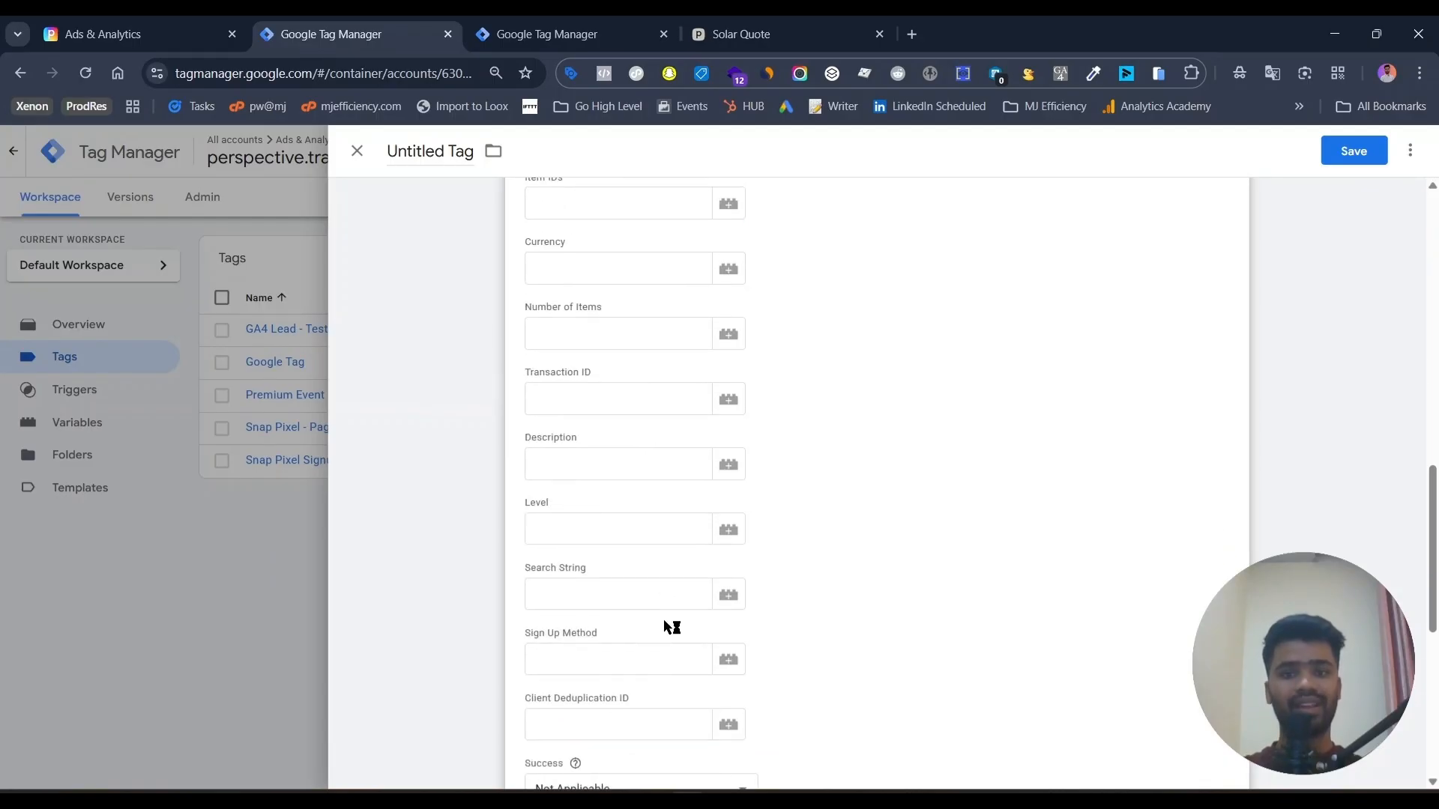
{"action": "scroll", "coordinate": [663, 619], "scroll_direction": "up", "scroll_amount": 7}
{"action": "scroll", "coordinate": [663, 619], "scroll_direction": "up", "scroll_amount": 6}
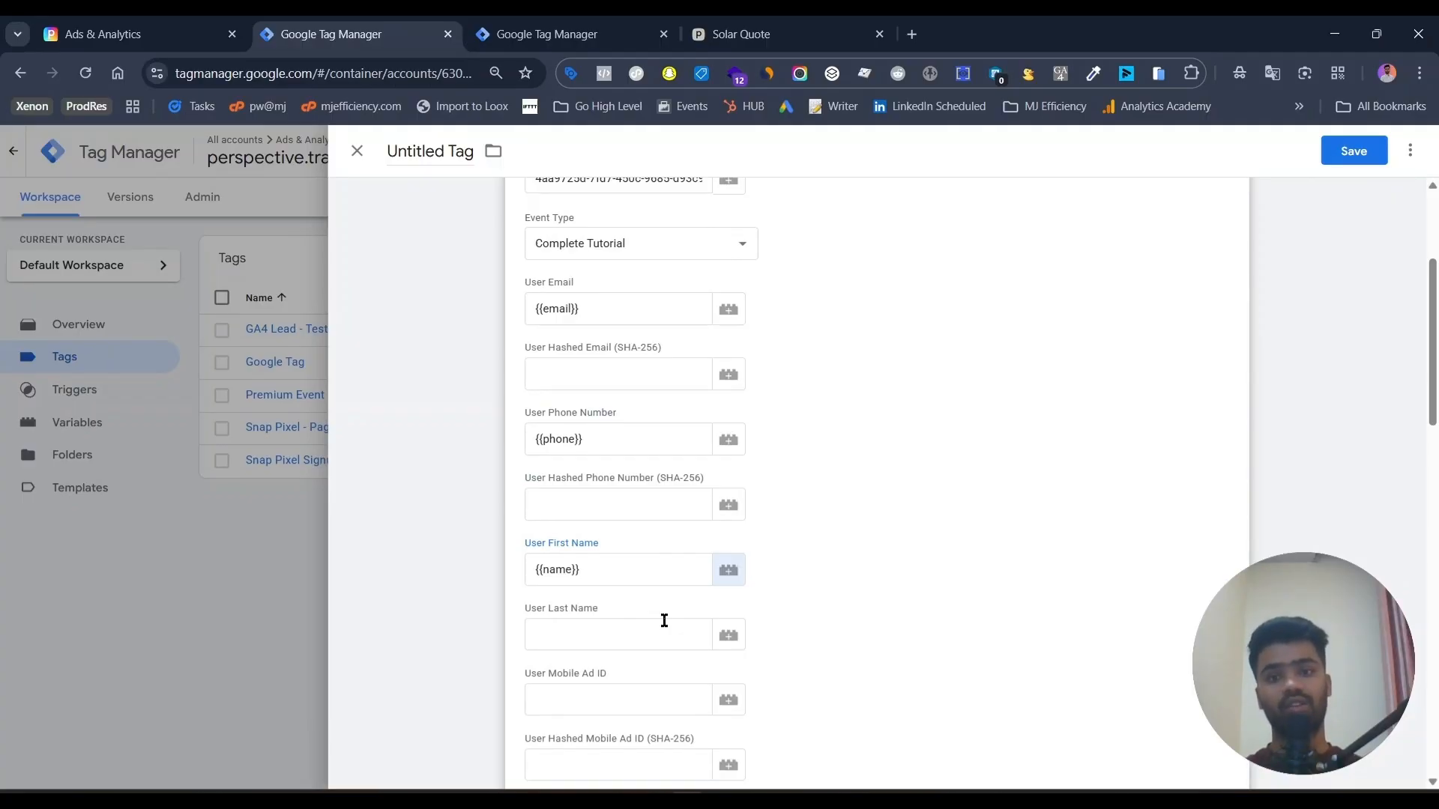
{"action": "scroll", "coordinate": [664, 621], "scroll_direction": "down", "scroll_amount": 10}
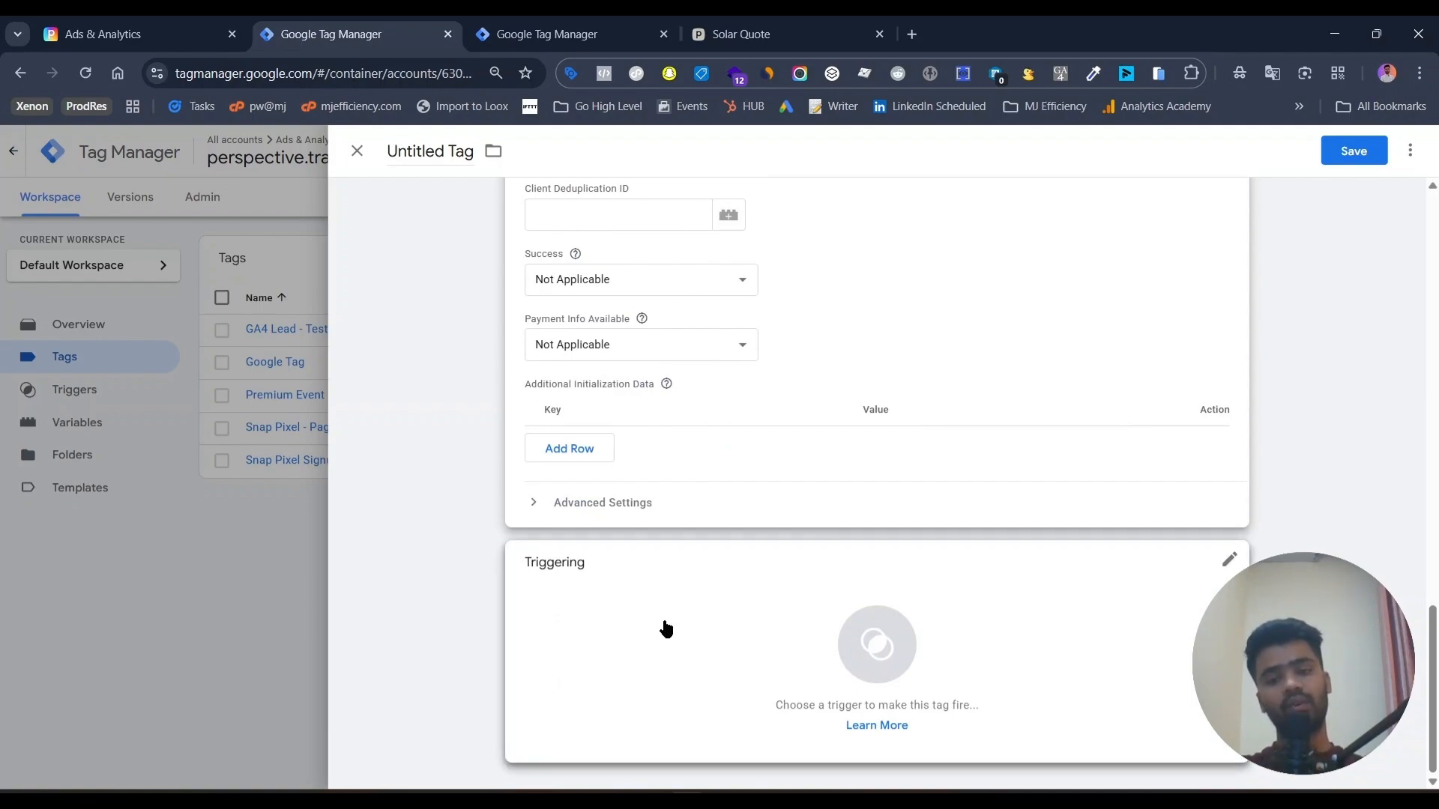
- Fire the tag on lead_captured-test and save it as 'Snap Pixel - Advanced'
{"action": "left_click", "coordinate": [665, 628]}
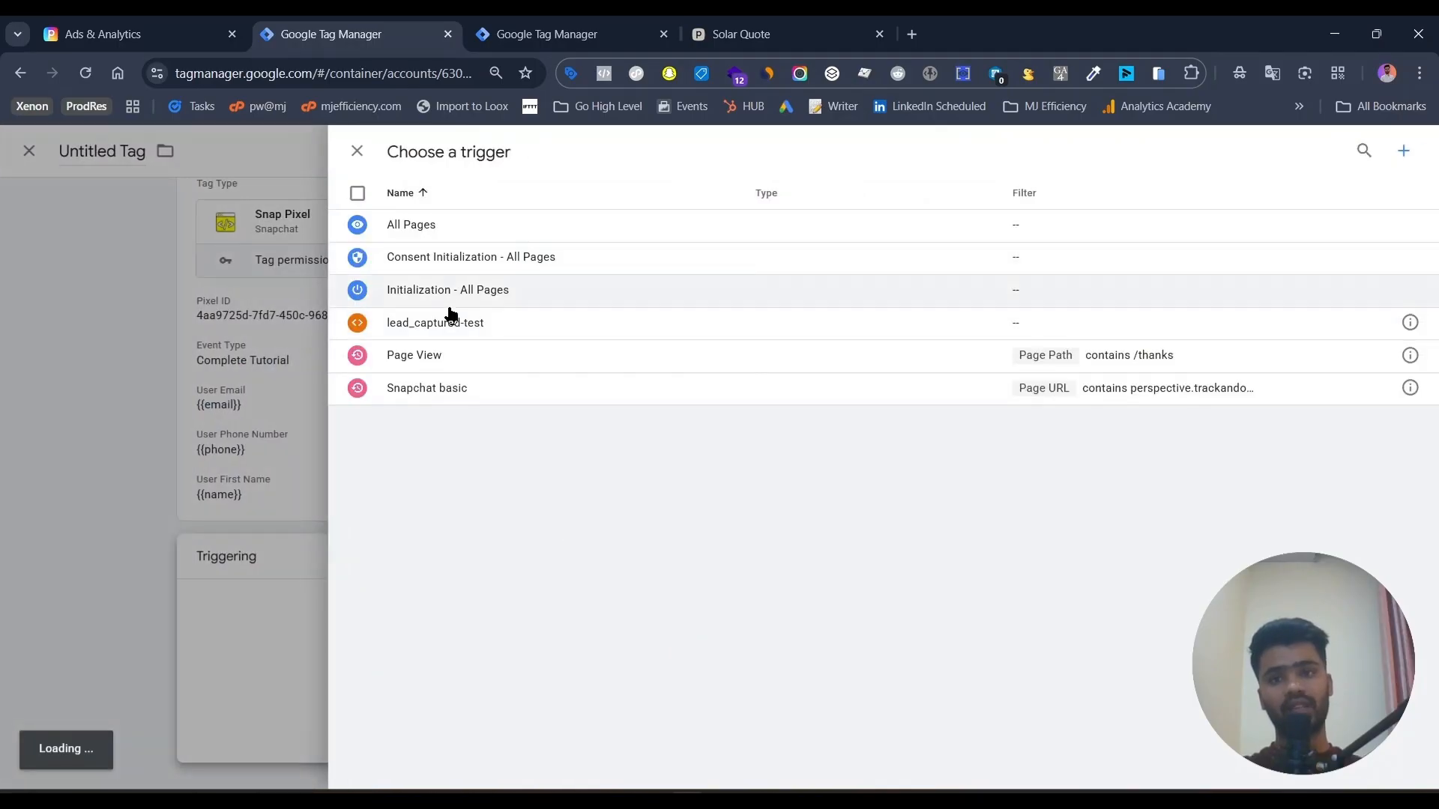
{"action": "left_click", "coordinate": [442, 332]}
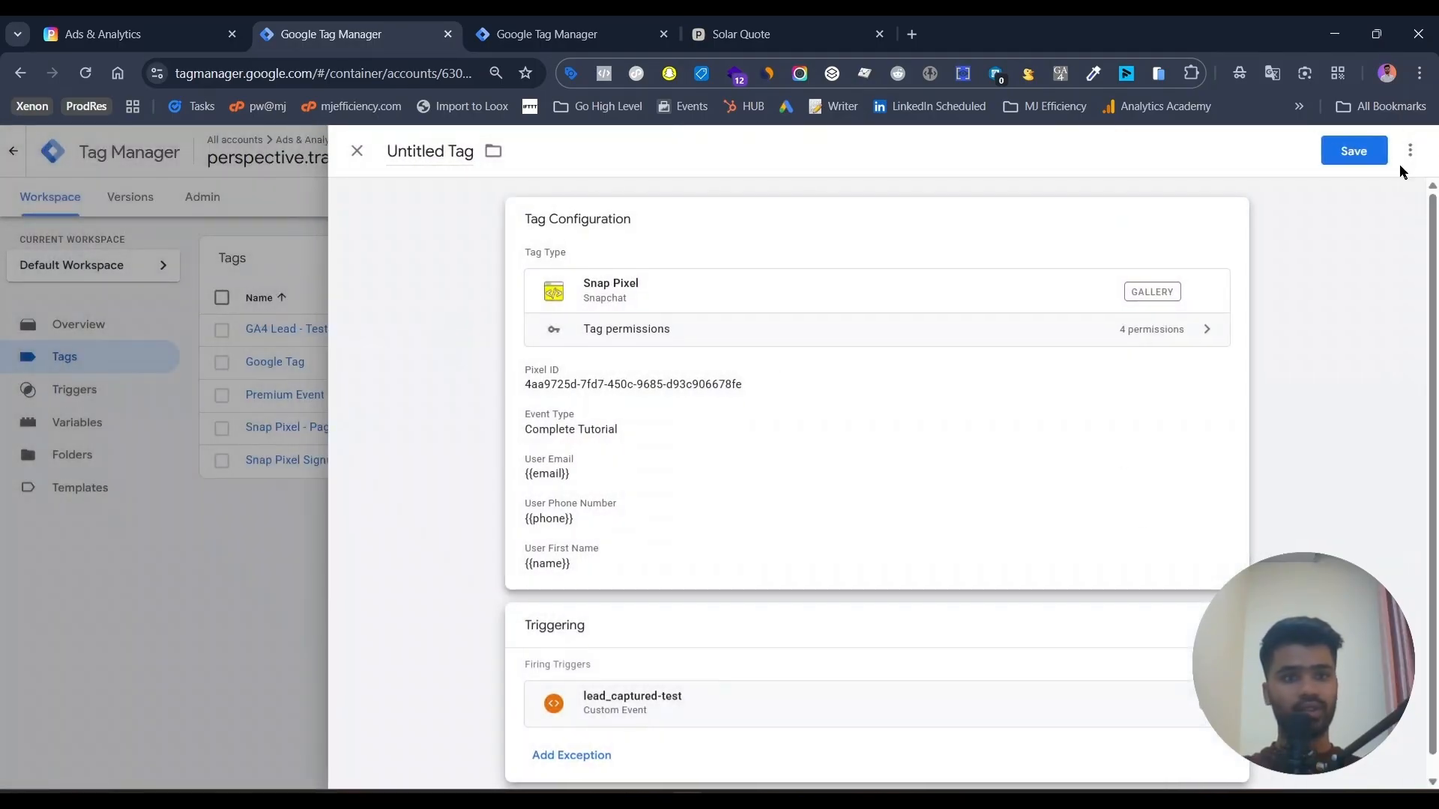
{"action": "left_click", "coordinate": [1353, 150]}
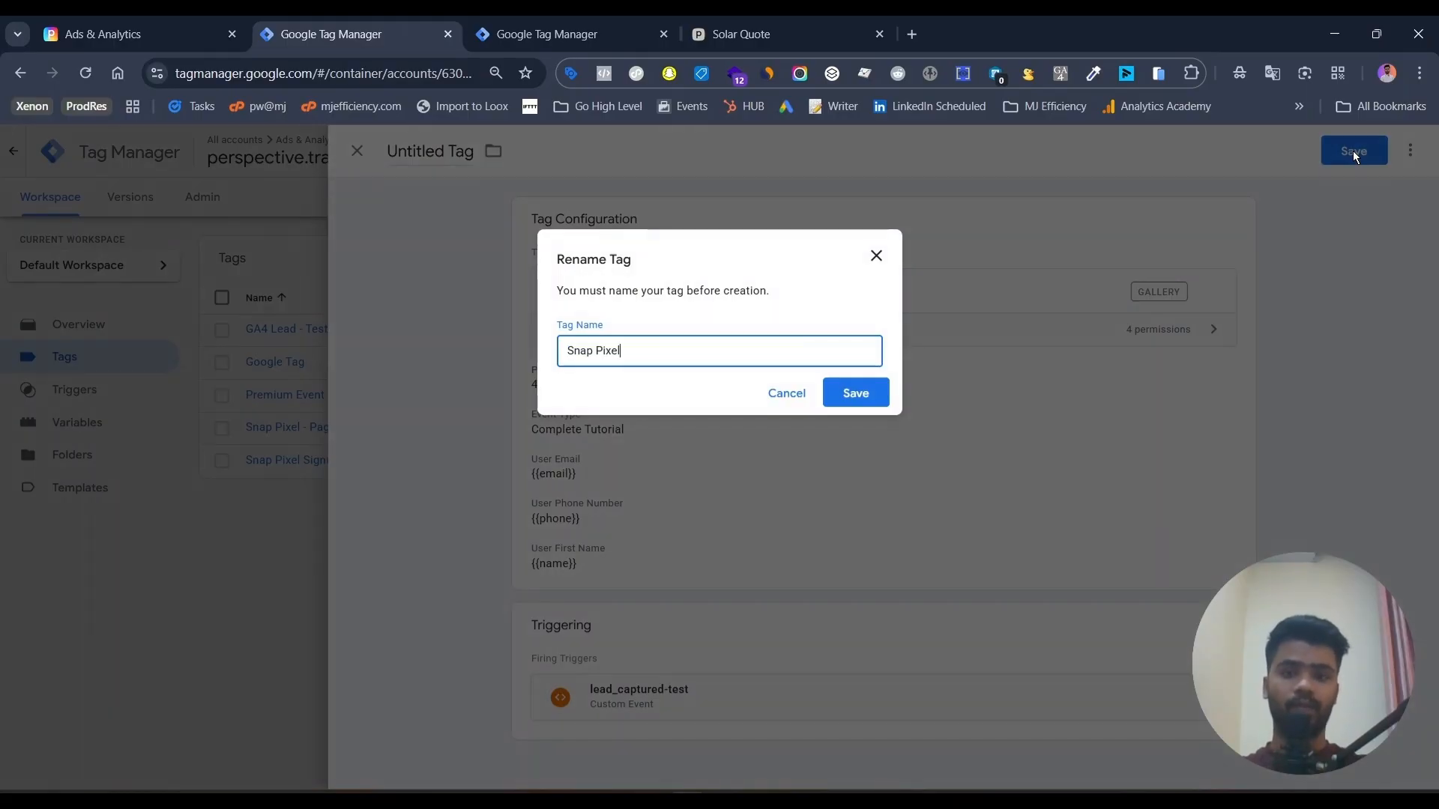
{"action": "type", "text": "- "}
{"action": "type", "text": "Sn"}
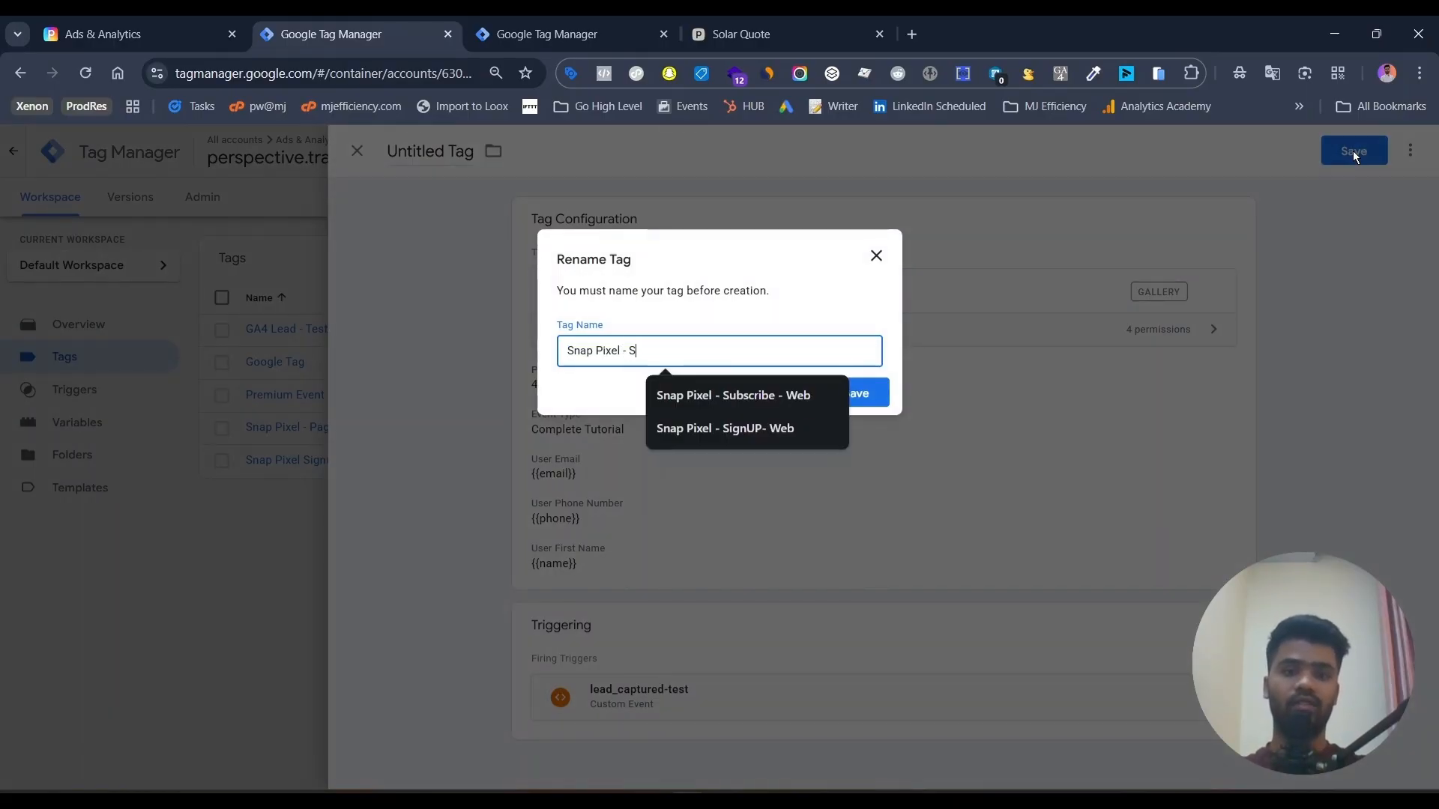
{"action": "key", "text": "BackSpace"}
{"action": "key", "text": "BackSpace"}
{"action": "type", "text": "Ad"}
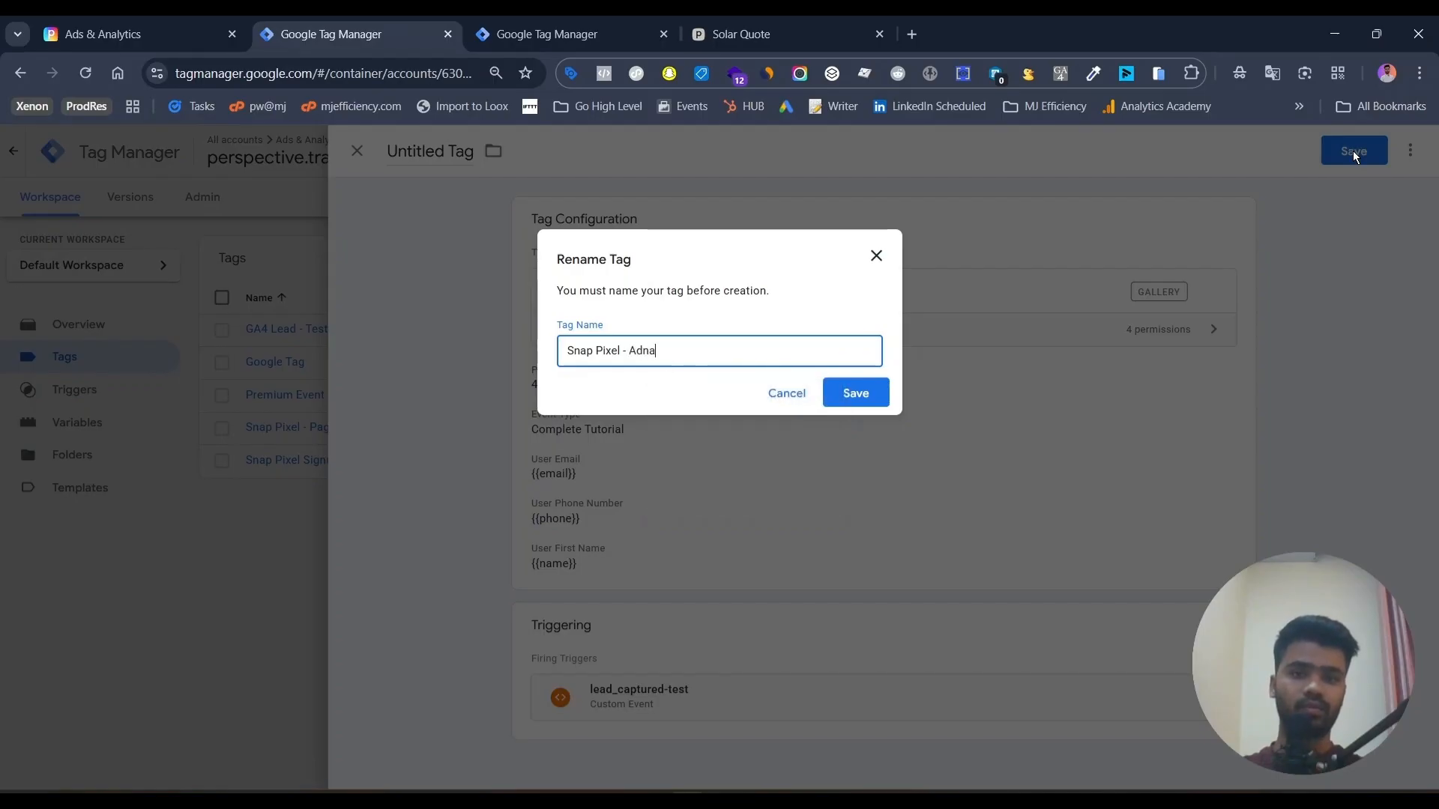
{"action": "type", "text": "vanced\\"}
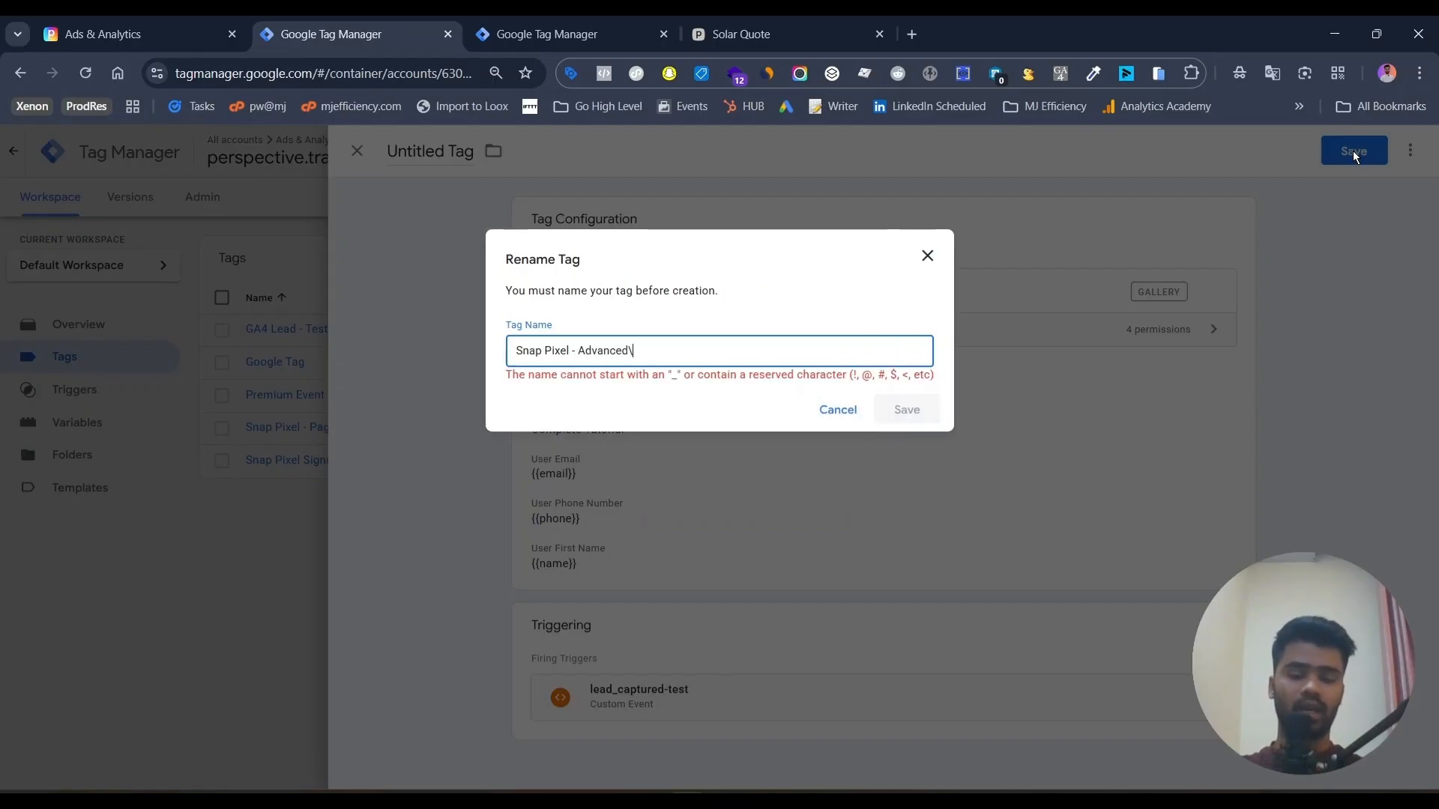
{"action": "key", "text": "Return"}
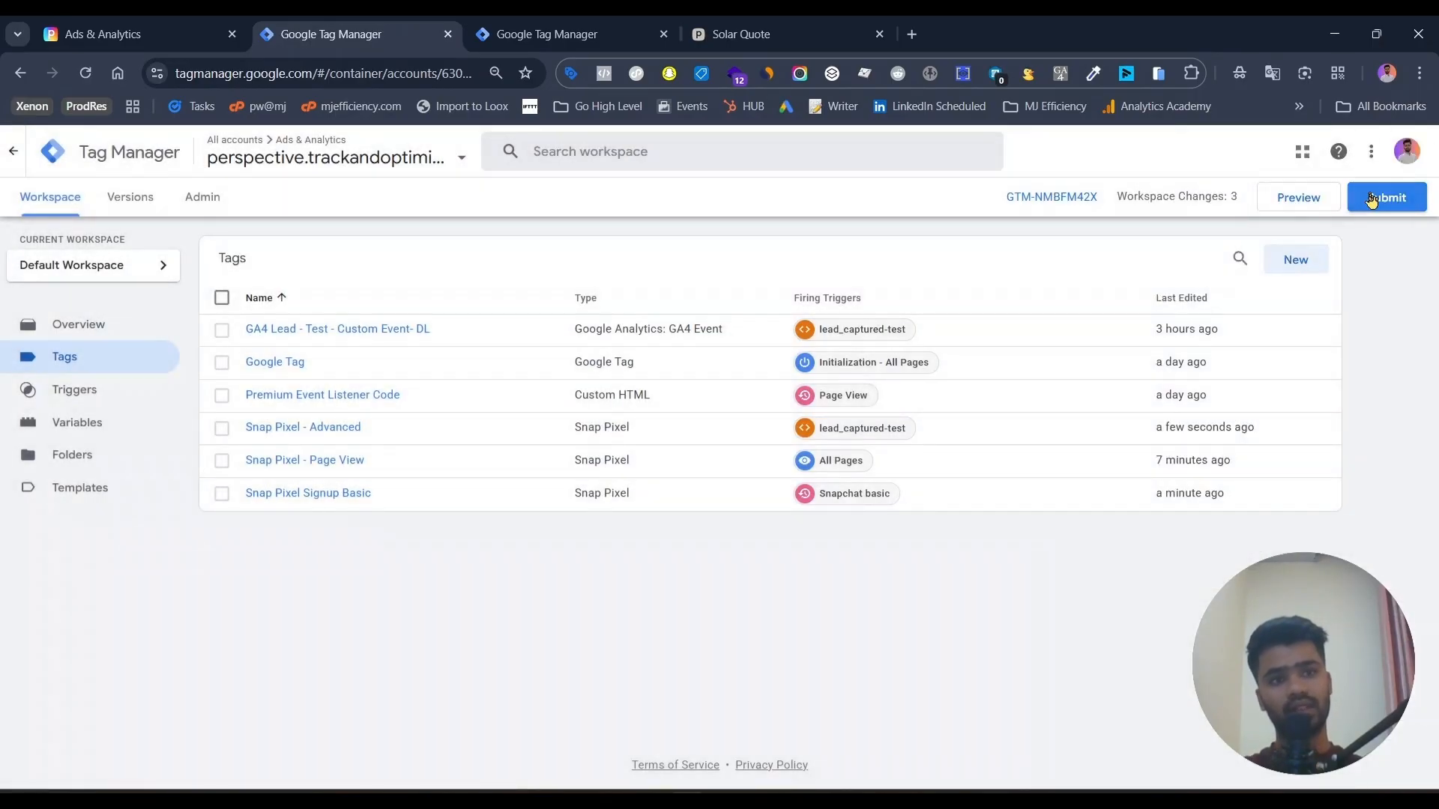
- Submit and publish the changes as Version 29 with no description, then return to the Workspace
{"action": "left_click", "coordinate": [1375, 193]}
{"action": "left_click", "coordinate": [1367, 163]}
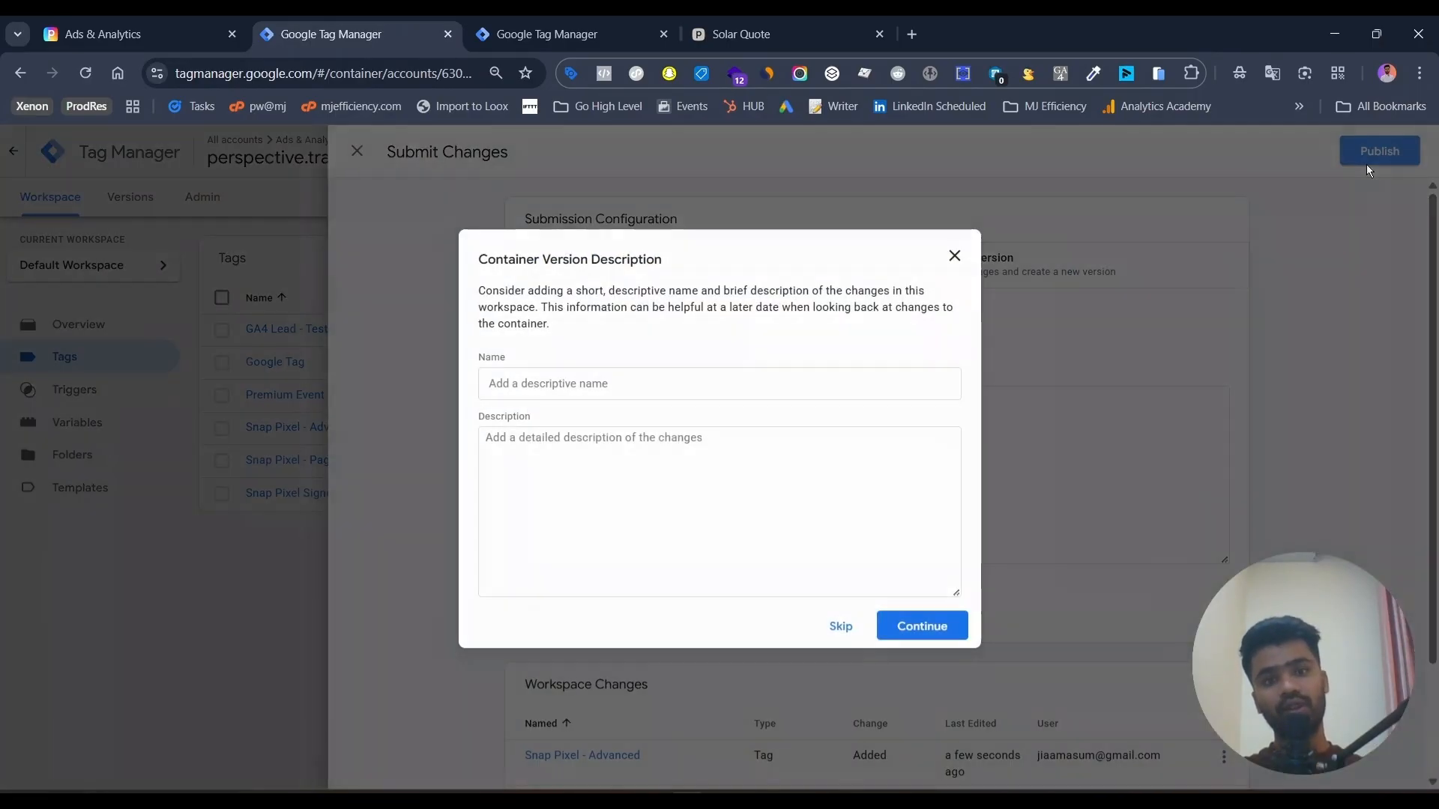
{"action": "left_click", "coordinate": [840, 628]}
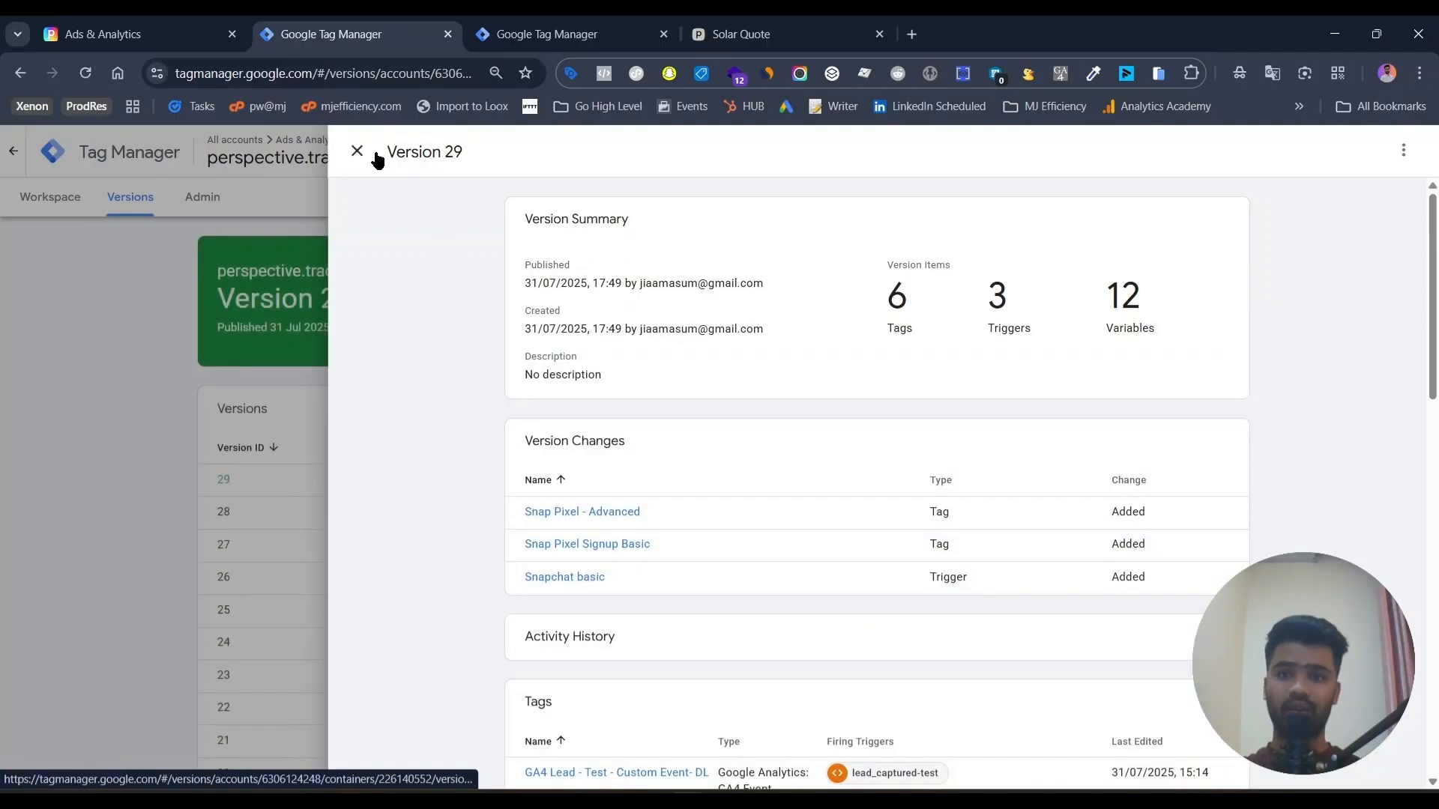
{"action": "left_click", "coordinate": [353, 154]}
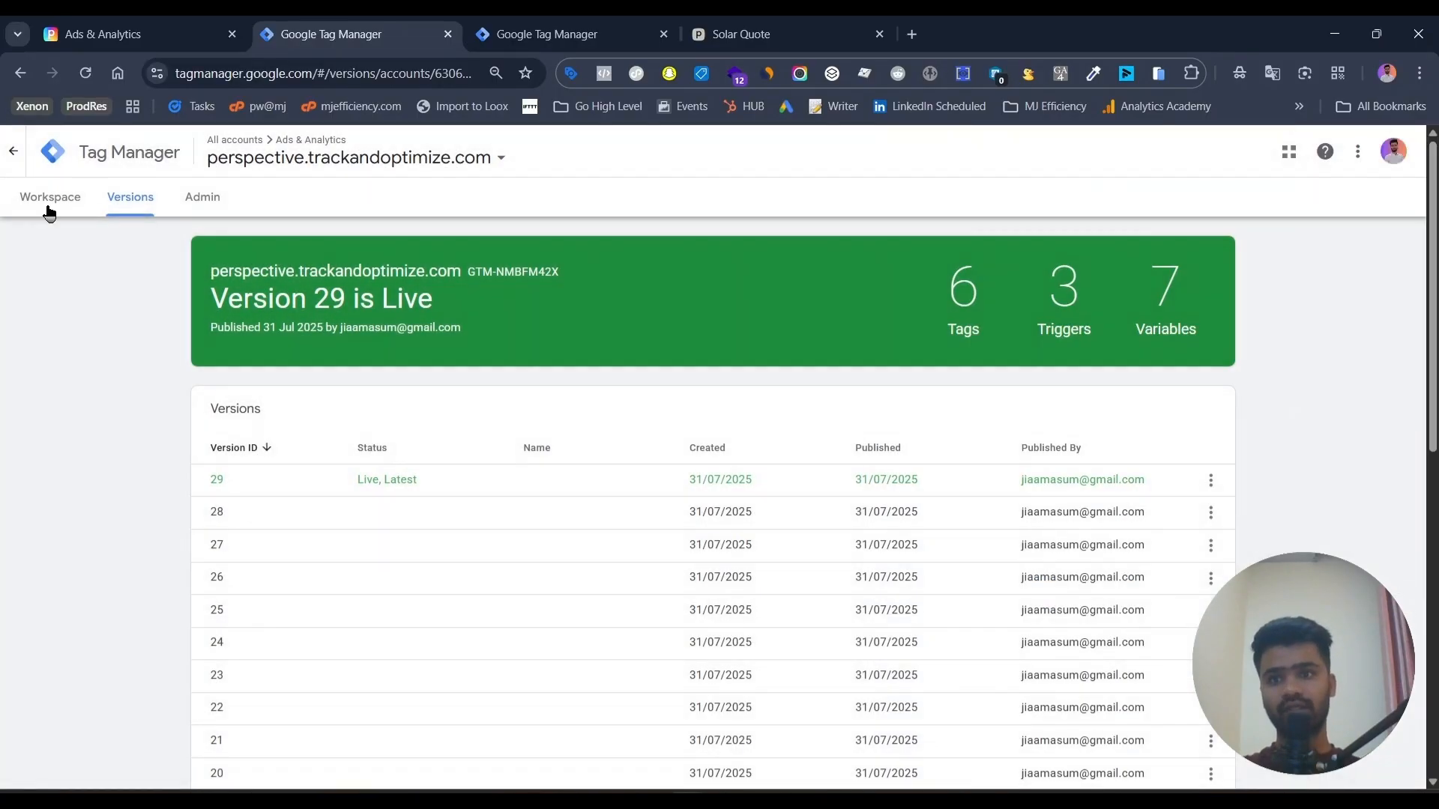
{"action": "left_click", "coordinate": [49, 212]}
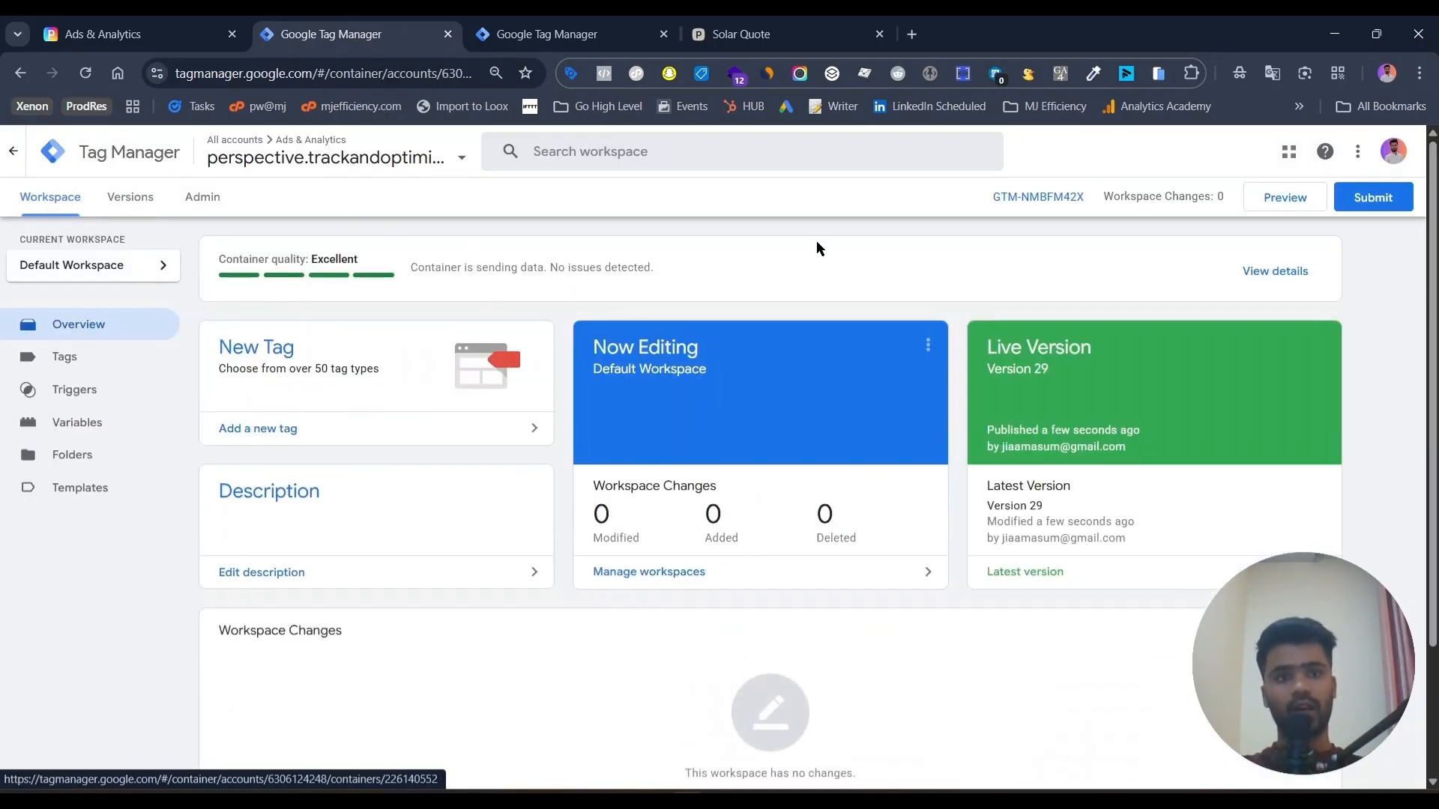
- Start Preview and connect Tag Assistant to the solar quote funnel URL
{"action": "left_click", "coordinate": [1259, 205]}
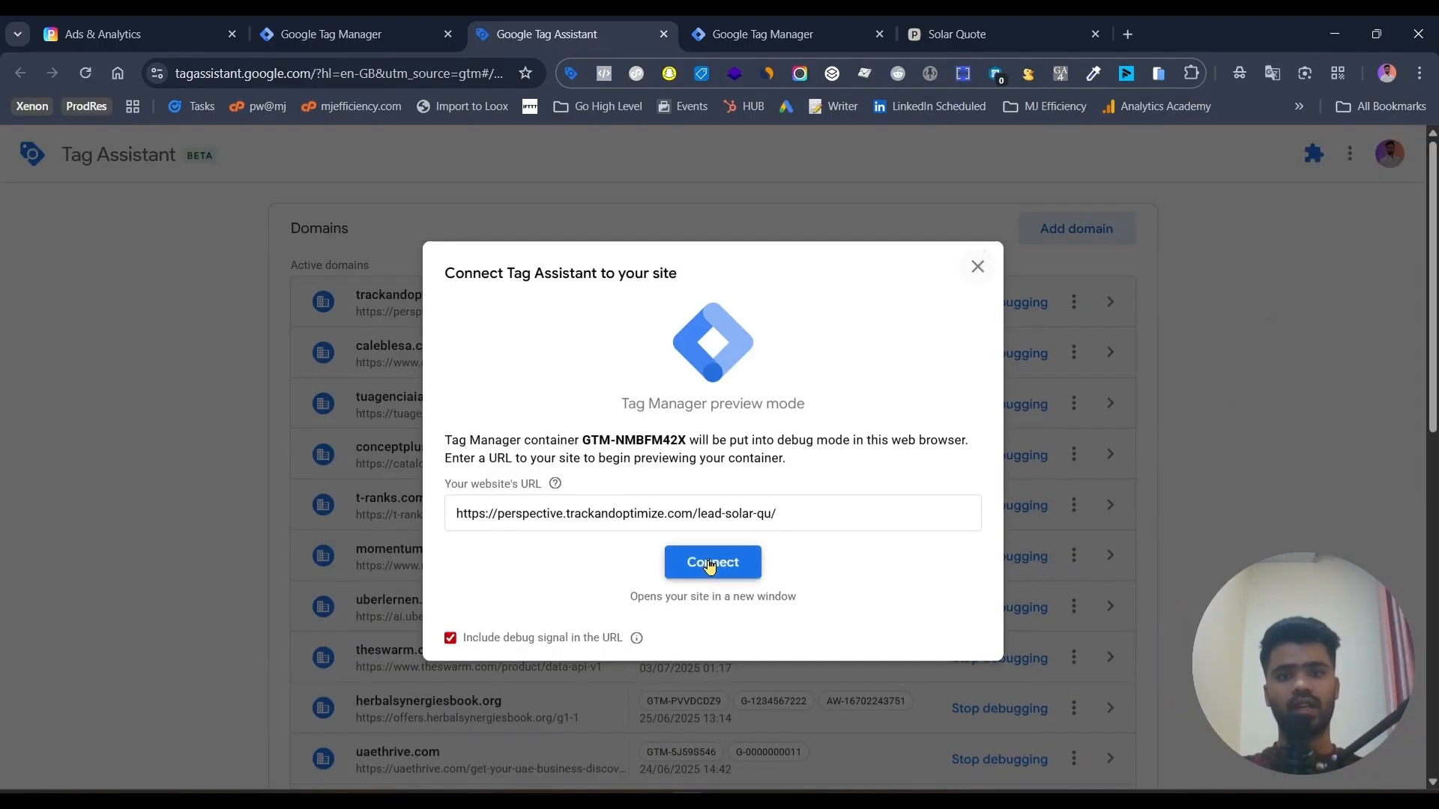
{"action": "left_click", "coordinate": [710, 567]}
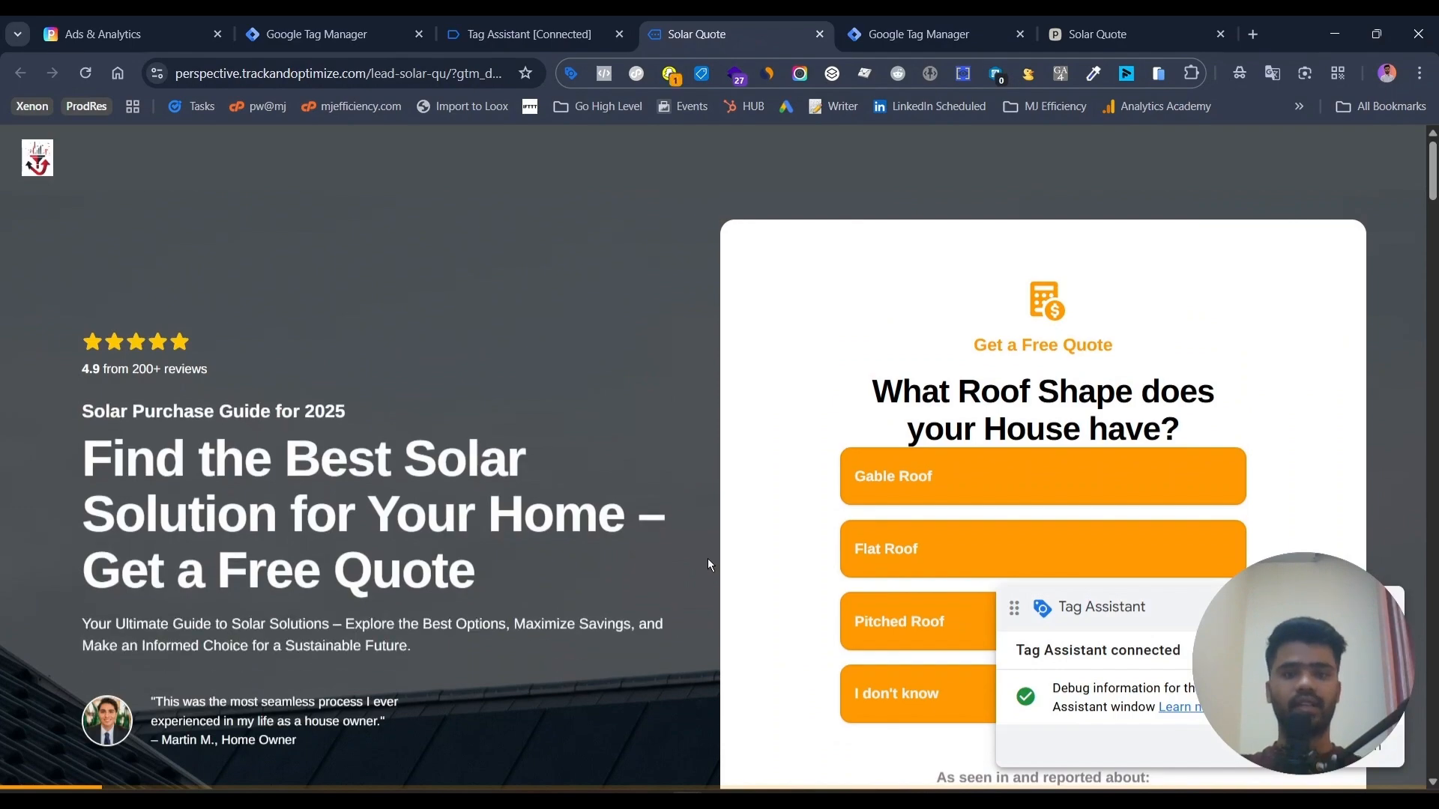
- Answer Gable Roof for roof shape, then check the funnel editor and the GTM tags list
{"action": "scroll", "coordinate": [707, 559], "scroll_direction": "down", "scroll_amount": 2}
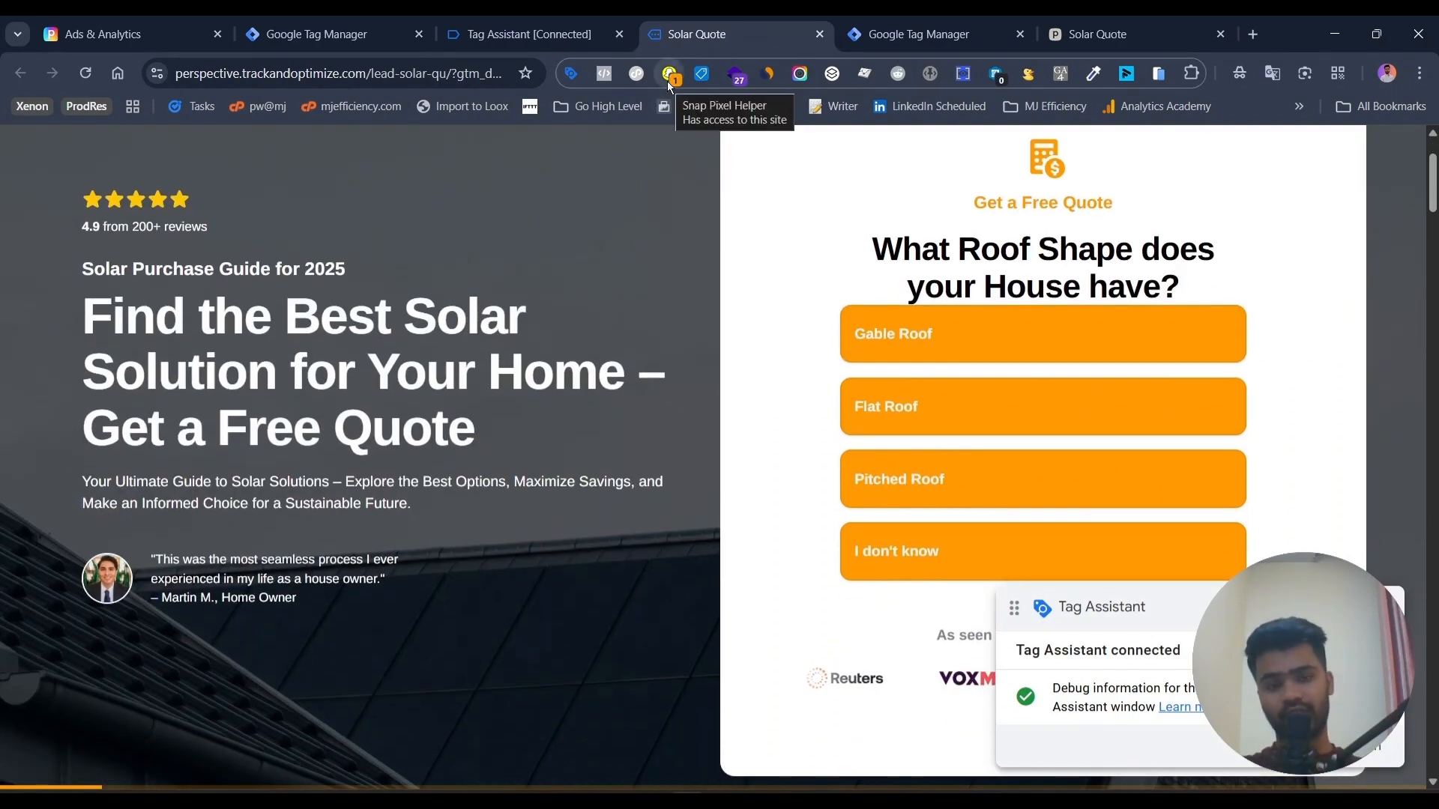
{"action": "left_click", "coordinate": [1006, 341]}
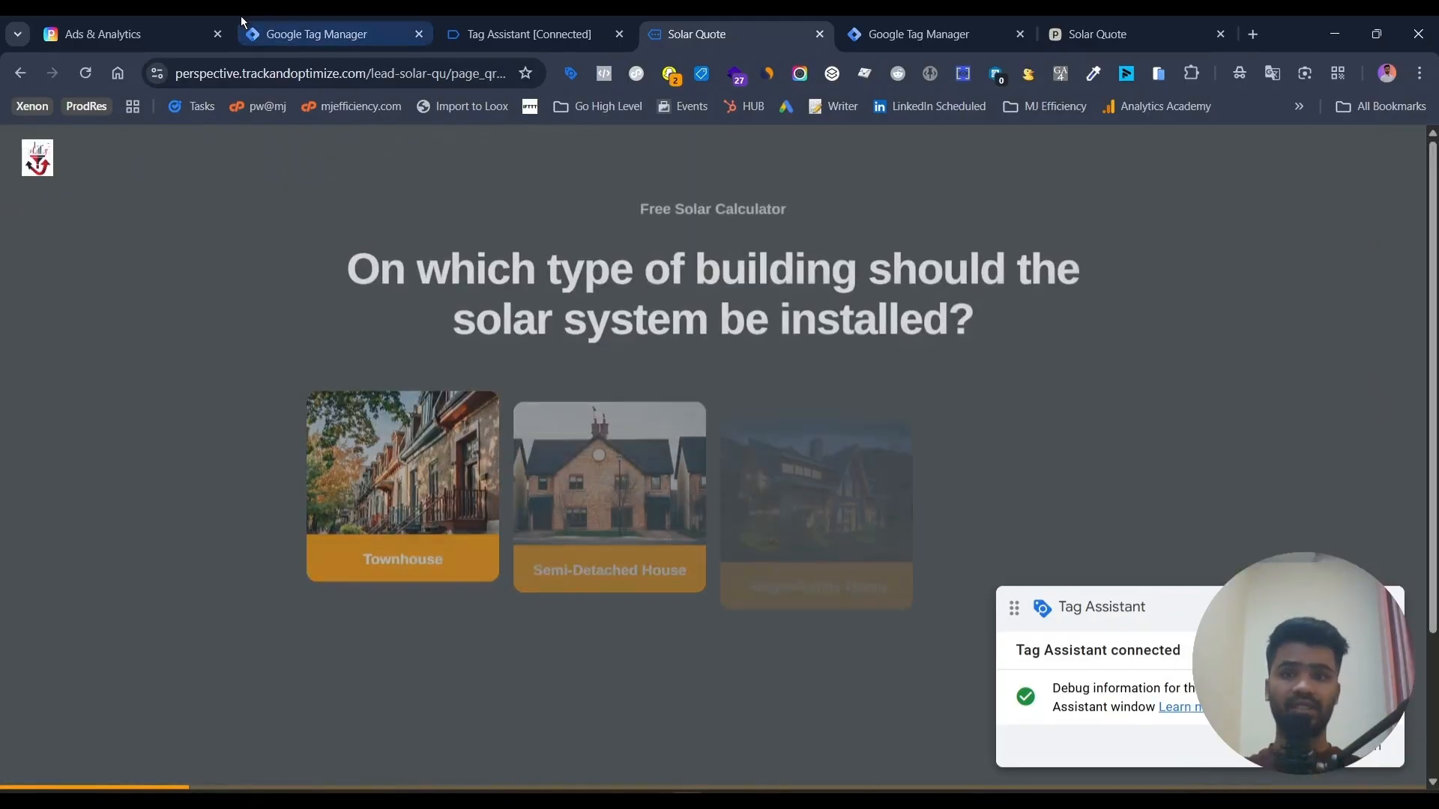
{"action": "left_click", "coordinate": [349, 18]}
{"action": "left_click", "coordinate": [116, 16]}
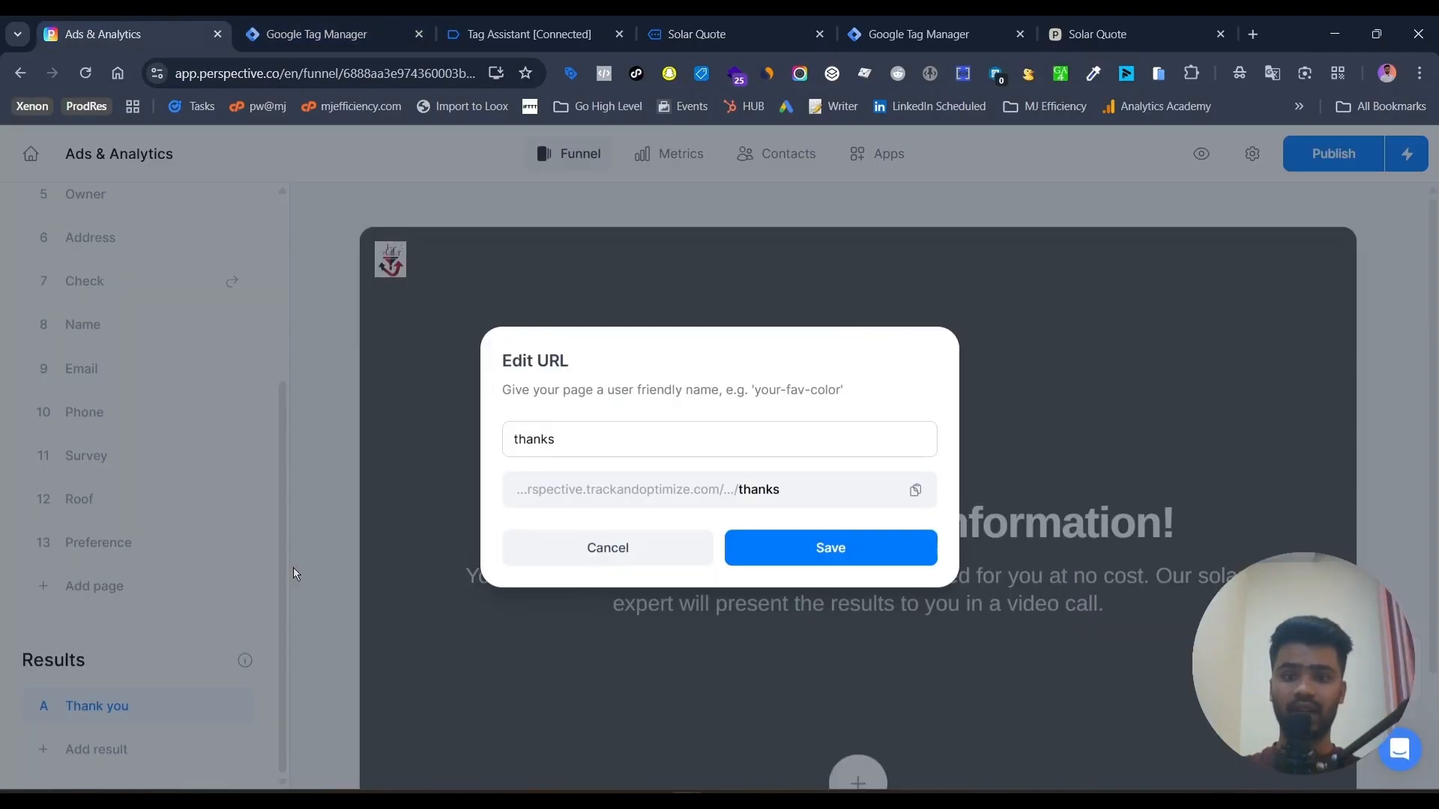
{"action": "left_click", "coordinate": [627, 563]}
{"action": "left_click", "coordinate": [316, 33]}
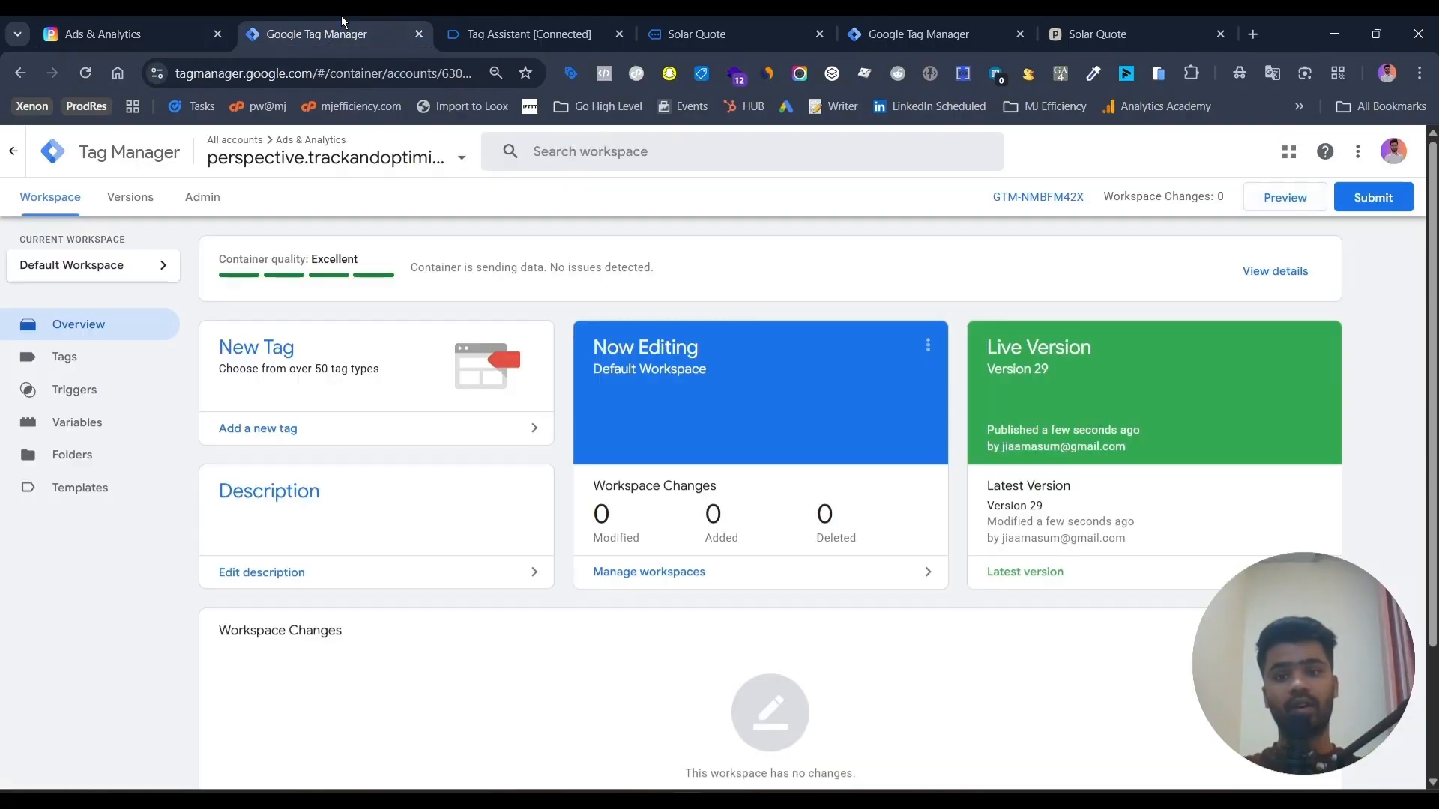
{"action": "left_click", "coordinate": [138, 352]}
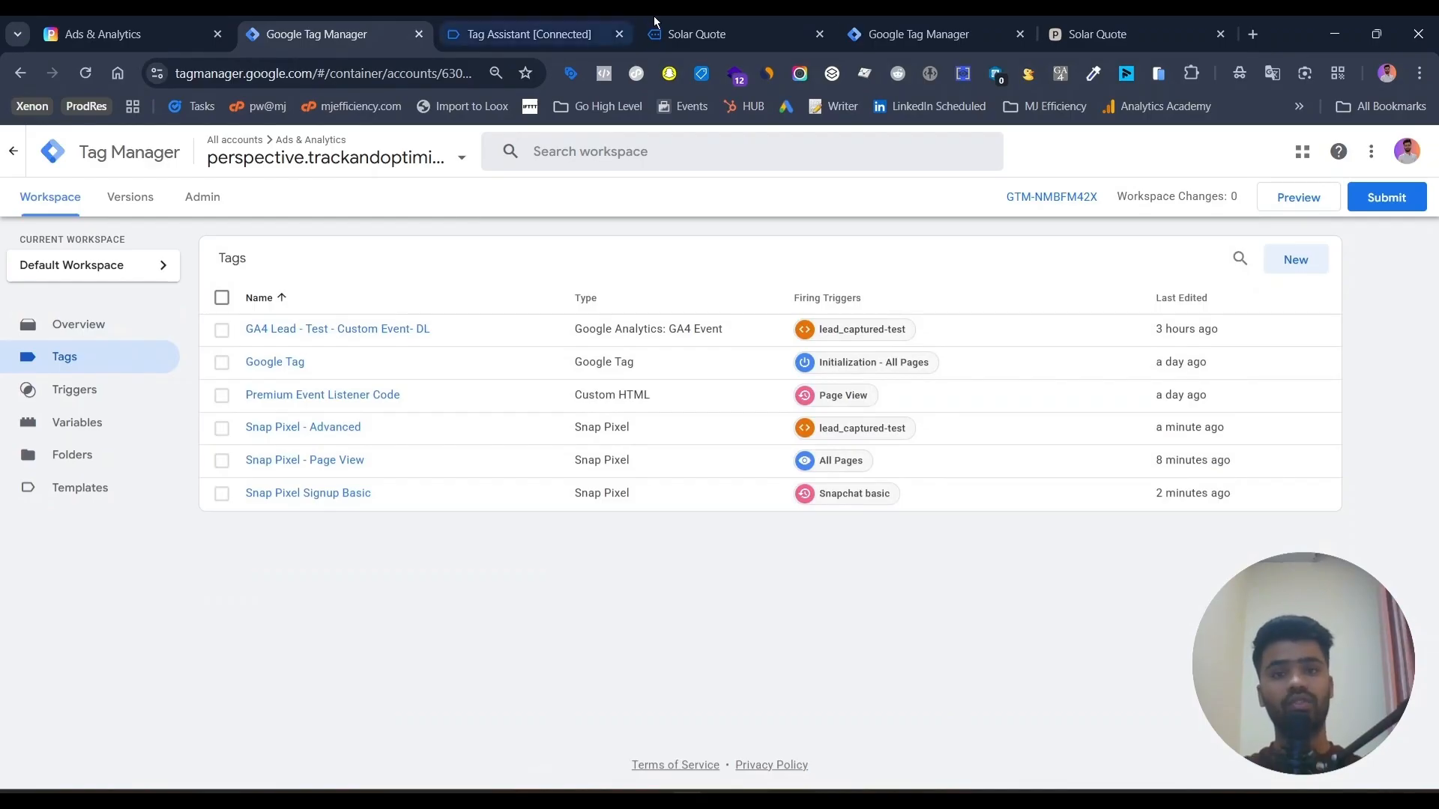
- Answer Semi-Detached House, 3-4 people, Throughout the Day usage, and Yes to owning the house
{"action": "left_click", "coordinate": [697, 33]}
{"action": "left_click", "coordinate": [671, 524]}
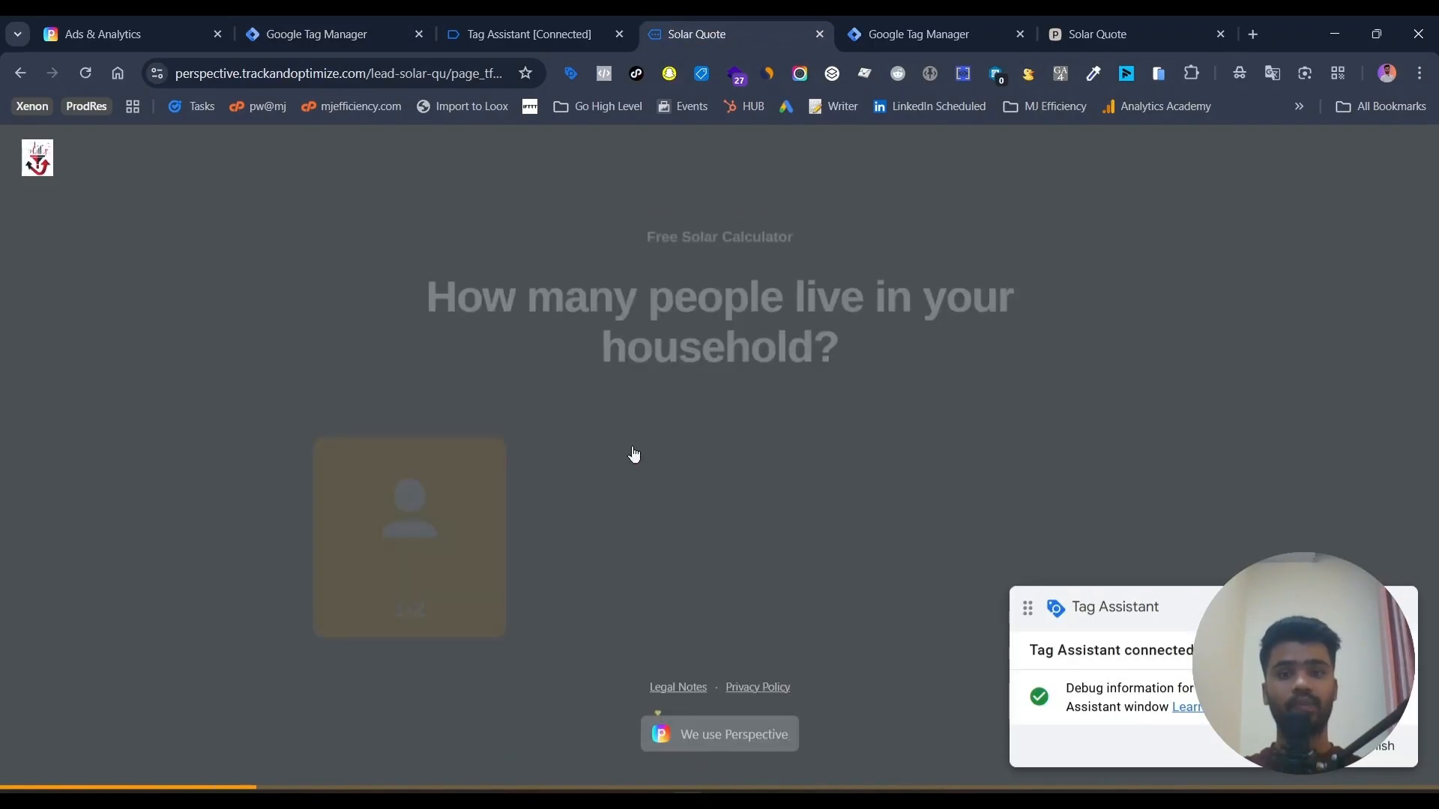
{"action": "left_click", "coordinate": [638, 446]}
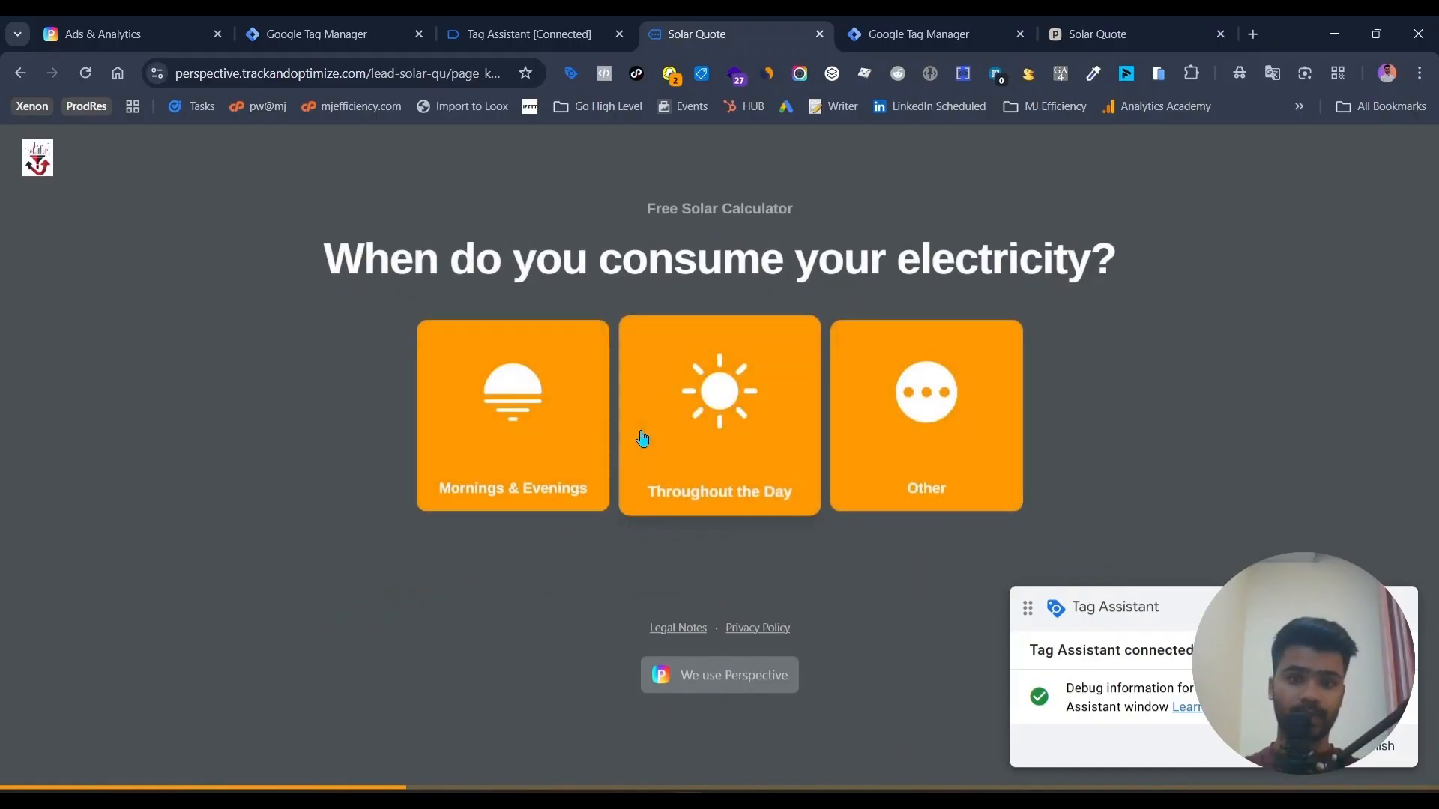
{"action": "left_click", "coordinate": [643, 438]}
{"action": "left_click", "coordinate": [642, 440]}
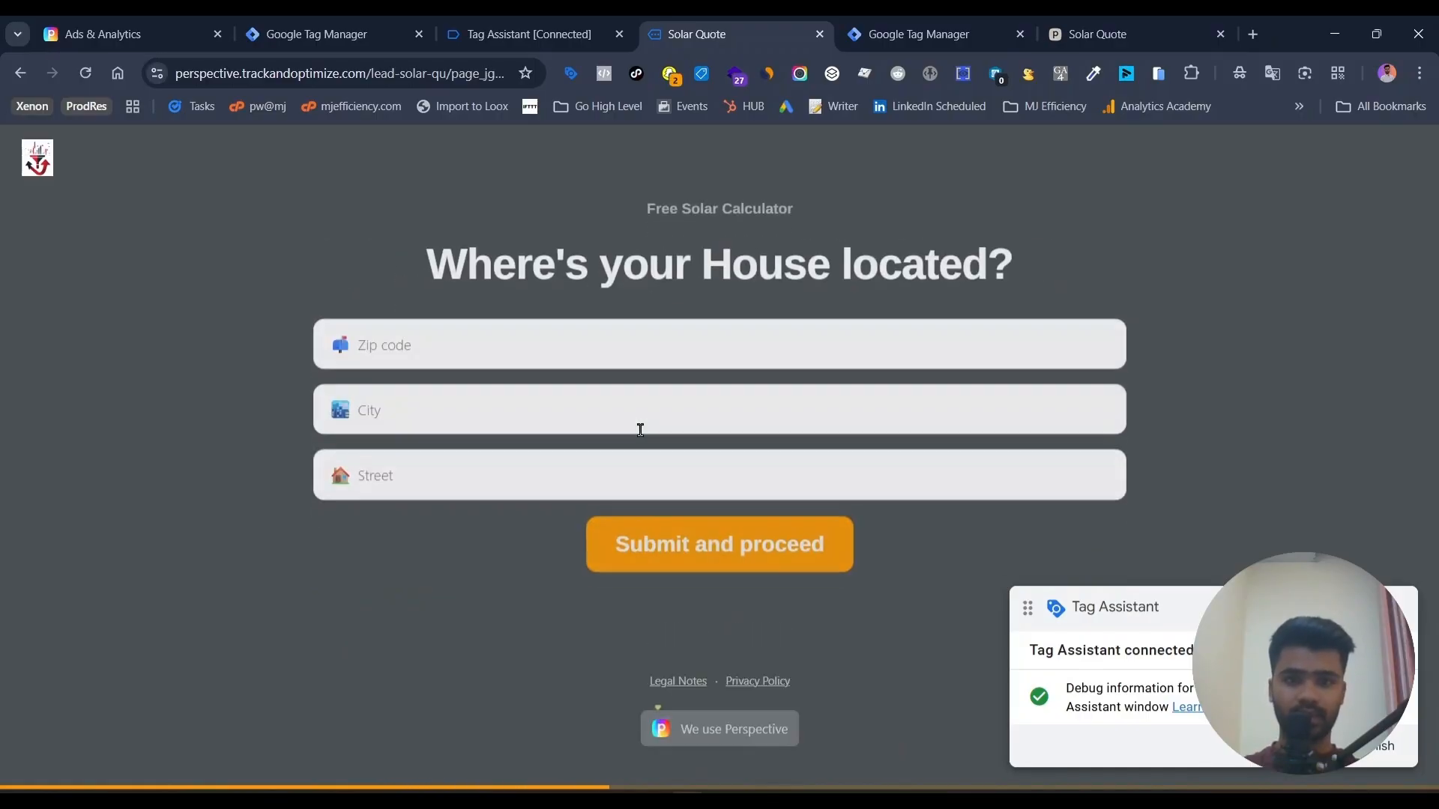
- Fill in the address and the lead's full name from saved suggestions and submit each
{"action": "left_click", "coordinate": [530, 331]}
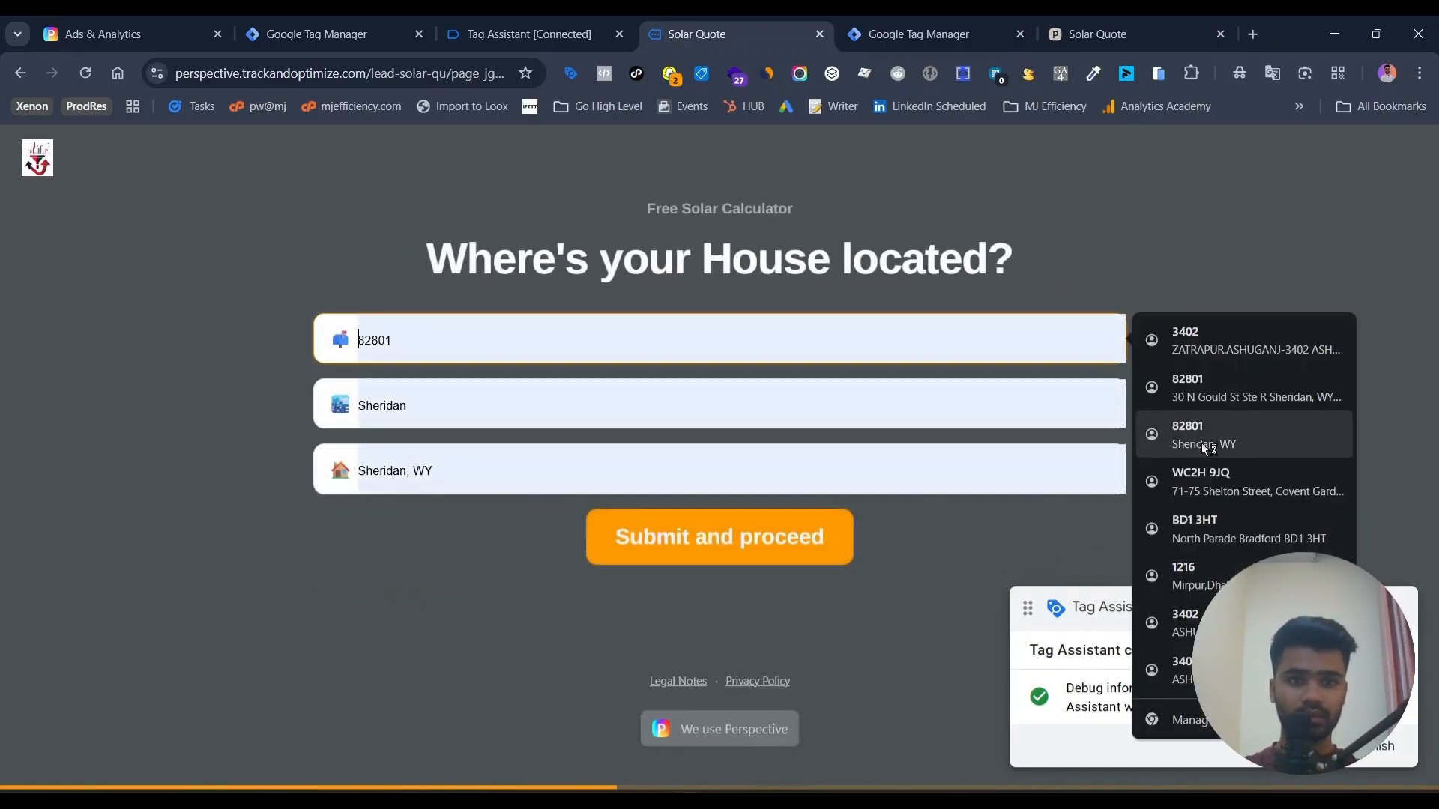
{"action": "left_click", "coordinate": [1191, 440]}
{"action": "left_click", "coordinate": [746, 543]}
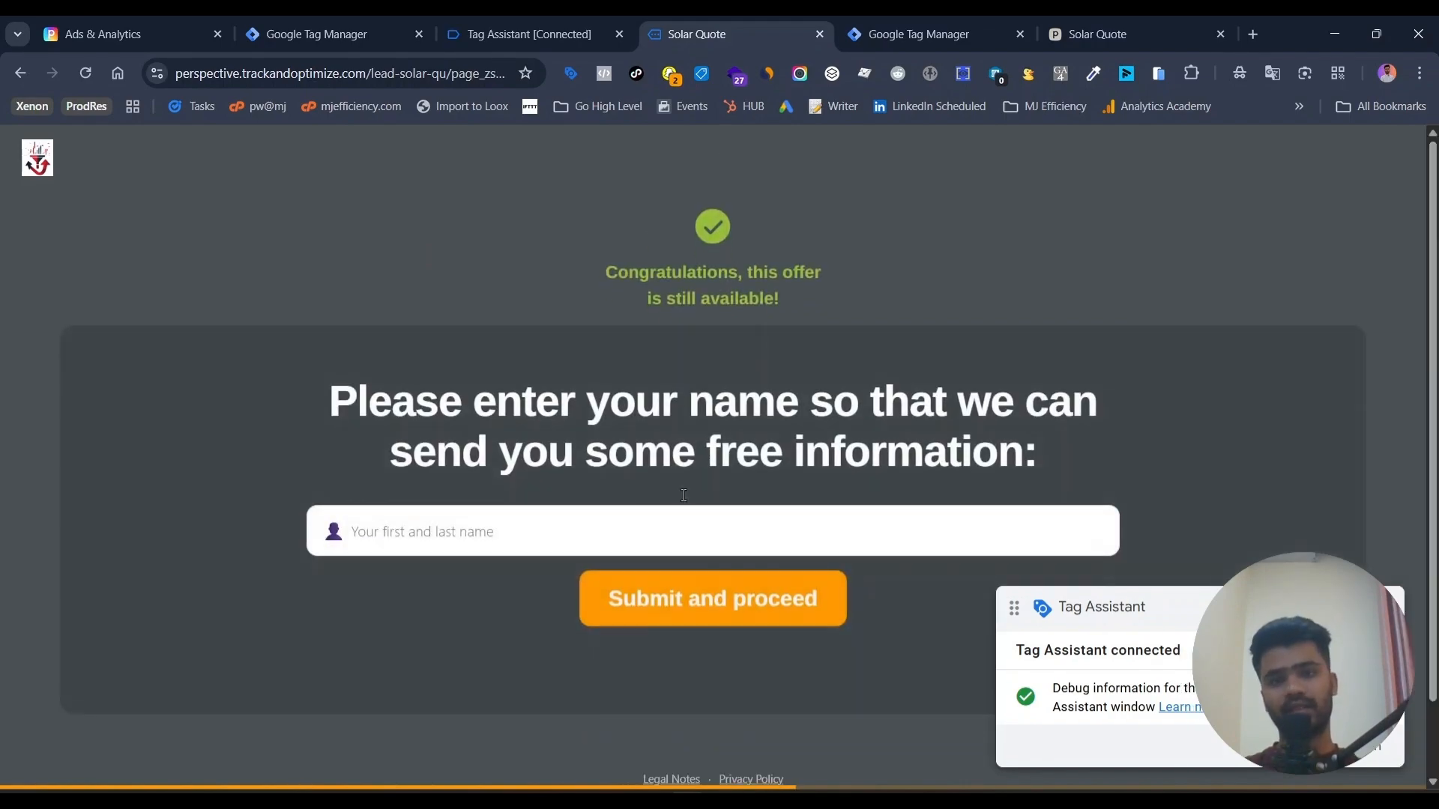
{"action": "left_click", "coordinate": [655, 541]}
{"action": "left_click", "coordinate": [519, 586]}
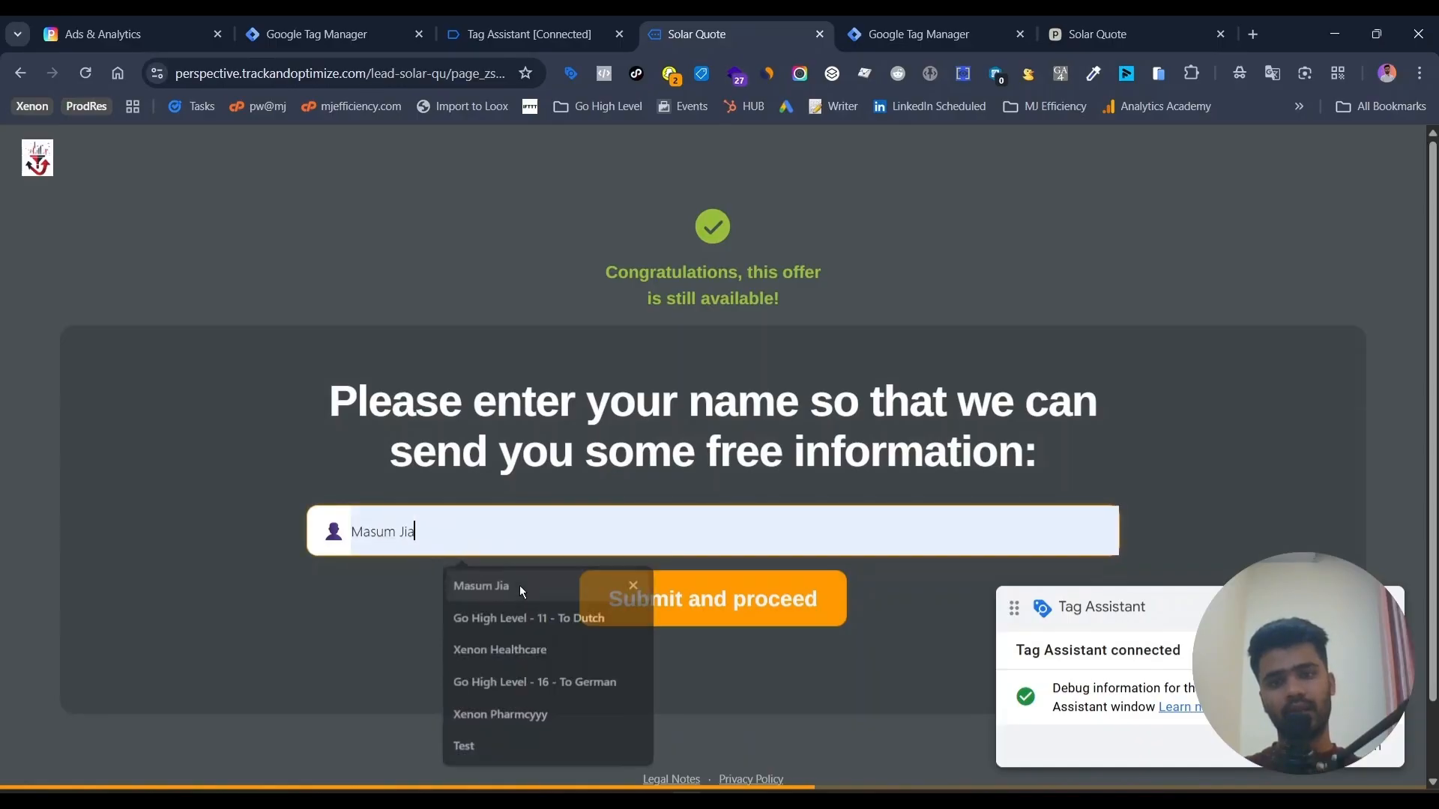
{"action": "left_click", "coordinate": [645, 592]}
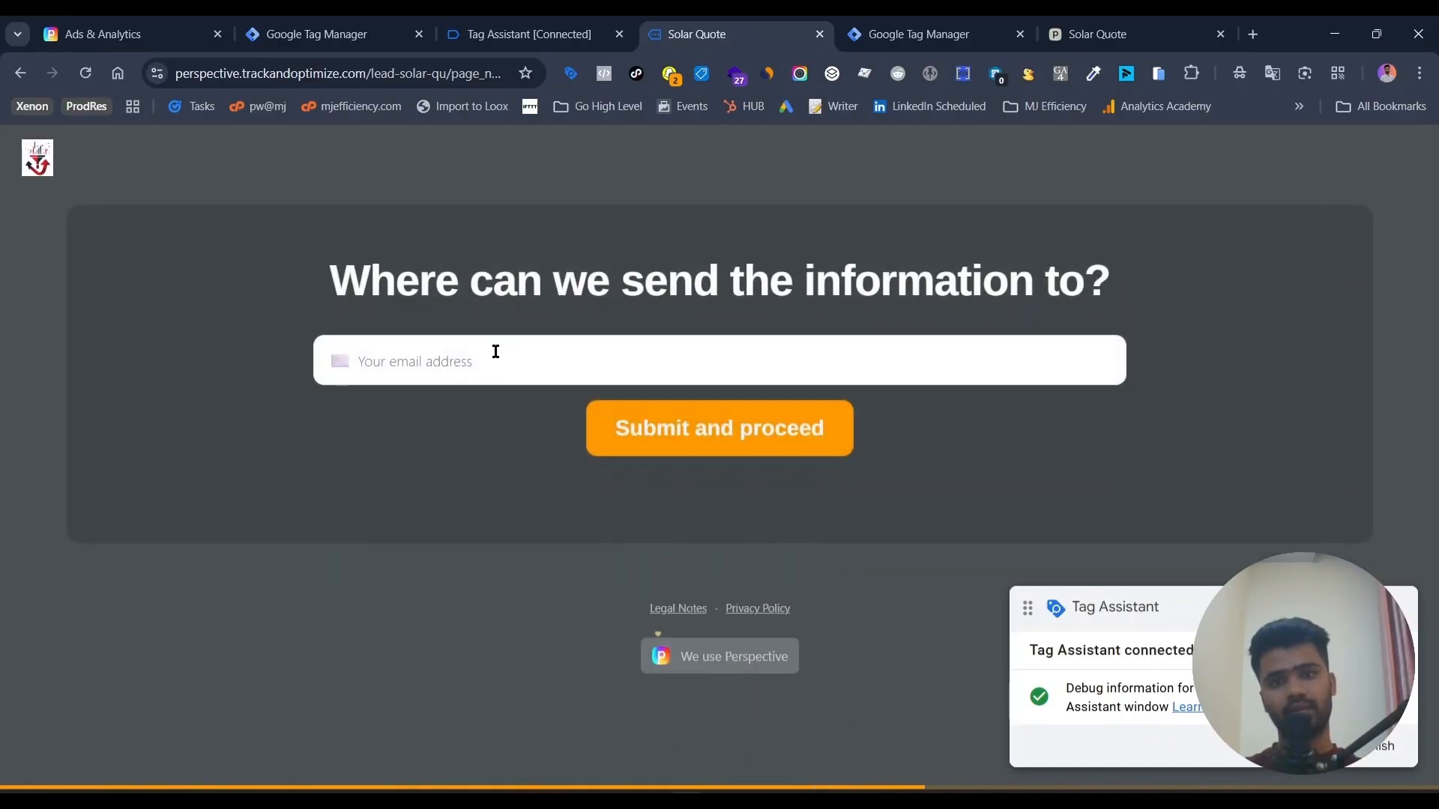
- Fill in the lead's e-mail and phone number, accept the privacy policy, and continue
{"action": "left_click", "coordinate": [494, 354]}
{"action": "left_click", "coordinate": [518, 416]}
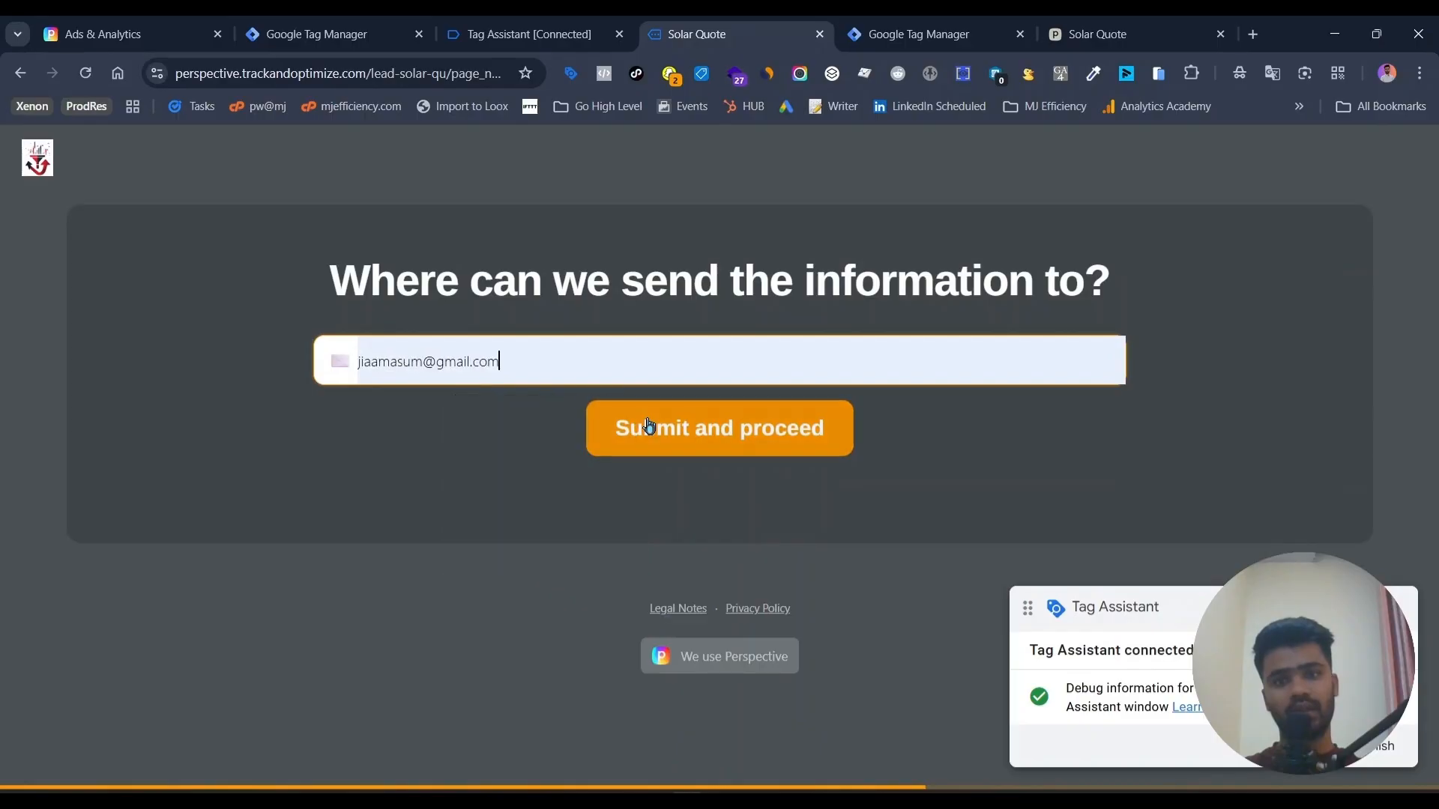
{"action": "left_click", "coordinate": [649, 424]}
{"action": "left_click", "coordinate": [572, 303]}
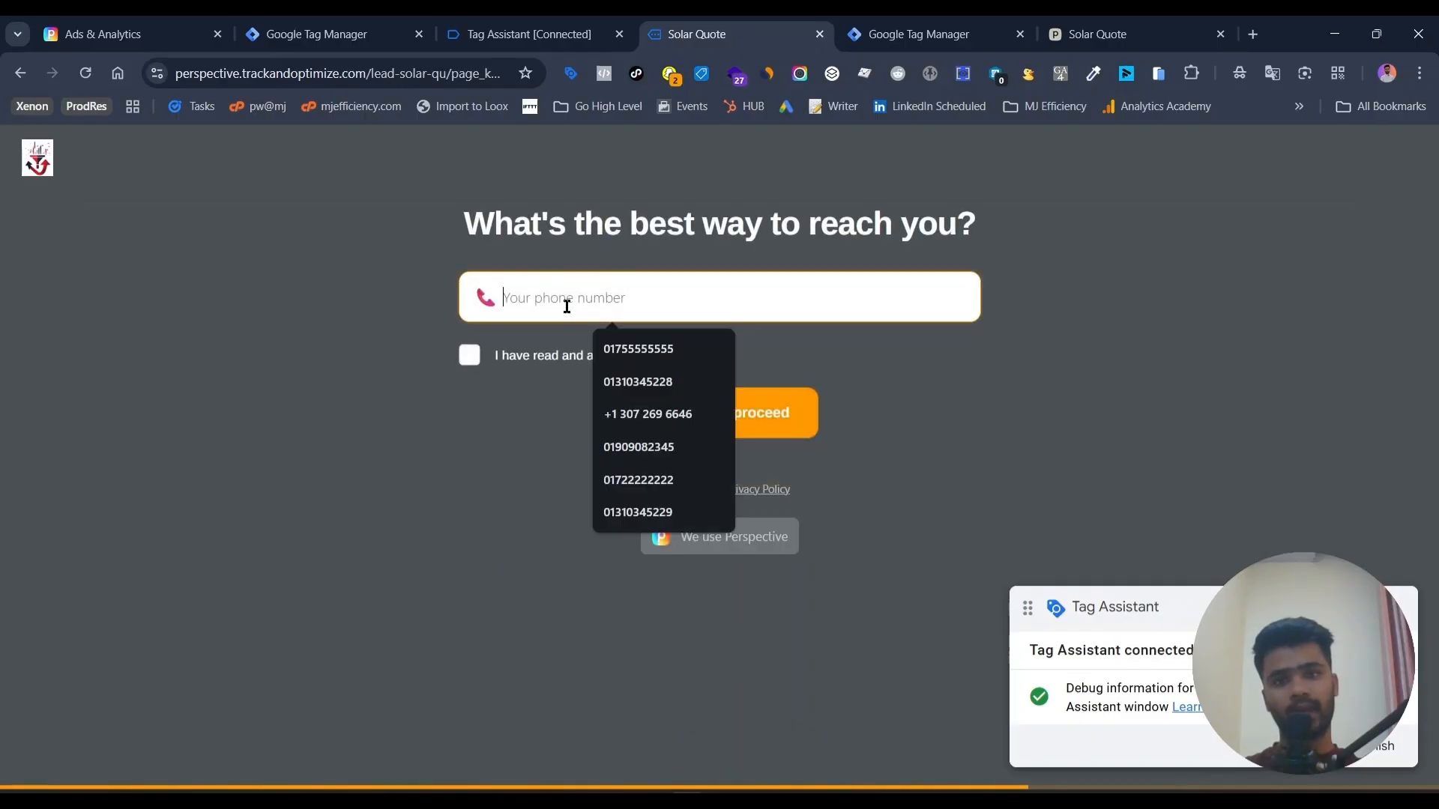
{"action": "left_click", "coordinate": [661, 420]}
{"action": "left_click", "coordinate": [517, 356]}
{"action": "left_click", "coordinate": [731, 425]}
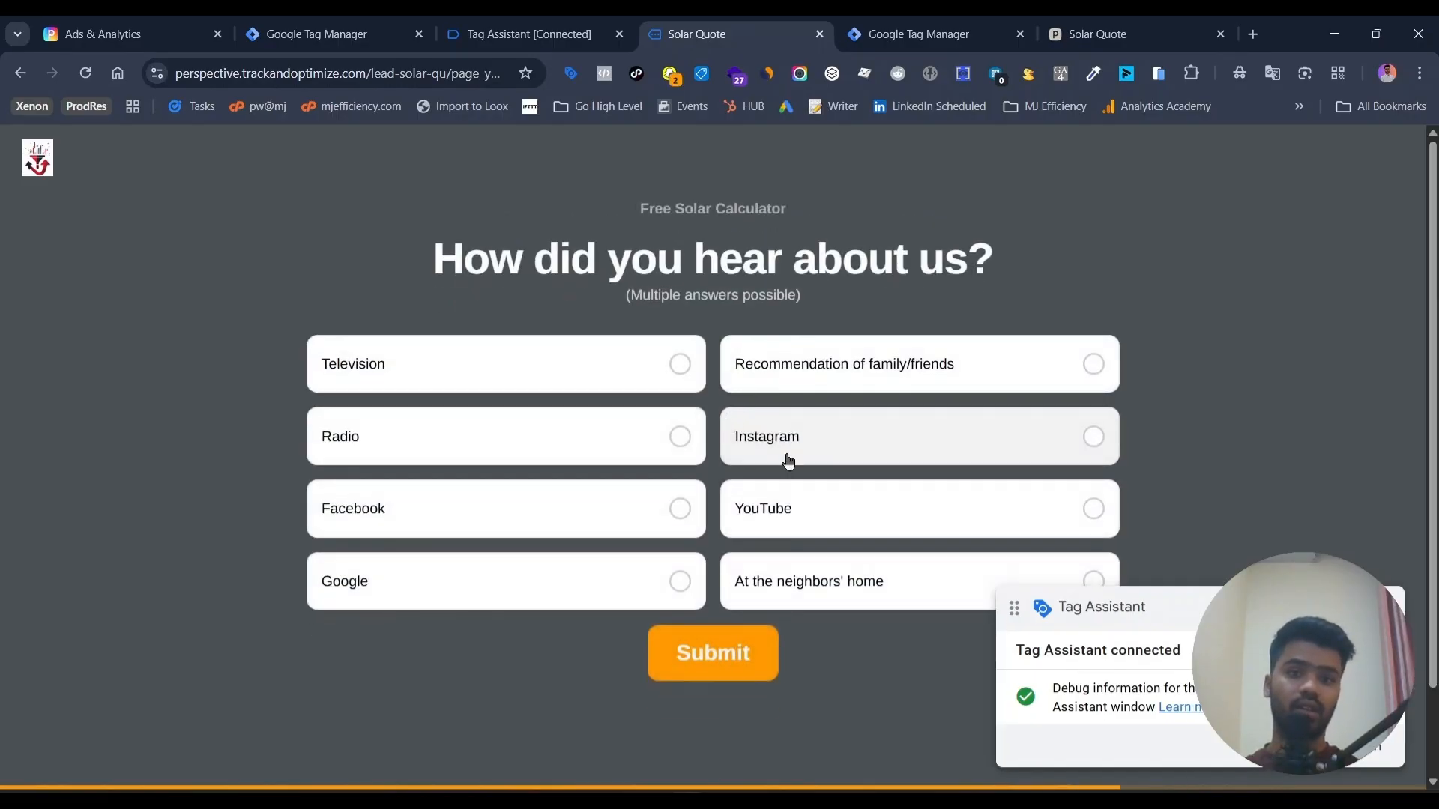
- Answer Instagram as the source, Metal / Sheet Metal roofing, and Whatsapp for contact
{"action": "left_click", "coordinate": [785, 457]}
{"action": "left_click", "coordinate": [721, 649]}
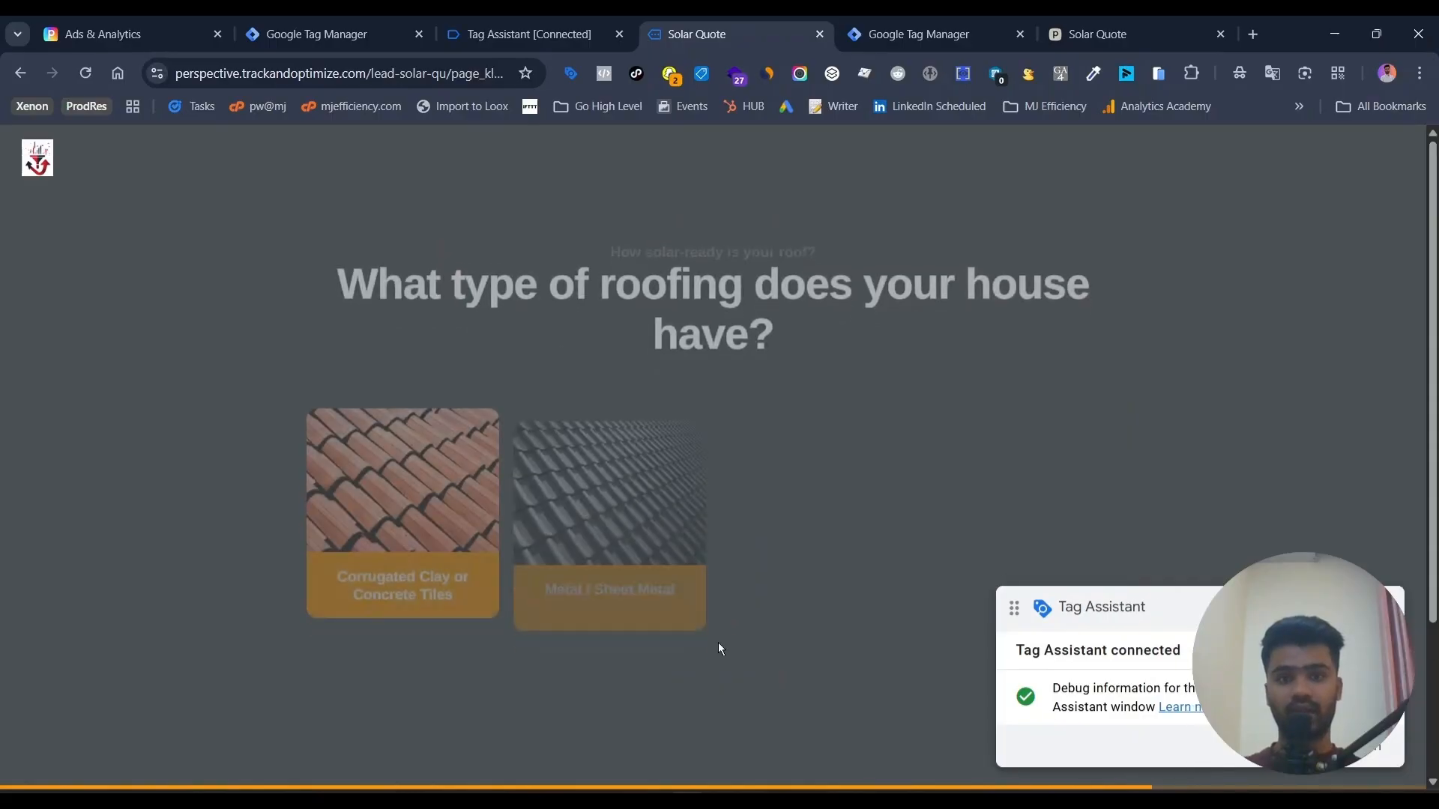
{"action": "left_click", "coordinate": [569, 451]}
{"action": "left_click", "coordinate": [573, 458]}
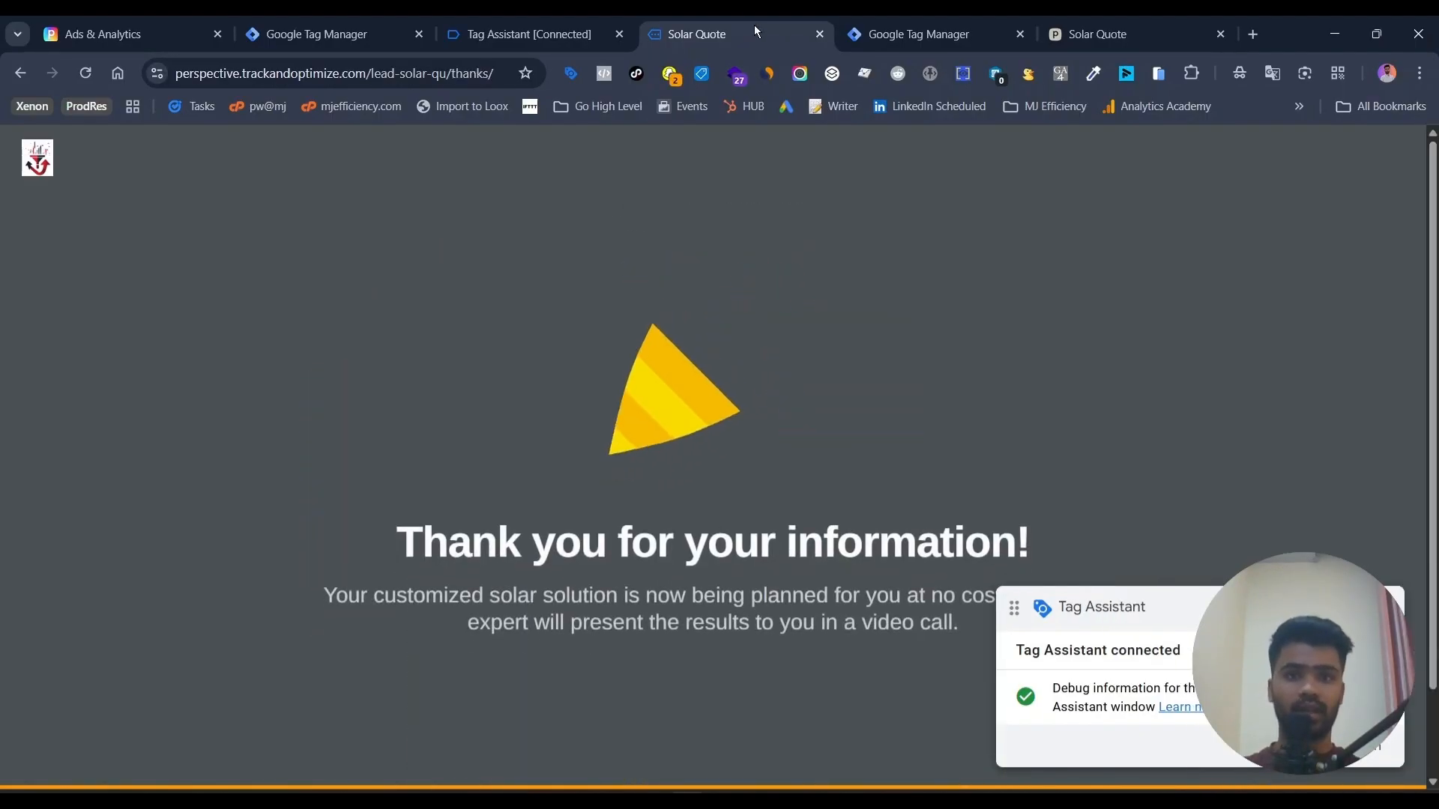
- Expand the Sign Up and Complete Tutorial event parameters in Snap Pixel Helper, then go to Tag Assistant
{"action": "left_click", "coordinate": [677, 73]}
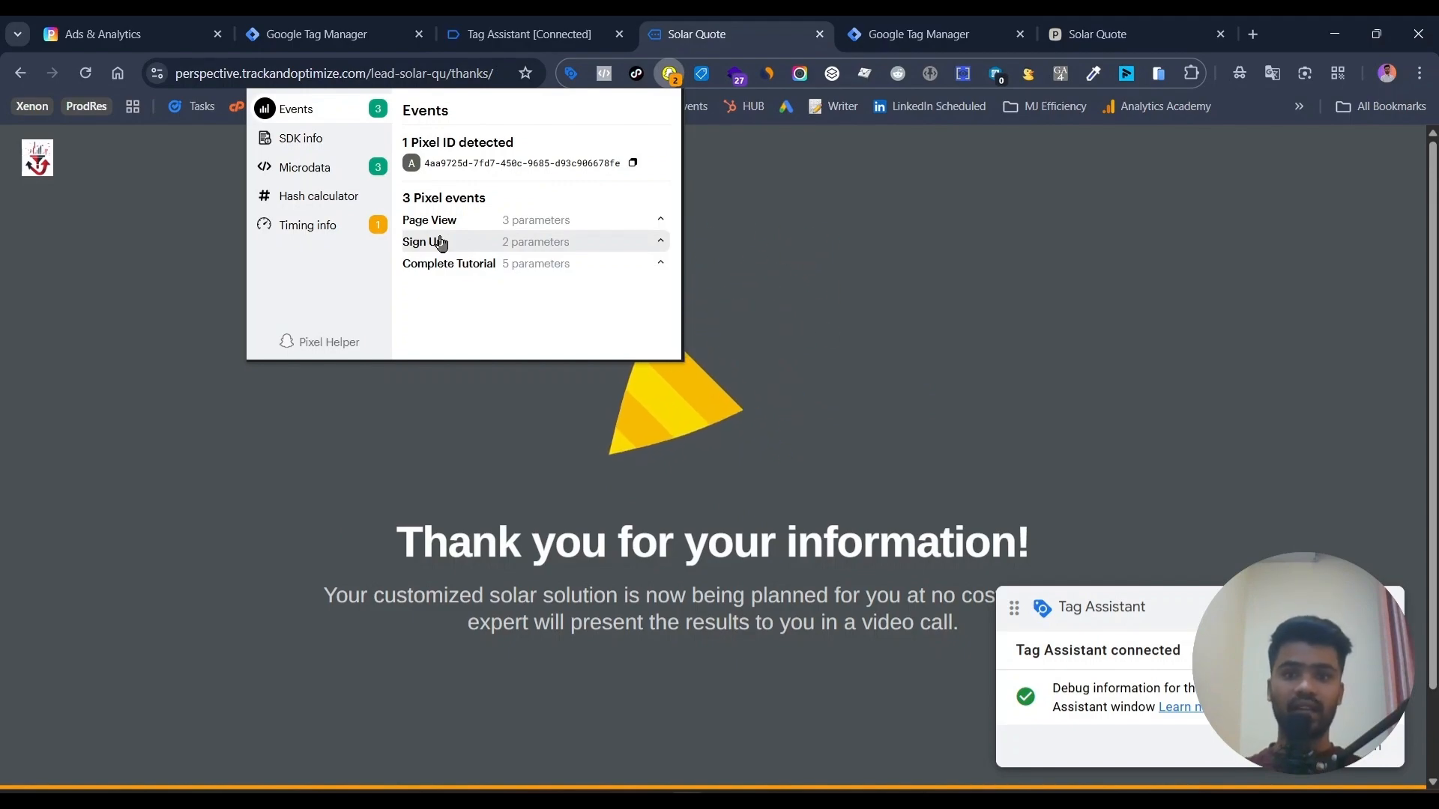
{"action": "left_click", "coordinate": [441, 242]}
{"action": "scroll", "coordinate": [440, 236], "scroll_direction": "down", "scroll_amount": 2}
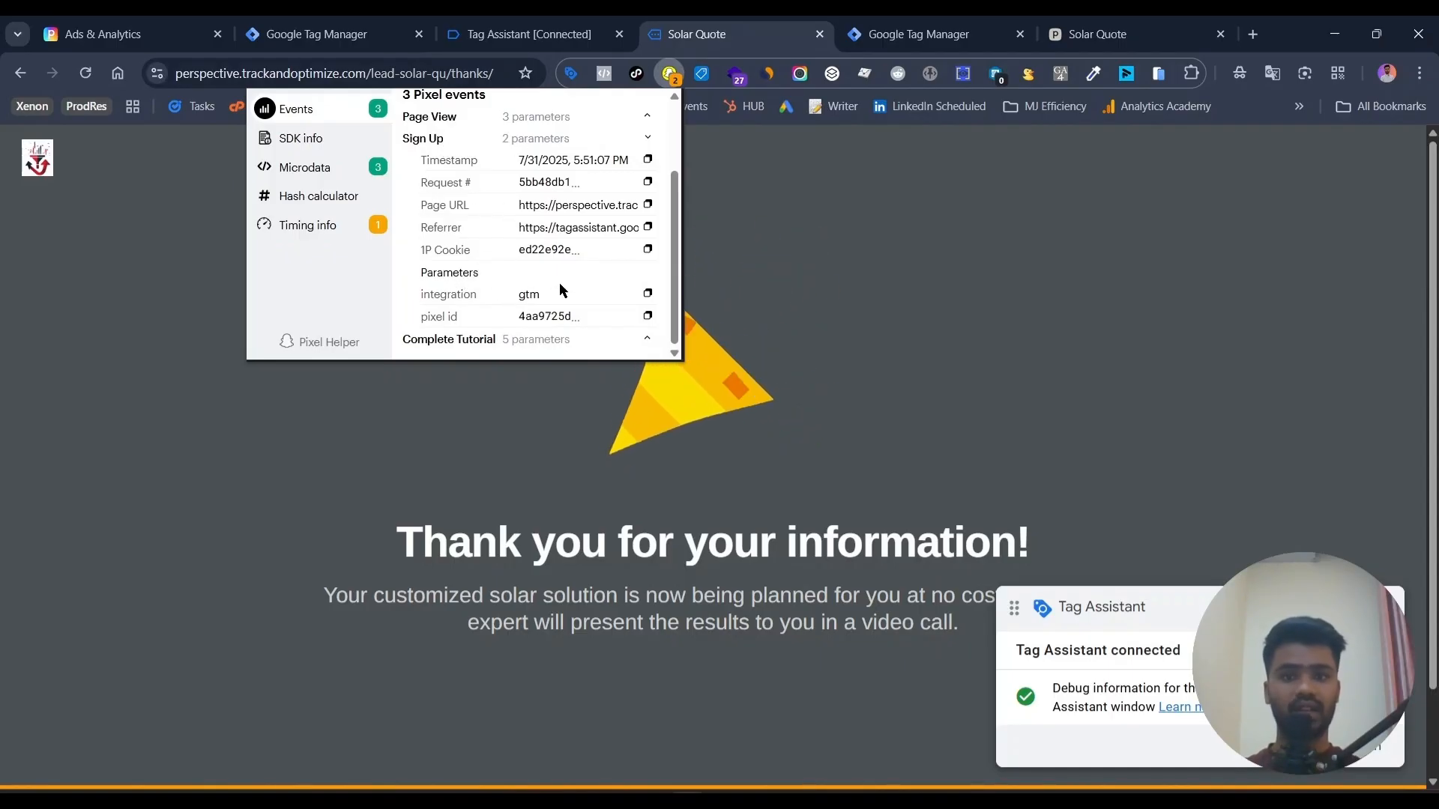
{"action": "left_click", "coordinate": [532, 341]}
{"action": "scroll", "coordinate": [530, 347], "scroll_direction": "down", "scroll_amount": 3}
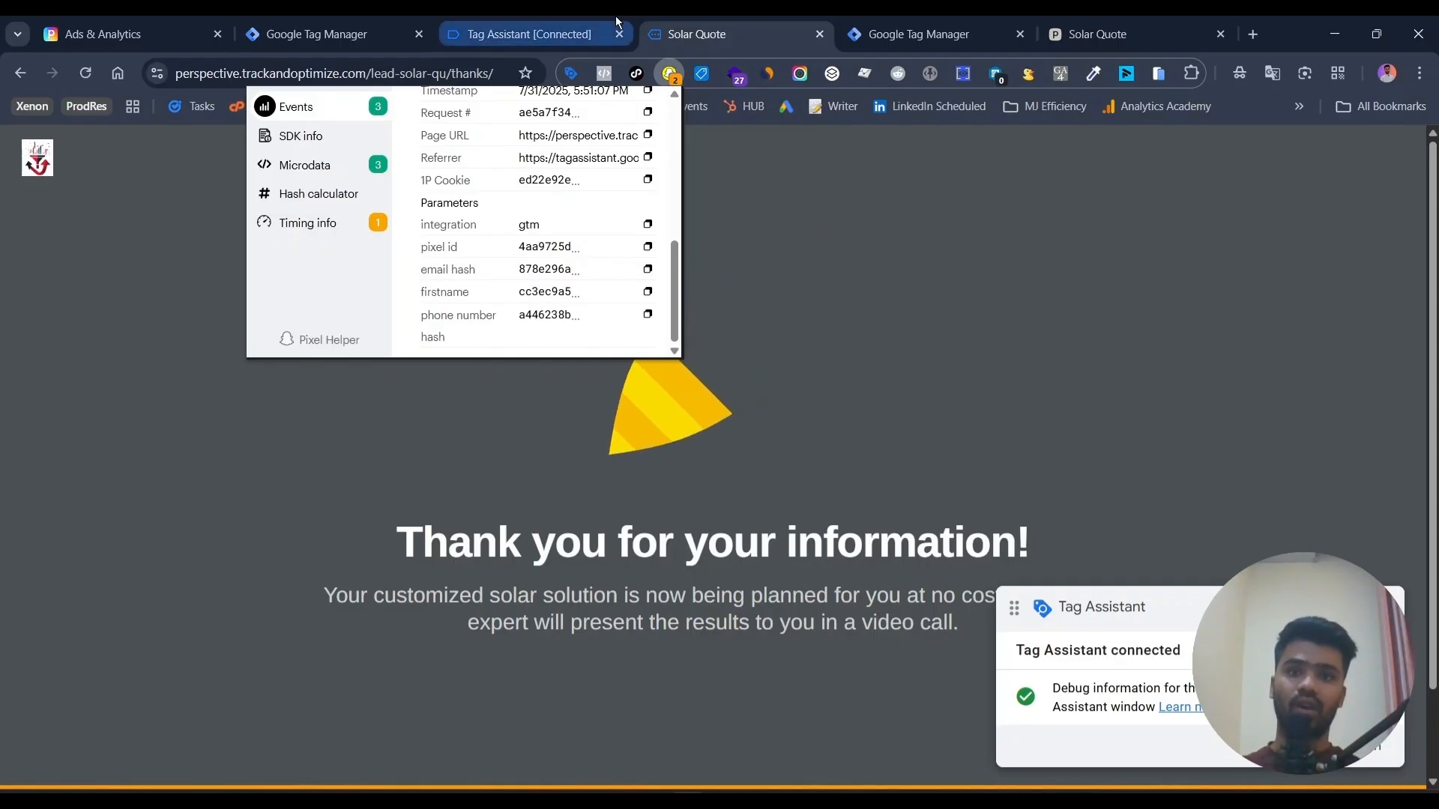
{"action": "left_click", "coordinate": [591, 31]}
- Review the lead_captured event's data layer values in Tag Assistant
{"action": "left_click", "coordinate": [702, 477]}
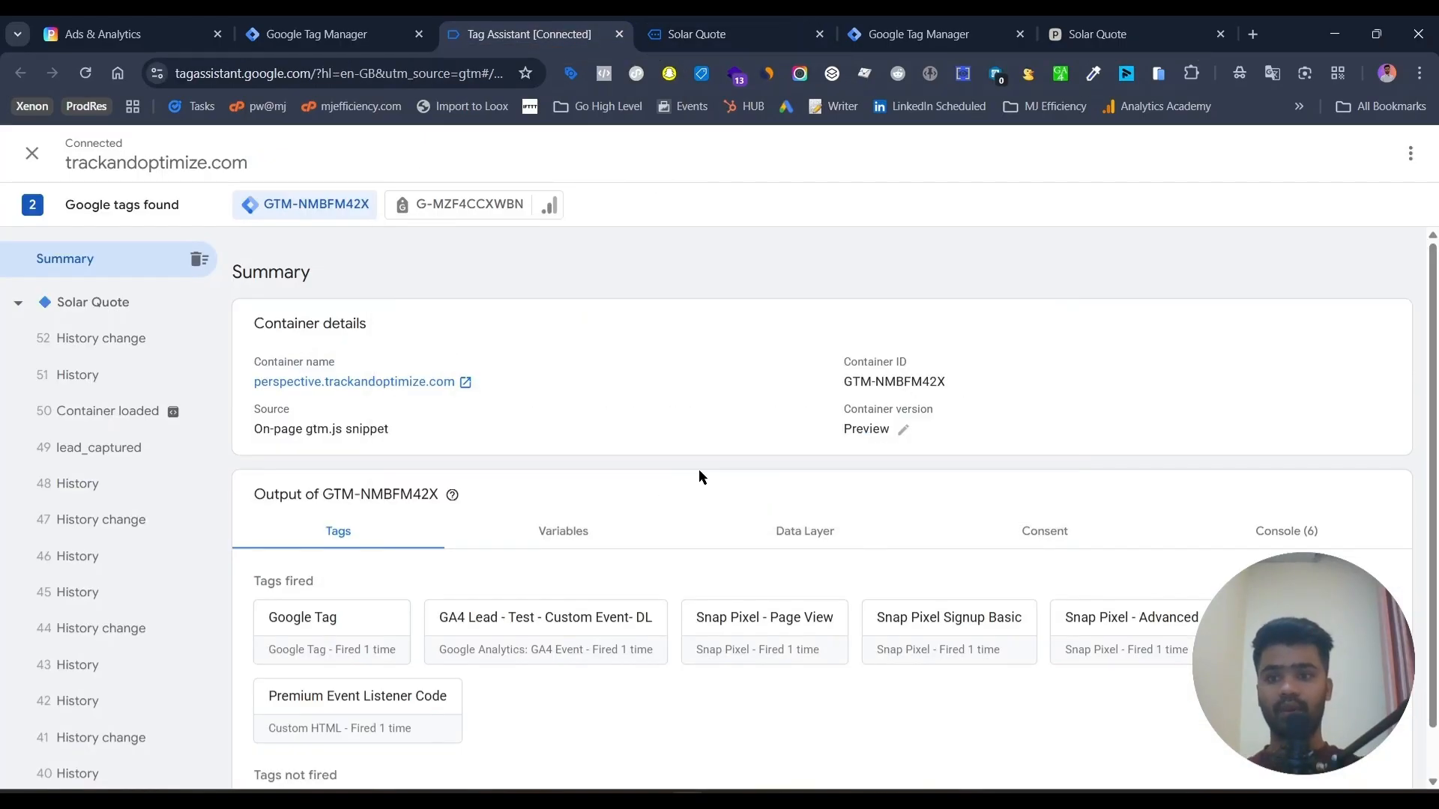
{"action": "left_click", "coordinate": [86, 468]}
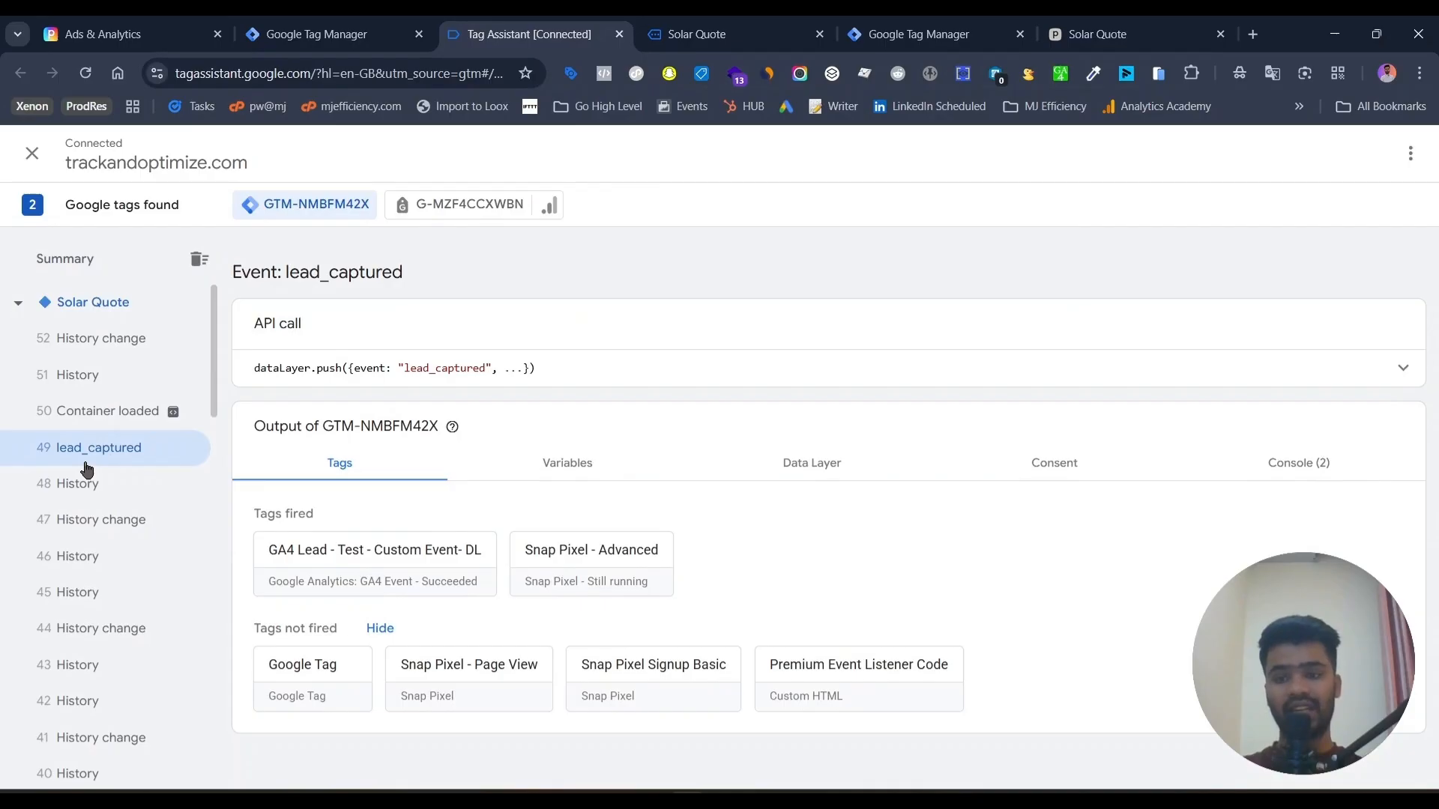
{"action": "left_click", "coordinate": [884, 479]}
{"action": "scroll", "coordinate": [886, 489], "scroll_direction": "down", "scroll_amount": 6}
{"action": "scroll", "coordinate": [652, 472], "scroll_direction": "up", "scroll_amount": 5, "text": "ctrl"}
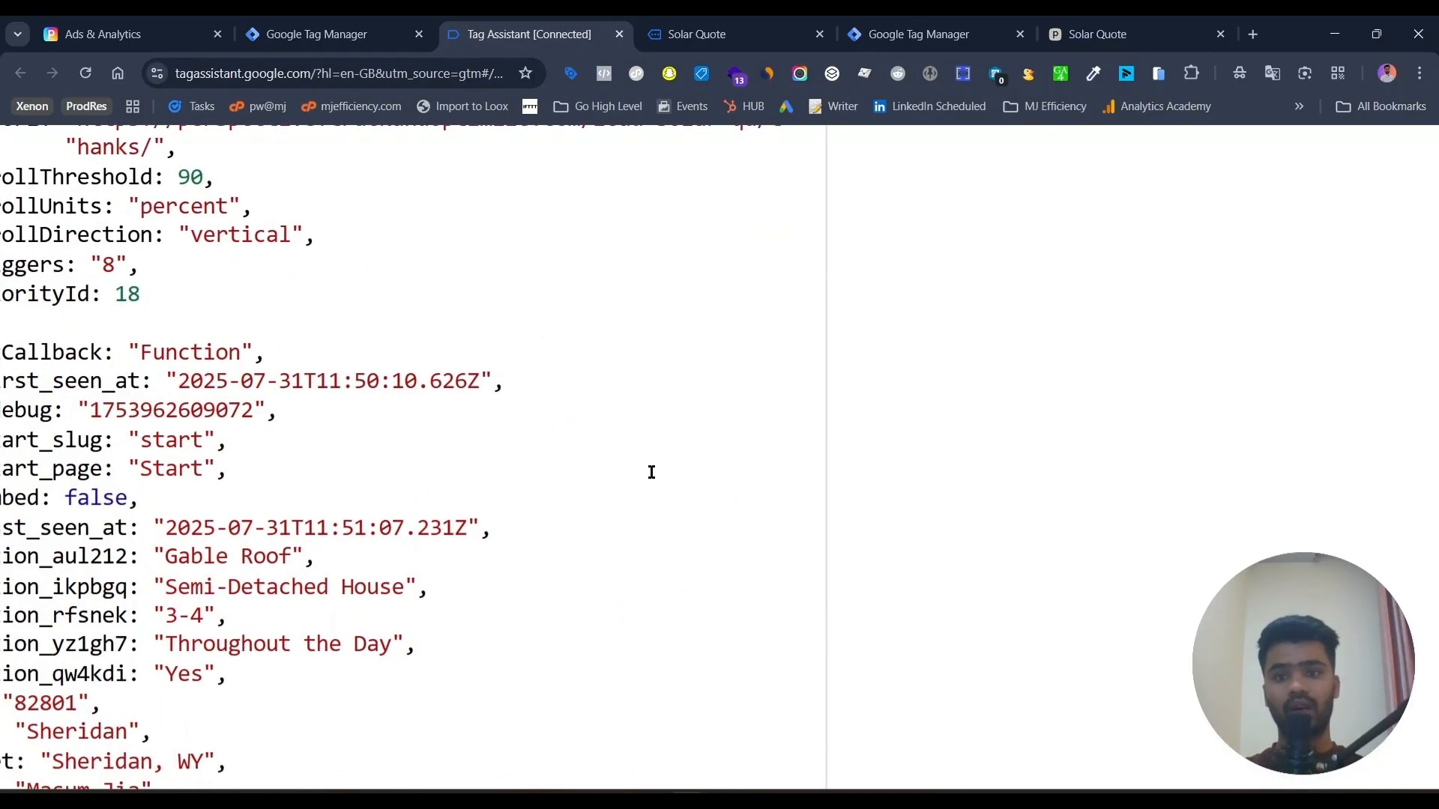
{"action": "scroll", "coordinate": [652, 472], "scroll_direction": "down", "scroll_amount": 1}
{"action": "scroll", "coordinate": [652, 472], "scroll_direction": "left", "scroll_amount": 7}
{"action": "scroll", "coordinate": [651, 472], "scroll_direction": "down", "scroll_amount": 4}
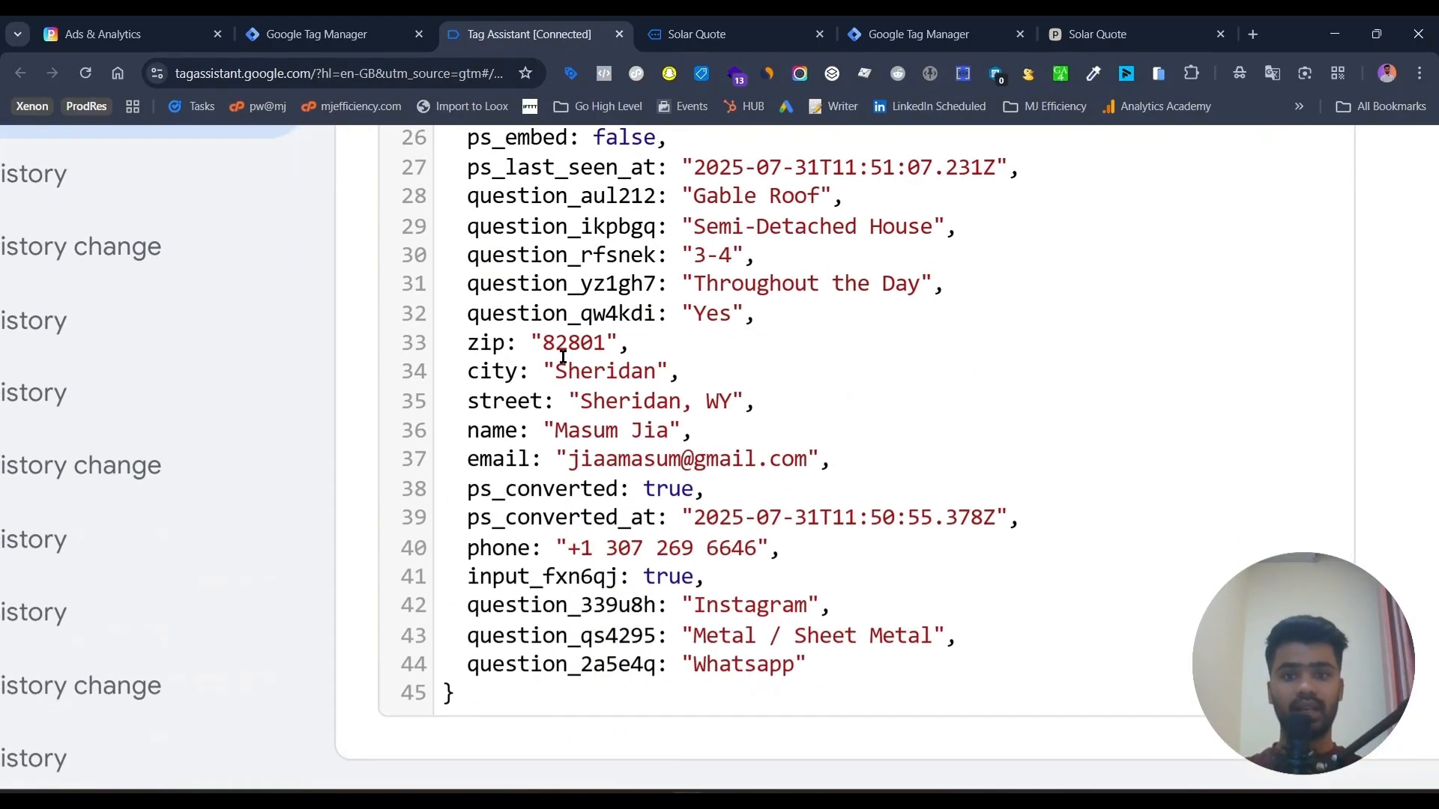
{"action": "scroll", "coordinate": [613, 515], "scroll_direction": "down", "scroll_amount": 5, "text": "ctrl"}
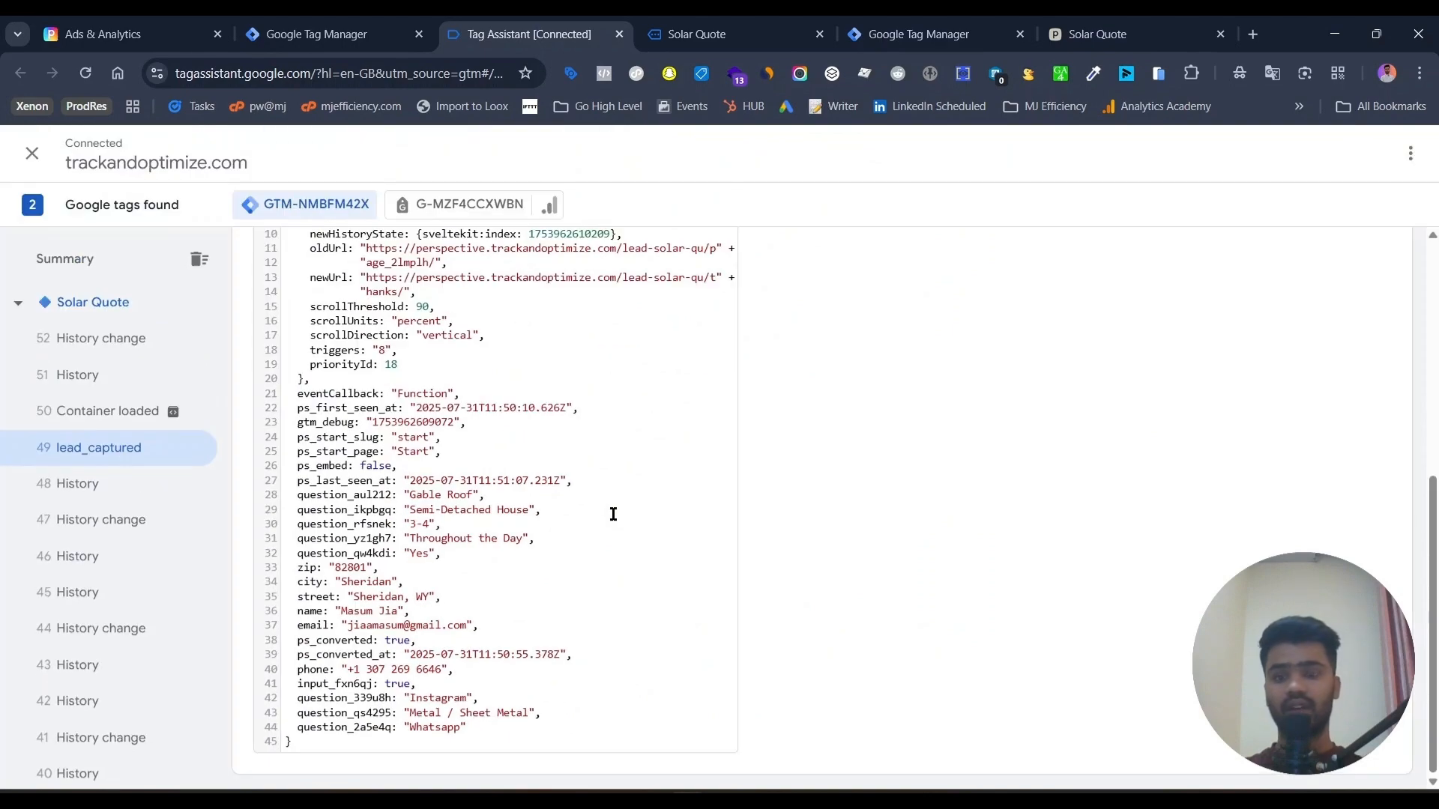
- Check History's data layer and fired tags, then reopen Snap Pixel Helper on the thank-you page
{"action": "left_click", "coordinate": [72, 484]}
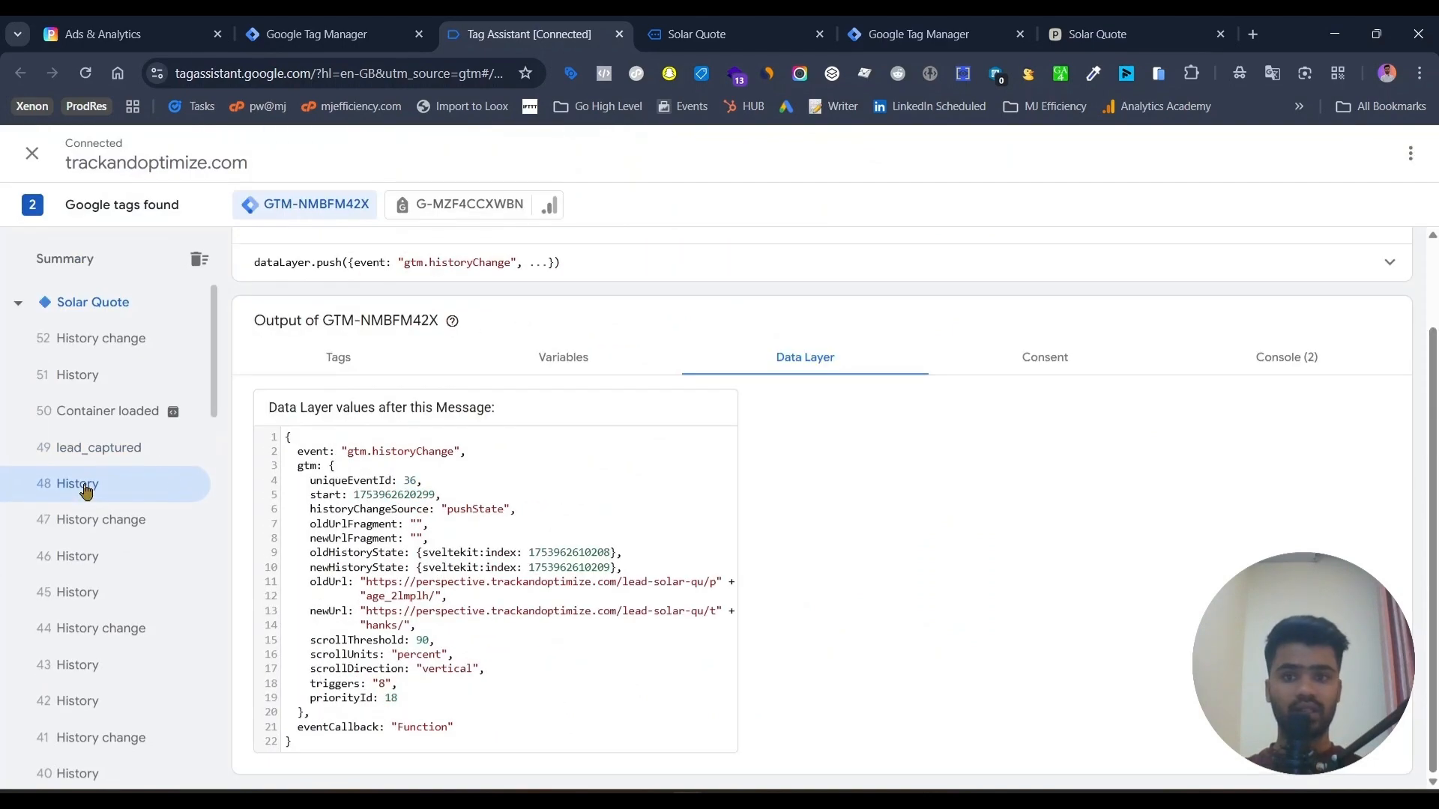
{"action": "left_click", "coordinate": [405, 364]}
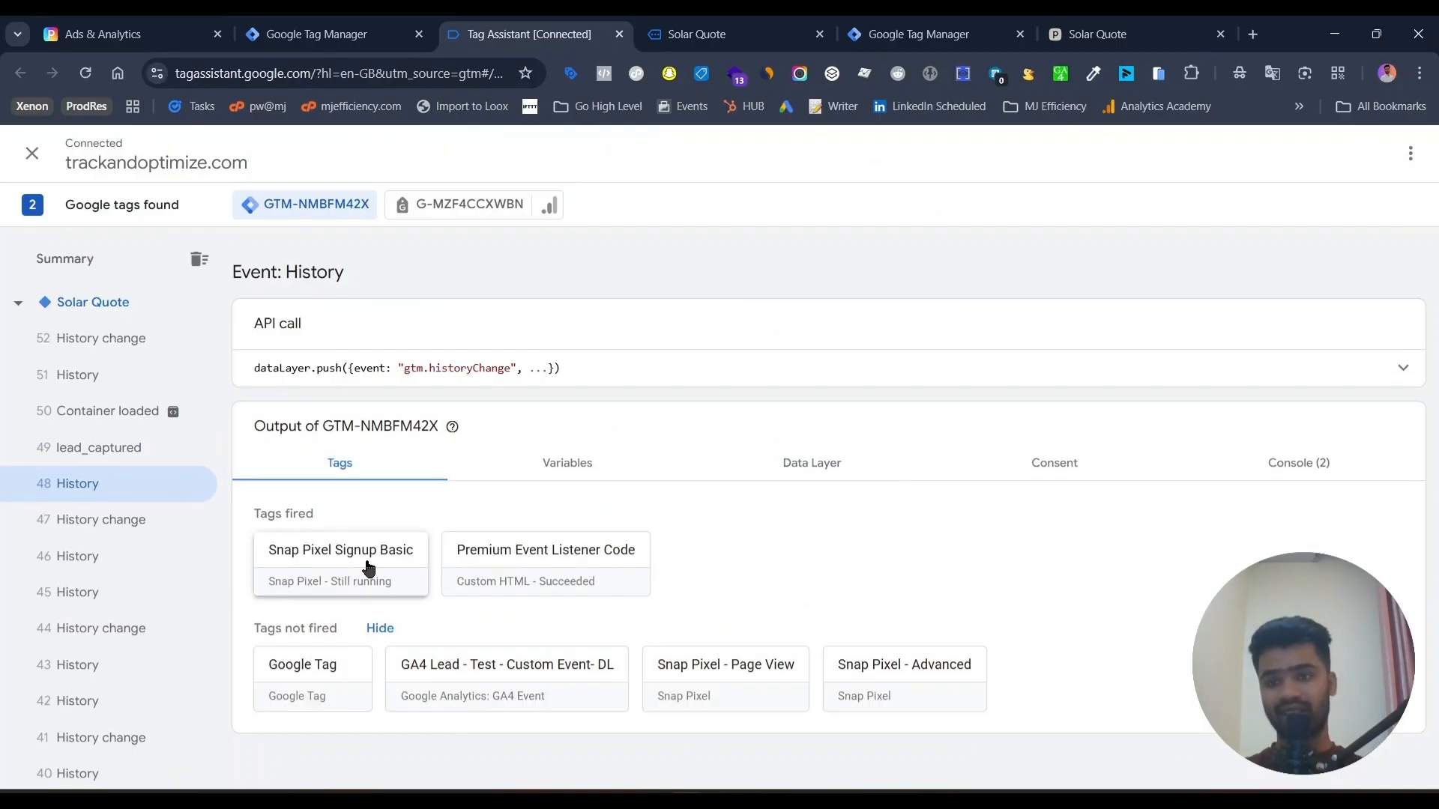
{"action": "left_click", "coordinate": [149, 458]}
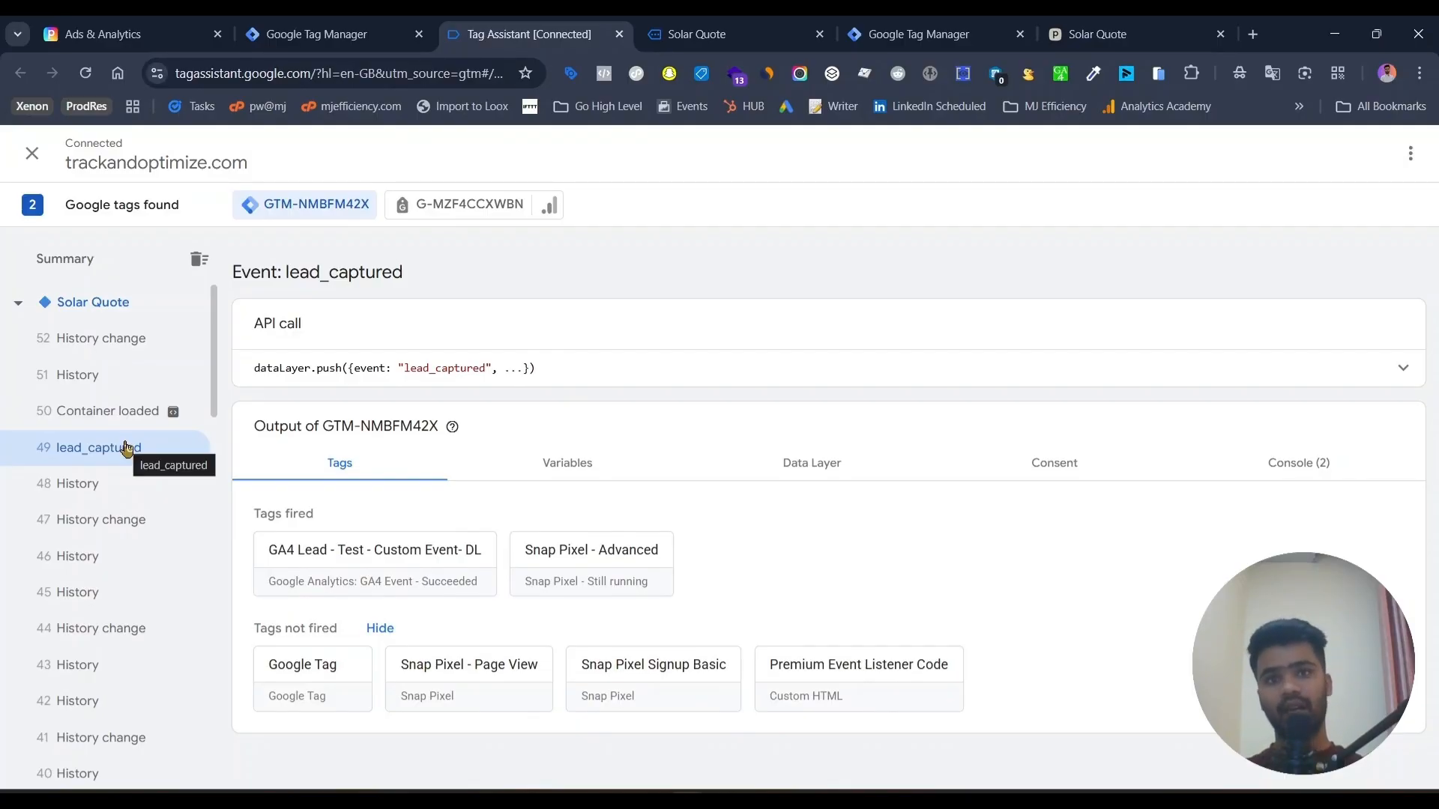
{"action": "left_click", "coordinate": [780, 30]}
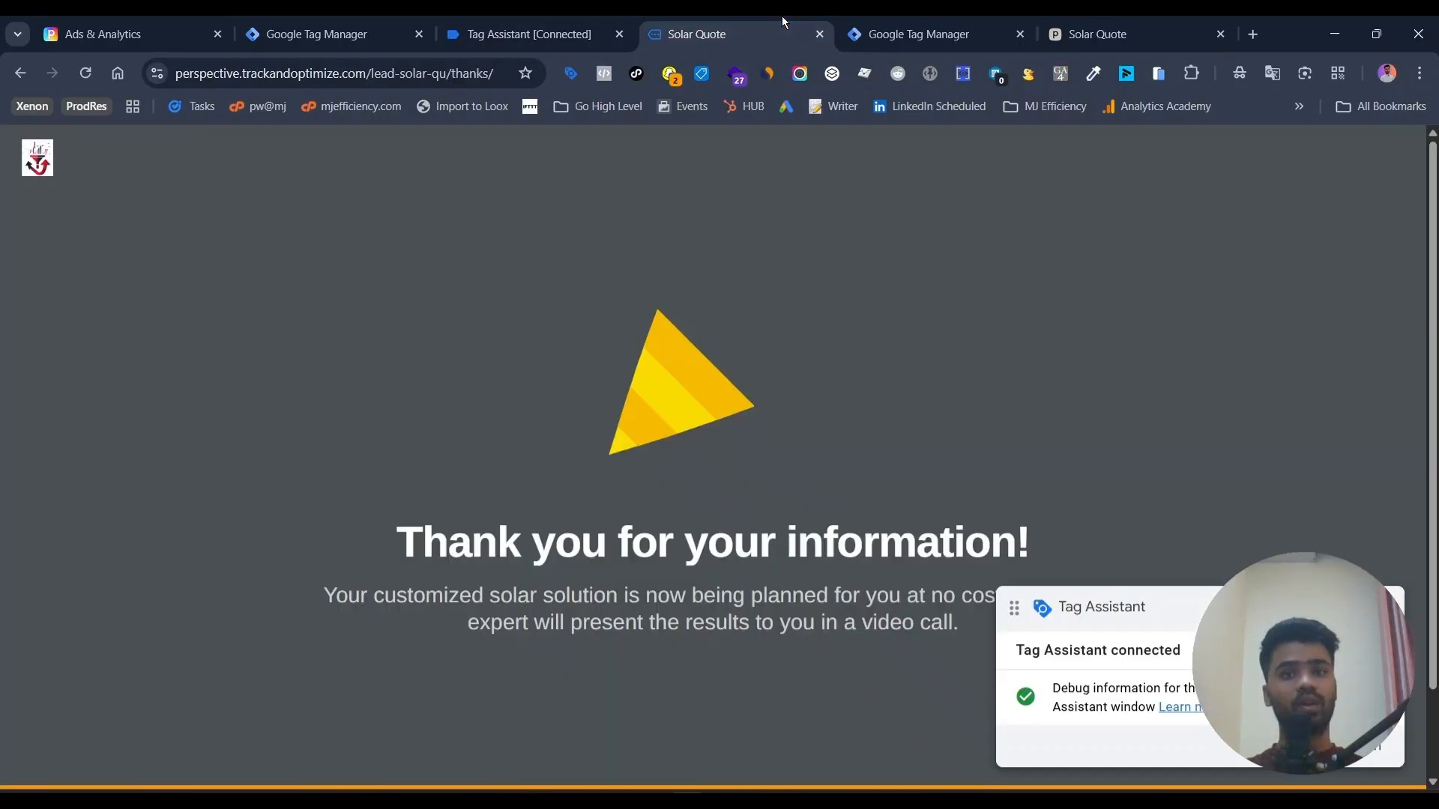
{"action": "left_click", "coordinate": [684, 74]}
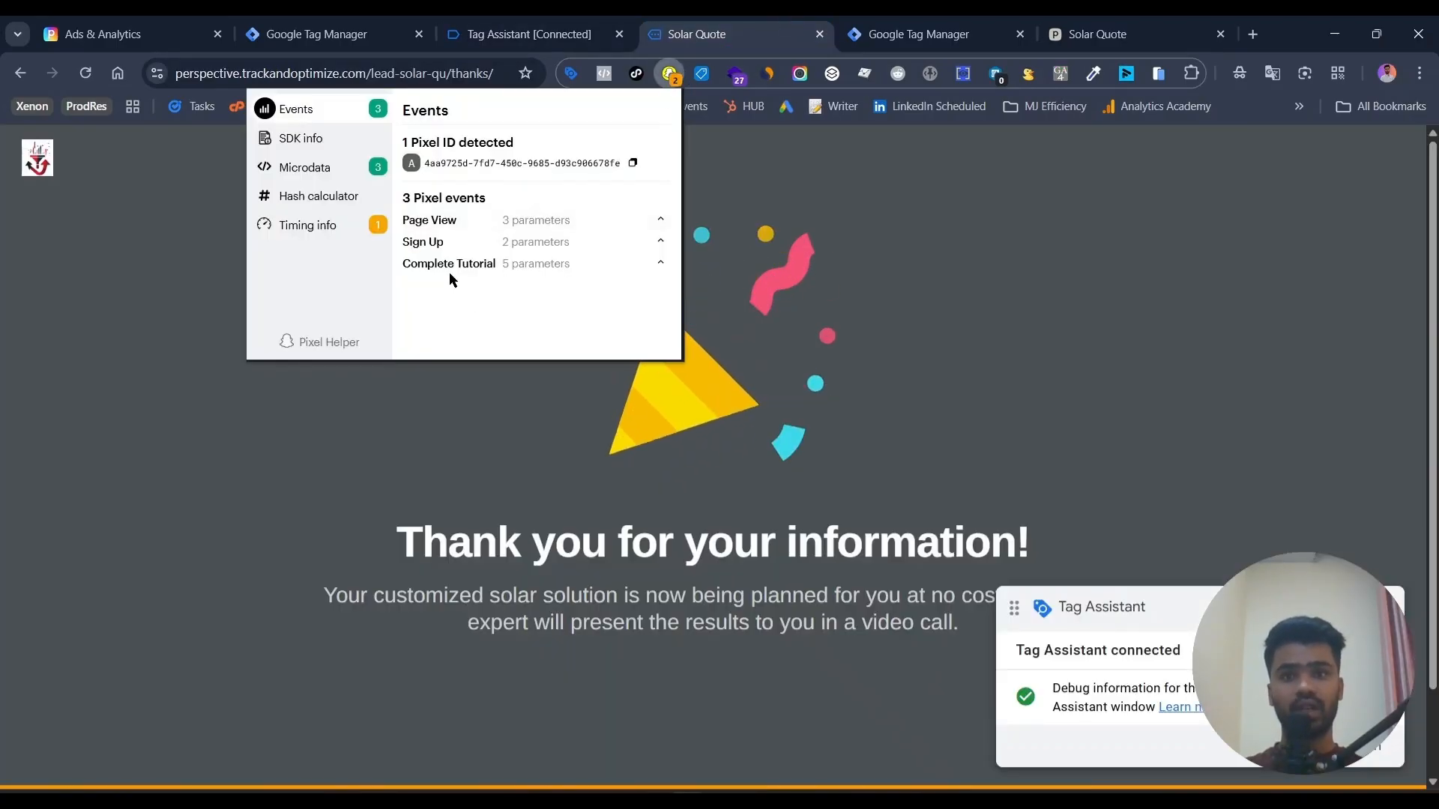
- Close the Snap Pixel Helper events list
{"action": "left_click", "coordinate": [962, 250]}
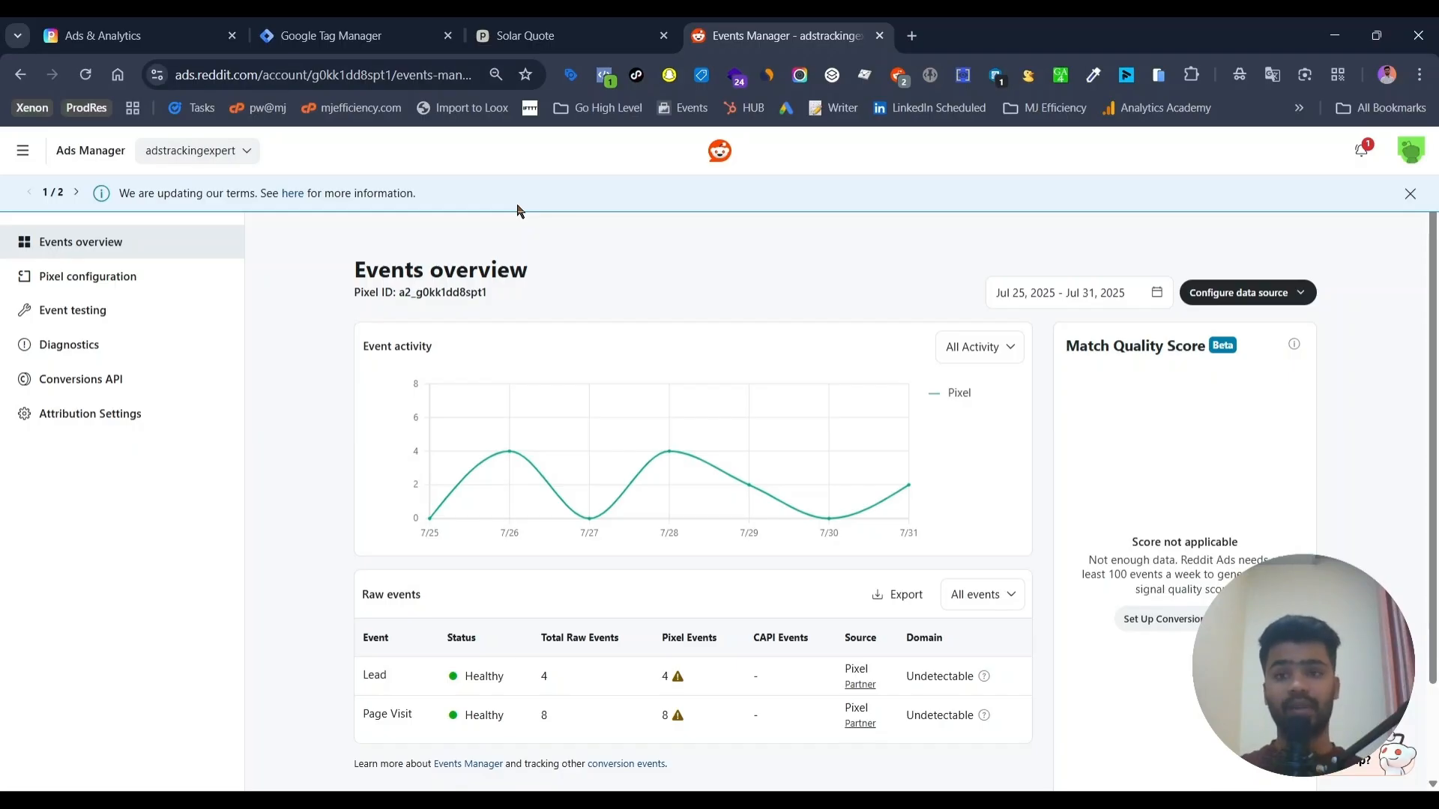
- Return to the Reddit Events overview and select the Pixel ID value for copying
{"action": "left_click", "coordinate": [102, 18]}
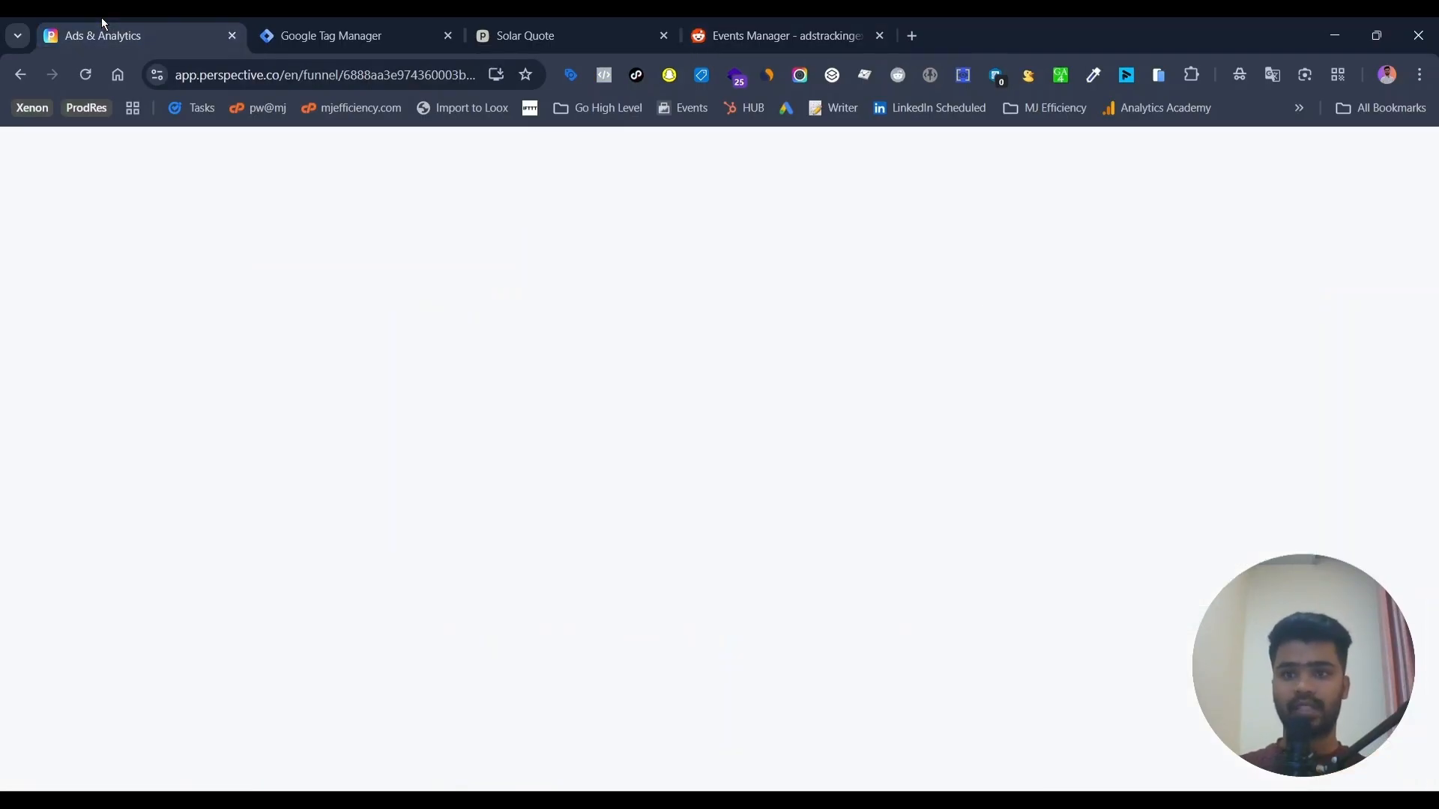
{"action": "left_click", "coordinate": [787, 23]}
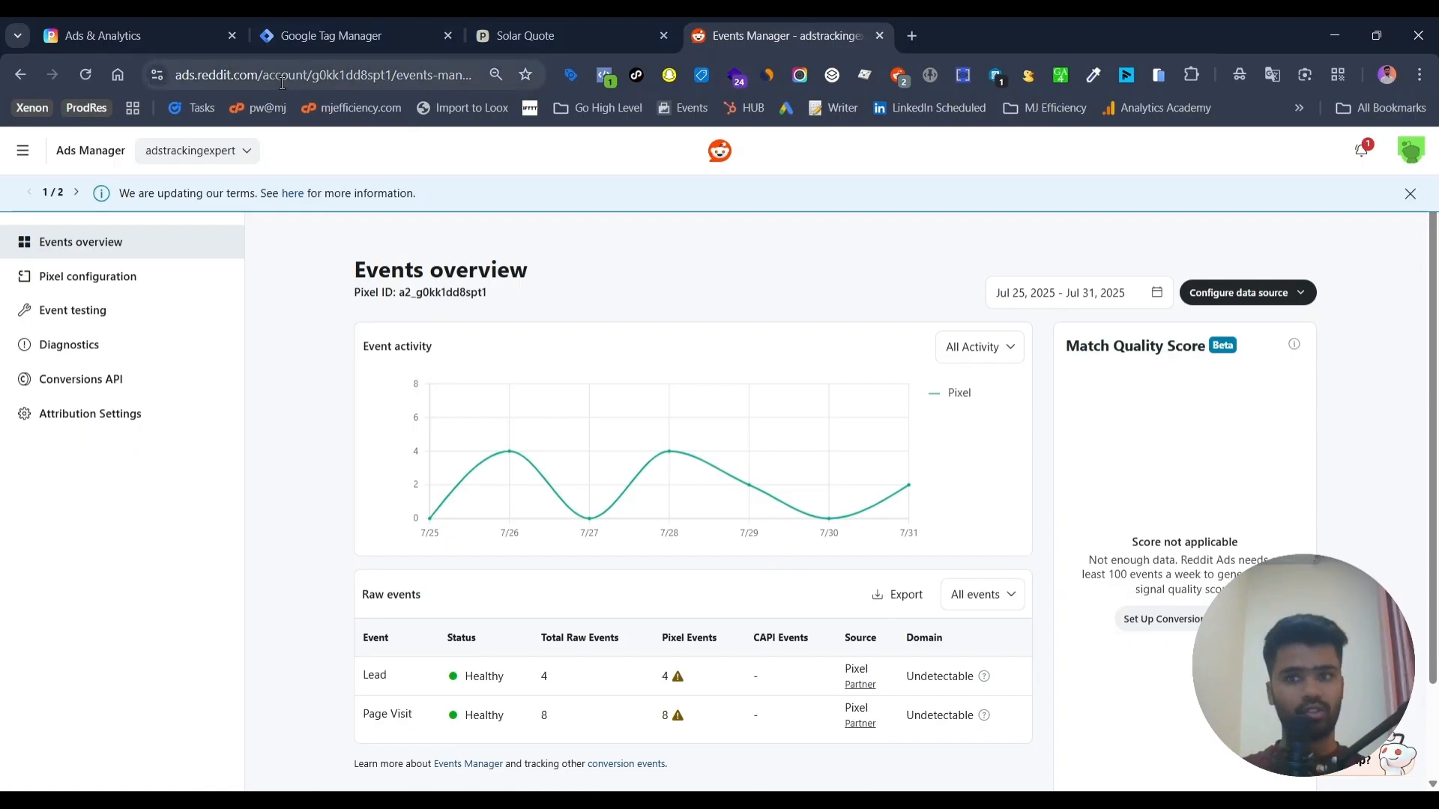
{"action": "left_click", "coordinate": [24, 152]}
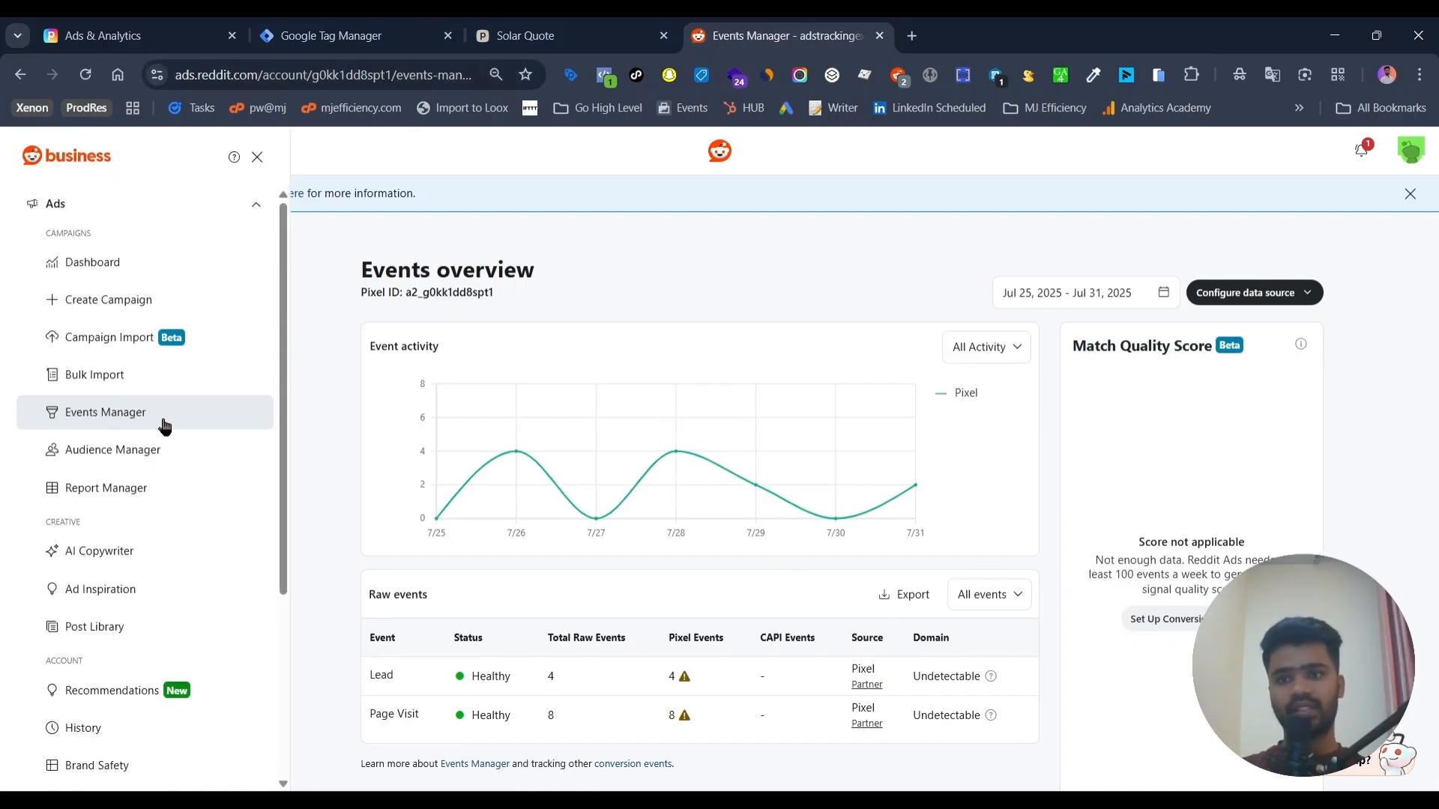
{"action": "left_click", "coordinate": [429, 324]}
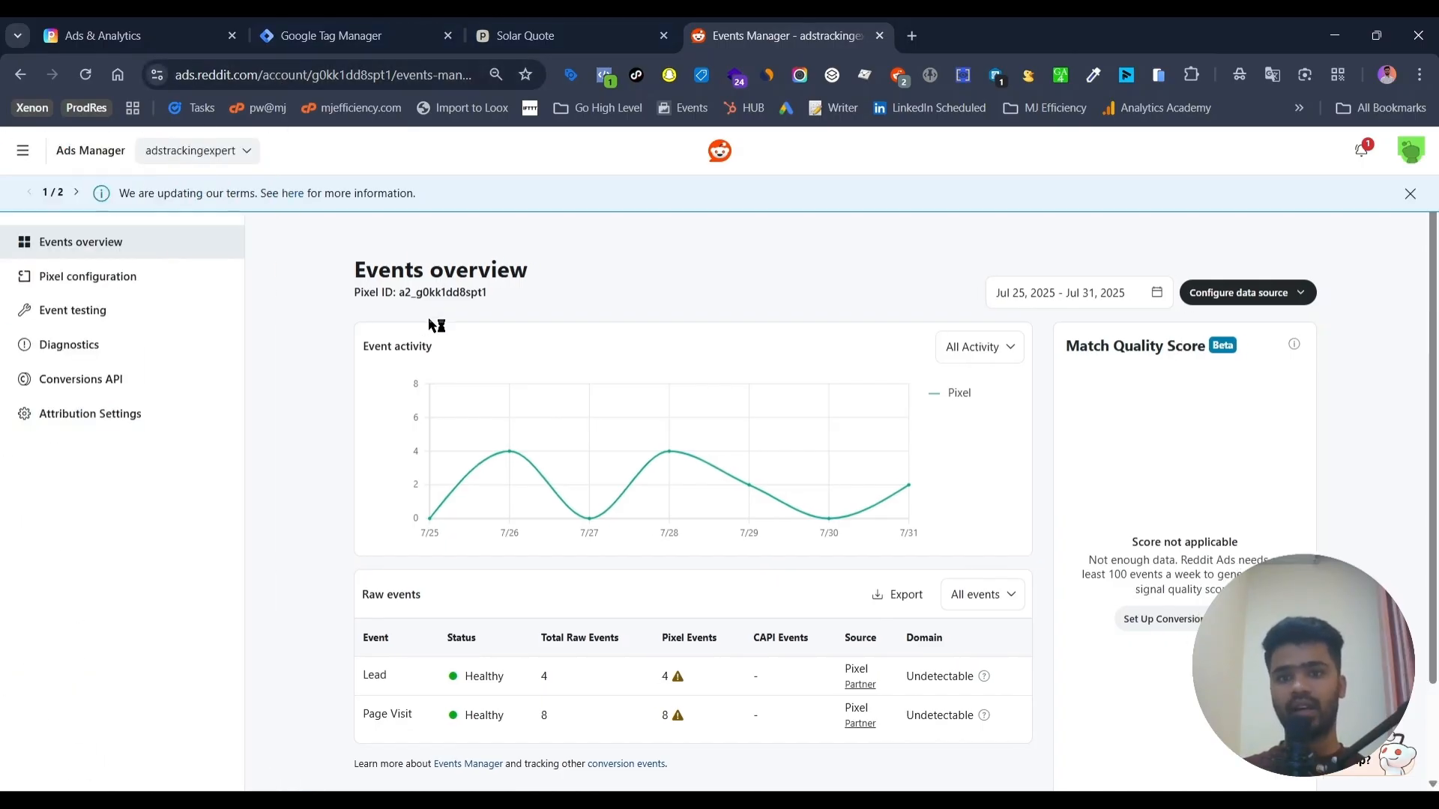
{"action": "double_click", "coordinate": [411, 295]}
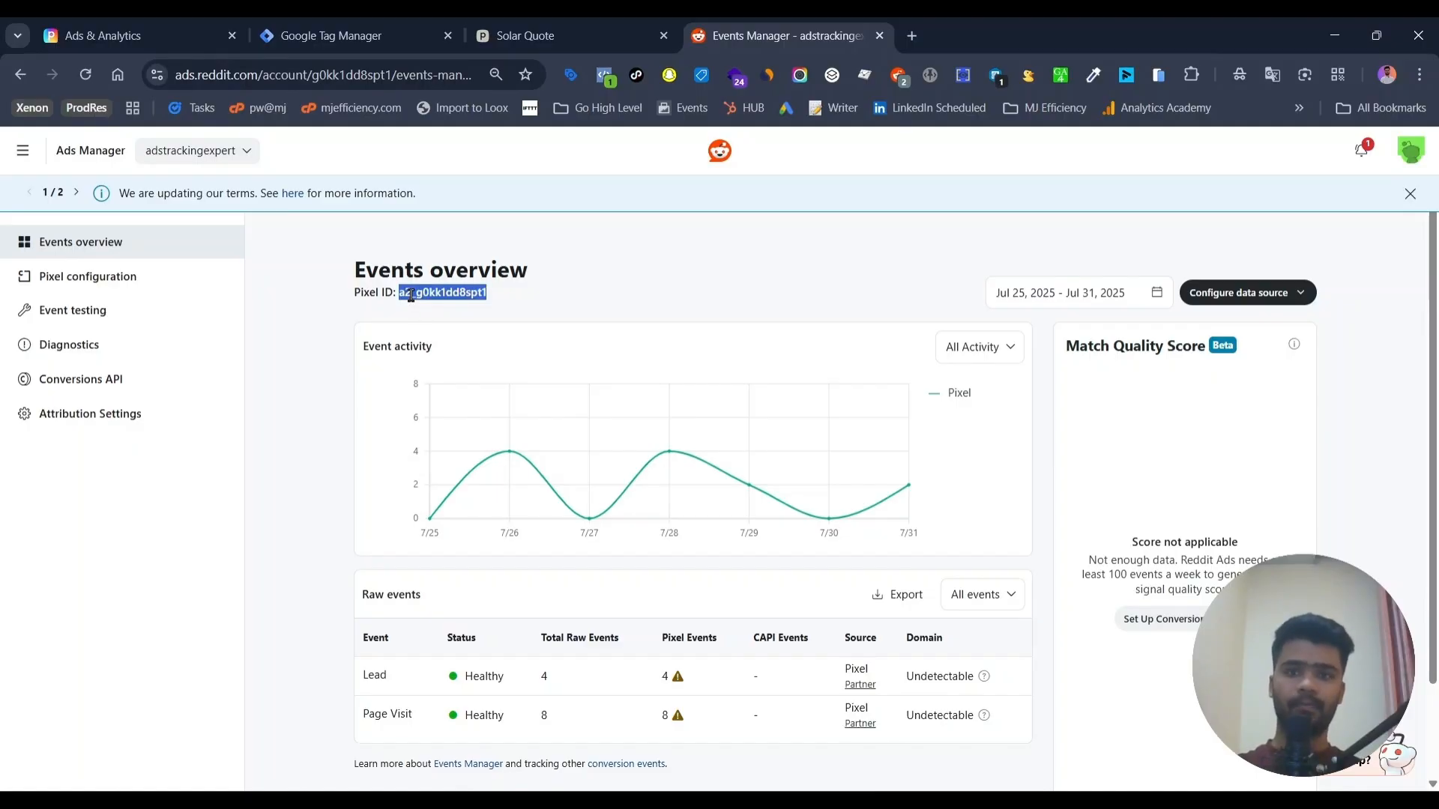
- Create a new Reddit Pixel tag and paste the copied Reddit pixel ID into it
{"action": "left_click", "coordinate": [323, 36]}
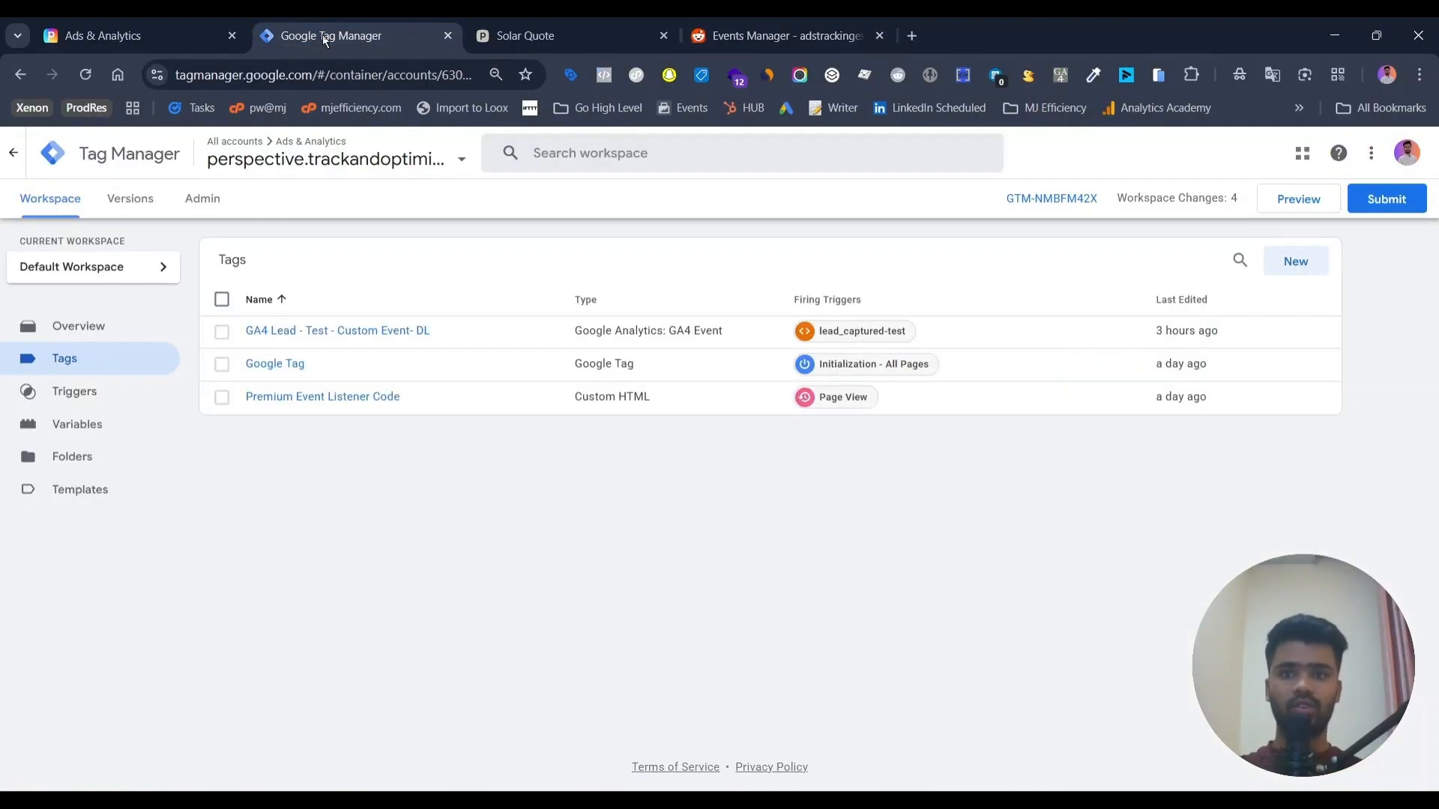
{"action": "left_click", "coordinate": [1272, 262]}
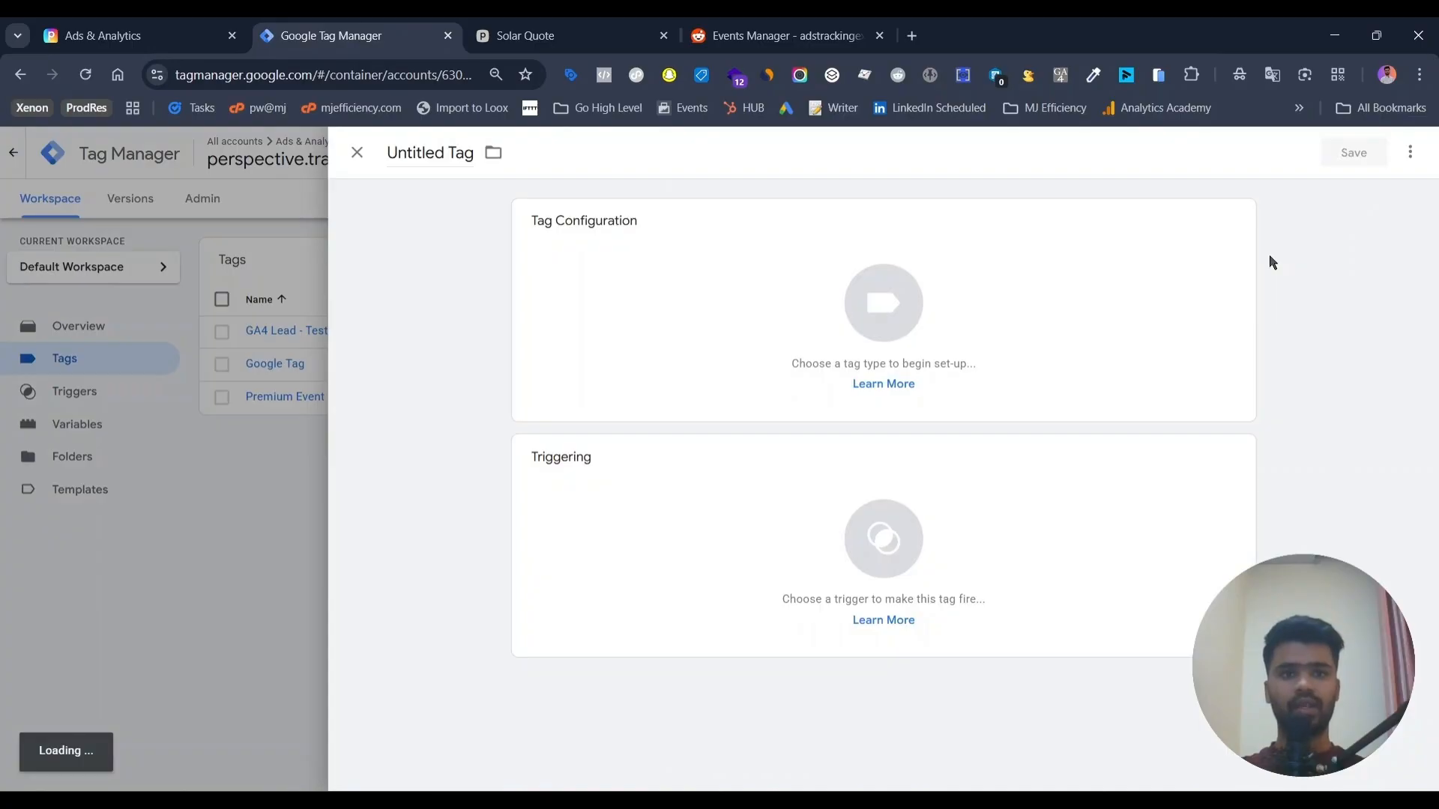
{"action": "left_click", "coordinate": [1095, 266]}
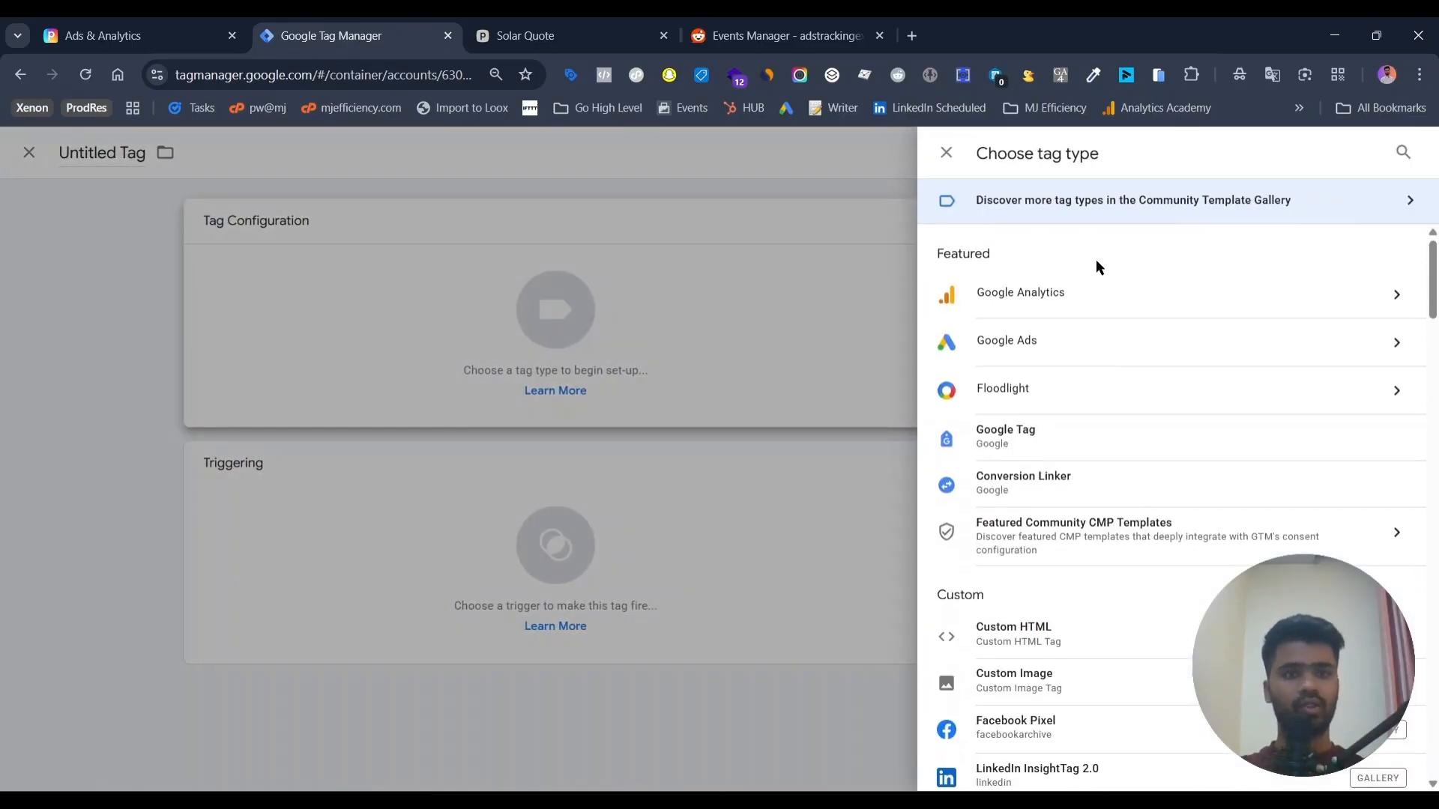
{"action": "scroll", "coordinate": [1199, 329], "scroll_direction": "down", "scroll_amount": 4}
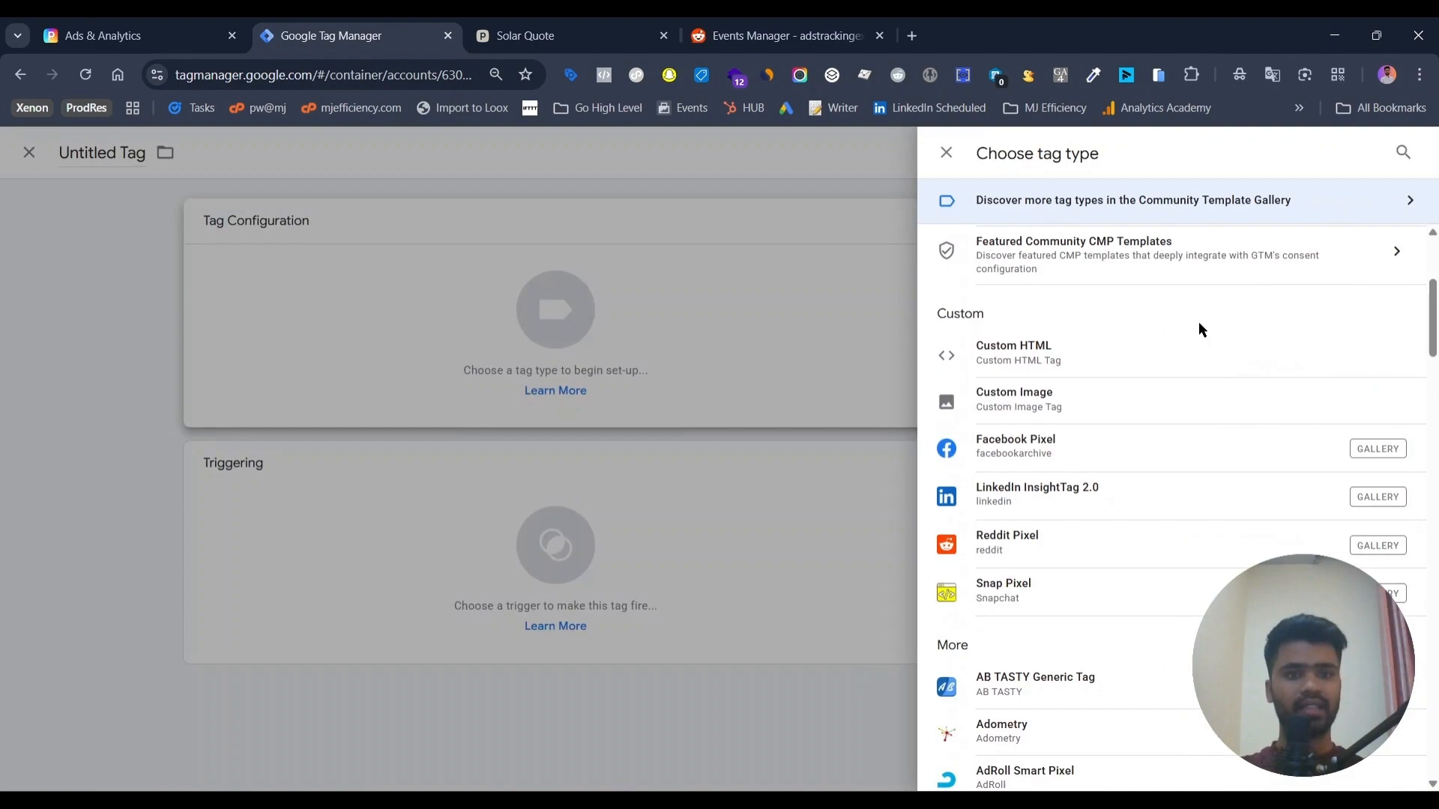
{"action": "left_click", "coordinate": [1039, 543]}
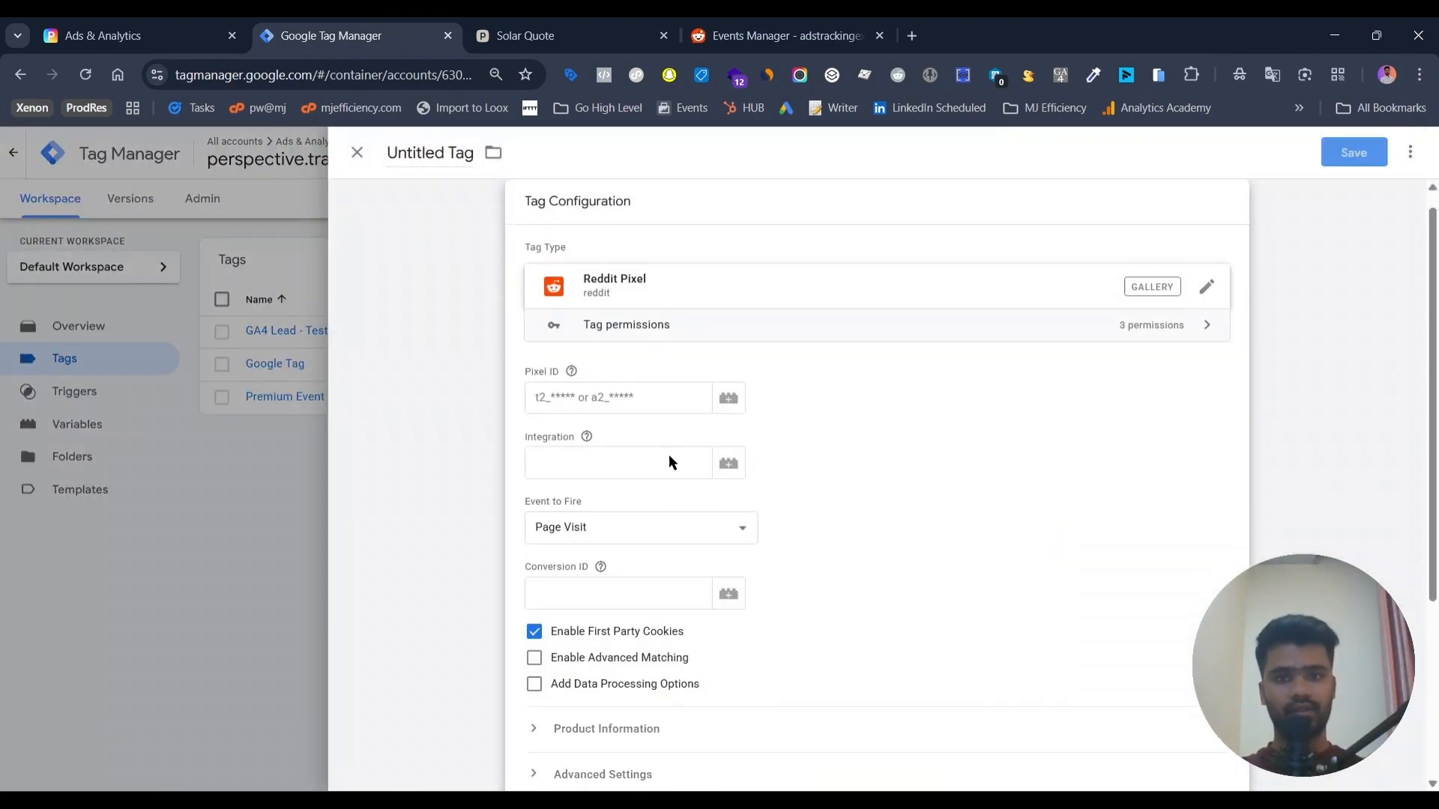
{"action": "left_click", "coordinate": [594, 391]}
{"action": "type", "text": "a2_g0kk1de8spt1"}
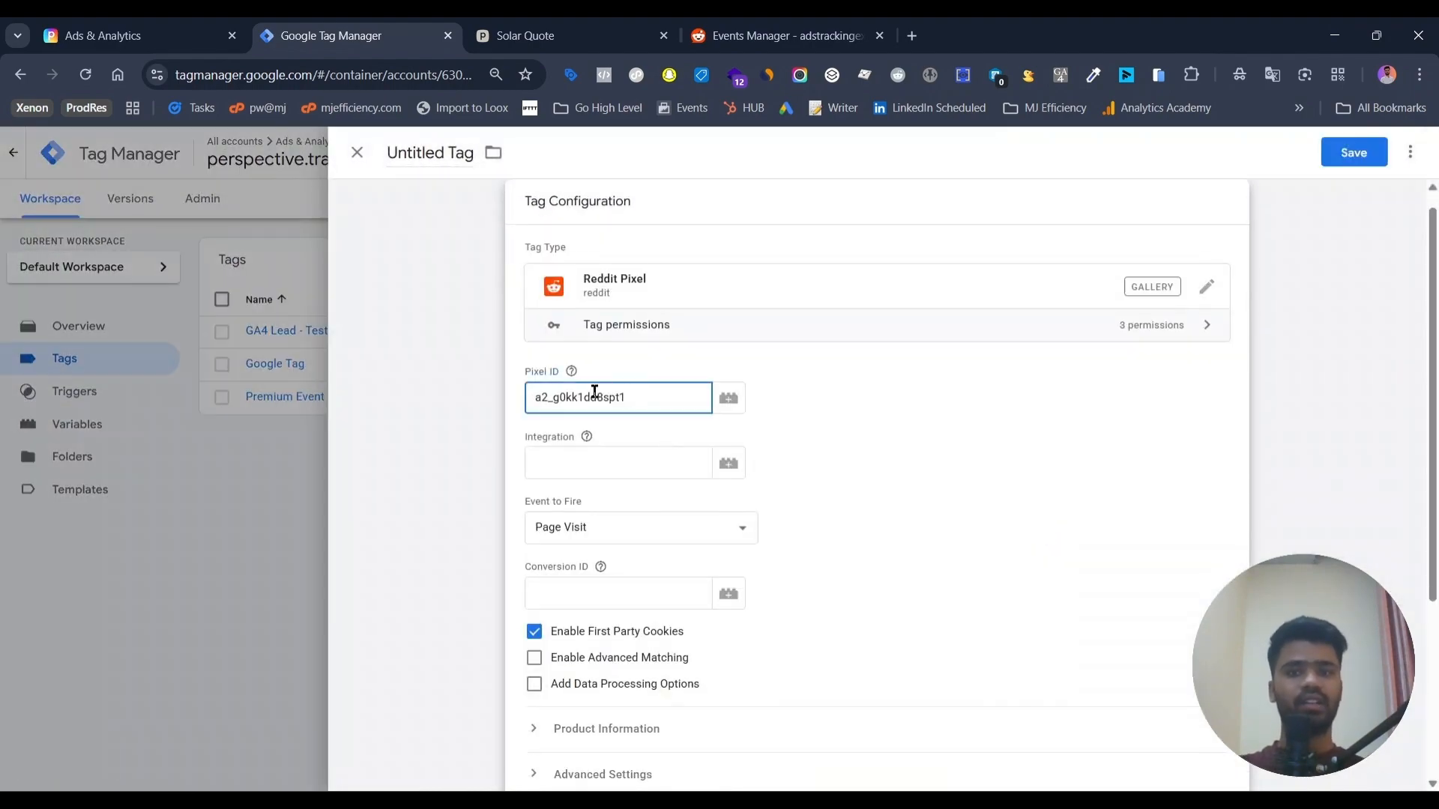
{"action": "left_click", "coordinate": [588, 434]}
{"action": "mouse_move", "coordinate": [588, 440]}
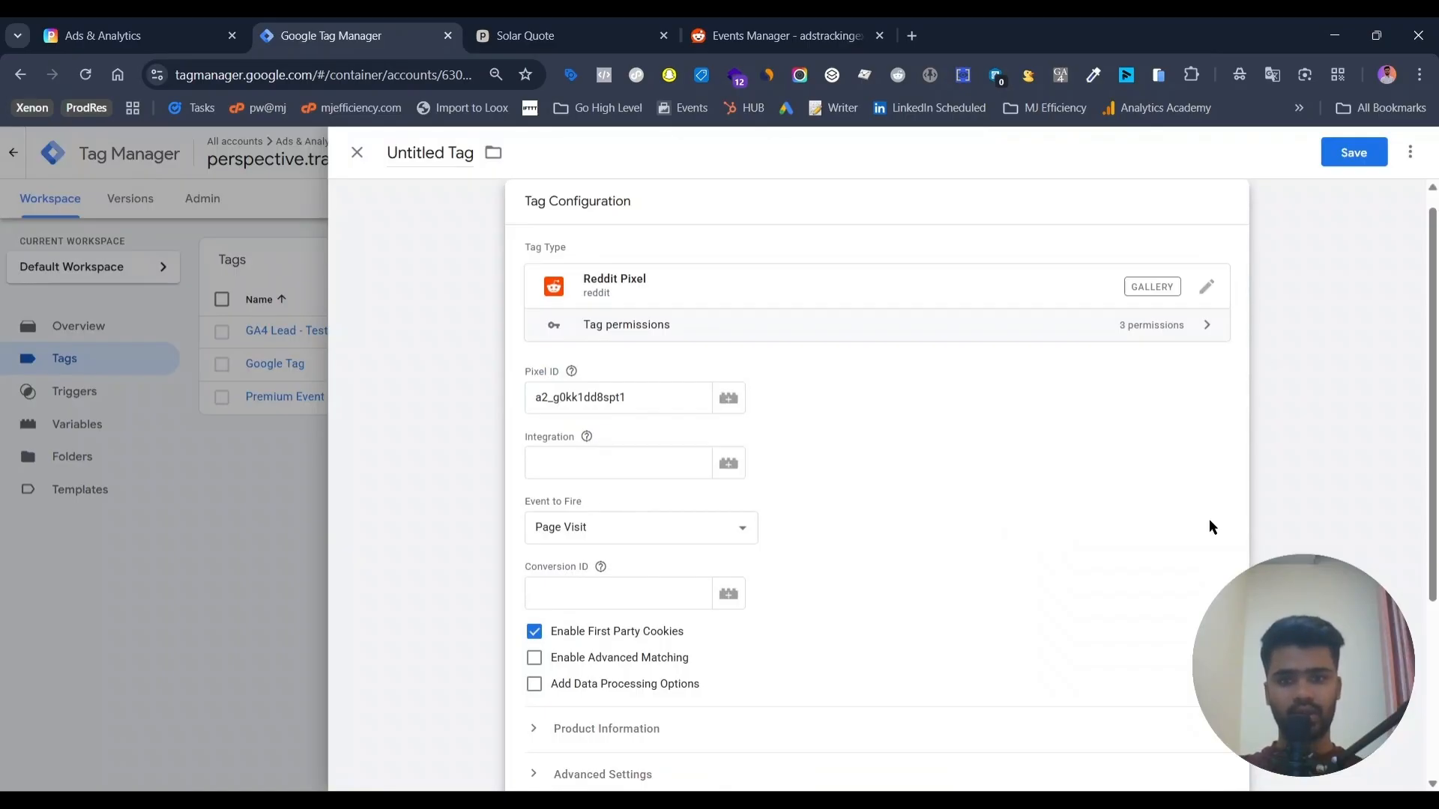
{"action": "scroll", "coordinate": [893, 524], "scroll_direction": "down", "scroll_amount": 2}
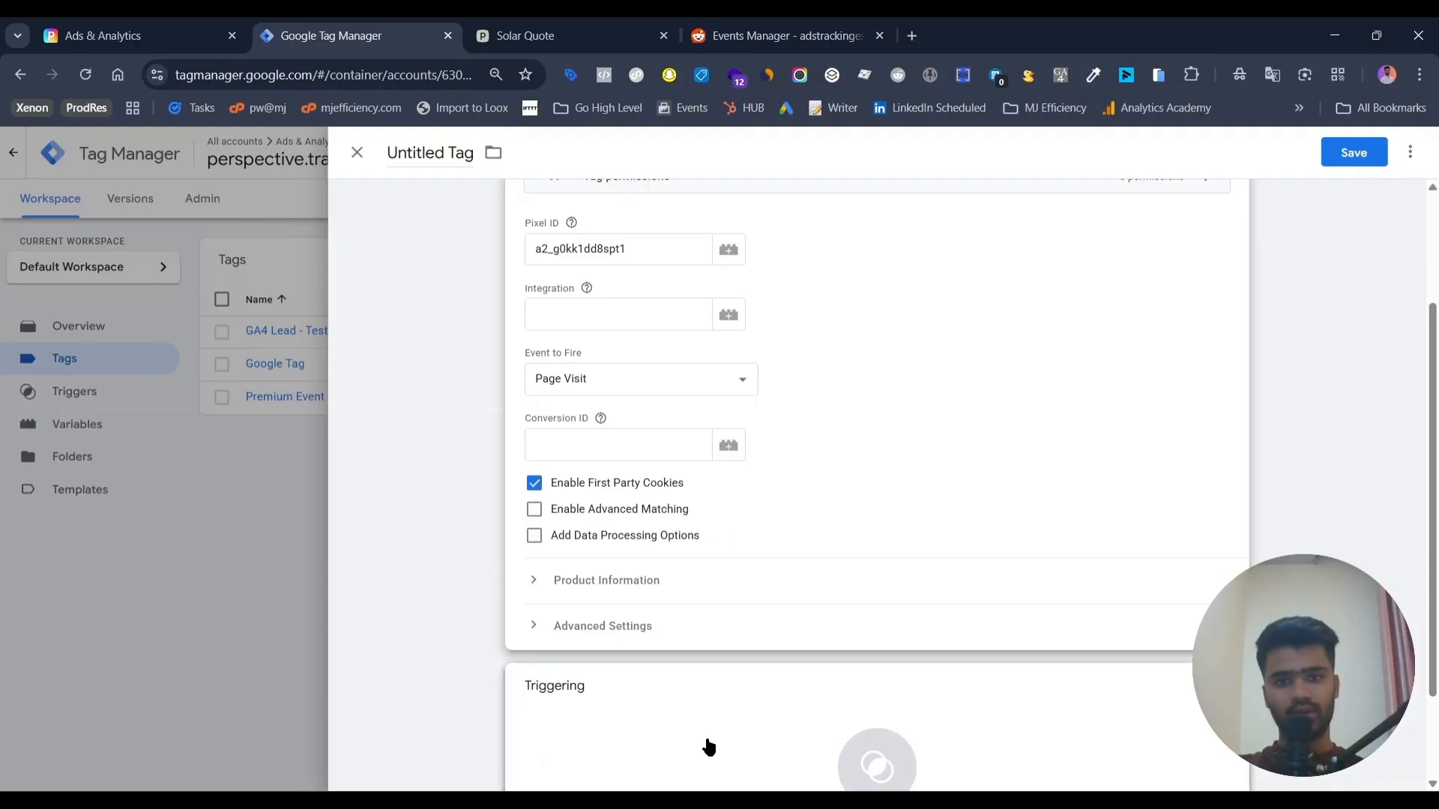
{"action": "scroll", "coordinate": [629, 622], "scroll_direction": "down", "scroll_amount": 2}
- Set the tag to fire on All Pages and save it as 'Reddit Pixel - Page View'
{"action": "left_click", "coordinate": [600, 617]}
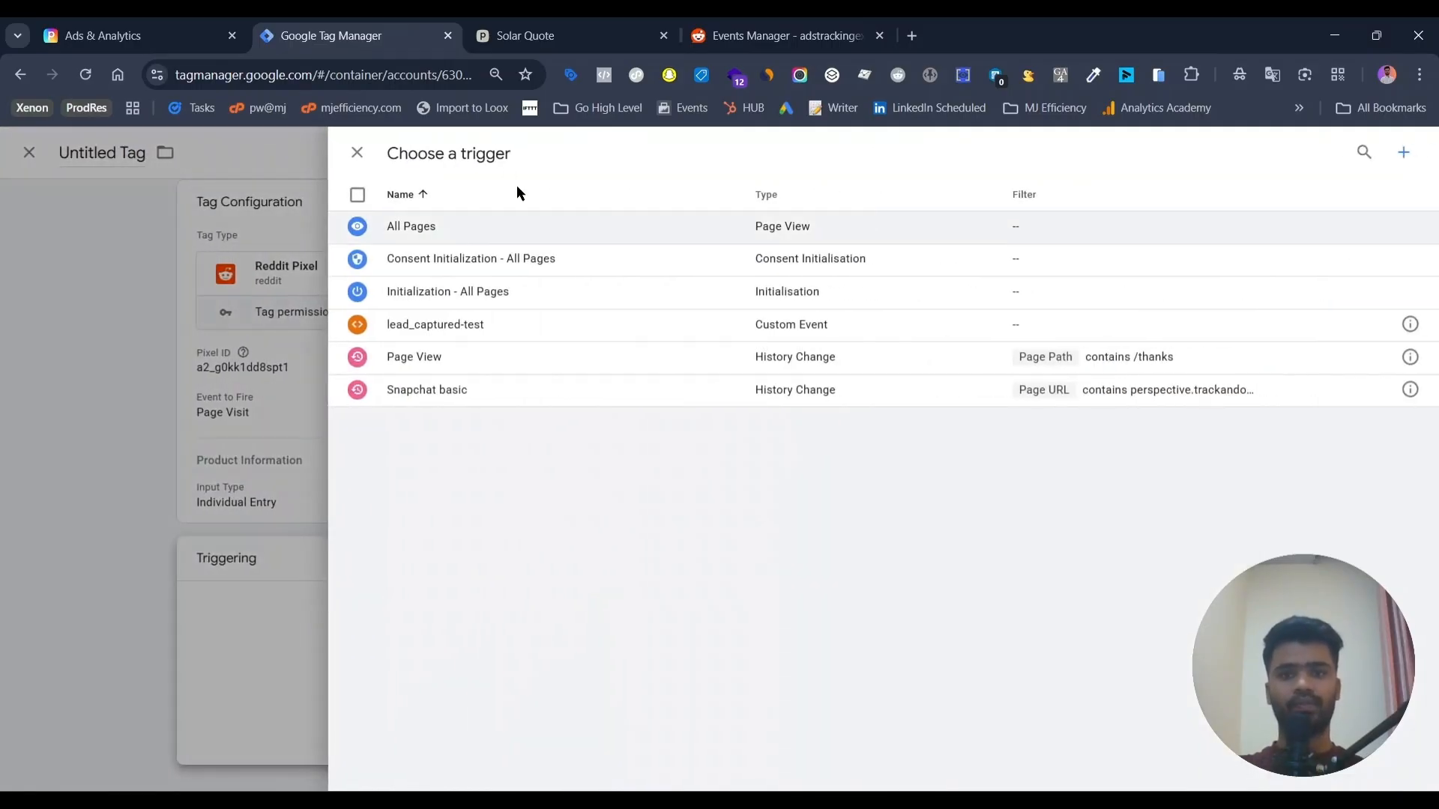
{"action": "left_click", "coordinate": [517, 237]}
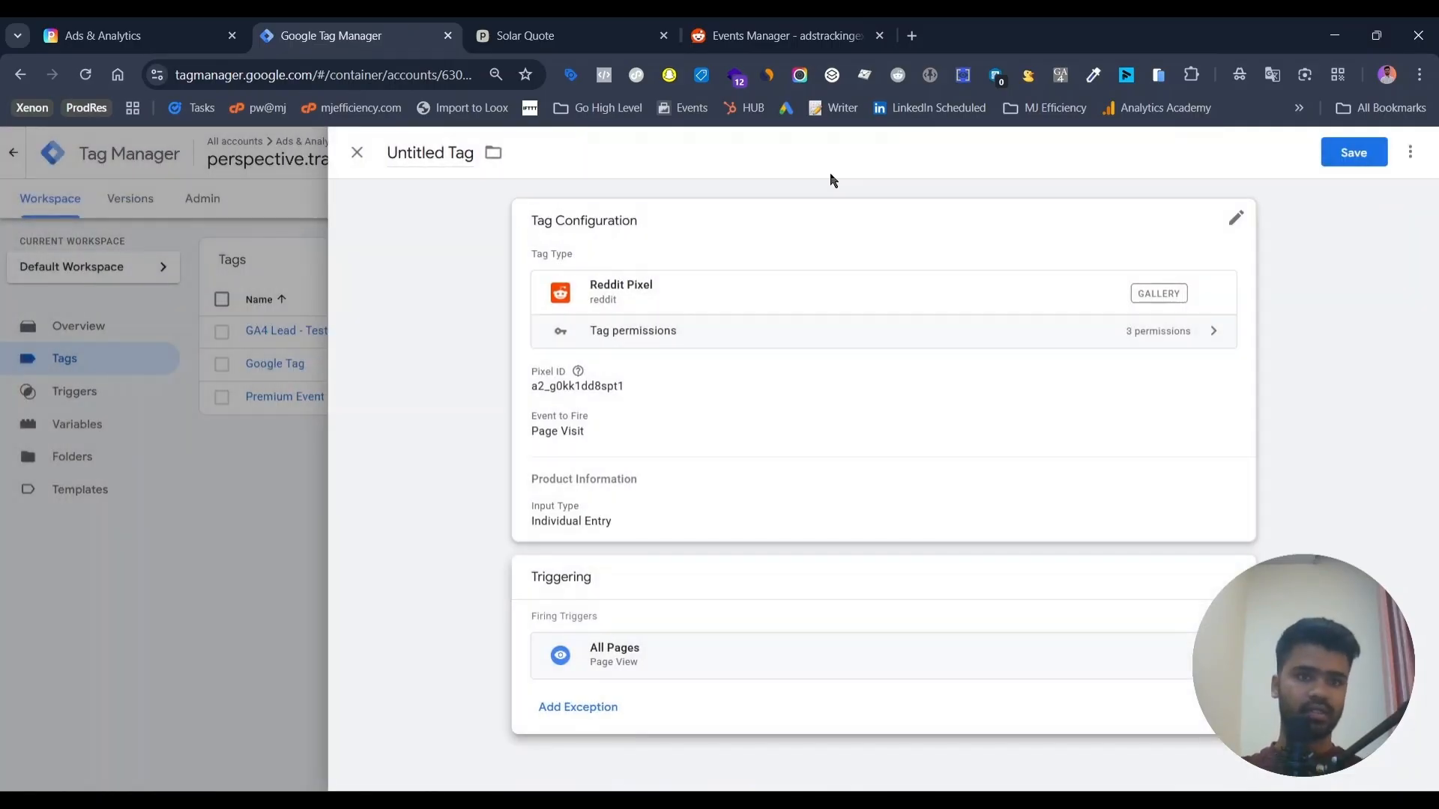
{"action": "left_click", "coordinate": [1346, 152]}
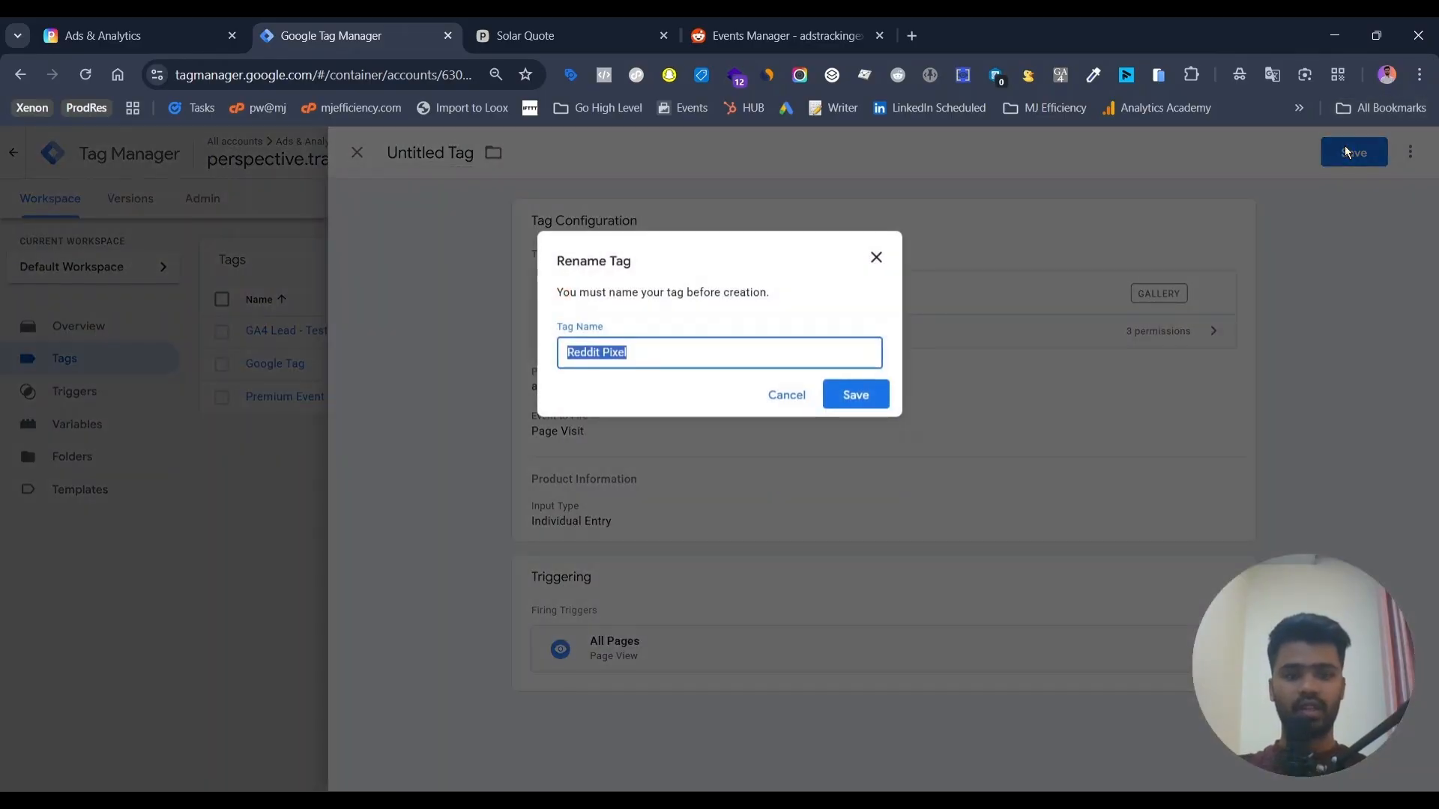
{"action": "key", "text": "Right"}
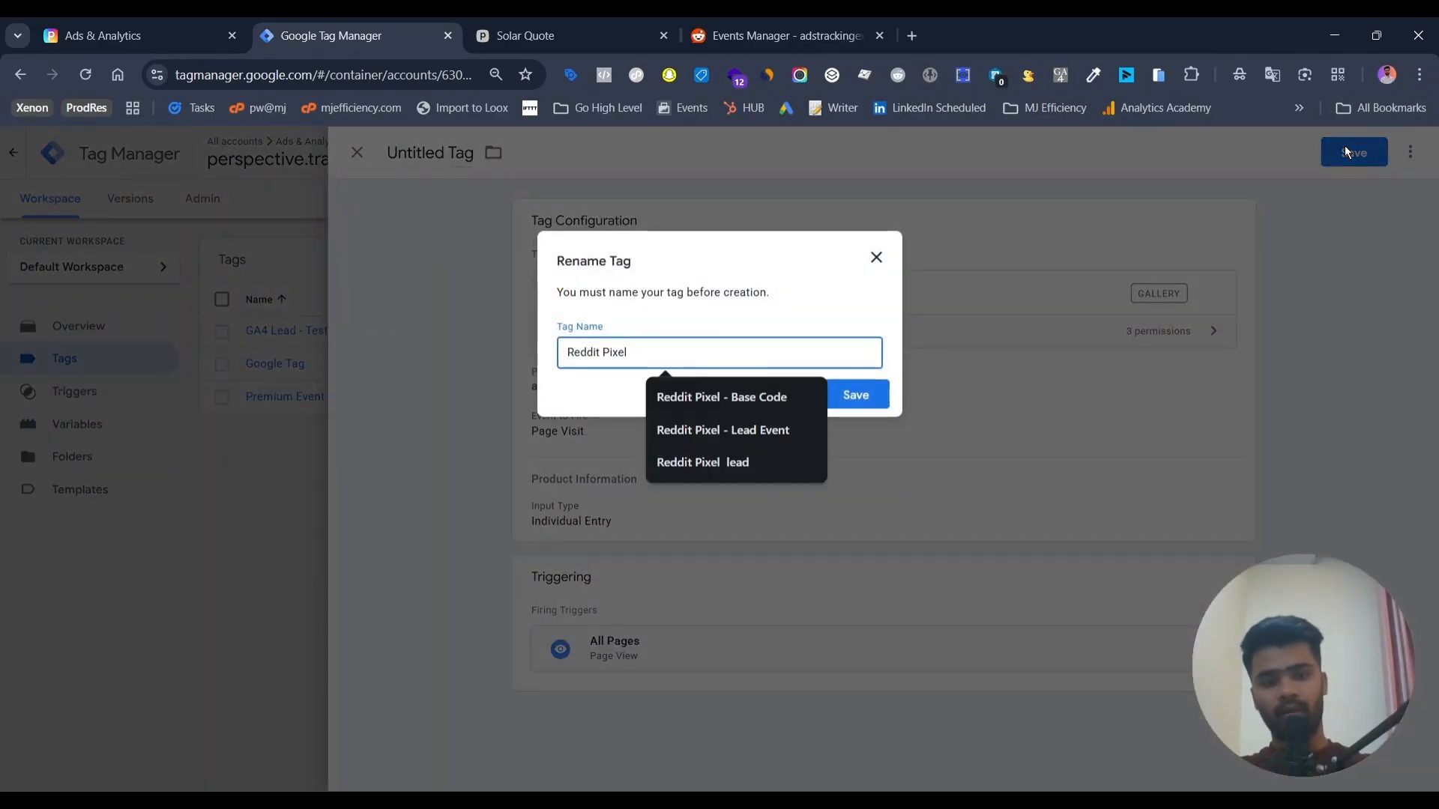
{"action": "type", "text": "- Page "}
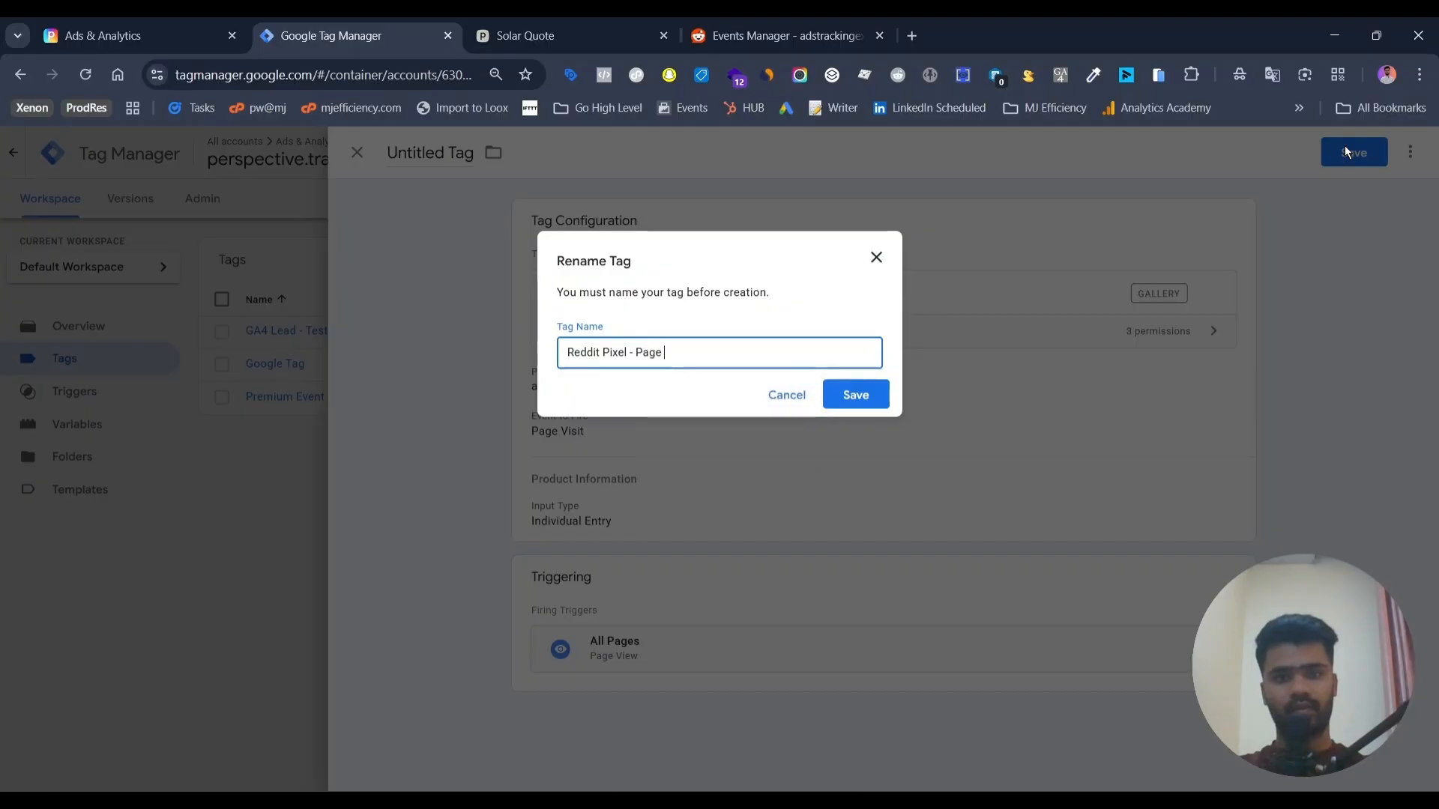
{"action": "type", "text": "View"}
{"action": "key", "text": "Return"}
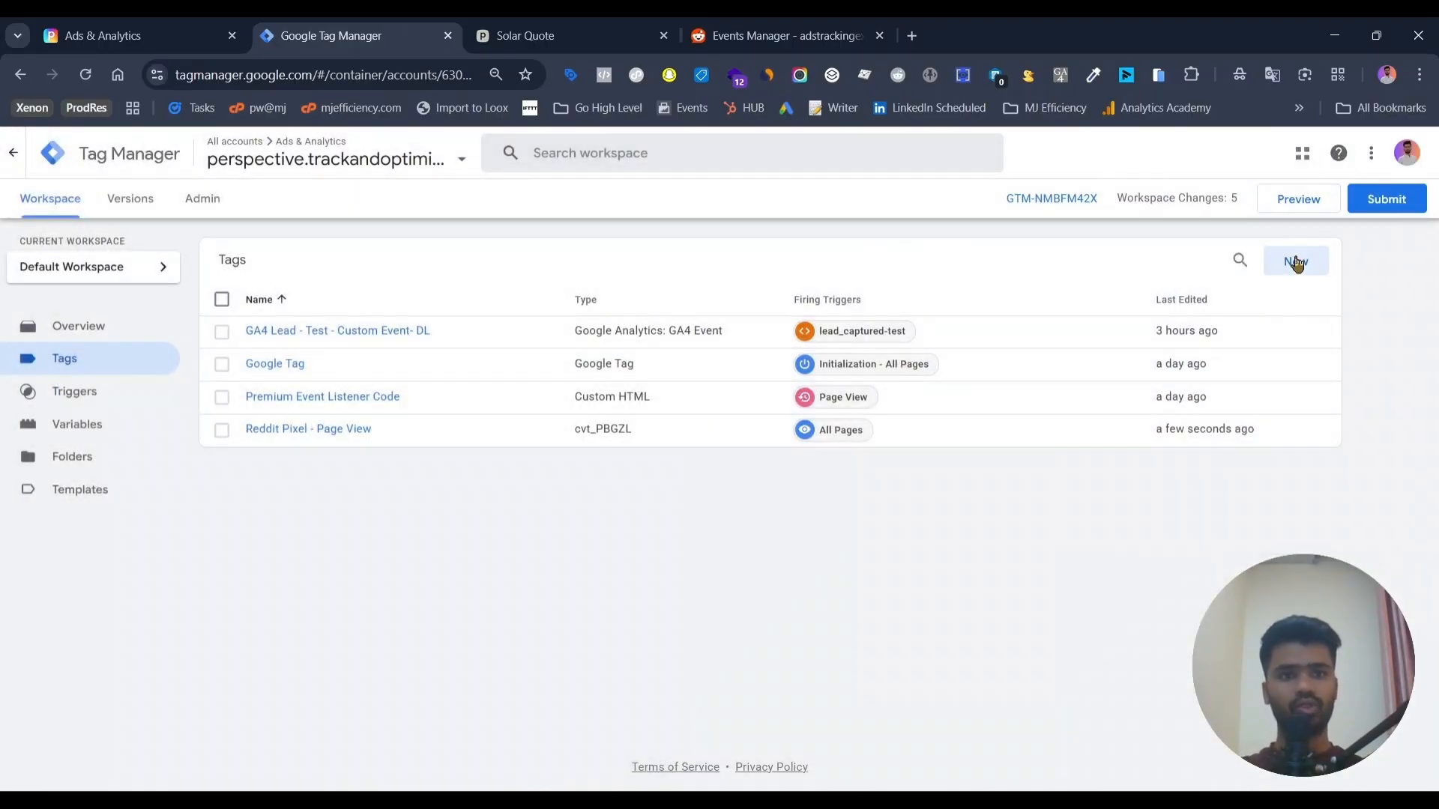
{"action": "left_click", "coordinate": [1295, 263]}
{"action": "left_click", "coordinate": [1019, 231]}
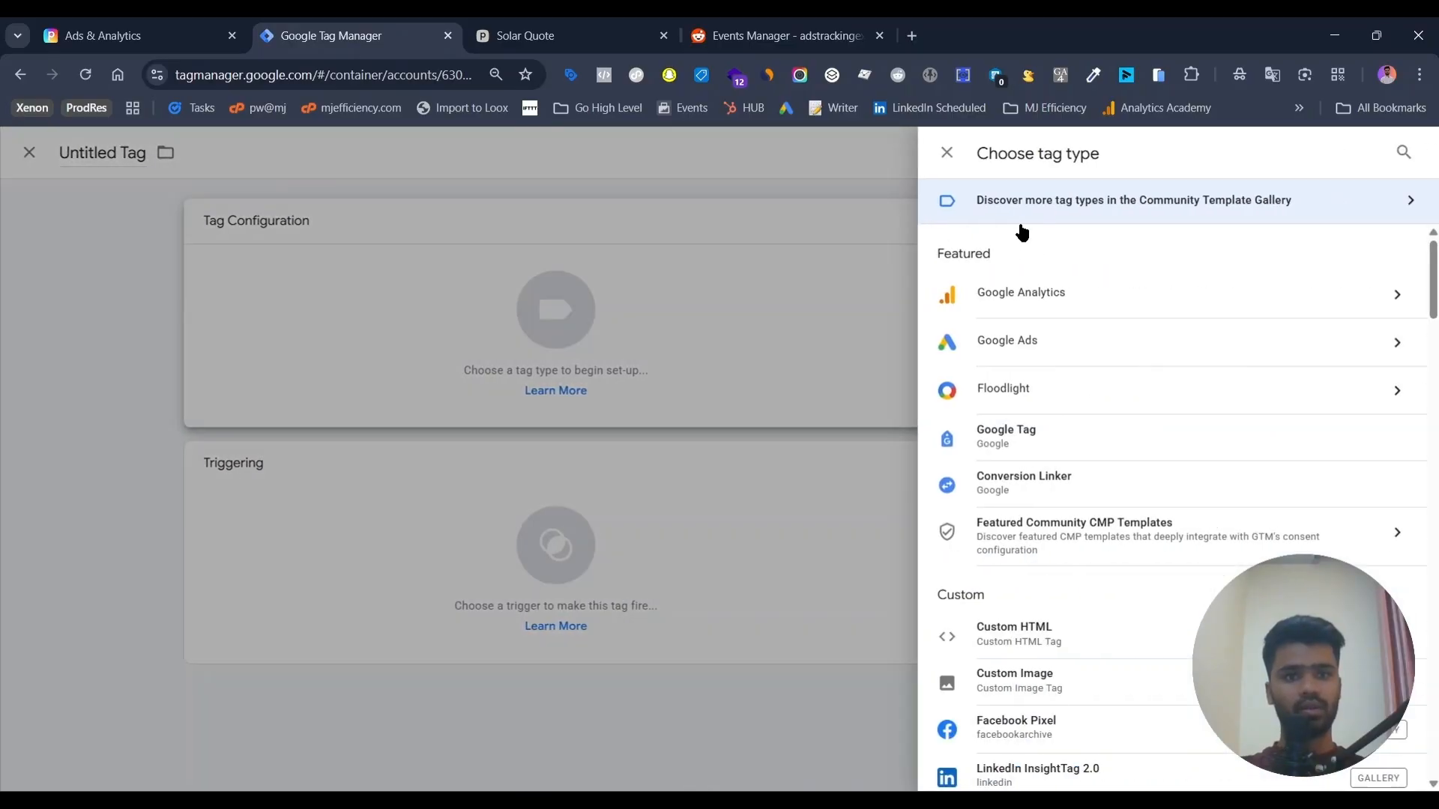
{"action": "left_click", "coordinate": [1005, 203]}
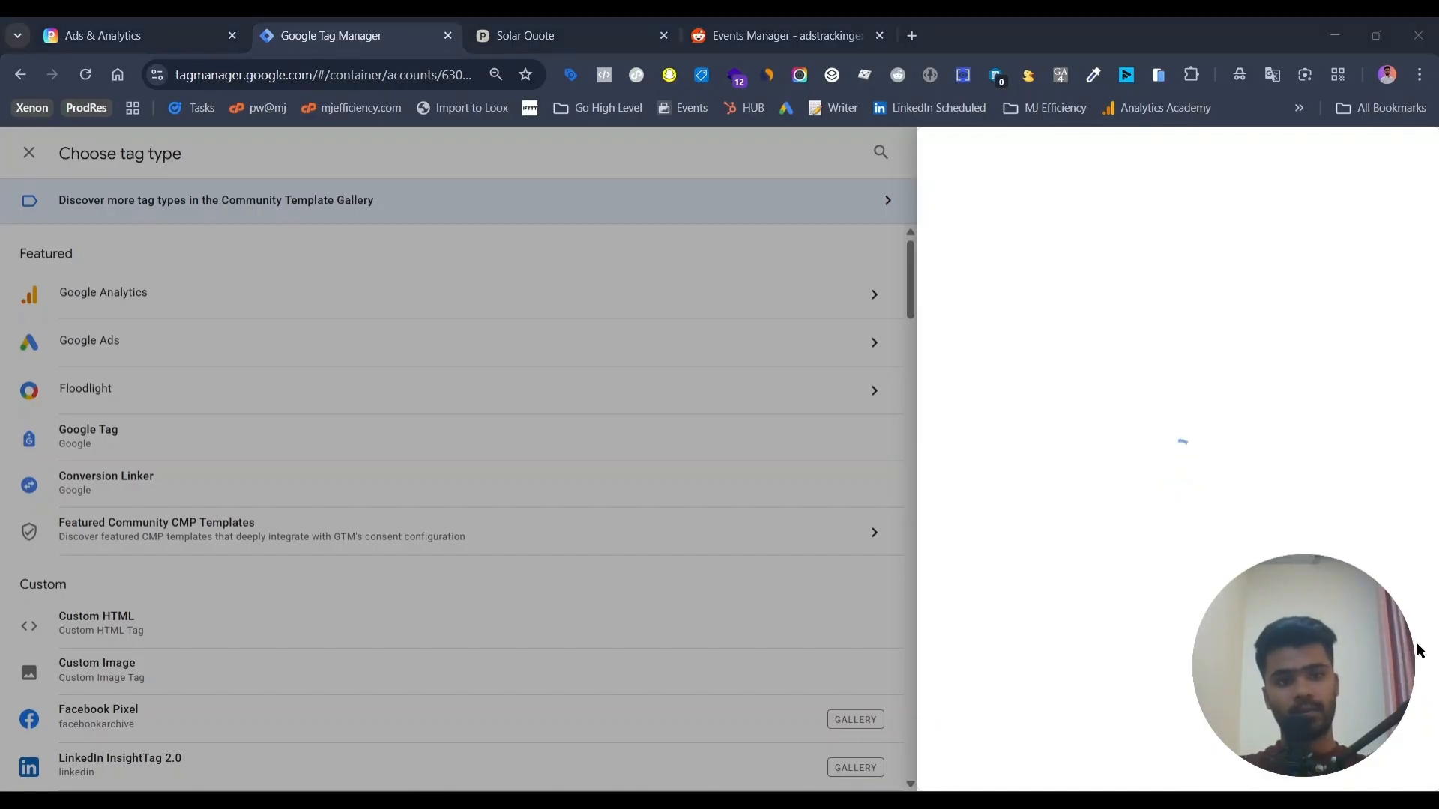
{"action": "left_click", "coordinate": [1341, 24]}
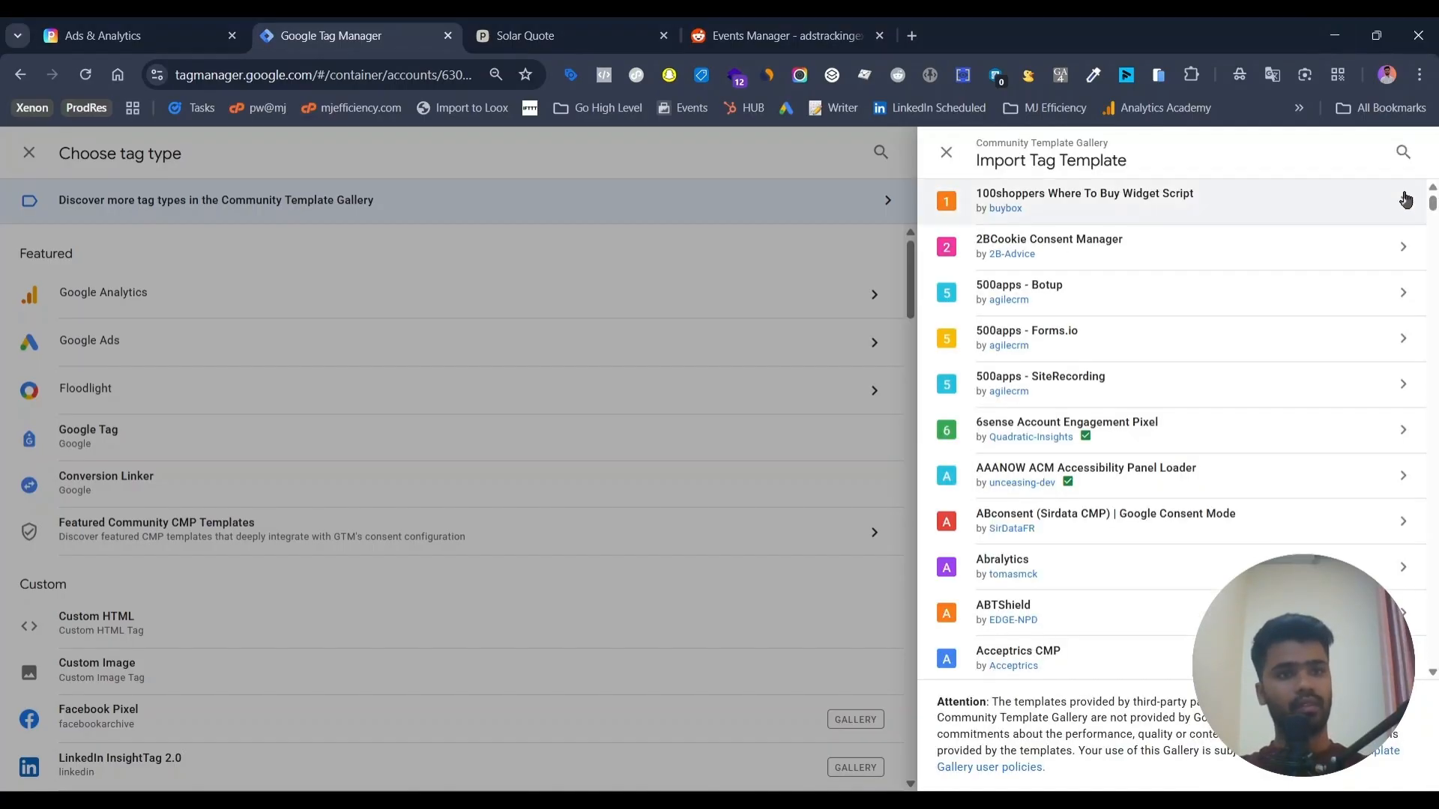
{"action": "left_click", "coordinate": [1403, 152]}
{"action": "type", "text": "edd"}
{"action": "key", "text": "BackSpace"}
{"action": "key", "text": "BackSpace"}
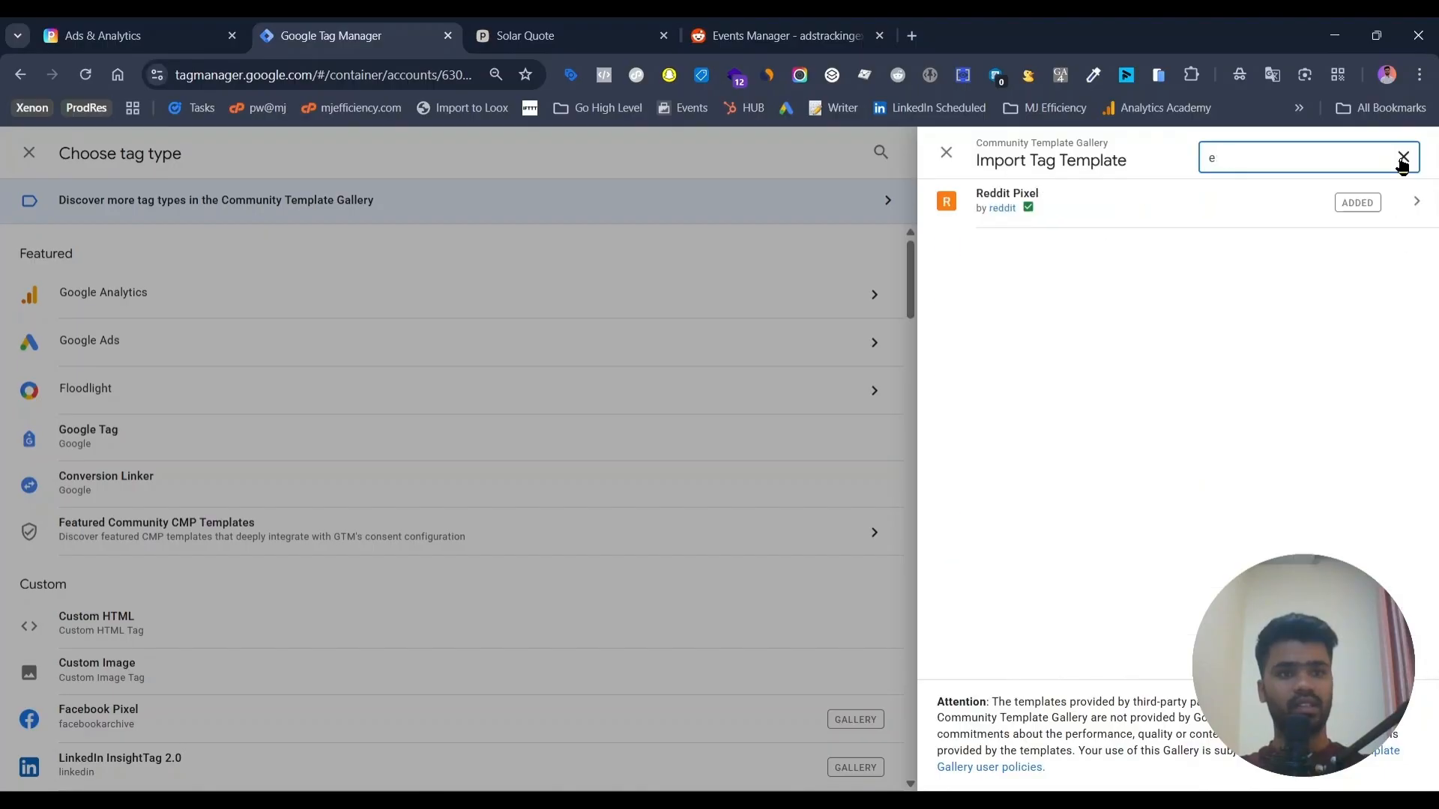
{"action": "left_click", "coordinate": [1403, 157]}
{"action": "type", "text": "redd"}
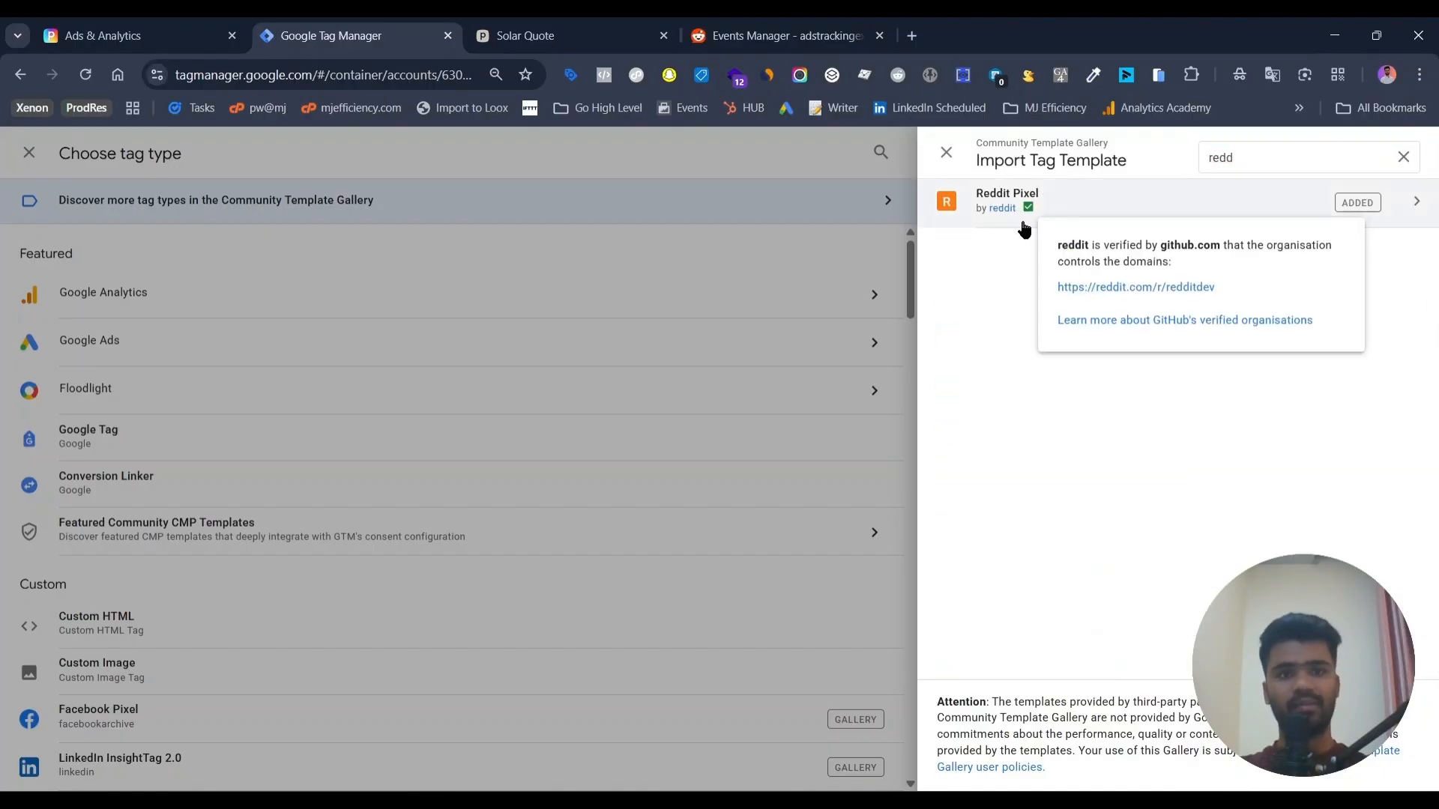
{"action": "left_click", "coordinate": [1101, 201]}
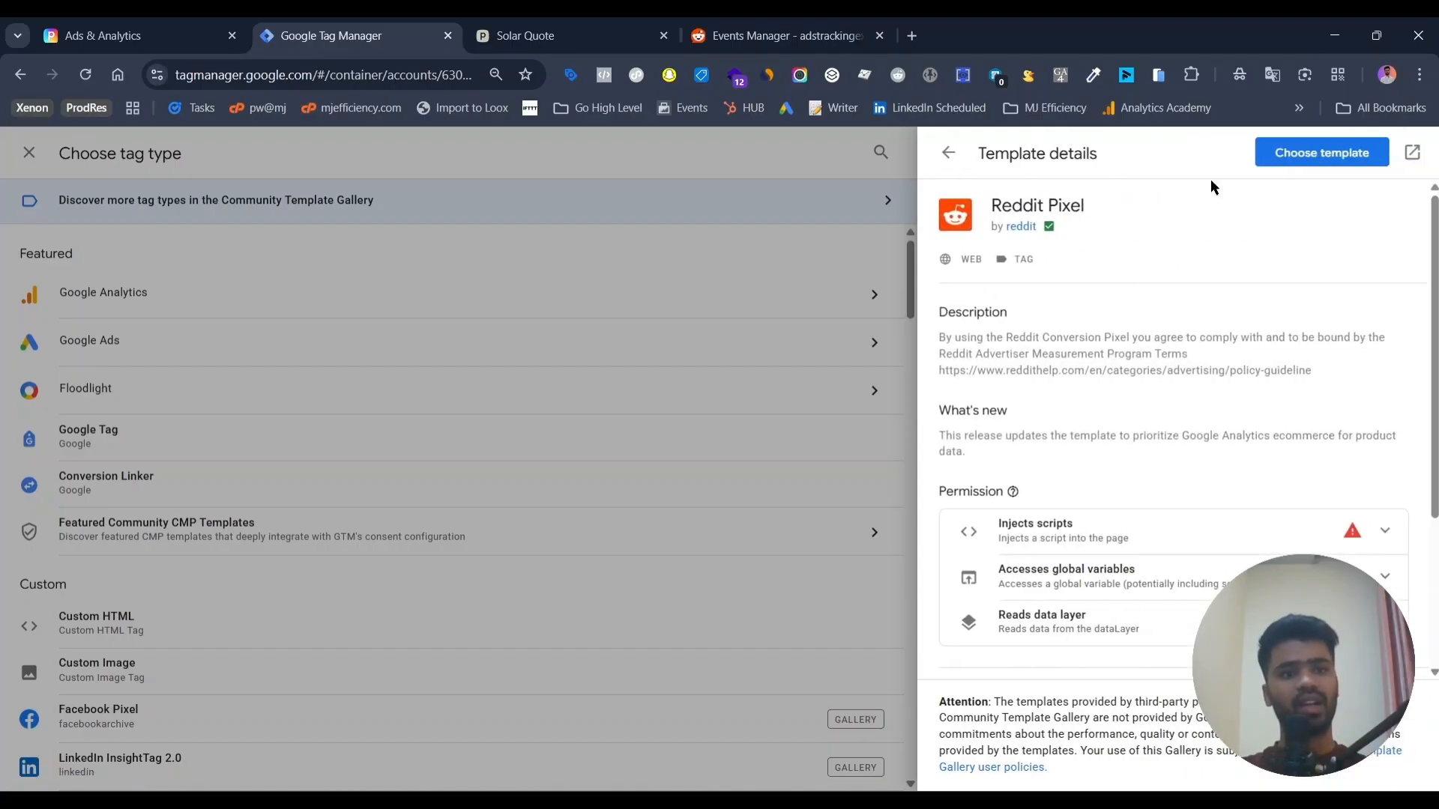
{"action": "left_click", "coordinate": [1284, 152]}
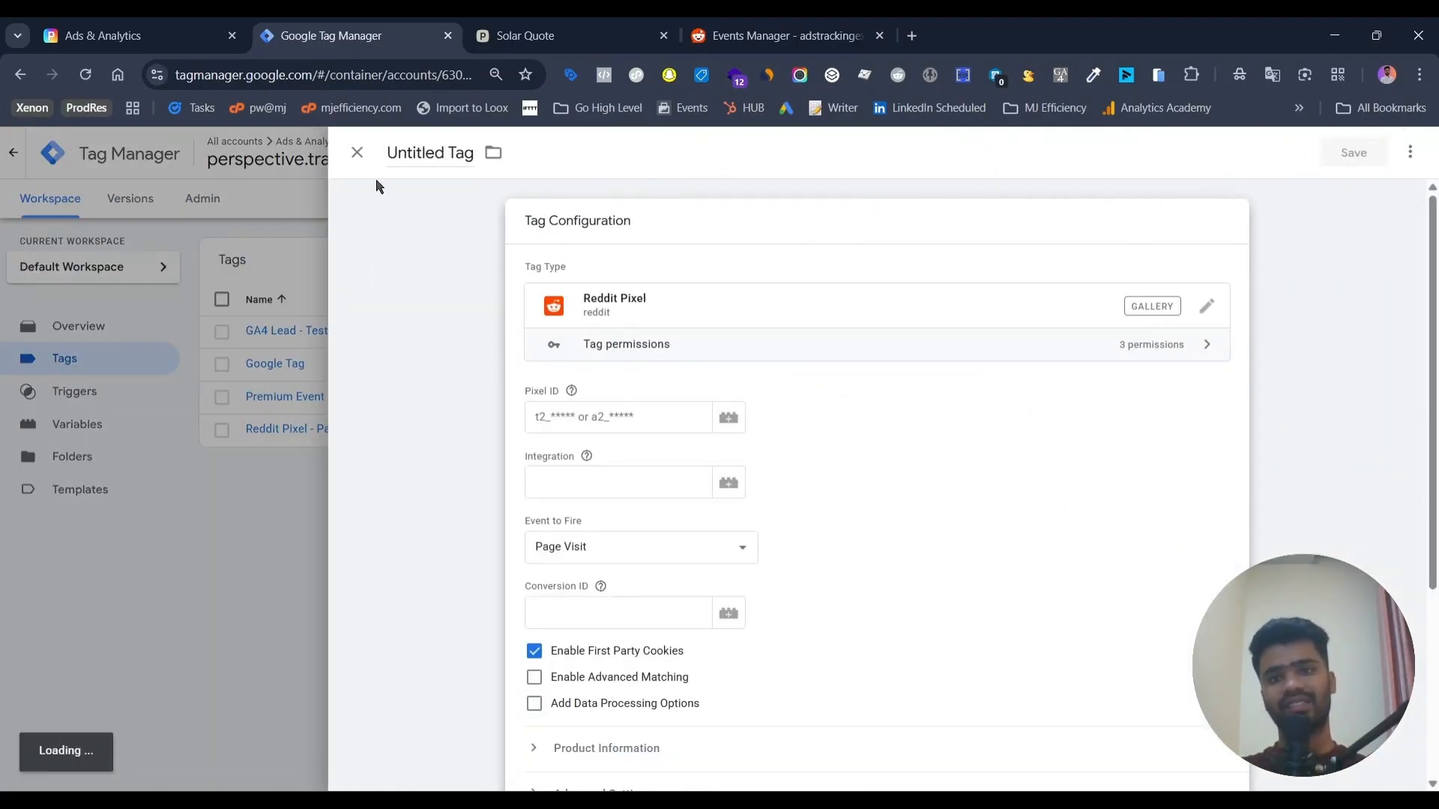
{"action": "left_click", "coordinate": [358, 155]}
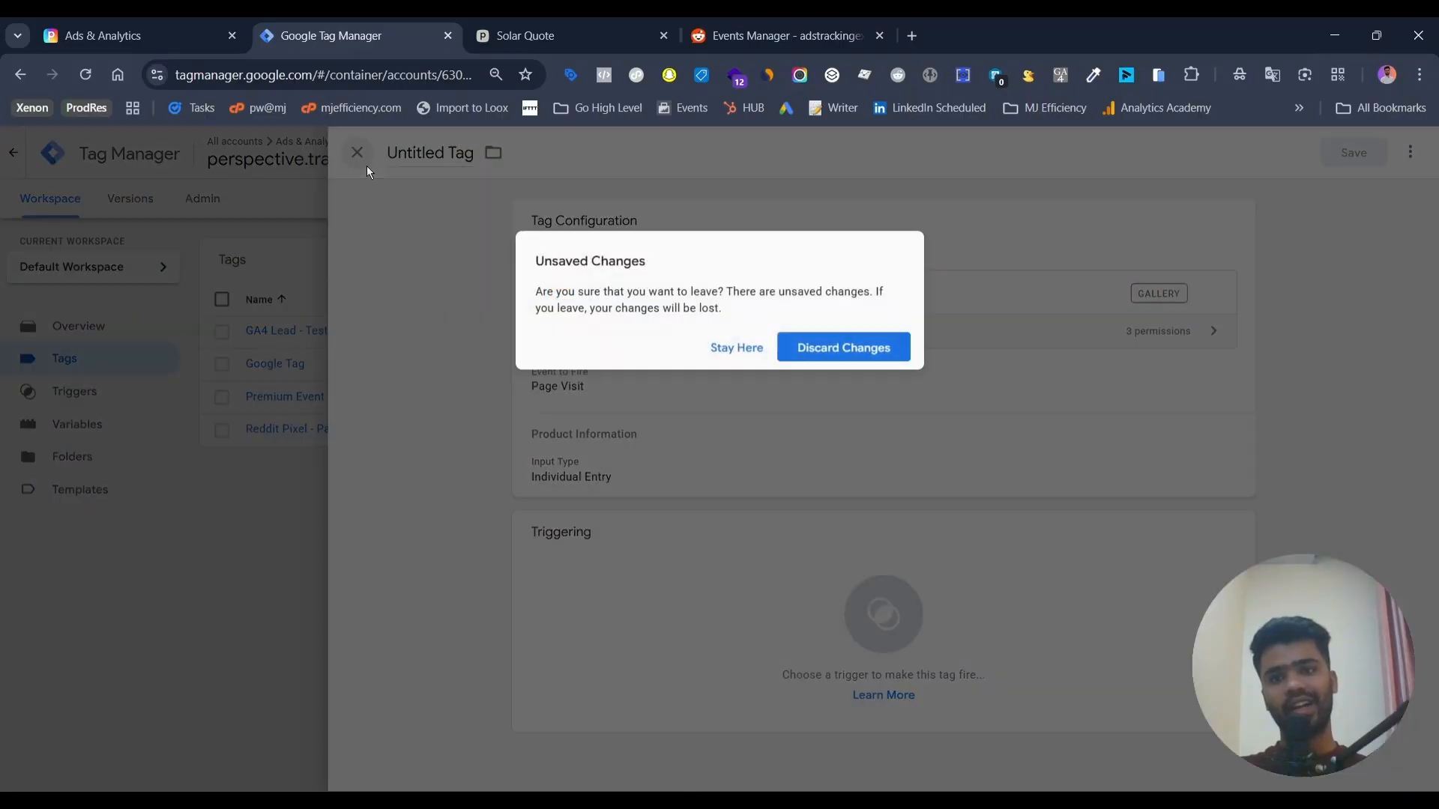
{"action": "left_click", "coordinate": [817, 352]}
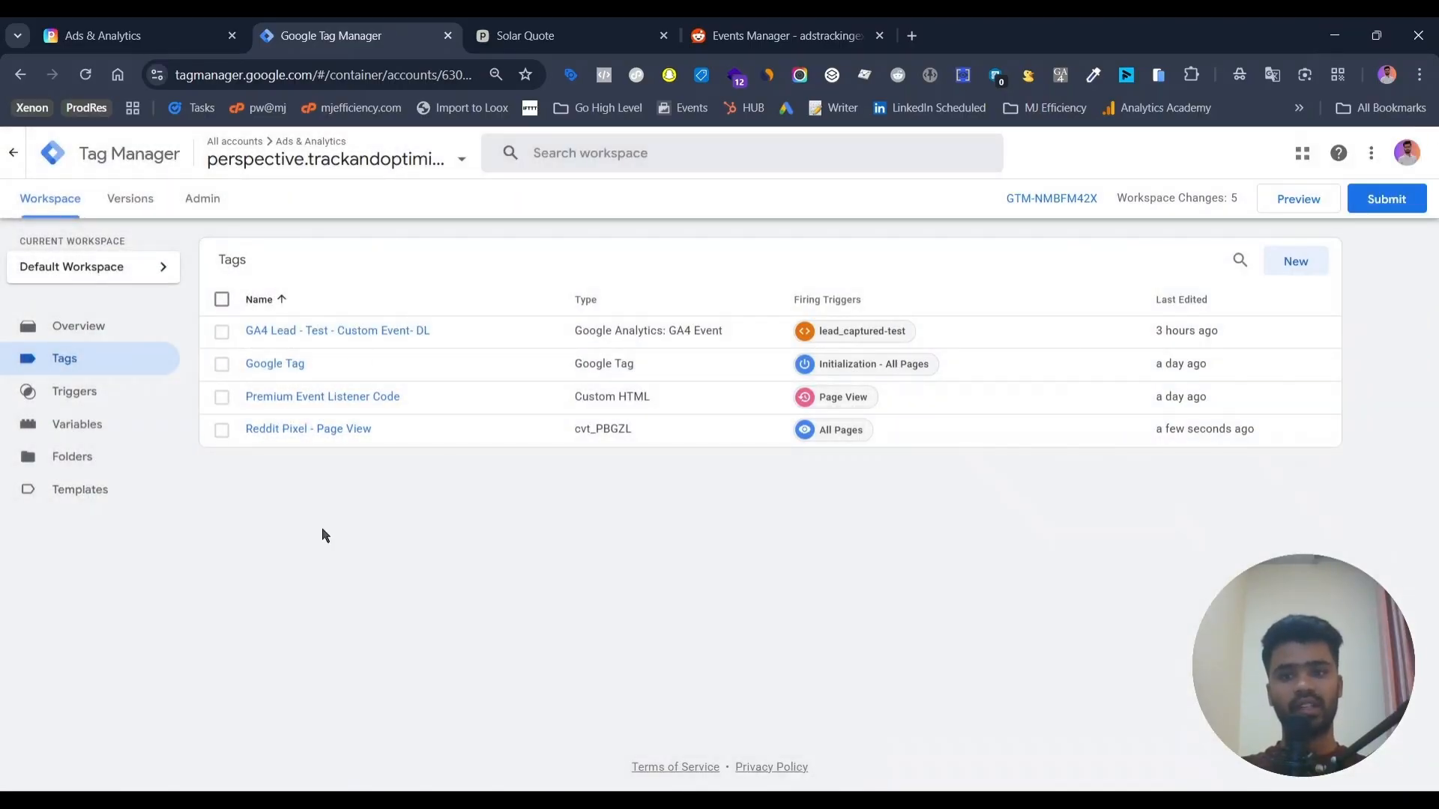
- Submit and publish the workspace changes, skipping the version description
{"action": "left_click", "coordinate": [1386, 199]}
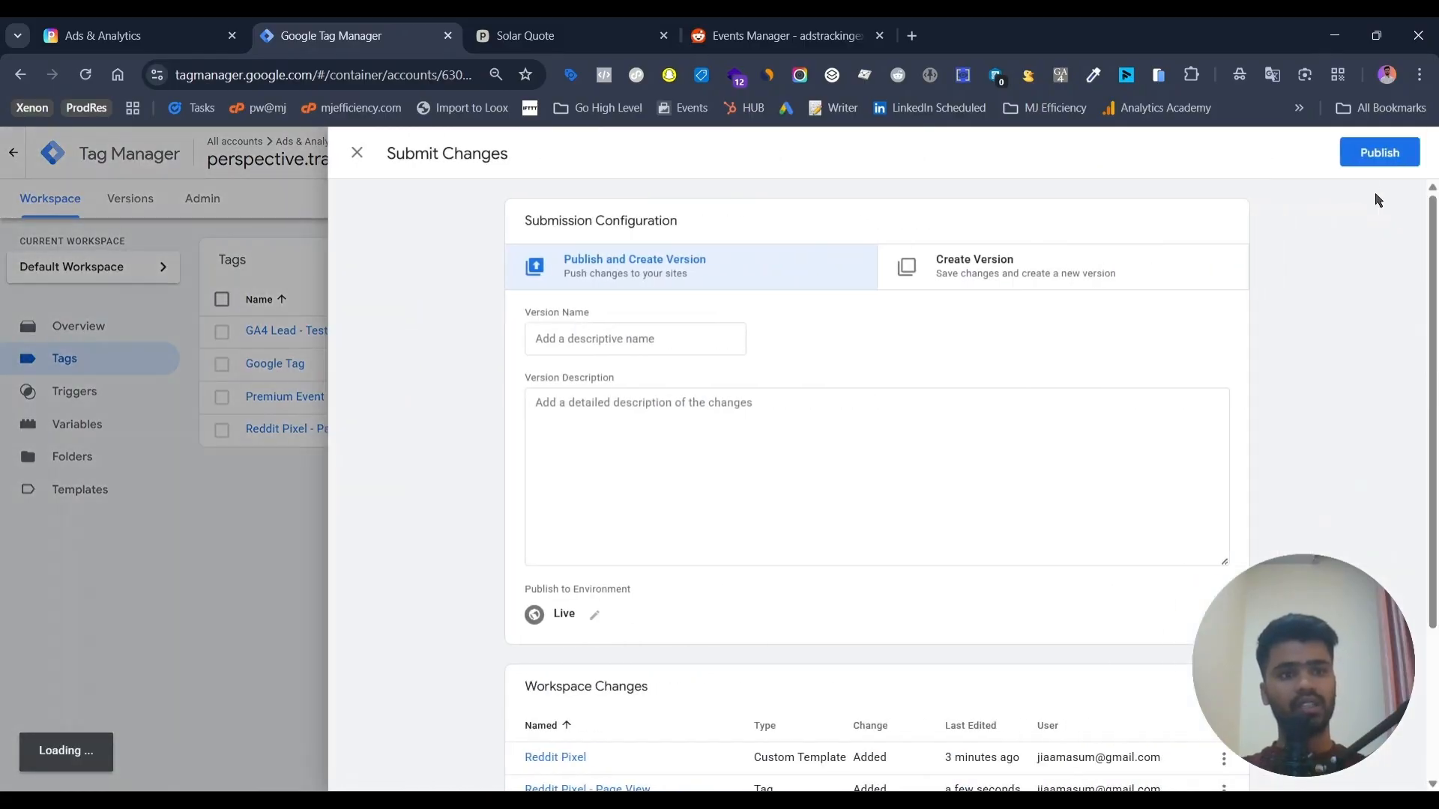
{"action": "left_click", "coordinate": [1364, 154]}
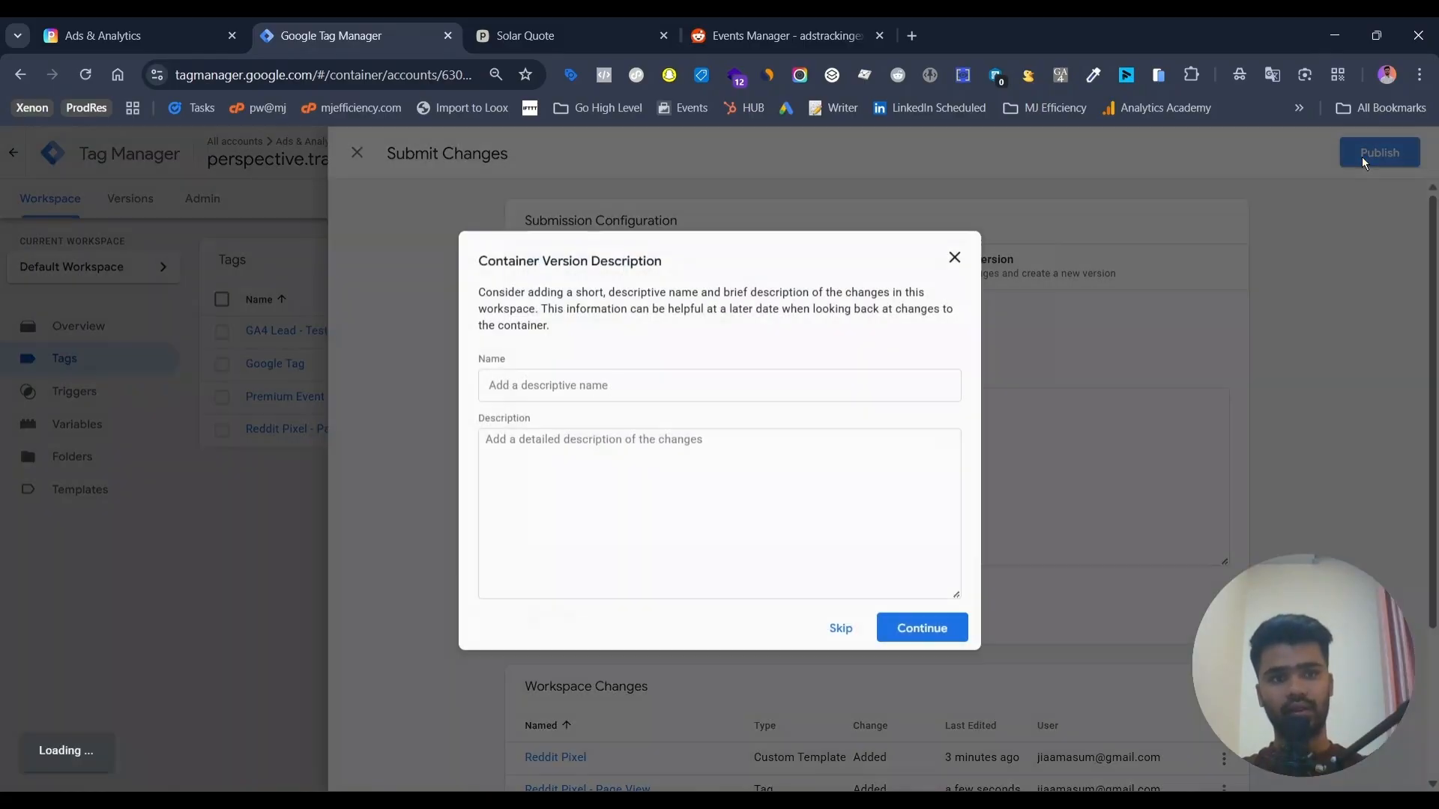
{"action": "left_click", "coordinate": [832, 628]}
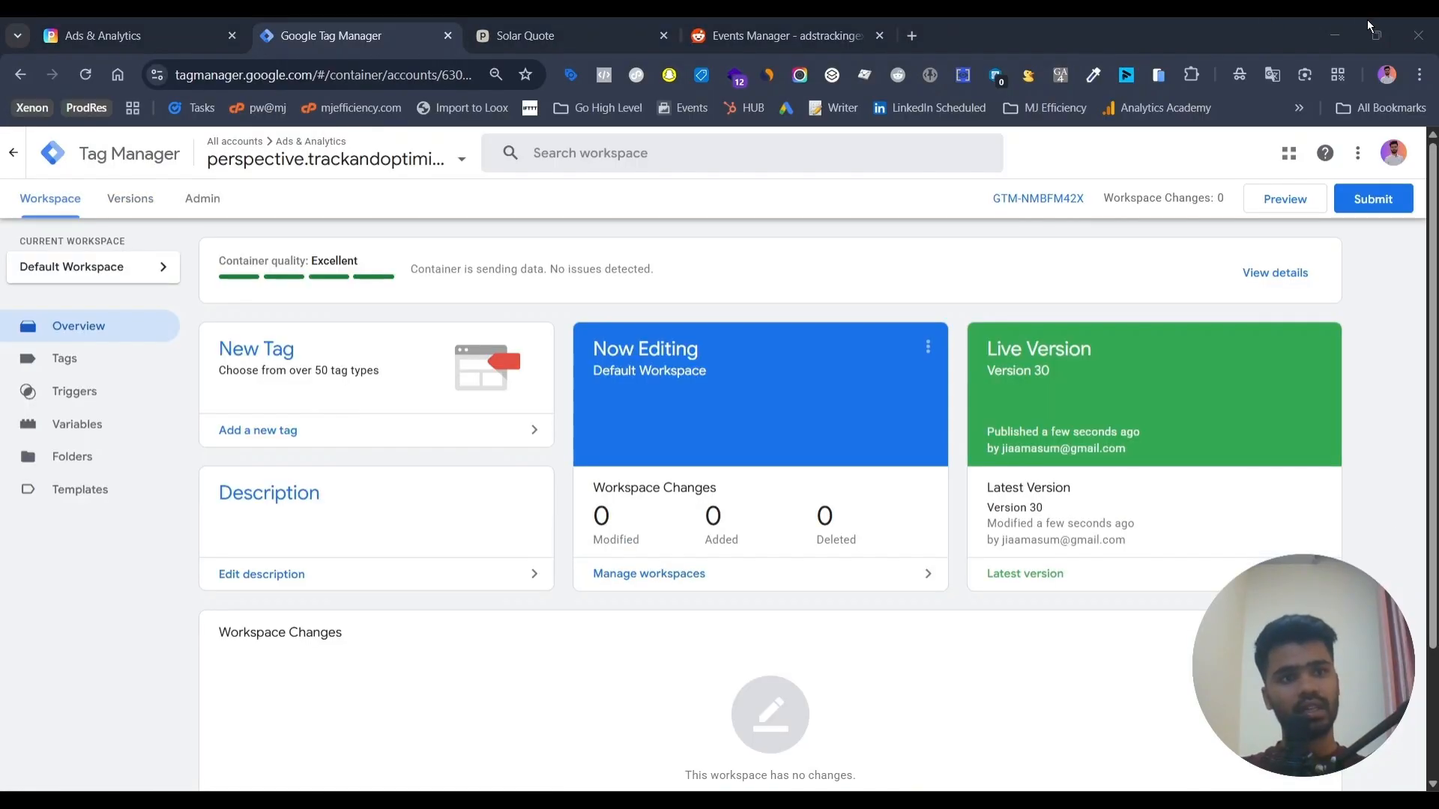
- Start Preview on the solar quote page, check Reddit Pixel Helper, and return to Tag Assistant
{"action": "left_click", "coordinate": [1367, 20]}
{"action": "left_click", "coordinate": [1294, 208]}
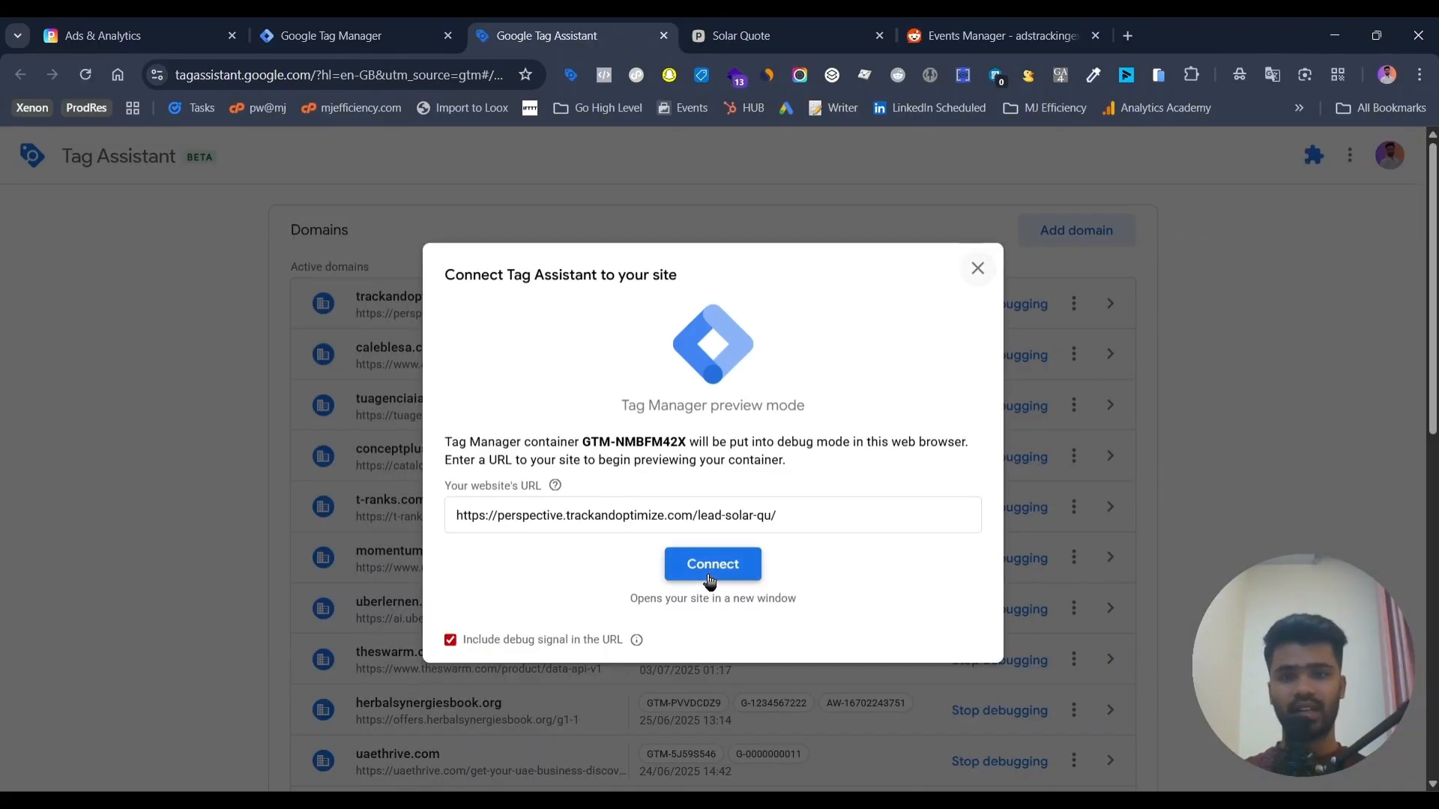
{"action": "left_click", "coordinate": [713, 566]}
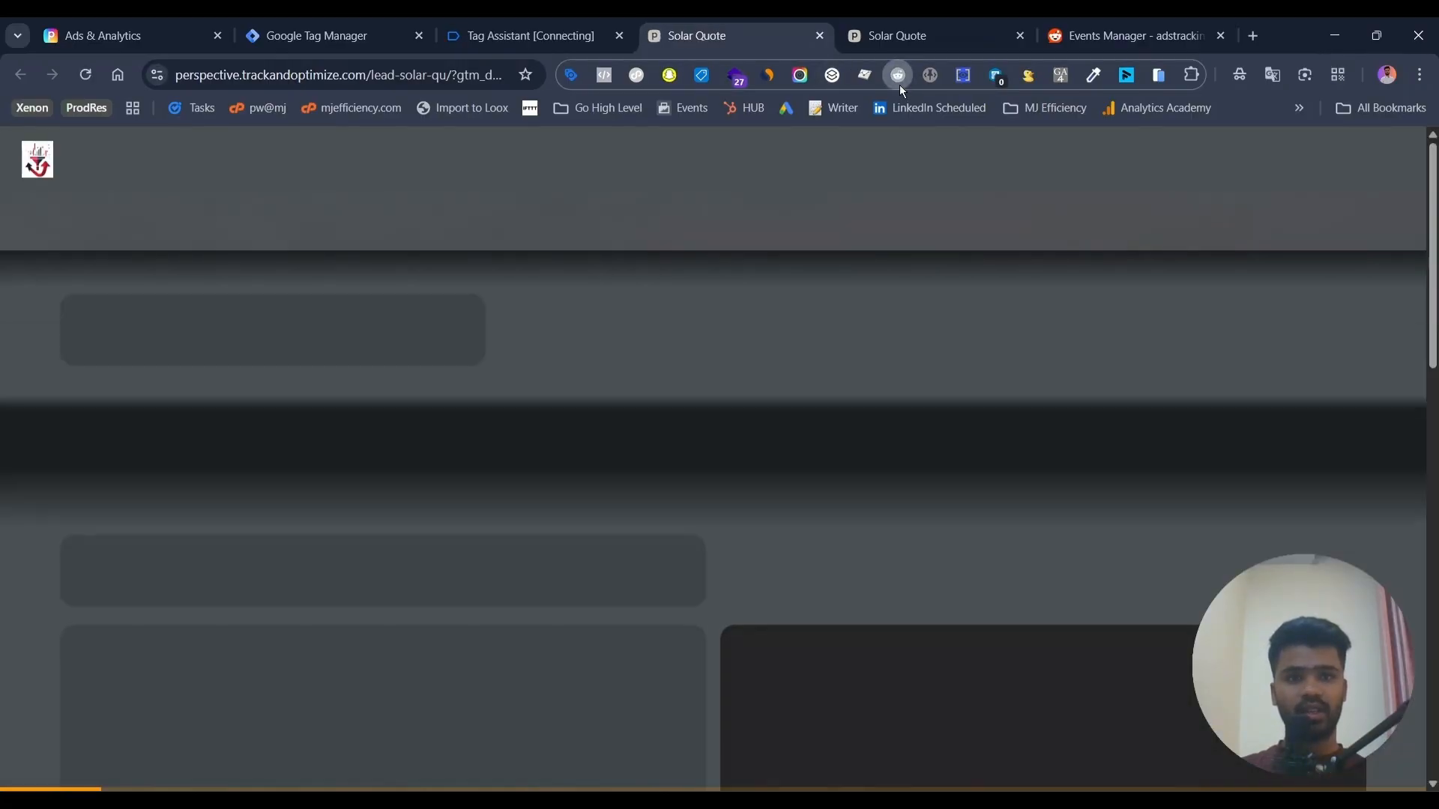
{"action": "left_click", "coordinate": [898, 81]}
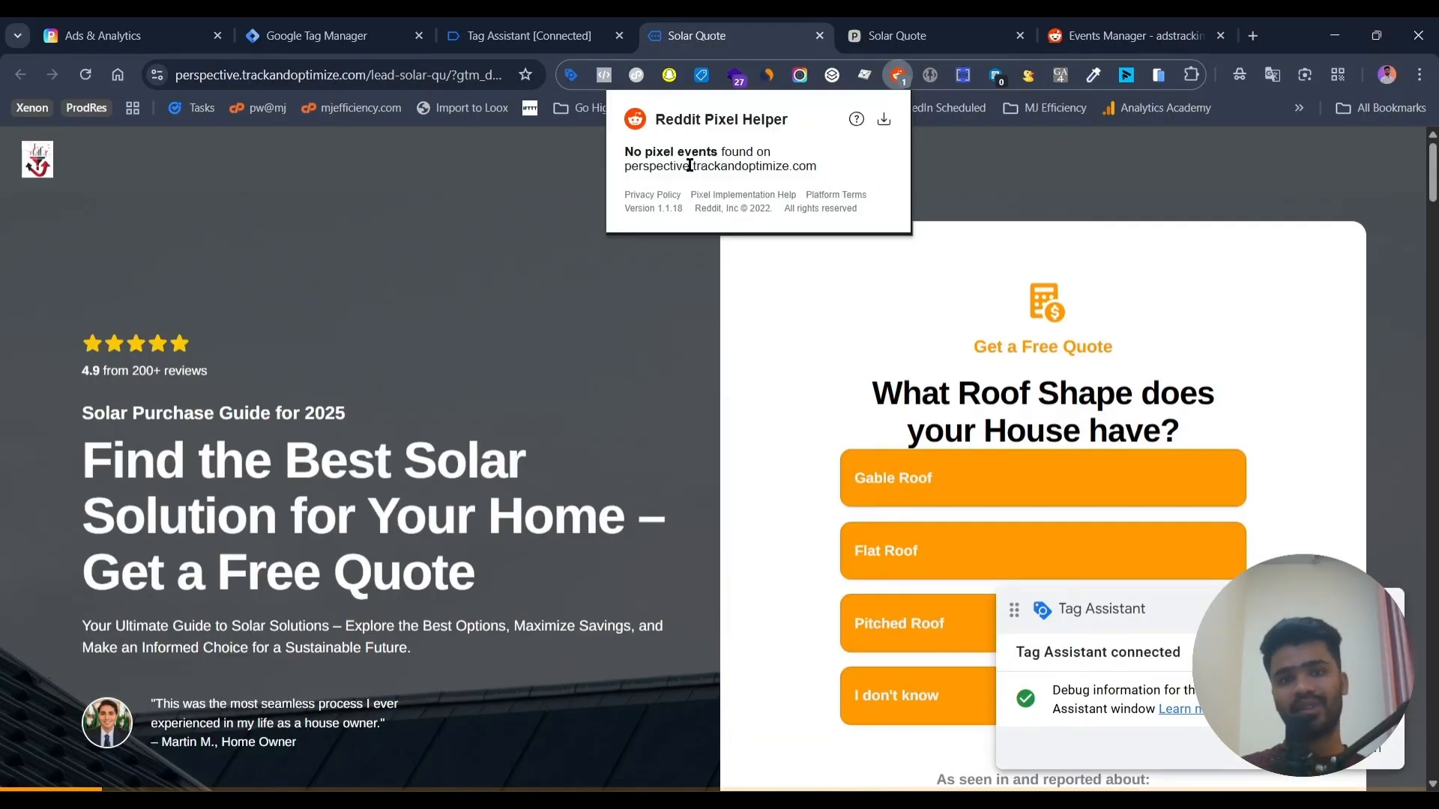
{"action": "left_click", "coordinate": [559, 23]}
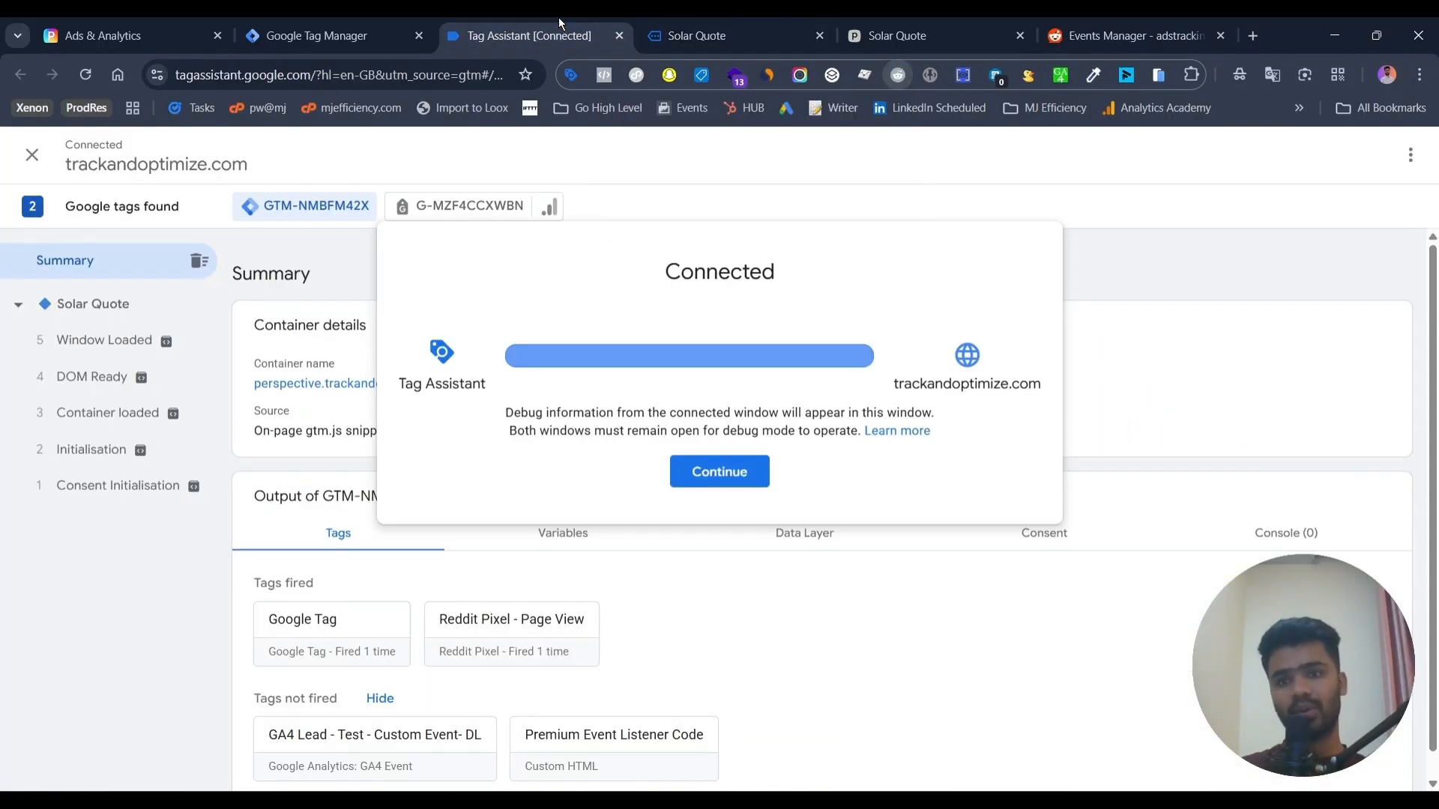
- Check Reddit Pixel - Page View succeeded with a PageVisit event on Container loaded, then return to Solar Quote
{"action": "left_click", "coordinate": [711, 485]}
{"action": "left_click", "coordinate": [120, 419]}
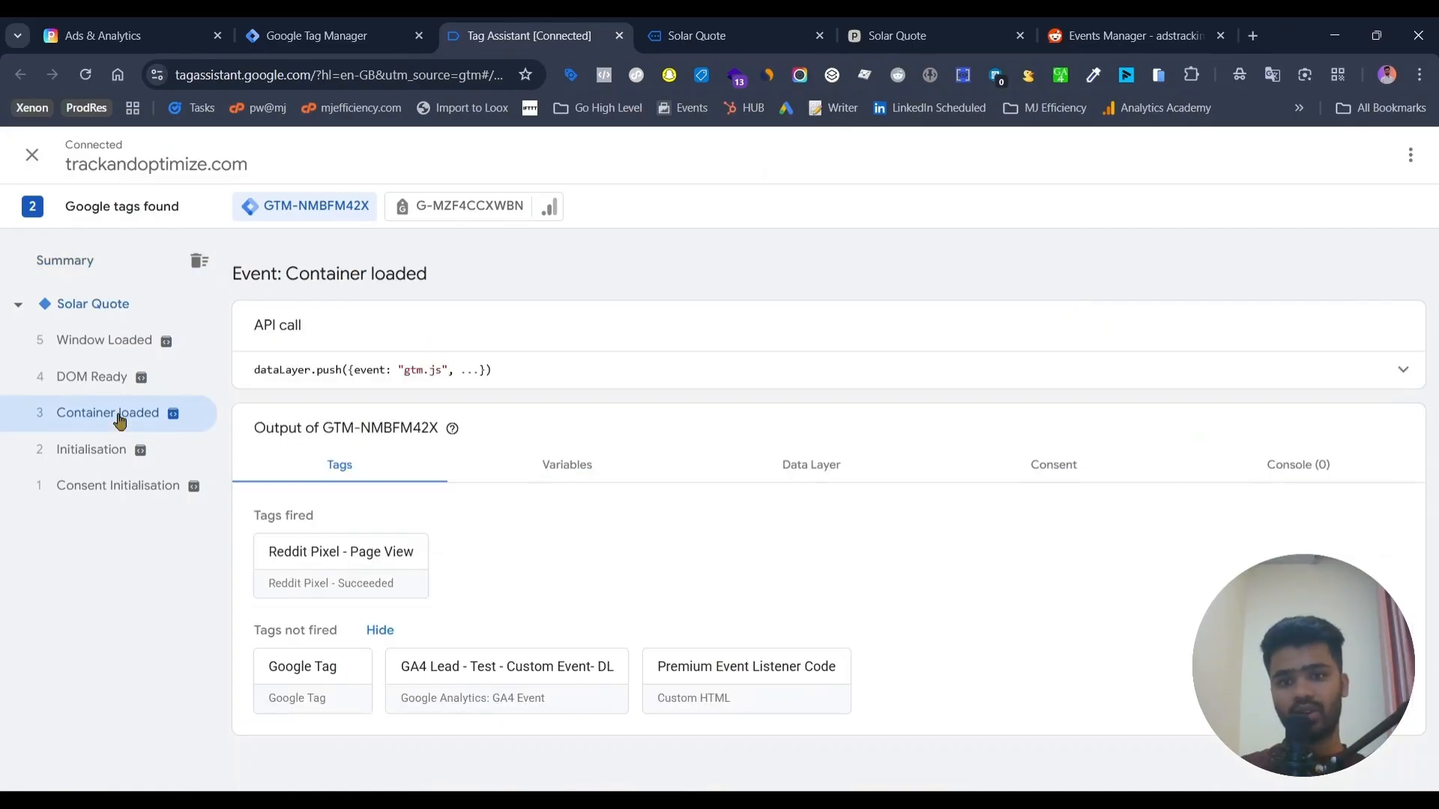
{"action": "left_click", "coordinate": [352, 583]}
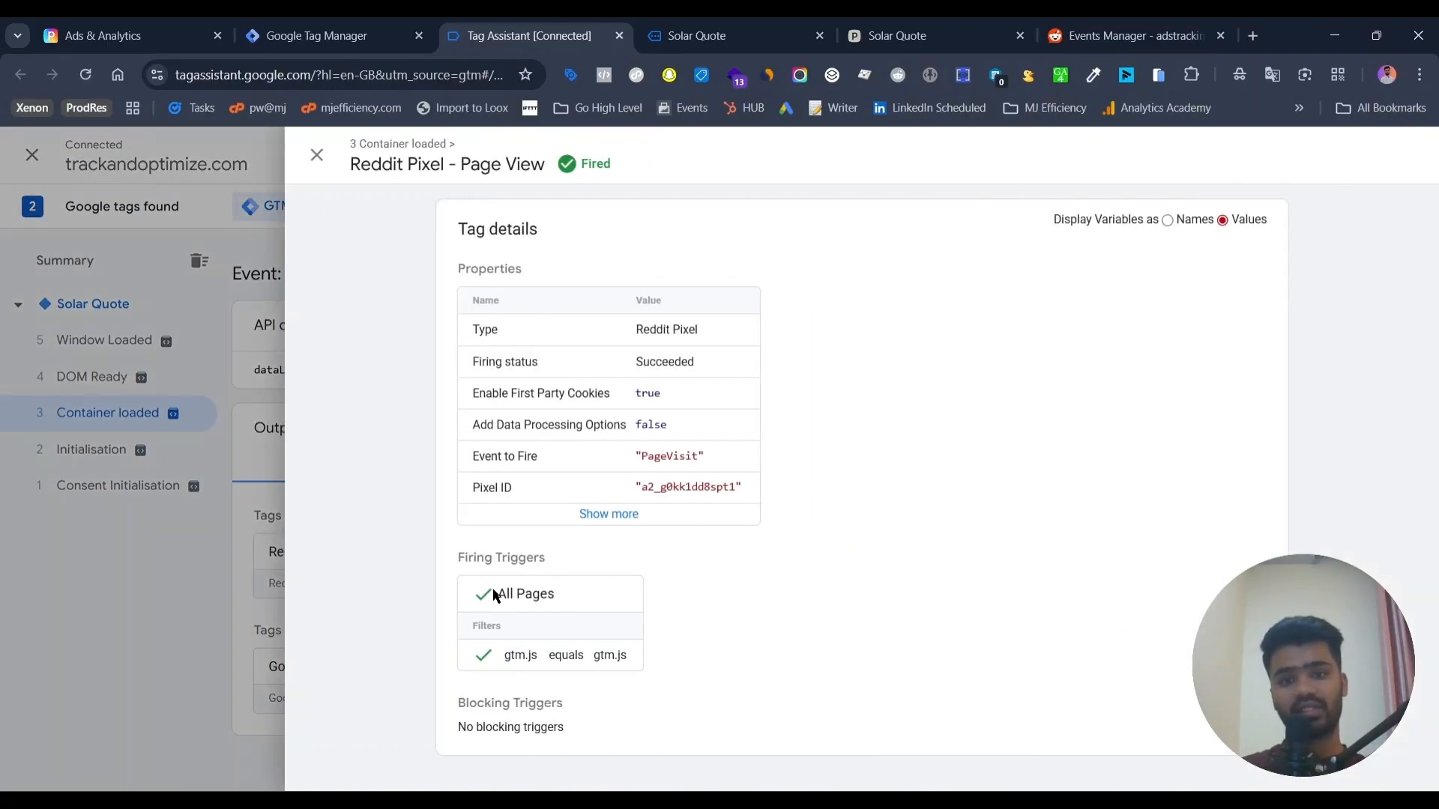
{"action": "left_click", "coordinate": [593, 516]}
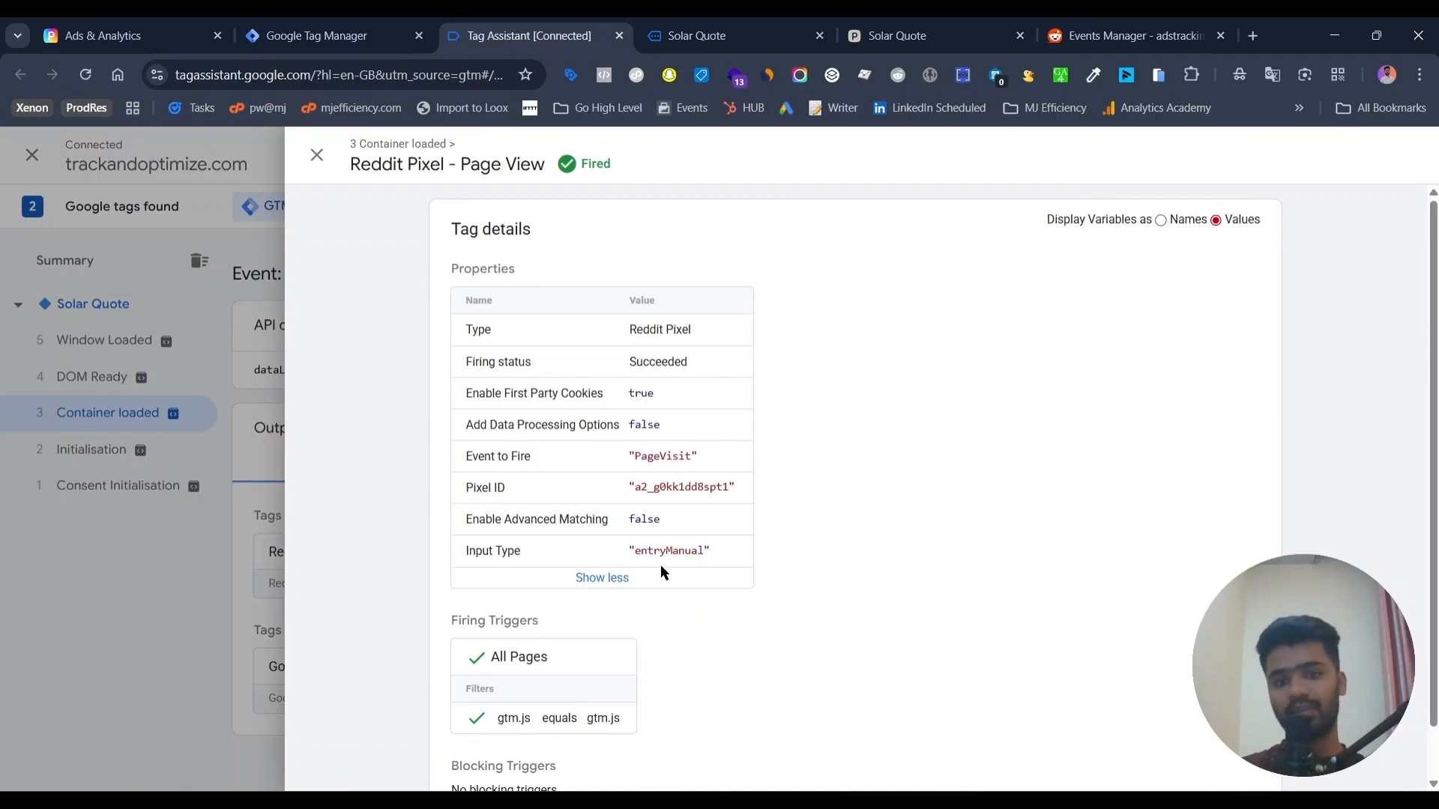
{"action": "left_click", "coordinate": [730, 35]}
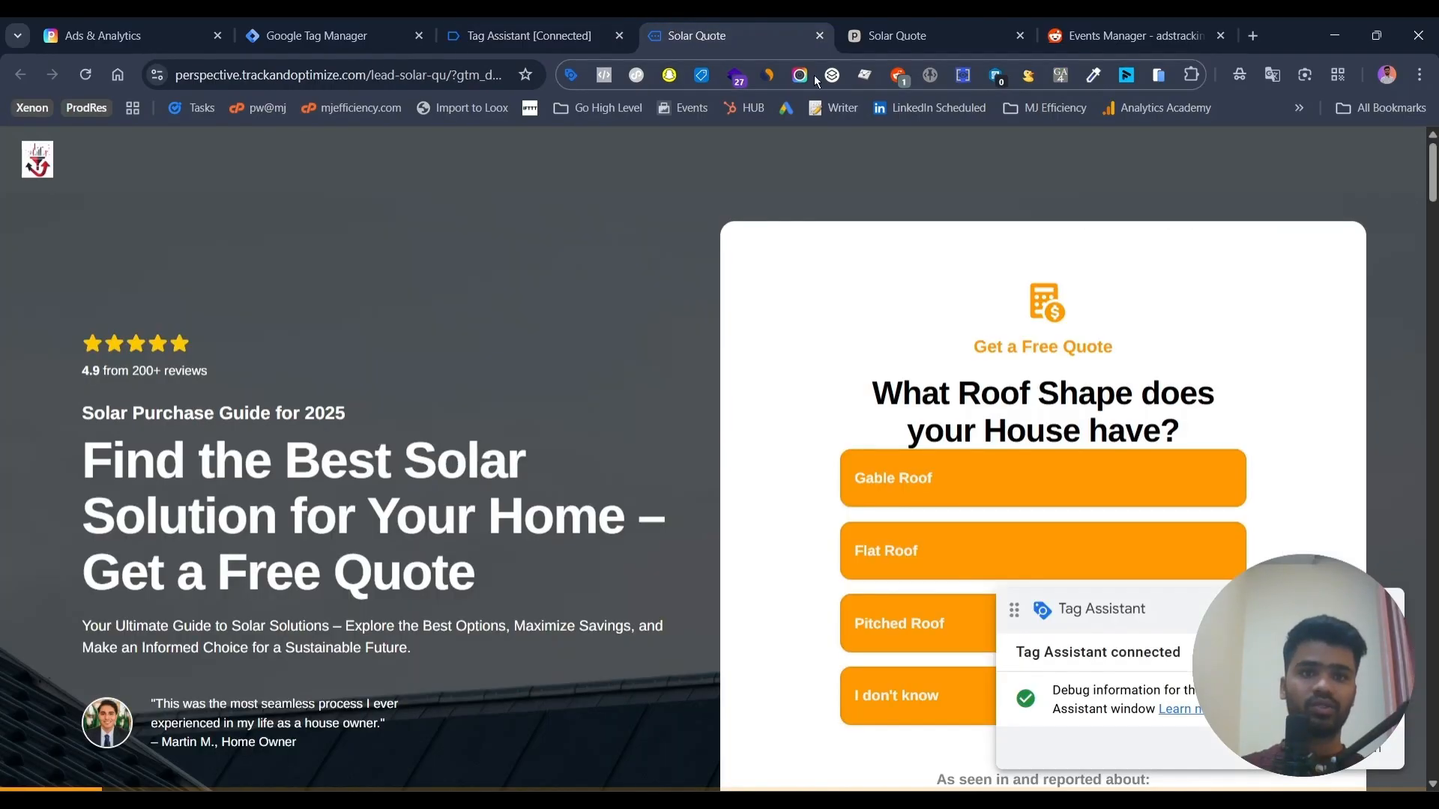
- Expand the single PageVisit event in Reddit Pixel Helper, sent via Google Tag Manager
{"action": "left_click", "coordinate": [896, 75]}
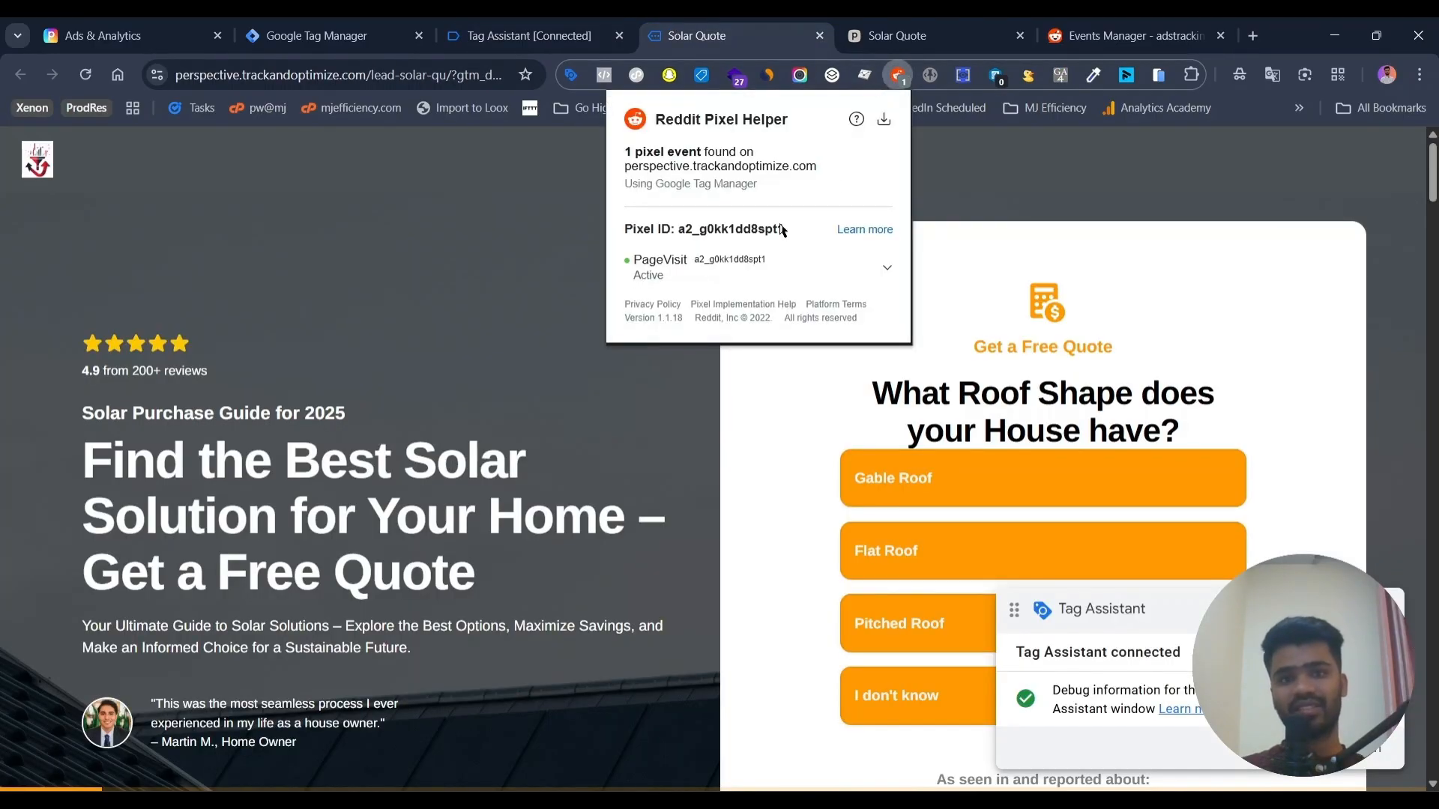
{"action": "left_click", "coordinate": [689, 266]}
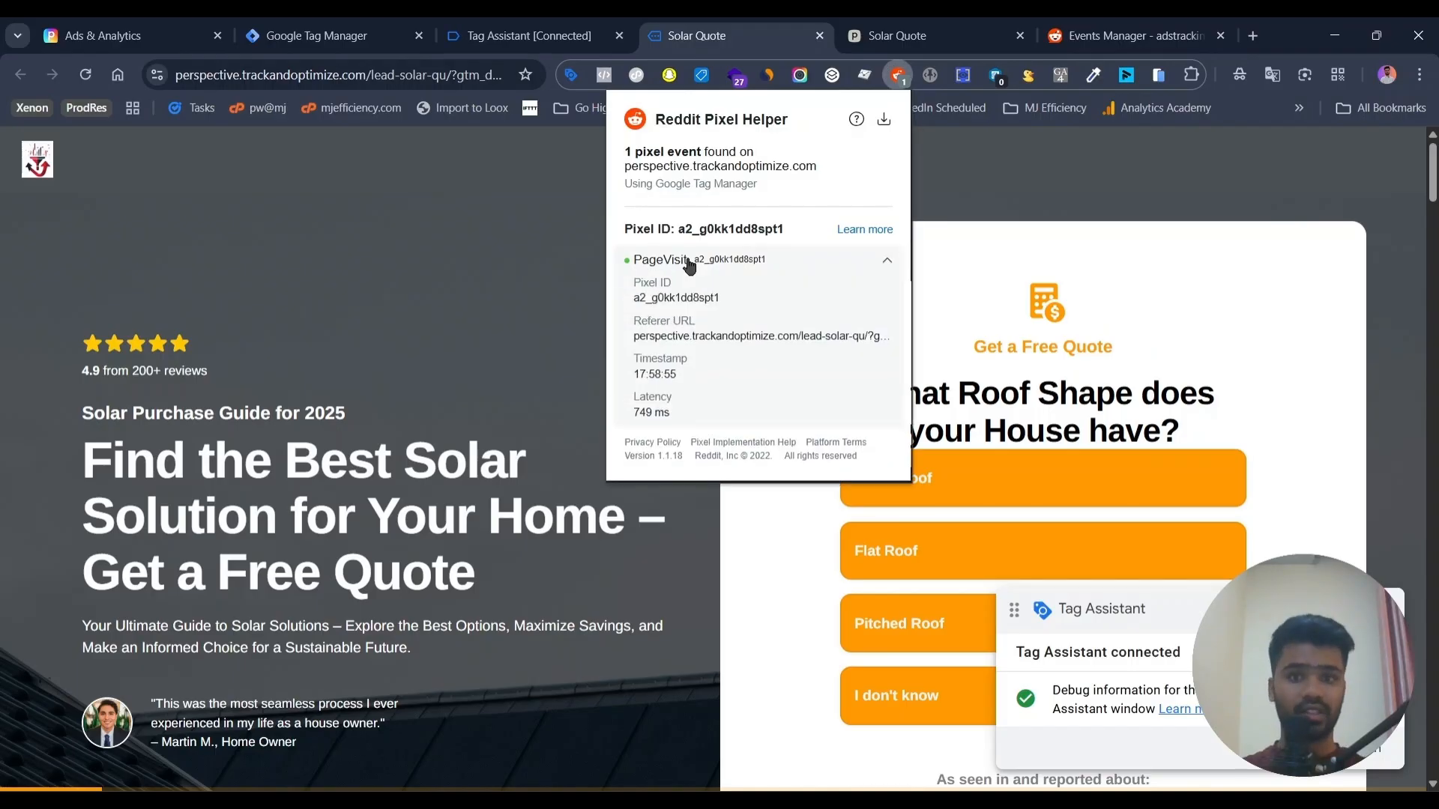
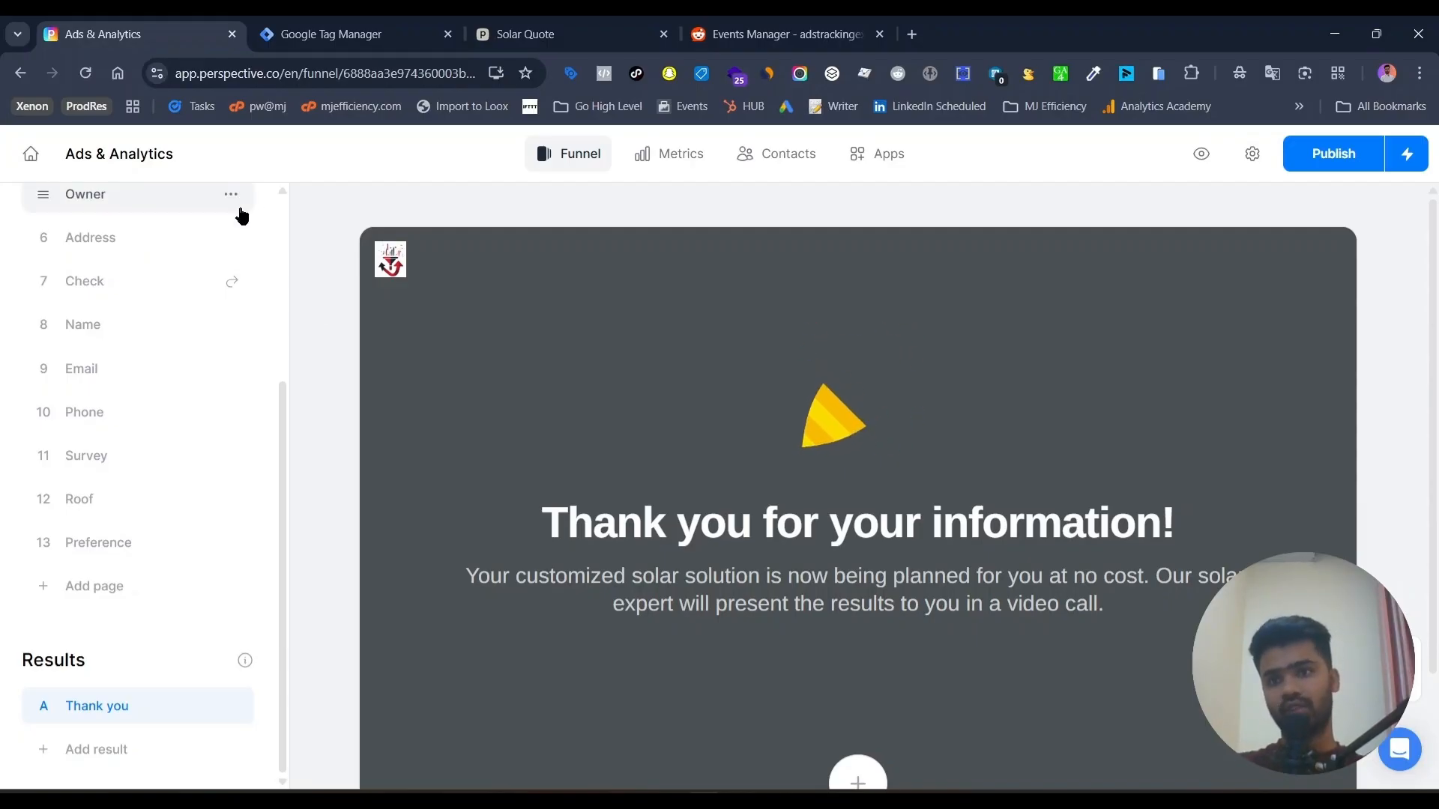
- Copy the Reddit Pixel ID from Reddit's Events overview, then return to the GTM tags list
{"action": "left_click", "coordinate": [328, 22]}
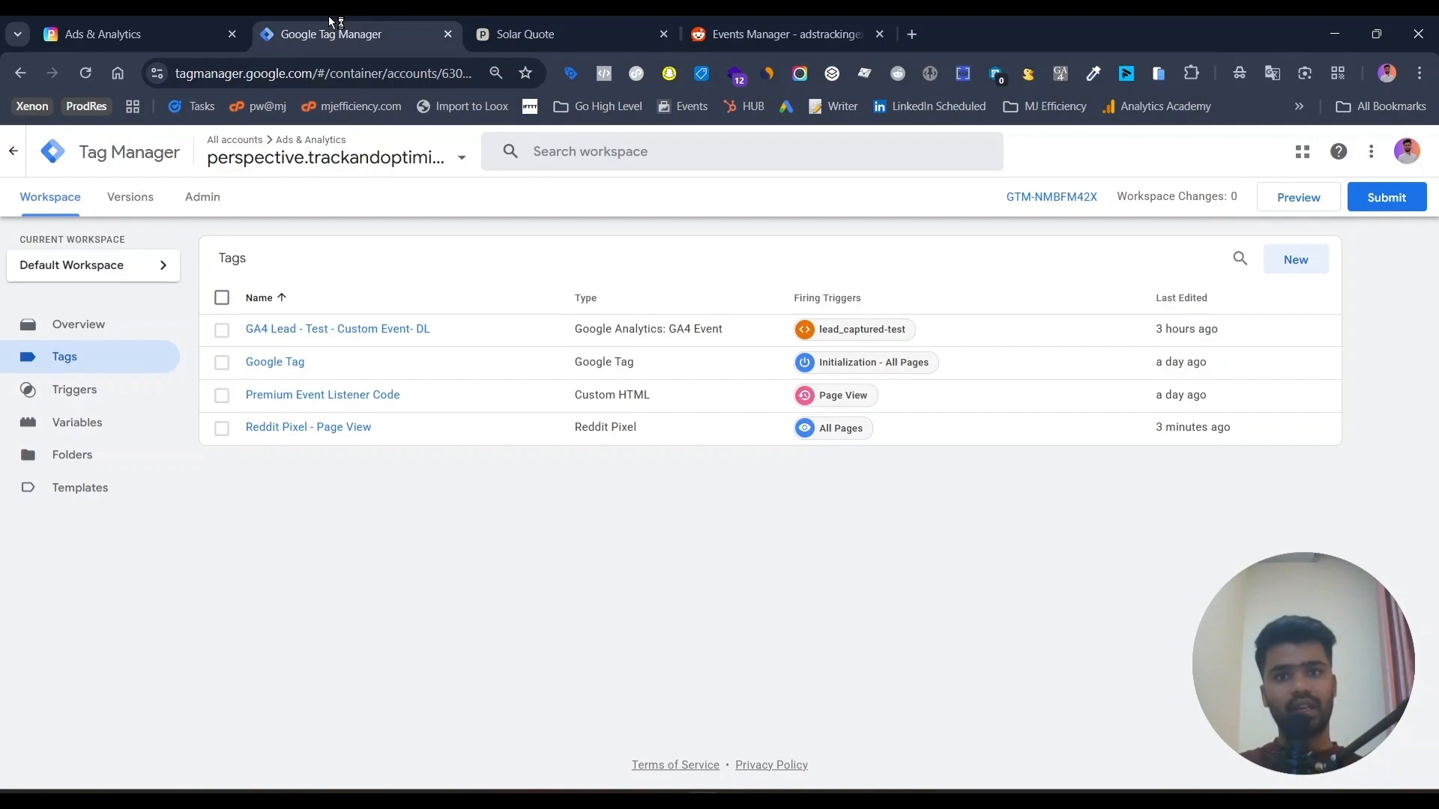
{"action": "left_click", "coordinate": [779, 34]}
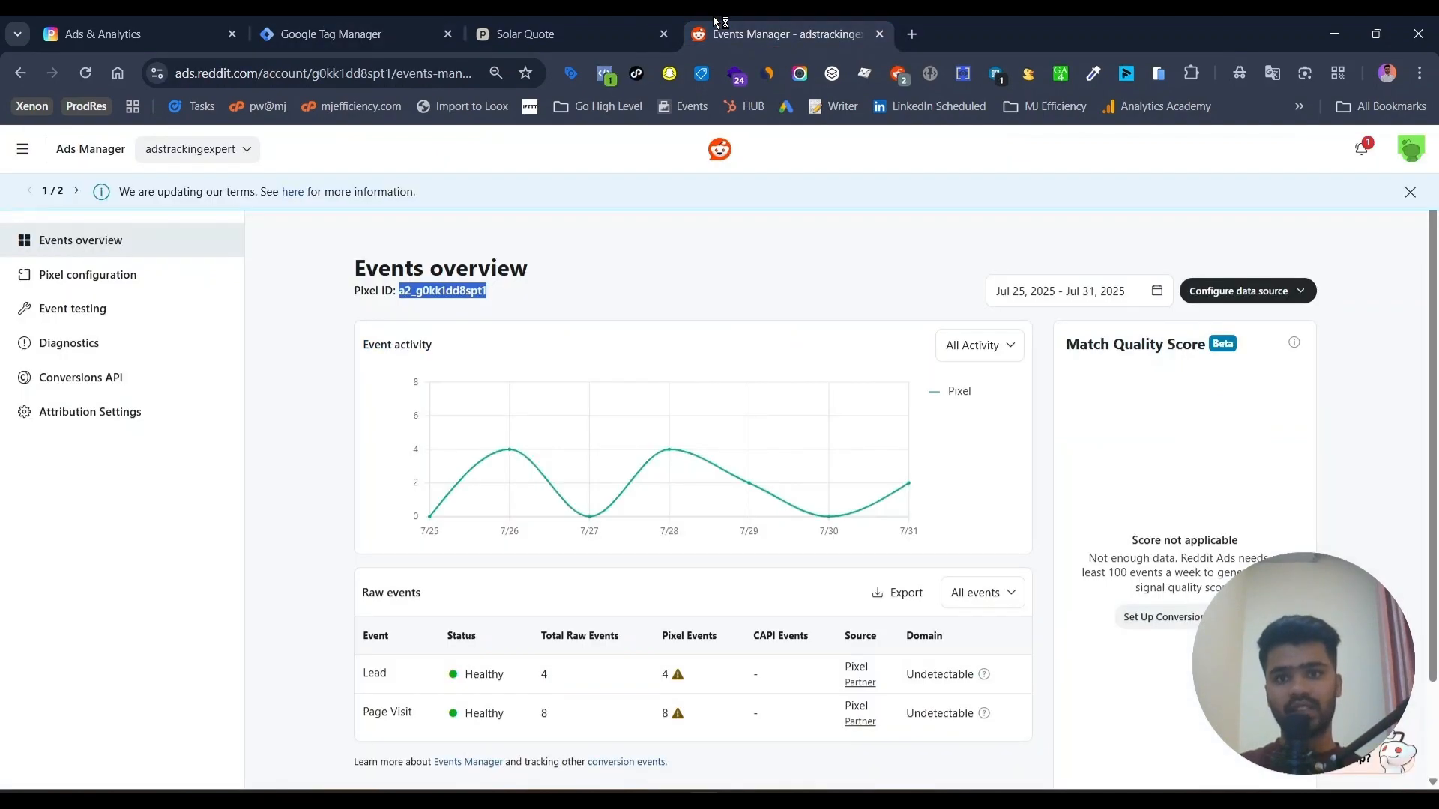
{"action": "left_click", "coordinate": [462, 293]}
{"action": "left_click", "coordinate": [366, 43]}
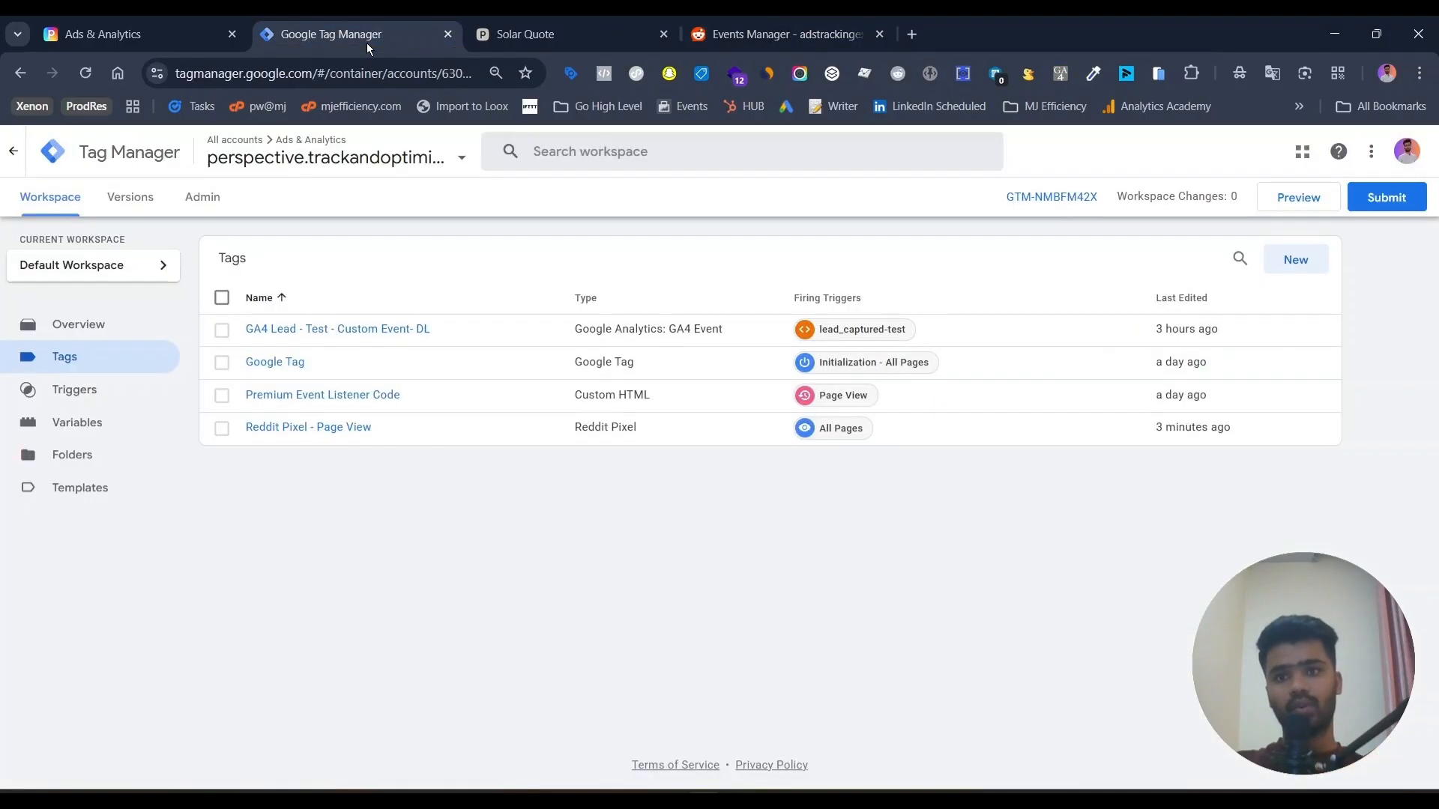
- Create a new Reddit Pixel tag and paste in the pixel ID
{"action": "left_click", "coordinate": [1292, 260]}
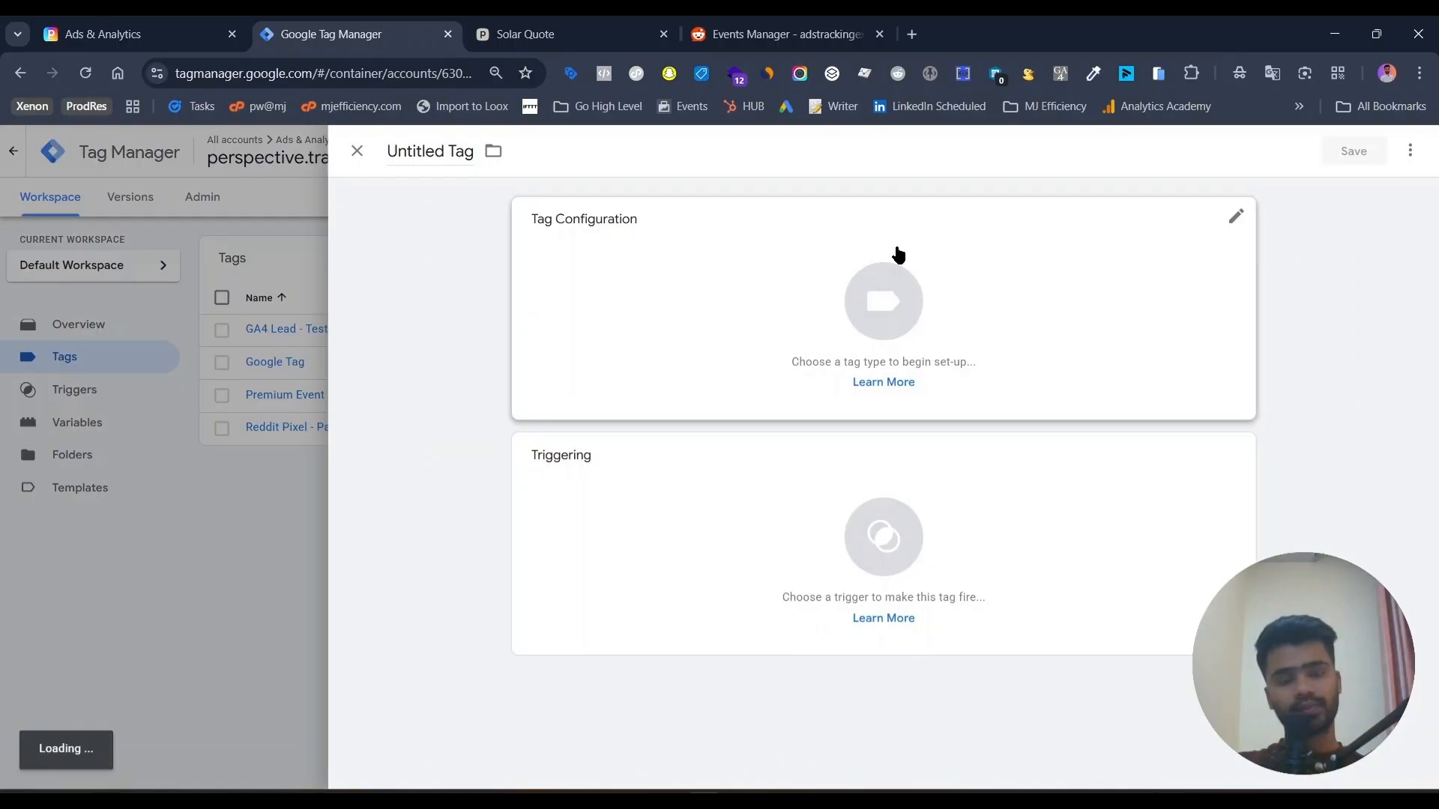
{"action": "left_click", "coordinate": [898, 255]}
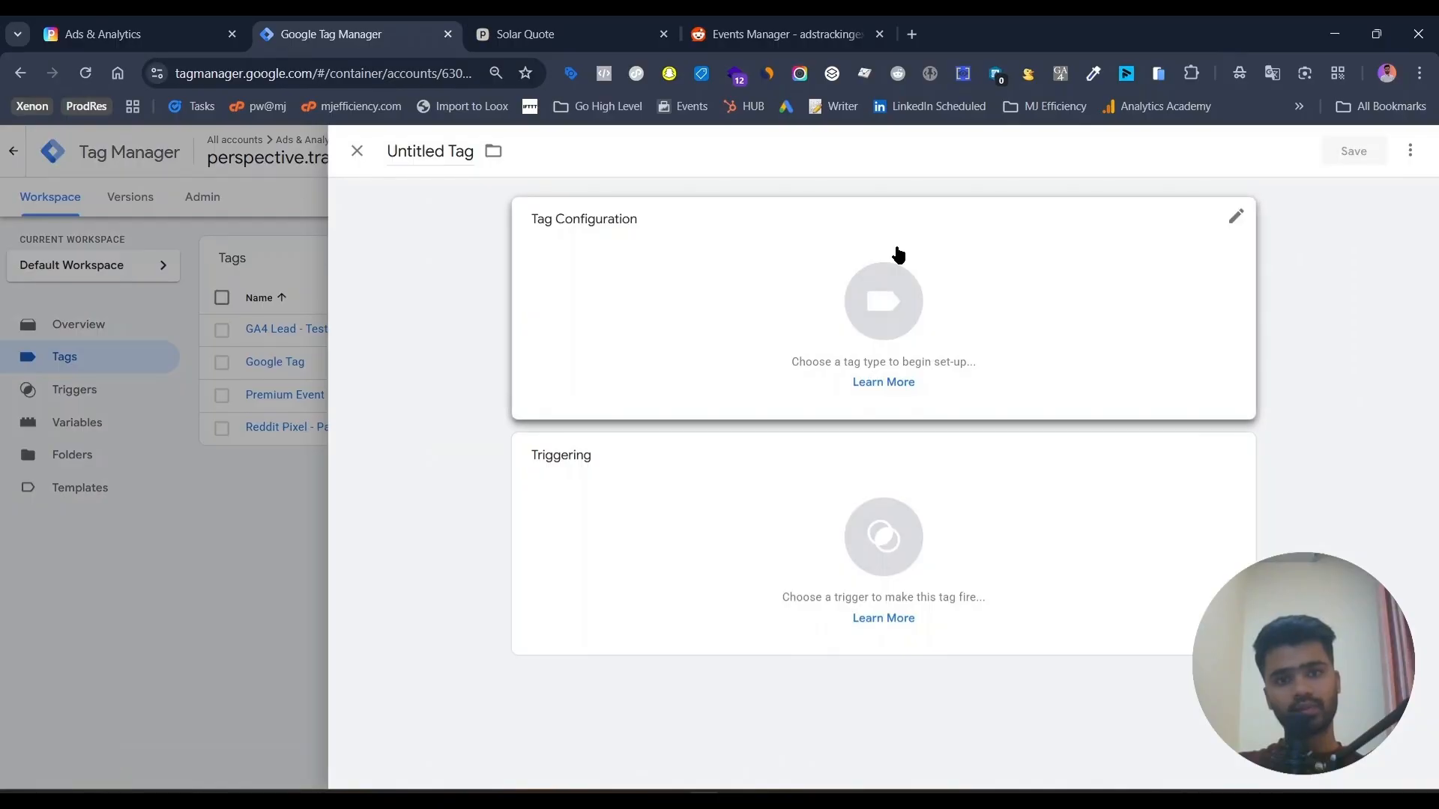
{"action": "scroll", "coordinate": [1082, 440], "scroll_direction": "down", "scroll_amount": 5}
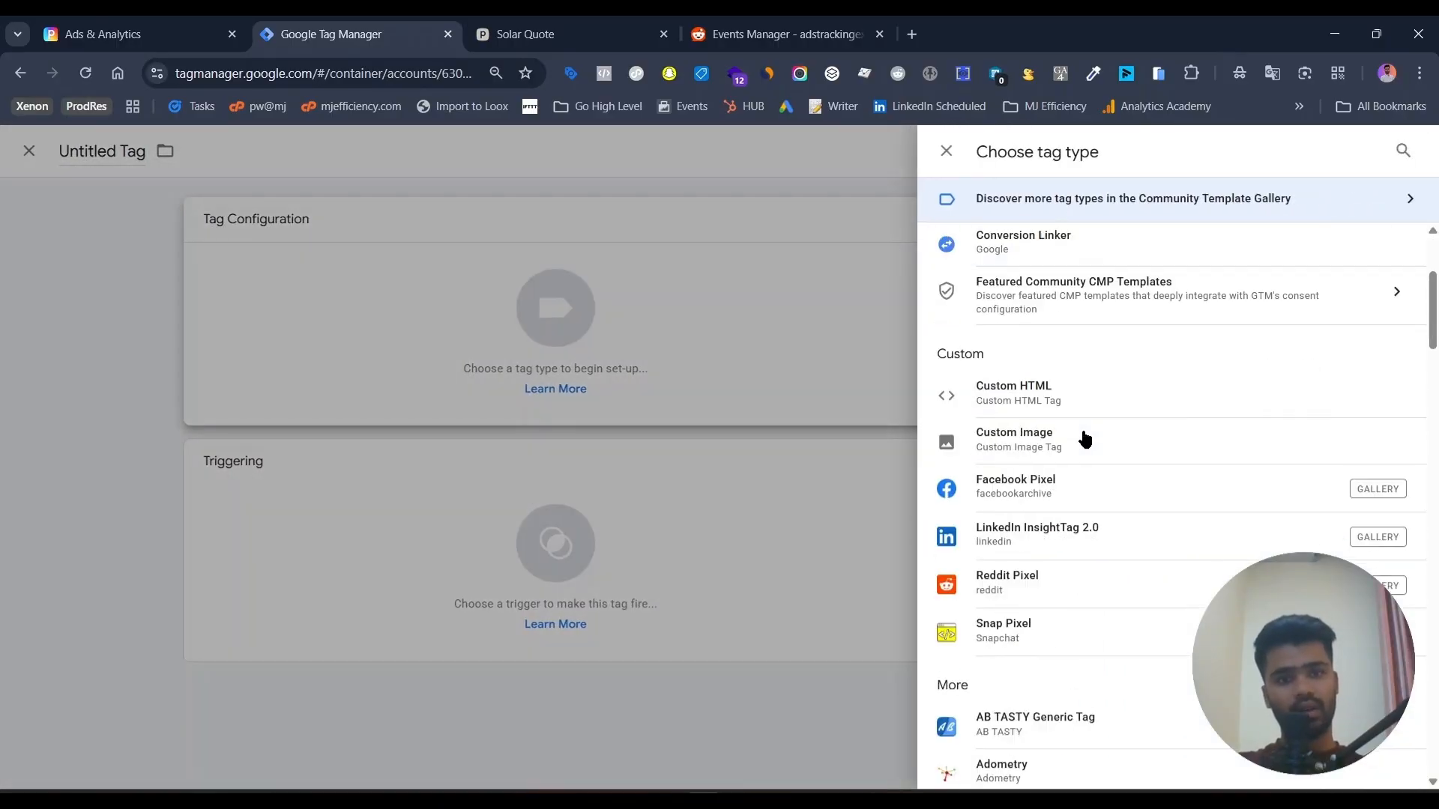
{"action": "left_click", "coordinate": [569, 374]}
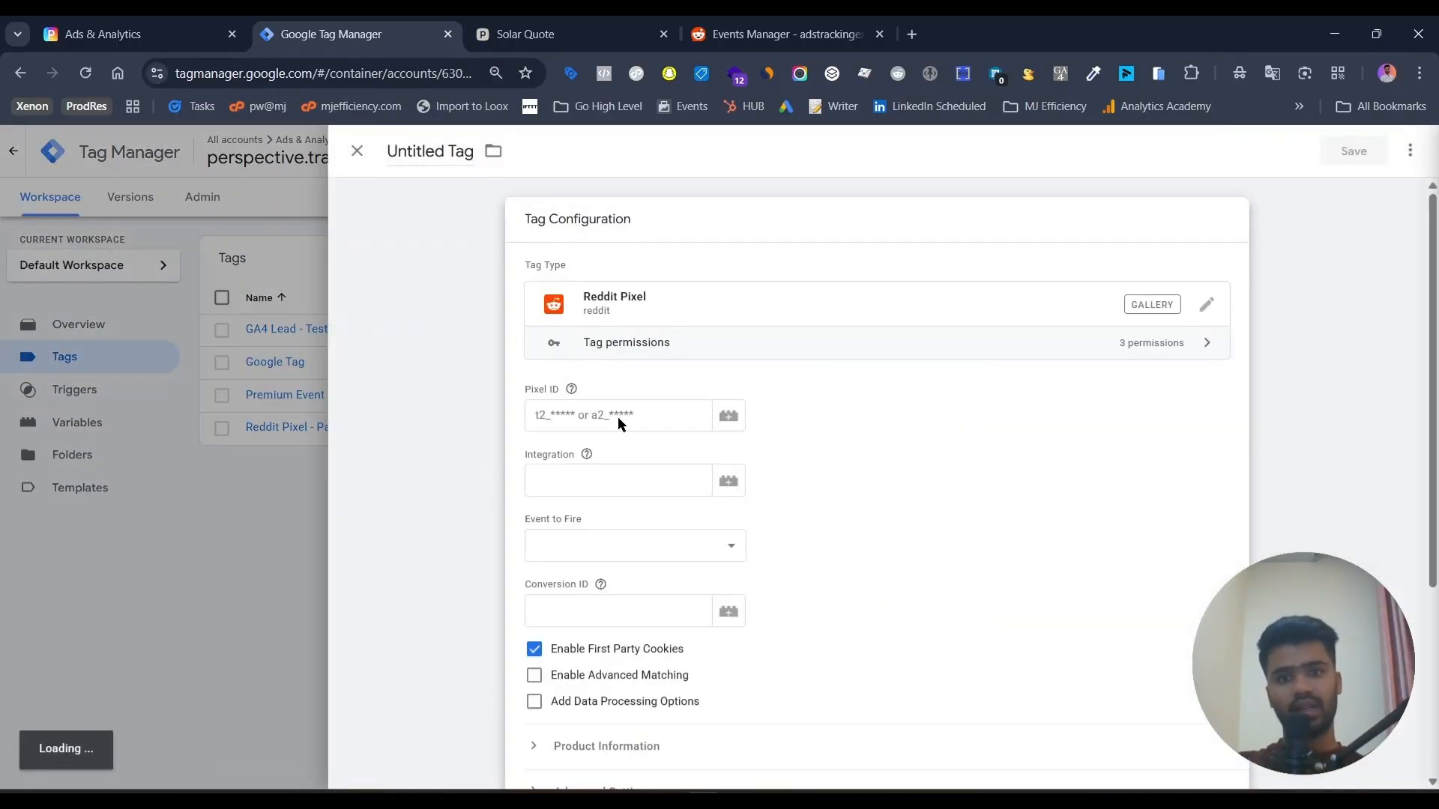
{"action": "left_click", "coordinate": [595, 395]}
{"action": "type", "text": "a2_g0kk1dd8spt1"}
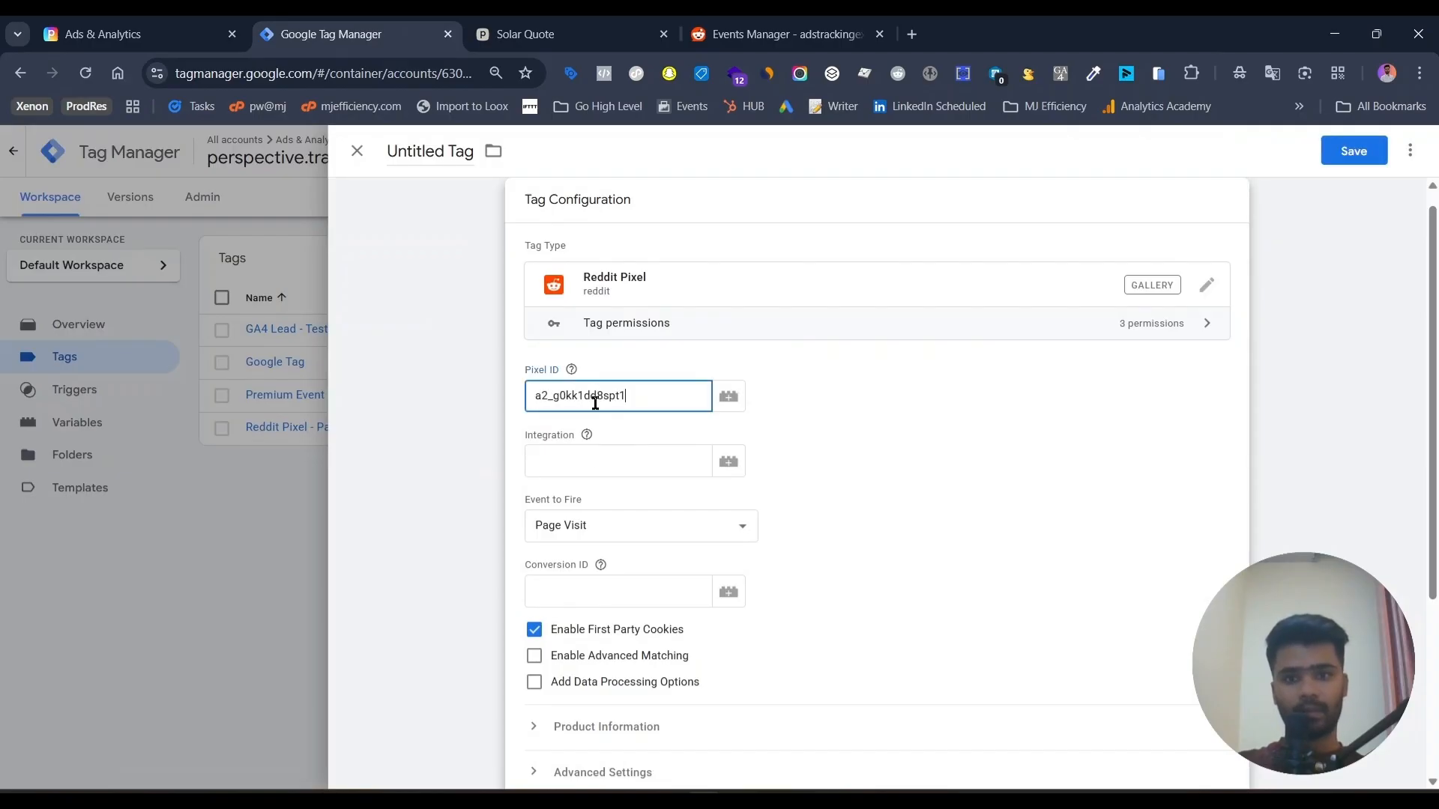
- Set the tag's event to fire to Sign Up and start choosing its trigger
{"action": "mouse_move", "coordinate": [599, 569]}
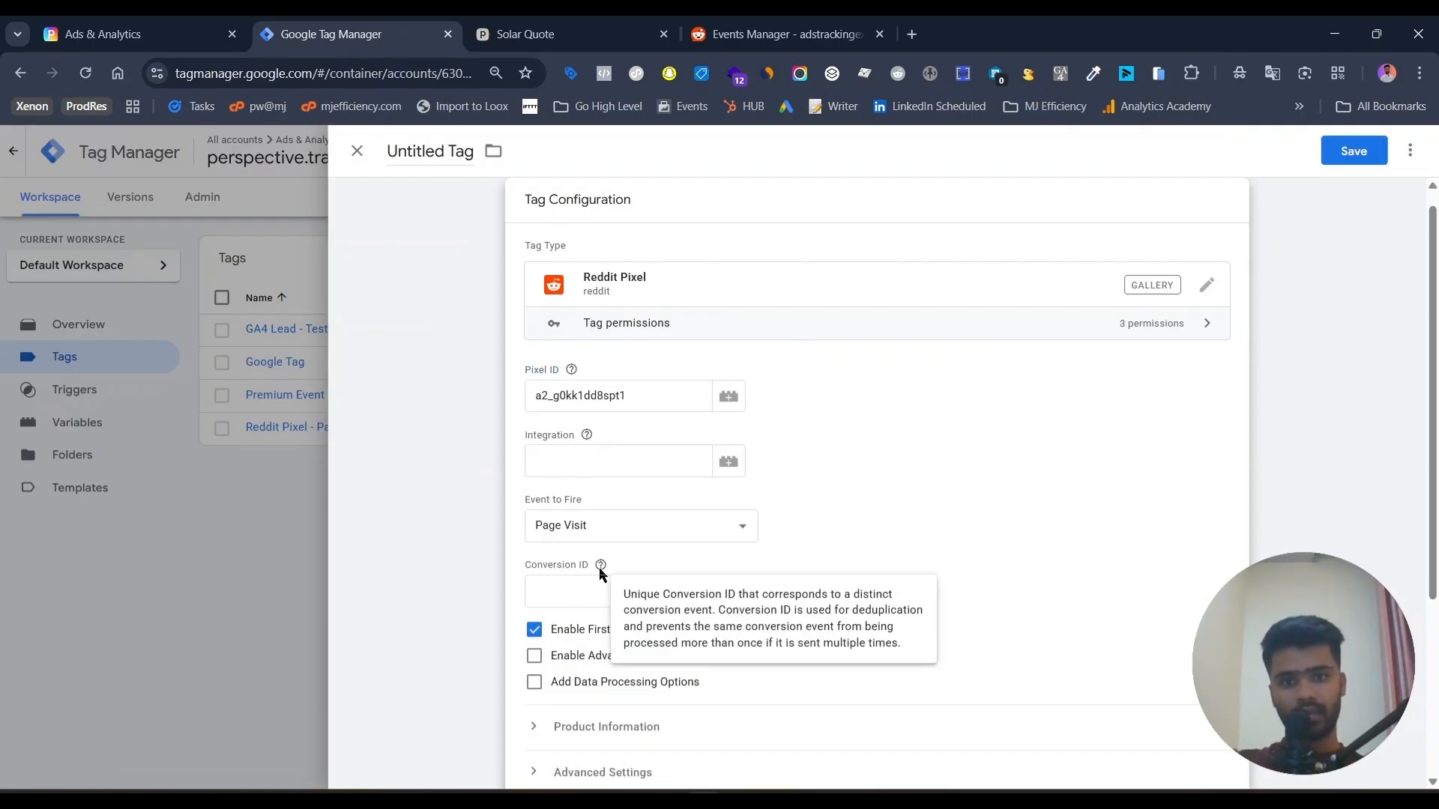
{"action": "left_click", "coordinate": [549, 527]}
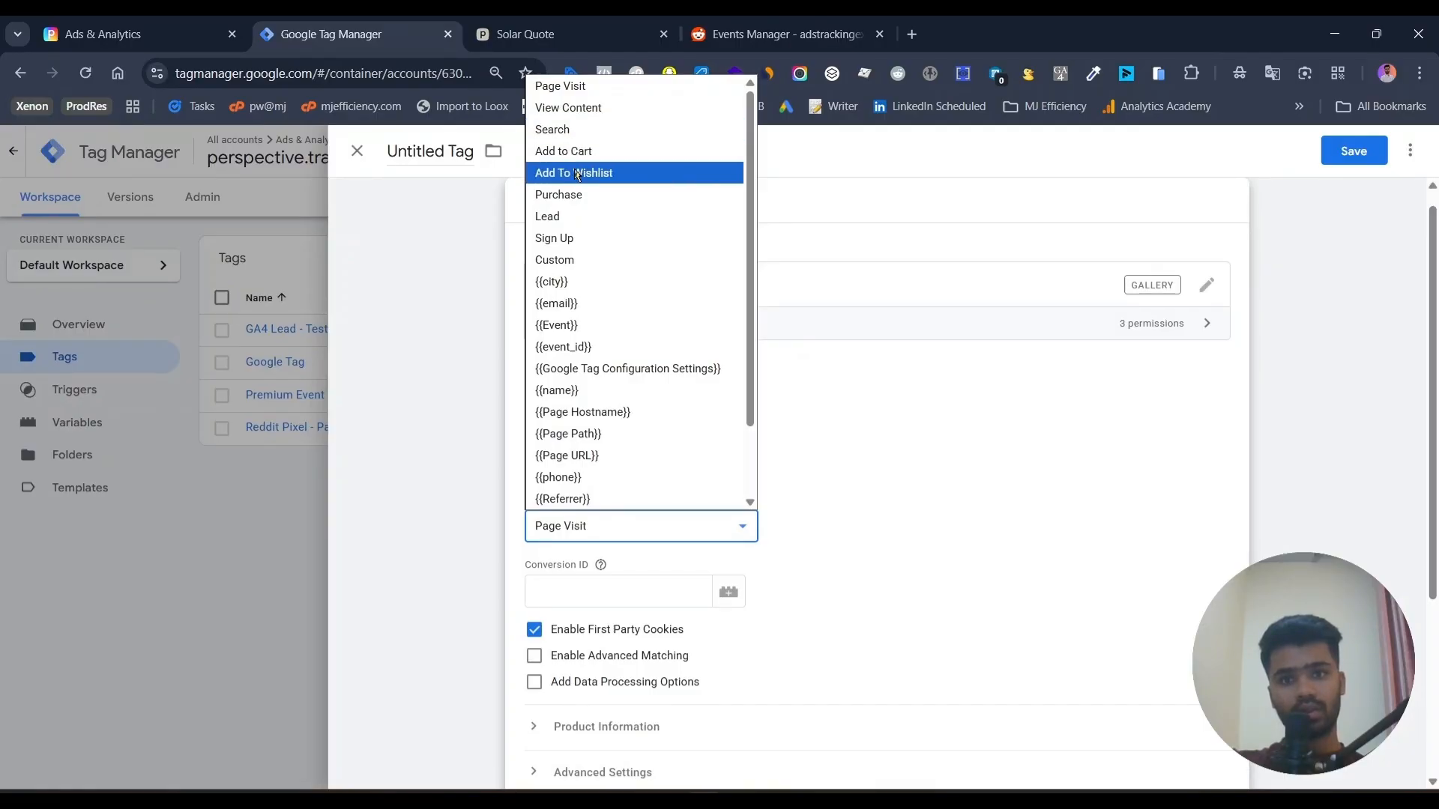
{"action": "left_click", "coordinate": [582, 234]}
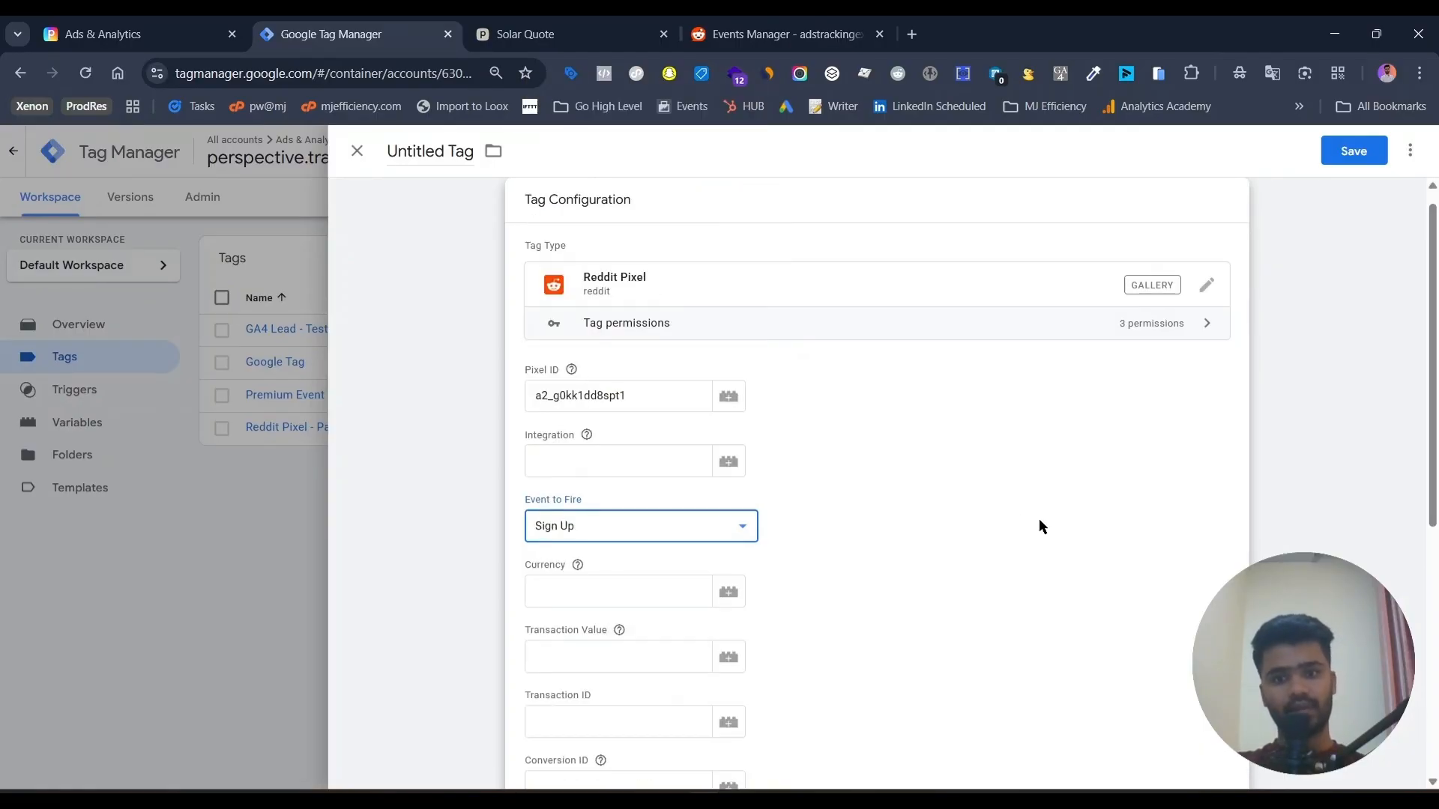
{"action": "scroll", "coordinate": [1039, 520], "scroll_direction": "down", "scroll_amount": 6}
{"action": "scroll", "coordinate": [1040, 528], "scroll_direction": "up", "scroll_amount": 6}
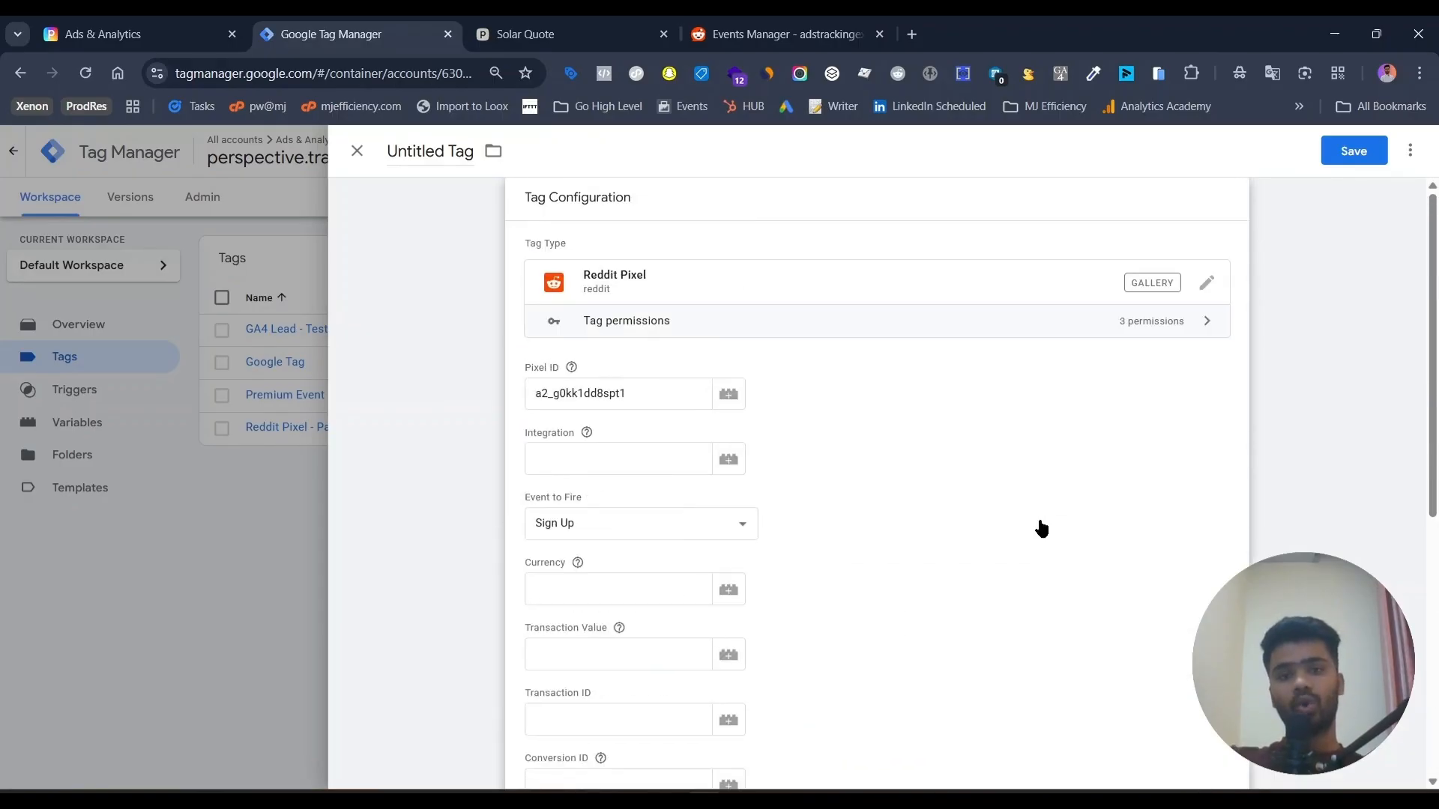
{"action": "scroll", "coordinate": [1041, 528], "scroll_direction": "up", "scroll_amount": 1}
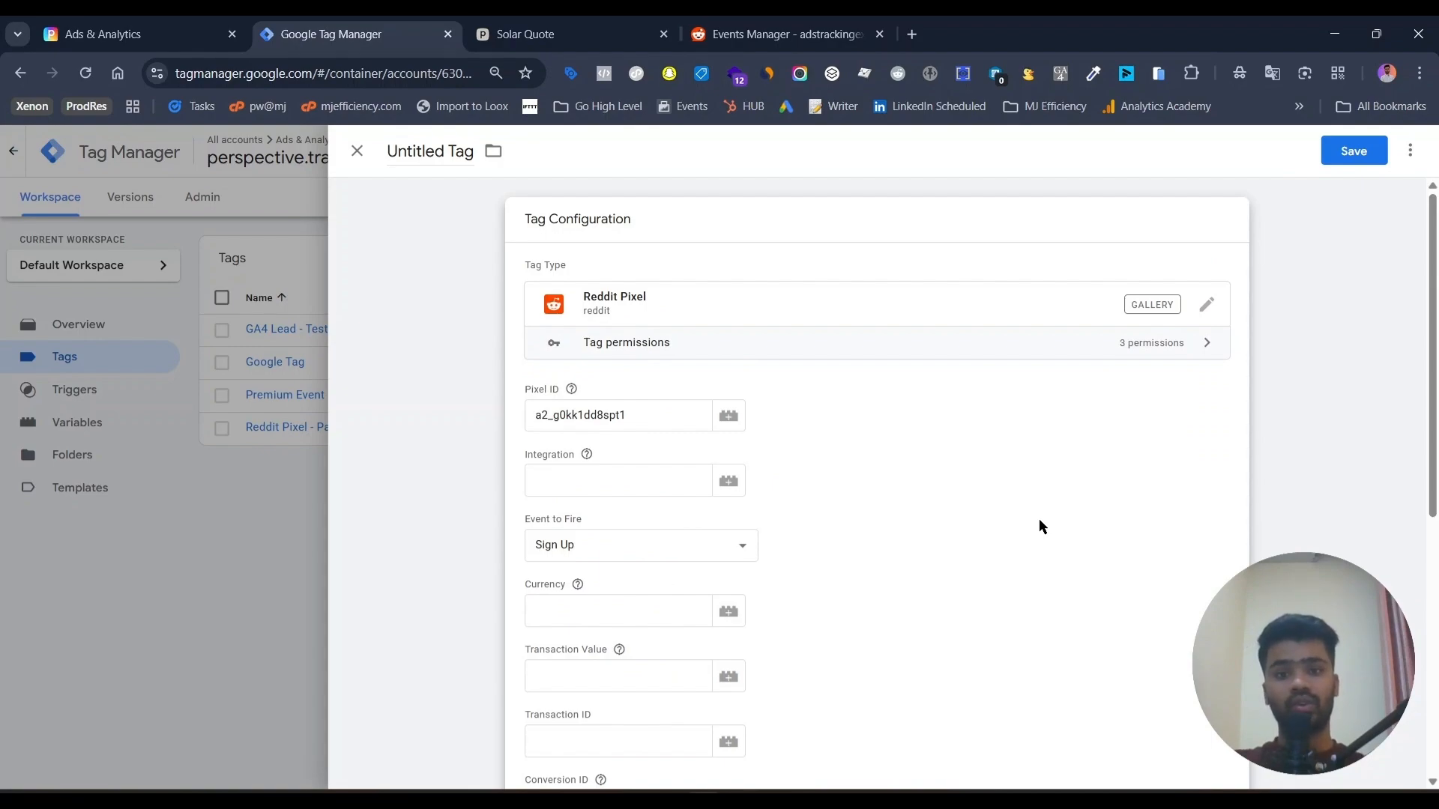
{"action": "scroll", "coordinate": [1039, 524], "scroll_direction": "down", "scroll_amount": 6}
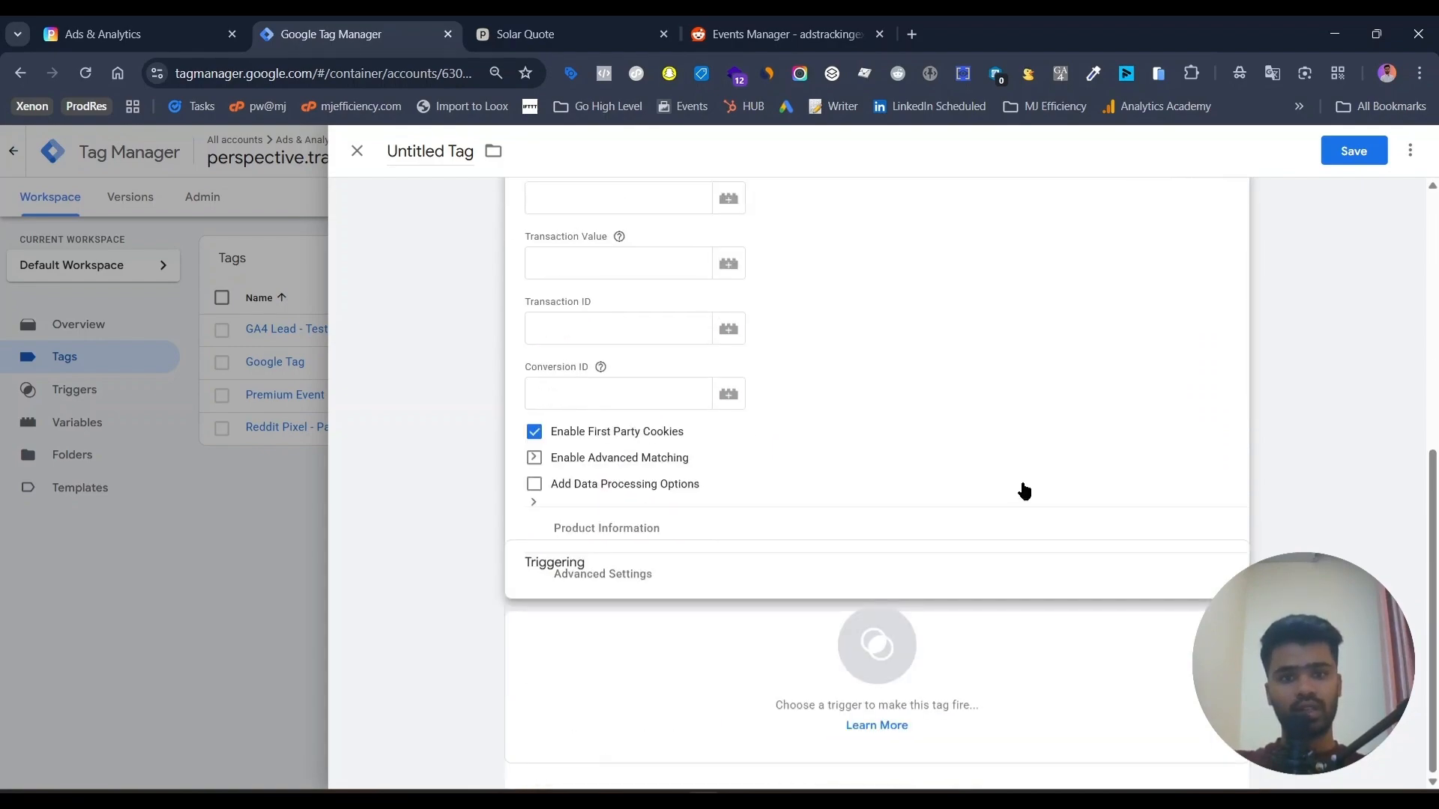
{"action": "left_click", "coordinate": [1284, 472]}
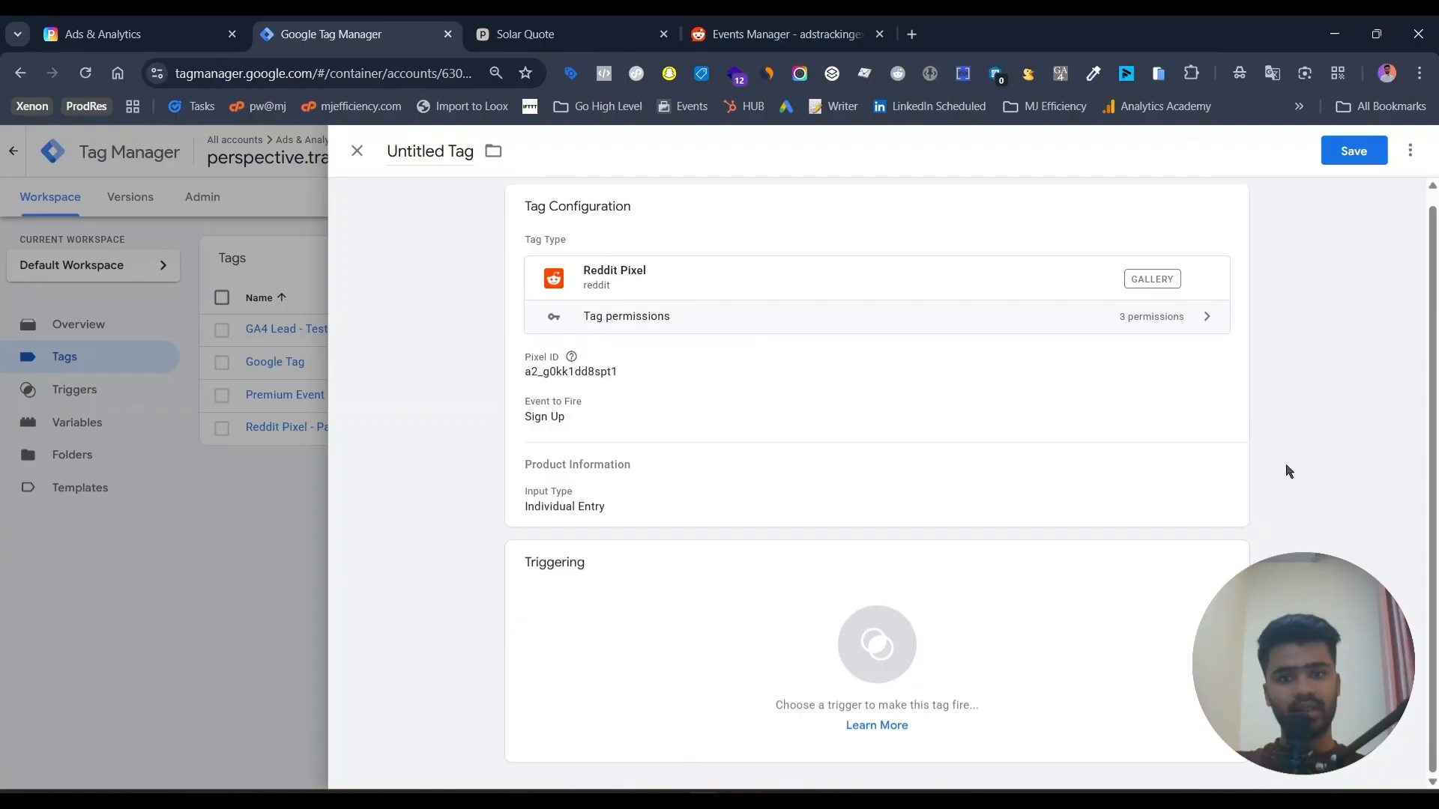
{"action": "left_click", "coordinate": [618, 628]}
{"action": "left_click", "coordinate": [199, 16]}
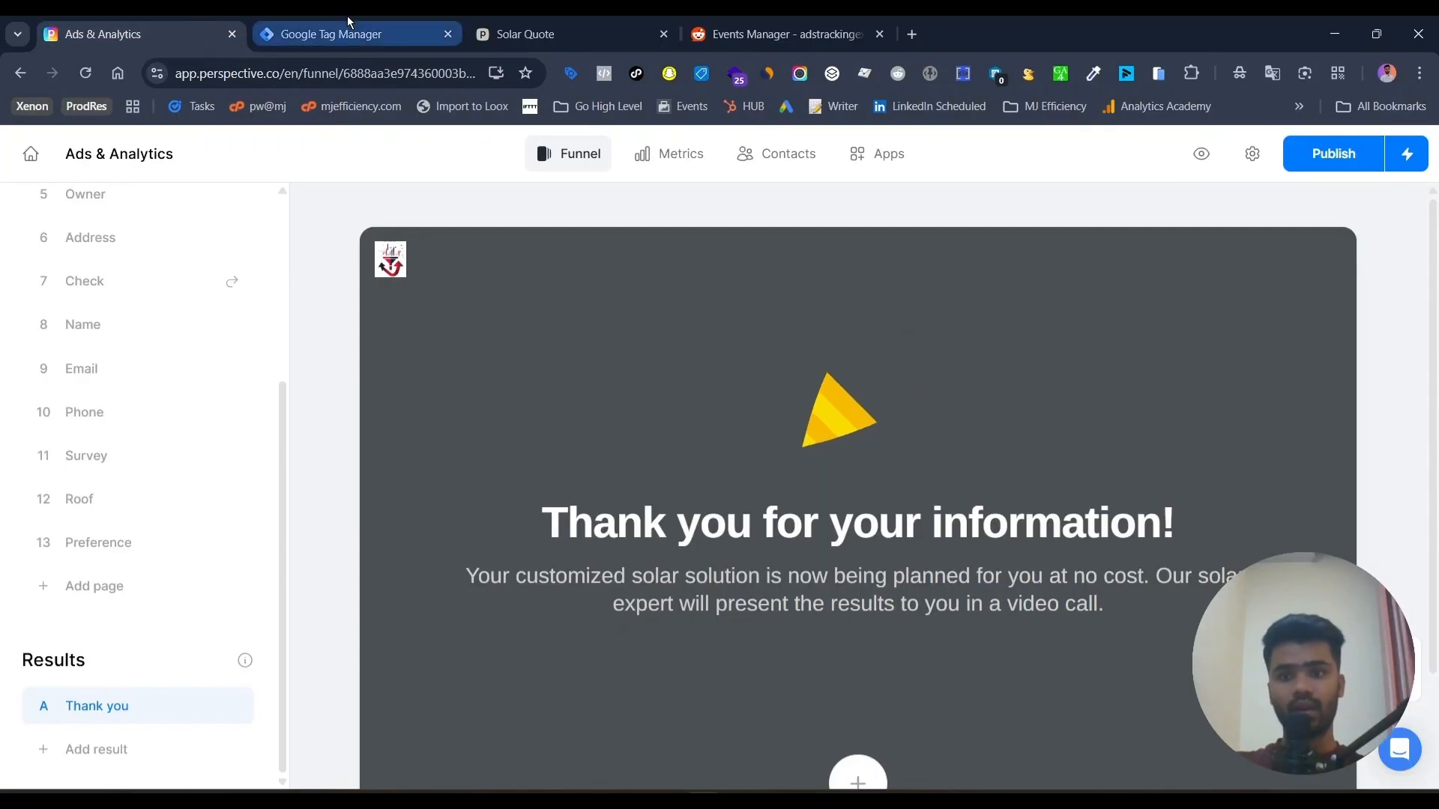
- Copy the Thank you page's full /thanks URL from its Edit URL settings
{"action": "scroll", "coordinate": [171, 432], "scroll_direction": "up", "scroll_amount": 4}
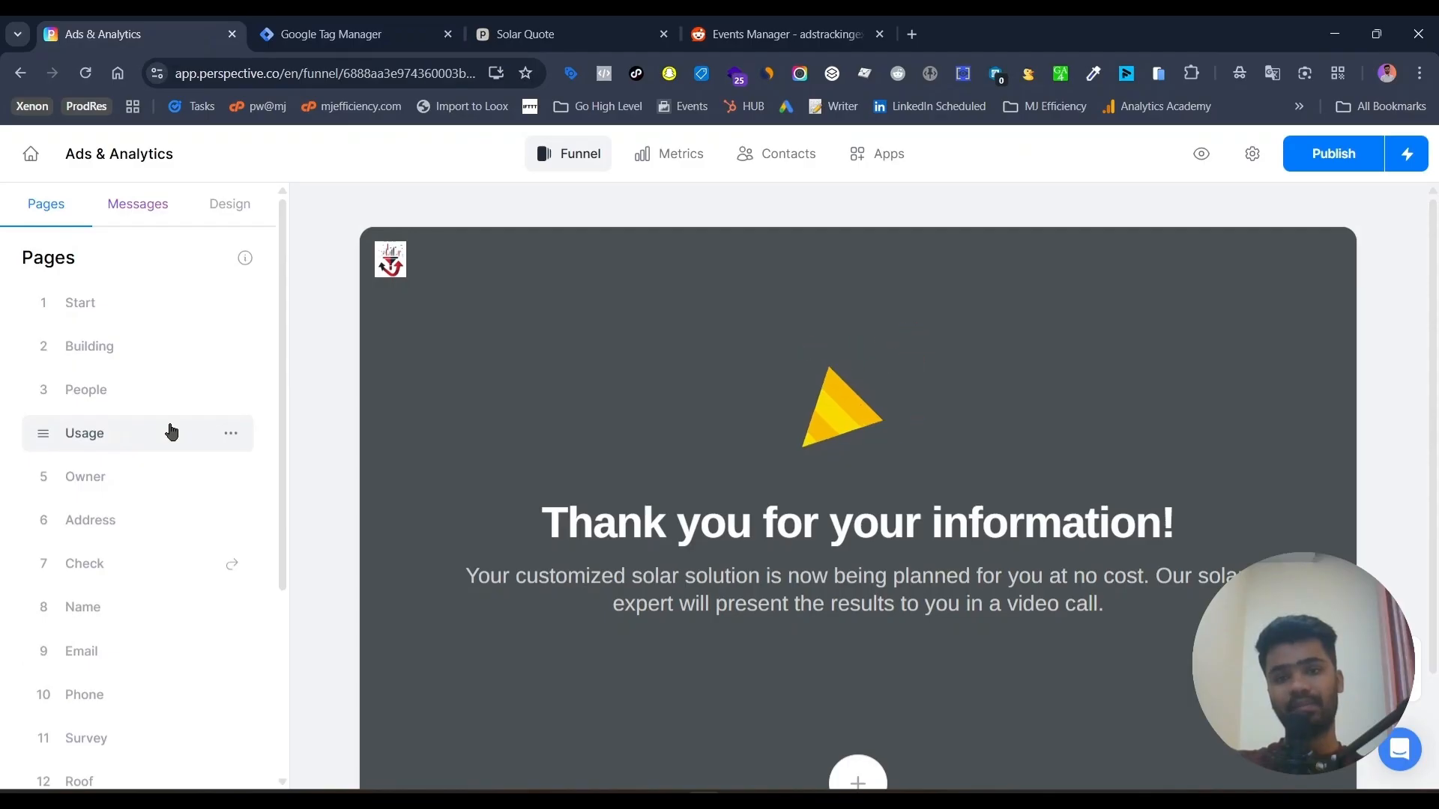
{"action": "scroll", "coordinate": [172, 432], "scroll_direction": "down", "scroll_amount": 4}
{"action": "left_click", "coordinate": [230, 706]}
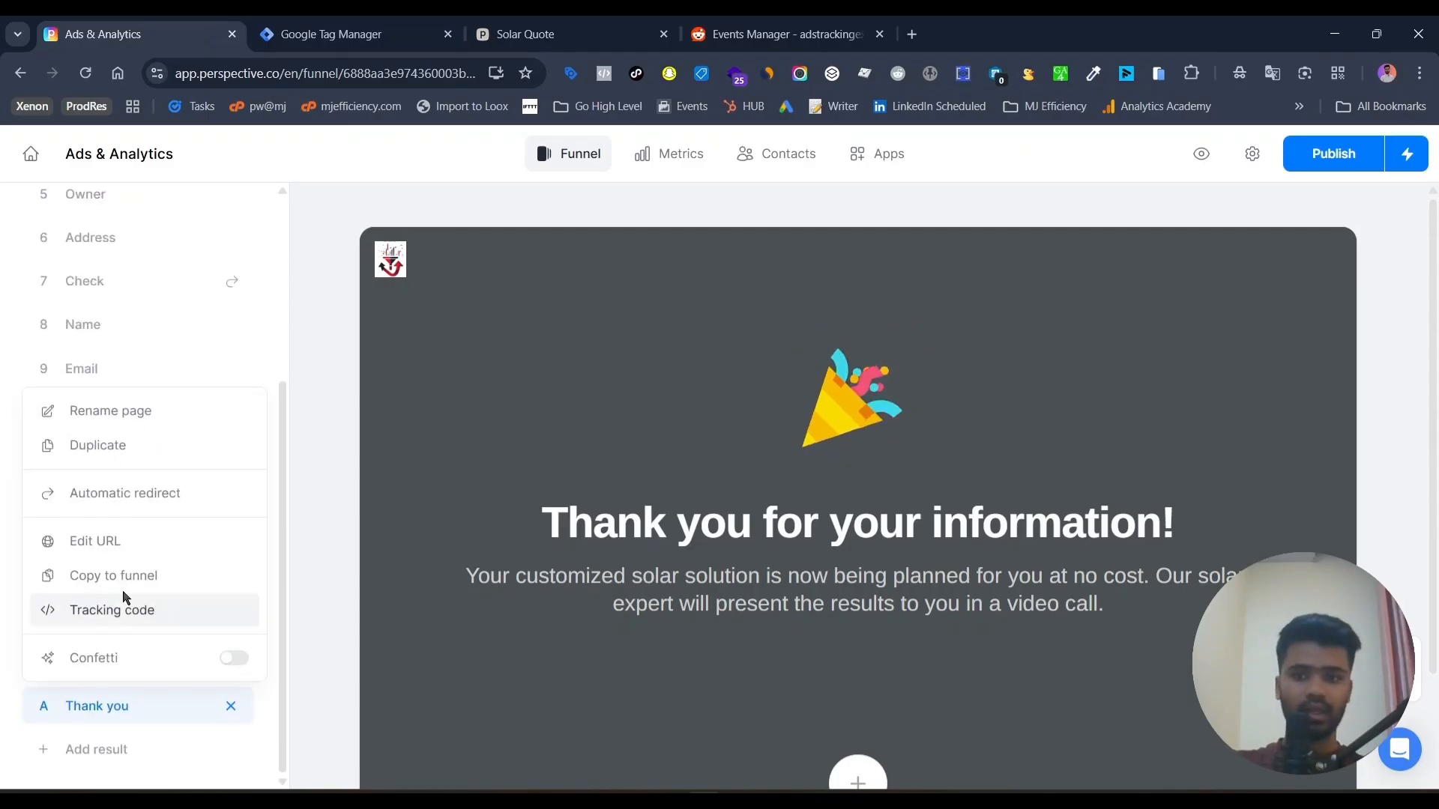
{"action": "left_click", "coordinate": [103, 550]}
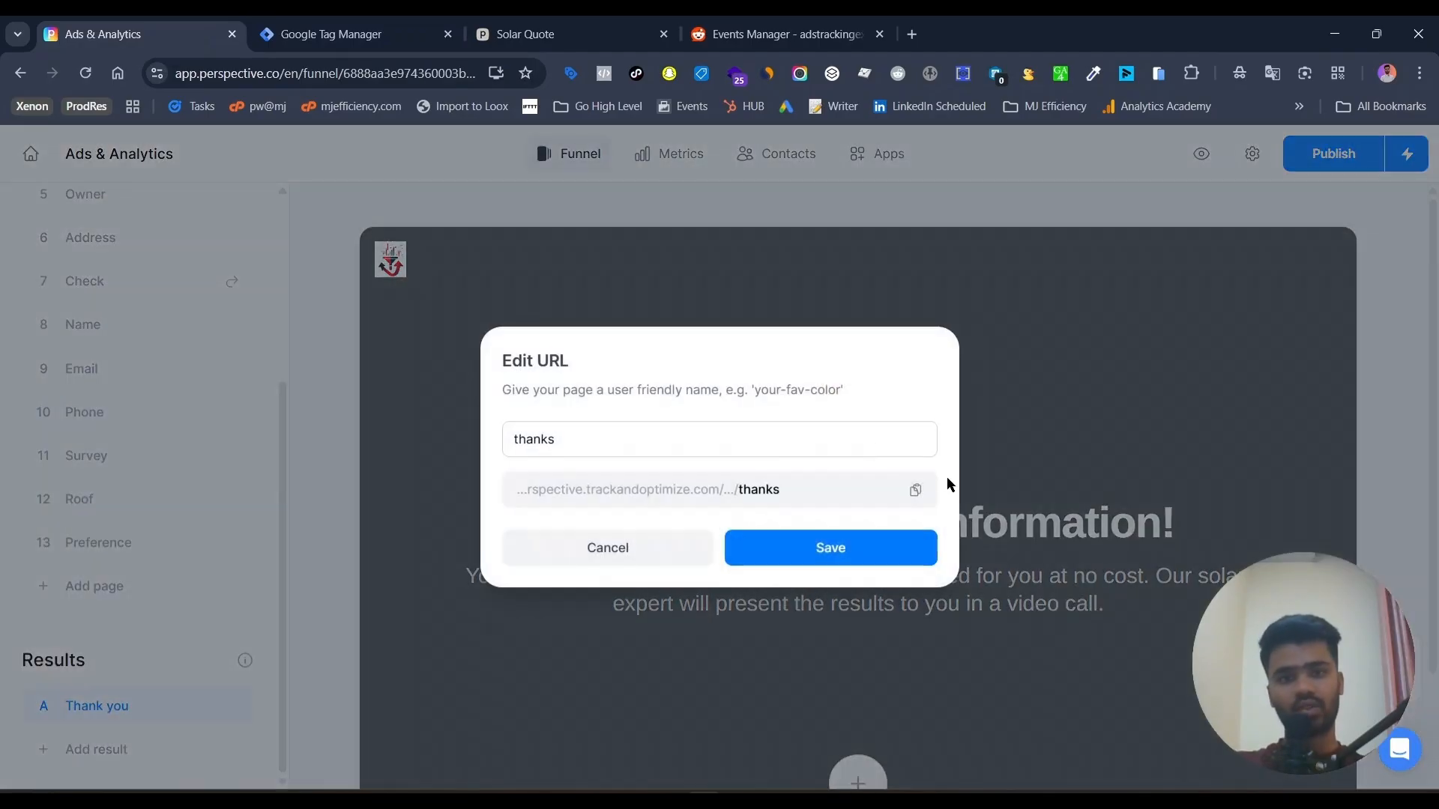
{"action": "left_click", "coordinate": [915, 491]}
- Create History Change trigger 'reddit lead basic' firing when Page URL matches the /thanks URL
{"action": "left_click", "coordinate": [326, 16]}
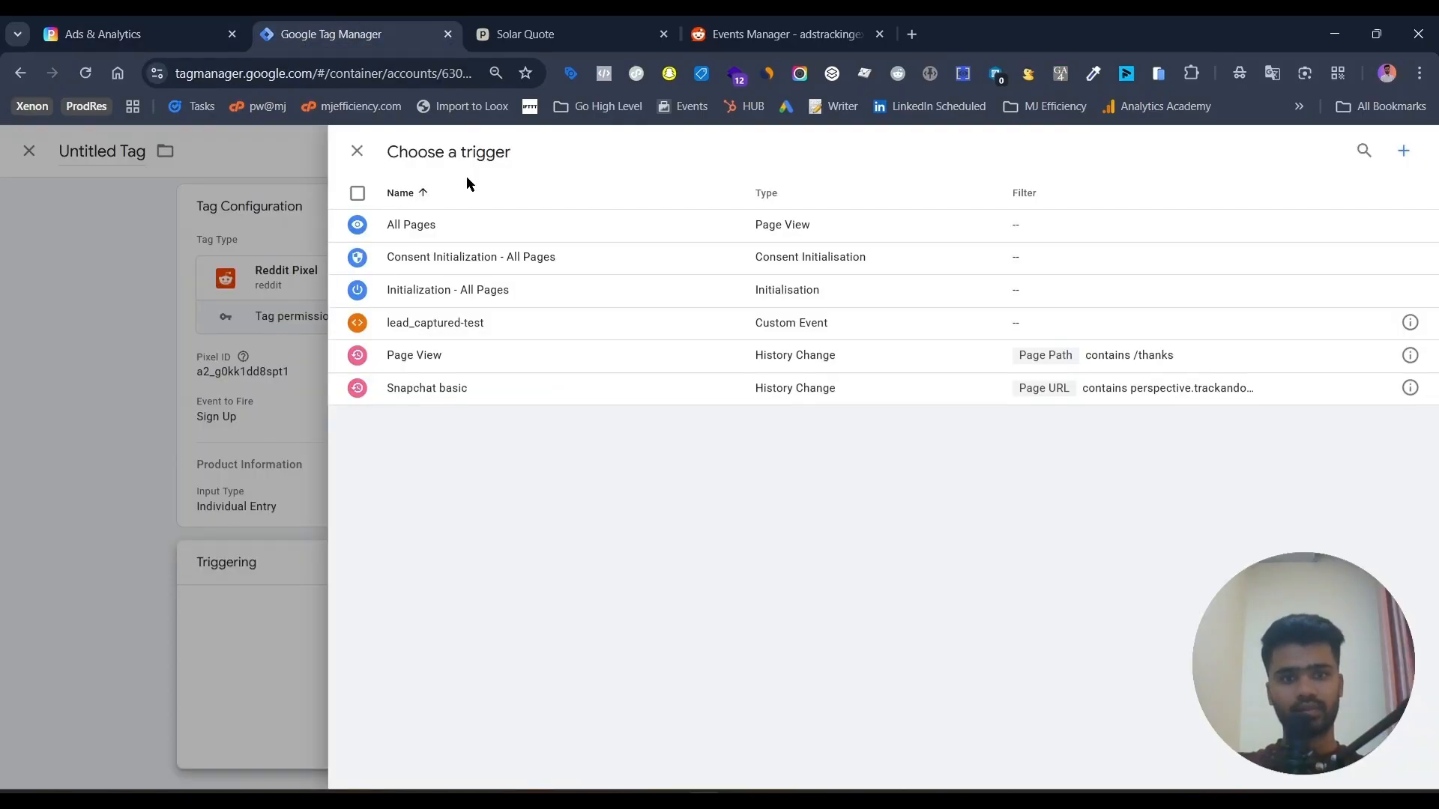
{"action": "left_click", "coordinate": [1401, 154]}
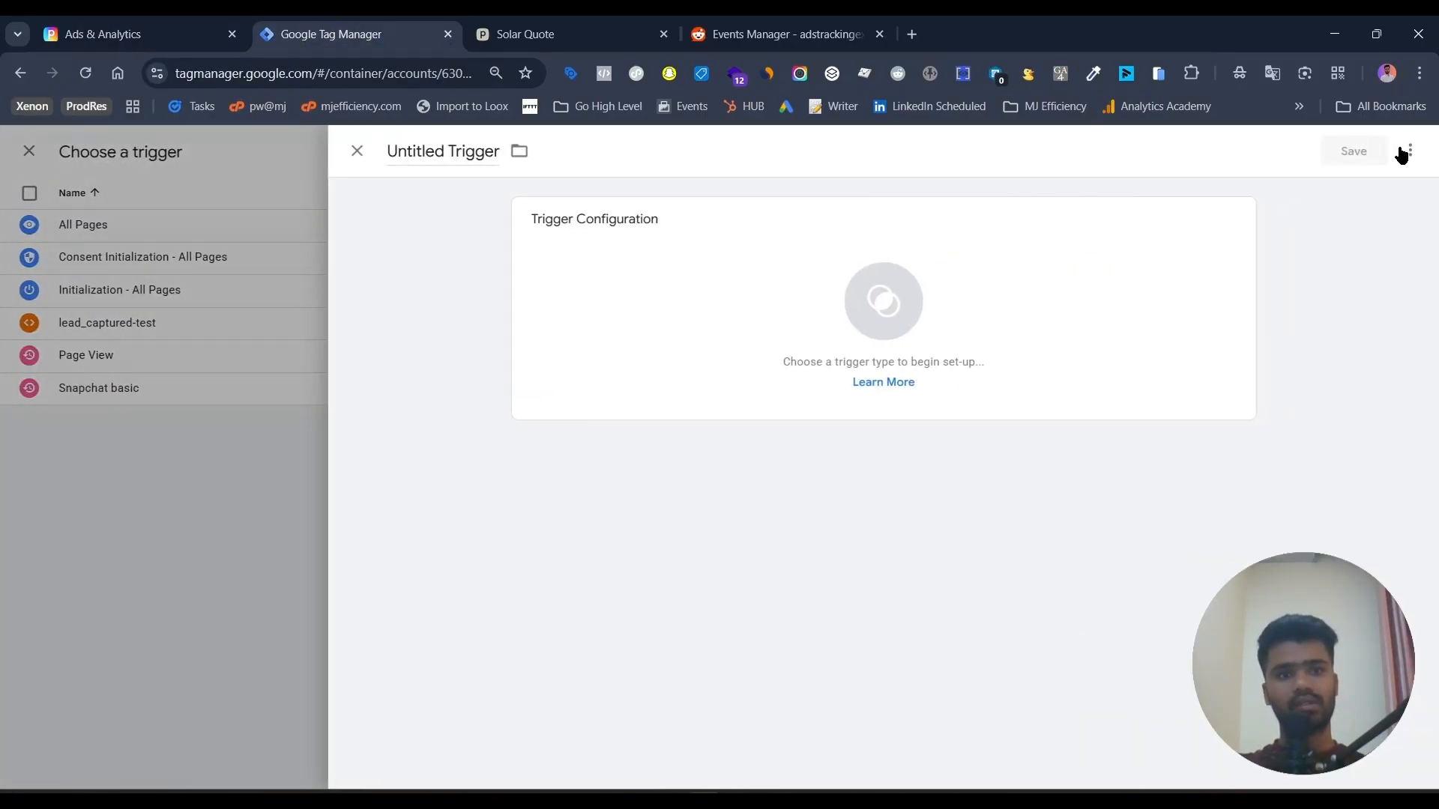
{"action": "left_click", "coordinate": [1015, 290]}
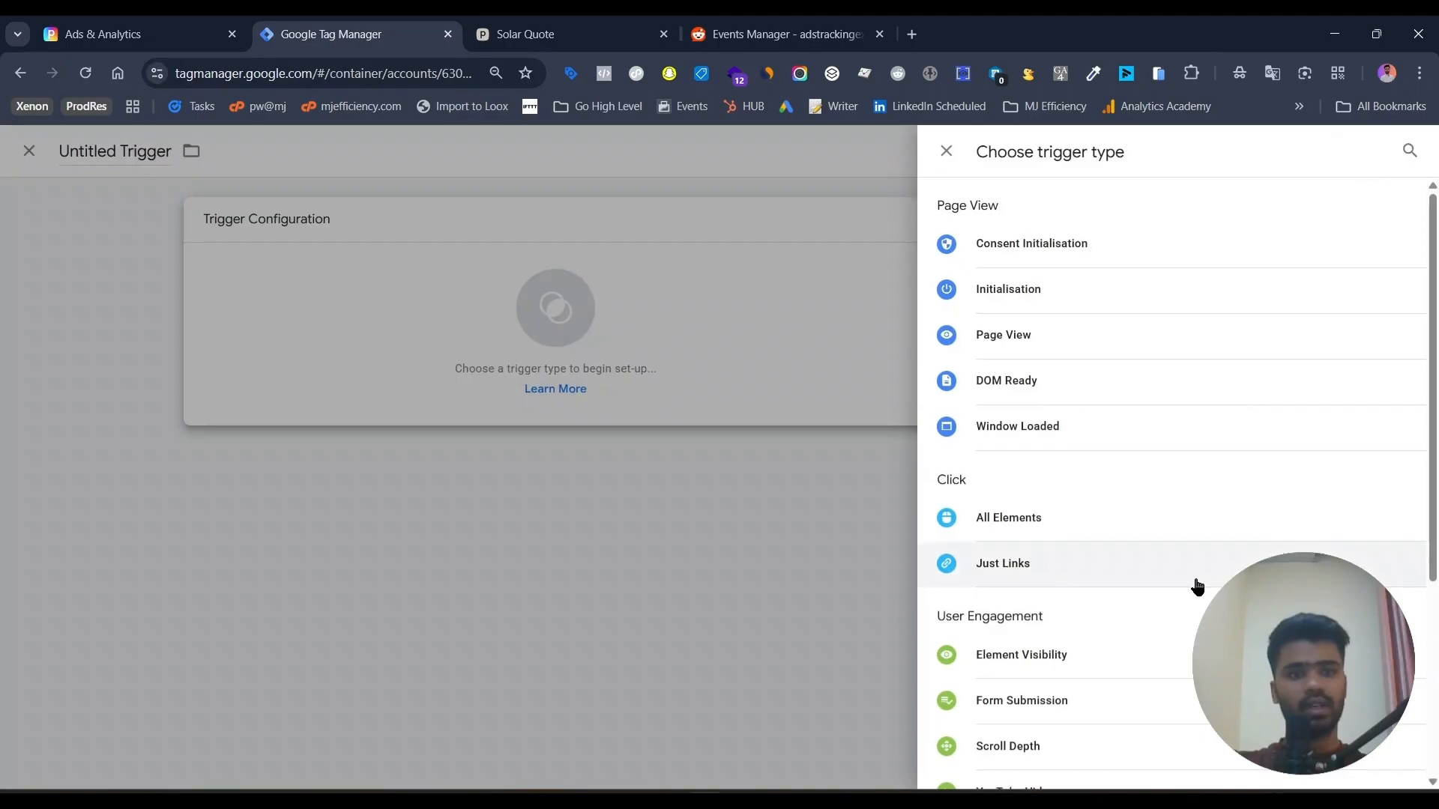
{"action": "scroll", "coordinate": [1194, 588], "scroll_direction": "down", "scroll_amount": 4}
{"action": "left_click", "coordinate": [1011, 642]}
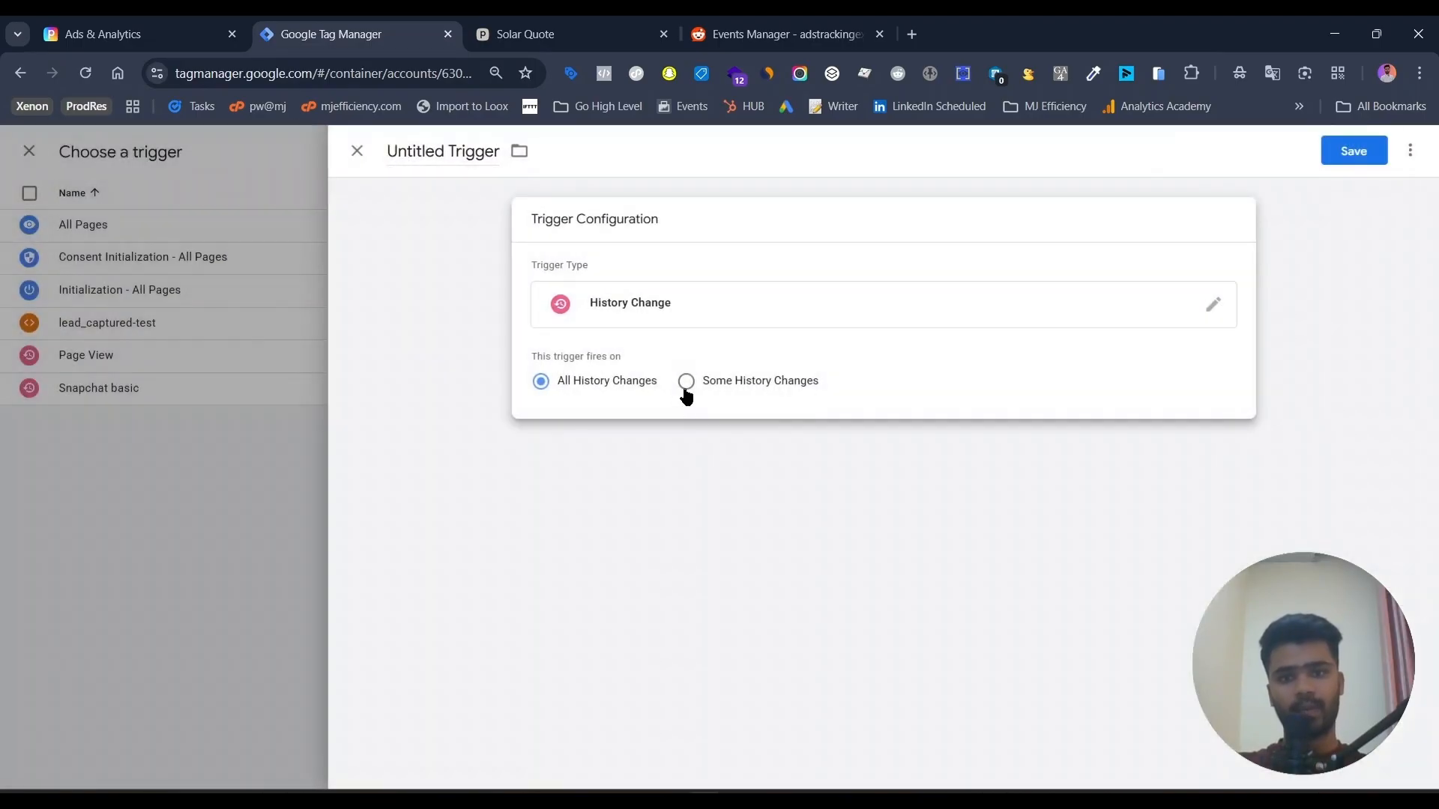
{"action": "left_click", "coordinate": [685, 381]}
{"action": "left_click", "coordinate": [623, 448]}
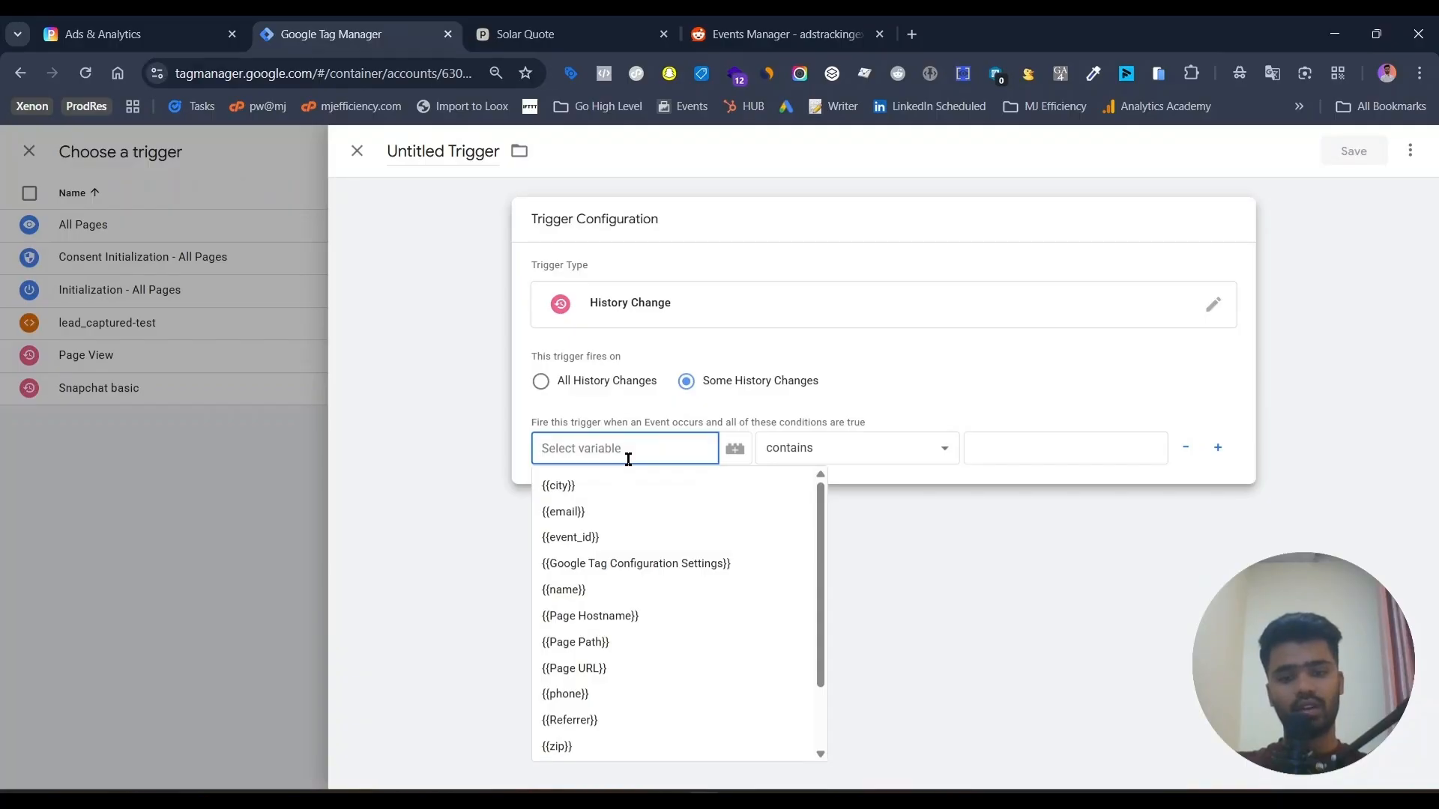
{"action": "type", "text": "url"}
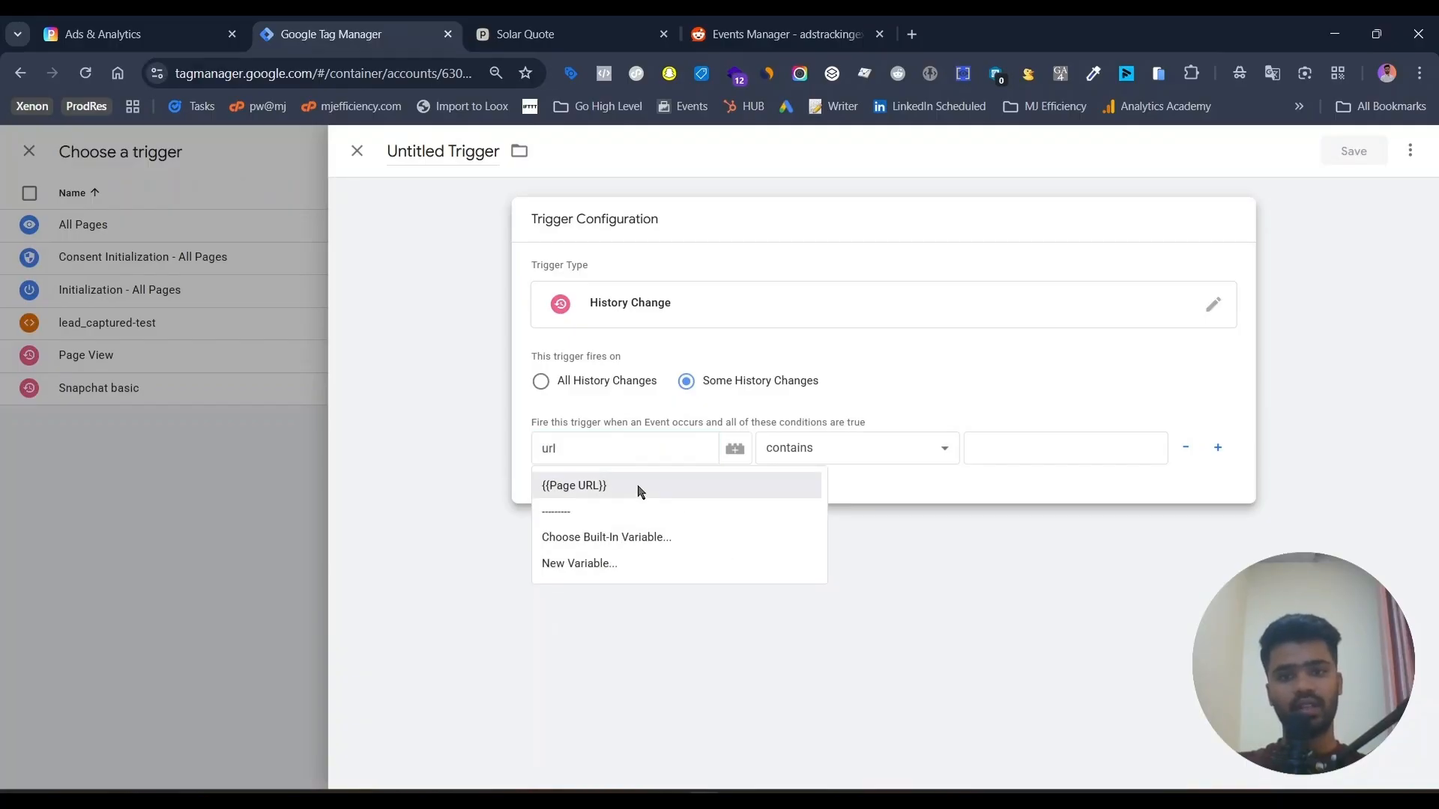
{"action": "left_click", "coordinate": [641, 491]}
{"action": "left_click", "coordinate": [1004, 450]}
{"action": "key", "text": "ctrl+v"}
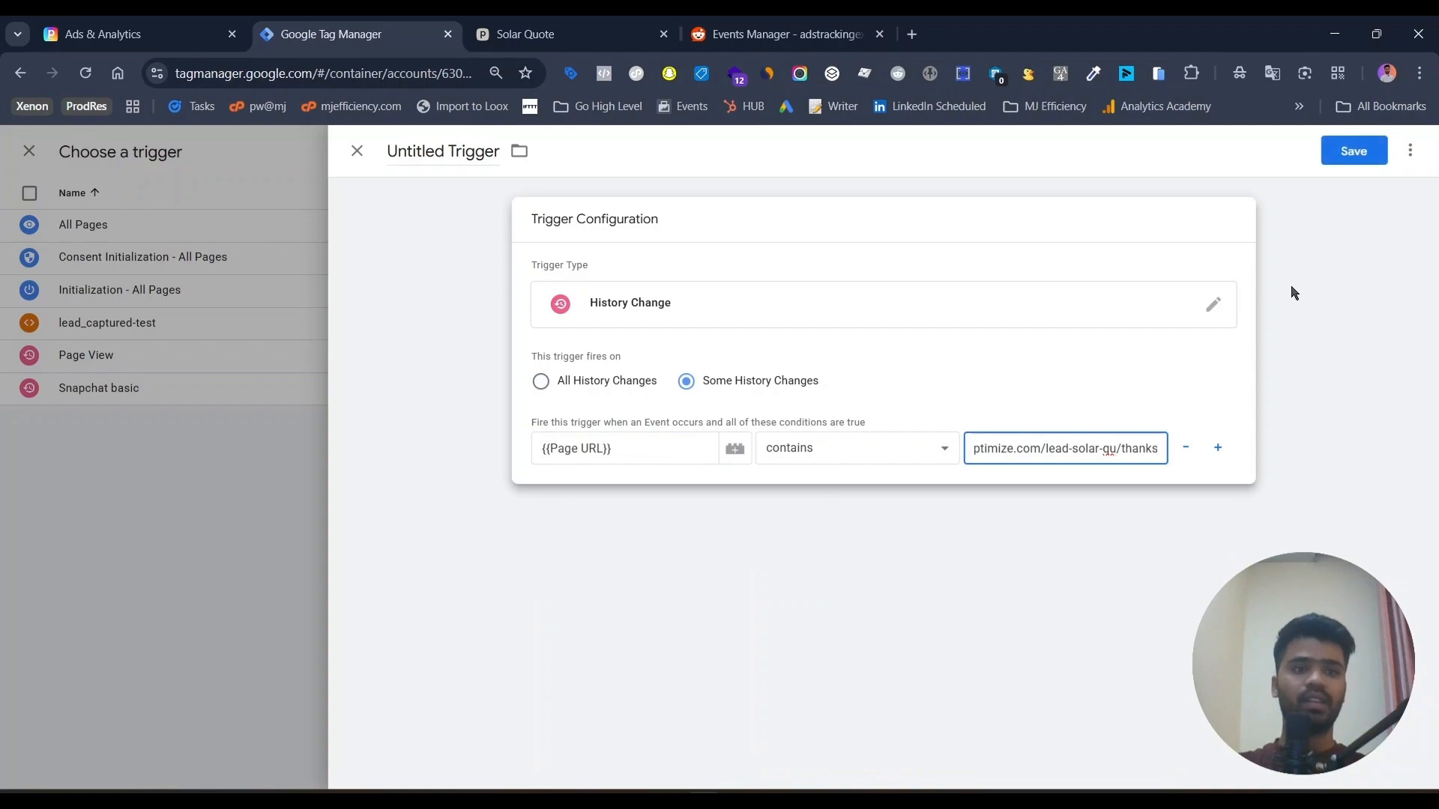
{"action": "left_click", "coordinate": [1347, 153]}
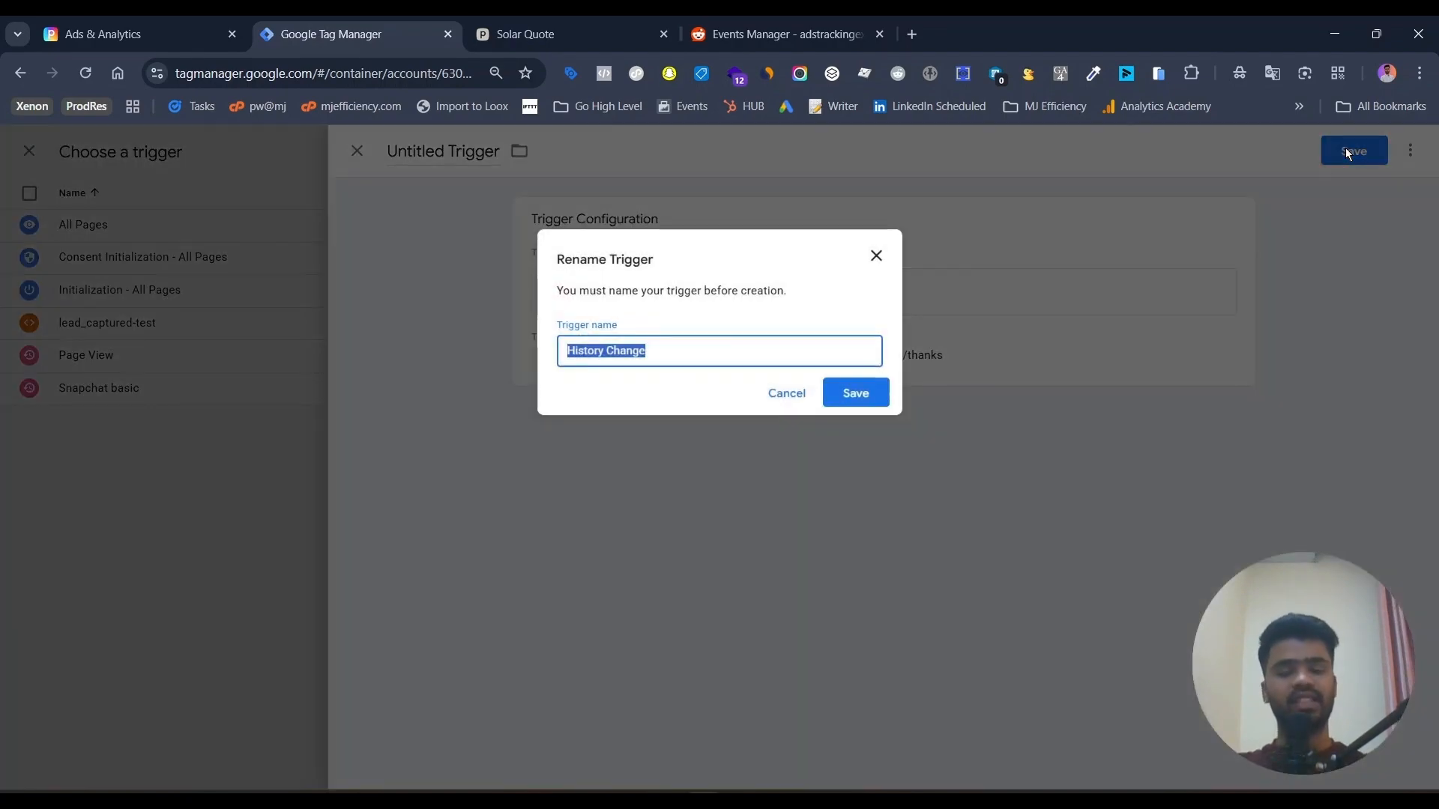
{"action": "type", "text": "reddit lead l"}
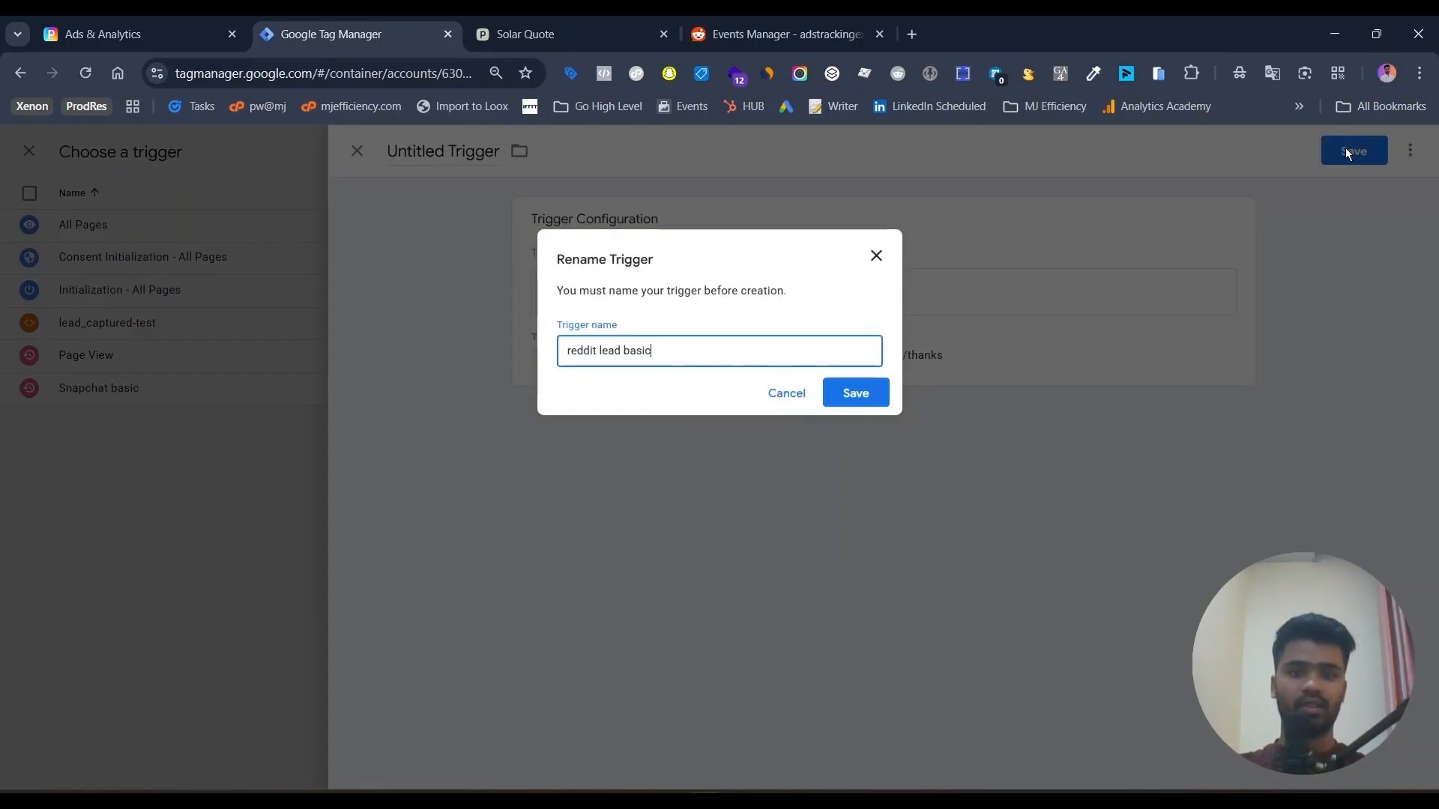
{"action": "type", "text": "asic"}
{"action": "key", "text": "Return"}
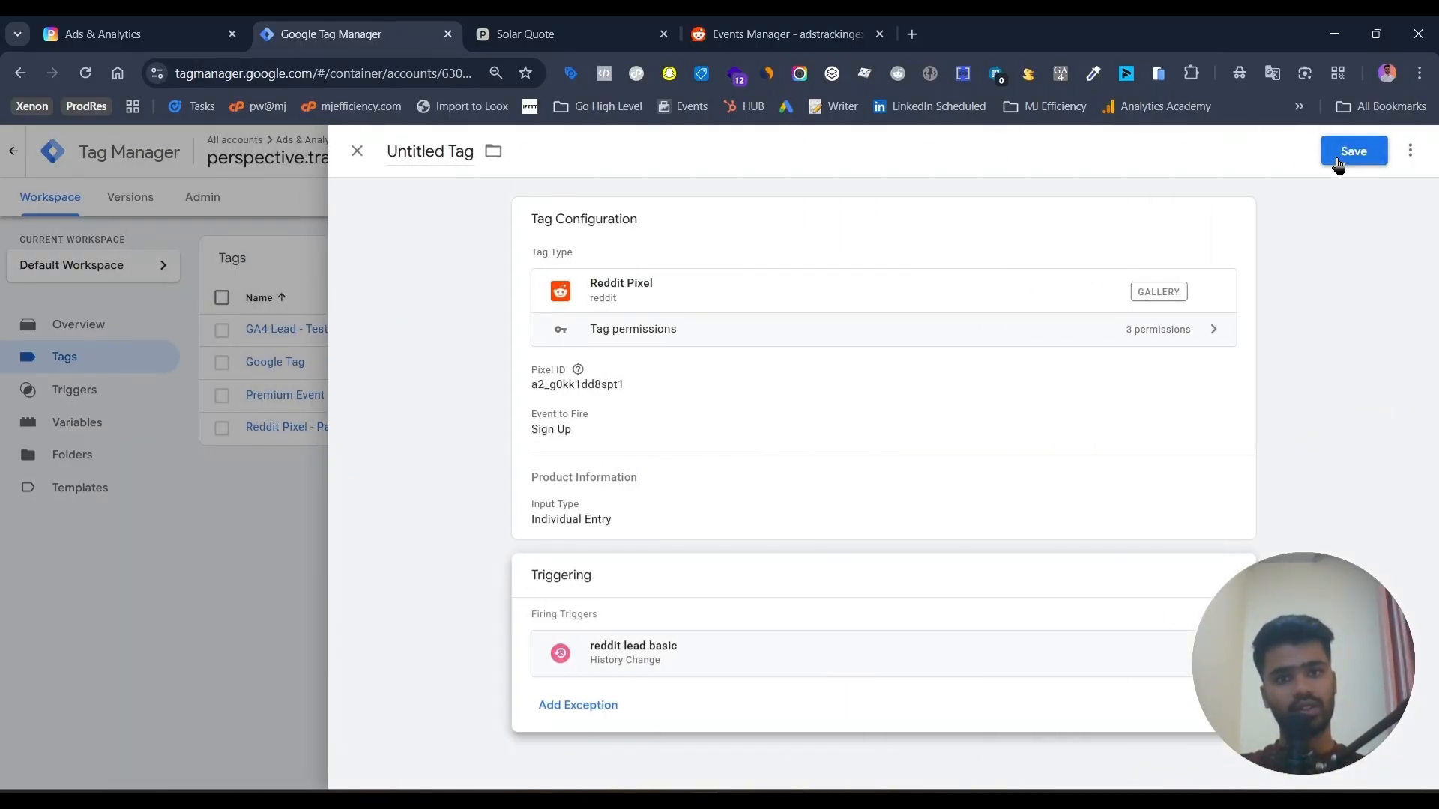
- Save the tag under the name 'Reddit Pixel Lead Basic'
{"action": "left_click", "coordinate": [1337, 158]}
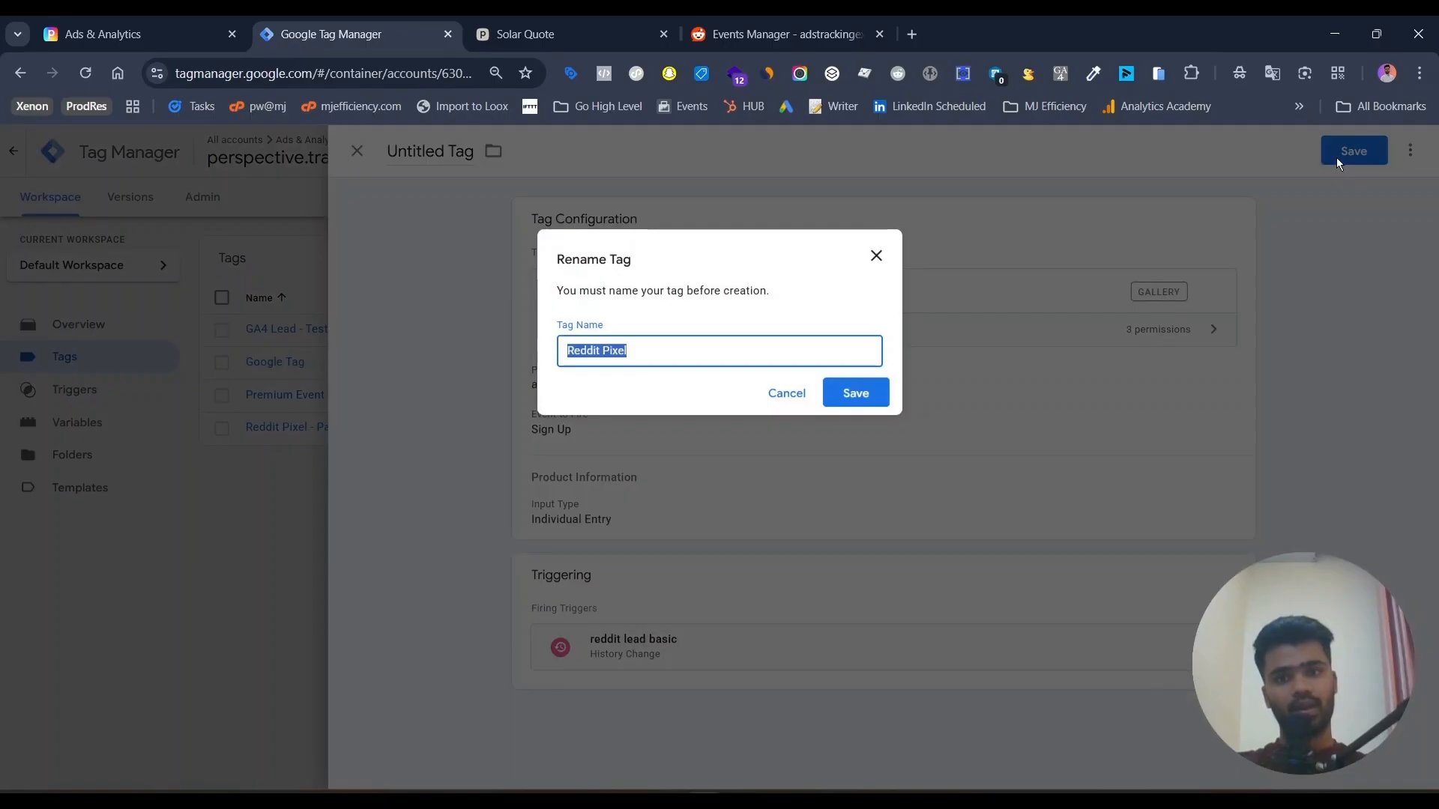
{"action": "key", "text": "End"}
{"action": "type", "text": "Lead"}
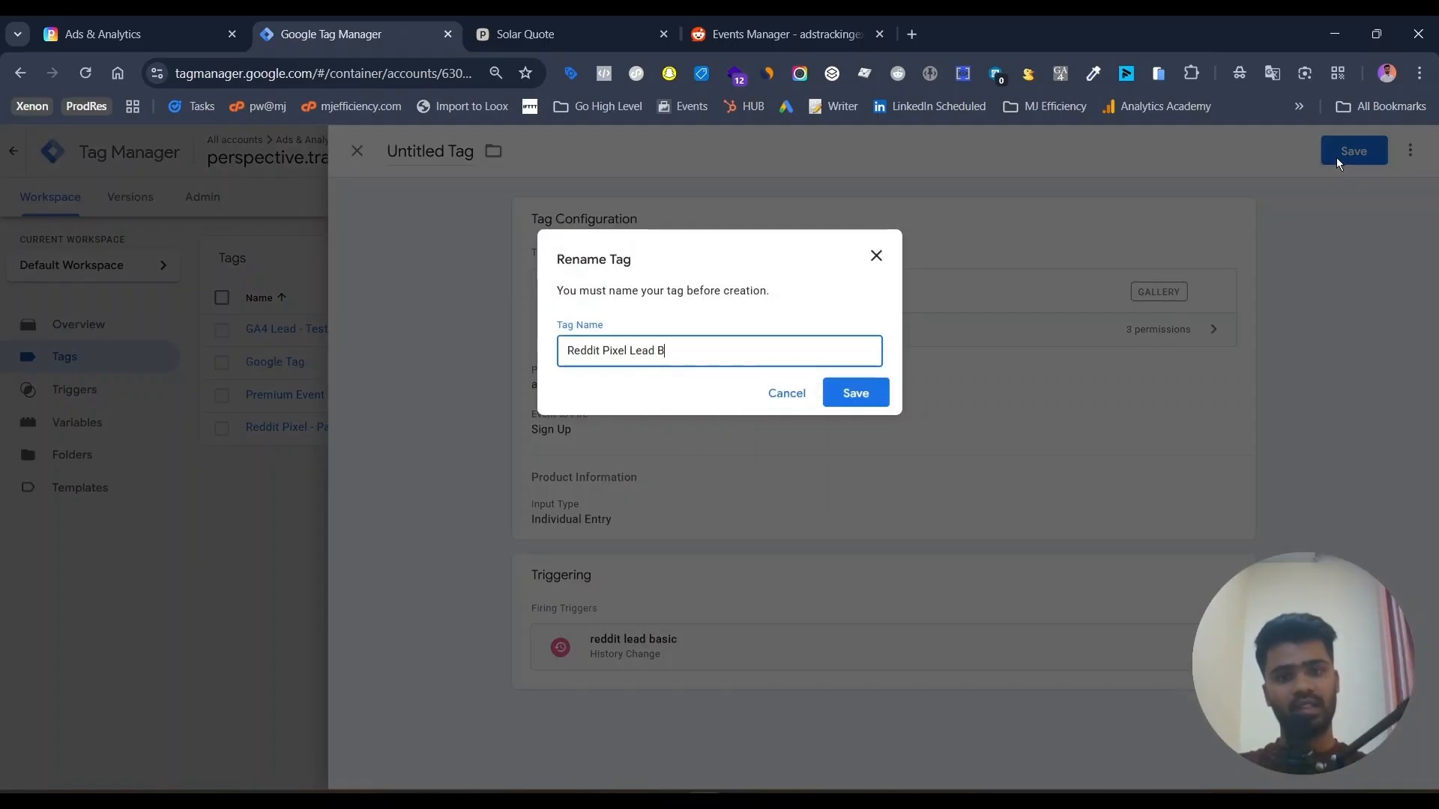
{"action": "type", "text": " Basic"}
{"action": "key", "text": "Return"}
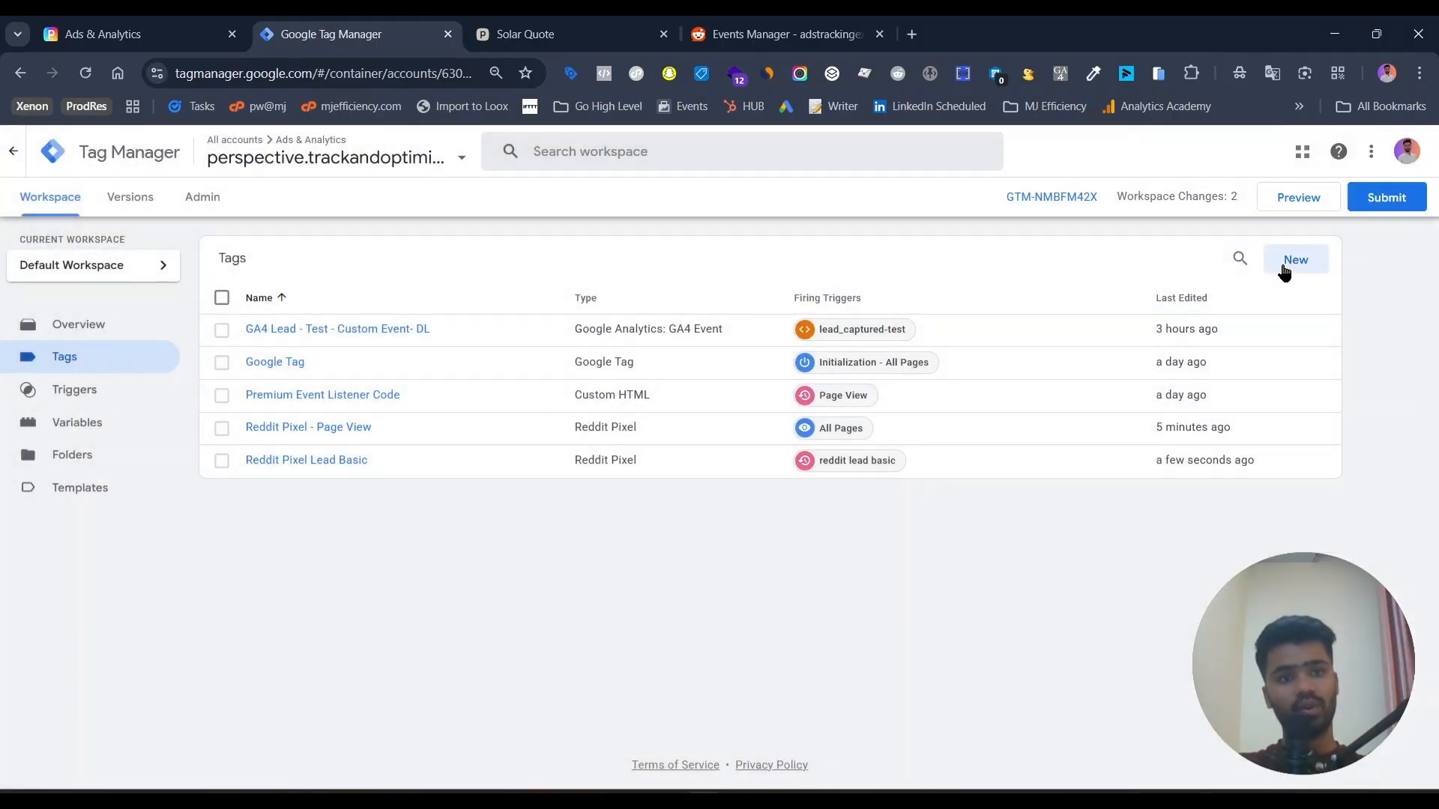
{"action": "left_click", "coordinate": [1285, 267]}
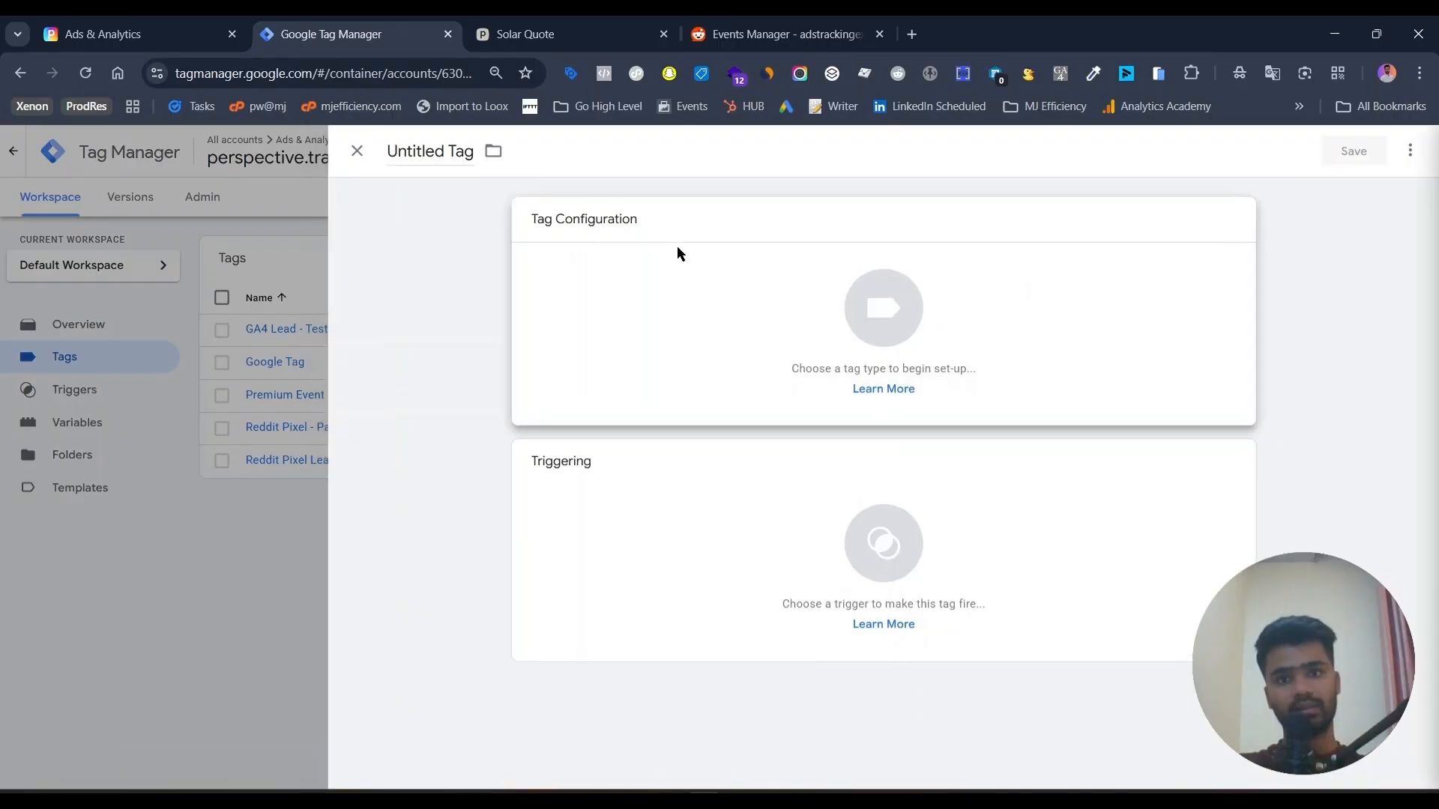
- Make the new tag a Reddit Pixel tag and paste the pixel ID copied from Reddit
{"action": "left_click", "coordinate": [678, 252]}
{"action": "scroll", "coordinate": [1040, 464], "scroll_direction": "down", "scroll_amount": 3}
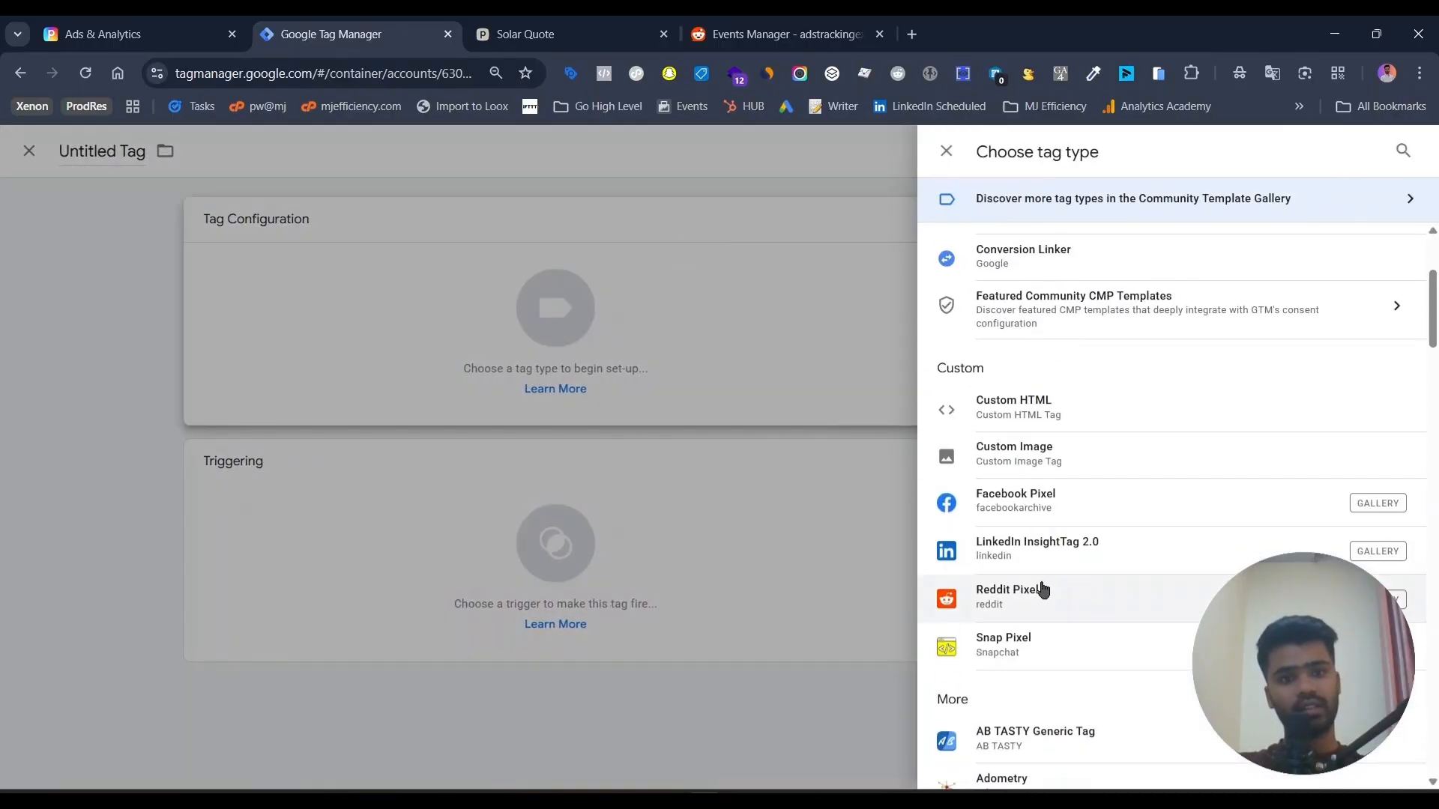
{"action": "left_click", "coordinate": [1038, 592]}
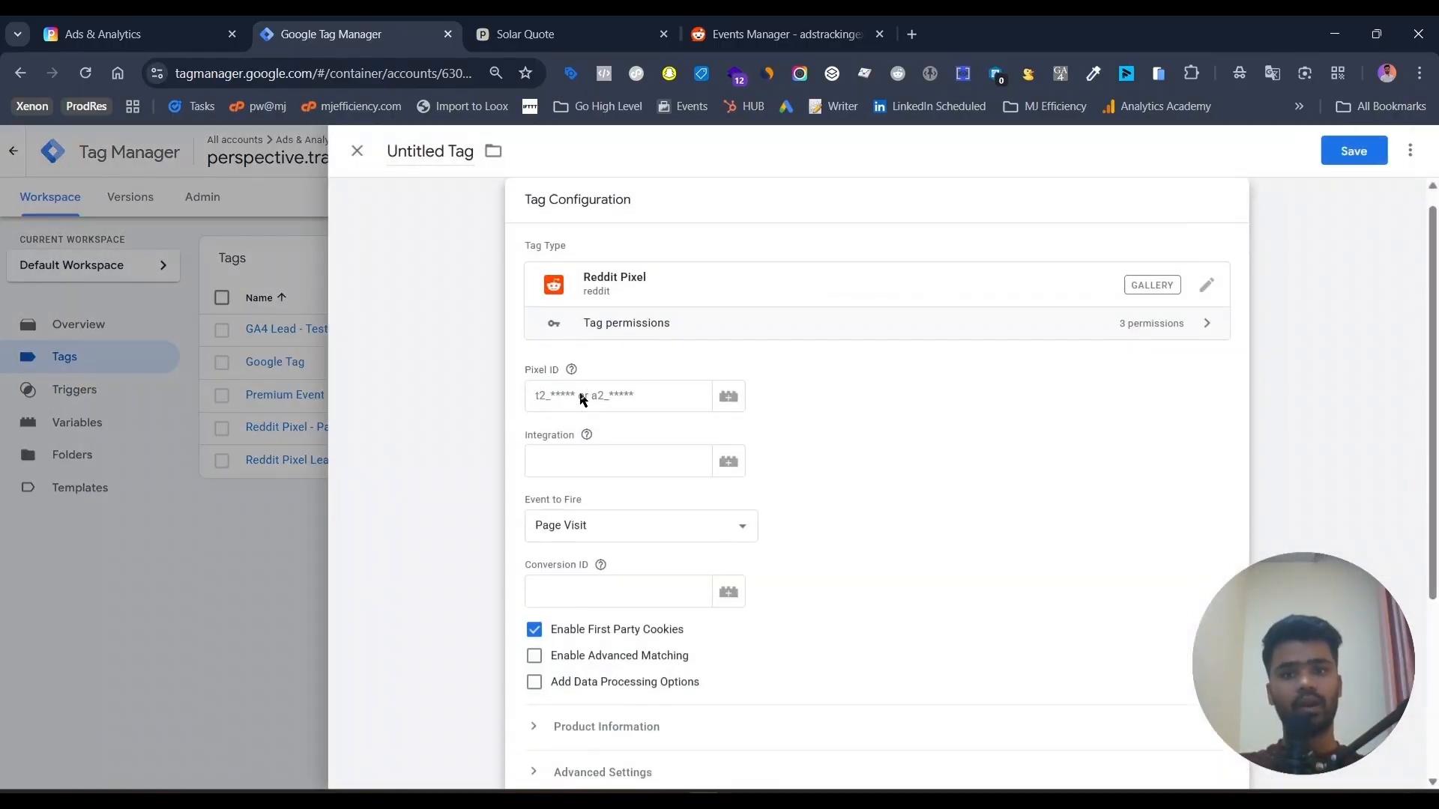
{"action": "left_click", "coordinate": [783, 34]}
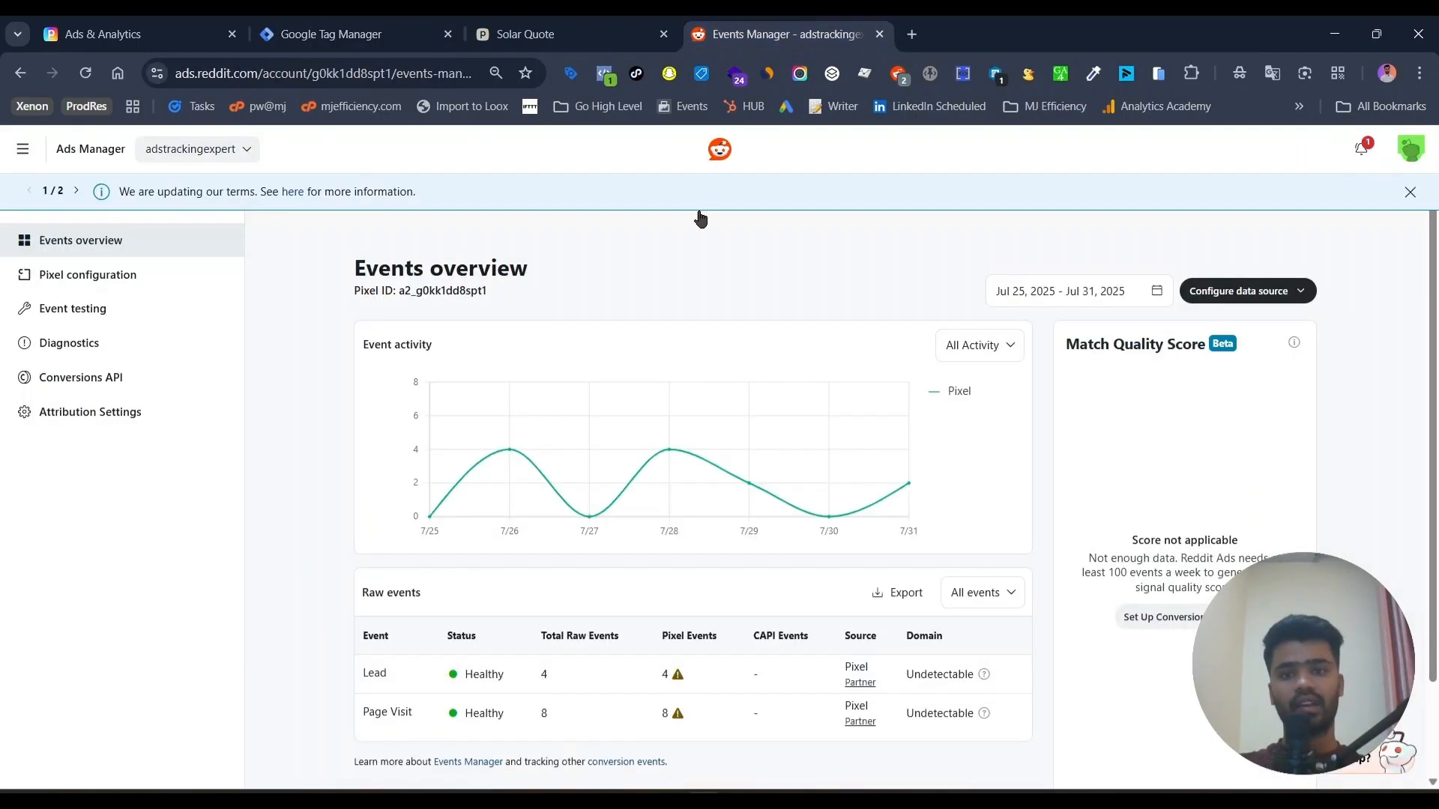
{"action": "double_click", "coordinate": [427, 291]}
{"action": "key", "text": "ctrl+c"}
{"action": "triple_click", "coordinate": [427, 291]}
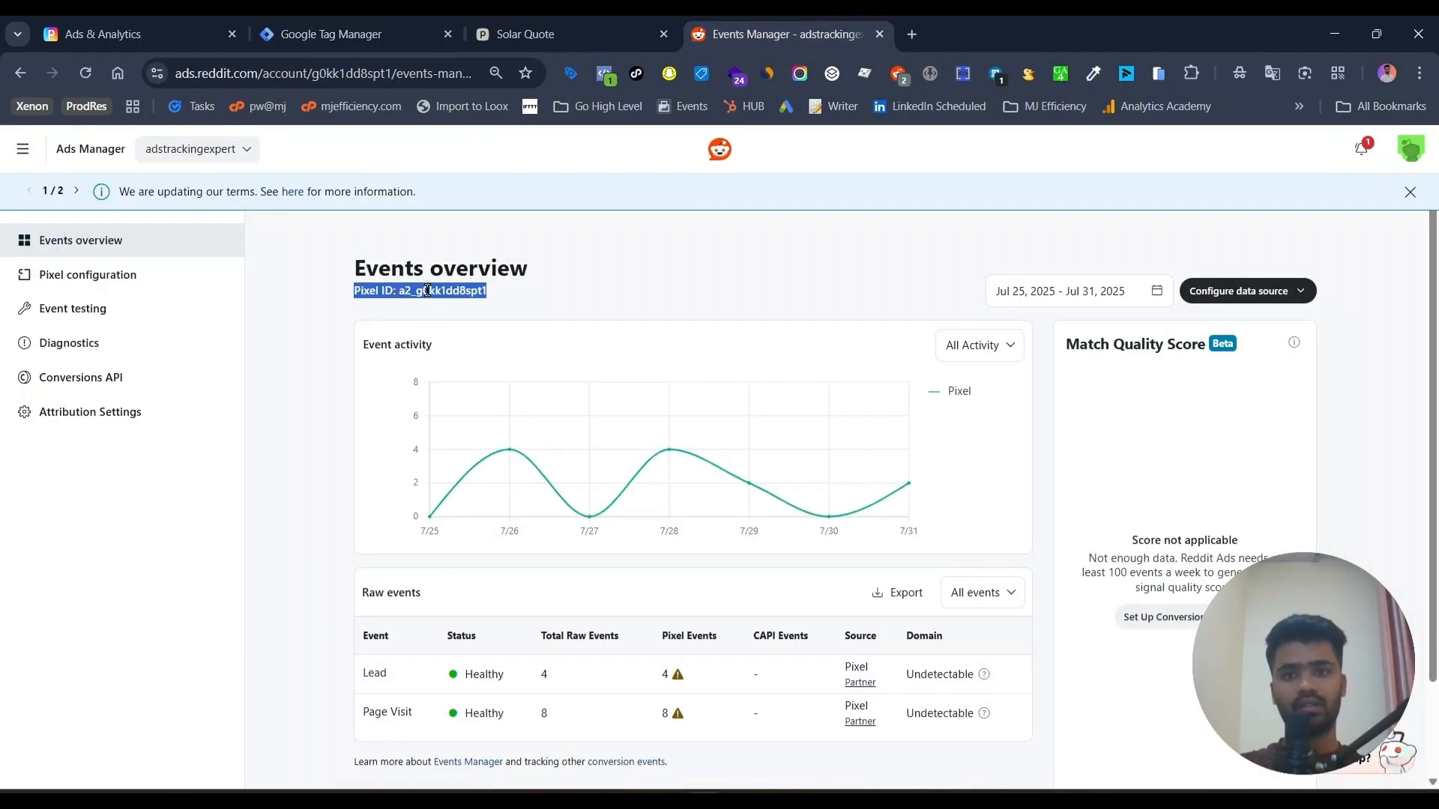
{"action": "left_click", "coordinate": [427, 291]}
{"action": "left_click", "coordinate": [363, 22]}
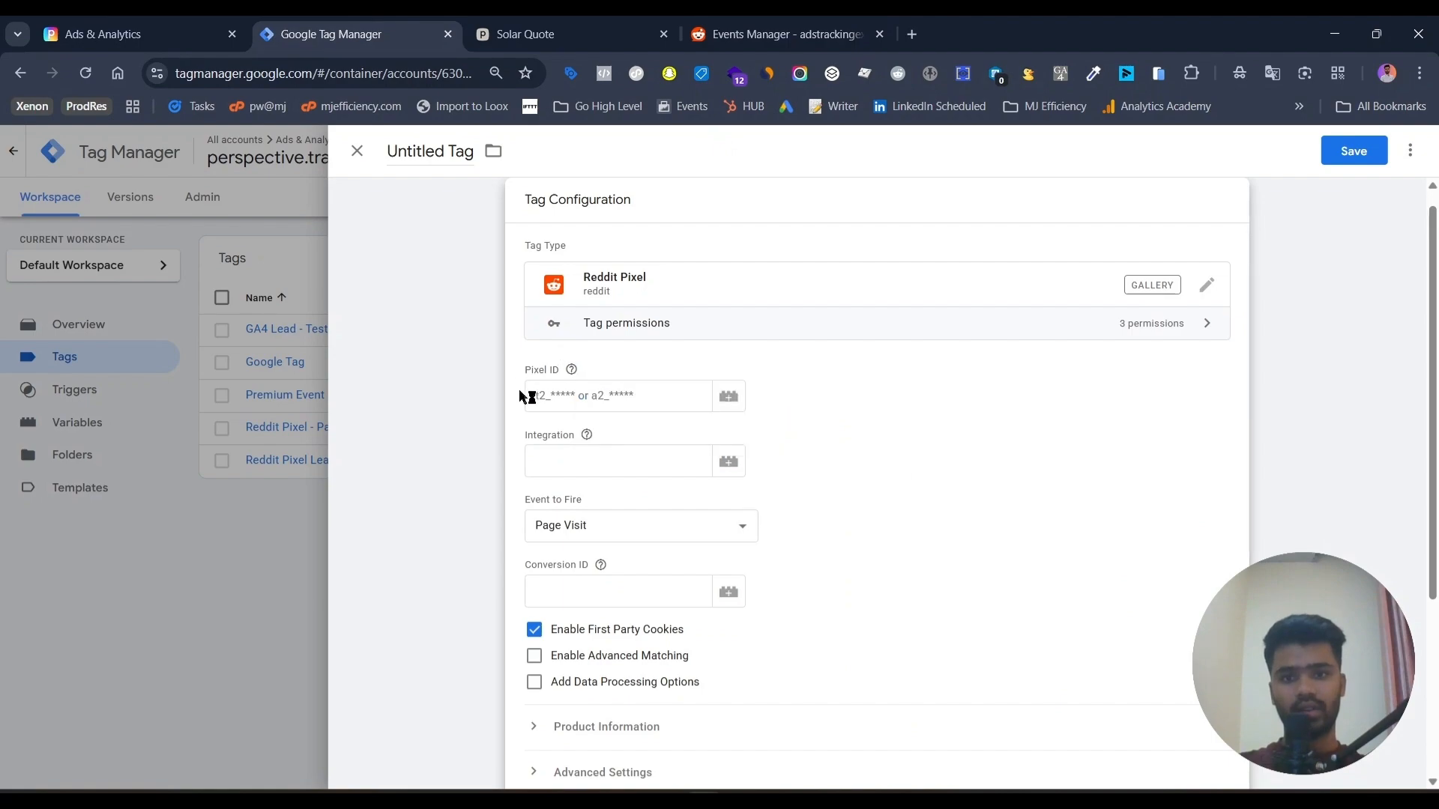
{"action": "left_click", "coordinate": [566, 395]}
{"action": "key", "text": "ctrl+v"}
- Set the event to Lead, enable Advanced Matching, and add two parameter rows
{"action": "scroll", "coordinate": [543, 405], "scroll_direction": "down", "scroll_amount": 3}
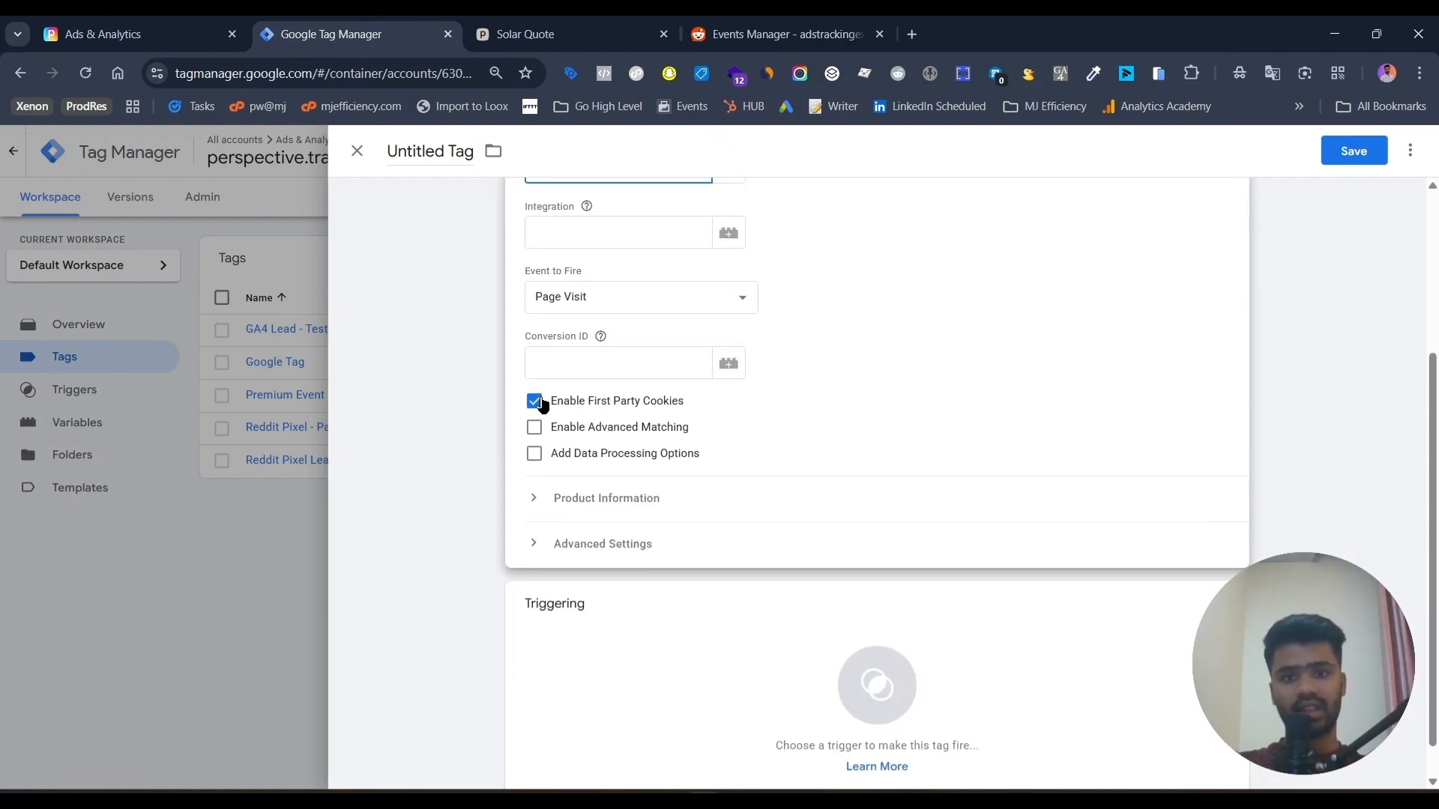
{"action": "left_click", "coordinate": [577, 300]}
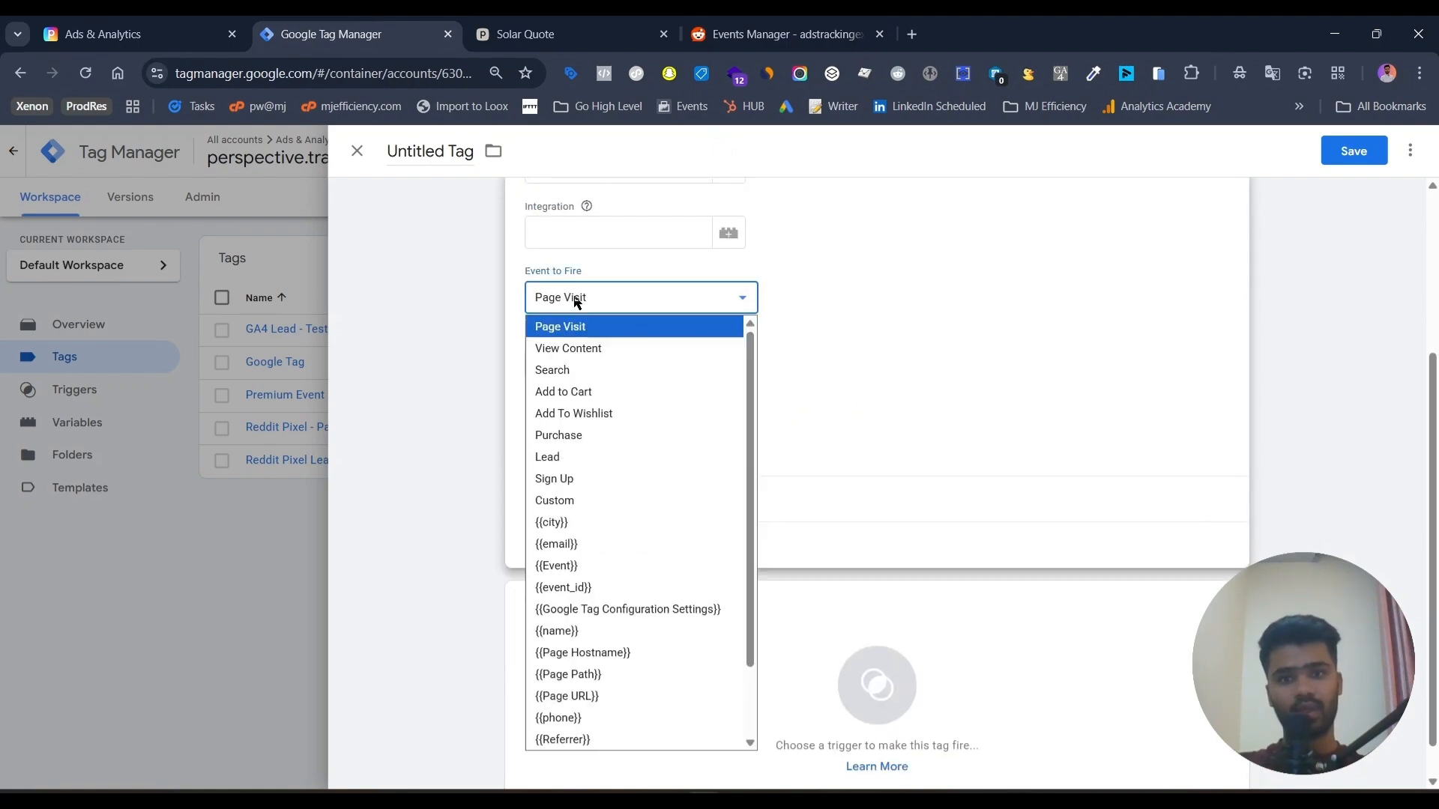
{"action": "left_click", "coordinate": [560, 455]}
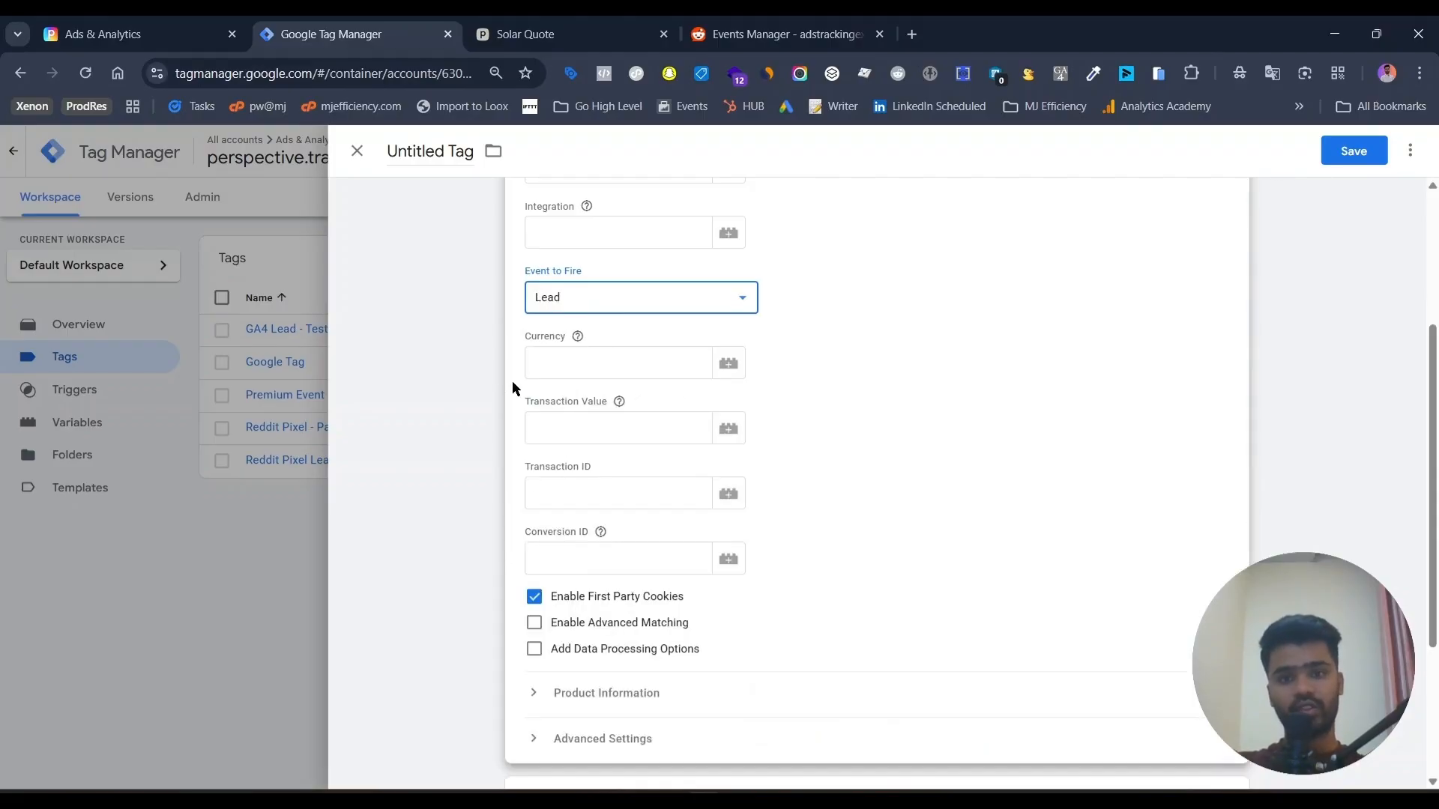
{"action": "scroll", "coordinate": [516, 395], "scroll_direction": "down", "scroll_amount": 2}
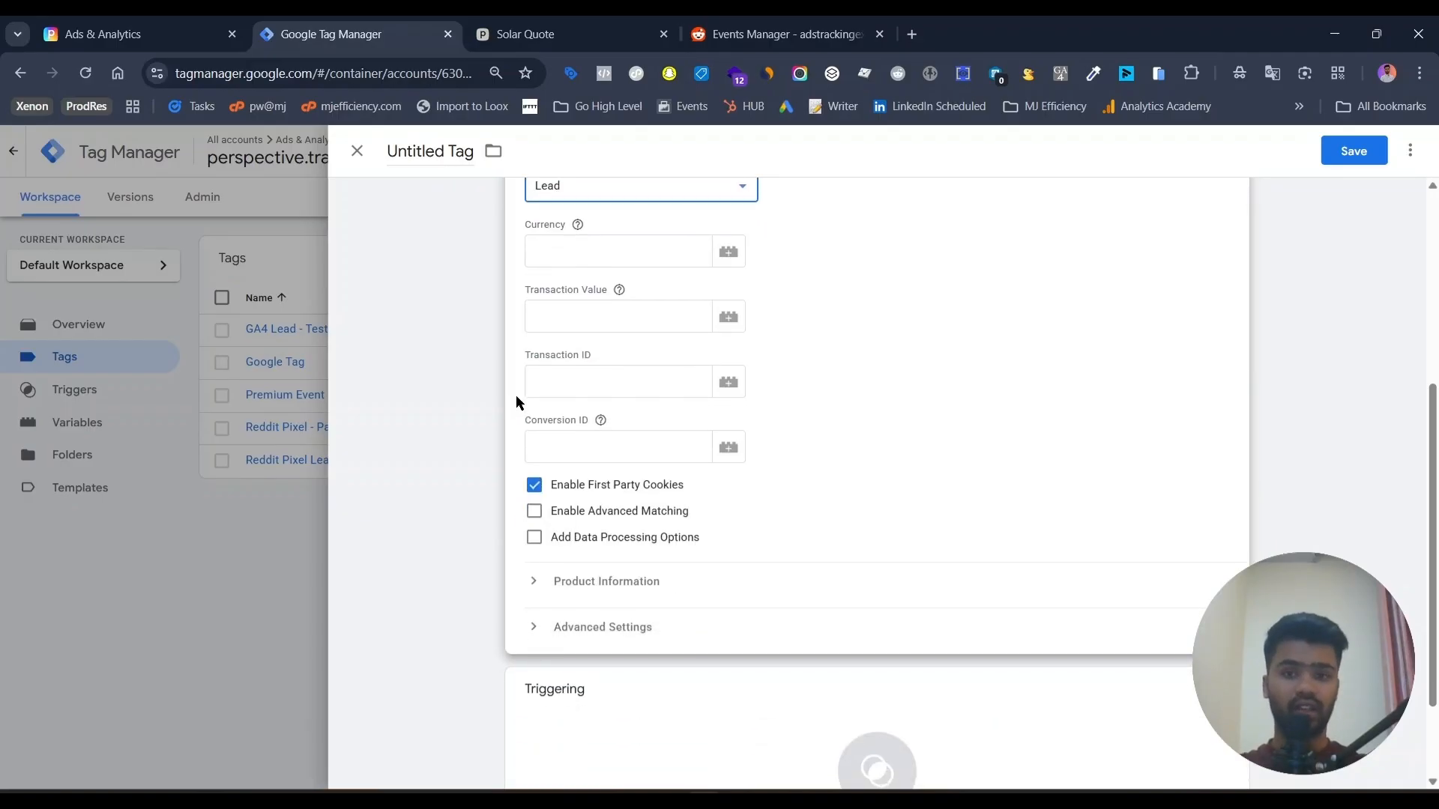
{"action": "scroll", "coordinate": [517, 397], "scroll_direction": "down", "scroll_amount": 2}
{"action": "left_click", "coordinate": [535, 388]}
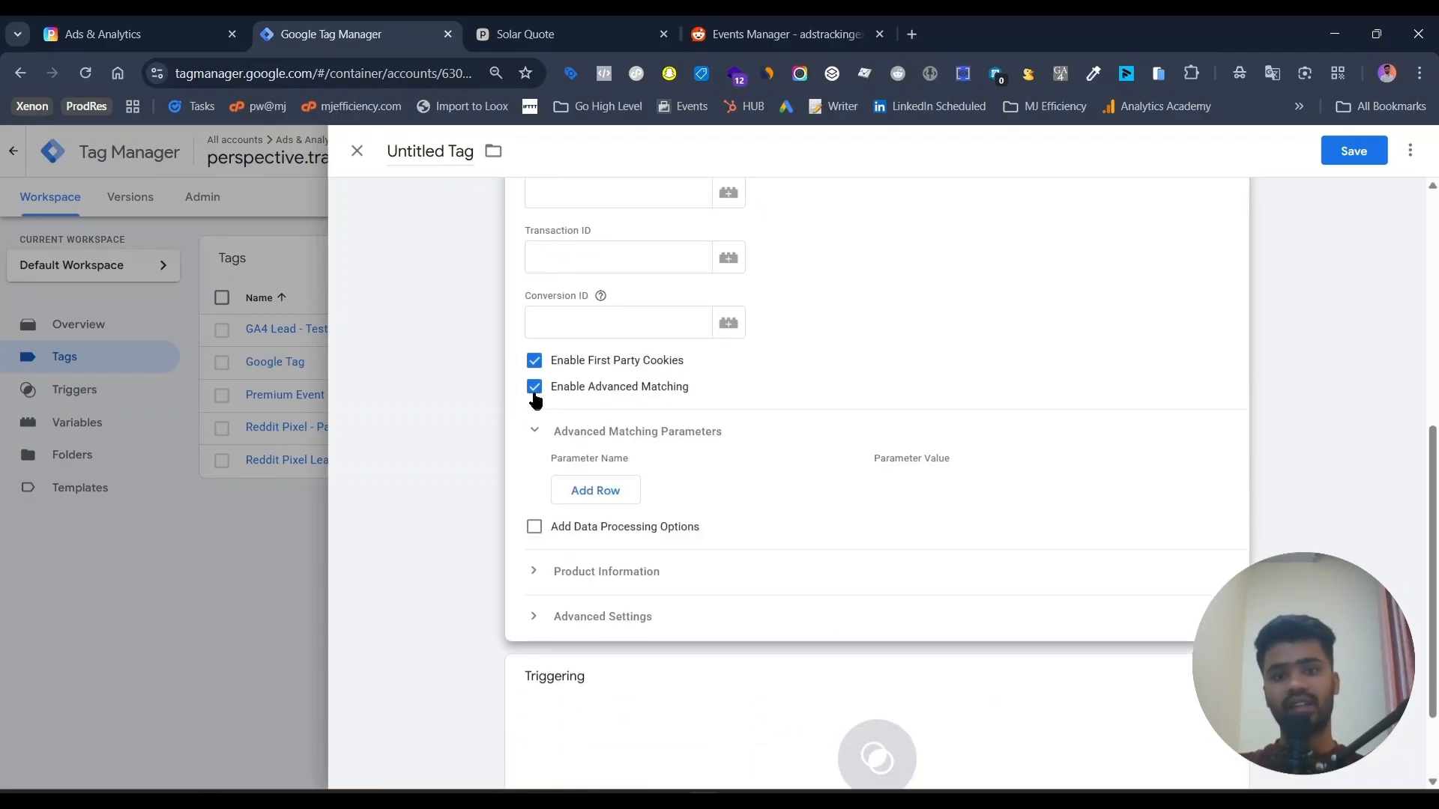
{"action": "left_click", "coordinate": [592, 489]}
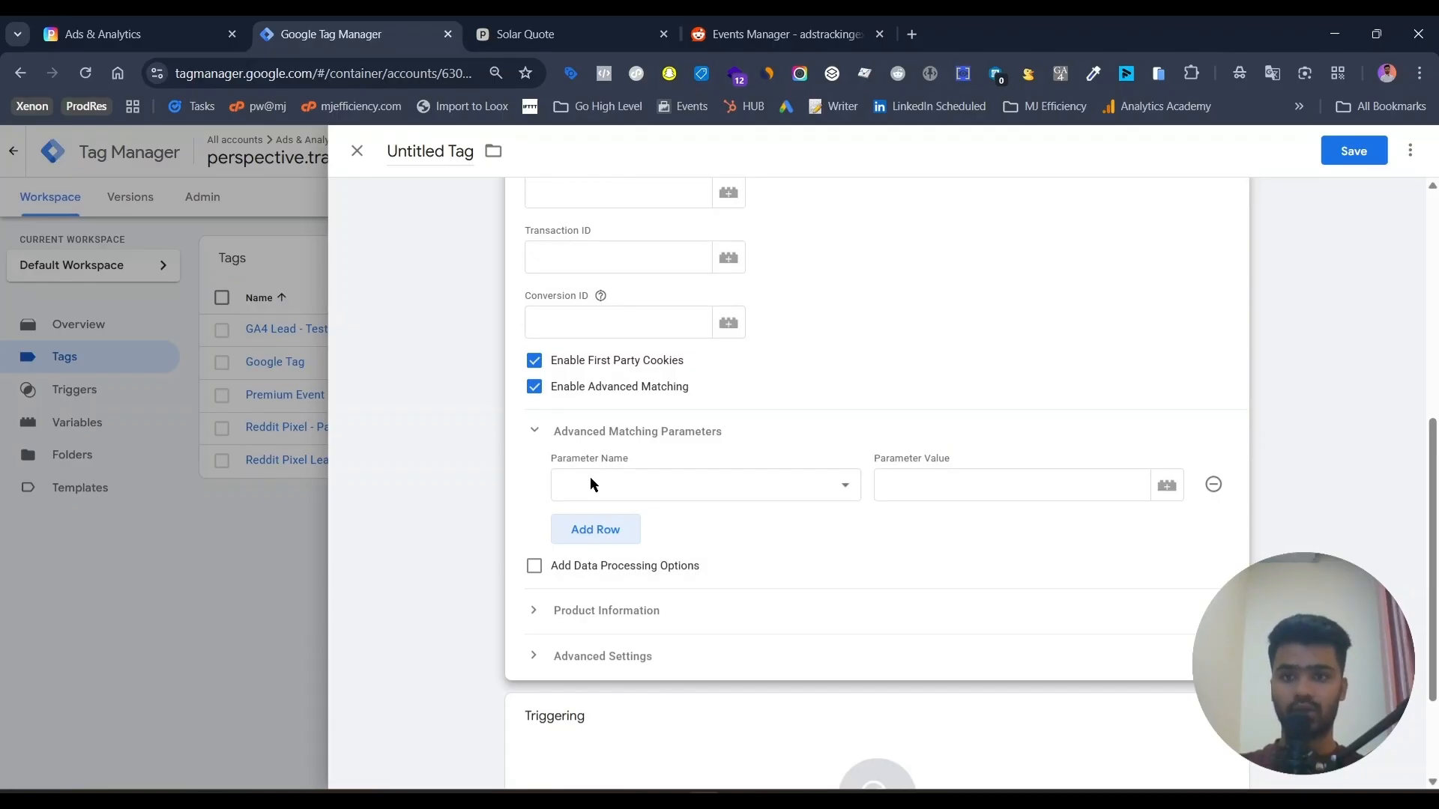
{"action": "left_click", "coordinate": [623, 16]}
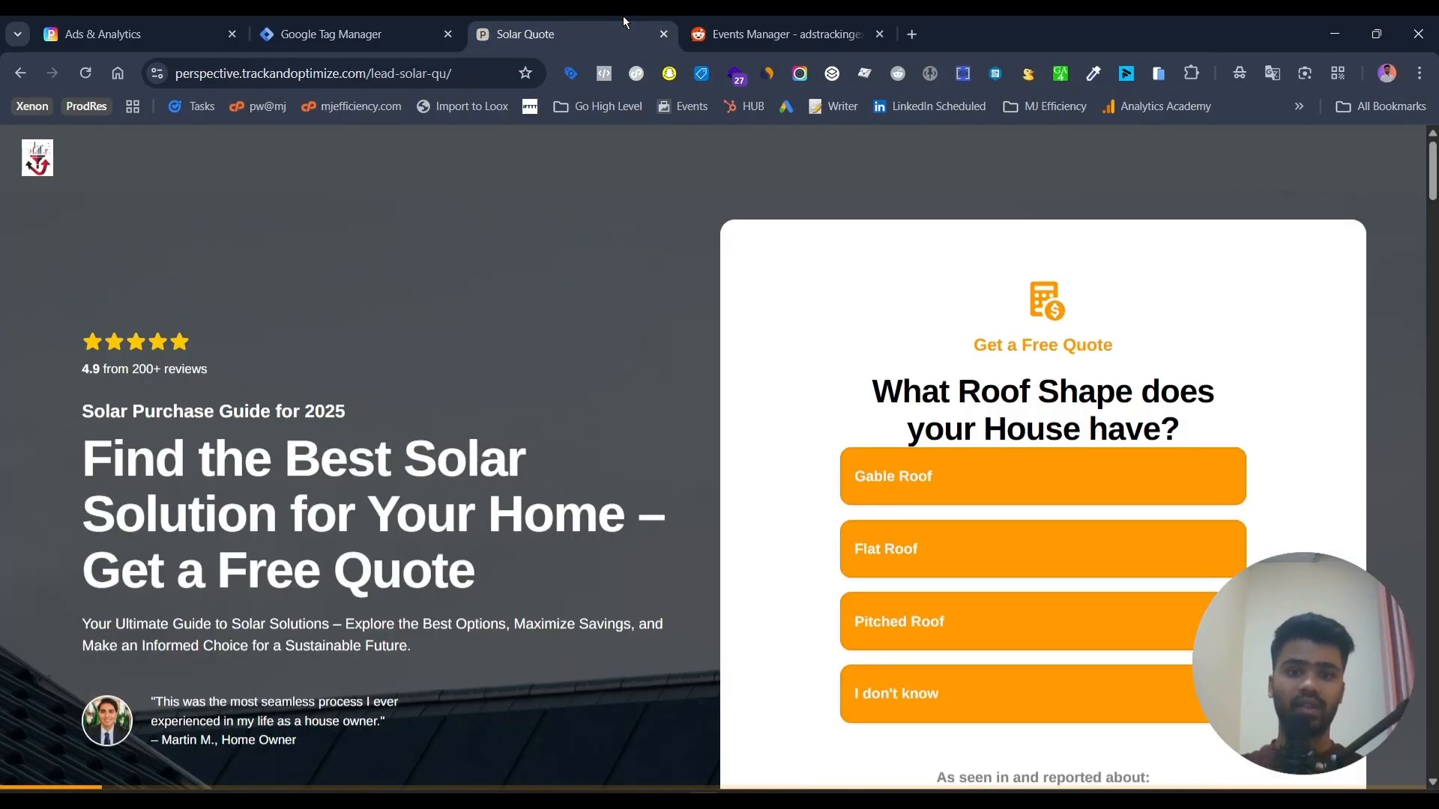
{"action": "left_click", "coordinate": [352, 34]}
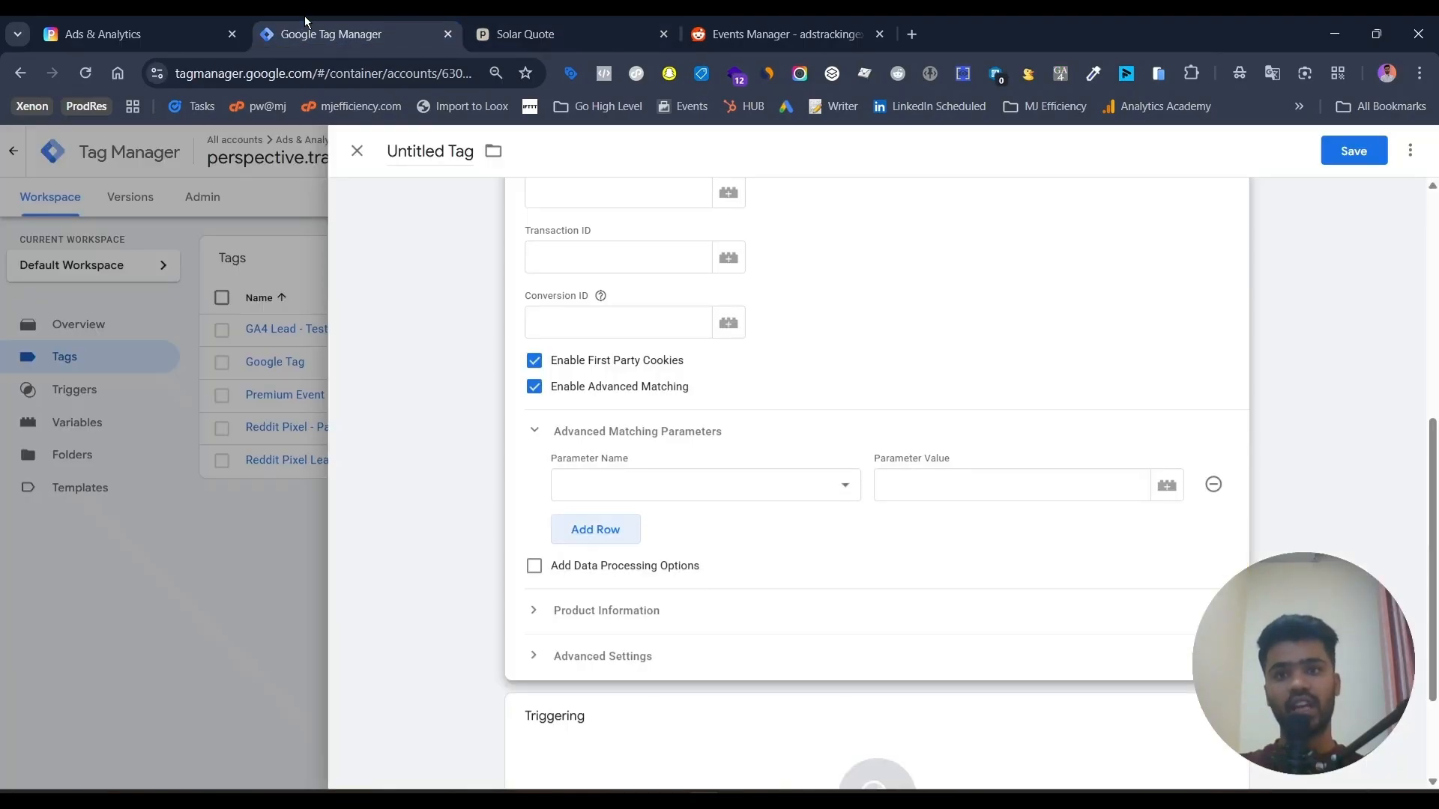
{"action": "left_click", "coordinate": [575, 522]}
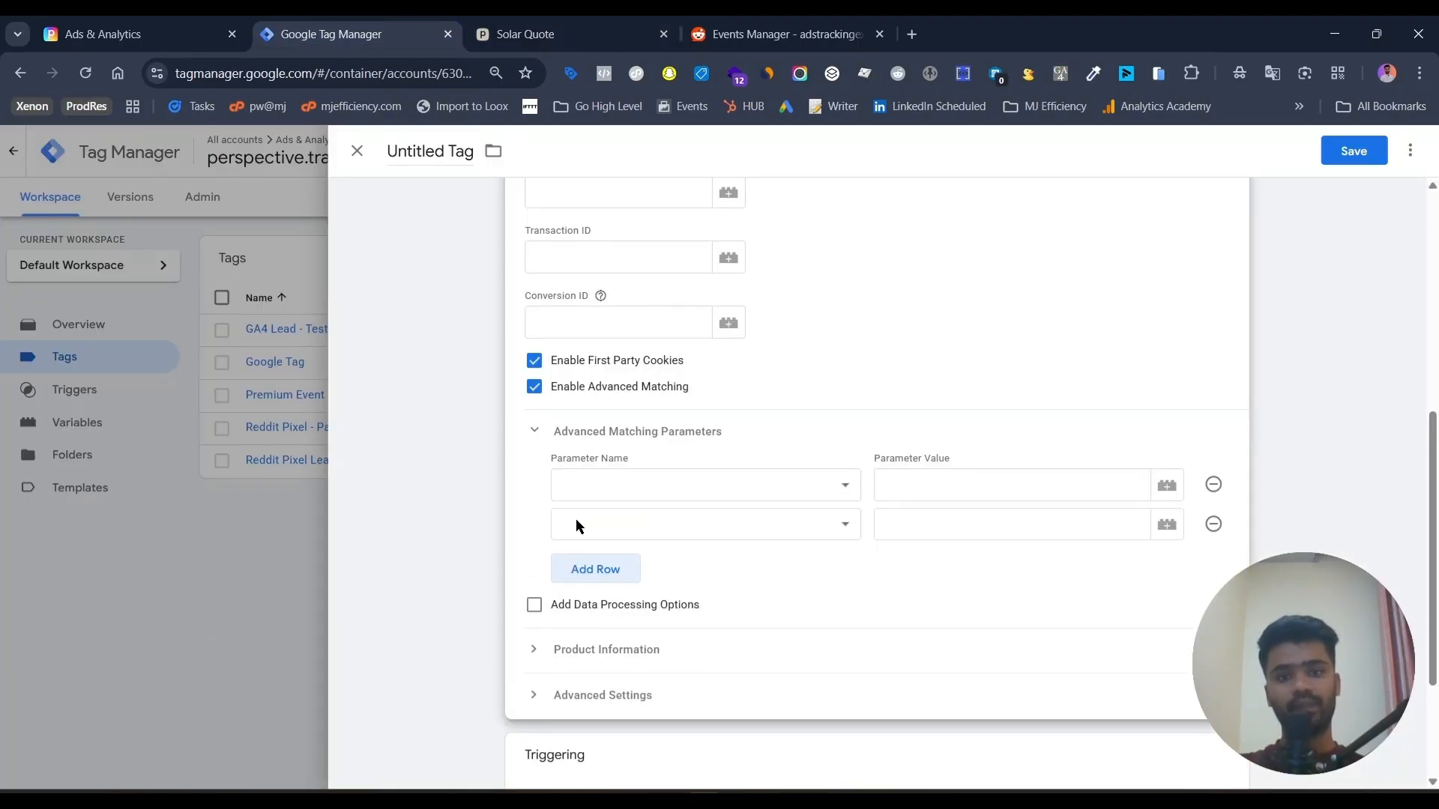
- Map Email to {{email}} and Phone Number to {{phone}} for advanced matching
{"action": "left_click", "coordinate": [586, 500]}
{"action": "key", "text": "Down"}
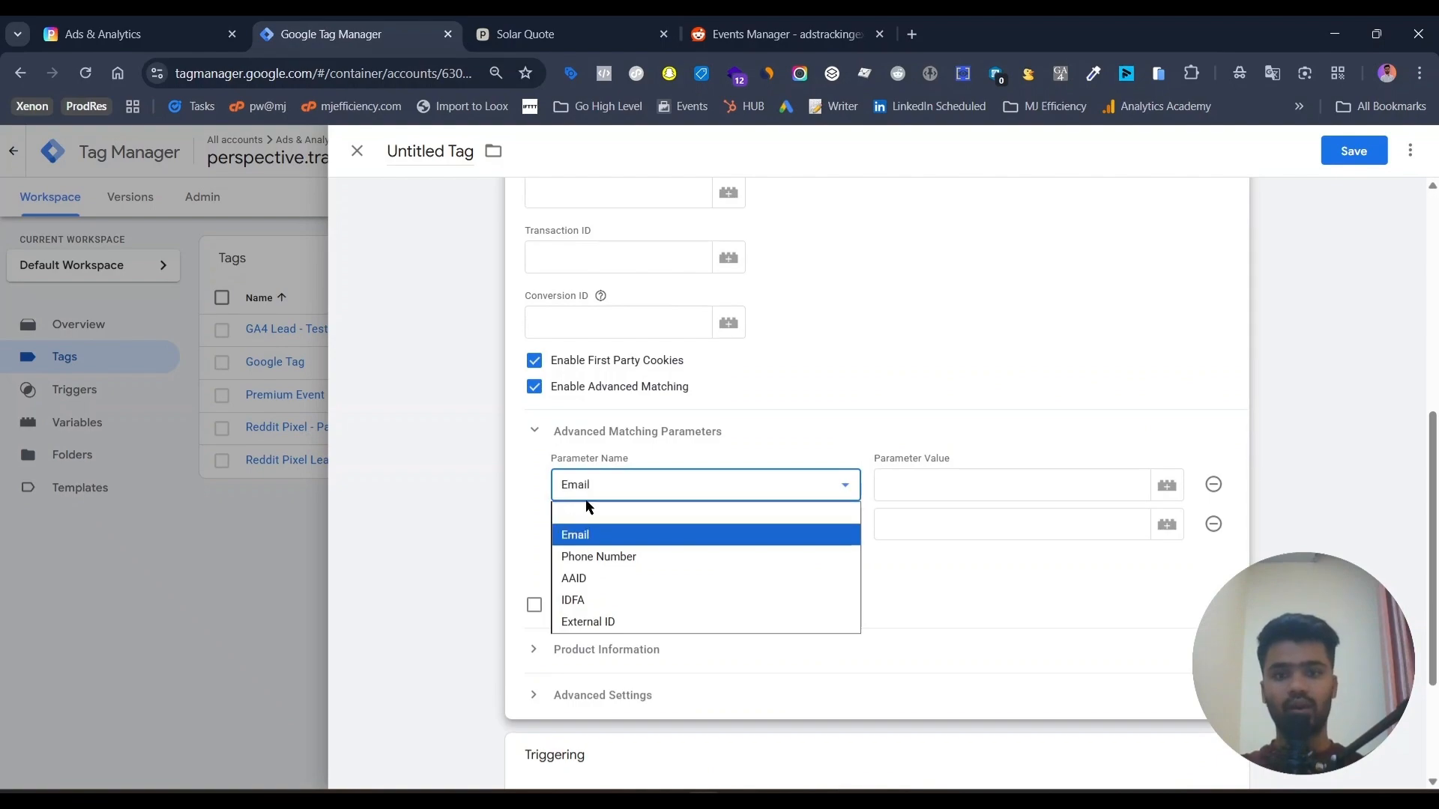
{"action": "key", "text": "Return"}
{"action": "left_click", "coordinate": [612, 545]}
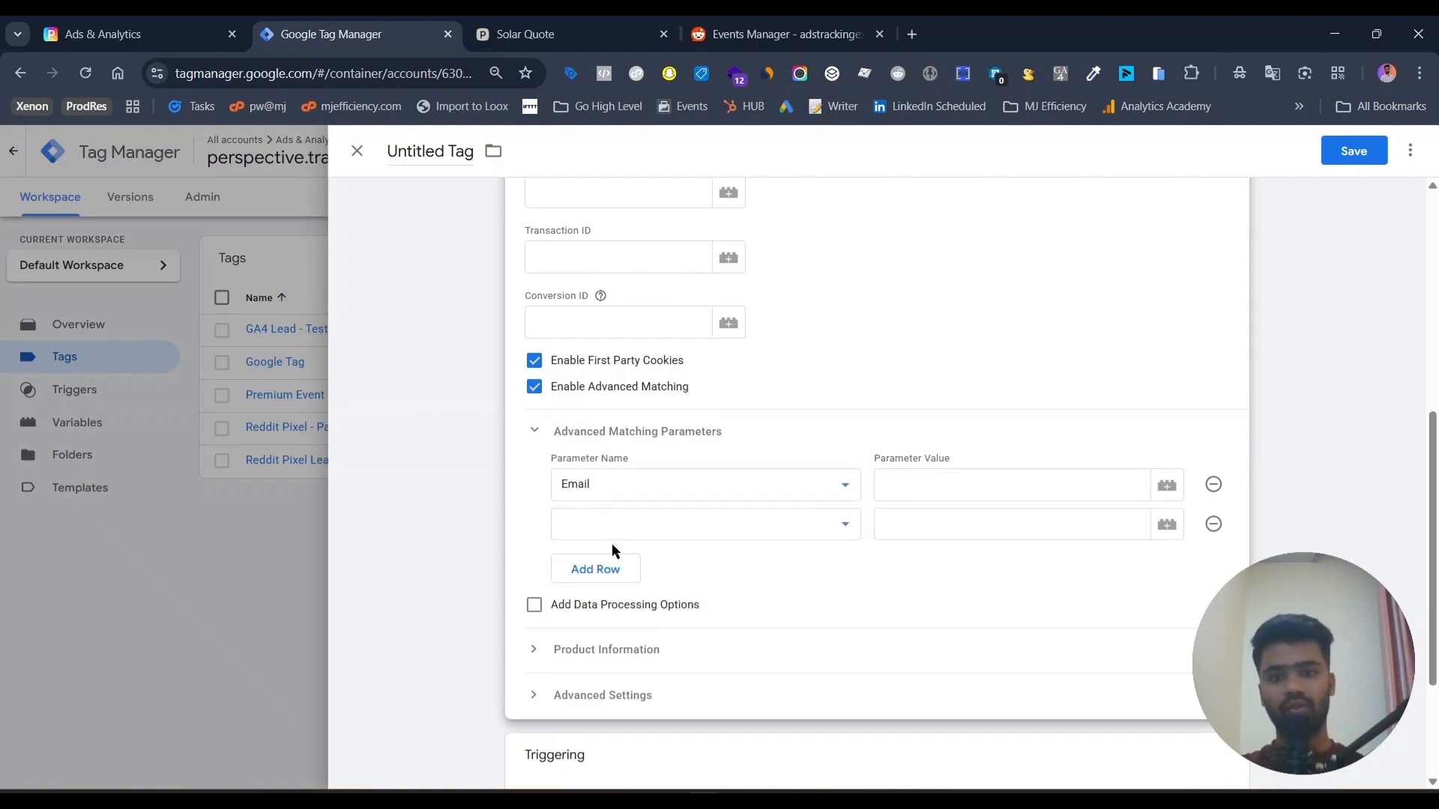
{"action": "left_click", "coordinate": [609, 530]}
{"action": "key", "text": "Down"}
{"action": "key", "text": "Down"}
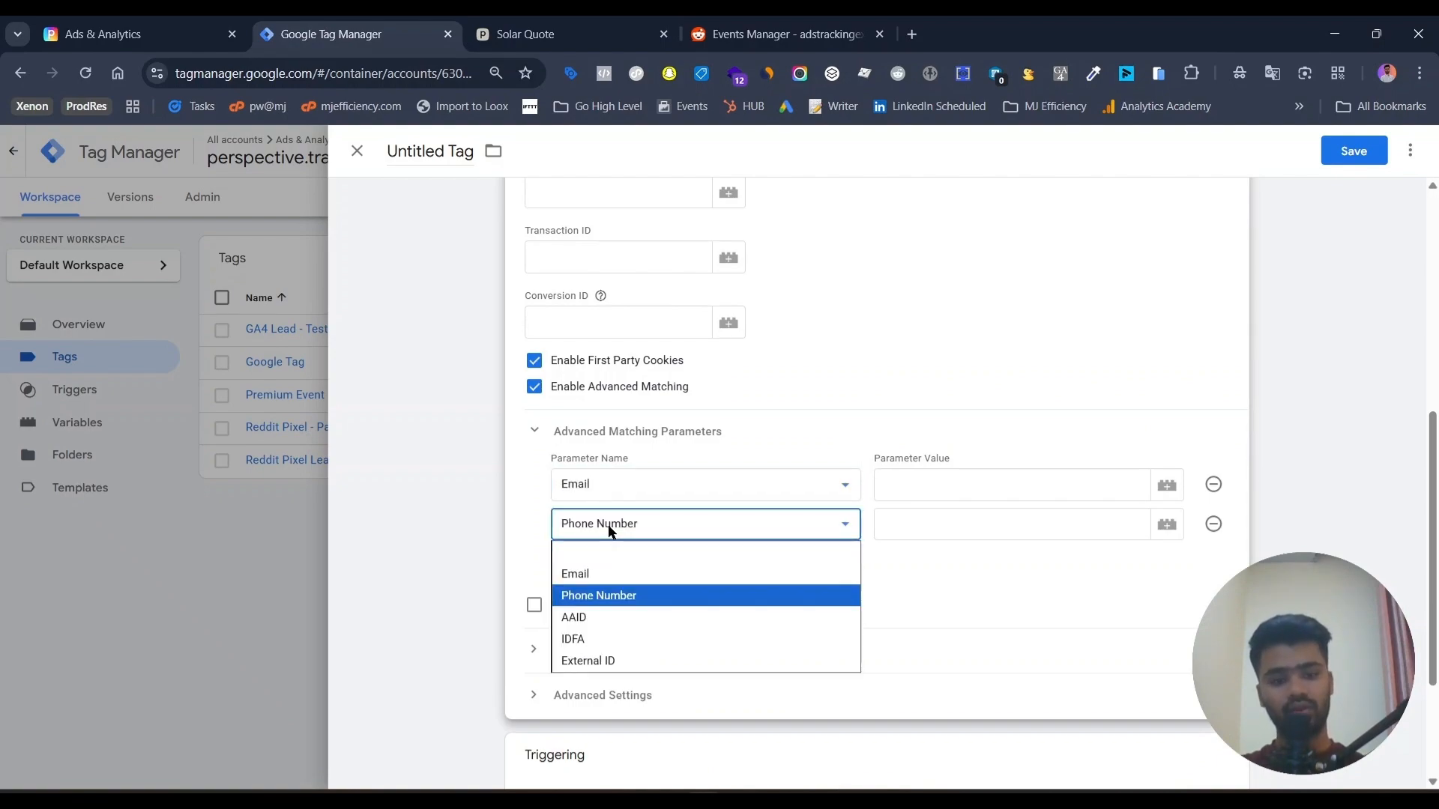
{"action": "key", "text": "Return"}
{"action": "left_click", "coordinate": [884, 492]}
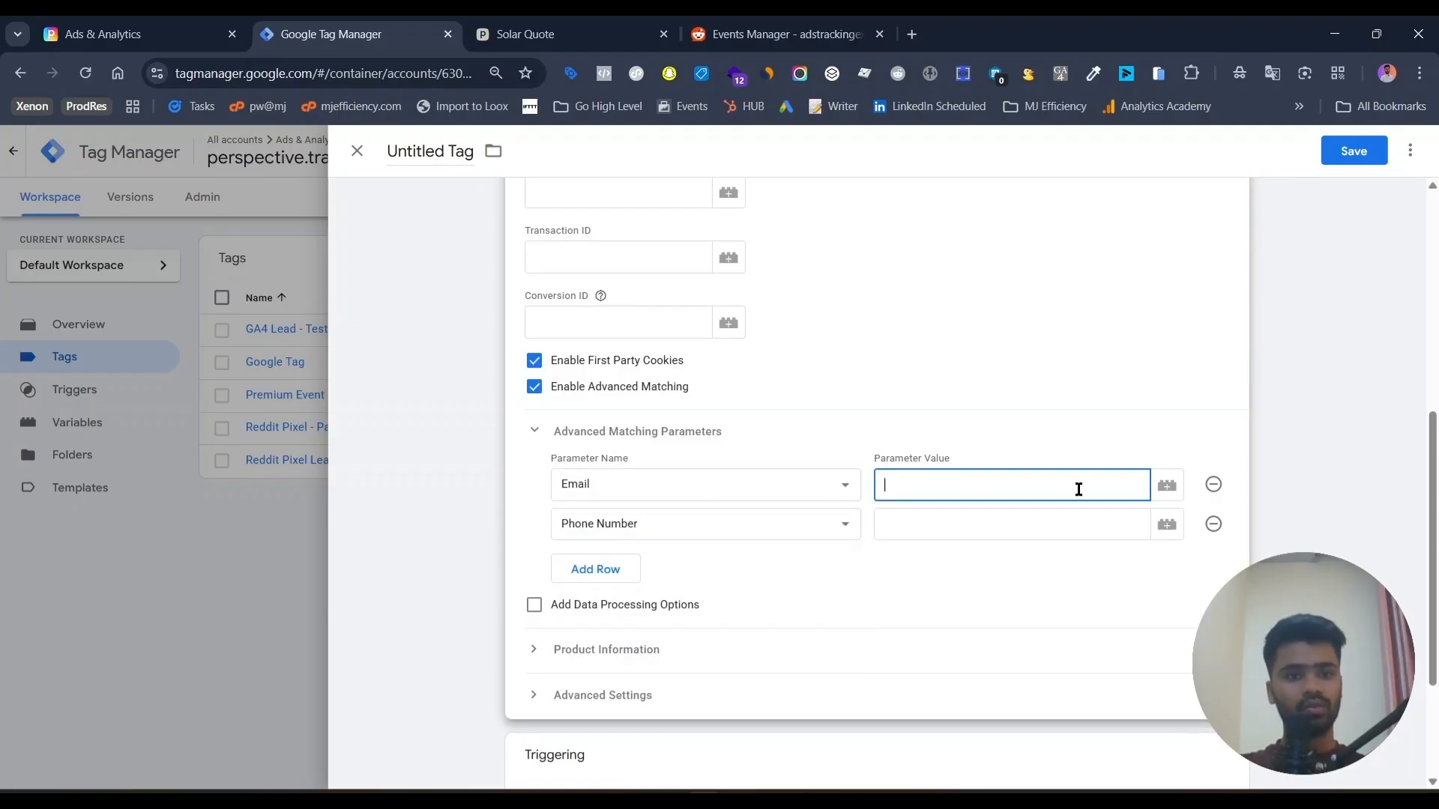
{"action": "left_click", "coordinate": [1170, 488]}
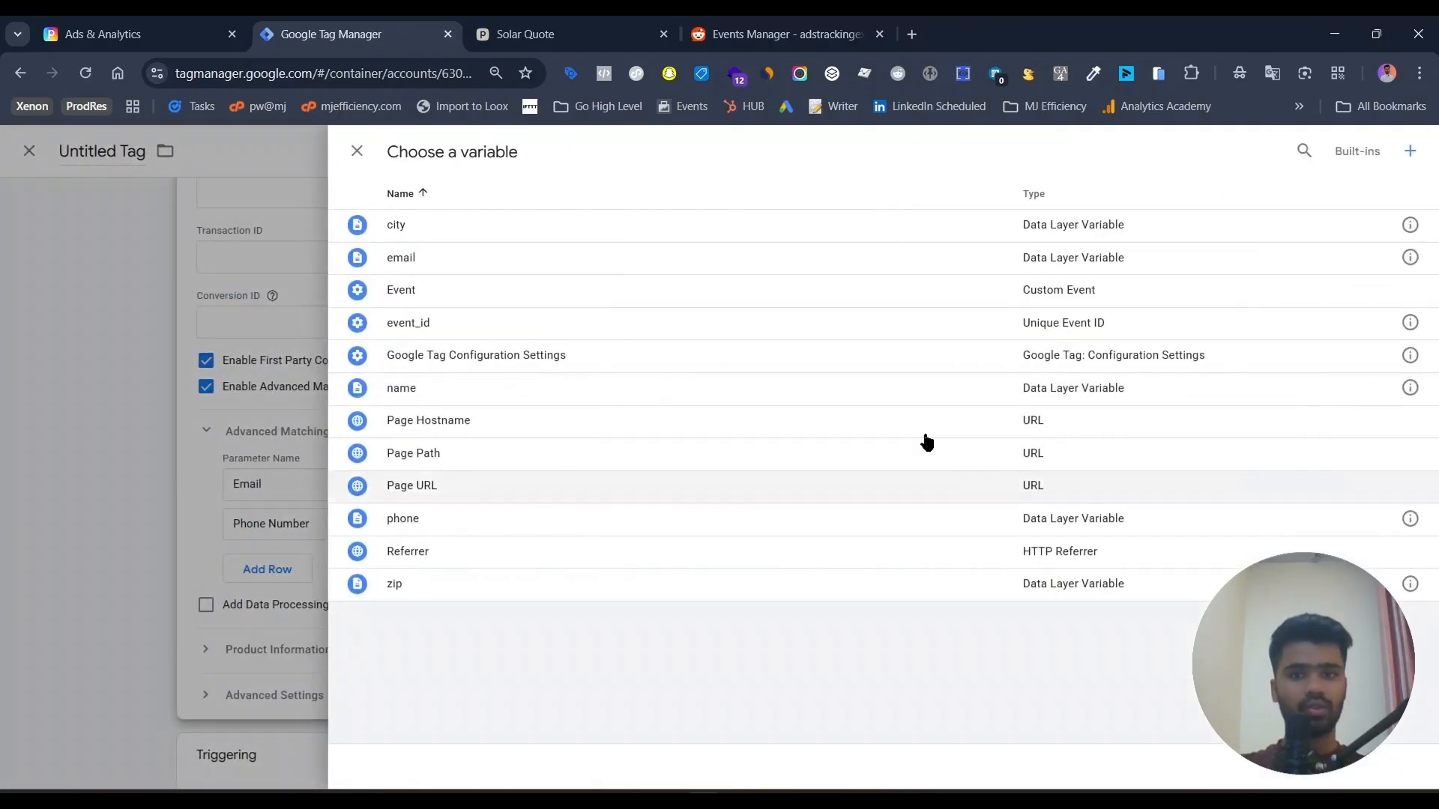
{"action": "left_click", "coordinate": [484, 259]}
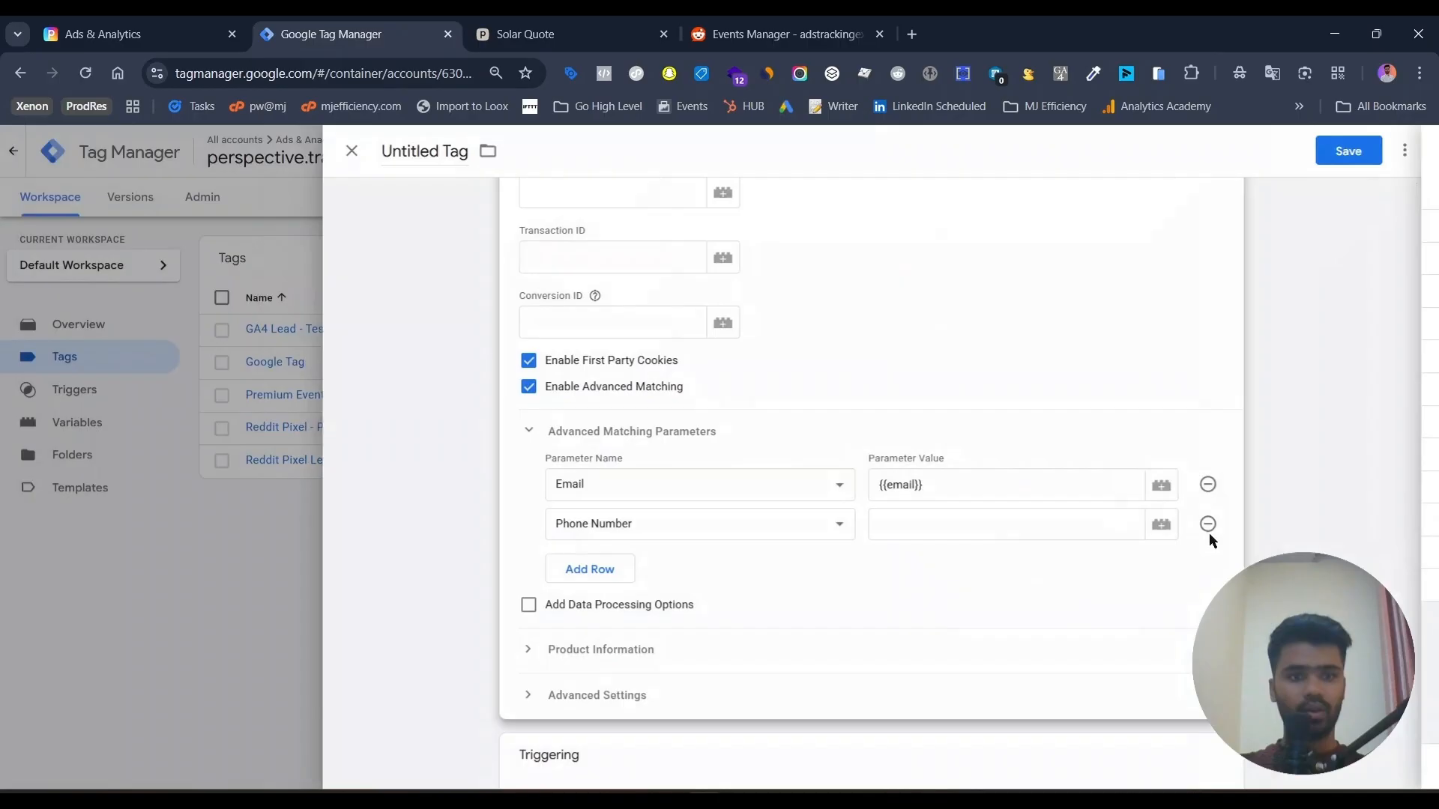
{"action": "left_click", "coordinate": [1170, 528]}
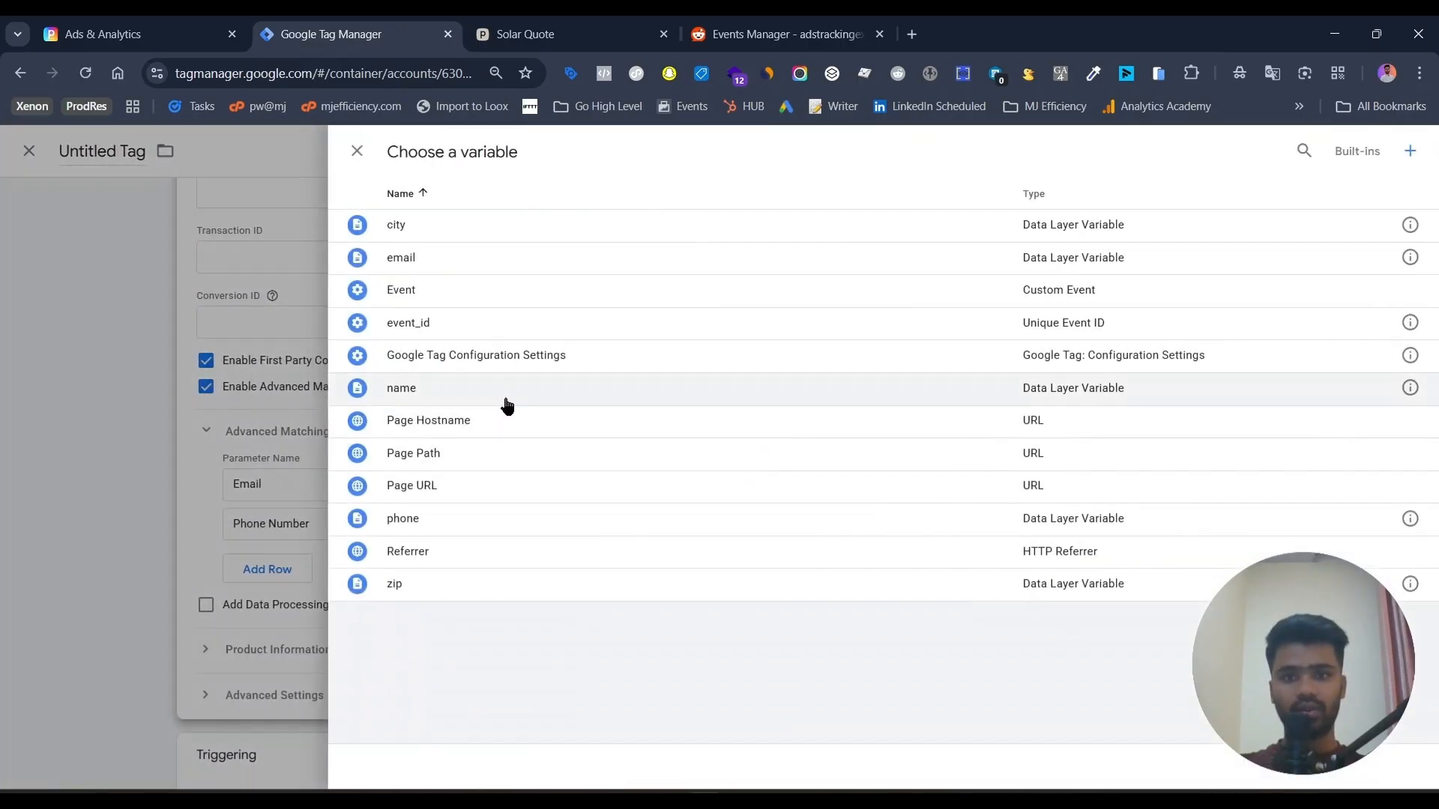
{"action": "left_click", "coordinate": [528, 510]}
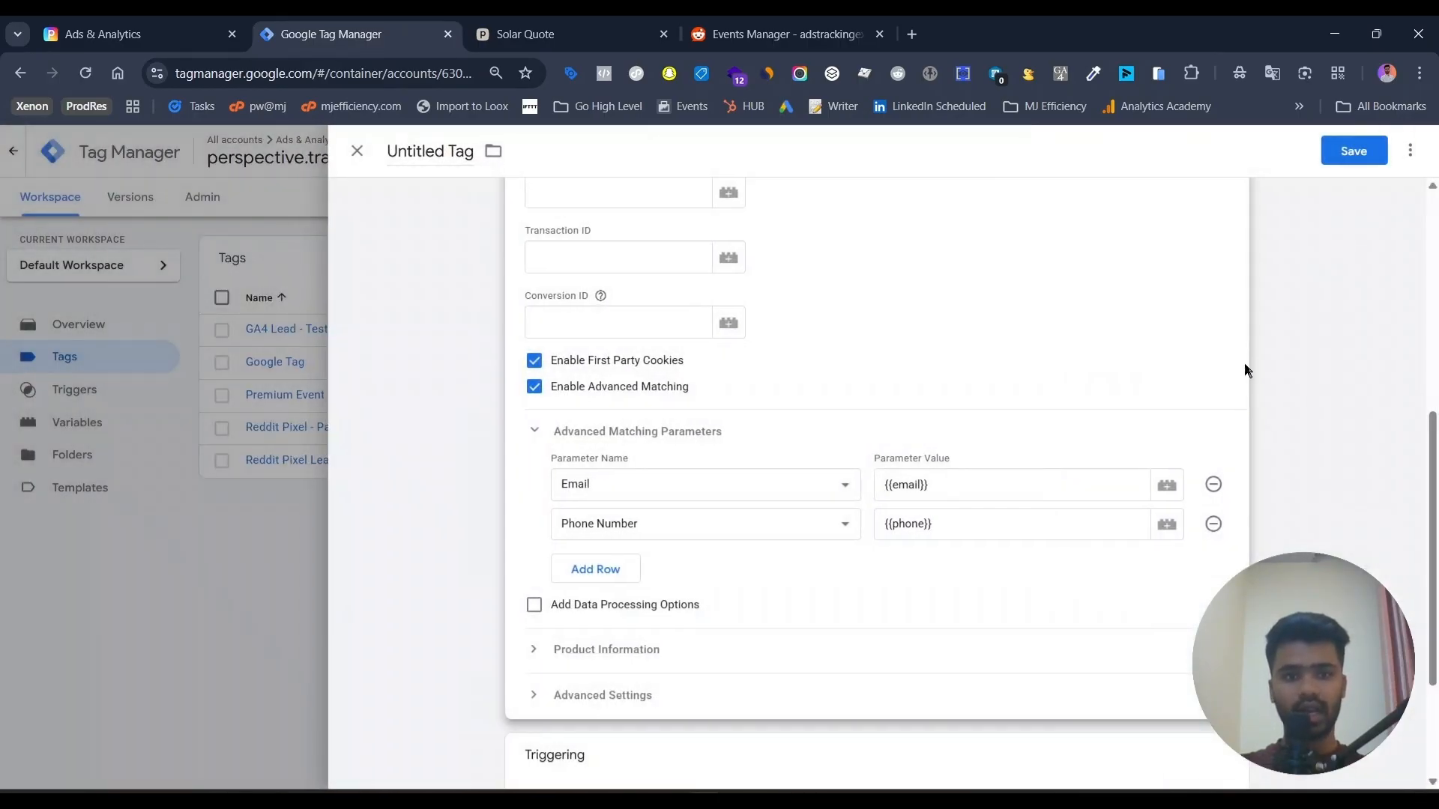
- Set the tag to fire on the lead_captured-test trigger
{"action": "left_click", "coordinate": [1311, 365]}
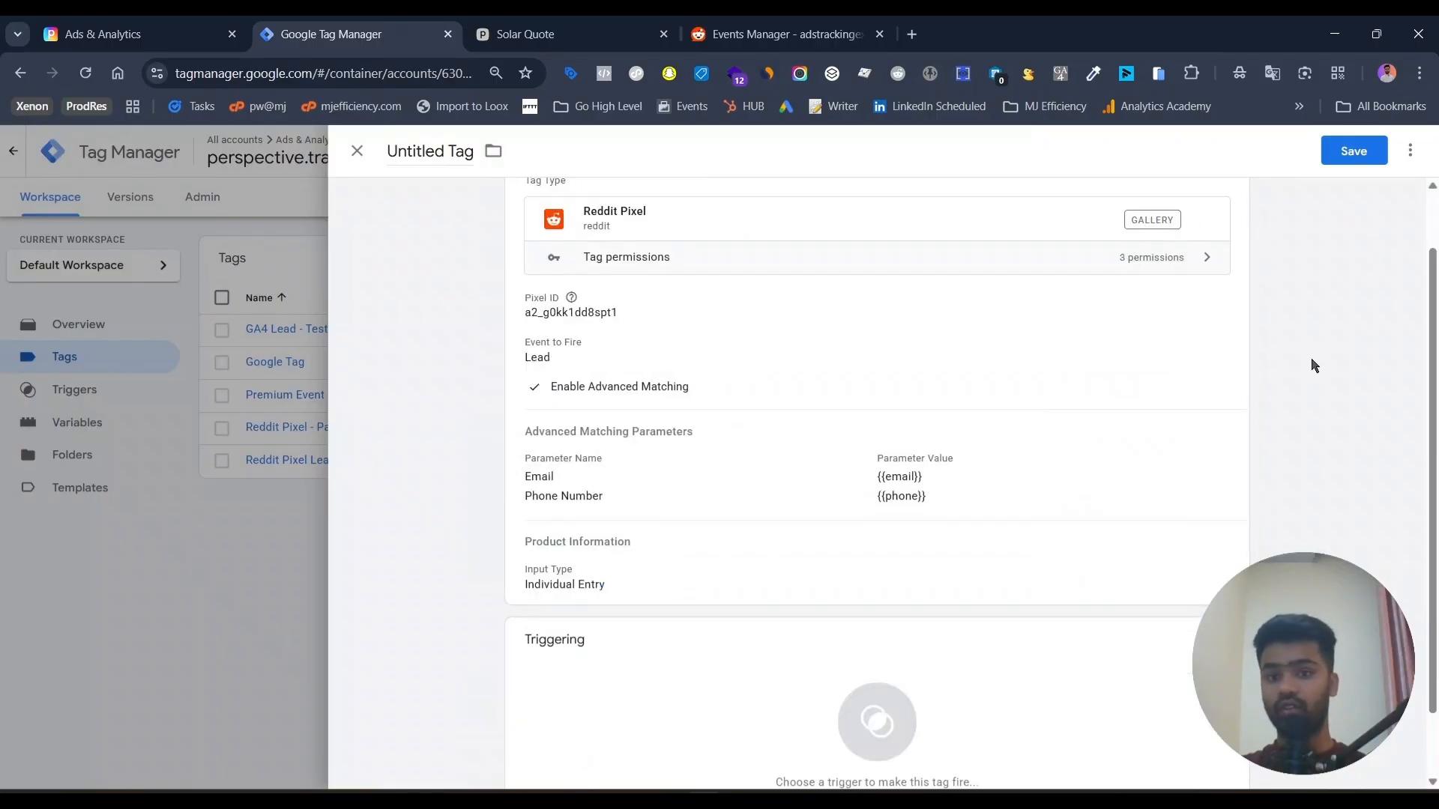
{"action": "scroll", "coordinate": [1311, 365], "scroll_direction": "down", "scroll_amount": 1}
{"action": "left_click", "coordinate": [910, 604]}
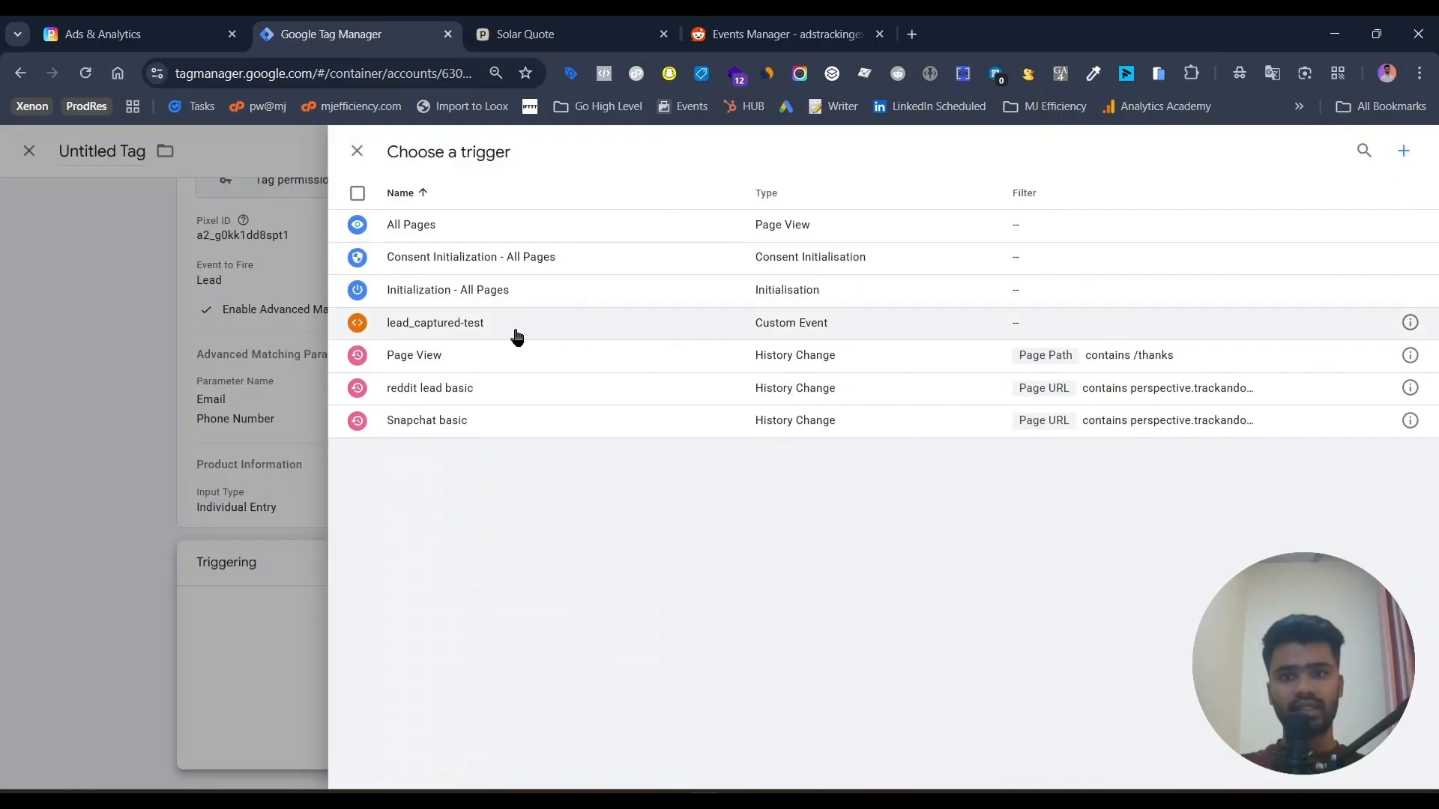
{"action": "left_click", "coordinate": [517, 323]}
{"action": "left_click", "coordinate": [732, 682]}
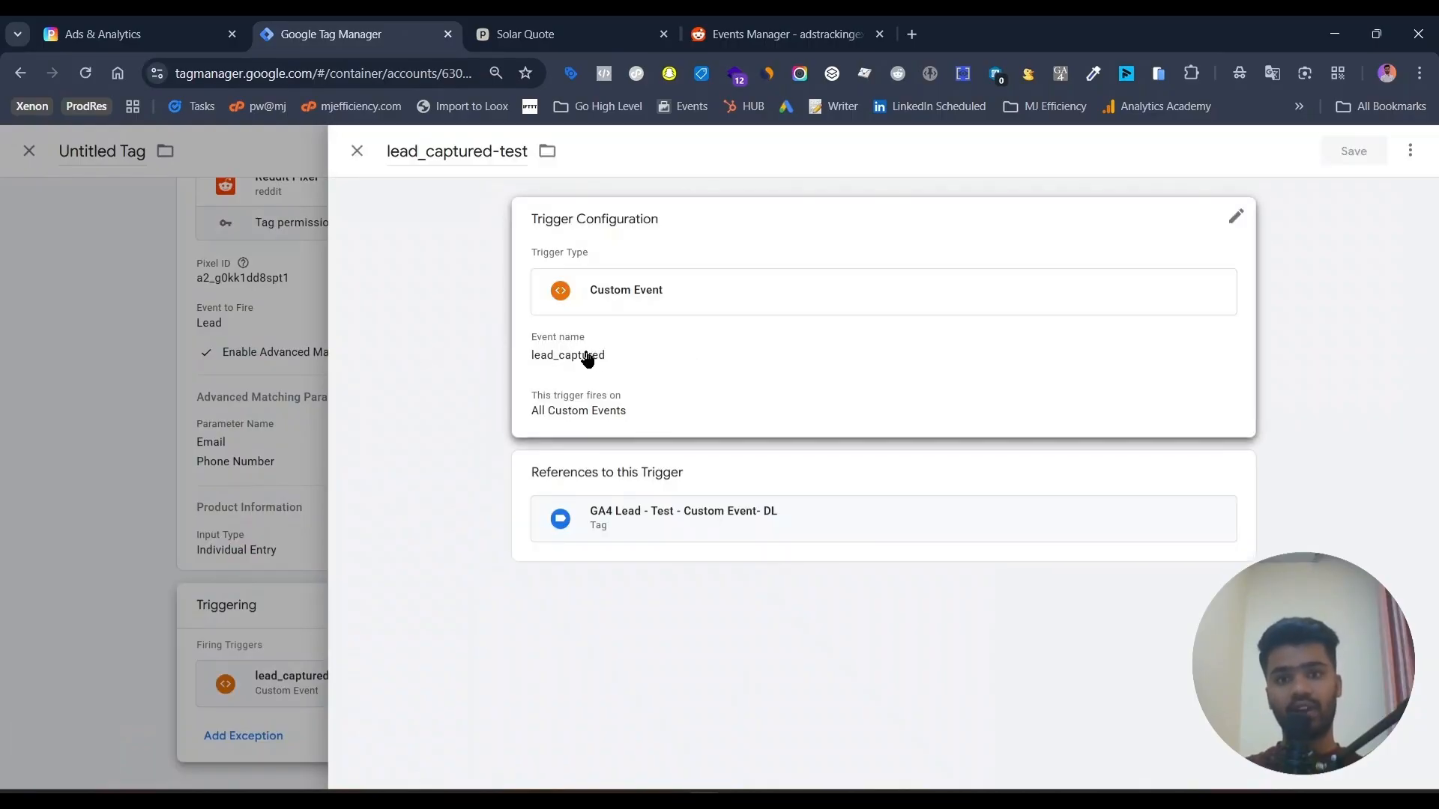
{"action": "left_click", "coordinate": [255, 376]}
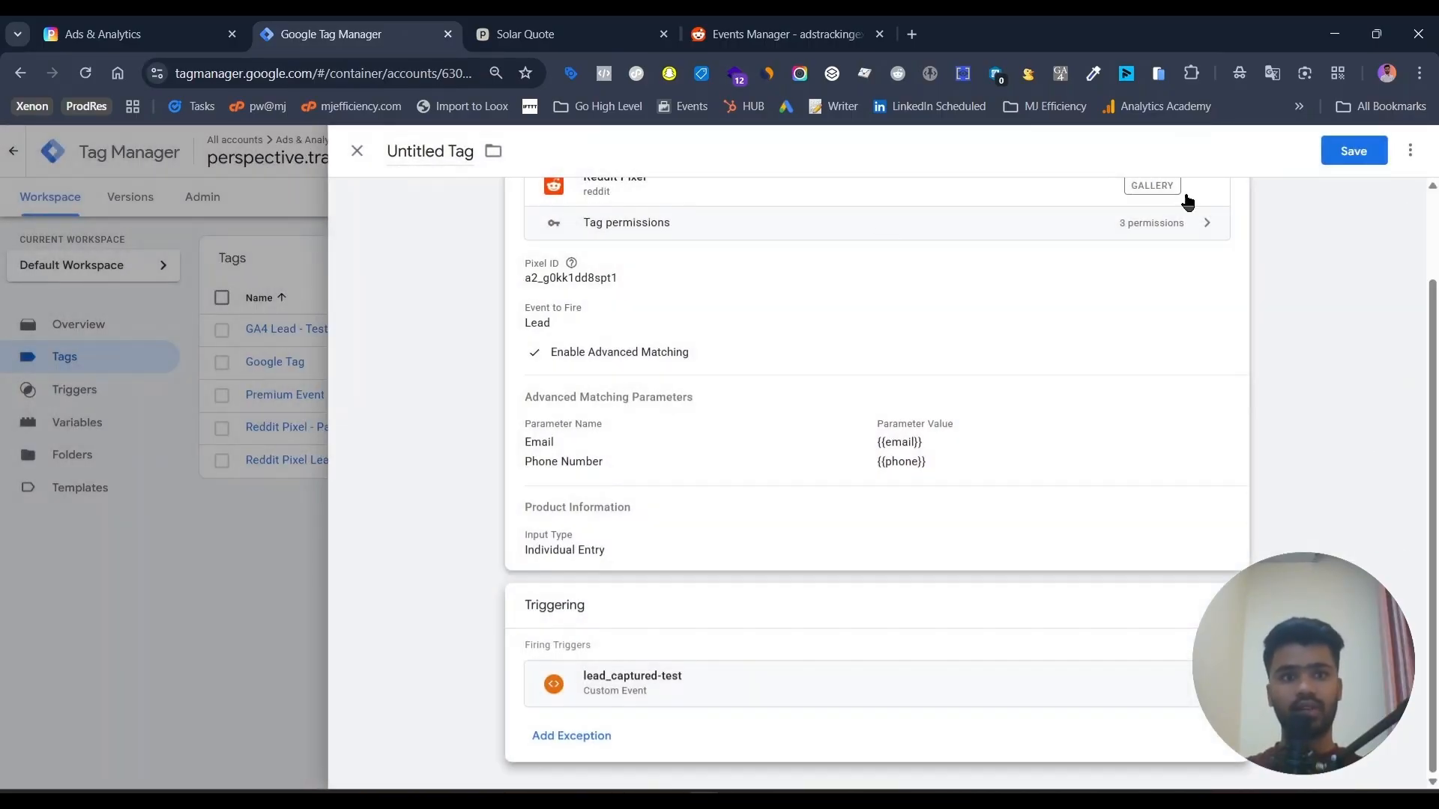
- Save the tag, extending its suggested name with 'Lead Advanced'
{"action": "left_click", "coordinate": [1340, 150]}
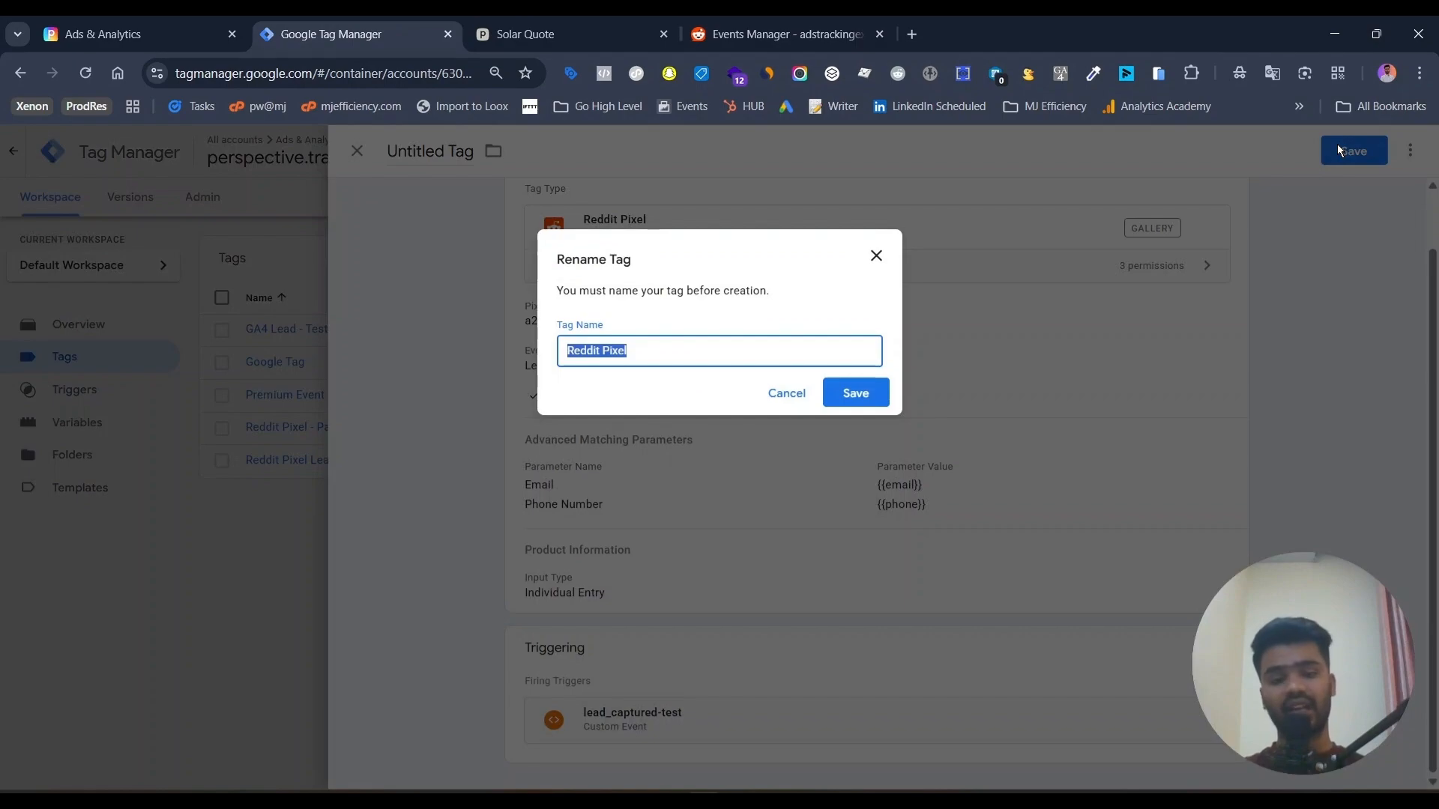
{"action": "key", "text": "End"}
{"action": "type", "text": "Le"}
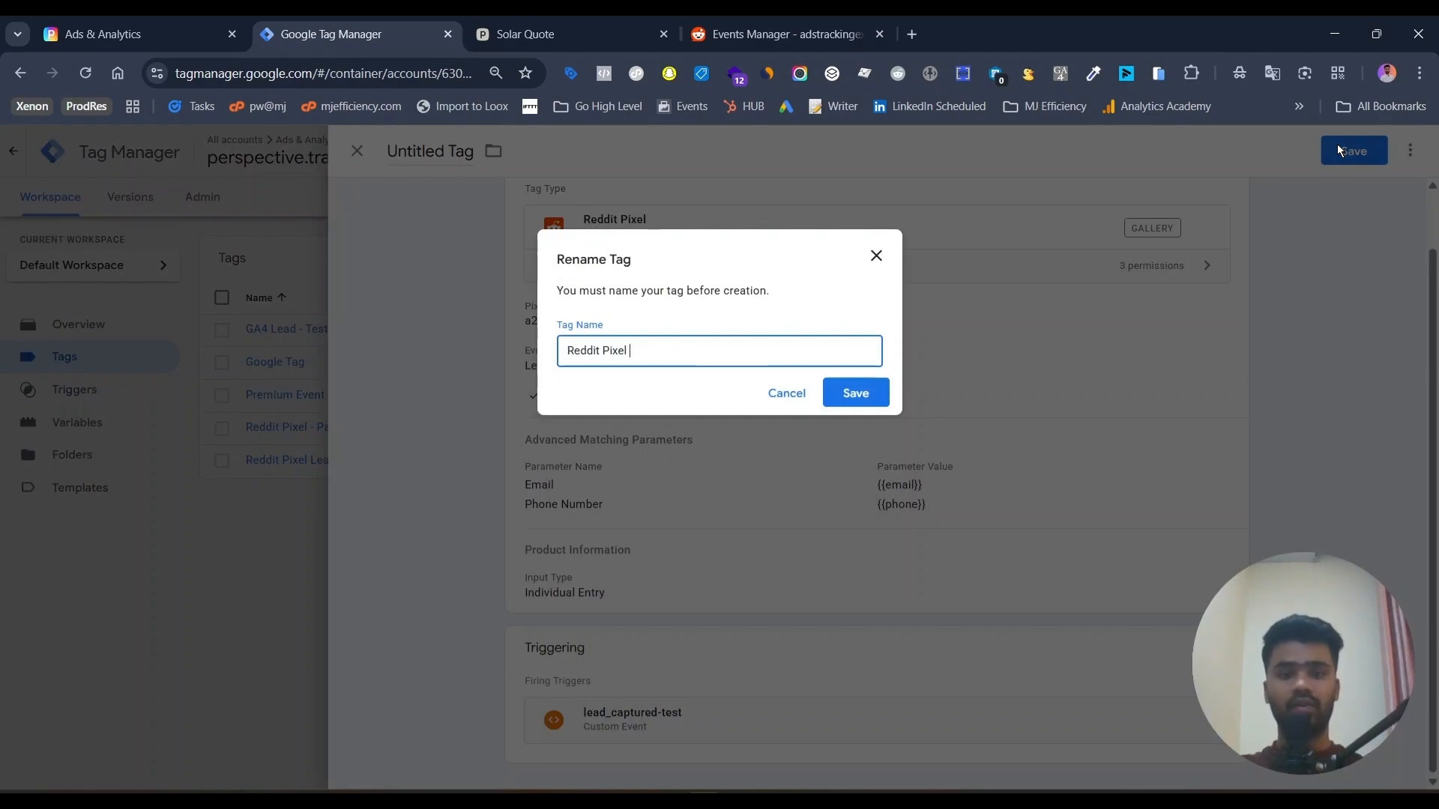
{"action": "type", "text": "ad Ad"}
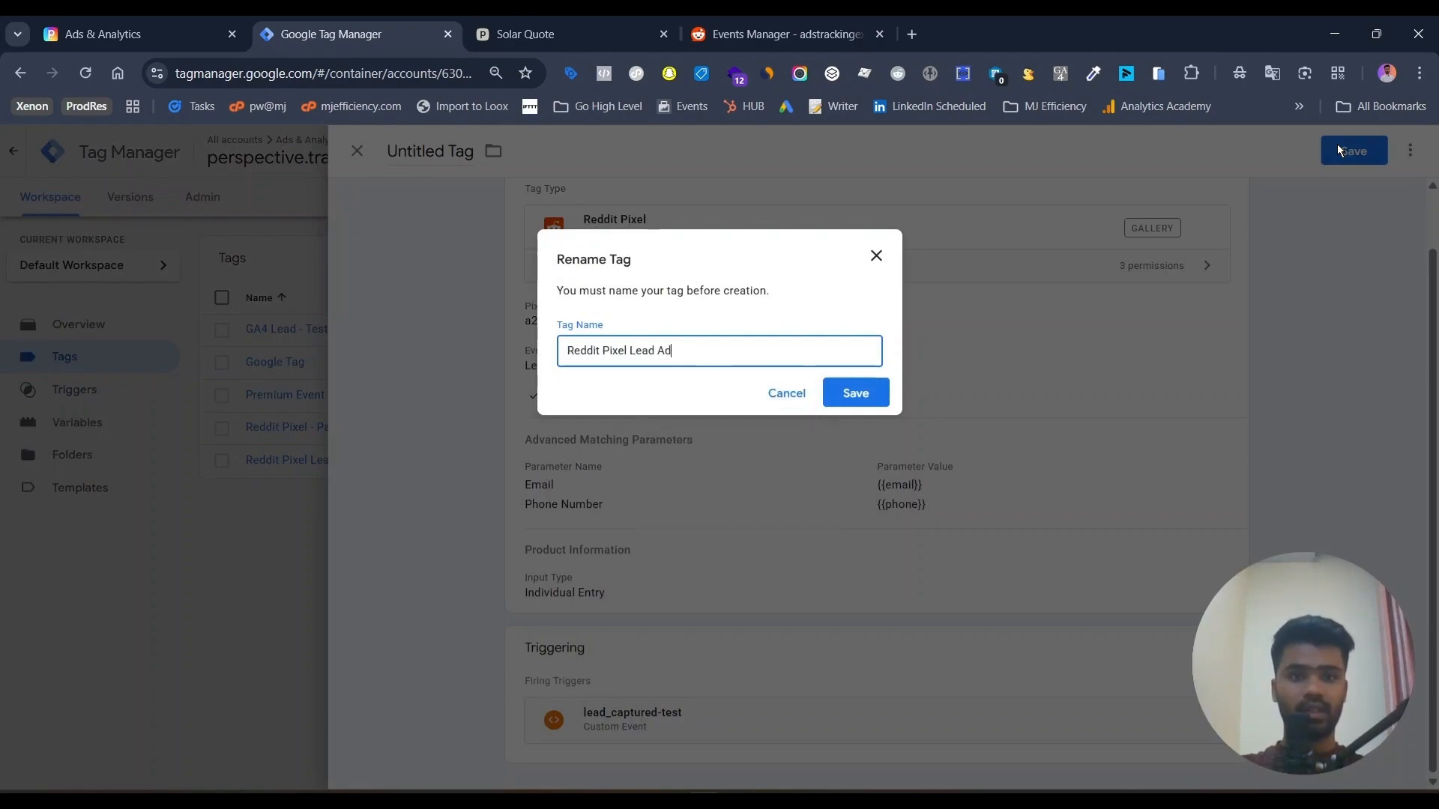
{"action": "type", "text": "vanced"}
{"action": "key", "text": "Return"}
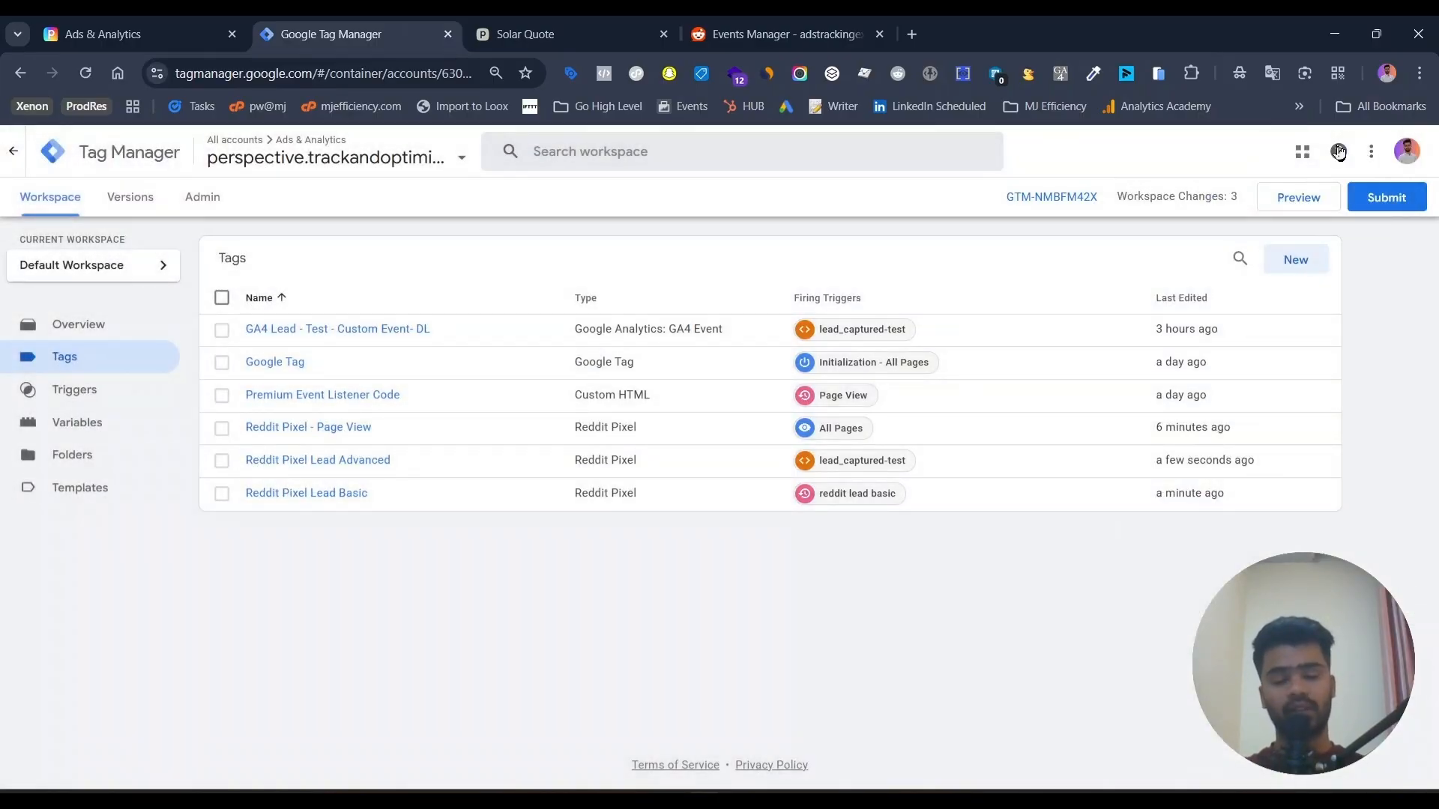
- Publish the workspace changes as Version 31 without a version description
{"action": "left_click", "coordinate": [1387, 195]}
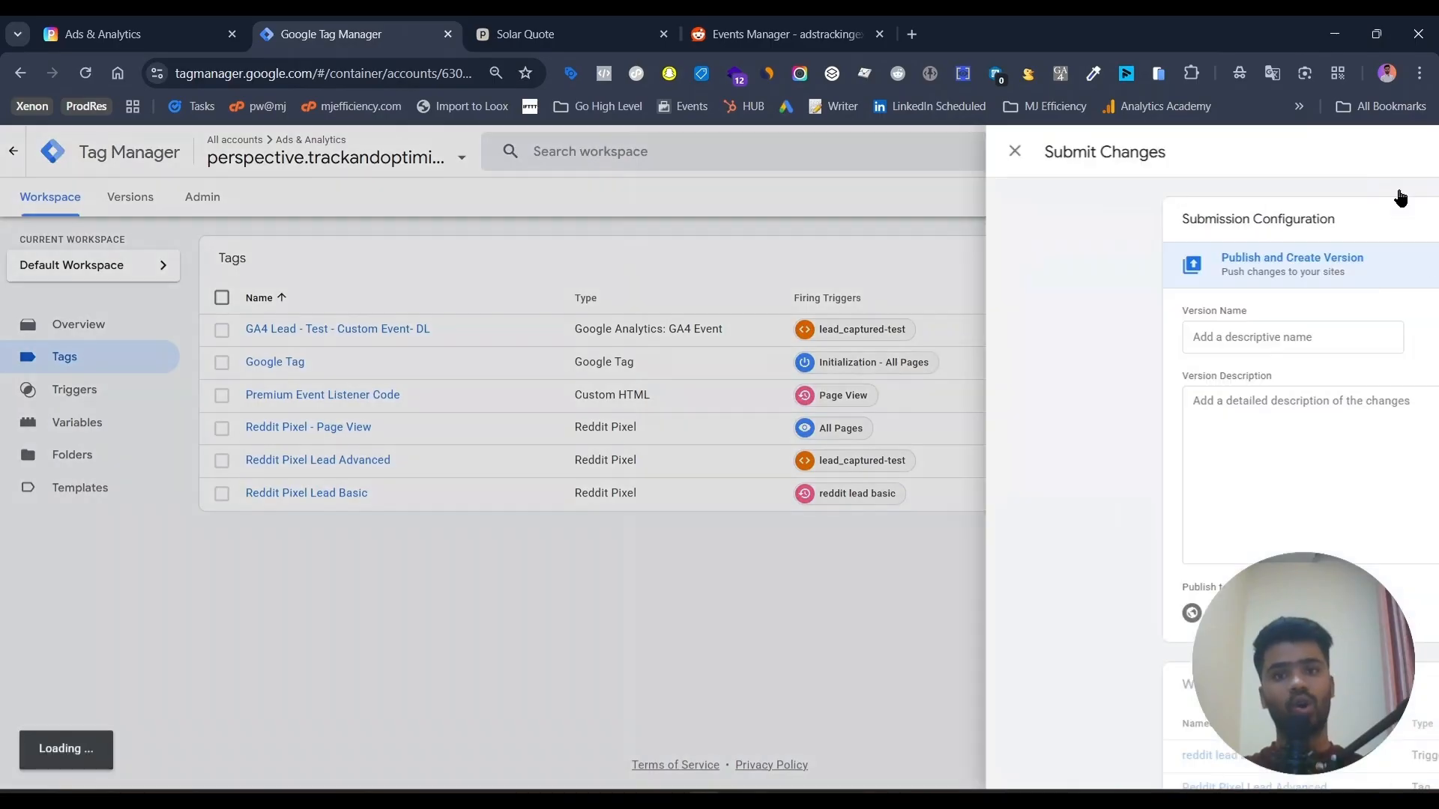
{"action": "left_click", "coordinate": [1379, 150]}
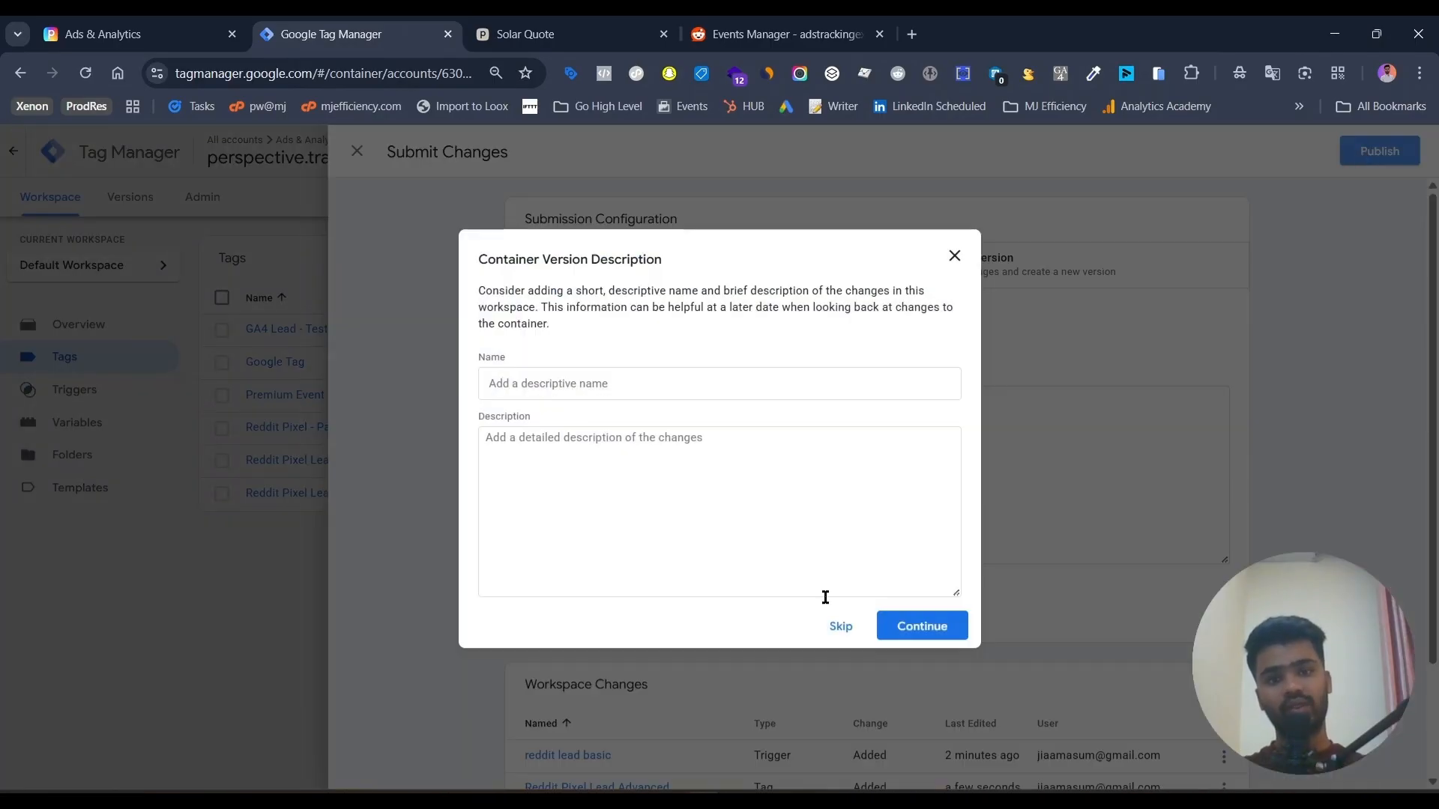
{"action": "left_click", "coordinate": [856, 629]}
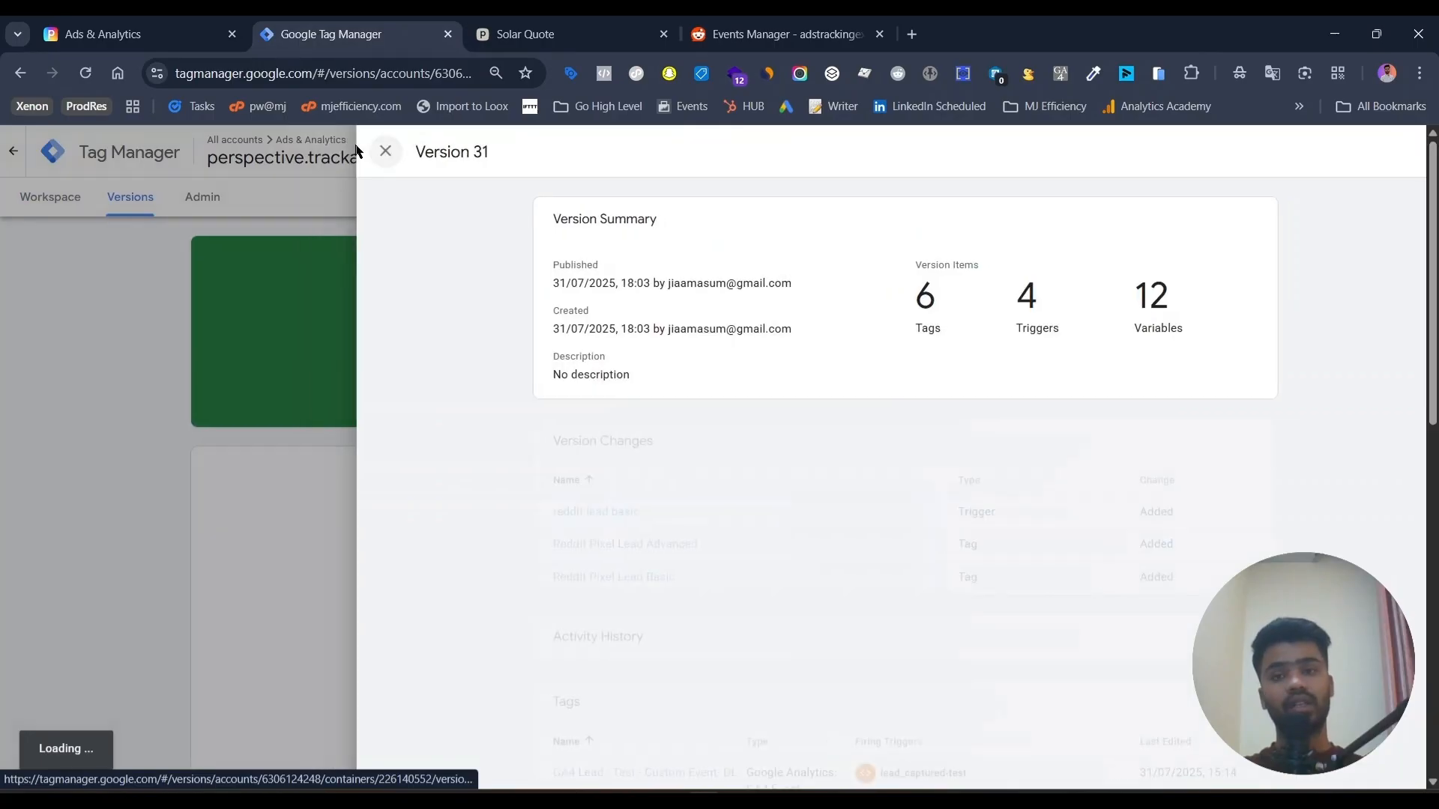
{"action": "left_click", "coordinate": [357, 153]}
{"action": "left_click", "coordinate": [82, 198]}
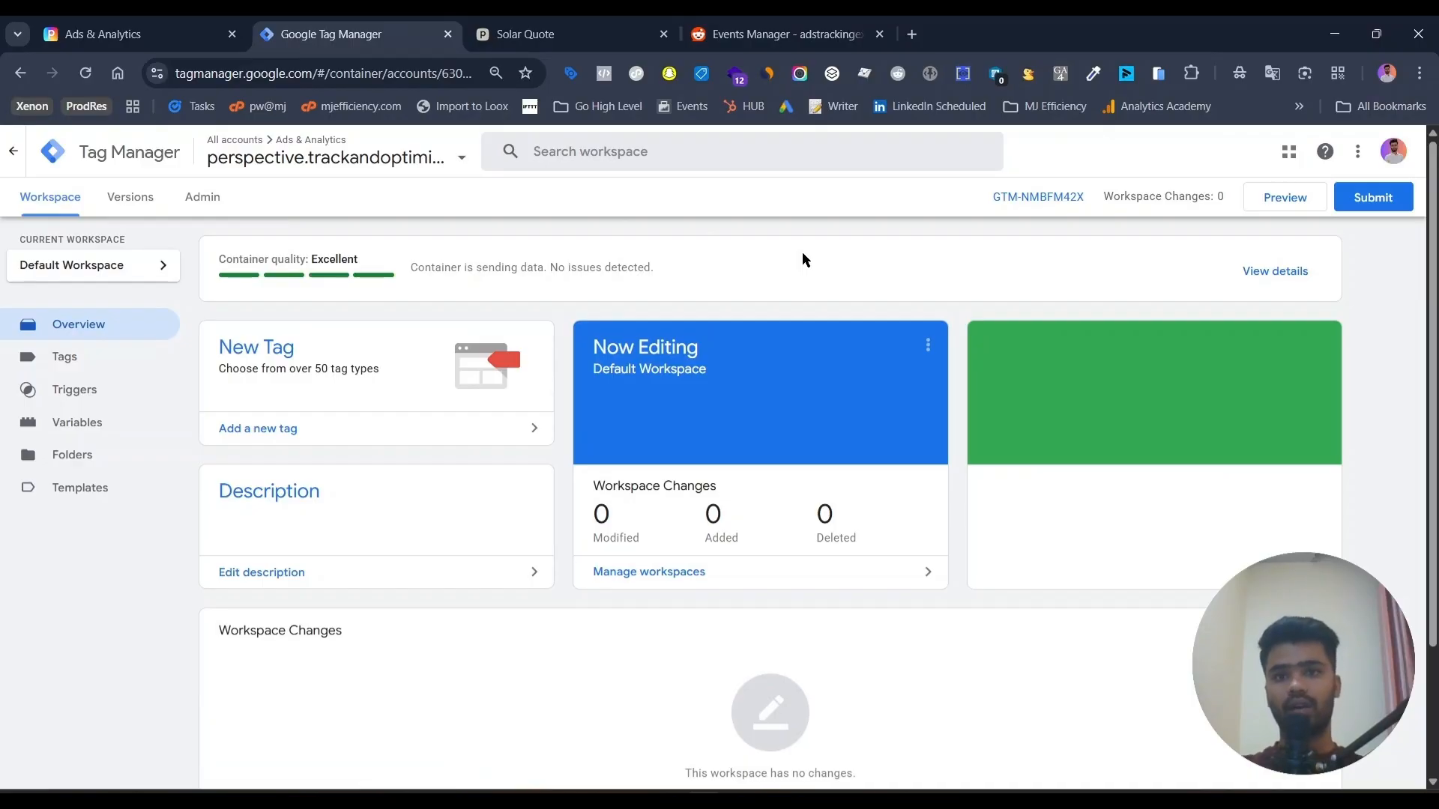
- Start Preview and connect Tag Assistant to the solar quote funnel URL
{"action": "left_click", "coordinate": [1261, 201]}
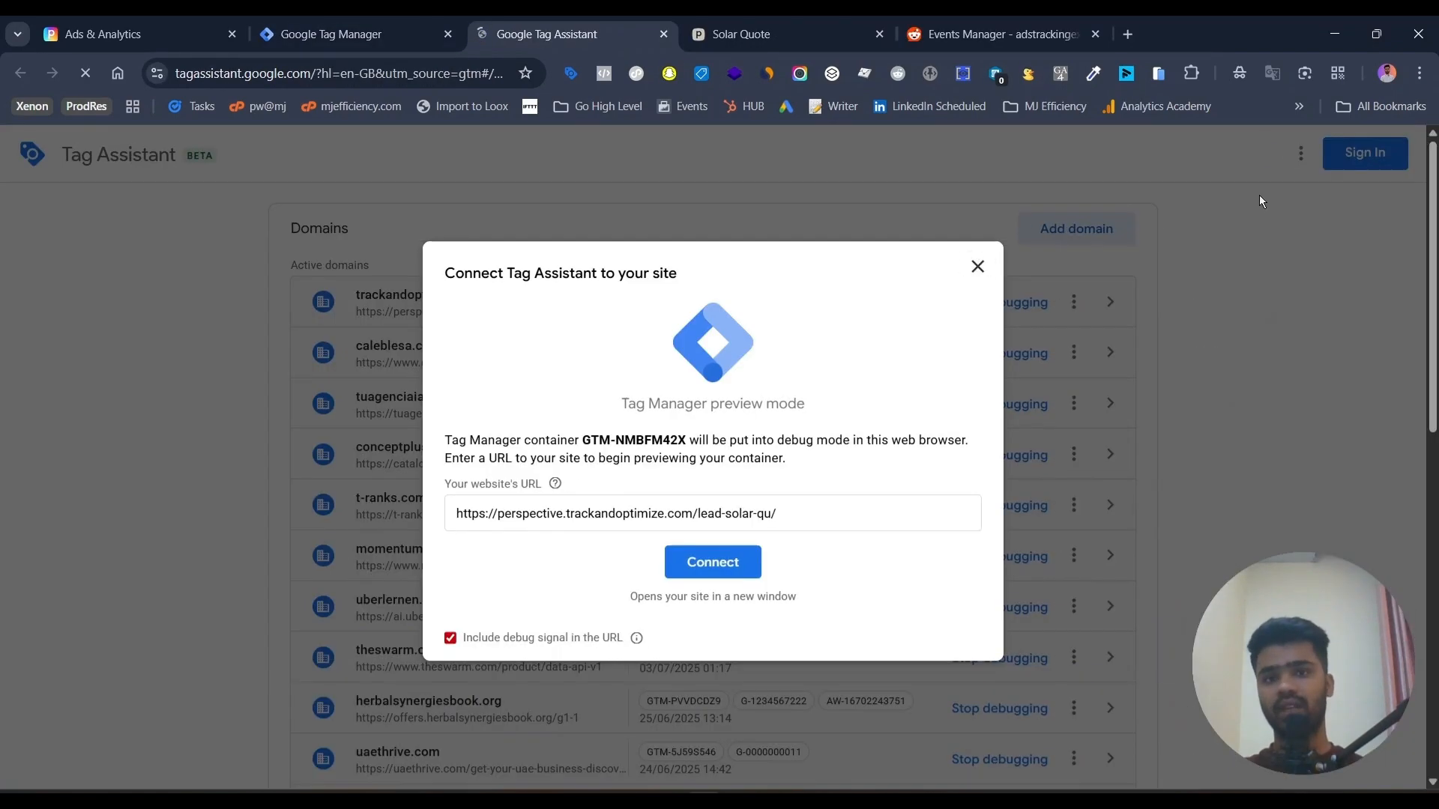
{"action": "left_click", "coordinate": [720, 564]}
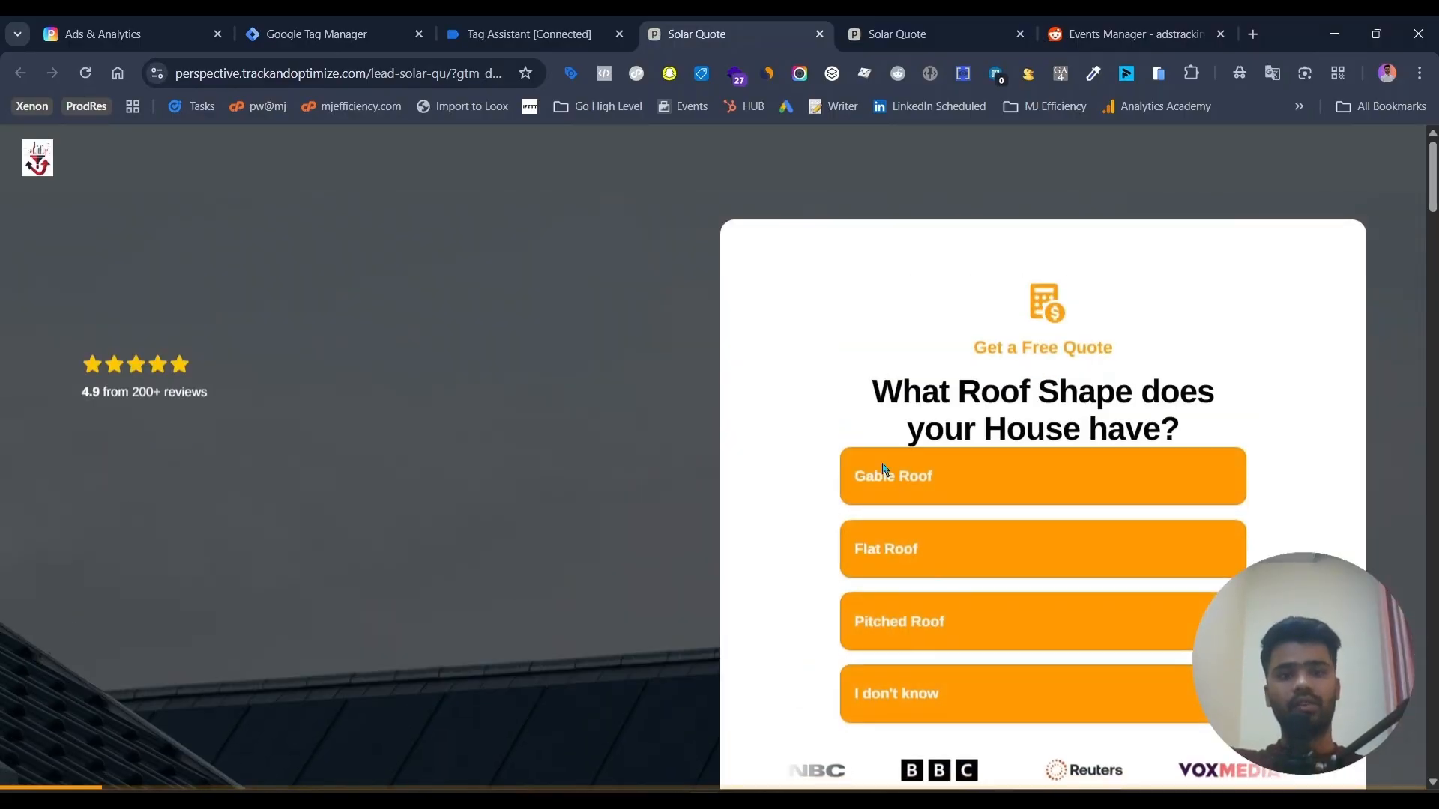
- Answer the quiz: Gable Roof, Townhouse, 1-2 people, consumption time, and Yes to owning
{"action": "left_click", "coordinate": [955, 459]}
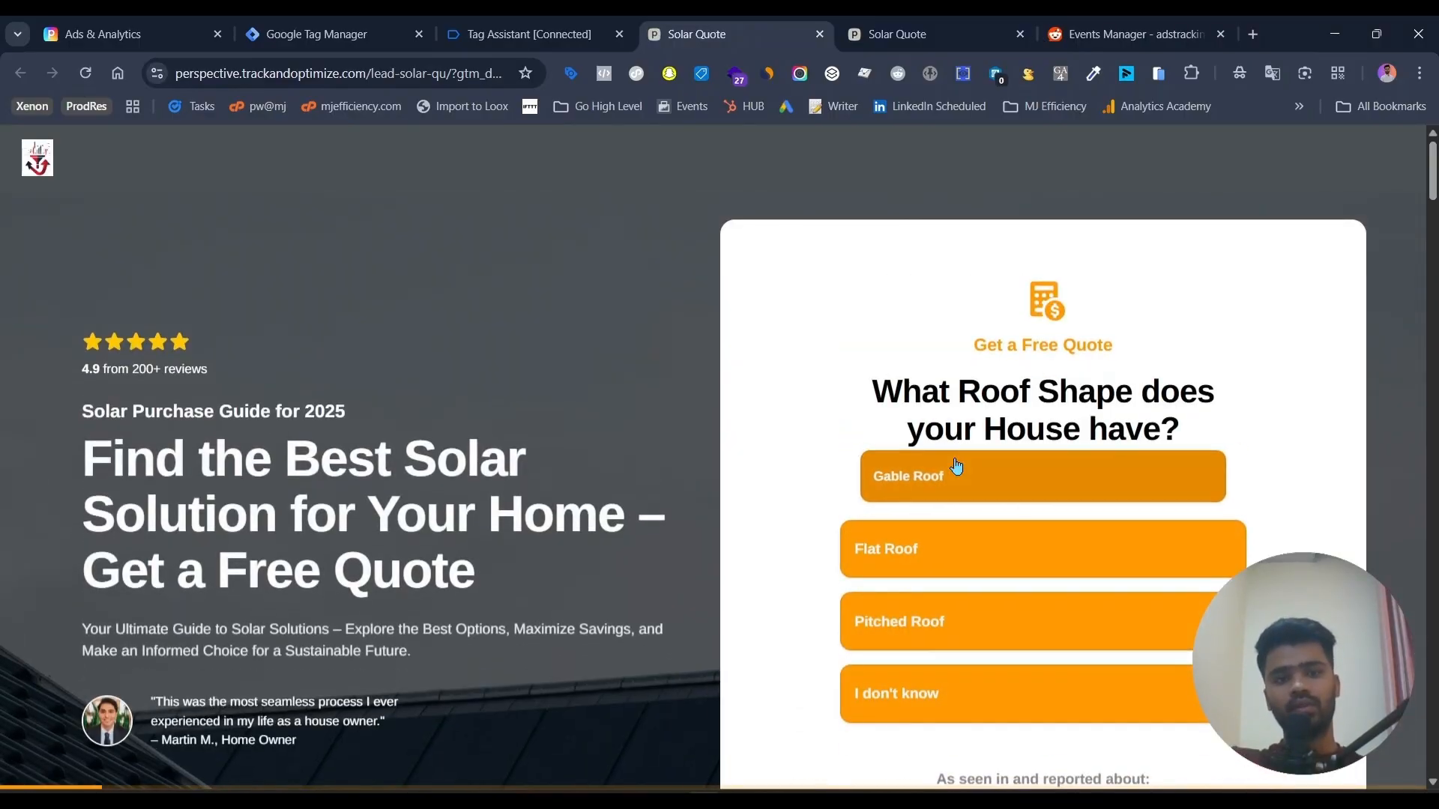
{"action": "left_click", "coordinate": [434, 442]}
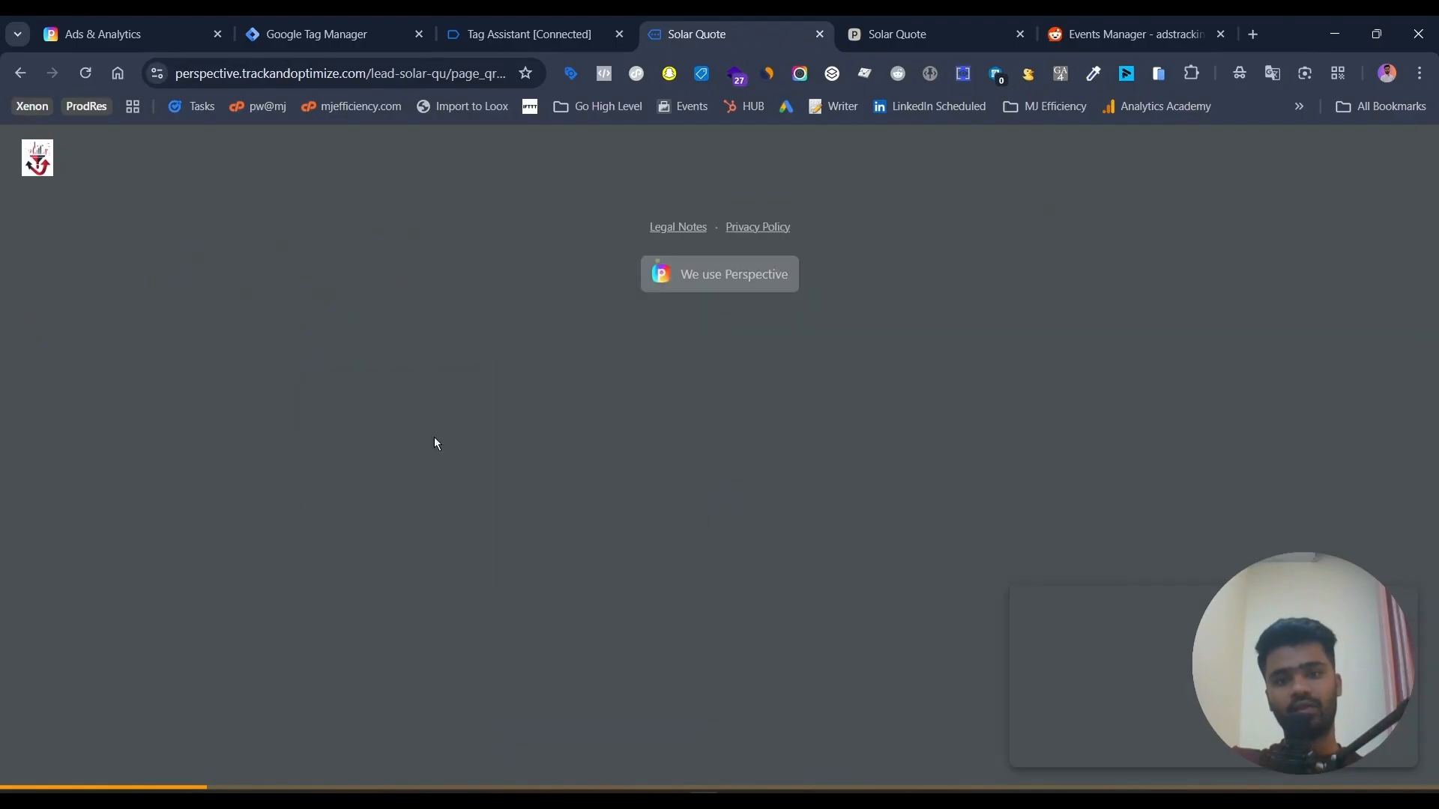
{"action": "left_click", "coordinate": [436, 445]}
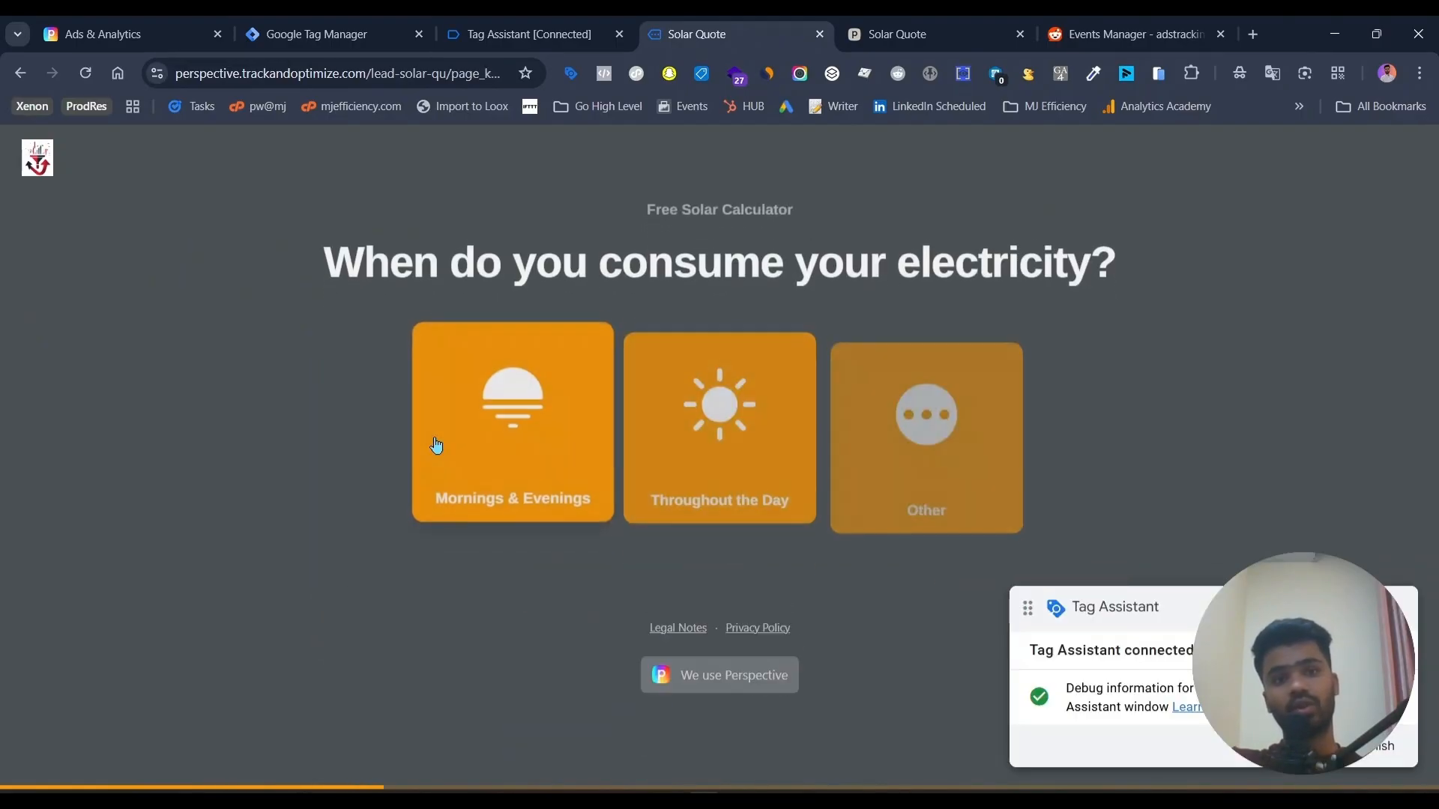
{"action": "left_click", "coordinate": [529, 382]}
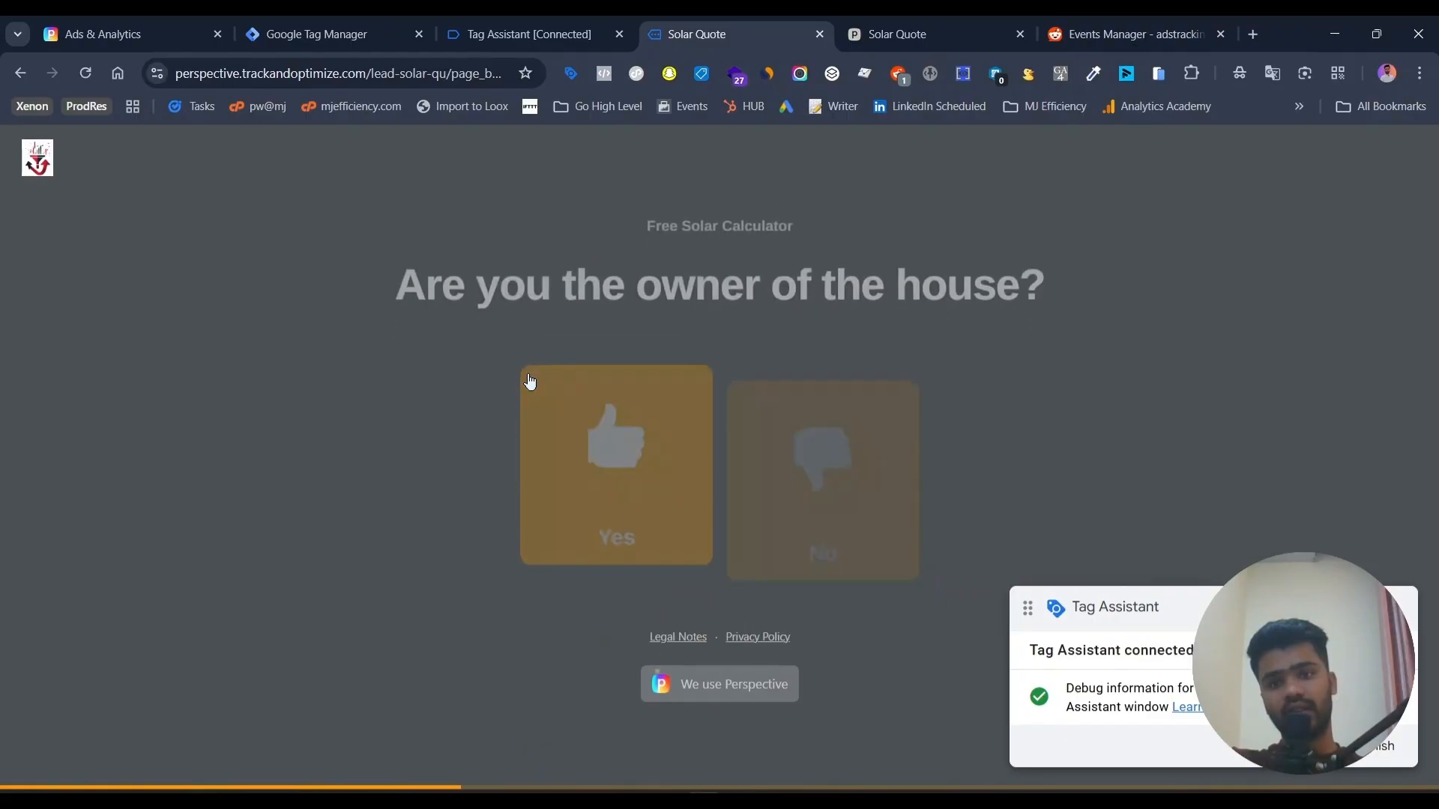
{"action": "left_click", "coordinate": [562, 379]}
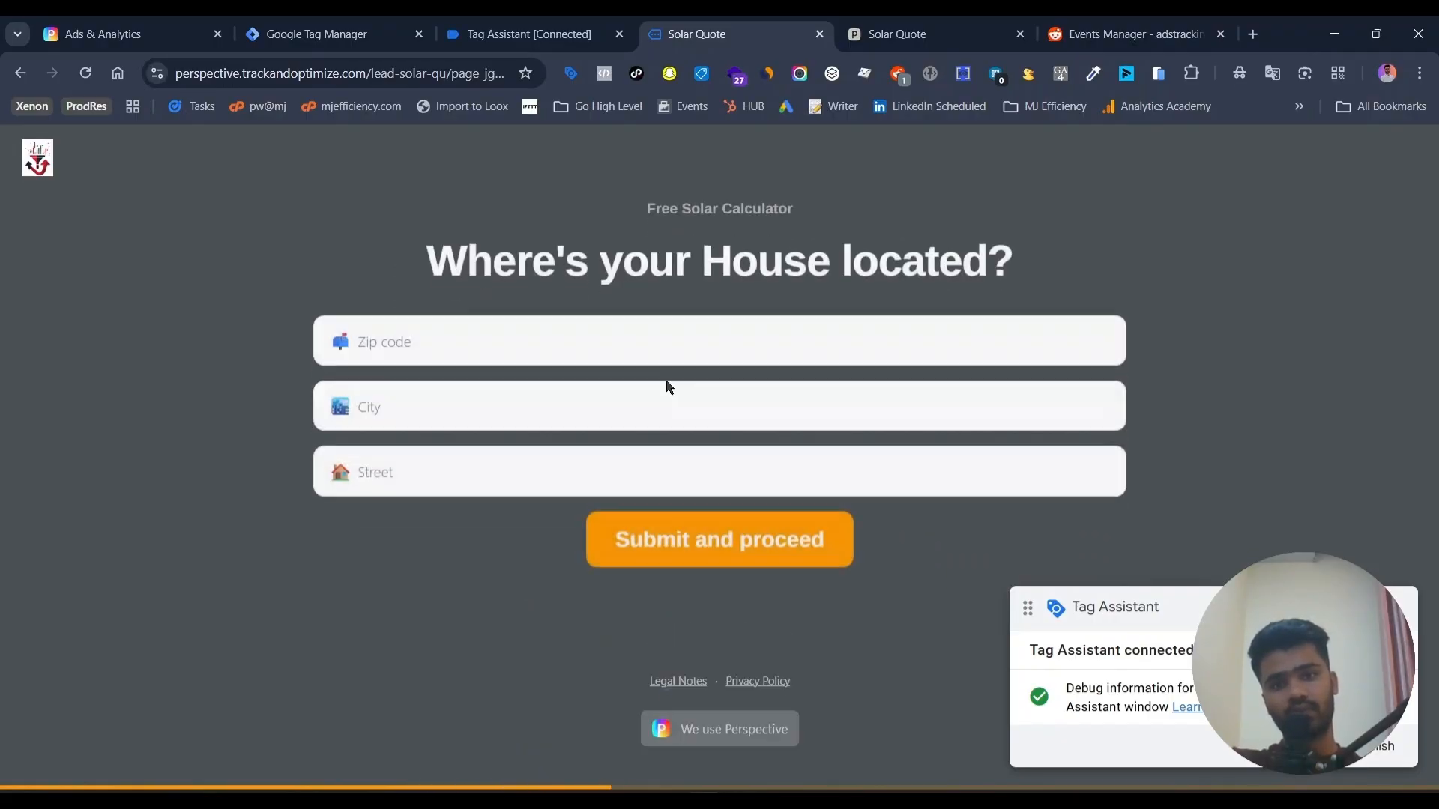
- Enter zip 82801 Sheridan, WY, then check which Reddit pixel events fired
{"action": "left_click", "coordinate": [602, 335]}
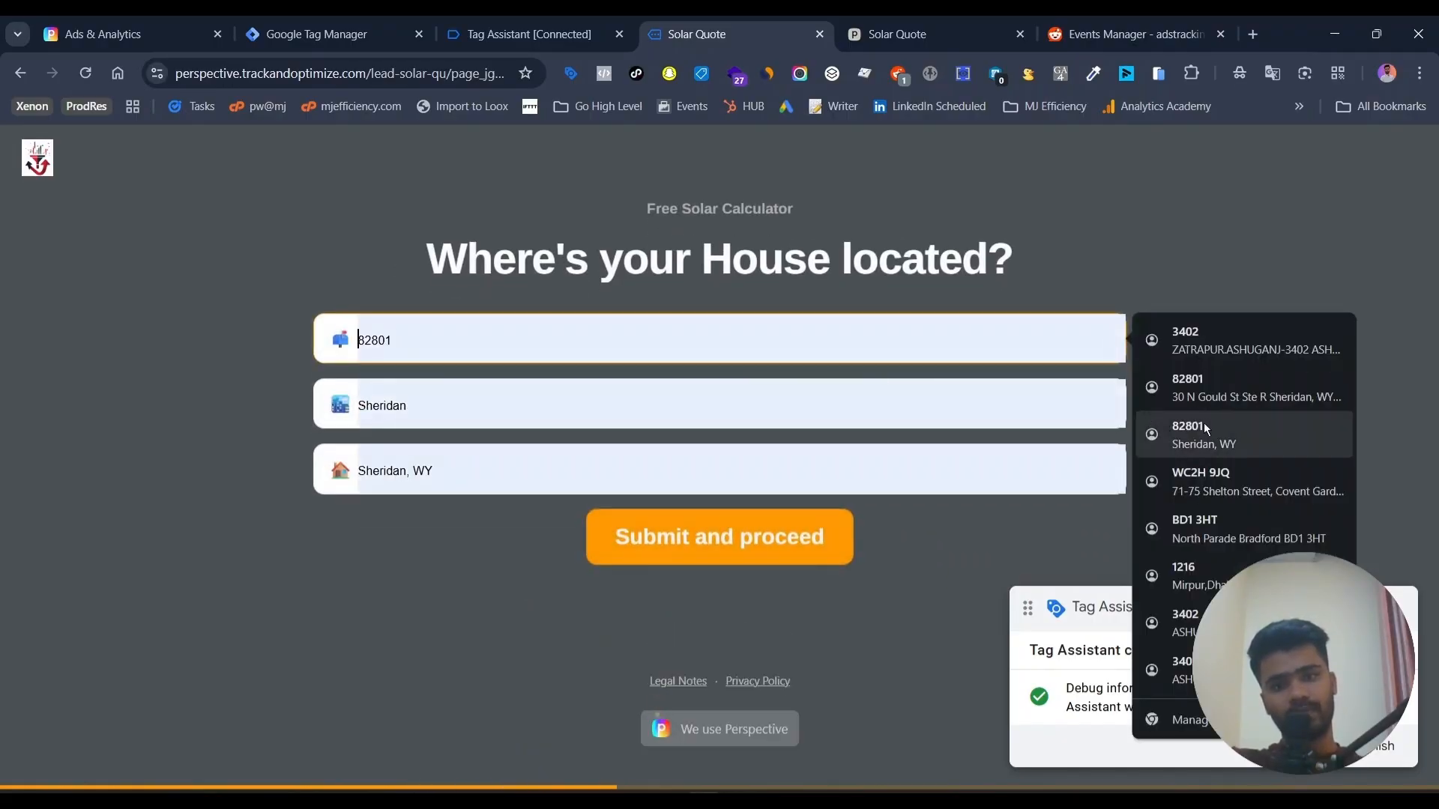
{"action": "left_click", "coordinate": [1207, 428]}
{"action": "left_click", "coordinate": [722, 546]}
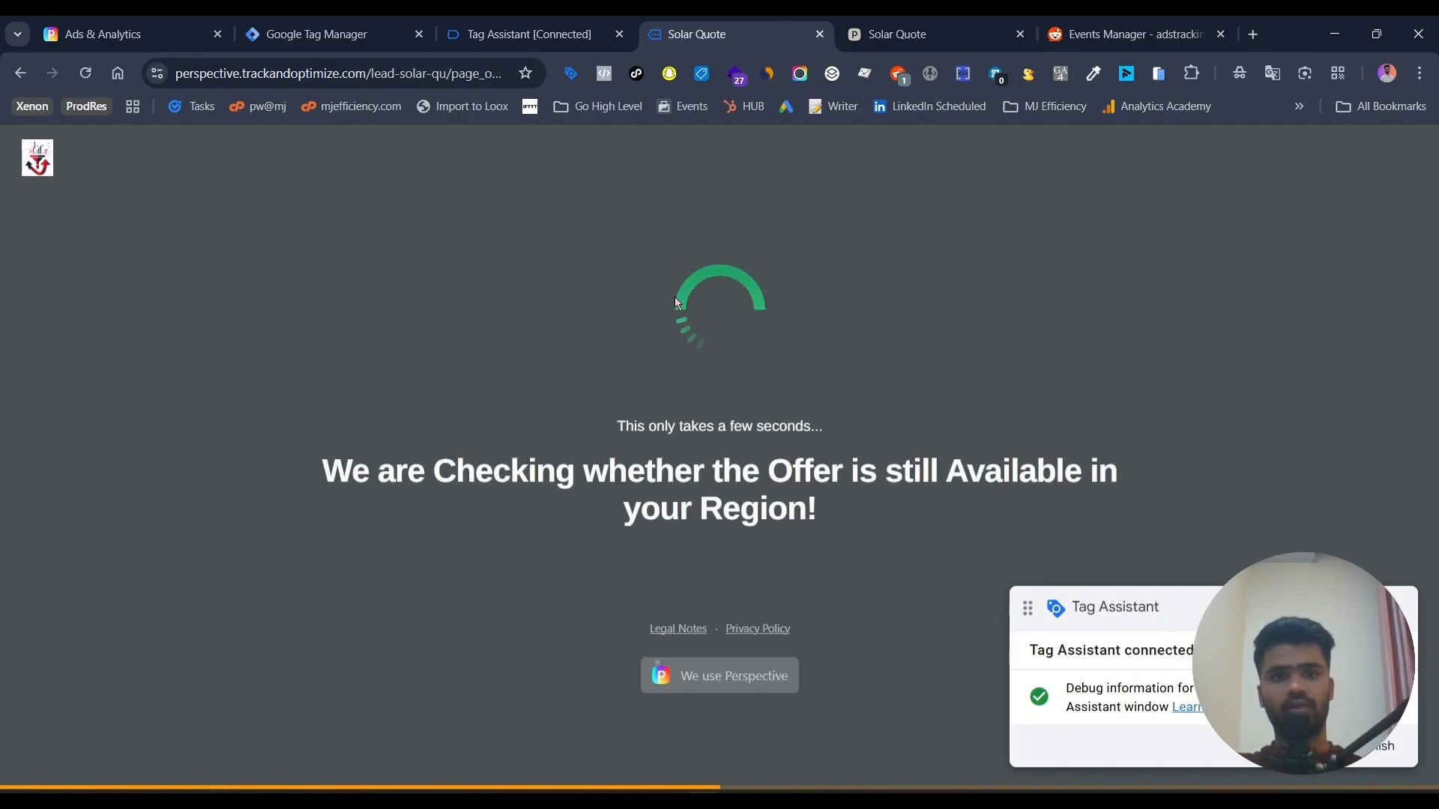
{"action": "left_click", "coordinate": [899, 74]}
{"action": "left_click", "coordinate": [765, 458]}
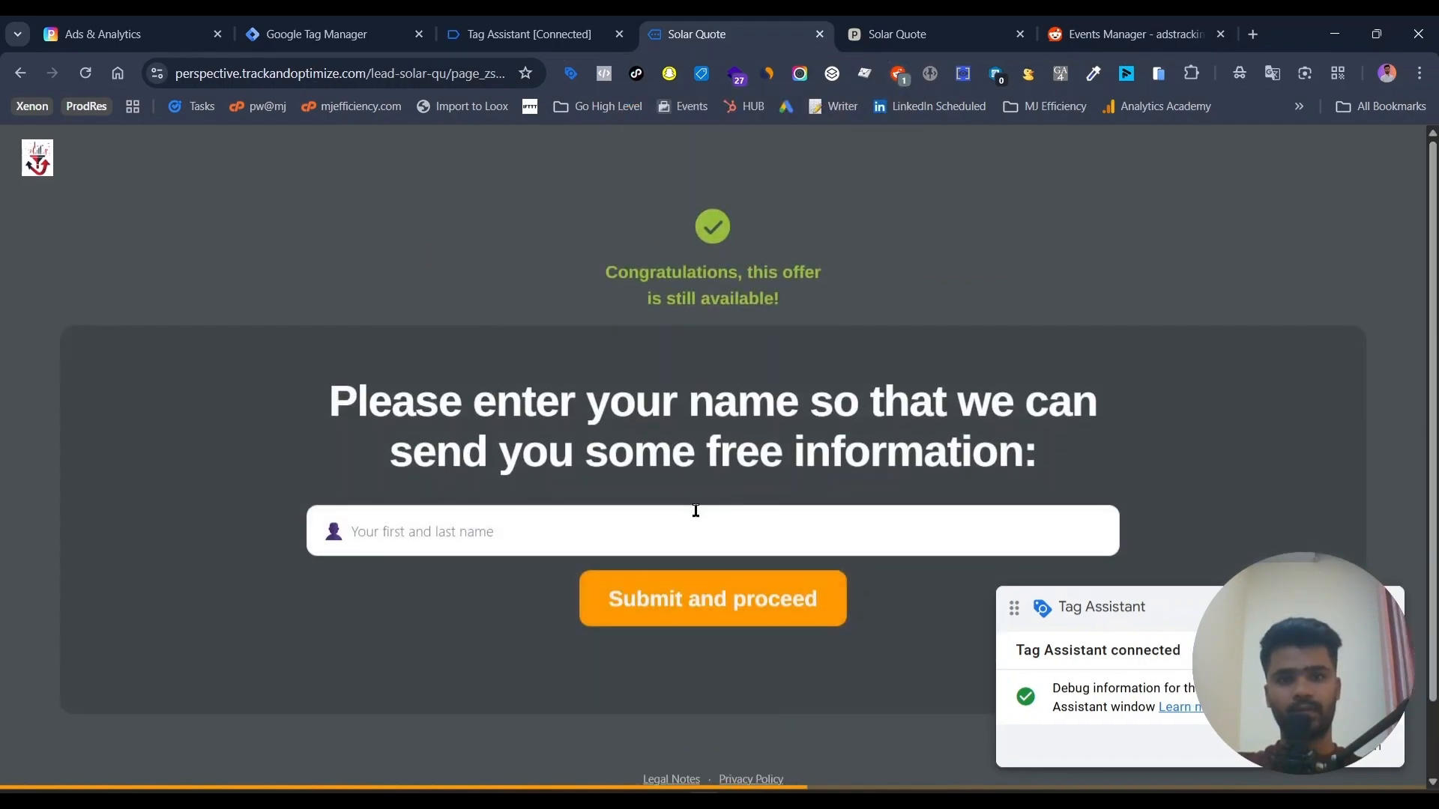
- Autofill the saved full name, e-mail and phone number, accepting the privacy policy
{"action": "left_click", "coordinate": [696, 513]}
{"action": "left_click", "coordinate": [559, 584]}
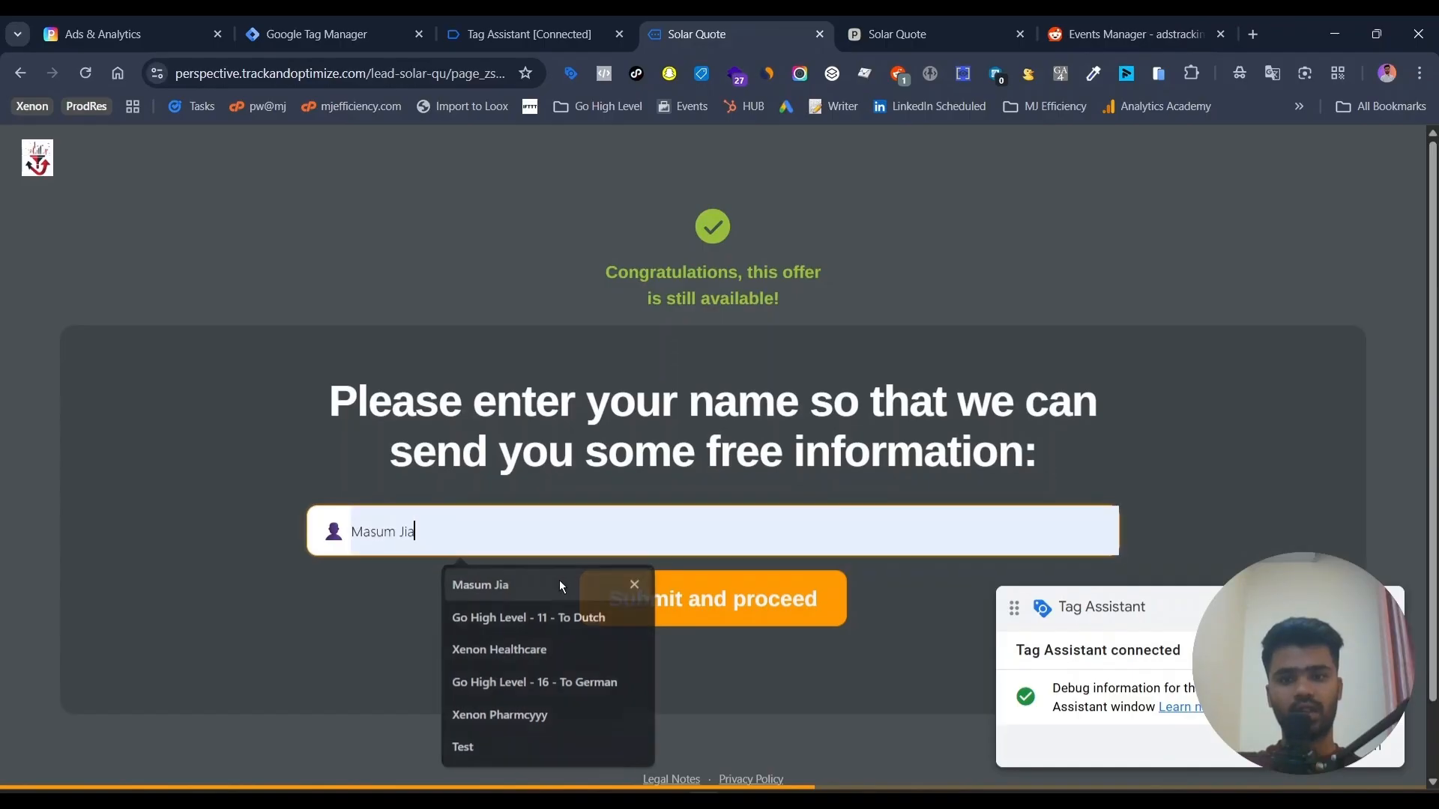
{"action": "left_click", "coordinate": [700, 602]}
{"action": "left_click", "coordinate": [600, 348]}
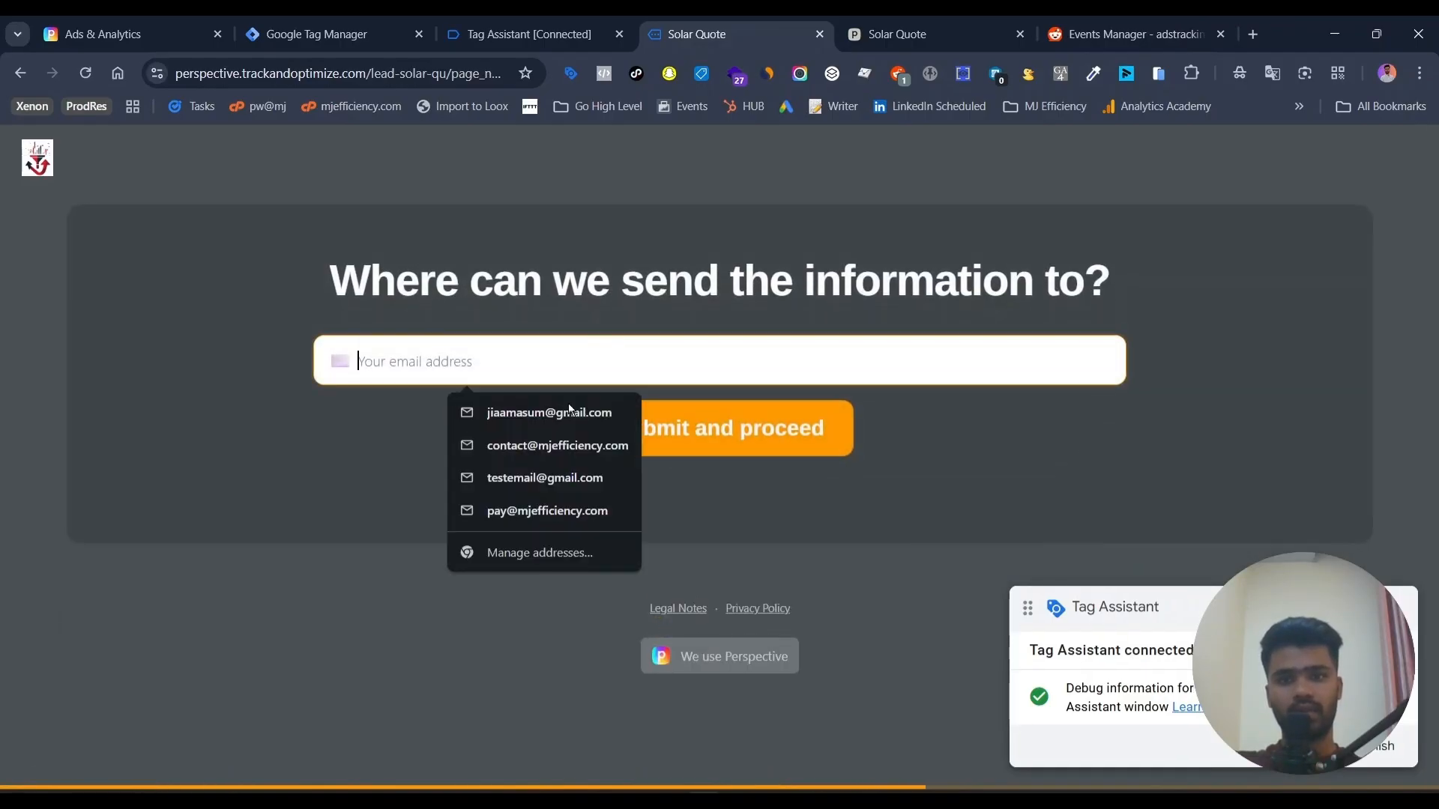
{"action": "left_click", "coordinate": [565, 403]}
{"action": "left_click", "coordinate": [710, 420]}
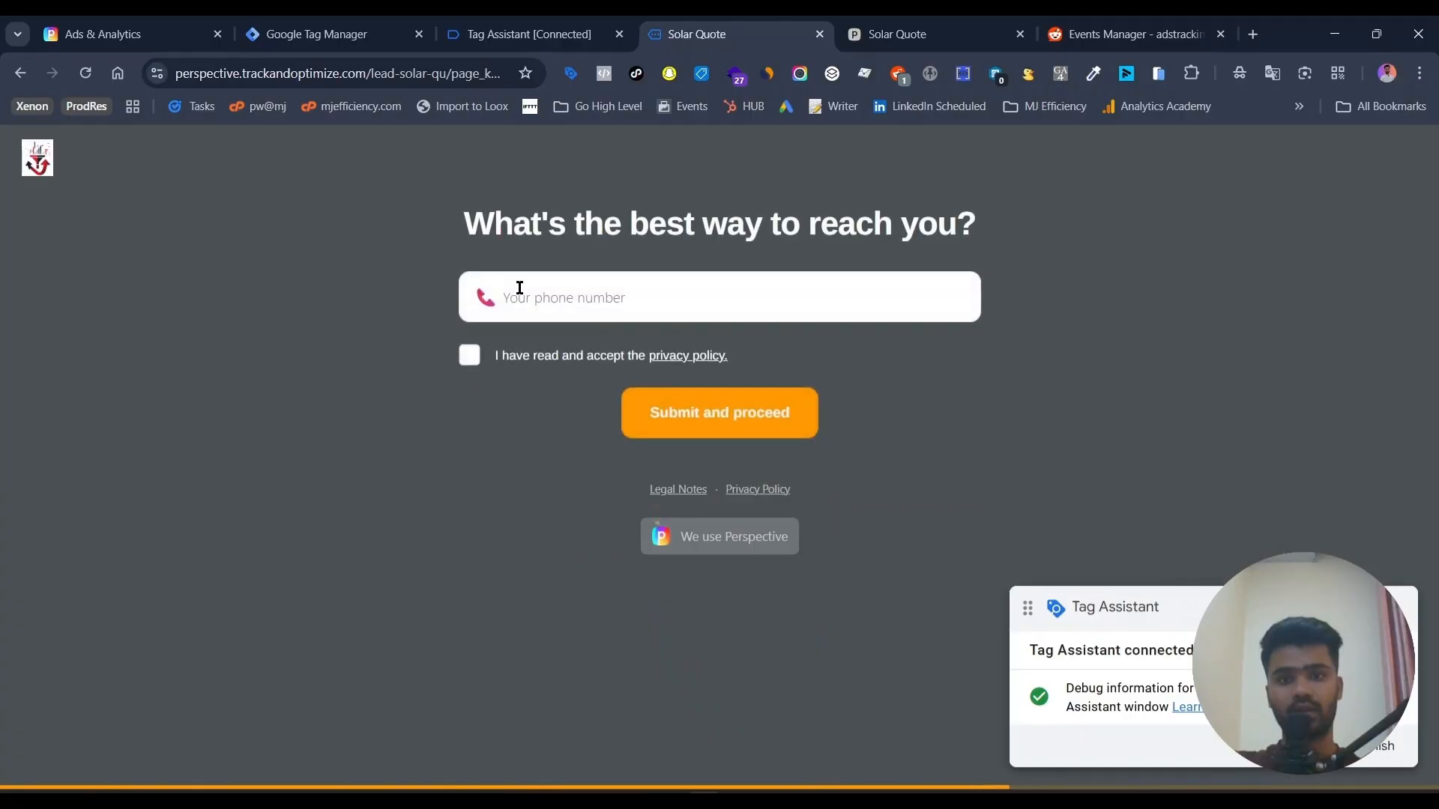
{"action": "left_click", "coordinate": [517, 287]}
{"action": "left_click", "coordinate": [648, 413]}
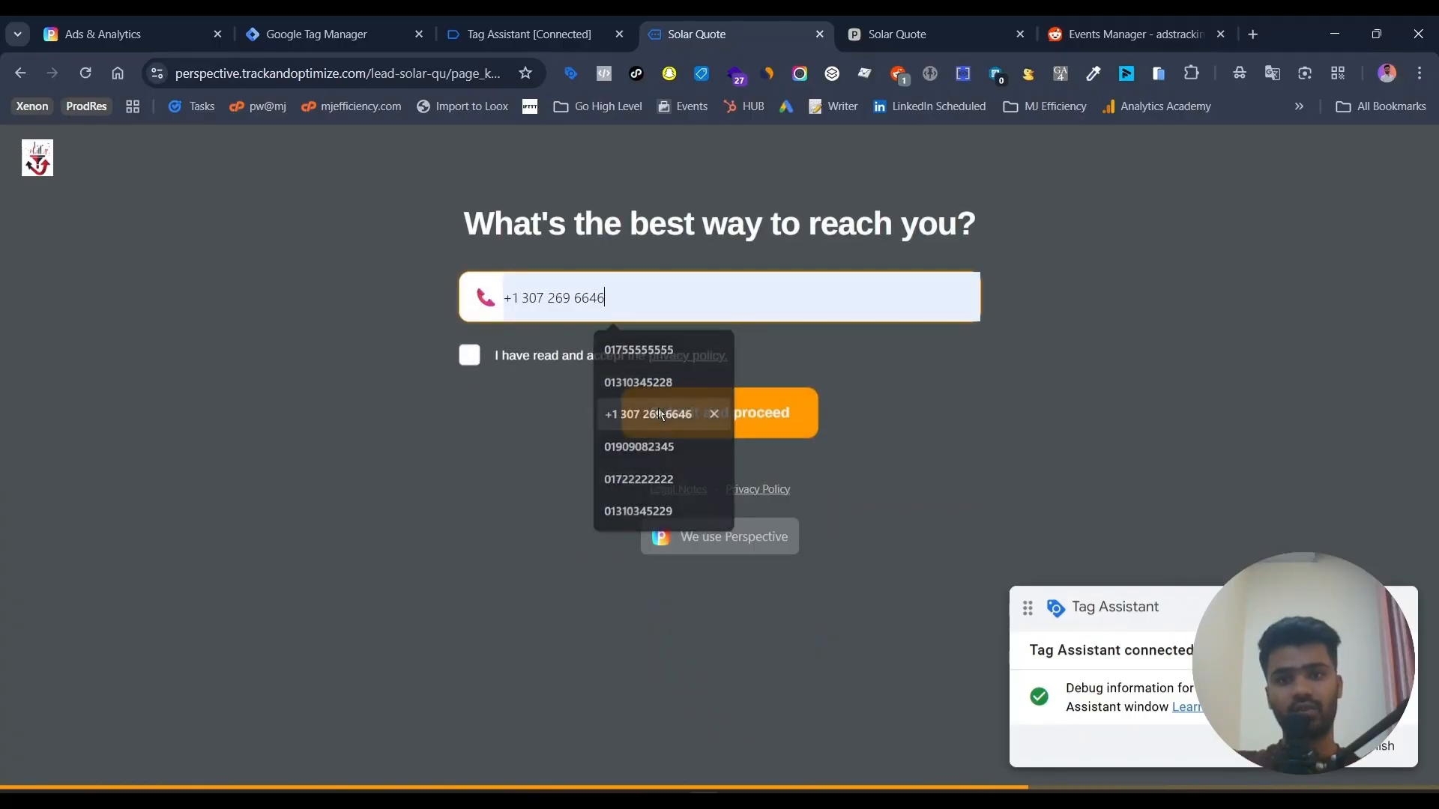
{"action": "left_click", "coordinate": [513, 356]}
{"action": "left_click", "coordinate": [684, 414]}
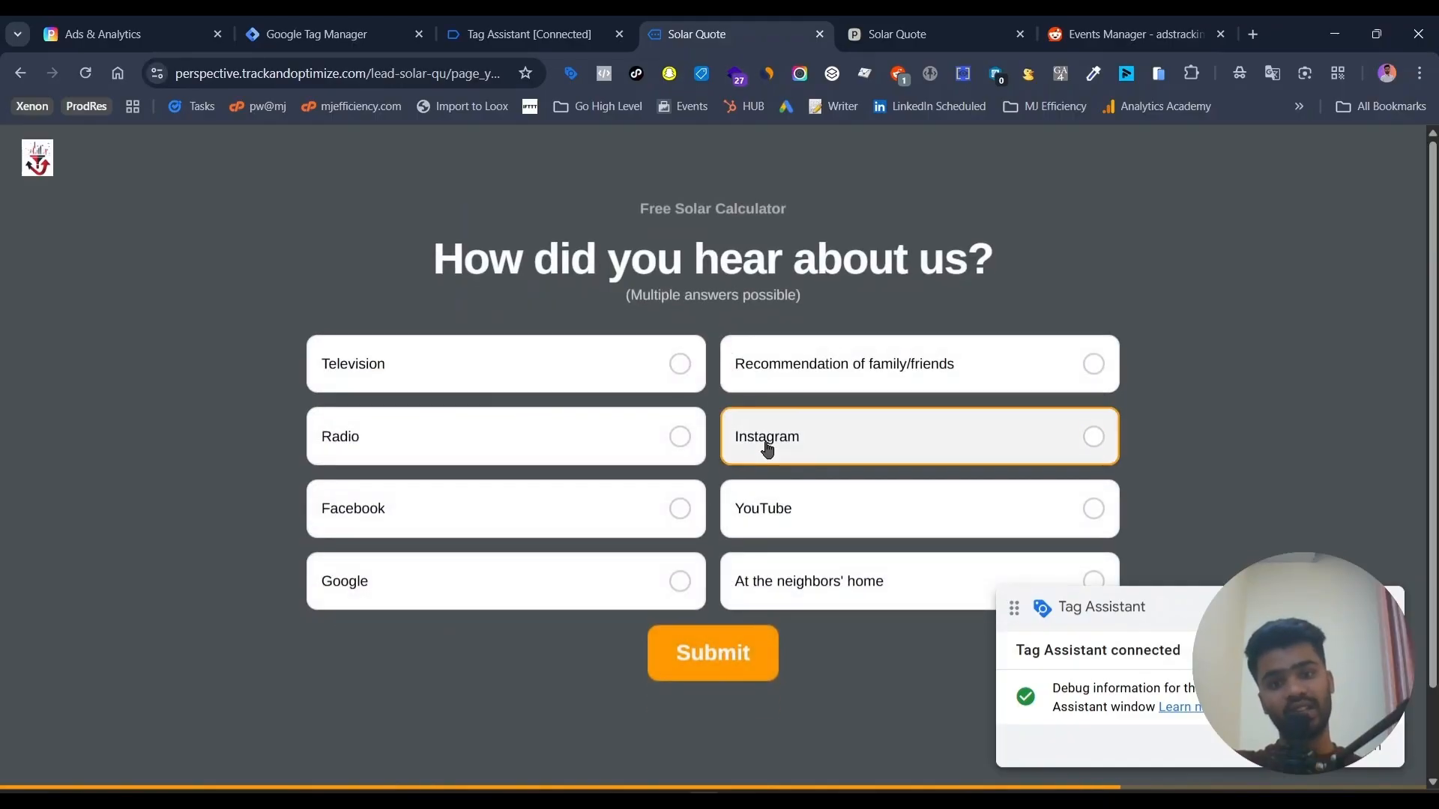
- Finish the funnel with the referral answer, Metal / Sheet Metal roofing and Whatsapp
{"action": "left_click", "coordinate": [694, 659]}
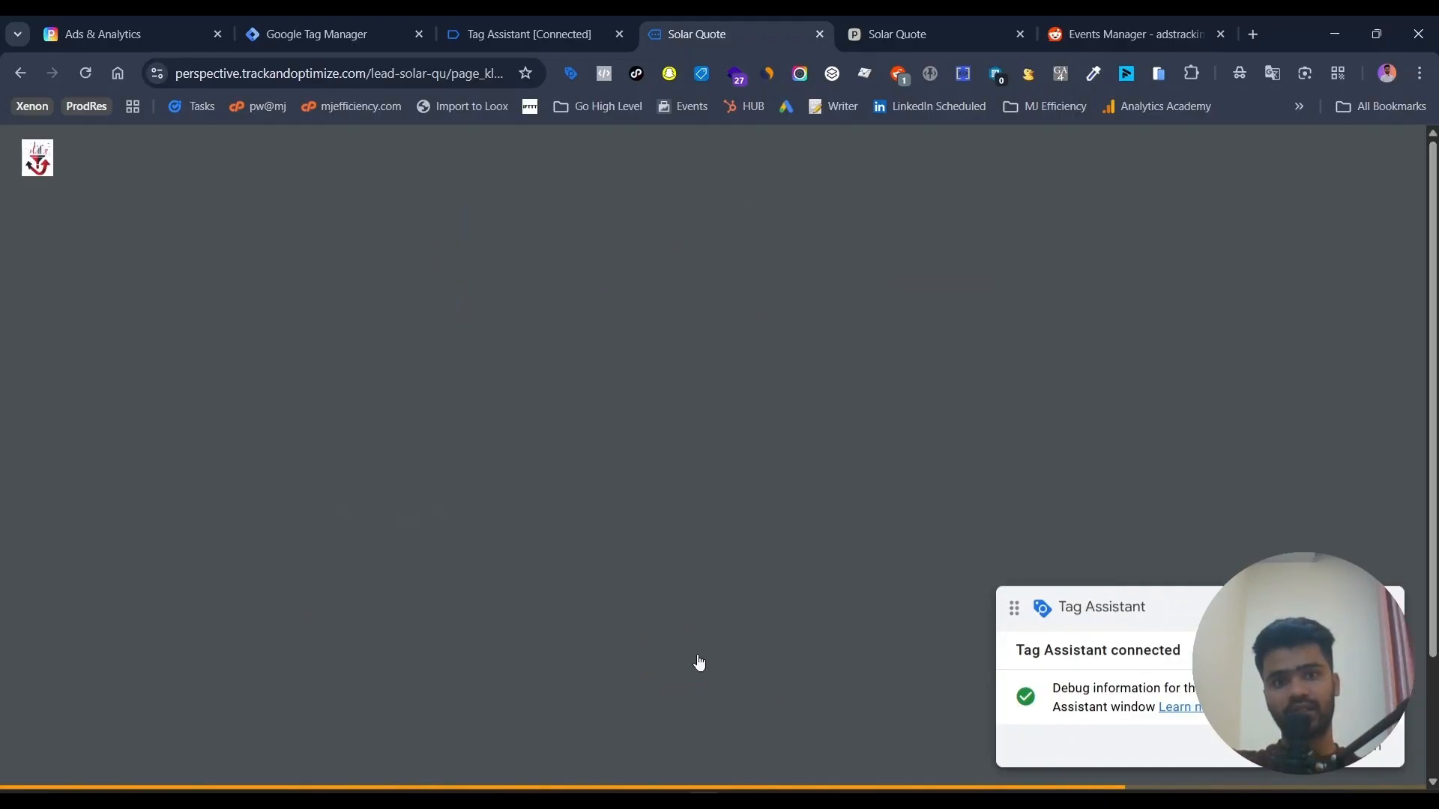
{"action": "left_click", "coordinate": [559, 510]}
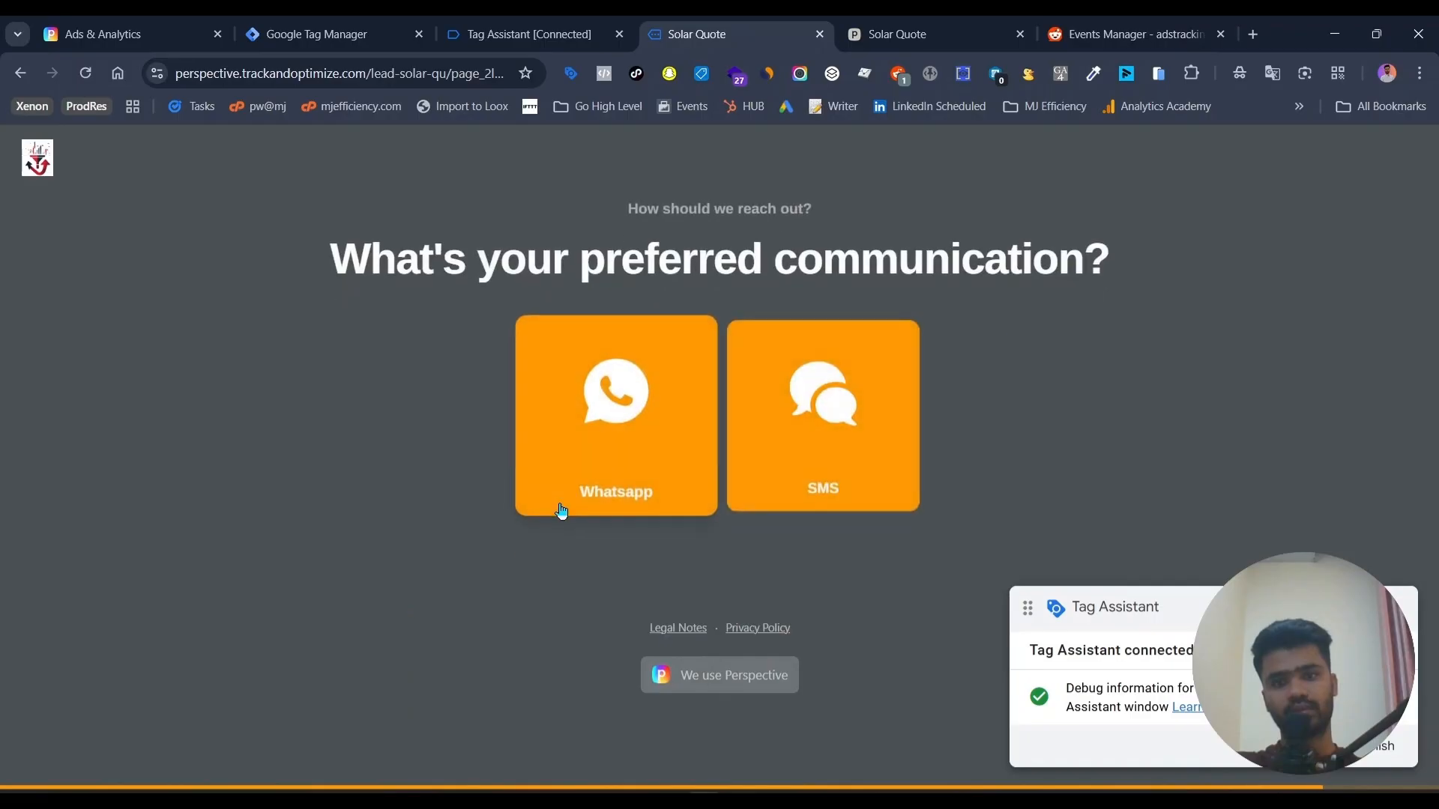
{"action": "left_click", "coordinate": [560, 501]}
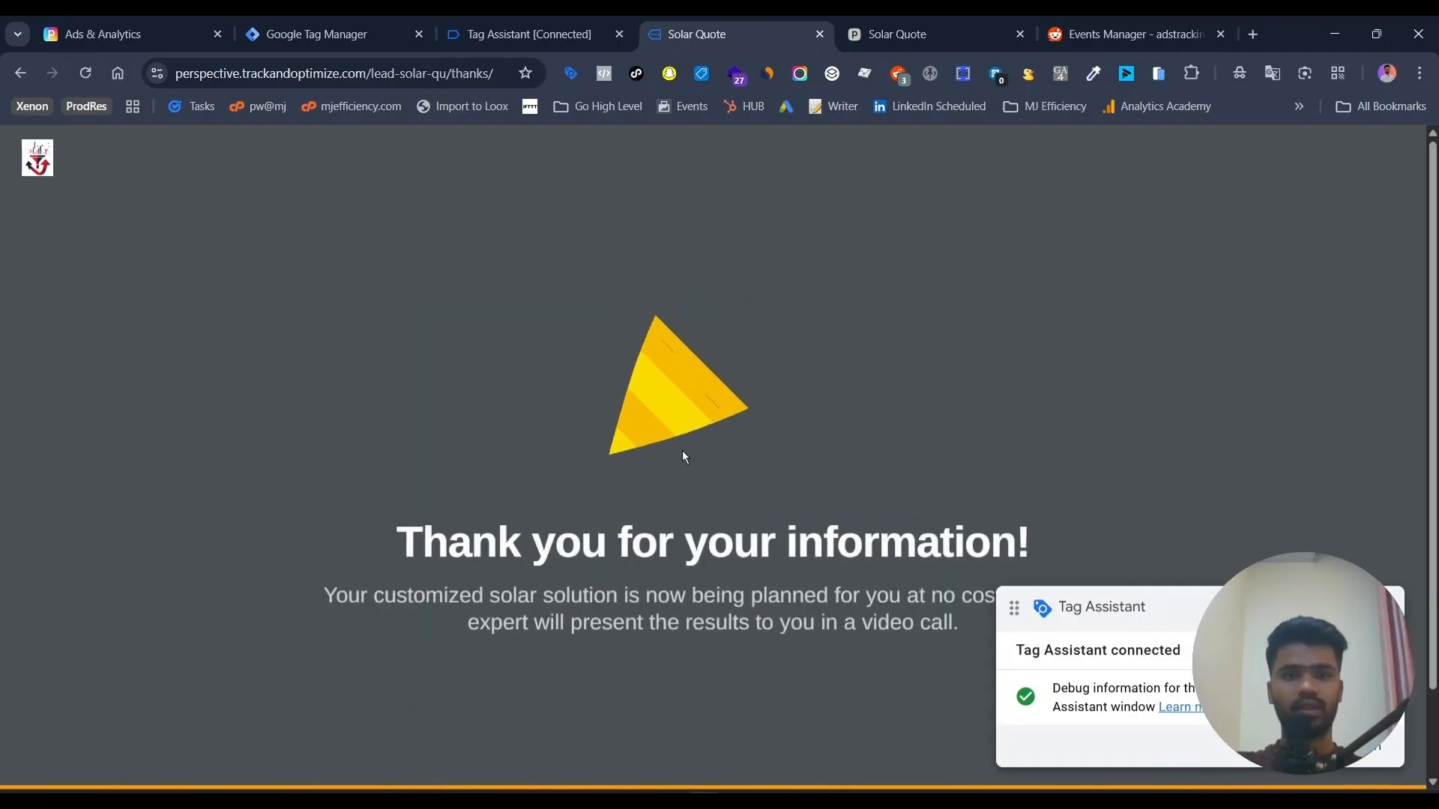
{"action": "left_click", "coordinate": [902, 74]}
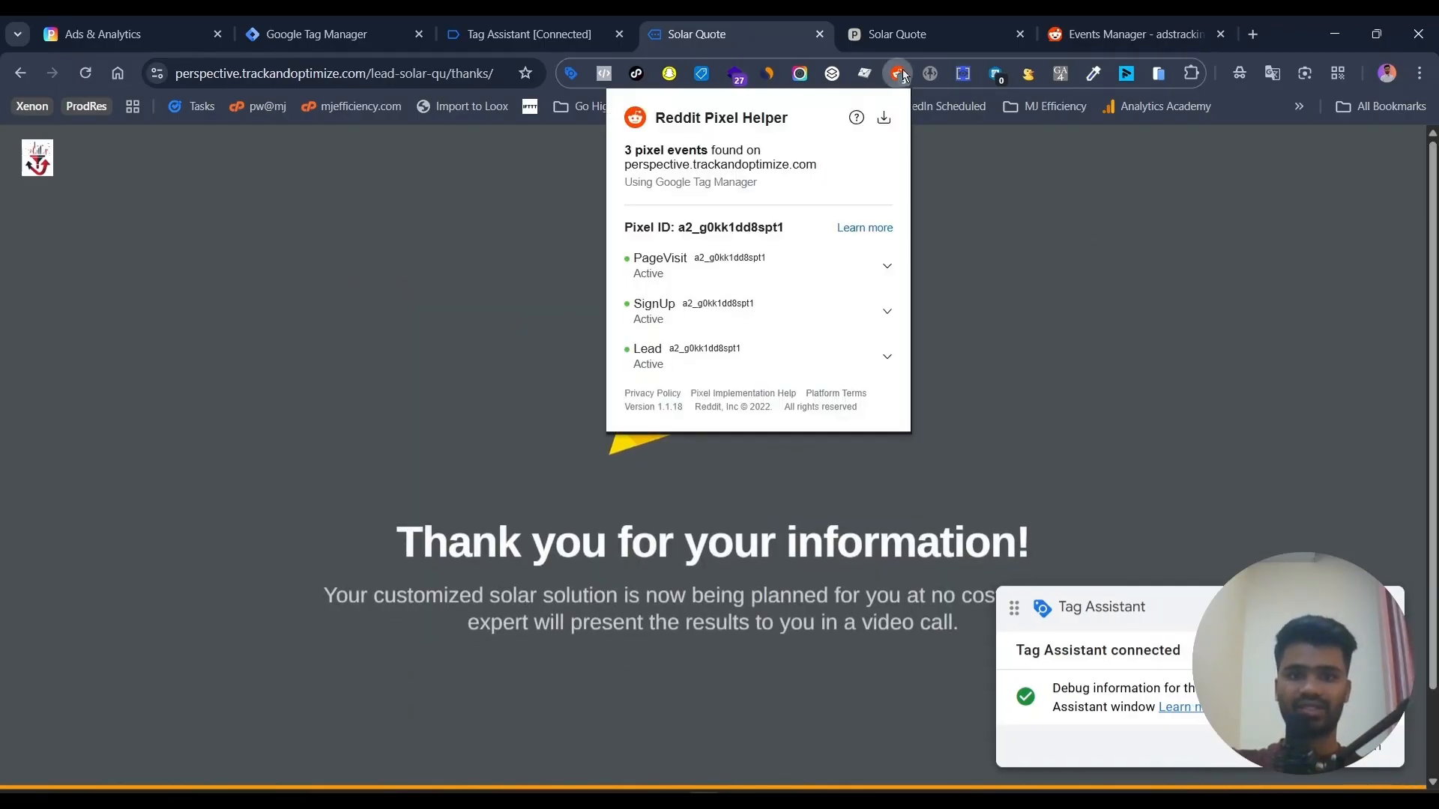
{"action": "left_click", "coordinate": [690, 300]}
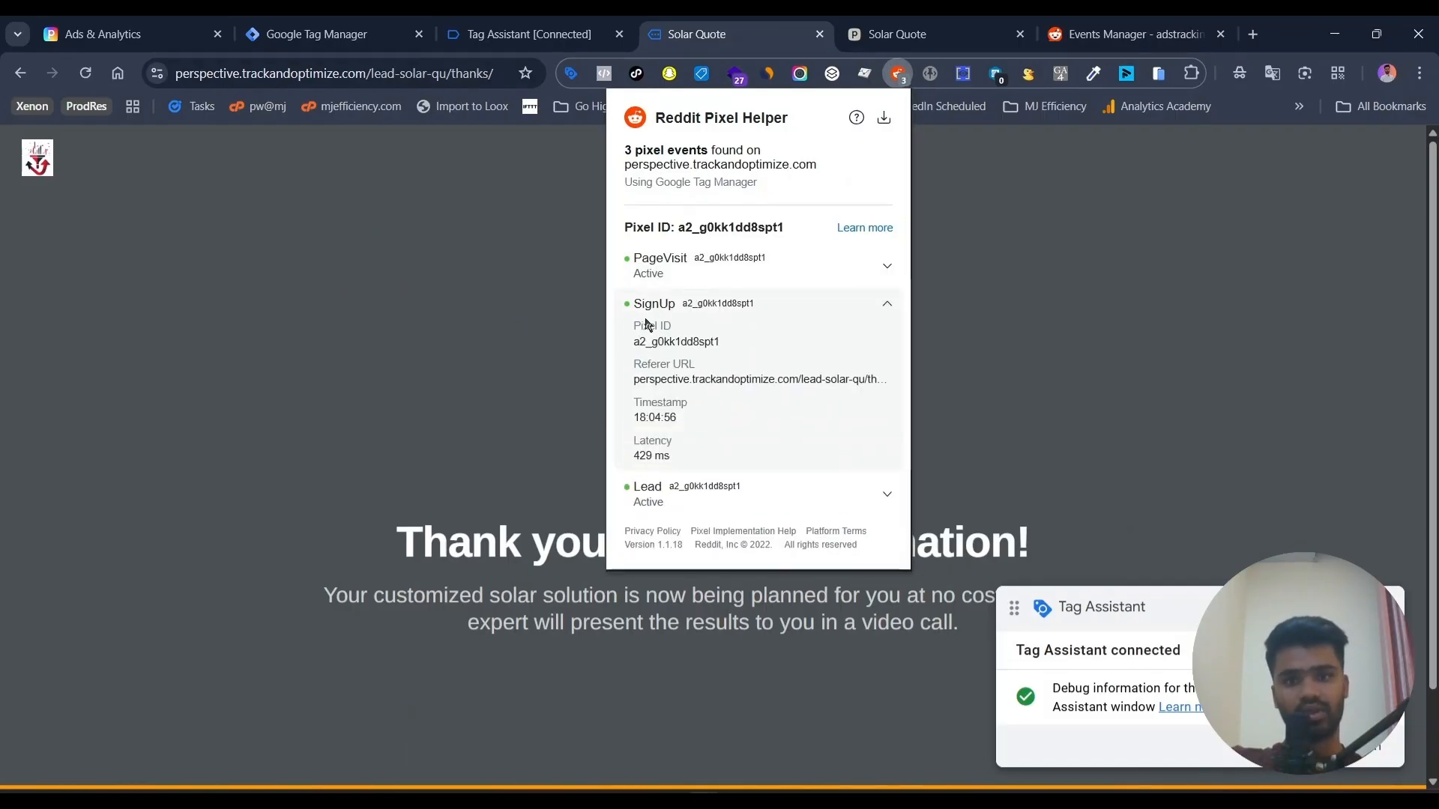
{"action": "left_click", "coordinate": [708, 307]}
{"action": "left_click", "coordinate": [704, 354]}
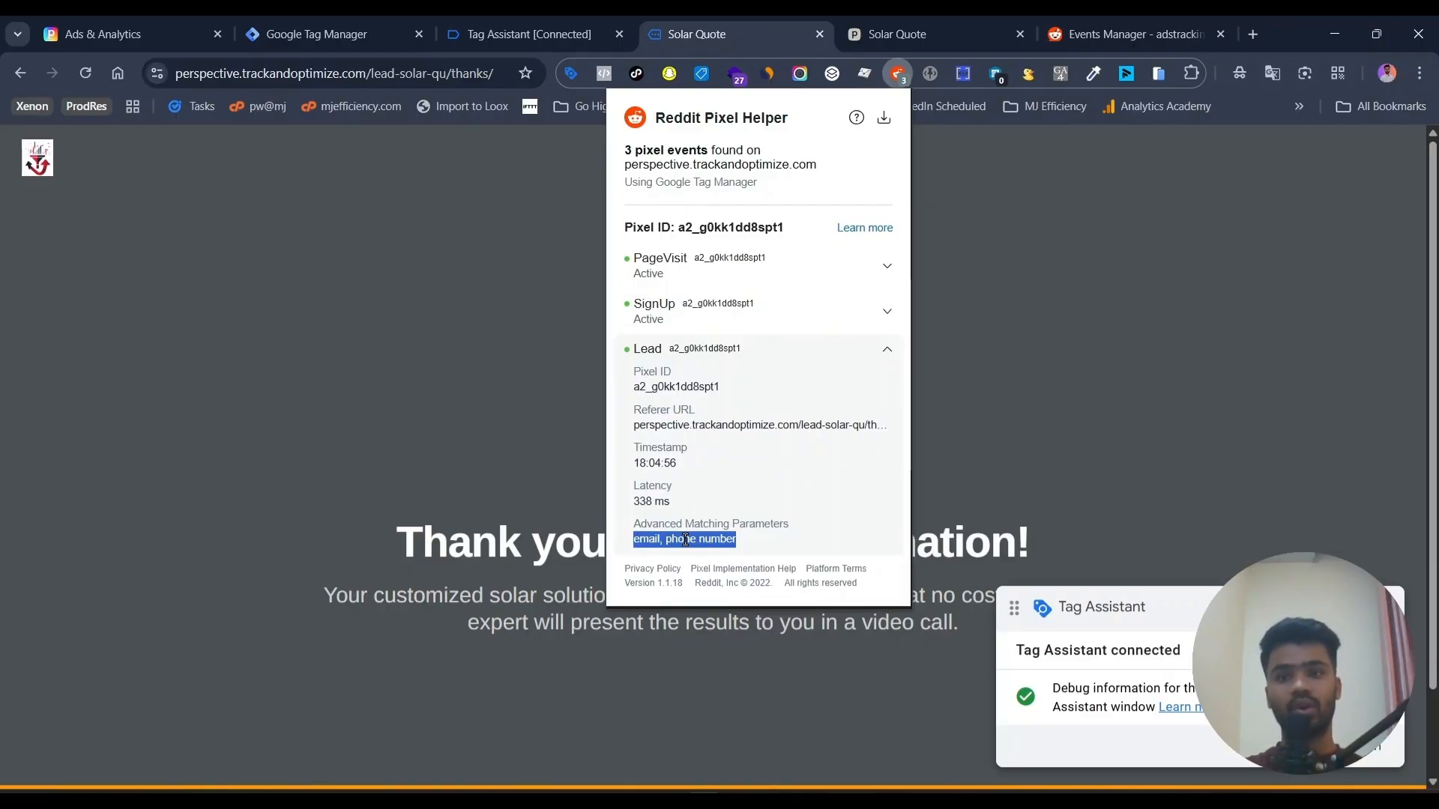
{"action": "left_click", "coordinate": [1198, 30]}
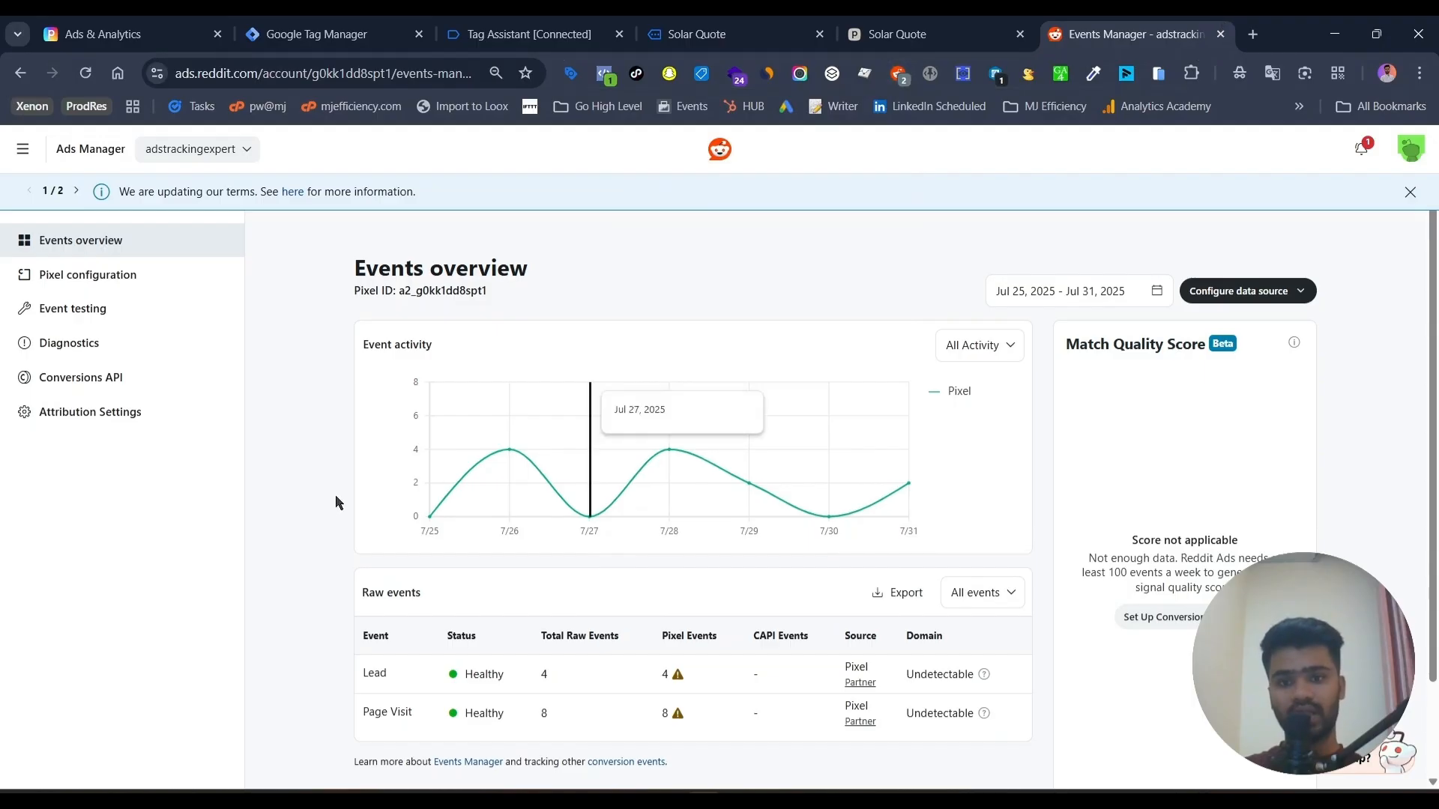
- Check the Raw events table showing Lead and Page Visit as Healthy
{"action": "scroll", "coordinate": [335, 503], "scroll_direction": "down", "scroll_amount": 1}
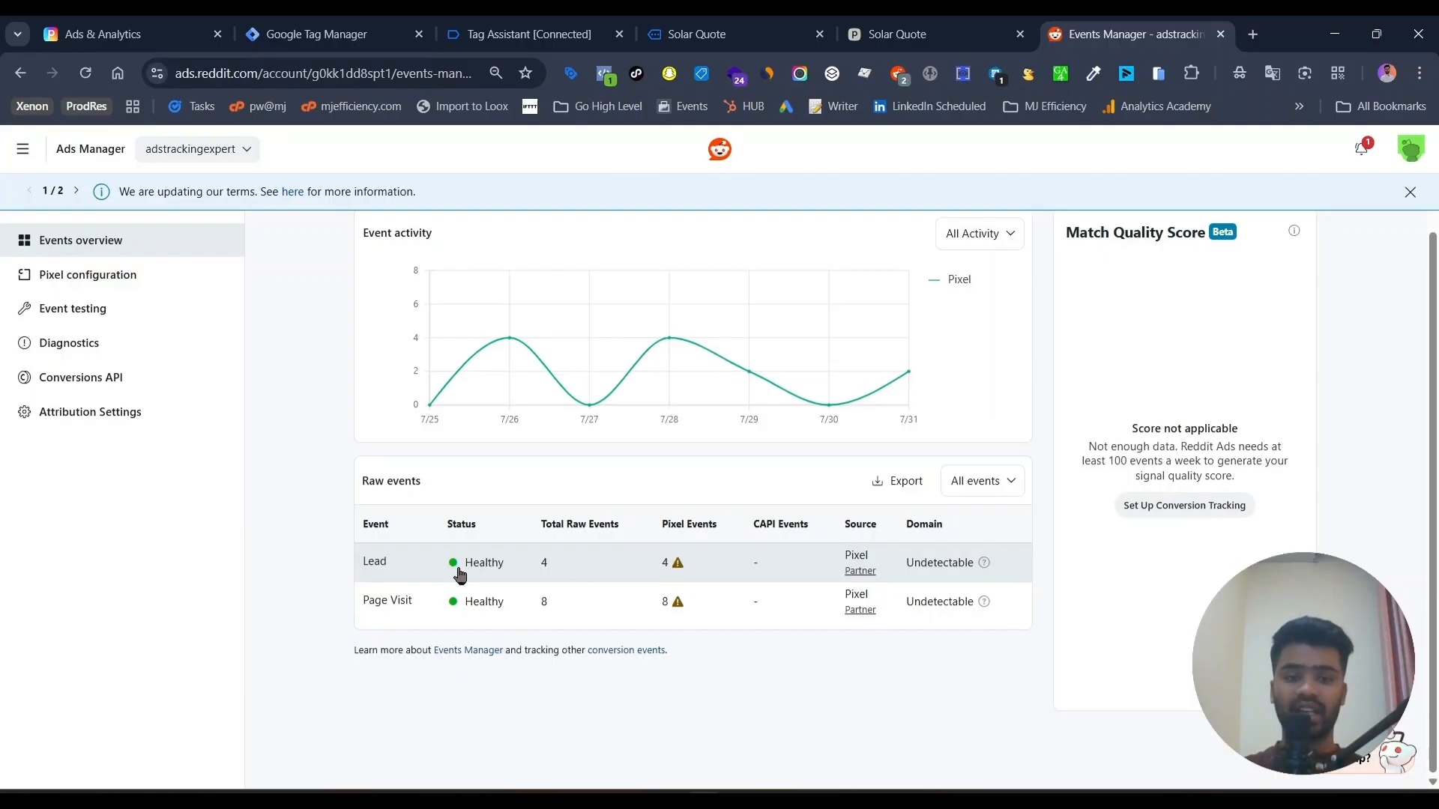
{"action": "scroll", "coordinate": [460, 574], "scroll_direction": "up", "scroll_amount": 1}
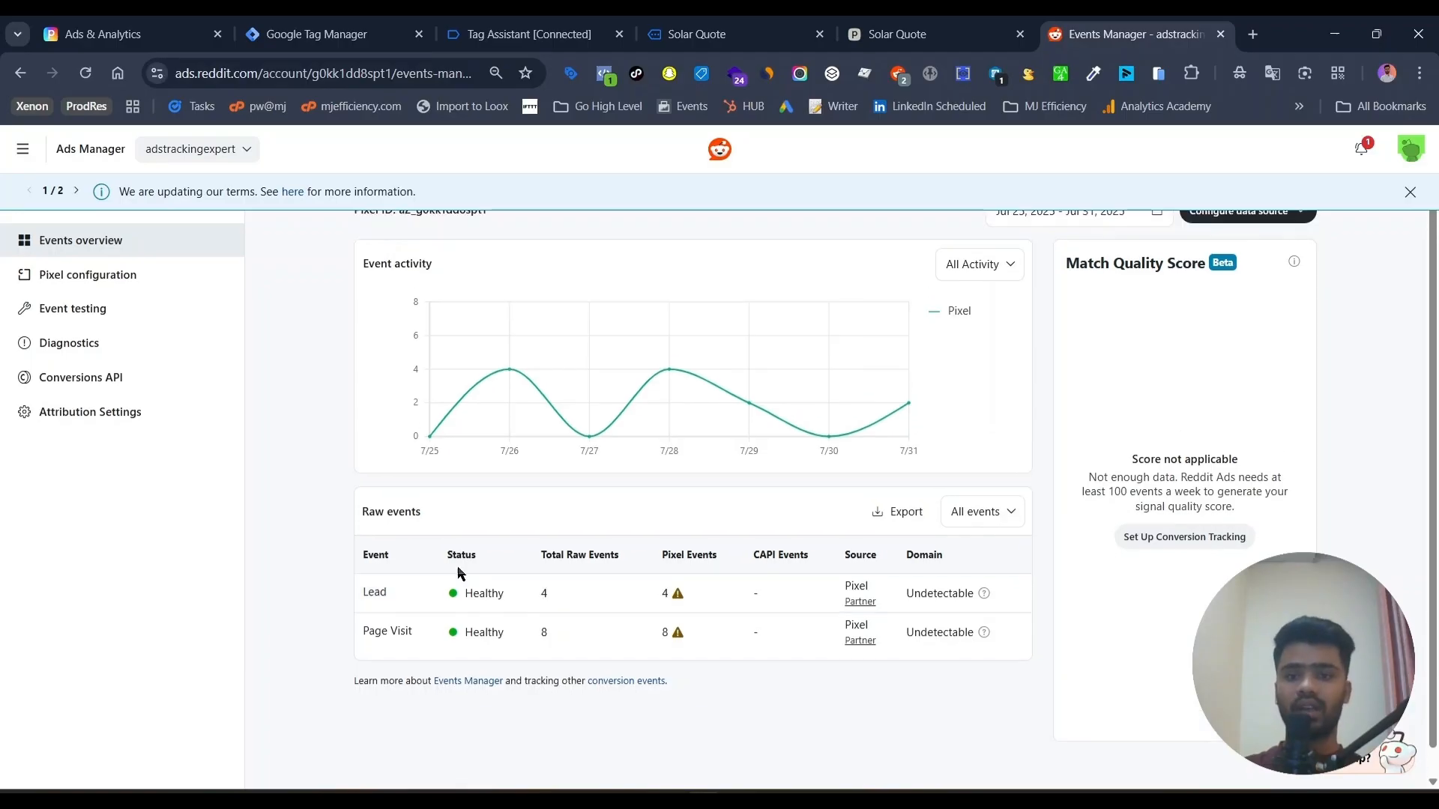
{"action": "scroll", "coordinate": [460, 573], "scroll_direction": "up", "scroll_amount": 2}
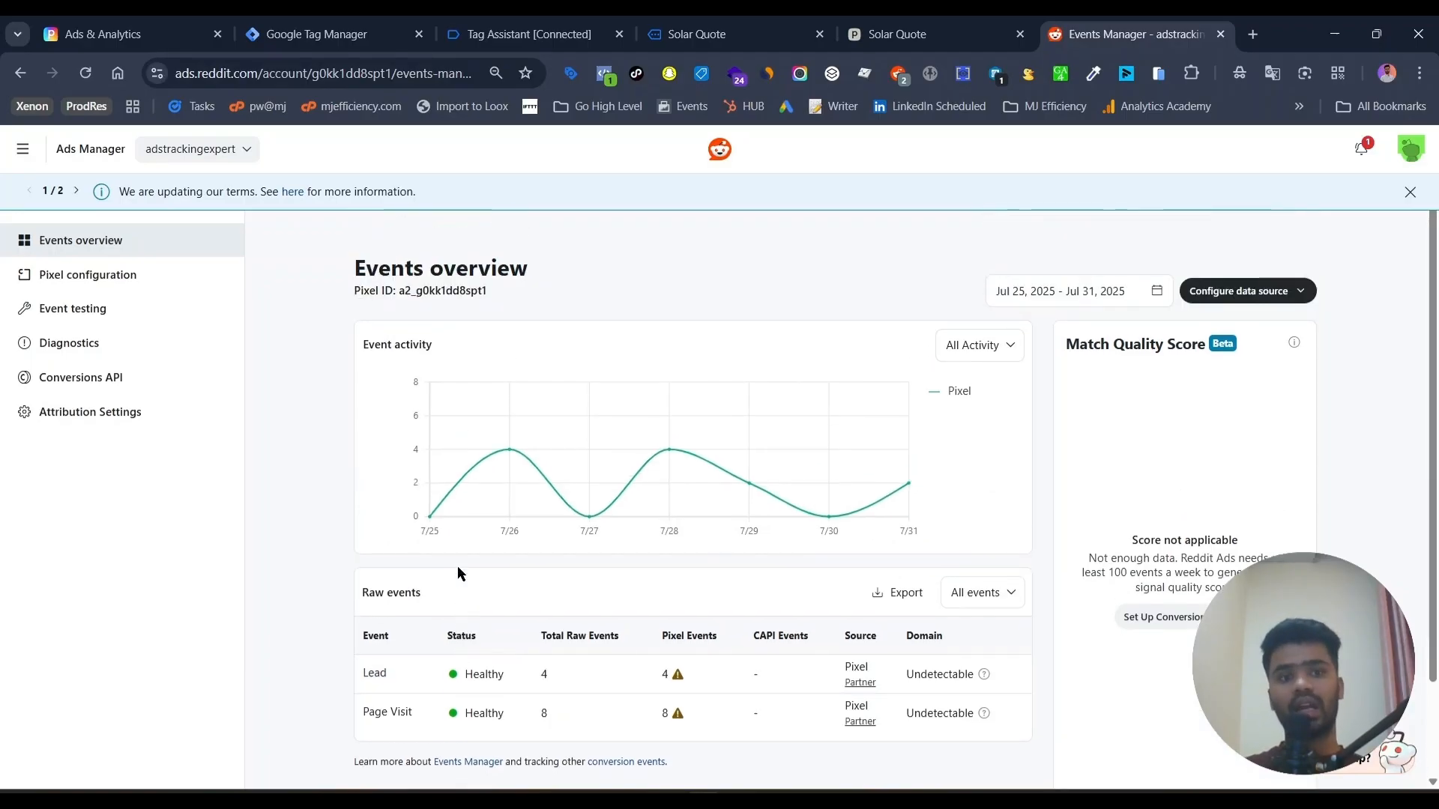
{"action": "left_click", "coordinate": [738, 24]}
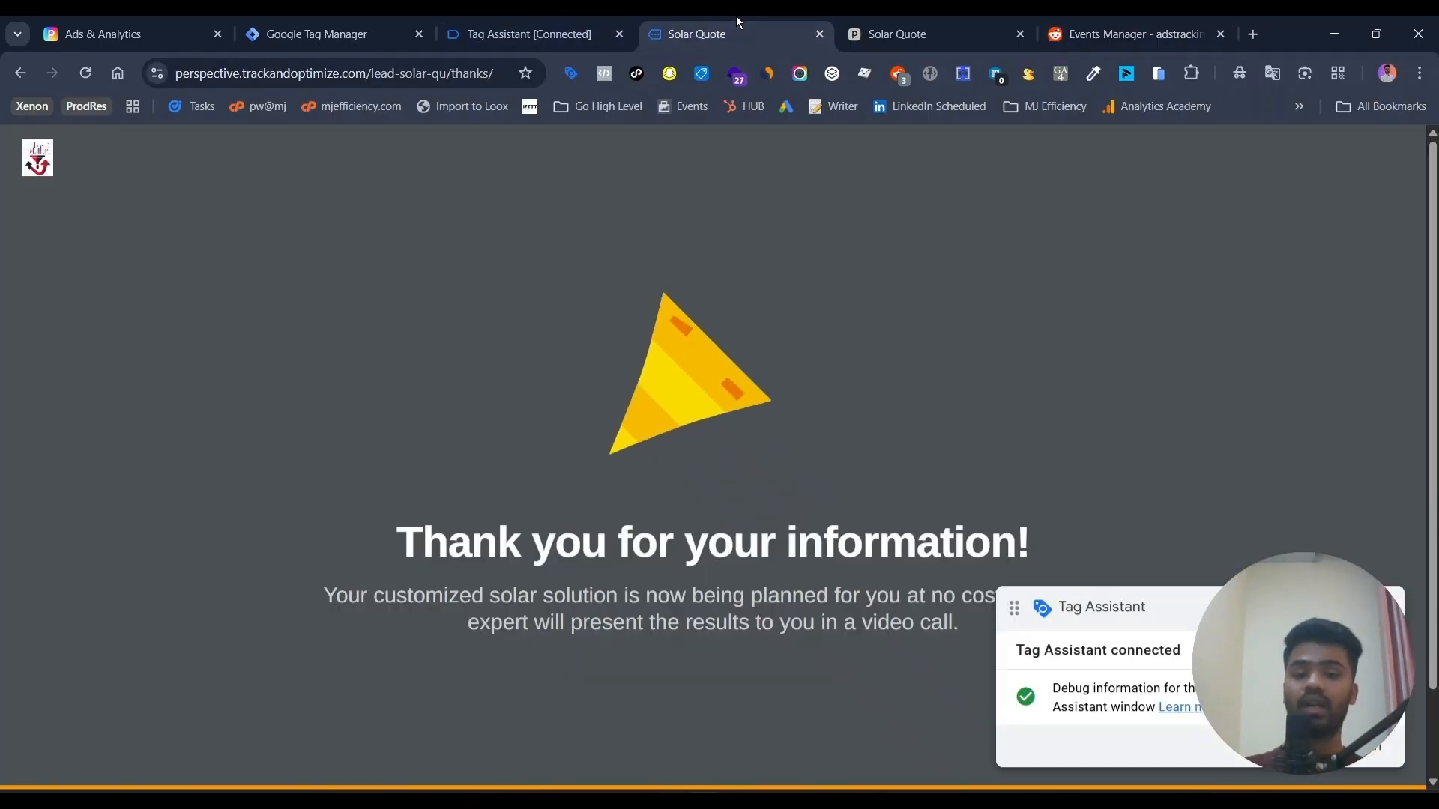